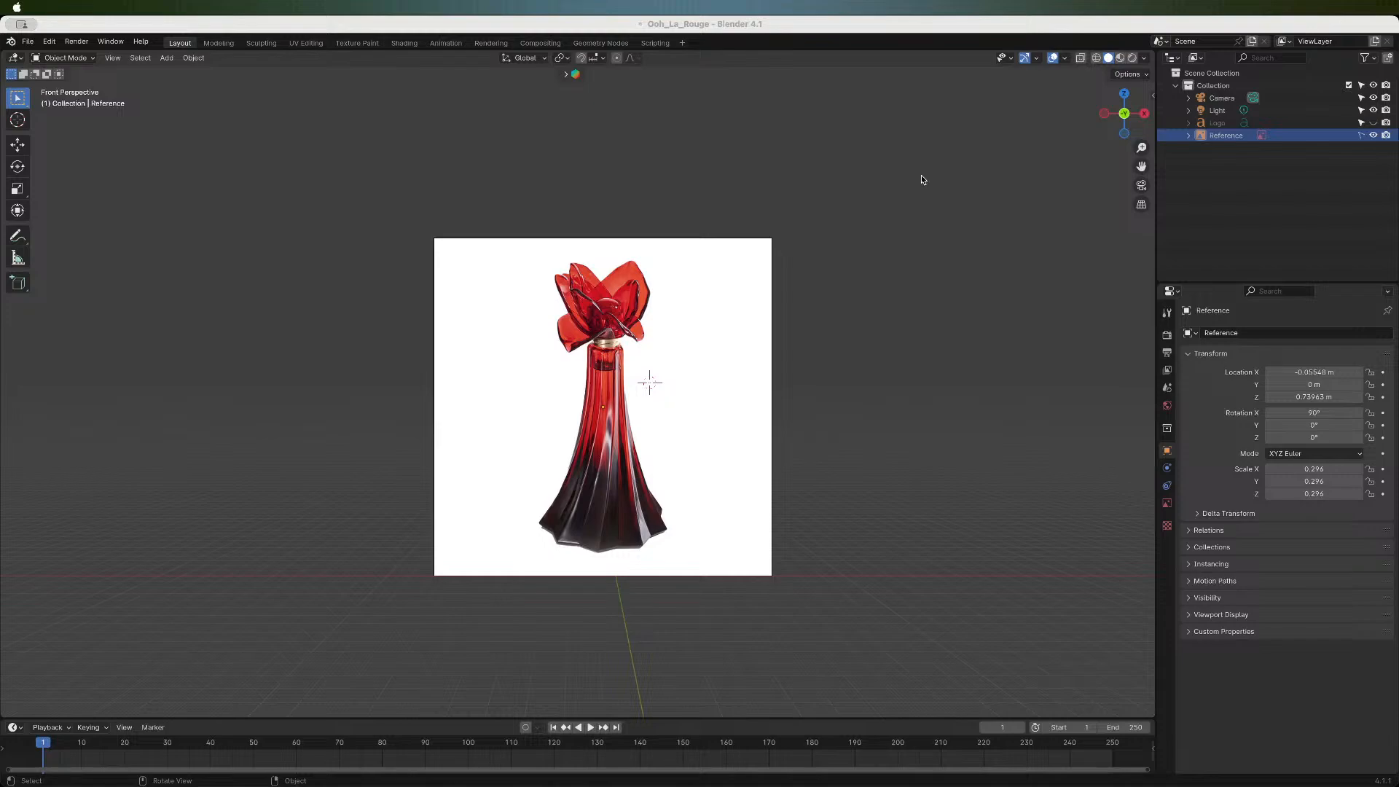
- Examine the perfume bottle reference image from the front and from slight angles
left_click_drag(1123, 115, 1126, 117)
mouse_move(650, 382)
left_mouse_down()
mouse_move(637, 378)
mouse_move(650, 381)
left_mouse_up()
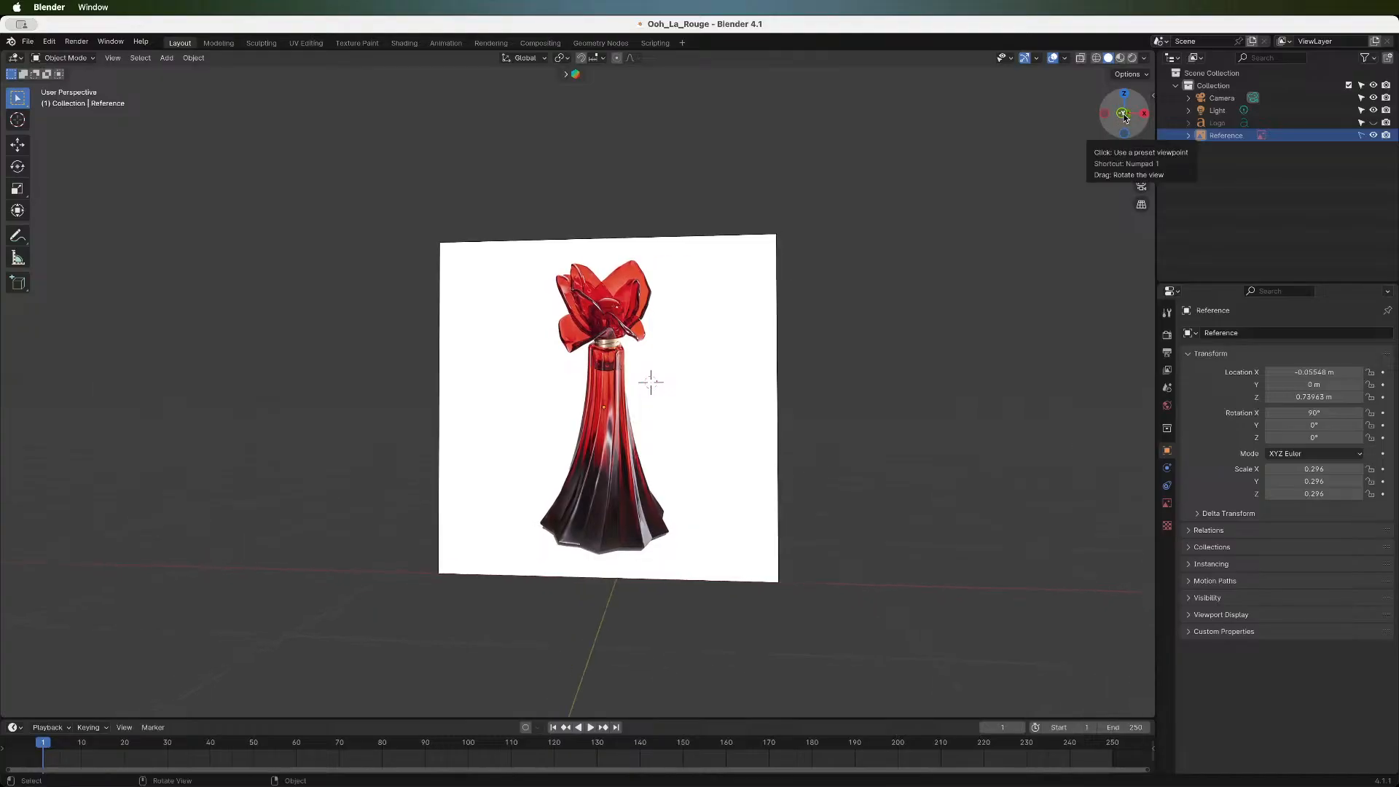
left_click(1121, 119)
scroll(799, 427, "down", 6)
scroll(799, 427, "up", 6)
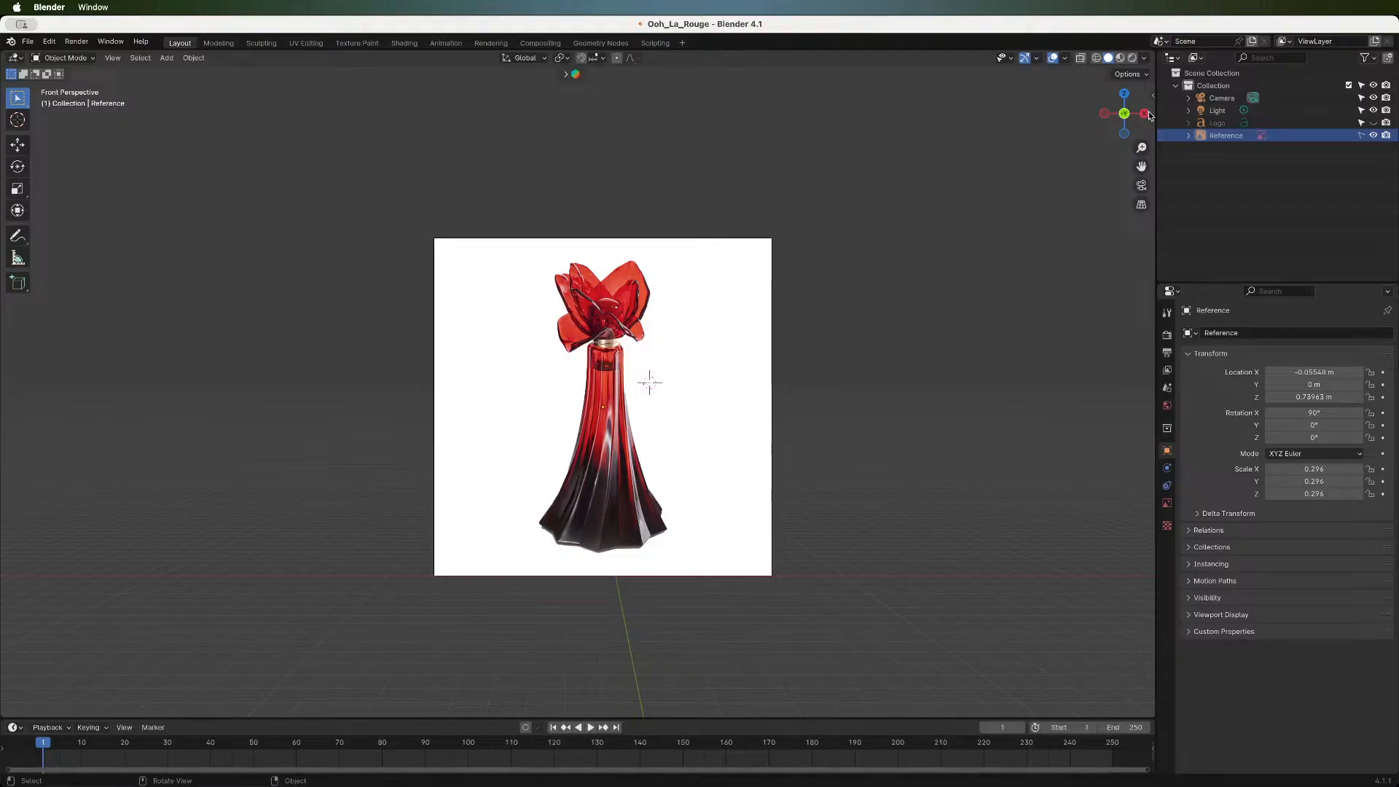
left_click_drag(1142, 166, 1120, 123)
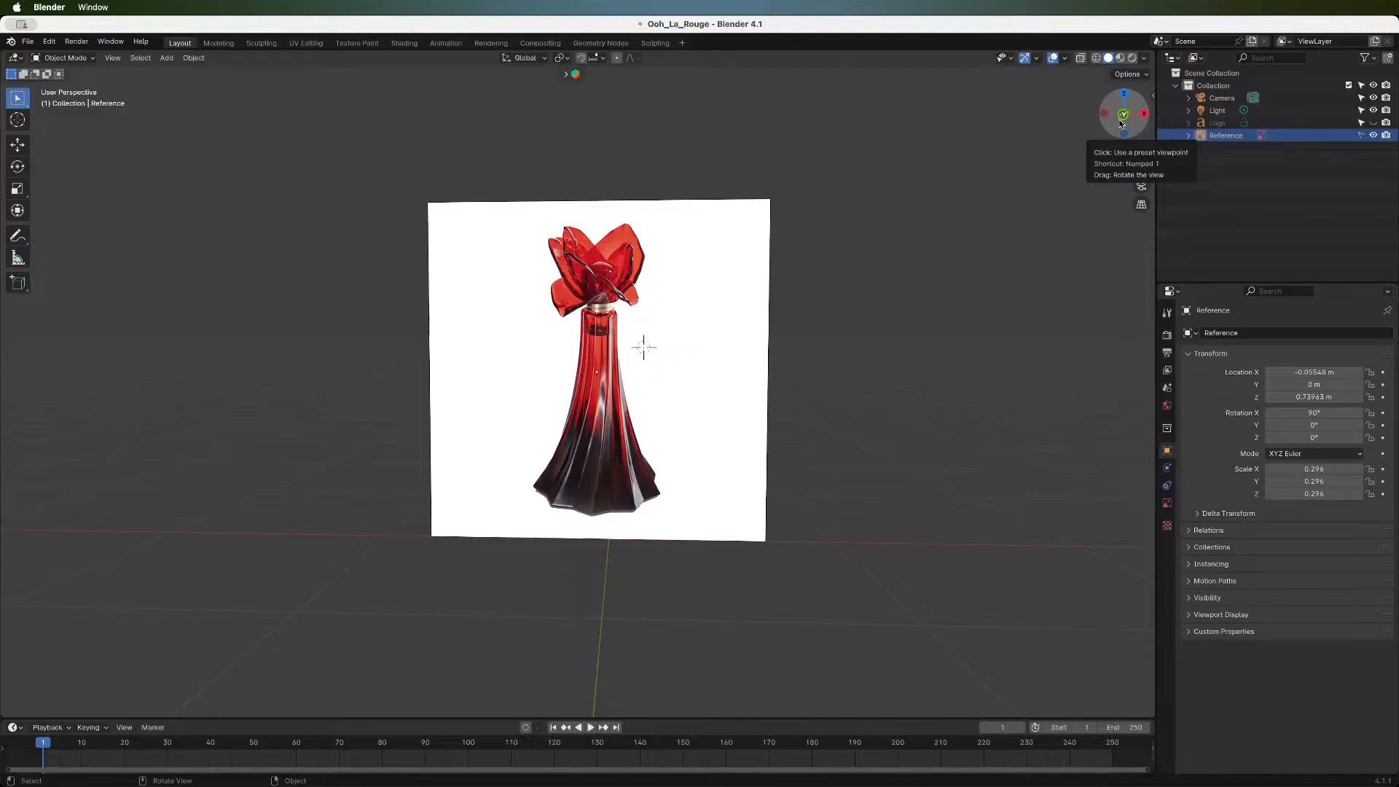
left_click(753, 775)
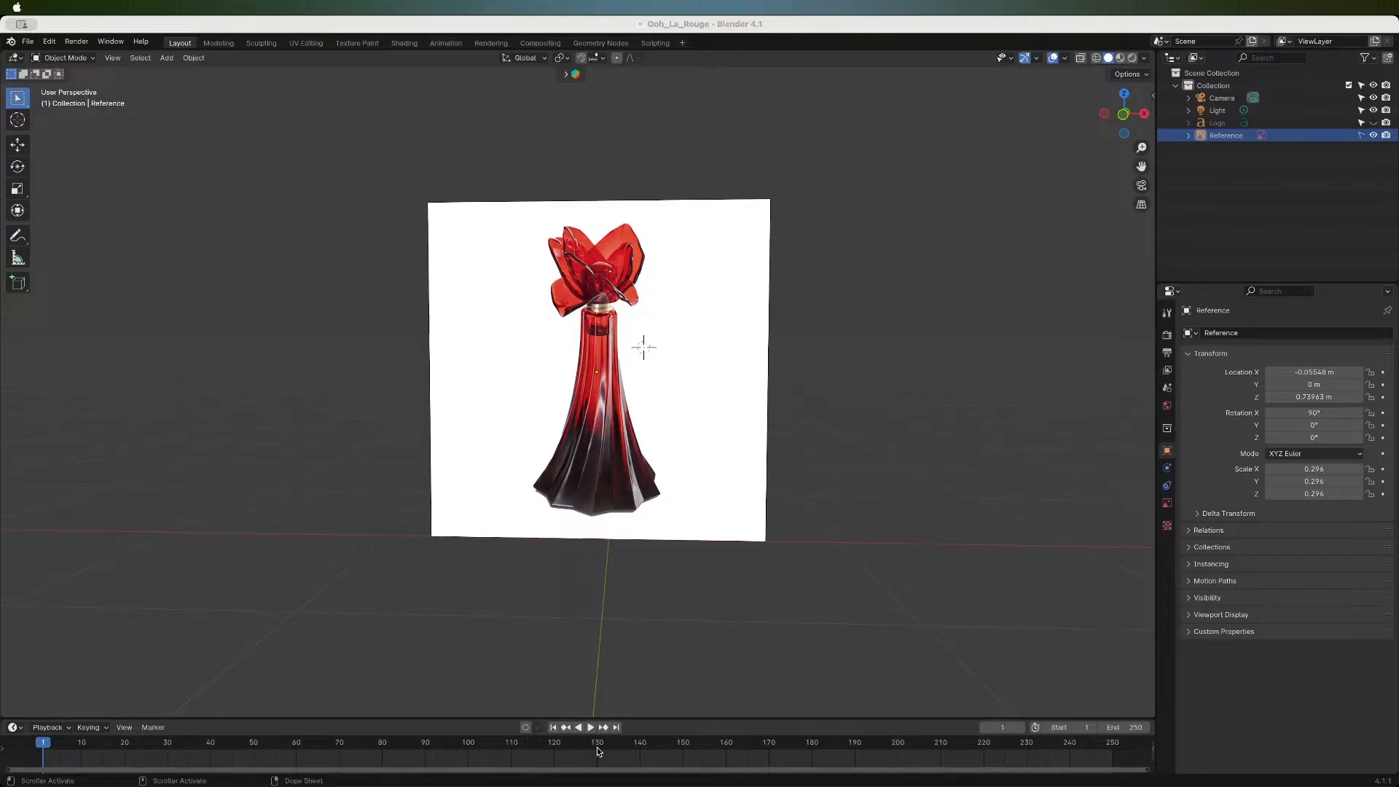
left_click_drag(1128, 115, 1110, 116)
left_click_drag(638, 346, 644, 347)
mouse_move(1125, 113)
left_mouse_down()
mouse_move(1105, 112)
mouse_move(1117, 111)
left_mouse_up()
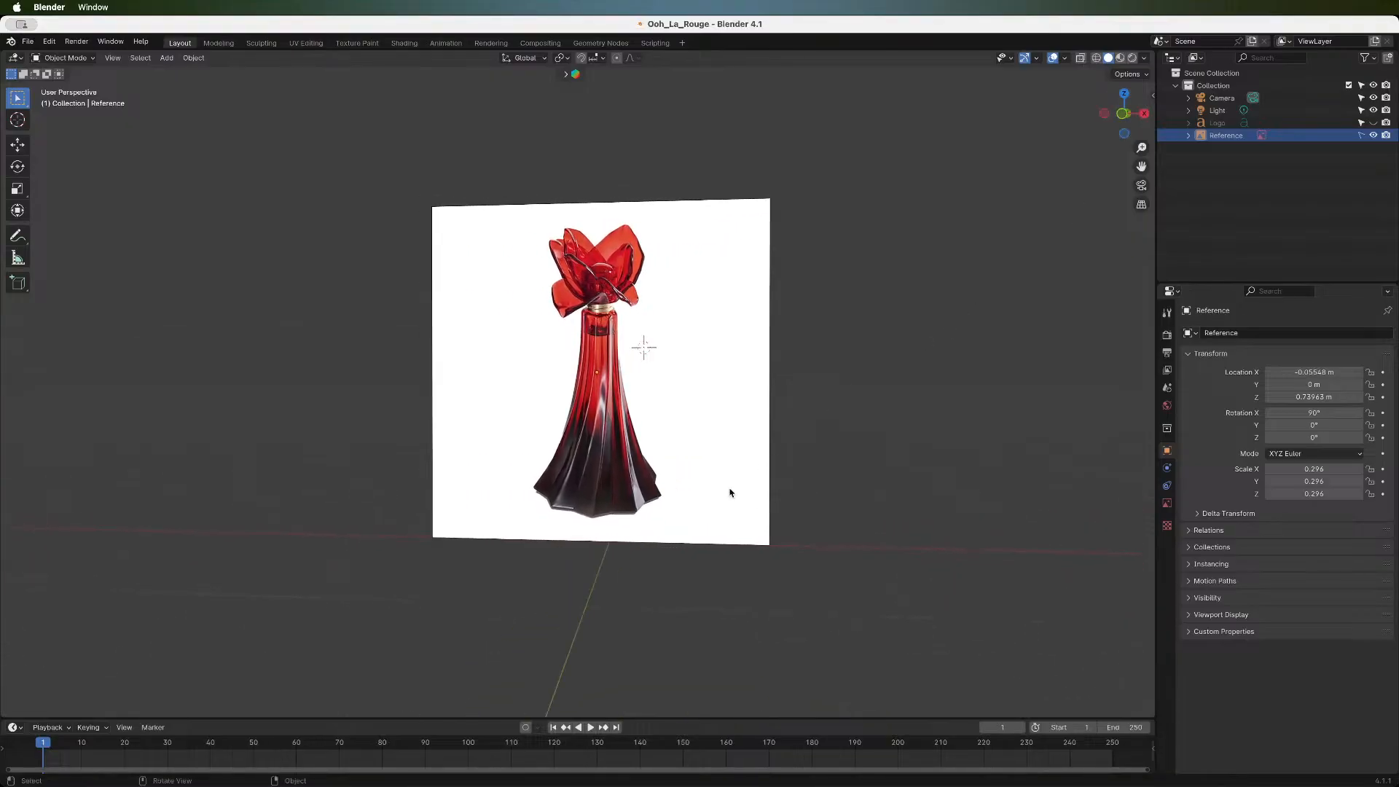
left_click(1123, 115)
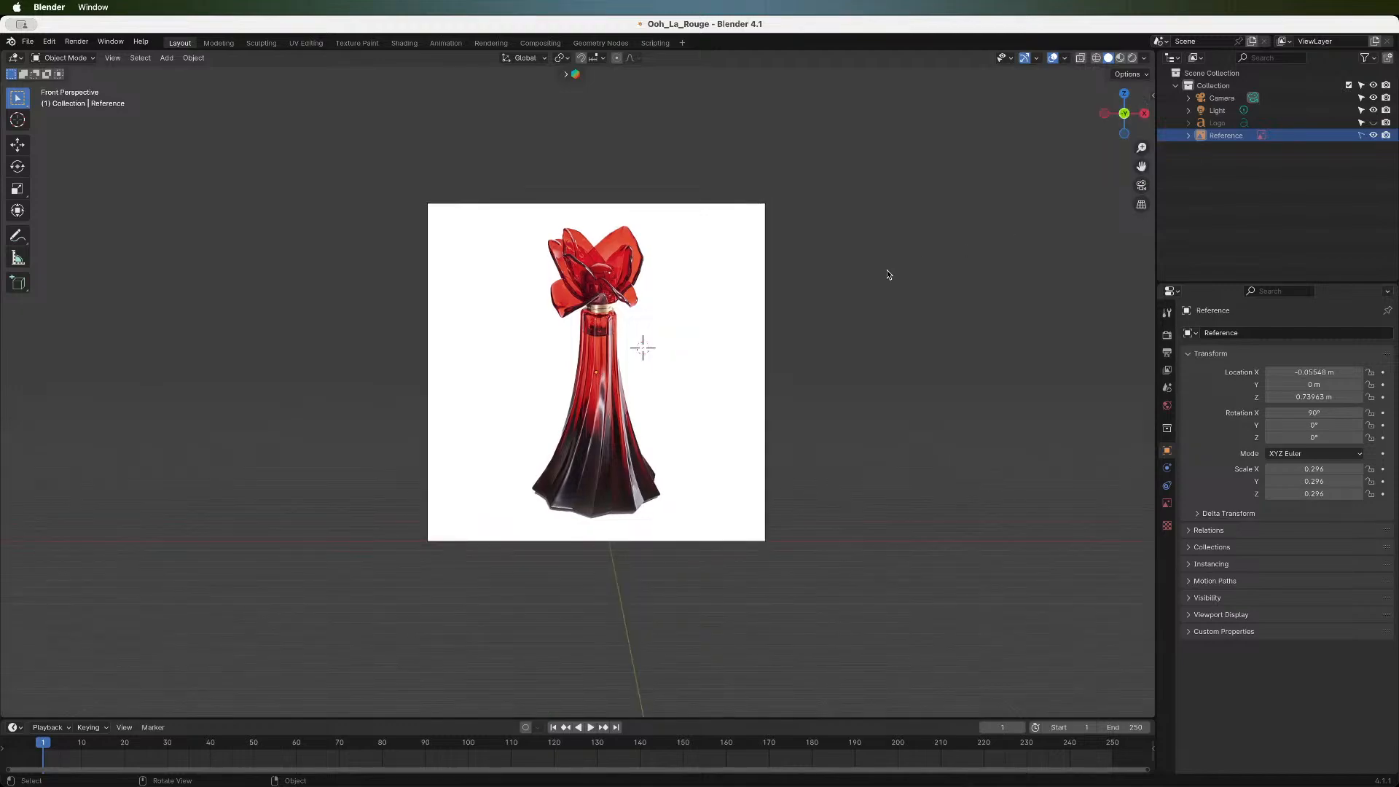
left_click_drag(1141, 166, 1138, 166)
left_click_drag(640, 348, 625, 339)
middle_click_drag(624, 338, 628, 341)
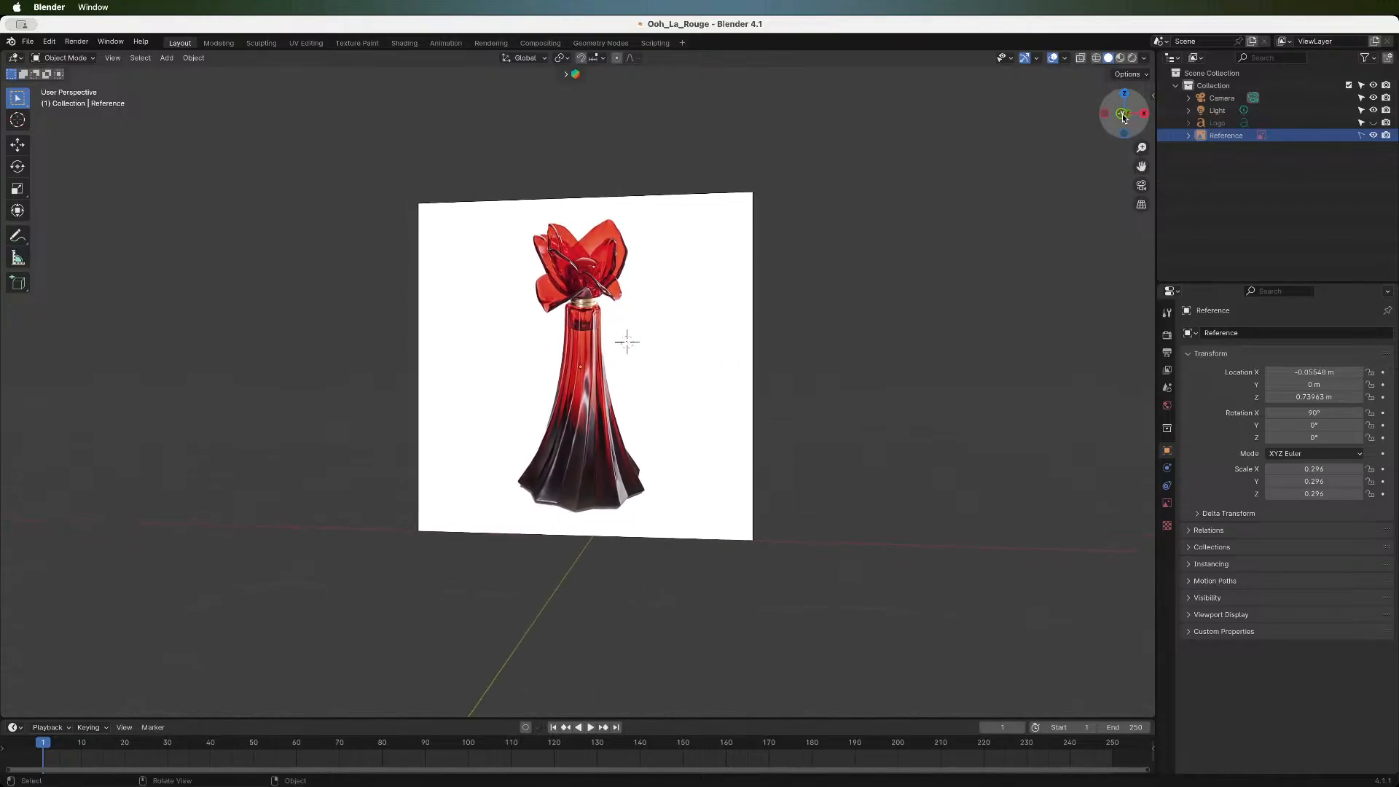
scroll(809, 380, "down", 2)
scroll(809, 380, "up", 4)
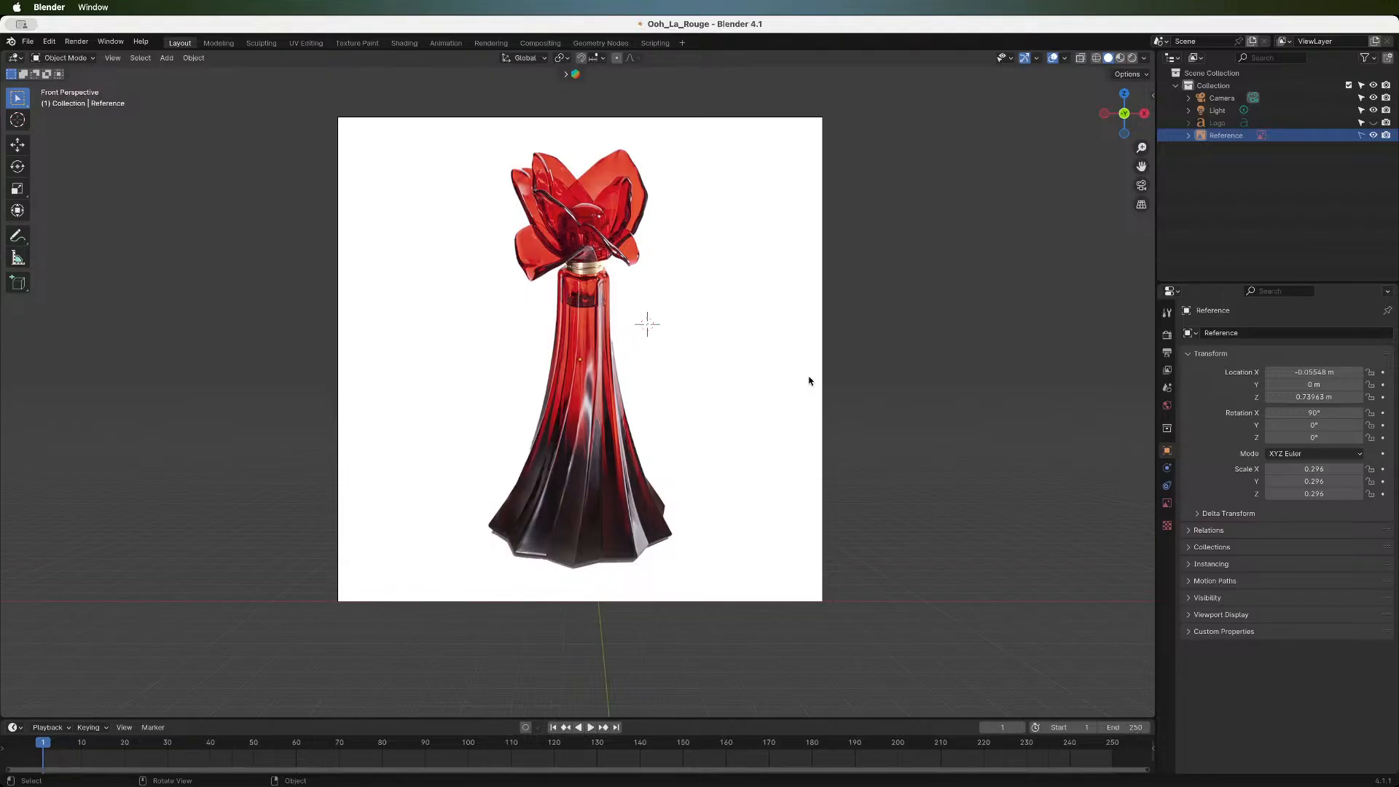
- Snap the 3D cursor to the world origin
key("shift+s")
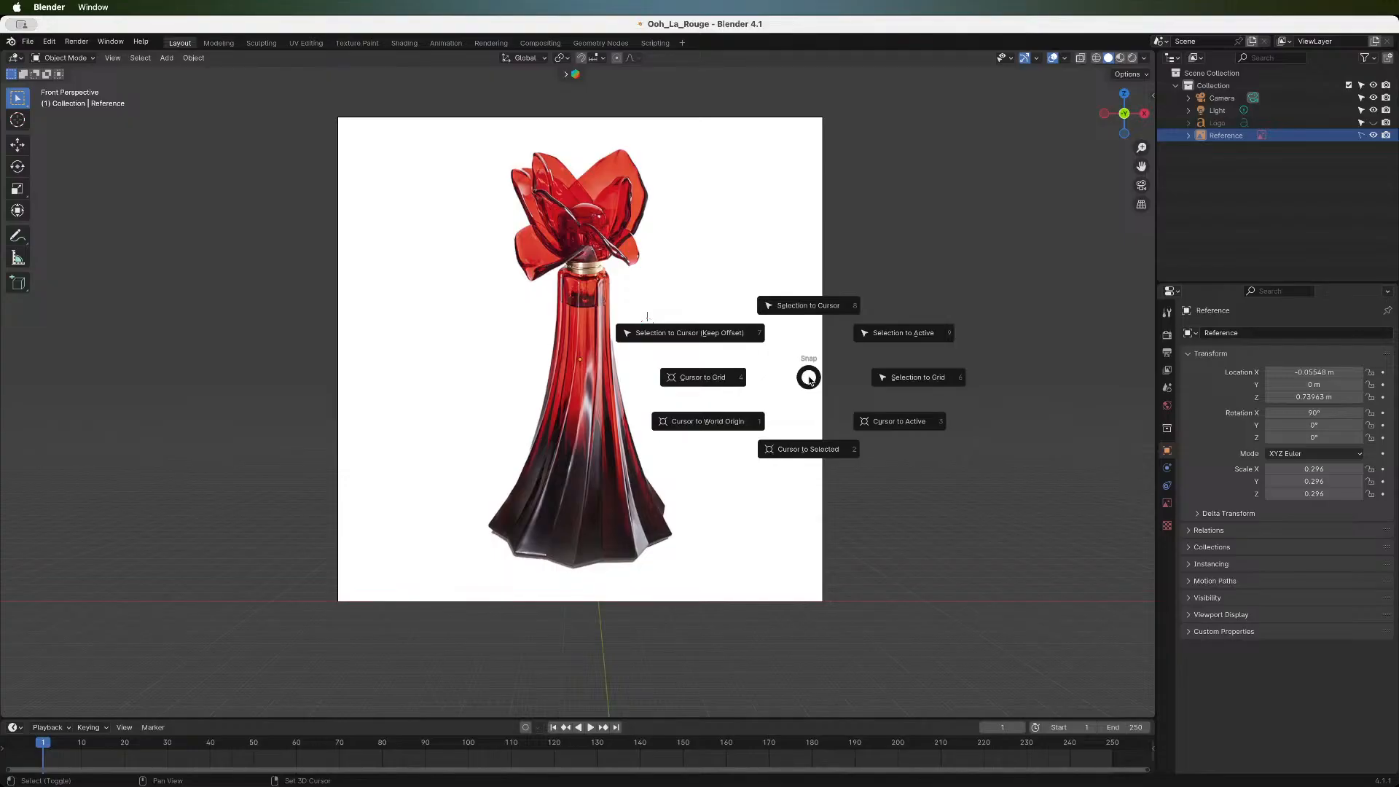
key("shift+s")
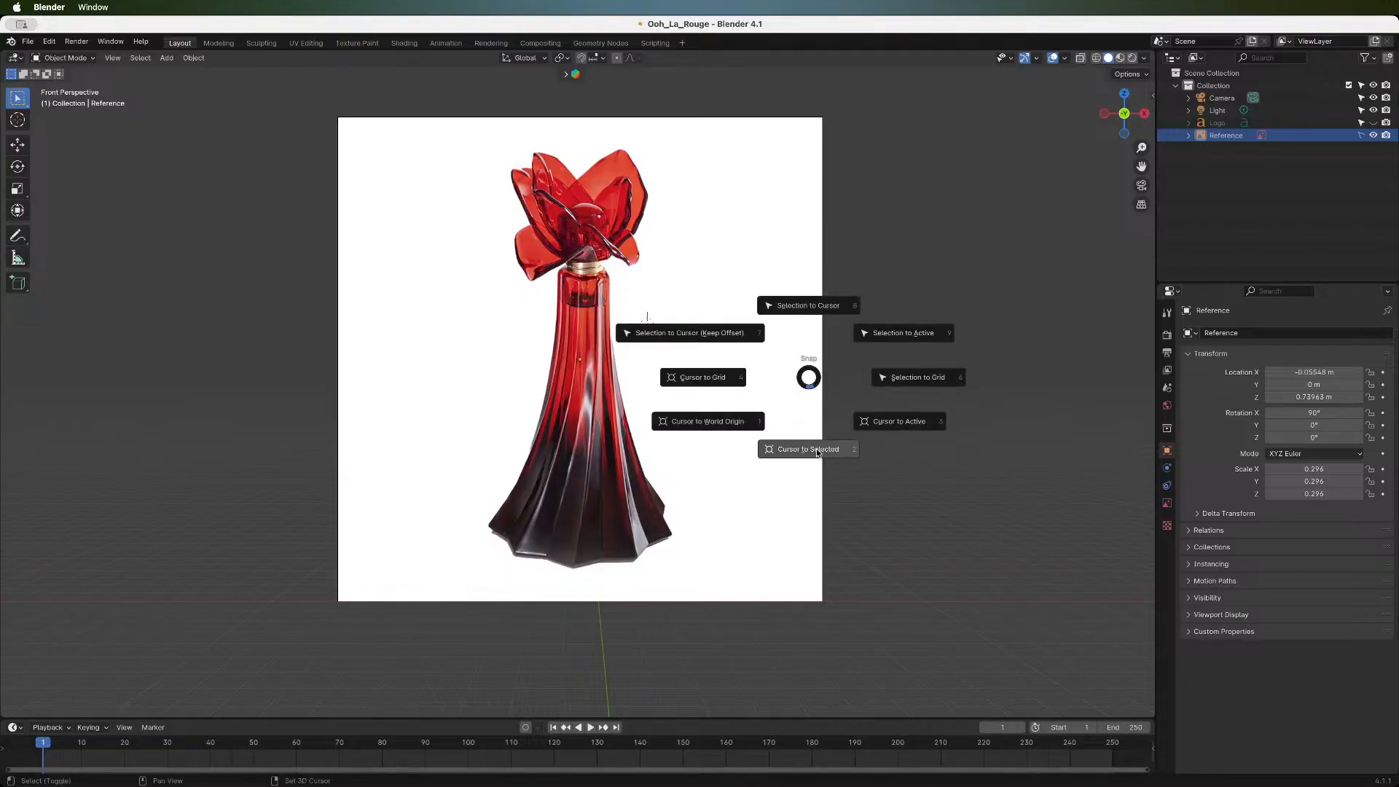
left_click(711, 427)
scroll(689, 435, "down", 1)
scroll(688, 435, "down", 3)
scroll(688, 434, "up", 7)
scroll(692, 347, "down", 3)
scroll(691, 347, "up", 2)
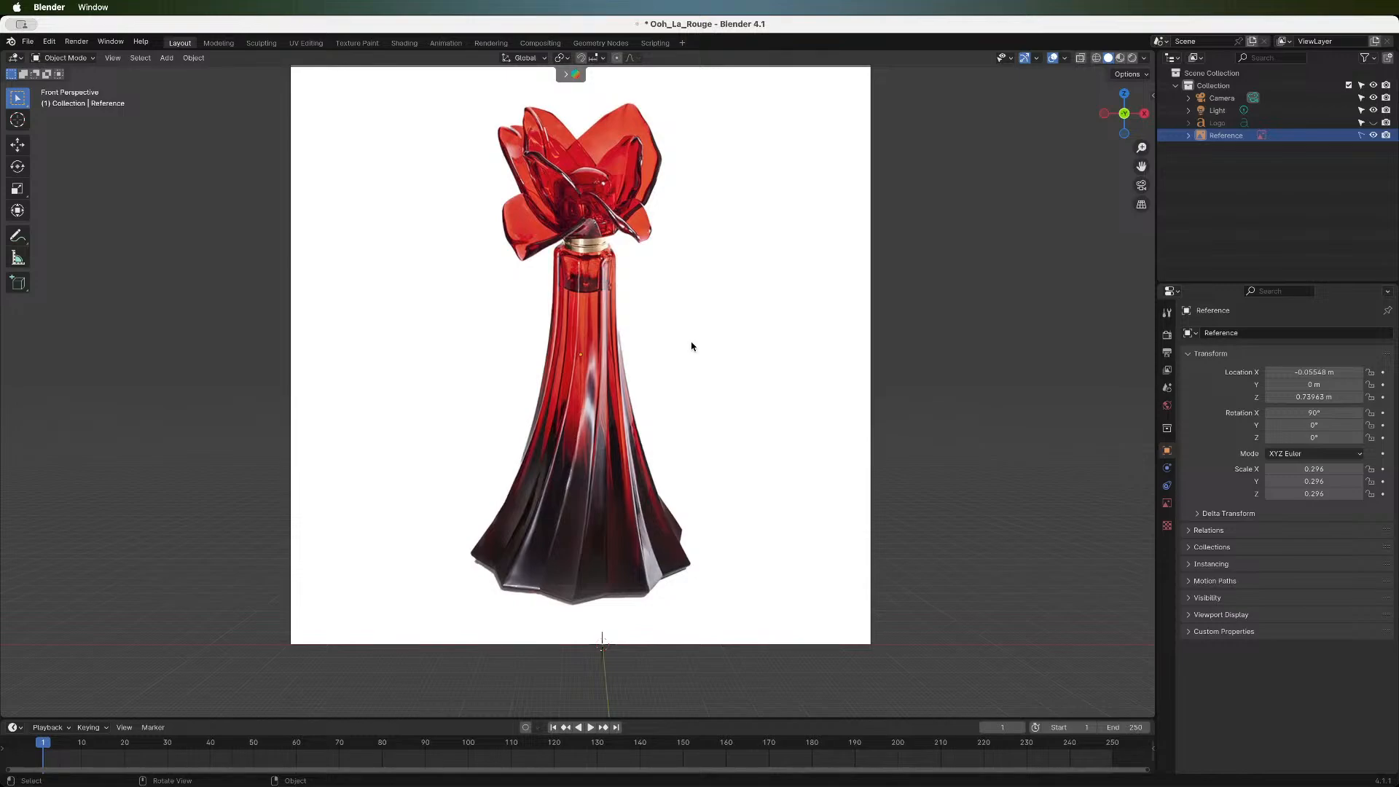
scroll(717, 364, "down", 2)
scroll(717, 365, "up", 2)
scroll(717, 365, "down", 2)
scroll(717, 364, "up", 1)
scroll(717, 364, "up", 1)
scroll(717, 364, "down", 2)
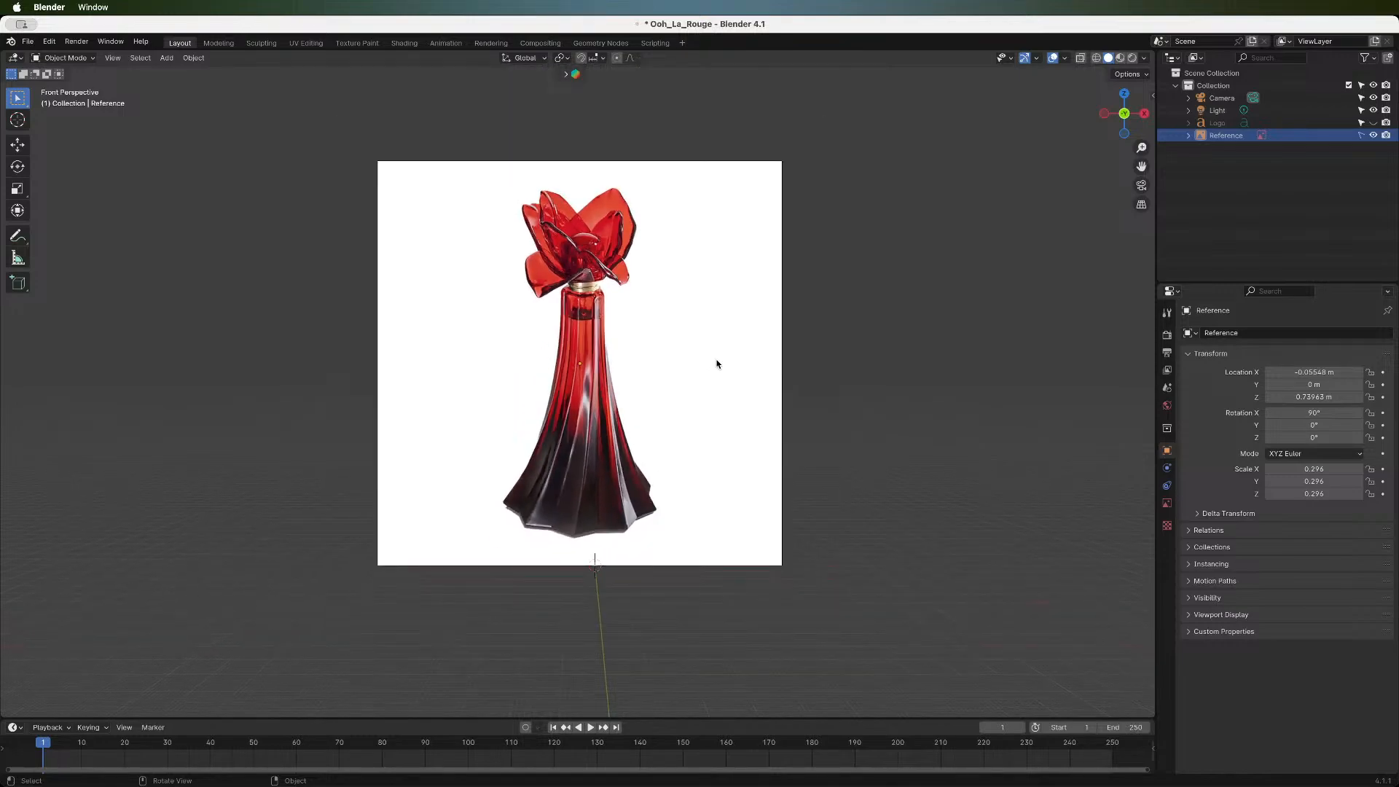
- Make the Reference image selectable and scale it down uniformly by a factor of about 0.858
left_click(1359, 136)
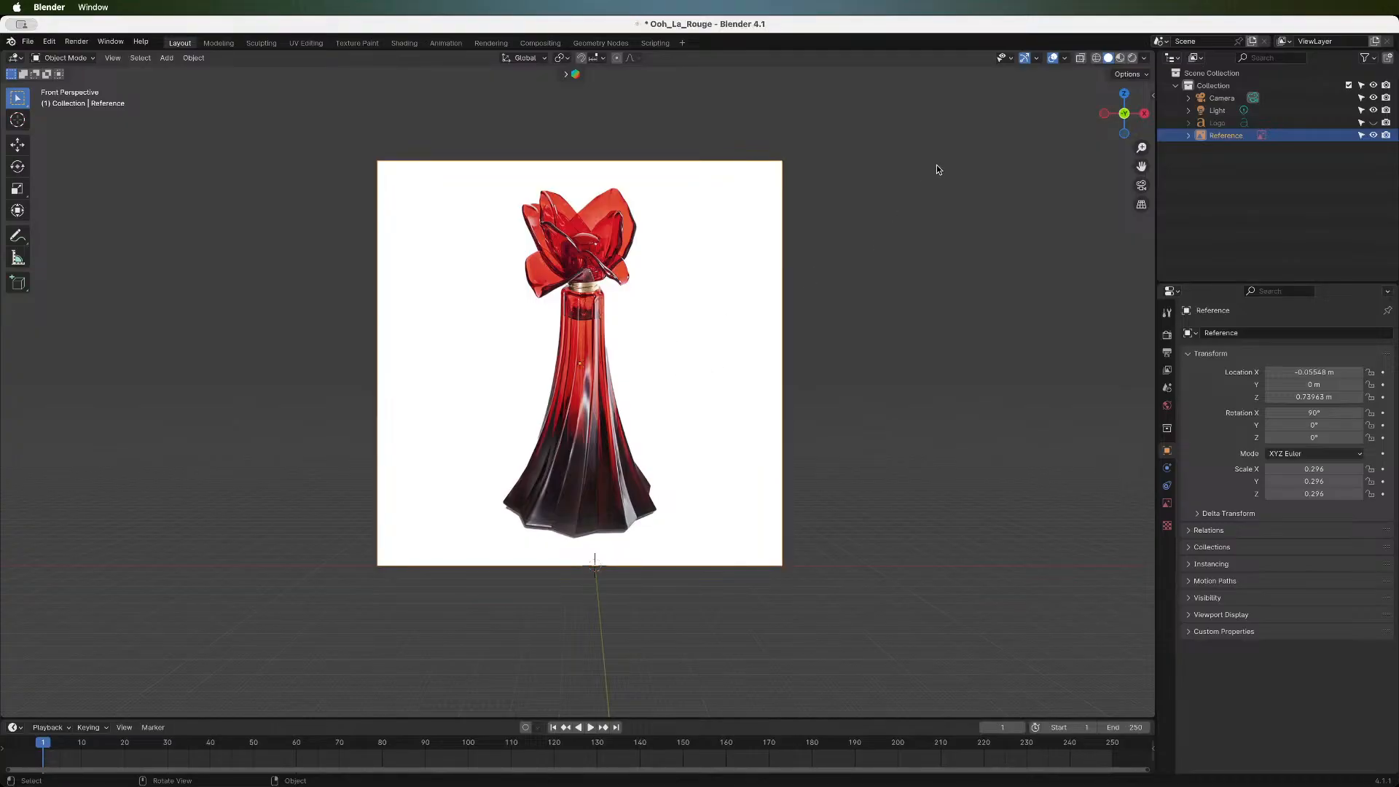
key("s")
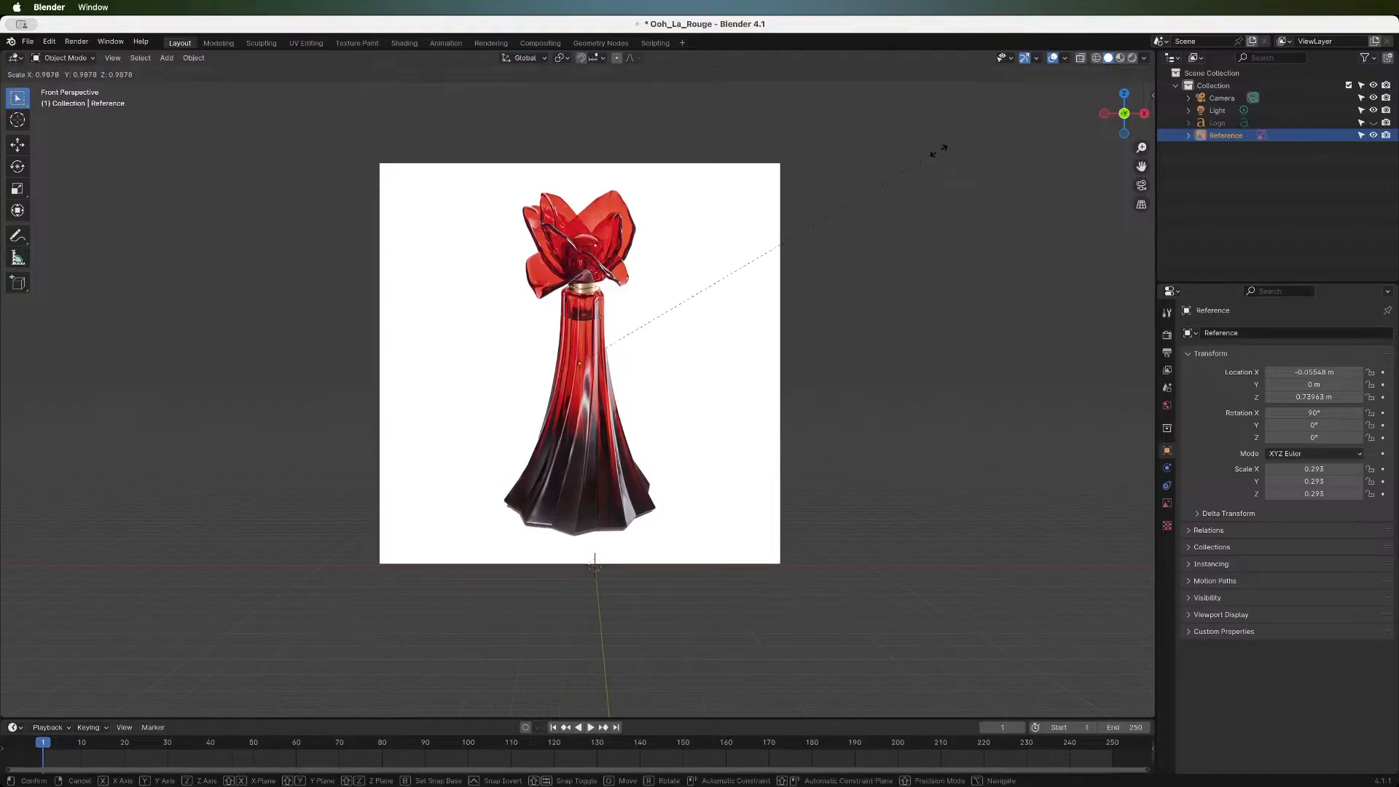
left_click(890, 172)
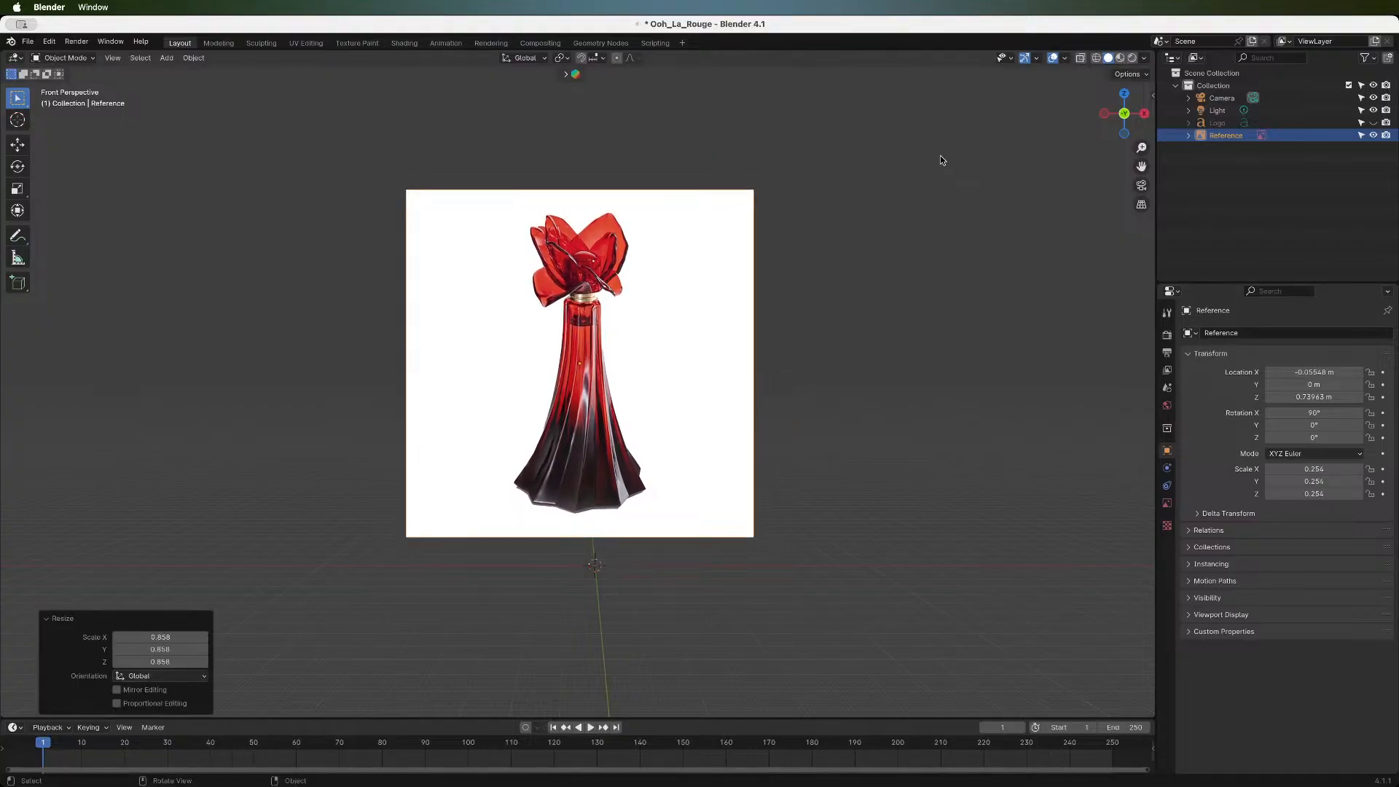
- Move the Reference image down about 0.098 m along Z to the ground line, and disable its selection again
key("g")
key("z")
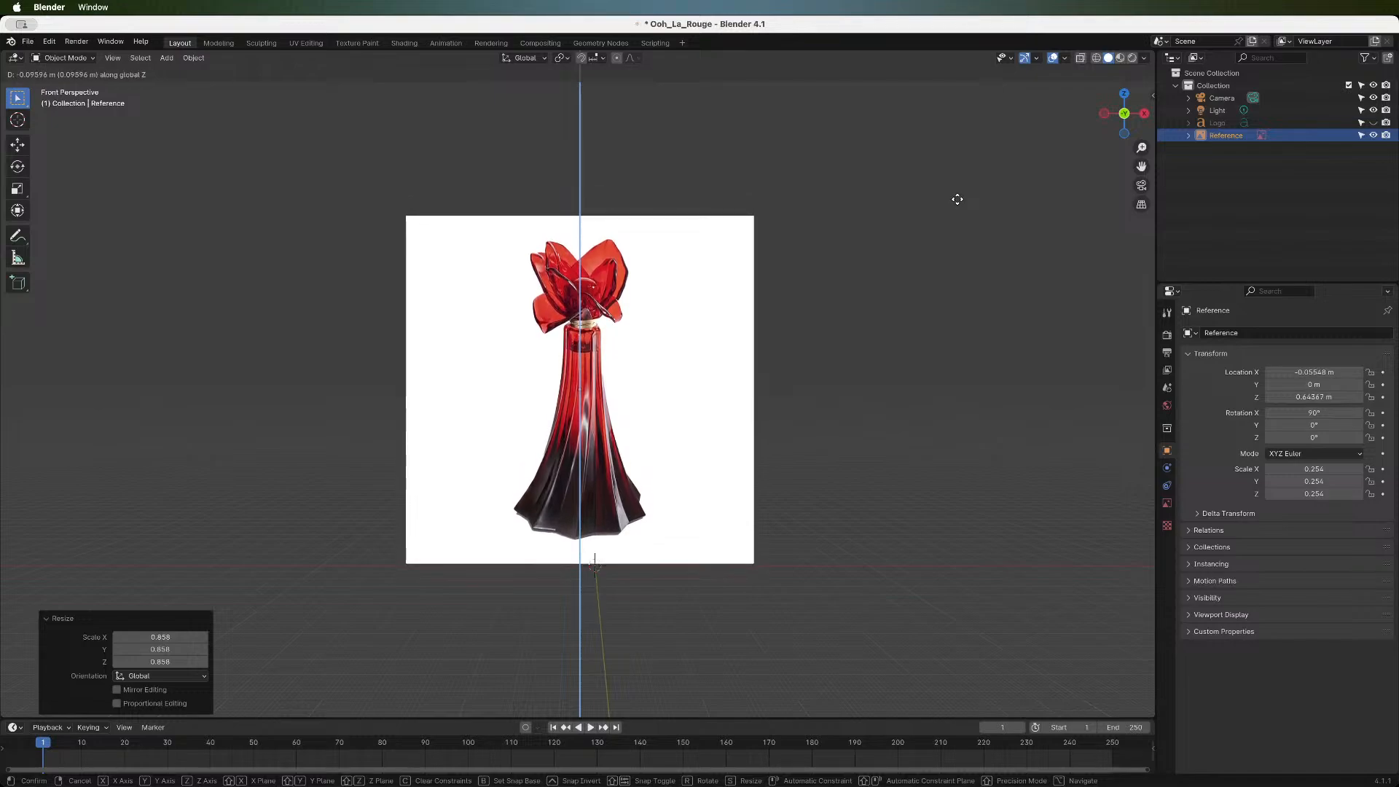
left_click(957, 199)
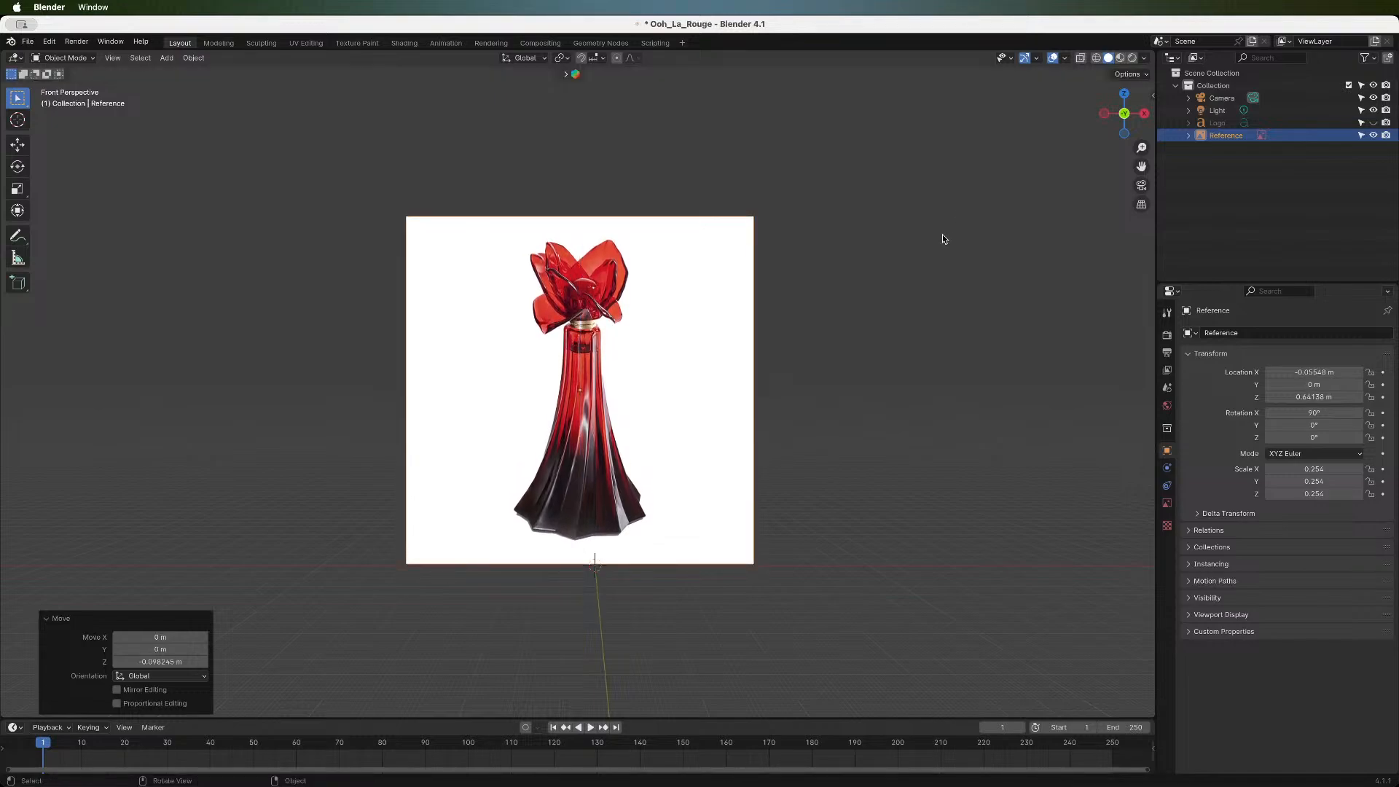
left_click(1361, 135)
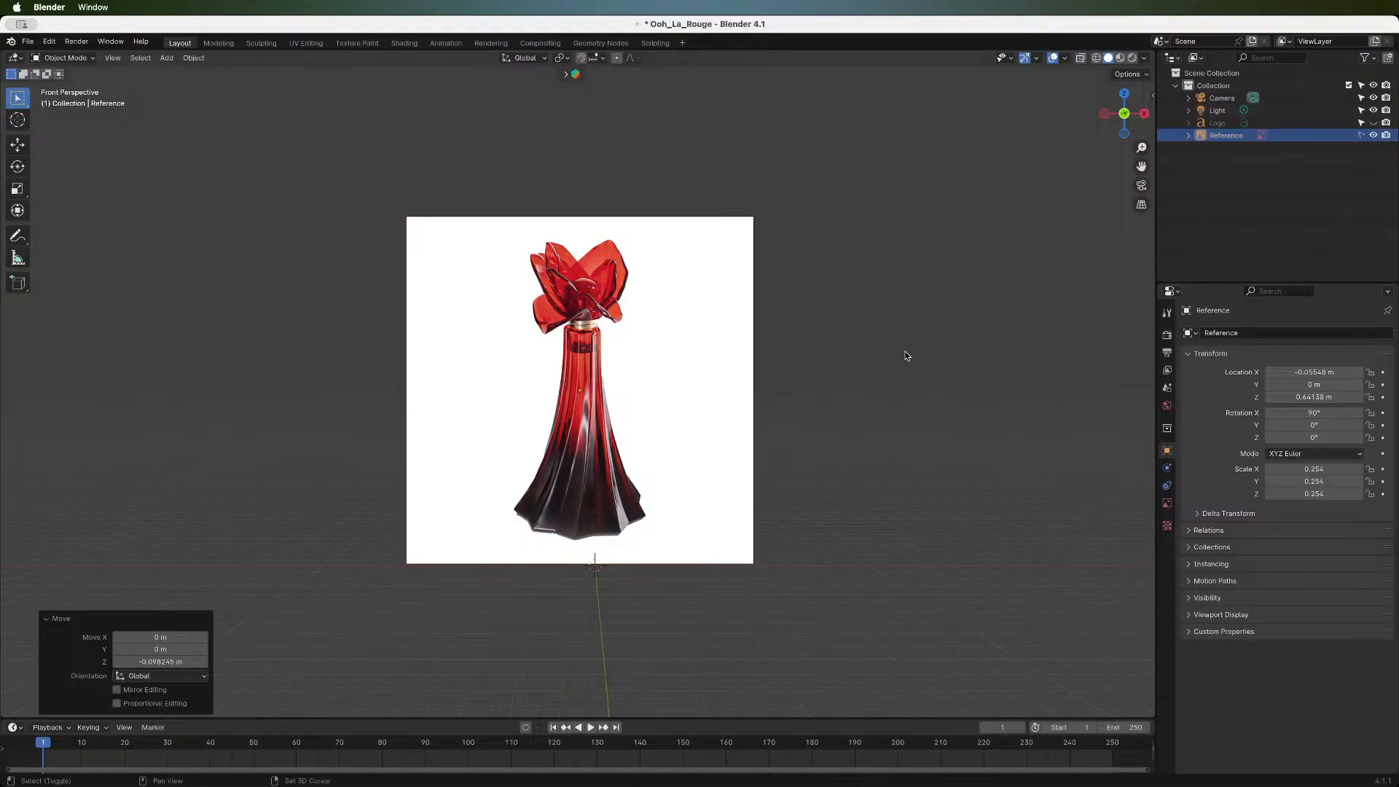
- Add a Simple Star mesh at the world origin
key("shift+a")
mouse_move(907, 374)
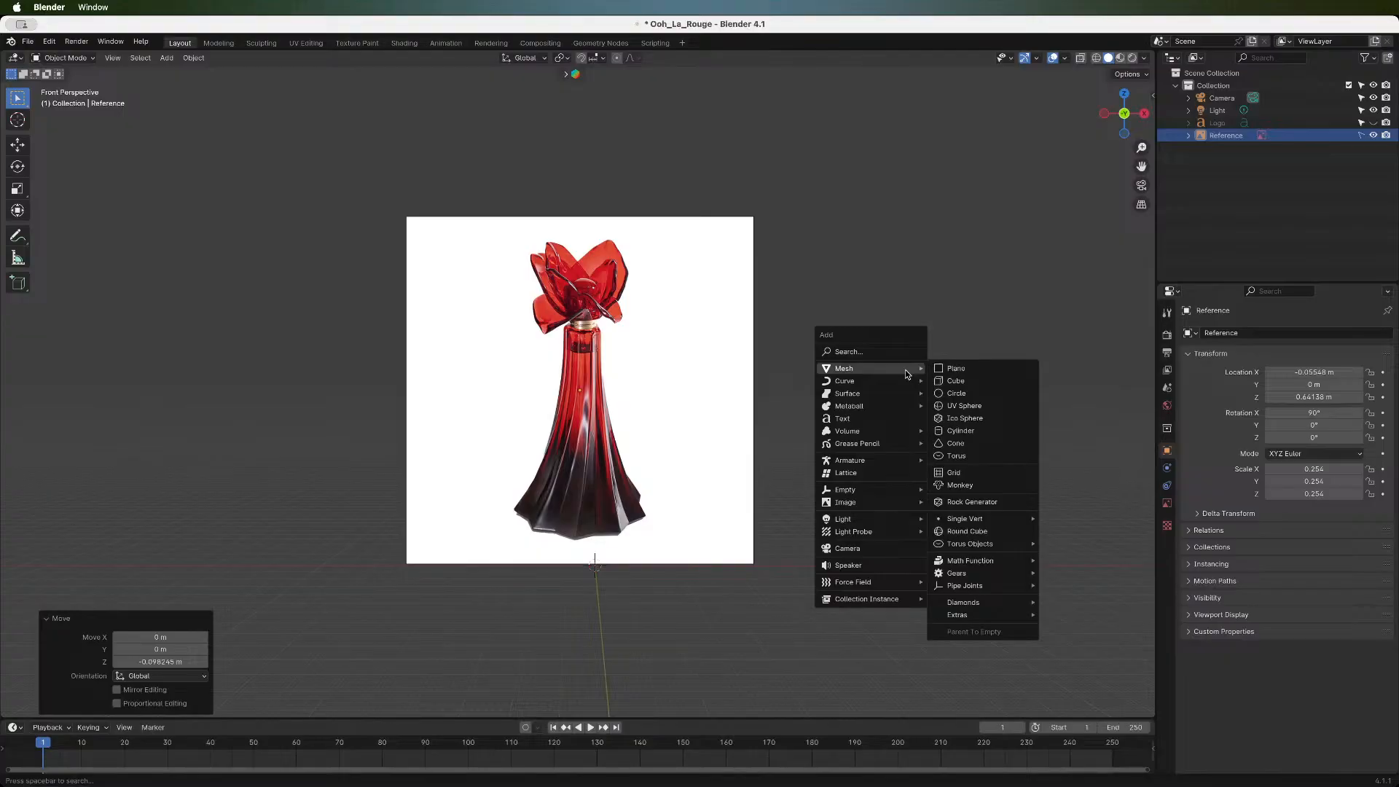
mouse_move(968, 590)
mouse_move(977, 518)
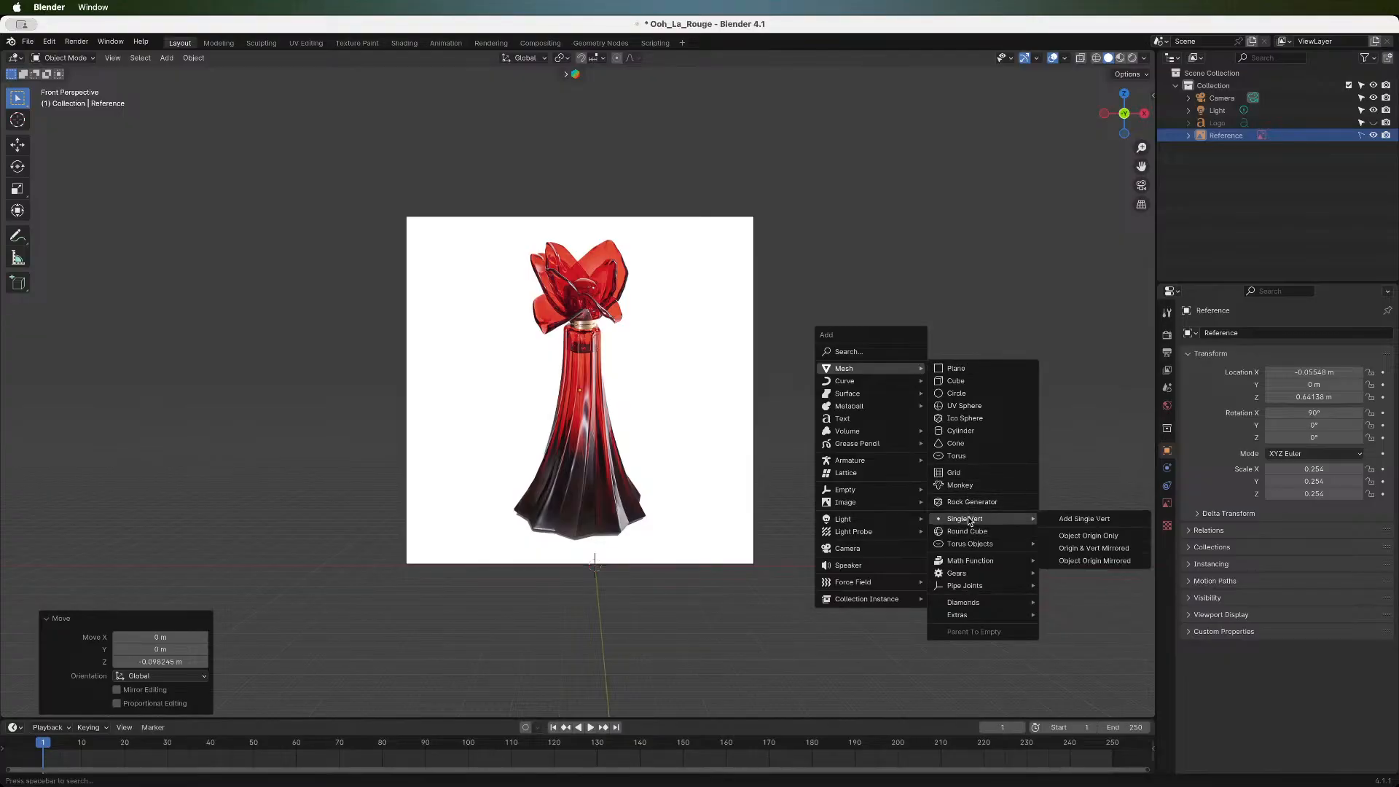
mouse_move(982, 547)
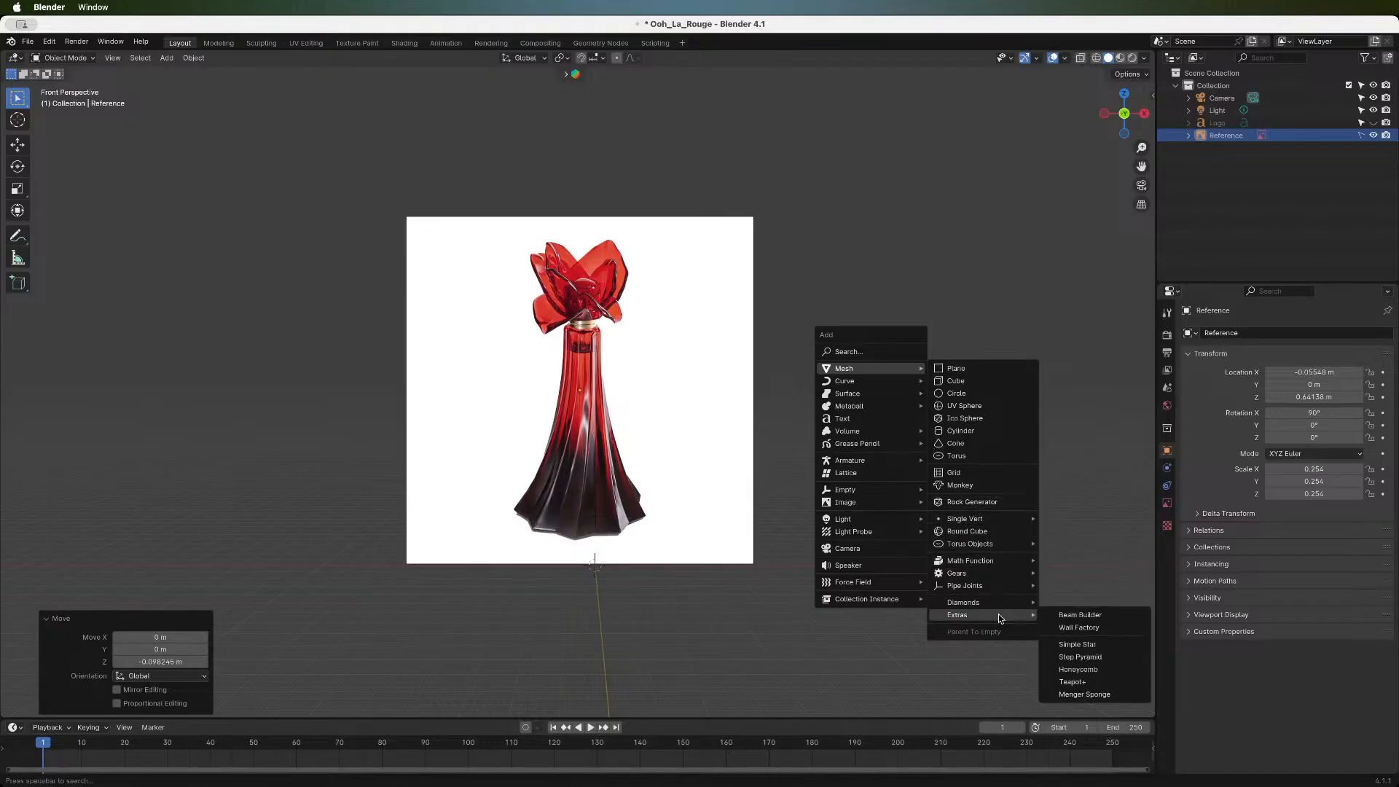
left_click(1130, 645)
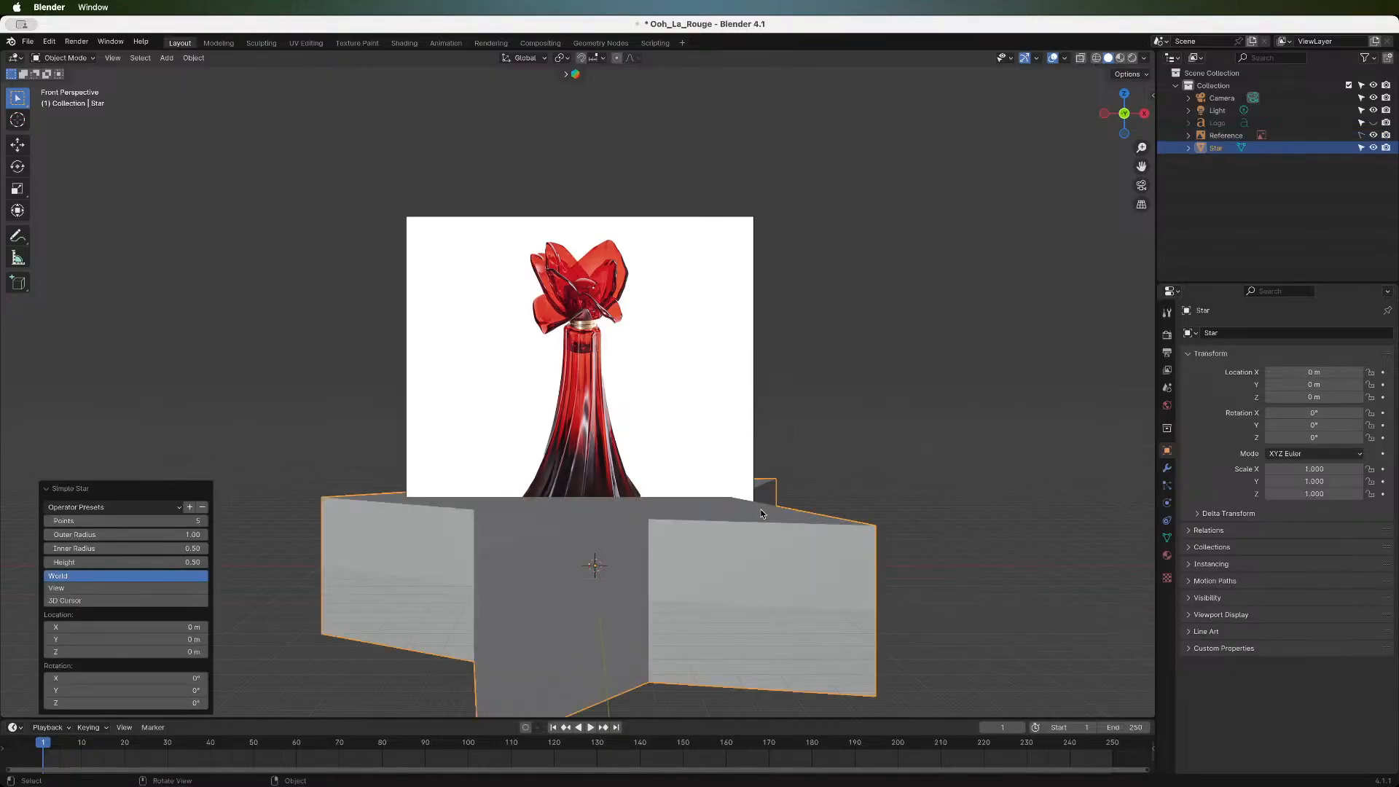
- Set the star's number of points to 10
scroll(779, 431, "down", 3)
scroll(779, 431, "up", 3)
scroll(779, 431, "down", 3)
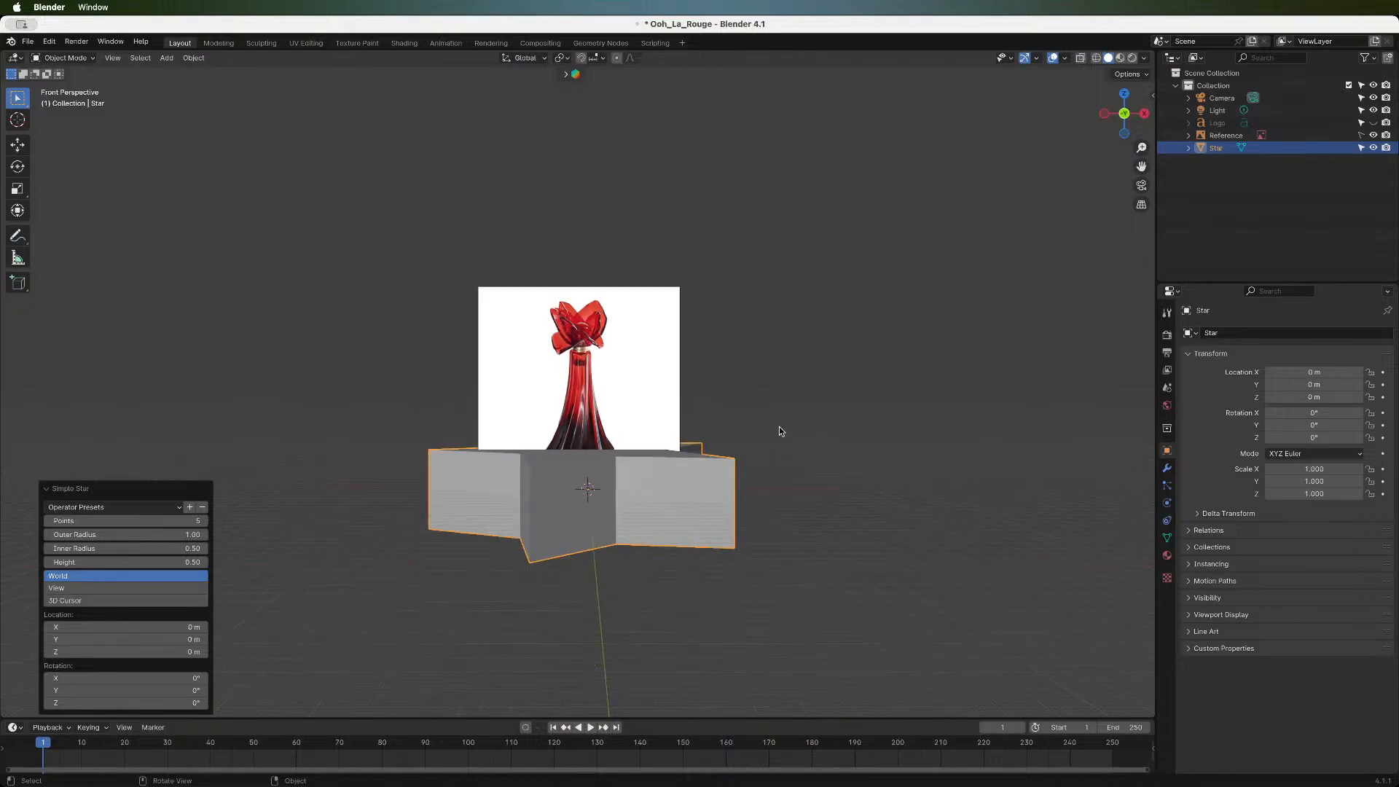
left_click(183, 521)
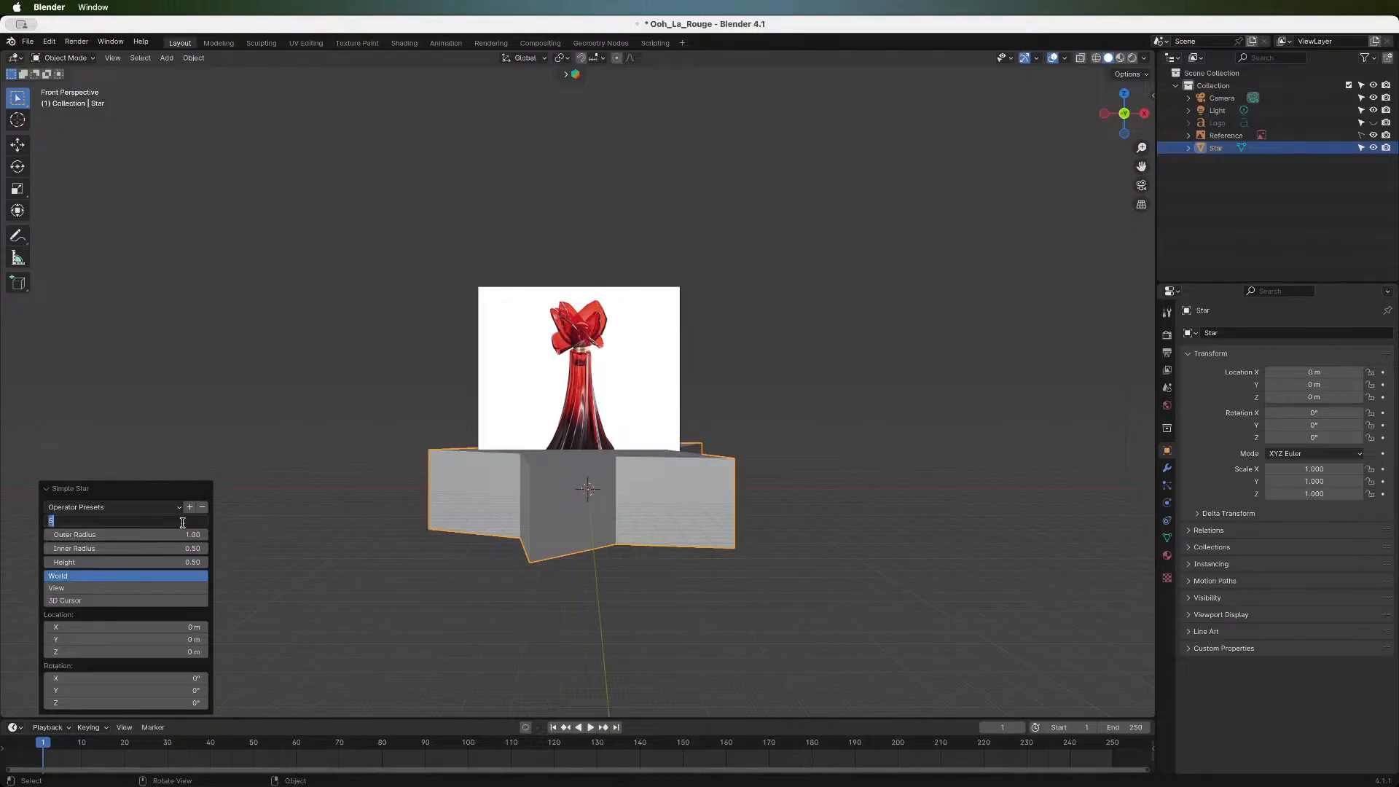
type("10")
key("Return")
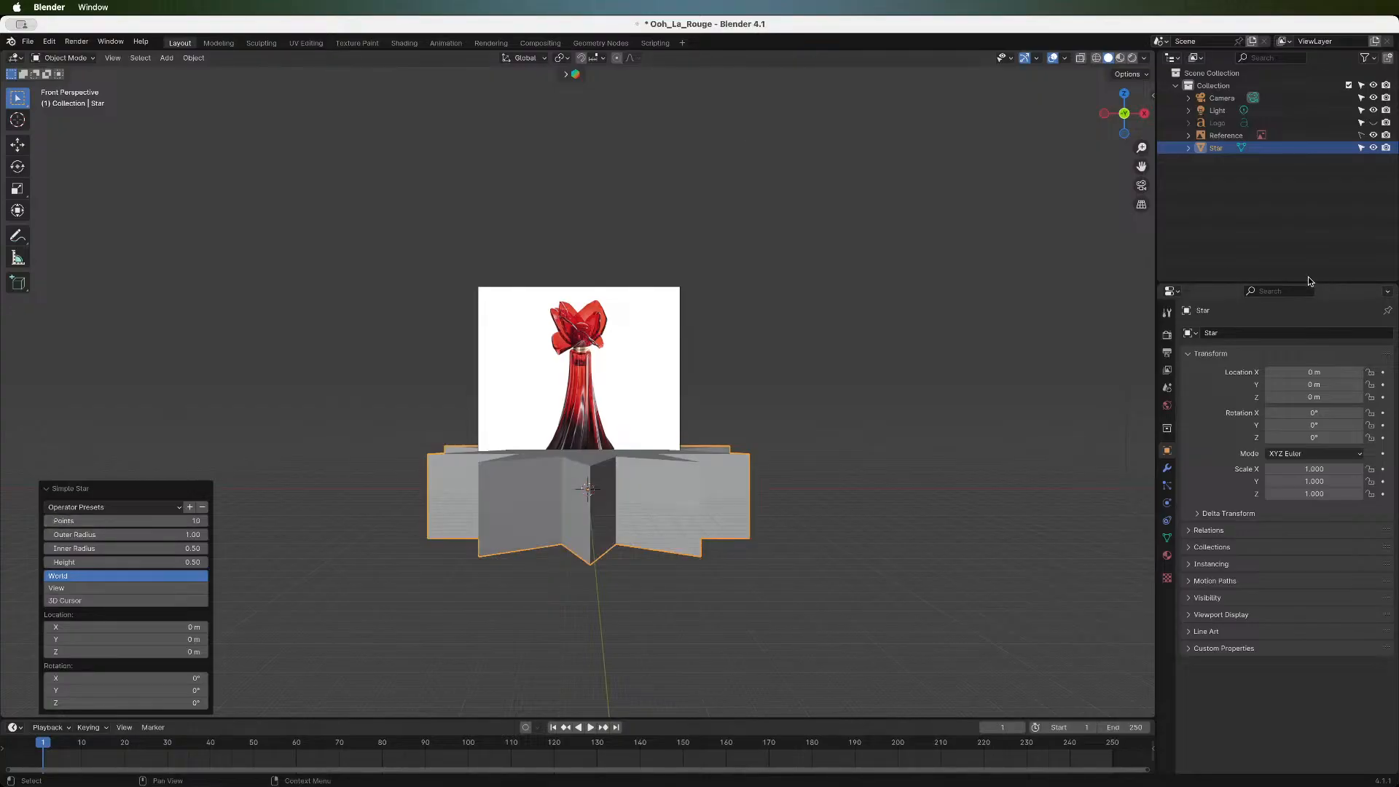
- Set the star's inner radius to 0.70
mouse_move(1133, 123)
left_mouse_down()
mouse_move(1114, 163)
mouse_move(1112, 142)
left_mouse_up()
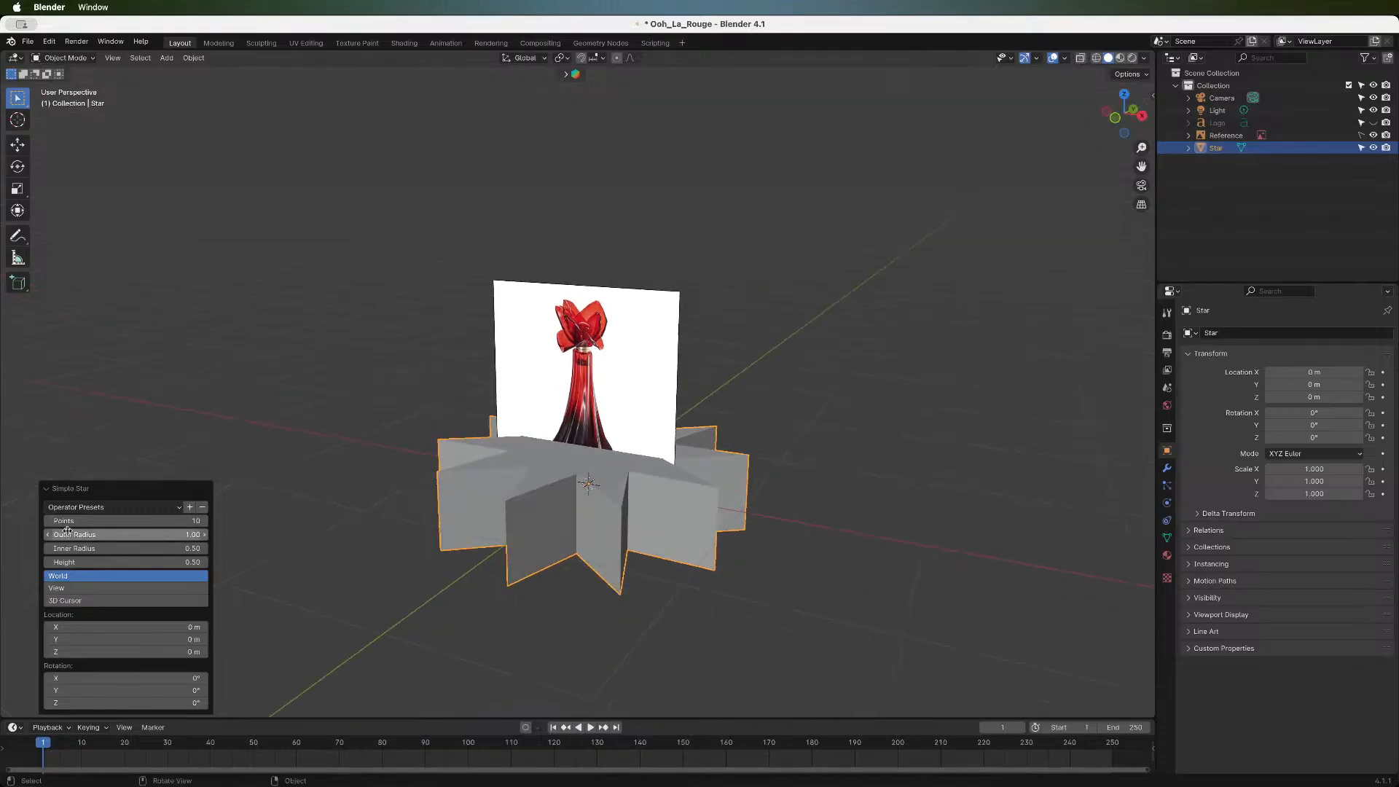
left_click(176, 549)
type(".7")
key("Return")
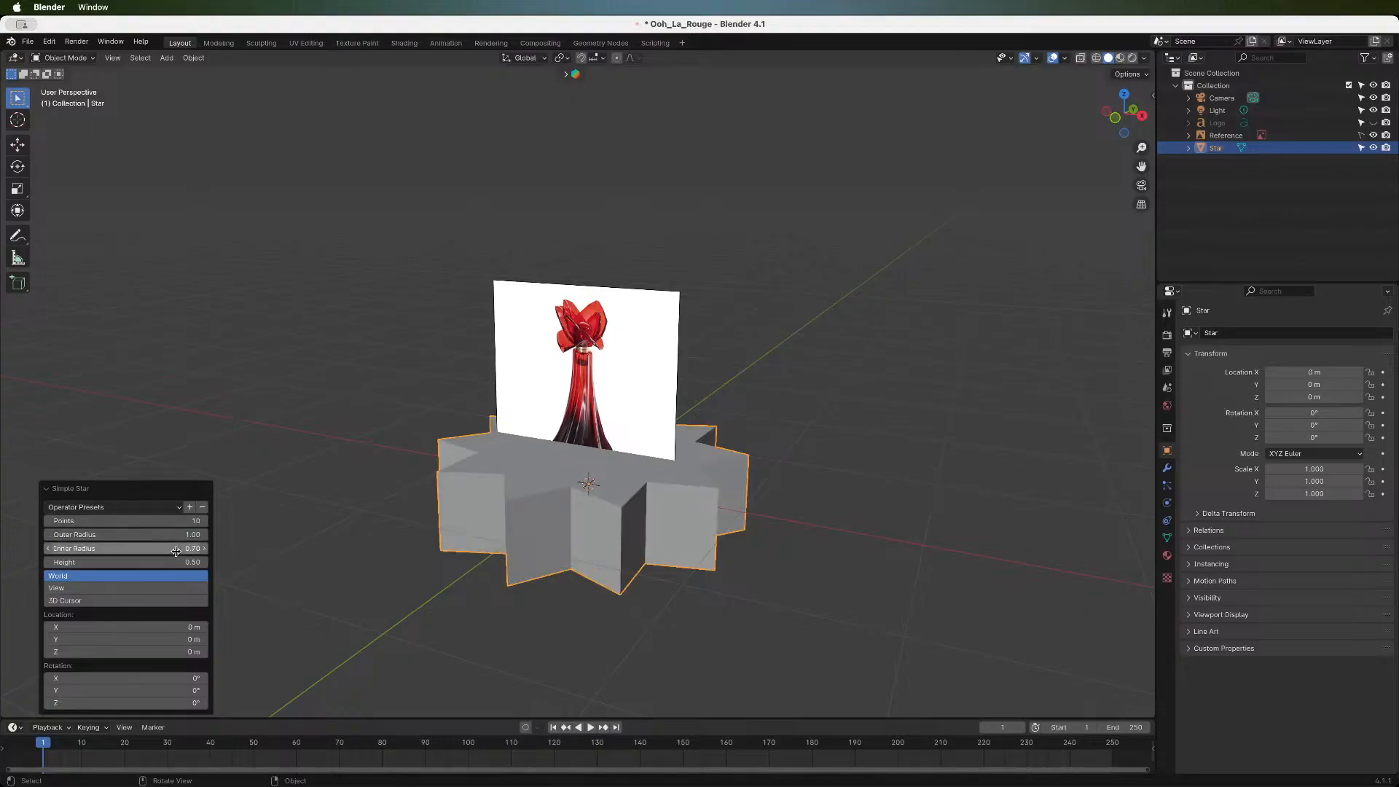
- Compare inner radii of 0.60, 0.50 and 0.70 for the star in top view
left_click_drag(1126, 106, 1123, 99)
left_click(1123, 100)
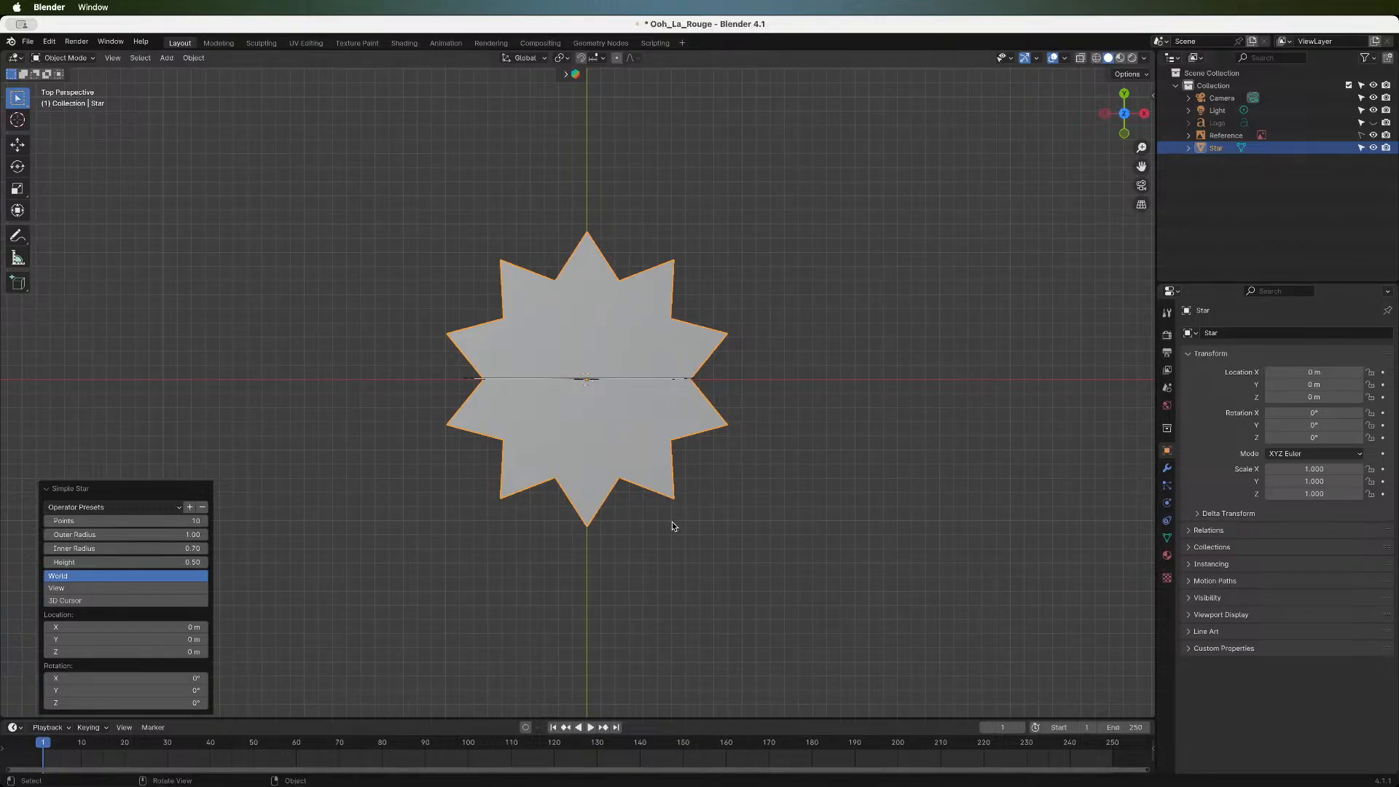
left_click(181, 550)
type(".6")
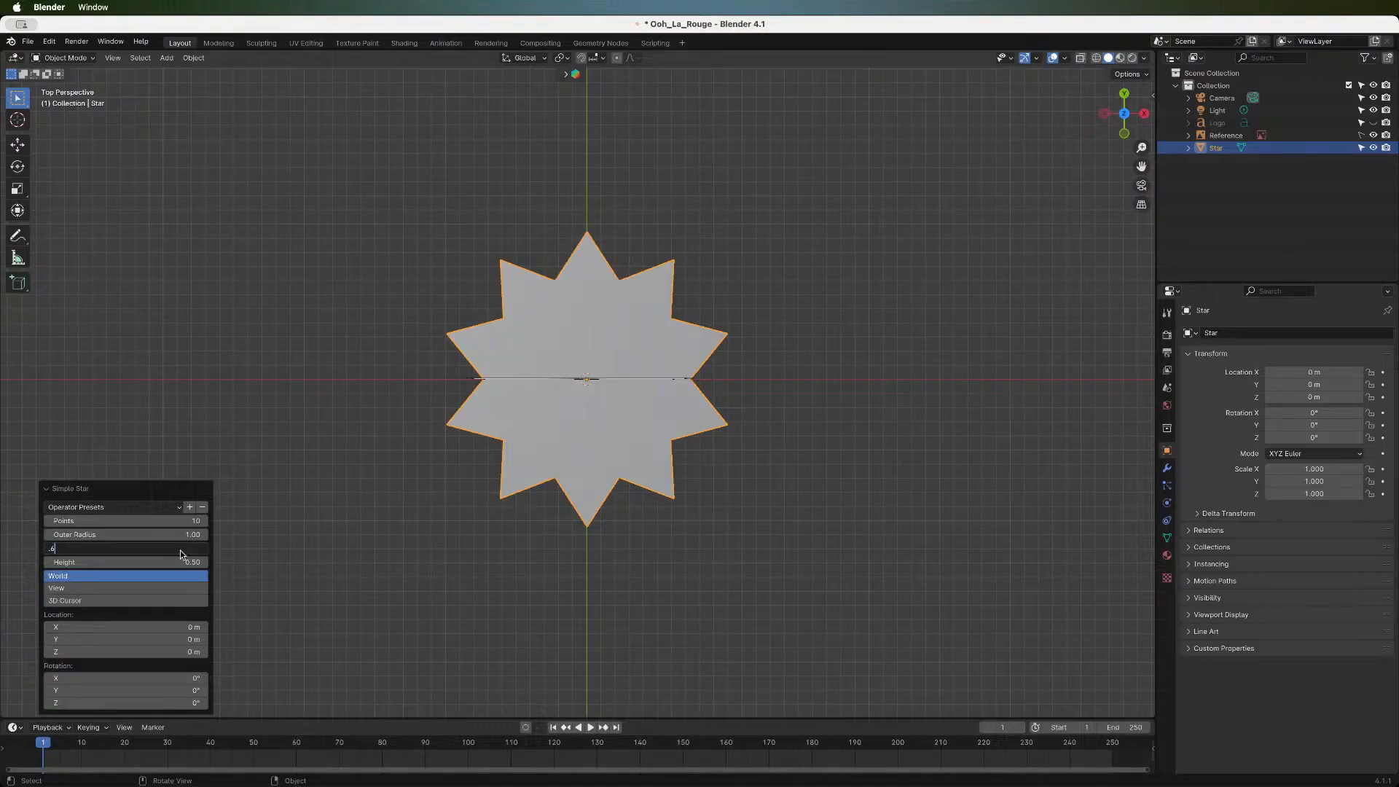
key("Return")
left_click(180, 550)
type(".5")
key("Return")
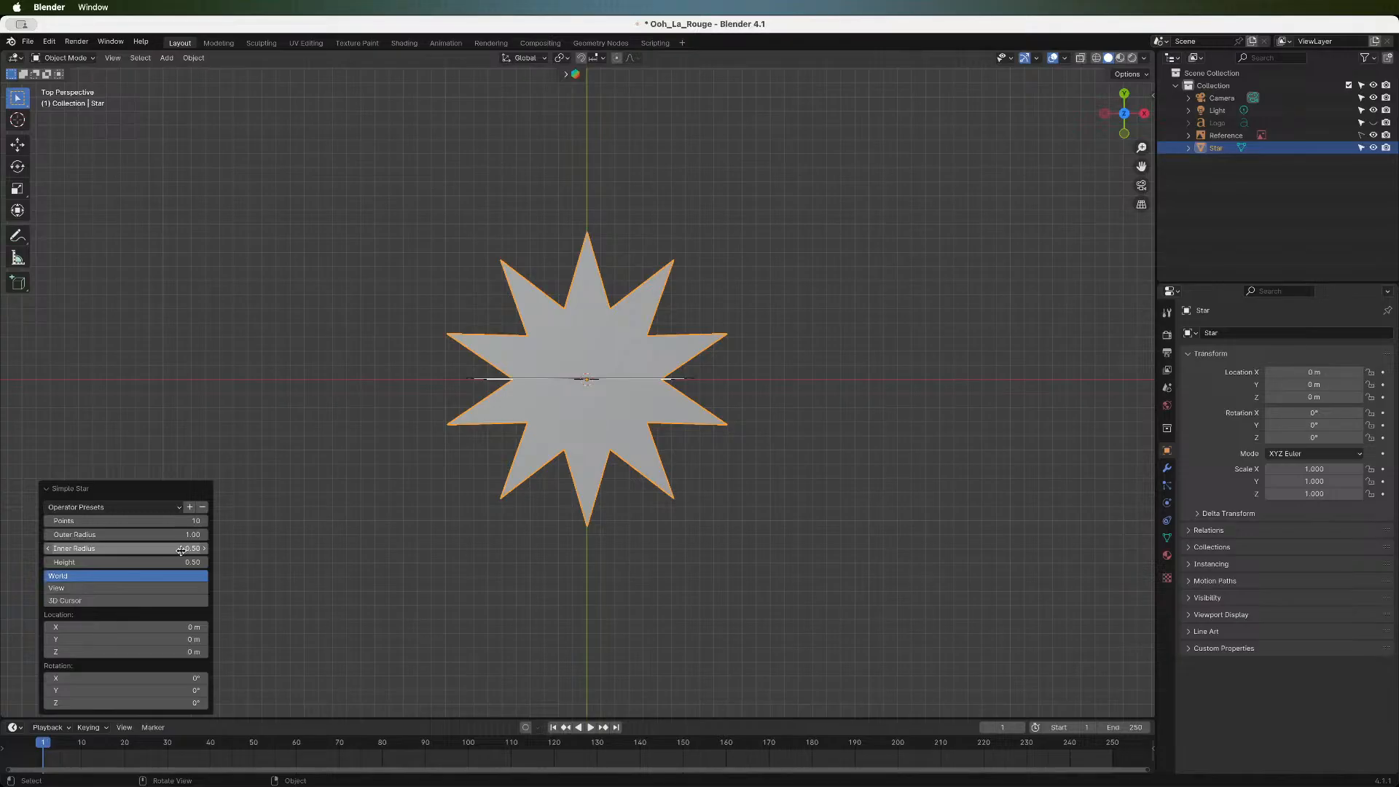
left_click(181, 550)
type(".7")
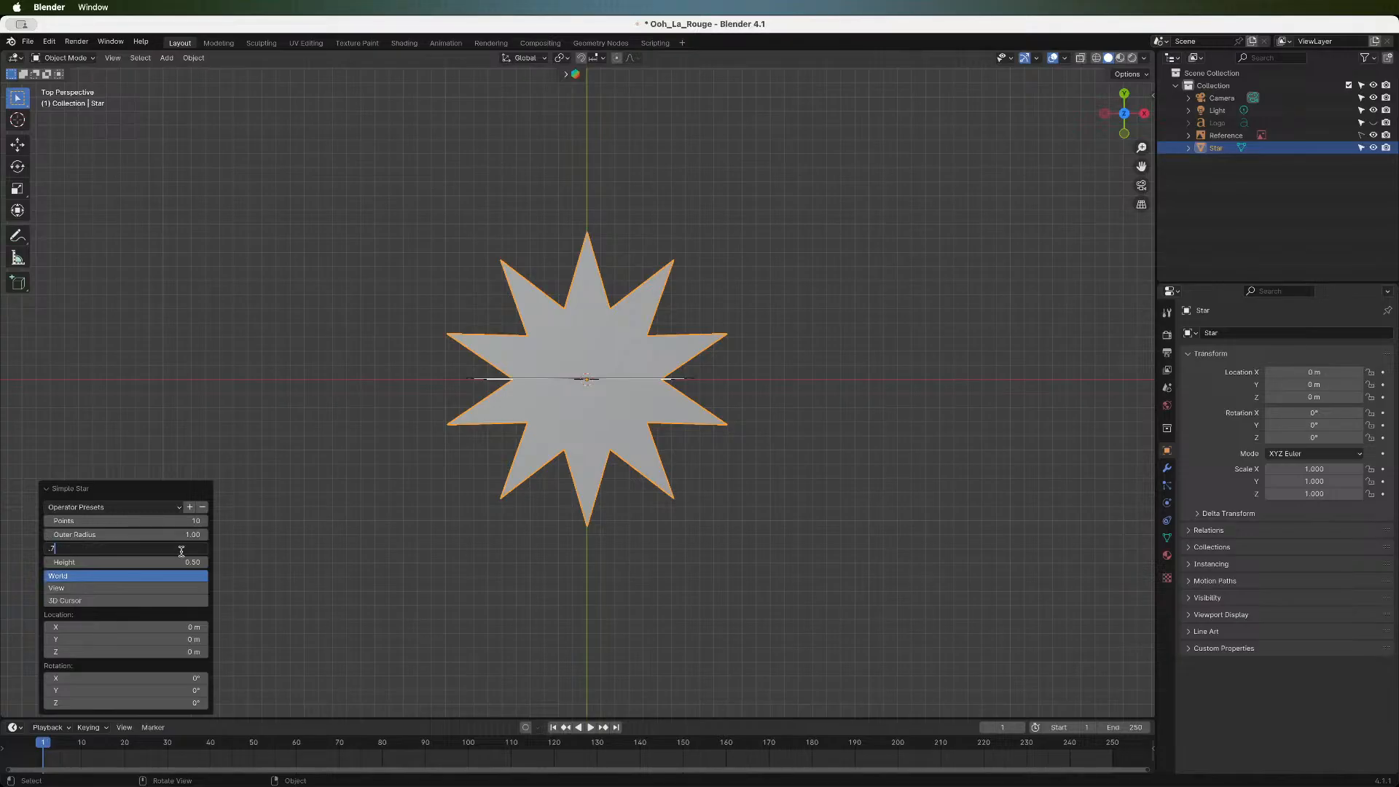
key("Return")
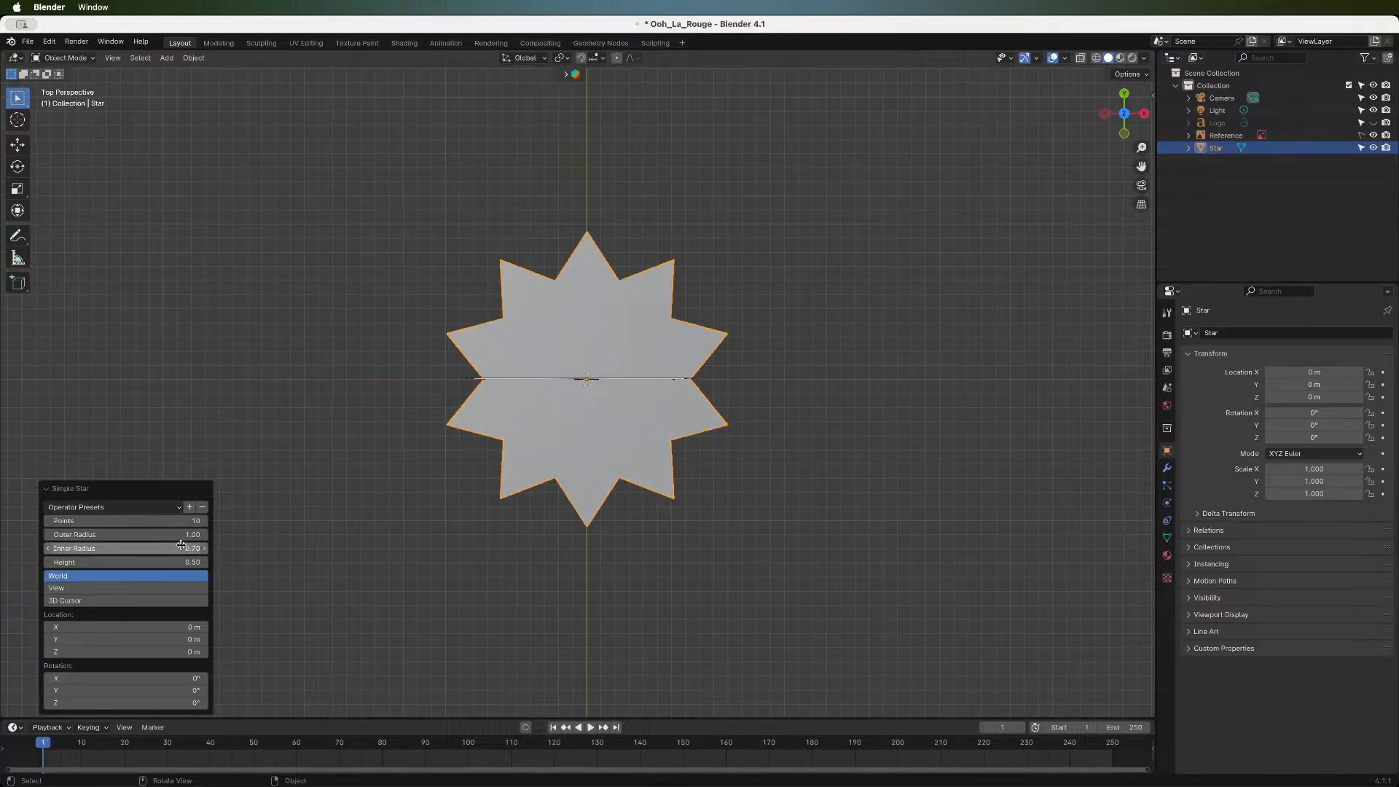
- Set the star's inner radius to 0.80
left_click(181, 551)
type(".8")
key("Return")
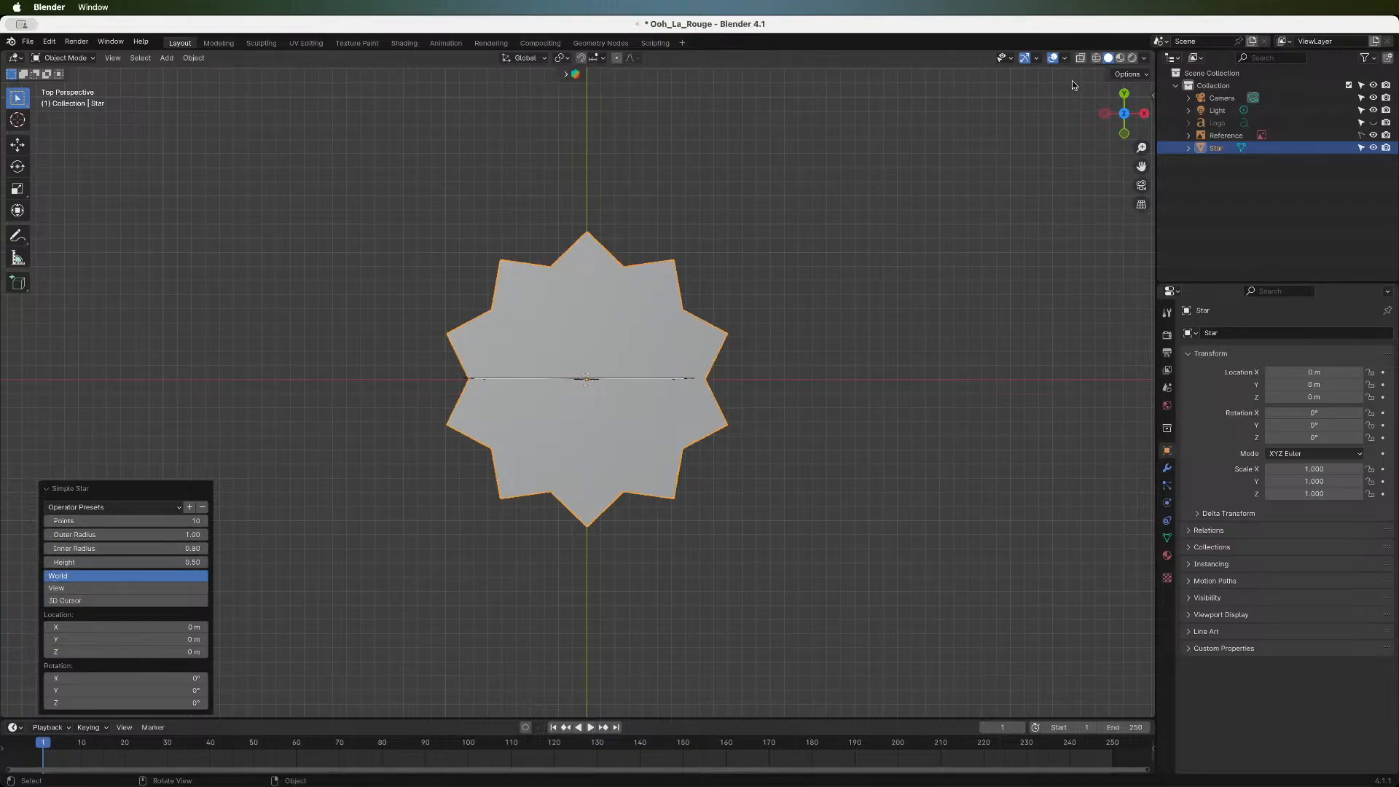
- Turn on X-ray display so the reference image shows through the star, viewing it from a slightly raised front angle
left_click_drag(1123, 115, 1124, 40)
left_click_drag(1123, 113, 1119, 109)
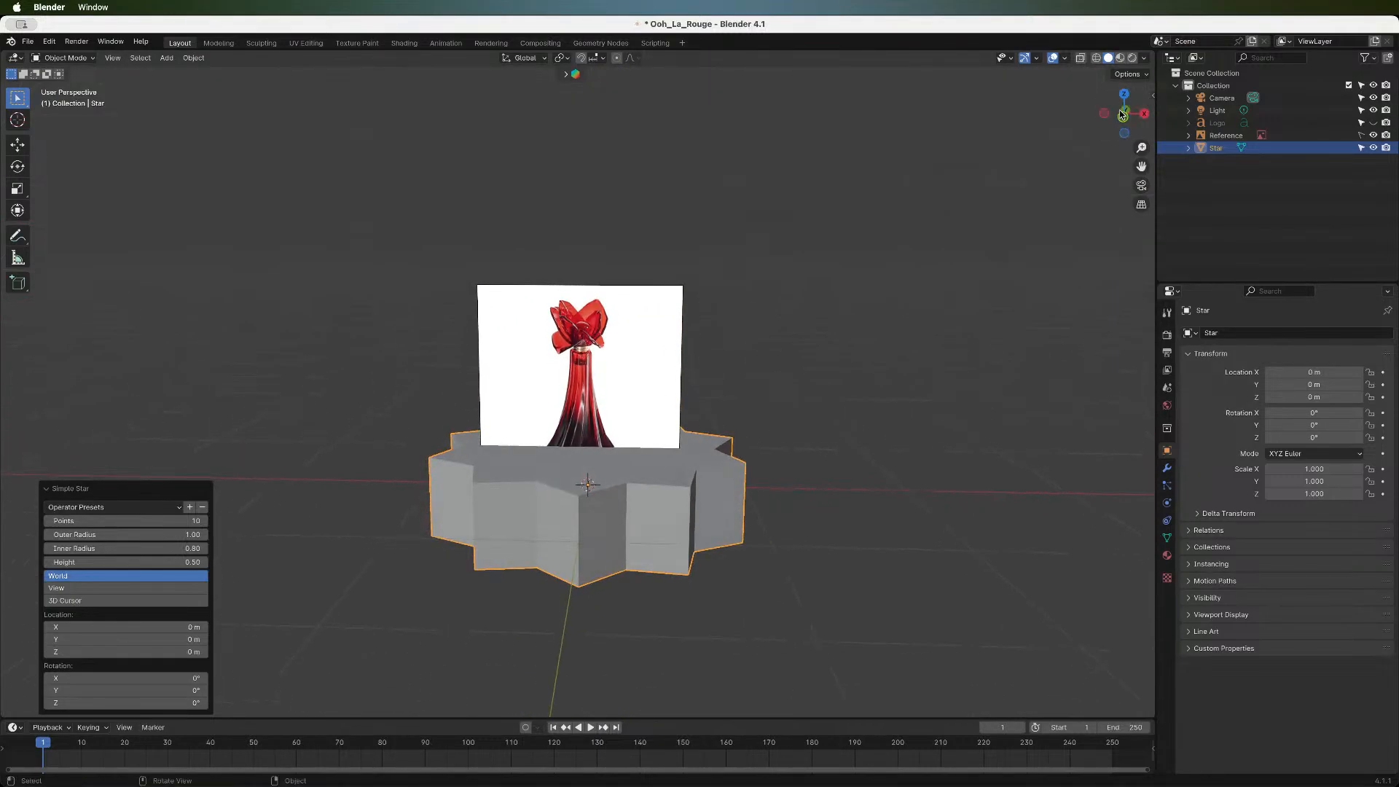
left_click(1083, 63)
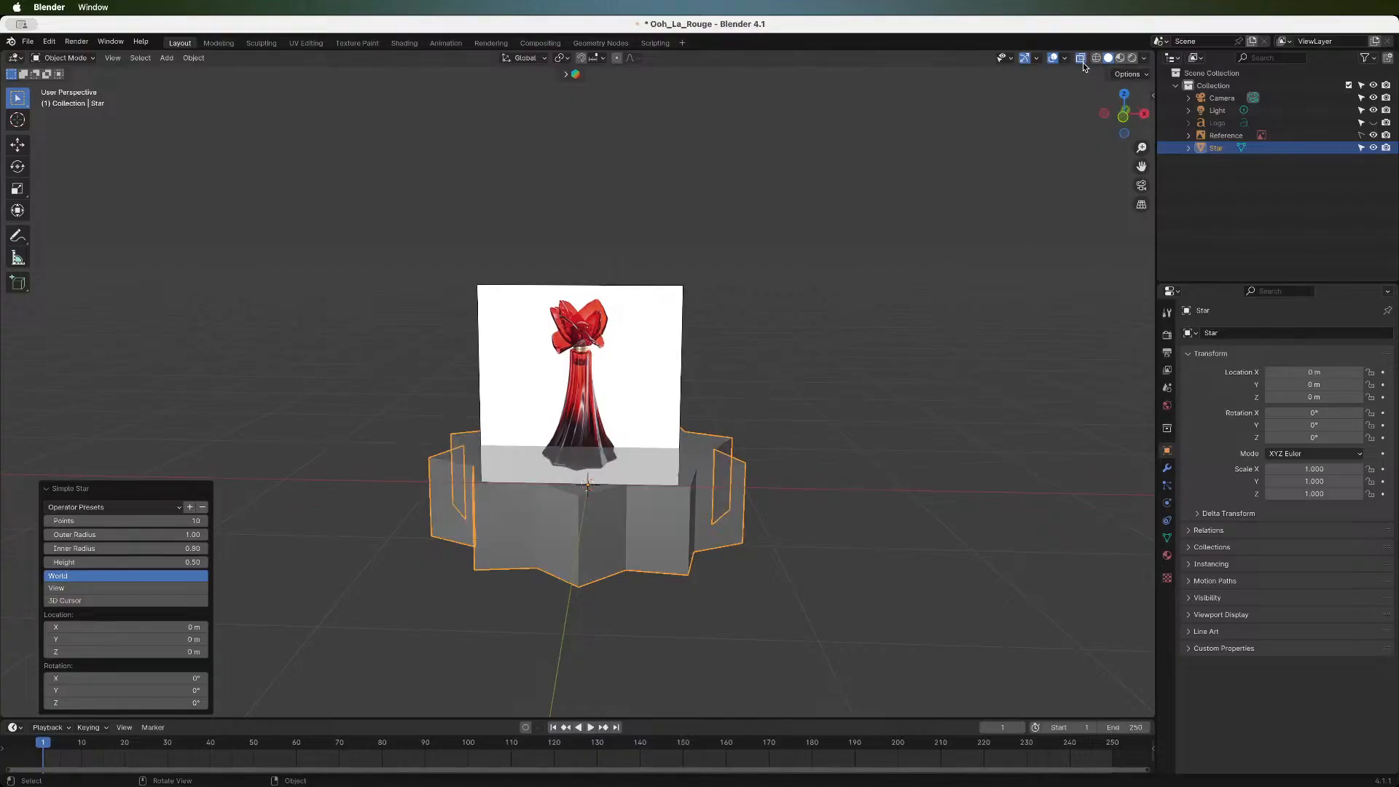
- Enter Edit Mode on the star with X-ray display off and face selection active
left_click(1127, 93)
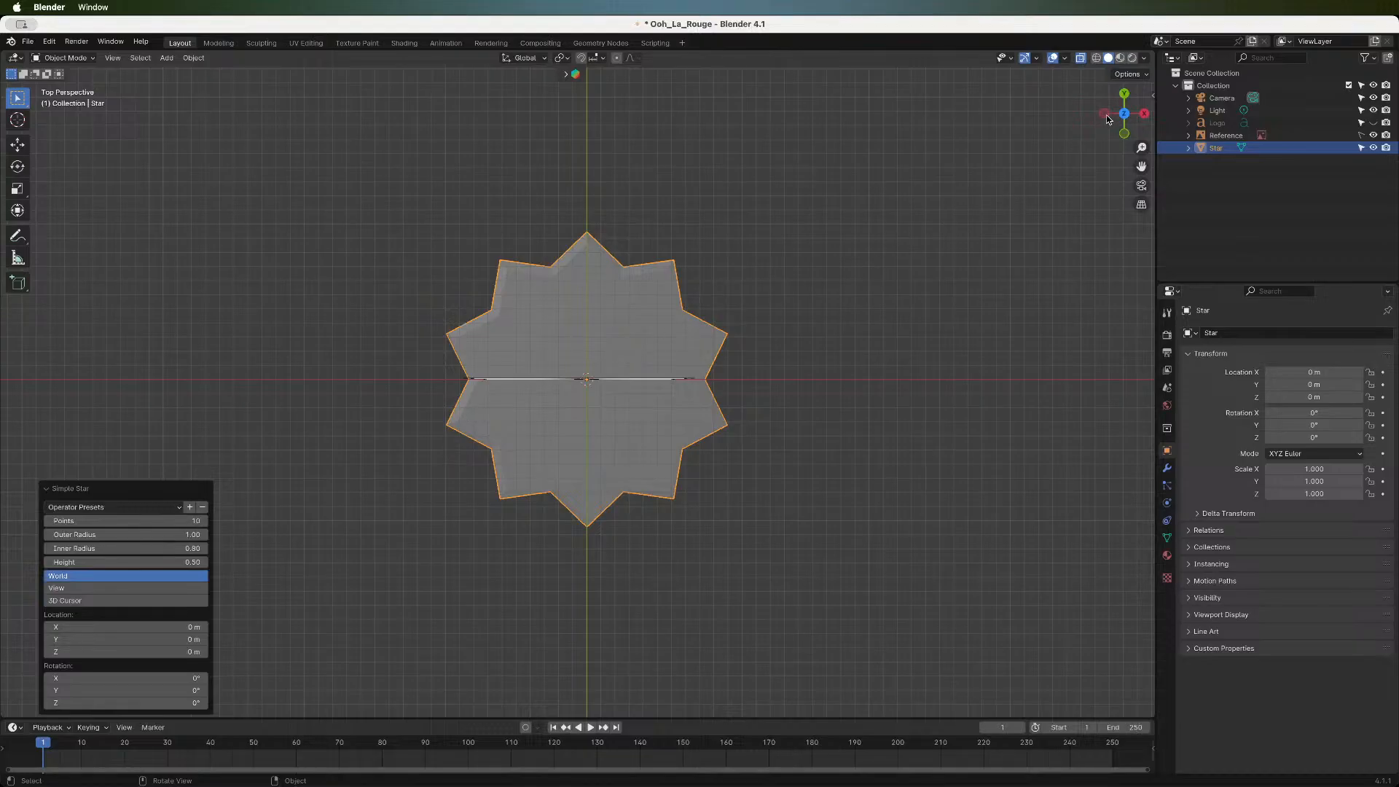
left_click_drag(1120, 119, 1113, 156)
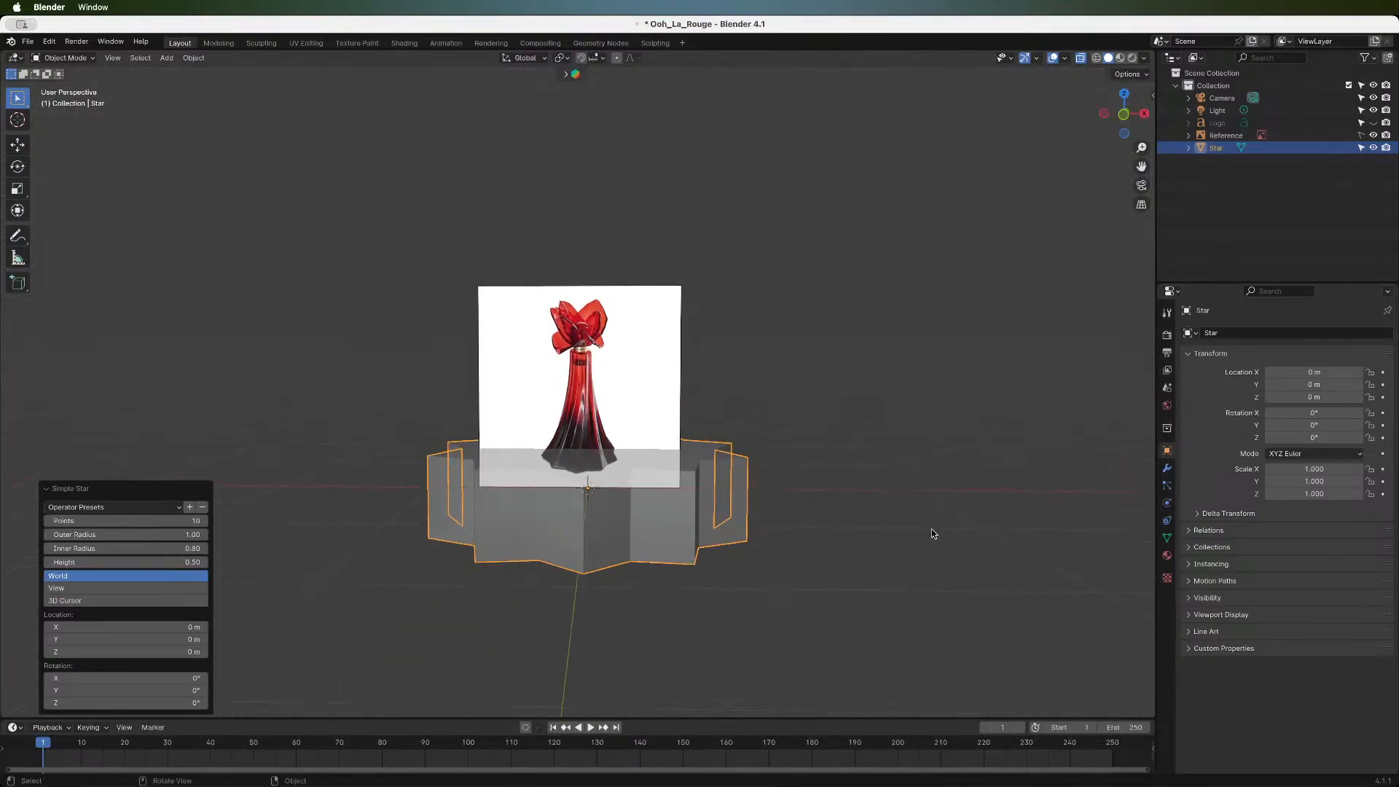
key("Tab")
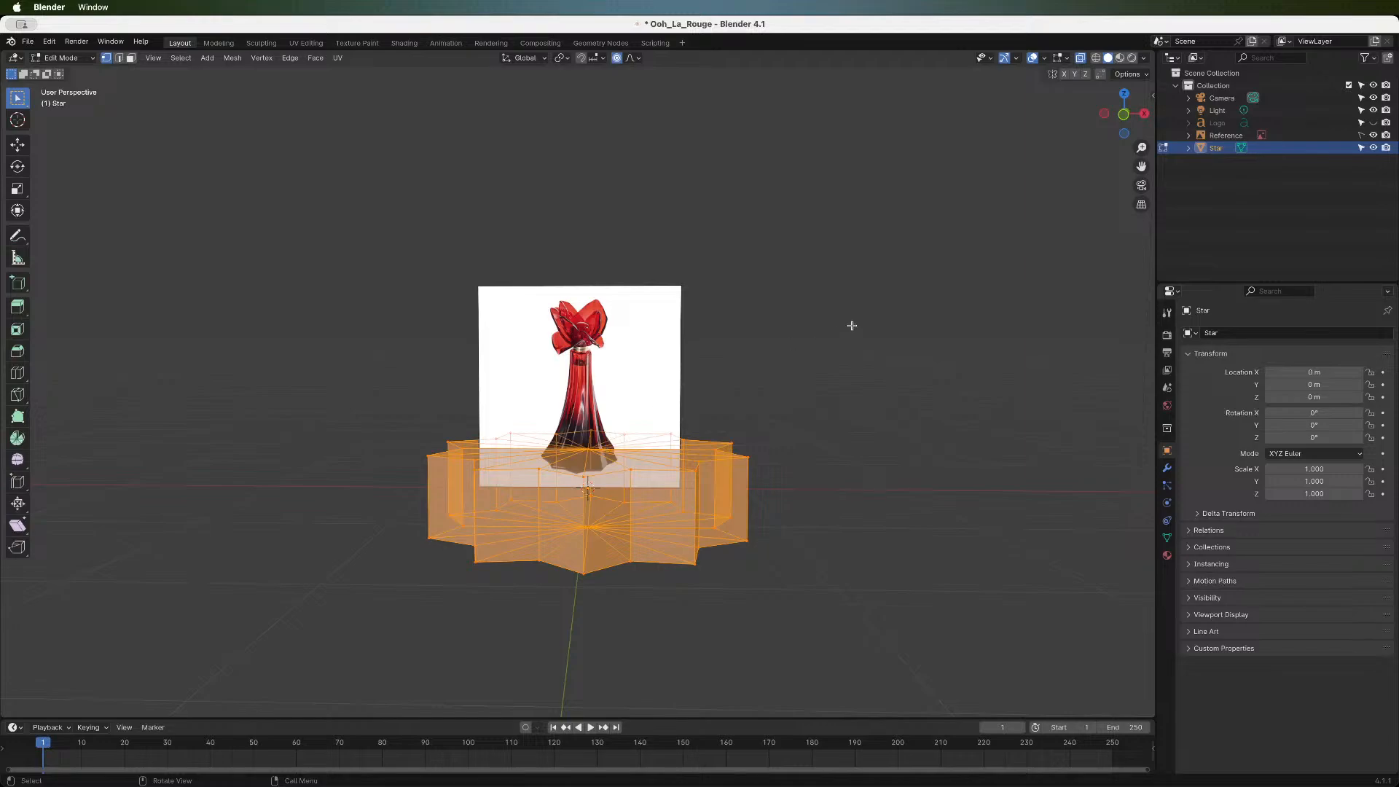
left_click(1081, 58)
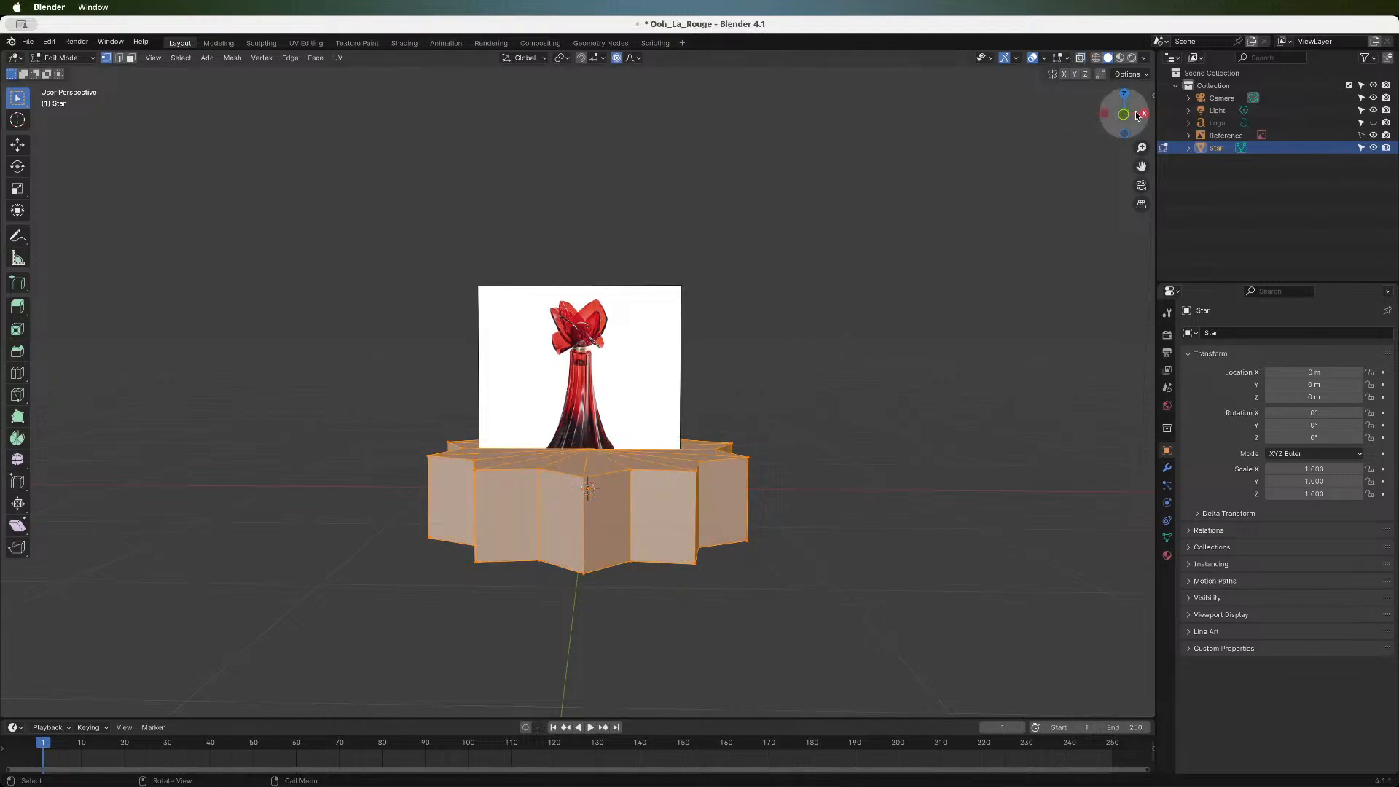
left_click_drag(1147, 109, 1149, 104)
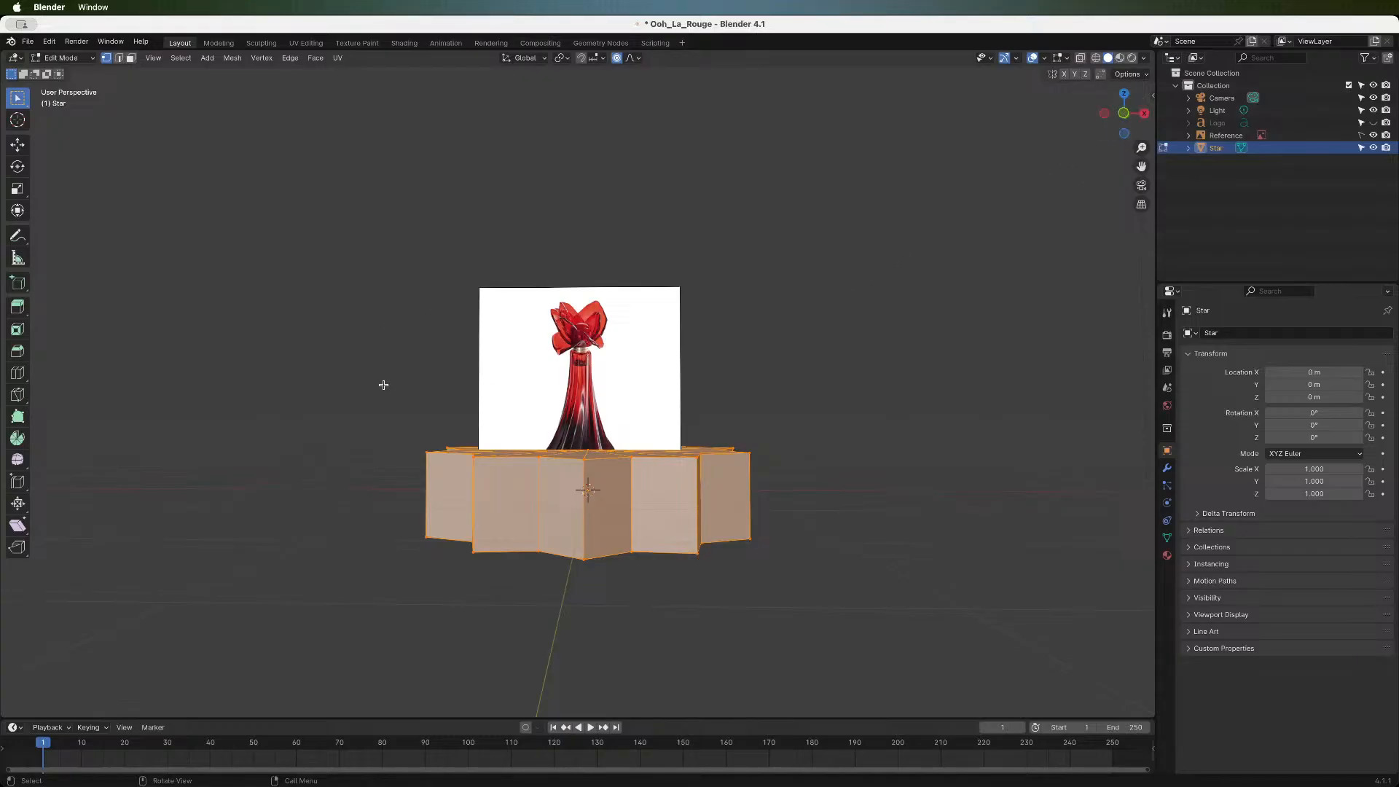
left_click(131, 57)
- Try to isolate the star's top faces with box selections from the front and top views
left_click_drag(282, 366, 898, 485)
key("alt+a")
left_click_drag(1126, 111, 1127, 117)
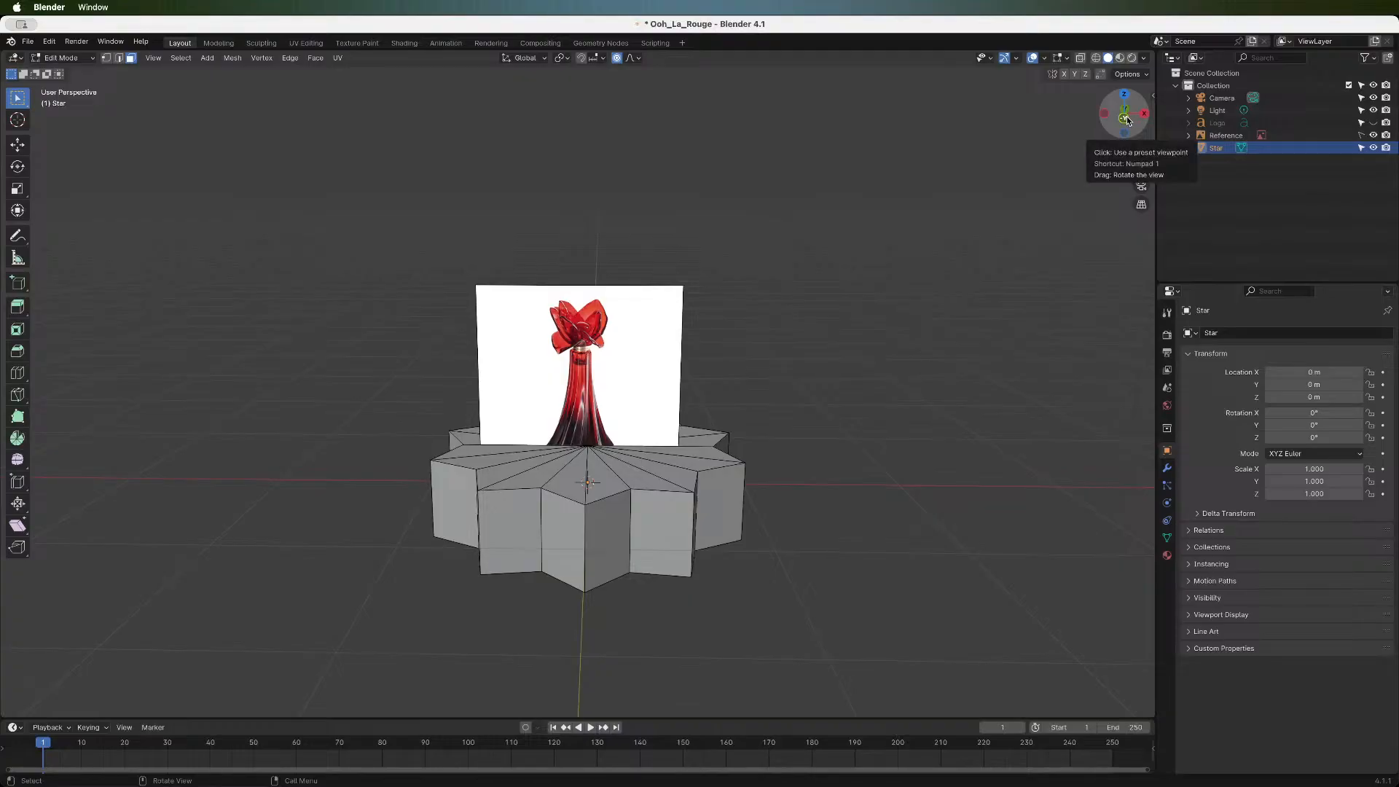
left_click(1125, 118)
left_click_drag(362, 406, 844, 485)
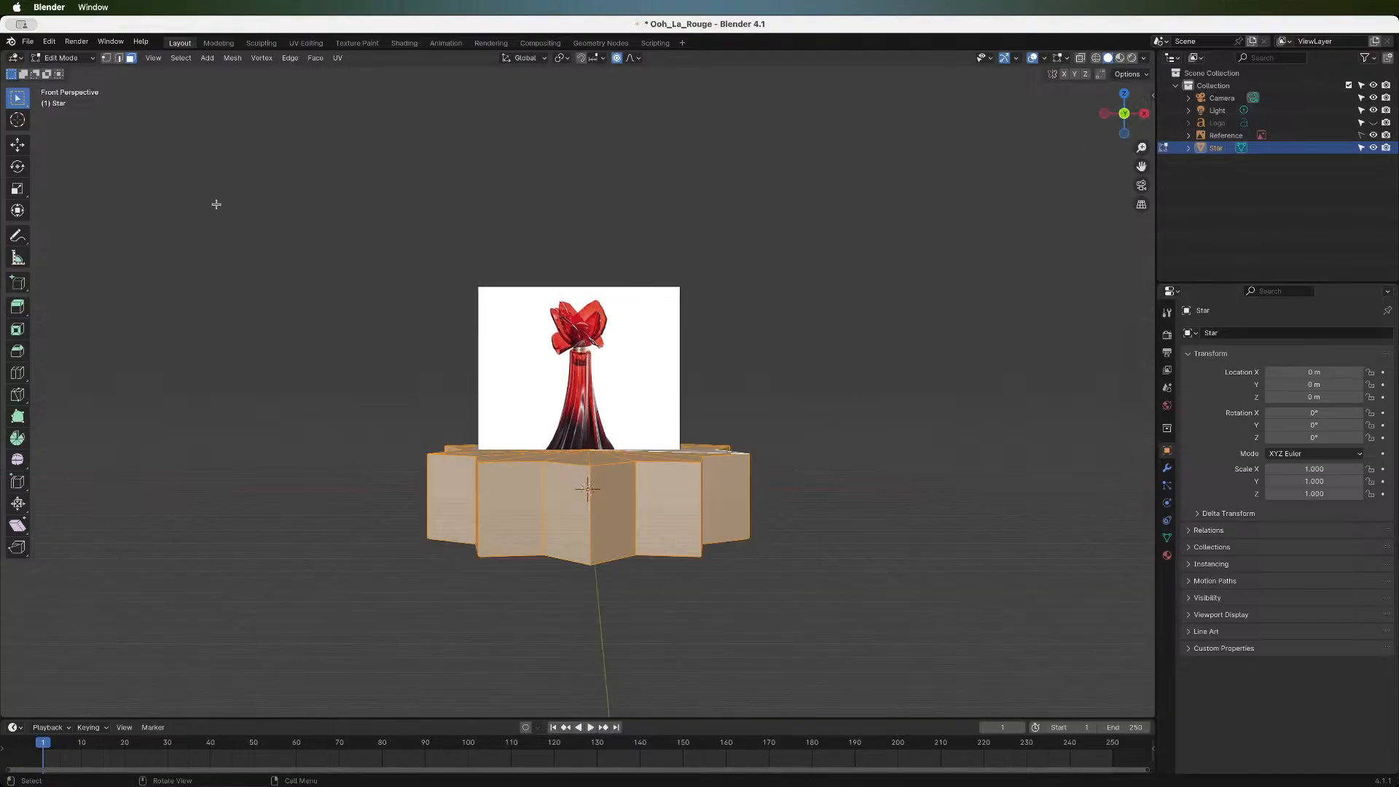
left_click(1126, 95)
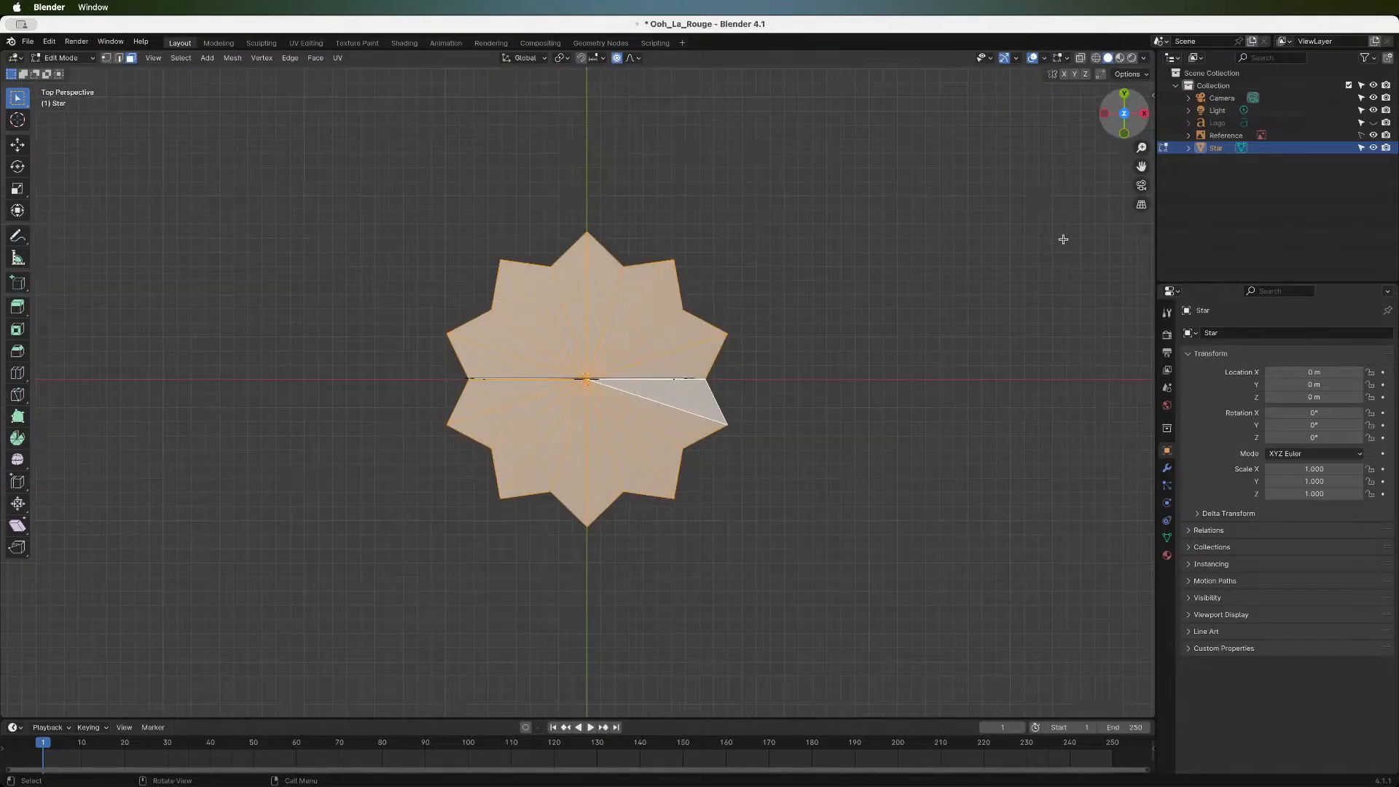
left_click(403, 261)
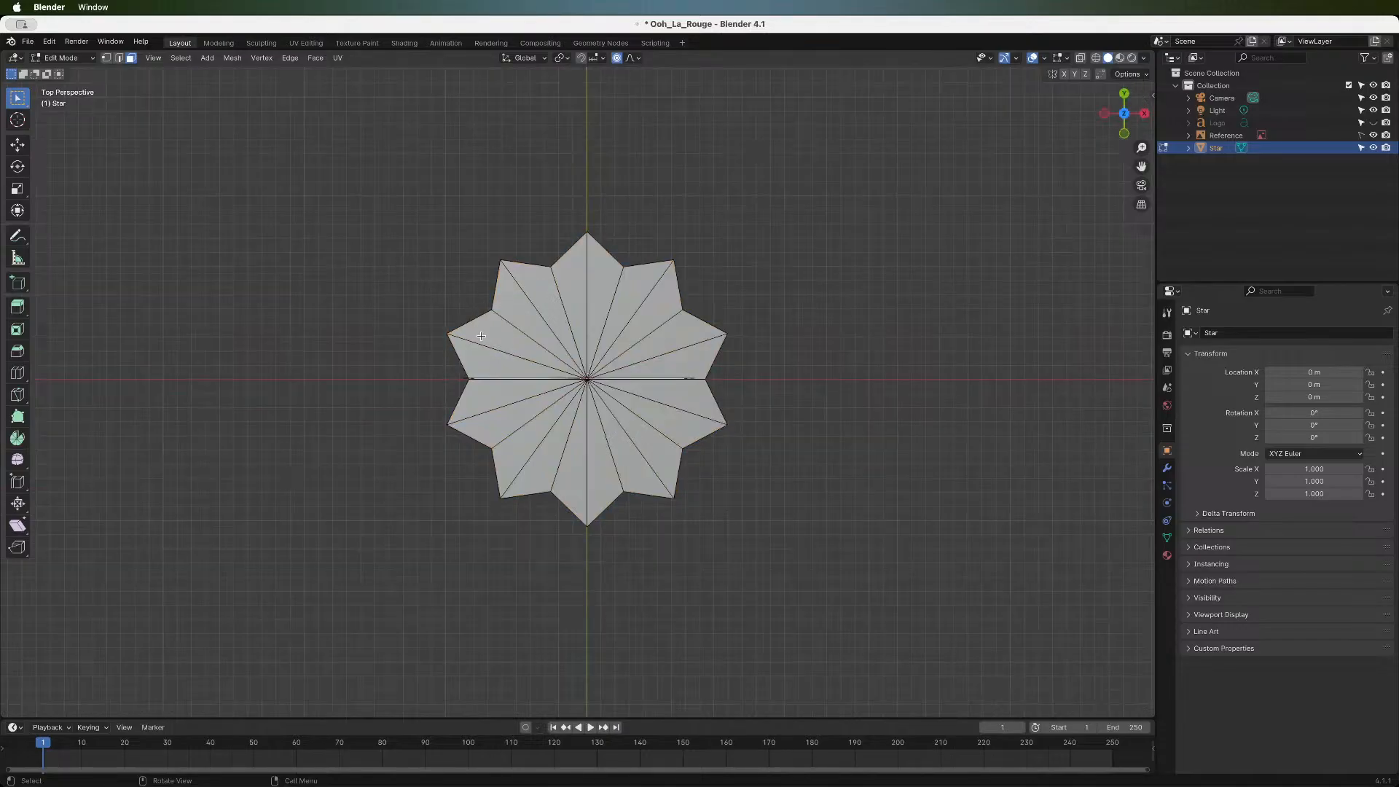
left_click_drag(317, 138, 947, 621)
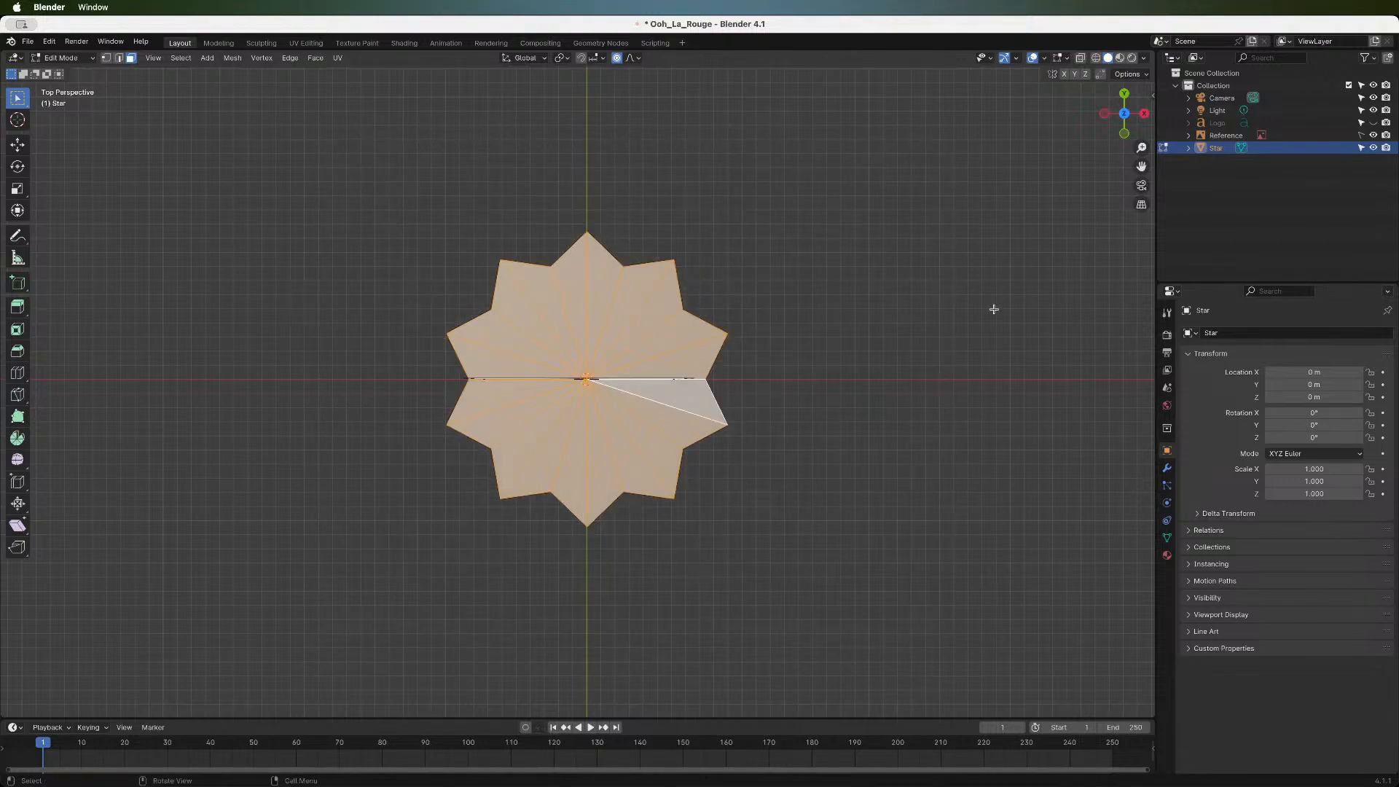
left_click_drag(1126, 132, 1138, 158)
left_click_drag(1126, 102, 1122, 132)
left_click(1121, 130)
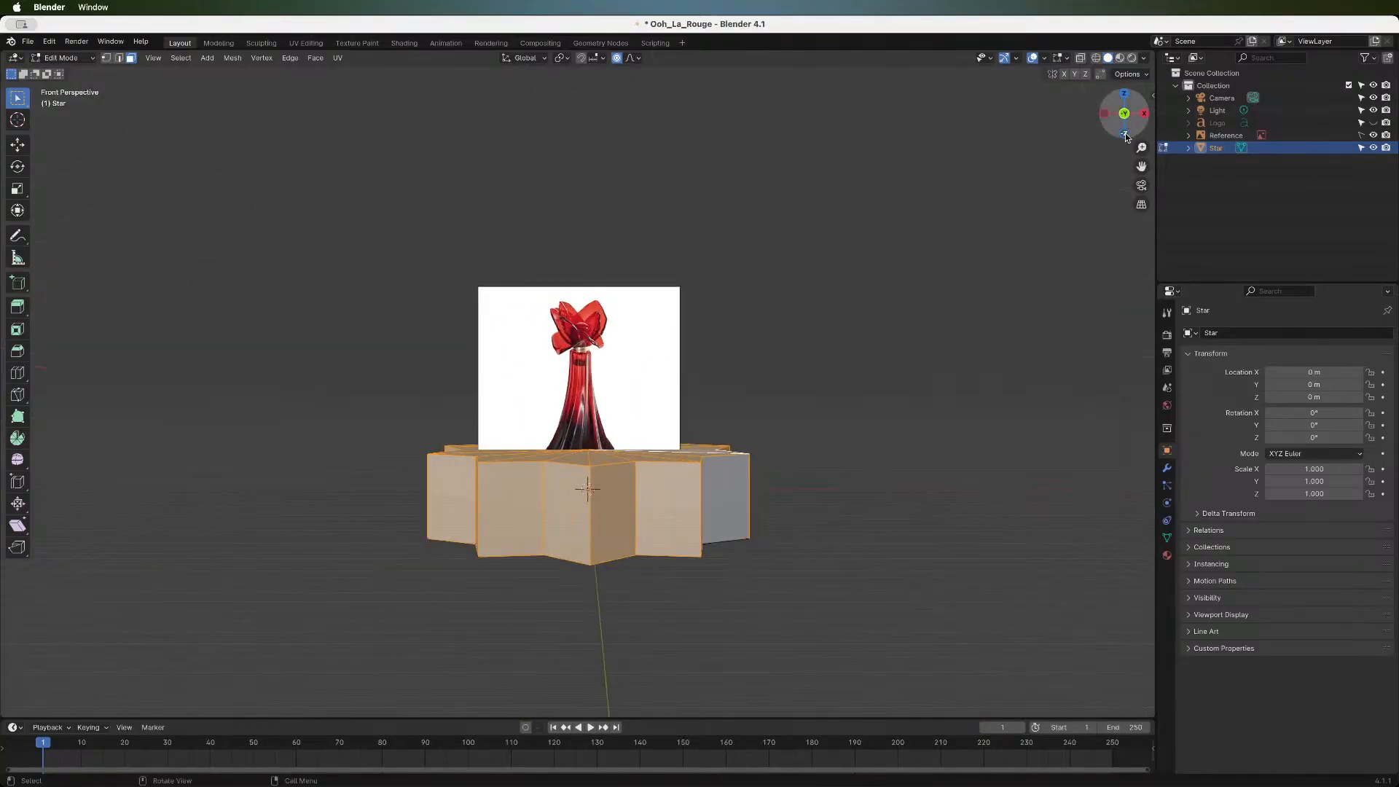
left_click(1126, 96)
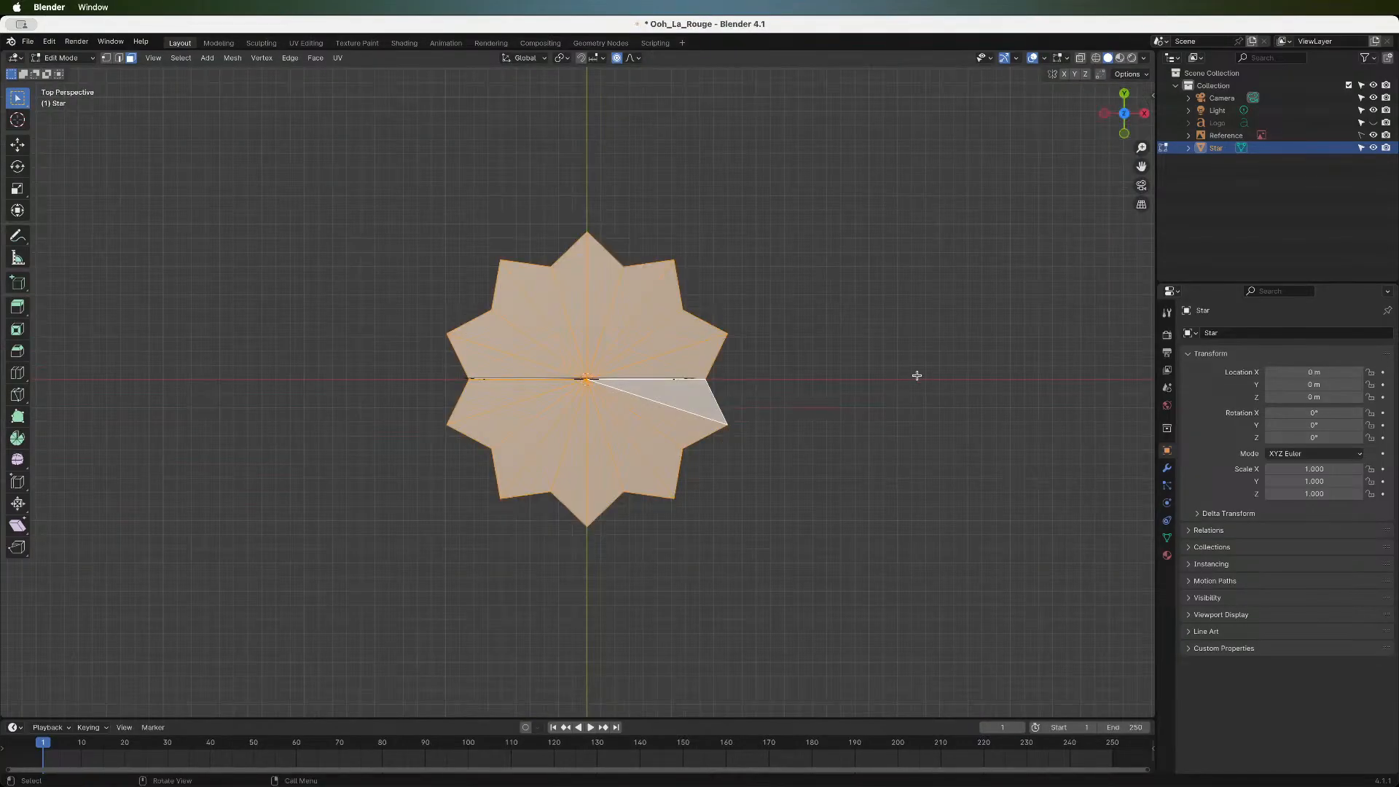
left_click(943, 315)
left_click_drag(387, 180, 796, 531)
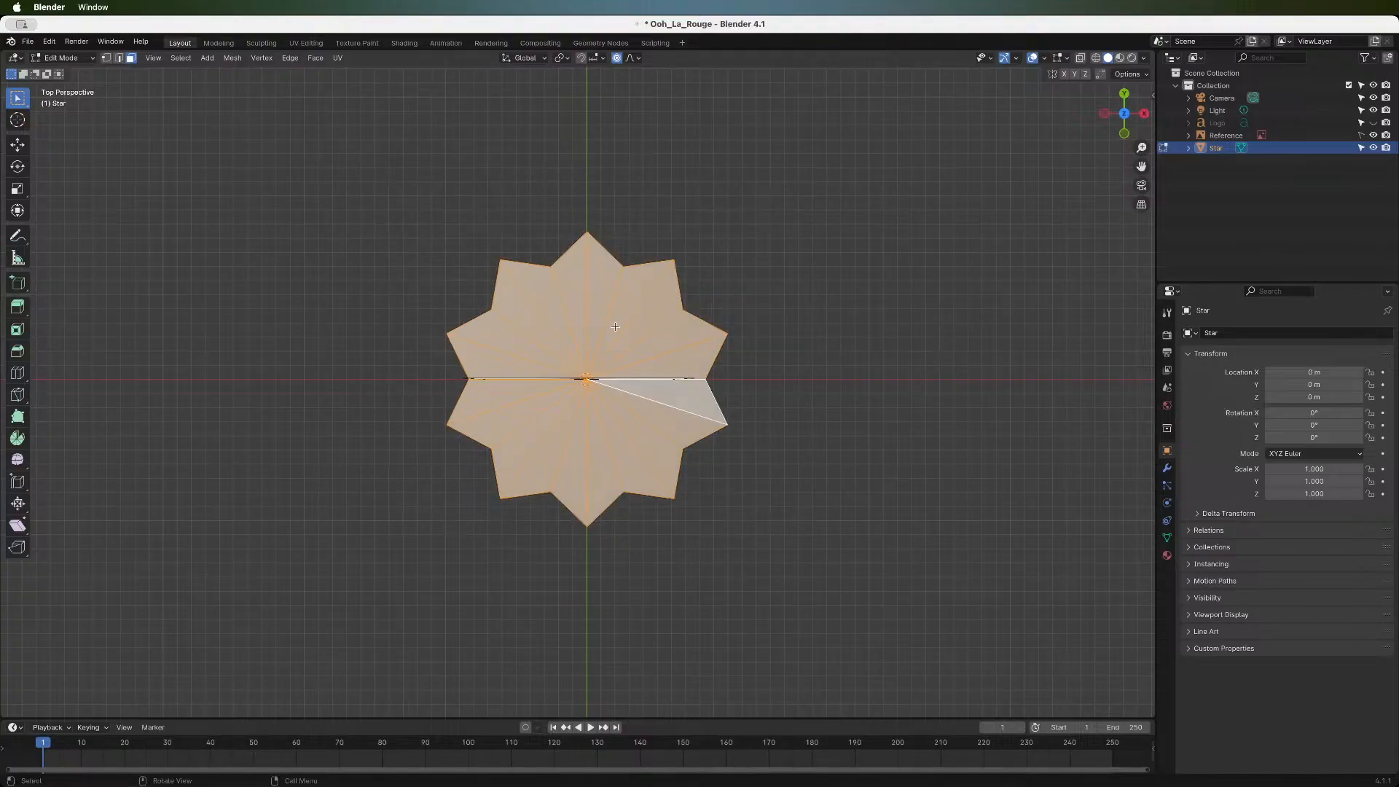
- Select all of the star's top faces with Circle Select in top view
left_click(526, 317)
key("c")
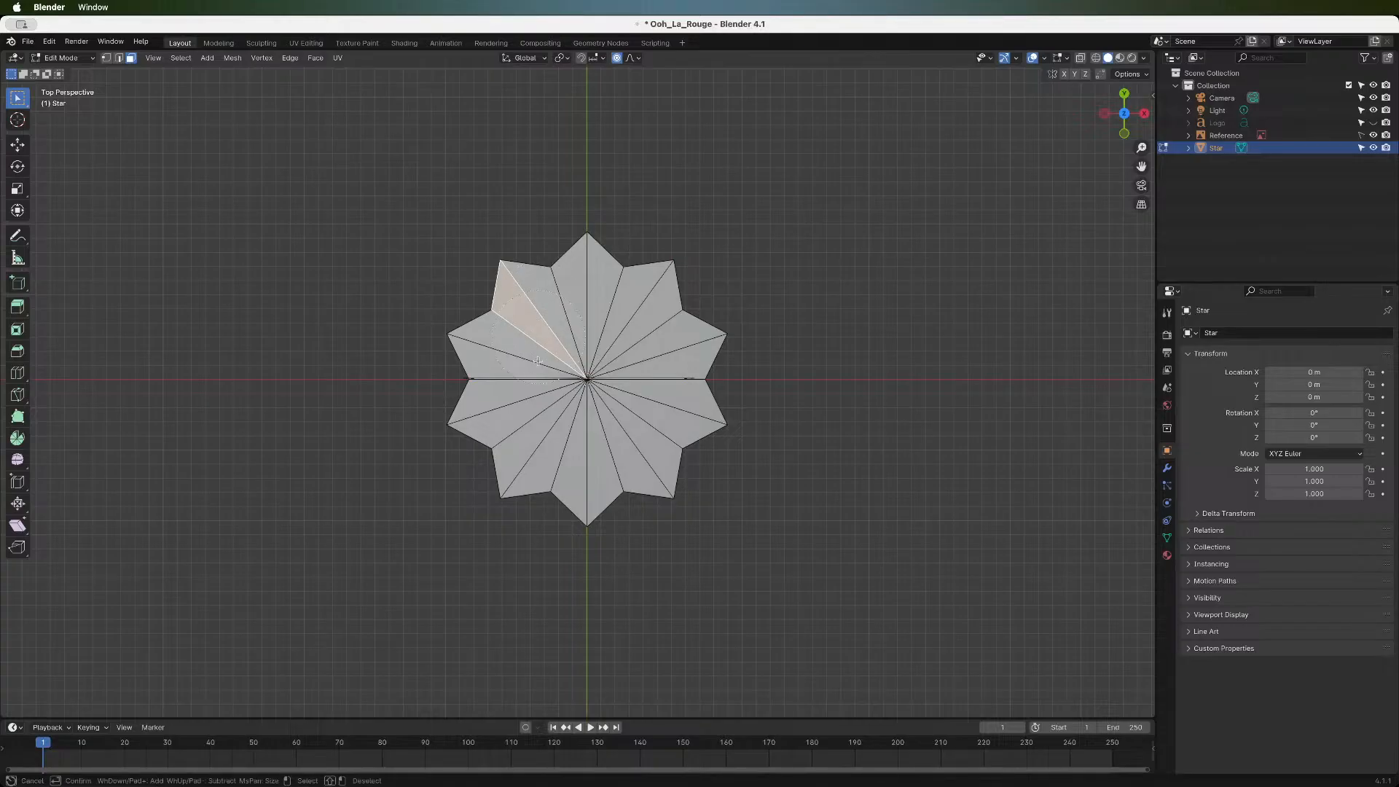
left_click_drag(539, 368, 611, 360)
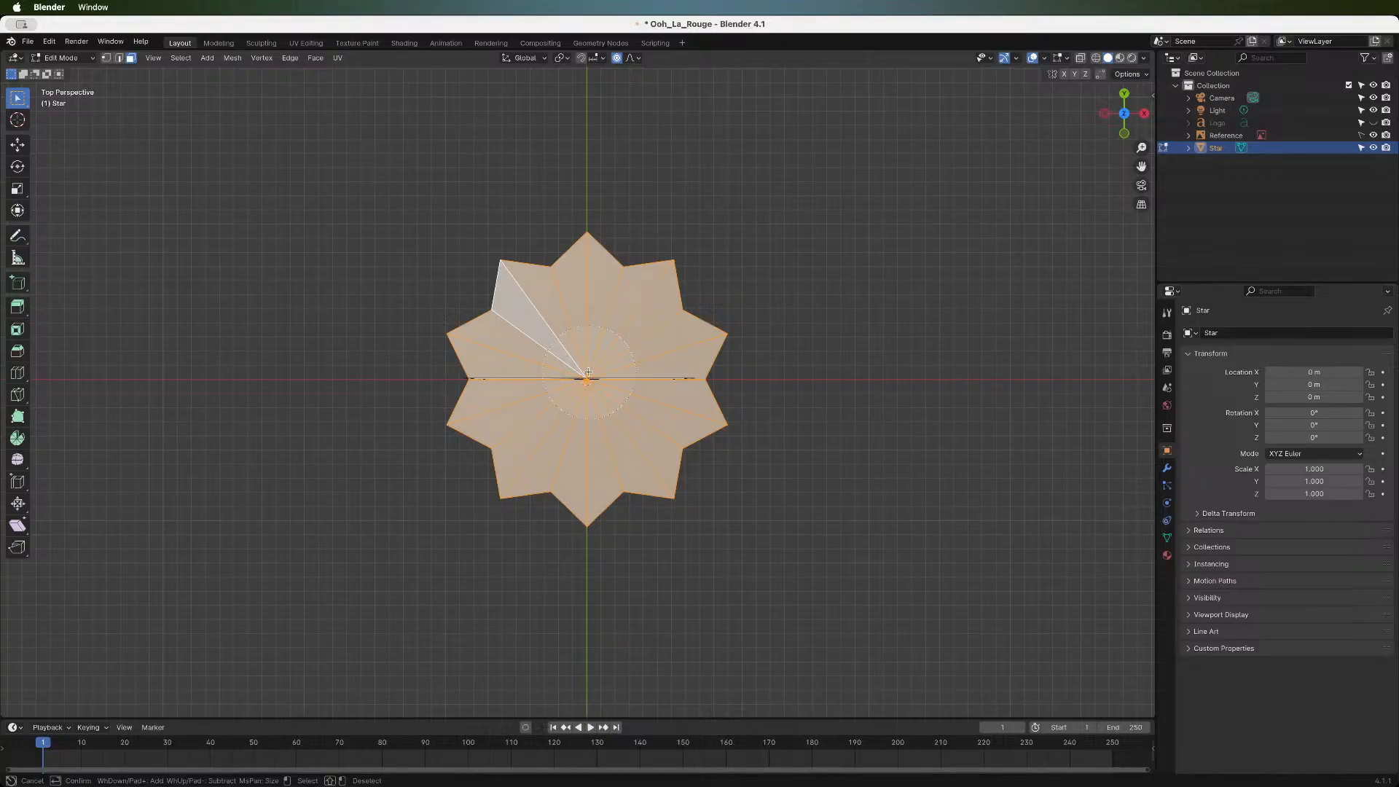
key("Escape")
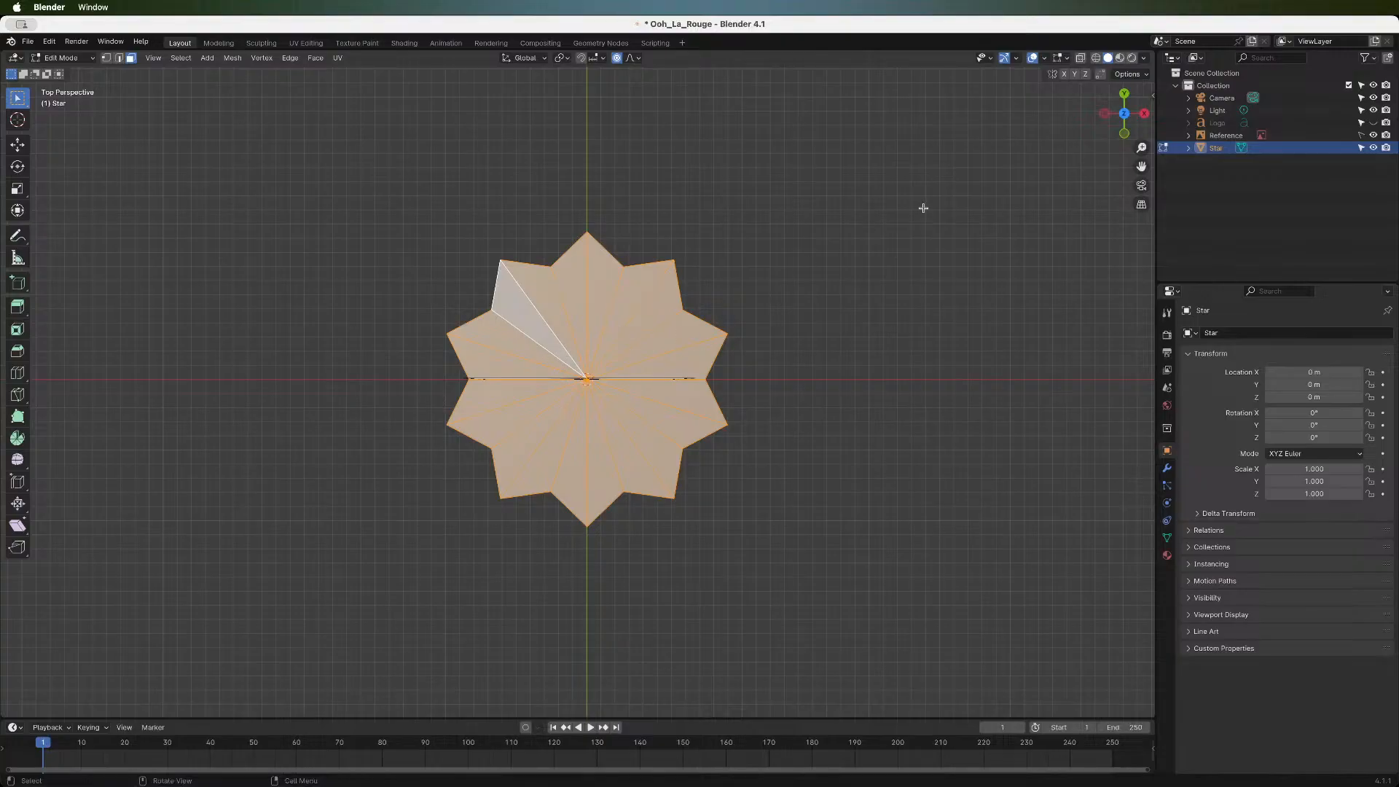
- Turn off proportional editing and raise the star's top faces along Z to about the height of the reference image's upper edge
left_click(1122, 136)
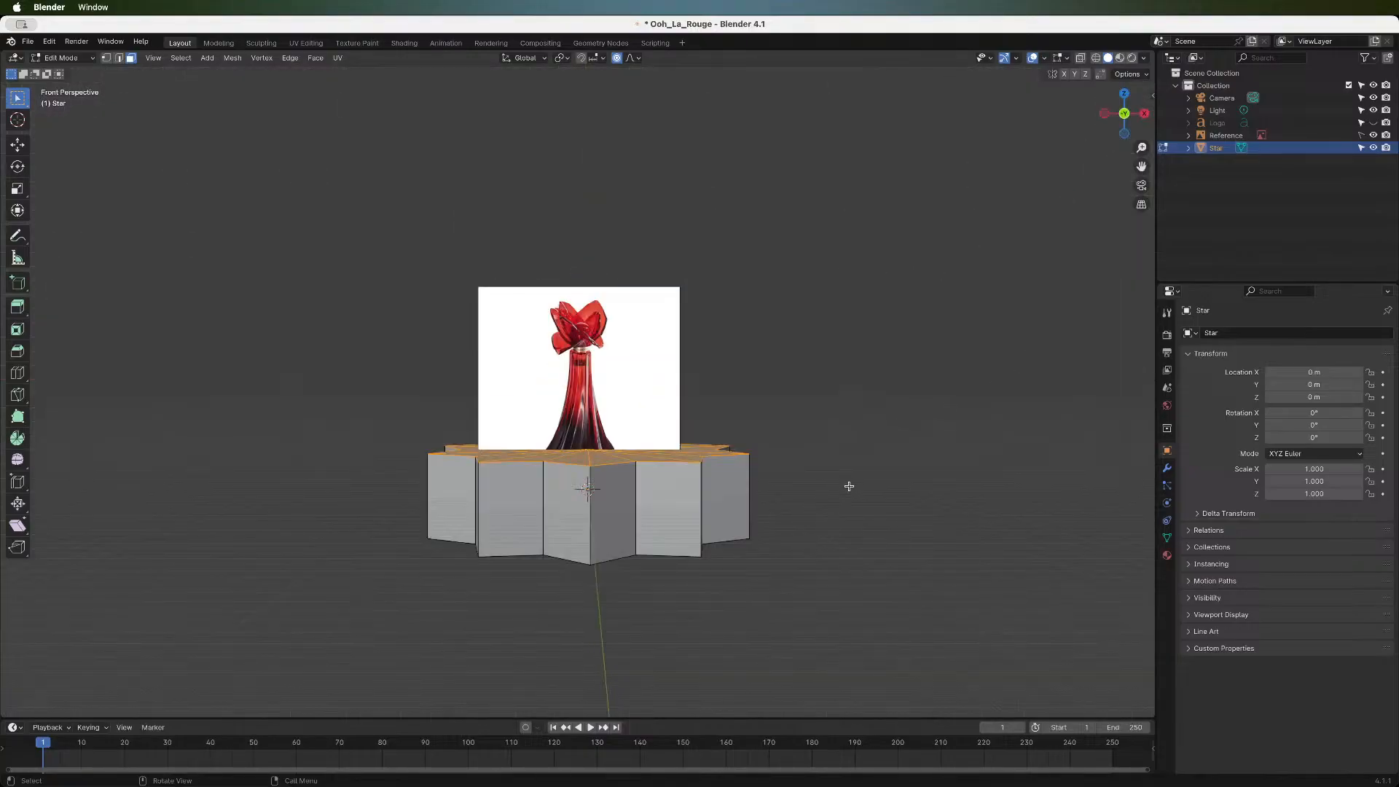
key("g")
key("z")
key("Escape")
left_click(617, 58)
key("g")
key("z")
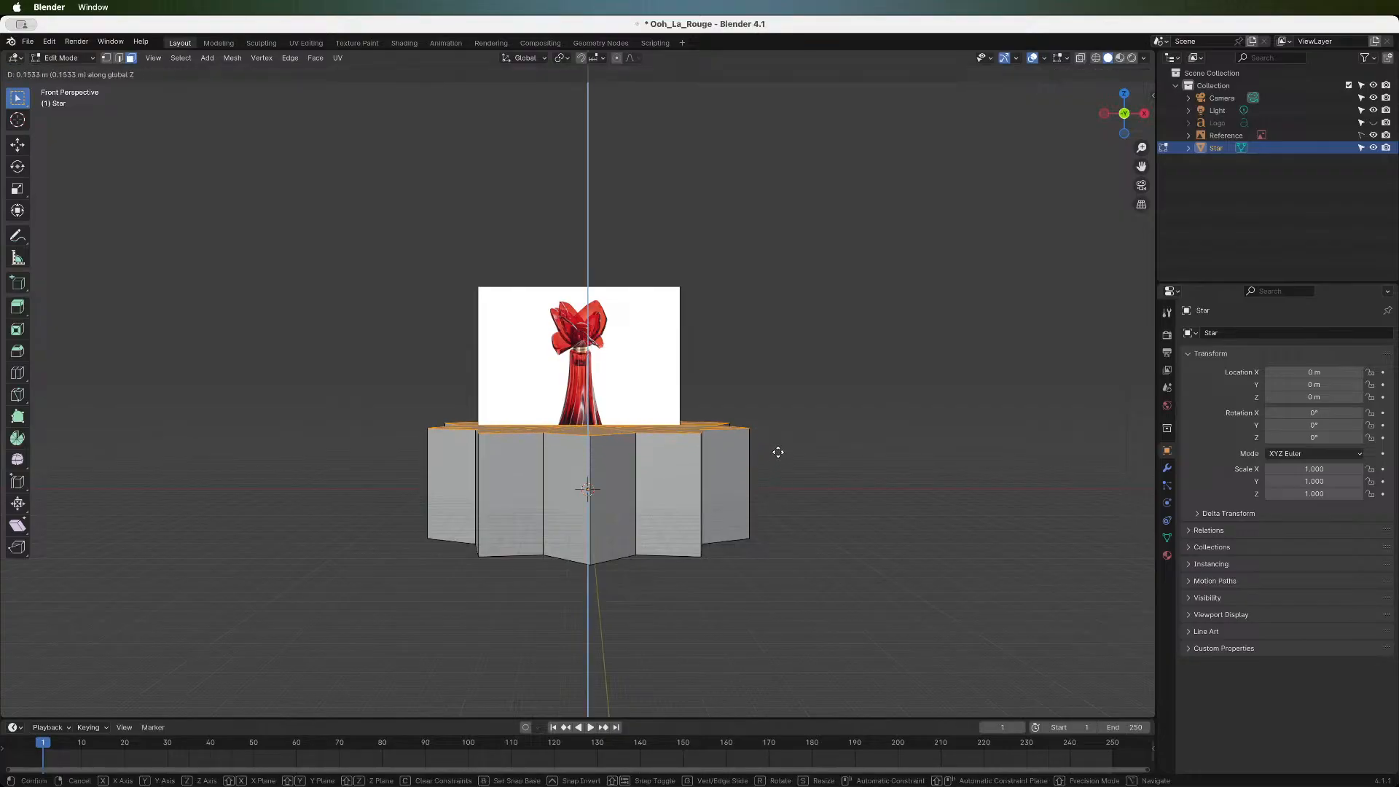
left_click(785, 357)
- Scale the whole star mesh down to about 0.166 and move it down about 0.33 m along Z
key("a")
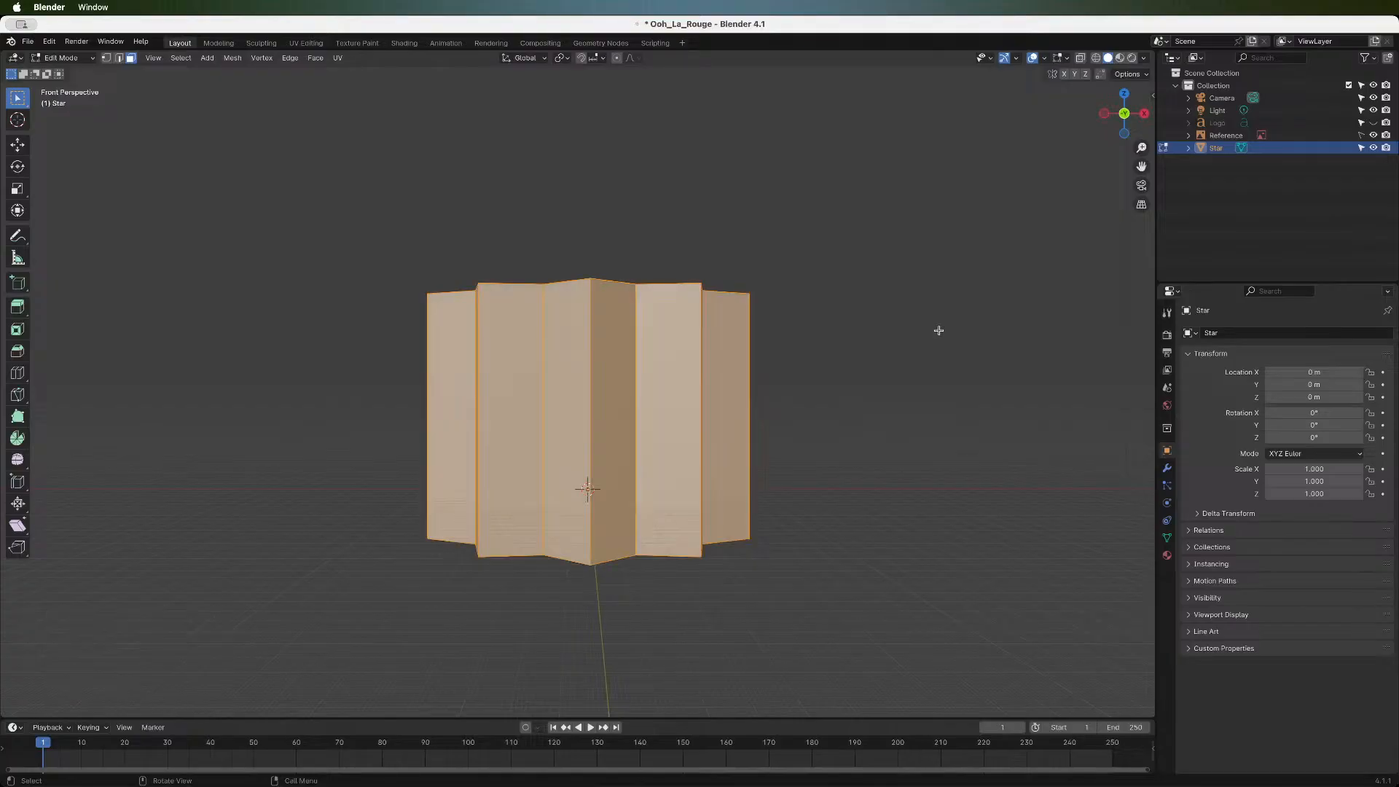
key("s")
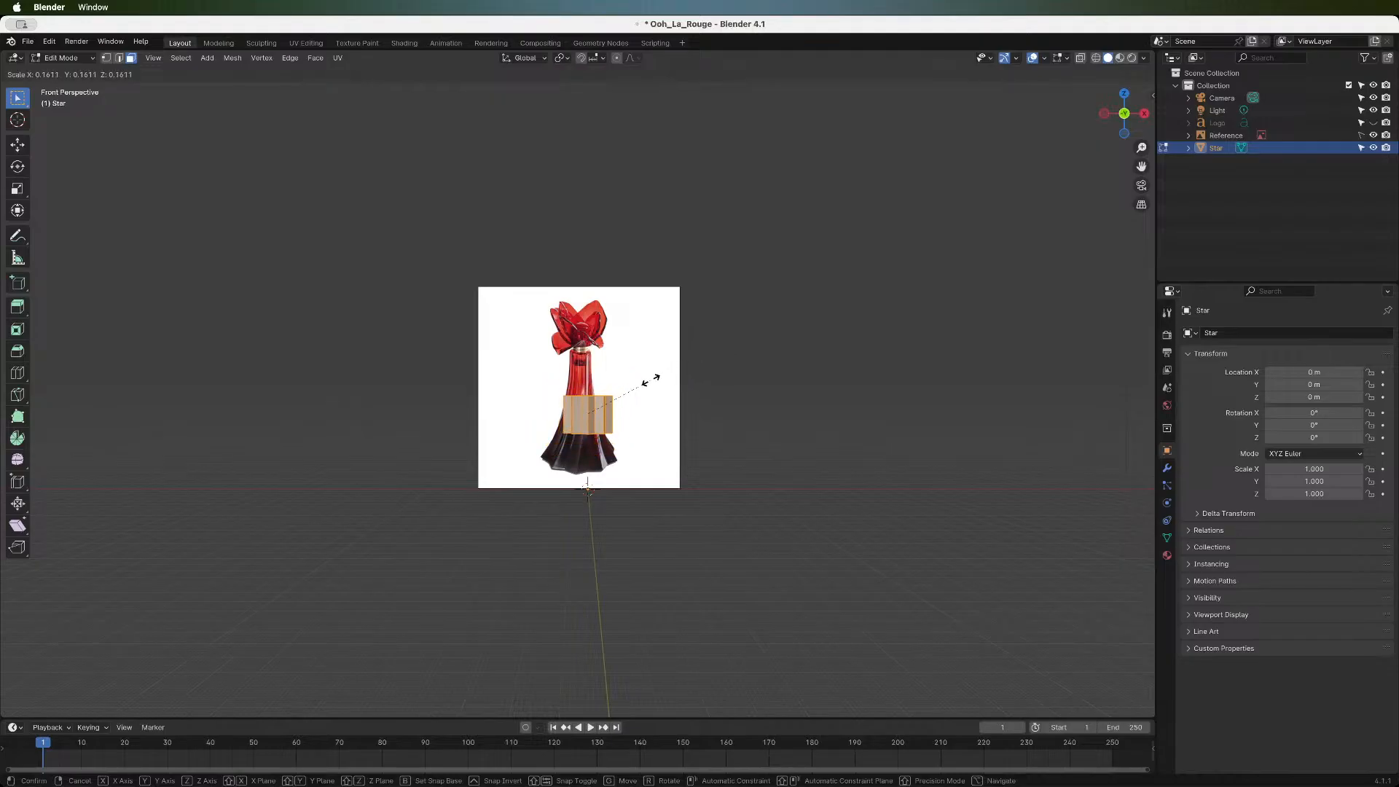
left_click(651, 379)
scroll(666, 395, "up", 6)
scroll(665, 408, "down", 2)
key("g")
key("z")
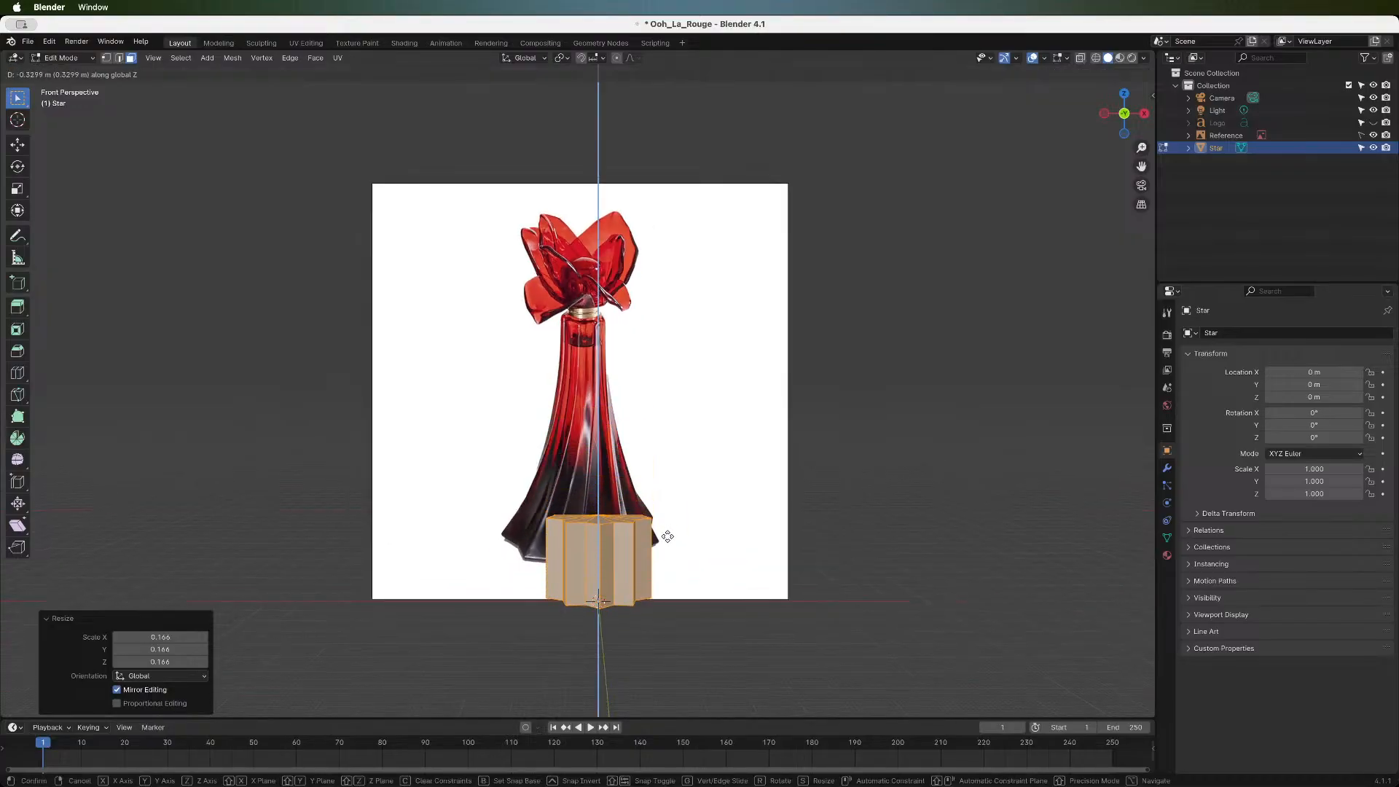
left_click(667, 536)
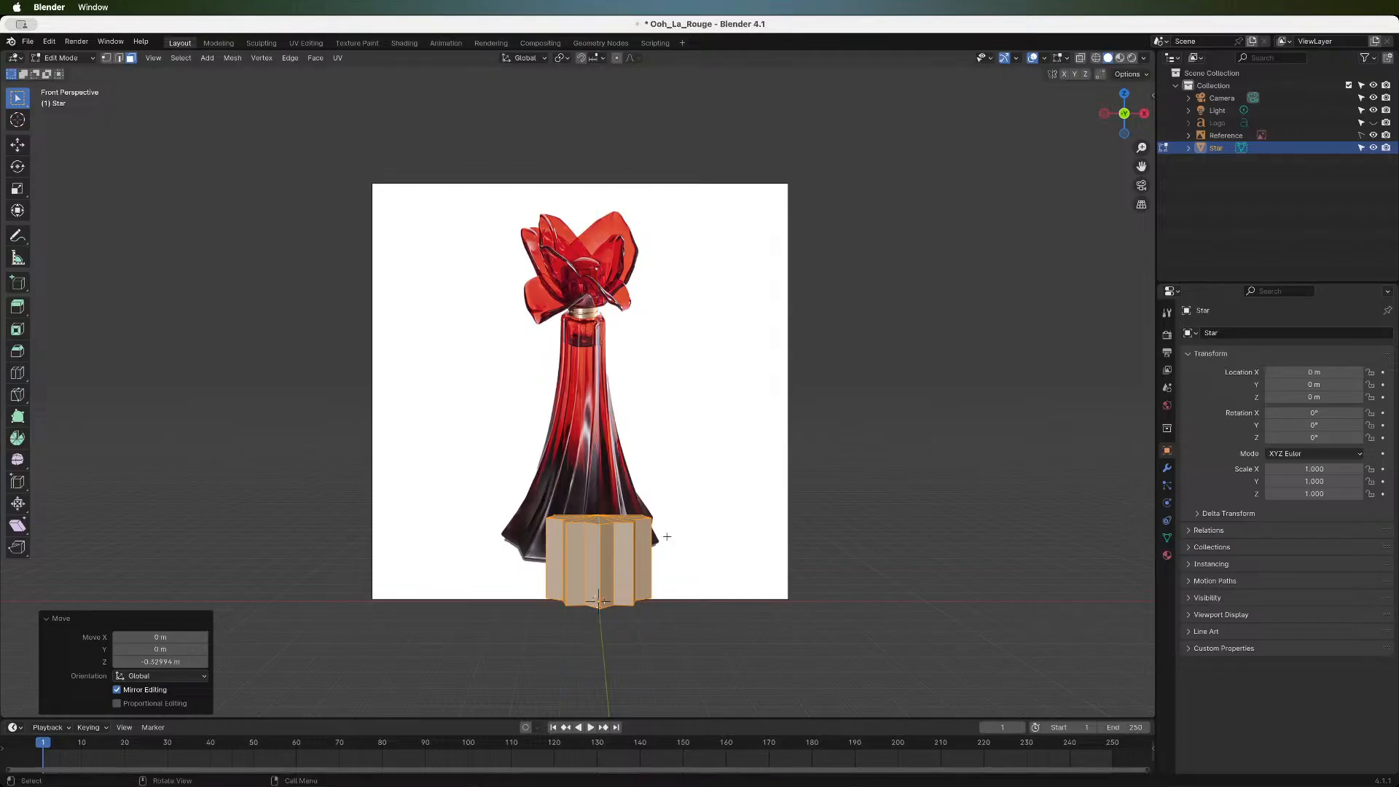
- Scale the star mesh up by about 1.26 and move it up about 0.019 m along Z
key("s")
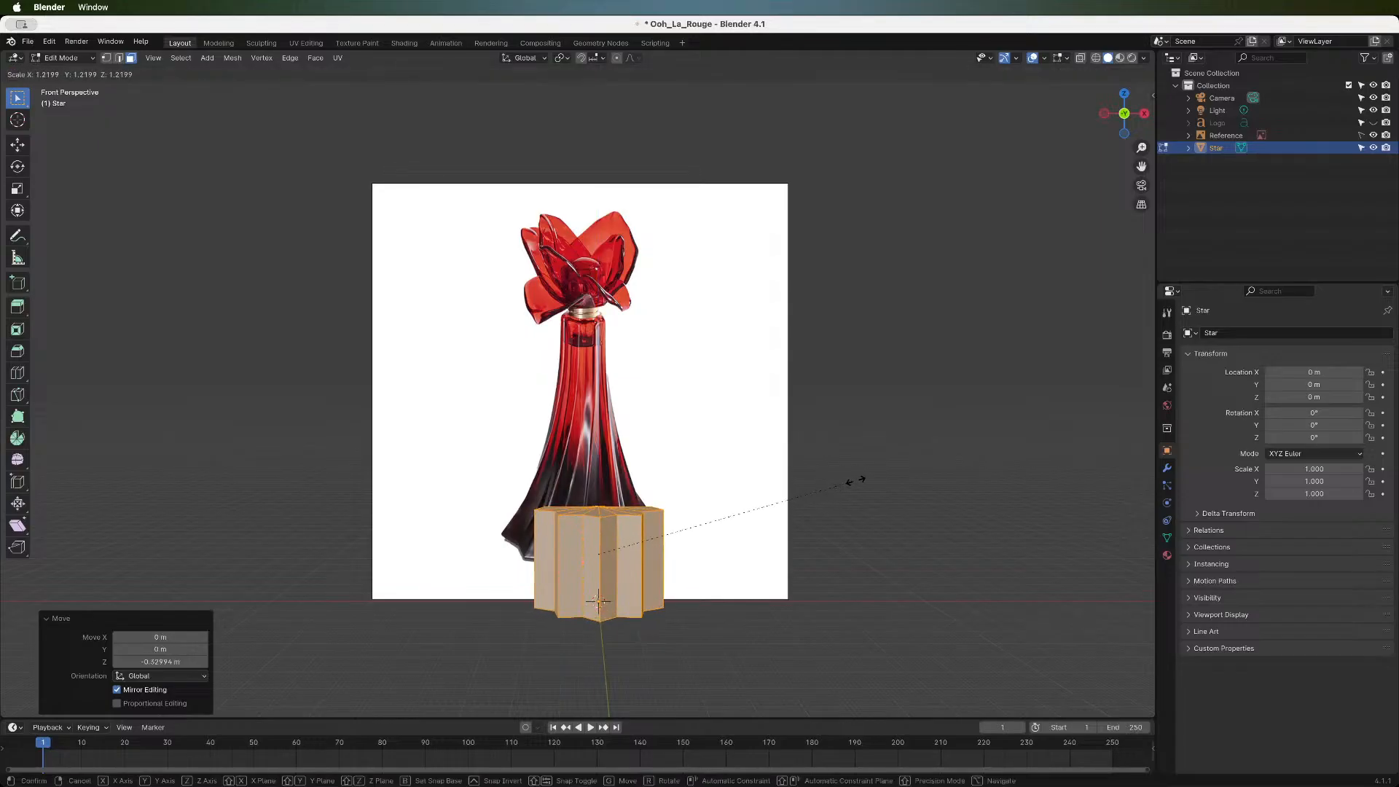
left_click(862, 476)
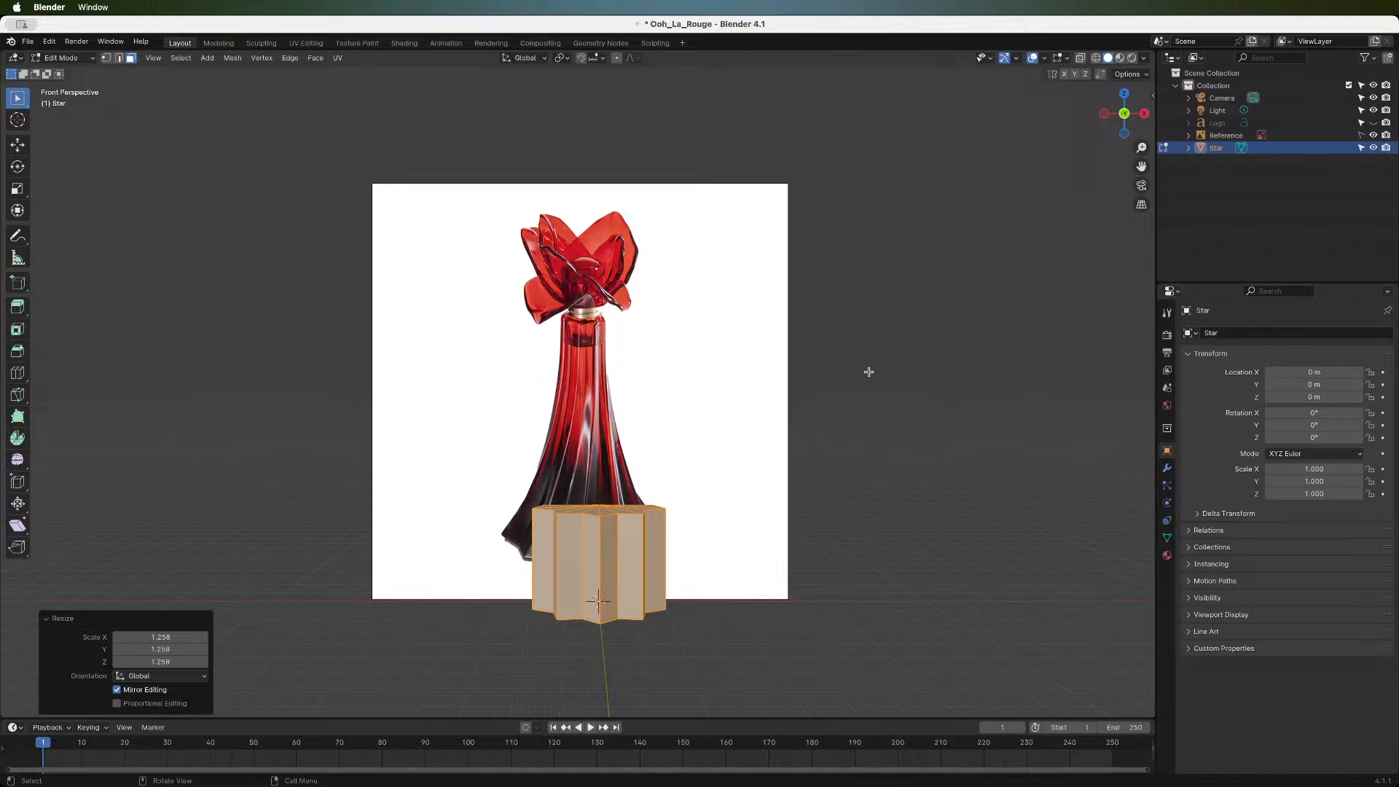
key("g")
key("z")
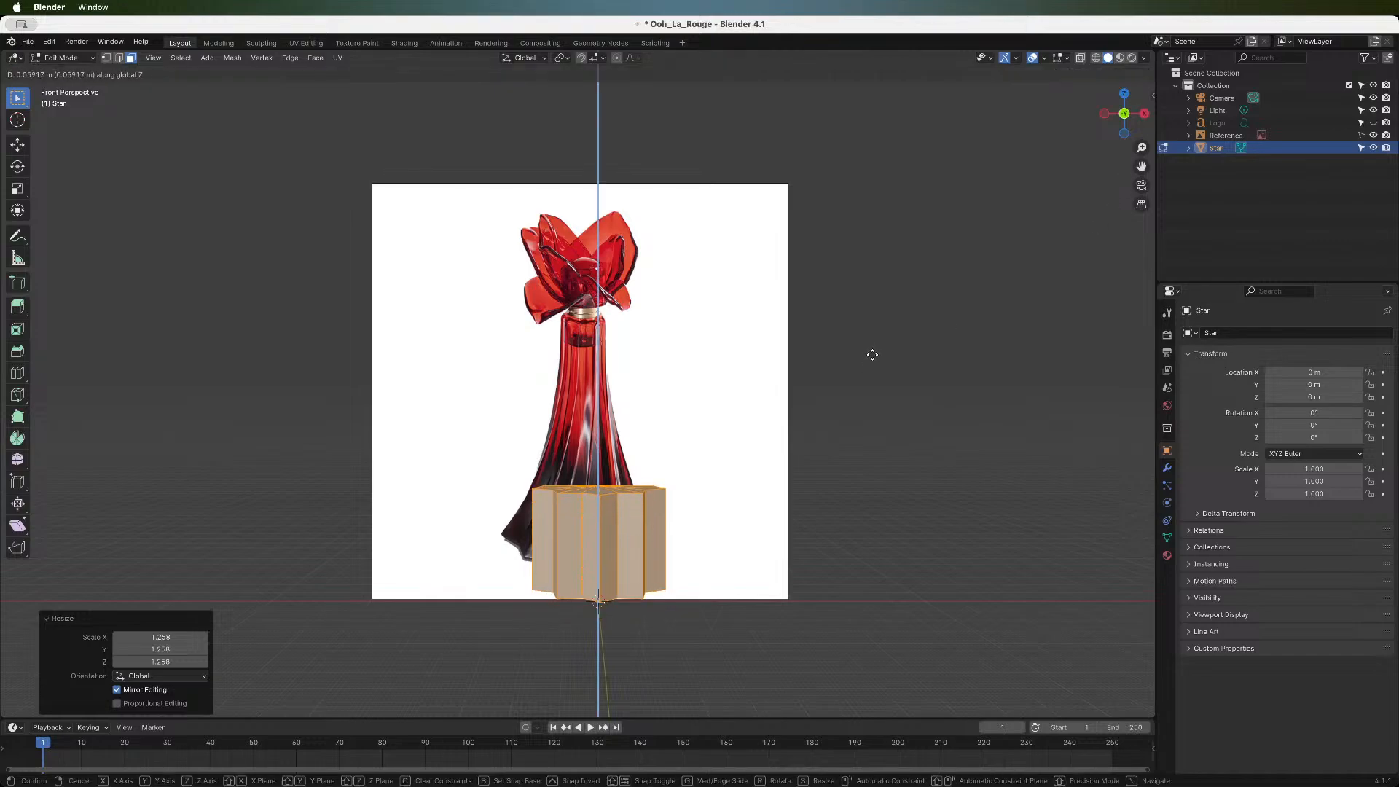
left_click(872, 365)
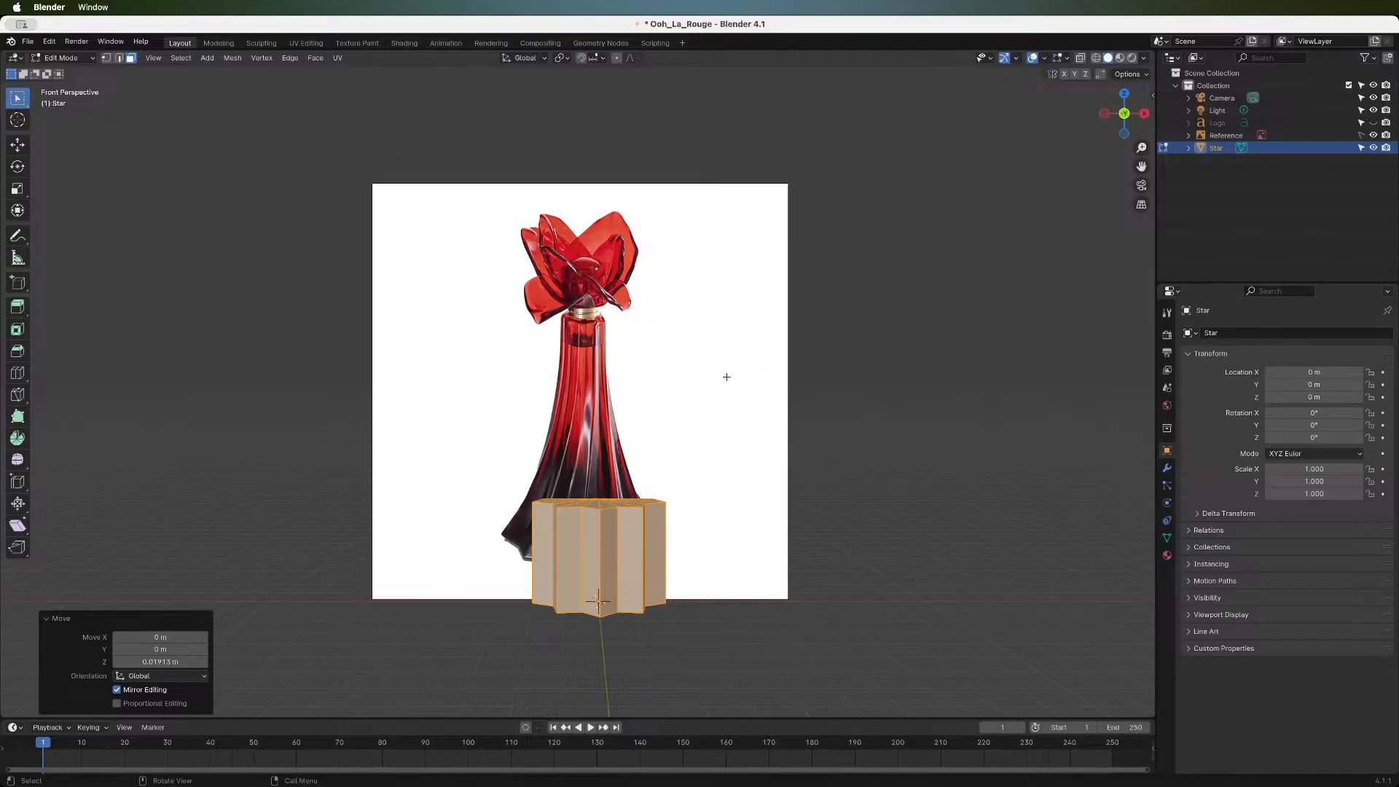
- Make the reference image selectable in Object Mode and move it along negative X until it stands clear of the star
key("Tab")
left_click(649, 344)
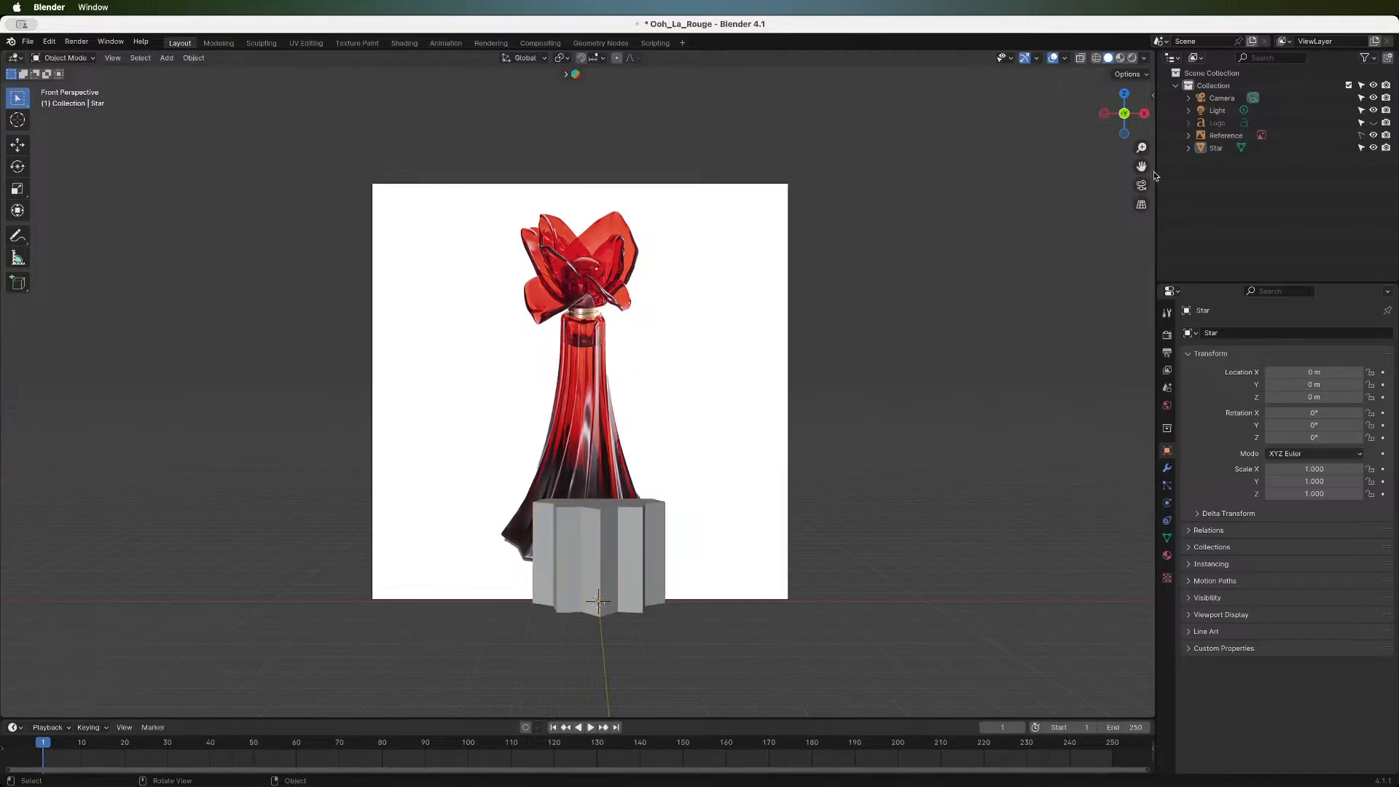
left_click(1362, 135)
left_click(720, 256)
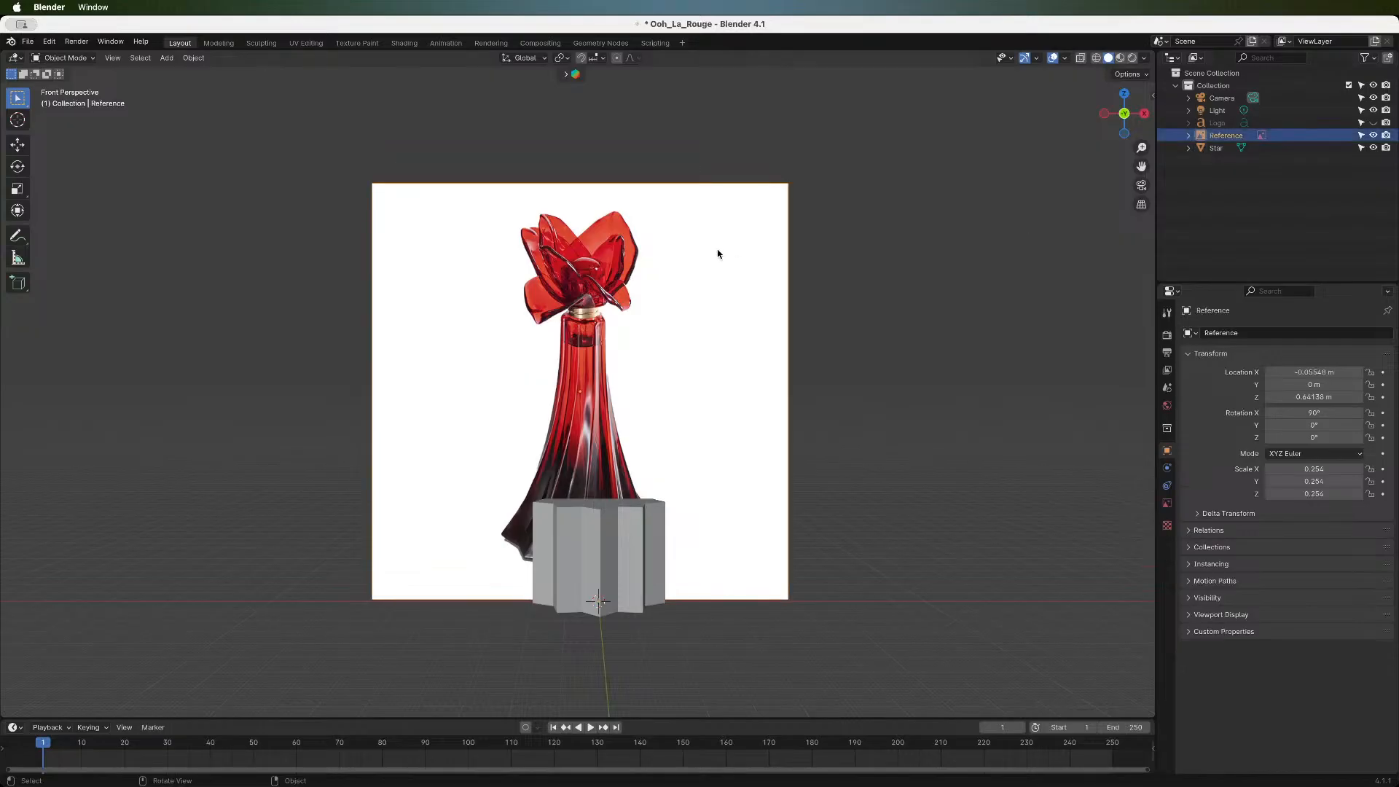
key("g")
key("x")
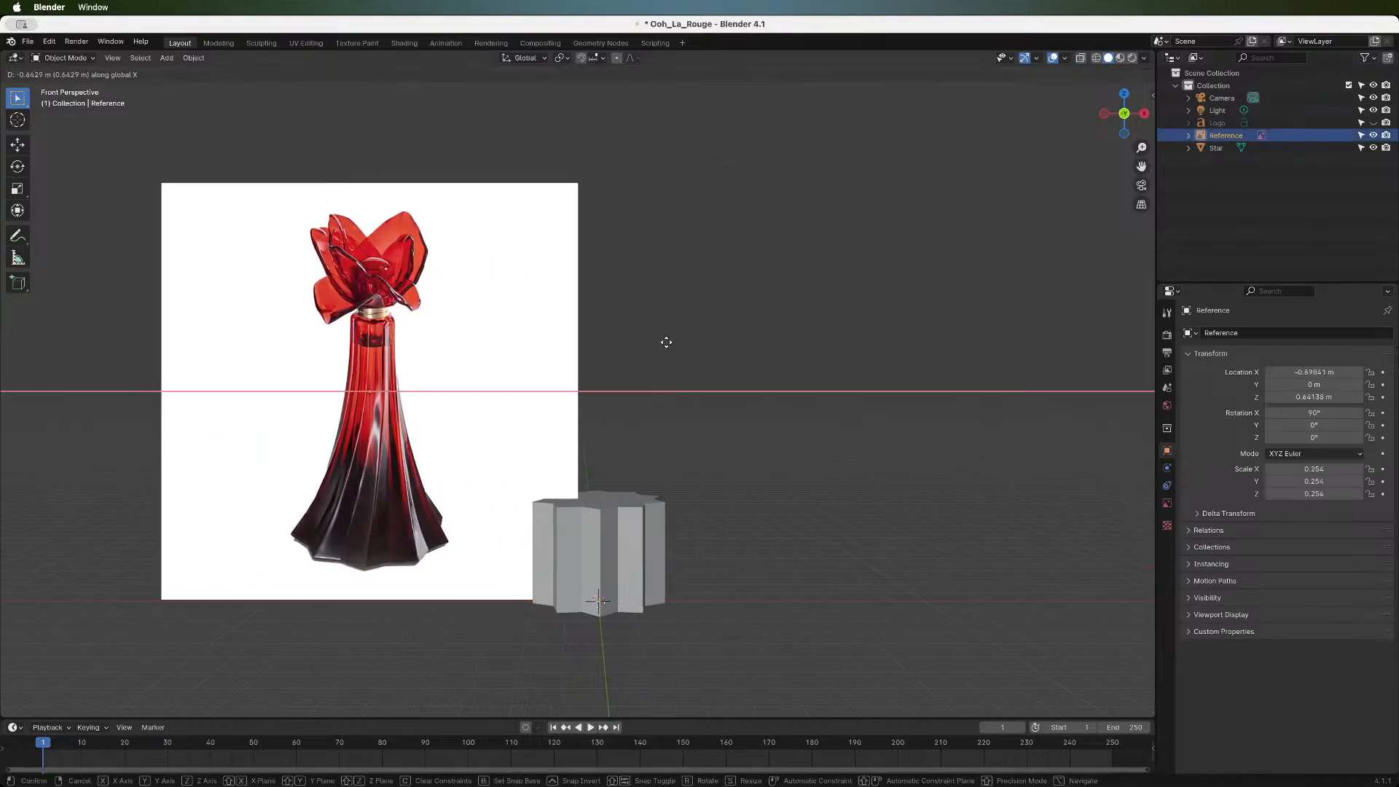
left_click(592, 349)
- Return the star to Edit Mode and reselect only its top faces, ending in front view
left_click(592, 518)
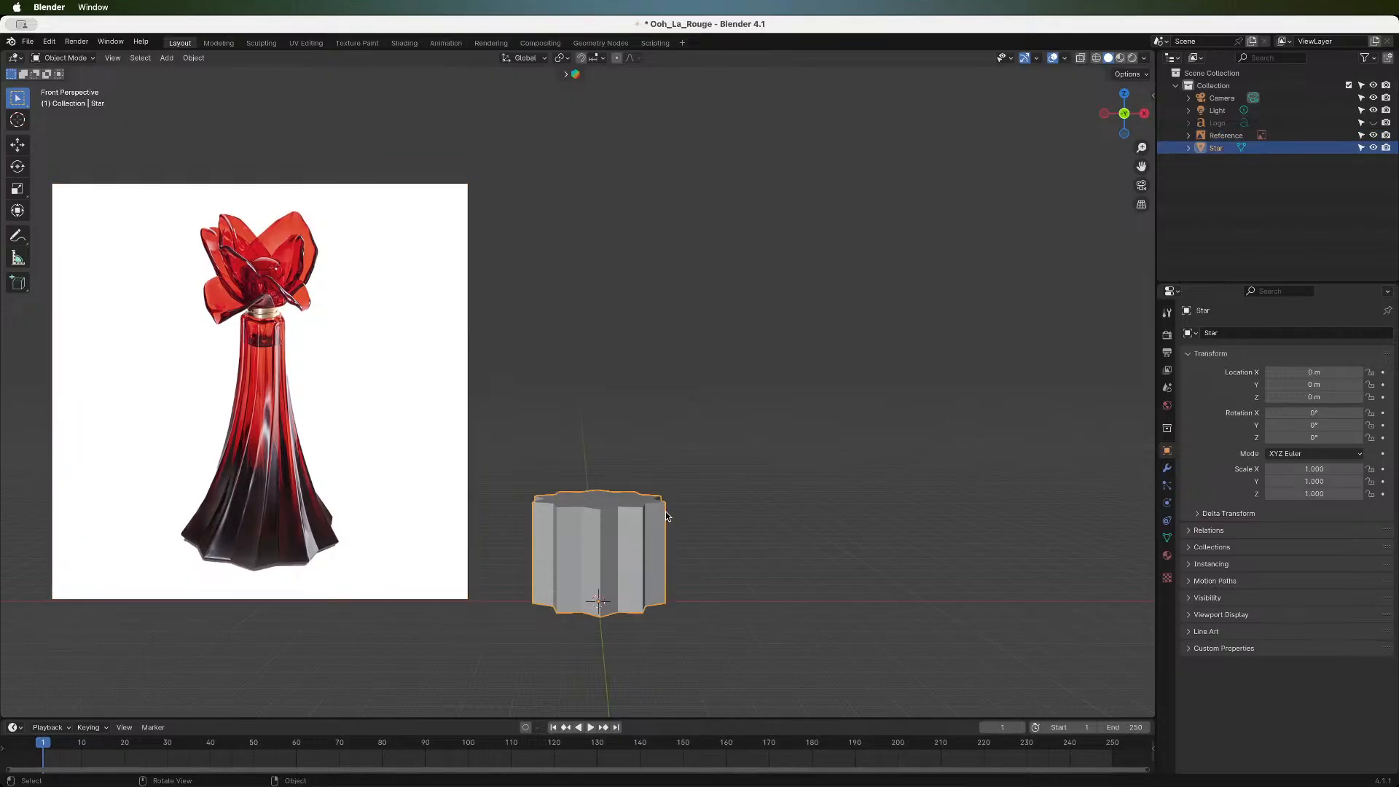
key("Tab")
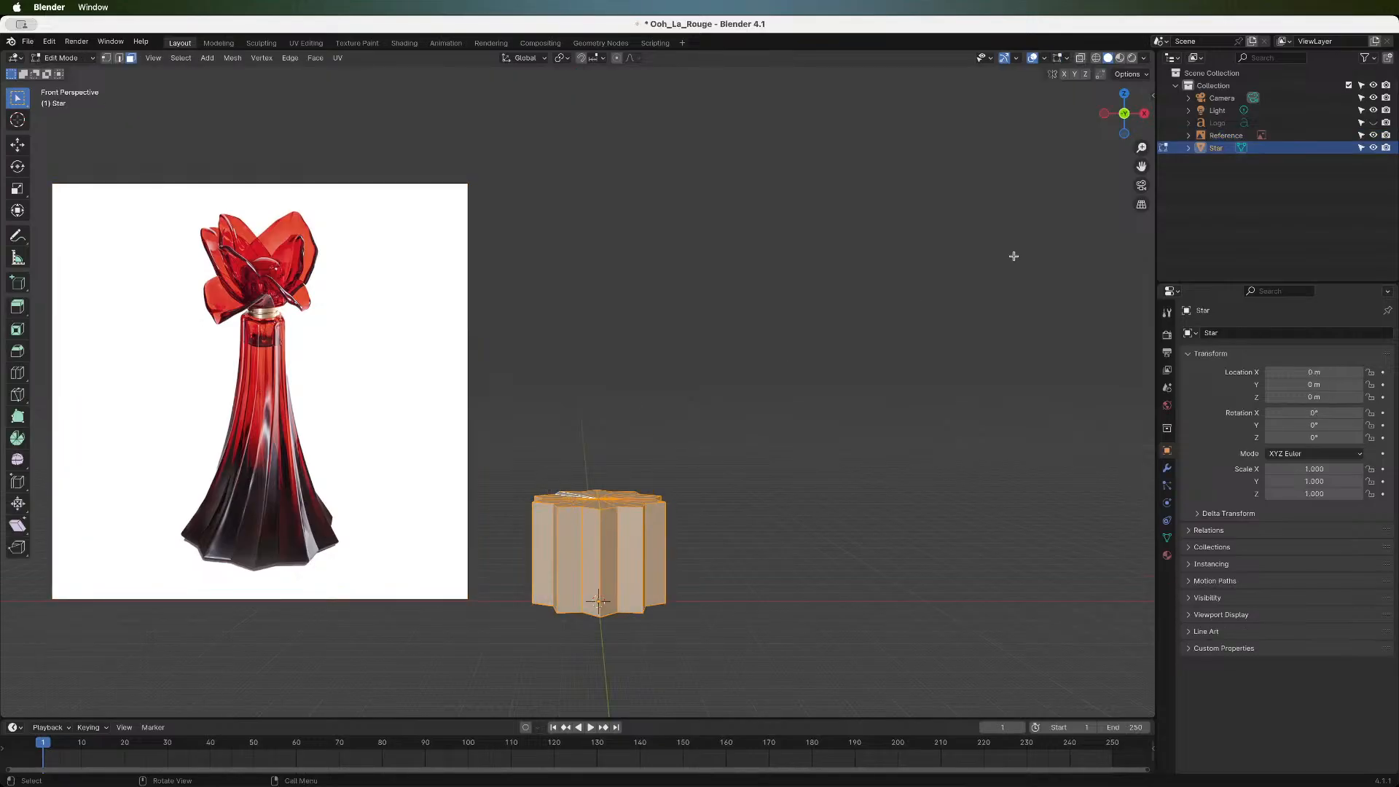
left_click(1124, 93)
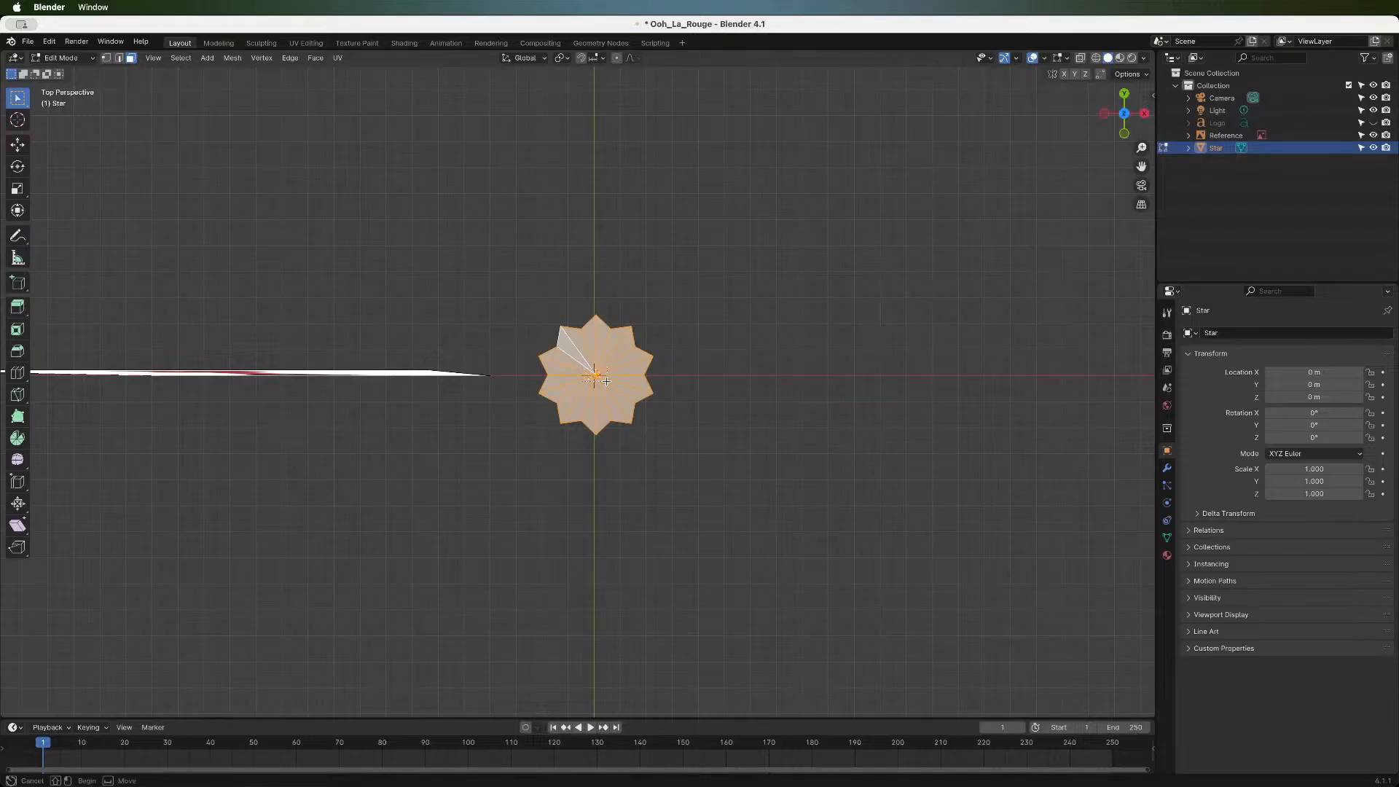
left_click(808, 331)
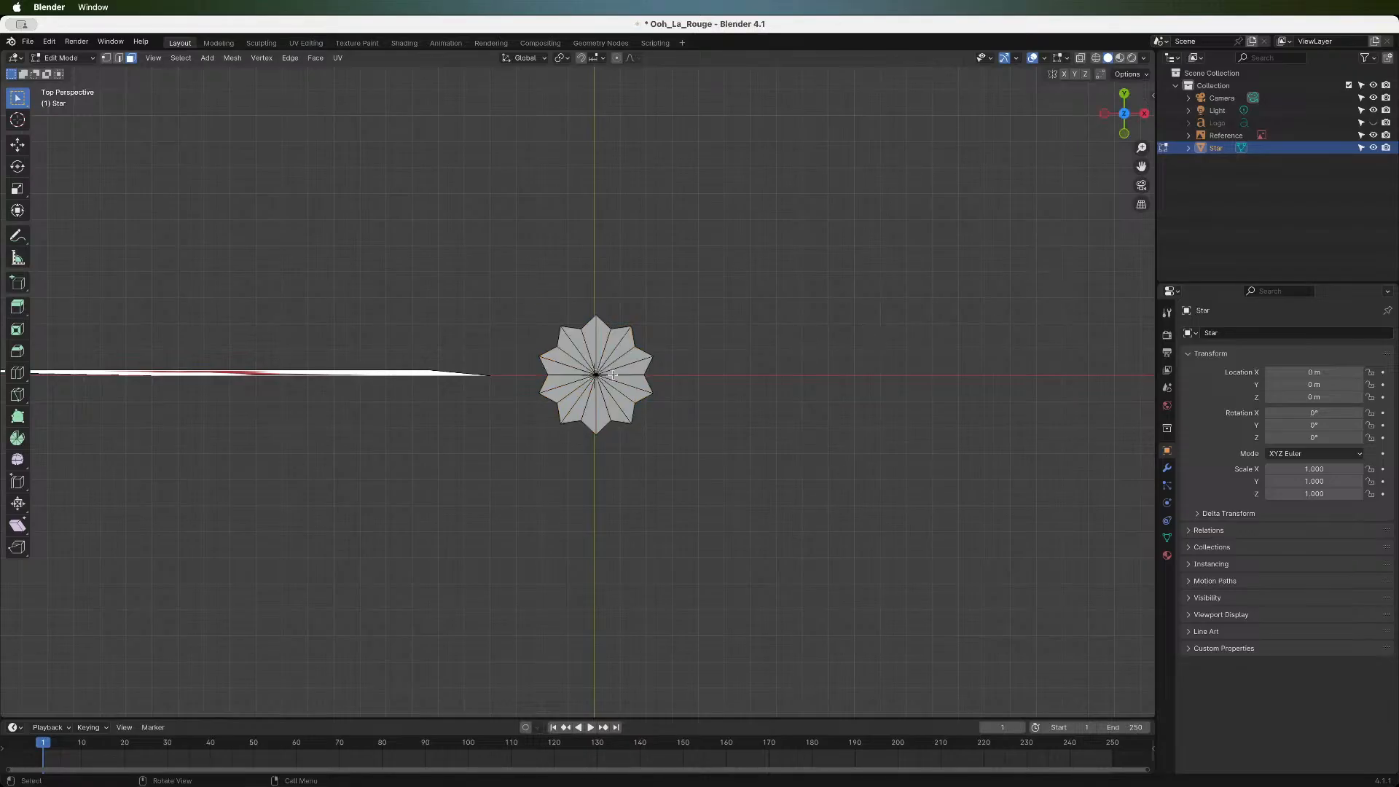
key("a")
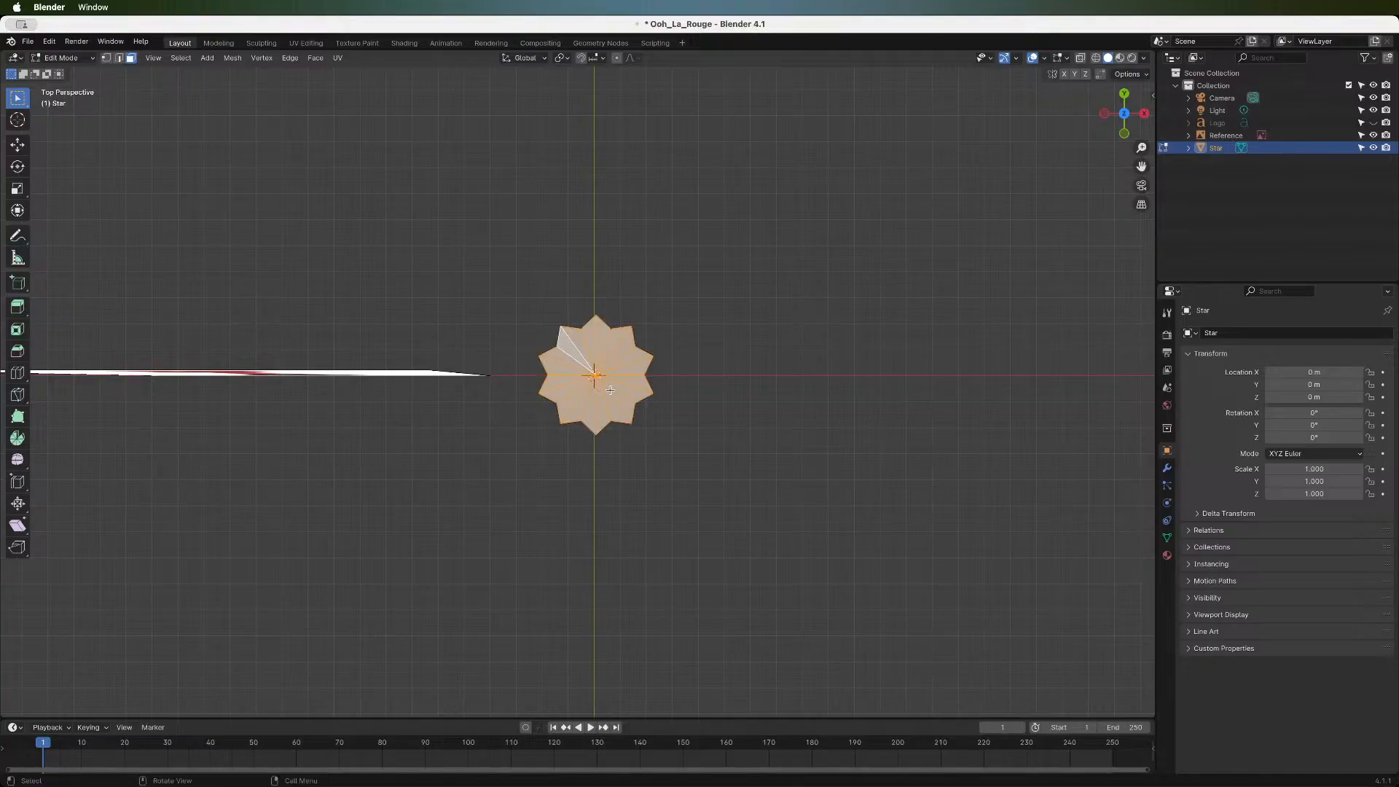
left_click(1126, 134)
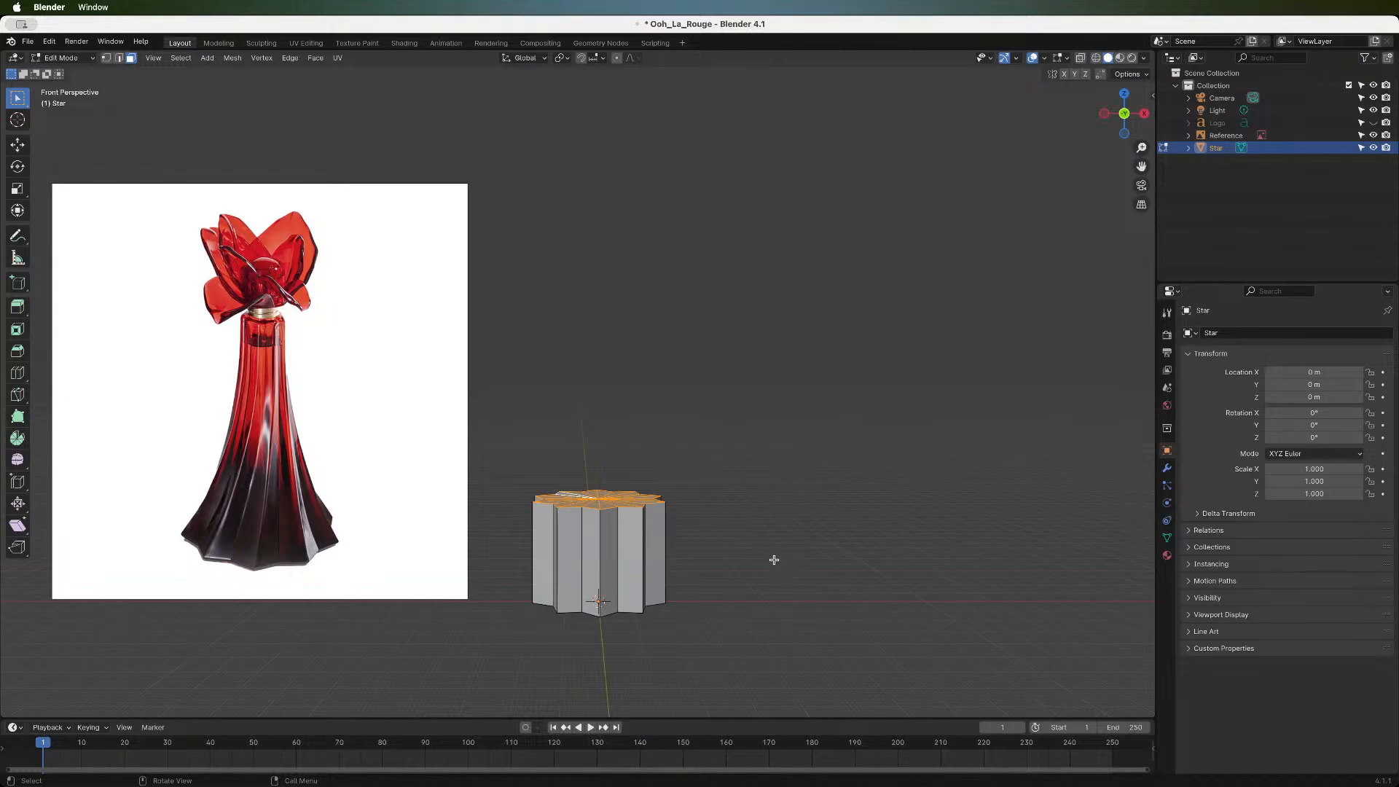
- Move the star's top faces up about 0.431 m along Z and scale them down to about 0.296
key("e")
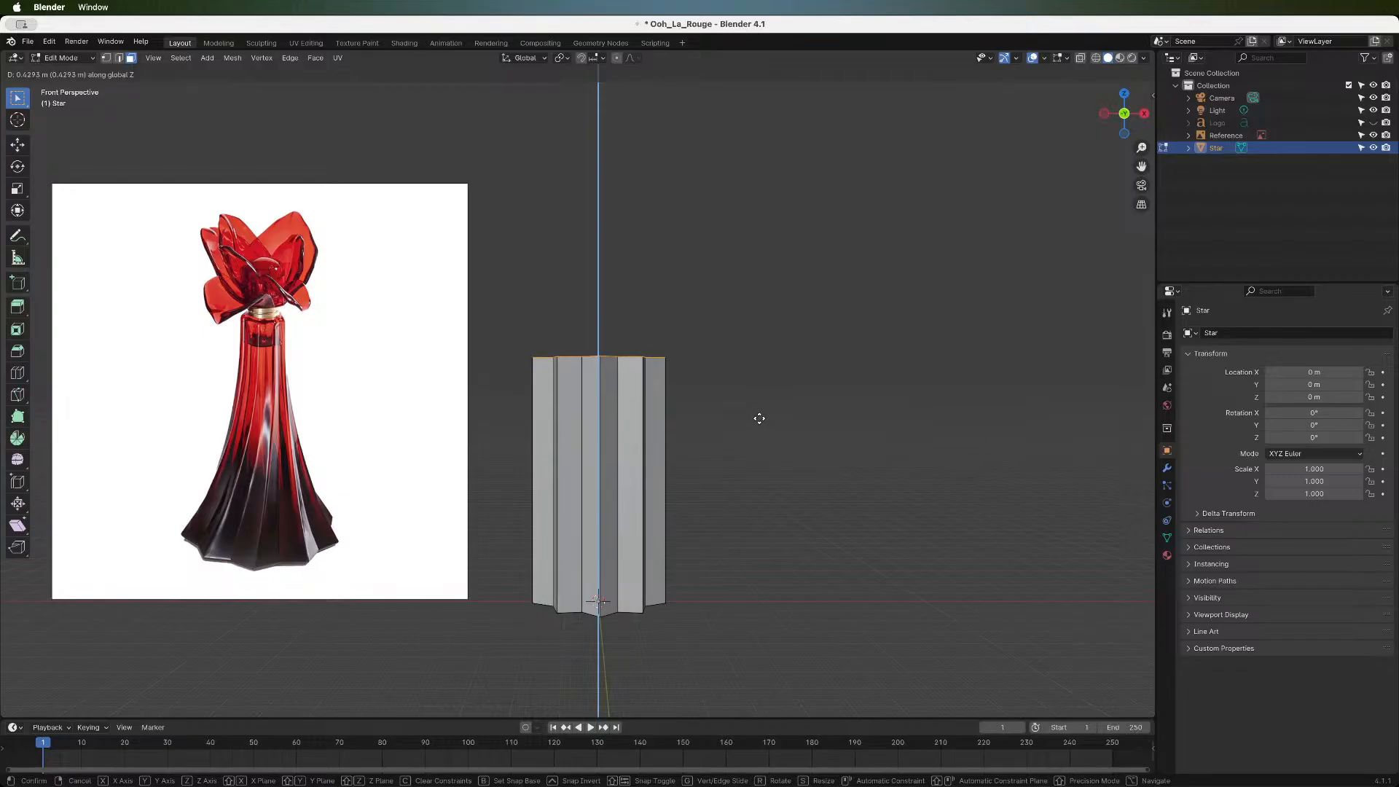
left_click(757, 415)
key("s")
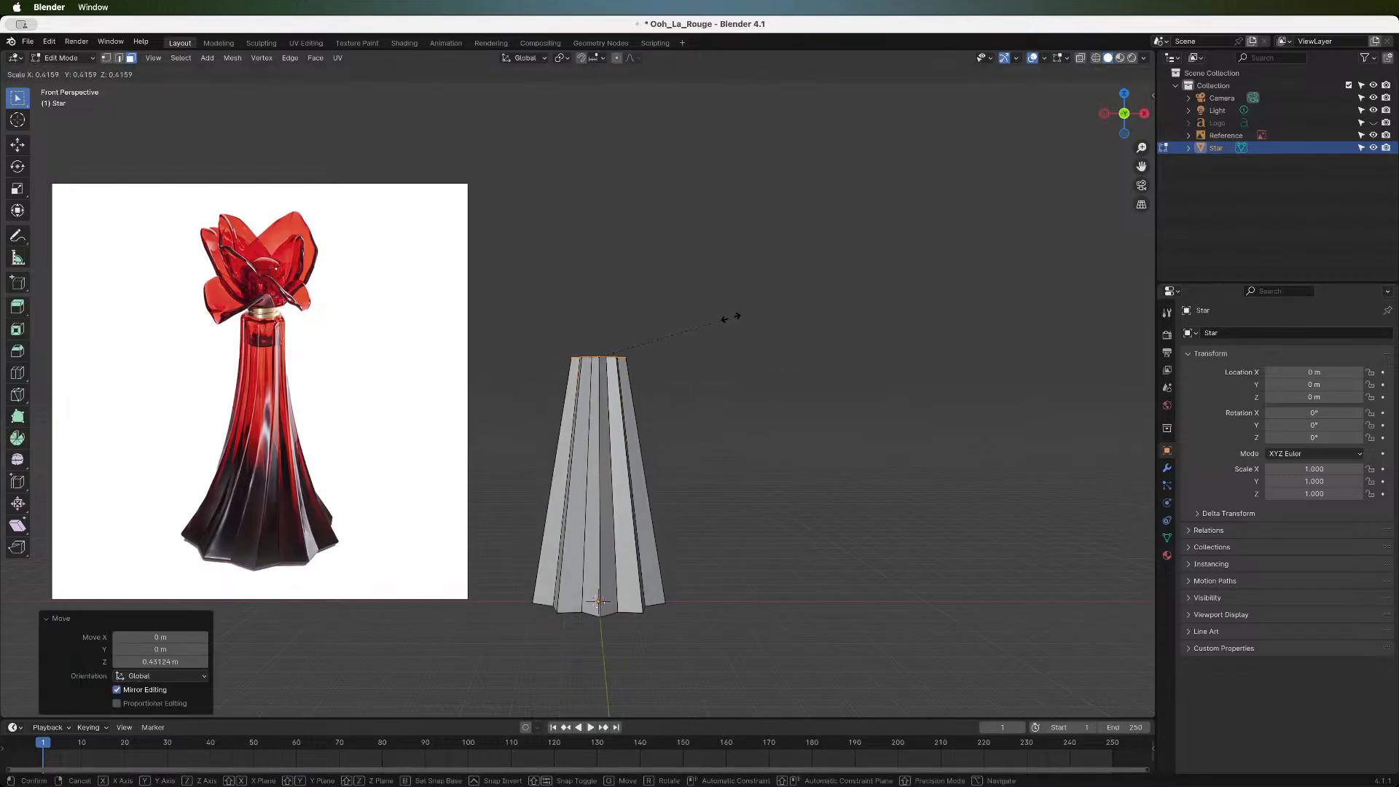
left_click(690, 316)
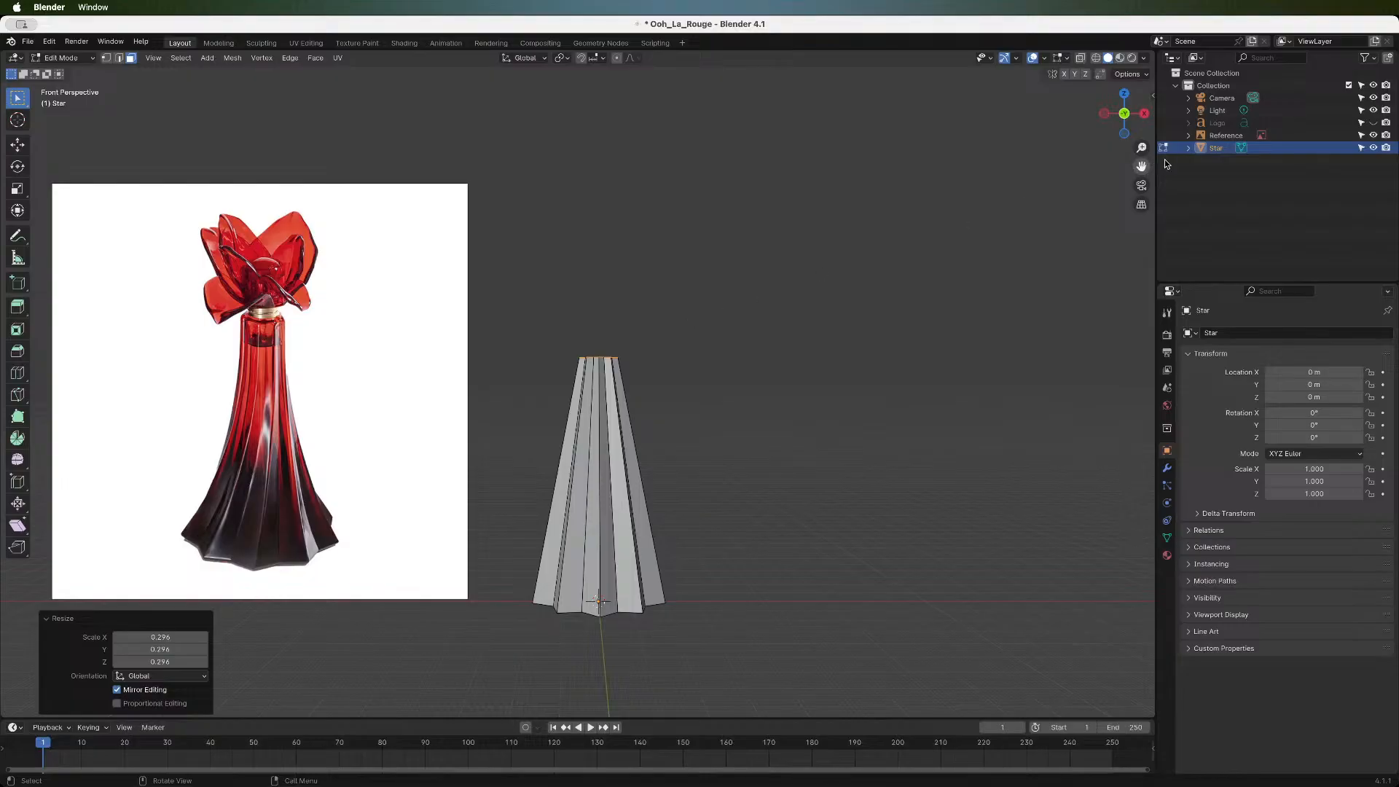
- Rotate the selected top faces about 76.4° around the Z axis to twist the flutes
mouse_move(1134, 125)
left_mouse_down()
mouse_move(1096, 130)
mouse_move(1128, 133)
left_mouse_up()
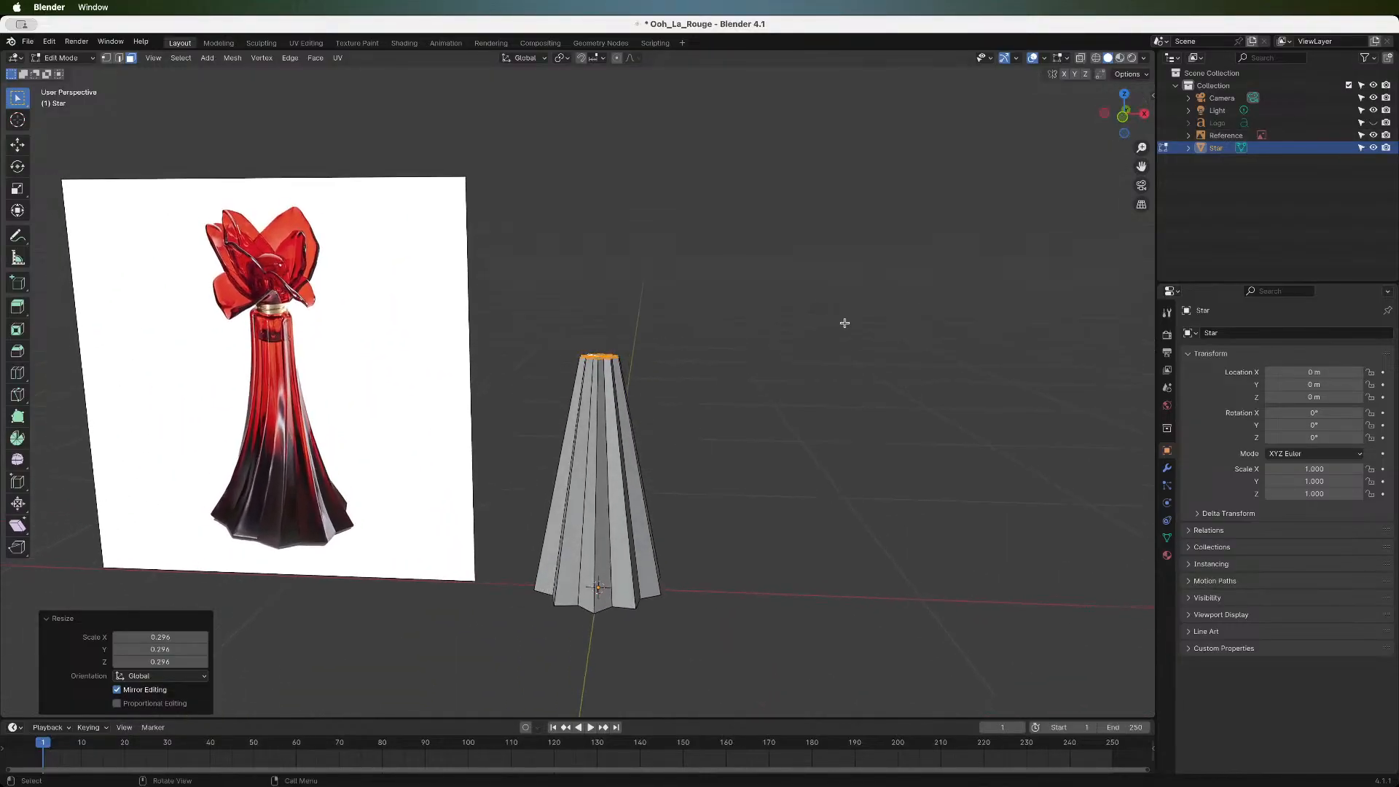
left_click(1124, 117)
key("r")
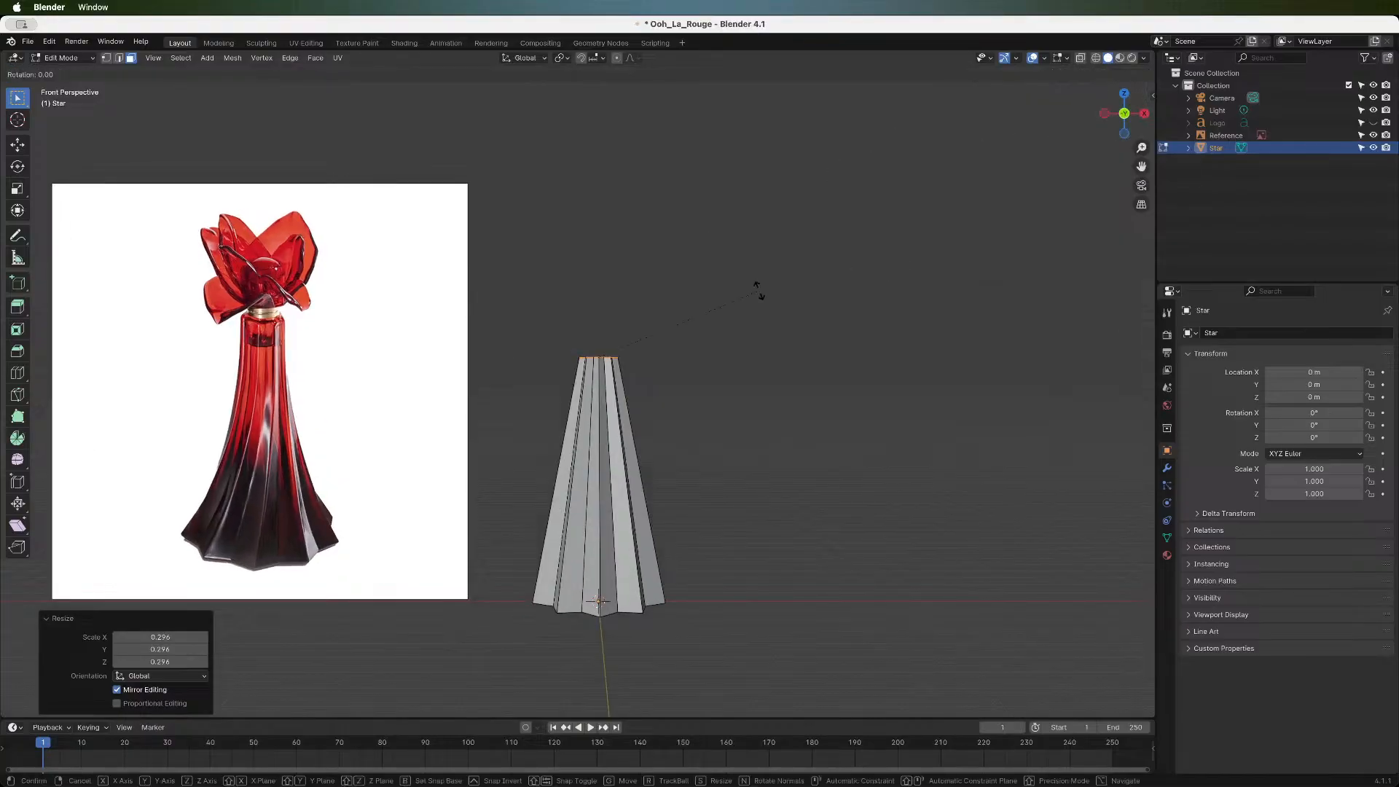
key("z")
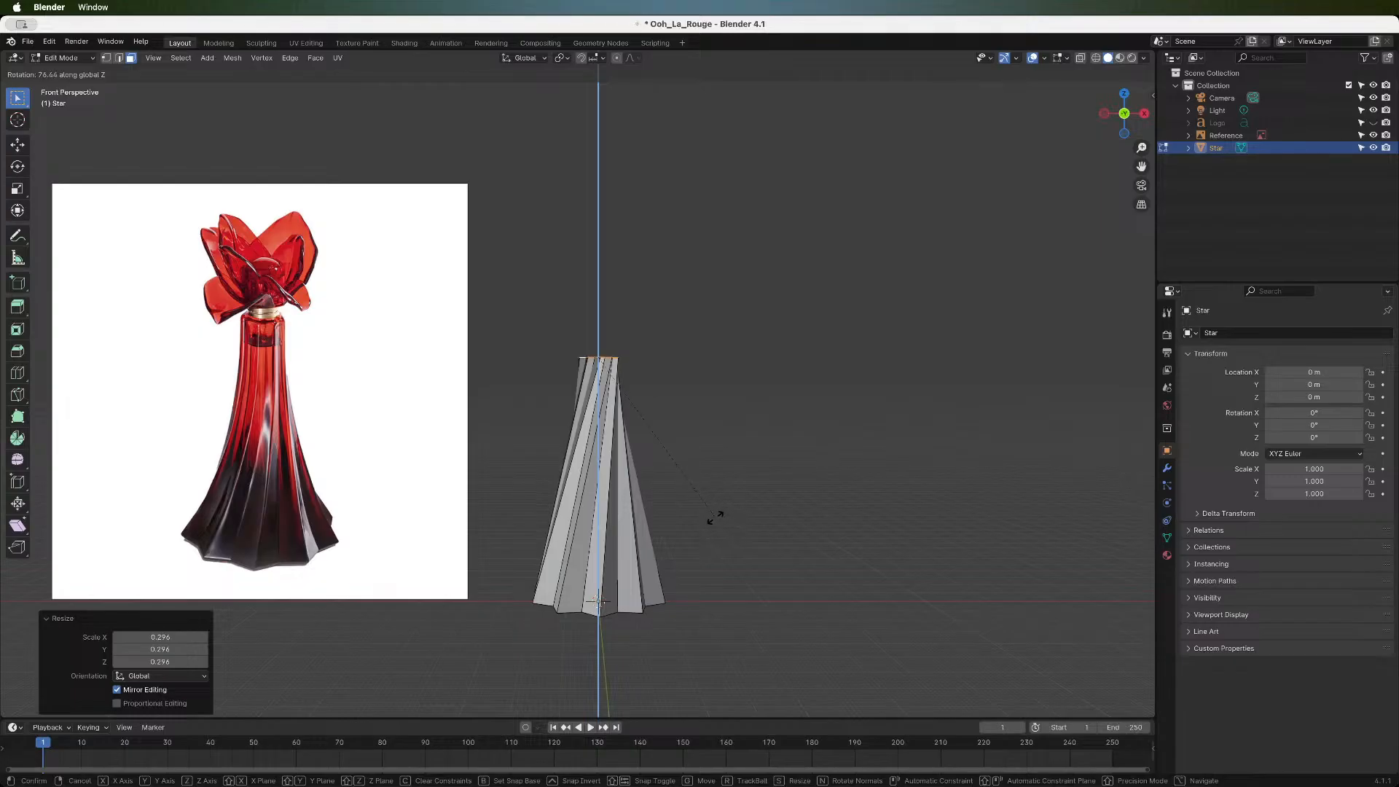
left_click(715, 517)
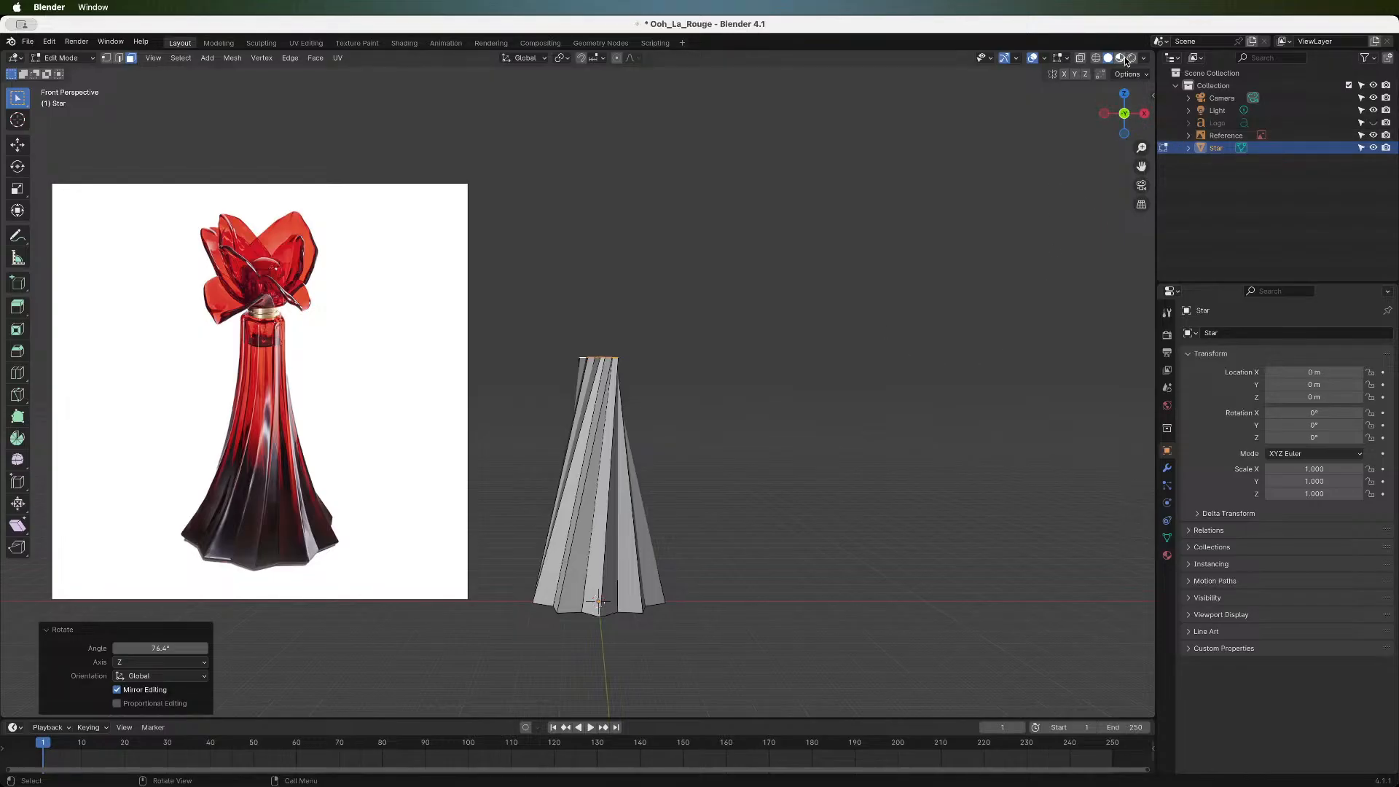
- Compare the twisted body's proportions and flutes with the reference bottle in front view
left_click_drag(1141, 166, 1143, 144)
scroll(861, 335, "up", 2)
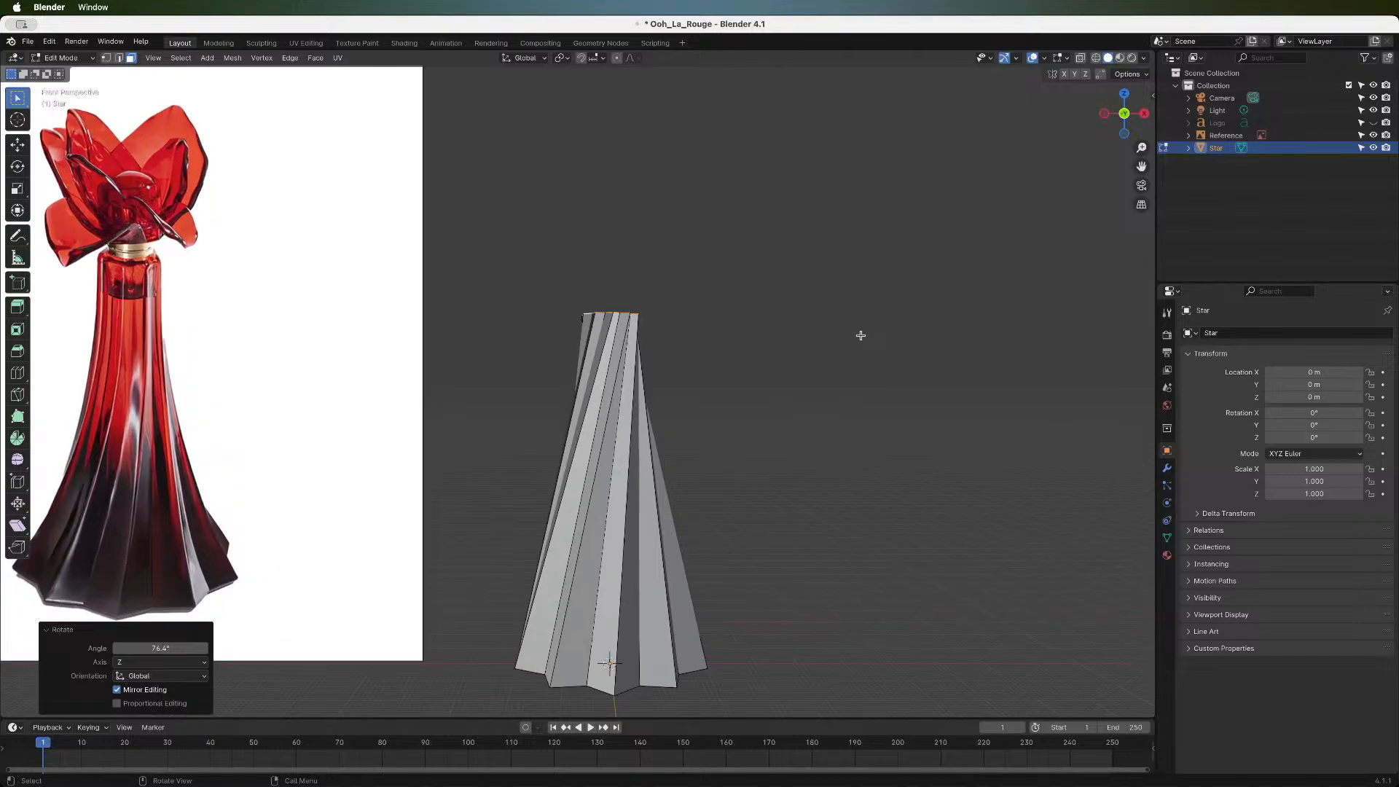
scroll(861, 335, "down", 1)
left_click_drag(1141, 166, 1141, 153)
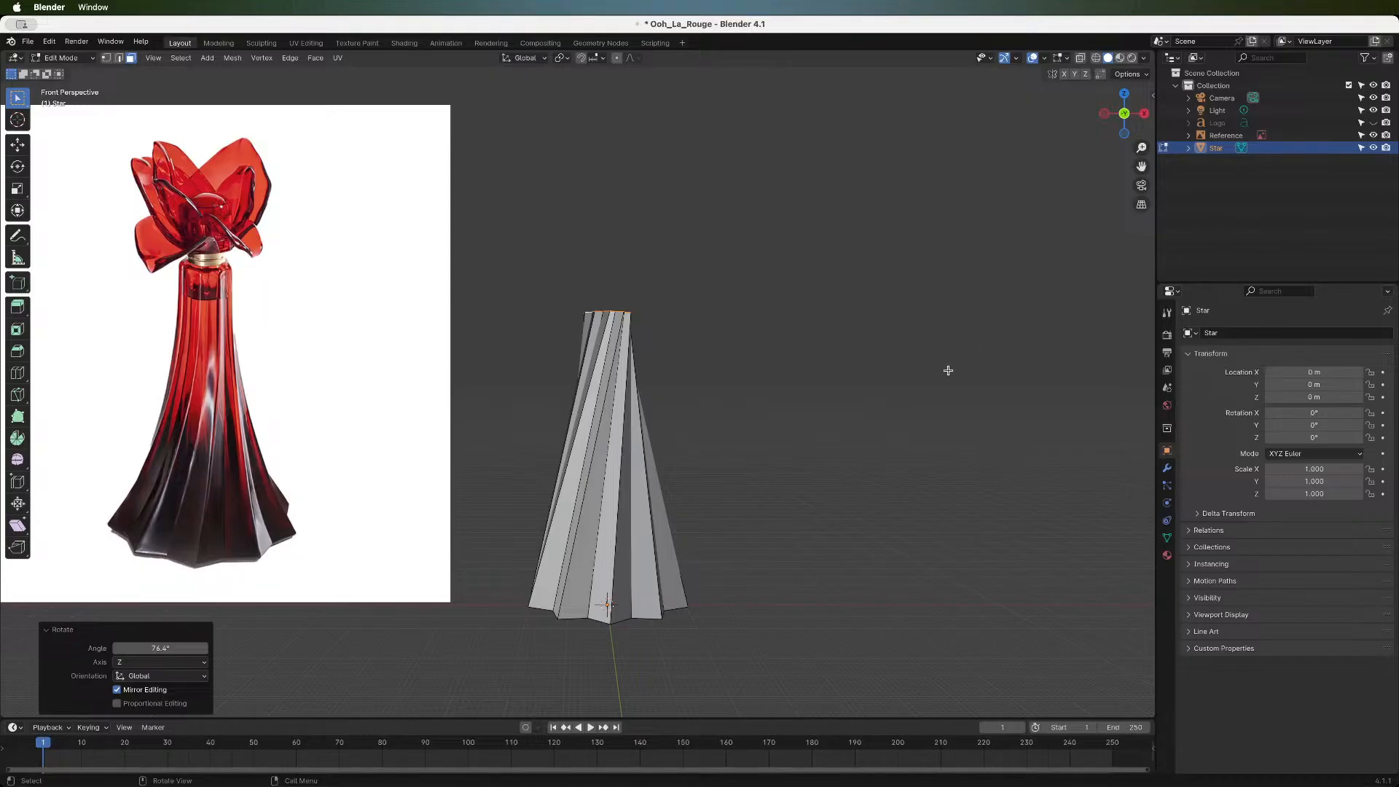
mouse_move(1121, 115)
left_mouse_down()
mouse_move(1074, 124)
mouse_move(1071, 109)
mouse_move(1029, 102)
mouse_move(1123, 119)
left_mouse_up()
left_click(1123, 119)
key("Tab")
key("Tab")
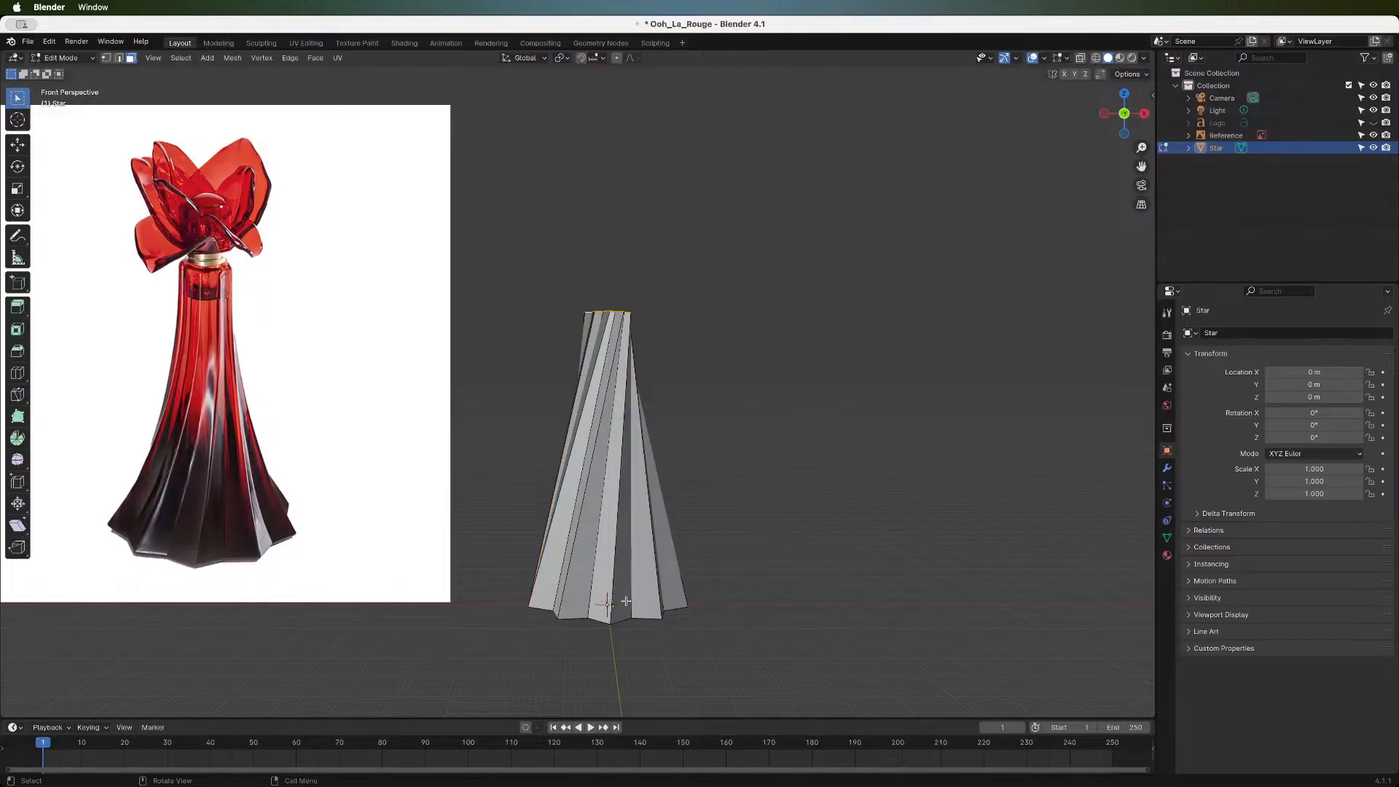
- Switch to edge selection and try selecting the edge loop around the body's base
left_click(568, 618, "alt")
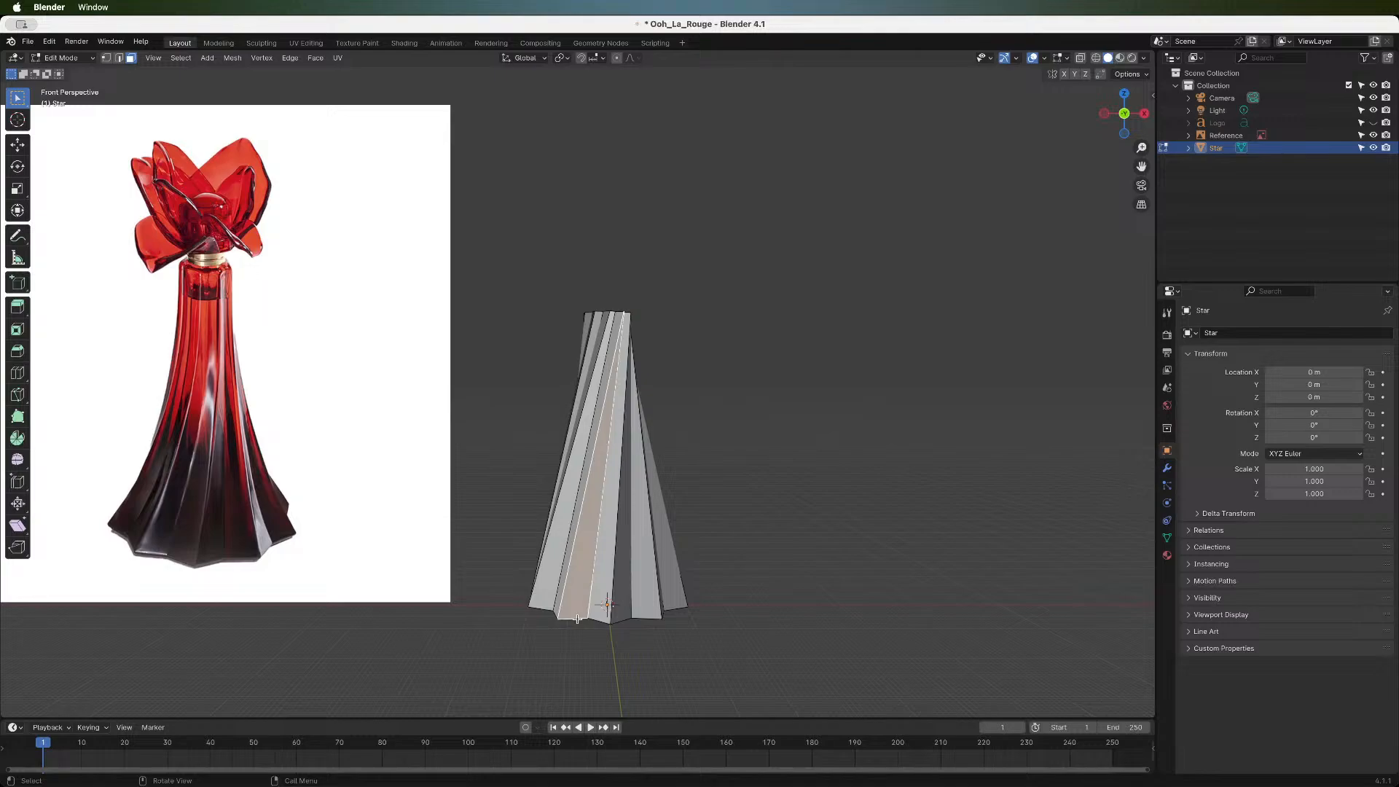
key("2")
left_click(592, 635)
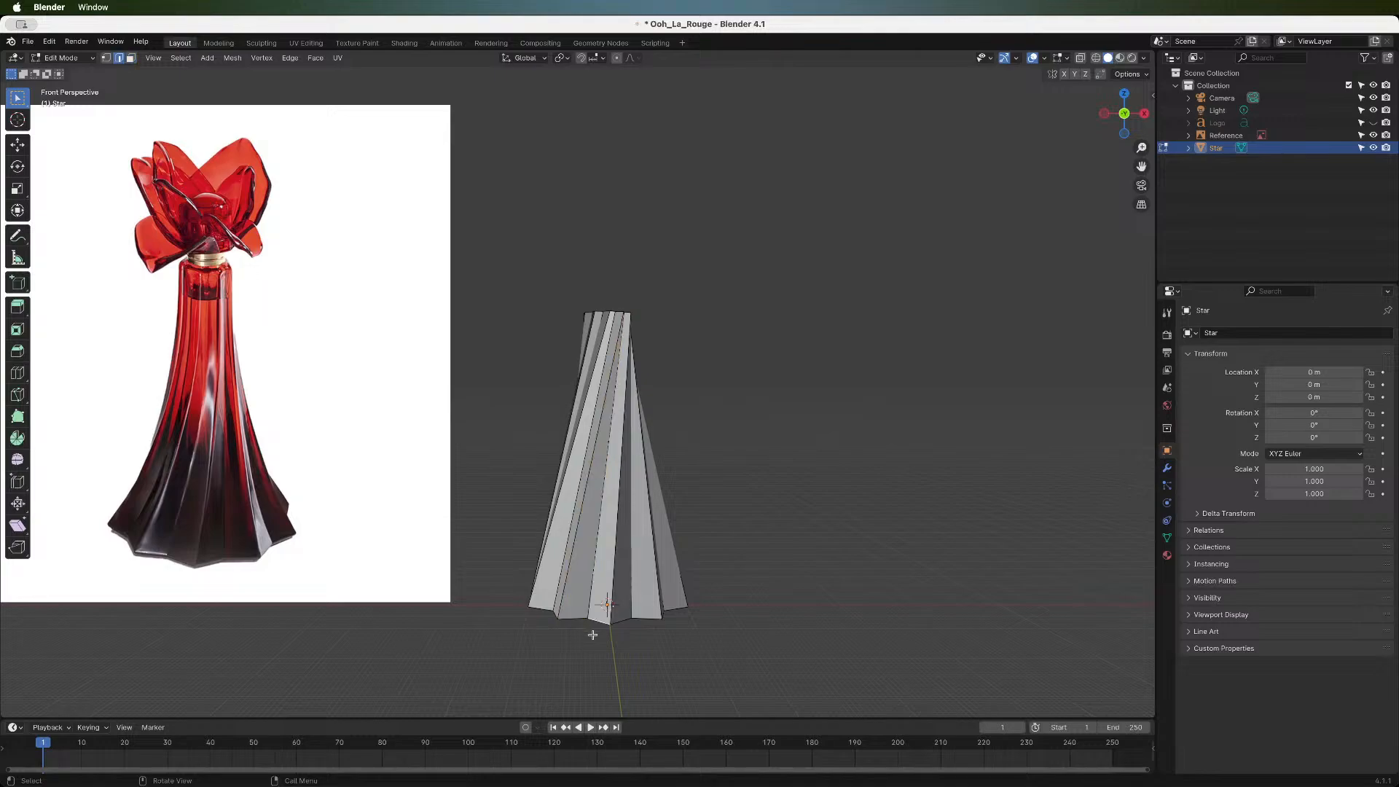
left_click(570, 618, "alt")
left_click(815, 544)
- Enable the Screencast Keys display in the viewport
key("n")
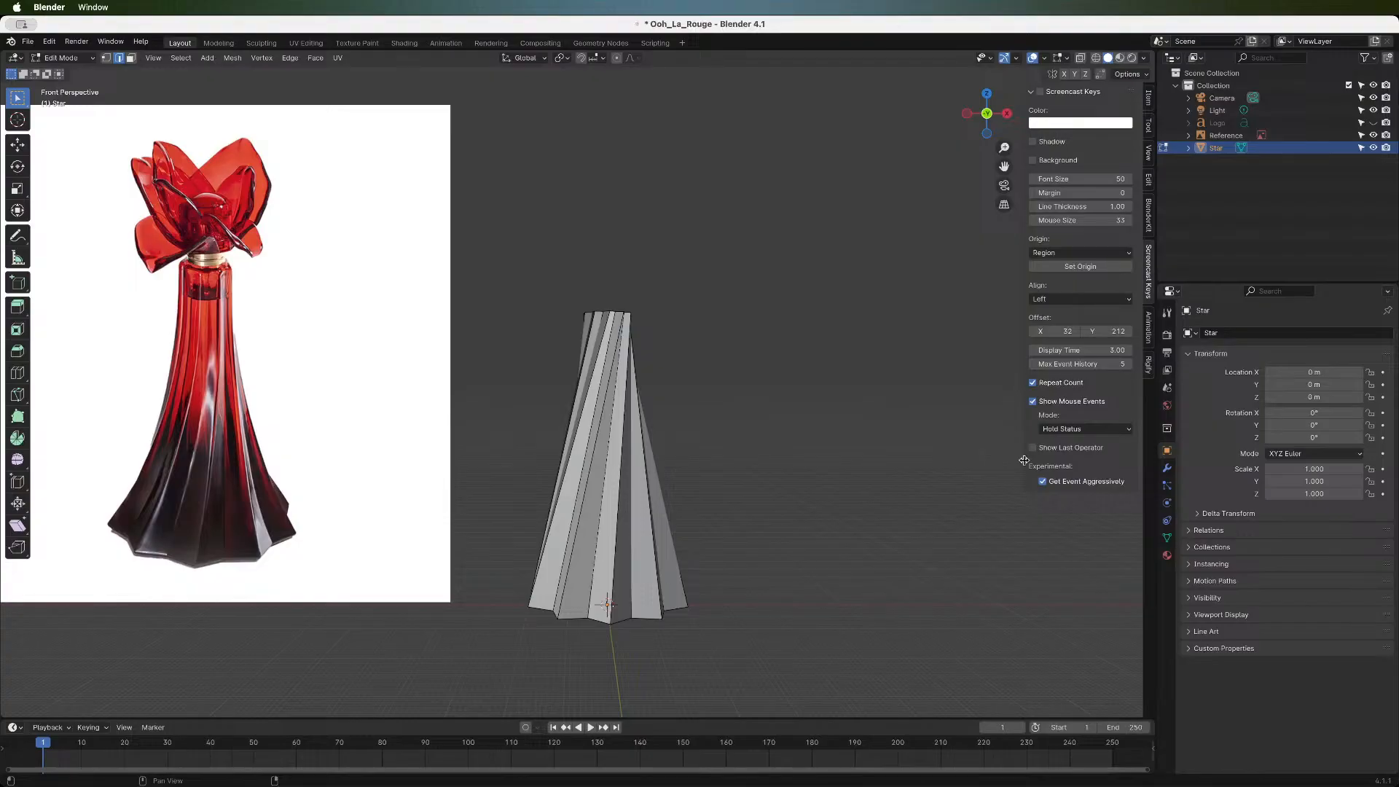
left_click(1040, 91)
key("n")
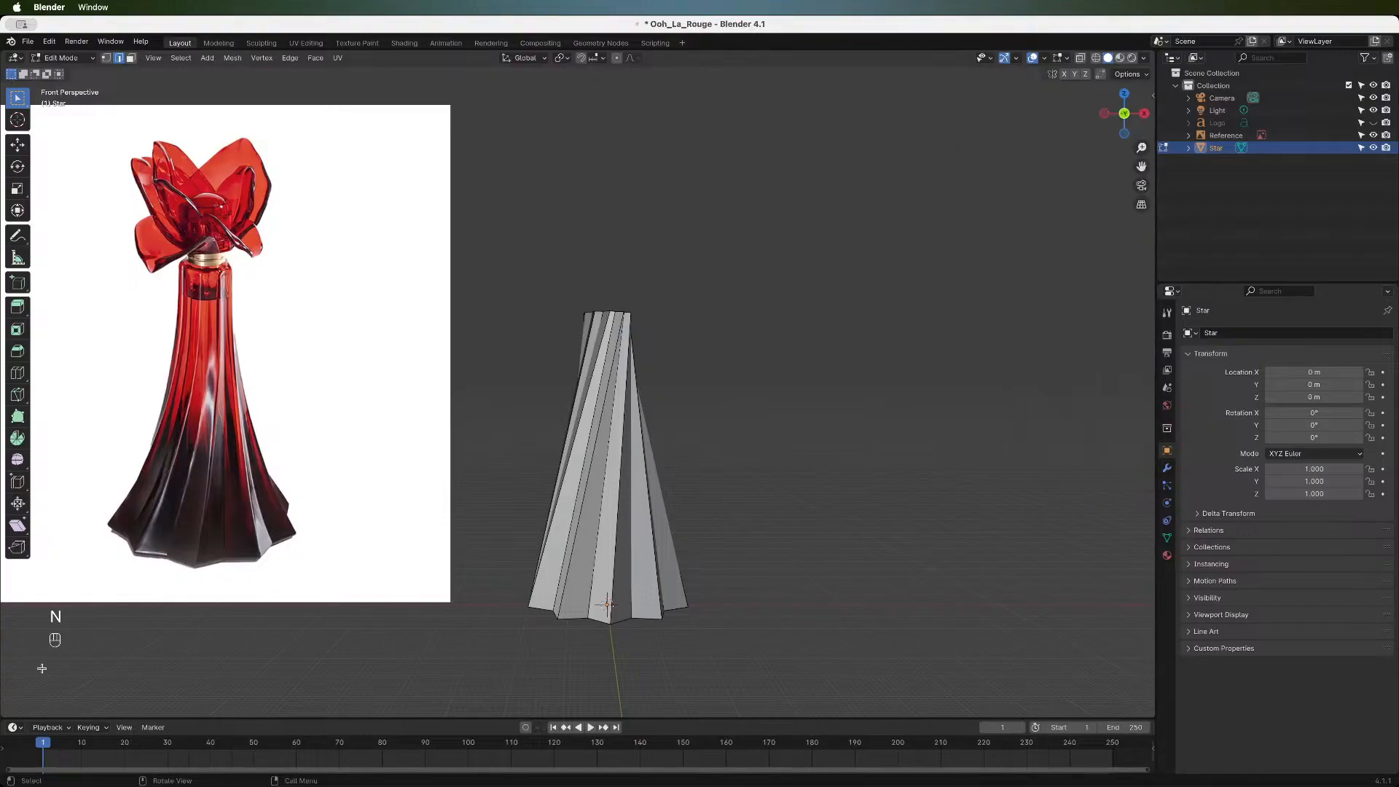
- Bevel the edge loop around the body's base with a width of about 0.0165 m and 6 segments
mouse_move(1131, 110)
left_mouse_down()
mouse_move(1048, 122)
mouse_move(1116, 118)
left_mouse_up()
left_click(1120, 117)
left_click(574, 621, "alt")
key("ctrl+b")
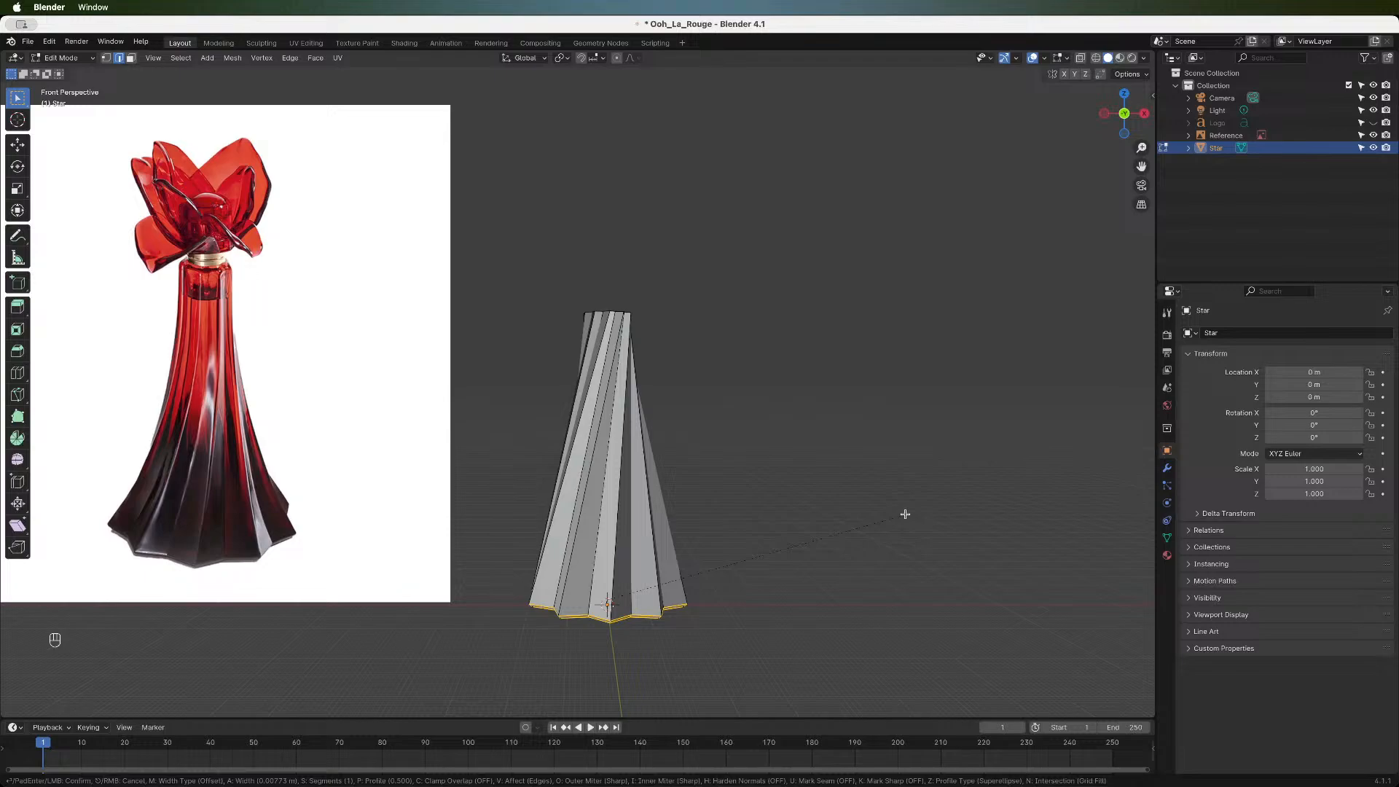
scroll(906, 513, "up", 1)
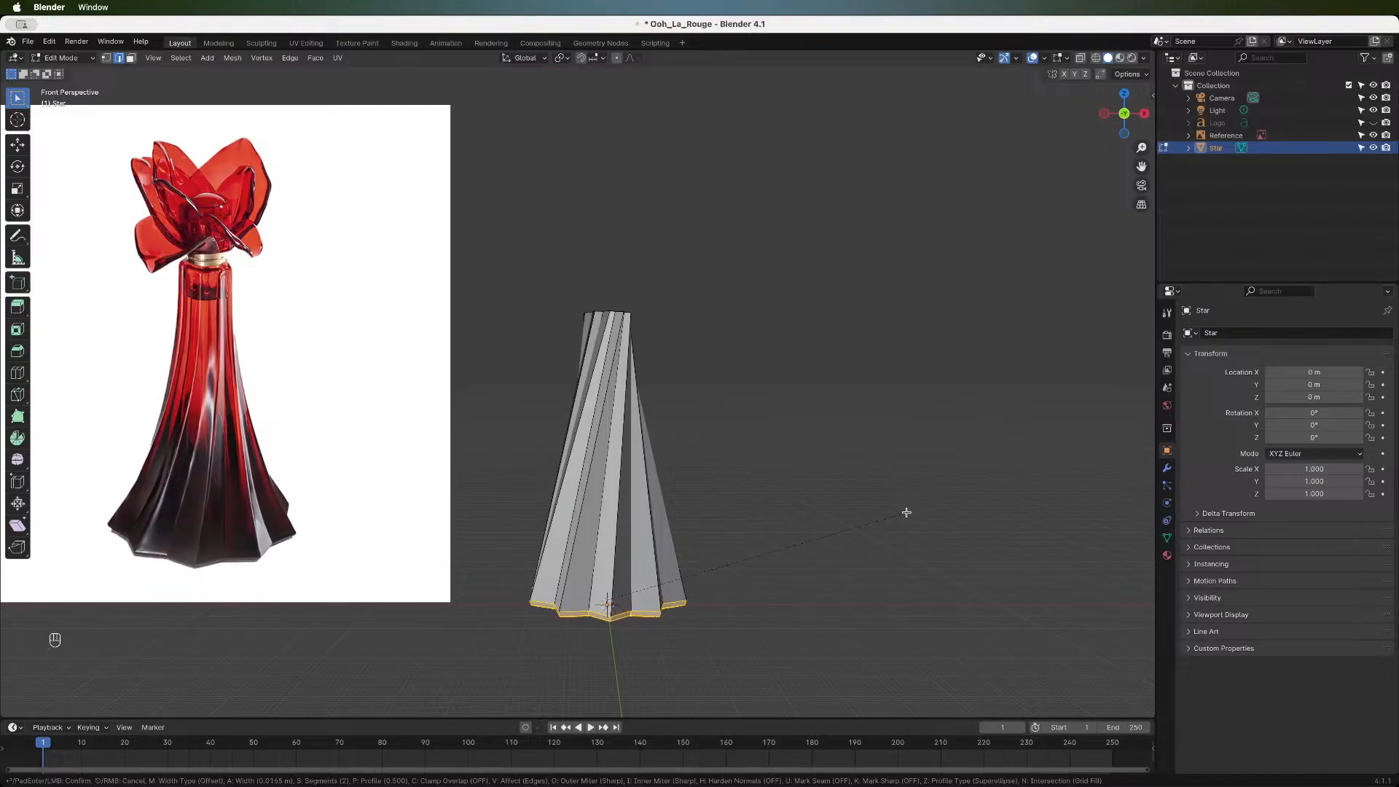
scroll(906, 512, "up", 2)
scroll(906, 512, "down", 1)
scroll(906, 512, "up", 1)
scroll(906, 512, "down", 1)
scroll(906, 512, "up", 1)
left_click(906, 512)
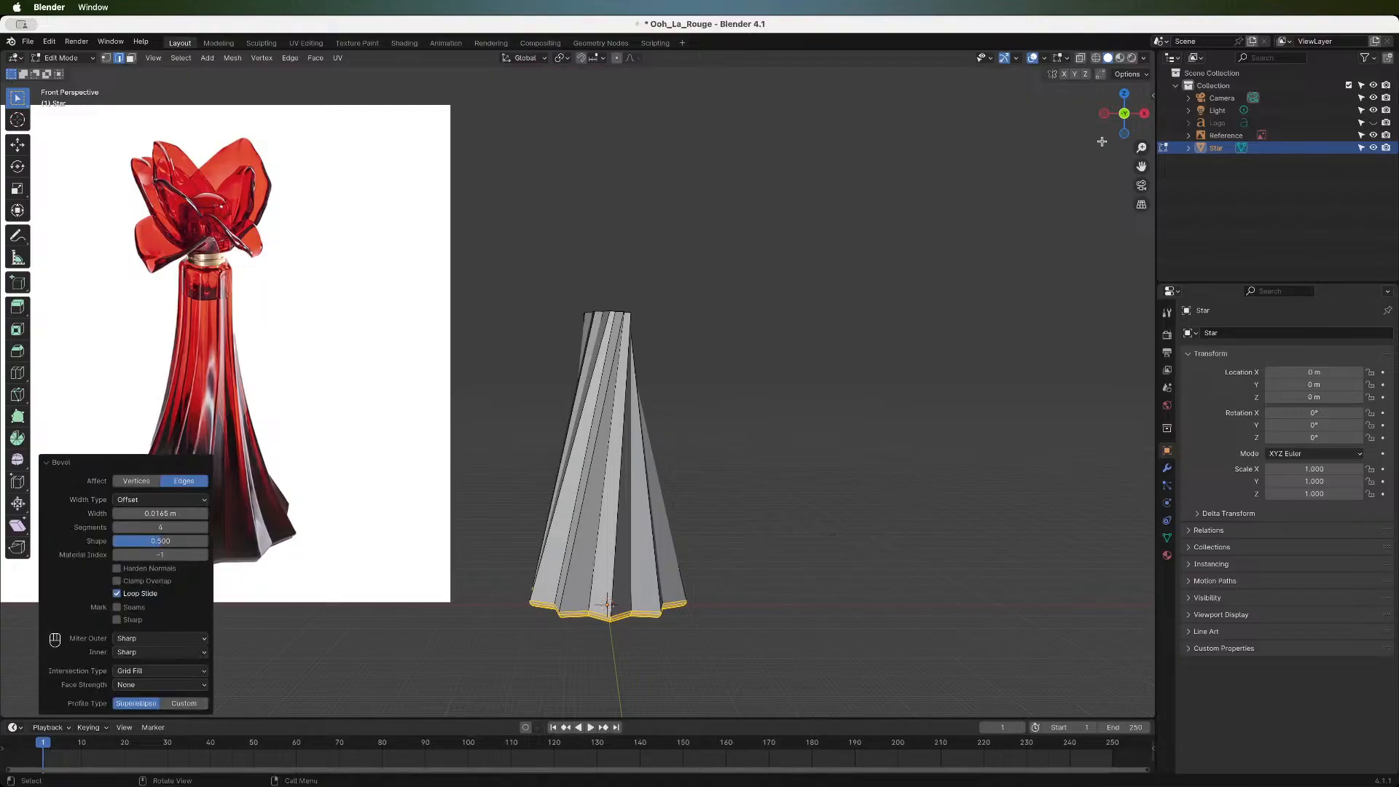
- Bevel the edge loop around the body's top rim with a width of about 0.0063 m and 2 segments
left_click_drag(1125, 124, 1121, 141)
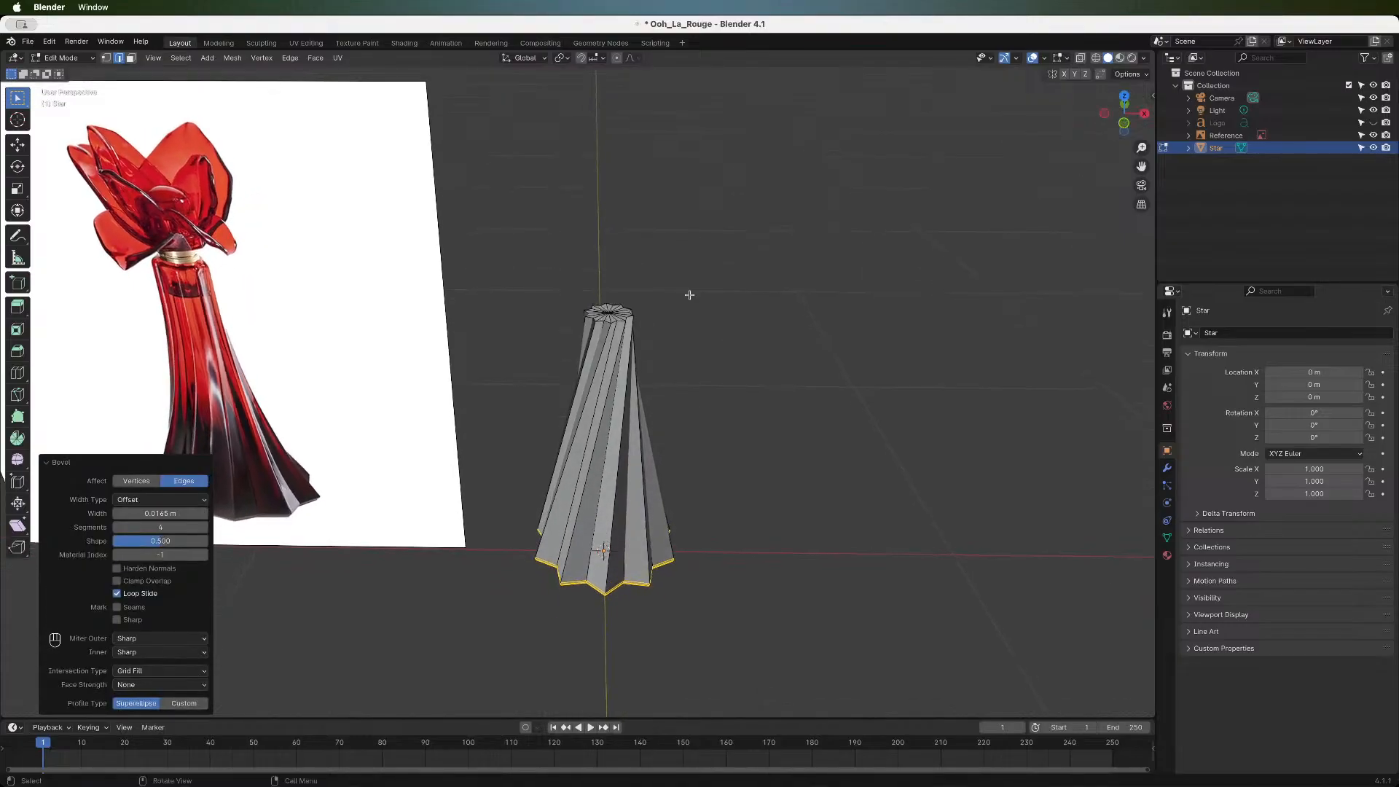
left_click(617, 321, "ctrl")
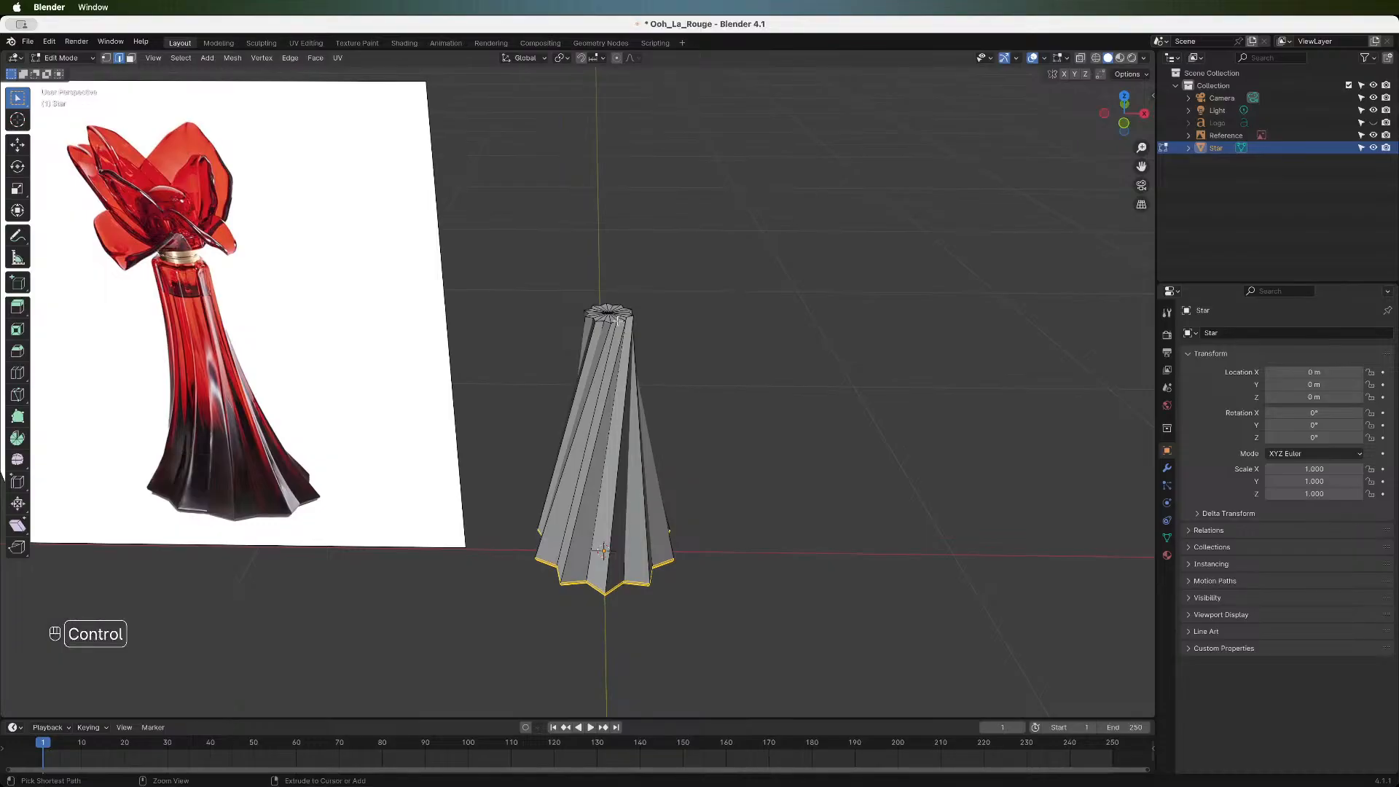
left_click(618, 320, "alt")
left_click_drag(1120, 115, 1125, 121)
key("ctrl+b")
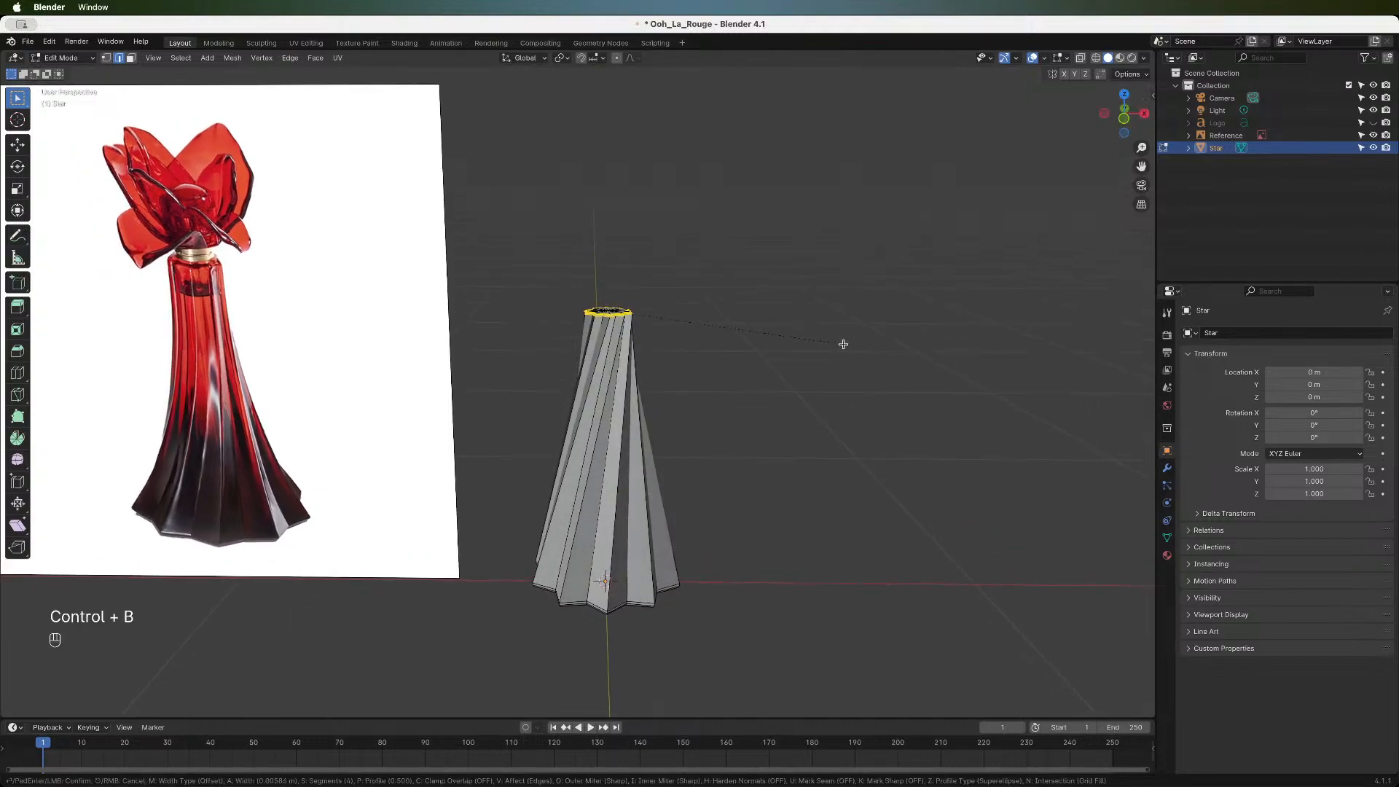
scroll(843, 344, "down", 4)
left_click(844, 345)
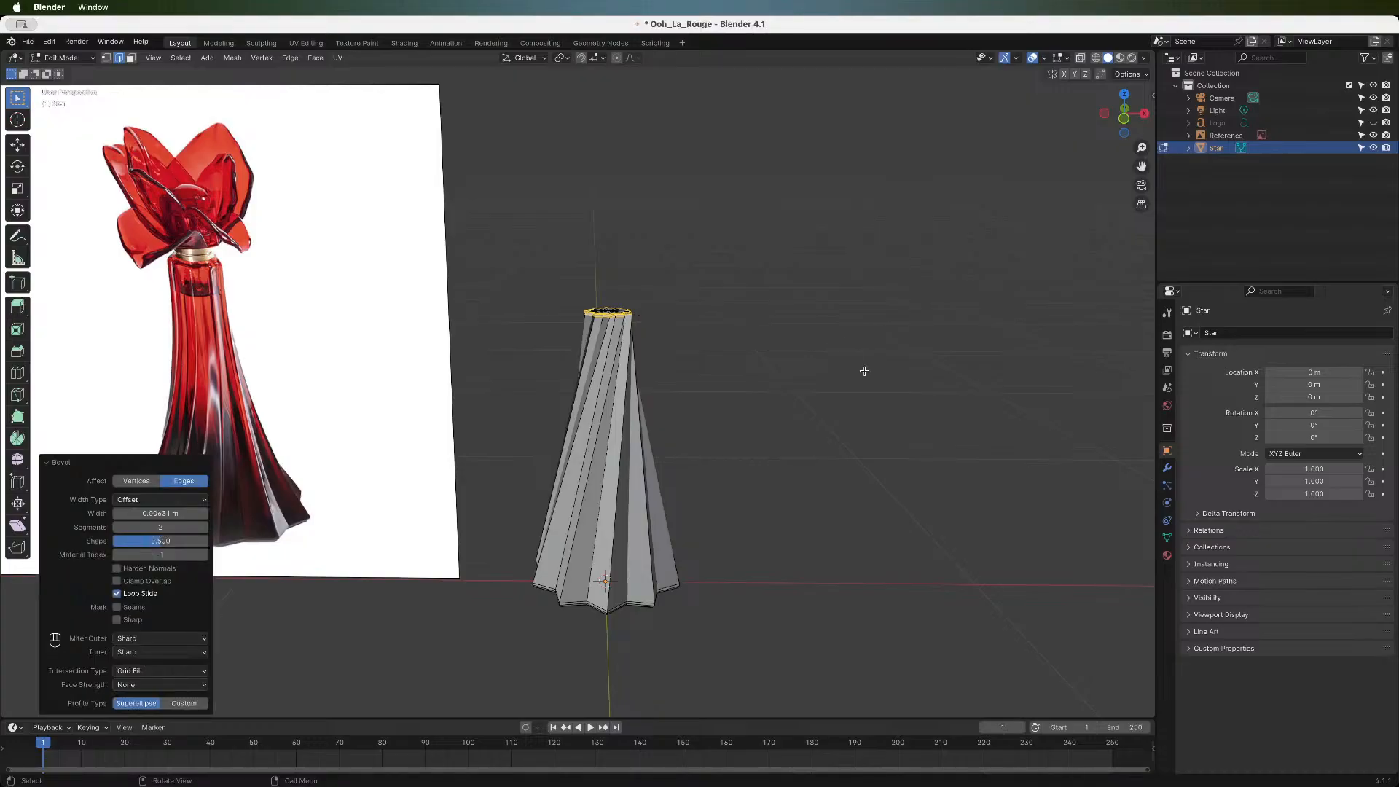
- Return to Object Mode and inspect the bevelled body against the reference, ending in front view
scroll(864, 371, "up", 4)
scroll(864, 371, "down", 4)
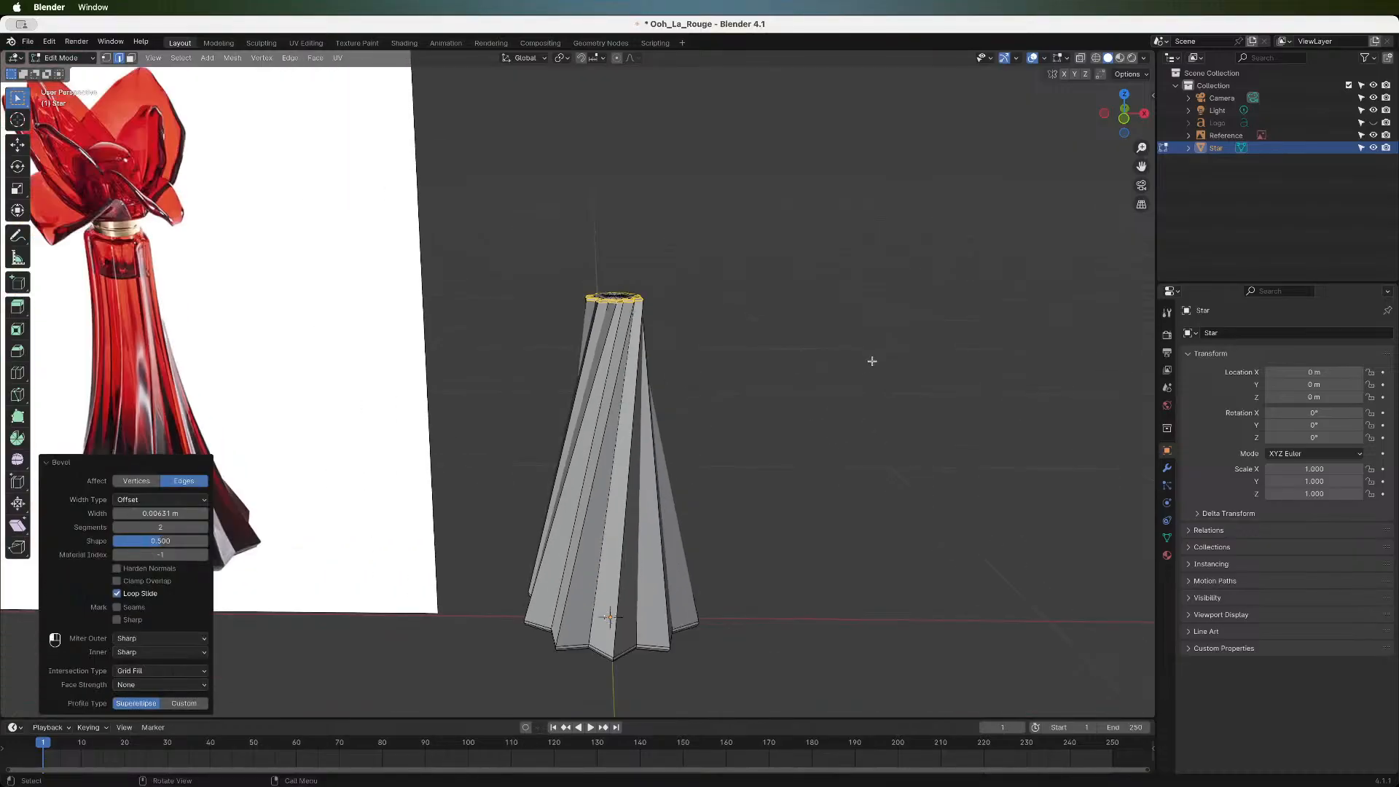
left_click(872, 361)
key("Tab")
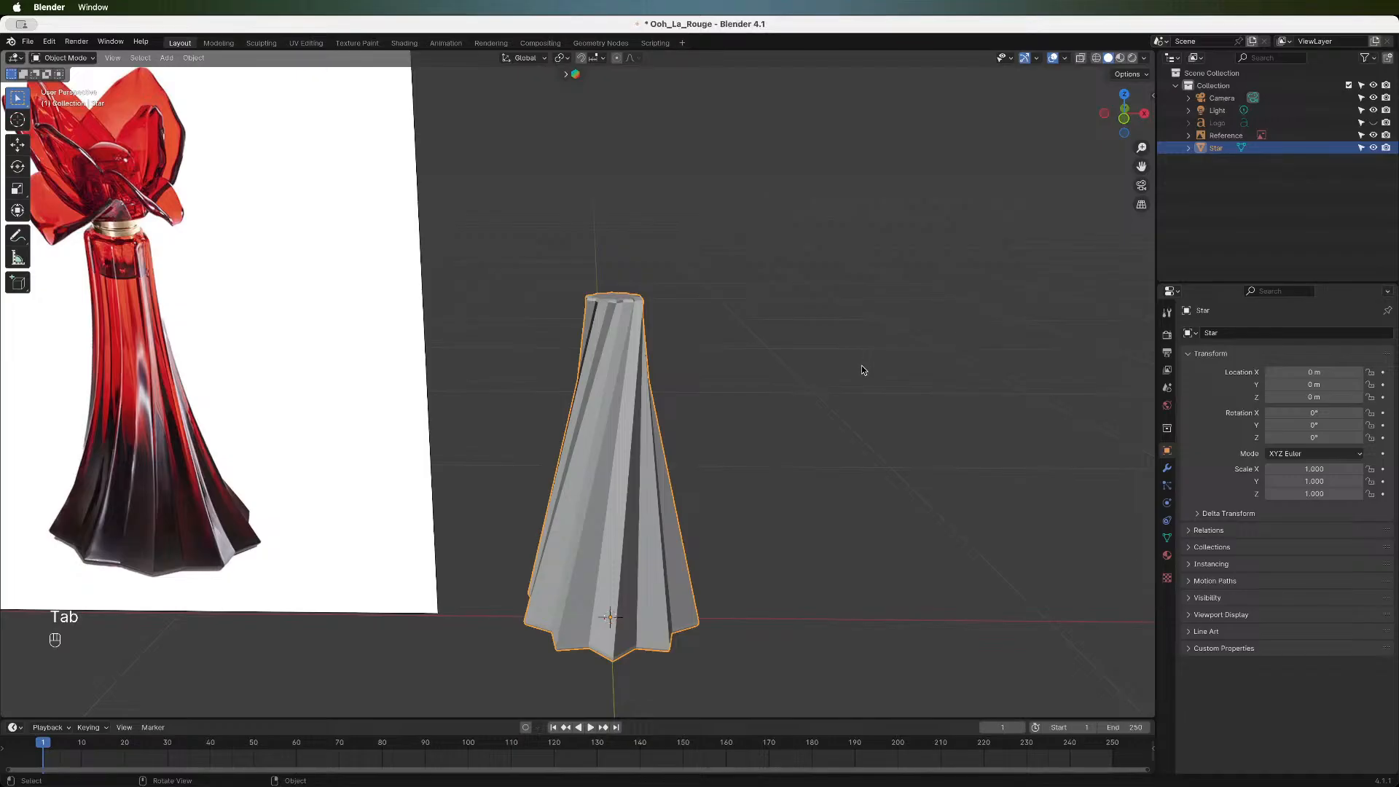
mouse_move(1125, 116)
left_mouse_down()
mouse_move(1104, 109)
mouse_move(1119, 127)
left_mouse_up()
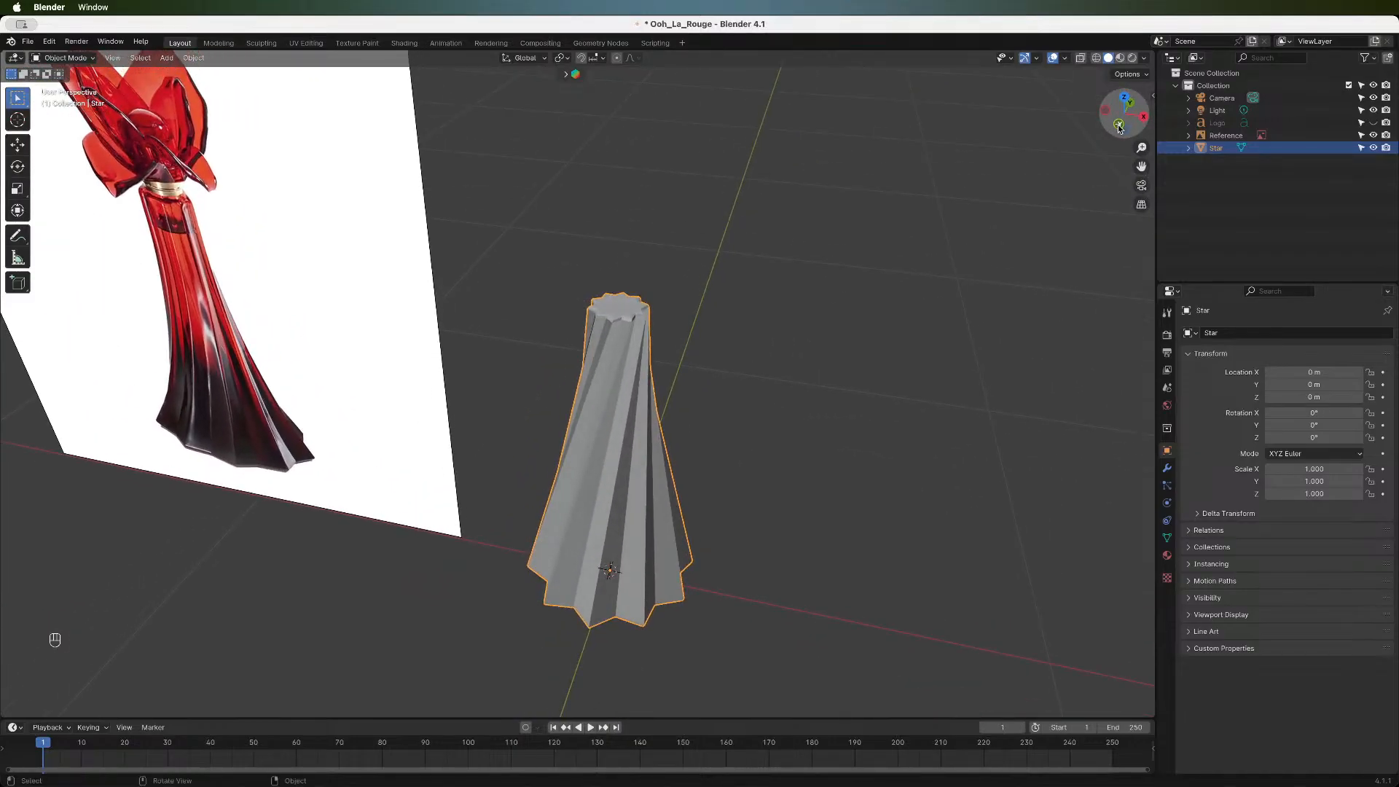
left_click(1120, 128)
key("KP_5")
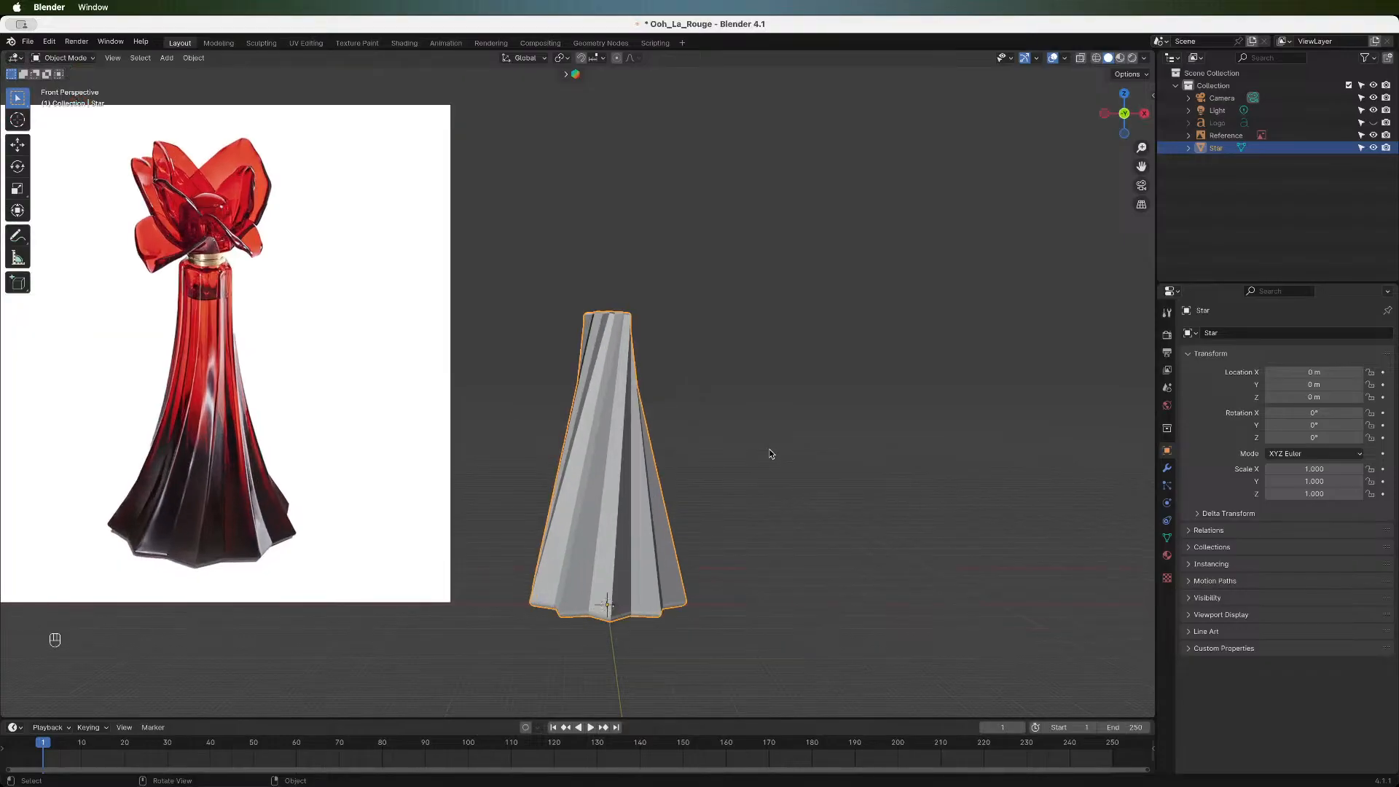
scroll(770, 453, "up", 1)
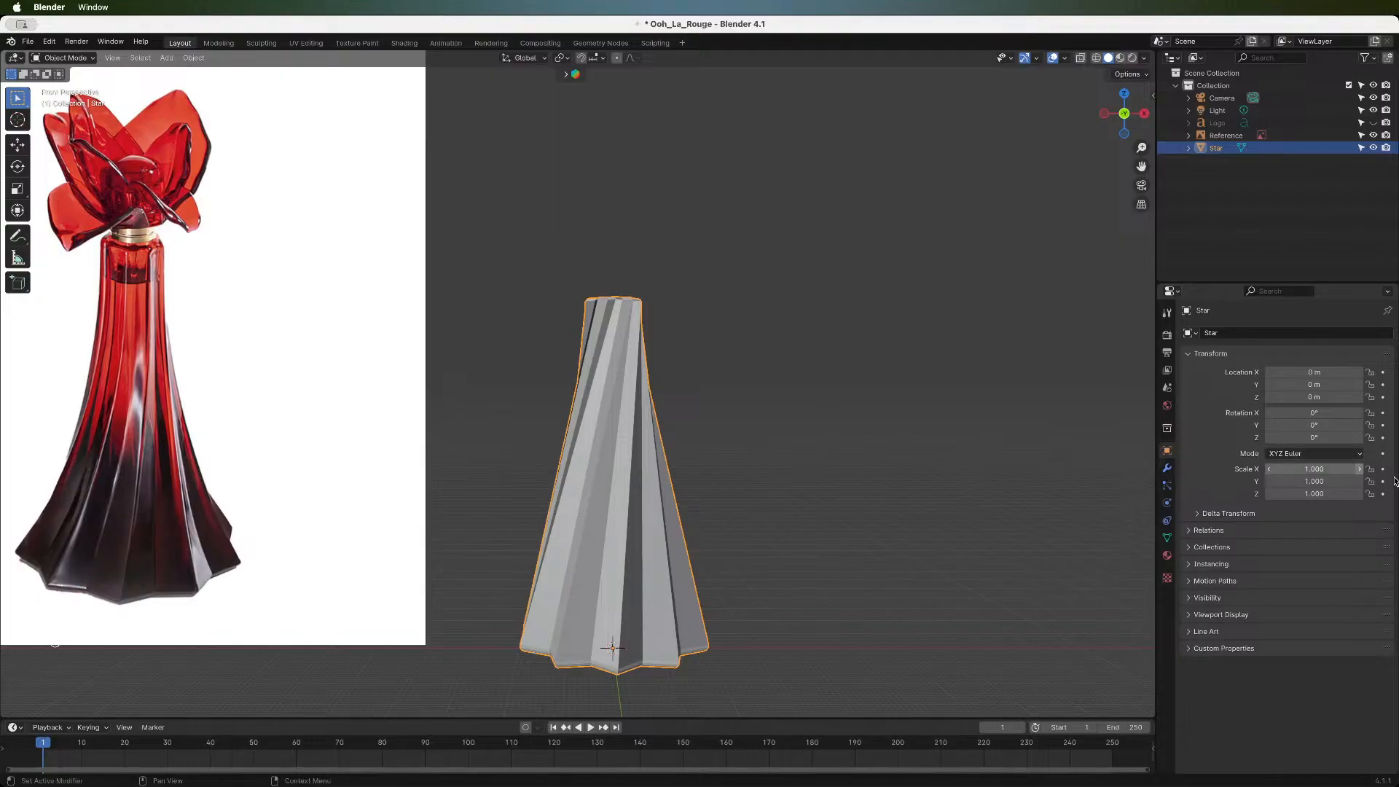
left_click(1166, 470)
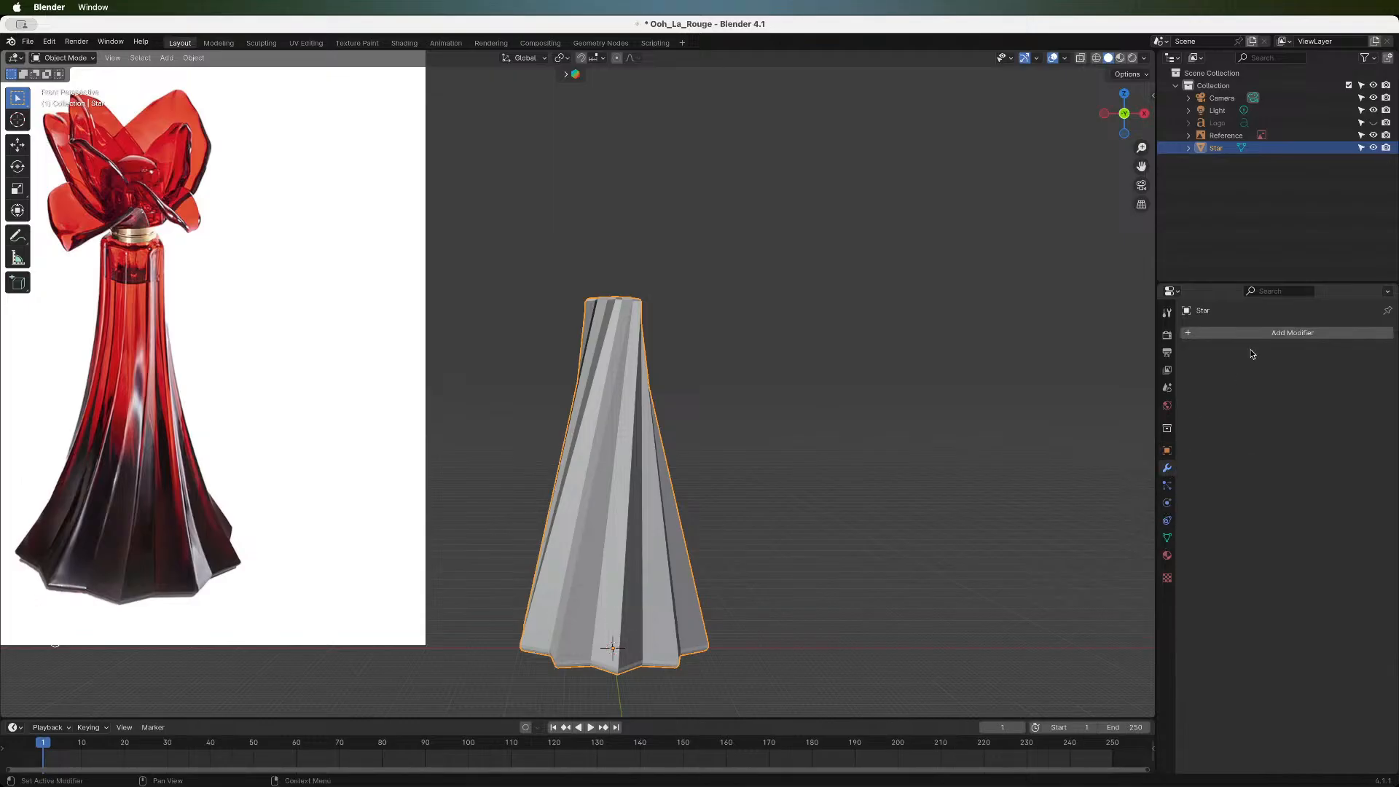
left_click(1210, 333)
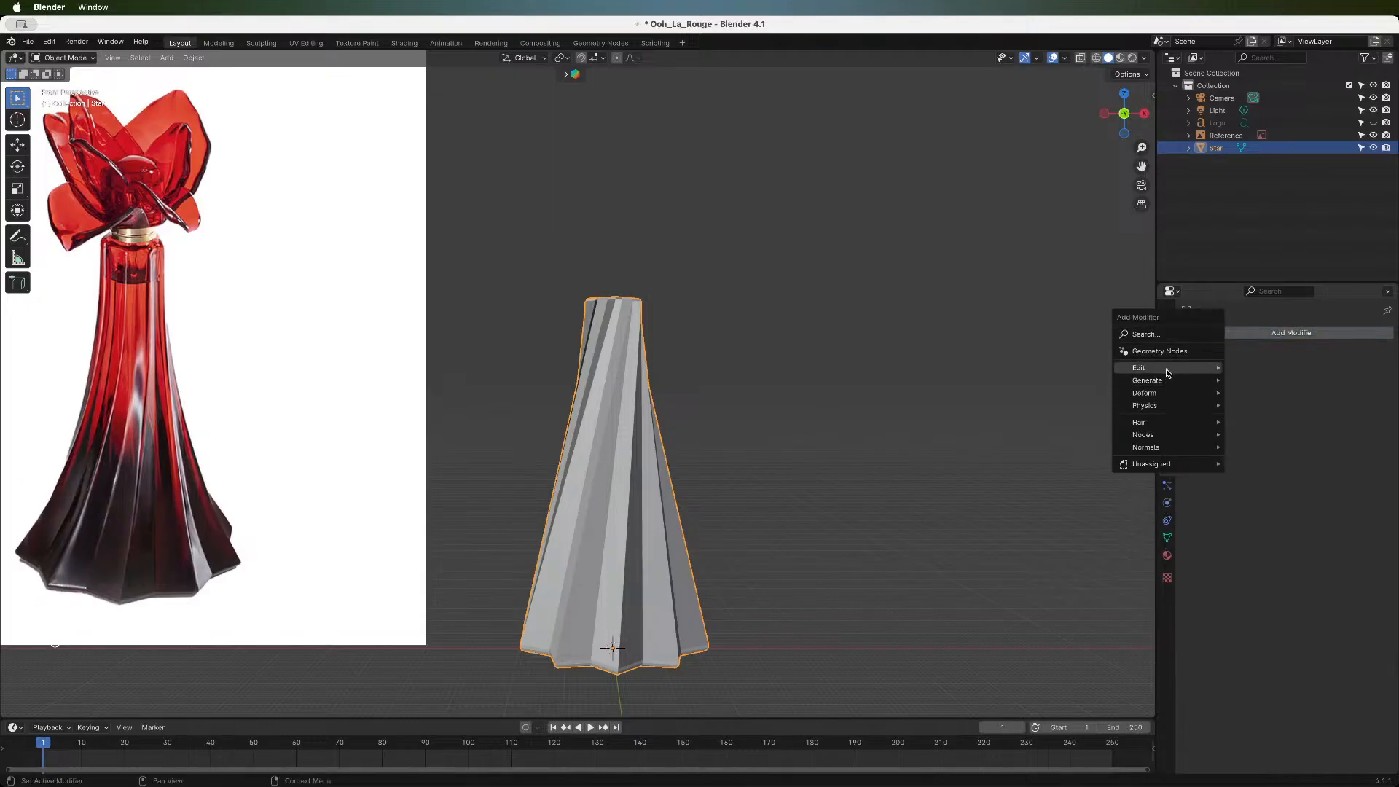
mouse_move(1165, 382)
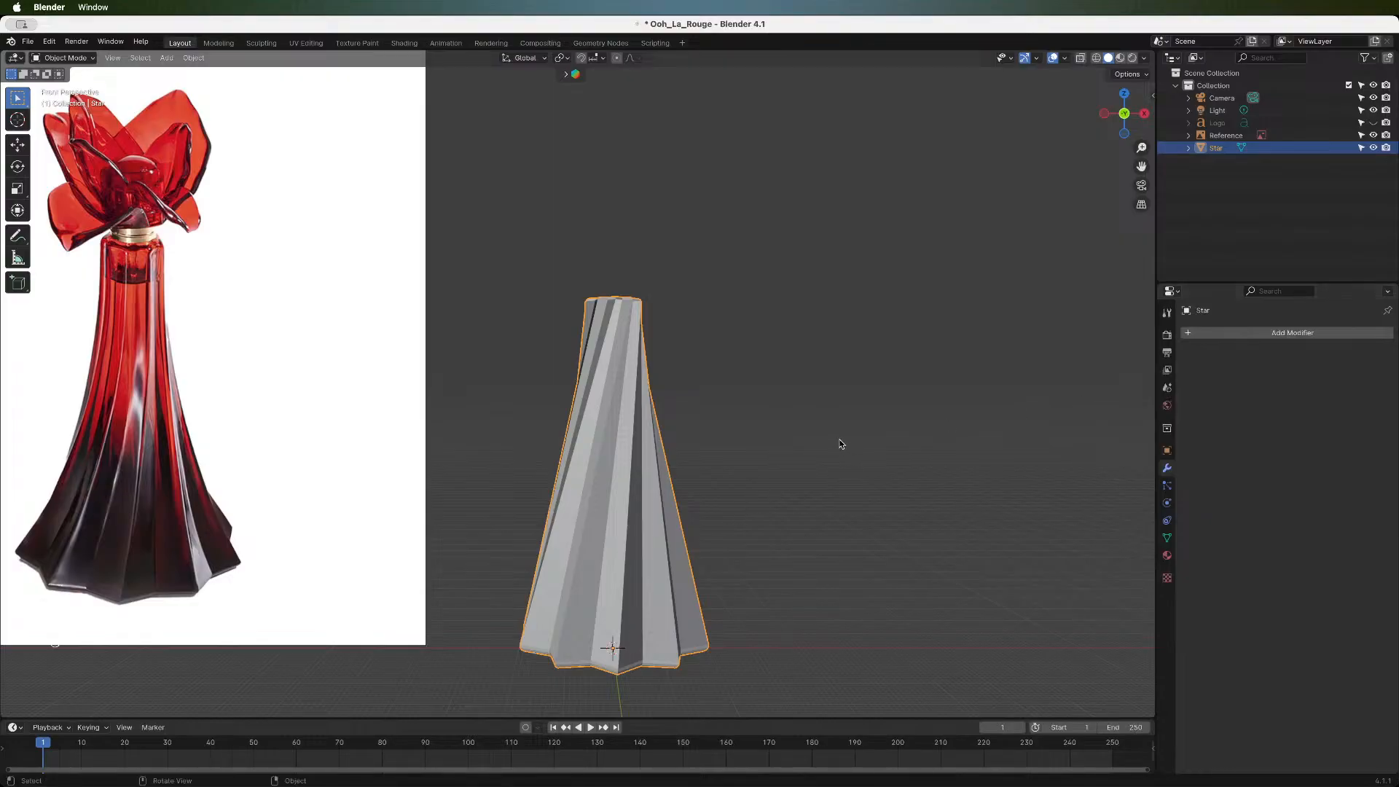
mouse_move(1122, 130)
left_mouse_down()
mouse_move(1079, 138)
mouse_move(1116, 129)
left_mouse_up()
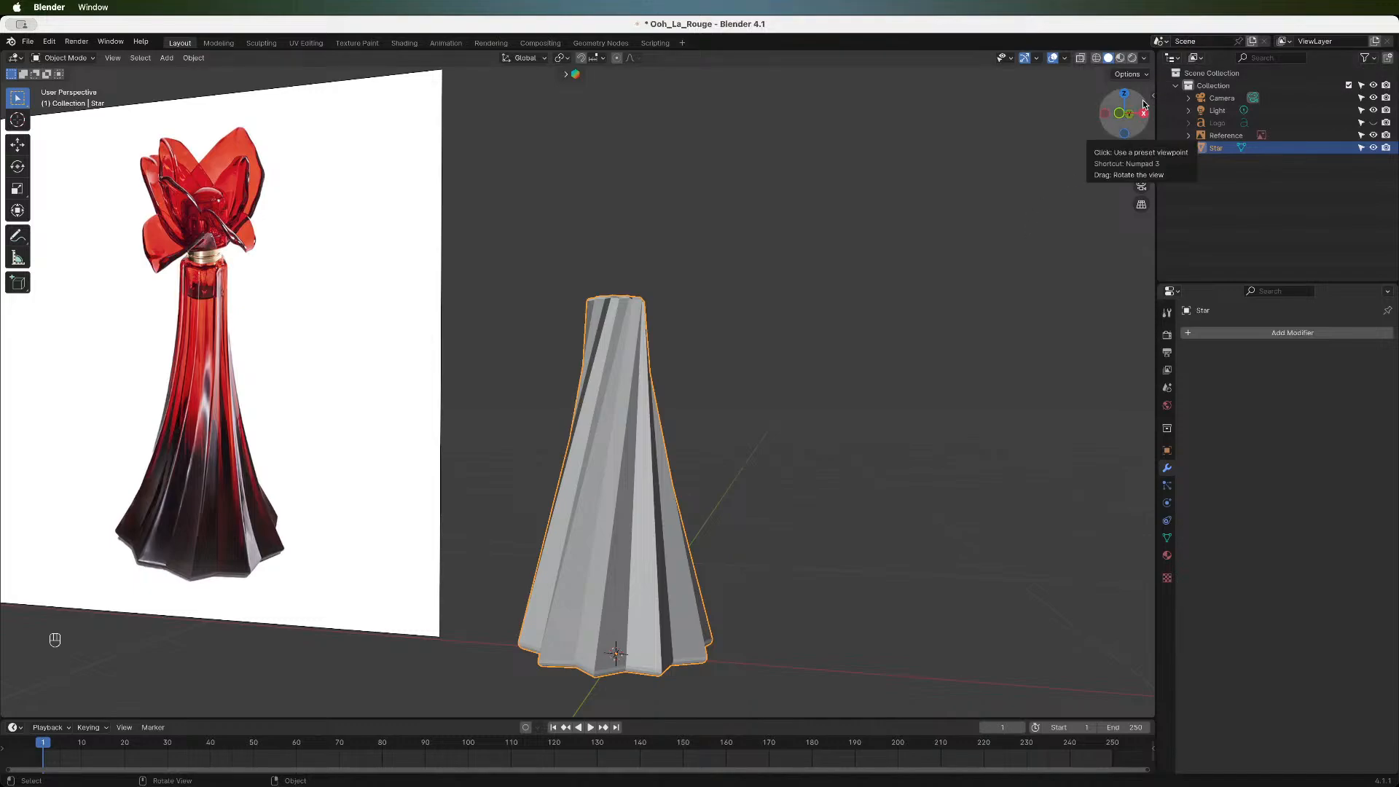
left_click(1120, 115)
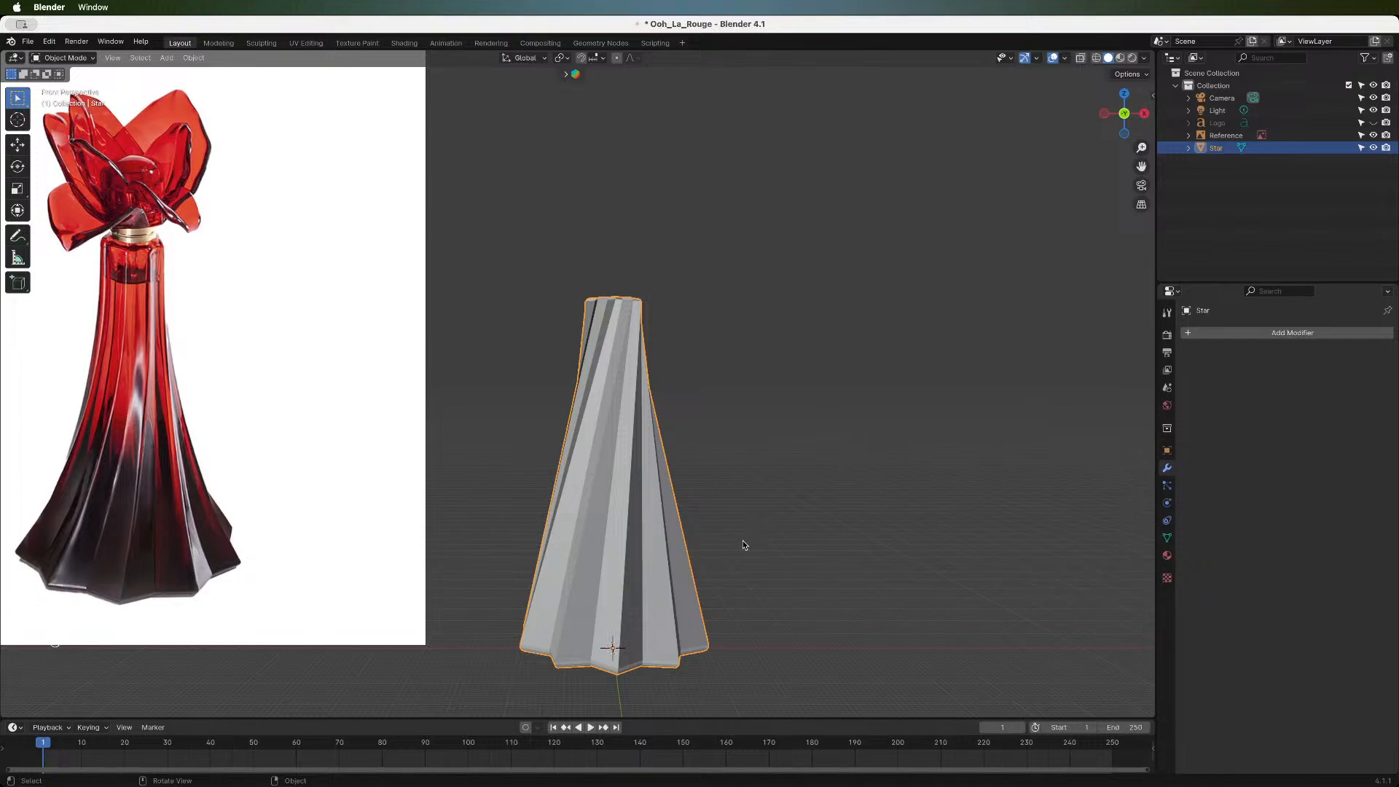
- Add a loop cut around the middle of the body and move it down about 0.072 m along Z
key("Tab")
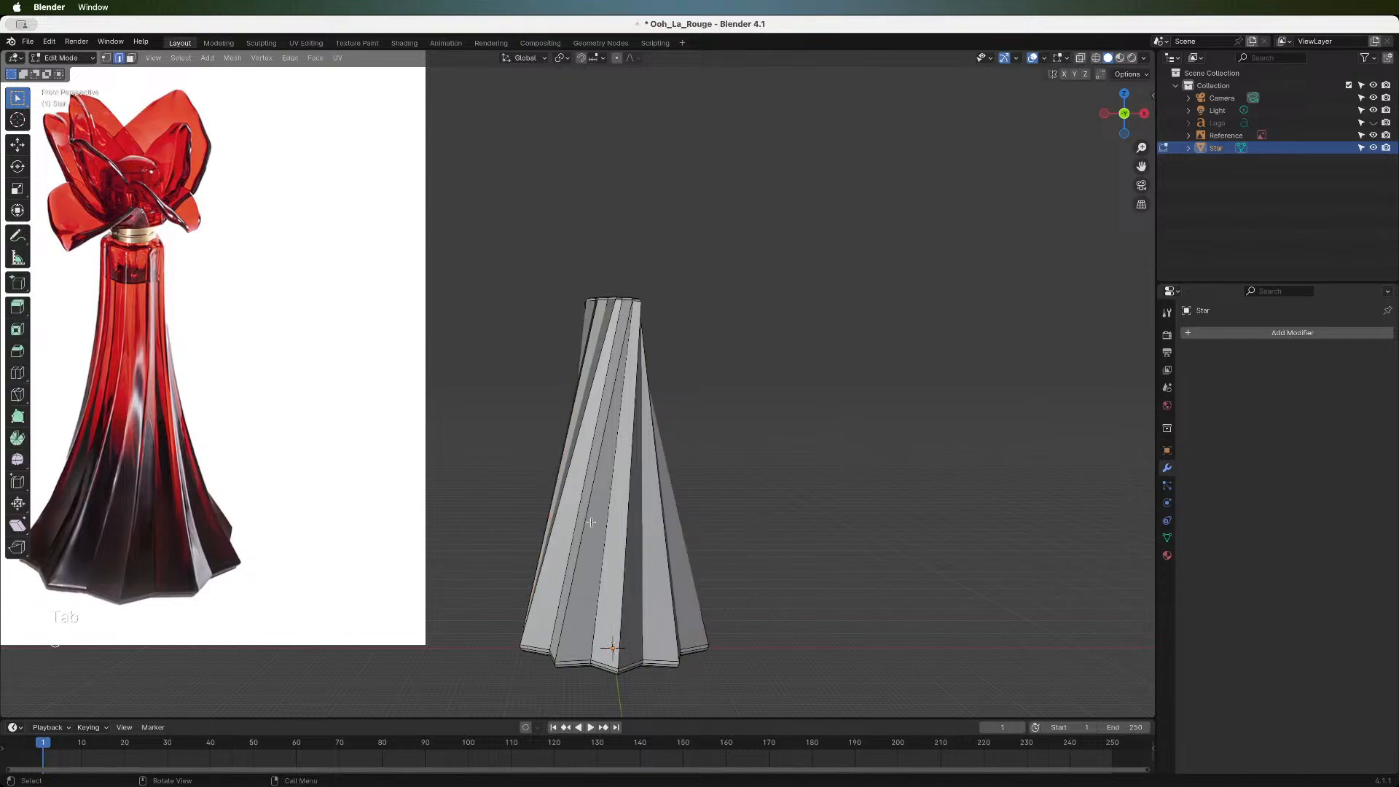
left_click(18, 372)
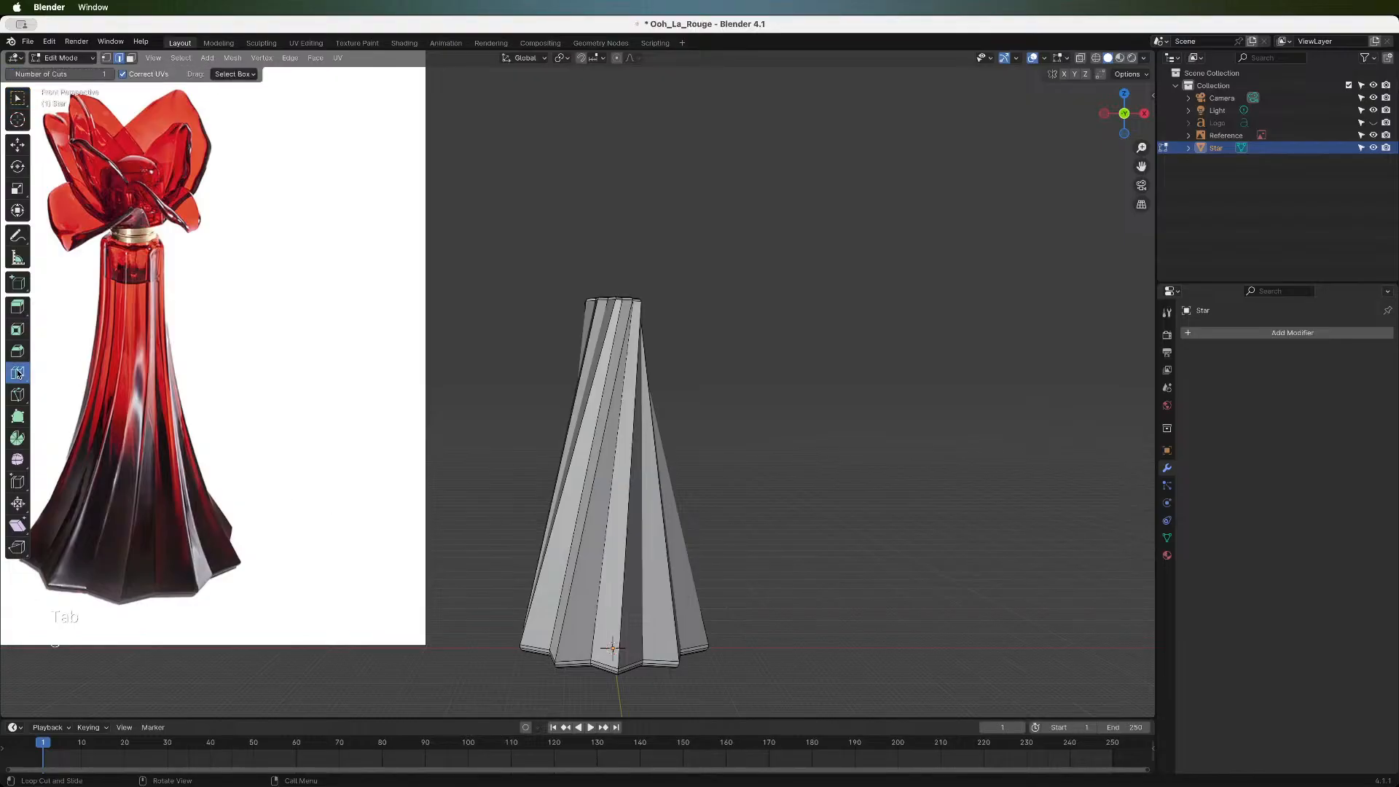
left_click(611, 499)
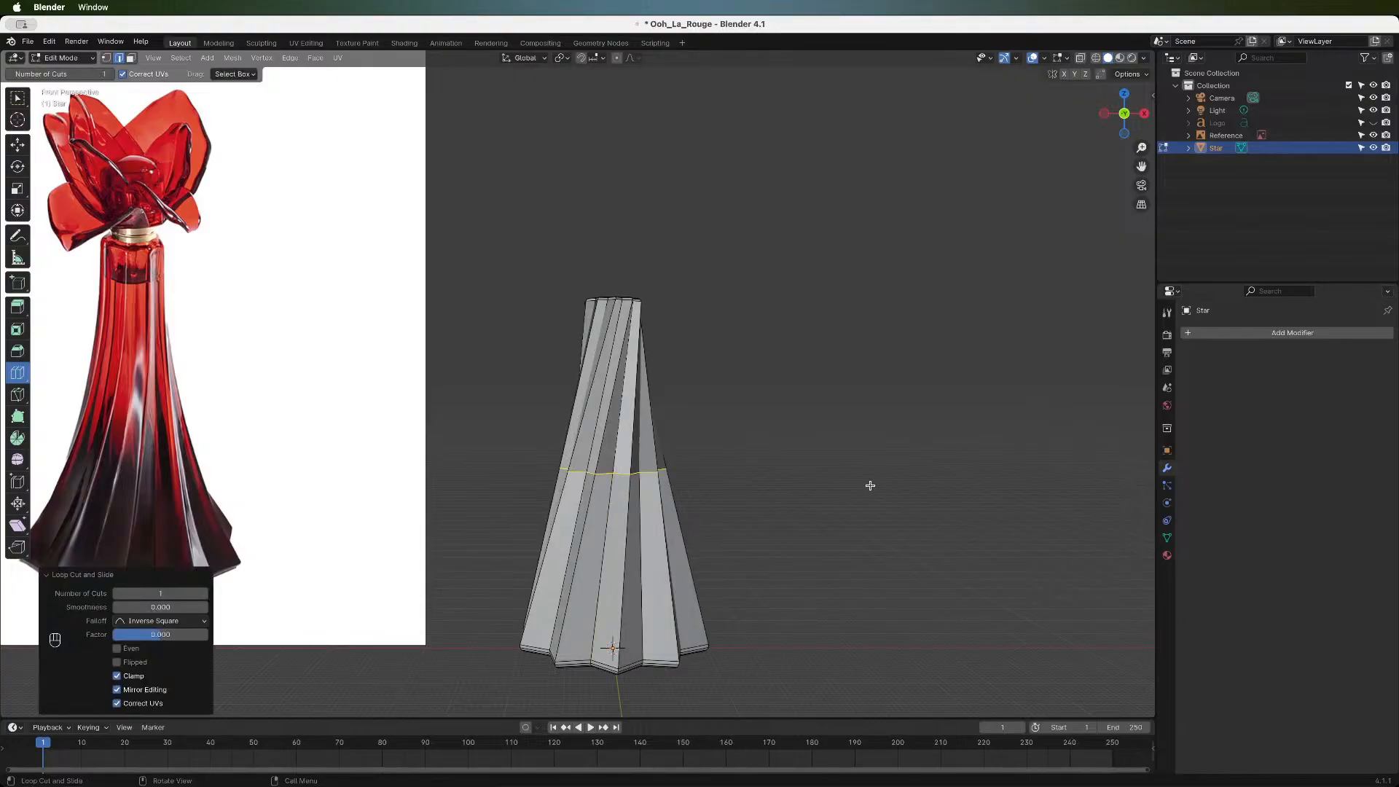
key("g")
key("z")
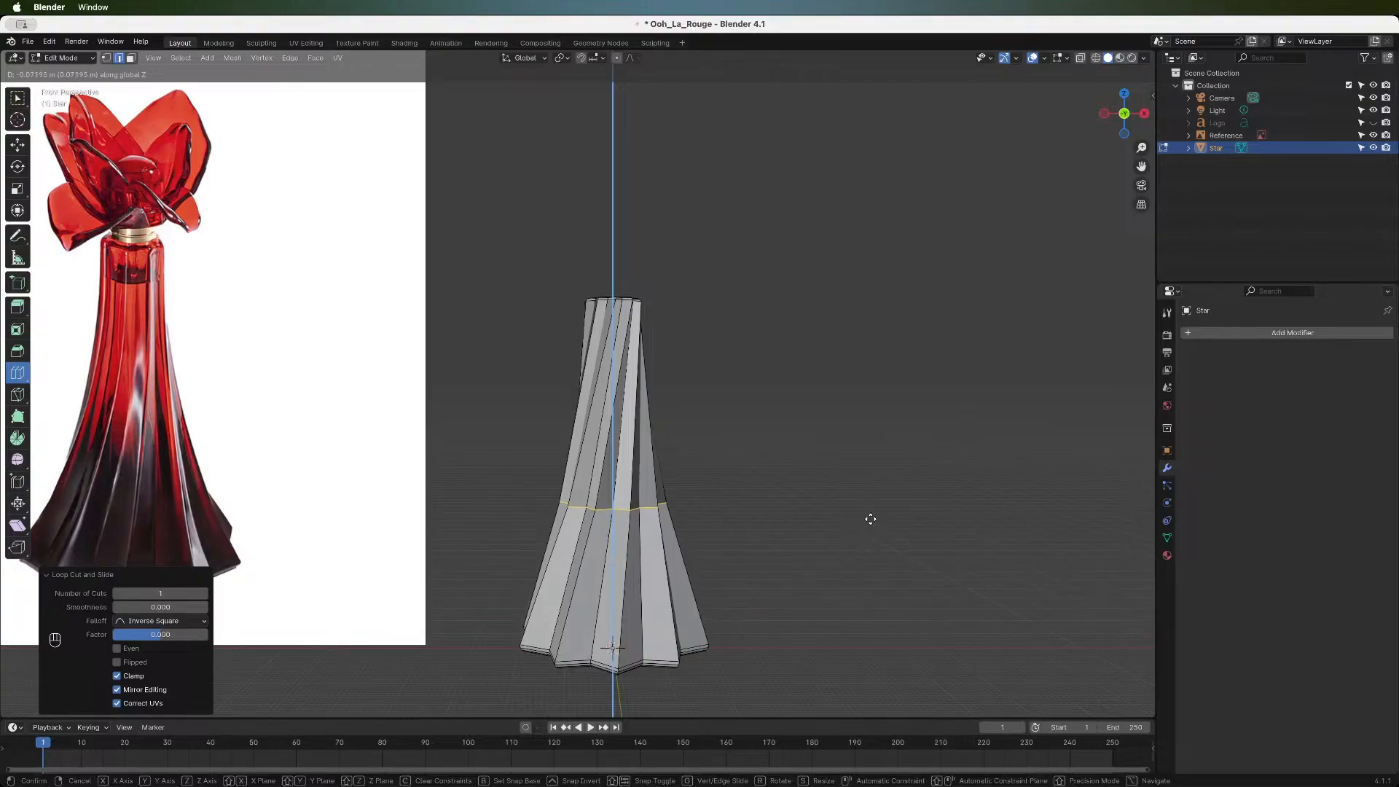
left_click(871, 518)
- Scale the middle edge loop to about 0.979 and enable proportional editing
key("s")
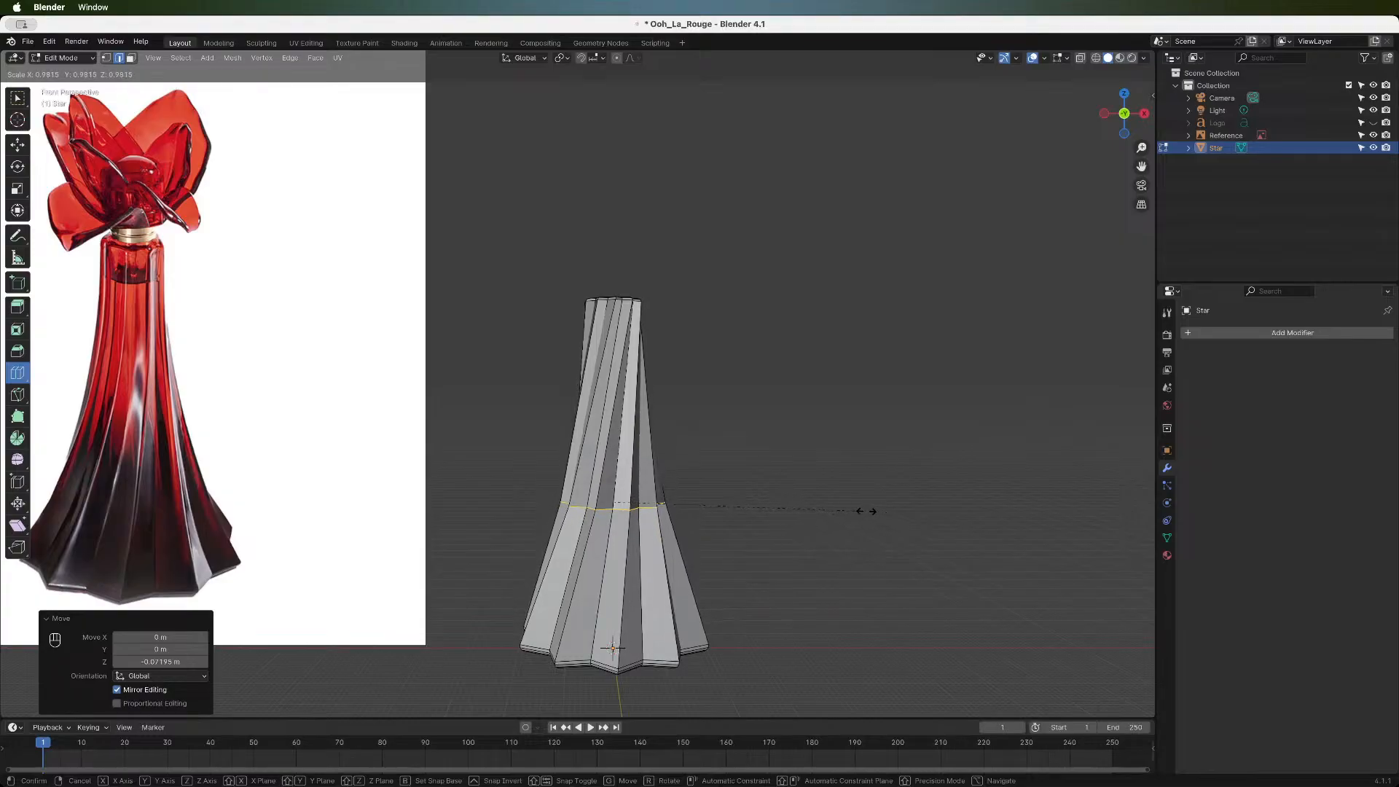
left_click(865, 511)
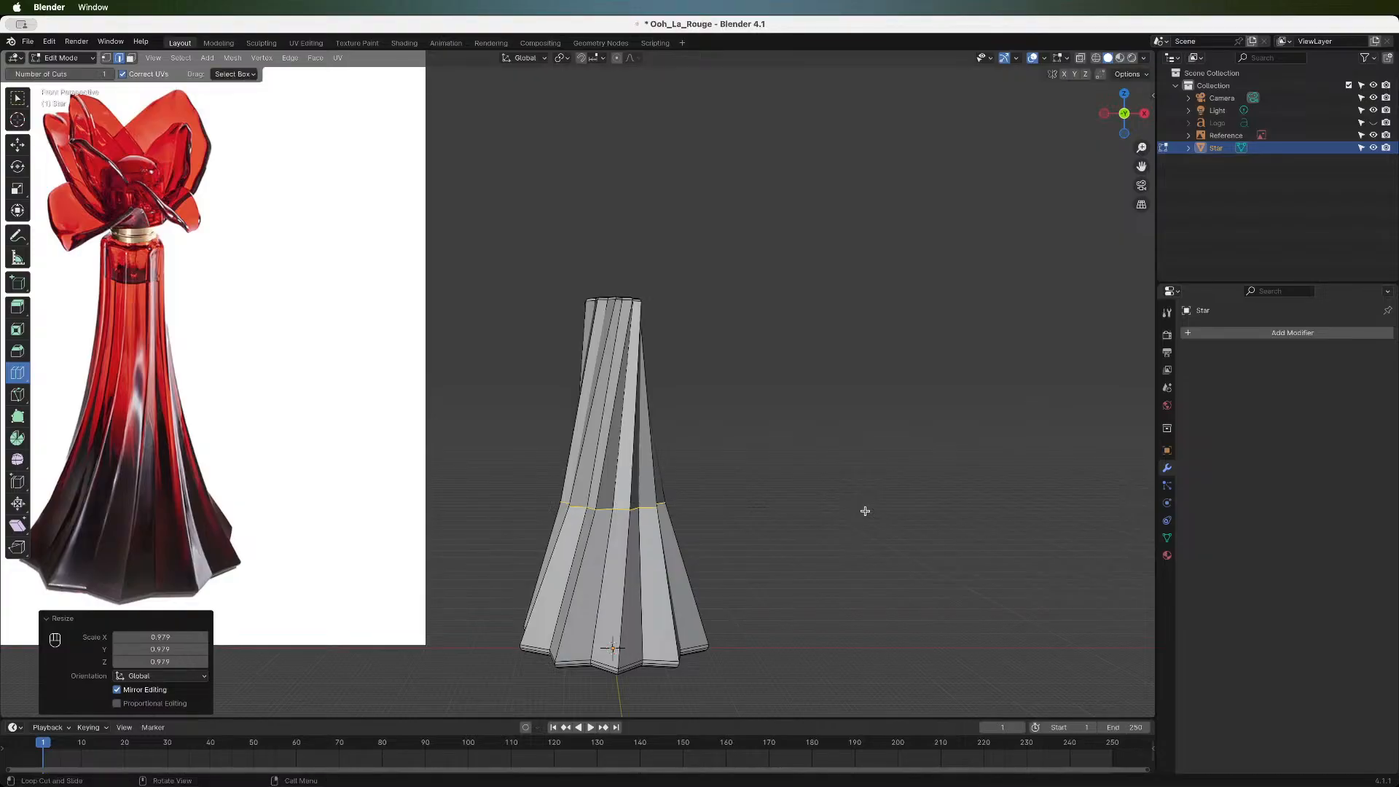
left_click(615, 58)
left_click(15, 101)
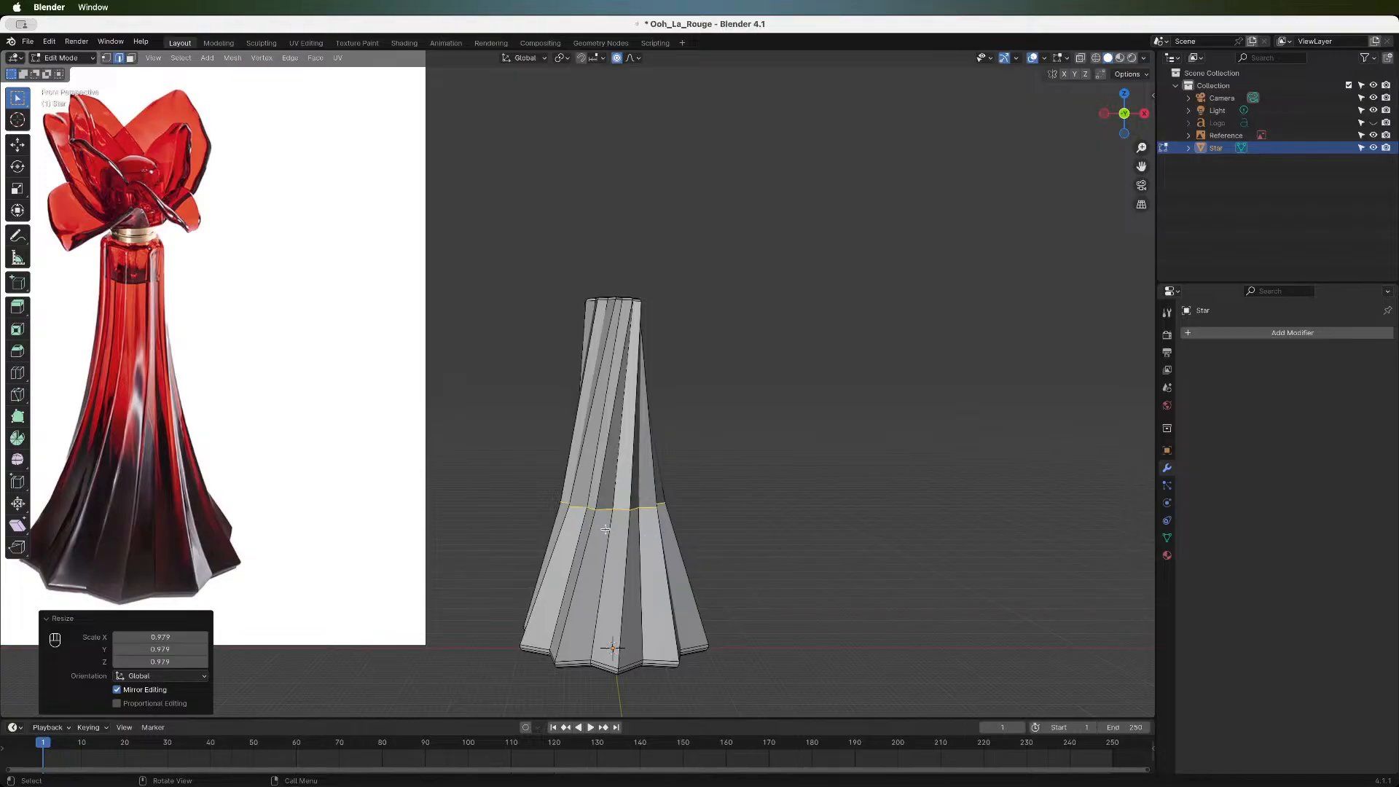
key("s")
scroll(606, 531, "down", 10)
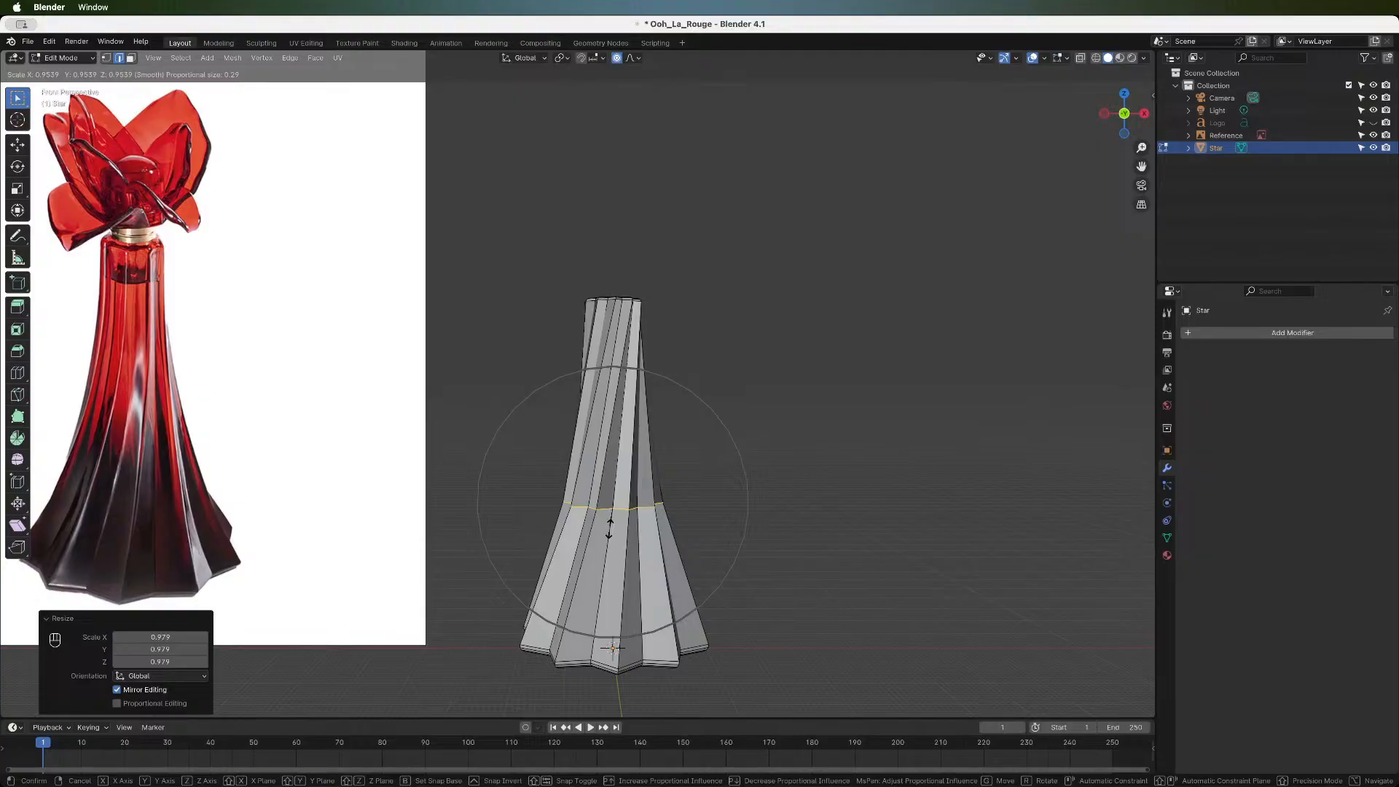
key("Escape")
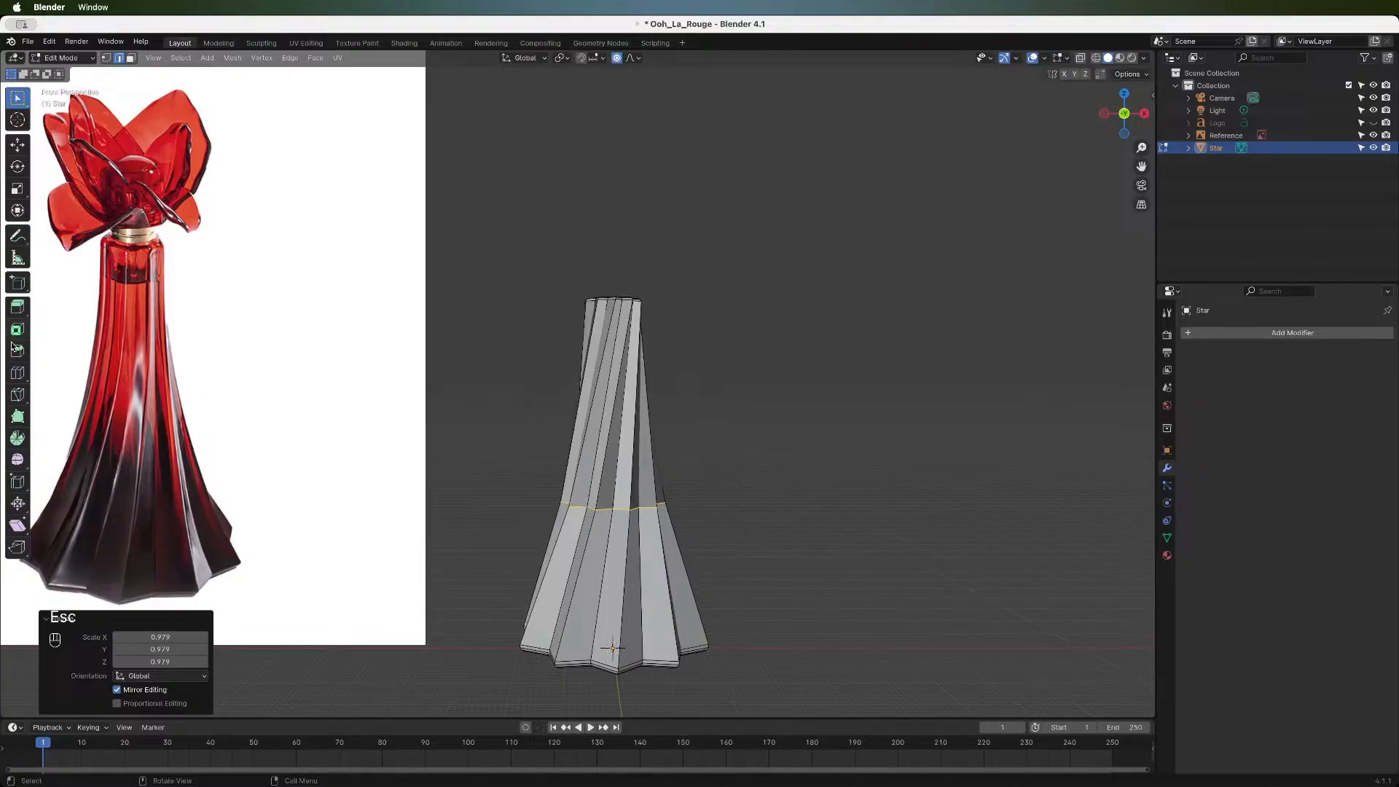
- Add a loop cut between the middle loop and the base and scale it to about 0.870 with a smooth proportional size of about 0.263
left_click(18, 372)
left_click(691, 597)
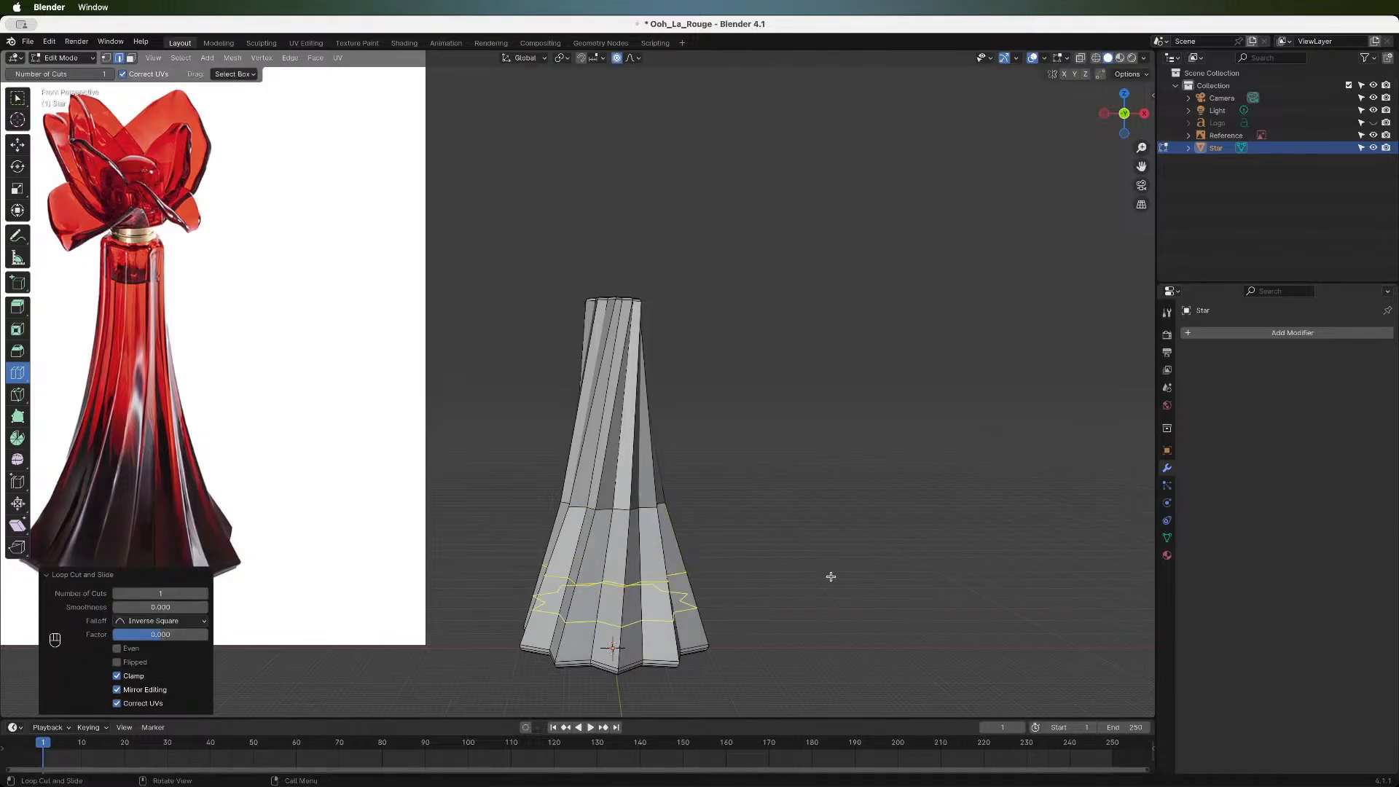
left_click(18, 97)
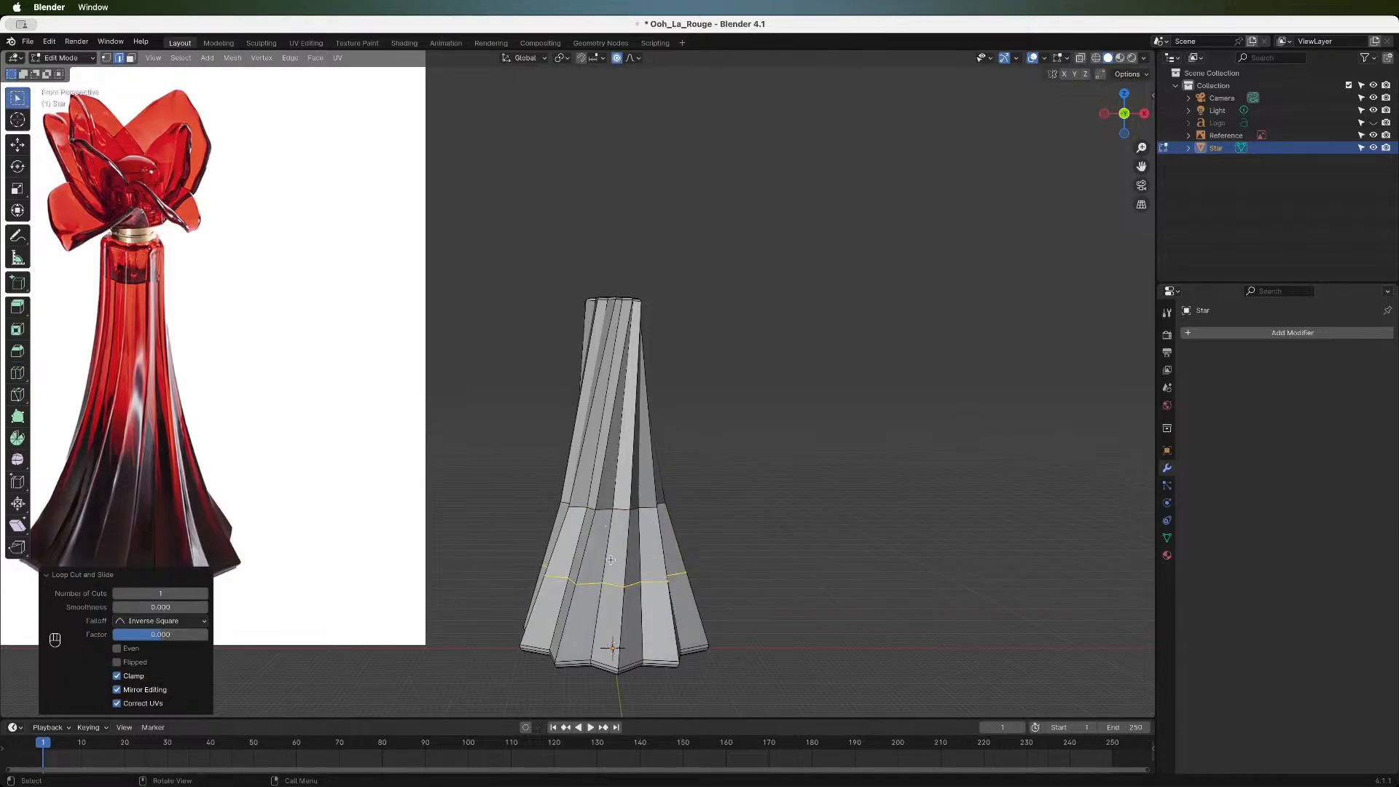
key("s")
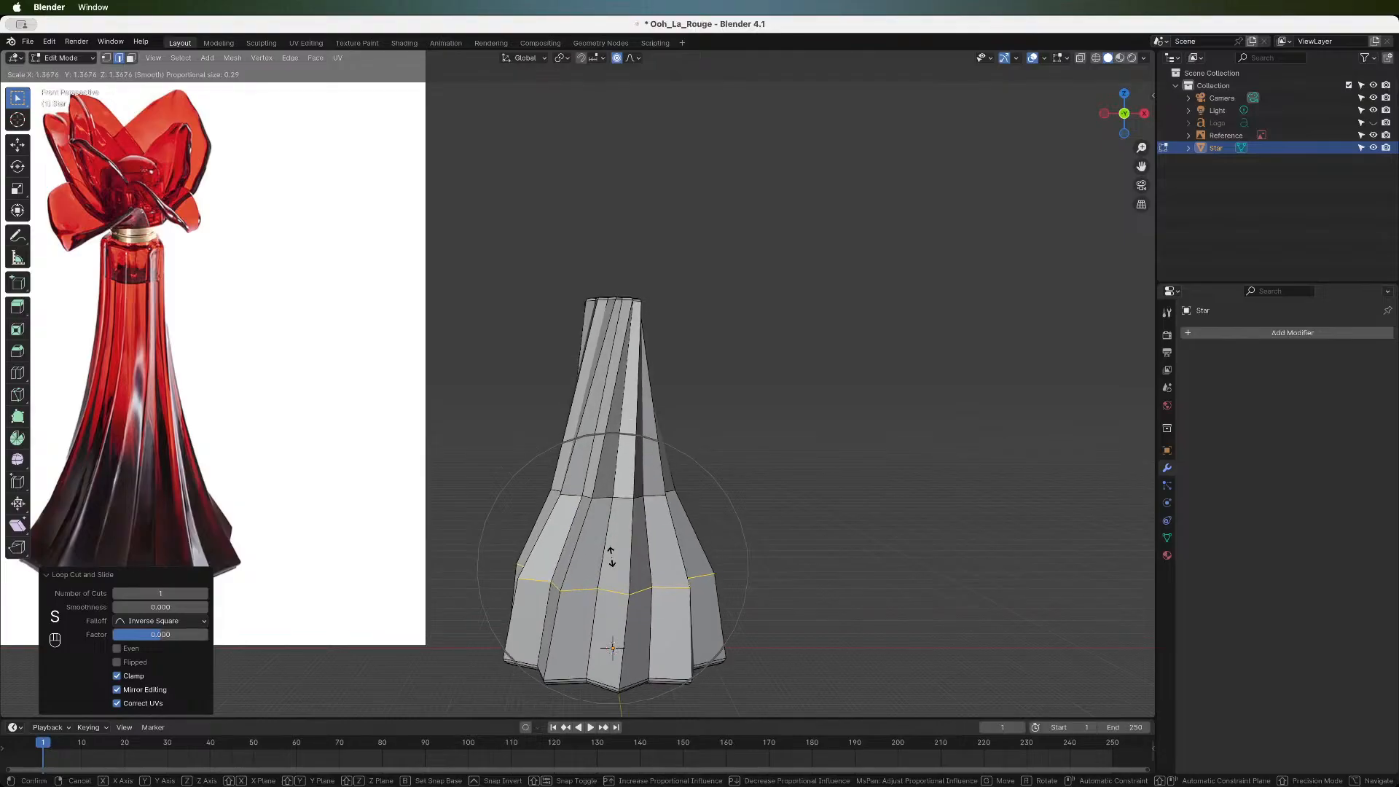
key("Escape")
key("s")
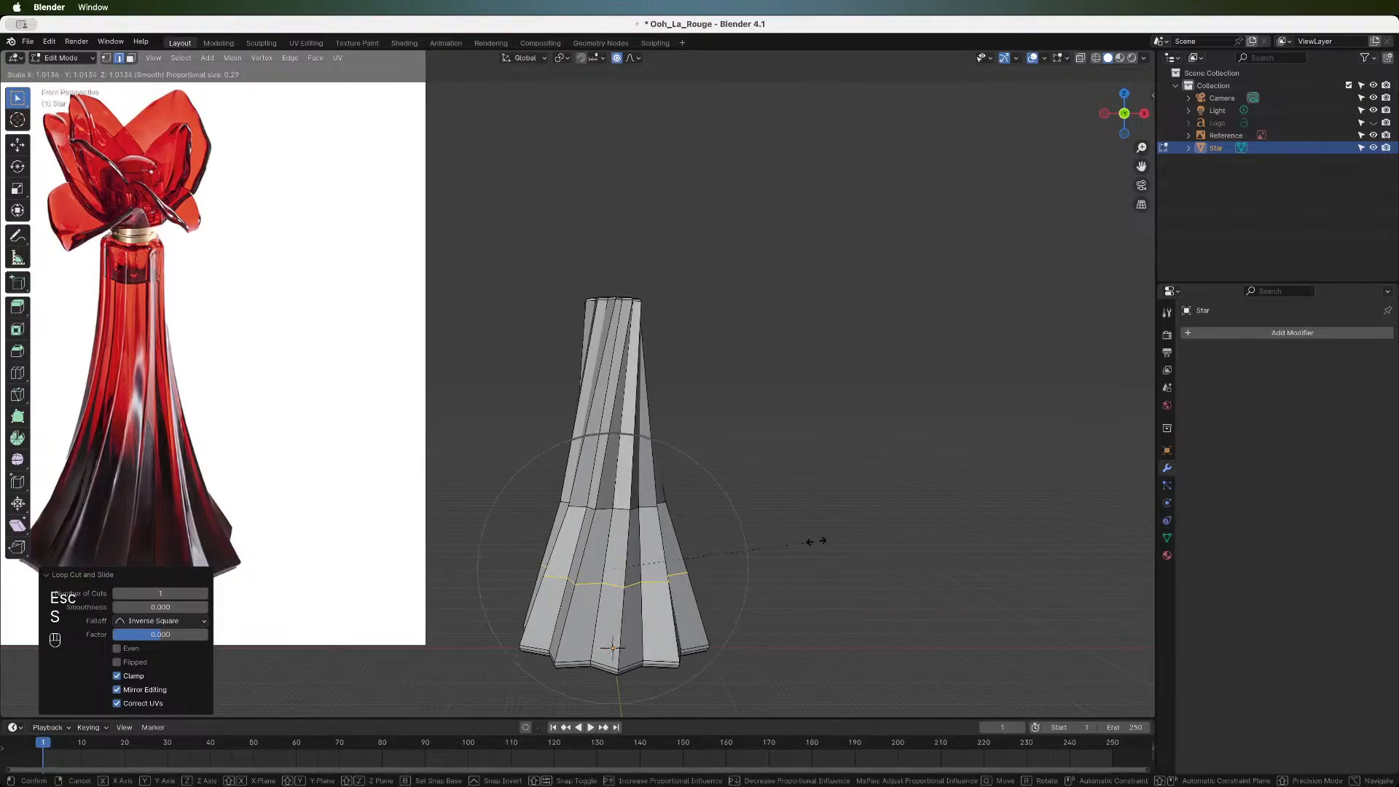
scroll(824, 542, "up", 5)
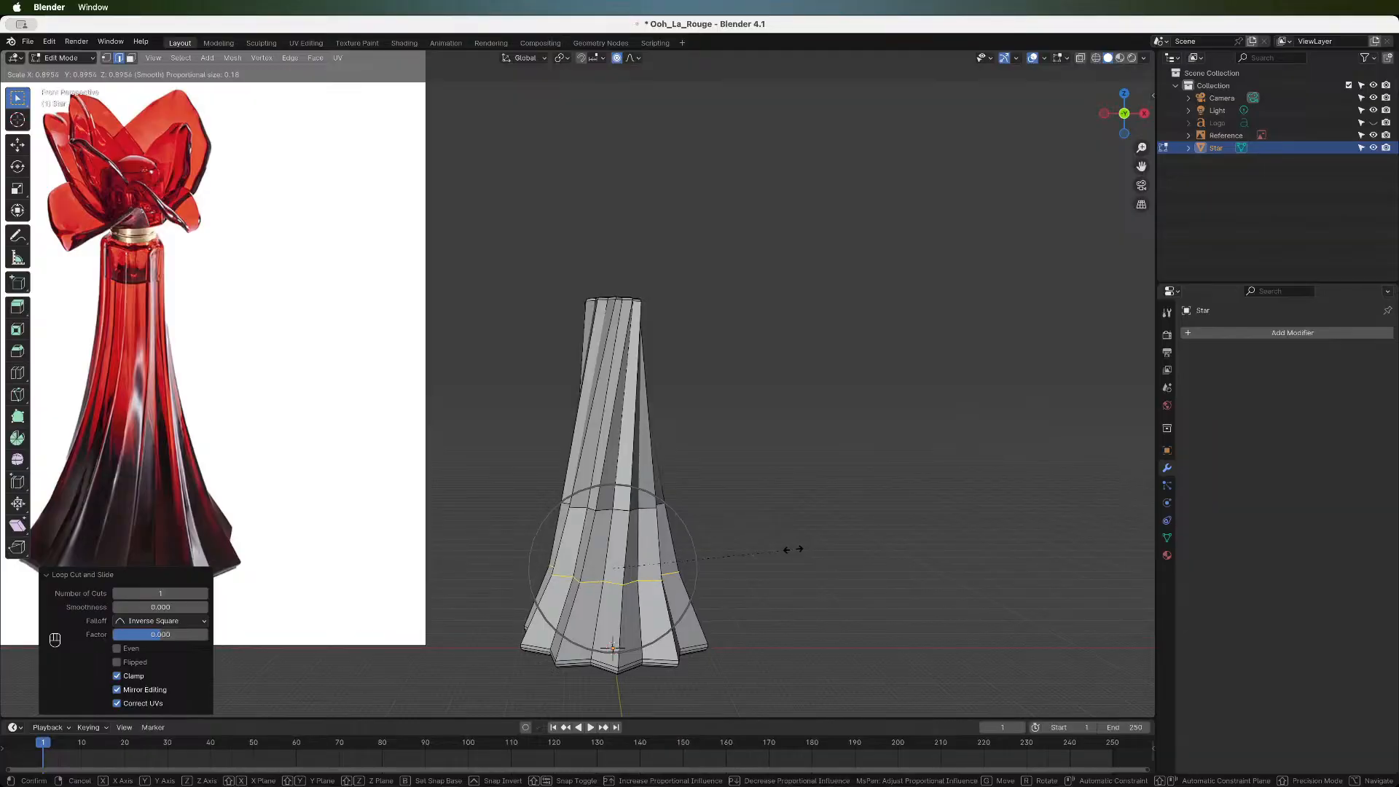
scroll(785, 550, "down", 1)
scroll(785, 551, "down", 3)
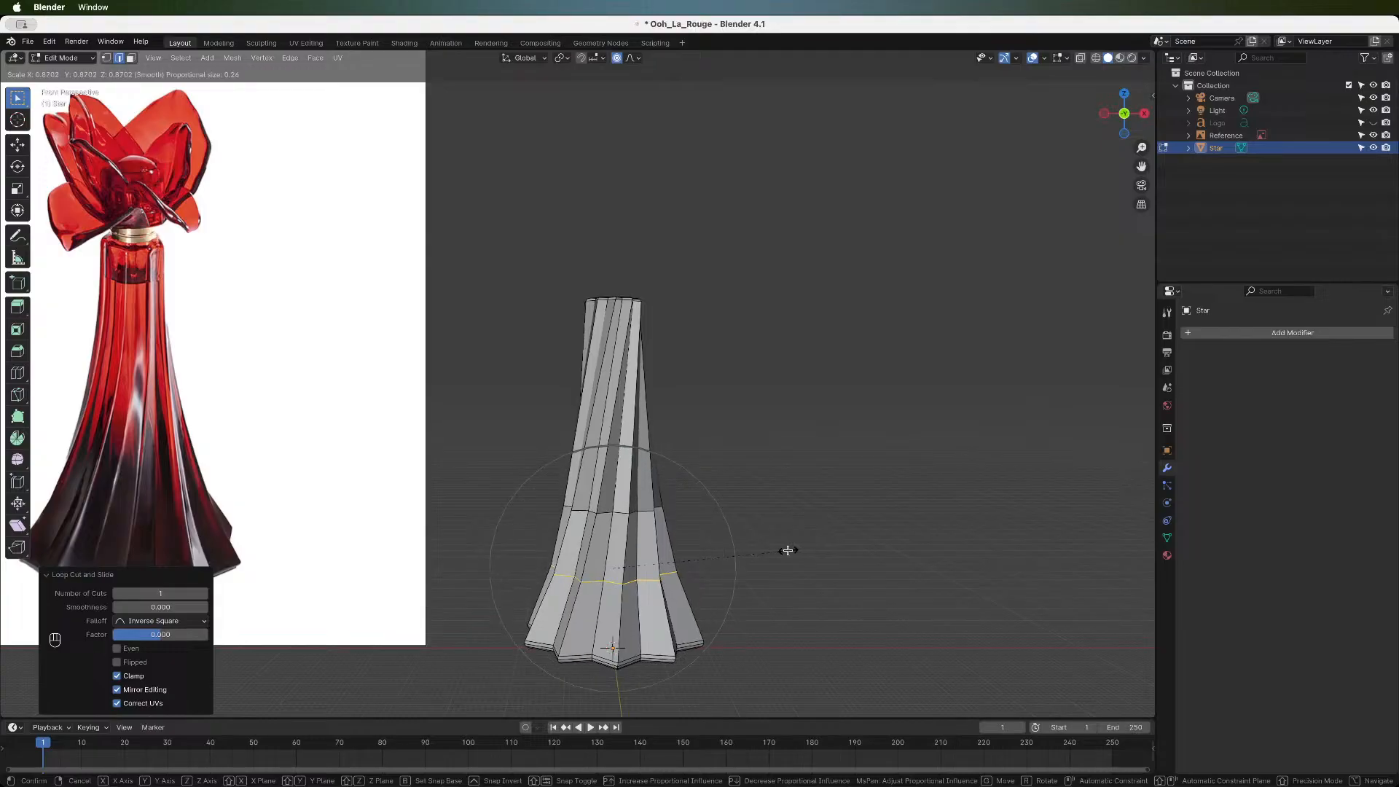
left_click(785, 550)
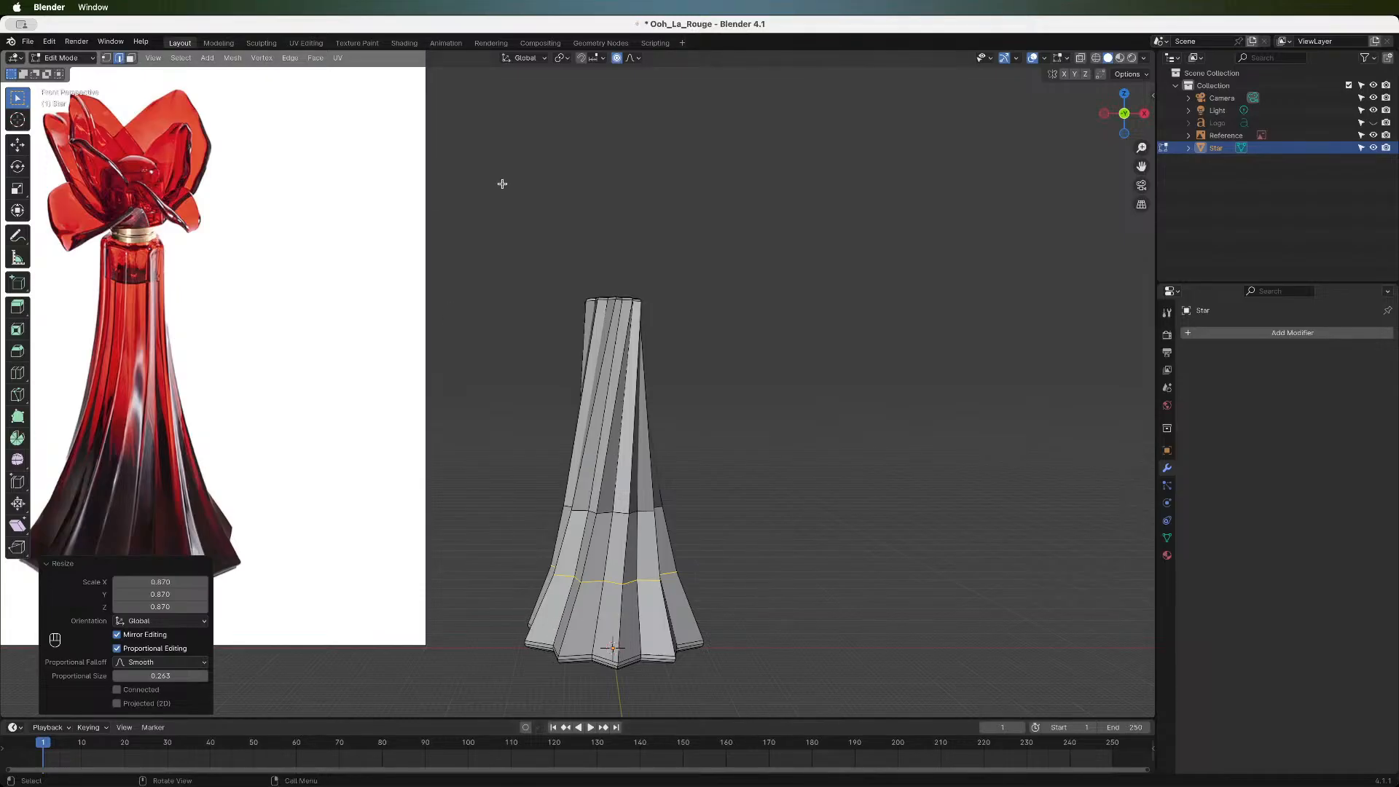
left_click(862, 427)
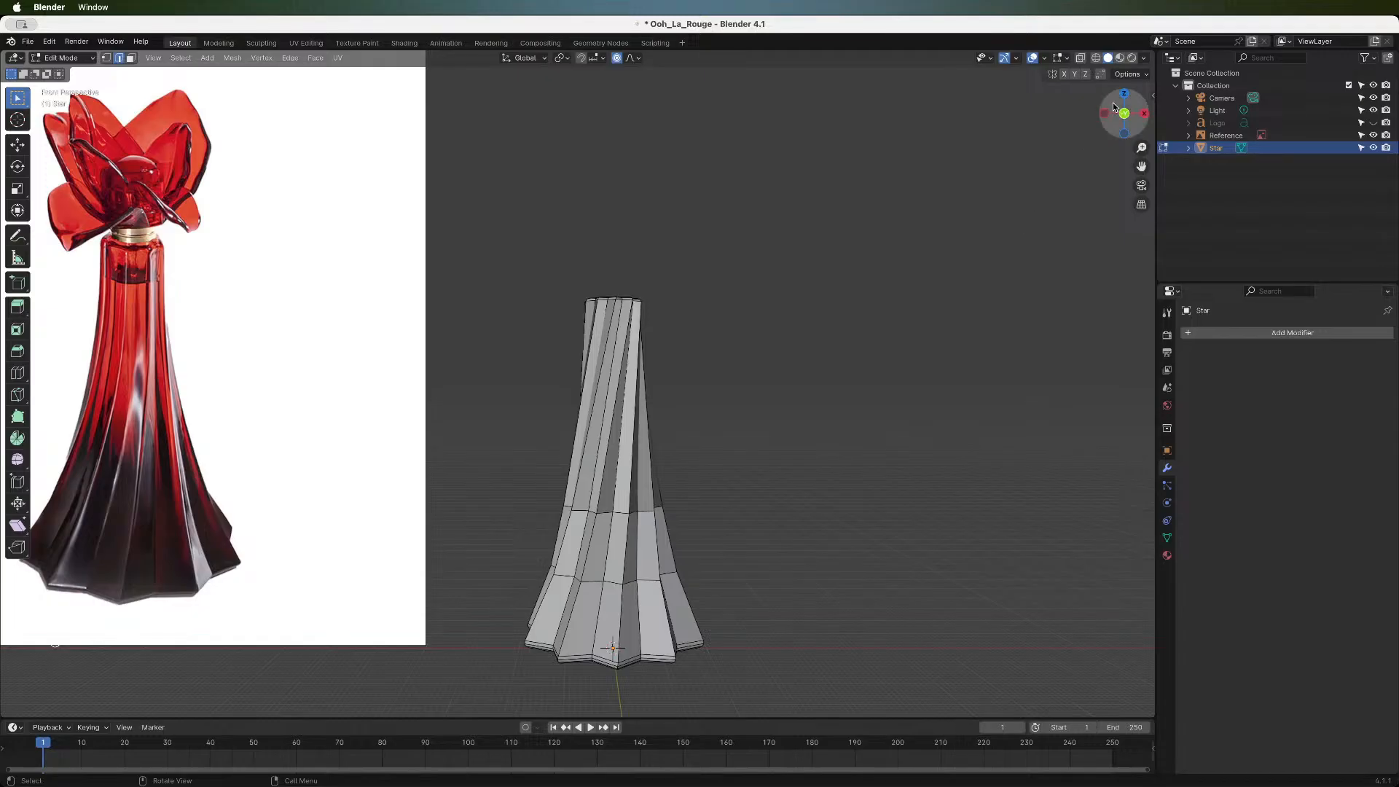
- Add a loop cut around the upper body and scale it to about 0.810 with smooth proportional falloff of size 0.263
left_click_drag(1113, 108, 883, 118)
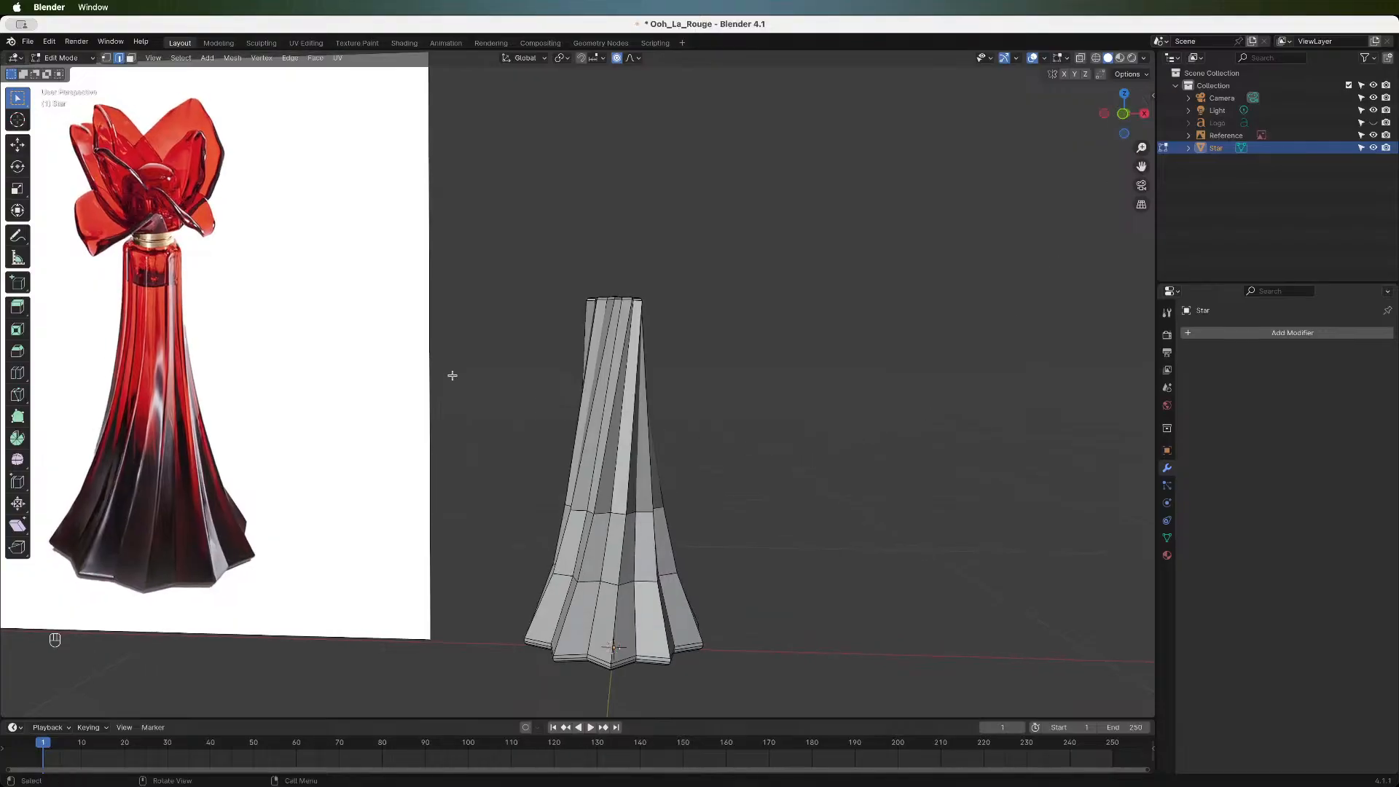
left_click(18, 372)
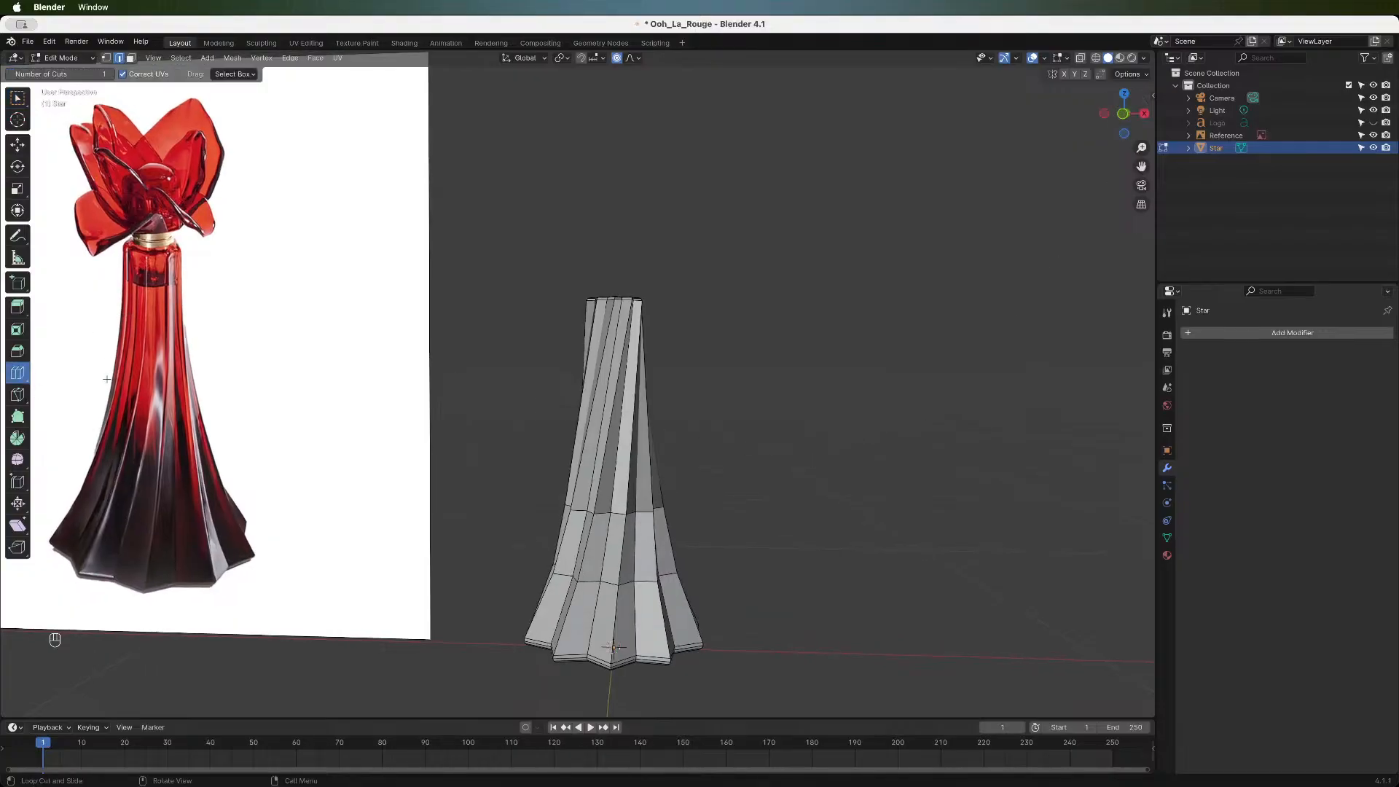
left_click(634, 364)
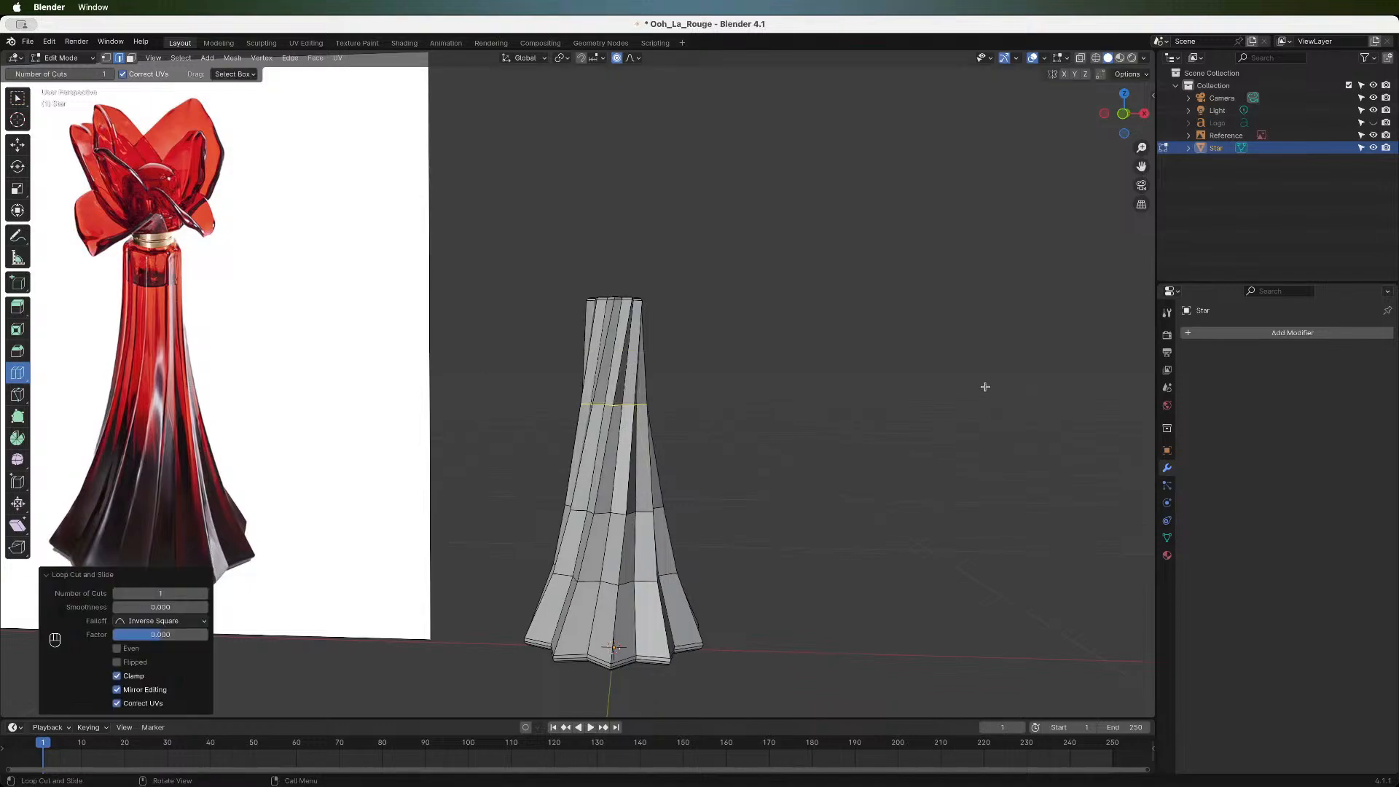
left_click(16, 96)
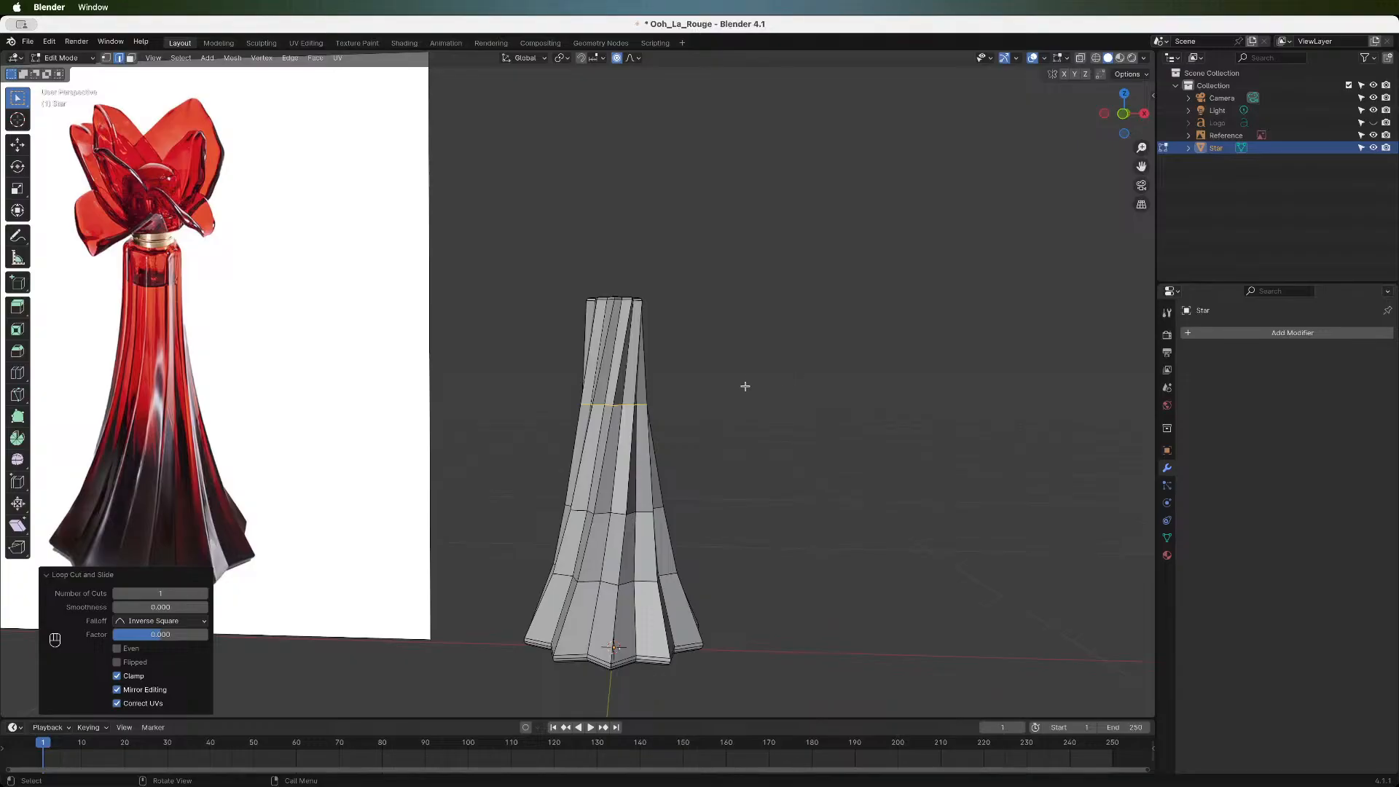
key("s")
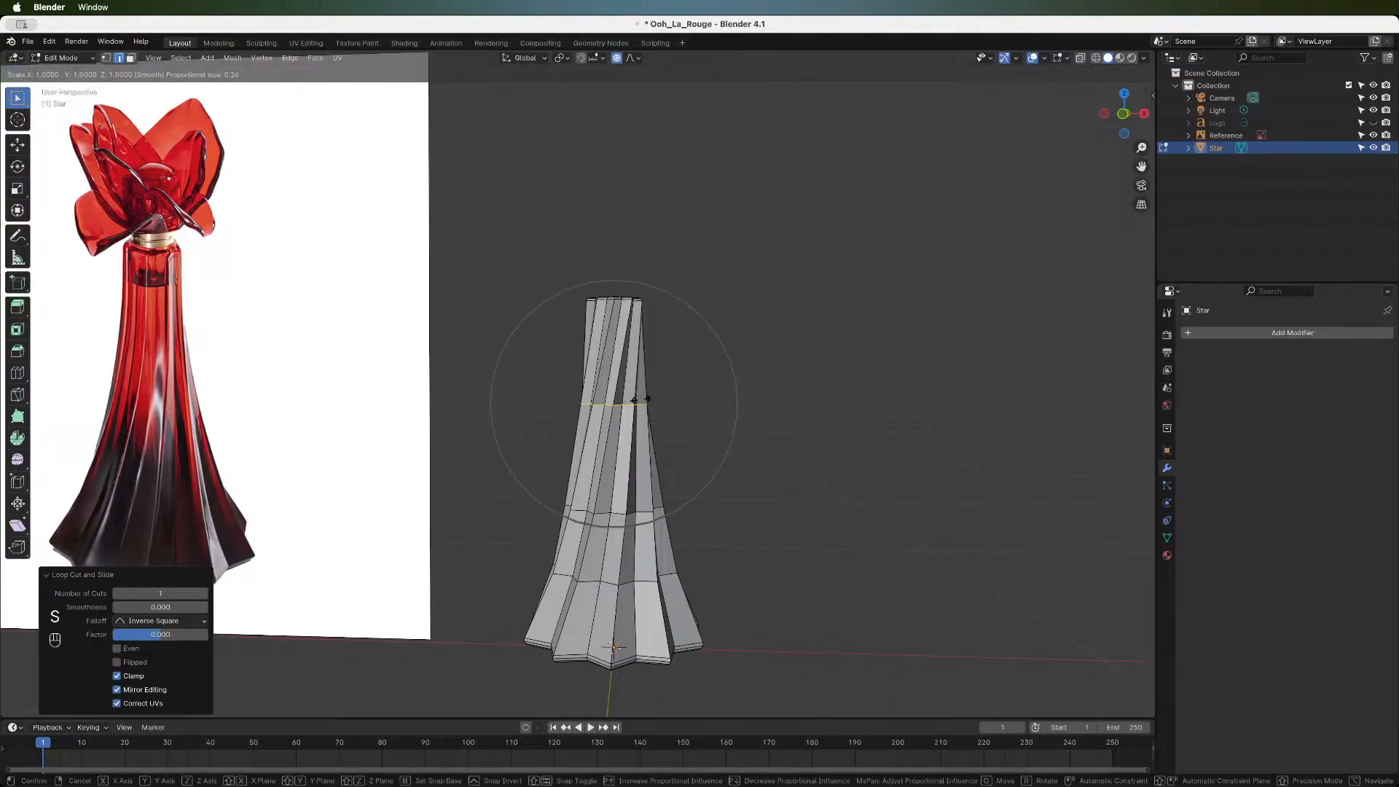
key("Escape")
key("s")
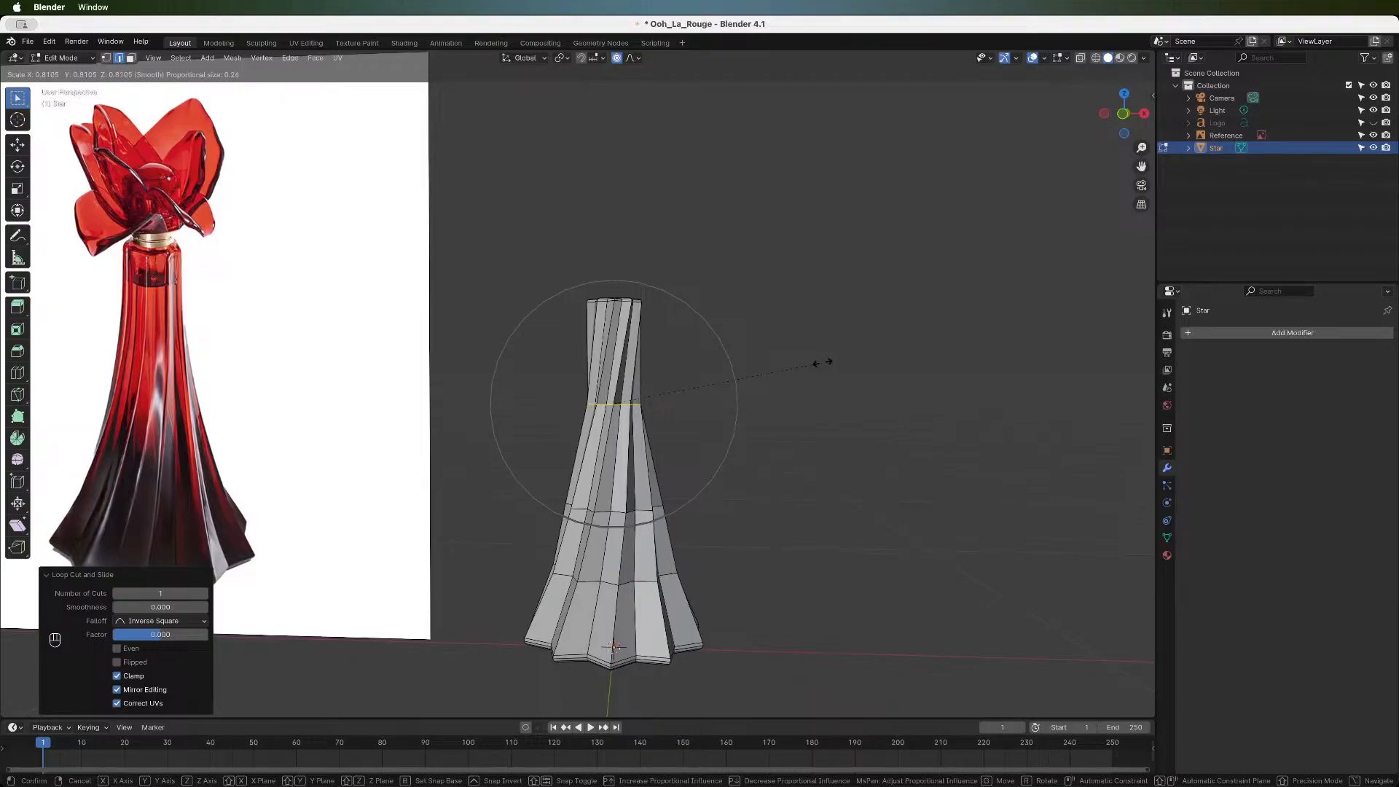
left_click(822, 362)
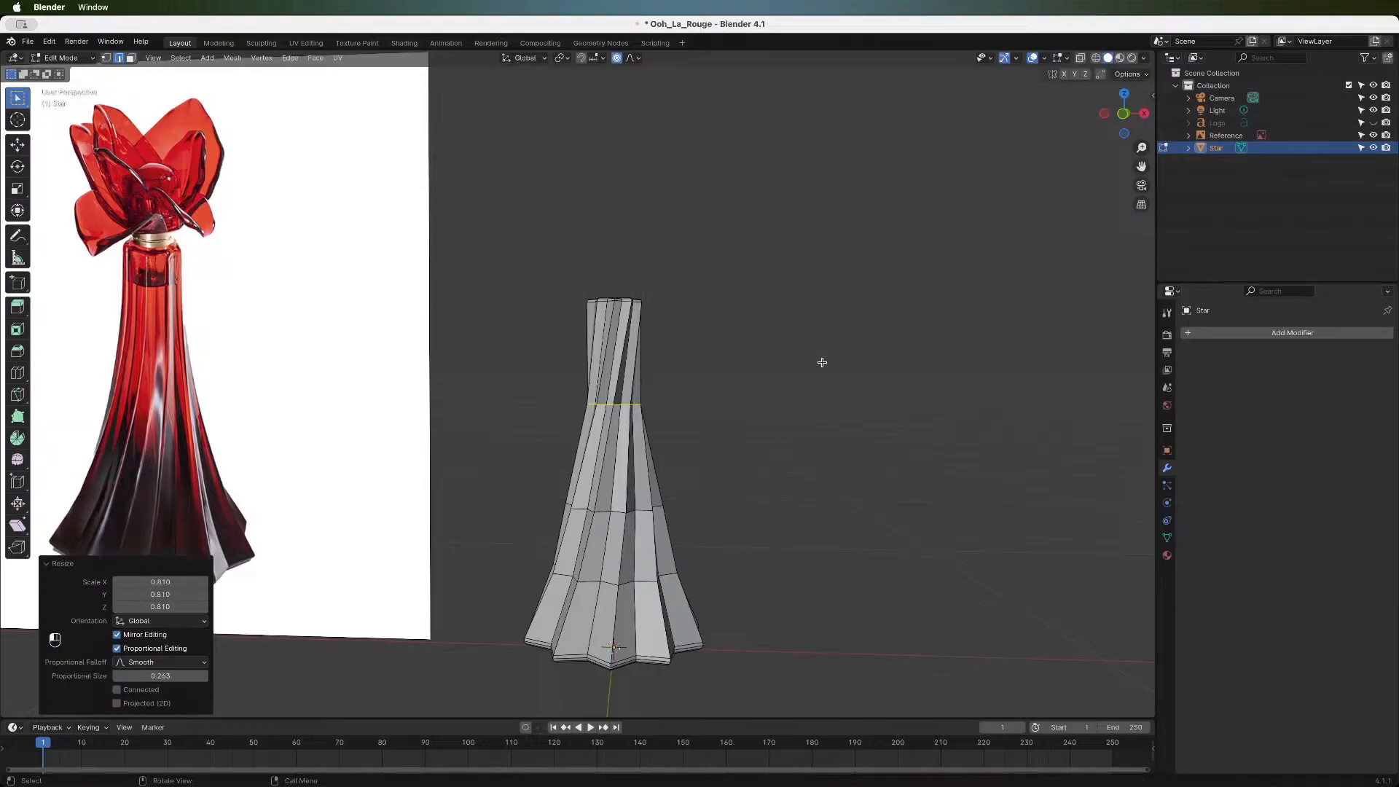
- Add a loop cut around the neck just below the rim and scale it to about 0.86 with a proportional size of about 0.084
left_click(17, 373)
left_click(616, 352)
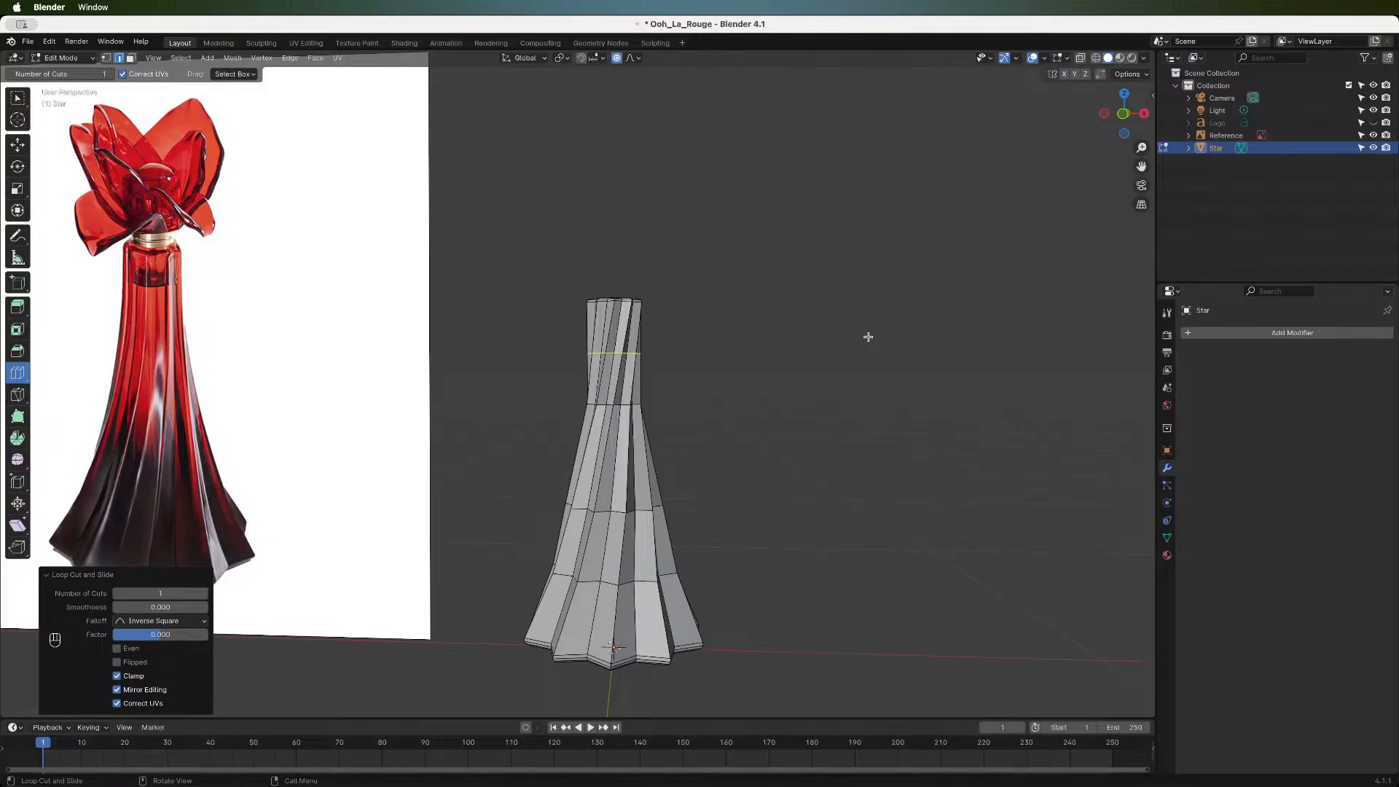
key("Tab")
key("Tab")
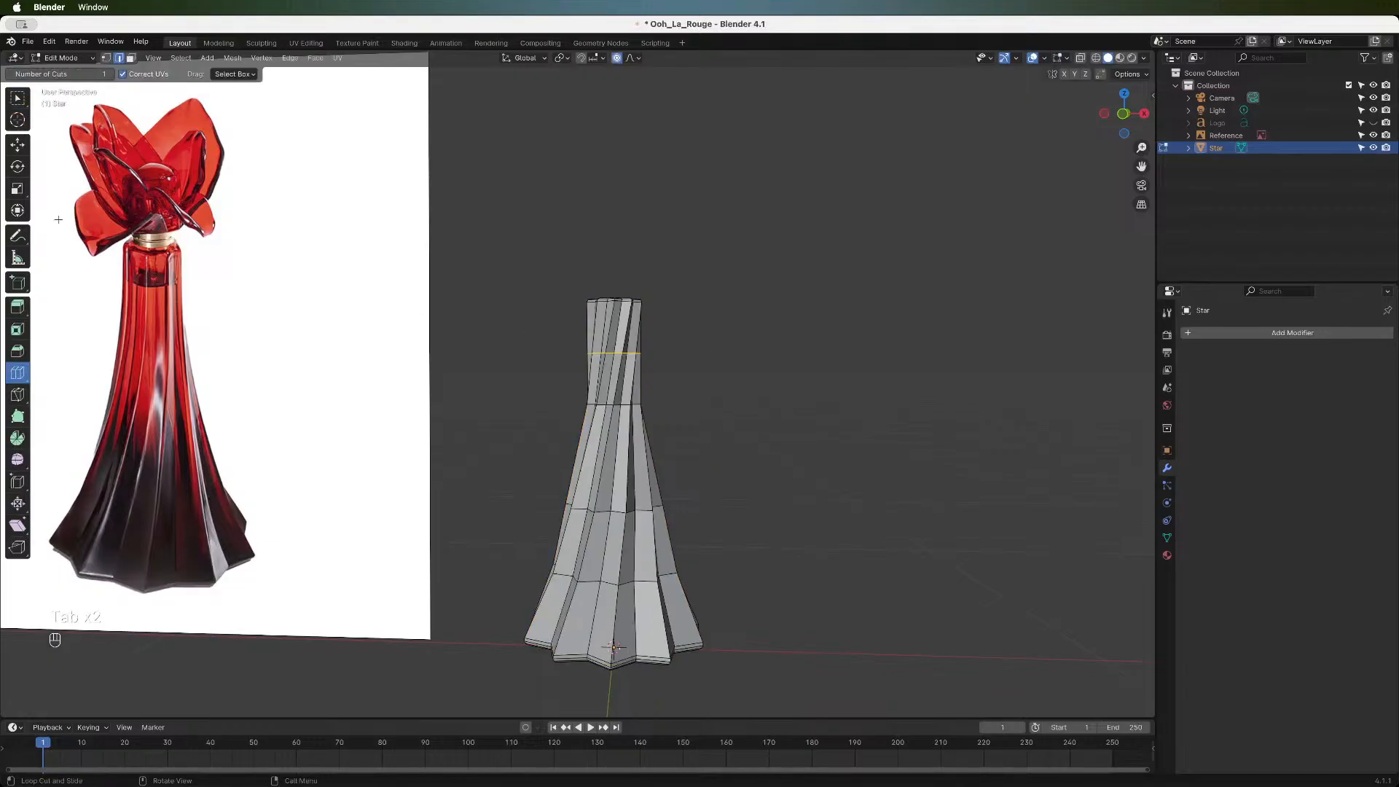
key("s")
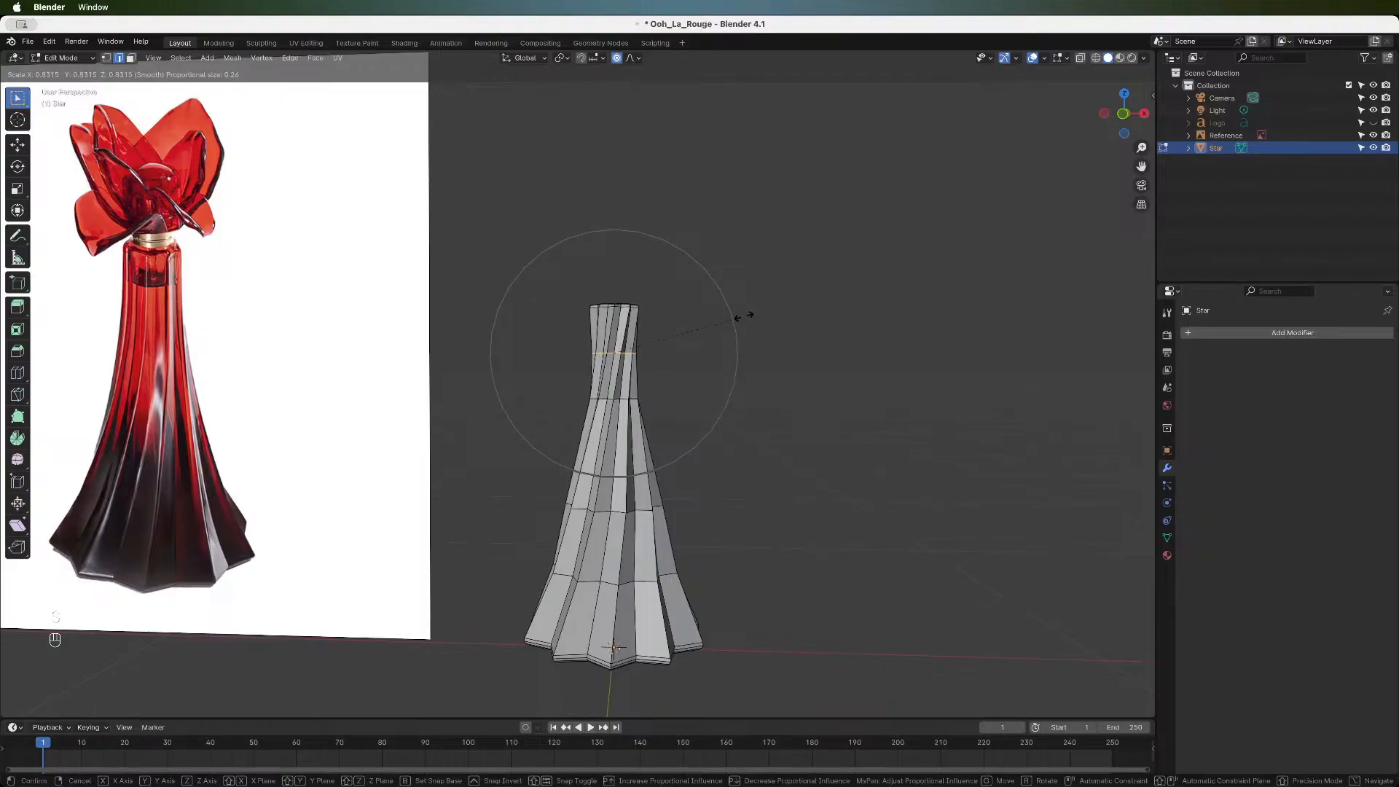
key("Escape")
key("s")
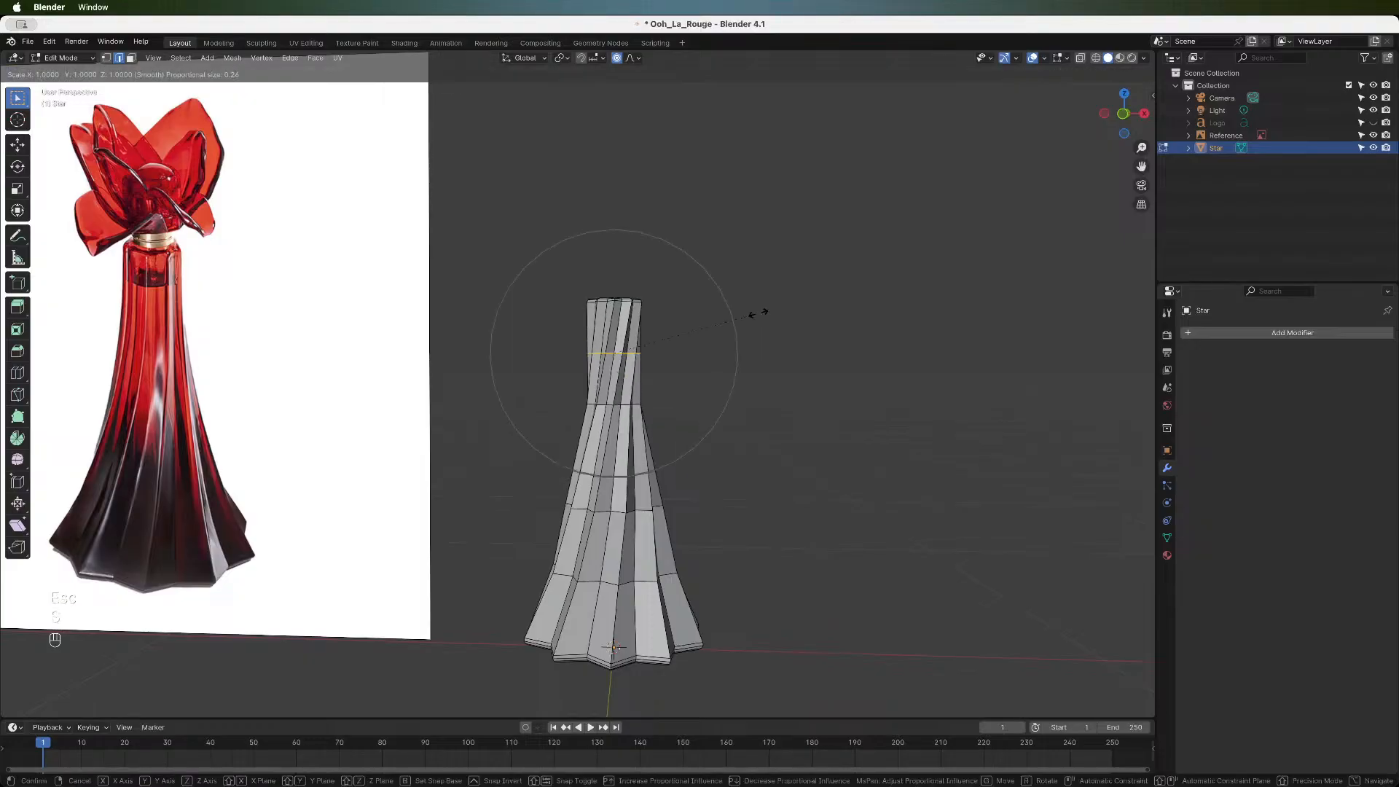
scroll(758, 312, "up", 8)
scroll(756, 313, "up", 6)
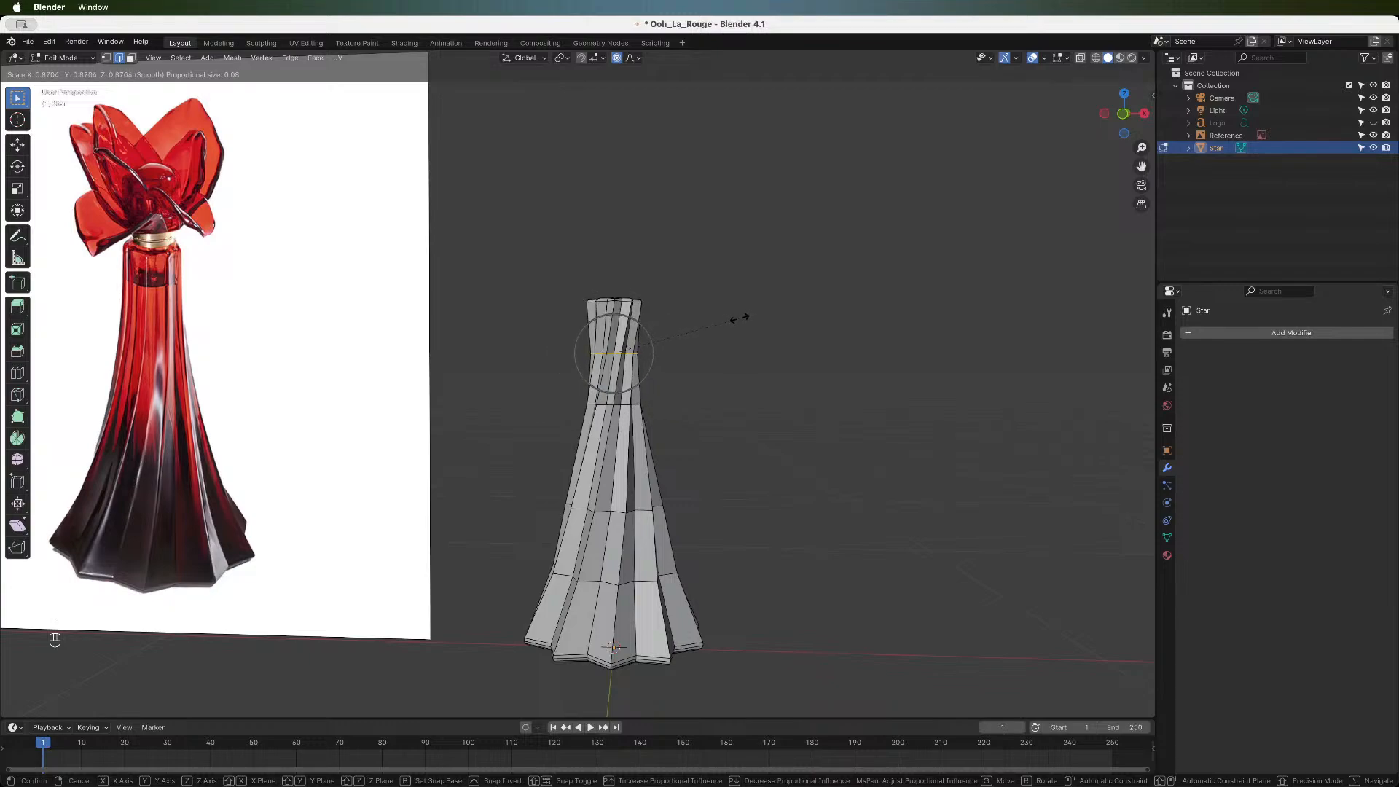
left_click(738, 318)
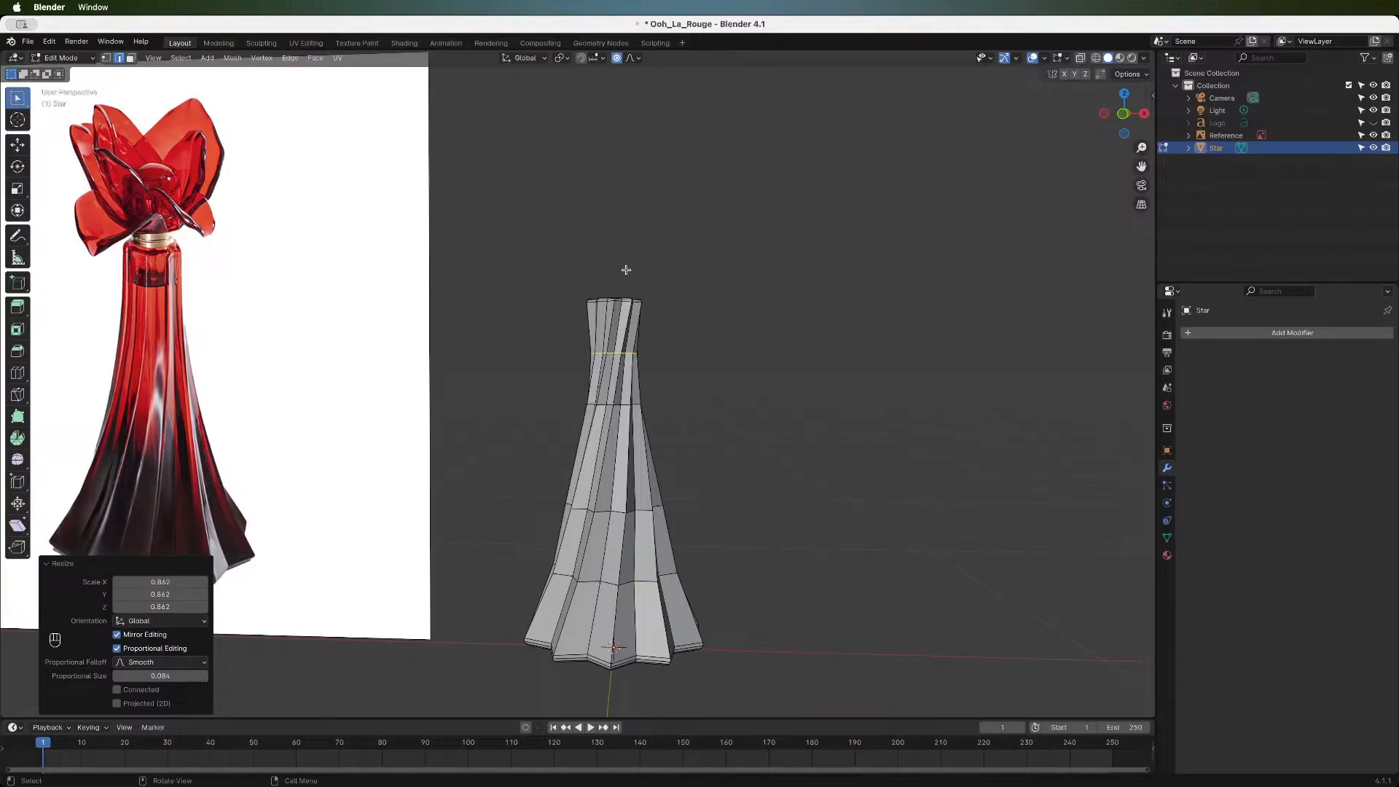
left_click(888, 342)
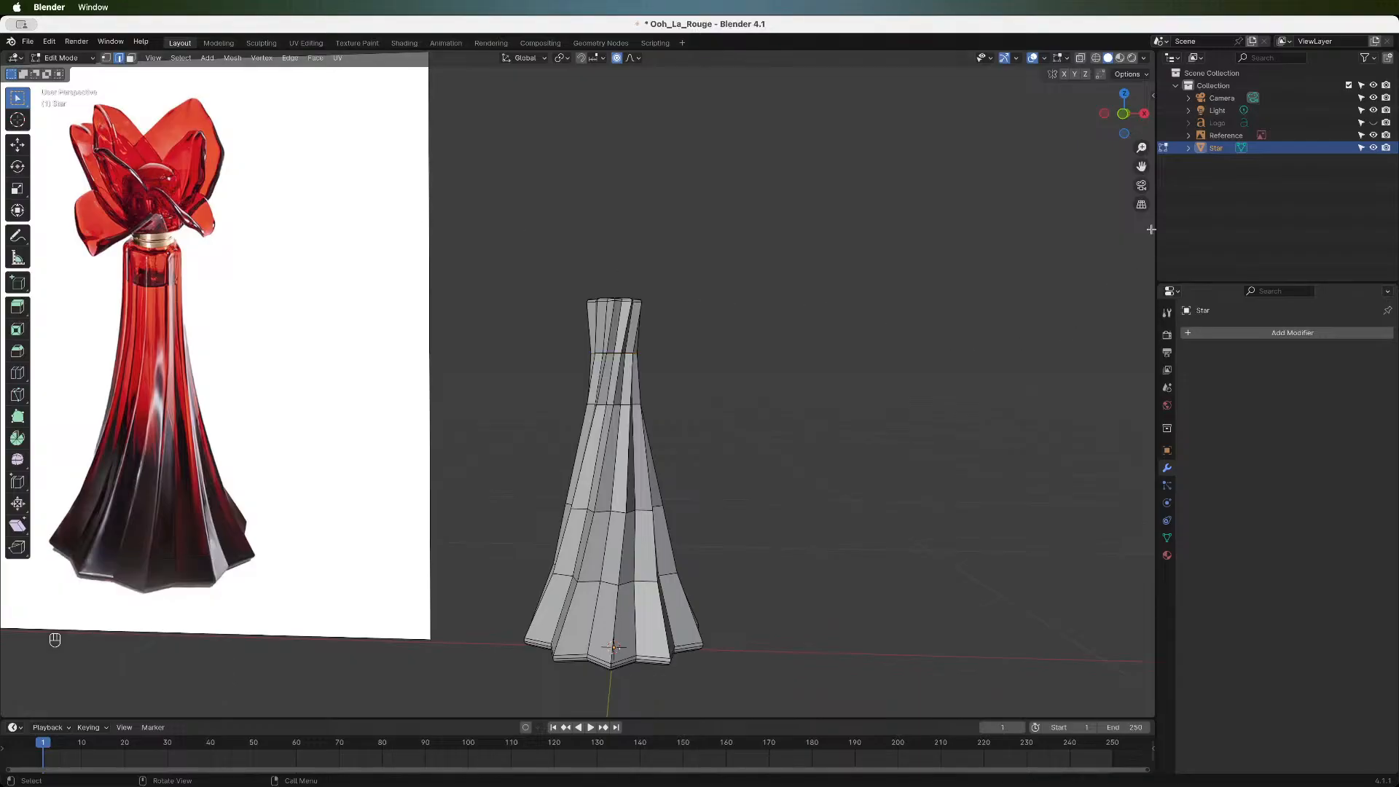
- Scale the bottle's base rim and underside to about 1.157 with a smooth proportional size of 0.29, using see-through selection
mouse_move(1123, 116)
left_mouse_down()
mouse_move(1075, 123)
mouse_move(1123, 113)
left_mouse_up()
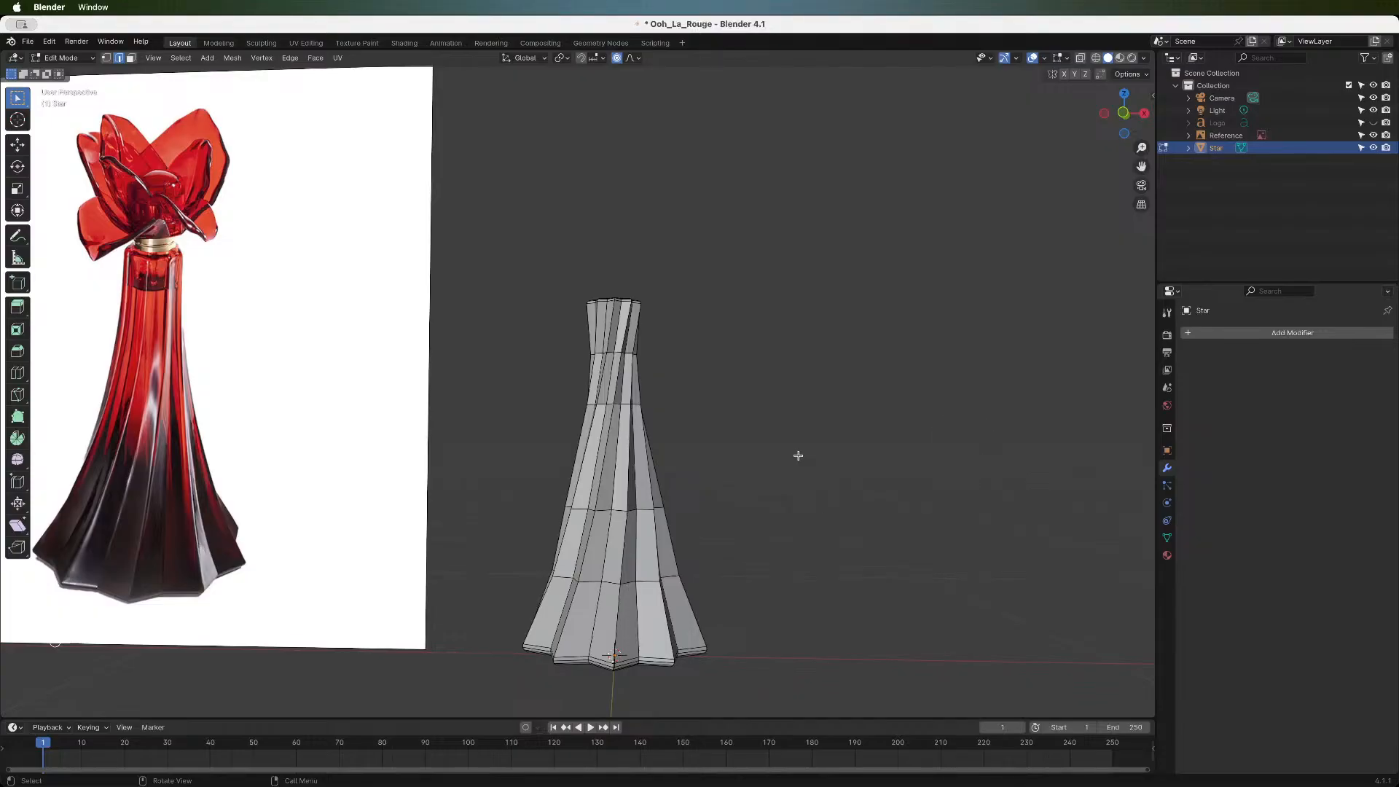
scroll(945, 398, "down", 3)
scroll(943, 397, "up", 1)
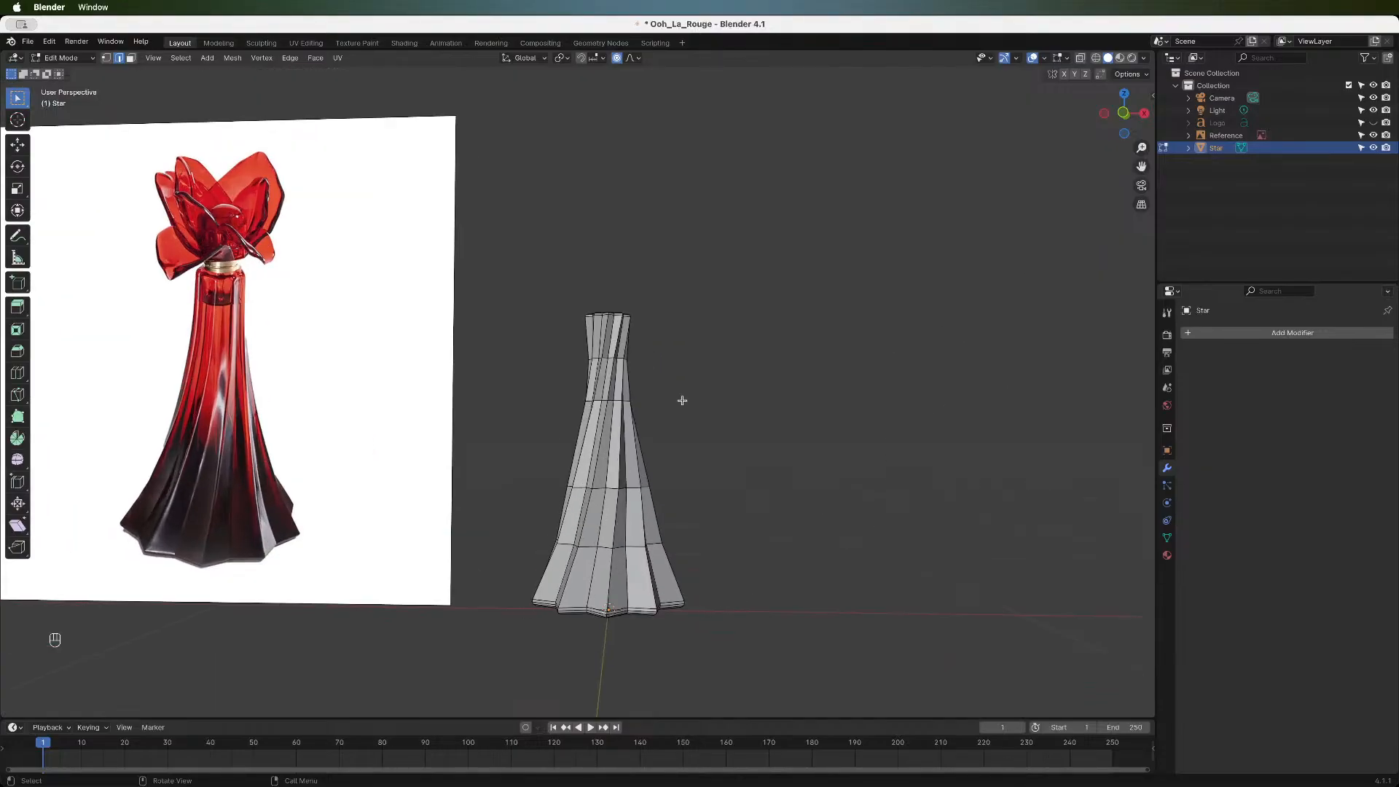
left_click(1123, 113)
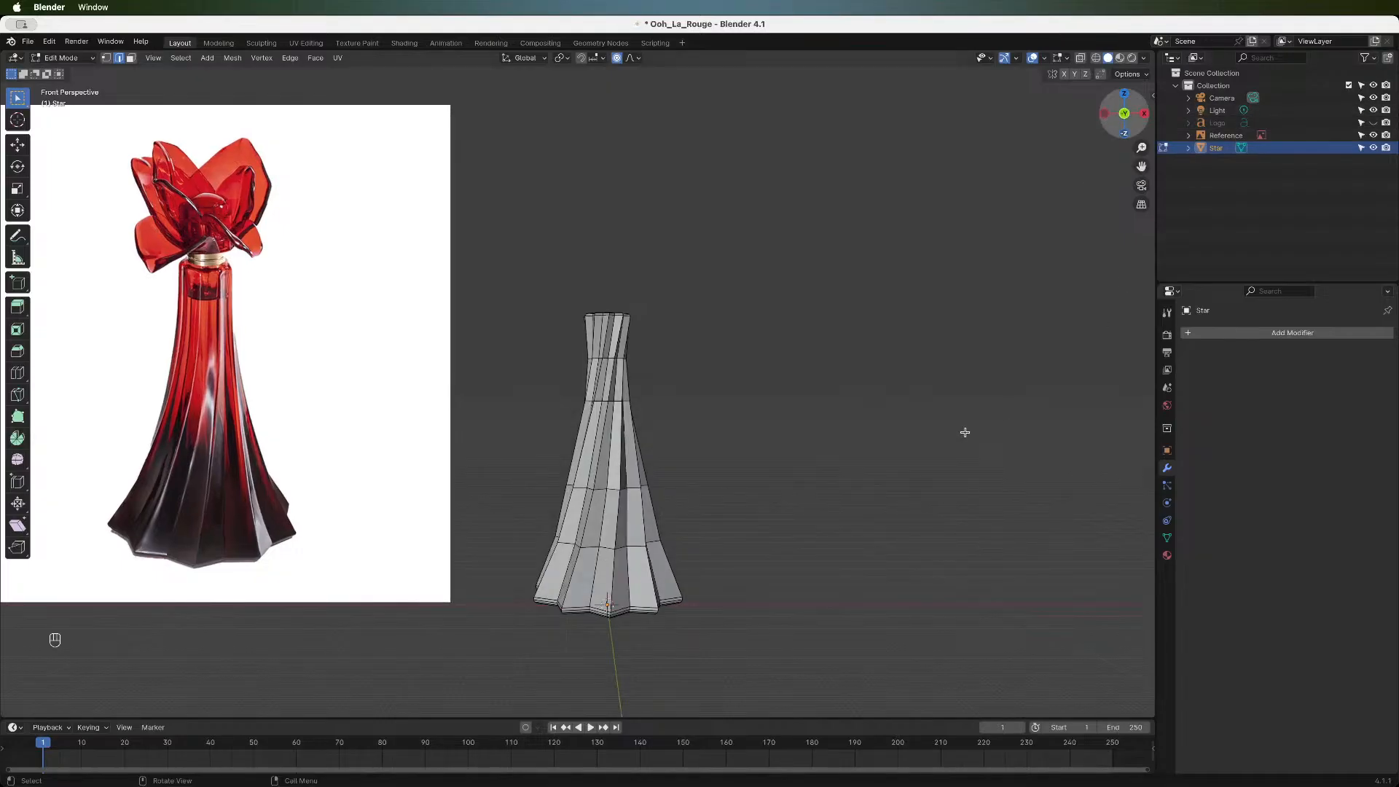
left_click(1081, 58)
left_click_drag(494, 558, 776, 660)
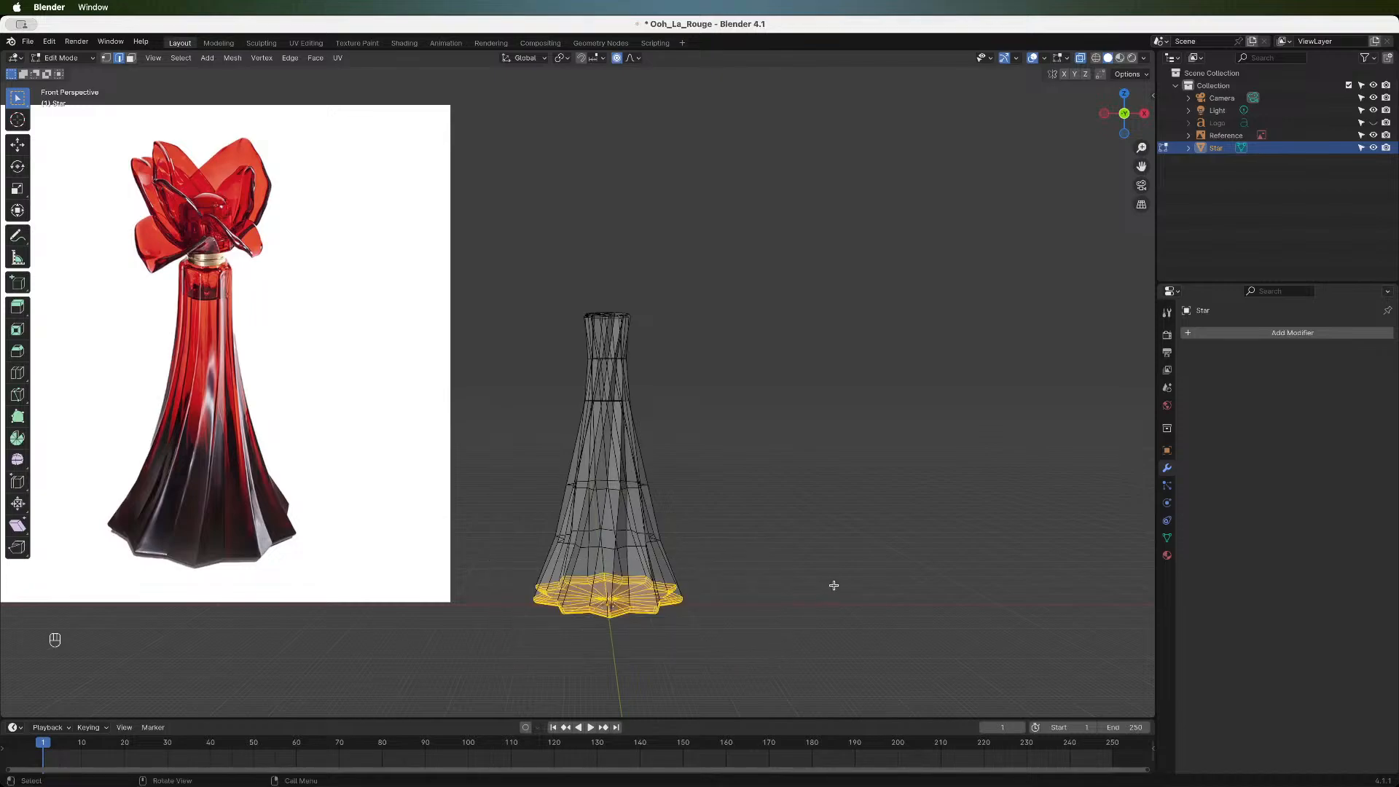
key("s")
scroll(834, 585, "down", 11)
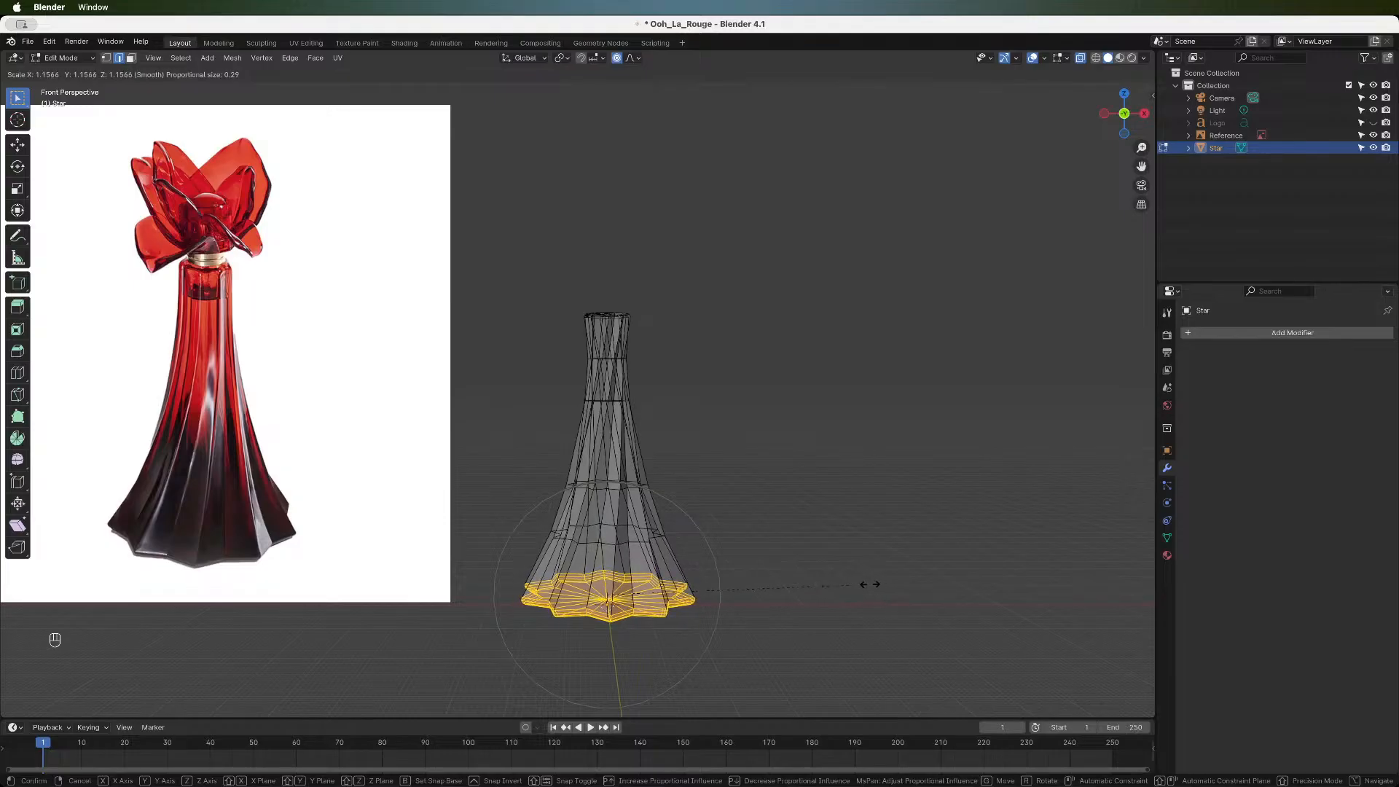
left_click(870, 584)
key("Tab")
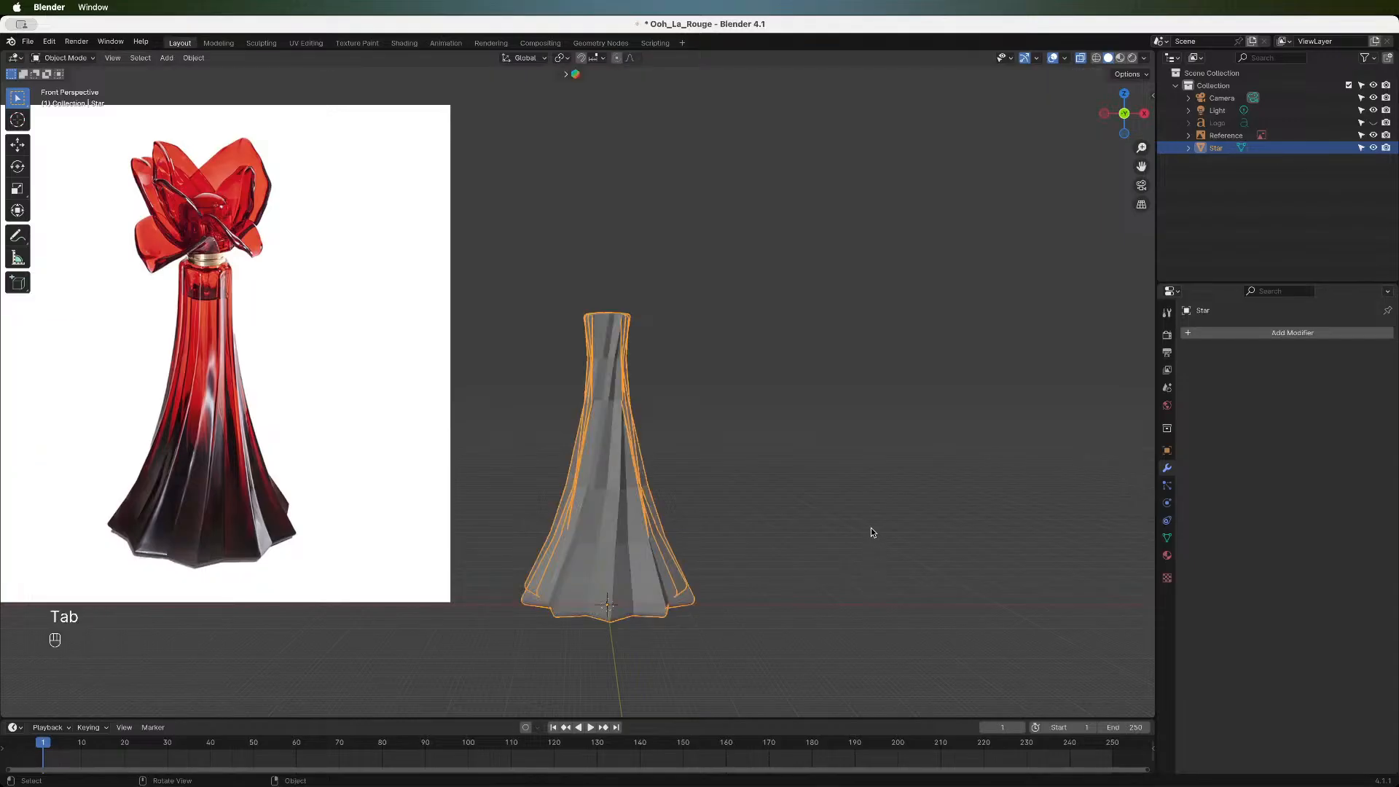
left_click(1082, 58)
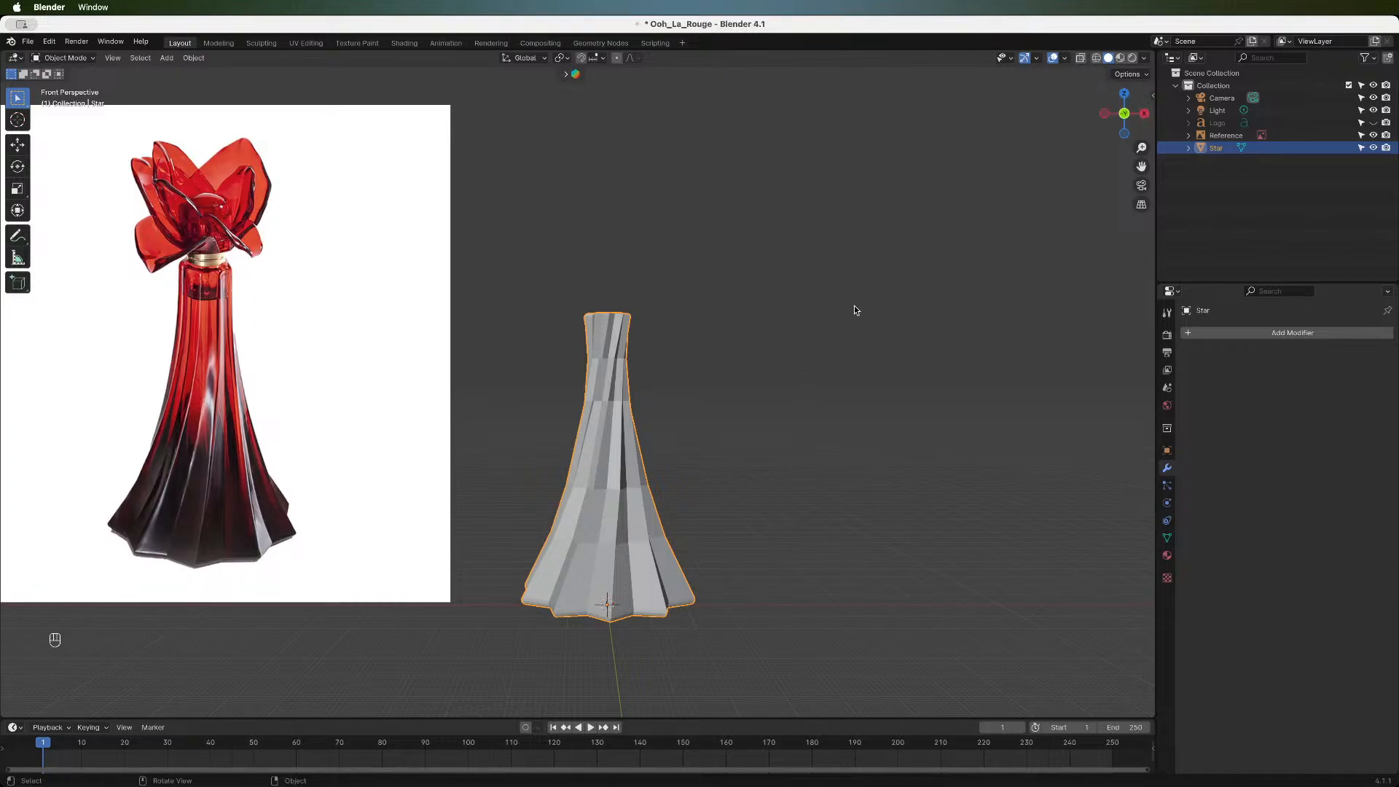
- Select the inner star-shaped faces capping the bottle's neck in face mode, viewed from above
mouse_move(1126, 120)
left_mouse_down()
mouse_move(1136, 109)
mouse_move(1127, 124)
left_mouse_up()
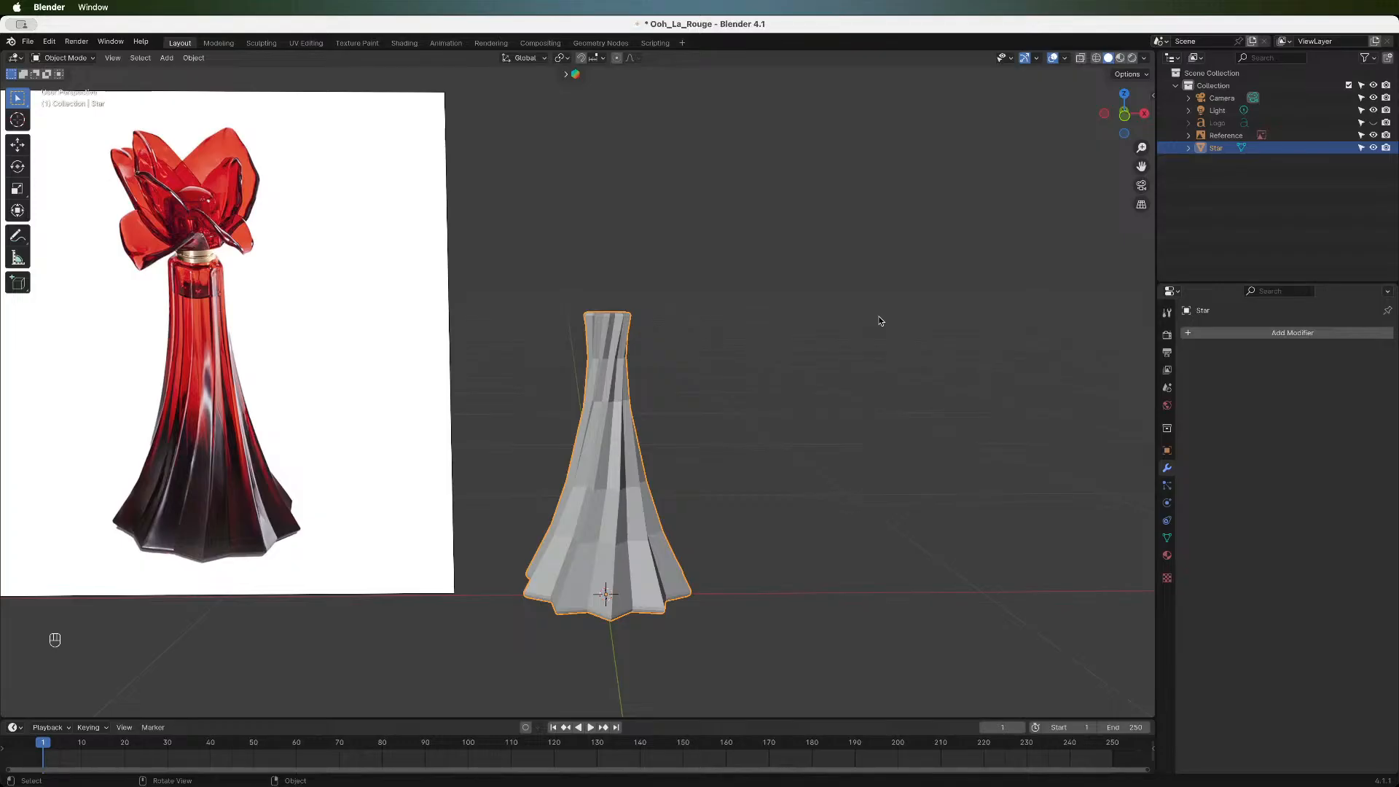
key("Tab")
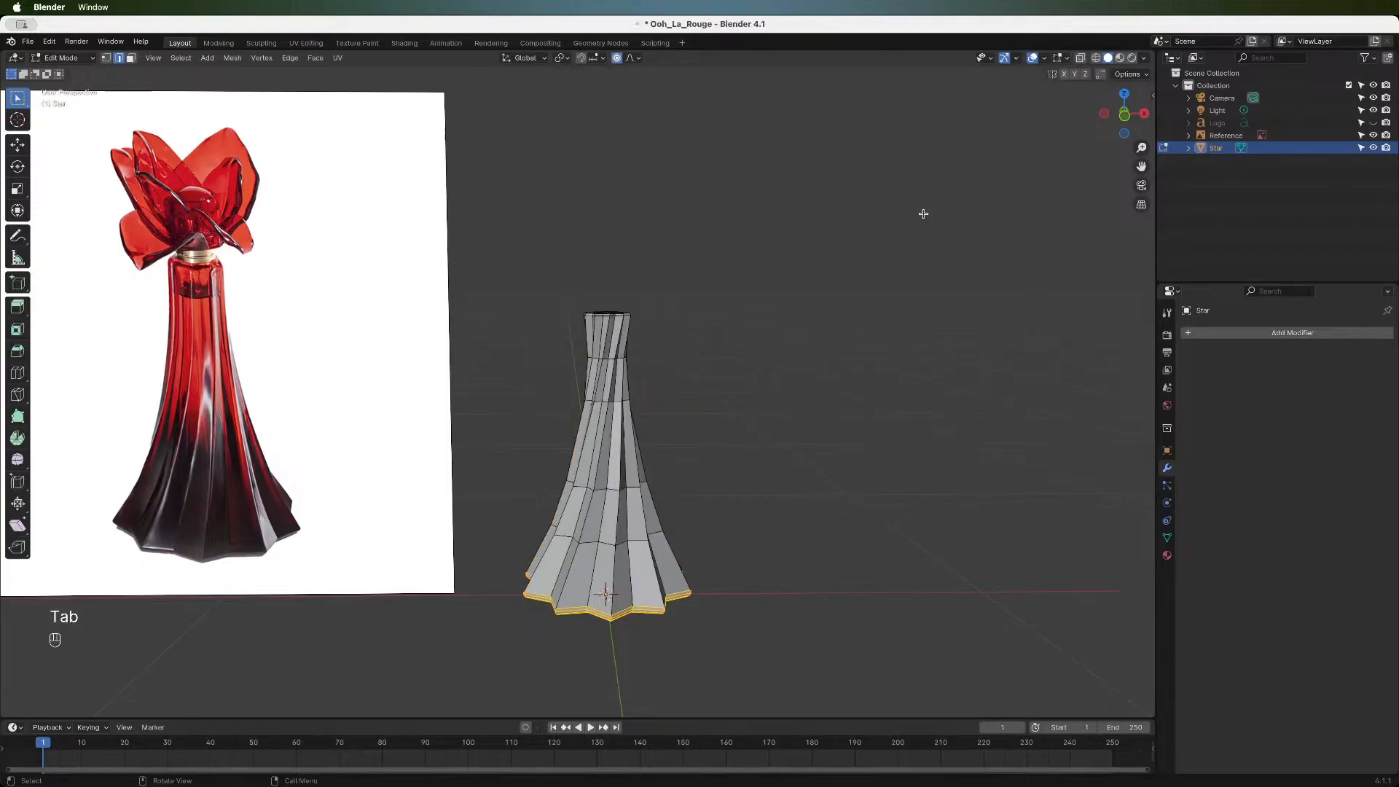
left_click(1122, 95)
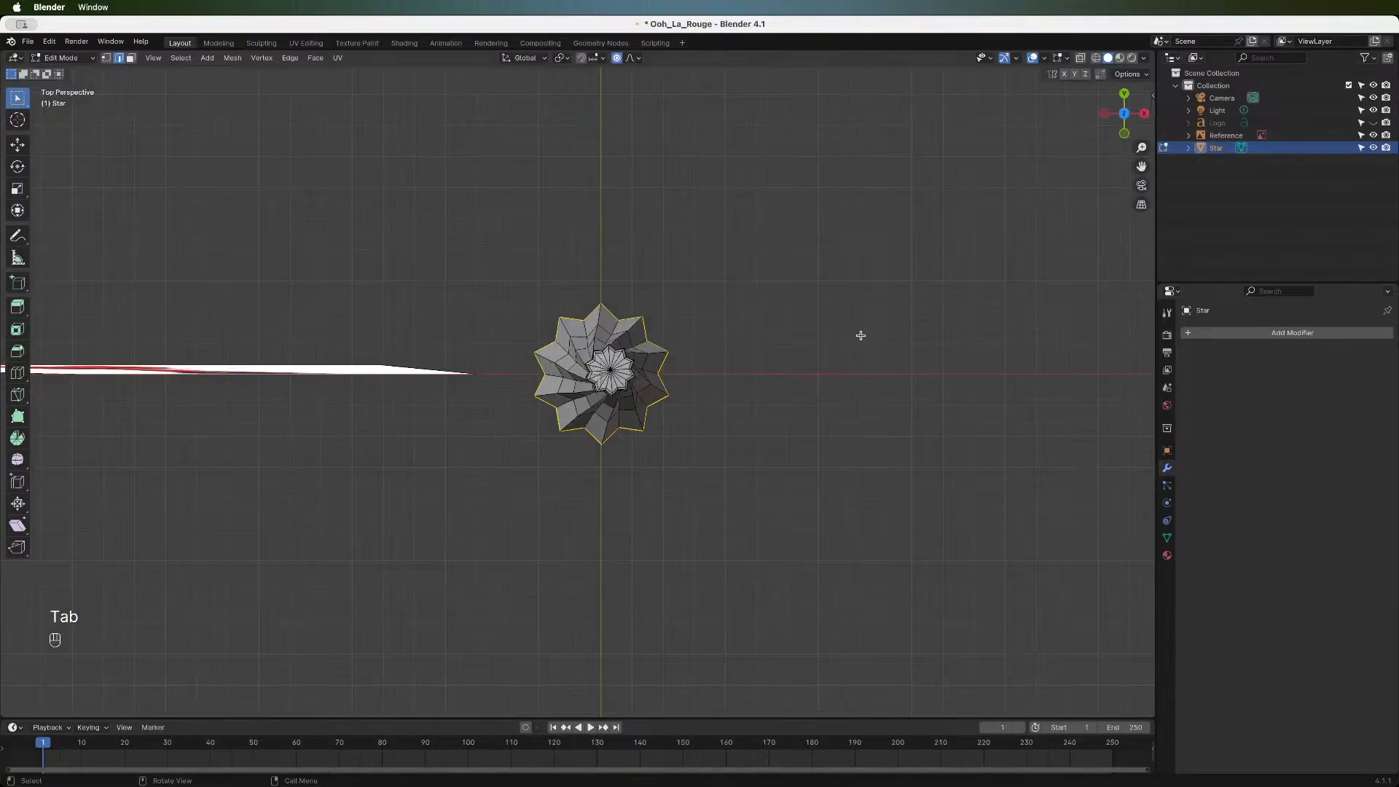
scroll(615, 362, "down", 3)
scroll(615, 362, "up", 5)
scroll(615, 362, "up", 2)
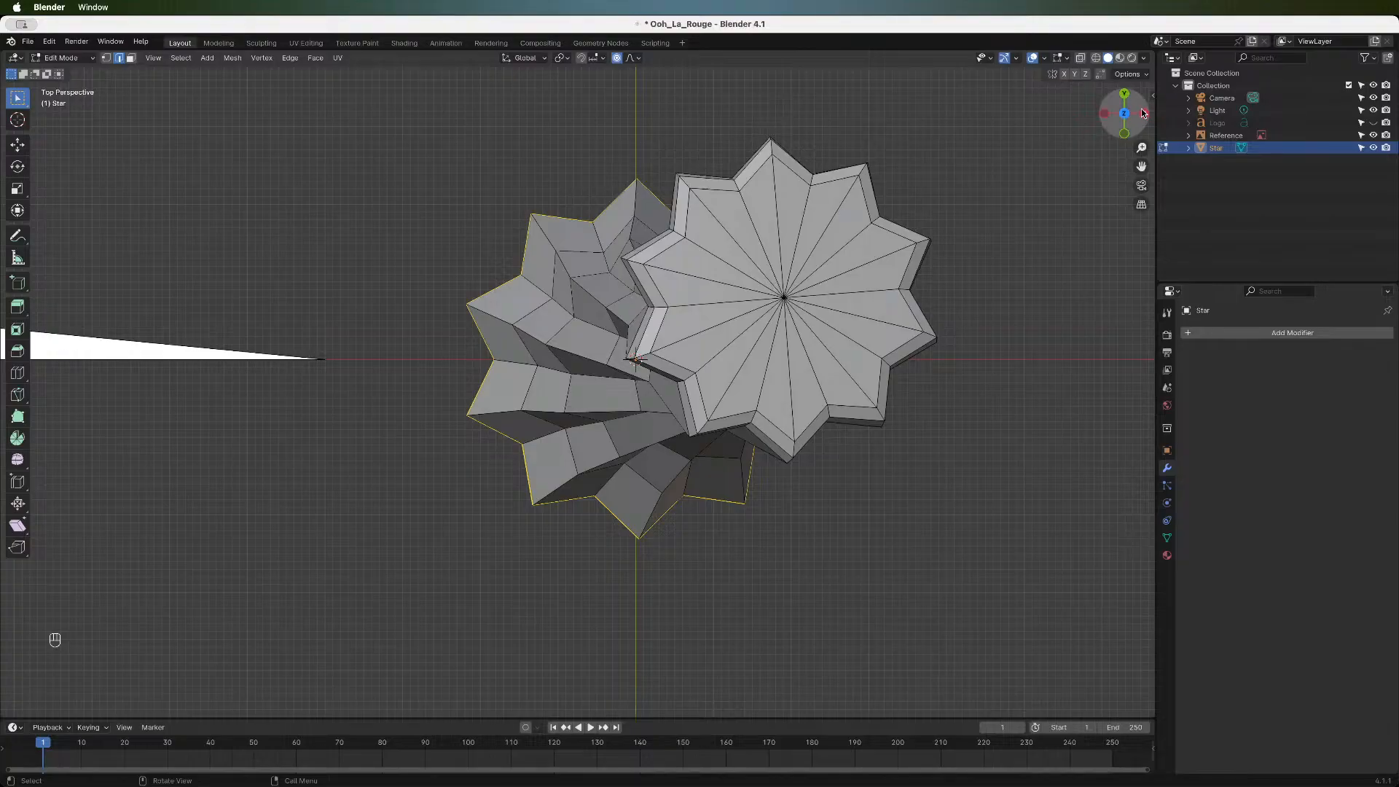
left_click_drag(1141, 166, 1133, 171)
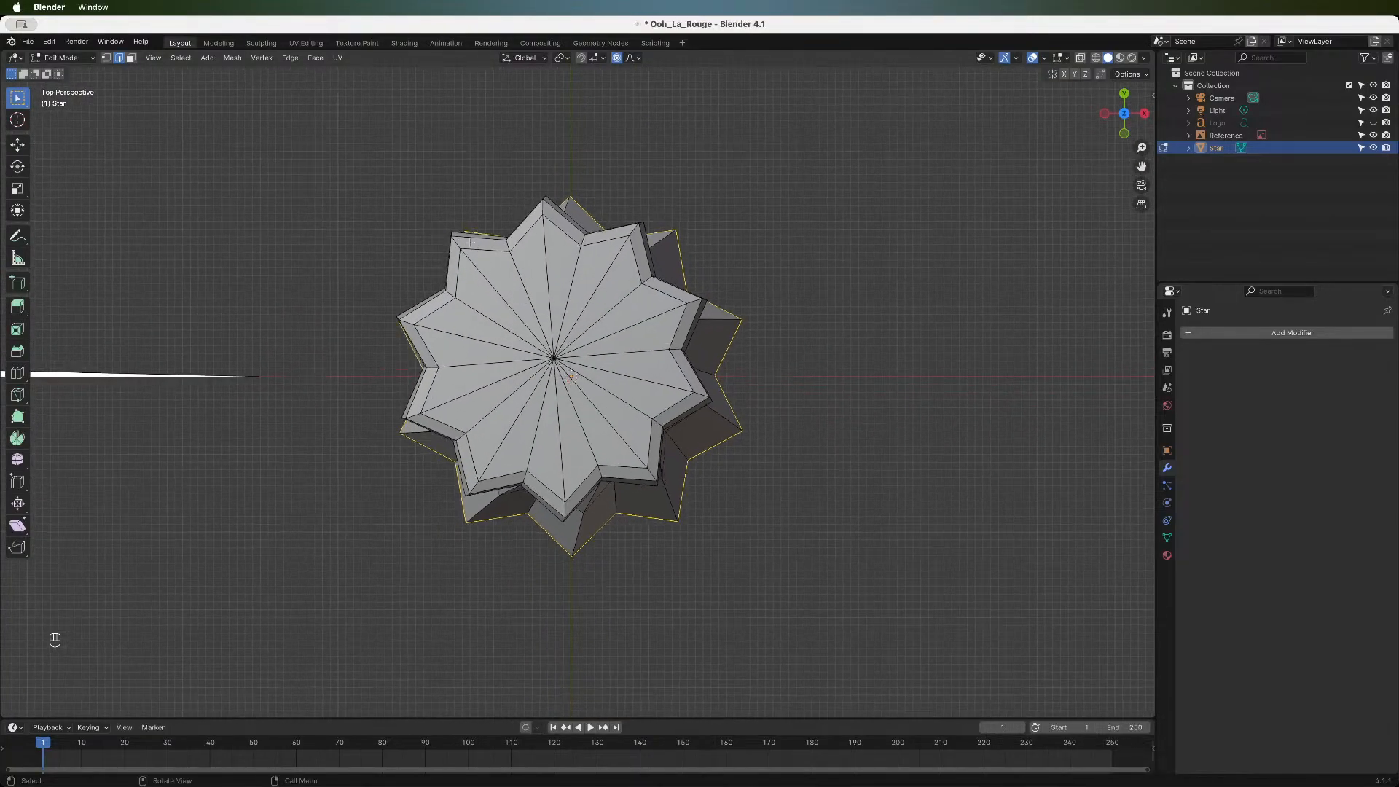
left_click_drag(530, 323, 578, 404)
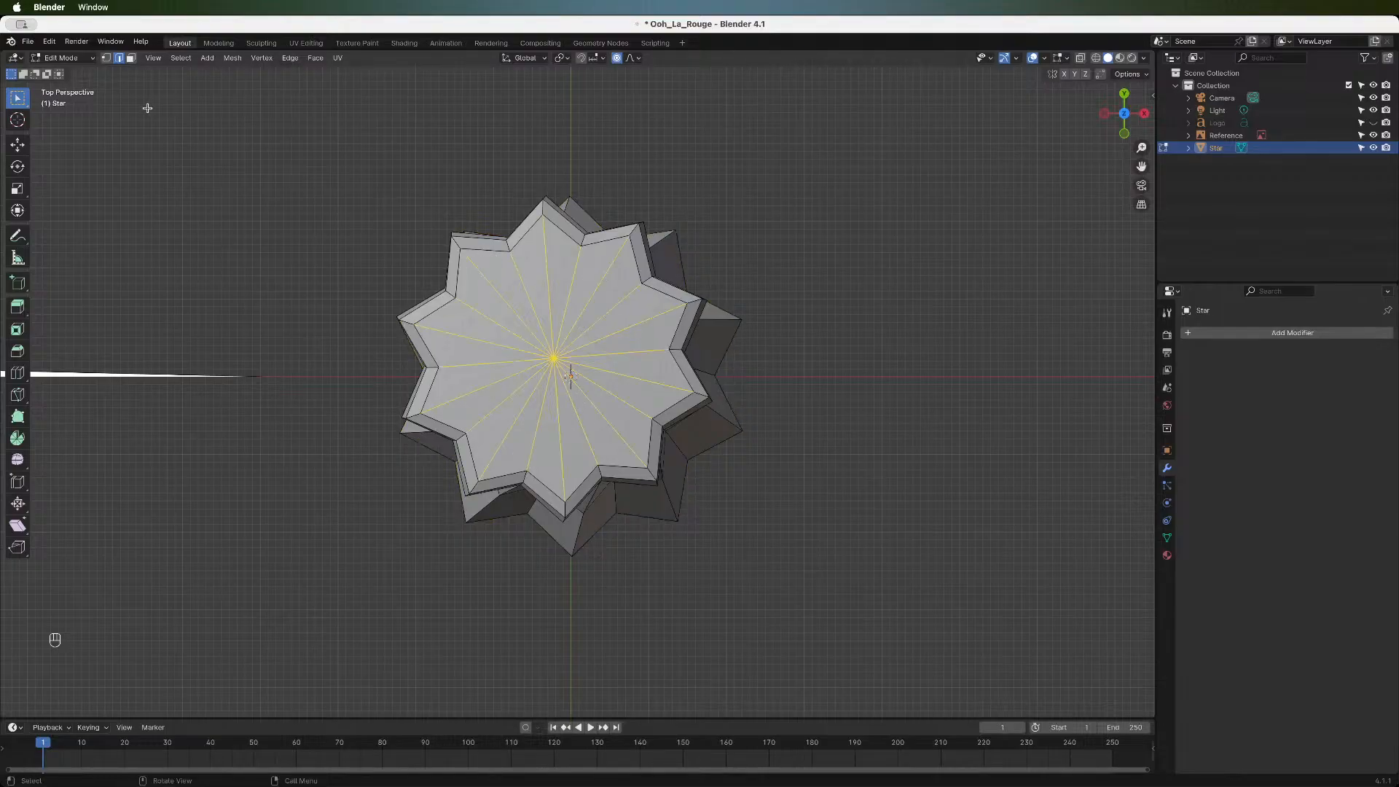
key("alt+a")
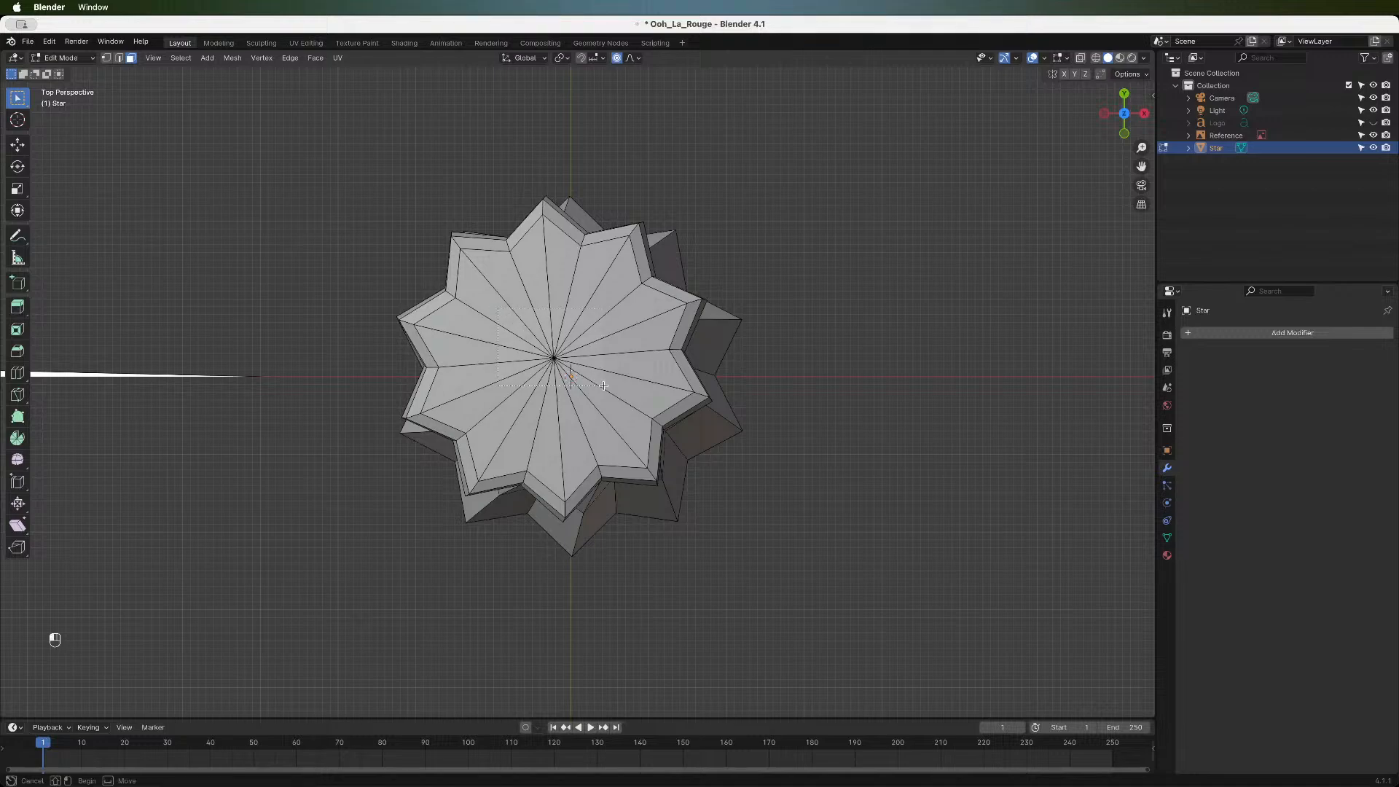
key("l")
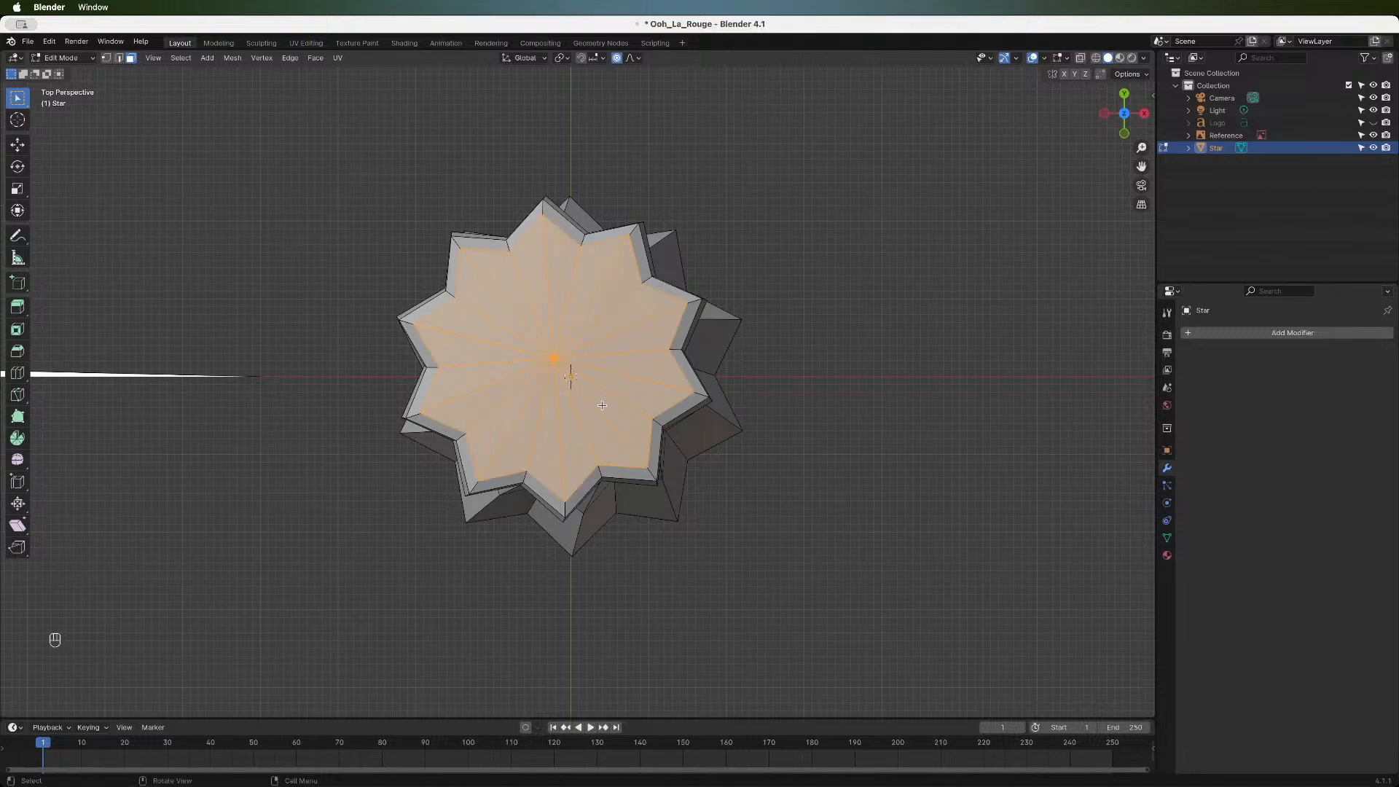
- Try to grow the face selection outward from the neck cap to the surrounding rim
key("KP_Add")
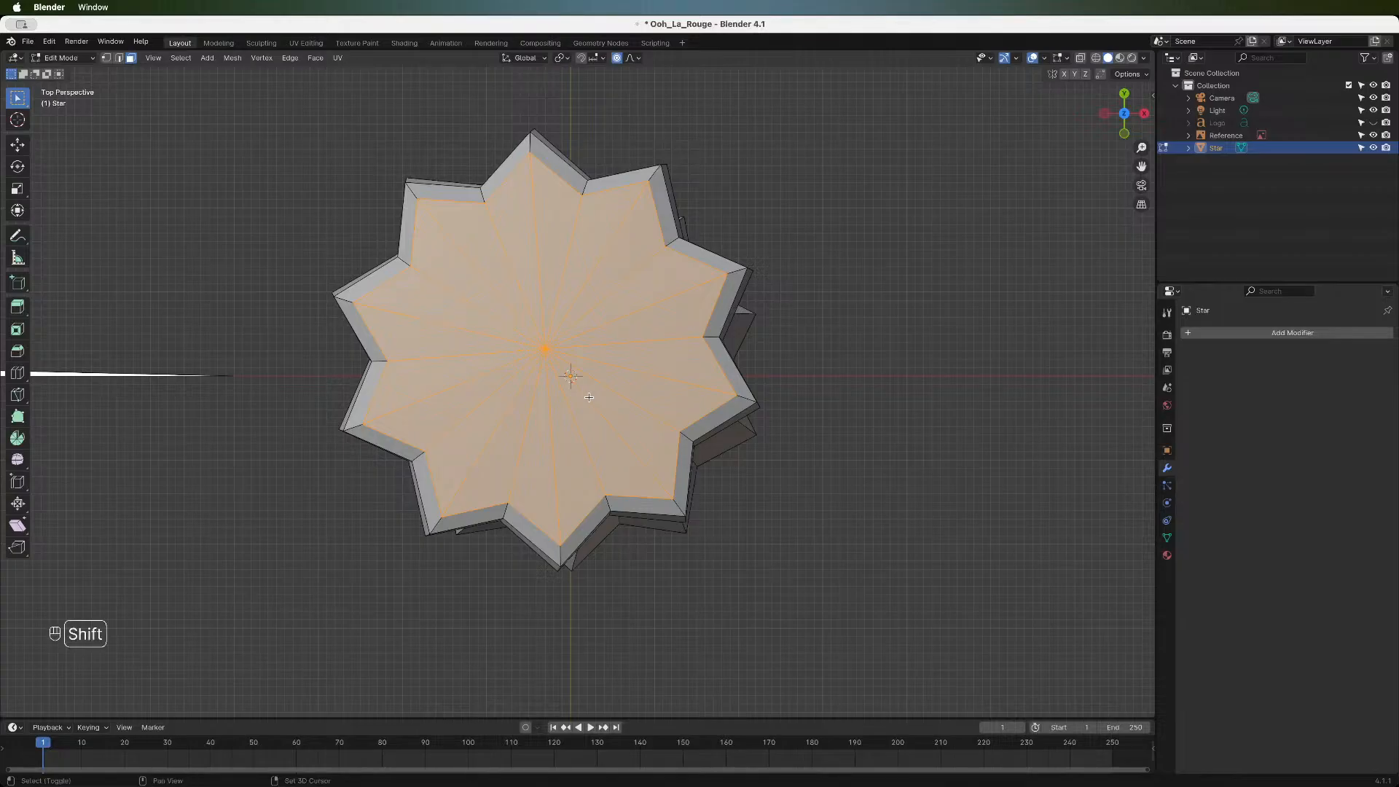
key("shift+KP_Add")
key("shift+KP_Subtract")
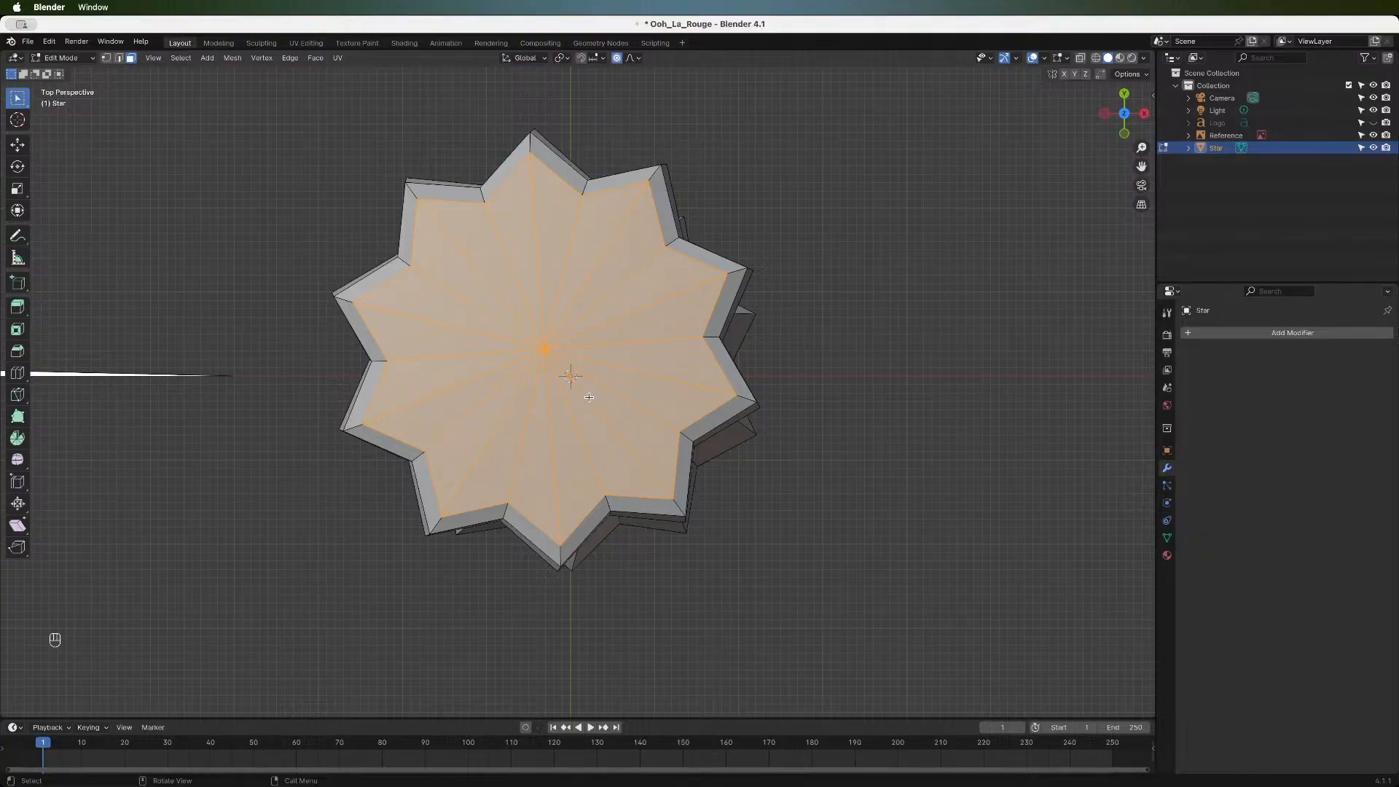
key("KP_Add")
key("KP_Subtract")
key("equal")
key("alt+equal")
key("super+equal")
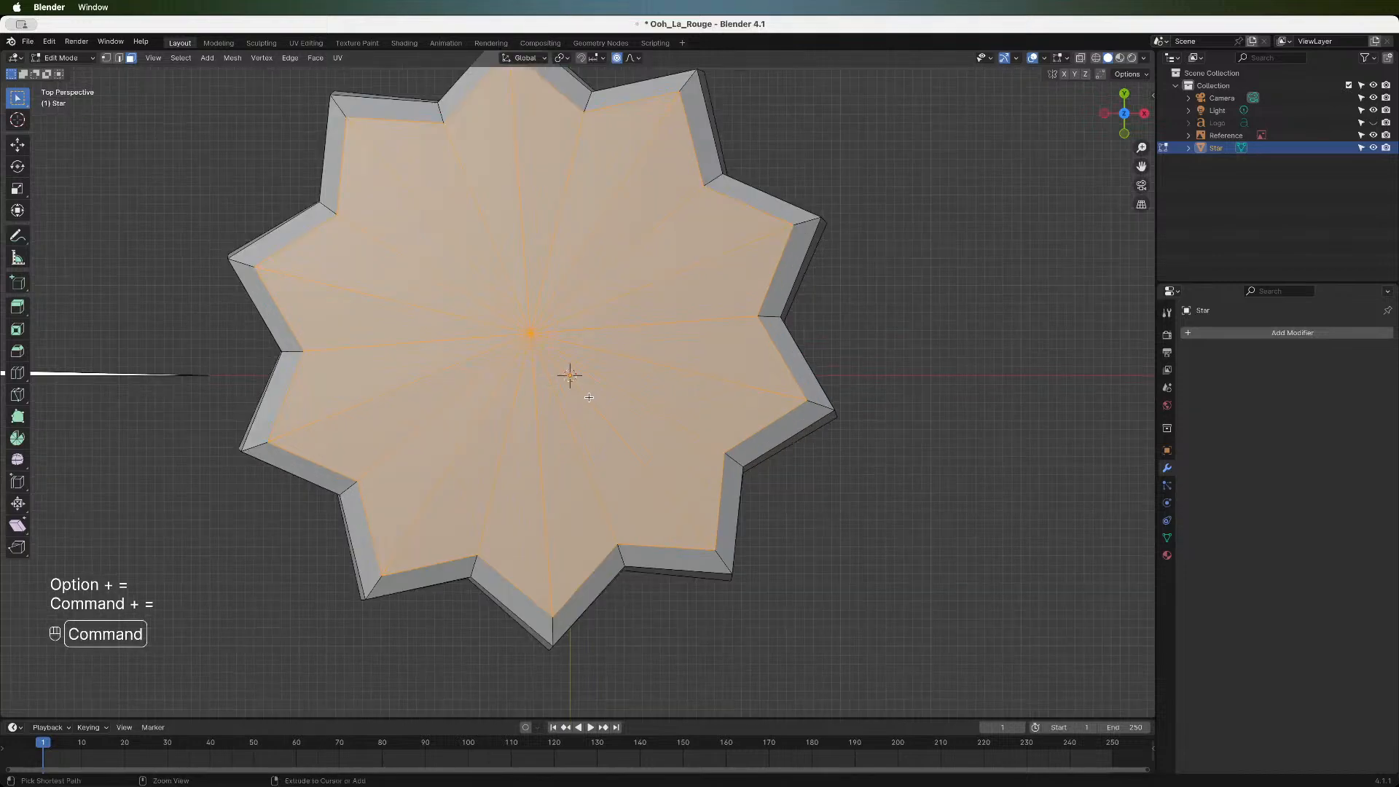
key("super+minus")
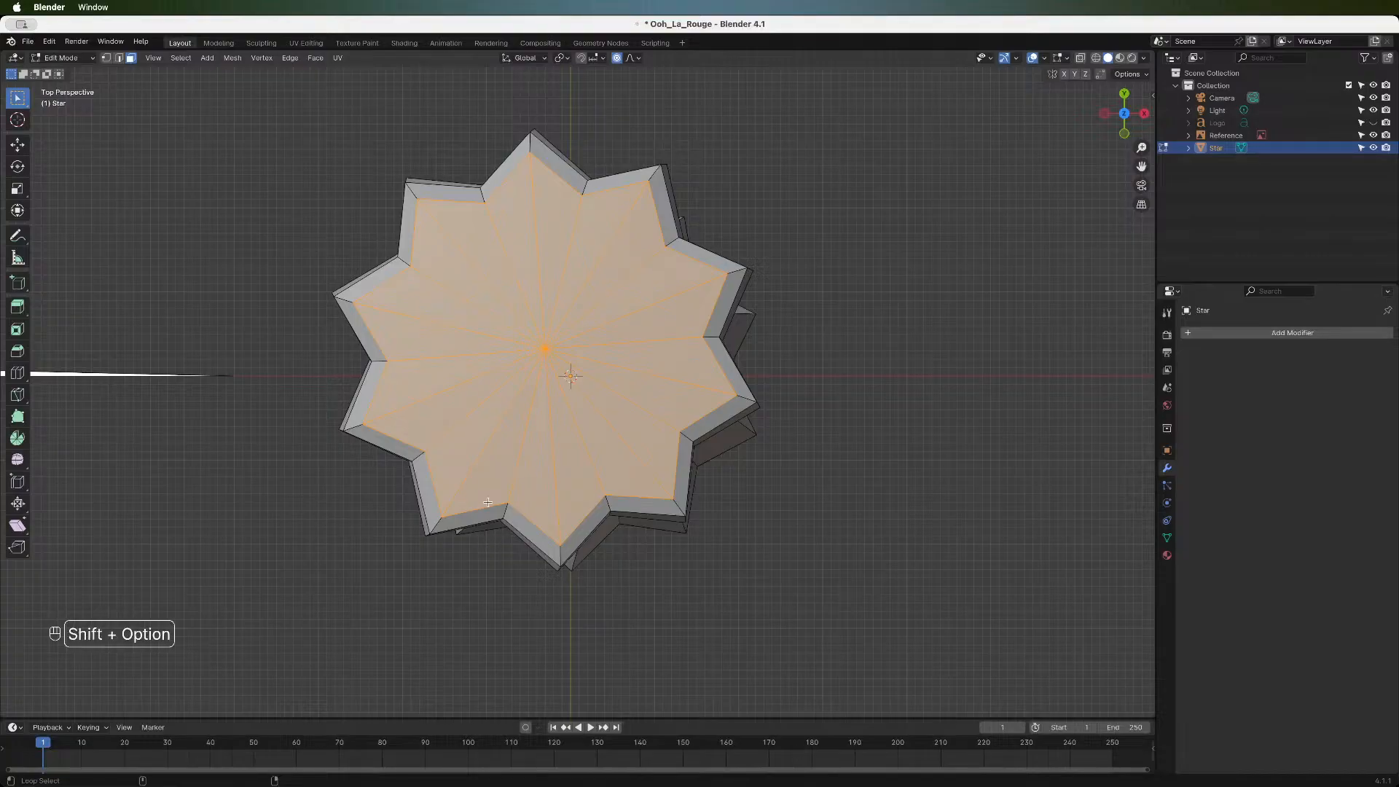
- Select the narrow face loop around the neck cap together with all the cap's inner faces
left_click(438, 511, "alt")
left_click(440, 520, "alt")
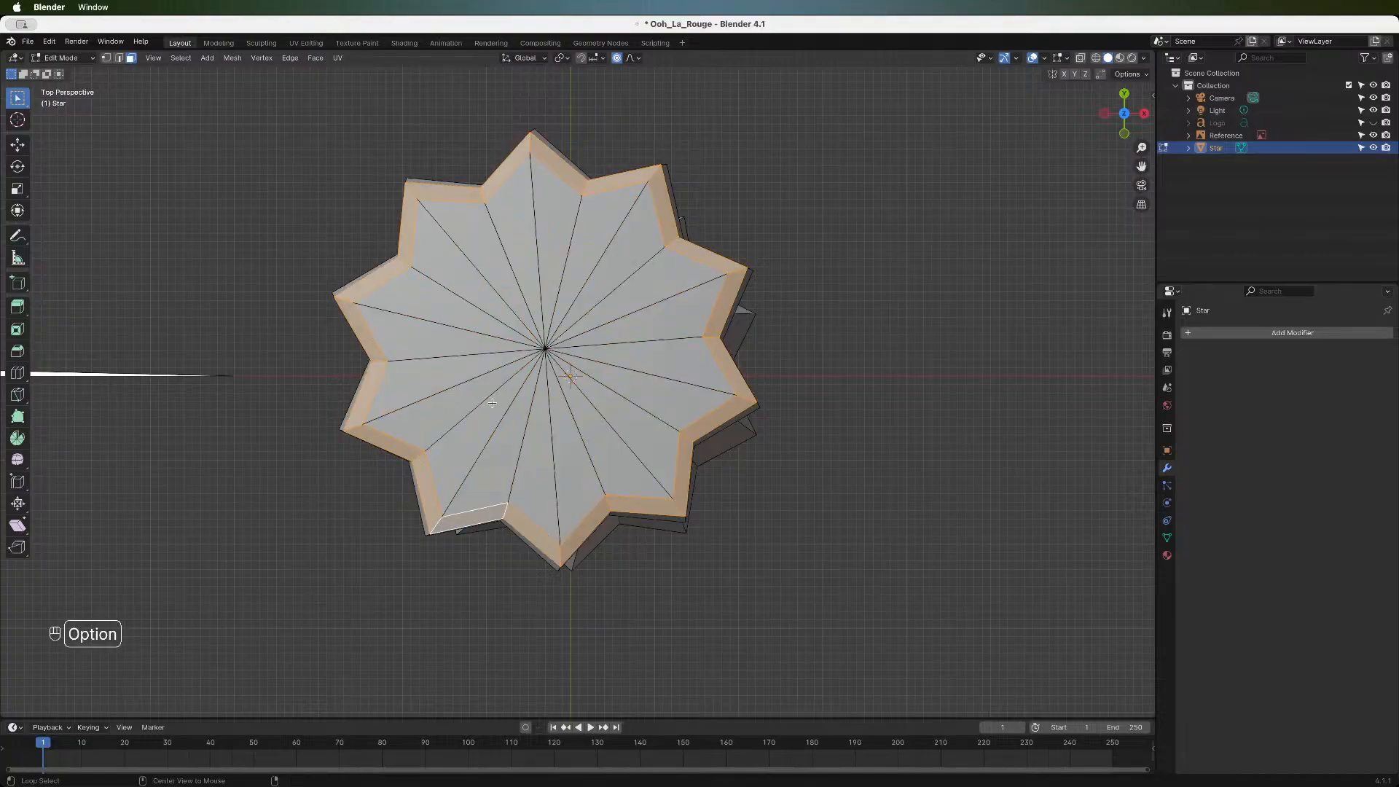
left_click_drag(470, 298, 647, 396, "shift")
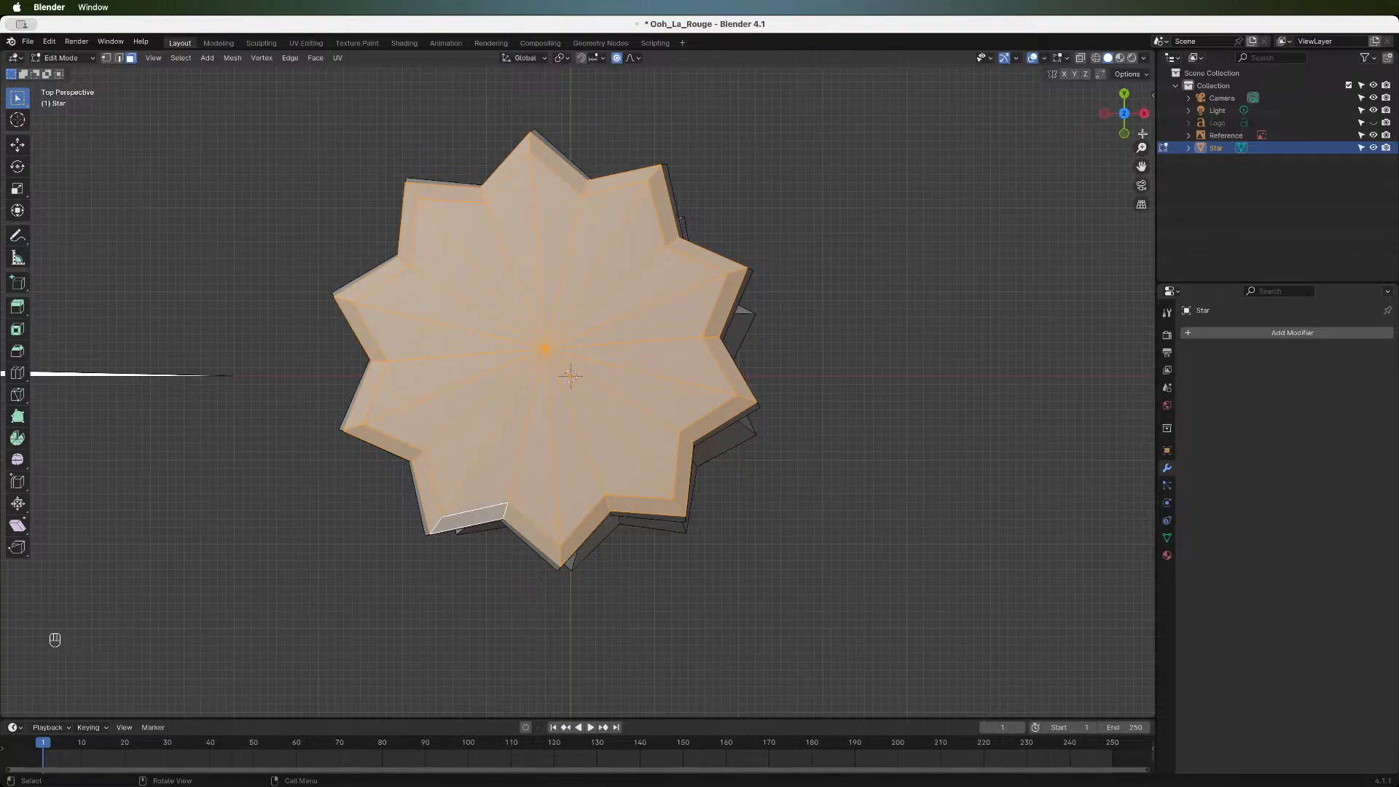
- Try rounding the selected cap faces with LoopTools Circle, and undo it
left_click_drag(1127, 138, 1124, 137)
left_click_drag(1142, 166, 1141, 462)
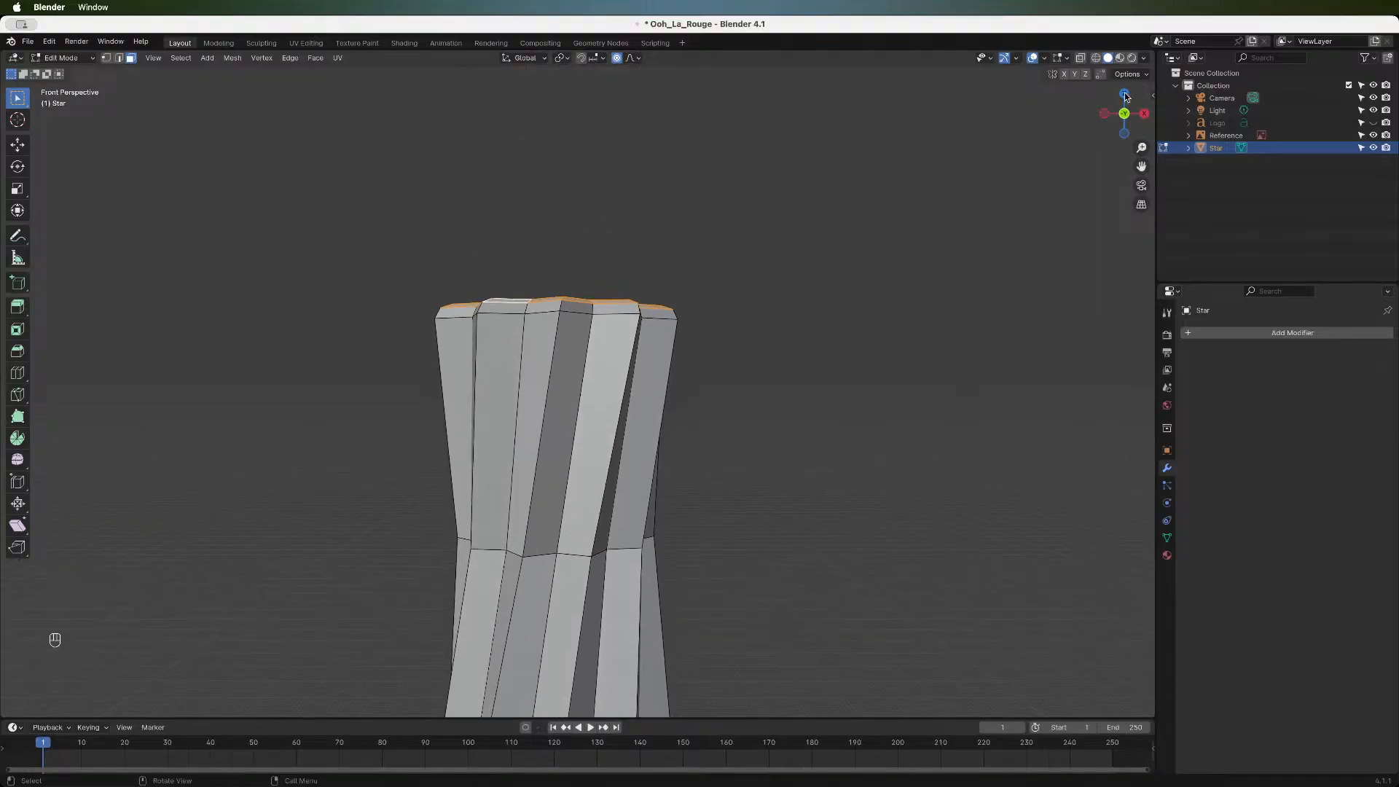
left_click_drag(1136, 128, 1135, 194)
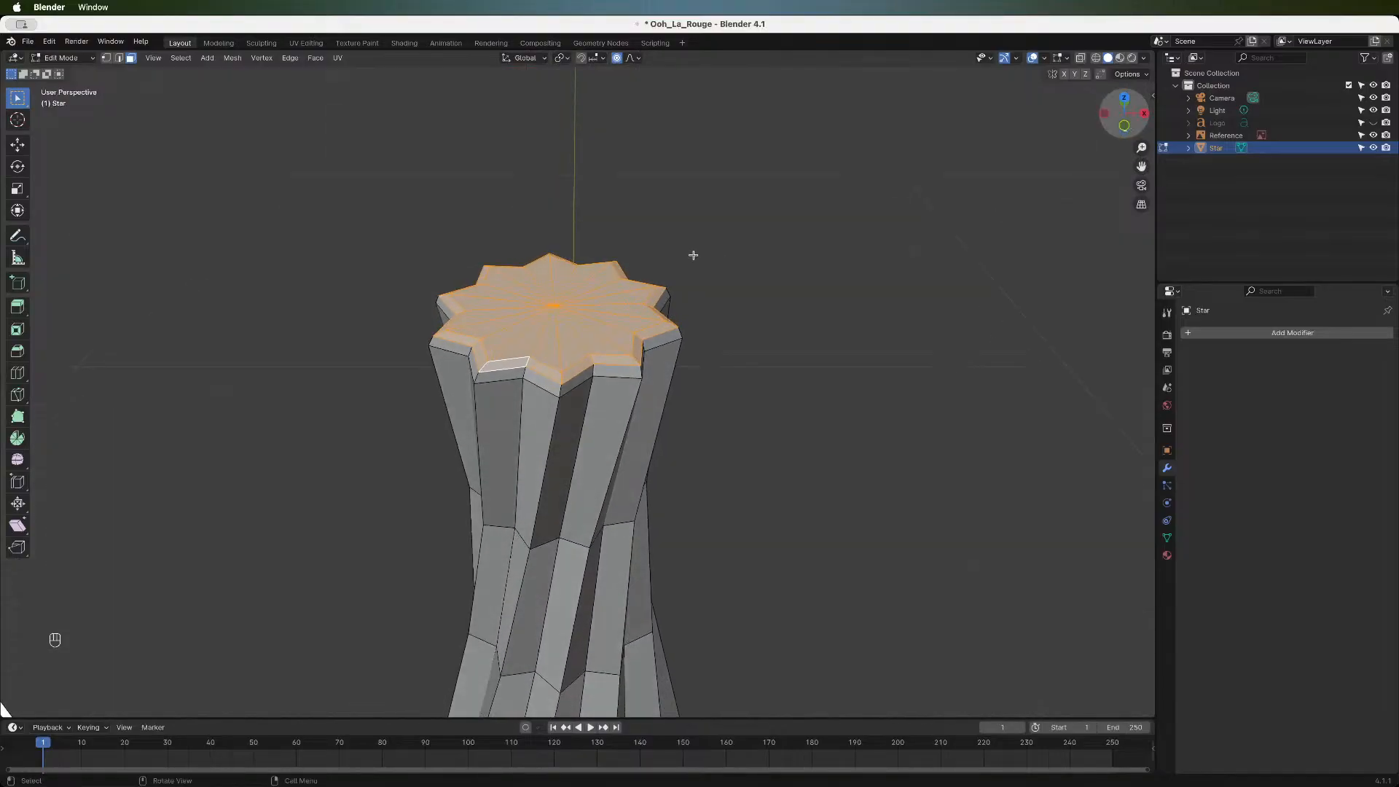
right_click(621, 291)
mouse_move(626, 276)
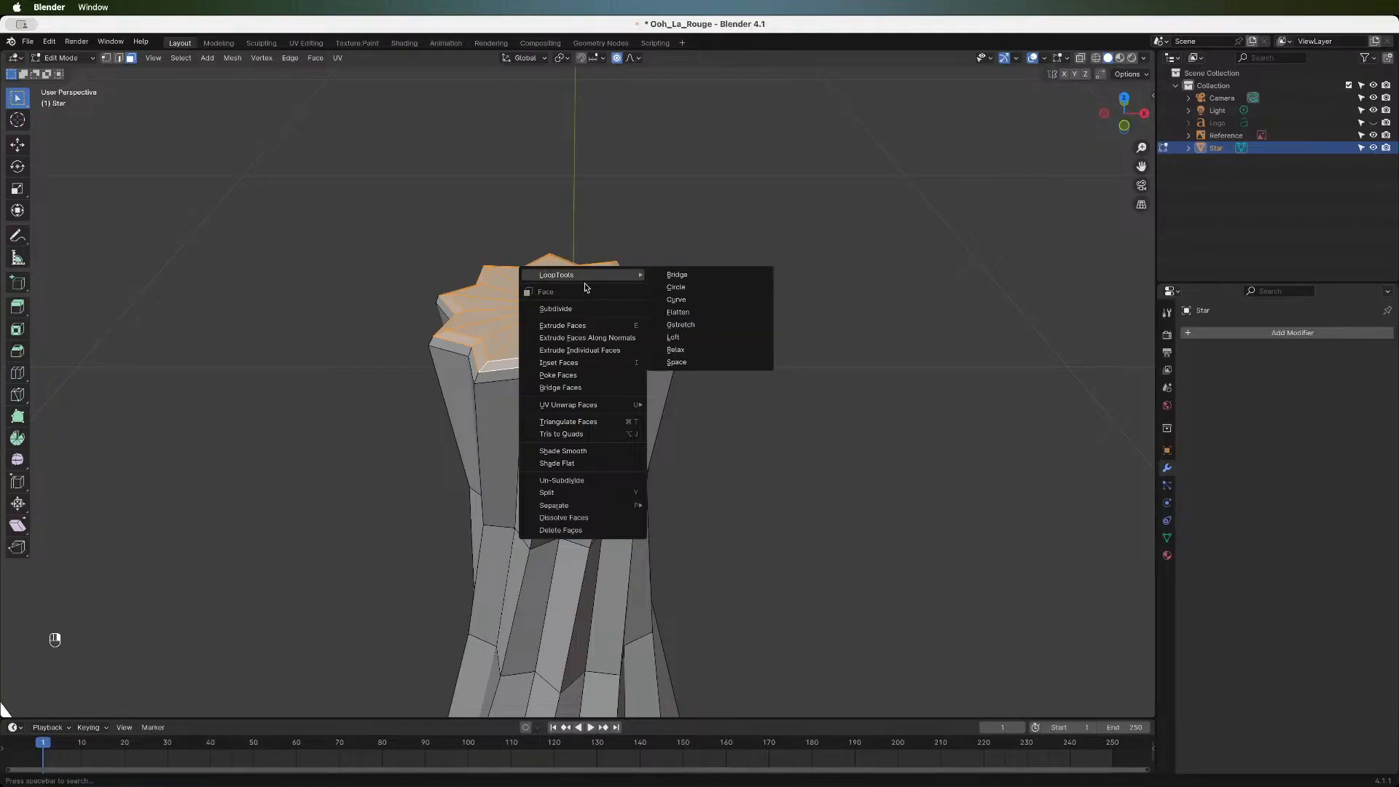
left_click(676, 287)
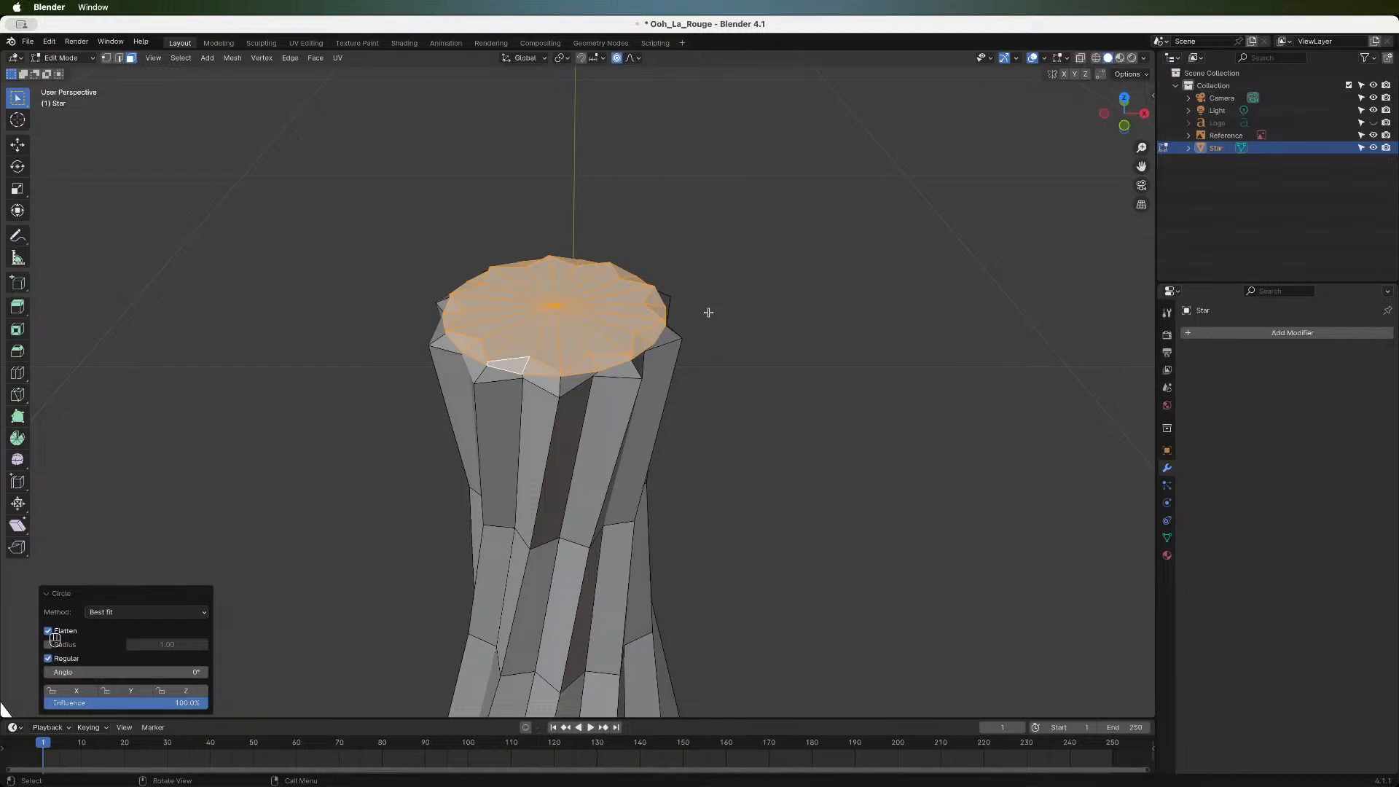
key("super+z")
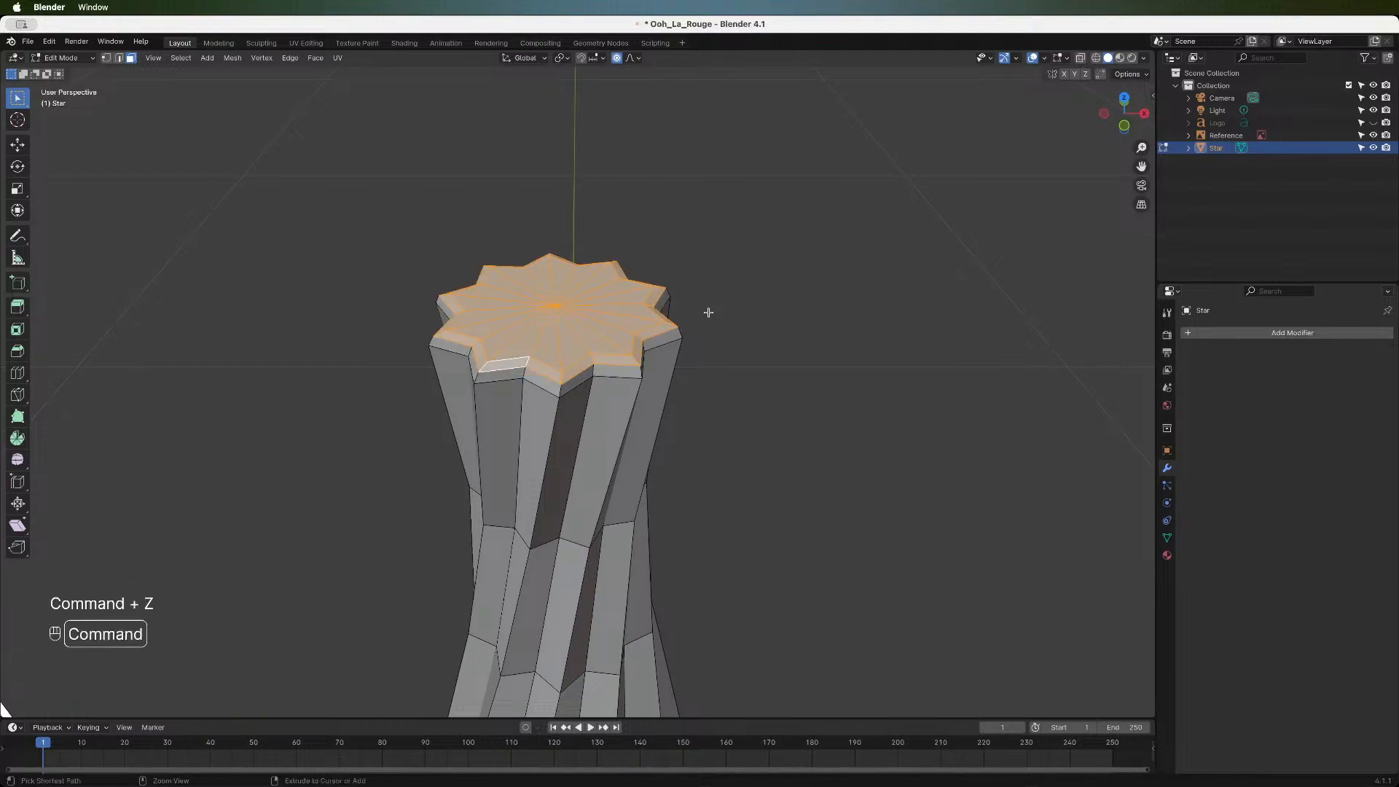
- Add the bevelled face loop just below the cap to the selection and round its outline with LoopTools Circle
left_click(474, 366, "alt+shift")
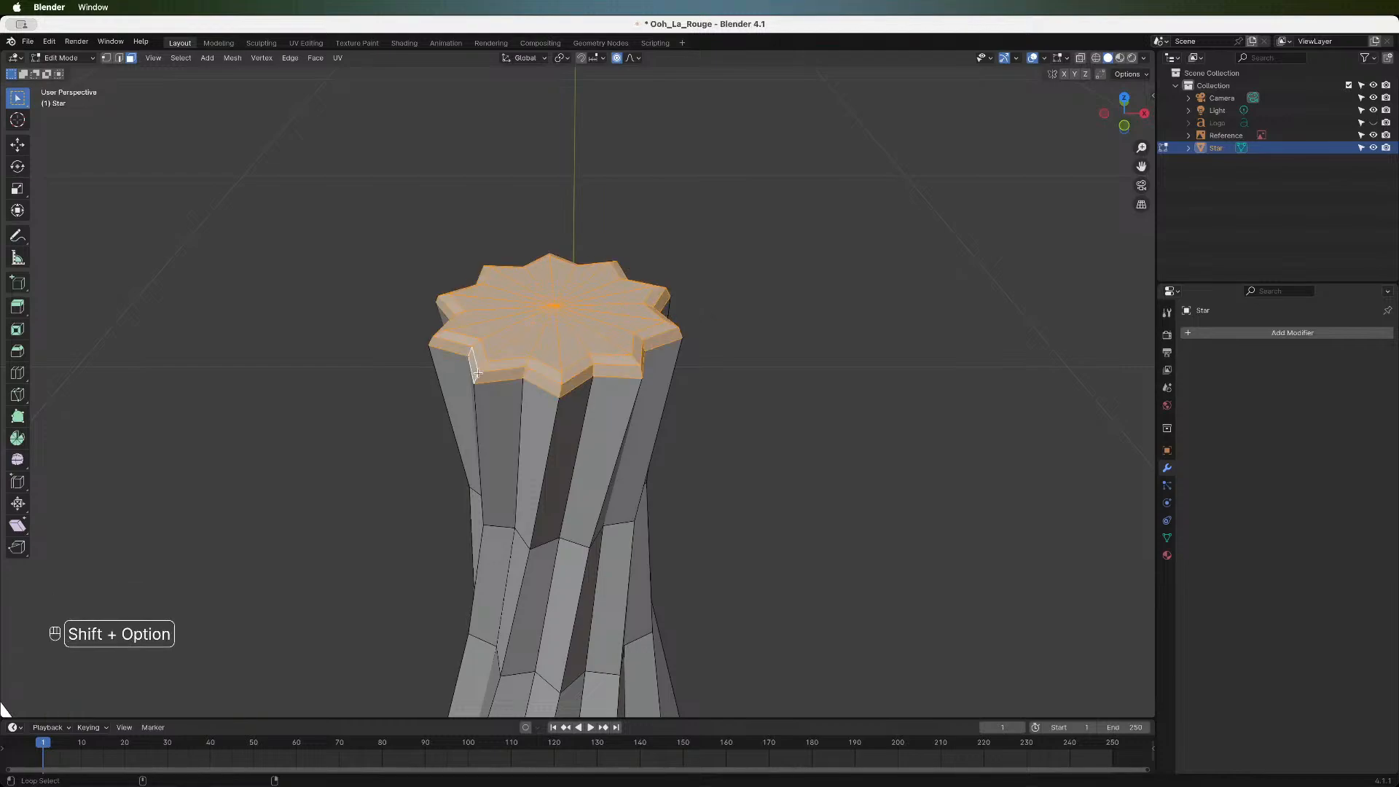
right_click(598, 298)
mouse_move(599, 299)
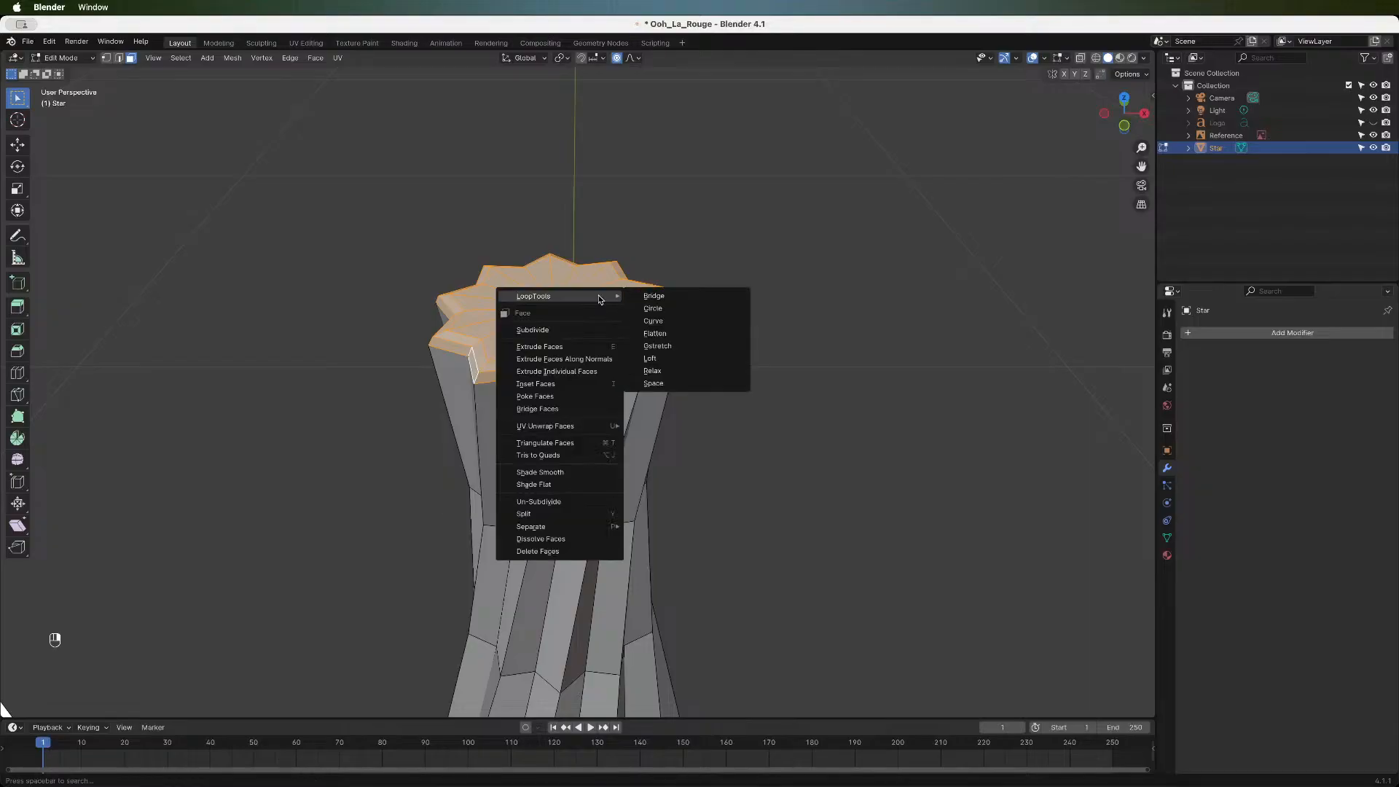
left_click(680, 315)
scroll(710, 316, "down", 3)
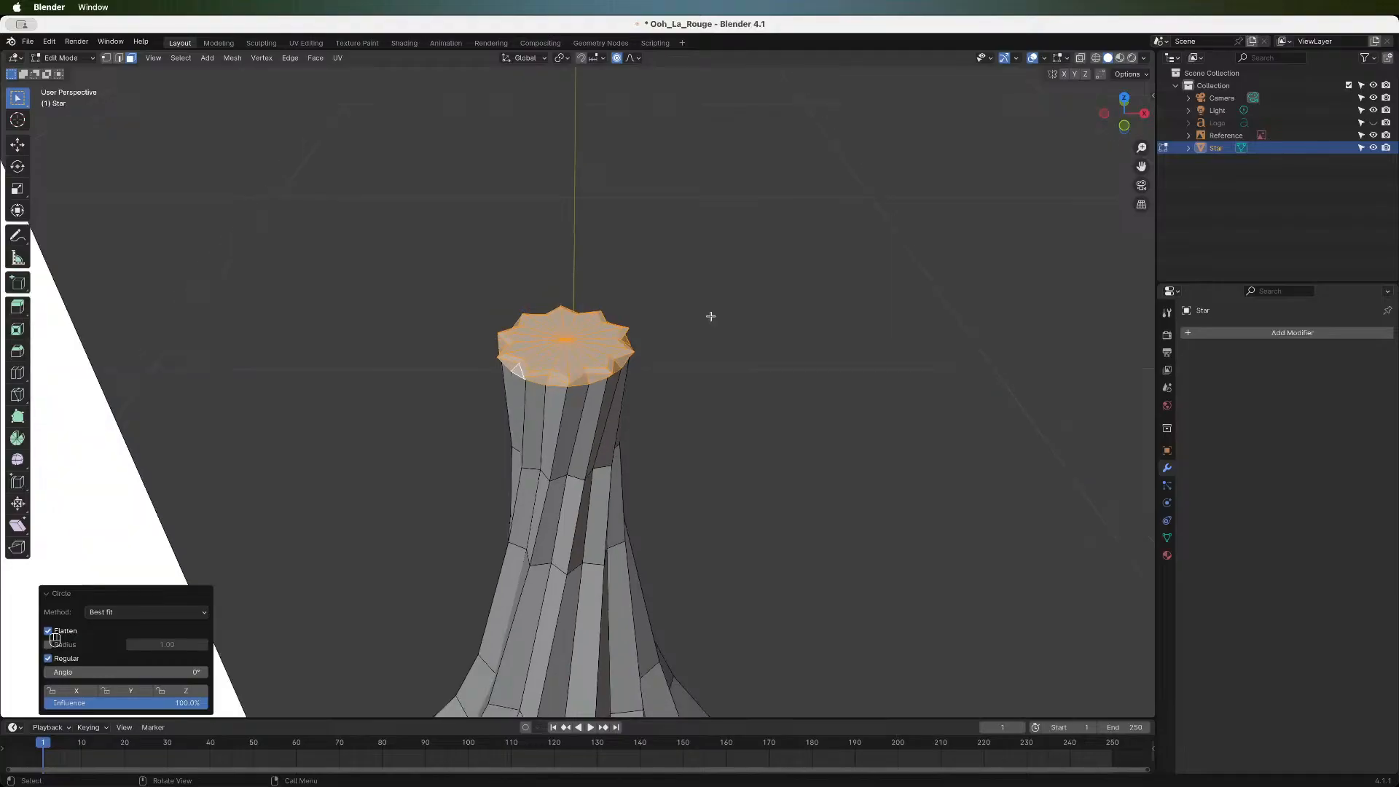
scroll(670, 363, "up", 3)
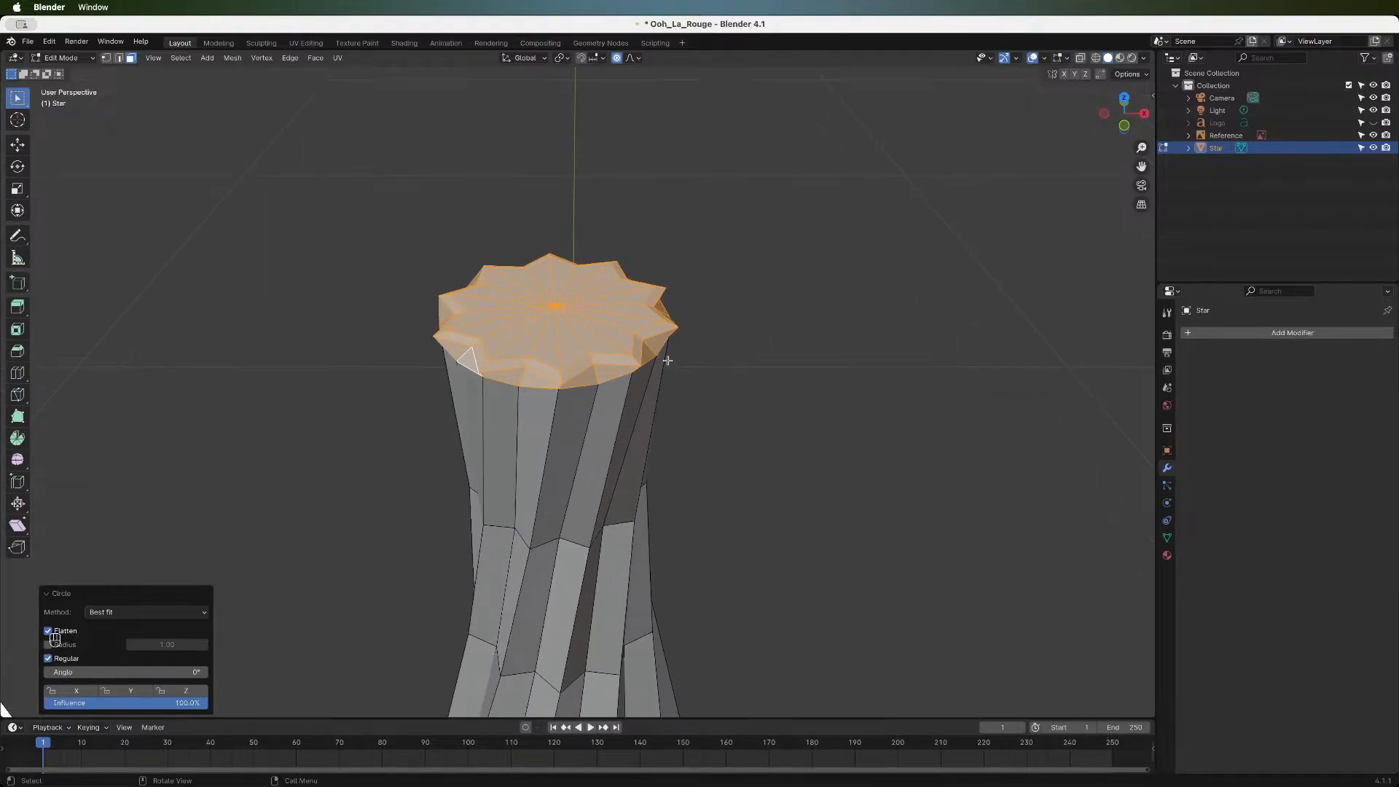
scroll(698, 343, "down", 2)
scroll(699, 342, "up", 2)
key("super+z")
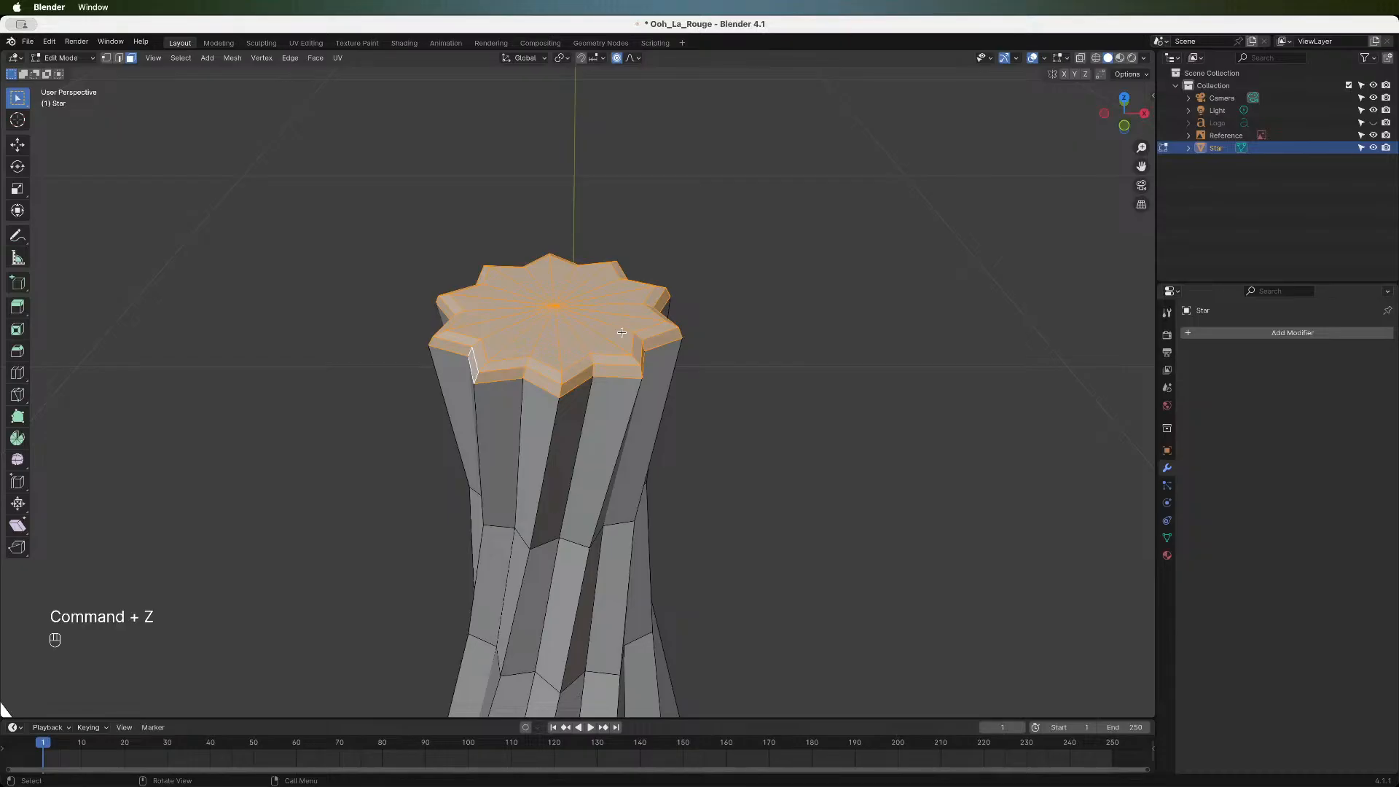
right_click(511, 347)
mouse_move(513, 345)
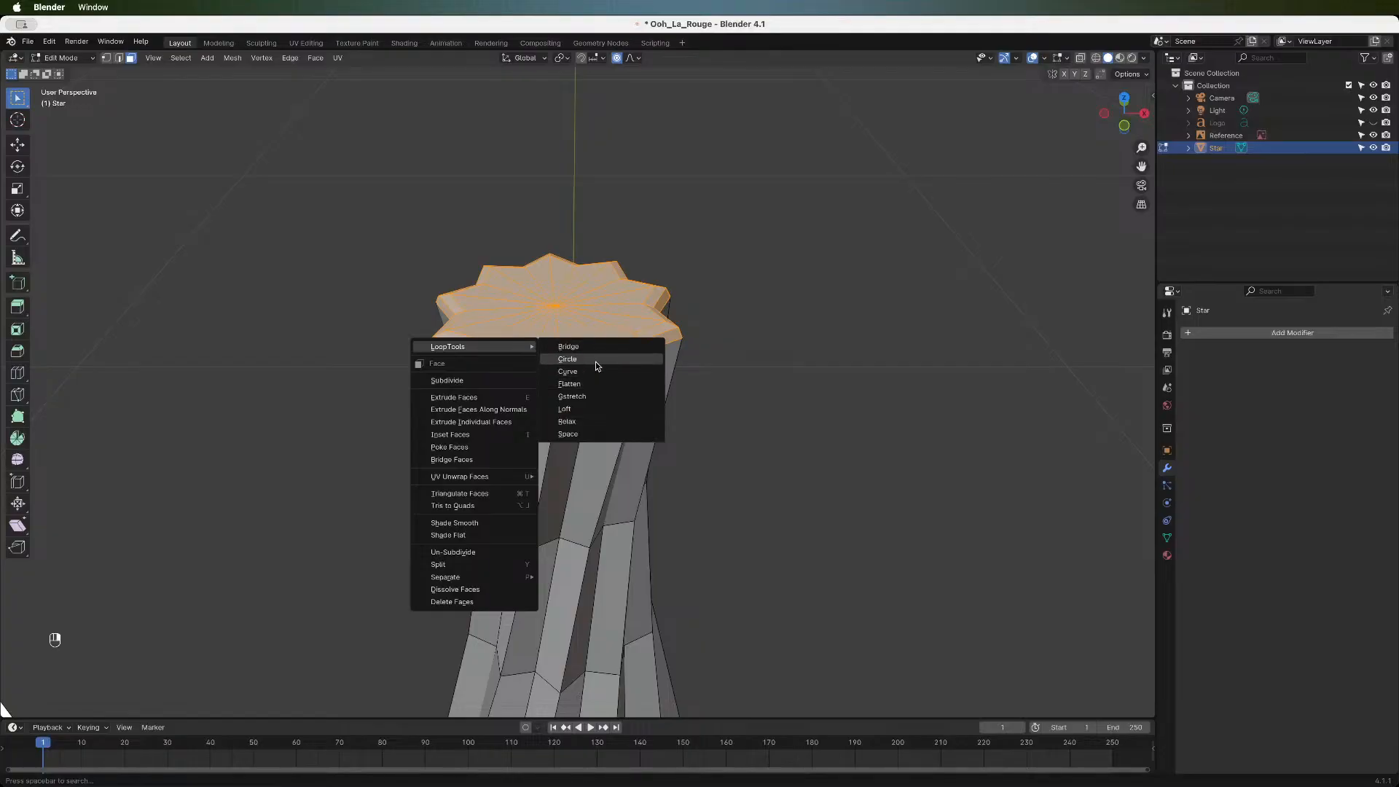
left_click(596, 366)
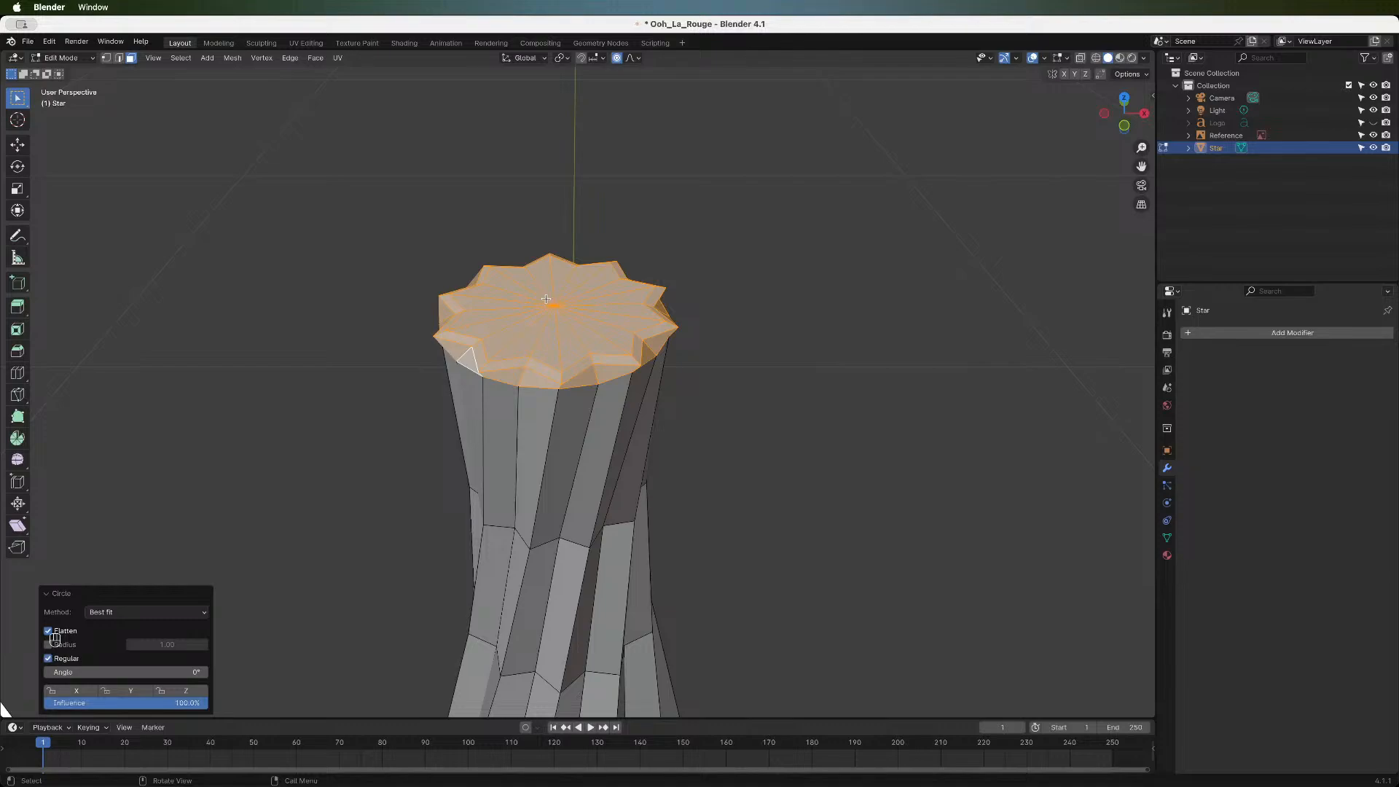
- Undo the last LoopTools Circle rounding and delete the selected star-shaped cap faces at the neck's top
key("super+z")
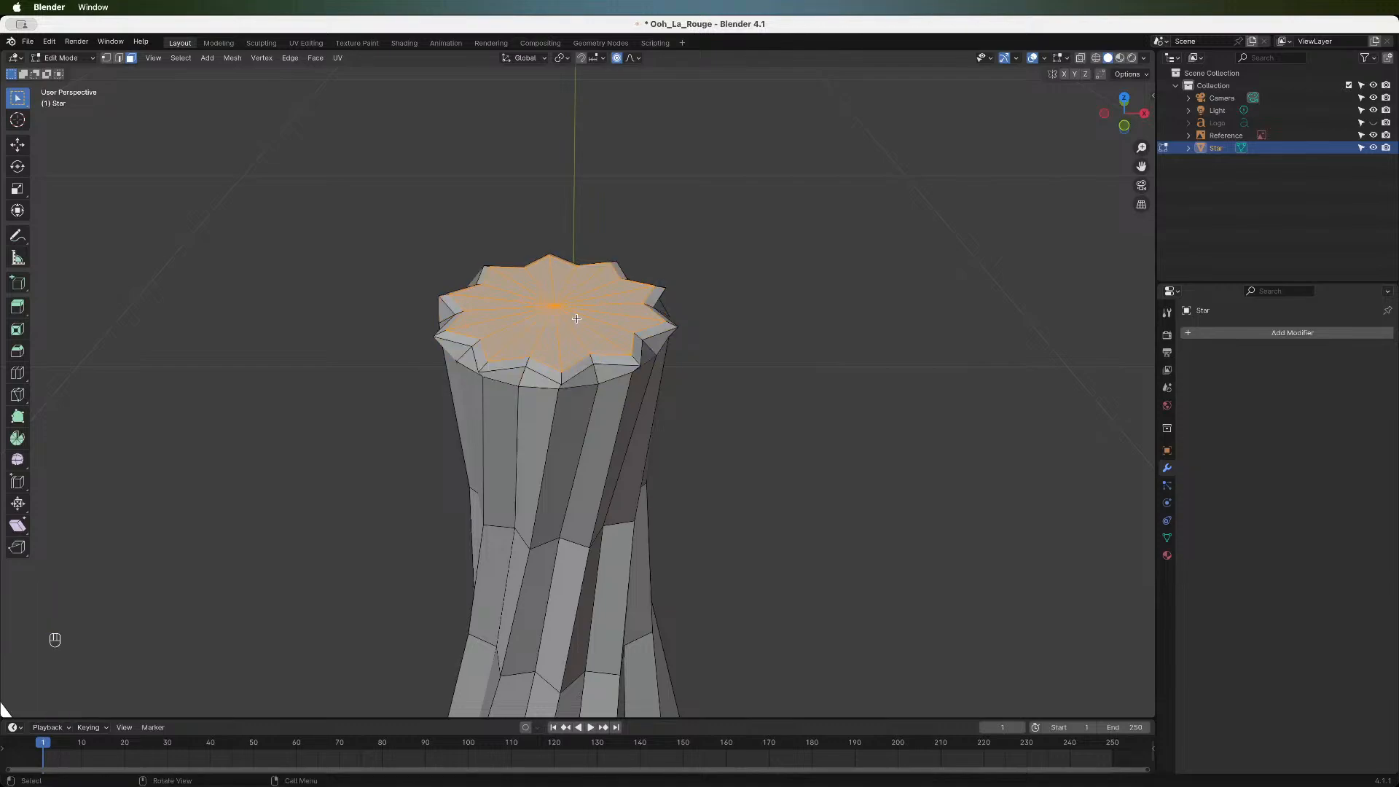
key("x")
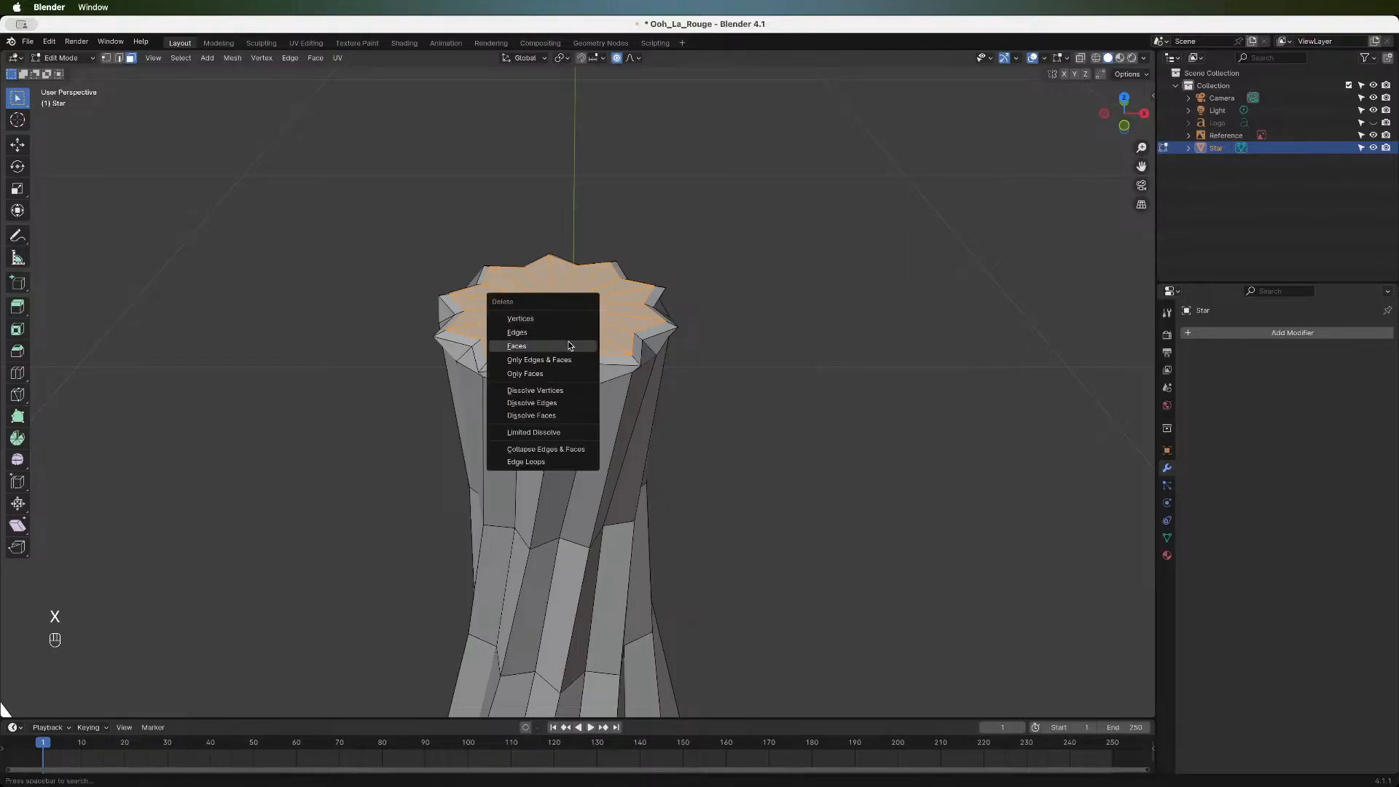
left_click(555, 348)
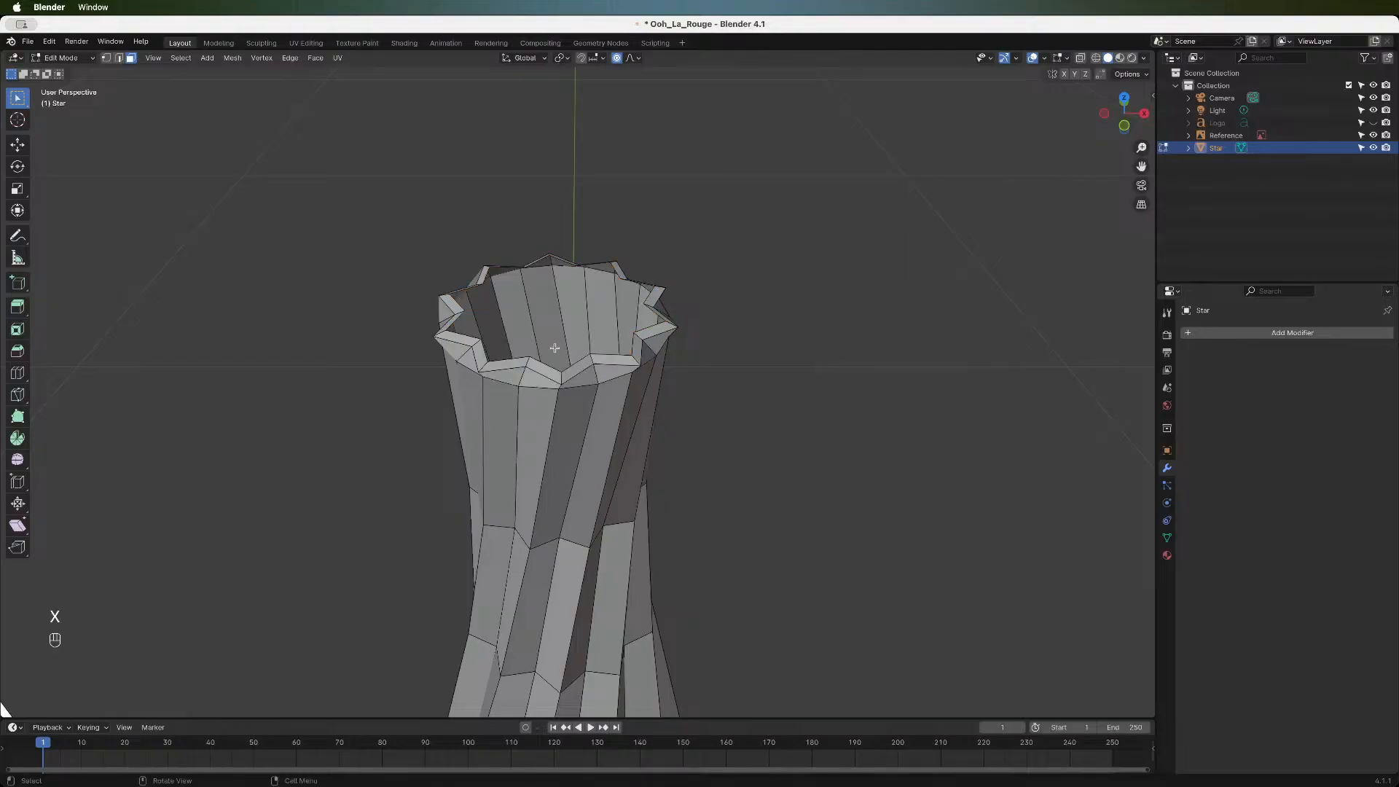
- Select the innermost face loop of the neck's rim and round it with LoopTools Circle
left_click(466, 341, "alt")
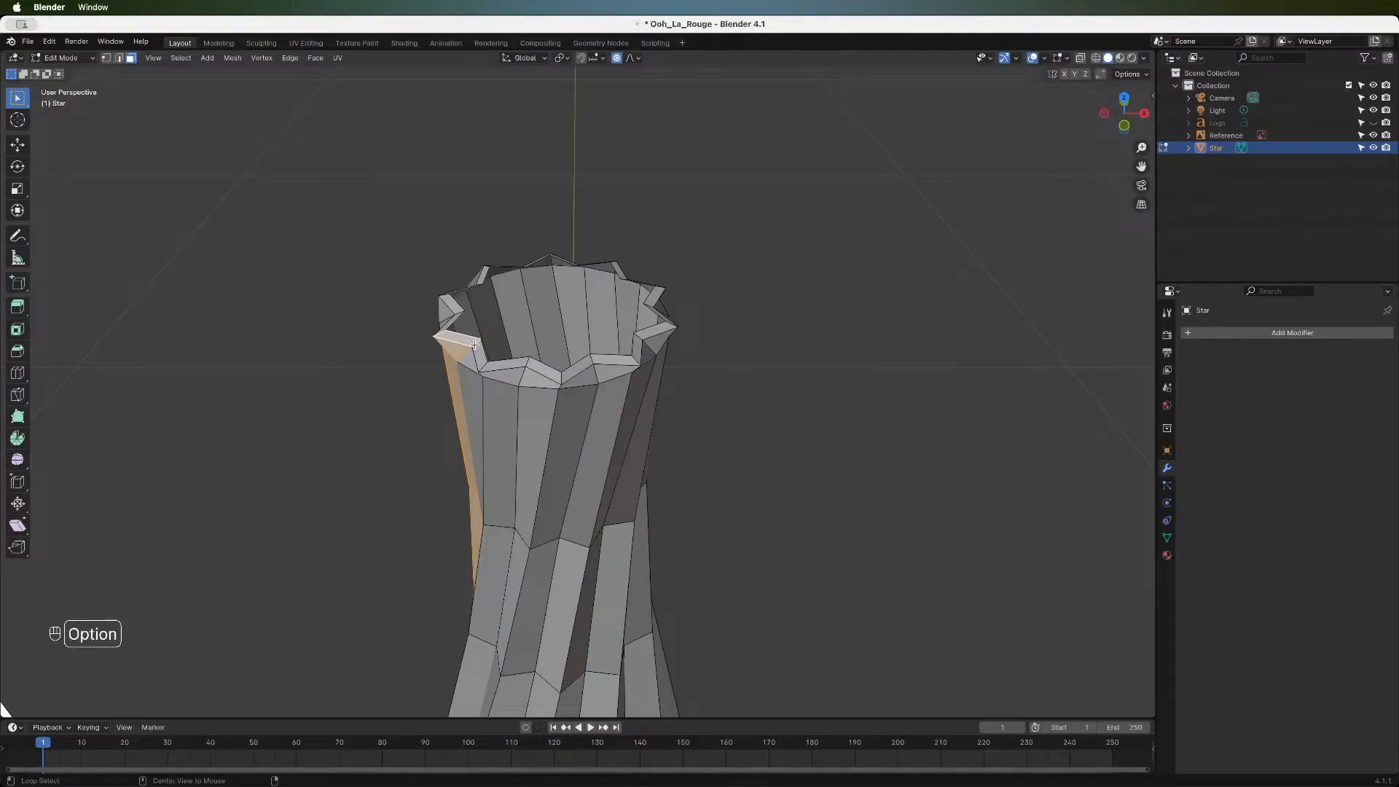
left_click(474, 342, "alt")
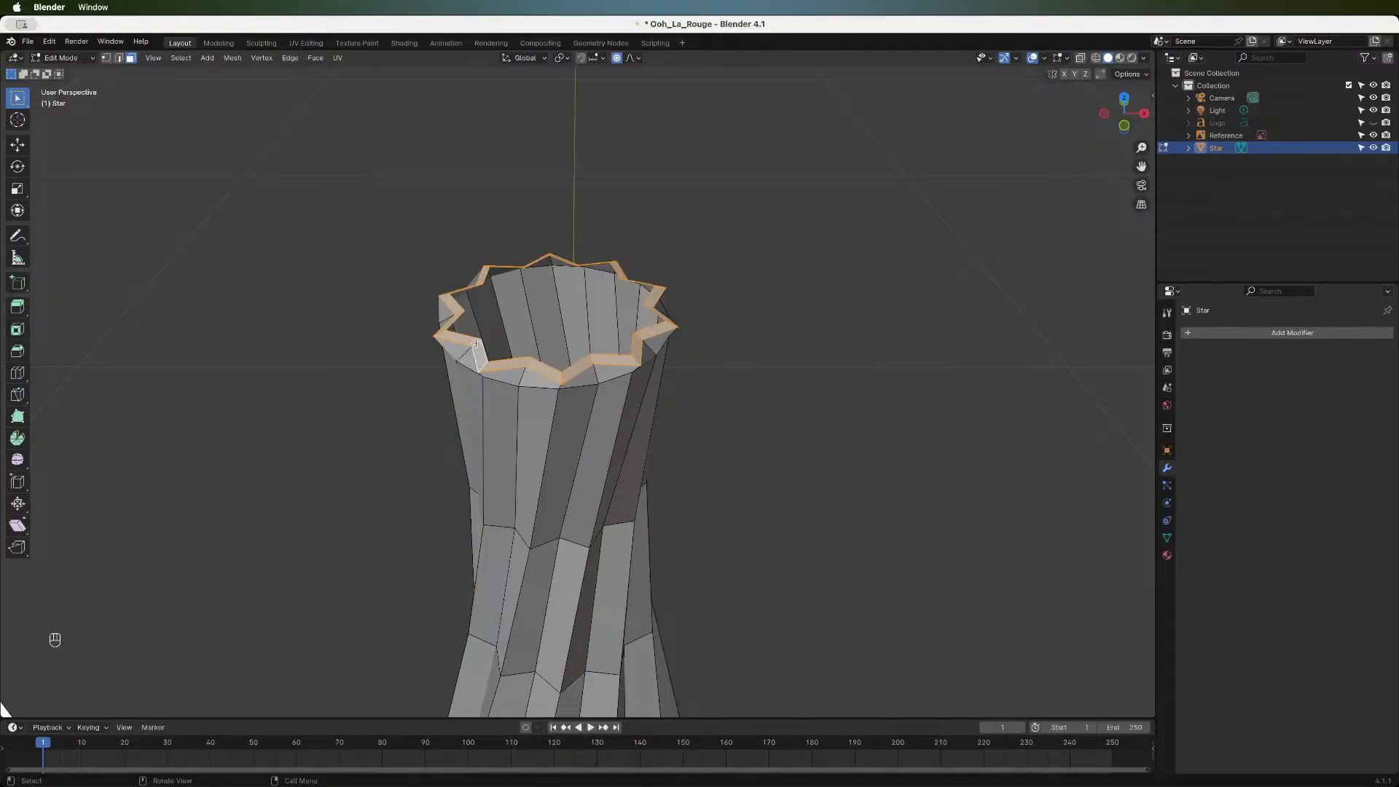
right_click(475, 342)
mouse_move(481, 348)
left_click(524, 356)
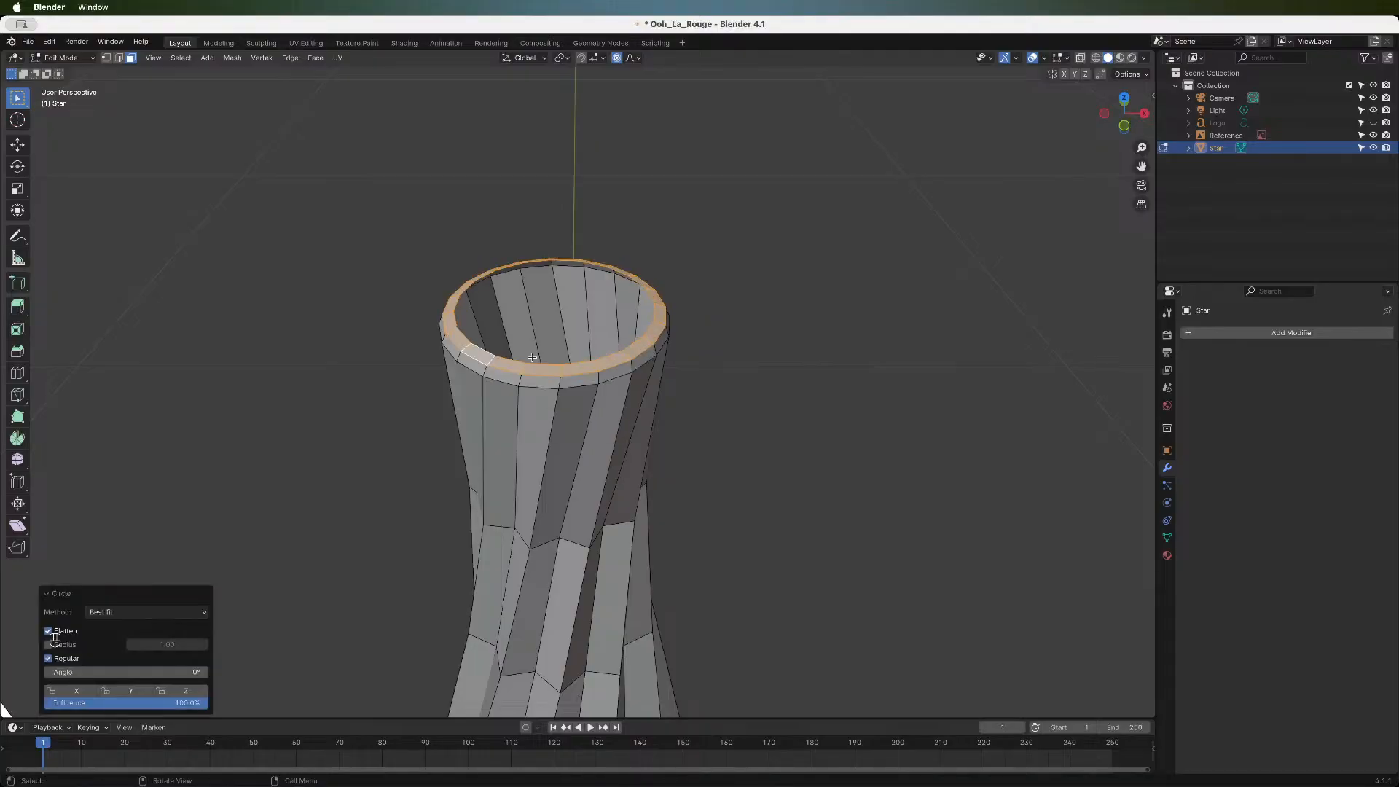
- Select the rim's inner edge loop and fill the neck opening with a single face
left_click(637, 283)
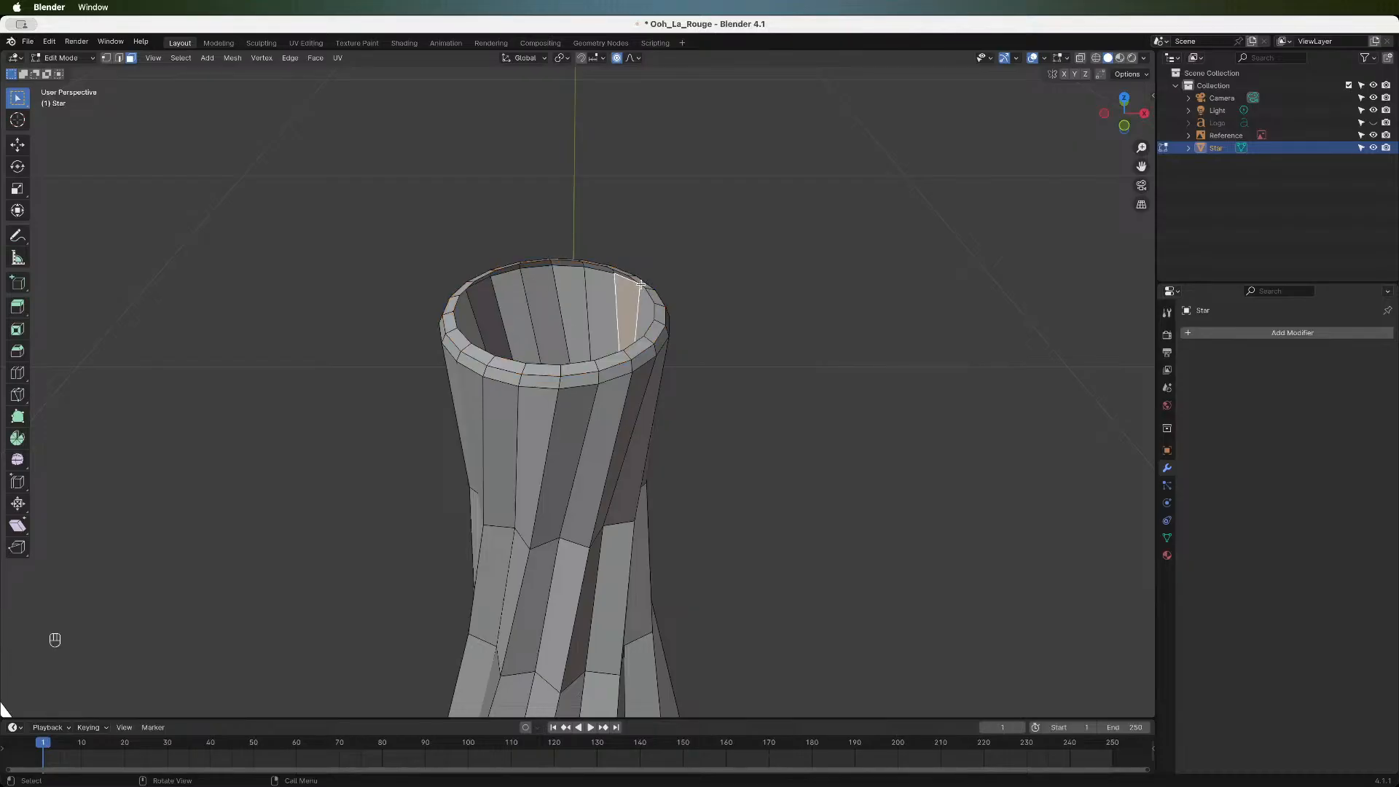
key("2")
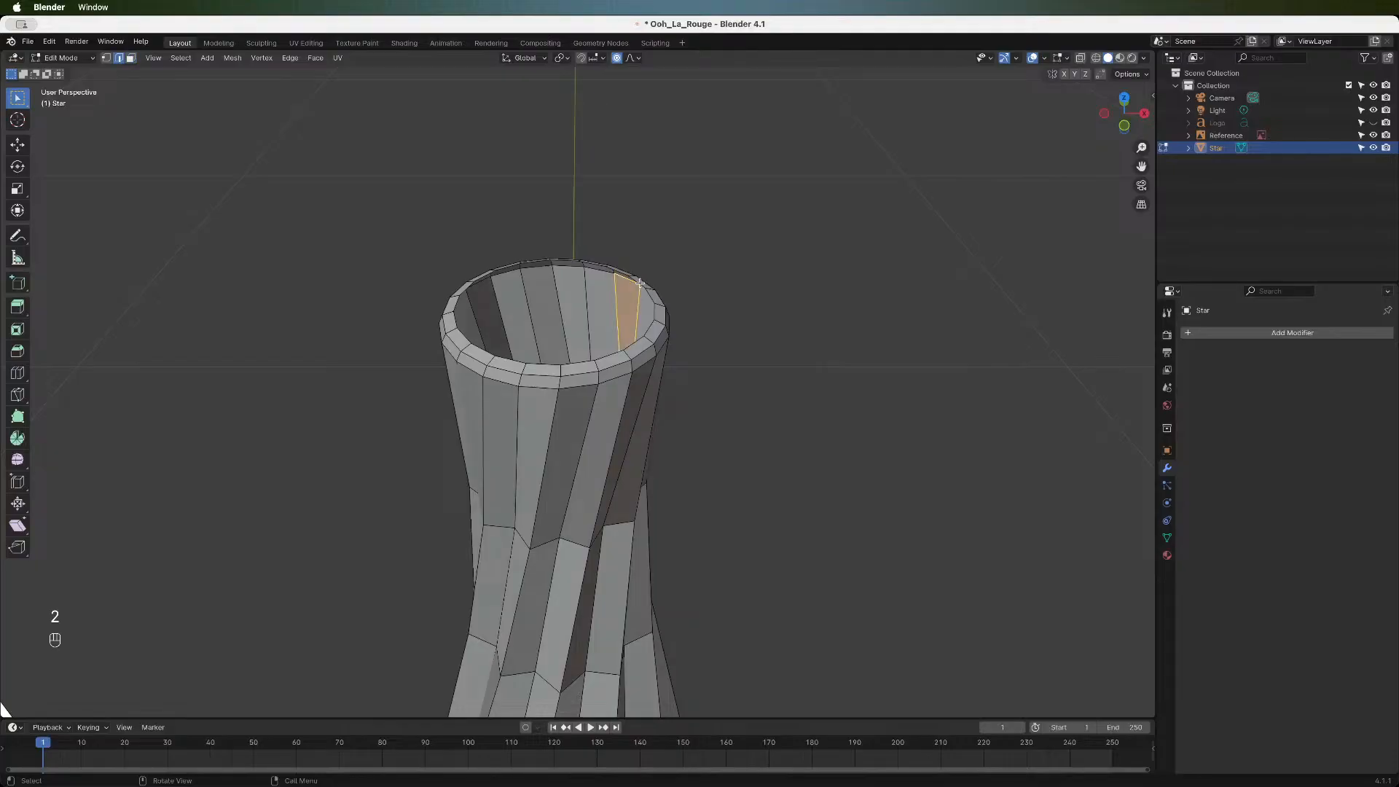
left_click(644, 285)
left_click(644, 285, "alt")
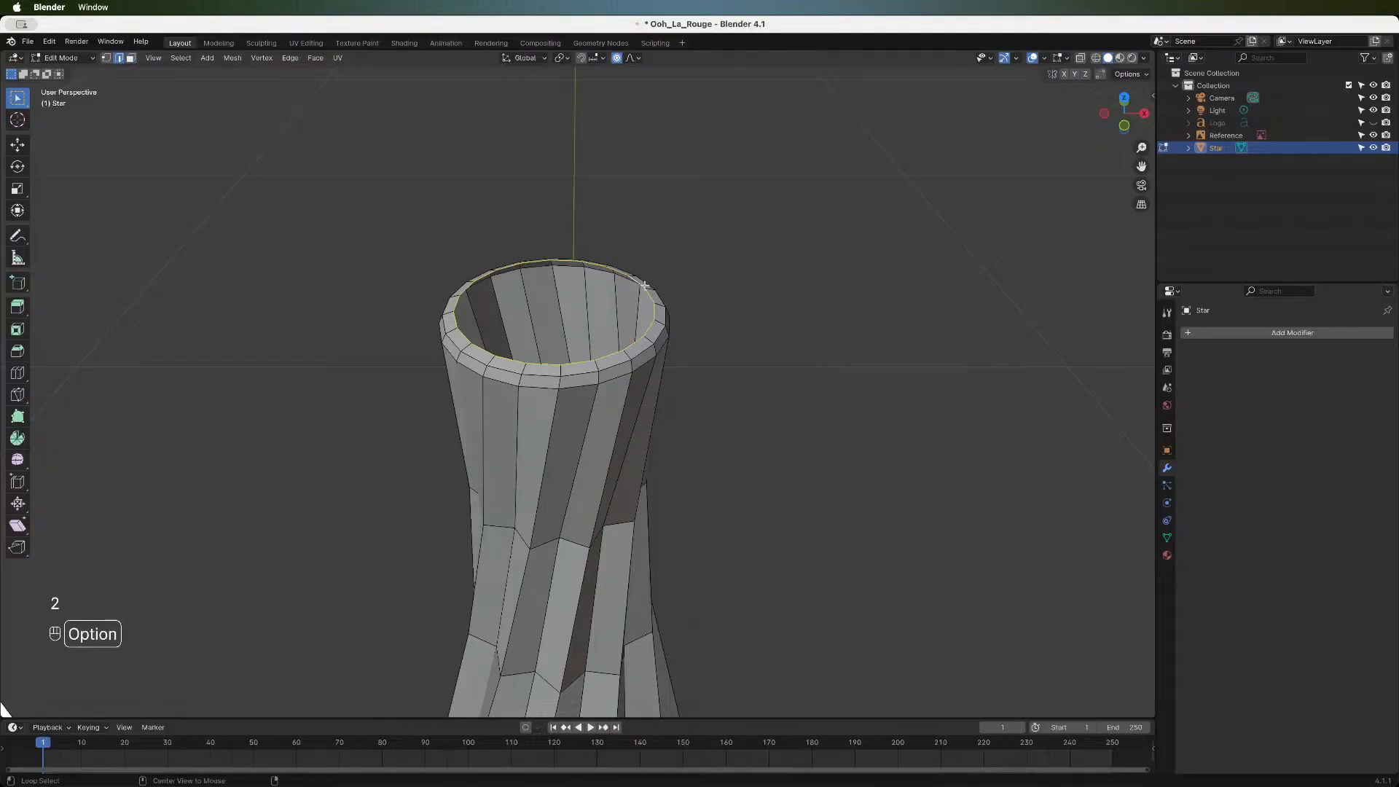
key("f")
left_click(749, 308)
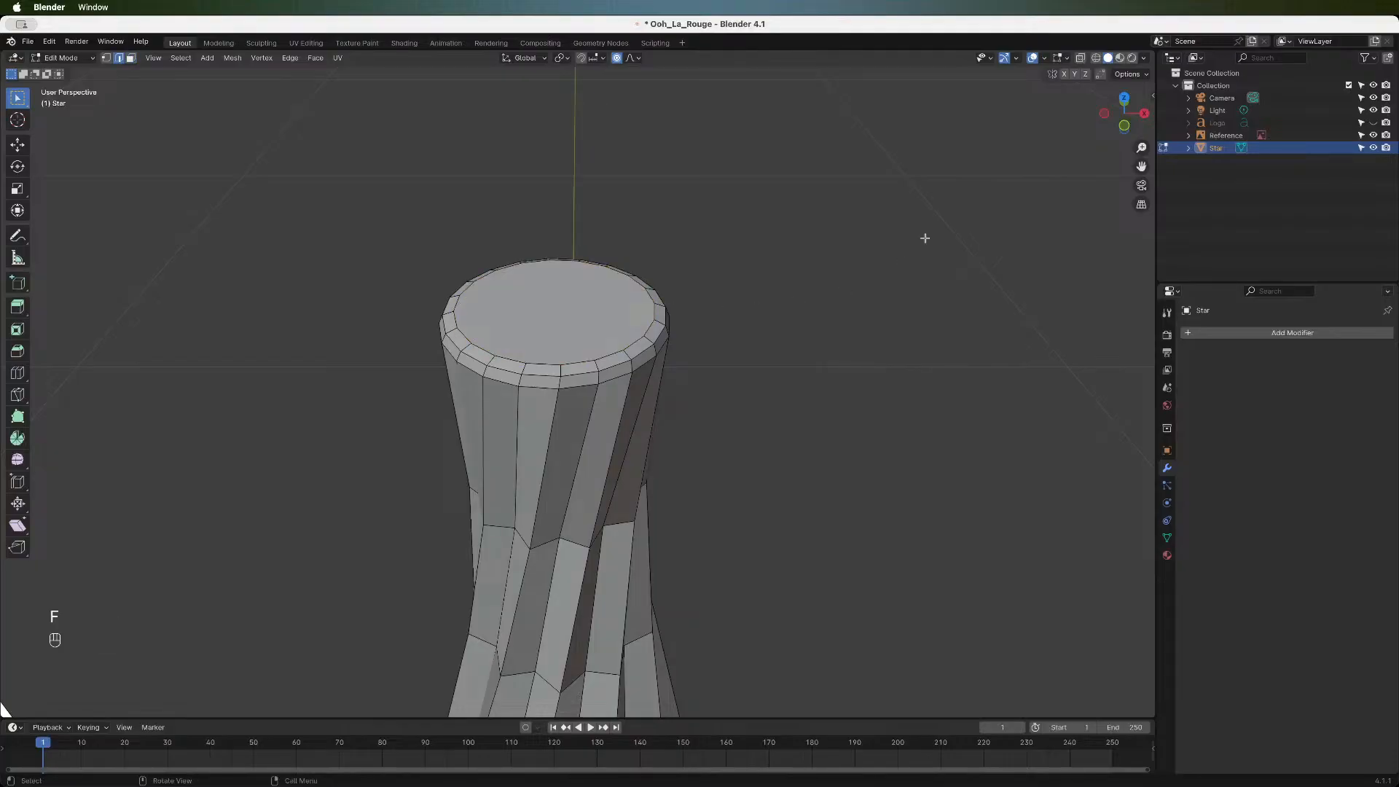
- Select the round face capping the neck and duplicate it in place
left_click(1125, 125)
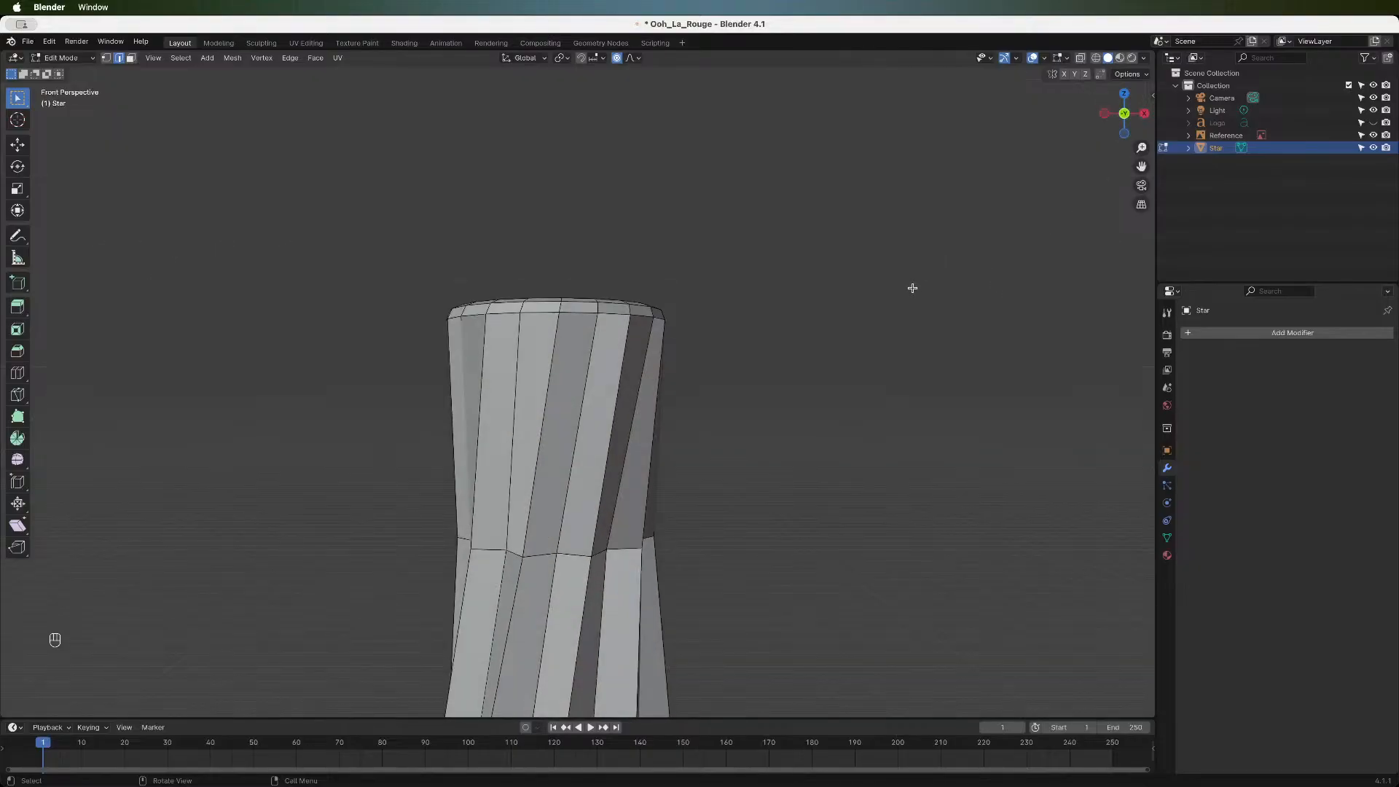
scroll(843, 313, "down", 6)
scroll(844, 313, "up", 7)
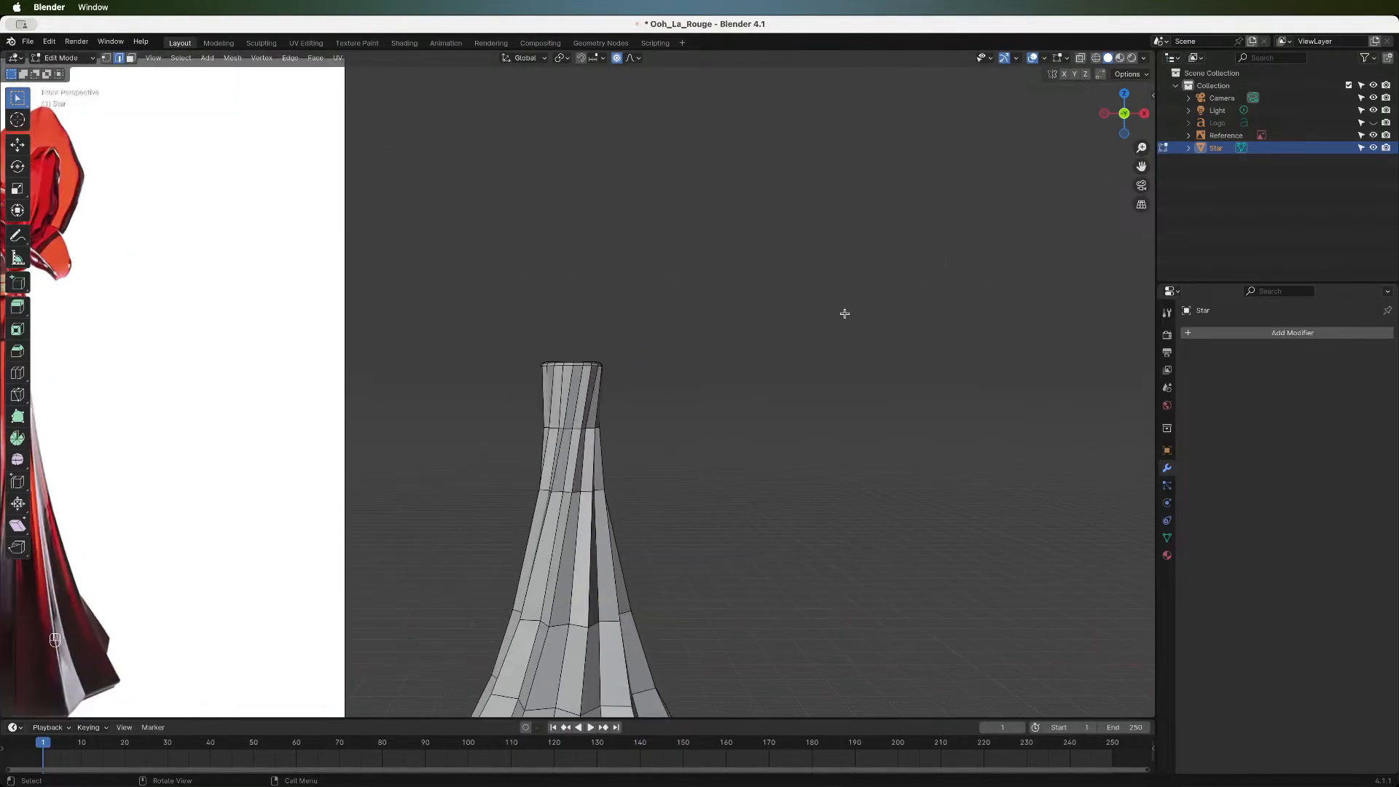
left_click_drag(1124, 115, 1131, 170)
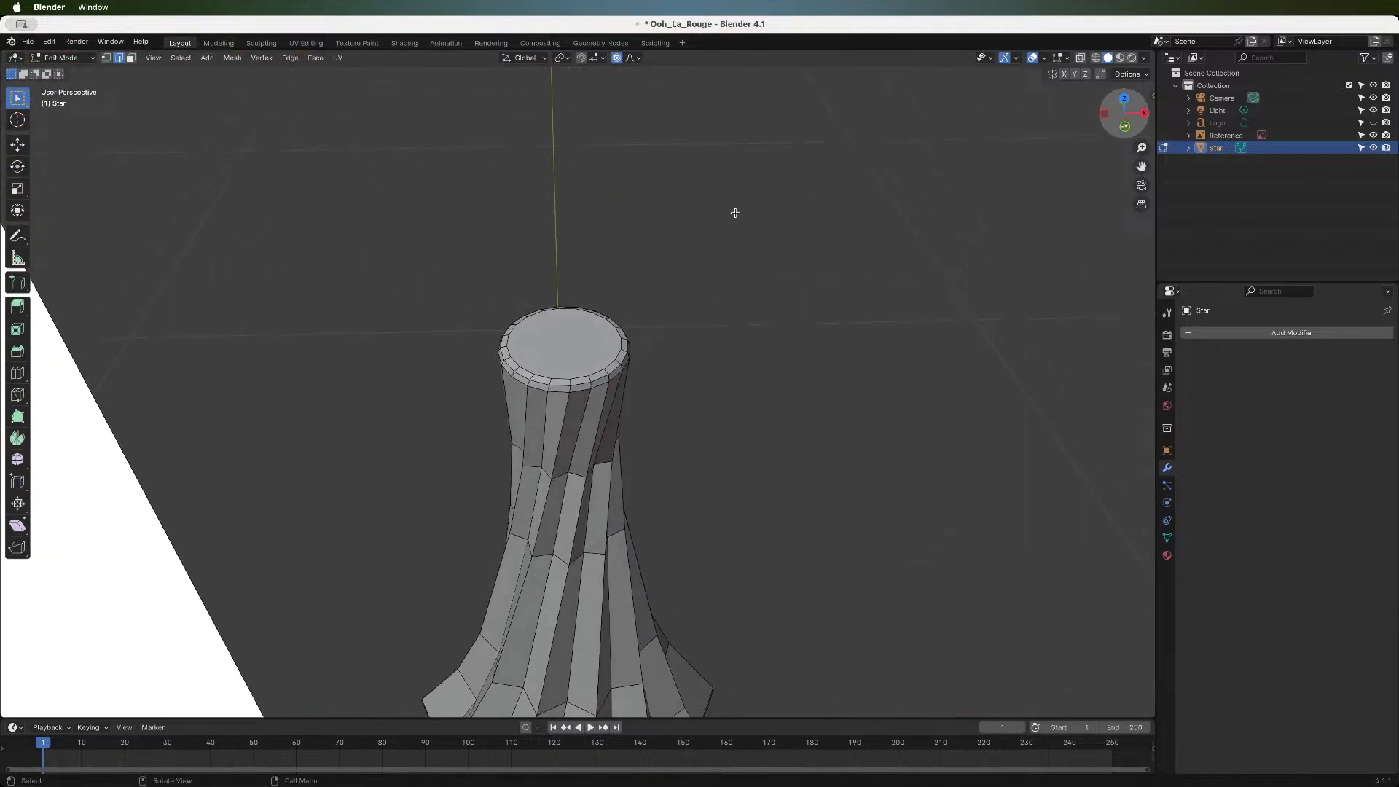
left_click(580, 337)
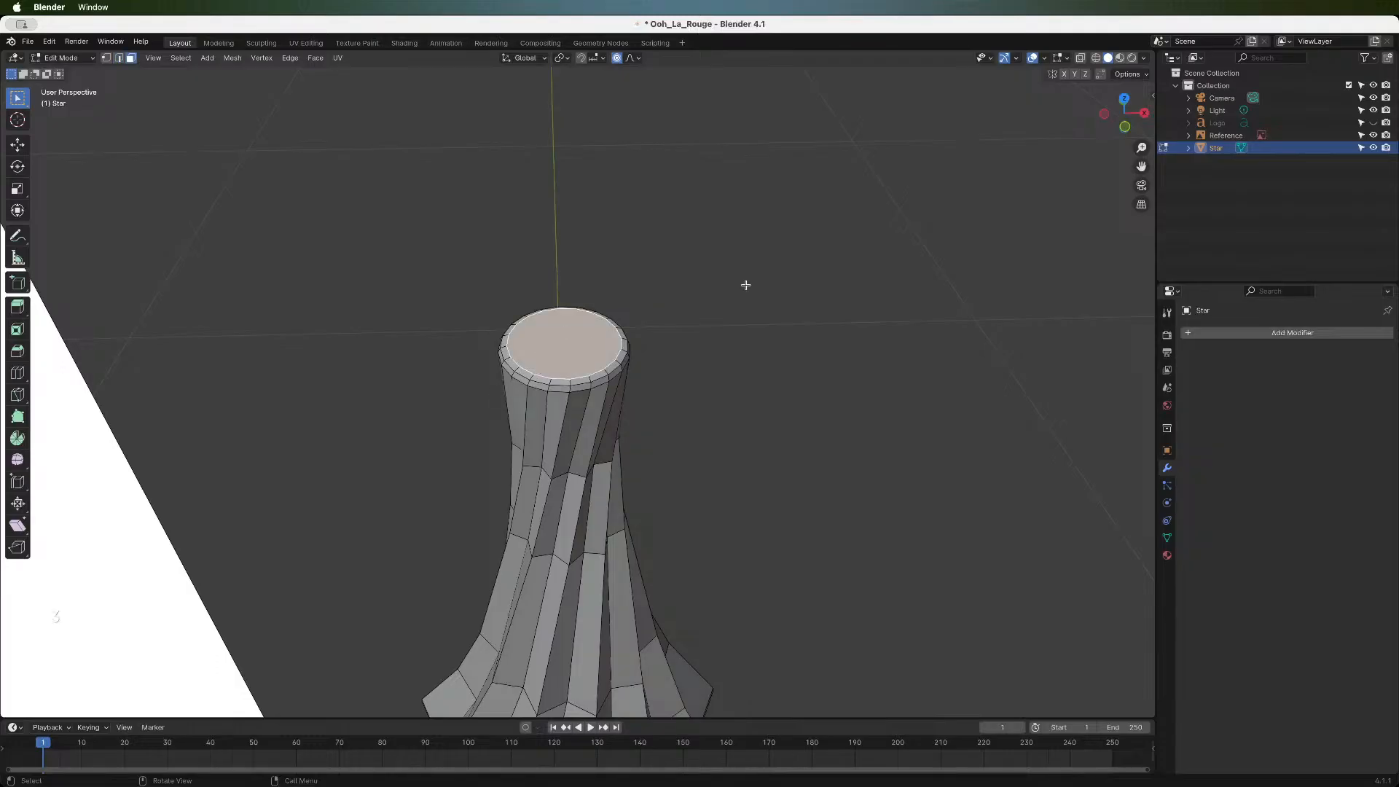
left_click(1125, 126)
scroll(889, 258, "down", 6)
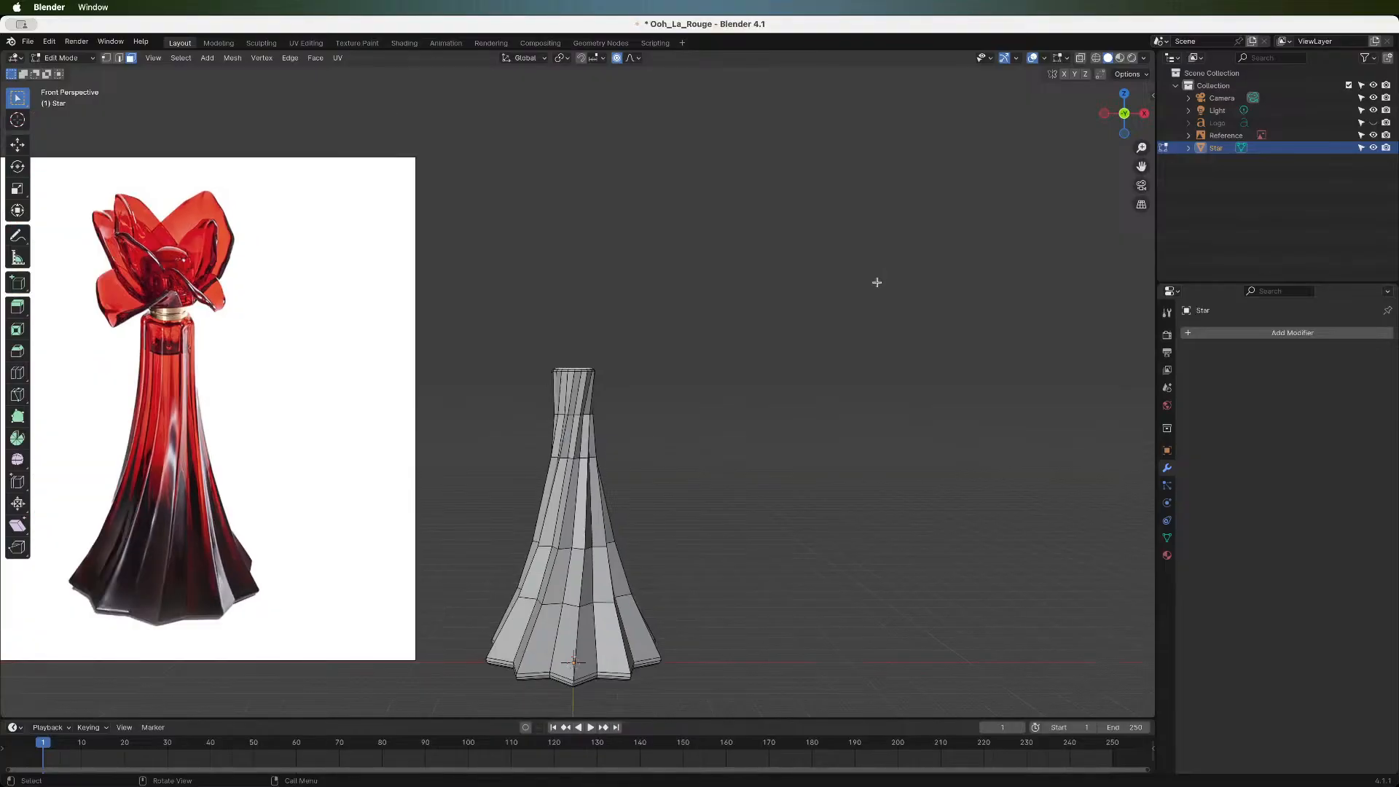
scroll(694, 435, "up", 5)
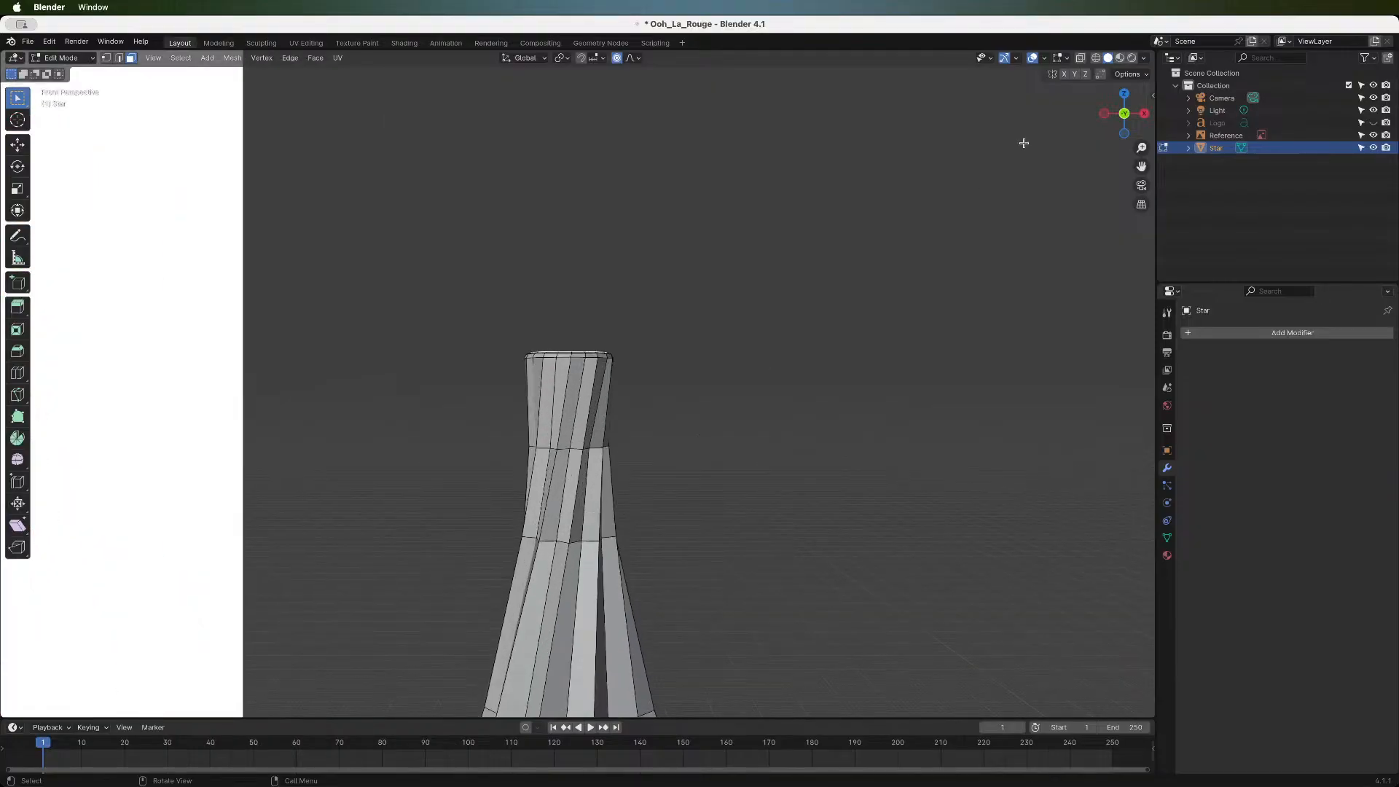
mouse_move(1132, 119)
left_mouse_down()
mouse_move(1134, 142)
mouse_move(1131, 130)
left_mouse_up()
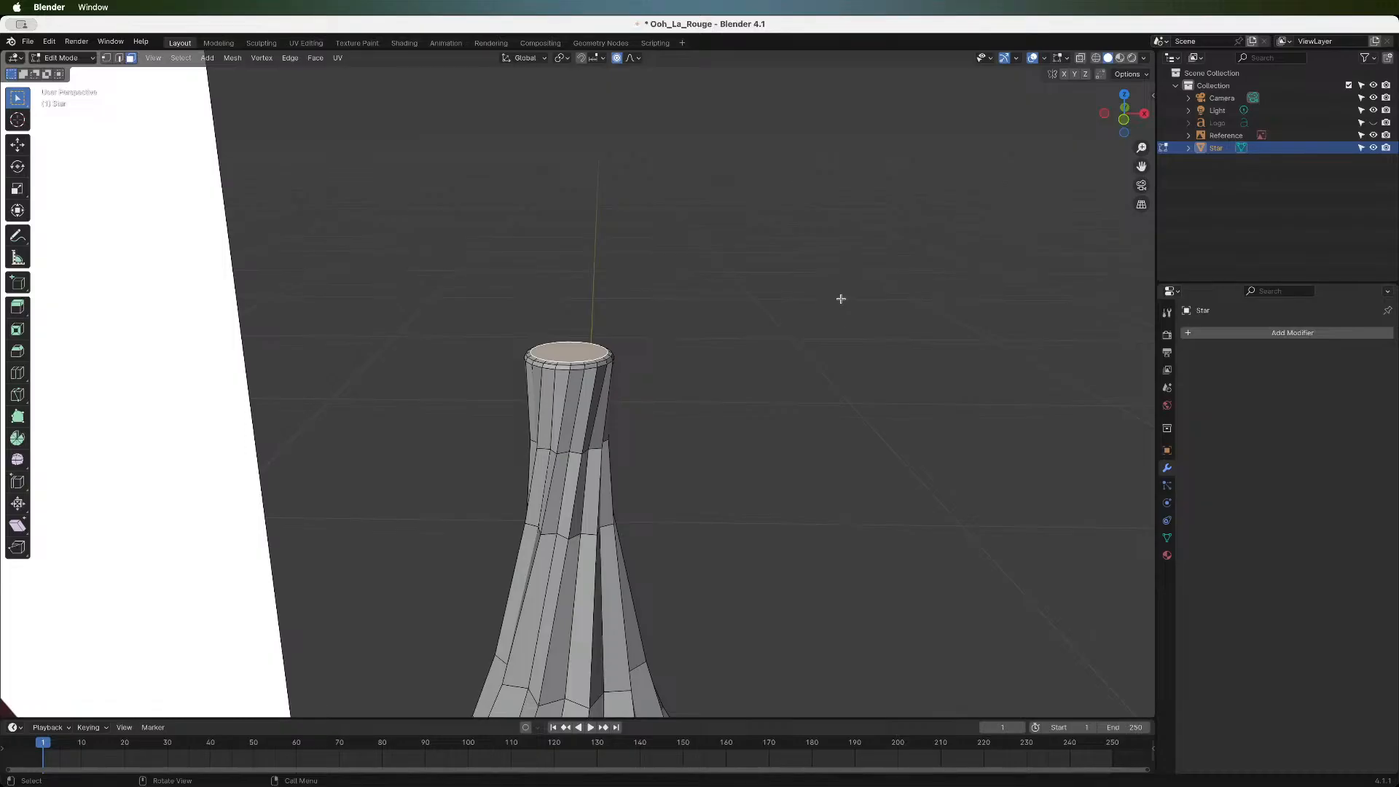
key("shift")
key("shift+d")
right_click(679, 355)
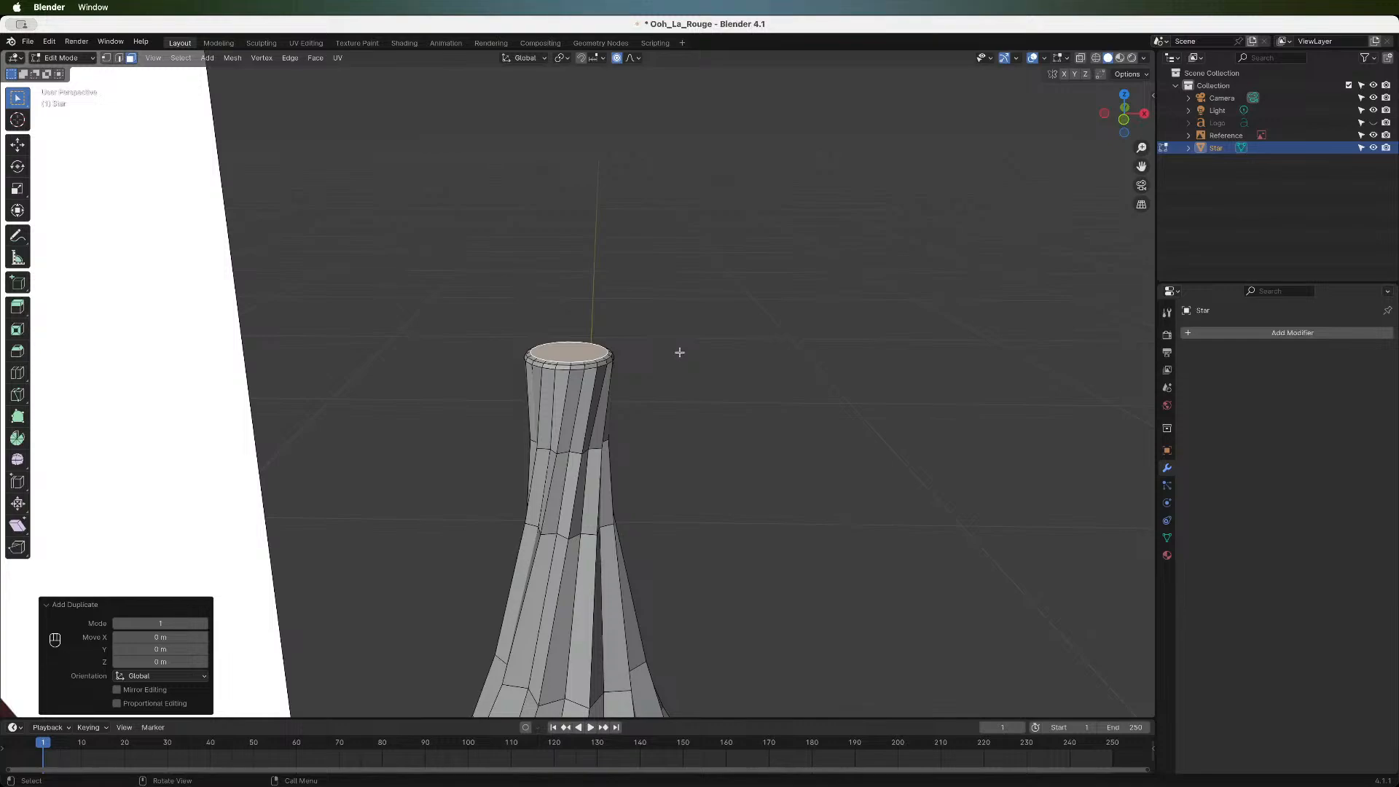
key("g")
key("z")
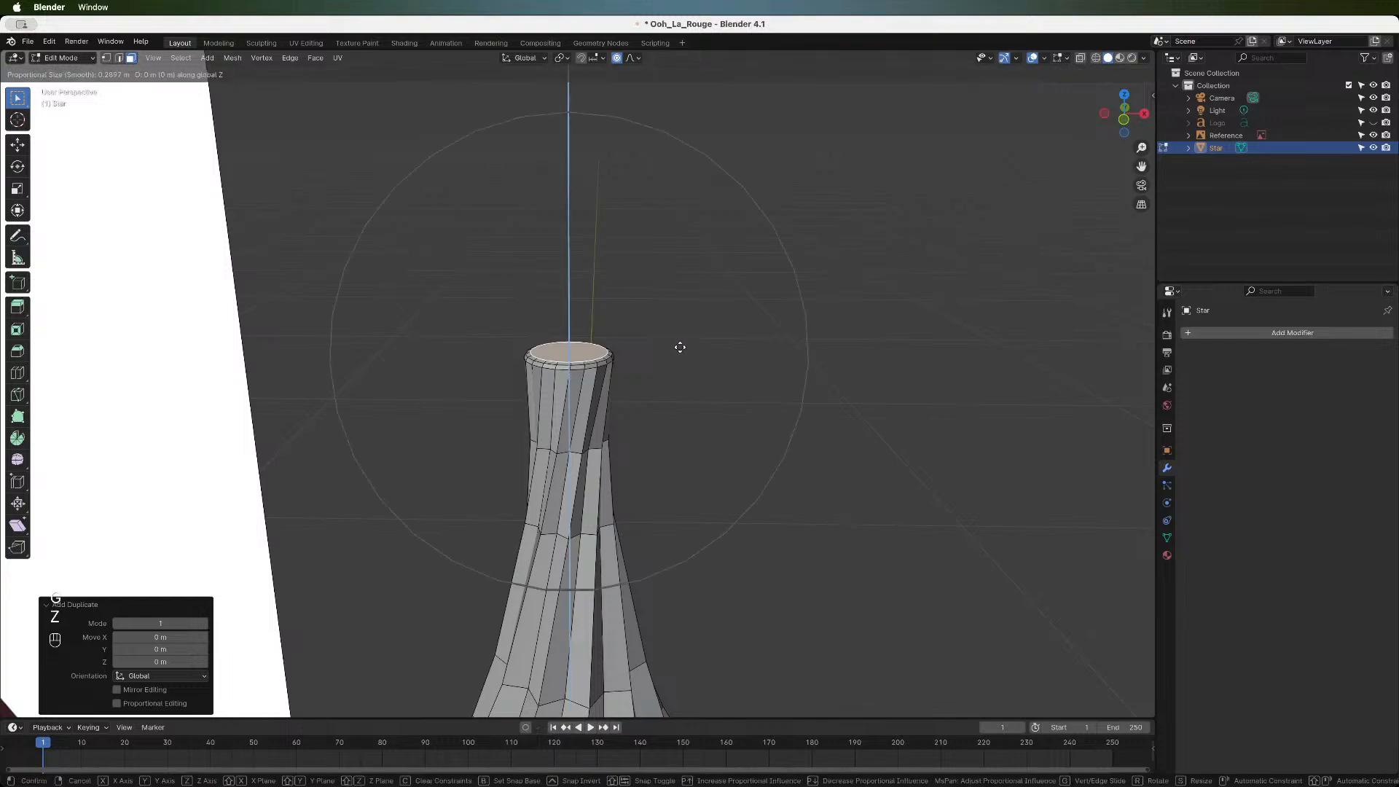
key("Escape")
- Turn off proportional editing and raise the duplicated face about 0.013 m along Z above the neck
left_click(616, 57)
key("g")
key("z")
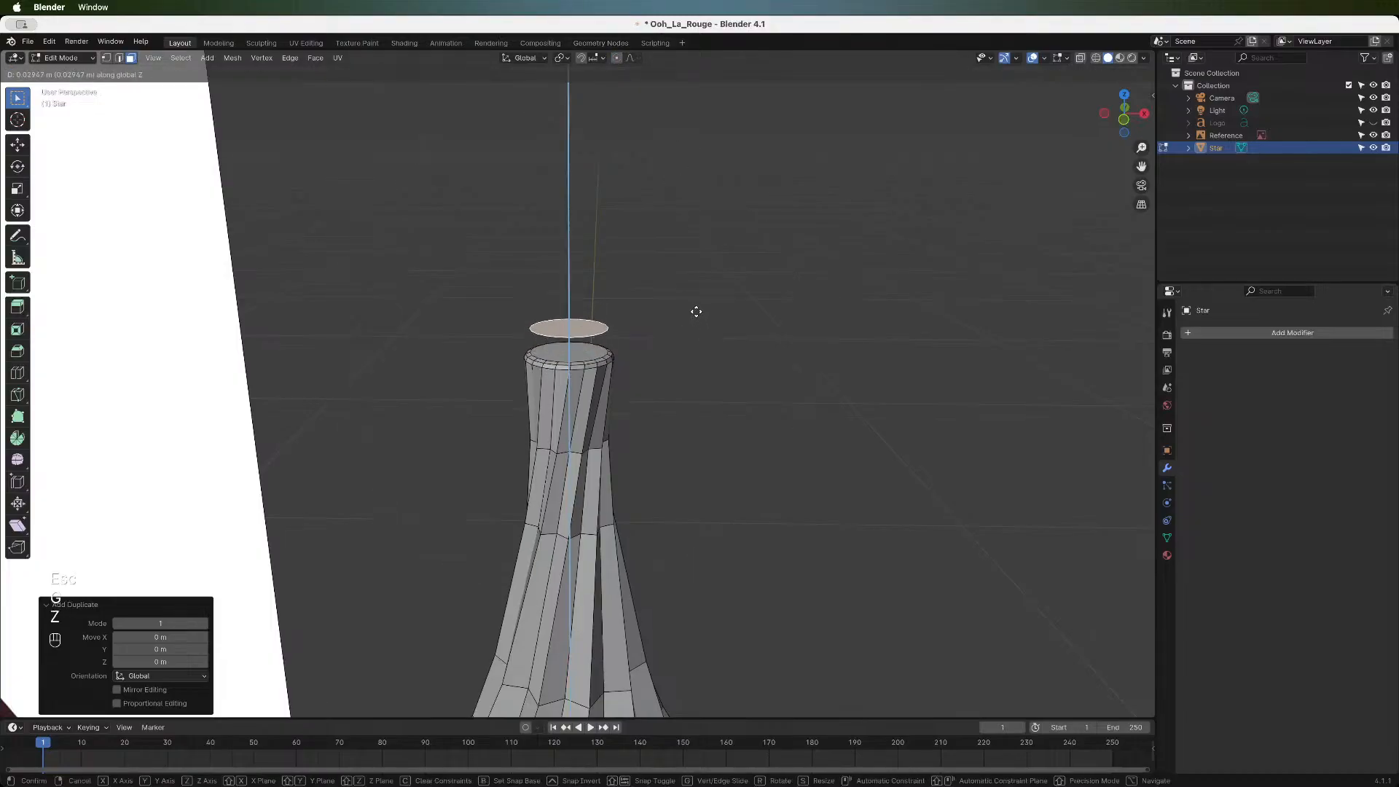
left_click(698, 324)
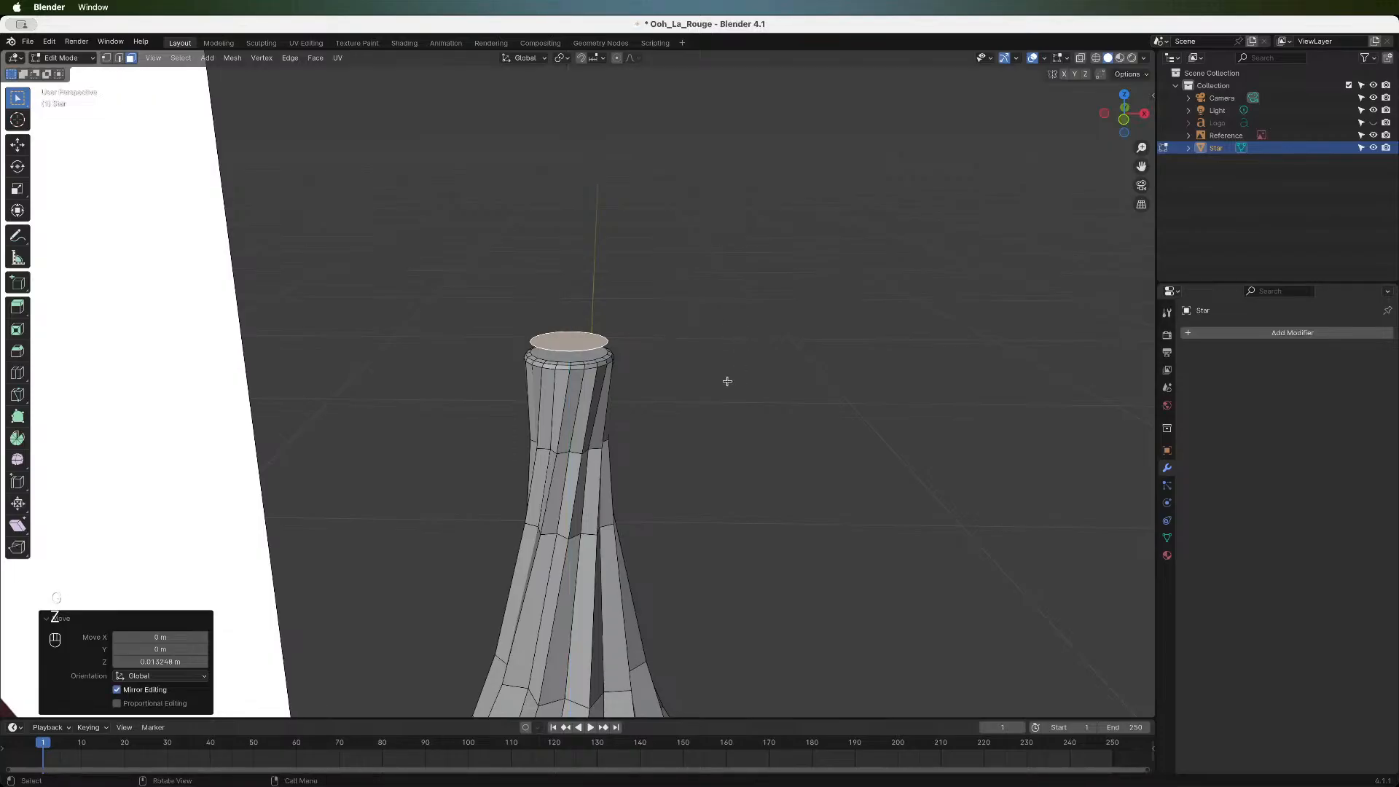
- Separate the raised round face from the bottle into its own object and return to Object Mode
scroll(727, 381, "down", 3)
scroll(728, 381, "up", 2)
scroll(727, 381, "down", 1)
scroll(727, 381, "up", 3)
key("p")
key("p")
left_click(696, 399)
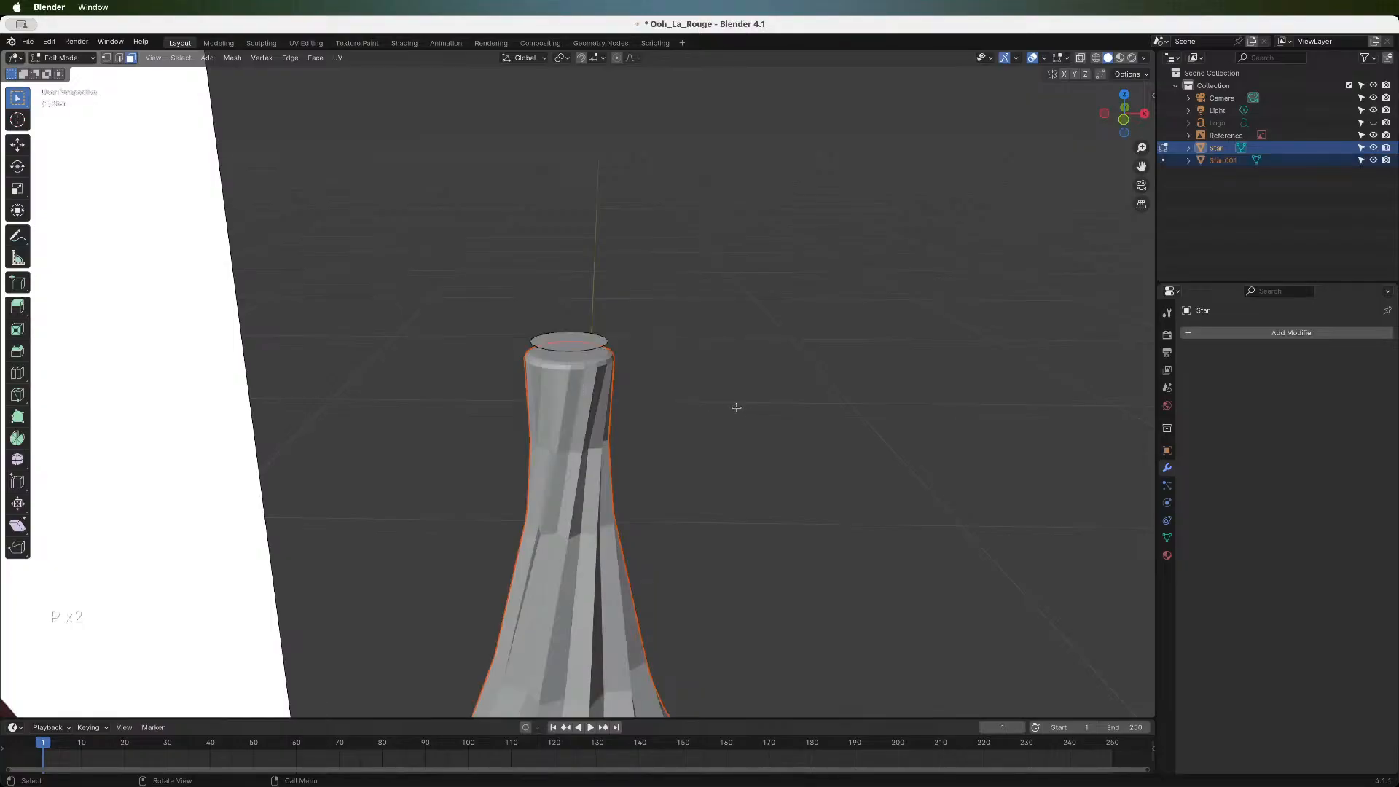
key("Tab")
- Examine the disc above the neck against the reference bottle's collar, from the front and slightly above
scroll(748, 357, "down", 4)
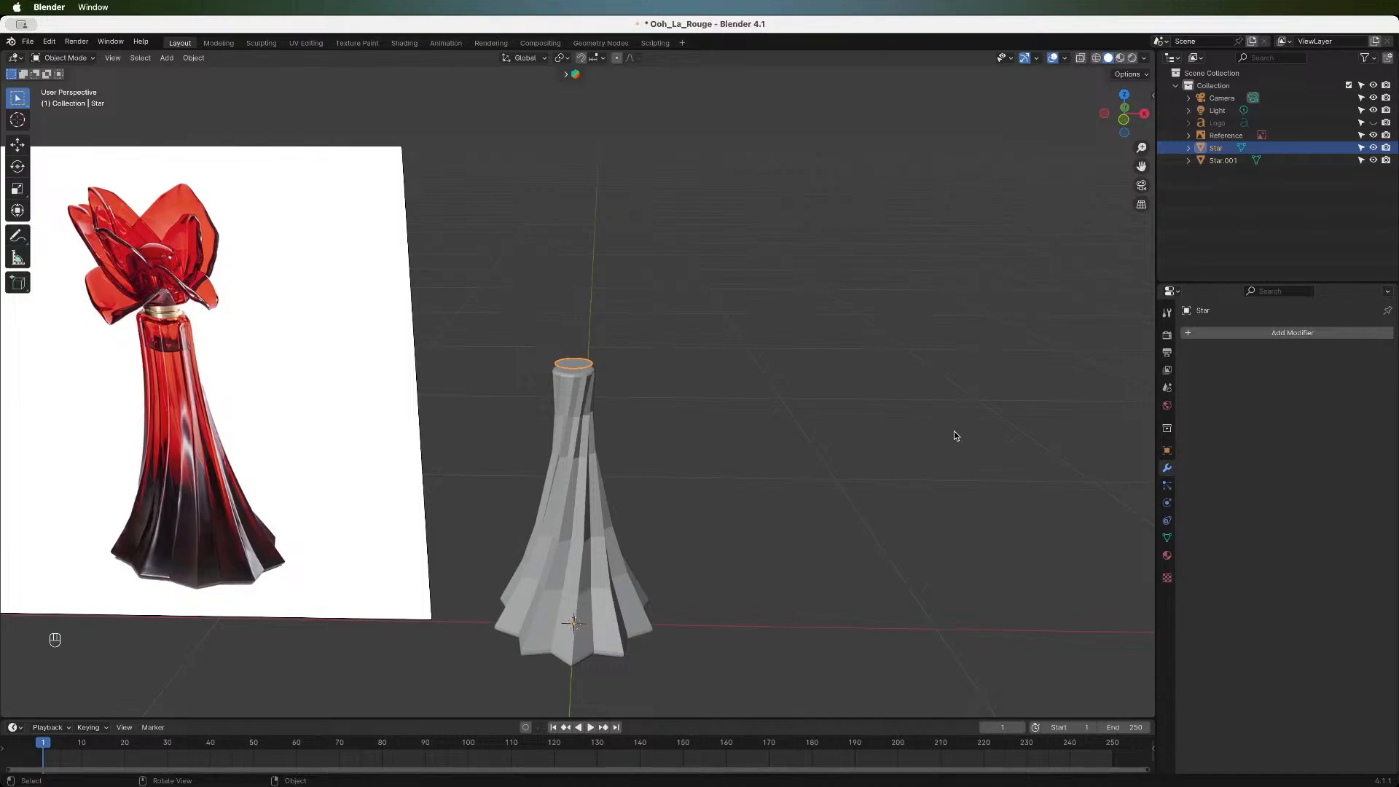
scroll(740, 389, "up", 4)
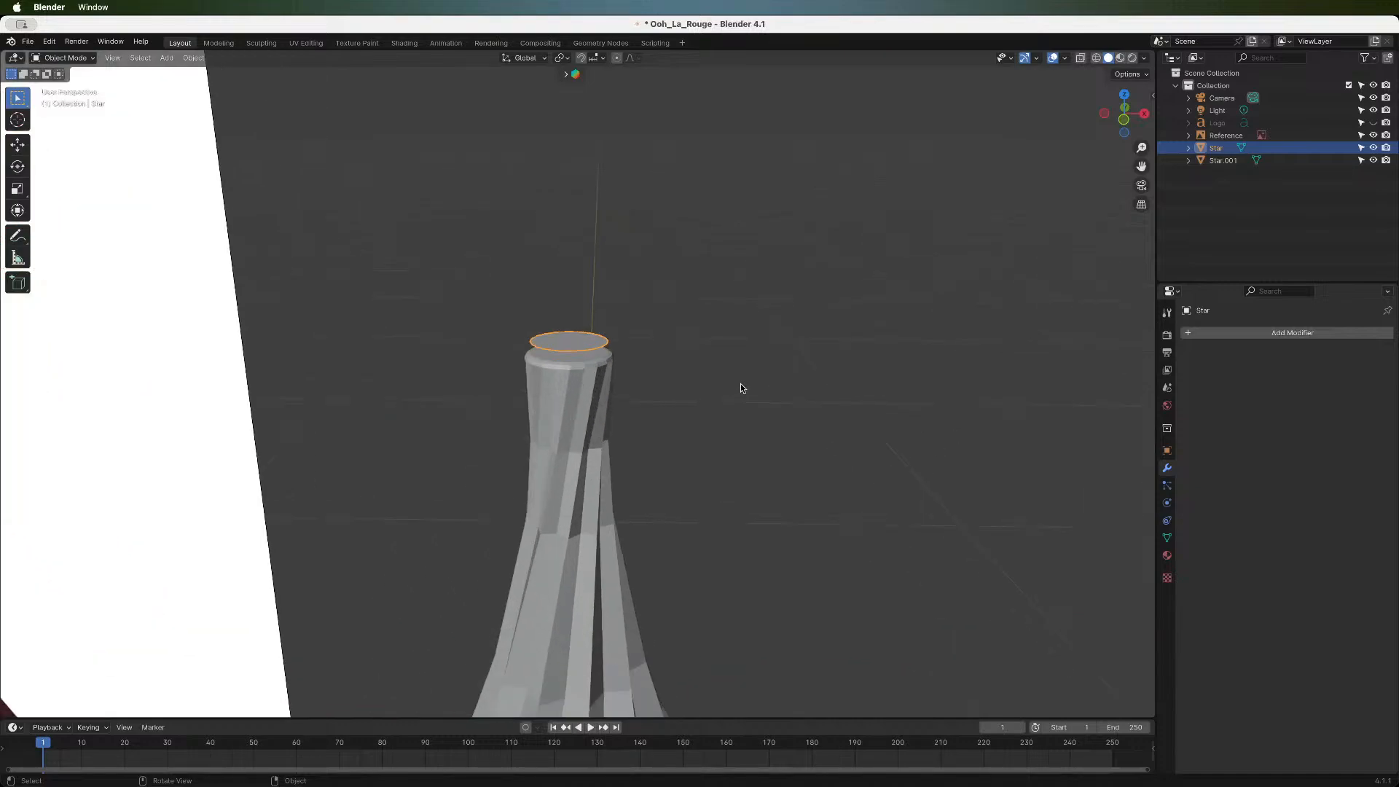
left_click(1124, 118)
scroll(806, 336, "down", 5)
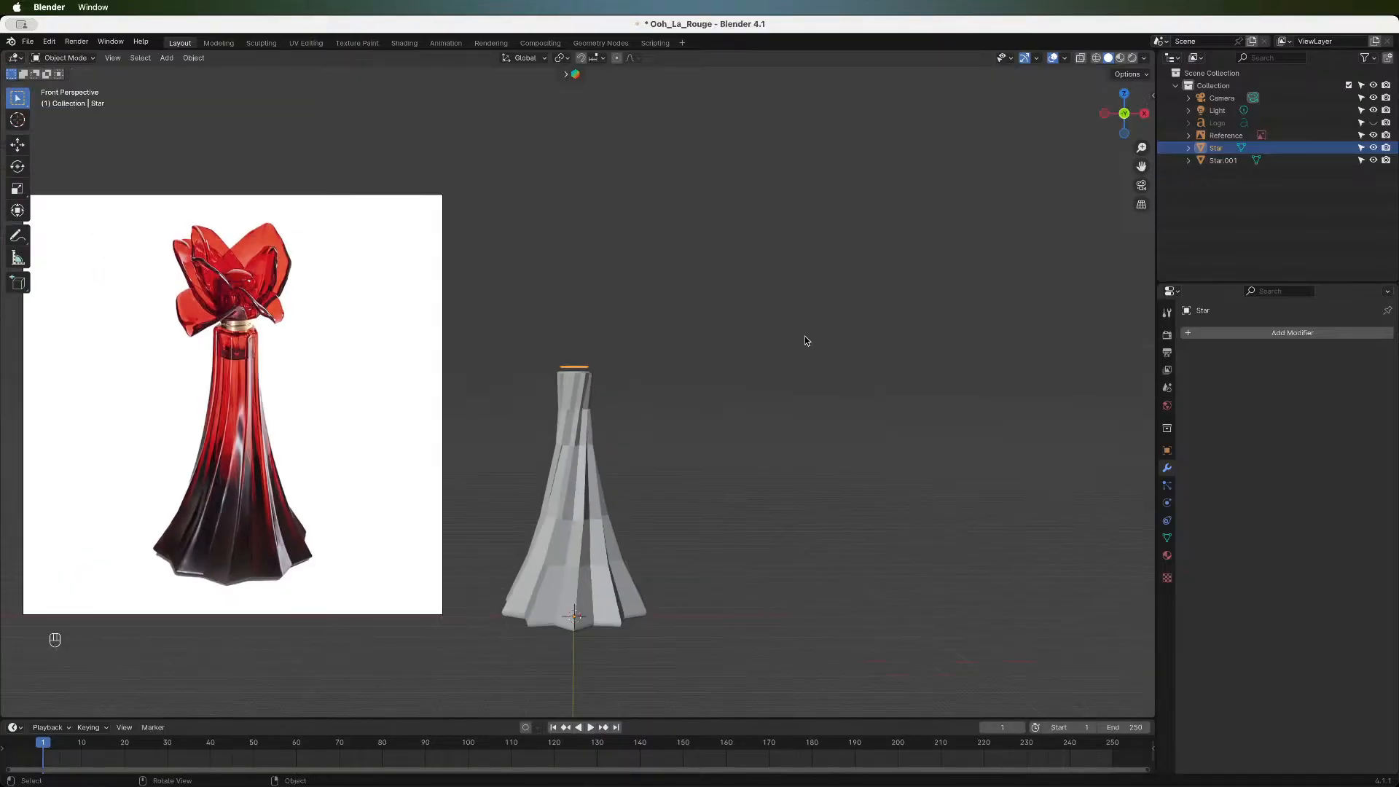
scroll(805, 337, "up", 2)
scroll(755, 375, "up", 4)
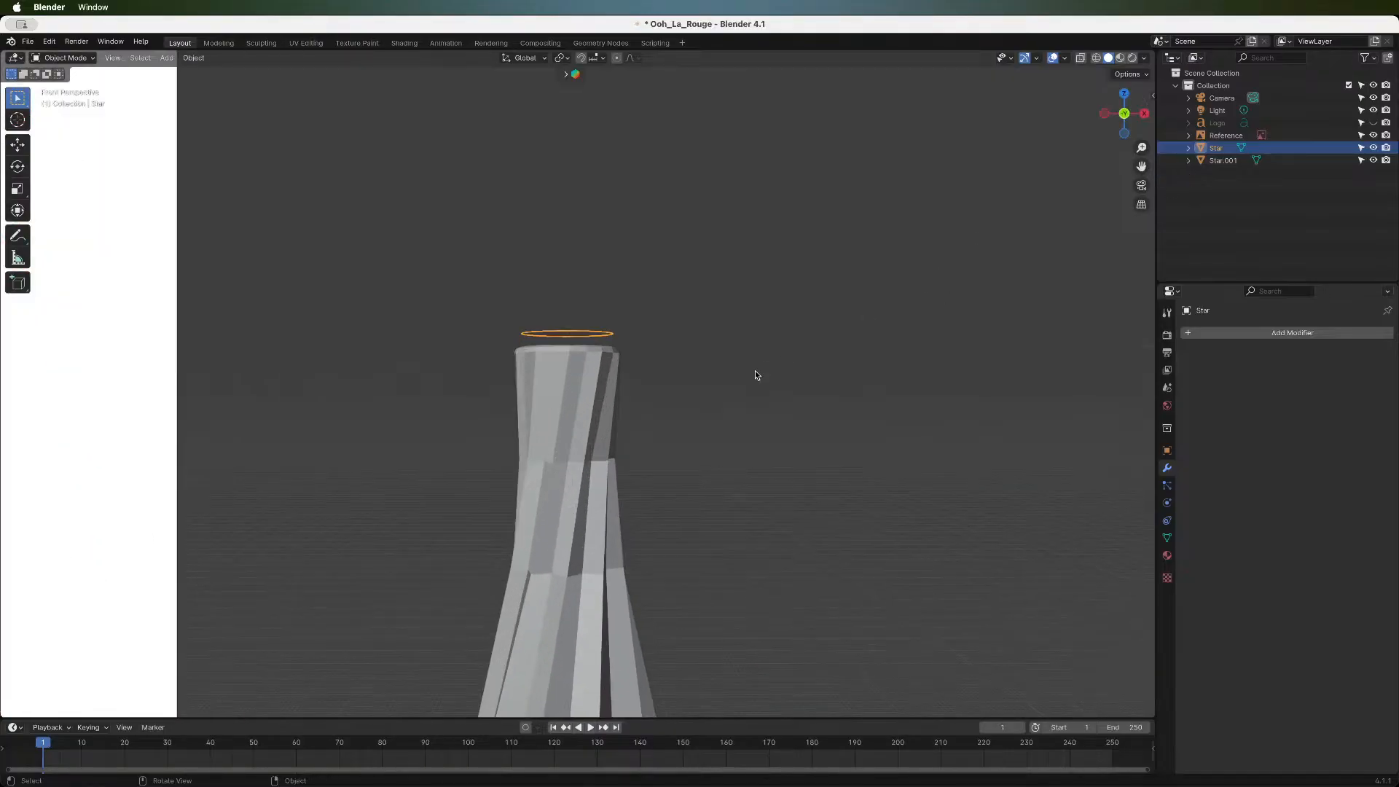
left_click_drag(1123, 125, 1125, 136)
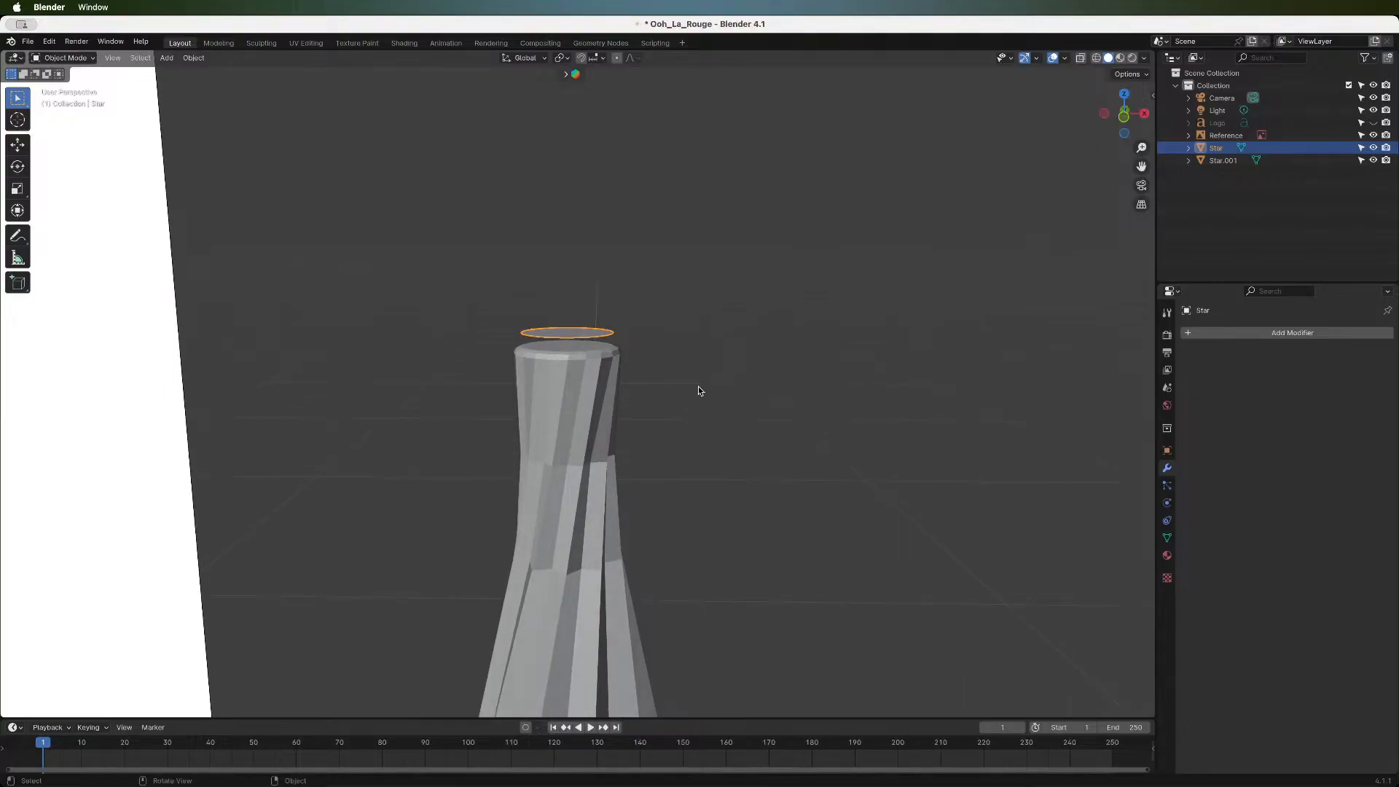
scroll(669, 423, "down", 4)
scroll(670, 425, "up", 2)
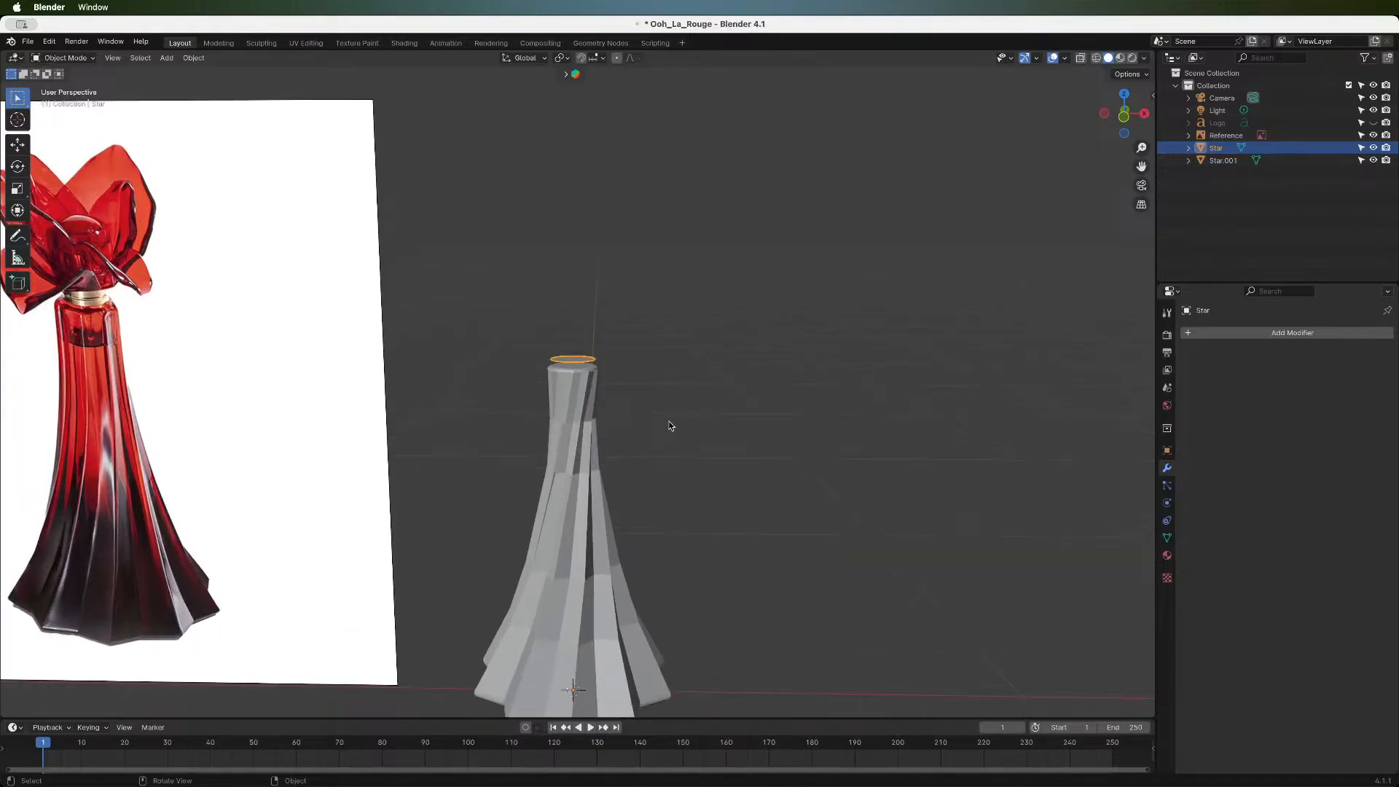
- Open the separated disc above the neck in Edit Mode with its face selected
key("Tab")
scroll(625, 374, "up", 3)
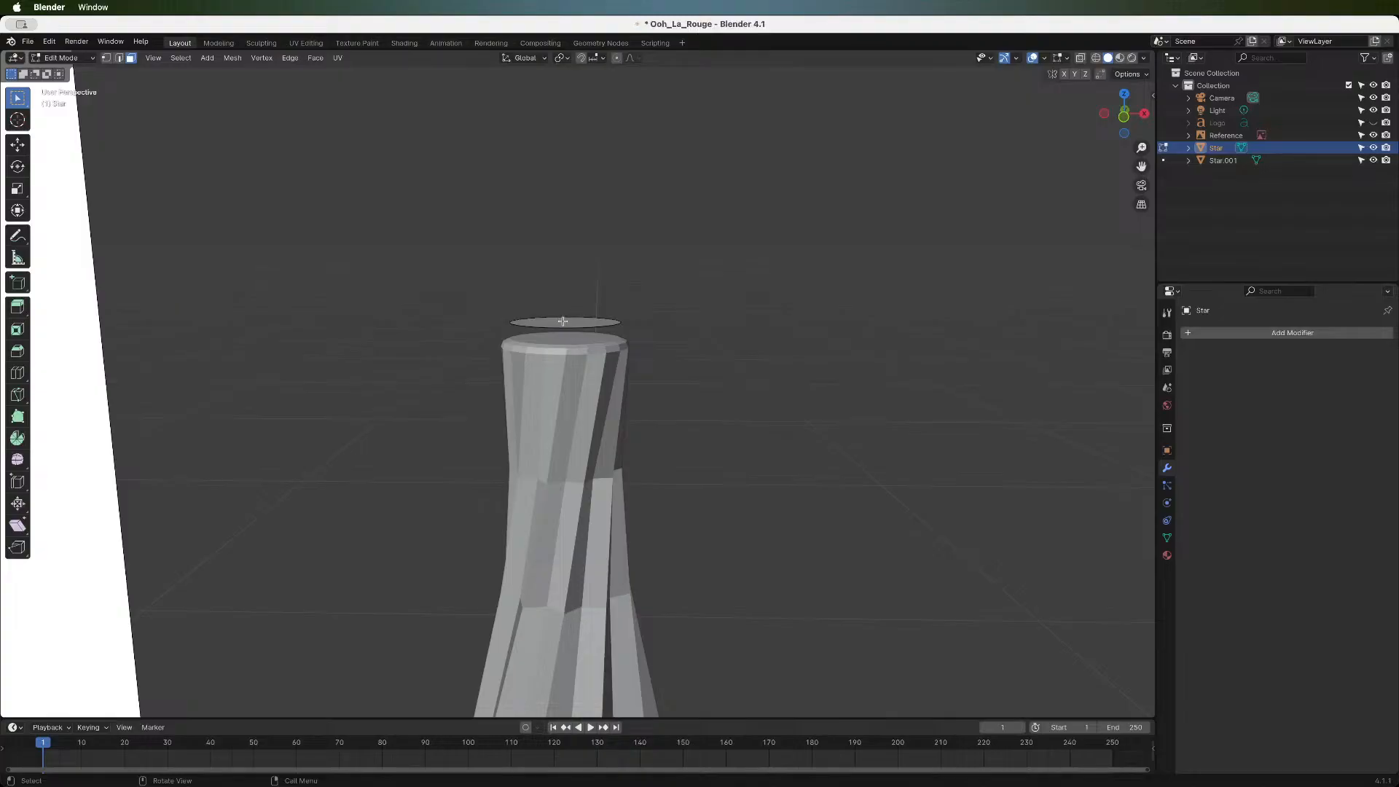
key("Tab")
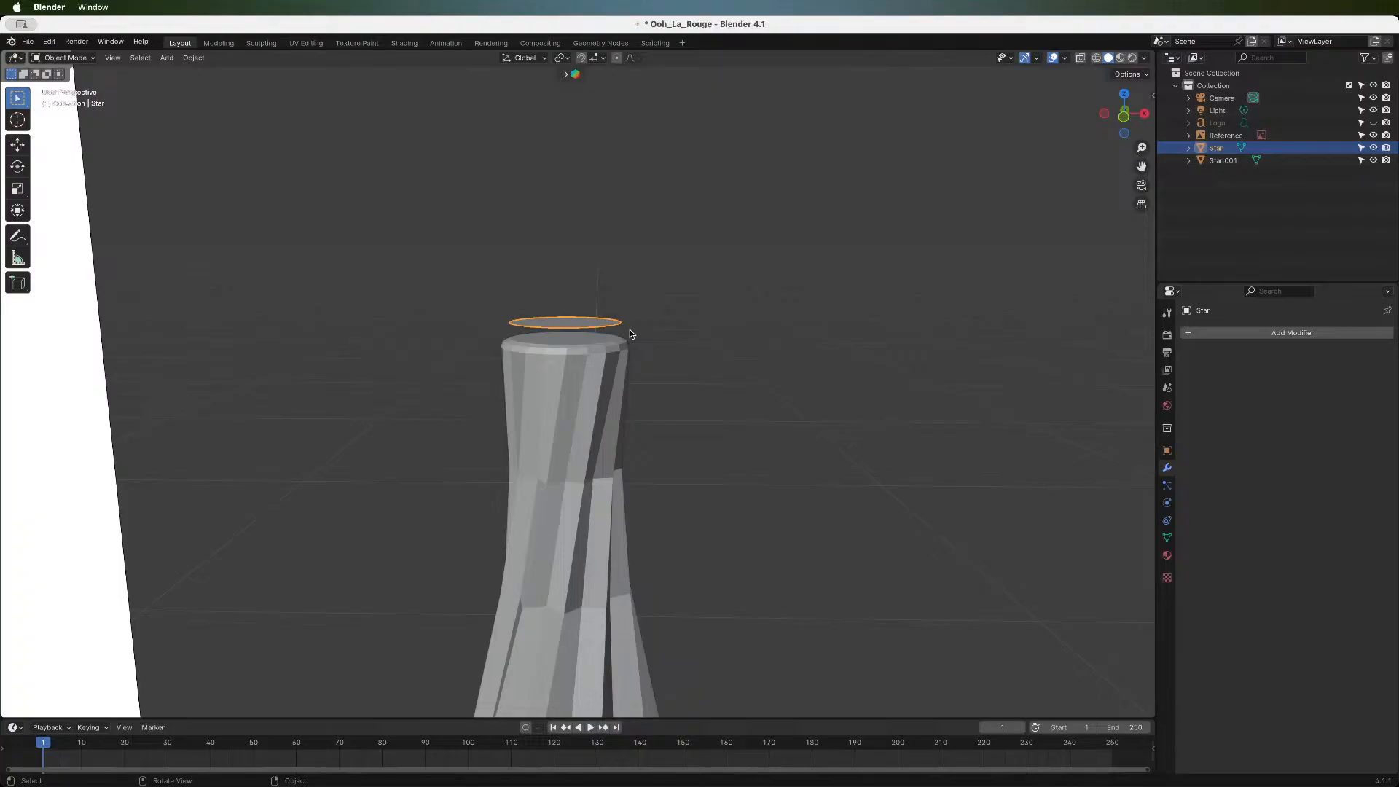
key("Tab")
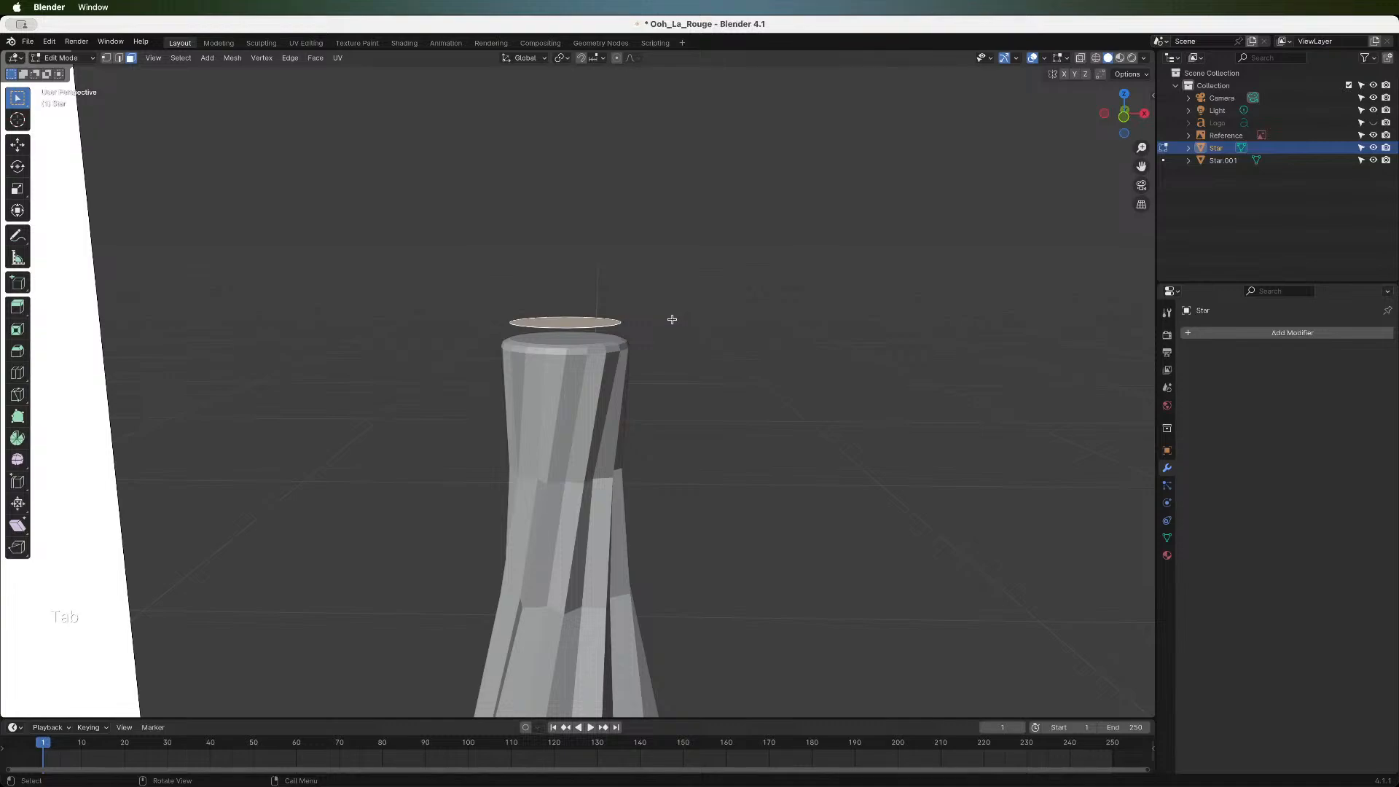
key("e")
key("z")
key("Escape")
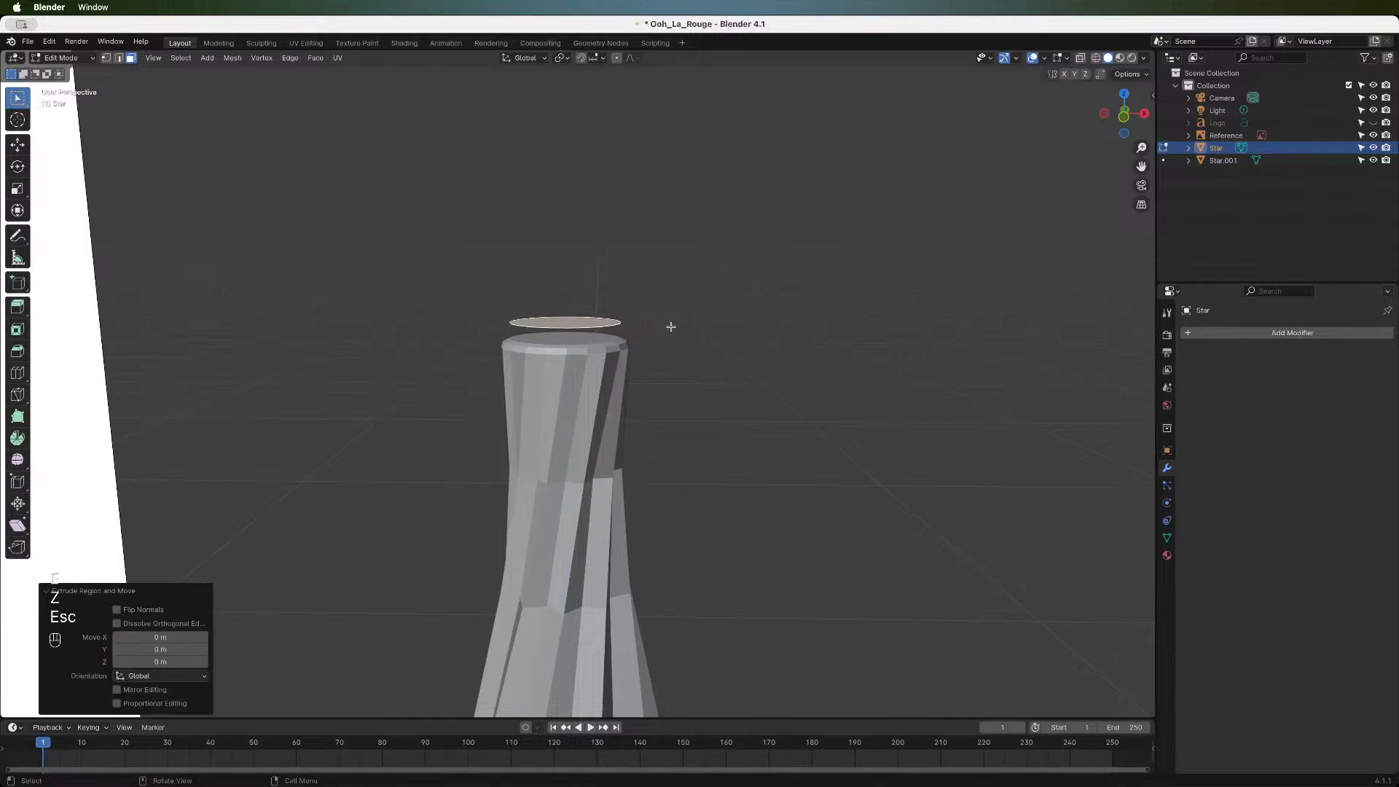
- Extrude the disc about 0.013 m down to the neck and add its top face to the selection
key("e")
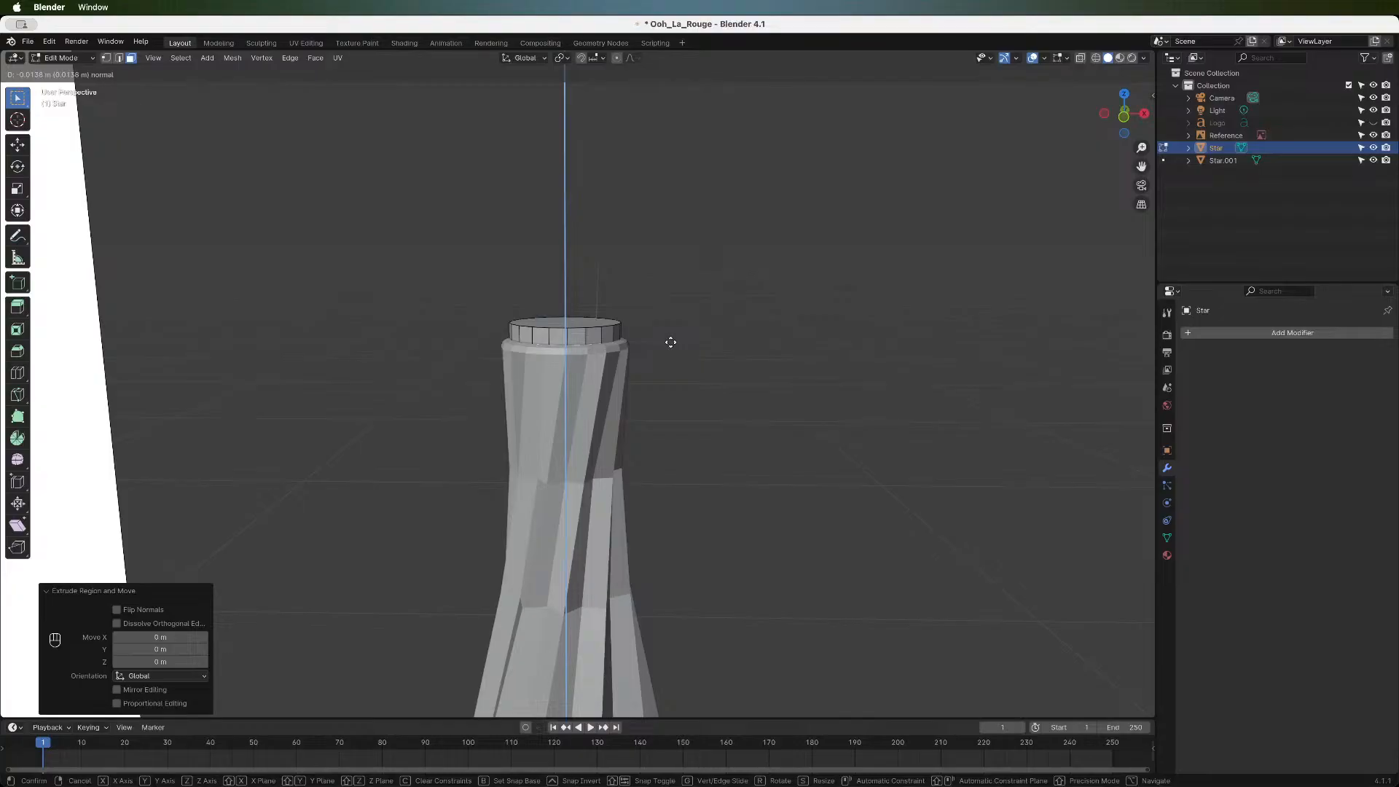
left_click(669, 342)
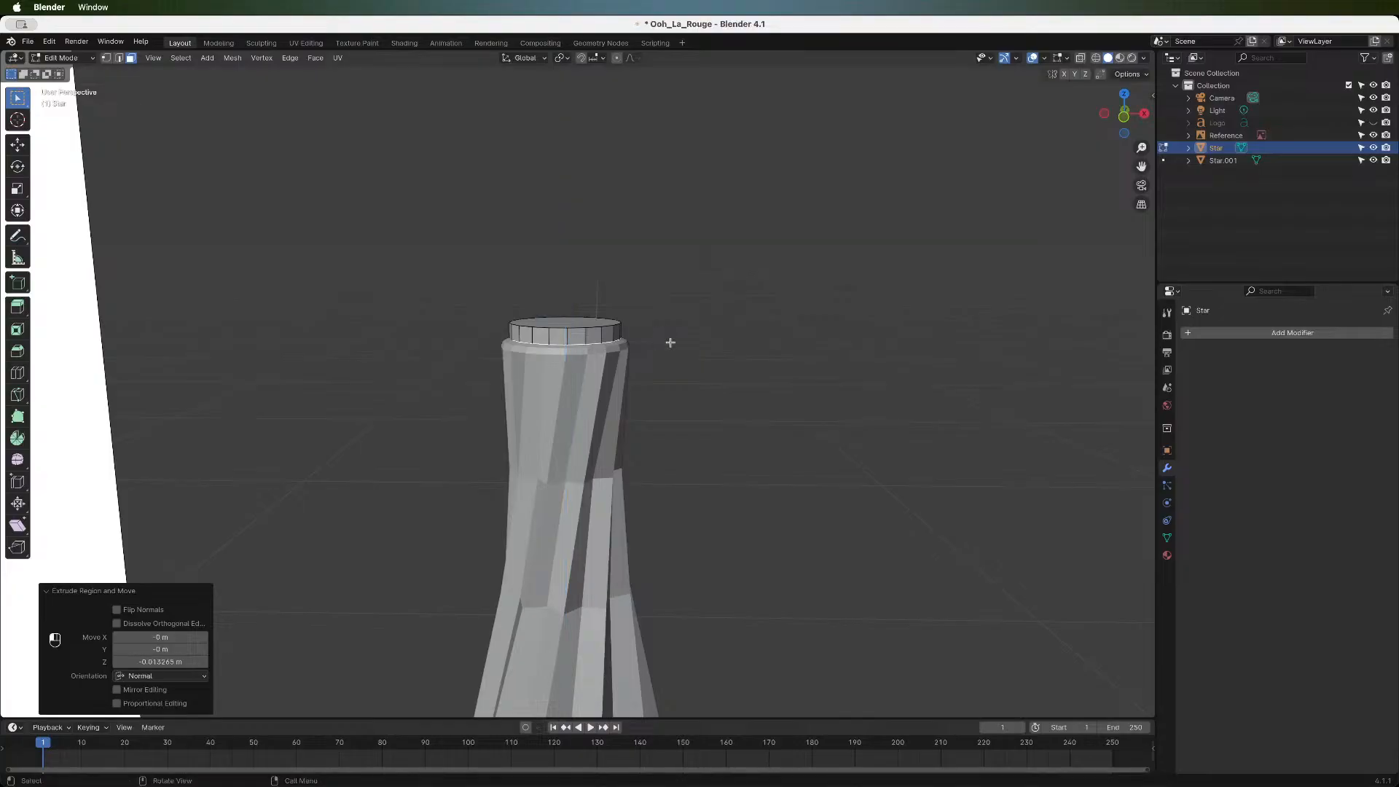
left_click(594, 320, "shift")
key("ctrl")
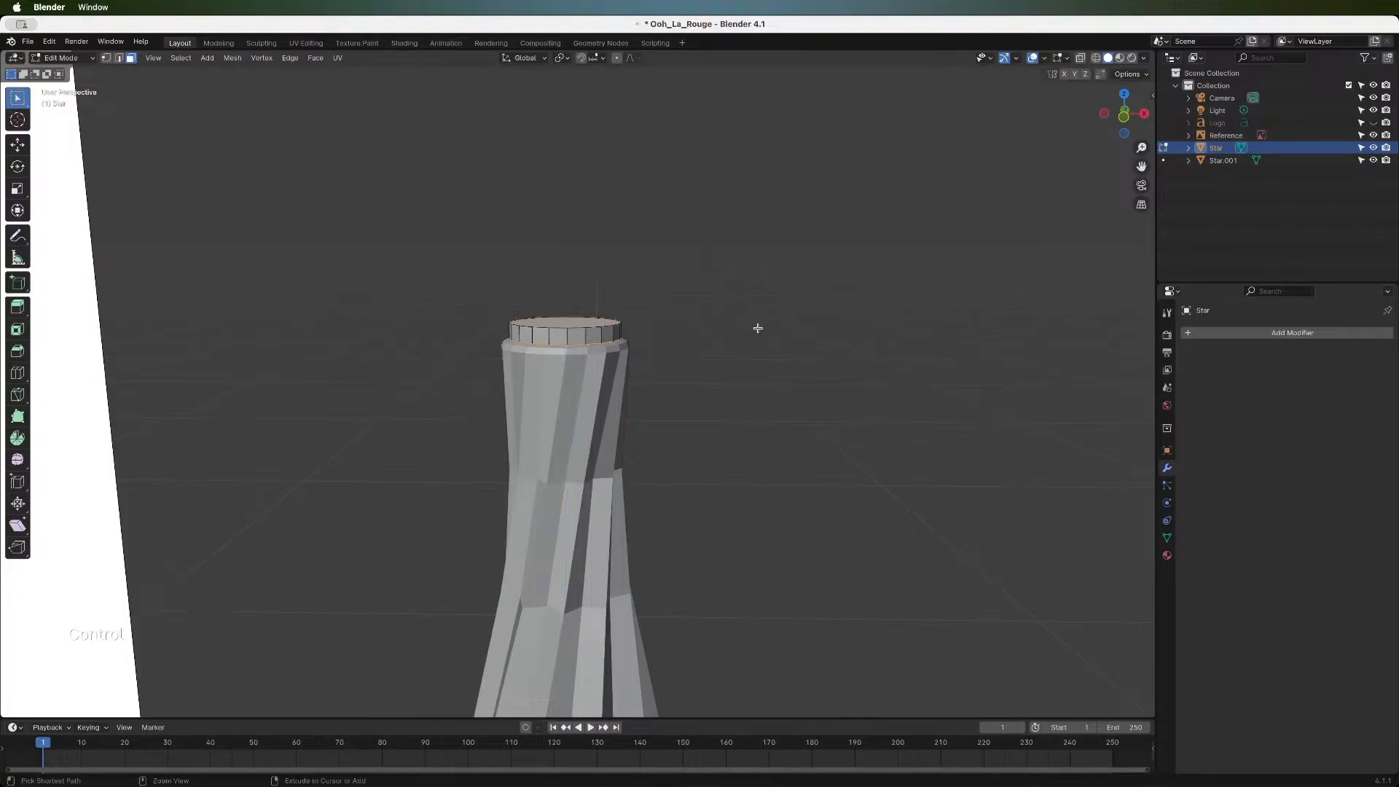
key("ctrl+b")
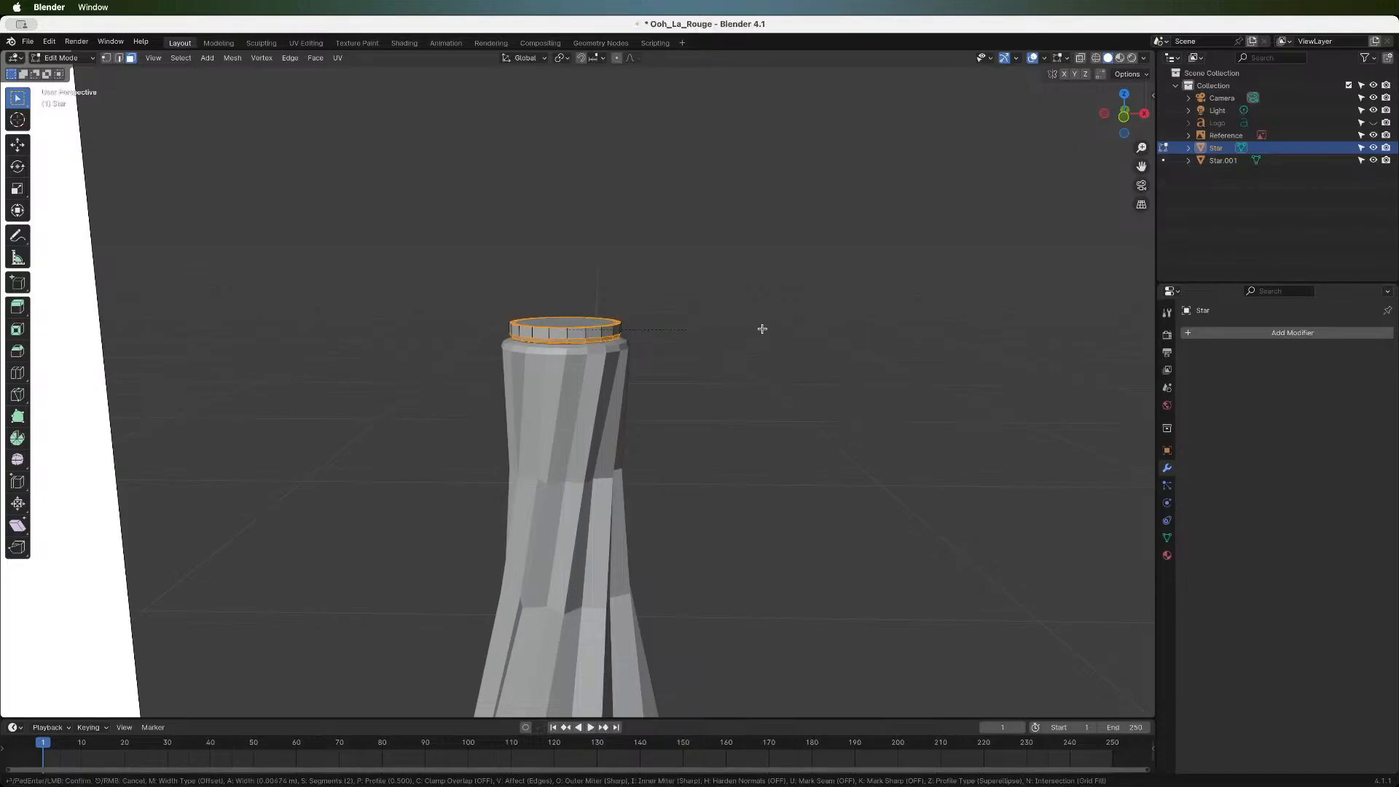
key("Escape")
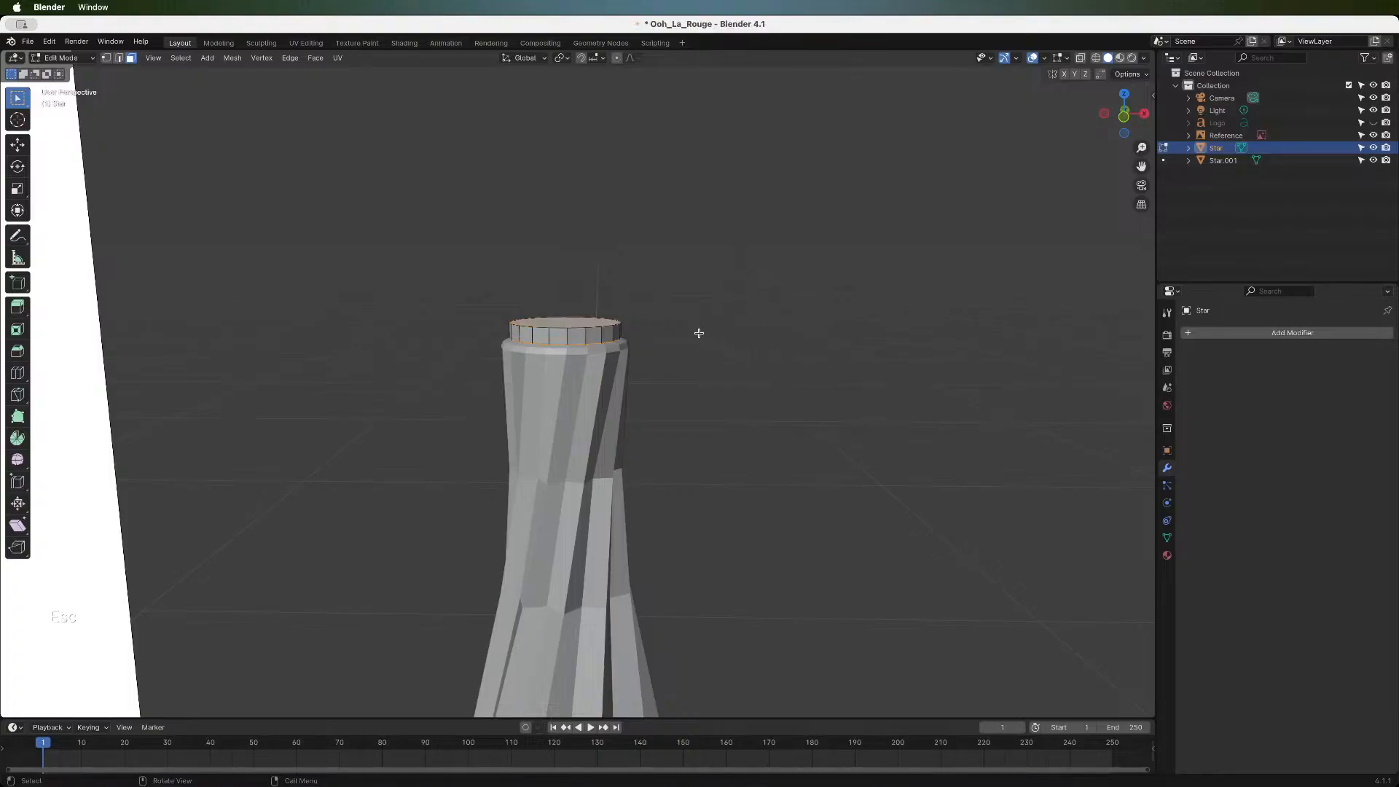
key("super+z")
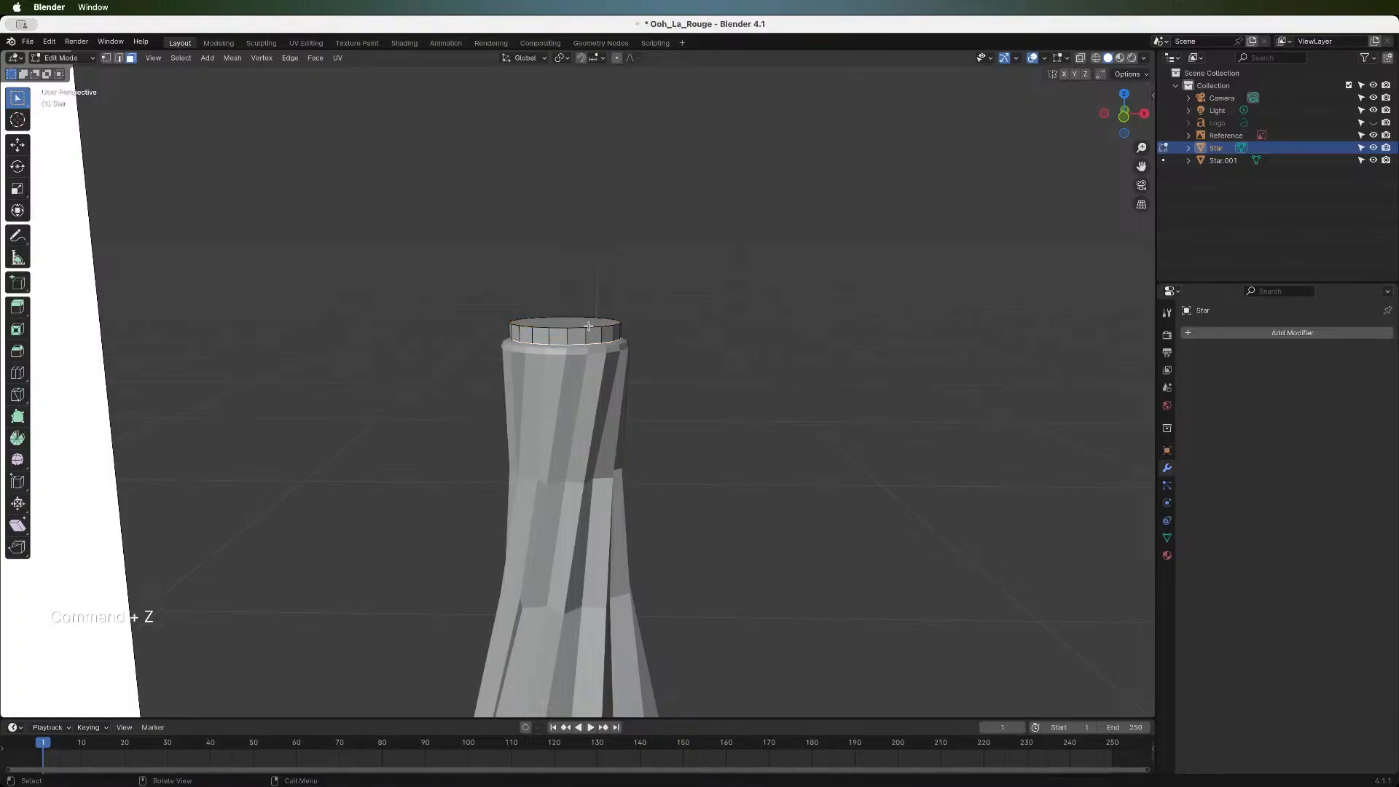
key("2")
left_click(588, 326, "alt+shift")
key("ctrl+b")
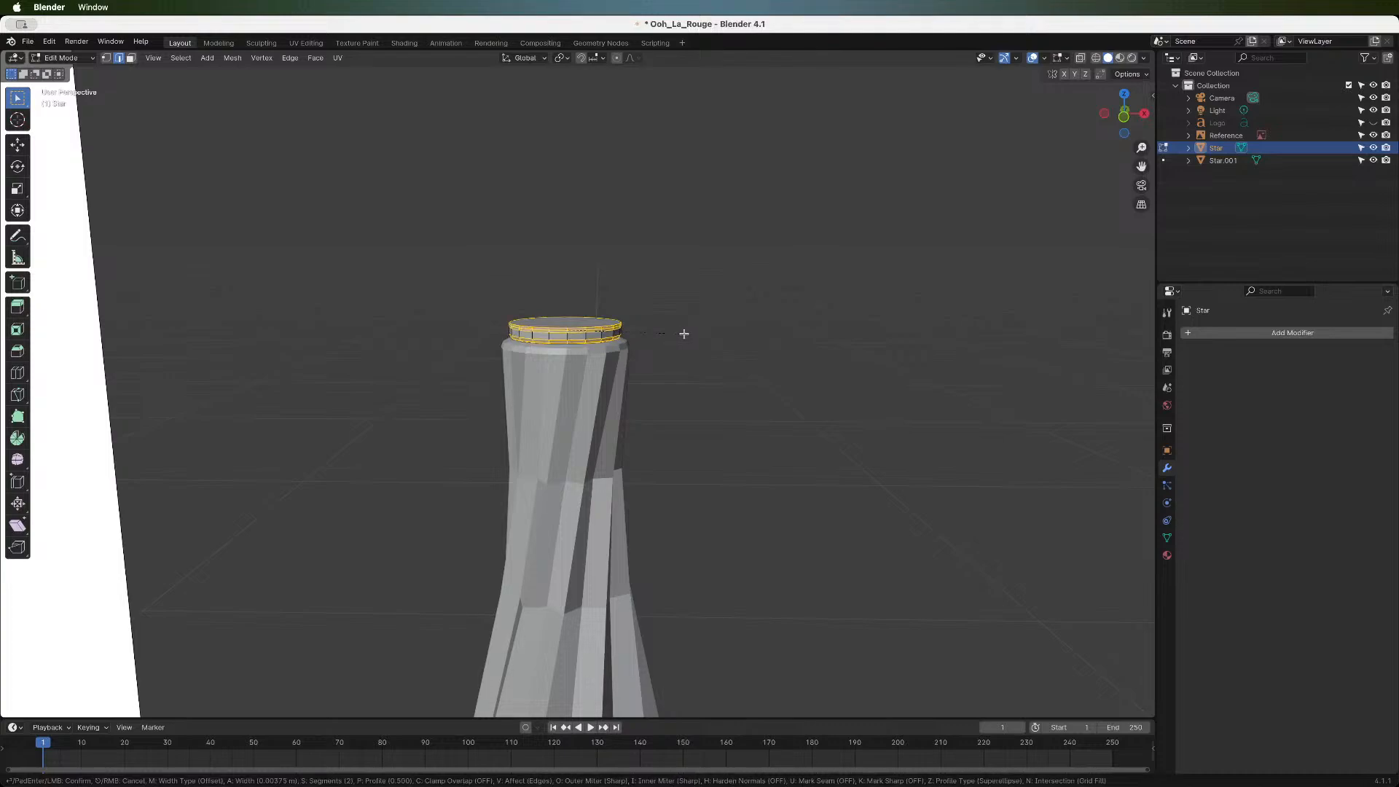
key("Escape")
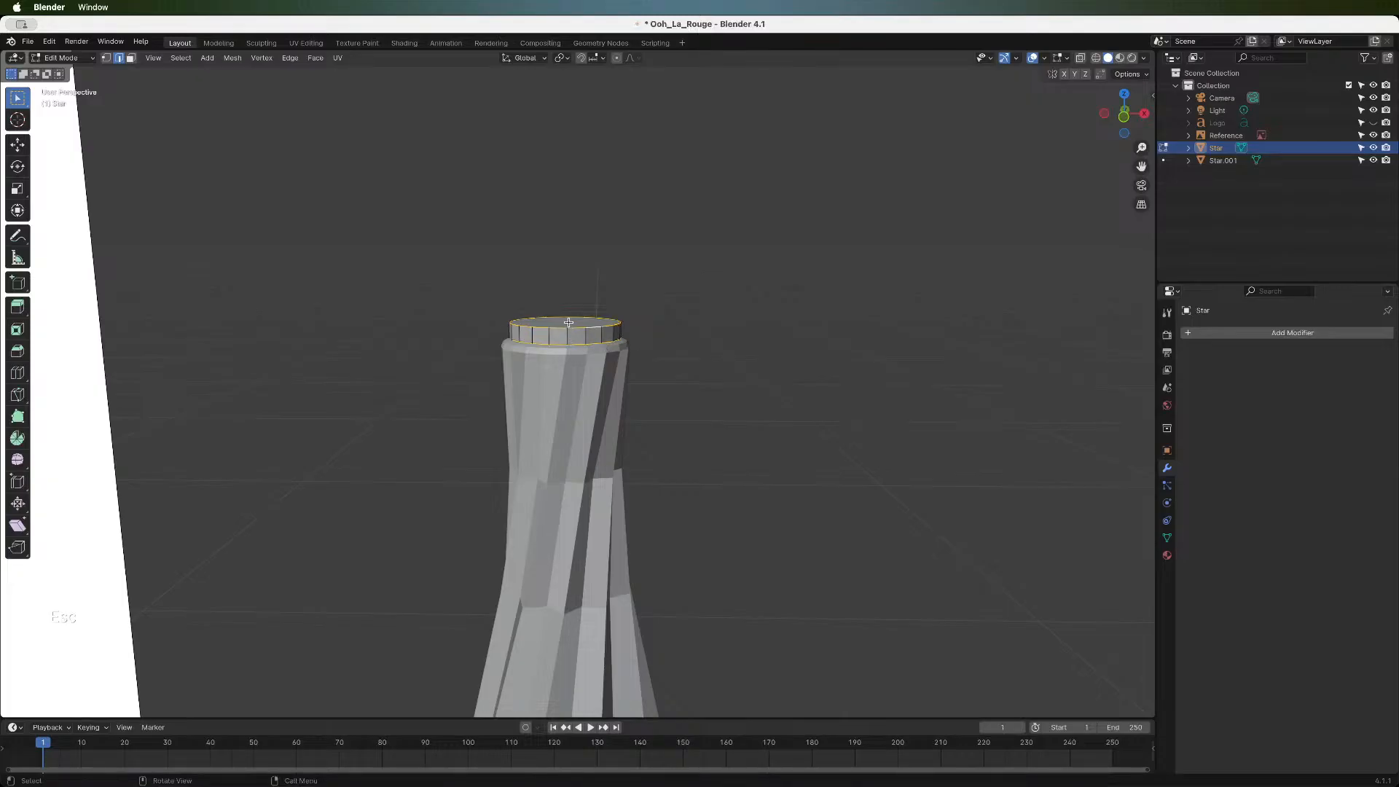
- Bevel the disc's lower edge loop, where it meets the neck, about 0.005 m wide with two segments
scroll(623, 334, "down", 6)
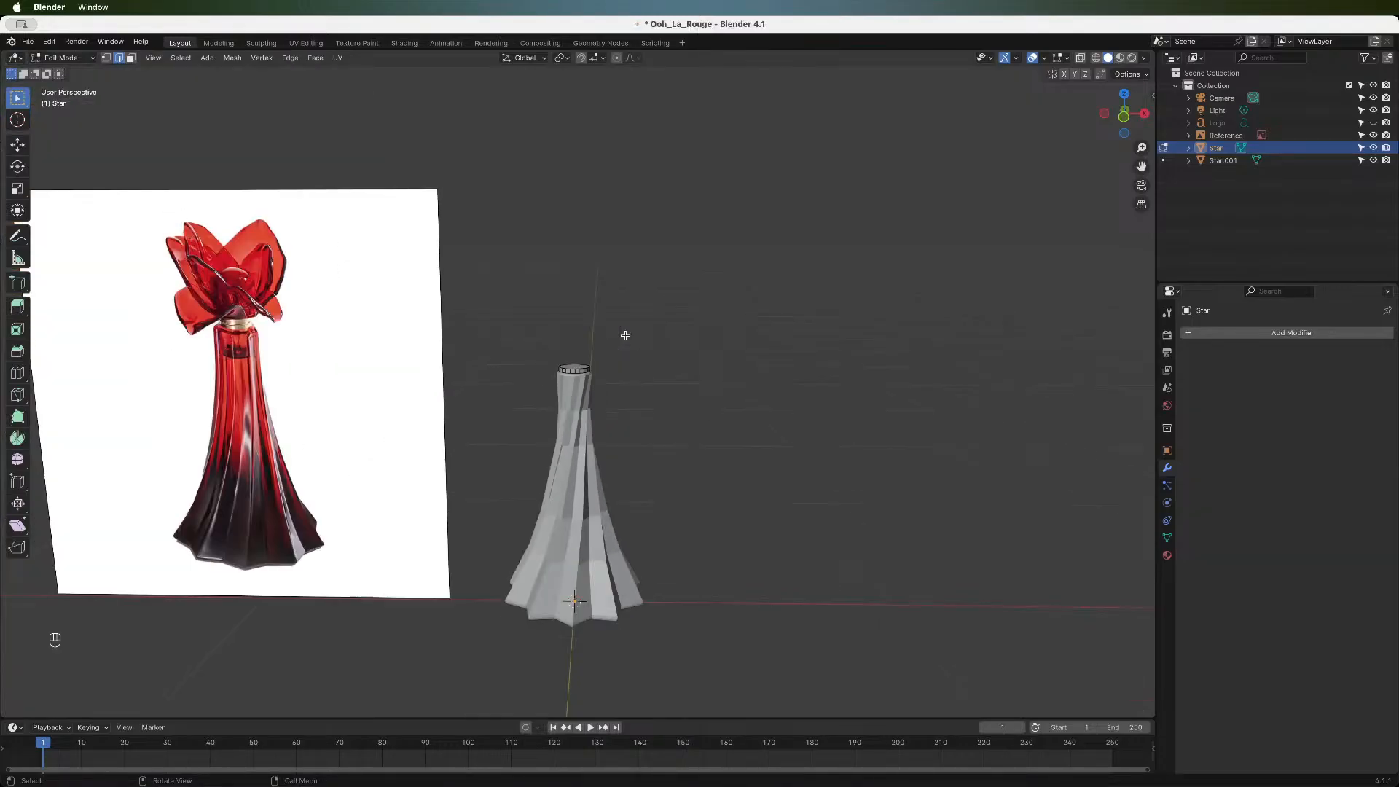
scroll(625, 335, "up", 3)
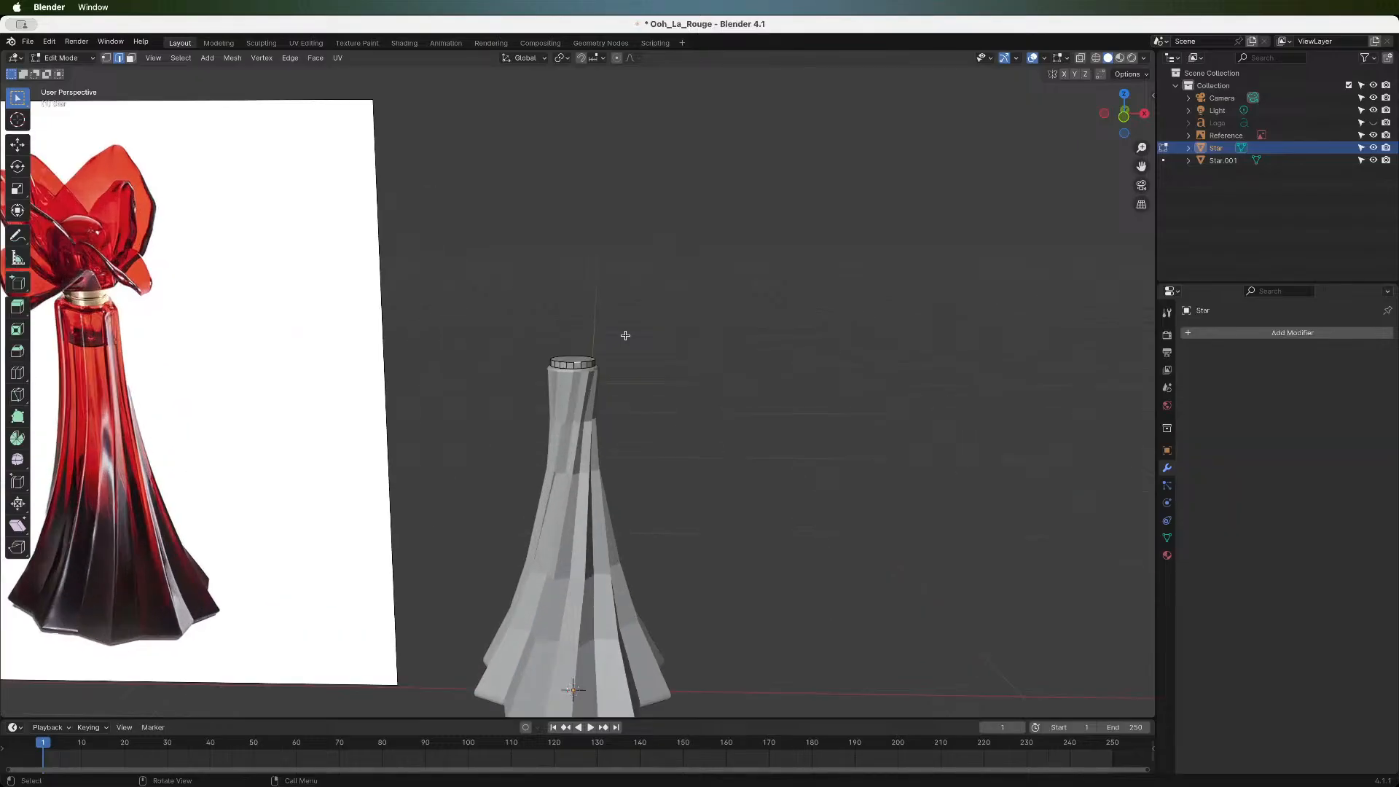
scroll(625, 335, "up", 5)
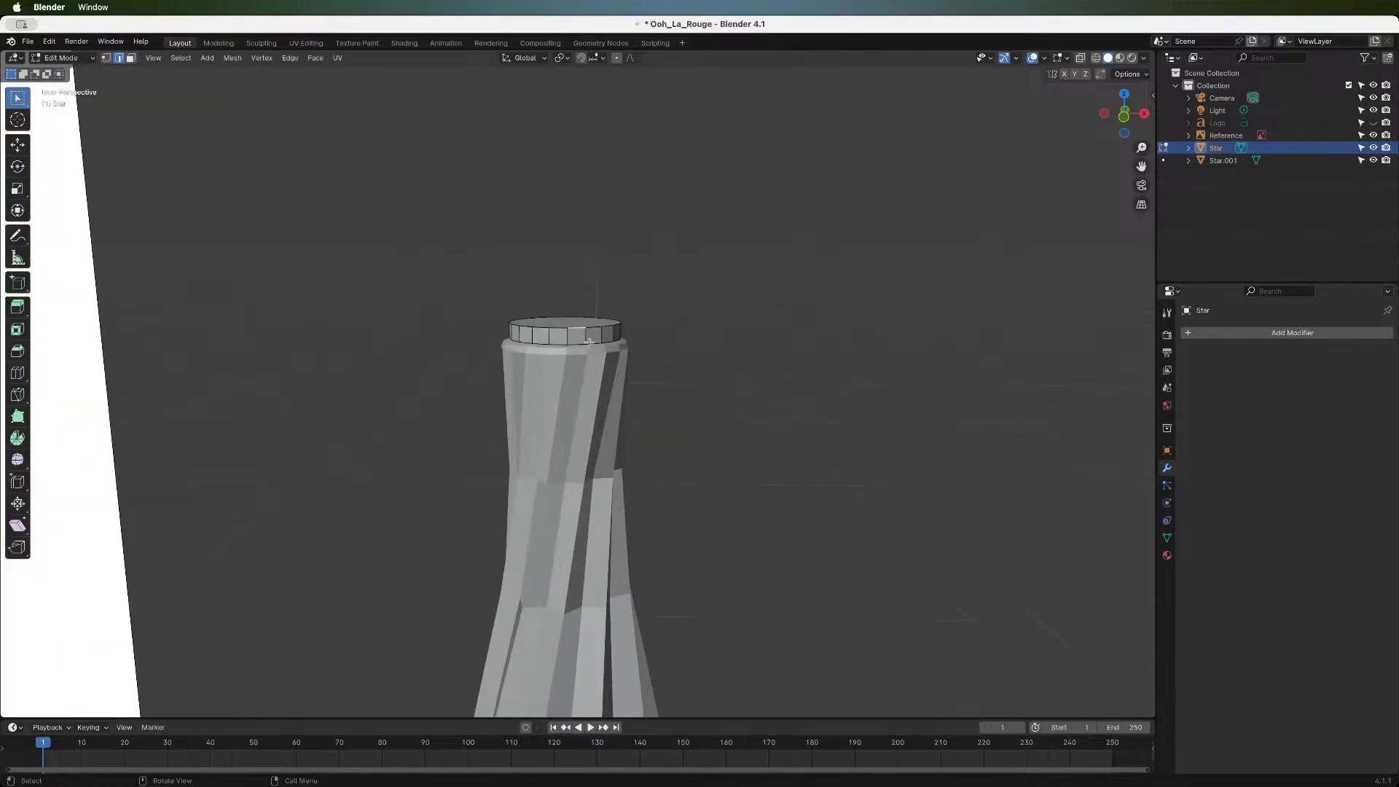
left_click(572, 344, "alt")
scroll(656, 394, "down", 6)
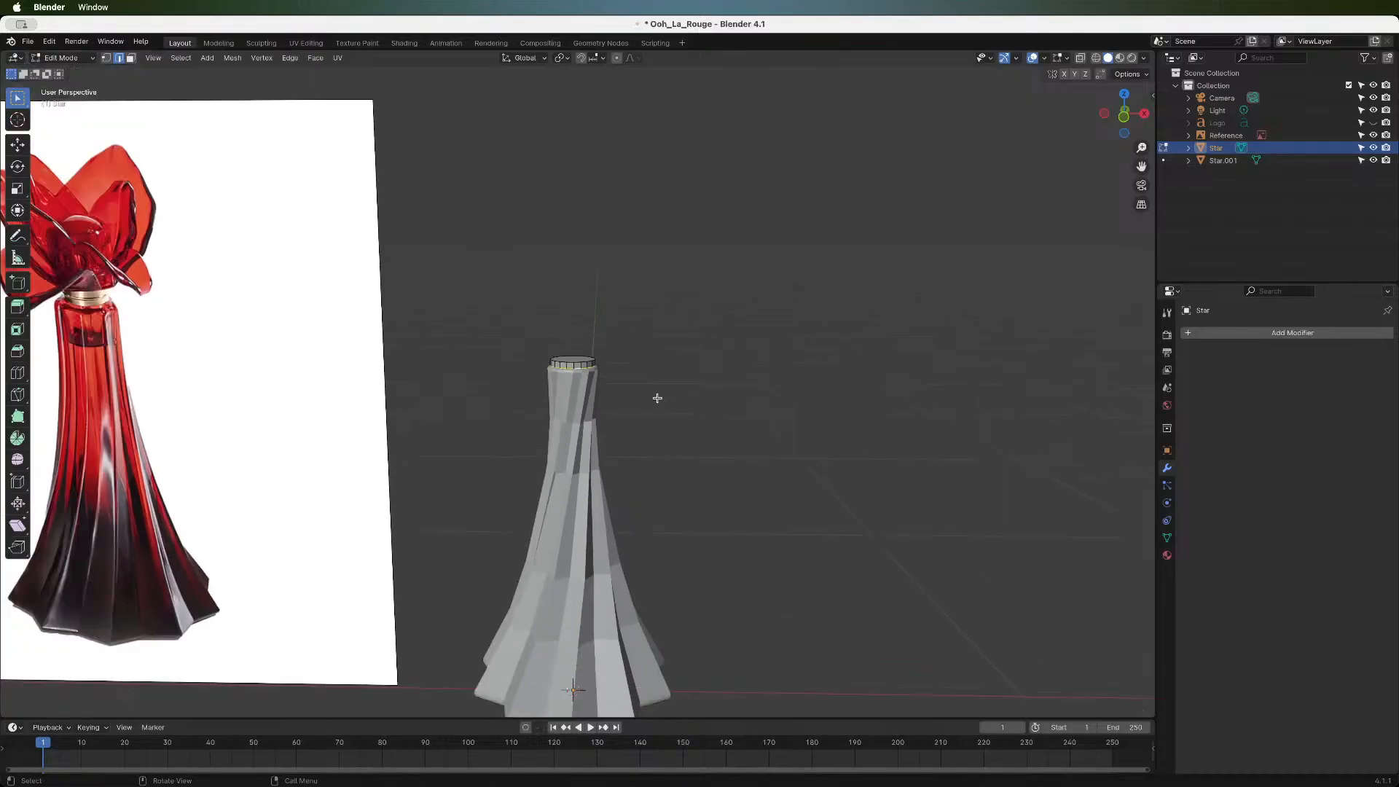
left_click_drag(1137, 118, 1123, 115)
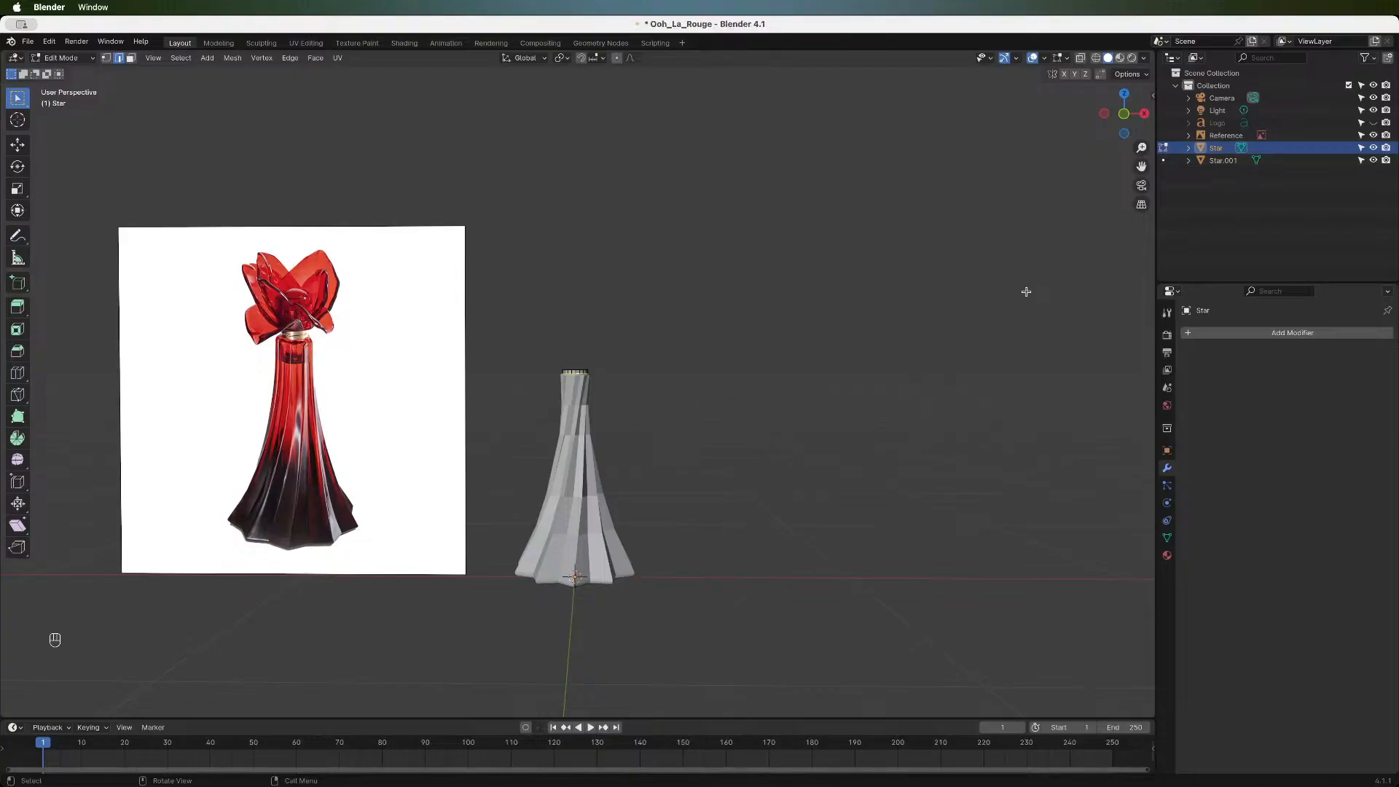
scroll(743, 337, "up", 3)
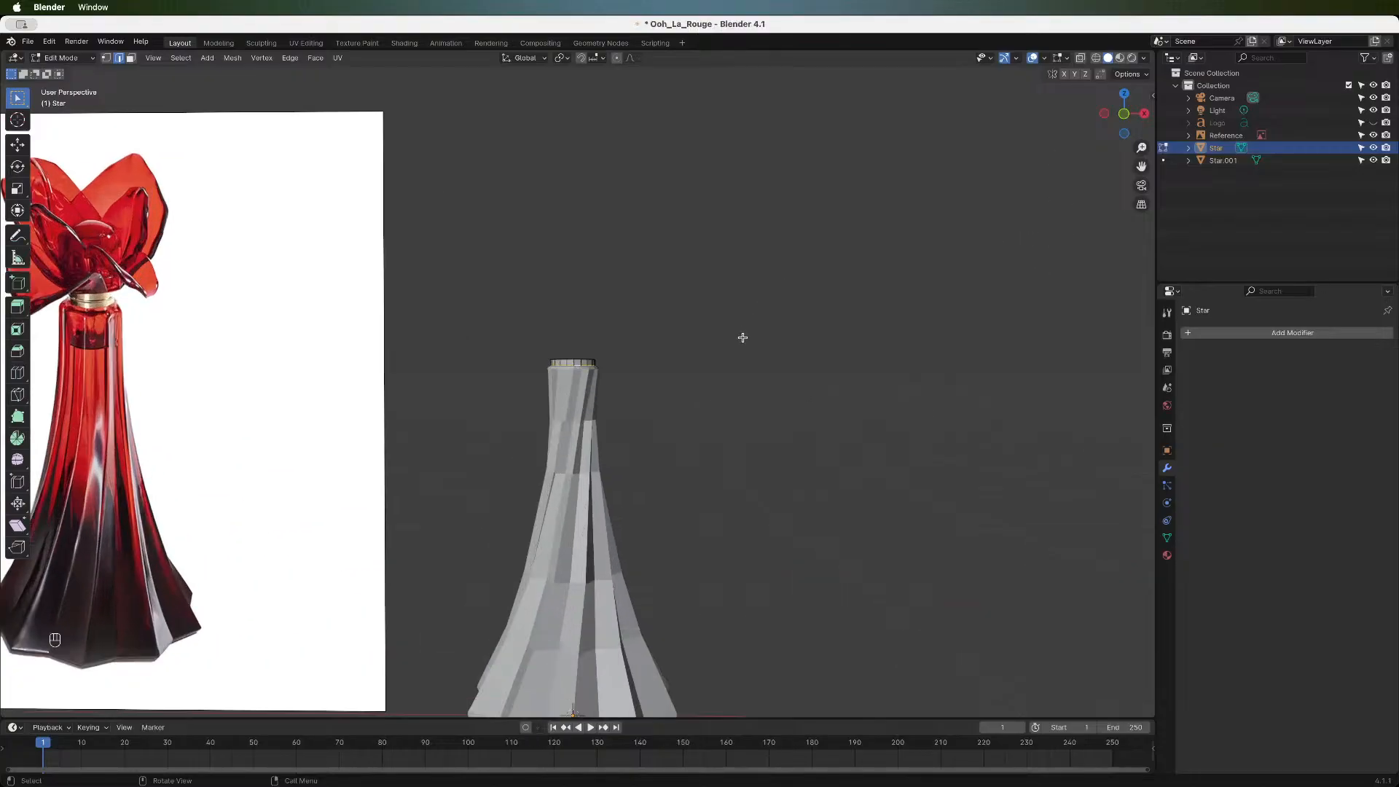
scroll(743, 337, "up", 2)
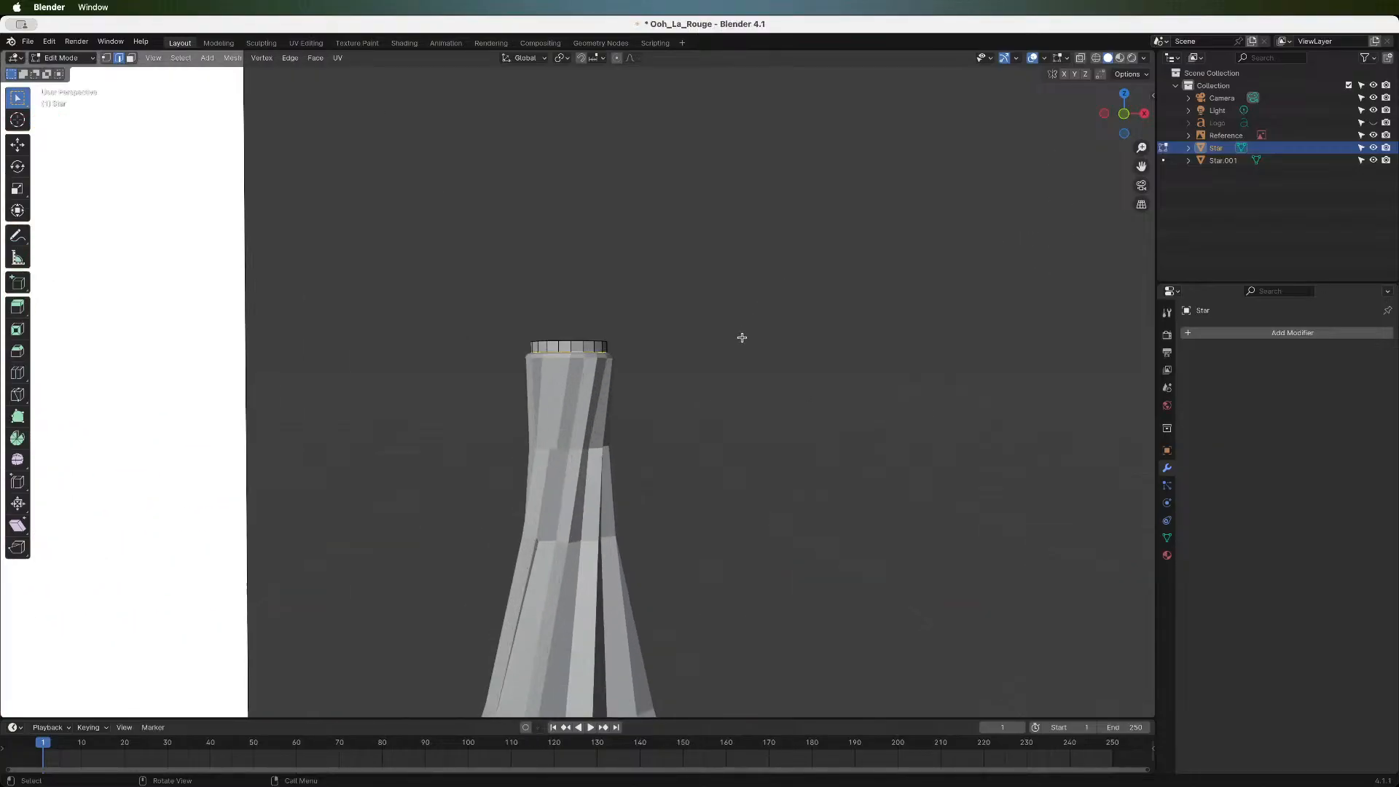
key("ctrl+b")
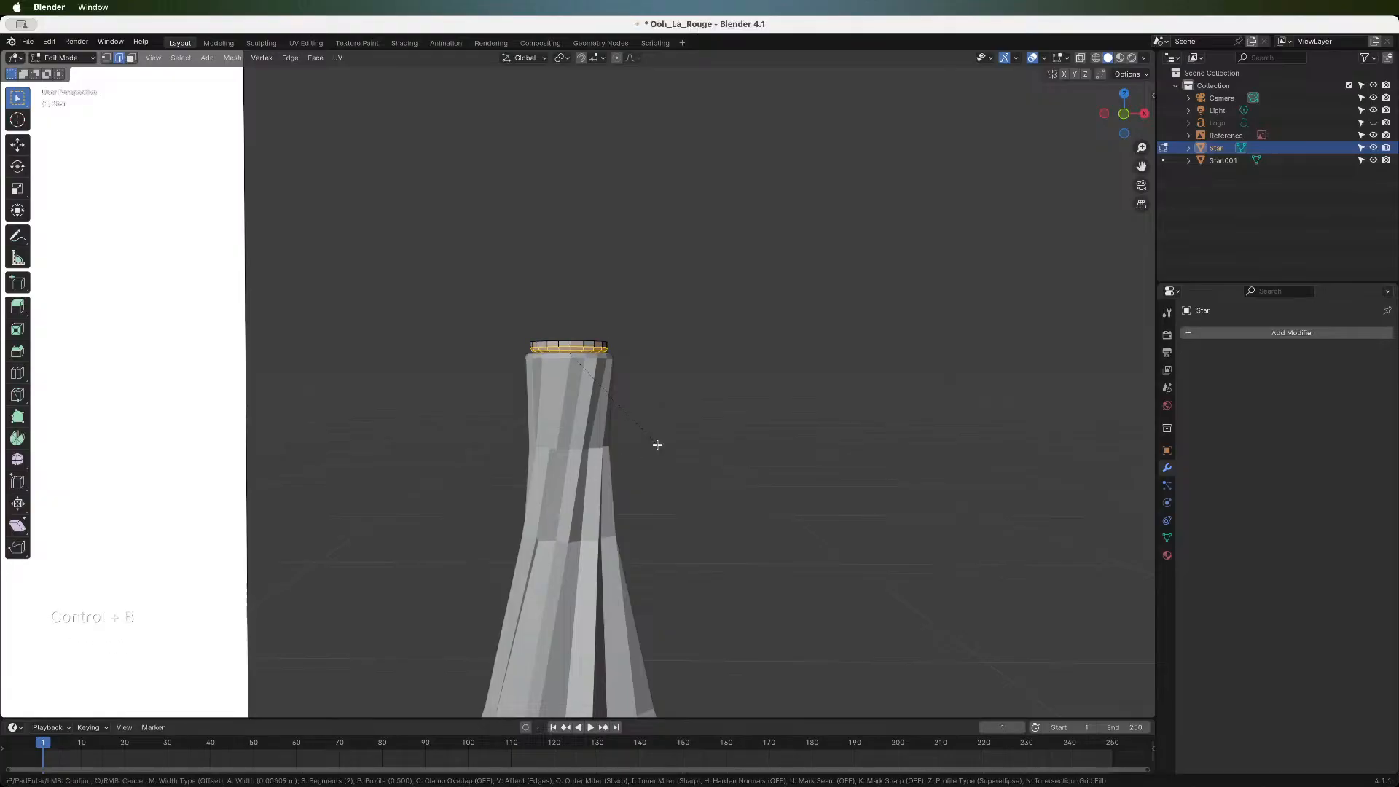
left_click(657, 445)
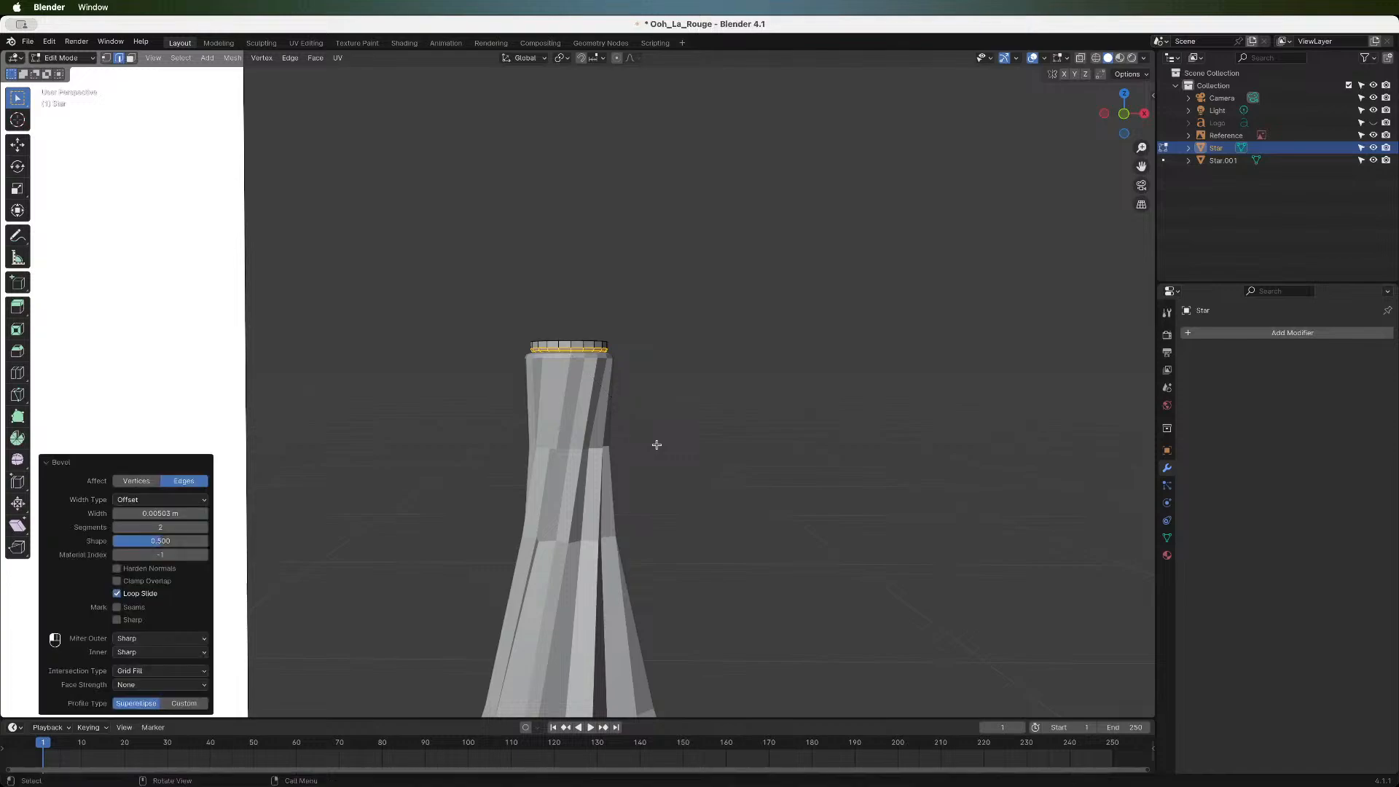
- Examine the beveled collar and bottle against the reference image, from the front and slightly above
scroll(744, 414, "up", 2)
mouse_move(1123, 122)
left_mouse_down()
mouse_move(1123, 146)
mouse_move(1123, 128)
left_mouse_up()
scroll(692, 456, "down", 5)
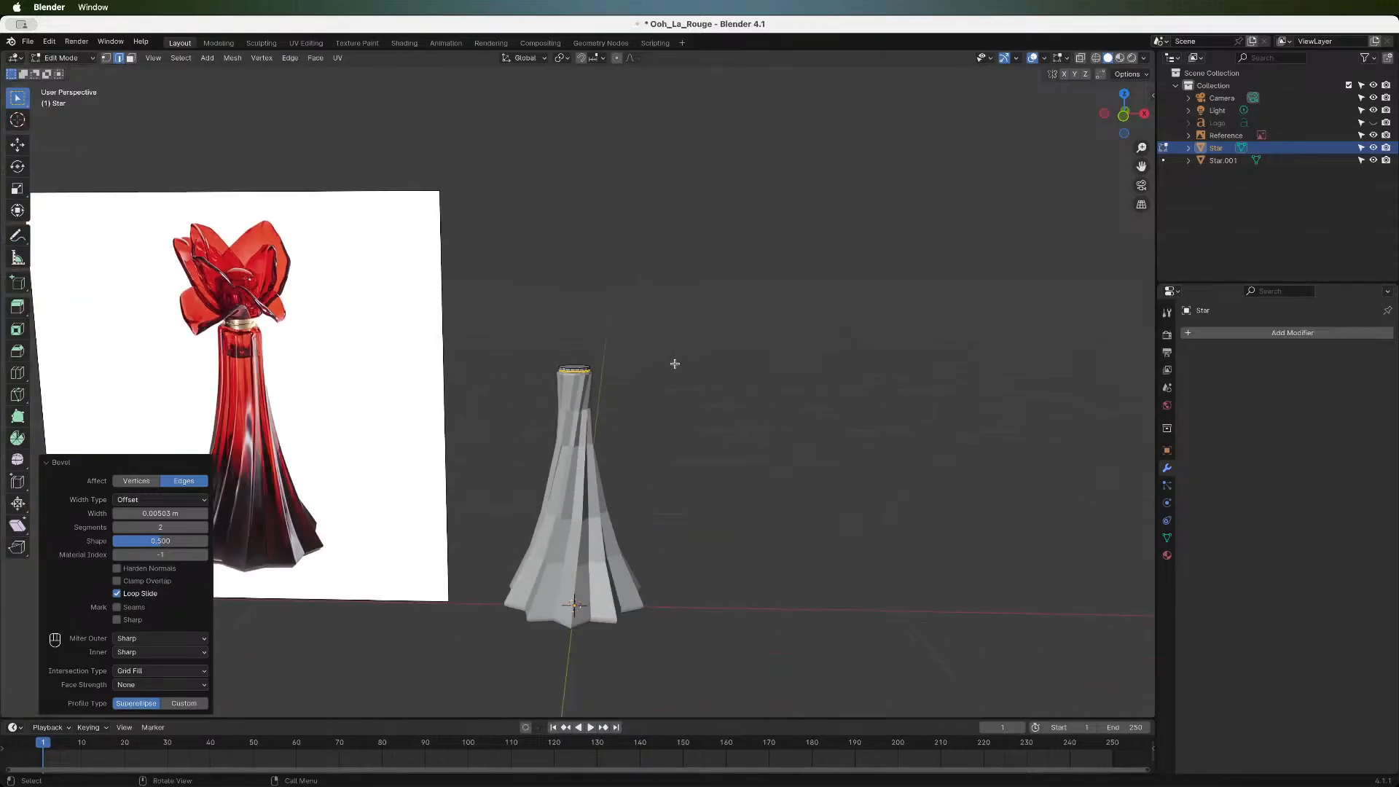
scroll(658, 407, "up", 2)
scroll(658, 406, "up", 2)
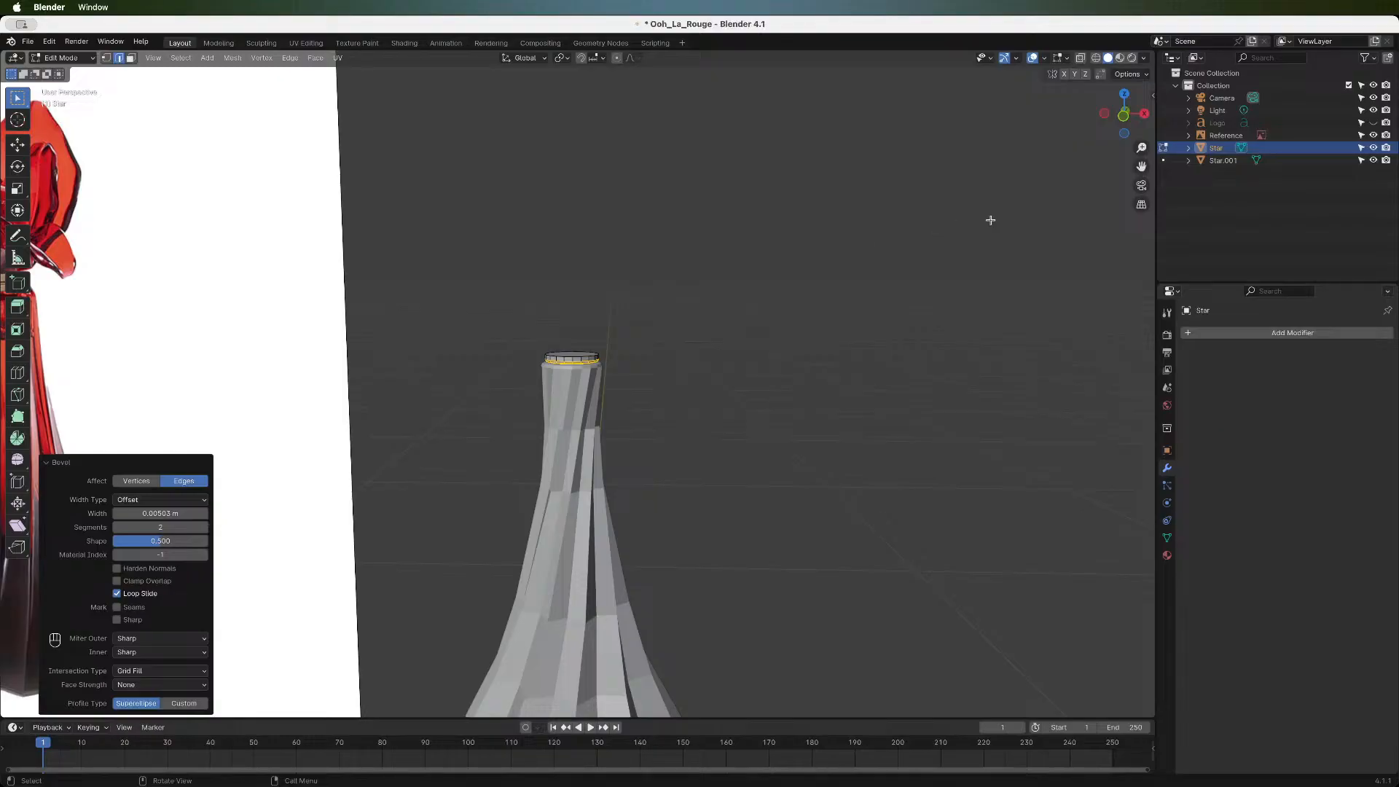
left_click_drag(1142, 166, 649, 148)
scroll(830, 232, "down", 4)
scroll(830, 232, "up", 3)
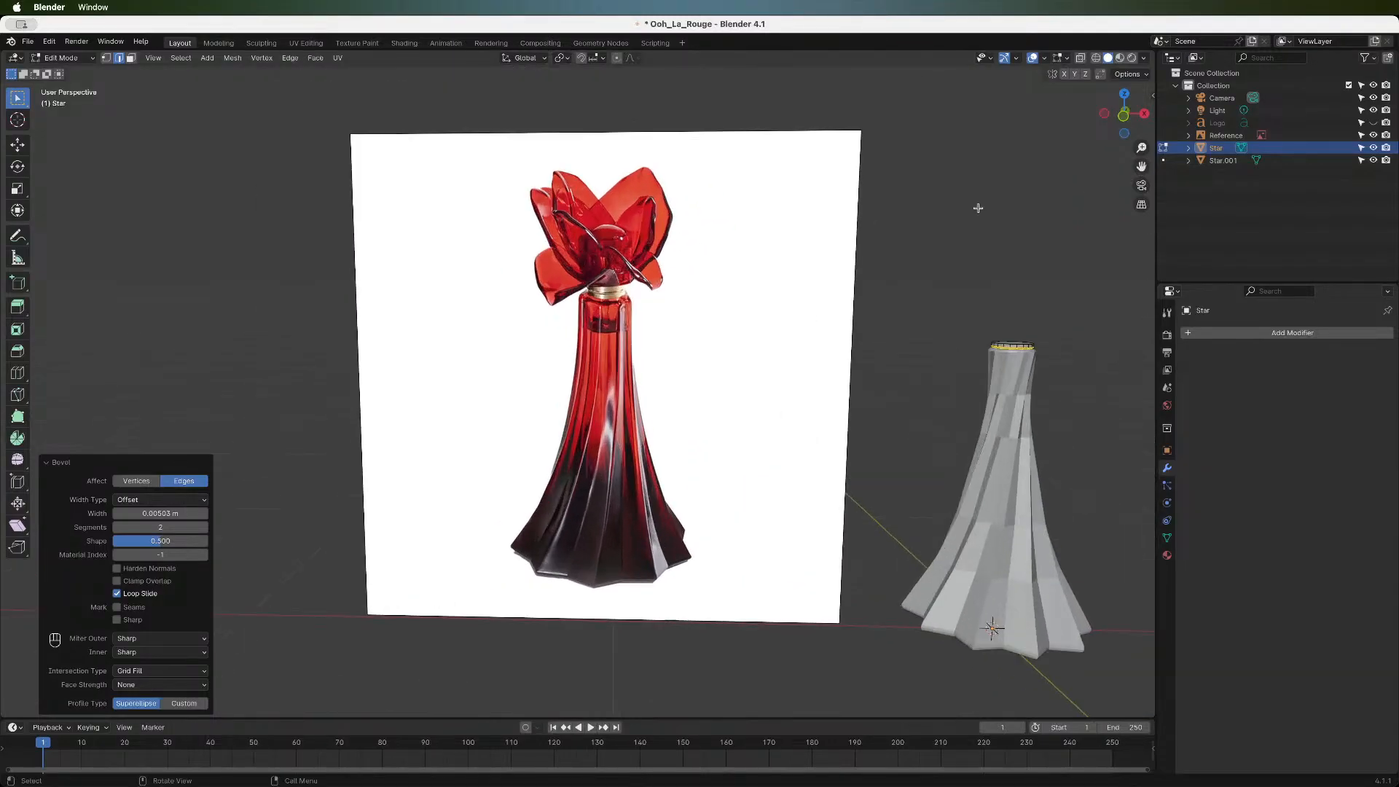
left_click_drag(1141, 167, 908, 161)
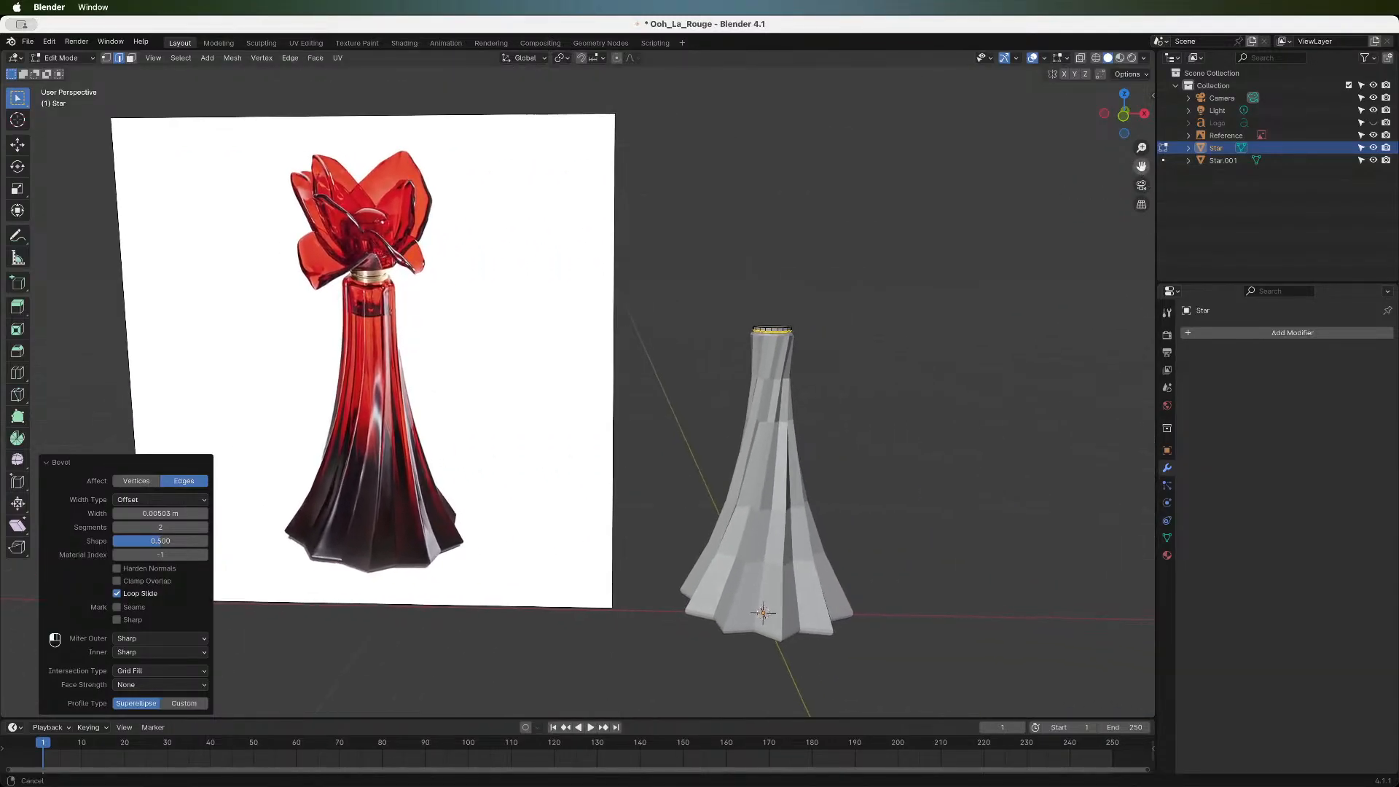
left_click(943, 347)
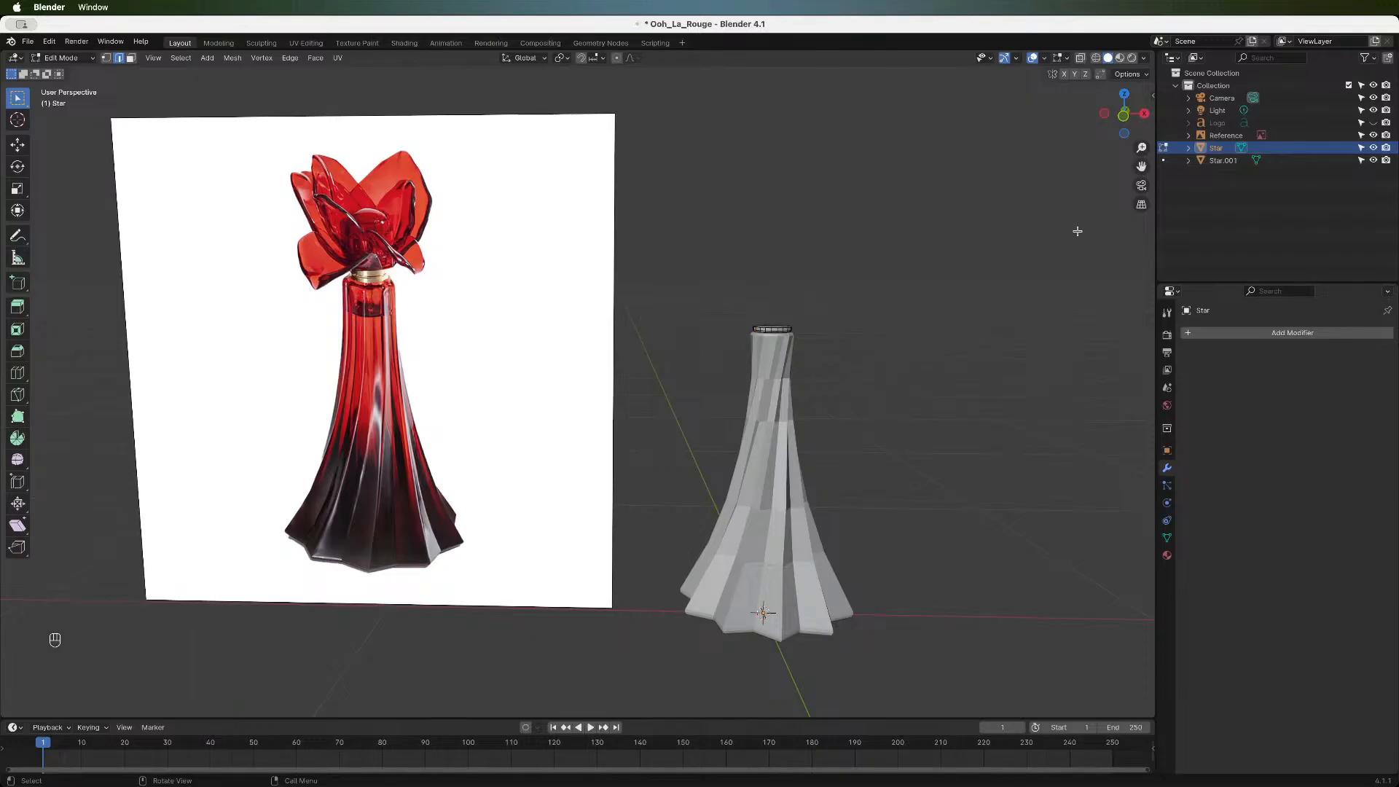
left_click_drag(1141, 166, 1078, 156)
left_click_drag(1147, 114, 1146, 131)
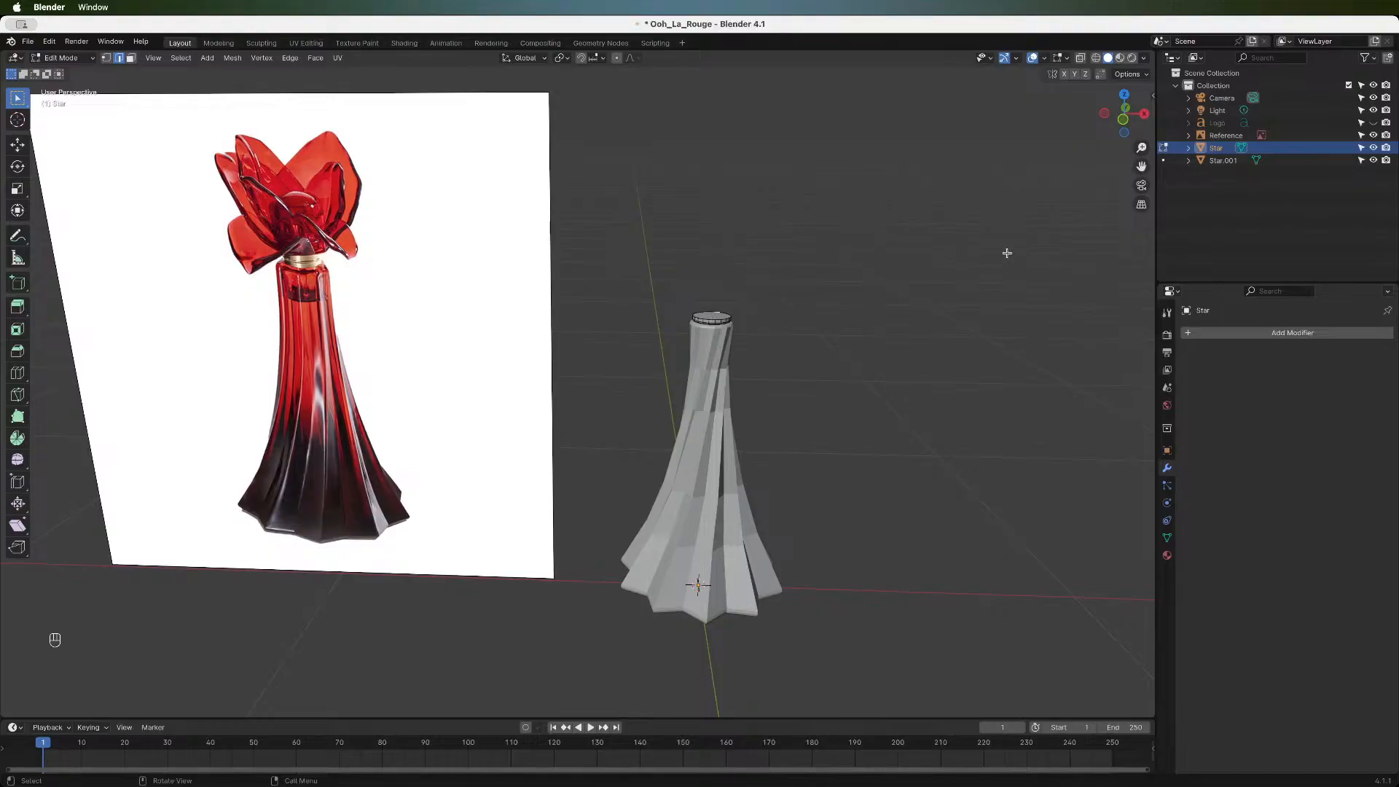
left_click_drag(1141, 166, 1075, 163)
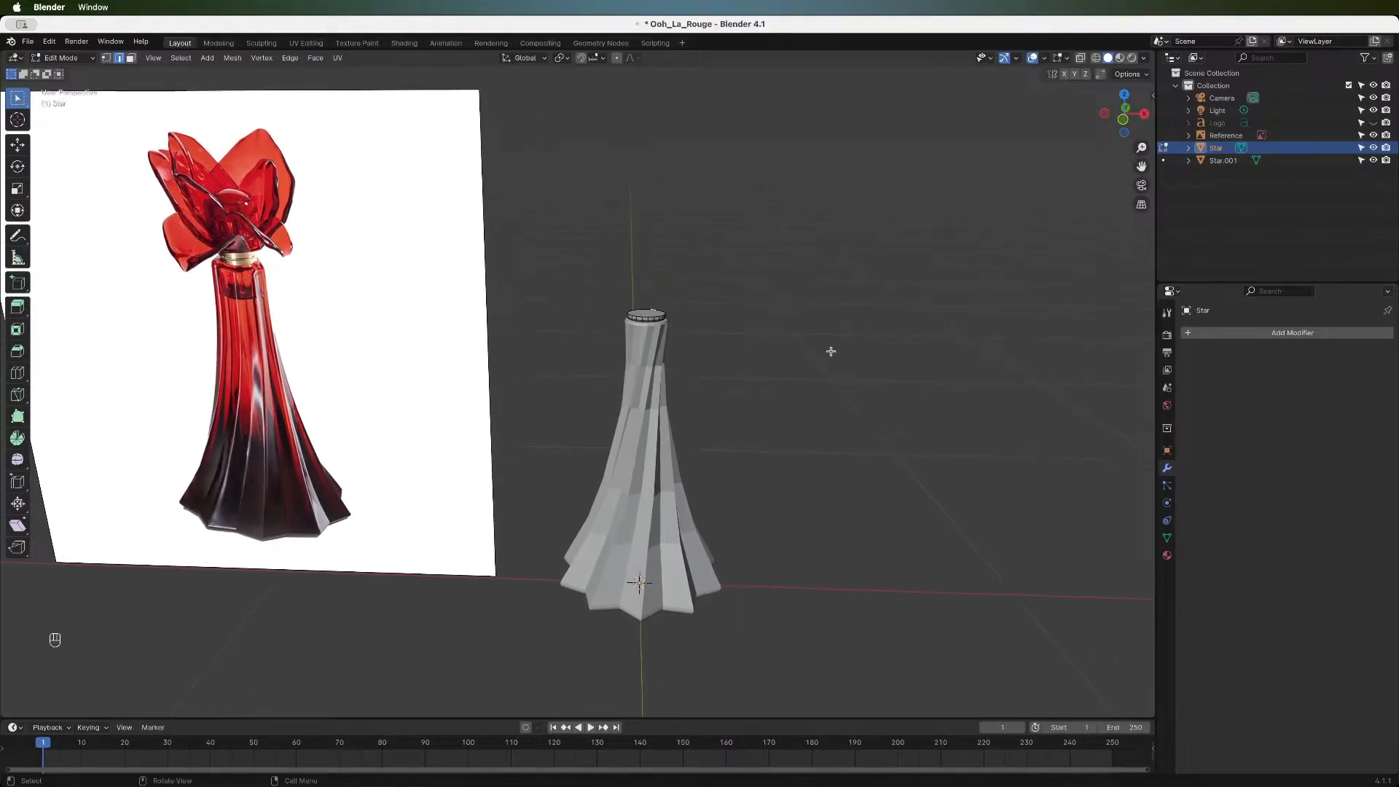
scroll(831, 351, "up", 4)
scroll(831, 352, "down", 1)
scroll(832, 337, "down", 1)
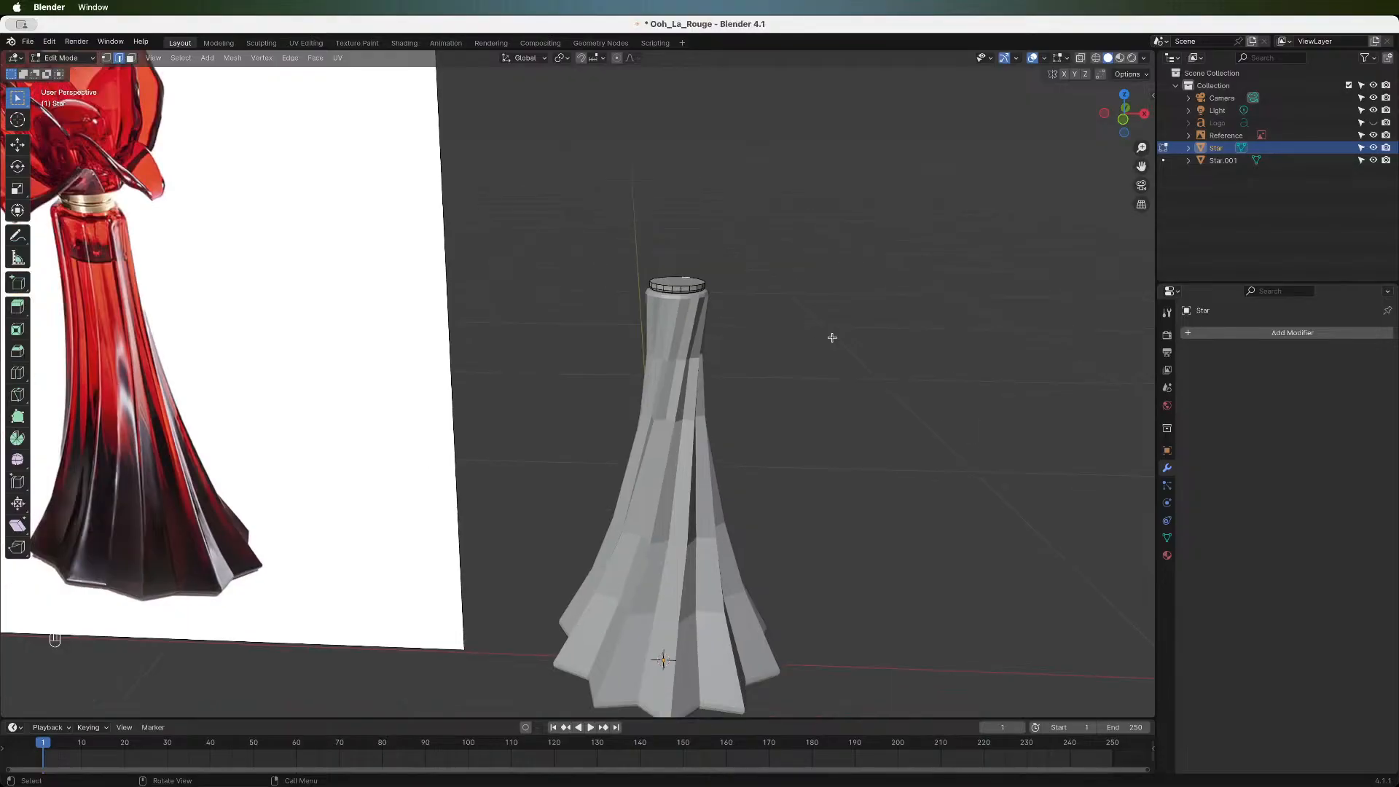
scroll(832, 338, "up", 2)
scroll(832, 337, "down", 2)
- Delete the top face of the collar disc in face select mode
key("Tab")
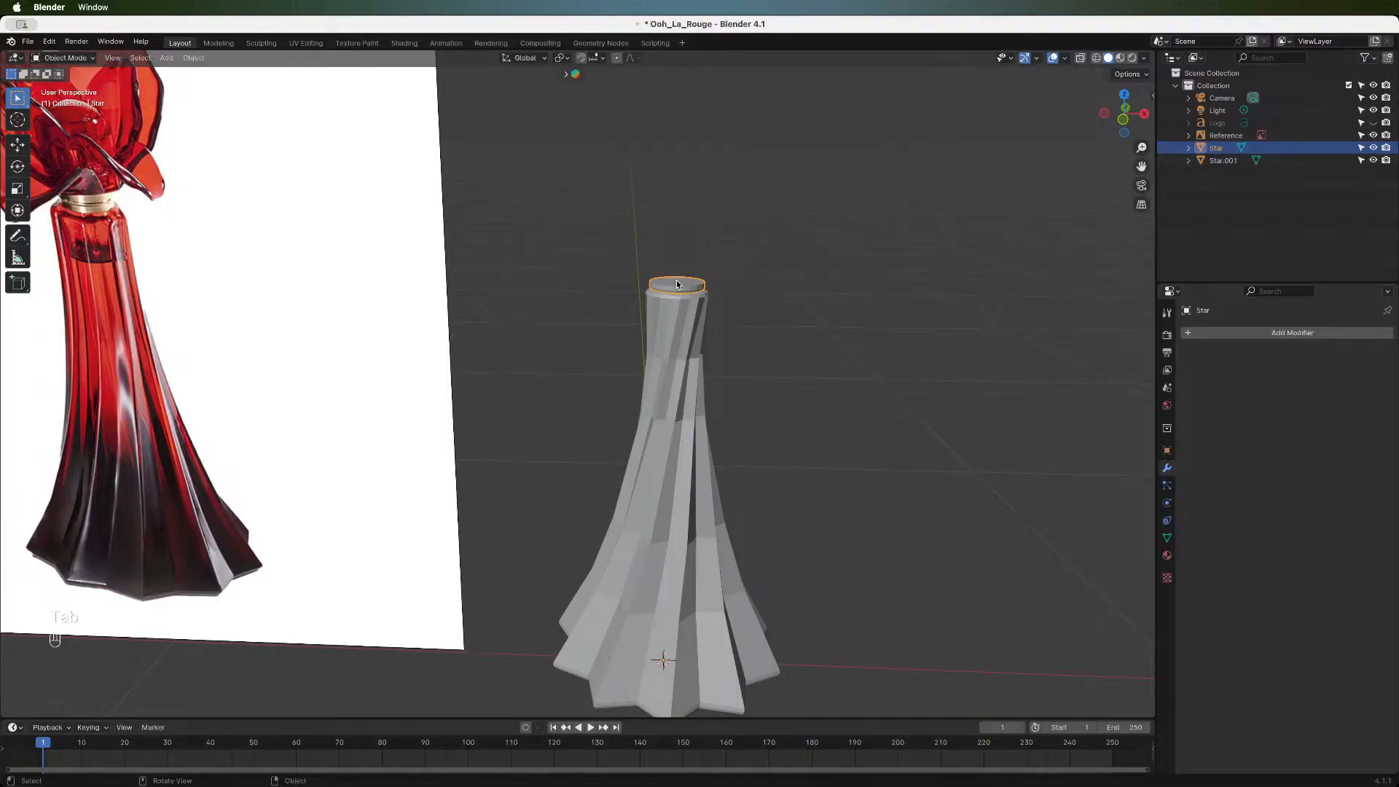
key("Tab")
key("3")
scroll(793, 302, "up", 3)
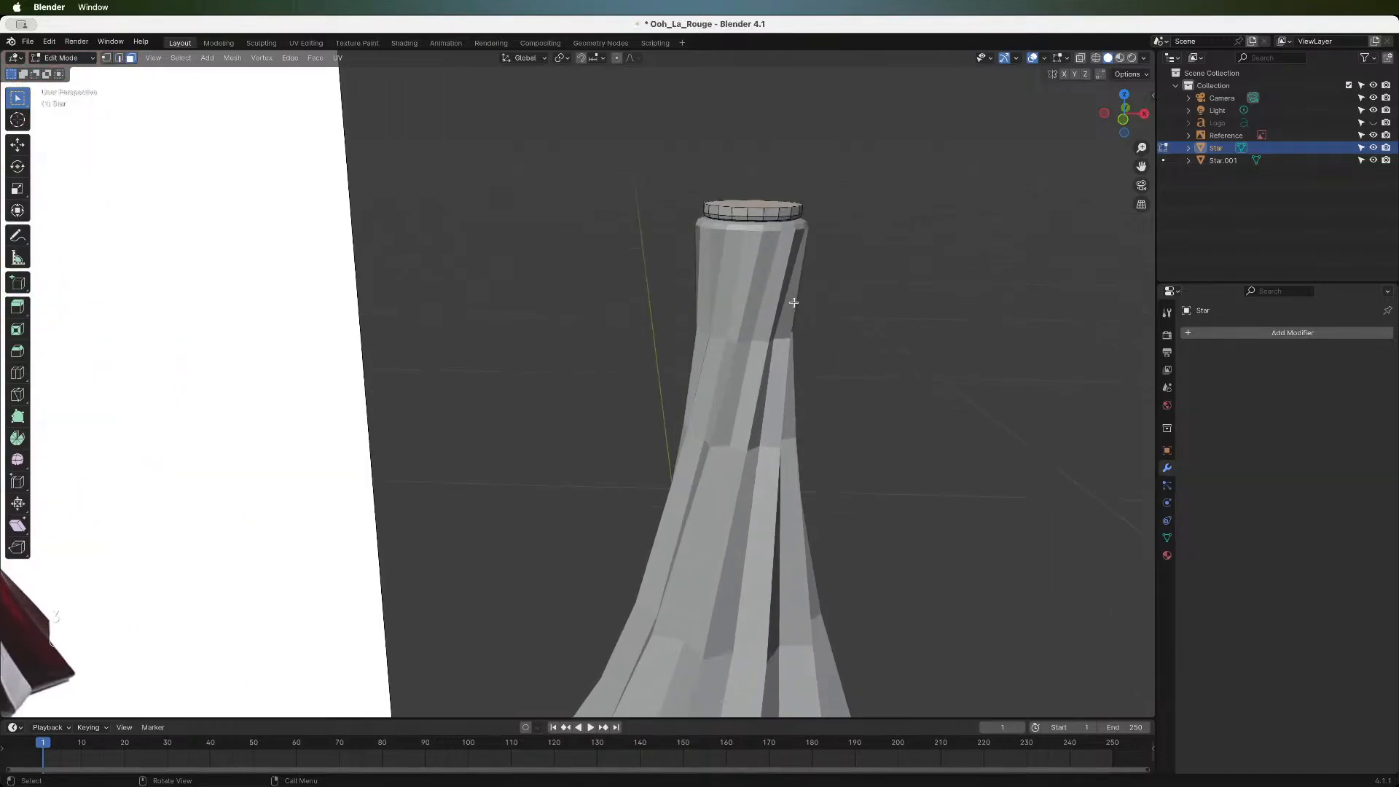
left_click_drag(1141, 166, 1019, 267)
key("x")
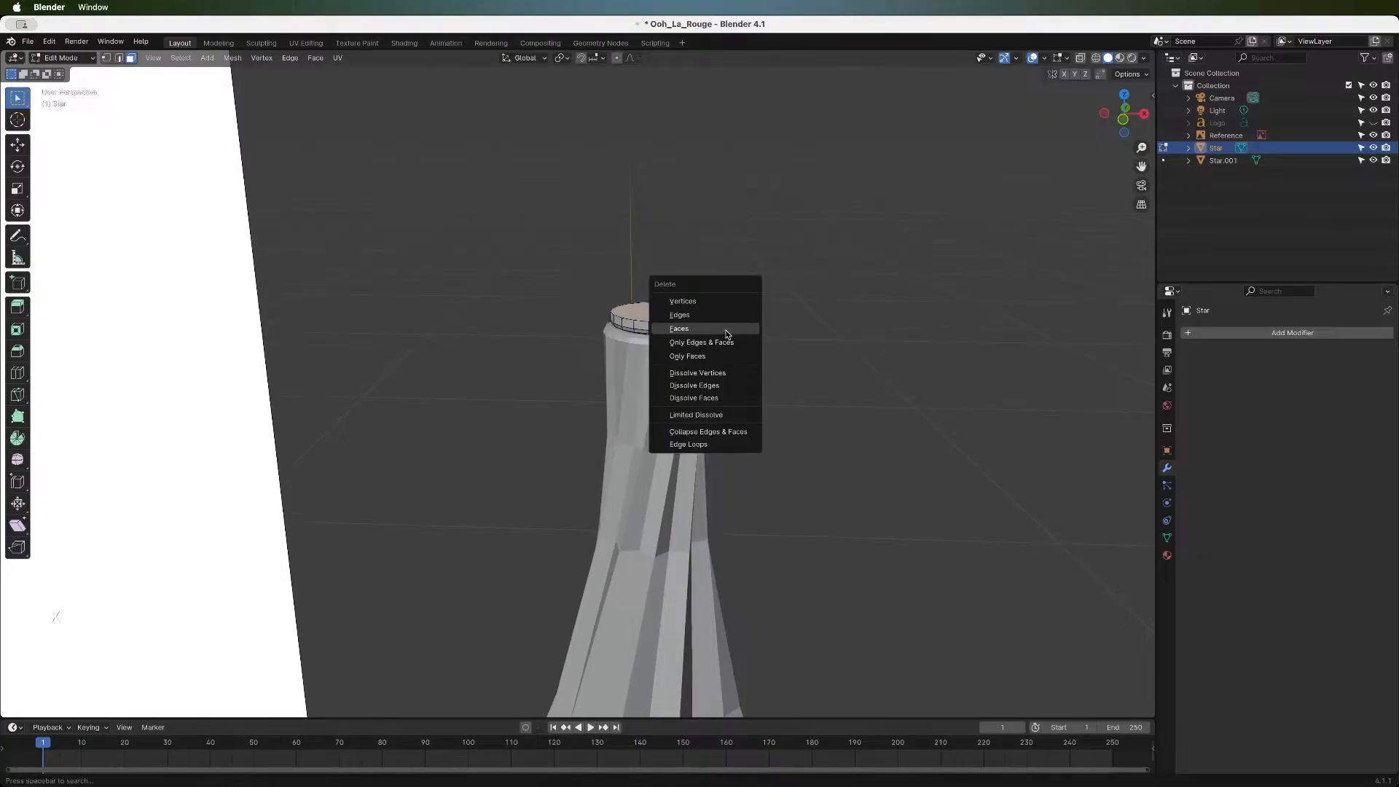
left_click(726, 335)
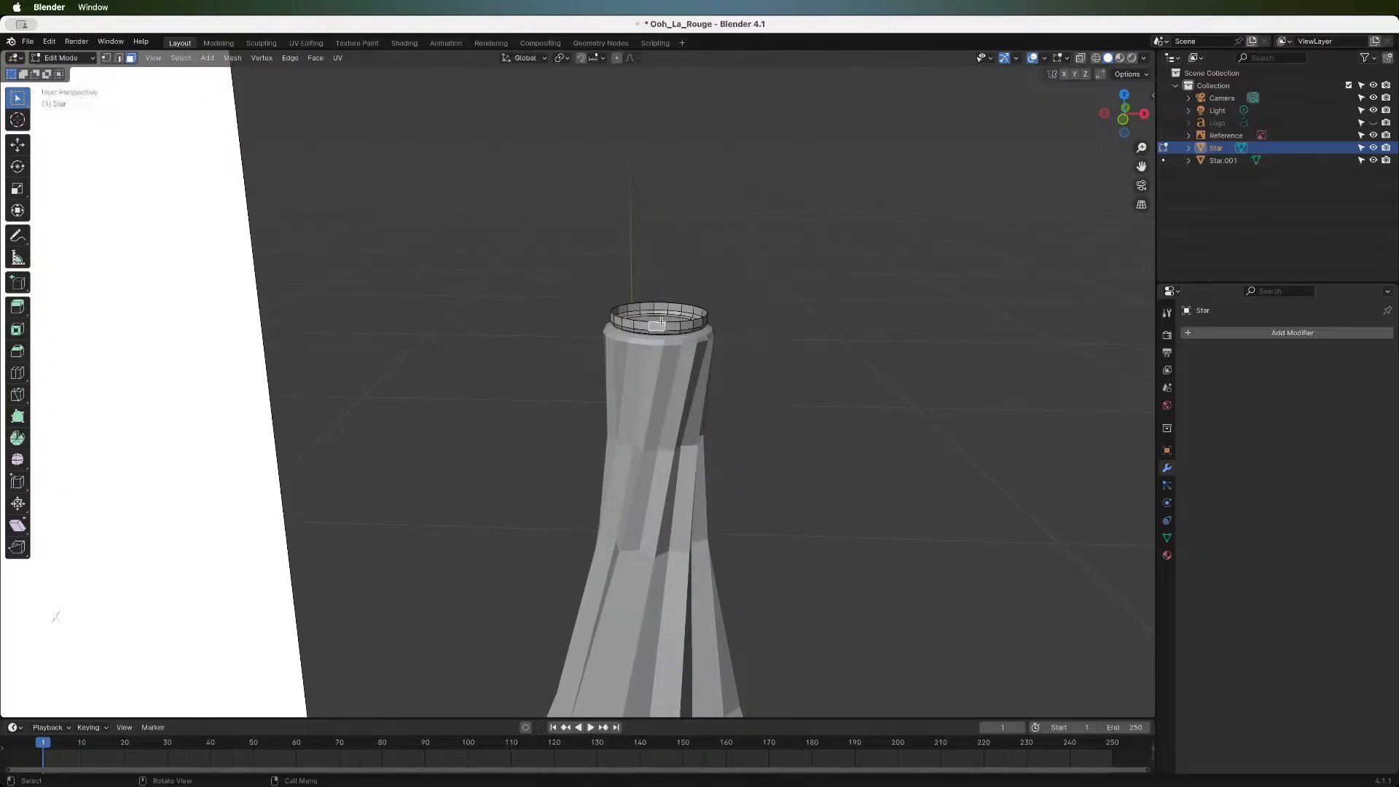
- Select the collar's open top edge loop and fill it with a new face
key("2")
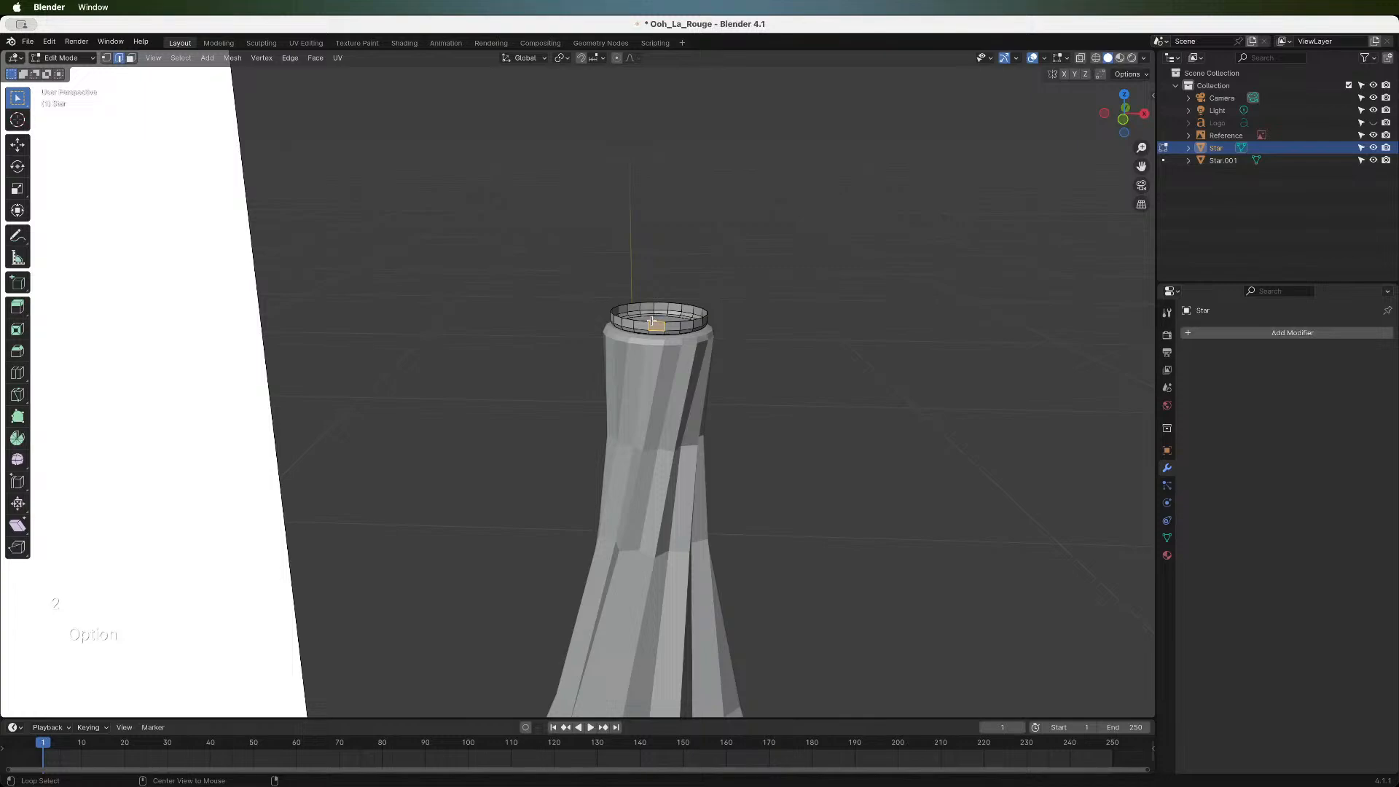
left_click(701, 312, "alt")
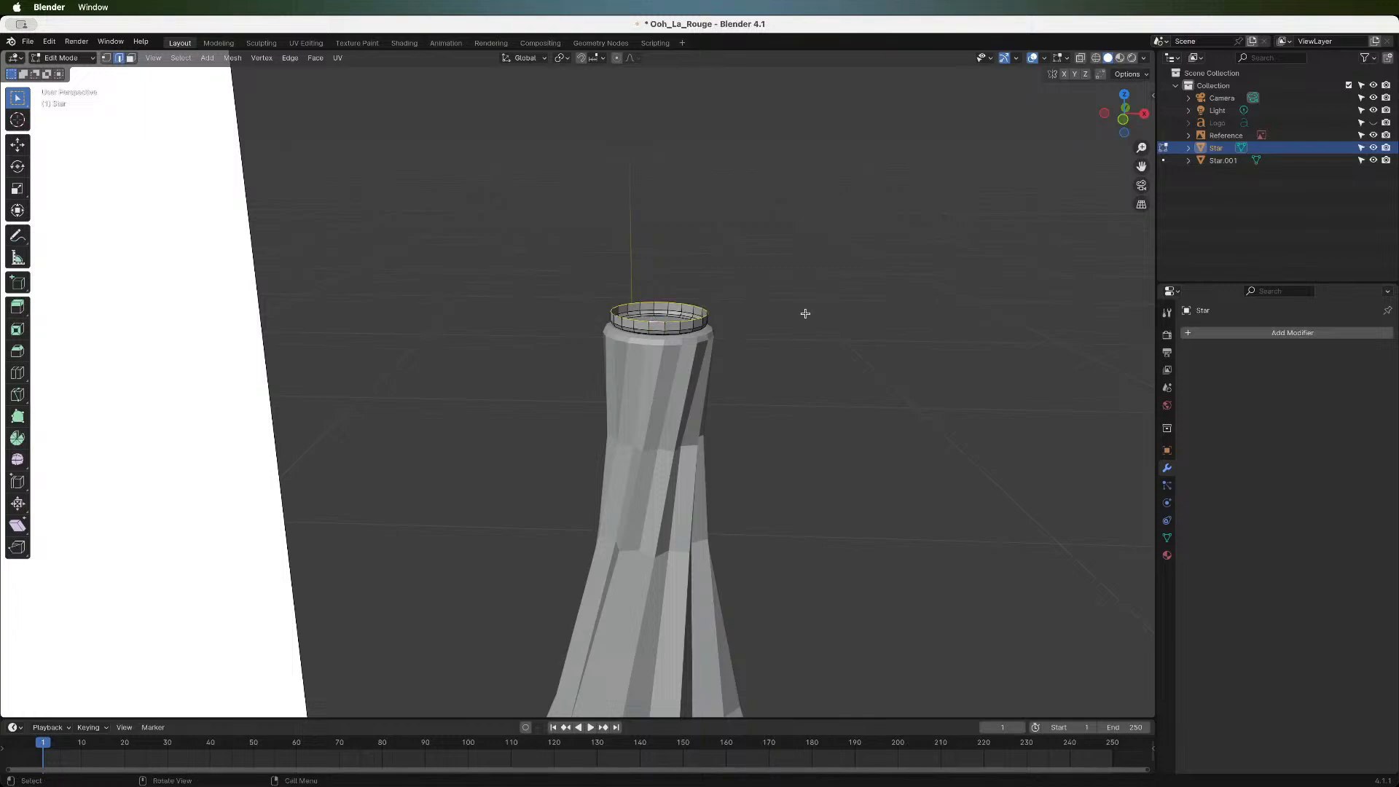
key("f")
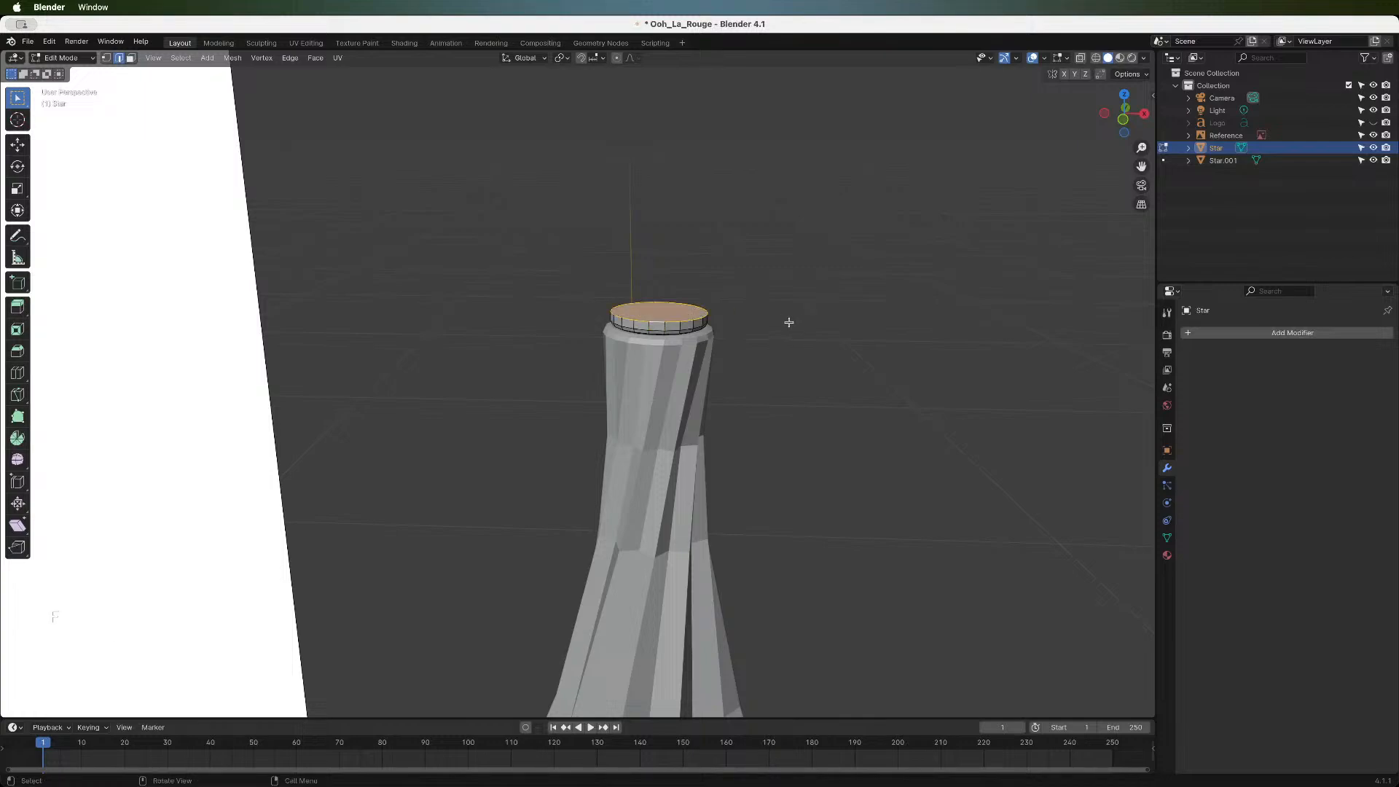
key("ctrl+b")
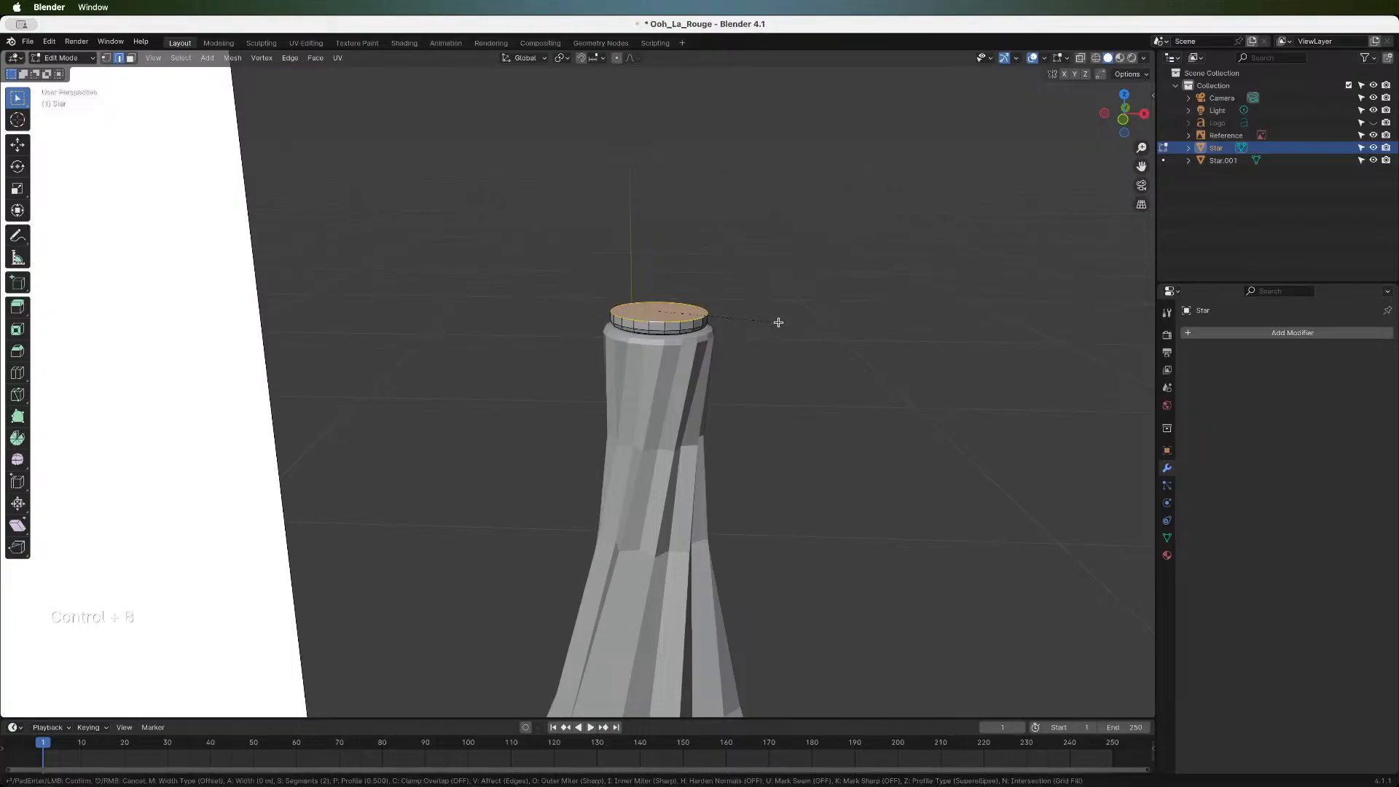
key("Escape")
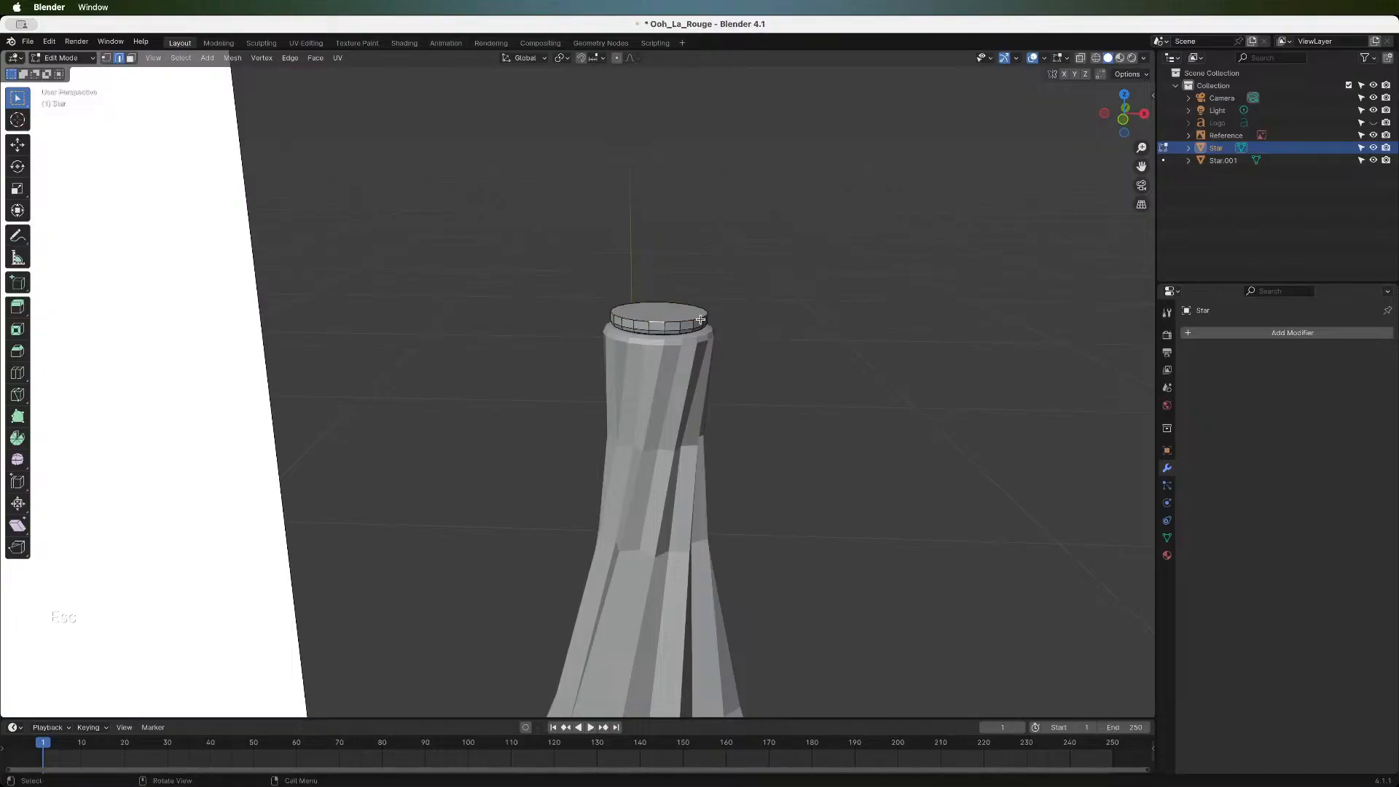
- Select the collar's top face in face select mode and duplicate it in place
key("3")
left_click(688, 310)
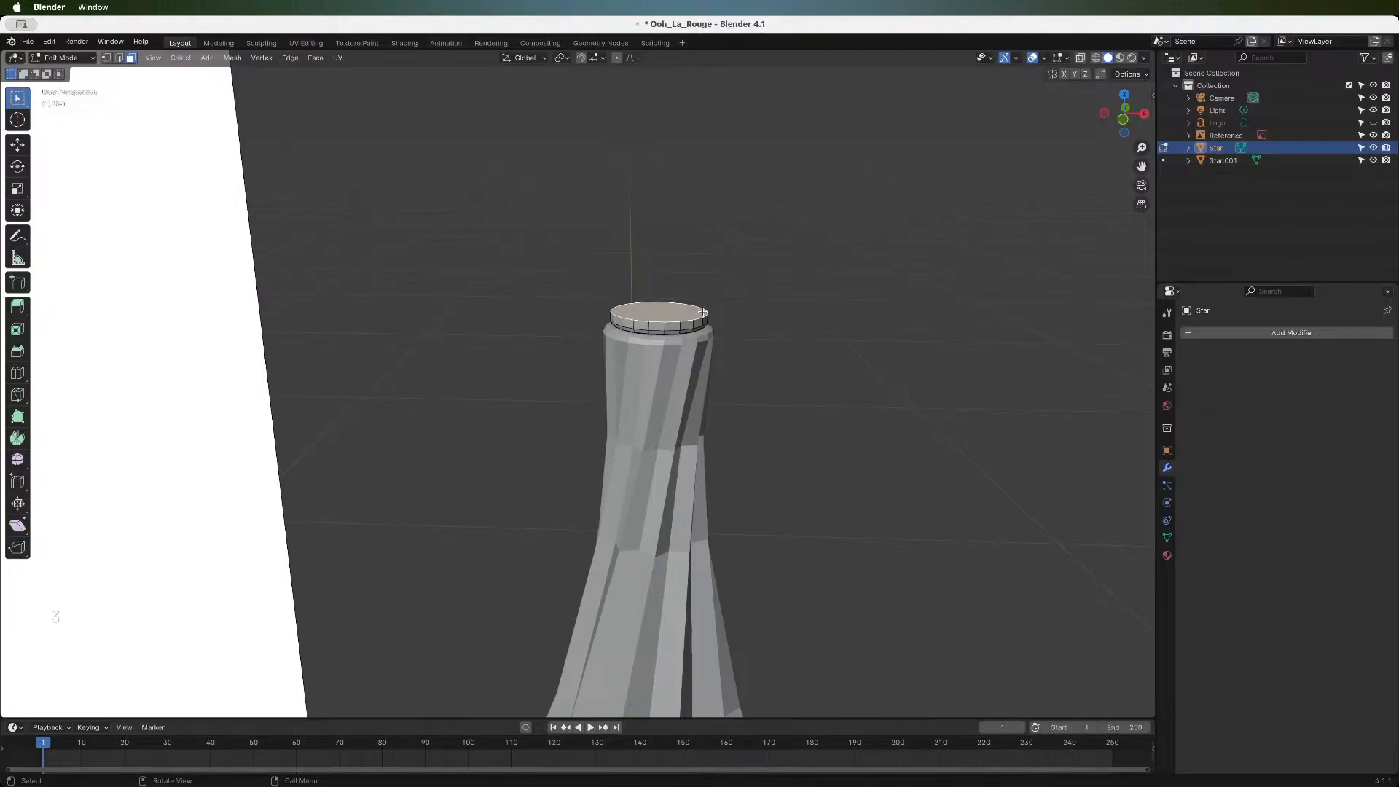
key("ctrl+b")
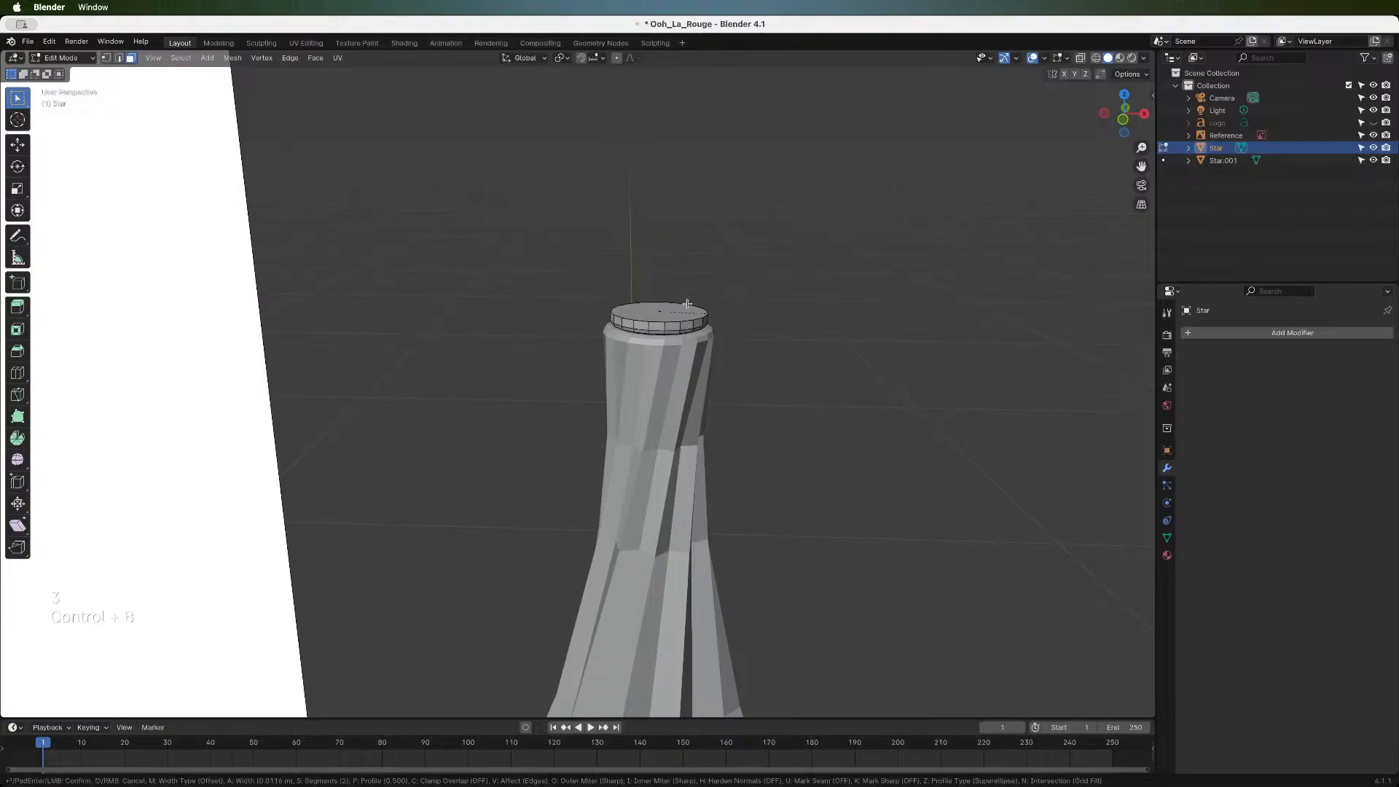
key("Escape")
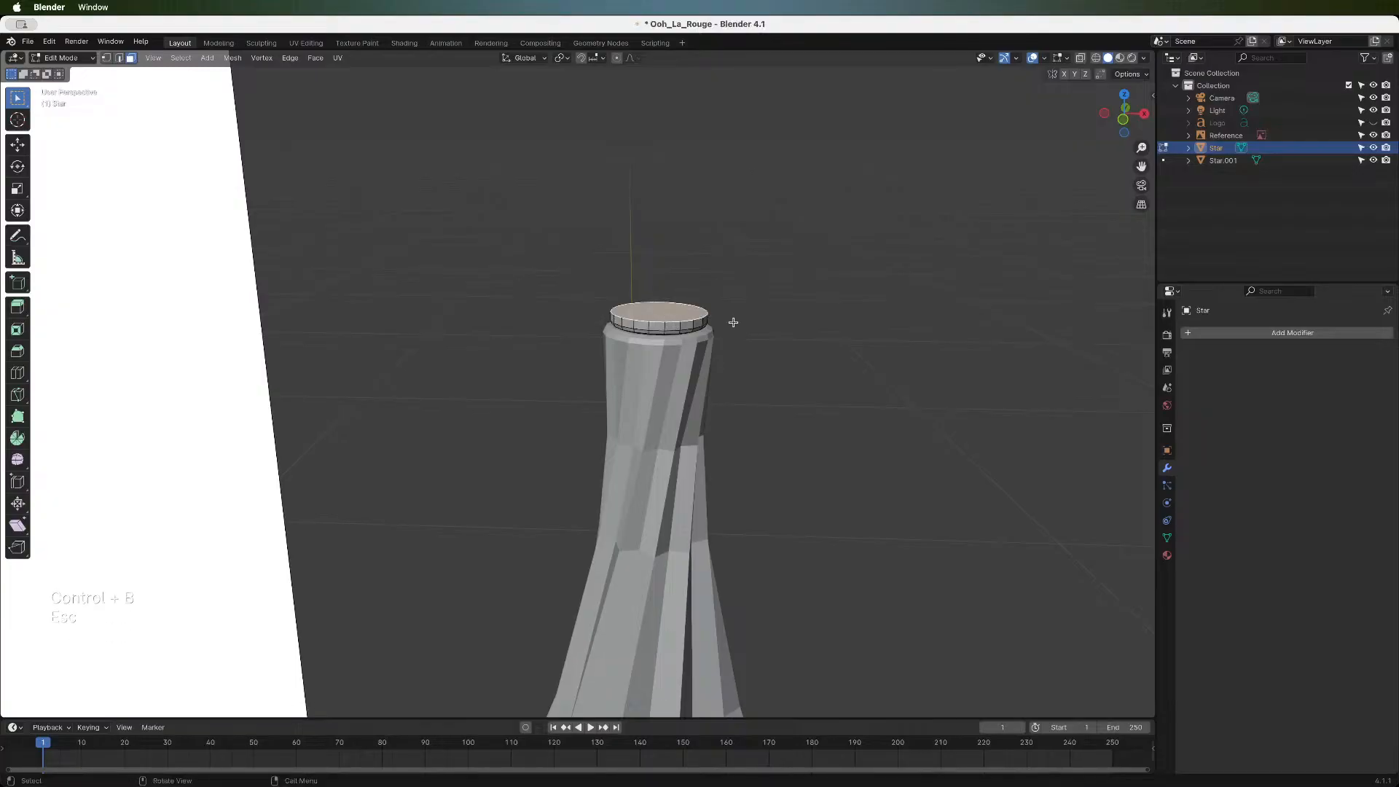
key("shift+d")
right_click(859, 264)
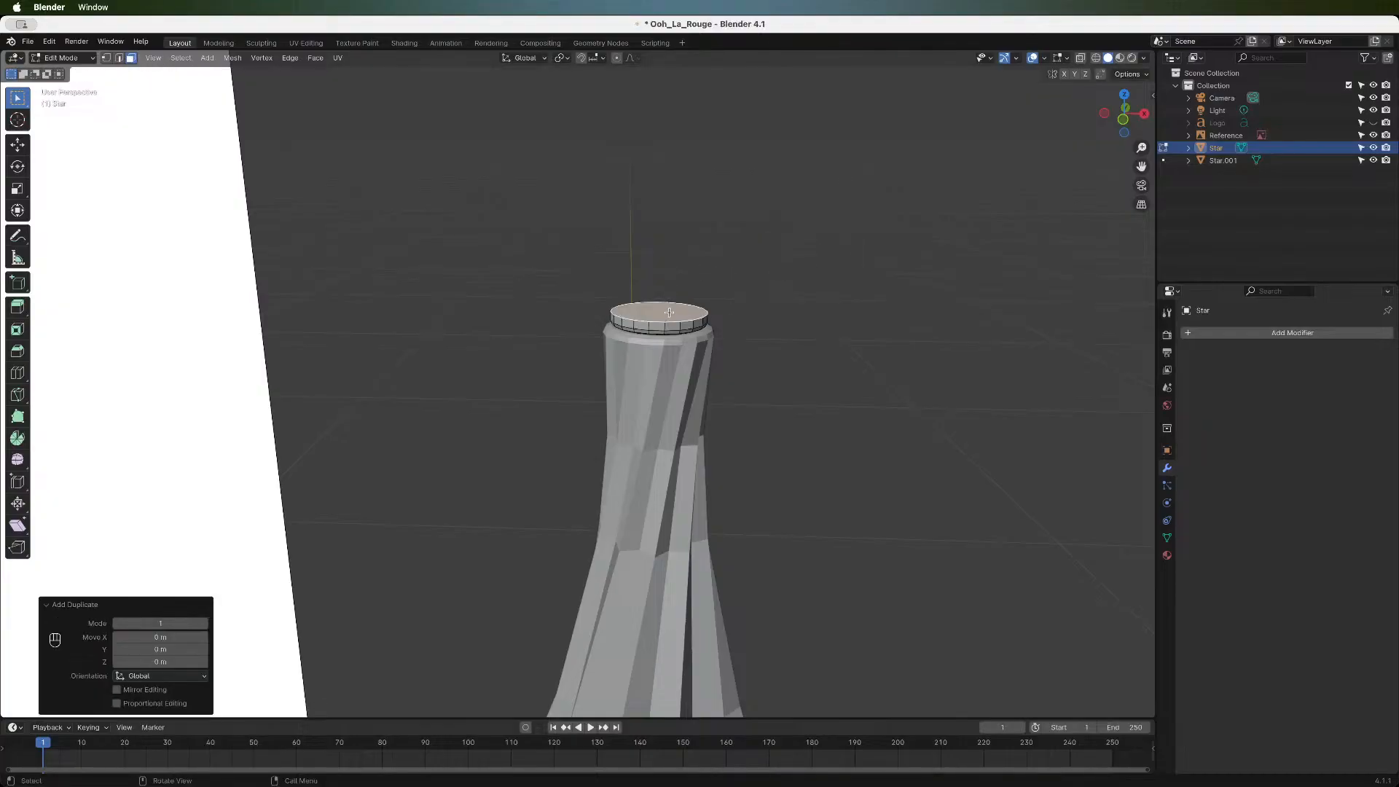
- Raise the duplicated face about 0.0099 m along Z, separate it into its own object and leave Edit Mode
key("g")
key("z")
left_click(669, 302)
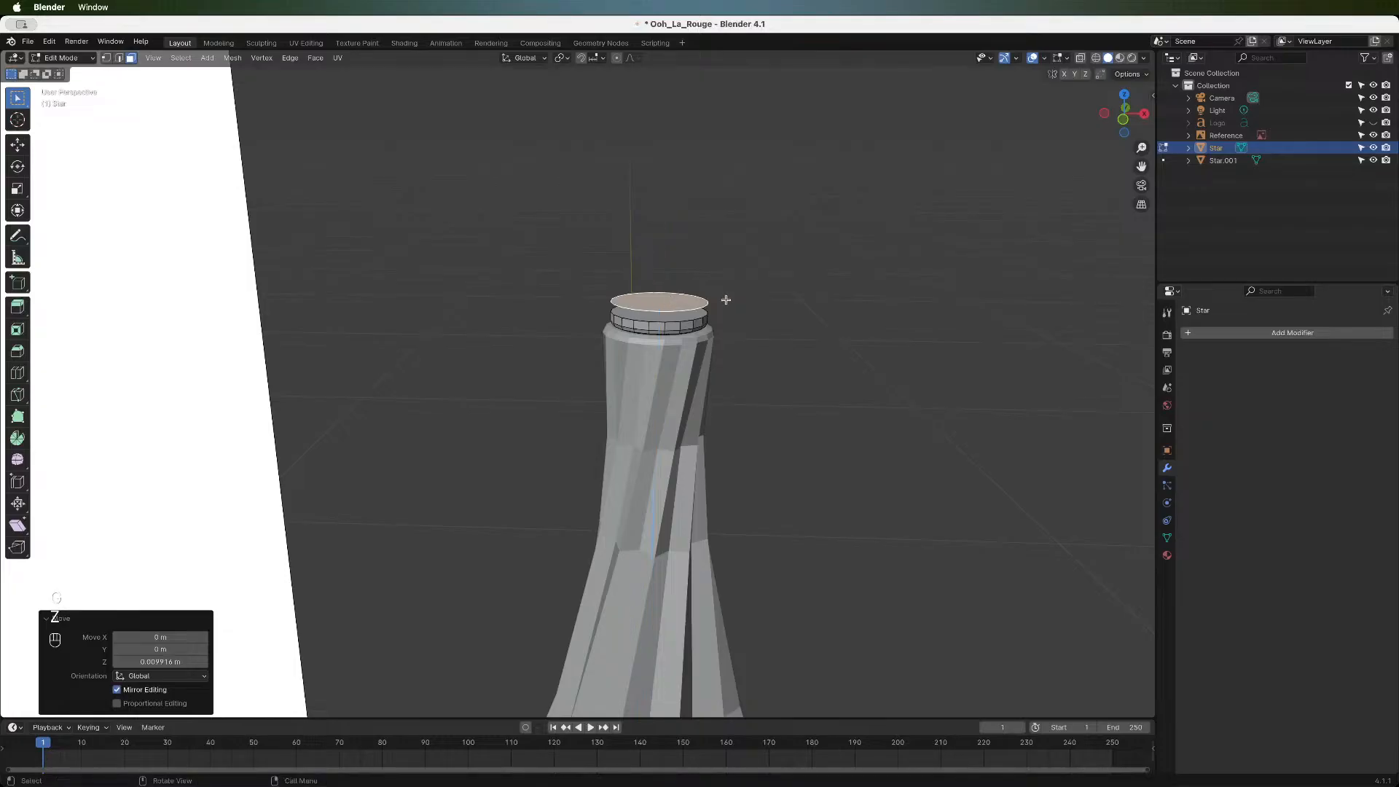
key("p")
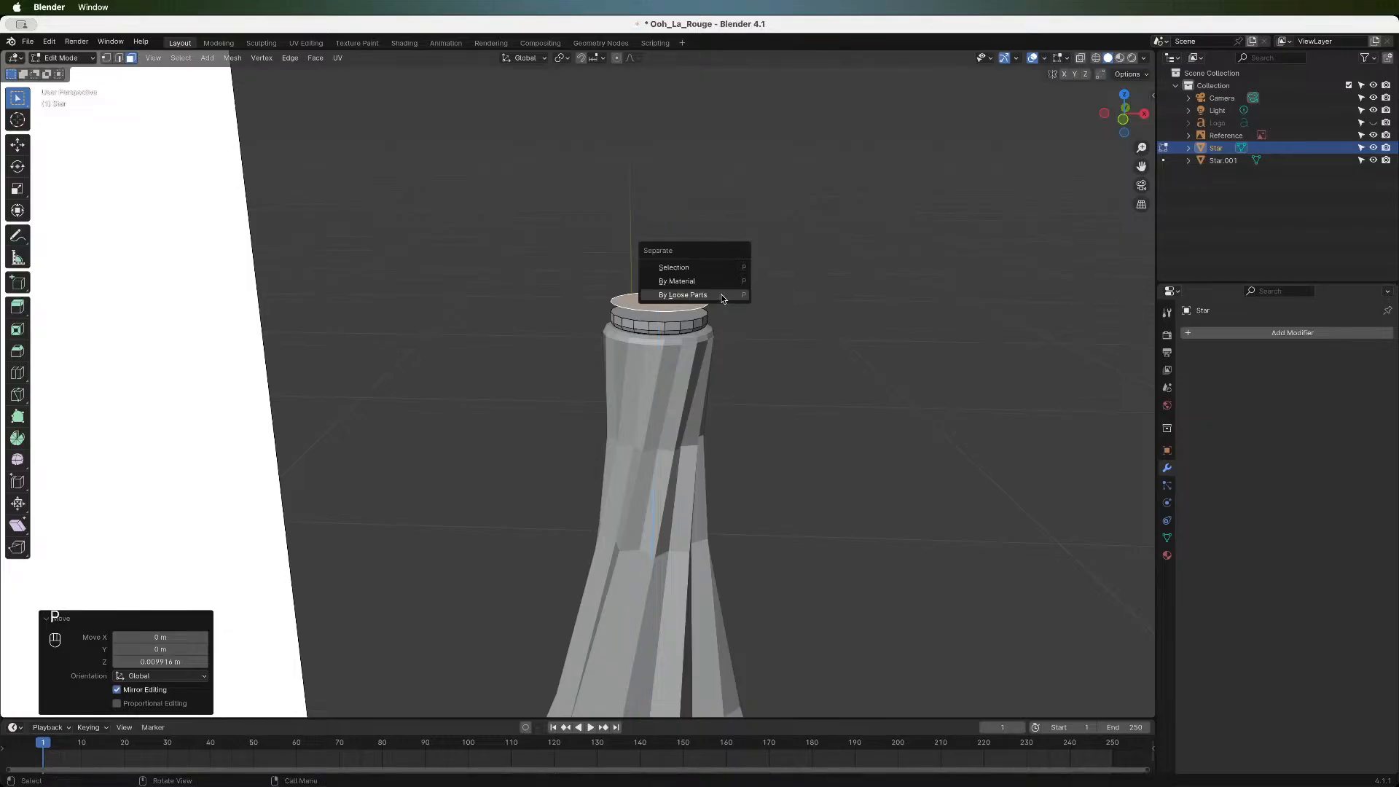
left_click(722, 299)
key("Tab")
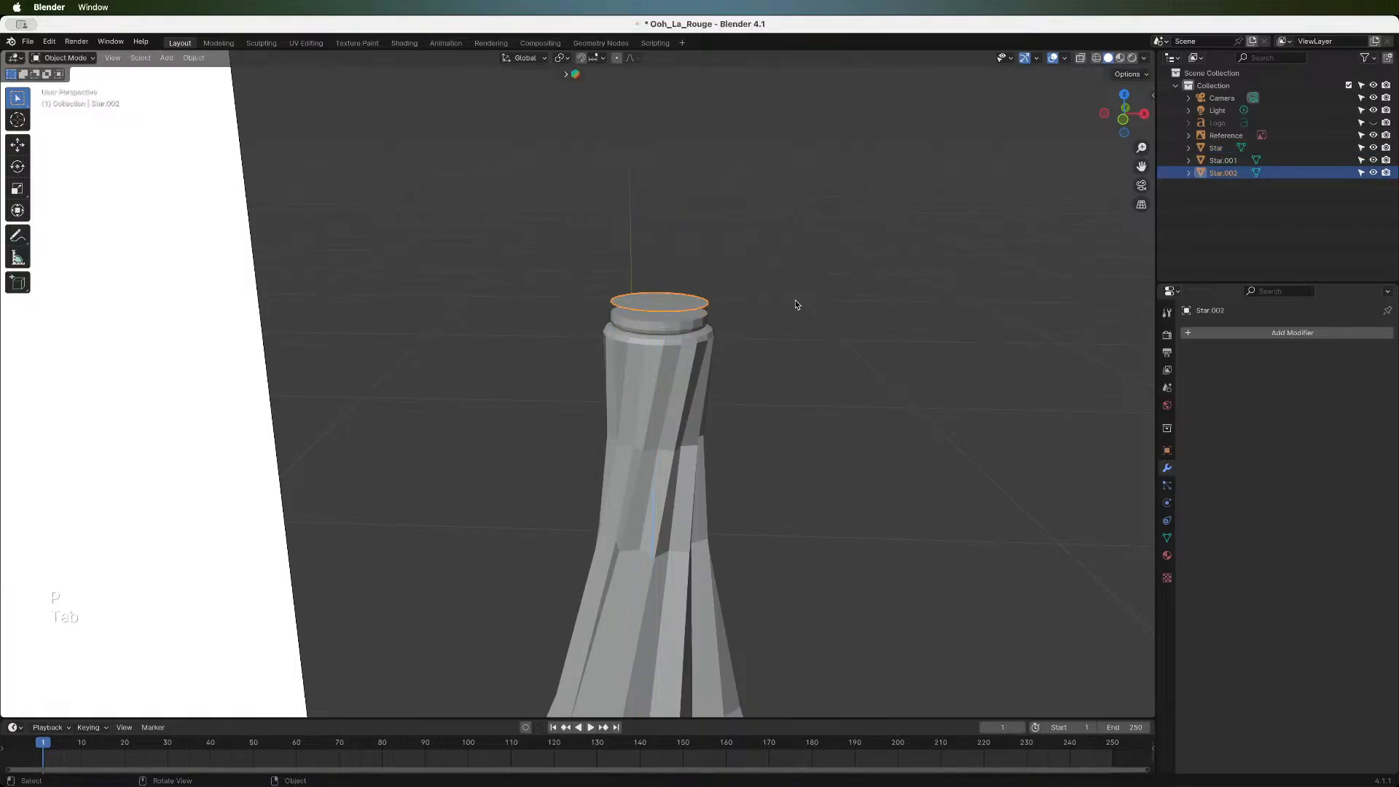
- Open the collar mesh in Edit Mode and try to raise its top face along the Z axis
left_click(675, 322)
key("Tab")
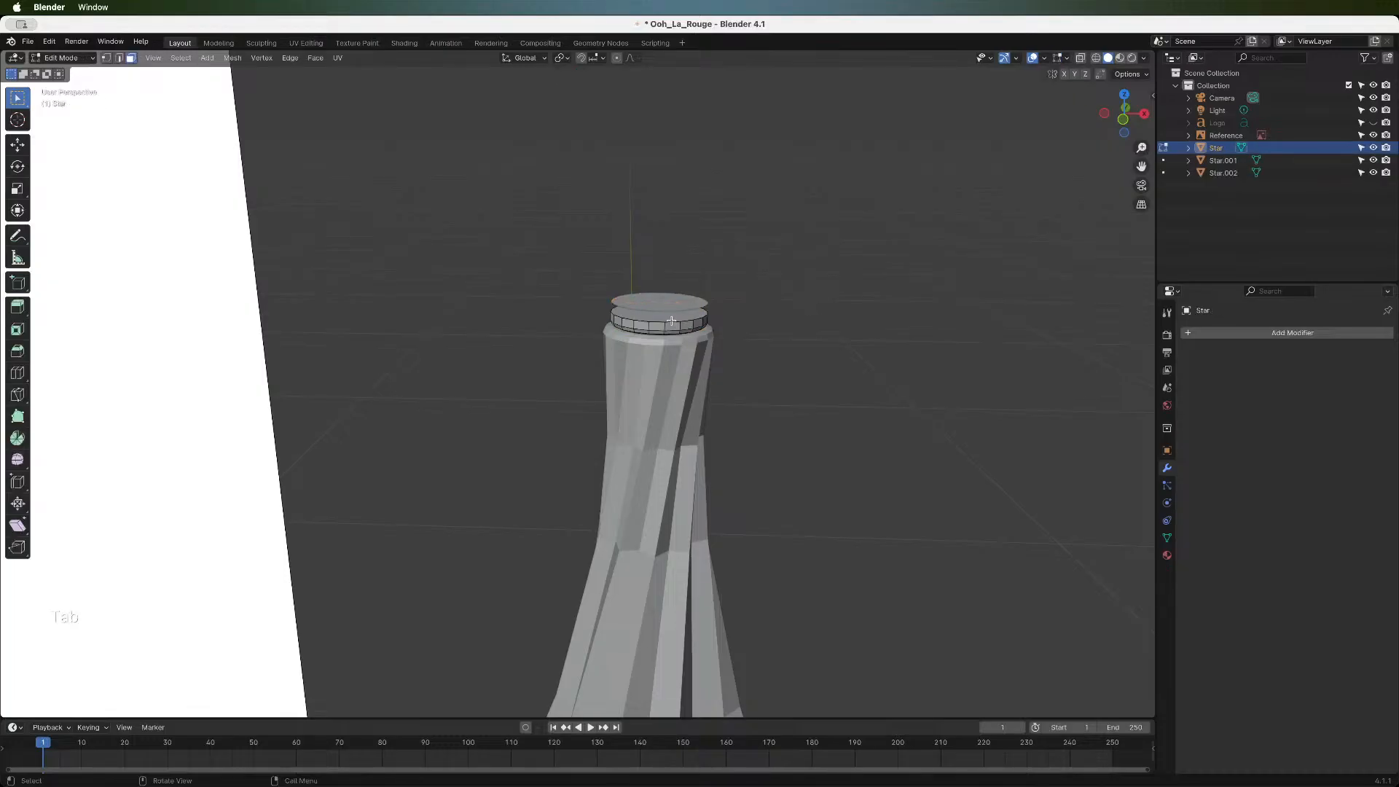
key("g")
key("z")
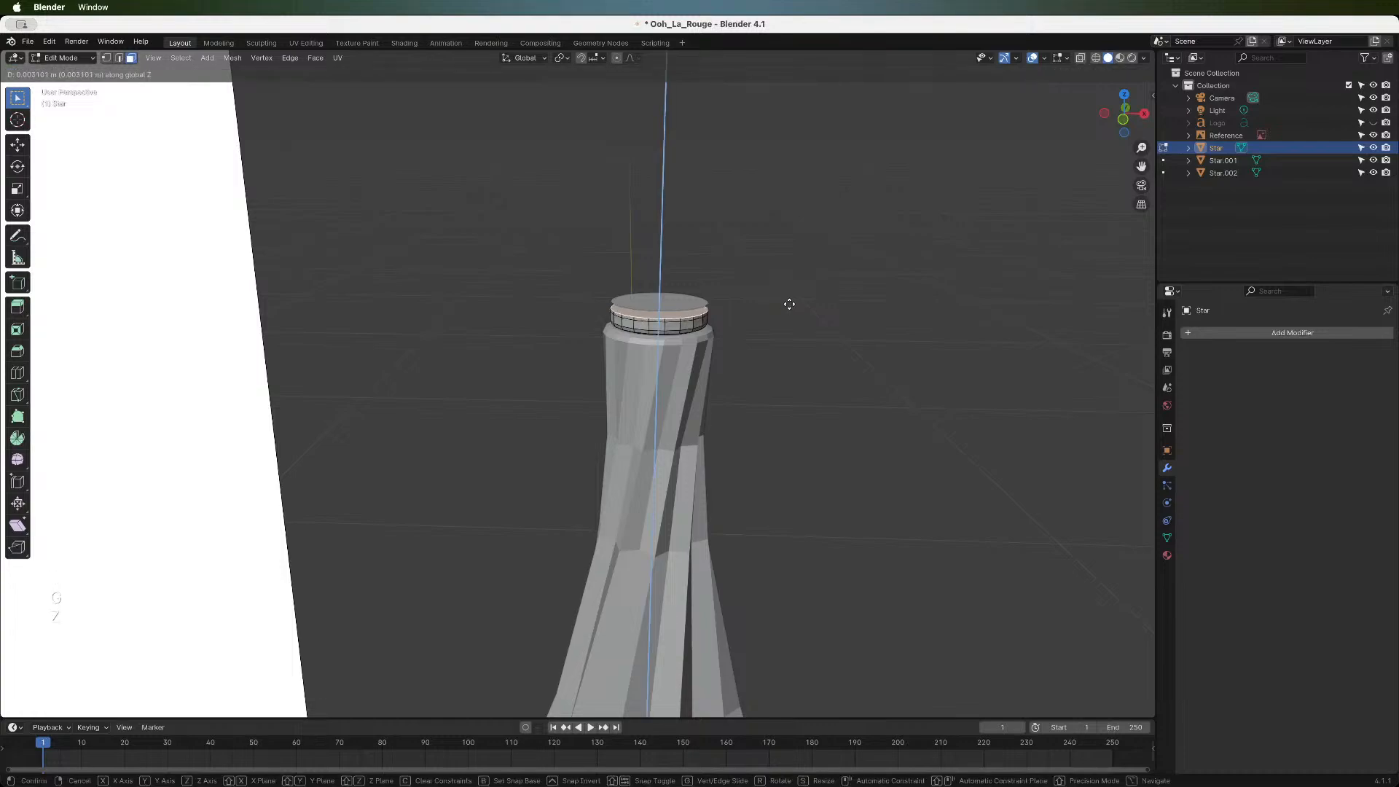
key("Escape")
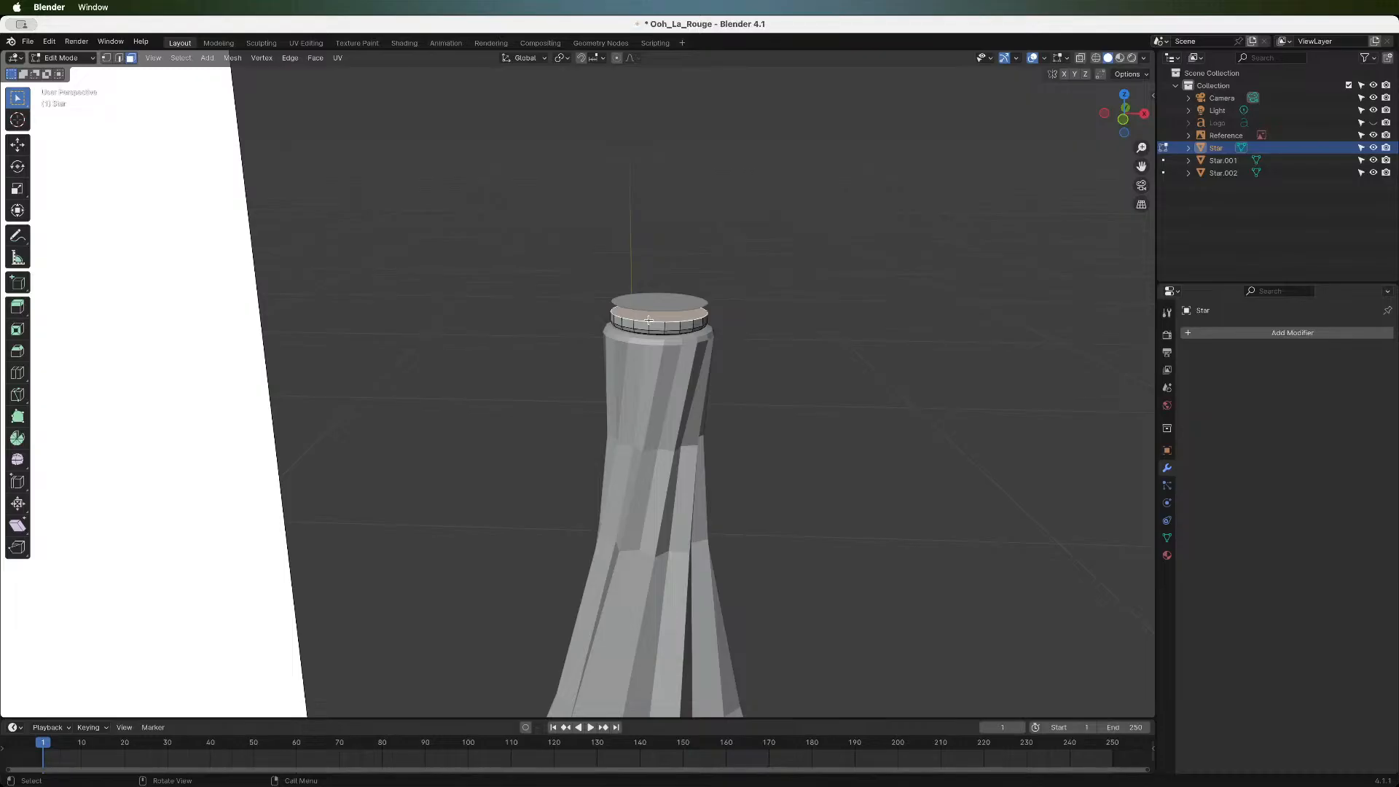
- Delete the collar's top face, then select the open top edge loop in edge select mode and fill it
key("x")
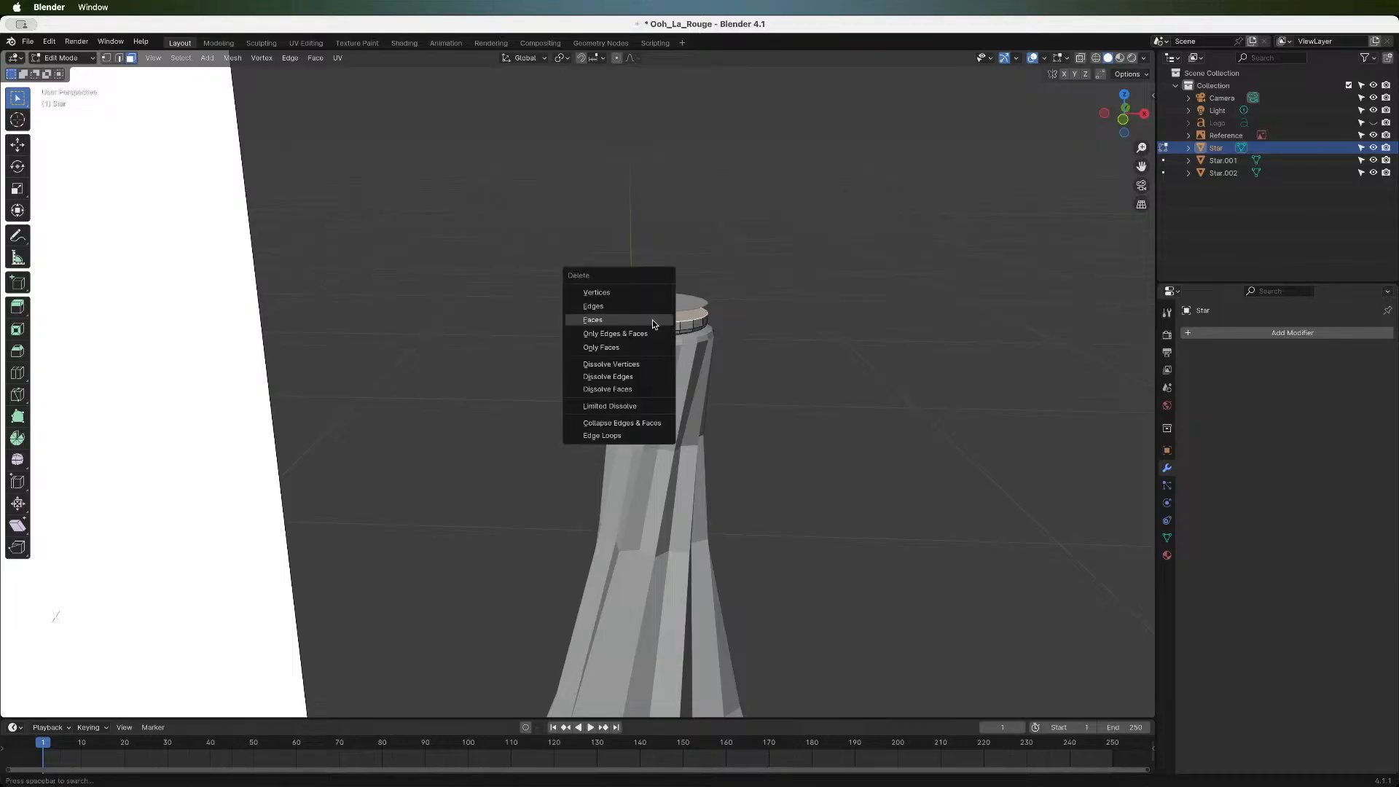
left_click(654, 321)
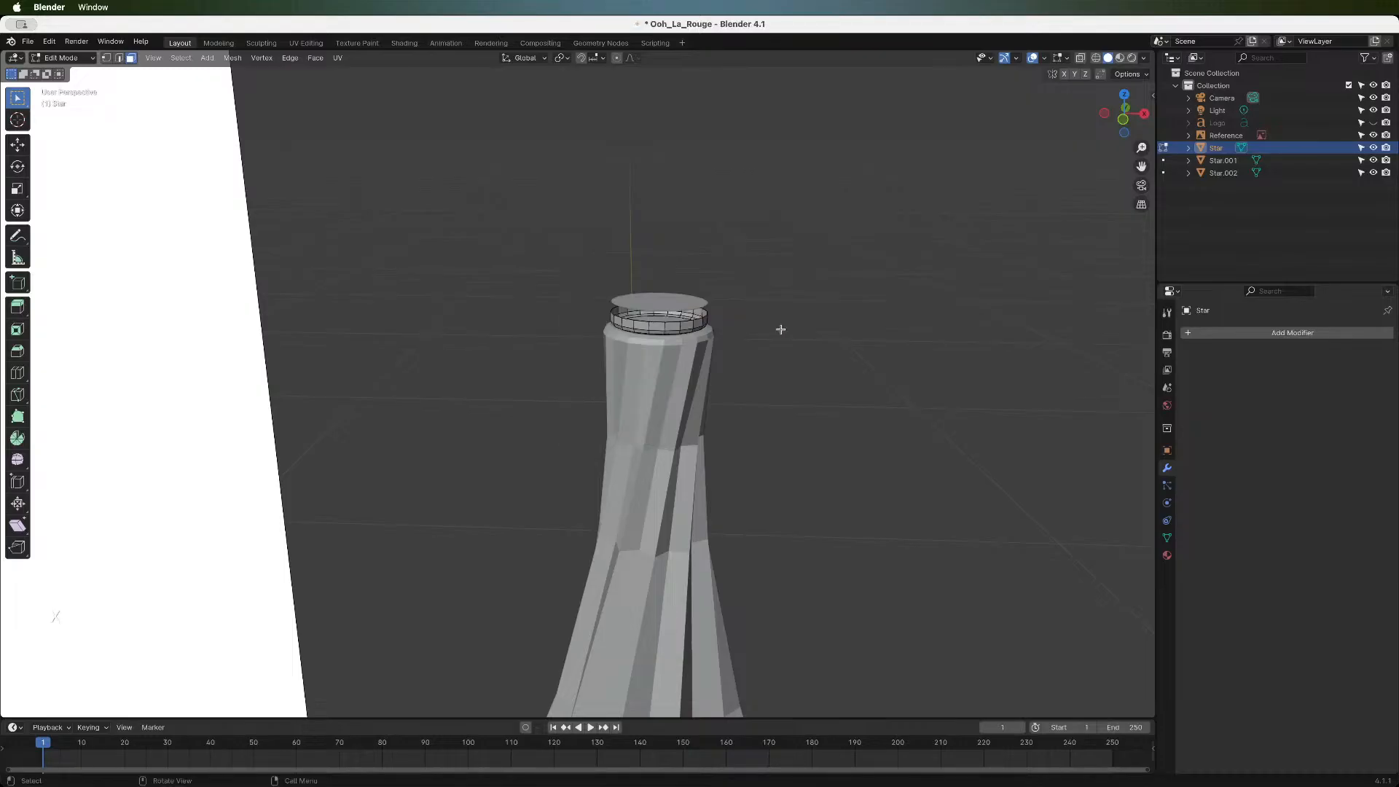
left_click(646, 322, "alt")
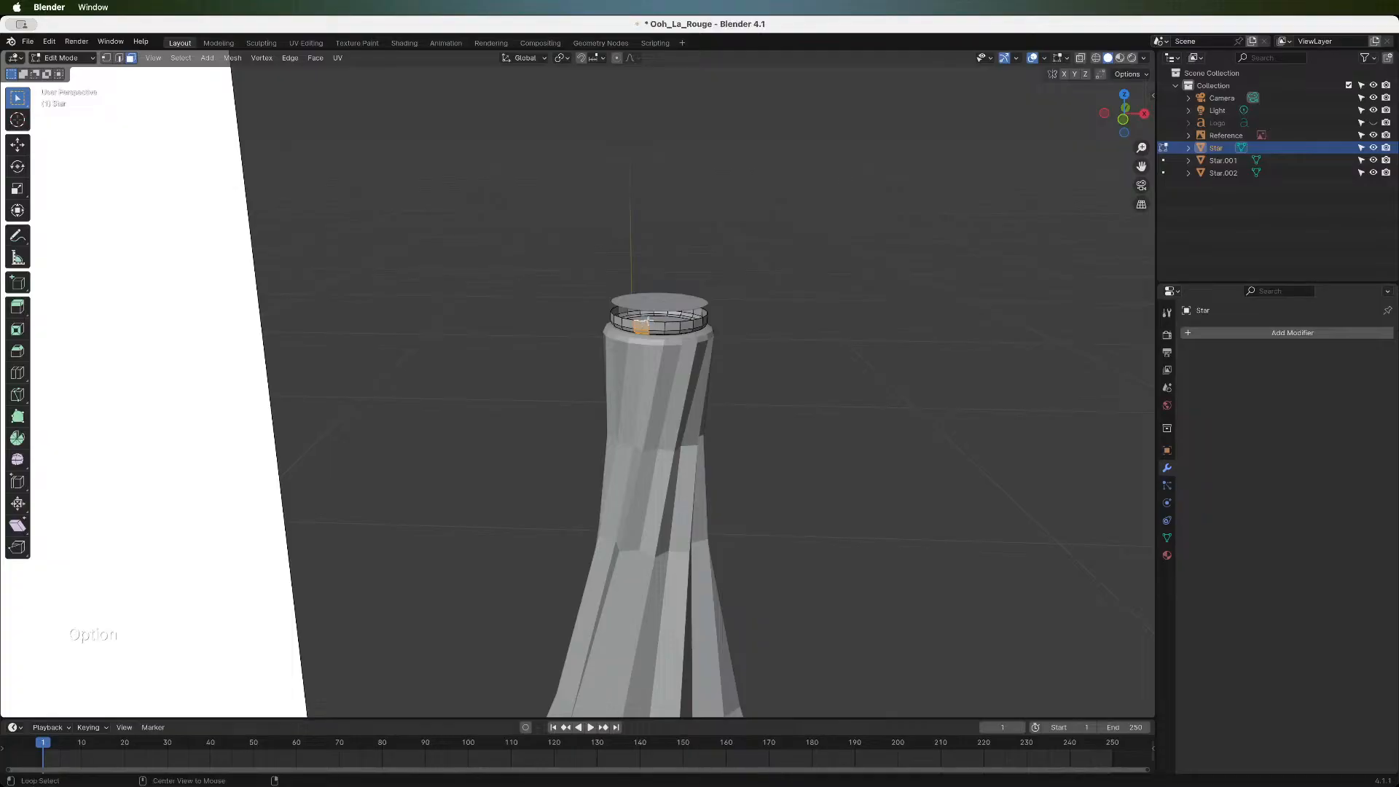
key("2")
left_click(844, 317)
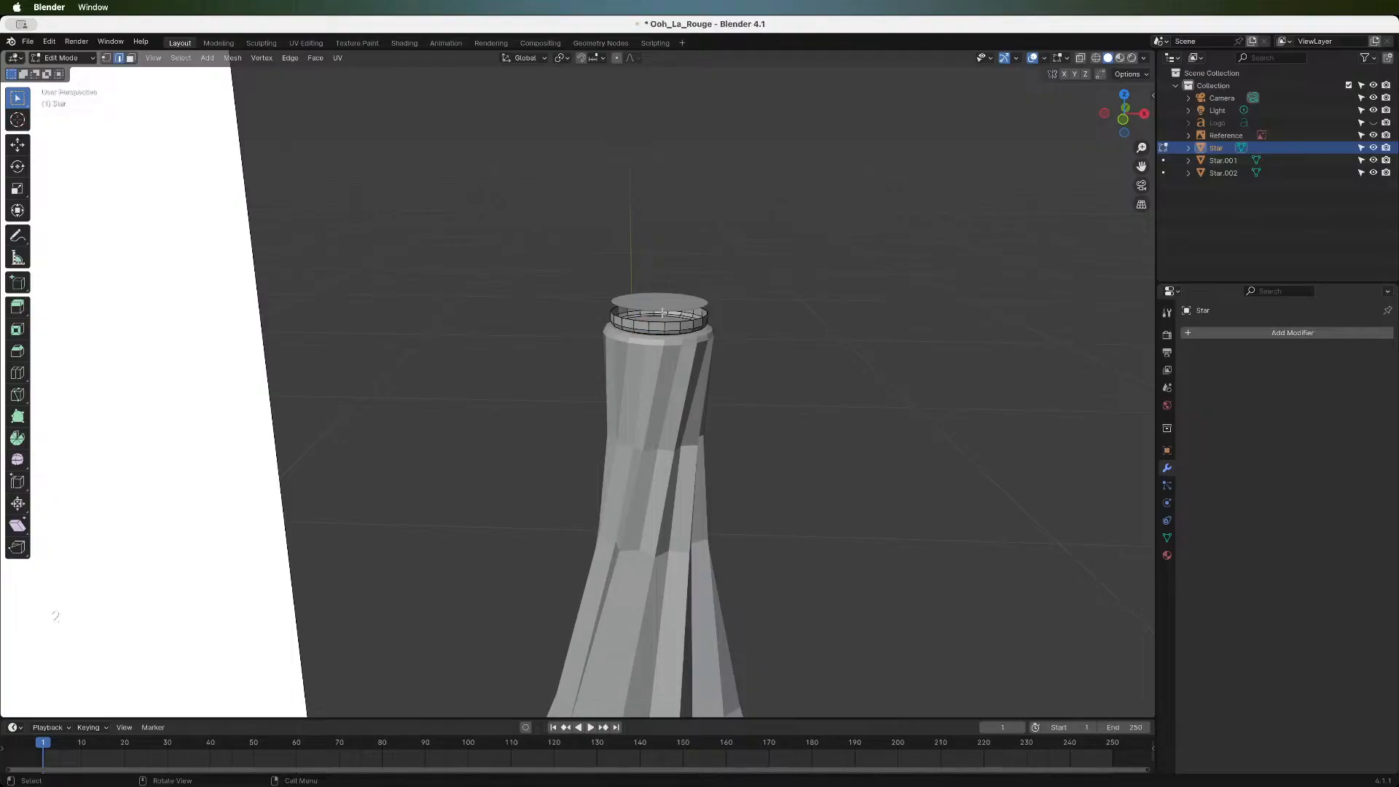
left_click(655, 322, "alt")
key("f")
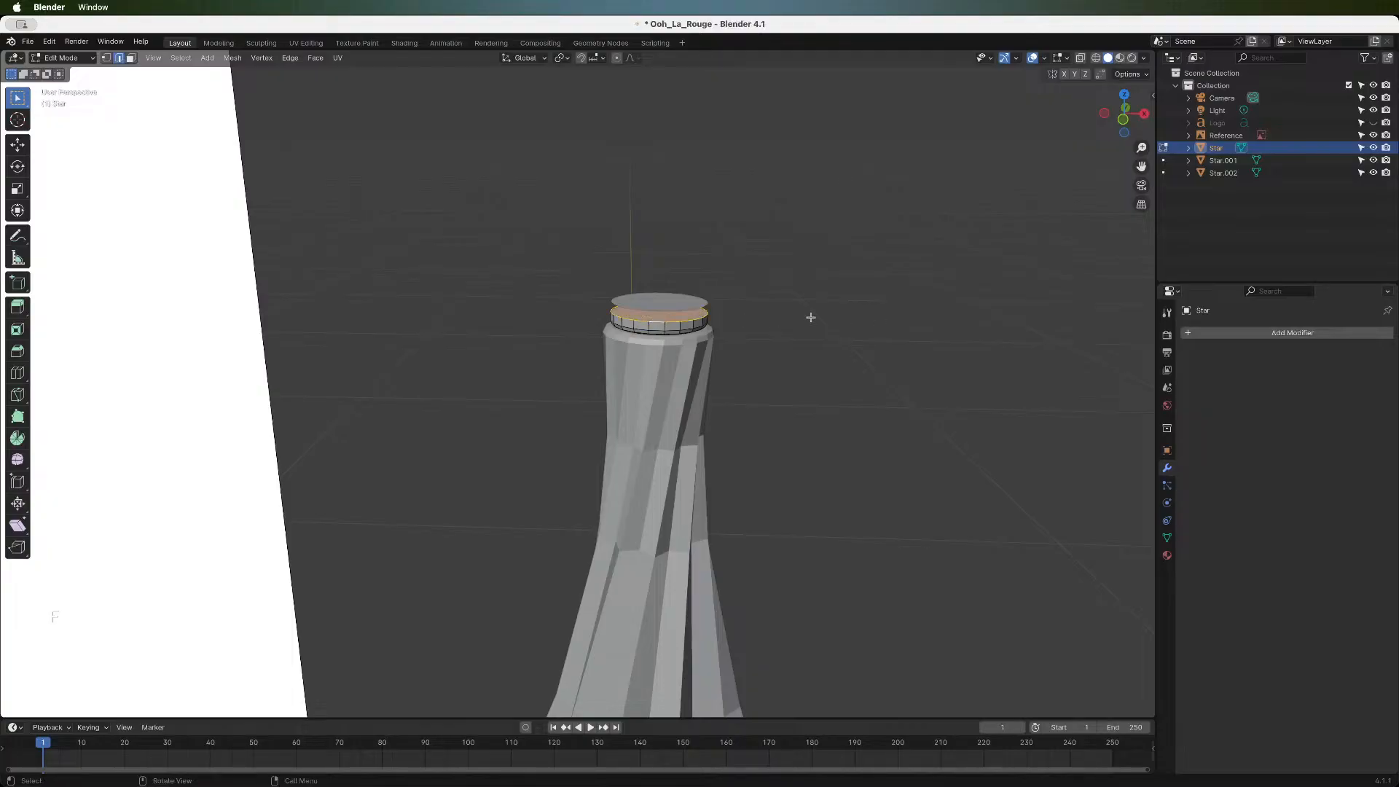
key("ctrl+v")
key("ctrl+b")
key("Escape")
key("g")
key("z")
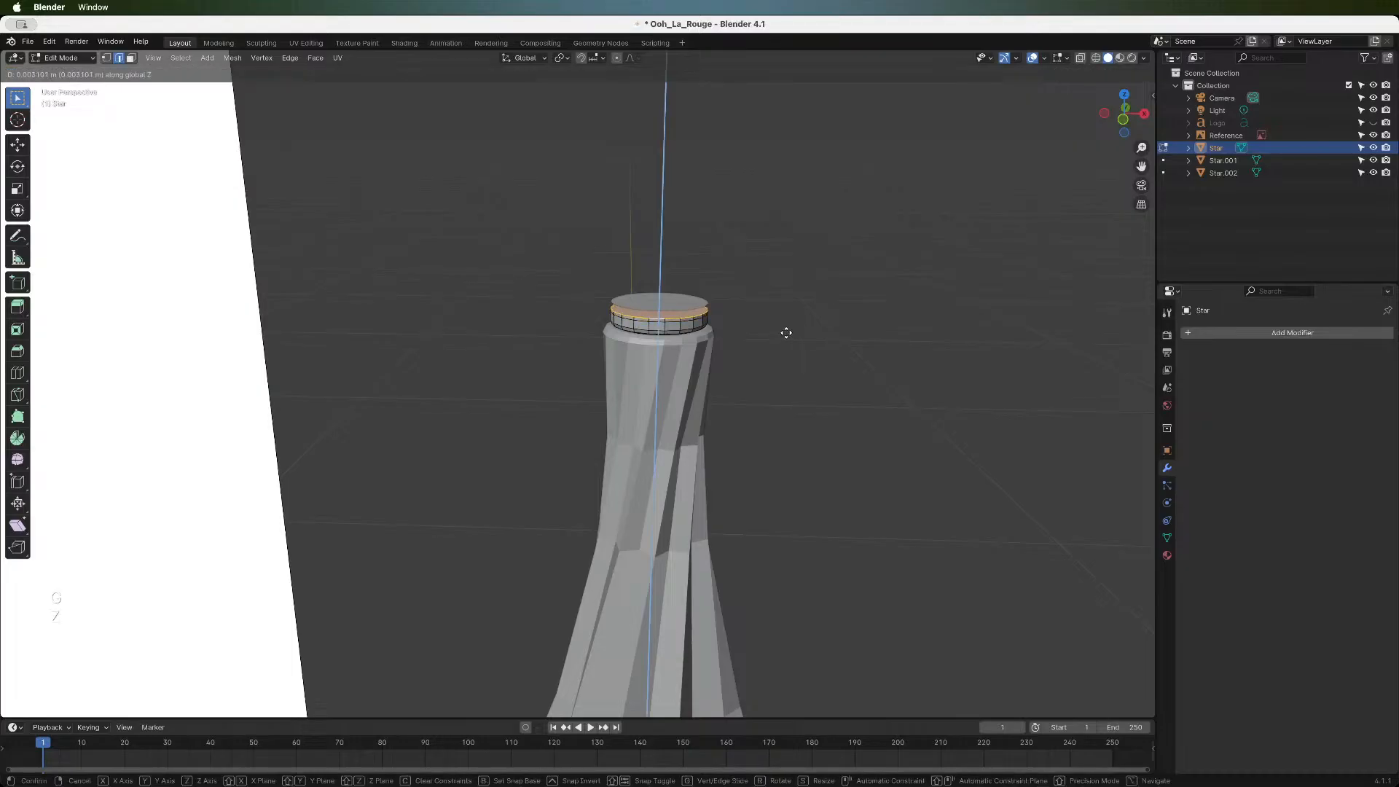
key("Escape")
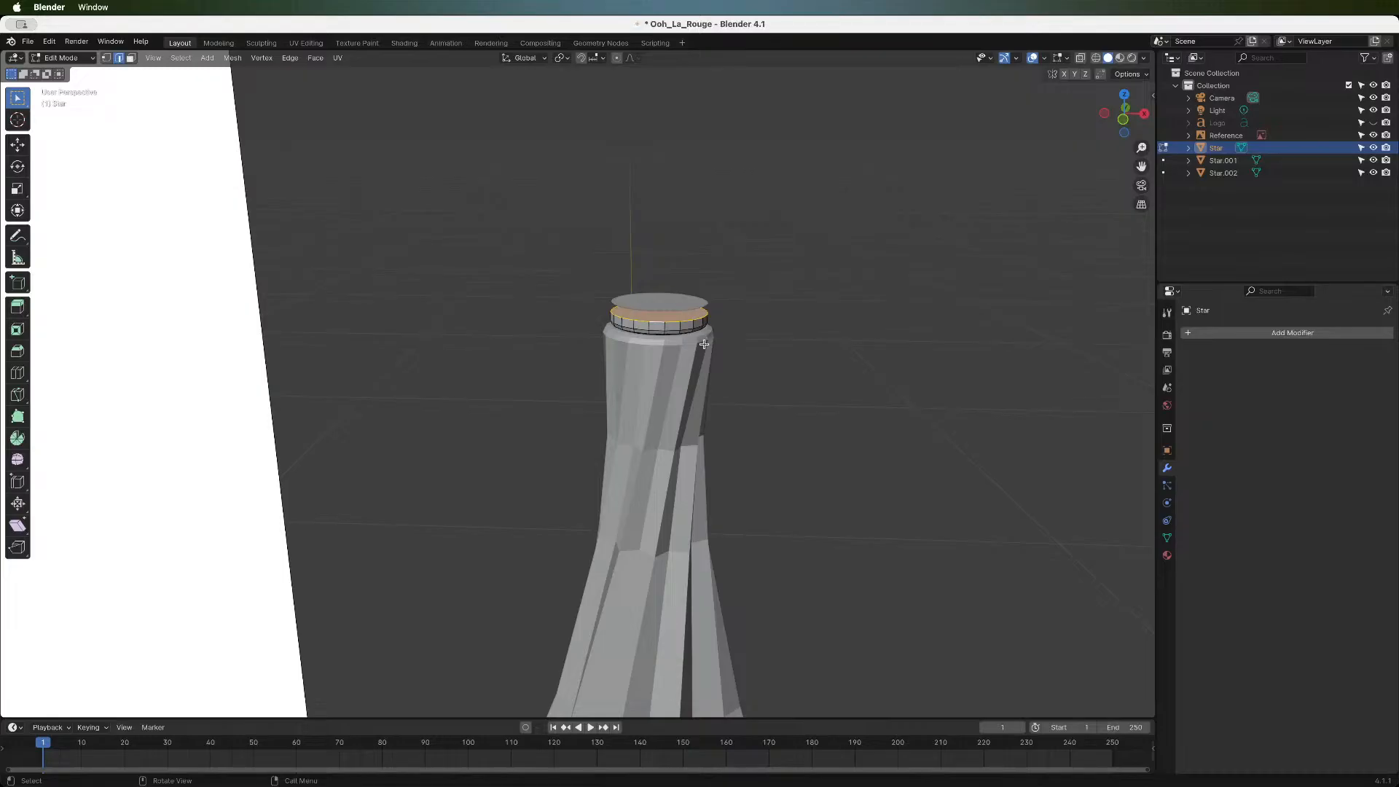
scroll(854, 300, "down", 4)
scroll(853, 300, "down", 1)
scroll(853, 301, "up", 5)
key("Tab")
left_click_drag(1132, 114, 1118, 147)
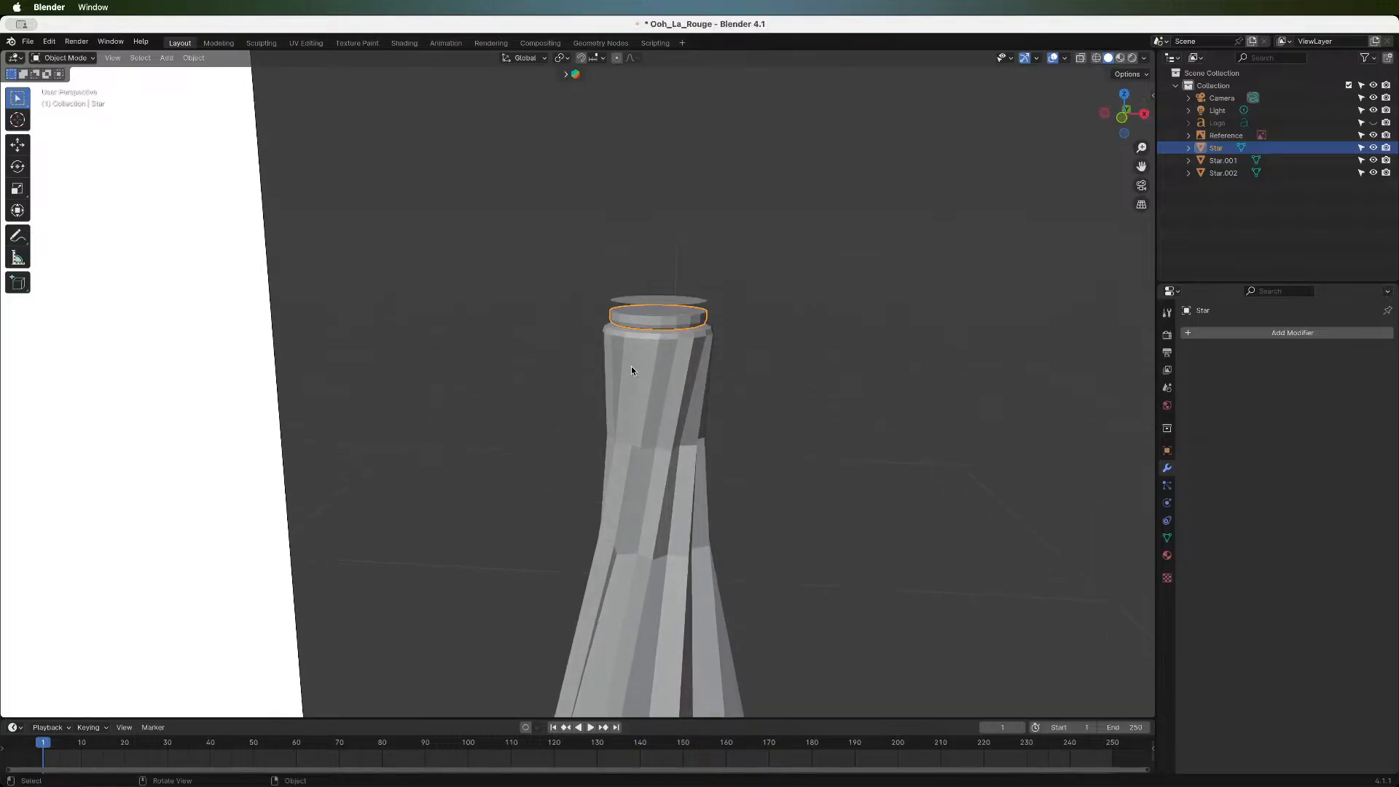
key("Tab")
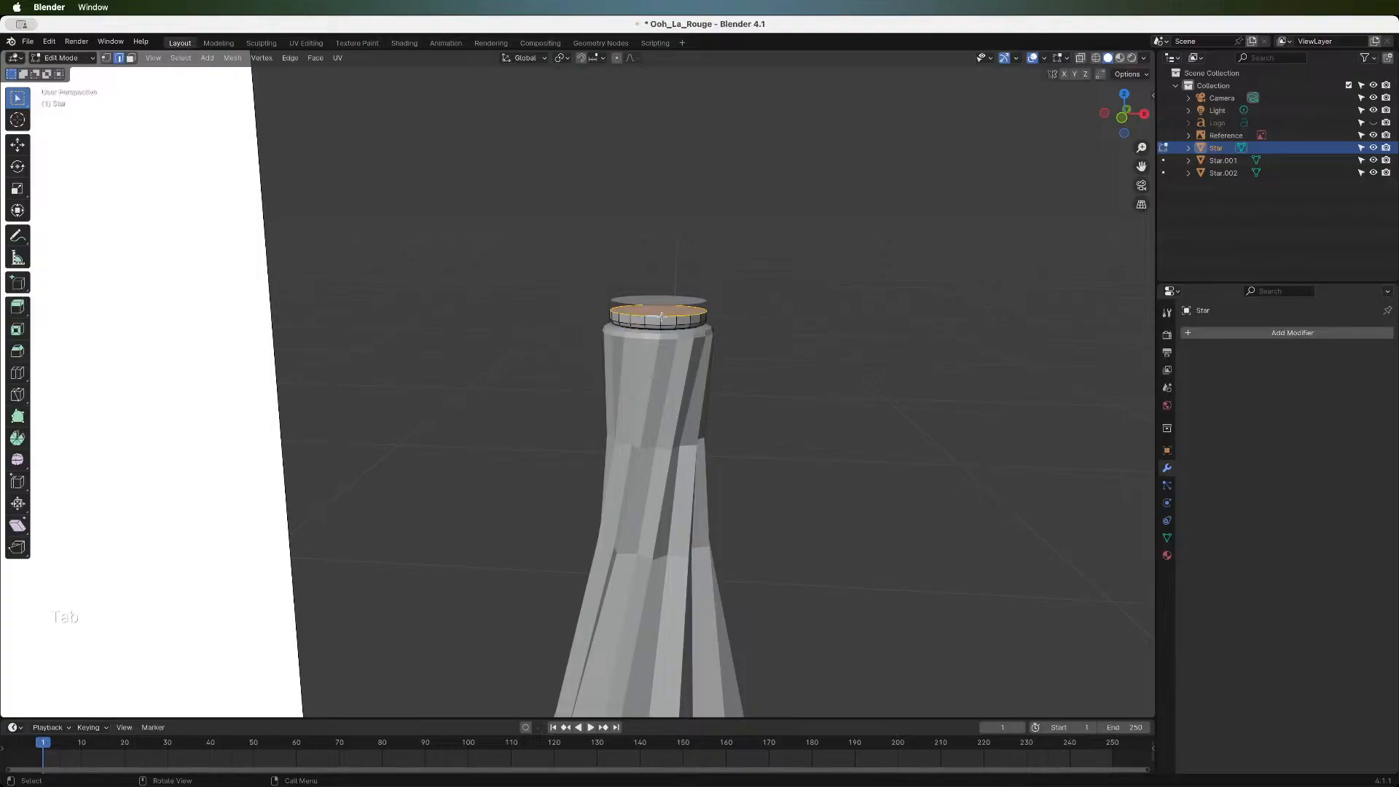
key("ctrl+b")
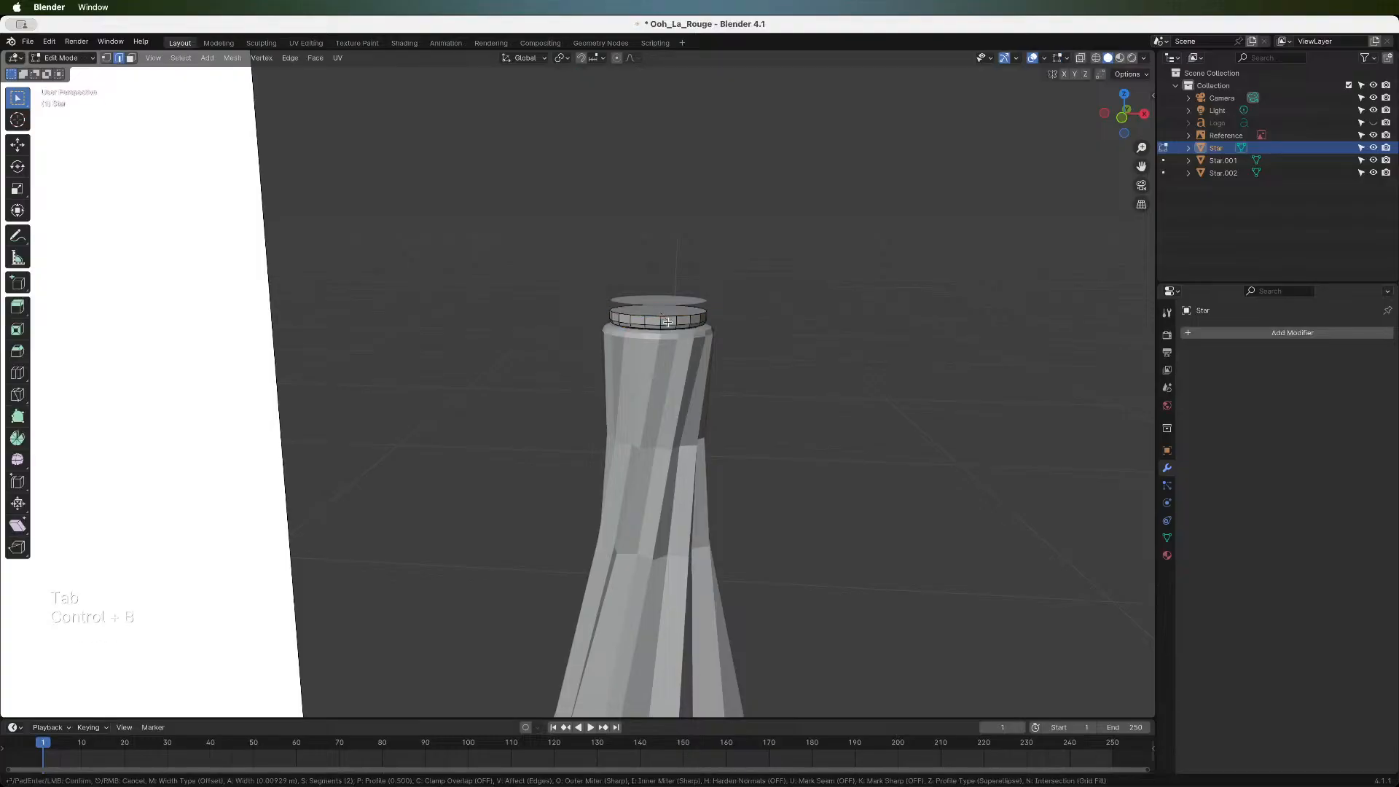
key("Escape")
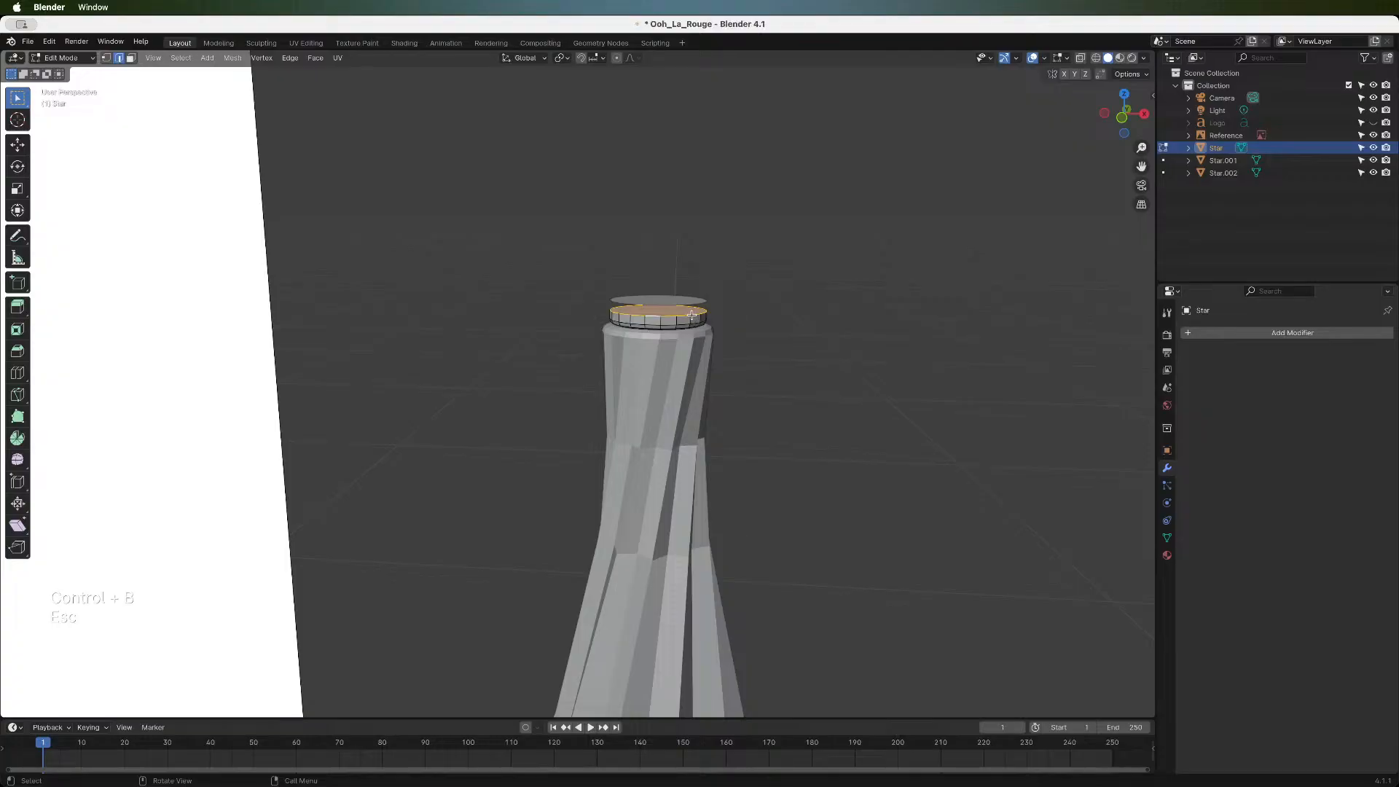
- Delete the collar's top face again and close the open top edge loop with a fresh face
key("x")
left_click(689, 313)
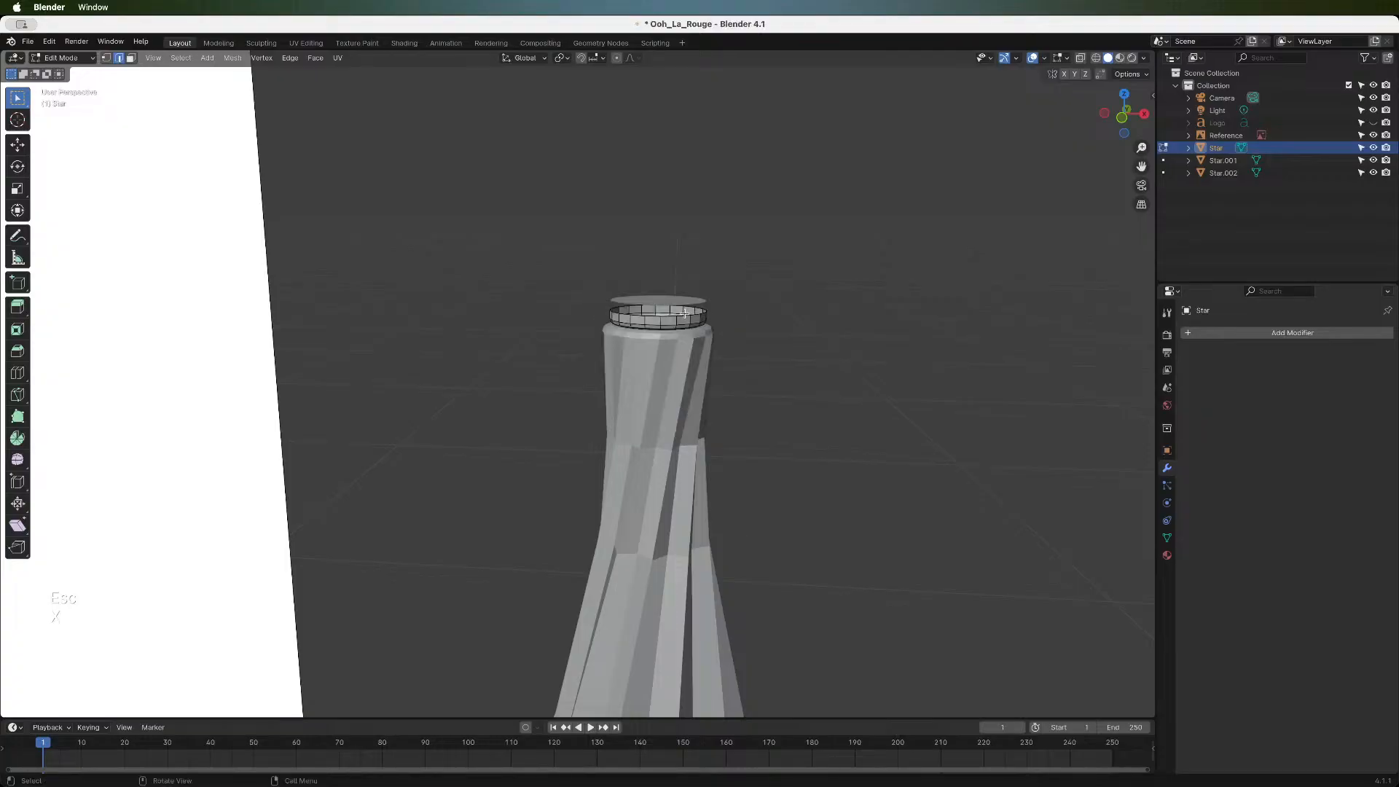
left_click_drag(1125, 113, 1074, 117)
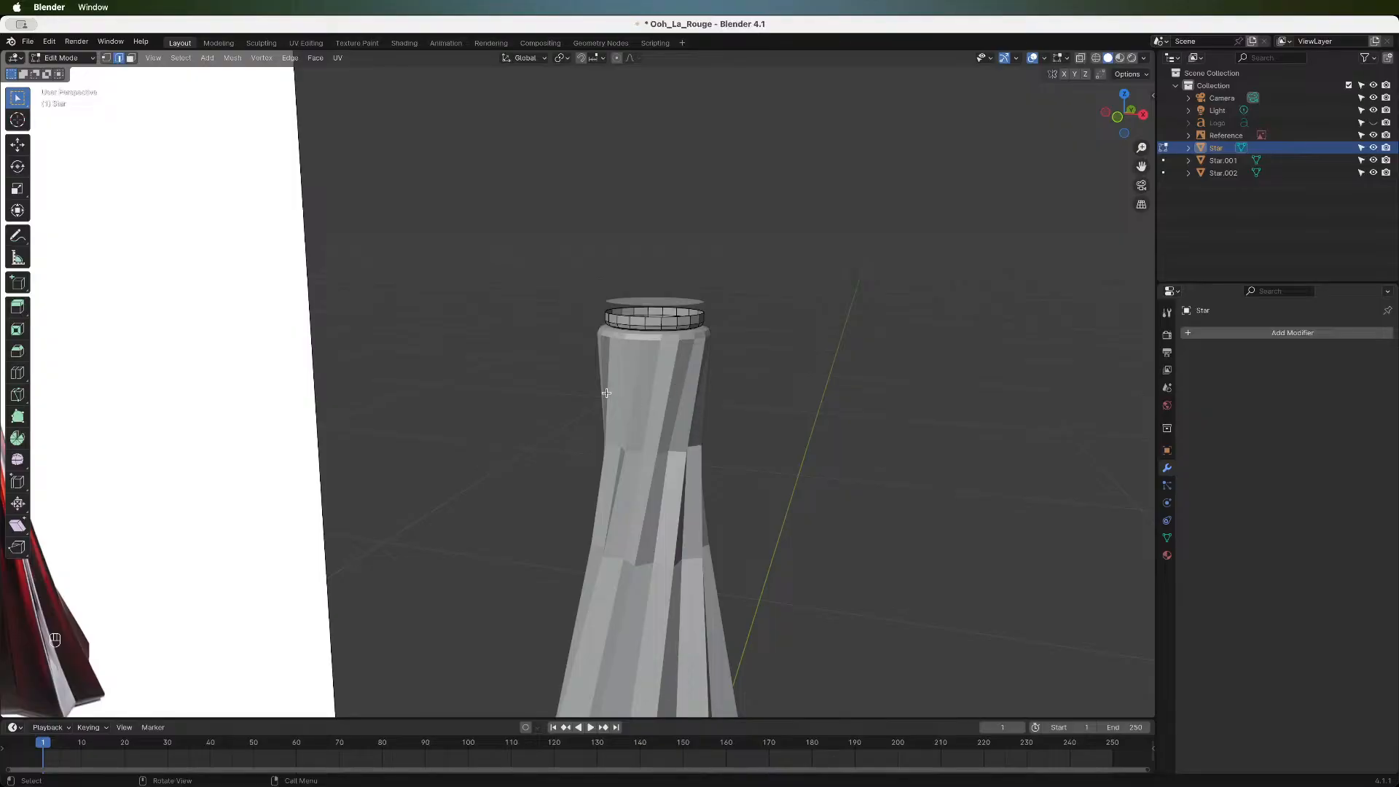
key("Tab")
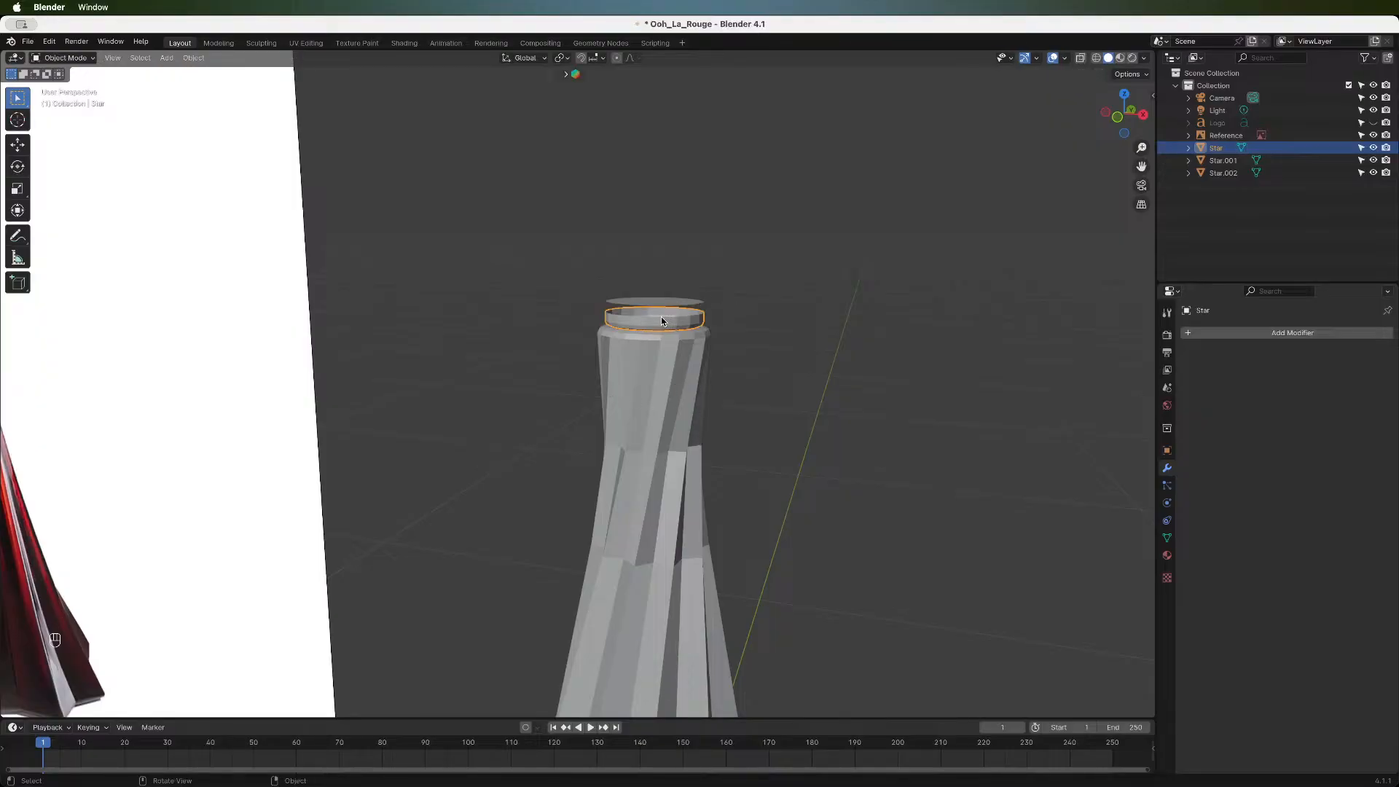
key("Tab")
key("f")
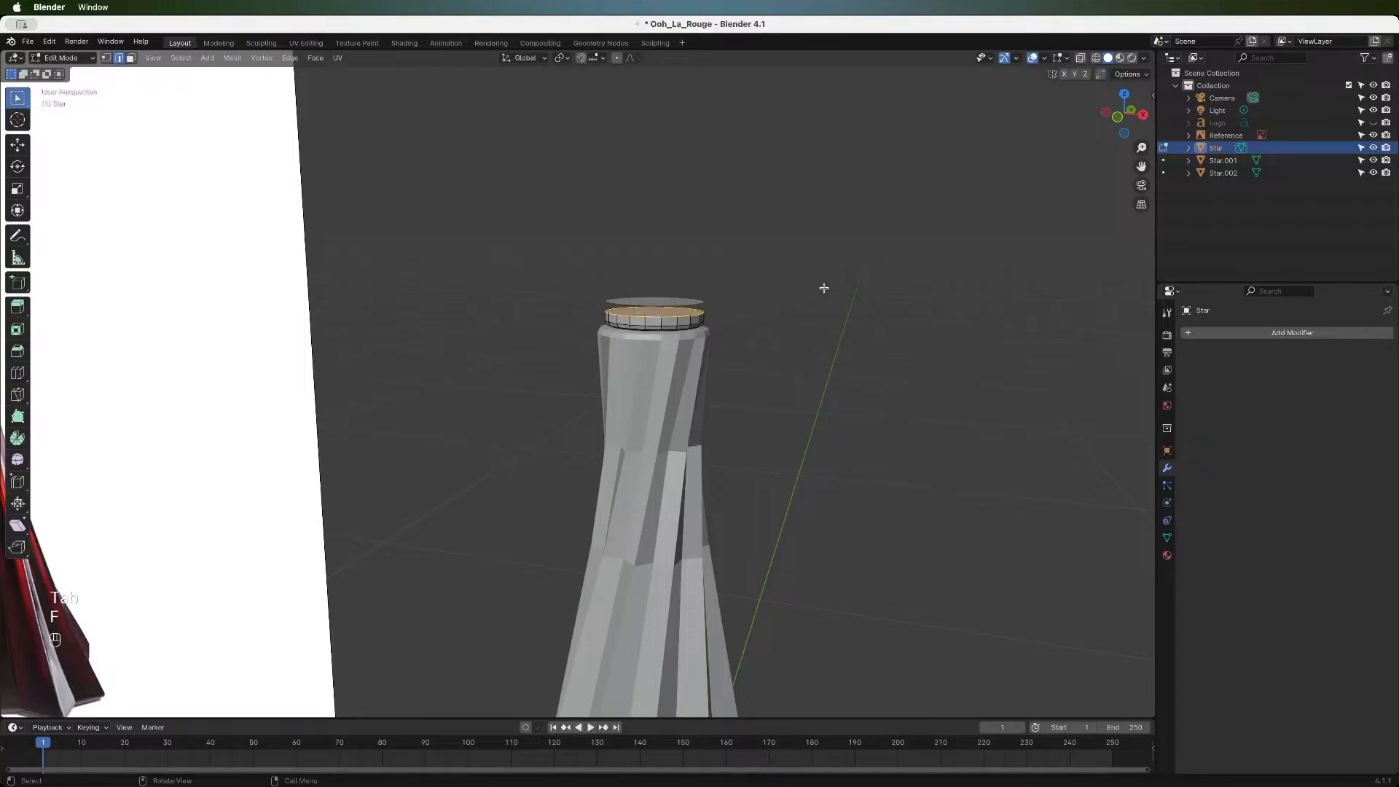
- Raise the collar's top face about 0.0054 m along the Z axis to make the collar taller
key("Tab")
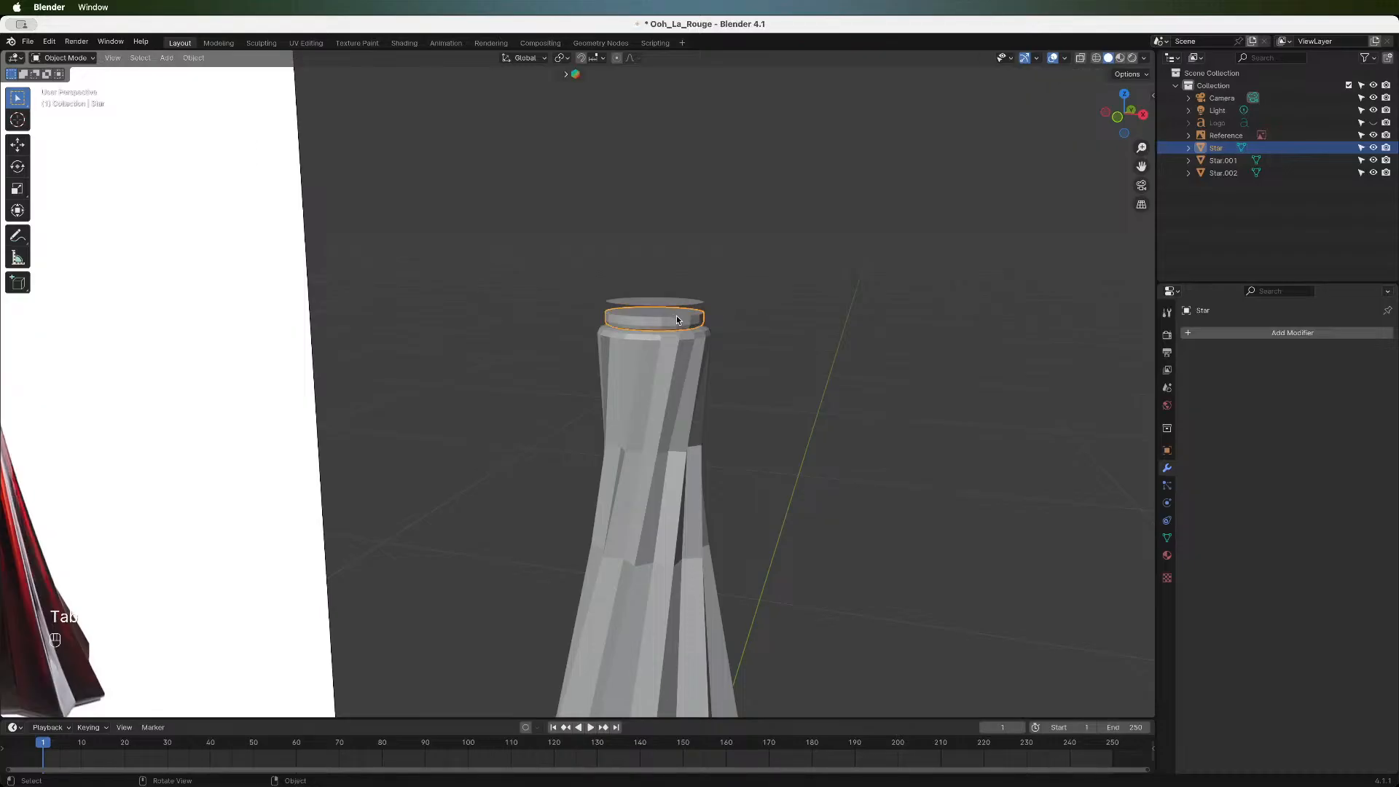
key("Tab")
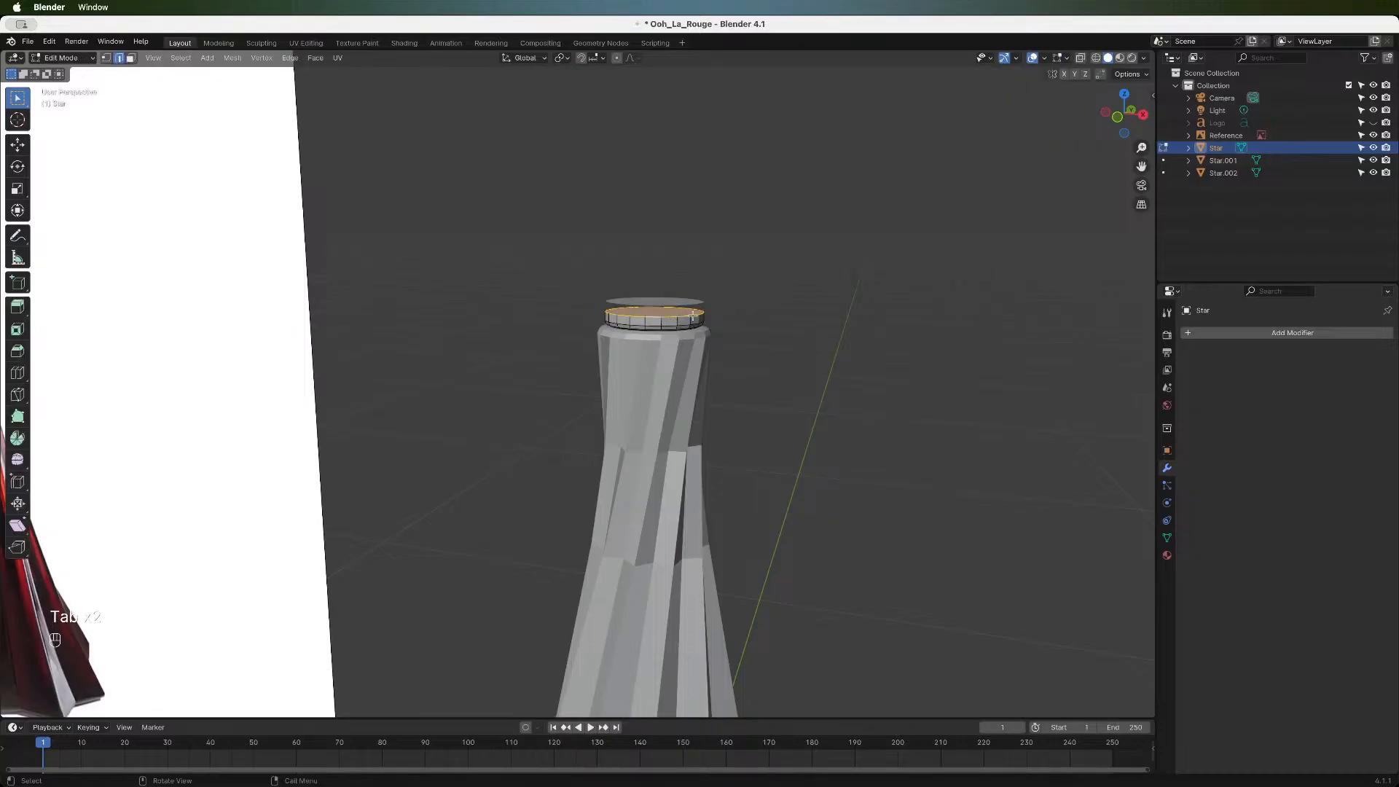
key("g")
key("z")
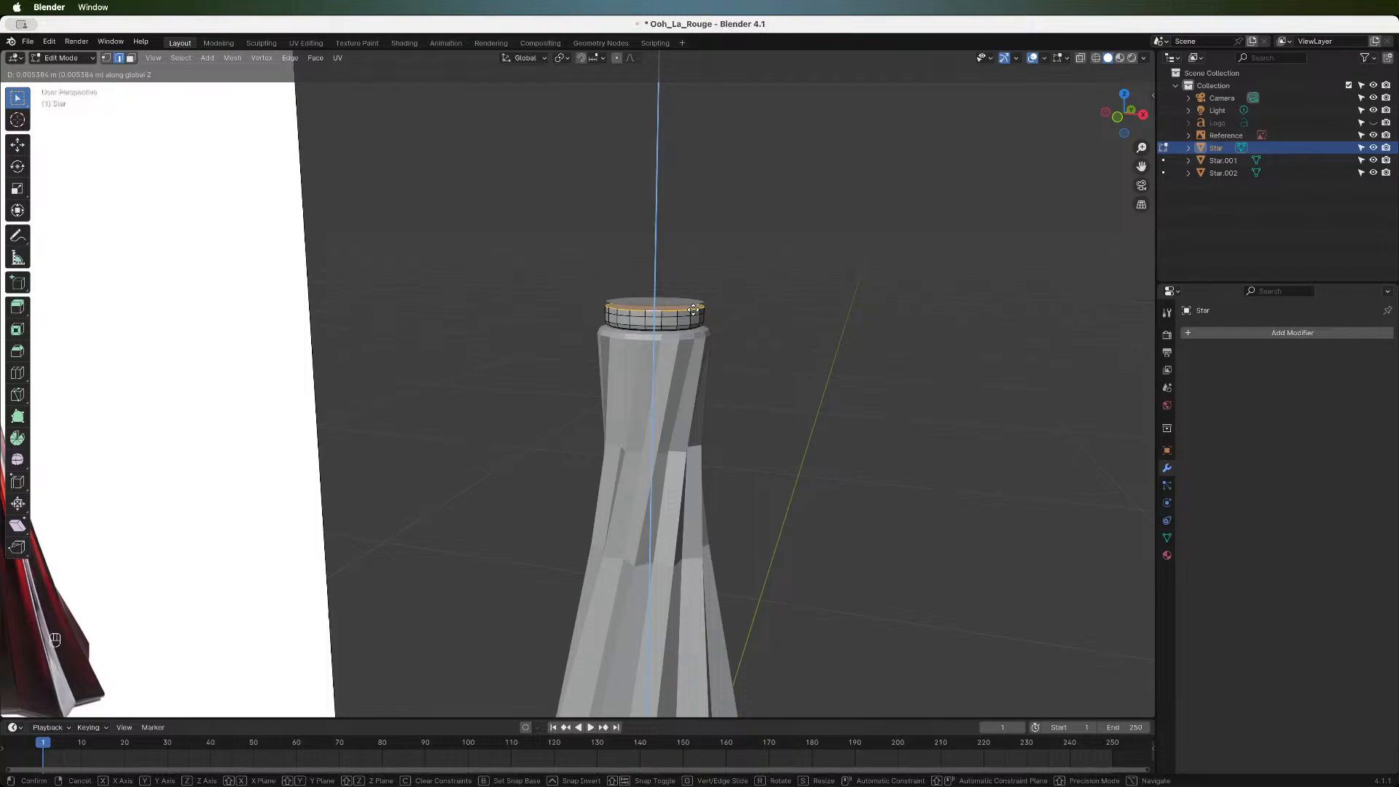
left_click(693, 309)
key("ctrl+b")
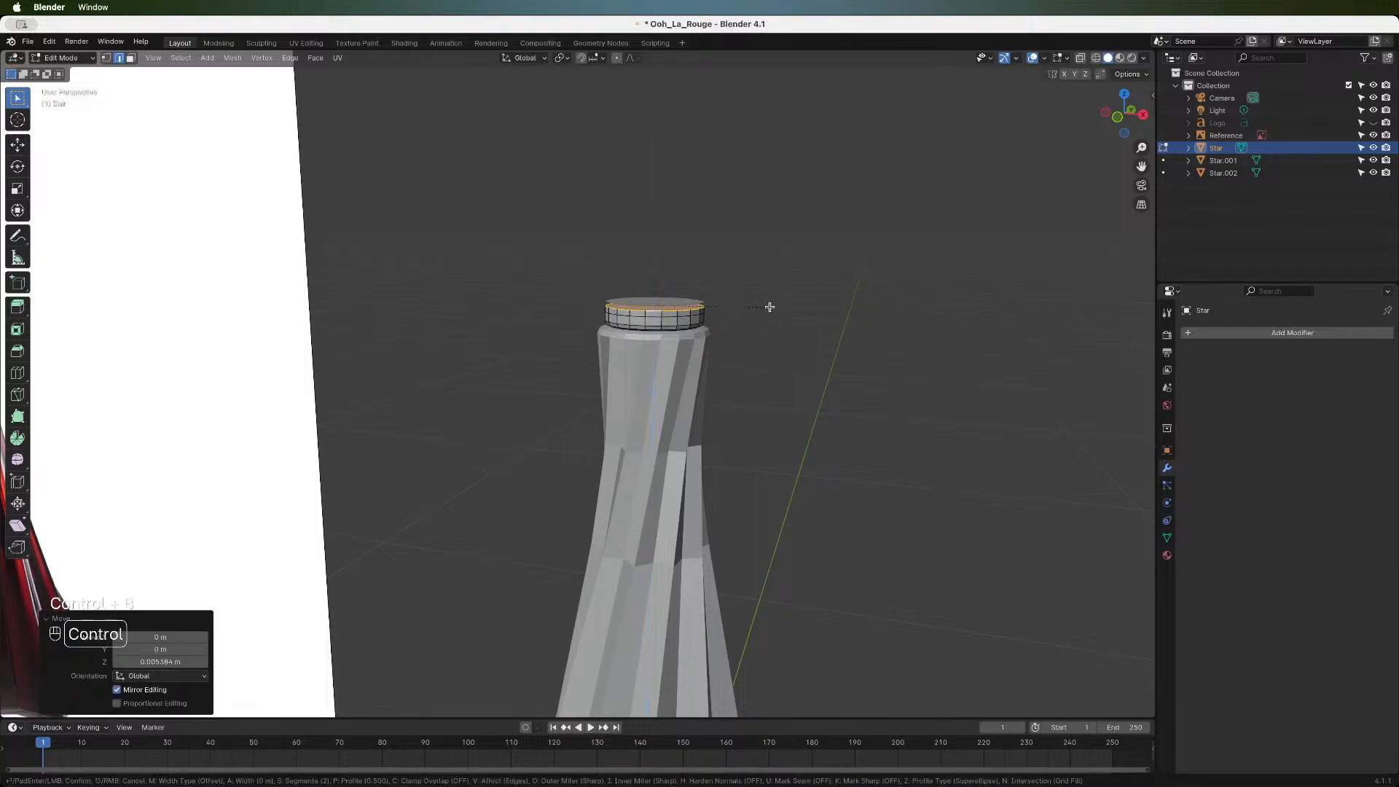
key("Escape")
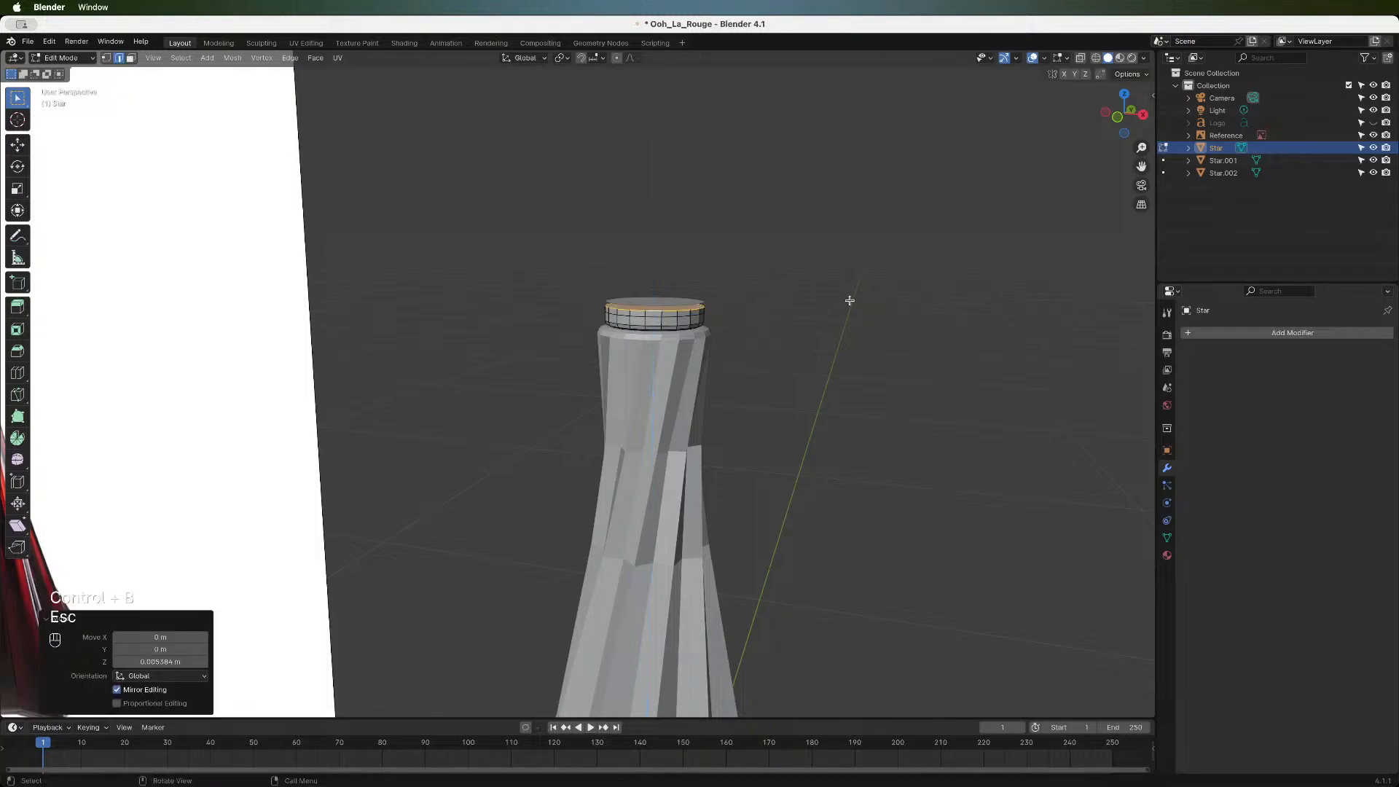
- Clear the selection and examine the taller collar from the front and from slightly above
left_click(1119, 120)
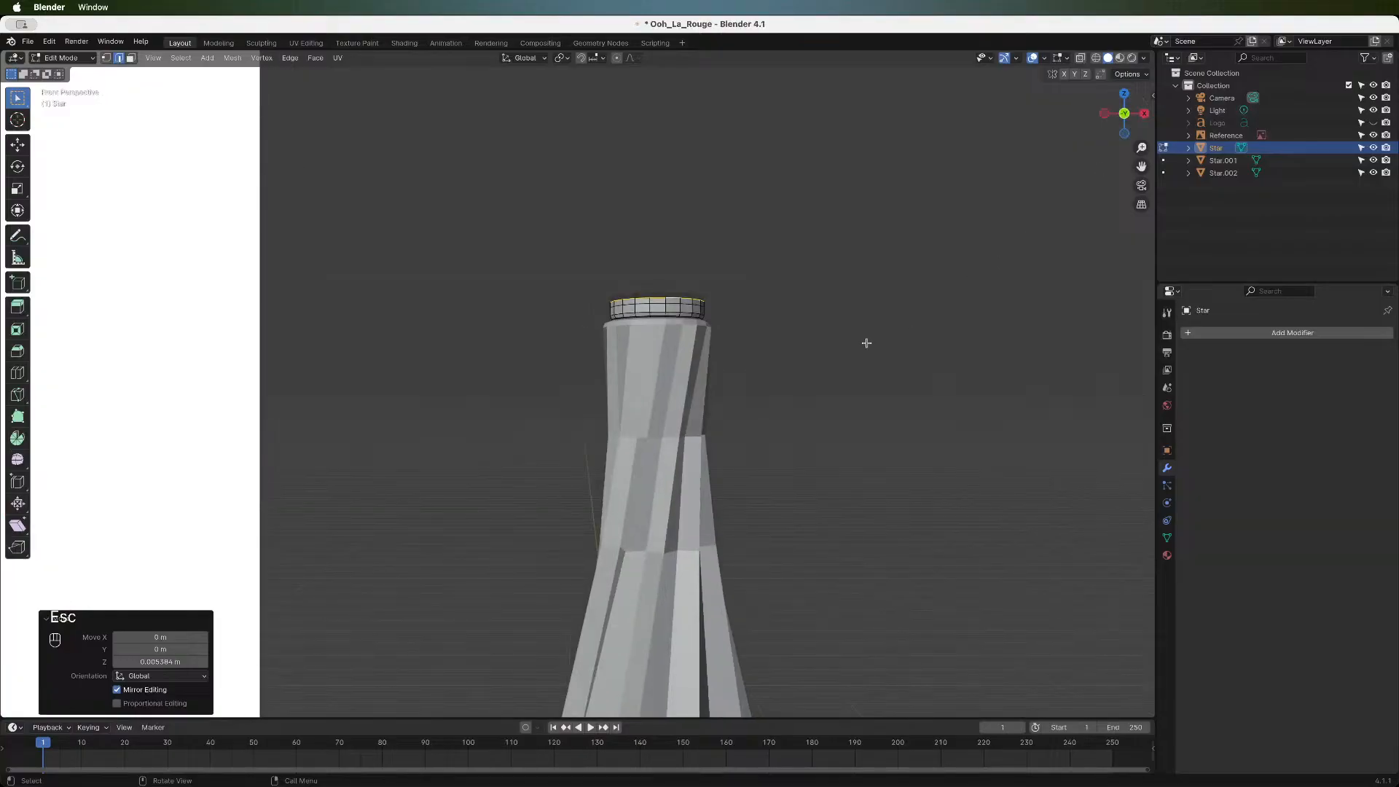
scroll(866, 343, "down", 4)
scroll(867, 342, "up", 2)
scroll(867, 342, "up", 1)
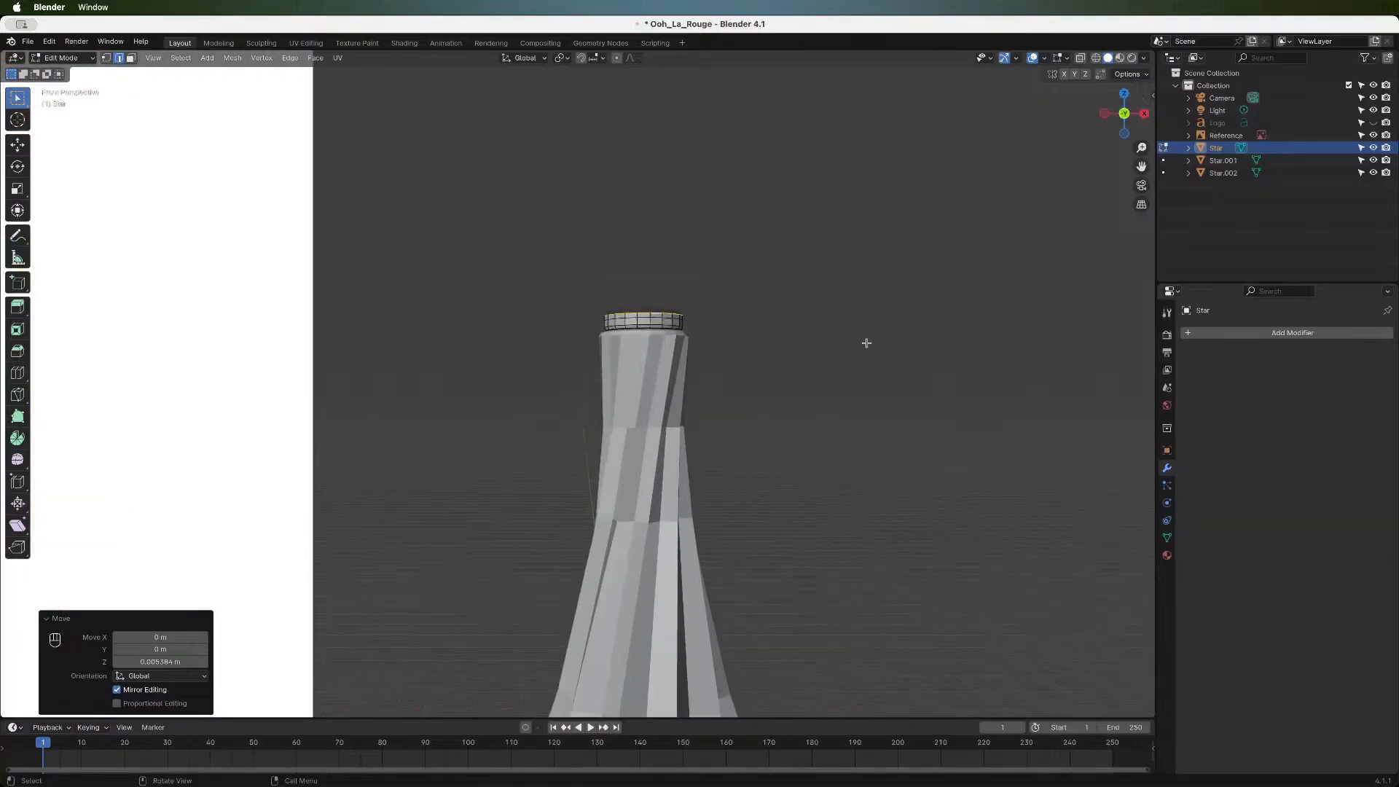
left_click(803, 359)
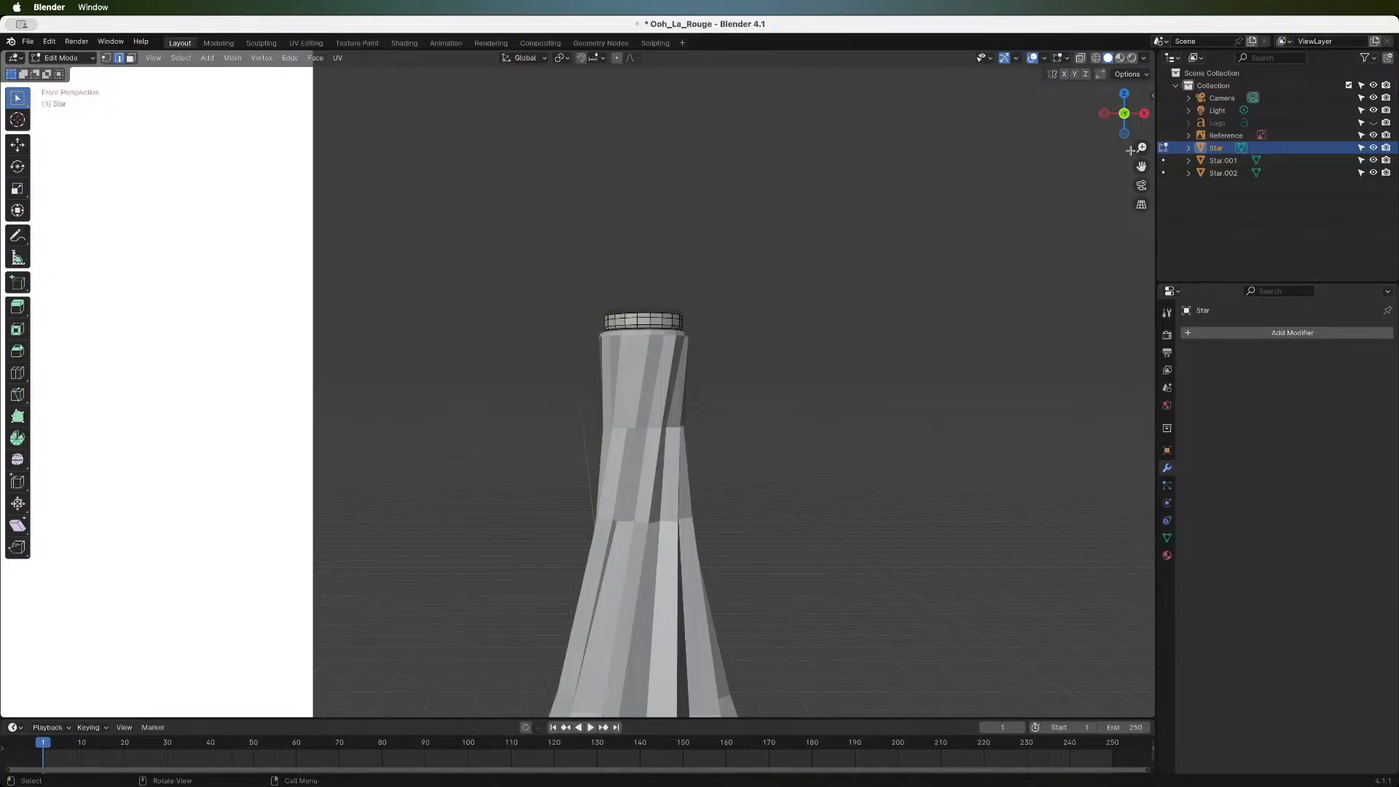
left_click_drag(1133, 126, 1129, 128)
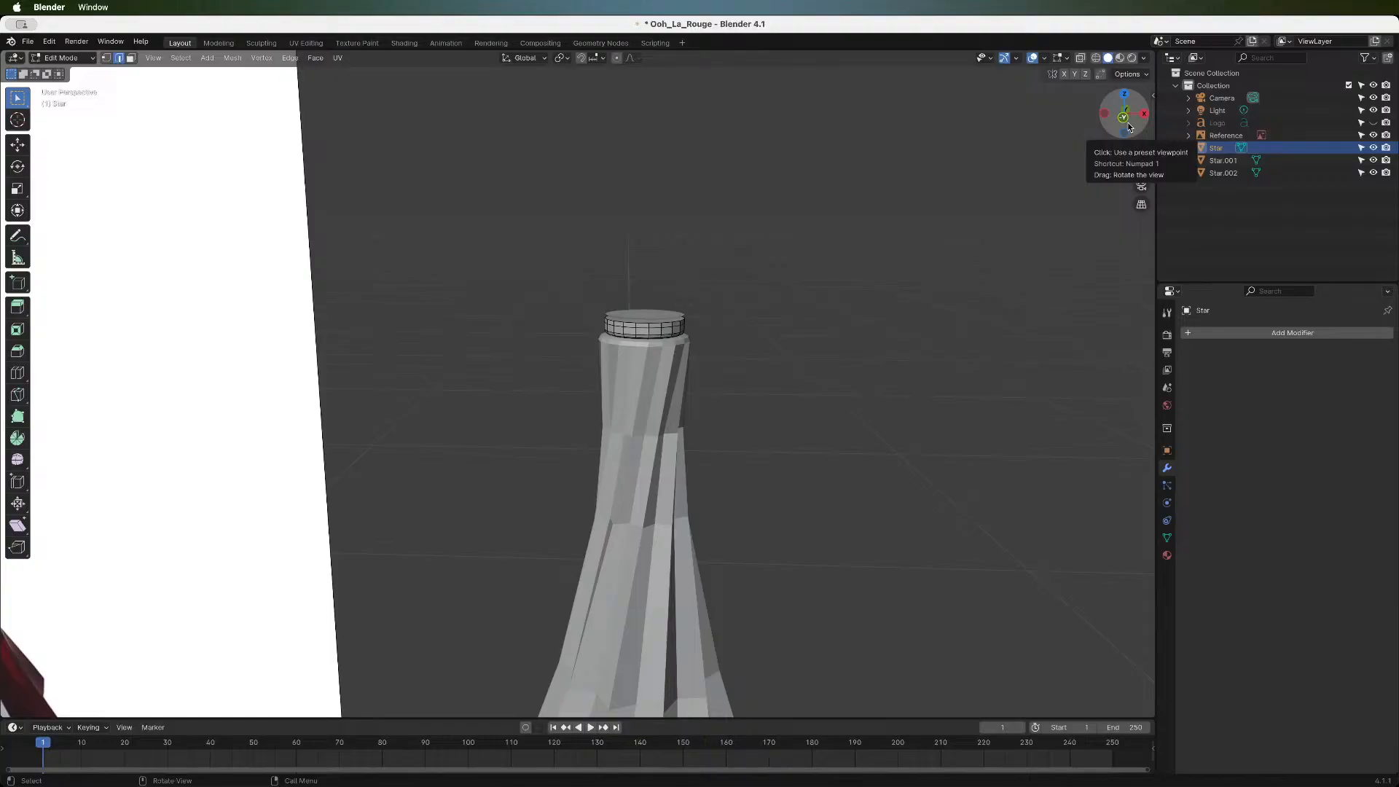
scroll(815, 378, "down", 3)
scroll(815, 377, "down", 1)
scroll(813, 378, "up", 6)
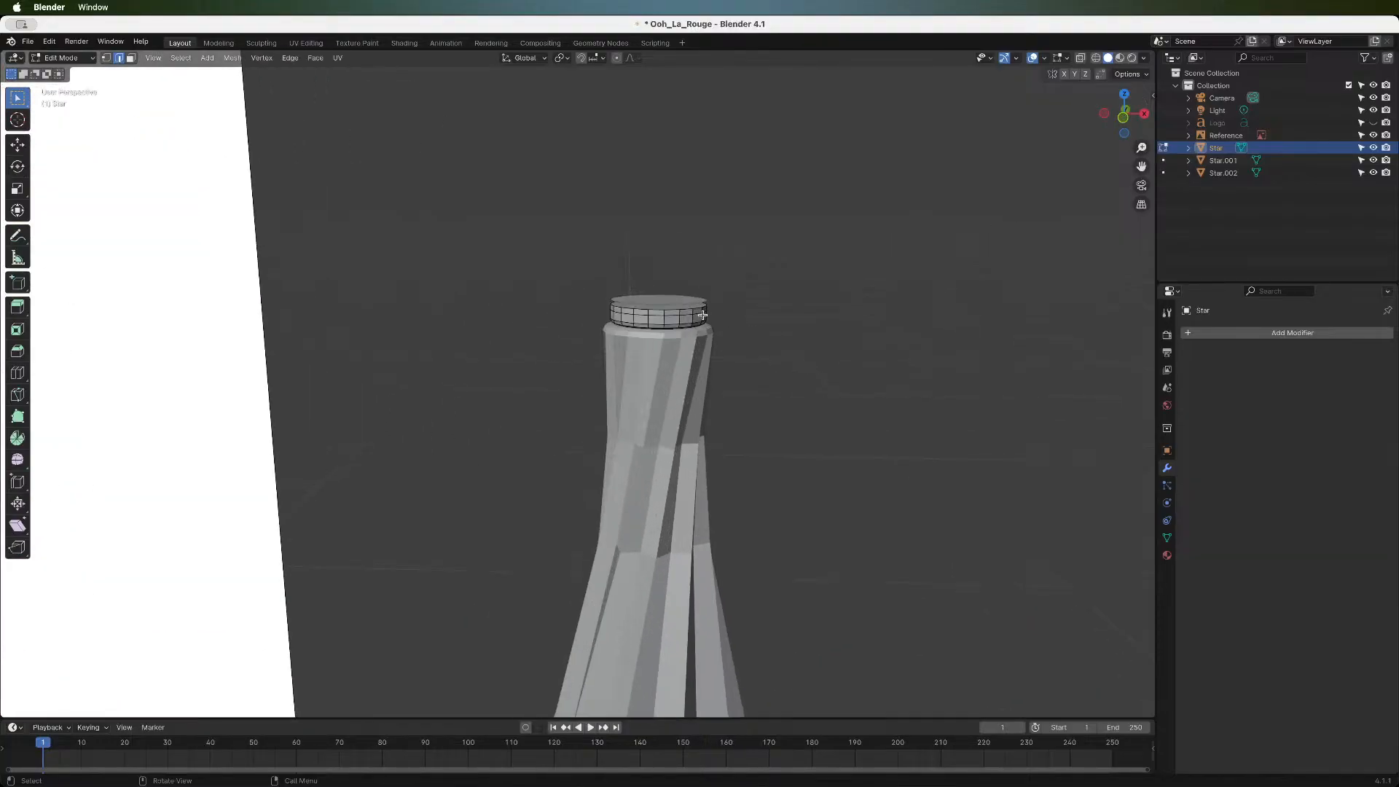
key("alt")
left_click(653, 309, "alt")
key("ctrl+b")
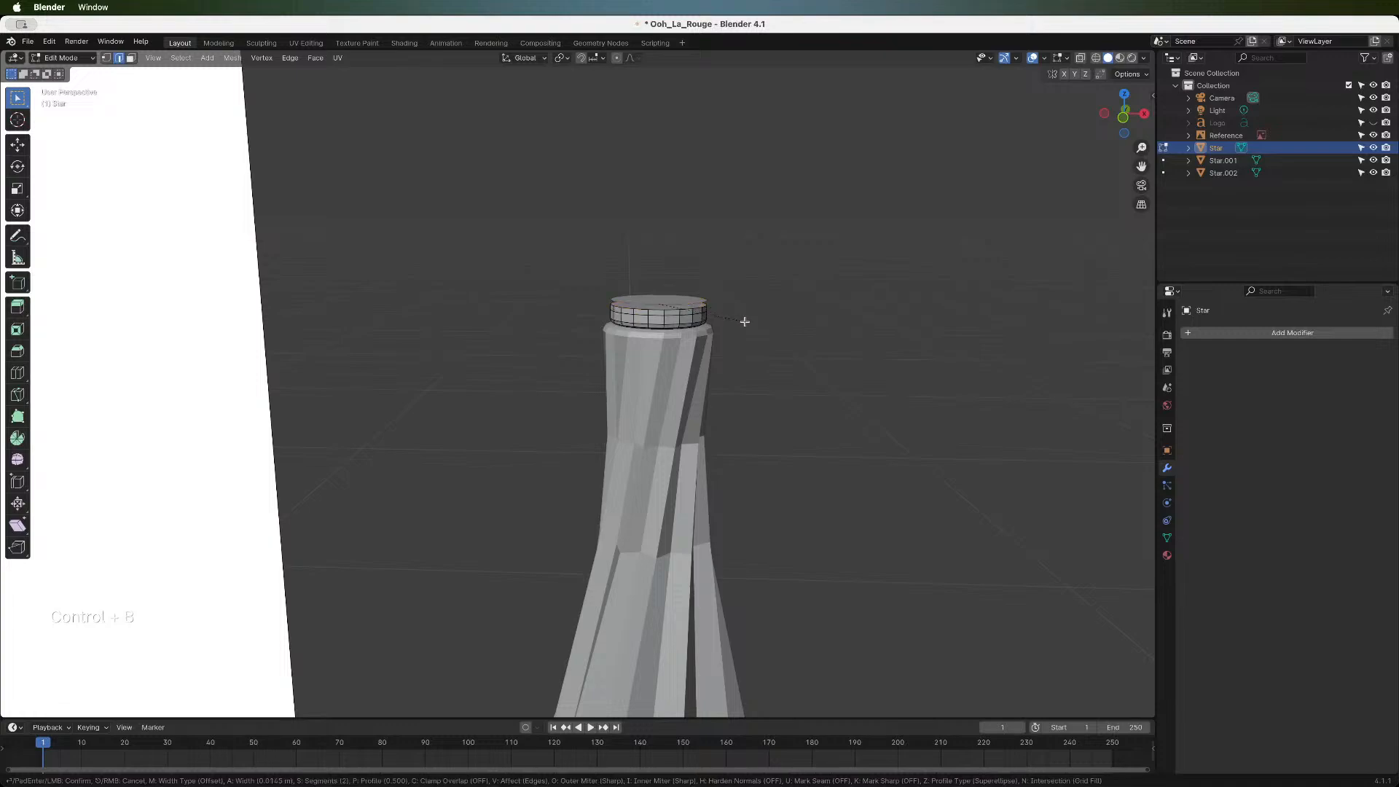
key("Escape")
- Leave Edit Mode and compare the whole bottle and its collar with the reference image
scroll(805, 296, "down", 4)
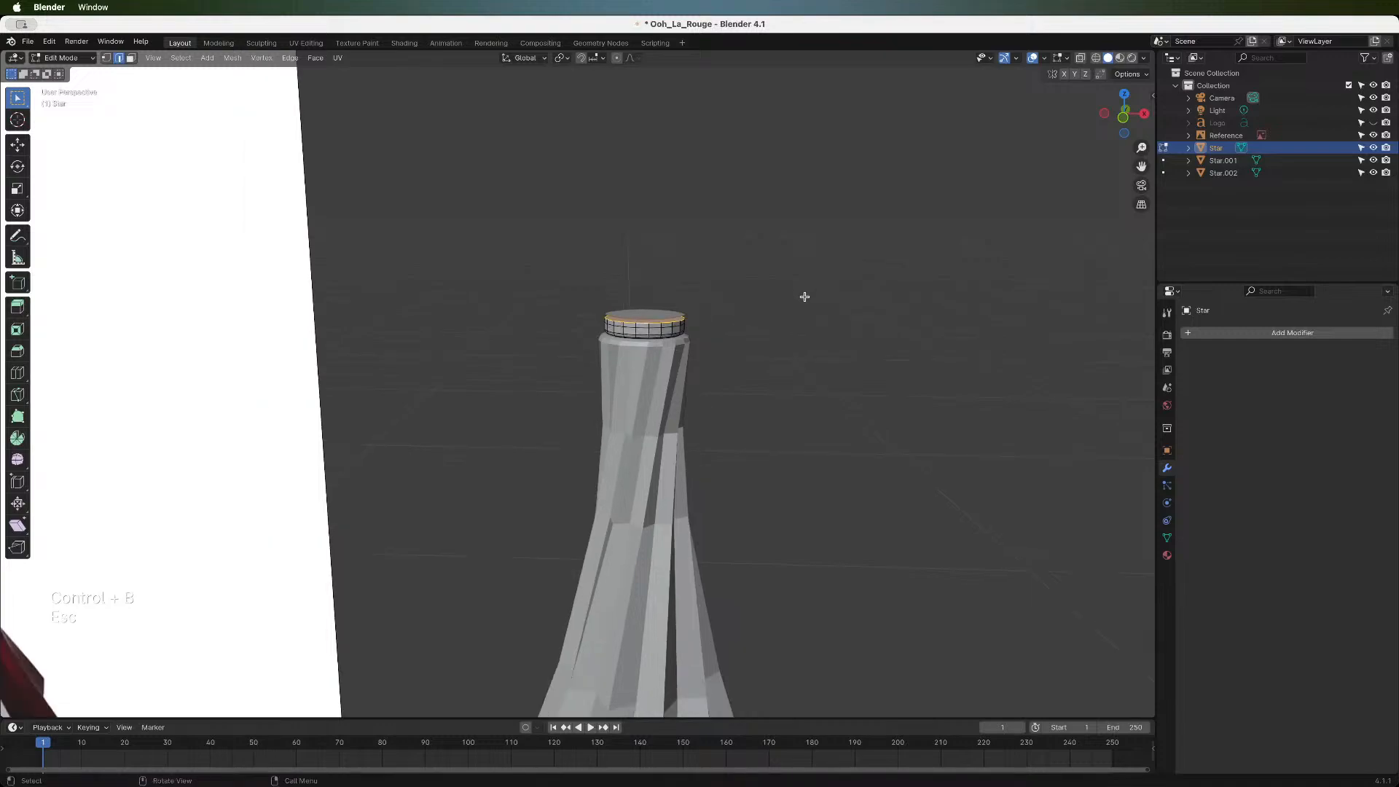
scroll(804, 296, "up", 2)
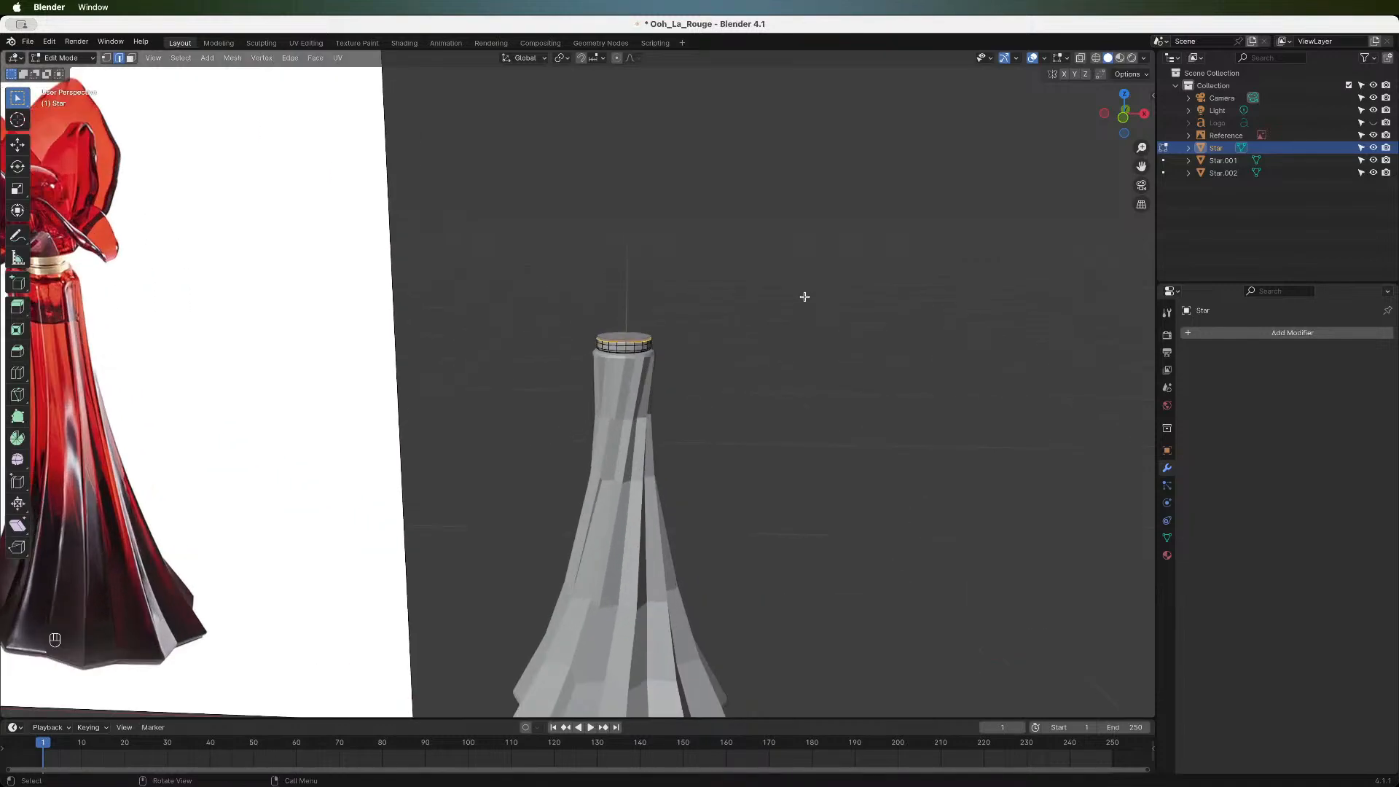
scroll(749, 348, "down", 2)
scroll(751, 348, "up", 2)
key("Tab")
scroll(754, 350, "down", 3)
scroll(754, 354, "up", 2)
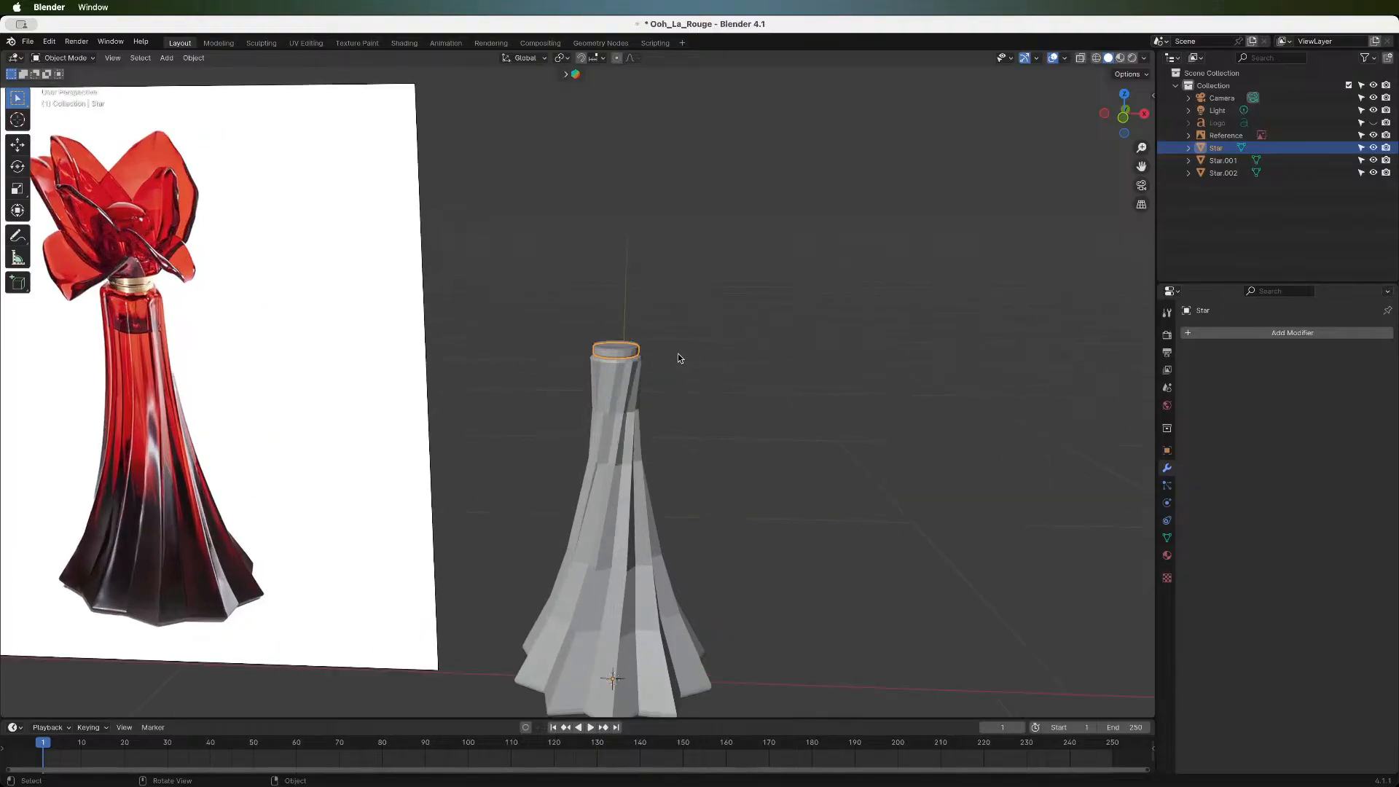
scroll(678, 354, "up", 2)
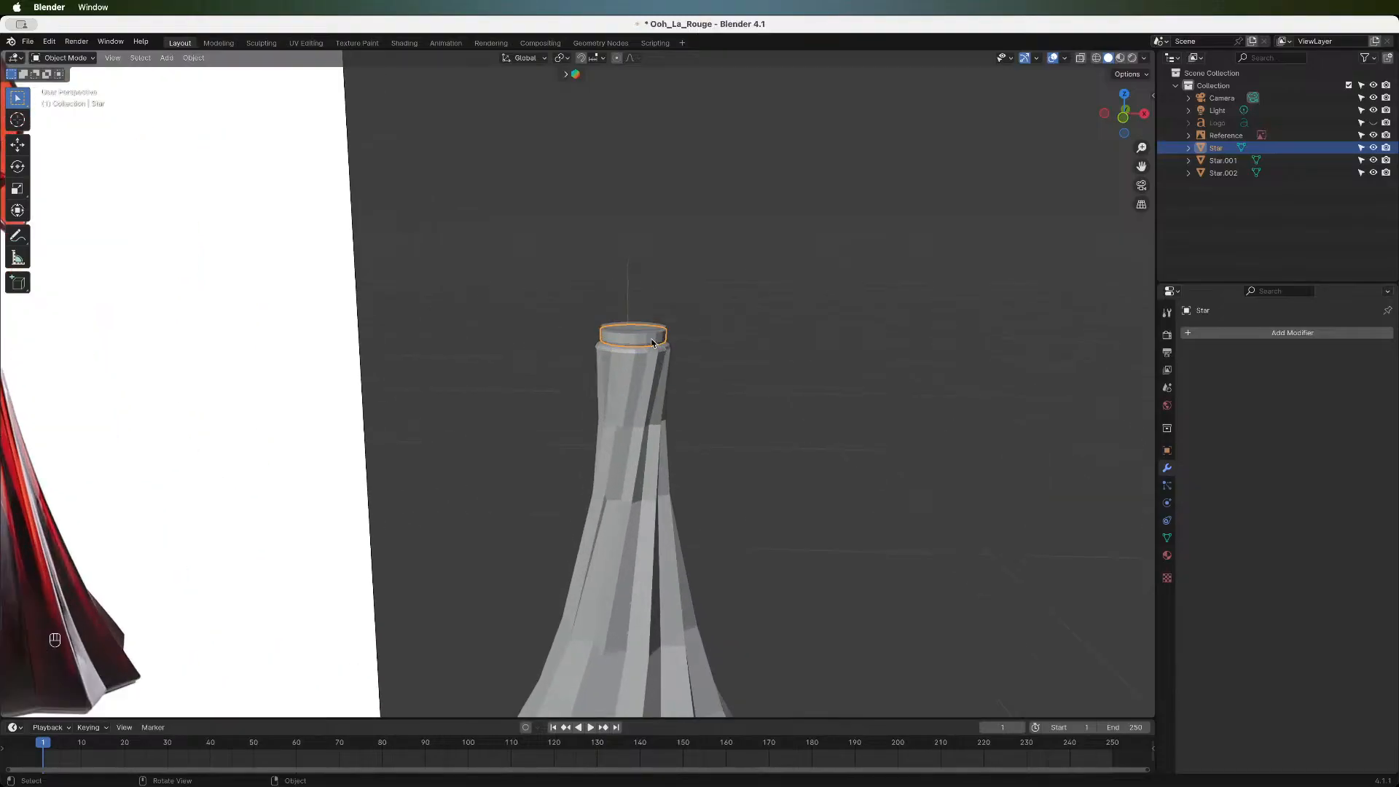
key("Tab")
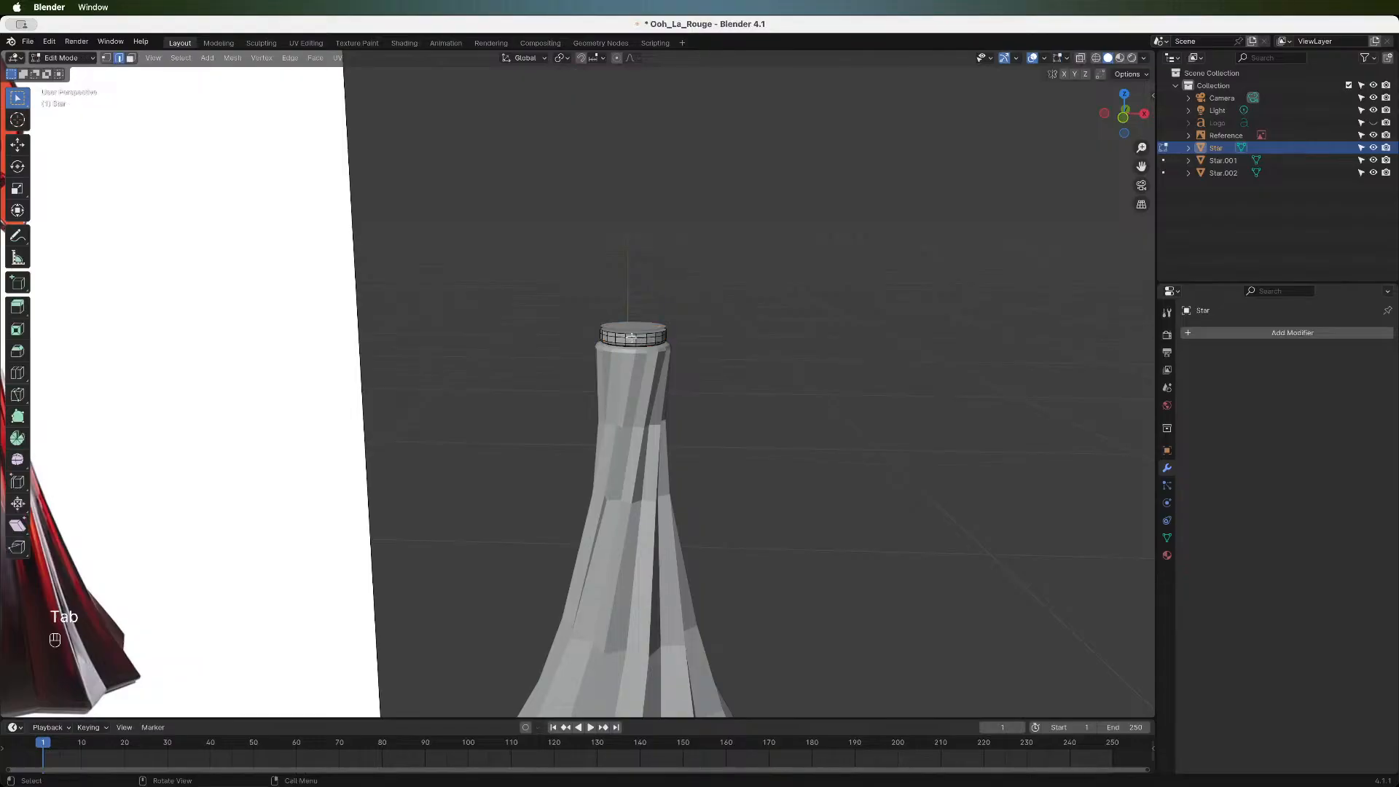
scroll(803, 334, "down", 3)
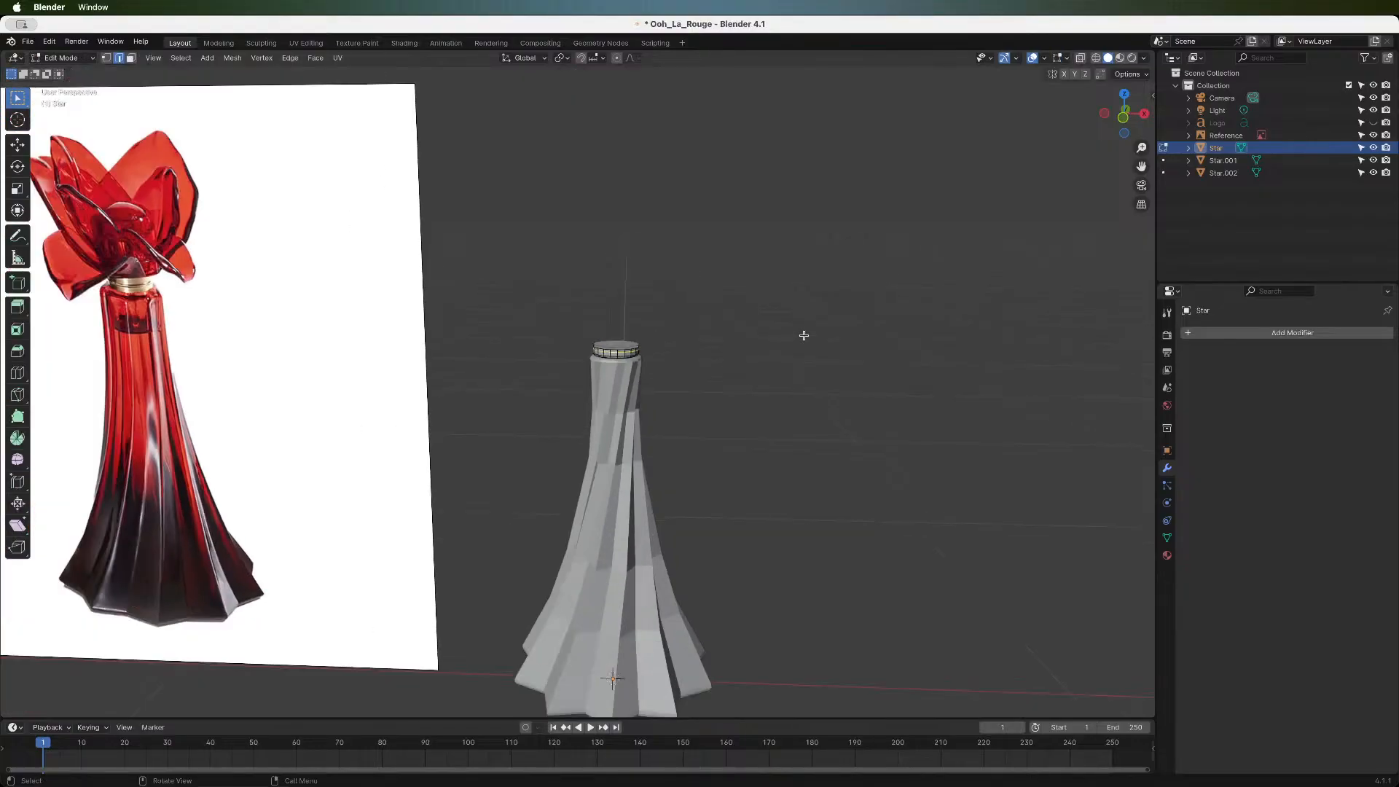
scroll(804, 335, "up", 3)
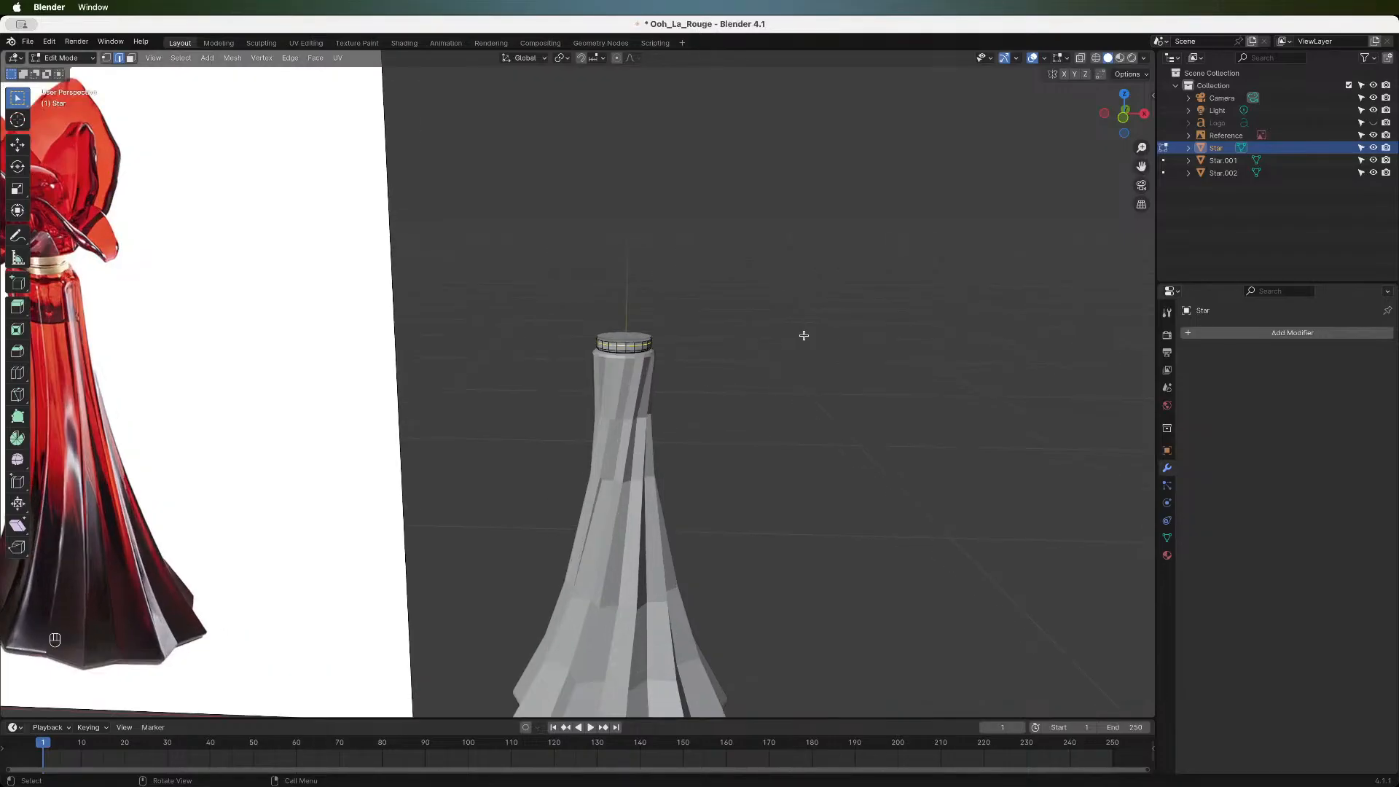
key("i")
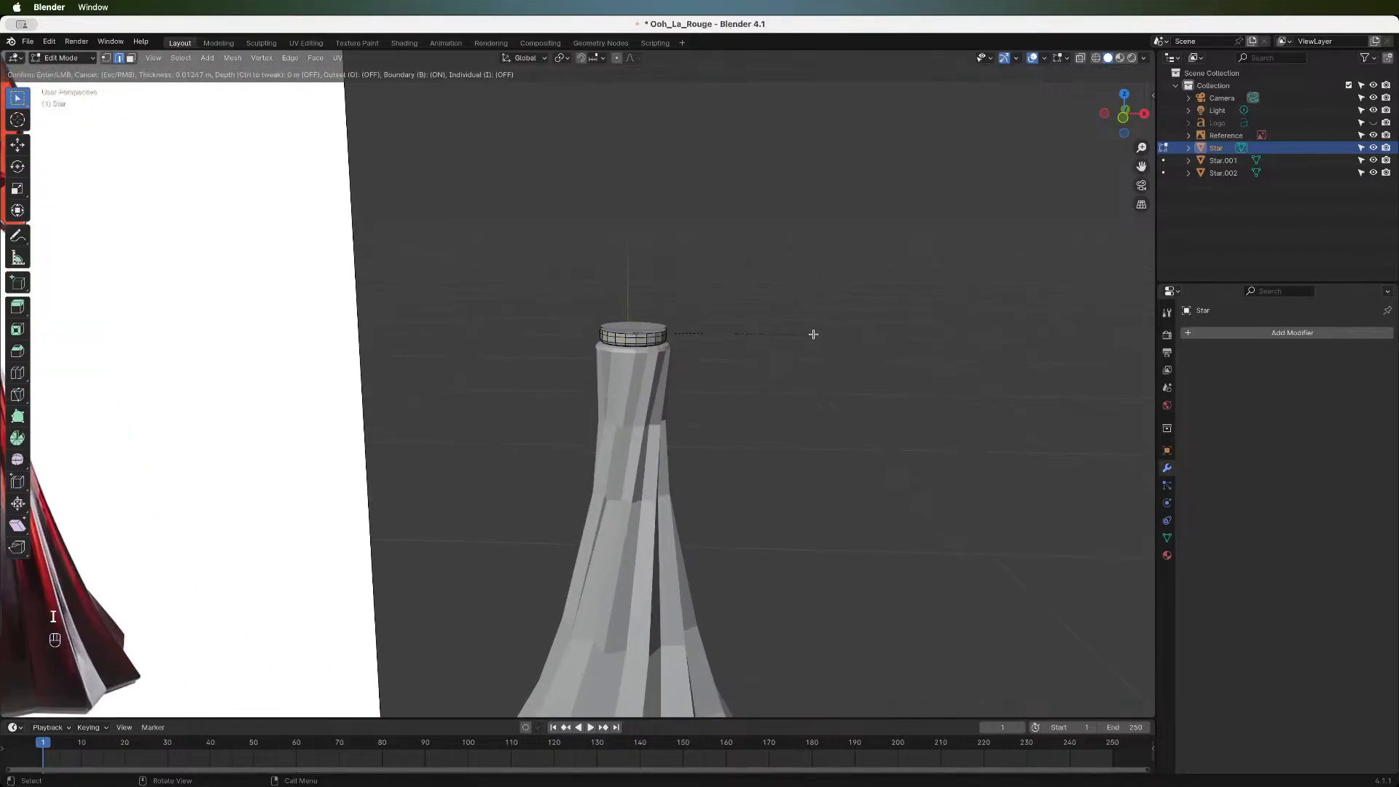
key("Escape")
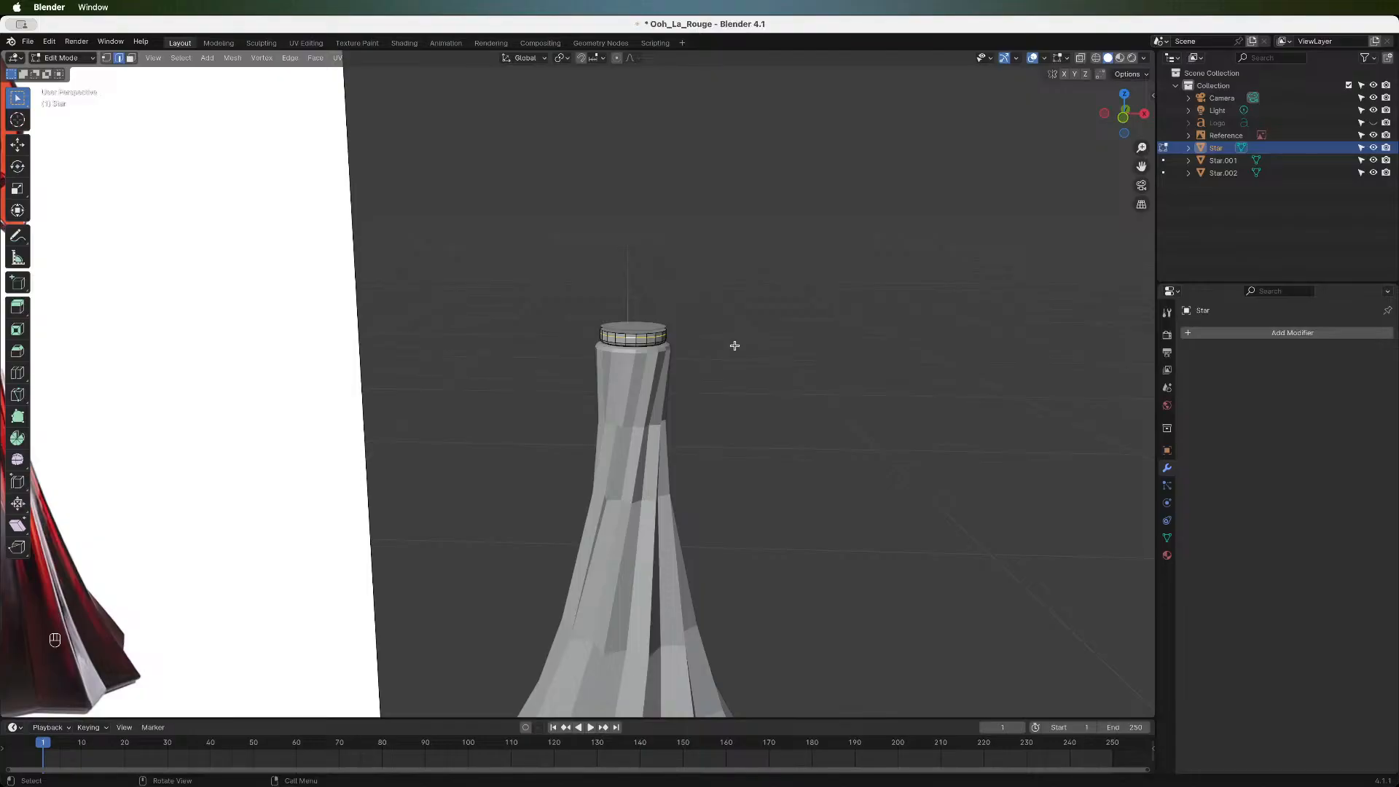
left_click(751, 775)
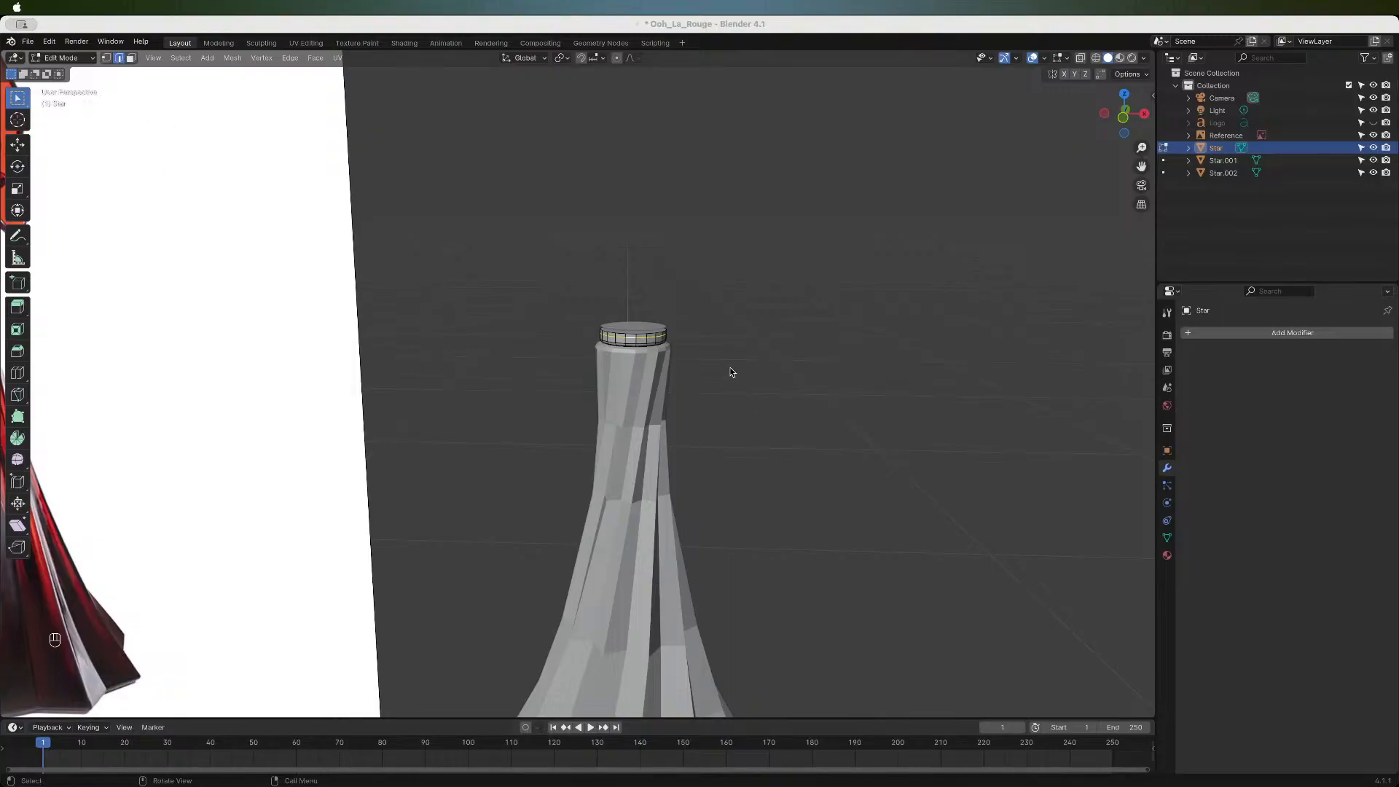
scroll(730, 369, "down", 5)
scroll(730, 371, "up", 5)
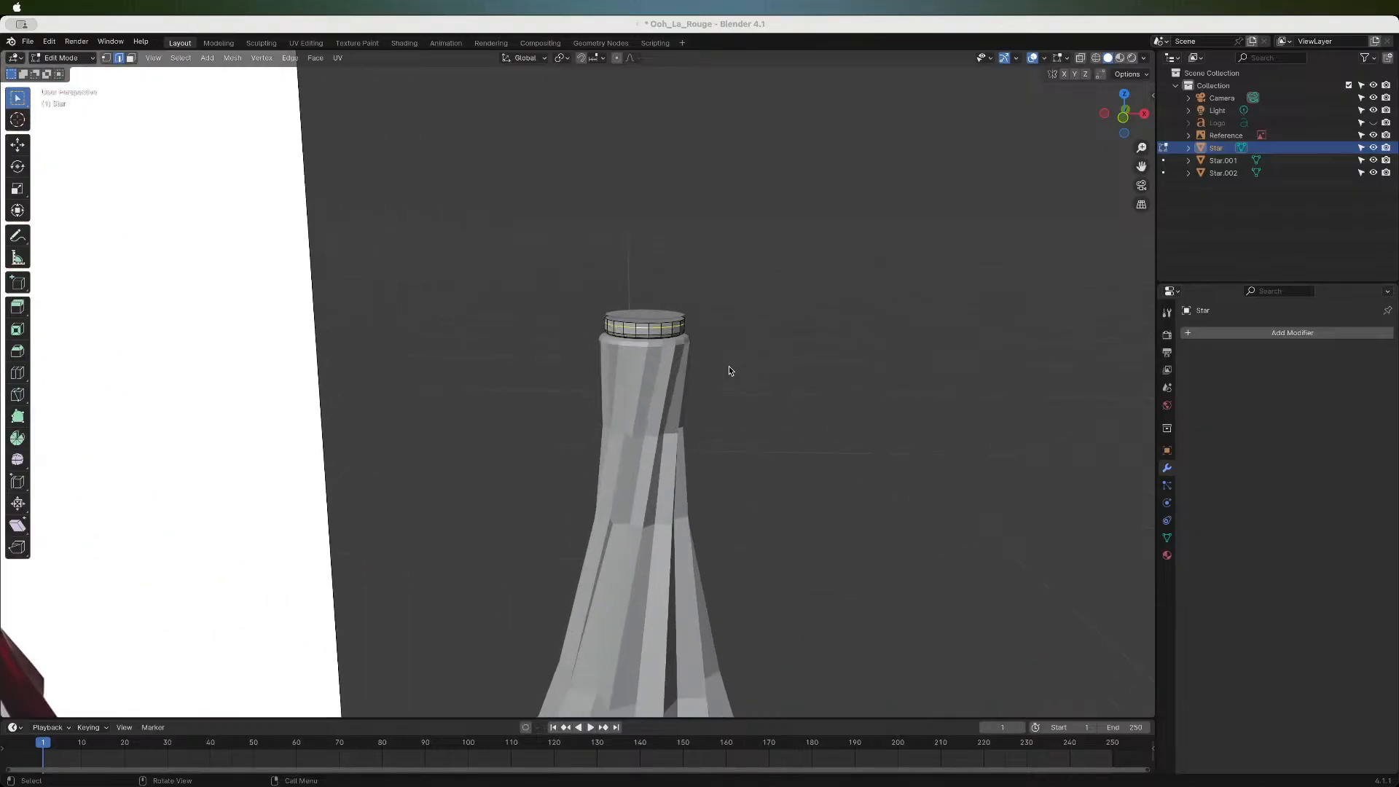
left_click(723, 325)
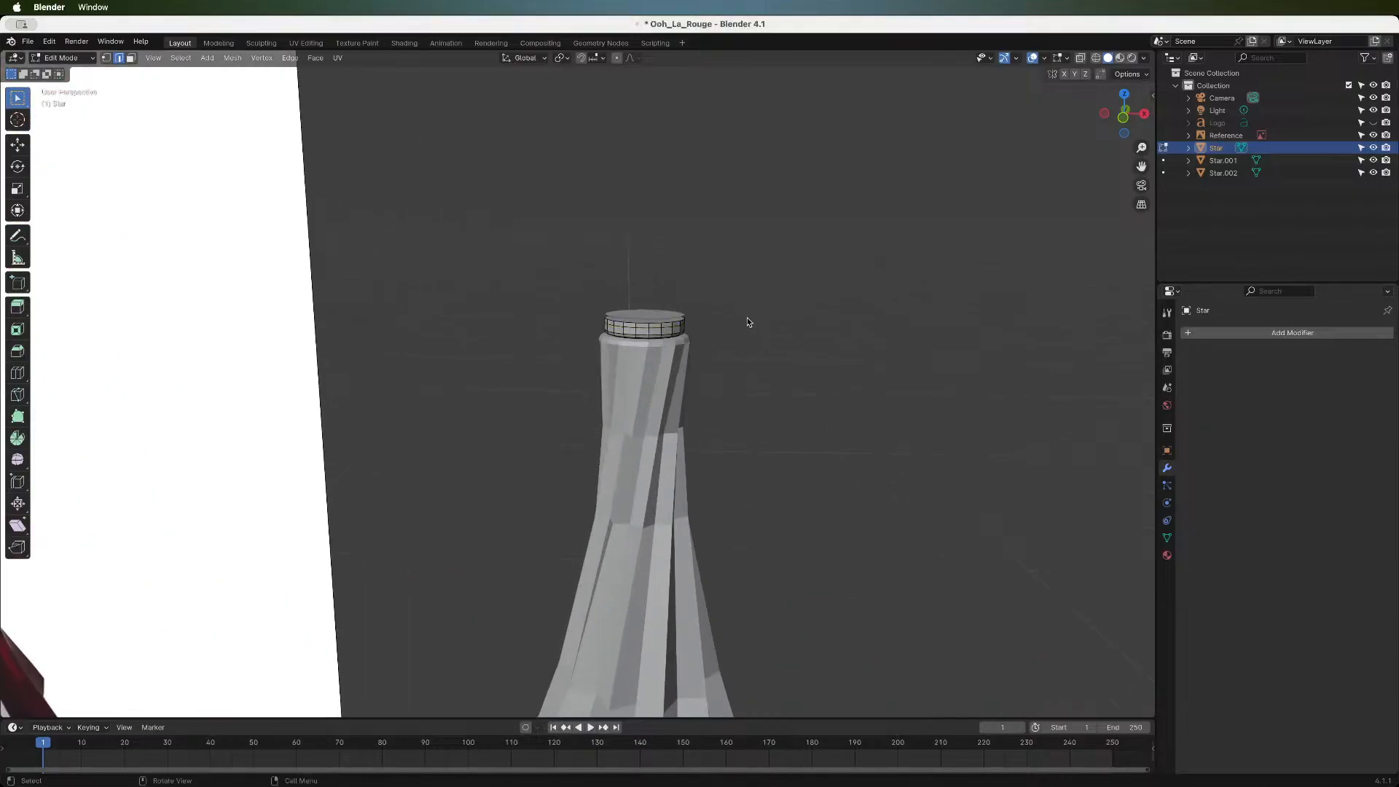
left_click(650, 328, "alt")
key("s")
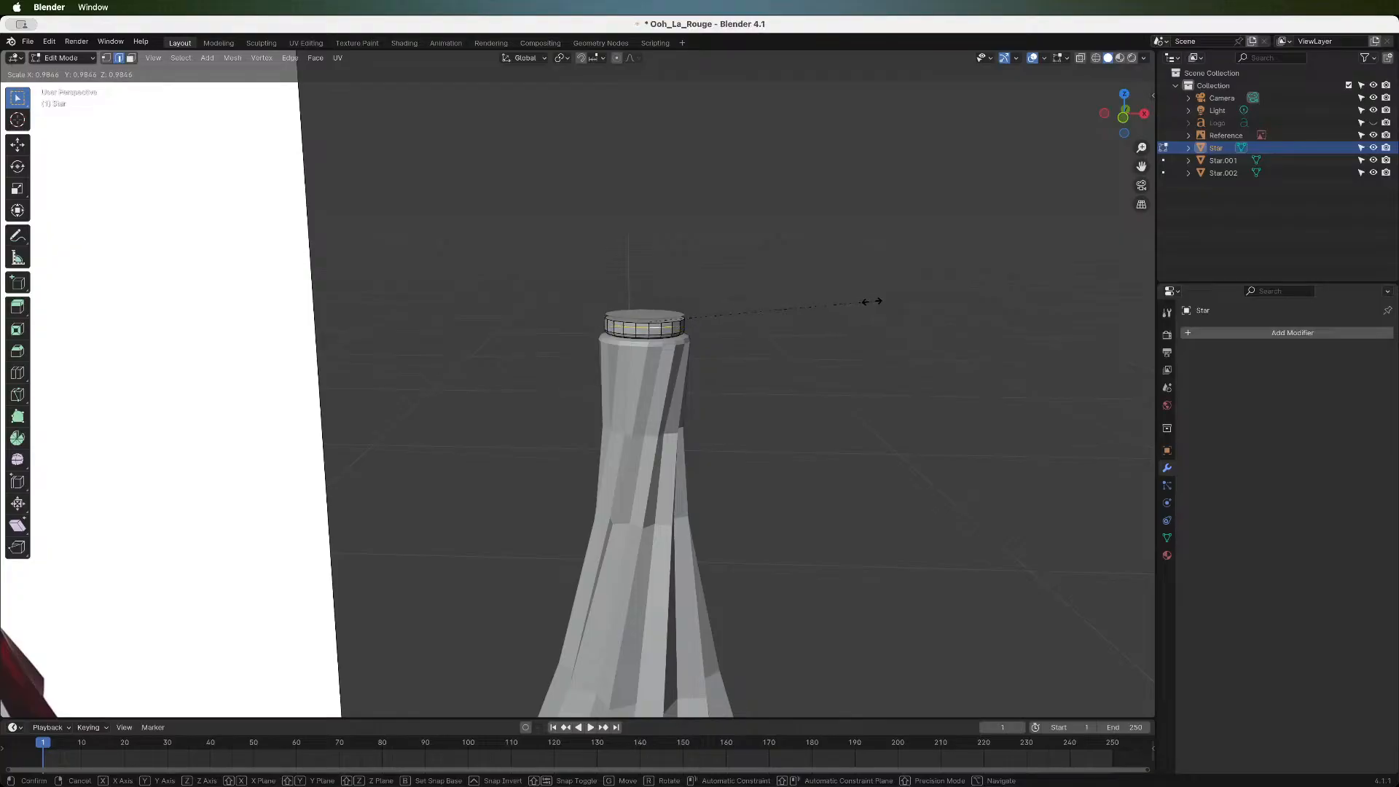
key("Escape")
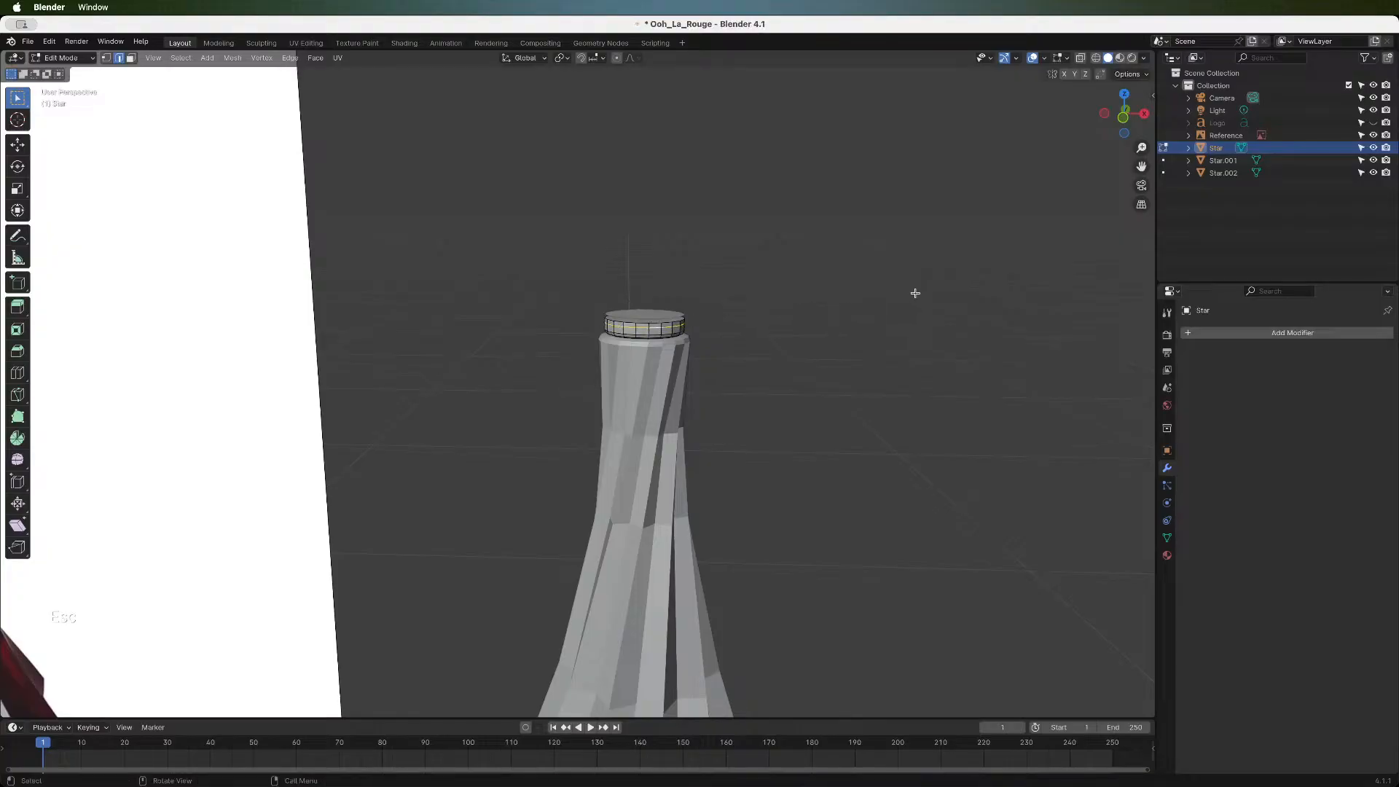
scroll(709, 367, "down", 2)
scroll(709, 366, "up", 1)
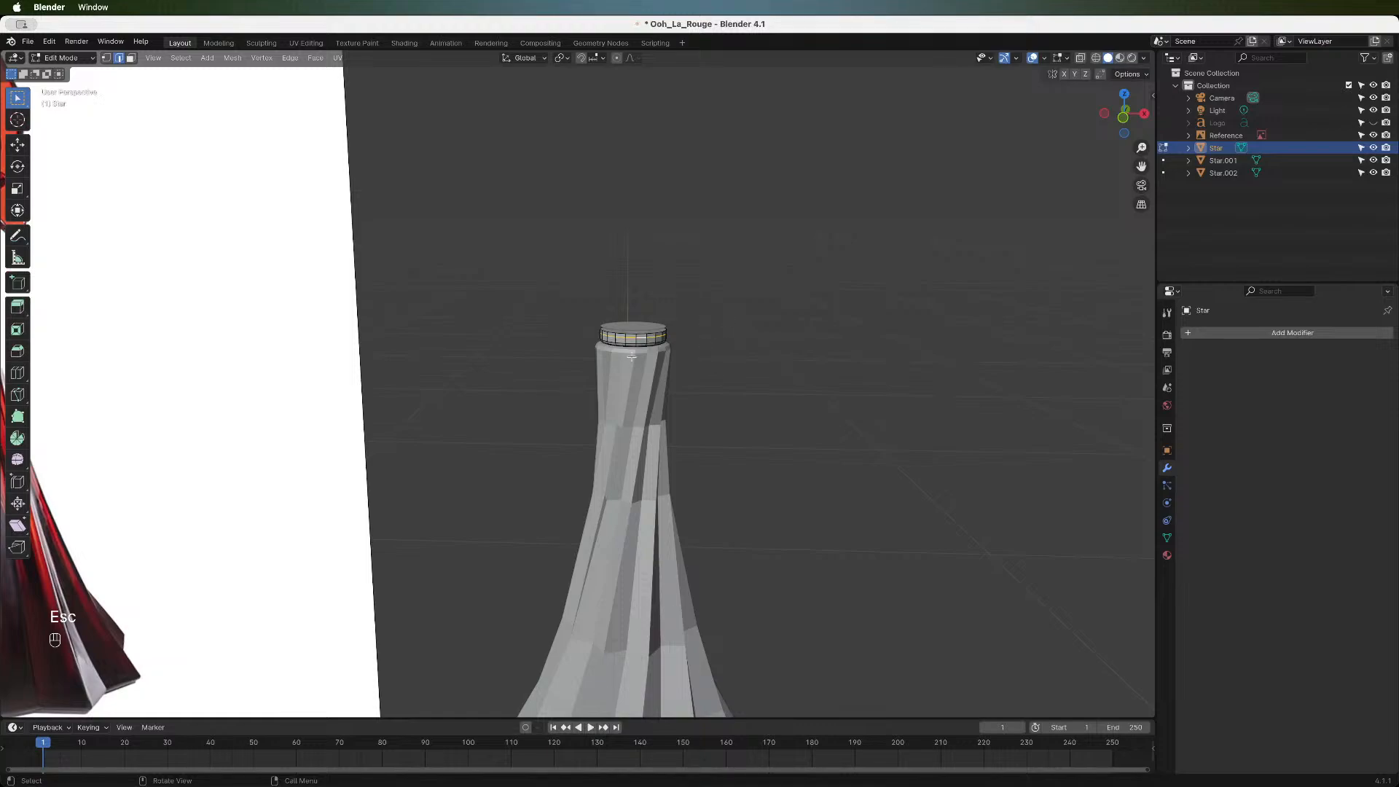
- Leave Edit Mode and delete both the collar object and the separate disc above the bottle neck
key("Tab")
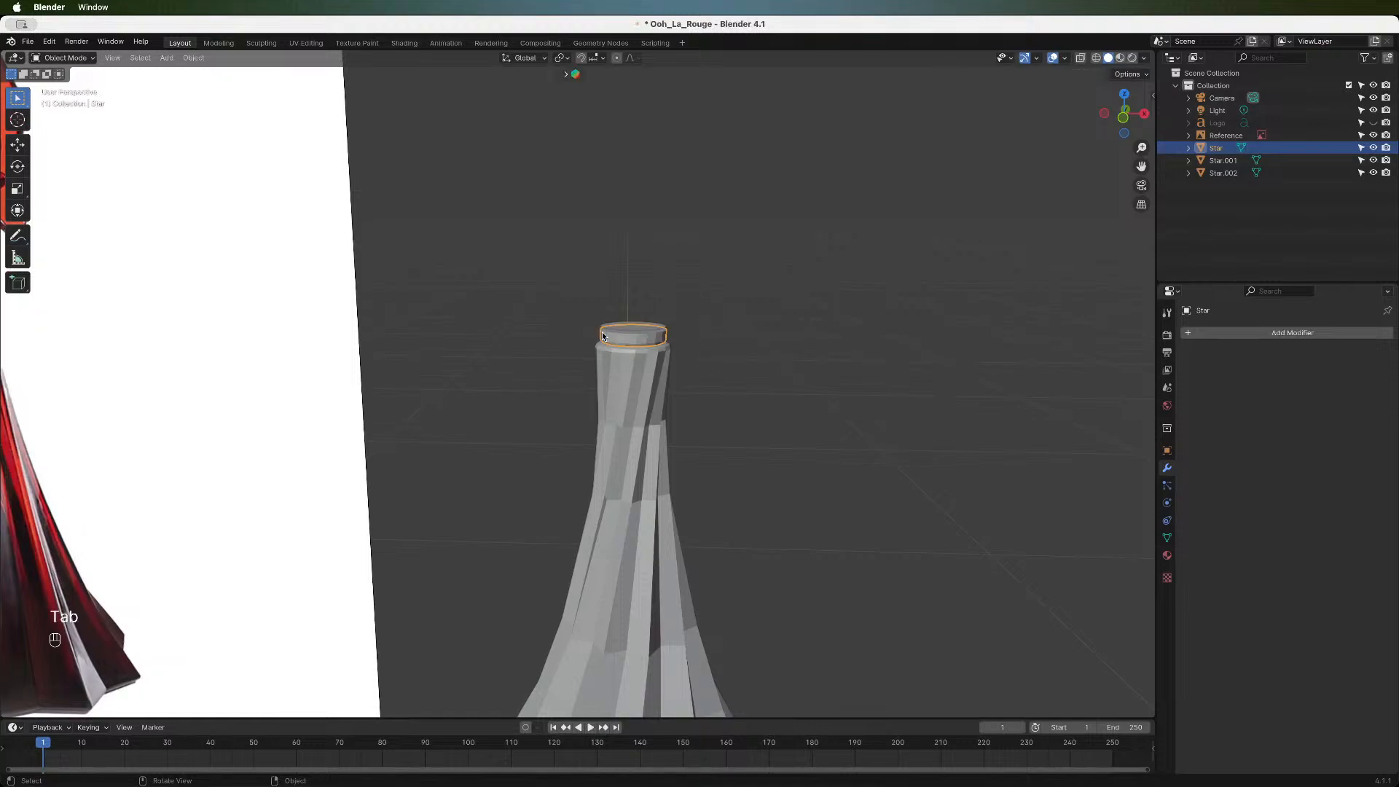
key("x")
left_click(662, 338)
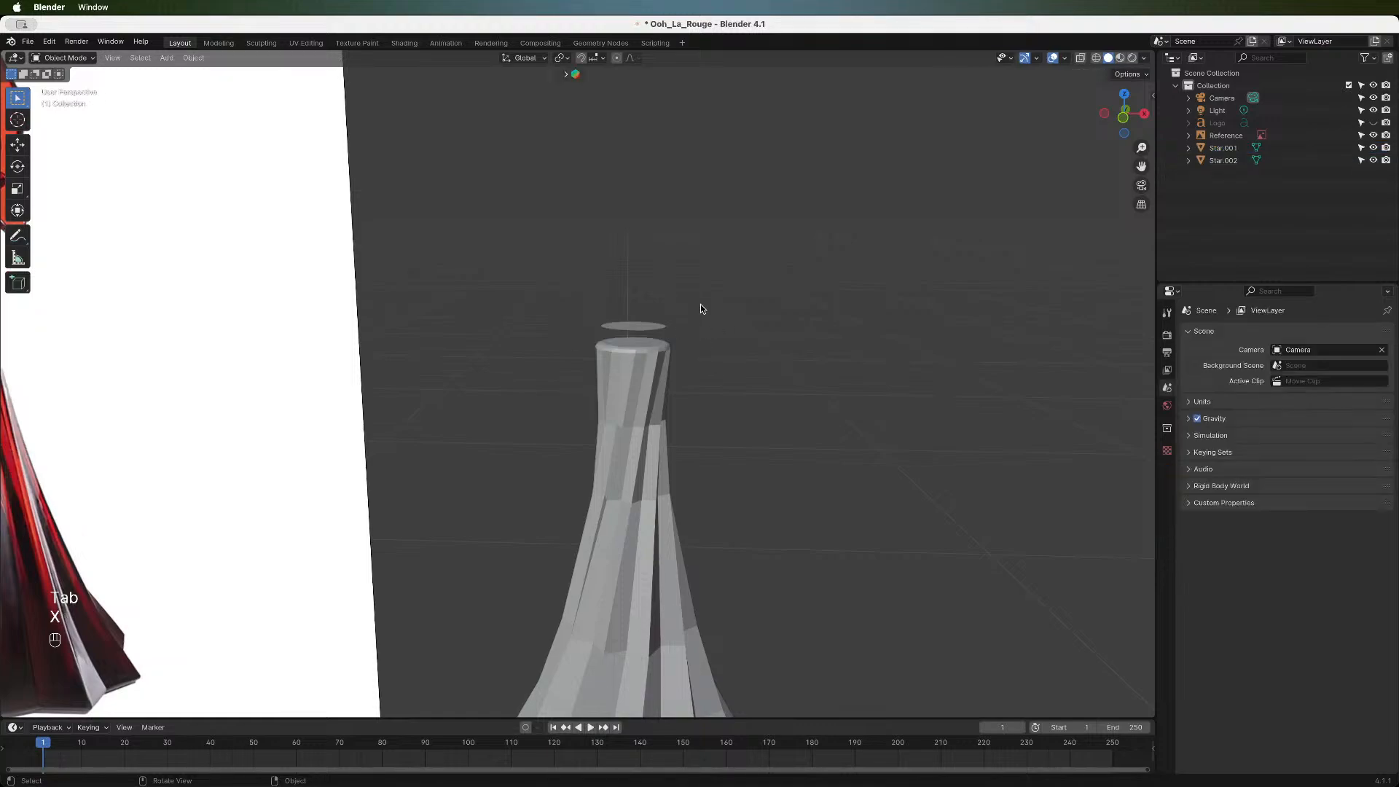
left_click(637, 327)
key("x")
left_click(640, 328)
- Open the bottle body's mesh for editing and examine it from the top and front against the reference image
left_click(633, 343)
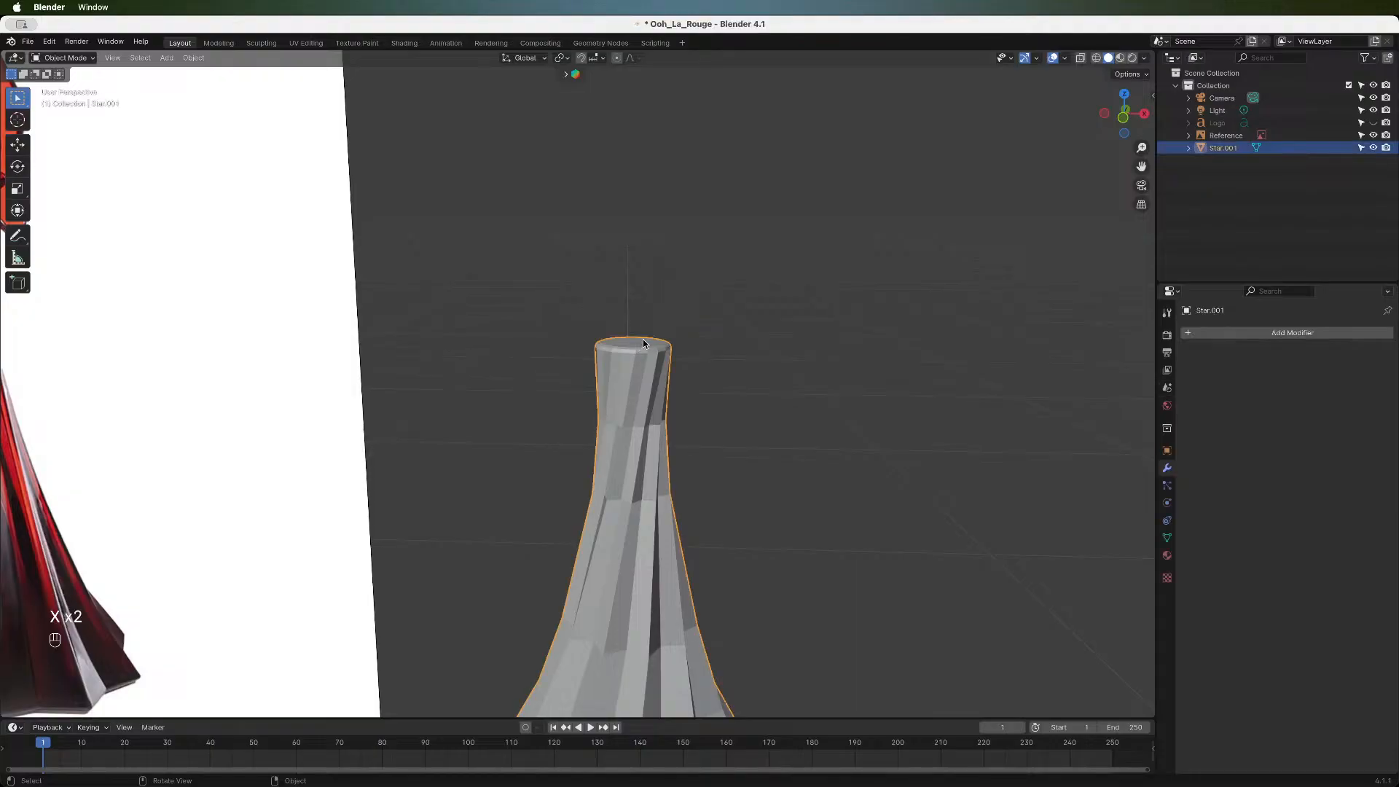
left_click(1124, 94)
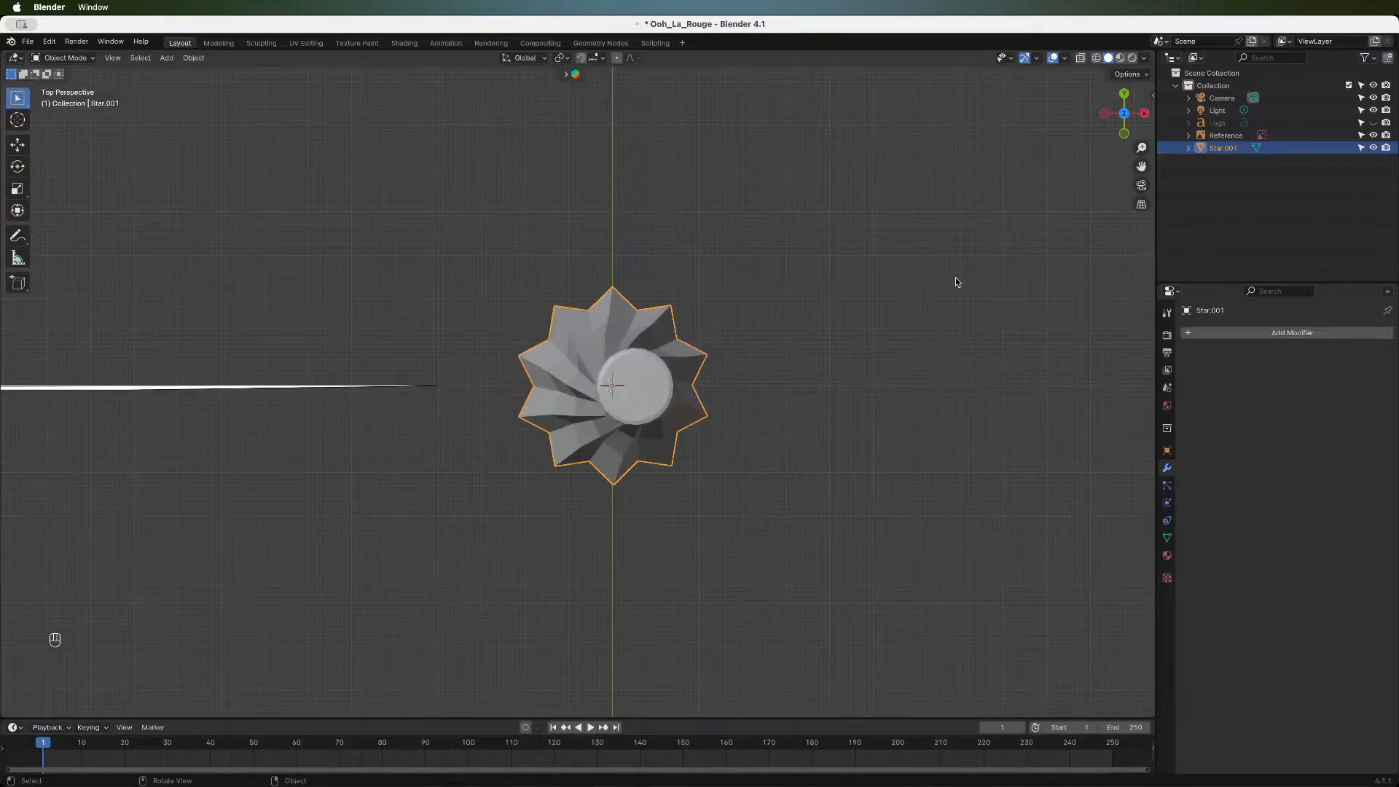
key("Tab")
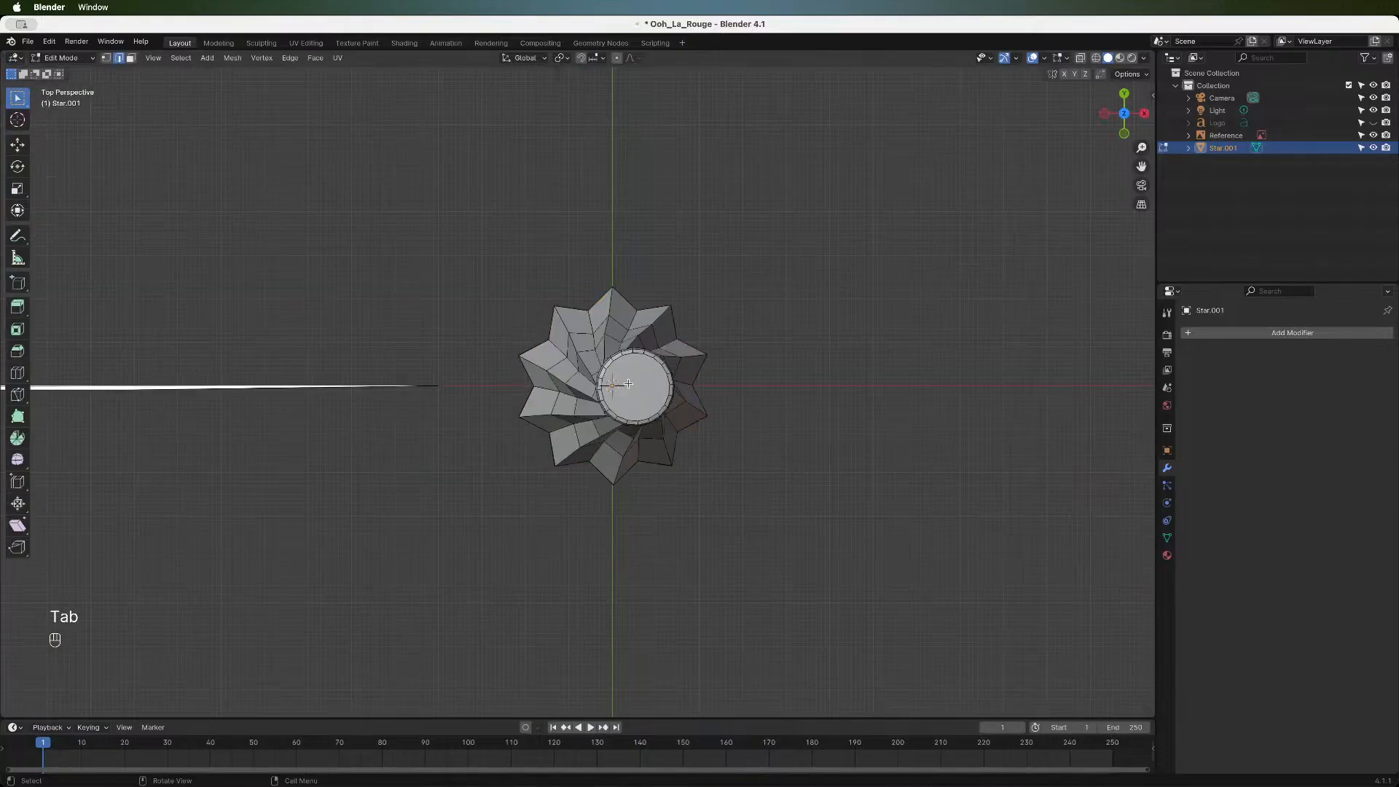
left_click(1125, 134)
scroll(940, 250, "down", 4)
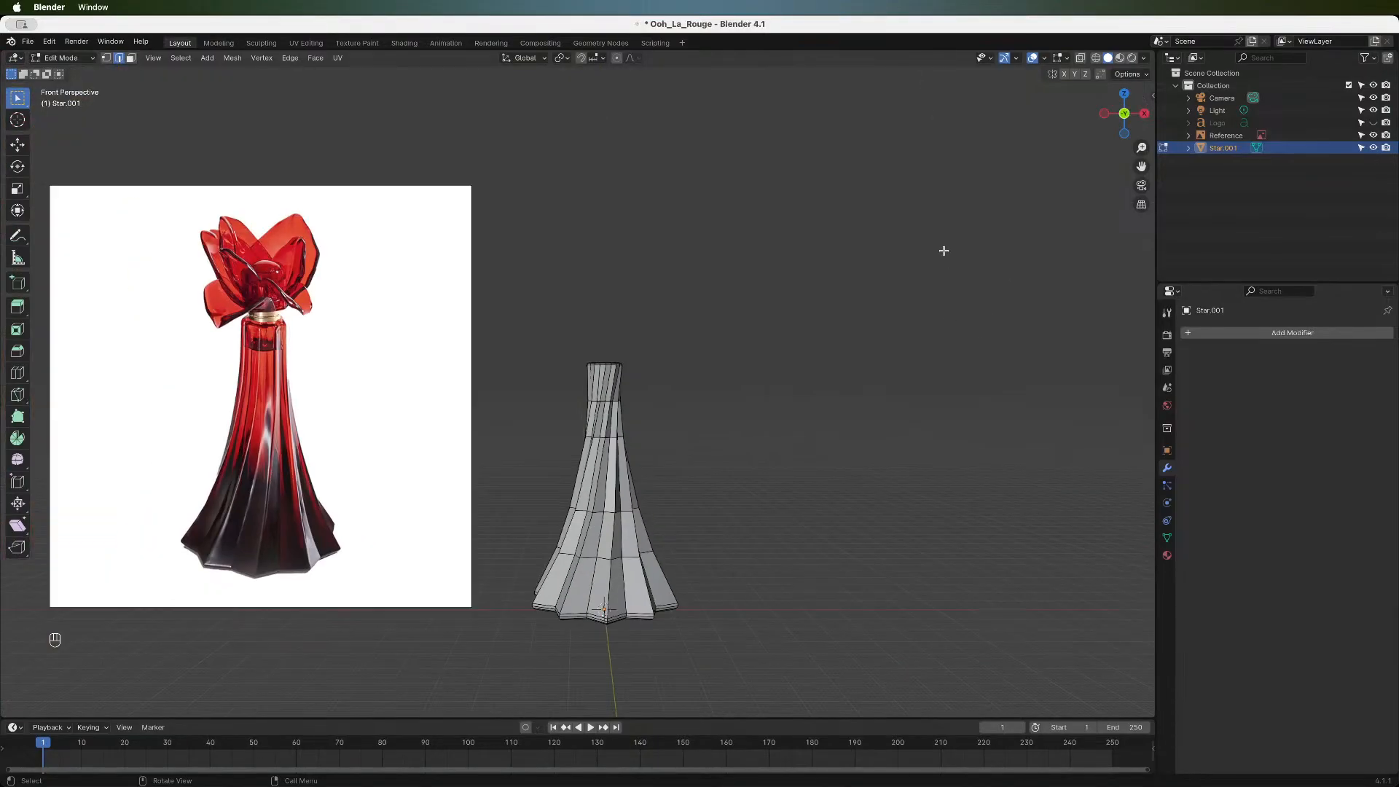
mouse_move(1124, 113)
left_mouse_down()
mouse_move(1053, 122)
mouse_move(1124, 113)
left_mouse_up()
left_click(1124, 98)
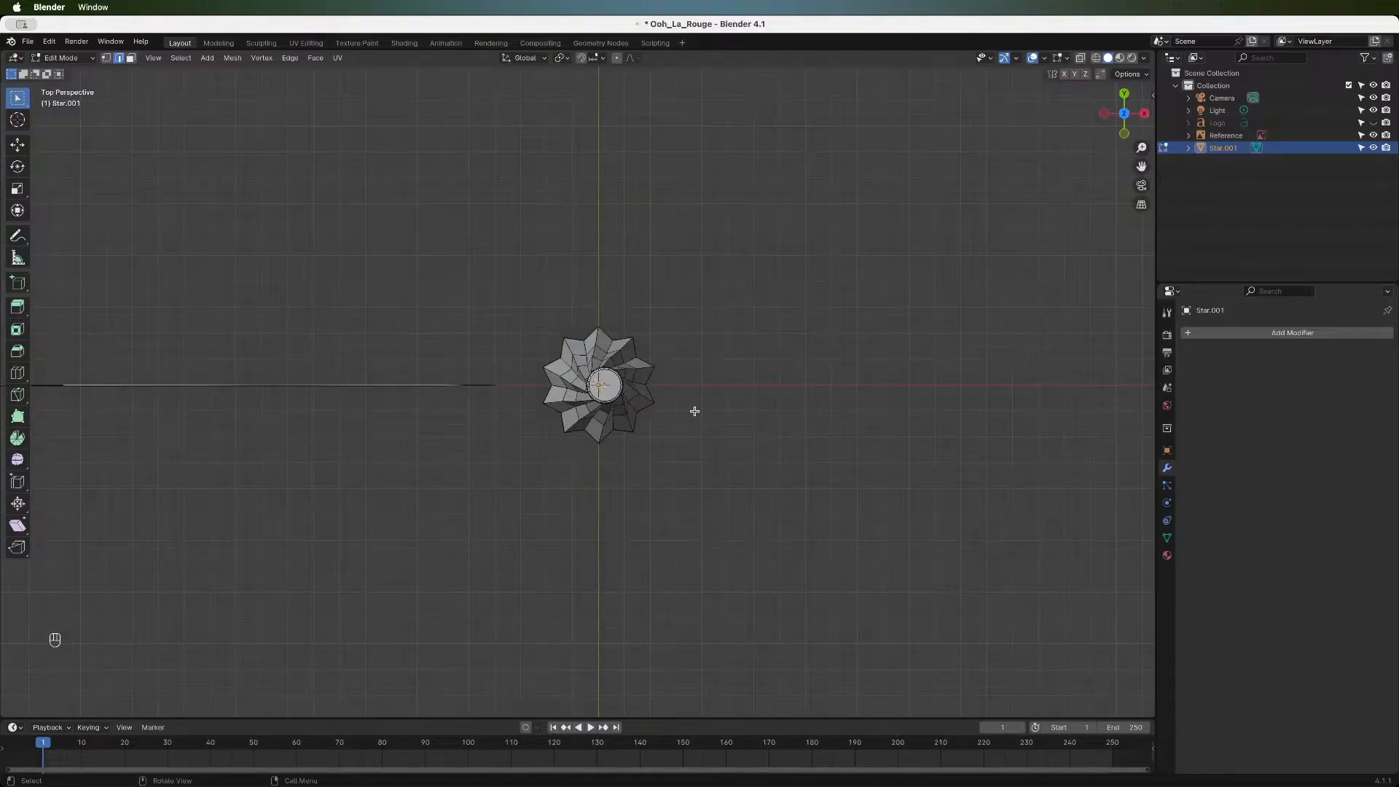
scroll(696, 400, "up", 3)
scroll(697, 400, "down", 2)
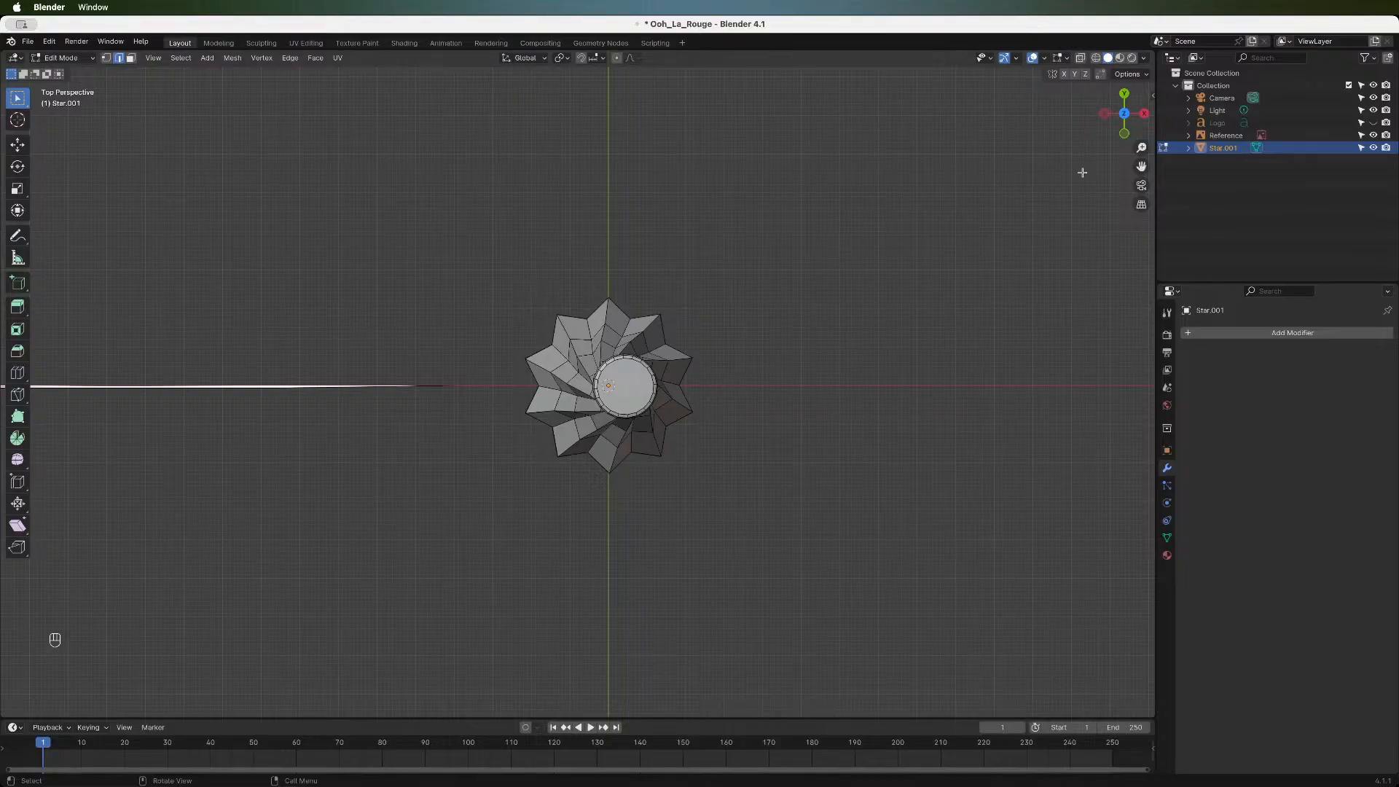
left_click(1125, 134)
- Duplicate the neck's top face in place and raise the copy along the Z axis to just above the neck
left_click_drag(1123, 113, 1117, 183)
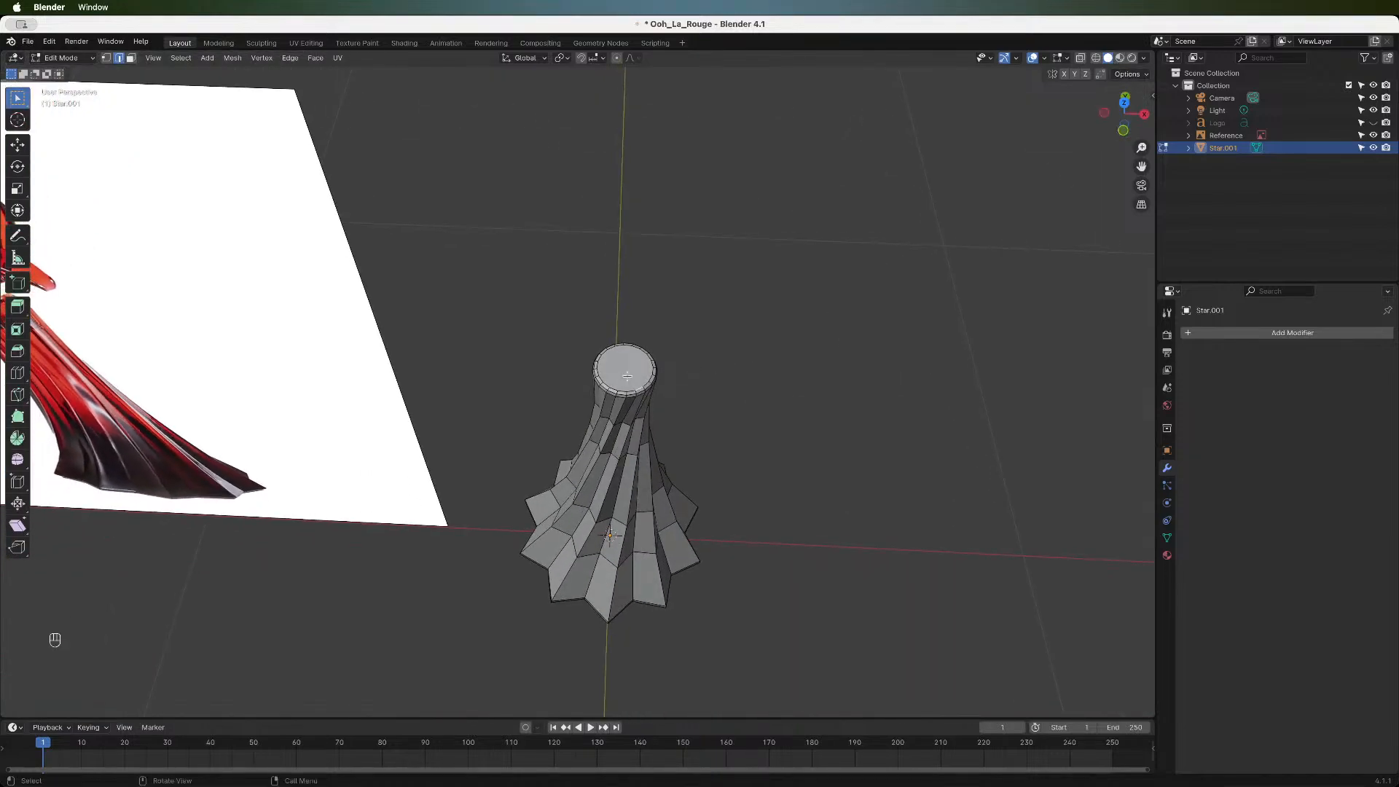
key("3")
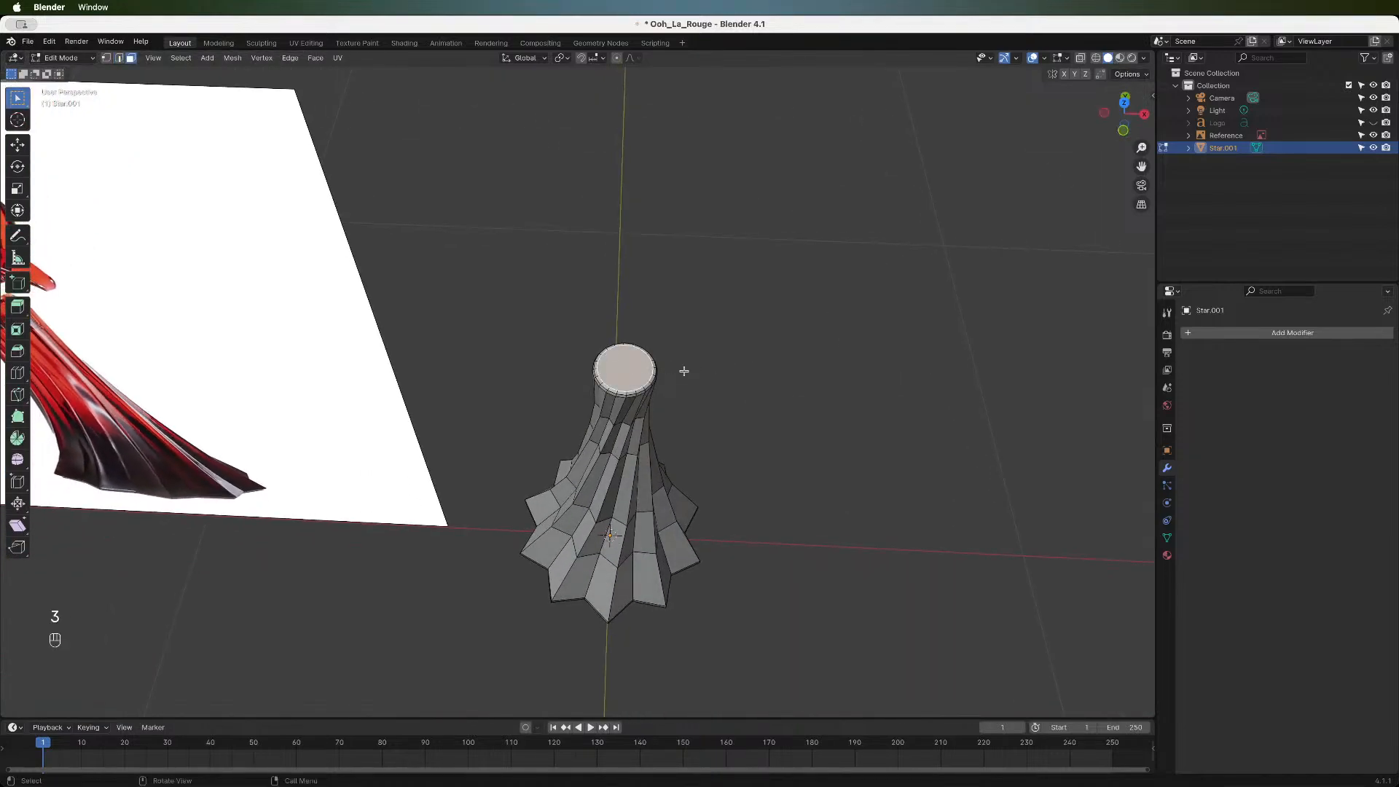
left_click(1123, 130)
key("shift+d")
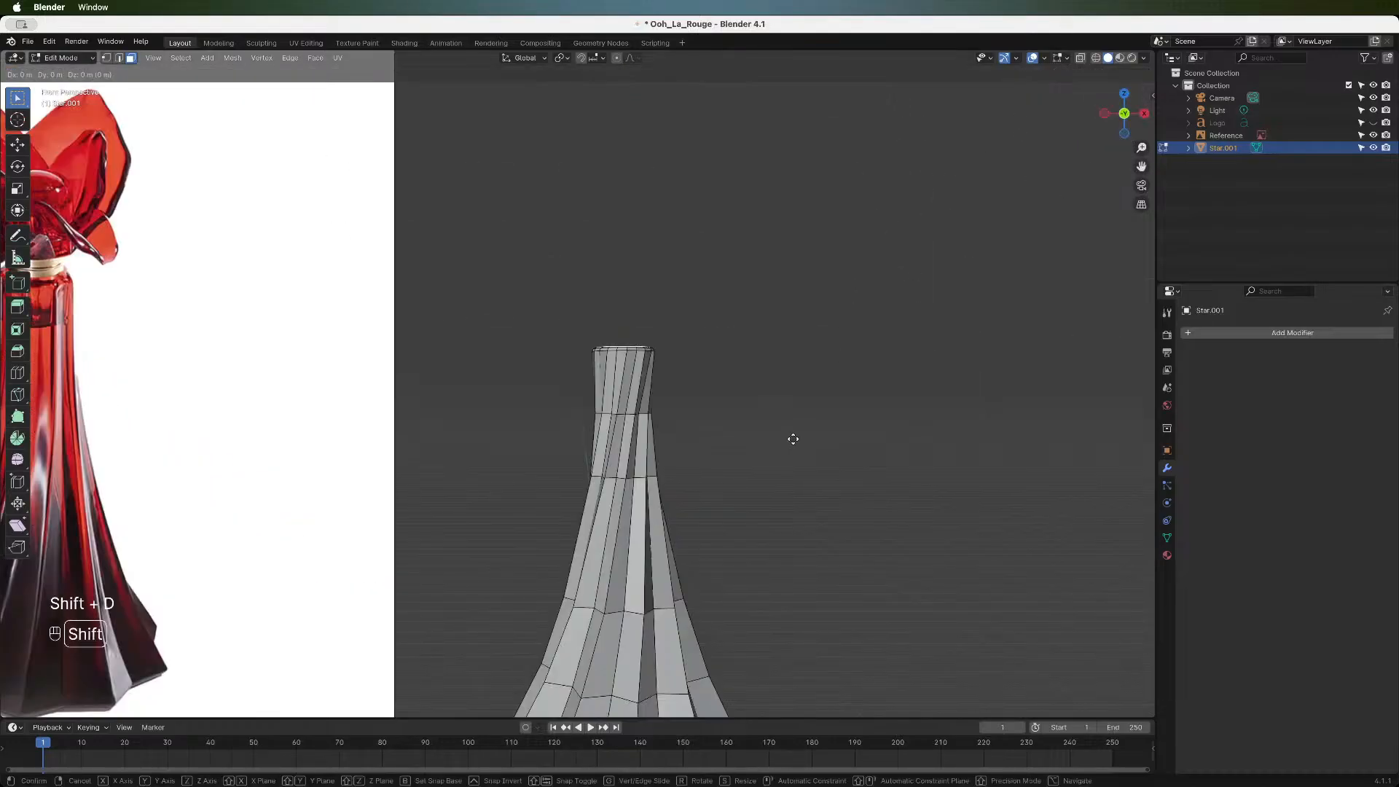
right_click(792, 427)
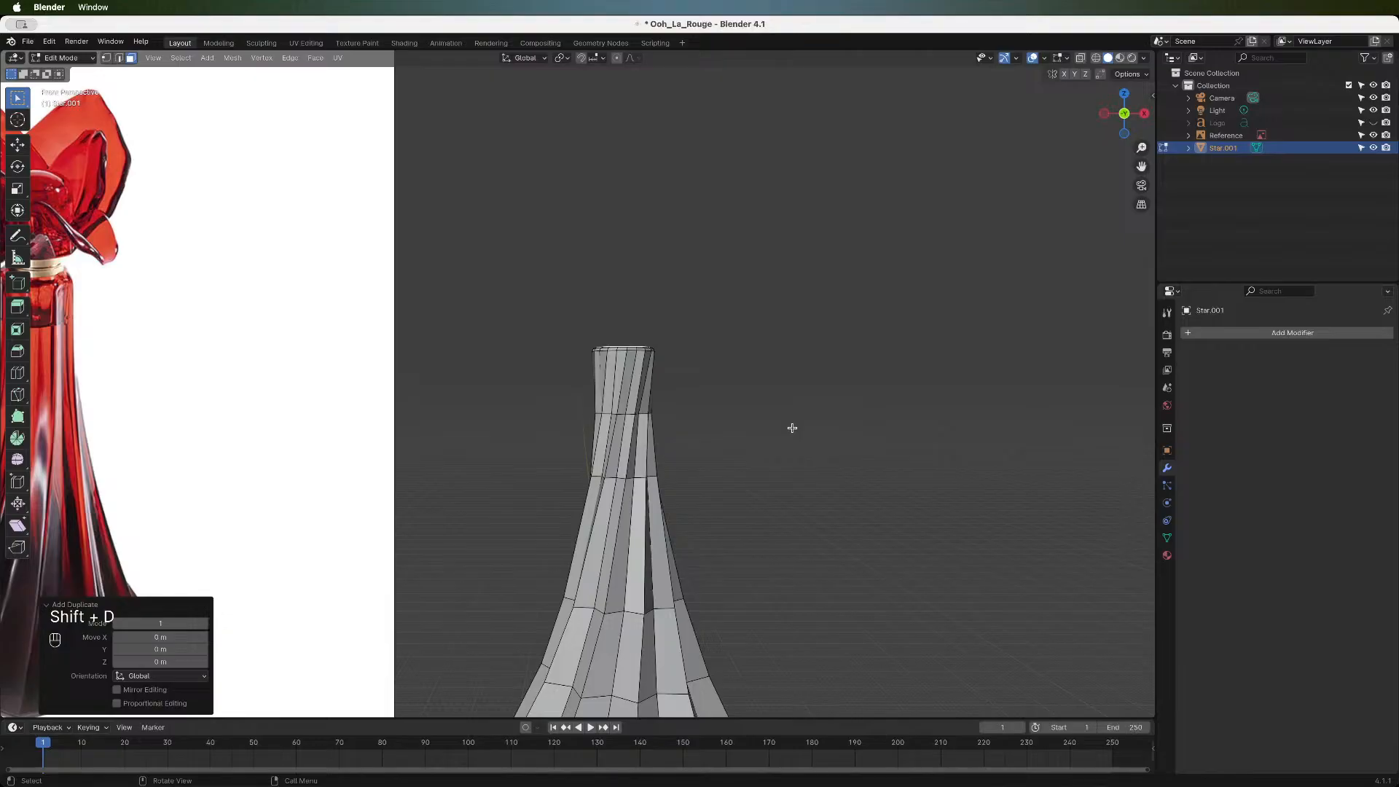
key("g")
key("z")
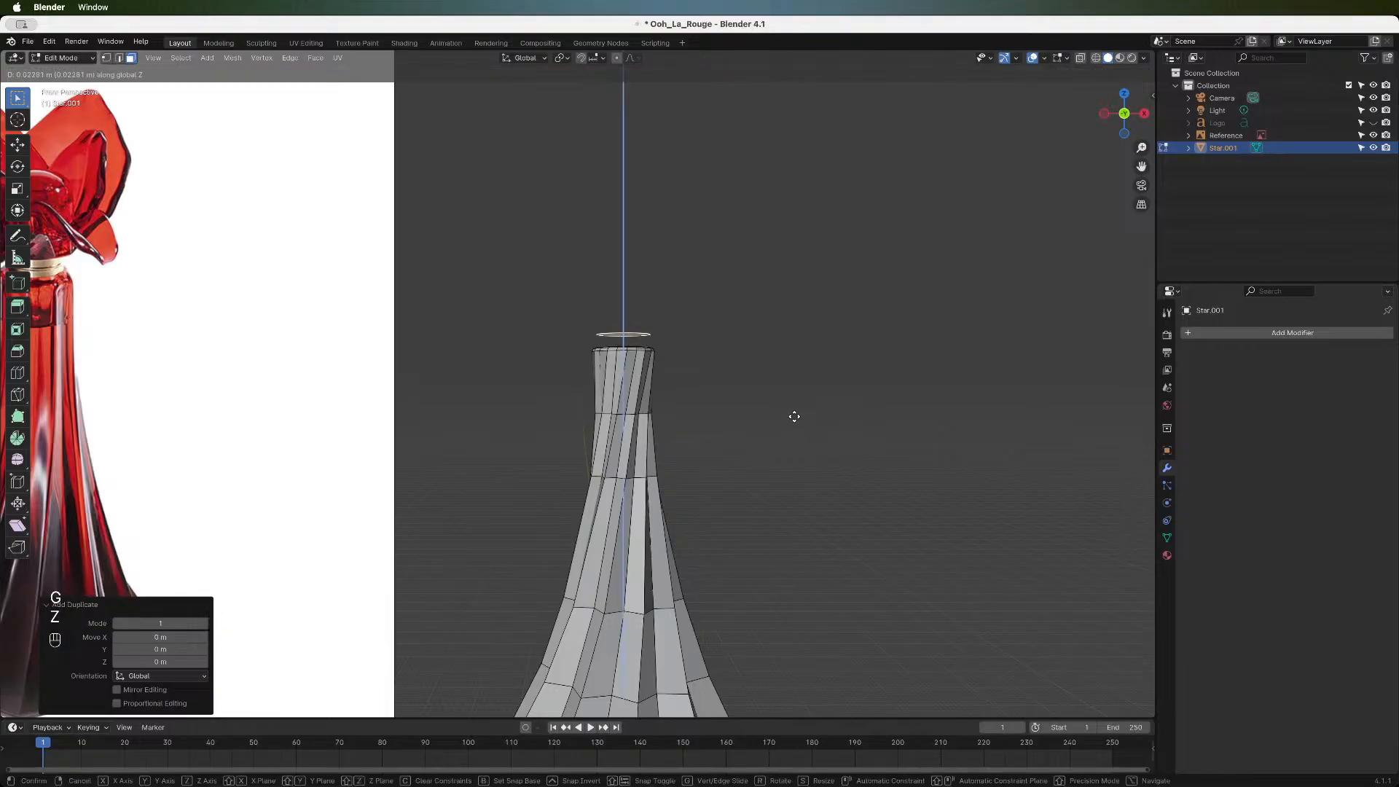
left_click(794, 420)
- Separate the raised face into its own object, leave Edit Mode and select only that disc
key("p")
left_click(794, 422)
key("Tab")
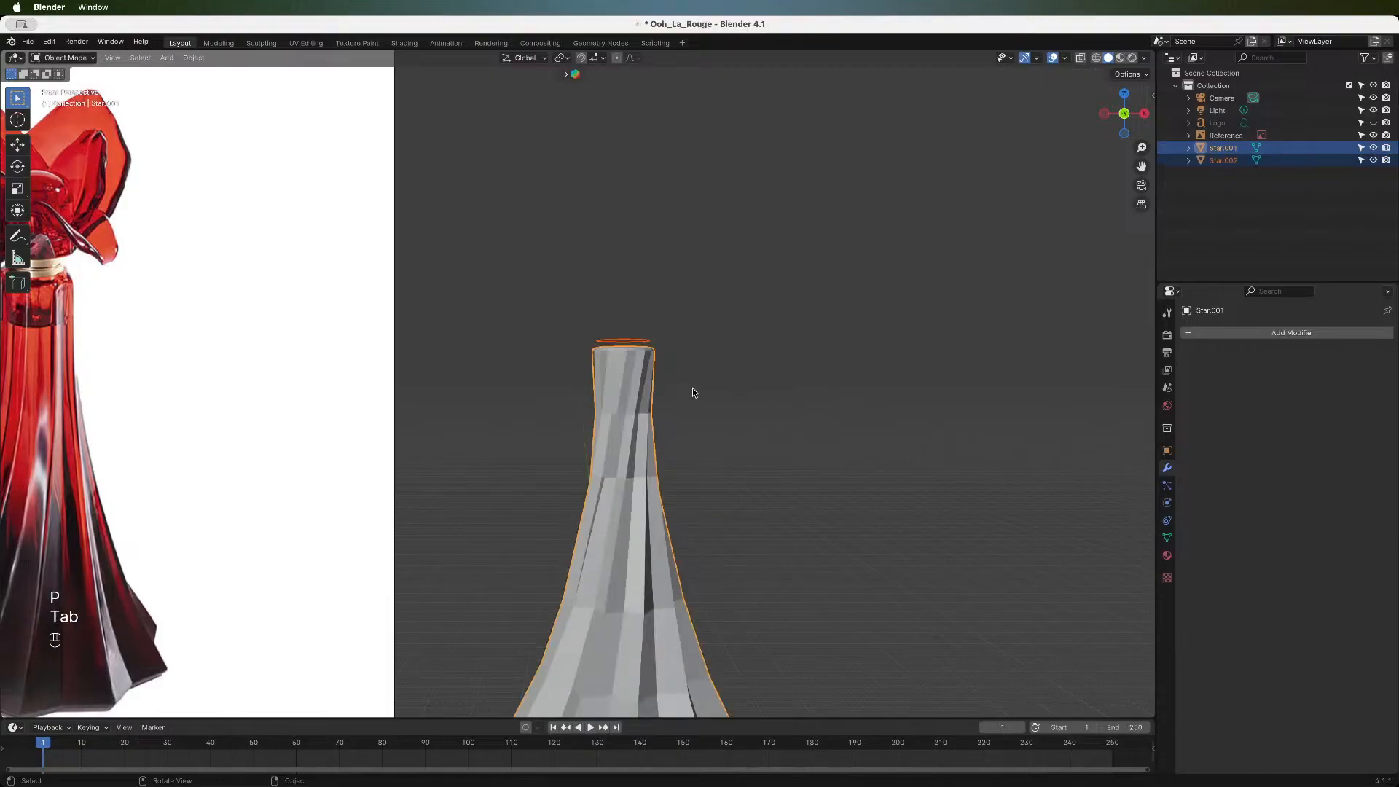
left_click(647, 341)
key("p")
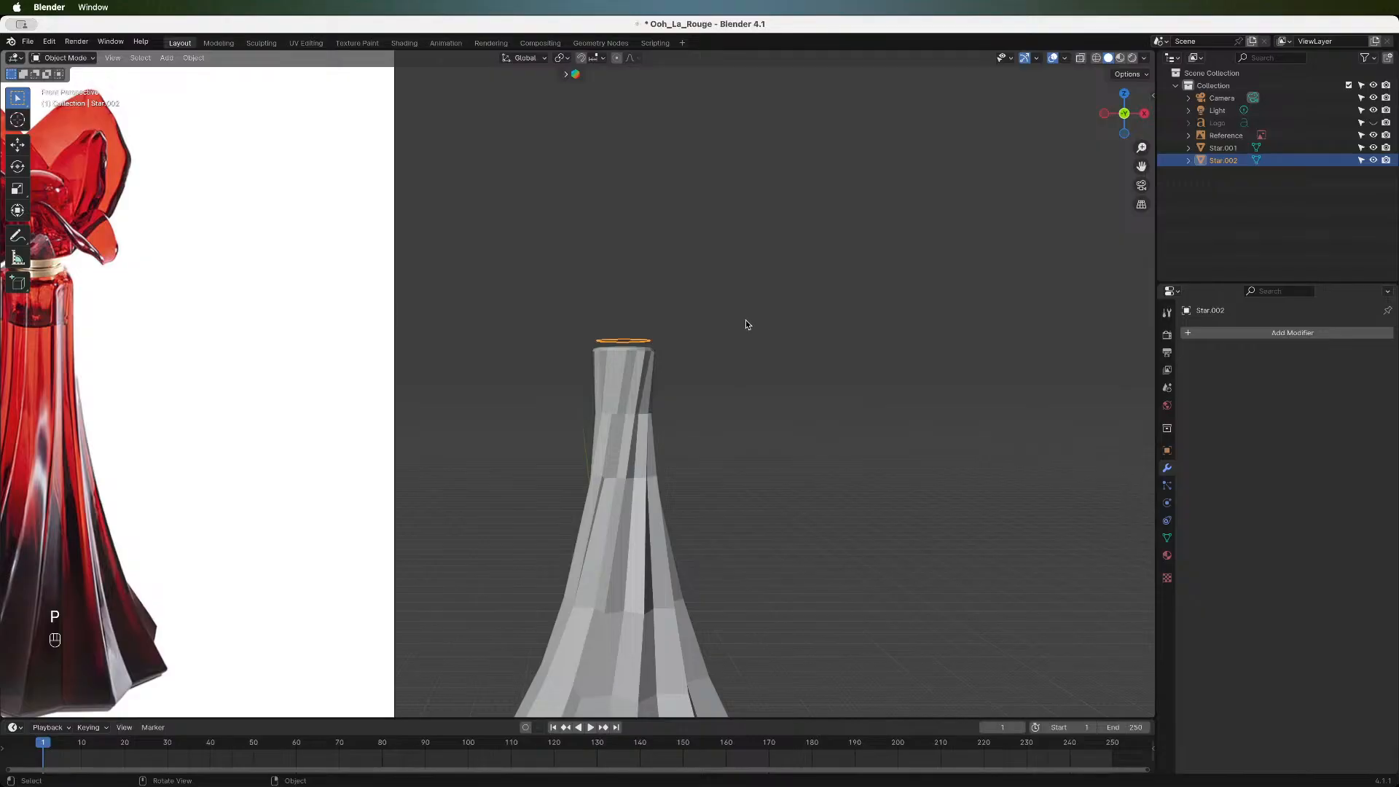
- Extrude the whole disc about 0.0172 m downward along its normal to form a new collar on the neck
left_click_drag(1125, 113, 1122, 114)
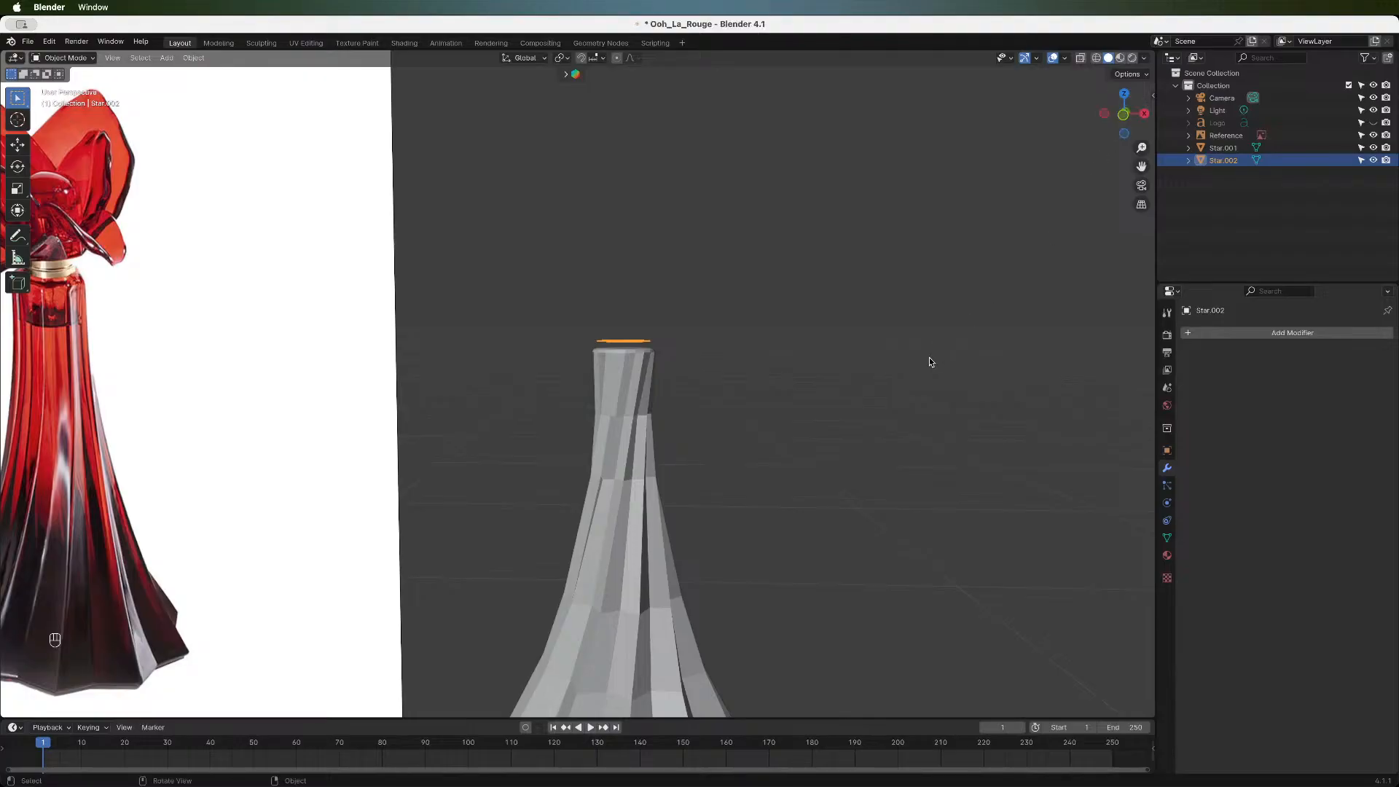
key("z")
key("e")
key("Tab")
key("a")
key("e")
key("z")
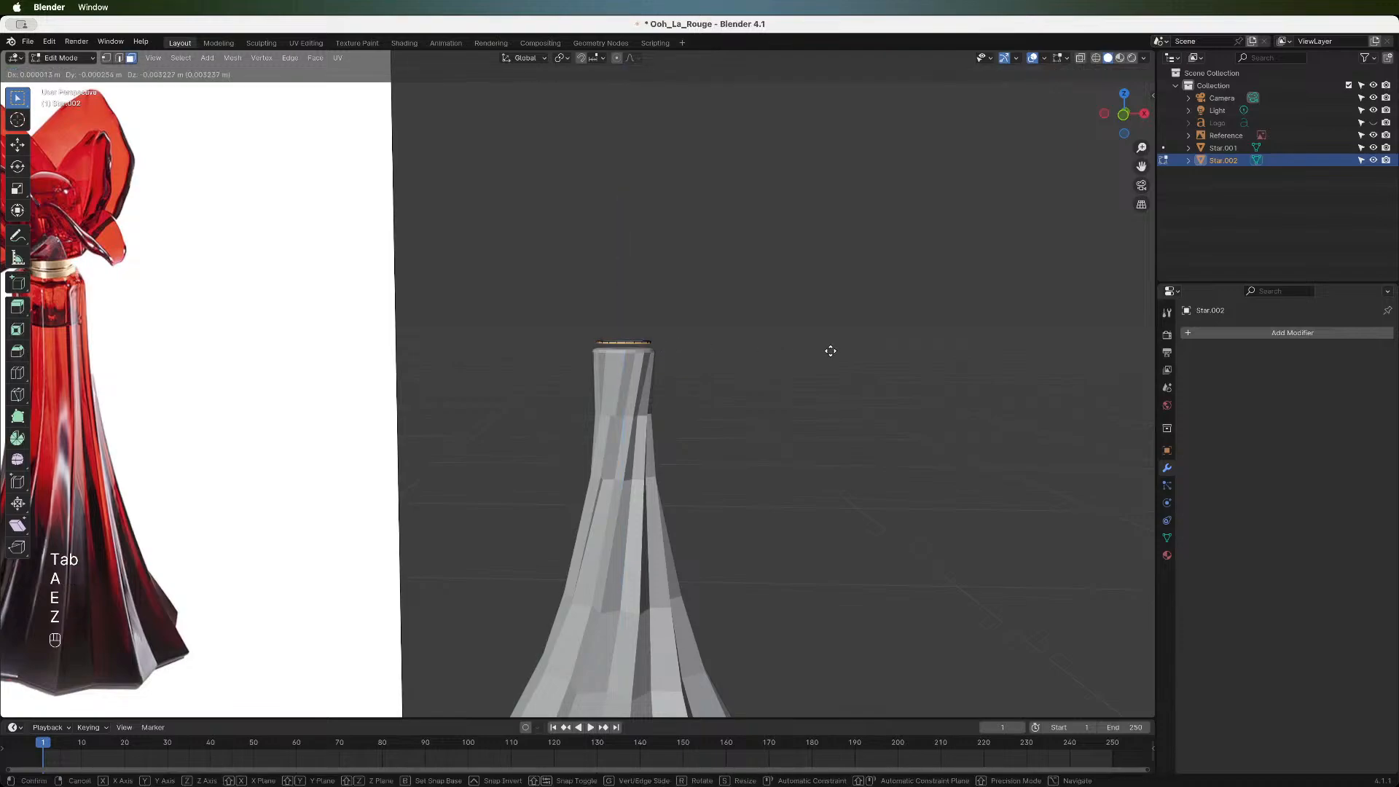
key("Escape")
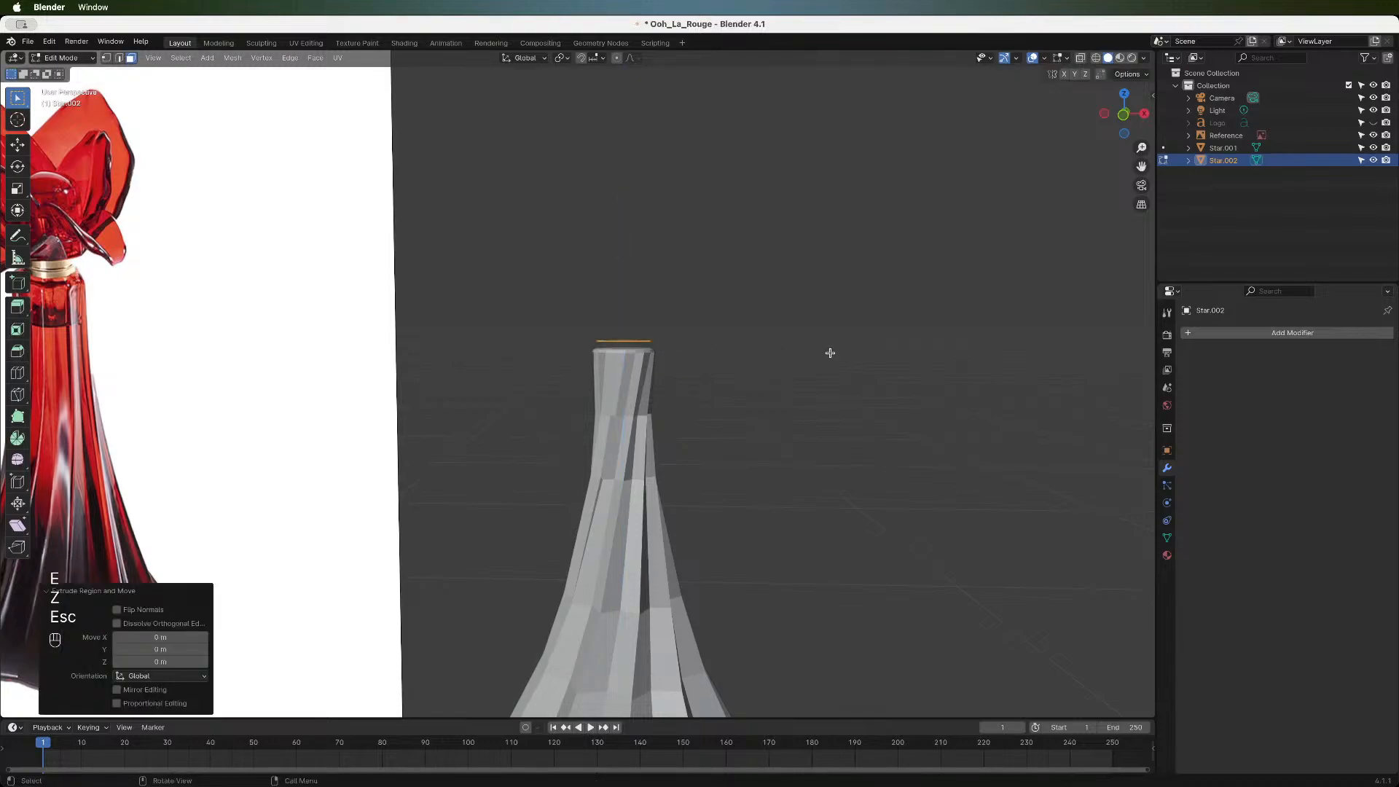
key("e")
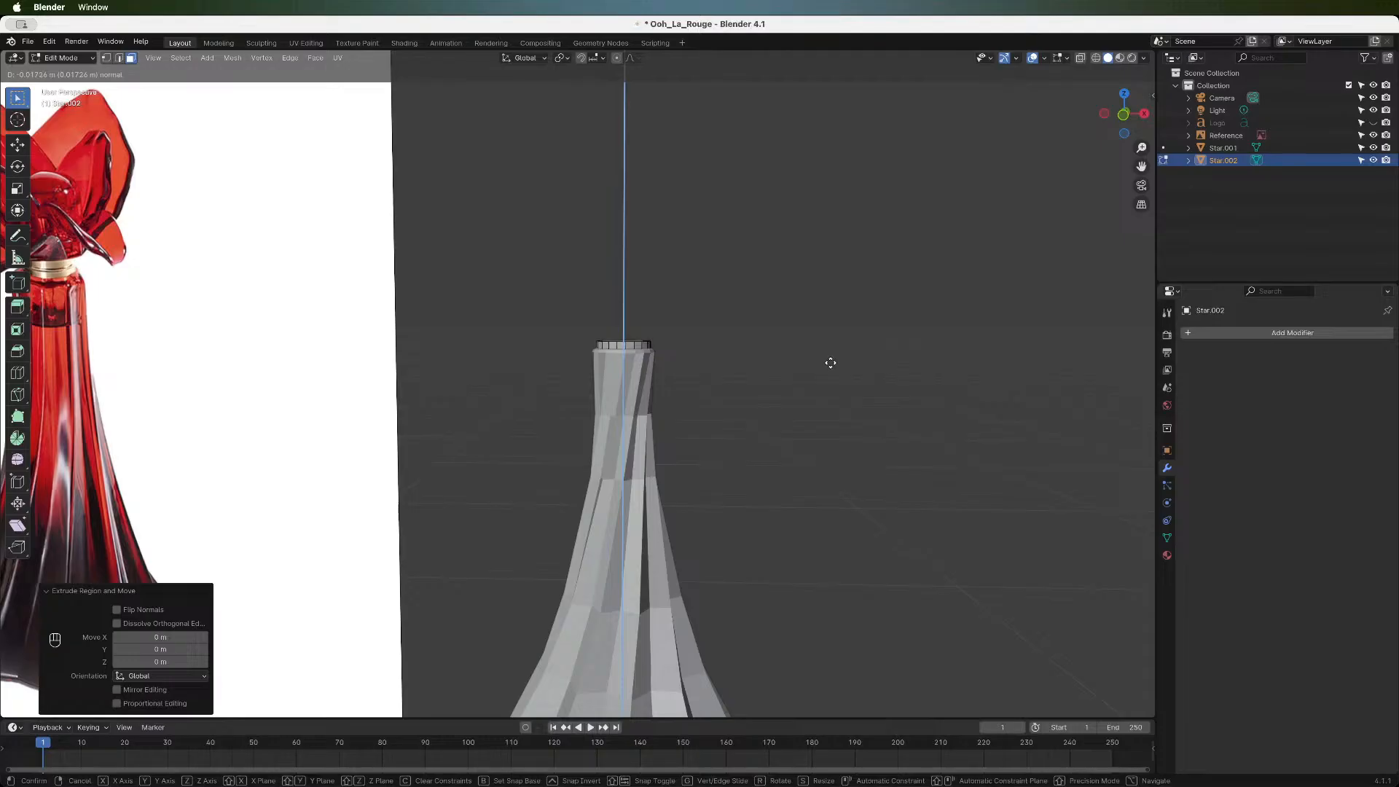
left_click(831, 362)
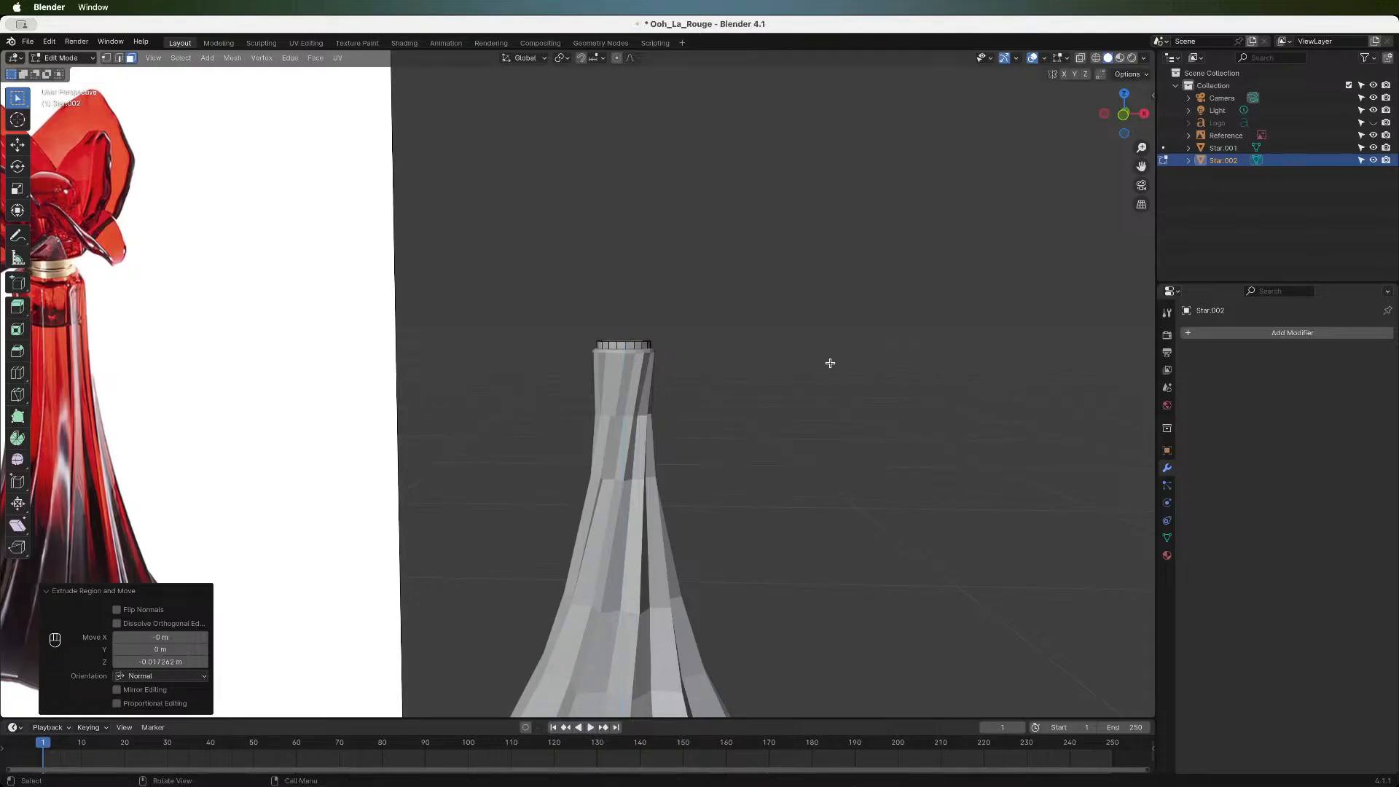
left_click(619, 341)
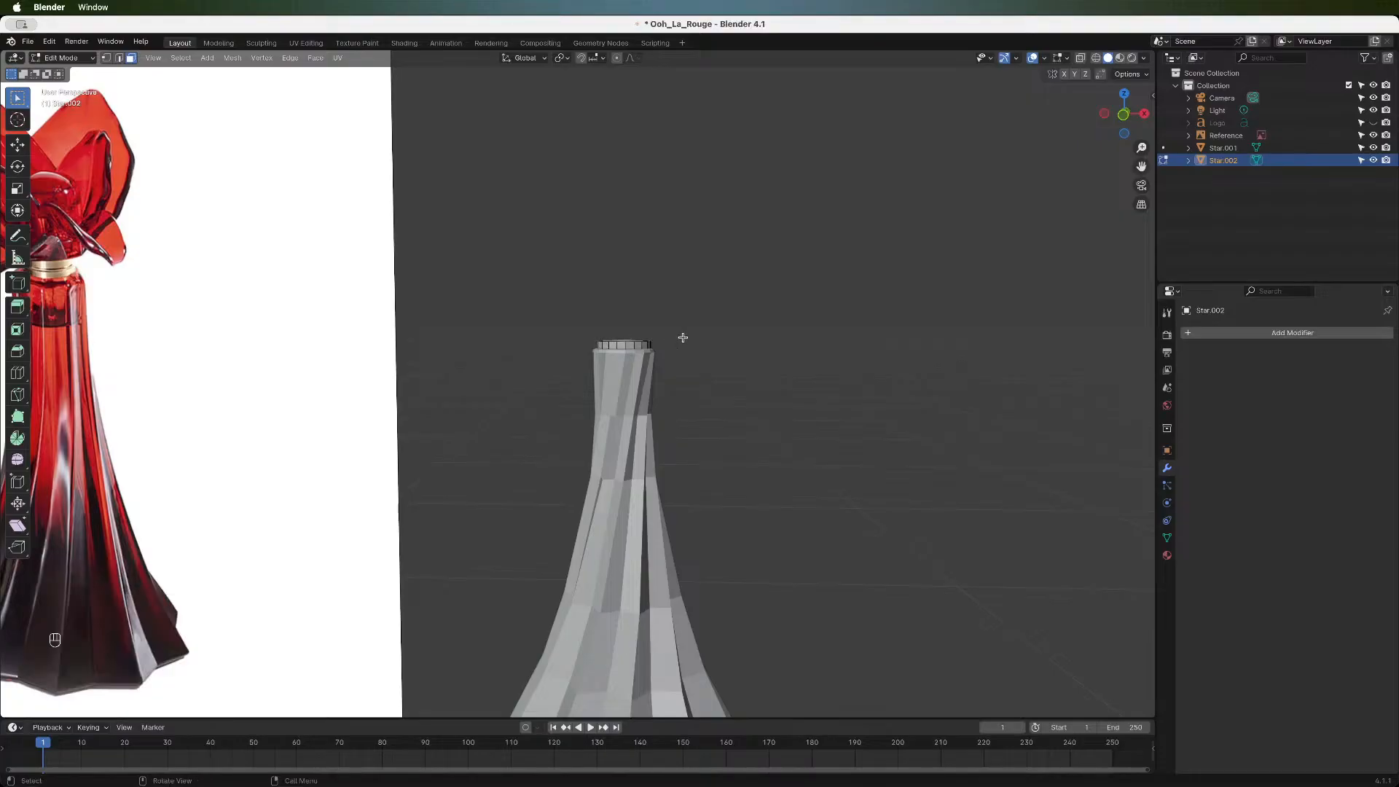
key("ctrl+b")
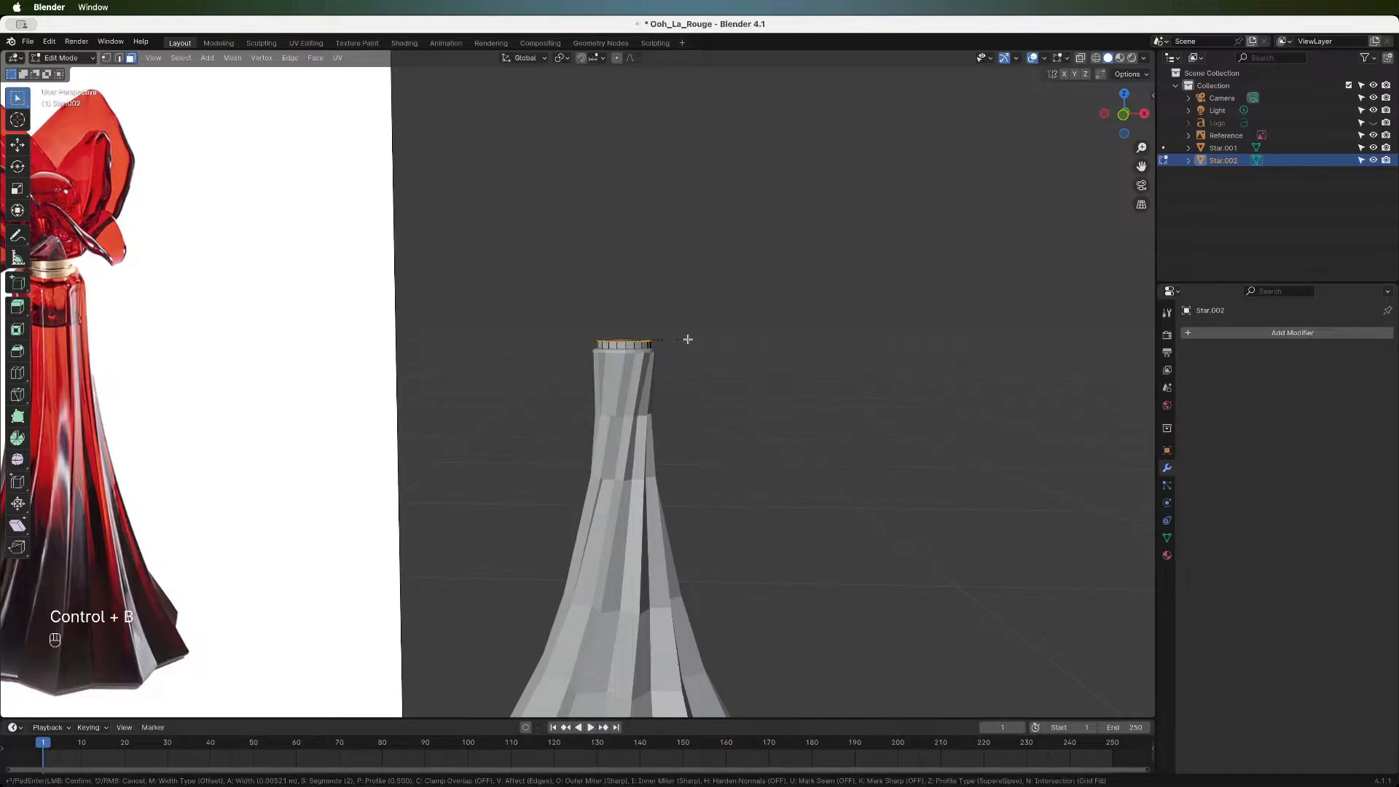
key("Escape")
scroll(751, 339, "up", 2)
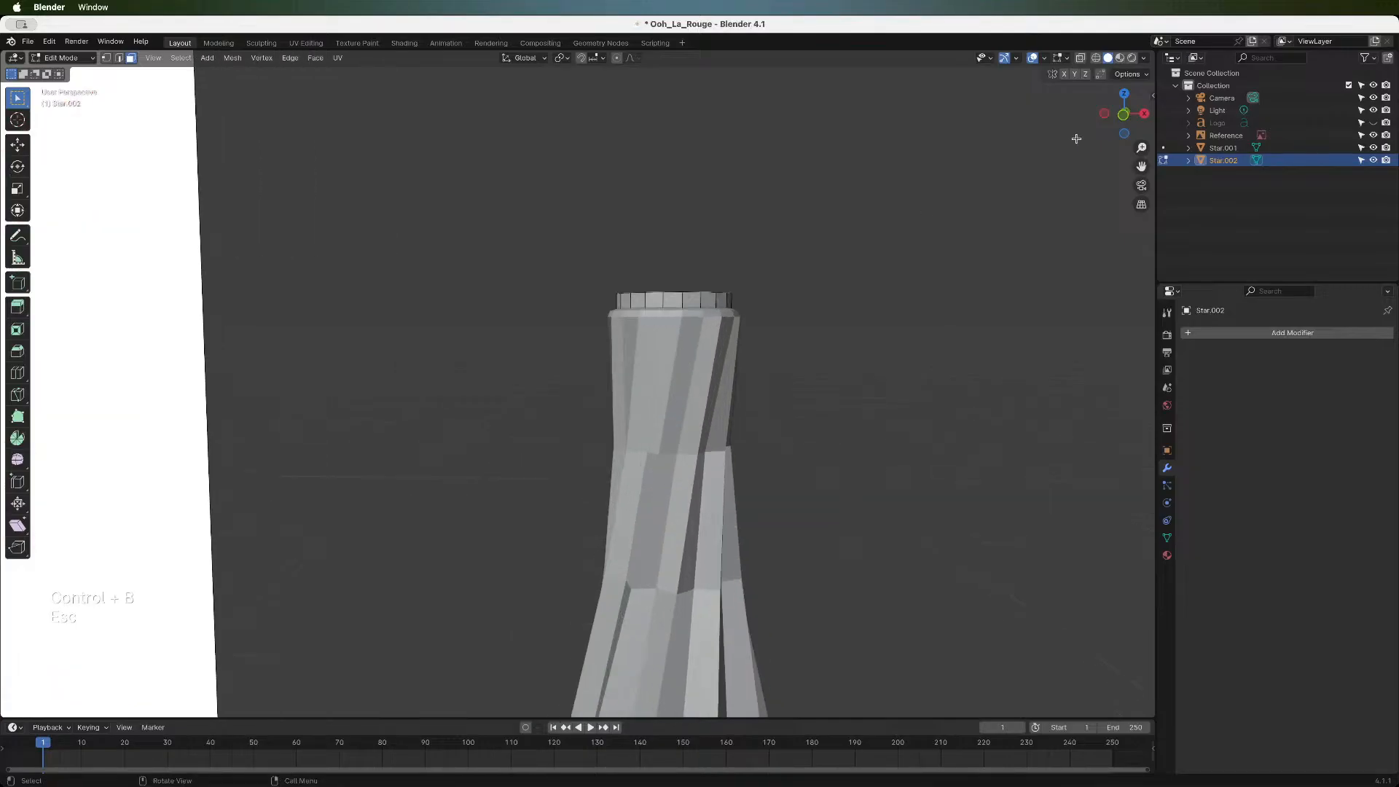
- Select the collar's top edge loop, try merging it at the cursor, and undo the merge
left_click_drag(1139, 130, 1002, 243)
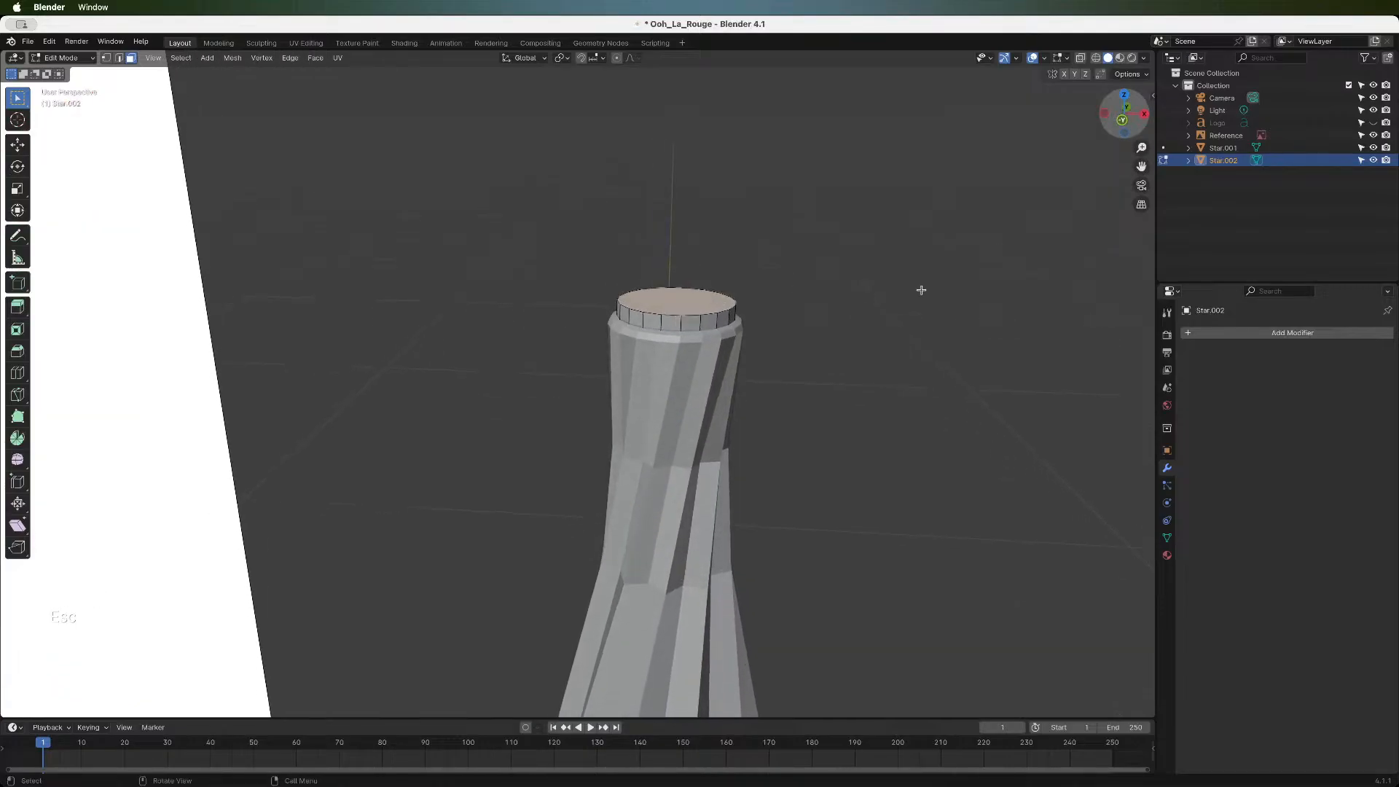
key("2")
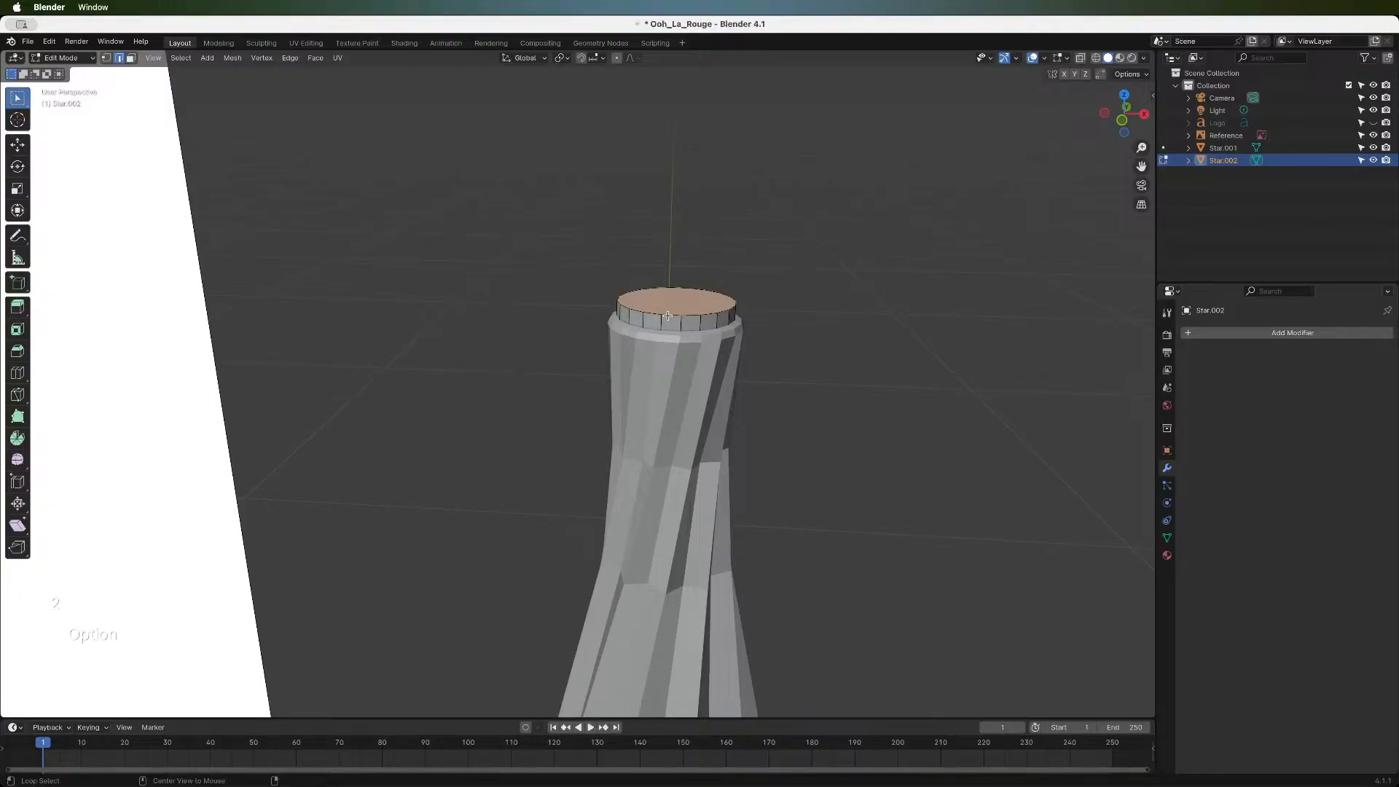
left_click(667, 315, "alt")
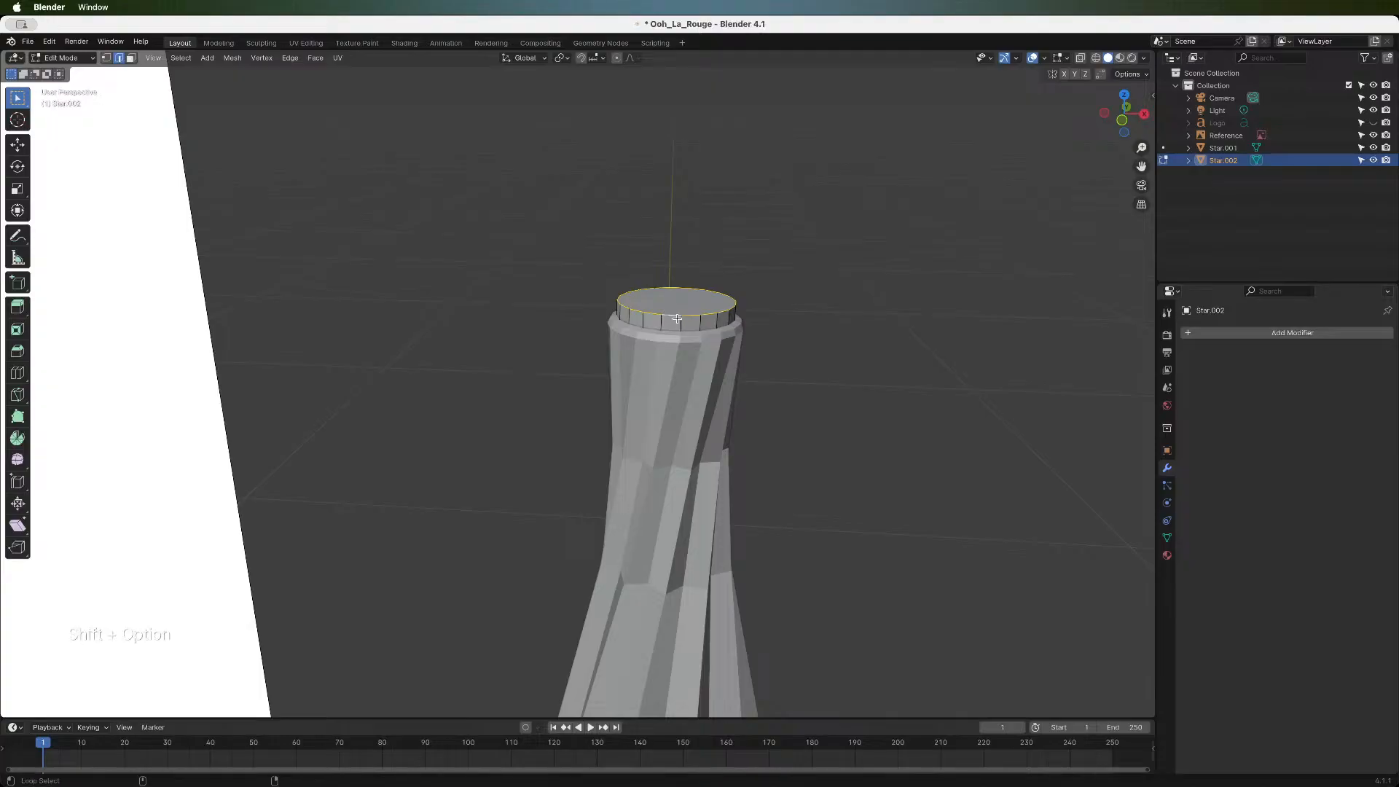
left_click(671, 311)
left_click(670, 316, "alt")
key("m")
left_click(656, 327)
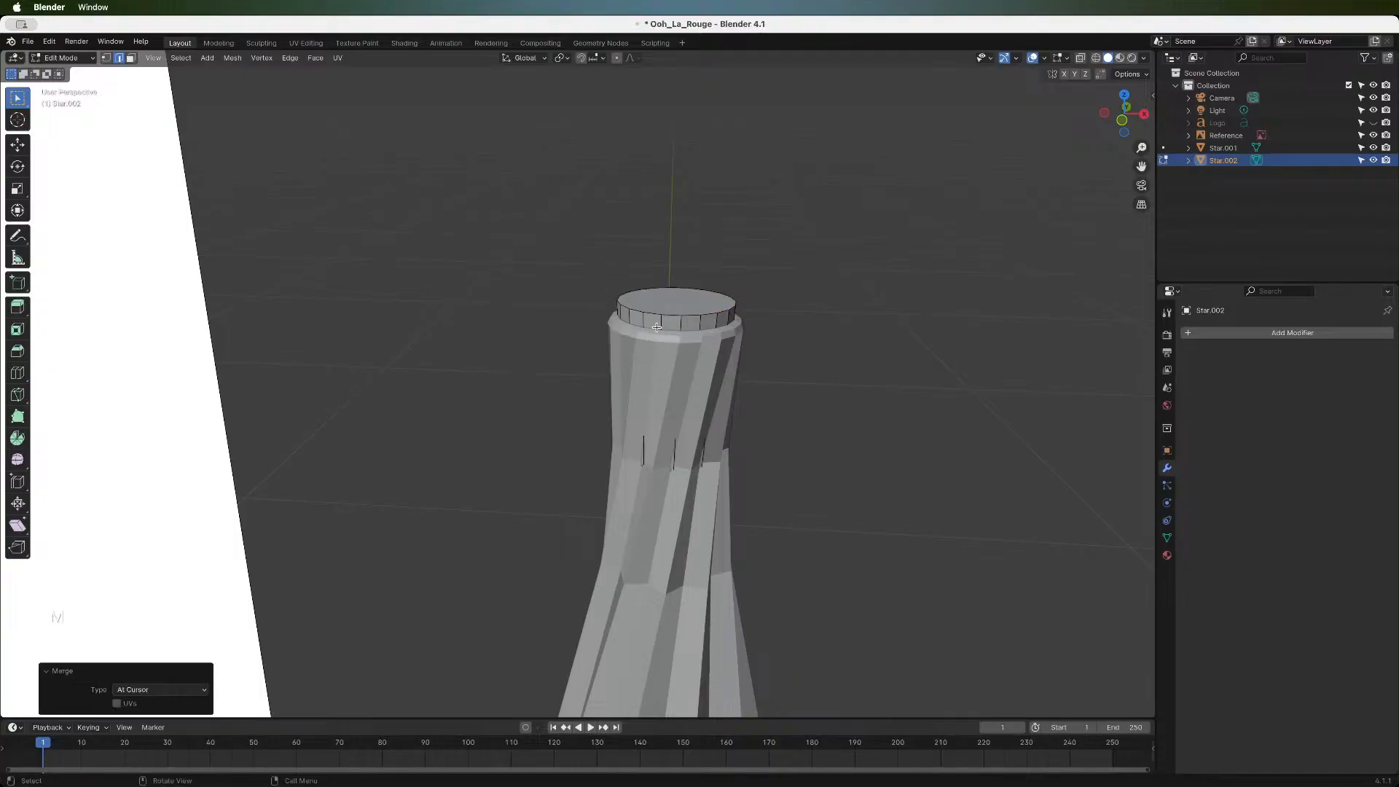
key("super+z")
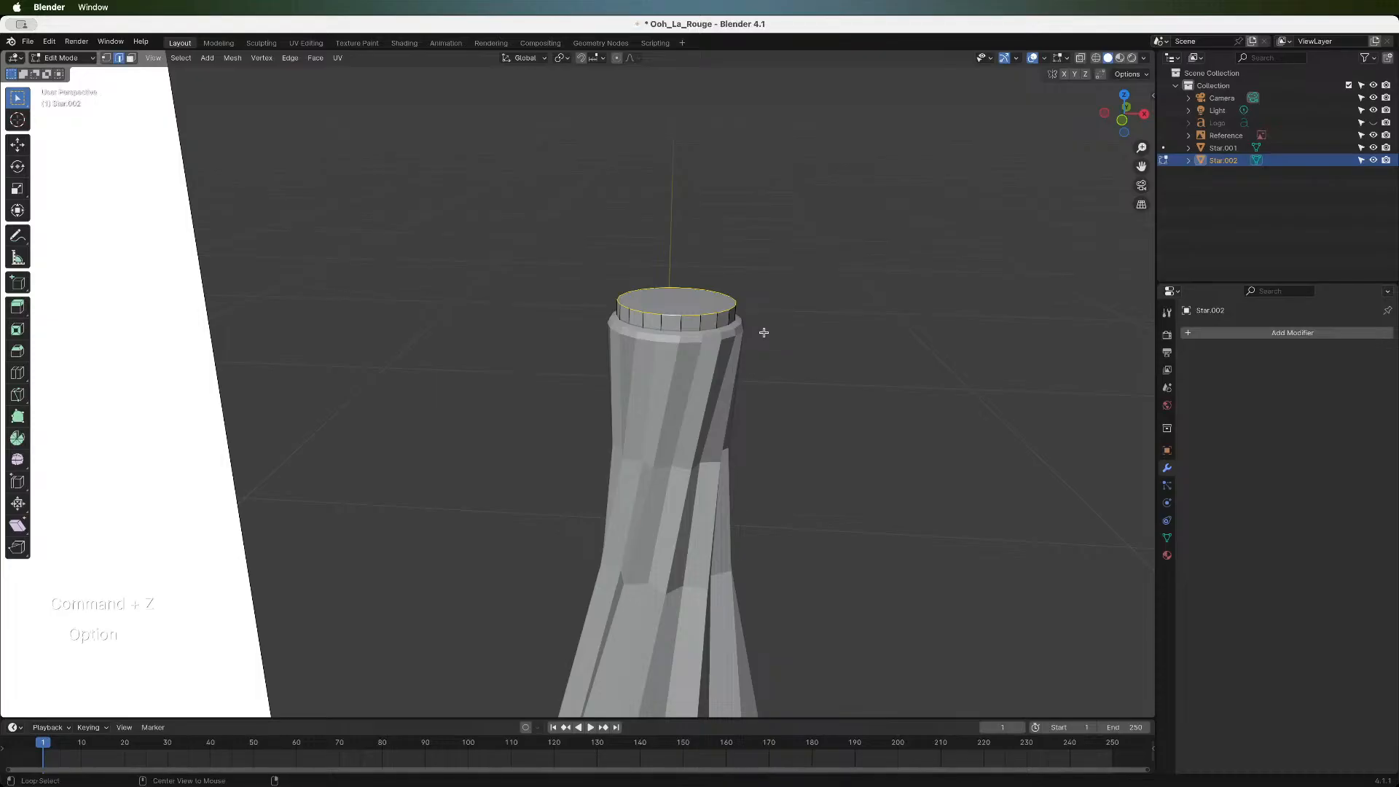
key("alt+v")
key("Escape")
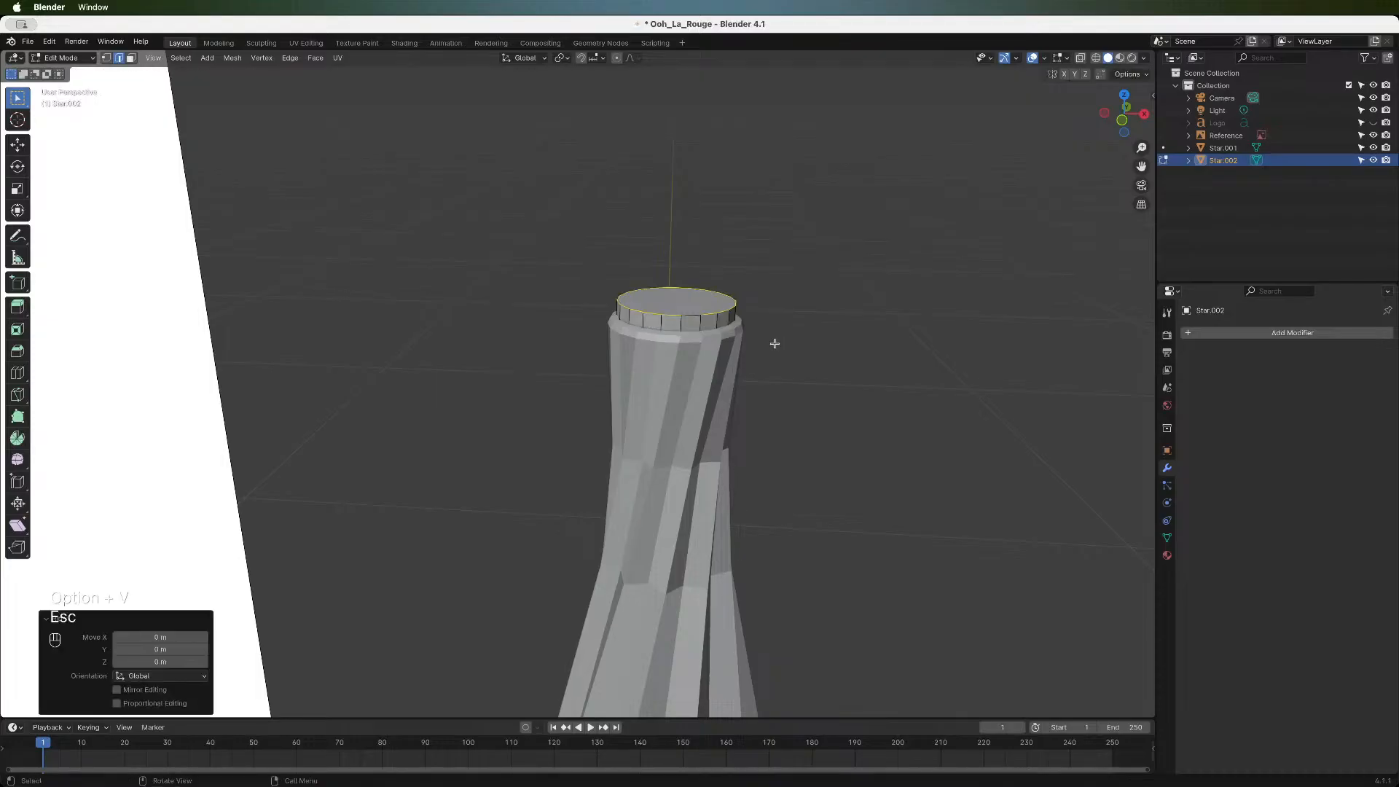
key("super+z")
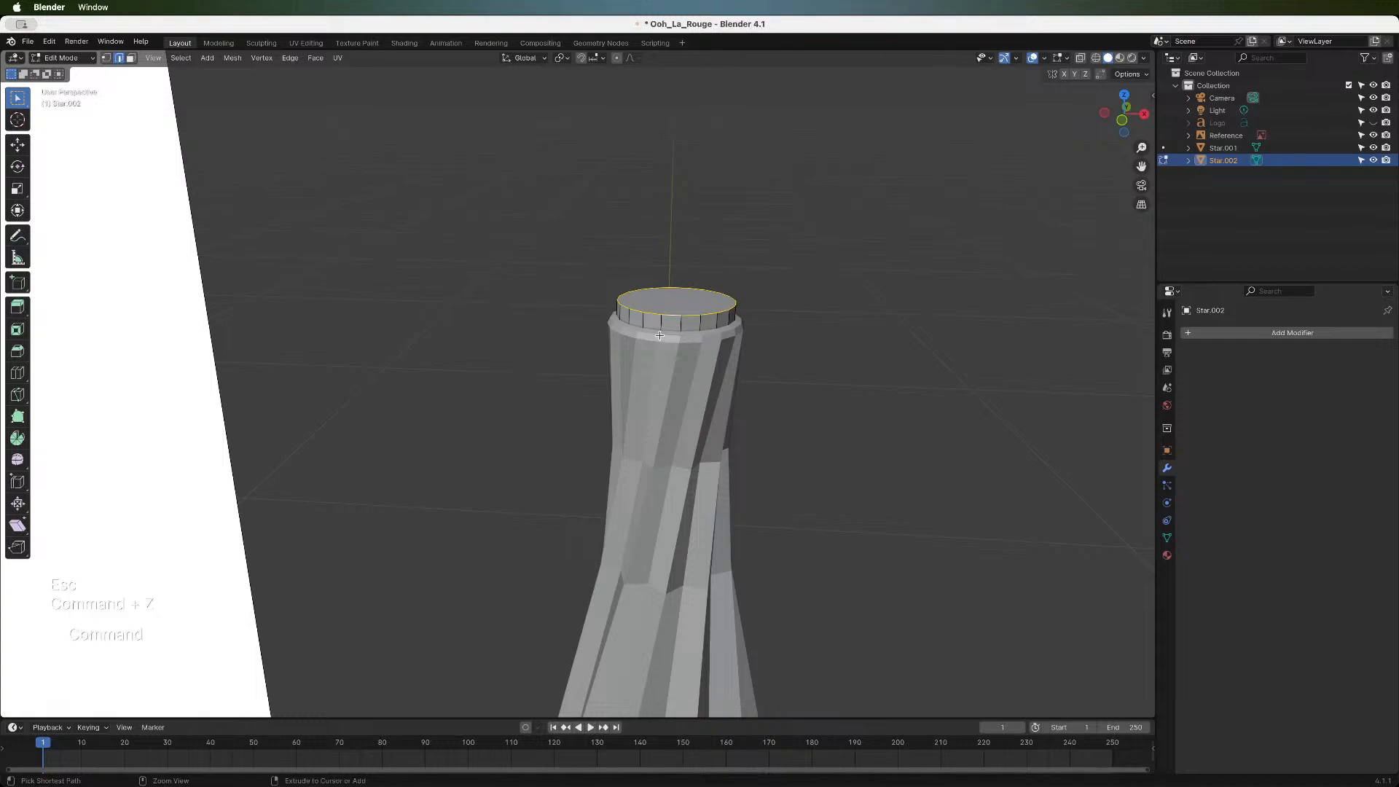
key("ctrl+b")
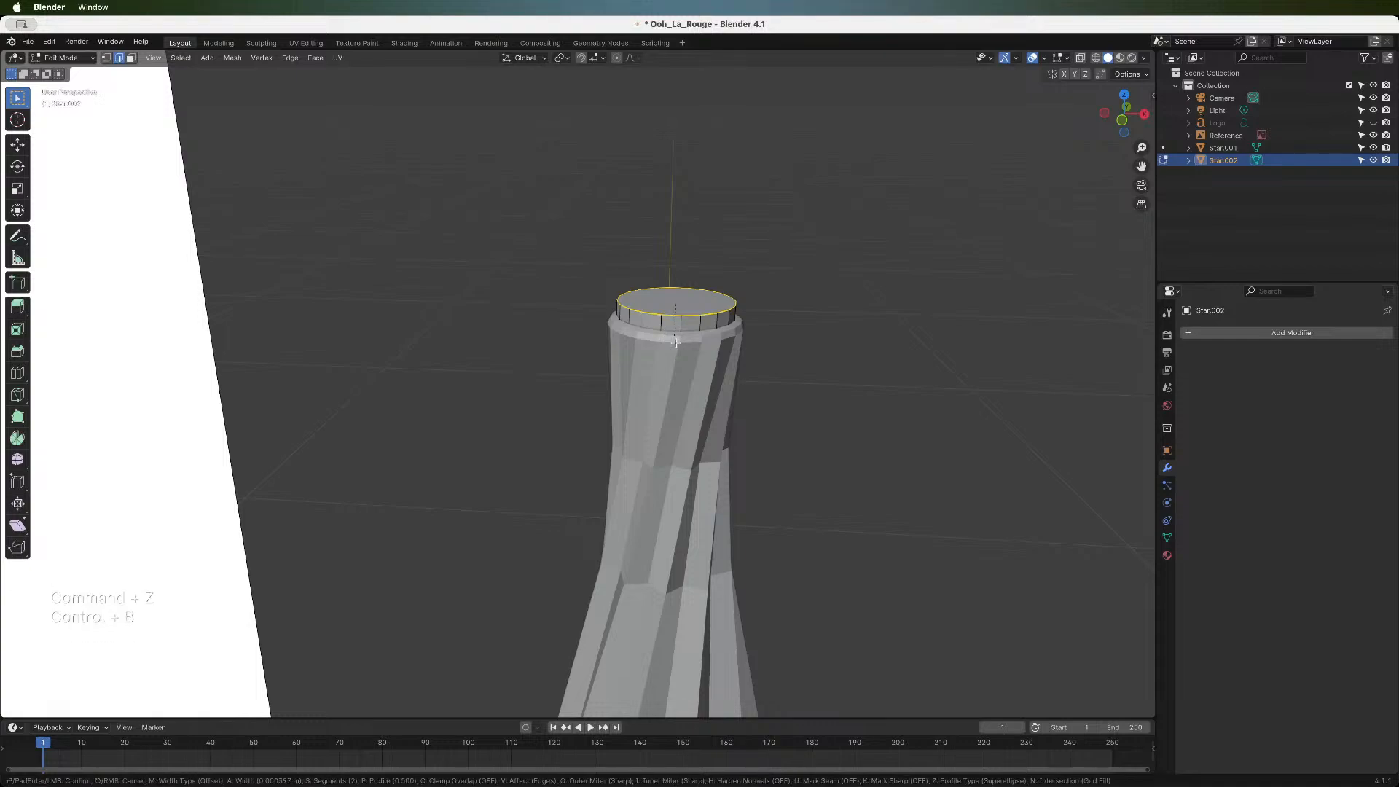
key("Escape")
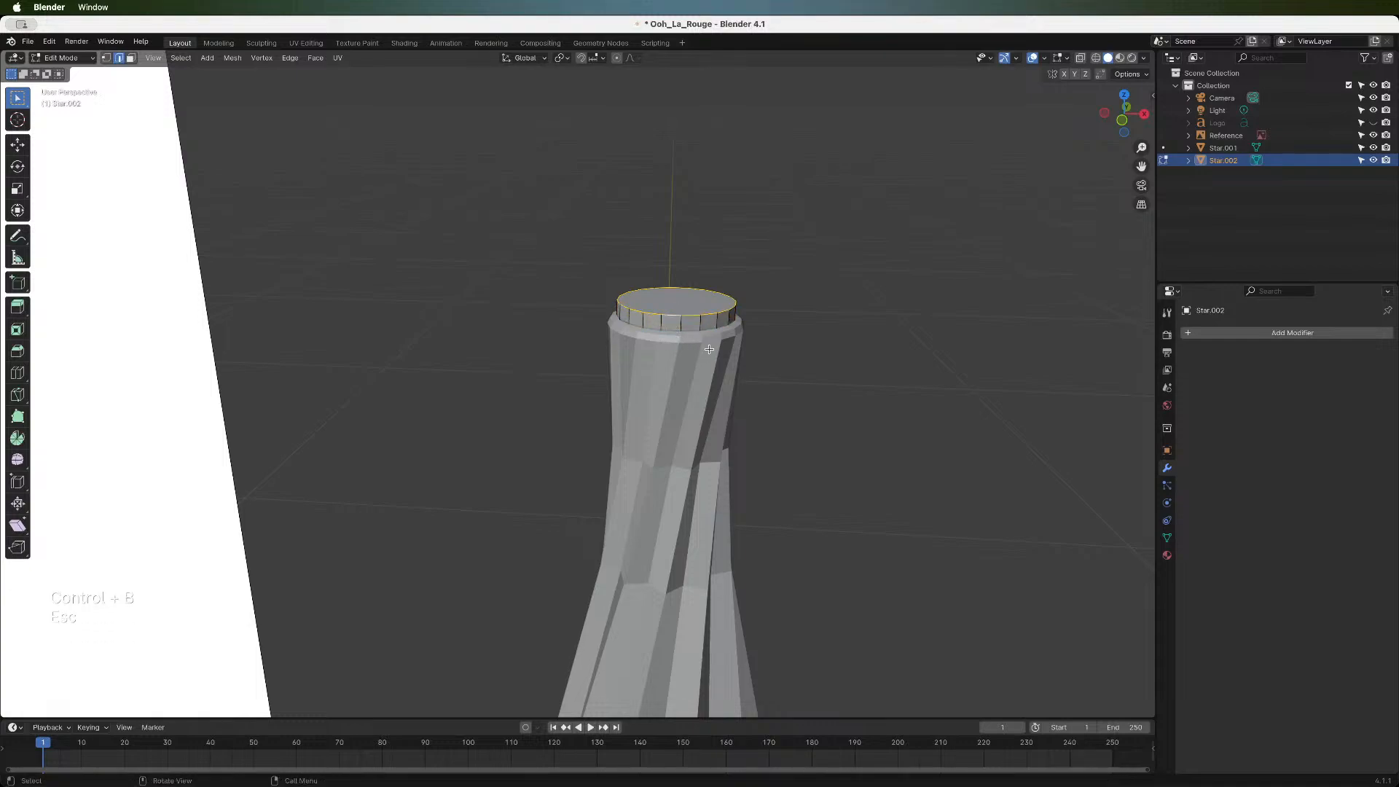
- Select the whole collar mesh and rotate it 360° about the X axis
key("a")
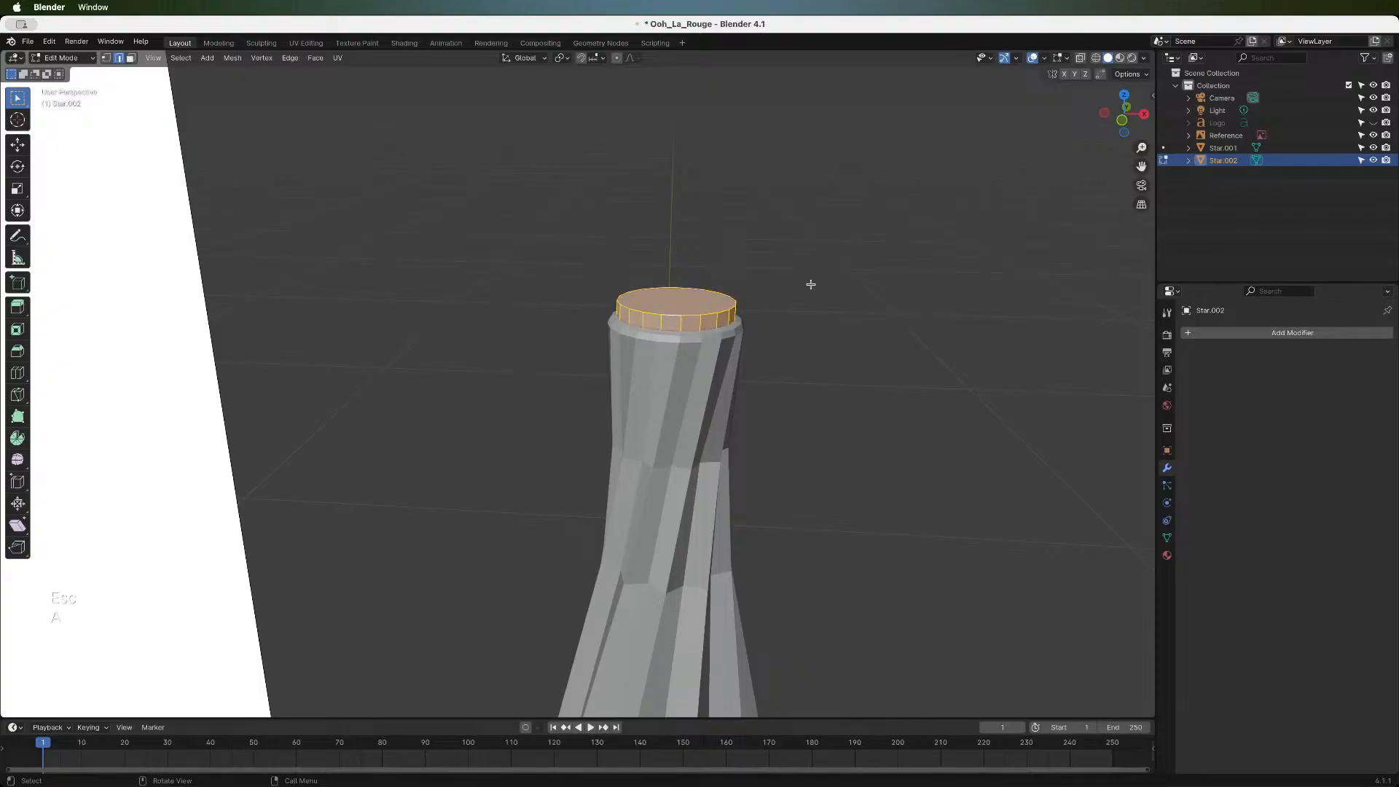
key("r")
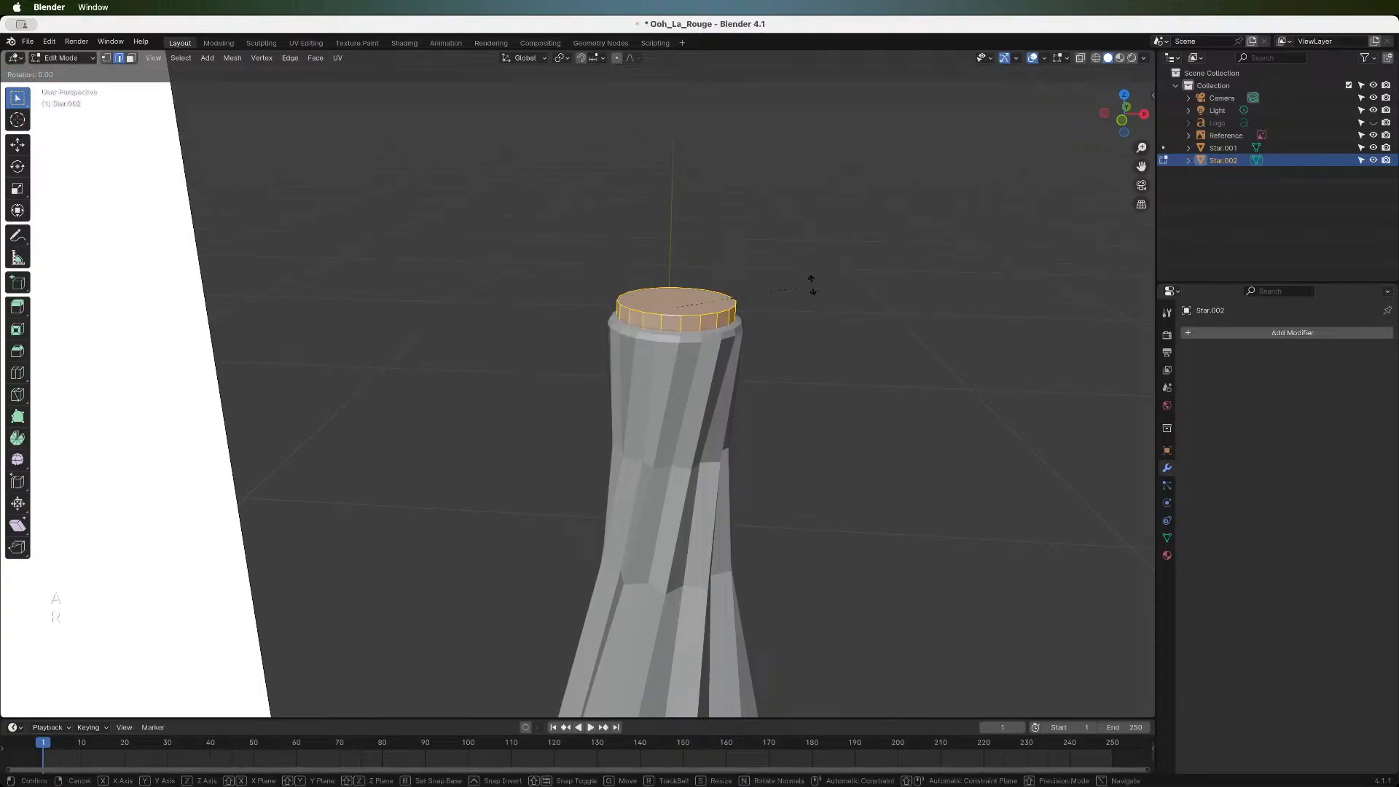
key("x")
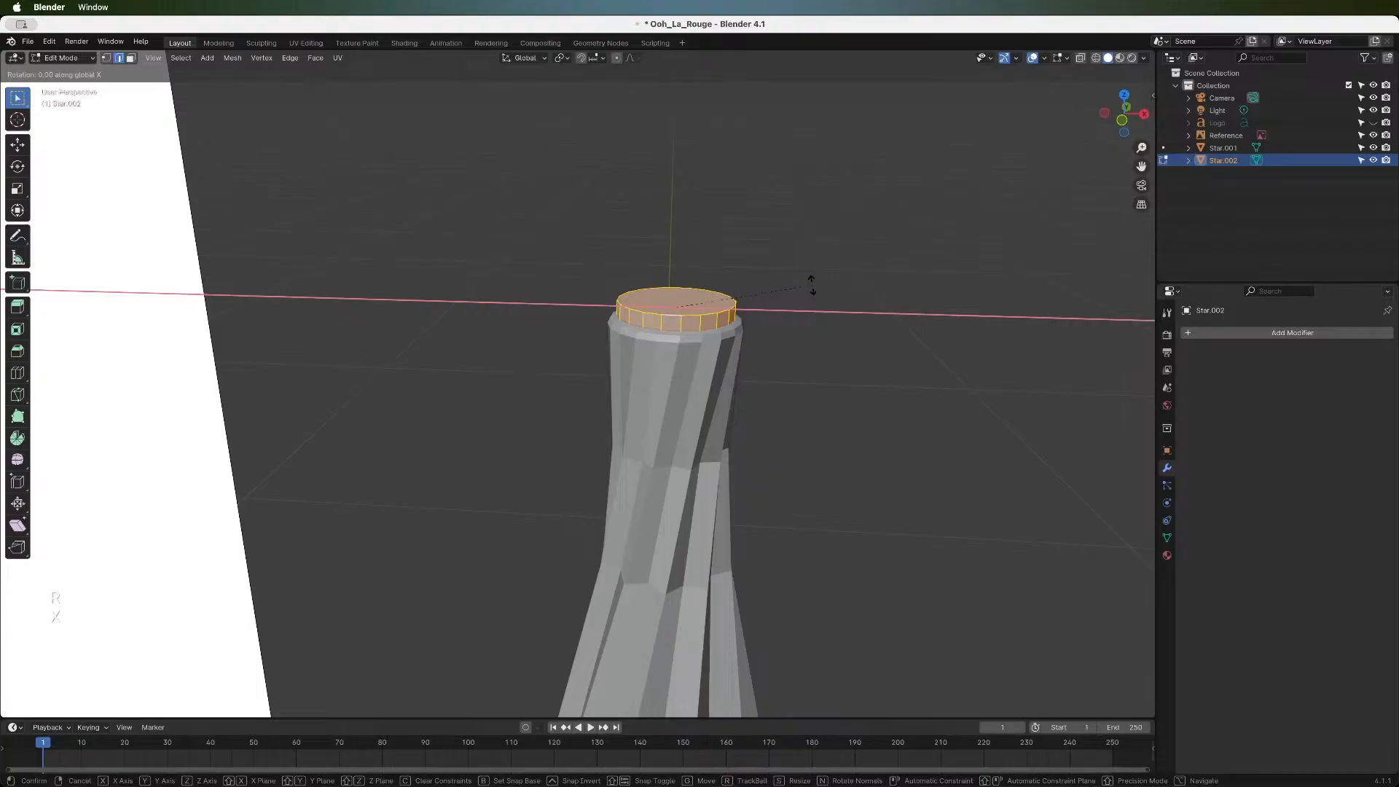
key("KP_3")
key("KP_6")
key("KP_0")
key("KP_Enter")
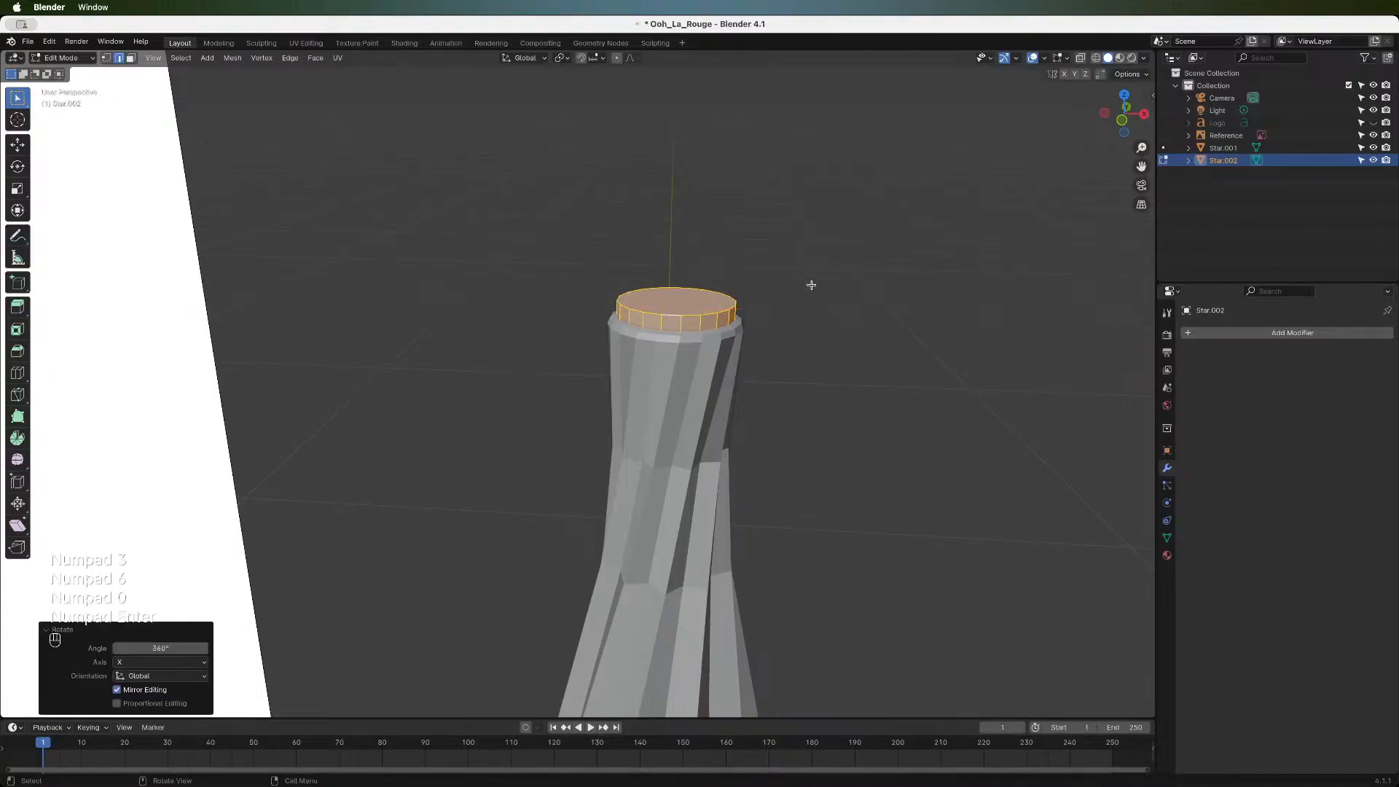
- Flip the whole collar mesh by rotating it 180° about the global X axis
key("r")
key("x")
key("KP_1")
key("KP_8")
key("KP_0")
key("KP_Enter")
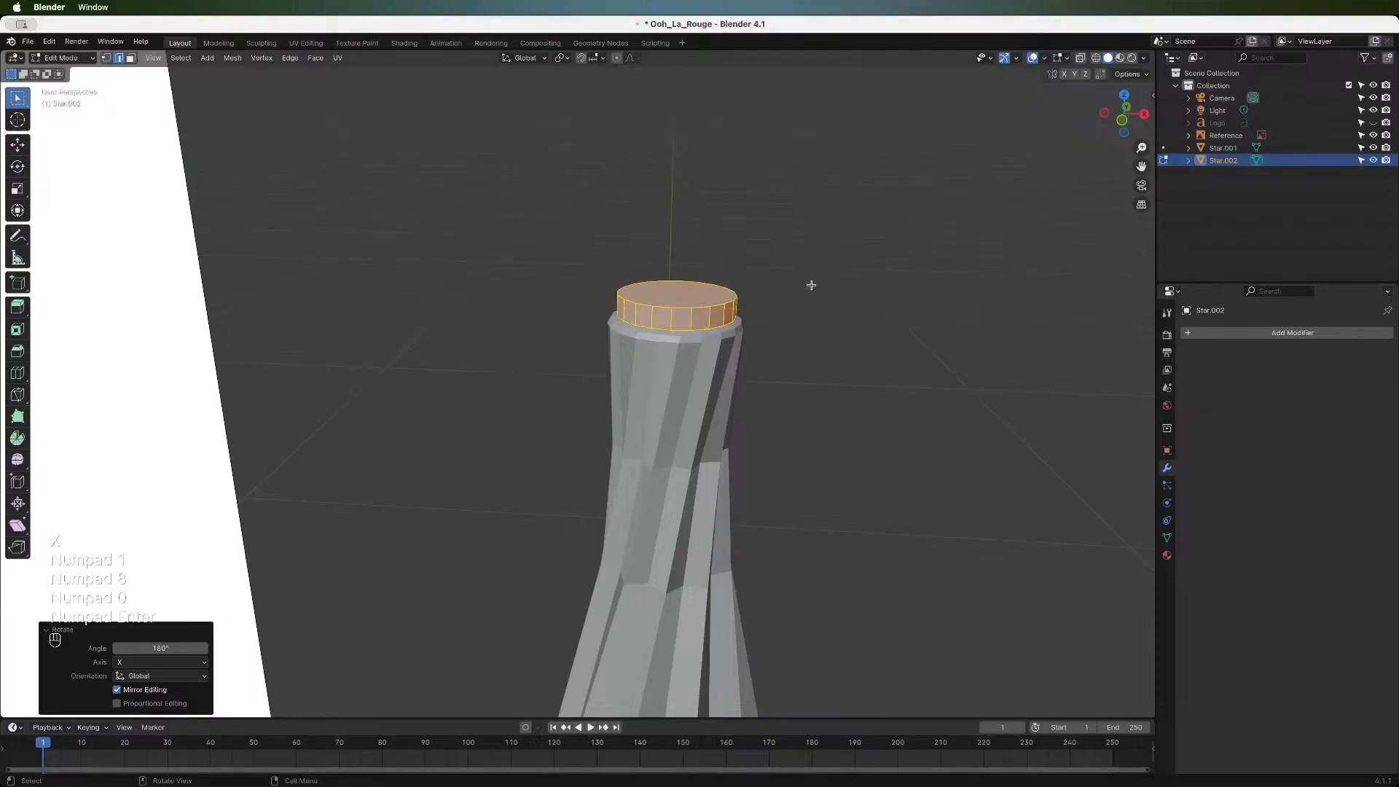
- Bevel the collar's top edge loop with a width of about 0.0051 m and 3 segments
left_click(666, 307)
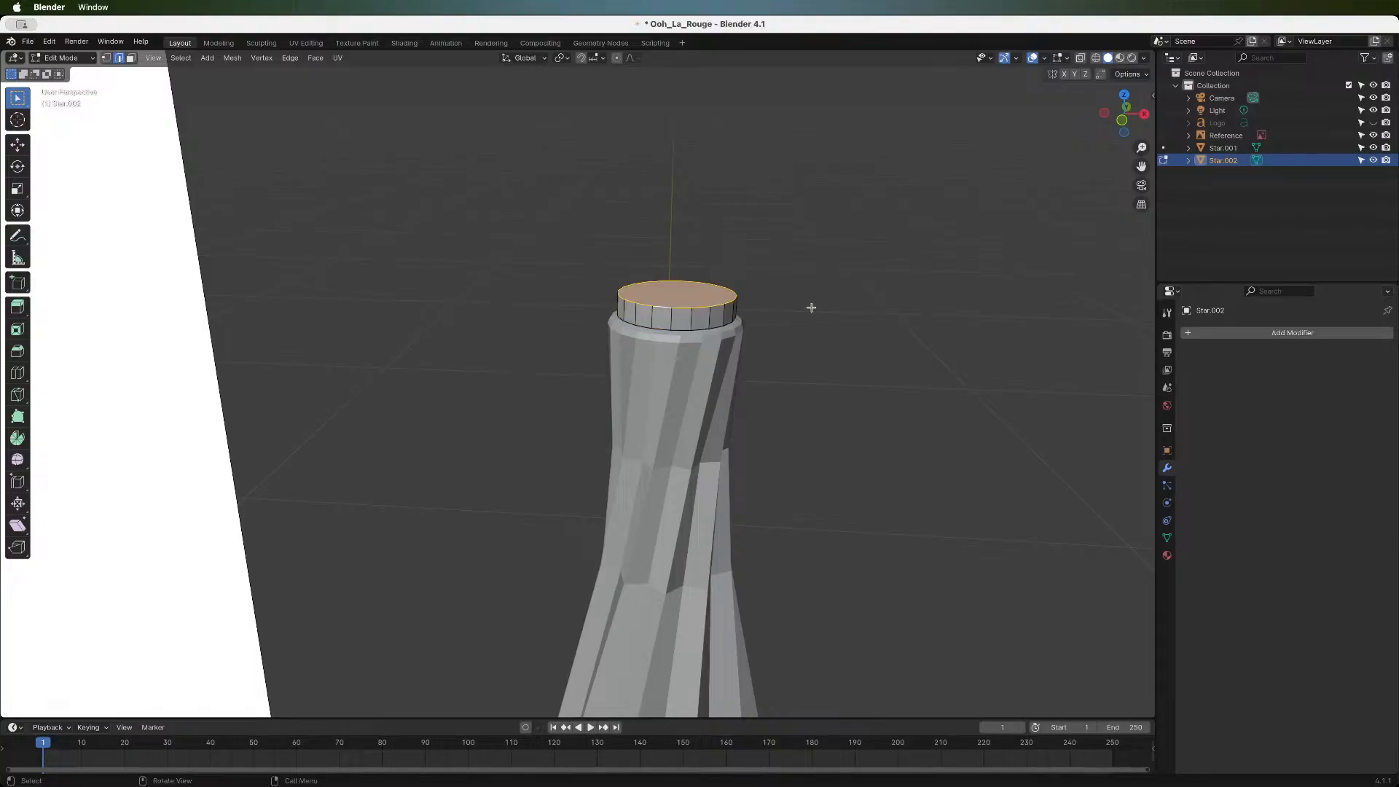
key("ctrl+b")
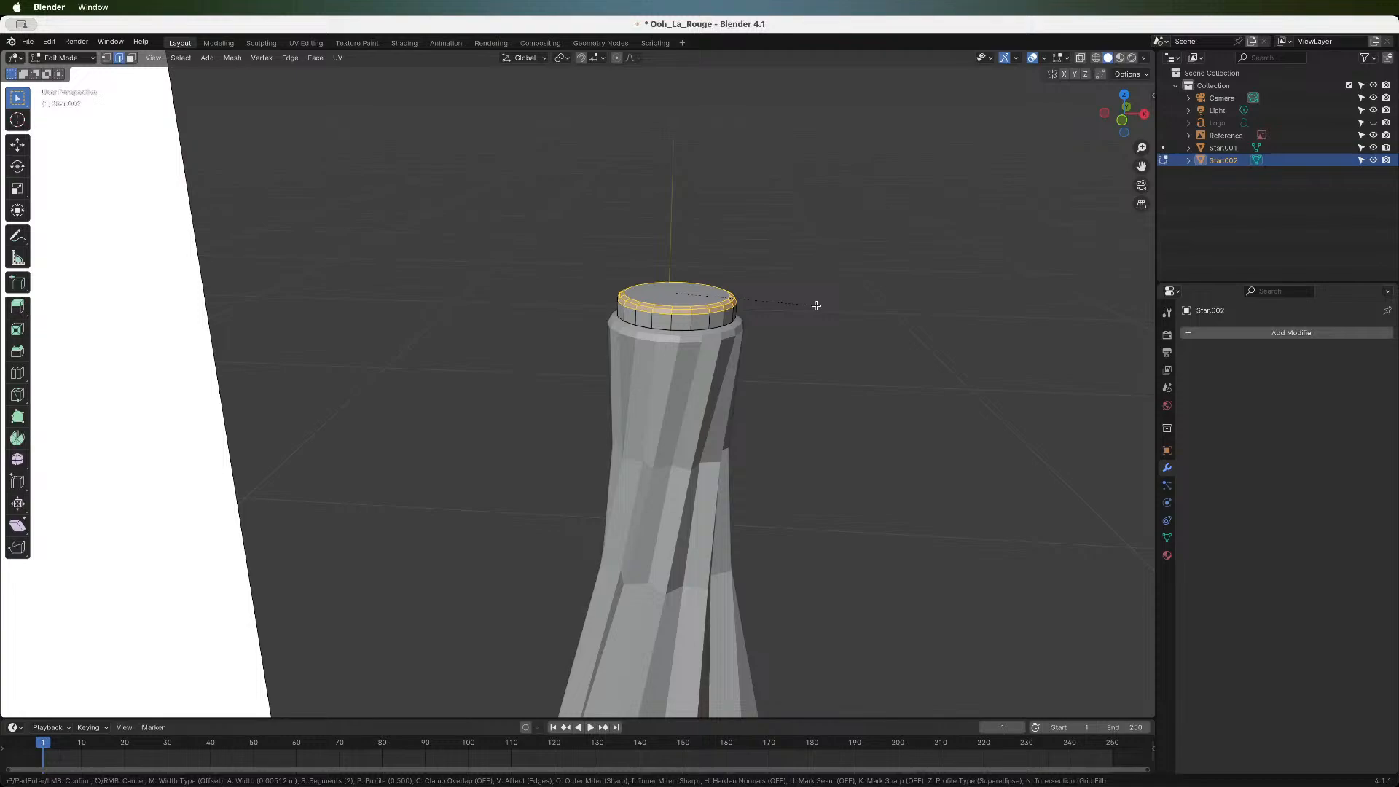
scroll(816, 305, "up", 1)
left_click(816, 306)
scroll(834, 322, "down", 5)
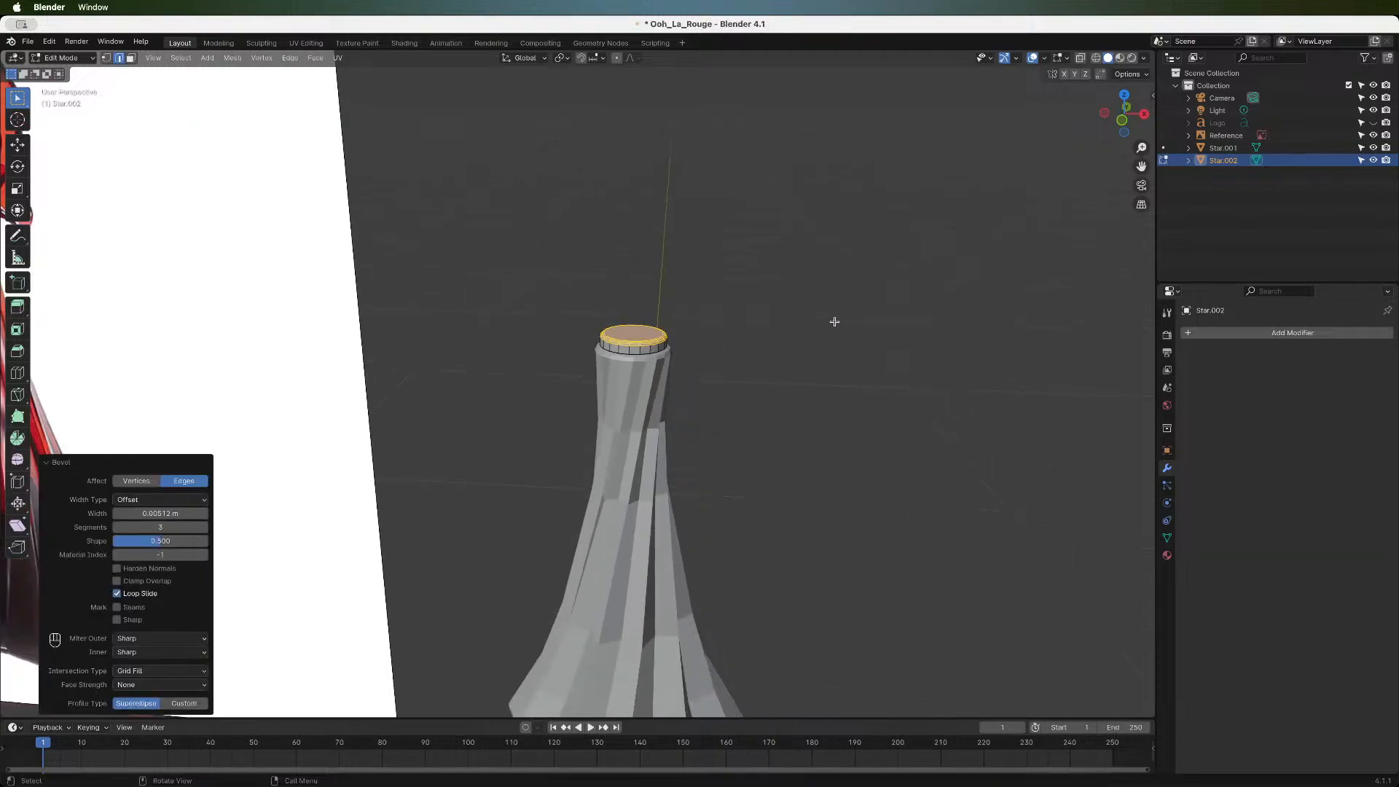
scroll(835, 322, "up", 4)
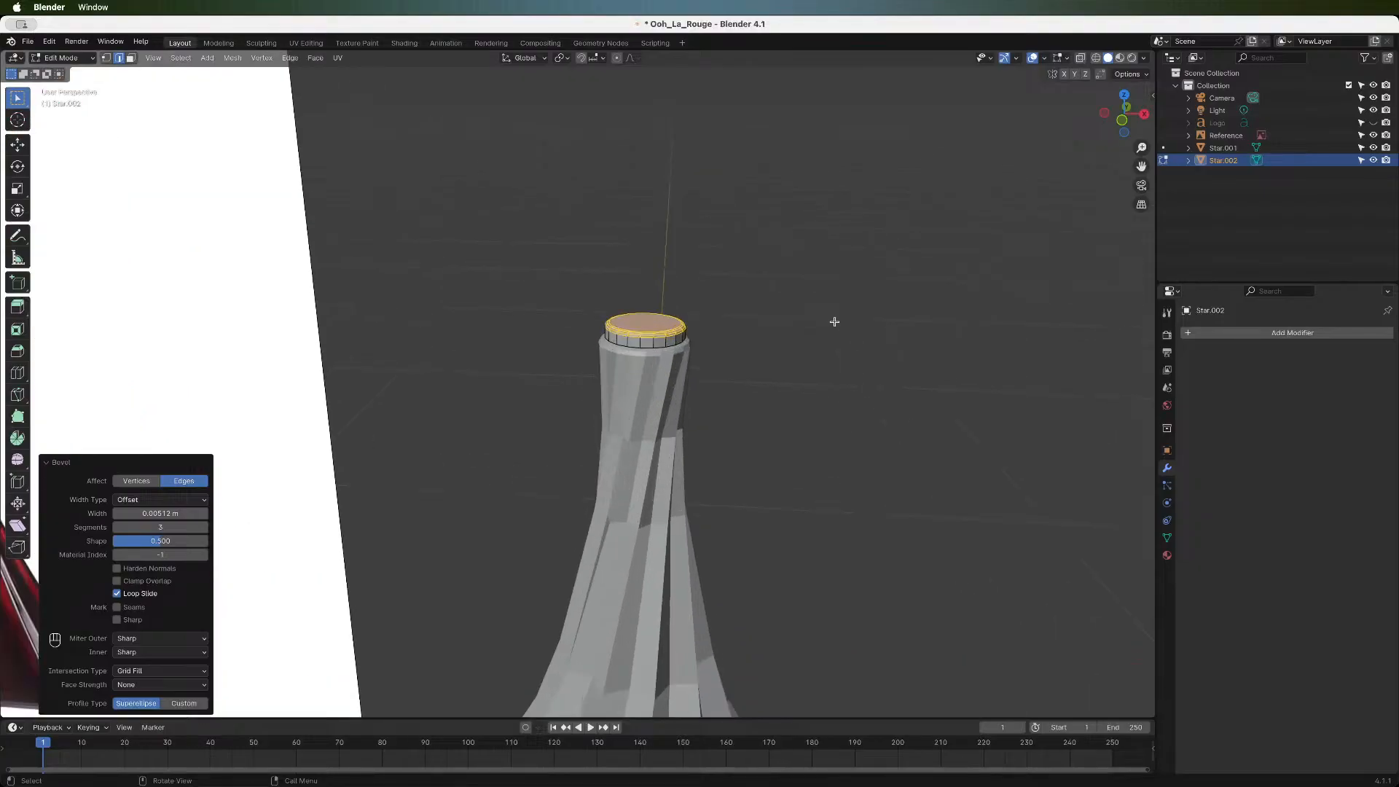
- Duplicate the collar's top face in place and raise the copy about 0.0037 m along the Z axis
scroll(835, 322, "up", 1)
key("3")
key("i")
key("shift+d")
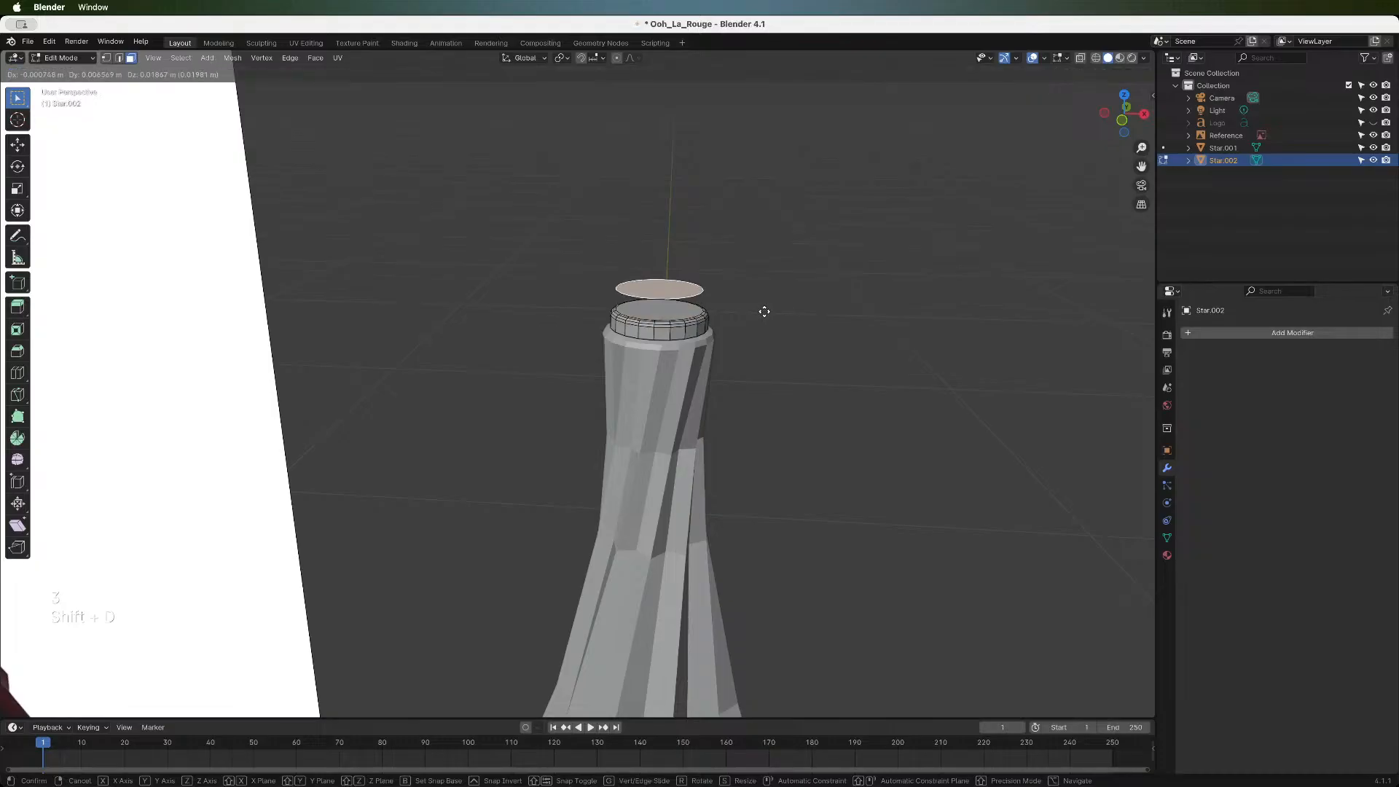
right_click(764, 332)
key("g")
key("z")
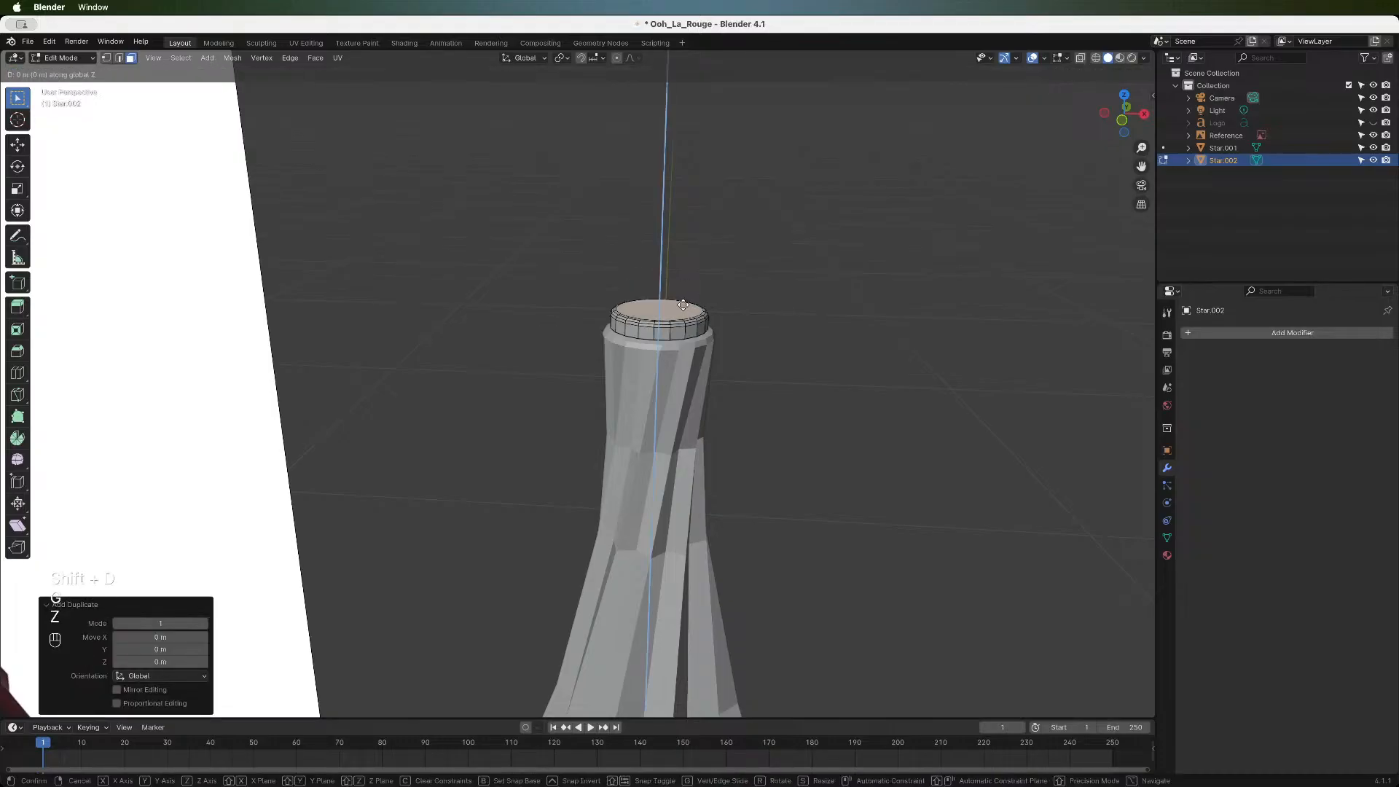
left_click(274, 213)
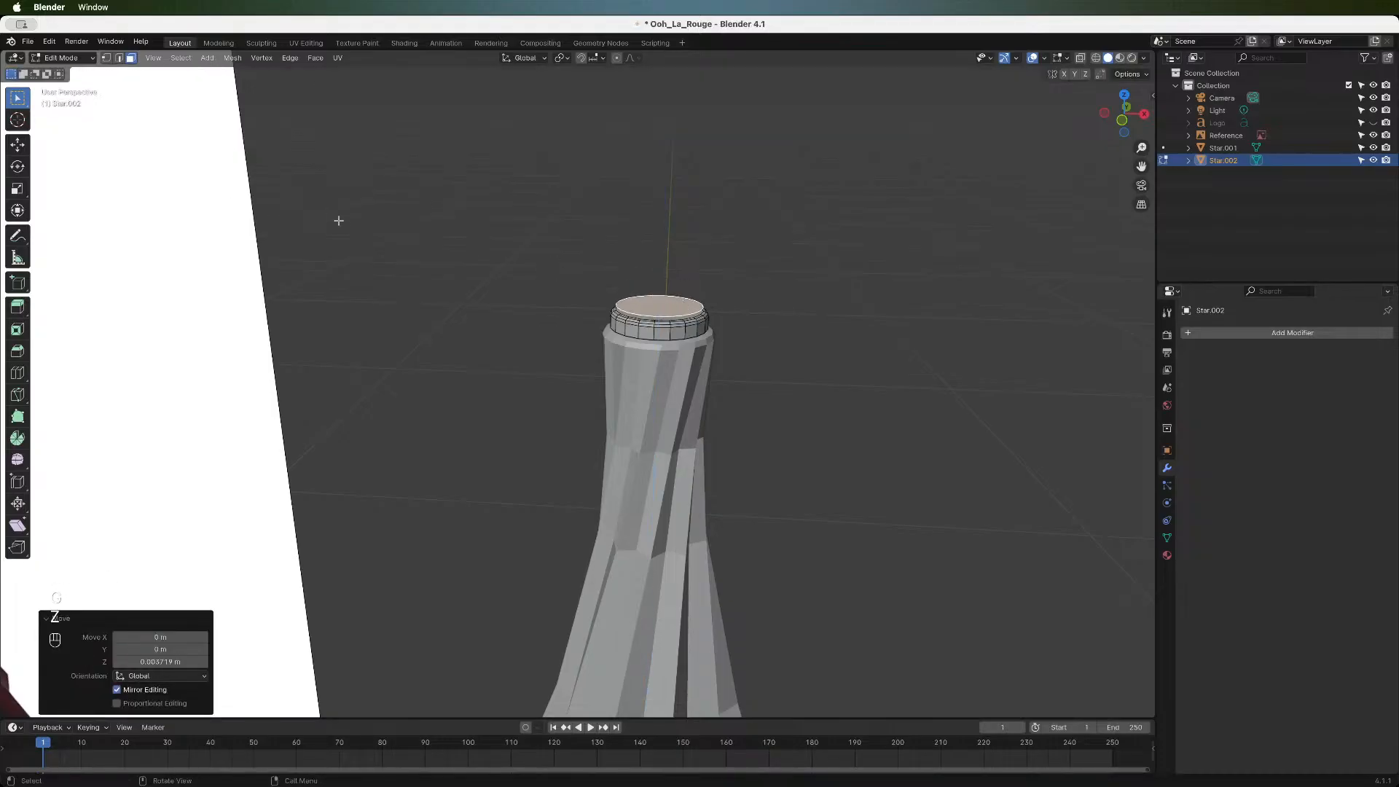
- Separate the duplicated face into its own object, return to Object Mode and select only the new disc
key("Tab")
key("Tab")
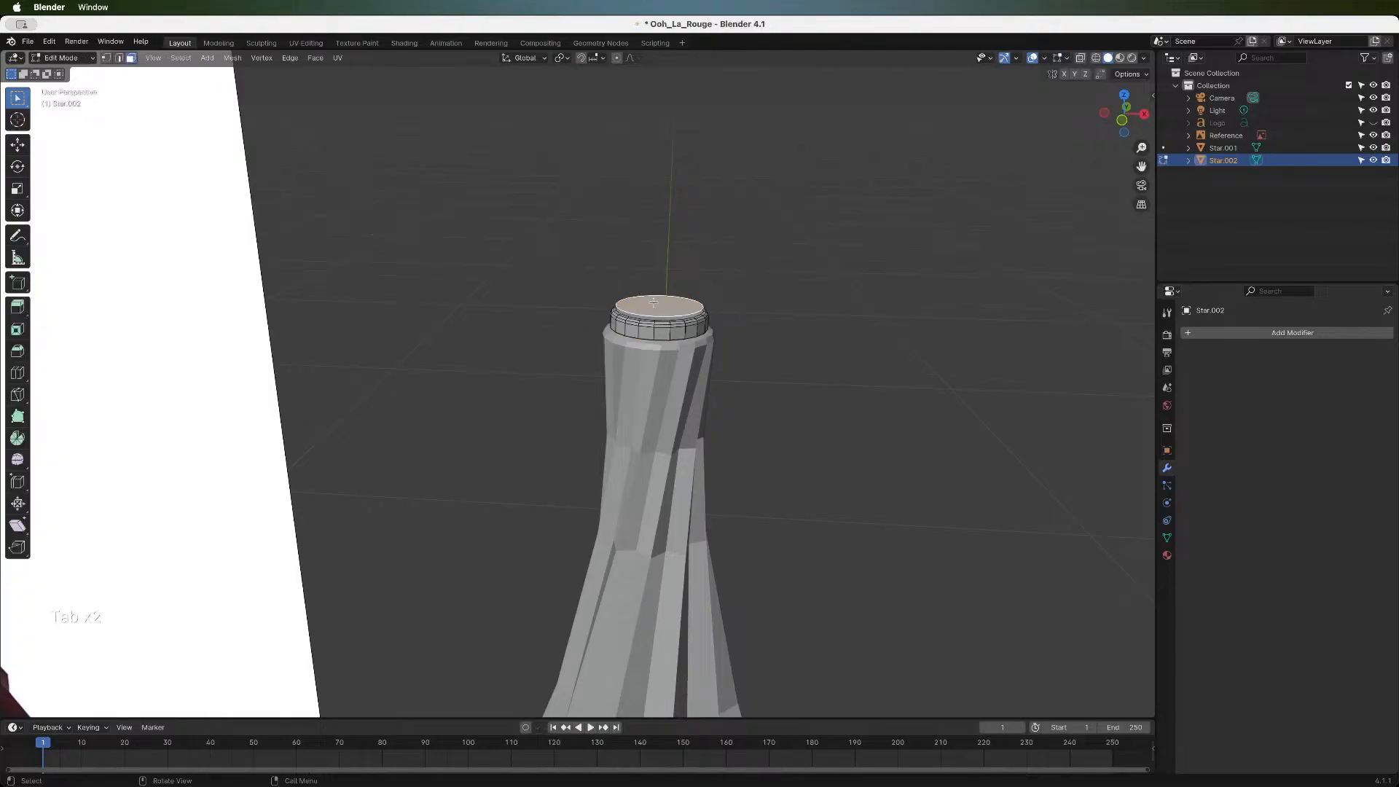
key("p")
left_click(653, 302)
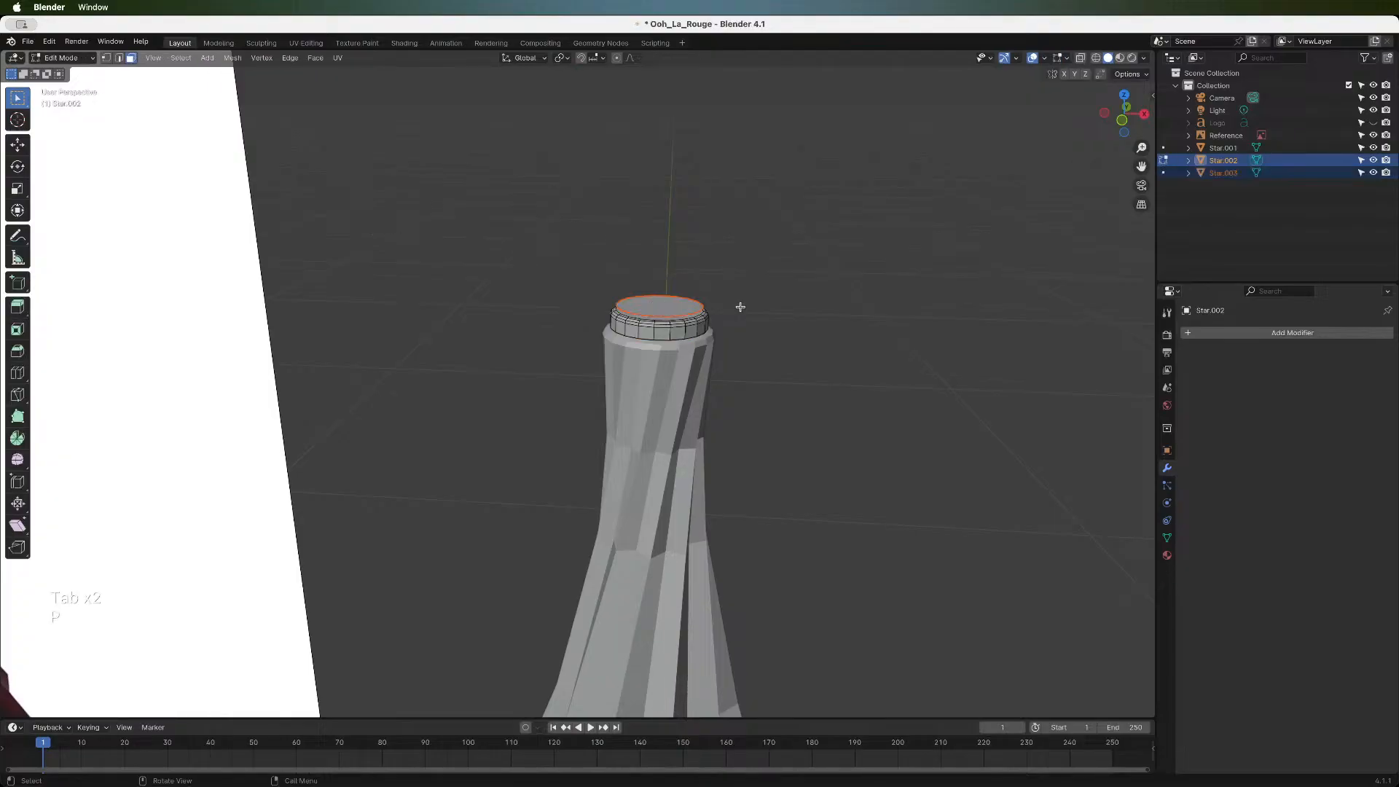
key("Tab")
left_click(660, 309)
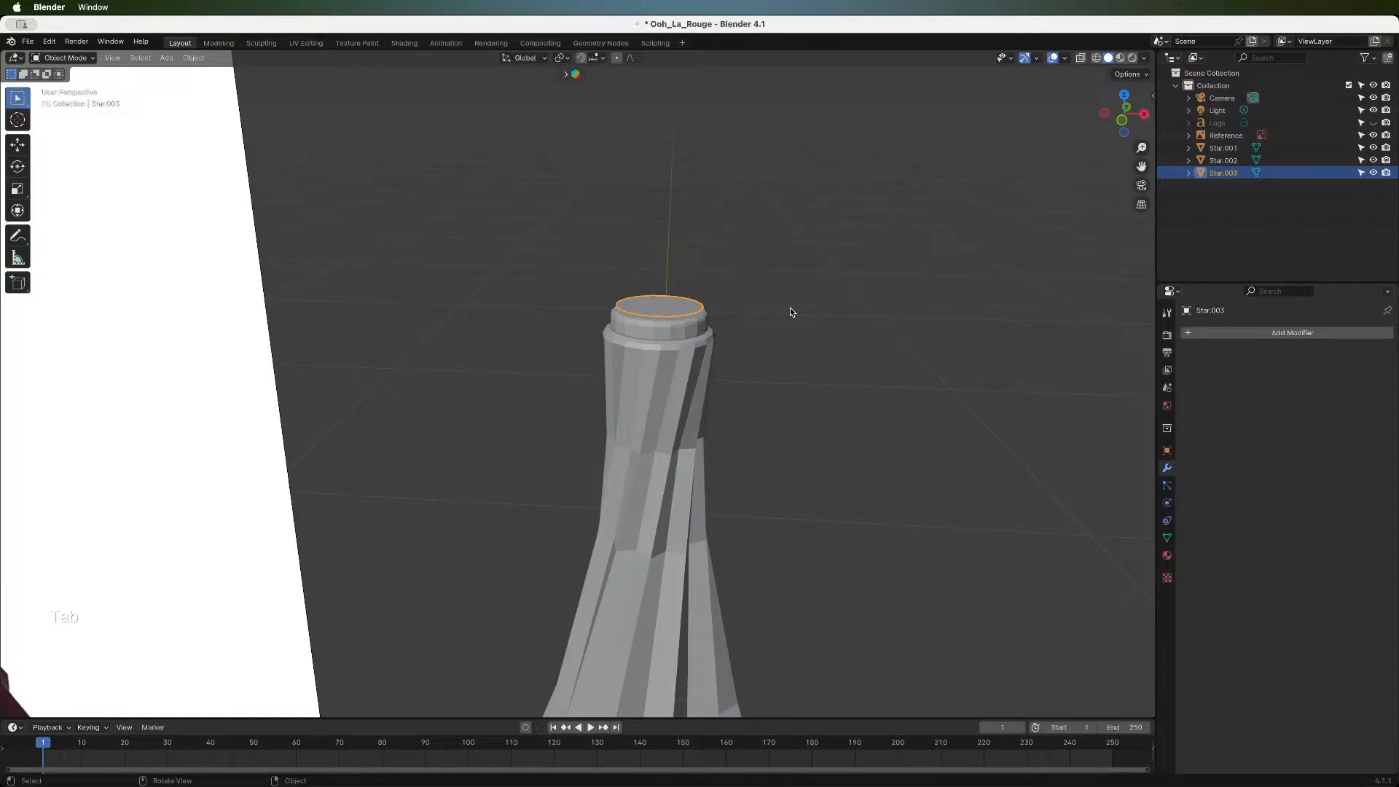
- Extrude the whole new disc about 0.015 m upward along its normal axis to form a second ring
key("Tab")
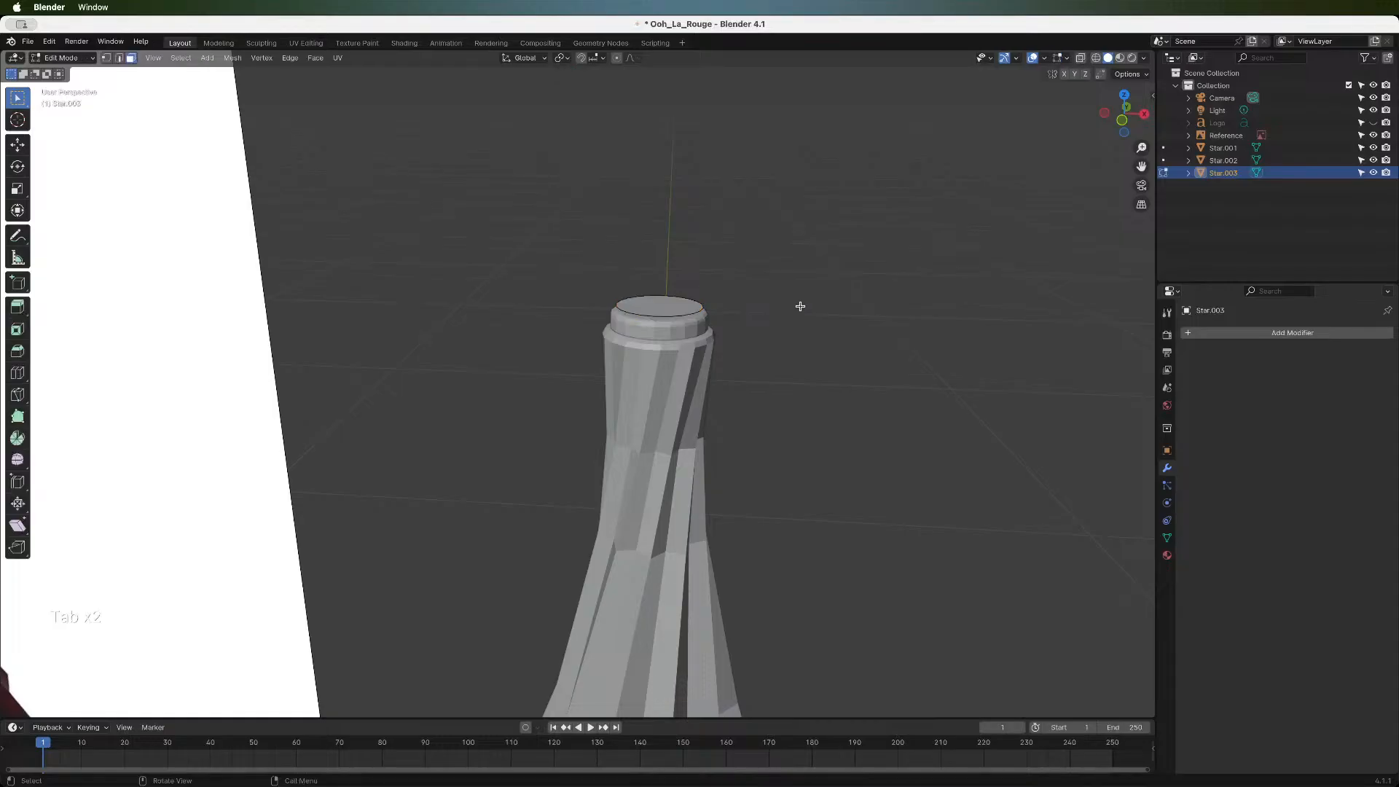
key("a")
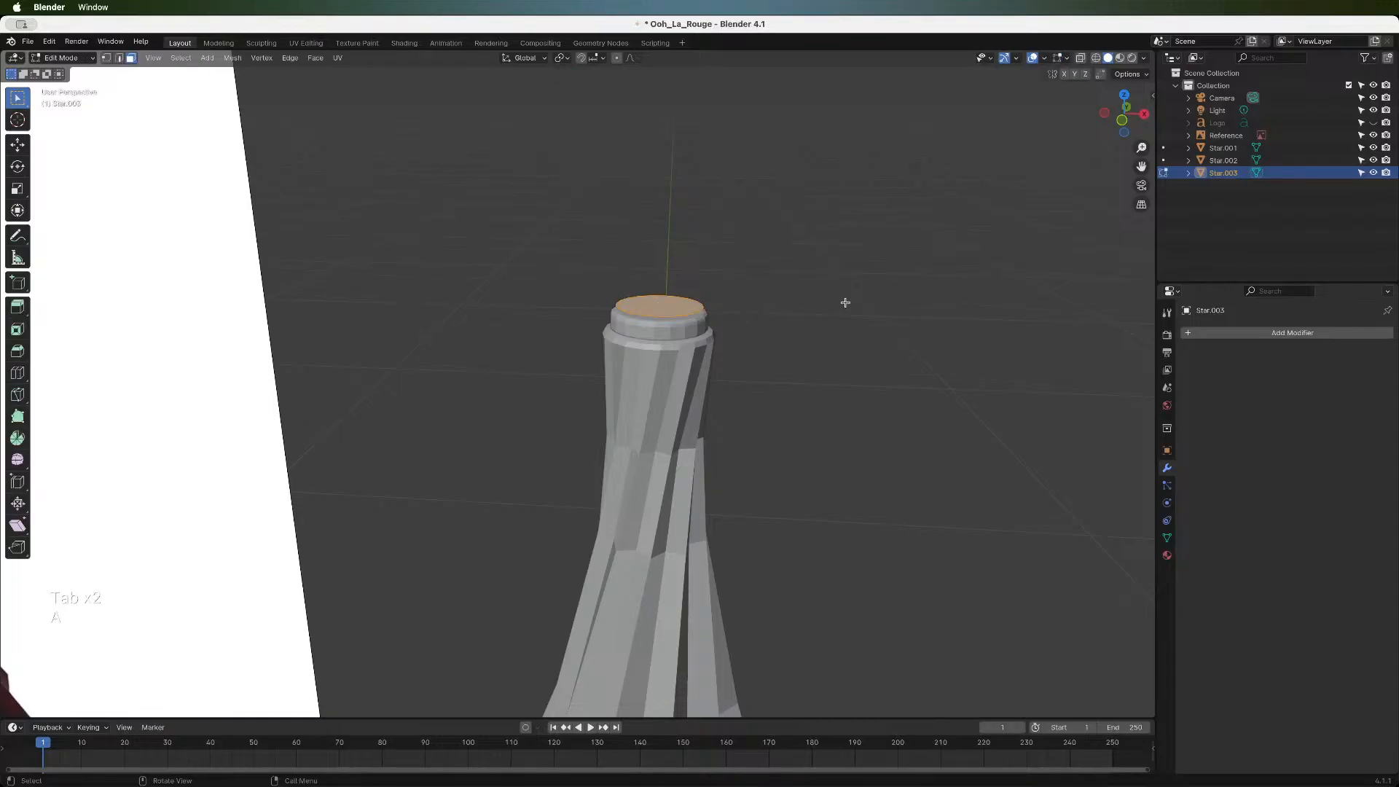
left_click_drag(1124, 115, 1114, 111)
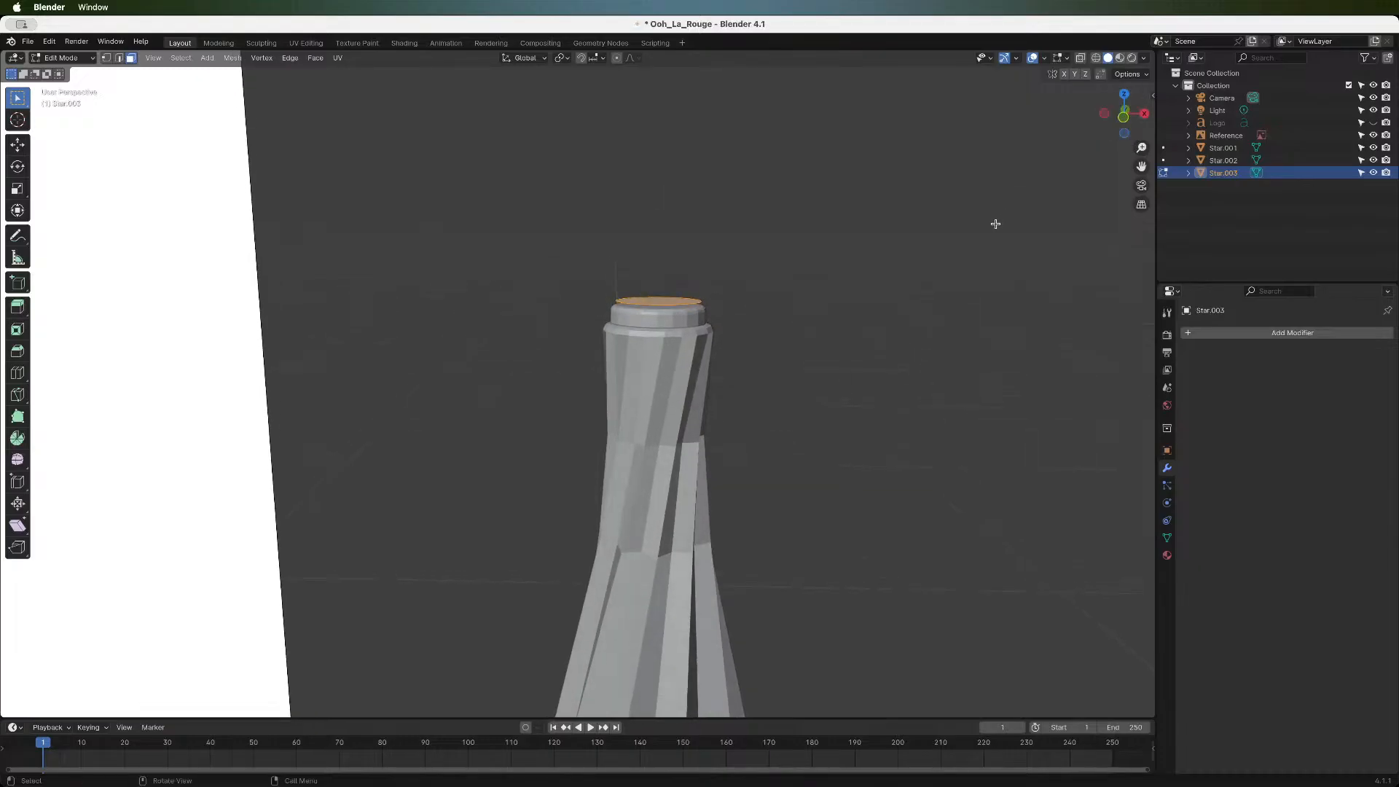
key("e")
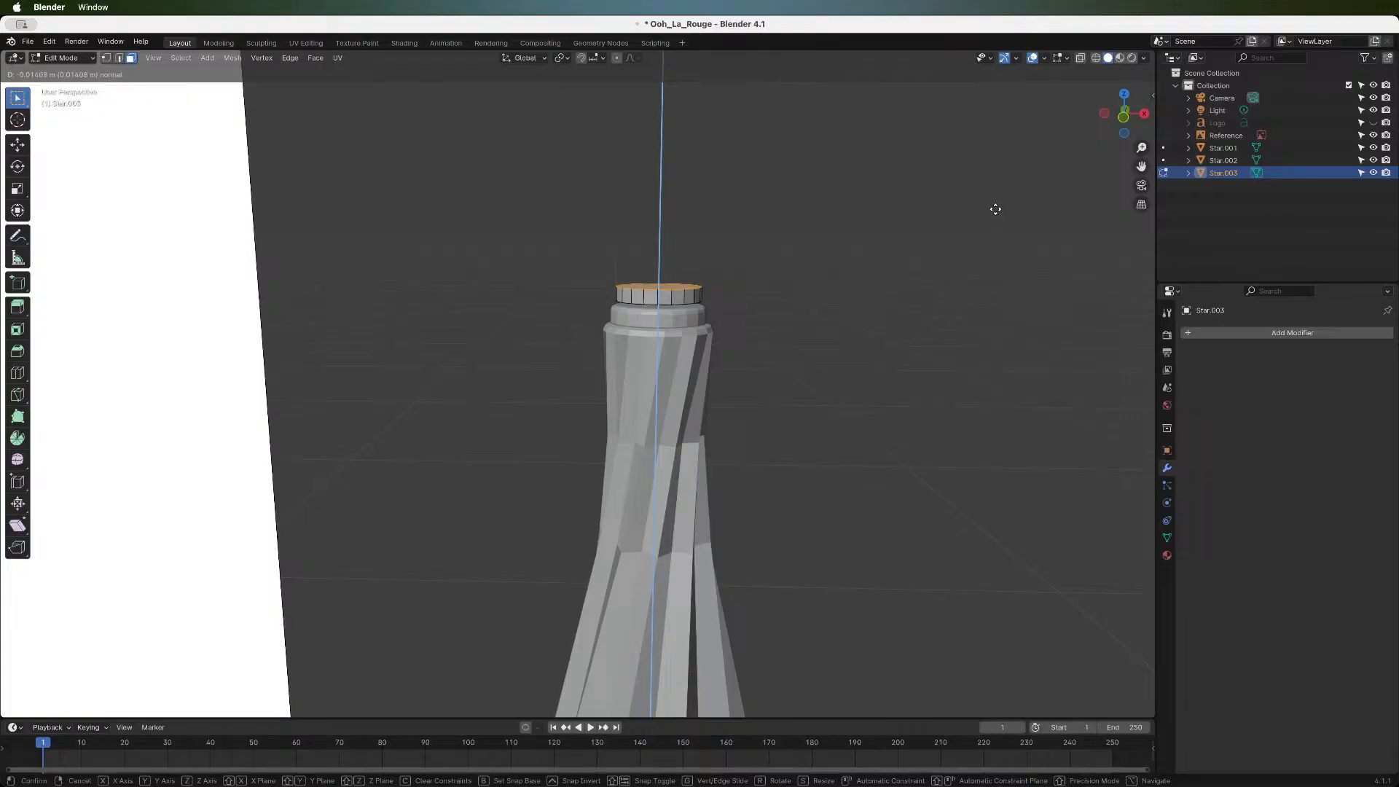
left_click(995, 210)
scroll(804, 346, "down", 4)
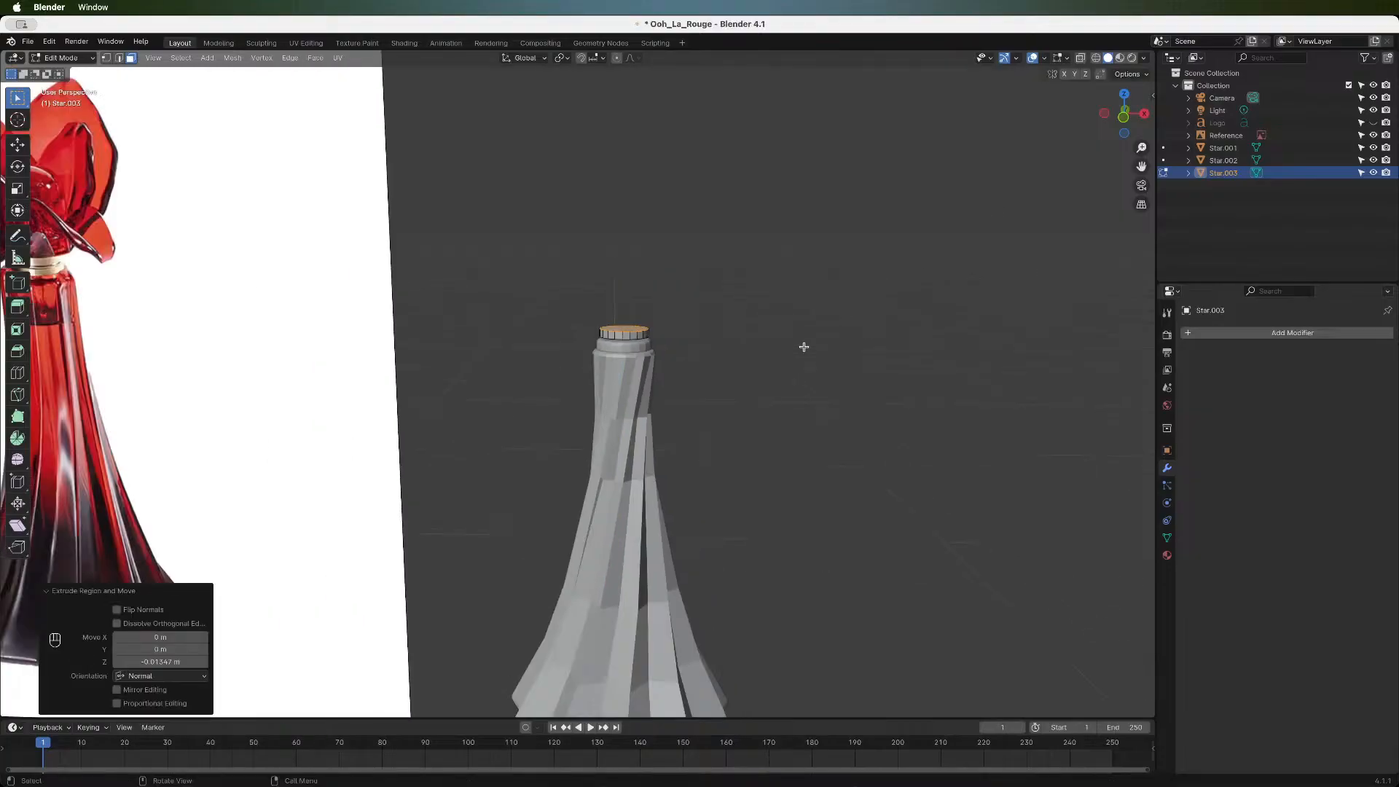
scroll(804, 346, "up", 3)
scroll(803, 346, "up", 1)
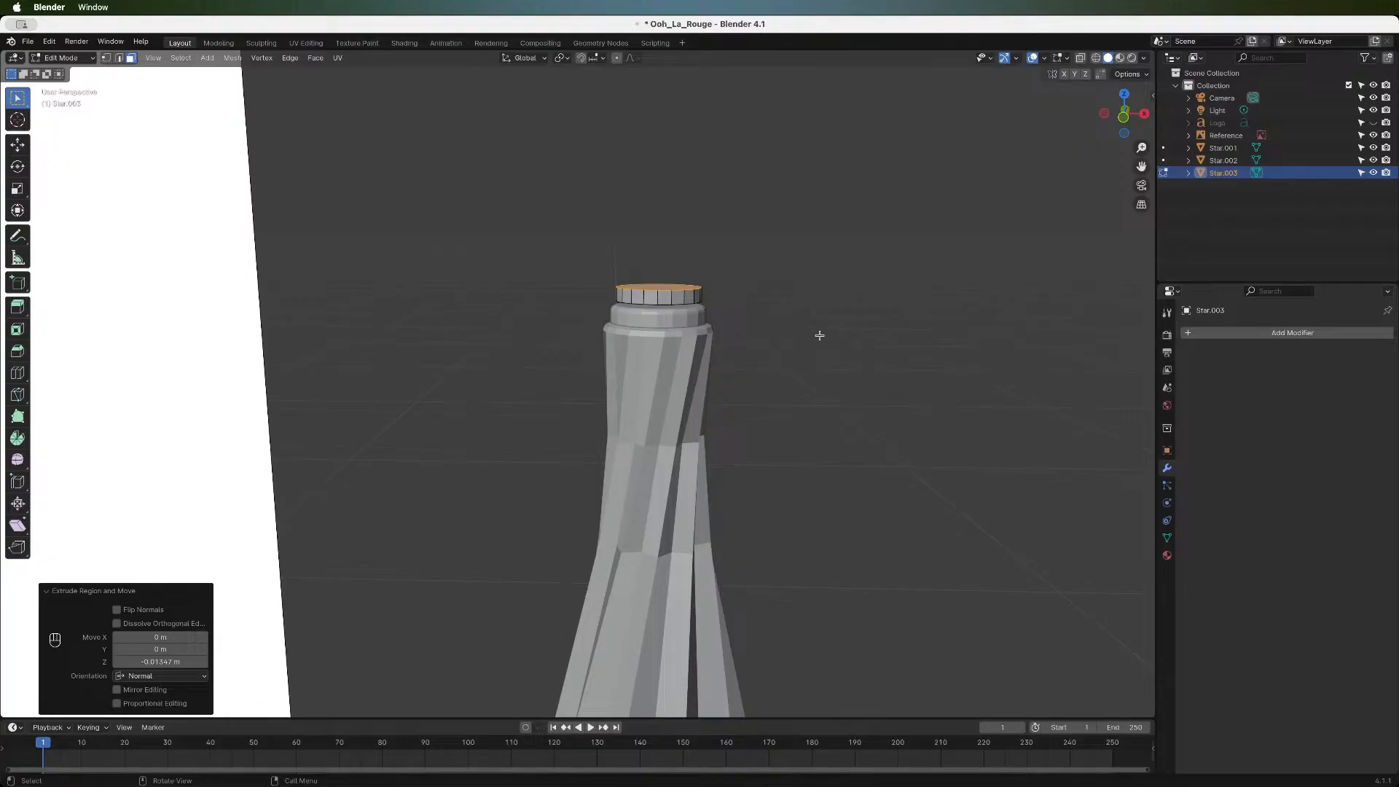
- Bevel the second ring's top edge with a width of about 0.0056 m and 3 segments
key("ctrl")
key("ctrl+b")
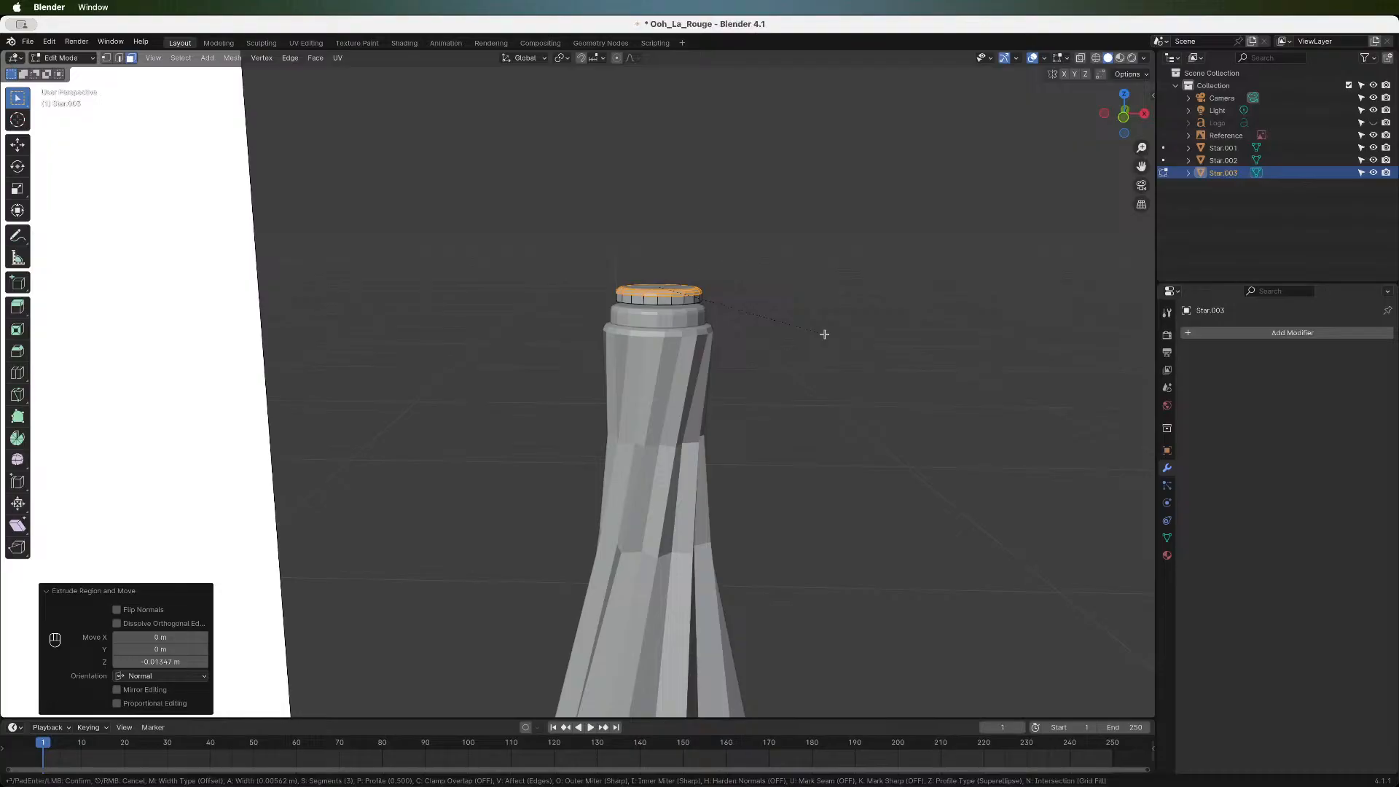
left_click(824, 334)
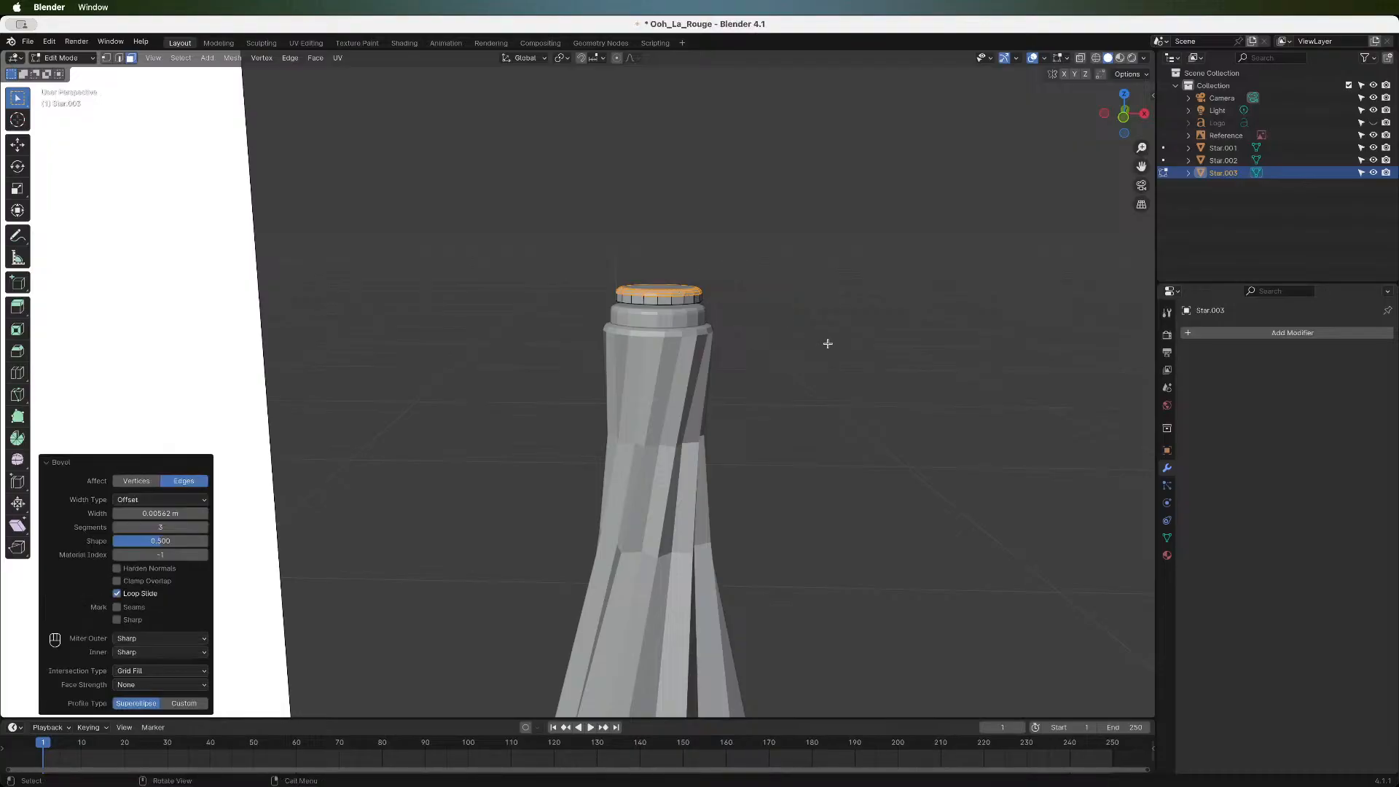
- Select the whole second ring and lower it about 0.0043 m along the Z axis onto the collar
key("a")
key("g")
key("z")
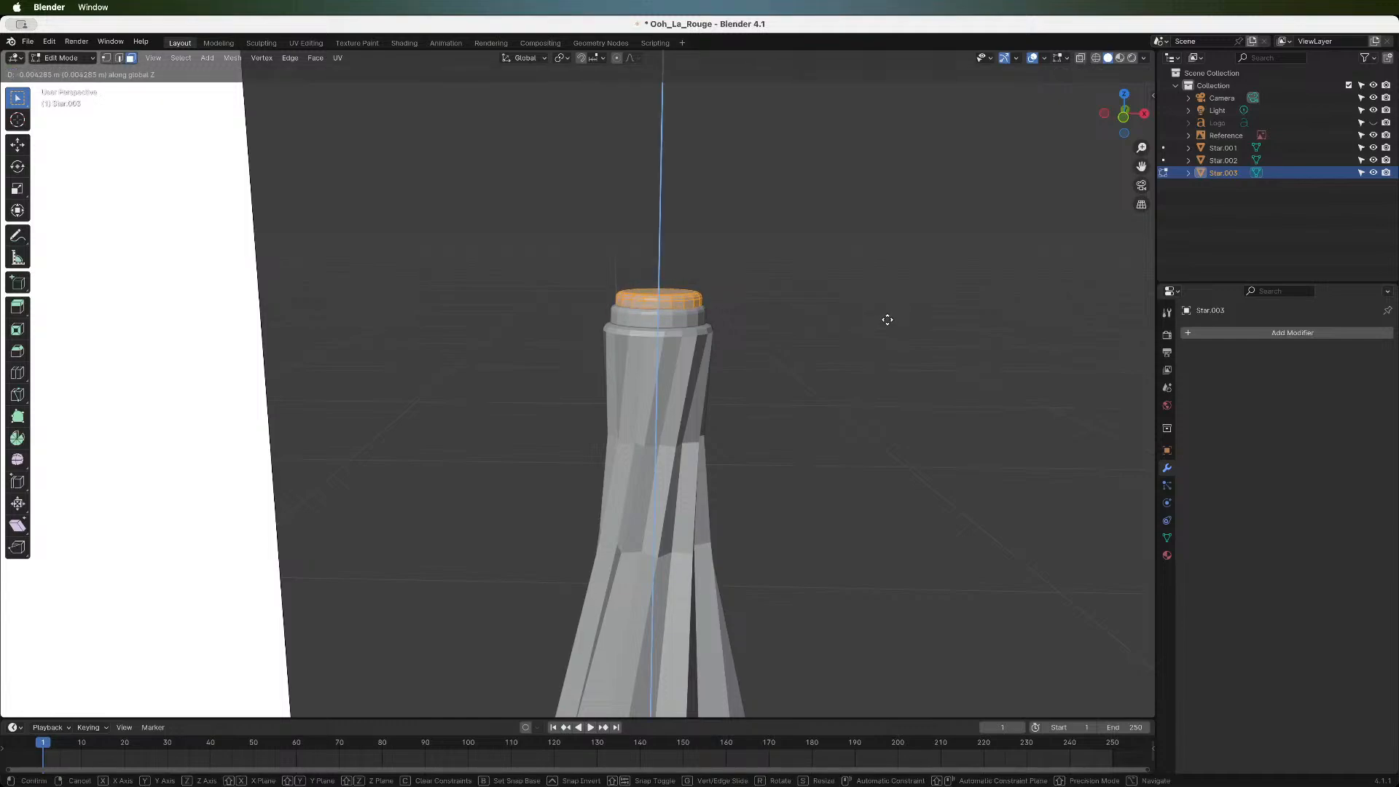
left_click(887, 319)
scroll(847, 297, "down", 5)
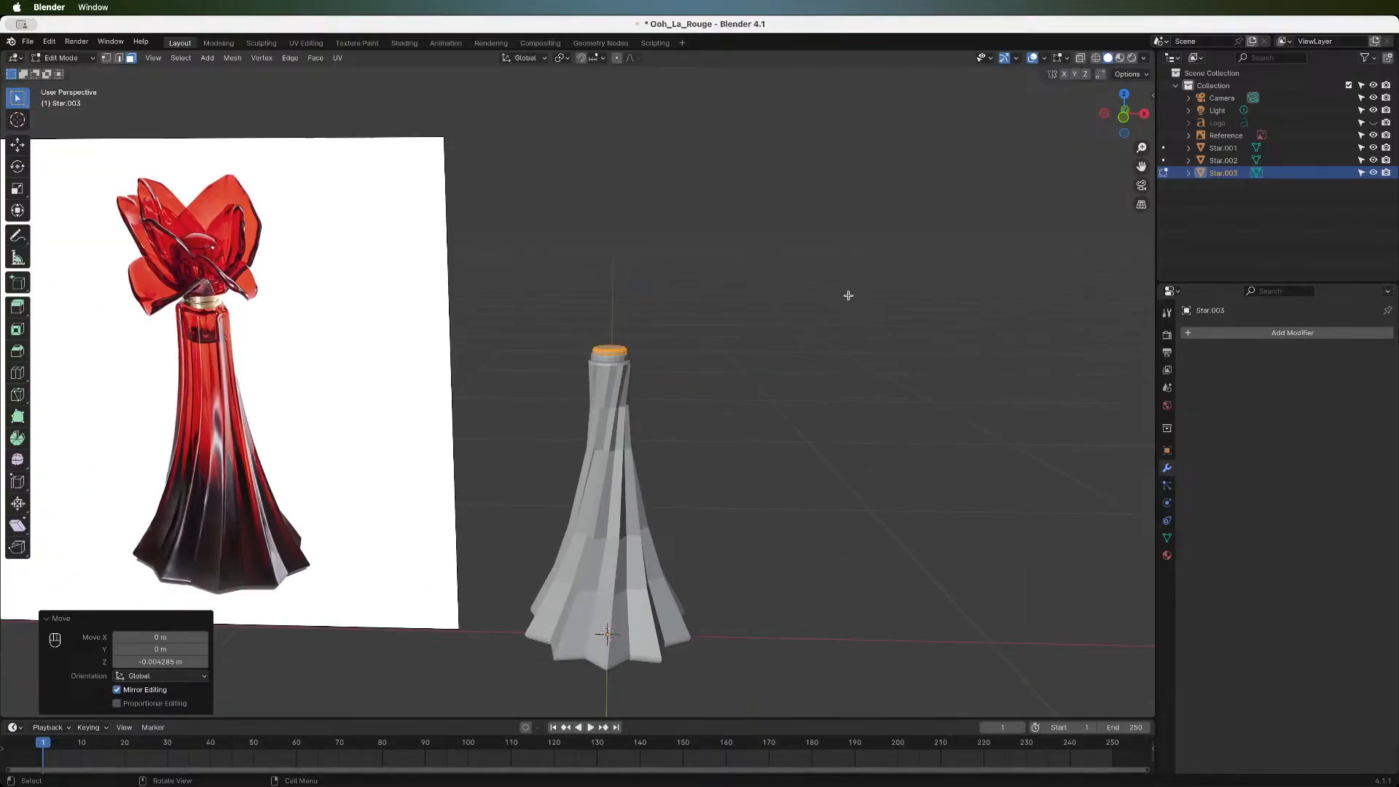
scroll(843, 297, "up", 4)
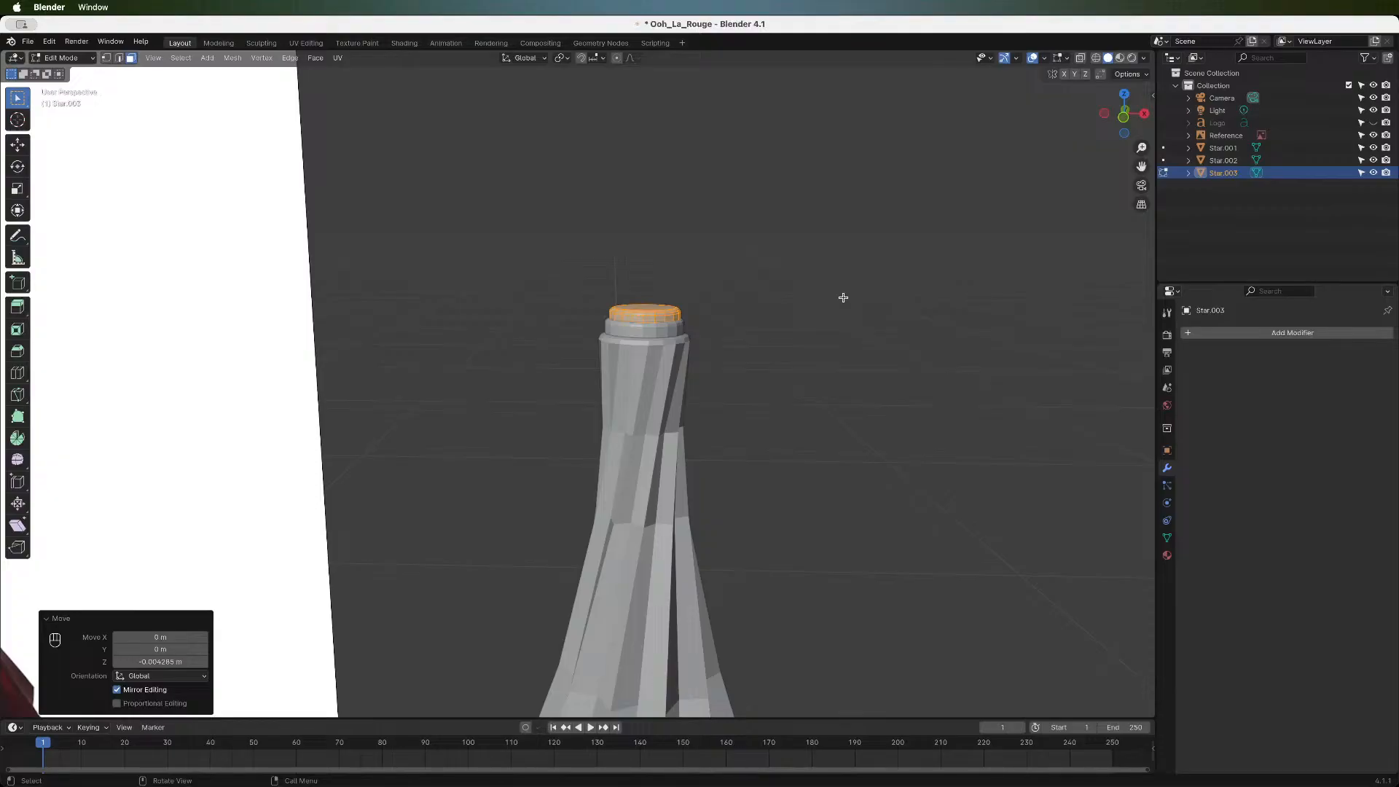
- Scale the whole second ring up uniformly by a factor of about 1.069, then return to Object Mode with nothing selected
key("s")
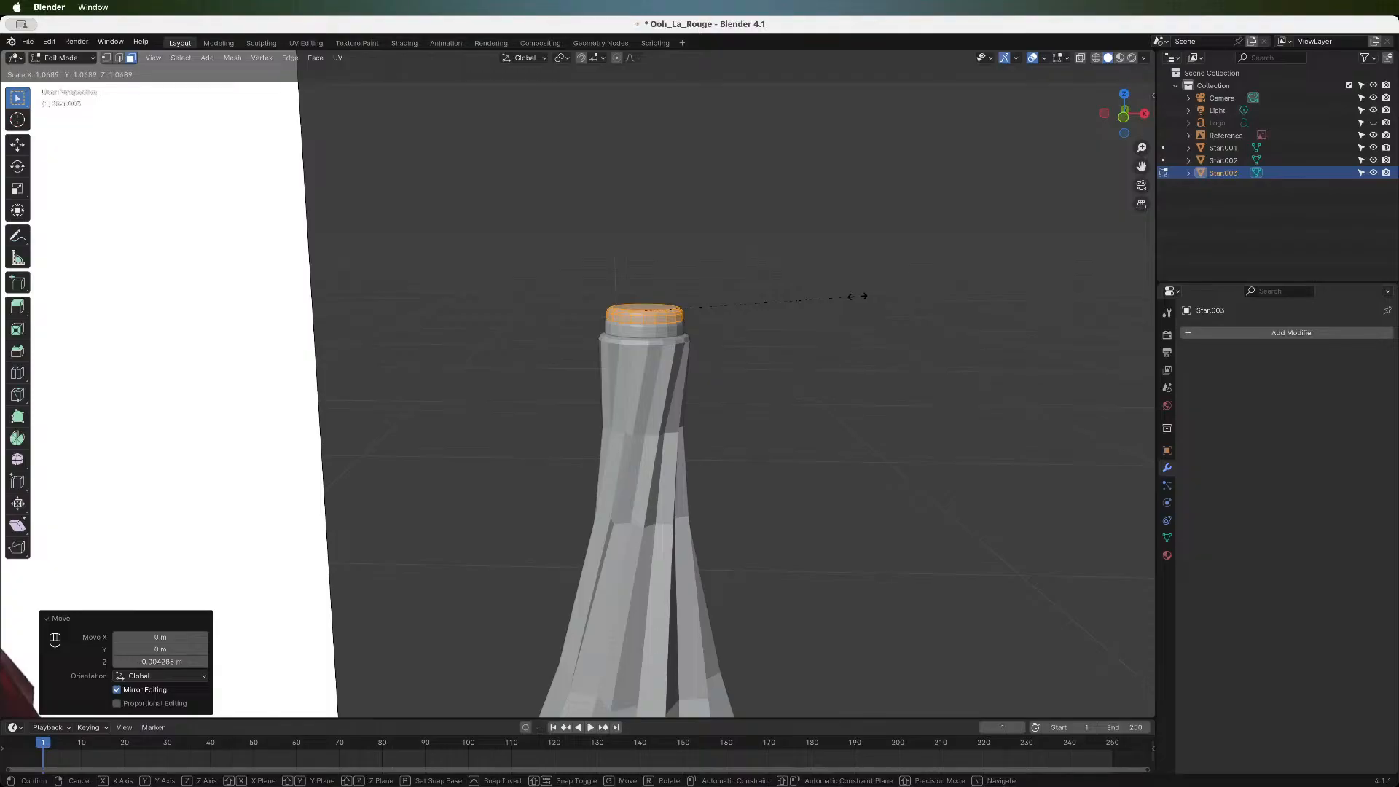
left_click(858, 297)
scroll(824, 339, "down", 3)
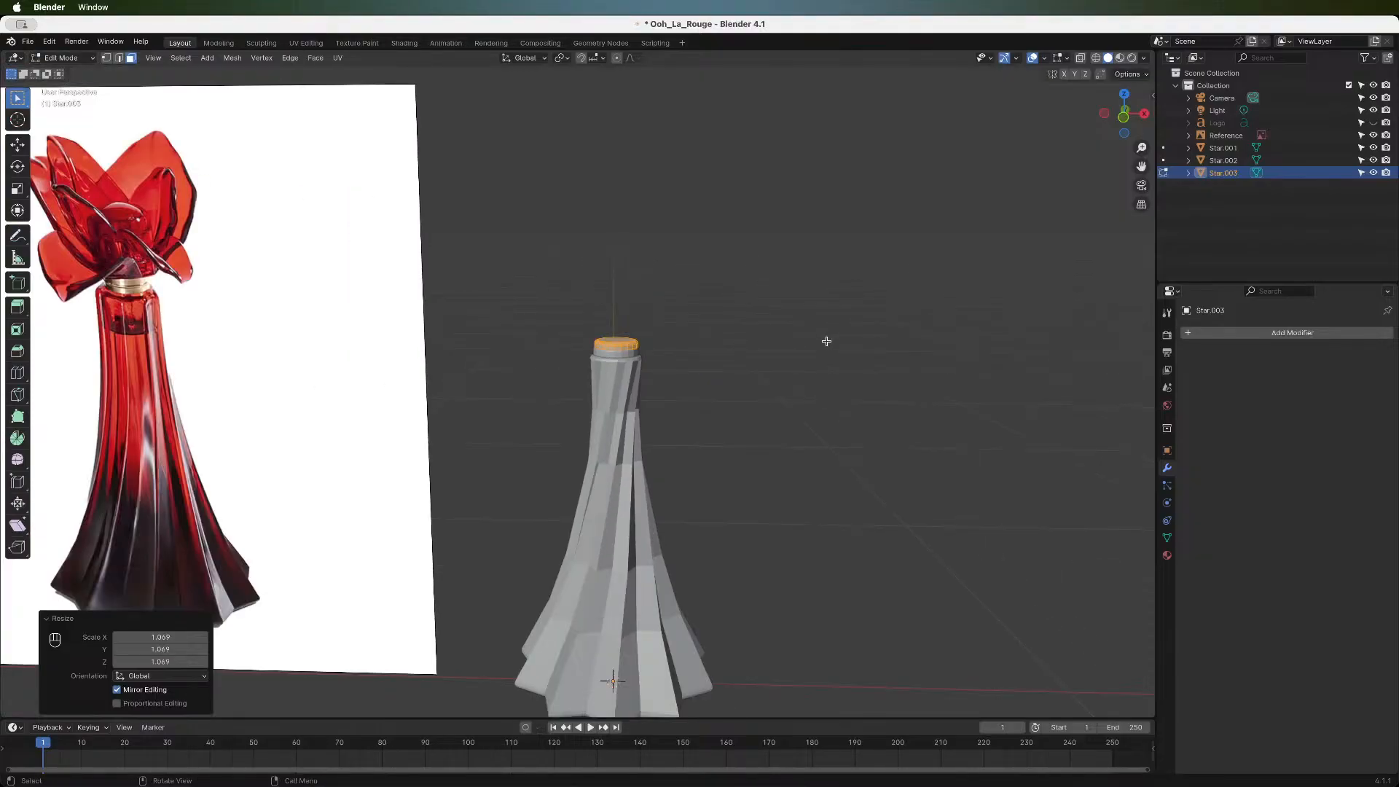
left_click(802, 362)
scroll(792, 371, "up", 2)
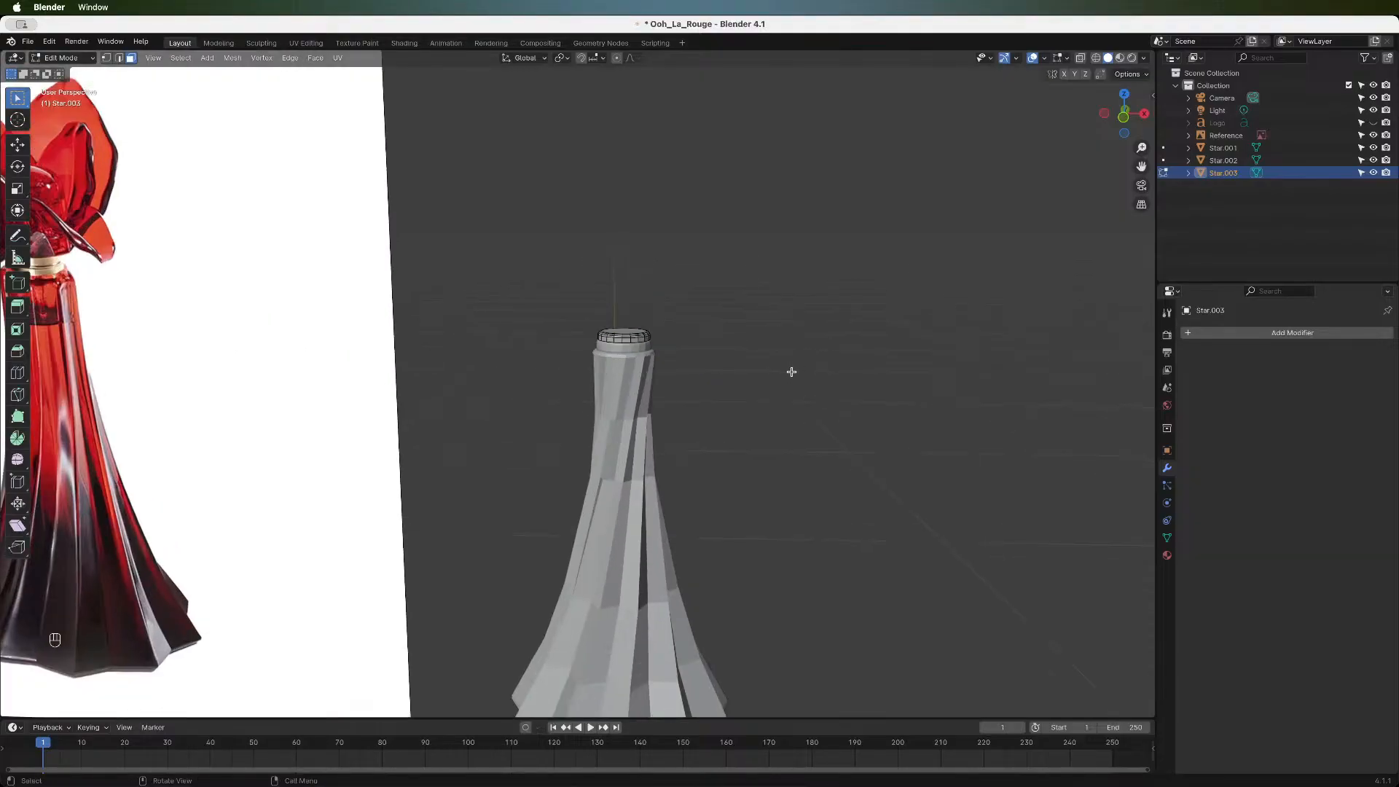
key("Tab")
- Compare the modelled bottle's neck, collar rings and overall proportions with the reference image, also from the front view
scroll(787, 383, "down", 3)
scroll(770, 453, "up", 2)
scroll(770, 452, "up", 2)
scroll(769, 453, "down", 2)
scroll(769, 452, "up", 1)
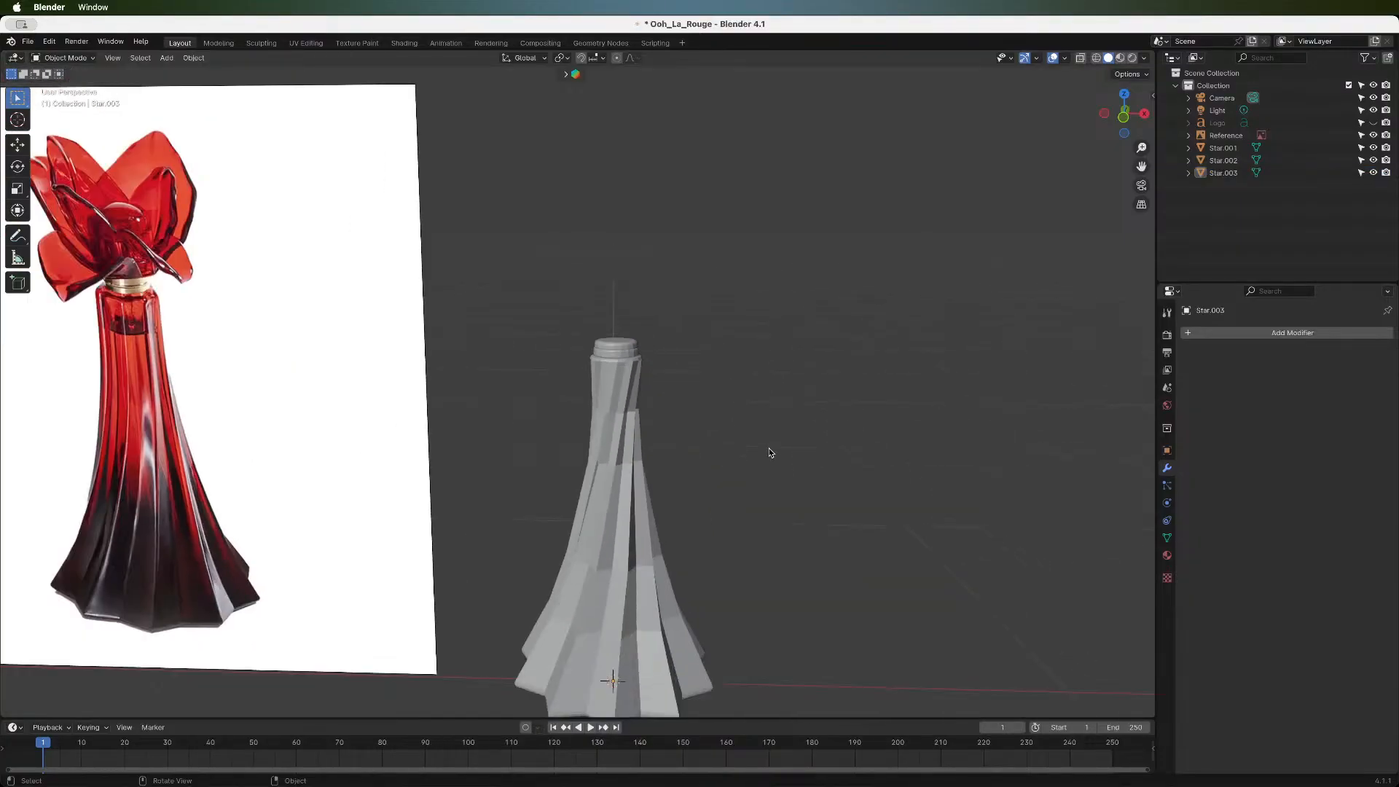
scroll(769, 452, "down", 2)
scroll(769, 452, "up", 2)
scroll(678, 368, "down", 2)
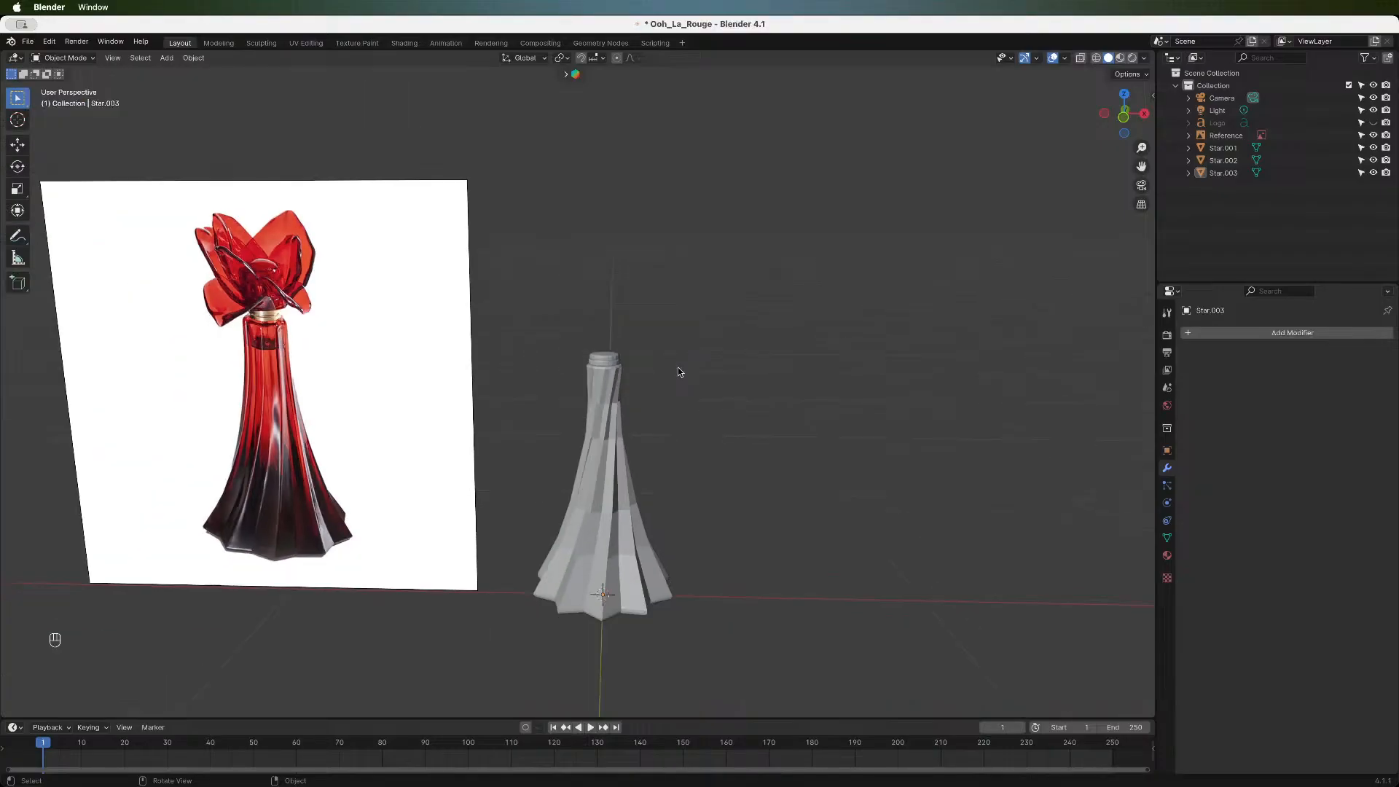
scroll(678, 368, "up", 2)
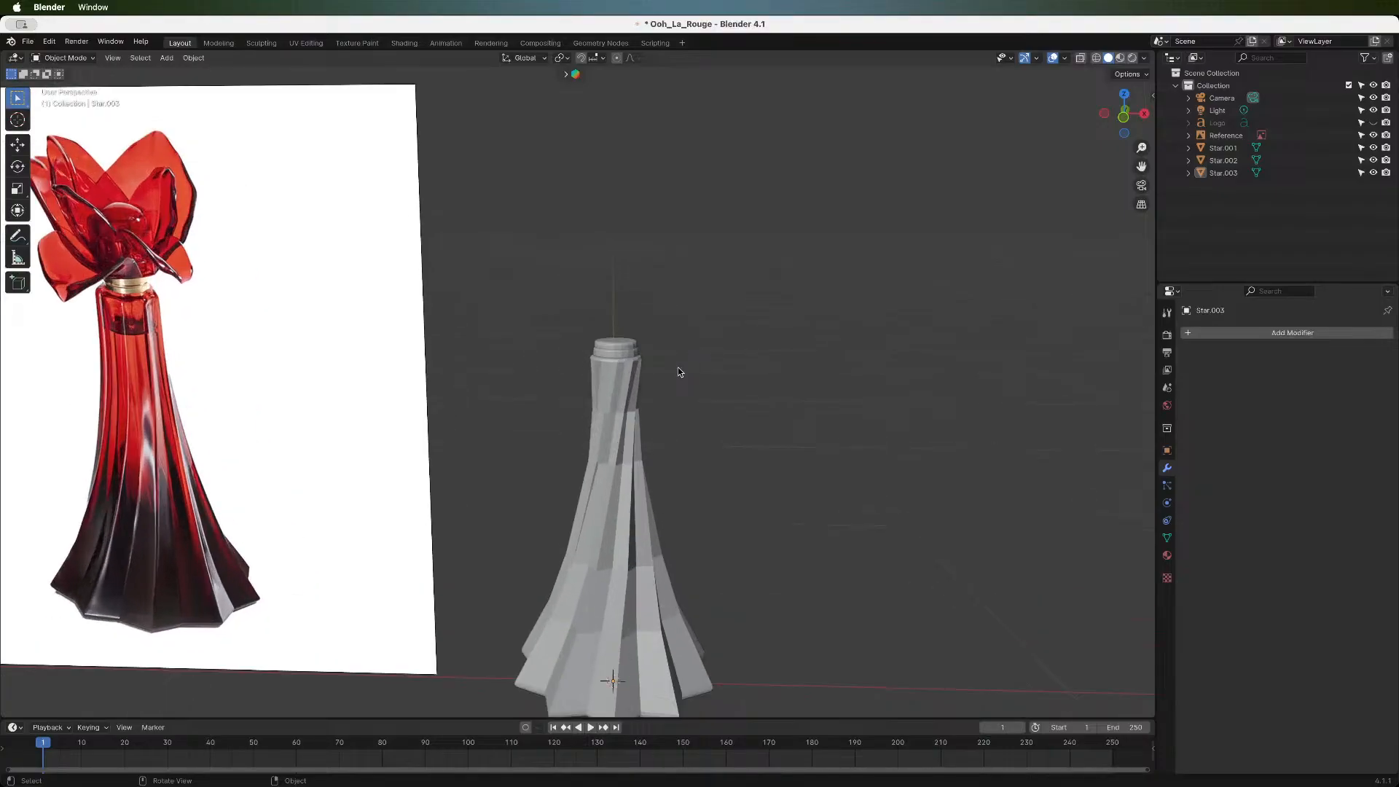
scroll(678, 371, "down", 2)
left_click(1125, 112)
scroll(777, 433, "down", 2)
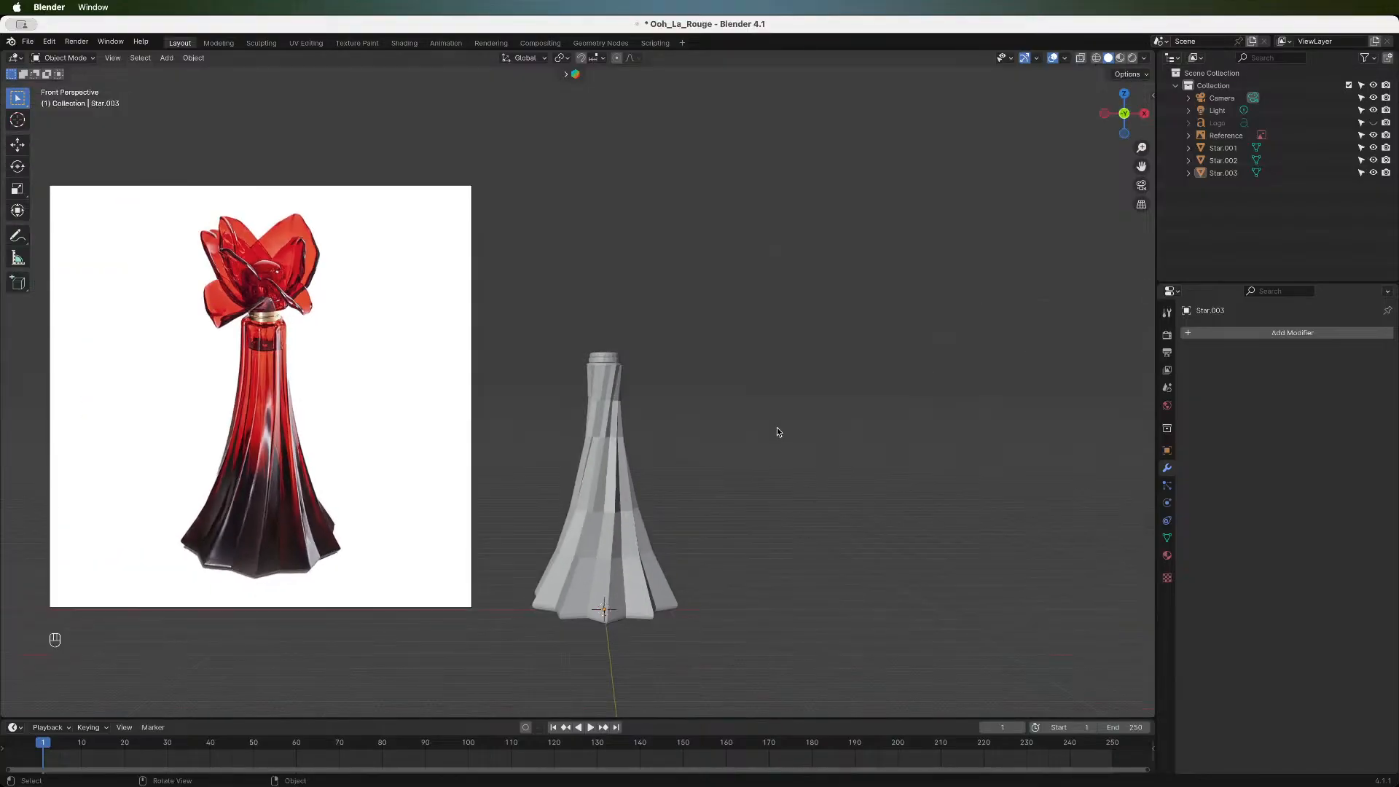
scroll(843, 443, "up", 1)
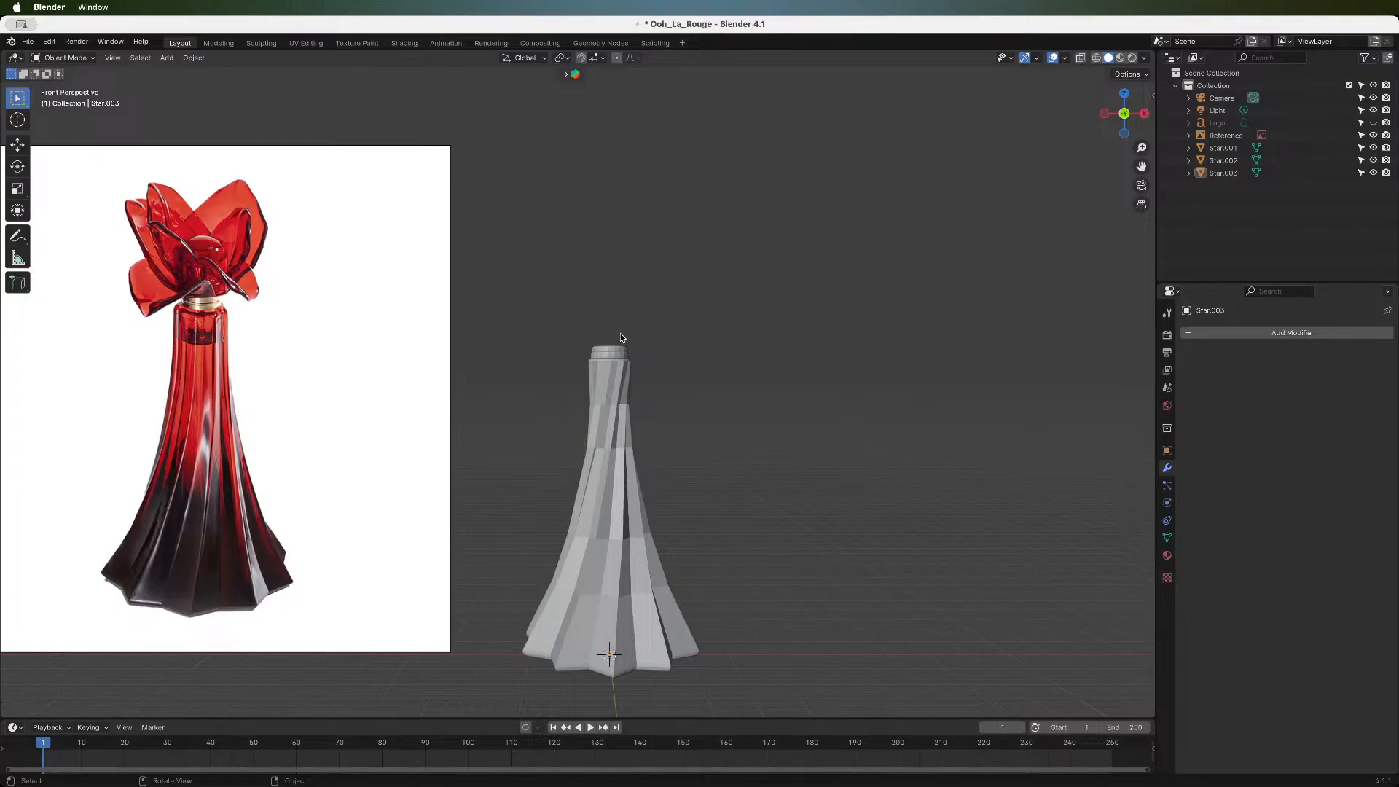
- Raise the top ring of the bottle neck about 0.166 m along Z, clear of the neck
left_click(608, 351)
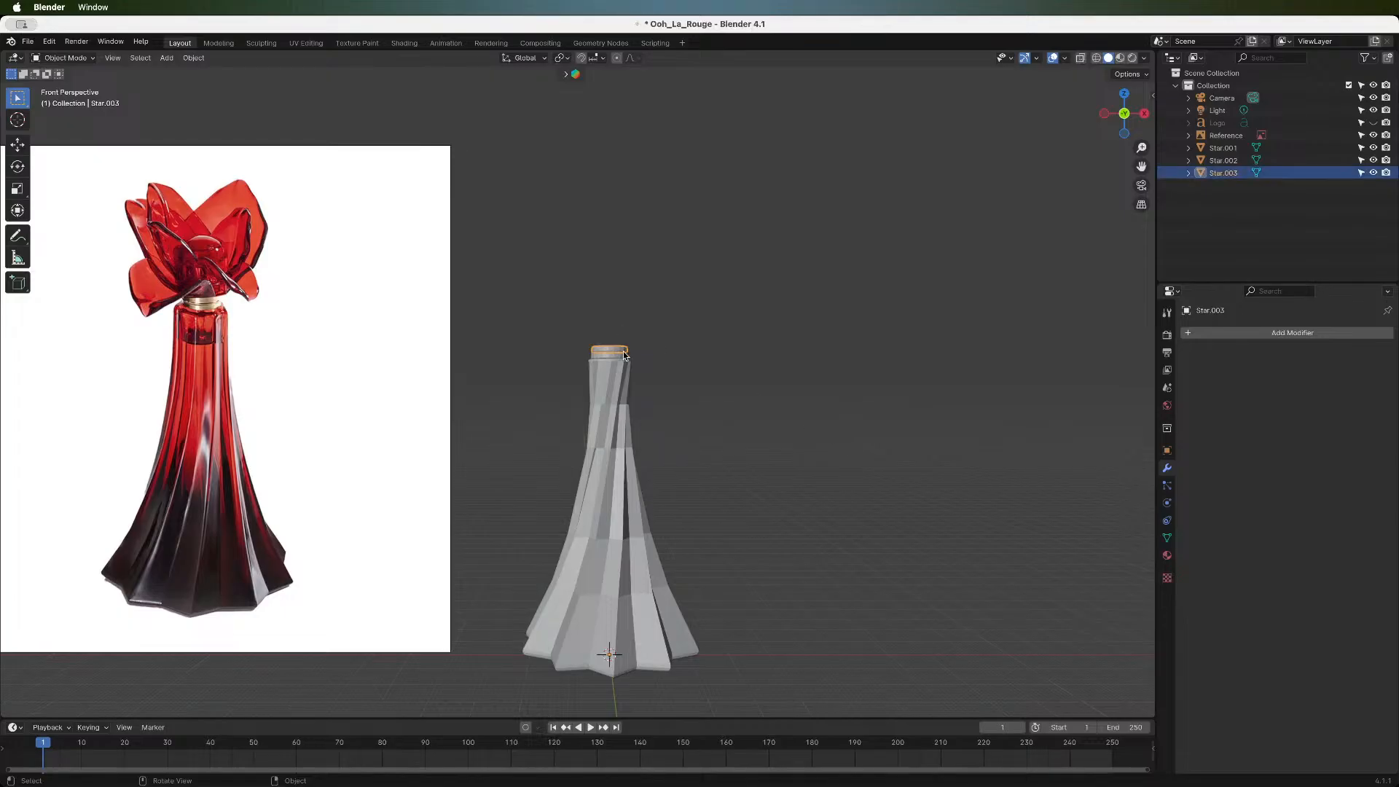
key("g")
key("z")
left_click(581, 370)
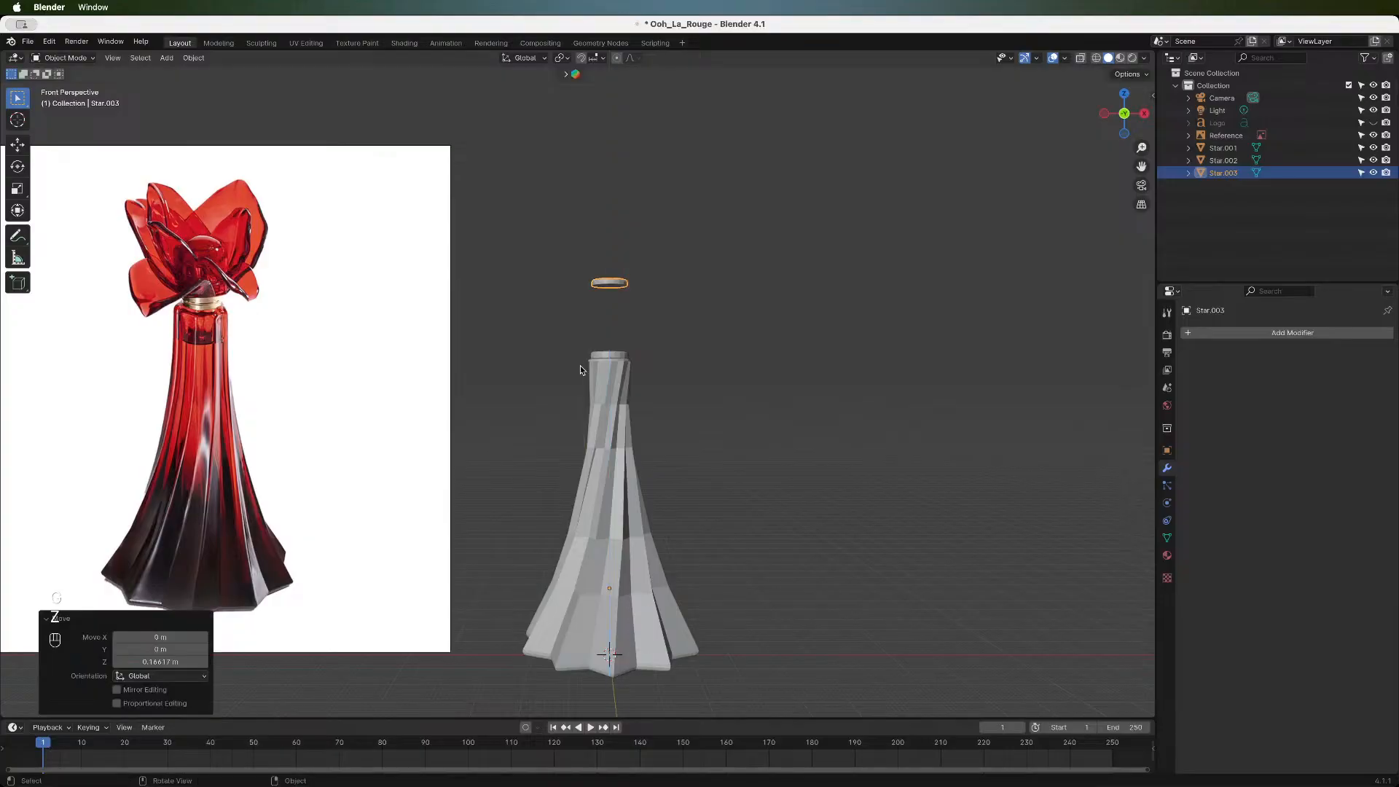
- Duplicate the ring remaining on the bottle neck and raise the copy about 0.017 m along Z
left_click(604, 356)
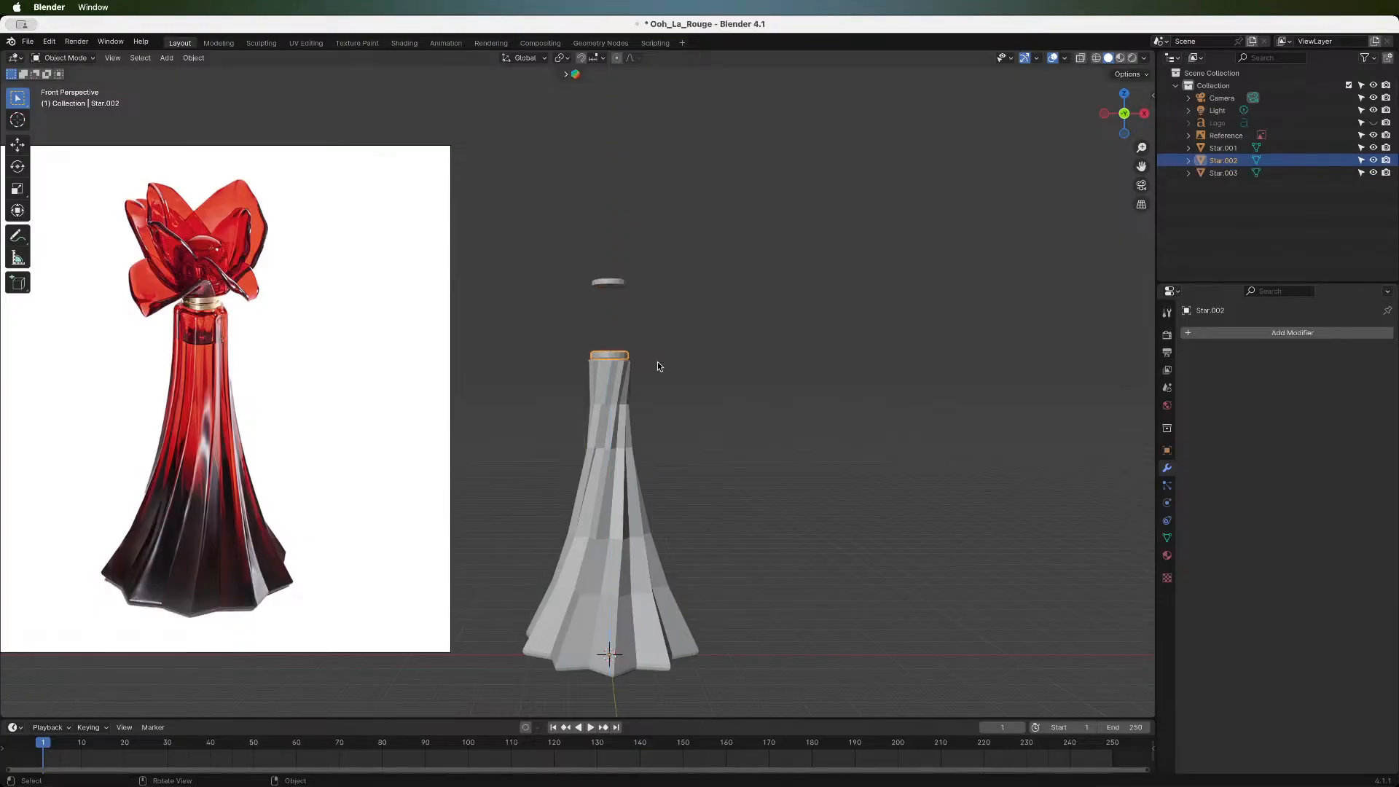
key("shift+d")
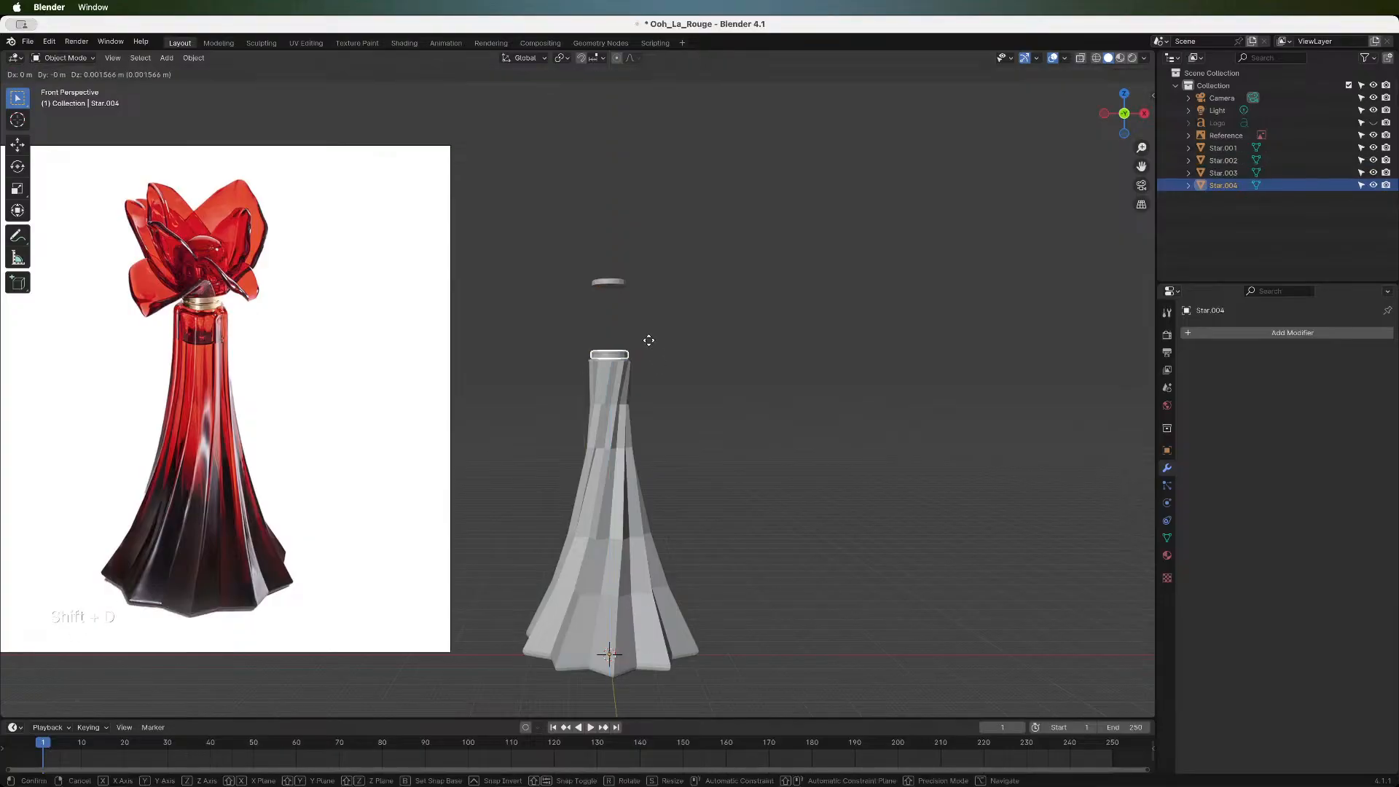
right_click(648, 344)
key("g")
key("z")
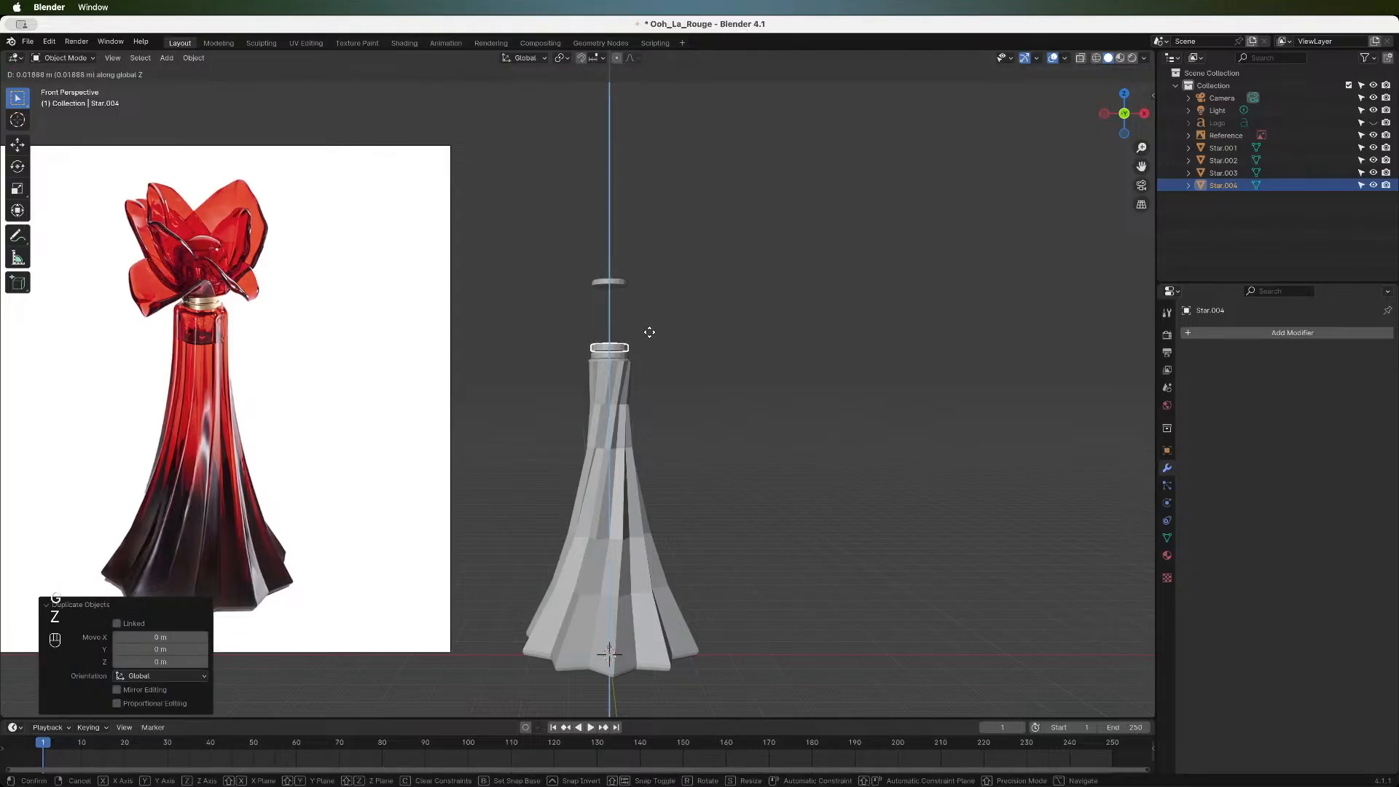
left_click(649, 333)
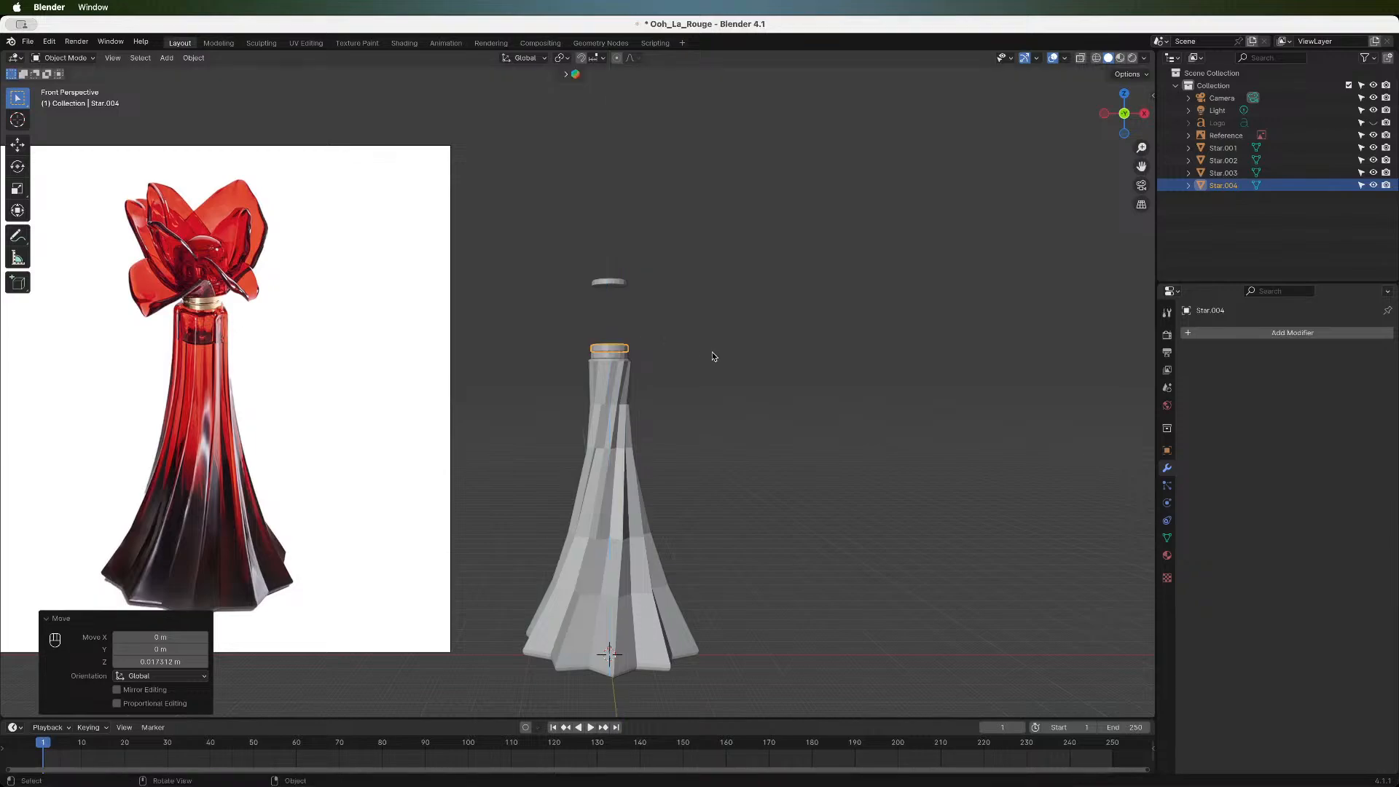
- Fine-tune the duplicated ring's height along Z so it sits directly on the lower neck ring
scroll(711, 352, "up", 5)
left_click(773, 354)
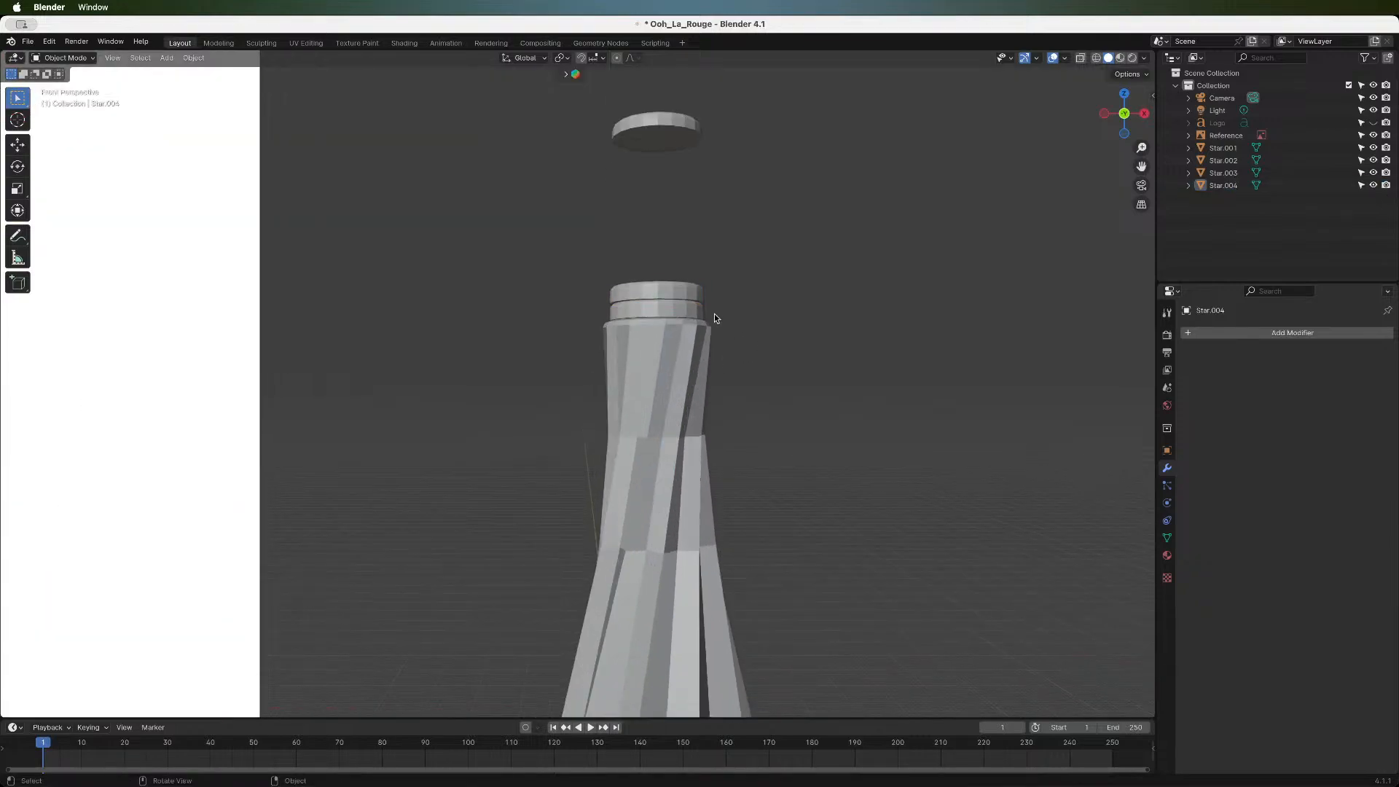
scroll(692, 293, "down", 5)
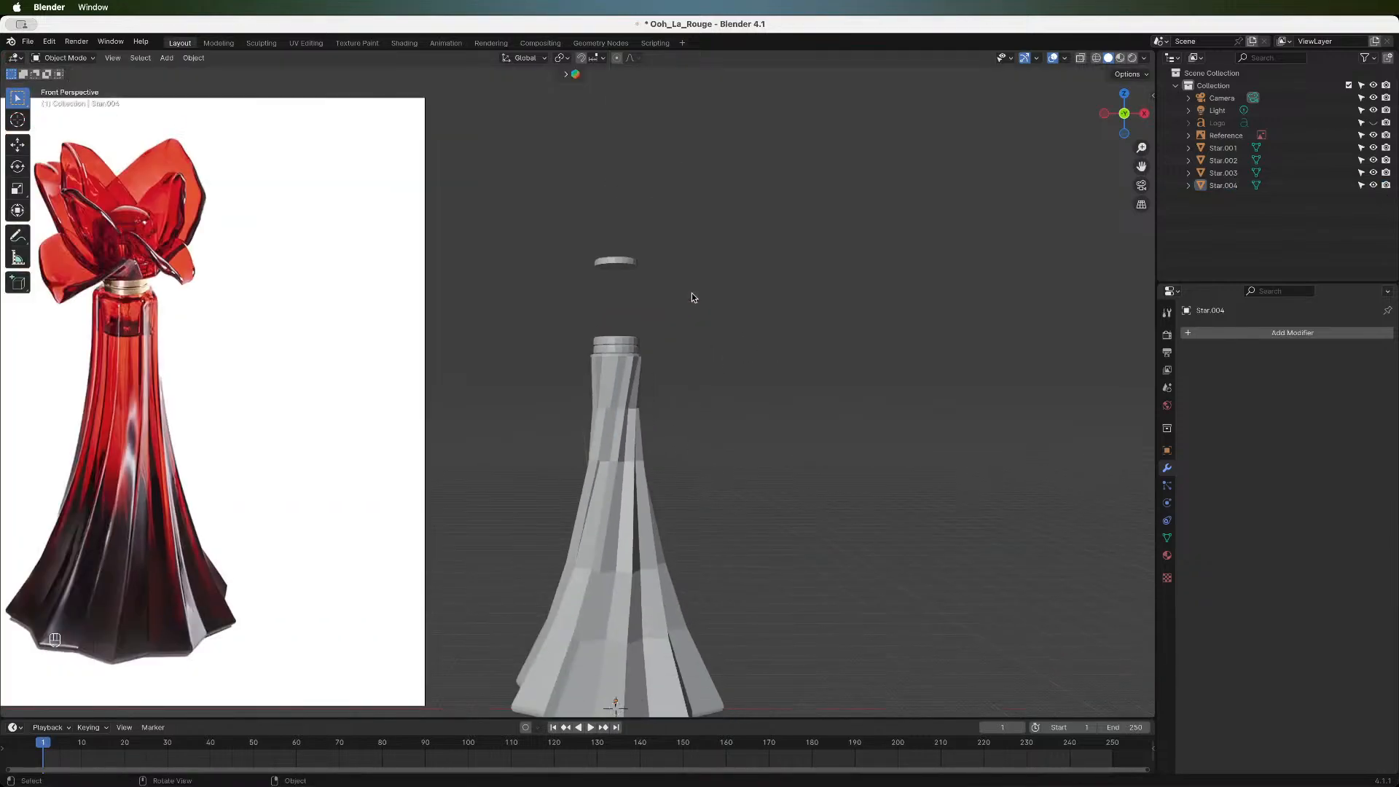
scroll(693, 297, "up", 2)
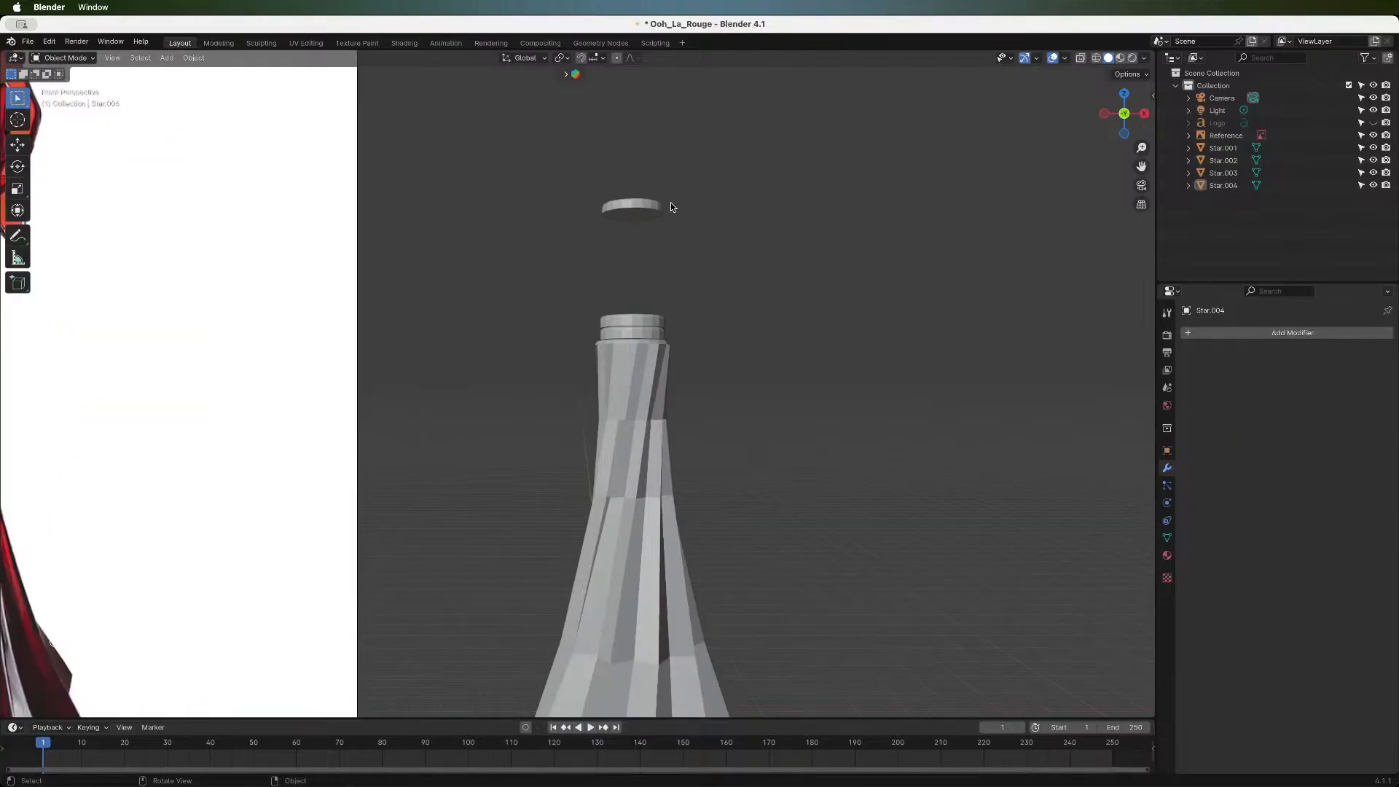
left_click(642, 319)
key("g")
key("z")
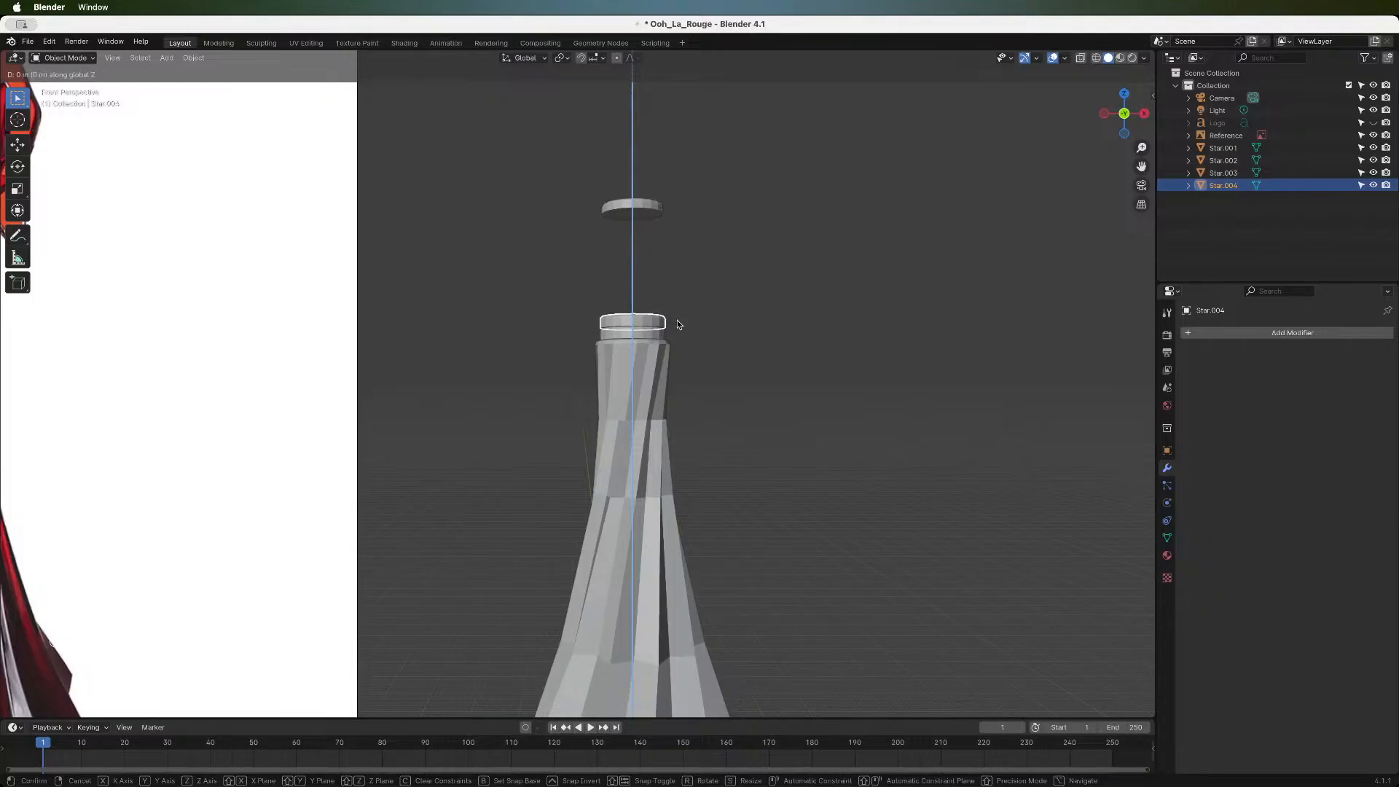
left_click(678, 323)
left_click(776, 369)
scroll(775, 369, "down", 4)
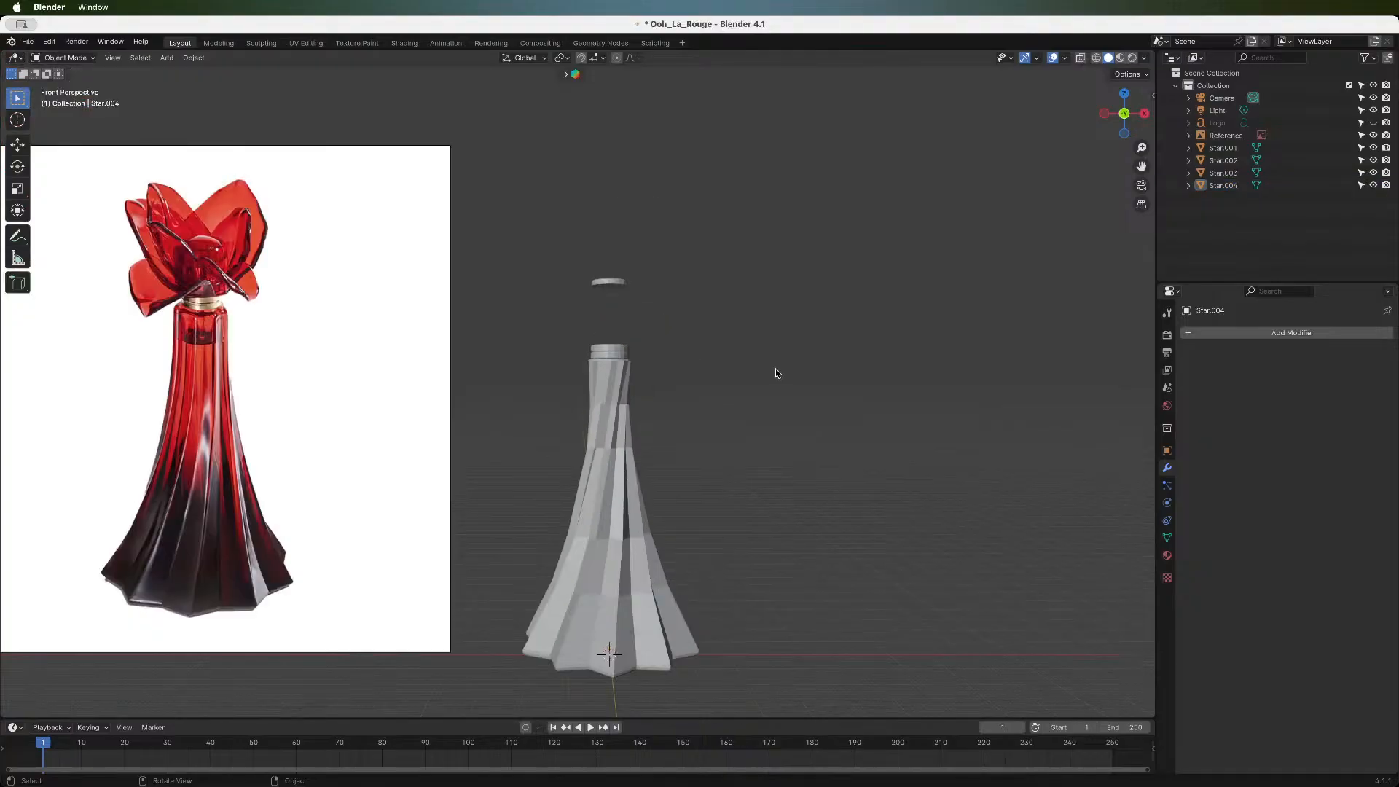
- Delete the old ring floating above the bottle neck
left_click(604, 282)
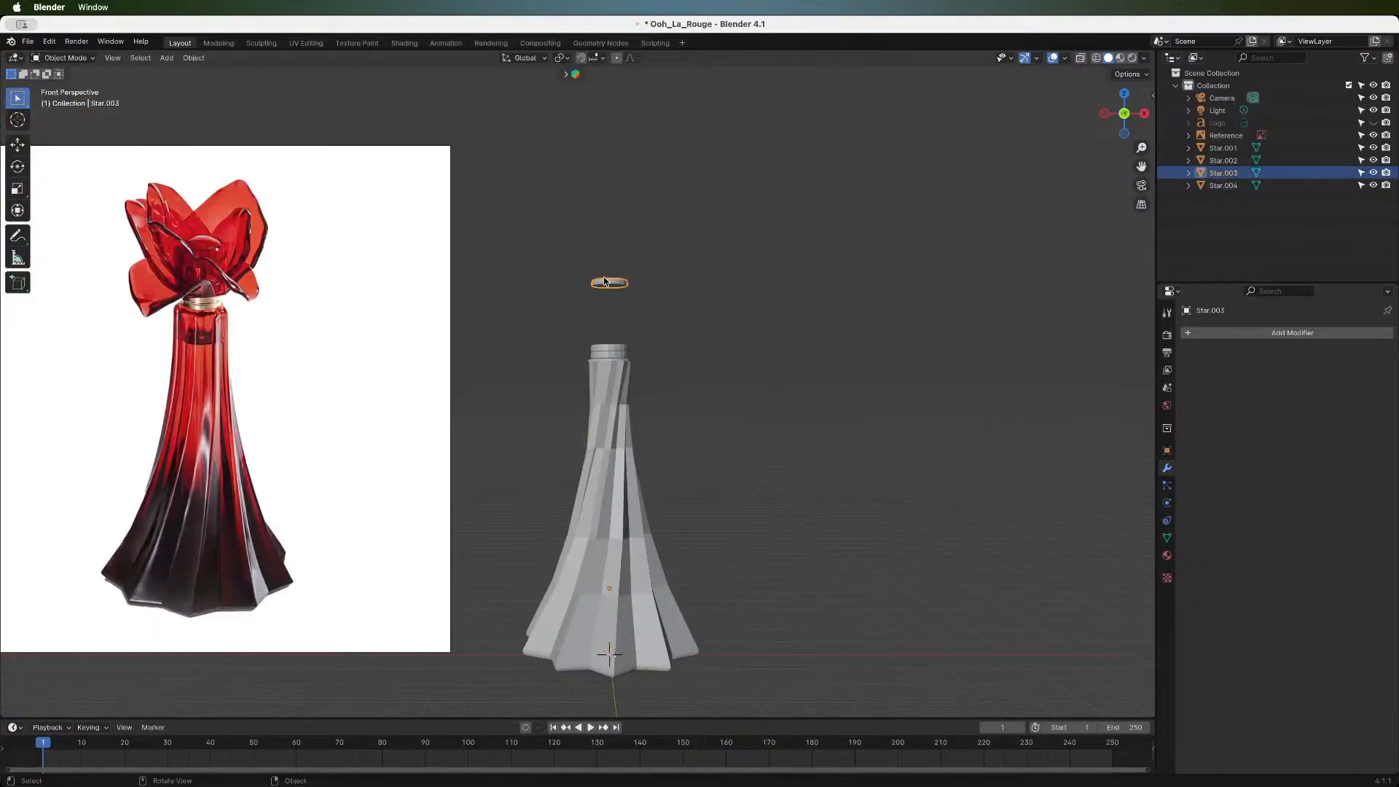
key("x")
left_click(629, 286)
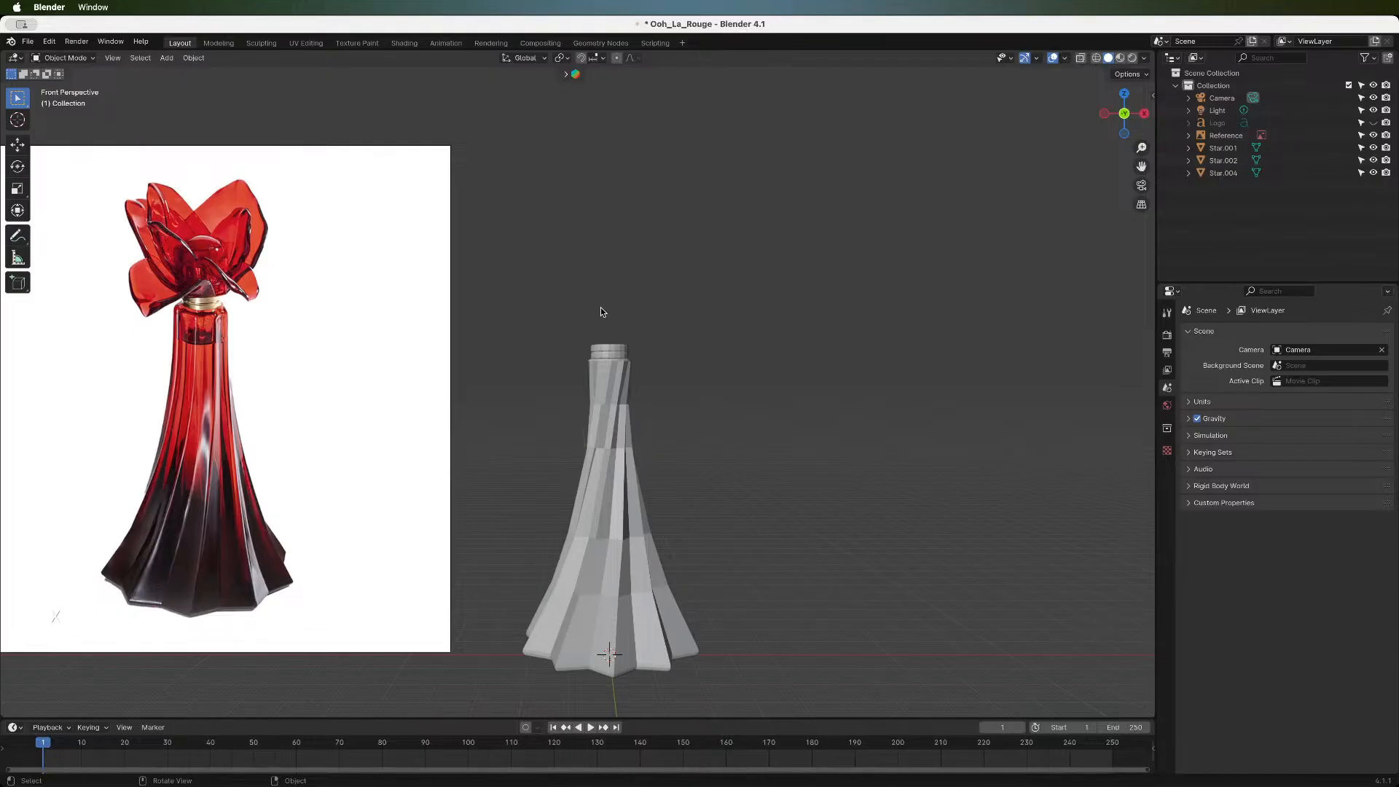
left_click_drag(566, 322, 660, 362)
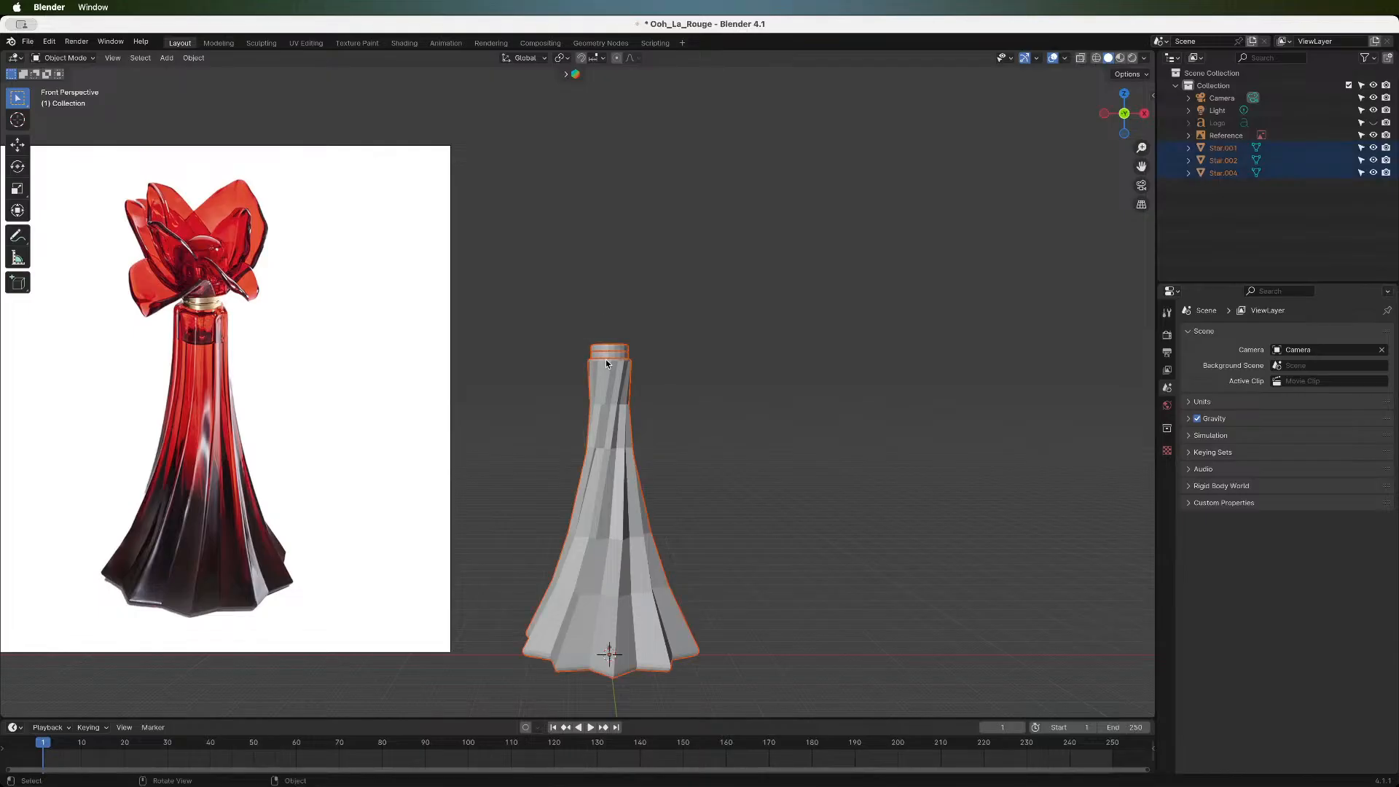
right_click(606, 360)
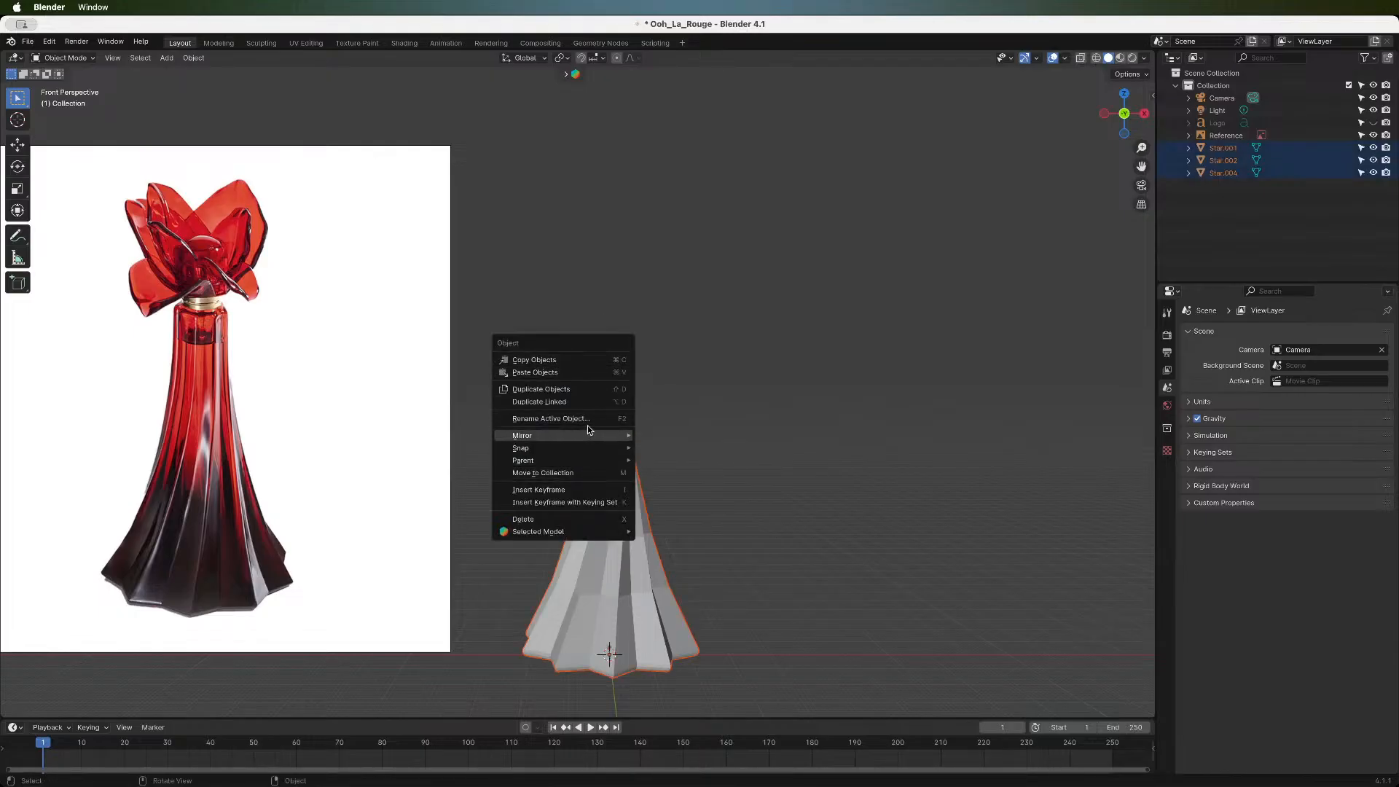
left_click(762, 377)
left_click_drag(550, 312, 699, 547)
right_click(609, 470)
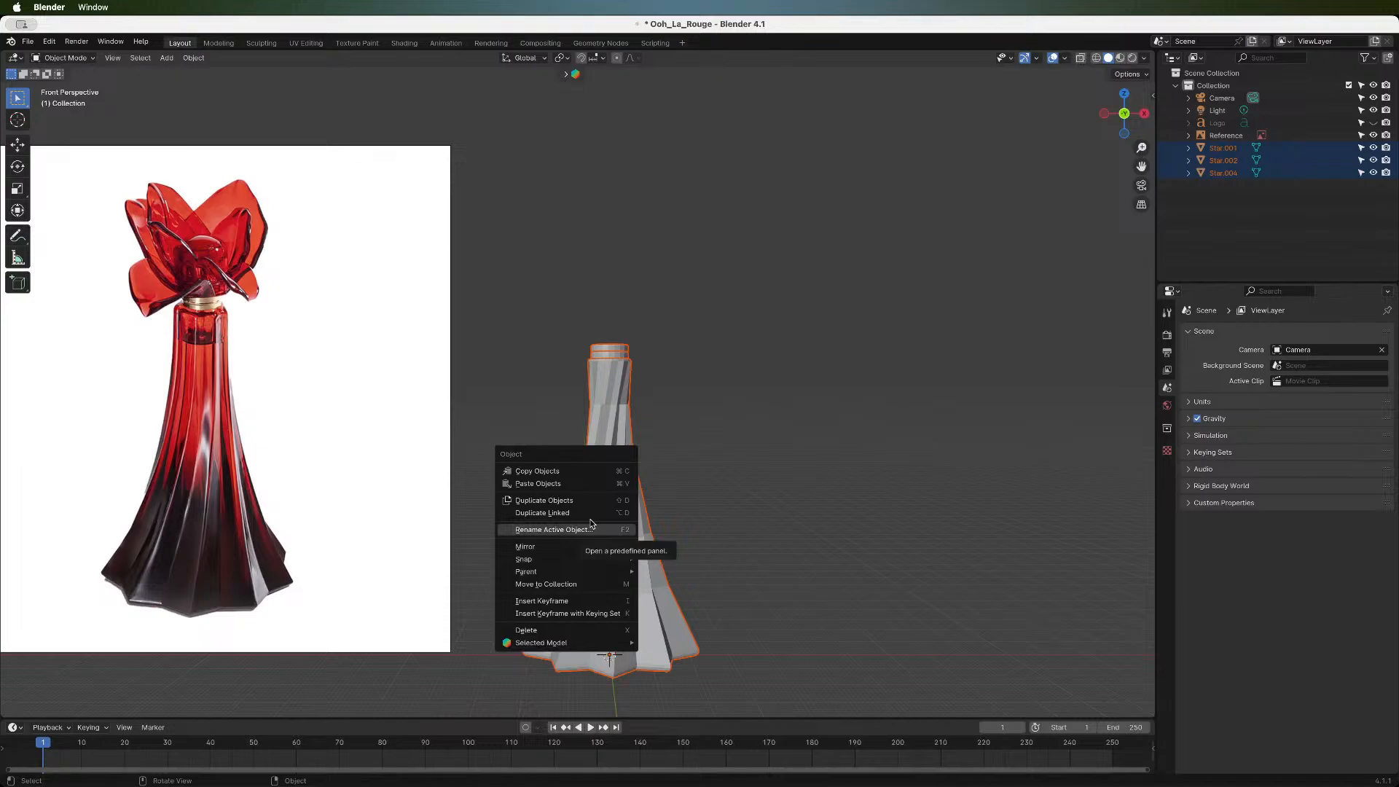
left_click(780, 426)
- Set Origin to Geometry for the upper neck ring, the bottle body and the lower neck ring, one object at a time
left_click(609, 352)
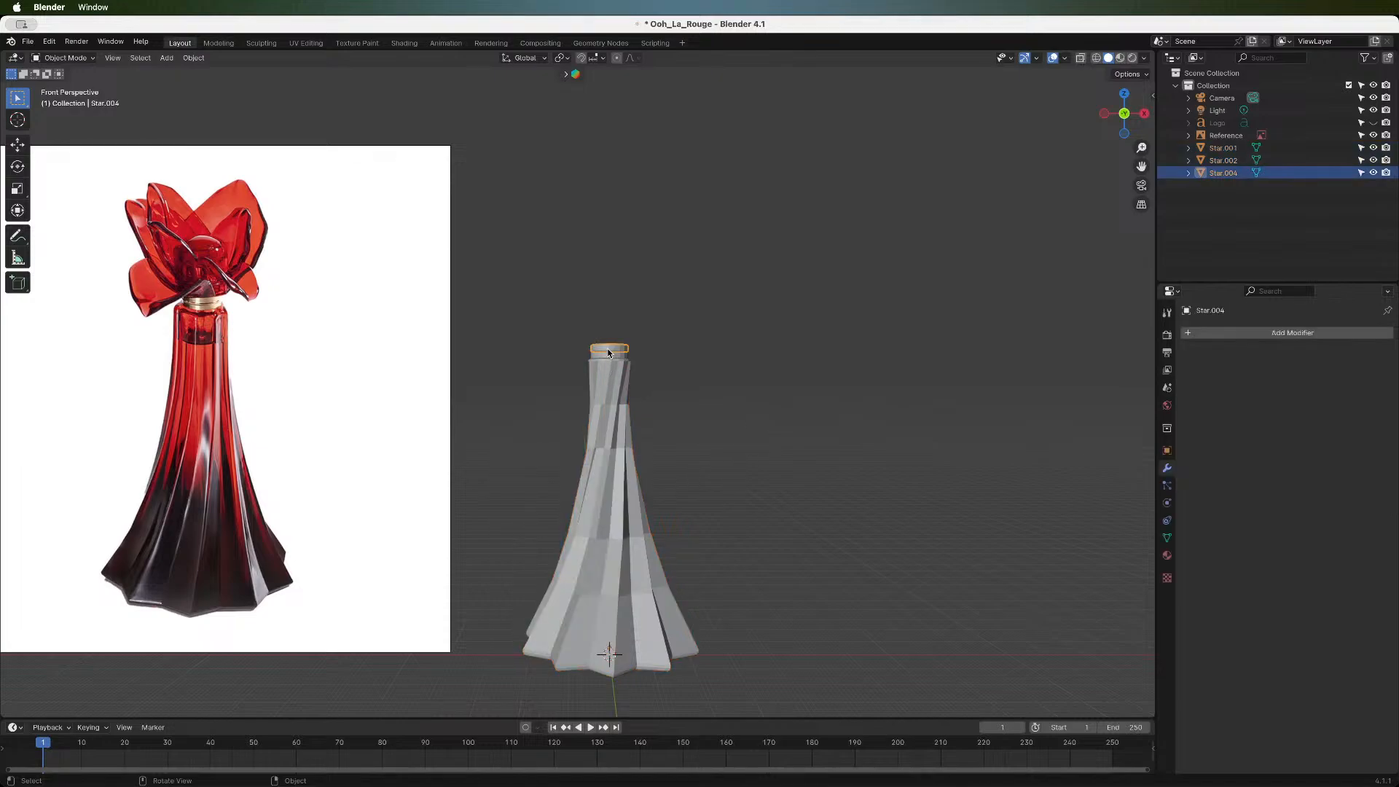
right_click(609, 352)
mouse_move(602, 420)
left_click(675, 434)
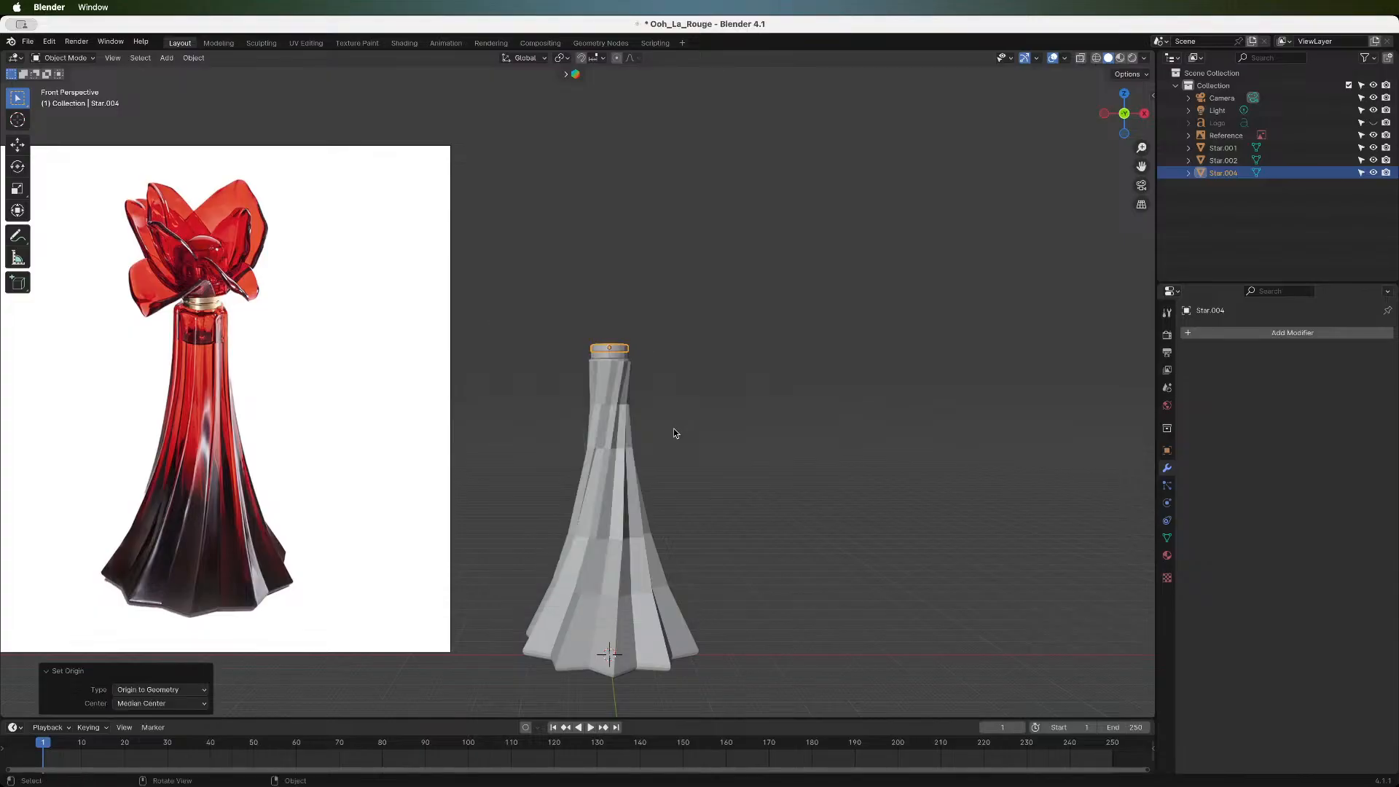
left_click(619, 361)
right_click(619, 362)
mouse_move(619, 357)
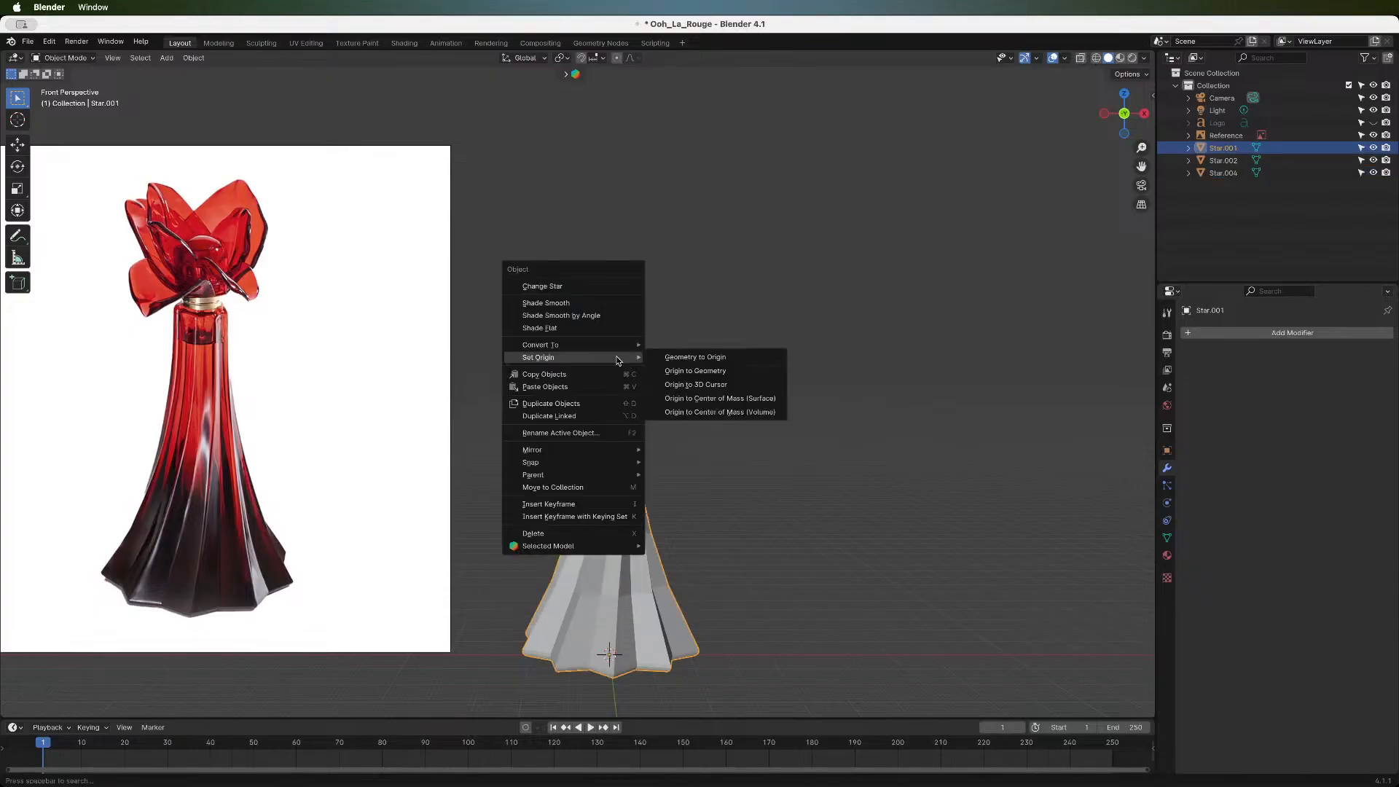
left_click(674, 370)
left_click(623, 358)
right_click(622, 357)
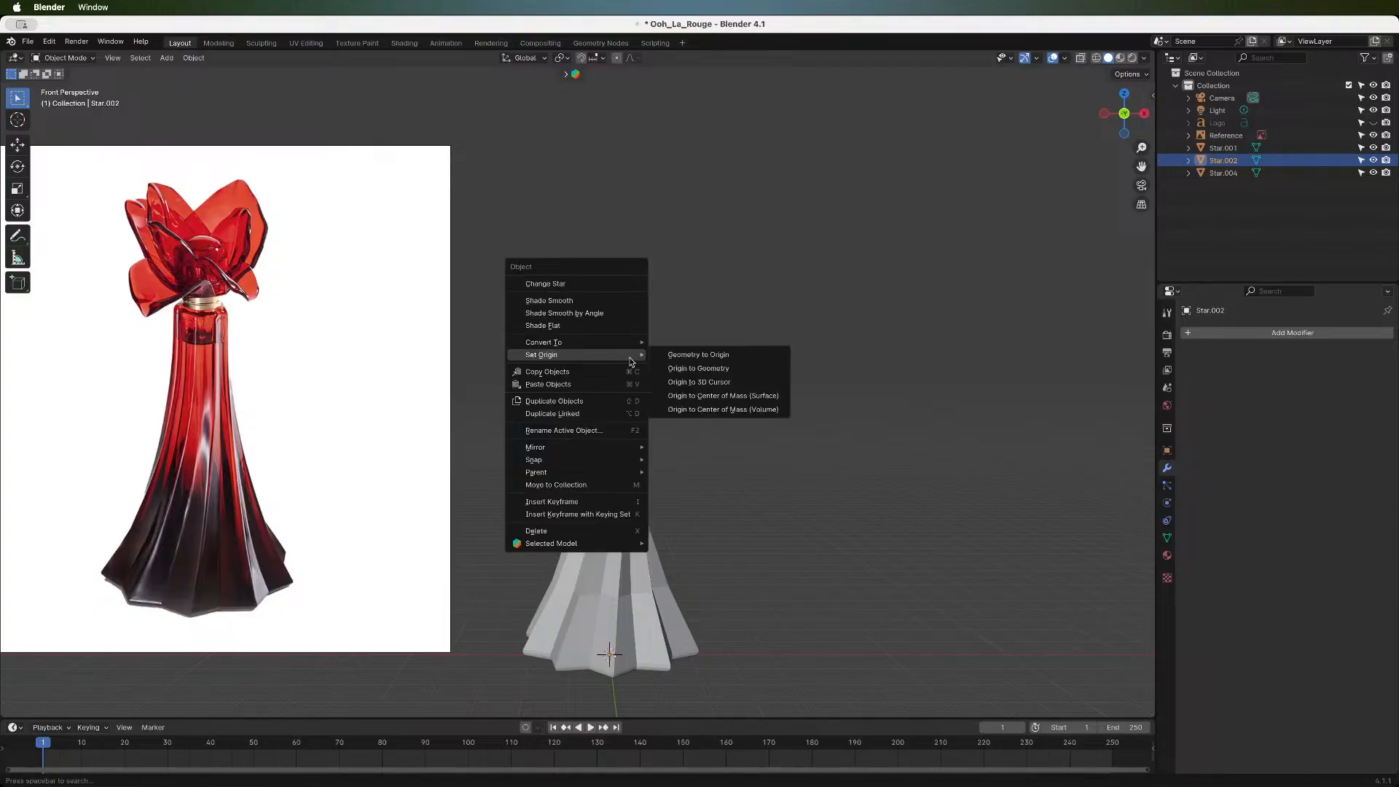
left_click(682, 369)
left_click(706, 531)
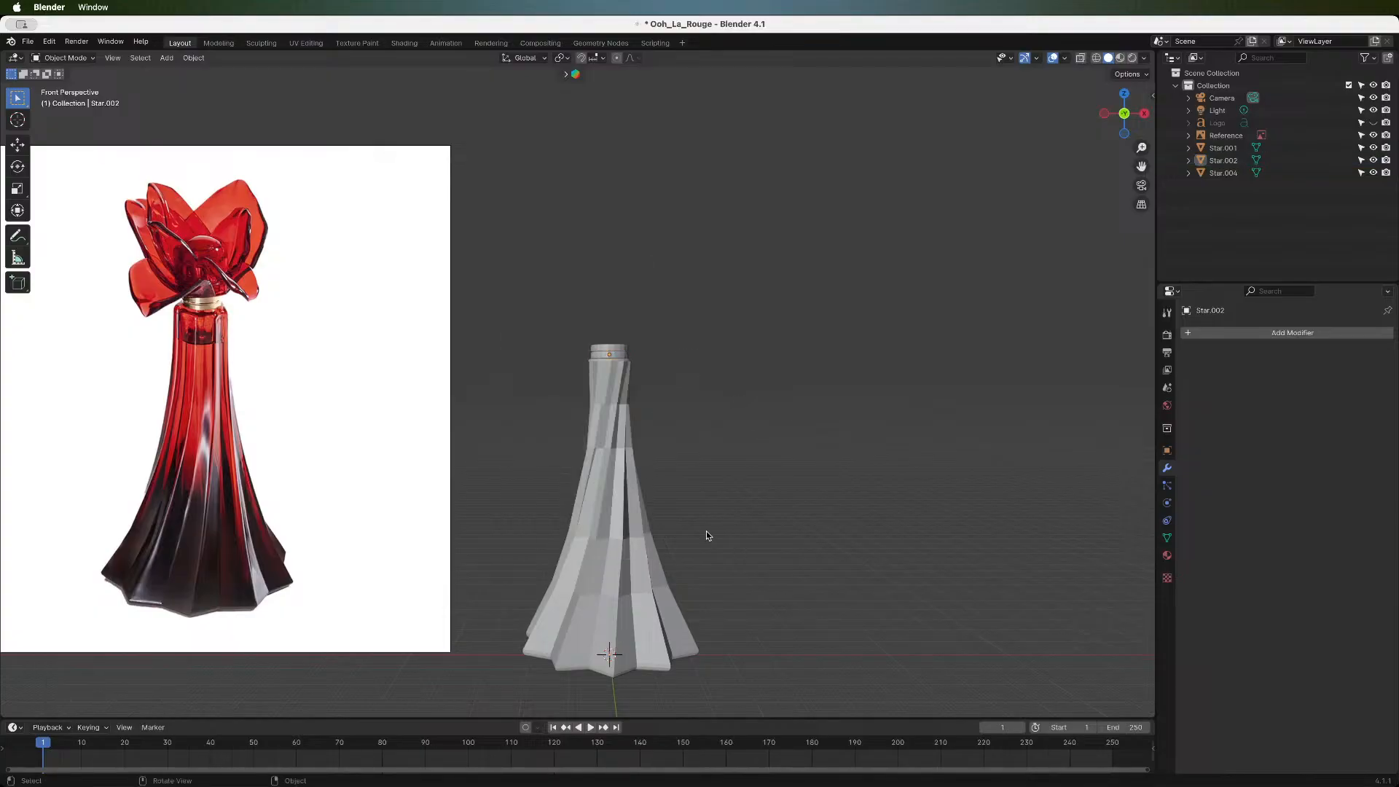
- Add a UV sphere mesh at the world origin
scroll(706, 531, "down", 3)
scroll(706, 531, "up", 1)
scroll(706, 530, "up", 1)
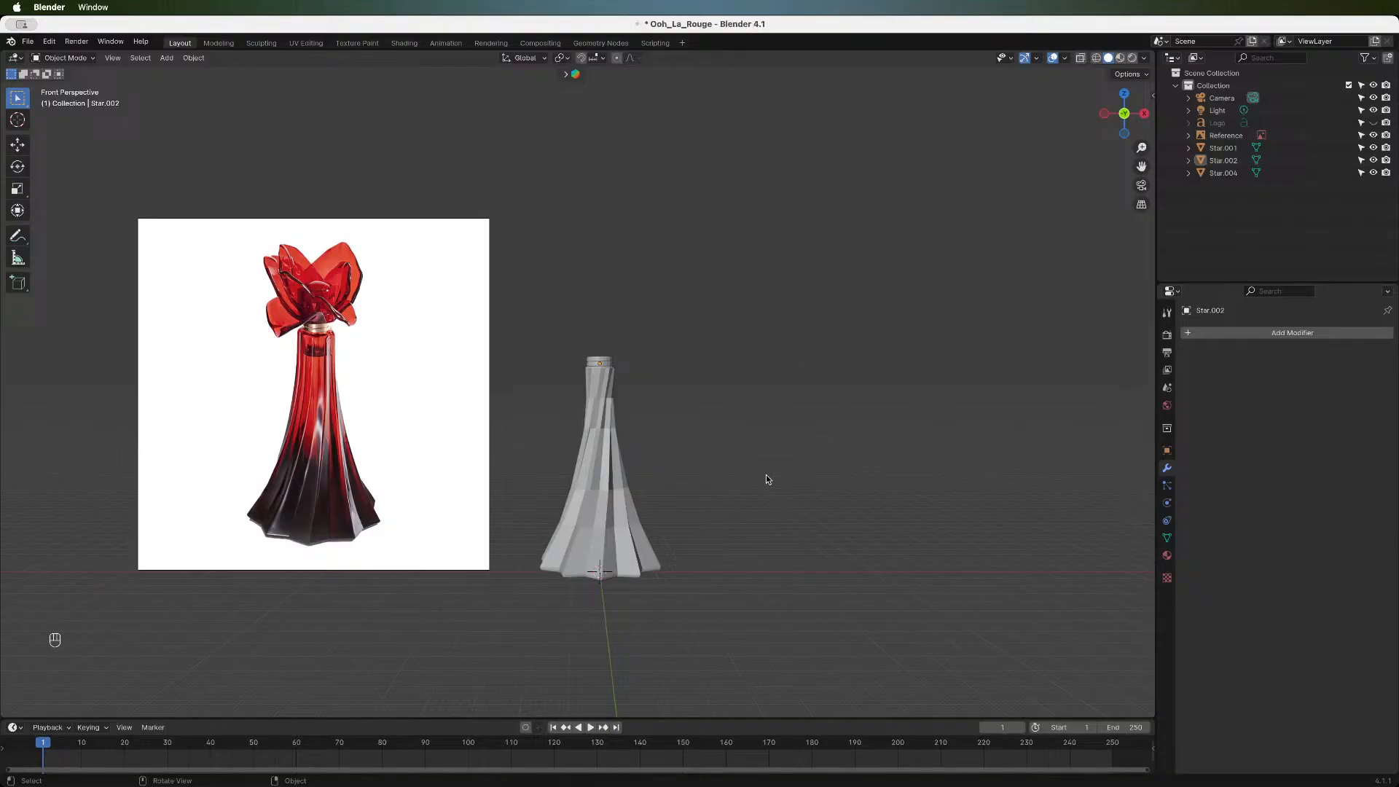
scroll(765, 478, "up", 7)
scroll(765, 479, "down", 5)
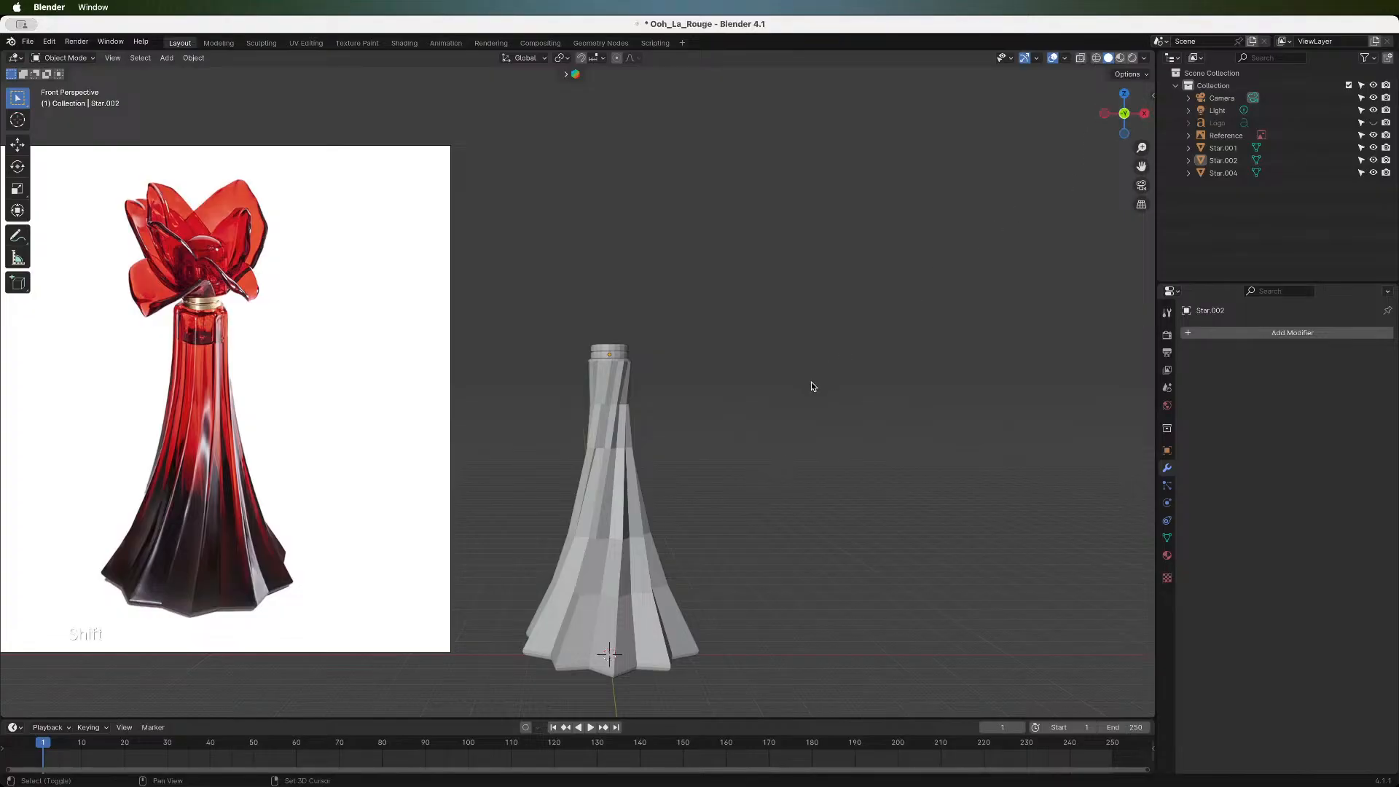
key("shift+a")
mouse_move(814, 385)
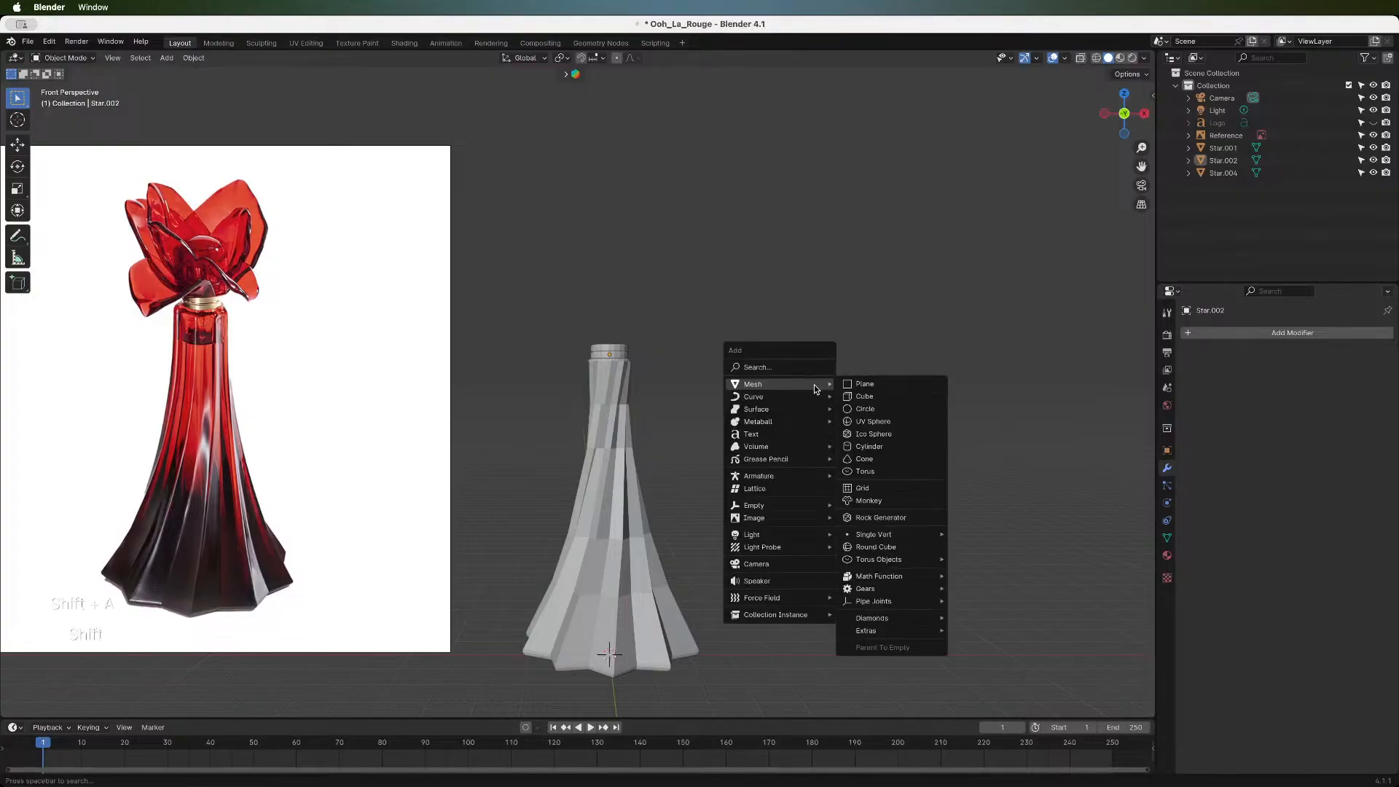
left_click(884, 421)
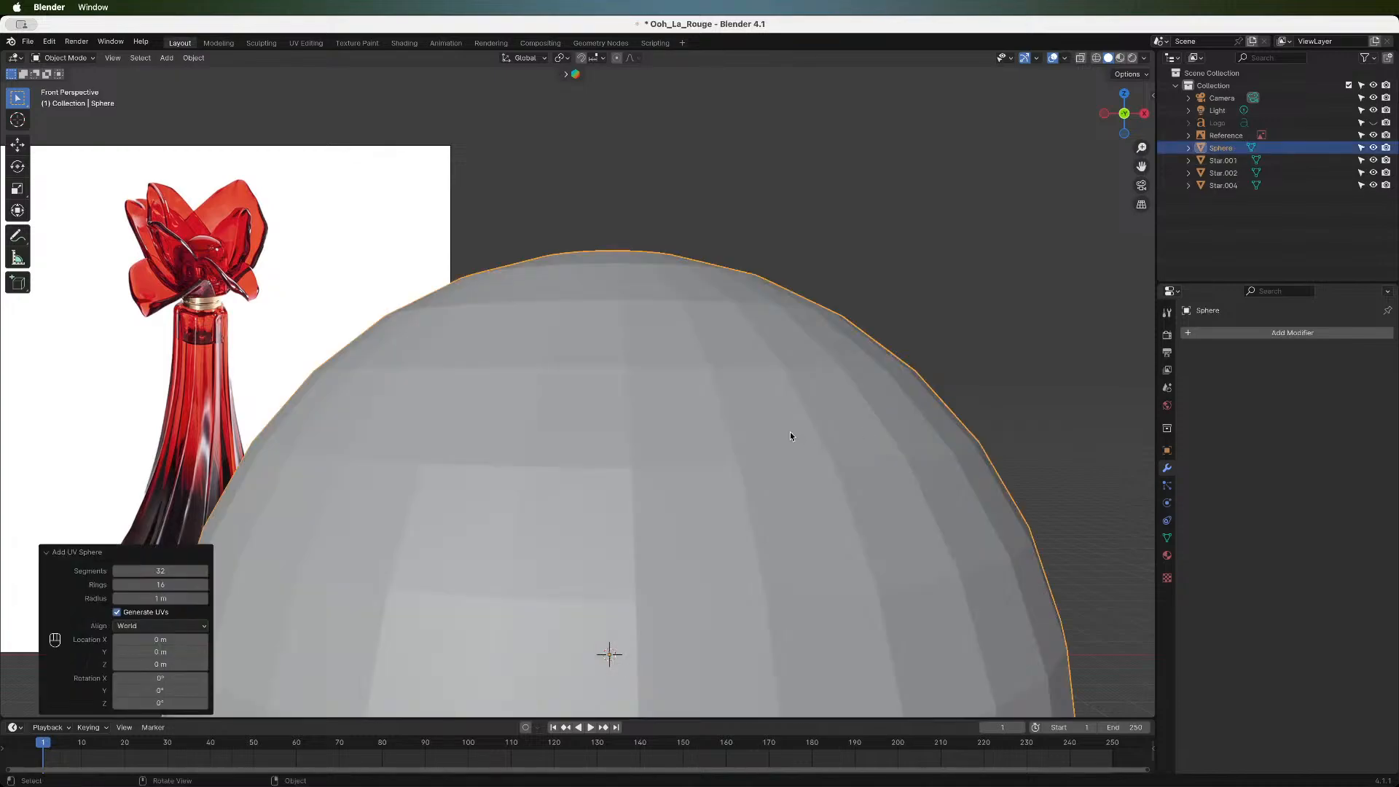
- Set the new UV sphere's segments to 8
scroll(784, 361, "down", 4)
left_click(144, 571)
type("8")
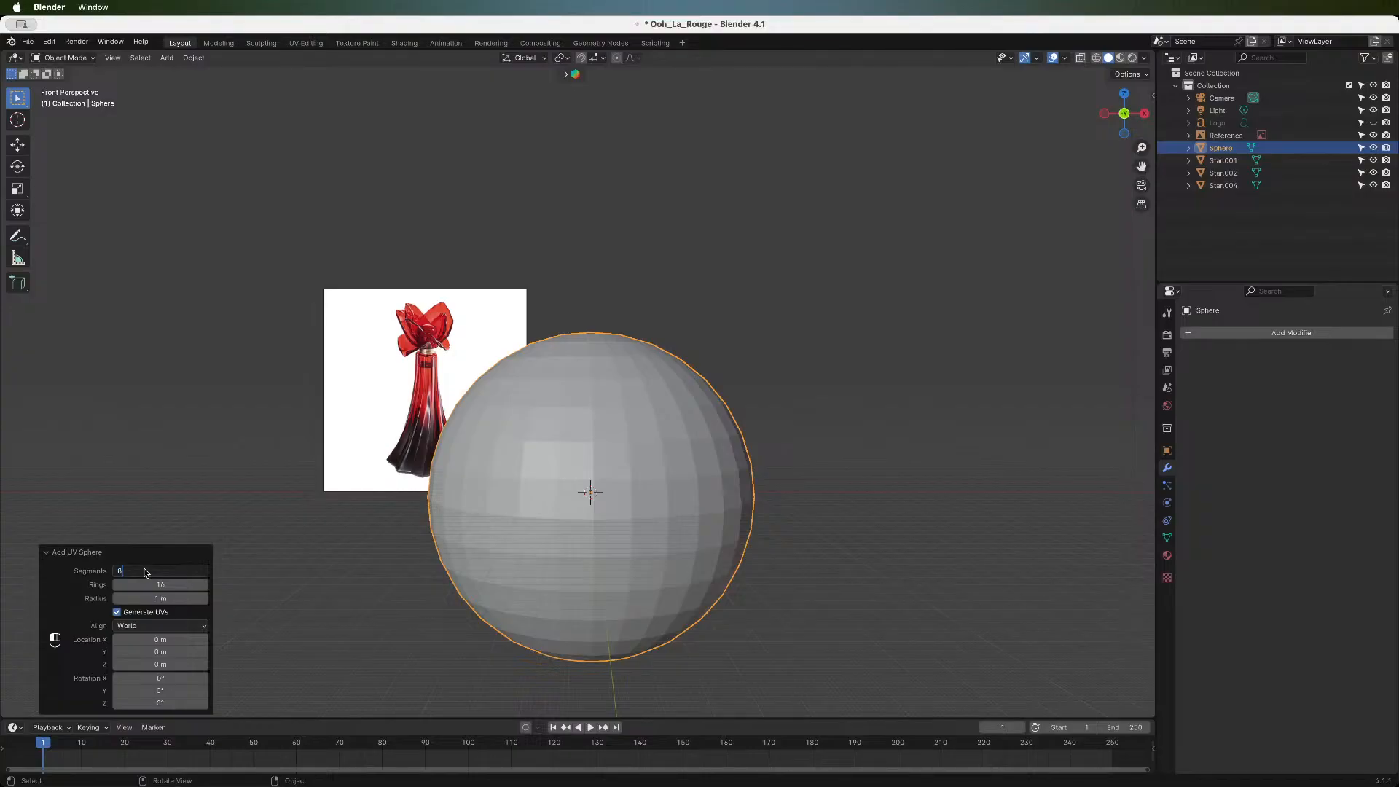
key("Return")
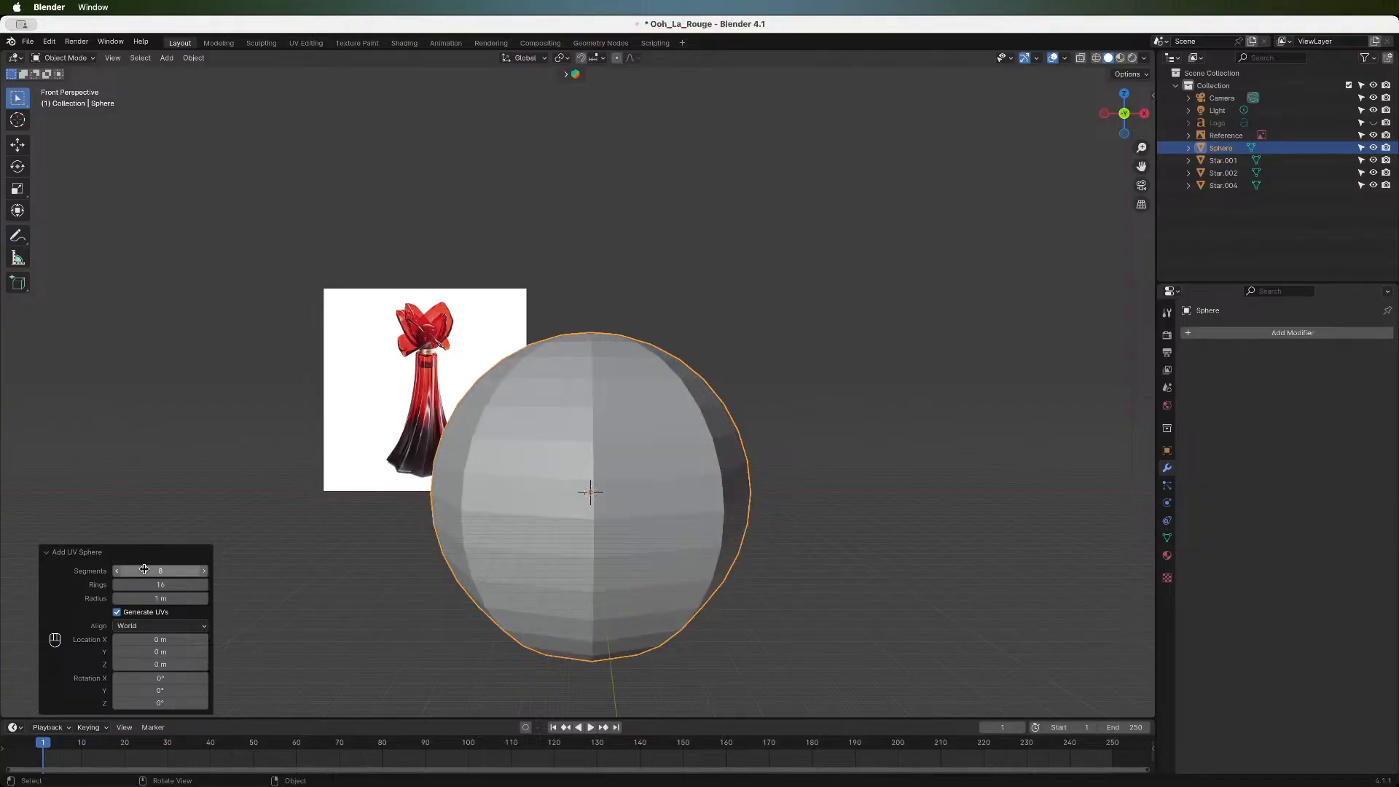
- Set the new UV sphere's segments to 16
left_click(145, 571)
type("16")
key("Return")
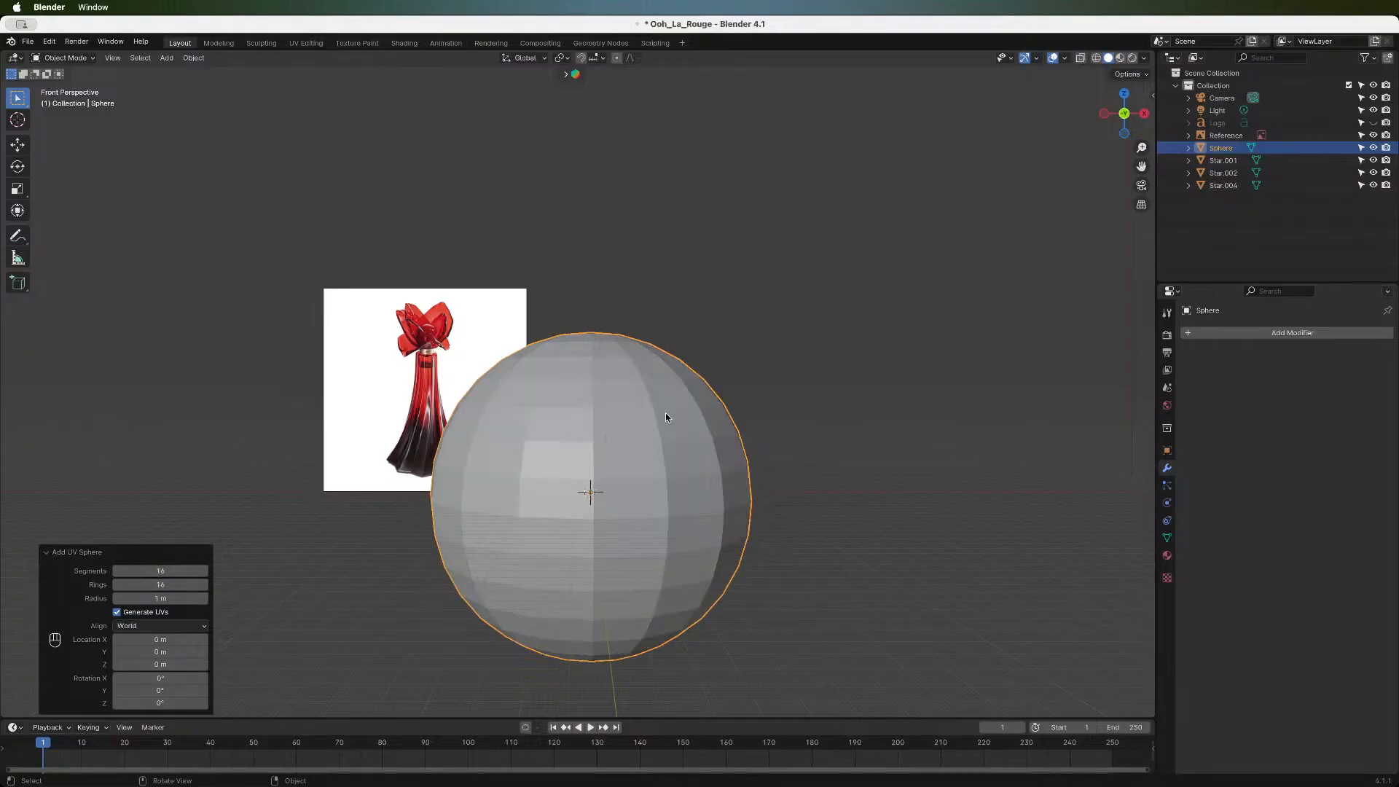
- In Edit Mode, scale the sphere's mesh to about 0.204 and raise it about 0.96 m along Z above the bottle neck
key("Tab")
key("s")
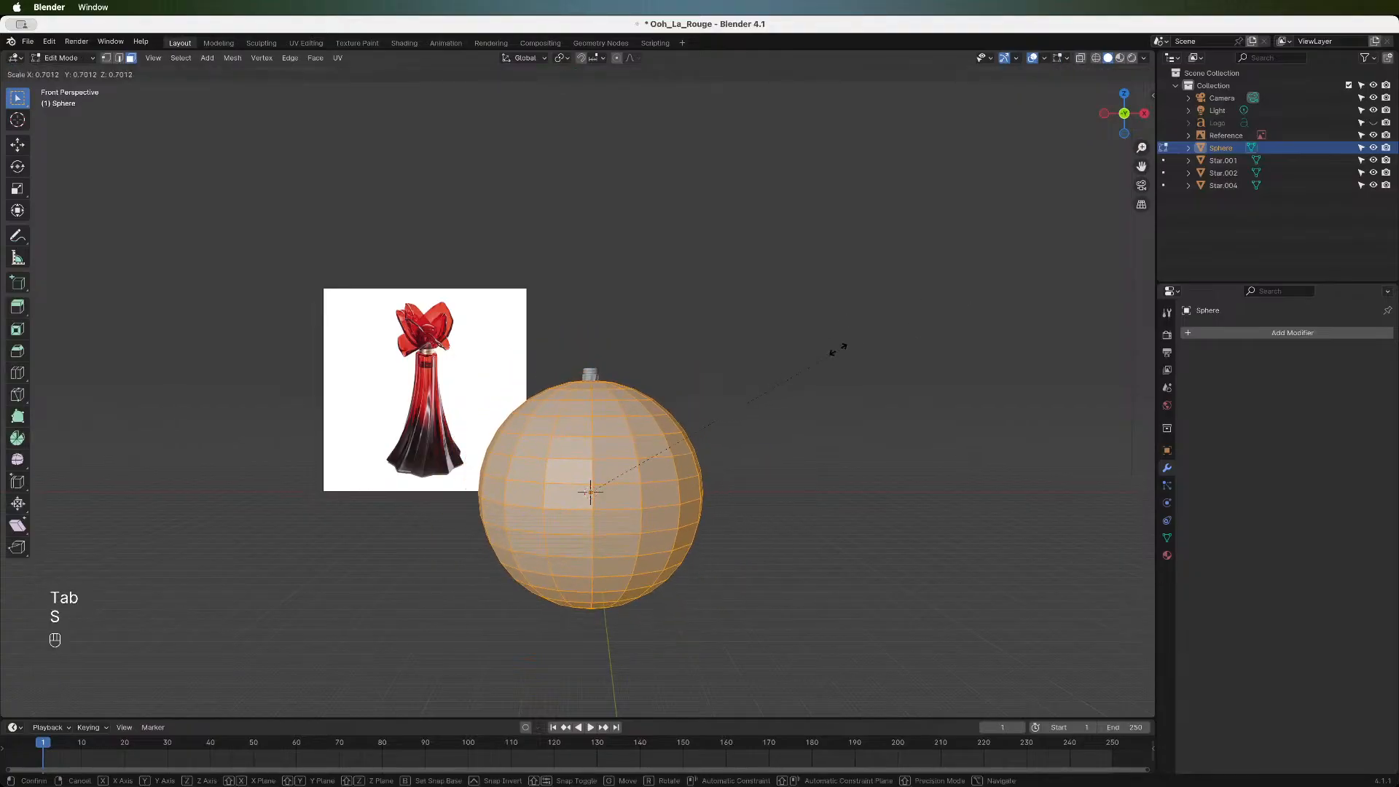
left_click(656, 438)
key("g")
key("z")
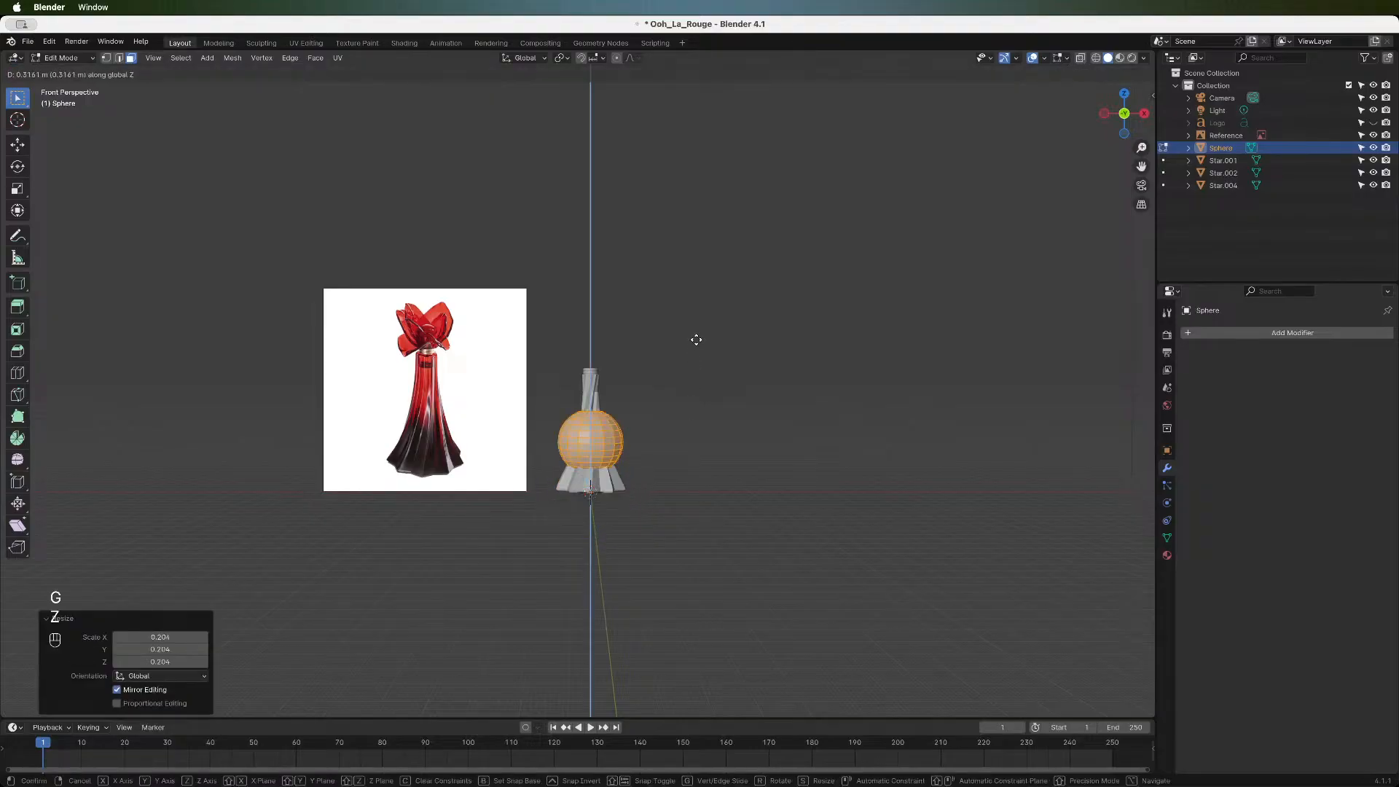
left_click(696, 287)
- Scale the sphere's mesh down to about 0.429 and lower it about 0.087 m along Z onto the neck rings
scroll(696, 287, "up", 6)
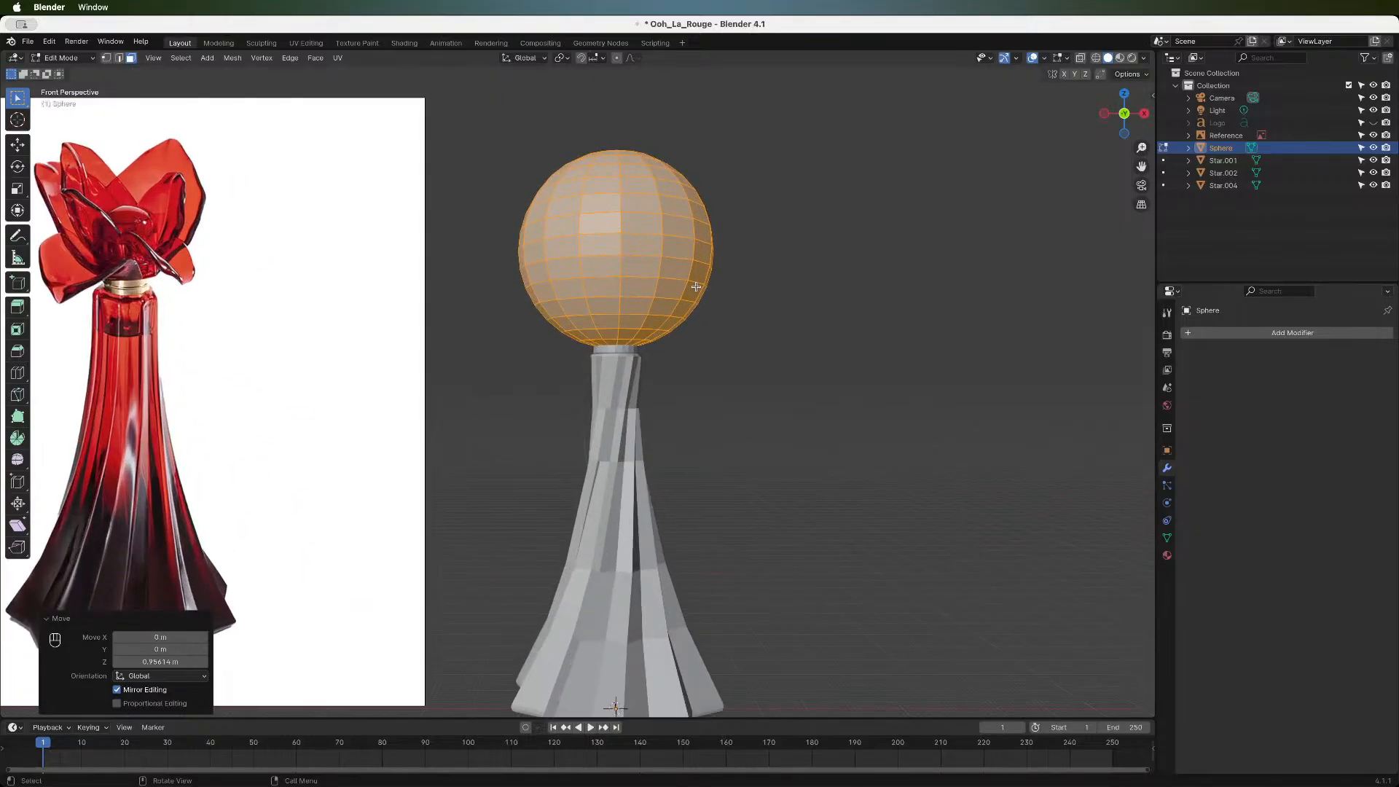
key("s")
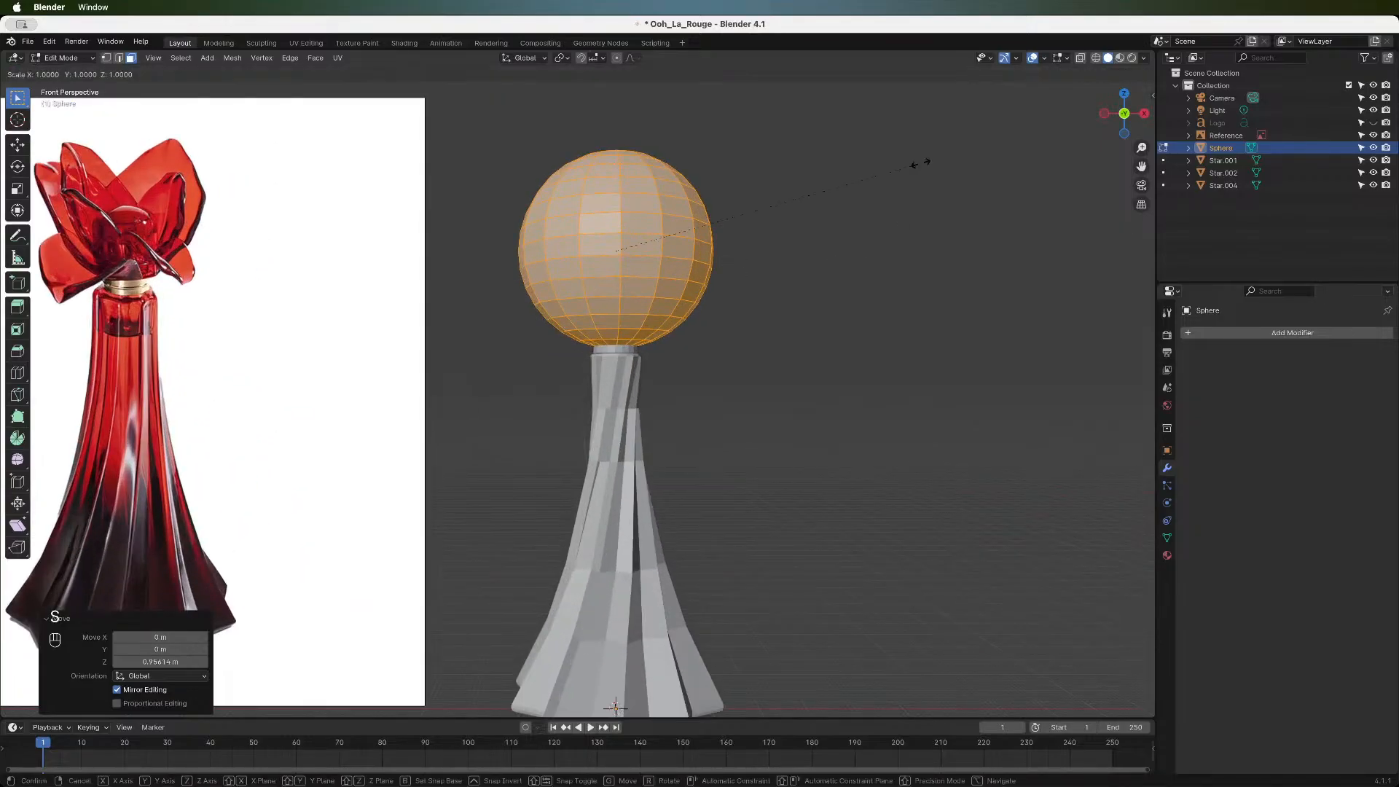
left_click(740, 200)
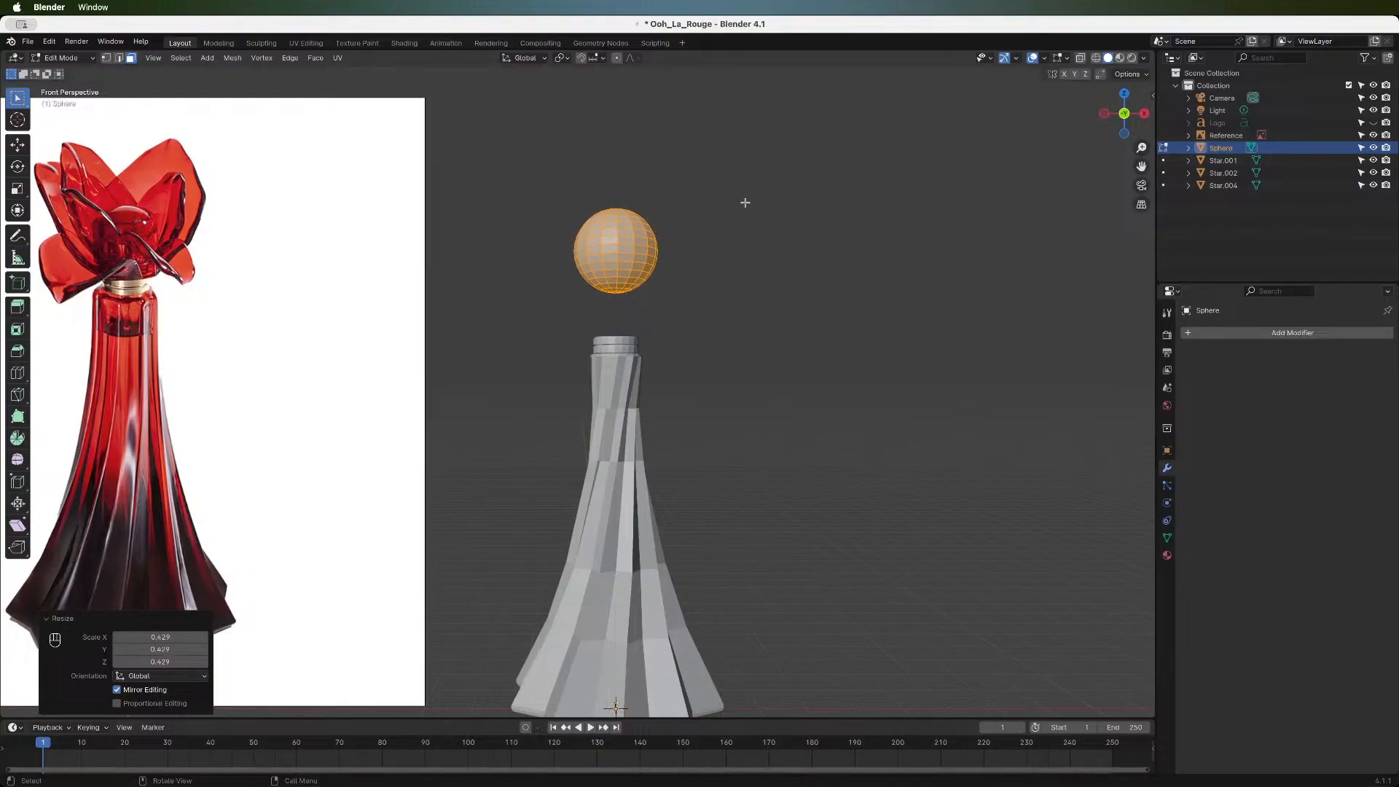
key("g")
key("z")
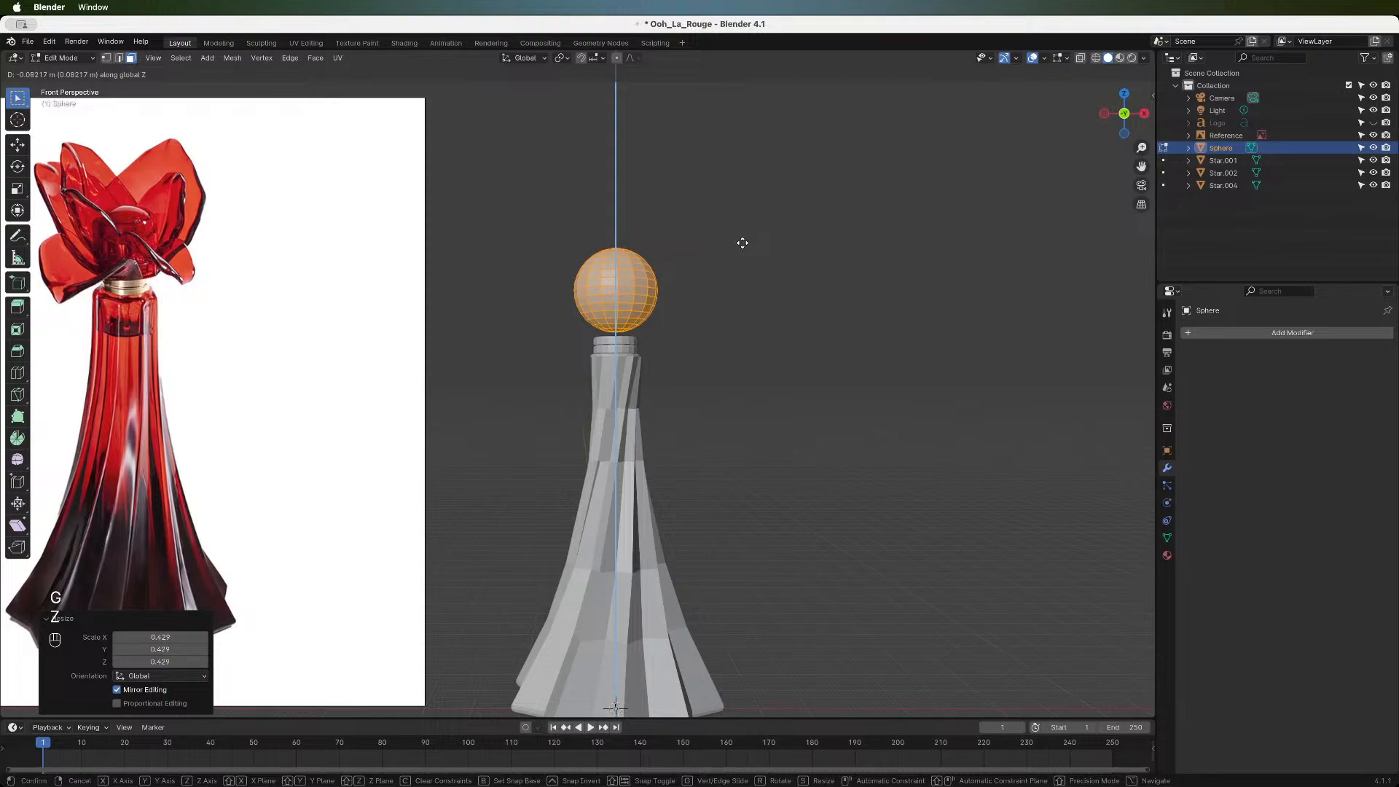
left_click(741, 245)
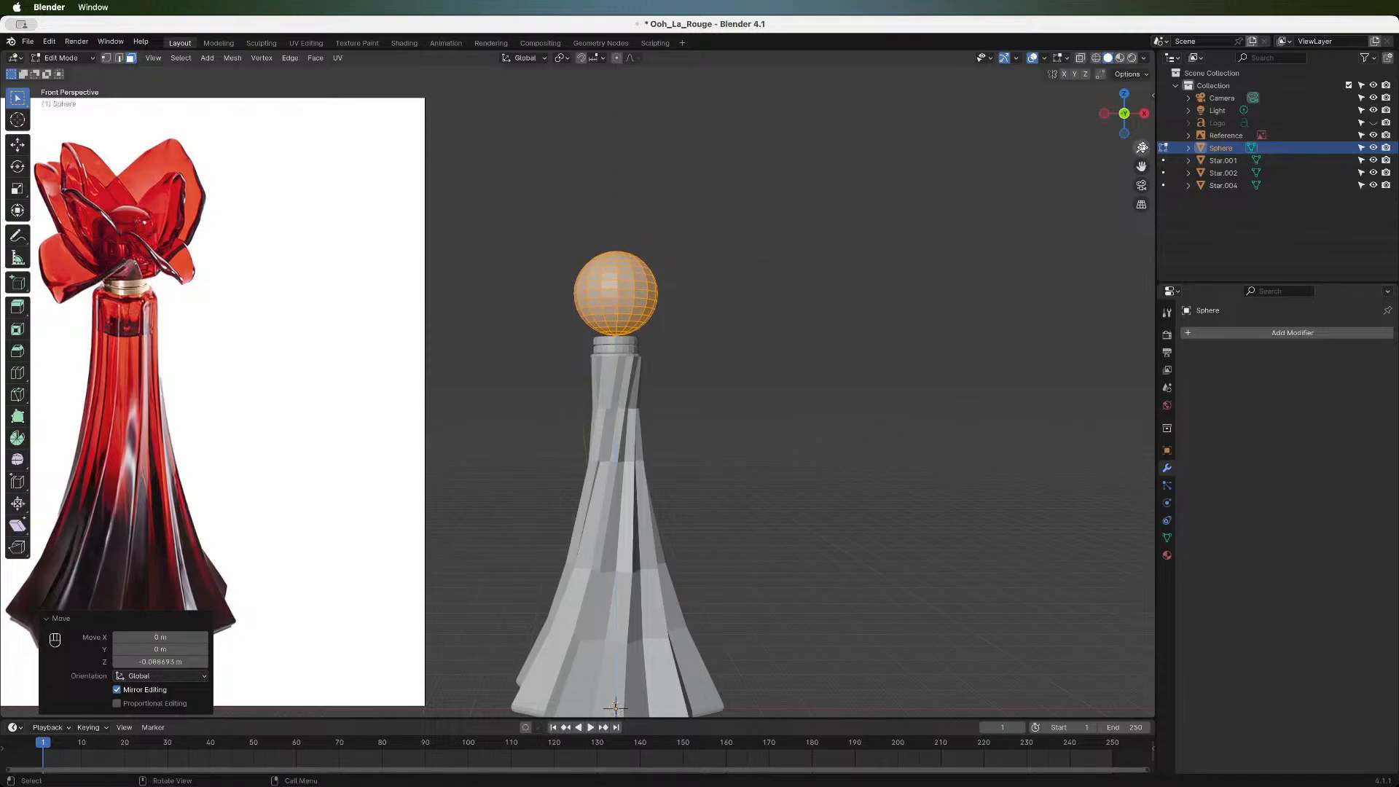
- With X-ray on, delete the faces of the sphere's middle and lower part to leave a dome, and switch to edge selection
scroll(828, 239, "up", 4)
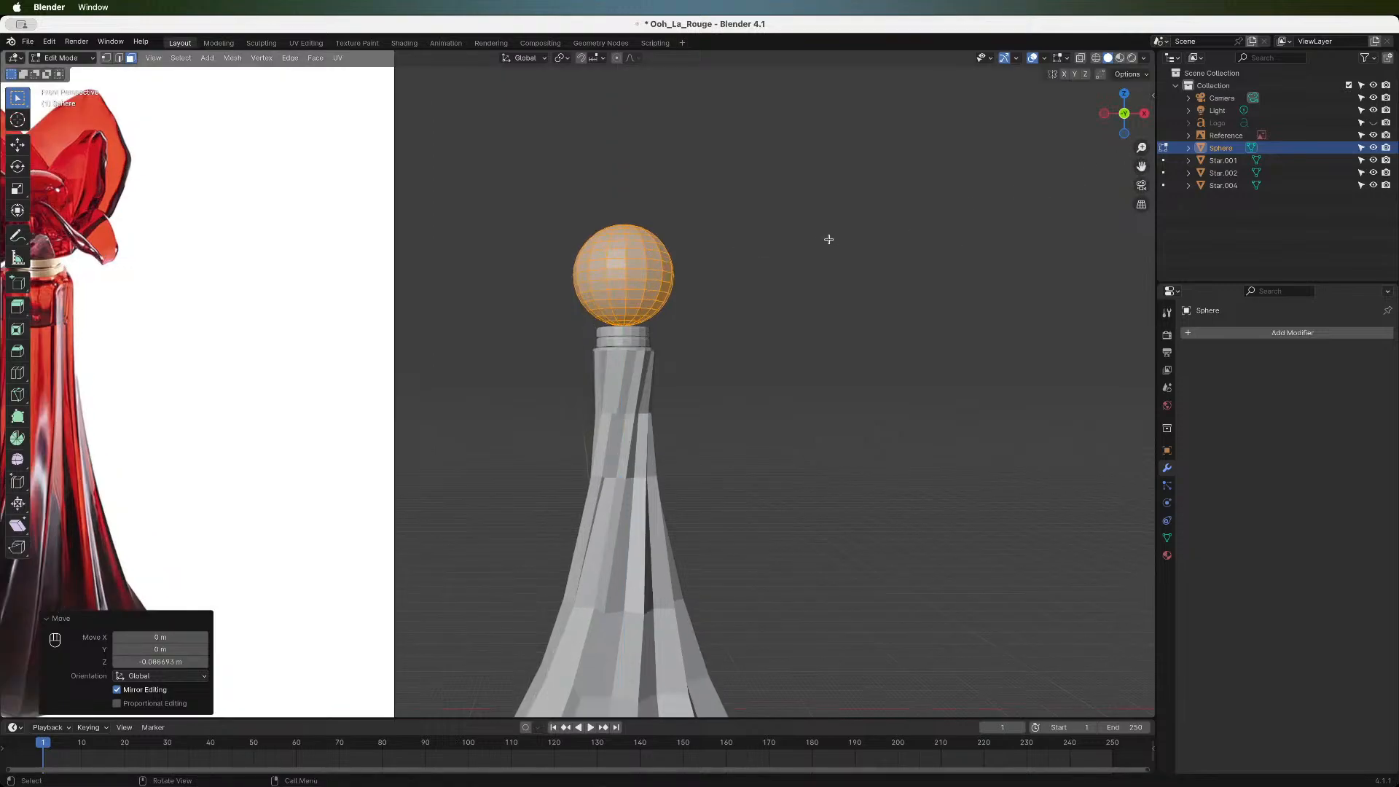
left_click_drag(1141, 167, 1068, 339)
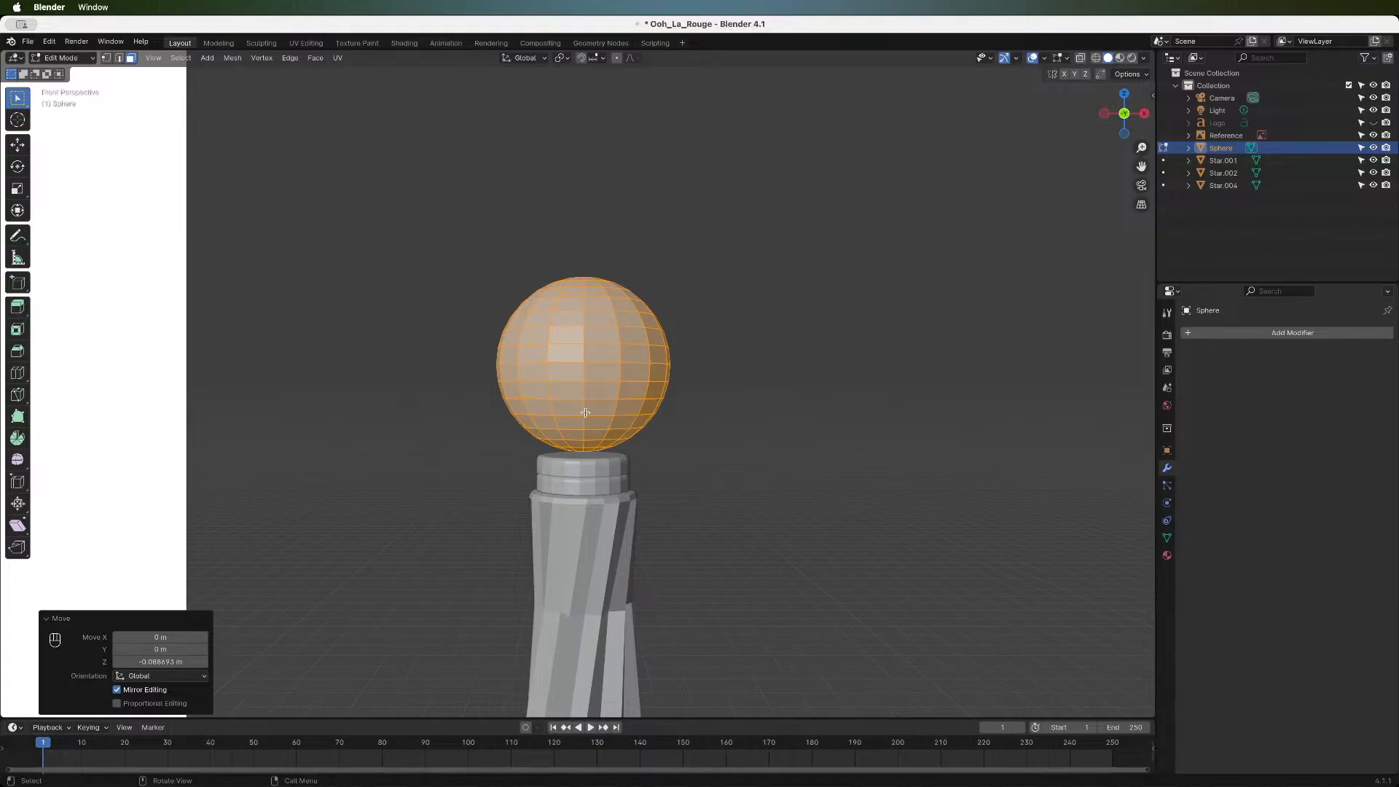
key("Tab")
key("Tab")
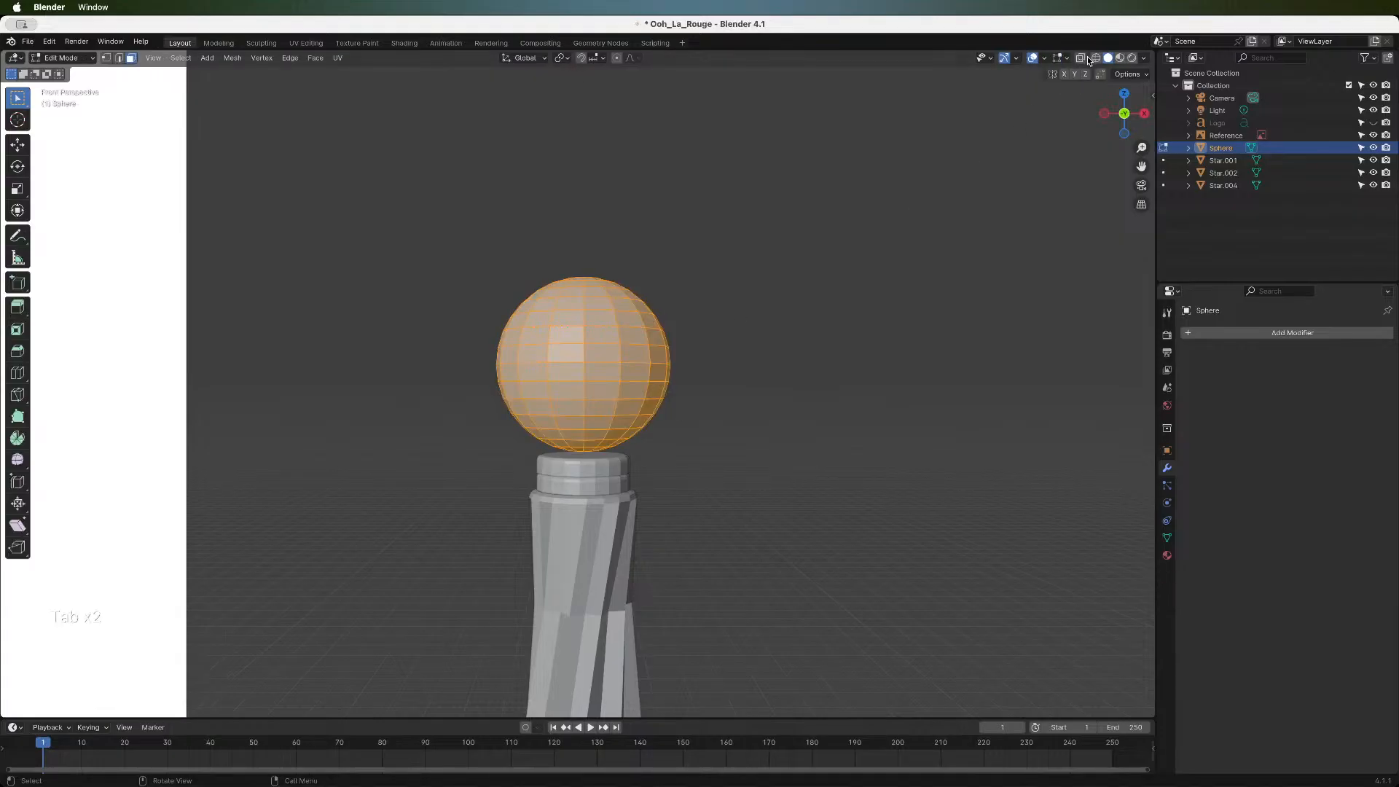
left_click(1082, 59)
left_click_drag(463, 350, 720, 458)
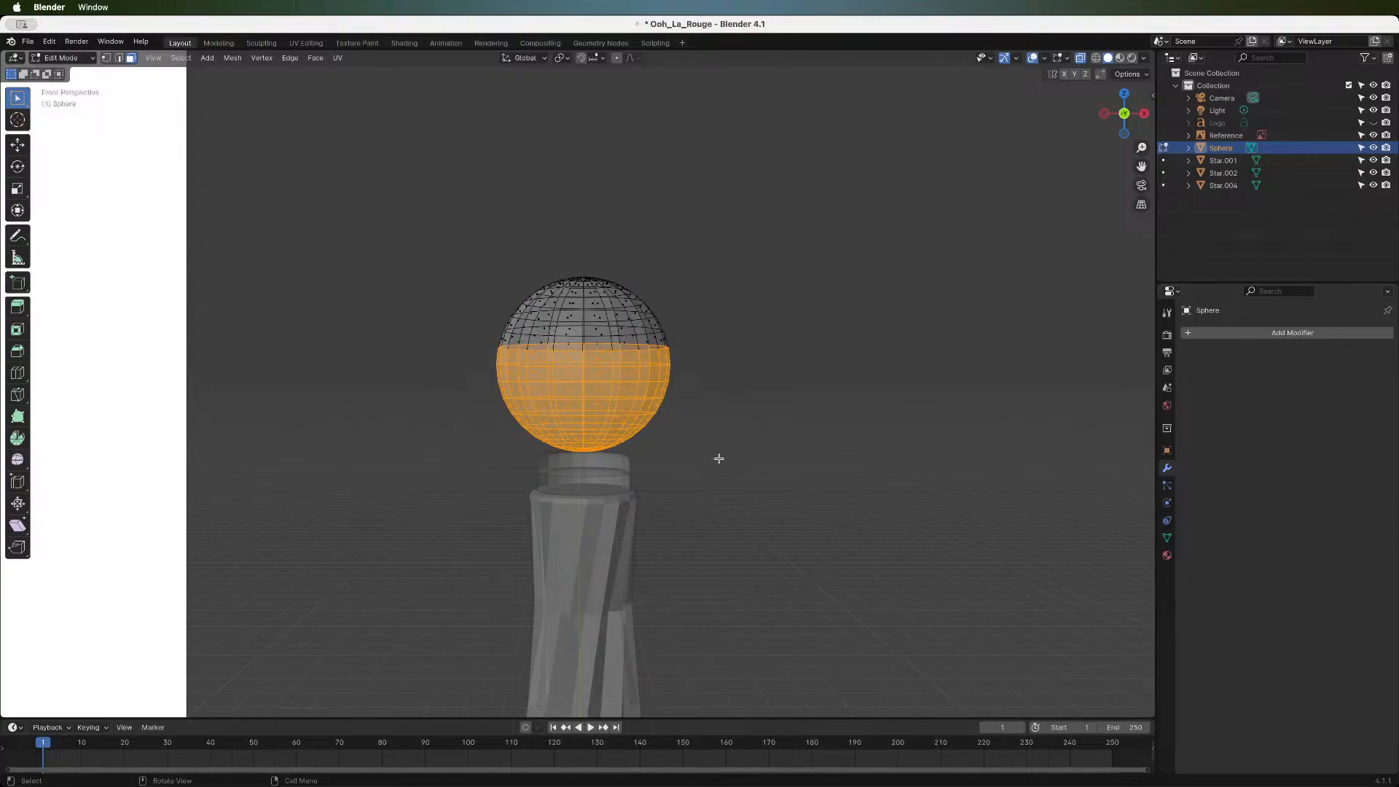
key("x")
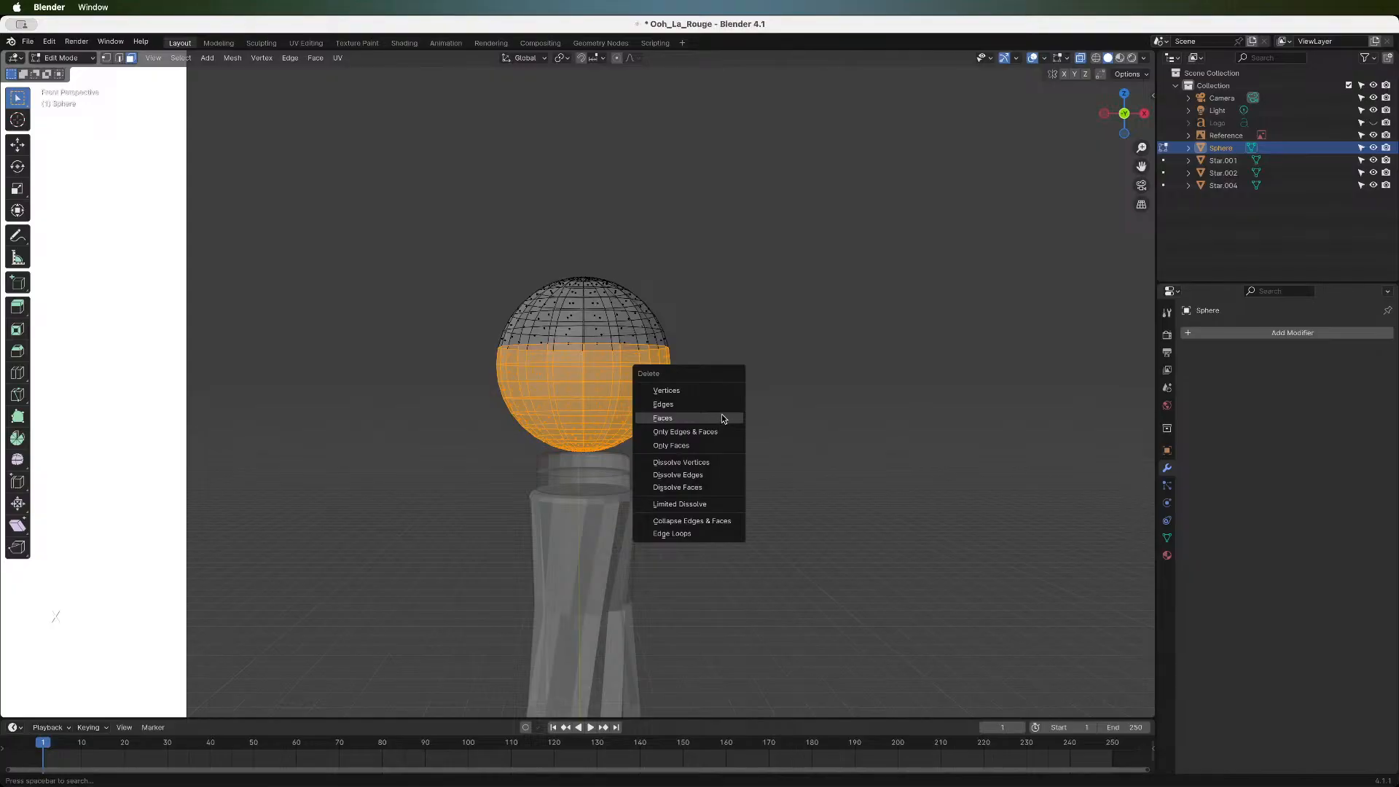
left_click(717, 416)
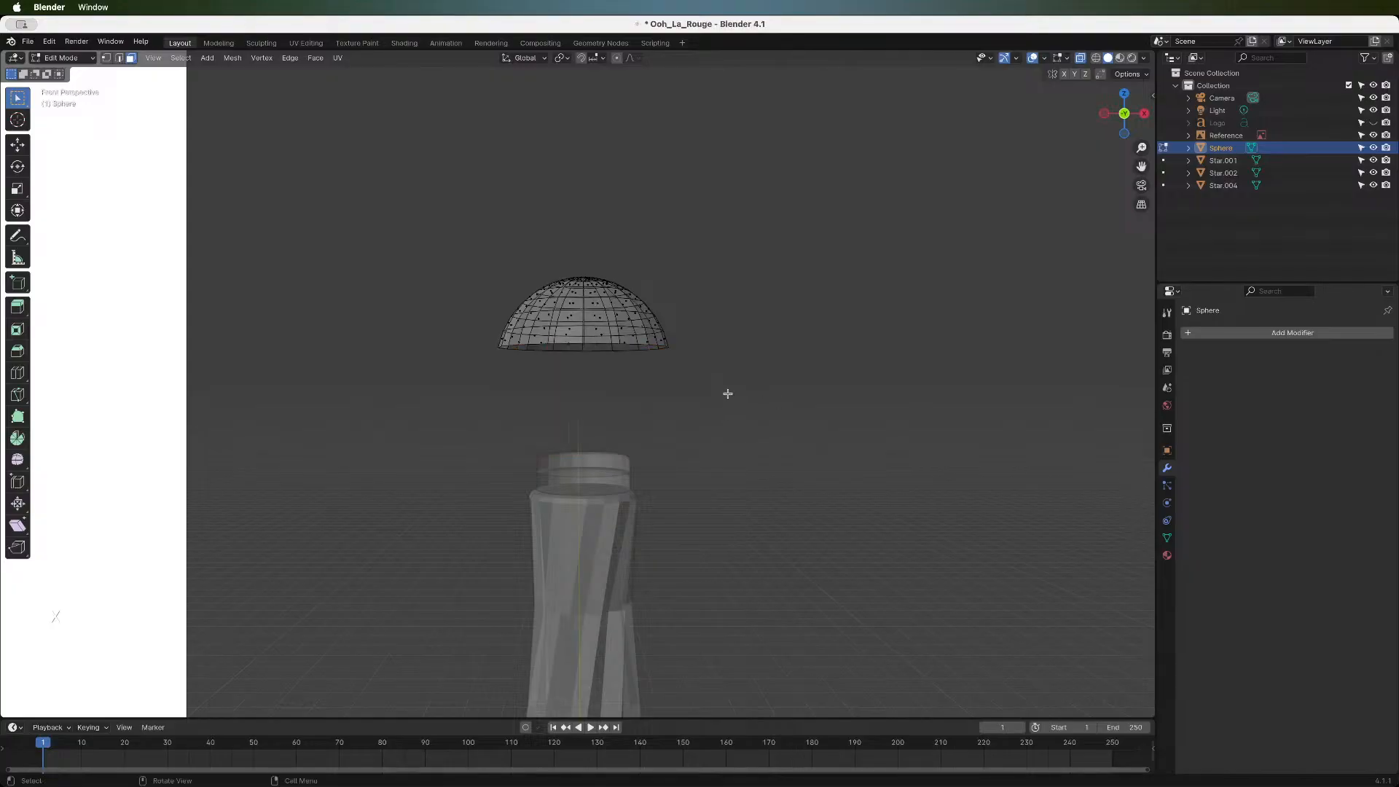
key("Tab")
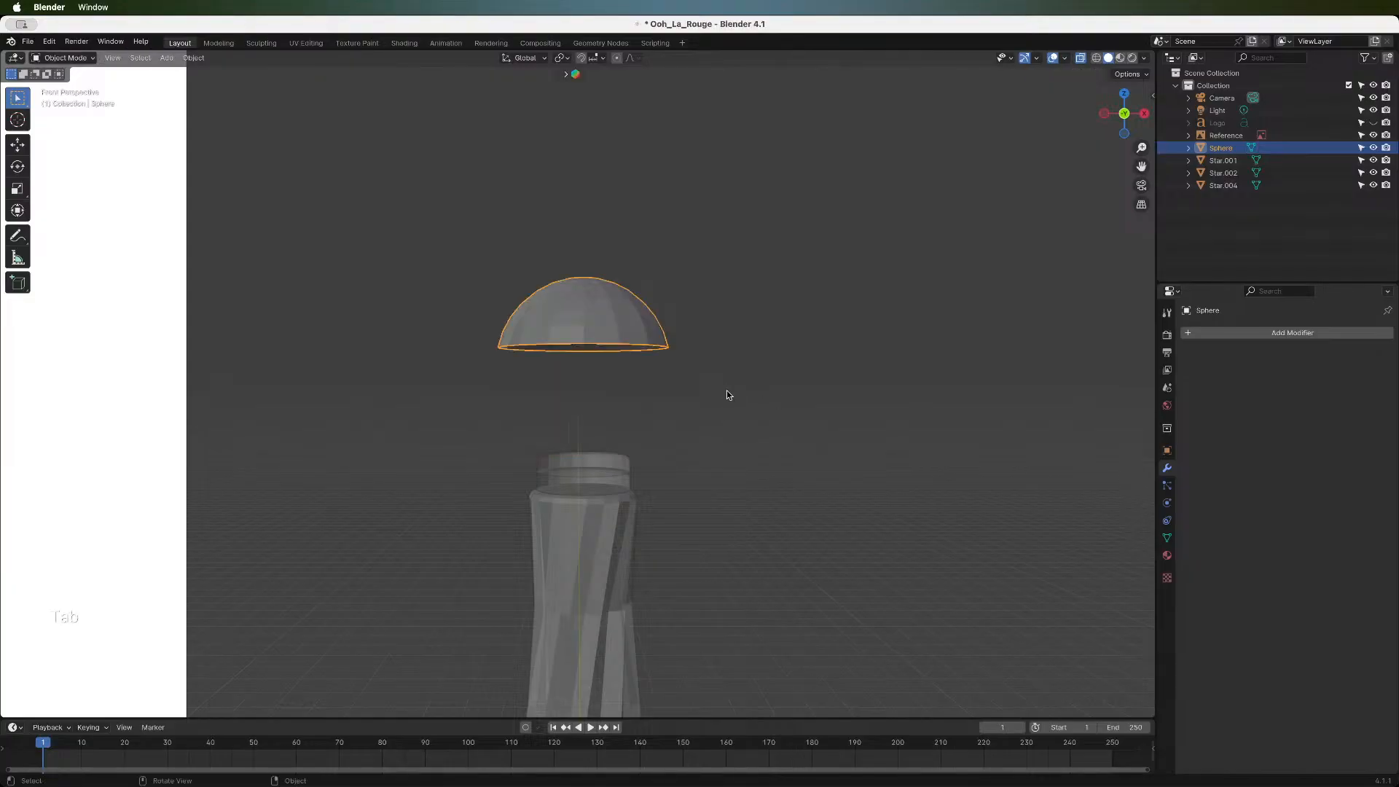
key("Tab")
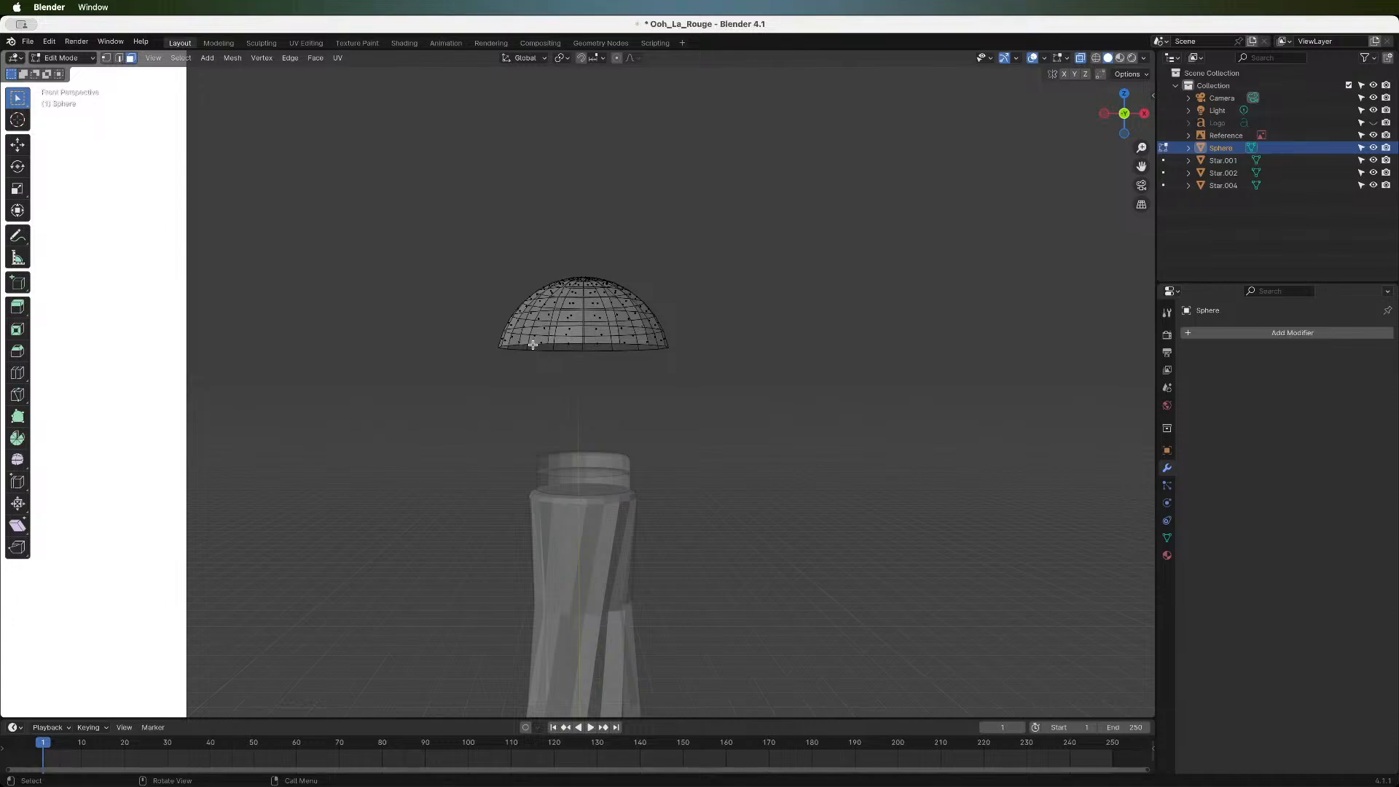
key("alt")
key("2")
left_click(545, 345, "alt")
key("s")
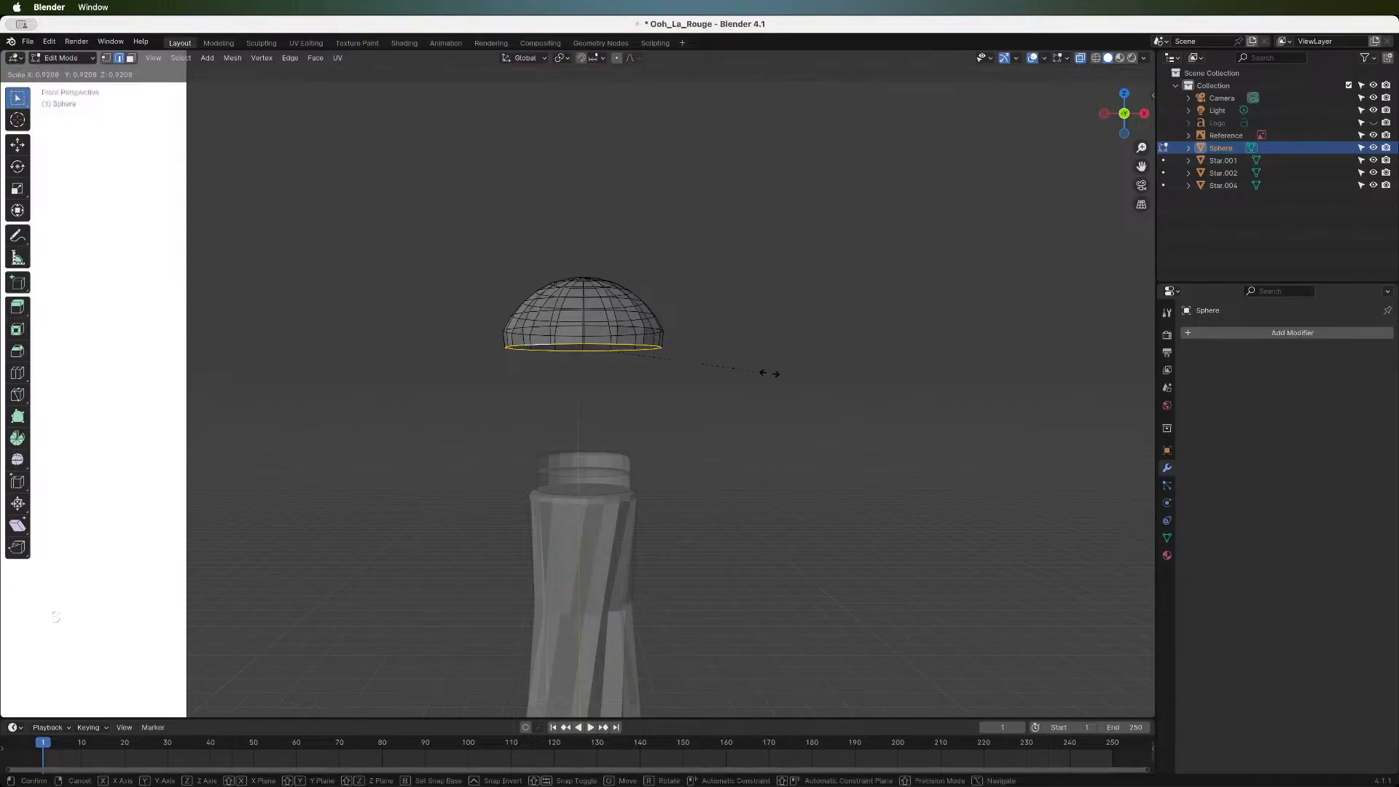
key("Escape")
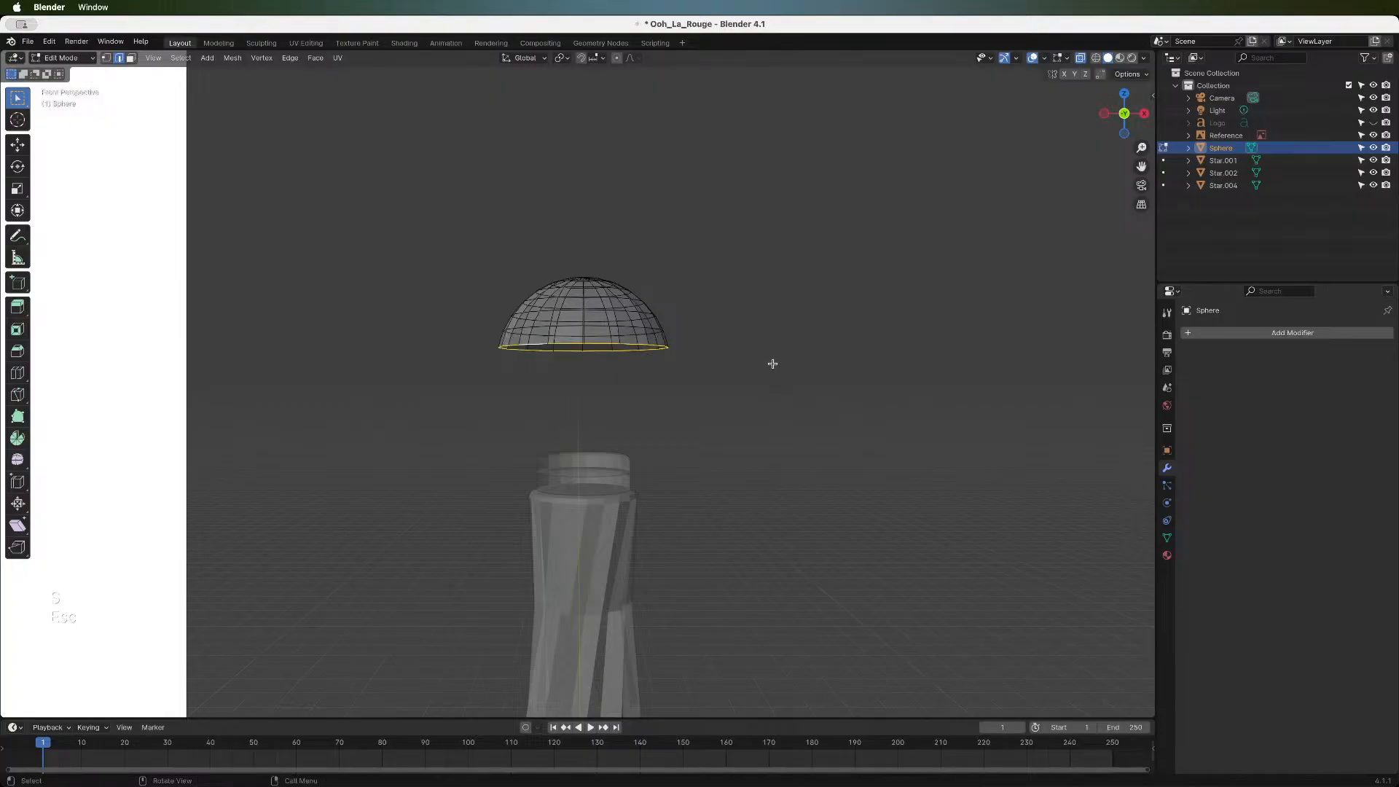
- Scale the entire dome mesh to 0.680 along the X axis
key("a")
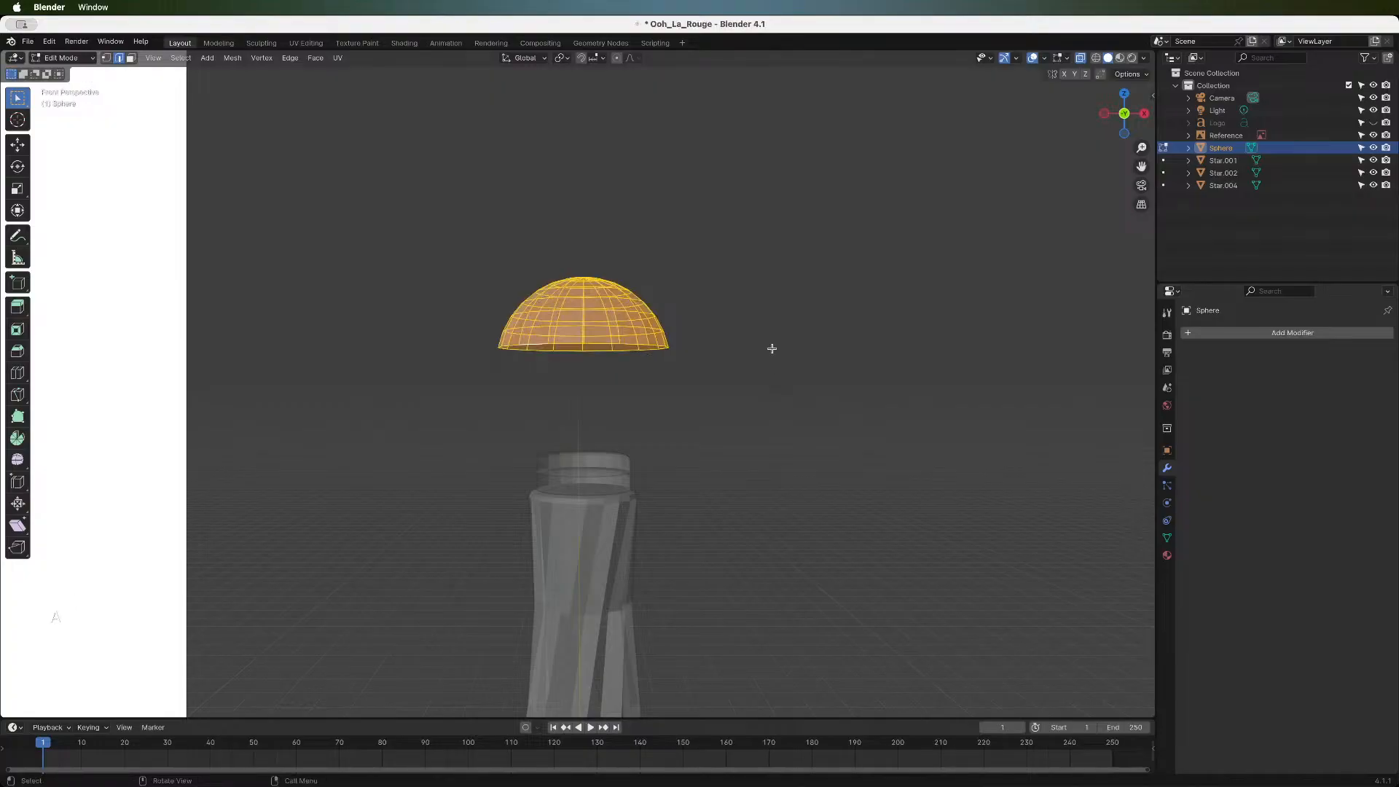
key("s")
key("x")
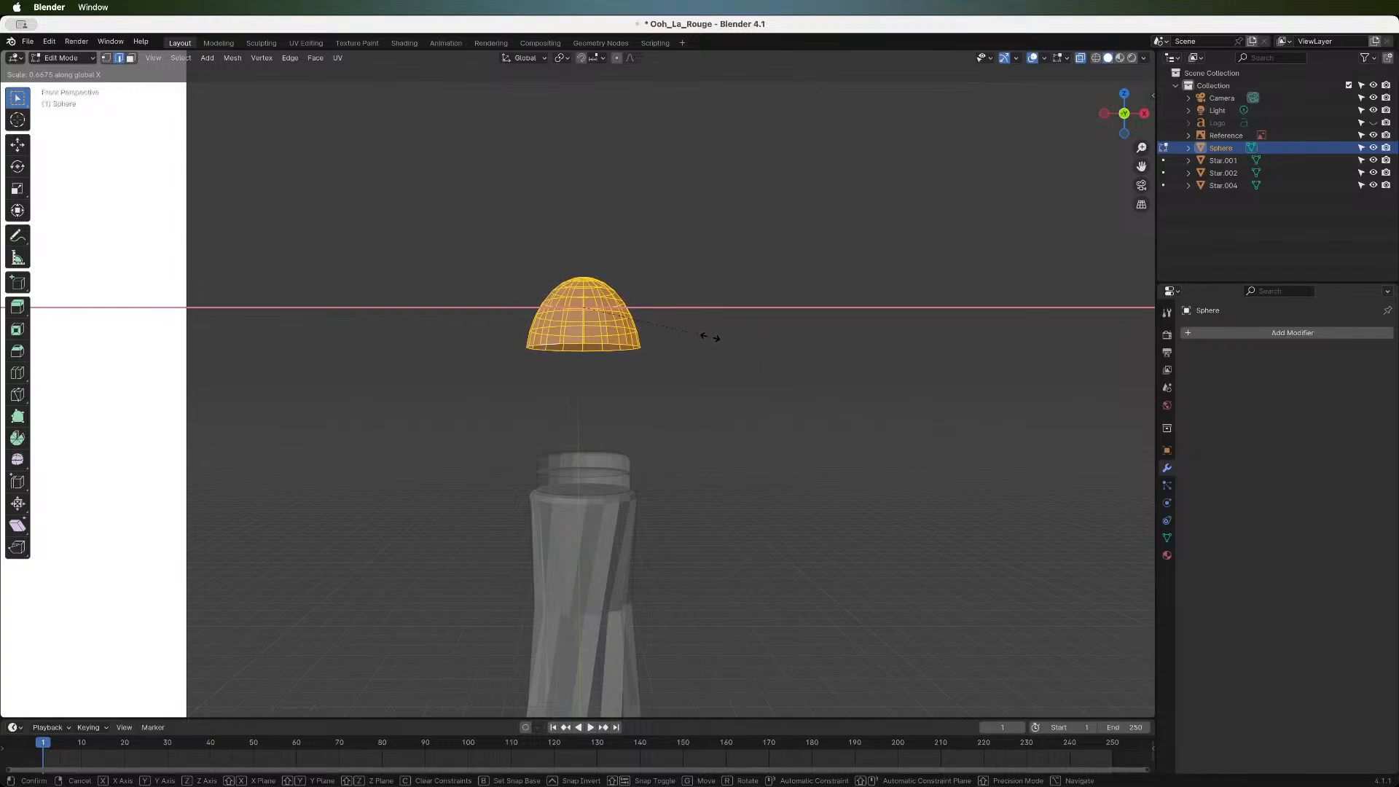
left_click(712, 334)
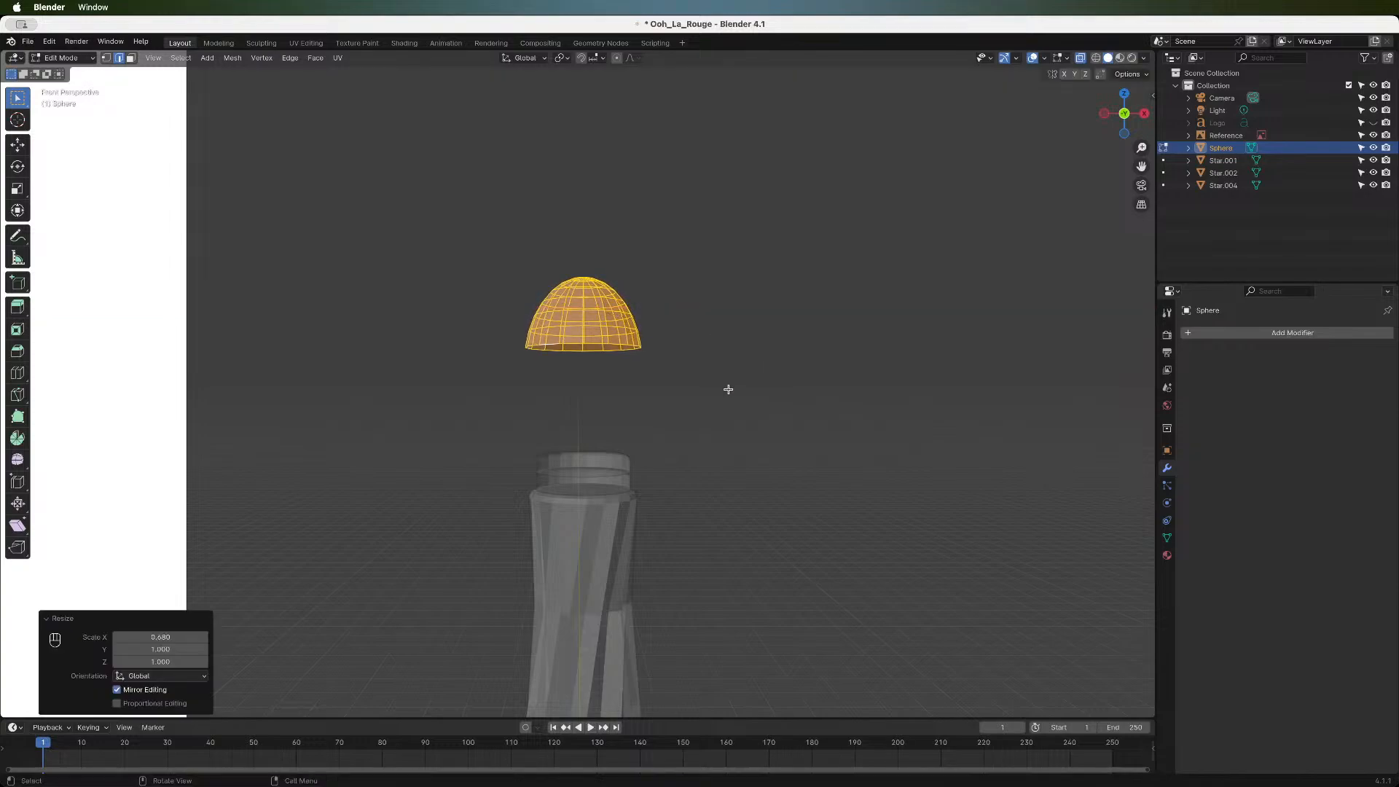
scroll(728, 391, "down", 3)
scroll(728, 389, "up", 2)
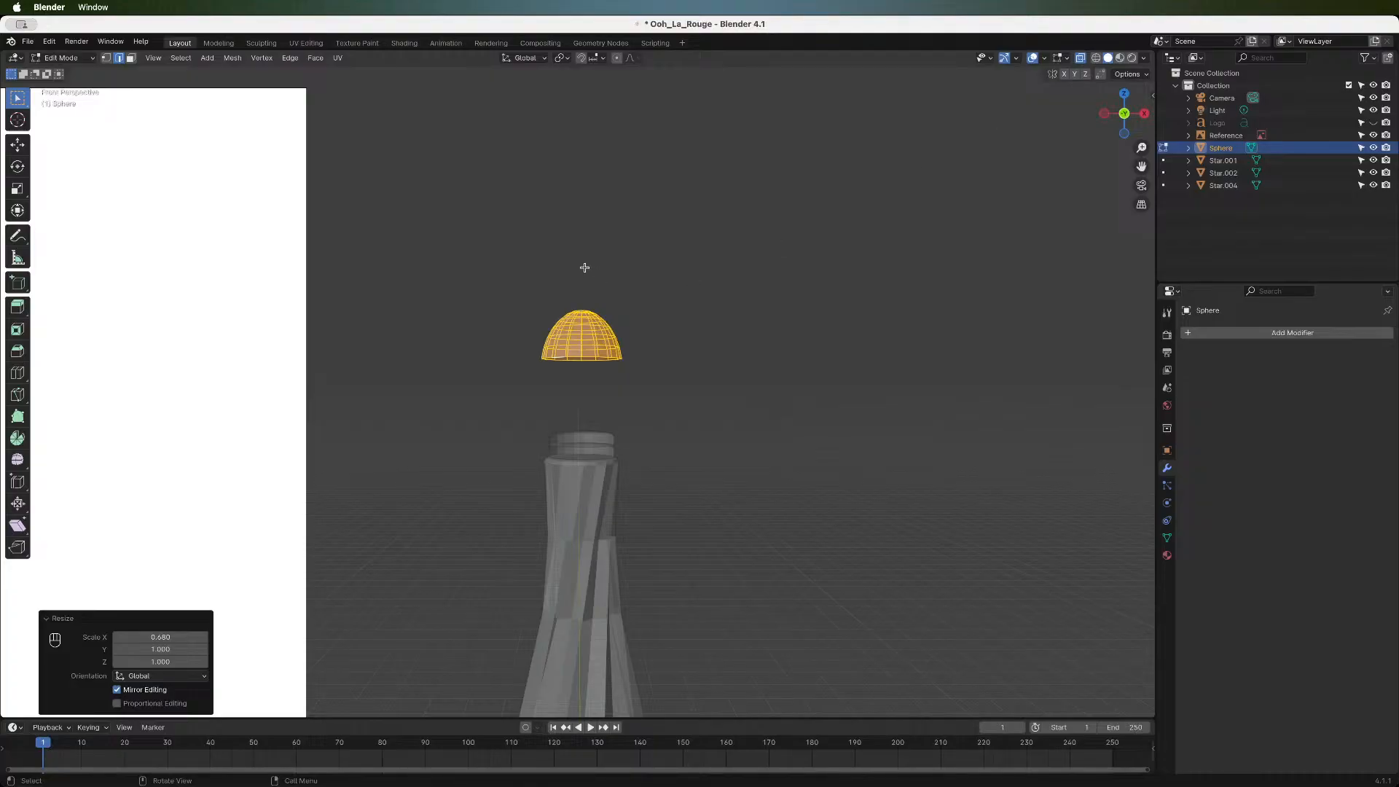
left_click_drag(491, 266, 791, 220)
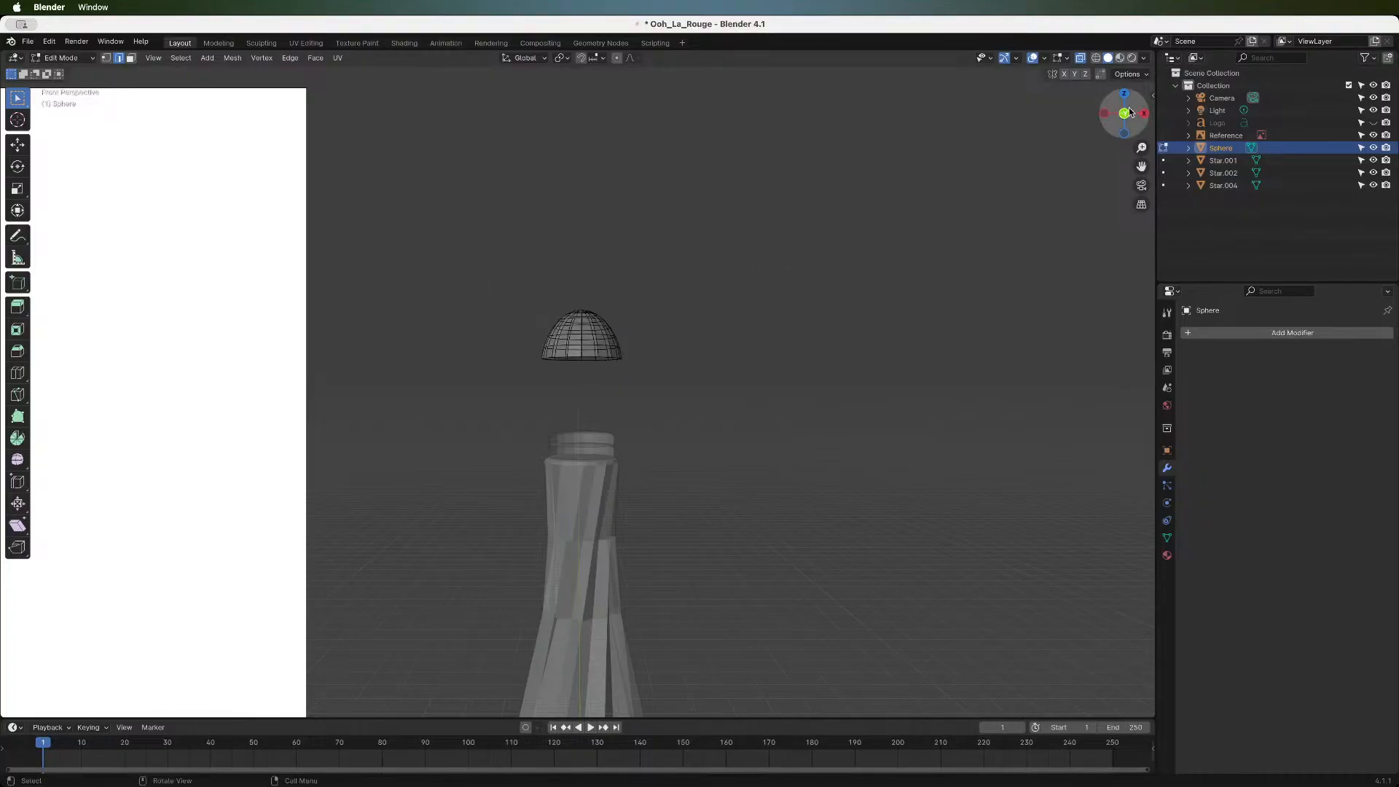
left_click(573, 358, "alt")
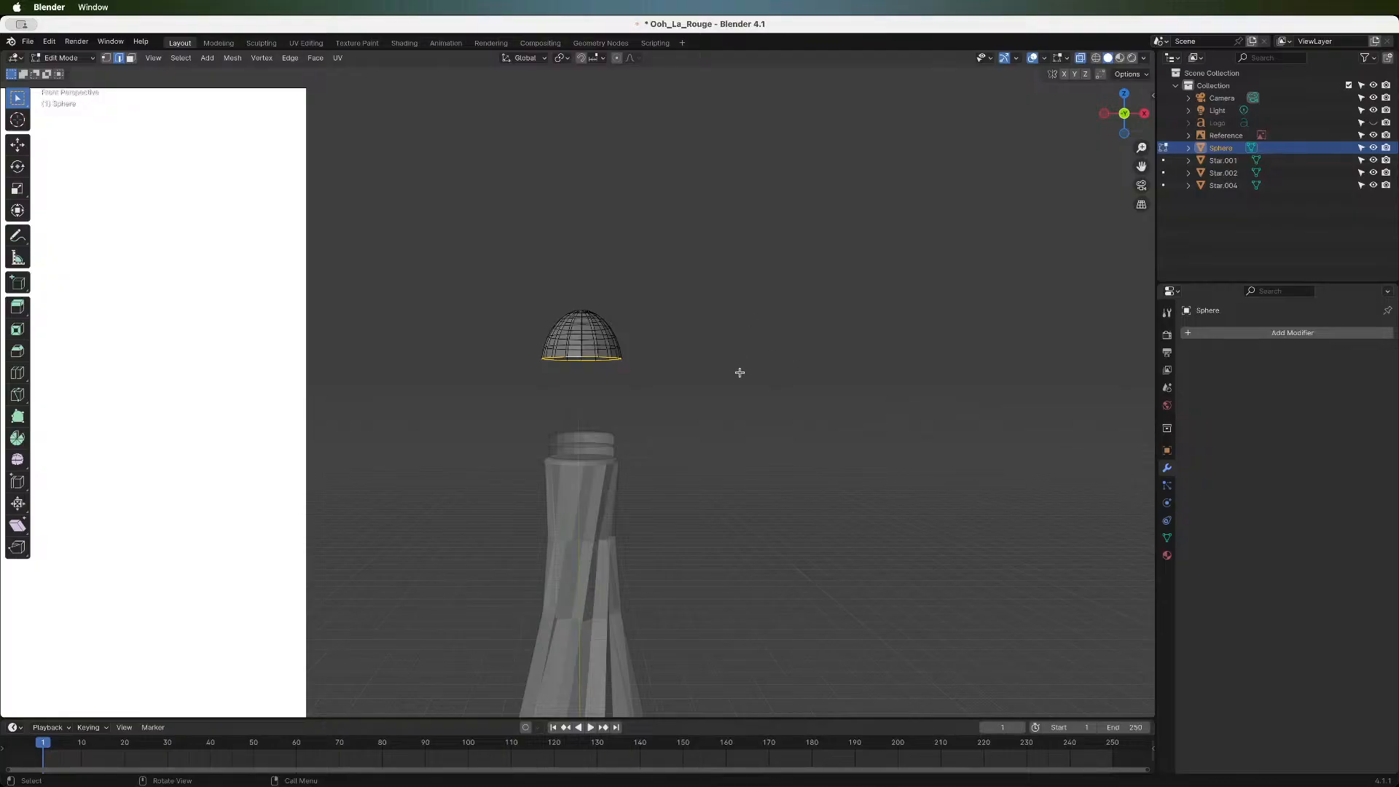
scroll(739, 372, "down", 5)
scroll(740, 372, "up", 2)
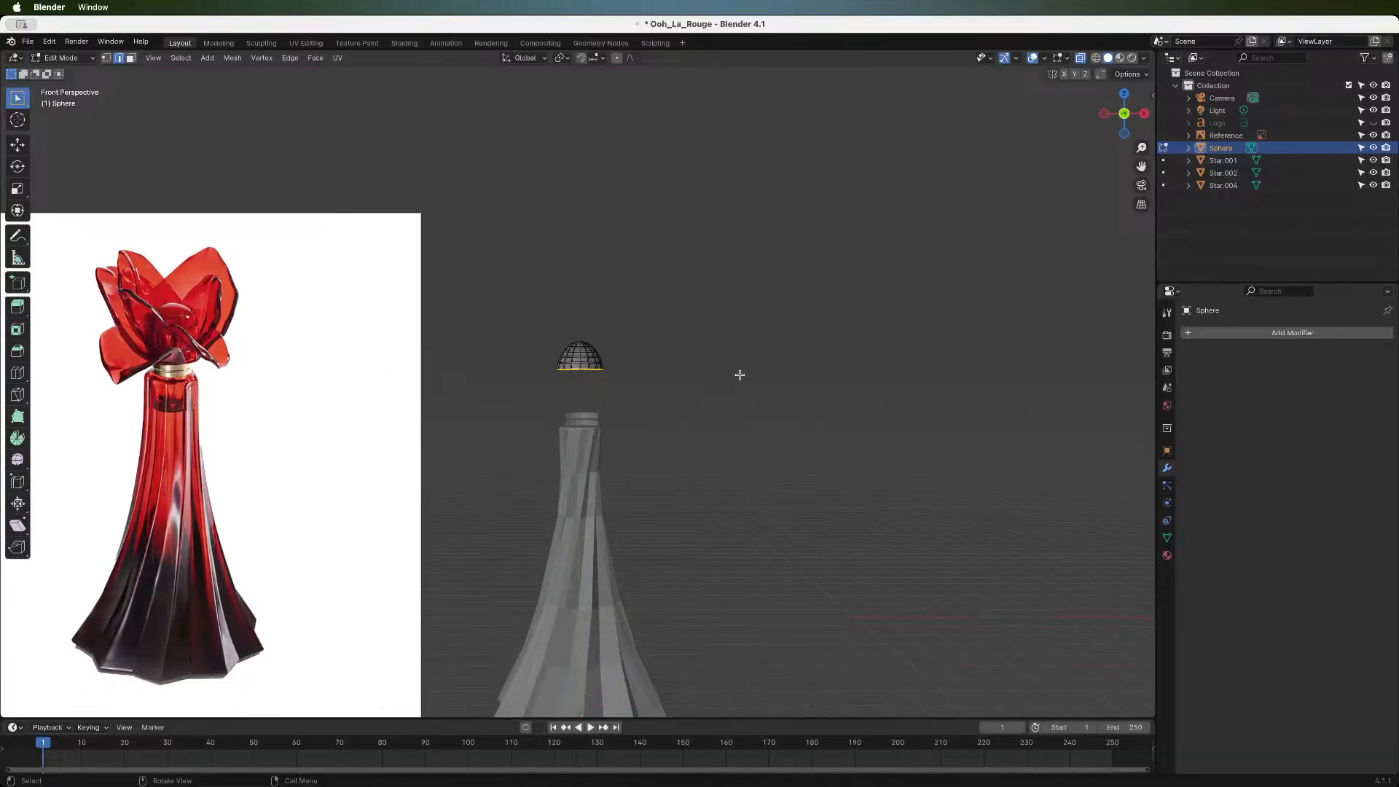
scroll(739, 374, "up", 4)
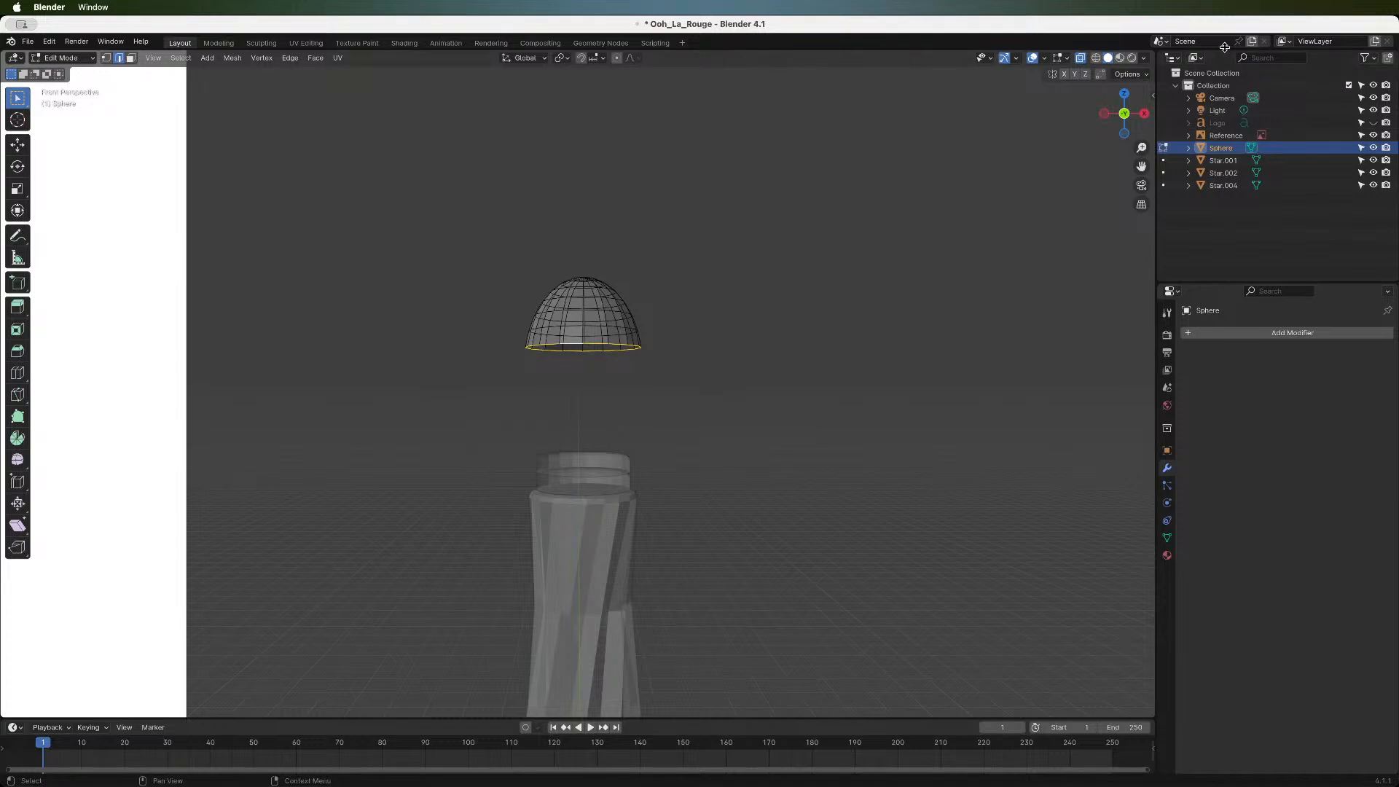
left_click_drag(1124, 115, 911, 131)
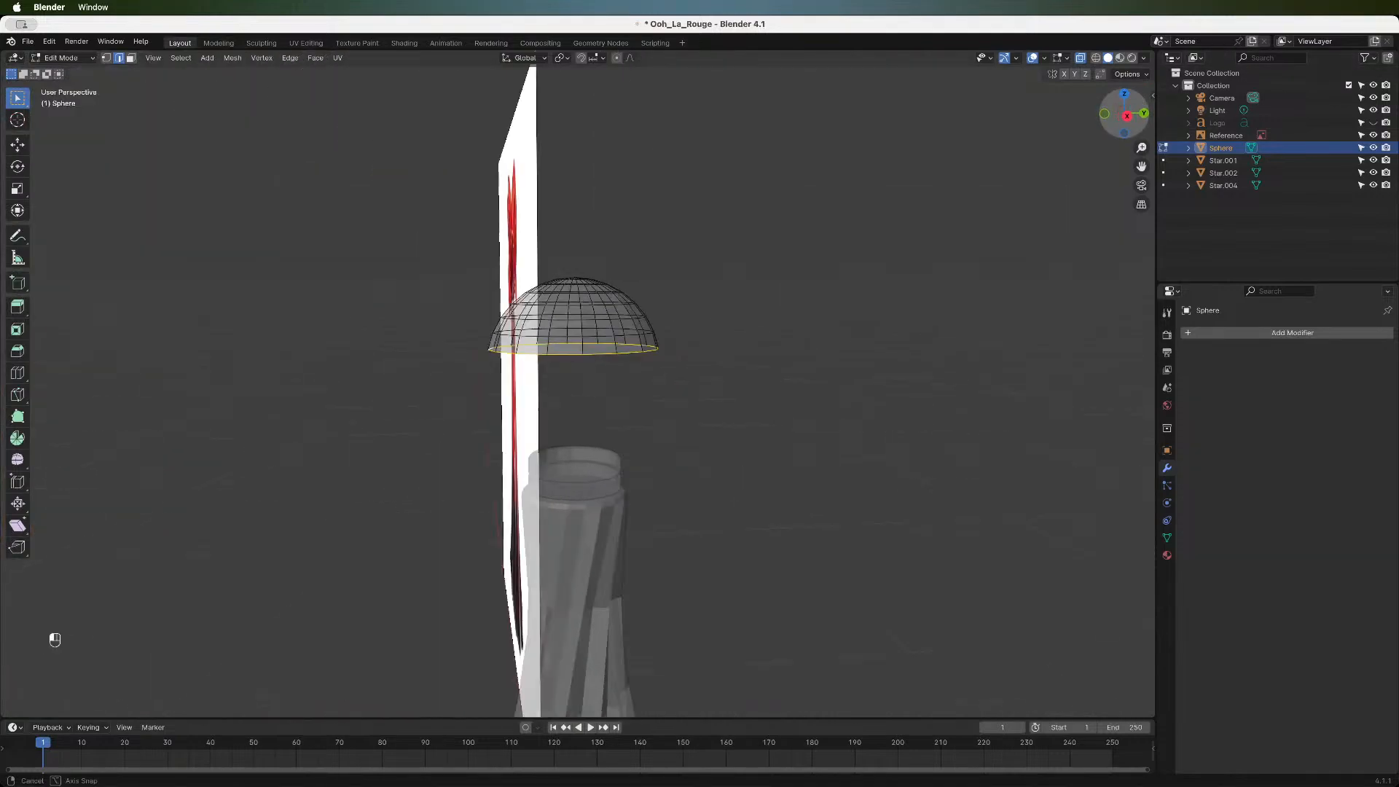
key("s")
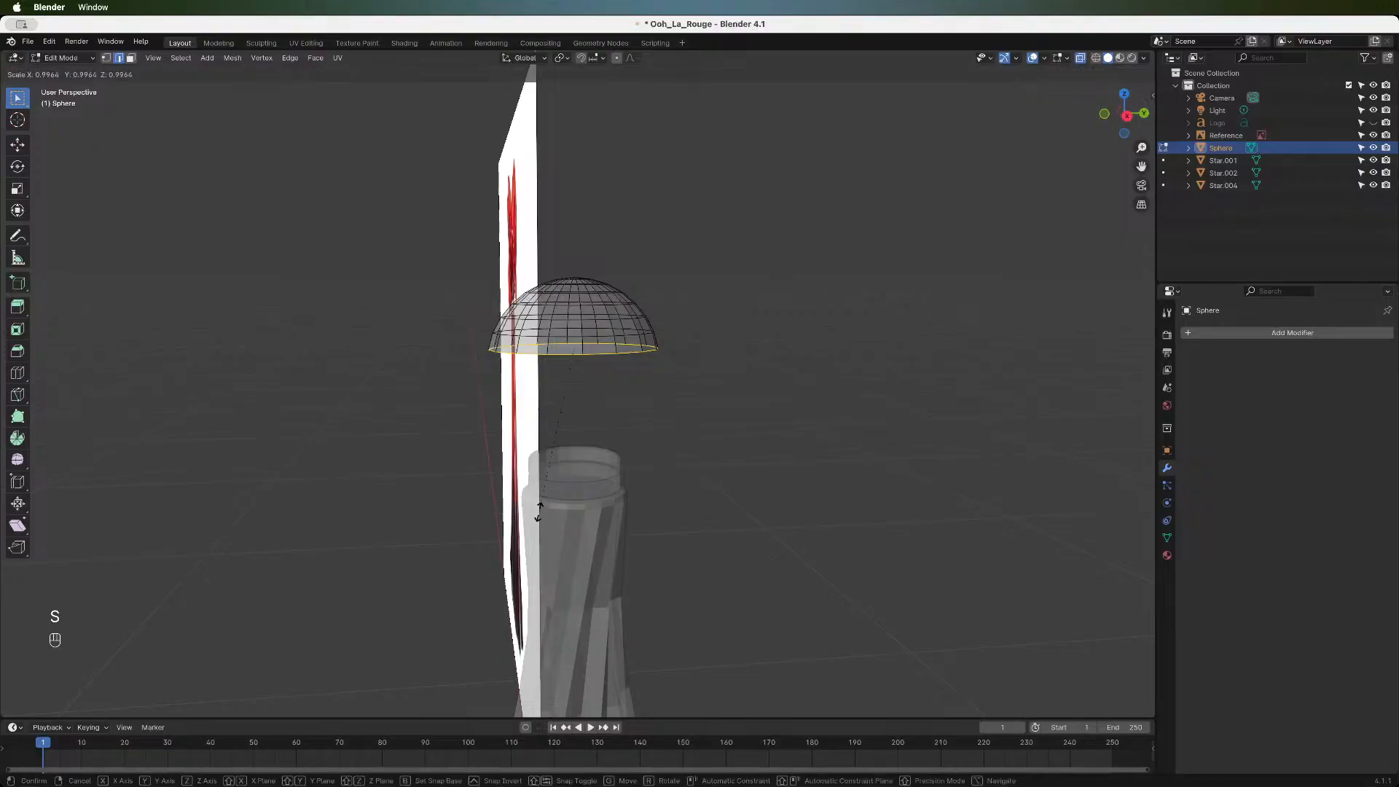
key("y")
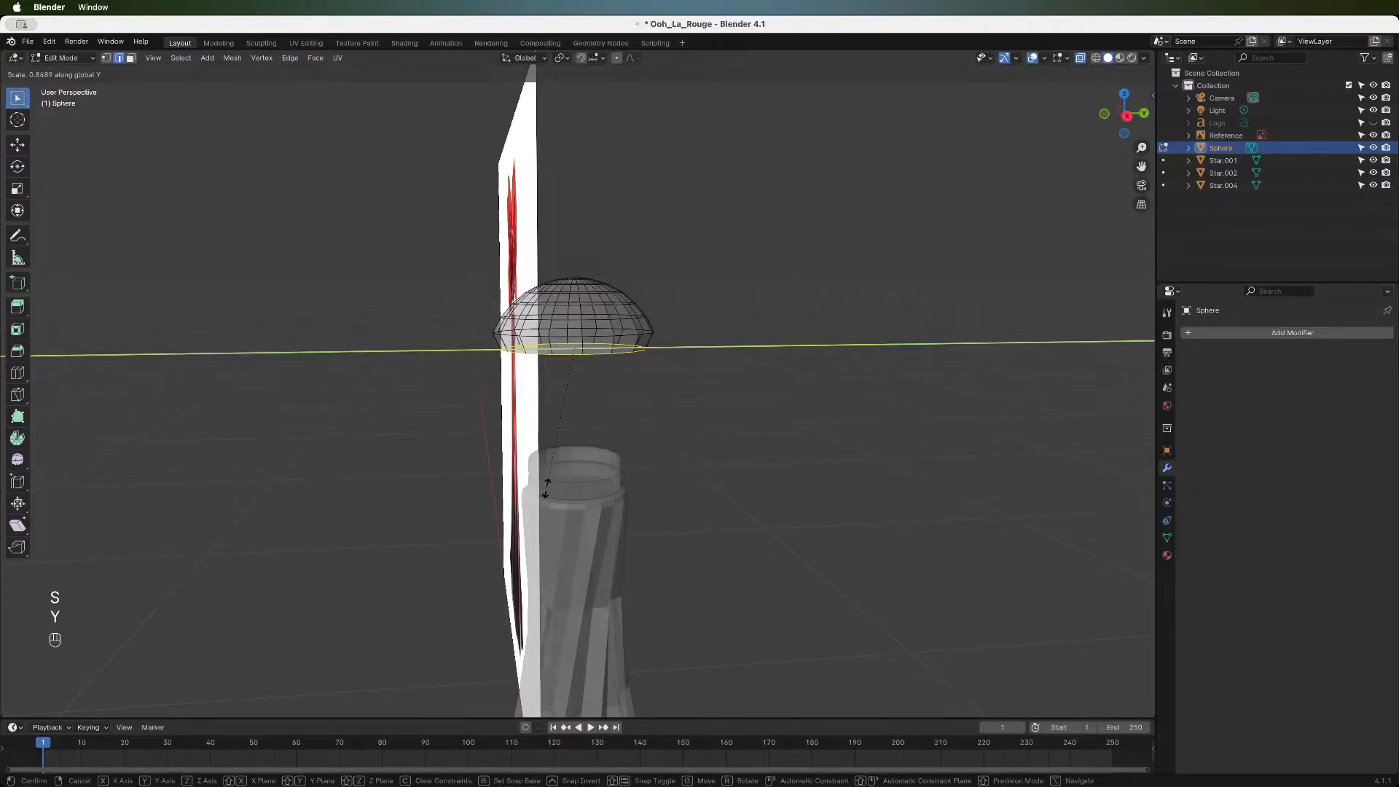
key("Escape")
- Select the whole dome mesh and scale it to about 0.559 along the Y axis
key("a")
key("s")
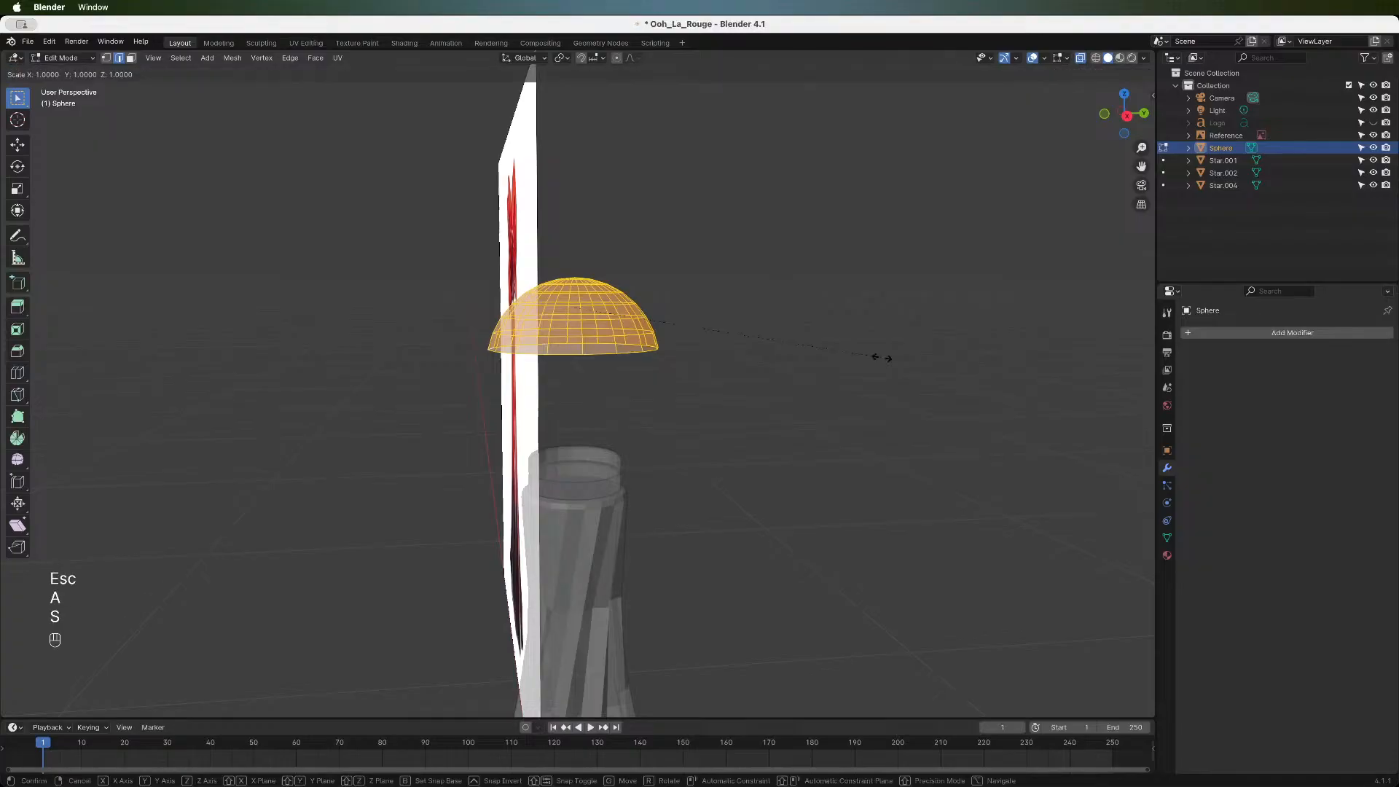
key("y")
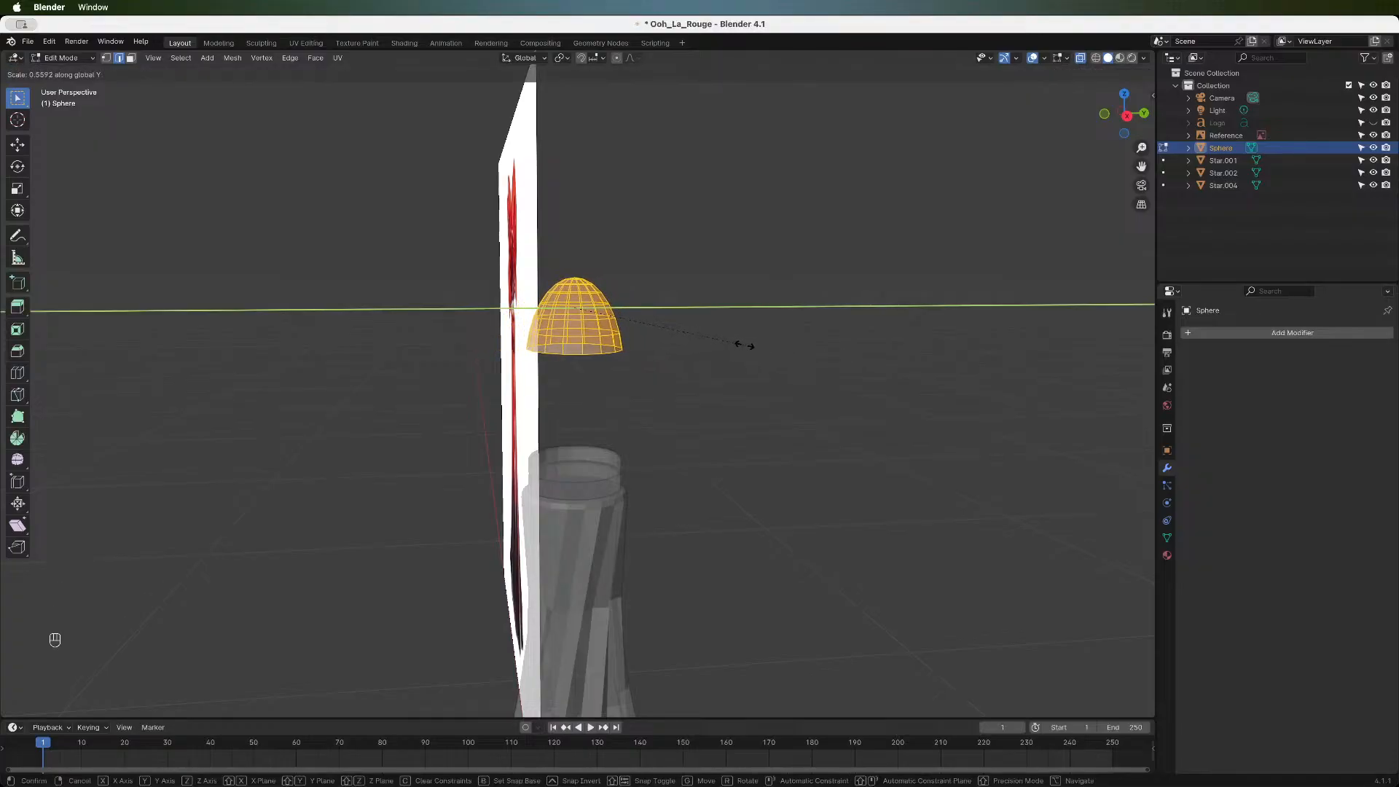
left_click(740, 346)
- From the front view, narrow the dome further by scaling it to about 0.776 along the X axis
left_click_drag(1104, 114, 1099, 117)
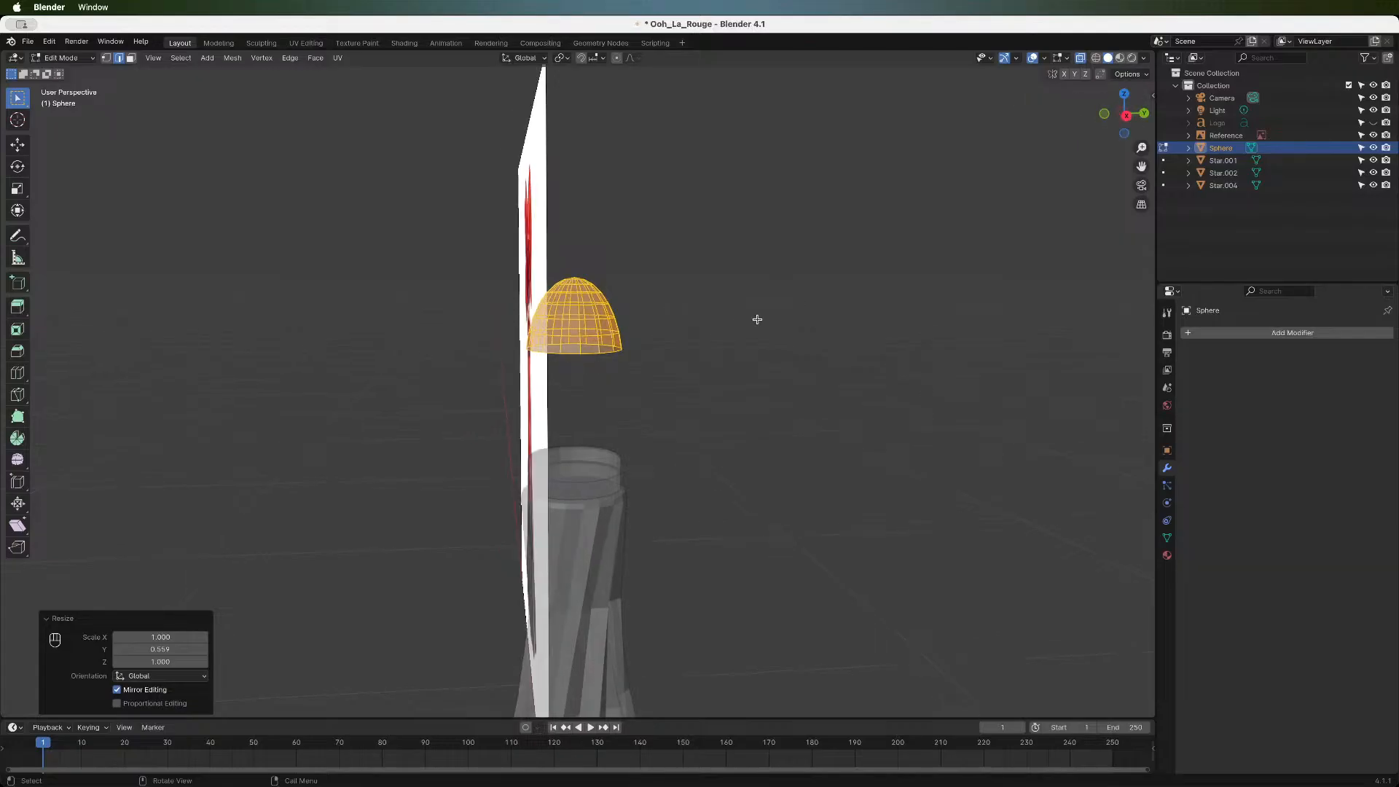
left_click(1104, 115)
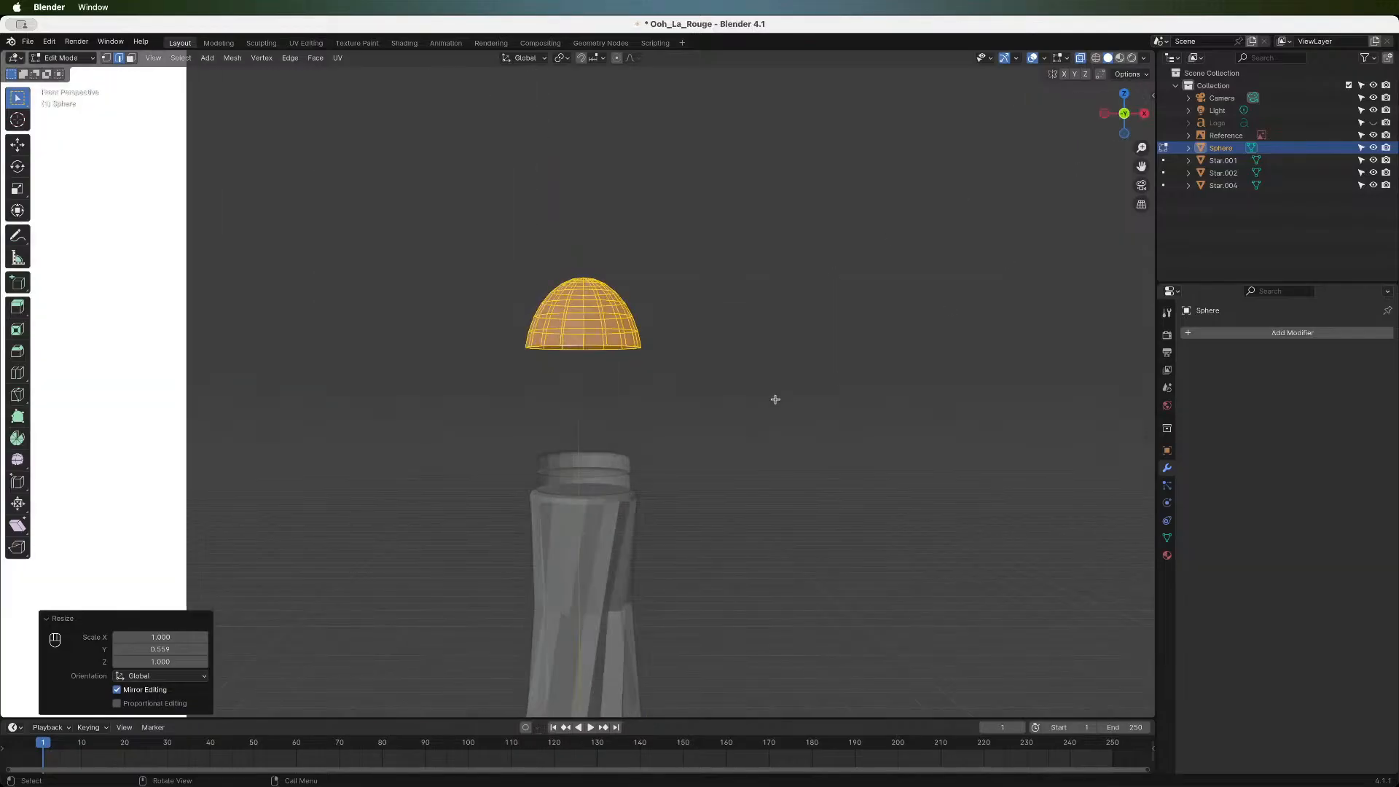
key("s")
key("x")
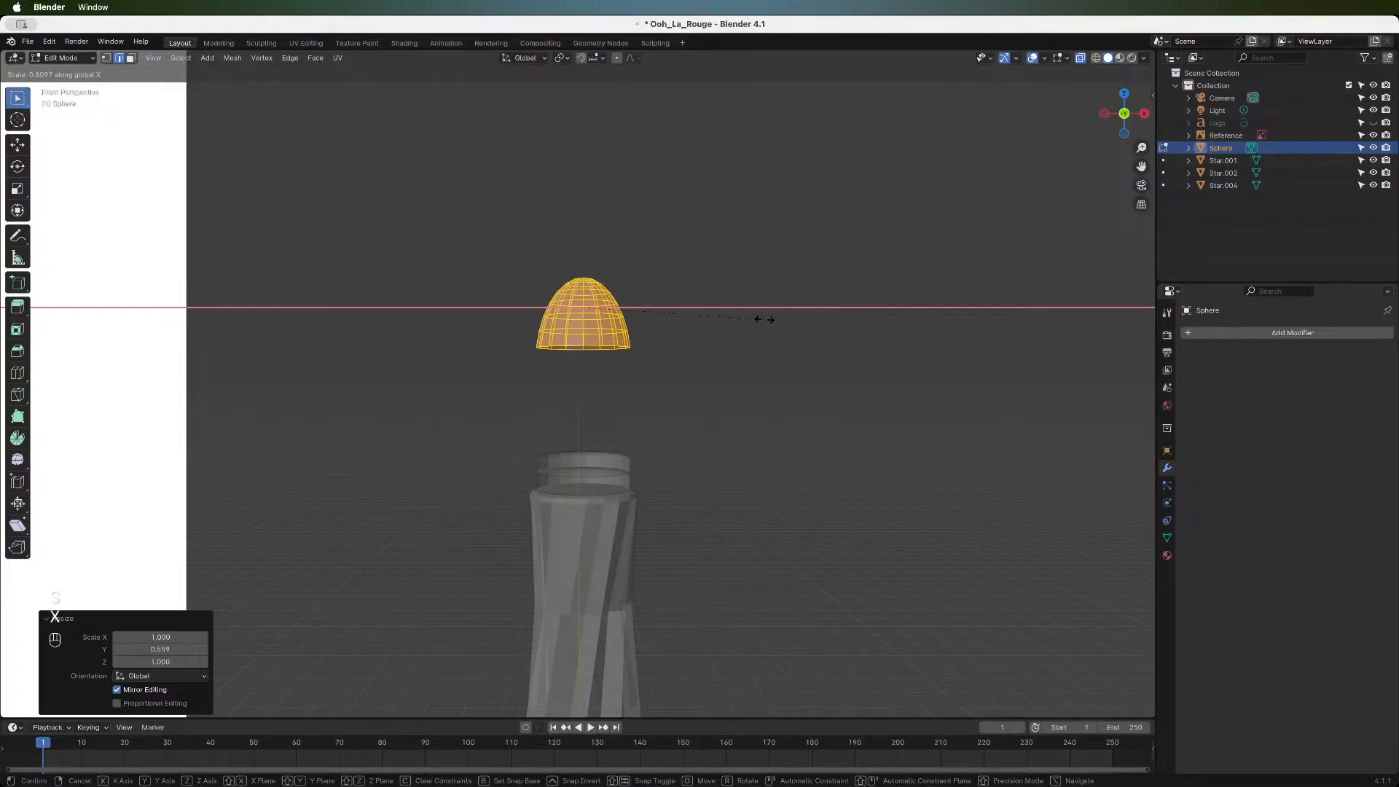
left_click(761, 318)
- Lower the dome's bottom edge loop about 0.036 m along Z to lengthen its sides
scroll(781, 351, "down", 5)
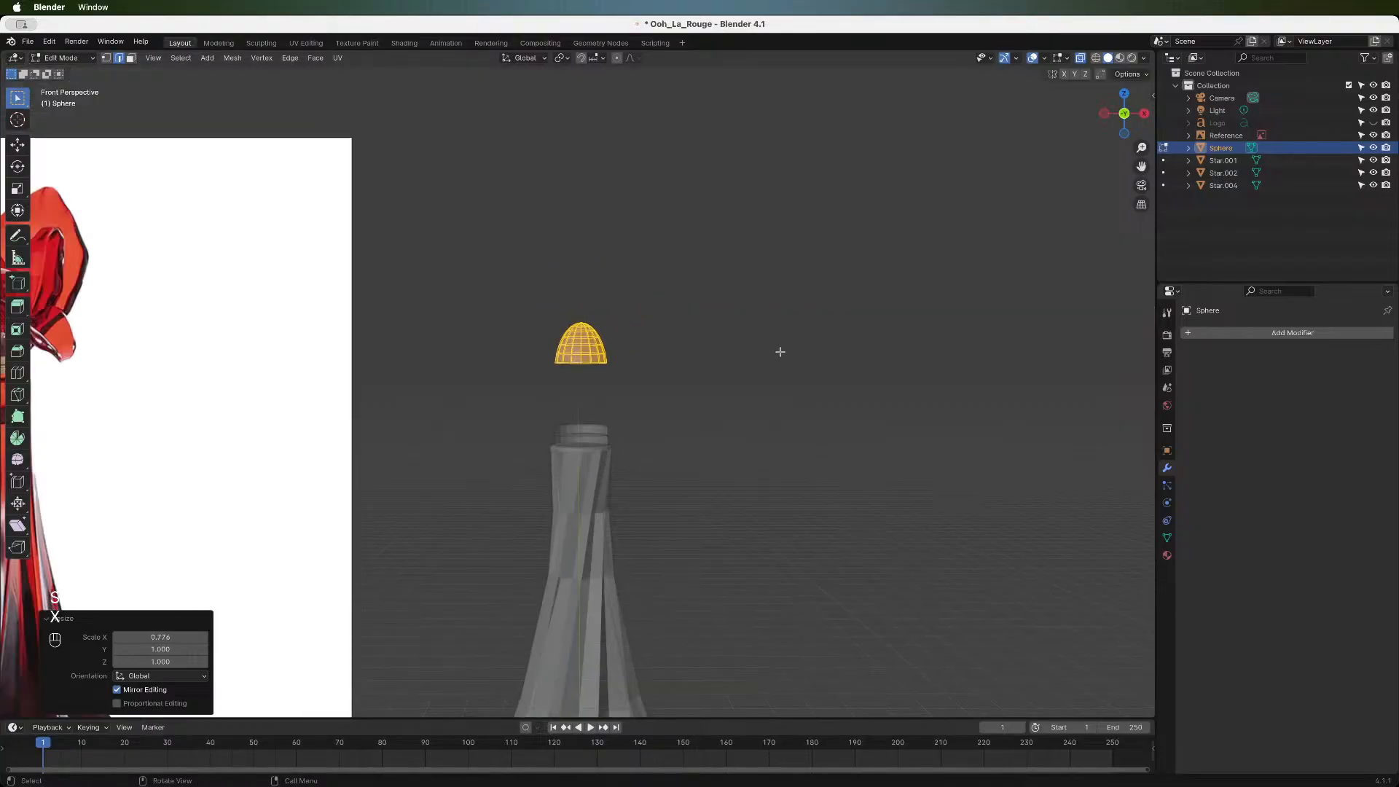
scroll(780, 352, "up", 1)
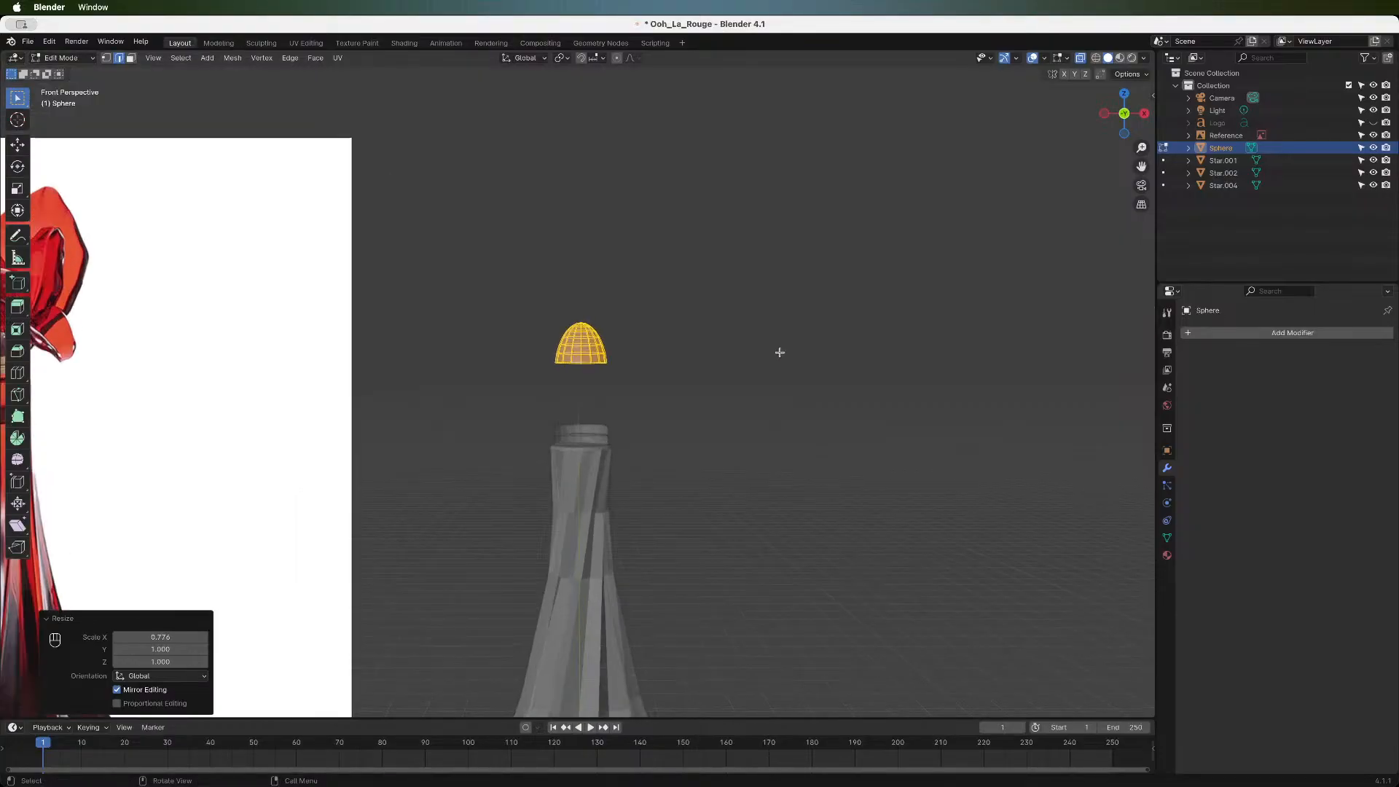
left_click(576, 361, "alt")
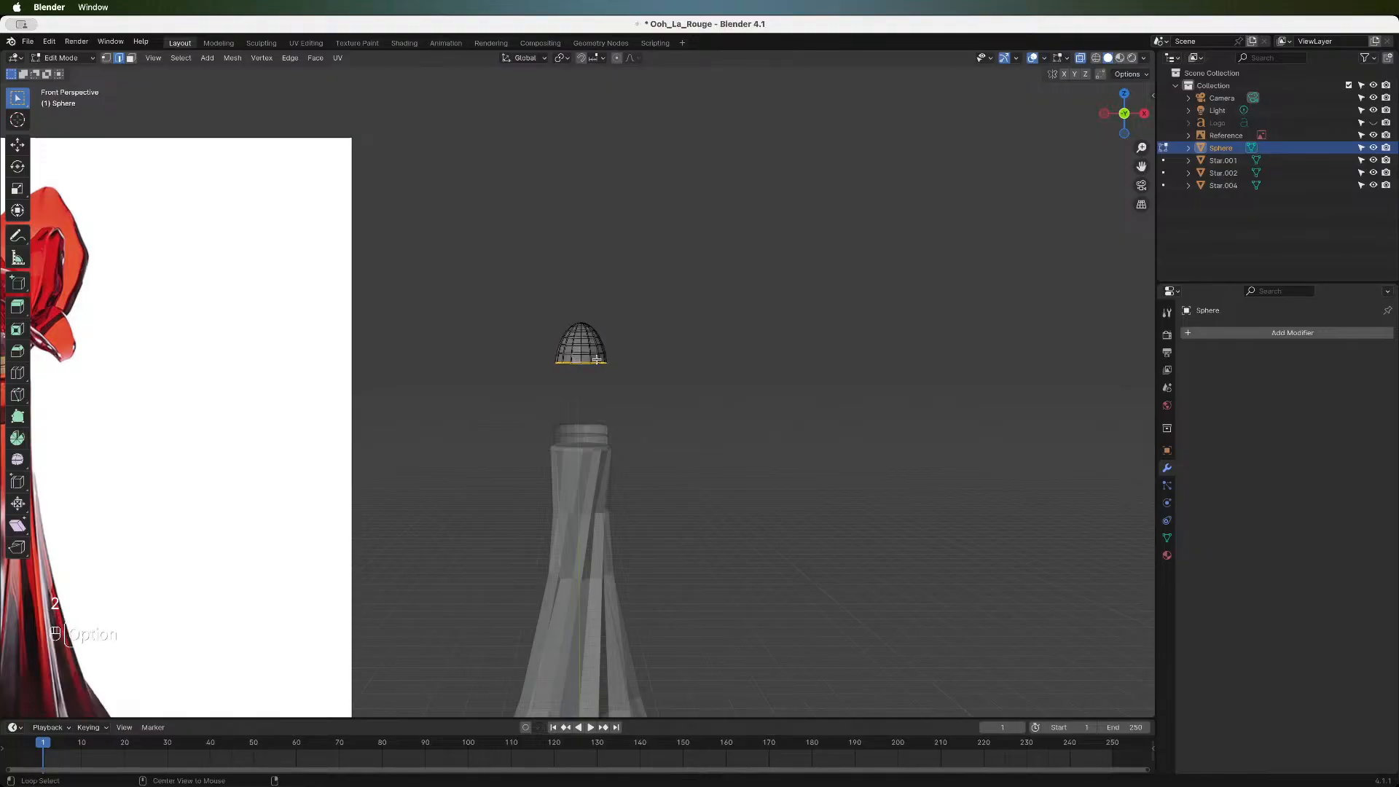
key("g")
key("z")
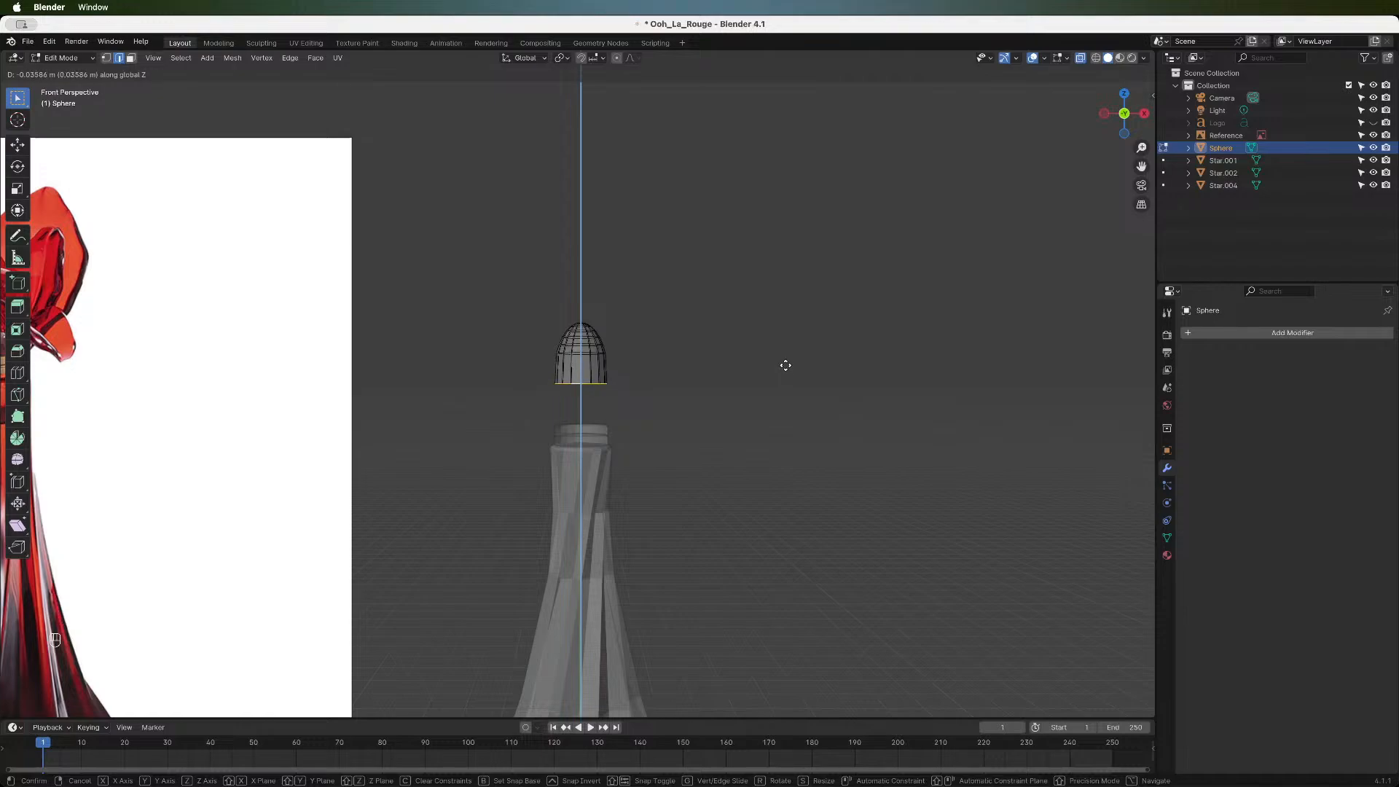
left_click(786, 365)
left_click_drag(1123, 118, 801, 356)
scroll(801, 356, "up", 4)
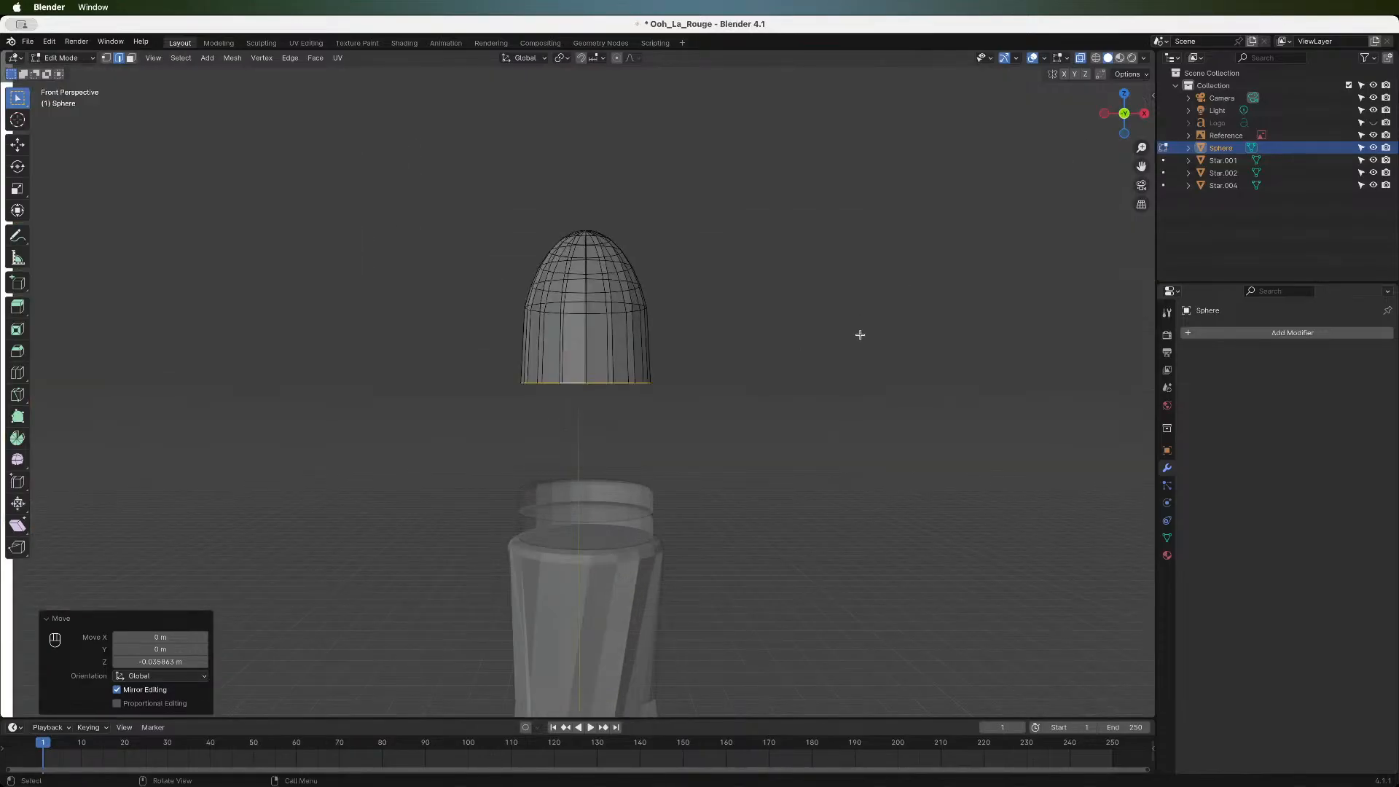
key("g")
key("z")
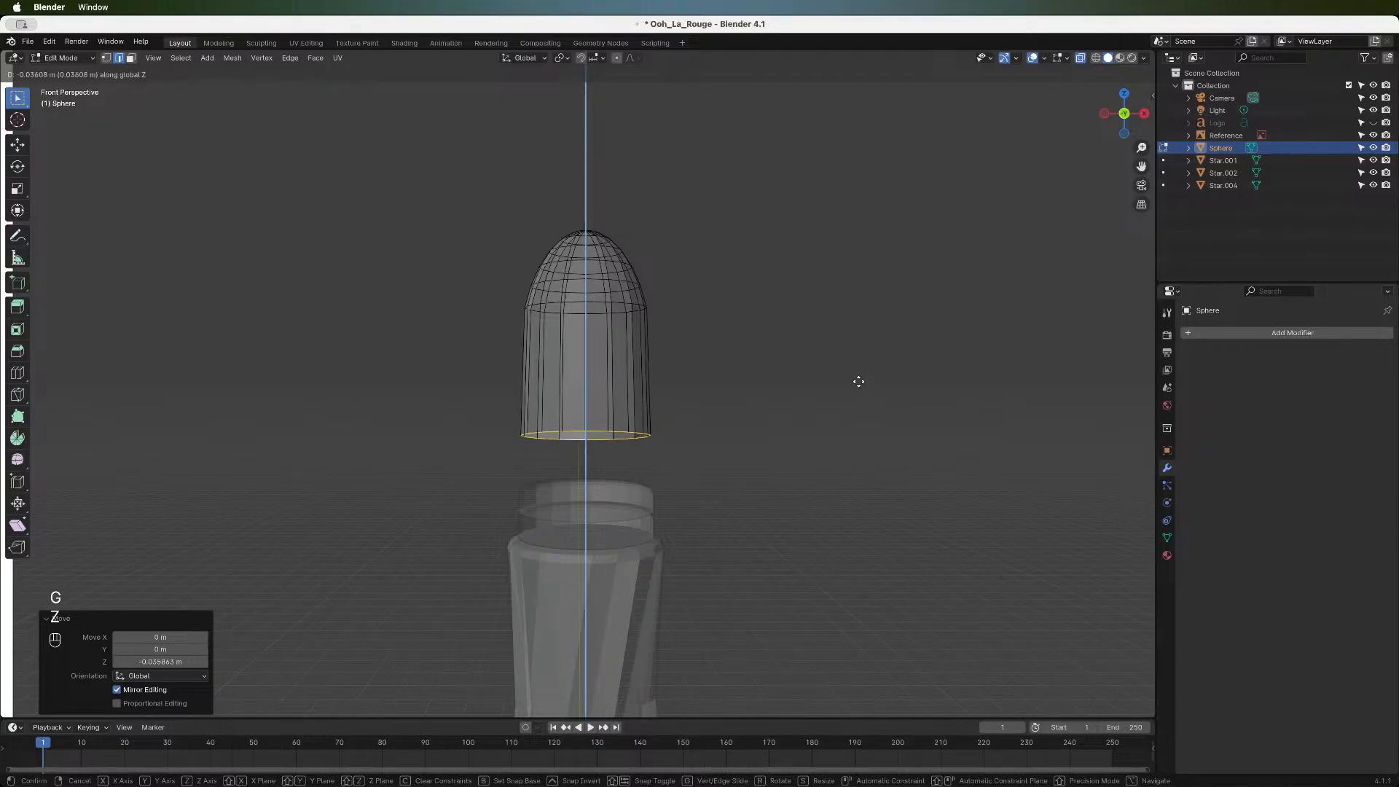
key("Escape")
- Lower the whole dome mesh about 0.073 m along Z onto the bottle's neck rings
key("a")
key("g")
key("z")
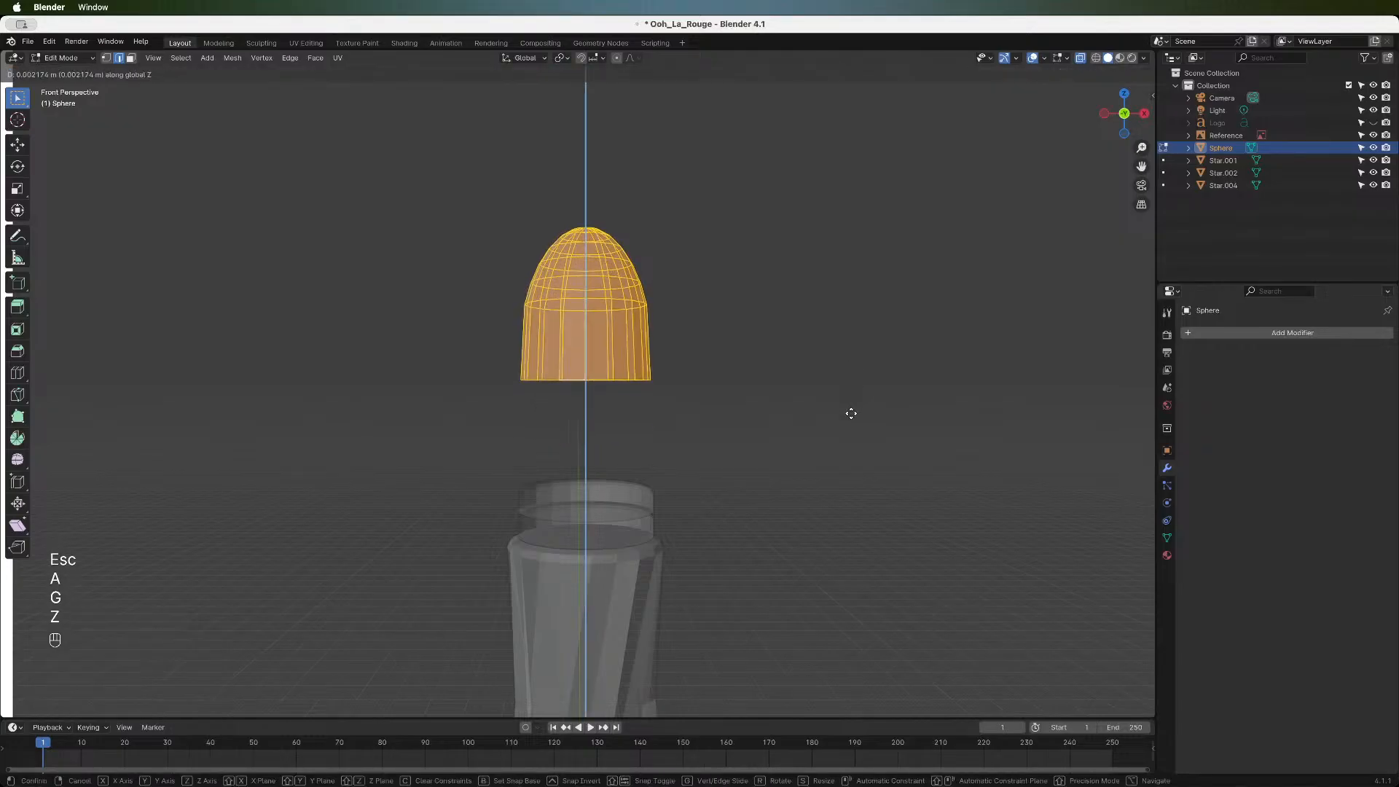
left_click(851, 472)
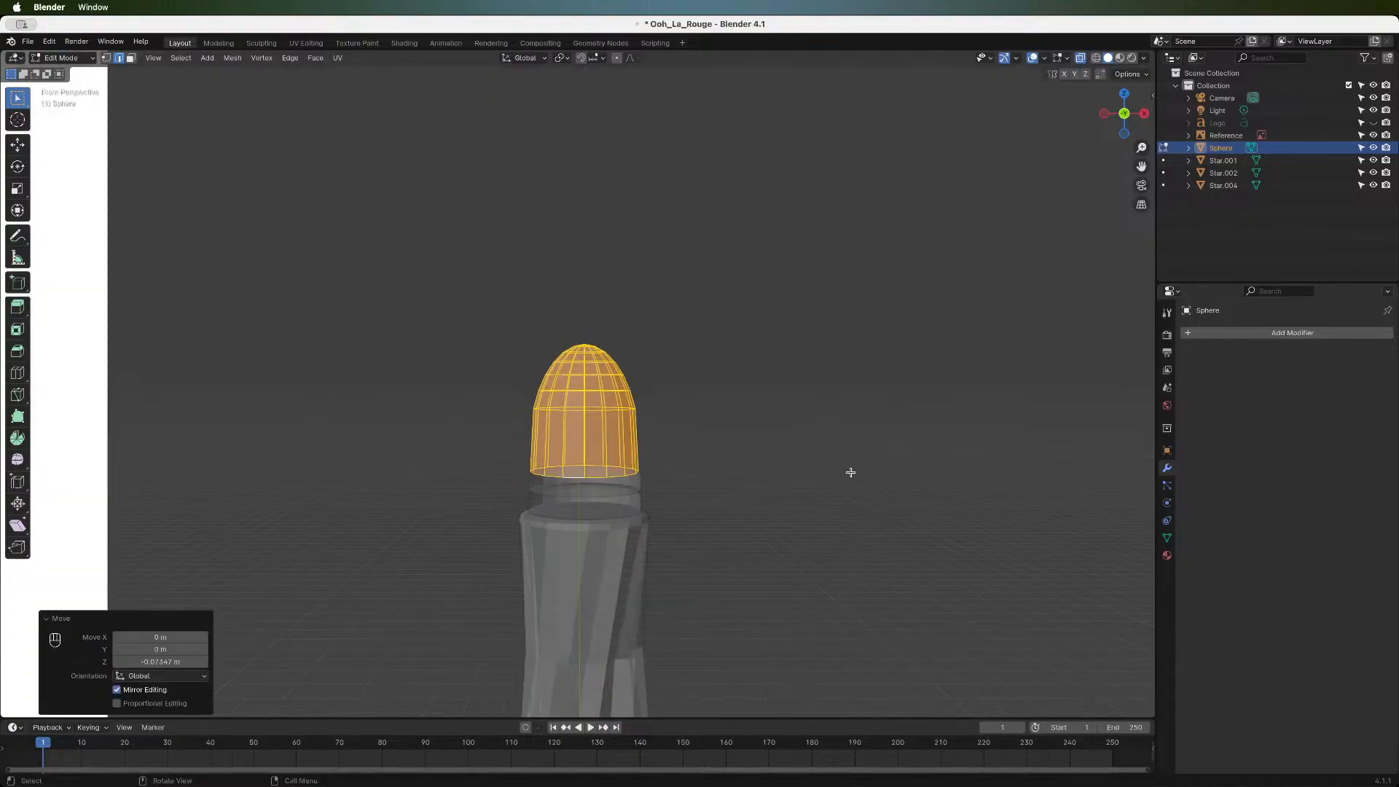
scroll(850, 472, "down", 5)
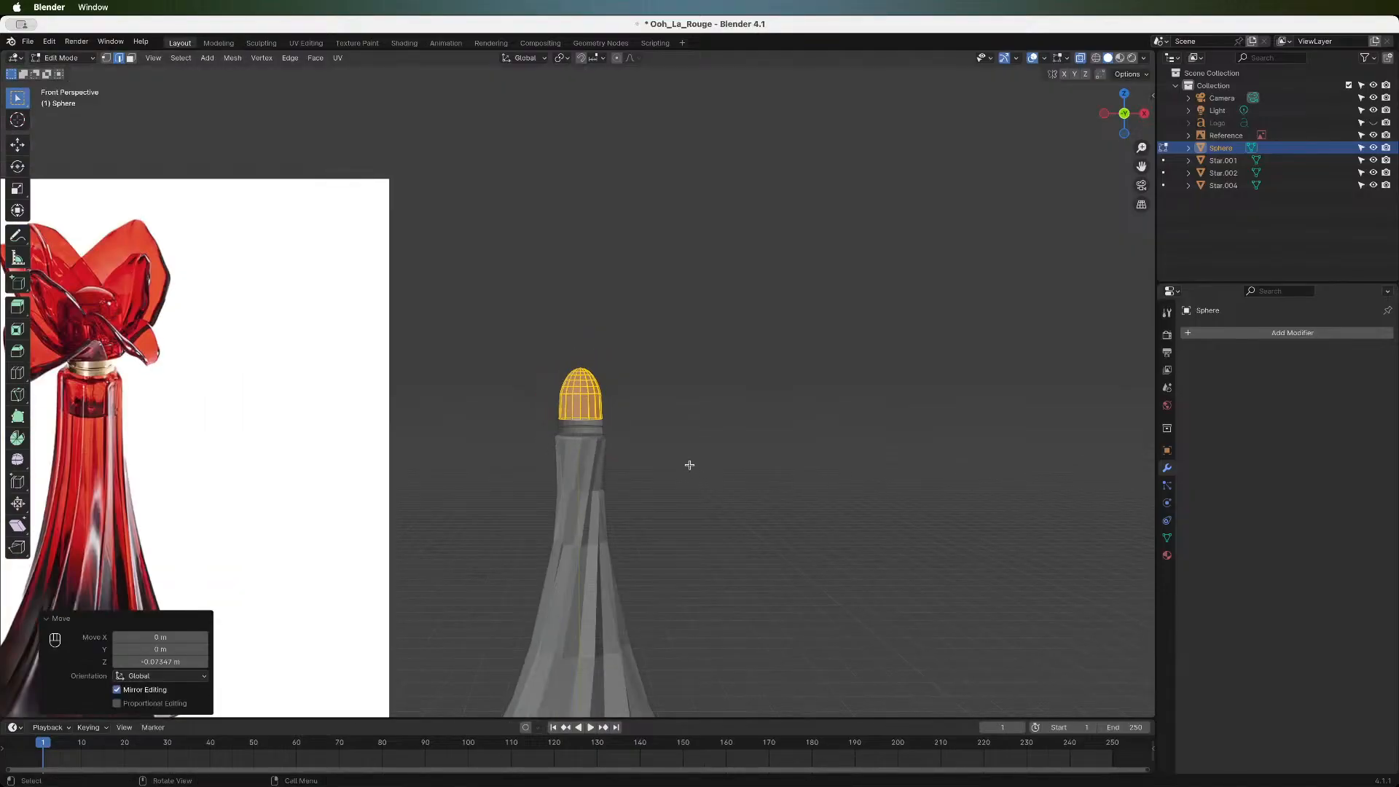
- Widen the whole dome mesh by scaling it to about 1.295 along the X axis
scroll(690, 421, "up", 4)
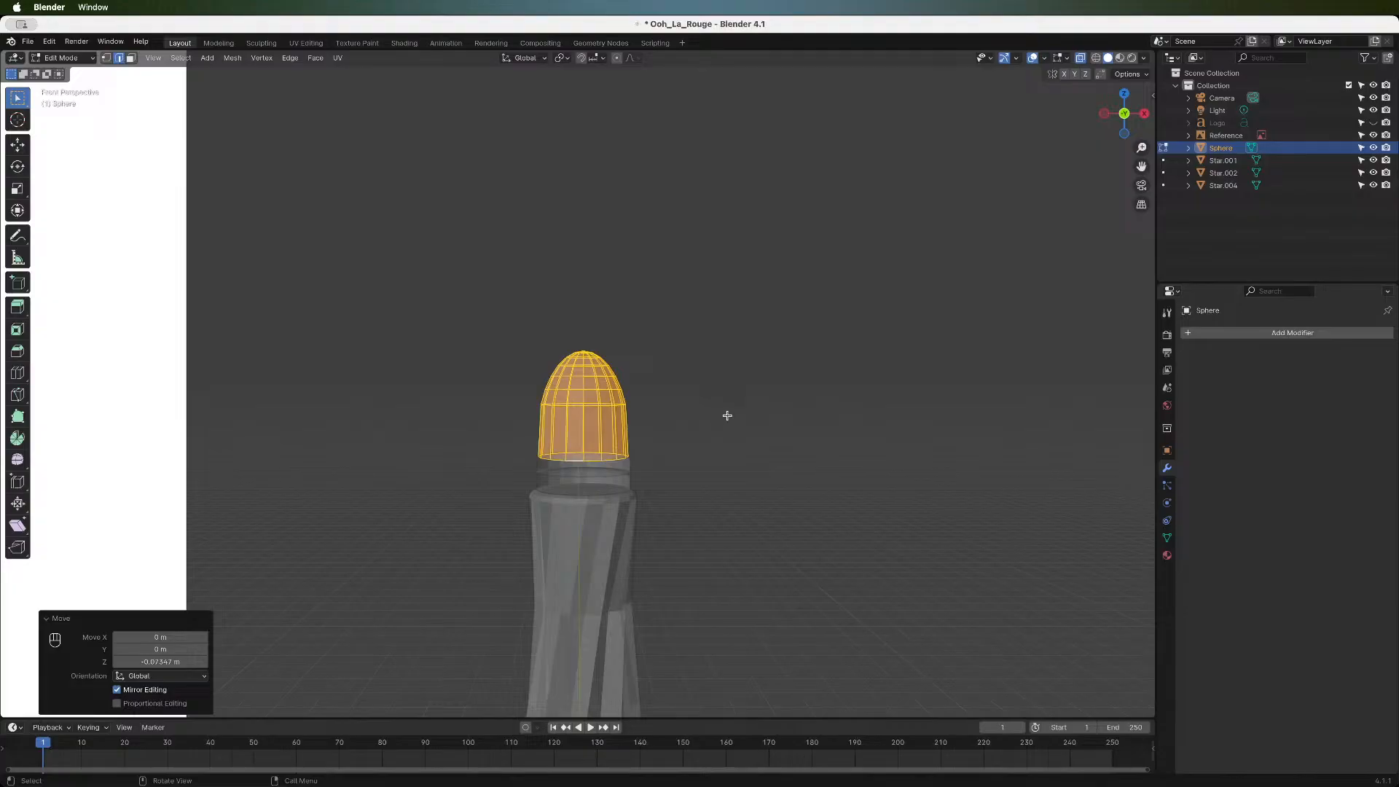
key("s")
key("Escape")
key("s")
key("x")
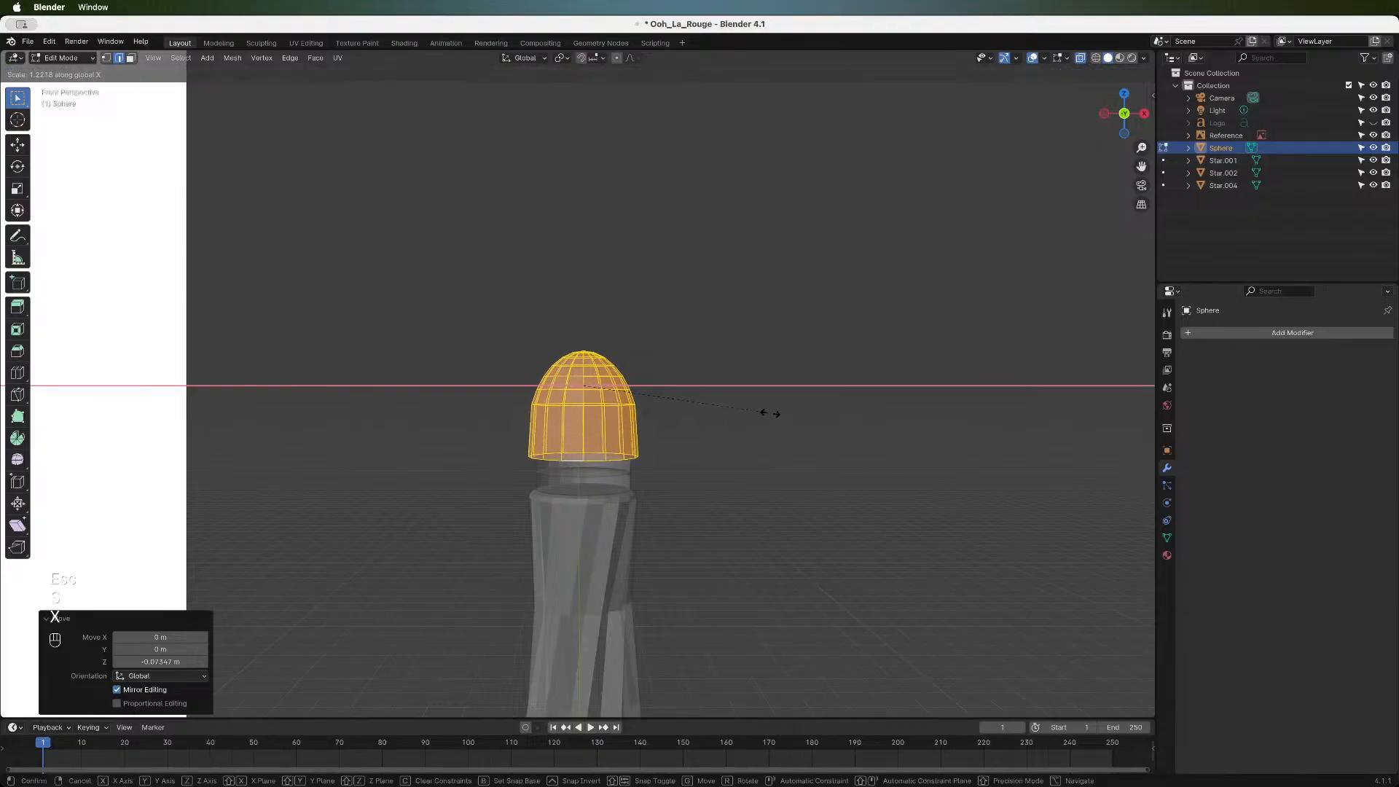
left_click(782, 410)
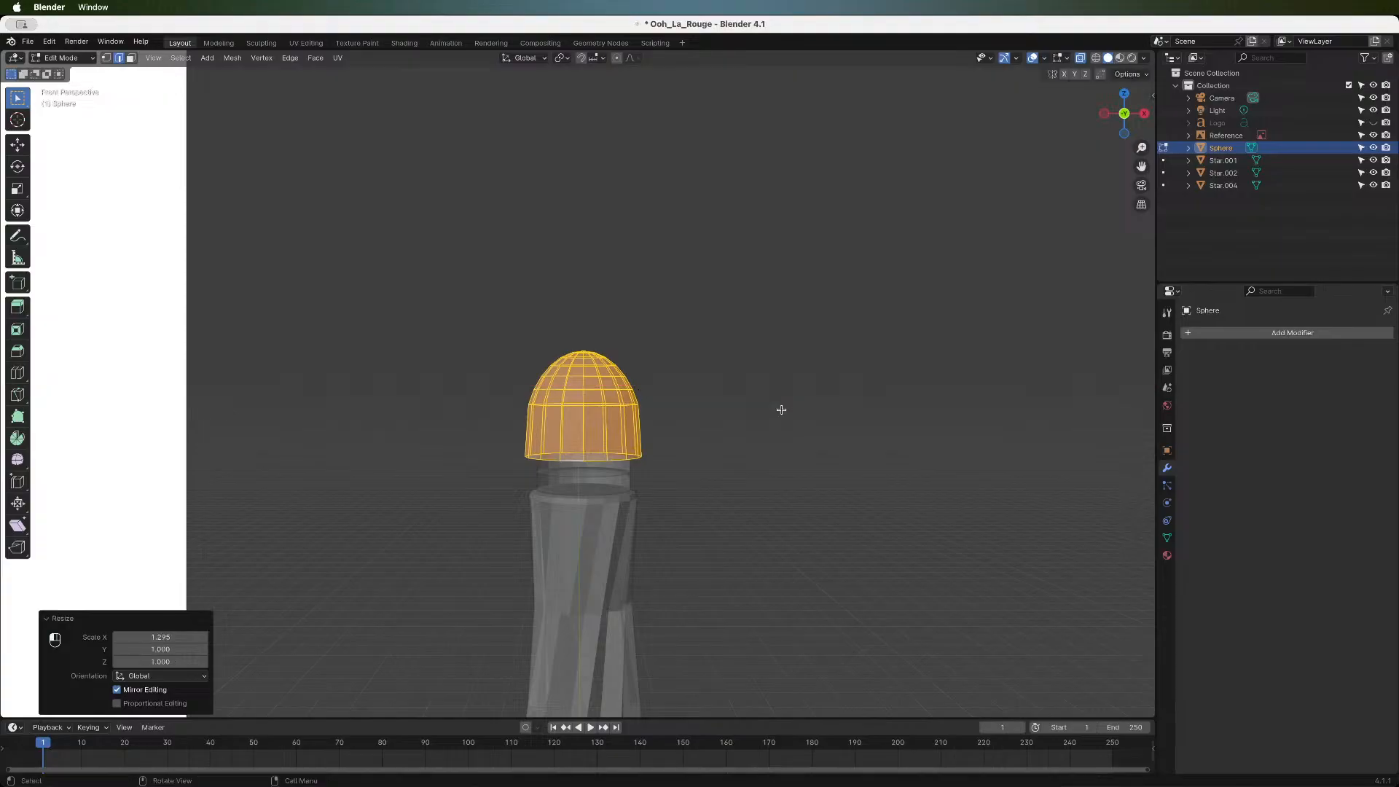
- From the side, widen the dome mesh by scaling it to about 1.219 along the Y axis
left_click_drag(1124, 113, 1053, 114)
key("s")
key("y")
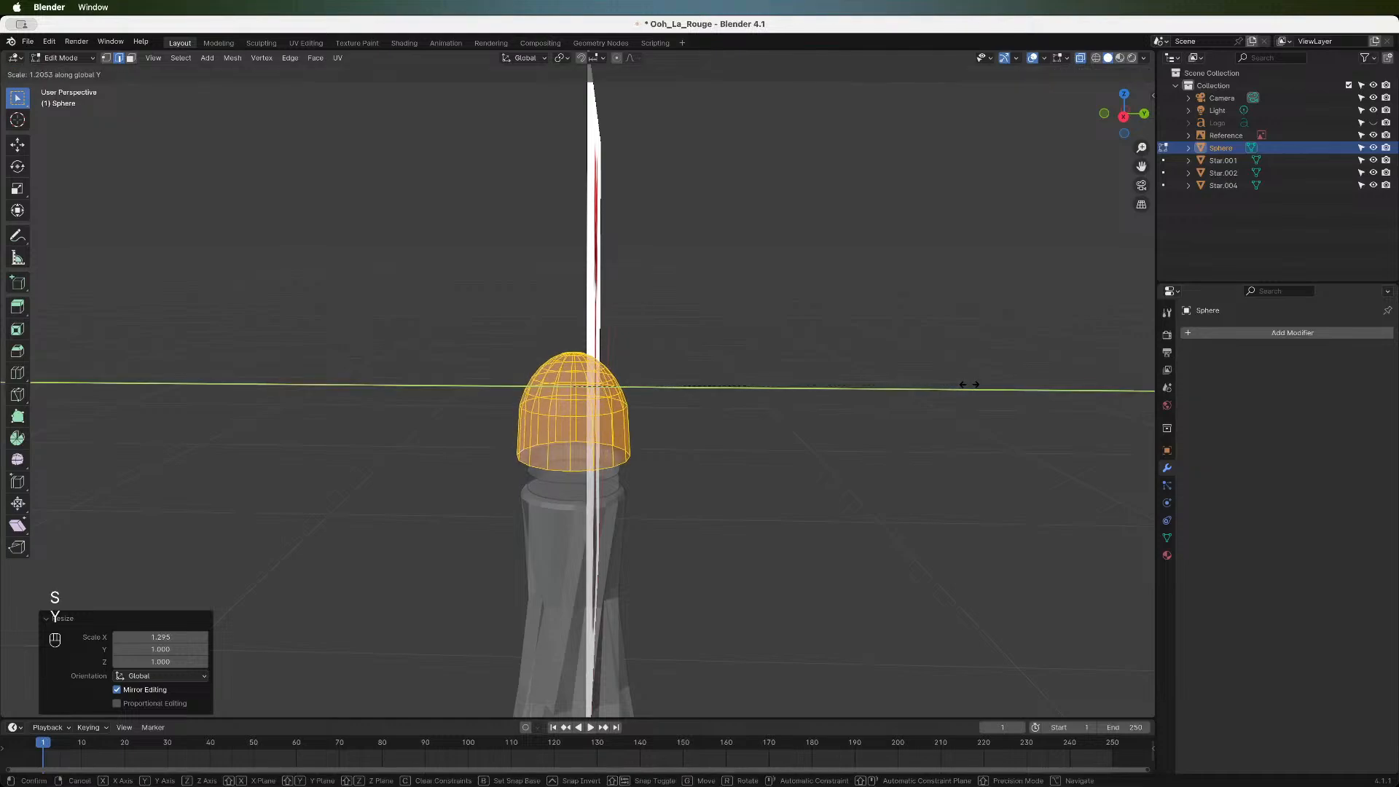
left_click(974, 384)
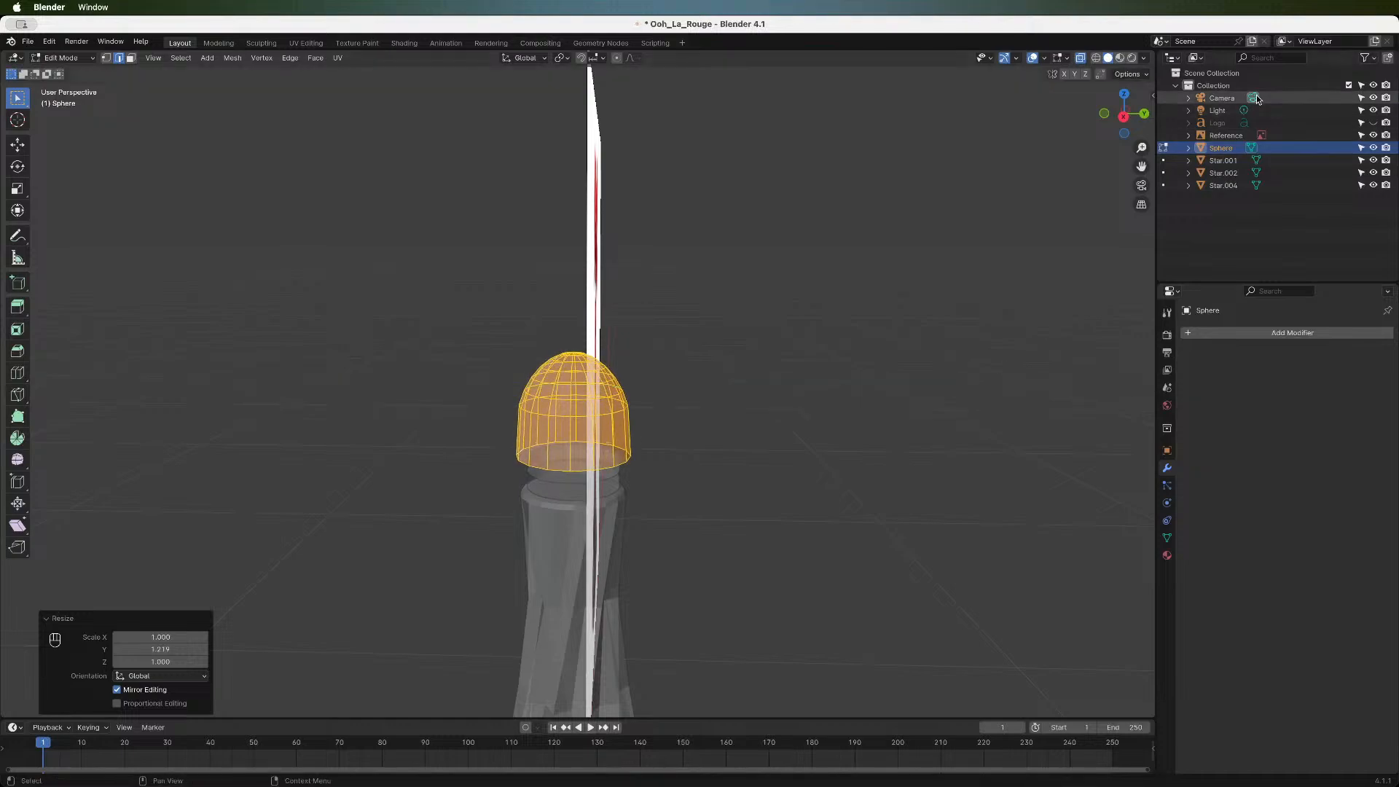
- From the front view, lower only the dome's bottom edge loop about 0.039 m along Z
left_click(1105, 117)
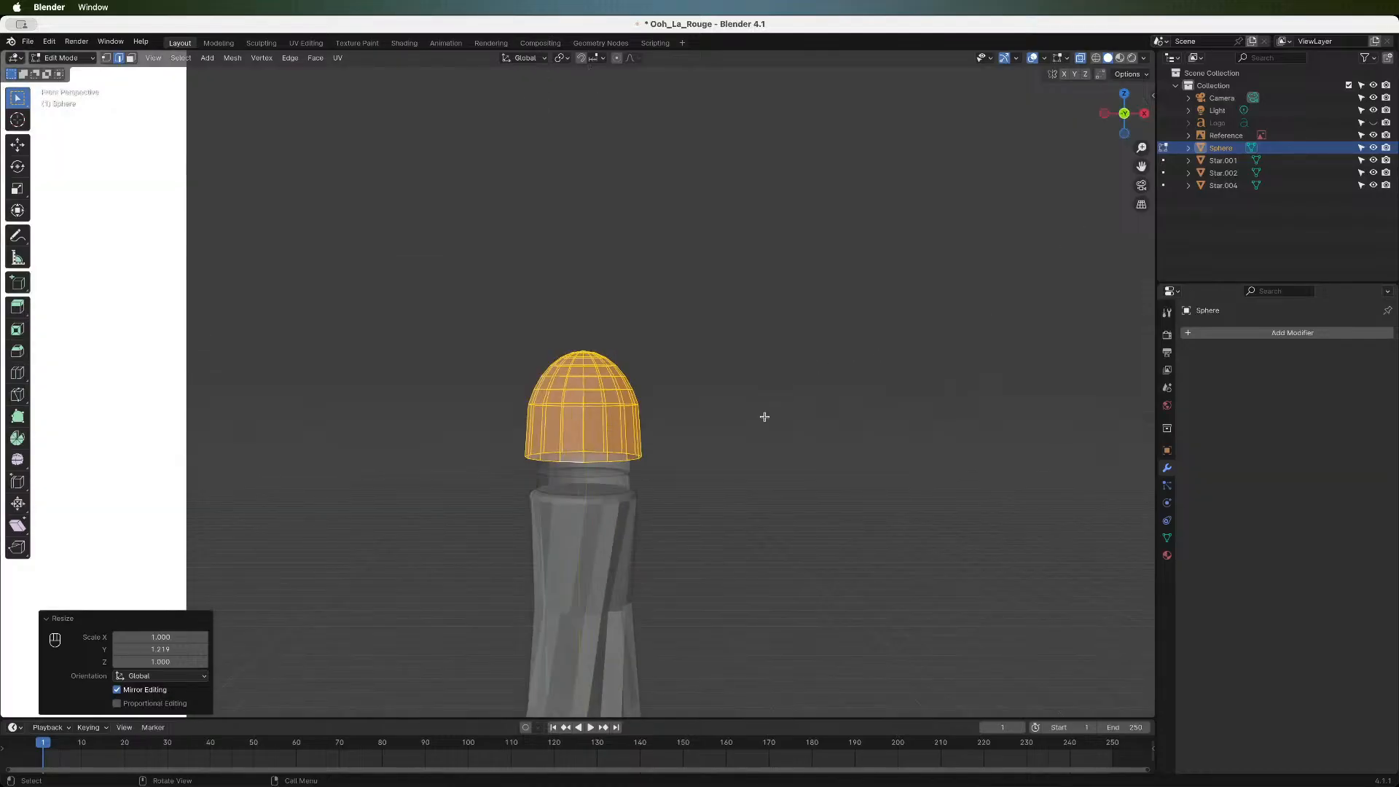
scroll(764, 417, "down", 4)
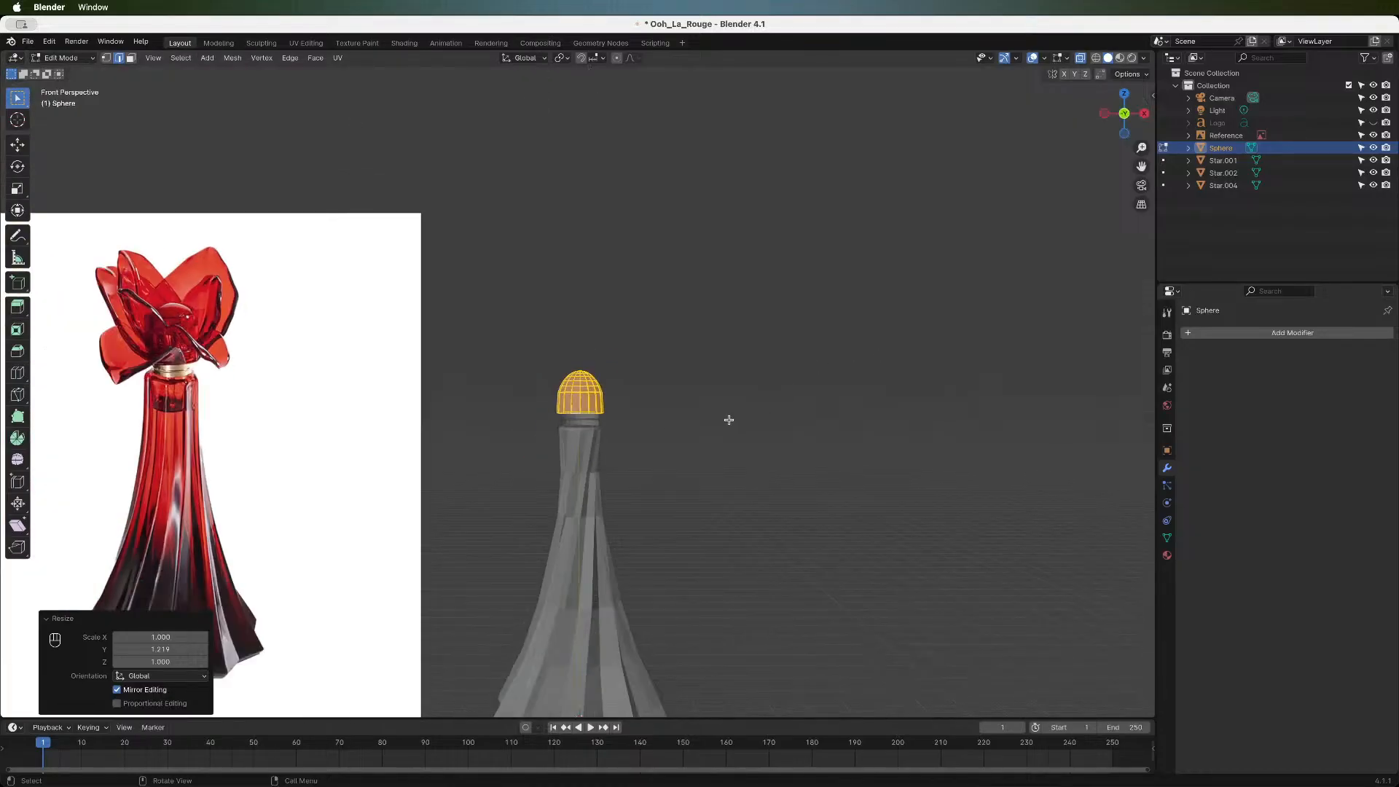
key("alt+a")
left_click(582, 413, "alt")
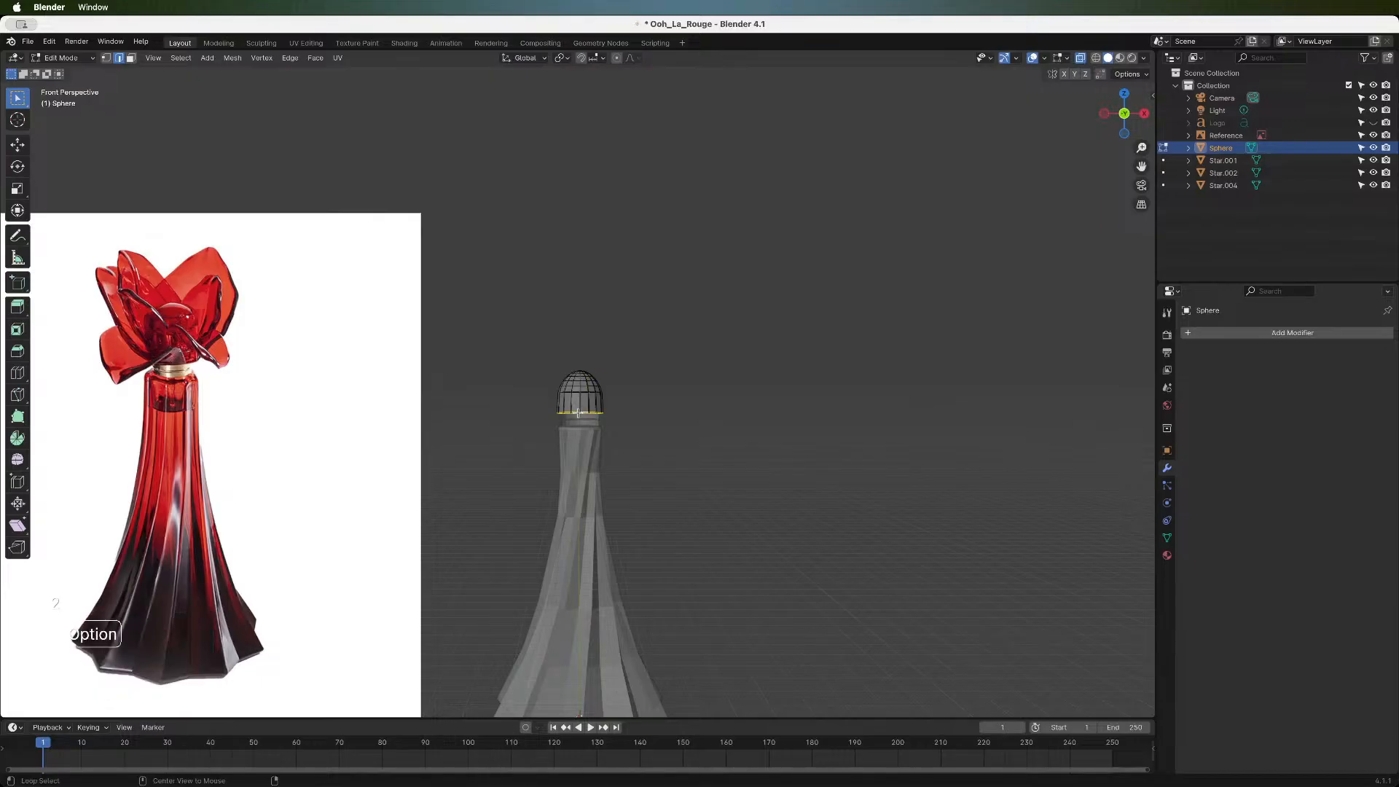
key("s")
key("z")
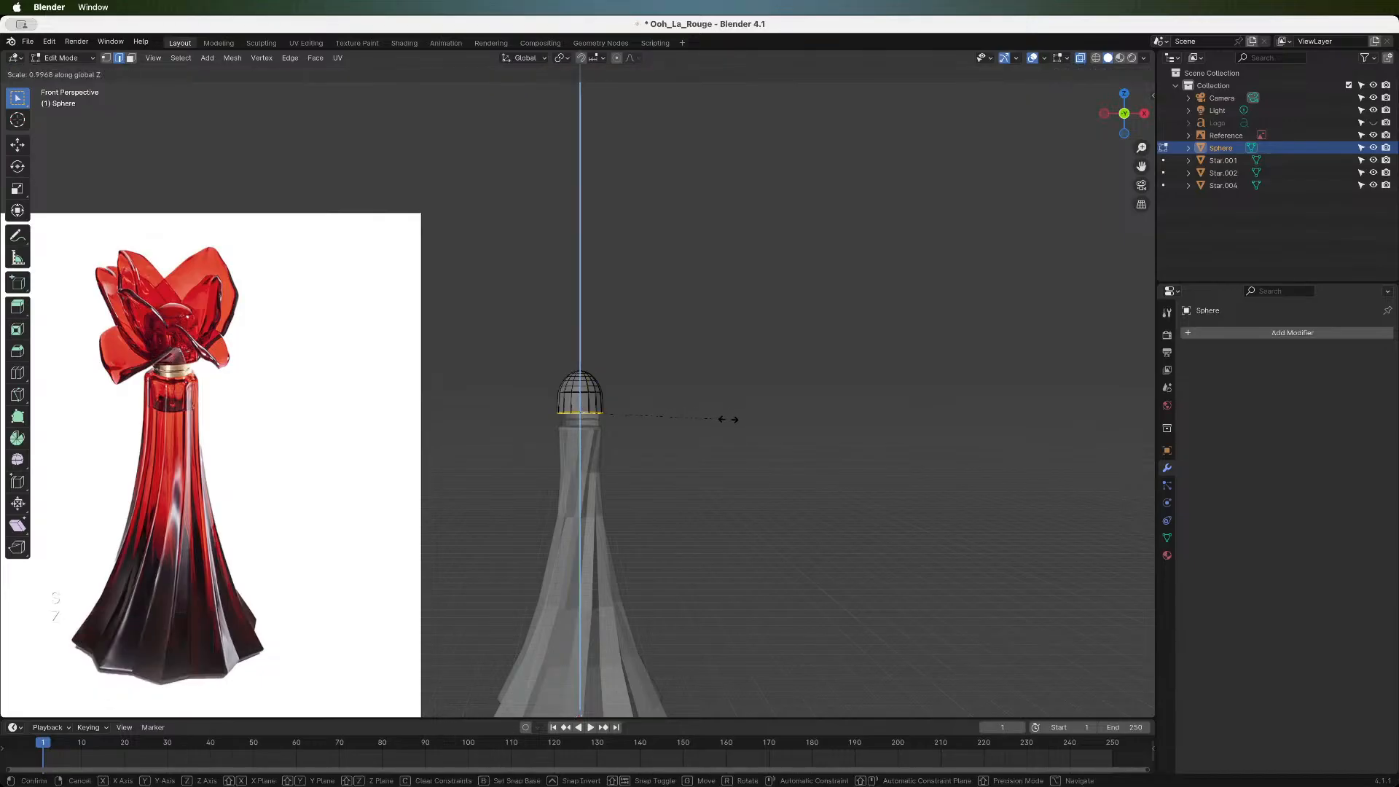
key("Escape")
key("g")
key("z")
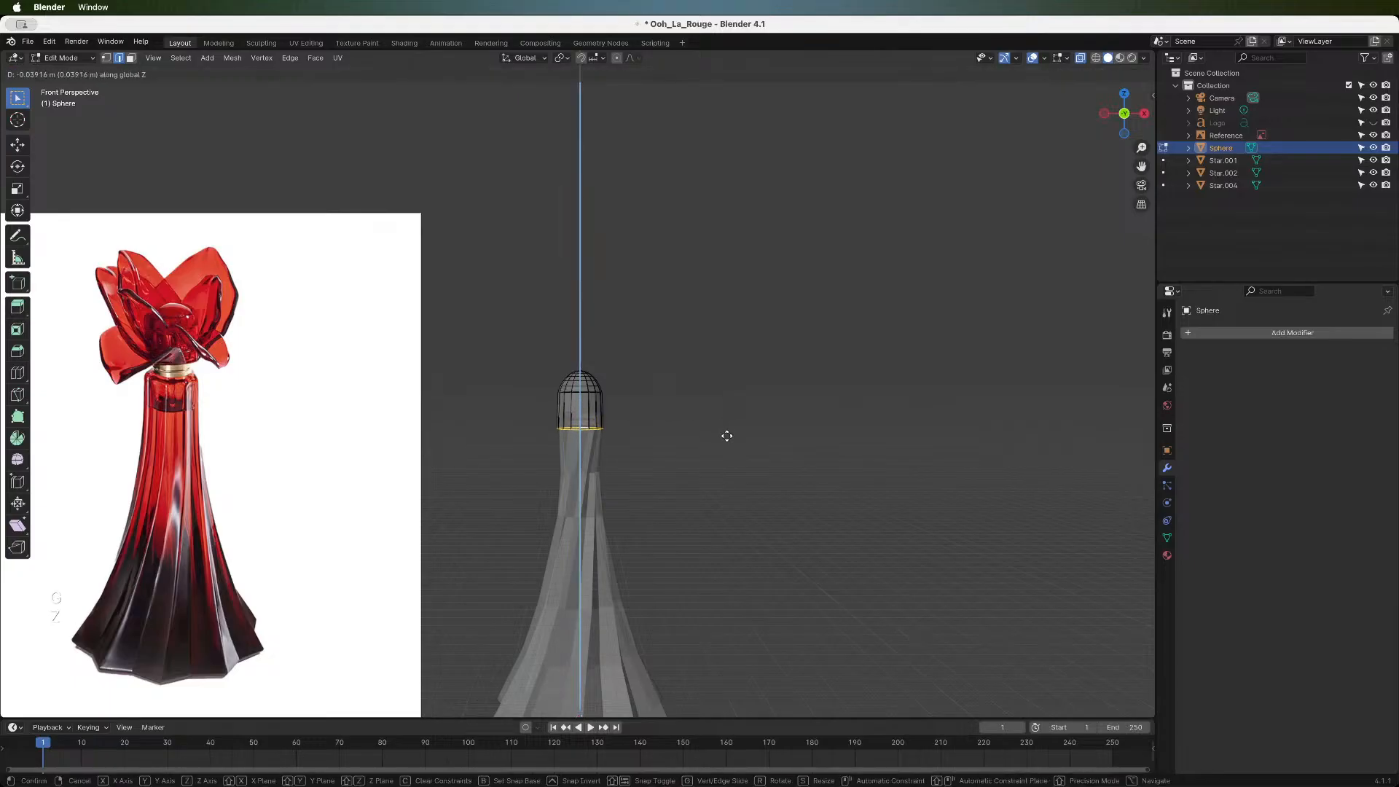
left_click(727, 436)
- Select the whole dome mesh and raise it about 0.041 m along Z above the neck rings
key("a")
key("g")
key("z")
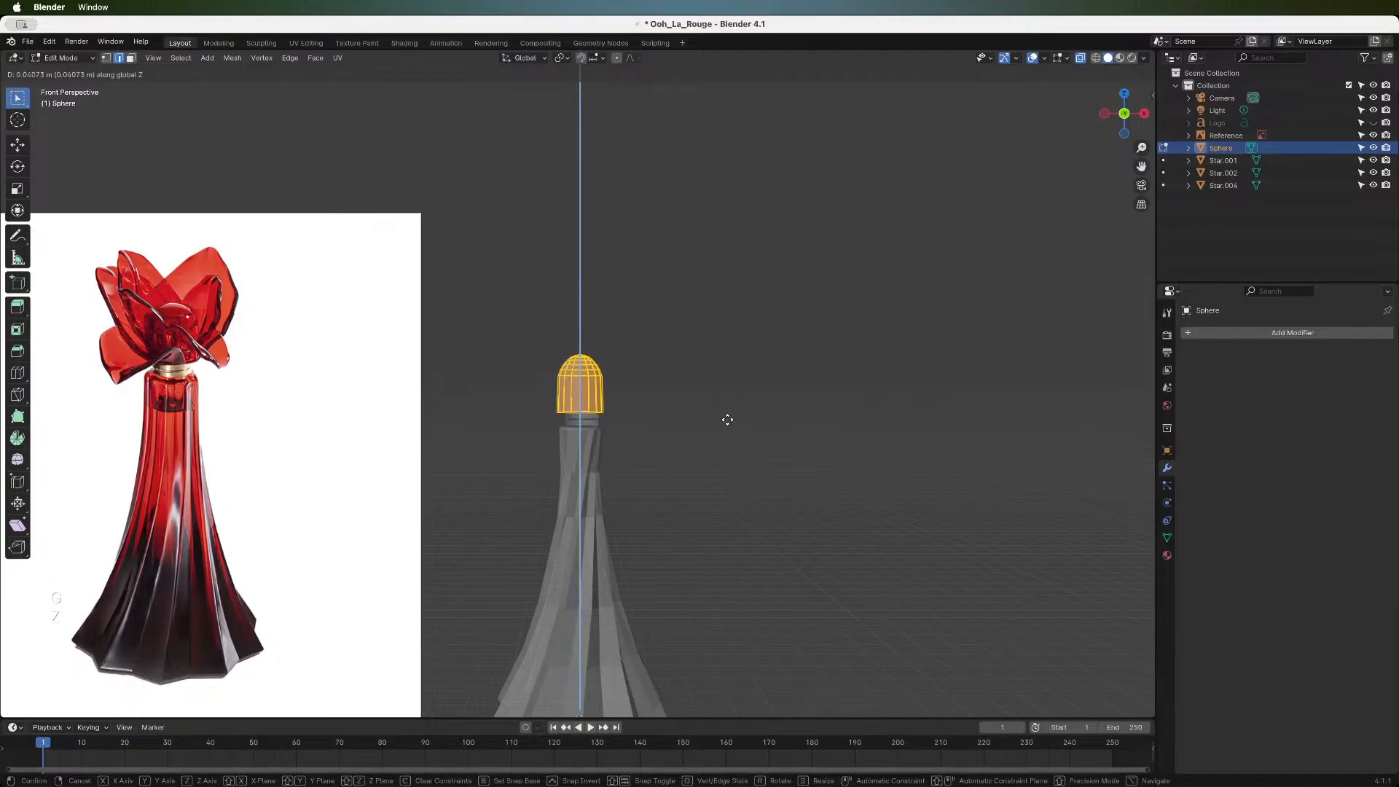
left_click(727, 420)
scroll(726, 405, "up", 3)
scroll(727, 404, "down", 1)
scroll(728, 404, "down", 1)
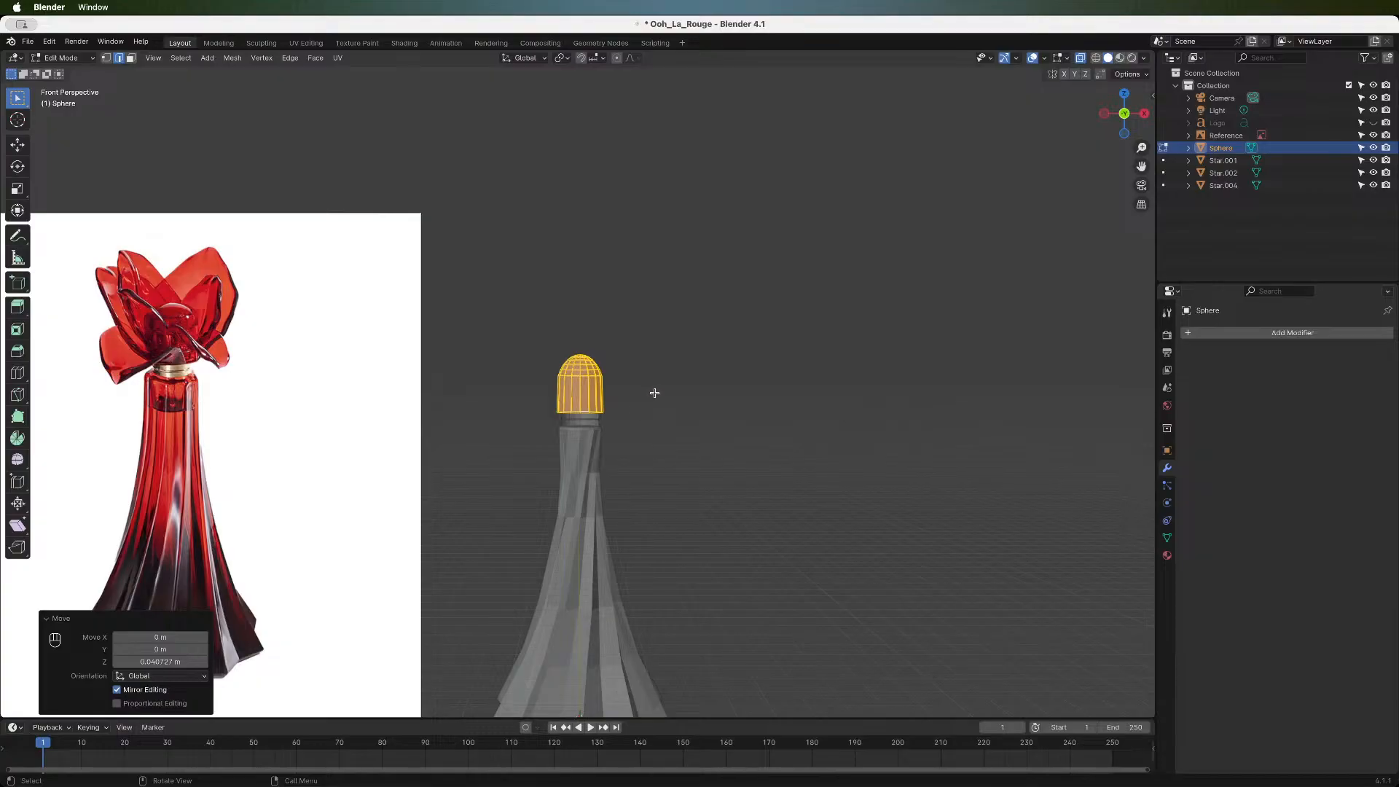
- Scale the whole dome mesh to about 1.236 along the X axis and compare its proportions with the reference bottle
key("s")
key("x")
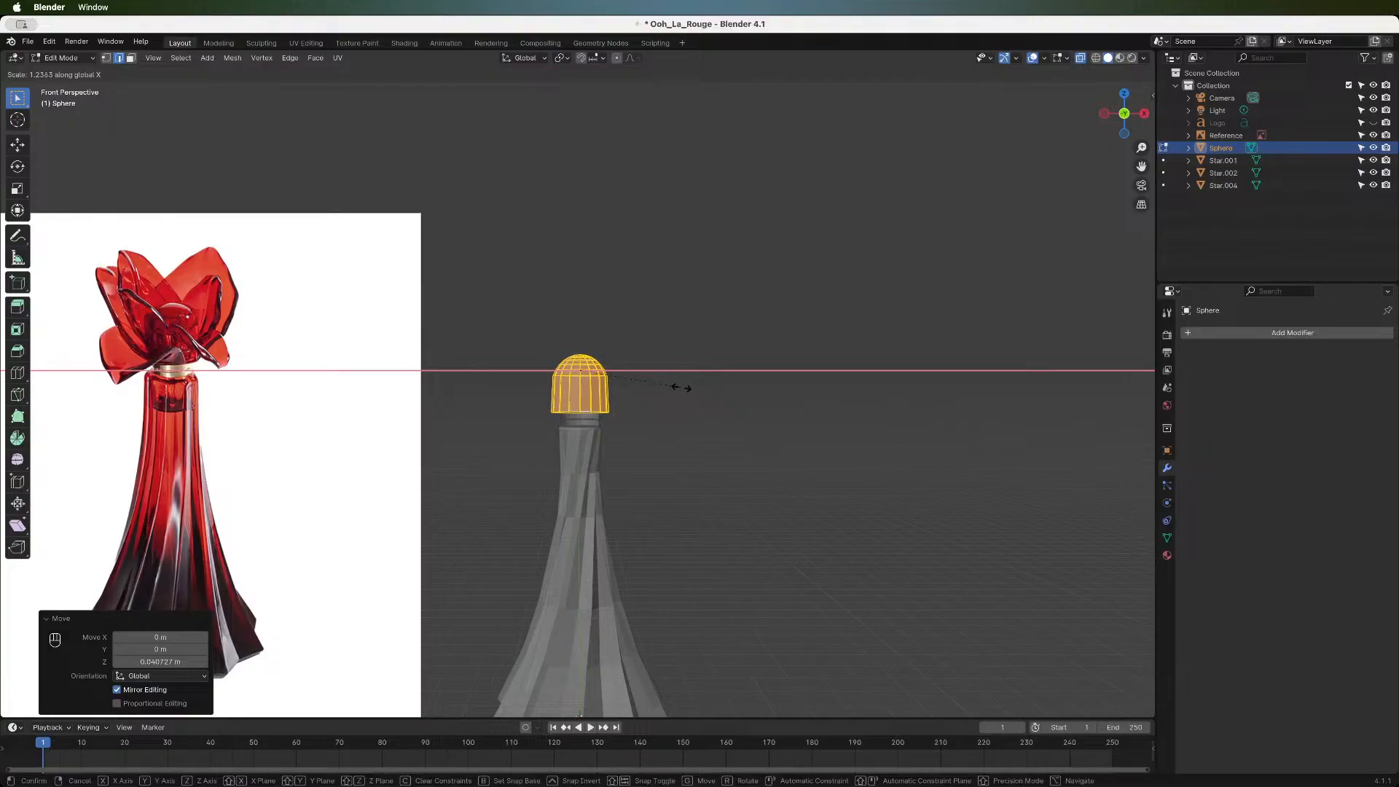
left_click(680, 387)
scroll(668, 400, "down", 3)
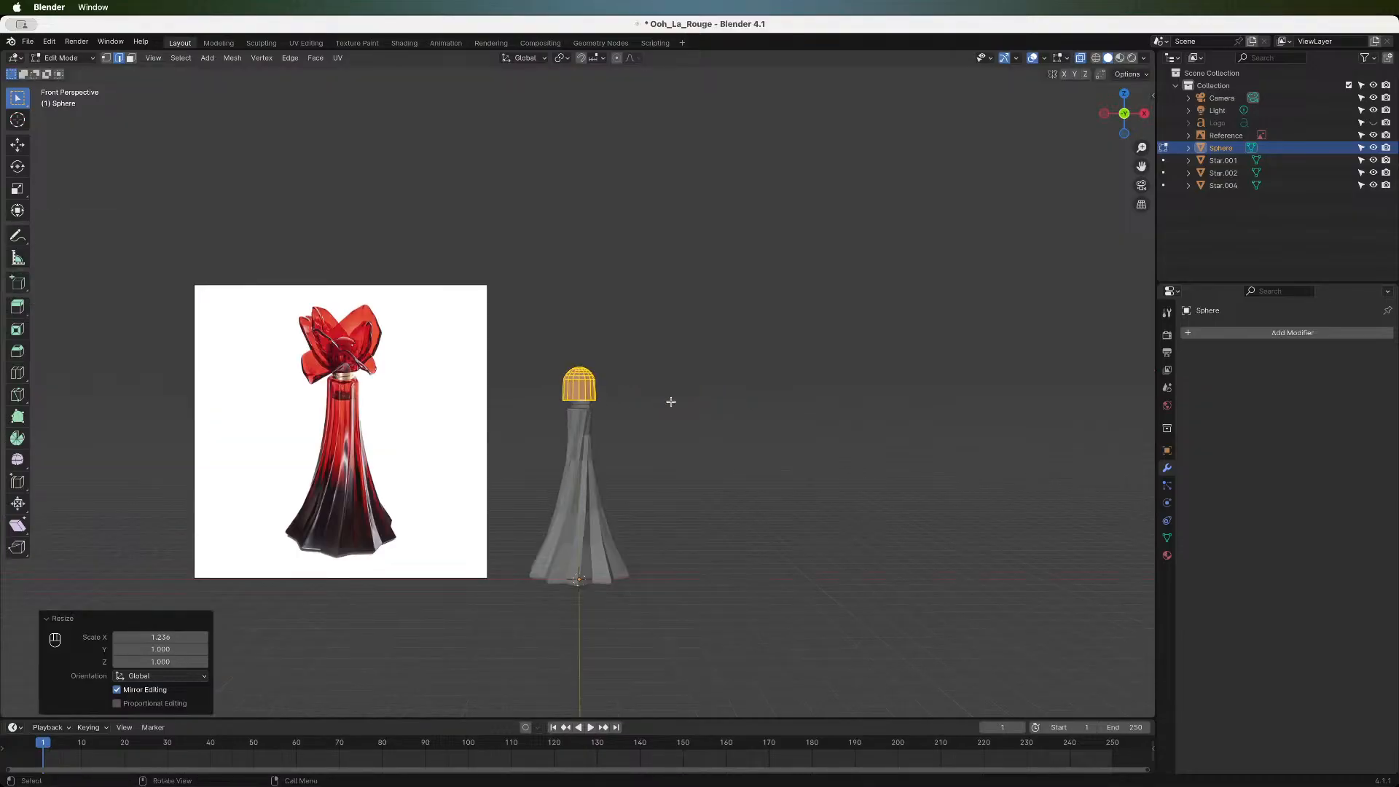
scroll(671, 401, "up", 1)
scroll(671, 401, "up", 3)
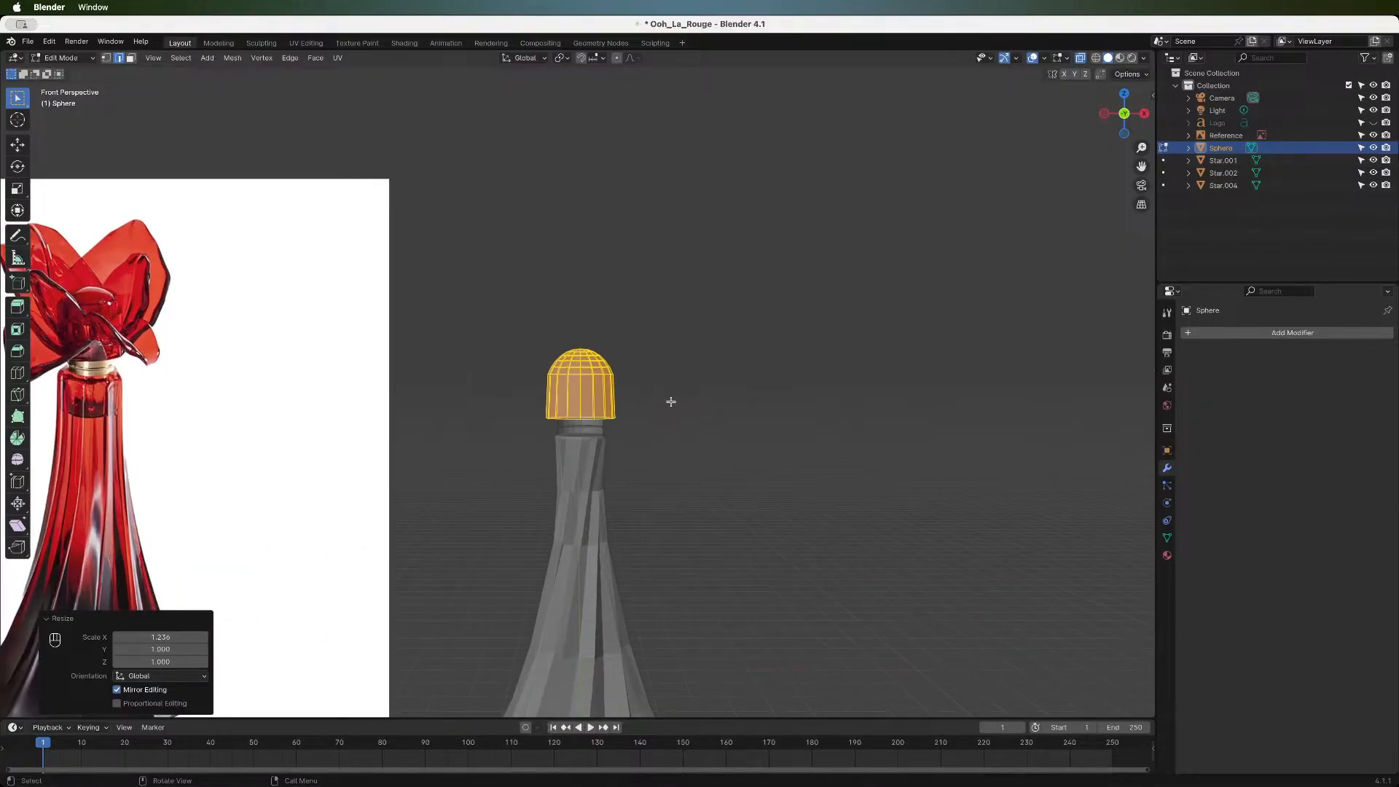
scroll(670, 402, "down", 2)
scroll(671, 402, "up", 2)
- Select the vertex at the dome's very top, return to the front view and enable proportional editing
key("a")
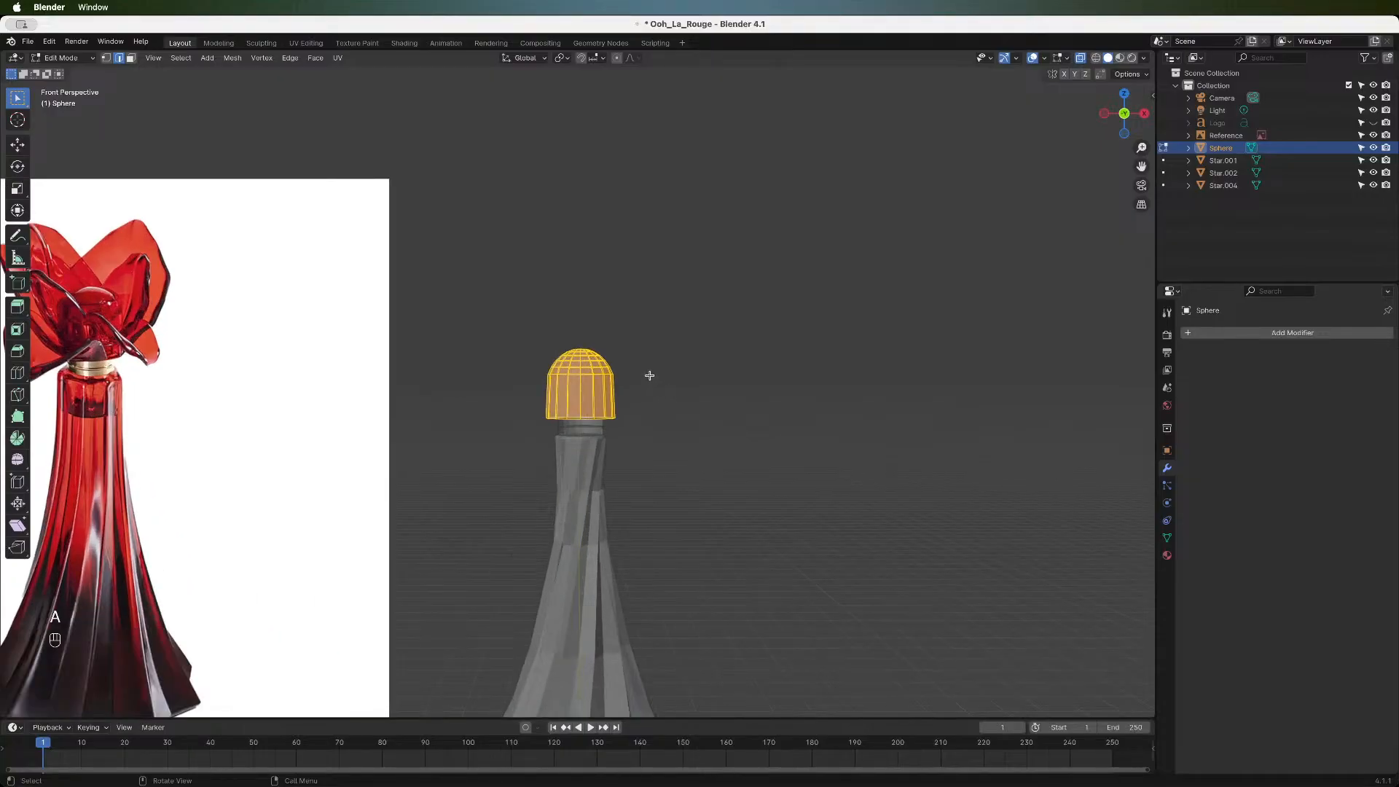
left_click_drag(1131, 105, 1123, 154)
key("1")
left_click(580, 353)
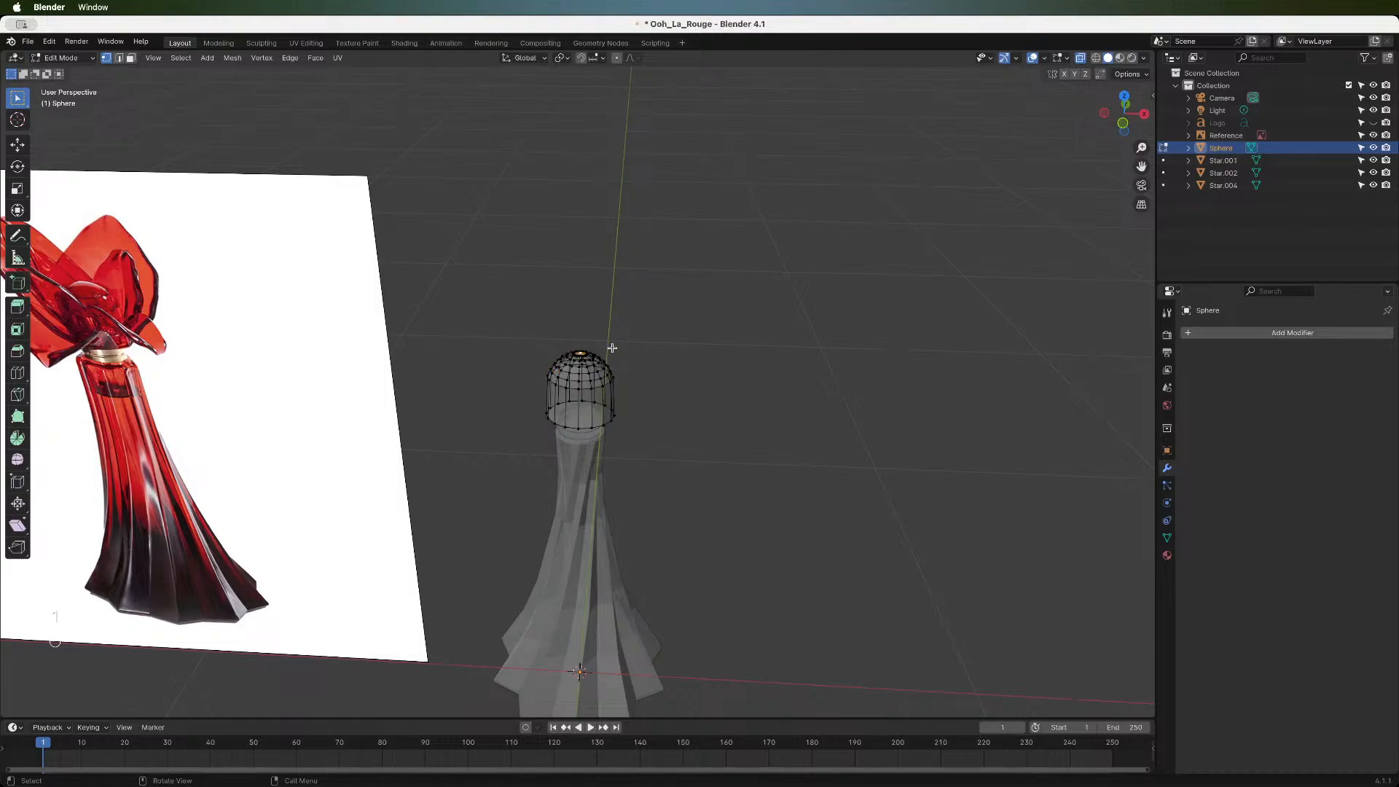
left_click(1125, 123)
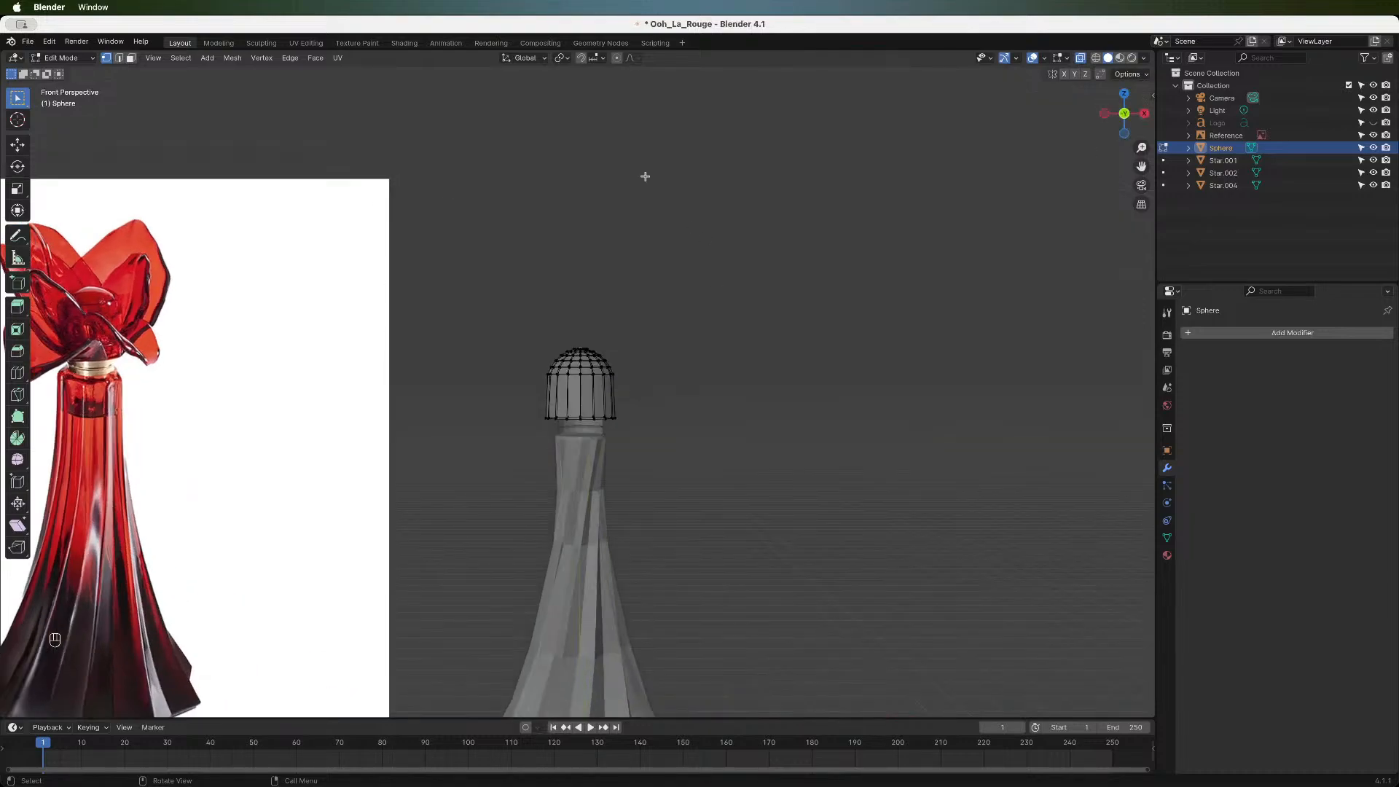
left_click(616, 58)
key("g")
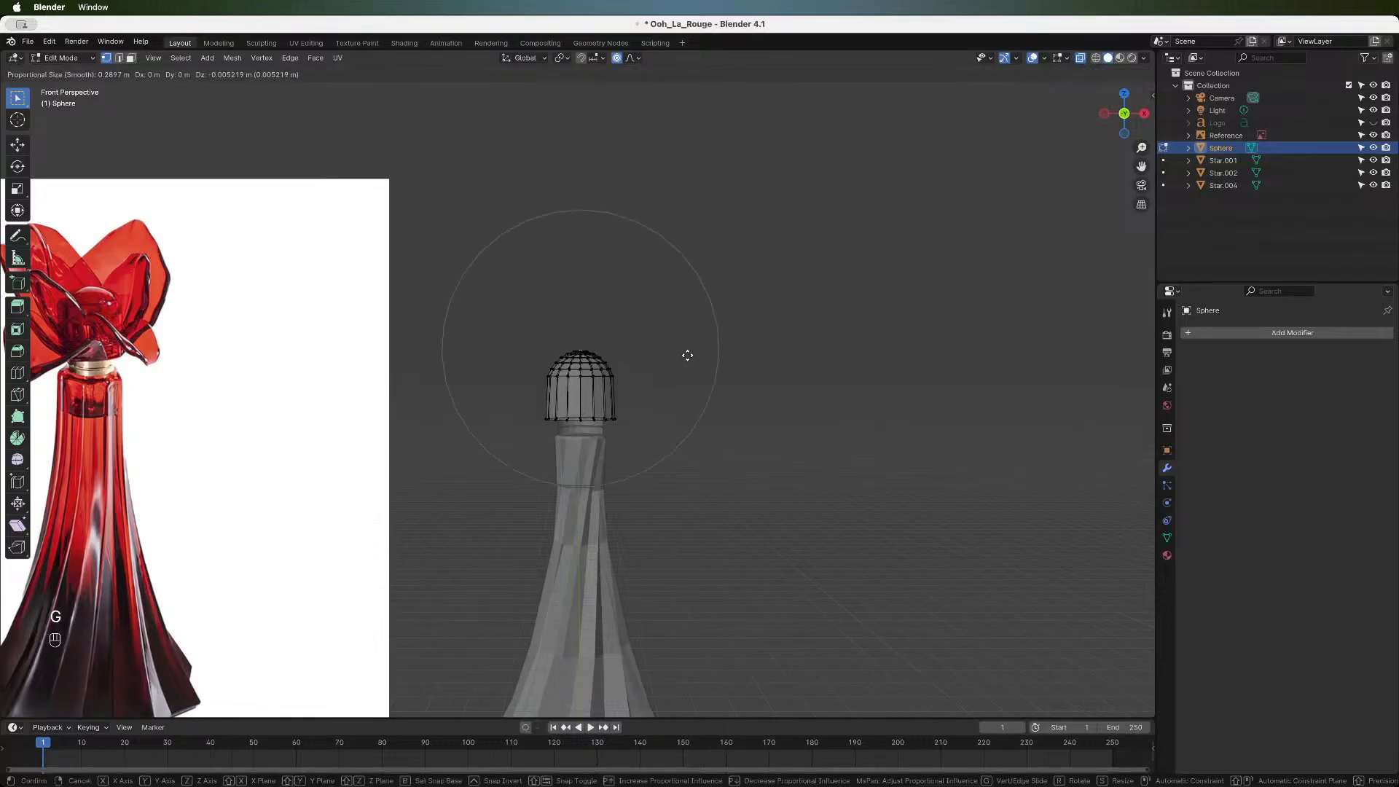
key("Escape")
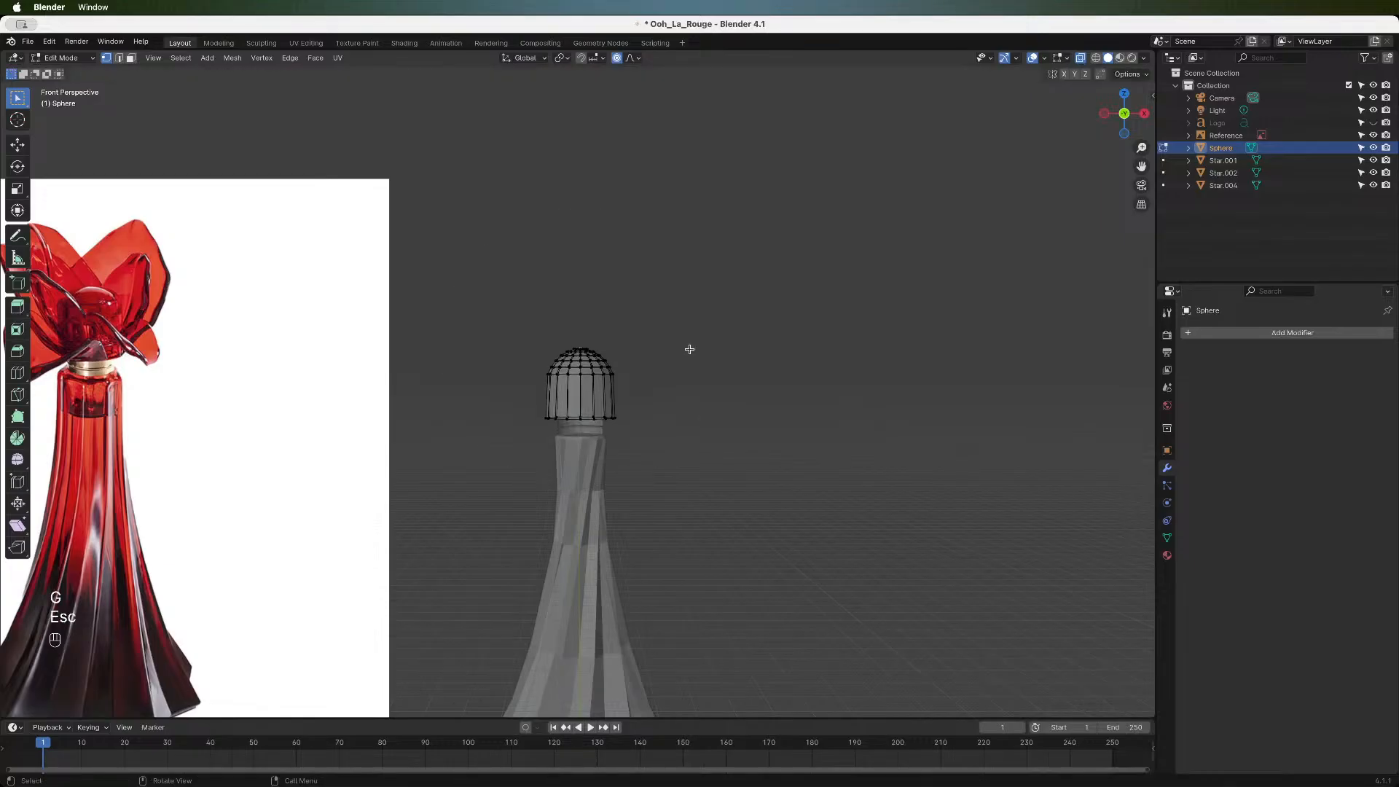
key("g")
key("z")
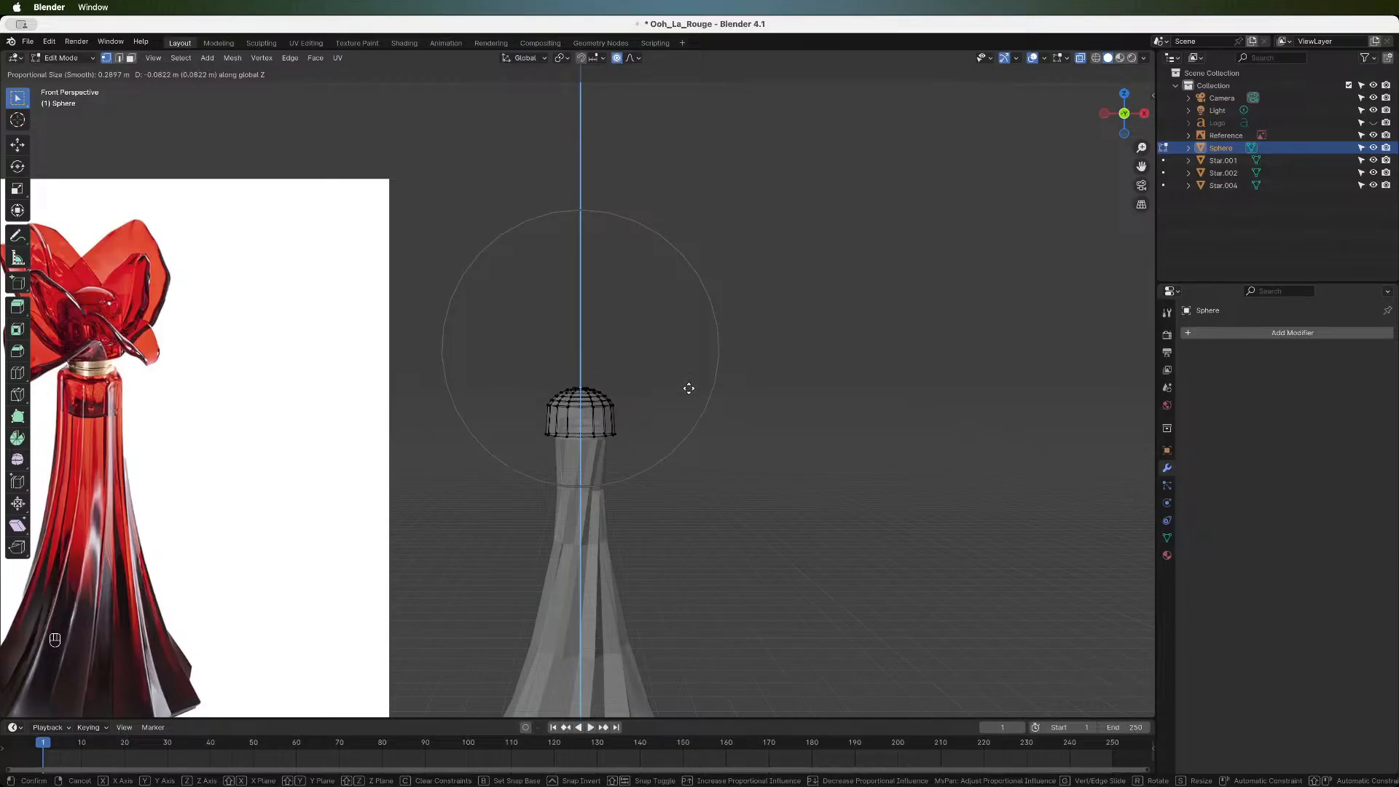
key("Escape")
- Flatten the dome's crown by lowering its top vertex about 0.025 m along Z with a smooth proportional size of about 0.149
key("g")
scroll(717, 343, "up", 5)
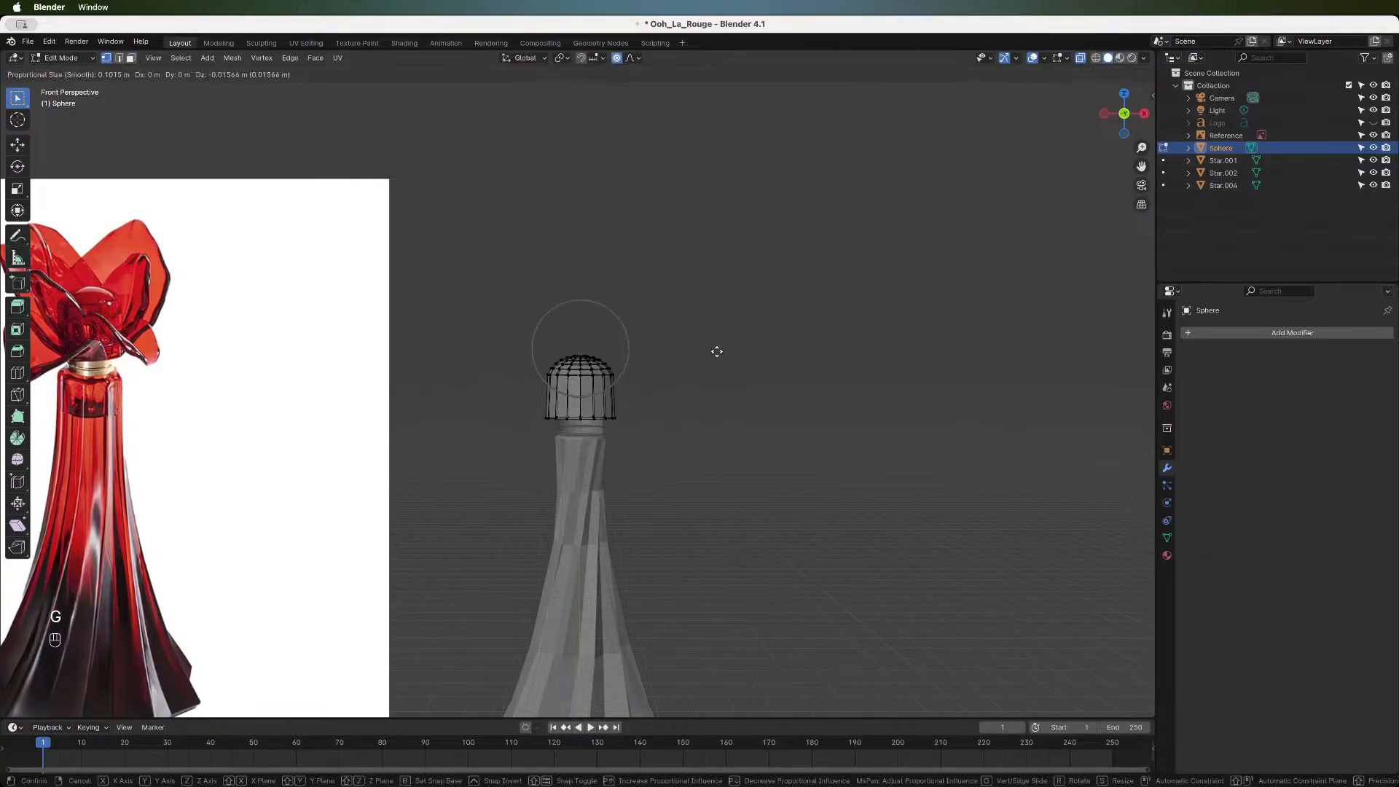
key("Escape")
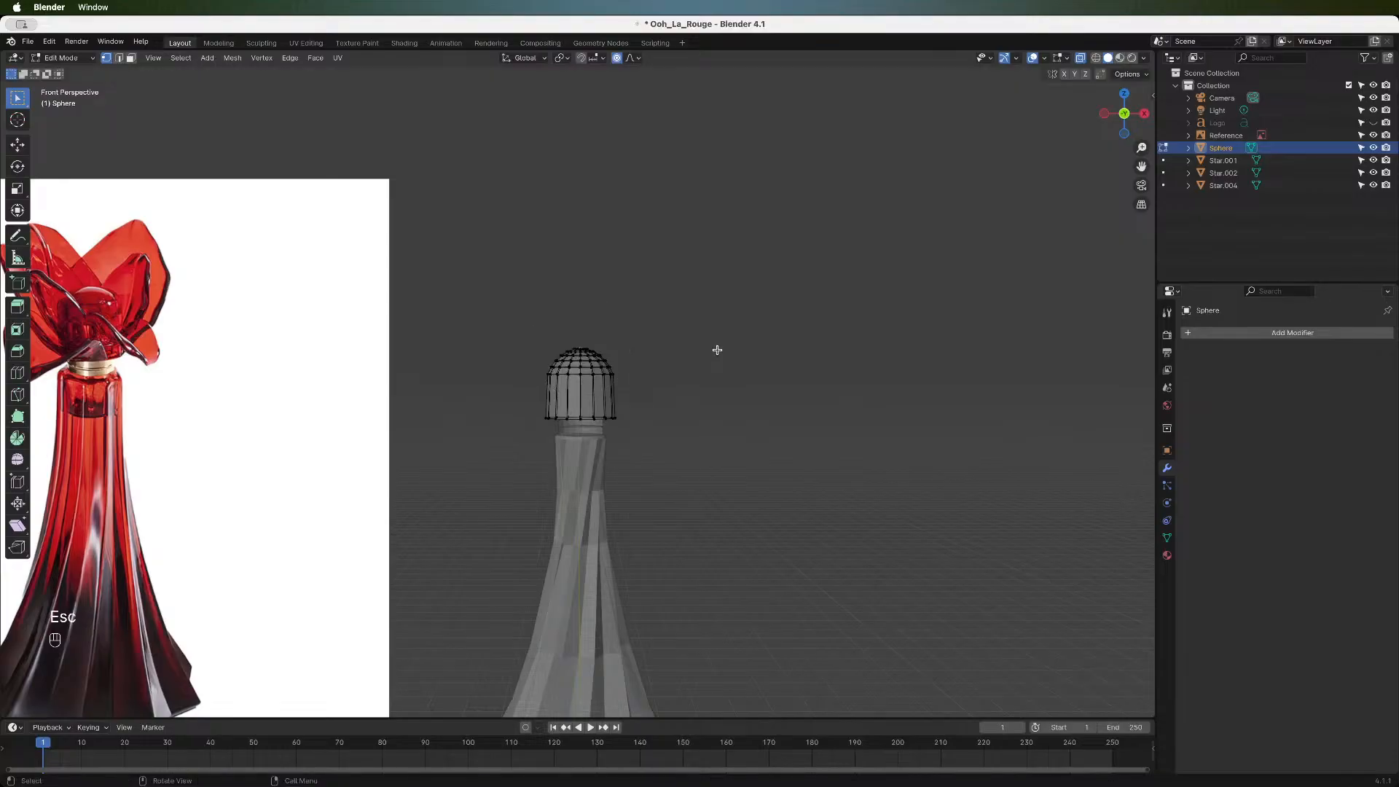
key("g")
key("z")
key("Tab")
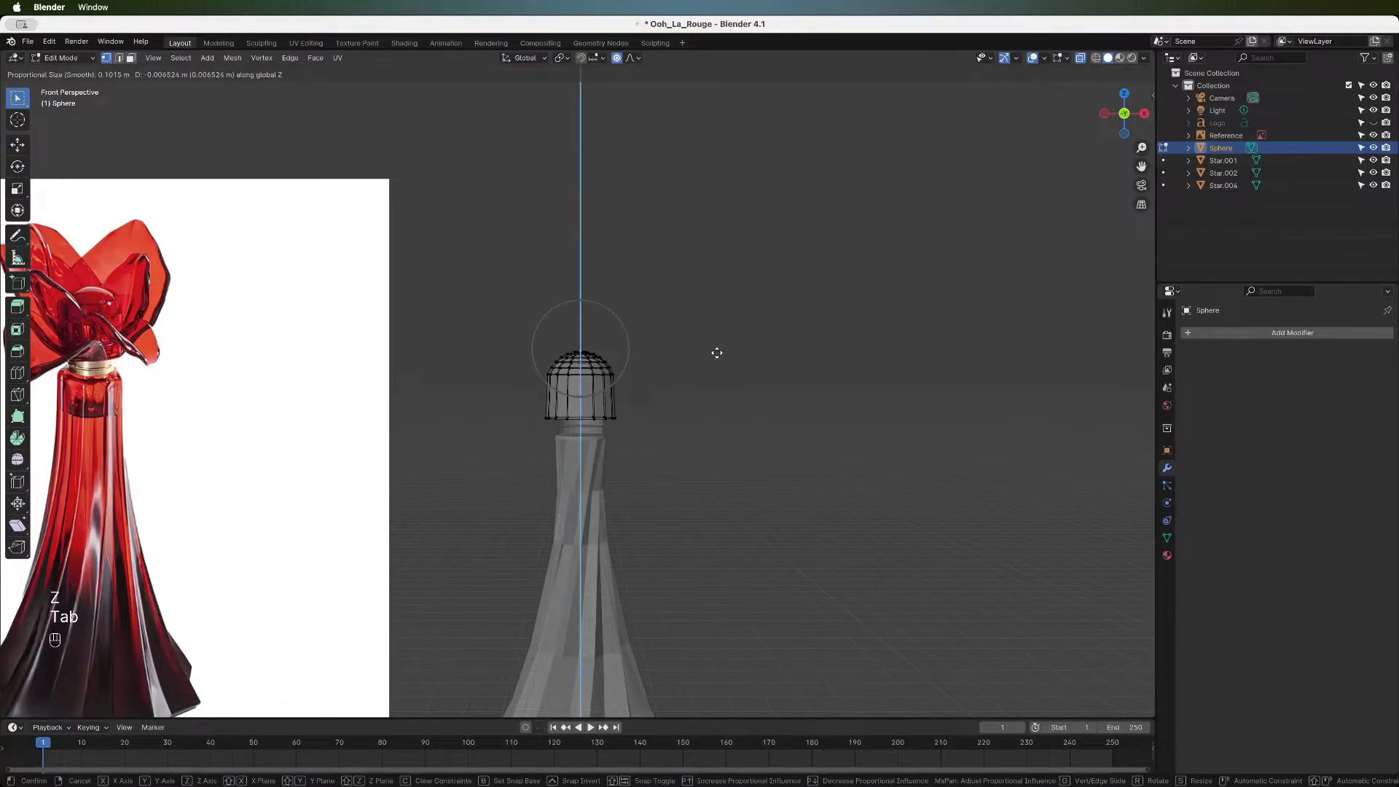
scroll(717, 354, "down", 4)
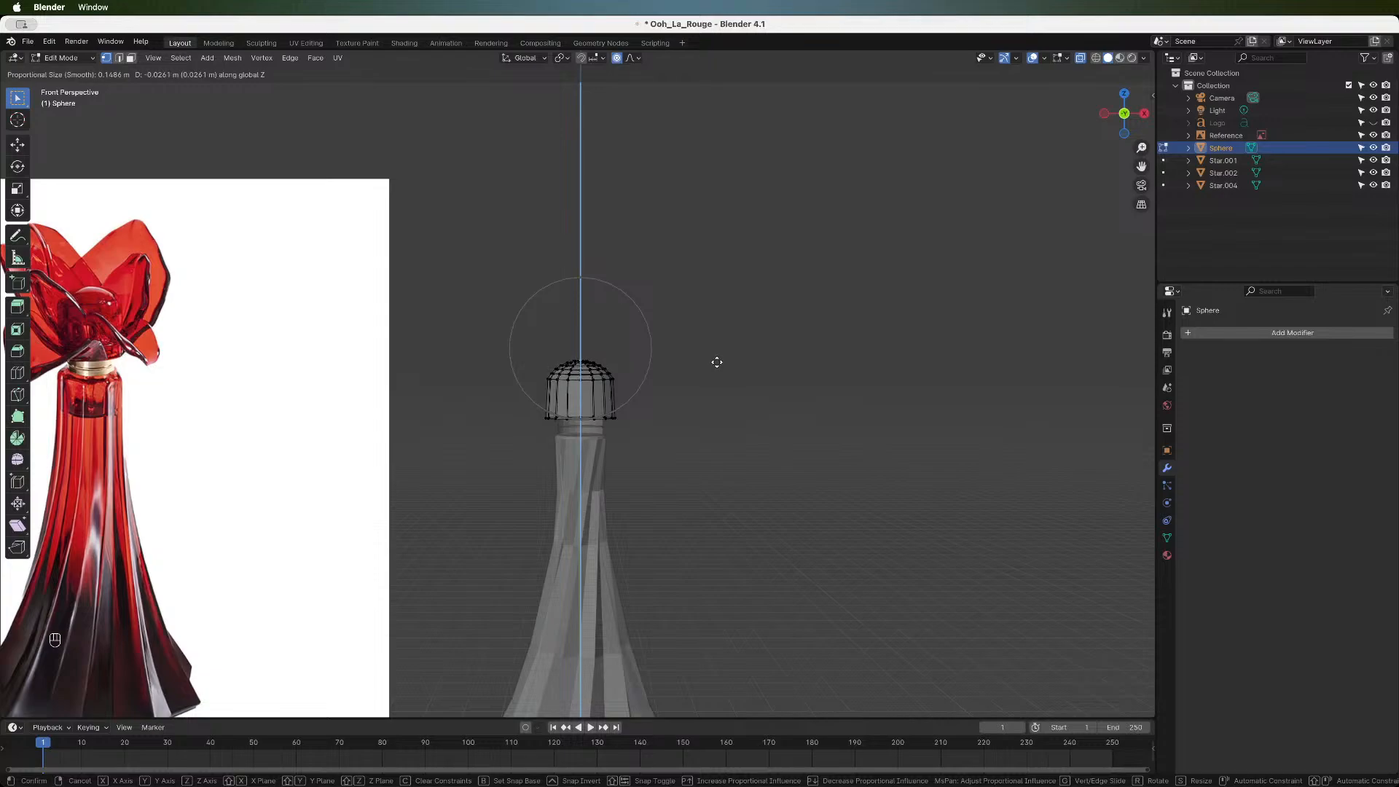
left_click(716, 362)
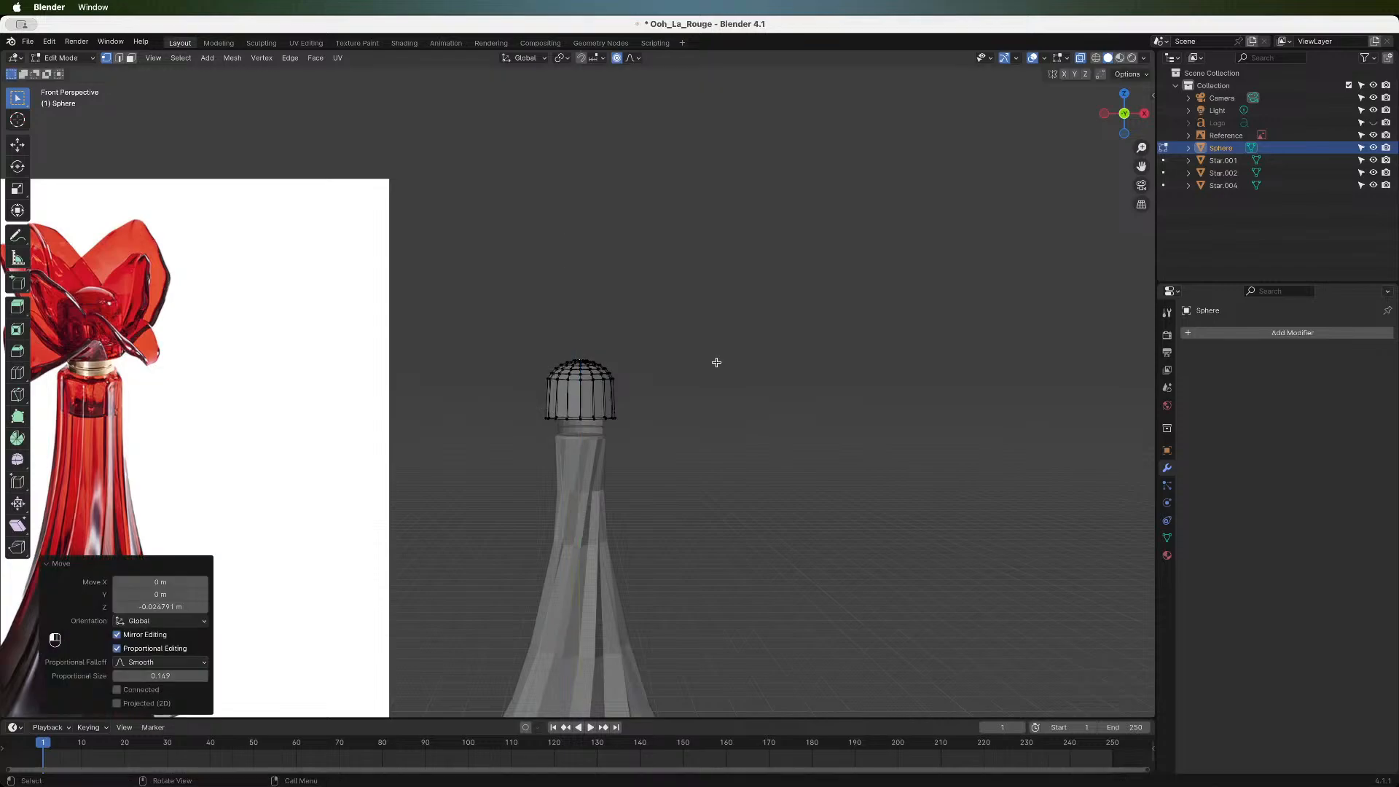
- Select the dome's bottom edge loop and lower it about 0.047 m along Z with smooth proportional editing
key("Tab")
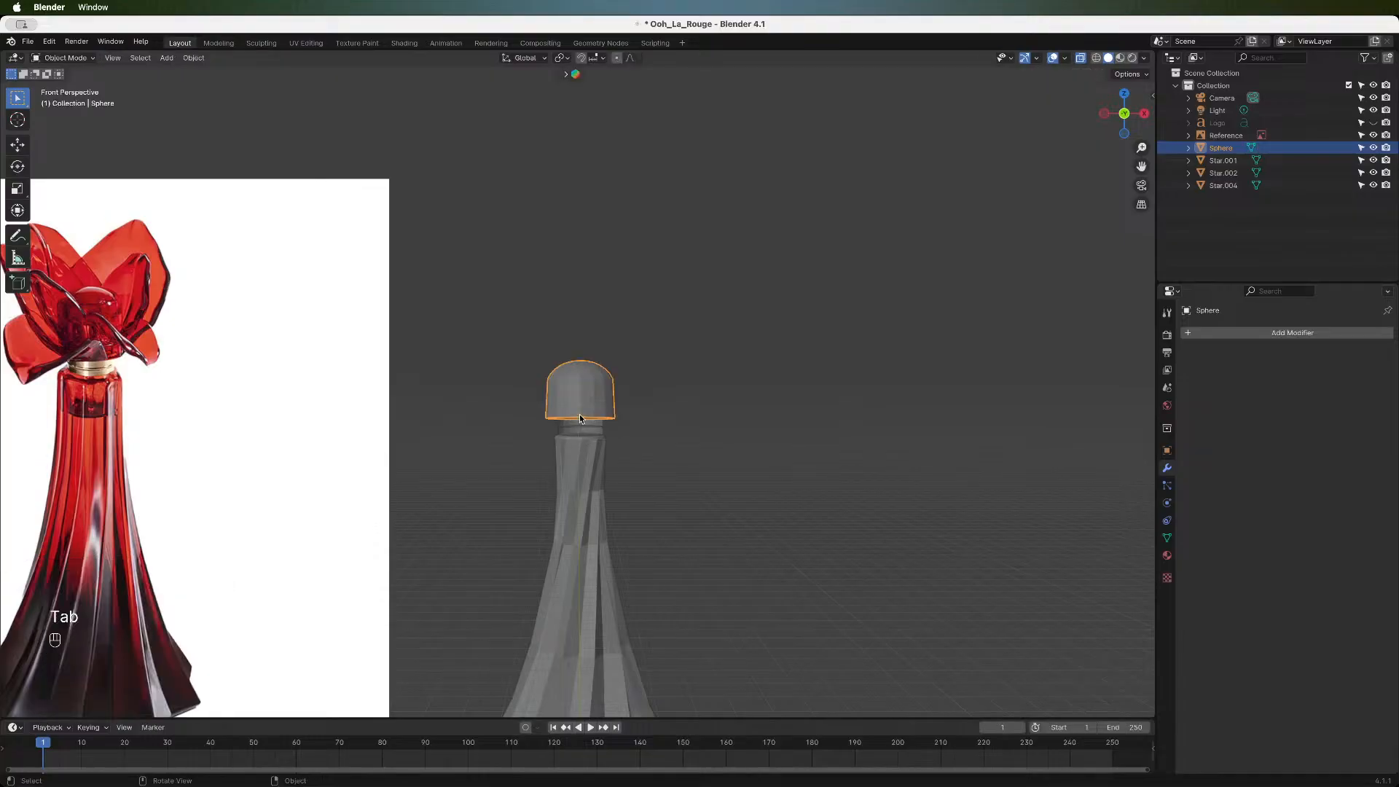
key("Tab")
left_click(579, 415, "alt")
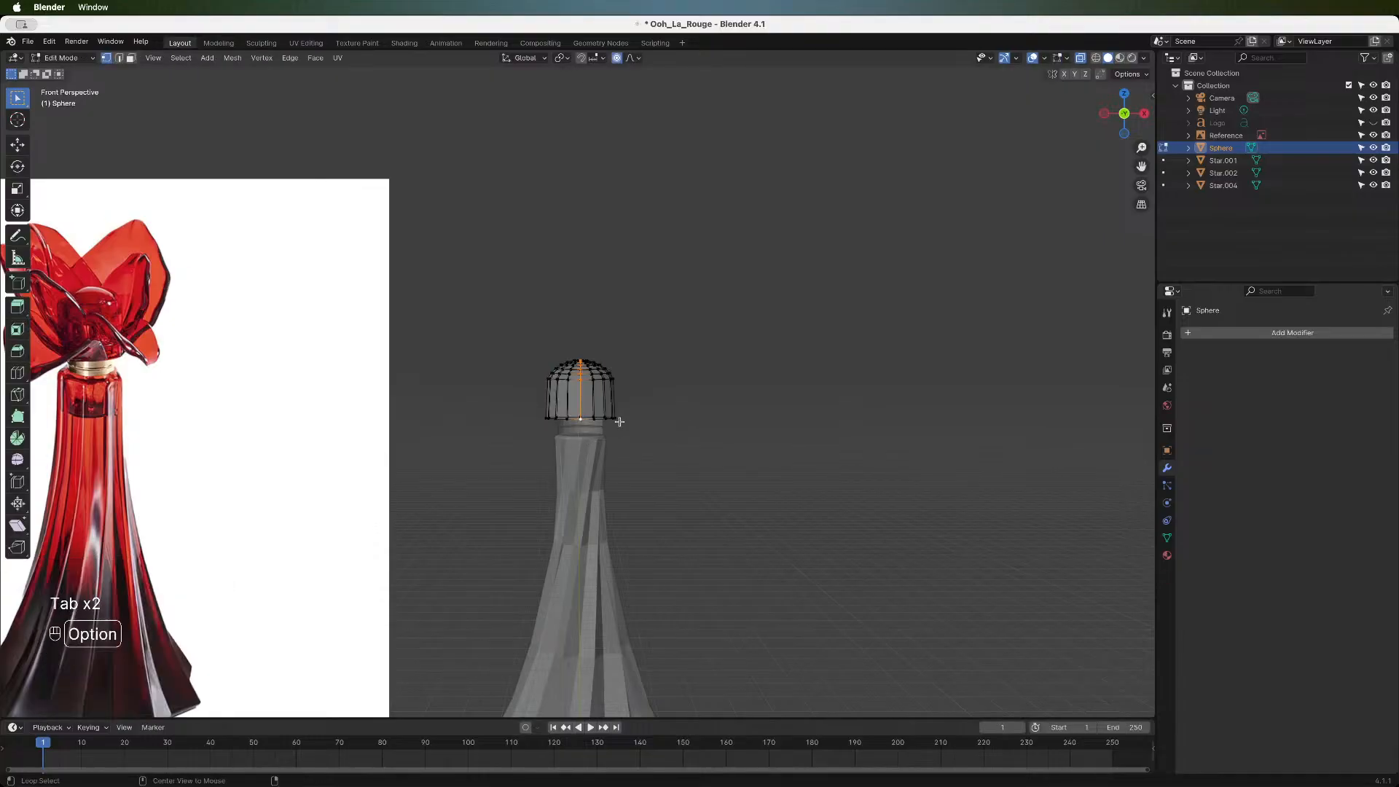
key("2")
left_click(603, 418, "alt")
key("g")
key("z")
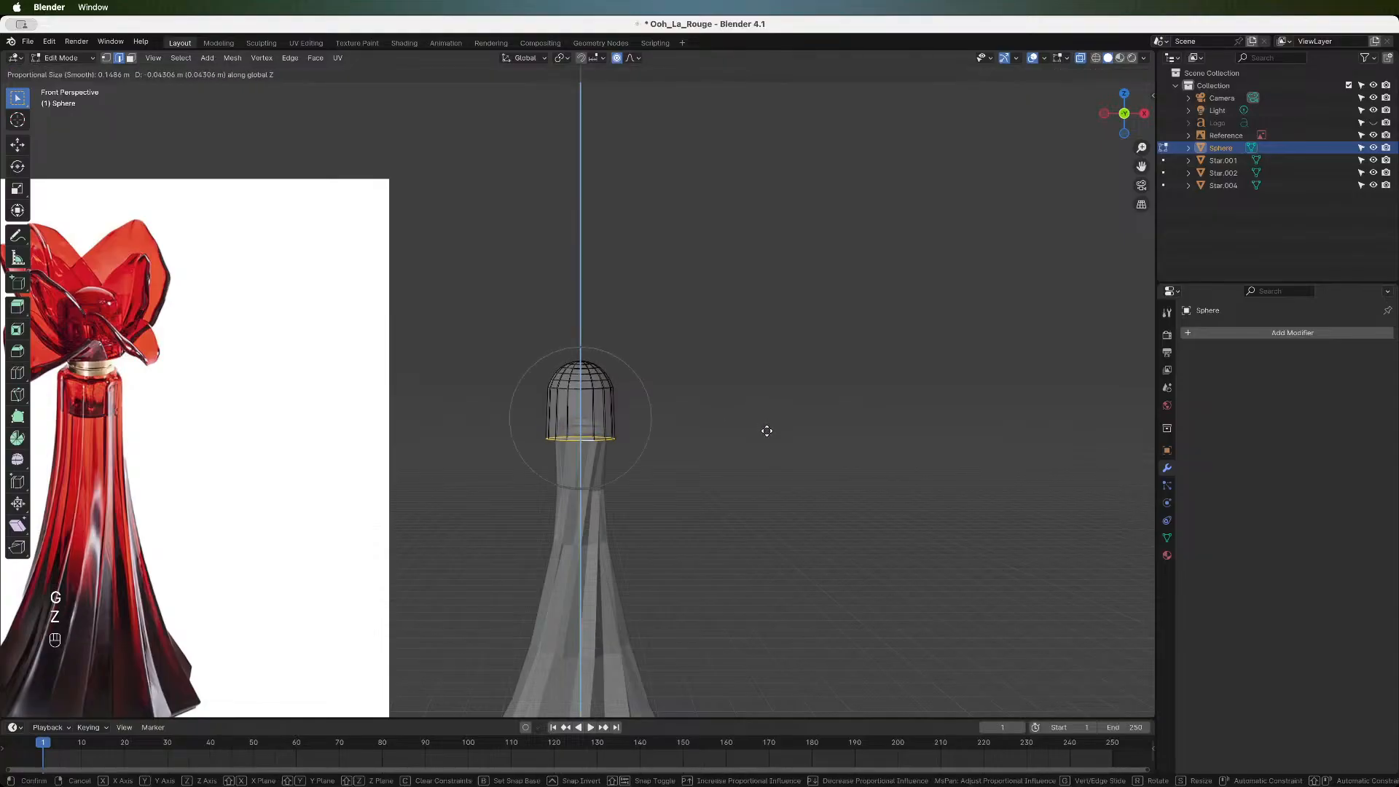
left_click(727, 430)
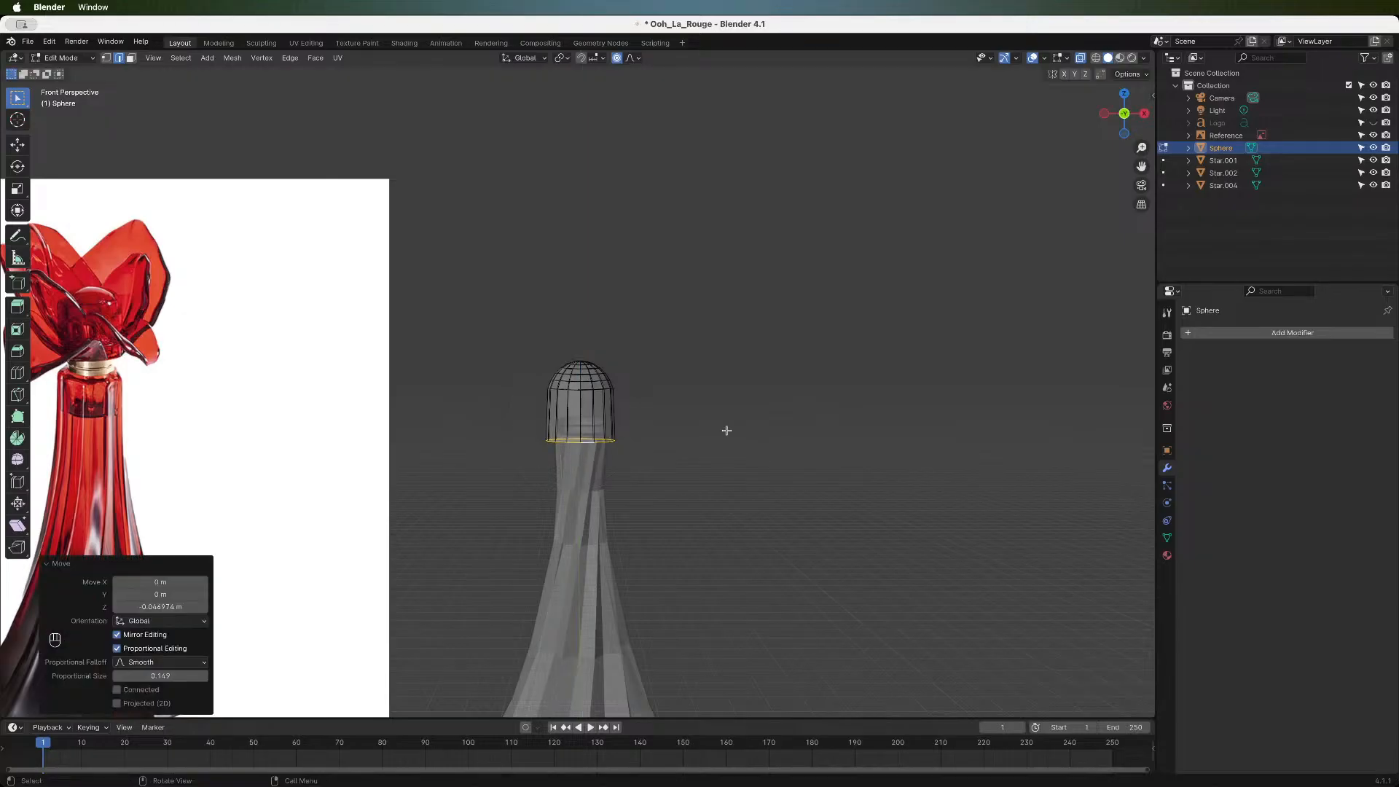
- Scale the edge loop where the dome's curve meets its straight sides to about 1.116 along X with proportional editing
left_click(587, 390, "alt")
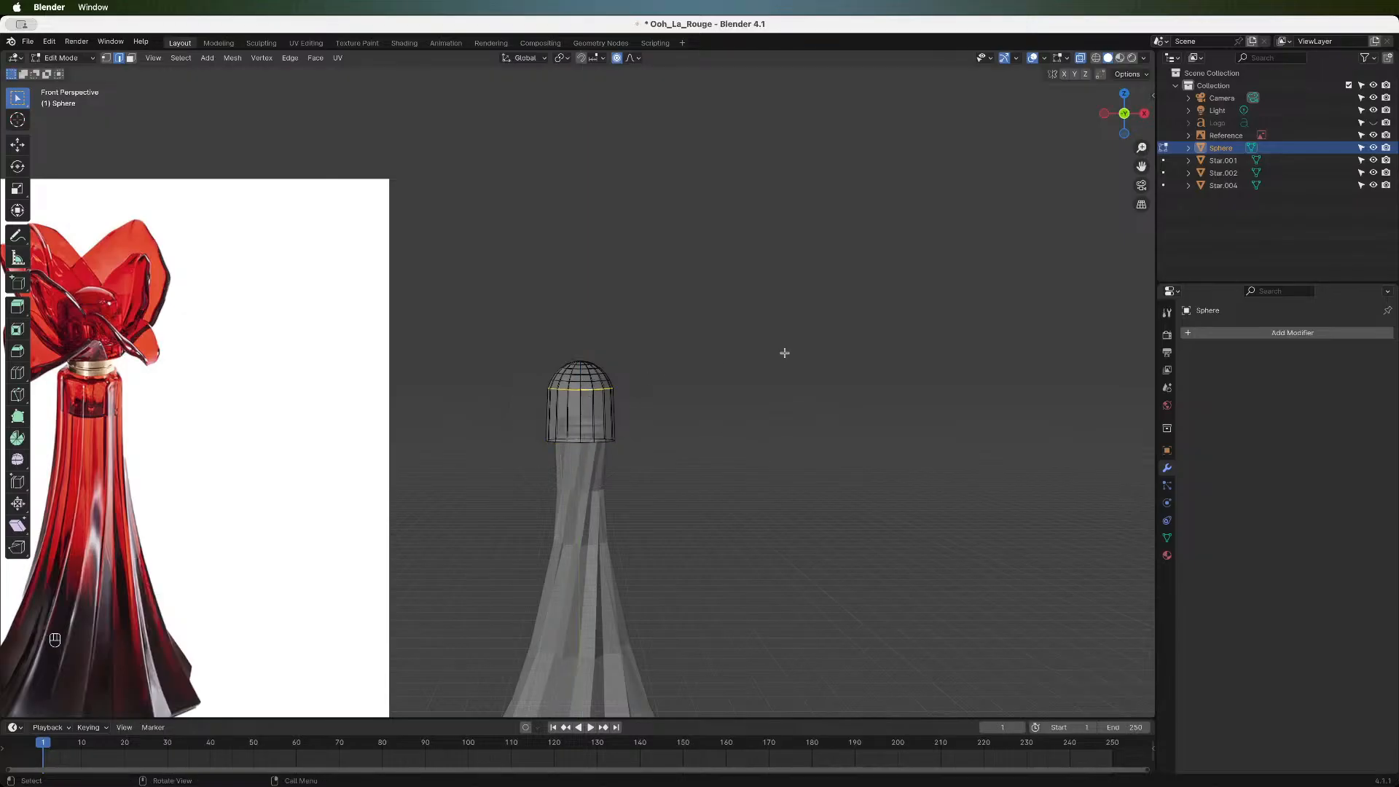
key("s")
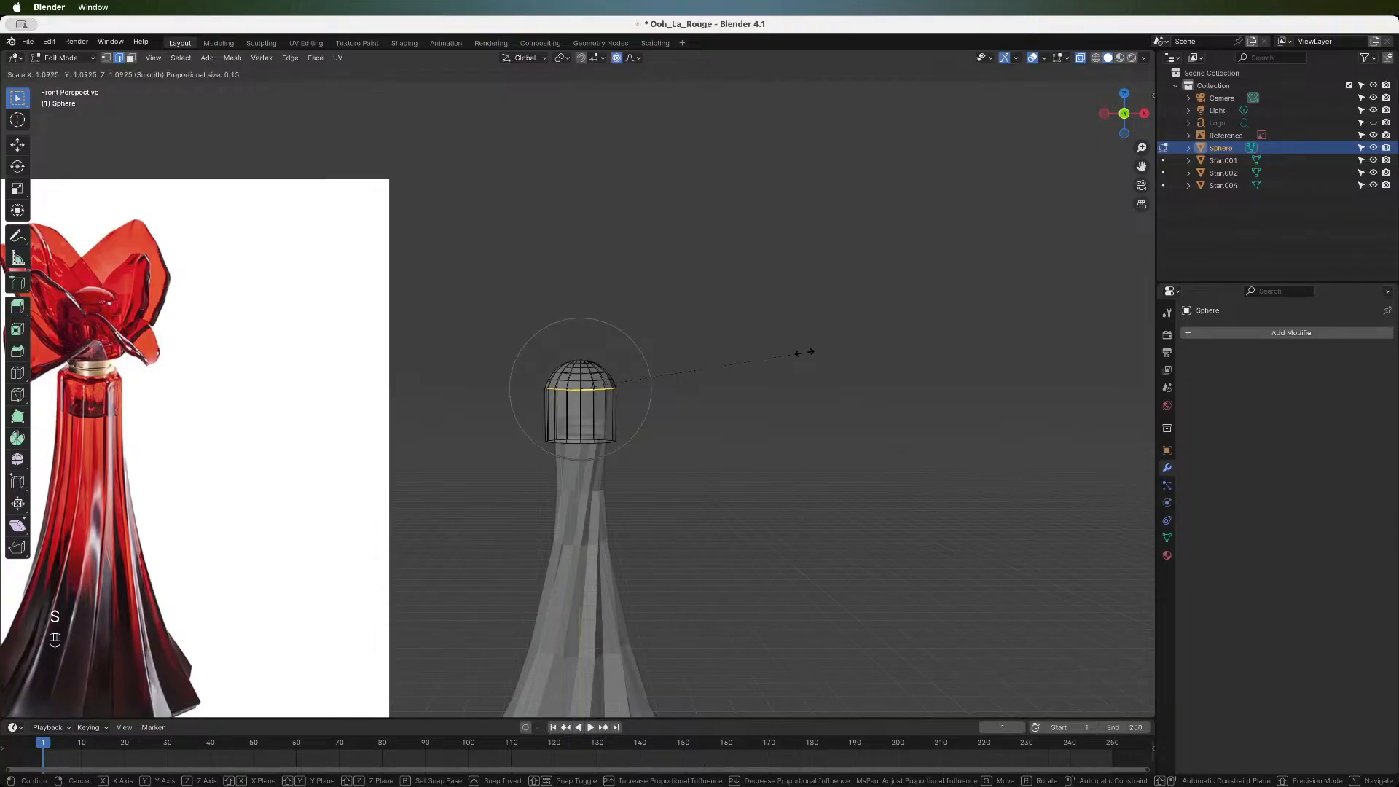
key("Escape")
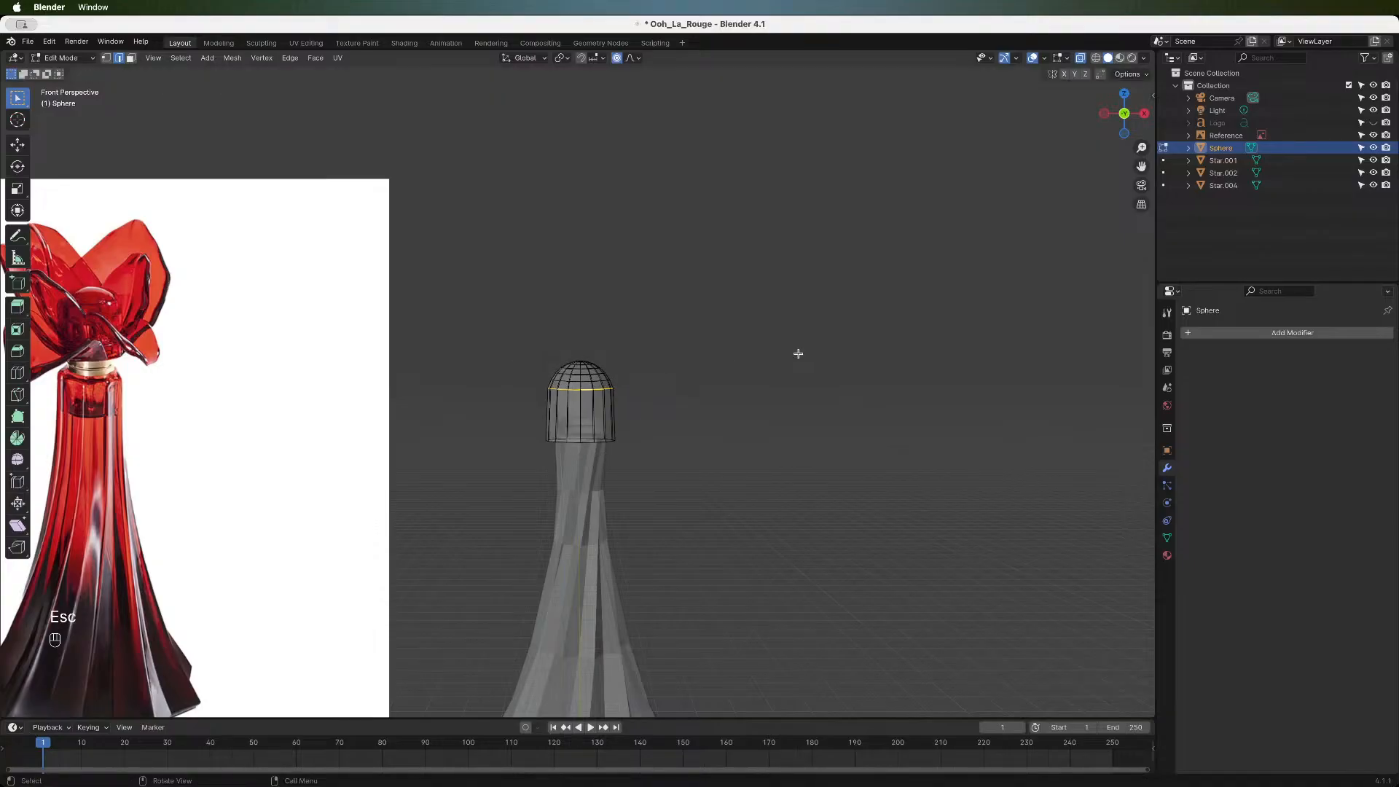
key("s")
key("y")
key("Escape")
key("s")
key("x")
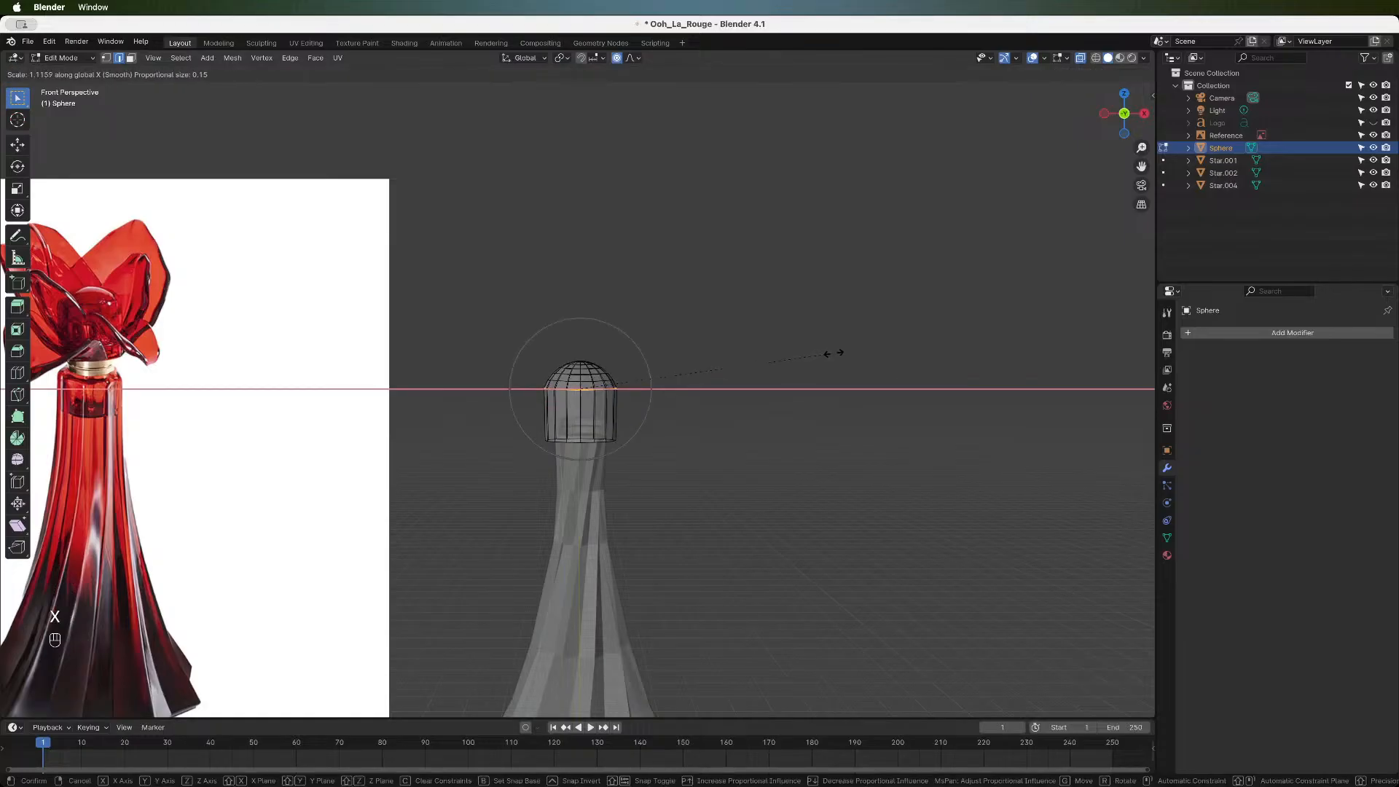
left_click(833, 353)
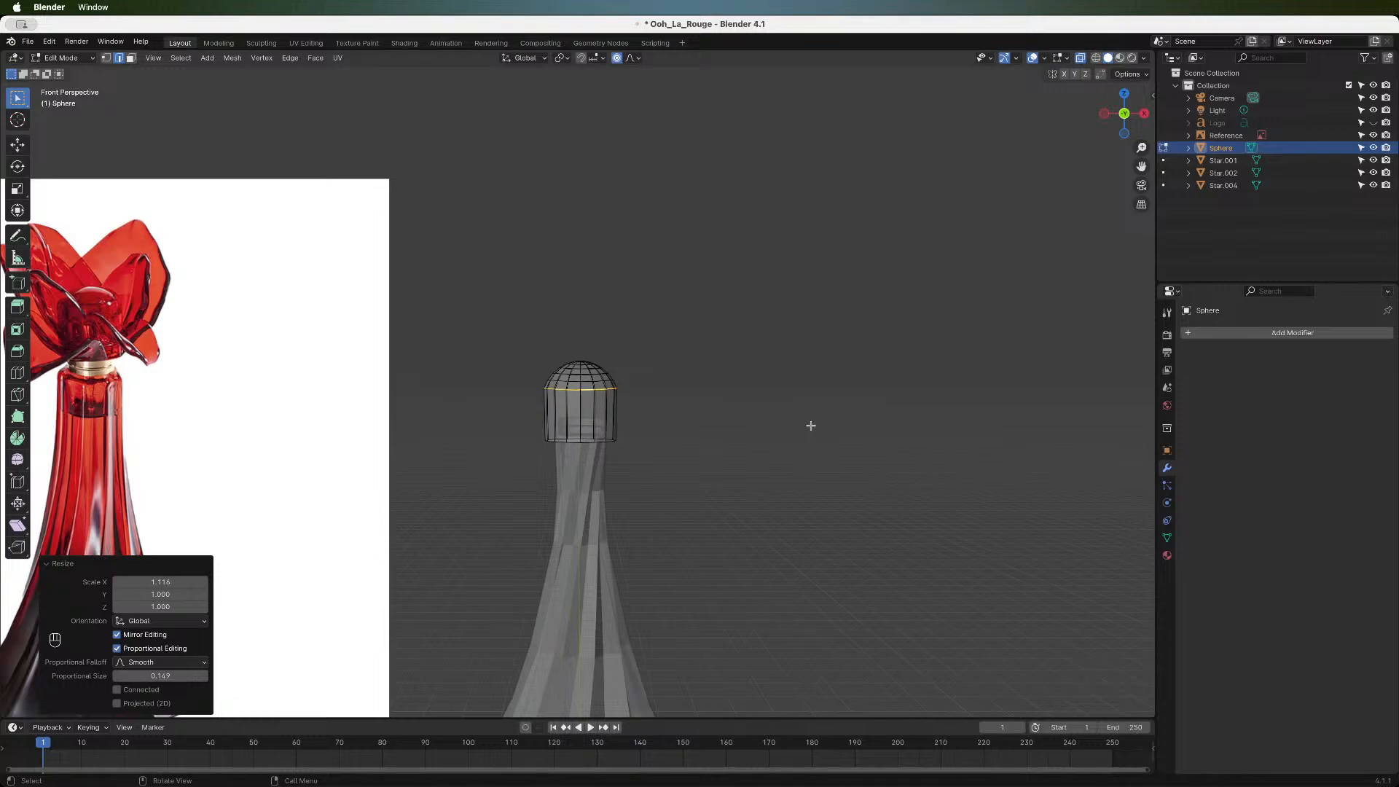
- Select the dome's entire mesh and raise it about 0.044 m along Z, clear of the neck
key("a")
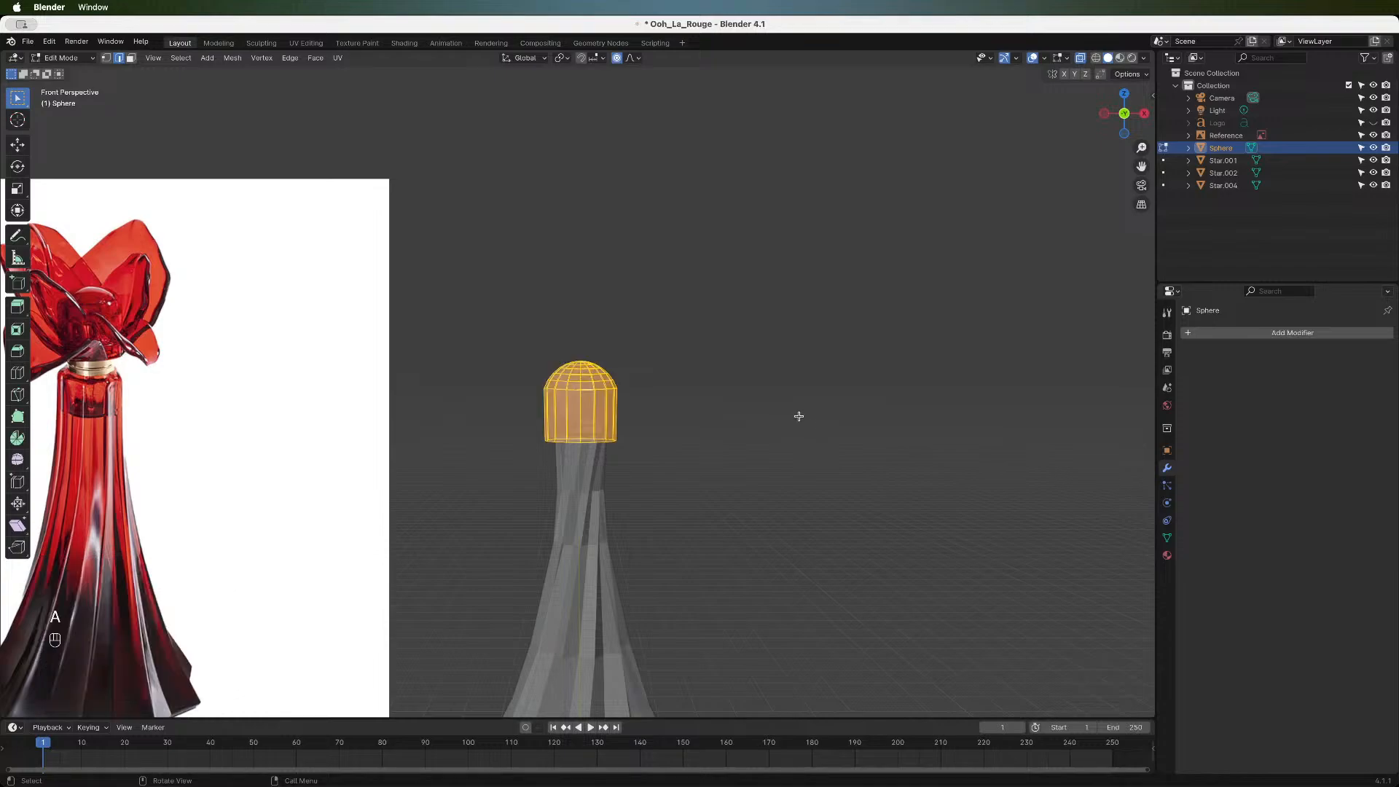
key("g")
key("z")
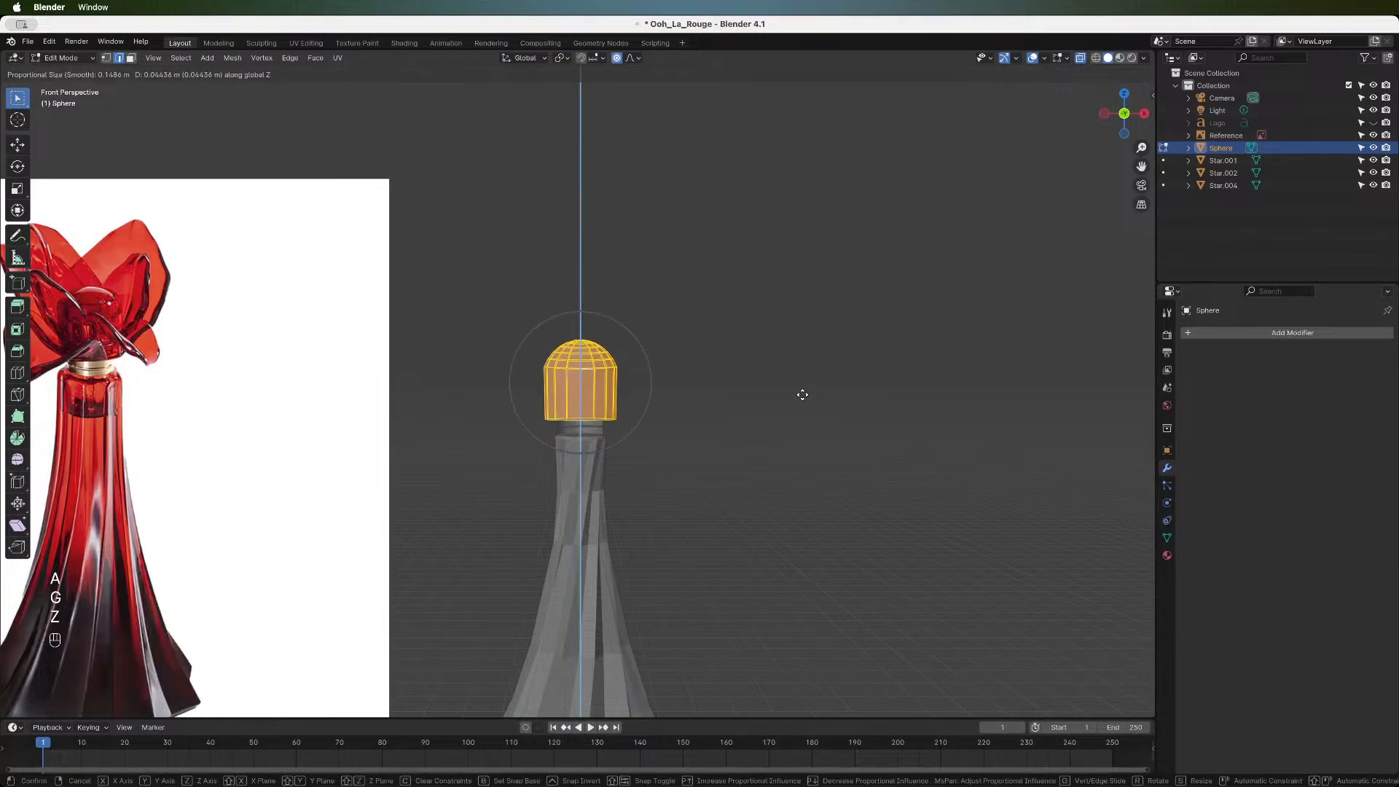
left_click(802, 394)
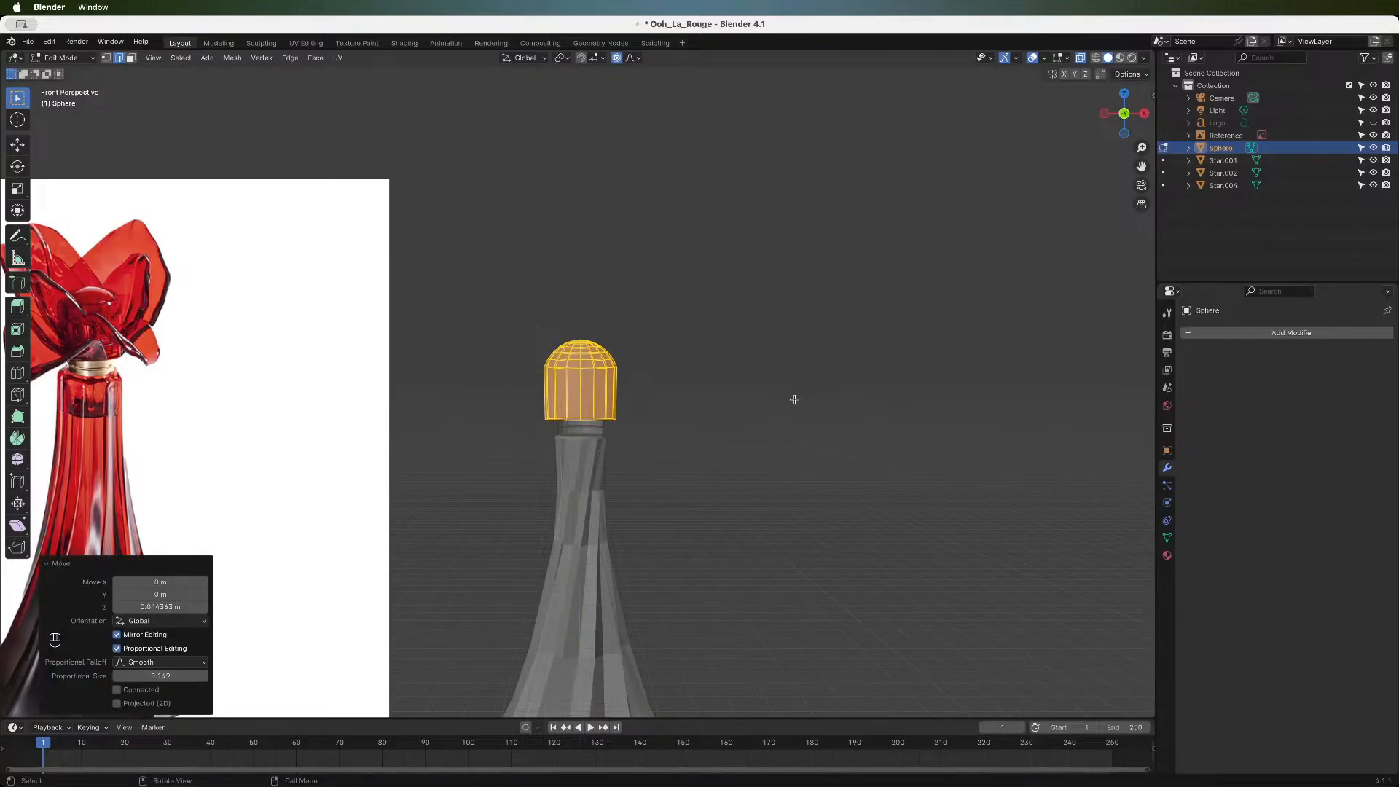
scroll(794, 398, "down", 4)
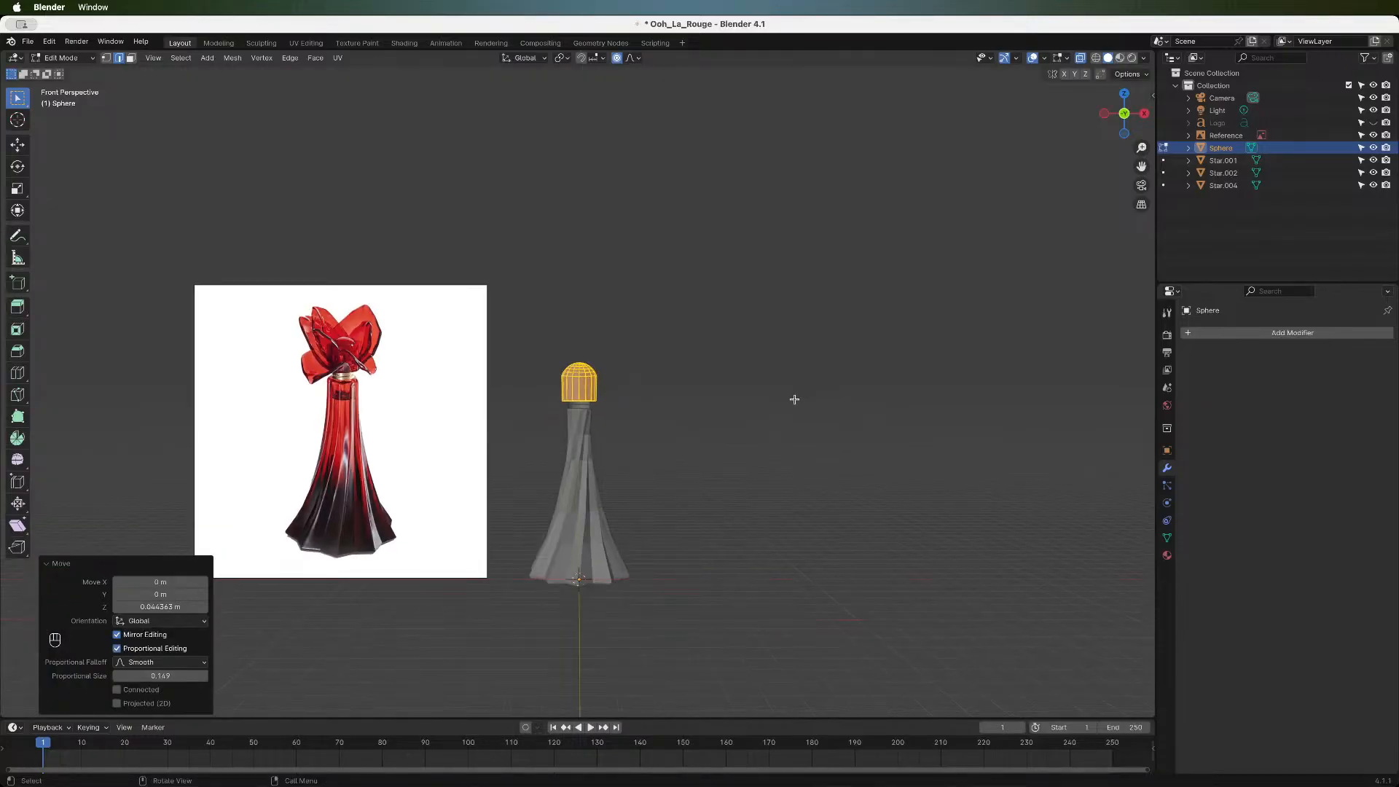
scroll(795, 399, "up", 4)
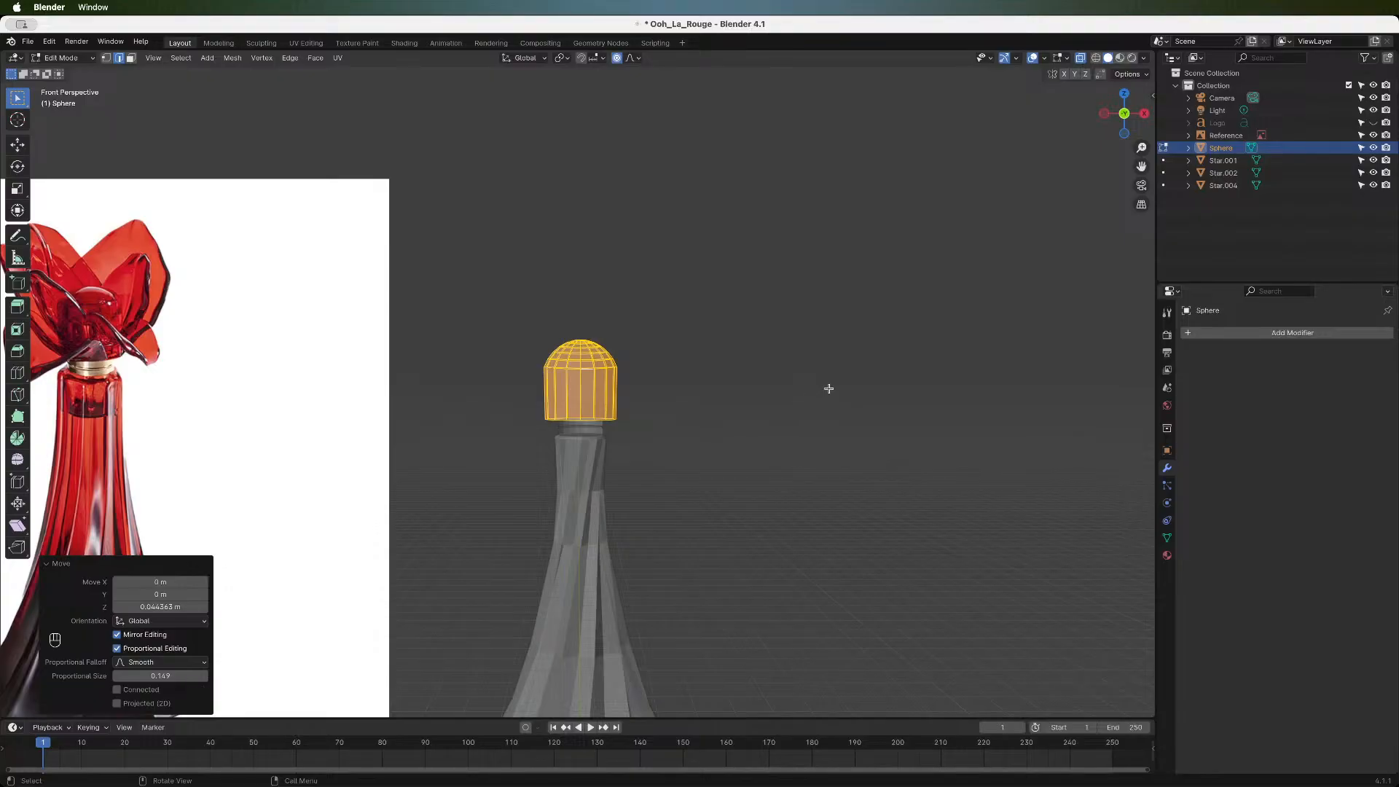
- Scale the whole dome mesh uniformly to about 0.98 and deselect it
key("s")
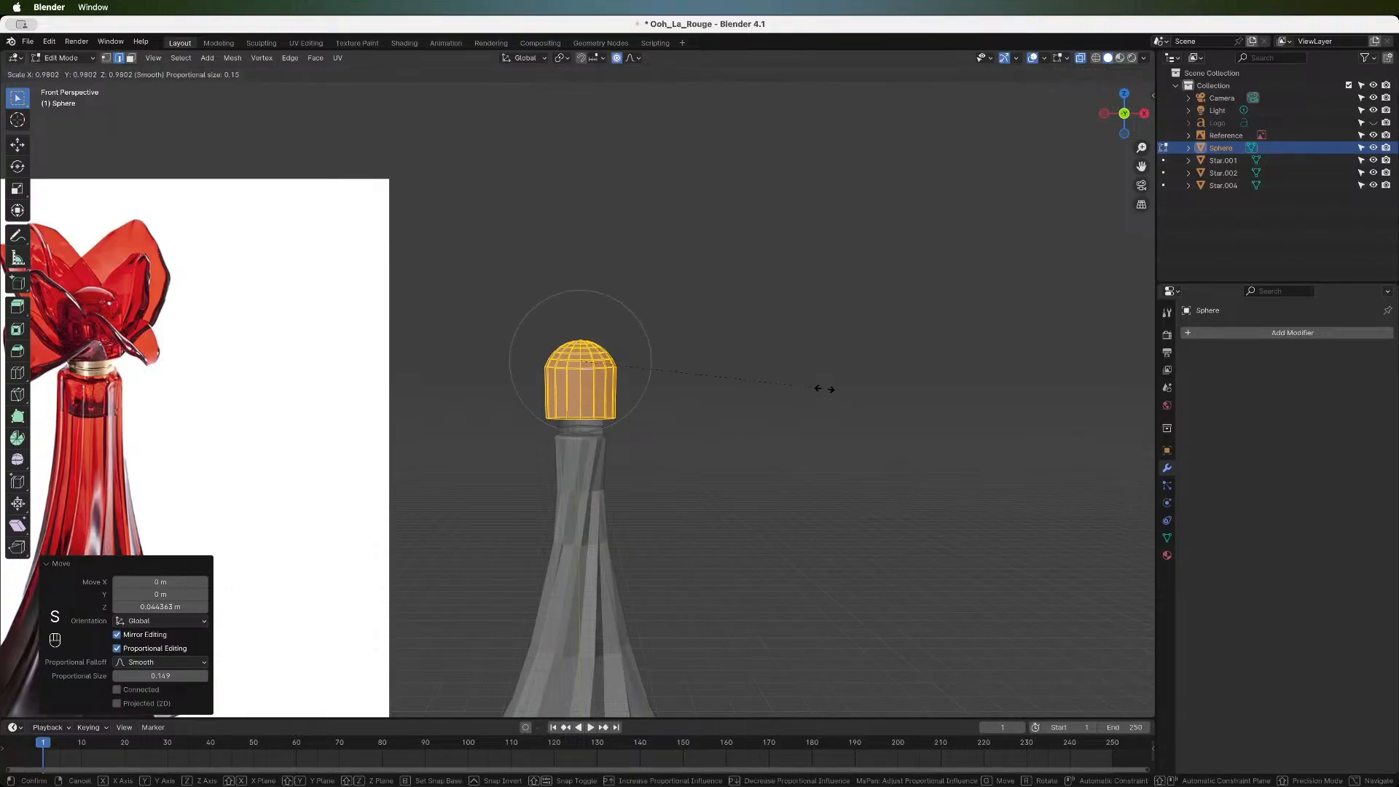
left_click(824, 388)
left_click(814, 345)
scroll(814, 344, "down", 4)
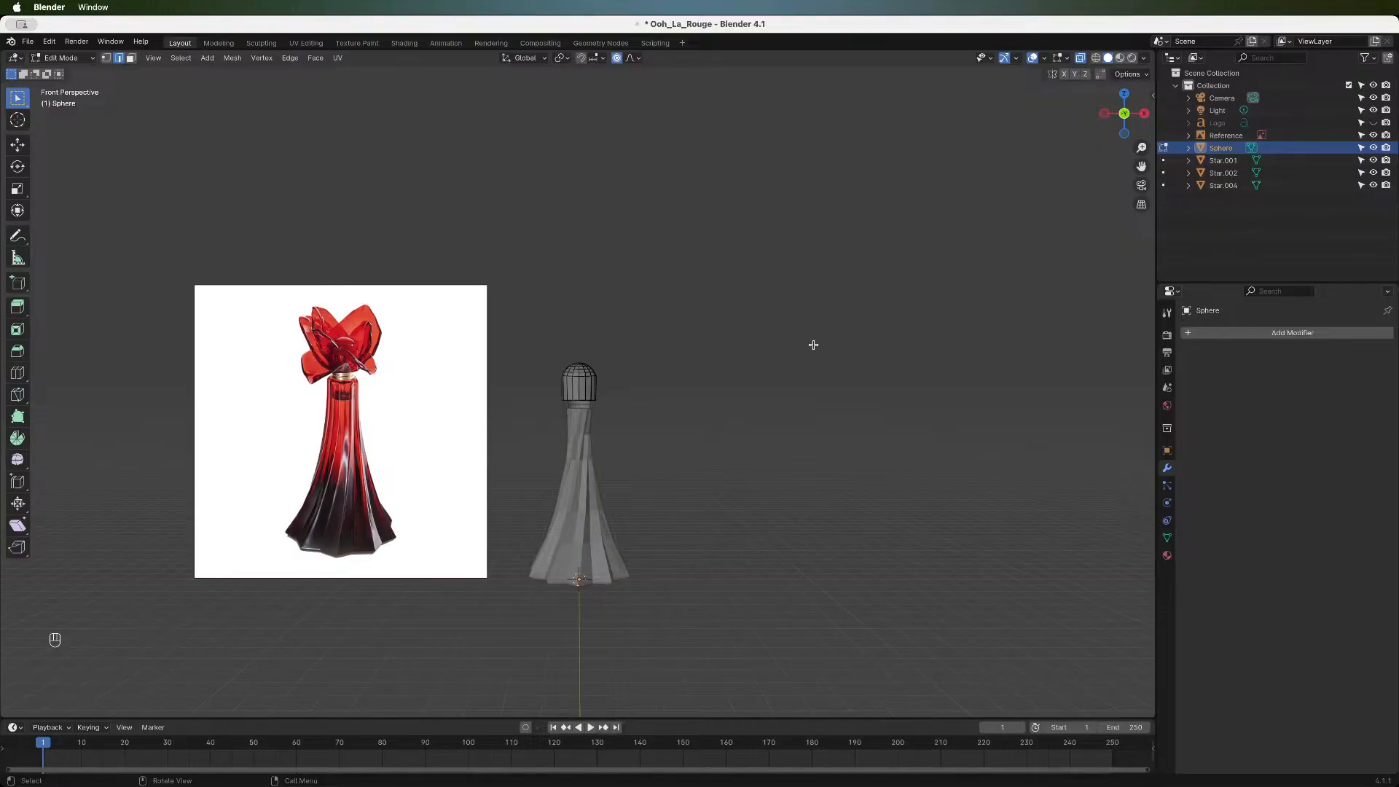
scroll(813, 344, "up", 4)
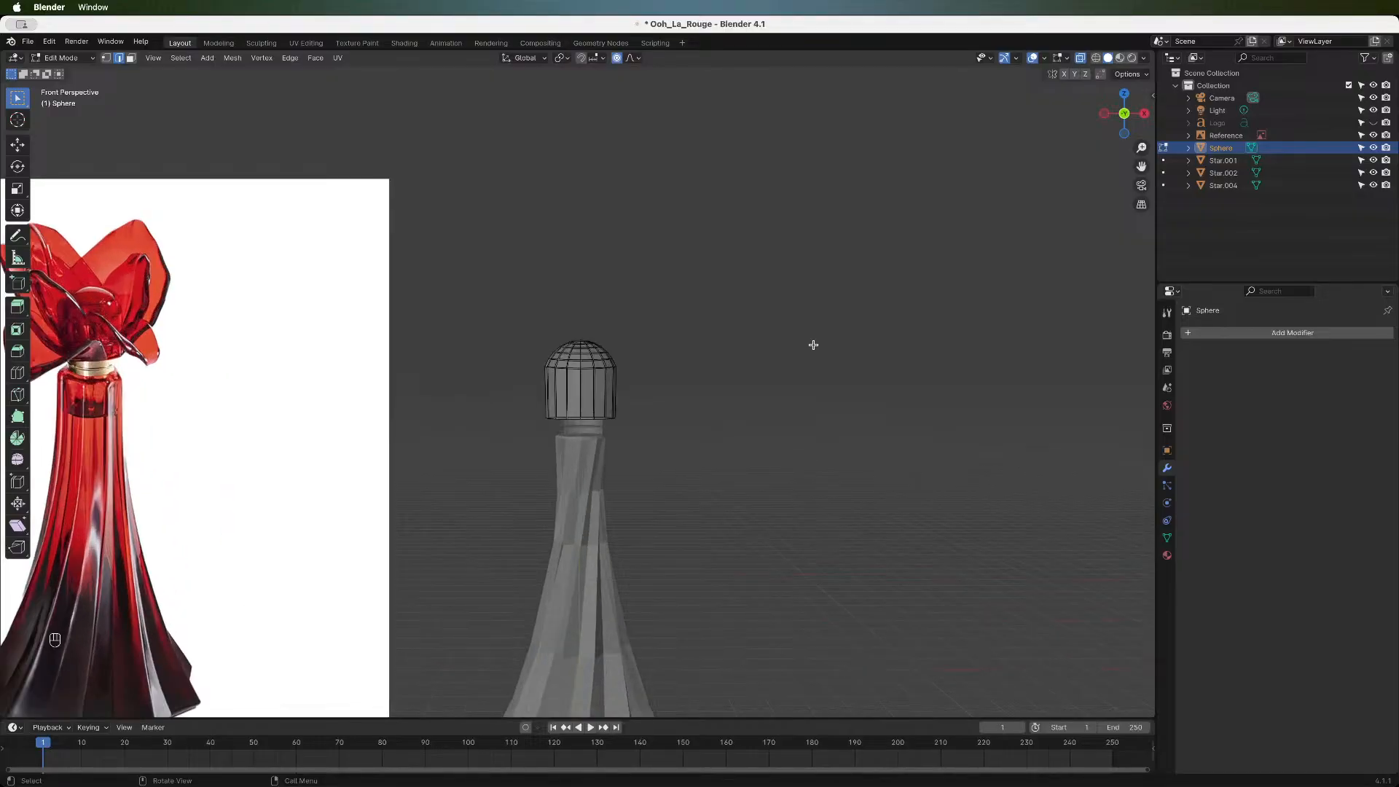
- Close the dome's open underside by filling its bottom edge loop with a face, and turn off X-ray display
left_click(592, 416, "alt")
key("f")
left_click_drag(1116, 126, 1115, 99)
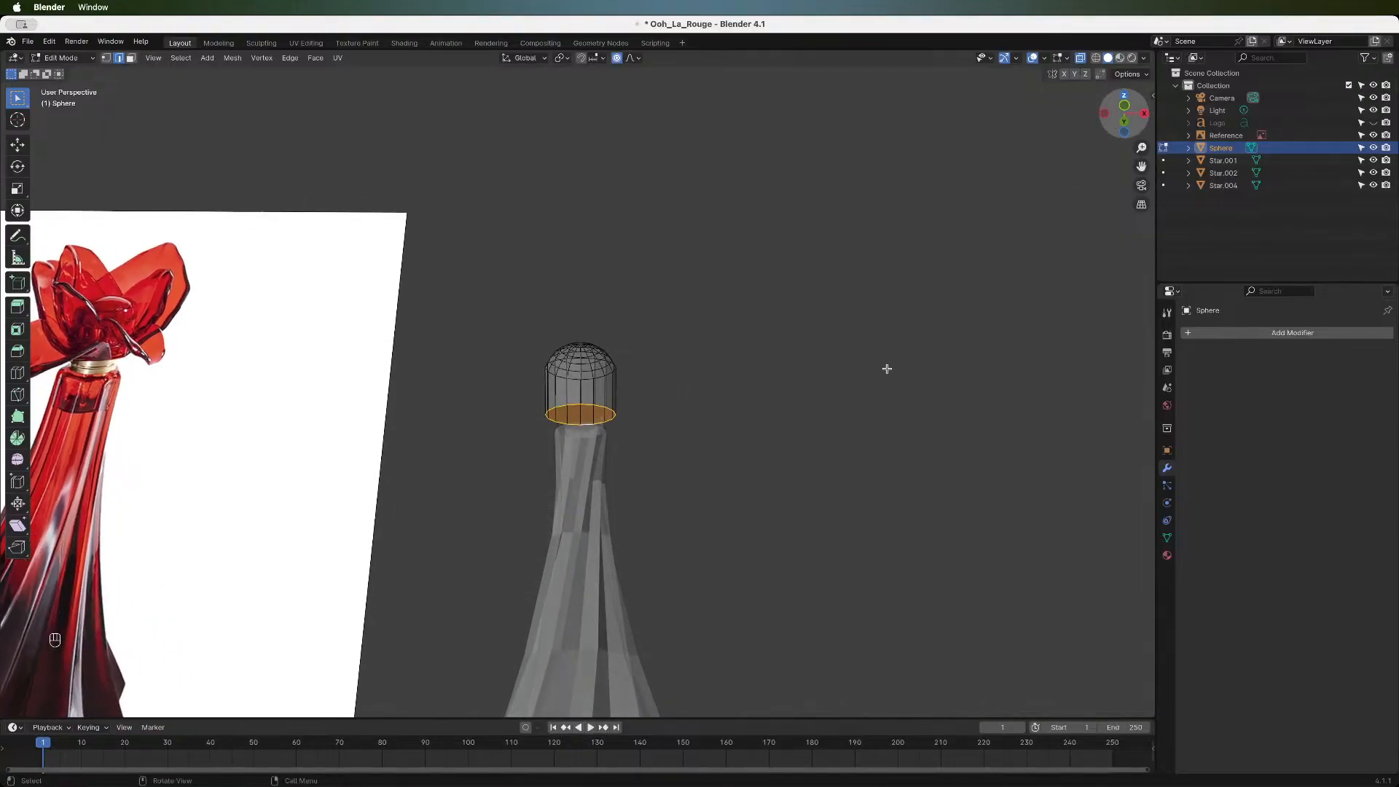
left_click(1082, 59)
scroll(900, 335, "up", 3)
scroll(899, 334, "down", 3)
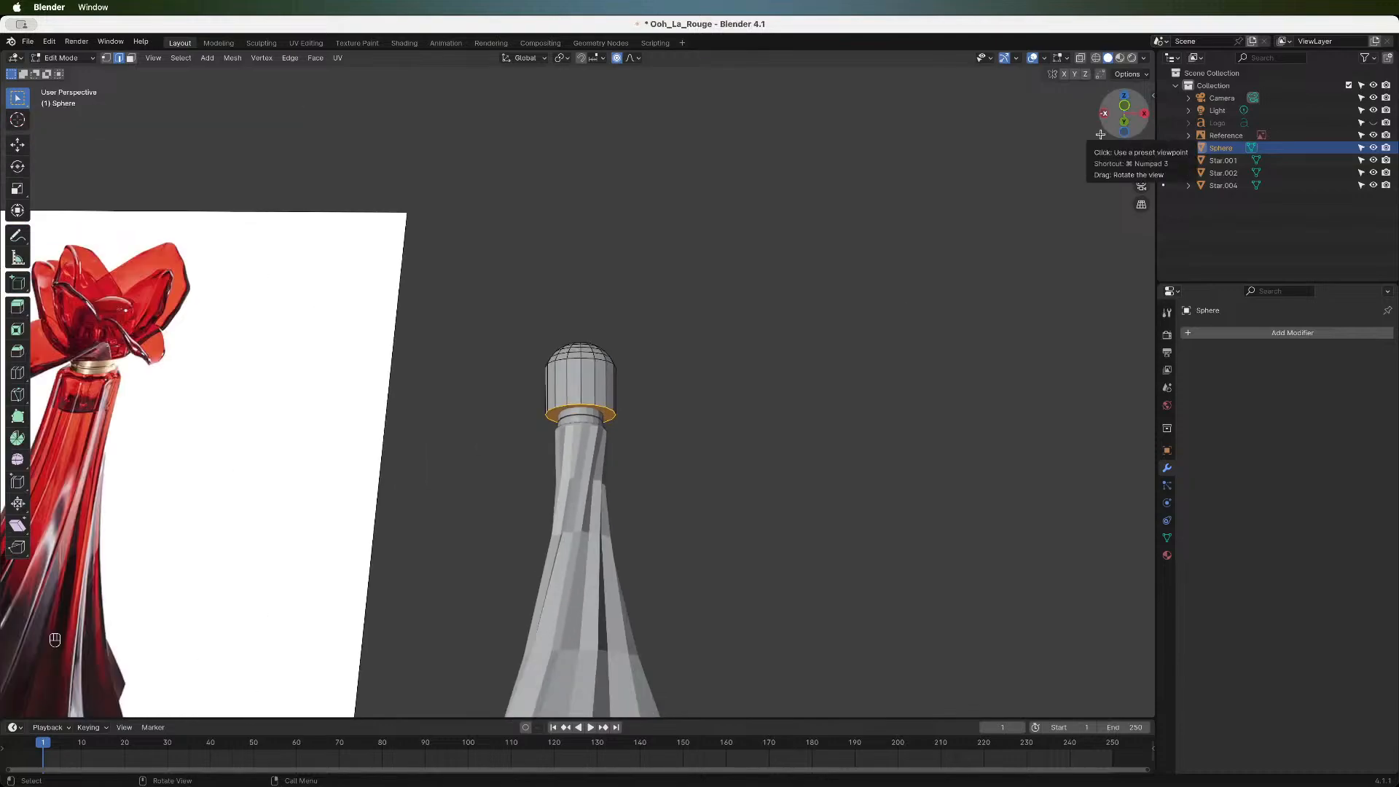
- Bevel the dome's bottom rim with 2 segments and a width of about 0.0078 m, then return to the front view
key("ctrl+b")
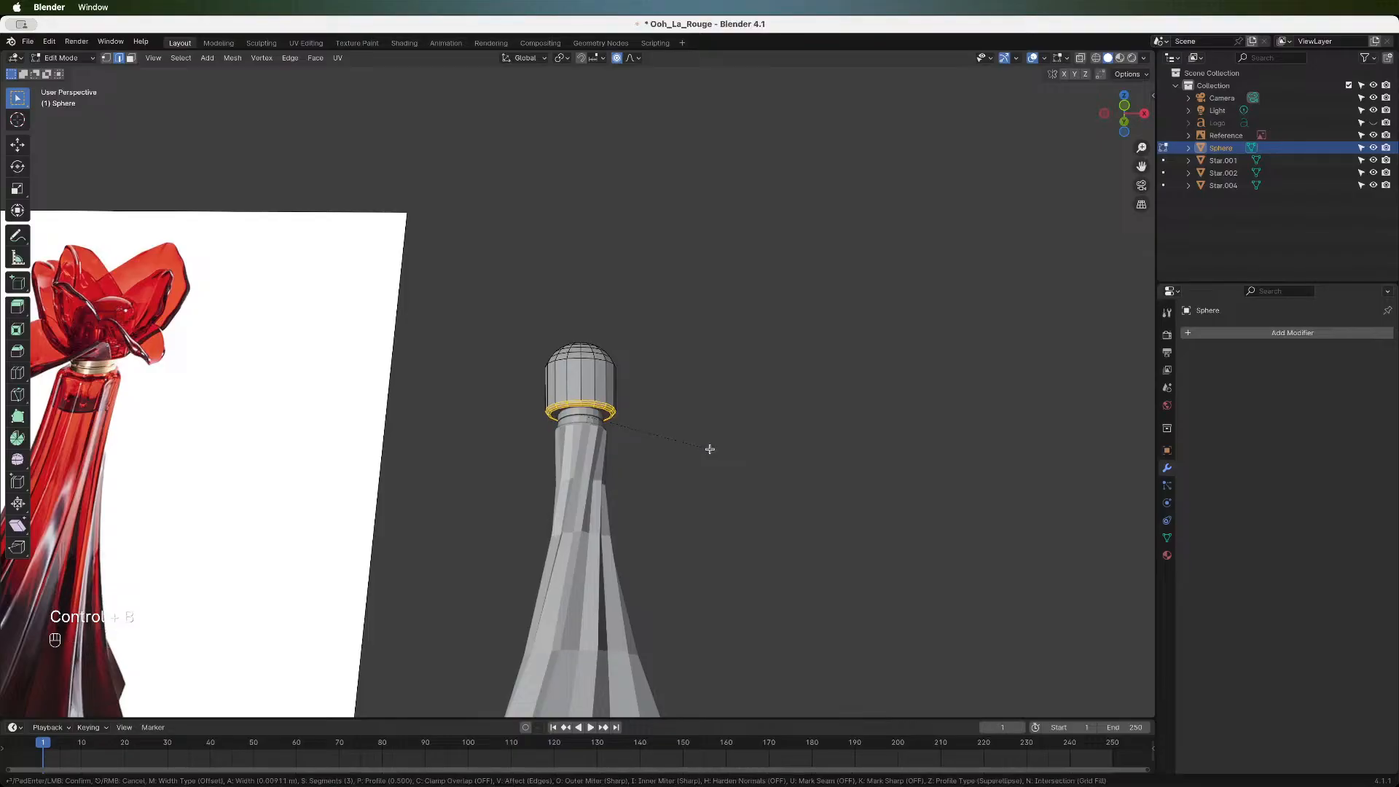
scroll(710, 450, "down", 1)
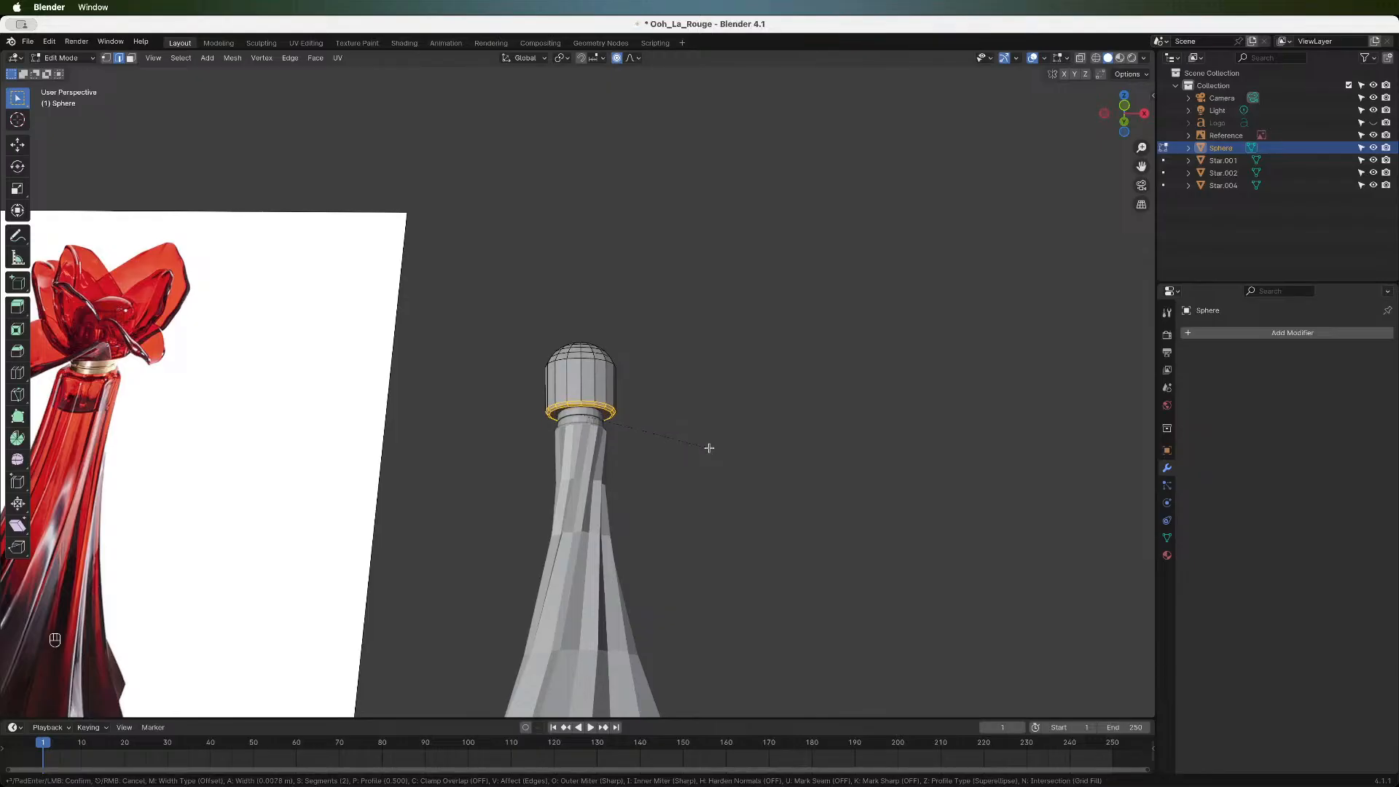
left_click(709, 448)
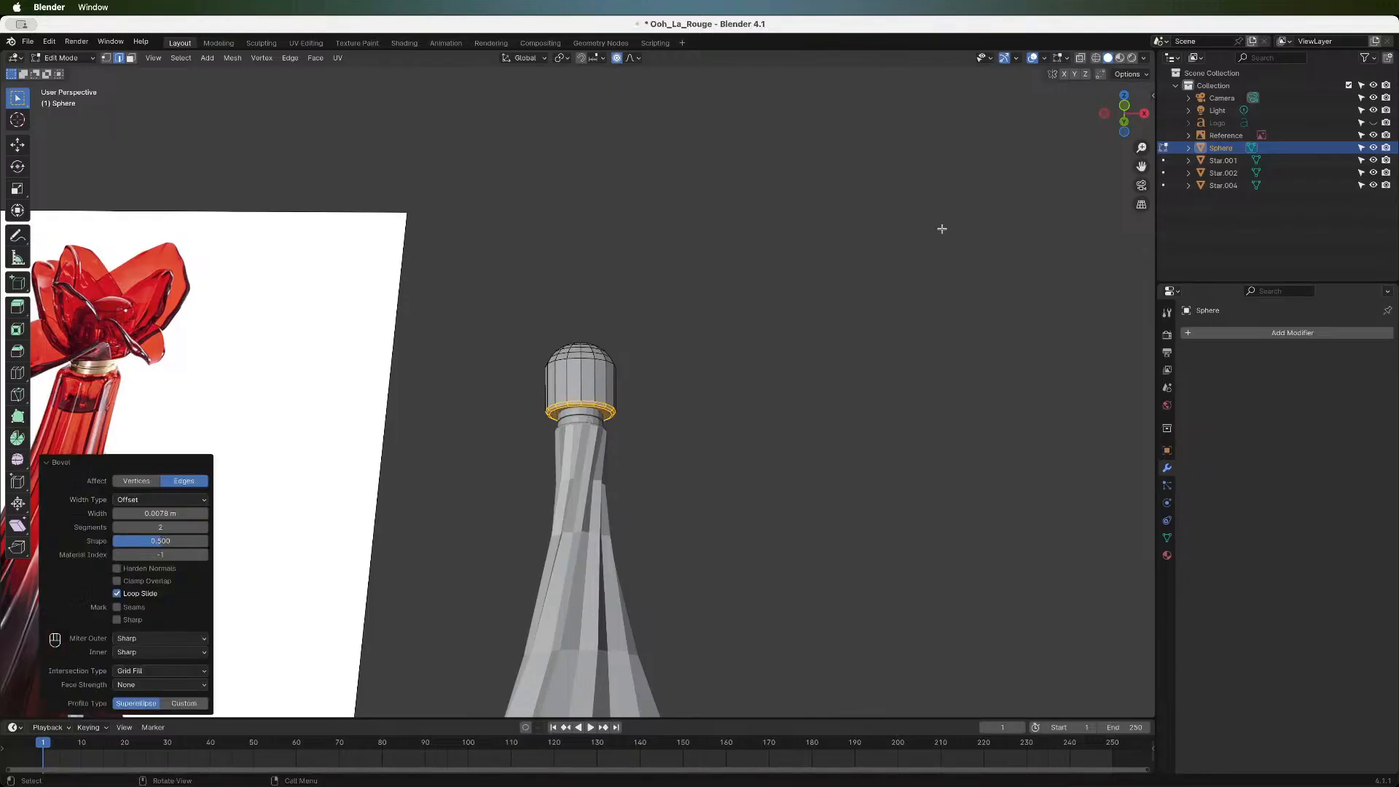
left_click(1125, 124)
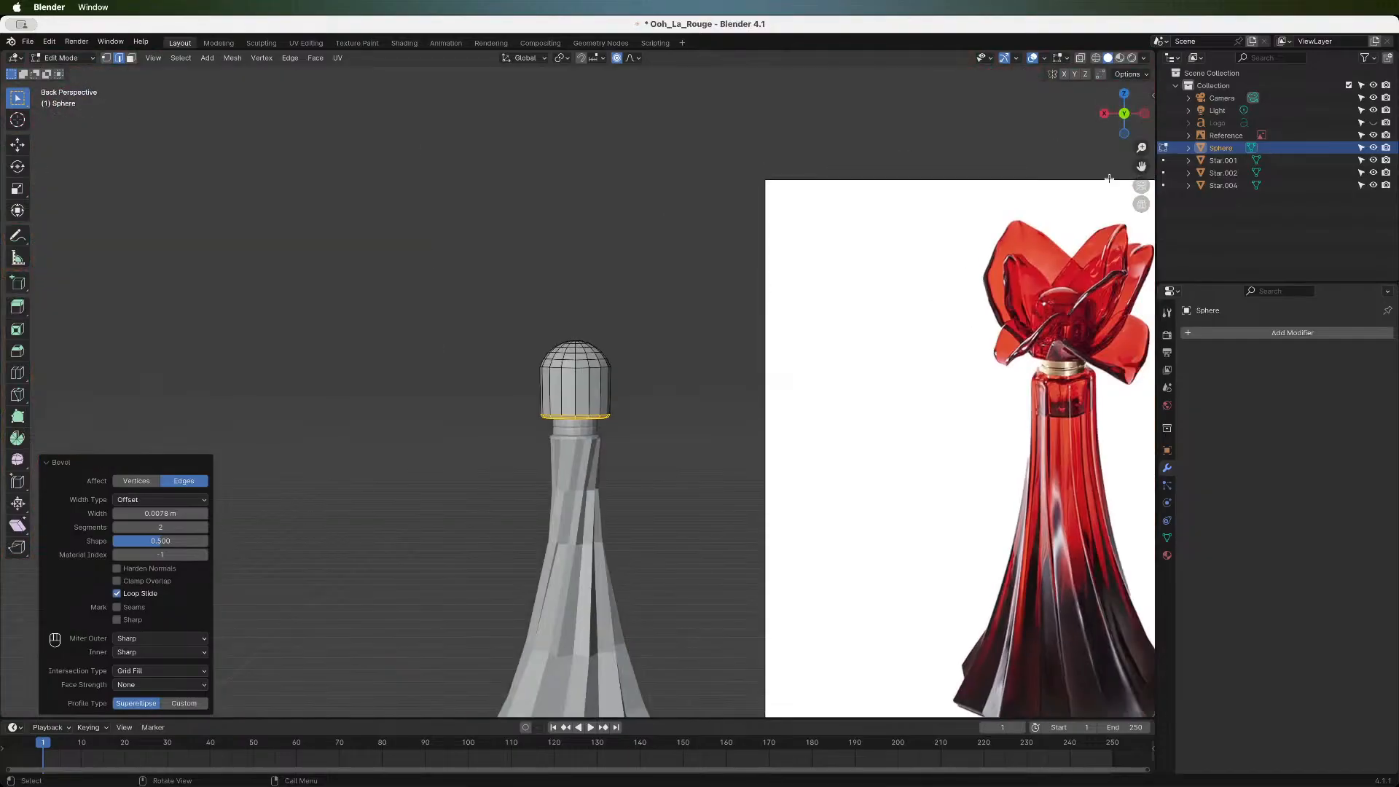
left_click(1125, 114)
scroll(687, 462, "down", 2)
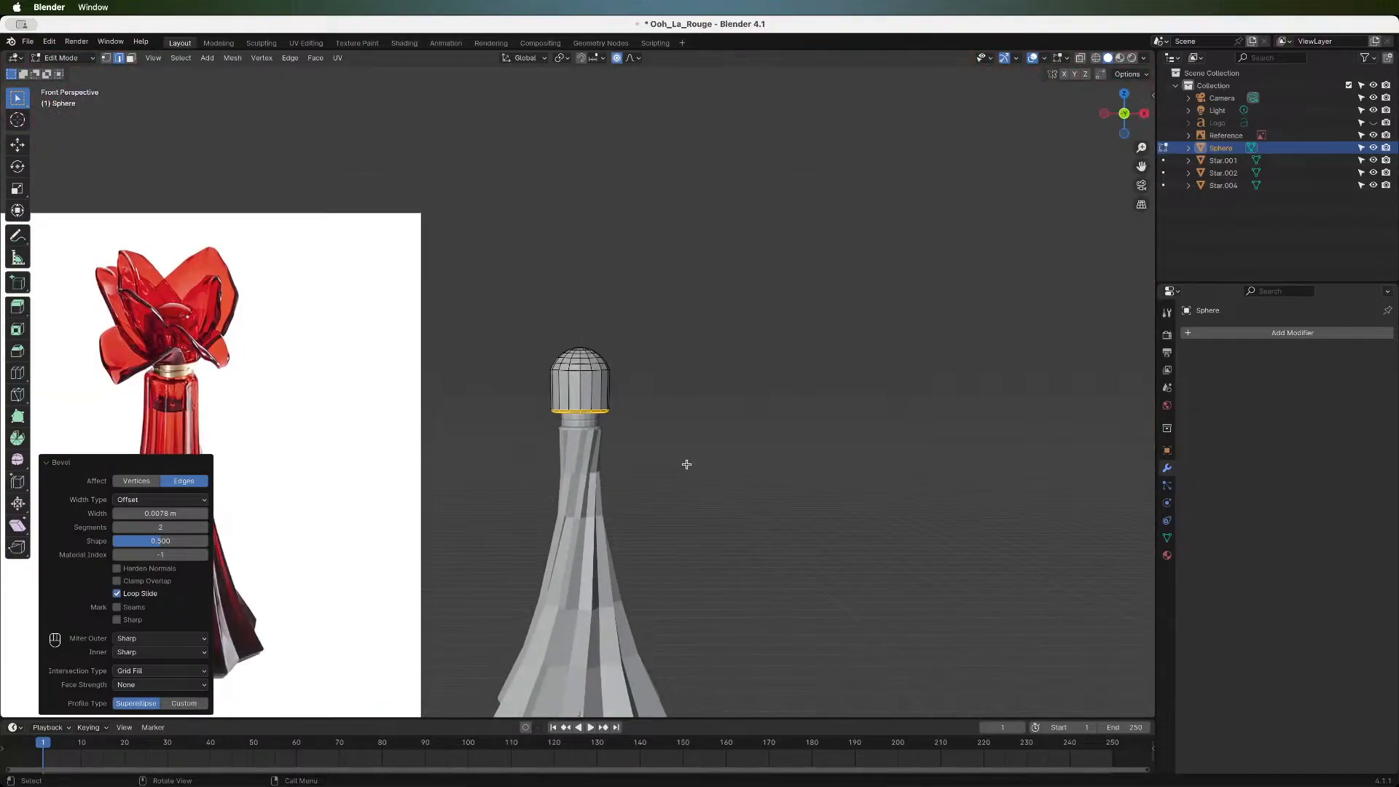
scroll(686, 462, "up", 2)
left_click(686, 462)
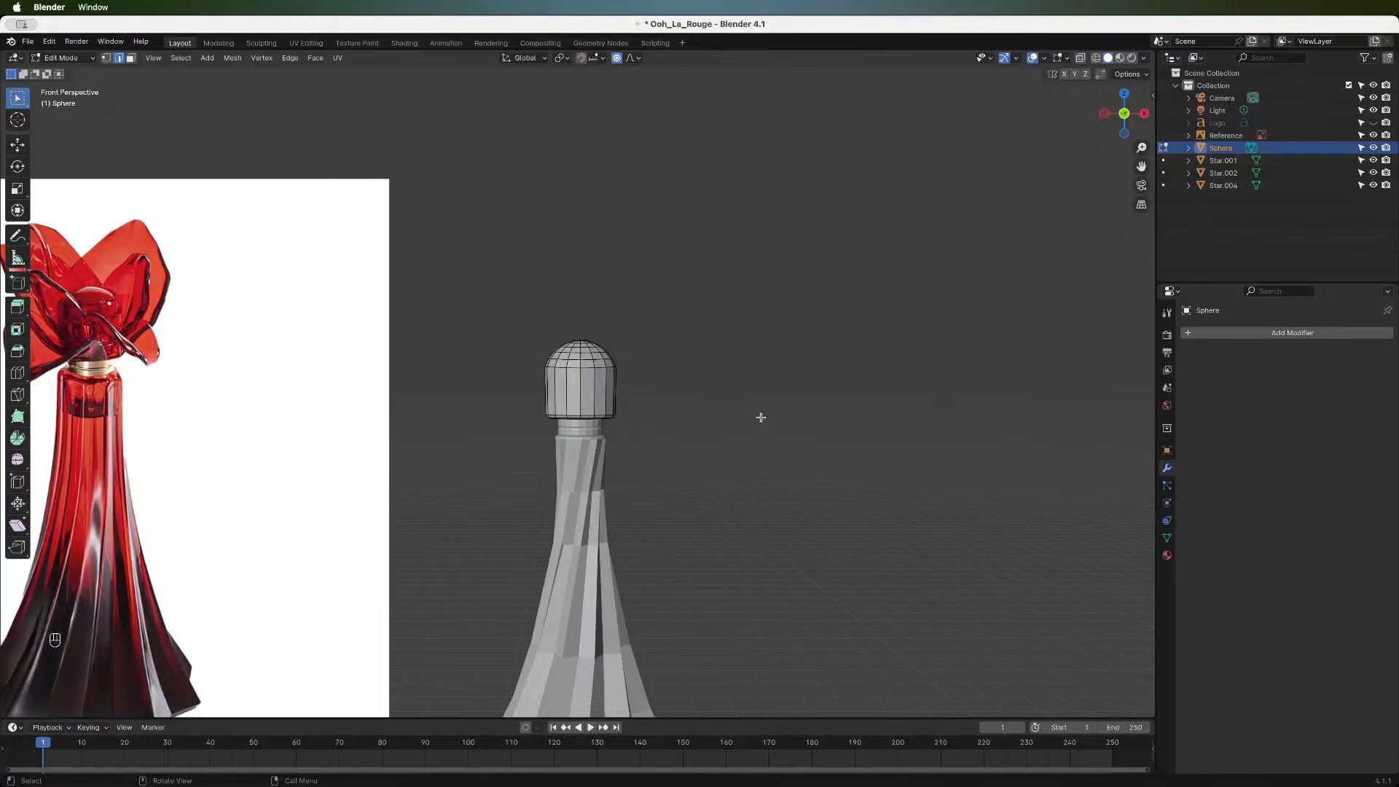
- Leave mesh editing for Object Mode and deselect the dome
key("Tab")
key("Tab")
key("Tab")
key("Tab")
key("Tab")
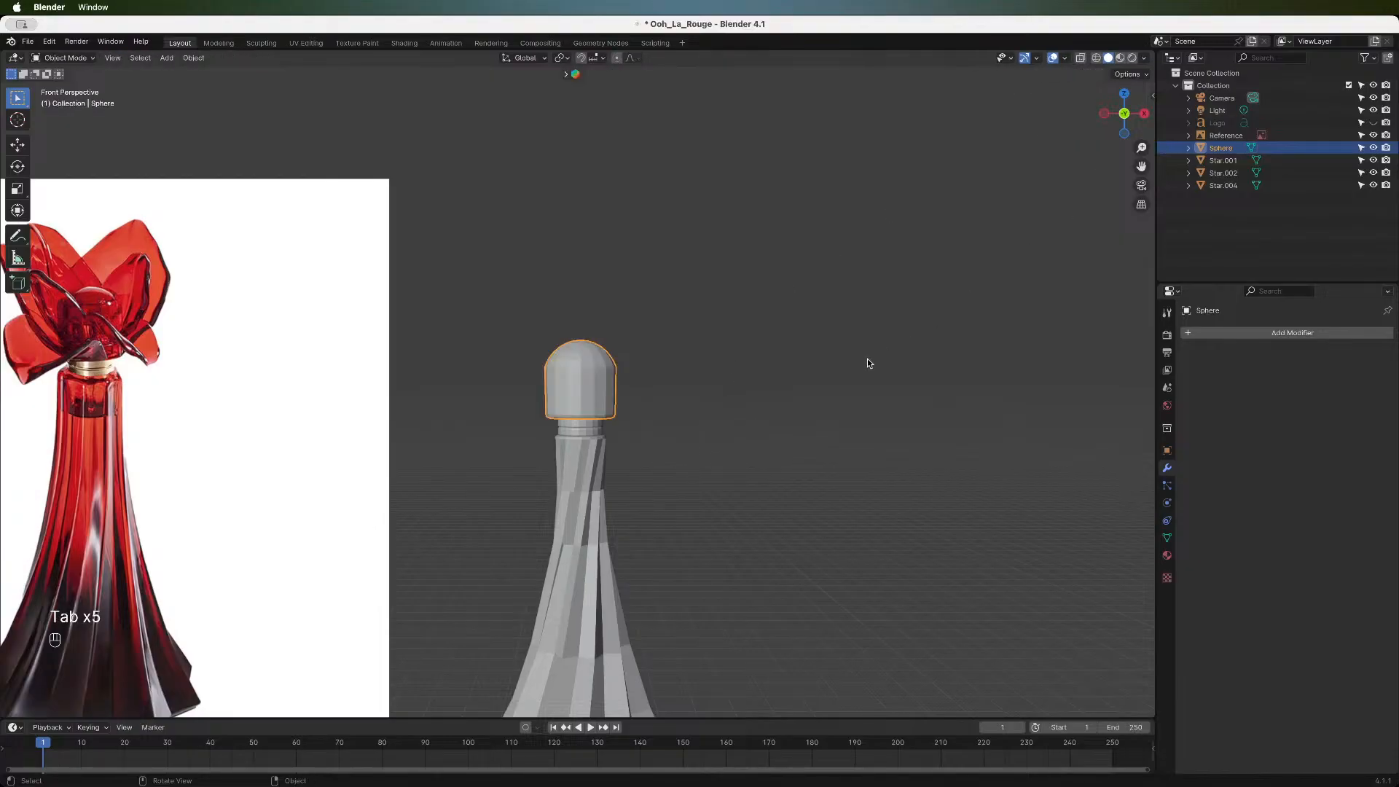
scroll(867, 361, "down", 4)
left_click(760, 531)
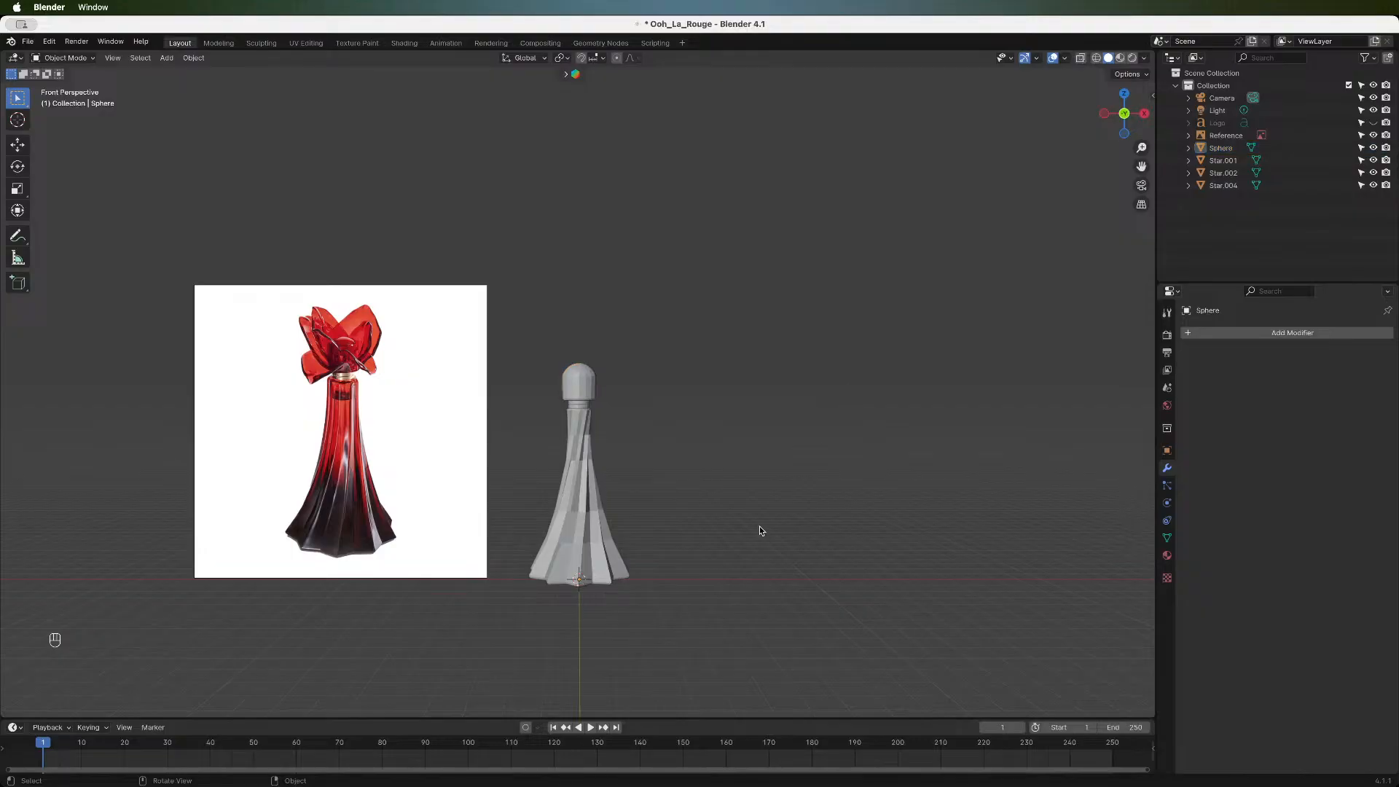
- Compare the stopper, neck rings and overall bottle proportions with the reference image from the front
scroll(751, 498, "up", 3)
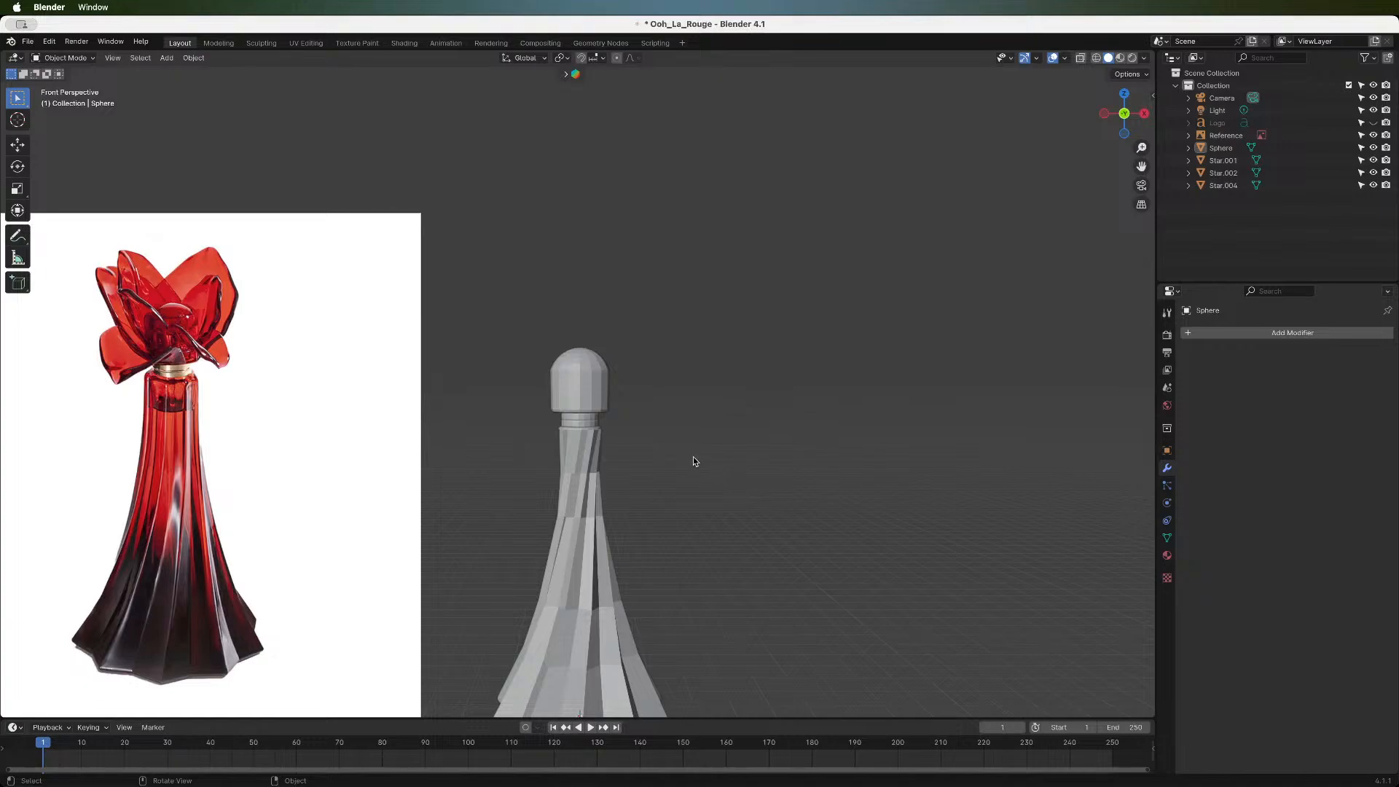
scroll(654, 425, "down", 2)
scroll(648, 436, "up", 2)
scroll(645, 430, "down", 2)
scroll(645, 430, "up", 1)
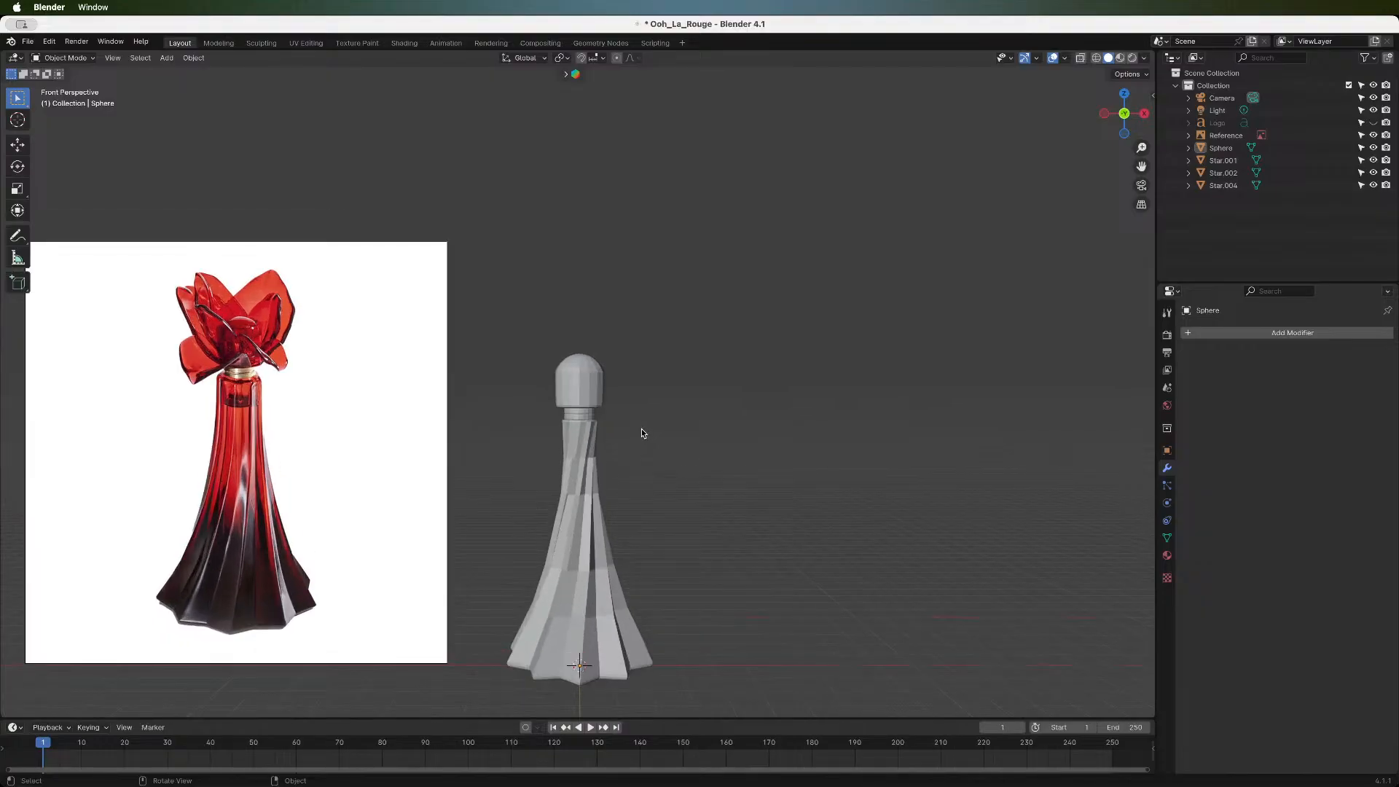
left_click(582, 420)
scroll(629, 439, "up", 5)
scroll(629, 439, "down", 5)
left_click(694, 457)
left_click_drag(1141, 166, 1180, 112)
scroll(780, 396, "up", 3)
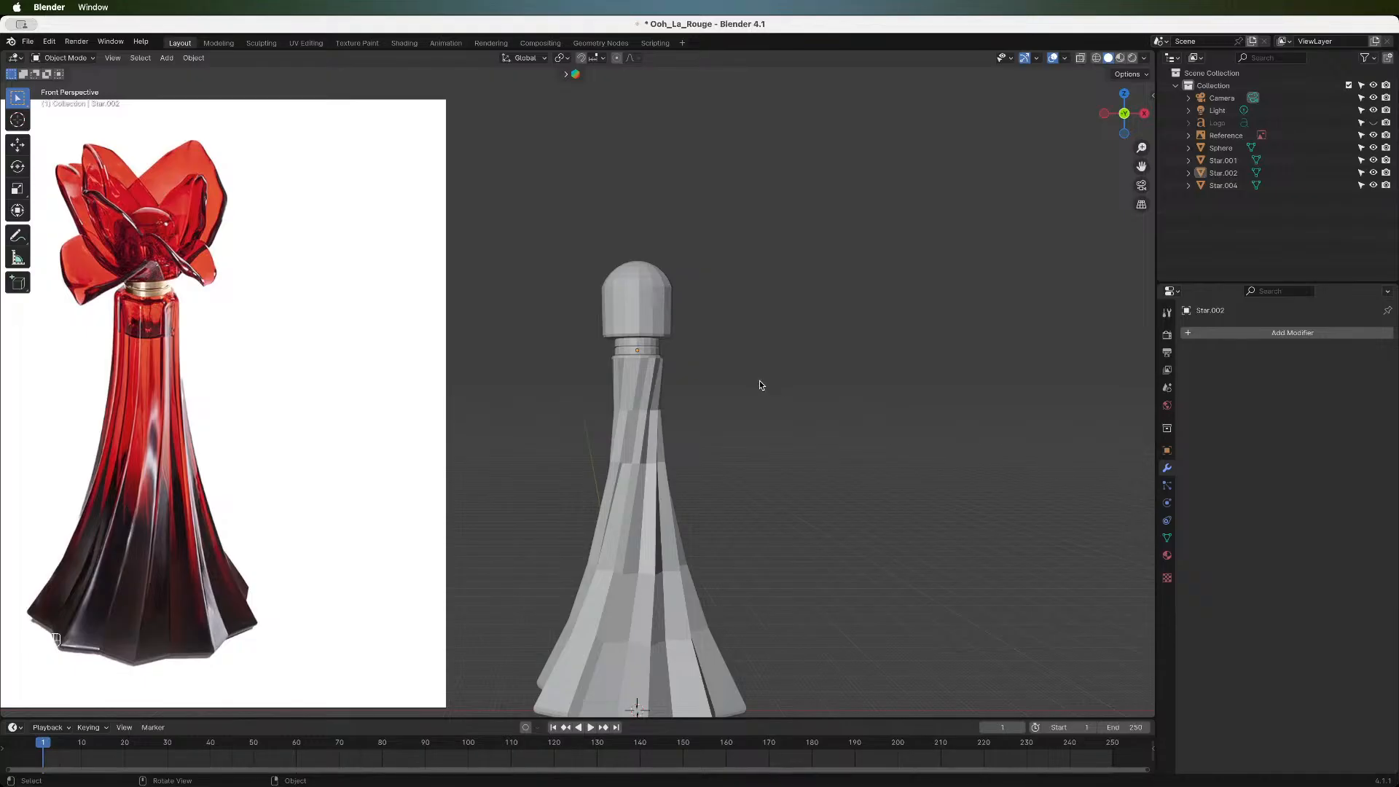
scroll(672, 349, "down", 1)
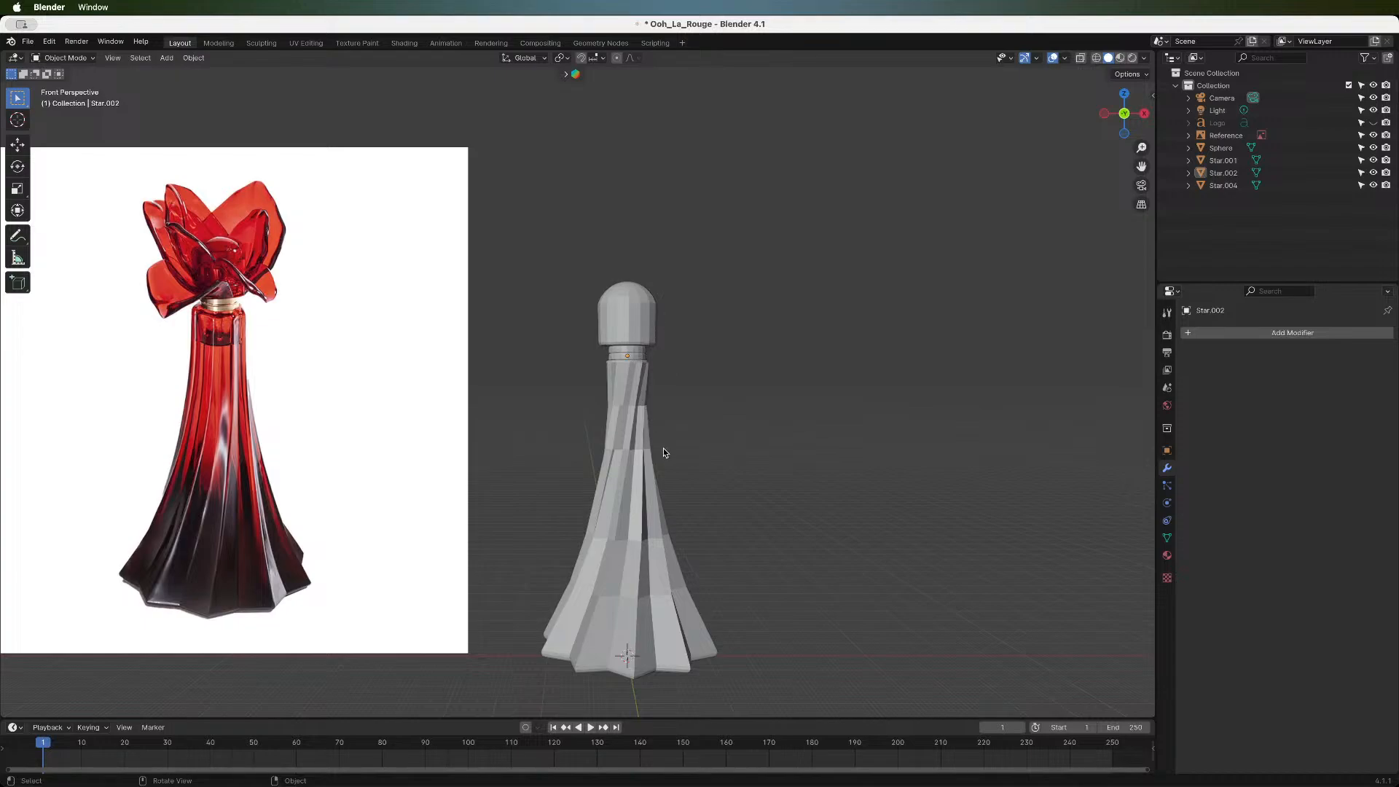
- Save the Ooh_La_Rouge project file
left_click(28, 41)
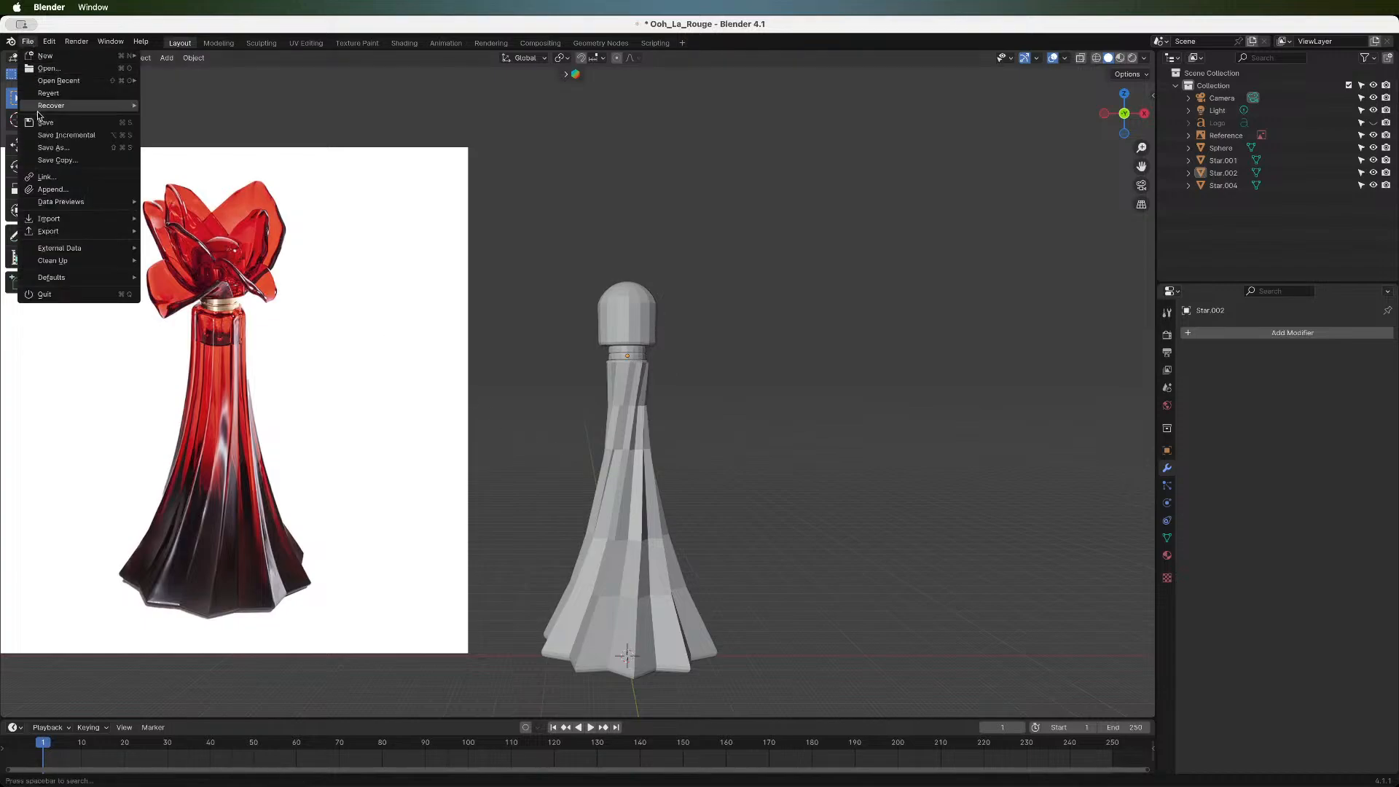
left_click(28, 42)
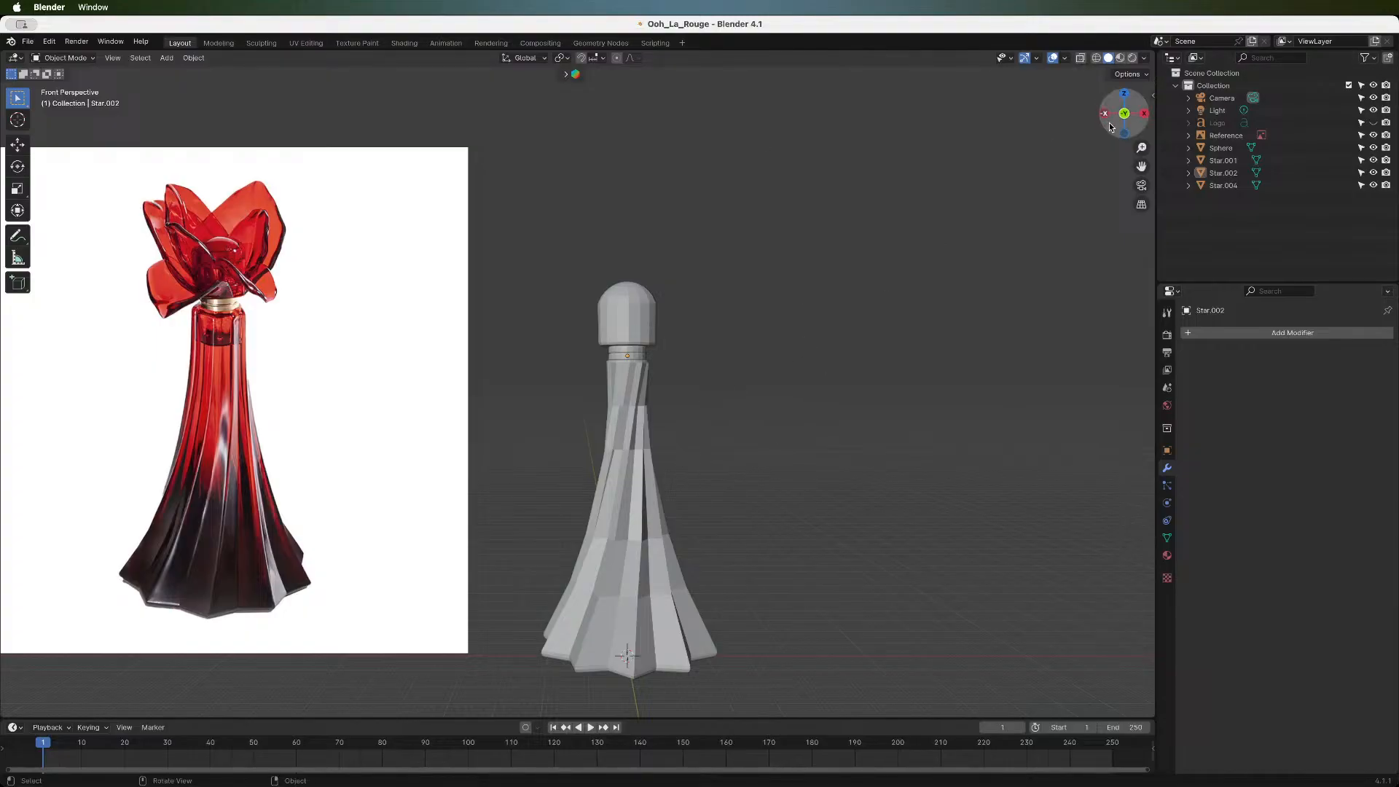
mouse_move(1125, 114)
left_mouse_down()
mouse_move(1091, 100)
mouse_move(1154, 76)
mouse_move(1161, 117)
mouse_move(1122, 120)
left_mouse_up()
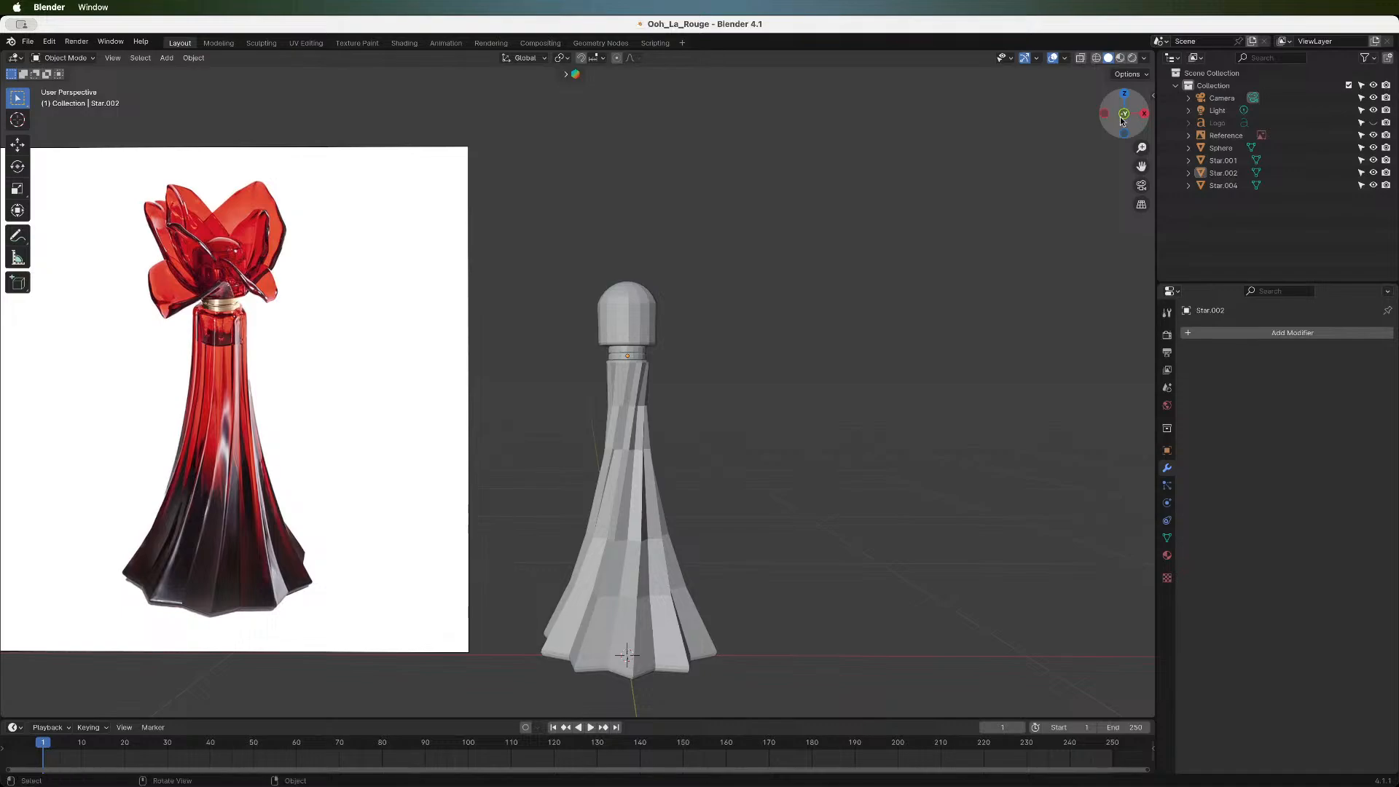
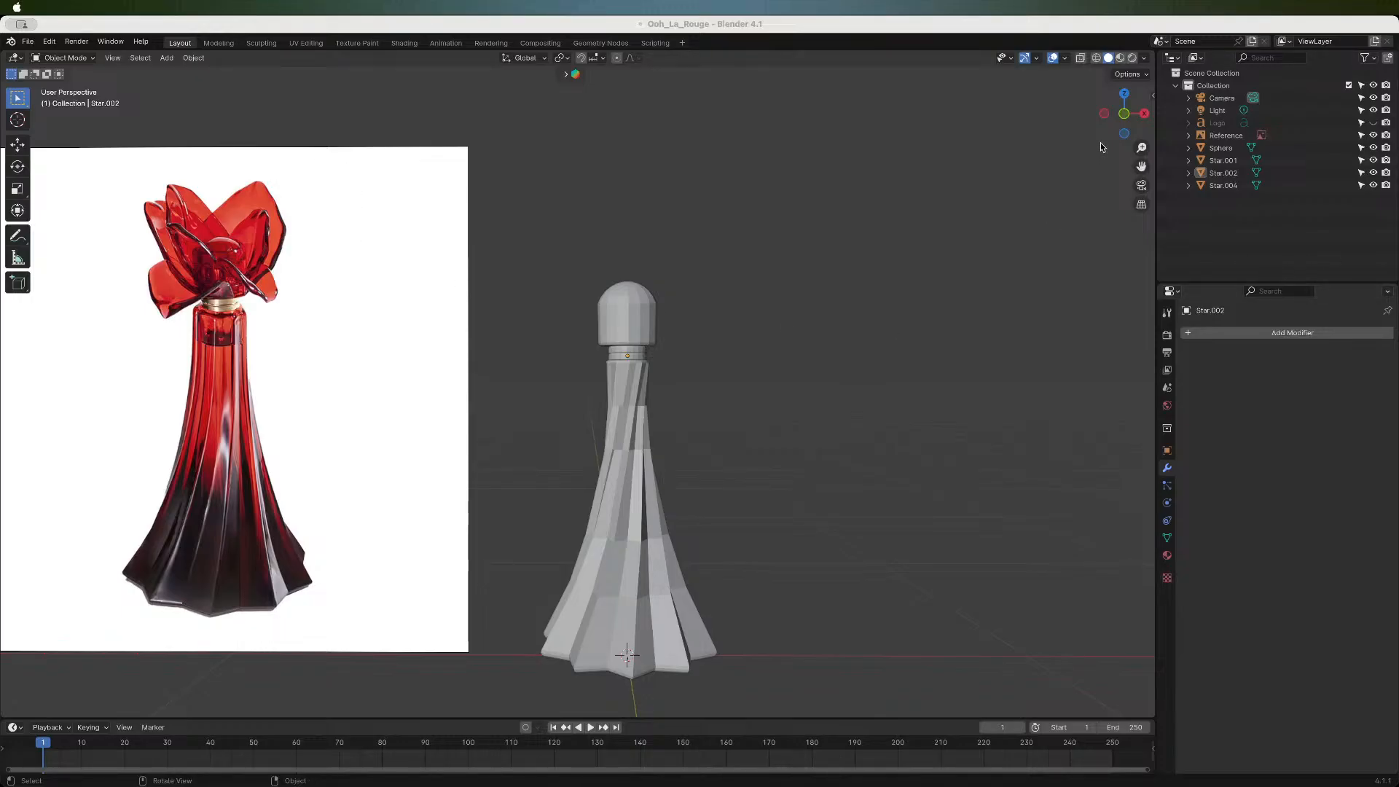
mouse_move(1124, 119)
left_mouse_down()
mouse_move(1188, 121)
mouse_move(1190, 148)
mouse_move(1124, 122)
left_mouse_up()
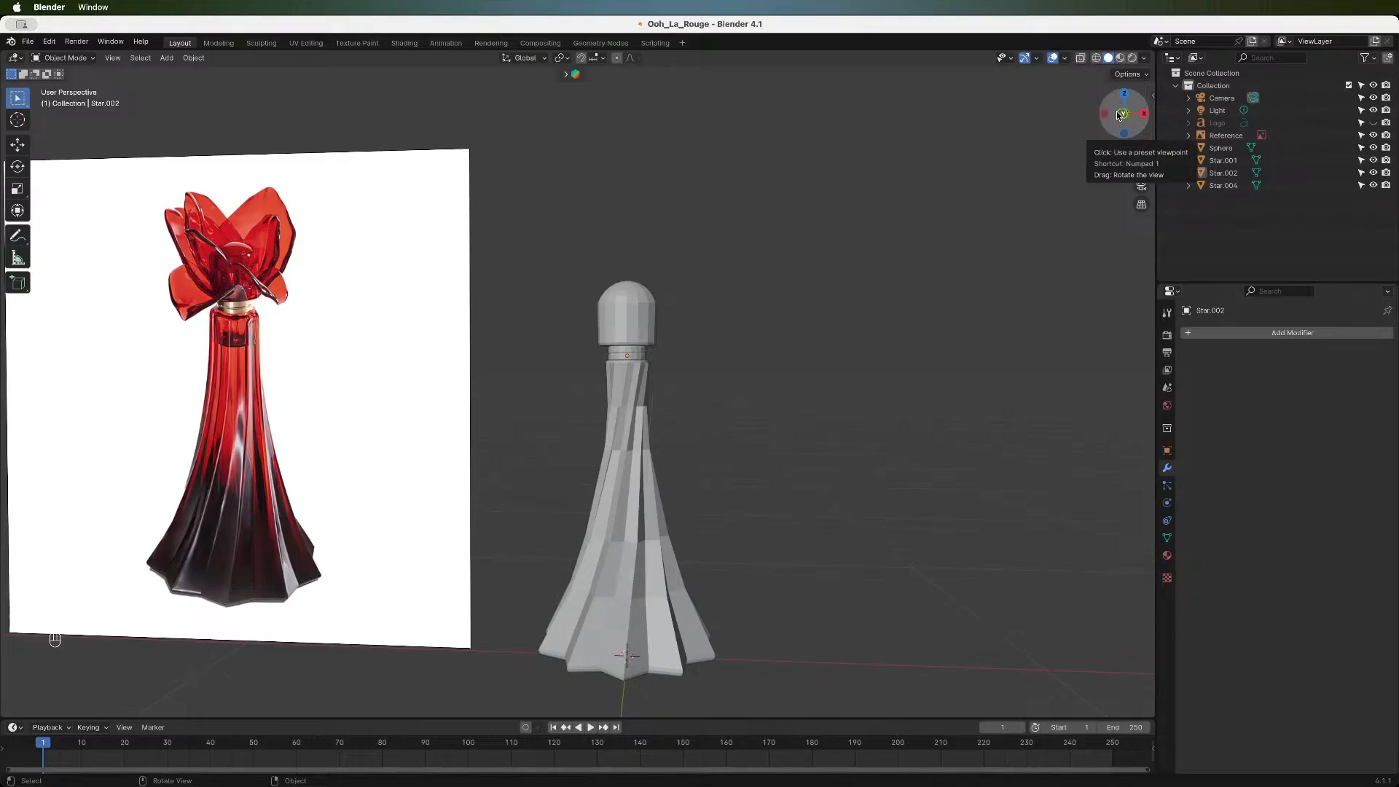
mouse_move(1119, 115)
left_mouse_down()
mouse_move(1083, 116)
mouse_move(1100, 116)
left_mouse_up()
scroll(827, 379, "down", 2)
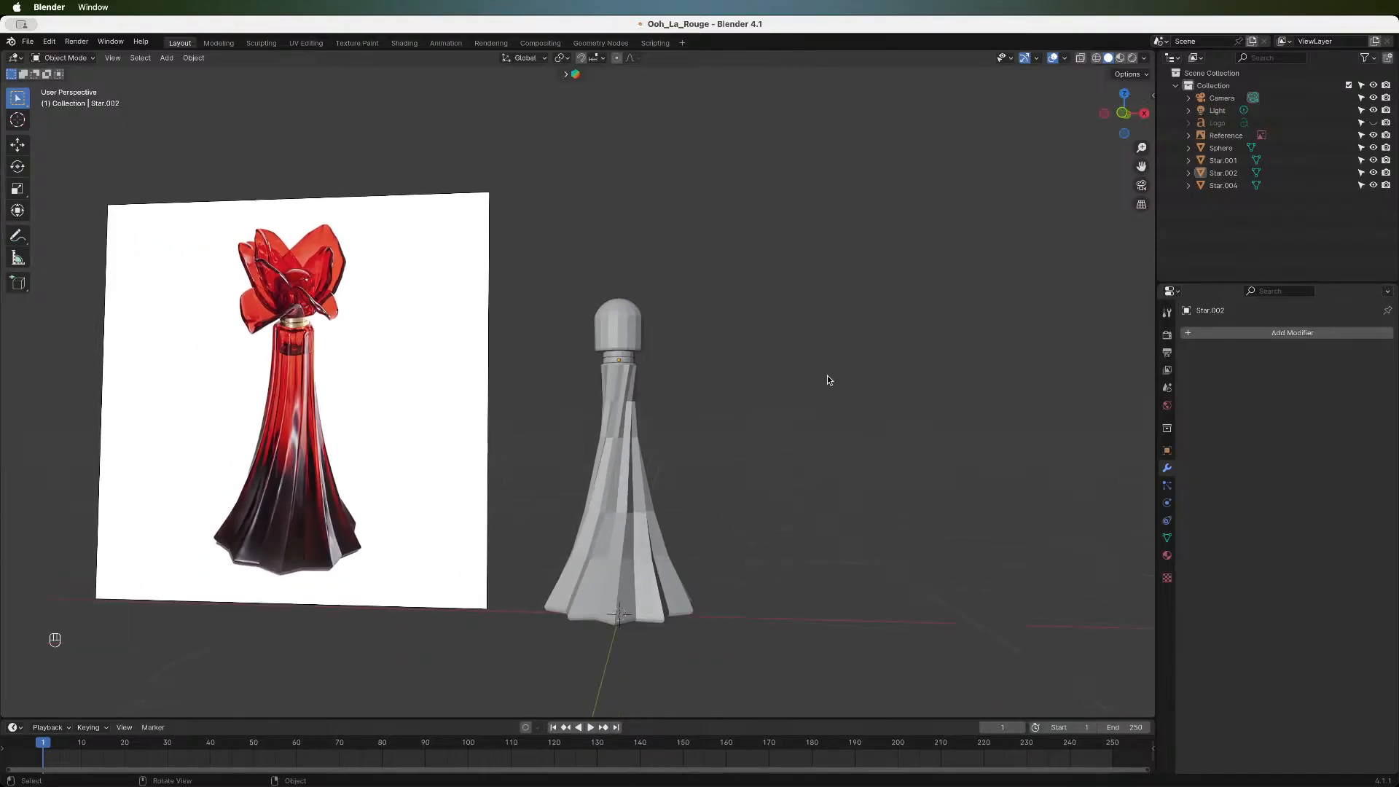
left_click_drag(1115, 115, 1141, 117)
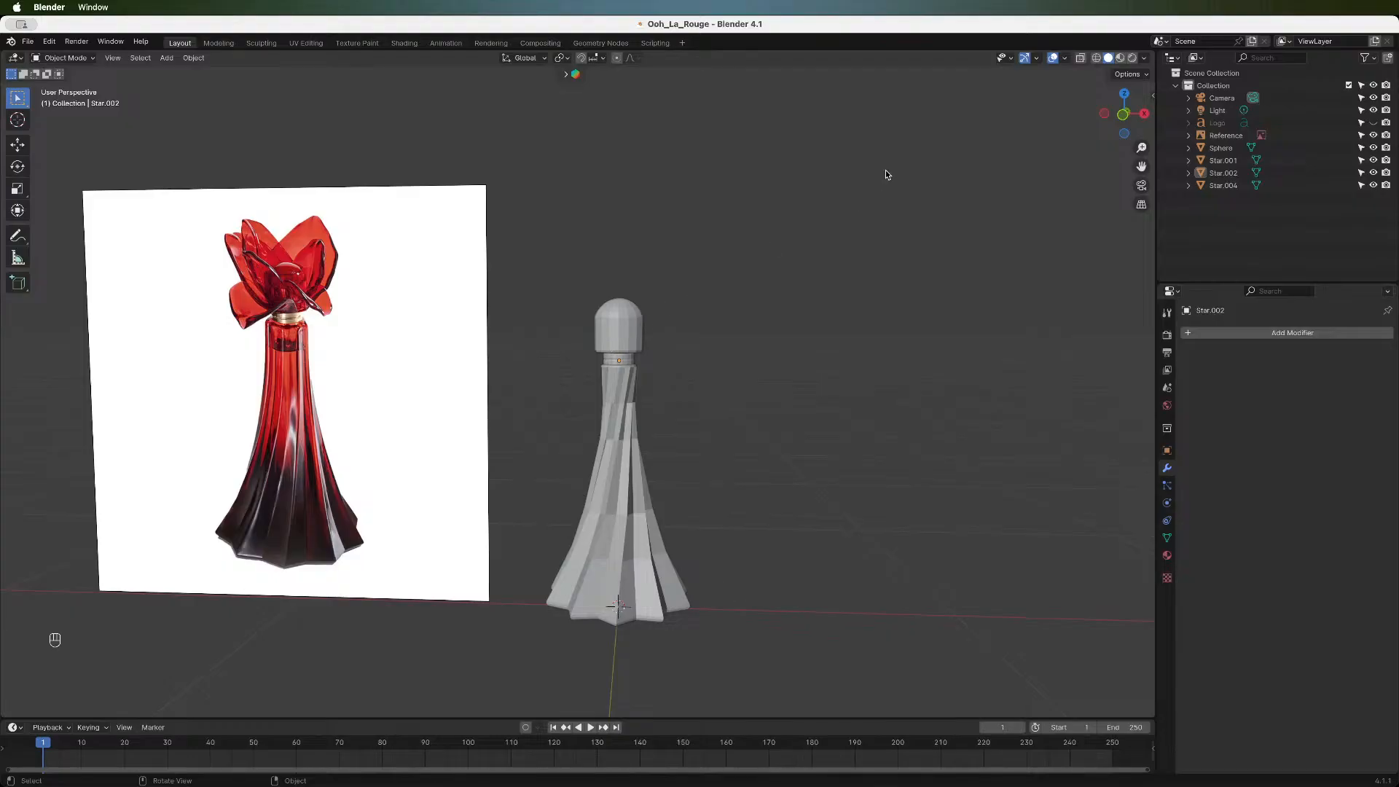
mouse_move(1105, 120)
left_mouse_down()
mouse_move(1082, 122)
mouse_move(1105, 121)
mouse_move(1109, 137)
left_mouse_up()
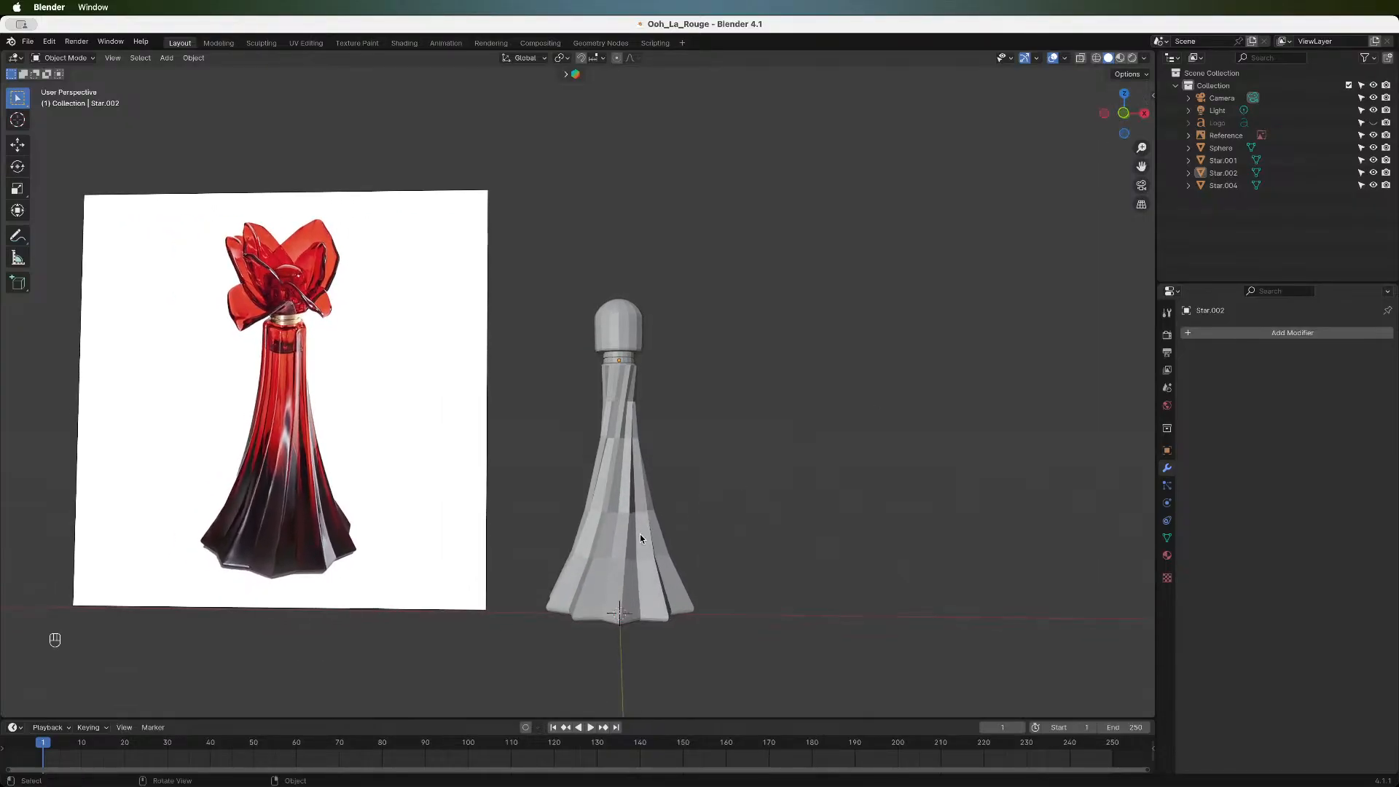
key("shift")
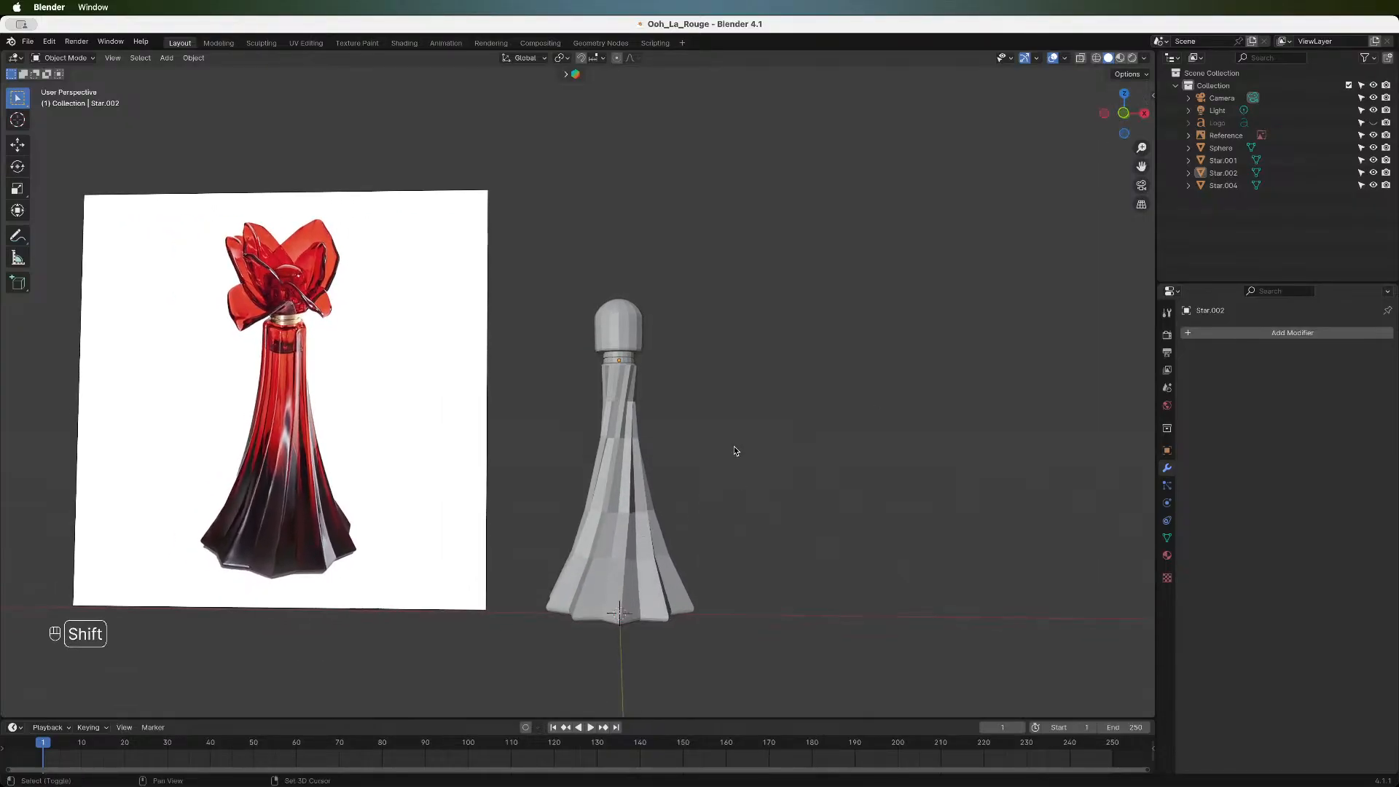
key("shift+a")
mouse_move(737, 449)
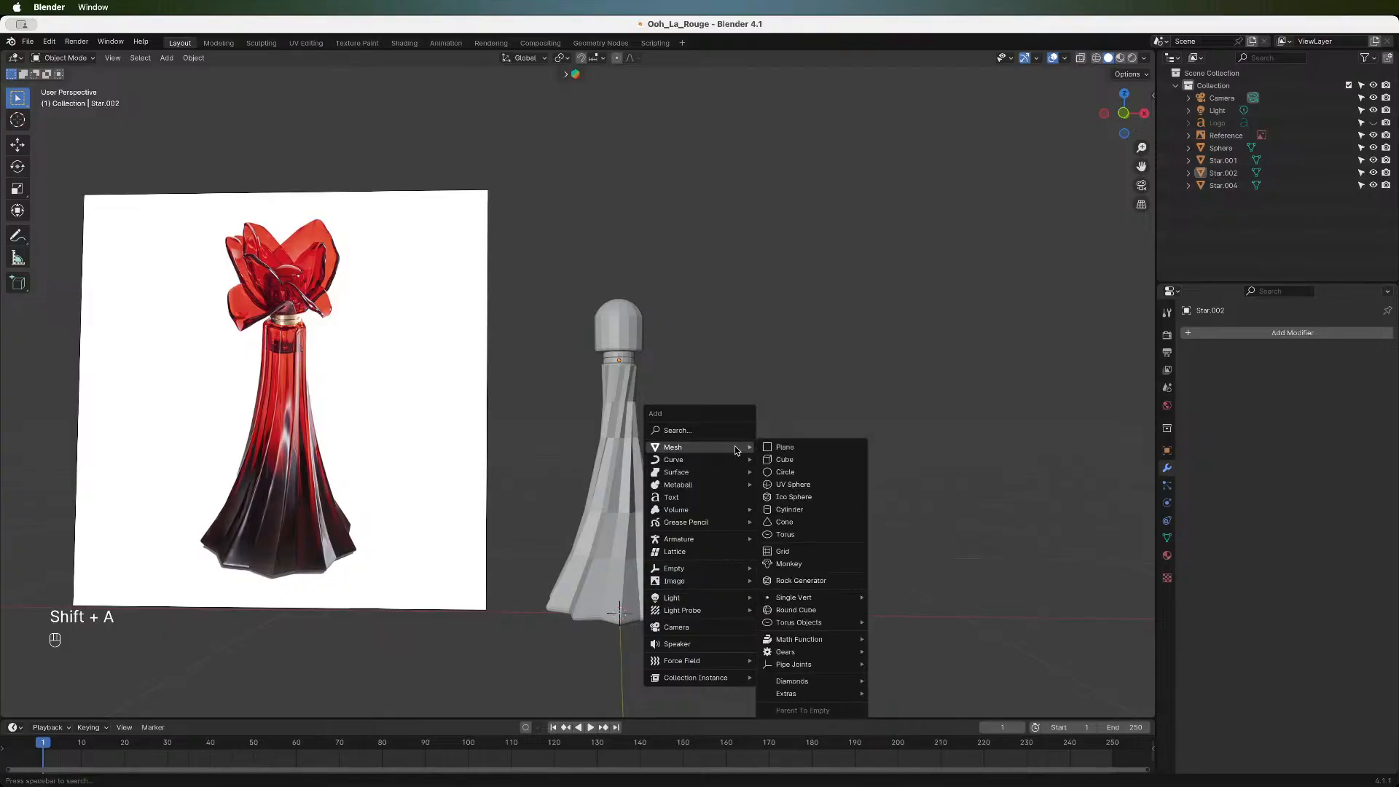
mouse_move(799, 694)
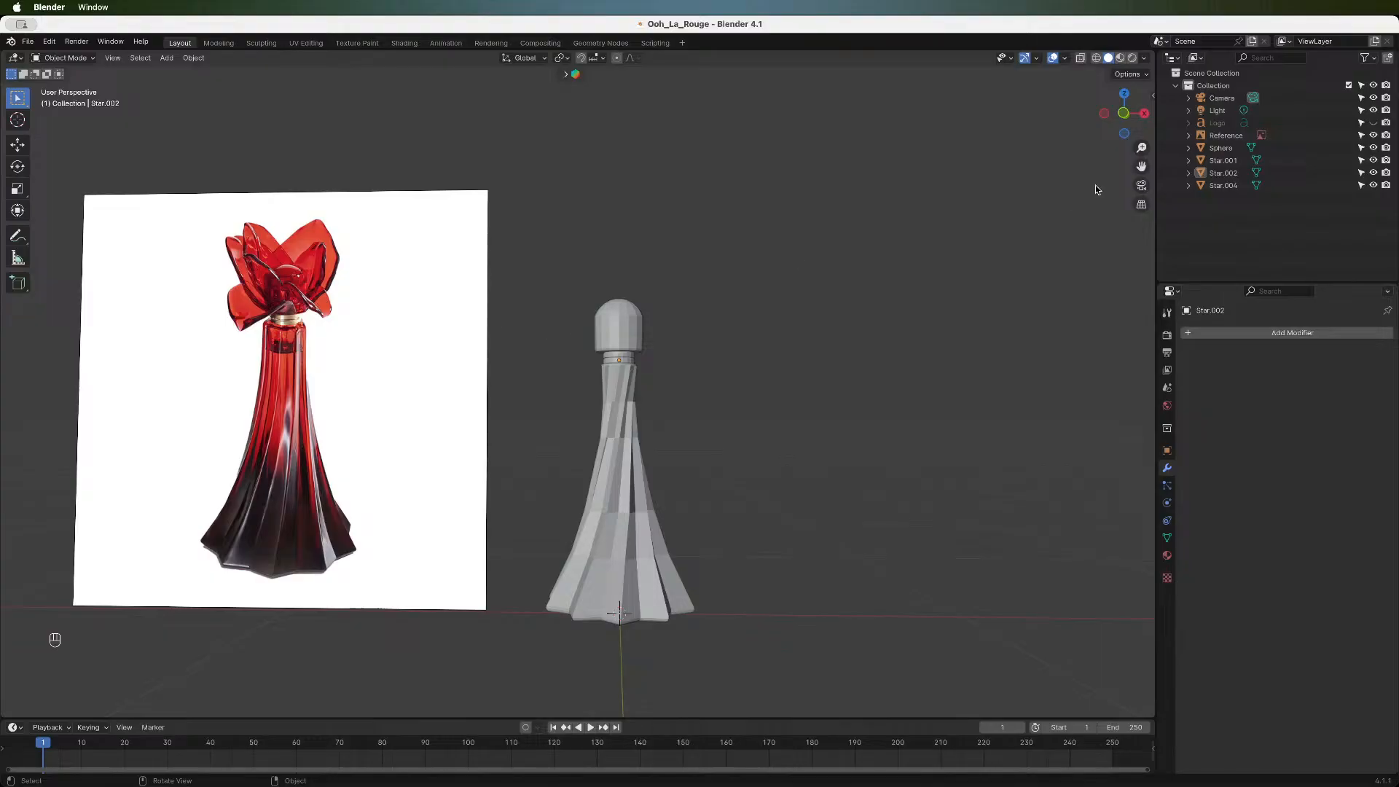
- Add a 2 m plane mesh at the world origin and view it from the front beside the reference image
left_click_drag(1124, 115, 1140, 129)
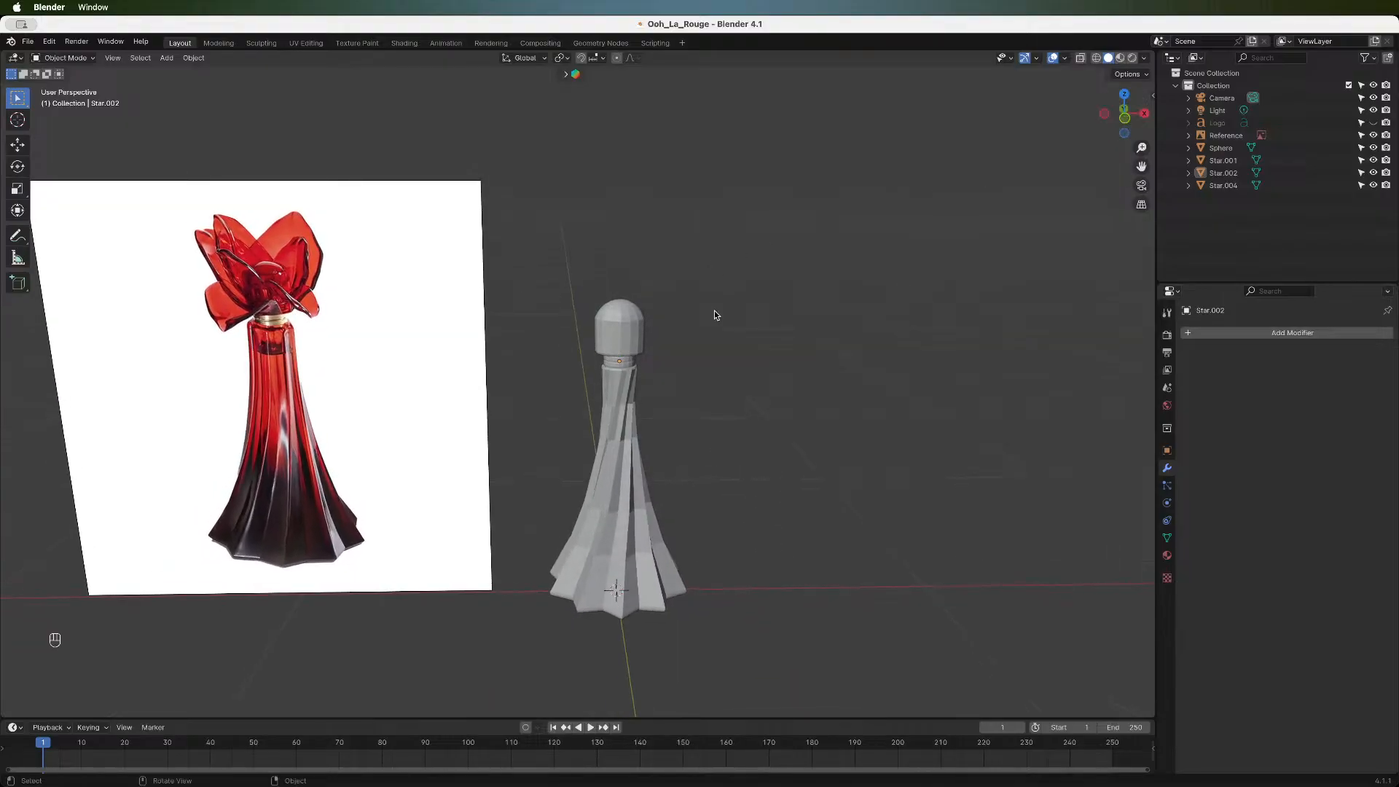
key("shift+a")
mouse_move(637, 356)
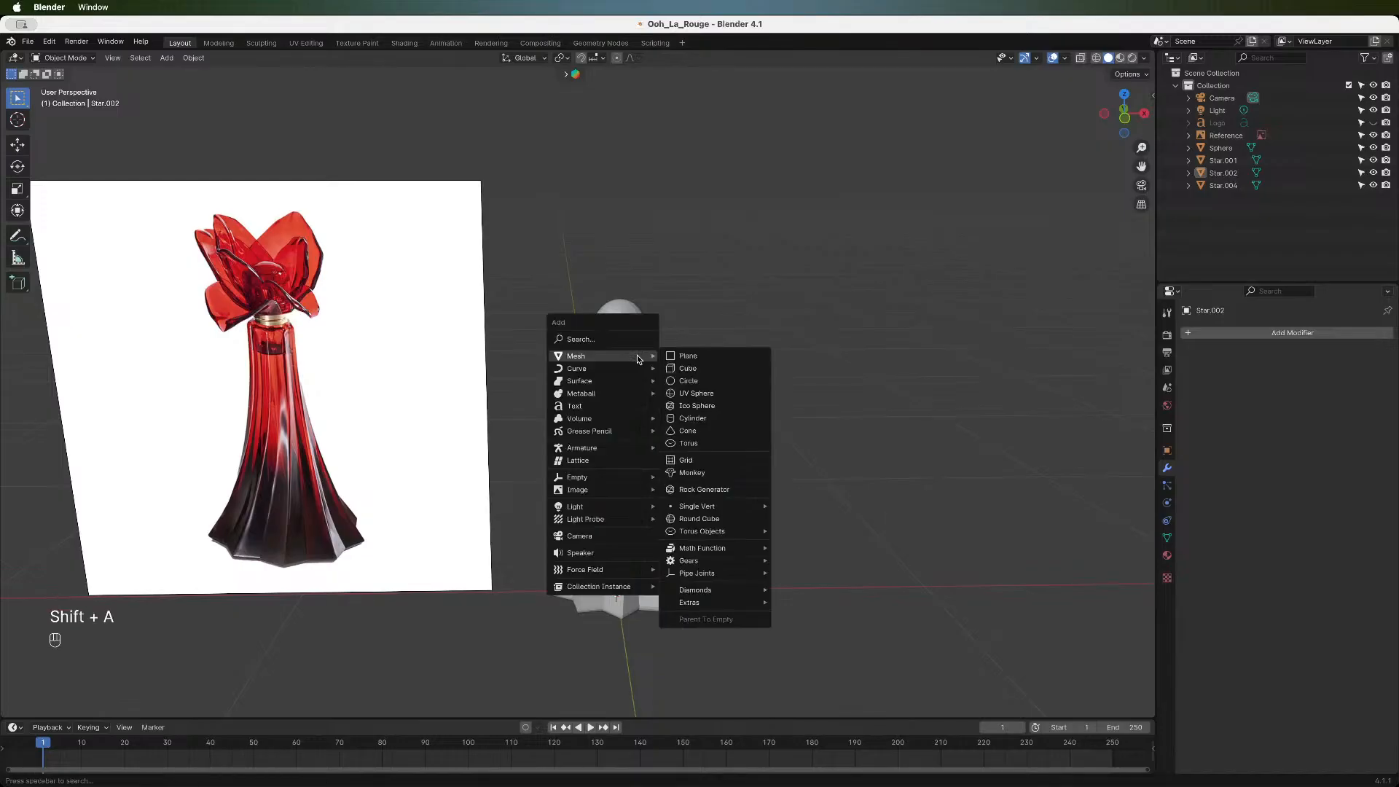
left_click(709, 357)
scroll(644, 510, "down", 6)
scroll(682, 477, "up", 5)
key("KP_1")
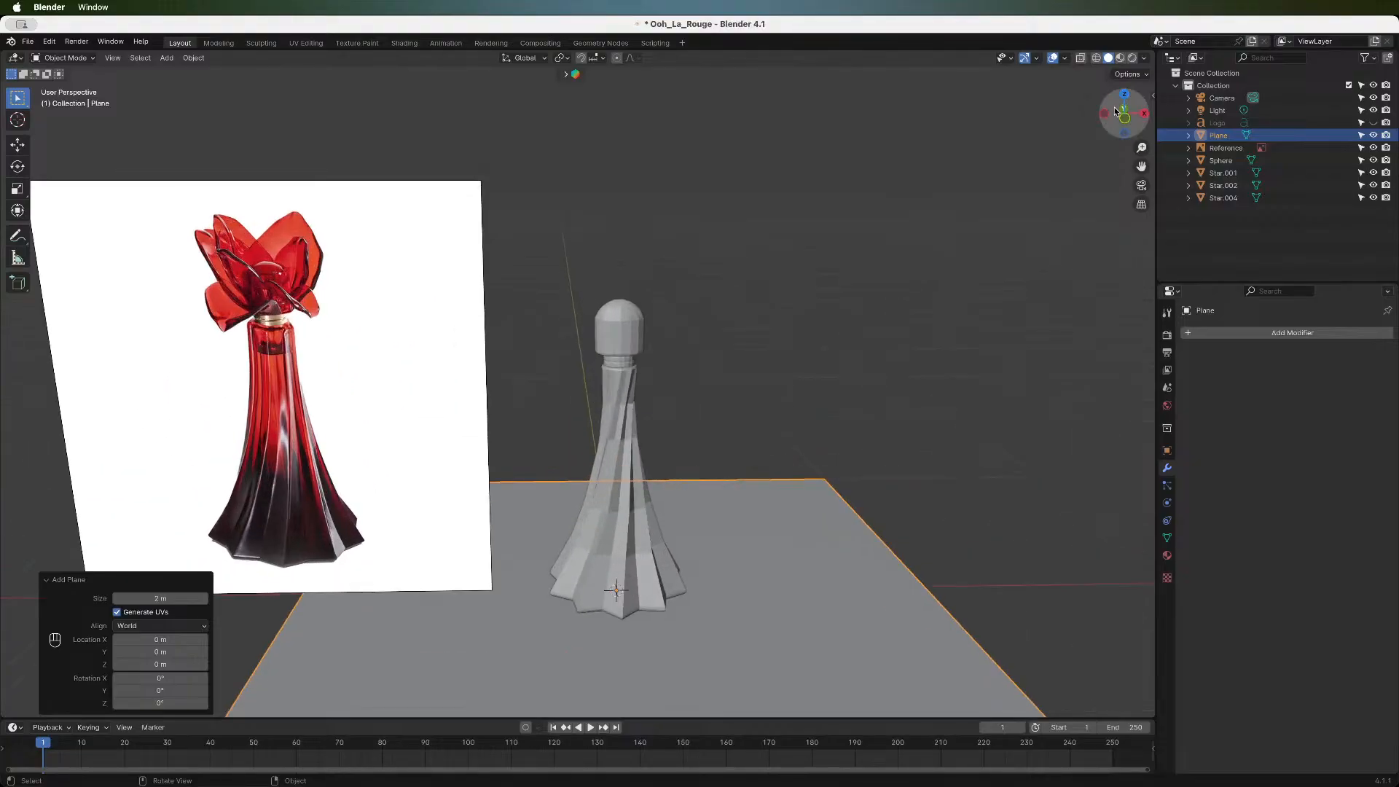
scroll(828, 525, "down", 3)
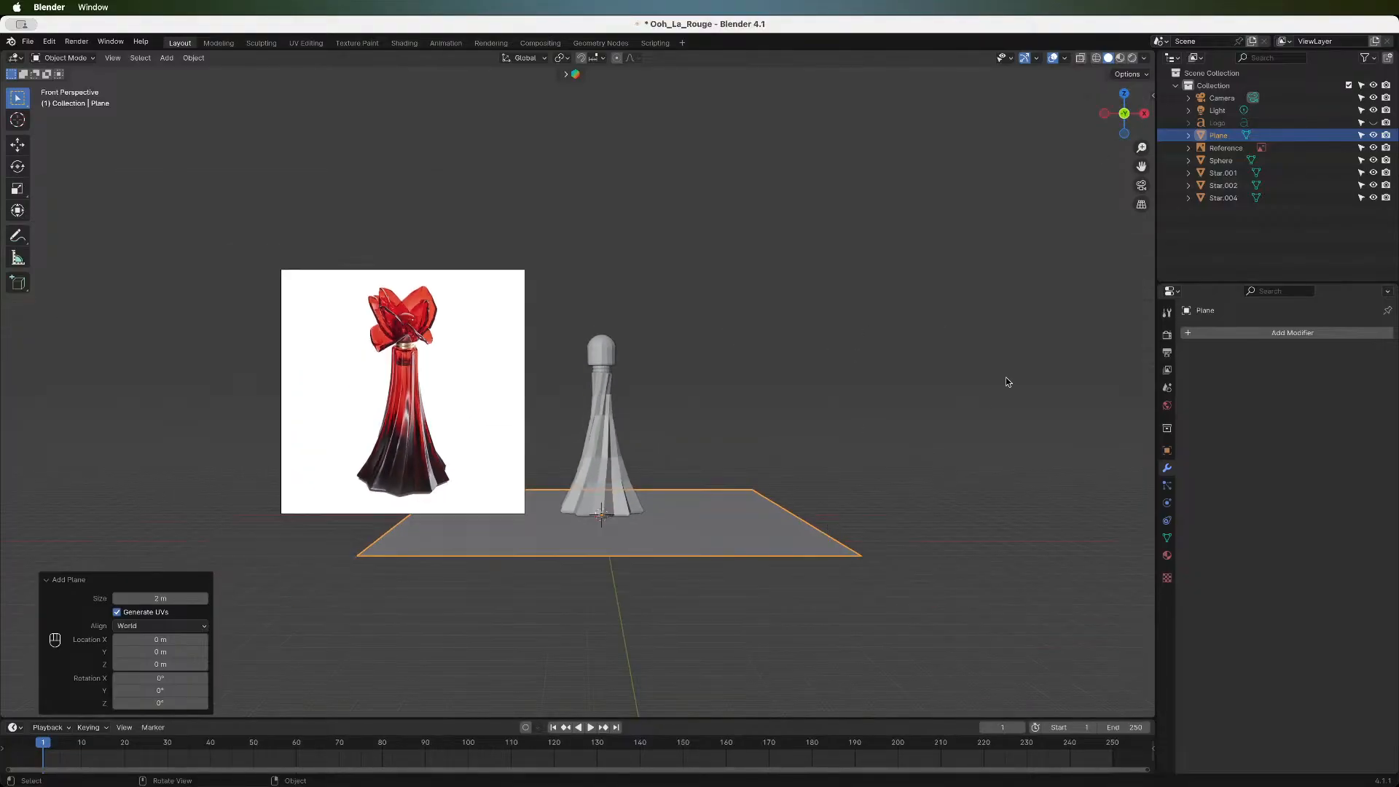
left_click_drag(1142, 167, 1131, 154)
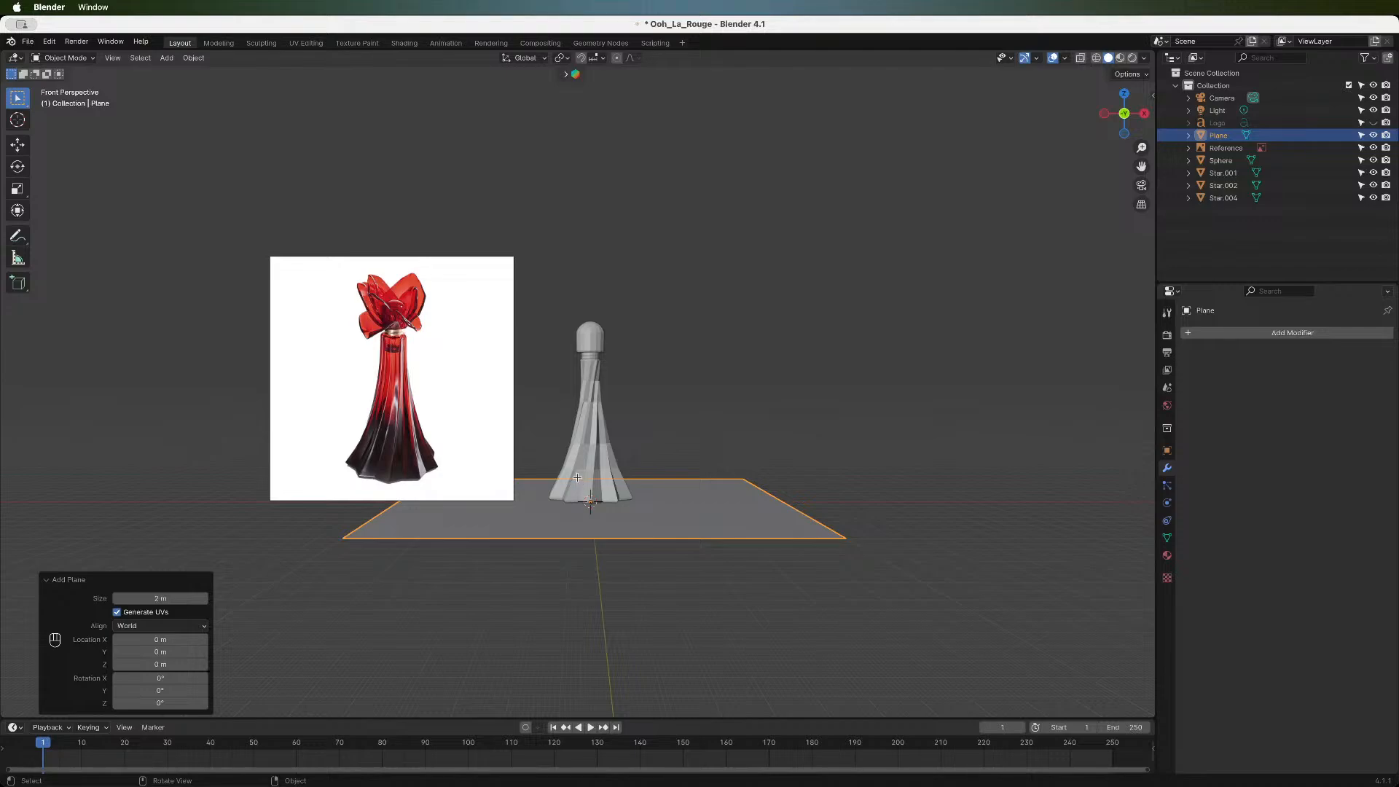
- Enter mesh editing on the plane, isolate it in local view and look at it from the top
key("Tab")
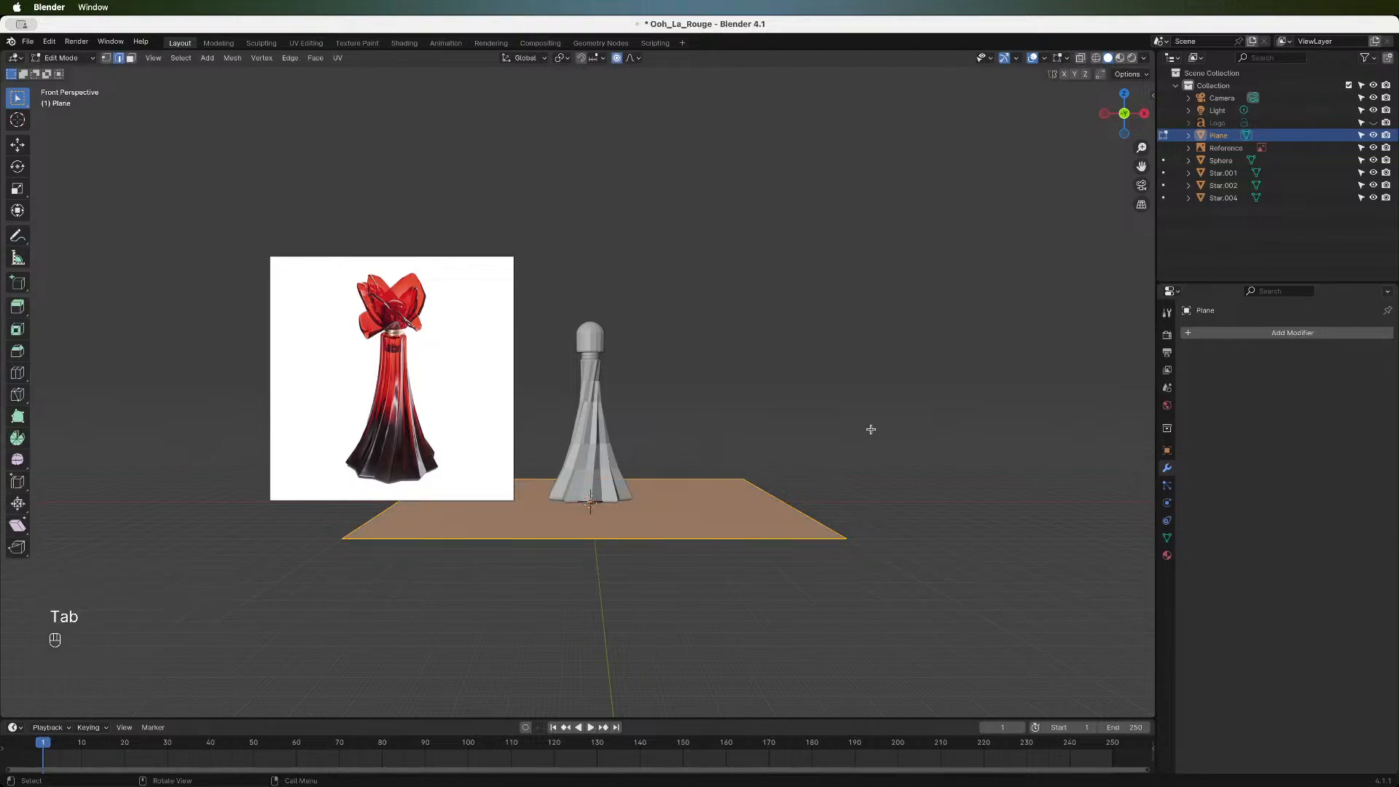
key("s")
key("Escape")
scroll(770, 496, "up", 2)
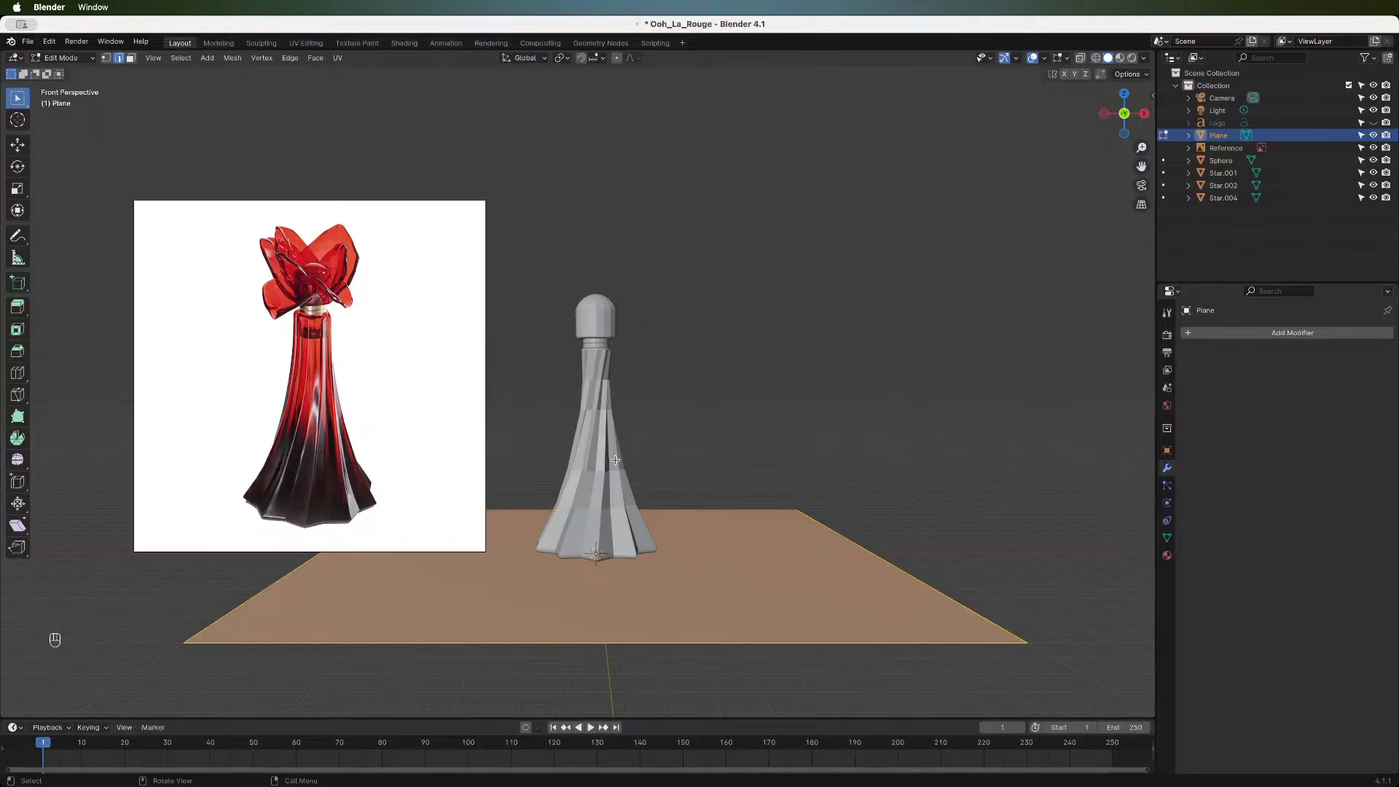
key("slash")
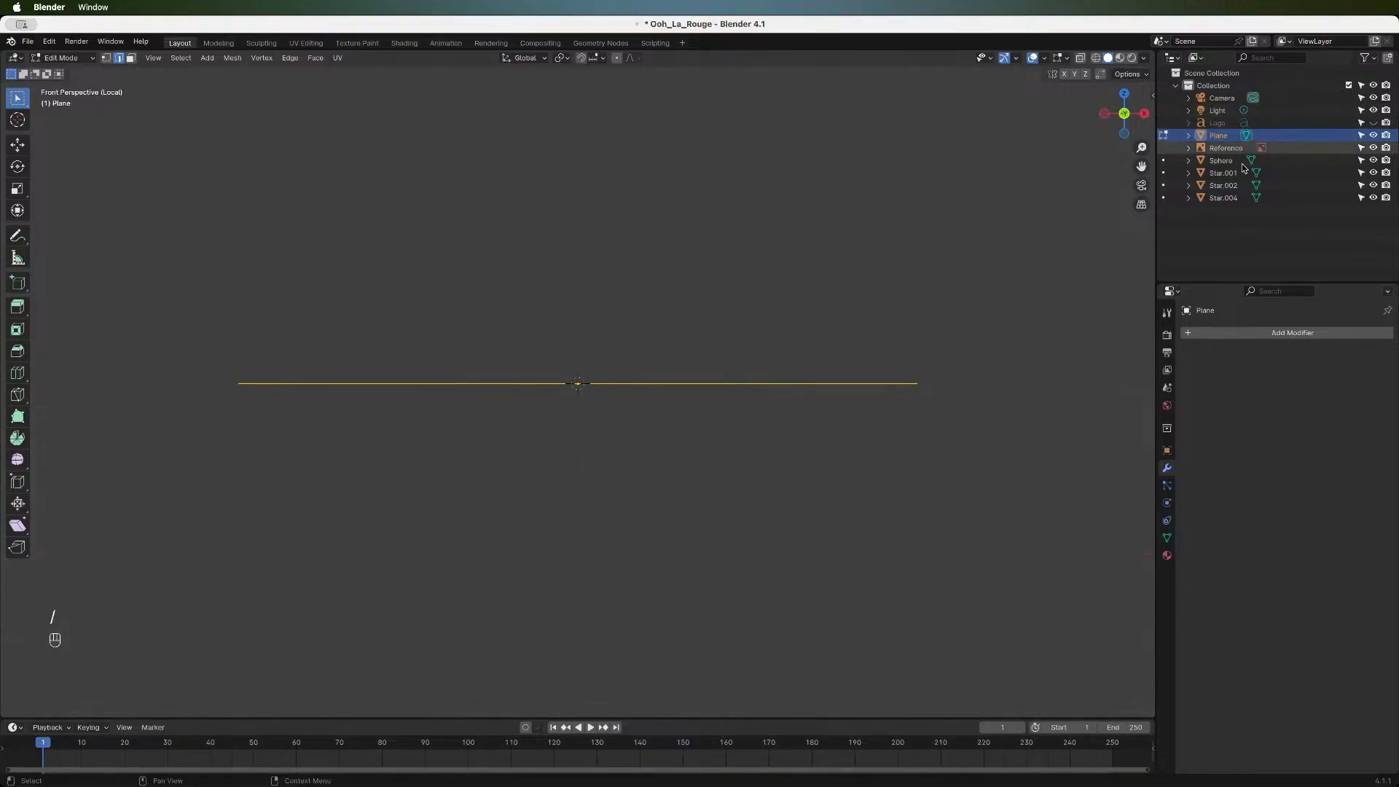
left_click(1123, 99)
scroll(693, 365, "down", 5)
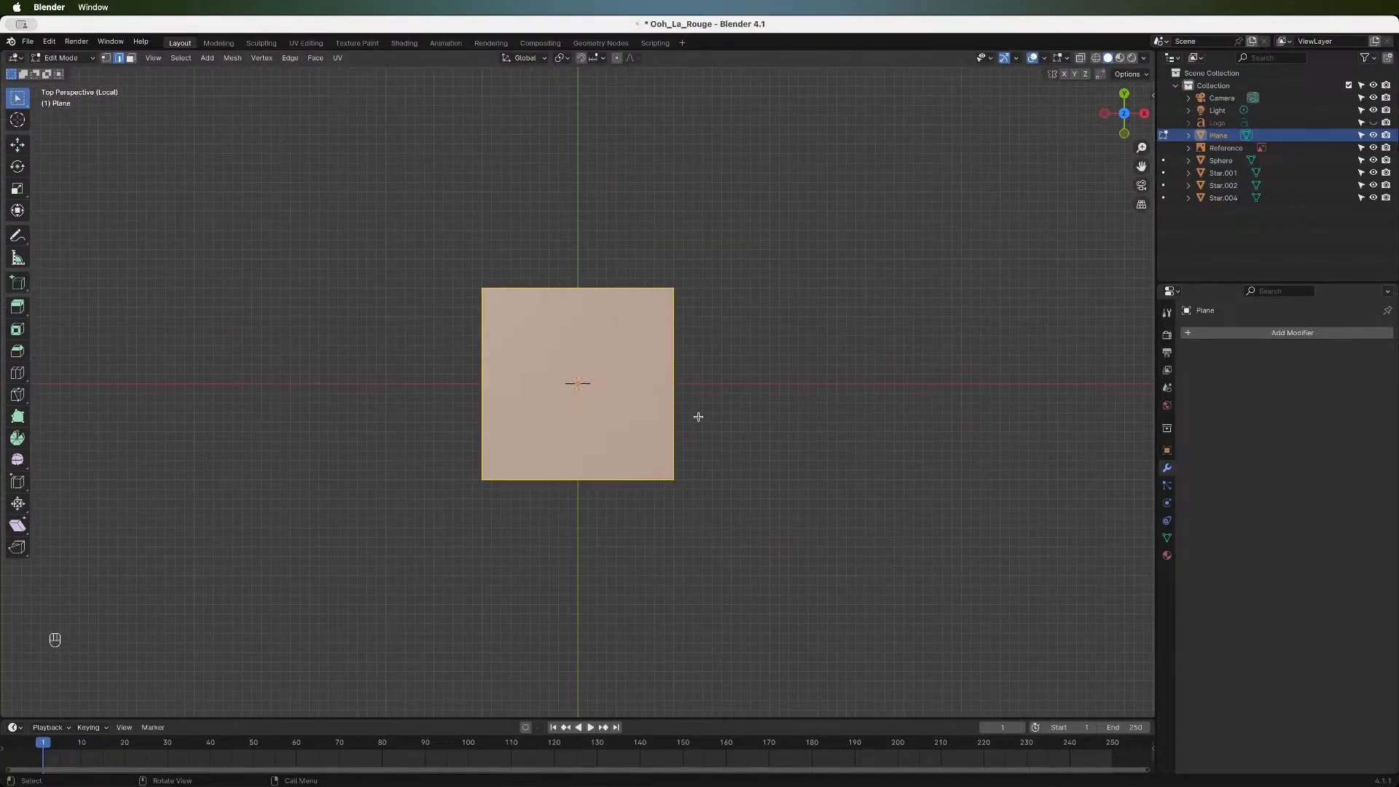
scroll(698, 417, "up", 3)
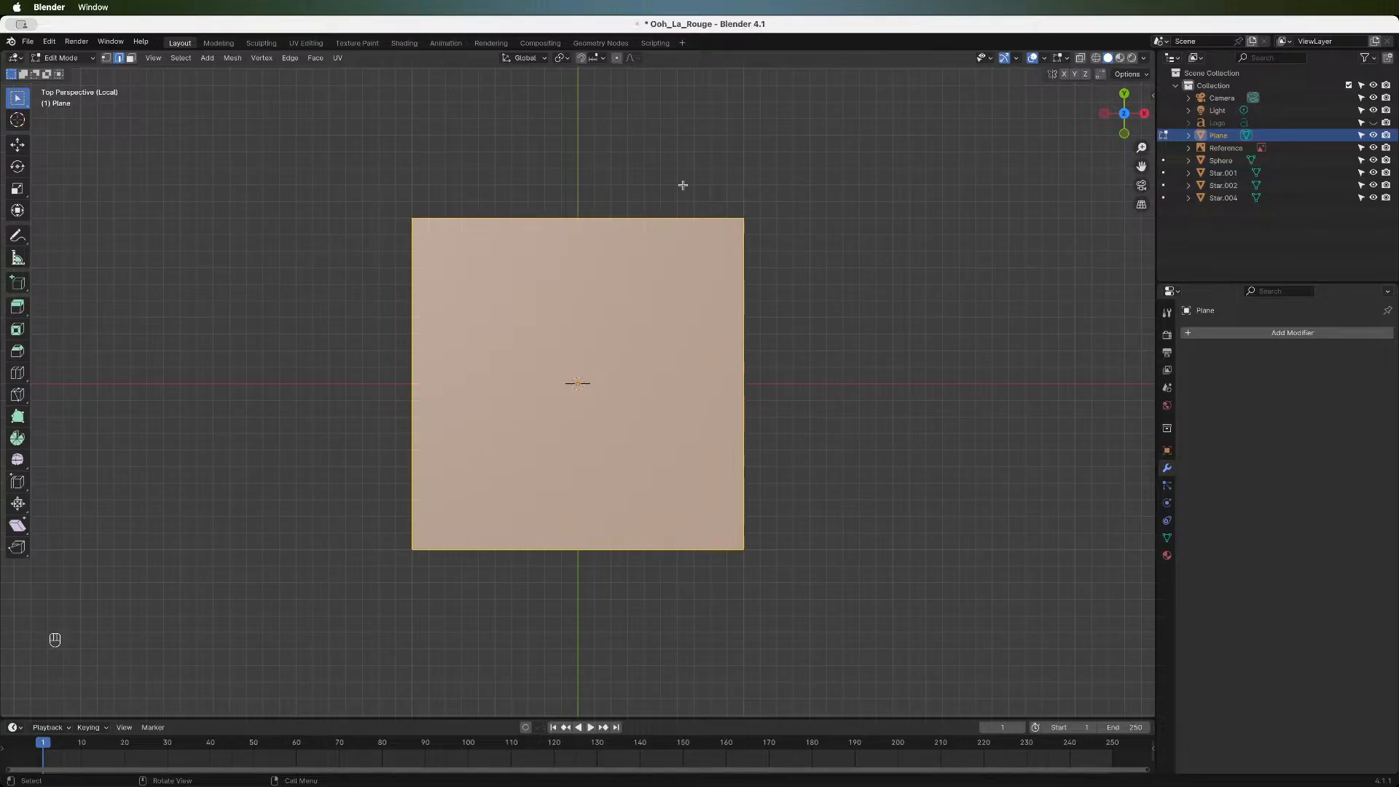
- Scale the whole plane down uniformly to about 0.266
key("s")
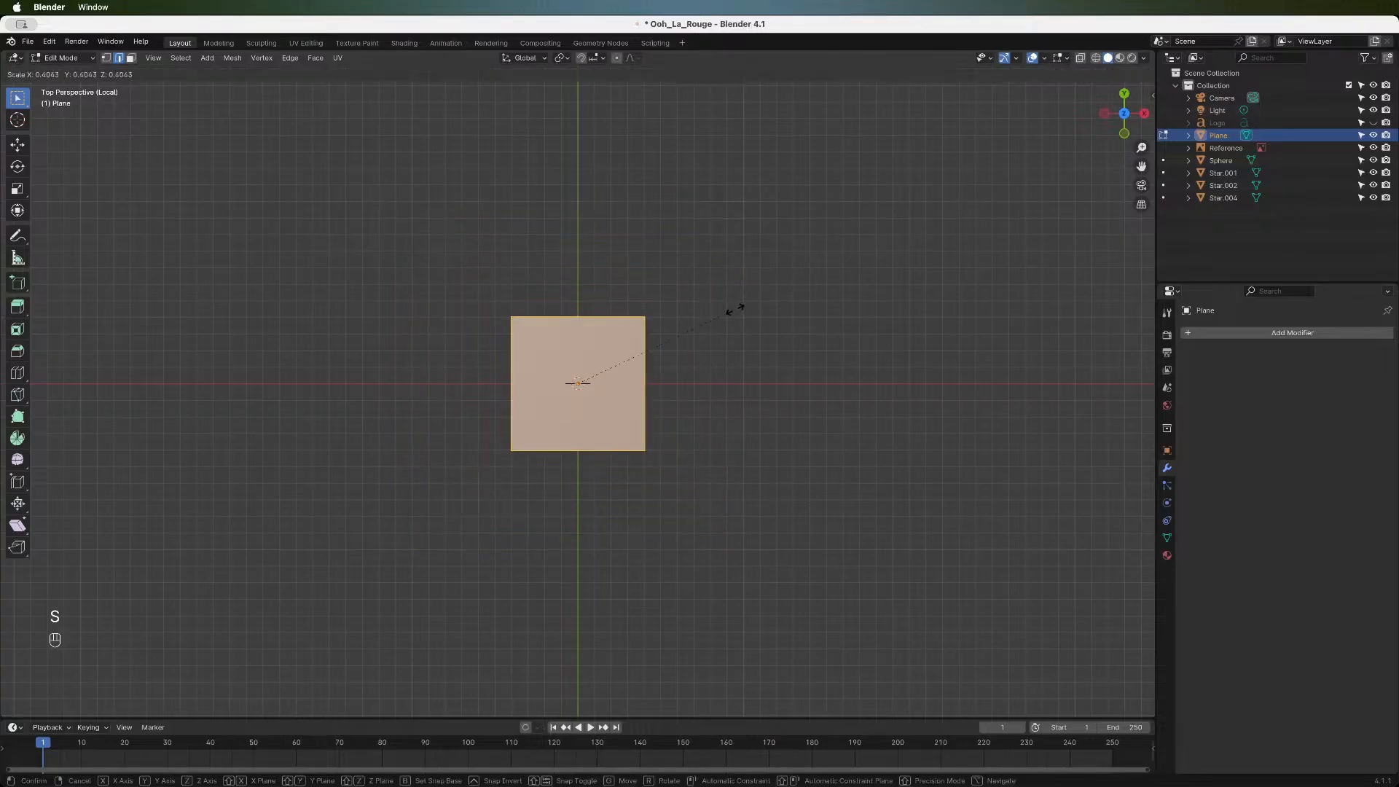
left_click(677, 326)
scroll(689, 327, "up", 5)
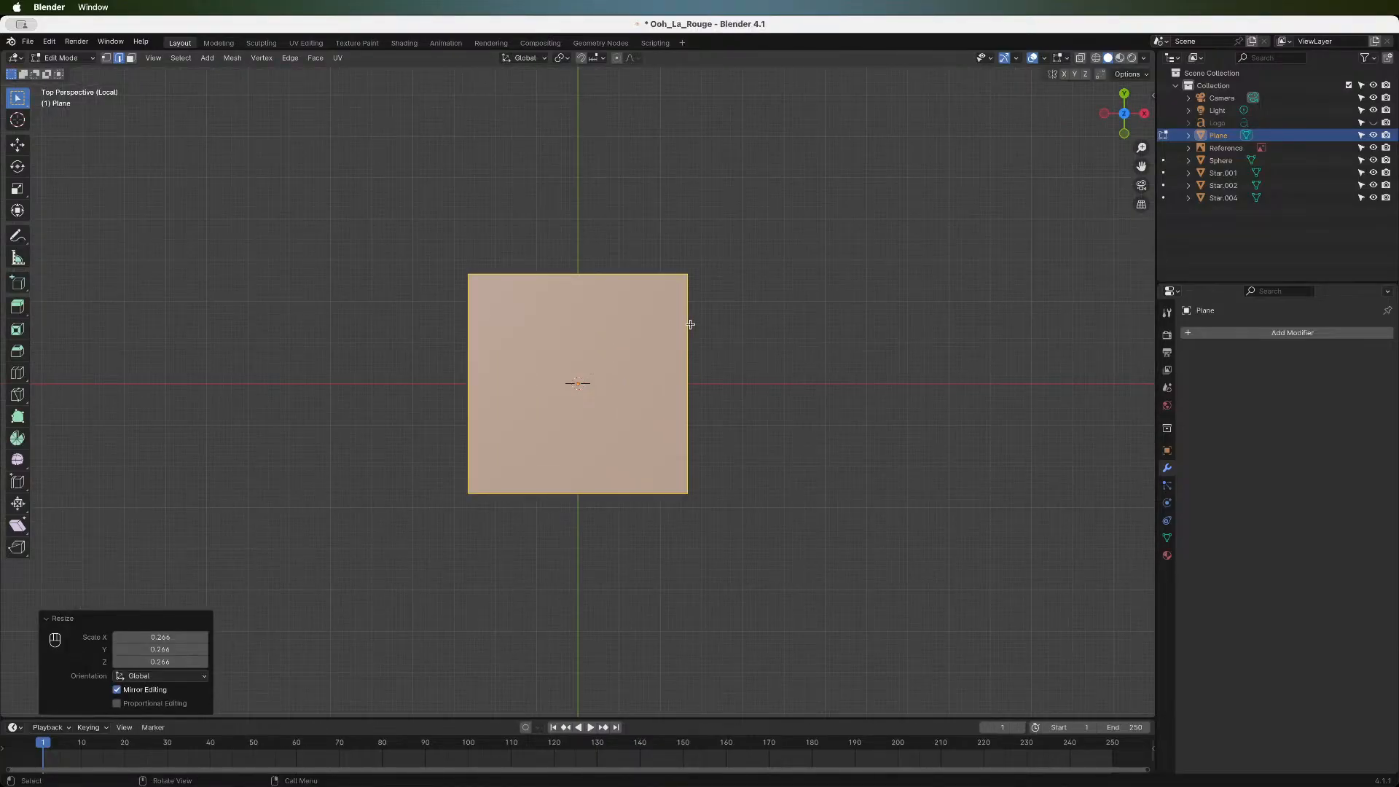
scroll(690, 325, "up", 2)
scroll(690, 324, "up", 3)
scroll(693, 280, "down", 1)
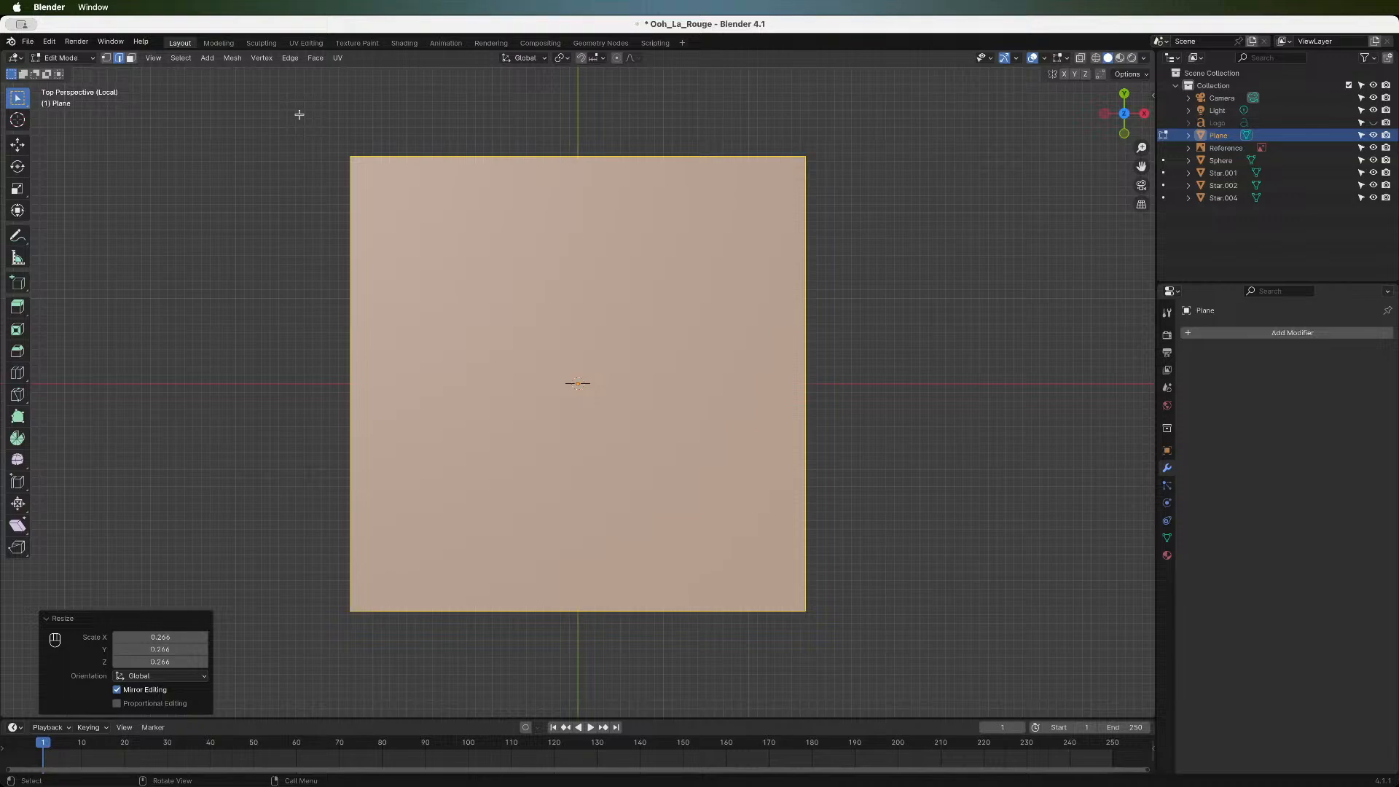
- Add one centred loop cut running along the Y axis to split the plane into two halves
left_click_drag(236, 102, 489, 690)
scroll(488, 690, "down", 3)
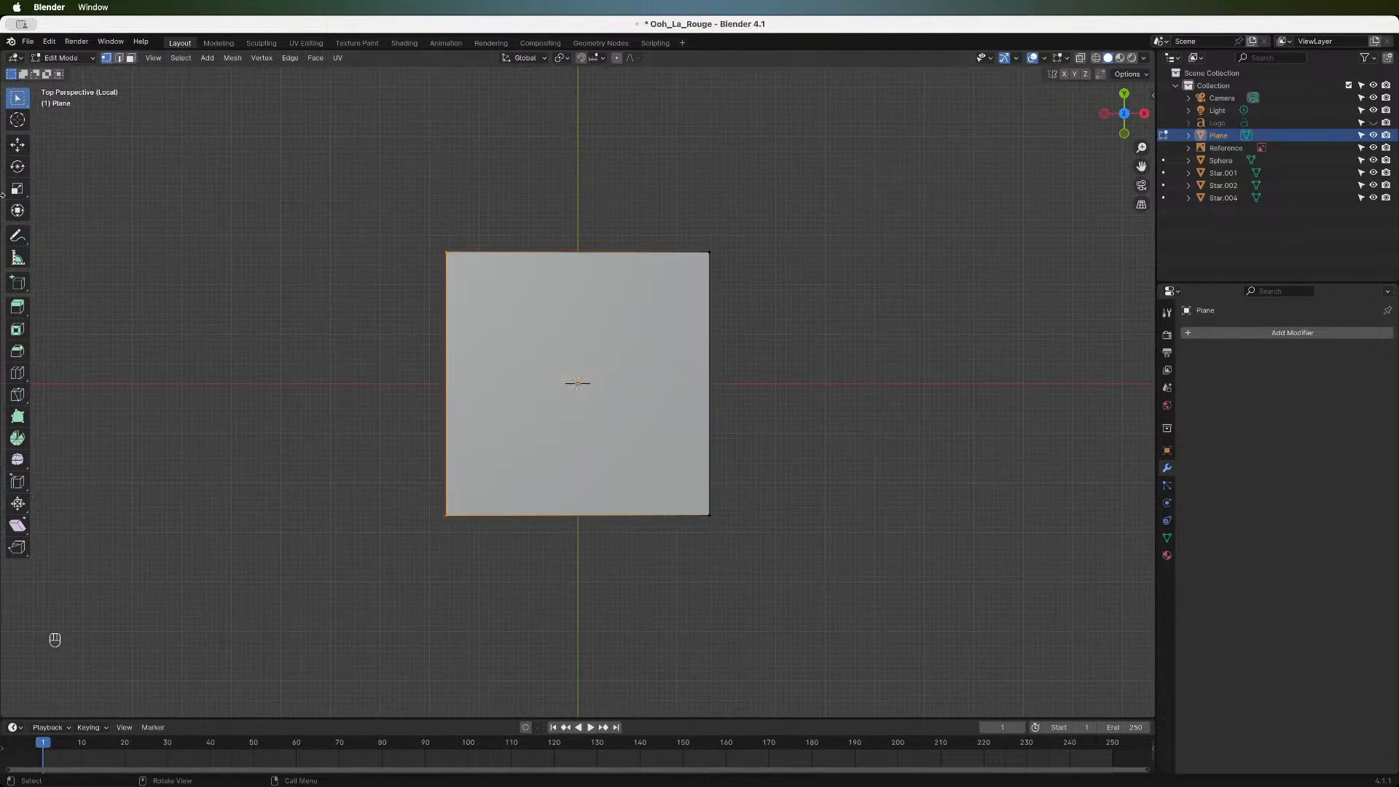
left_click(17, 372)
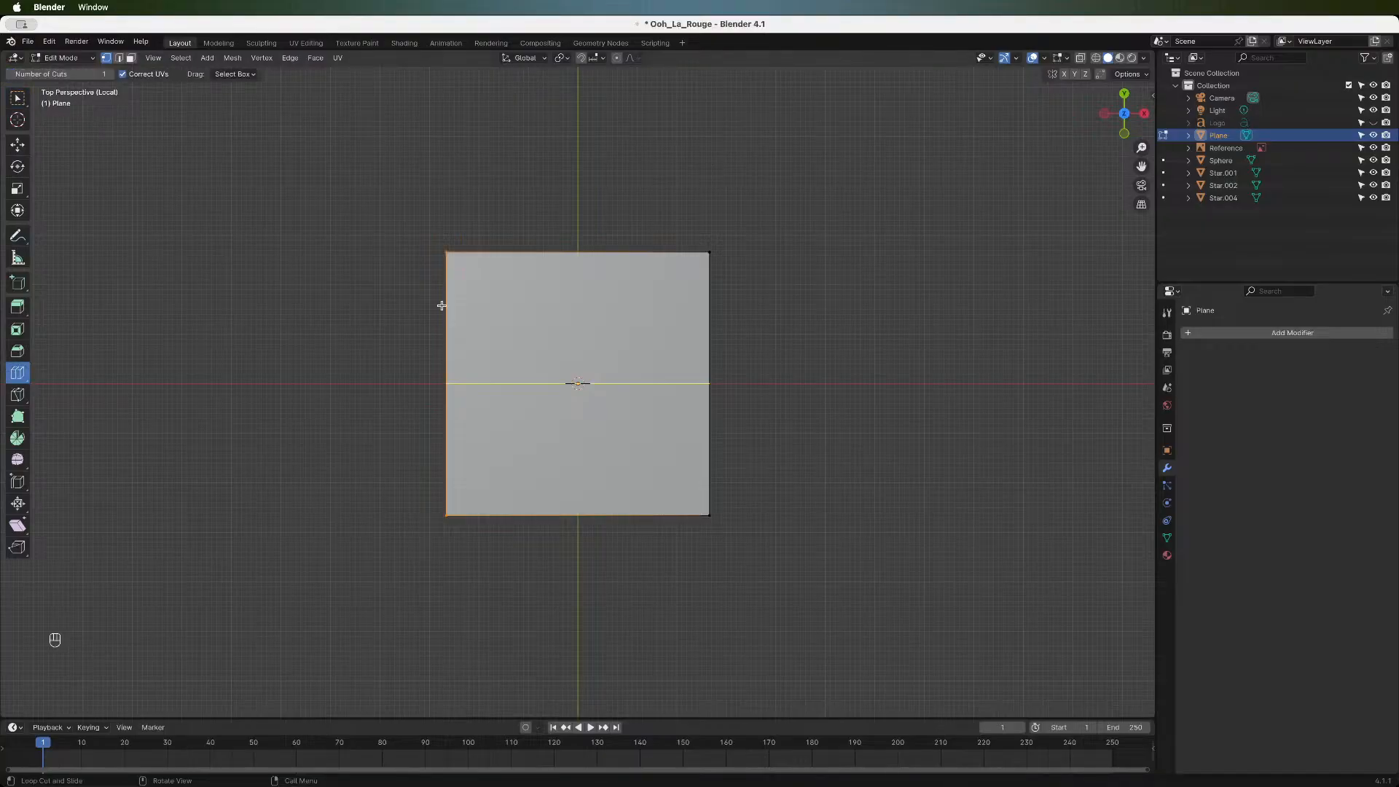
left_click(551, 255)
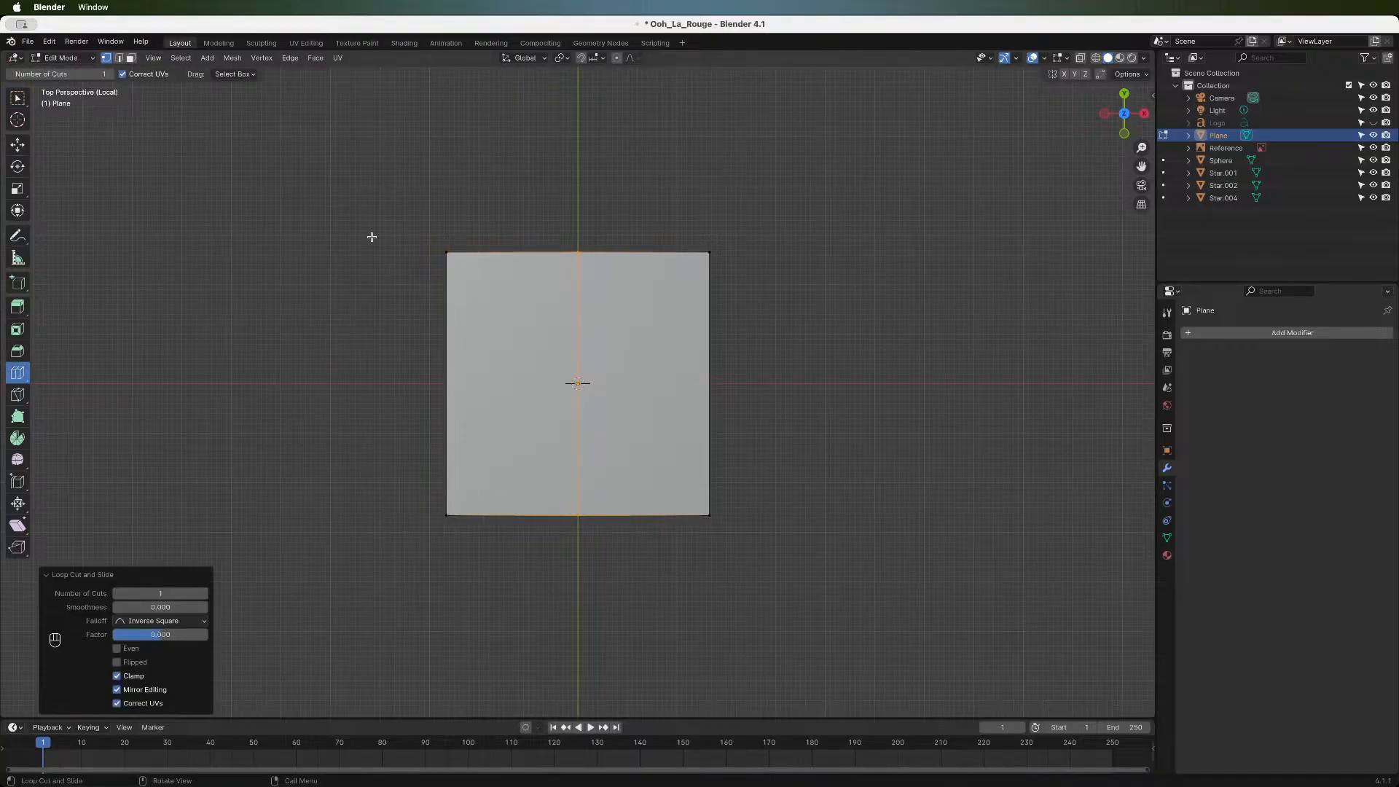
- Shape the plane into a diamond by scaling both outer X-side edges nearly to points, the +X one by about 0.066
left_click(18, 97)
left_click_drag(378, 193, 492, 587)
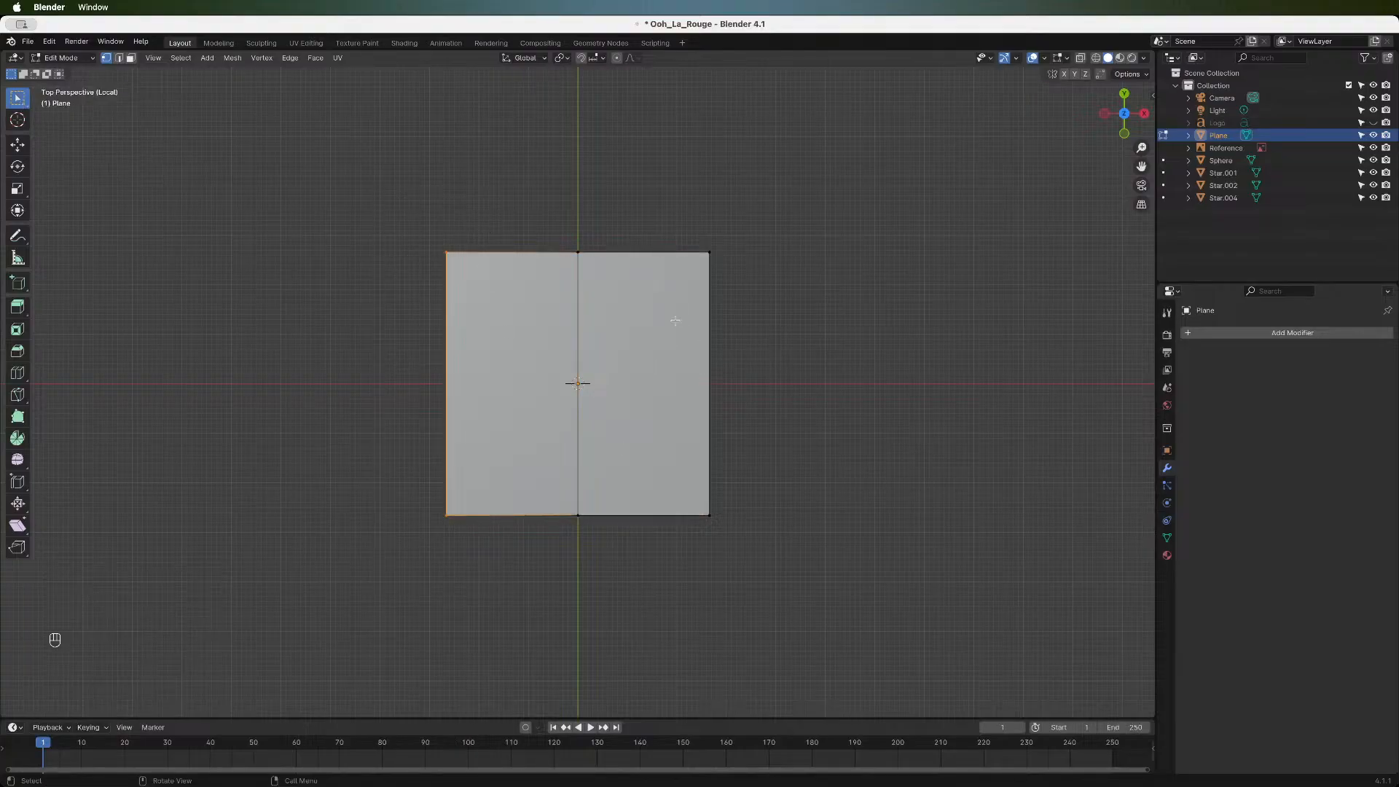
key("s")
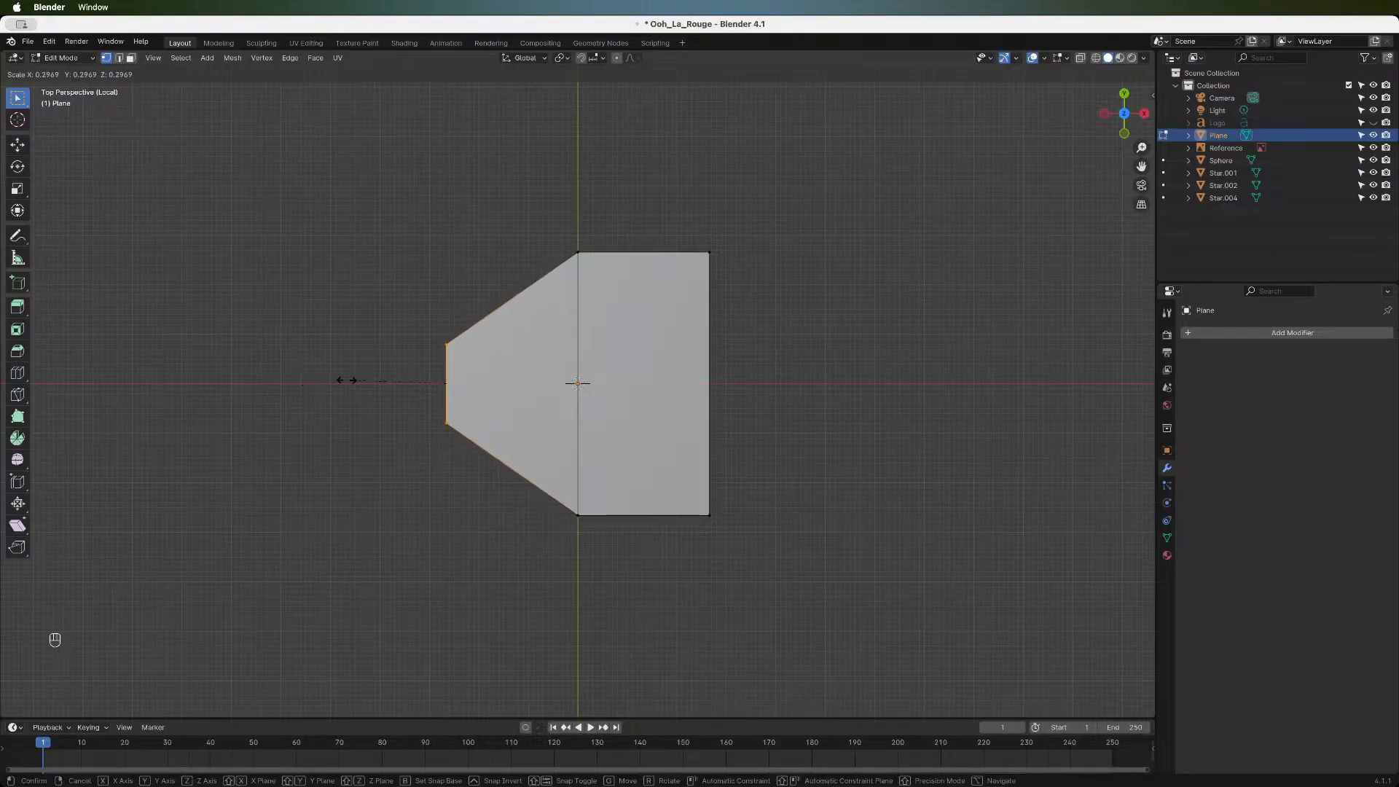
left_click(423, 375)
left_click_drag(701, 182, 808, 625)
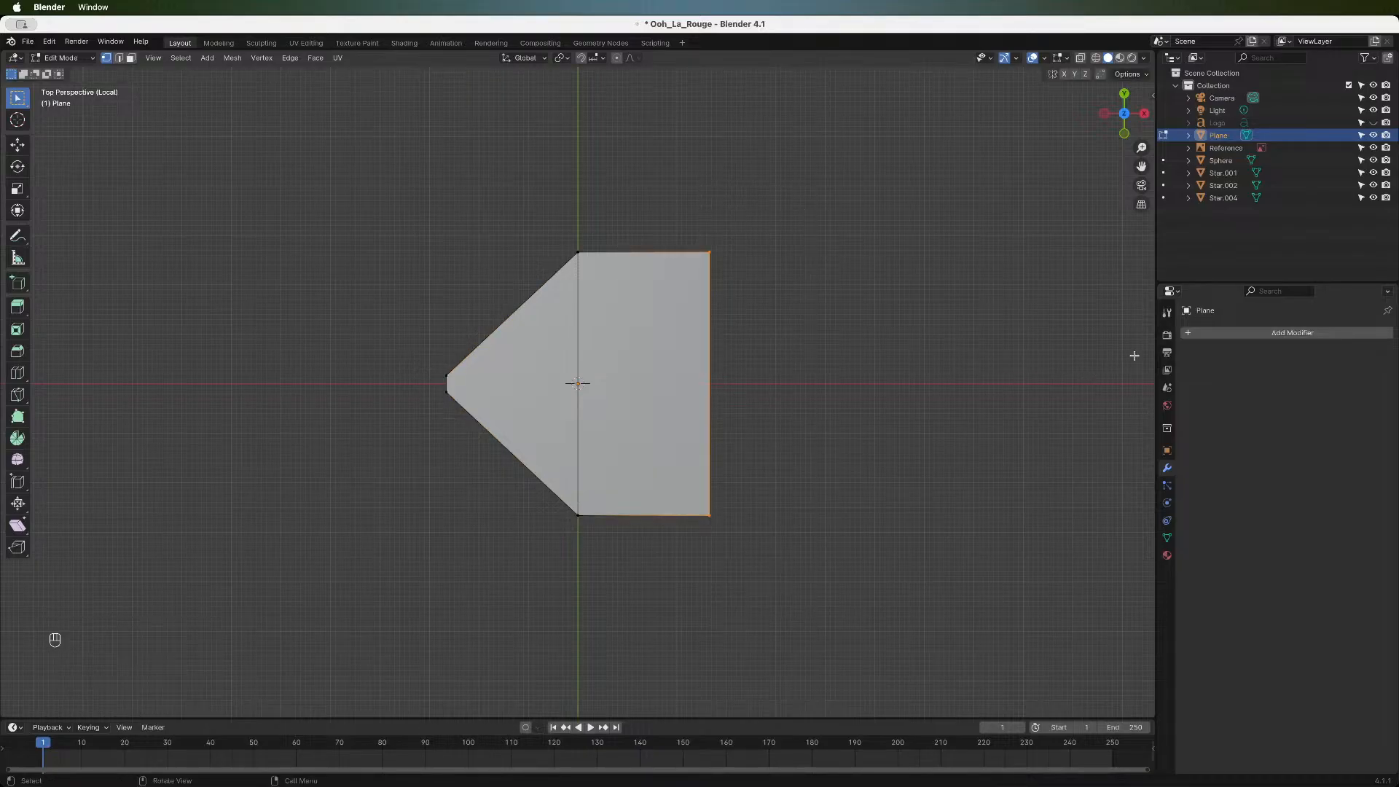
key("s")
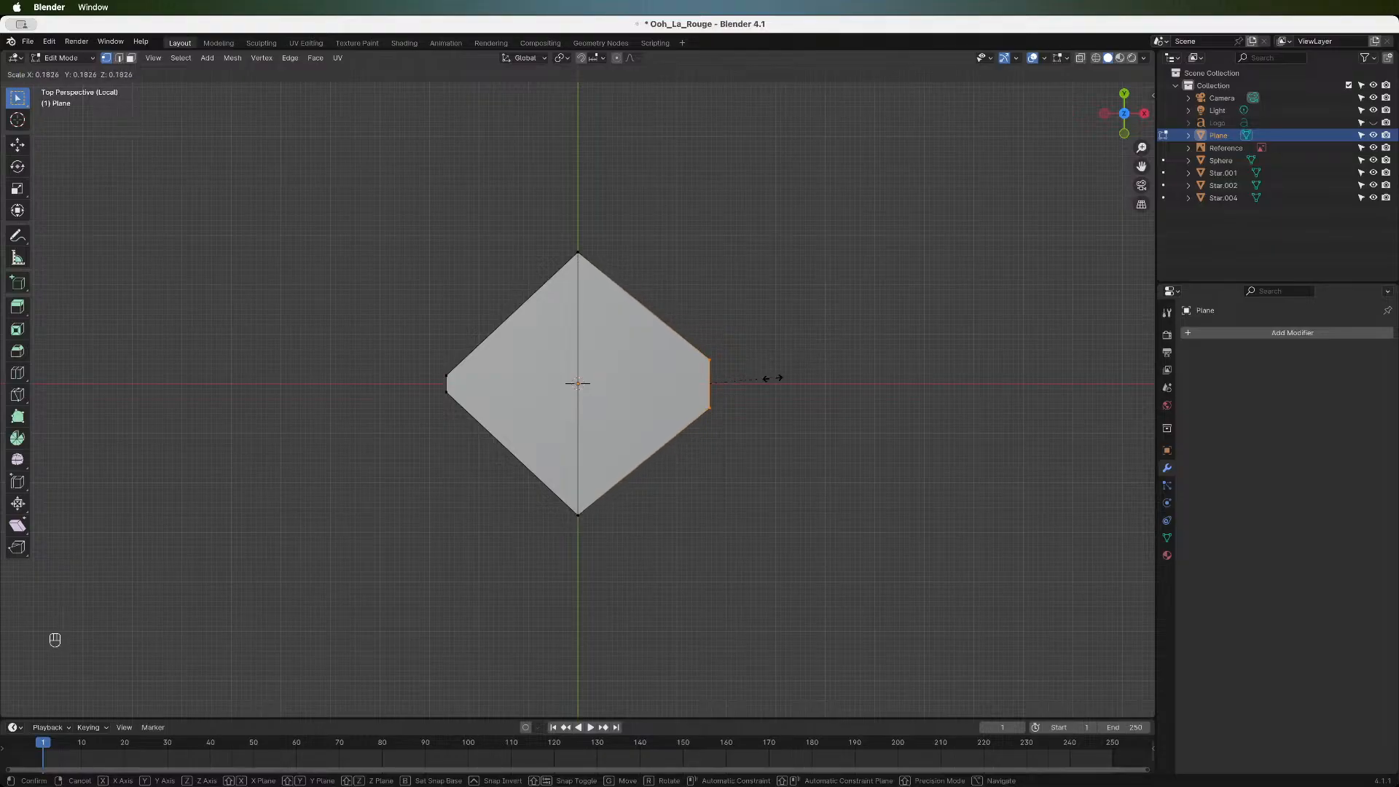
left_click(725, 374)
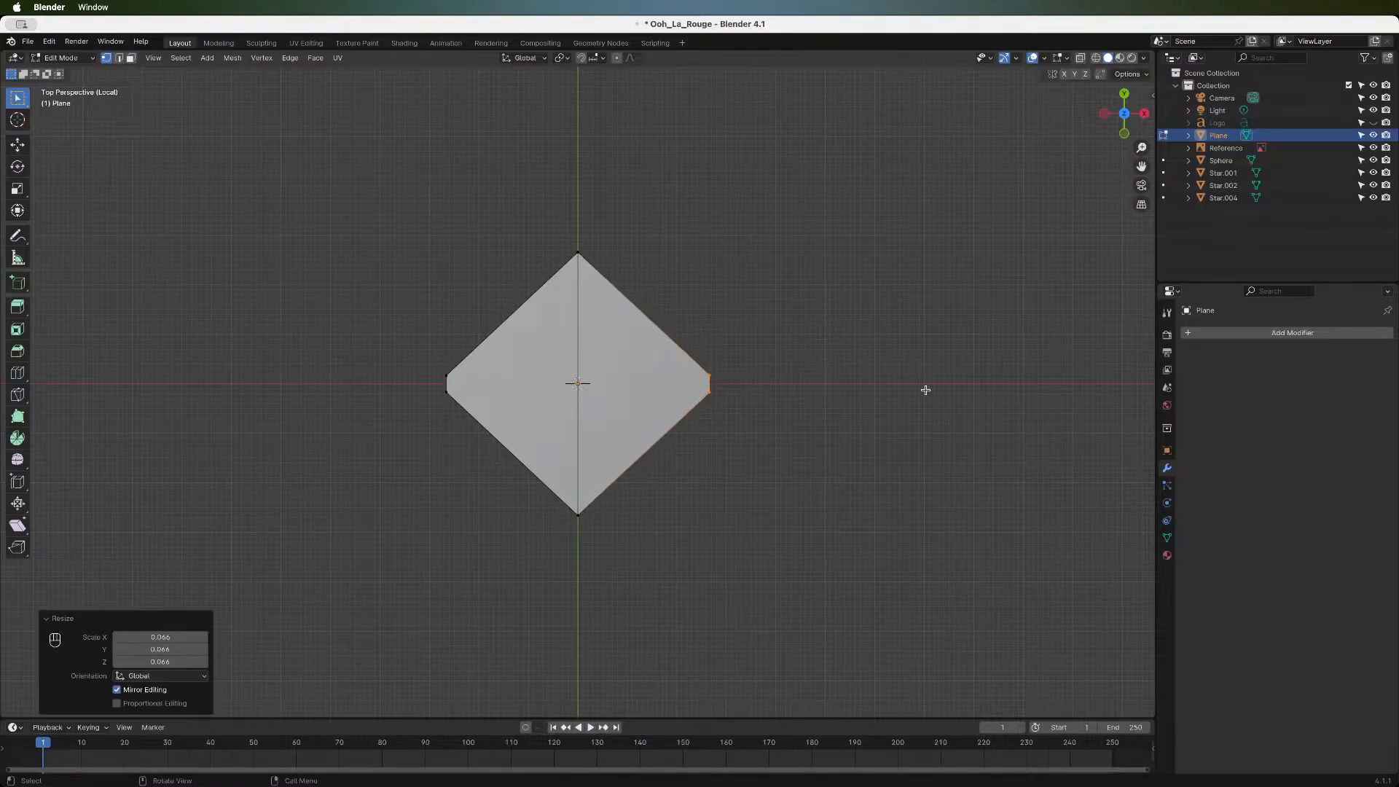
- Leave local view and raise the whole diamond about 1.06 m along Z, above the stopper
key("slash")
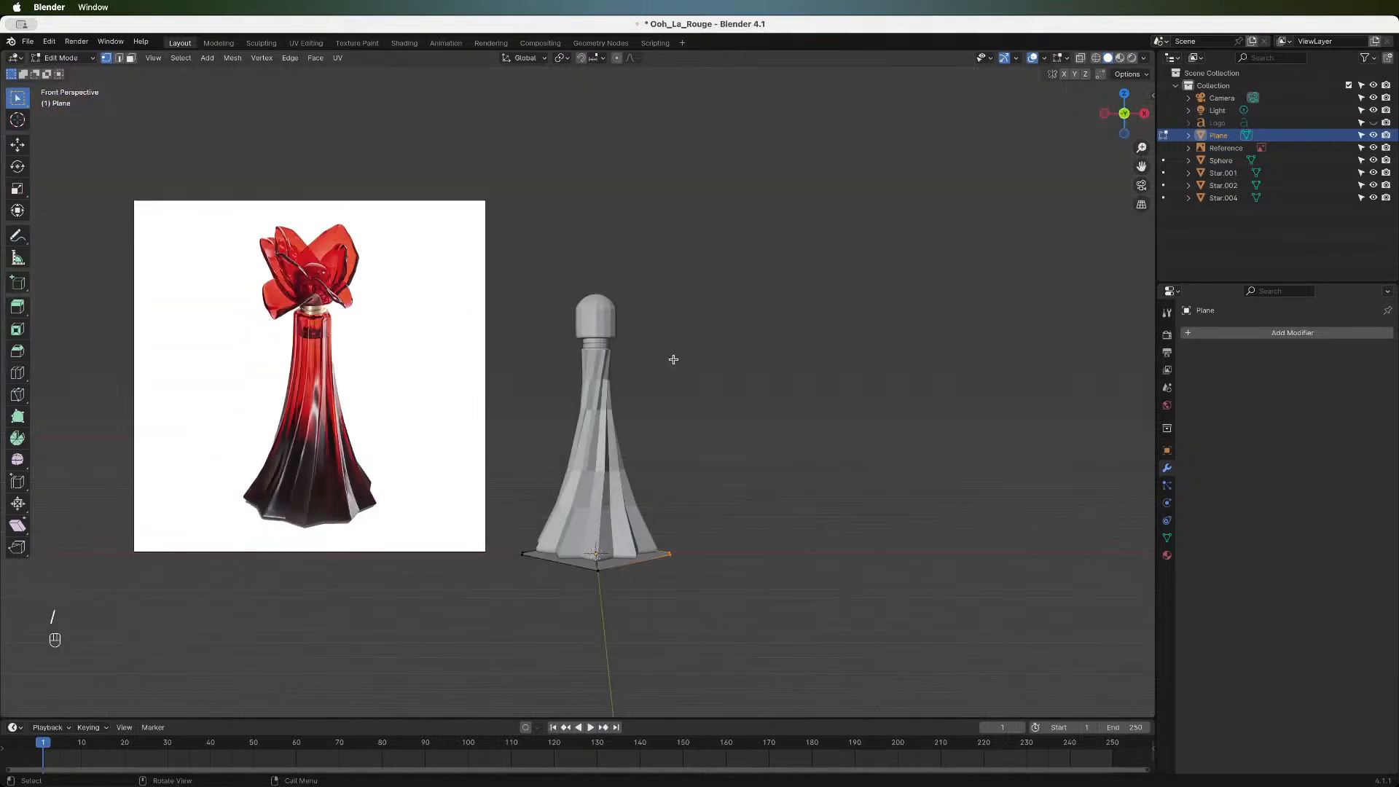
key("a")
key("g")
key("x")
key("Escape")
key("g")
key("z")
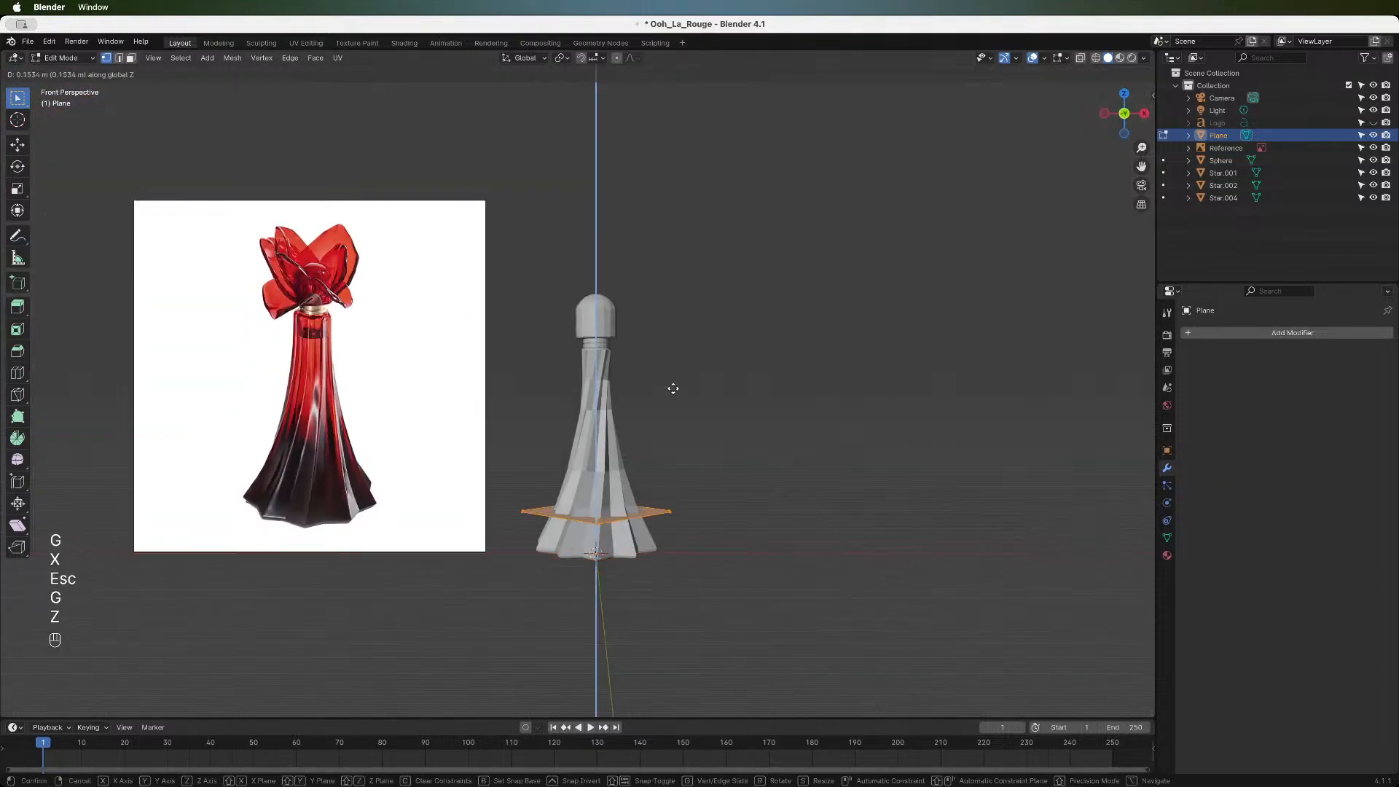
left_click(678, 285)
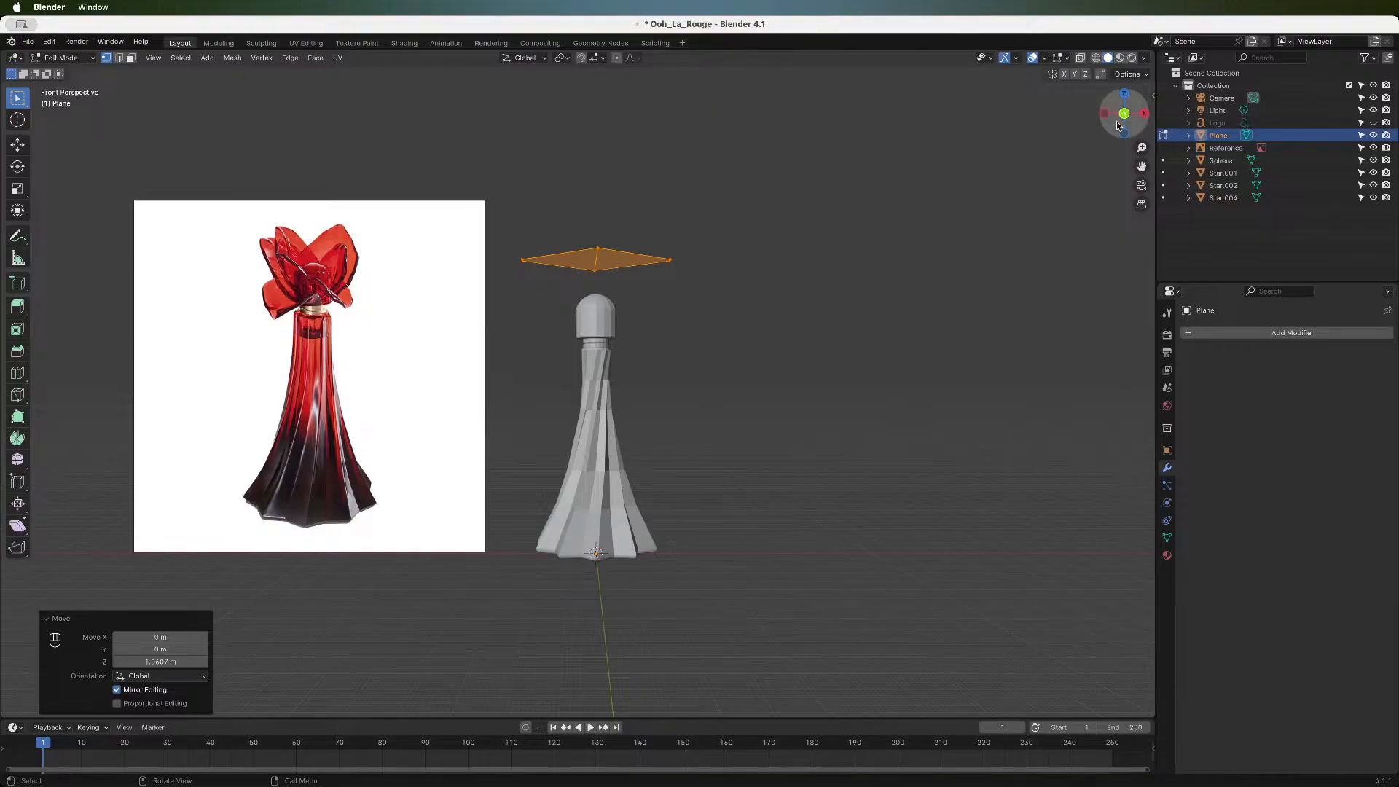
- Scale the diamond along Y to about 0.55 and check it from the front
left_click_drag(1117, 125, 1080, 154)
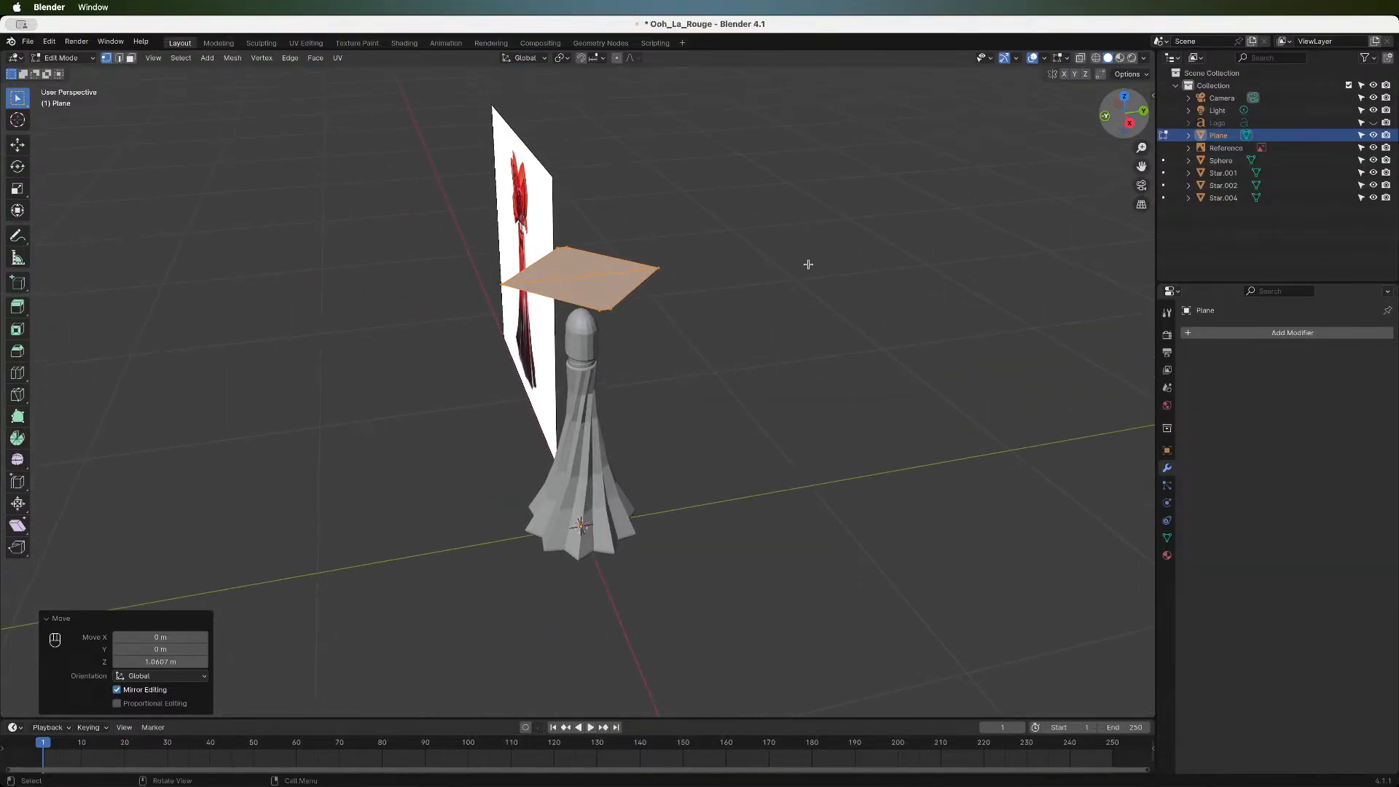
key("s")
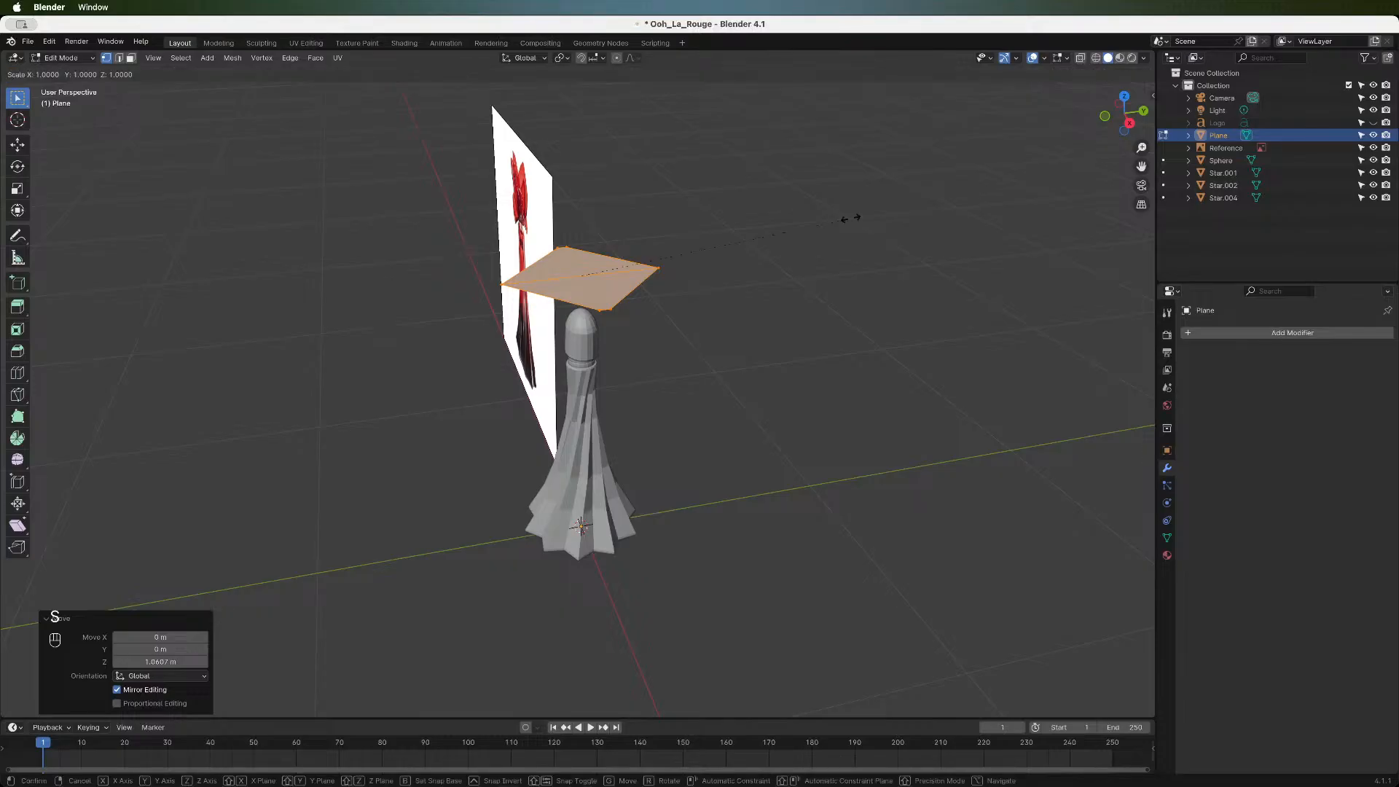
key("y")
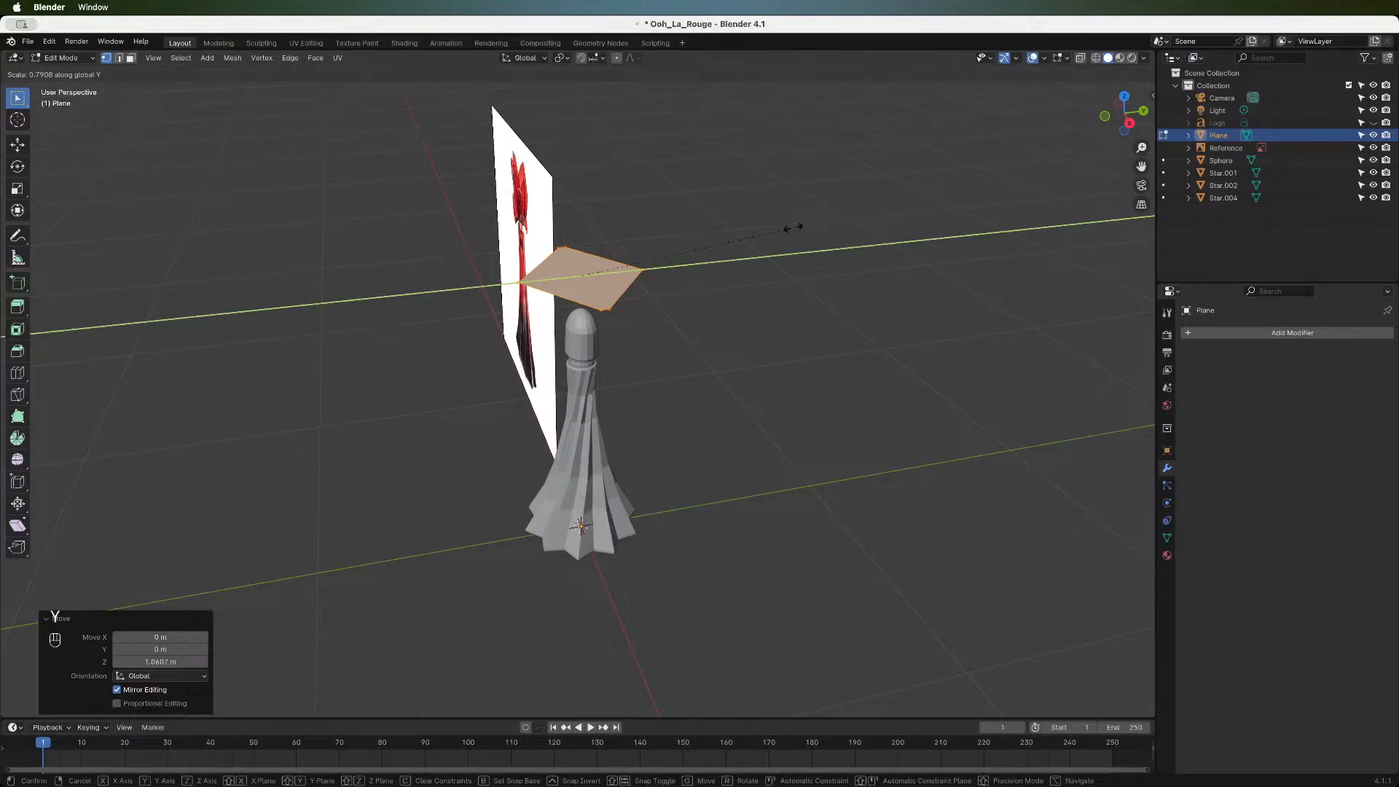
left_click(729, 229)
left_click(1103, 119)
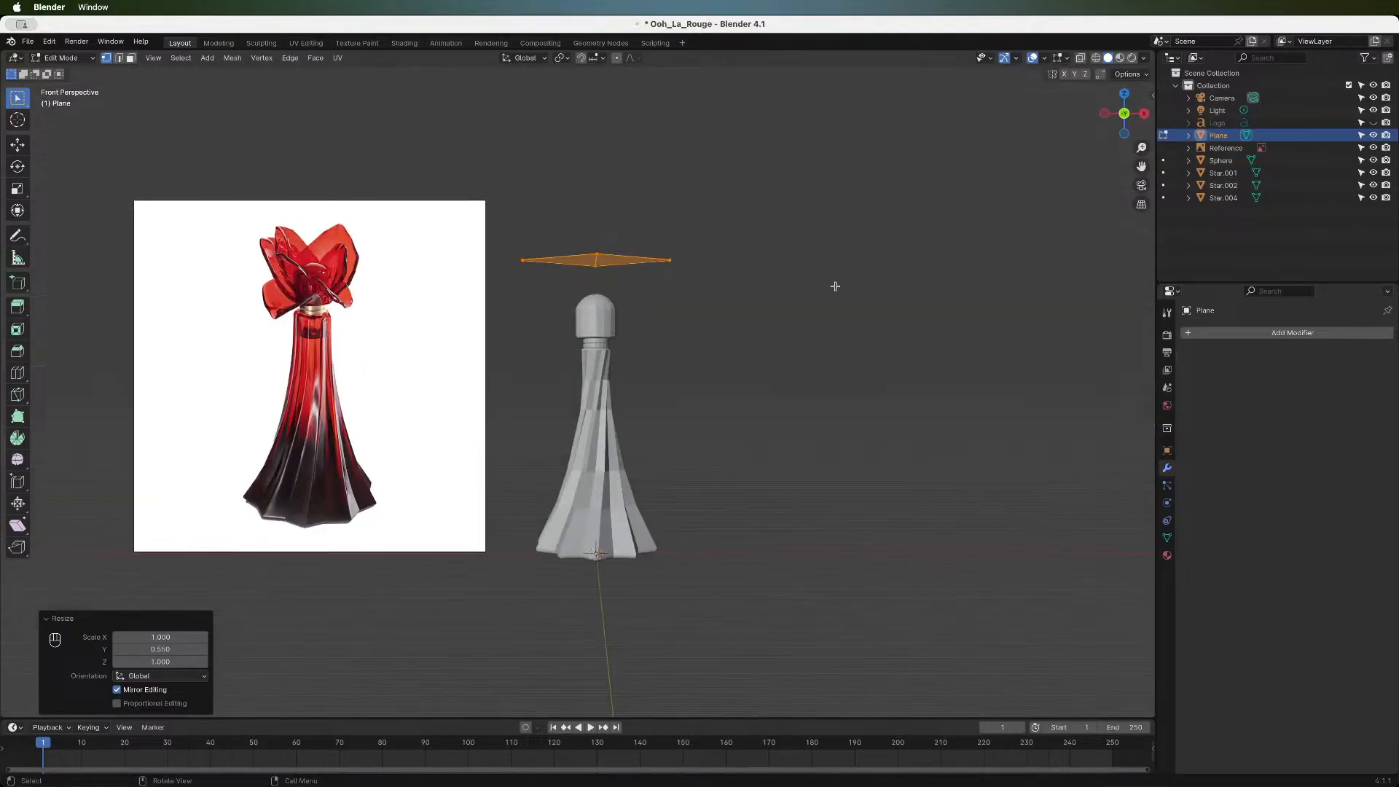
- Add a loop cut across the +X half of the petal plane and move it about 0.069 m along X towards the tip
mouse_move(1126, 137)
left_mouse_down()
mouse_move(1107, 134)
mouse_move(1118, 126)
left_mouse_up()
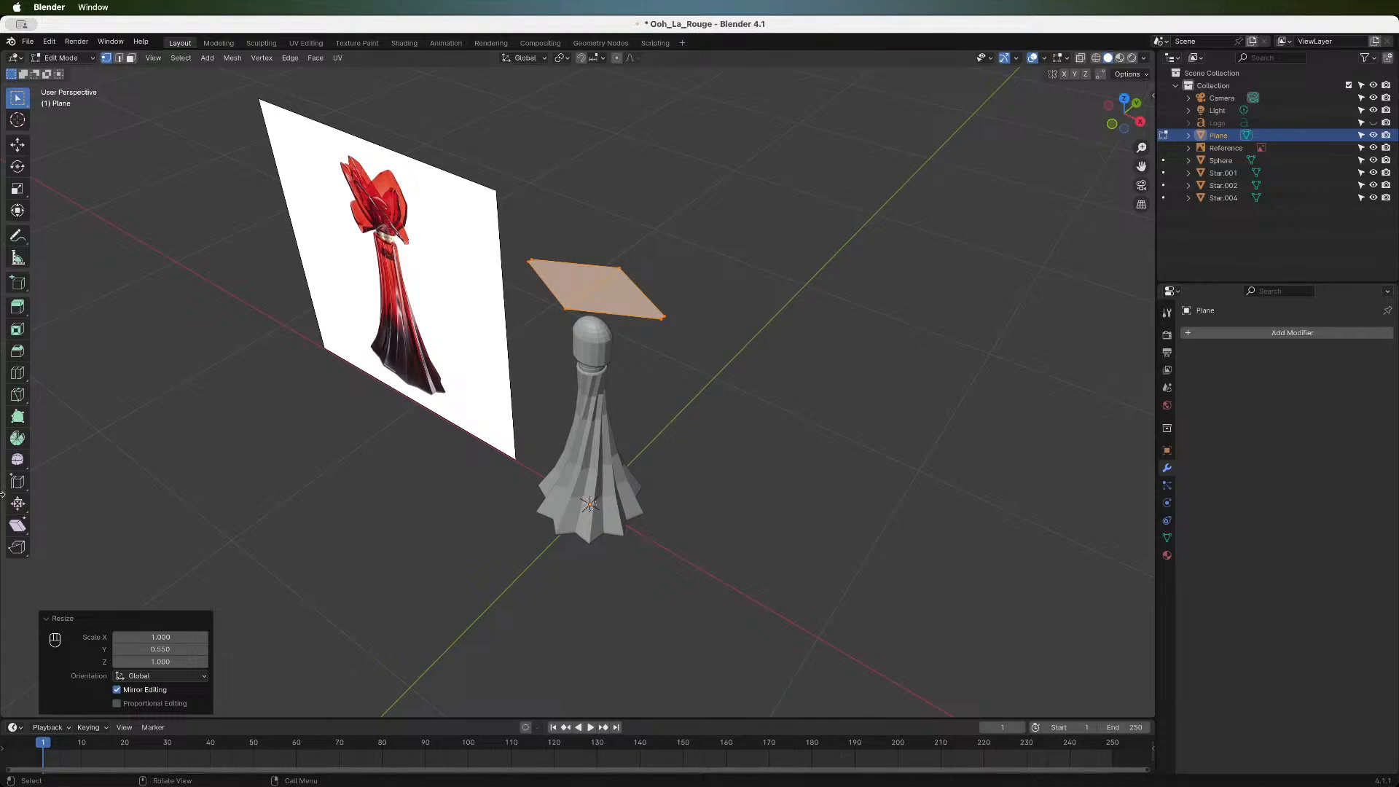
left_click(18, 373)
left_click_drag(657, 315, 631, 307)
key("g")
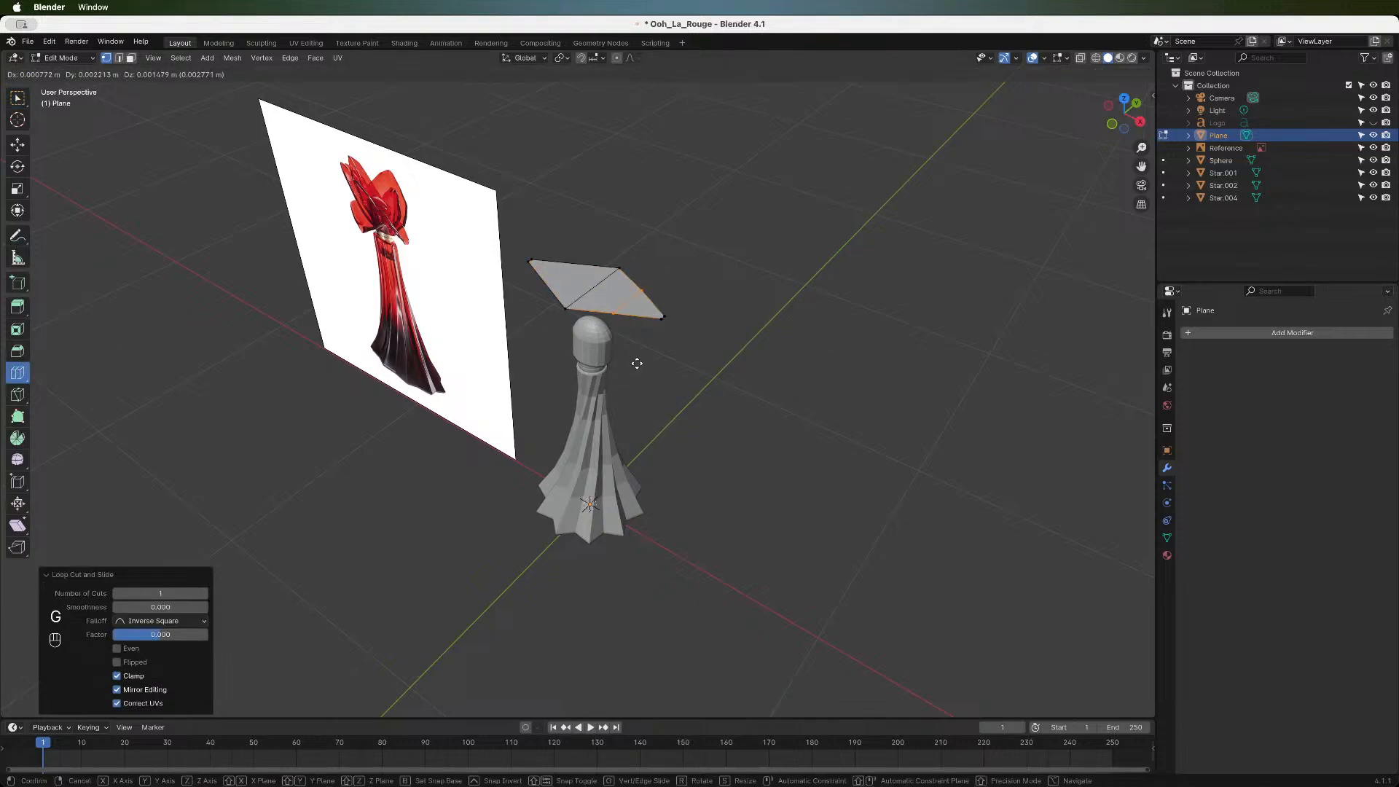
key("x")
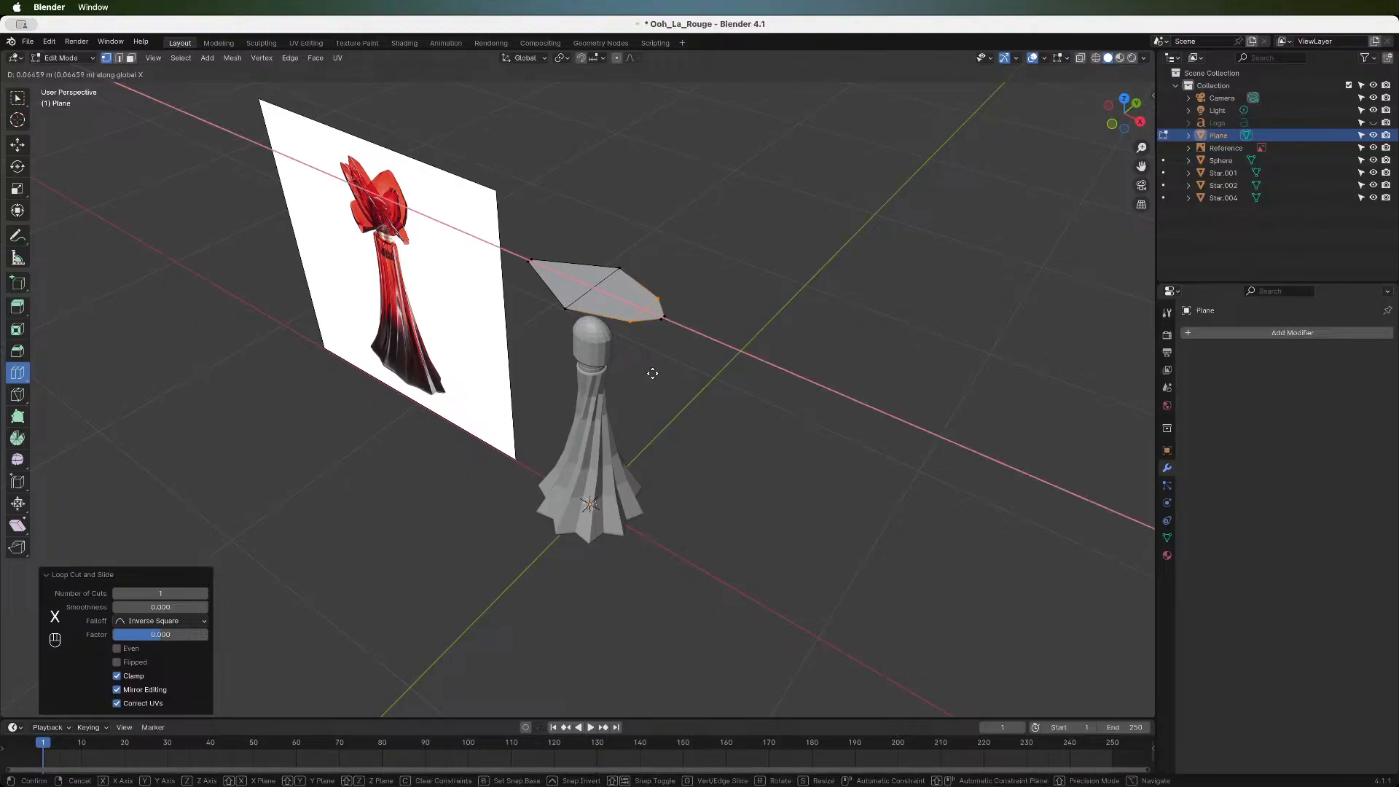
left_click(653, 373)
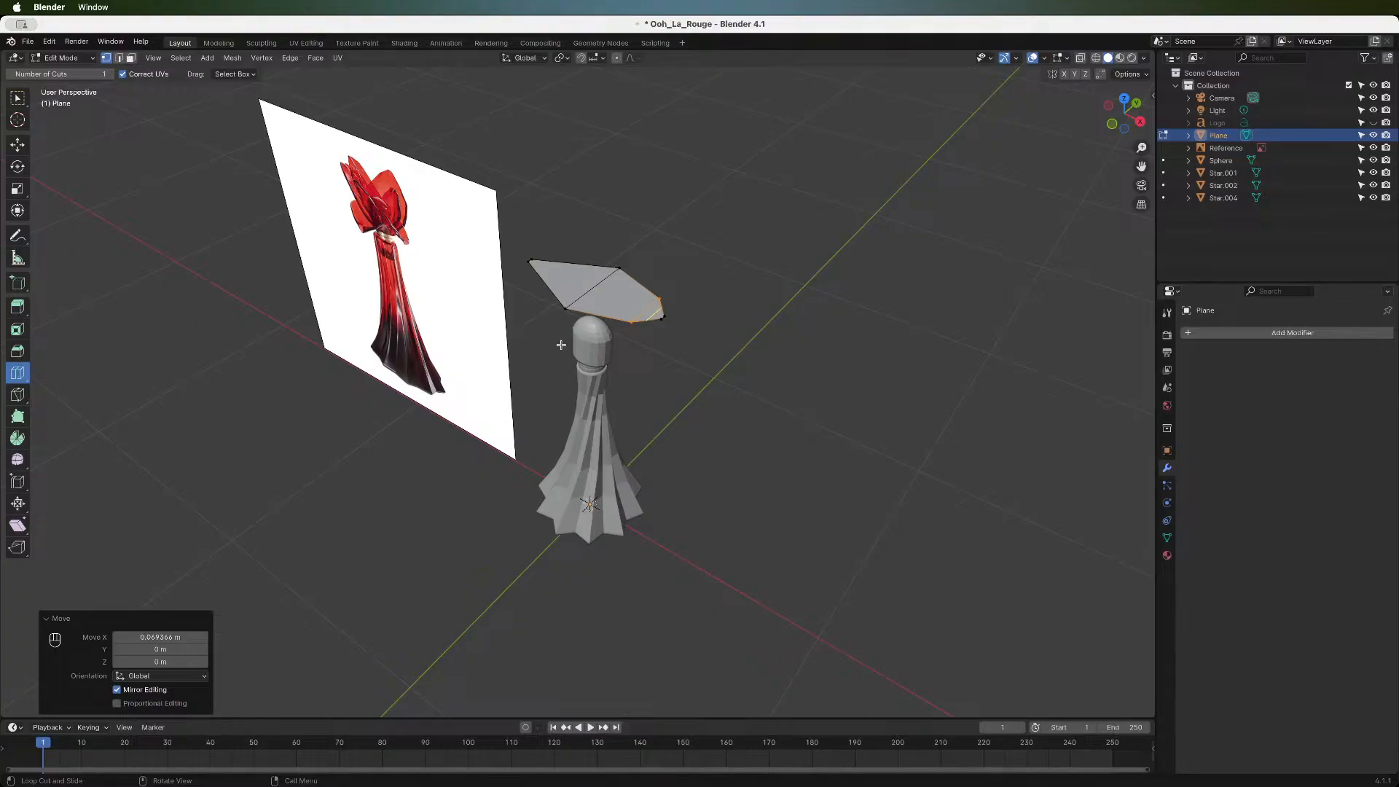
- Widen the edge at the petal's +X tip by scaling it along Y by about 2.82 and again by about 1.43
left_click(17, 99)
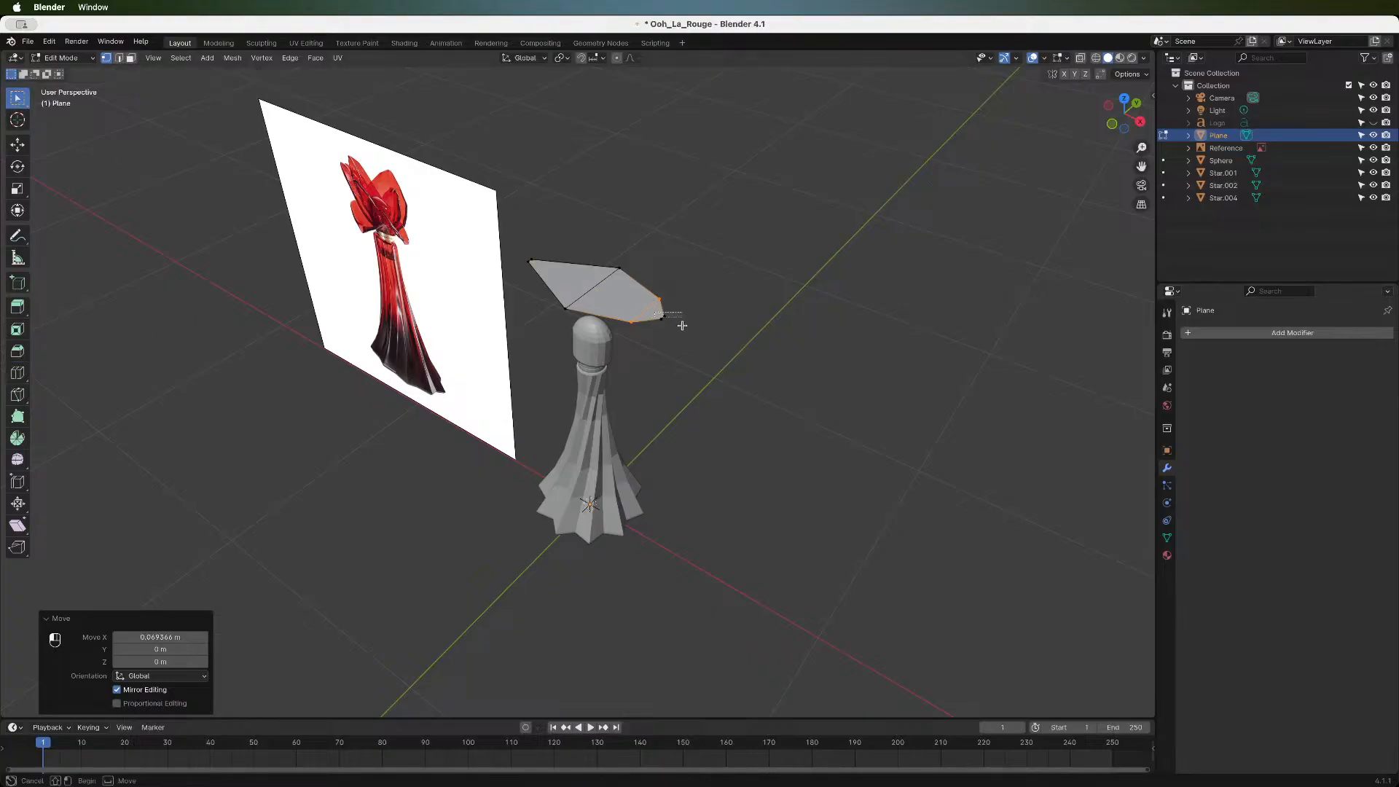
left_click(661, 316)
key("s")
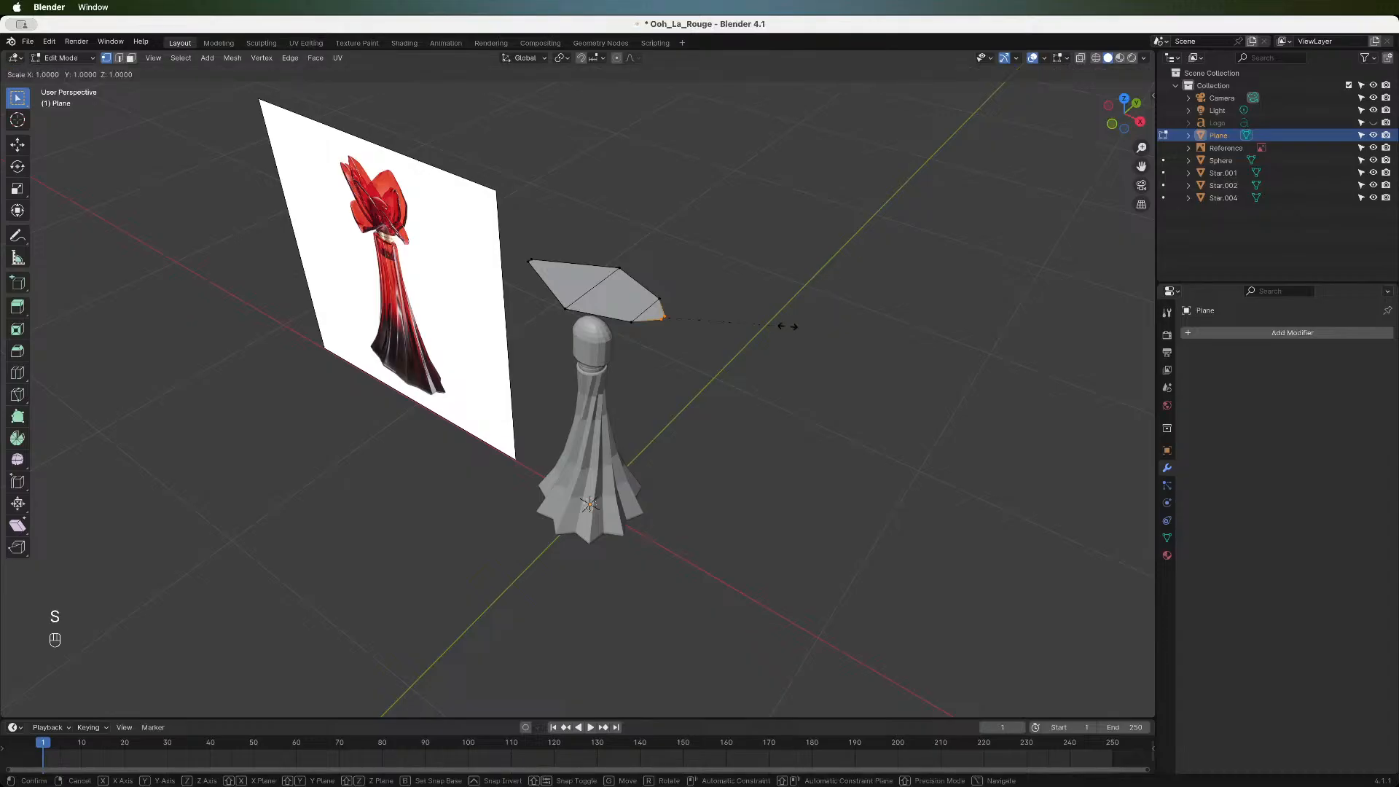
key("y")
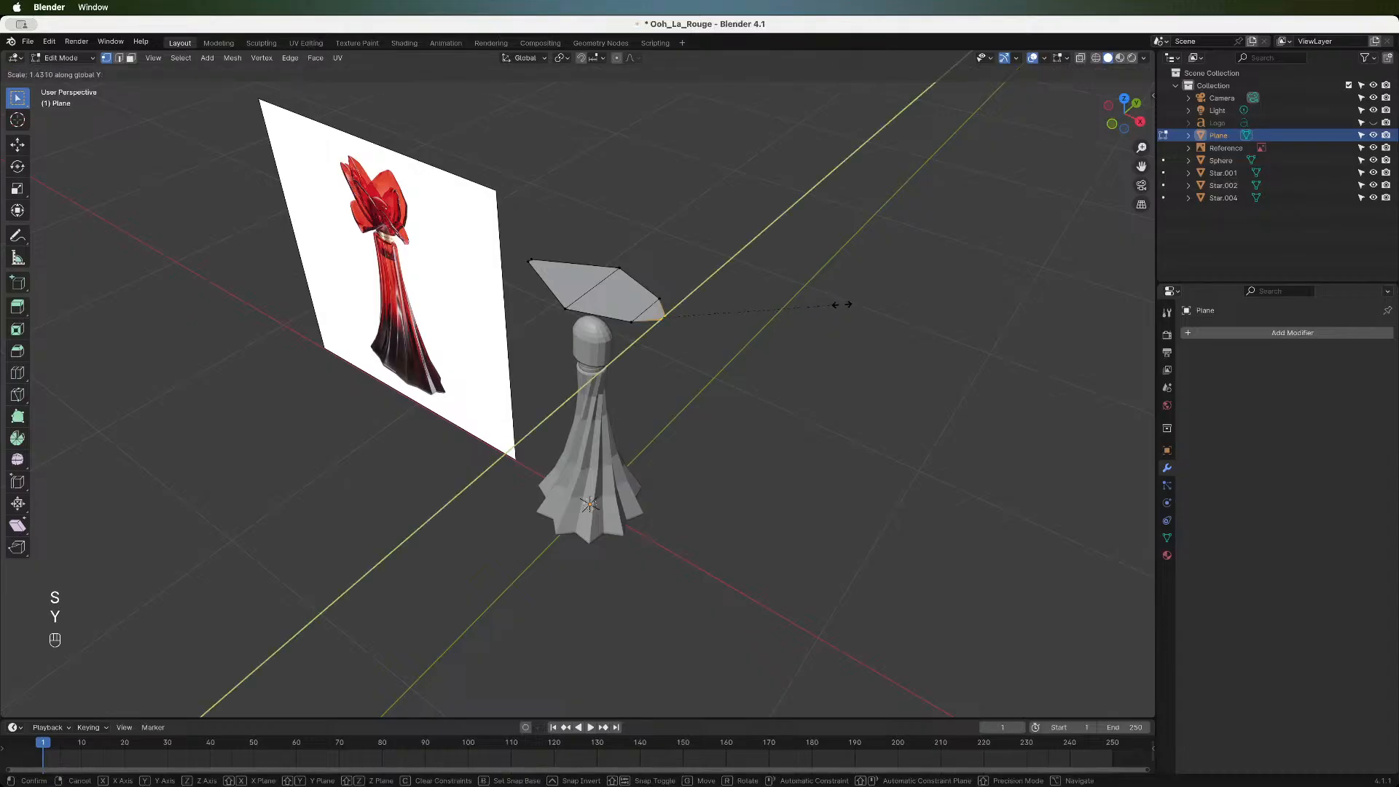
left_click(1007, 237)
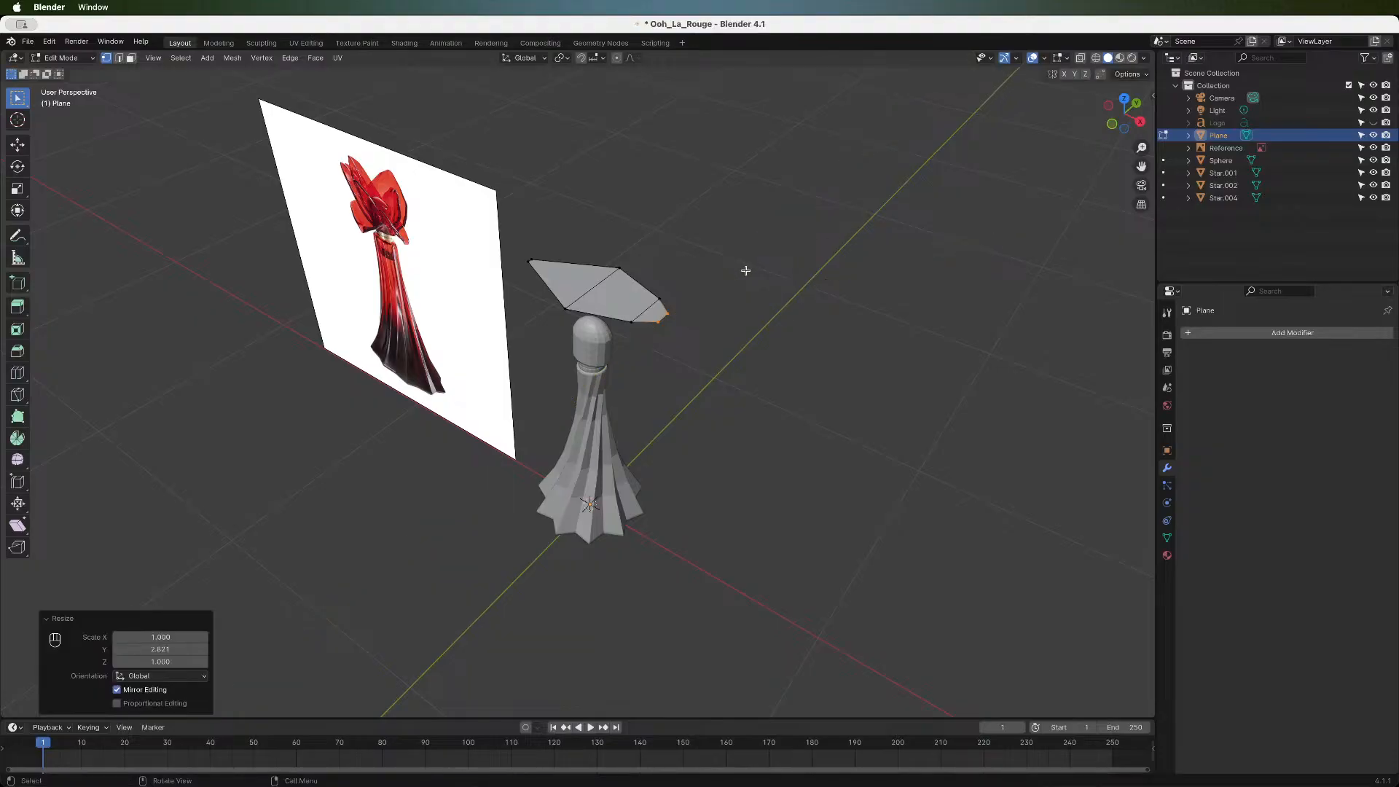
key("s")
key("y")
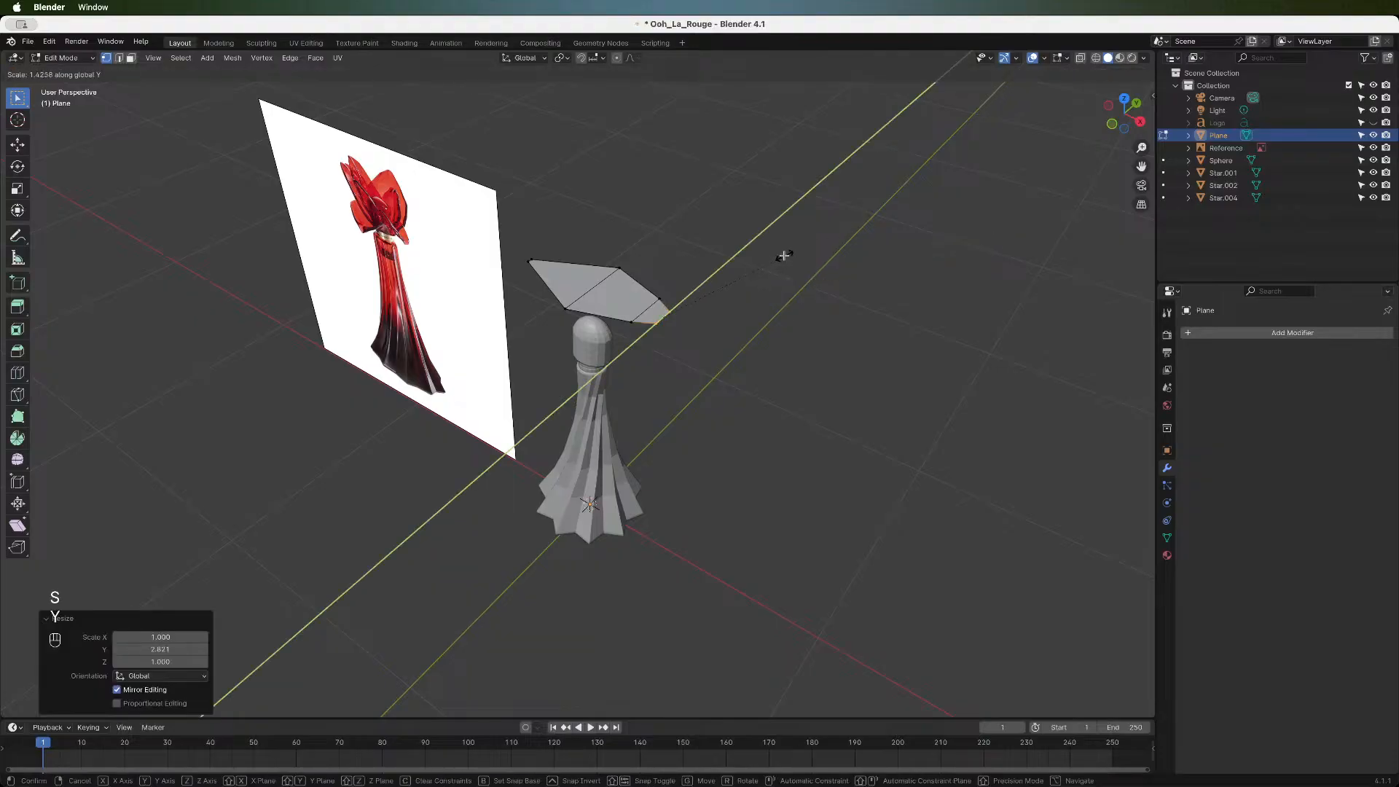
left_click(783, 256)
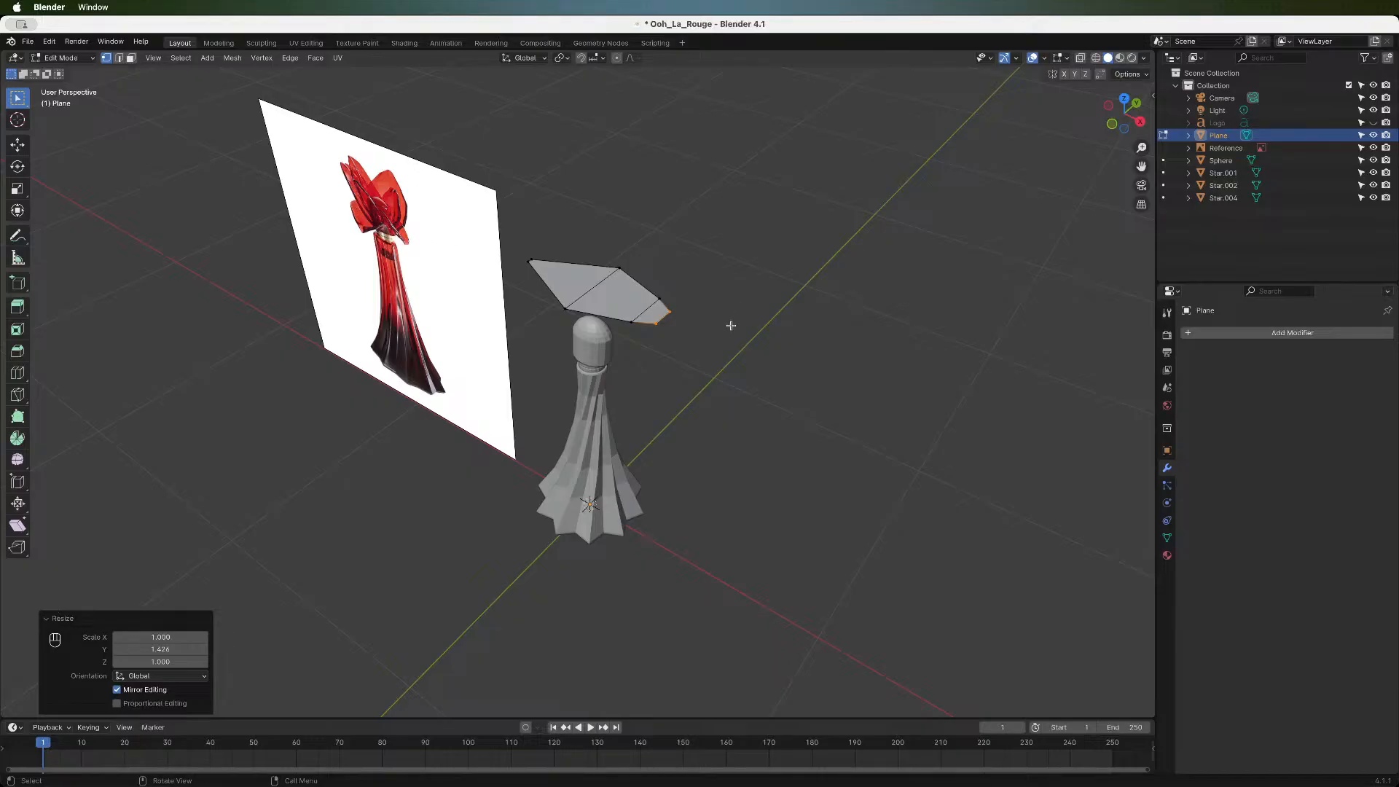
key("Tab")
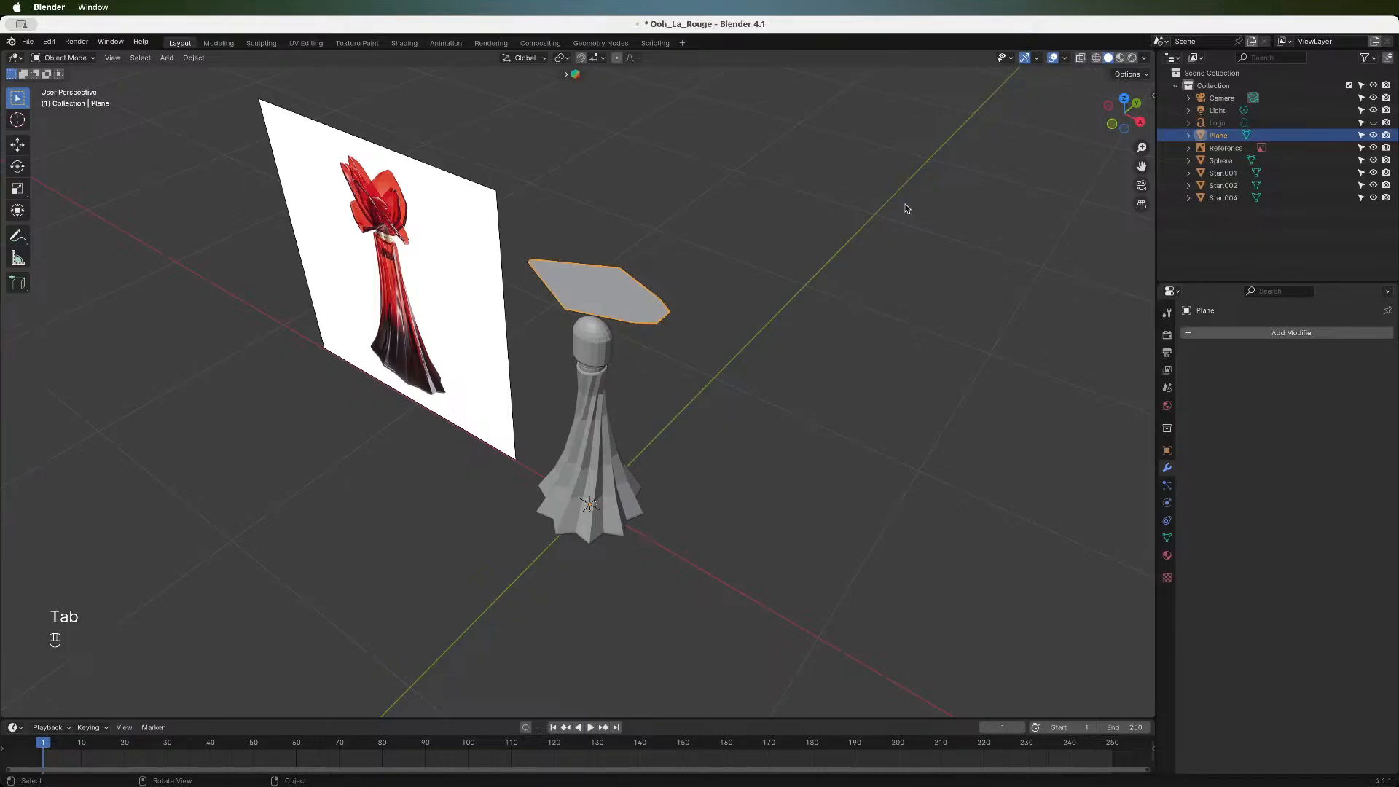
key("Tab")
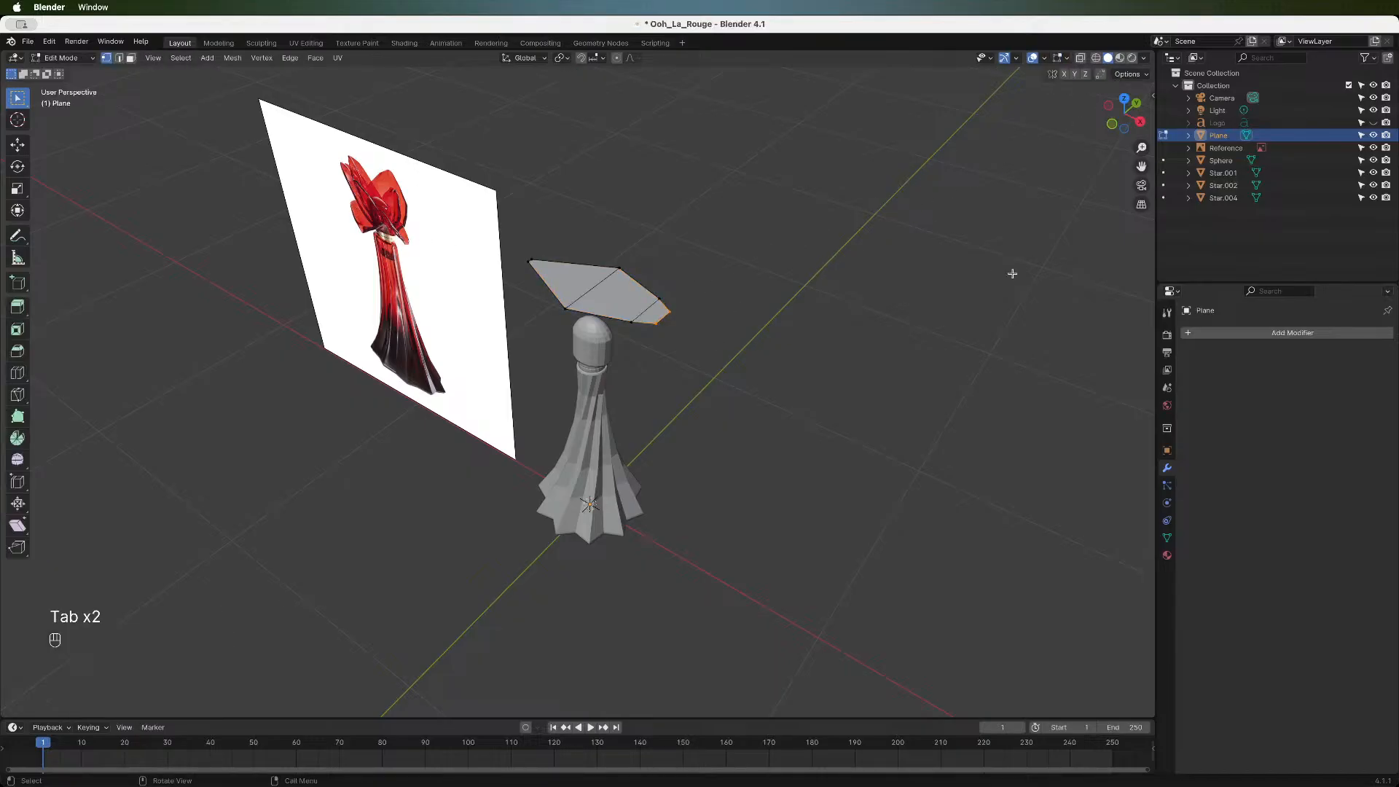
- Select the petal's entire mesh in the front view
left_click(1112, 126)
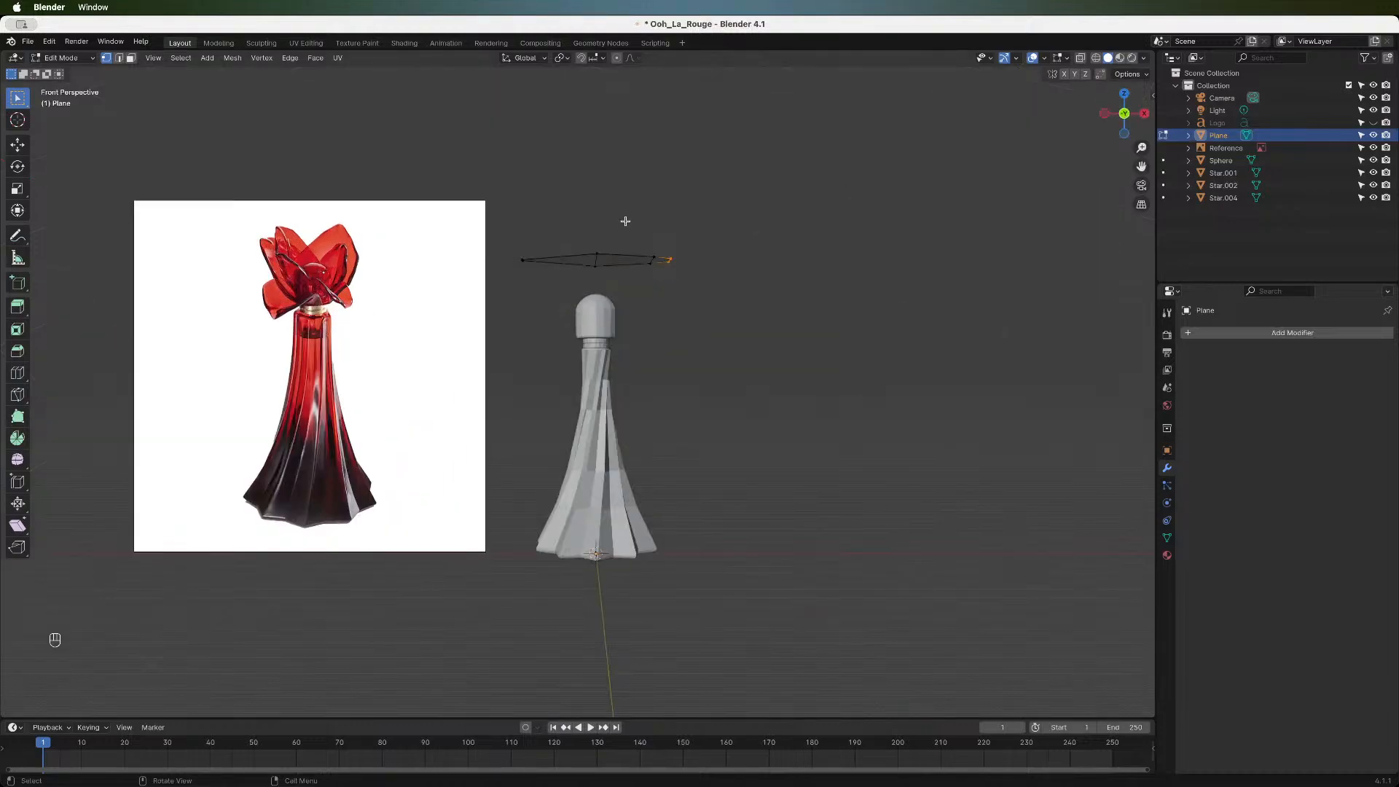
key("g")
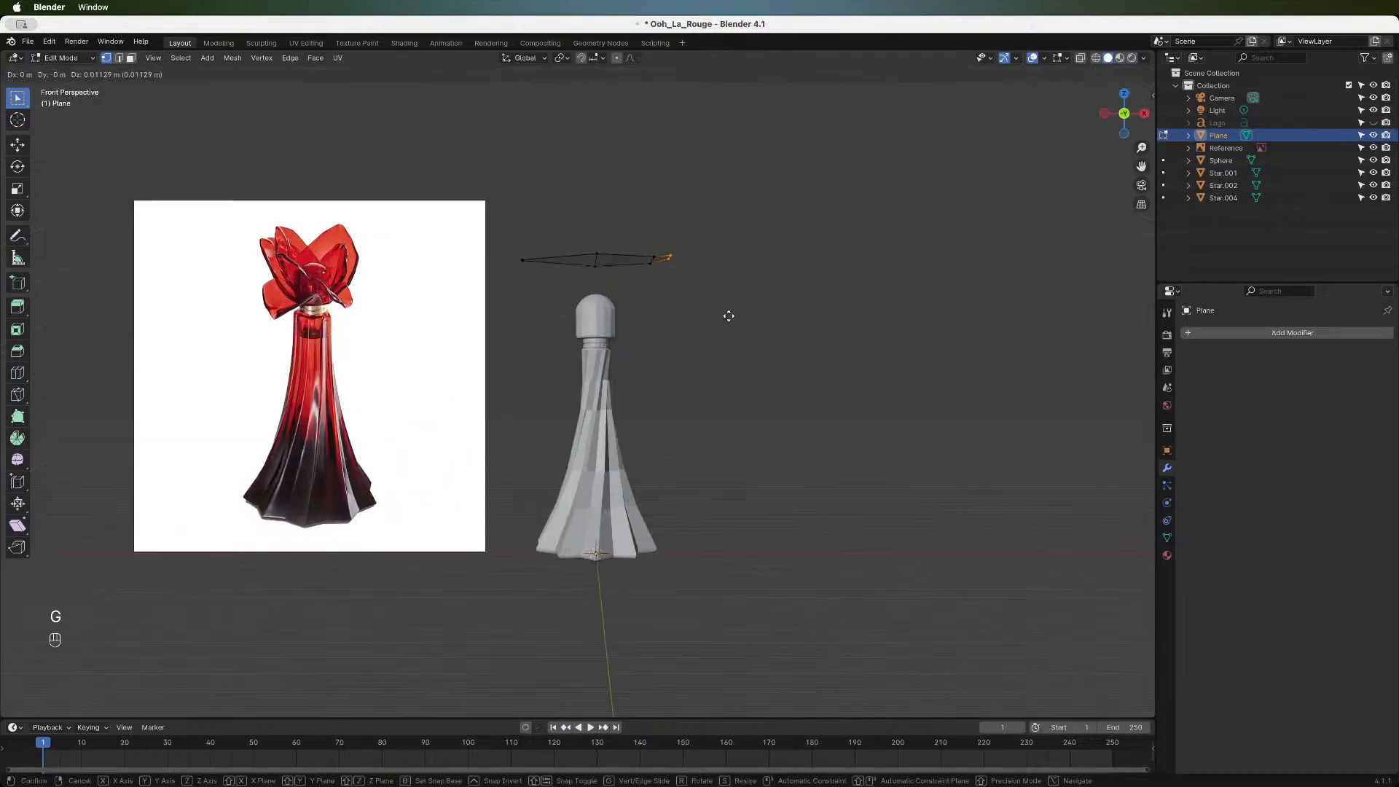
key("Escape")
key("a")
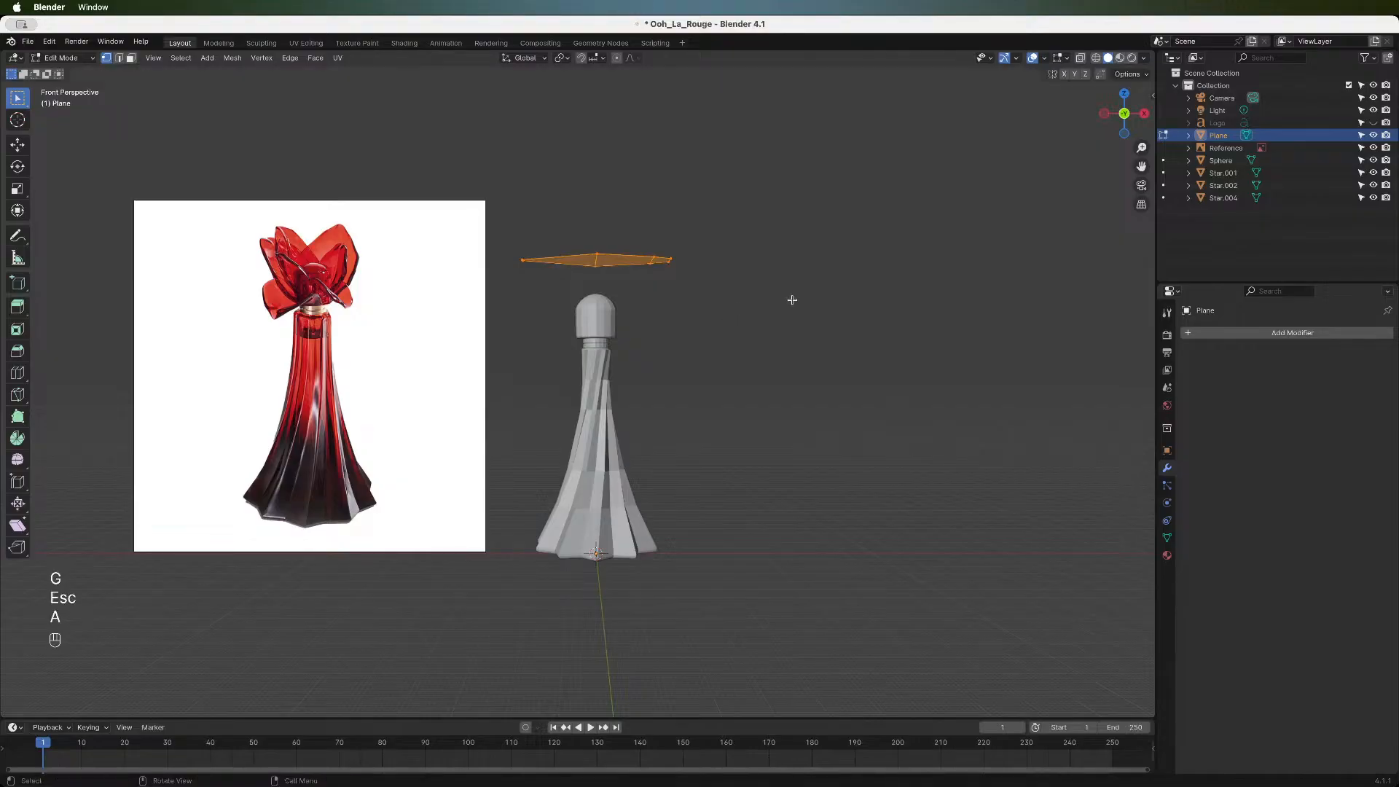
key("g")
key("z")
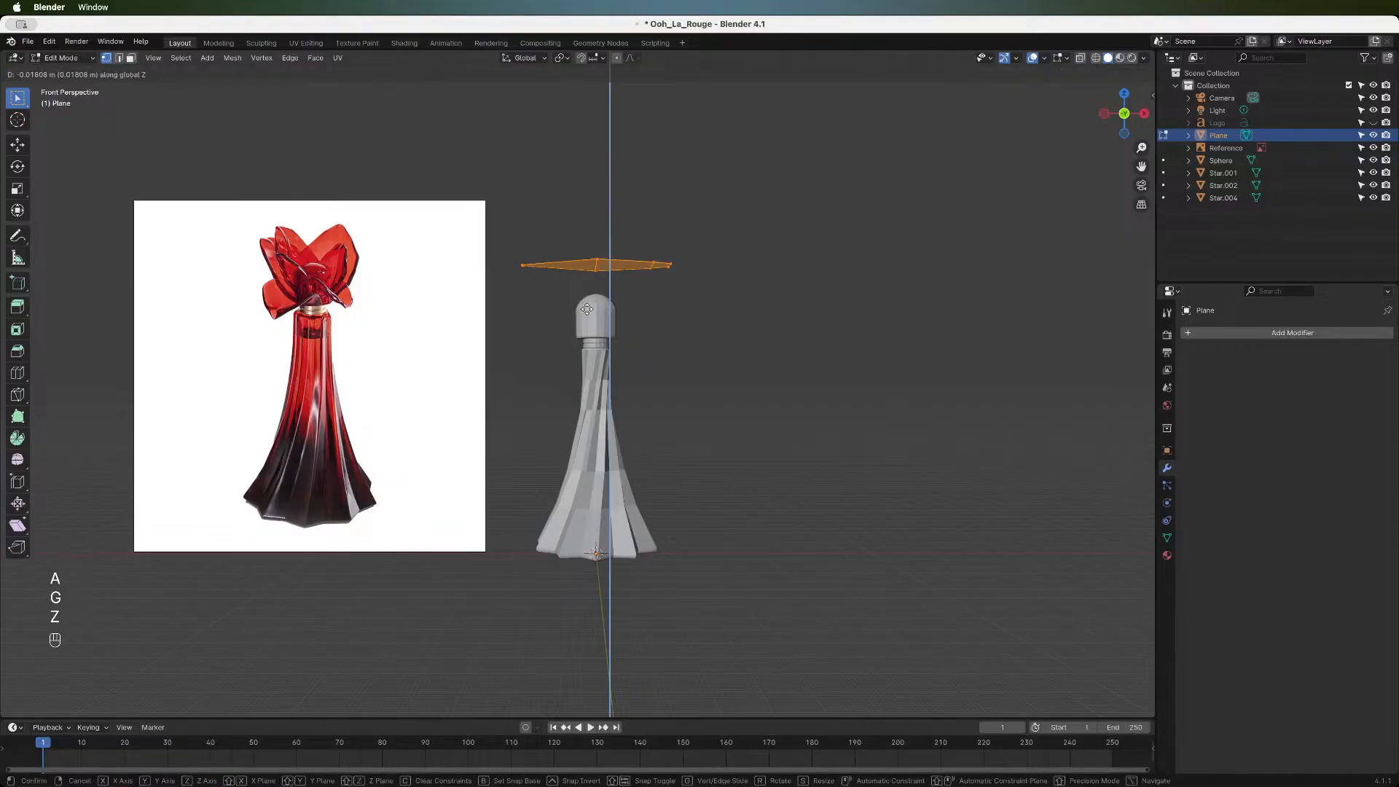
key("Escape")
- Move the whole petal about 0.34 m towards -X and lower it about 0.28 m along Z to the stopper's base
key("g")
key("x")
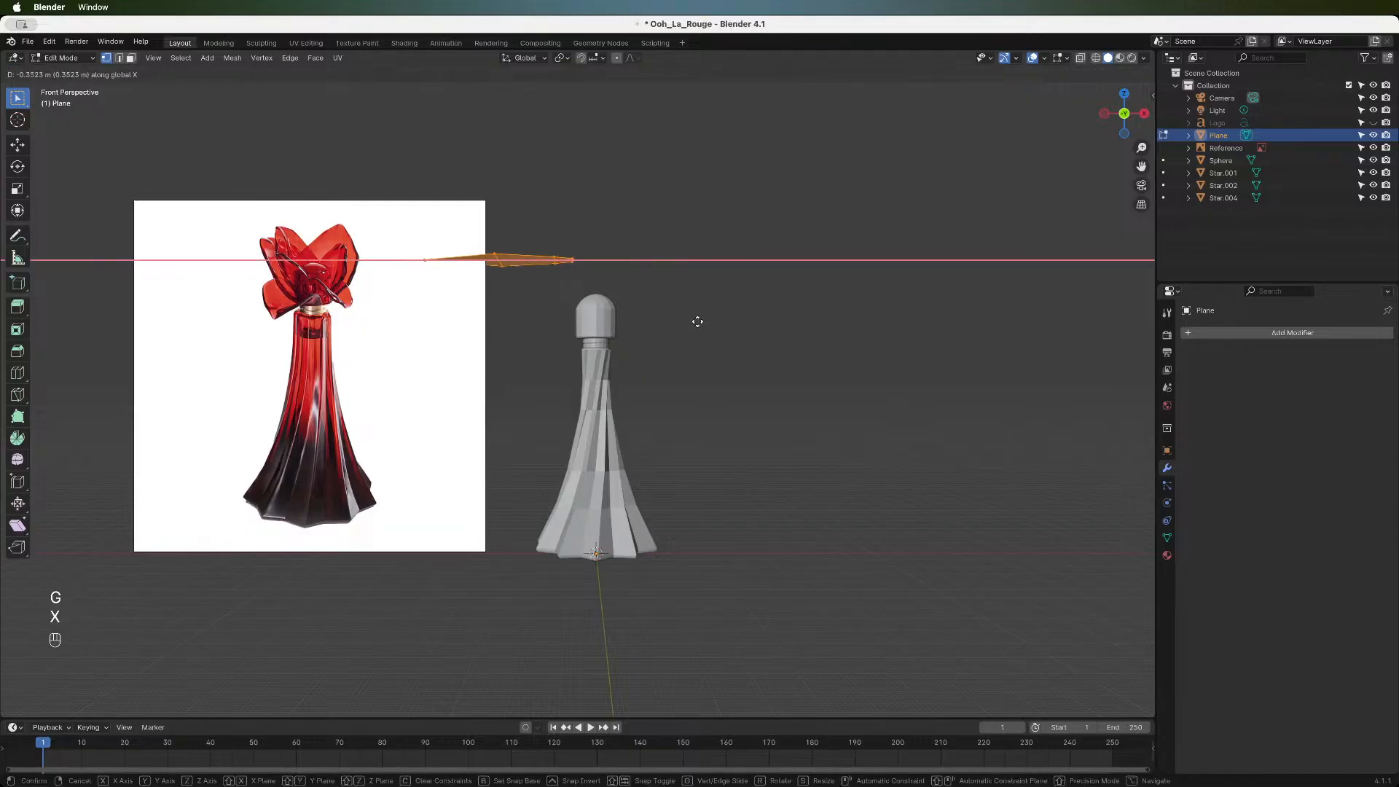
left_click(704, 320)
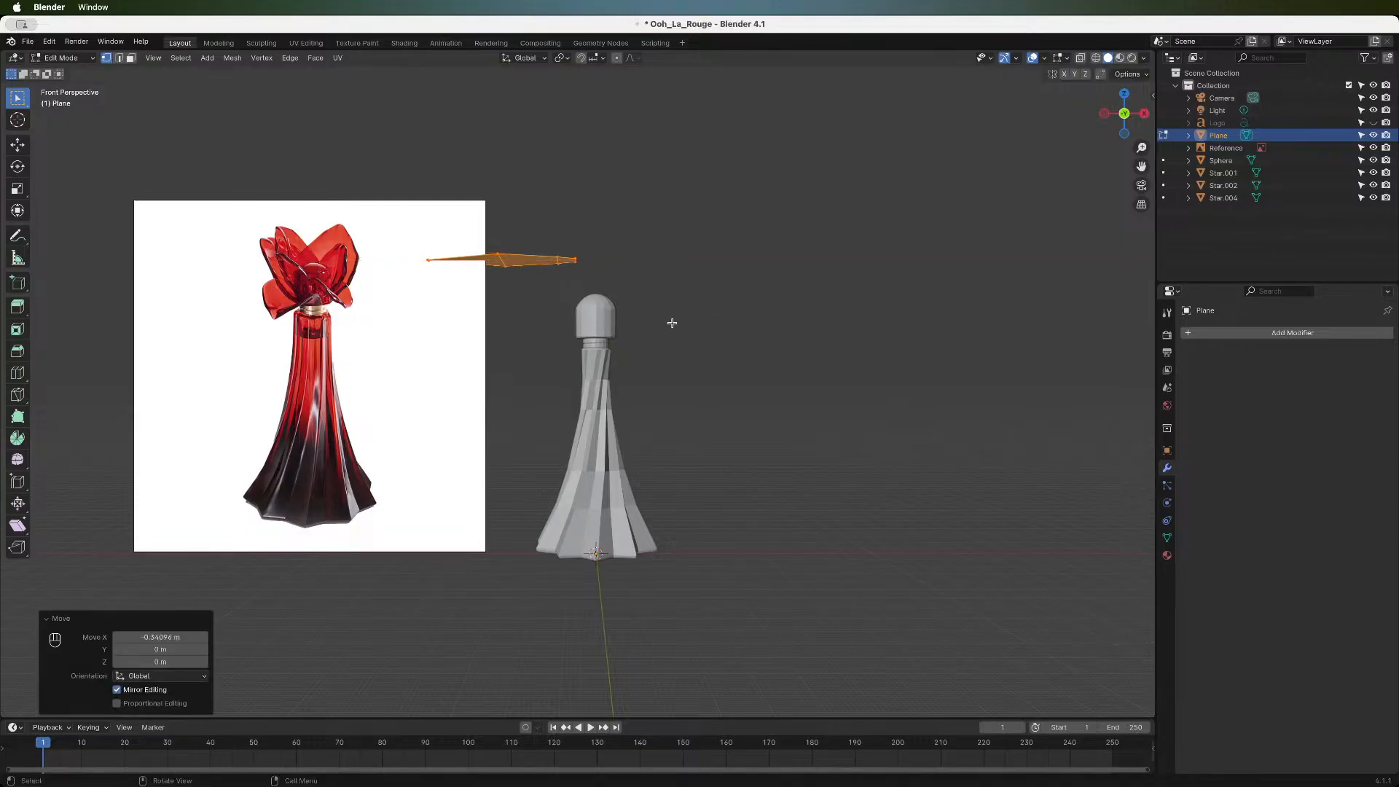
key("g")
key("z")
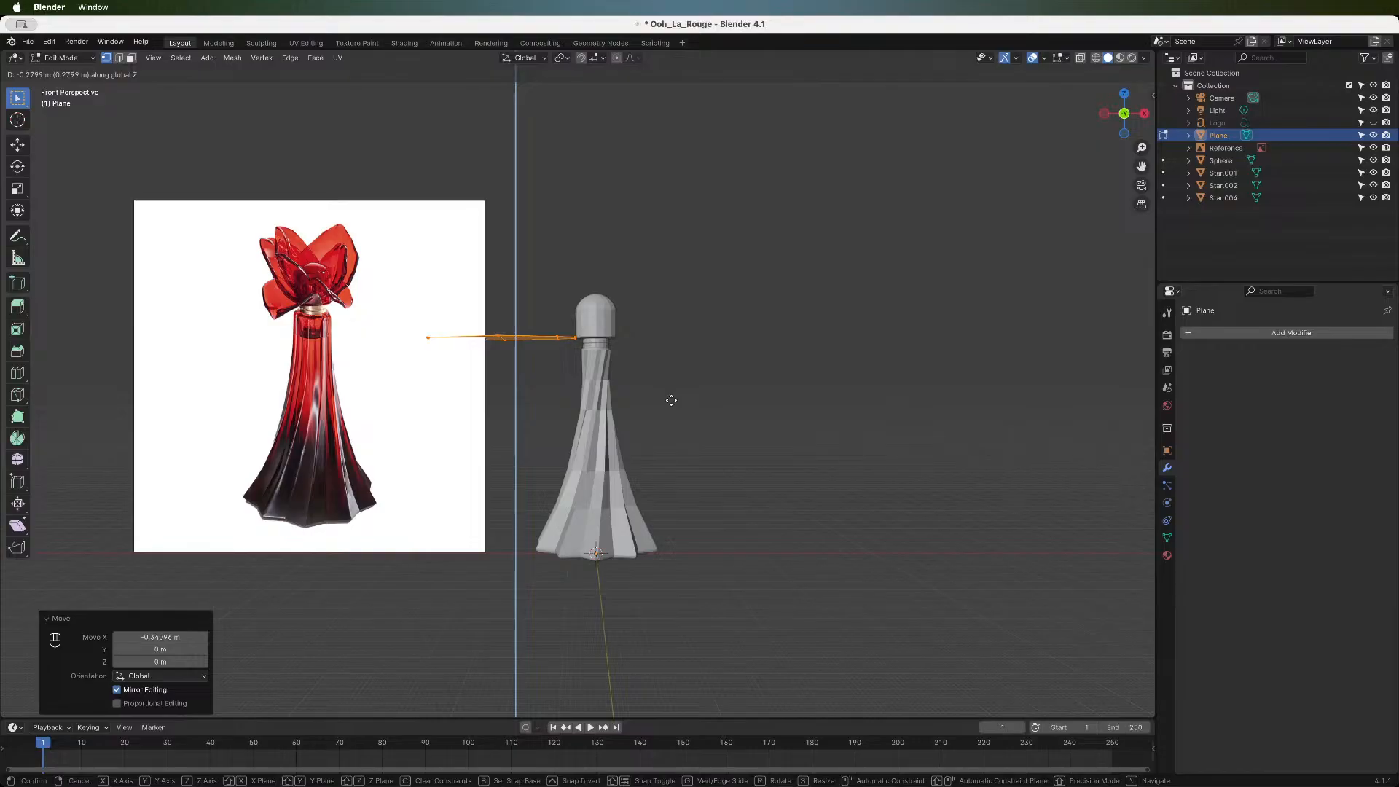
left_click(672, 400)
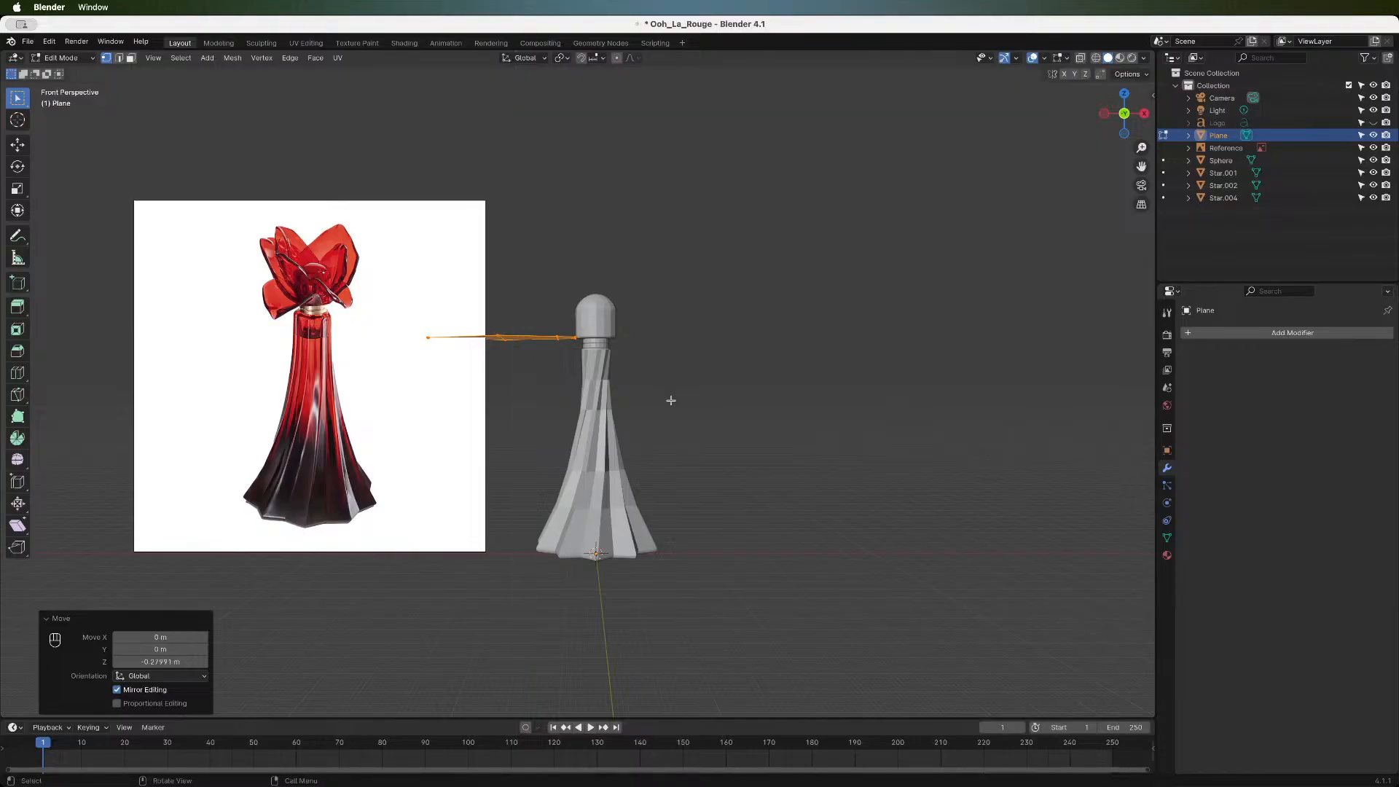
- Shift the petal about 0.054 m towards +X so its wide end reaches into the stopper, and check the fit at an angle
key("g")
key("x")
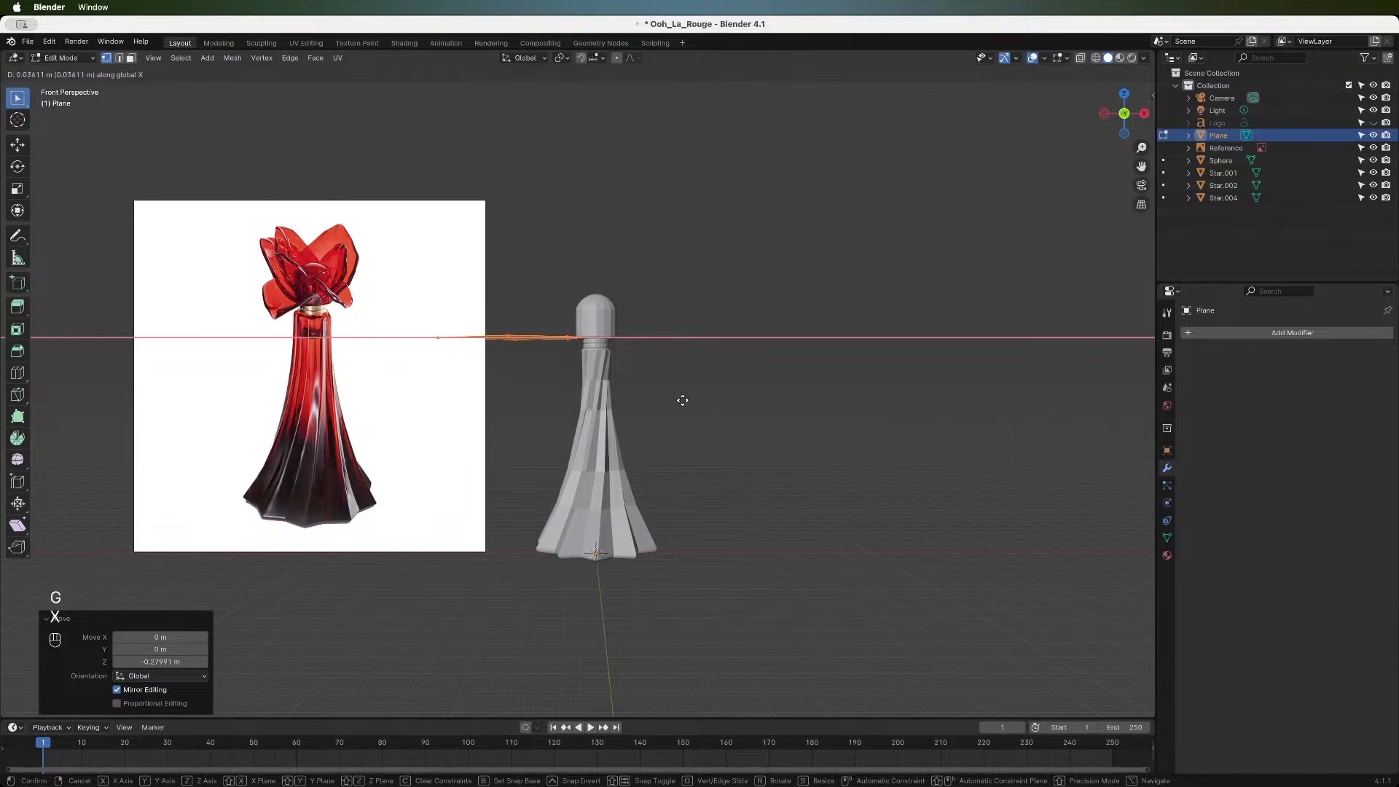
left_click(685, 402)
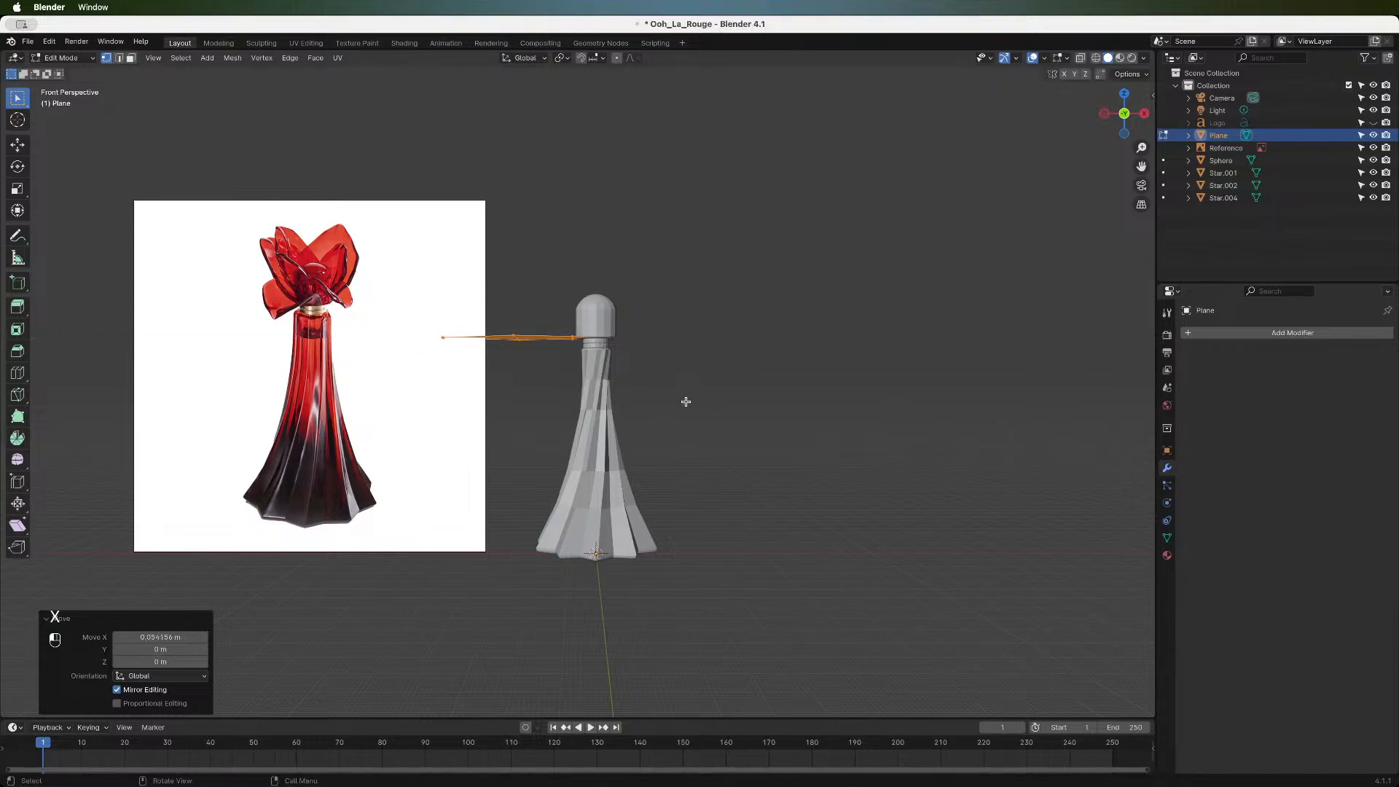
left_click_drag(1122, 112, 1091, 124)
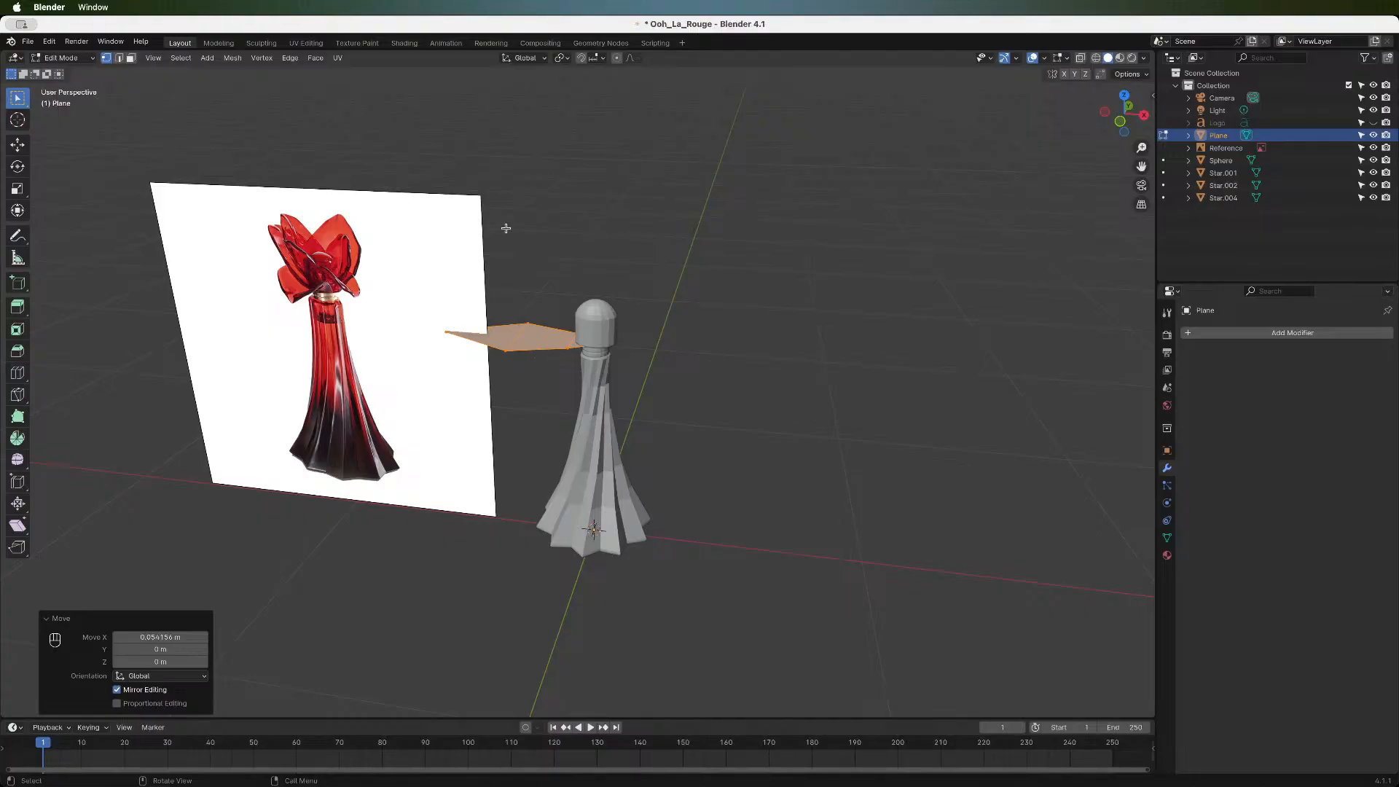
scroll(535, 374, "up", 4)
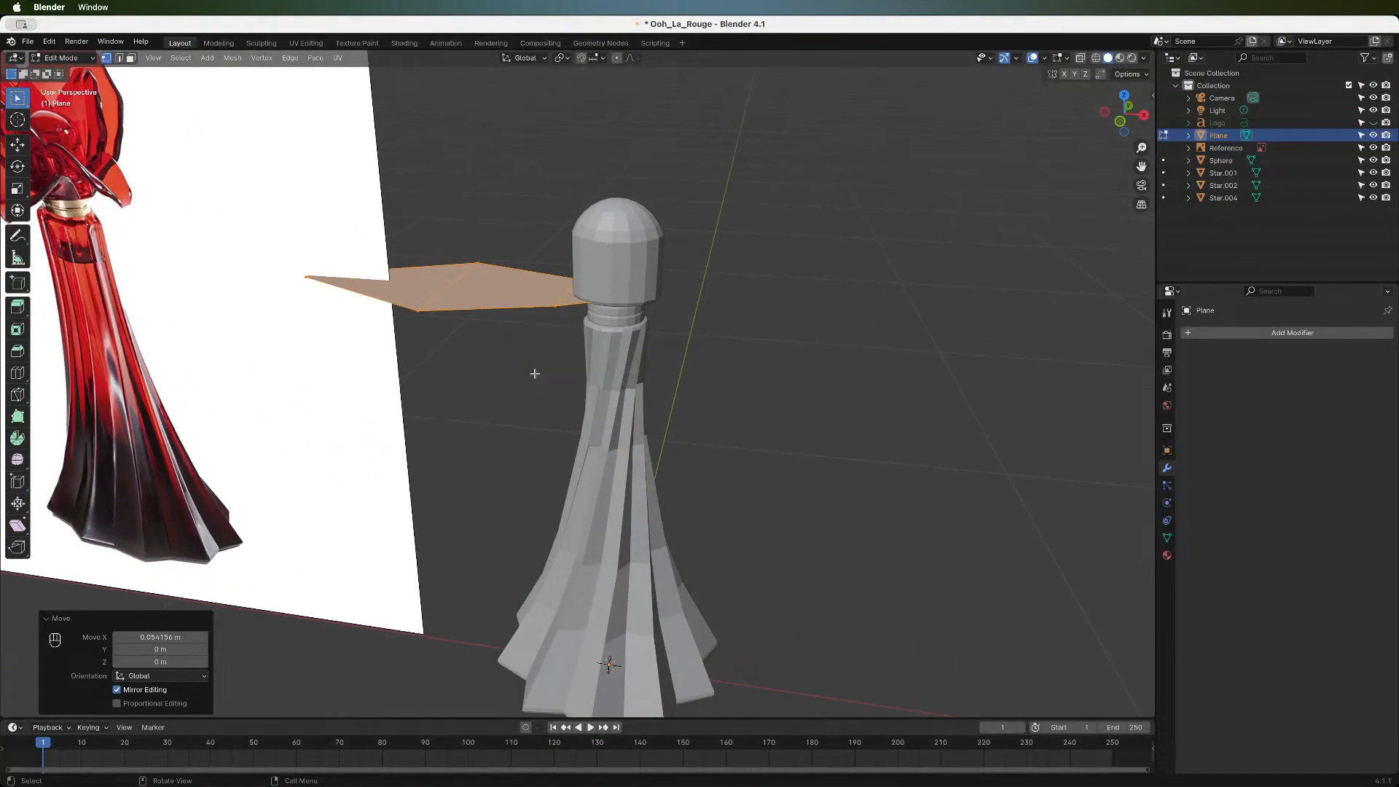
scroll(537, 352, "down", 3)
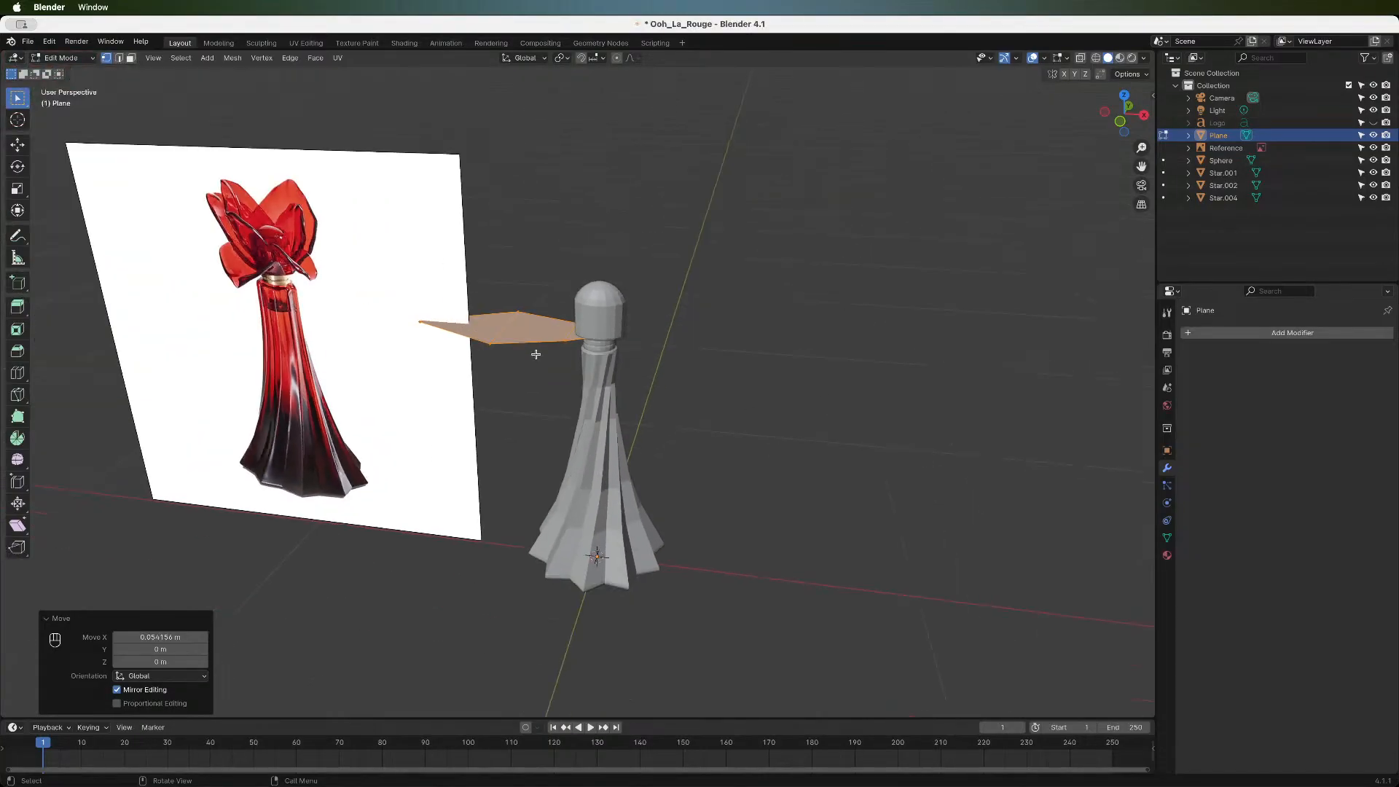
left_click_drag(1106, 120, 1080, 124)
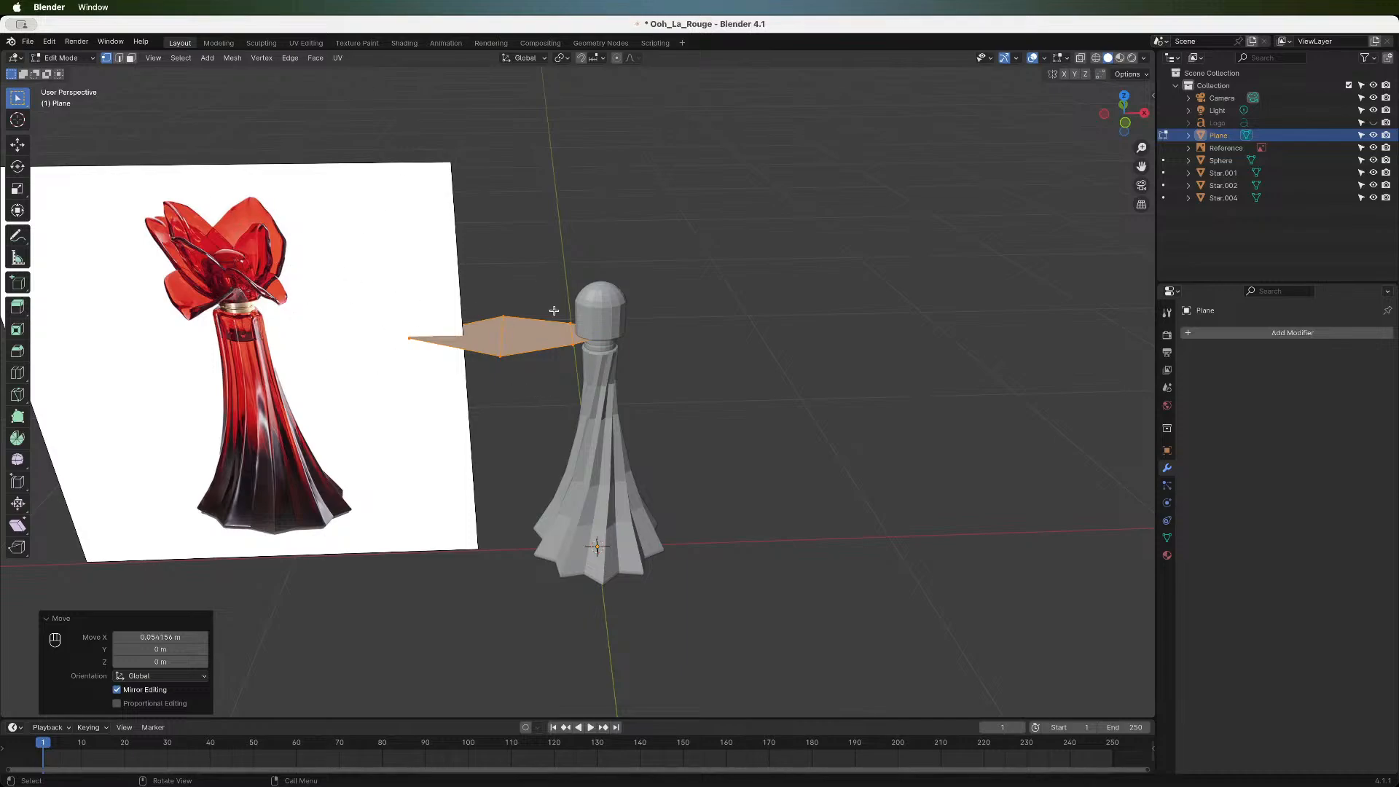
- Lower the petal about 0.0038 m along Z in the front view
left_click(1125, 124)
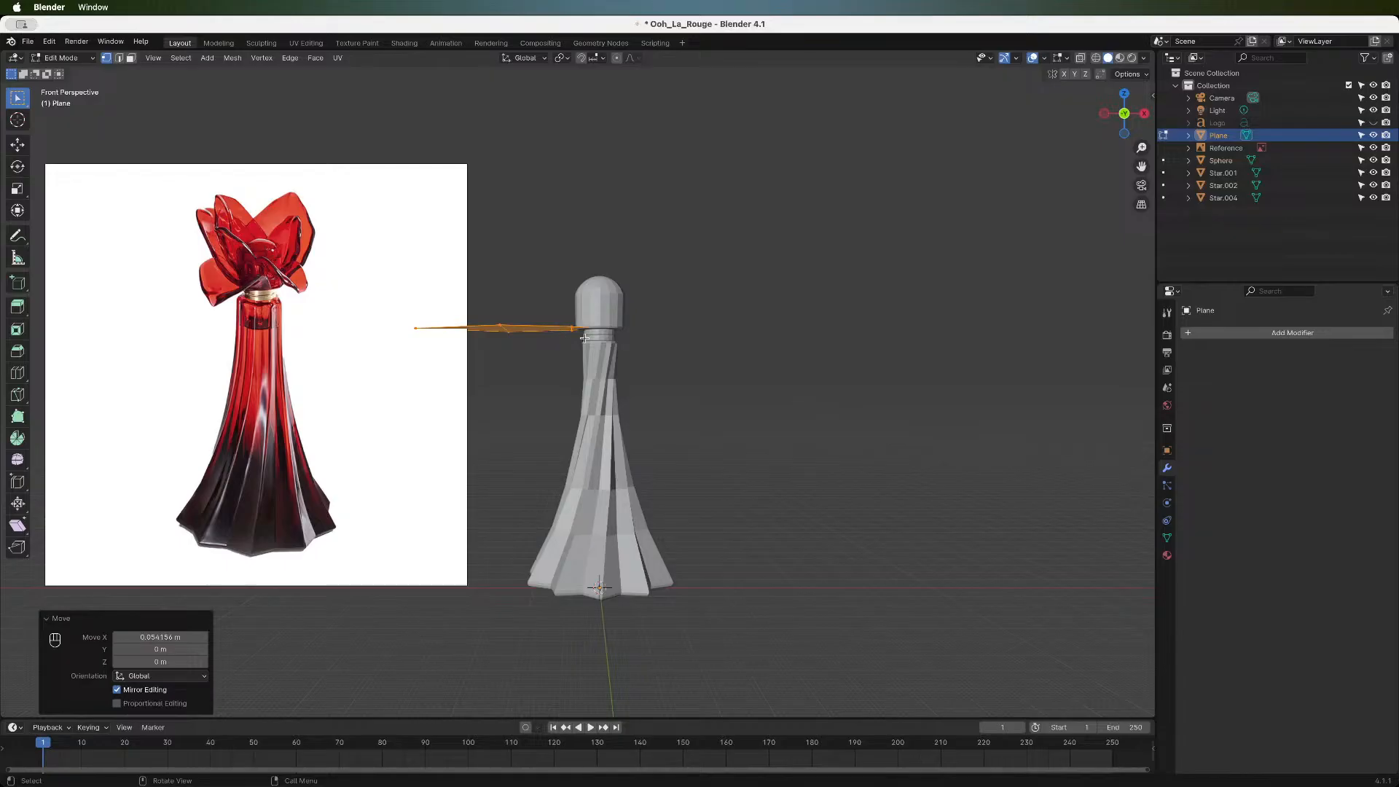
key("g")
key("z")
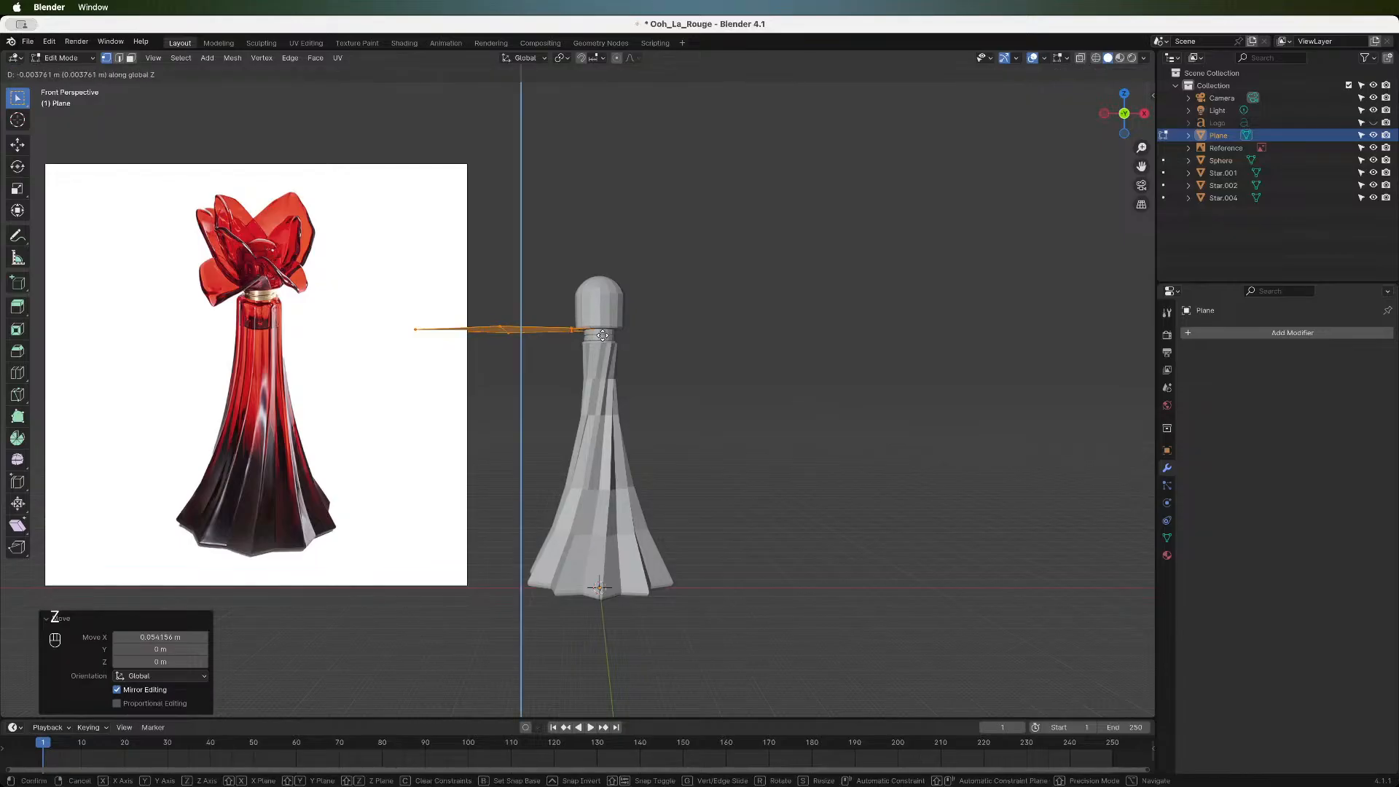
left_click(603, 335)
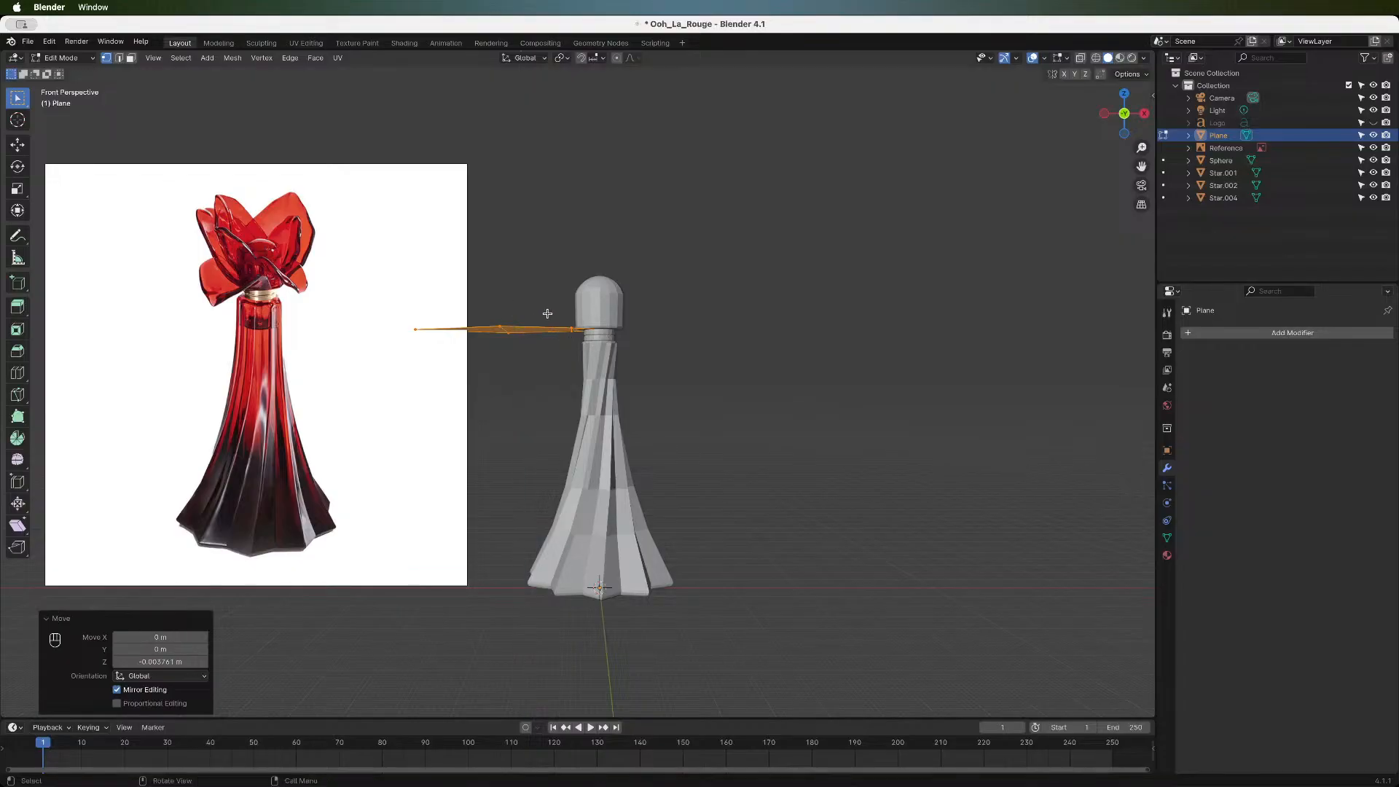
- Add one crosswise loop cut in each half of the petal and three lengthwise loop cuts, then return to Object Mode
left_click(1124, 94)
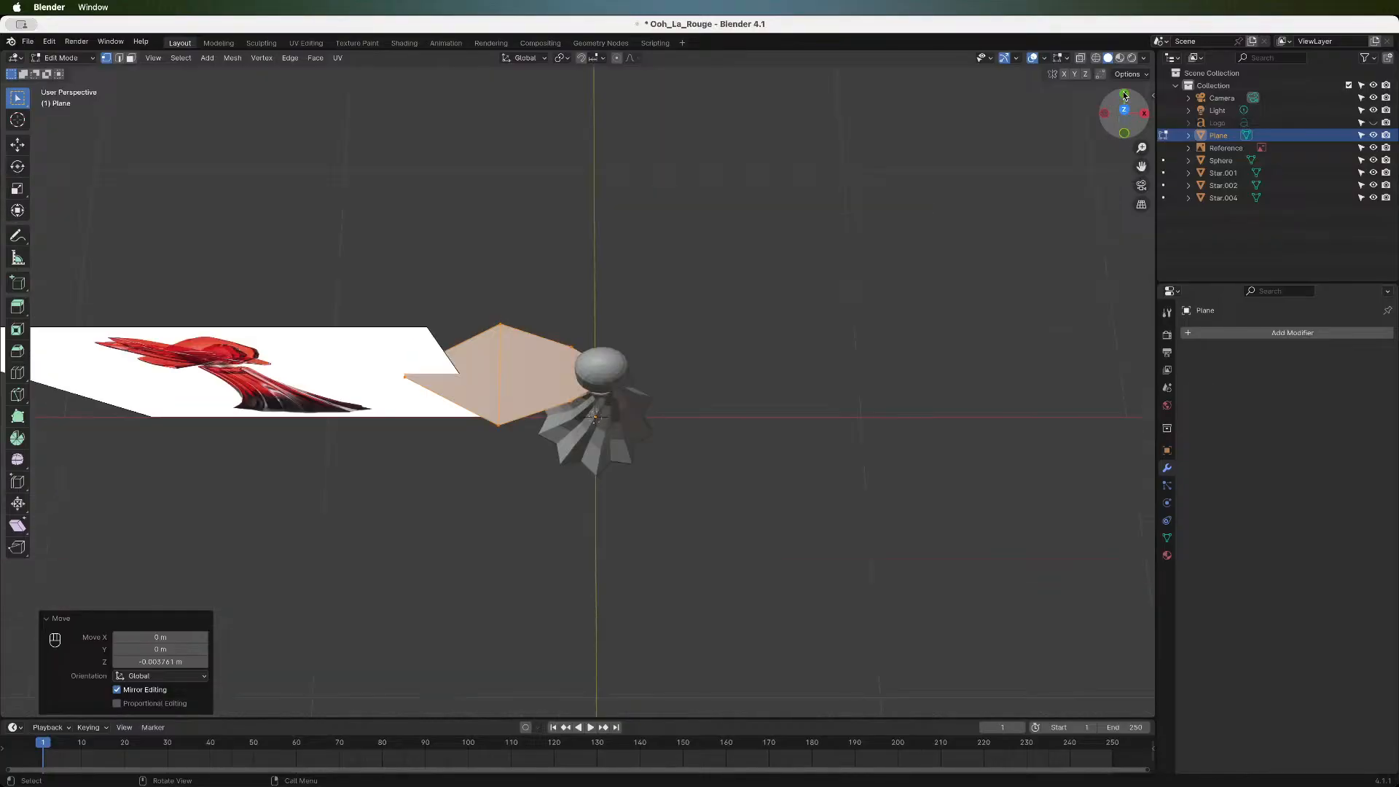
left_click(17, 373)
left_click(534, 394)
left_click(453, 396)
left_click(527, 386)
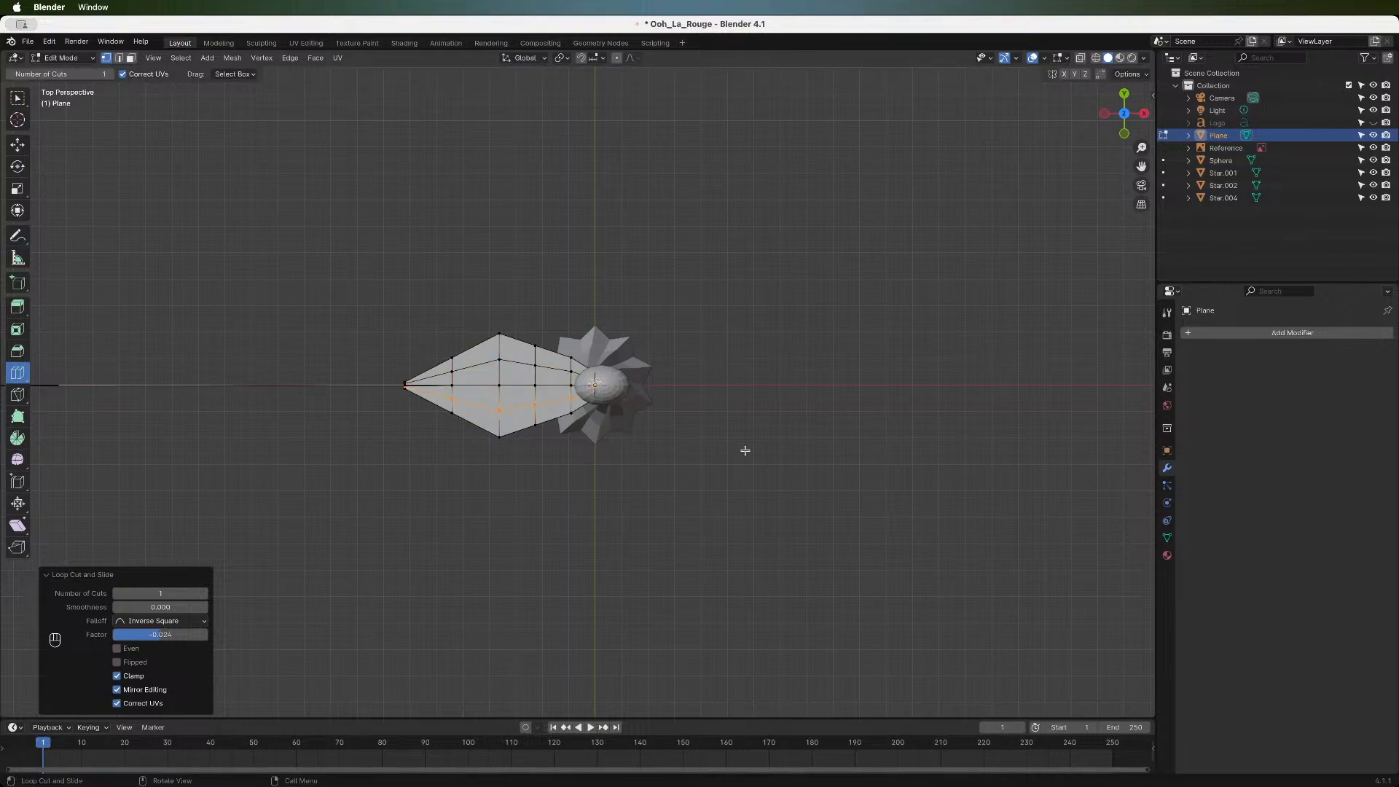
key("Tab")
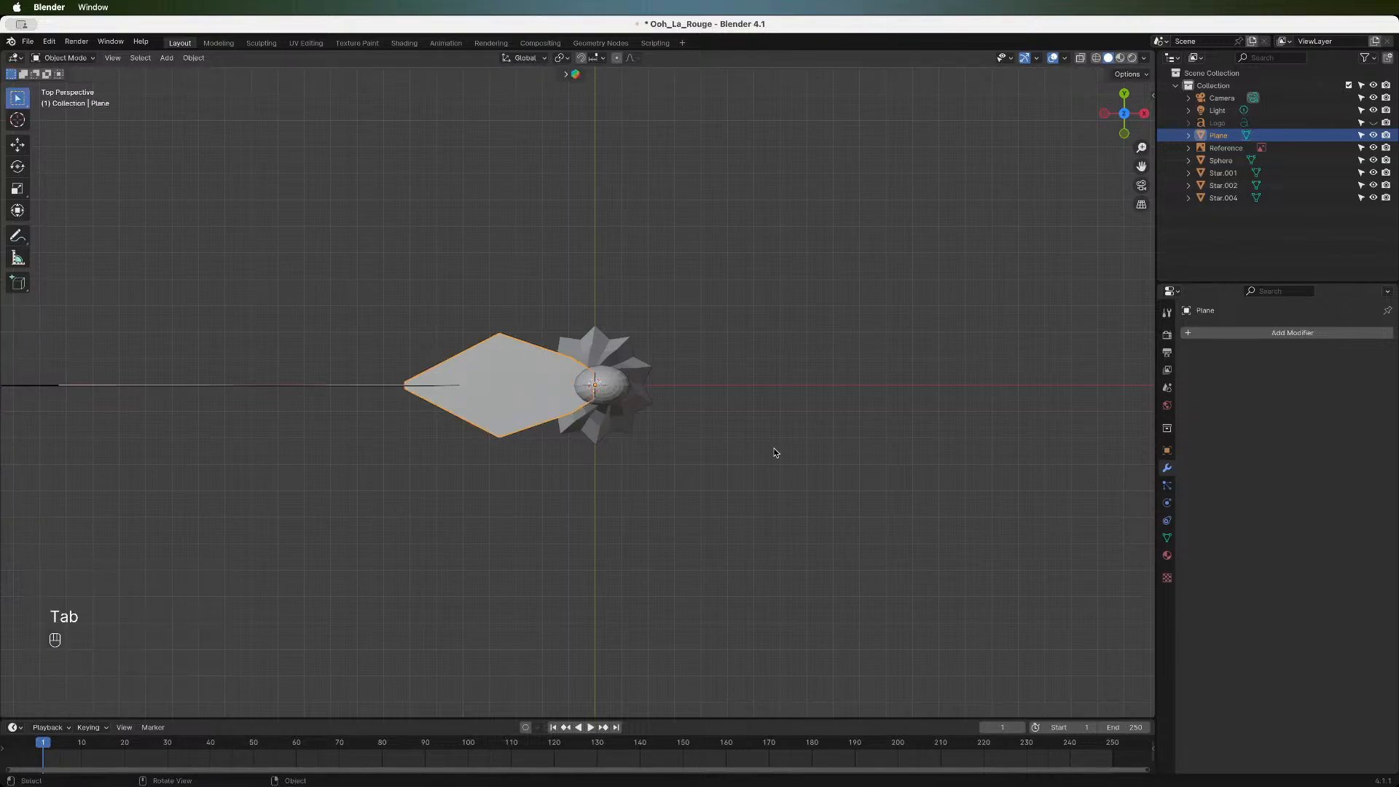
- Examine the subdivided petal's shape and position against the stopper from the front, the top and an angled view
left_click(1124, 134)
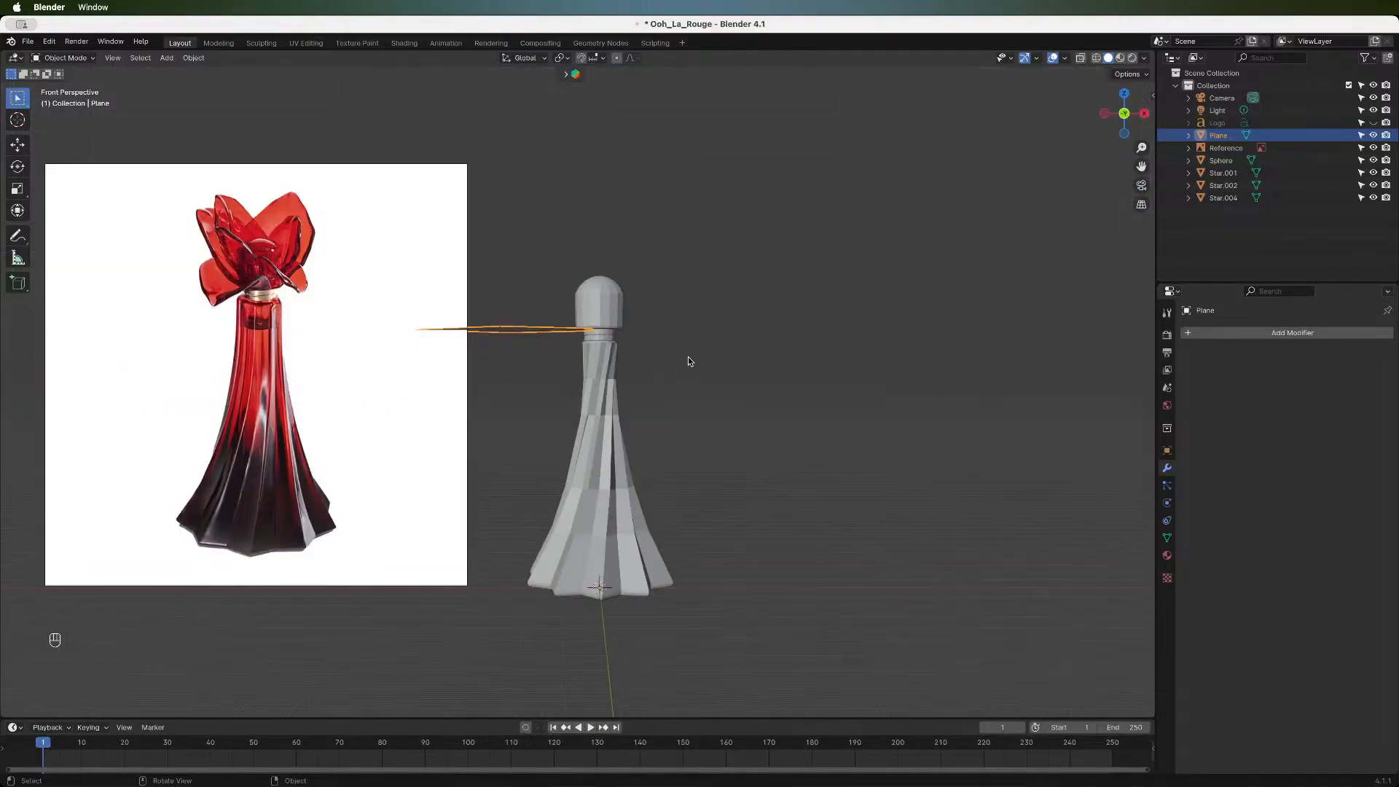
left_click_drag(1124, 113, 1119, 124)
left_click(1125, 95)
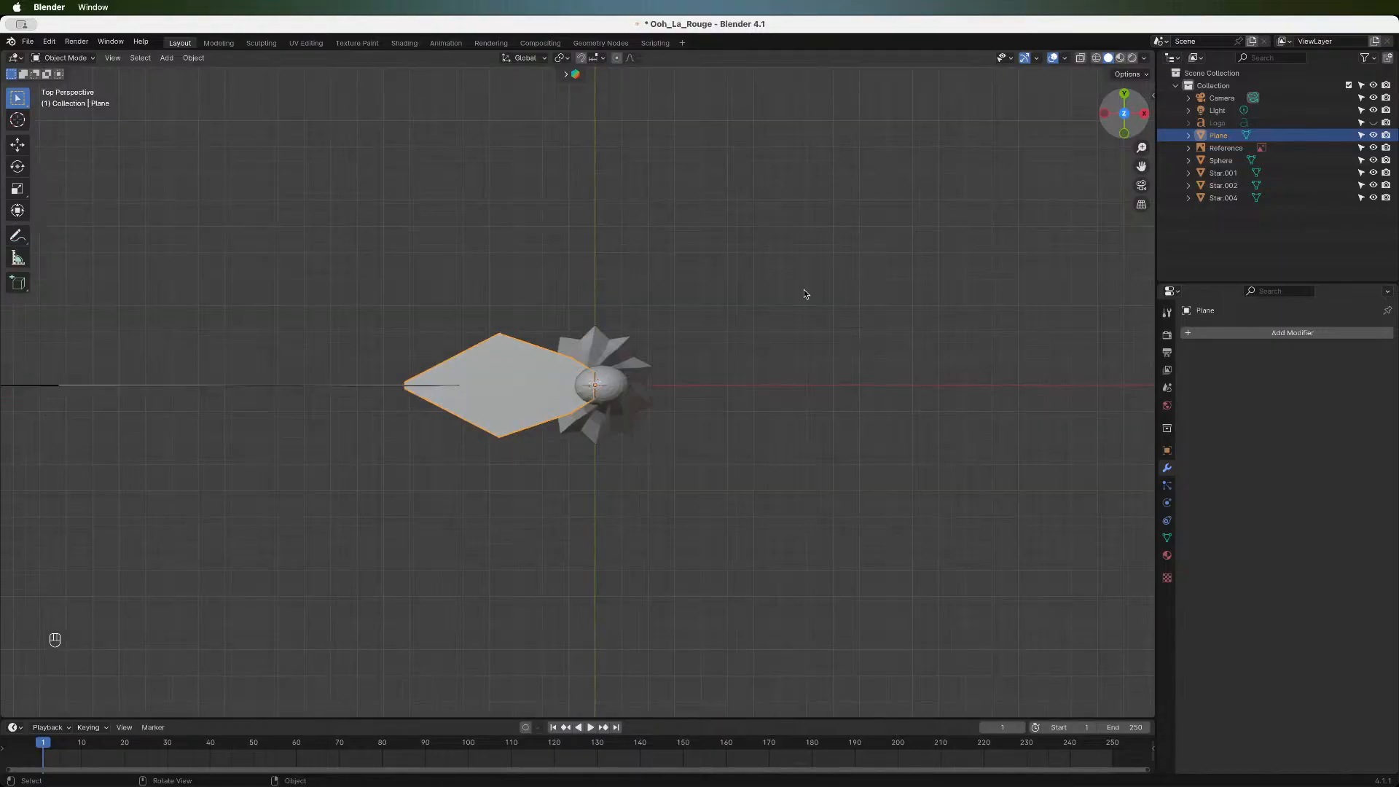
key("Tab")
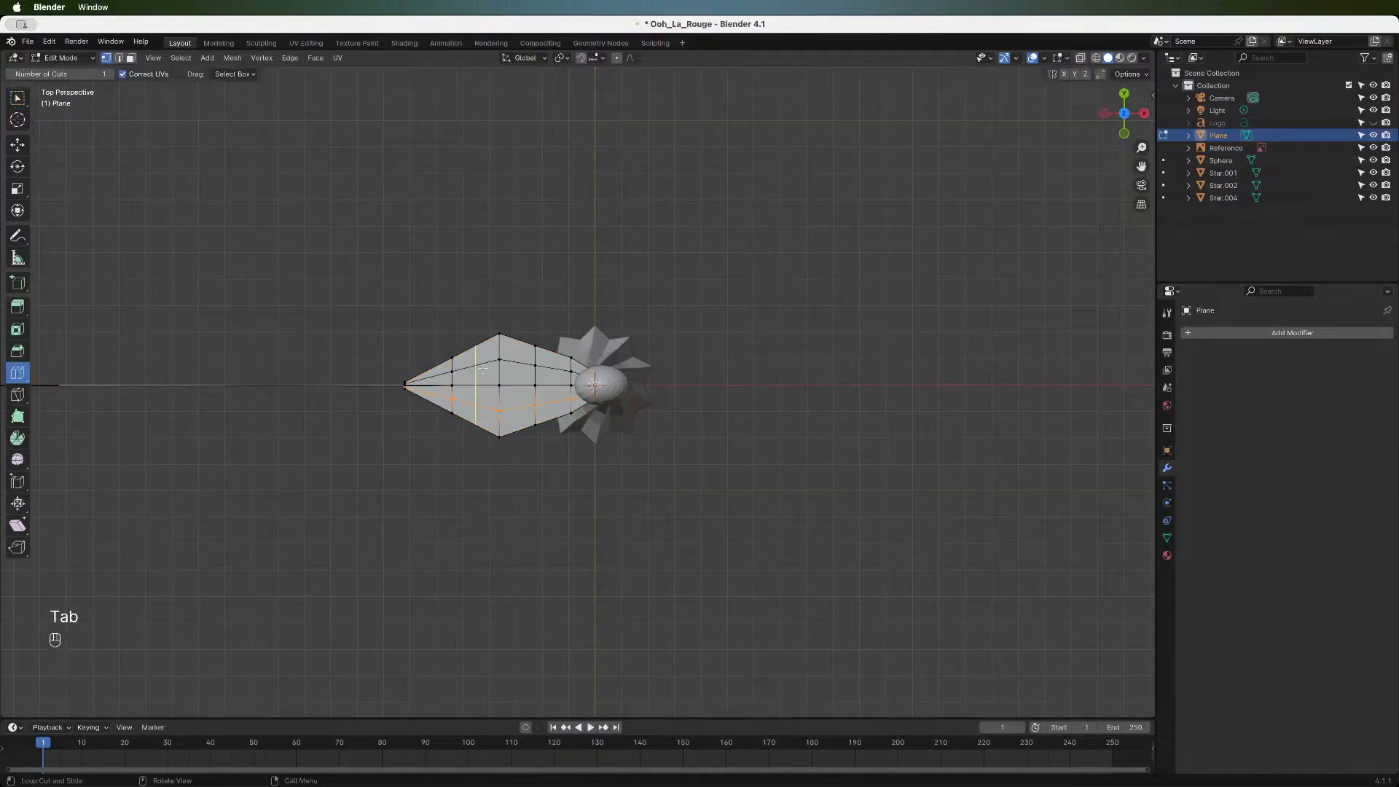
left_click(17, 97)
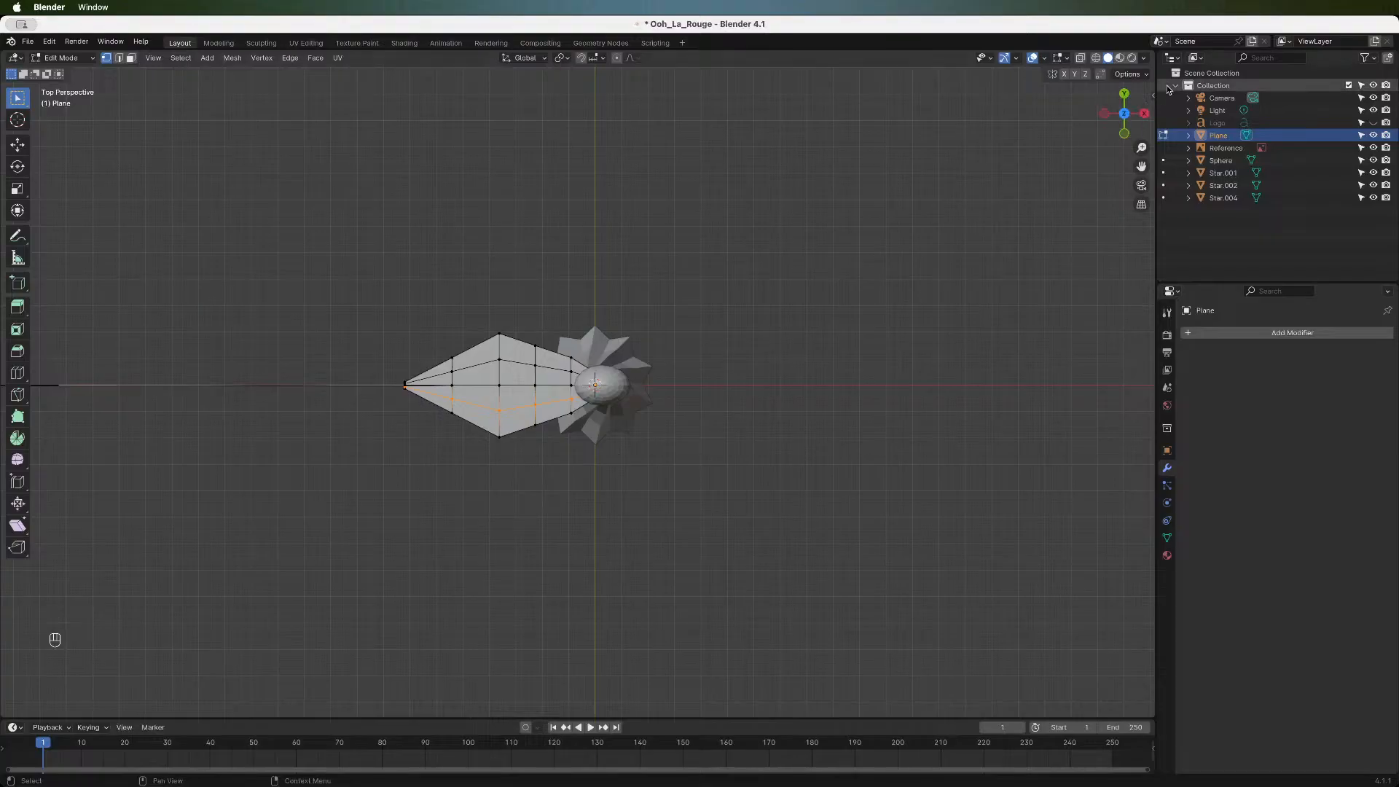
left_click(1124, 134)
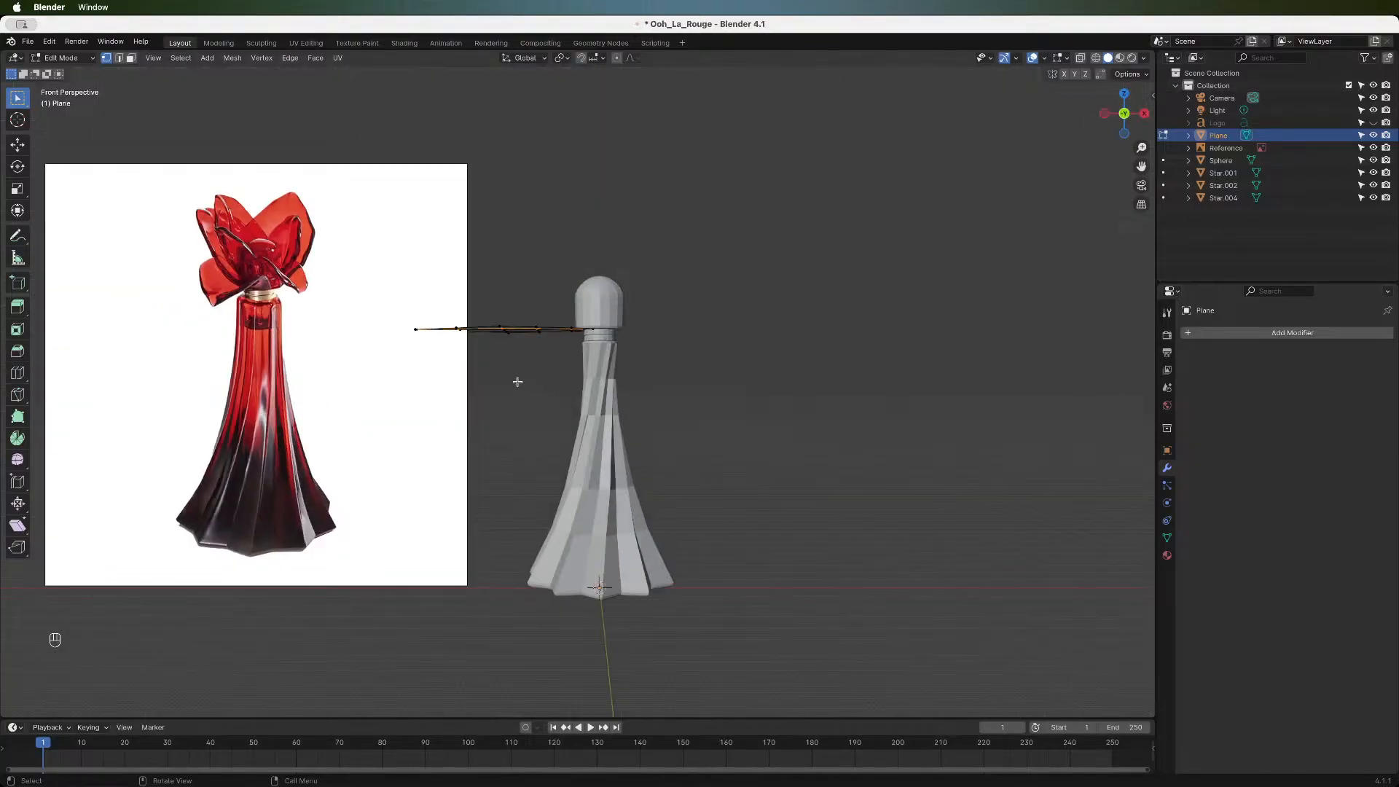
key("Tab")
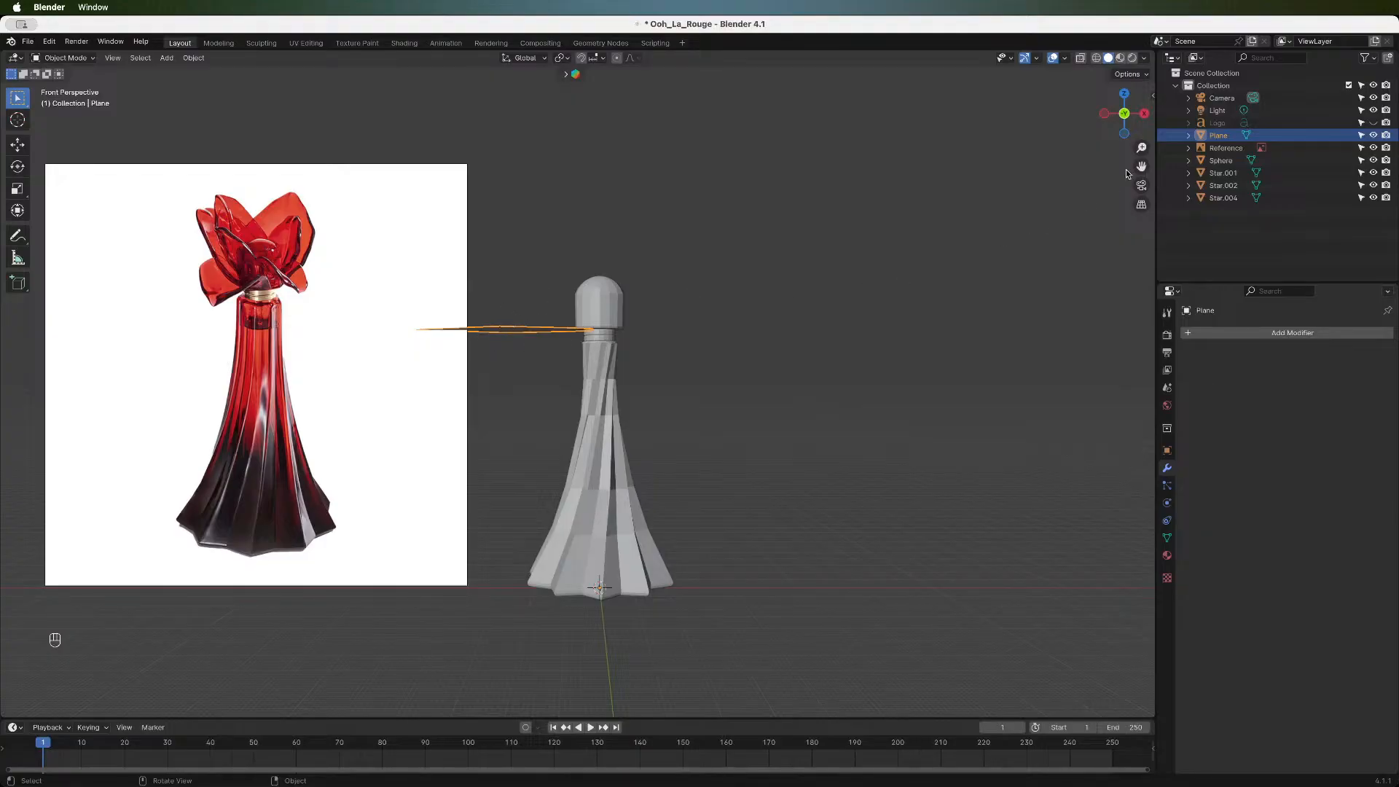
left_click_drag(1116, 120, 1112, 125)
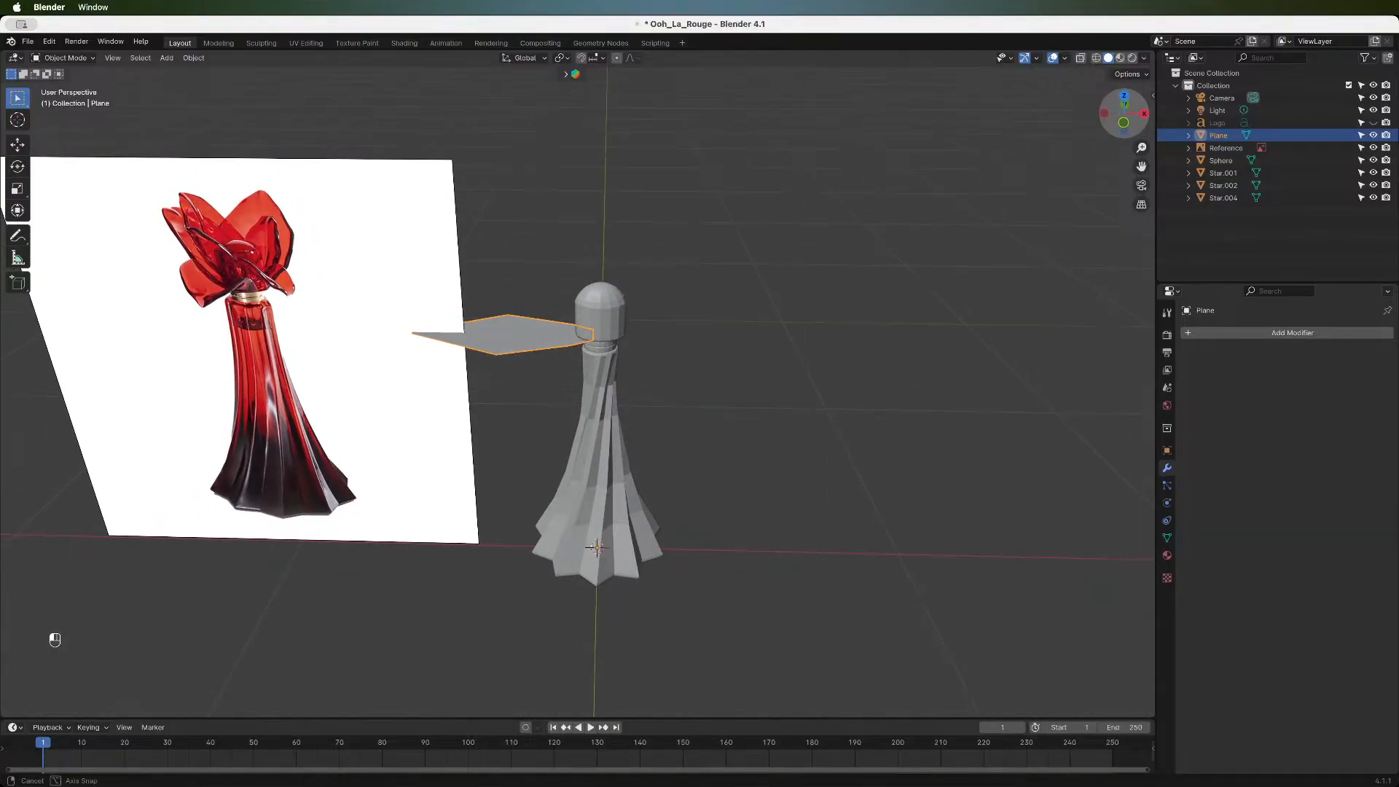
- Isolate the petal, snap the 3D cursor to the middle vertex of its inner end, and return to Object Mode
left_click_drag(1112, 126, 1112, 126)
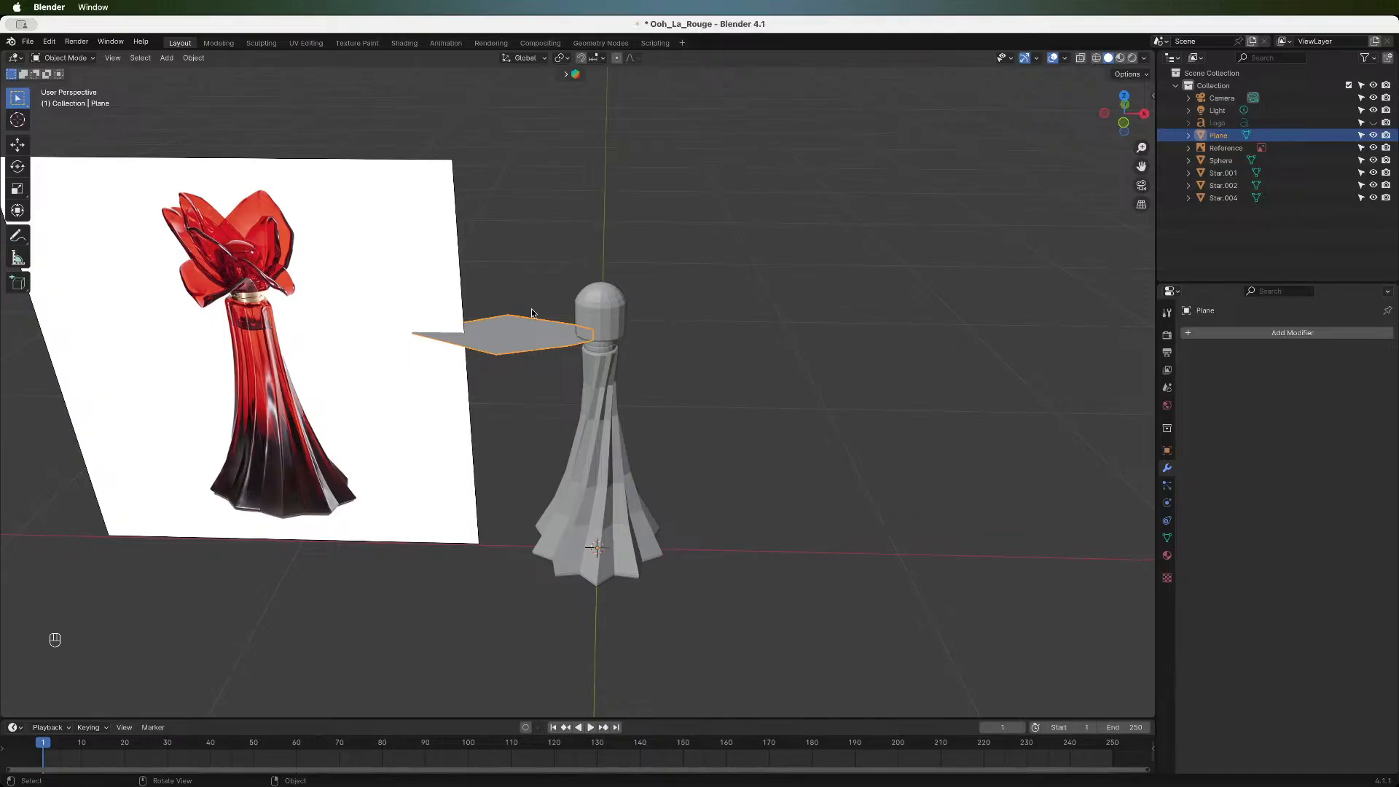
key("Tab")
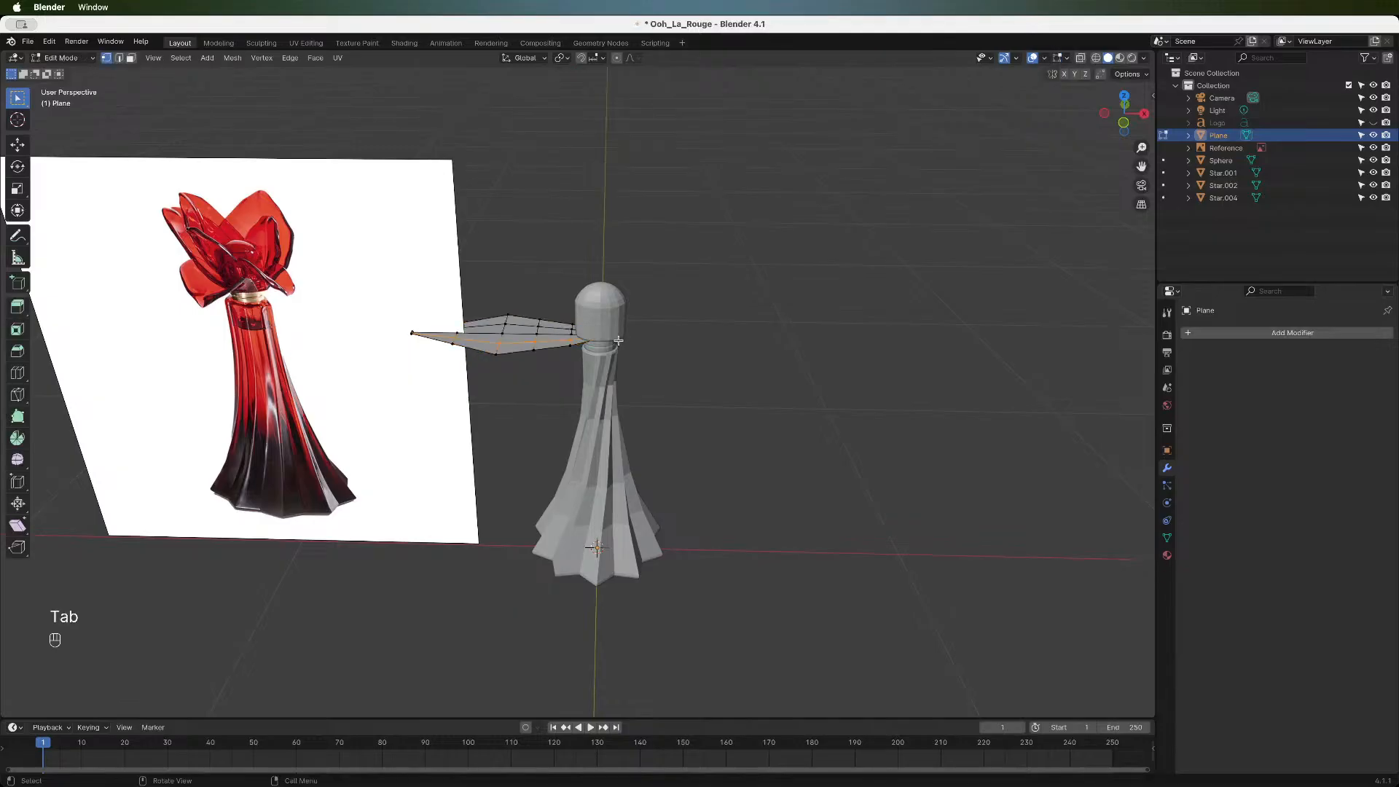
key("slash")
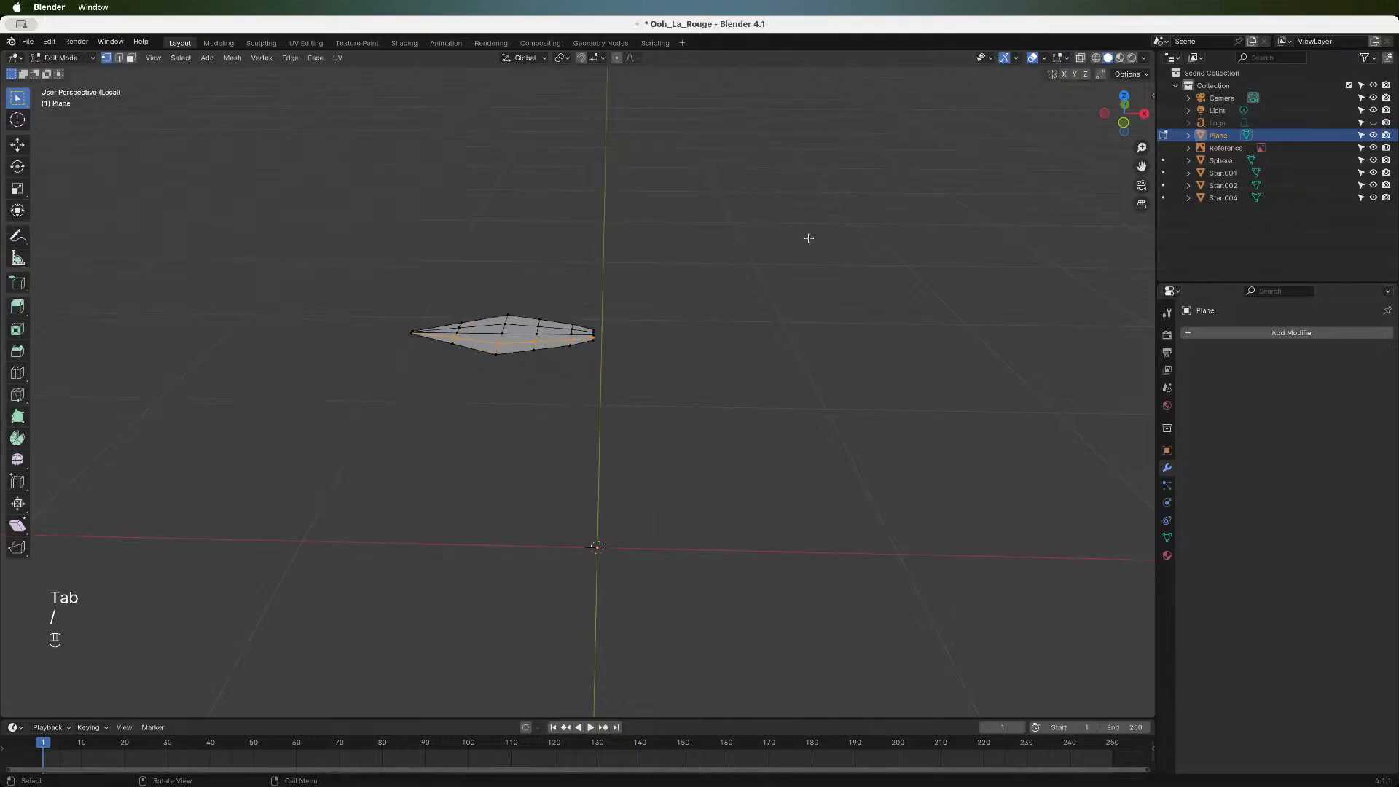
key("2")
left_click(819, 384)
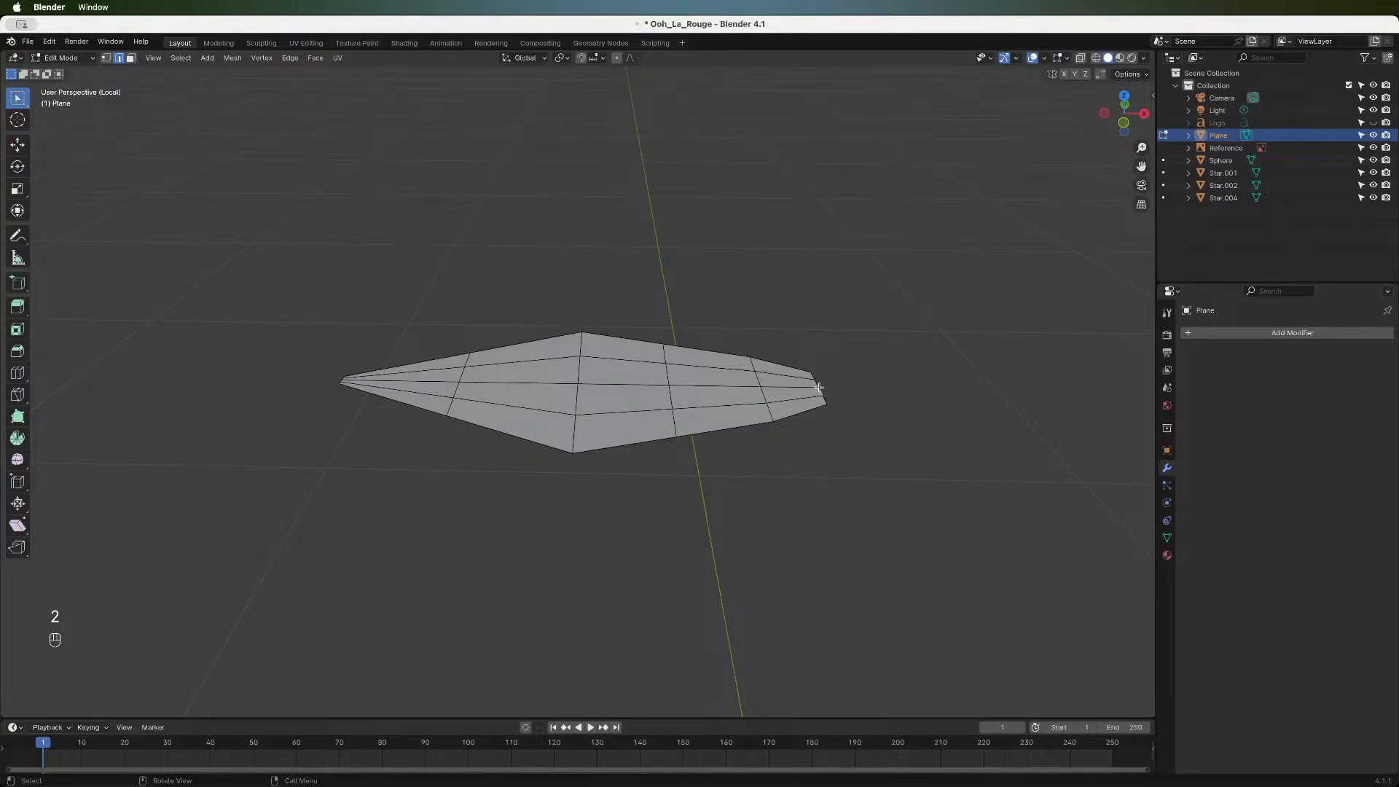
key("1")
left_click(815, 384)
left_click_drag(813, 384, 822, 390)
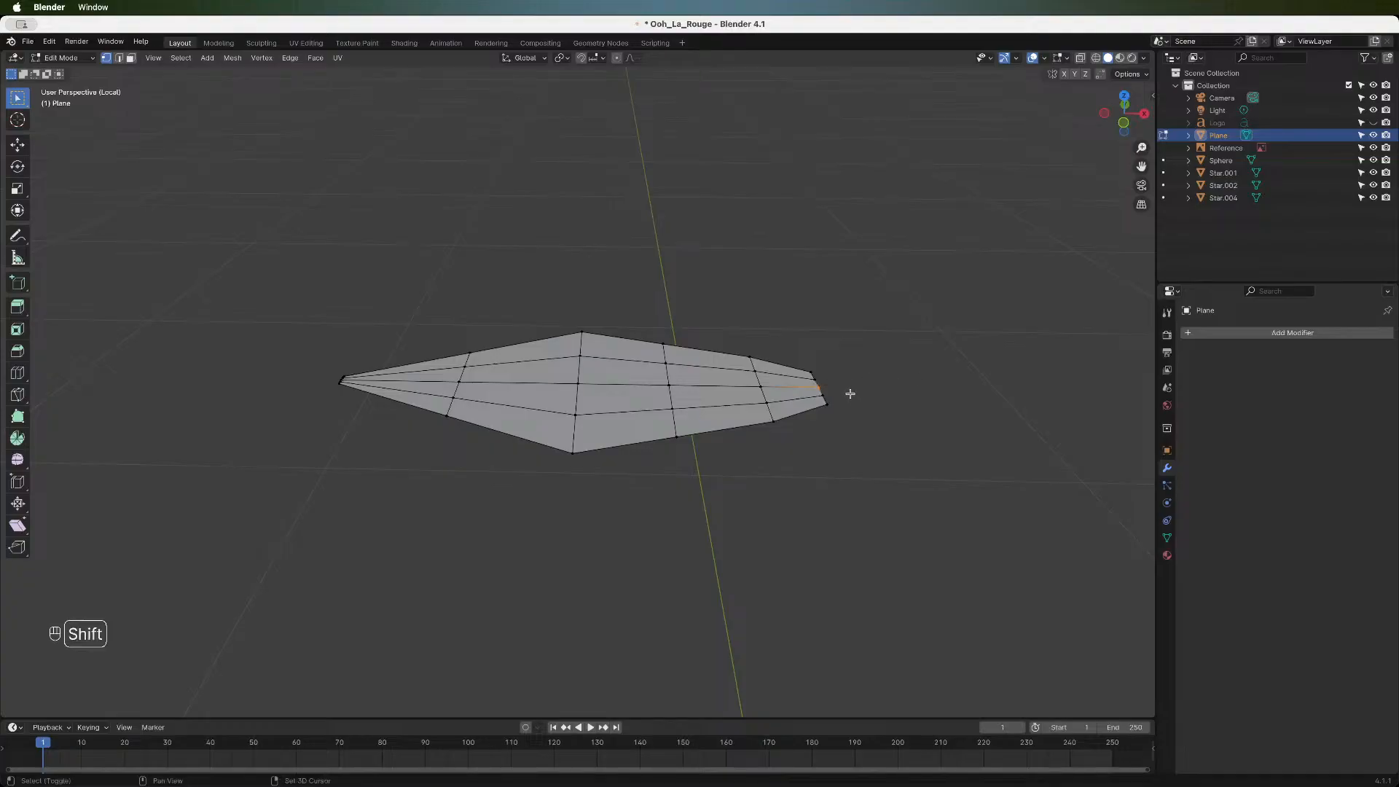
key("shift+s")
left_click(847, 468)
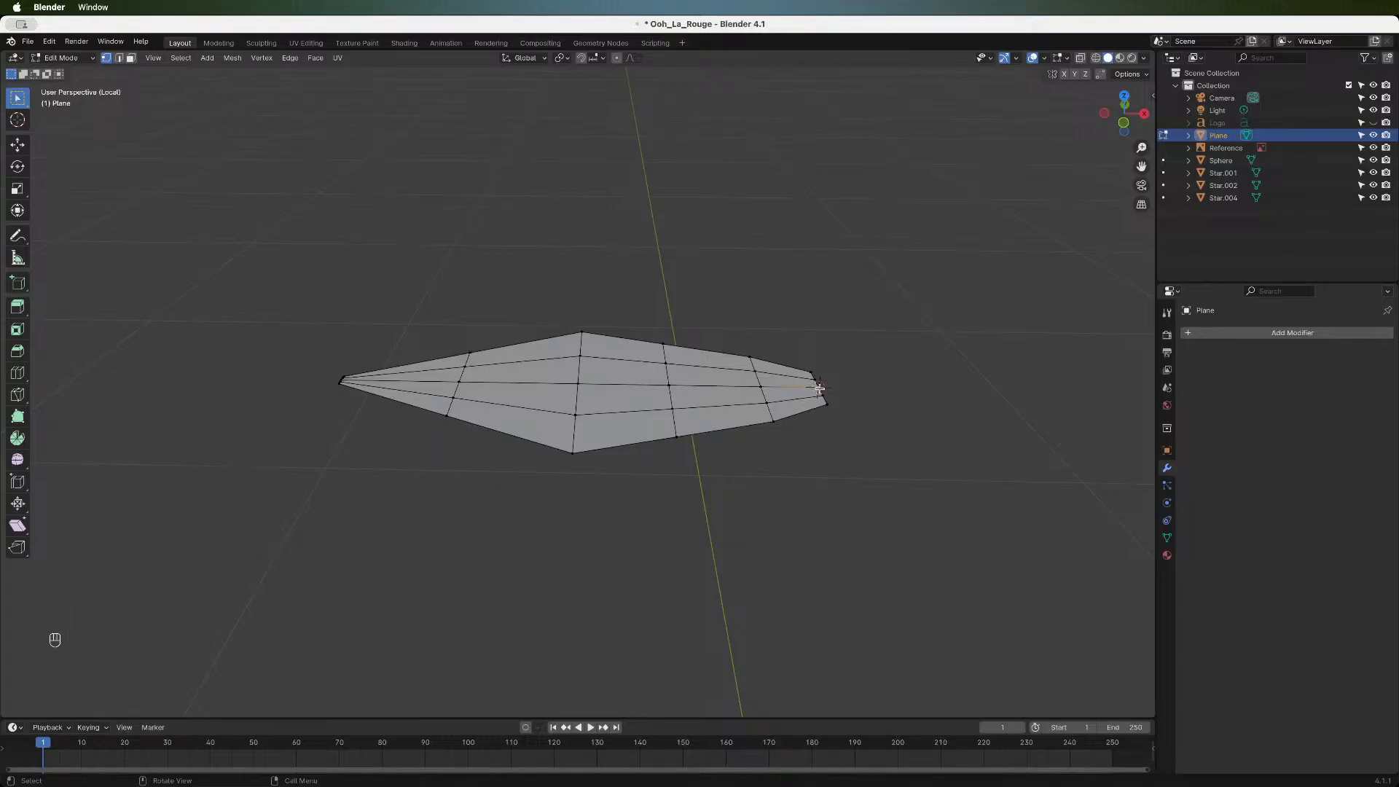
key("Tab")
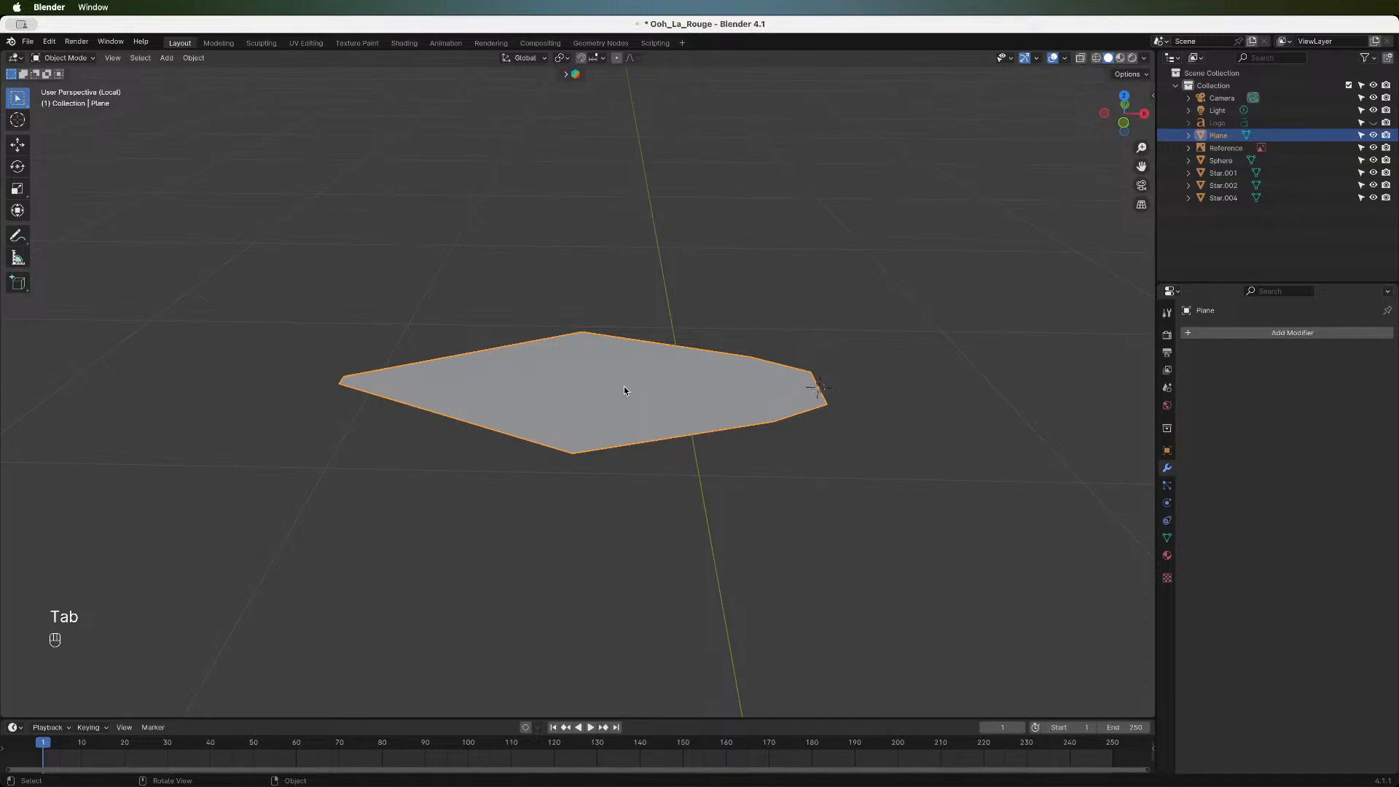
- Duplicate the petal in place without moving the copy
key("shift+d")
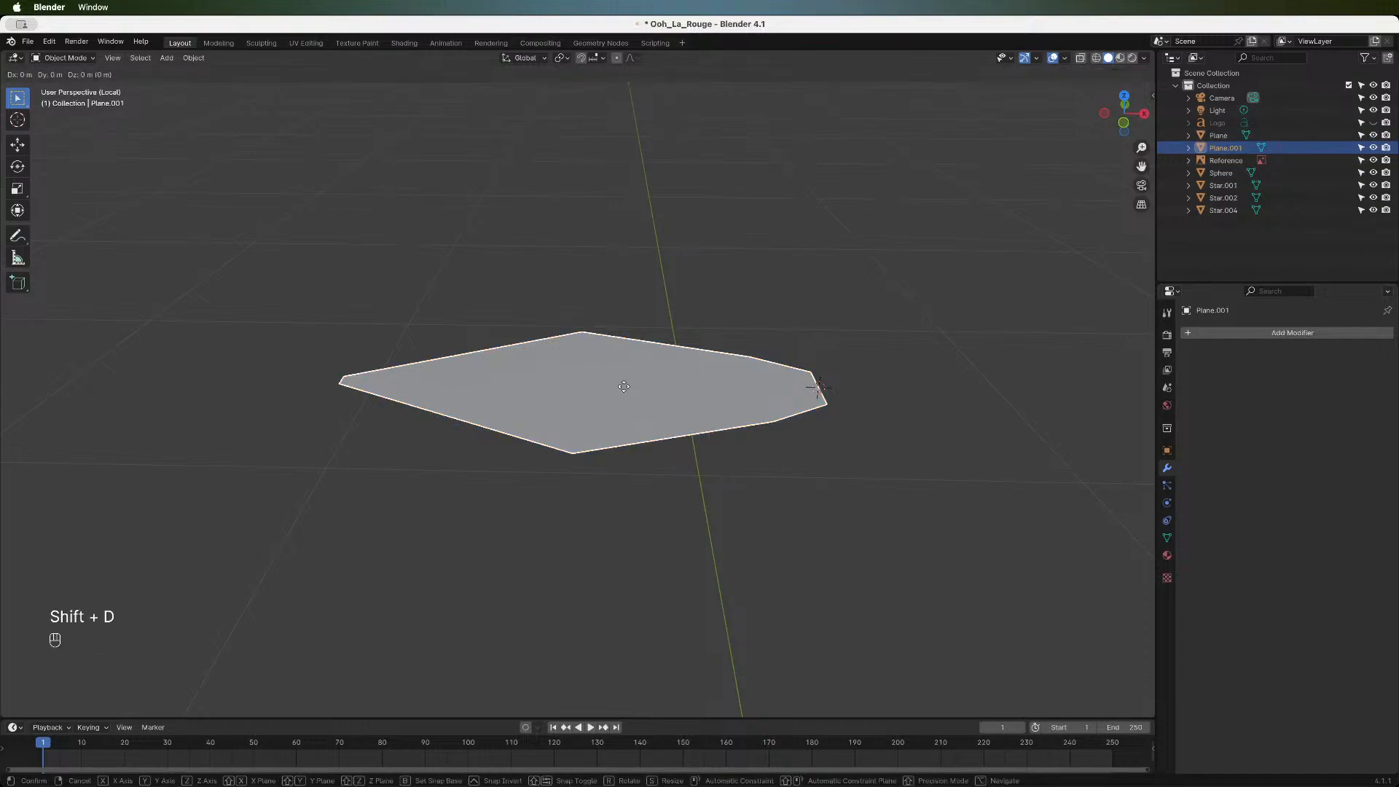
right_click(714, 311)
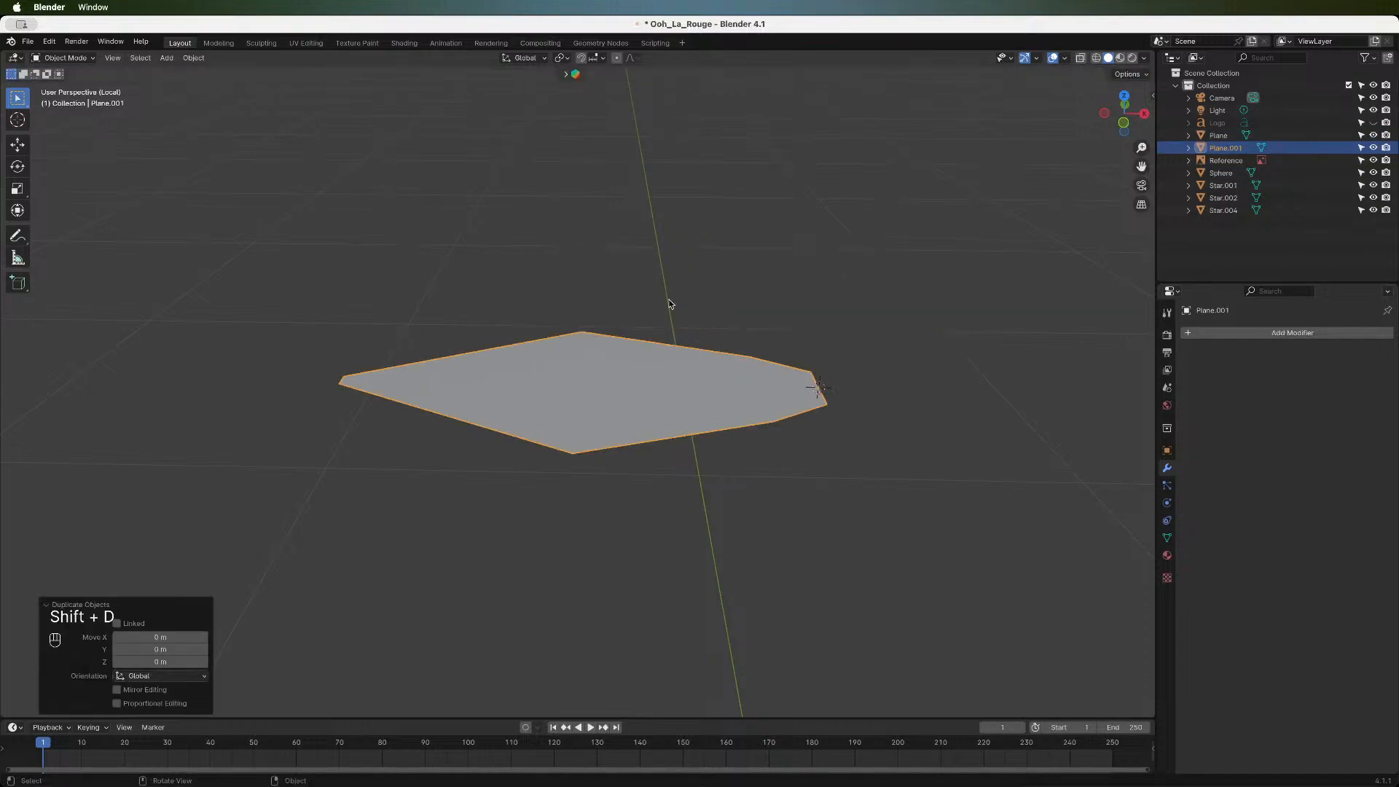
scroll(669, 211, "down", 4)
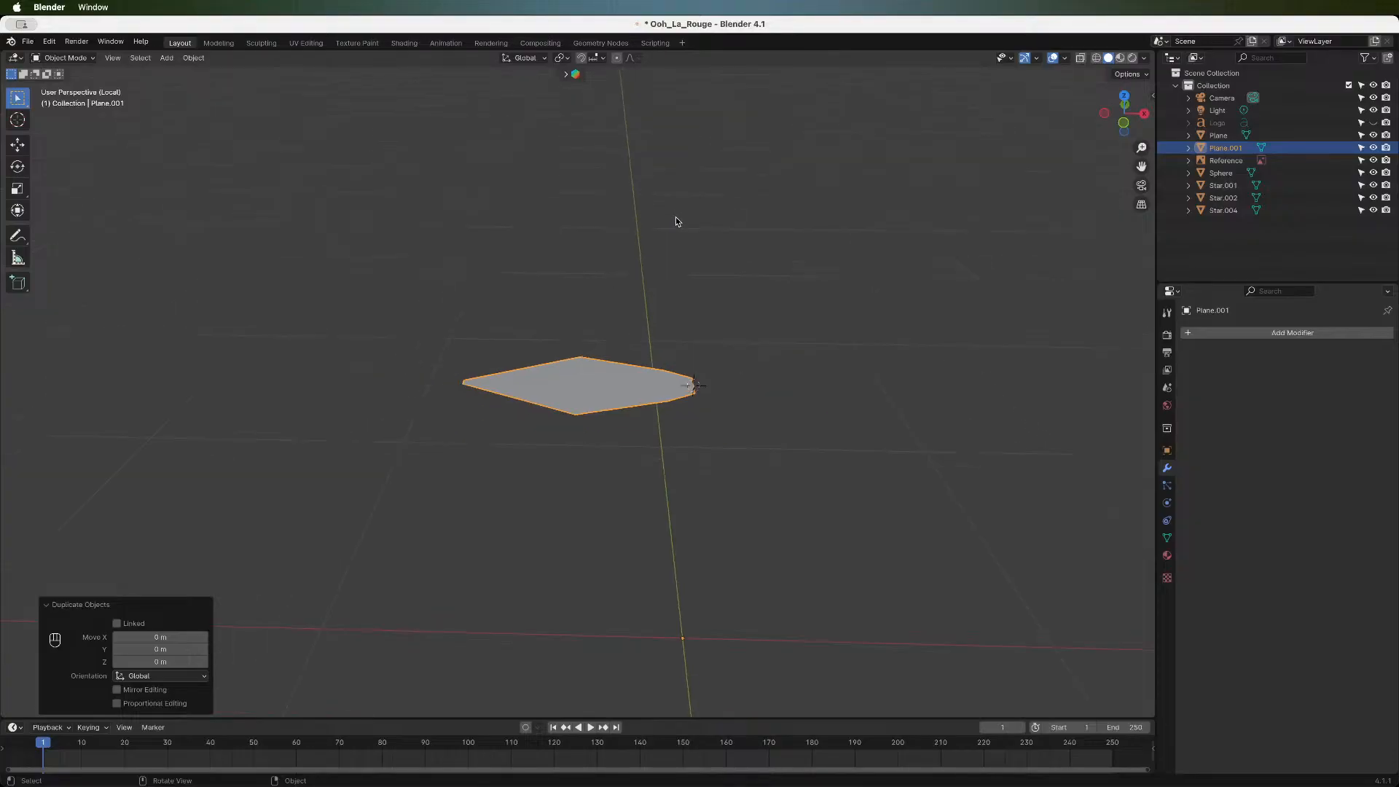
key("r")
key("z")
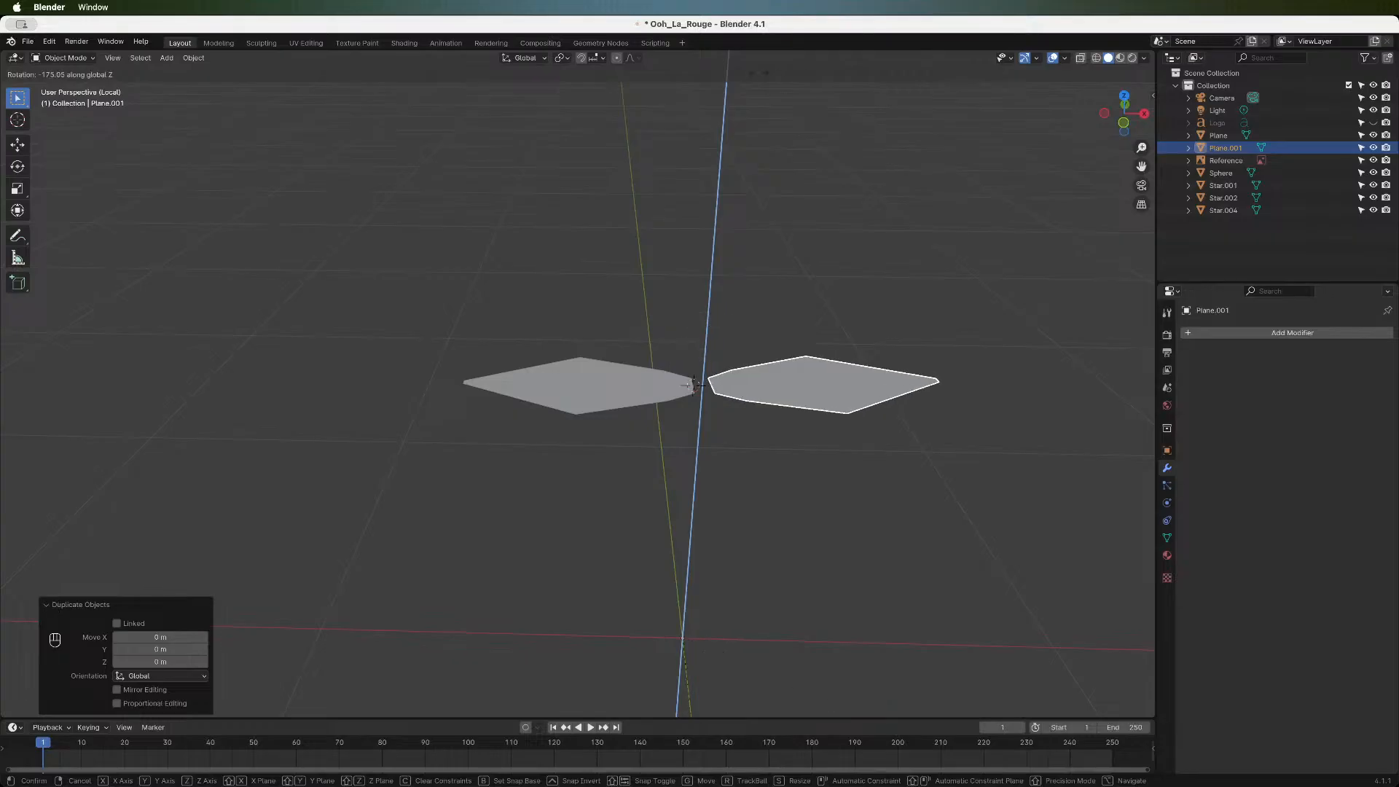
key("Escape")
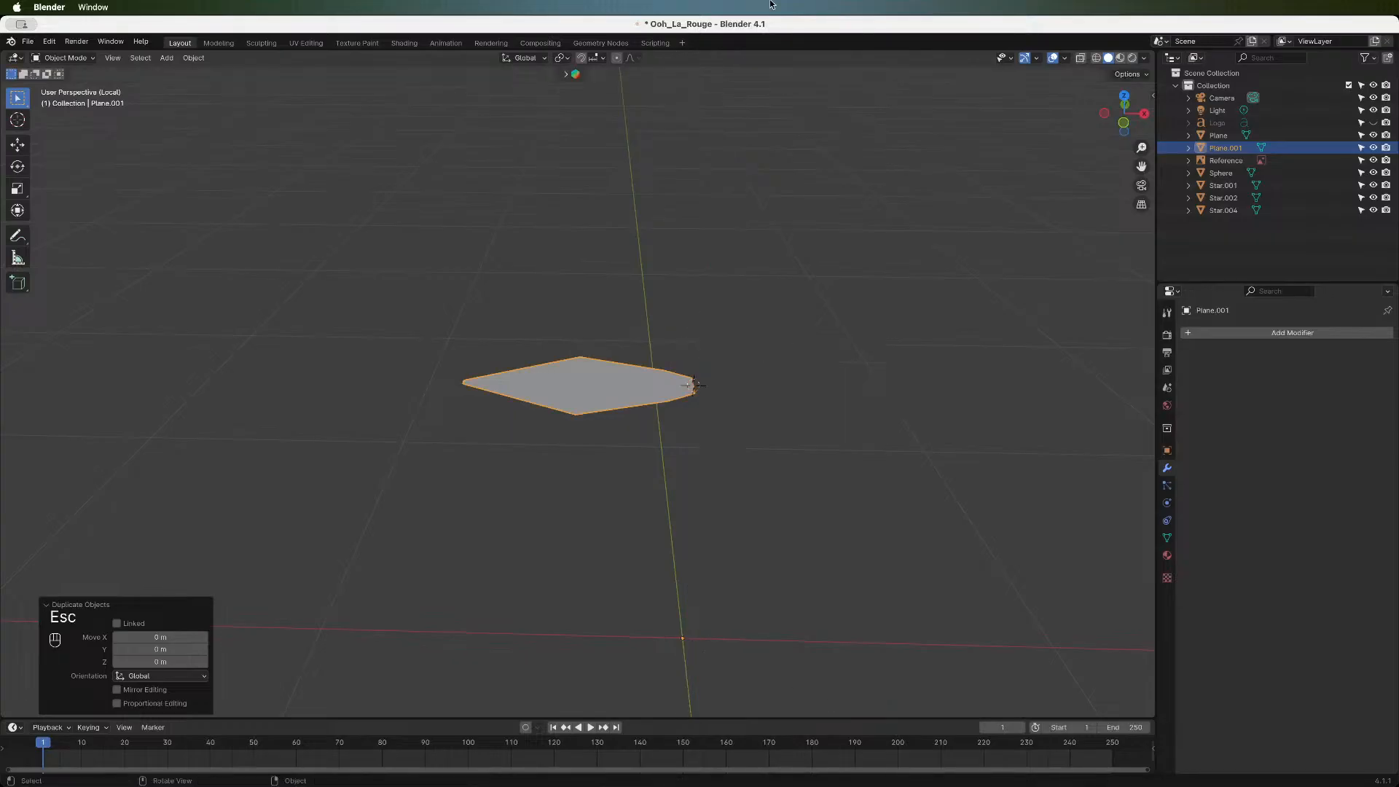
- Set the duplicated petal's origin to its geometry
right_click(581, 408)
left_click(674, 414)
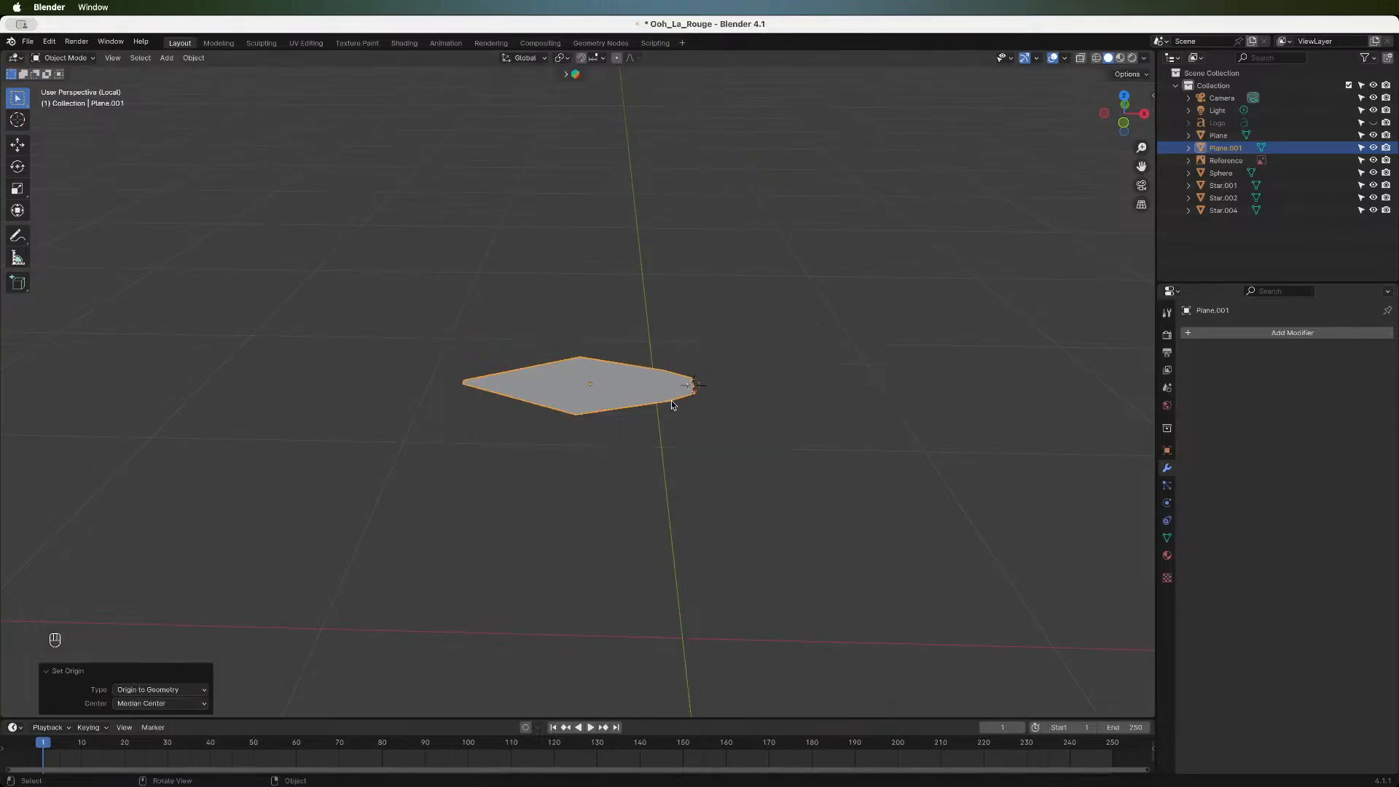
key("r")
key("z")
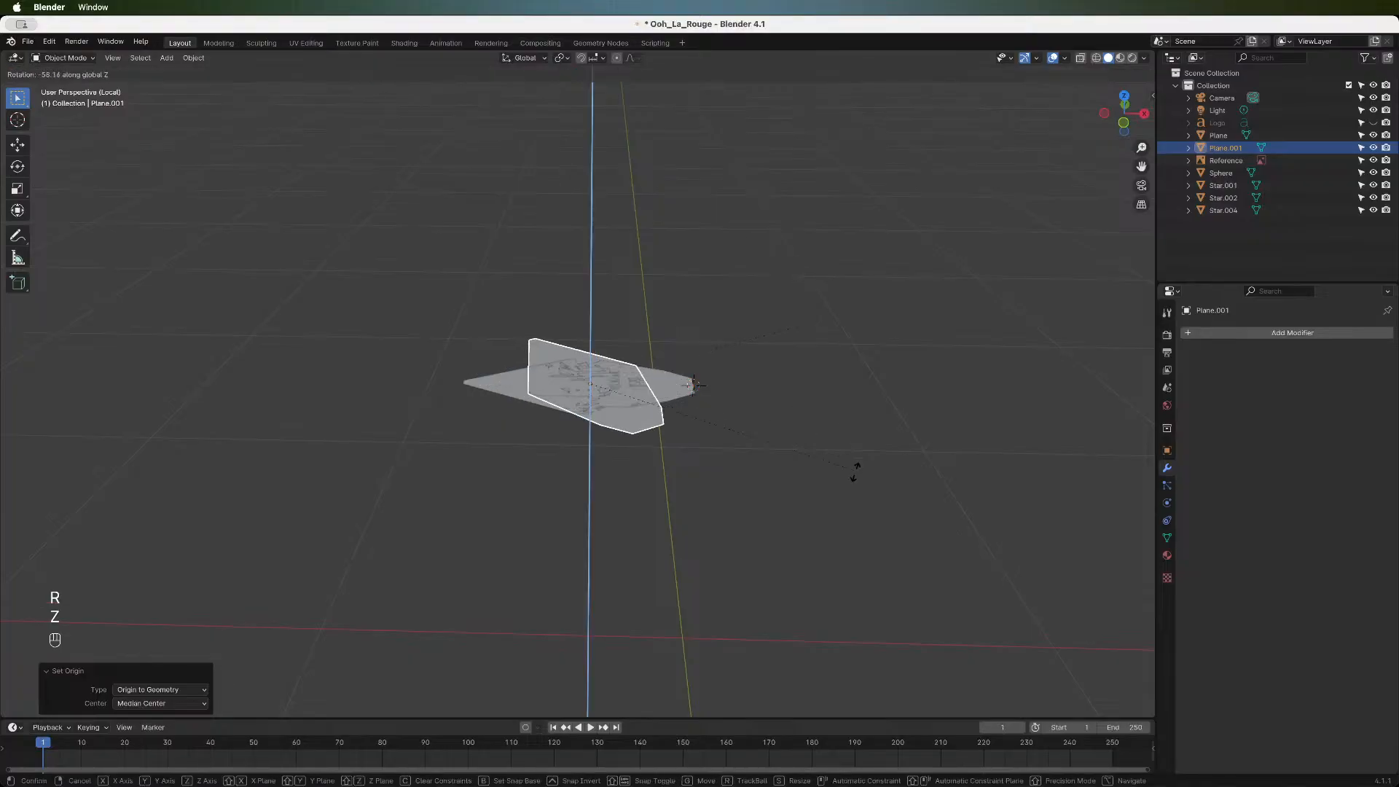
key("Escape")
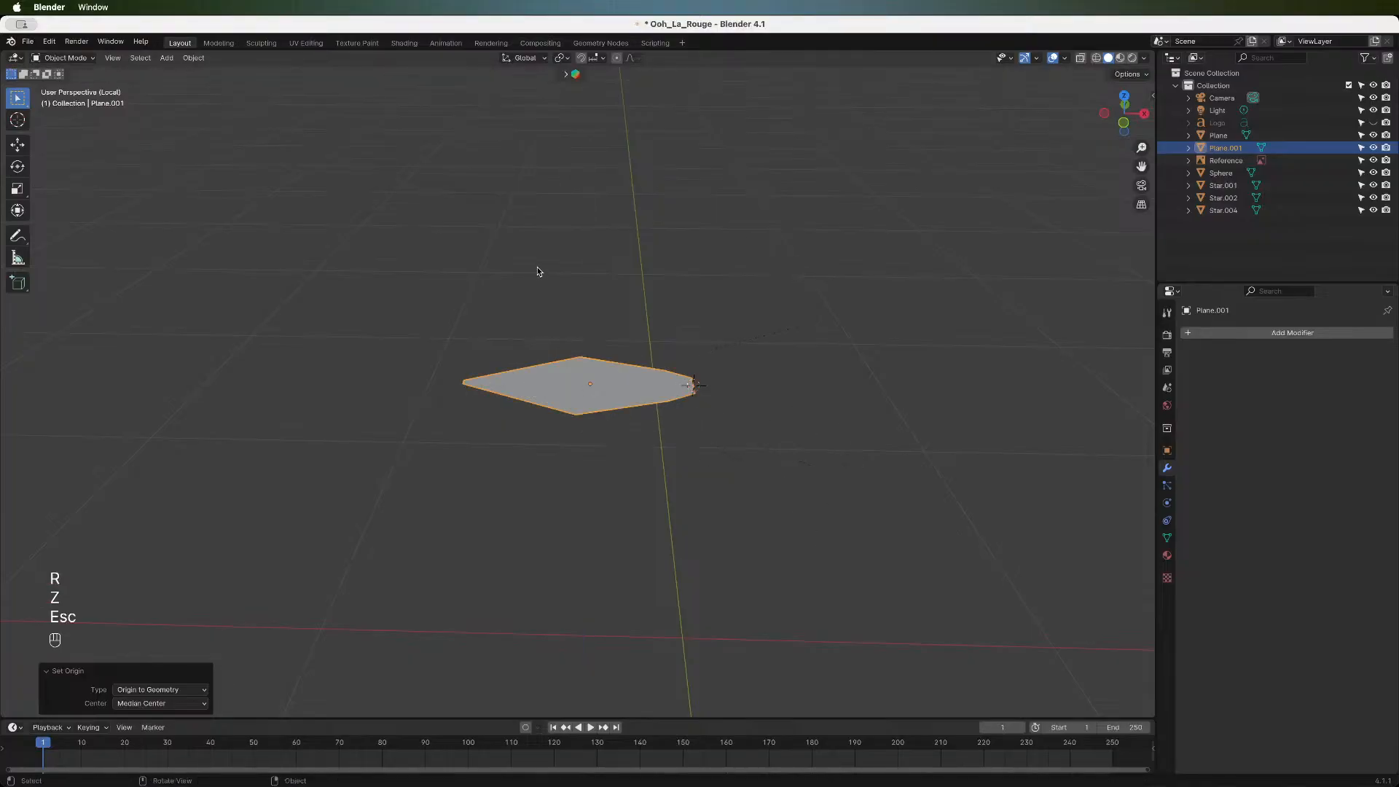
- Set the pivot point to the 3D cursor, rotate the duplicated petal -180° about Z, and leave the isolated view
left_click(561, 57)
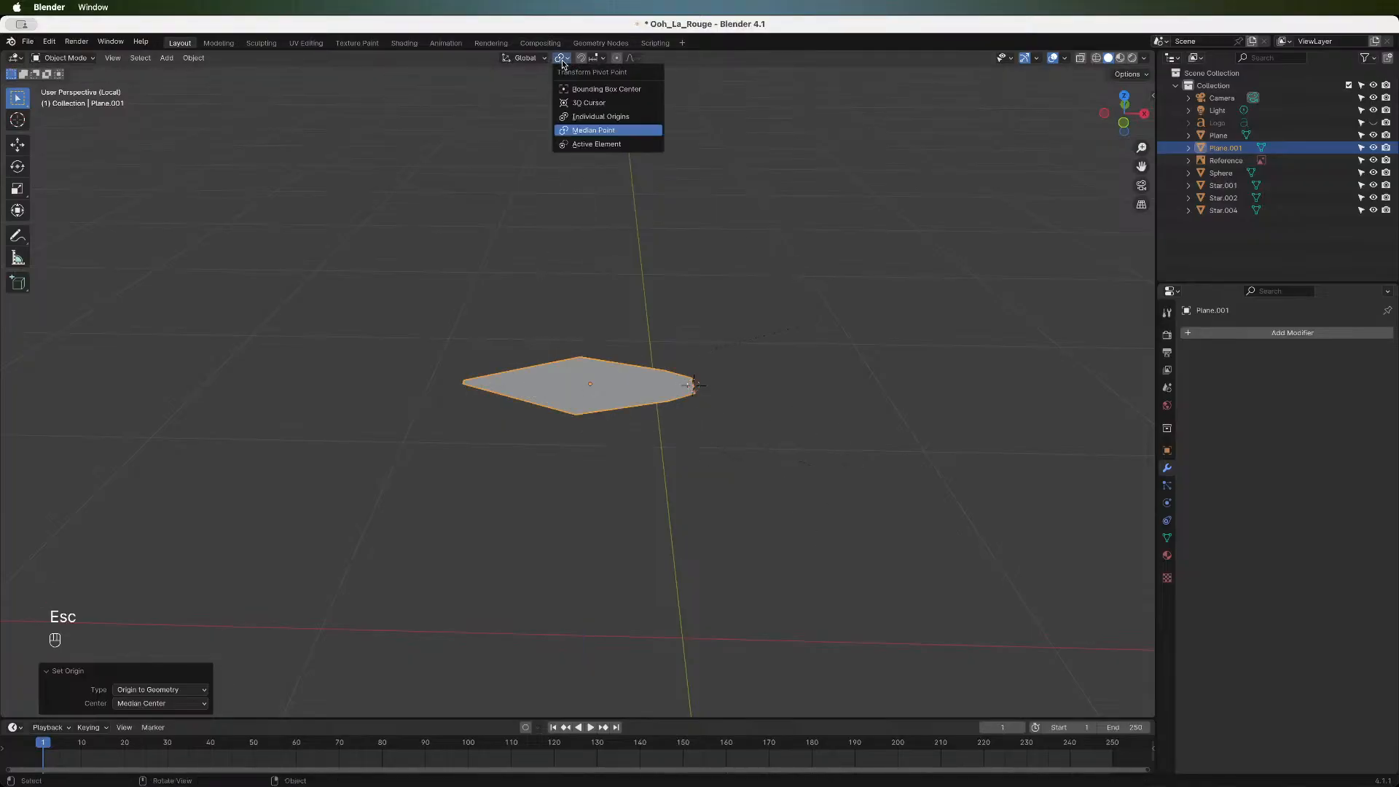
left_click(588, 102)
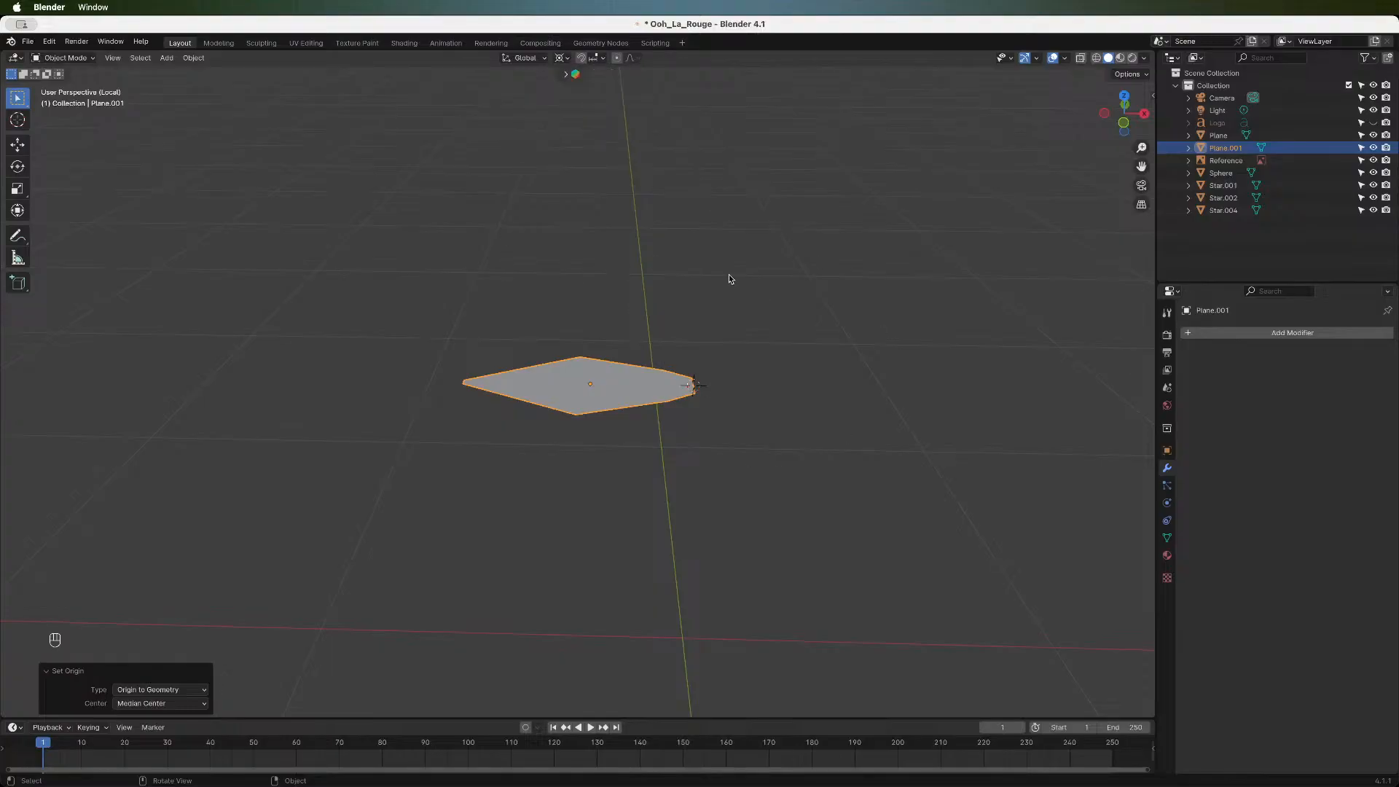
key("r")
key("z")
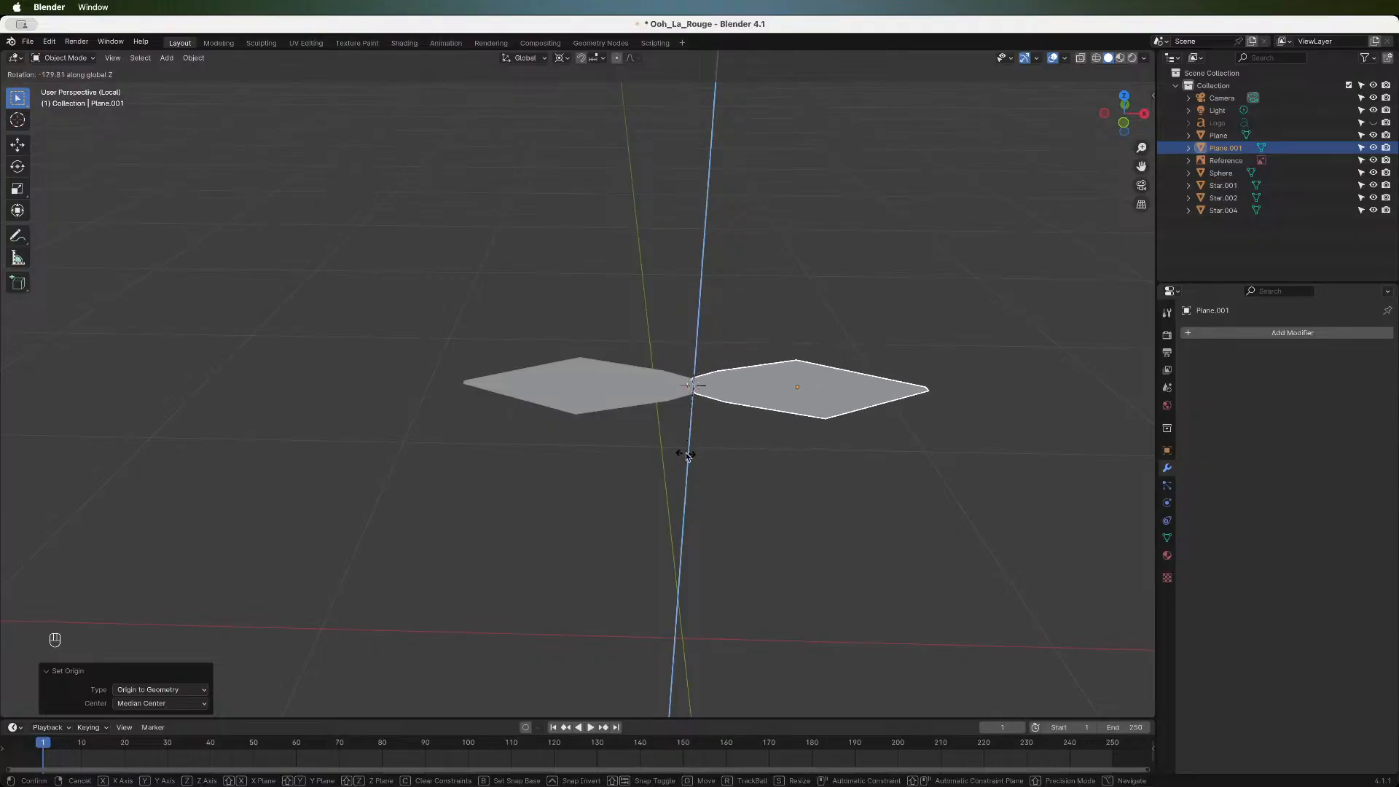
left_click(686, 454)
mouse_move(1123, 123)
left_mouse_down()
mouse_move(1042, 284)
mouse_move(1127, 119)
left_mouse_up()
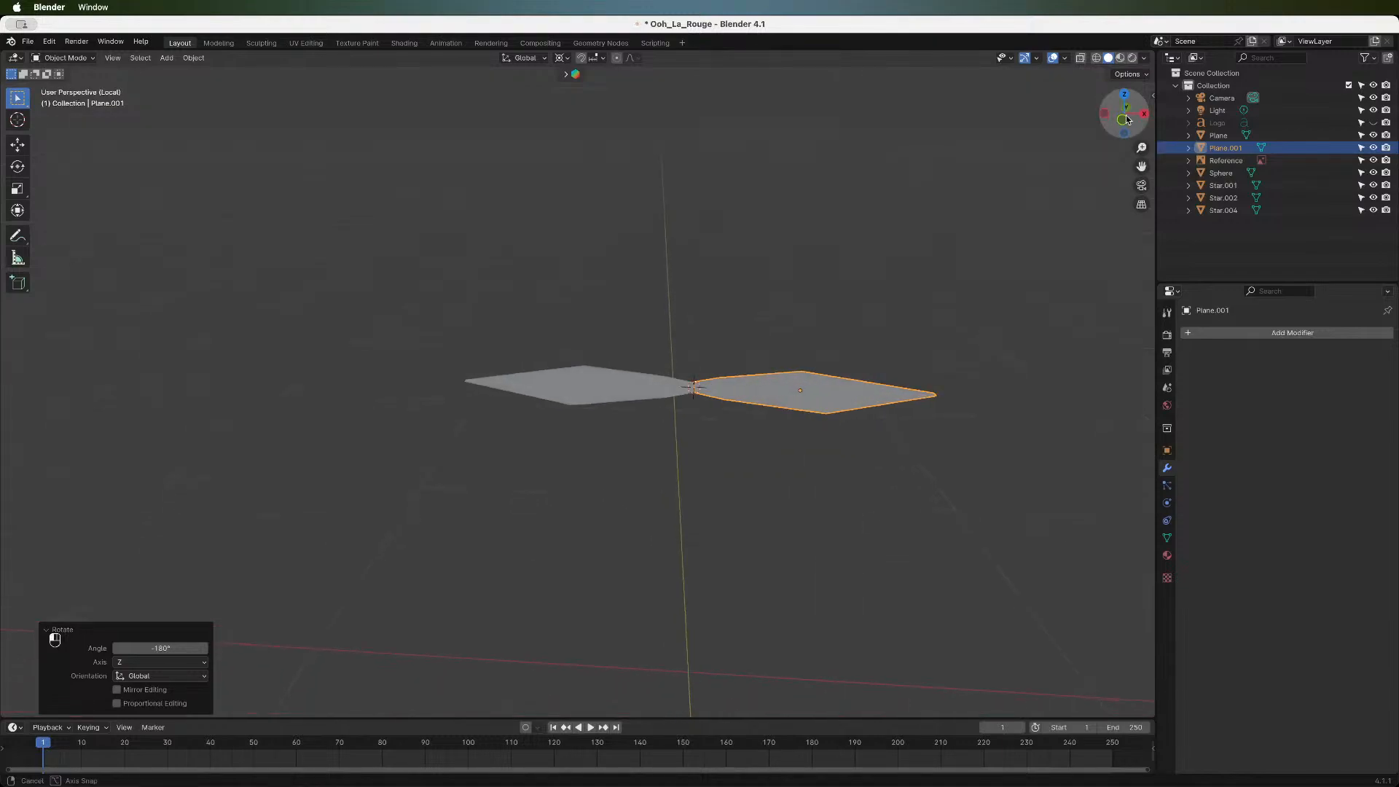
left_click_drag(1142, 167, 1070, 178)
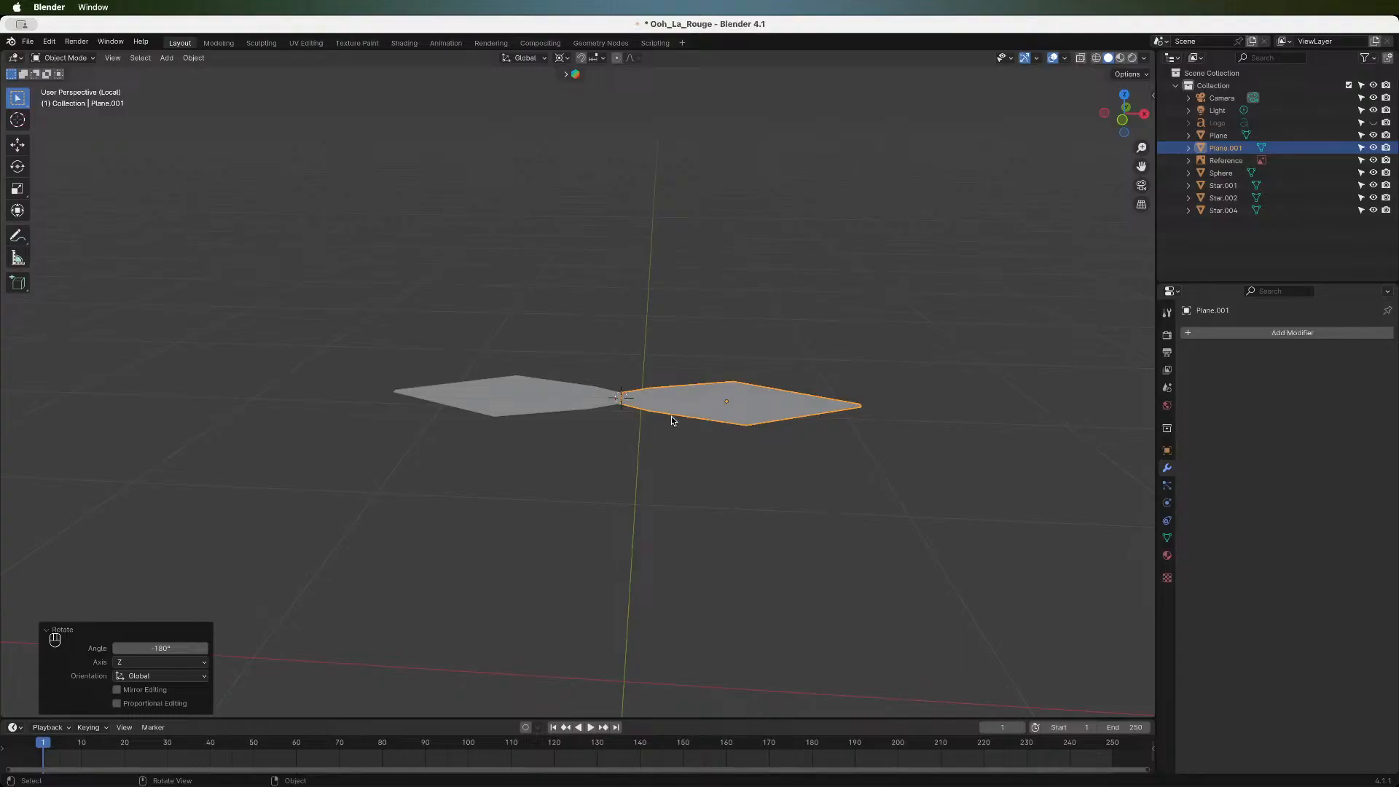
scroll(522, 397, "down", 3)
scroll(522, 397, "up", 5)
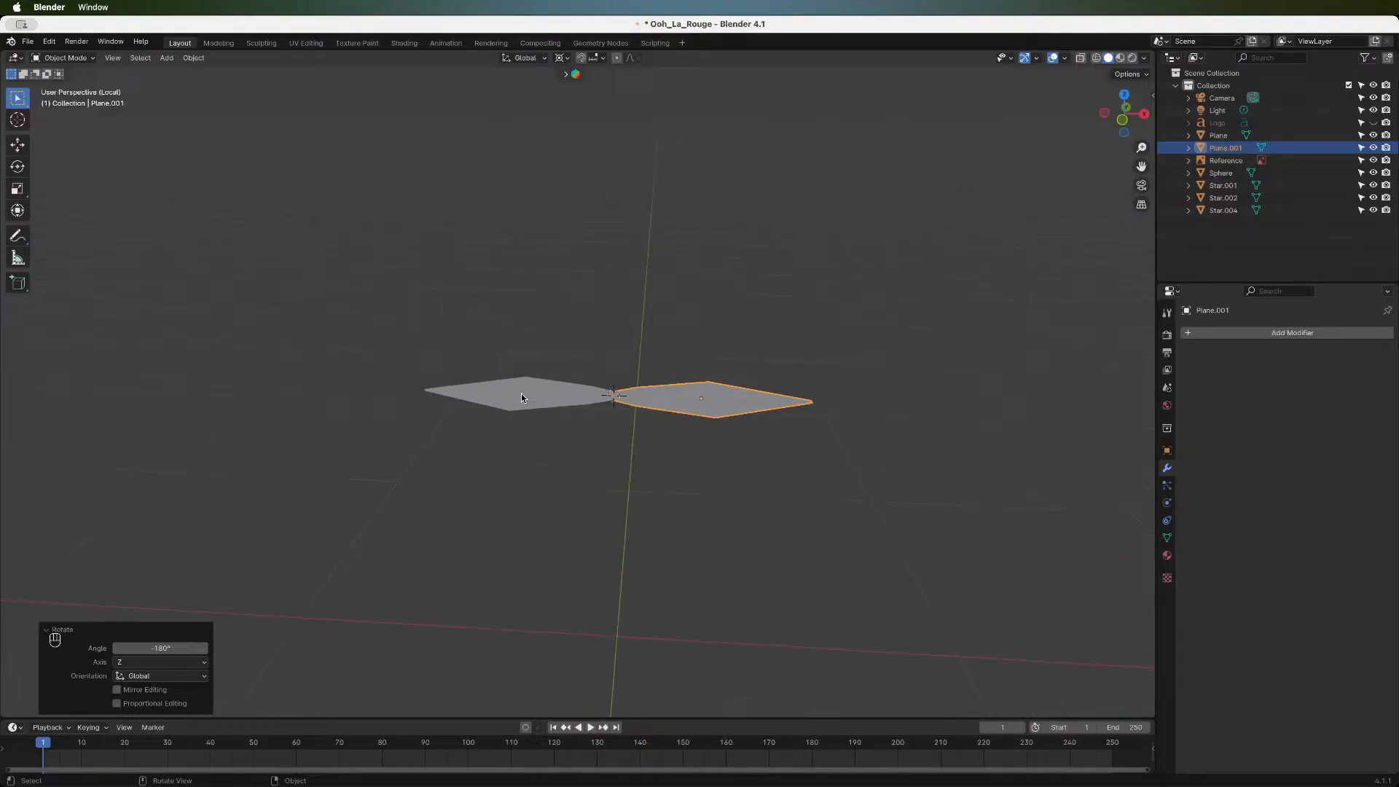
key("slash")
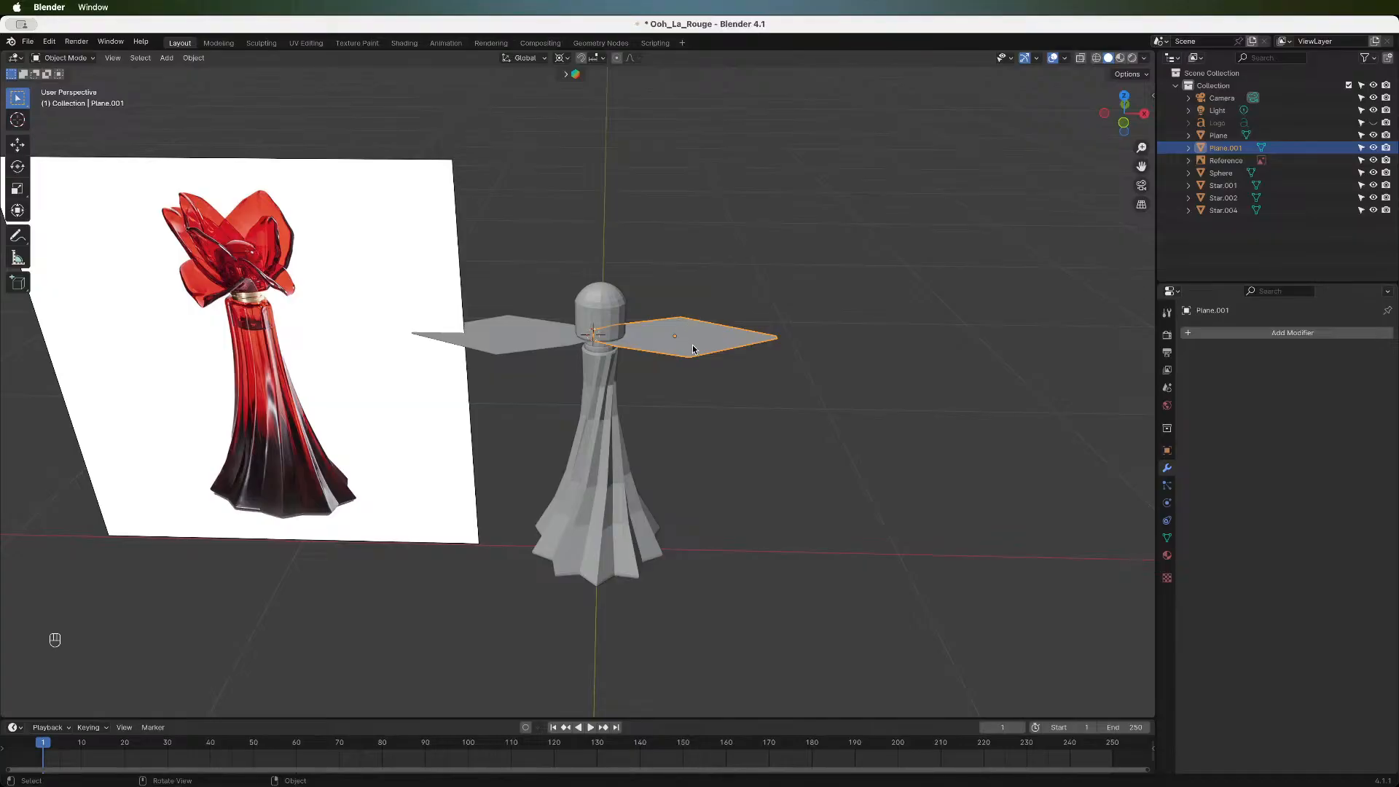
- Duplicate the second petal, rotate the copy about 63° around Z, and raise it about 0.024 m along Z
key("shift+d")
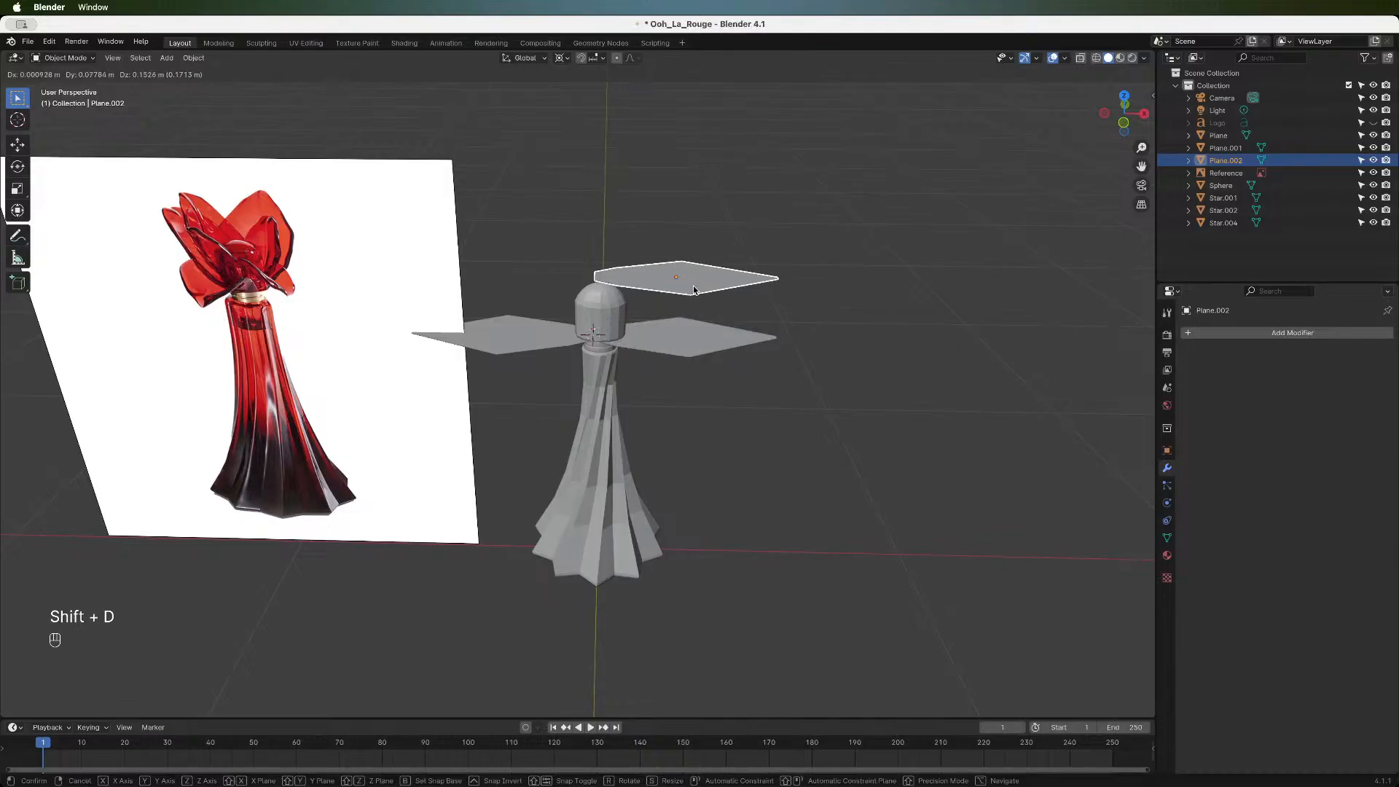
right_click(811, 357)
key("r")
key("z")
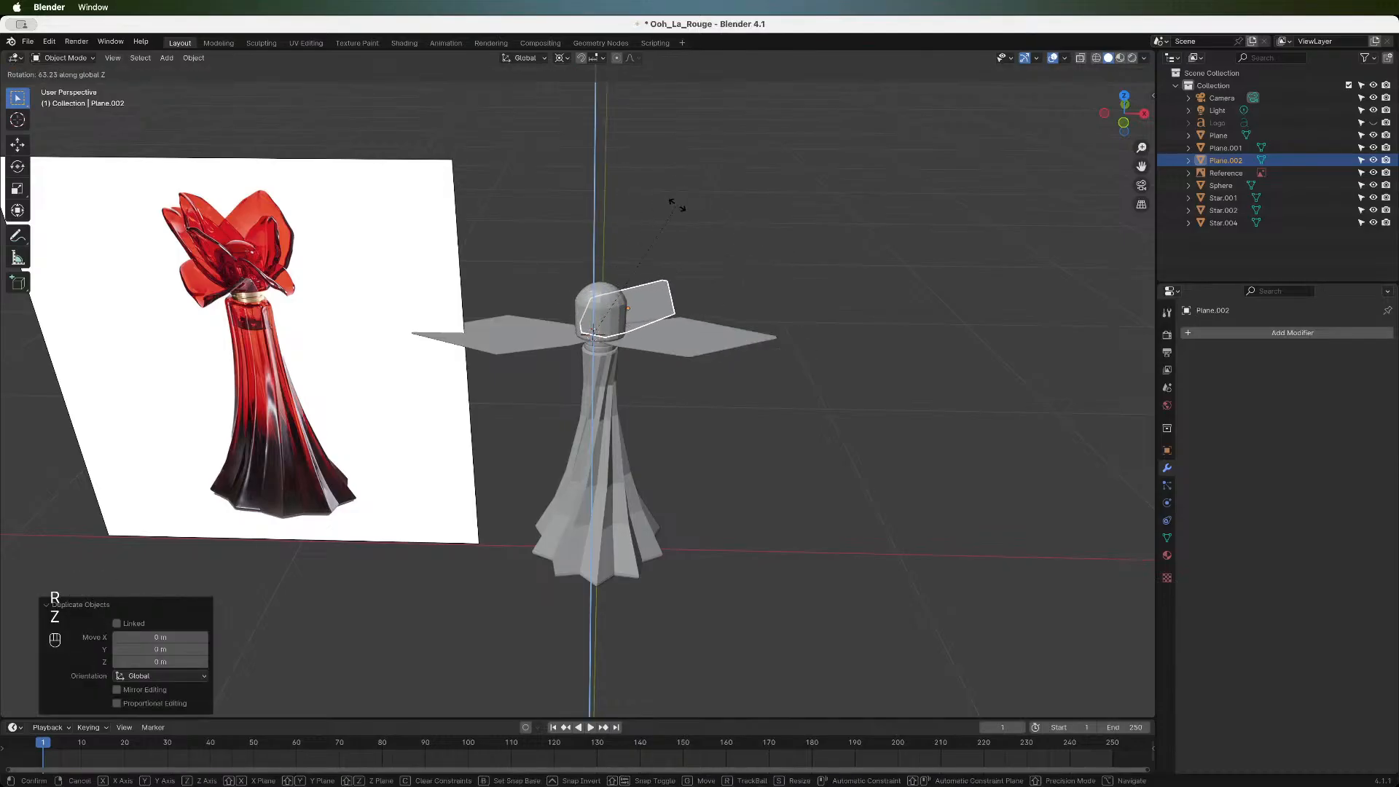
left_click(678, 202)
key("g")
key("z")
left_click(680, 222)
- Duplicate the third petal, rotate the copy about 60° around Z, and raise it about 0.024 m along Z
key("shift+d")
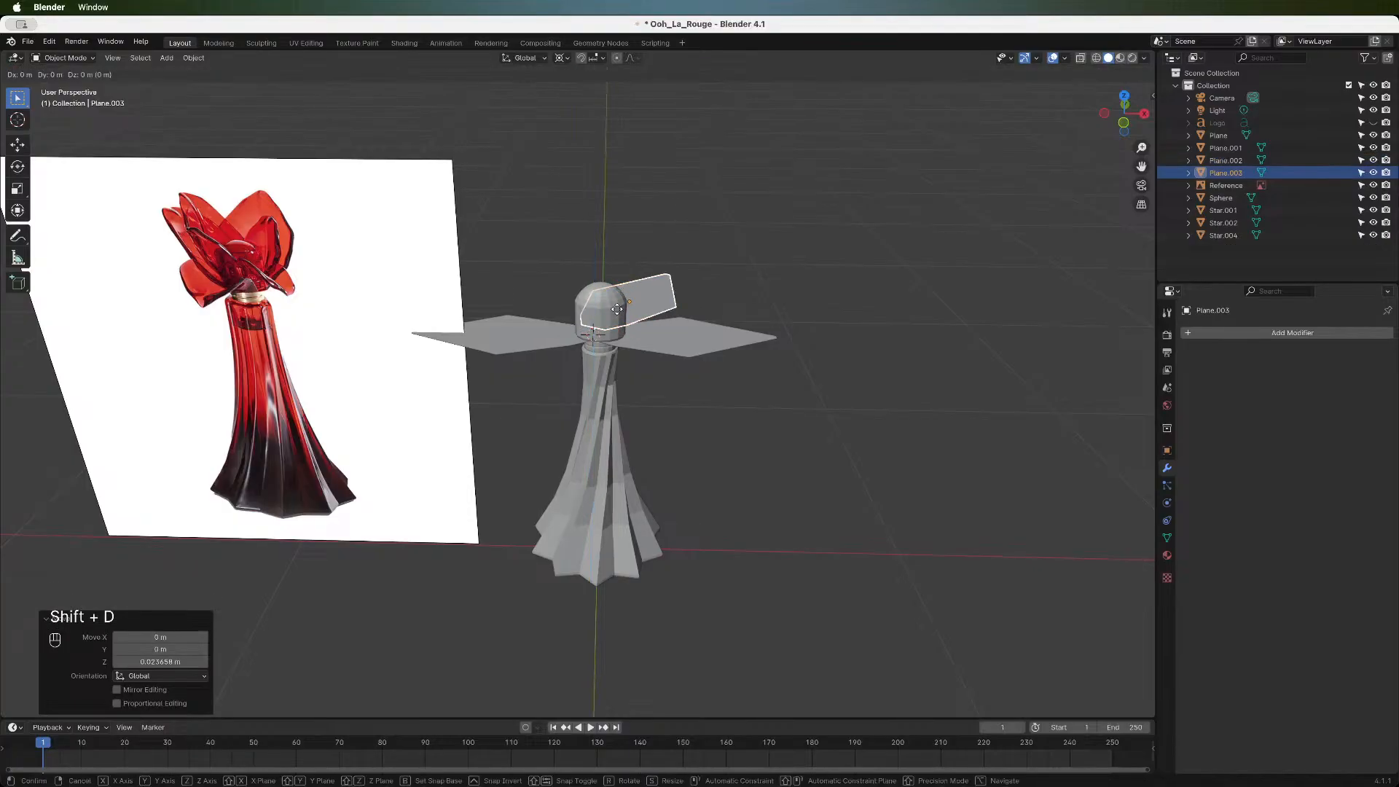
right_click(599, 274)
key("r")
key("z")
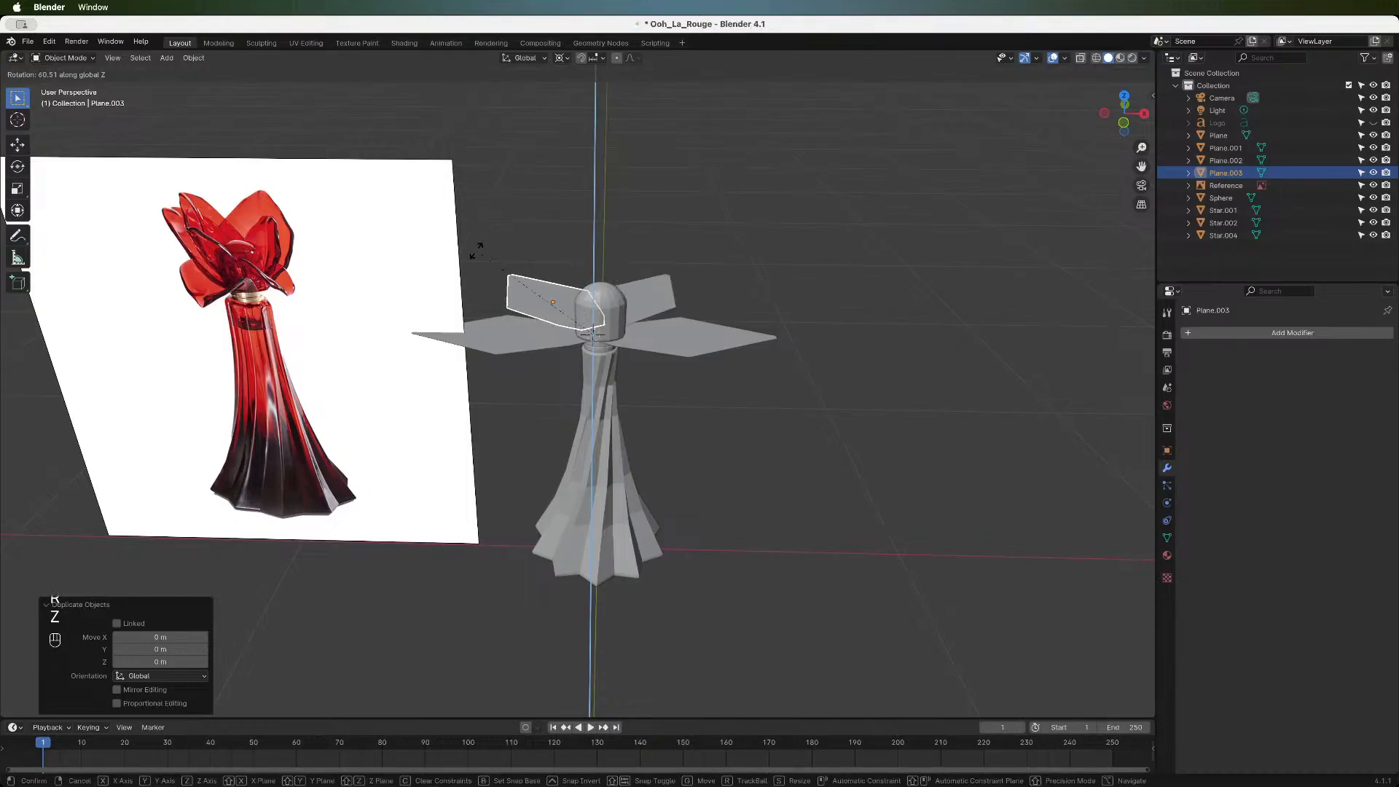
left_click(475, 248)
key("g")
key("z")
left_click(475, 248)
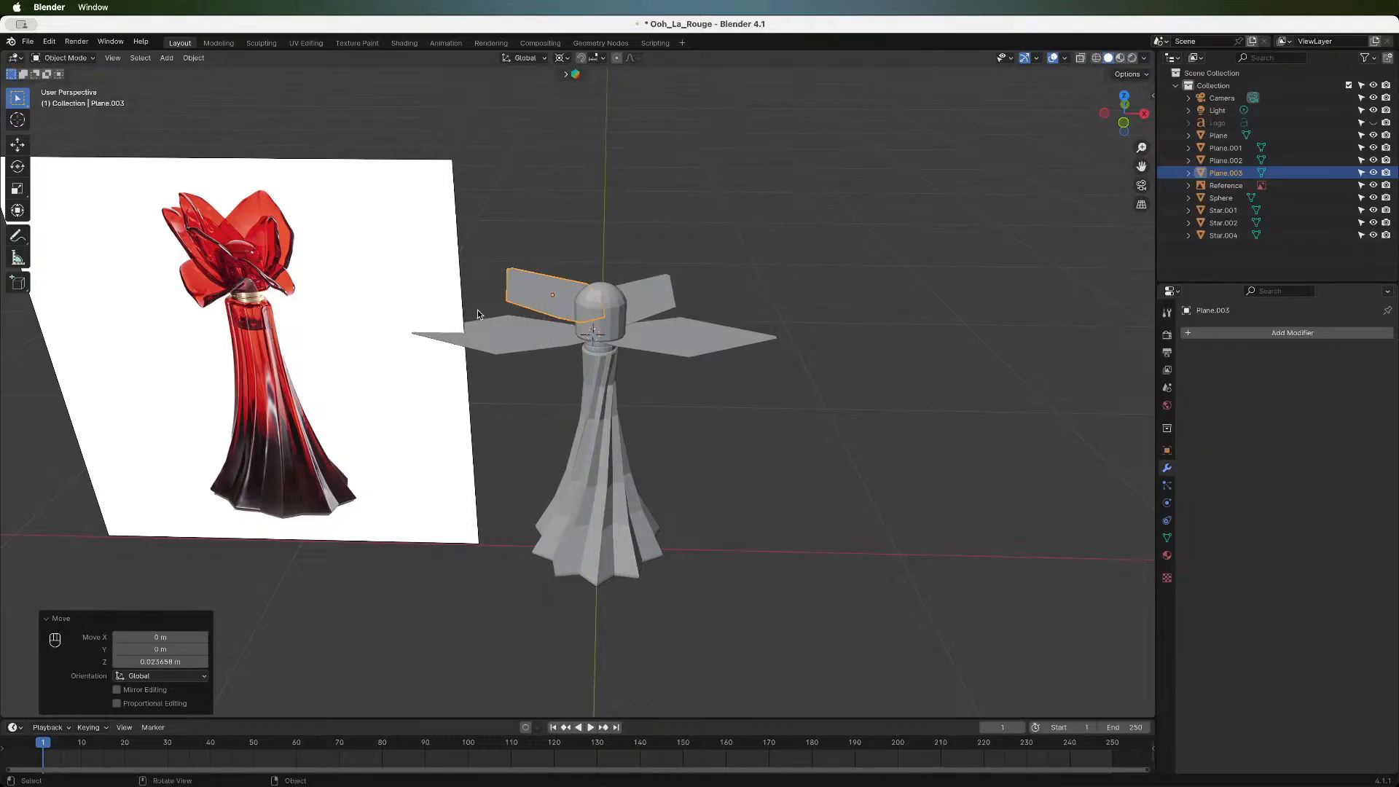
- Duplicate the fourth petal, rotate the copy around Z to sit between the two rear petals, and raise it about 0.032 m
key("shift+d")
right_click(526, 312)
key("r")
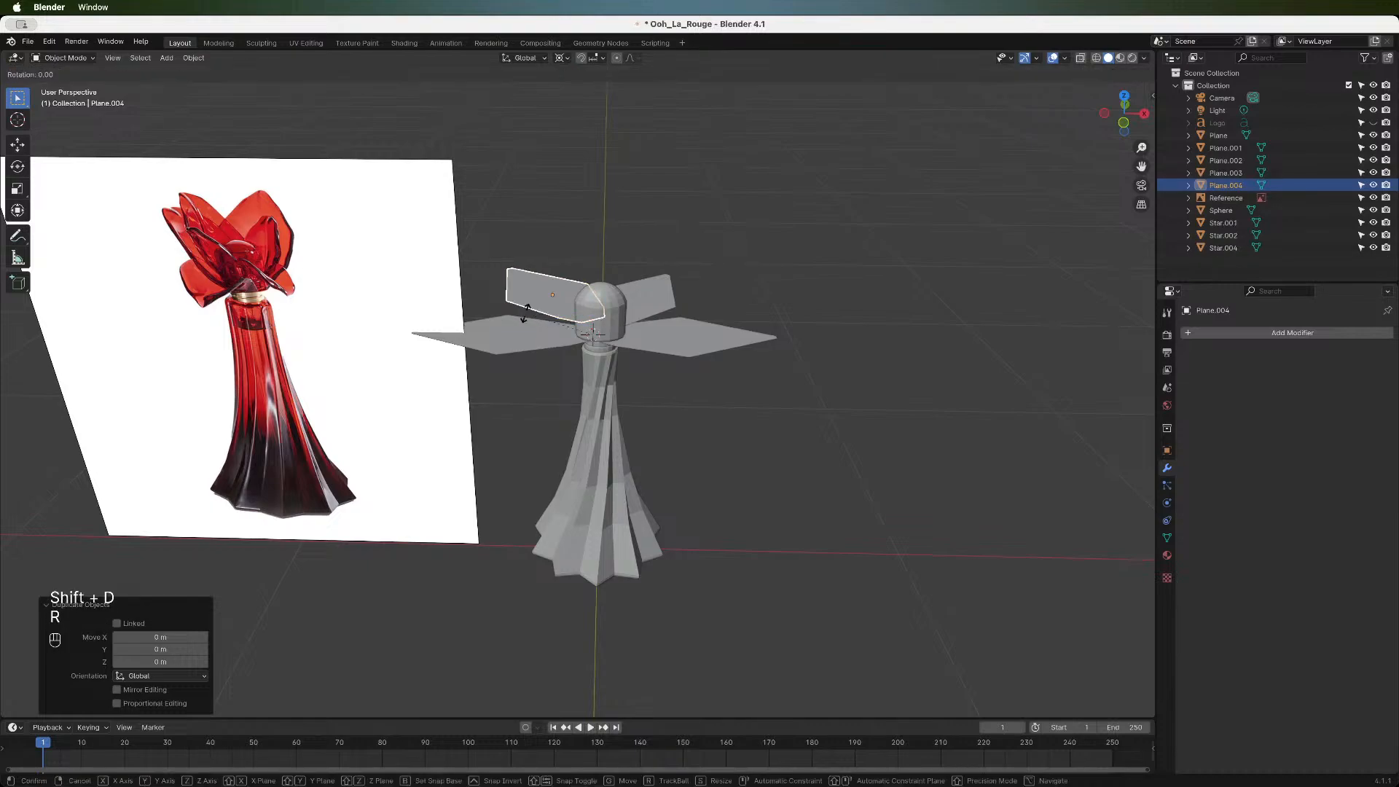
key("z")
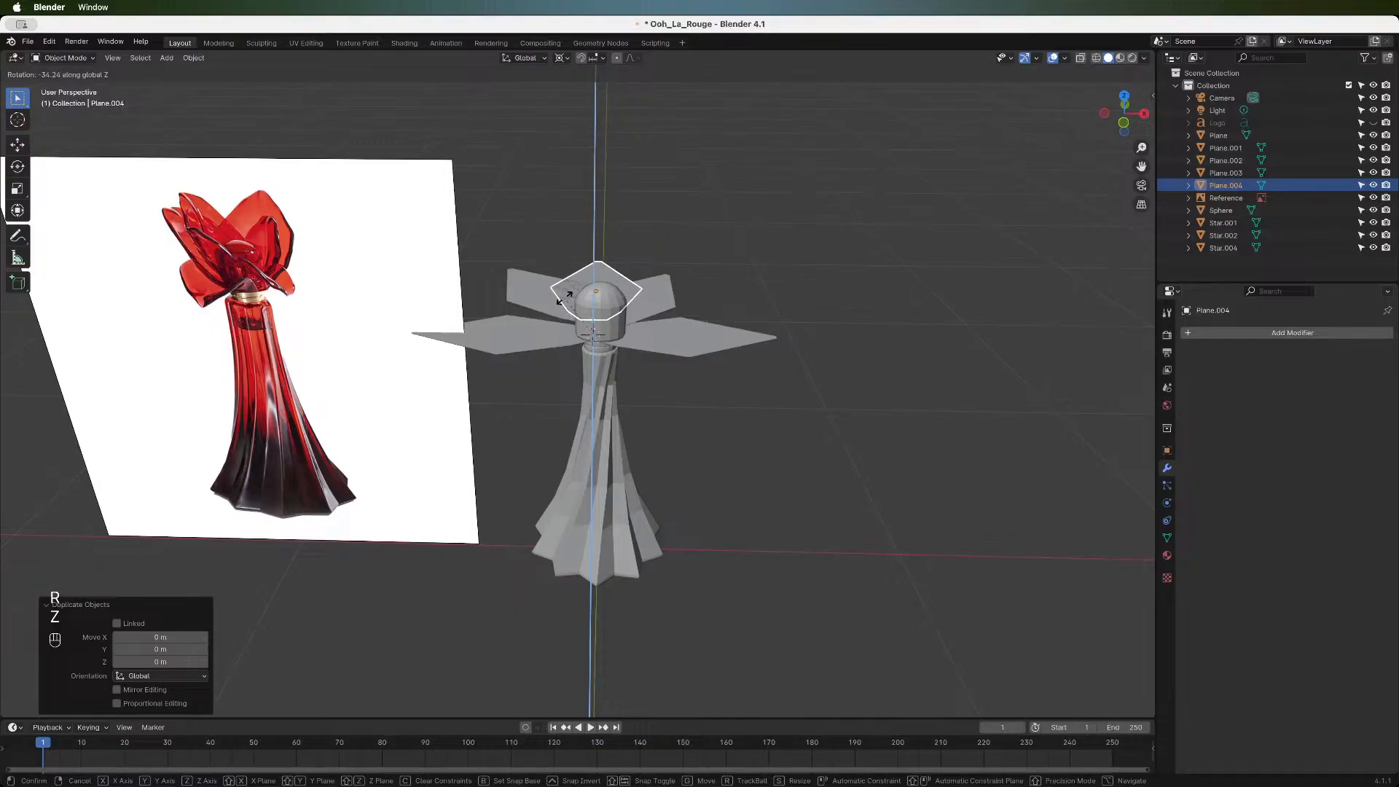
left_click(543, 297)
key("g")
key("z")
left_click(502, 310)
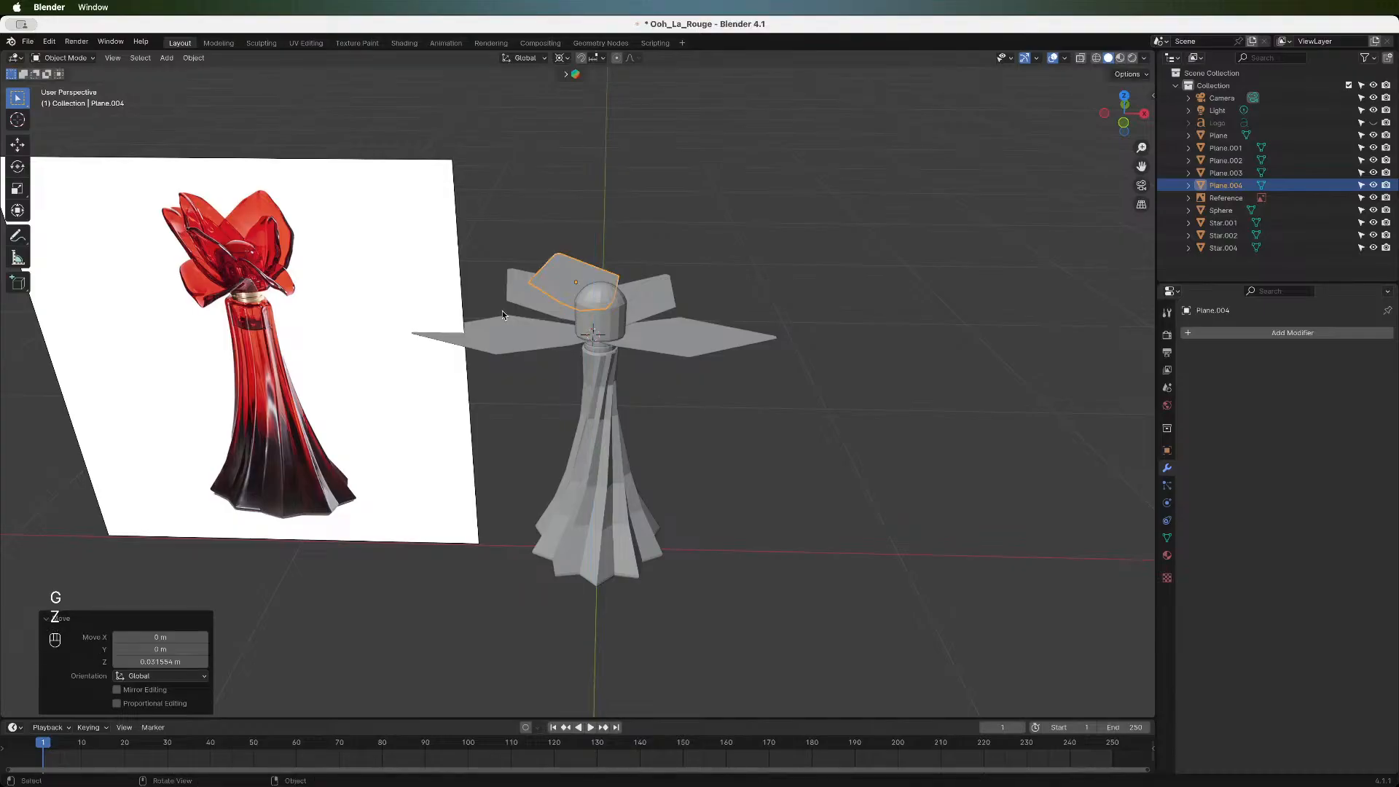
- Rotate the fourth petal, Plane.003, about 28° around Z towards the first petal
left_click(504, 300)
key("r")
key("z")
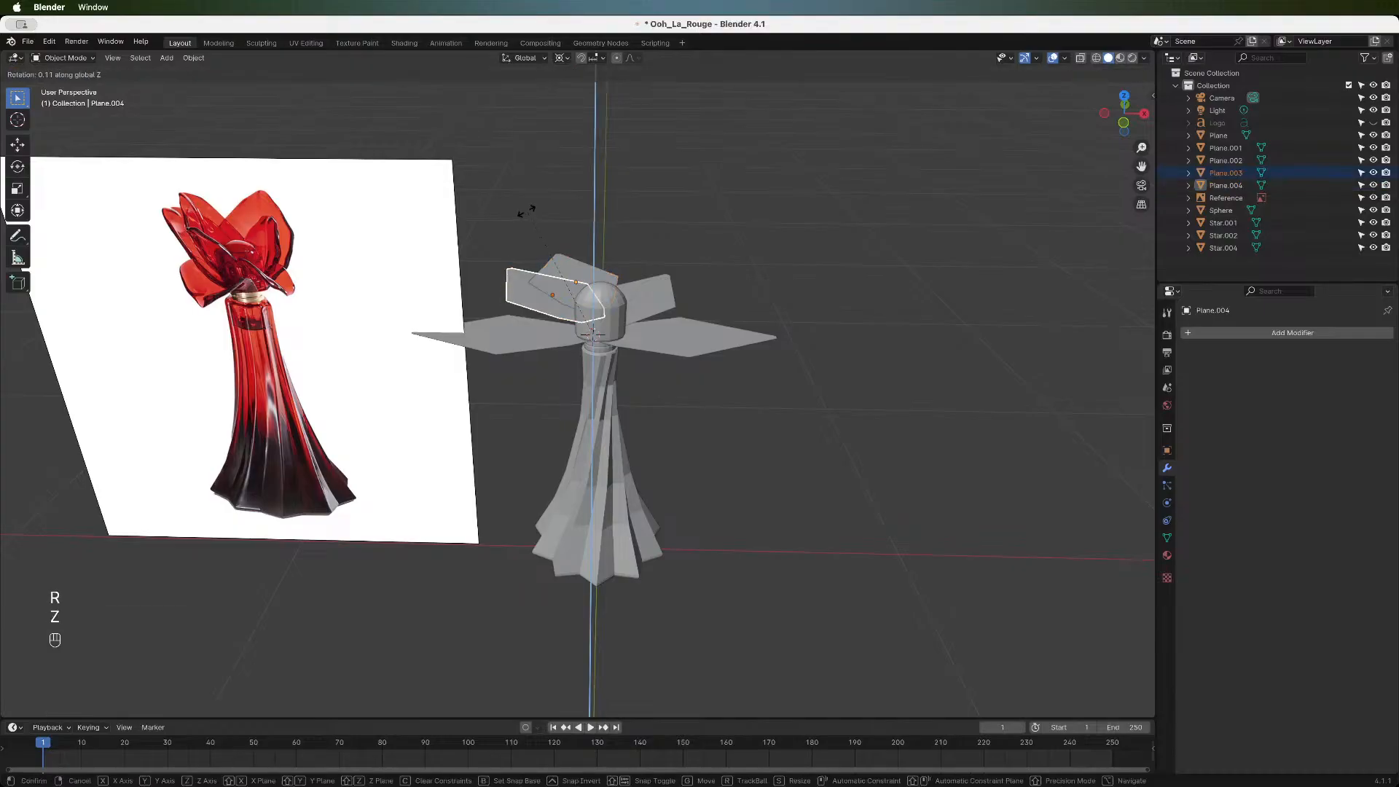
left_click(487, 261)
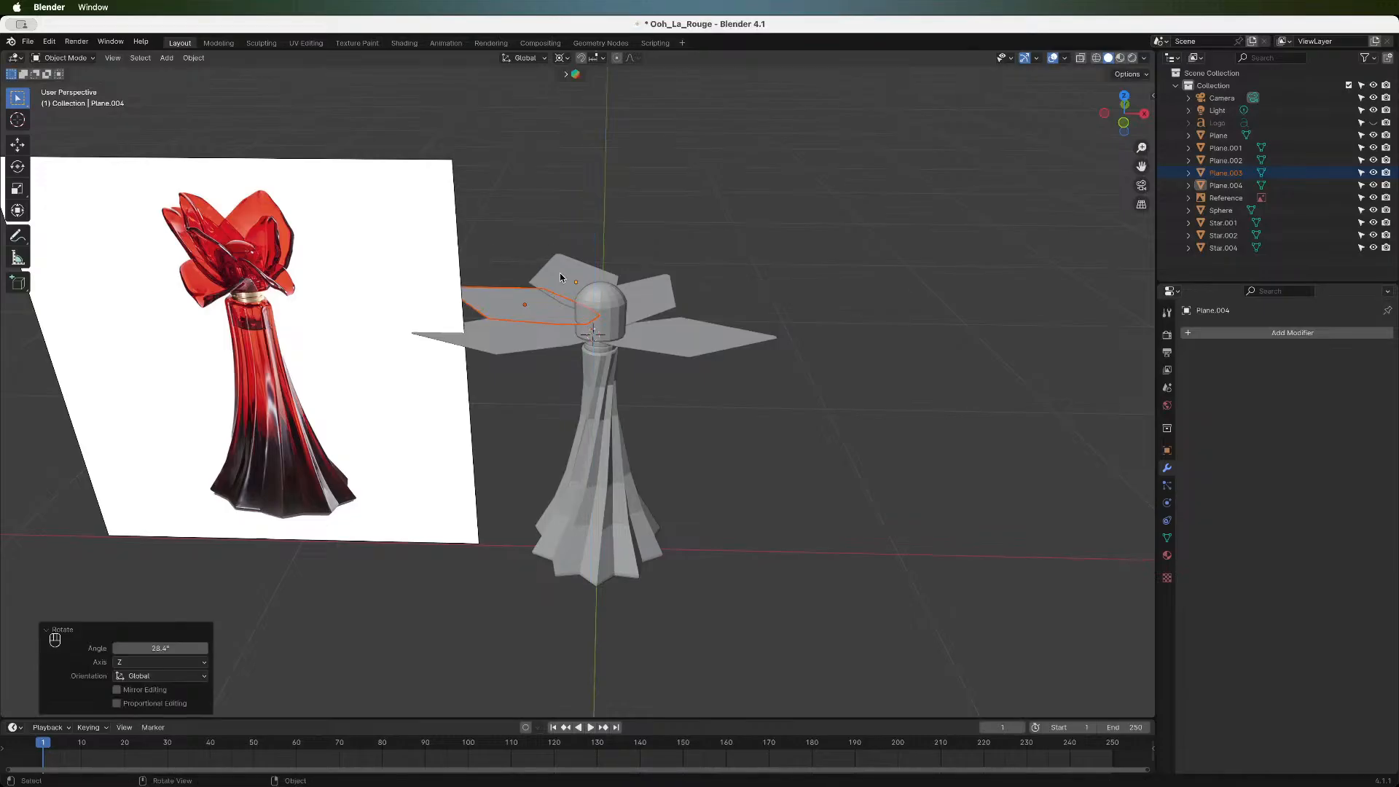
- Rotate the highest petal, Plane.004, about 15.8° around Z towards the fourth petal
left_click(559, 273)
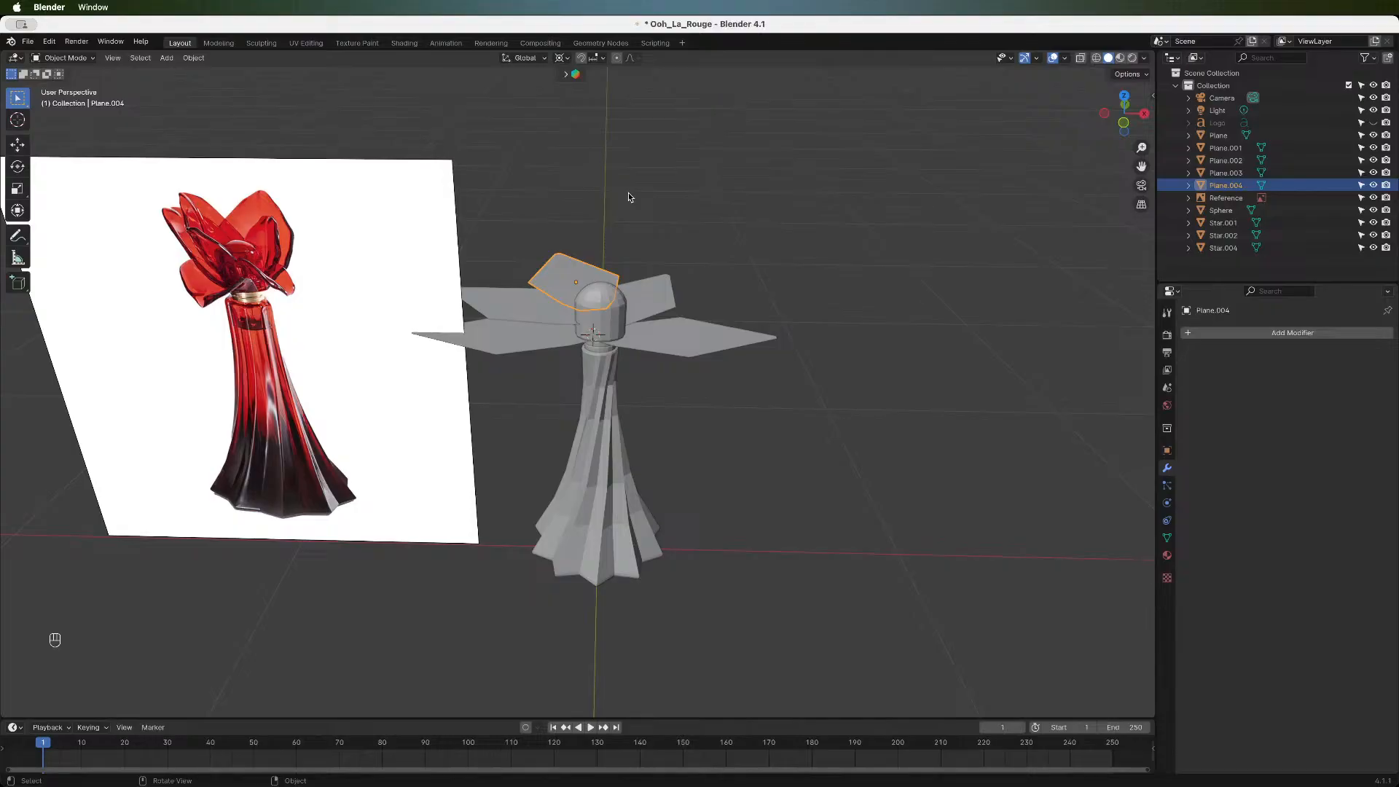
key("r")
key("z")
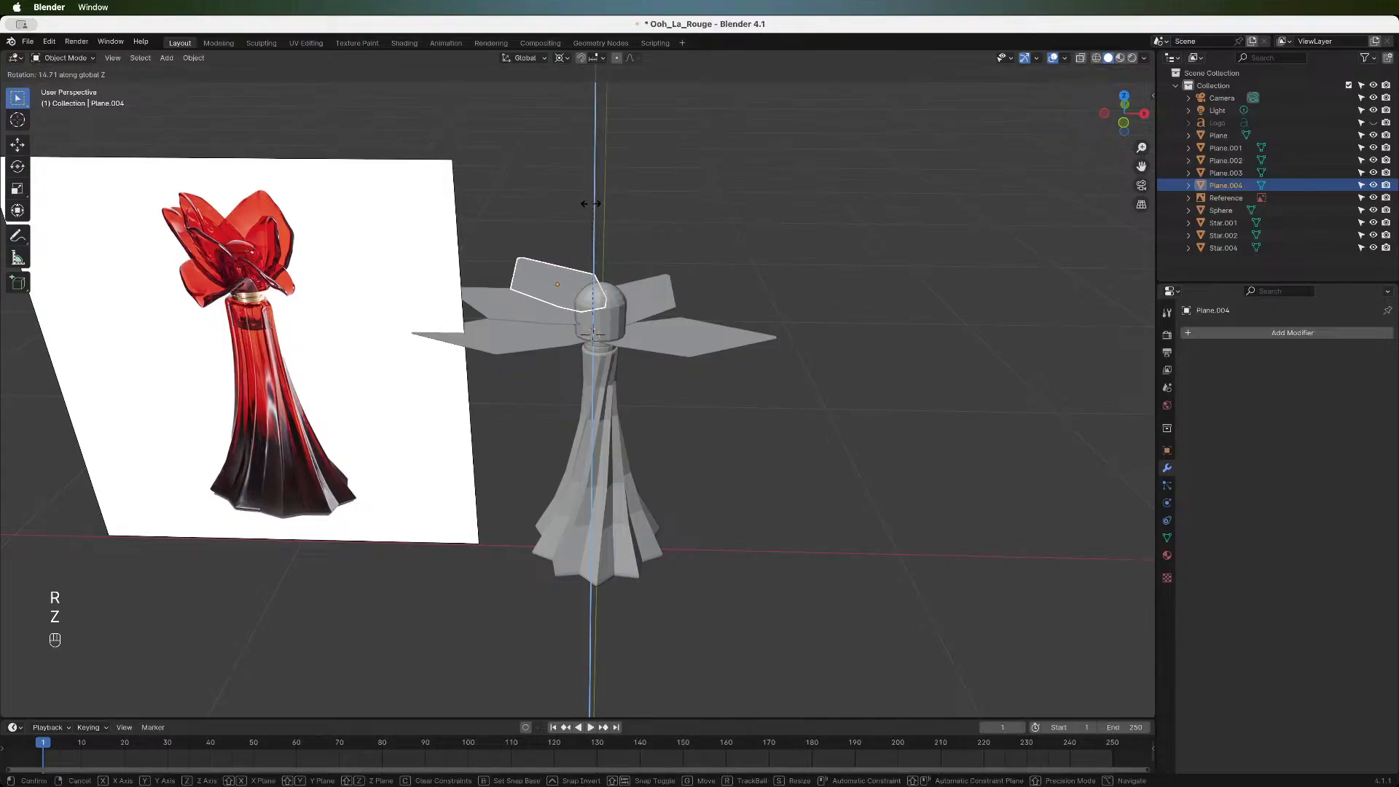
left_click(599, 207)
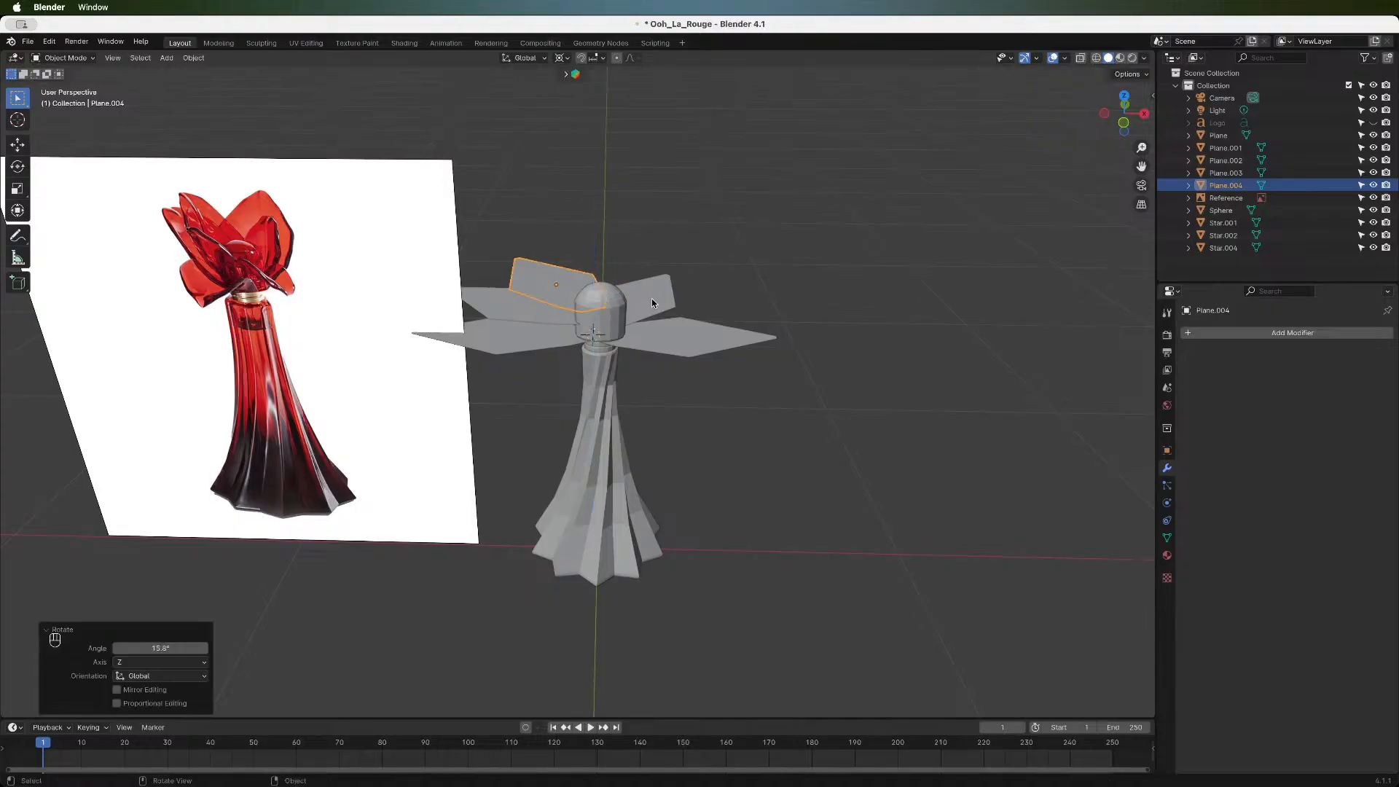
- Duplicate the rear petal, Plane.002, raise the copy about 0.028 m along Z, and rotate it about -32.7° around Z
key("shift+d")
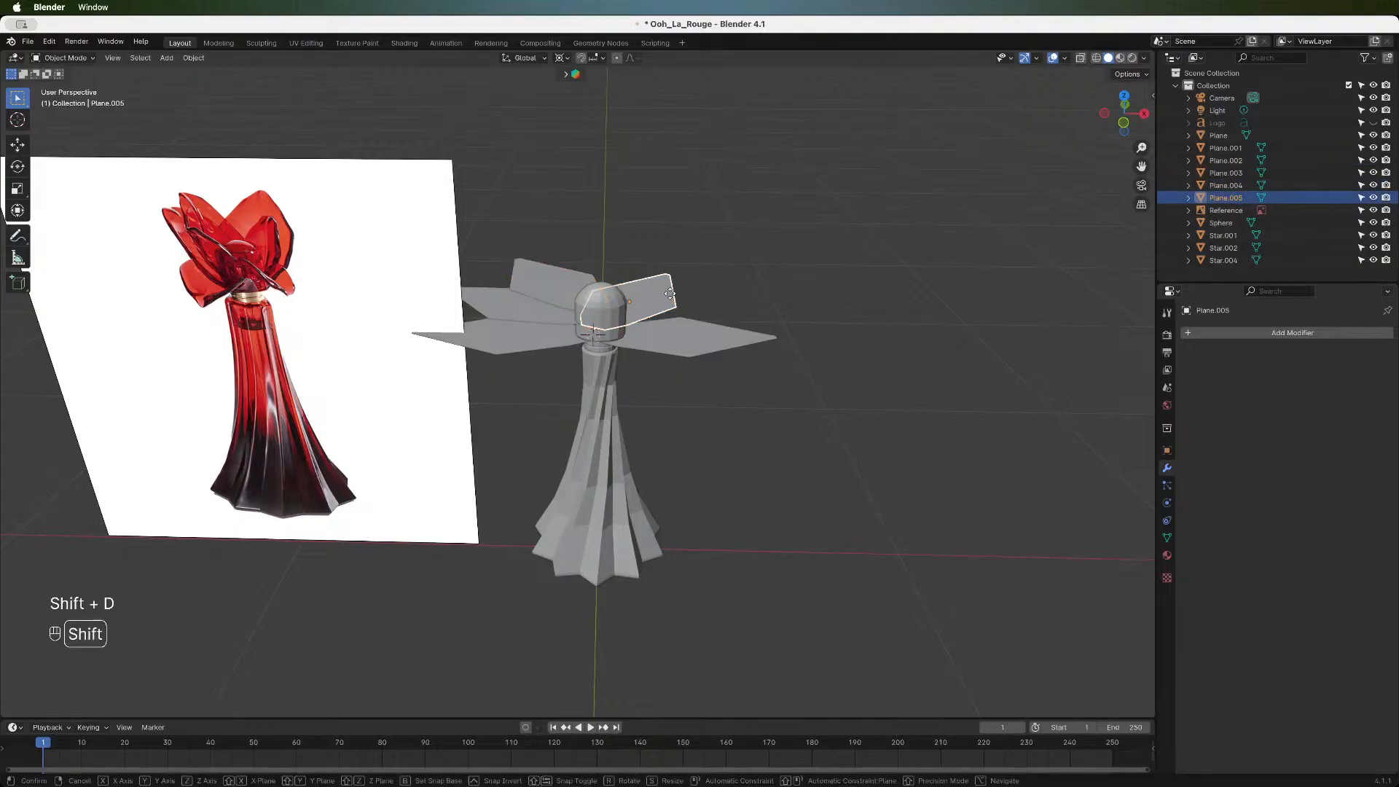
right_click(670, 253)
key("z")
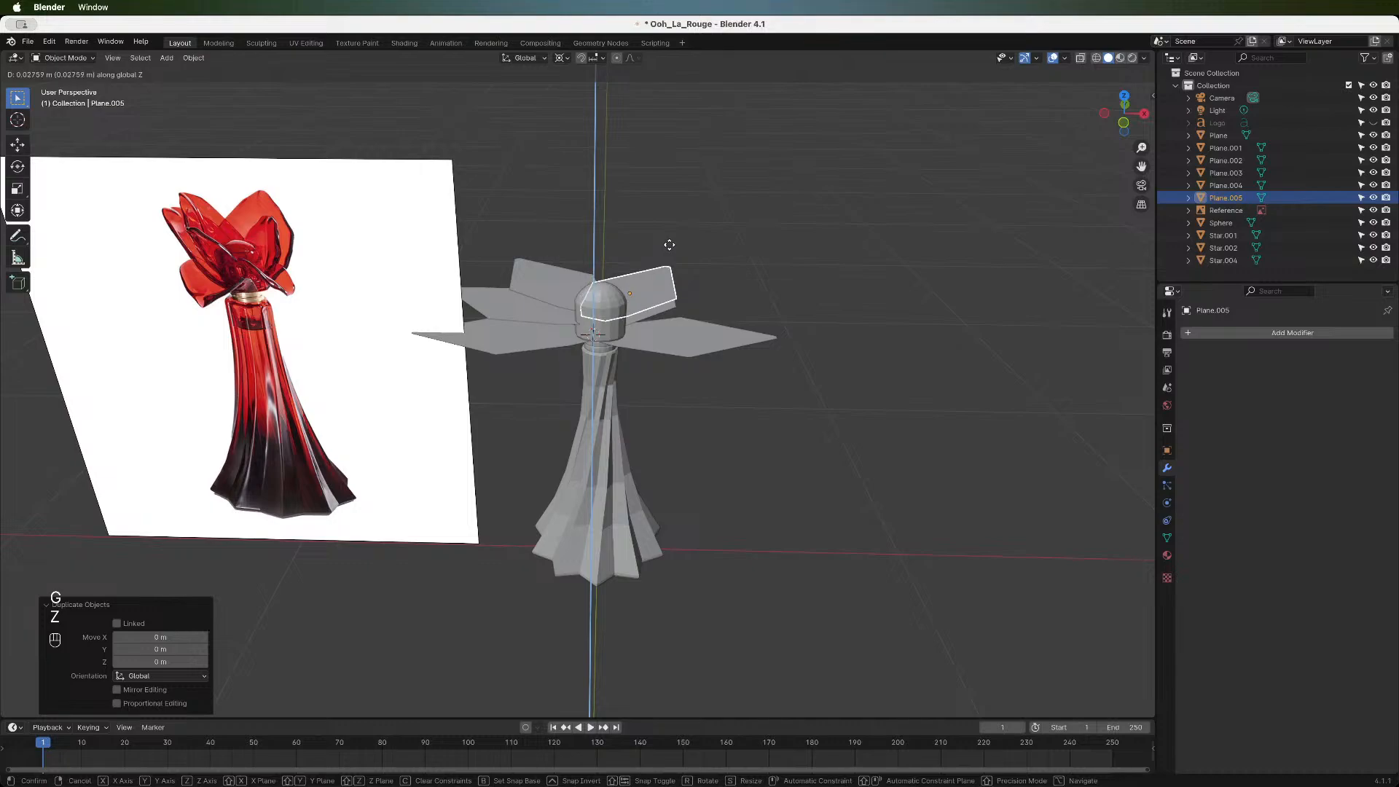
left_click(670, 242)
key("r")
key("z")
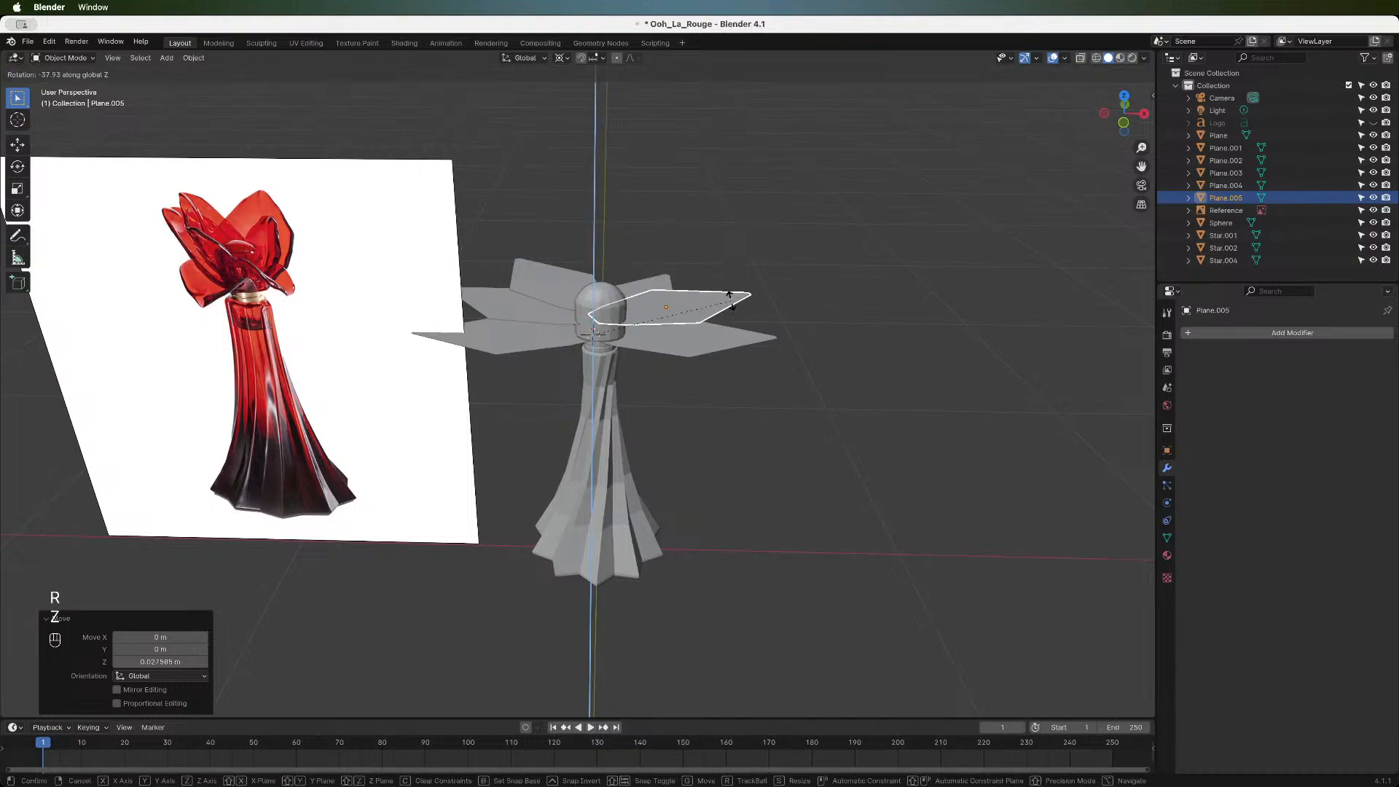
left_click(758, 234)
- Duplicate the rear petal, Plane.002, in place again and raise the new copy about 0.07 m along Z
left_click_drag(1124, 104, 1039, 132)
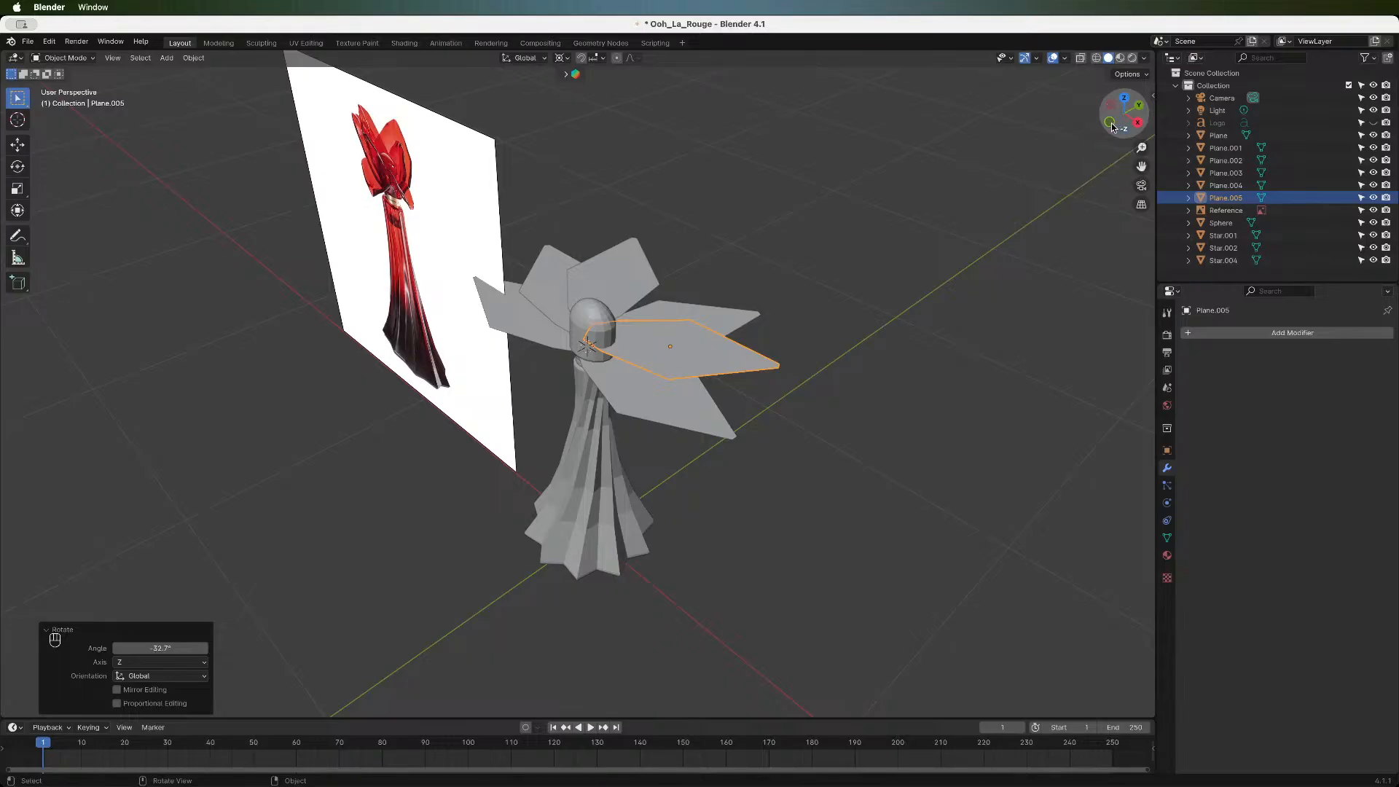
left_click(1109, 122)
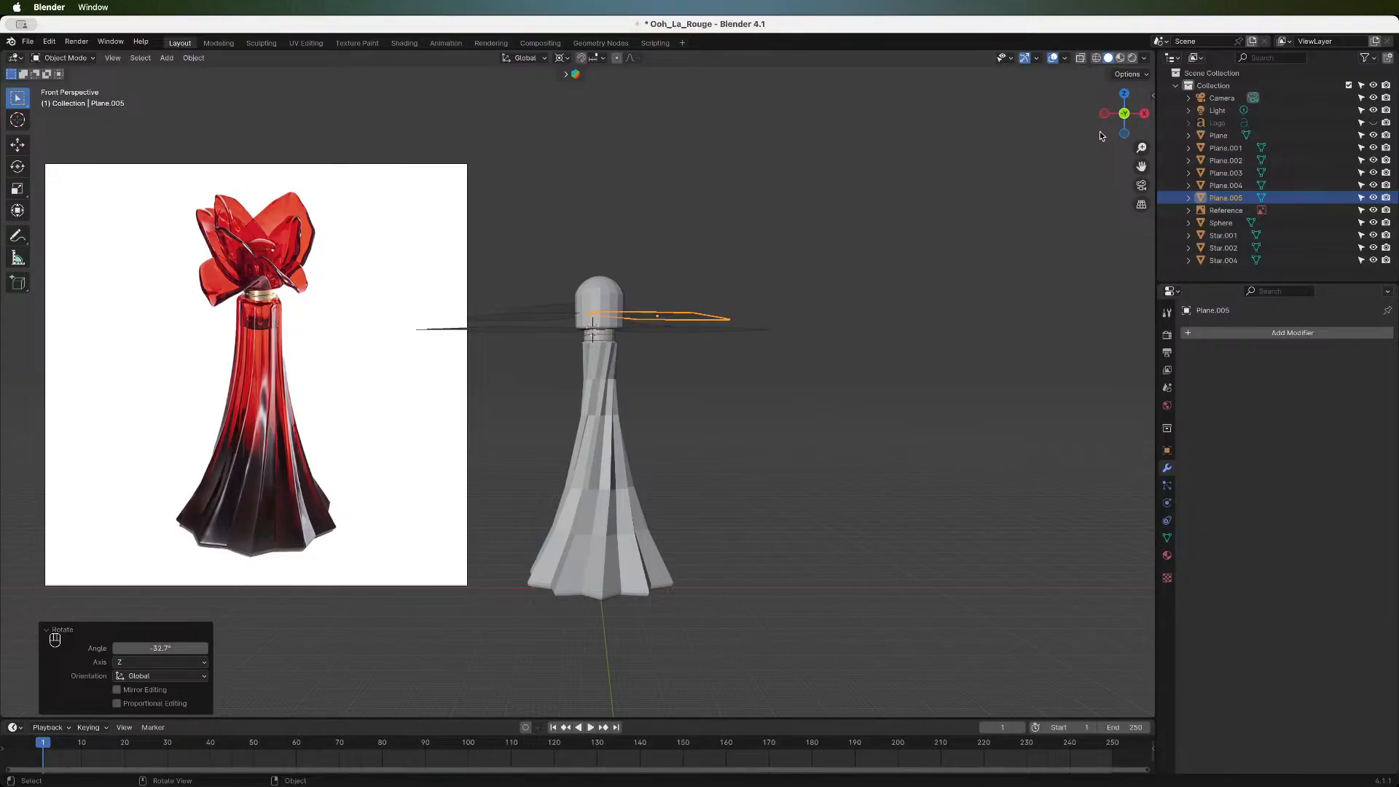
left_click(1123, 95)
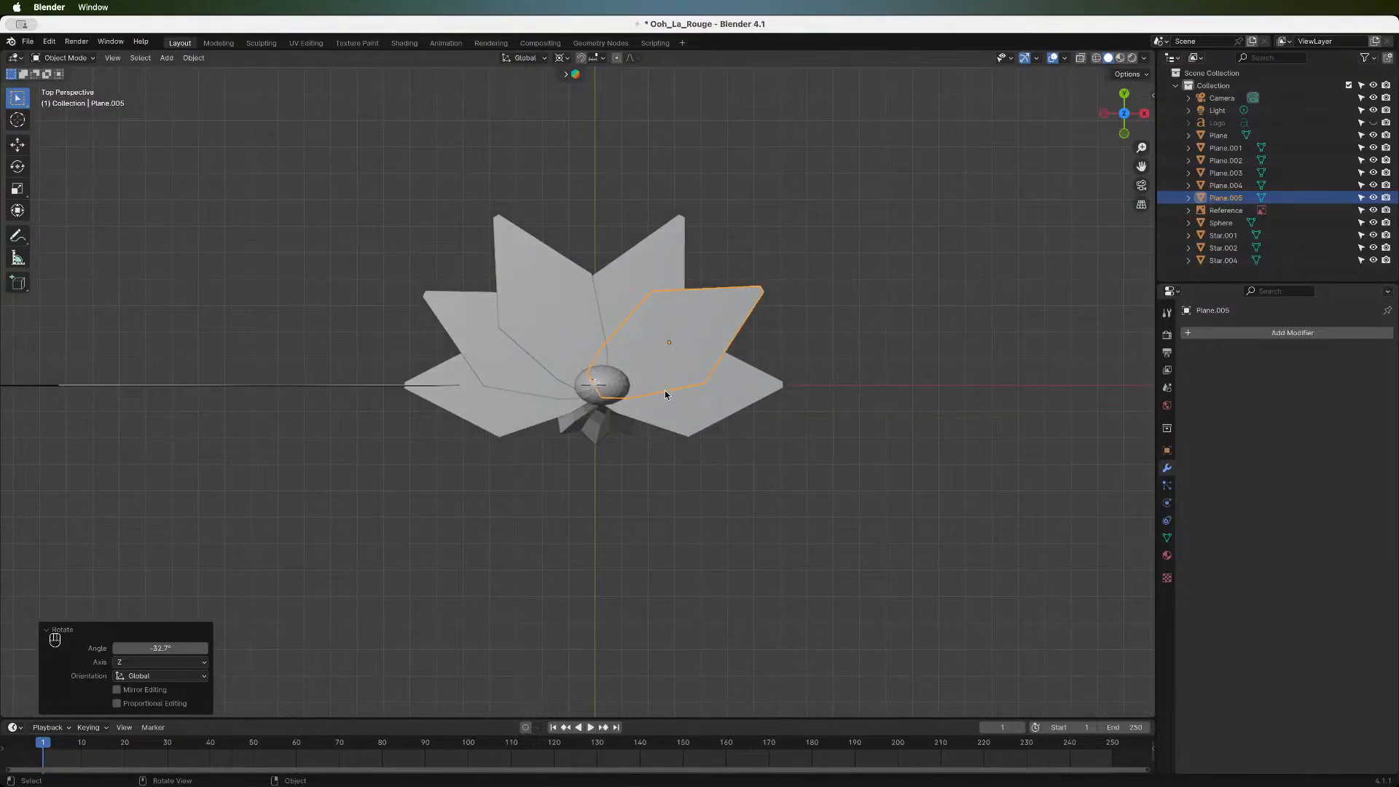
left_click(588, 296)
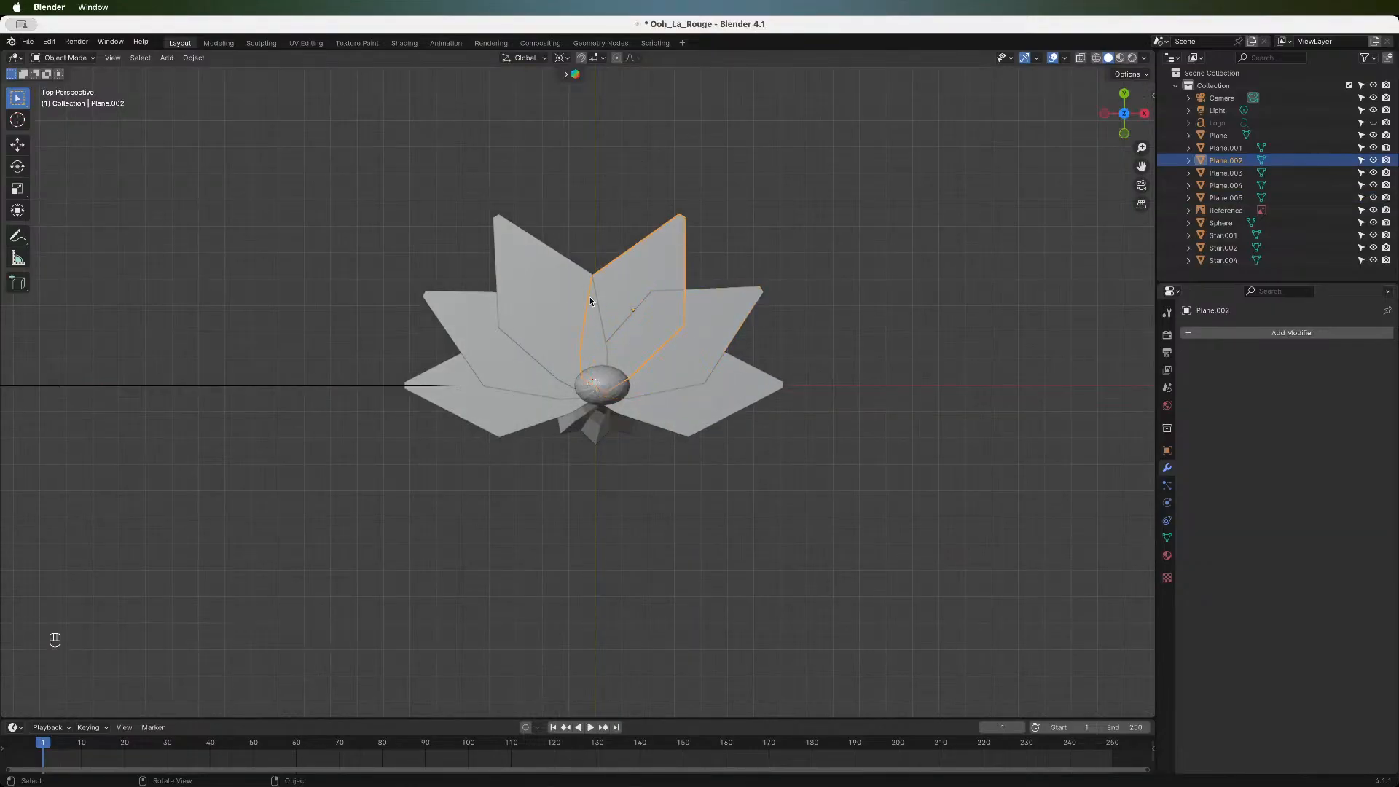
key("shift+d")
right_click(585, 236)
key("g")
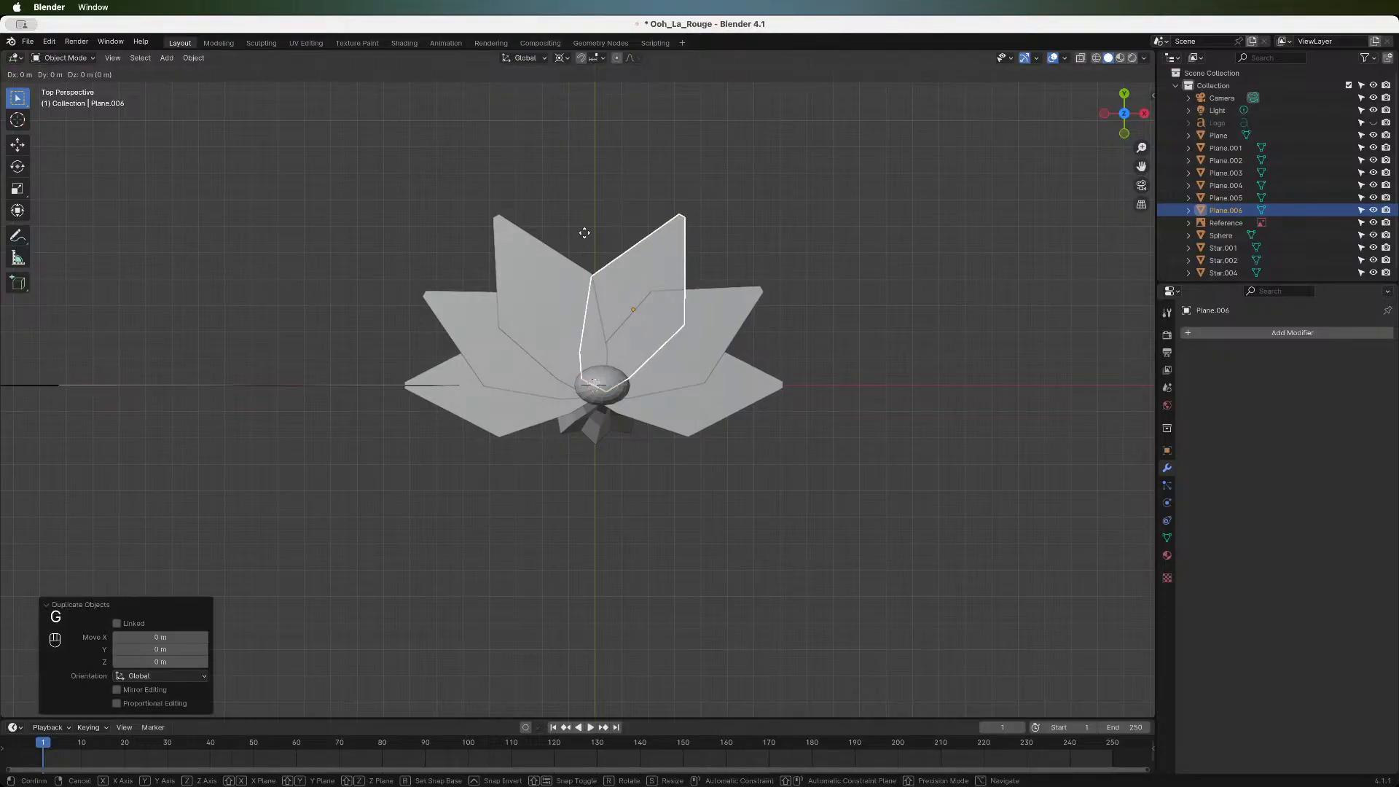
key("z")
key("Escape")
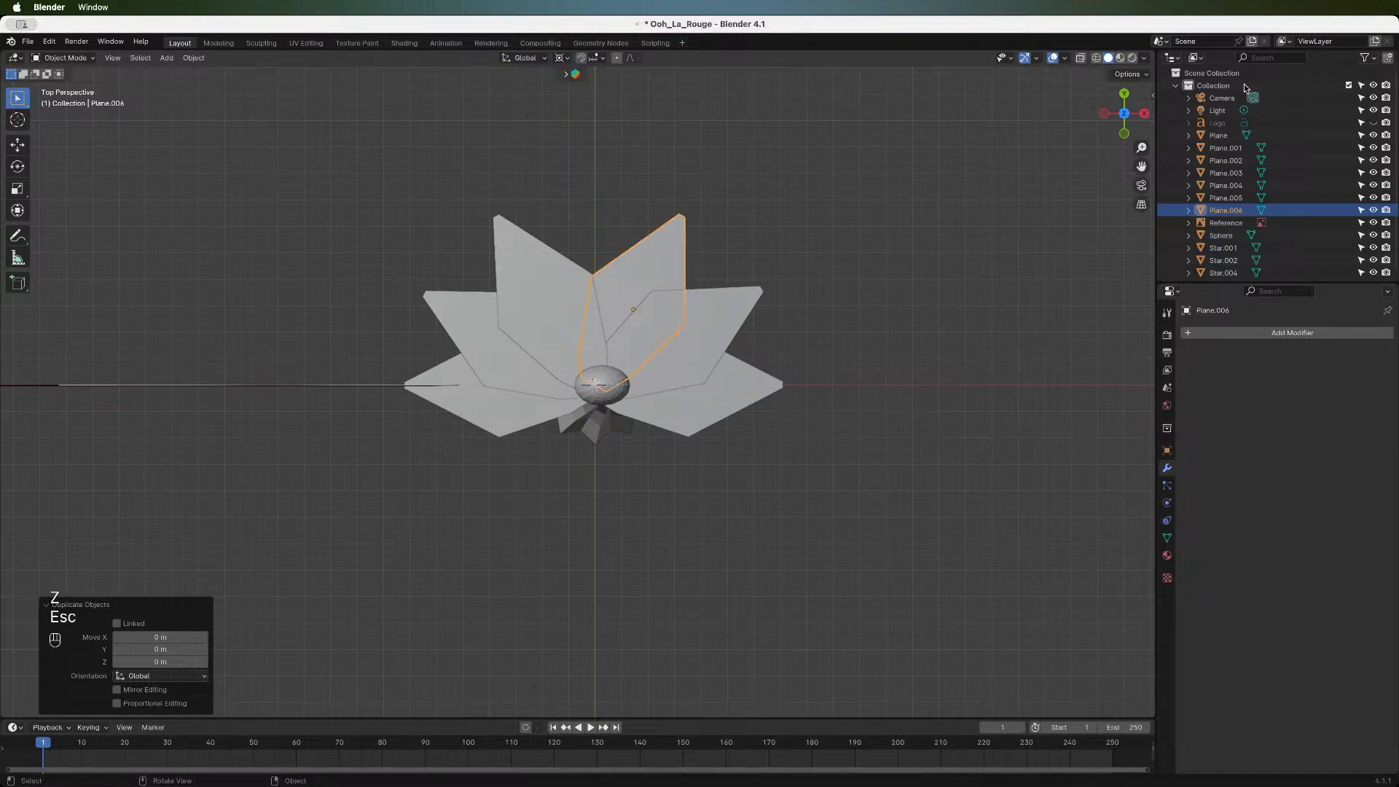
left_click(1125, 134)
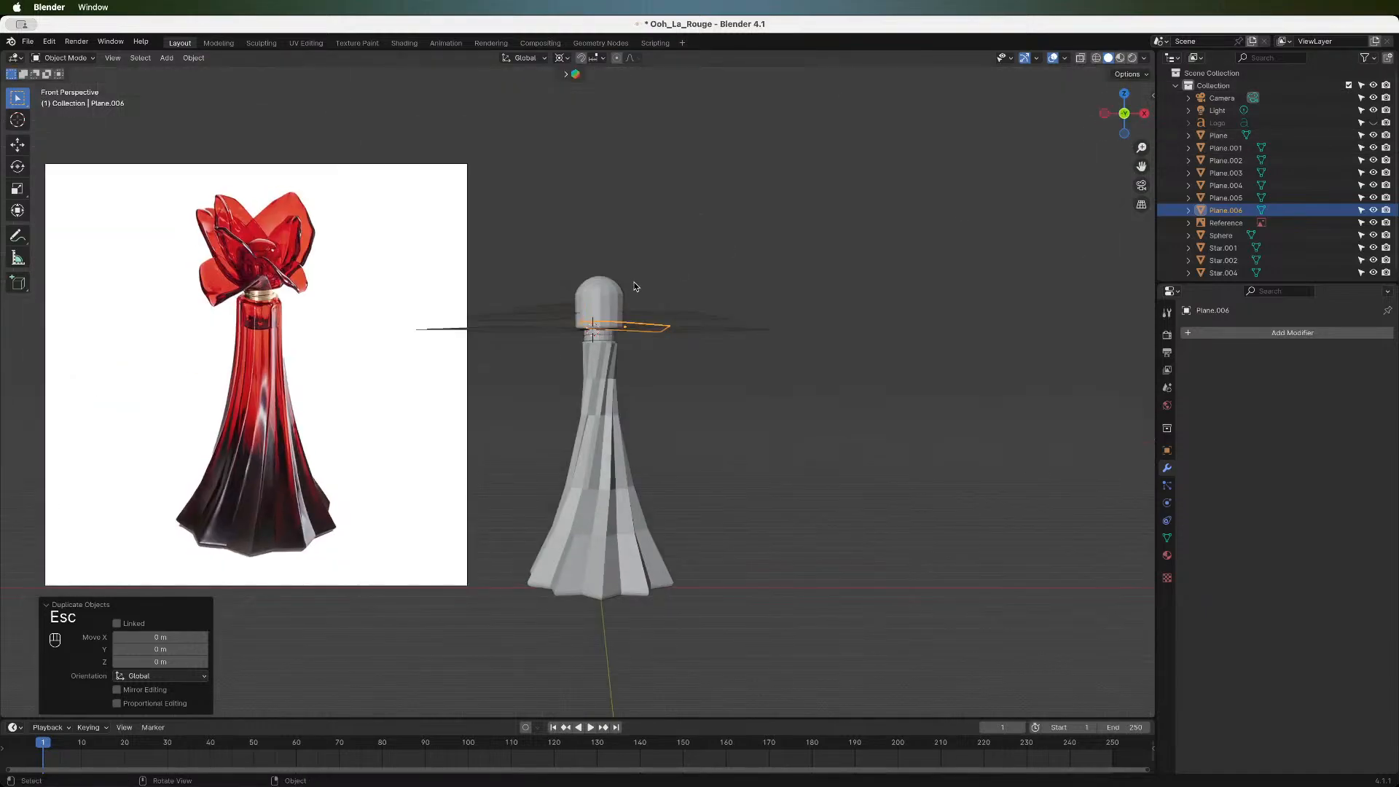
key("g")
key("z")
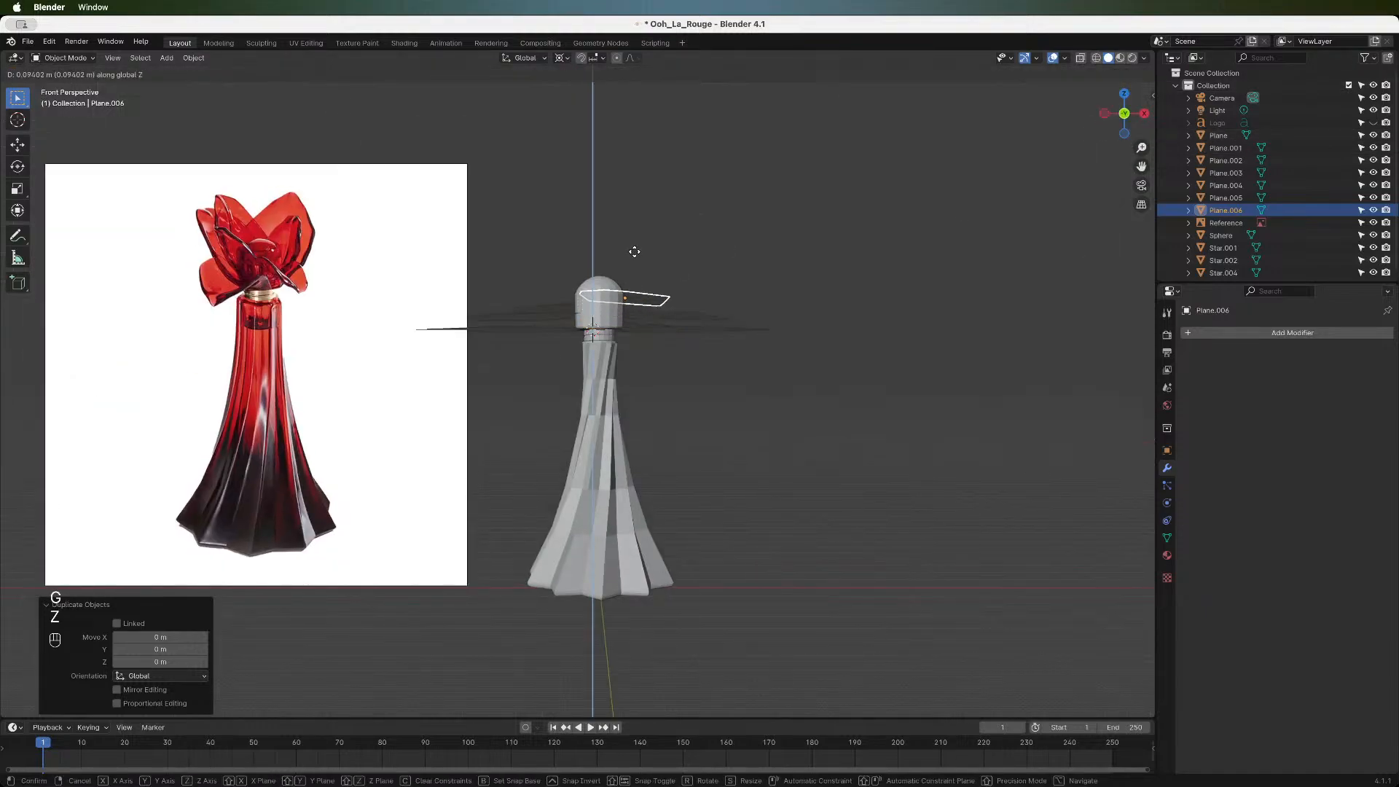
left_click(635, 259)
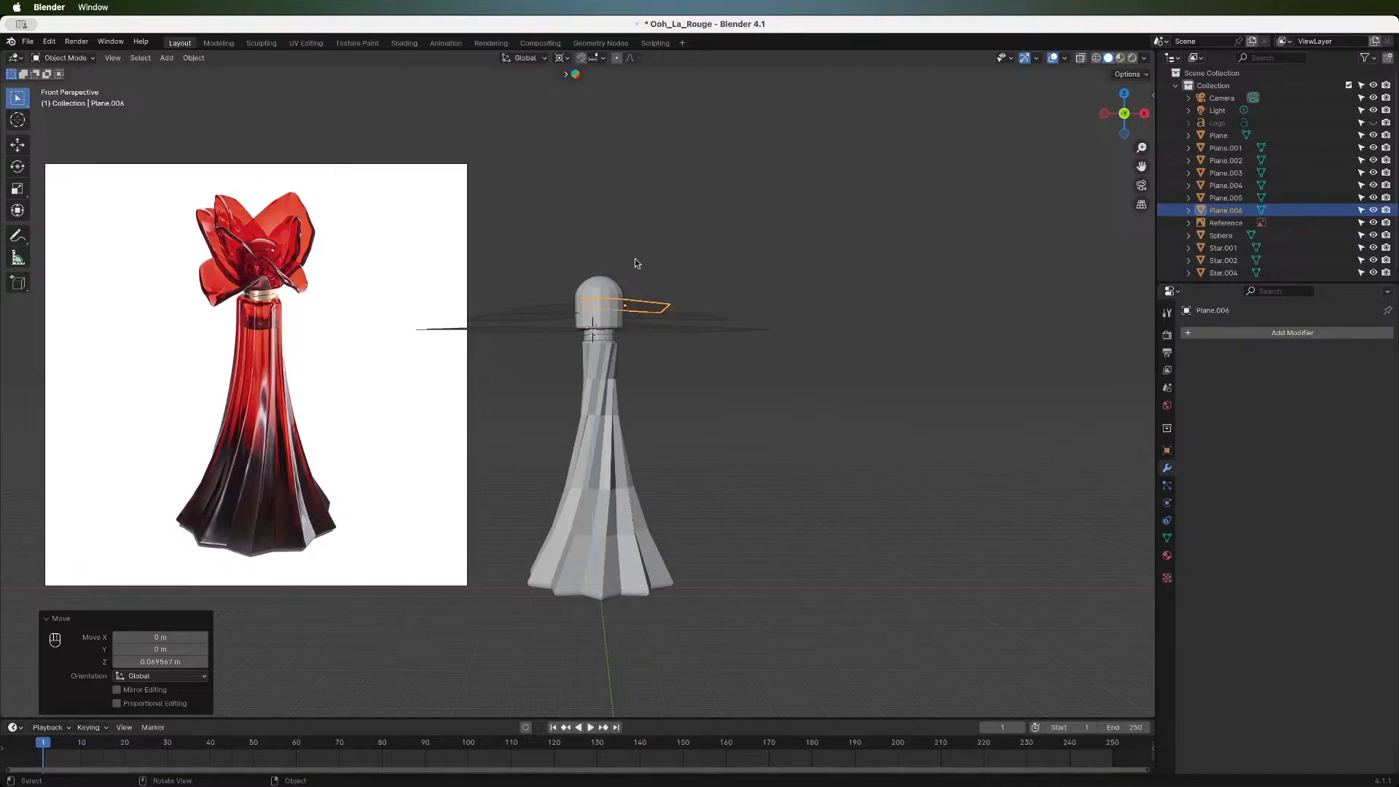
left_click(799, 267)
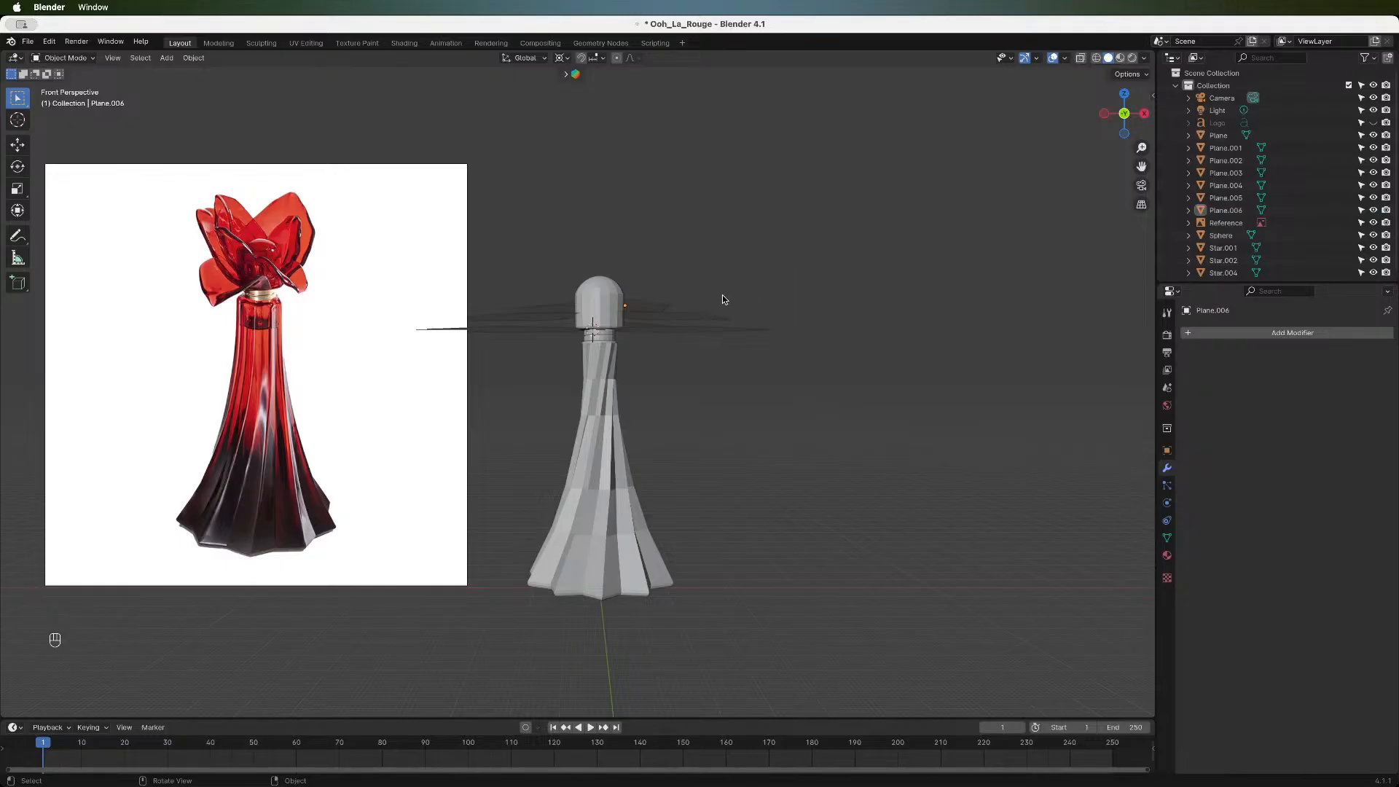
key("Tab")
key("Tab")
- Select the first petal, Plane, and save the file under its existing name
left_click_drag(1124, 115, 969, 230)
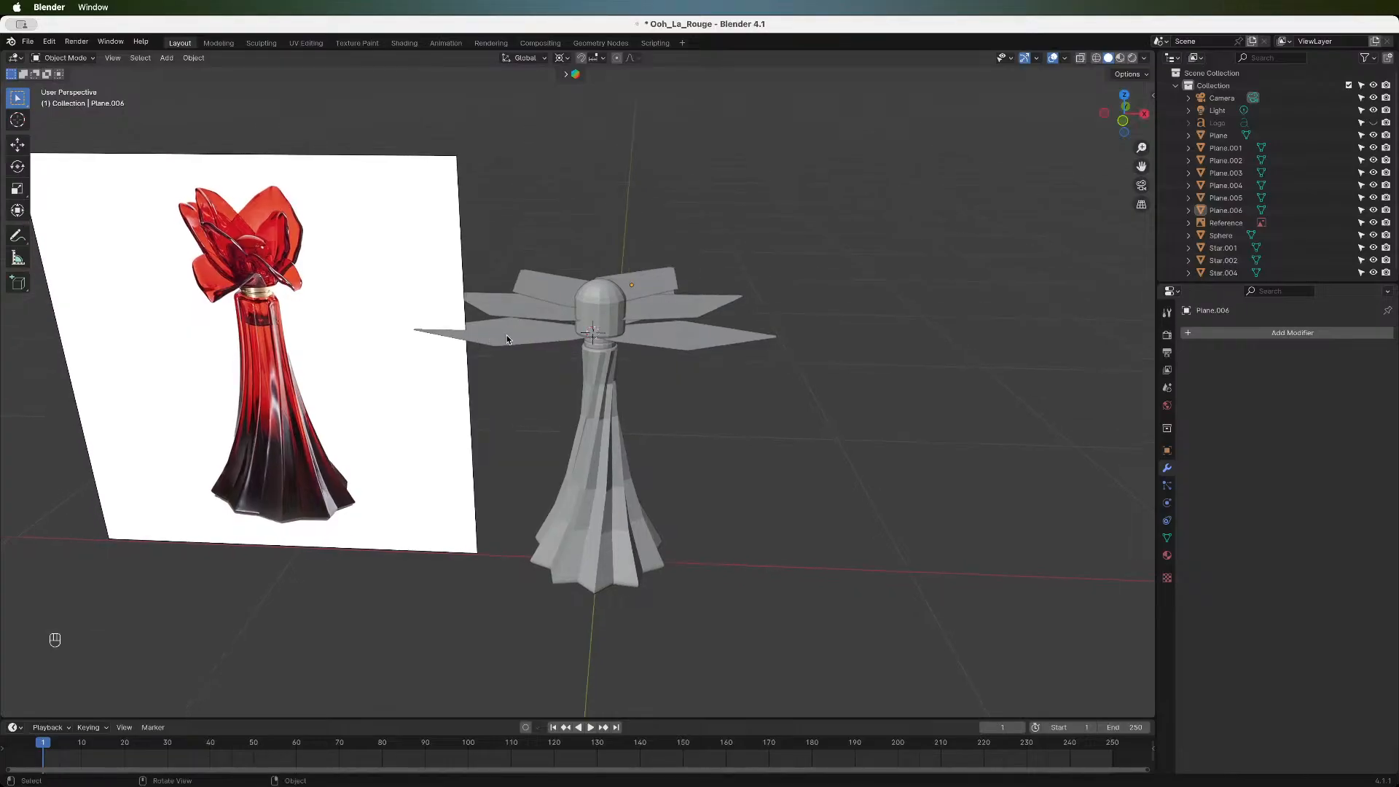
left_click(552, 335)
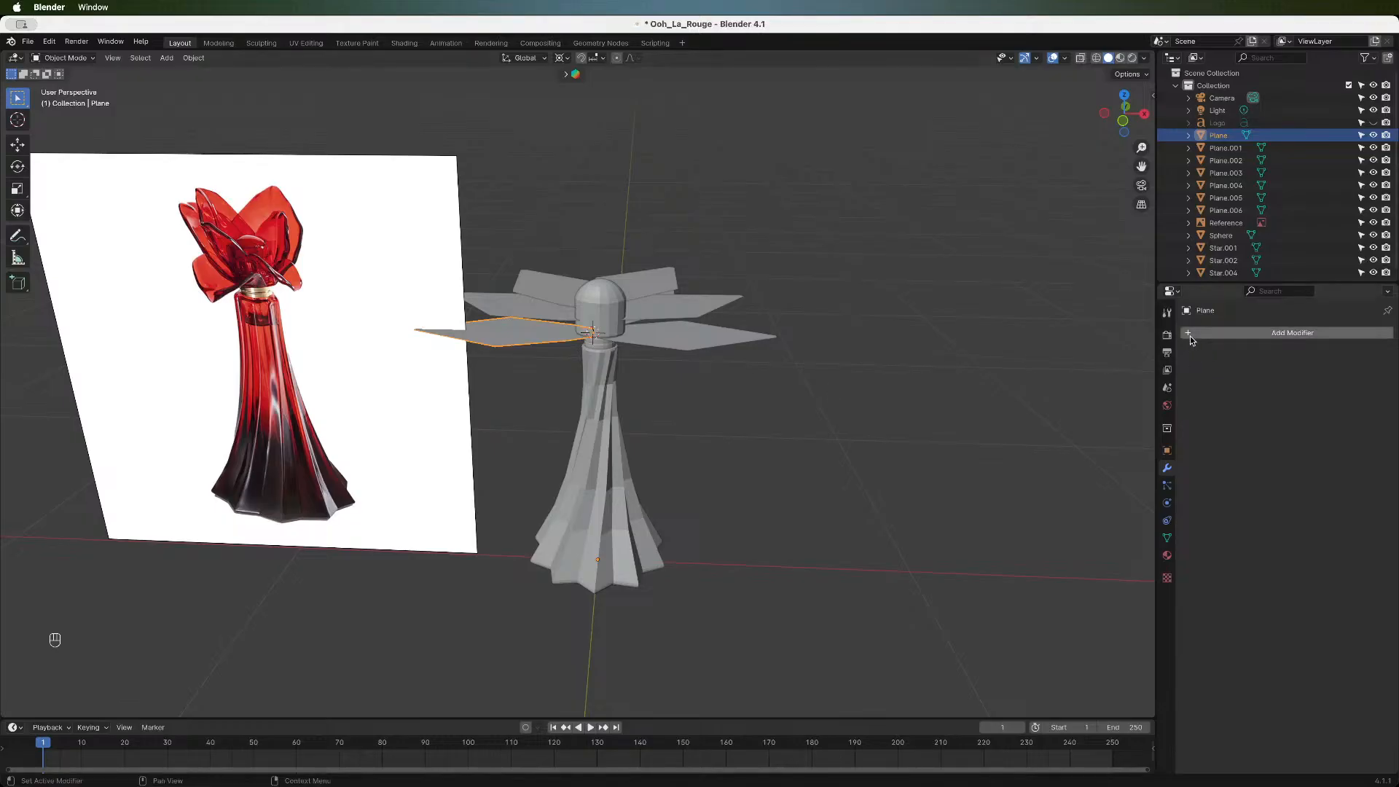
left_click(28, 42)
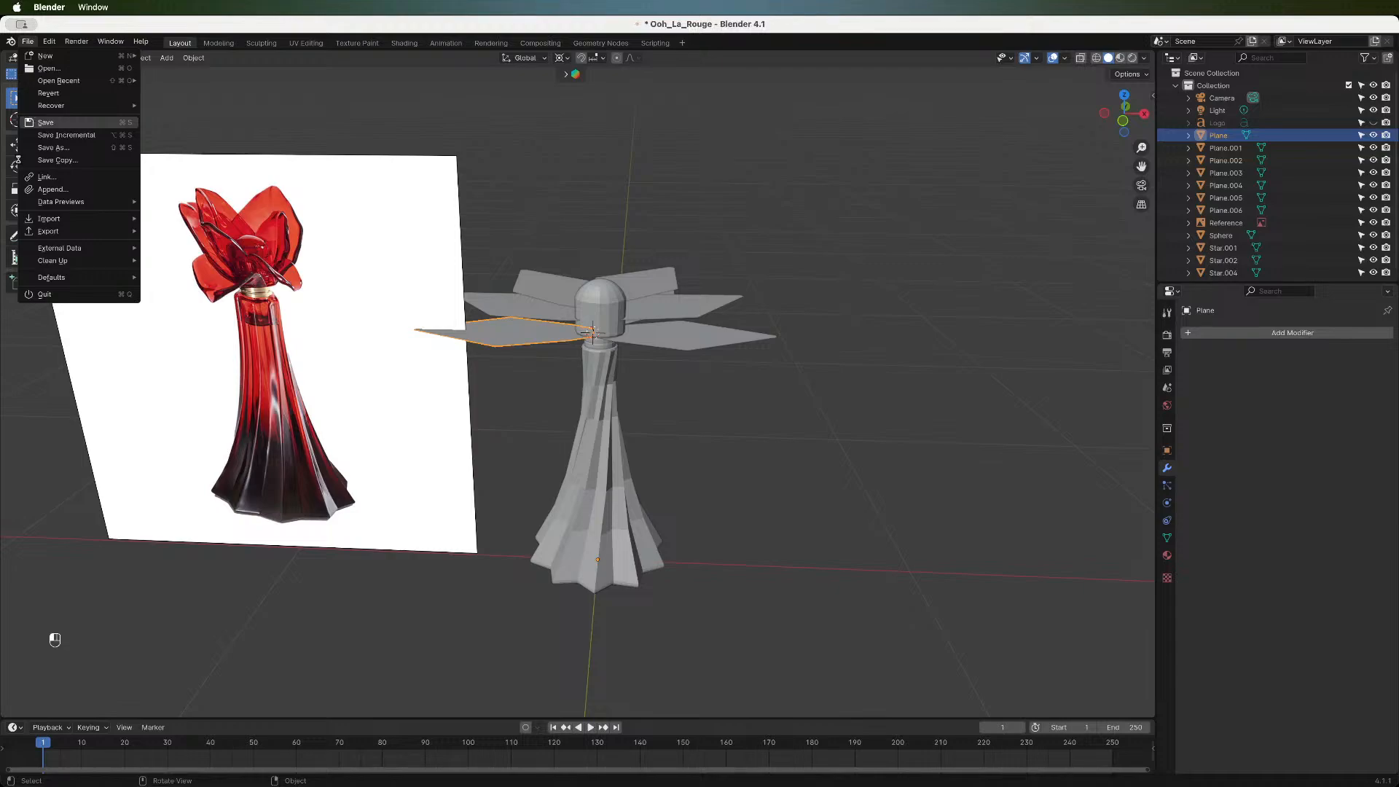
left_click(46, 122)
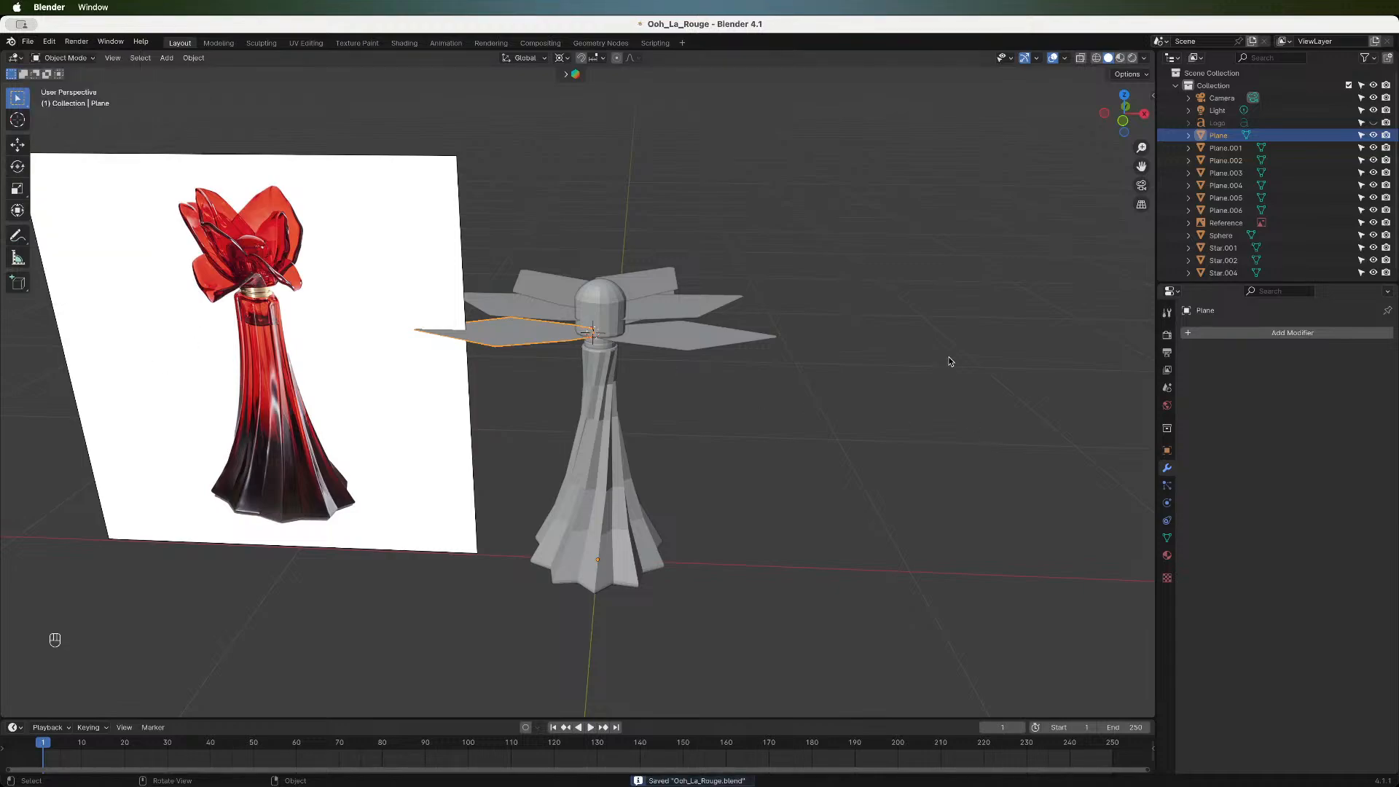
- Add a Subdivision Surface modifier to the first petal, Plane, with 3 viewport levels
left_click(1194, 334)
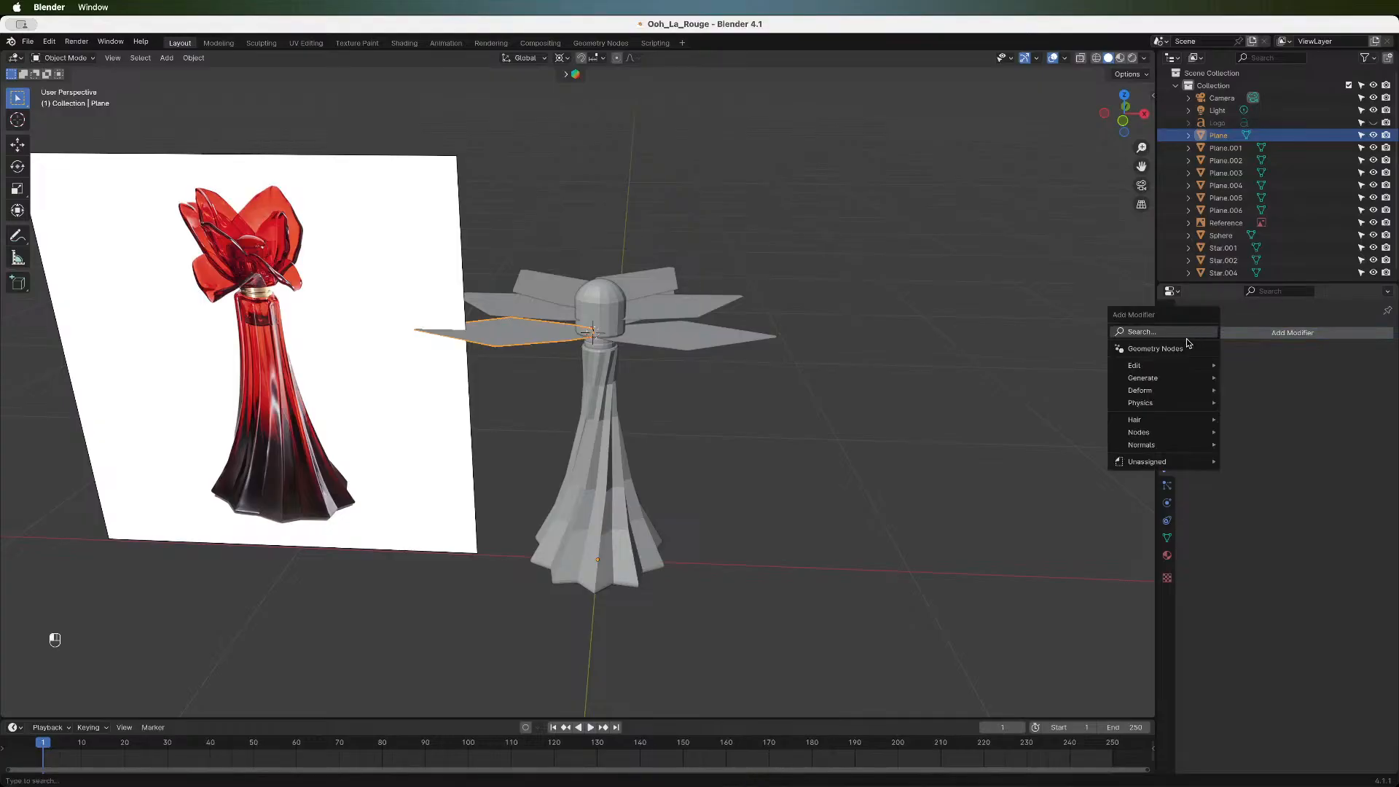
mouse_move(1173, 392)
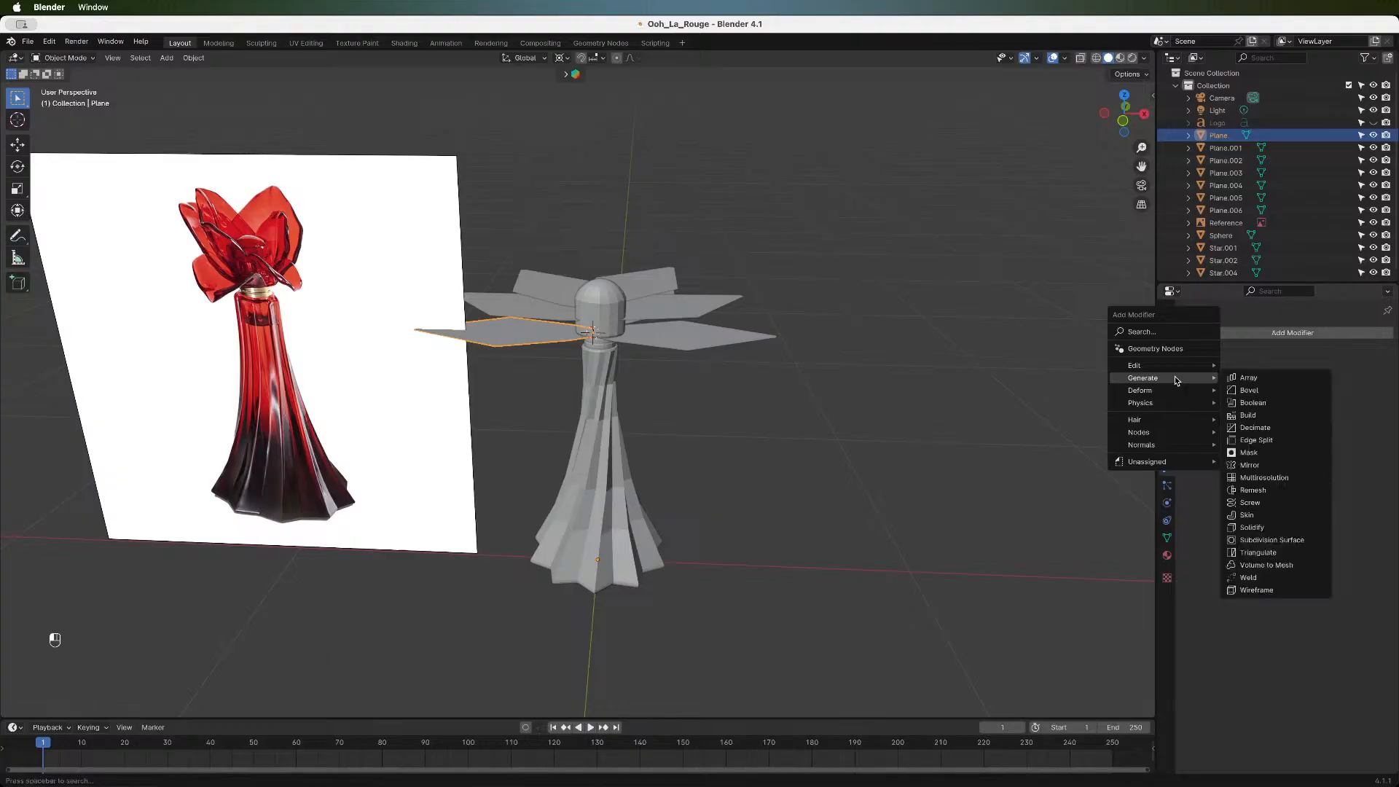
left_click(1281, 540)
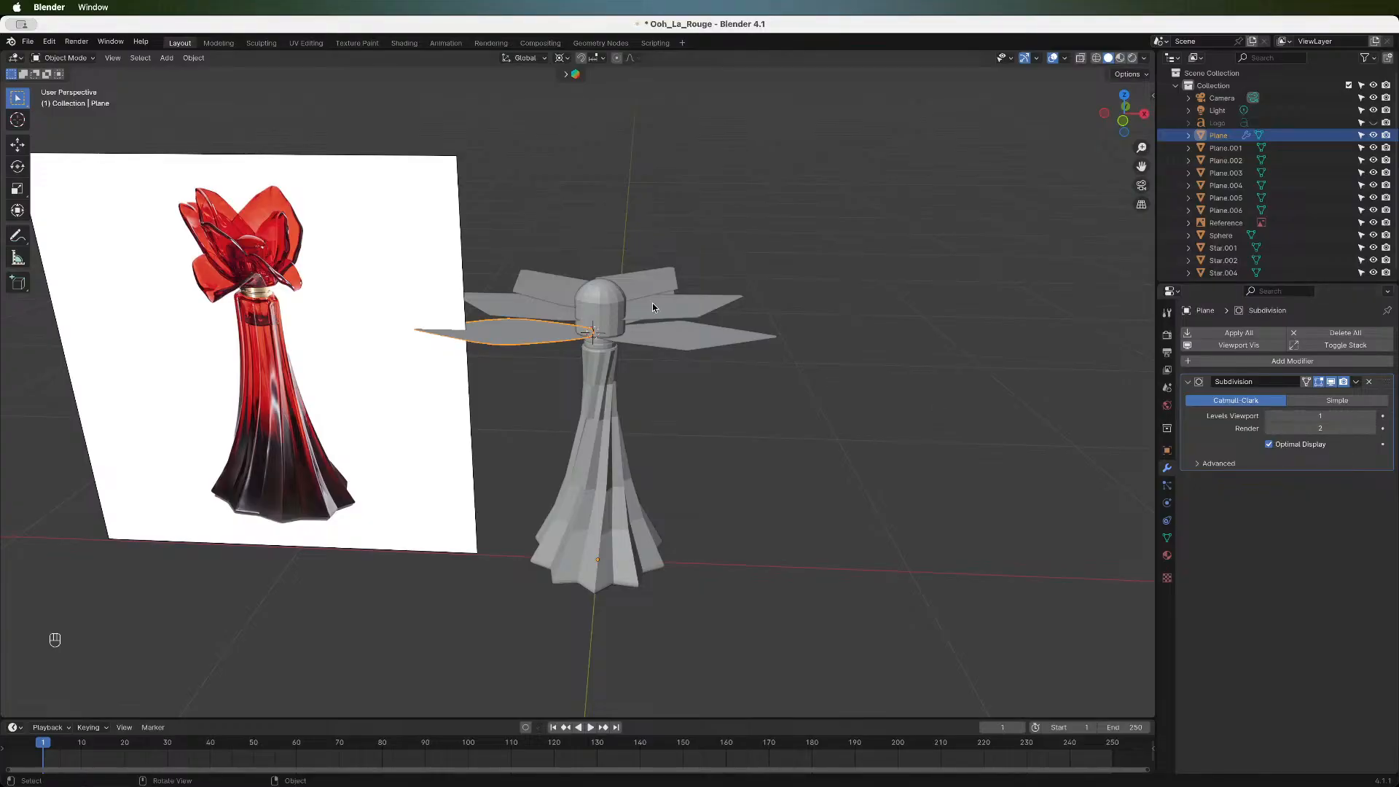
scroll(496, 352, "up", 4)
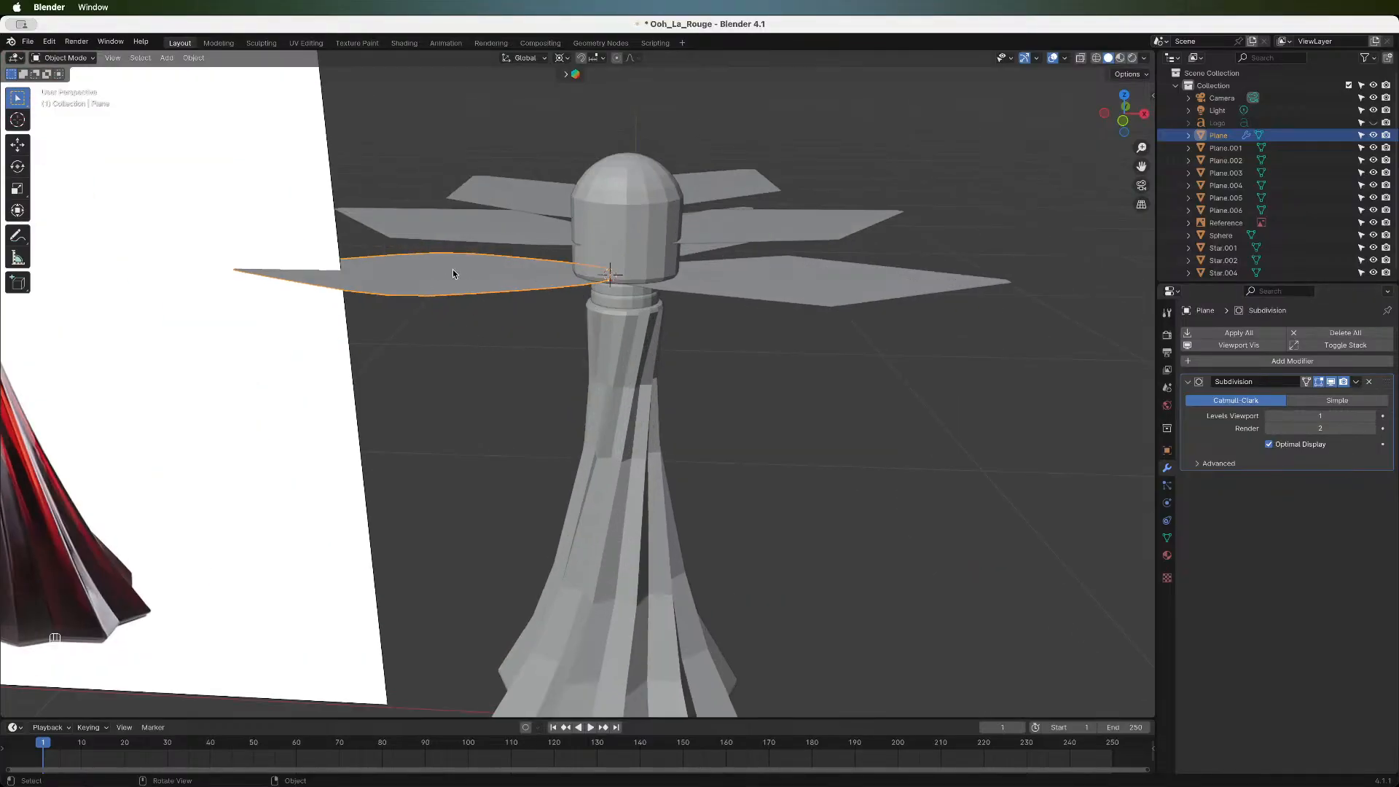
left_click(1373, 416)
left_click(1372, 416)
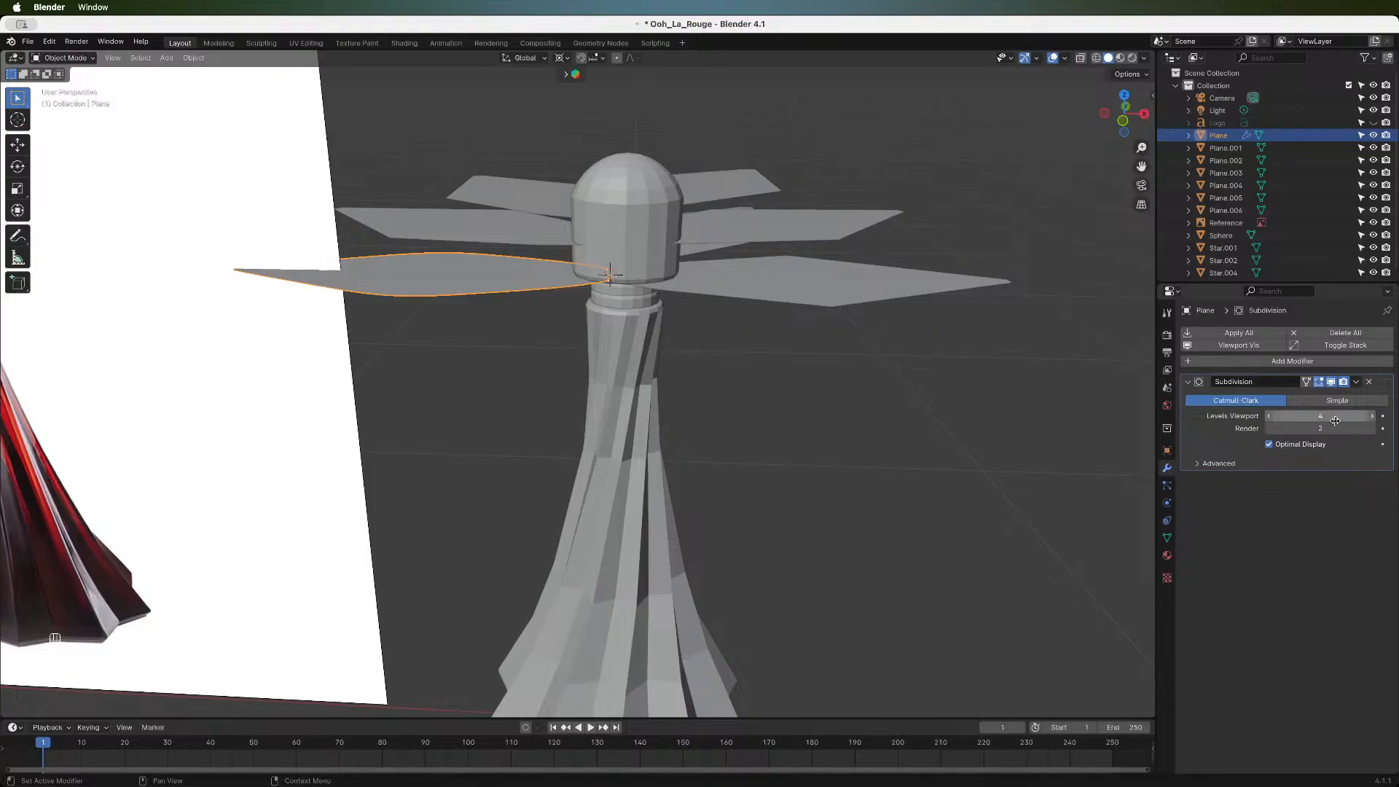
left_click(1268, 417)
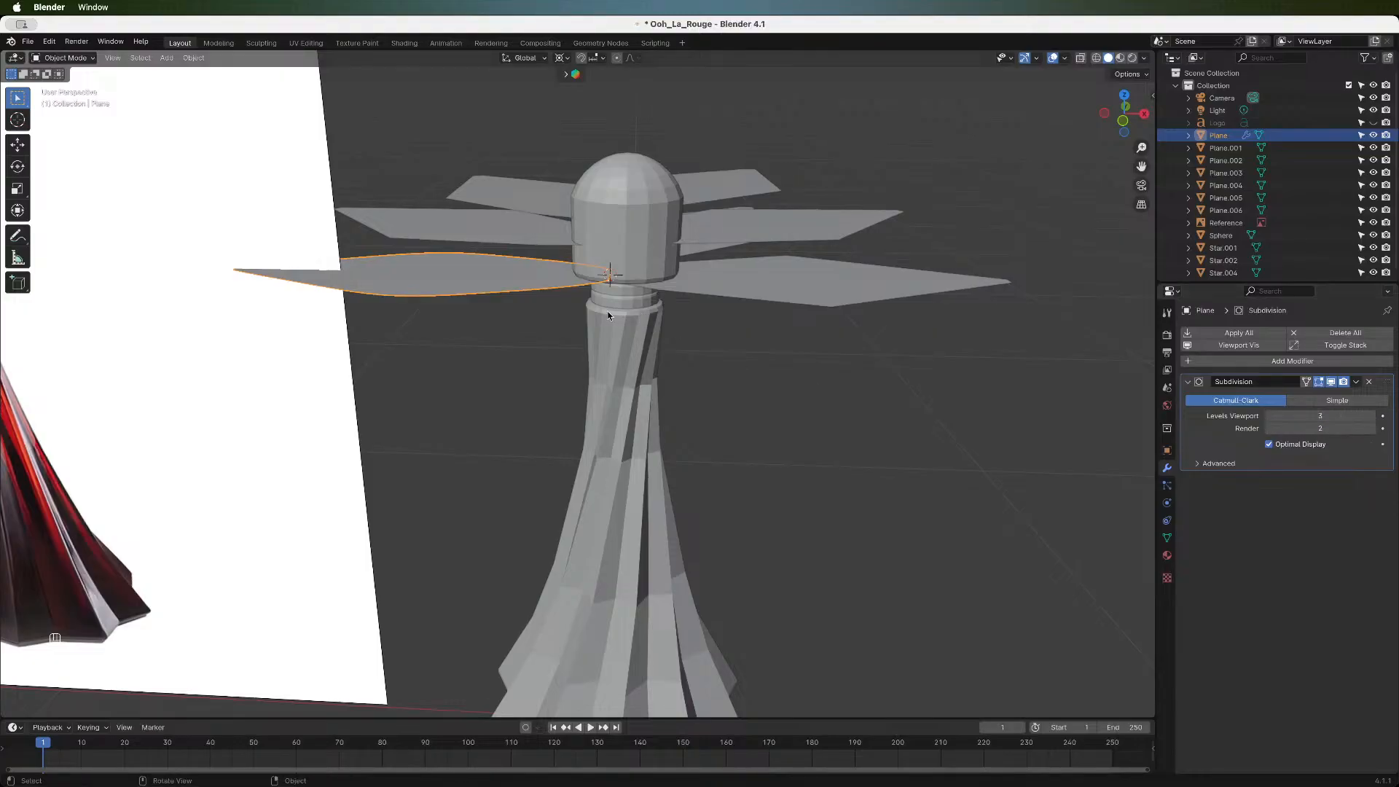
- Add a Solidify modifier with its default thickness to the first petal, Plane, after the subdivision
scroll(608, 315, "down", 3)
scroll(608, 314, "down", 2)
scroll(522, 392, "up", 2)
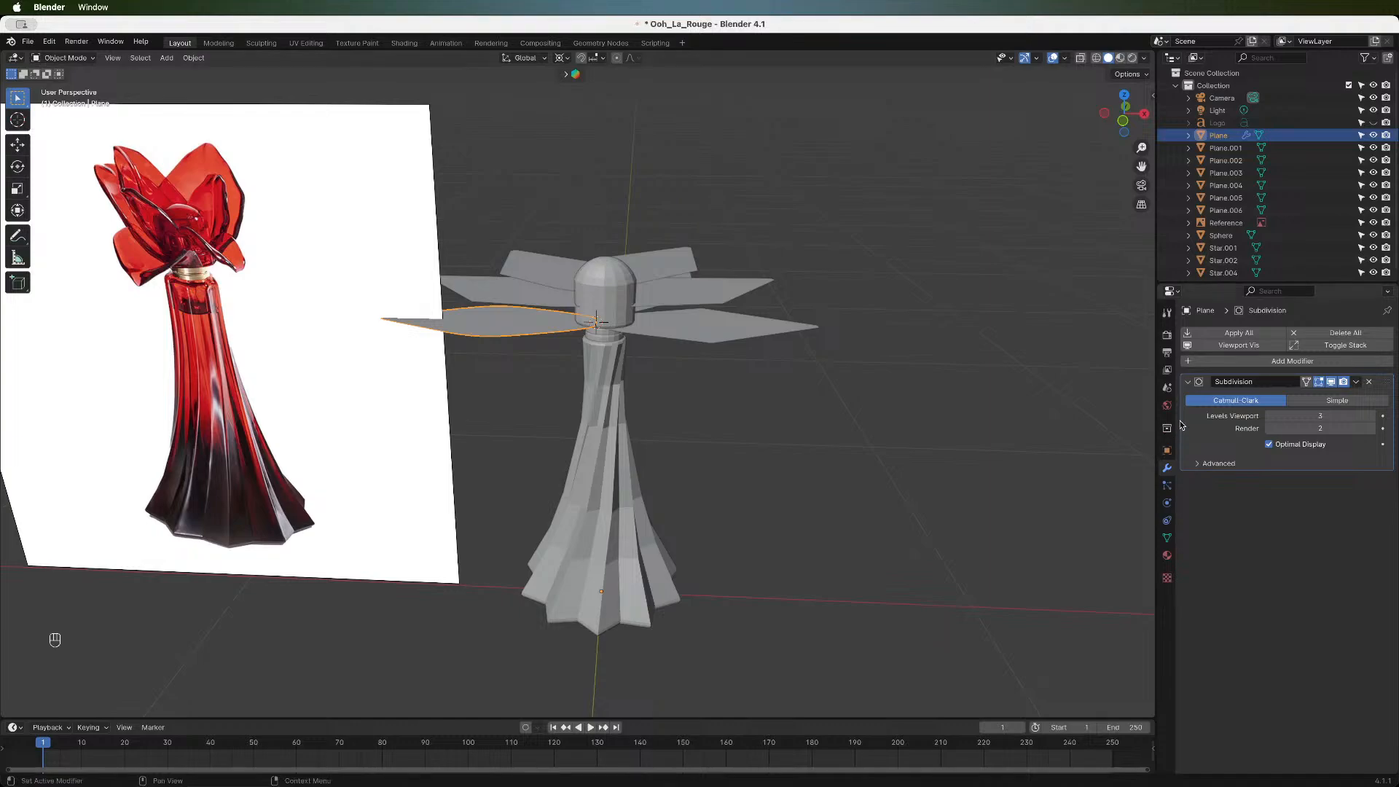
left_click(1123, 120)
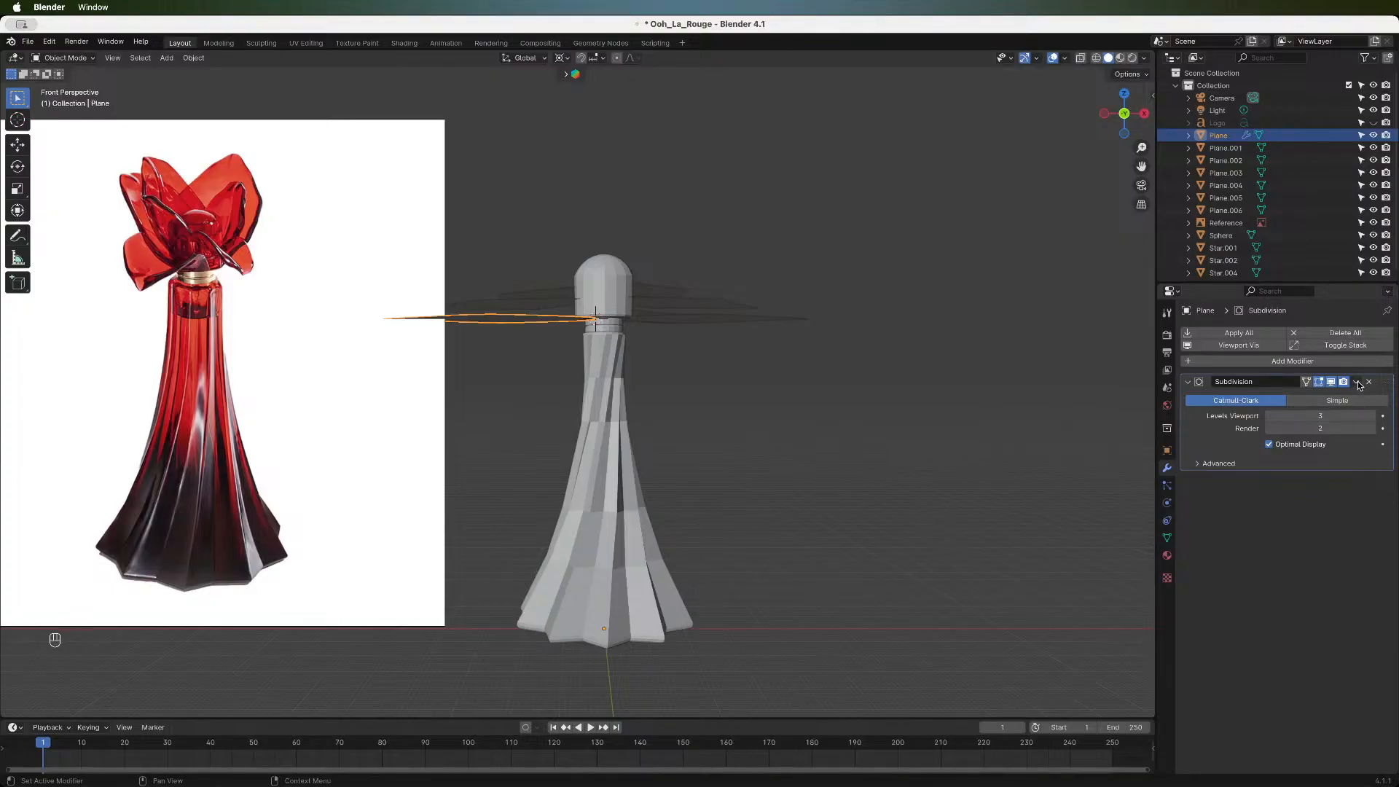
left_click(1195, 361)
mouse_move(1175, 367)
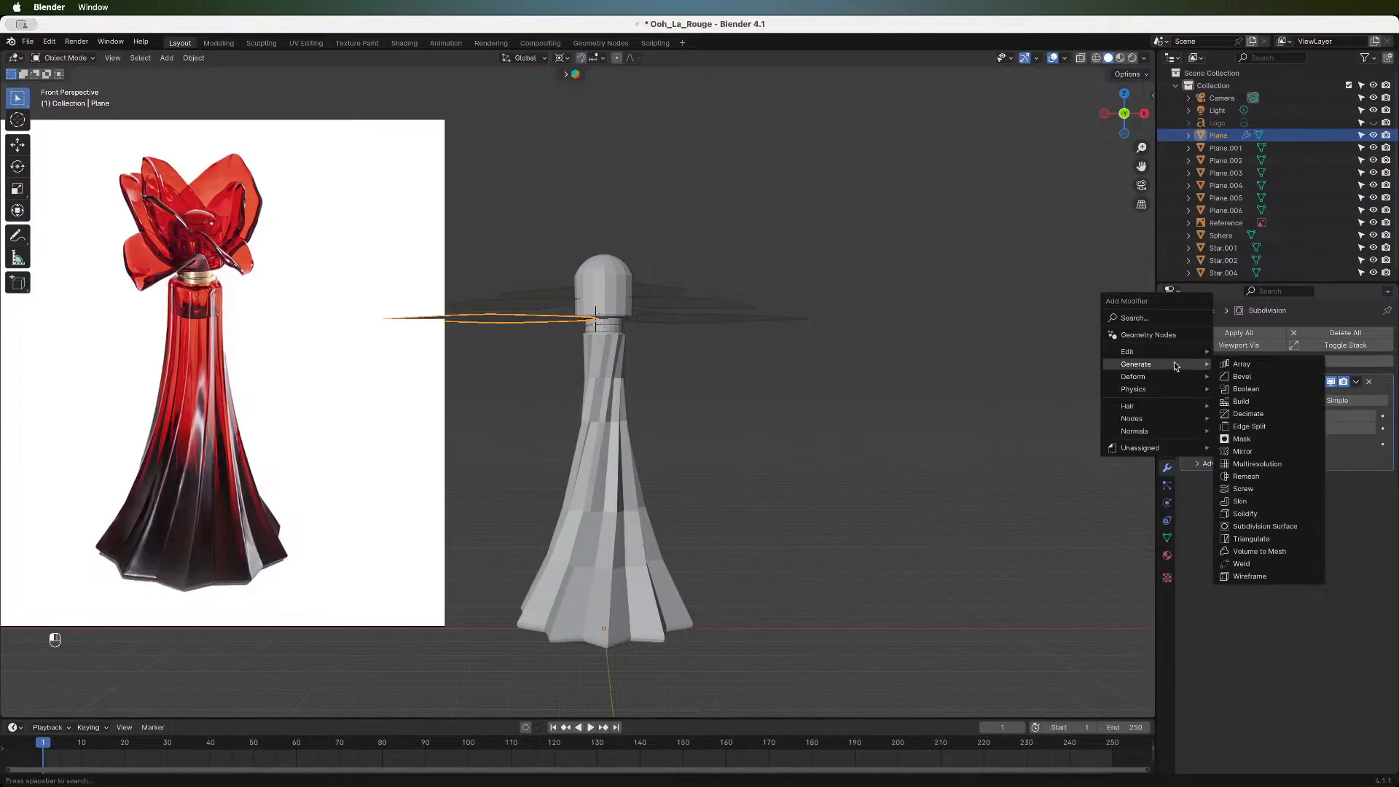
left_click(1243, 516)
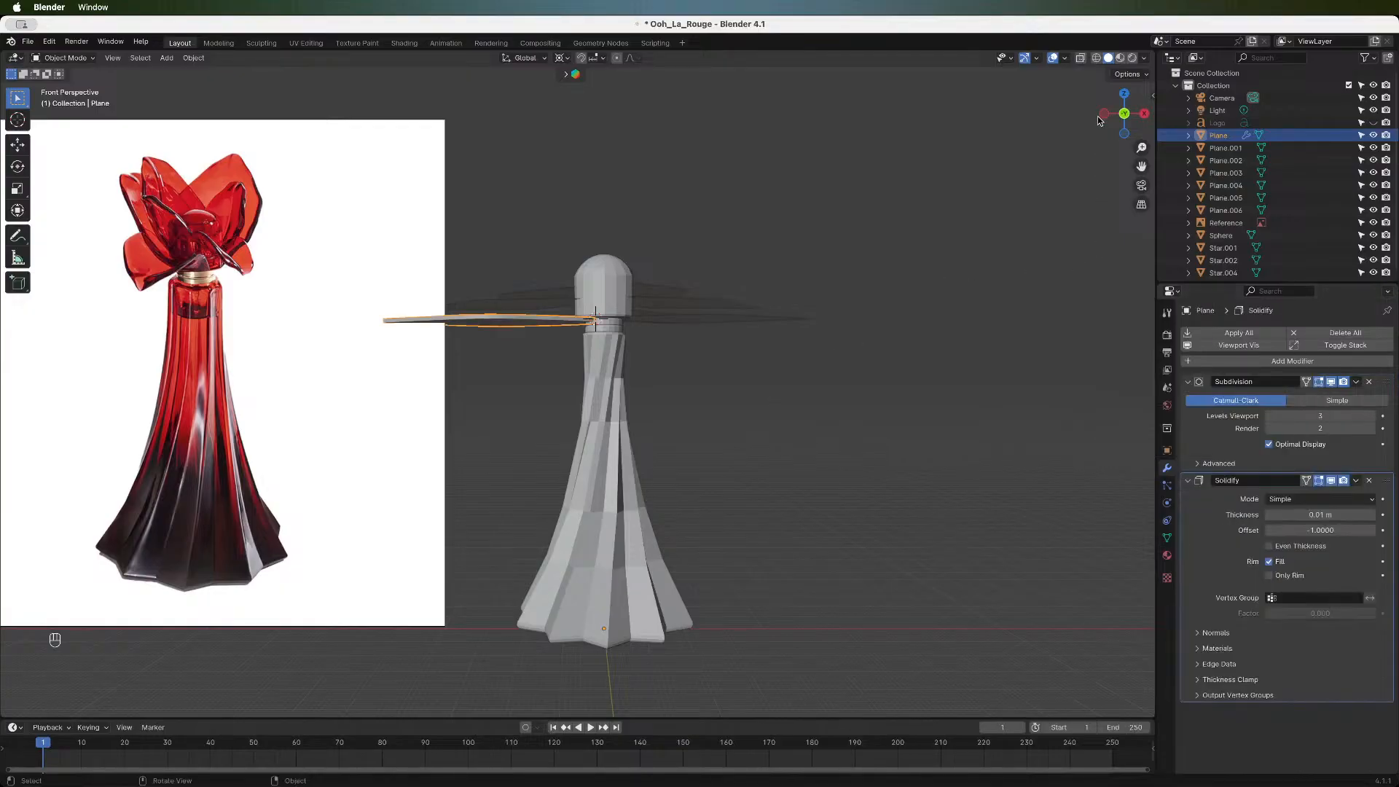
mouse_move(1122, 115)
left_mouse_down()
mouse_move(1134, 110)
mouse_move(1115, 132)
left_mouse_up()
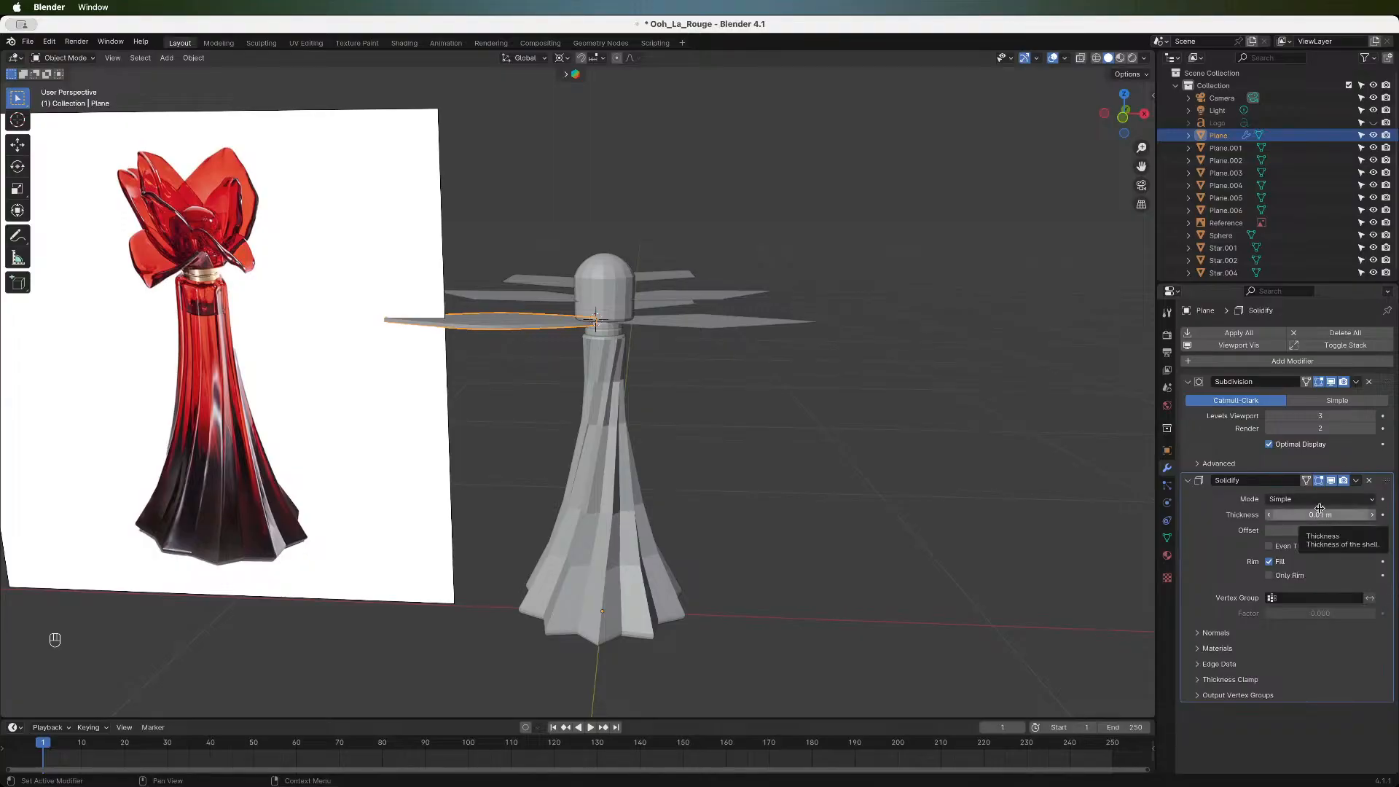
- Try applying all transforms to every object including the reference image, and undo it
key("a")
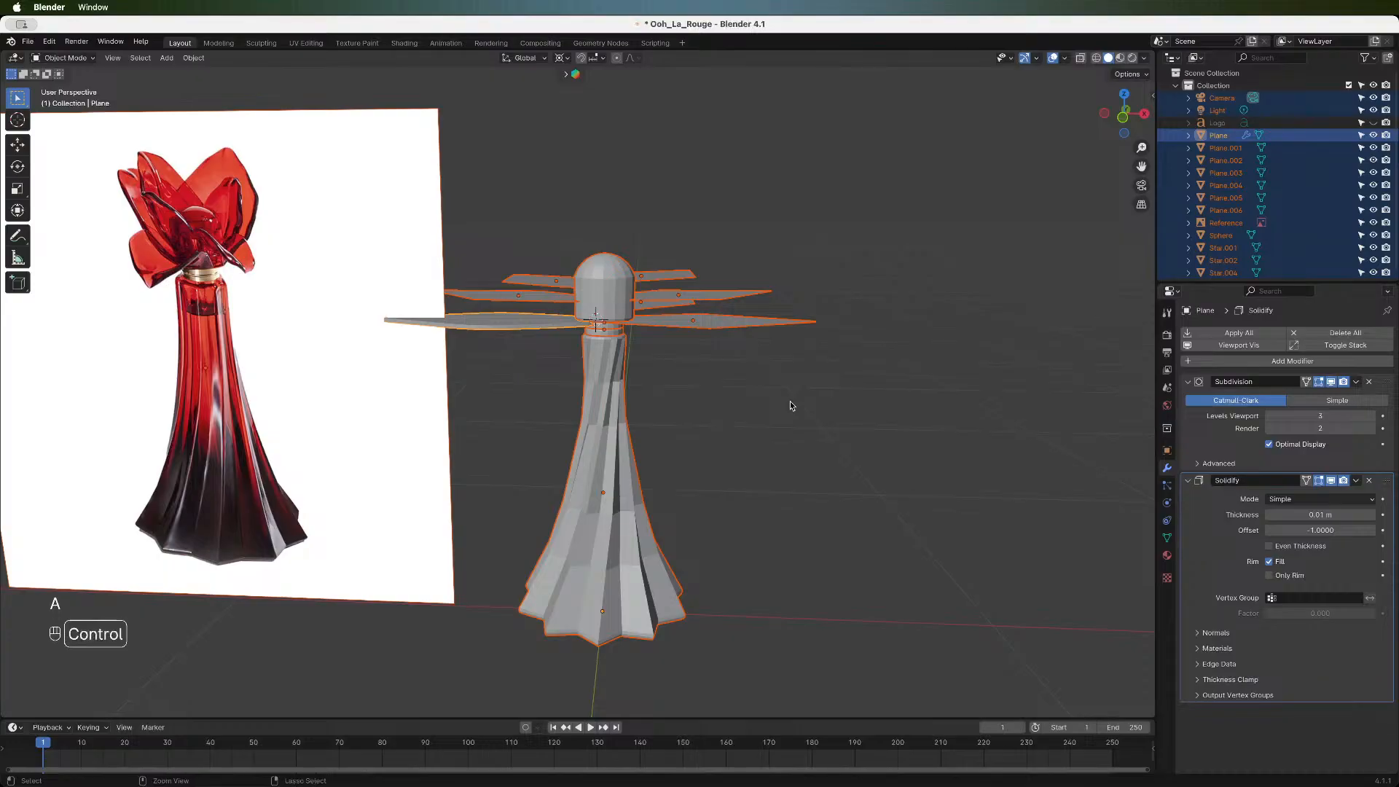
key("ctrl+a")
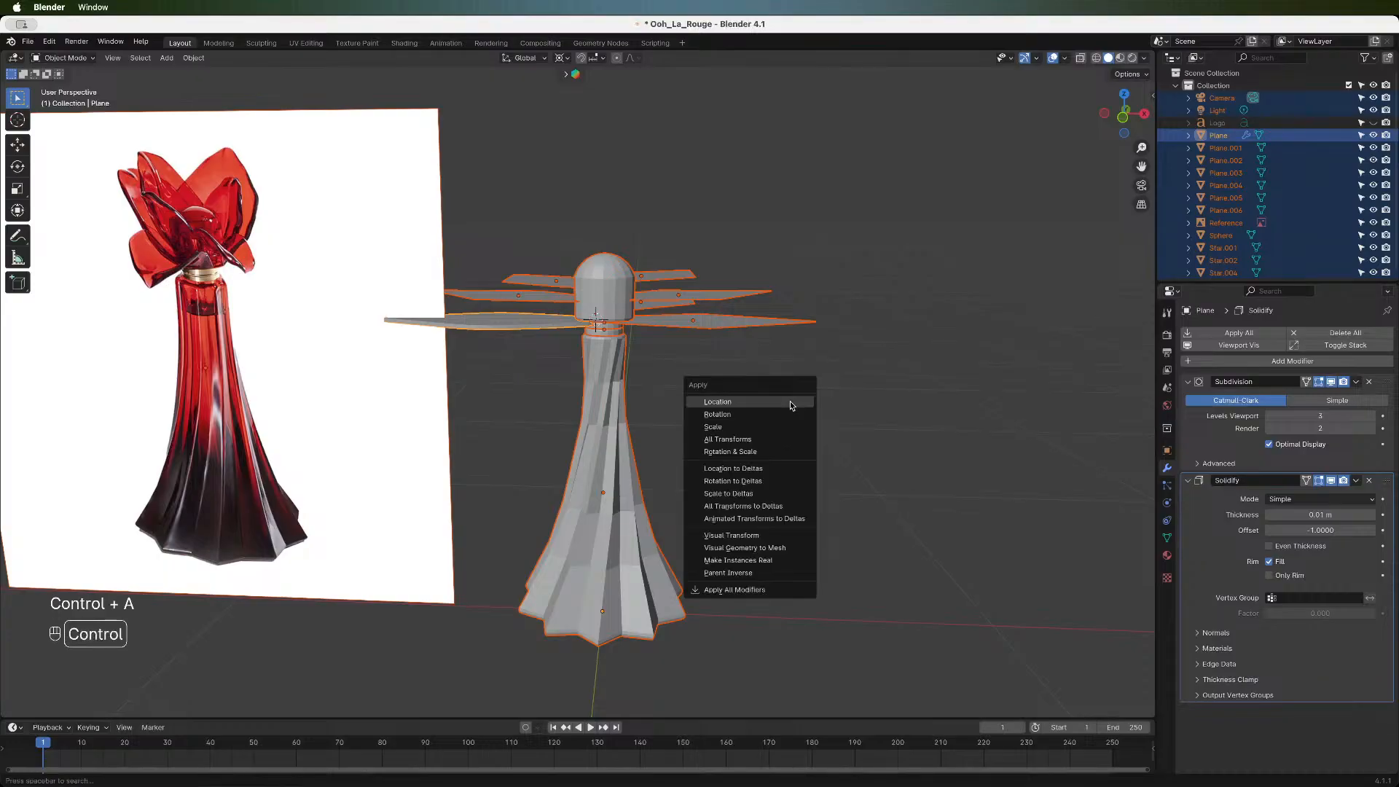
left_click(758, 438)
key("super+z")
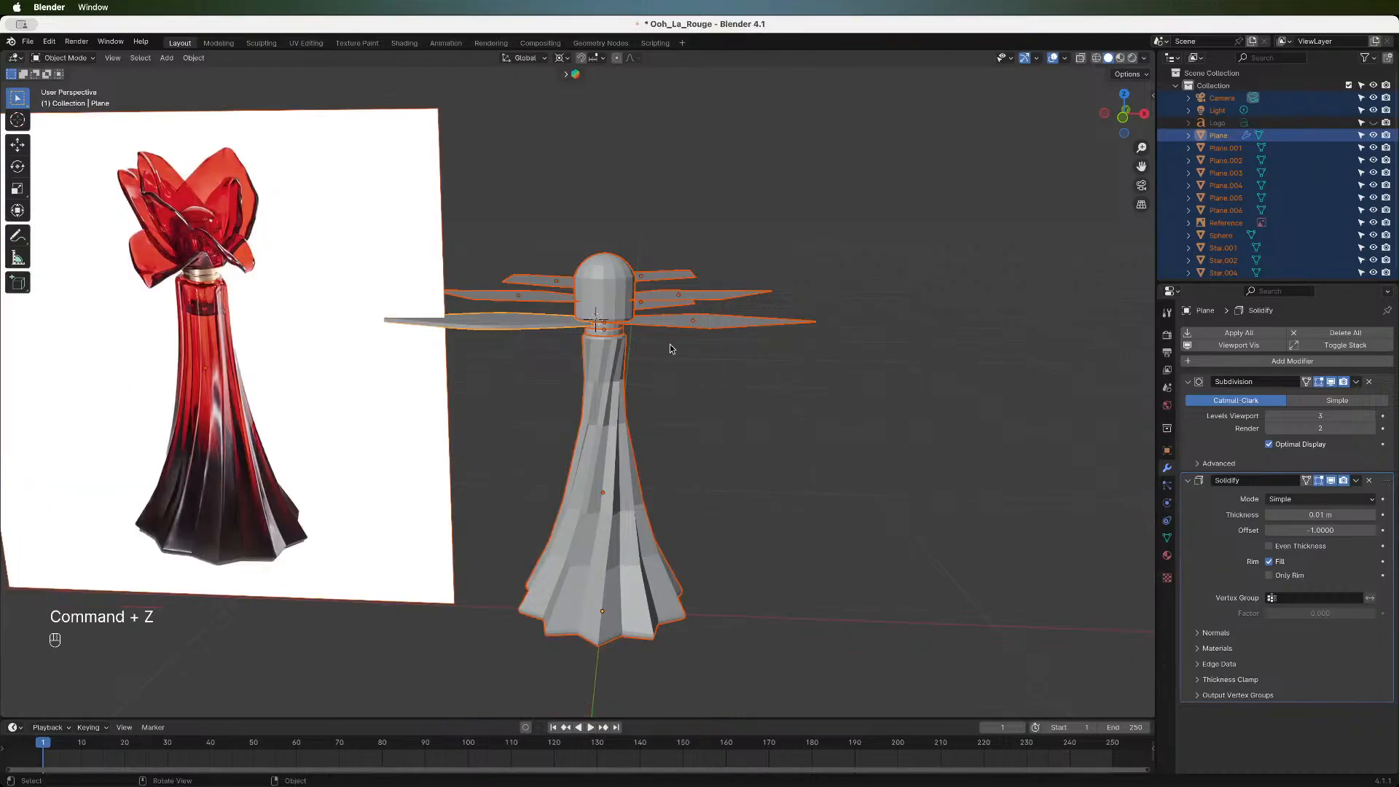
- Make the reference image unselectable and apply all transforms to the remaining objects
scroll(1275, 209, "down", 1)
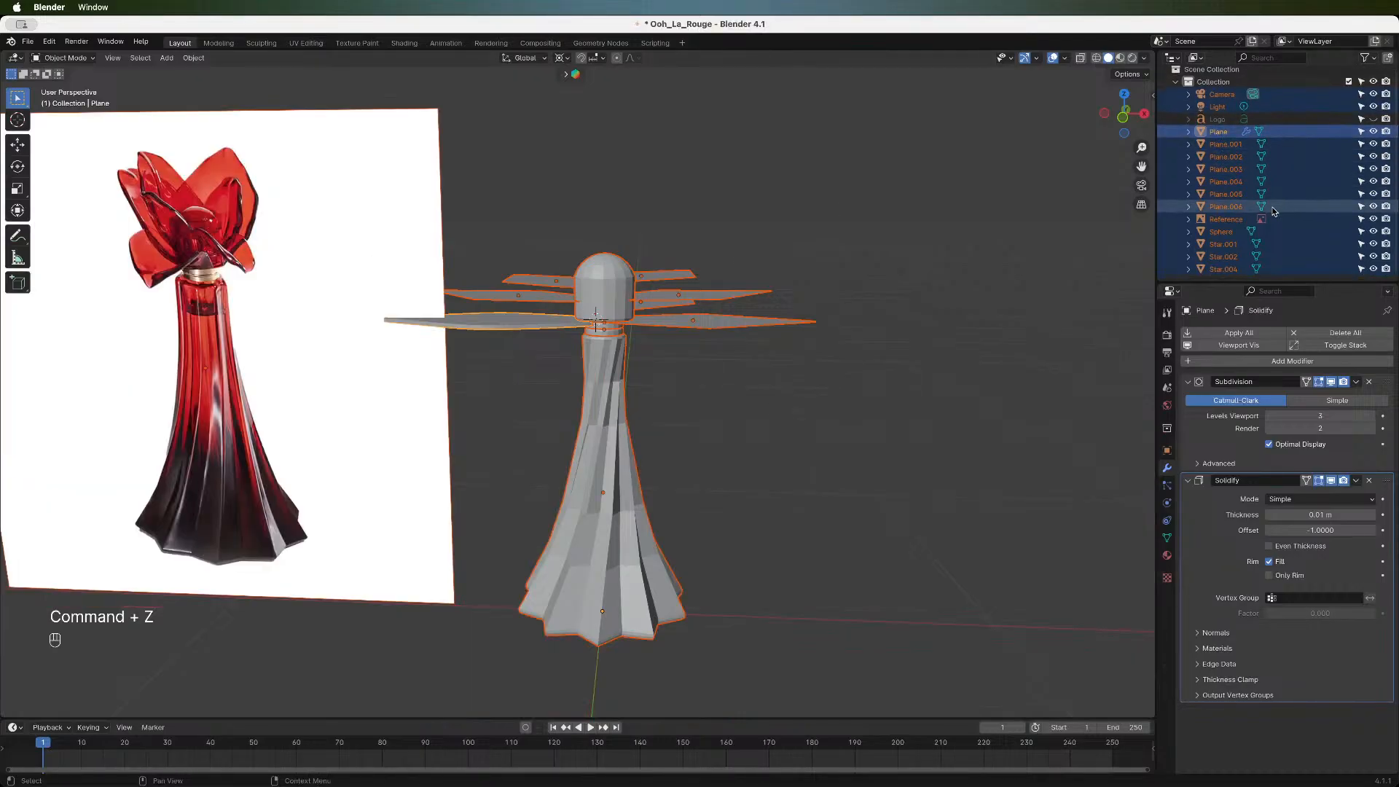
left_click(1359, 221)
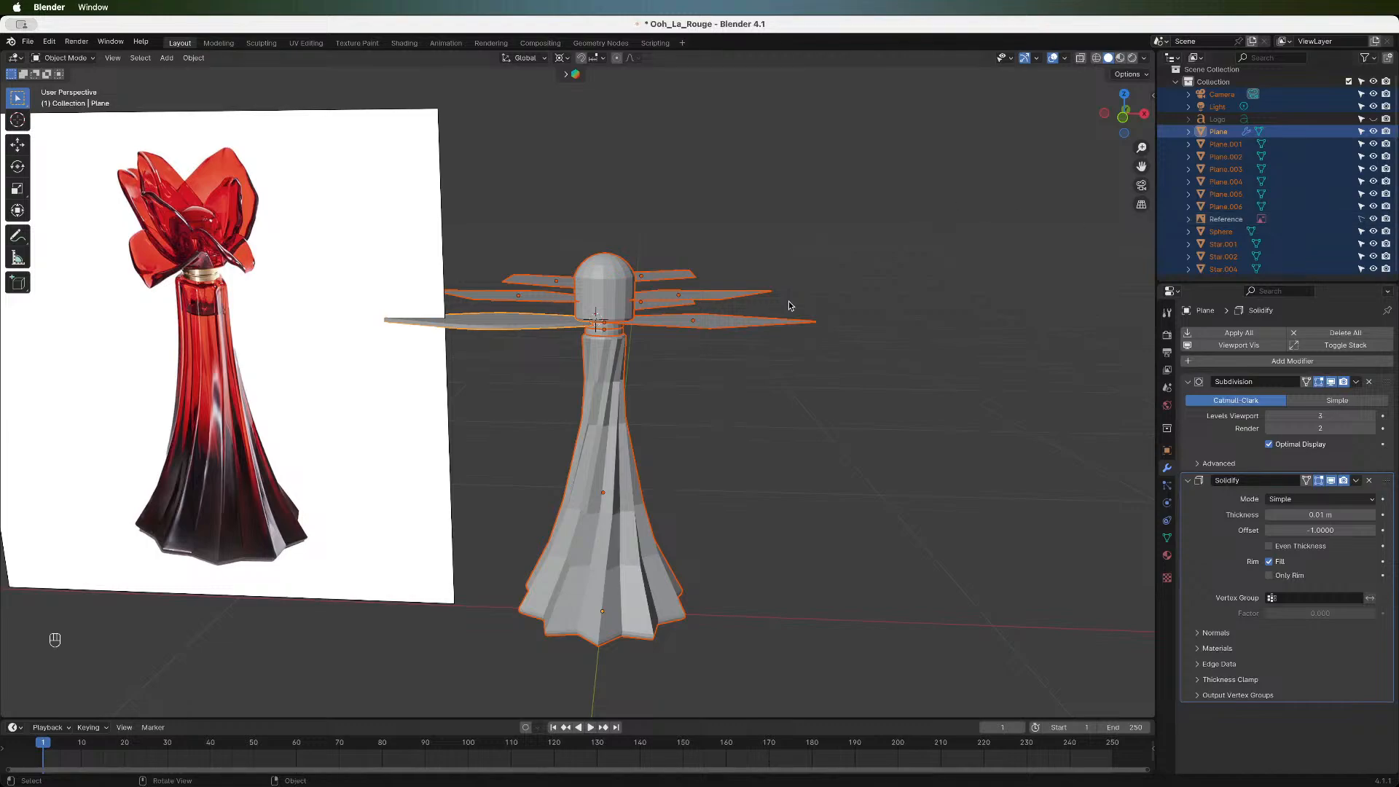
key("a")
key("ctrl+a")
left_click(787, 417)
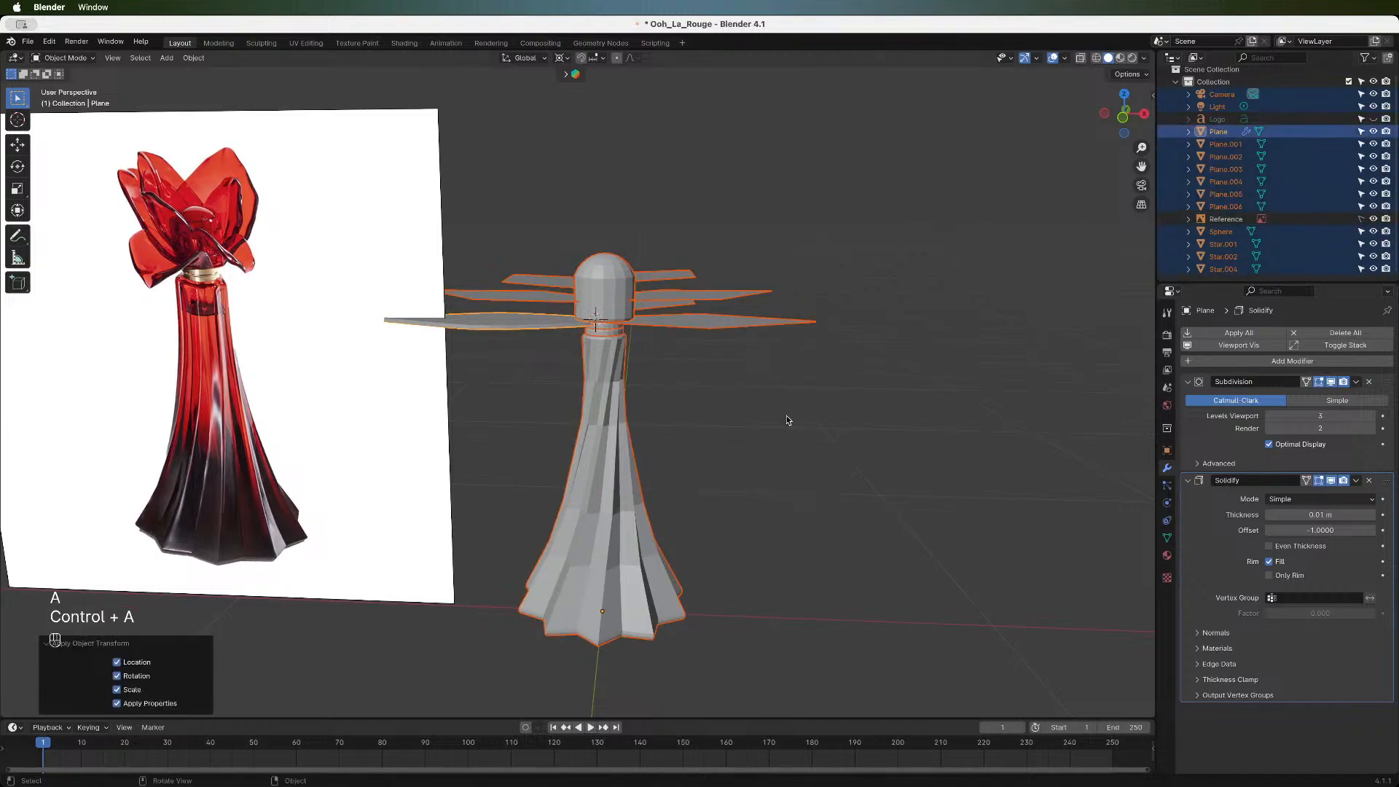
left_click(499, 322)
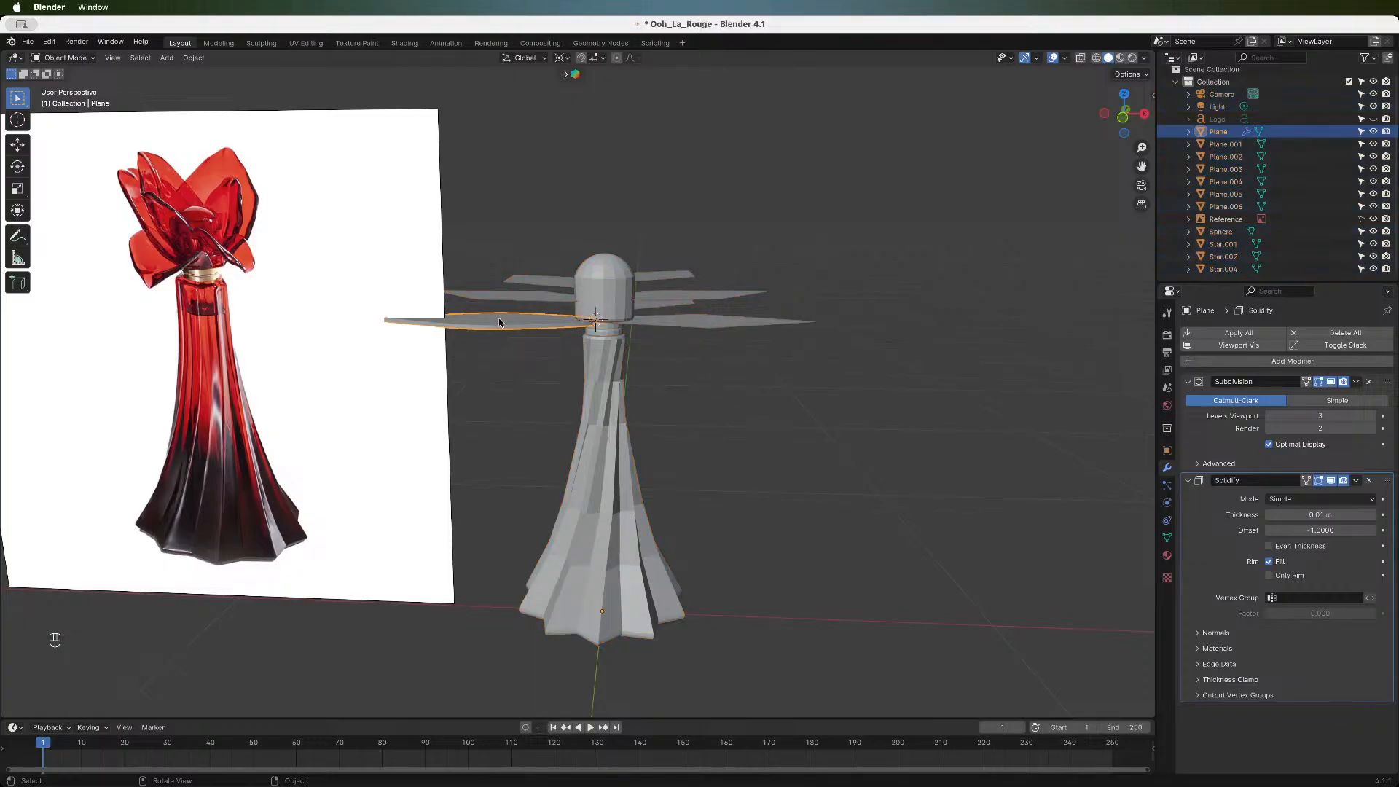
- Try a smaller Solidify thickness on the first petal, and set it back to 0.01 m
left_click(1332, 515)
type(".0")
key("Return")
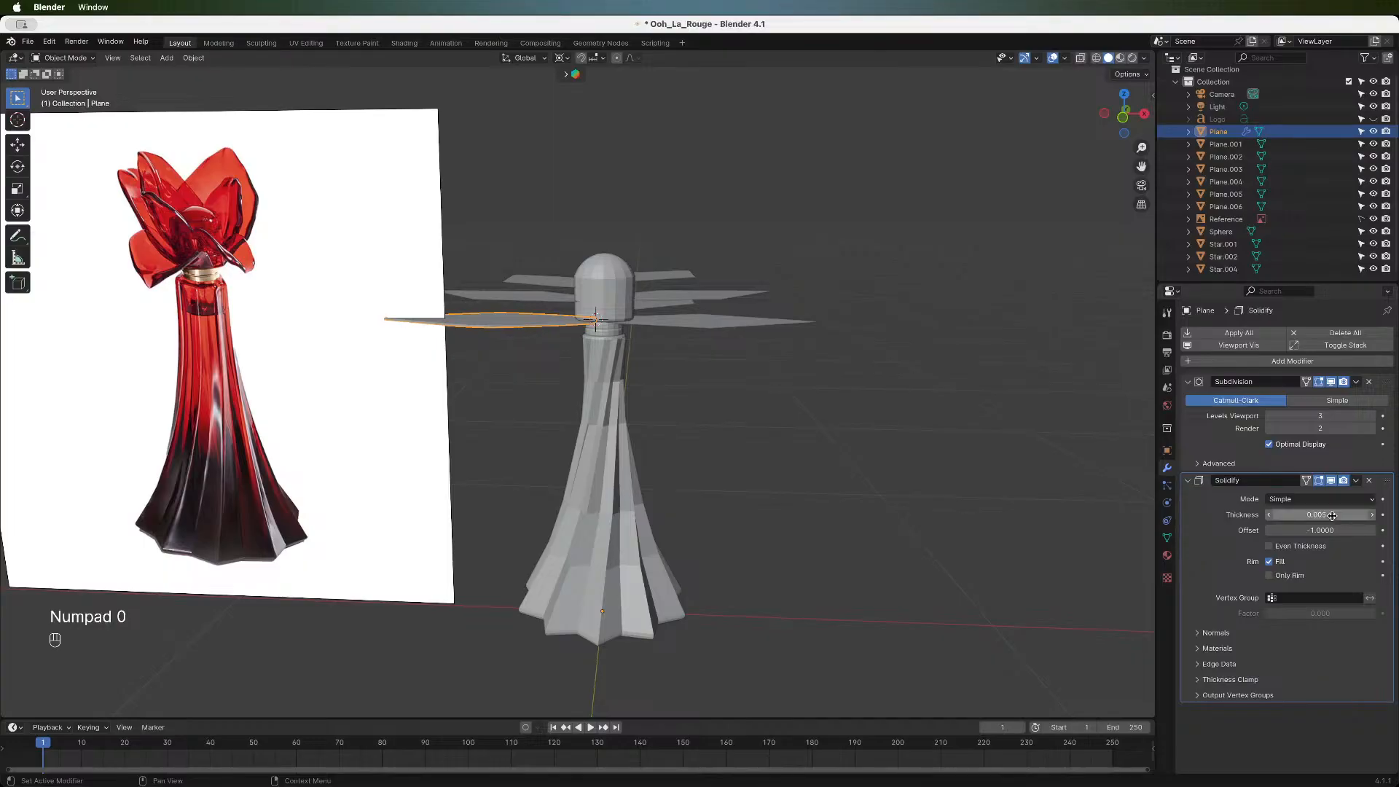
left_click(1332, 516)
type("0.01")
key("Return")
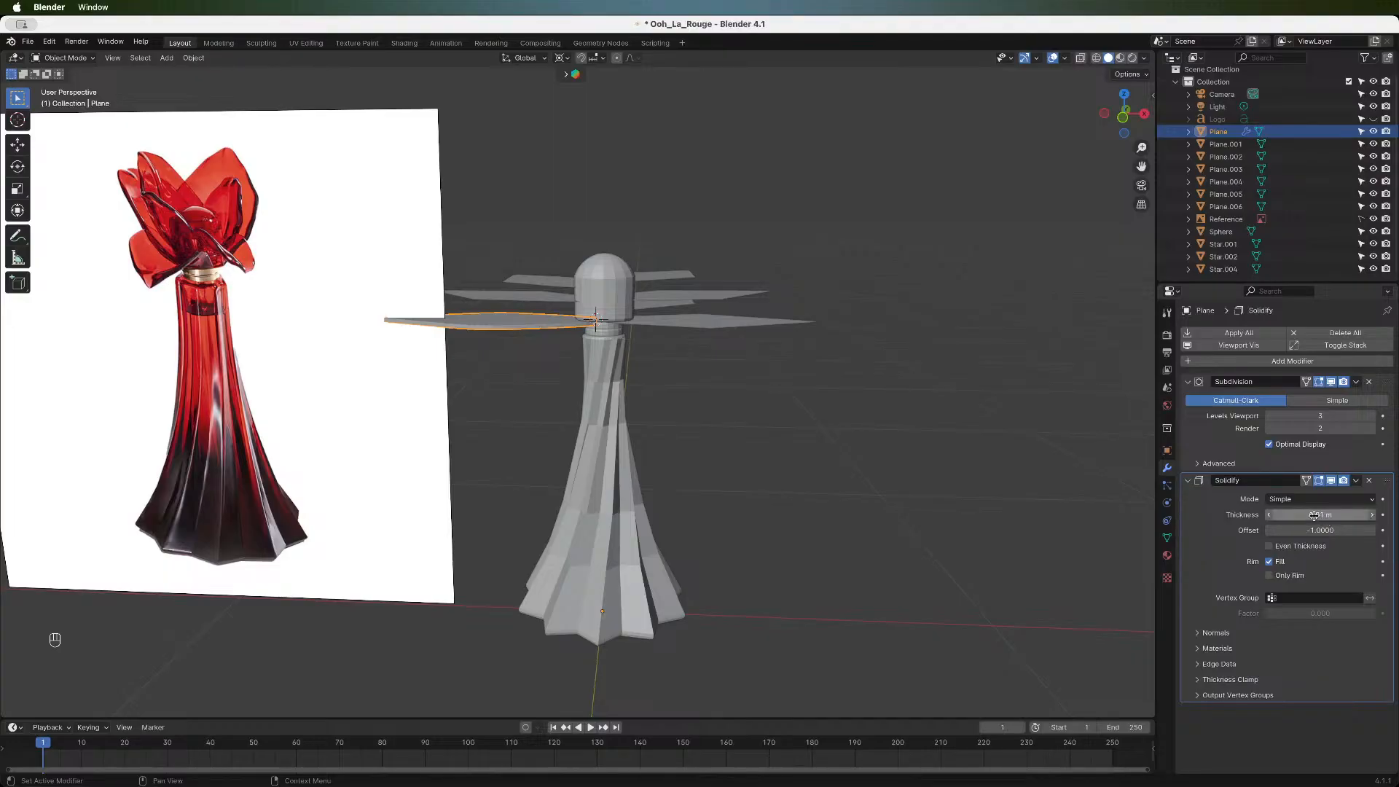
- Set the Solidify thickness of the first petal to 0.008 m
left_click(1271, 518)
left_click(1271, 518)
left_click(1272, 515)
left_click(1341, 516)
type("0.008")
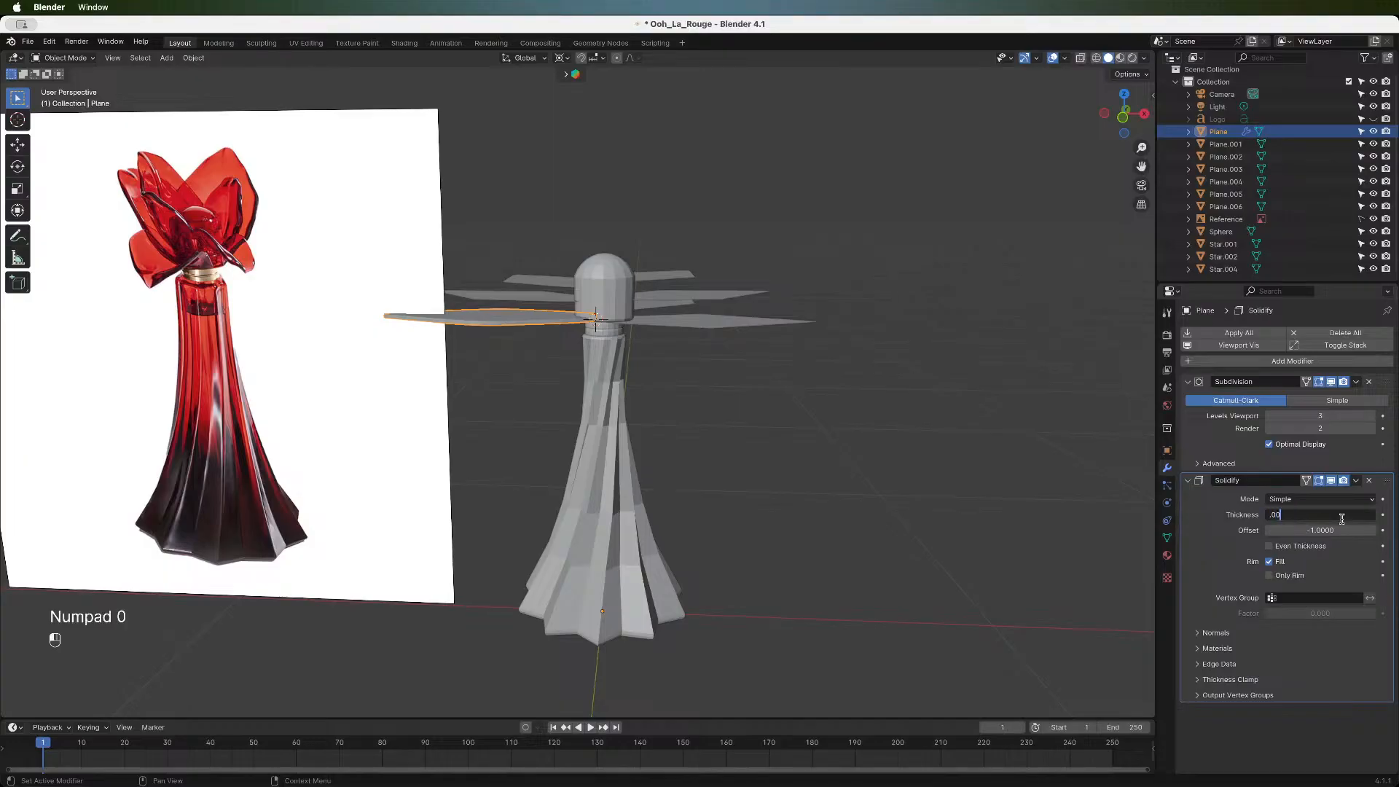
key("Return")
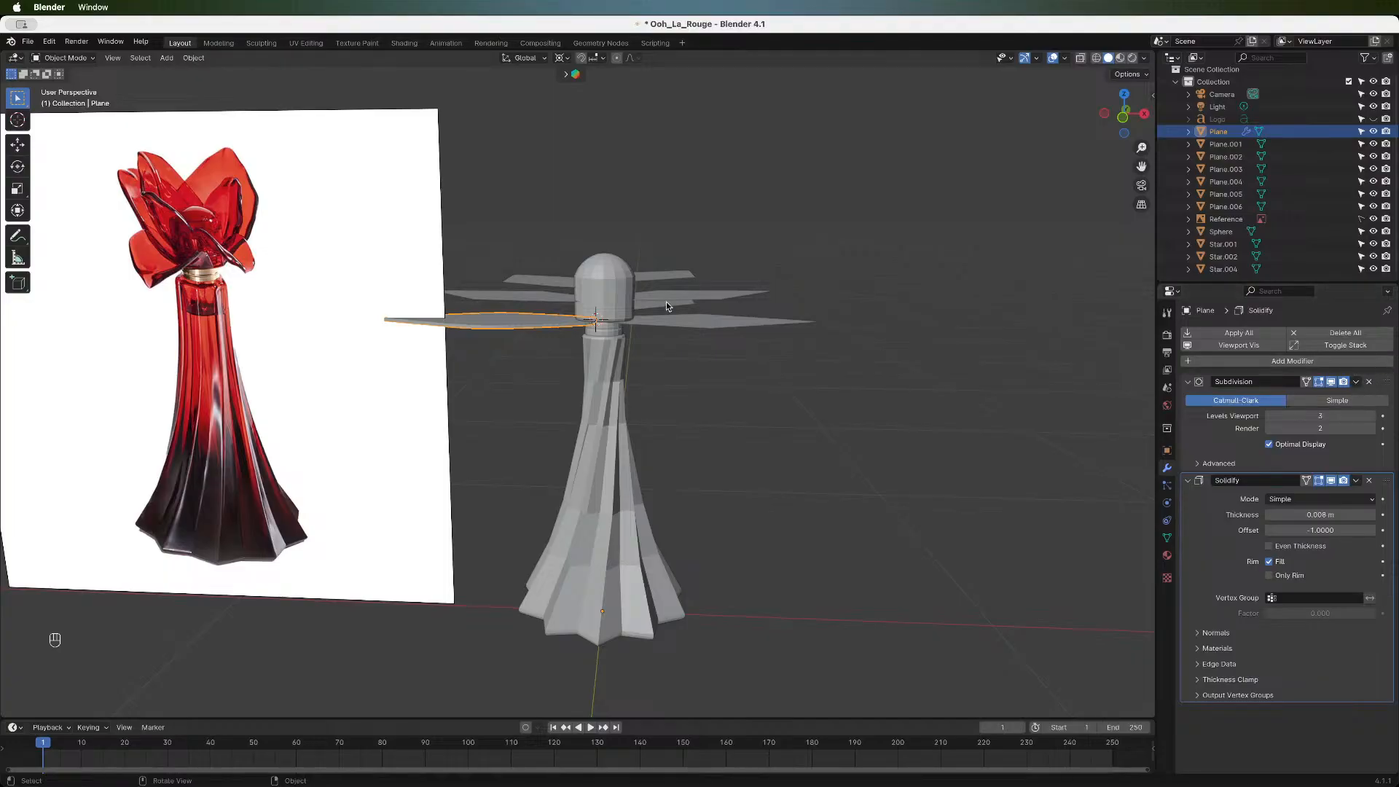
- Open the first petal's mesh in Edit Mode, enable proportional editing and set the transform pivot to Median Point
key("Tab")
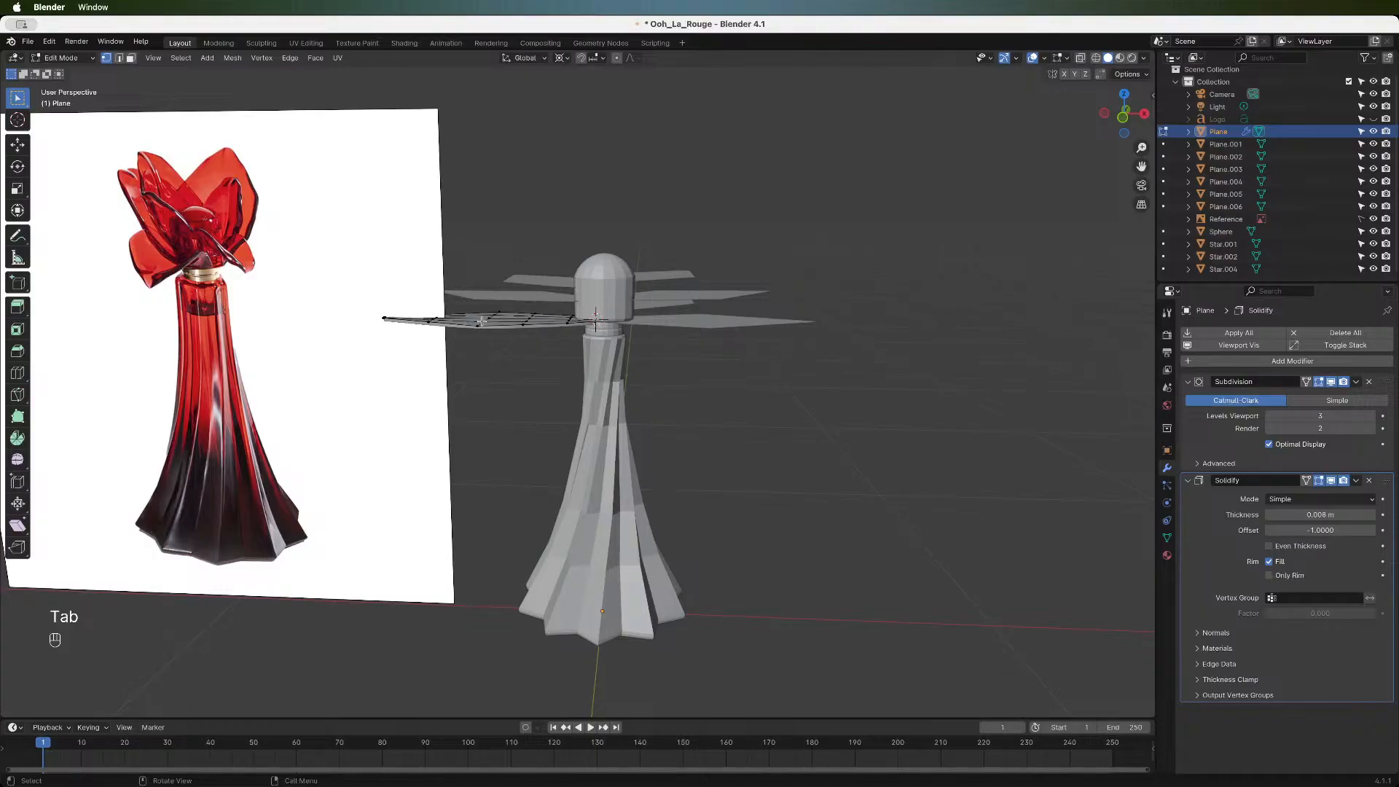
left_click(617, 58)
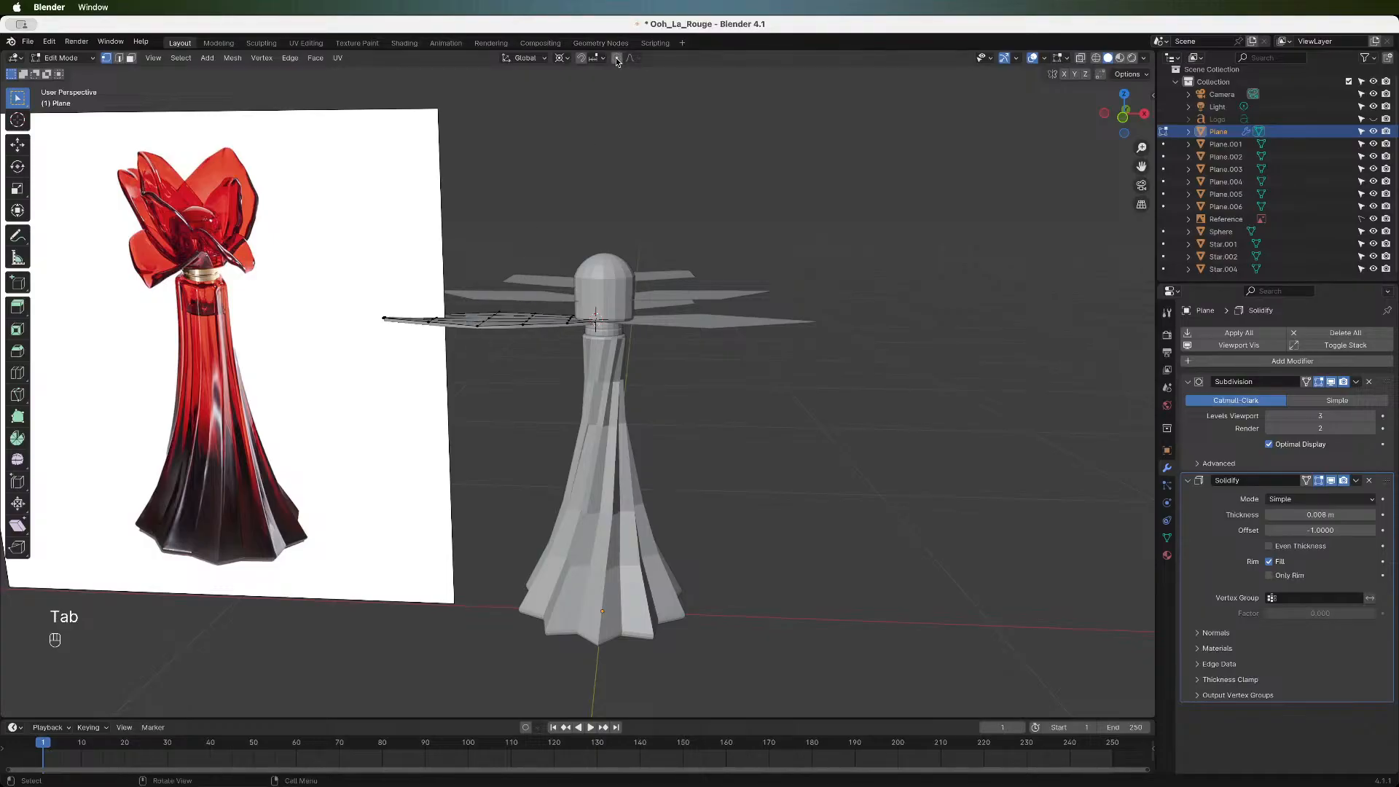
left_click(566, 58)
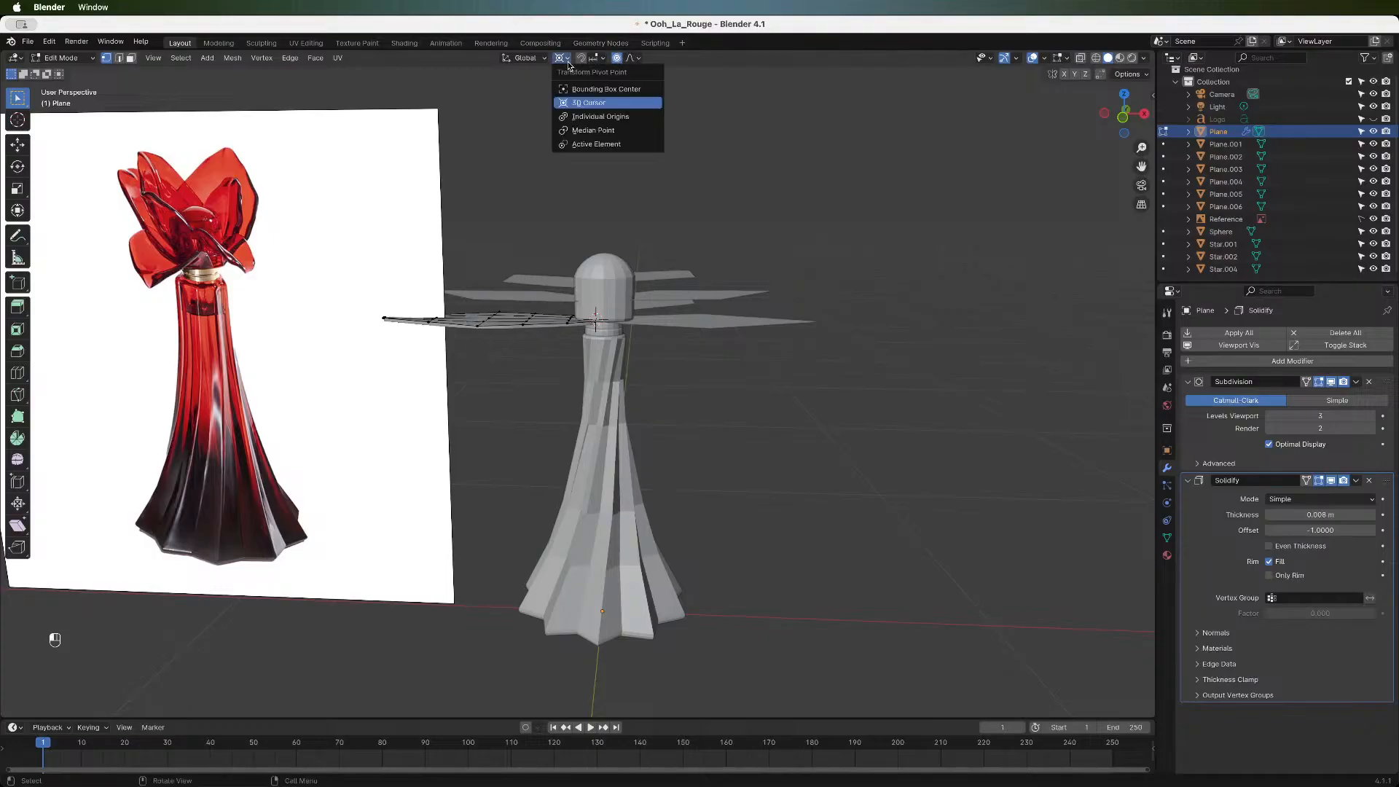
left_click(583, 132)
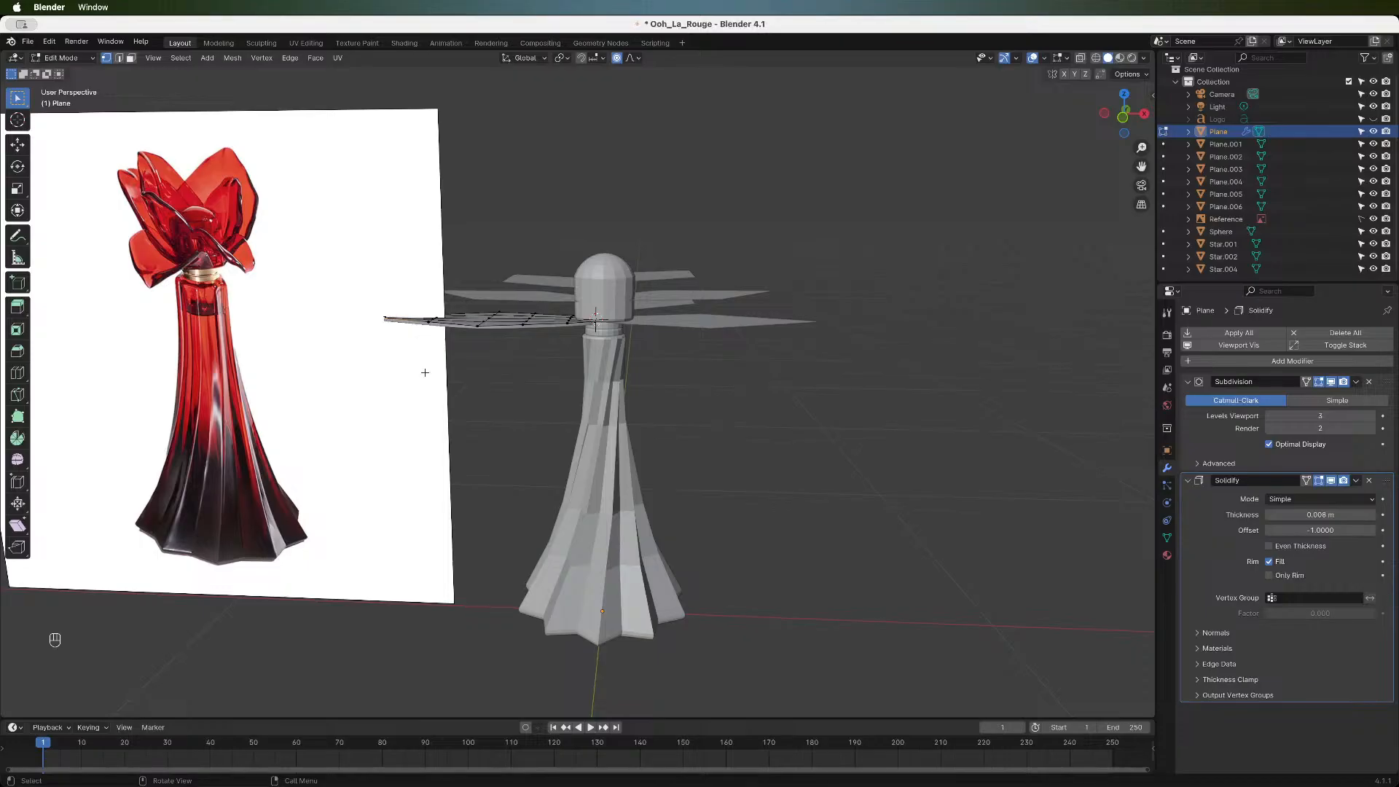
- Try pulling the petal's outer tip down with proportional editing, and turn on X-ray in the front view
key("g")
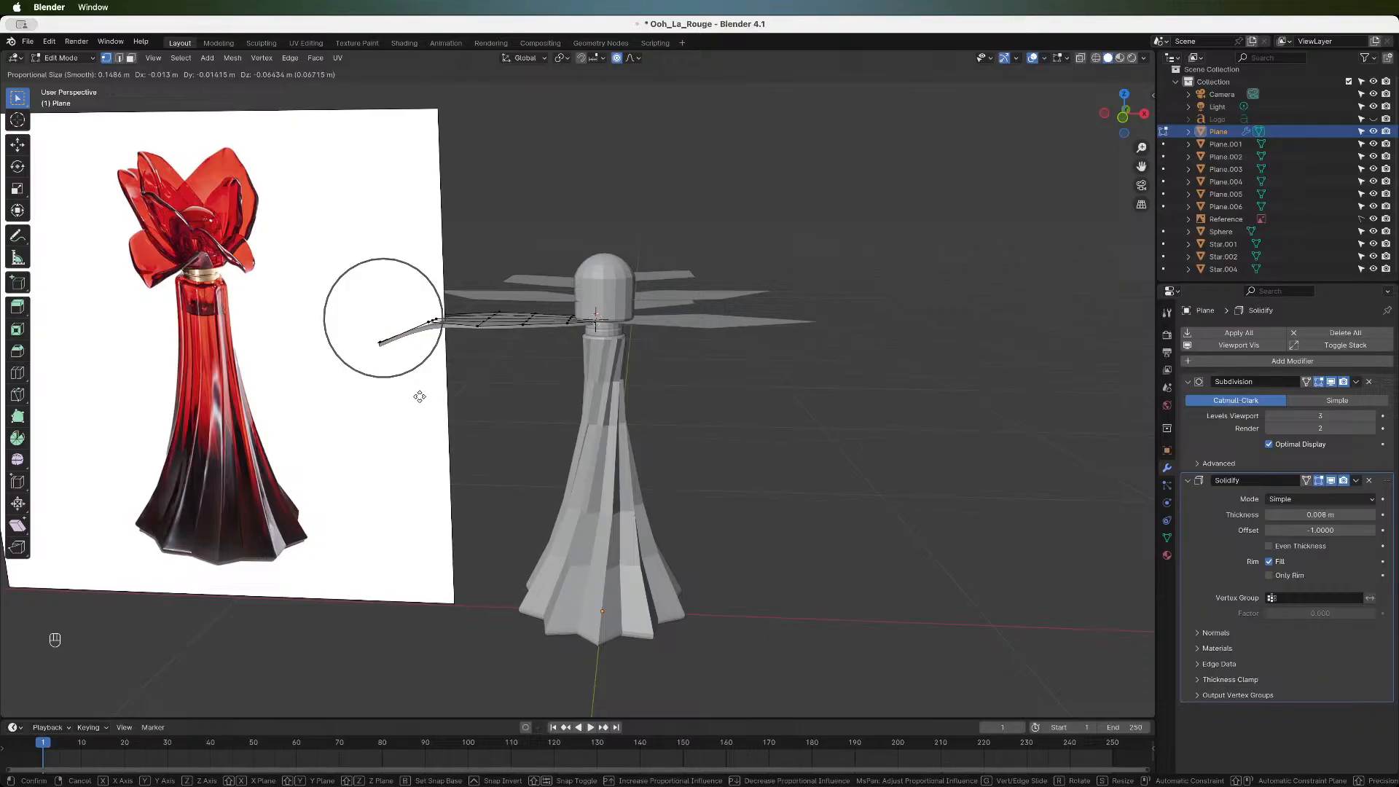
key("Escape")
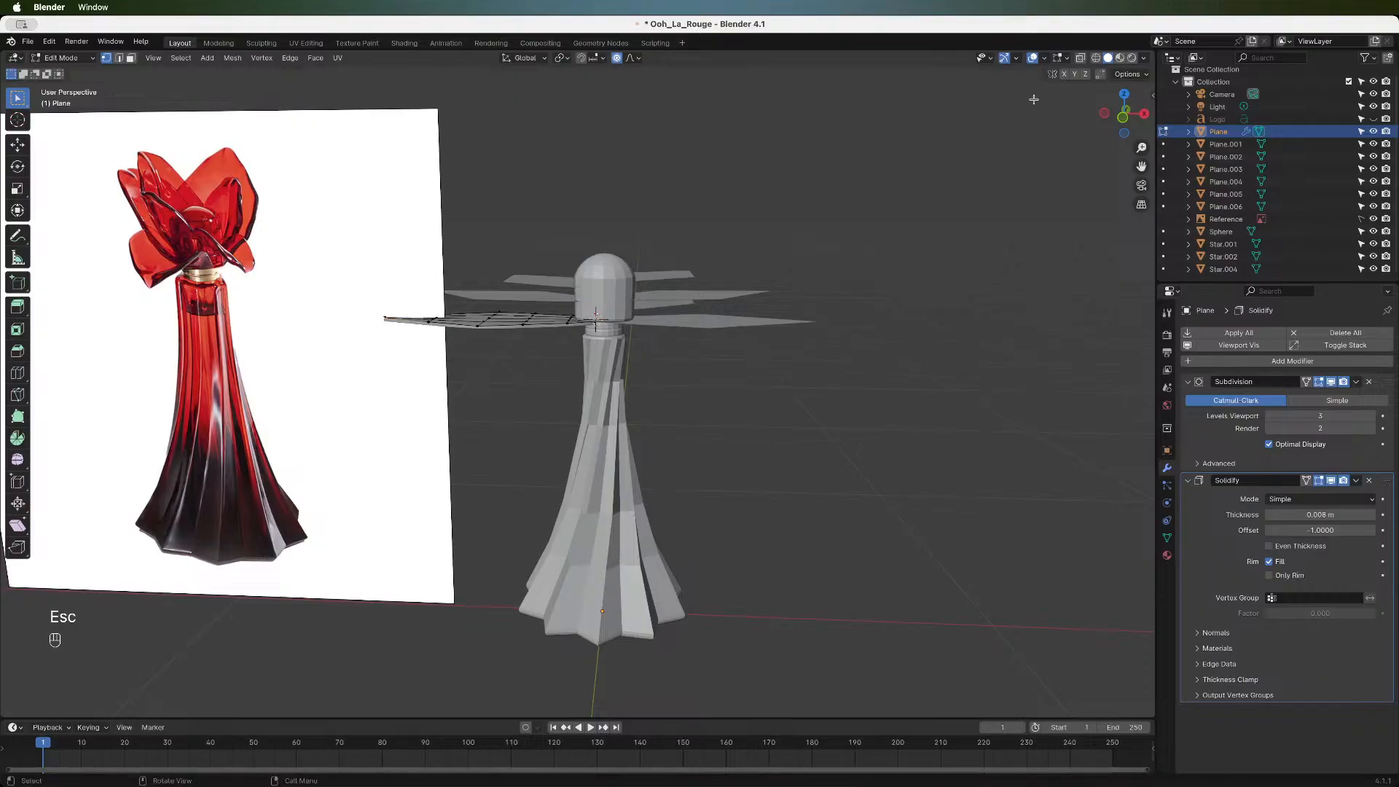
left_click(1124, 116)
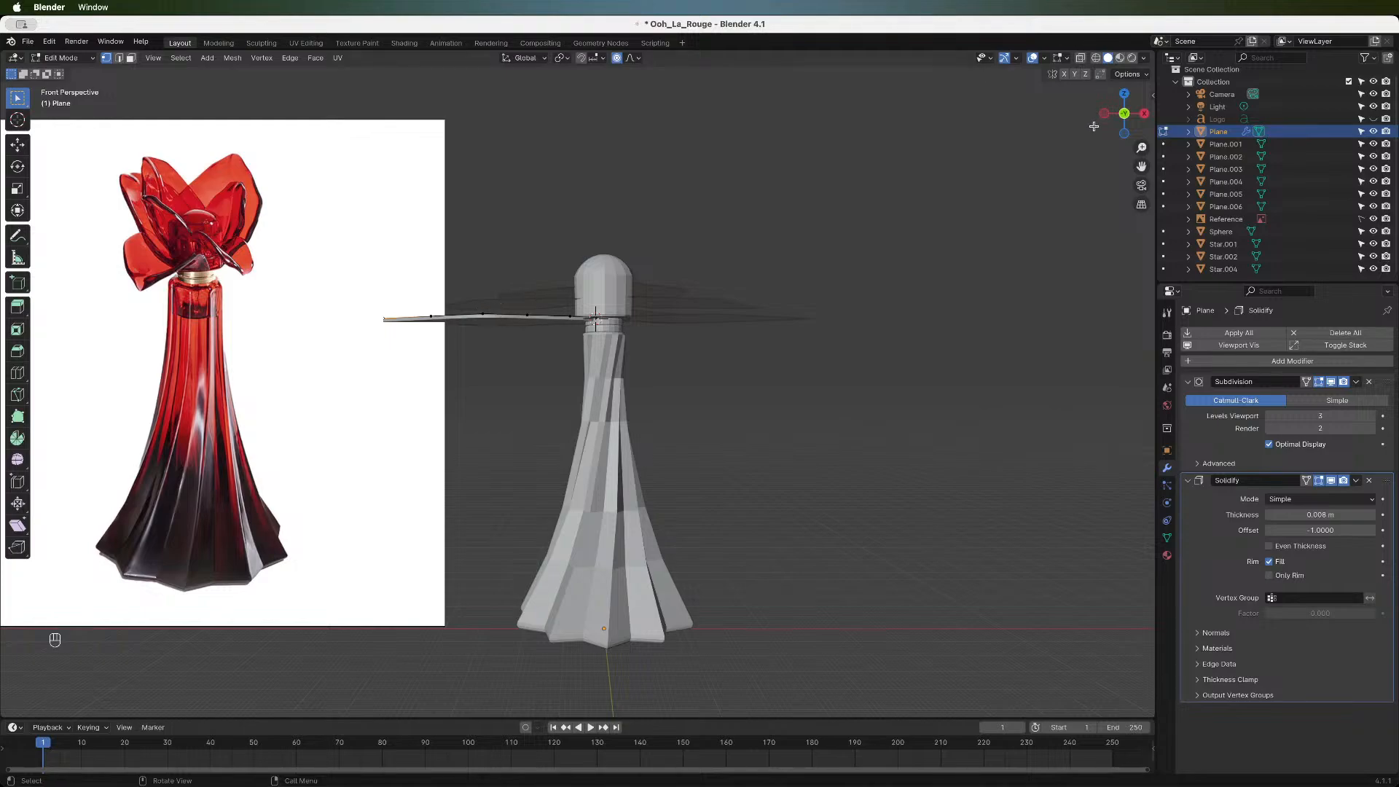
left_click(1083, 59)
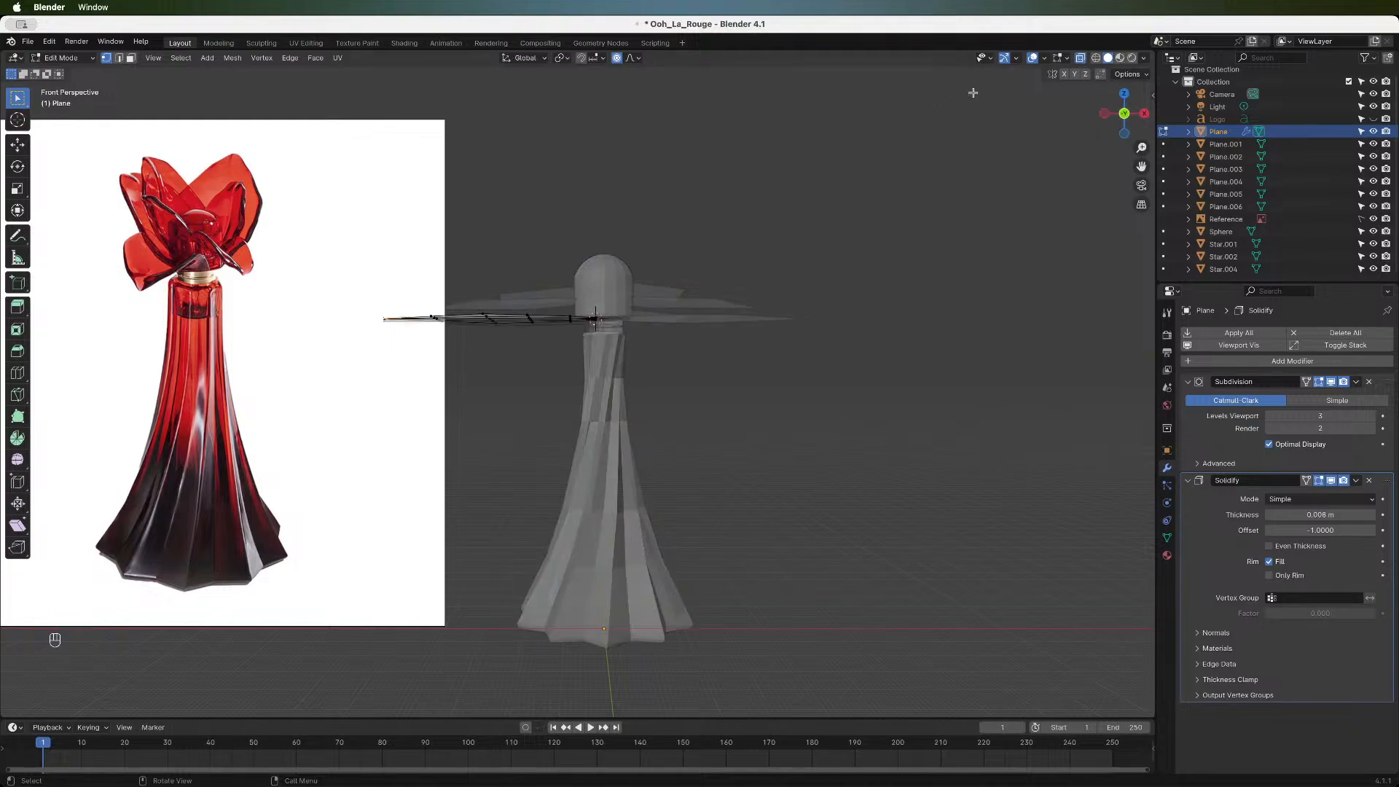
- Select the petal's middle vertex and try moving it down along Z with proportional editing
left_click_drag(1123, 119, 1104, 114)
left_click(485, 324)
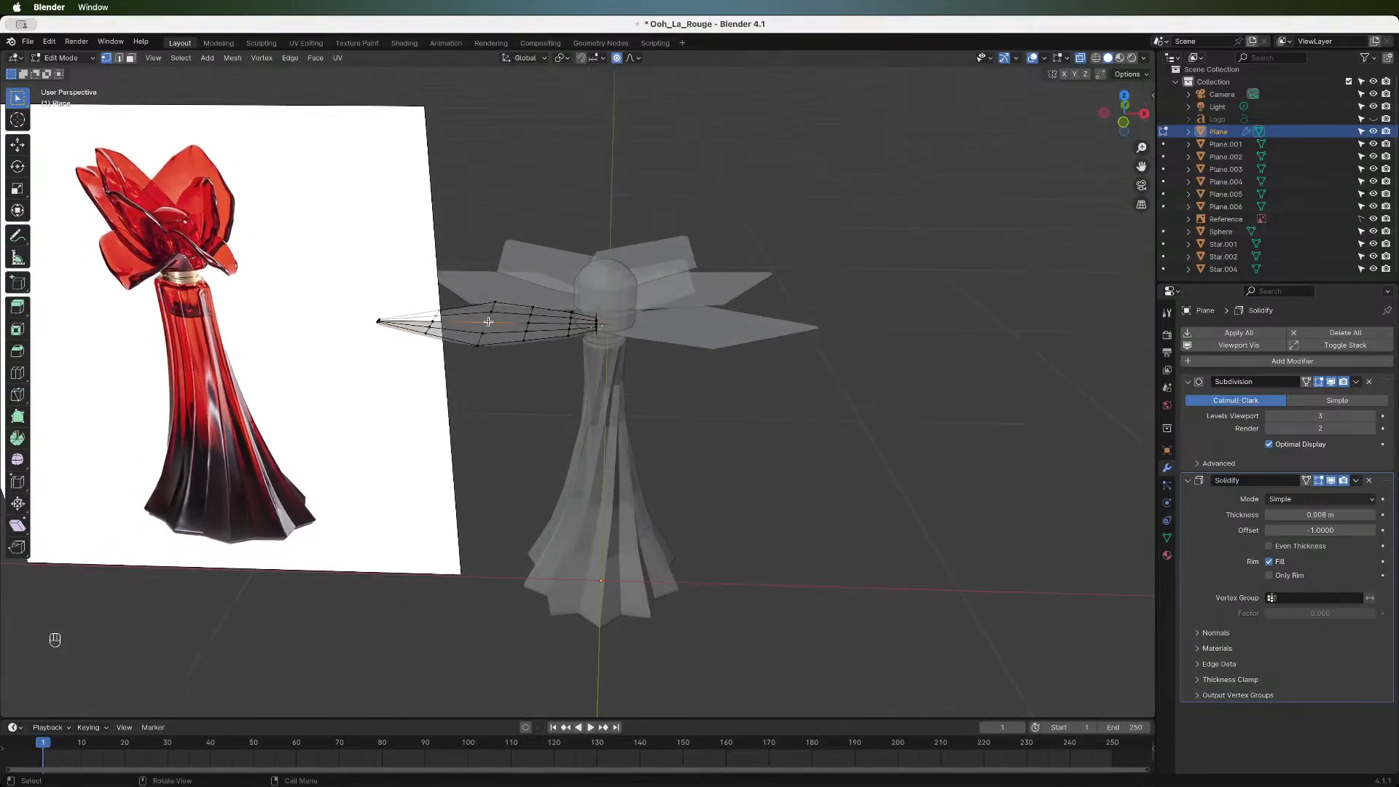
left_click_drag(1124, 121, 1126, 102)
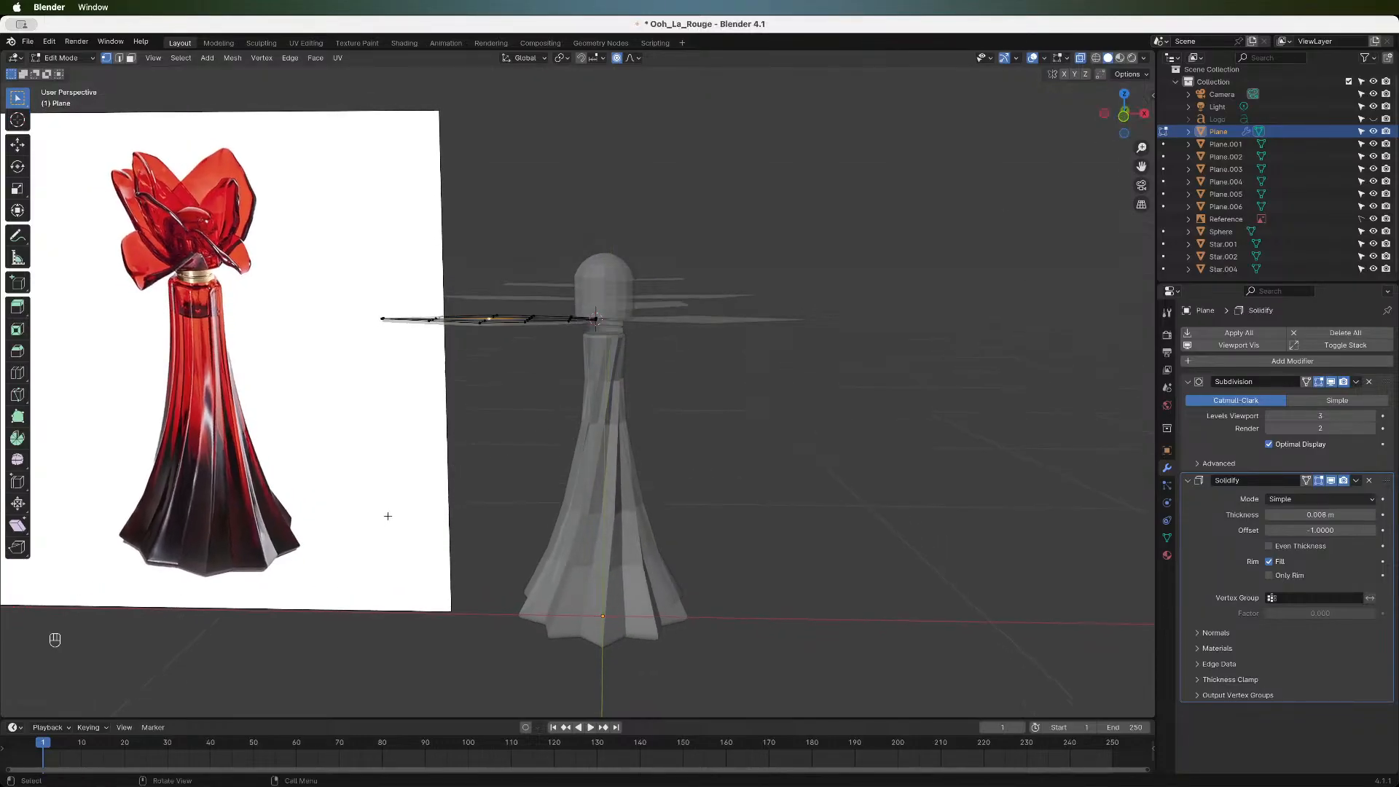
key("g")
key("z")
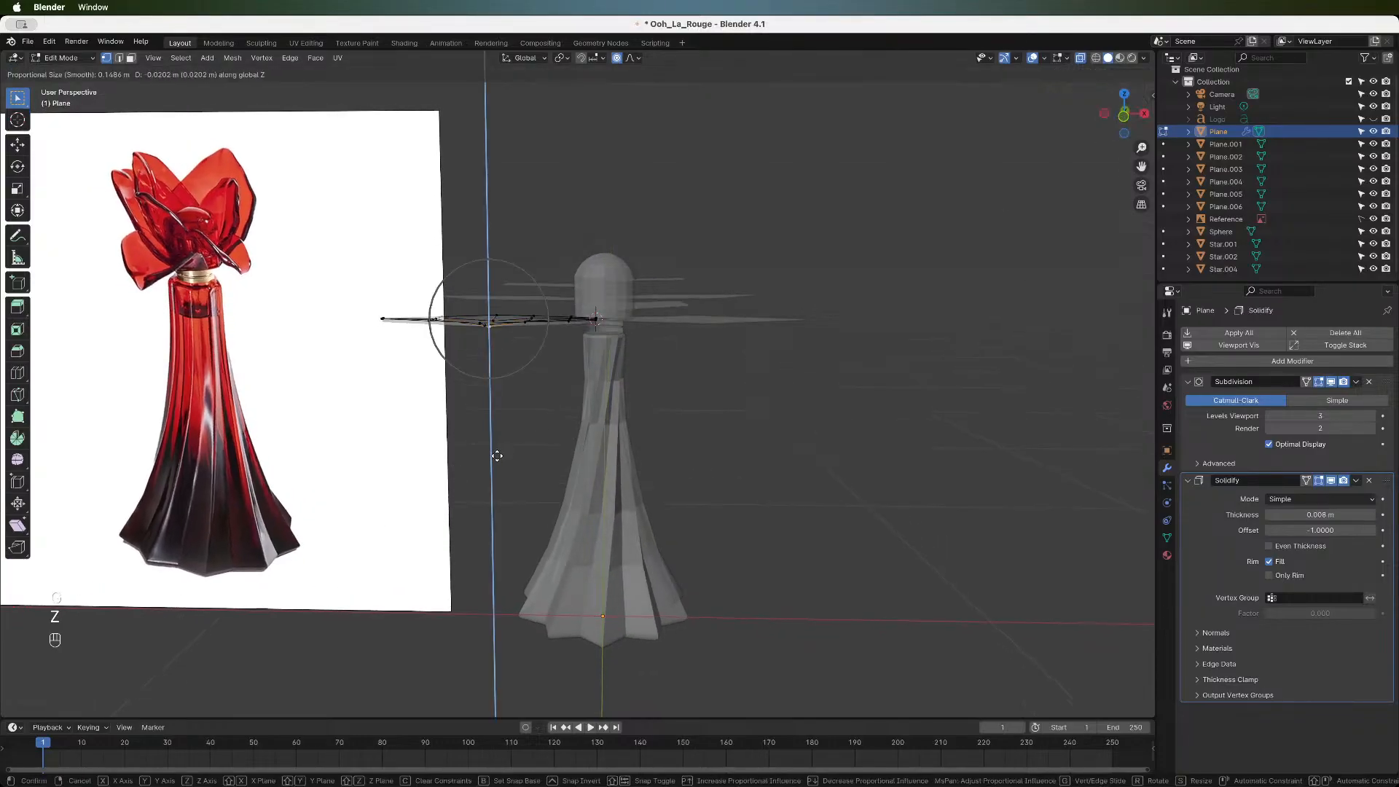
key("Escape")
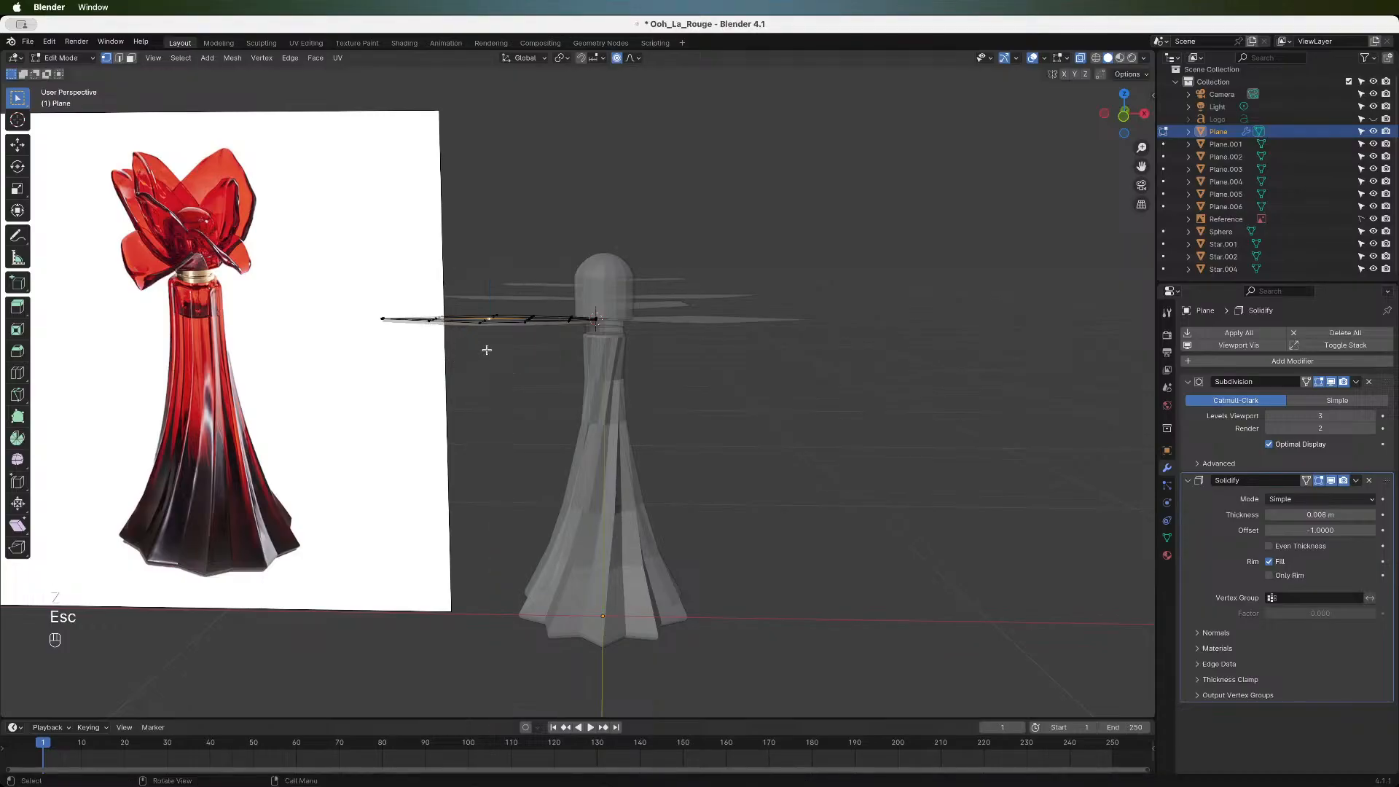
- Try sagging the petal by pulling its middle vertex down freely, using a proportional size of about 0.26 m
key("g")
scroll(487, 350, "down", 11)
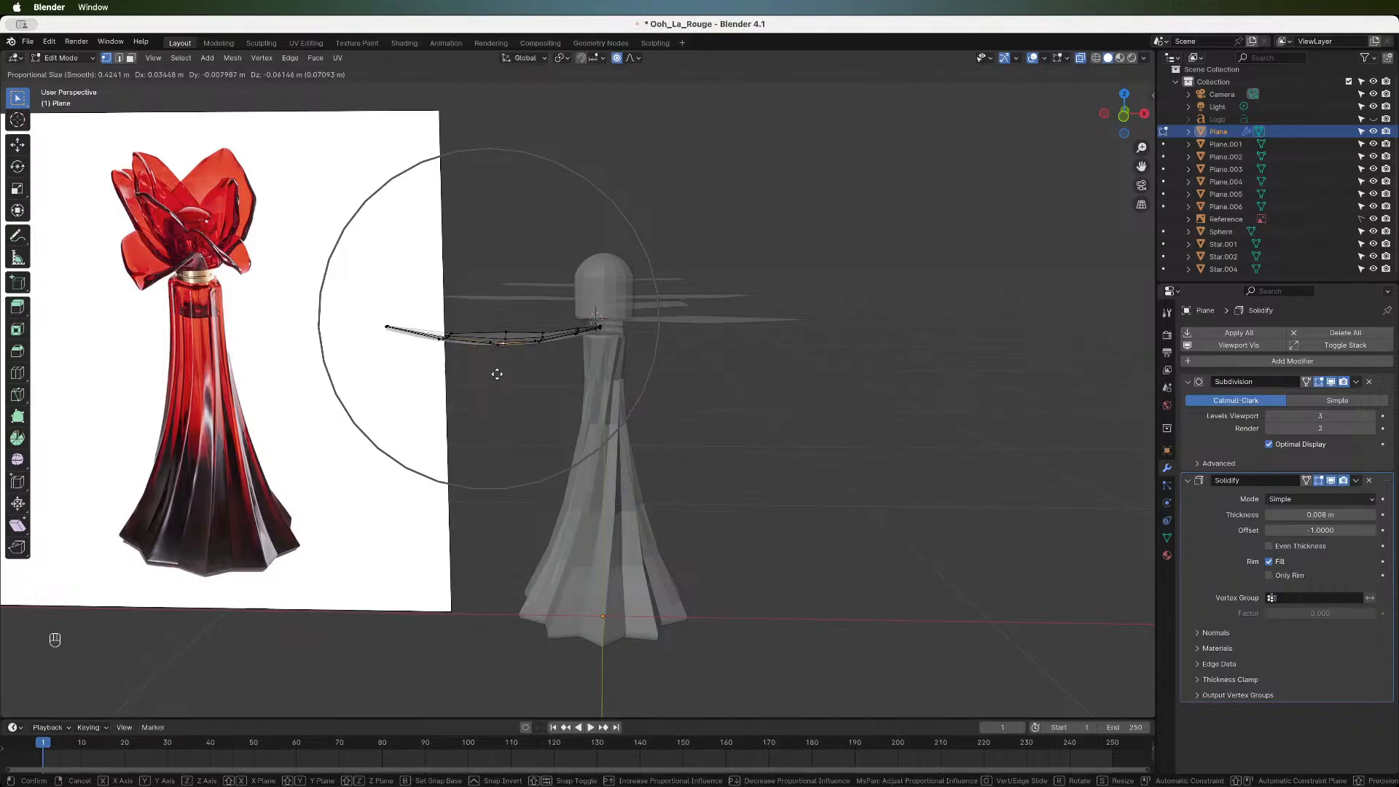
scroll(495, 372, "up", 1)
scroll(494, 370, "up", 3)
scroll(494, 369, "up", 1)
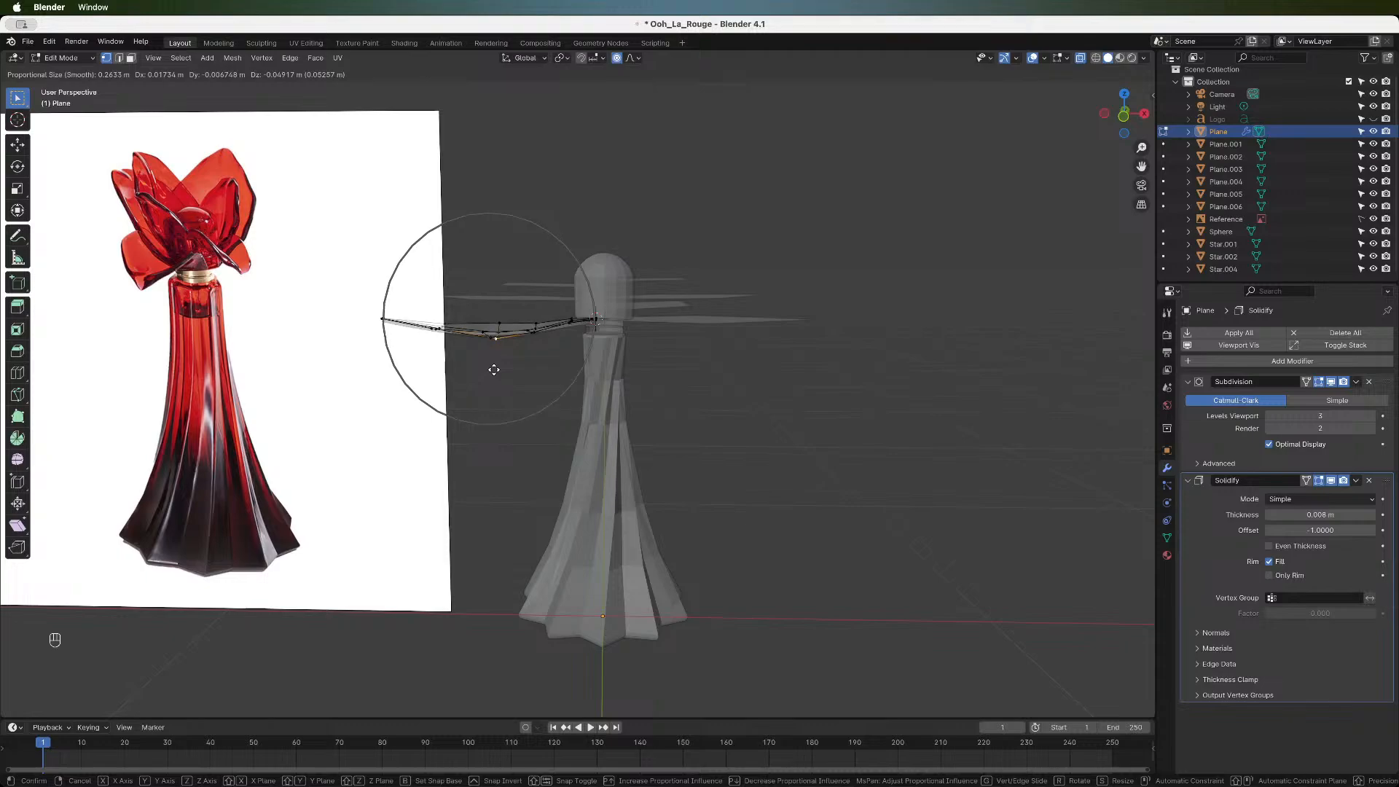
key("Escape")
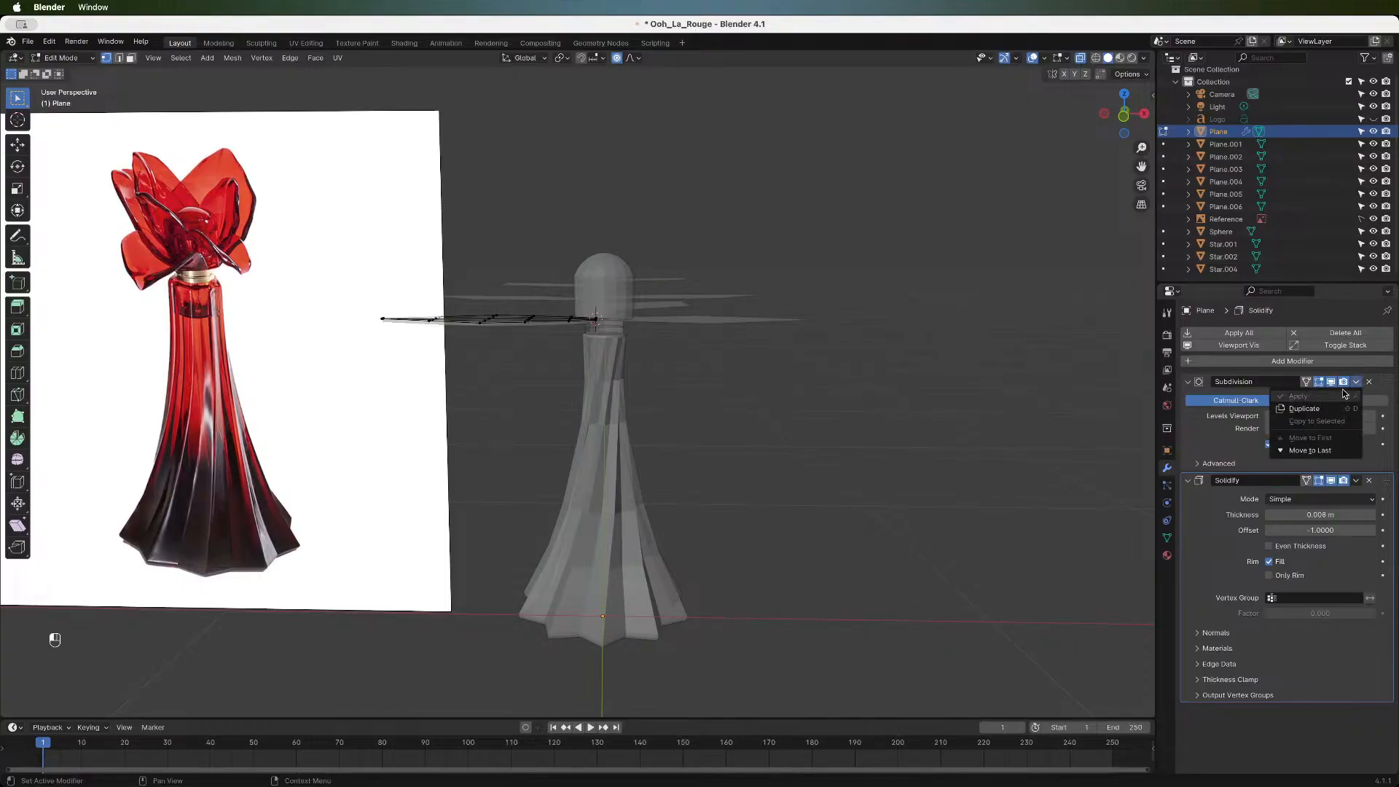
- Apply the Subdivision modifier to the first petal in Object Mode and reopen its mesh in Edit Mode
key("Tab")
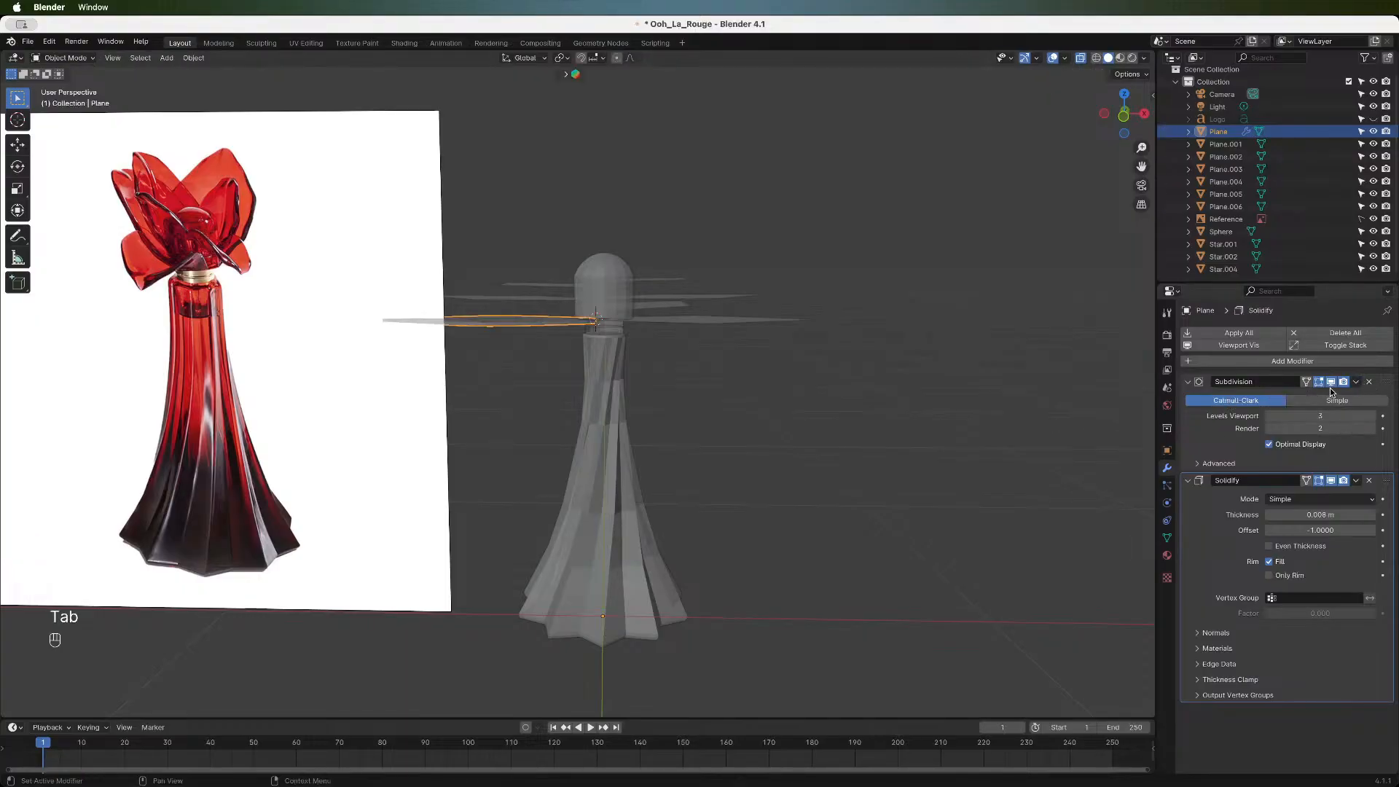
left_click(1356, 382)
left_click(1305, 397)
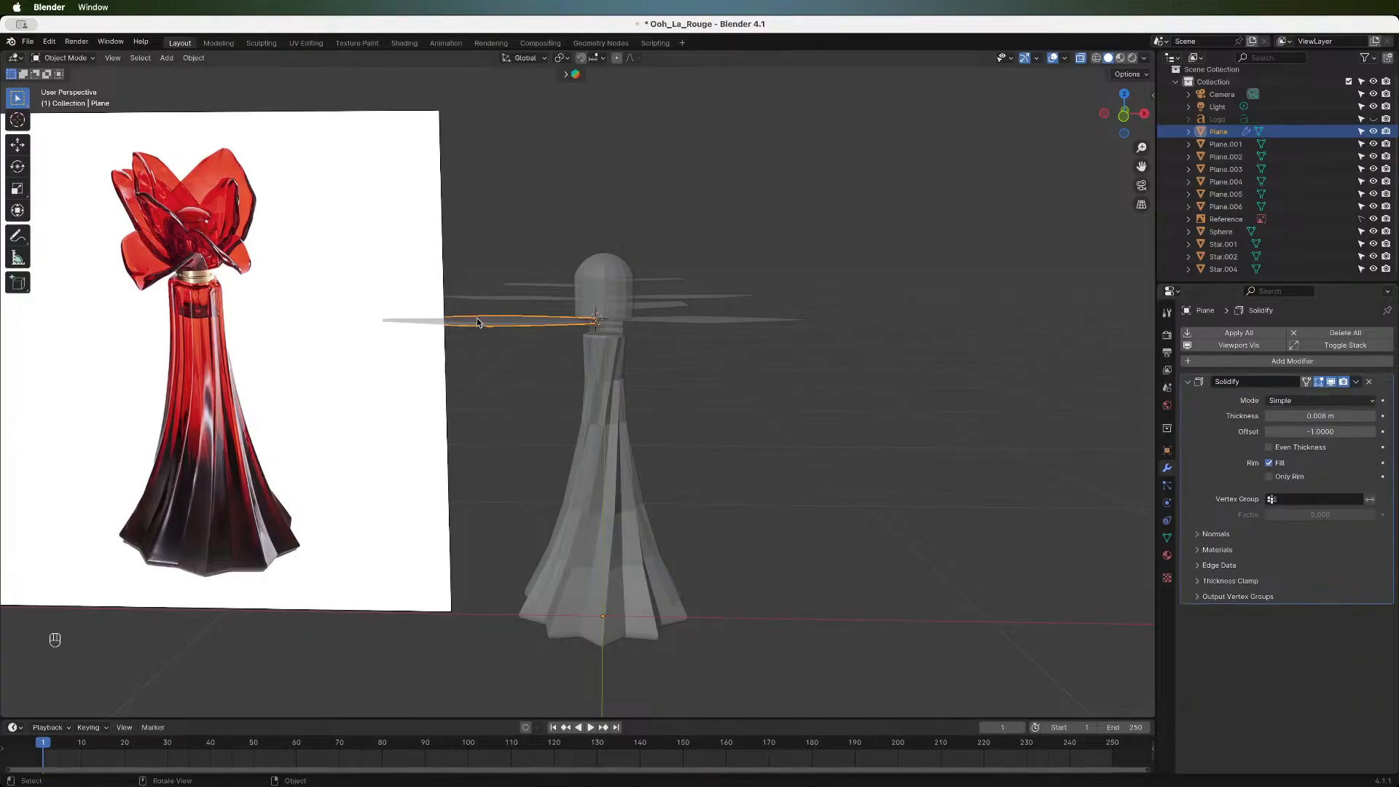
key("Tab")
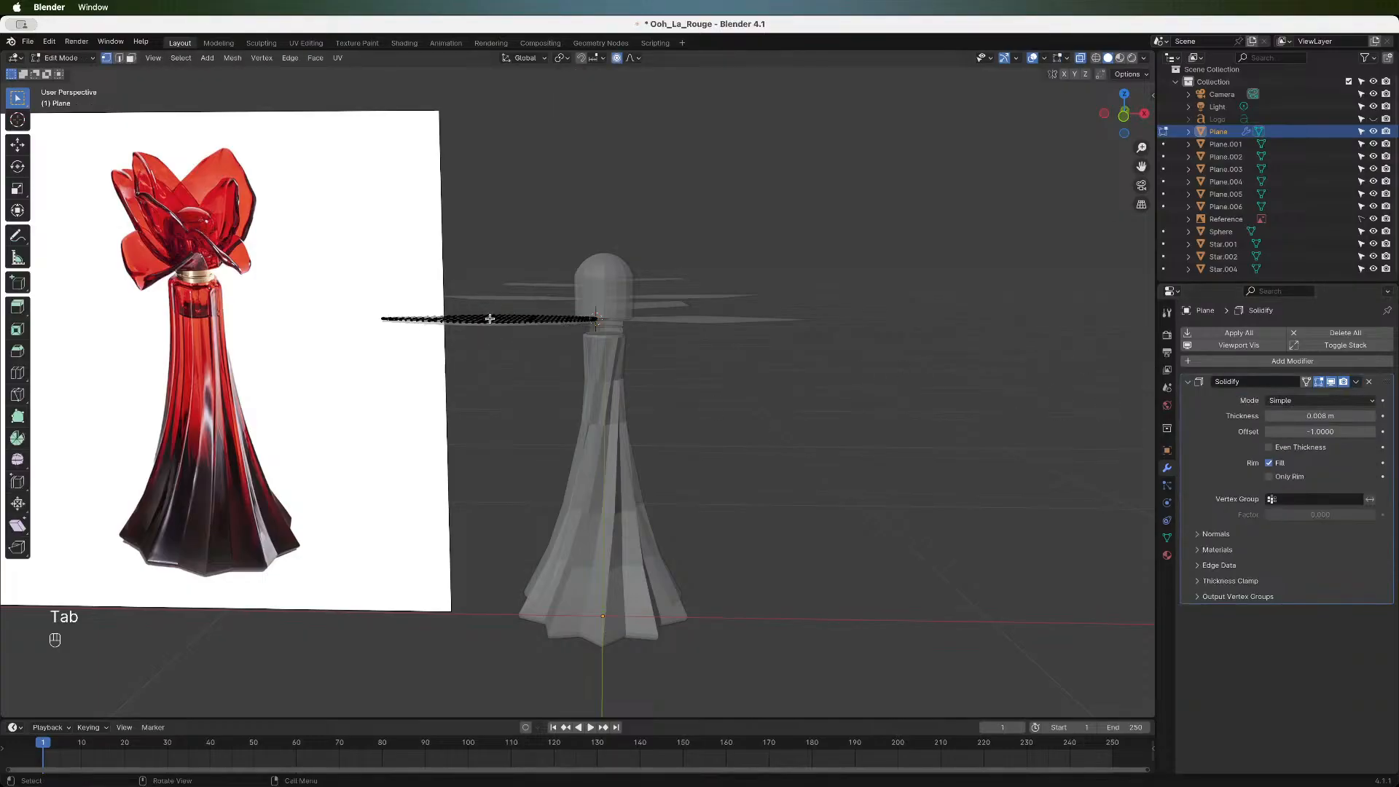
- Try bending the subdivided petal by moving a vertex near its outer tip, widening the proportional size to about 0.42 m
left_click_drag(1124, 115, 655, 257)
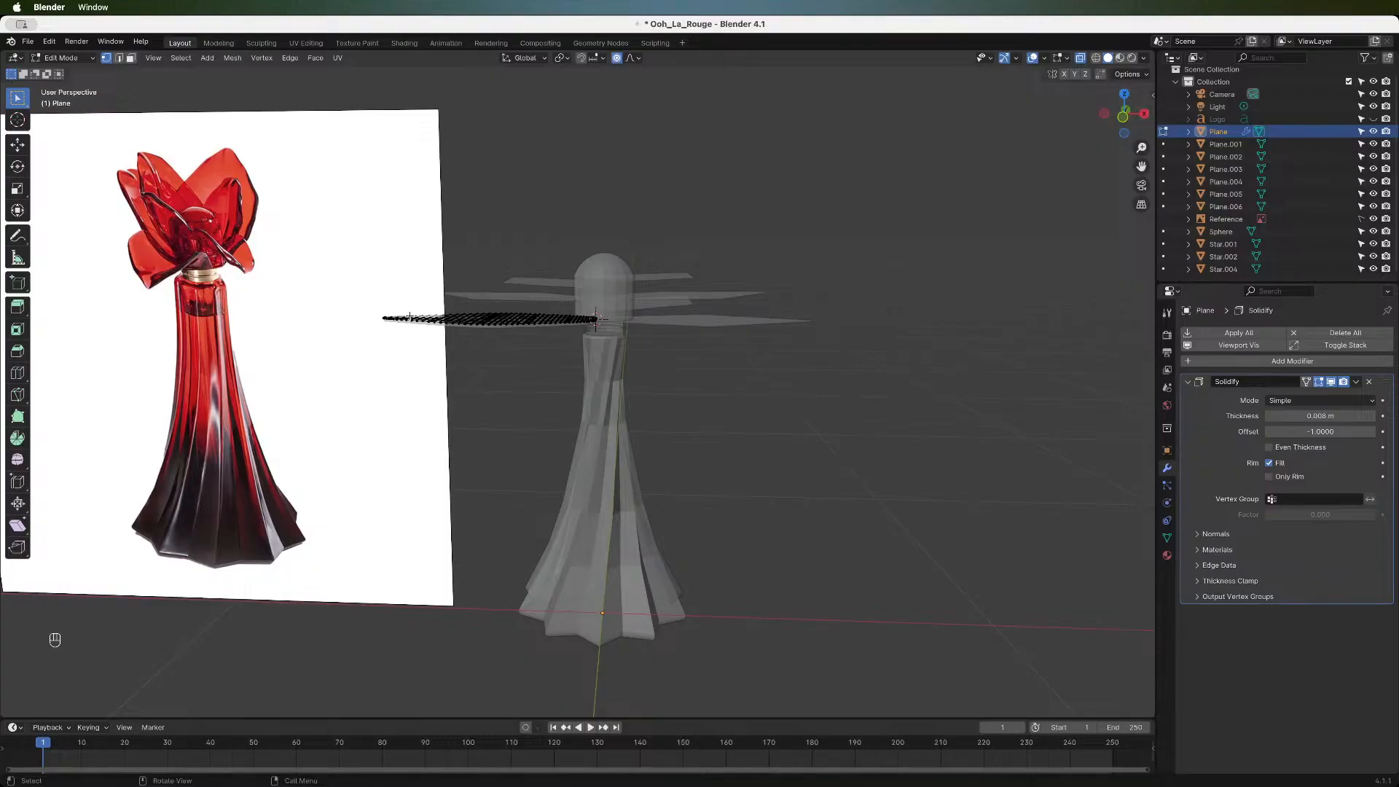
key("g")
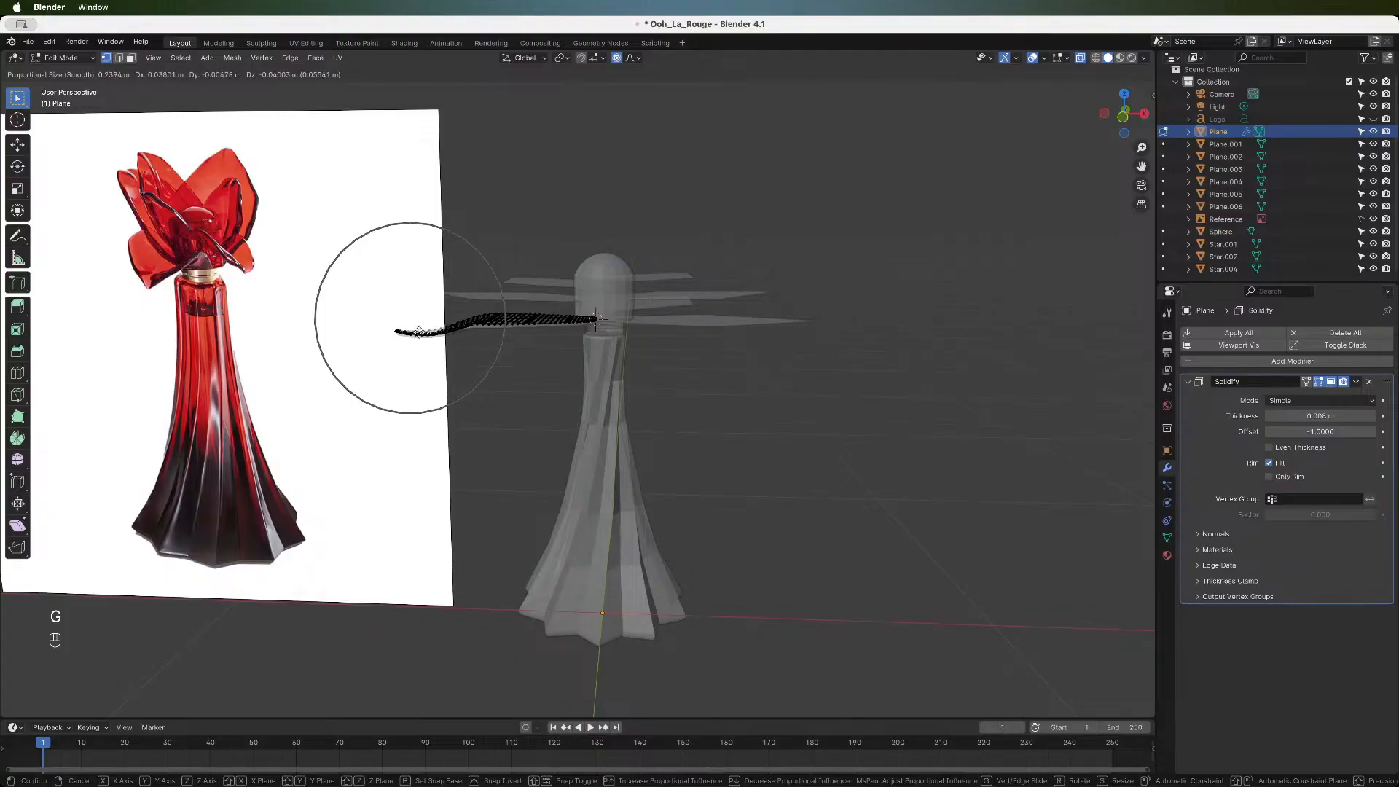
scroll(404, 331, "down", 7)
scroll(595, 318, "up", 2)
scroll(595, 319, "down", 2)
key("Escape")
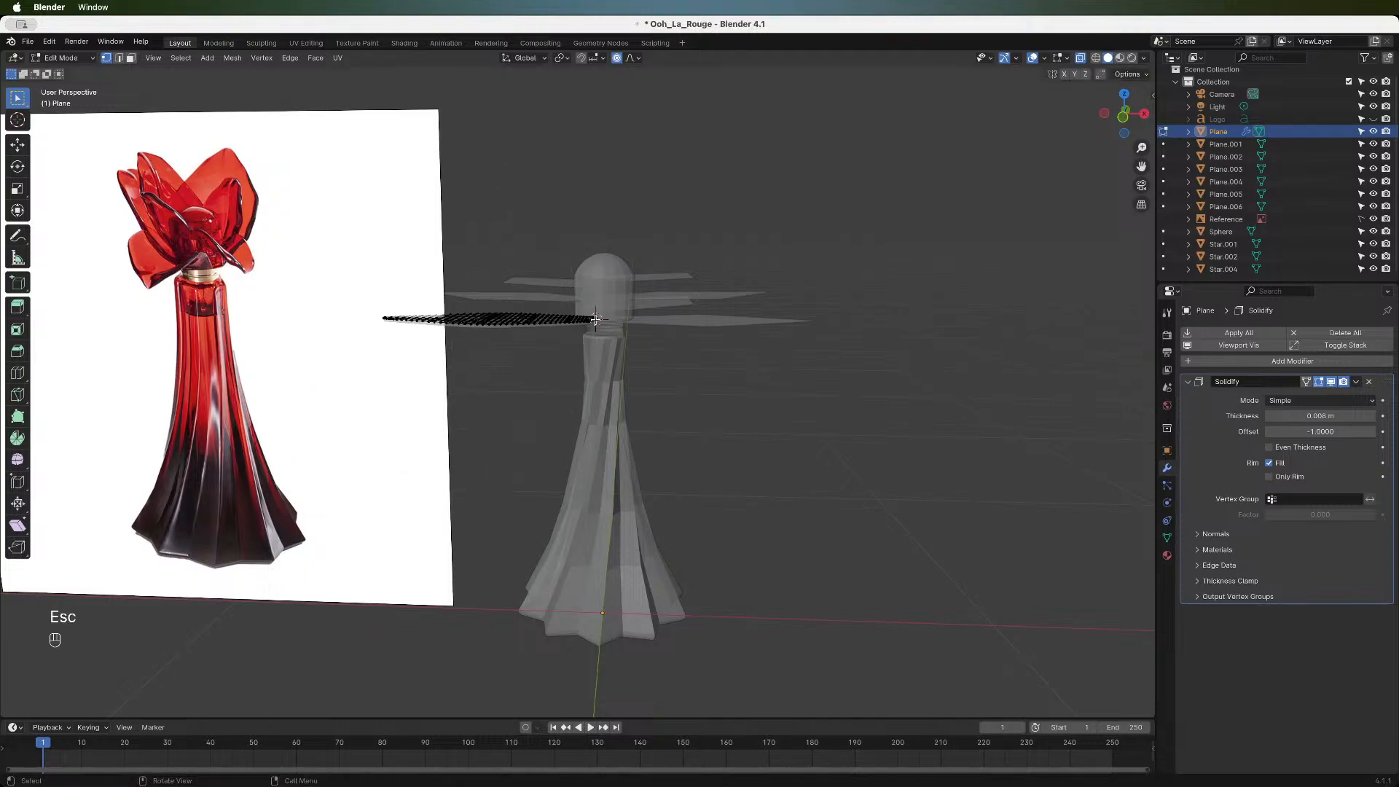
- Try moving the vertex at the petal's inner end downward with a proportional size of about 0.42 m
key("g")
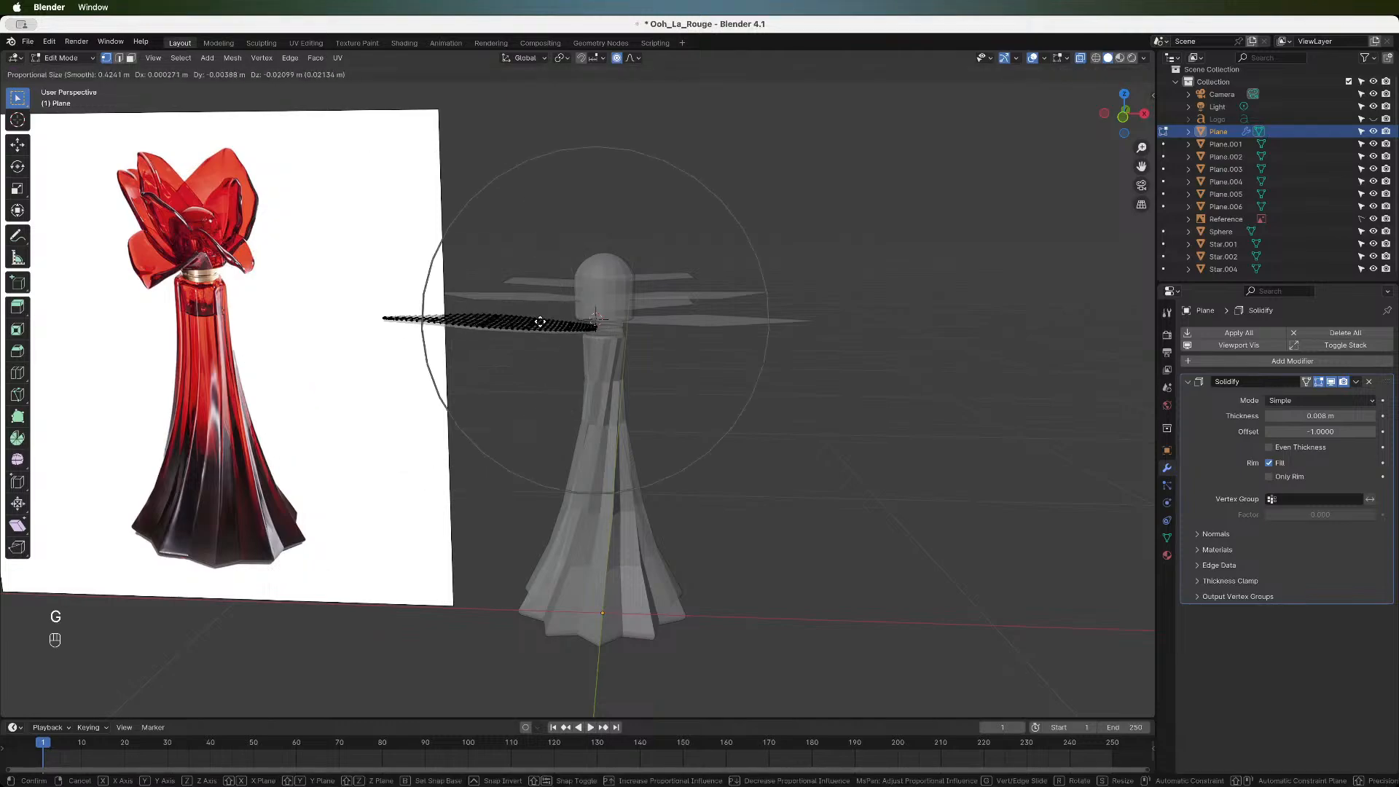
key("Escape")
scroll(535, 319, "up", 1)
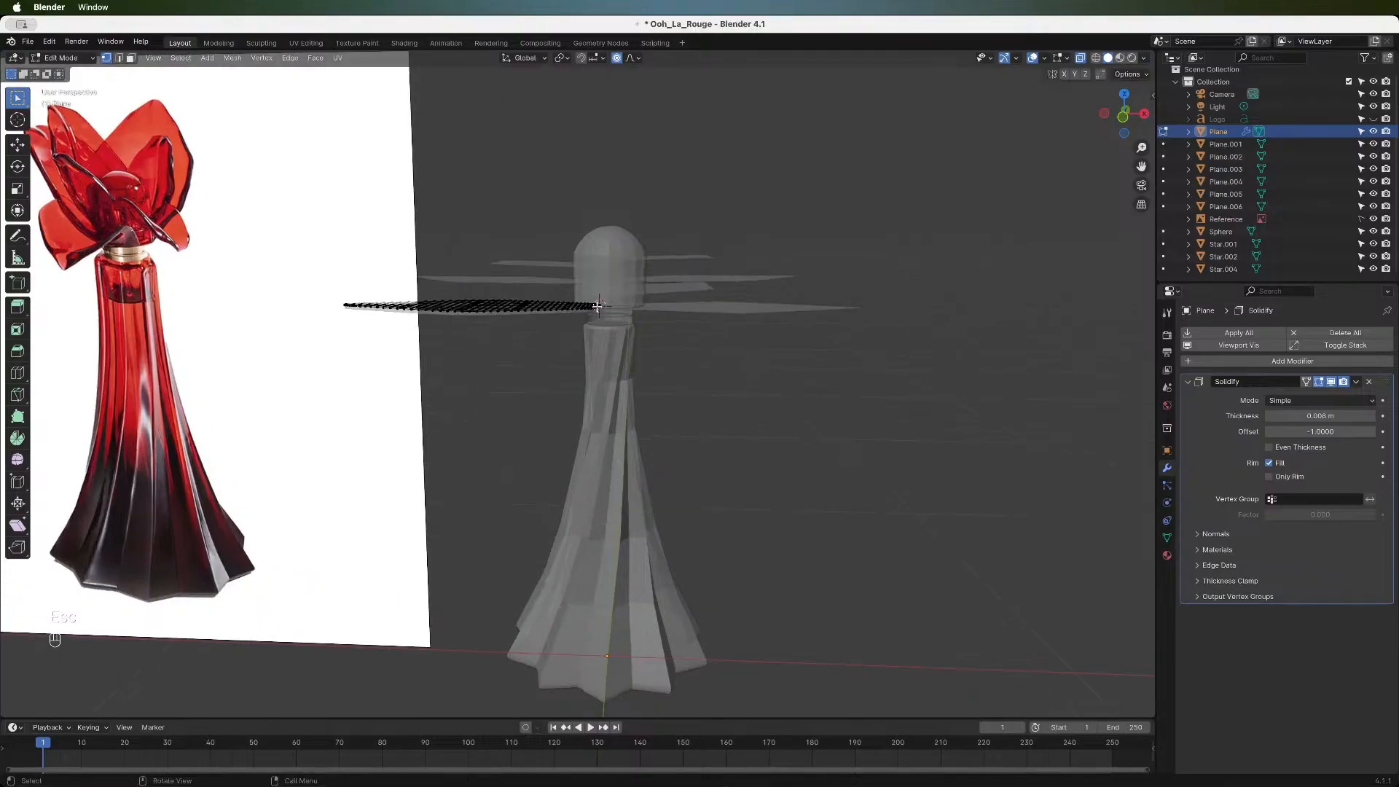
scroll(598, 307, "down", 3)
scroll(585, 346, "up", 1)
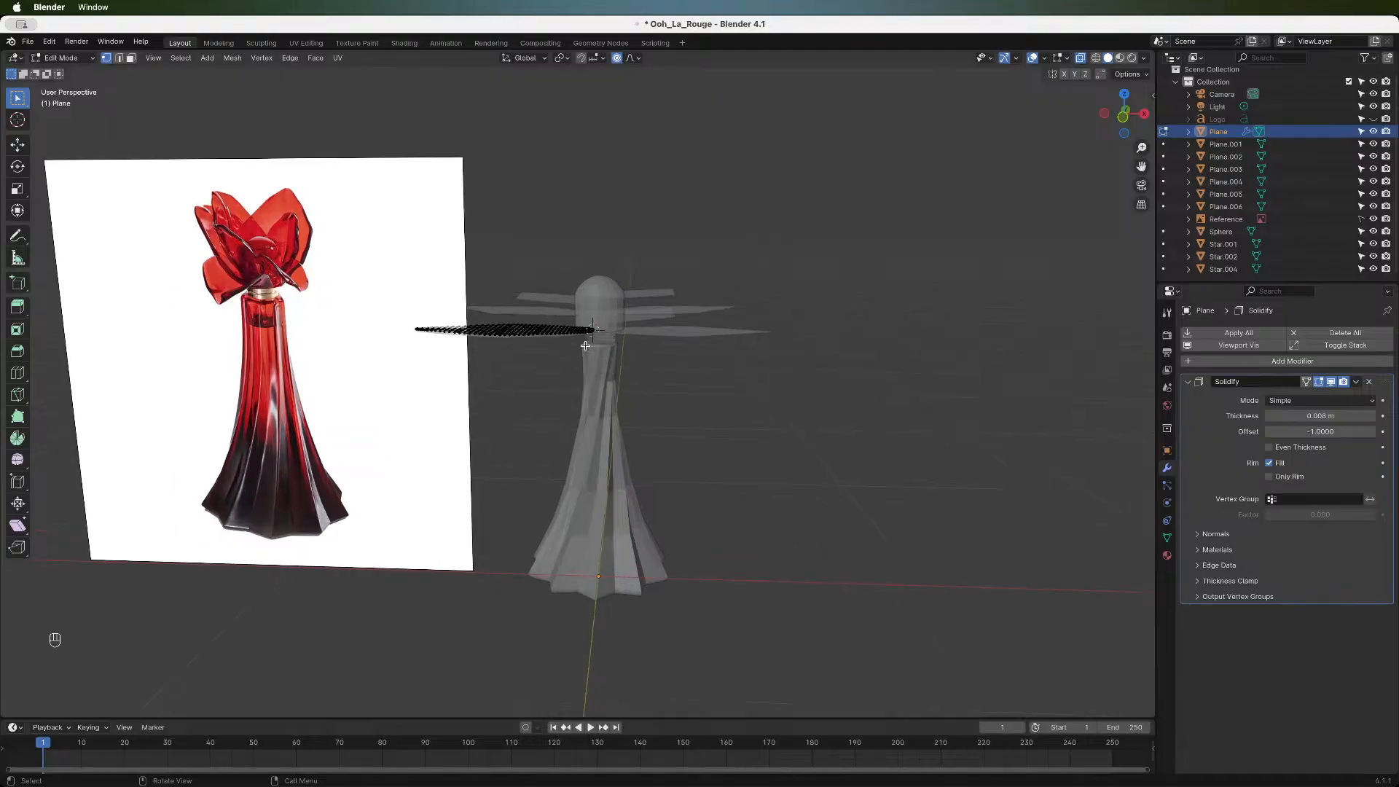
scroll(585, 346, "up", 2)
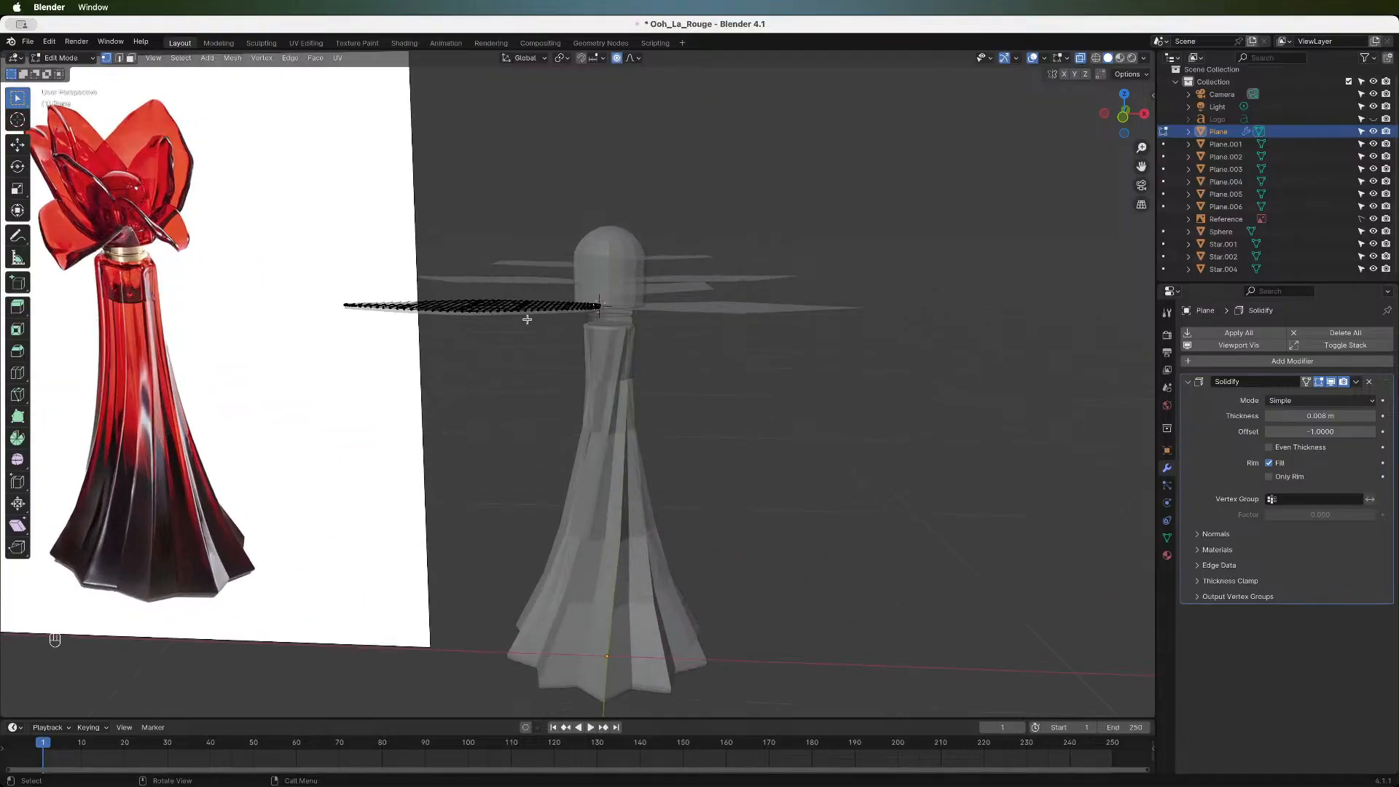
- Reduce the proportional size to about 0.076 m while trying to move the petal's inner end vertex down
key("g")
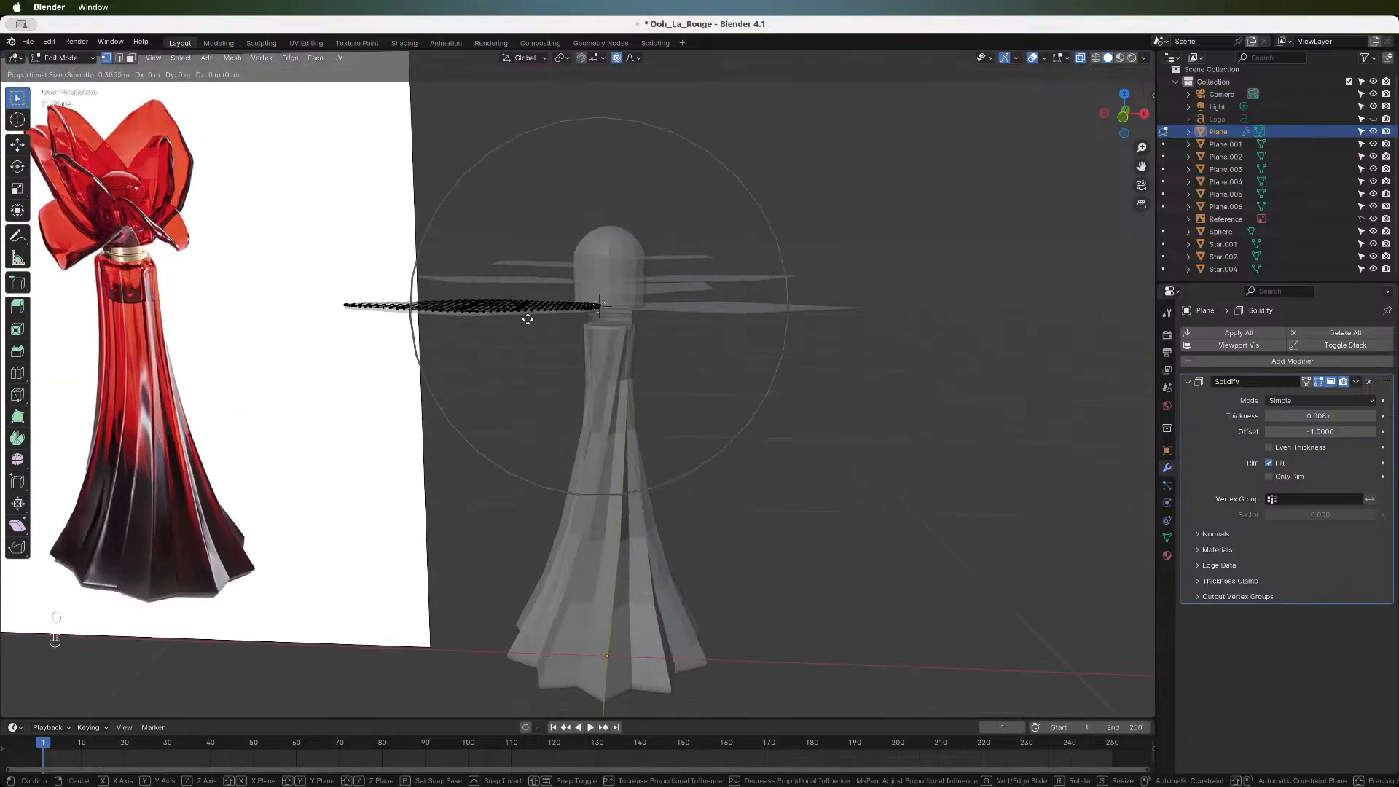
scroll(526, 321, "up", 6)
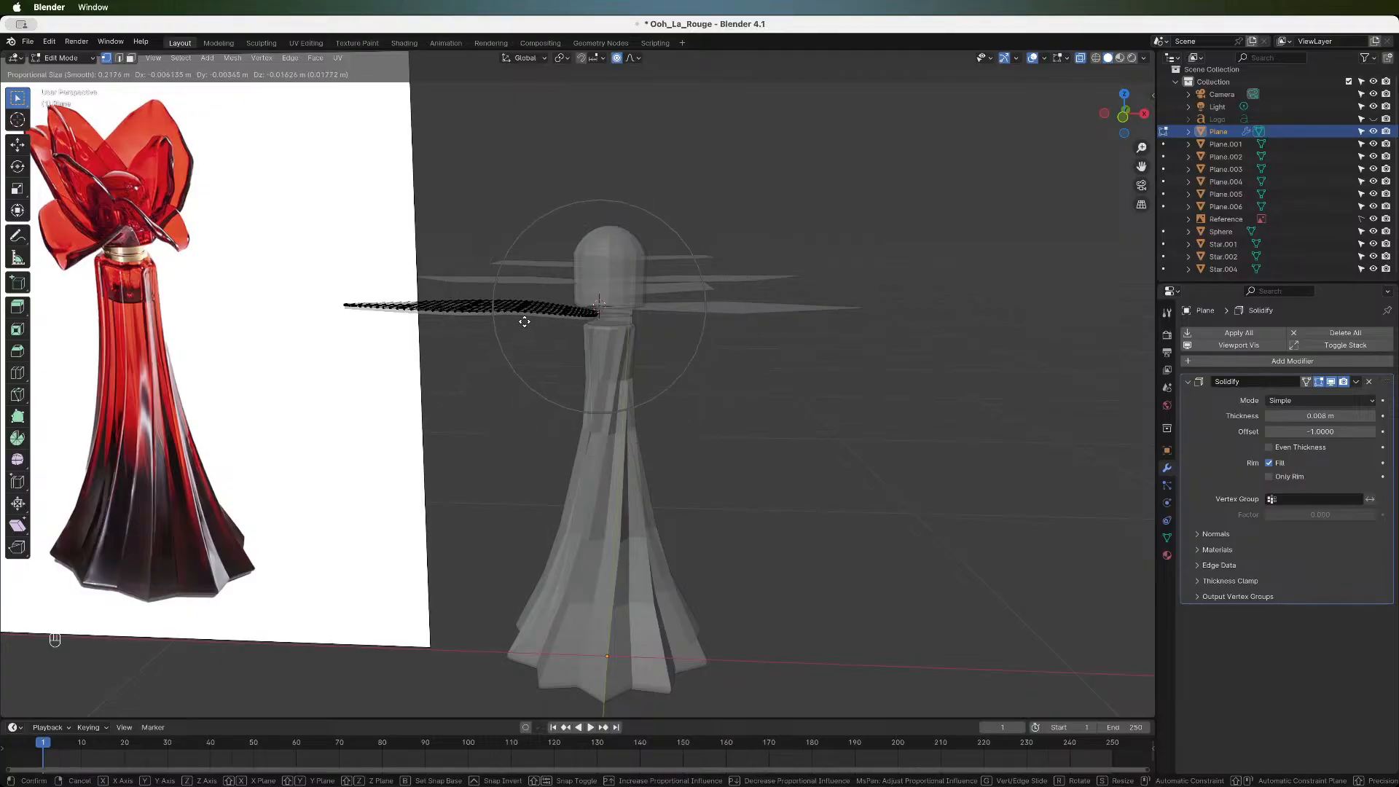
scroll(527, 323, "up", 11)
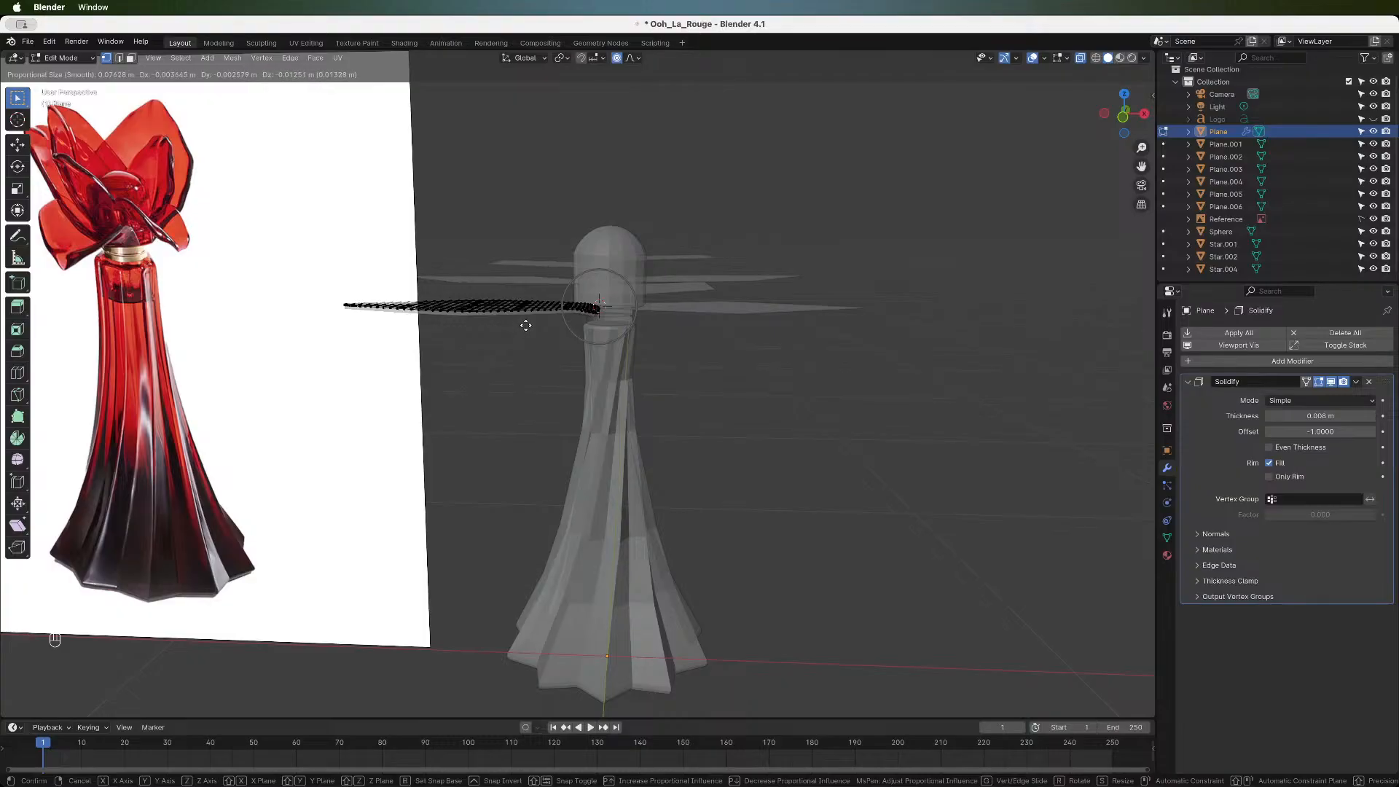
key("Escape")
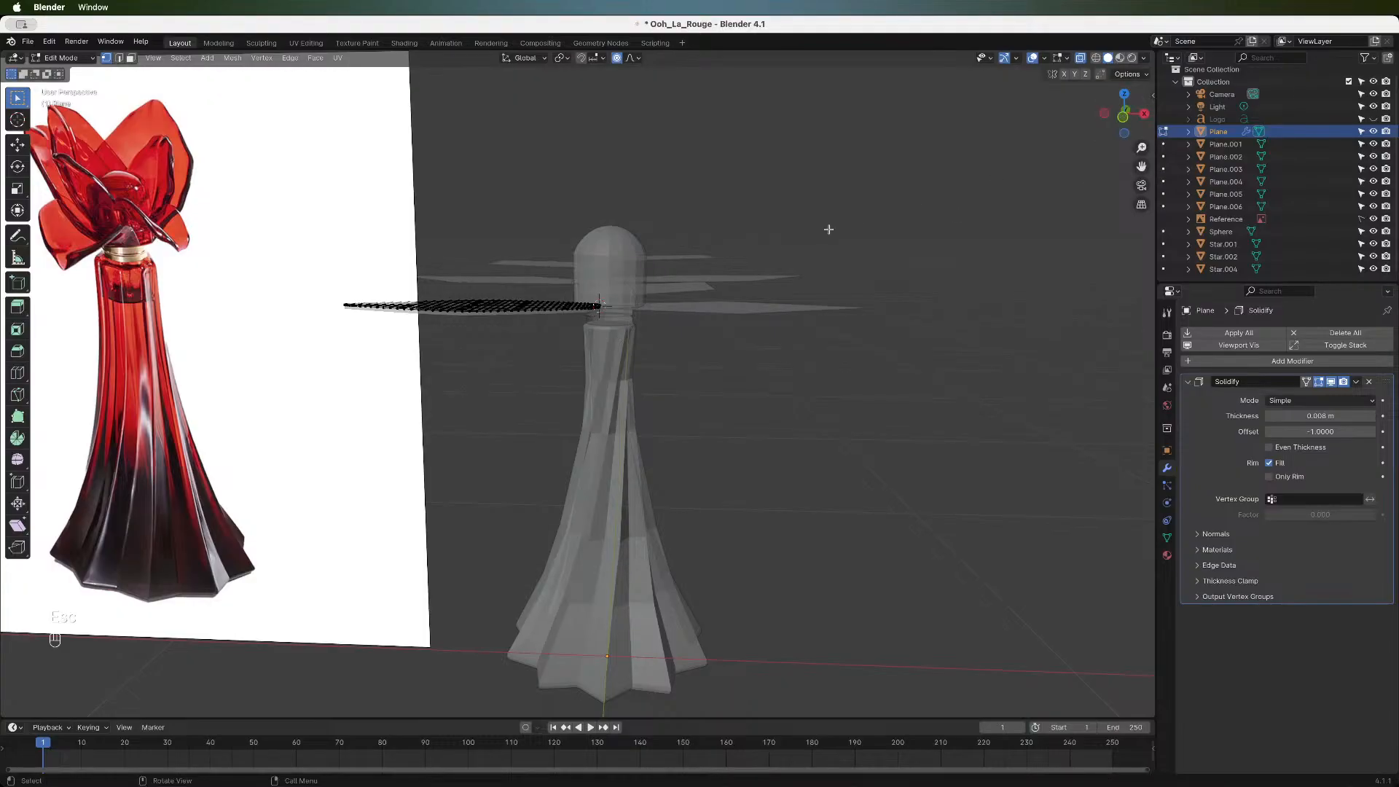
- Move the petal's inner end vertex down about 0.01 m in front view, with a proportional size of about 0.076 m
left_click(1124, 116)
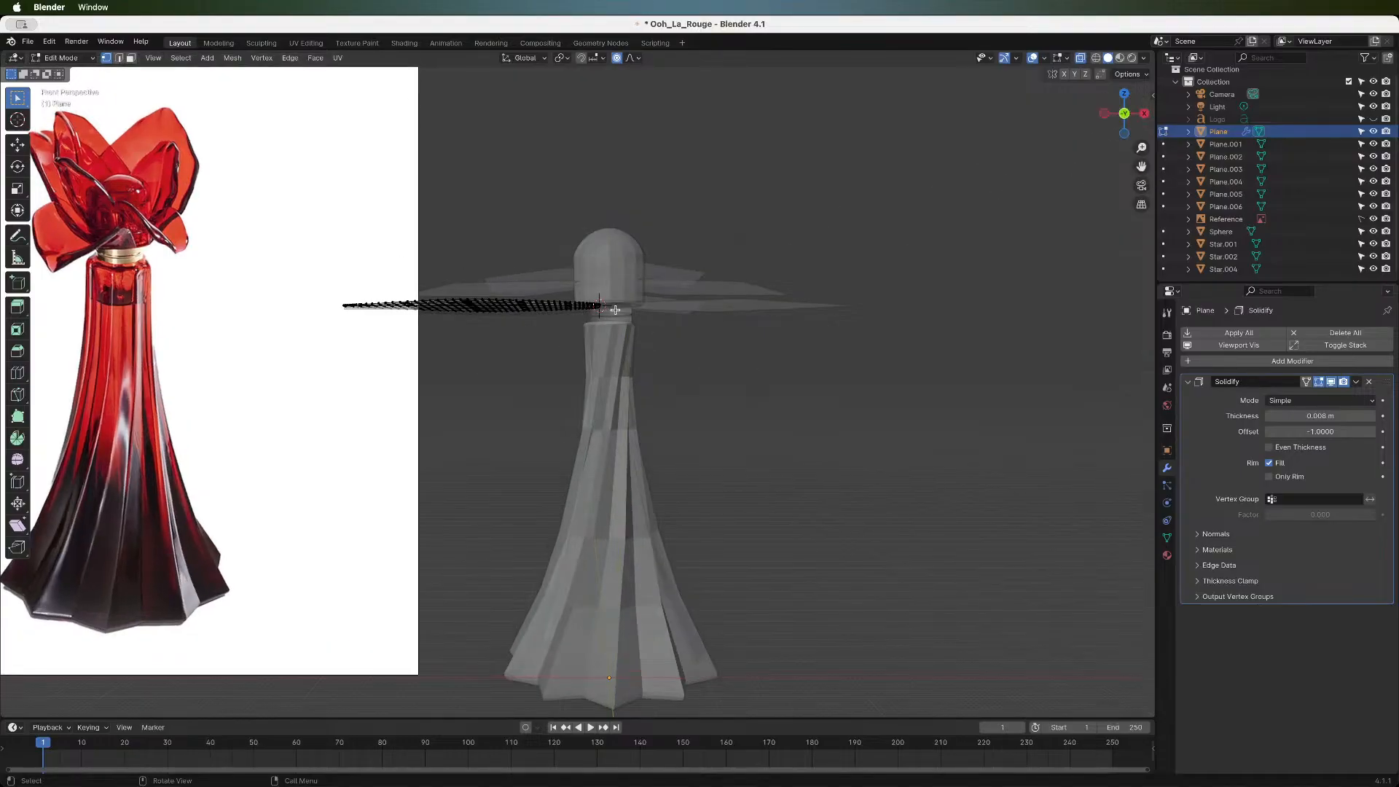
key("g")
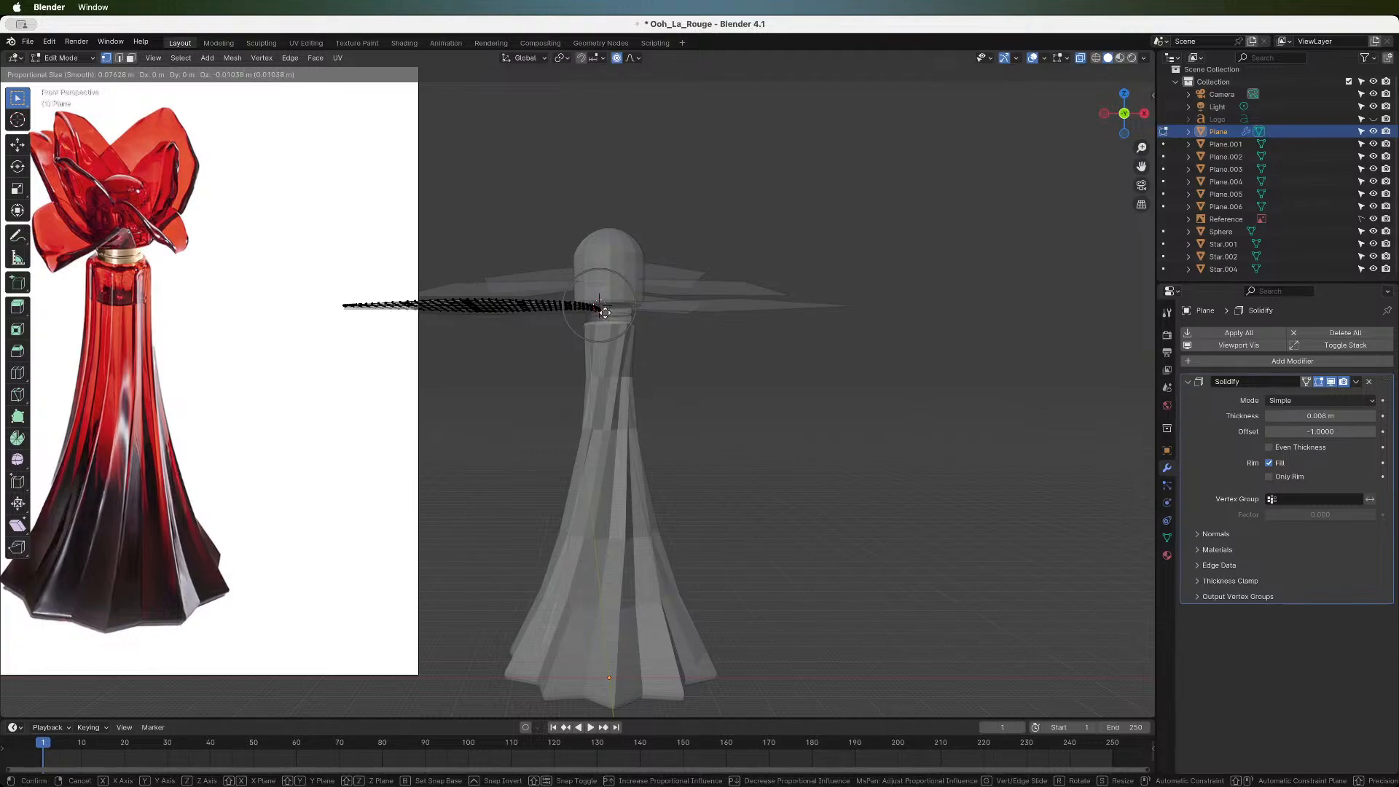
left_click(595, 312)
- Raise a vertex near the petal's inner end in two moves of about 0.011 m and 0.007 m, with a proportional size of about 0.10 m
left_click(572, 304)
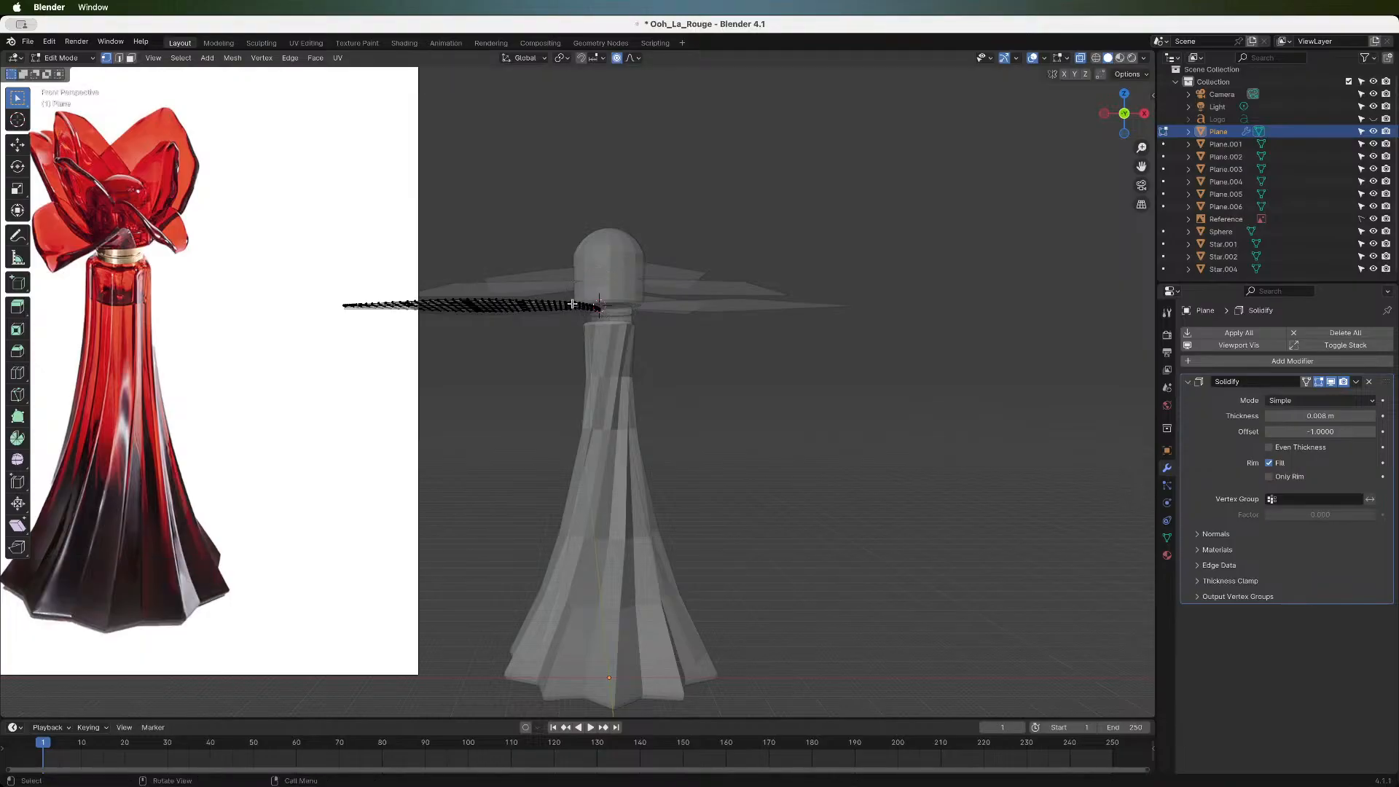
key("g")
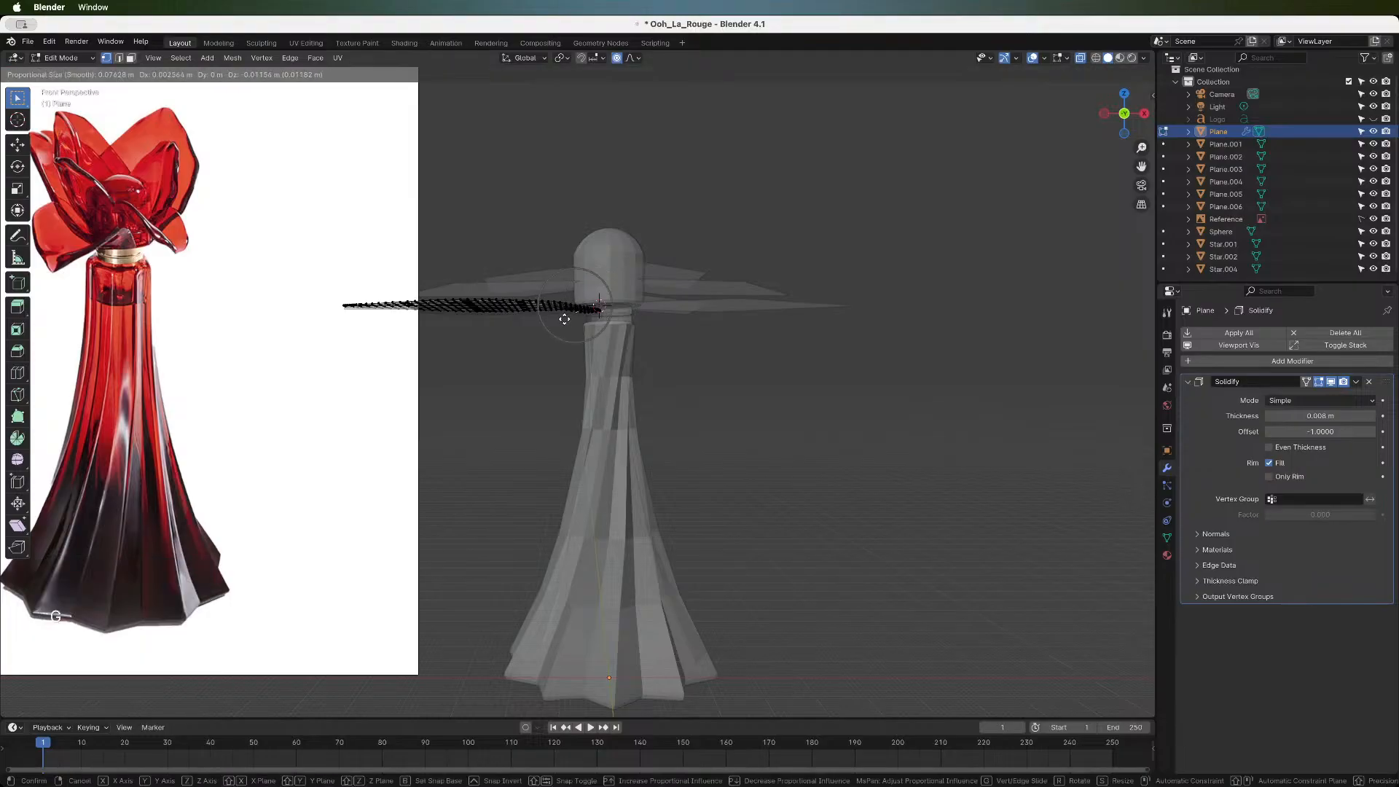
scroll(564, 319, "down", 3)
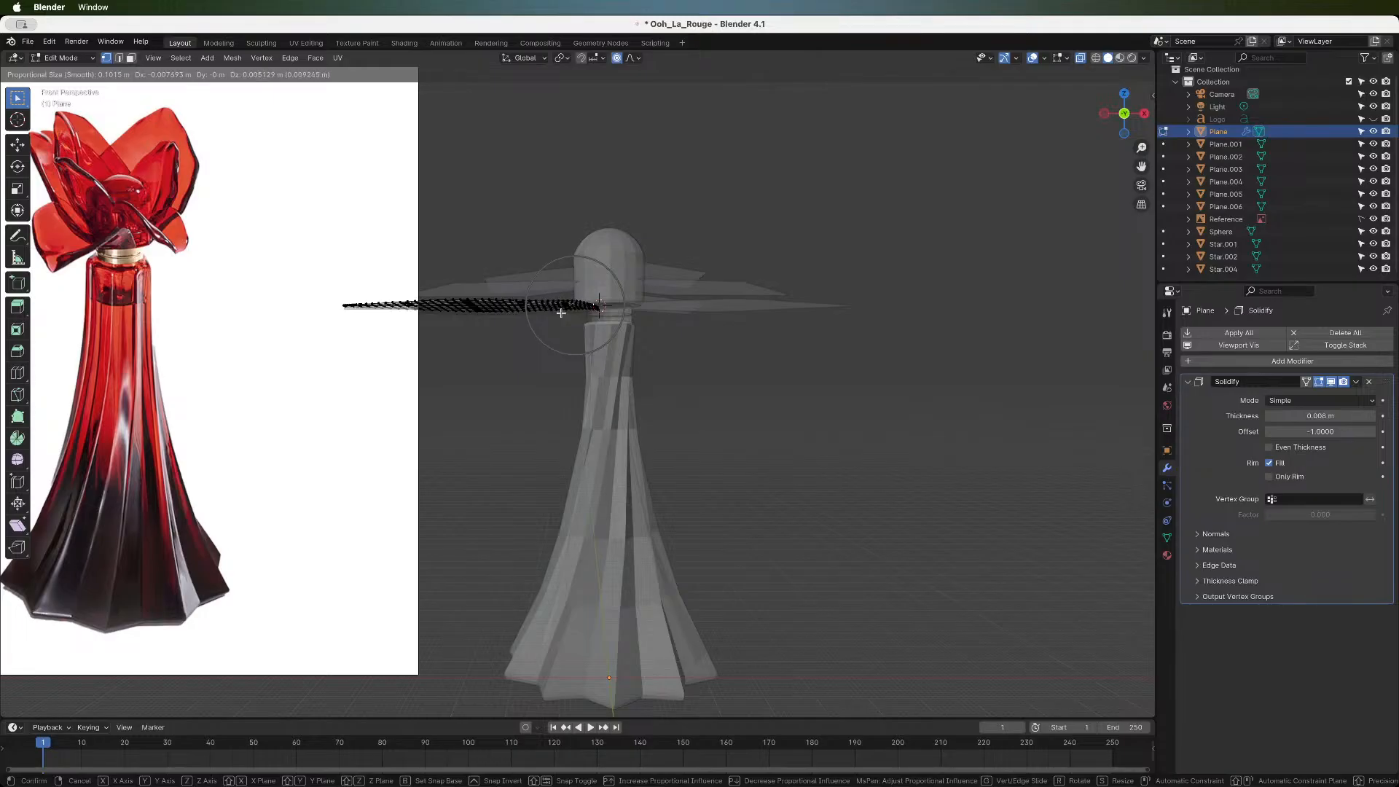
key("Escape")
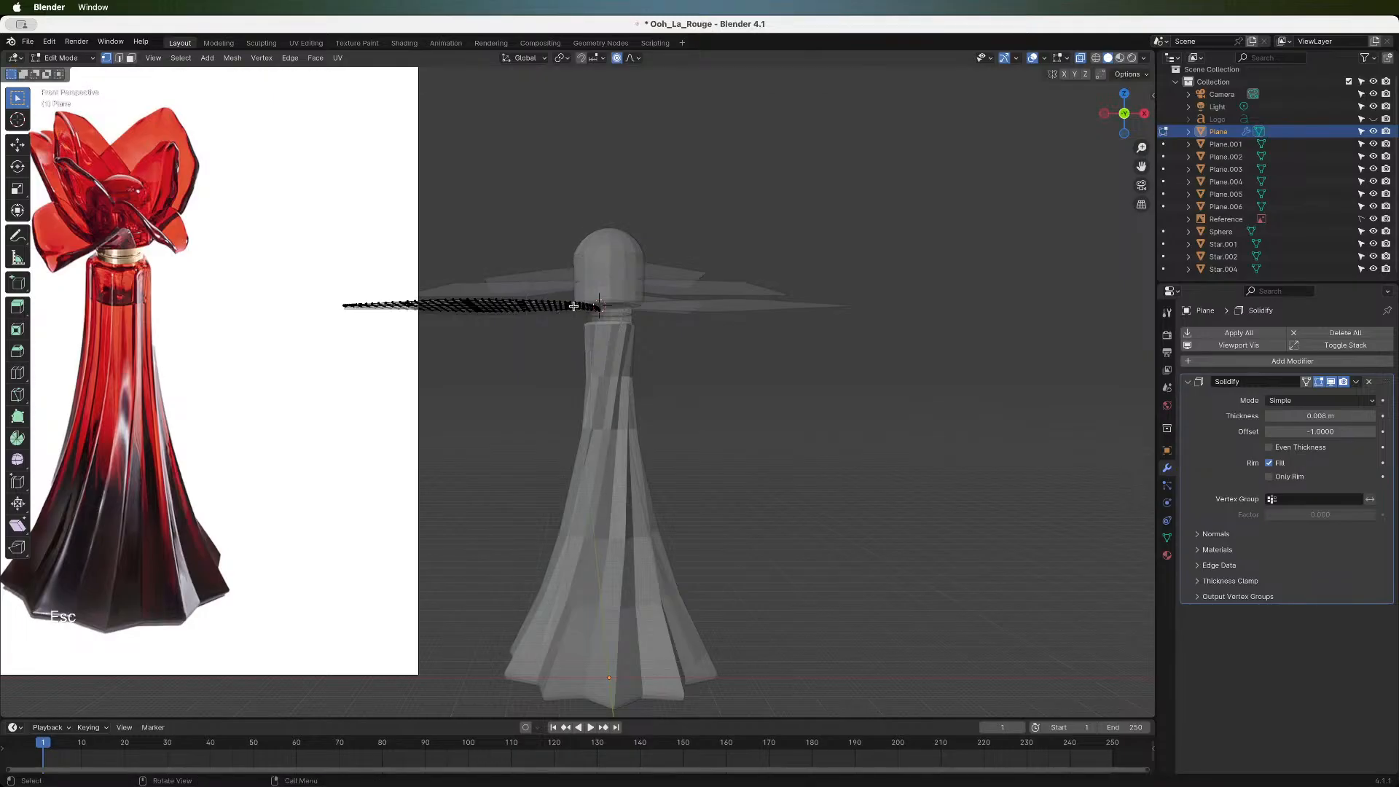
scroll(575, 312, "up", 5)
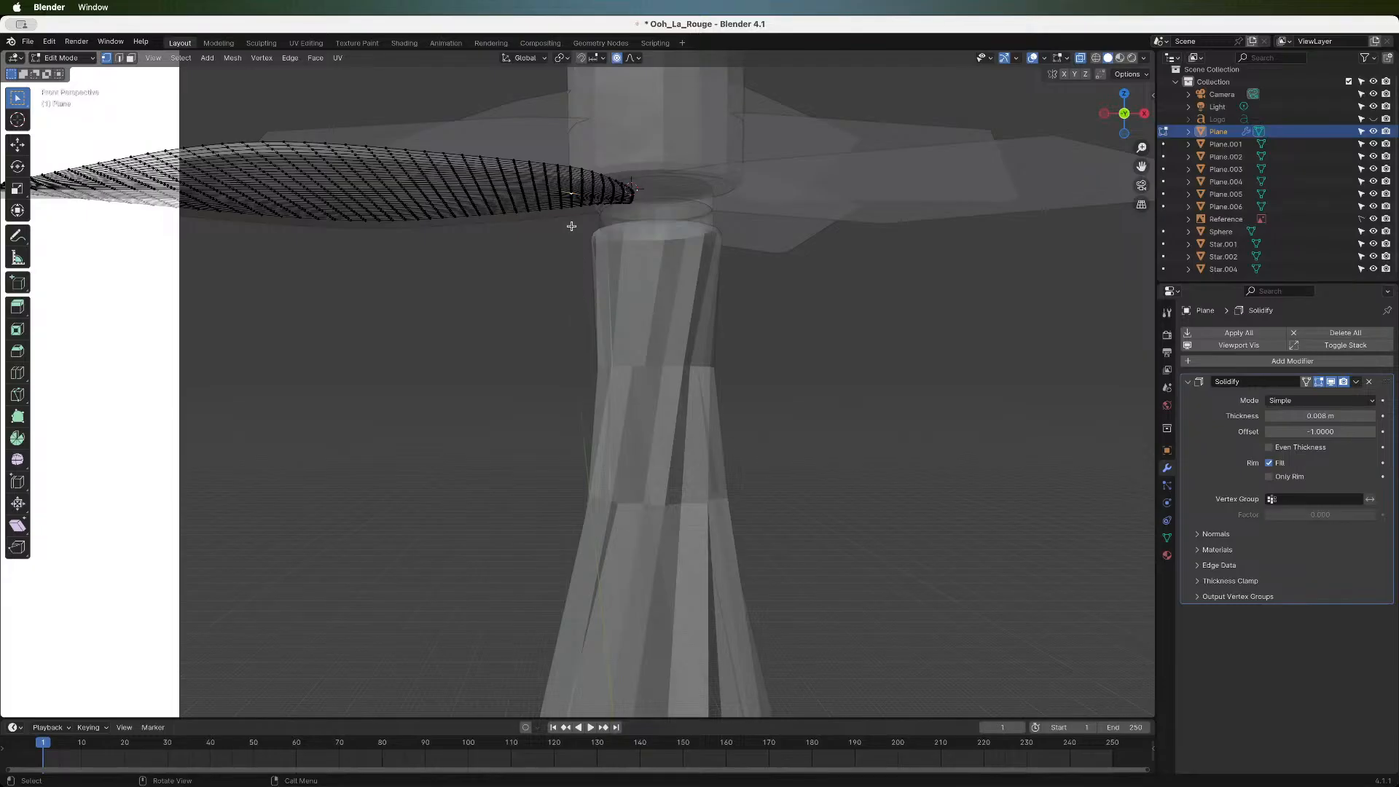
key("g")
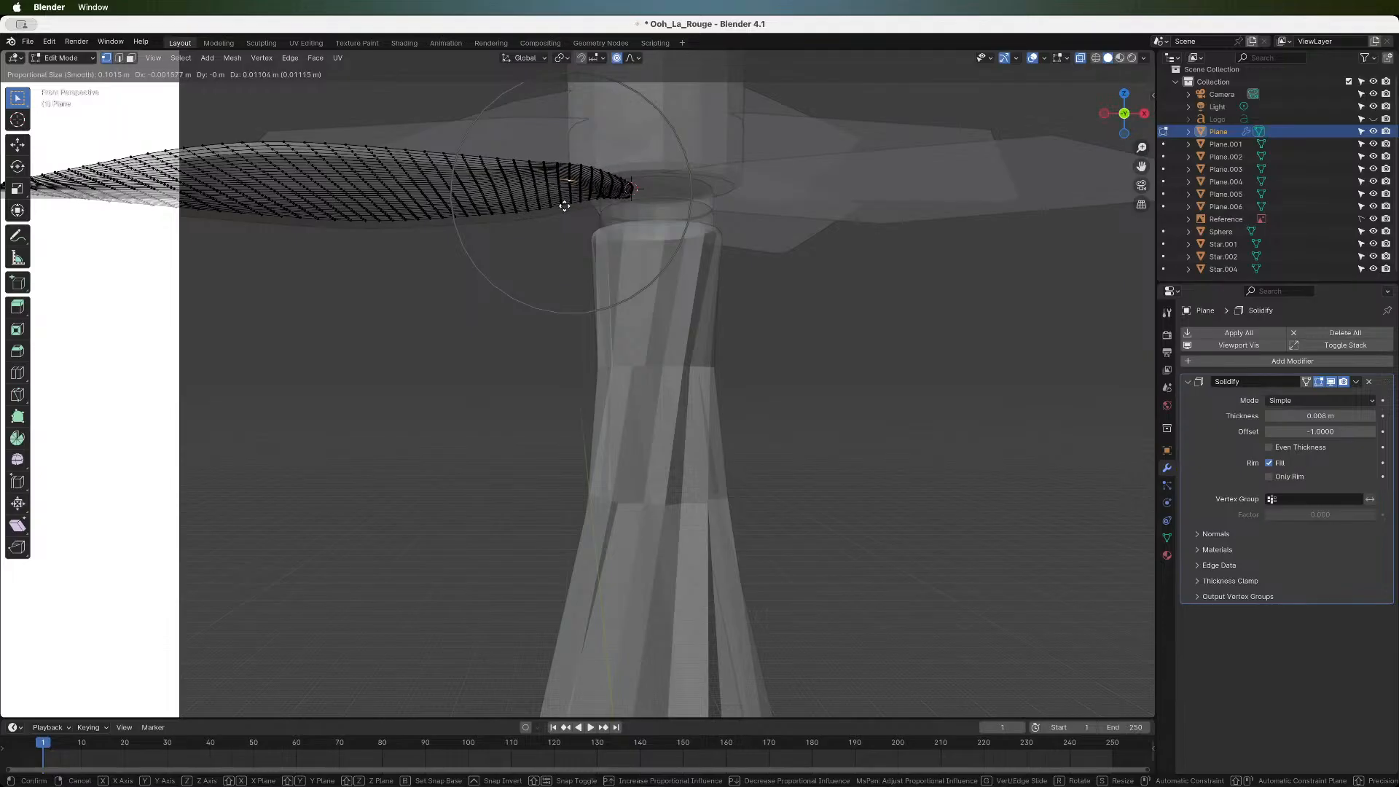
left_click(564, 206)
scroll(563, 204, "down", 2)
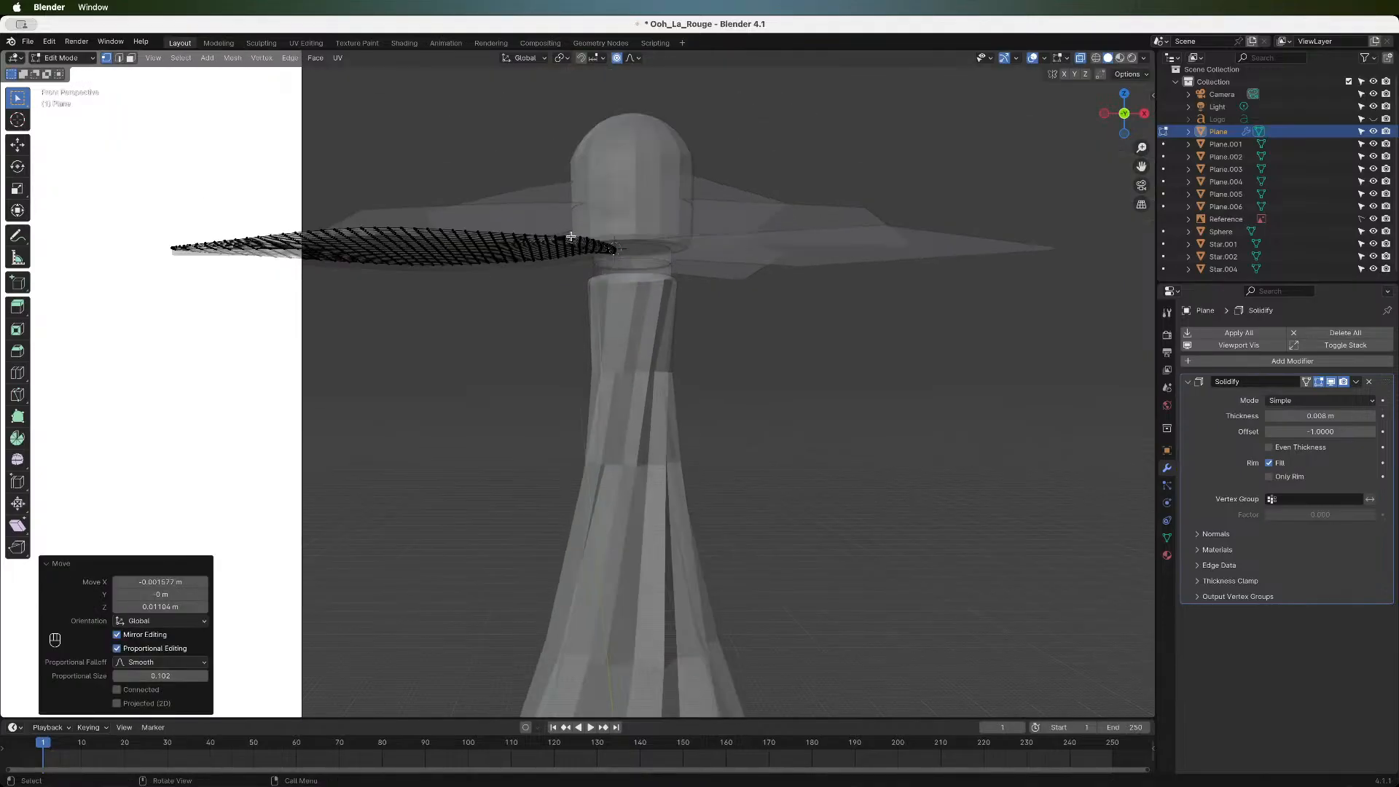
key("g")
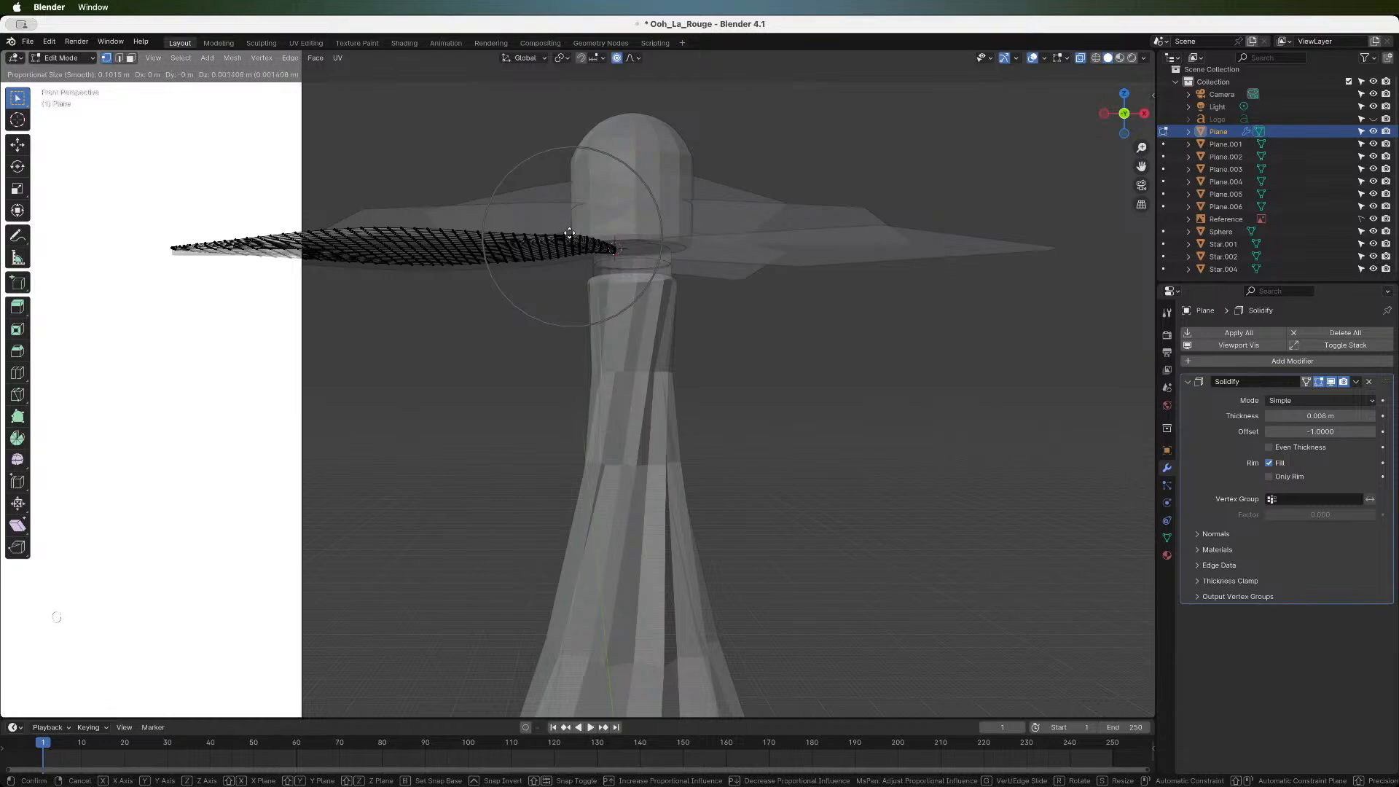
left_click(569, 232)
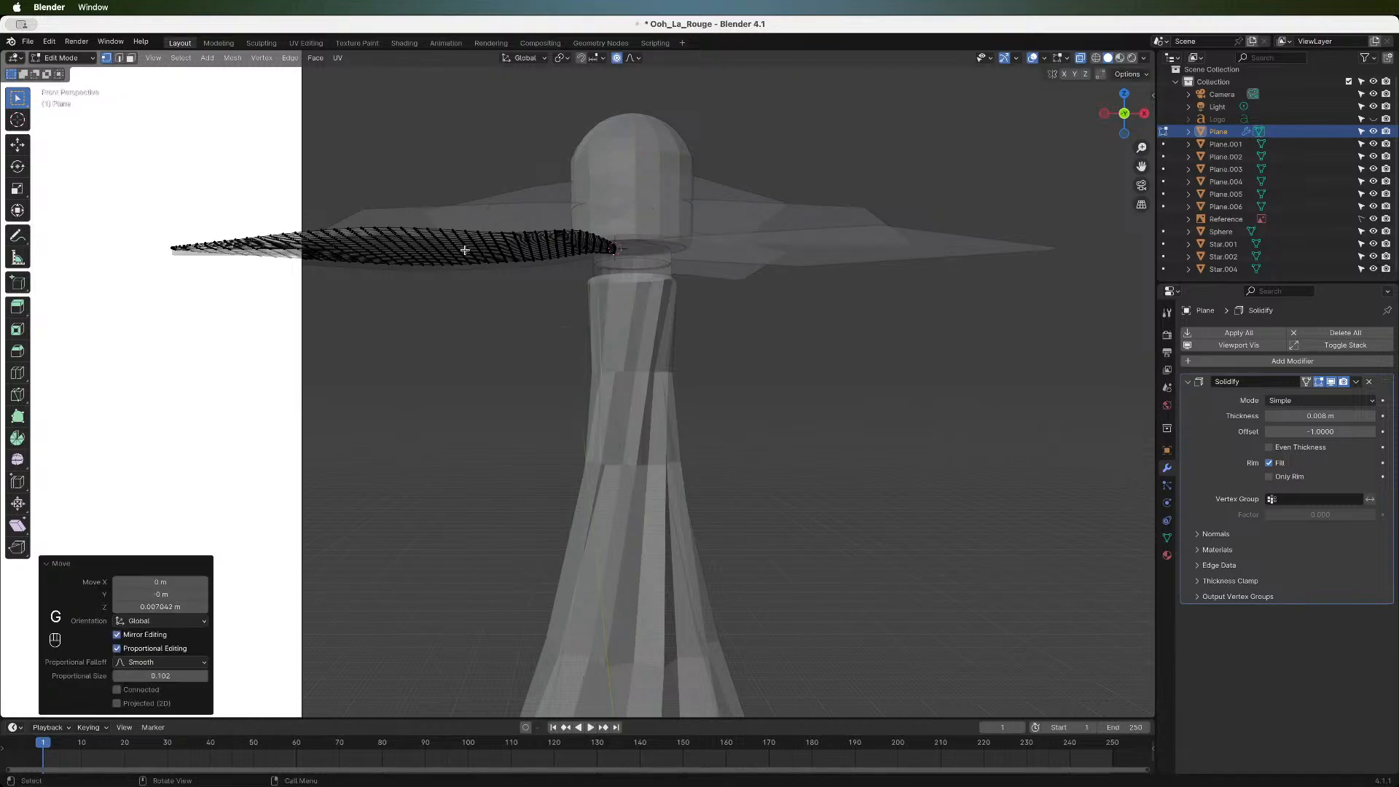
scroll(467, 250, "down", 3)
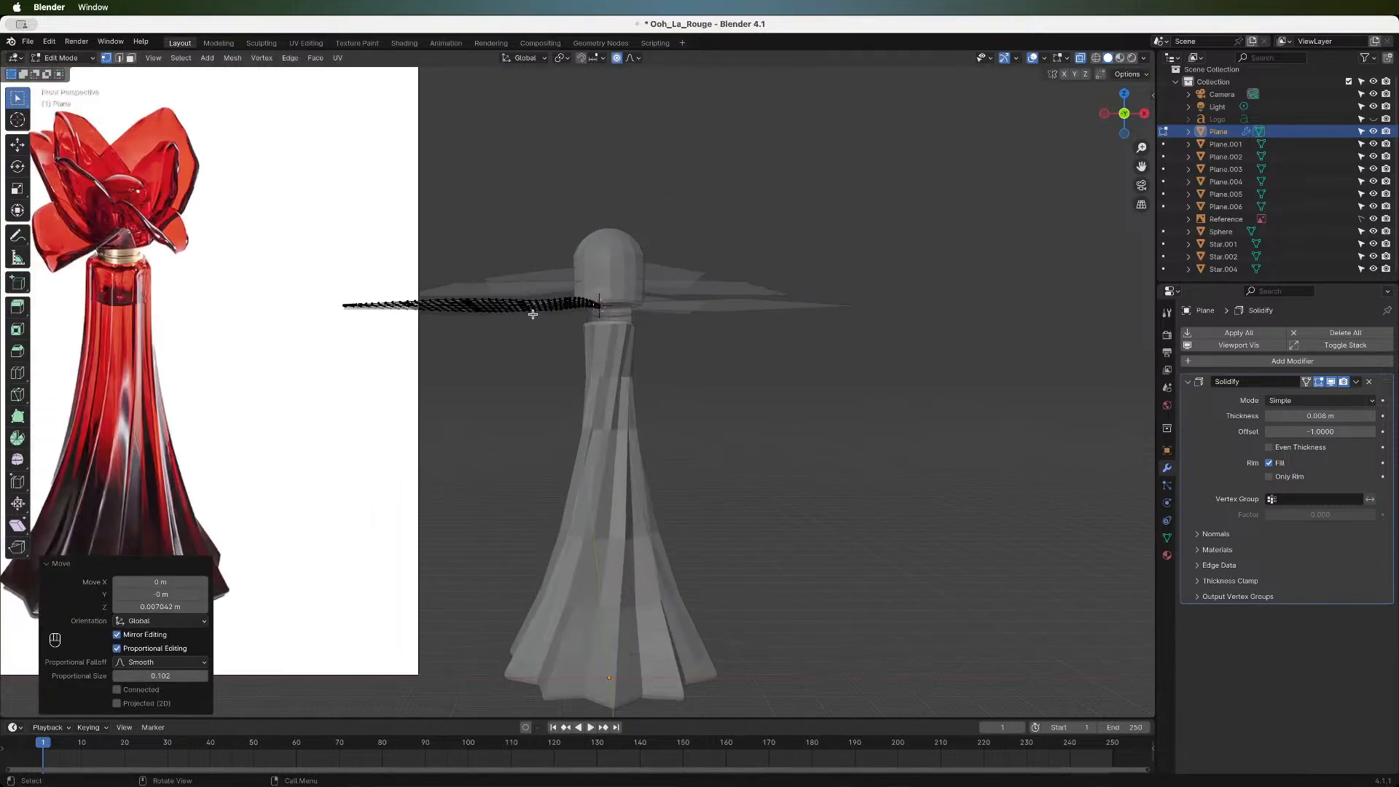
left_click(524, 305)
key("g")
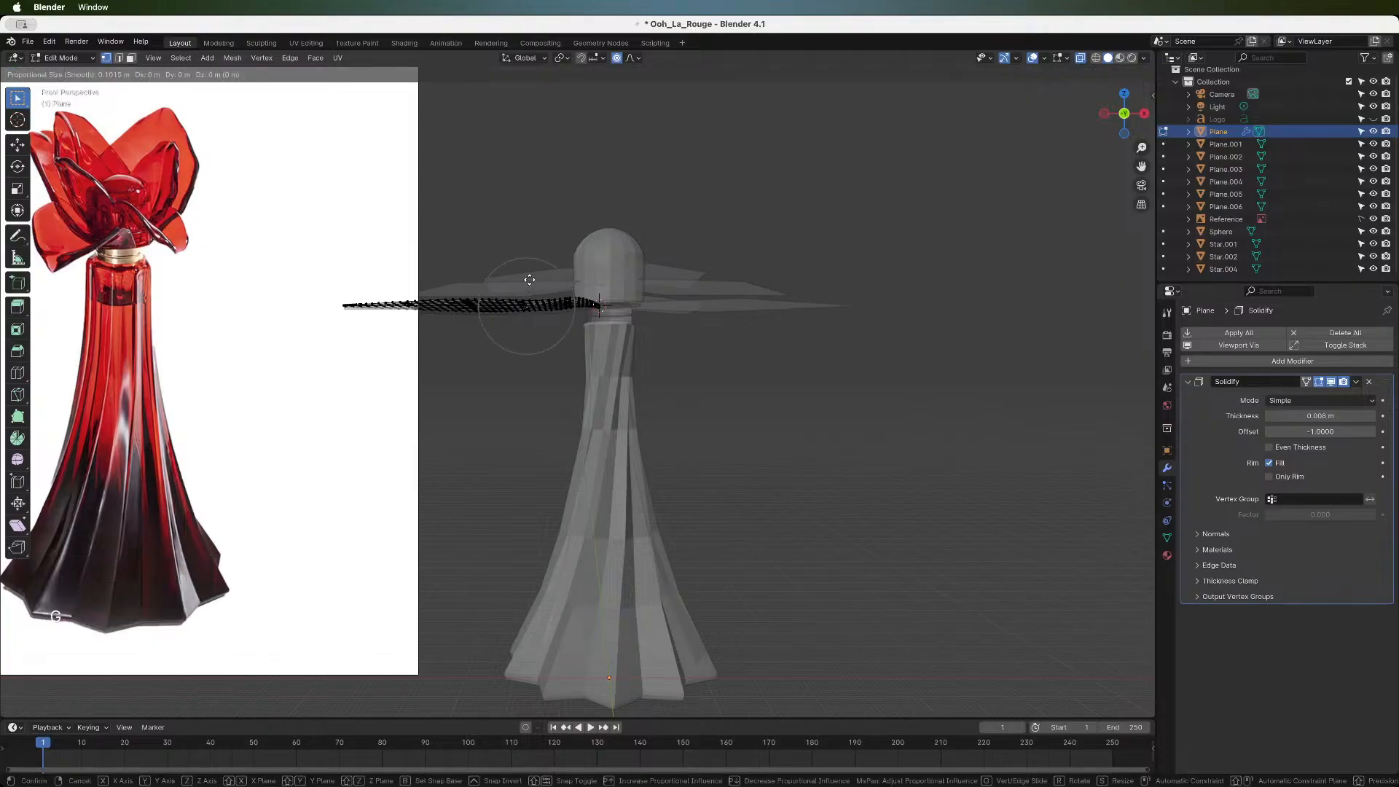
key("Escape")
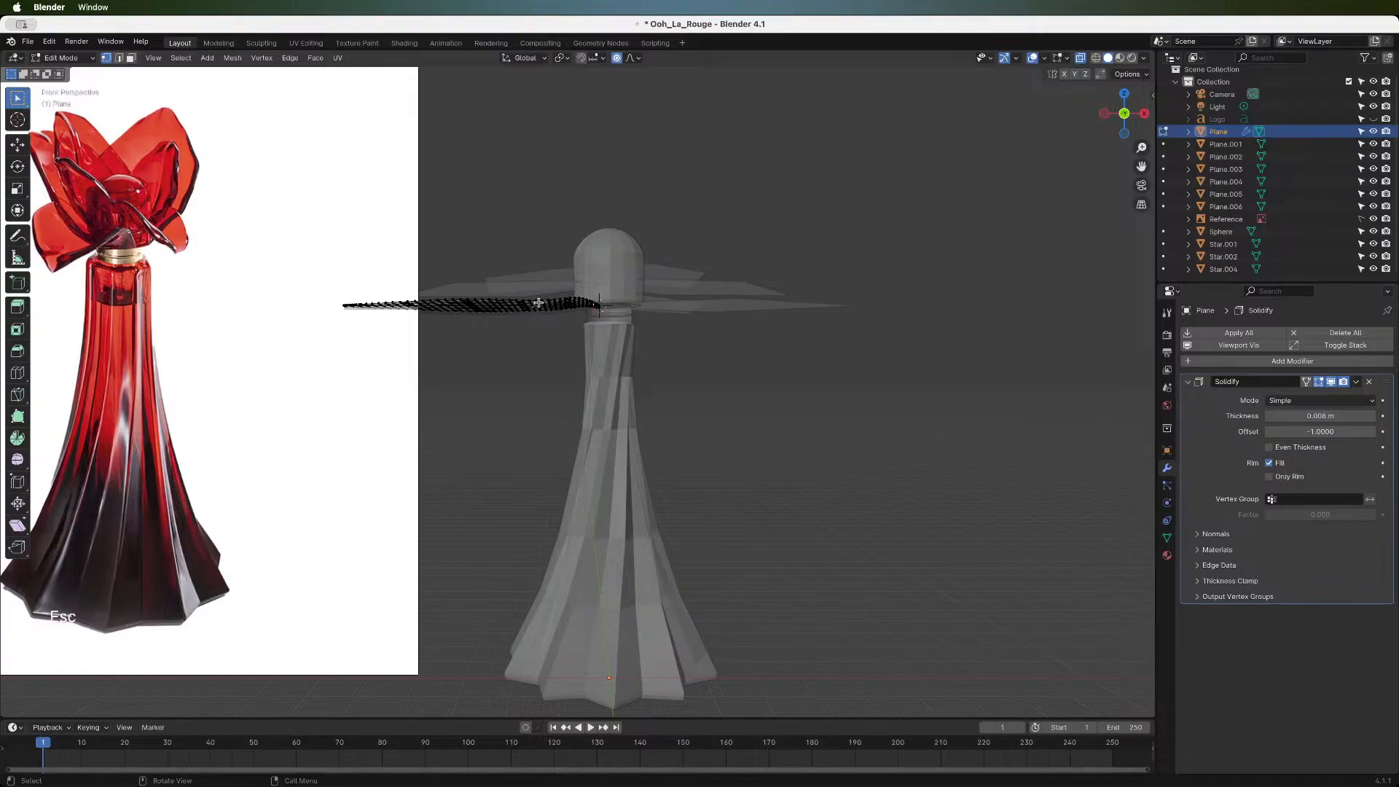
- Pull a vertex on the petal's inner half down about 0.036 m, with a proportional size of about 0.12 m
scroll(553, 318, "down", 4)
scroll(553, 317, "up", 4)
key("g")
scroll(531, 309, "down", 5)
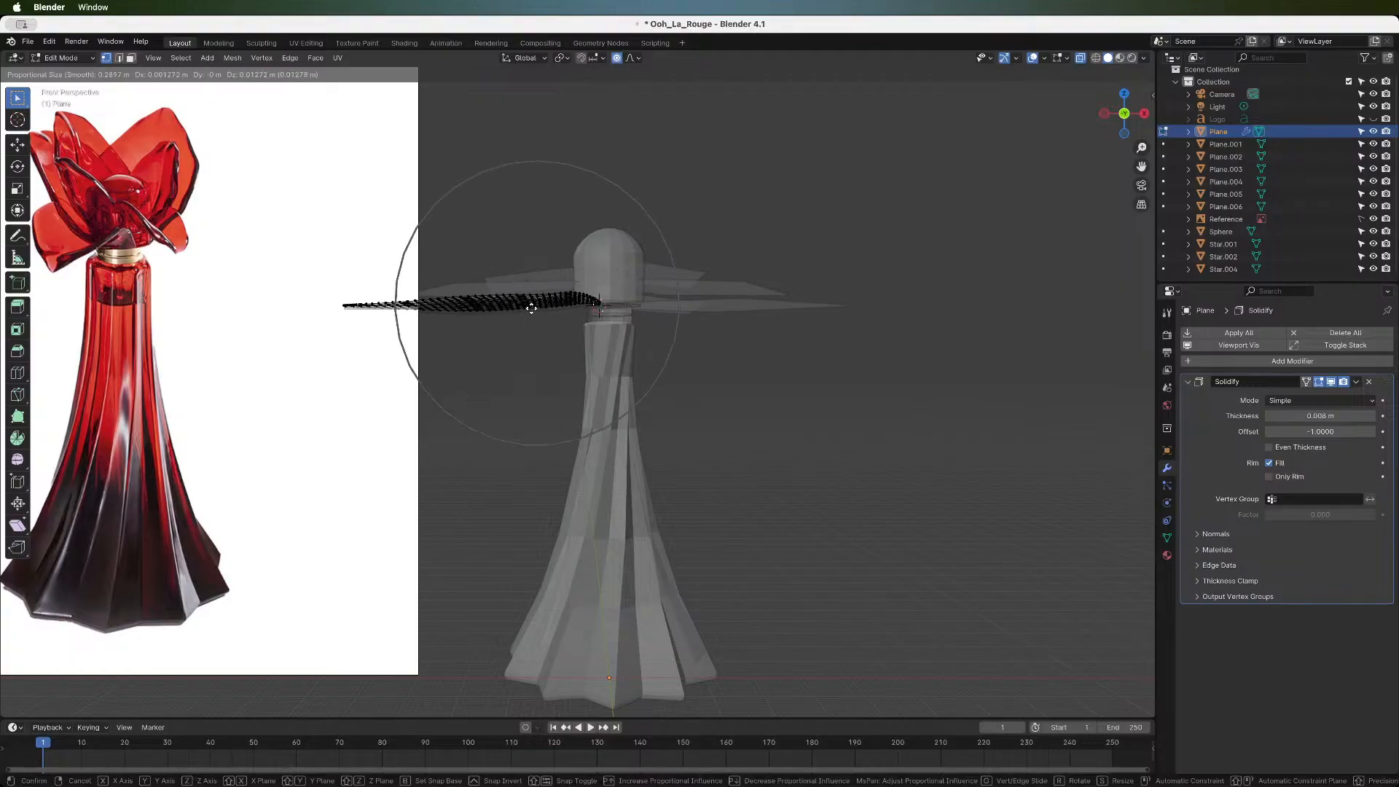
scroll(532, 330, "up", 2)
scroll(532, 332, "up", 3)
scroll(532, 331, "up", 1)
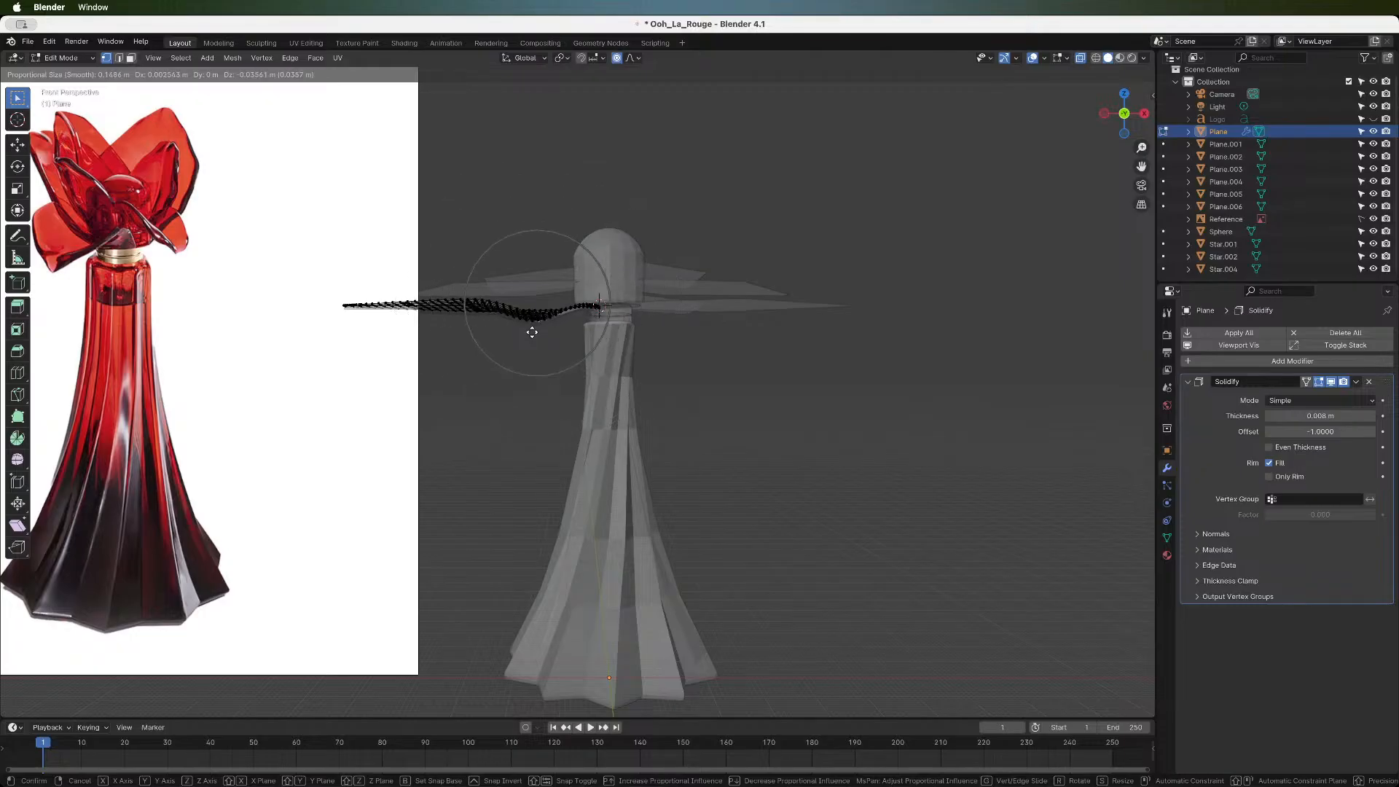
scroll(532, 332, "up", 3)
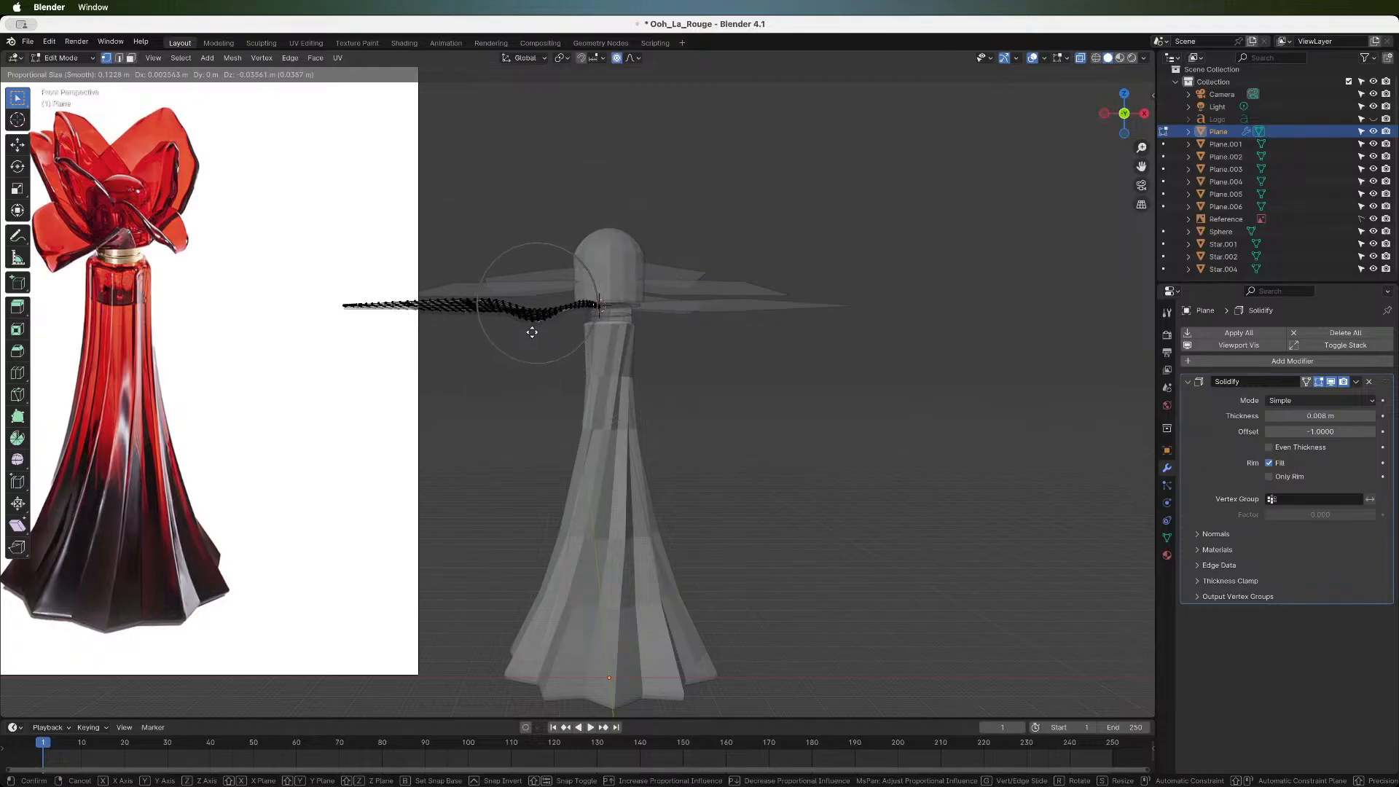
scroll(532, 331, "down", 1)
left_click(532, 332)
- Lower two vertices along the petal's outer half, about 0.043 m and 0.026 m, with a proportional size of about 0.22 m
left_click(441, 305)
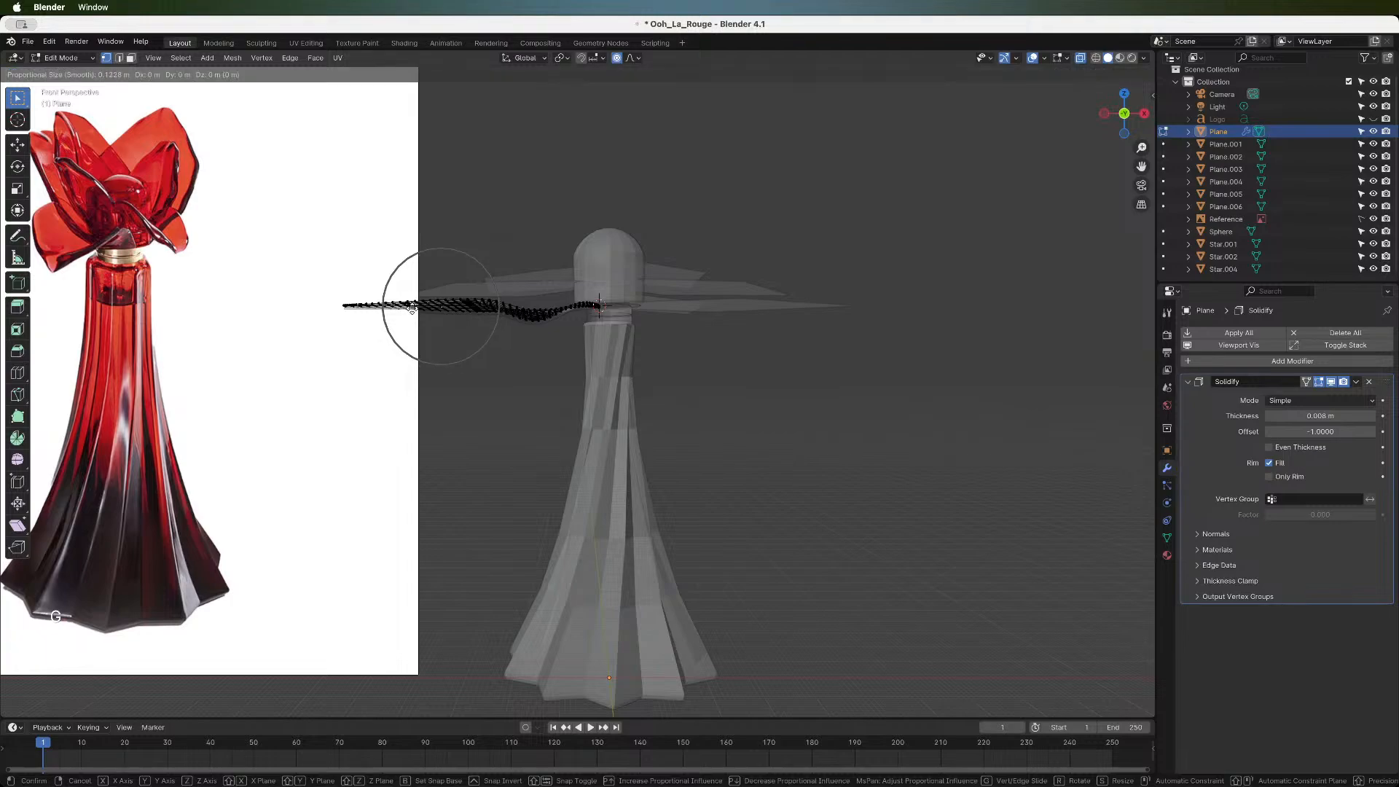
scroll(411, 310, "down", 5)
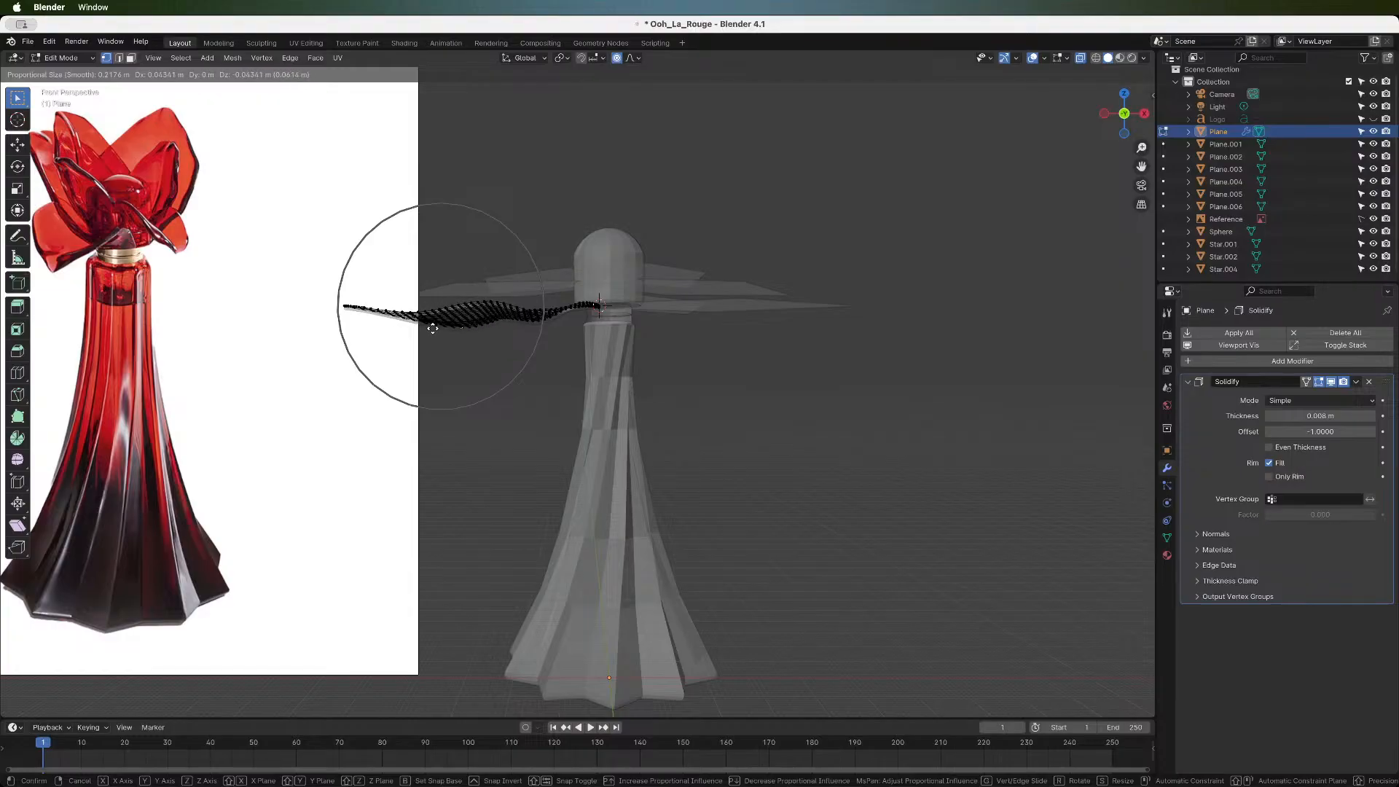
left_click(432, 327)
left_click(478, 307)
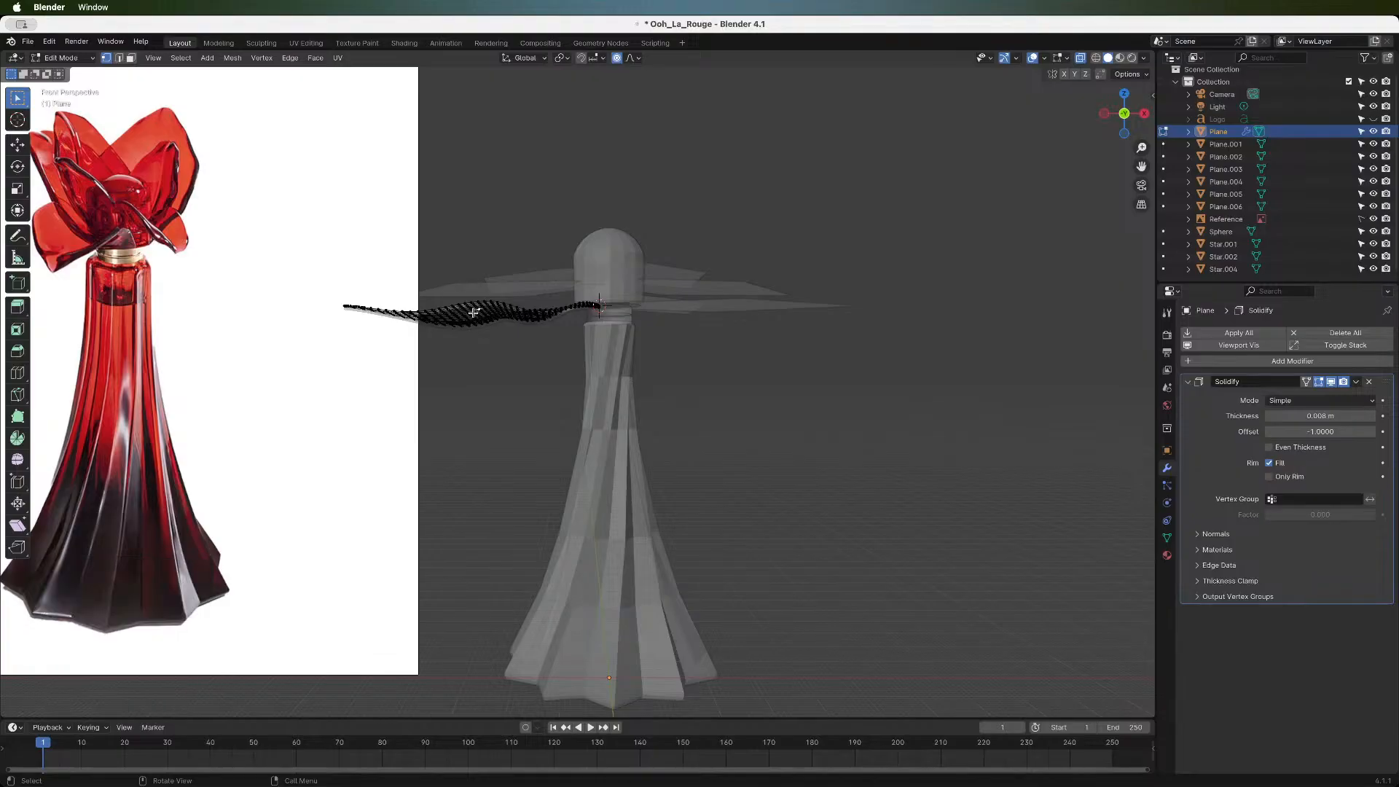
key("g")
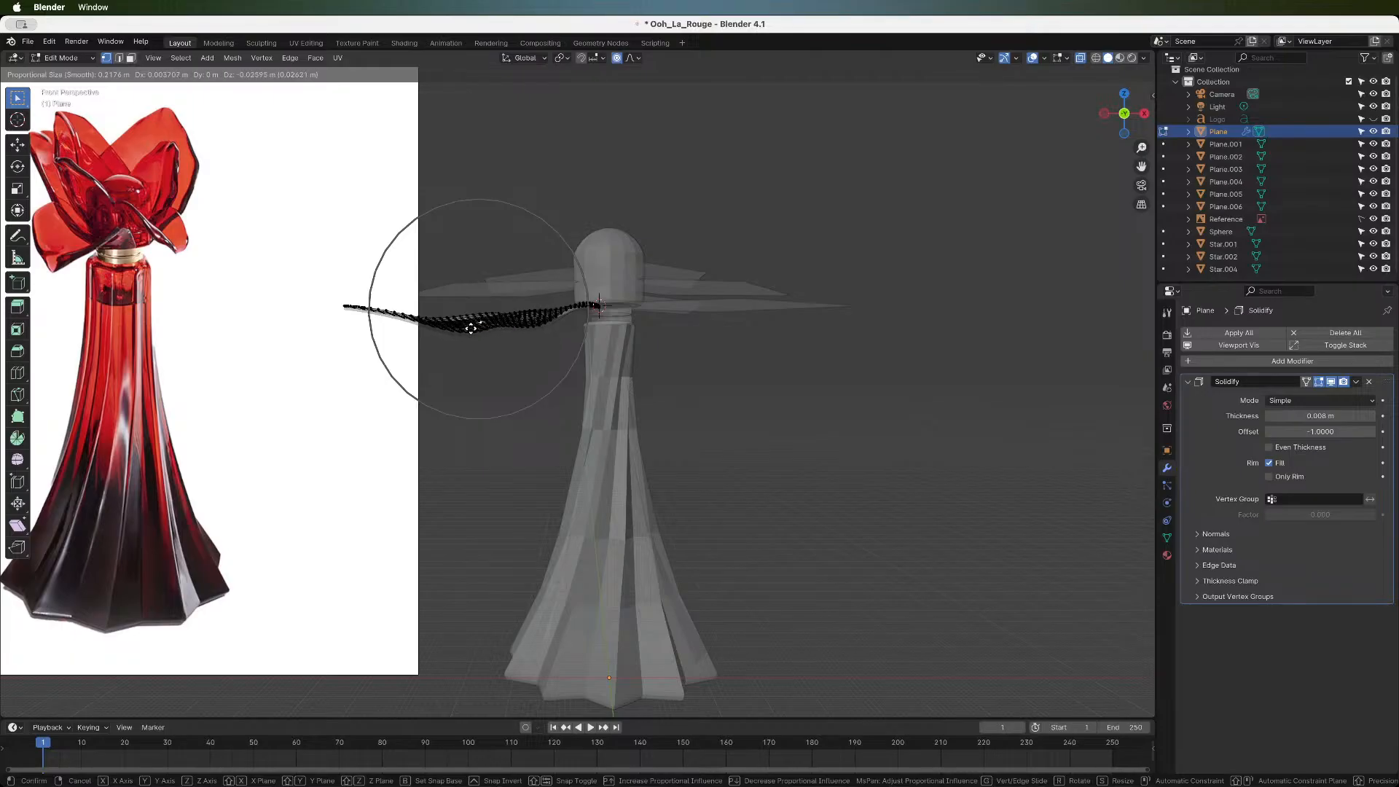
left_click(471, 329)
- Bend the petal's outer tip down about 0.09 m, with a proportional size of about 0.22 m
left_click(346, 305)
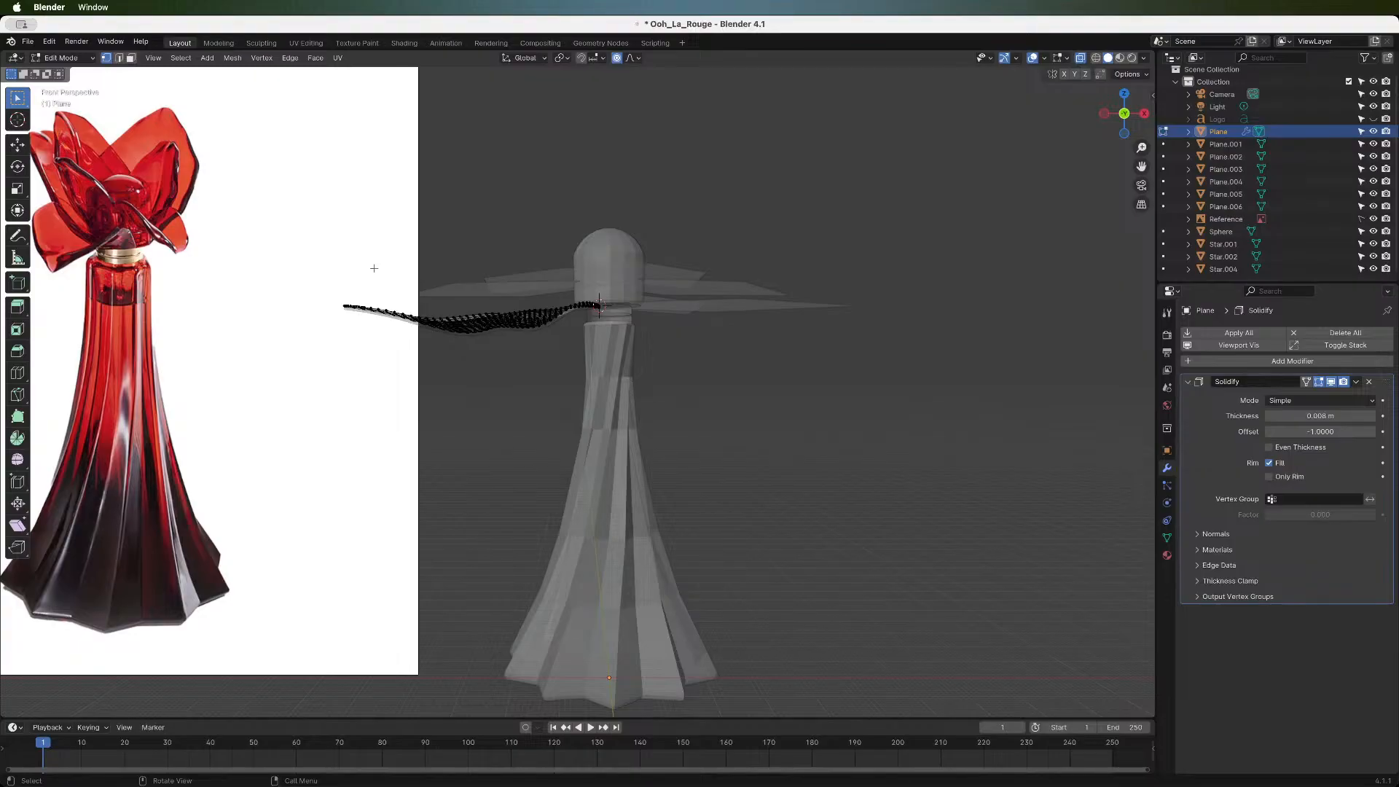
key("g")
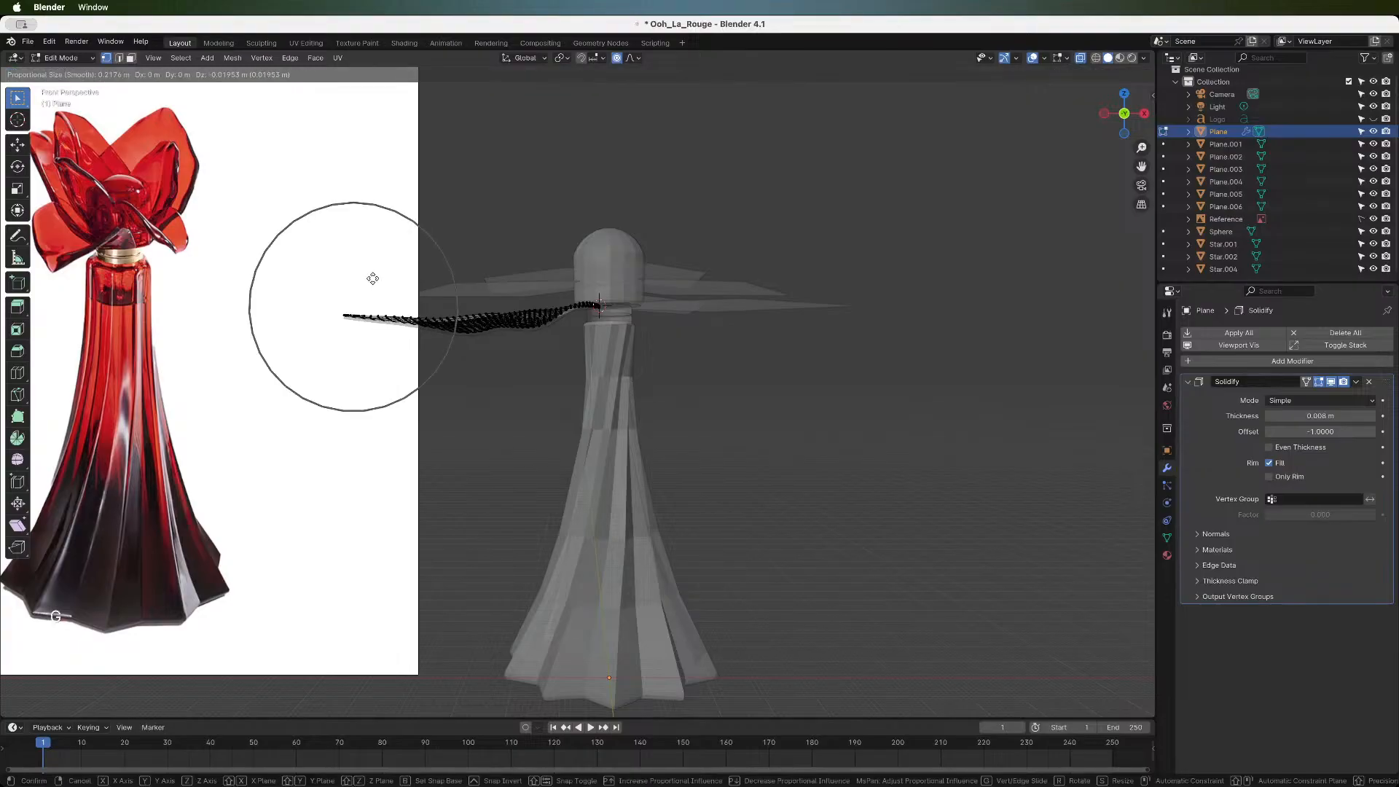
left_click(375, 314)
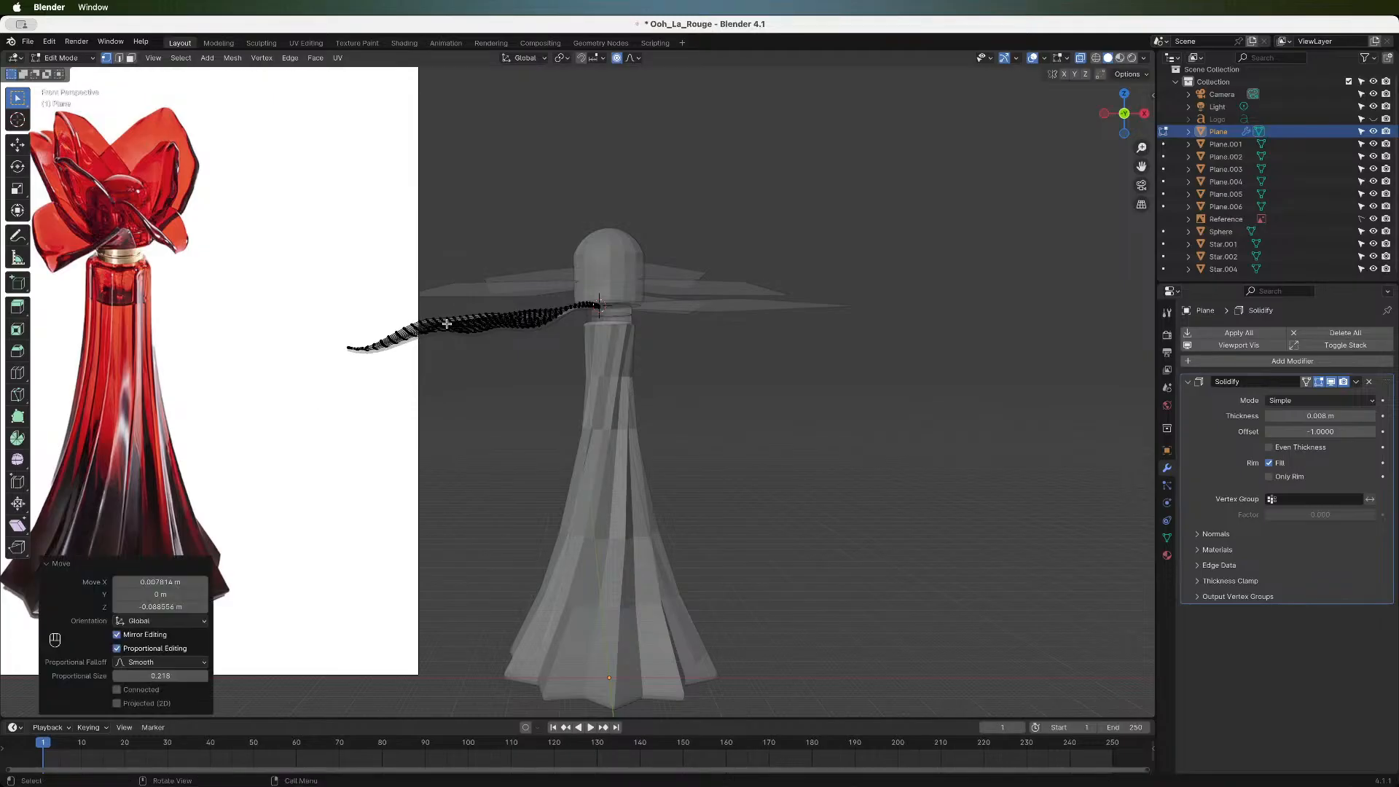
left_click(411, 286)
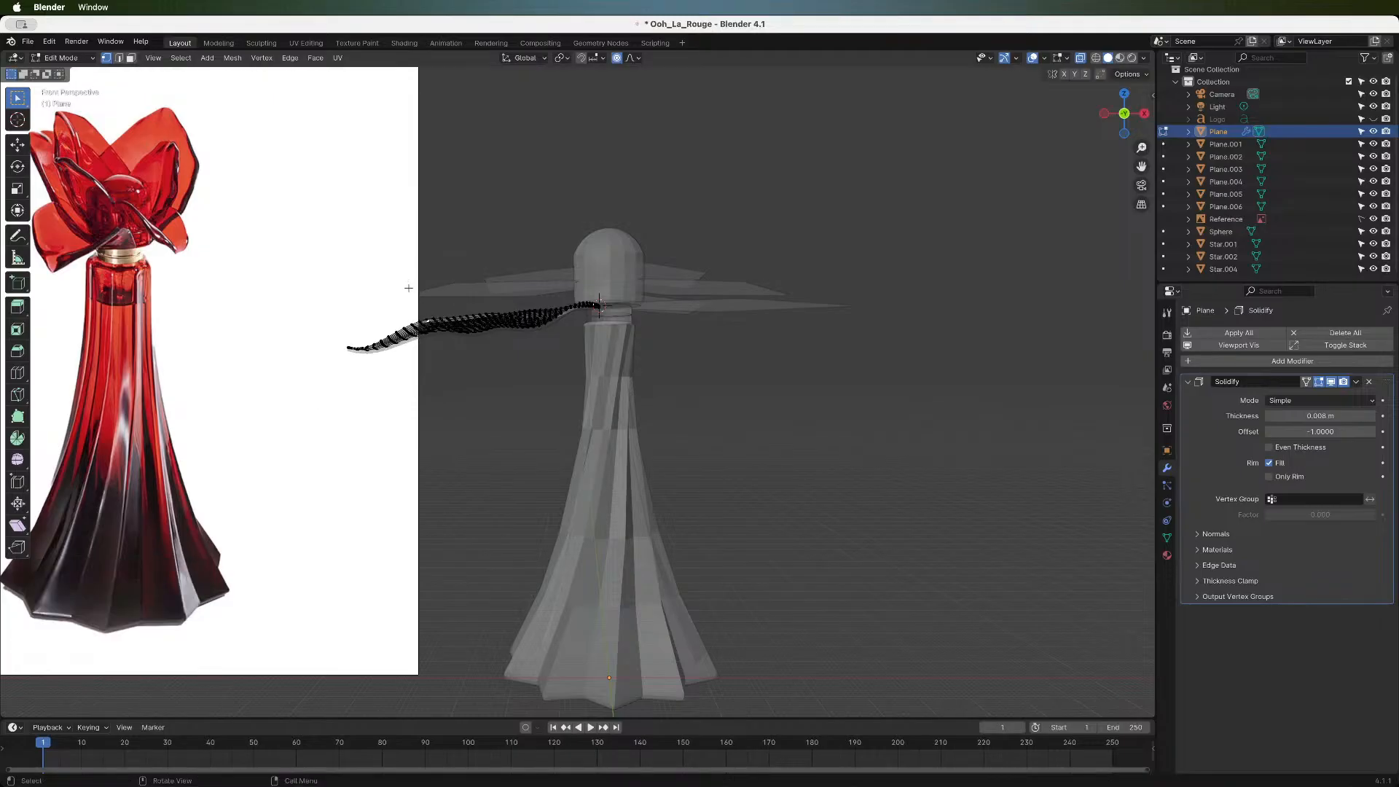
key("g")
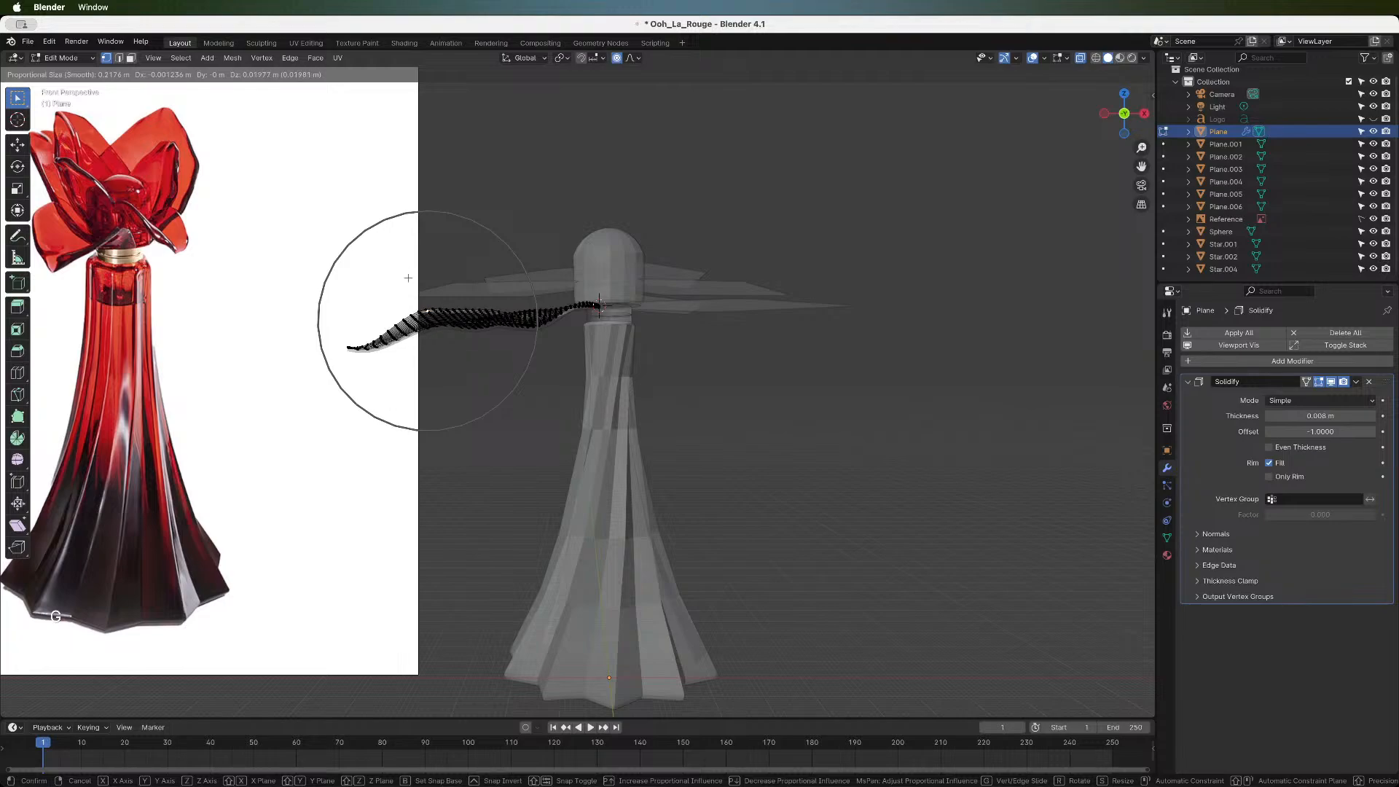
key("Escape")
- Raise a vertex on the petal's outer half about 0.05 m in front view, widening the proportional size to about 0.32 m
left_click_drag(1124, 115, 1139, 111)
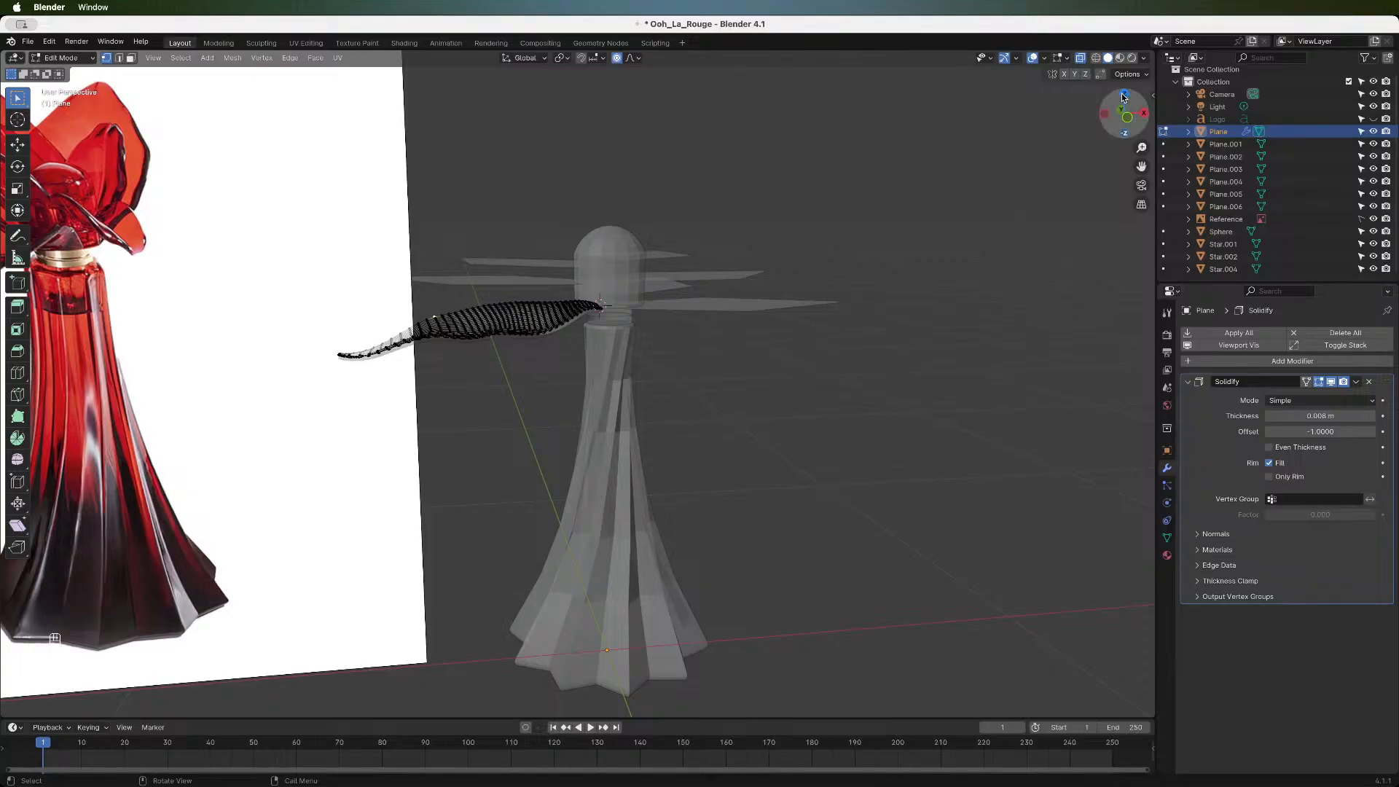
left_click(1127, 119)
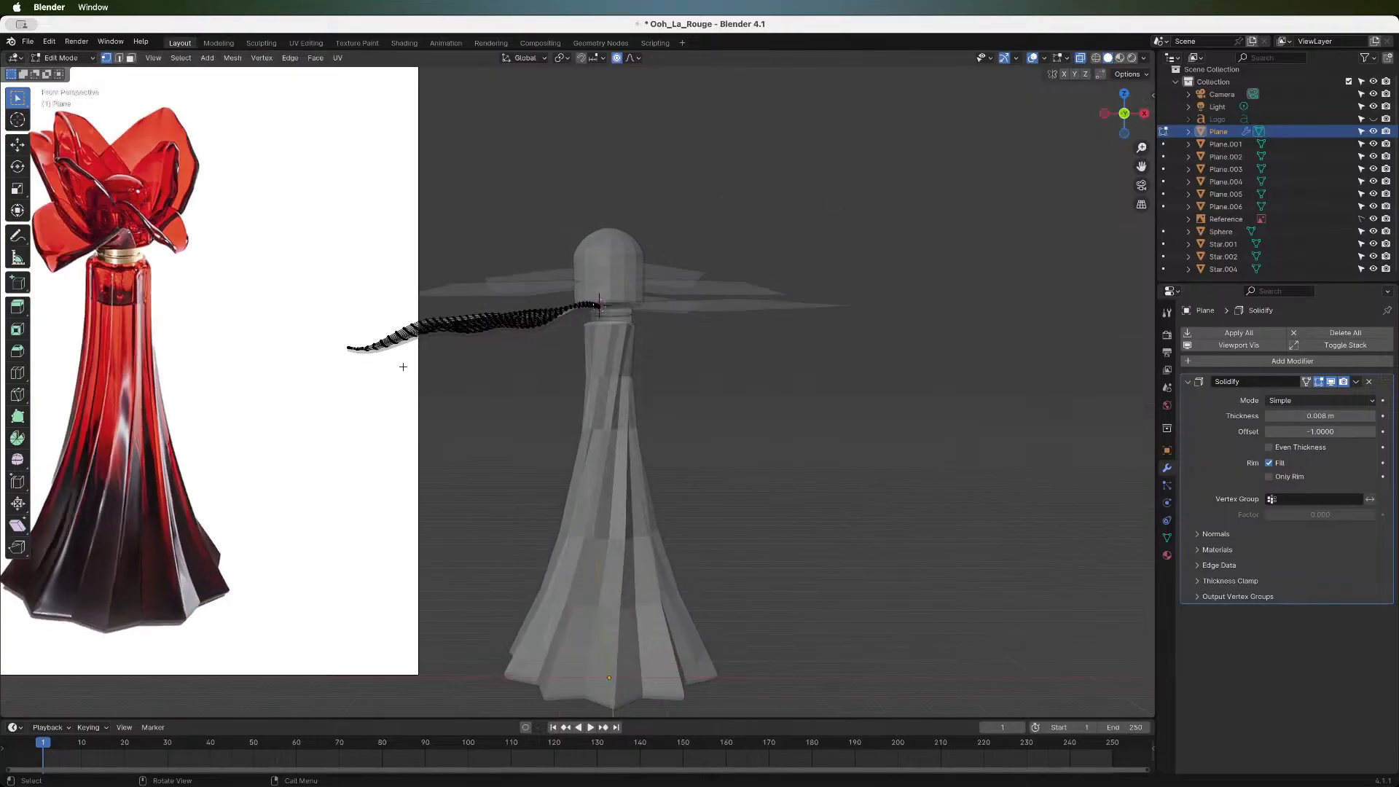
key("g")
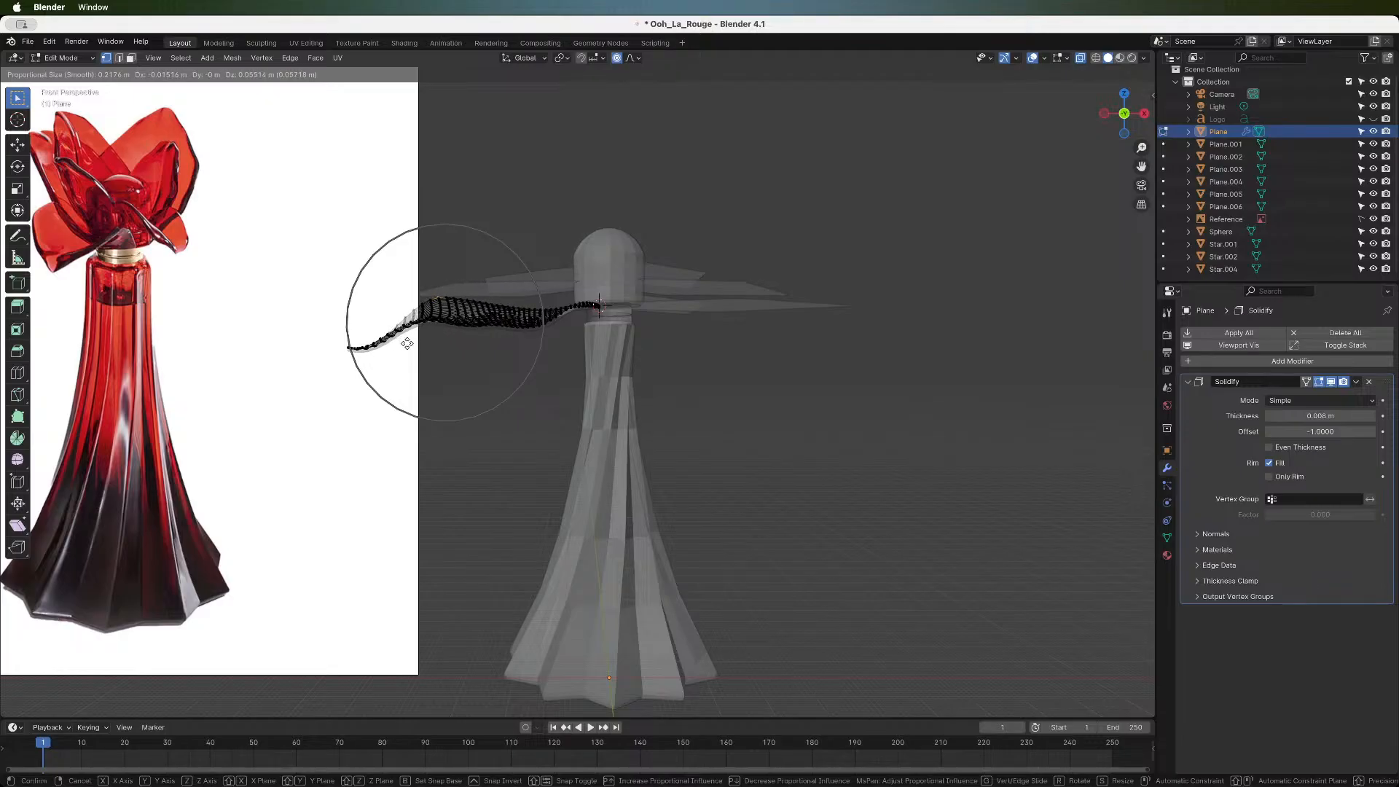
scroll(407, 344, "down", 5)
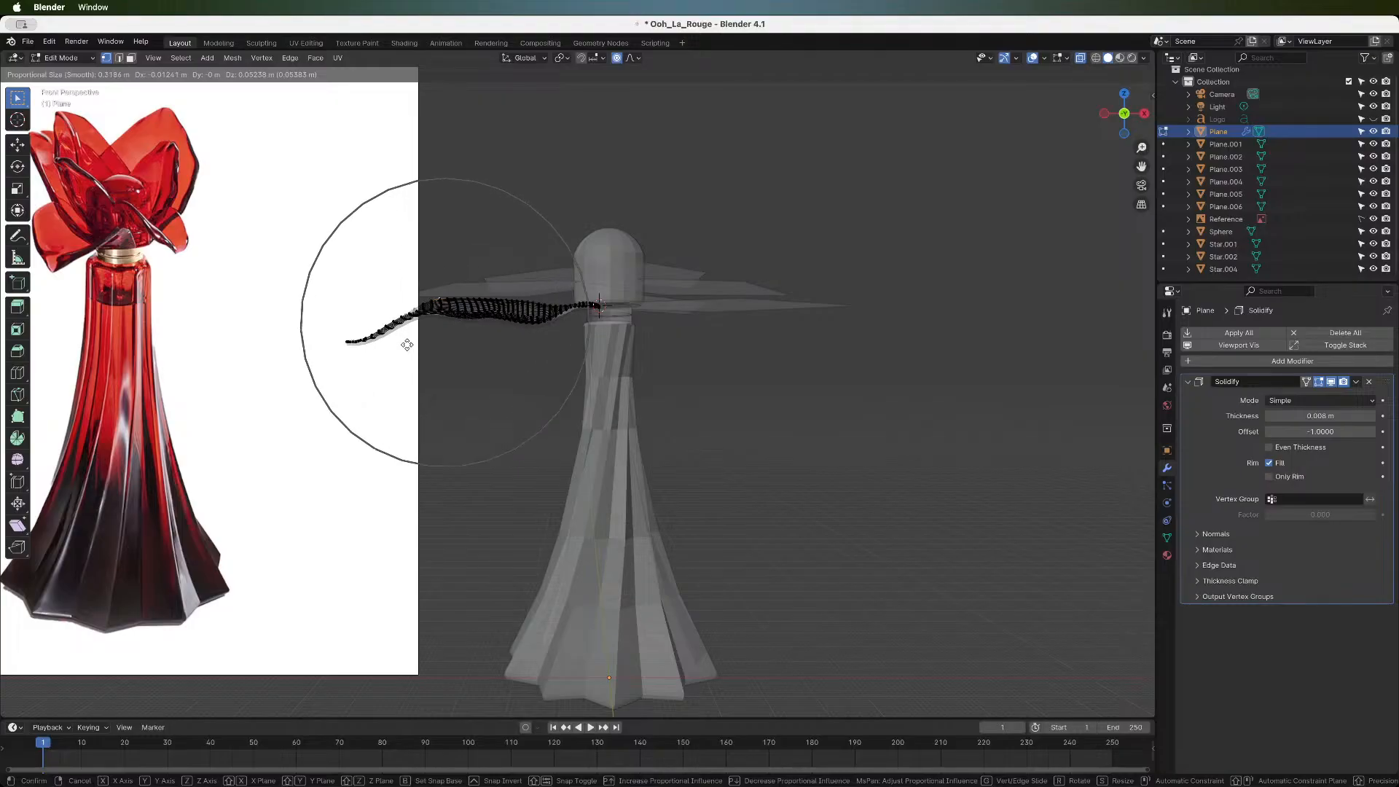
left_click(407, 344)
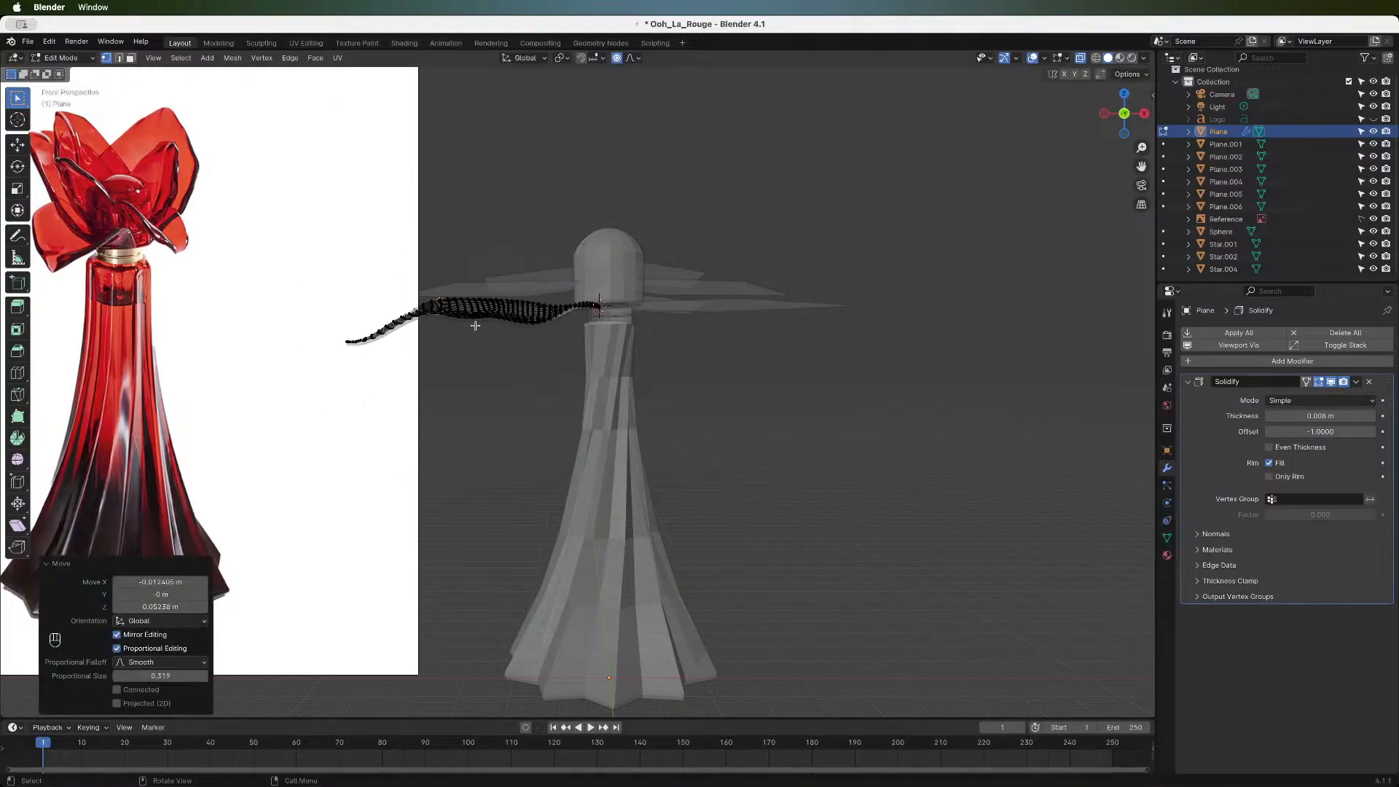
- Raise a vertex on the petal's inner half about 0.026 m, reducing the proportional size to about 0.18 m
left_click(515, 306)
key("g")
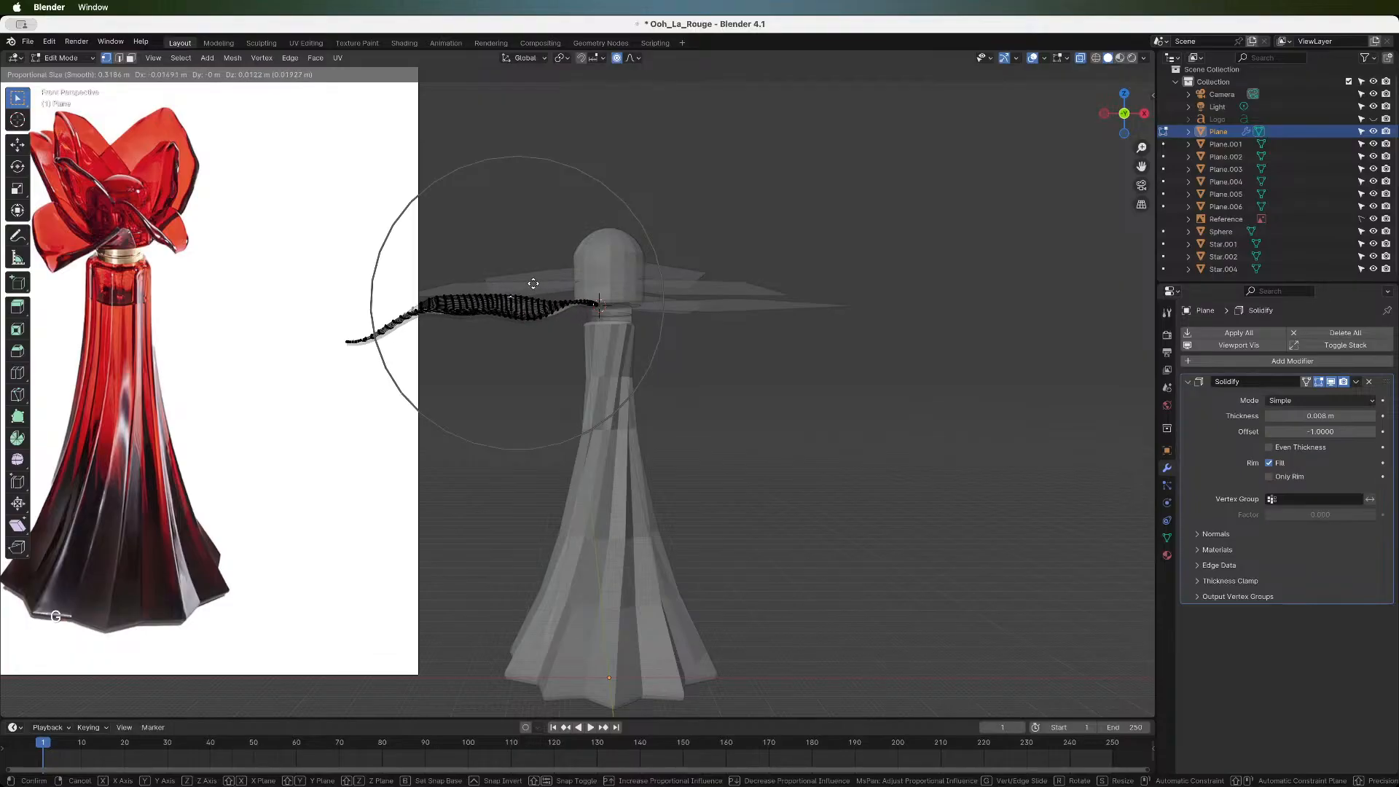
scroll(543, 294, "up", 6)
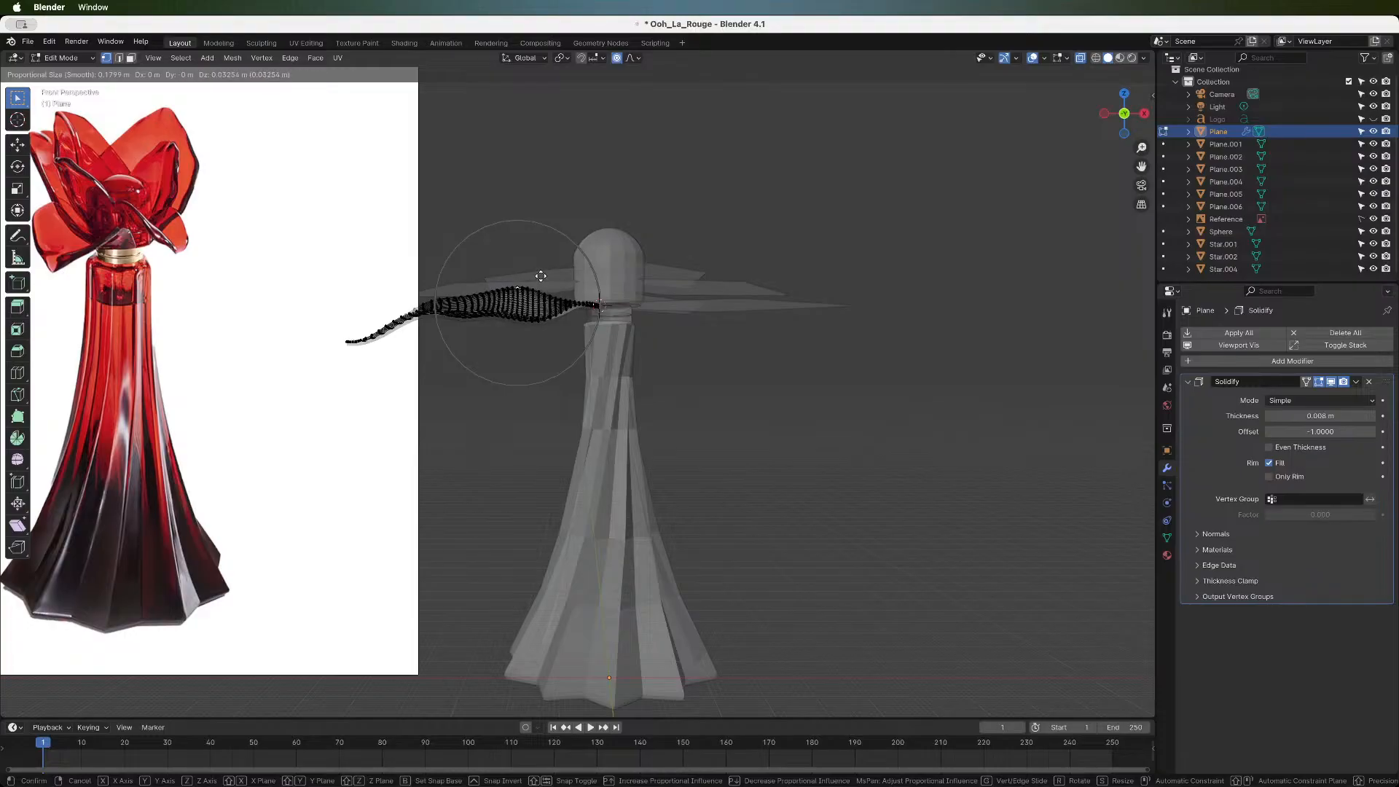
left_click(539, 280)
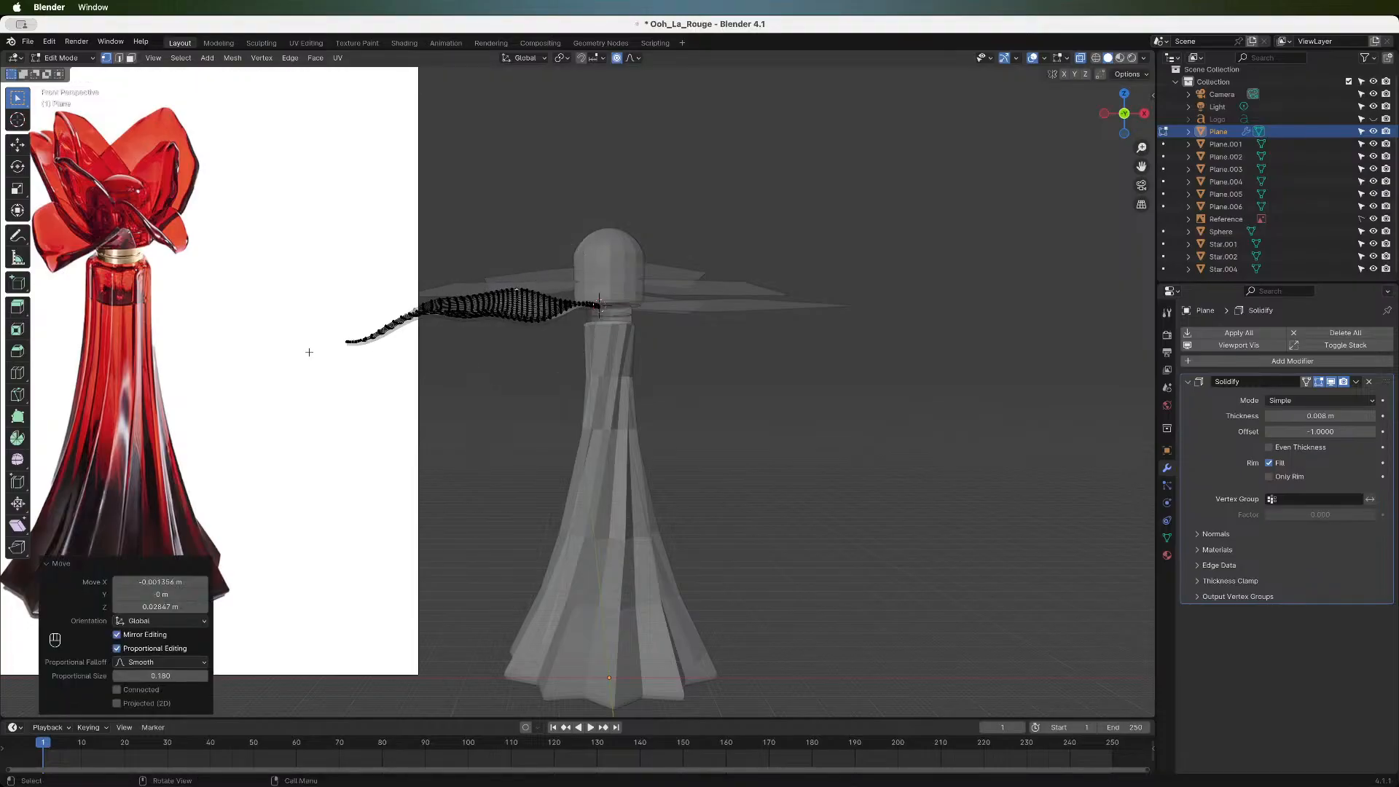
- Move the petal's outer tip about 0.036 m toward the bottle and 0.014 m up, with a proportional size of about 0.18 m
left_click(349, 342)
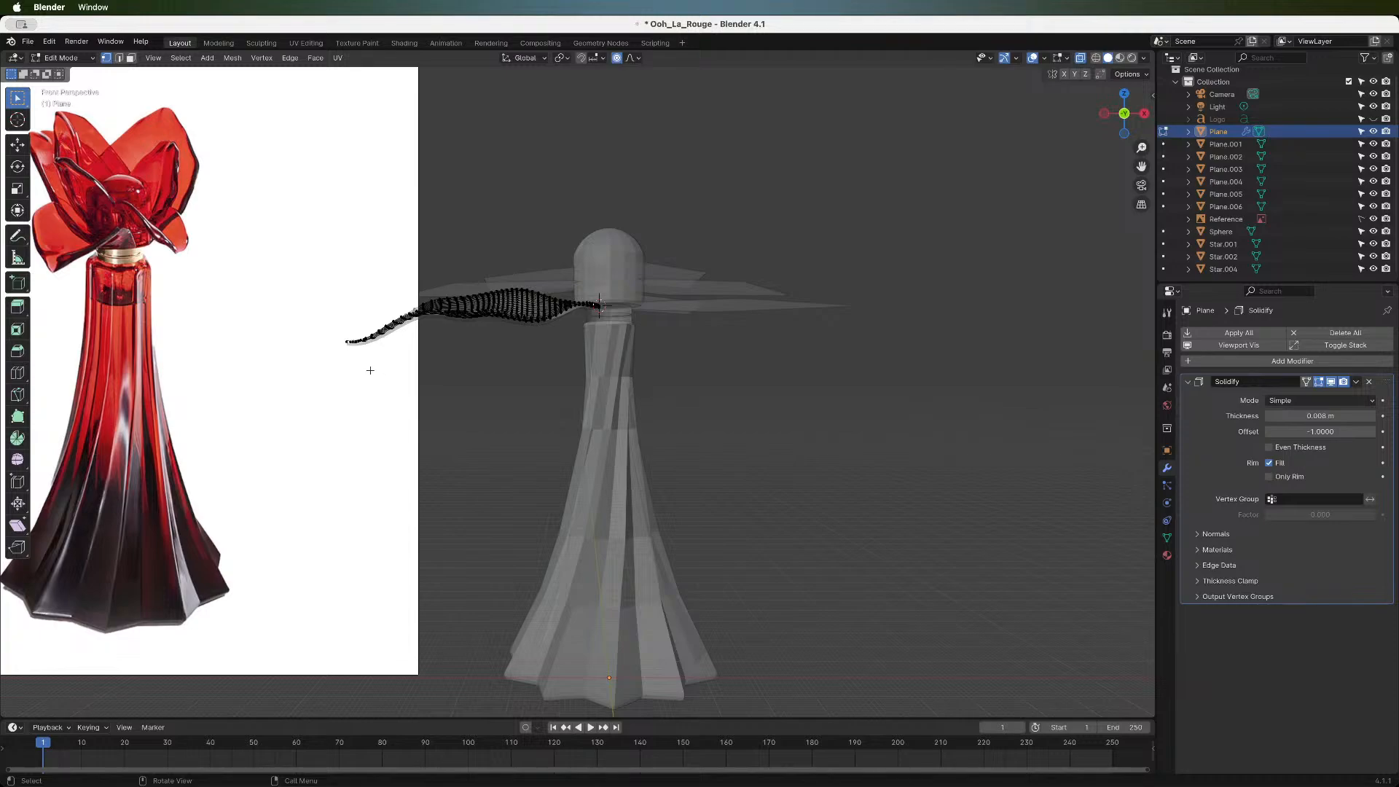
key("g")
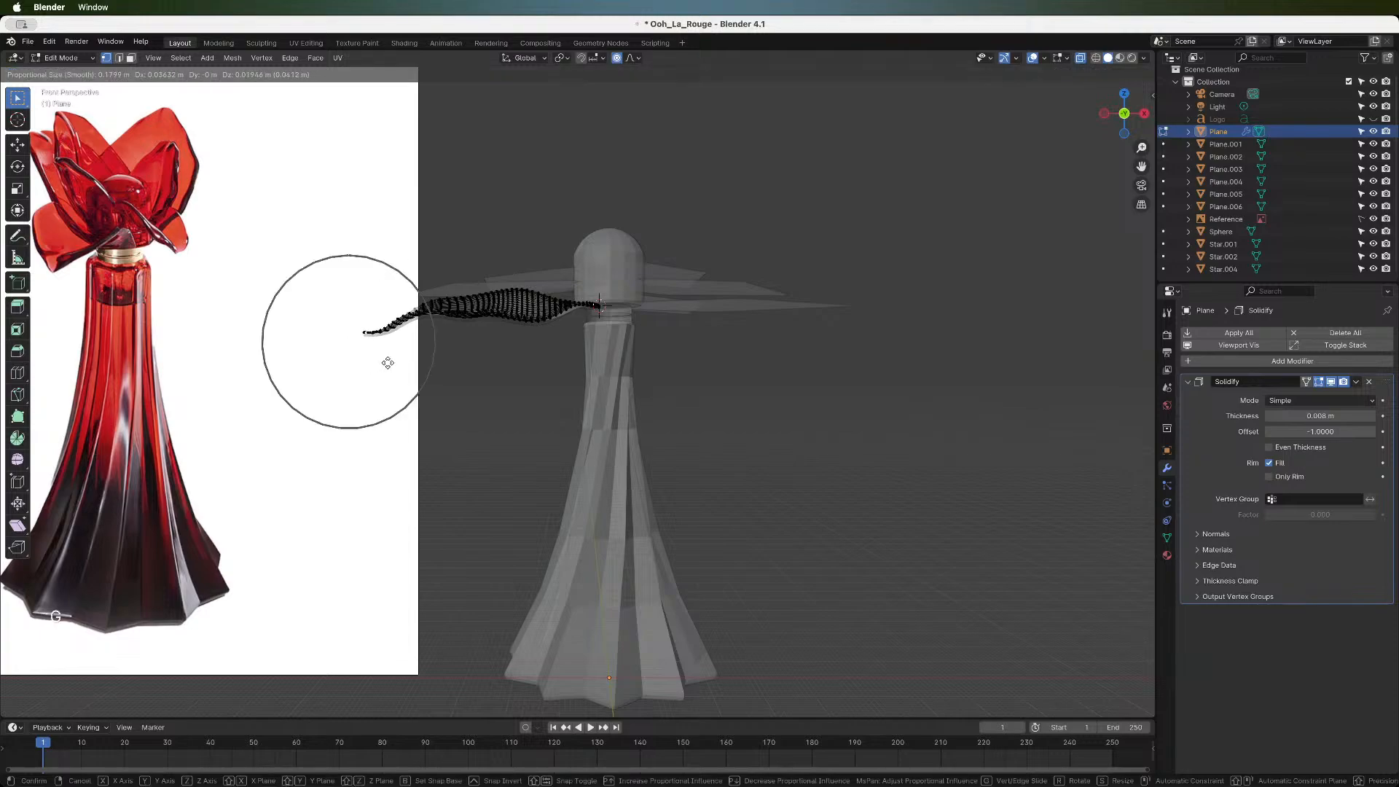
left_click(387, 363)
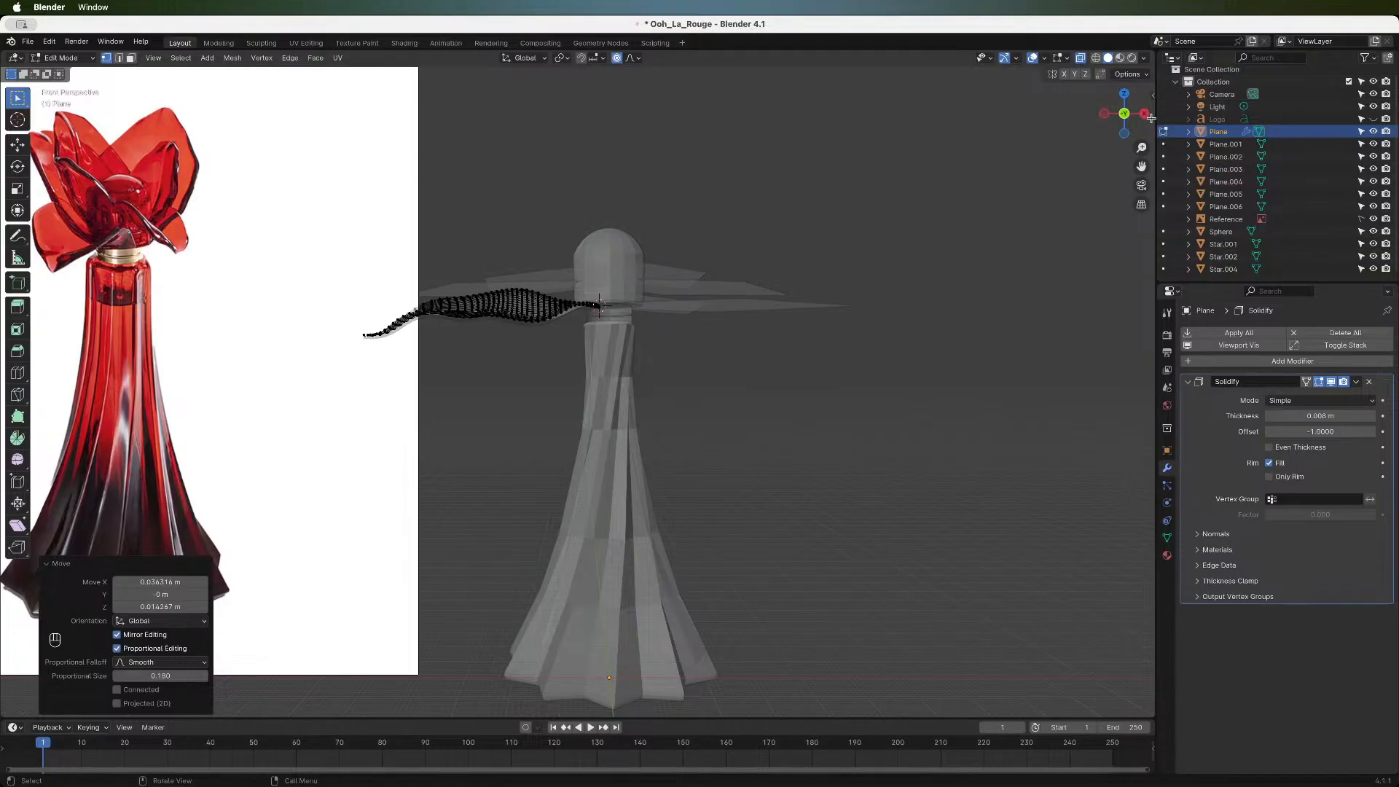
- Select a vertex on the petal's side edge while viewing the petal from its tip side
left_click_drag(1125, 113, 679, 130)
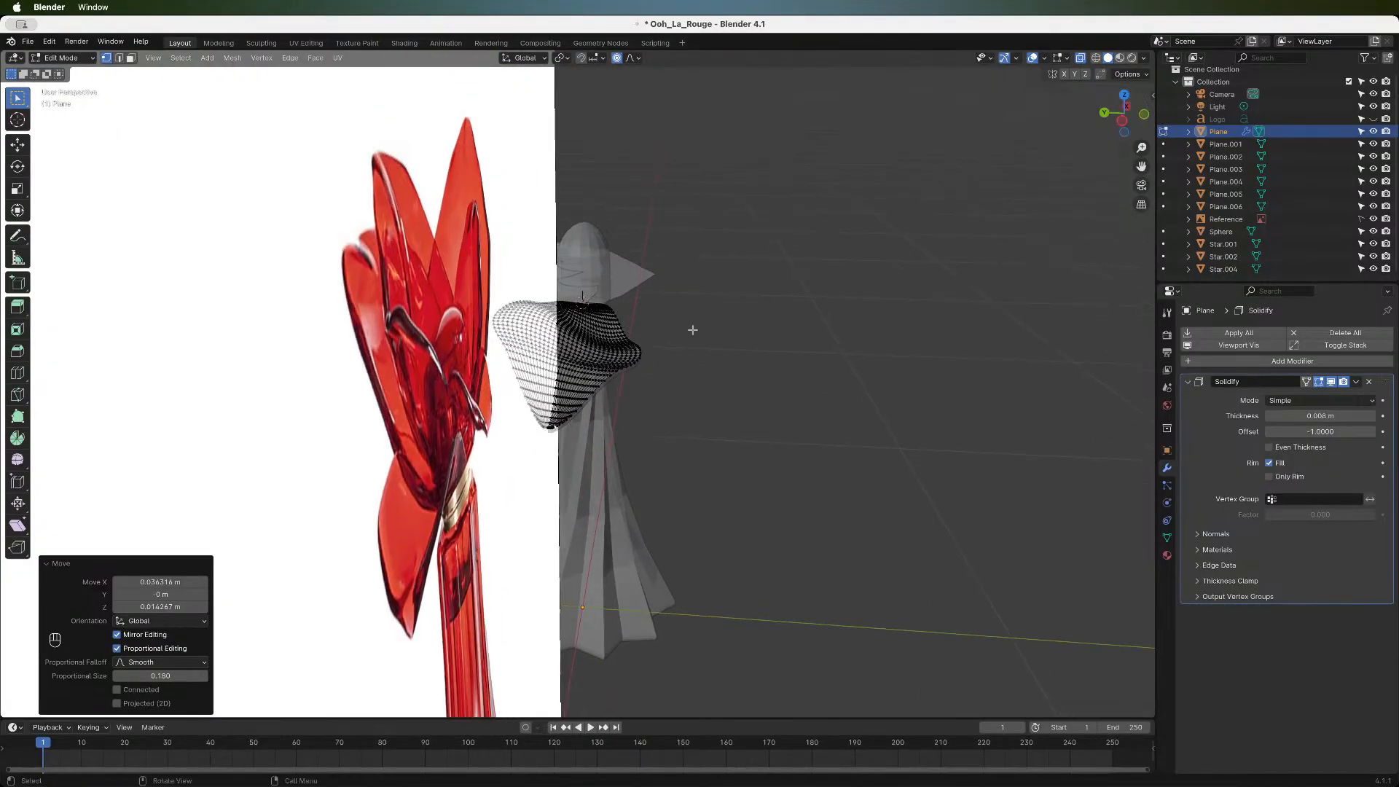
left_click(636, 352)
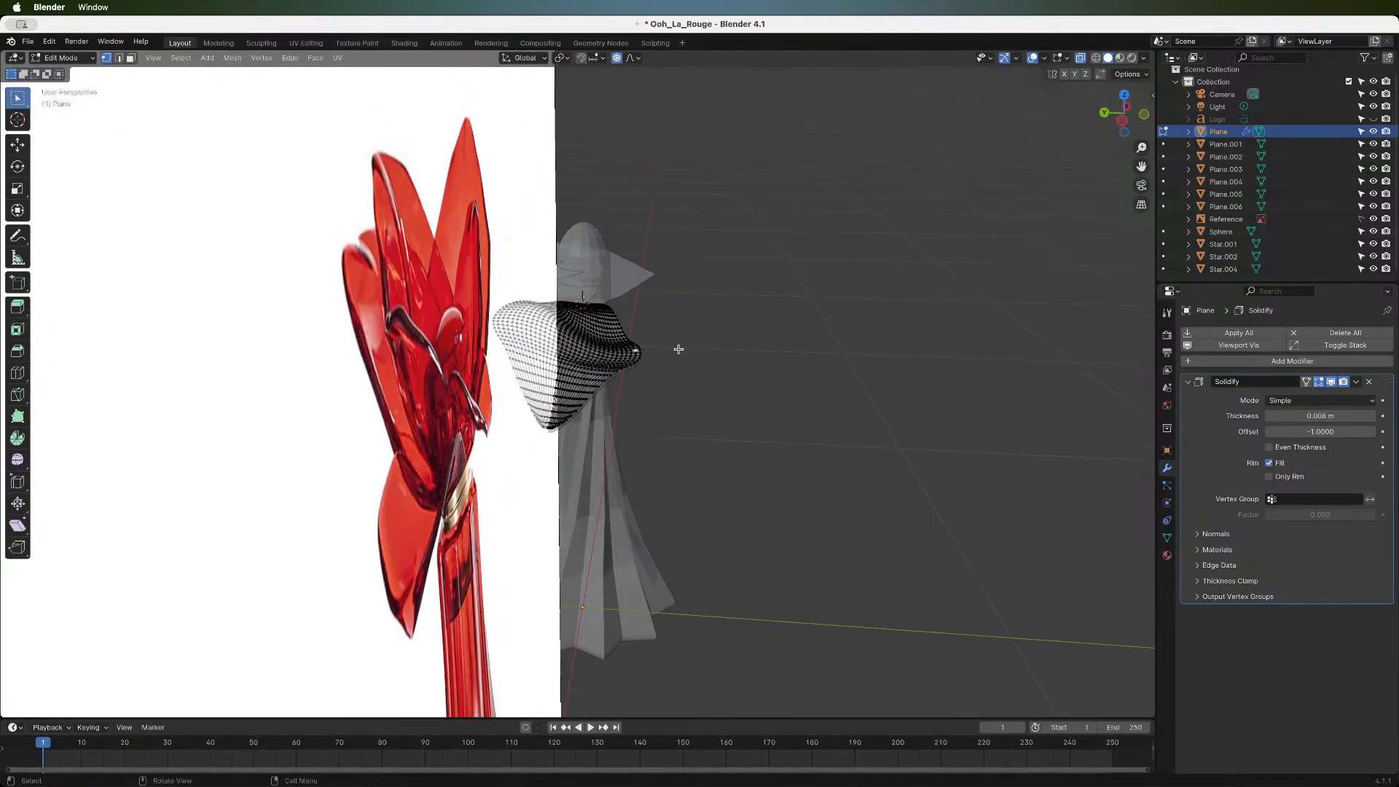
- Lift the petal's outer side corner about 0.07 m and pull its middle down about 0.06 m with smooth proportional editing
key("g")
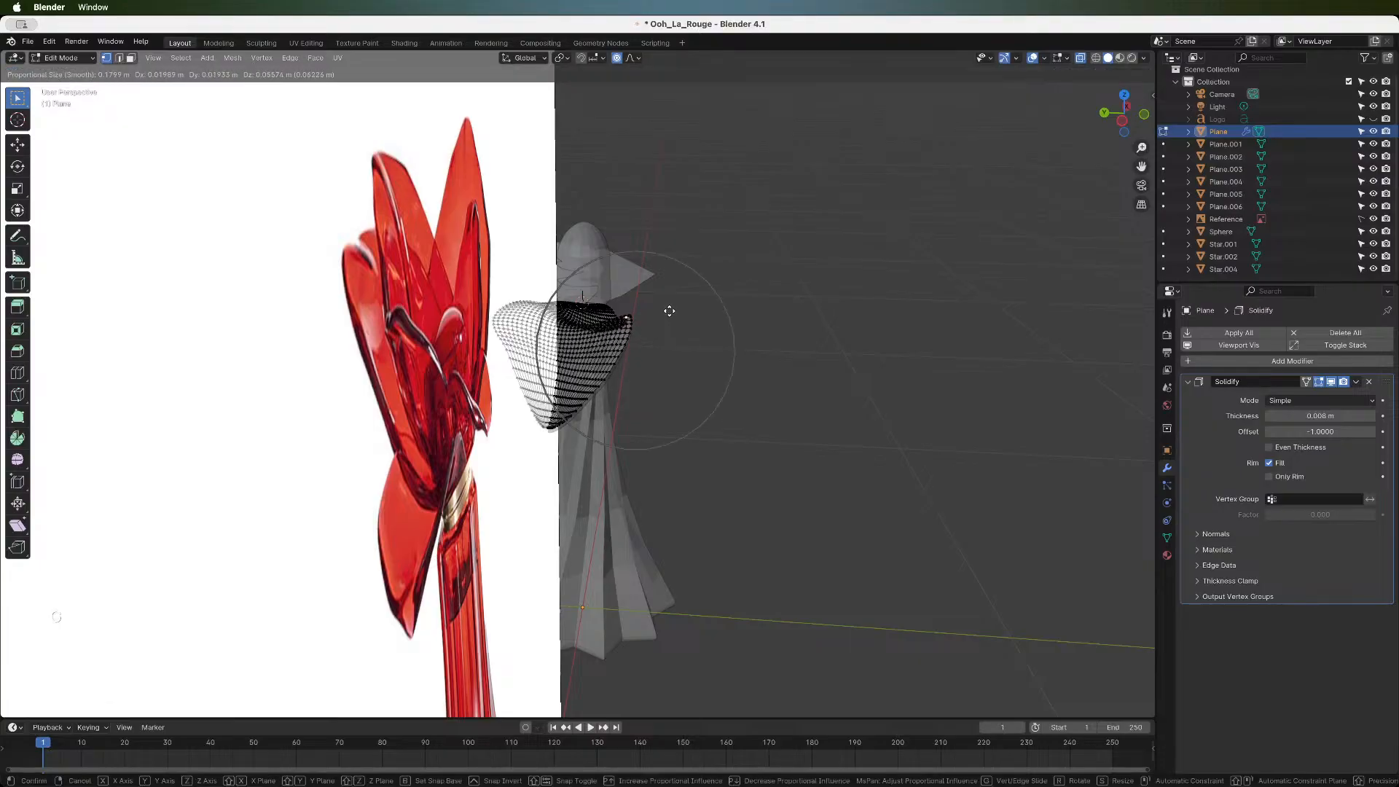
left_click(662, 309)
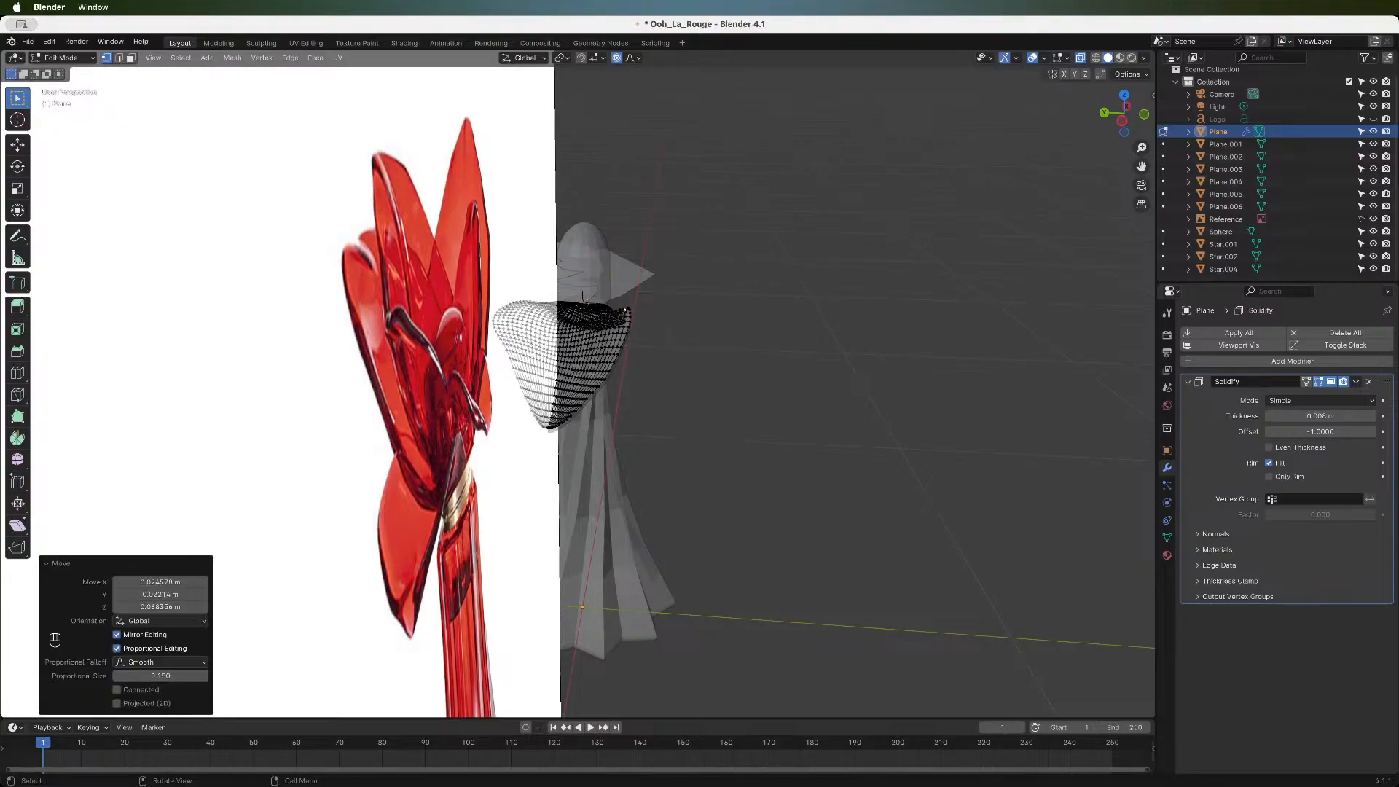
left_click(559, 327)
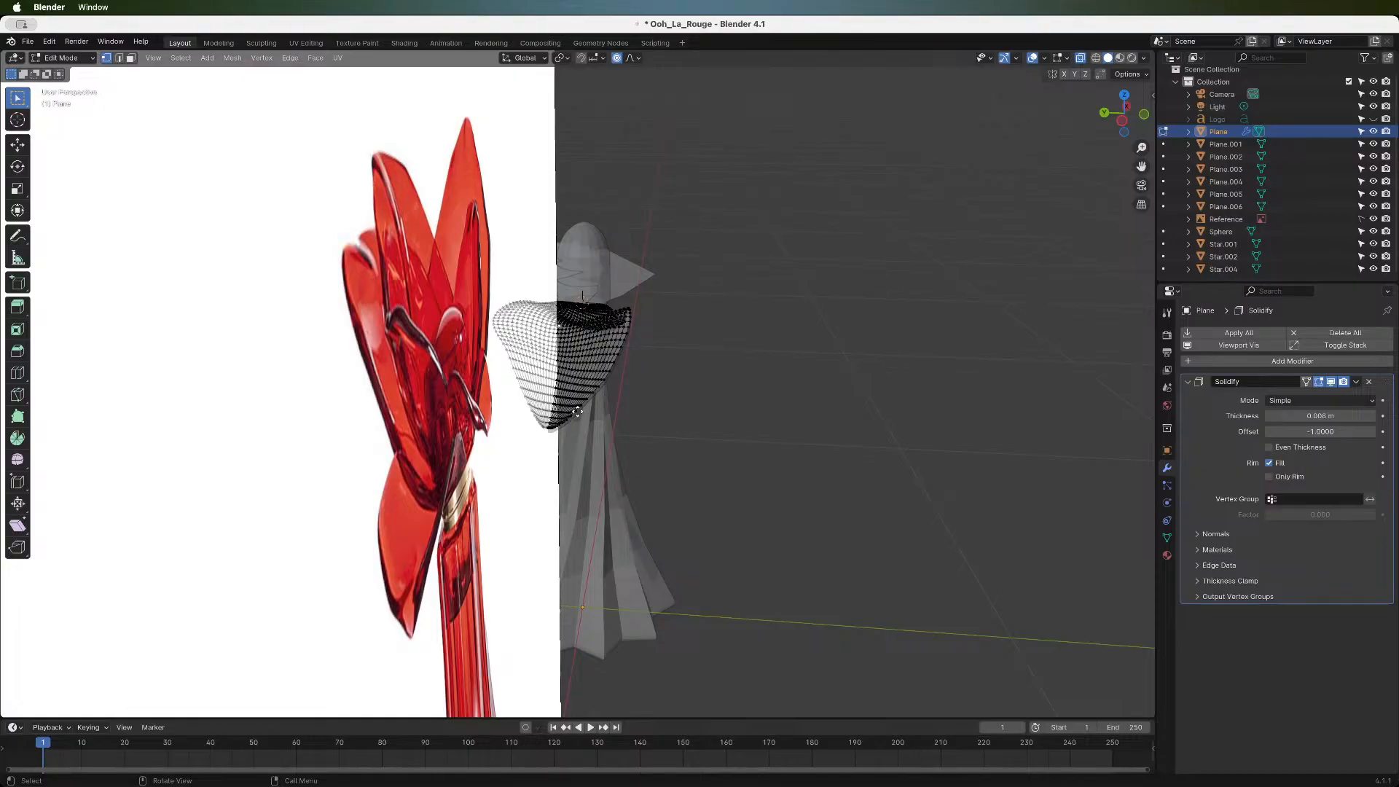
key("g")
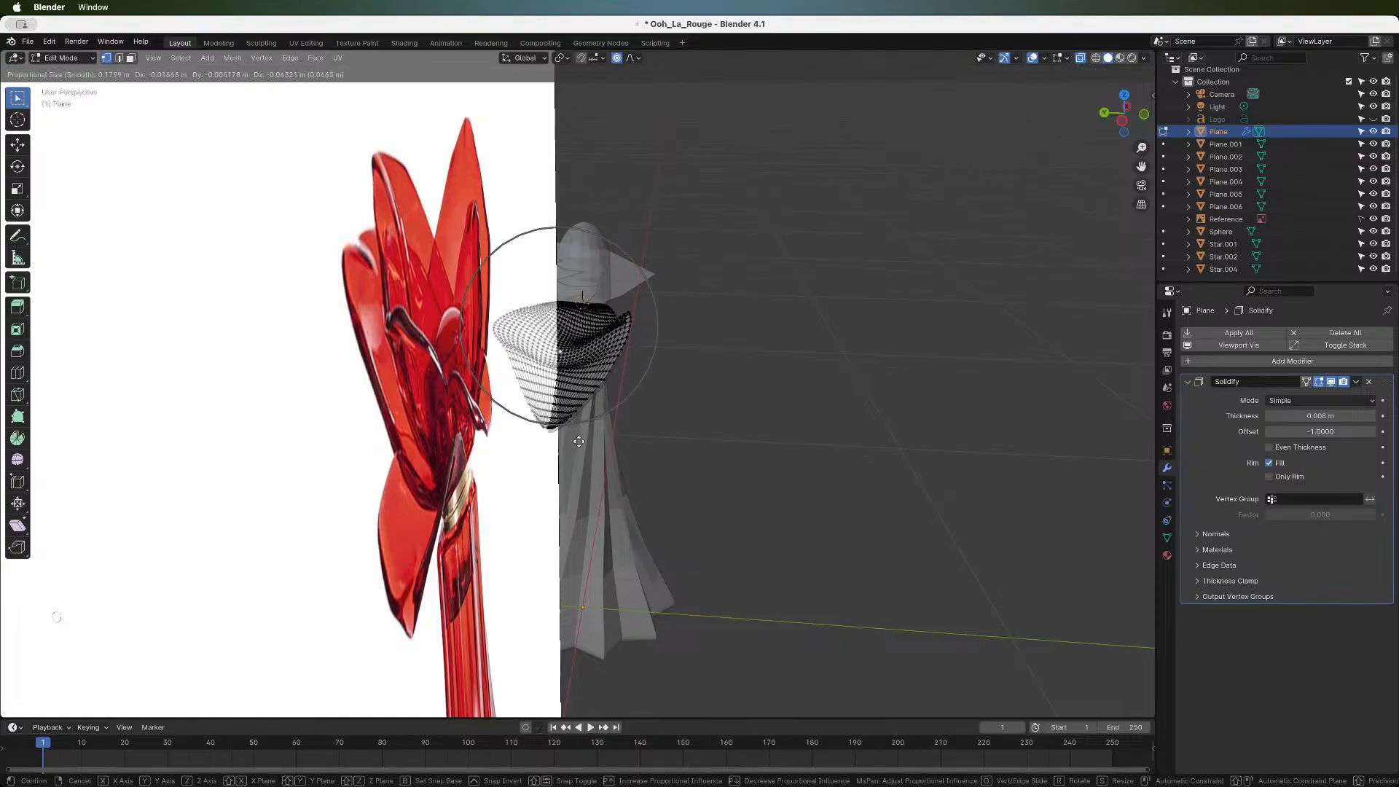
left_click(578, 449)
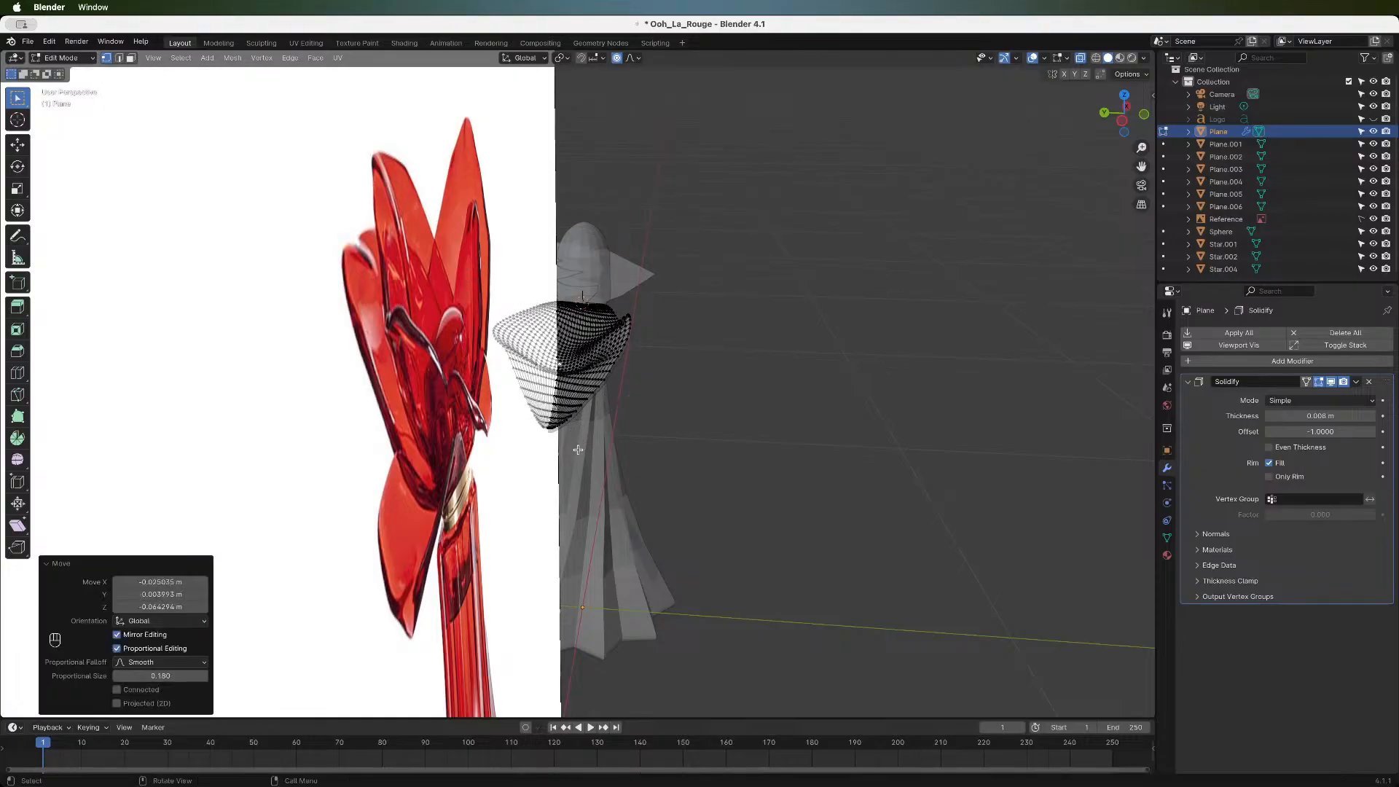
- Pull the petal's lower front tip down about 0.02 m using a proportional size of 0.18
left_click(553, 425)
key("g")
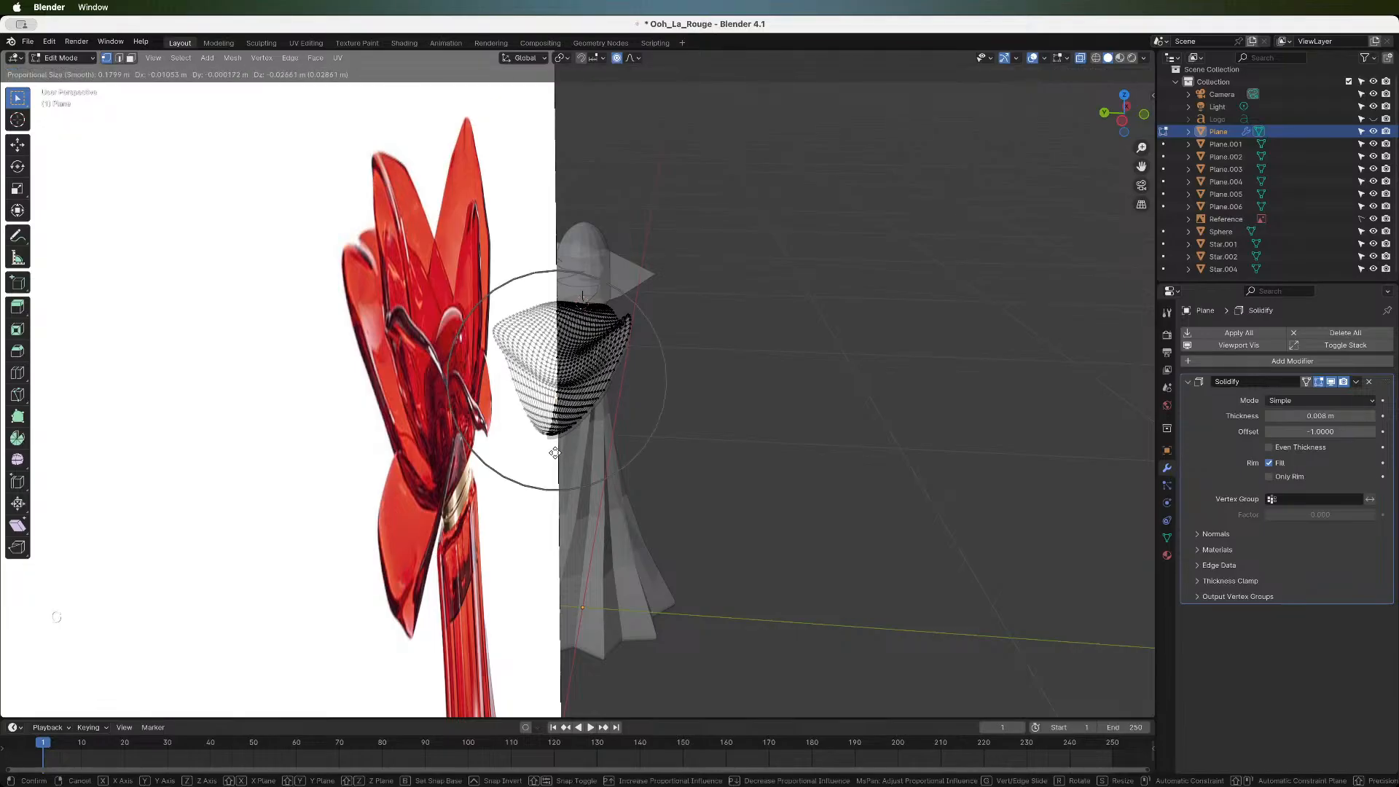
left_click(555, 453)
- Raise the petal's surface near its base about 0.03 m, reducing the proportional size to about 0.084
left_click(1144, 116)
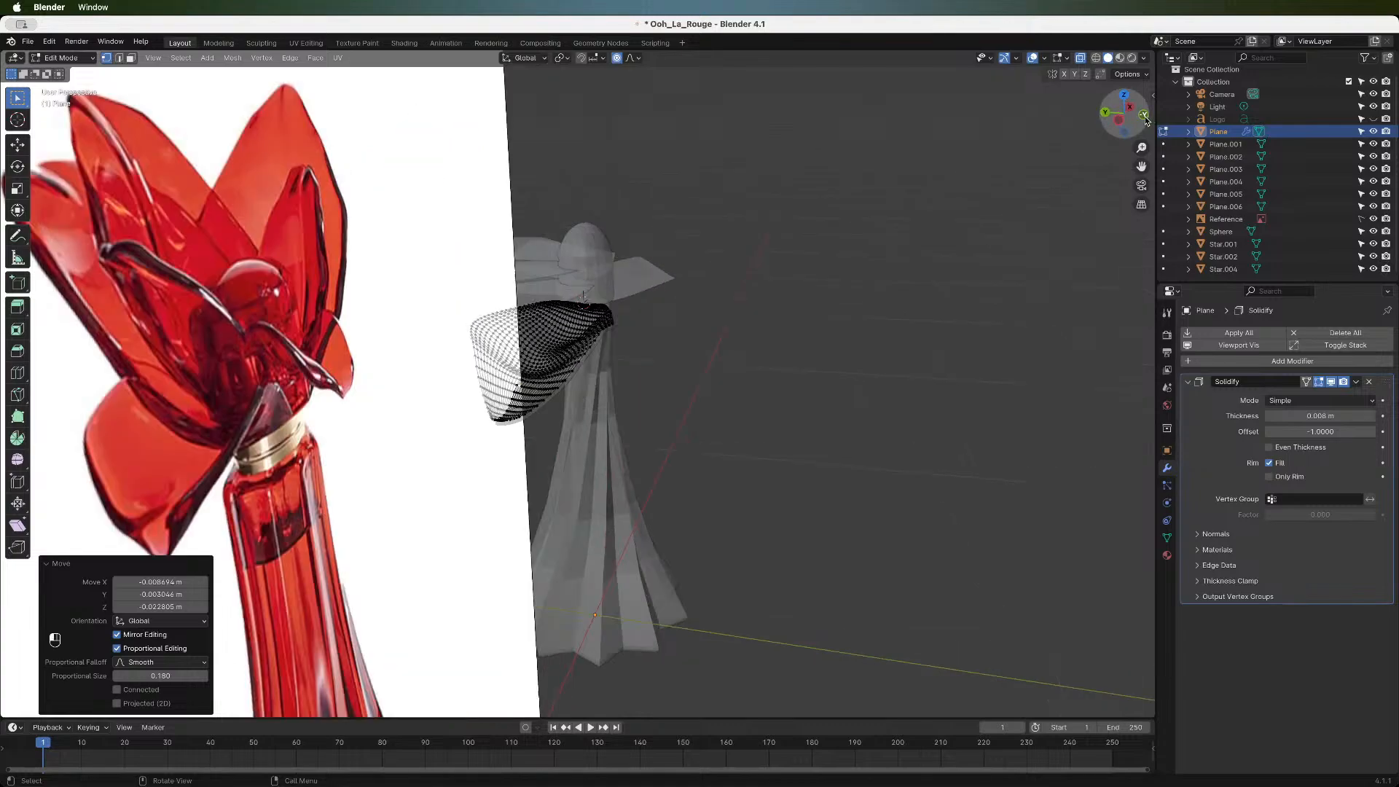
scroll(452, 375, "down", 3)
scroll(449, 377, "up", 3)
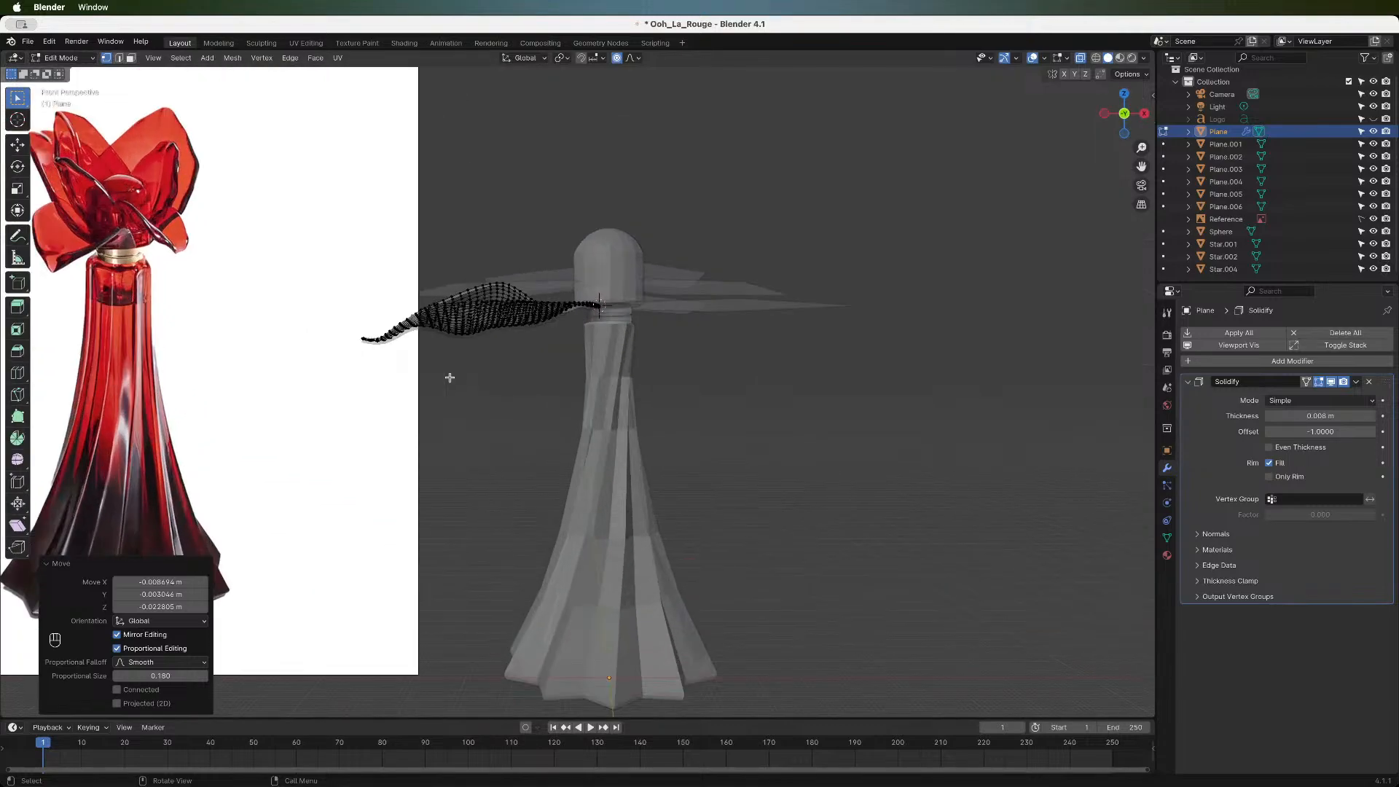
mouse_move(1124, 114)
left_mouse_down()
mouse_move(1031, 142)
mouse_move(1100, 145)
mouse_move(1110, 121)
left_mouse_up()
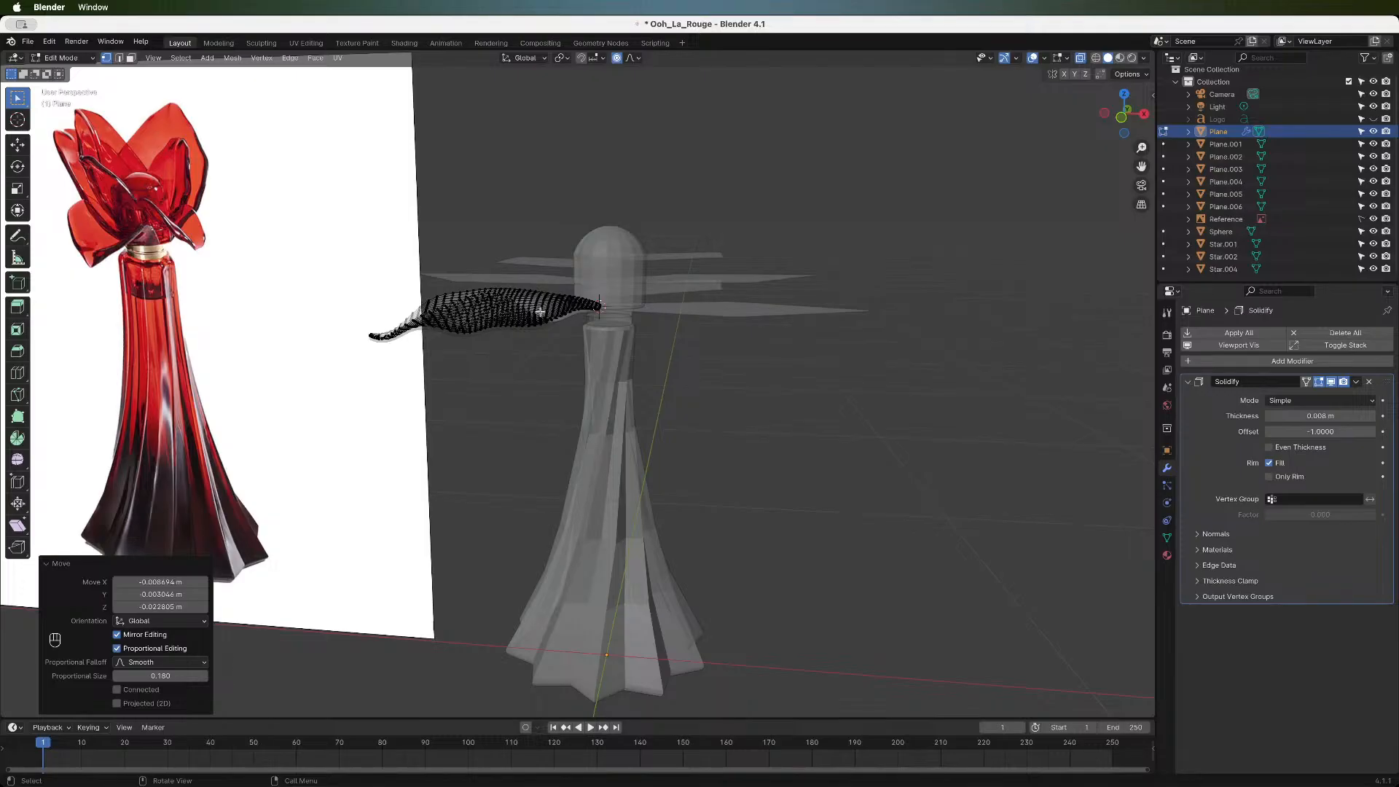
left_click(558, 329)
key("g")
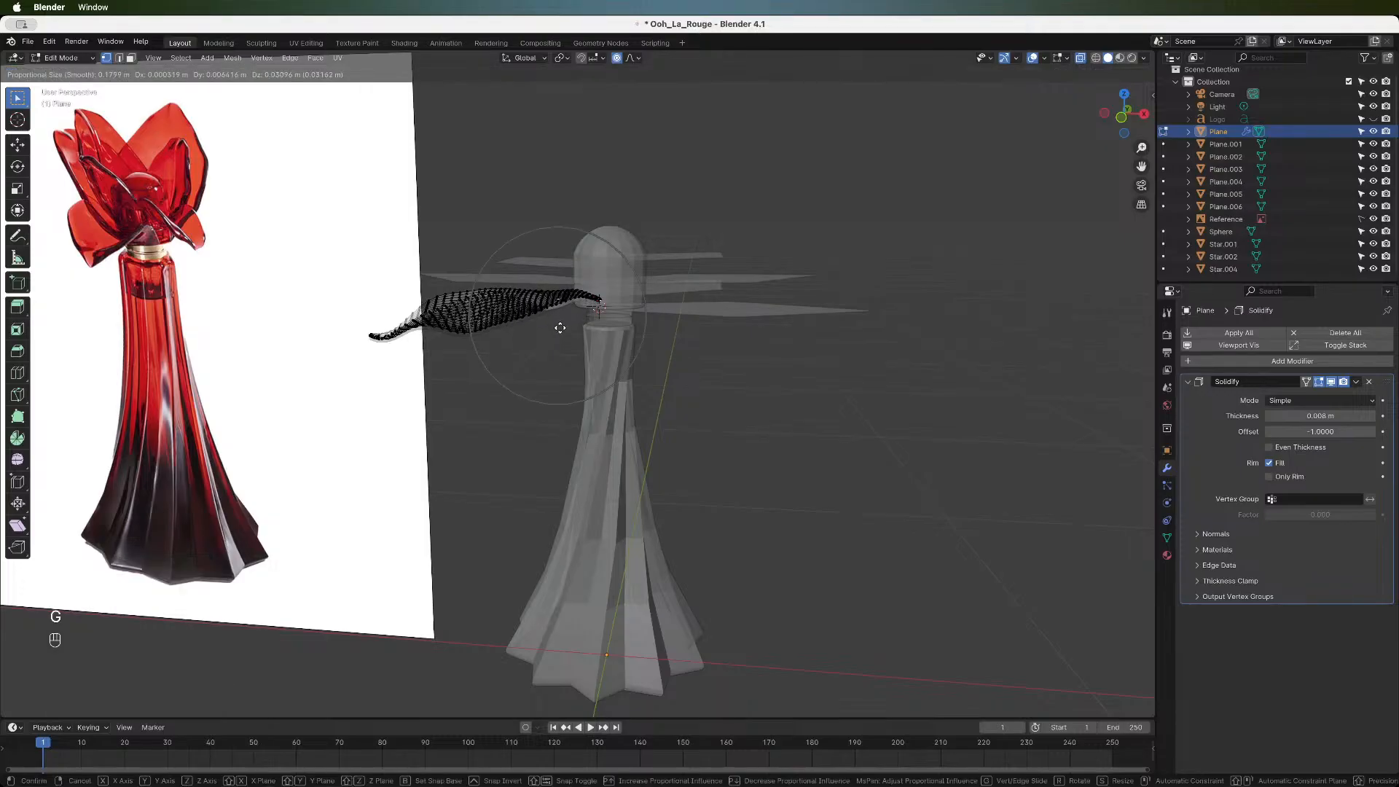
scroll(560, 328, "up", 7)
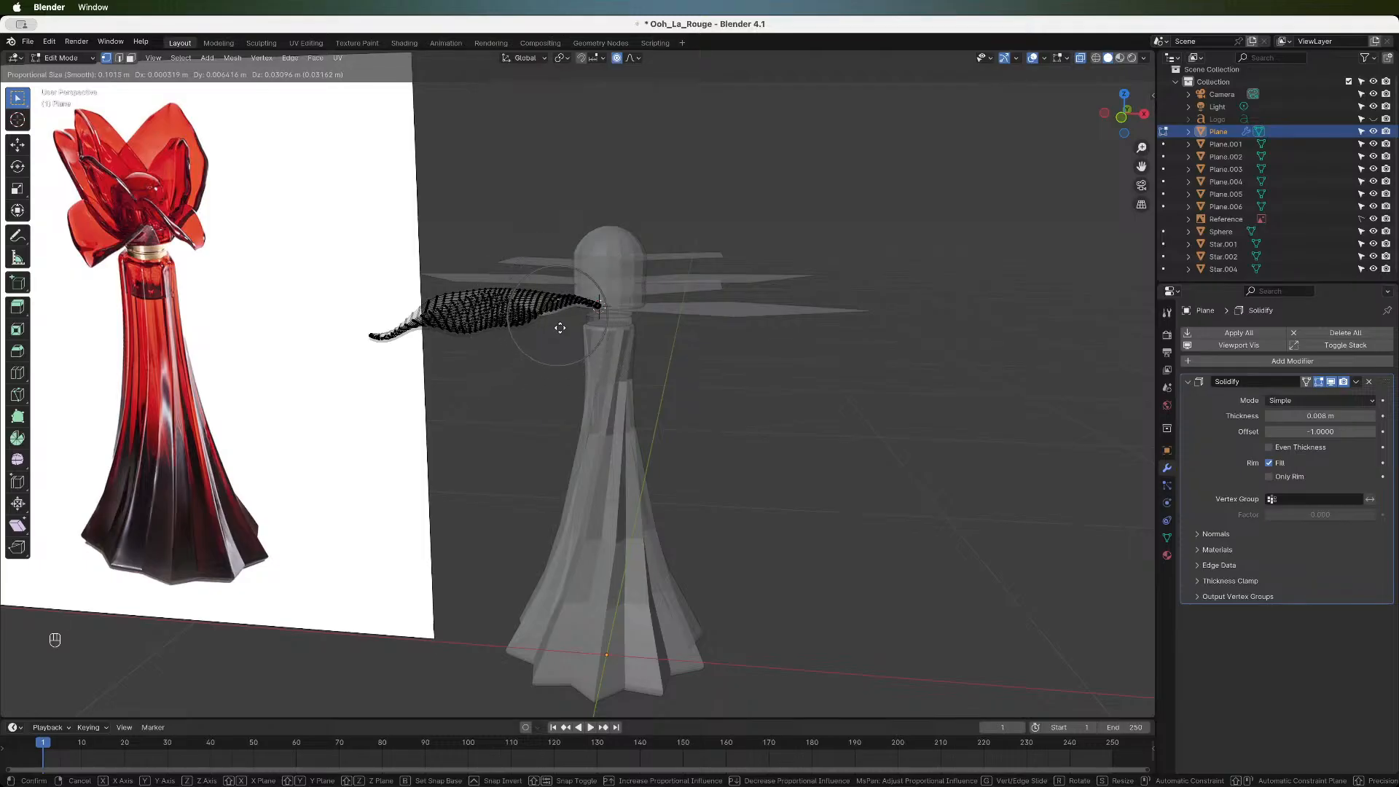
scroll(560, 328, "up", 1)
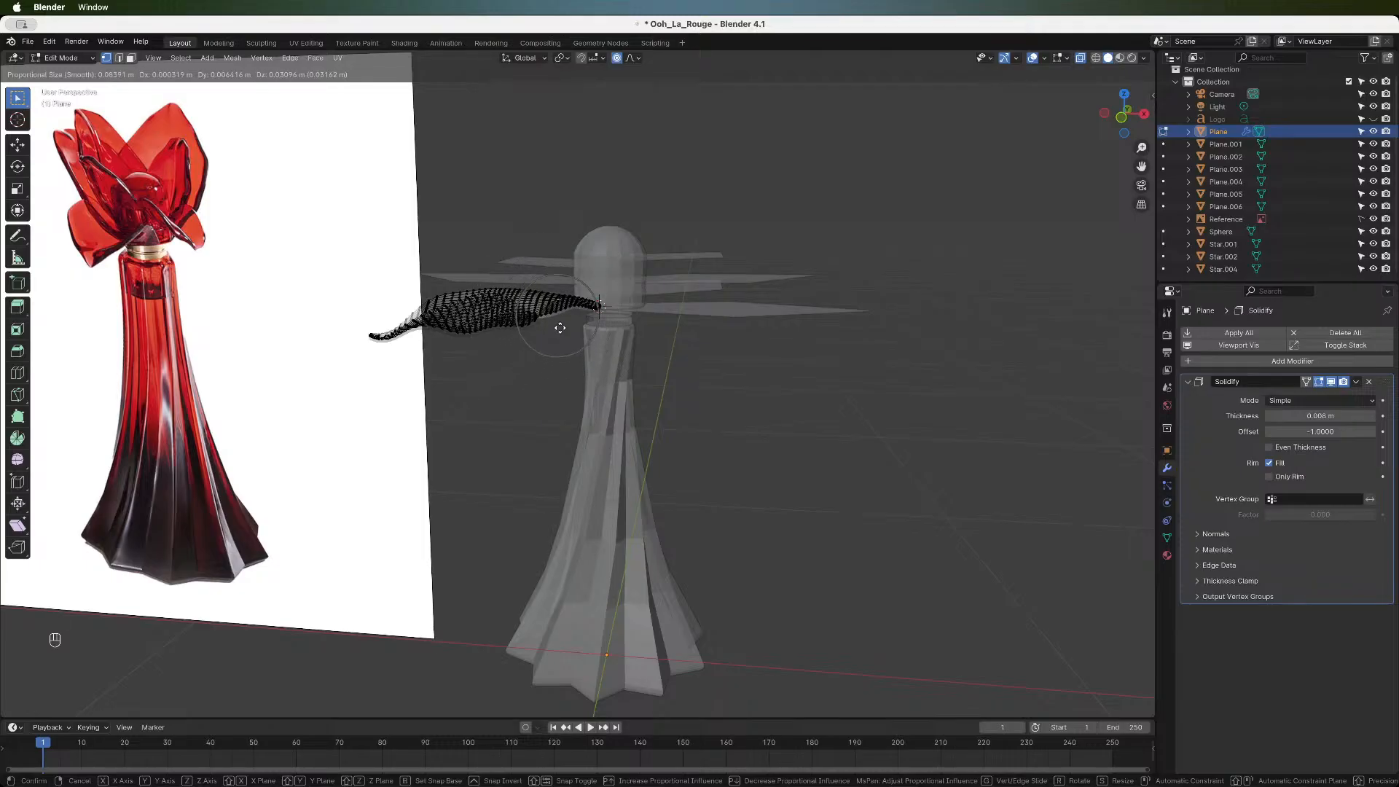
left_click(560, 328)
- Bend the petal's attachment end down about 0.013 m at proportional size 0.164, and raise the vertex beside it about 0.011 m
left_click(600, 312)
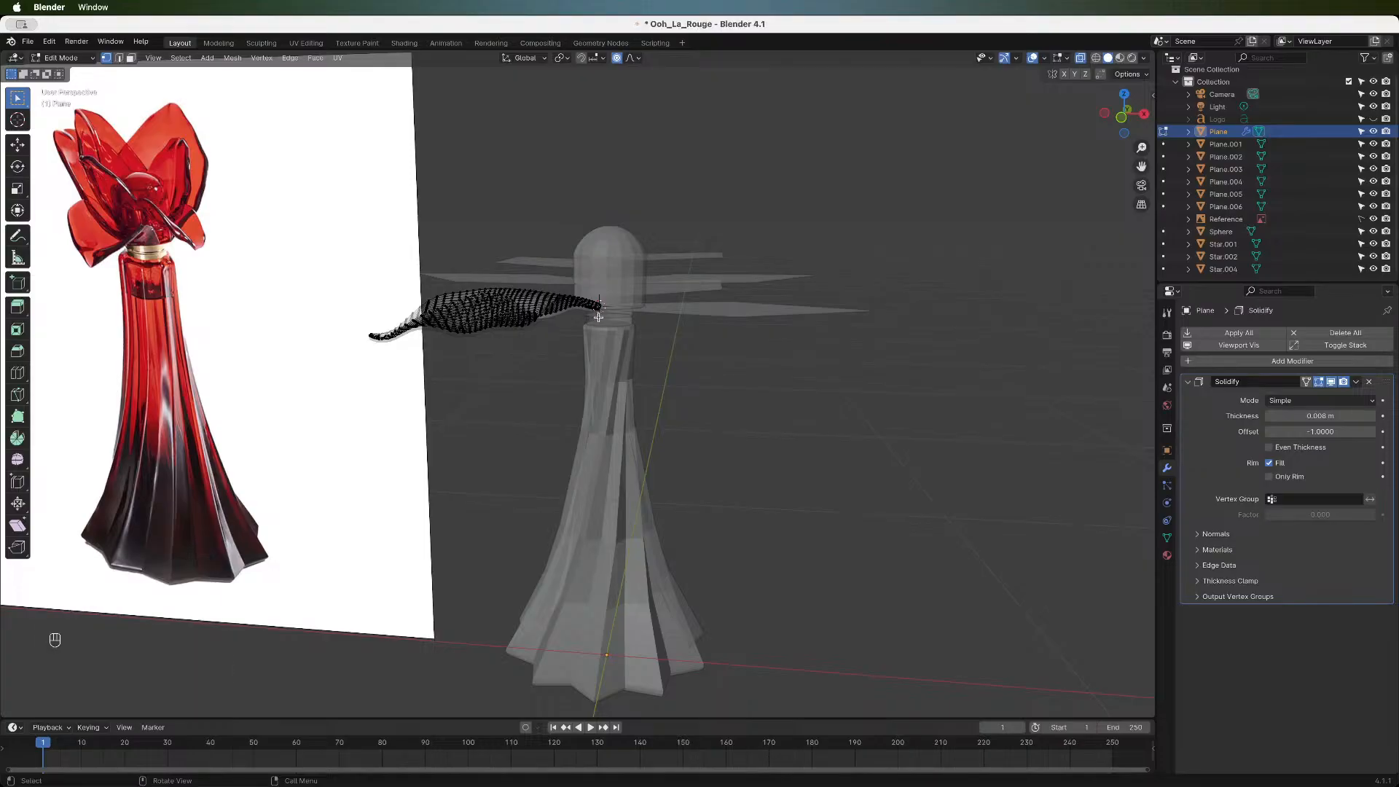
key("g")
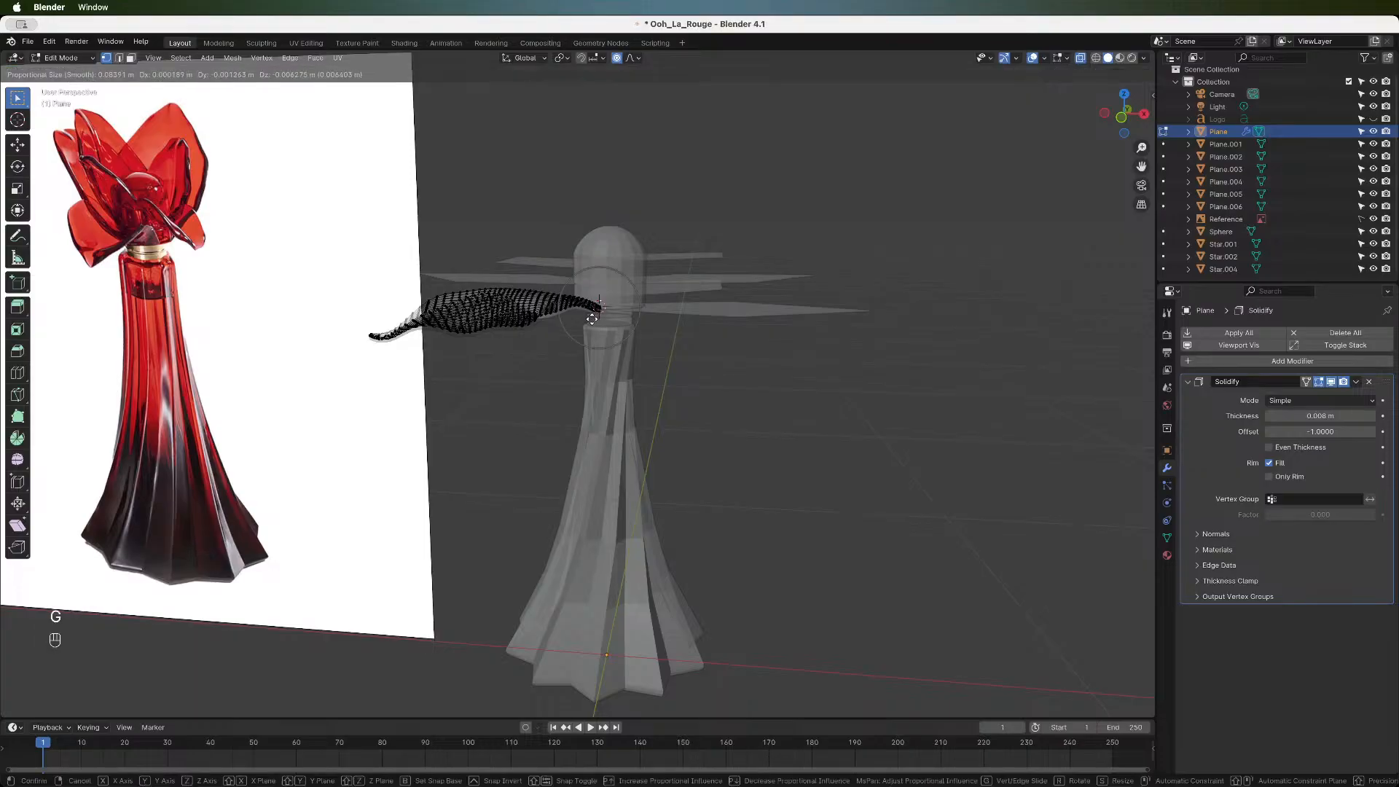
scroll(592, 321, "down", 4)
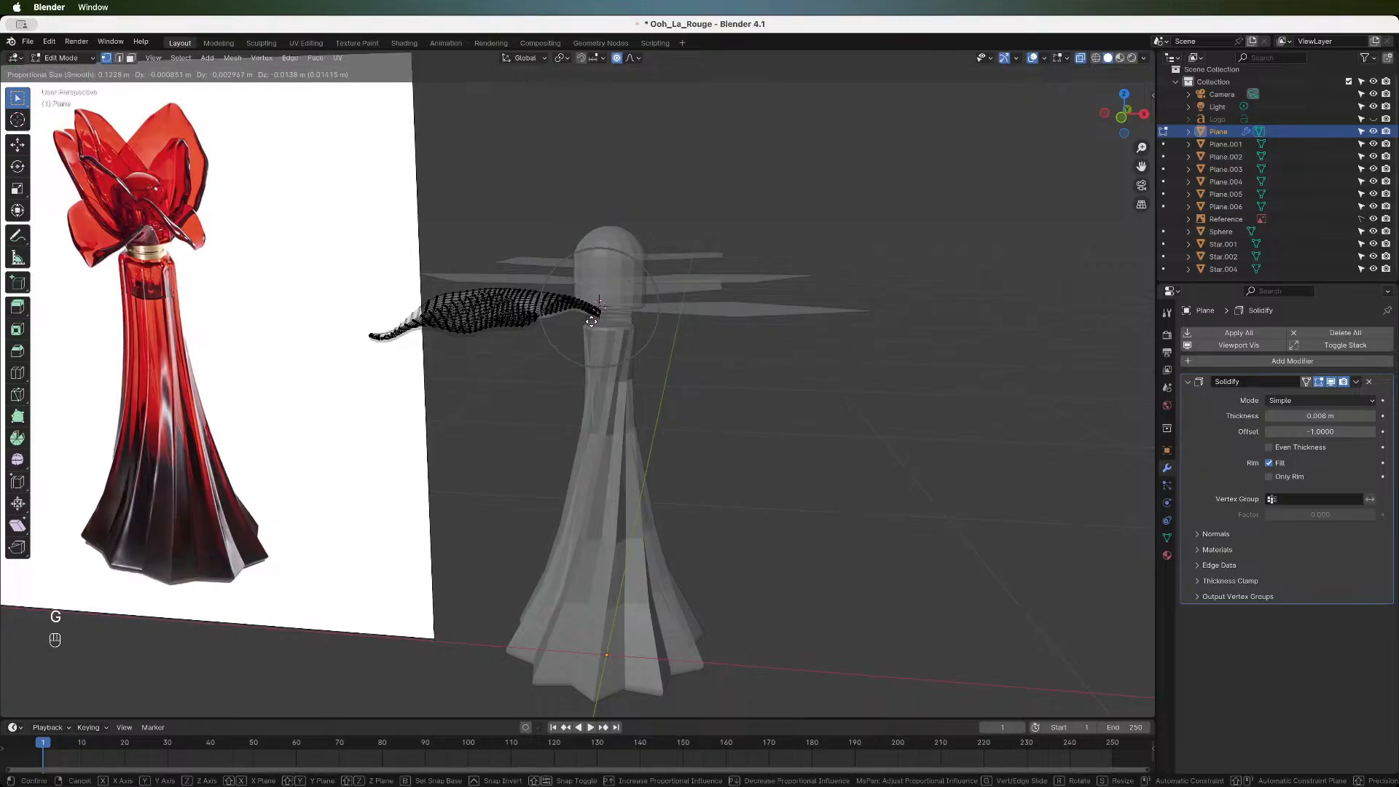
scroll(589, 321, "down", 3)
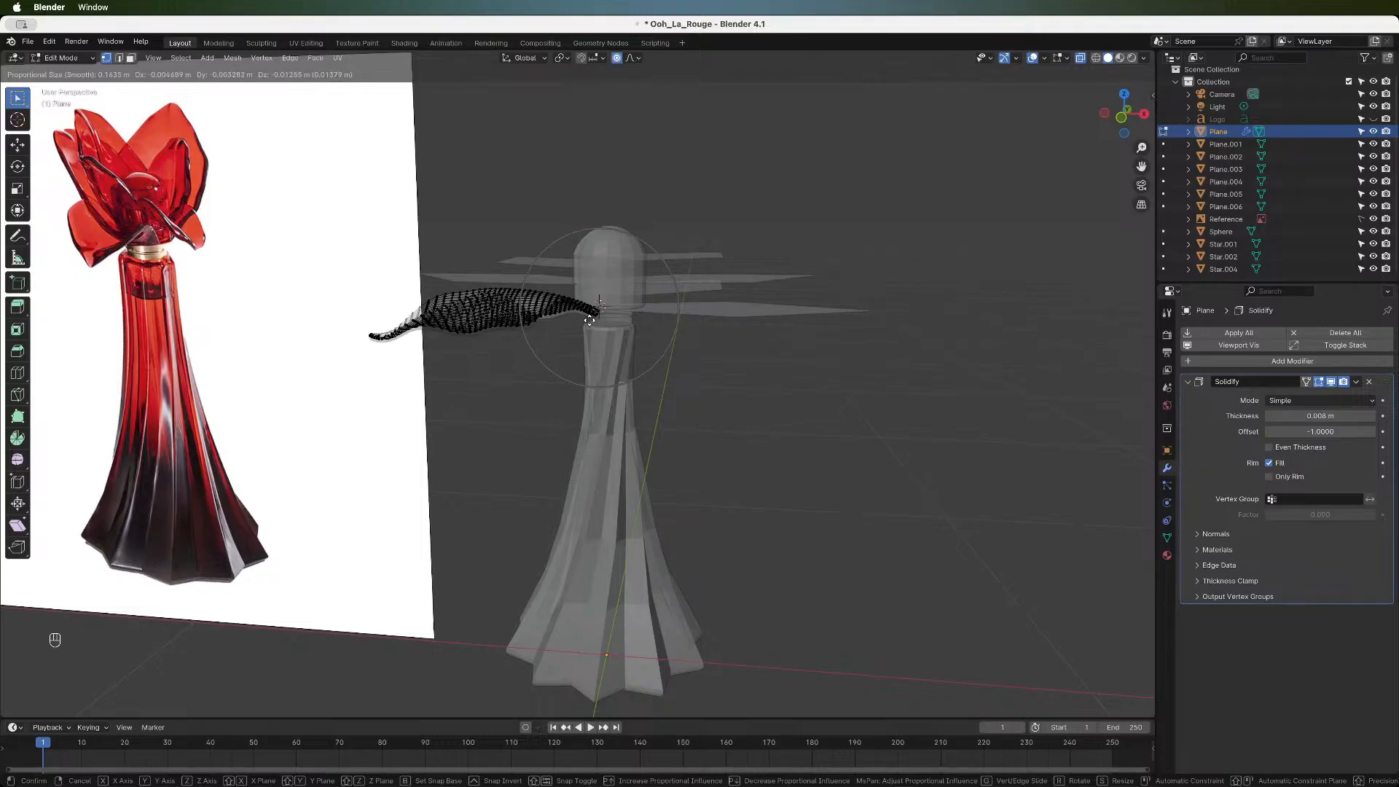
left_click(590, 322)
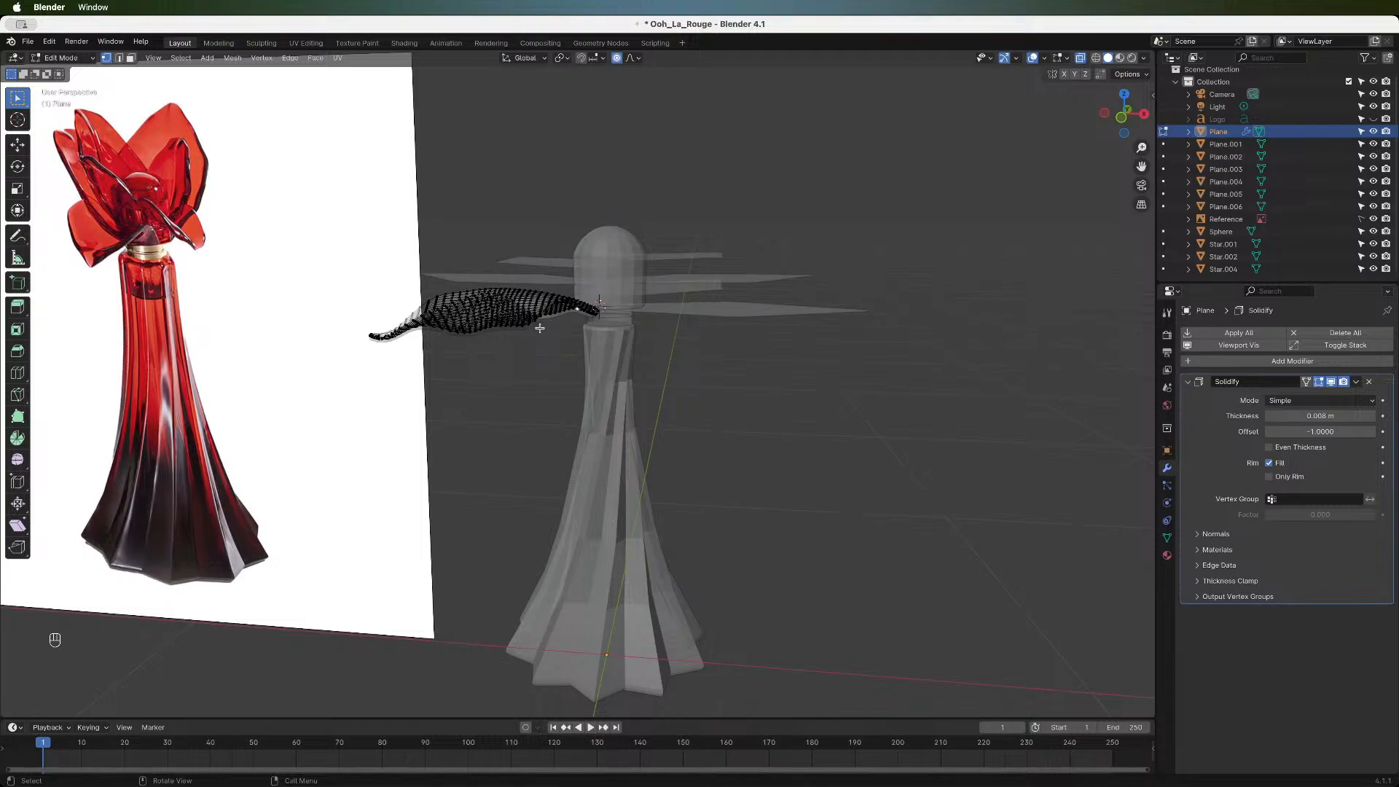
key("g")
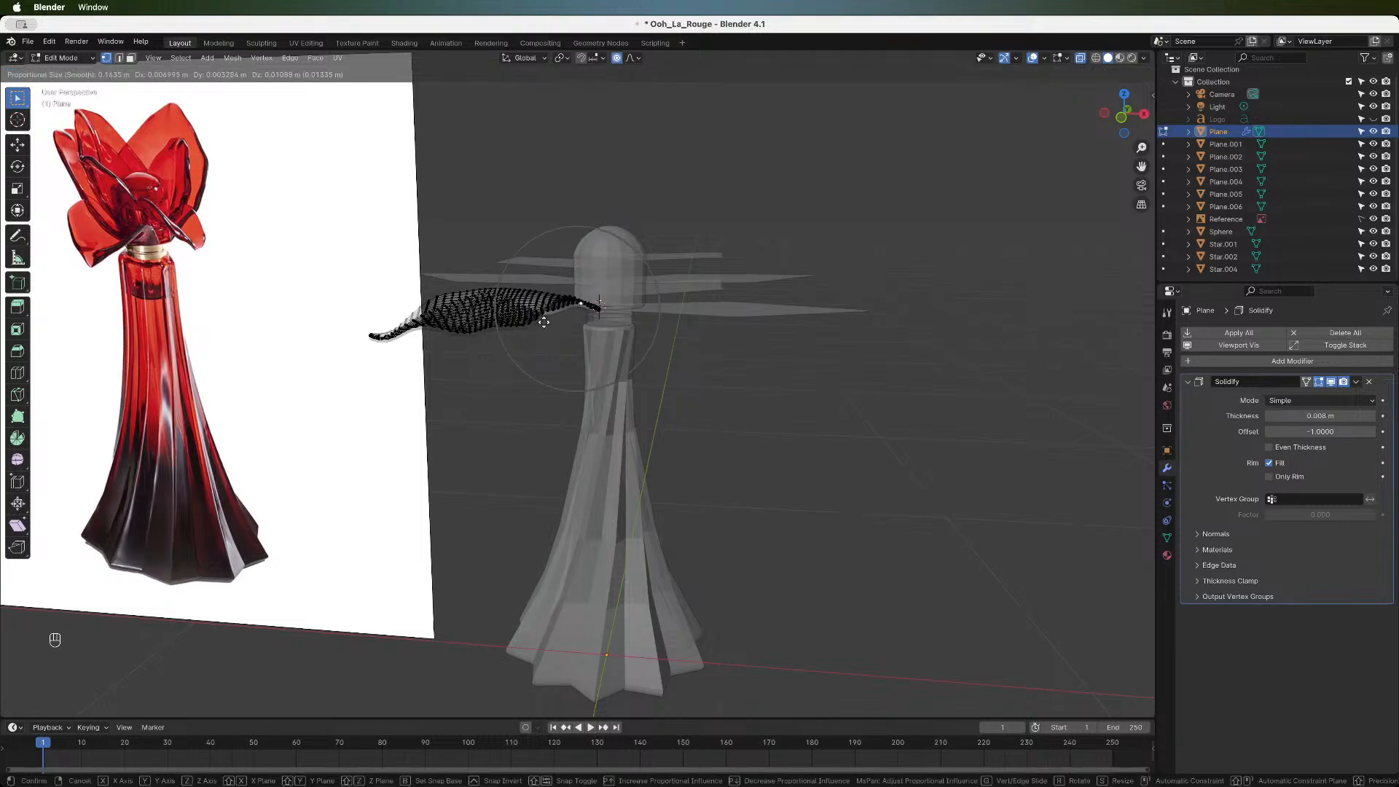
left_click(543, 321)
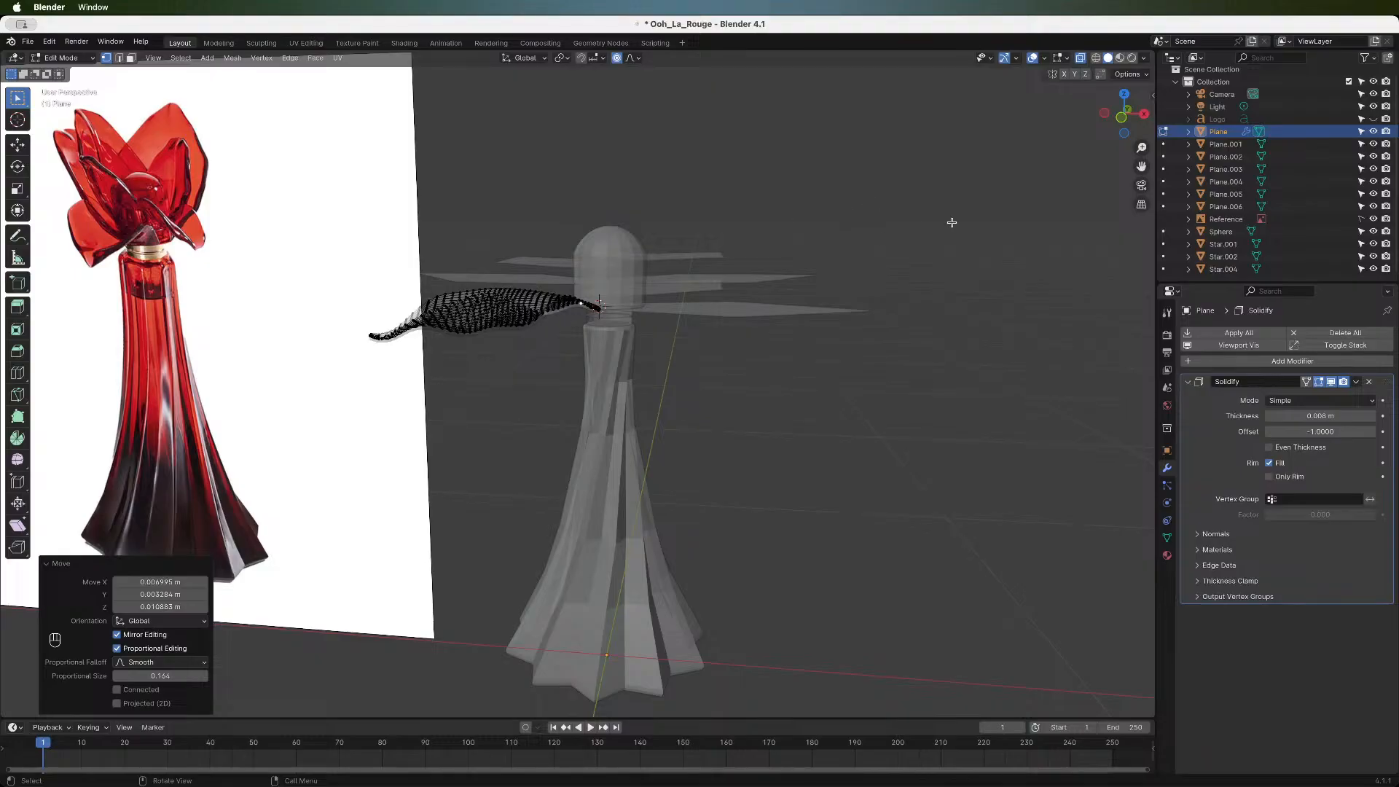
- Raise the middle of the petal's back edge about 0.02 m with a proportional size of 0.18
left_click_drag(1124, 119, 946, 154)
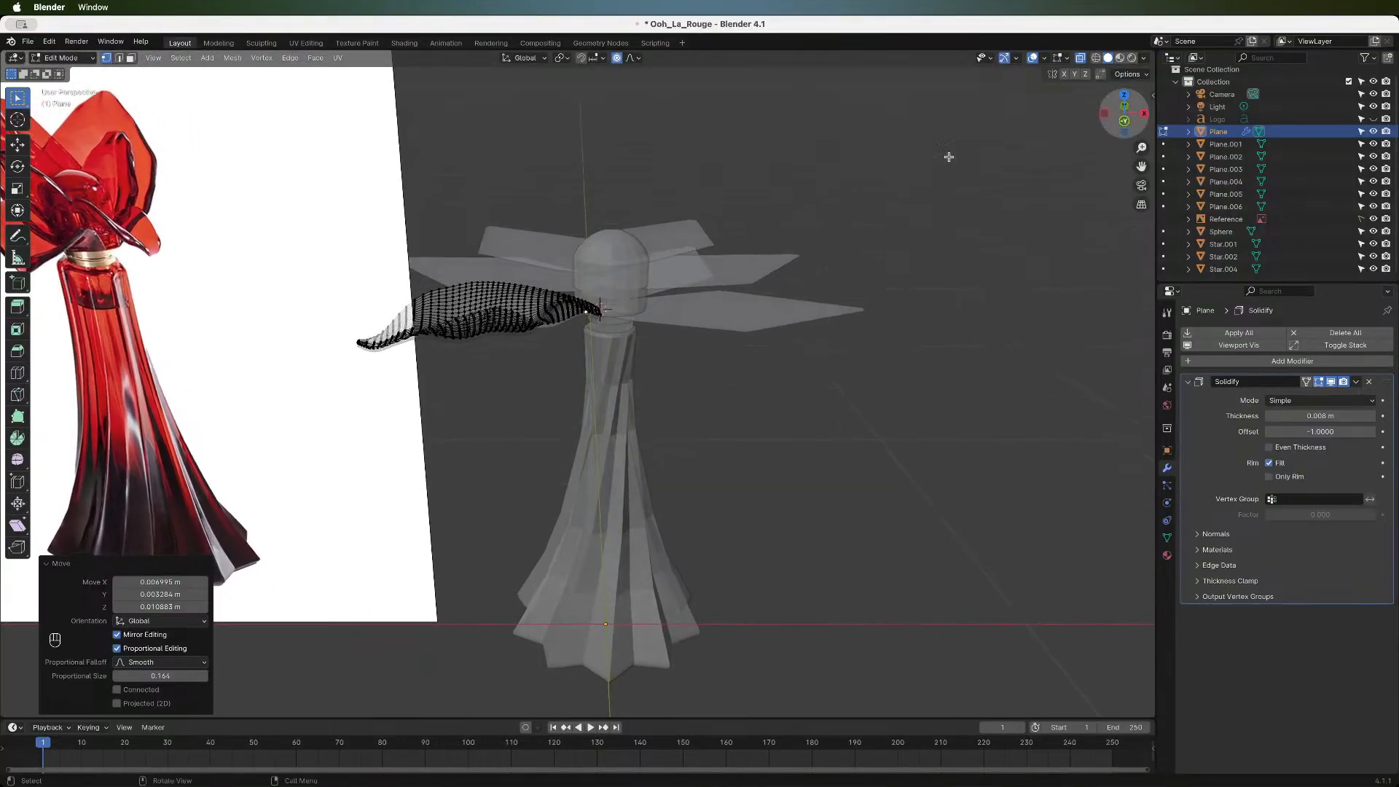
left_click(471, 282)
key("g")
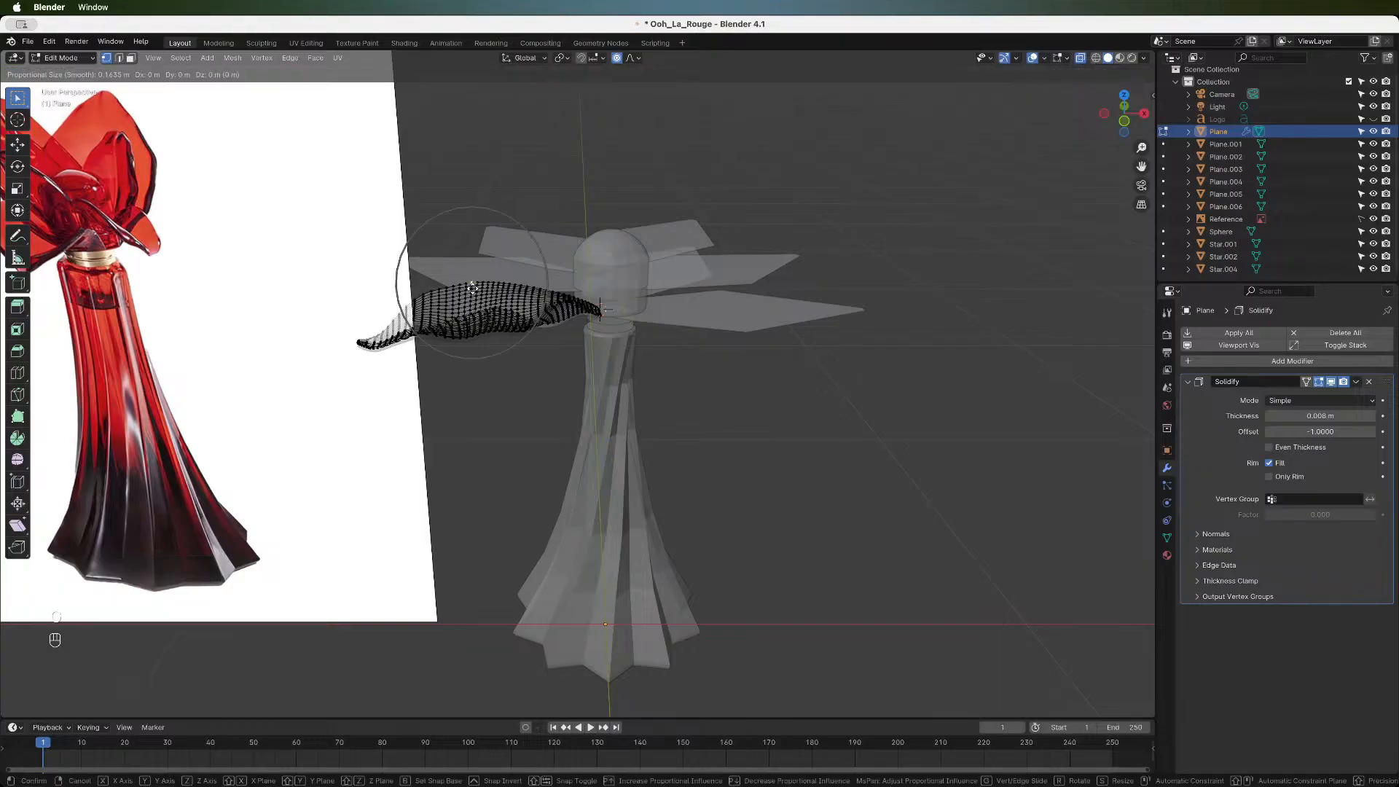
scroll(473, 290, "down", 3)
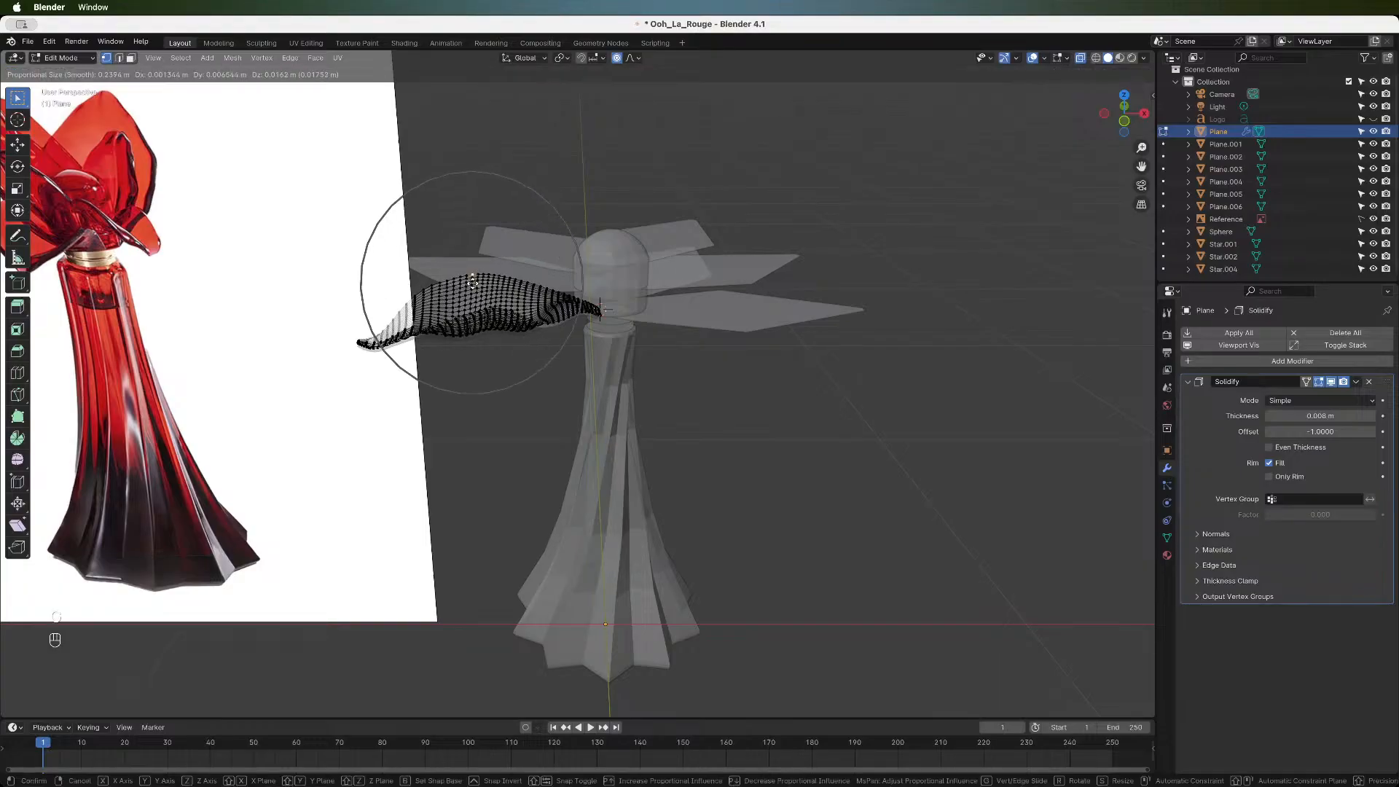
scroll(473, 289, "up", 4)
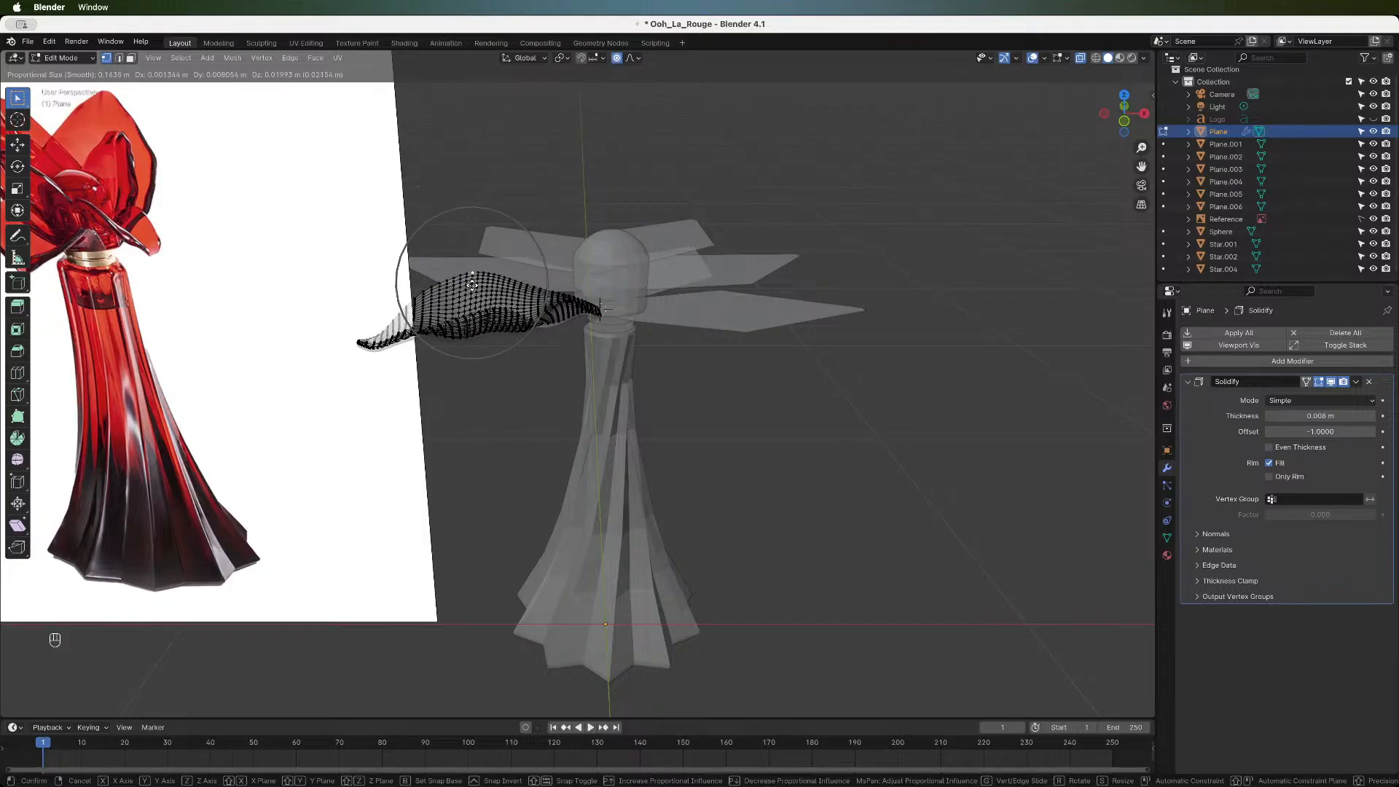
scroll(473, 284, "down", 1)
left_click(473, 284)
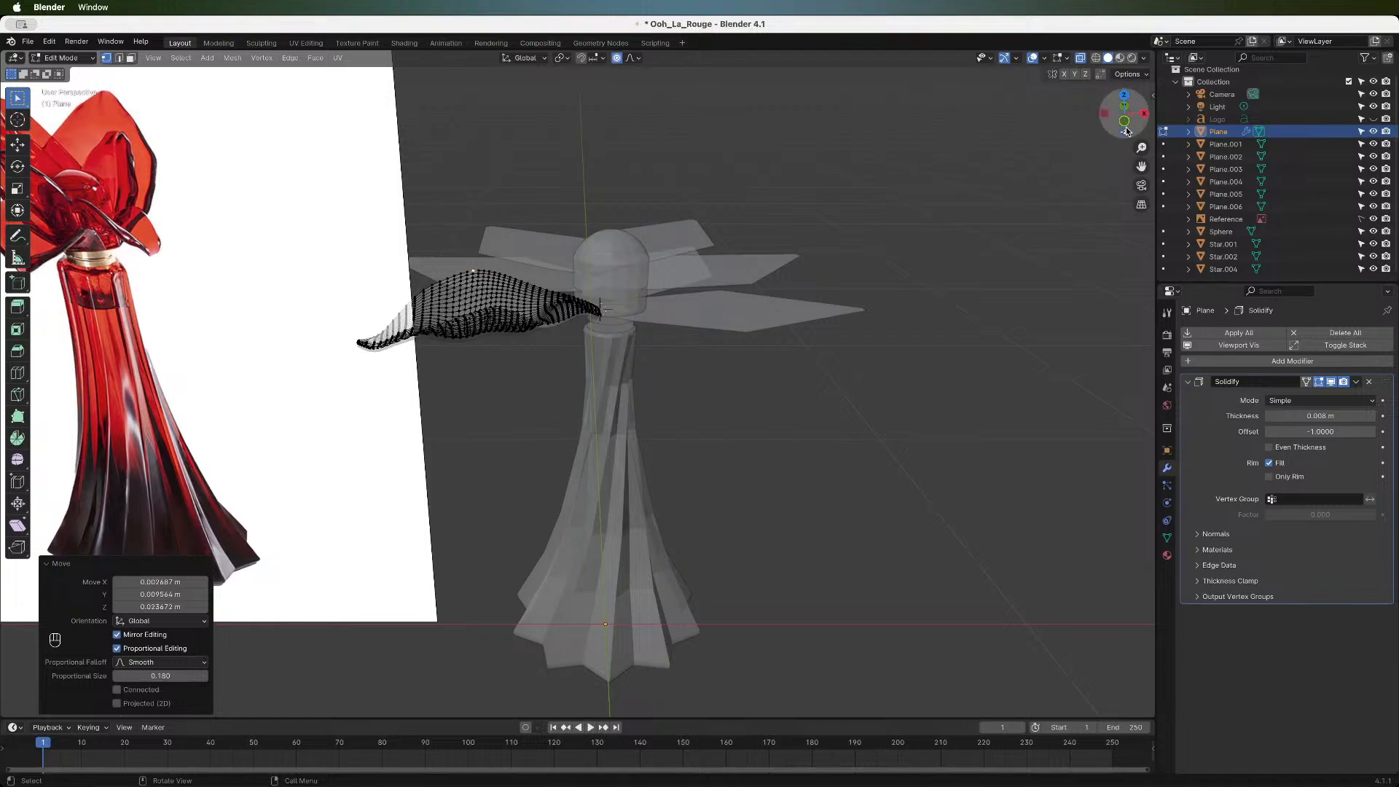
- Scale the whole petal to about 0.848 in front view and shift it about 0.024 m along X toward the bottle neck
left_click(1126, 122)
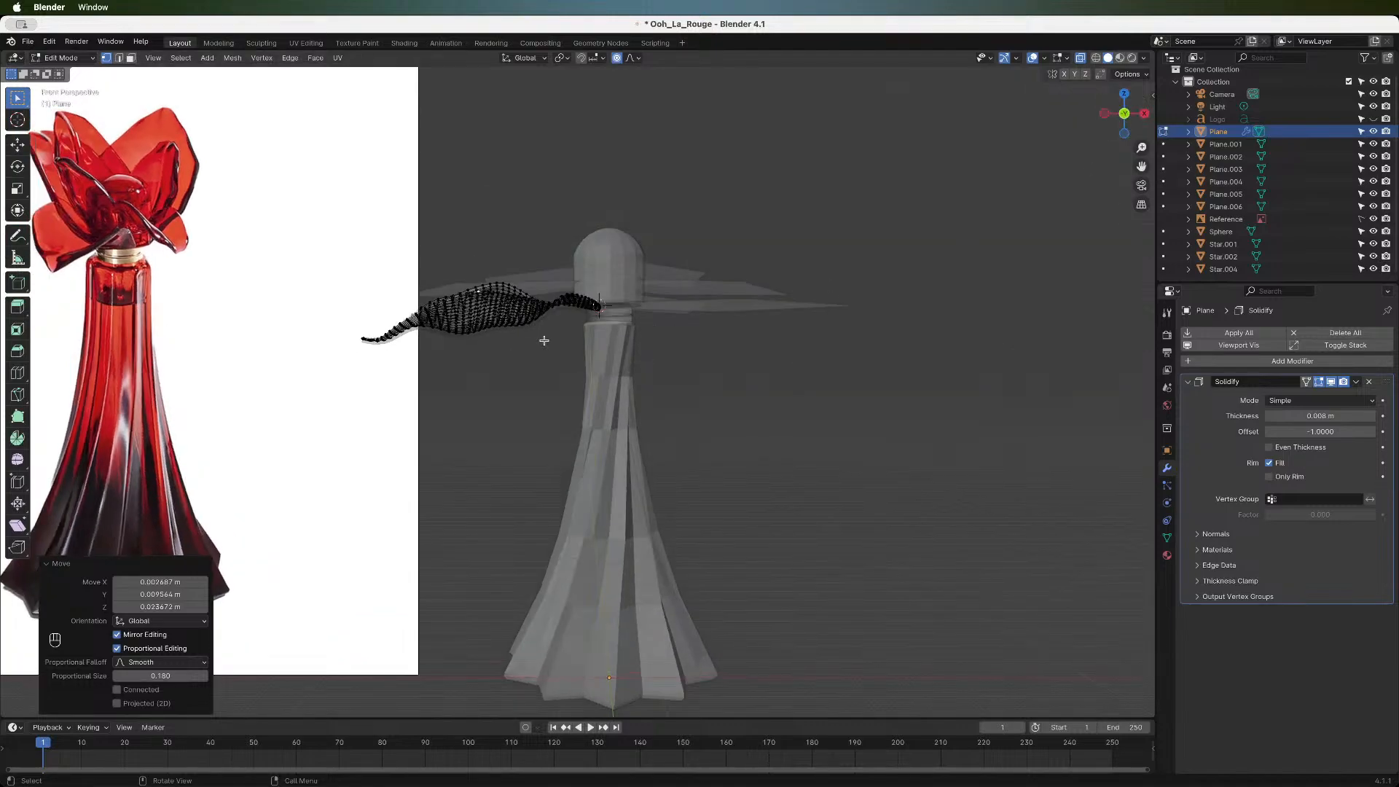
left_click_drag(304, 186, 605, 409)
key("s")
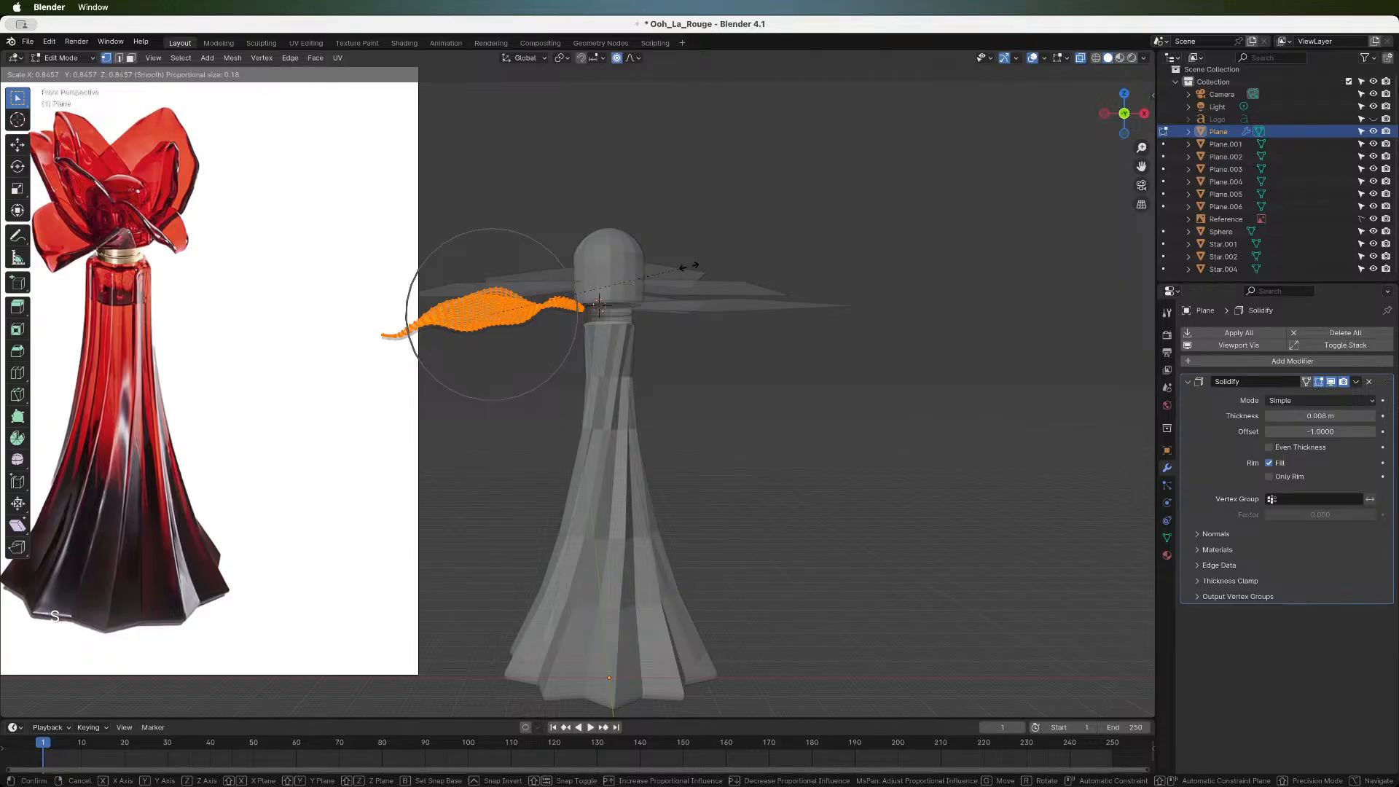
left_click(691, 266)
key("g")
key("x")
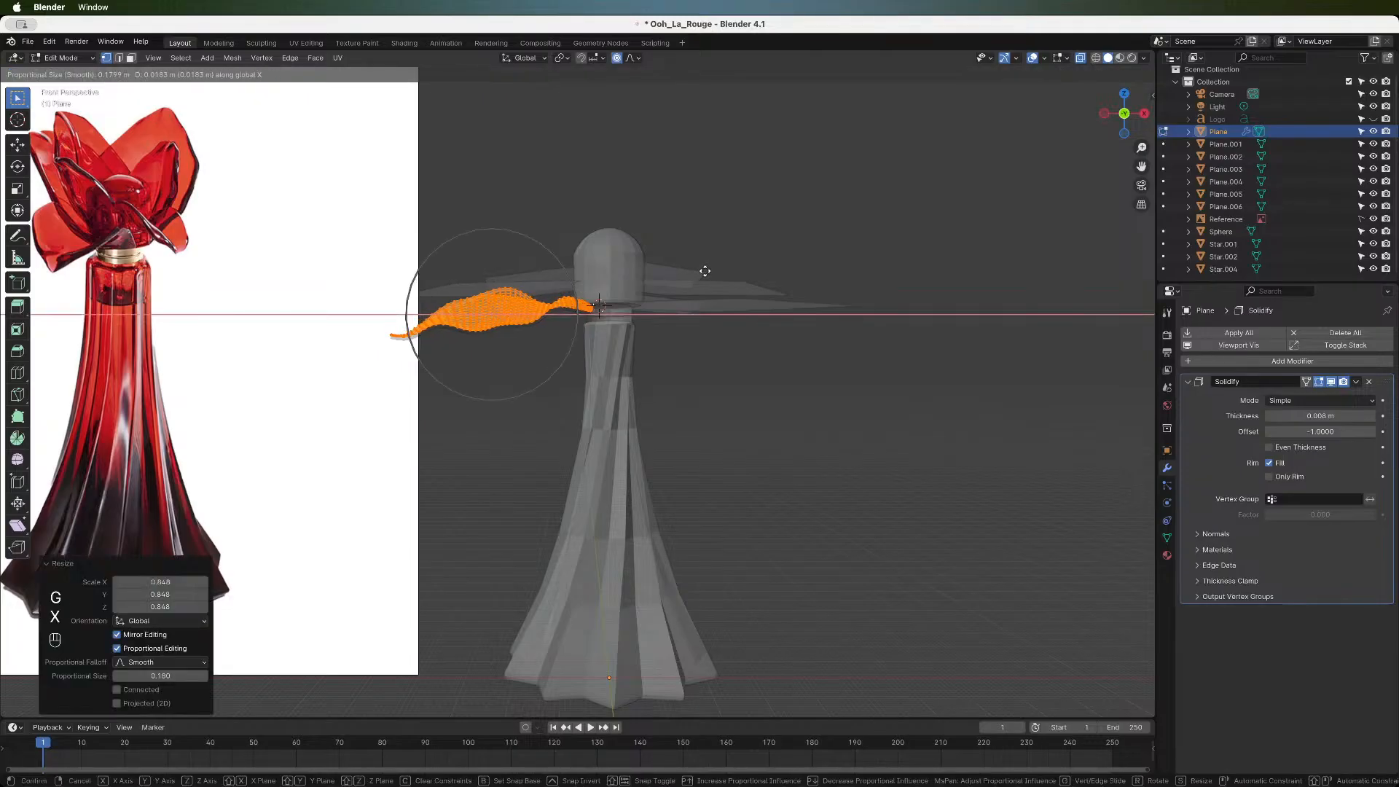
left_click(710, 273)
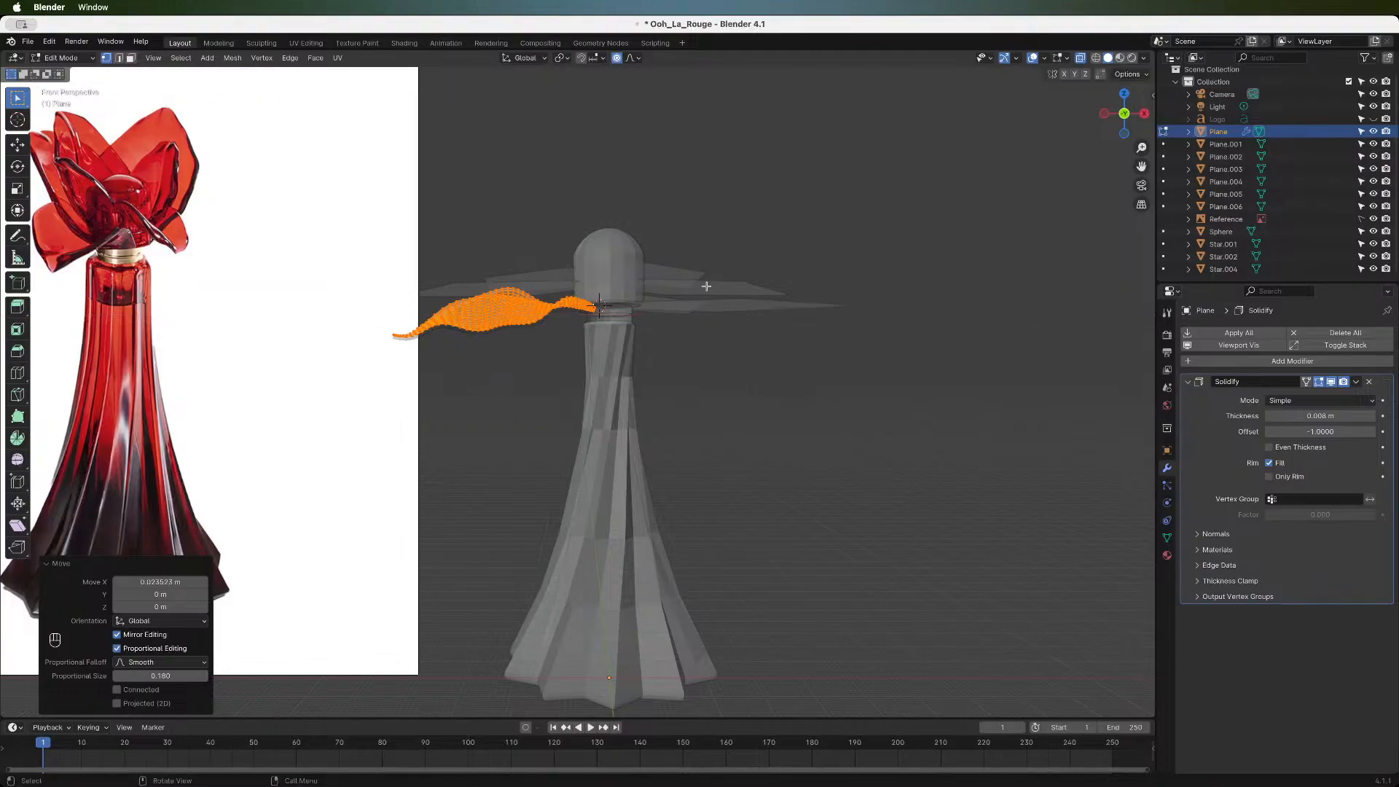
- Deselect the petal and raise a vertex in its middle about 0.03 m with a proportional size of 0.198
left_click_drag(1123, 115, 1126, 126)
key("alt+a")
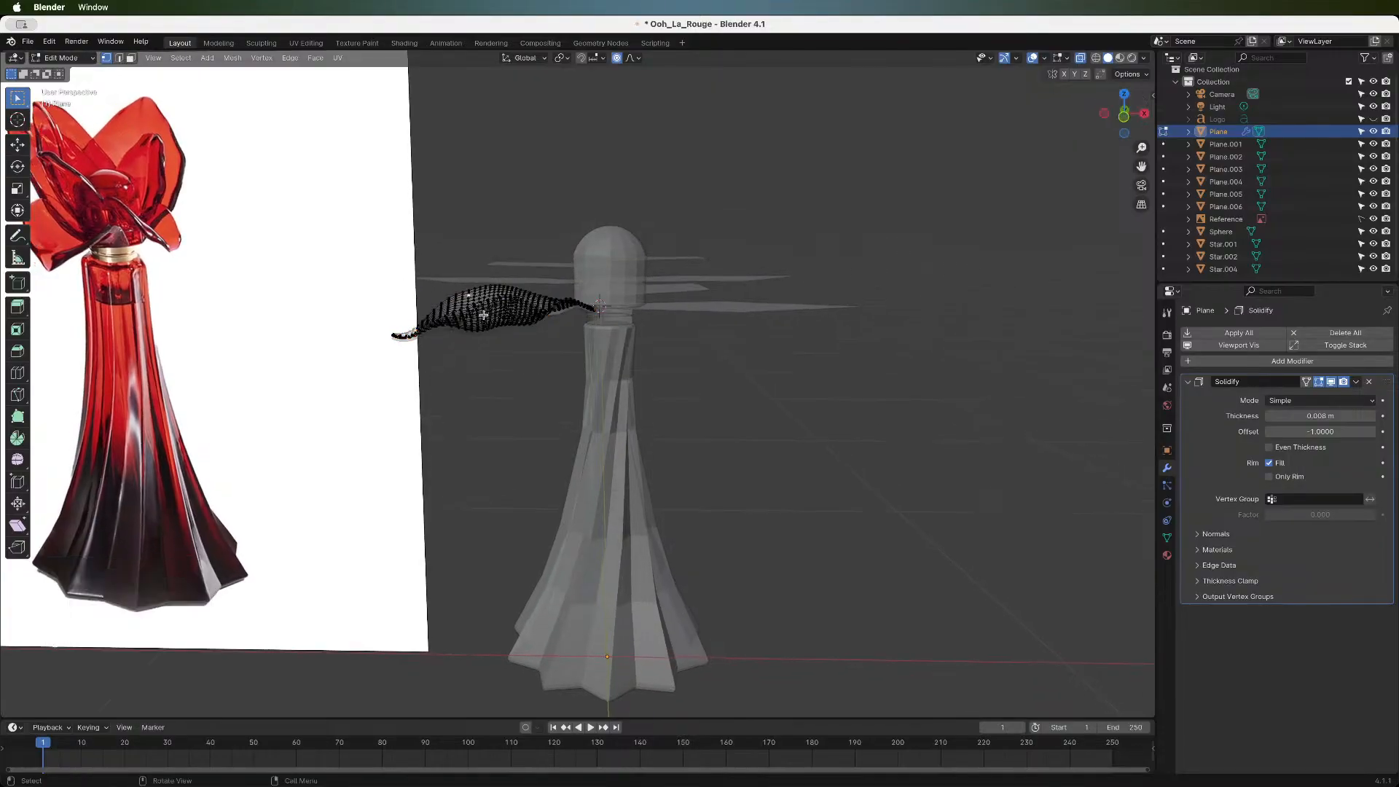
left_click(480, 312)
key("g")
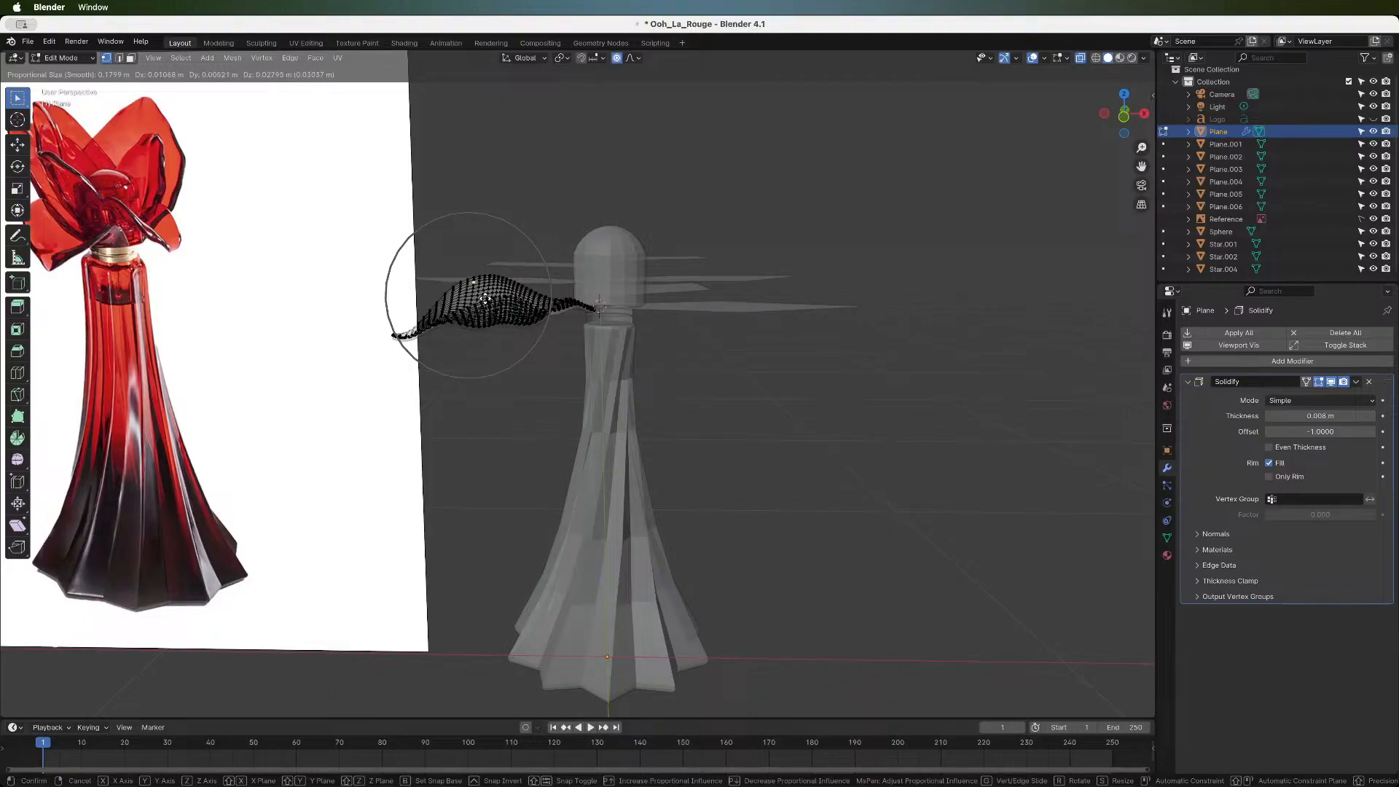
scroll(484, 298, "up", 1)
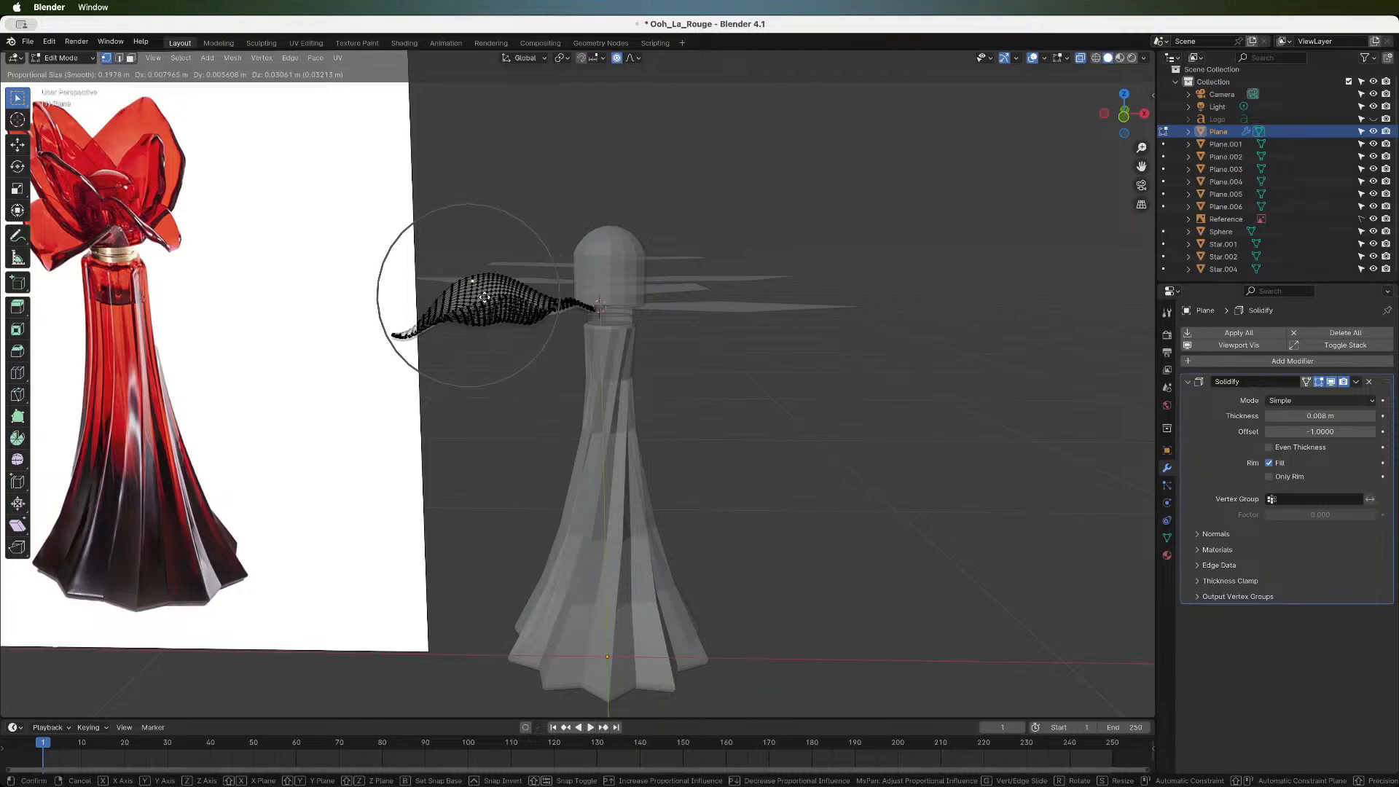
left_click(484, 299)
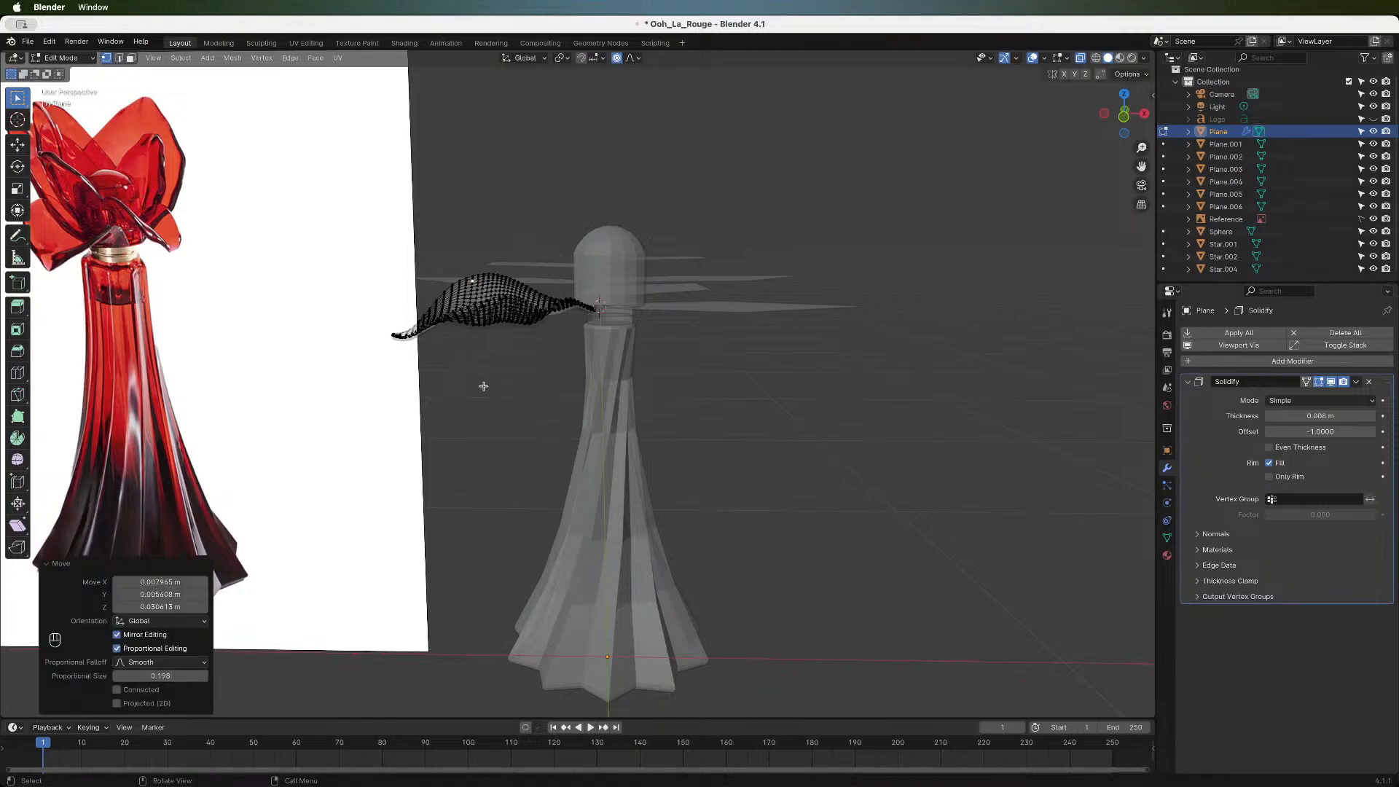
- Scale the whole petal to about 0.772, shift it about 0.04 m along X toward the bottle neck, and deselect it
scroll(482, 456, "down", 3)
scroll(482, 456, "up", 3)
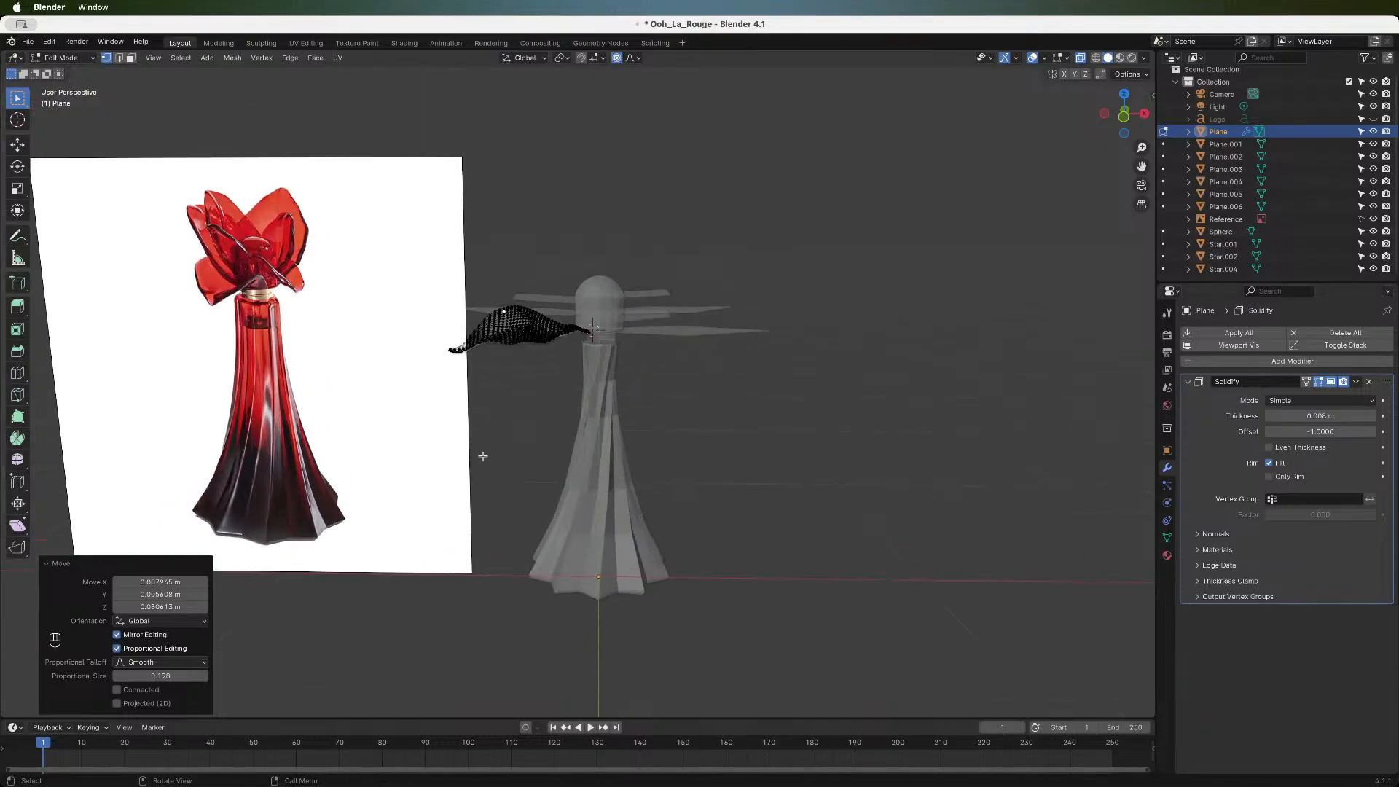
scroll(483, 456, "down", 1)
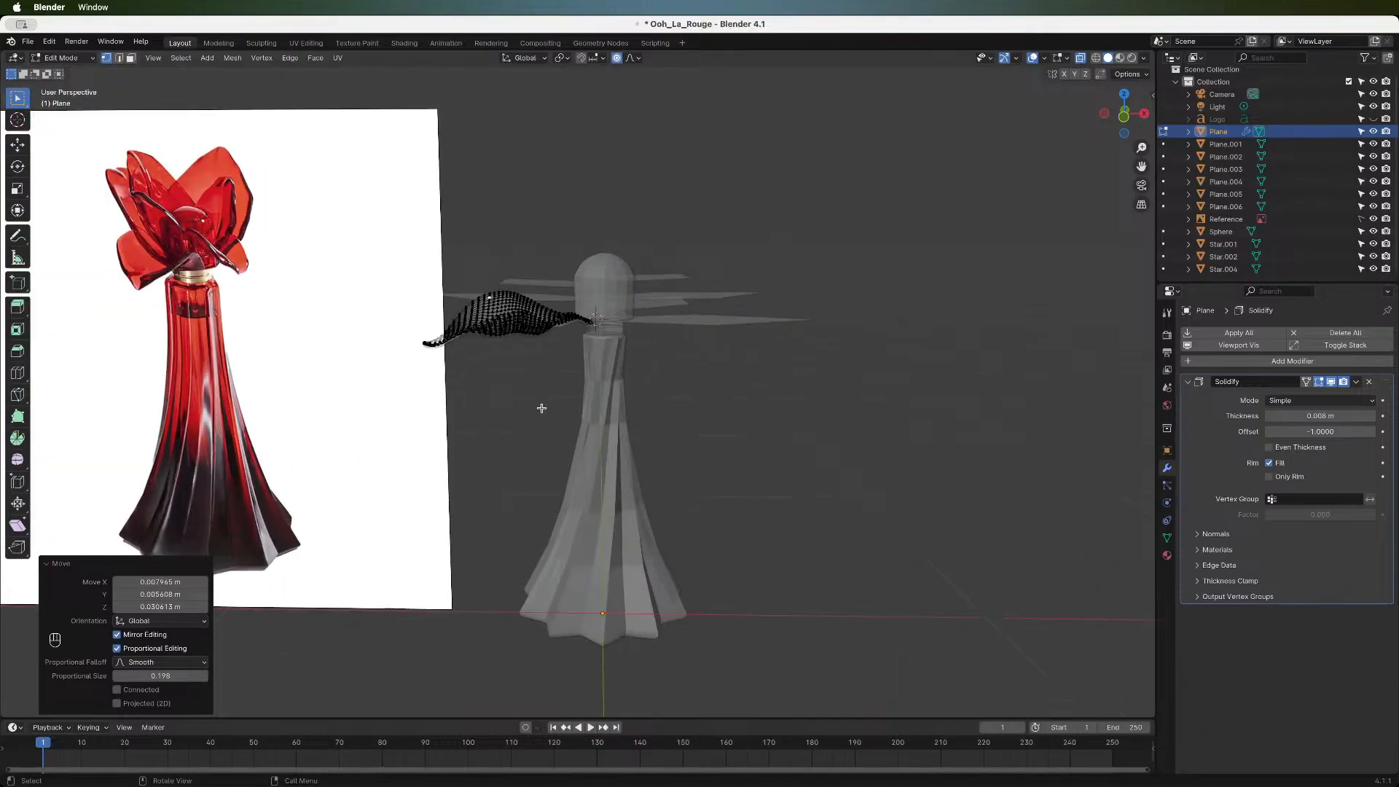
key("a")
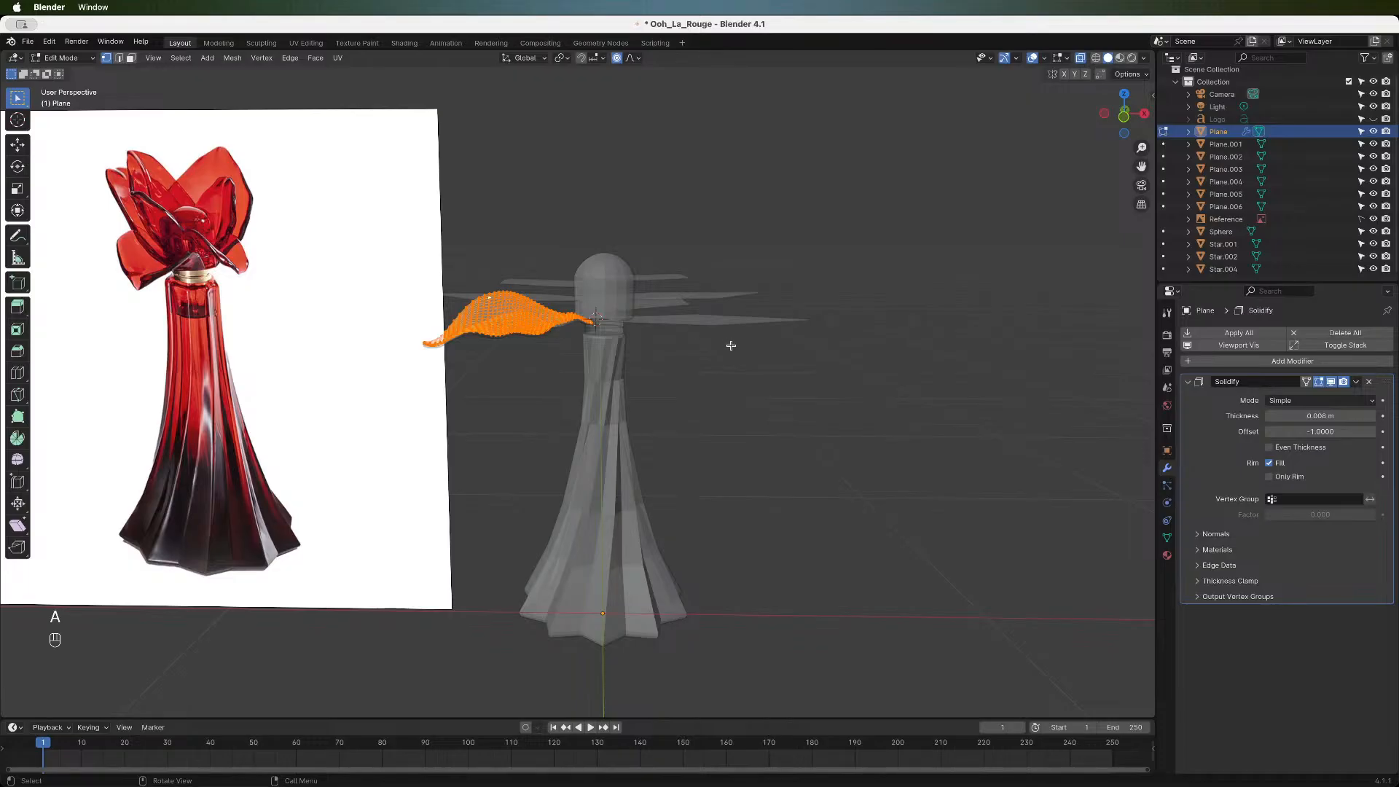
key("s")
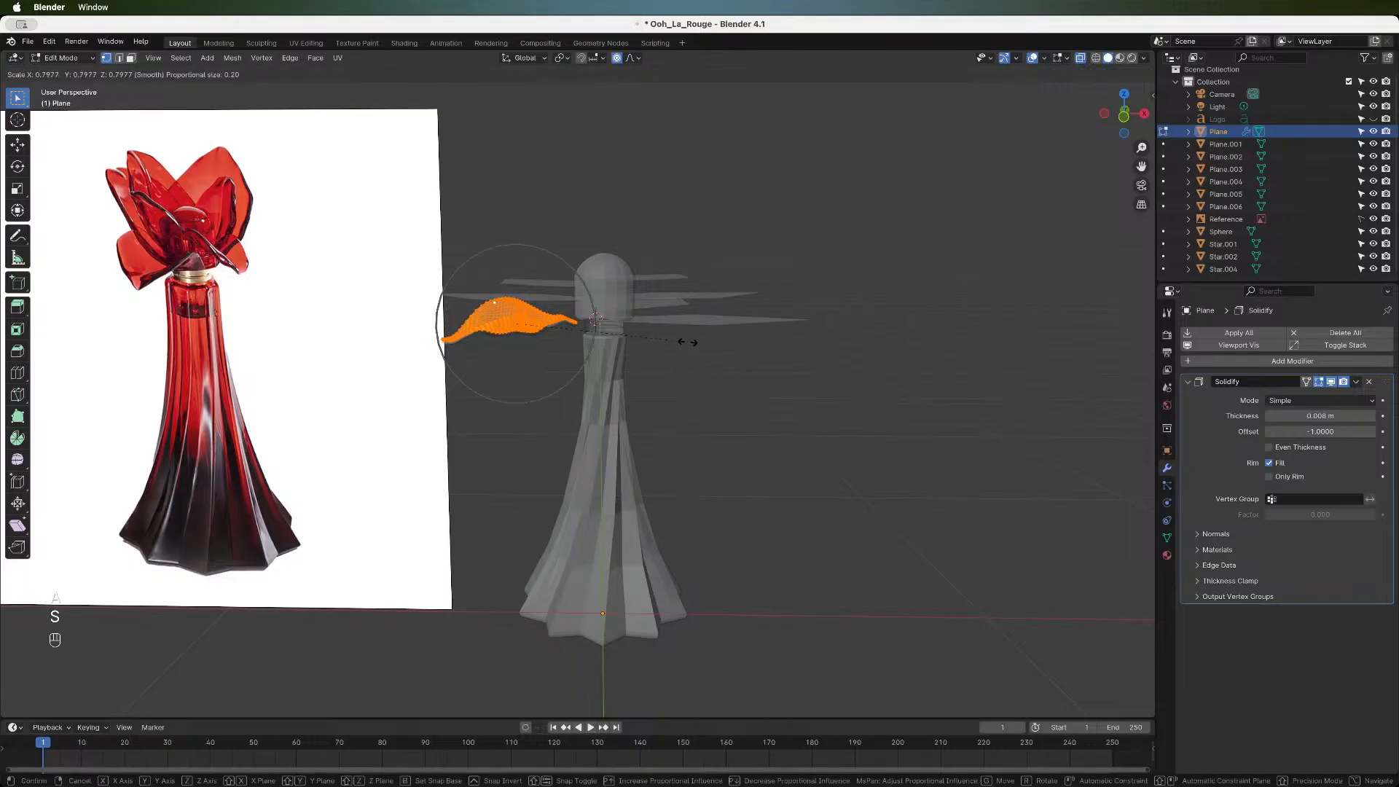
left_click(682, 342)
key("g")
key("x")
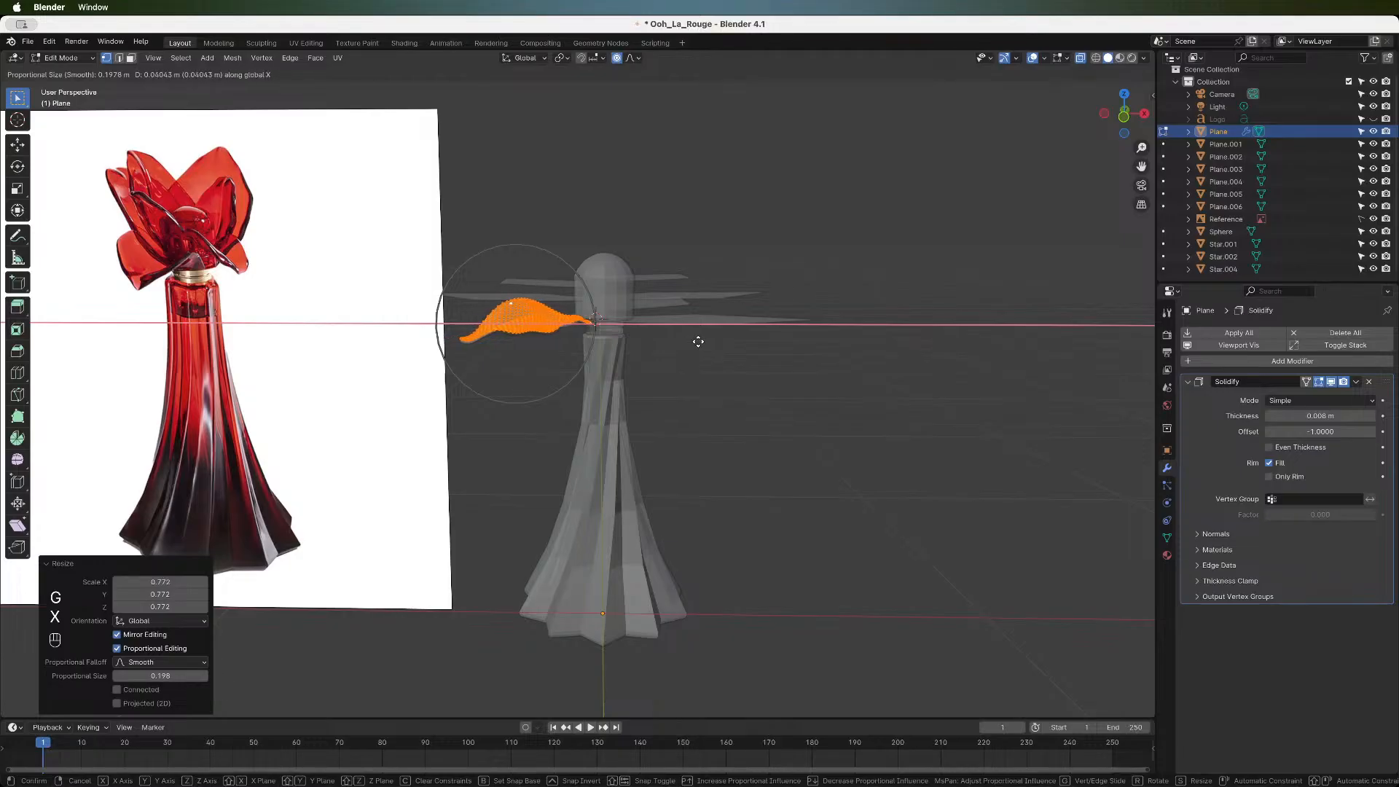
left_click(699, 341)
scroll(569, 380, "up", 4)
left_click(564, 376)
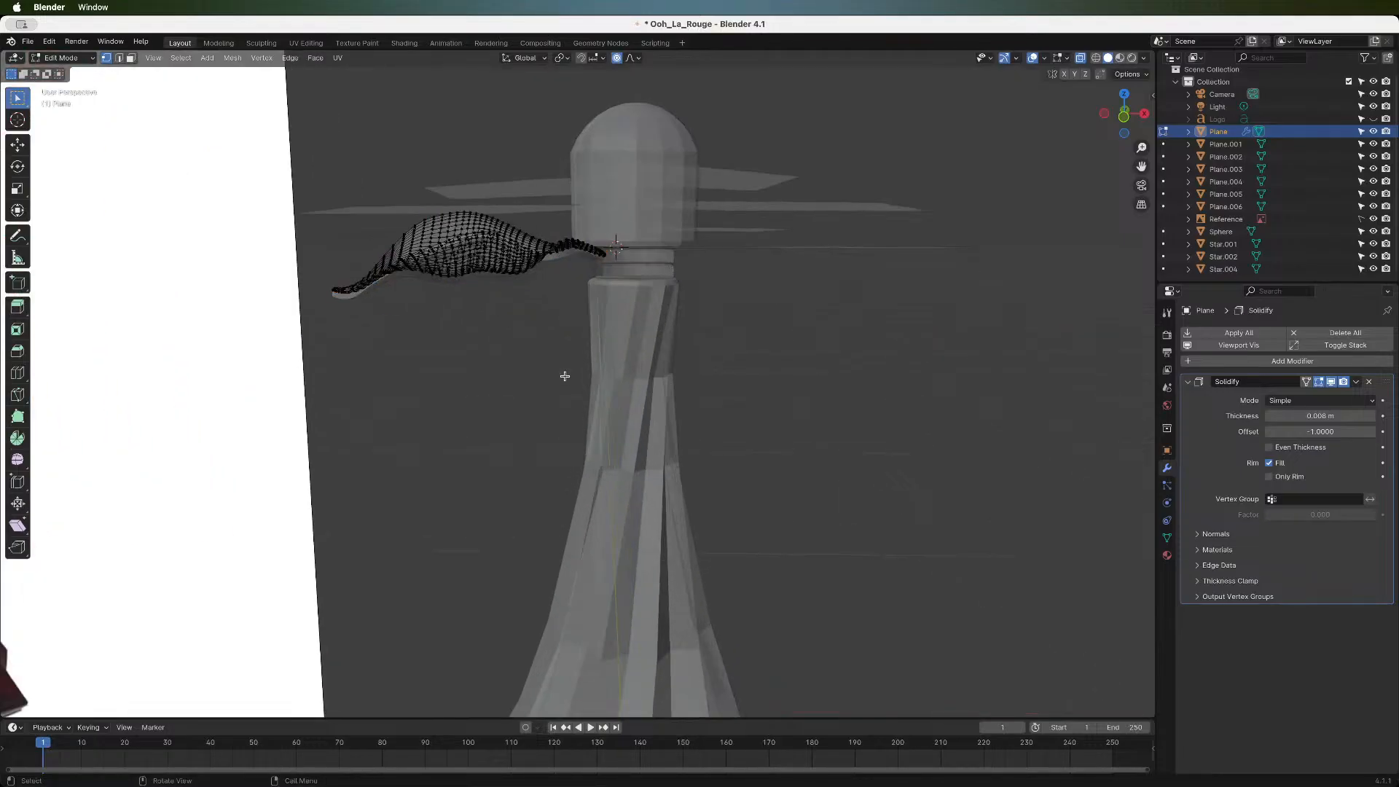
- Pull a vertex in the petal's middle about 0.05 m along X toward the neck with a proportional size of 0.239
scroll(501, 341, "down", 1)
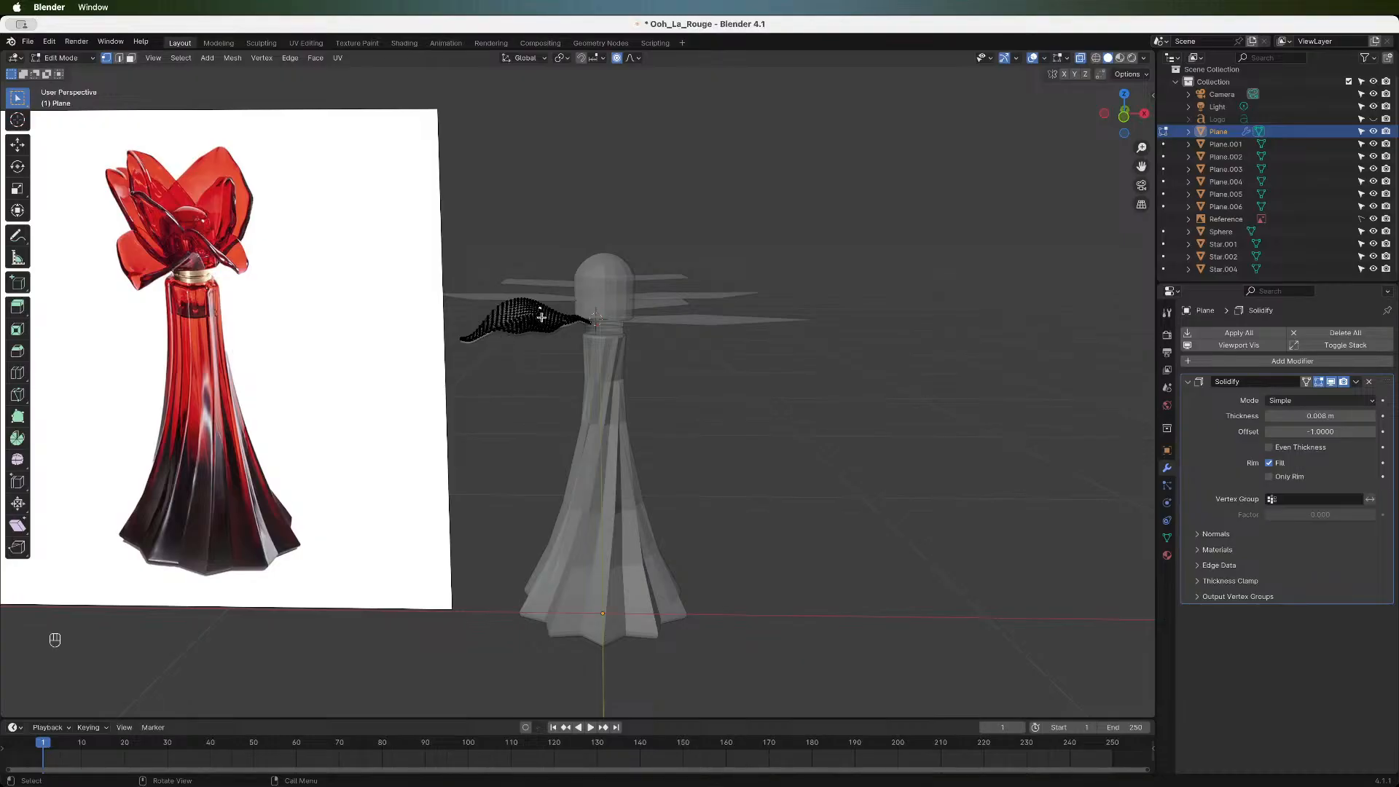
key("g")
scroll(540, 315, "down", 2)
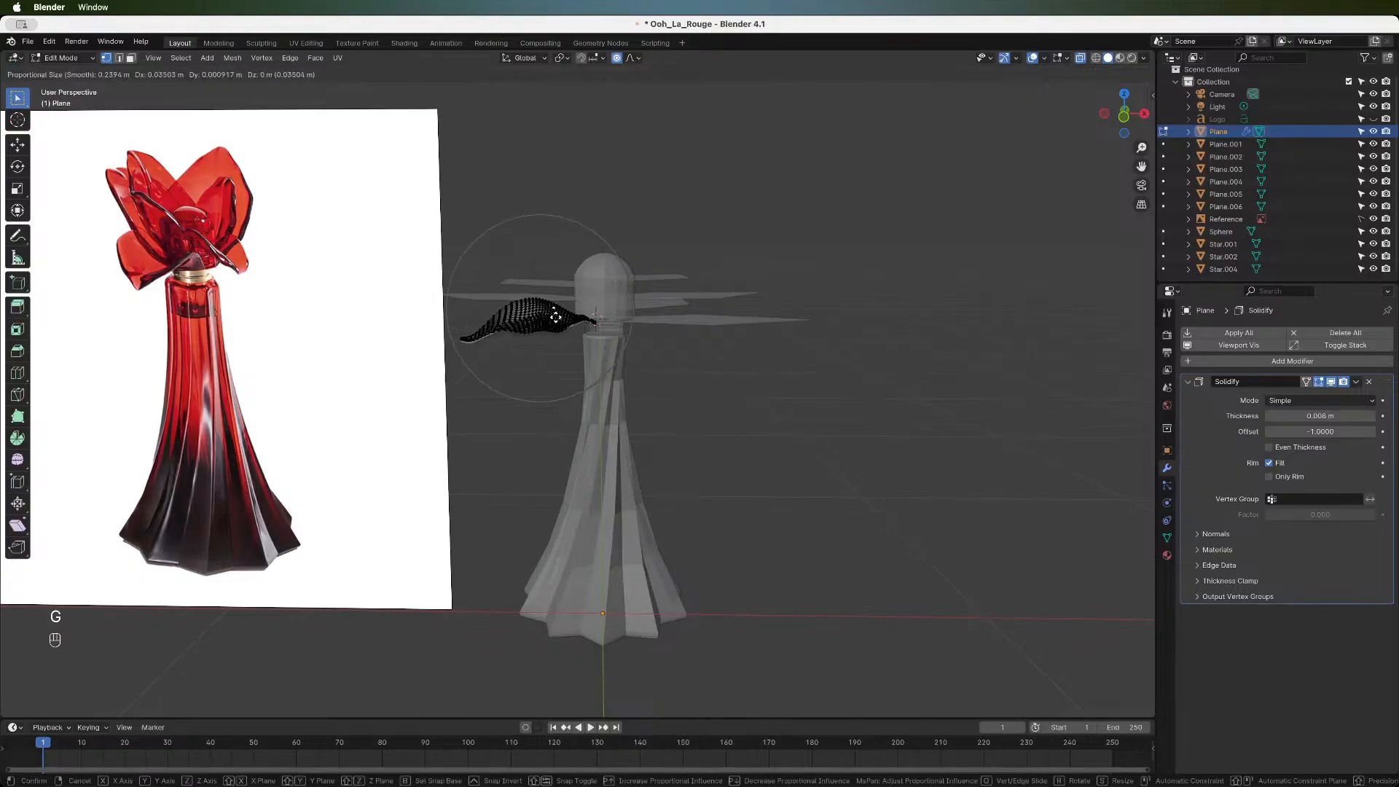
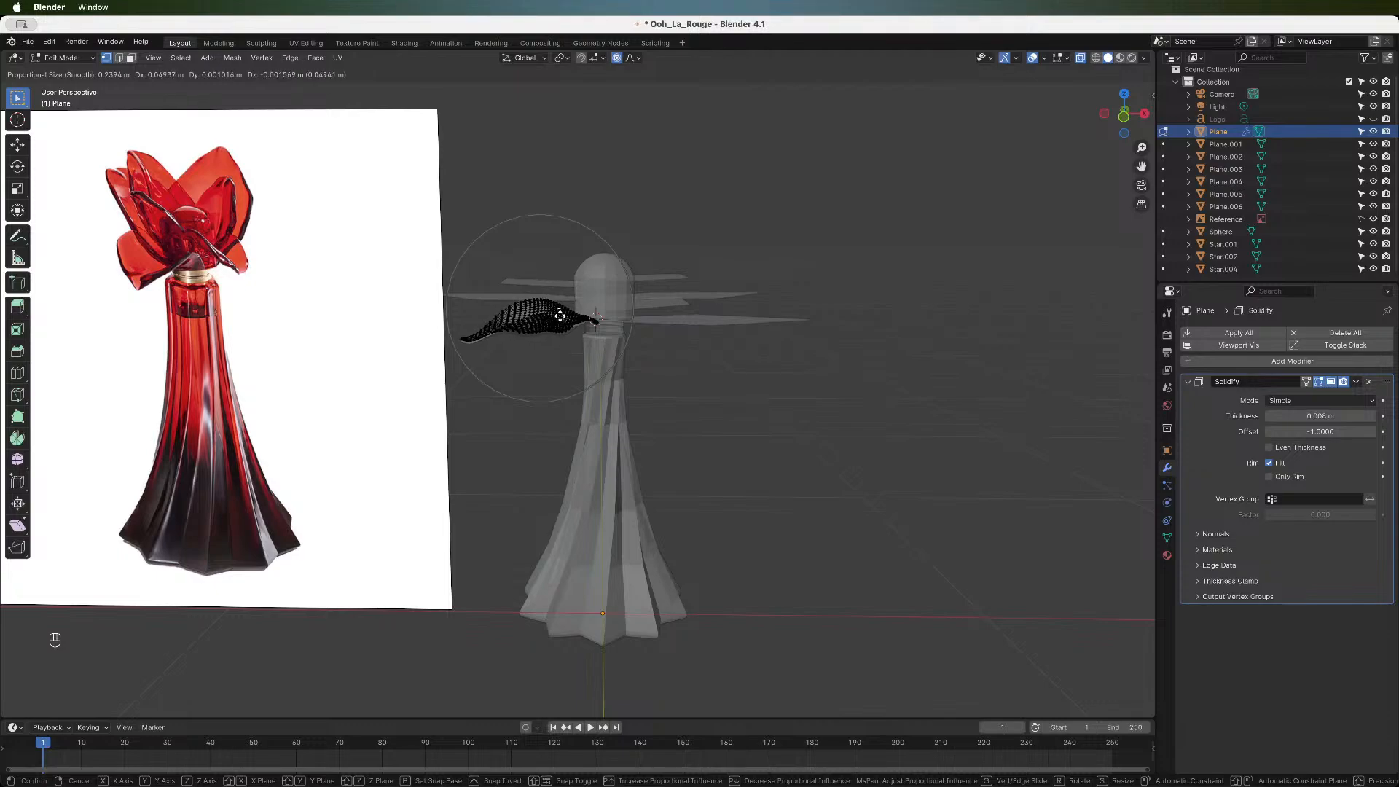
left_click(423, 324)
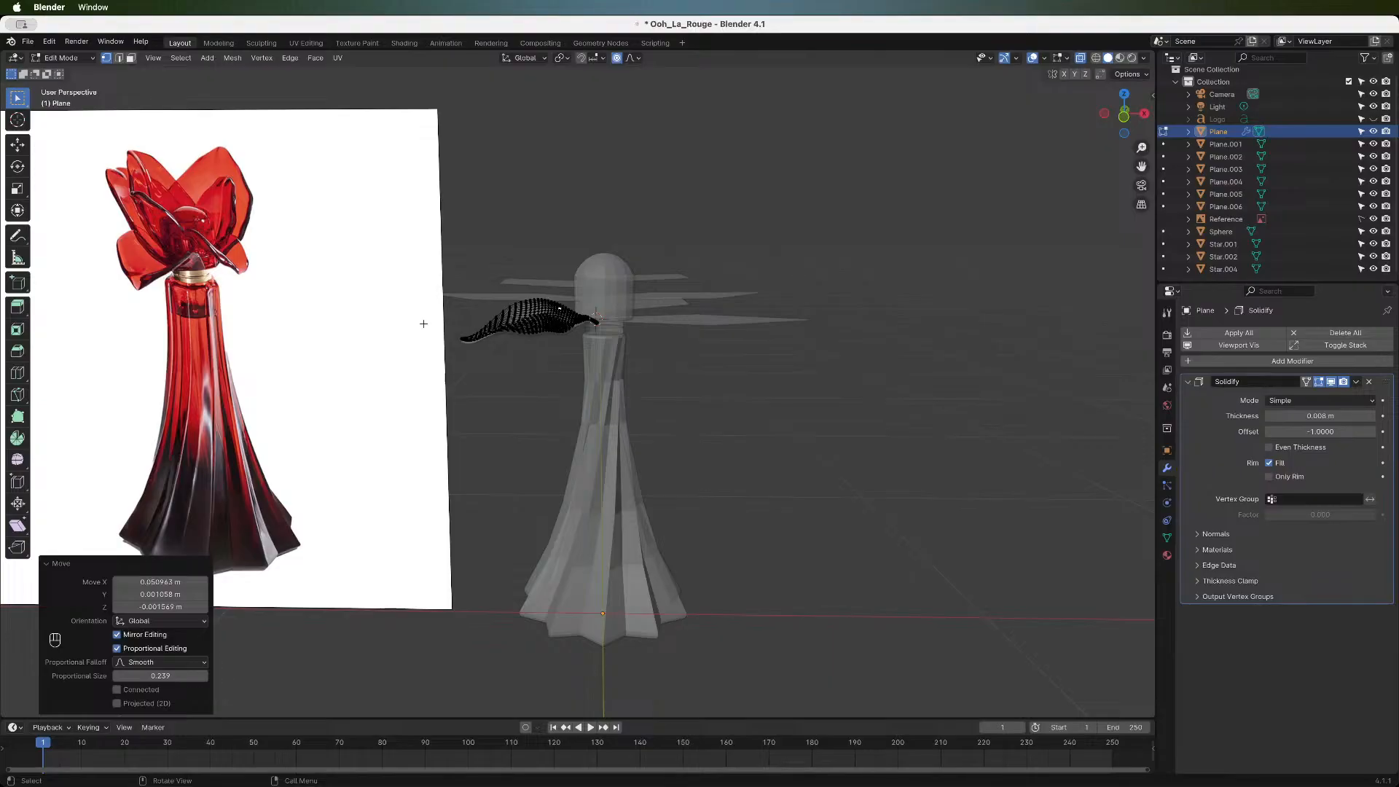
- Raise a vertex on the petal's outer half about 0.031 m and shift it 0.016 m outward at proportional size 0.164
left_click(492, 324)
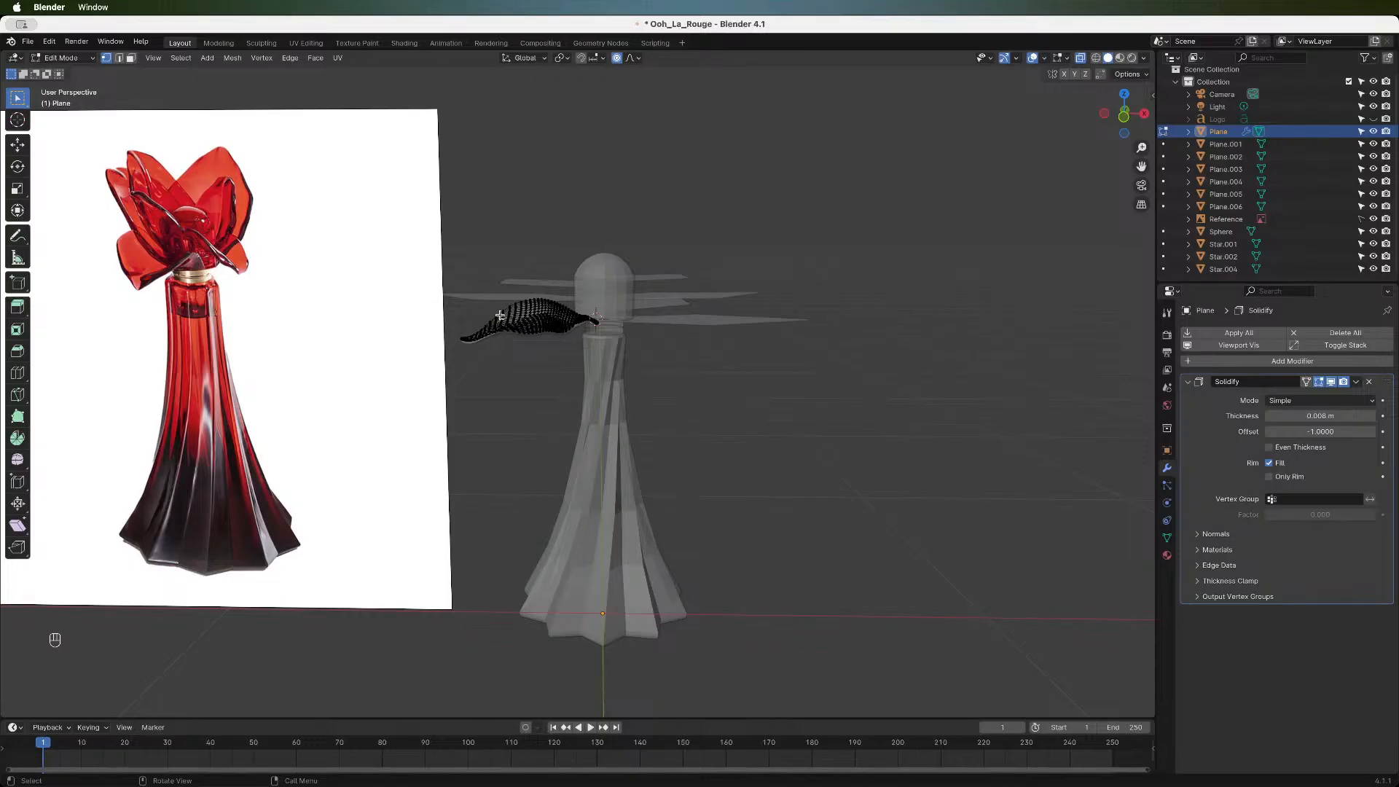
key("g")
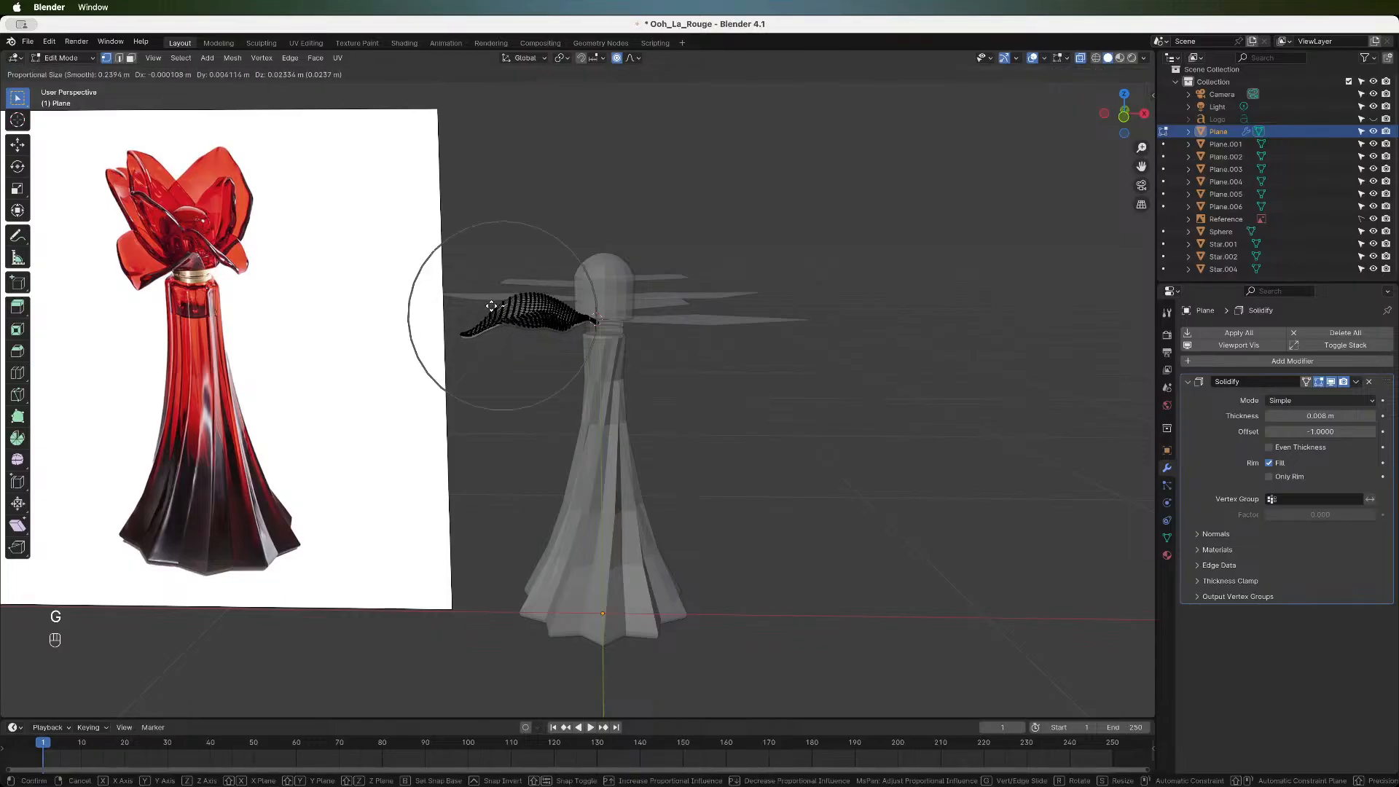
scroll(493, 306, "up", 3)
scroll(493, 306, "up", 1)
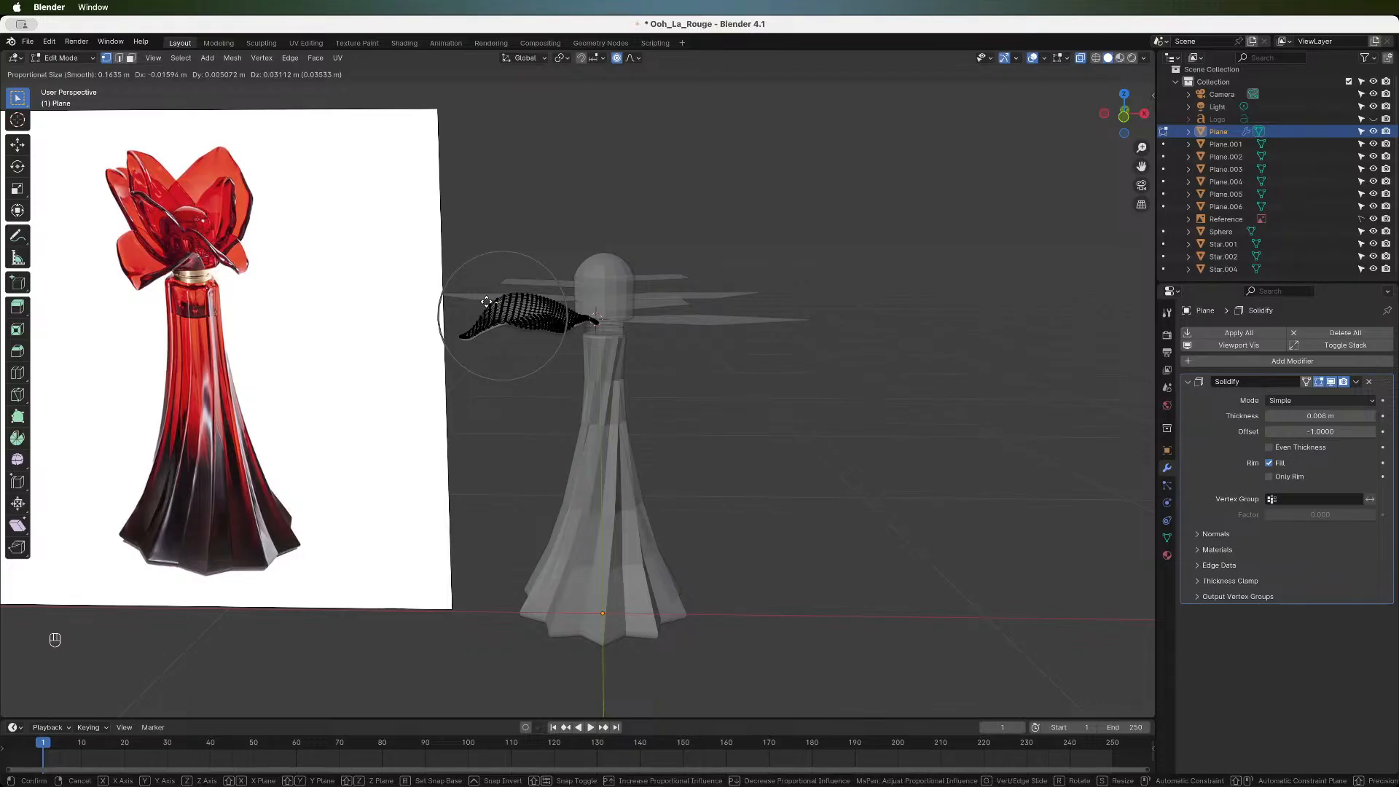
left_click(486, 301)
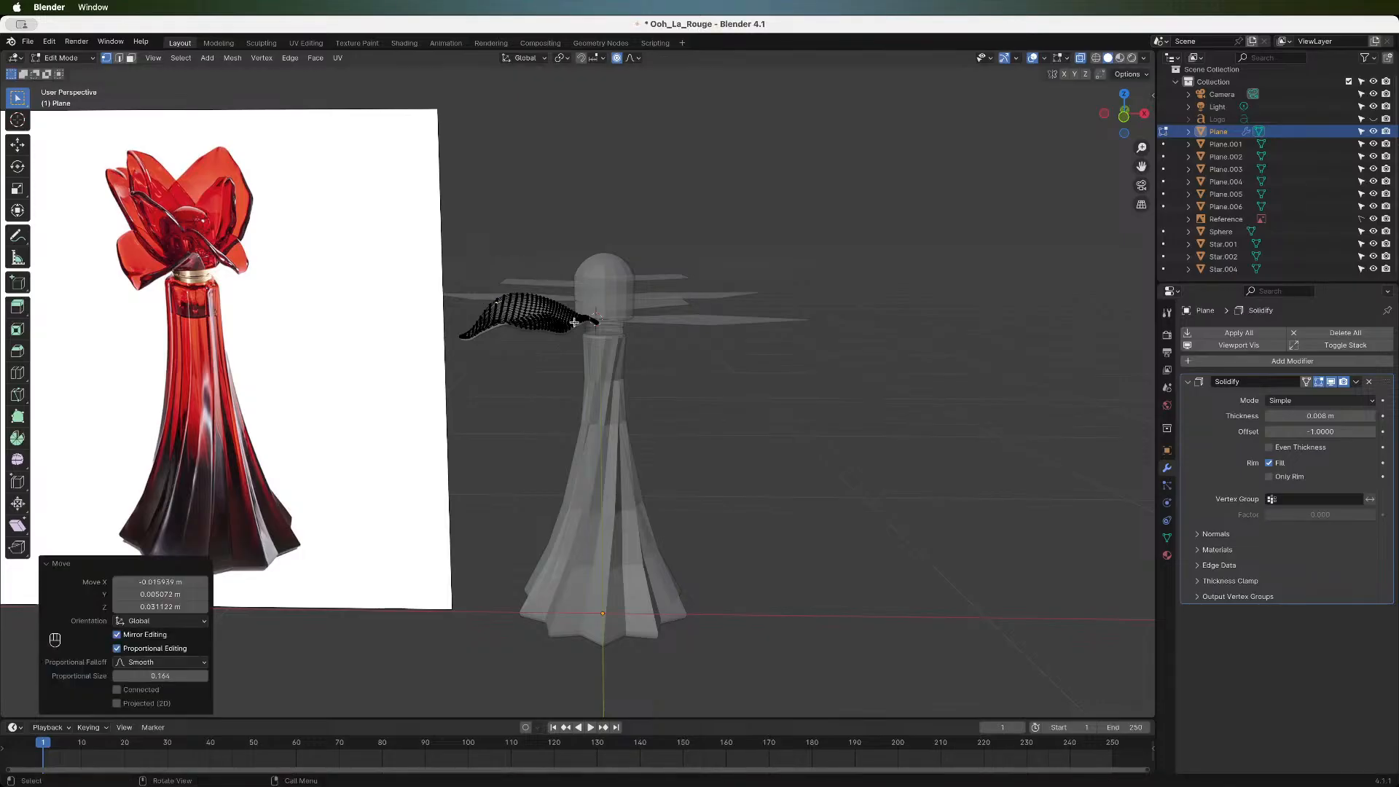
- Raise the vertex beside the petal's attachment end about 0.011 m with a proportional size of 0.063, and clear the selection
scroll(582, 324, "up", 2)
scroll(582, 324, "up", 4)
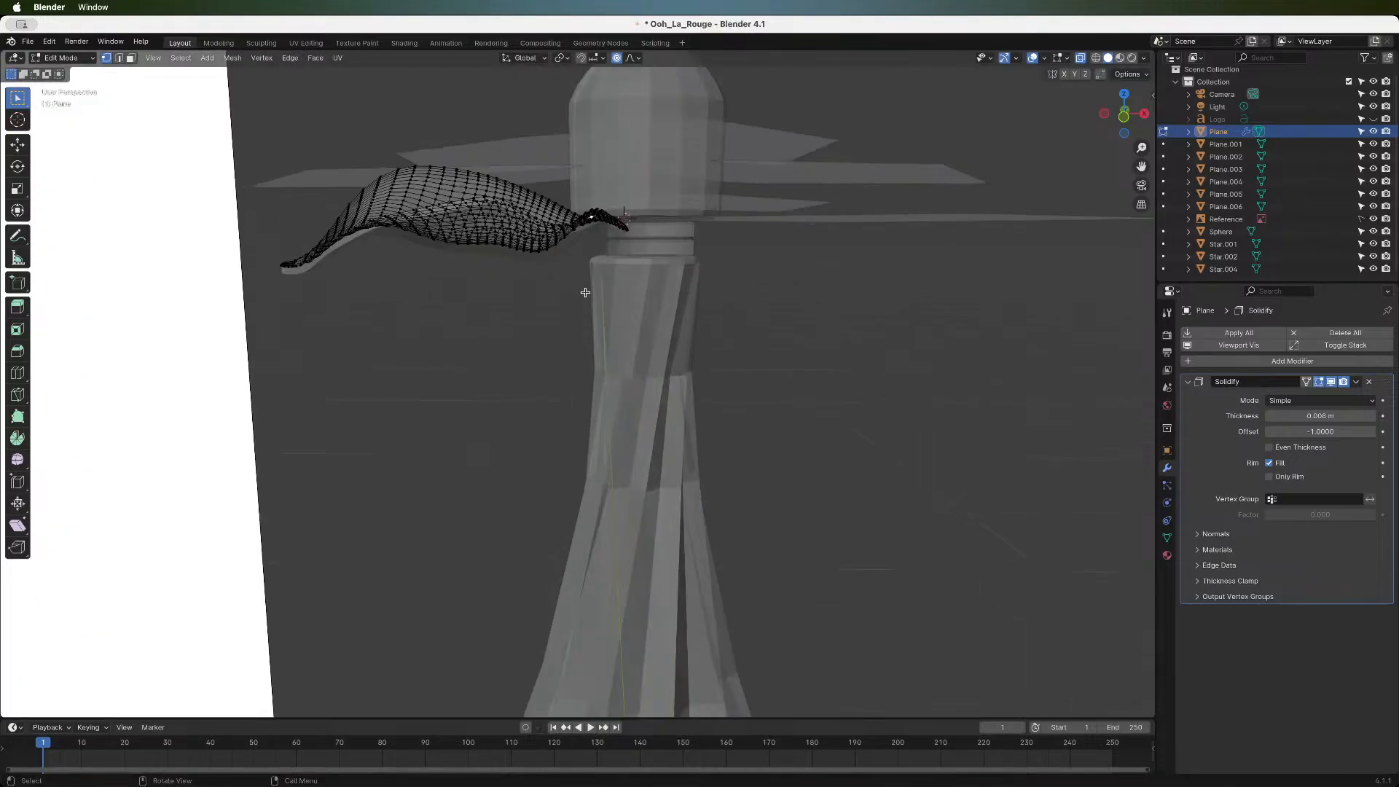
scroll(596, 236, "up", 4)
scroll(598, 207, "down", 6)
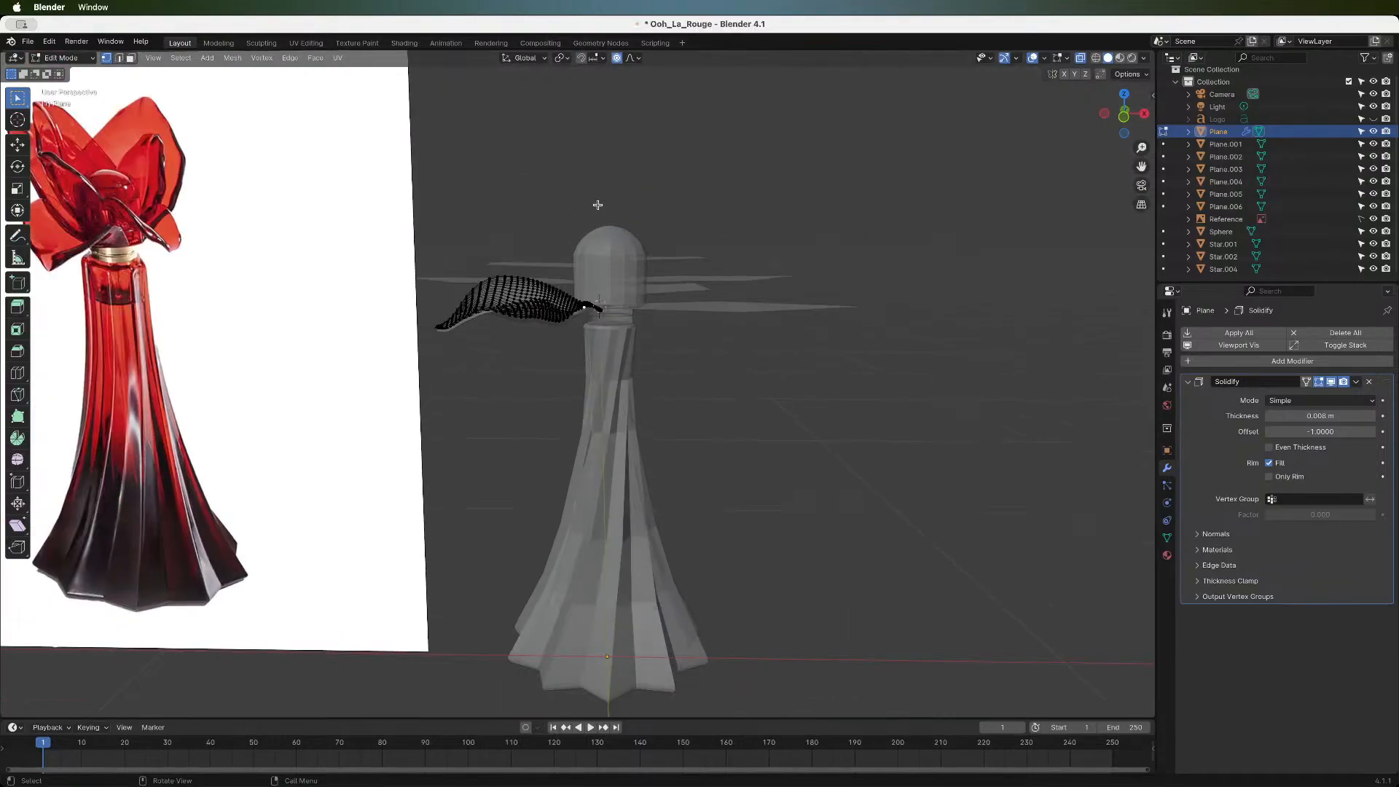
key("g")
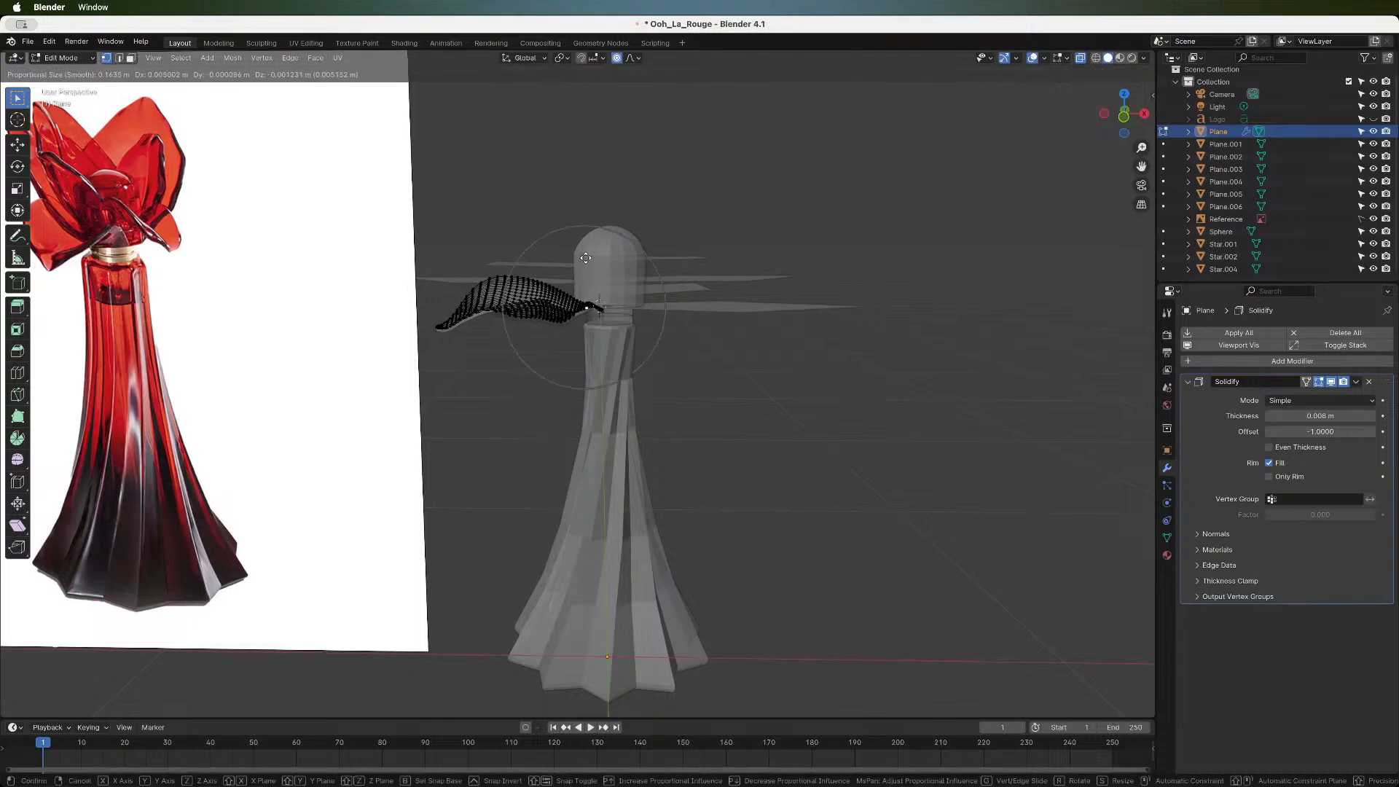
scroll(583, 259, "up", 9)
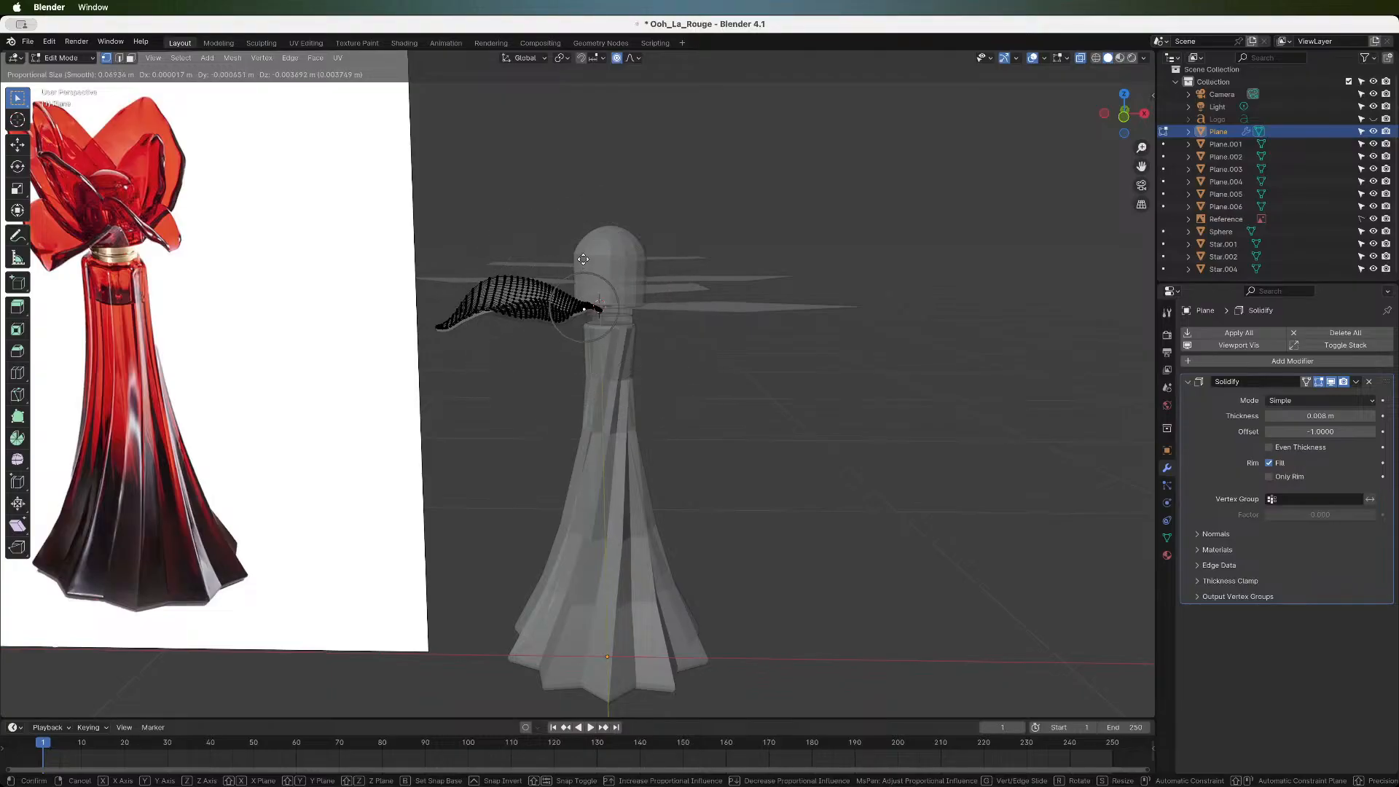
scroll(583, 262, "up", 1)
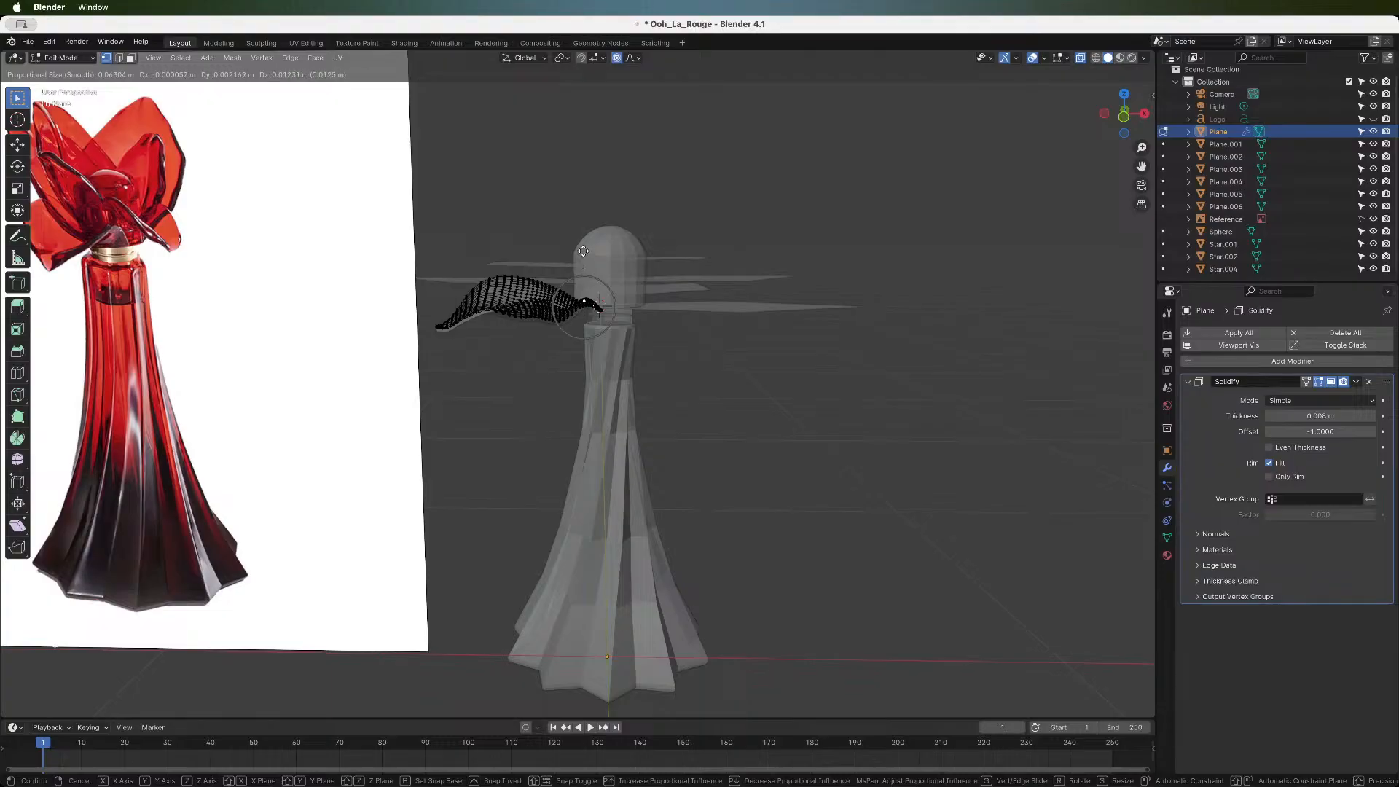
left_click(584, 251)
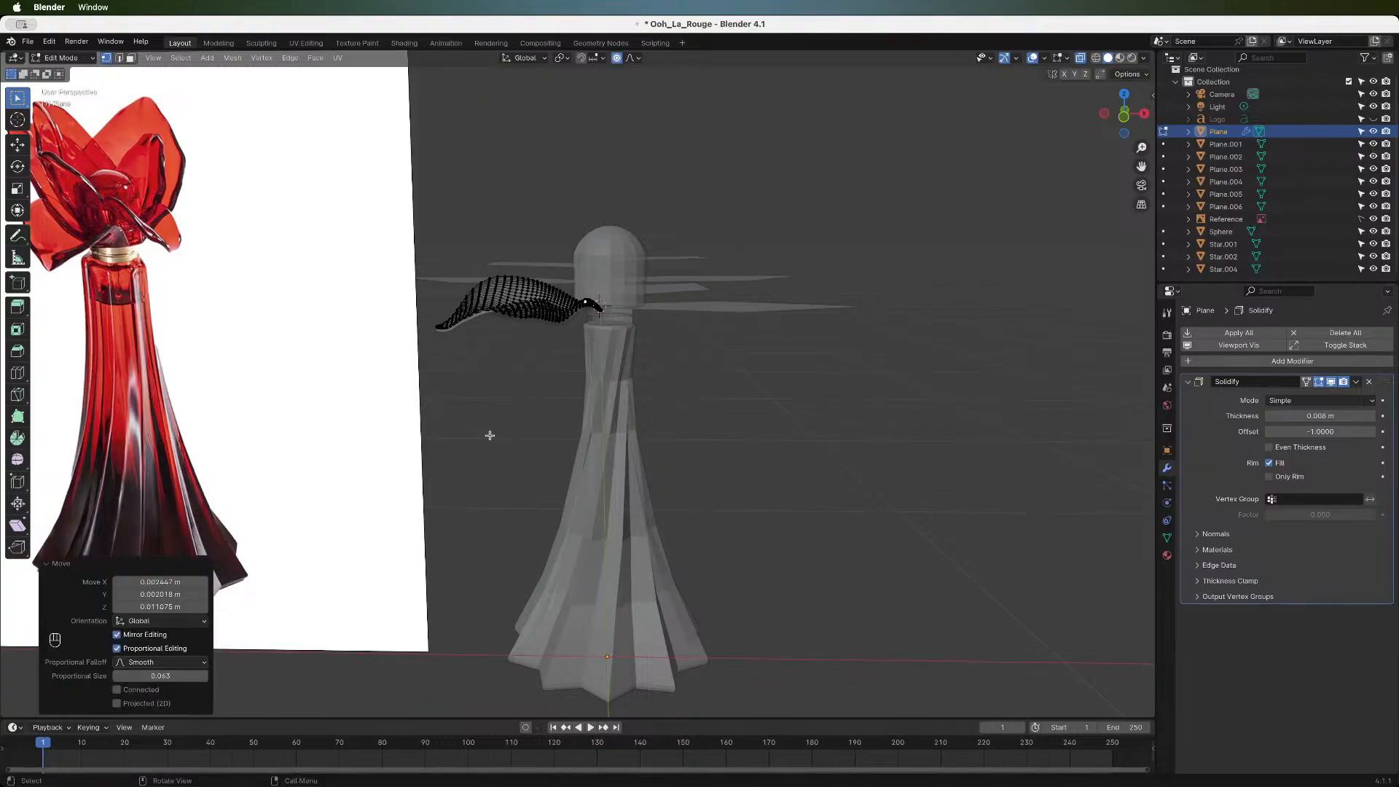
scroll(496, 404, "down", 4)
scroll(495, 403, "up", 4)
left_click(495, 401)
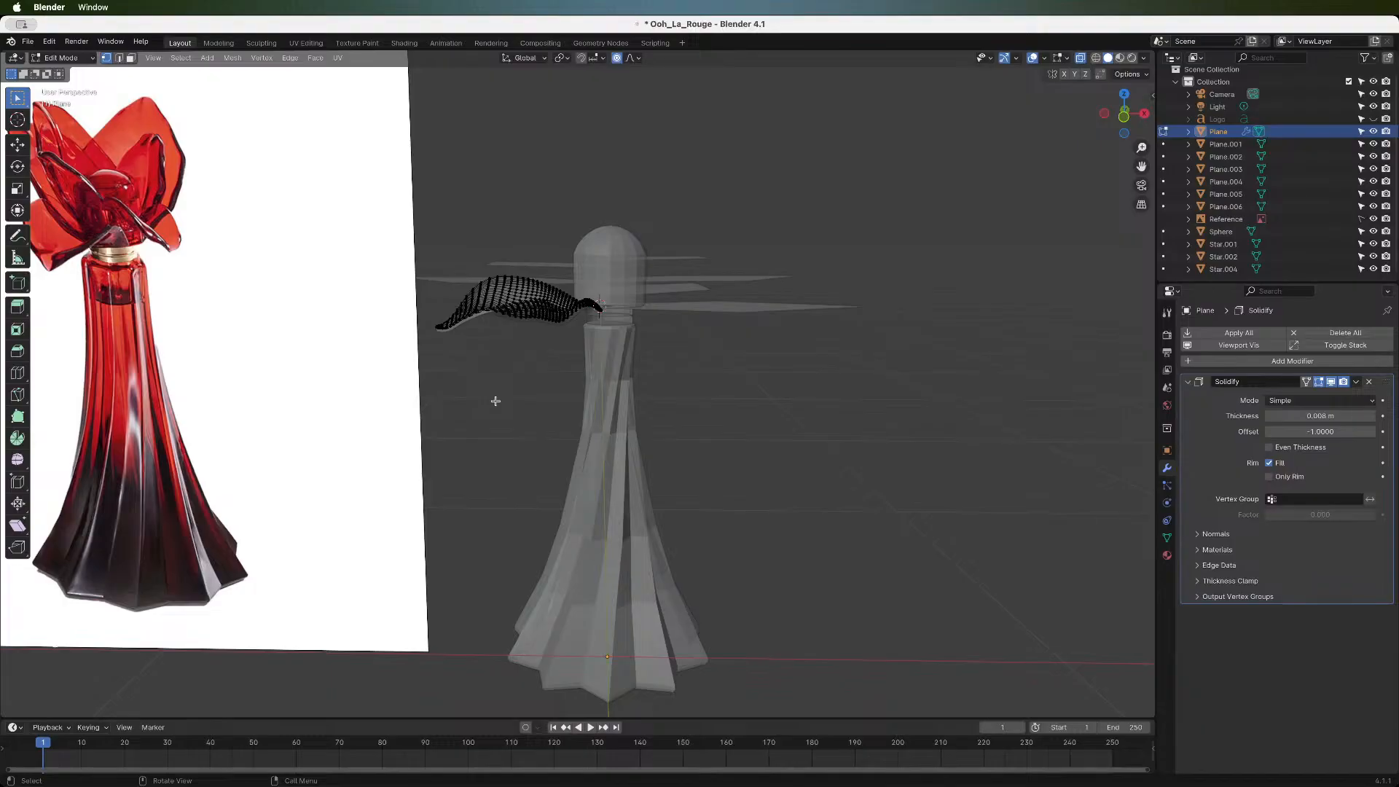
- Leave Edit Mode and turn off X-ray to examine the petal's solid shape on the bottle against the reference image
key("a")
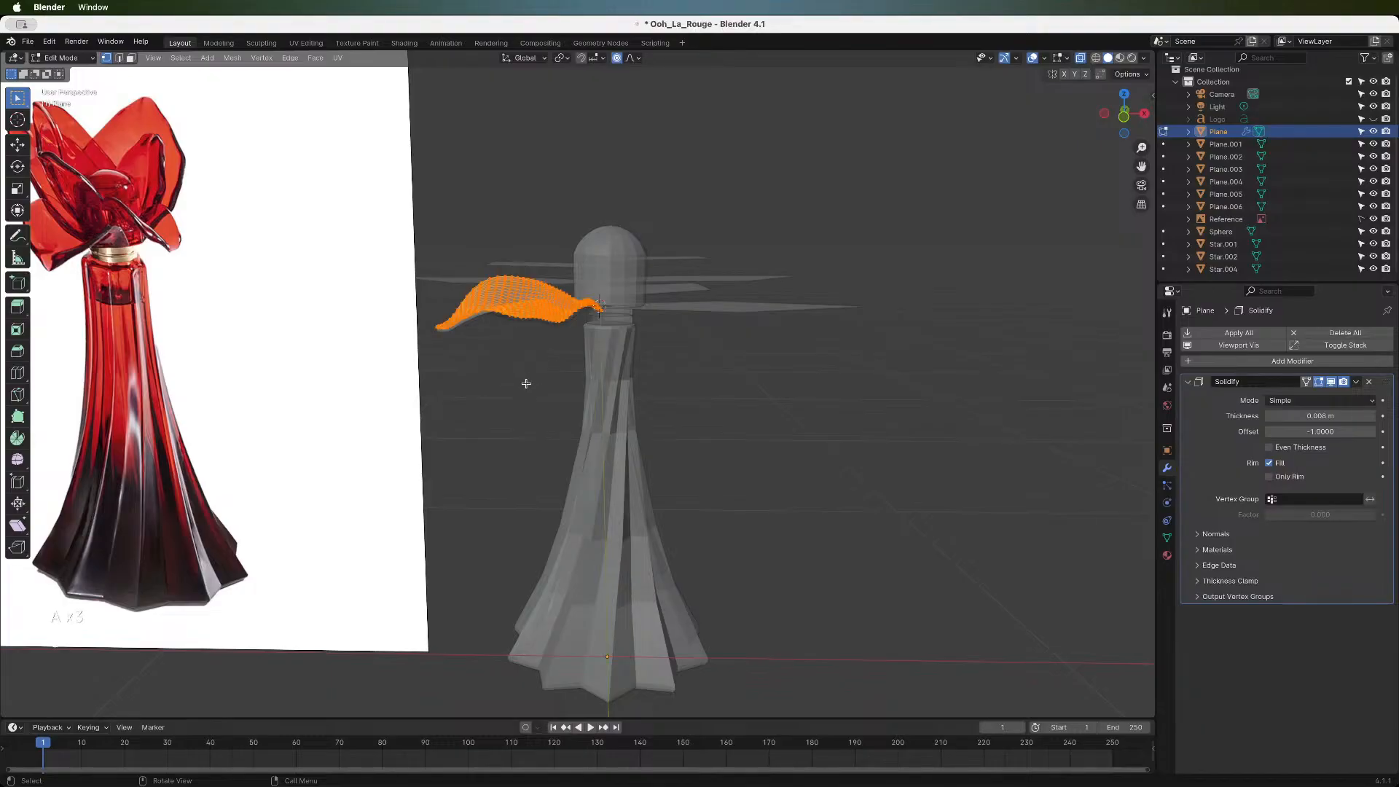
key("Tab")
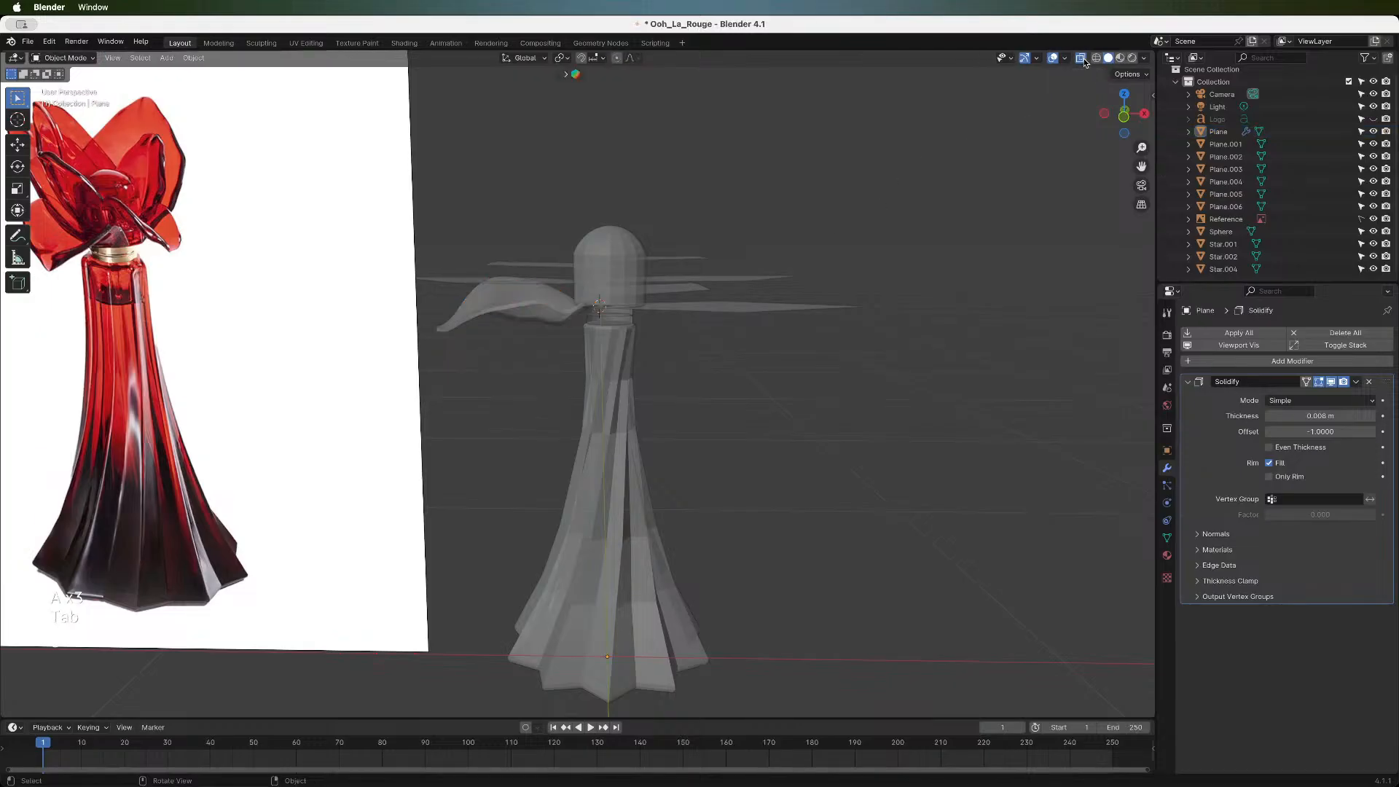
left_click(1081, 58)
left_click_drag(1124, 114, 948, 118)
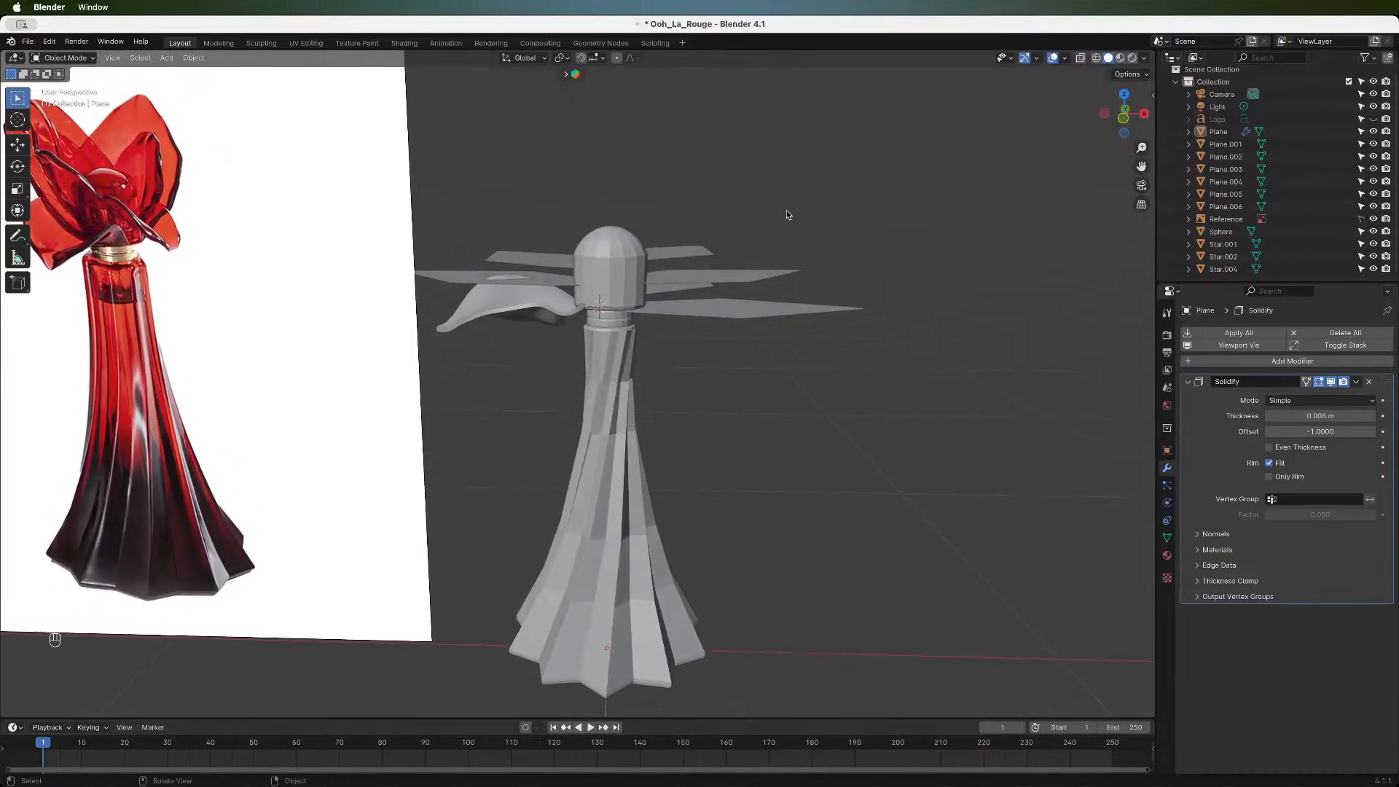
scroll(583, 366, "down", 4)
scroll(582, 365, "up", 2)
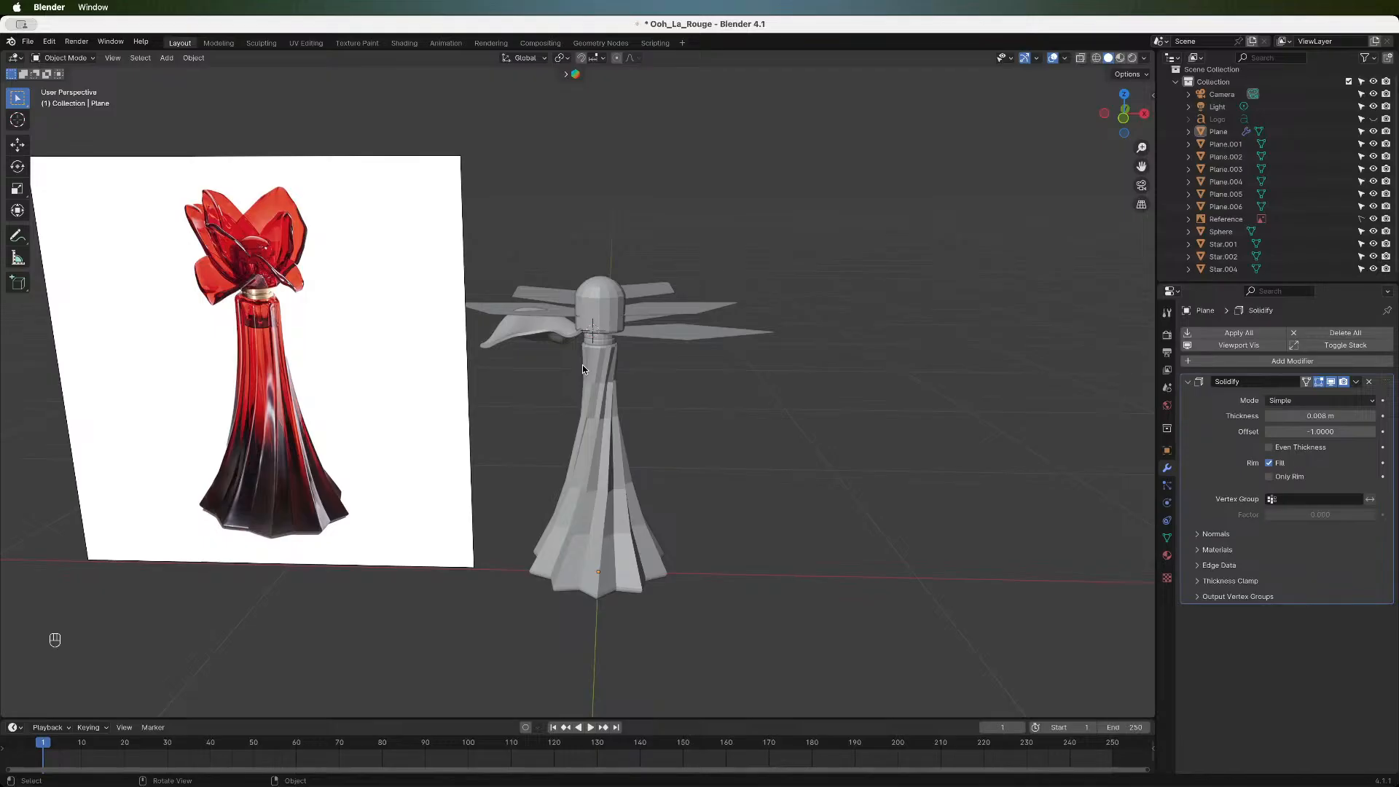
scroll(585, 376, "up", 1)
- Select the sculpted petal and reopen it in Edit Mode with X-ray on and all its vertices deselected
left_click(554, 300)
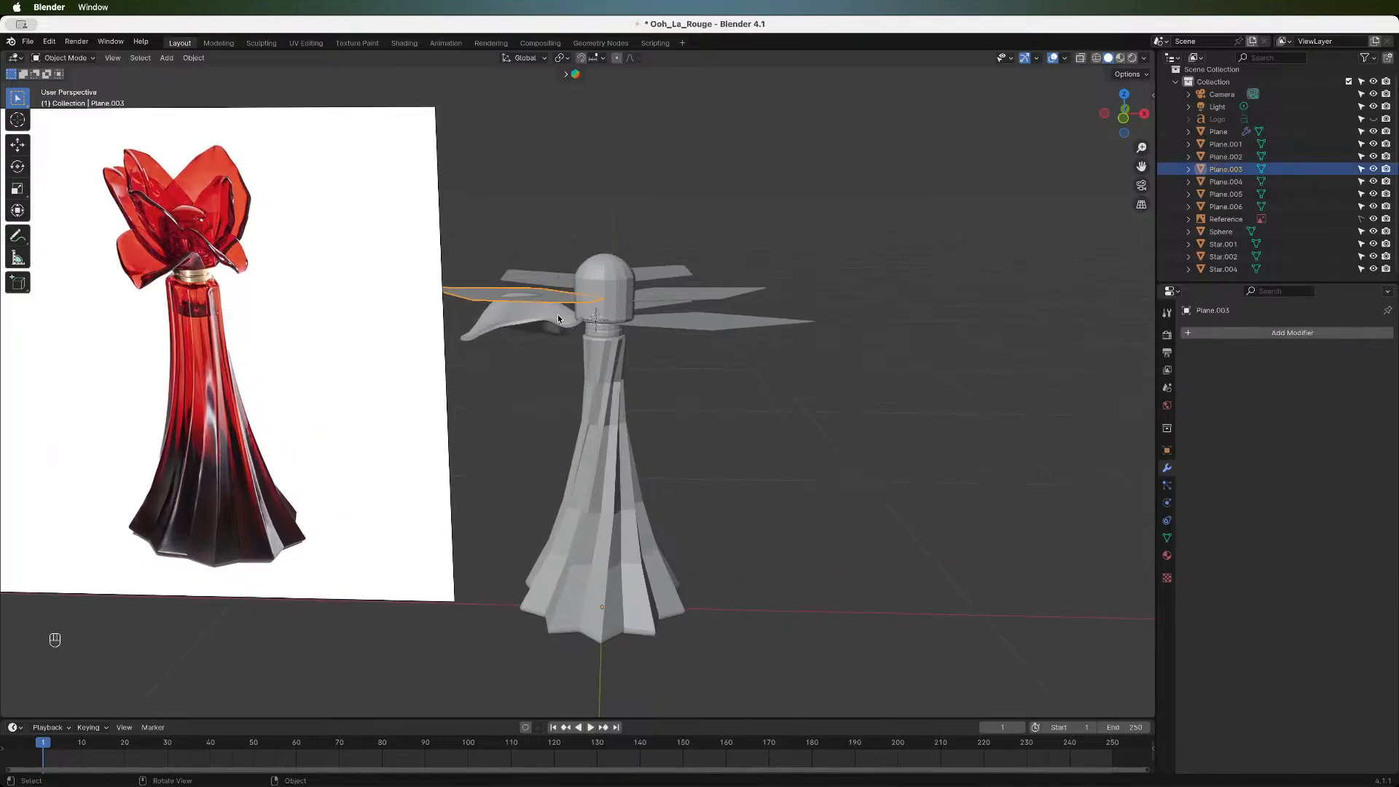
left_click(569, 328)
scroll(645, 344, "down", 2)
scroll(644, 343, "up", 4)
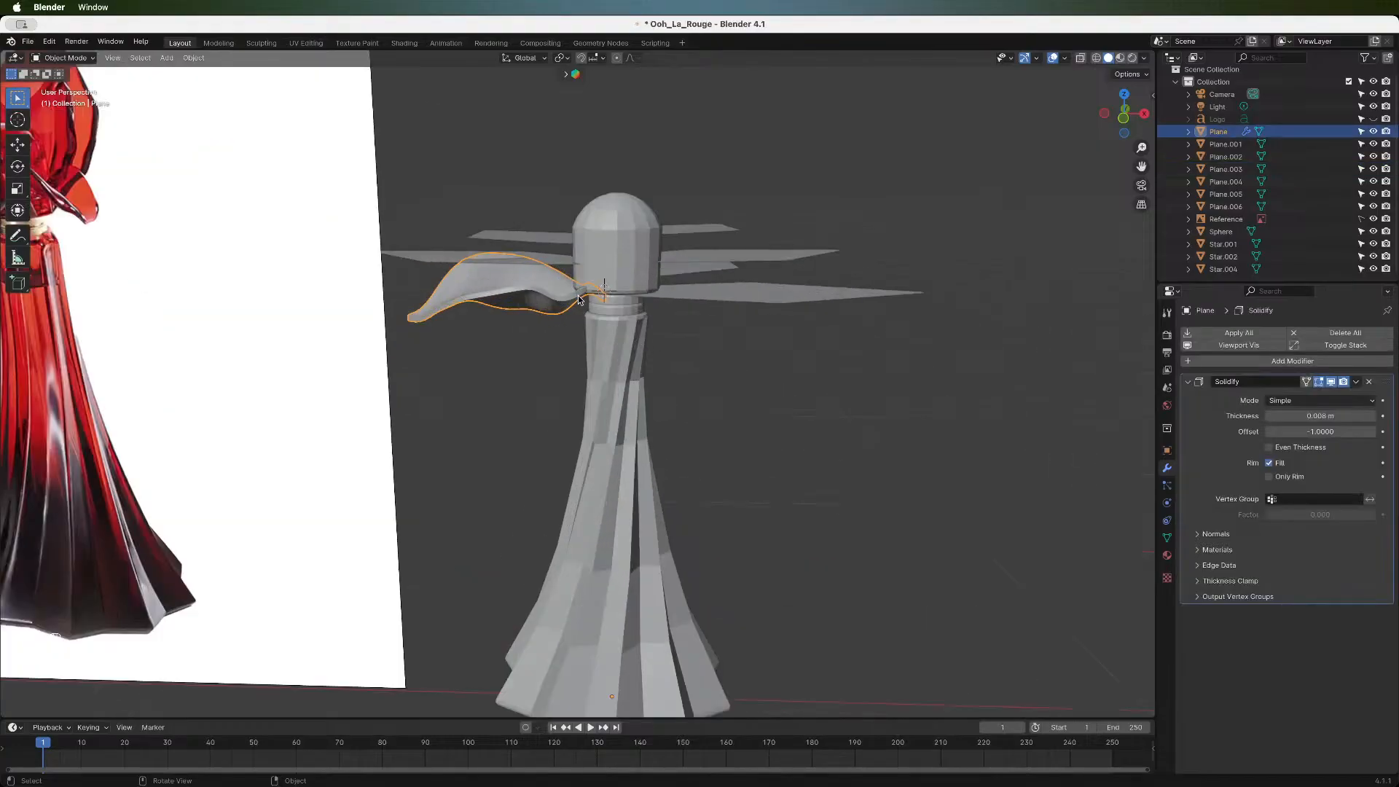
key("Tab")
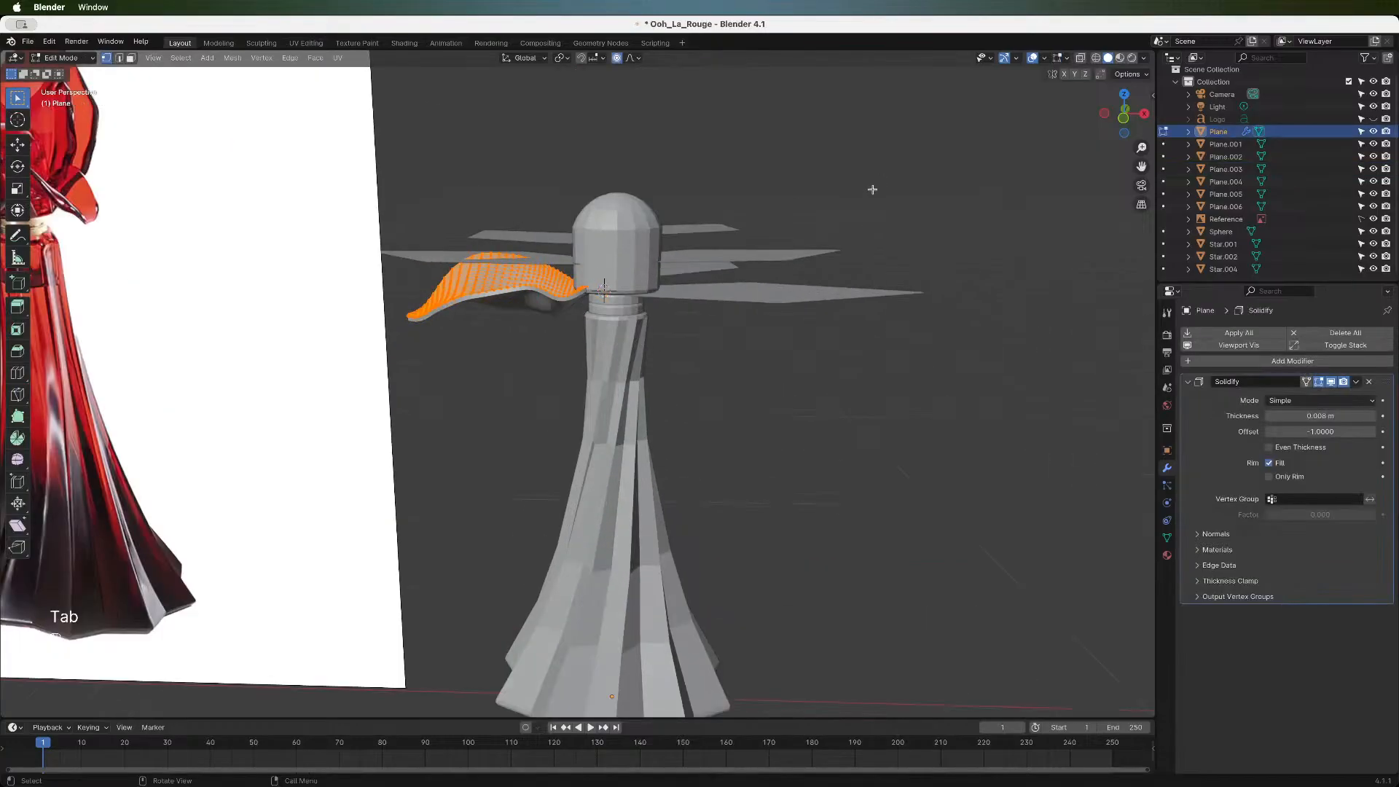
left_click(1081, 58)
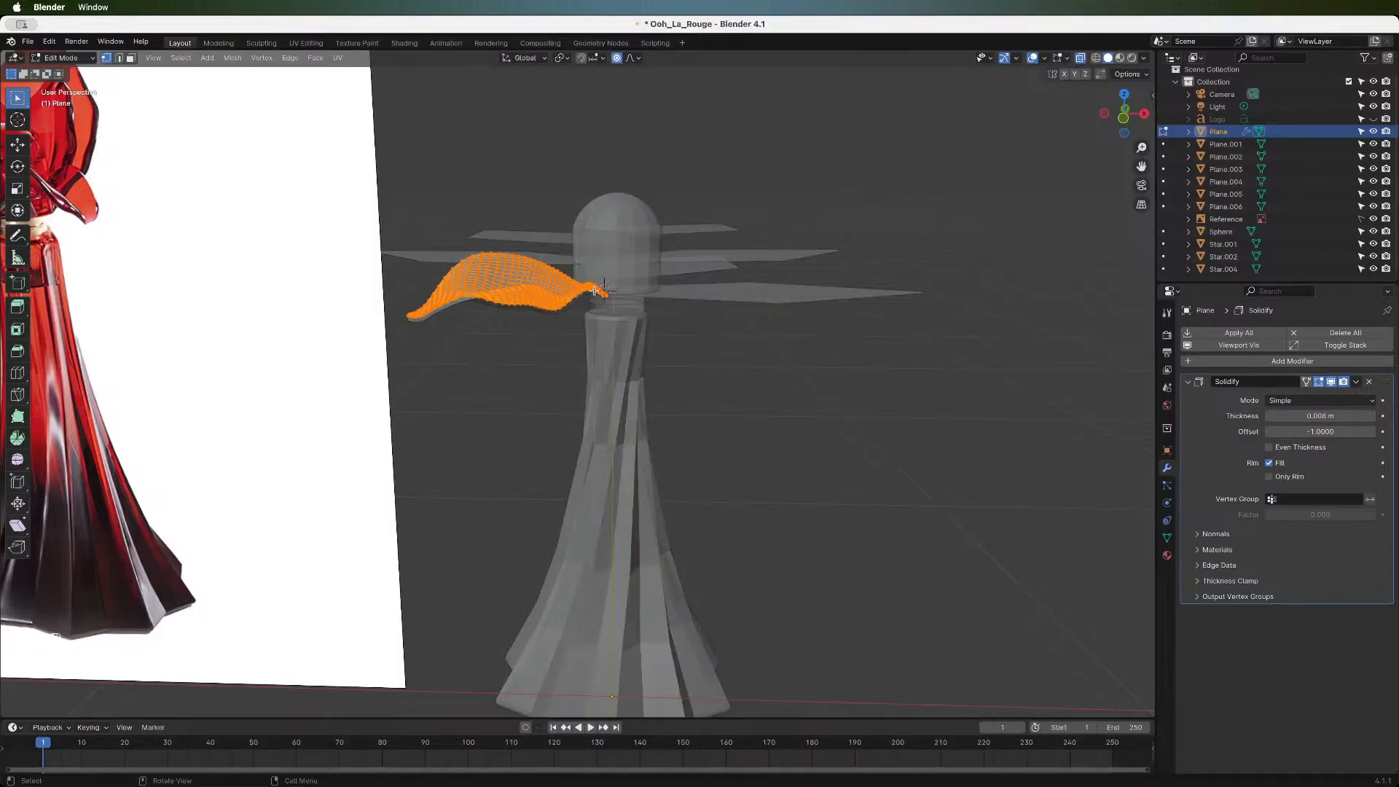
key("alt+a")
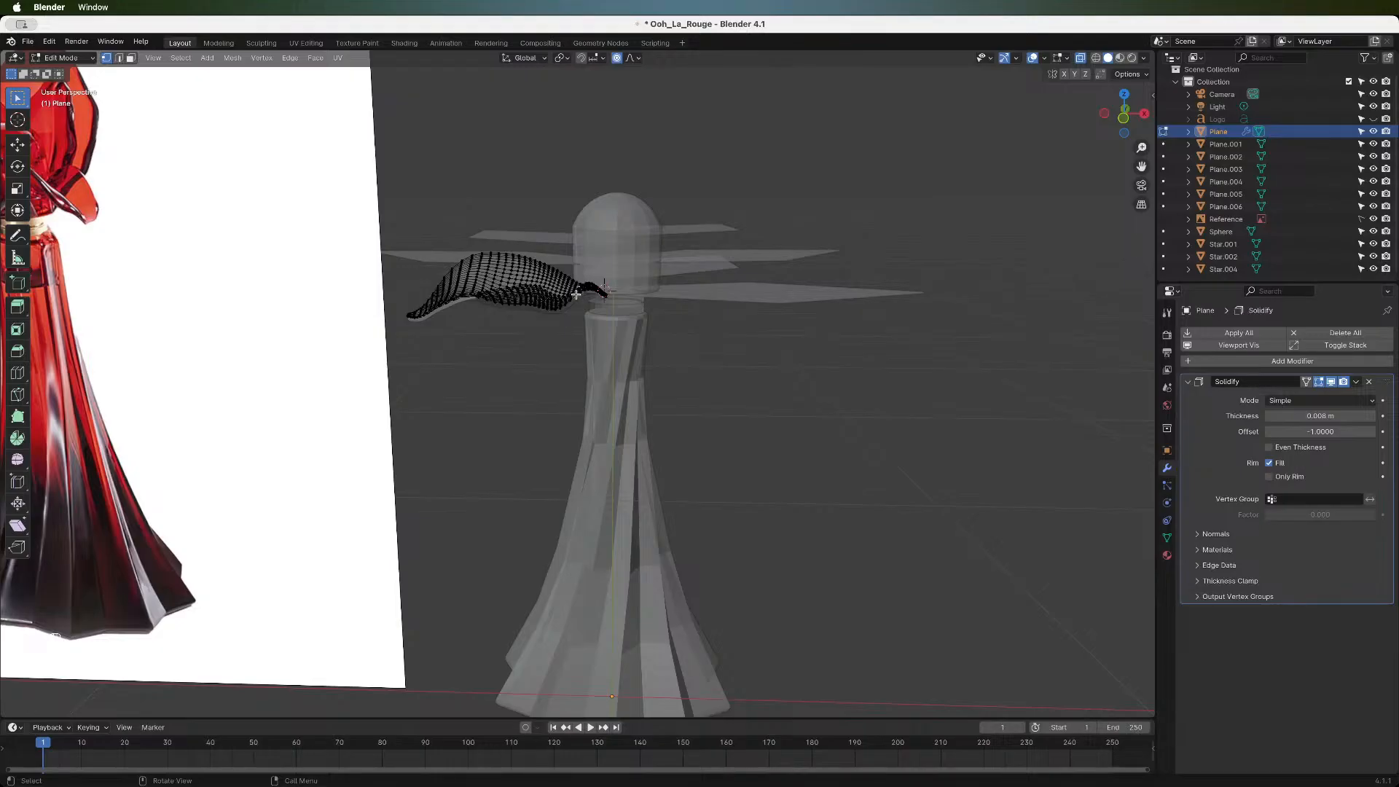
- Nudge the vertex where the petal narrows near the neck about 0.001 m up and inward at proportional size 0.084
key("g")
scroll(576, 296, "down", 1)
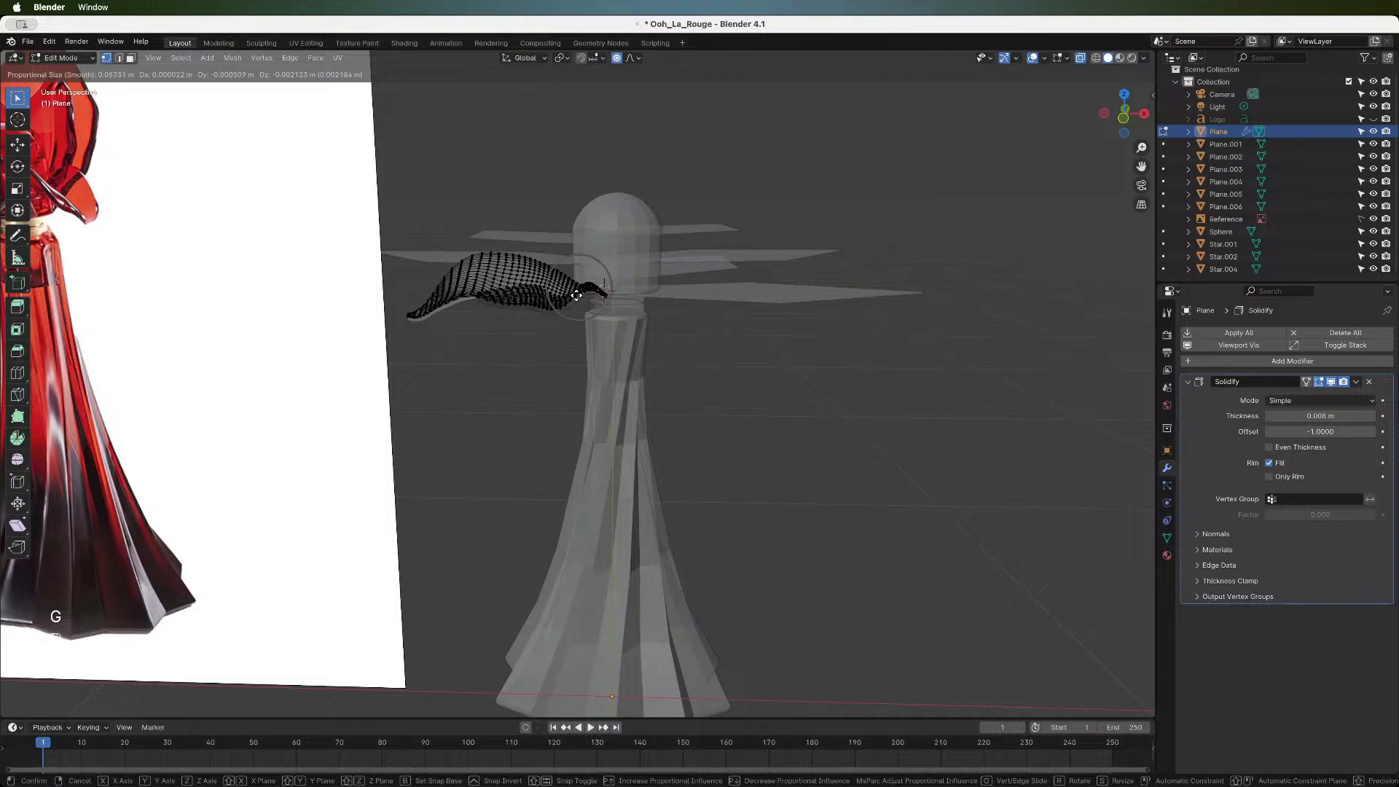
scroll(576, 295, "down", 2)
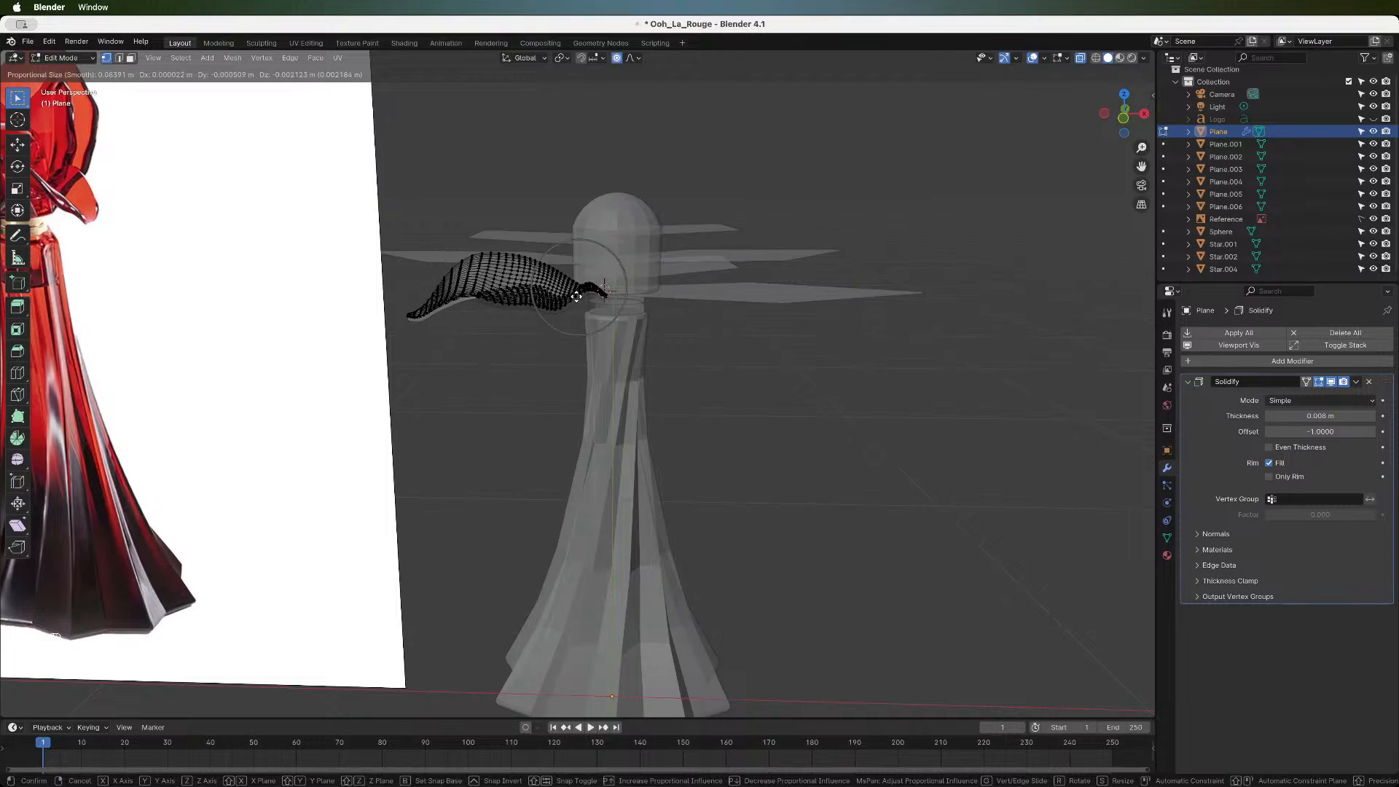
left_click(577, 293)
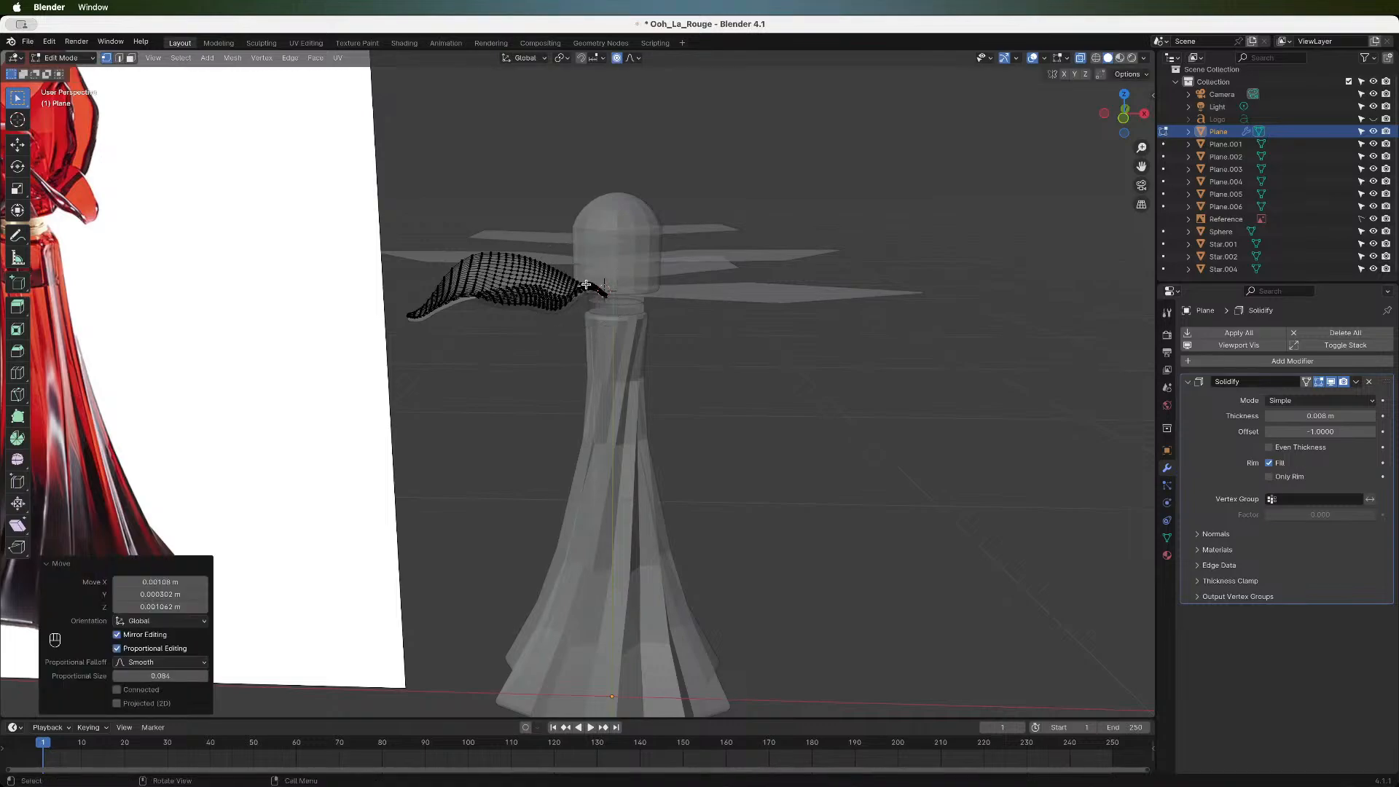
- Lower the vertex at the petal's narrow part near the neck about 0.010 m at proportional size 0.084
left_click(586, 284)
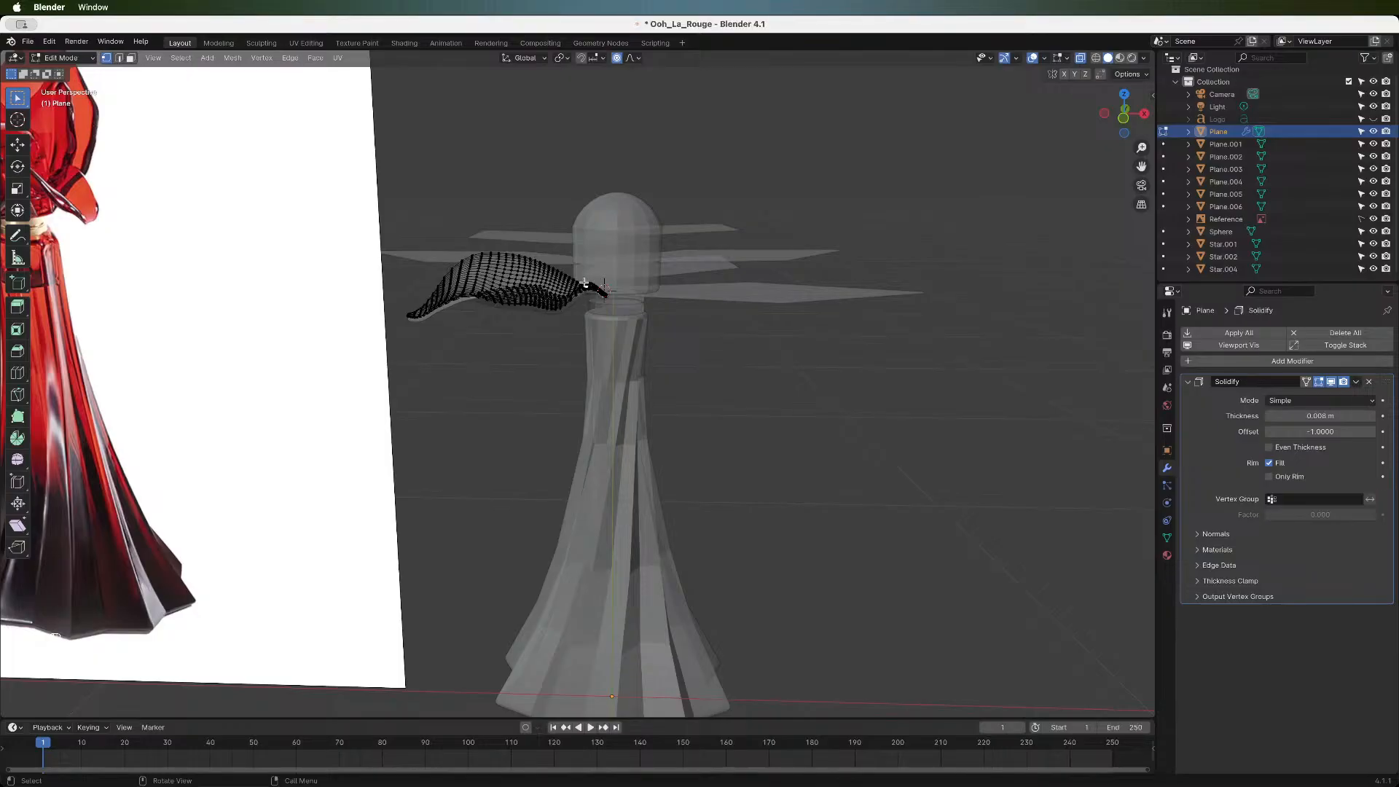
key("g")
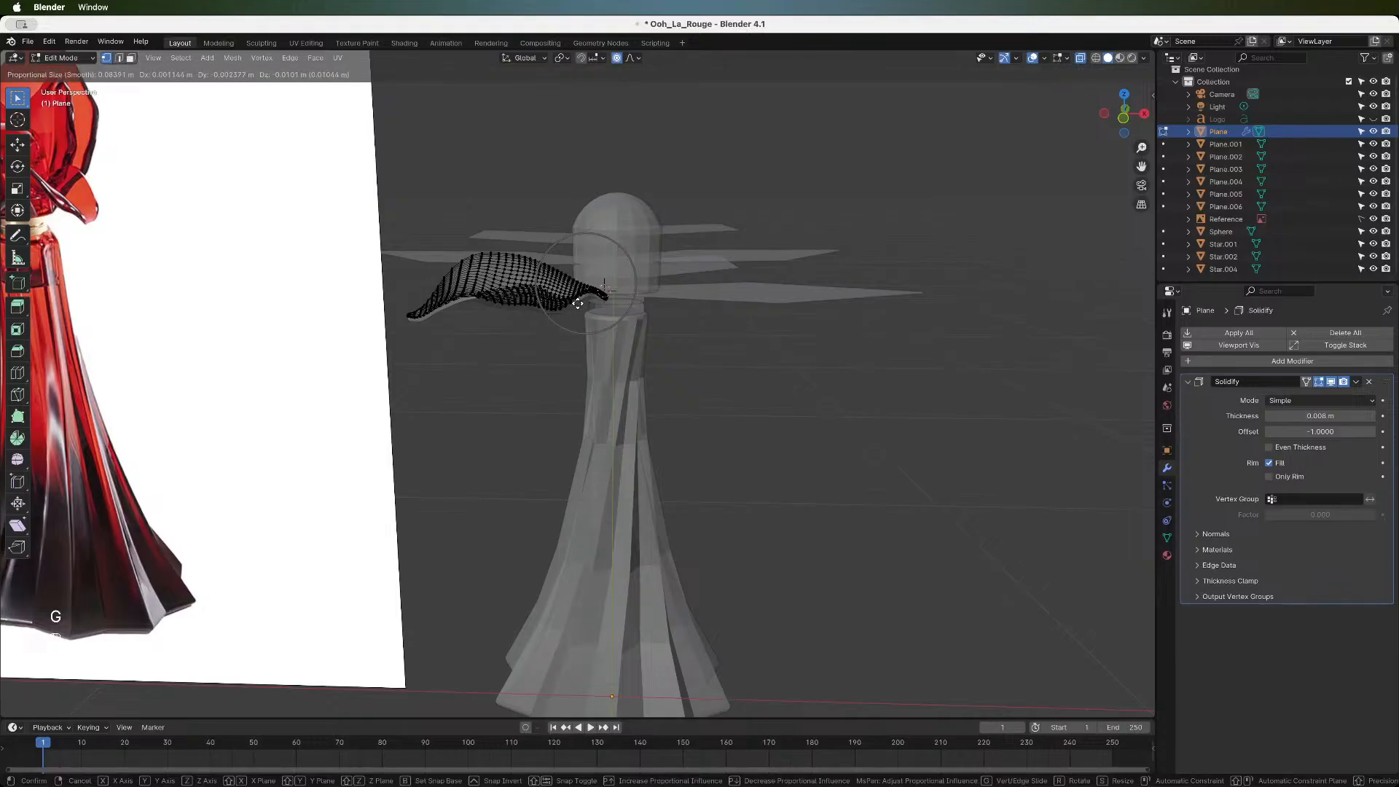
left_click(578, 303)
scroll(572, 349, "down", 4)
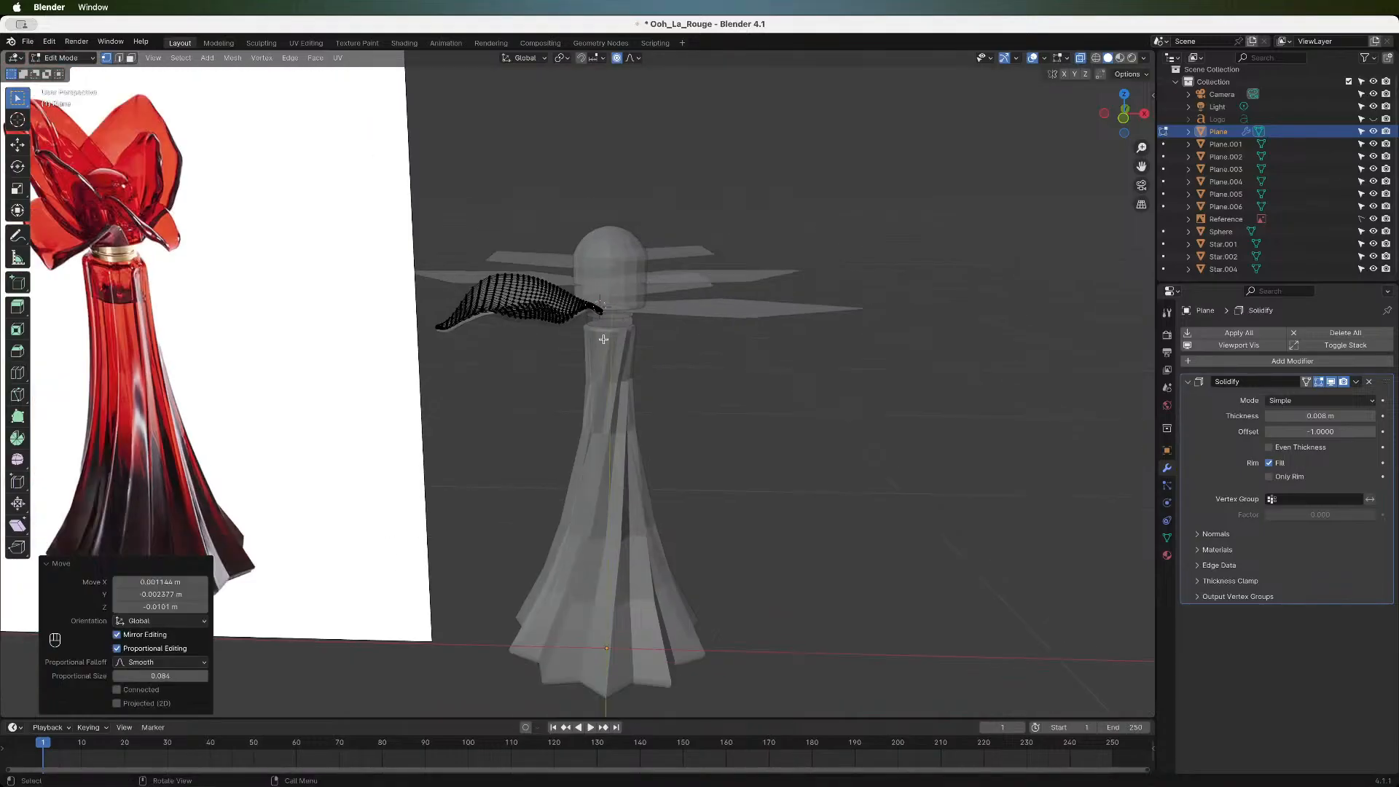
scroll(570, 371, "up", 3)
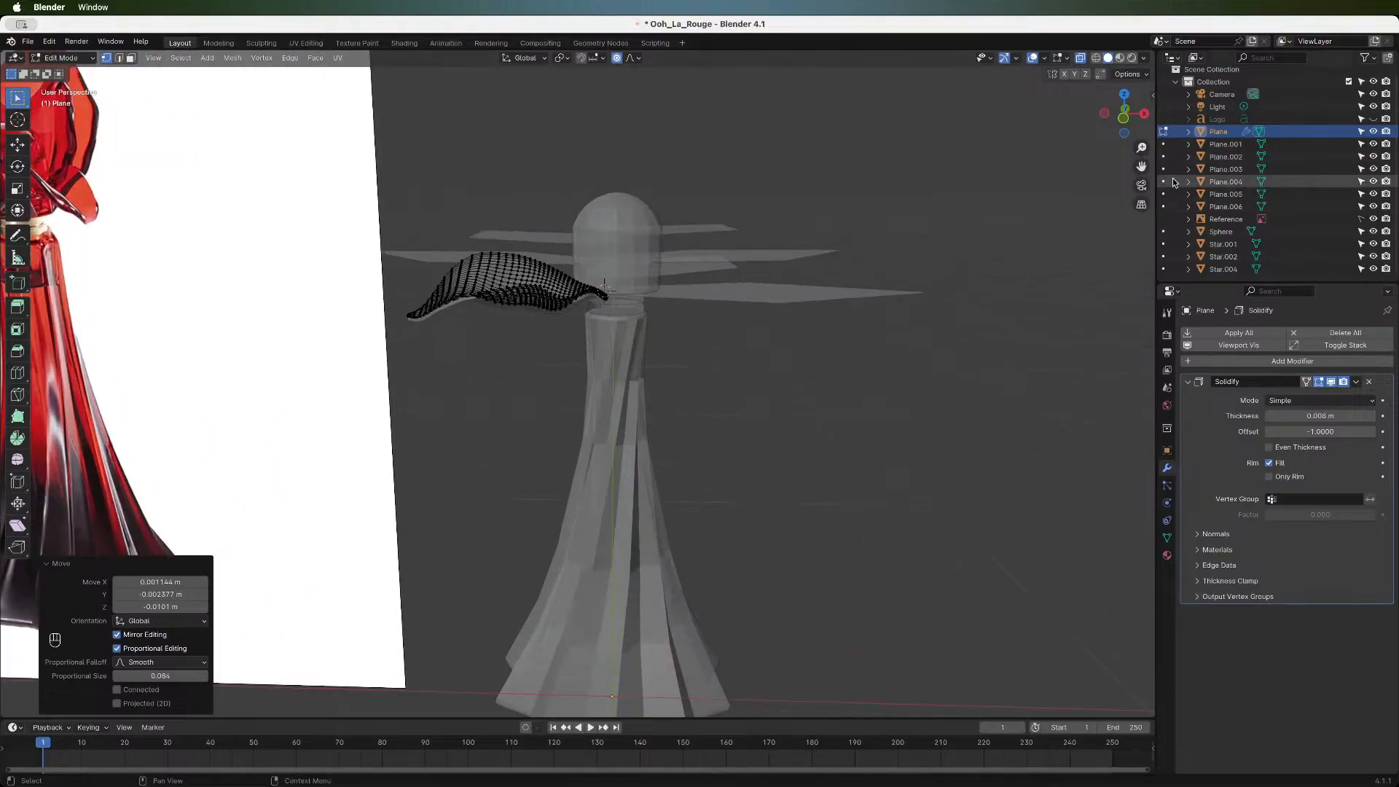
- Leave Edit Mode and select the flat petal plane directly above the sculpted petal
left_click_drag(1141, 167, 1252, 175)
key("Tab")
scroll(742, 441, "down", 5)
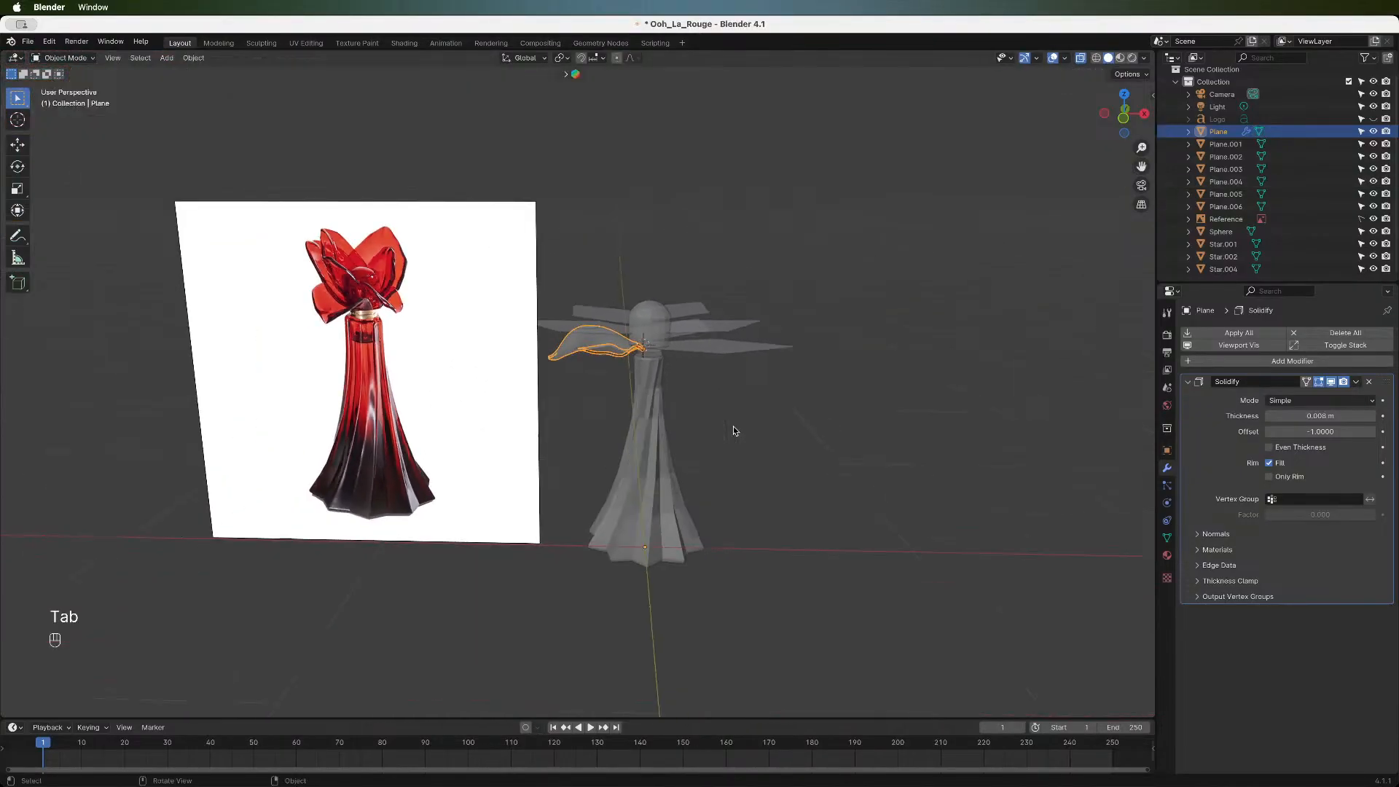
scroll(734, 431, "up", 4)
left_click(559, 290)
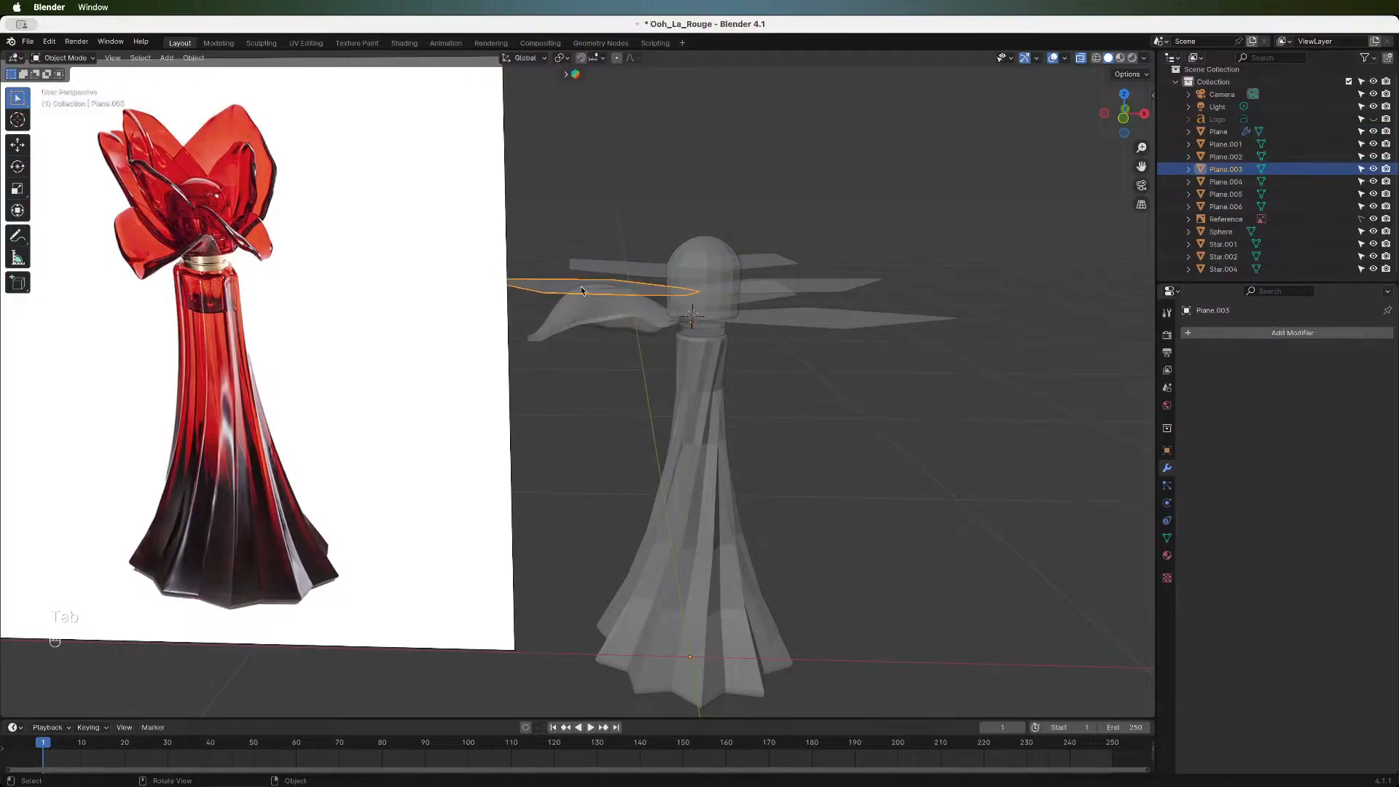
mouse_move(1114, 124)
left_mouse_down()
mouse_move(1128, 150)
mouse_move(1107, 123)
left_mouse_up()
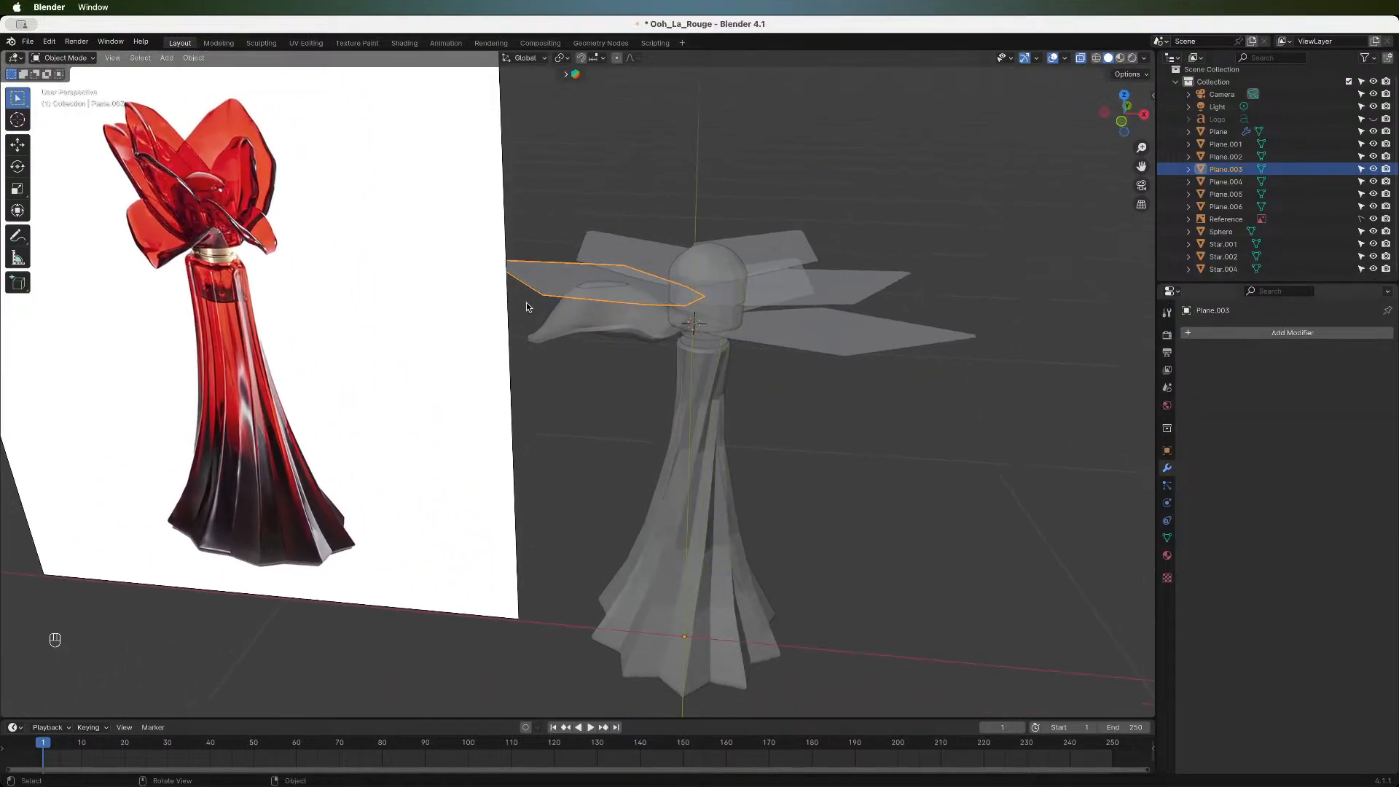
left_click(575, 312)
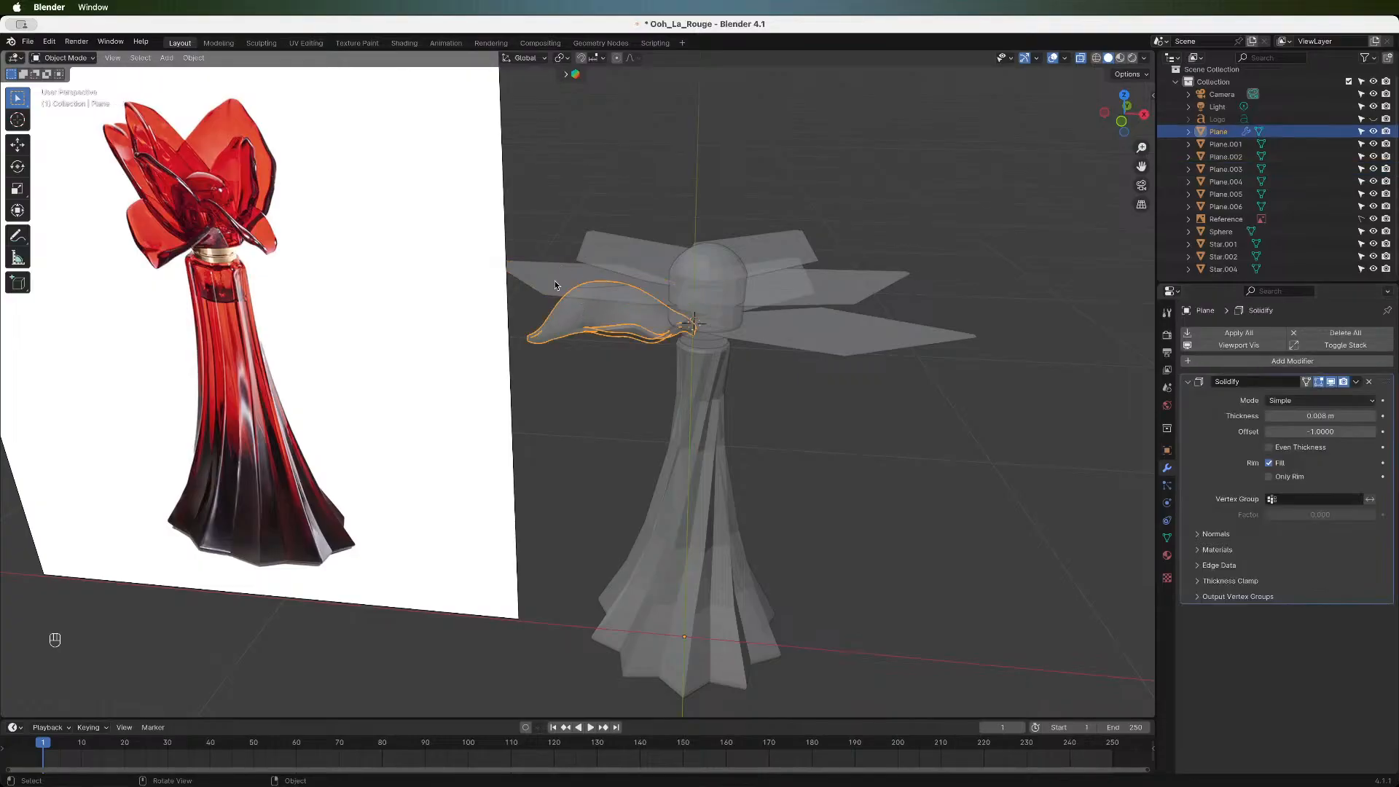
left_click(554, 284)
- Add a Subdivision Surface modifier to the flat petal plane and set its viewport levels to 3
left_click(1202, 334)
mouse_move(1200, 339)
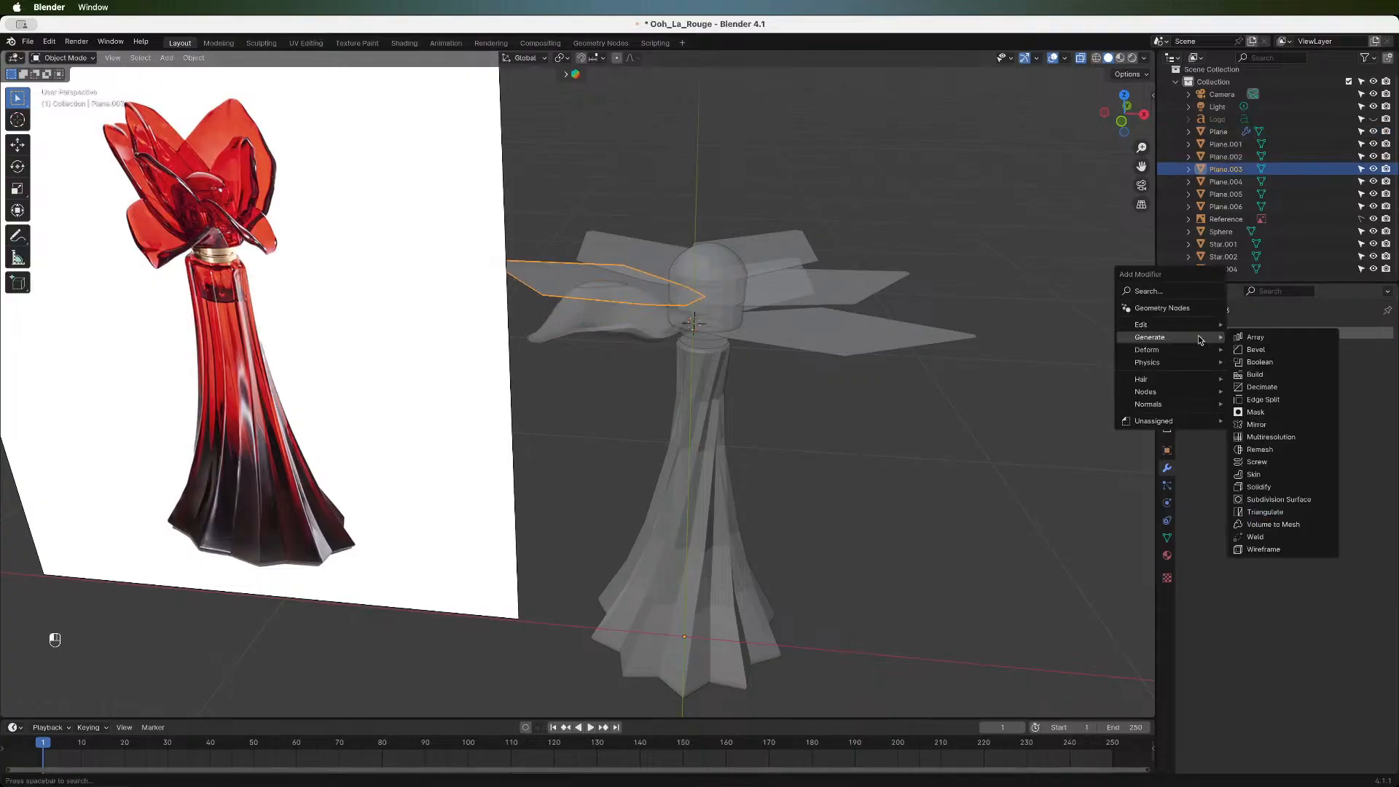
left_click(1280, 500)
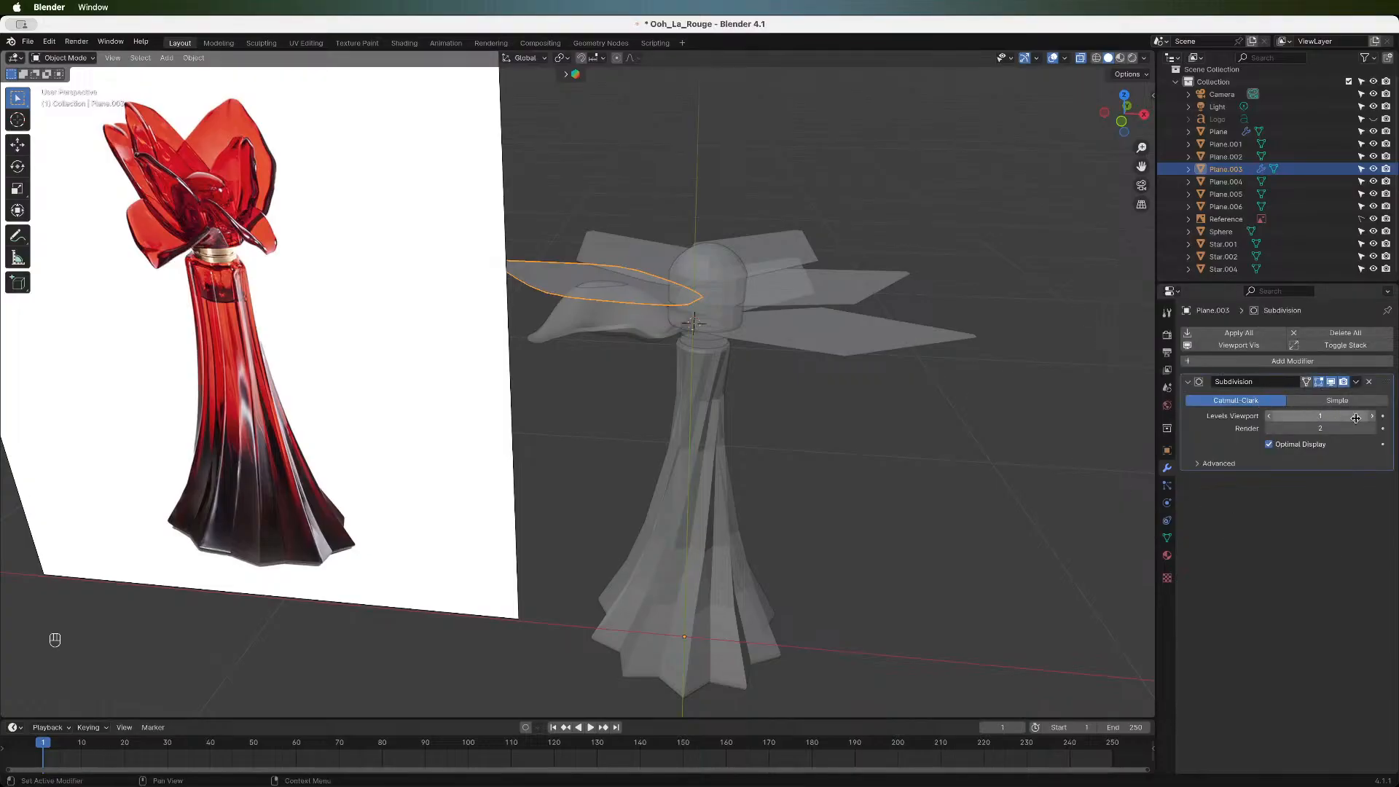
left_click(1371, 418)
left_click(1371, 418)
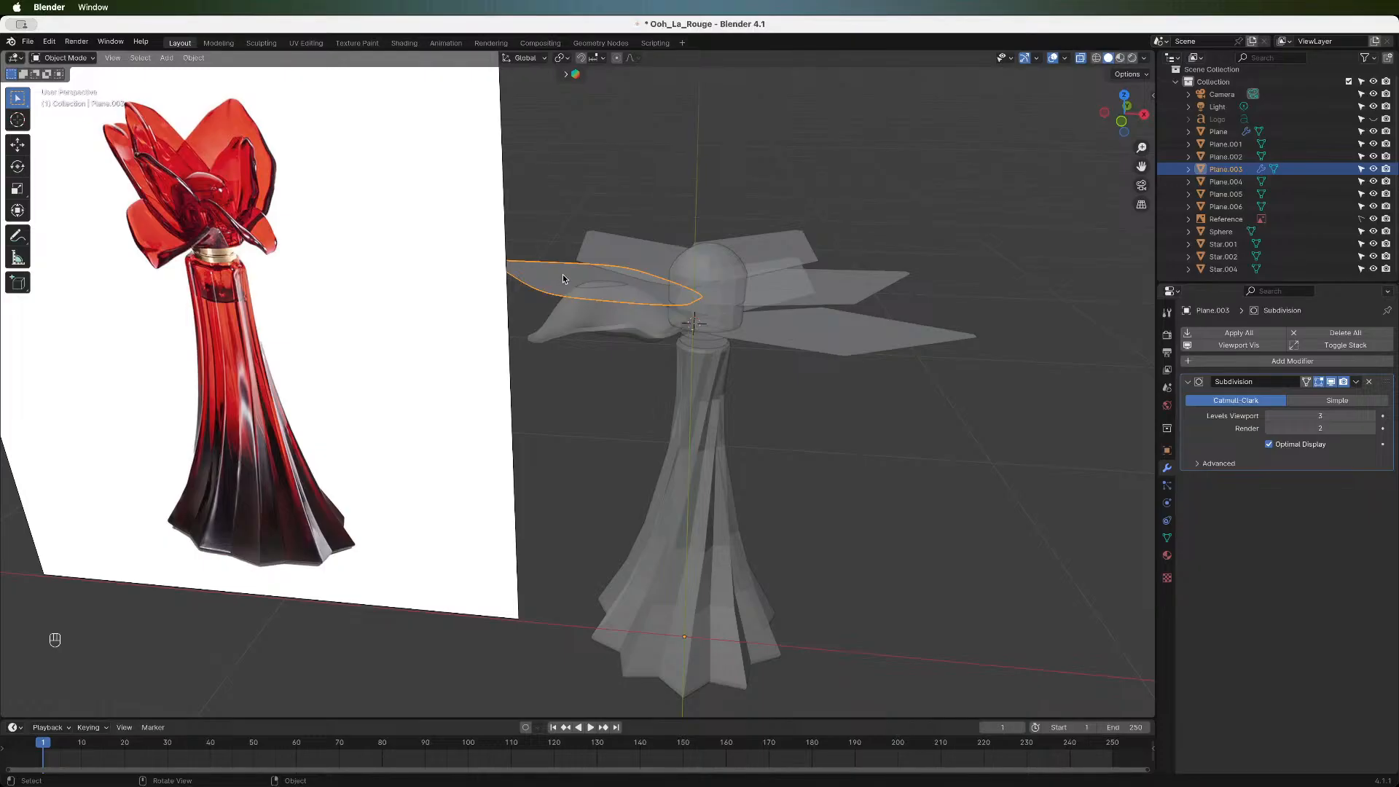
- Add a Solidify modifier to the second petal with a thickness of 0.008 m
left_click(1199, 362)
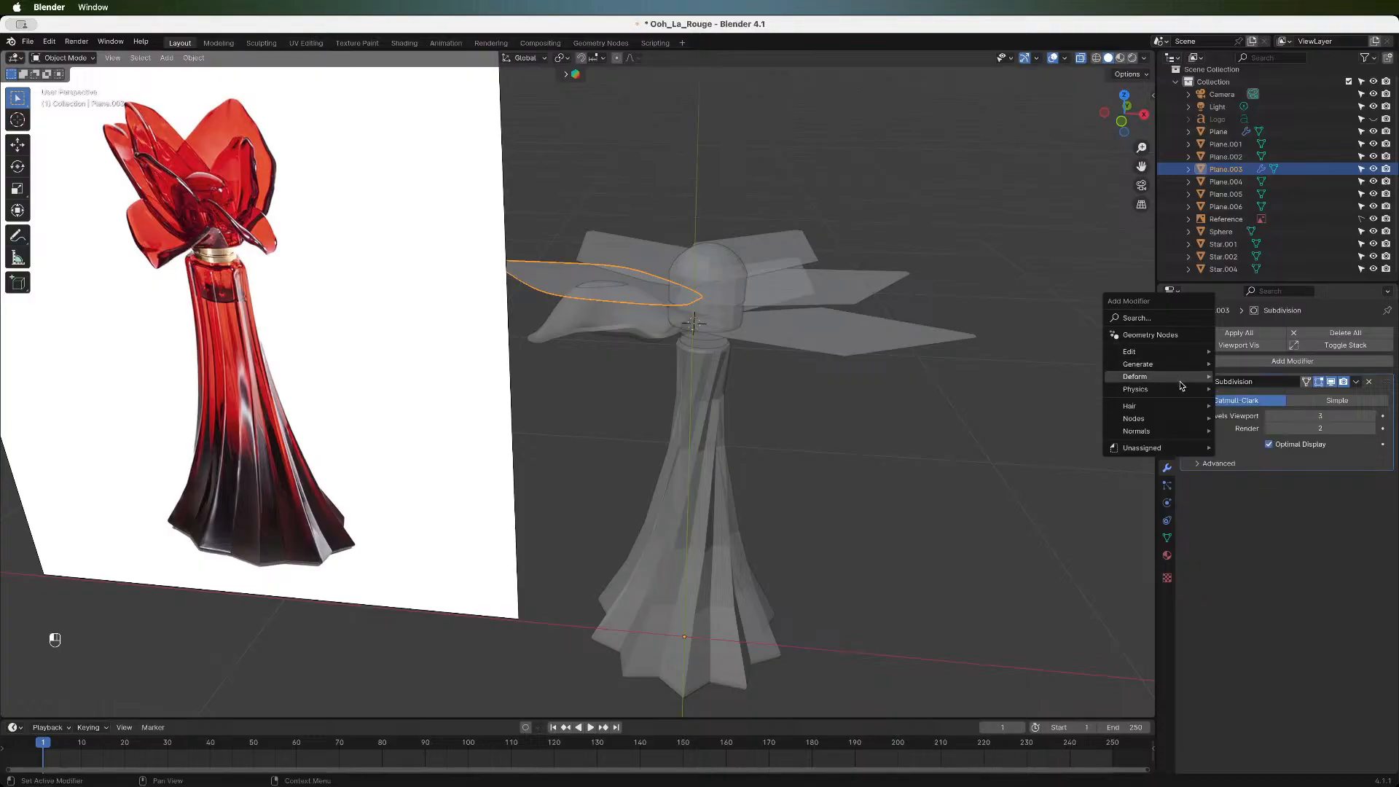
mouse_move(1182, 366)
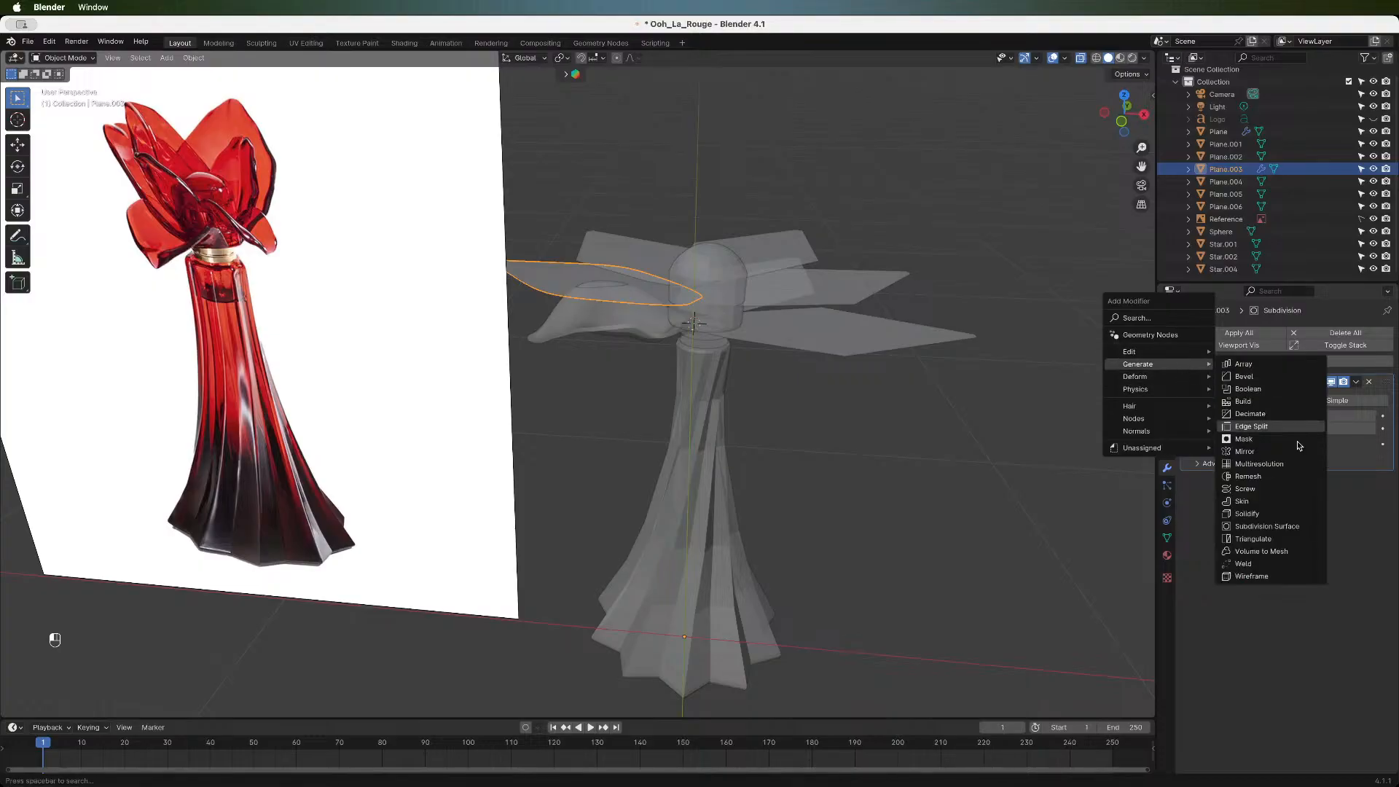
left_click(1268, 514)
double_click(1303, 514)
key("BackSpace")
type("0.008")
key("Return")
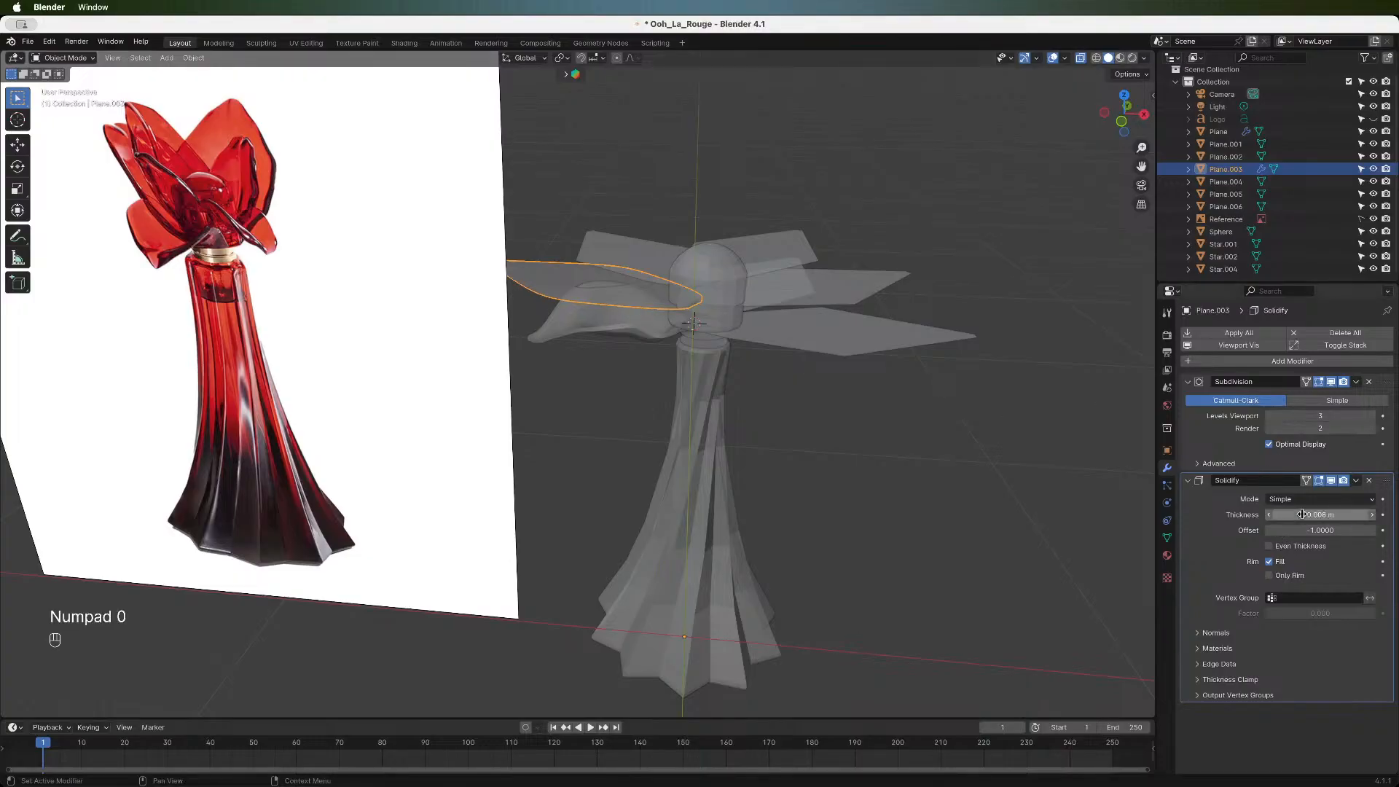
- Apply the second petal's Subdivision modifier, keeping its Solidify modifier live
left_click(1123, 123)
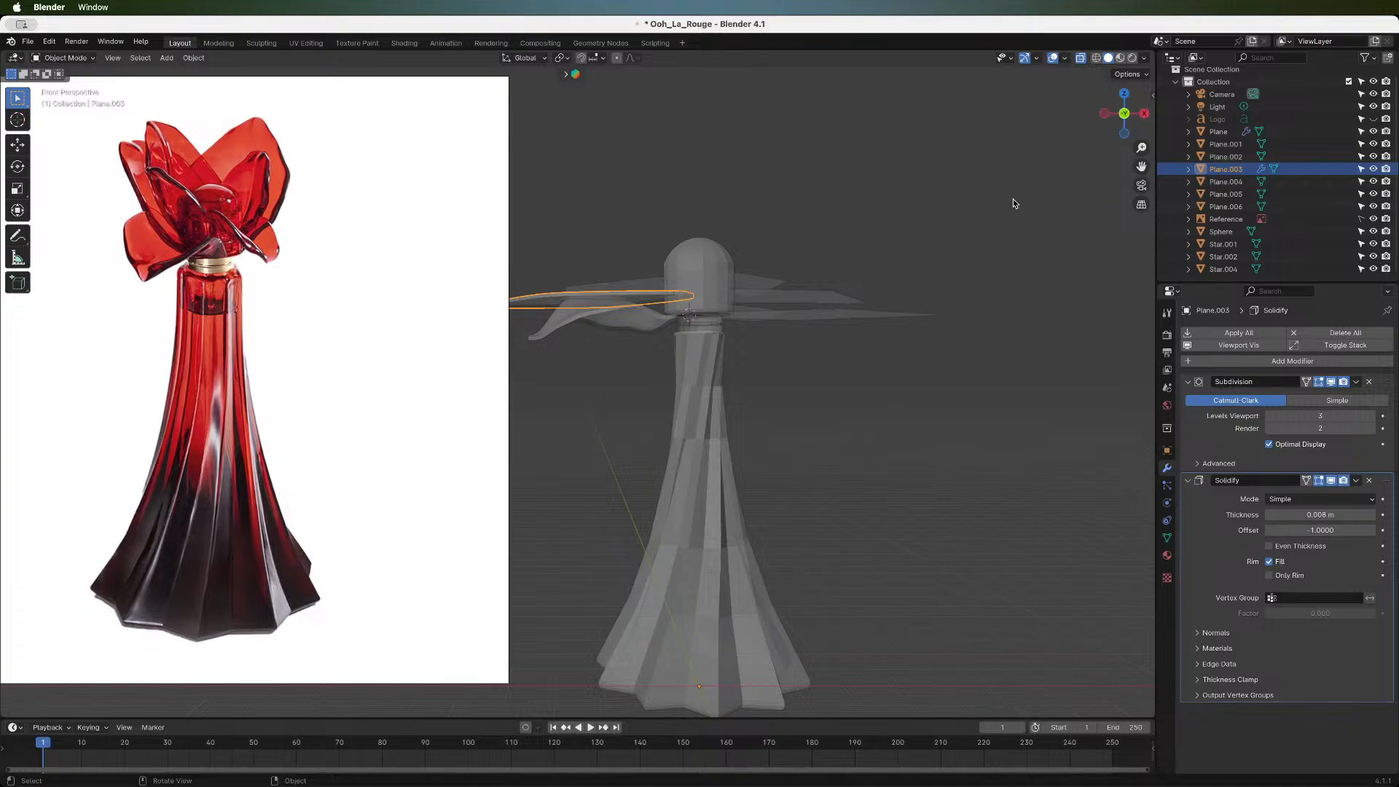
mouse_move(1123, 115)
left_mouse_down()
mouse_move(1115, 107)
mouse_move(1121, 123)
left_mouse_up()
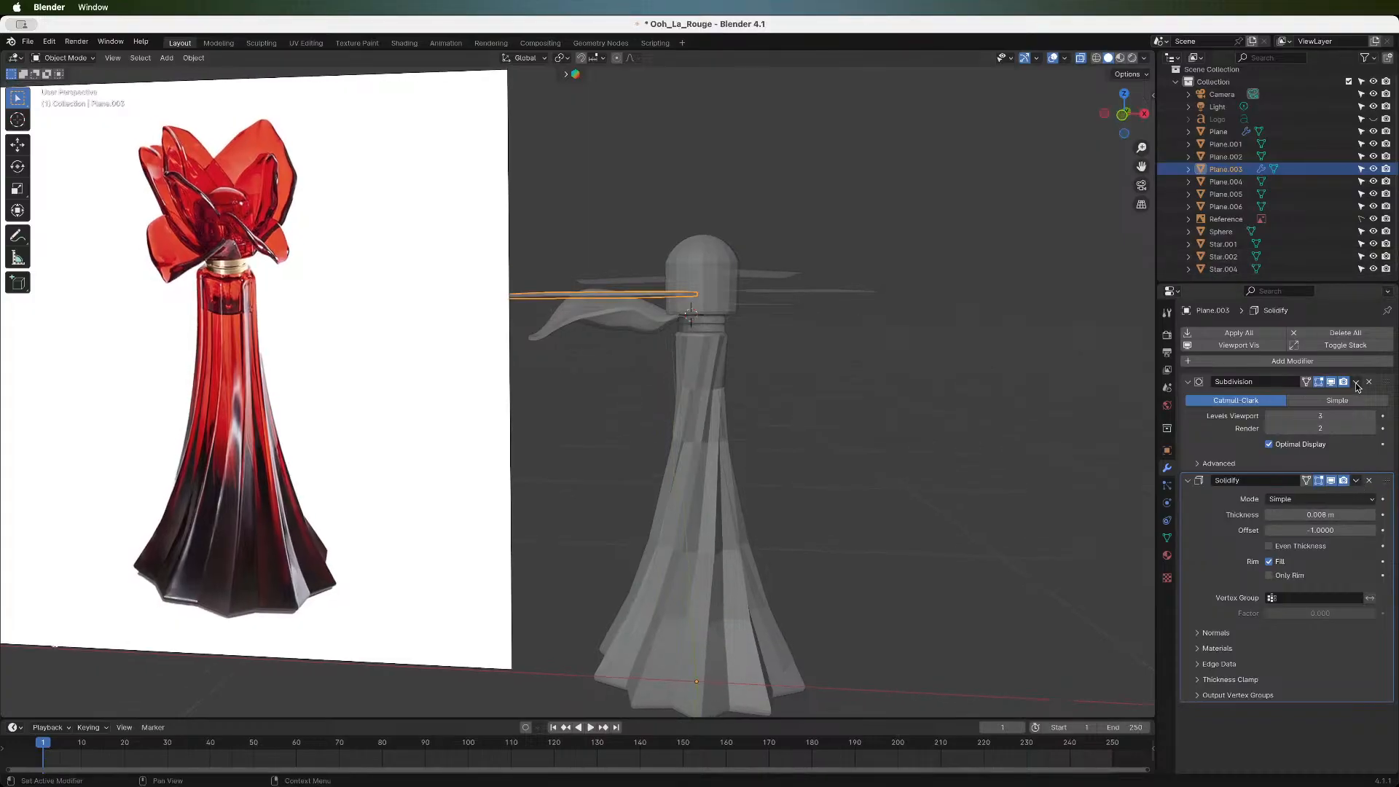
left_click(1356, 382)
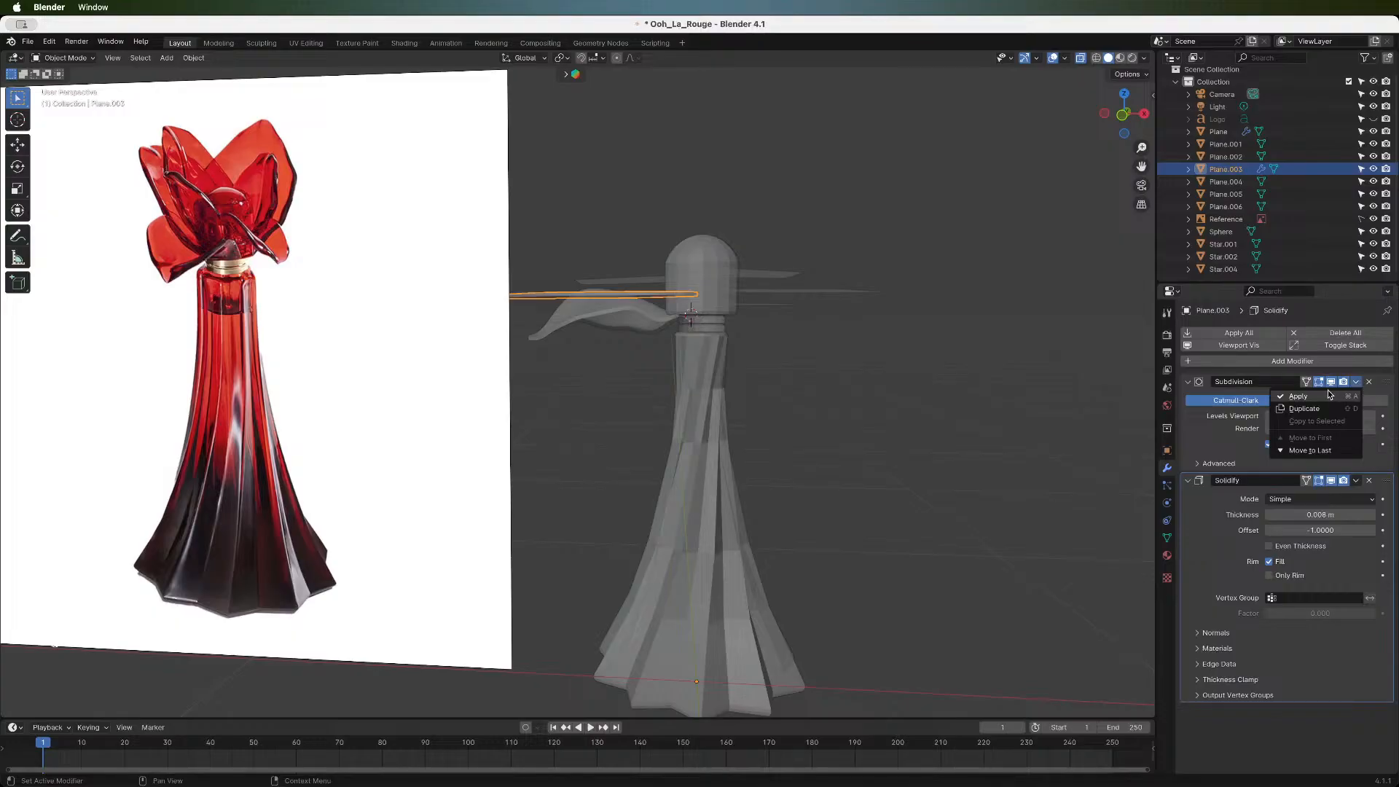
left_click(1328, 391)
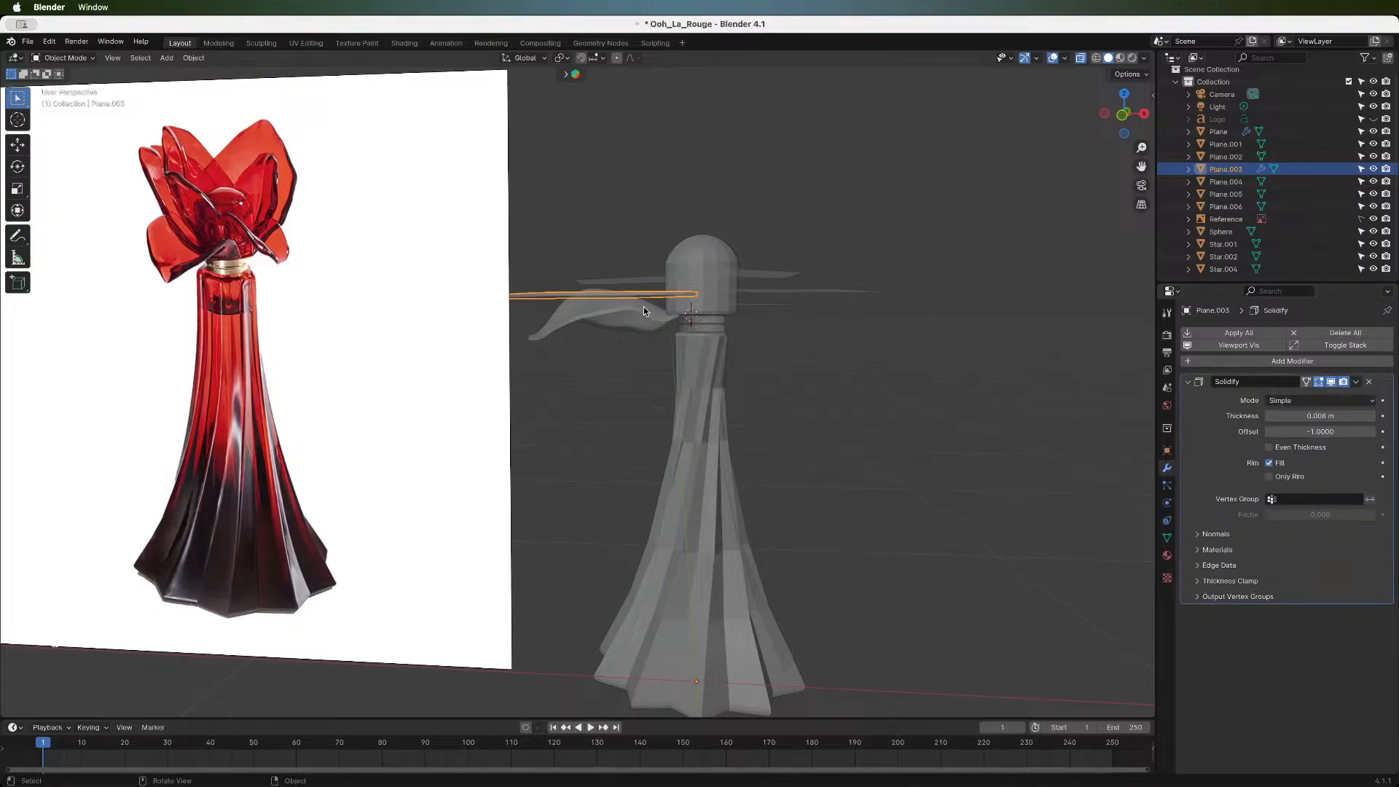
- Open the second petal in Edit Mode and rotate its whole mesh about 19° around the global Y axis, tilting the outer tip upward
key("Tab")
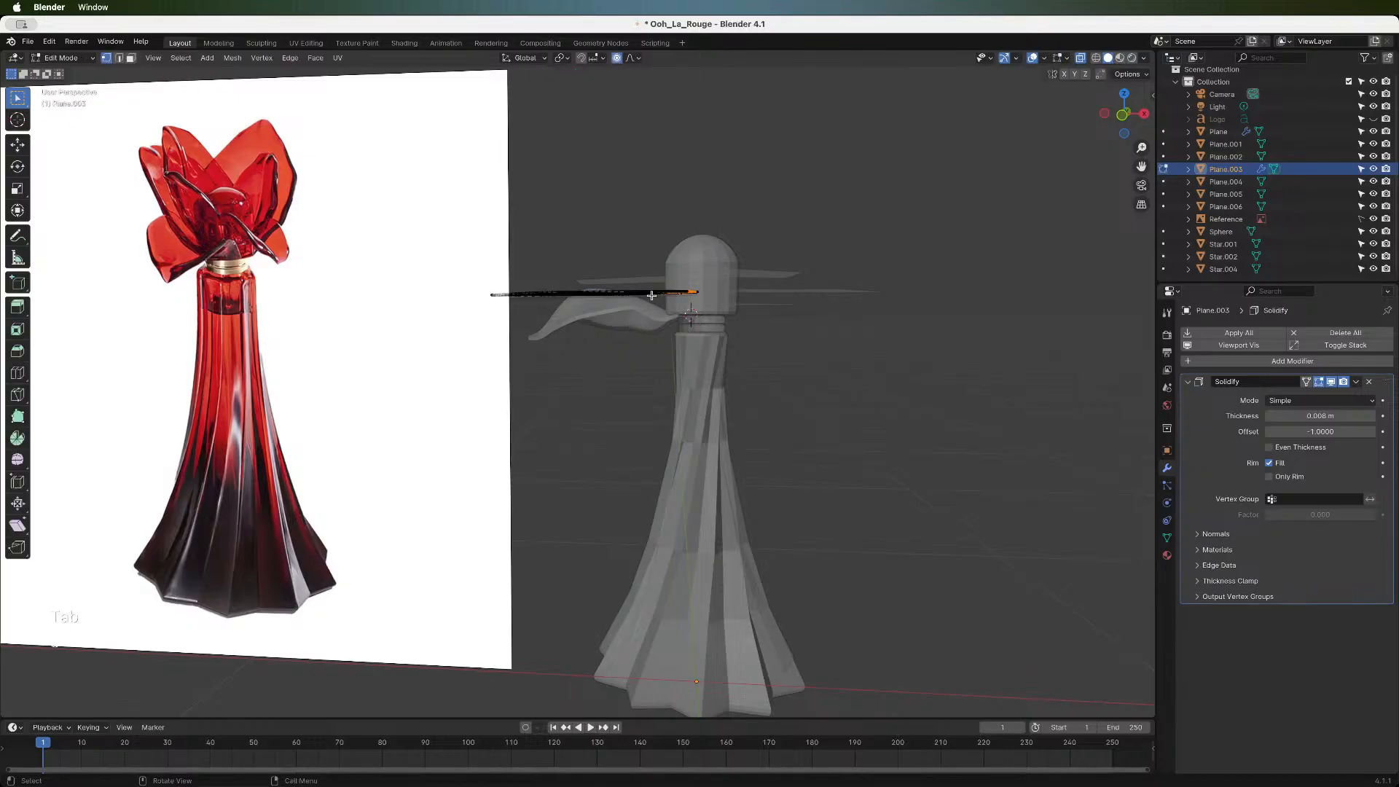
middle_click_drag(850, 200, 854, 221)
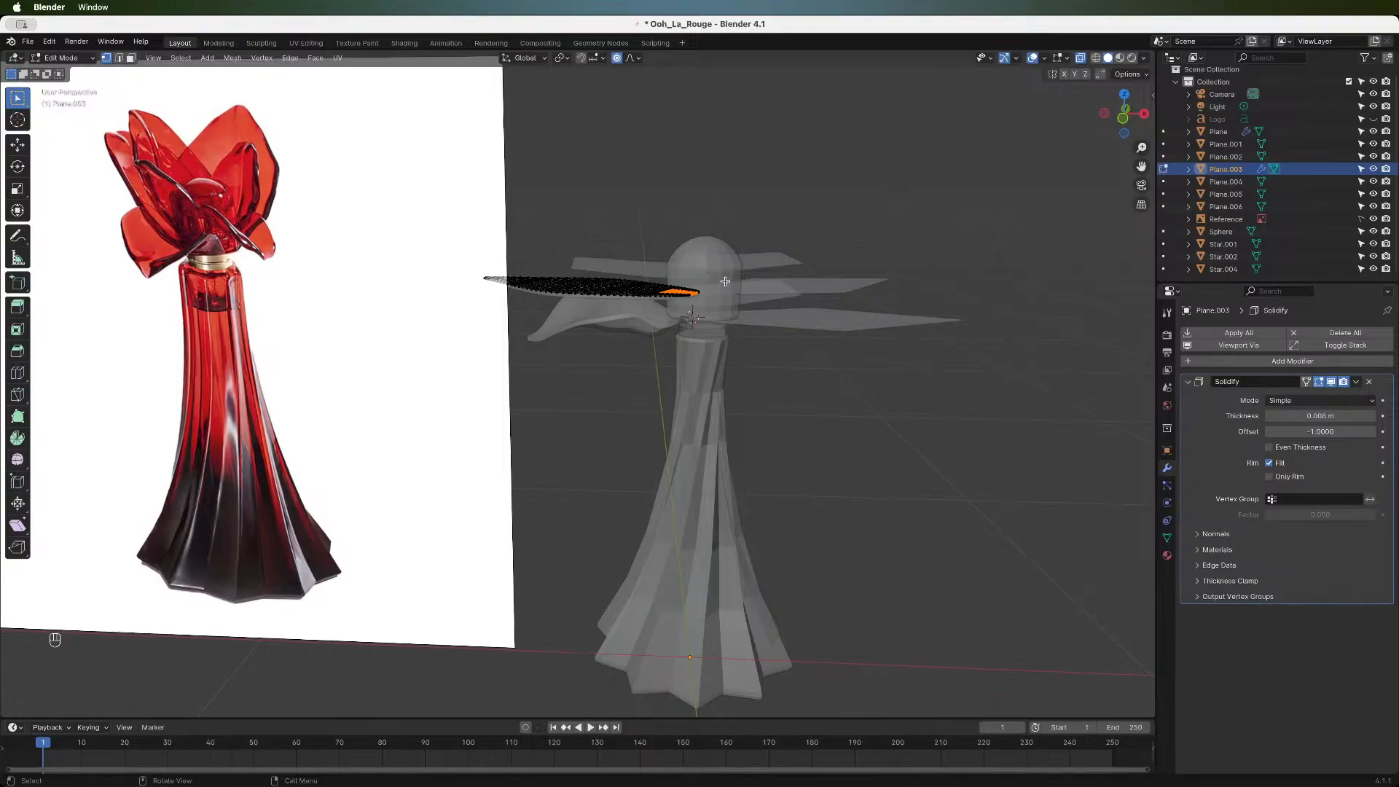
left_click_drag(692, 293, 692, 303)
key("a")
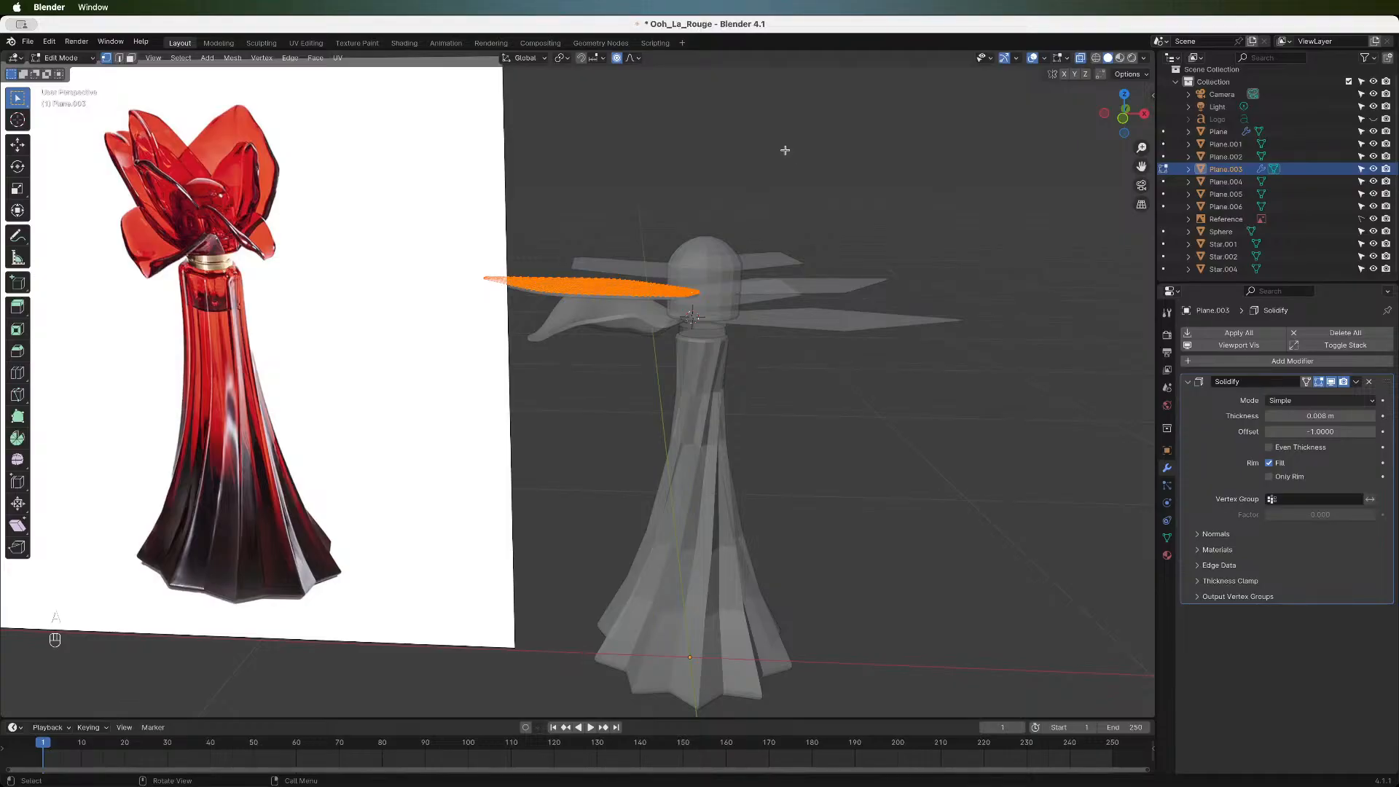
key("r")
key("x")
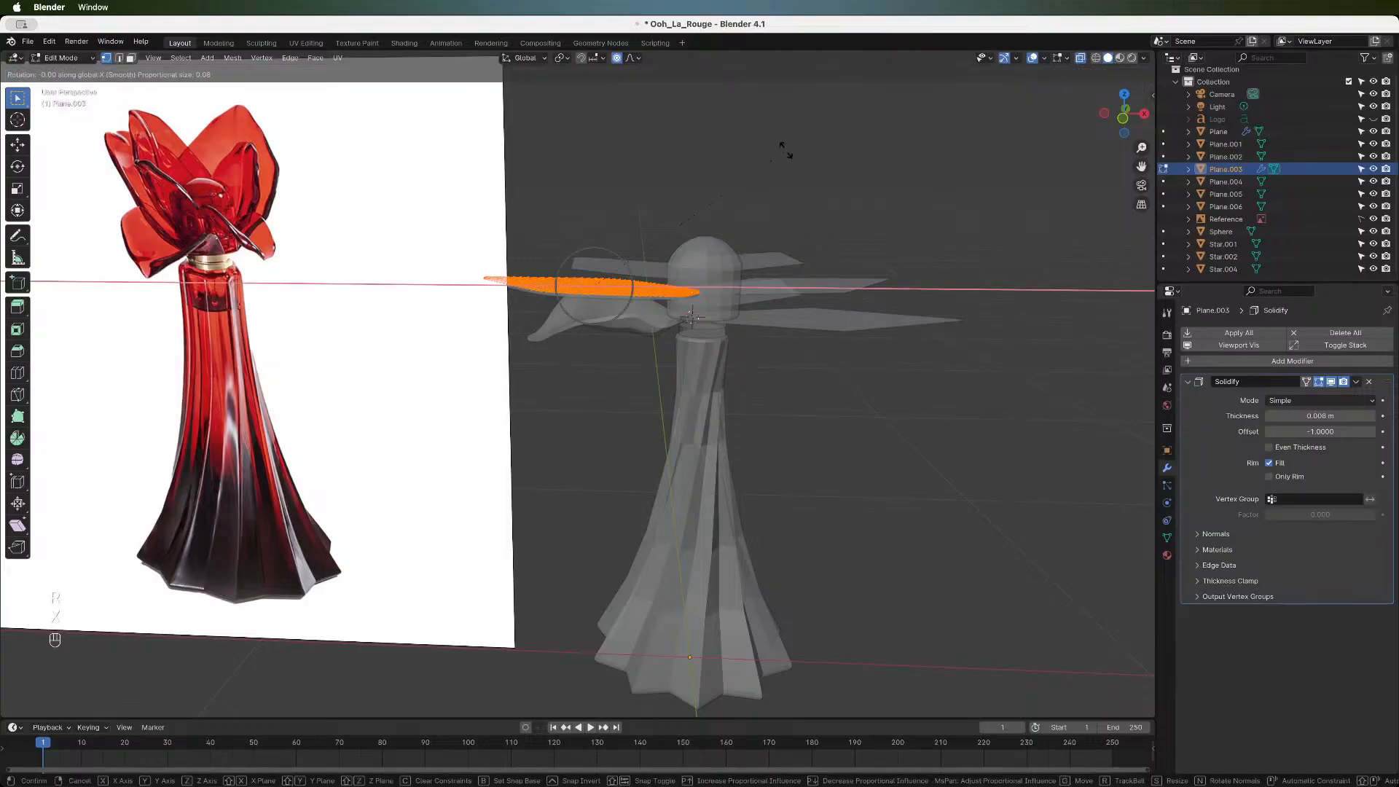
key("Escape")
key("r")
key("y")
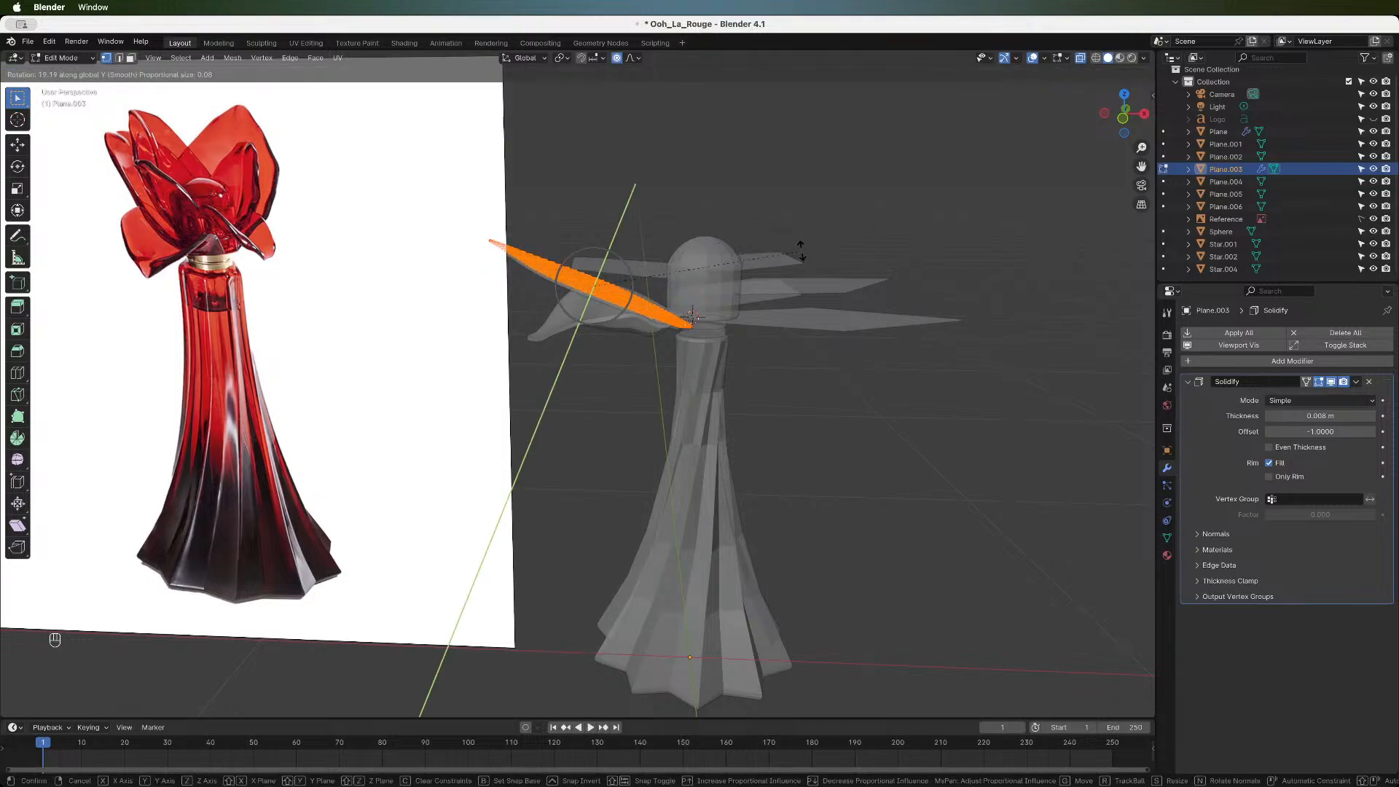
left_click(801, 249)
- Turn off proportional editing and scale the whole second petal down to about 0.76
left_click_drag(1112, 116, 1073, 127)
mouse_move(692, 318)
middle_mouse_down()
mouse_move(671, 359)
mouse_move(699, 305)
middle_mouse_up()
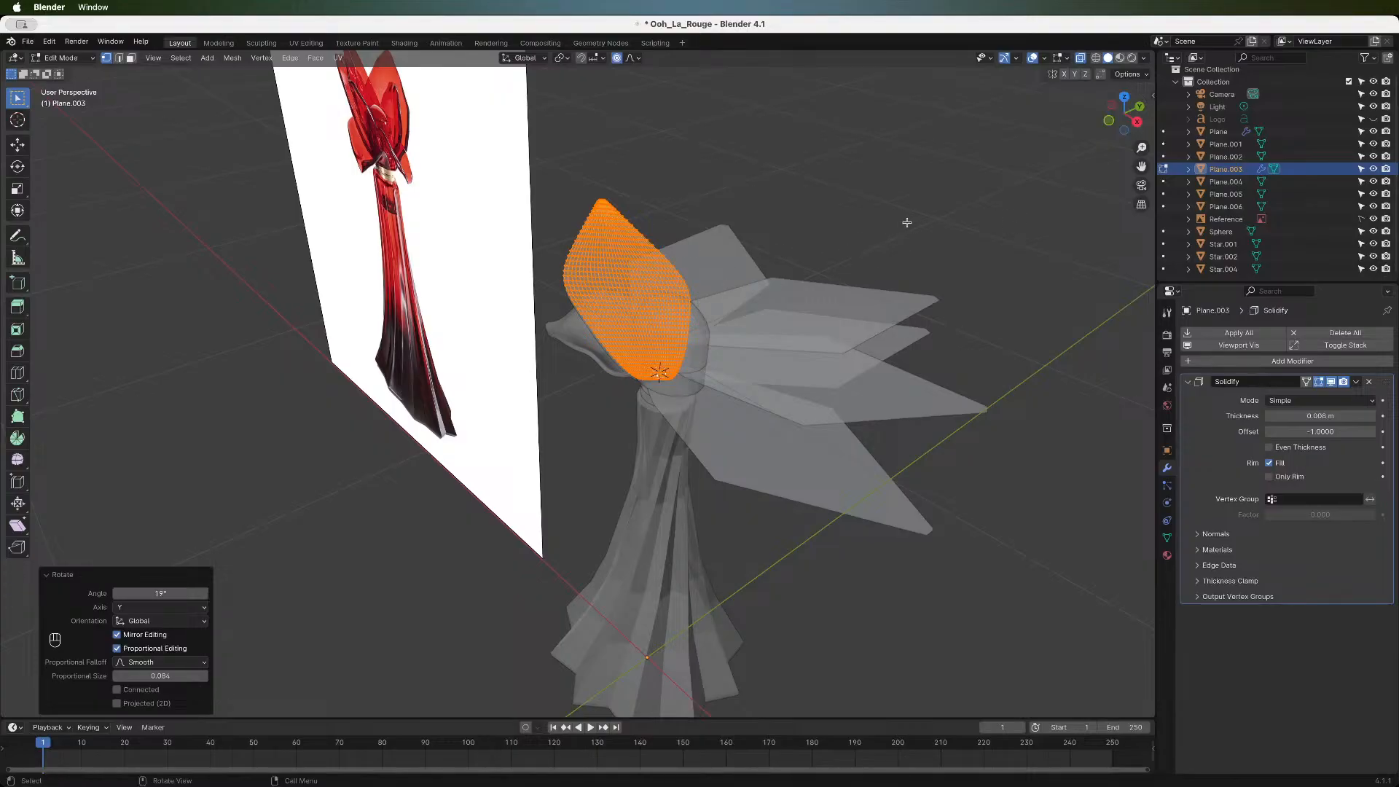
key("s")
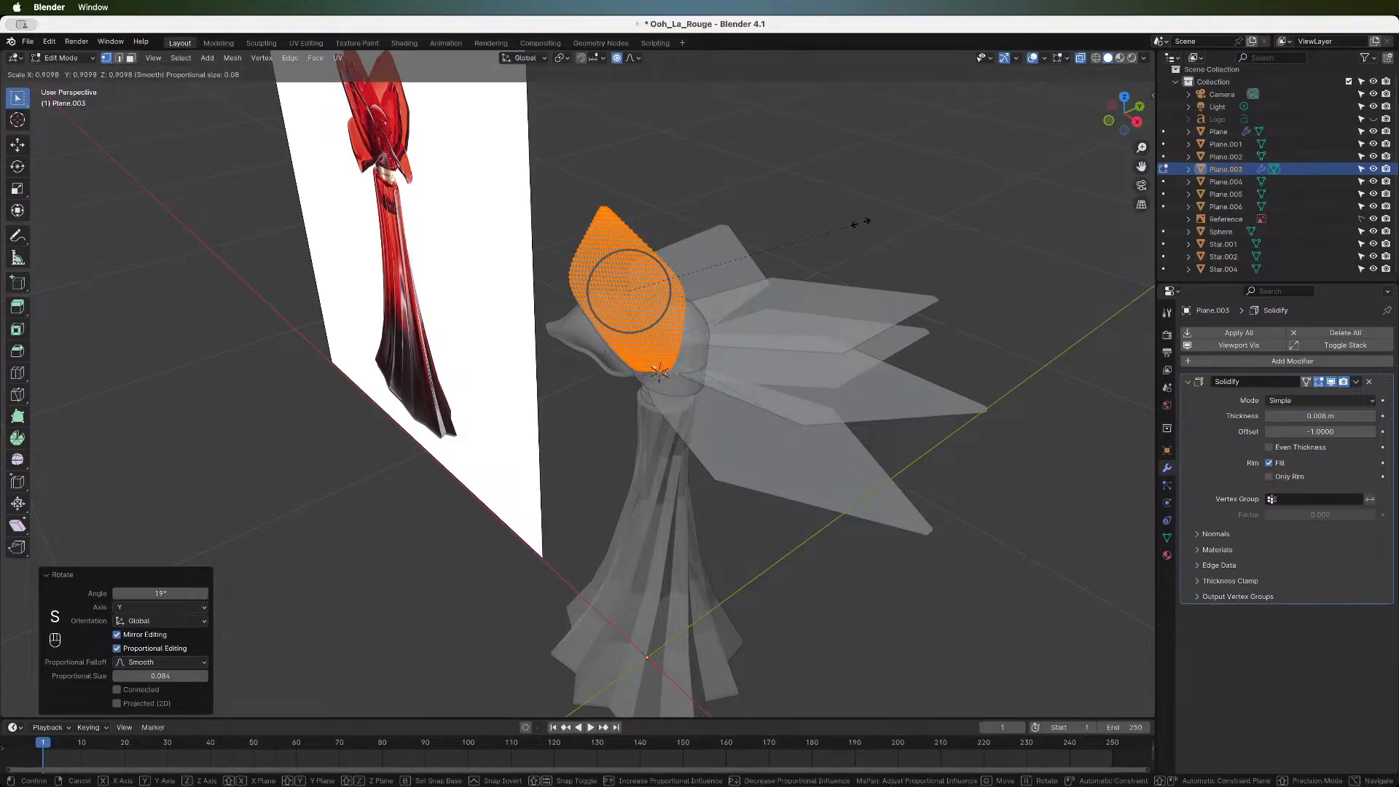
key("Escape")
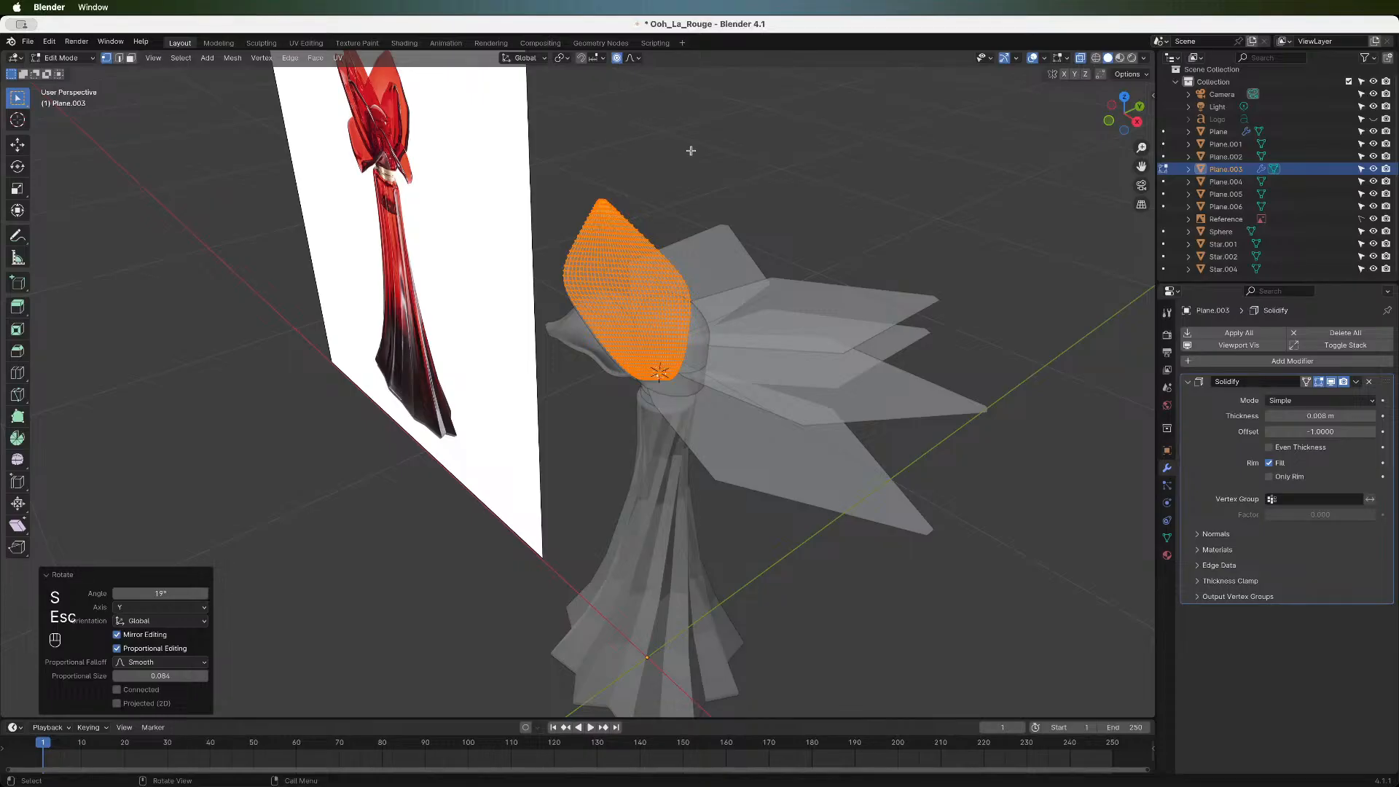
key("o")
key("s")
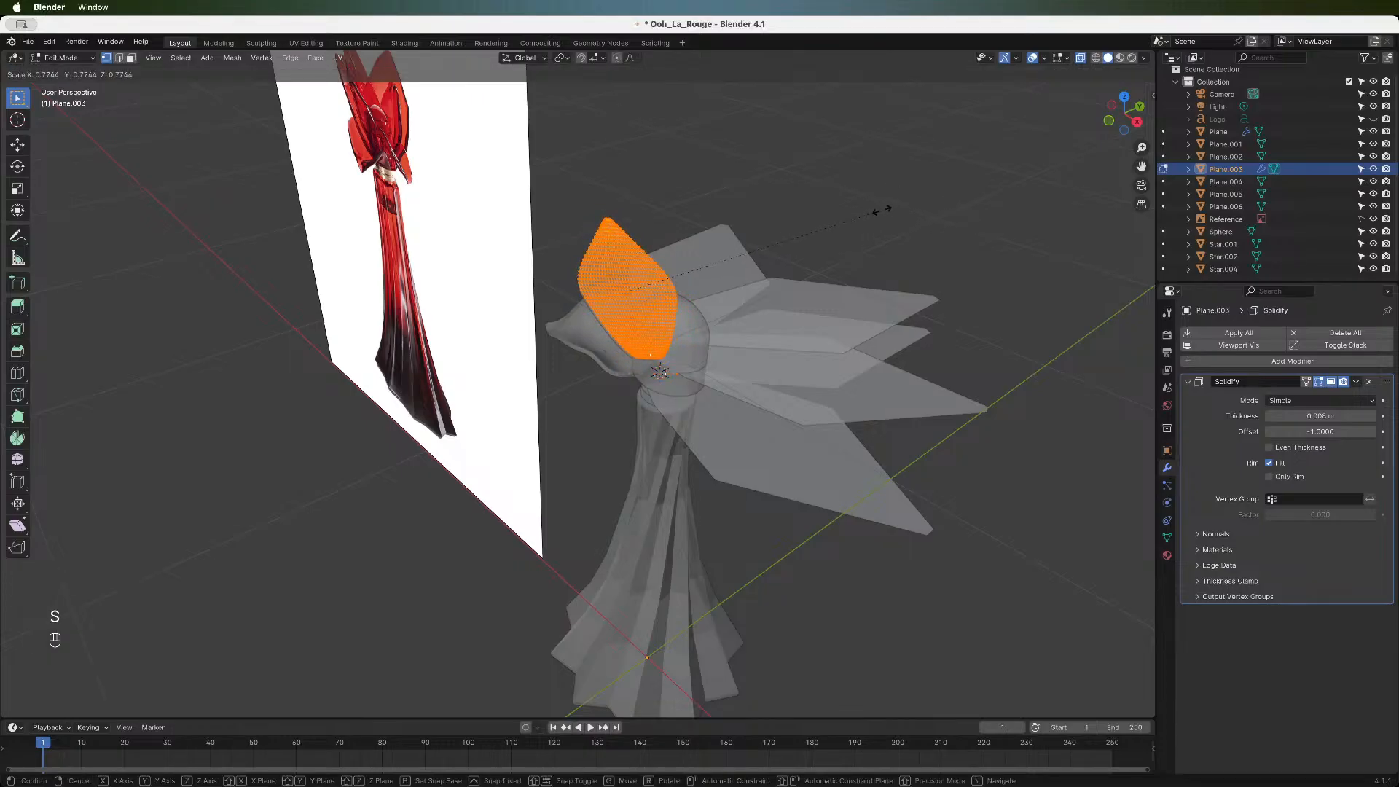
left_click(875, 213)
- Position the second petal's base at the neck by moving it about 0.026 m along Y, 0.057 m along X, and -0.030 m along Y
key("g")
key("y")
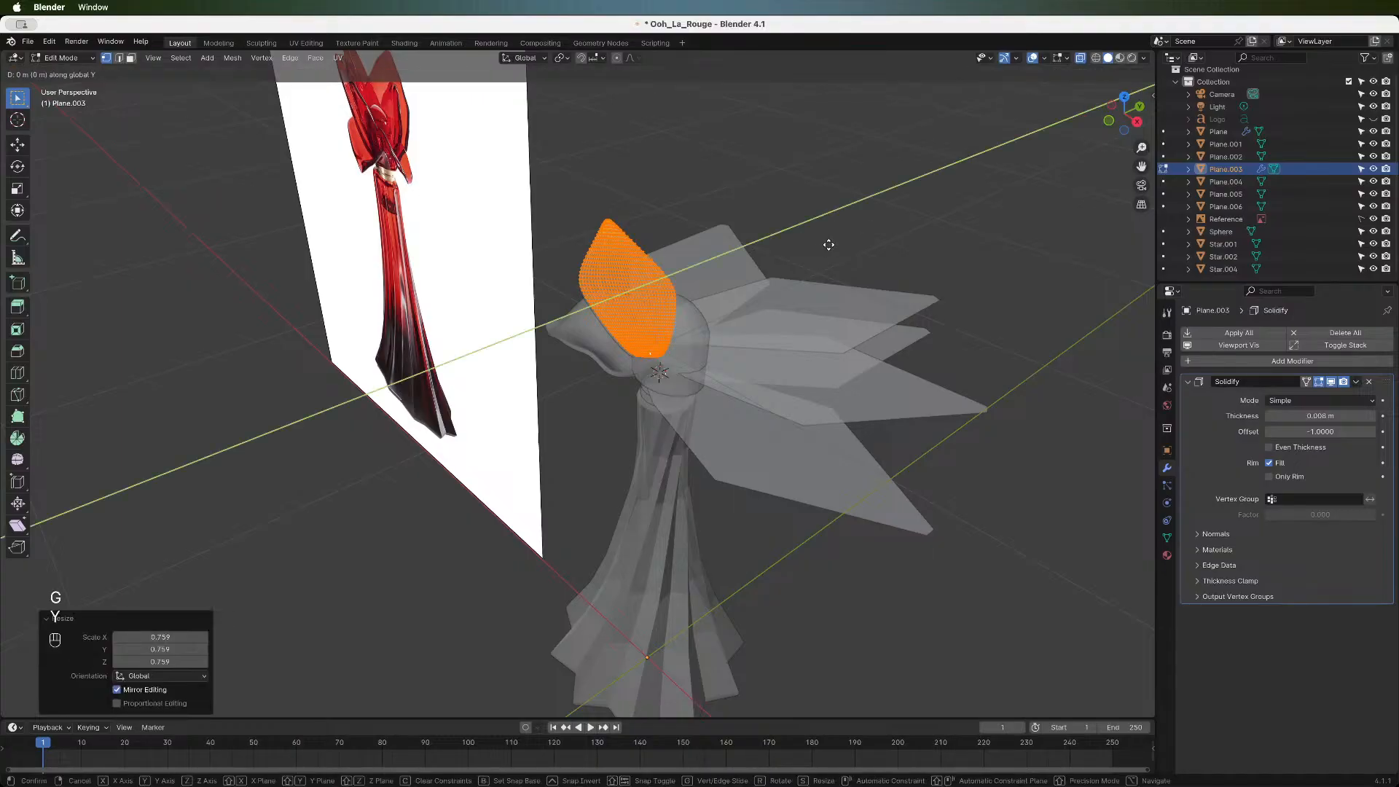
left_click(836, 247)
key("g")
key("x")
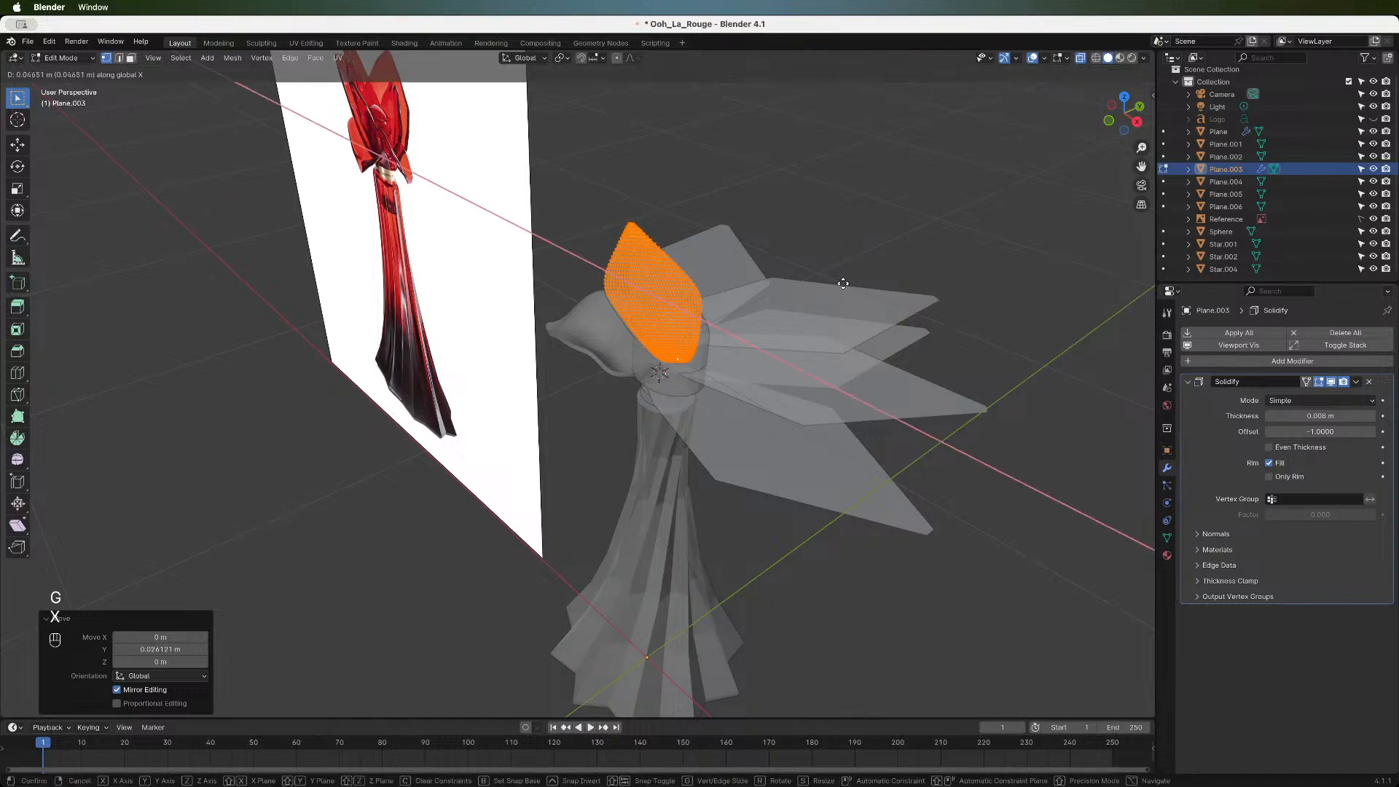
left_click(859, 284)
key("g")
key("y")
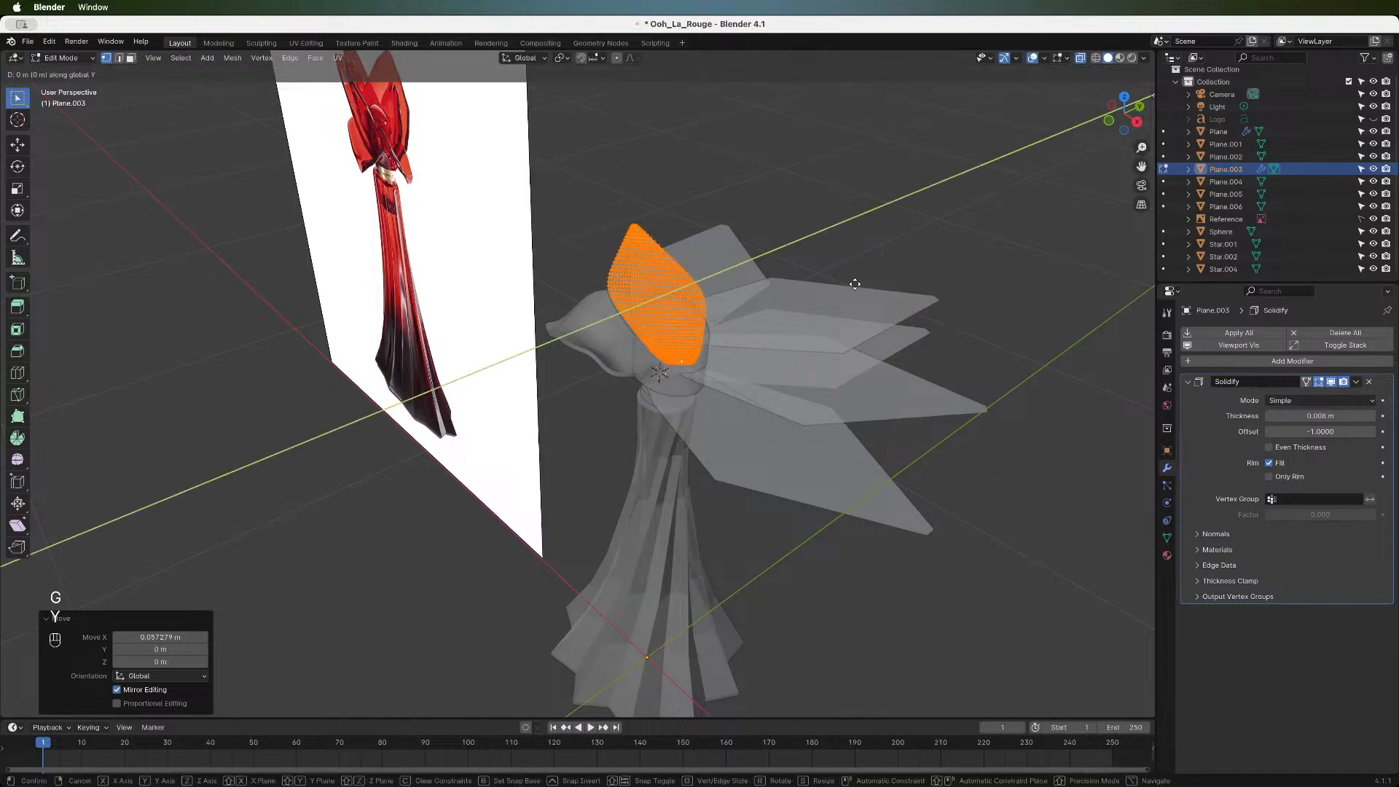
left_click(851, 285)
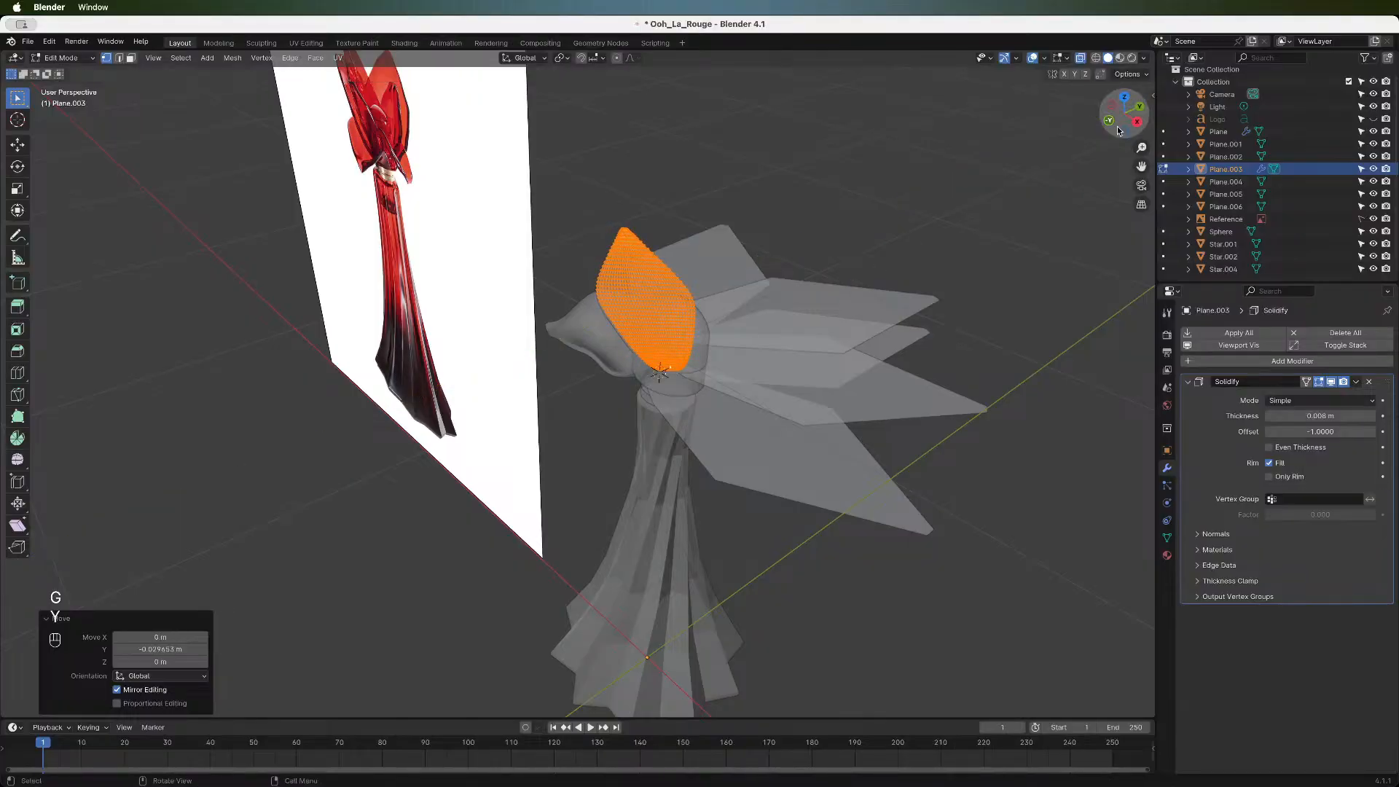
- Select a single vertex near the middle of the second petal and turn on proportional editing
left_click(1108, 122)
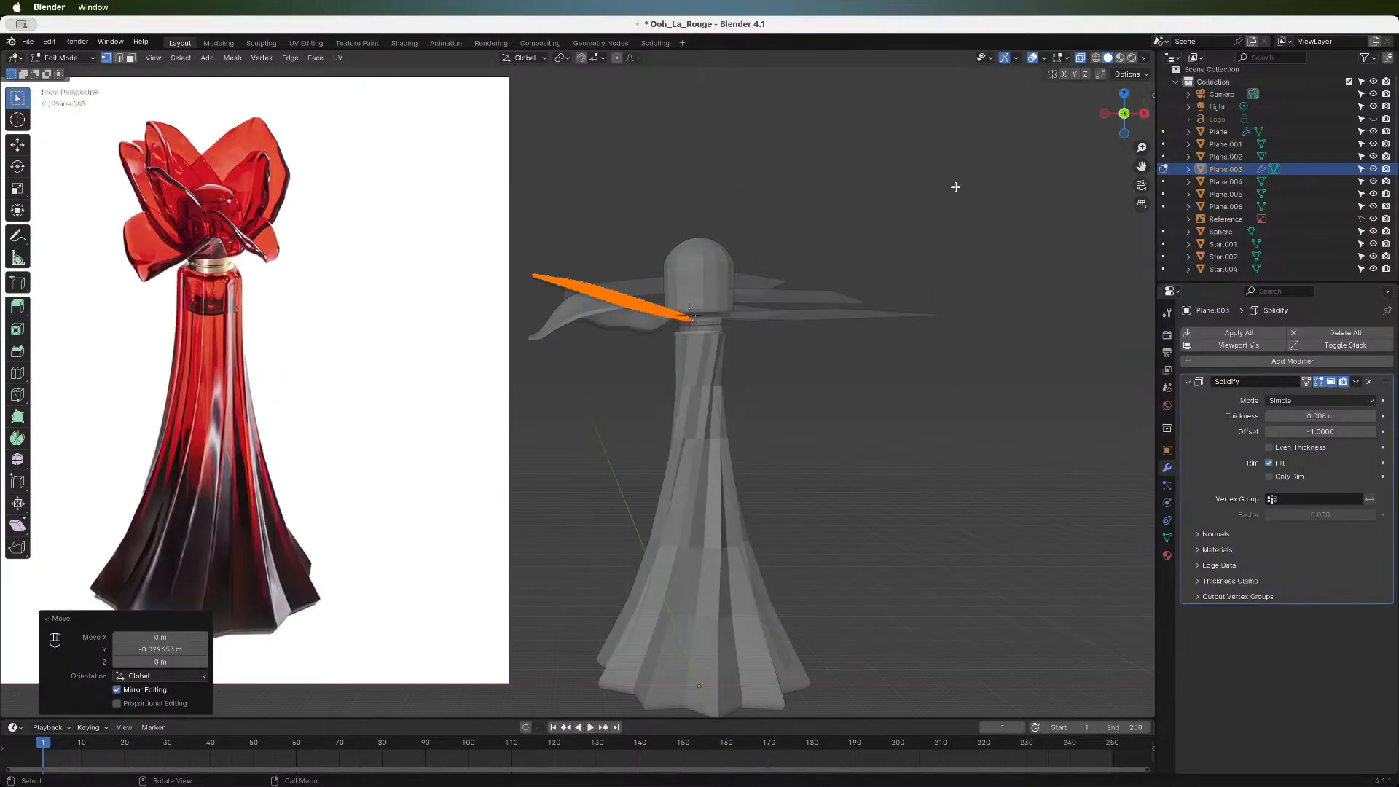
left_click(616, 291)
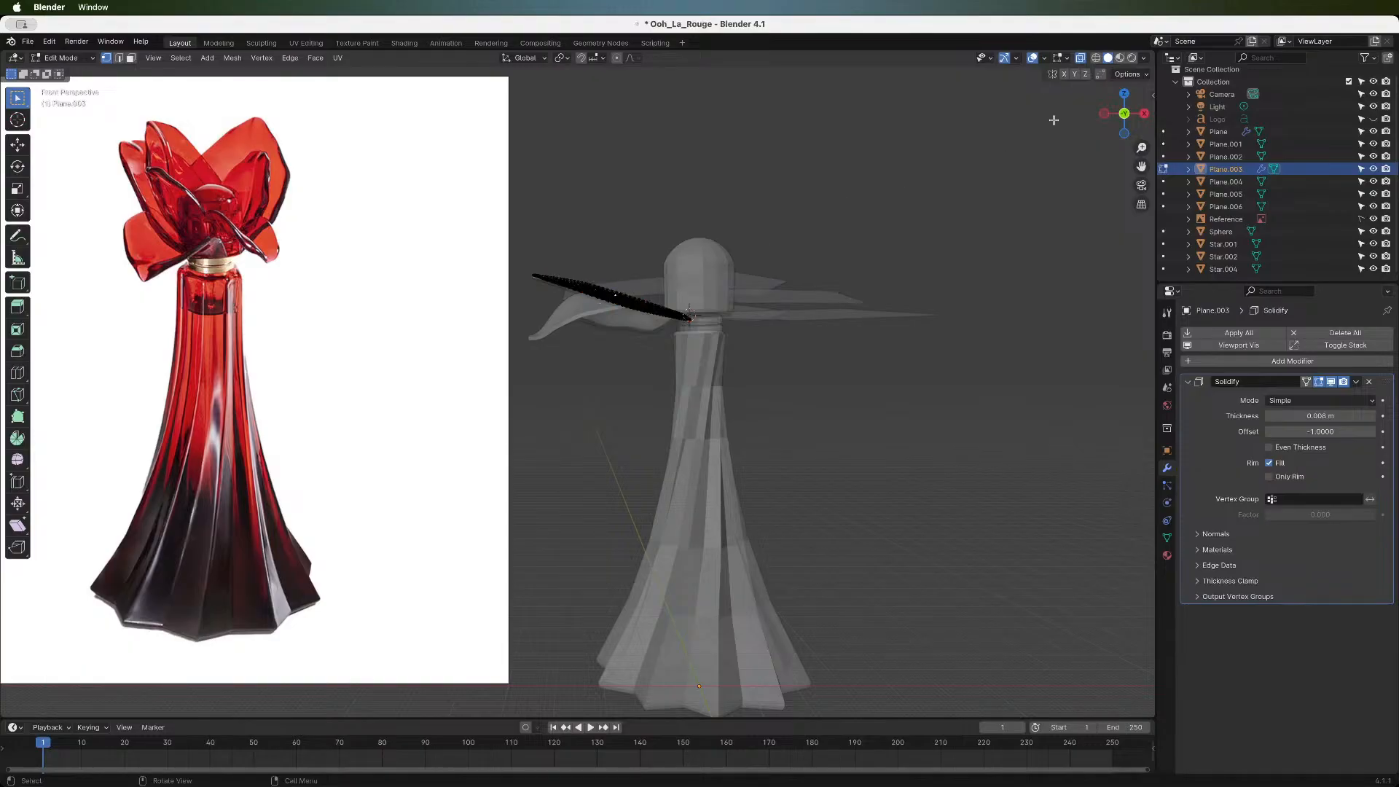
left_click_drag(1124, 114, 1025, 184)
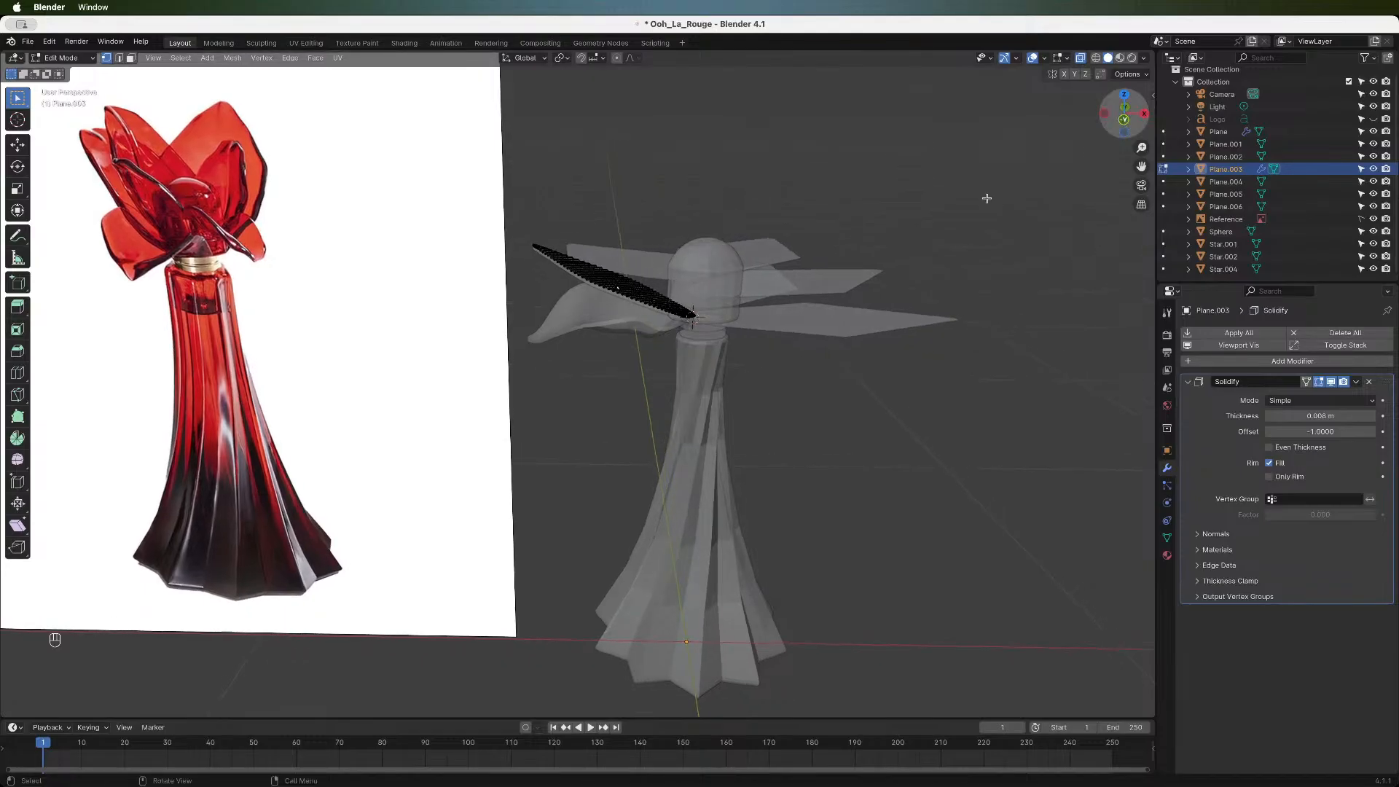
key("g")
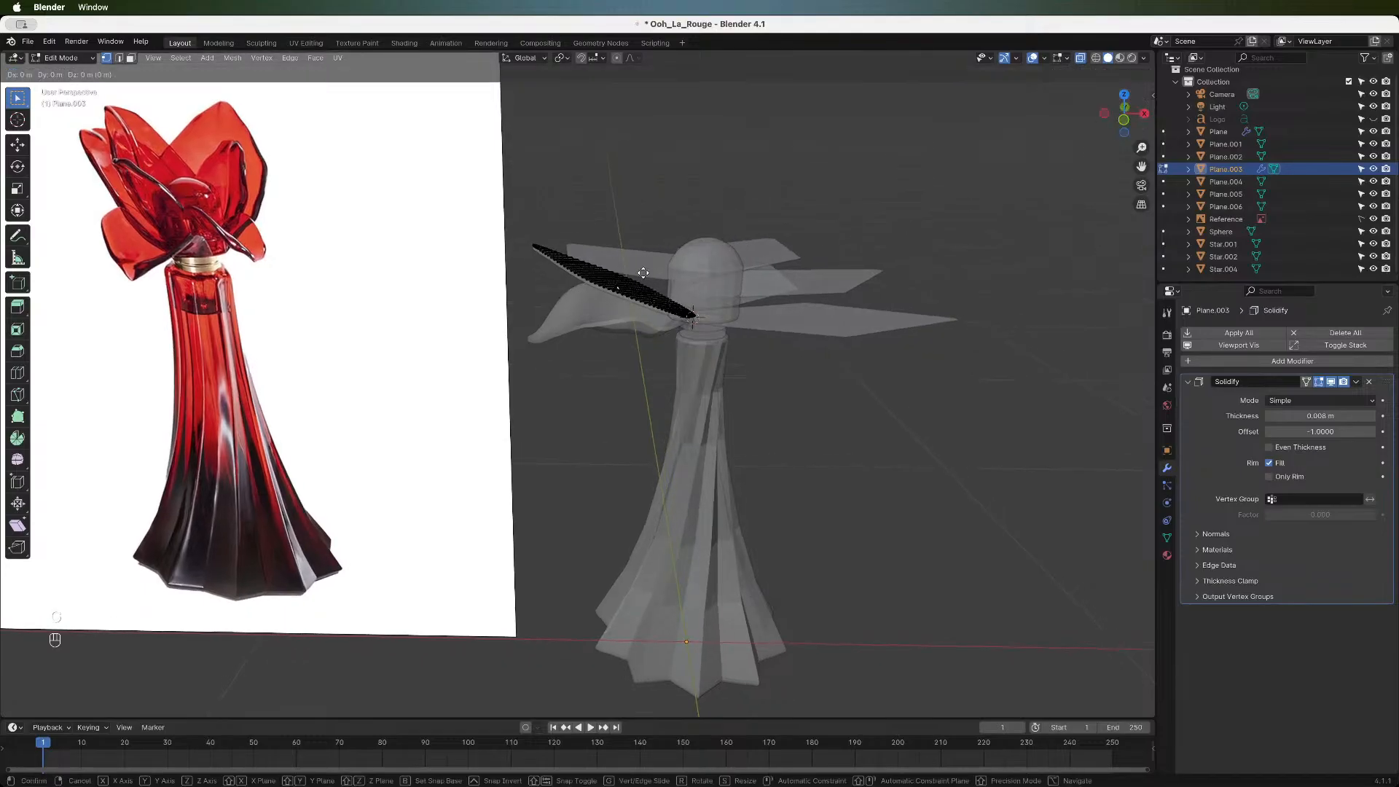
key("Escape")
key("o")
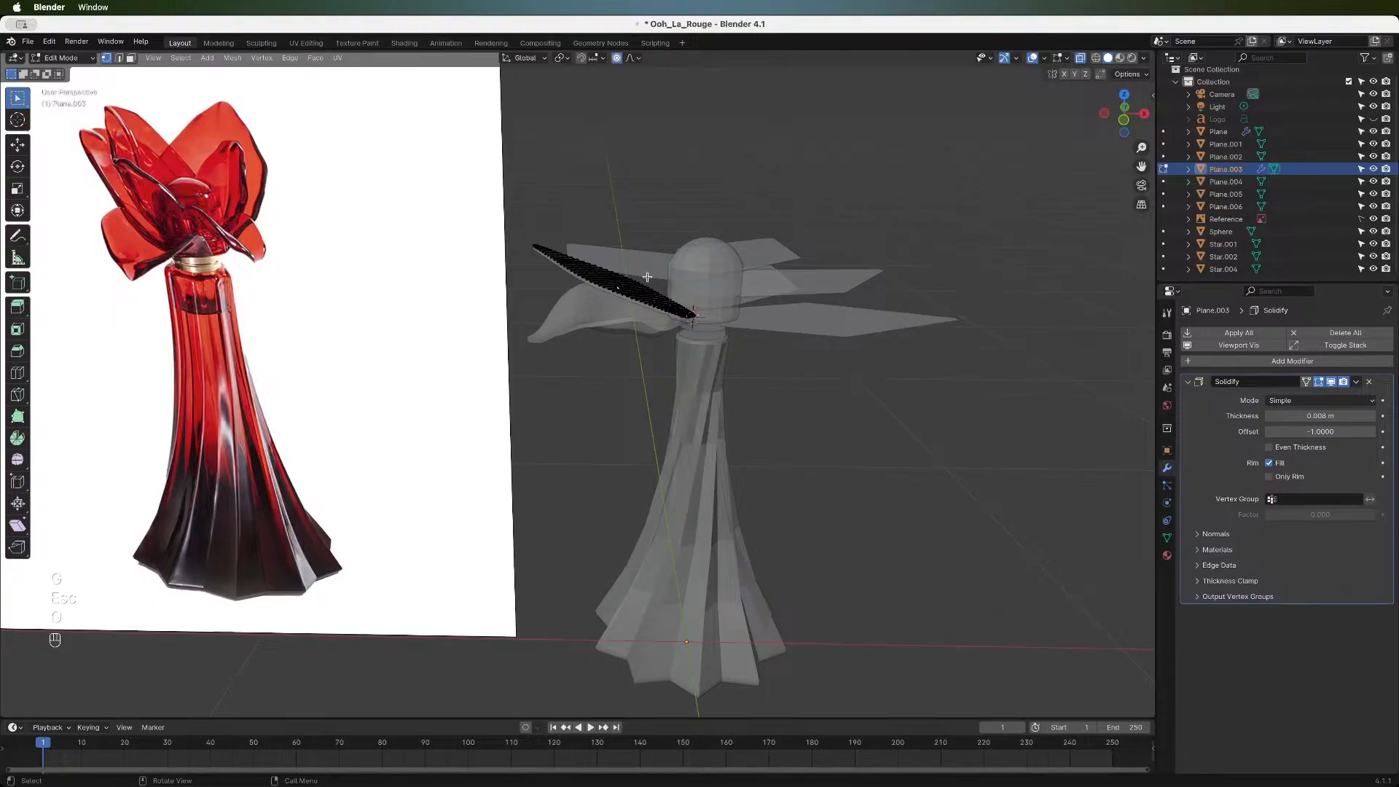
- Bow the second petal's middle downward by moving the vertex about -0.021 m in X and -0.036 m in Z, with smooth falloff of size 0.263
key("g")
scroll(660, 267, "down", 6)
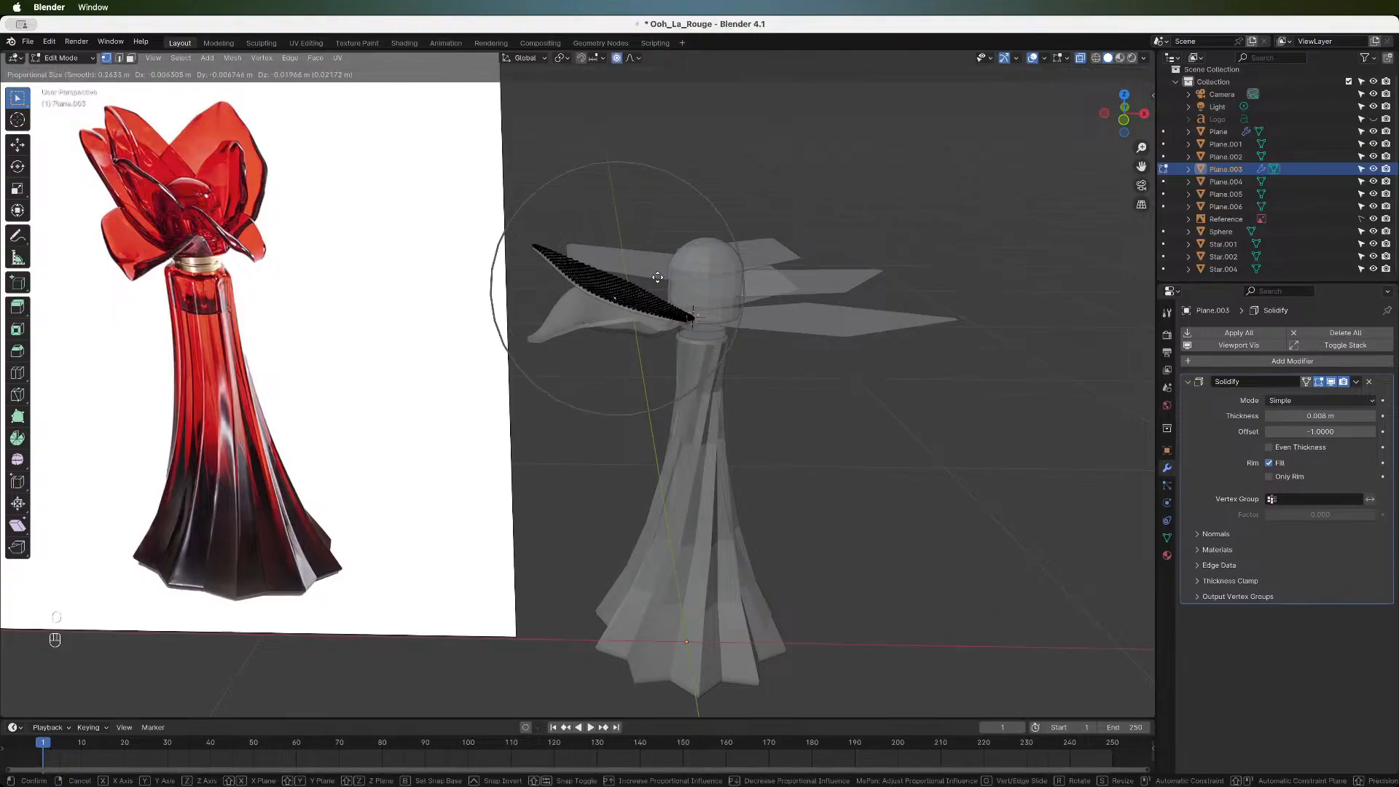
key("Escape")
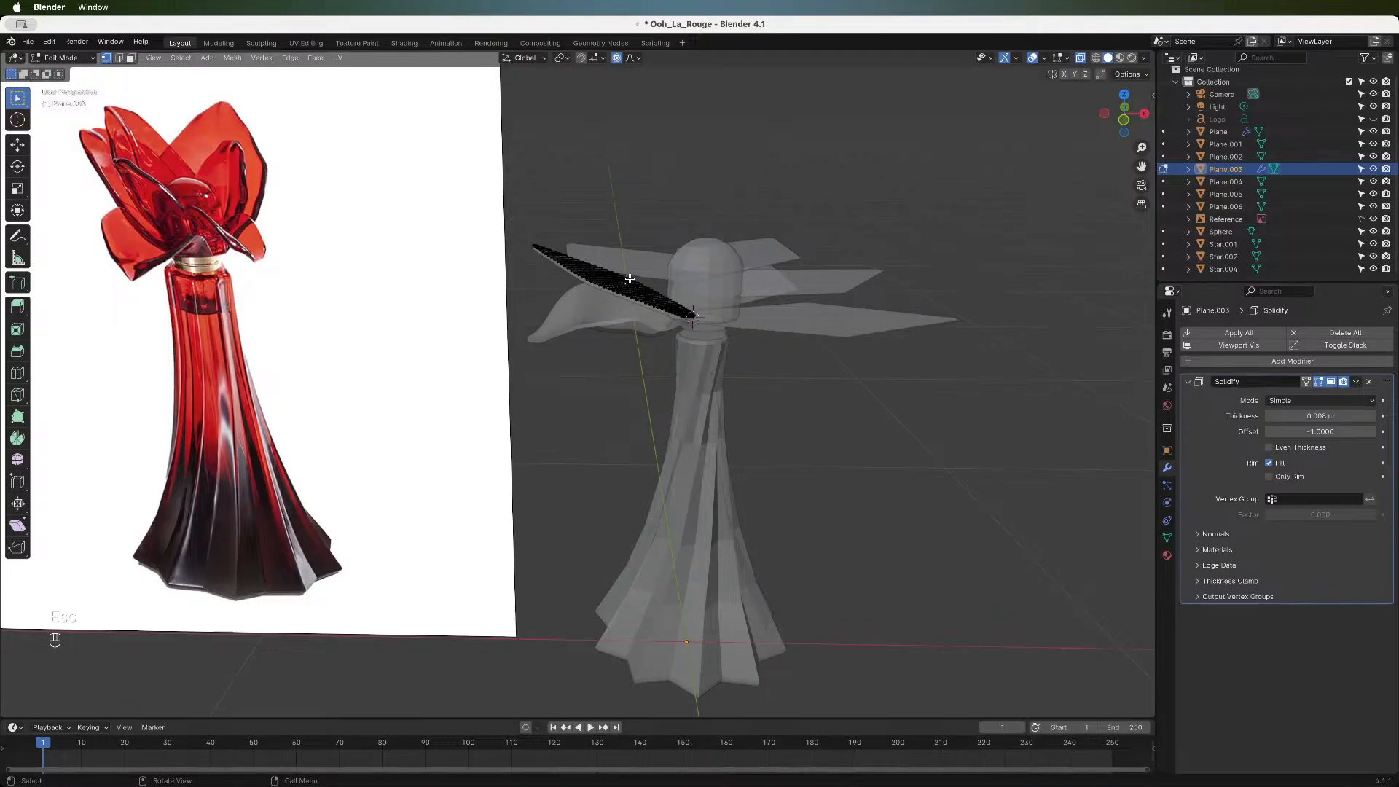
left_click(1125, 95)
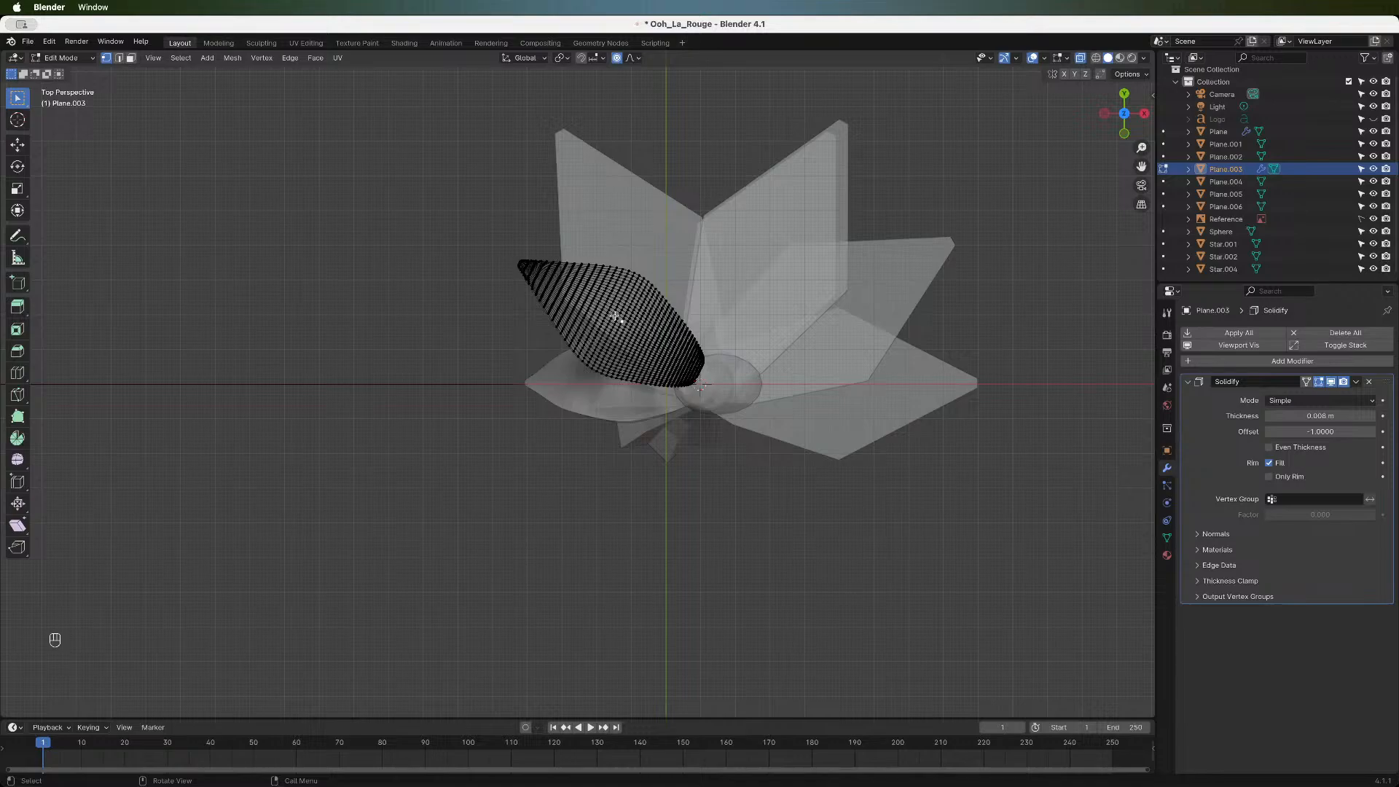
left_click(1125, 135)
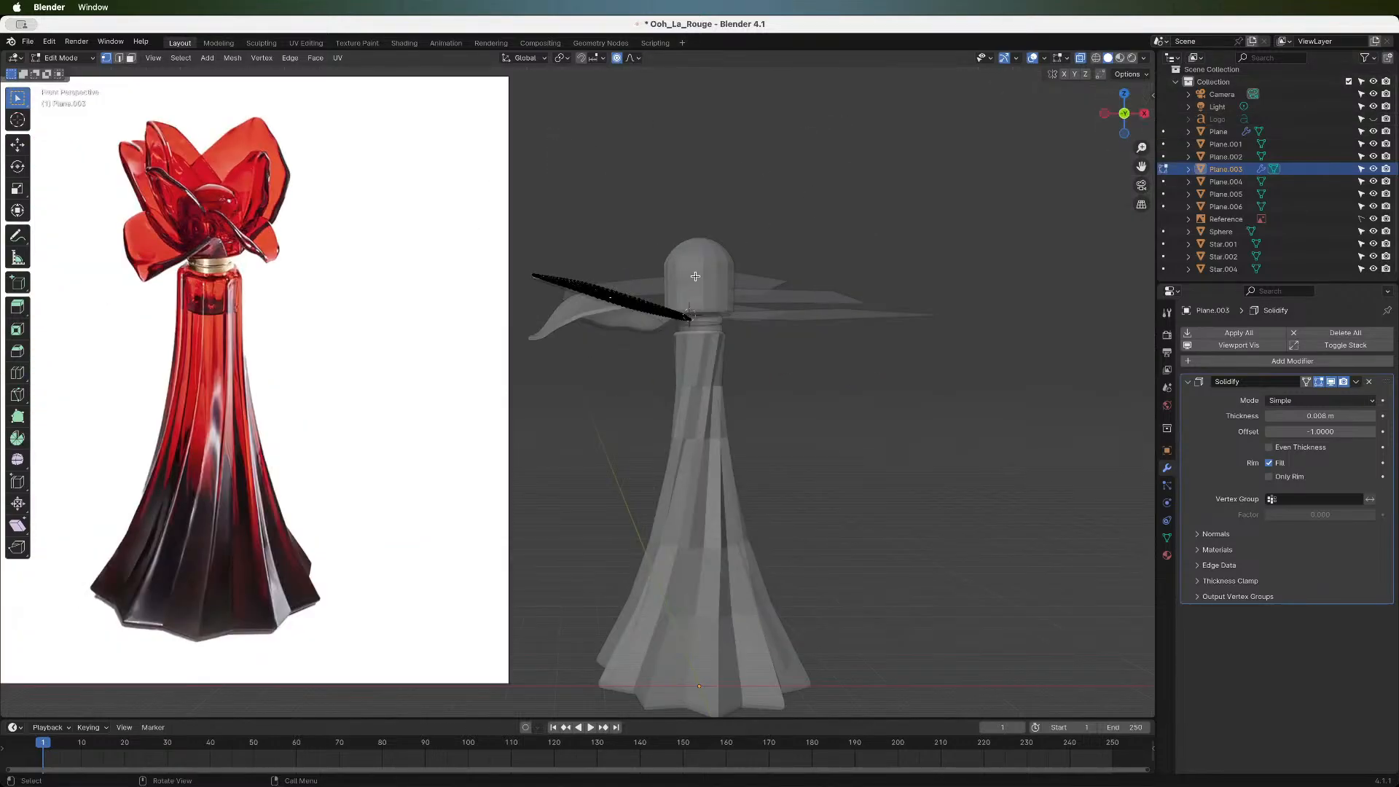
key("g")
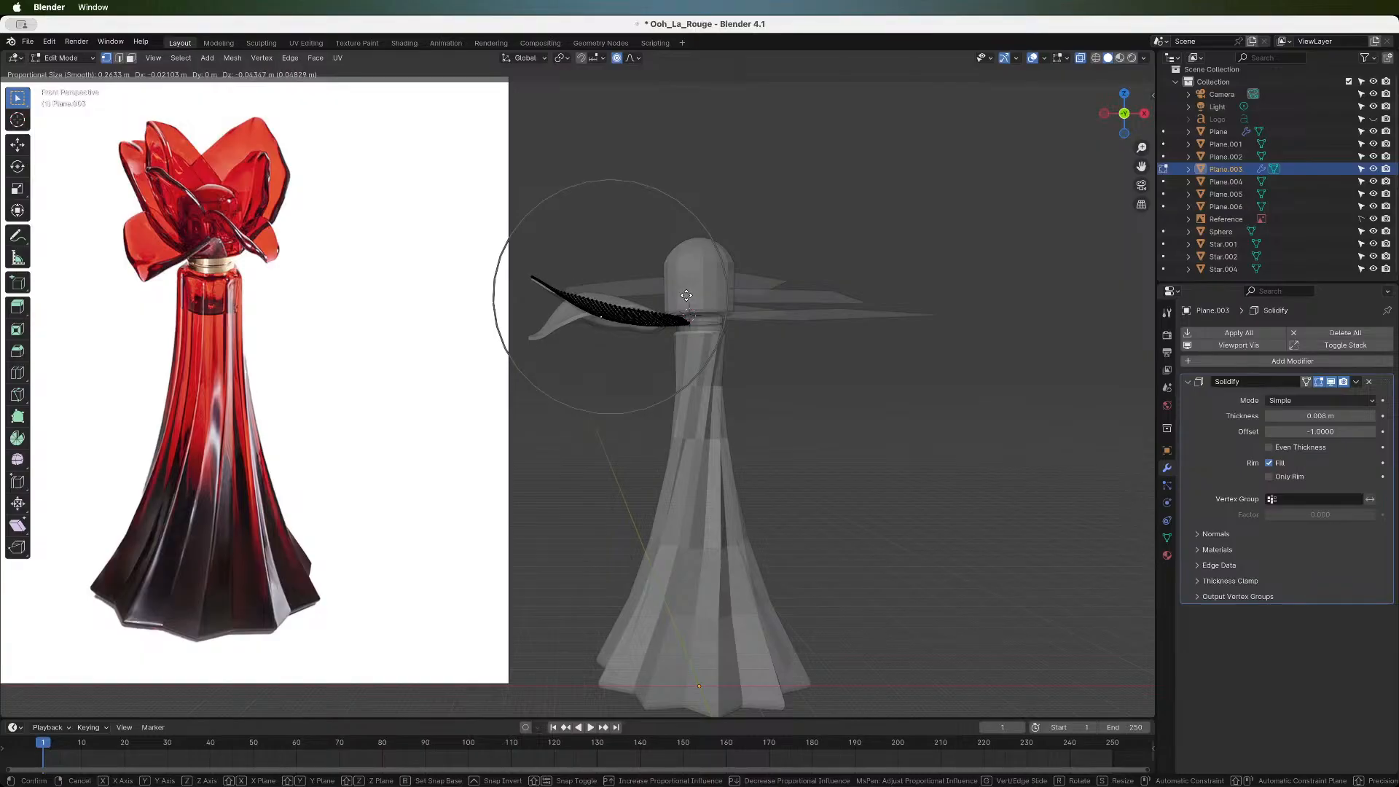
left_click(626, 319)
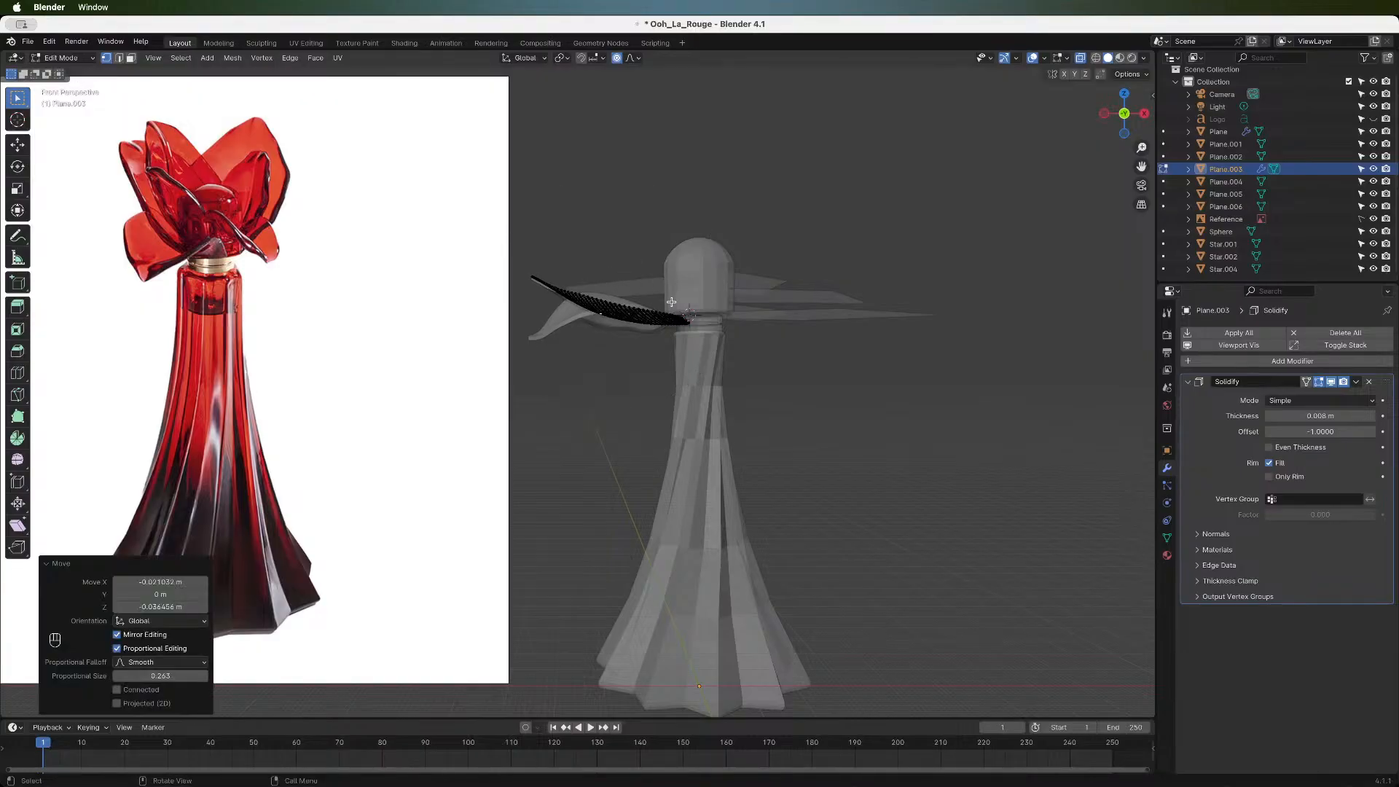
- Raise the whole second petal about 0.026 m along Z and rotate it about 22.7° around the global Y axis
key("a")
key("g")
key("z")
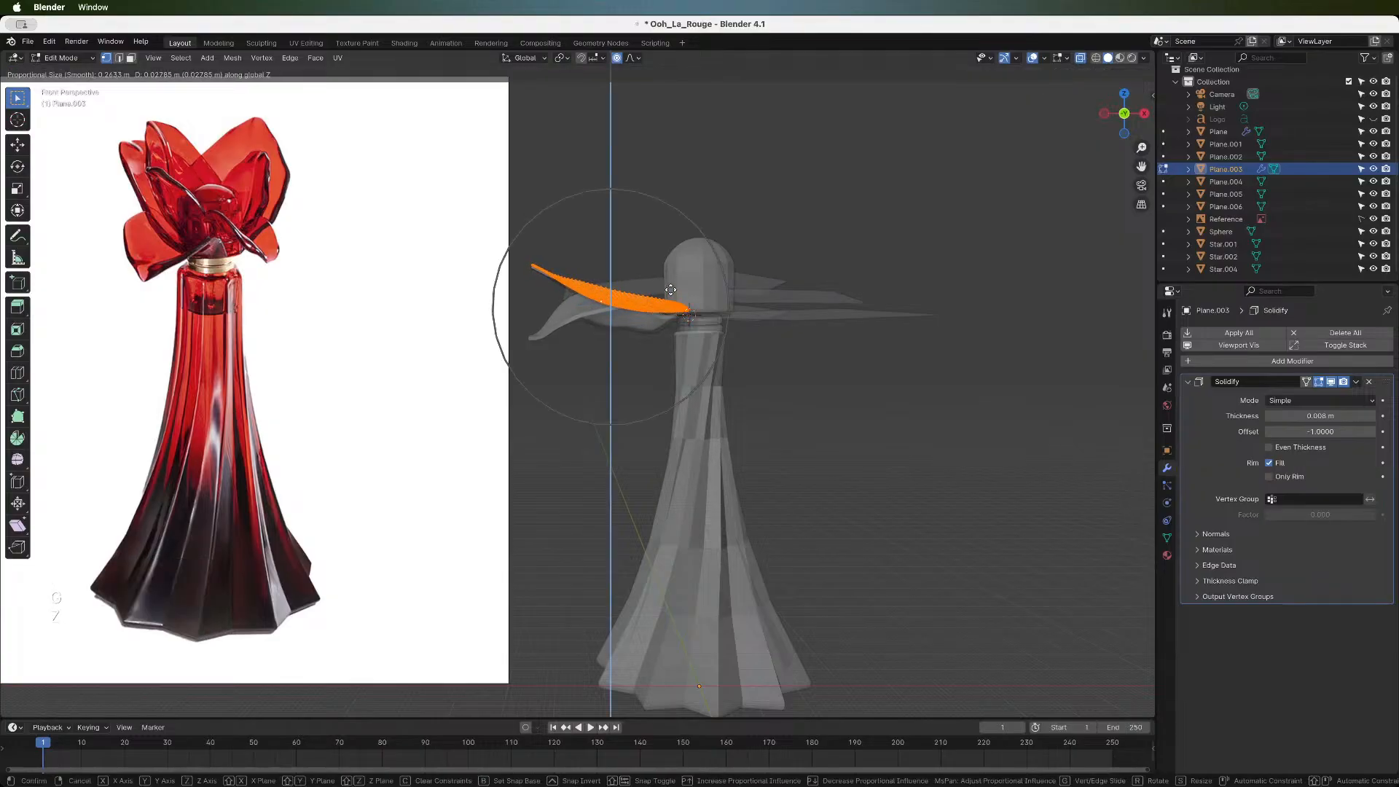
left_click(671, 291)
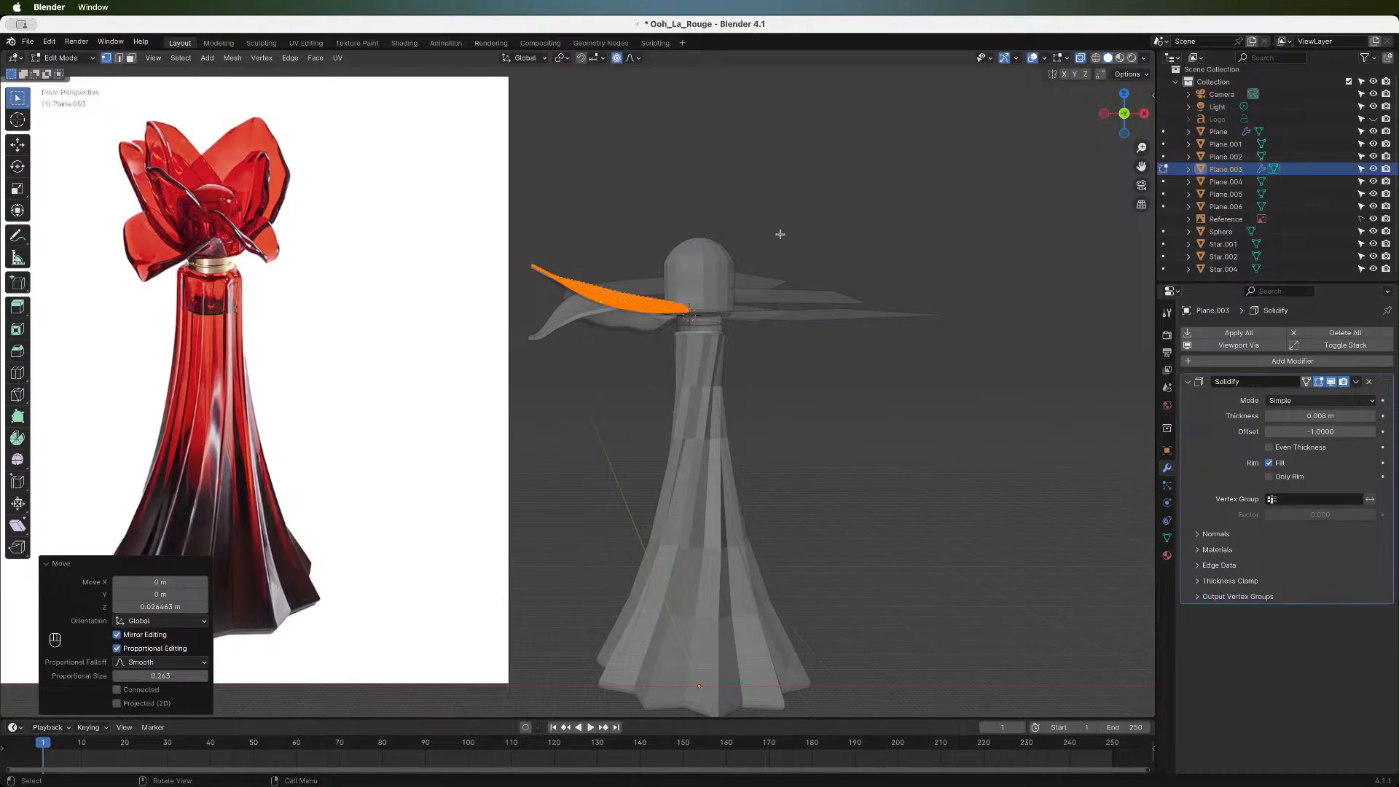
key("r")
key("y")
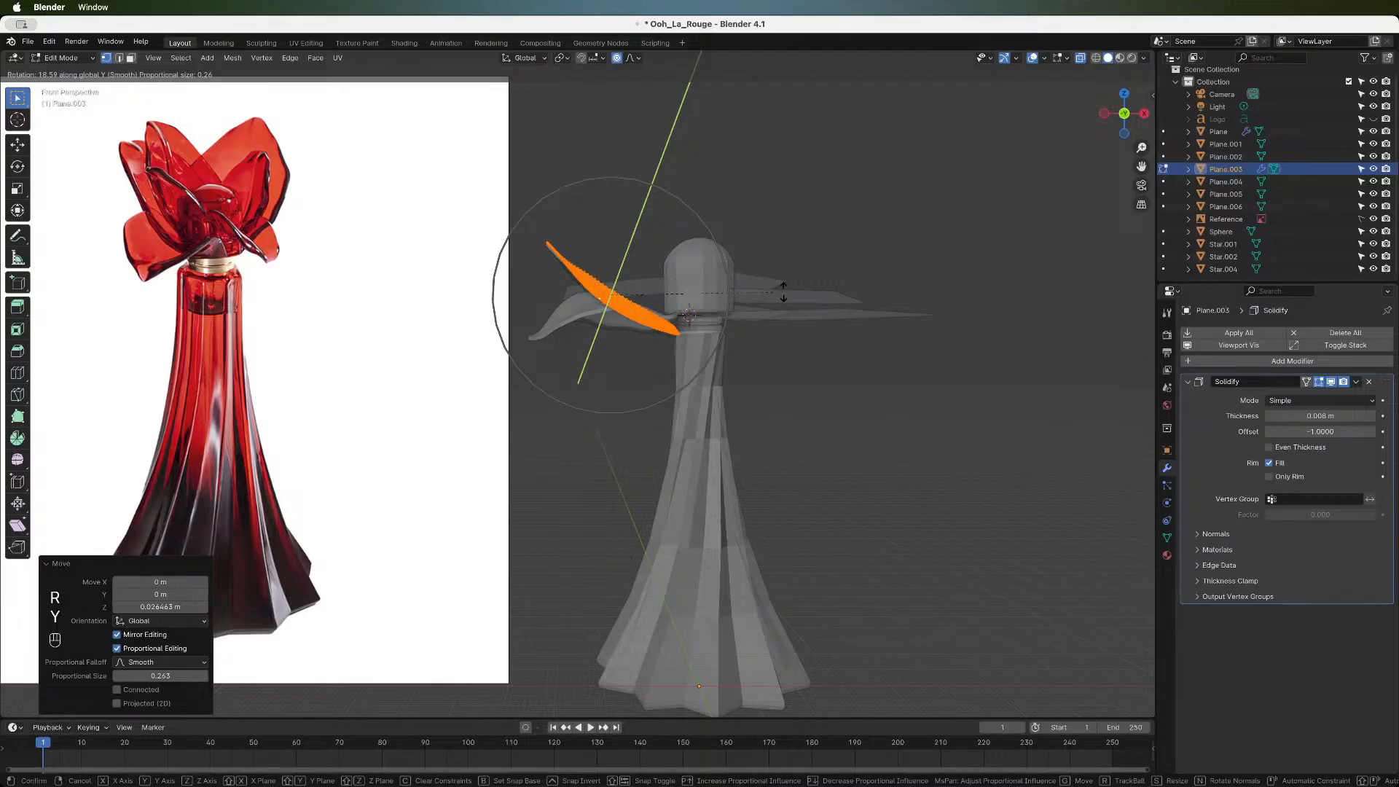
left_click(780, 299)
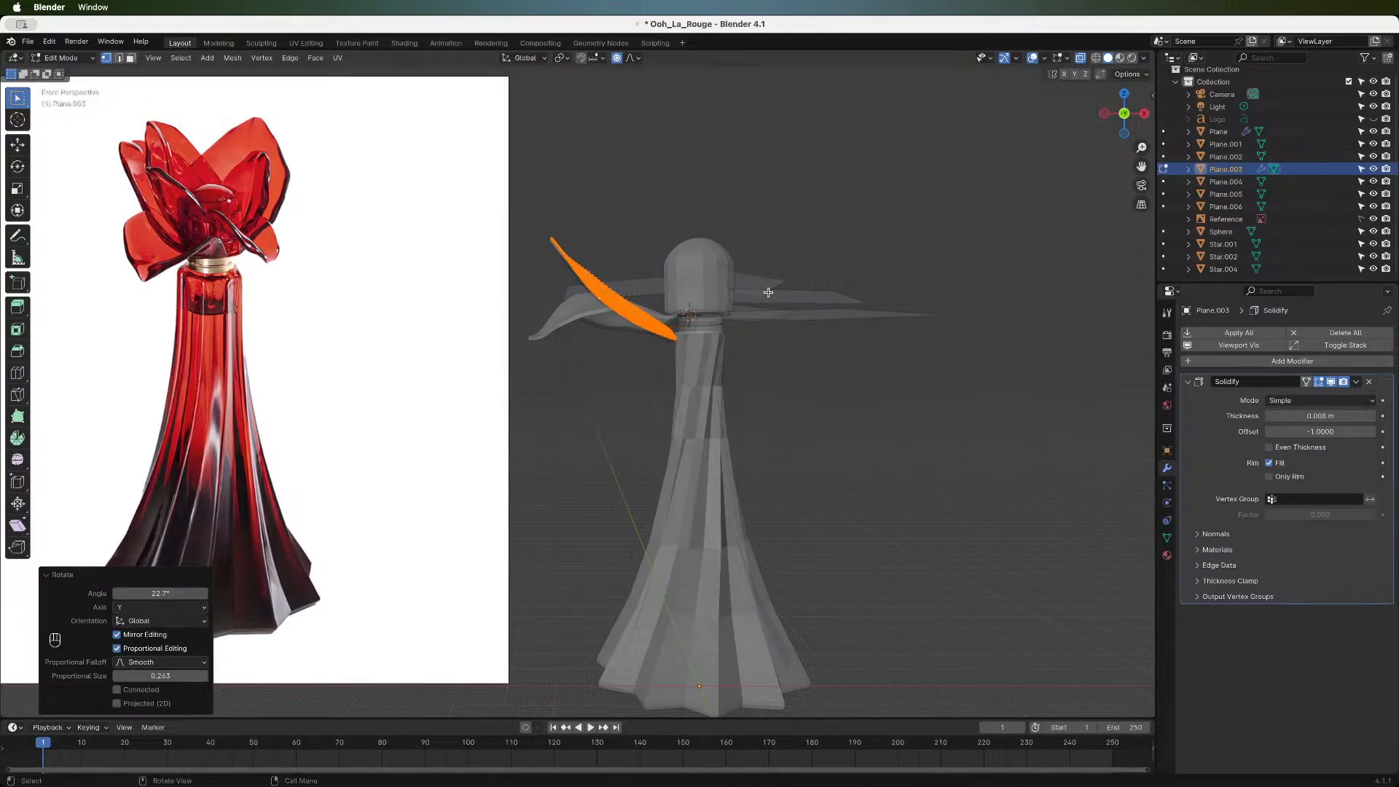
- Bring the tilted petal's base back to the neck by moving it about 0.043 m along X and 0.042 m along Z
key("g")
key("x")
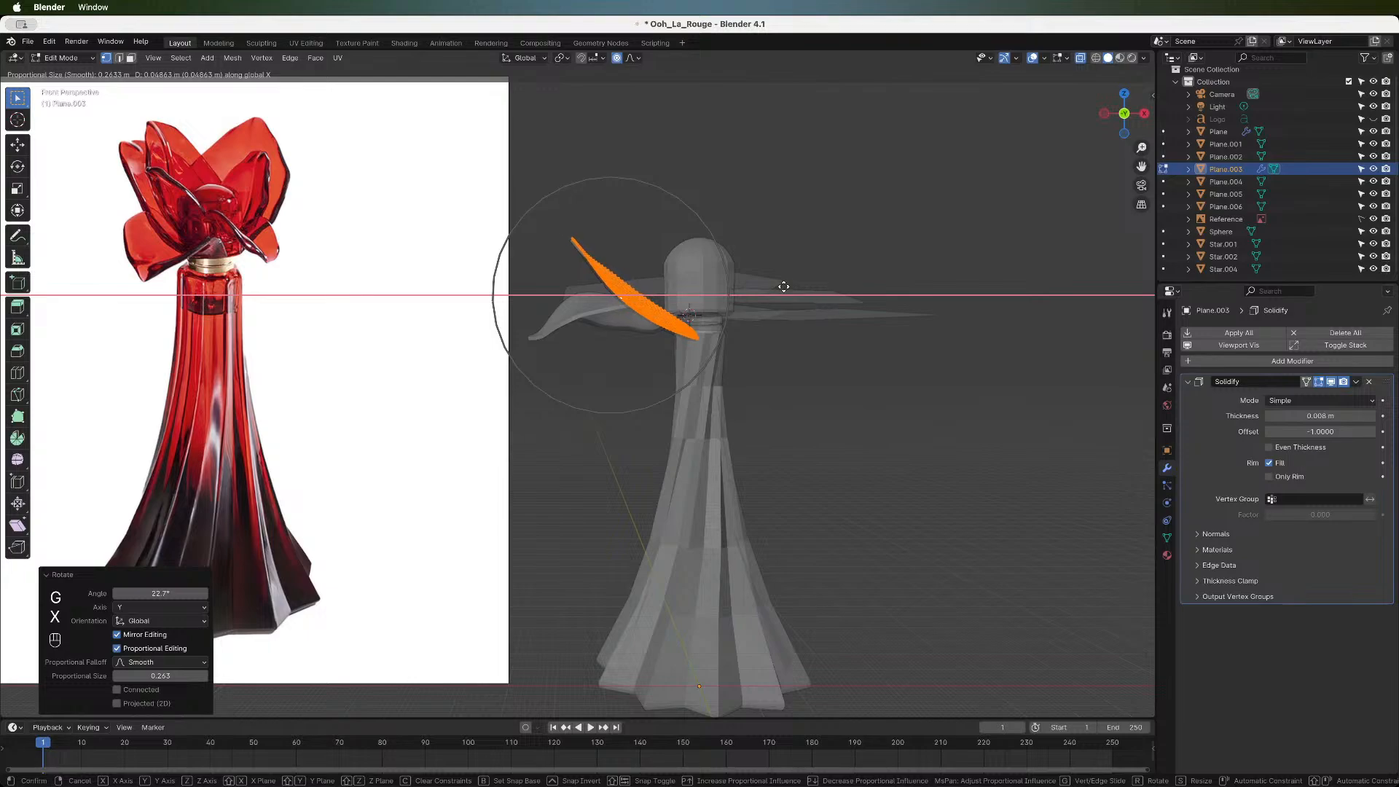
left_click(785, 287)
key("g")
key("z")
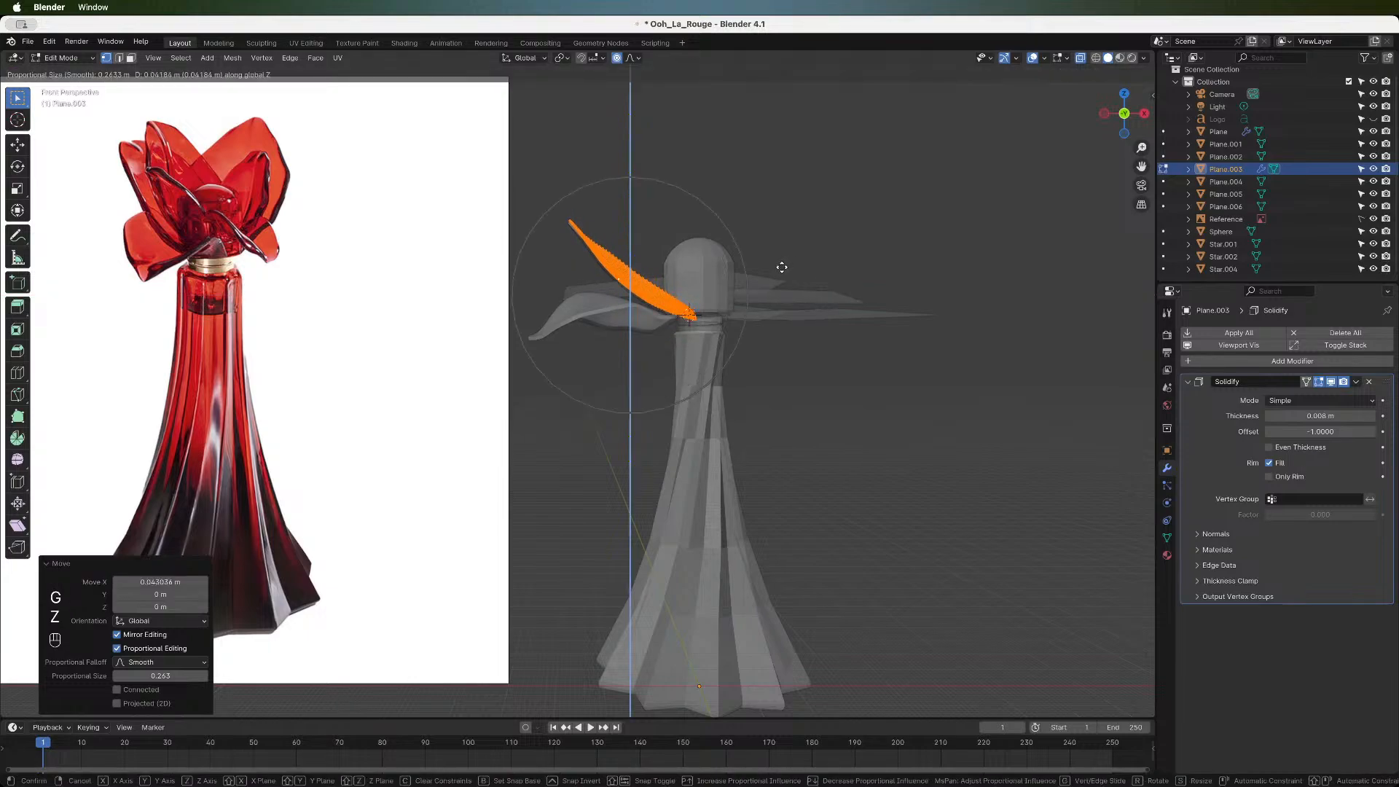
left_click(782, 267)
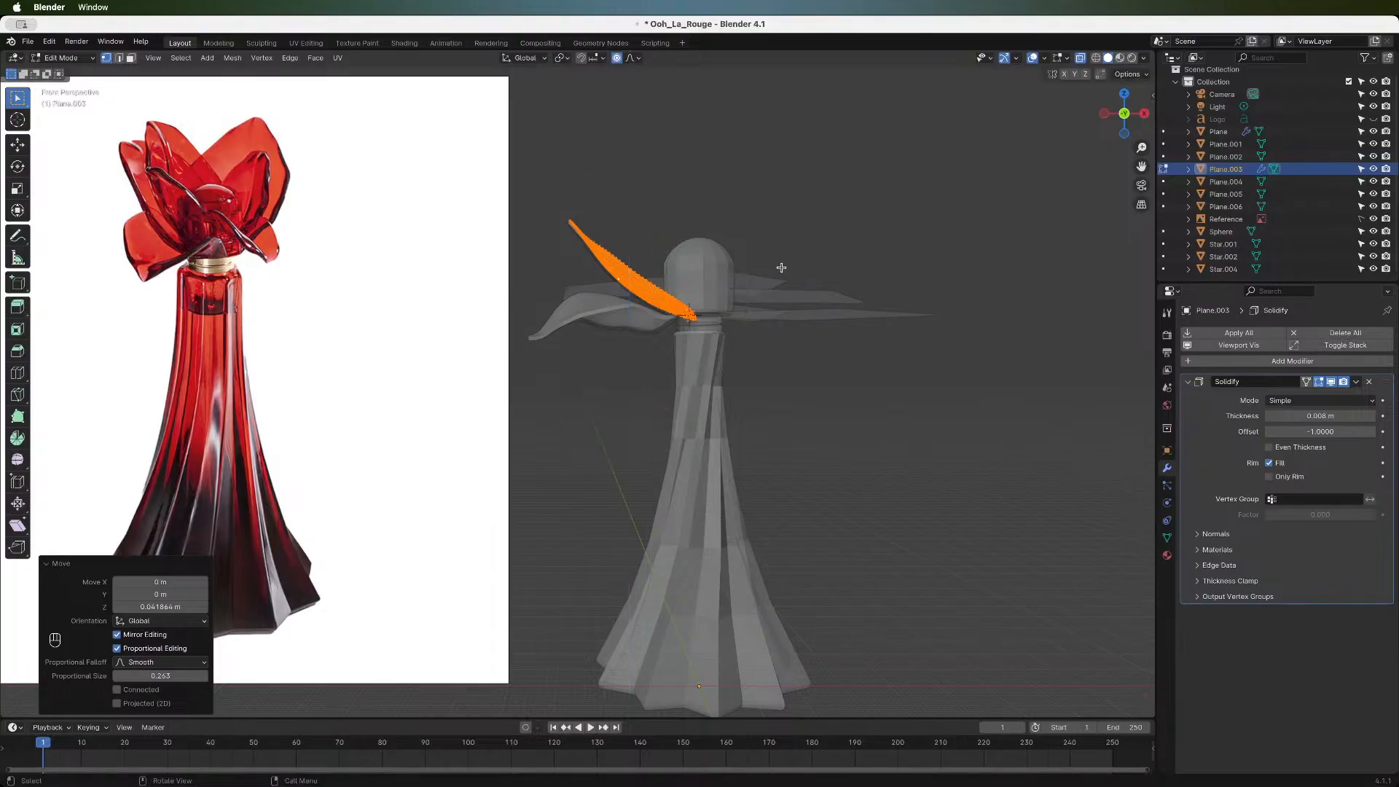
- Tilt the whole second petal more upright by rotating it about 24° around the global Y axis
key("r")
key("x")
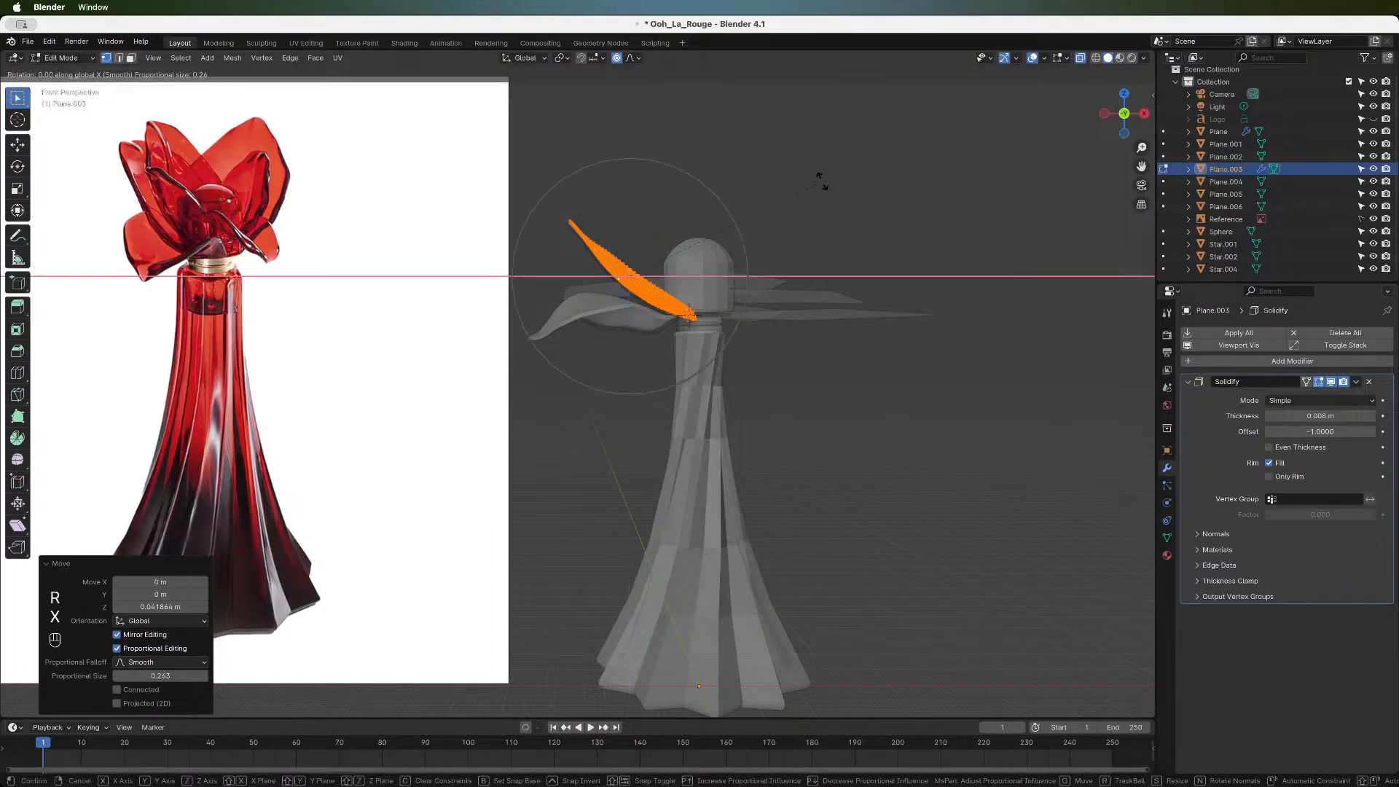
key("Escape")
key("r")
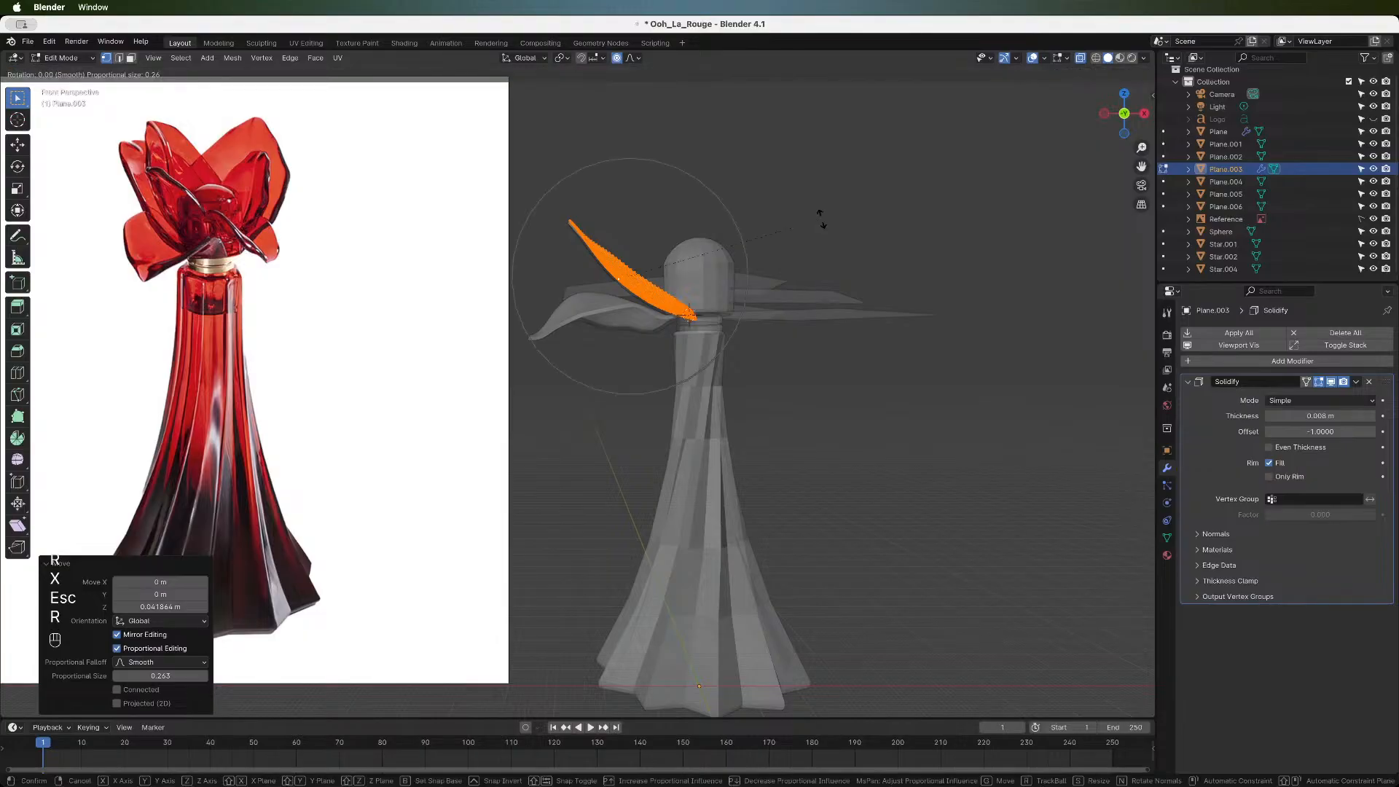
key("y")
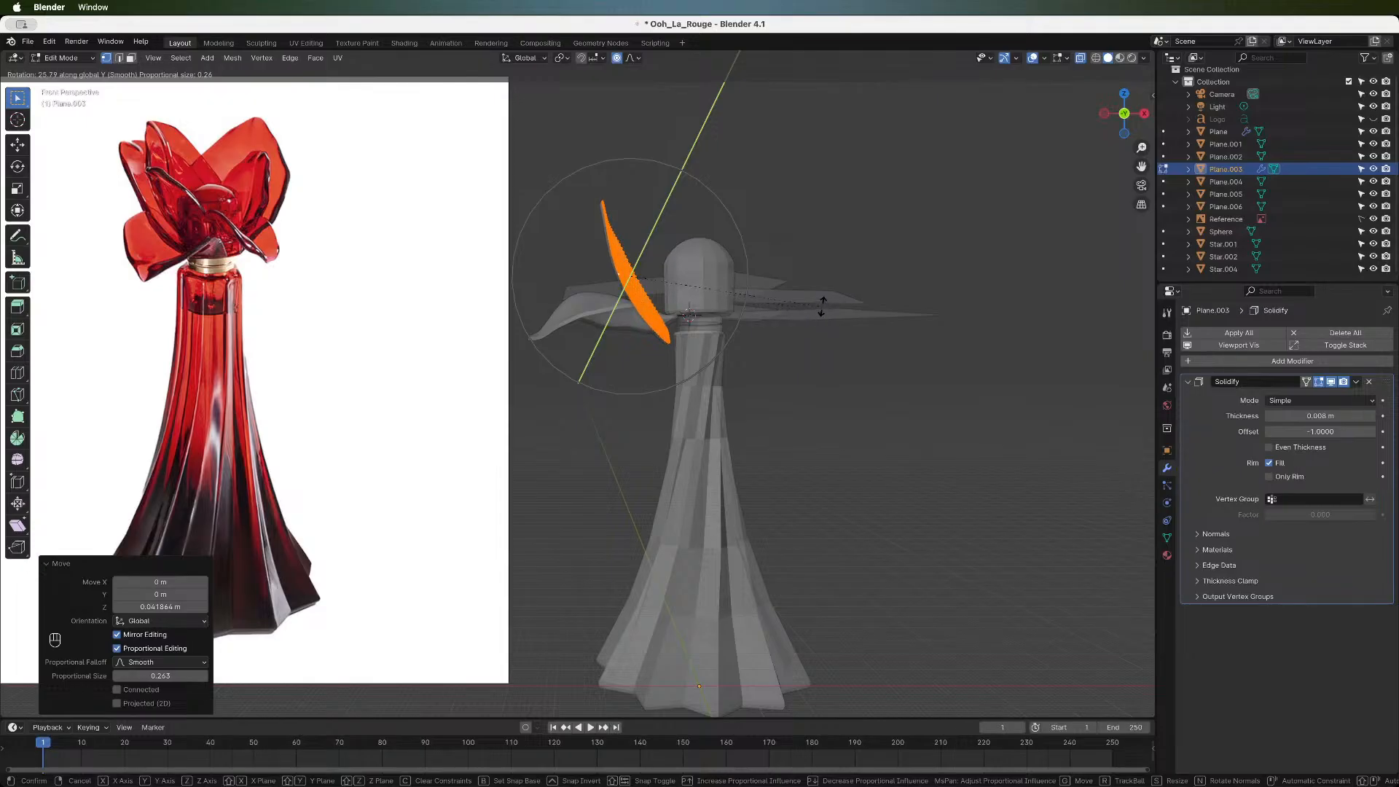
left_click(822, 301)
- Reposition the upright petal at the neck by moving it about 0.036 m along X, 0.053 m along Z, and -0.029 m along X
key("g")
key("y")
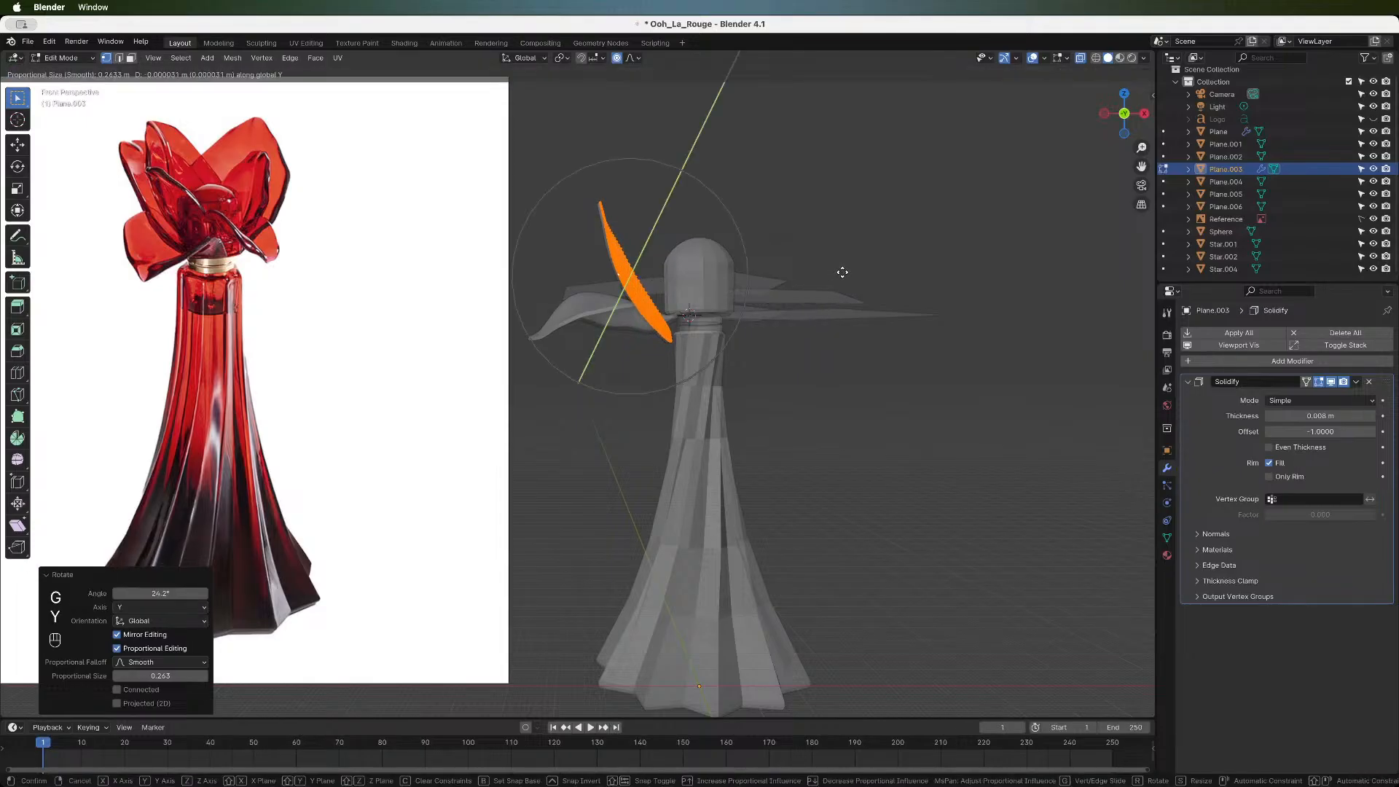
key("Escape")
key("g")
key("x")
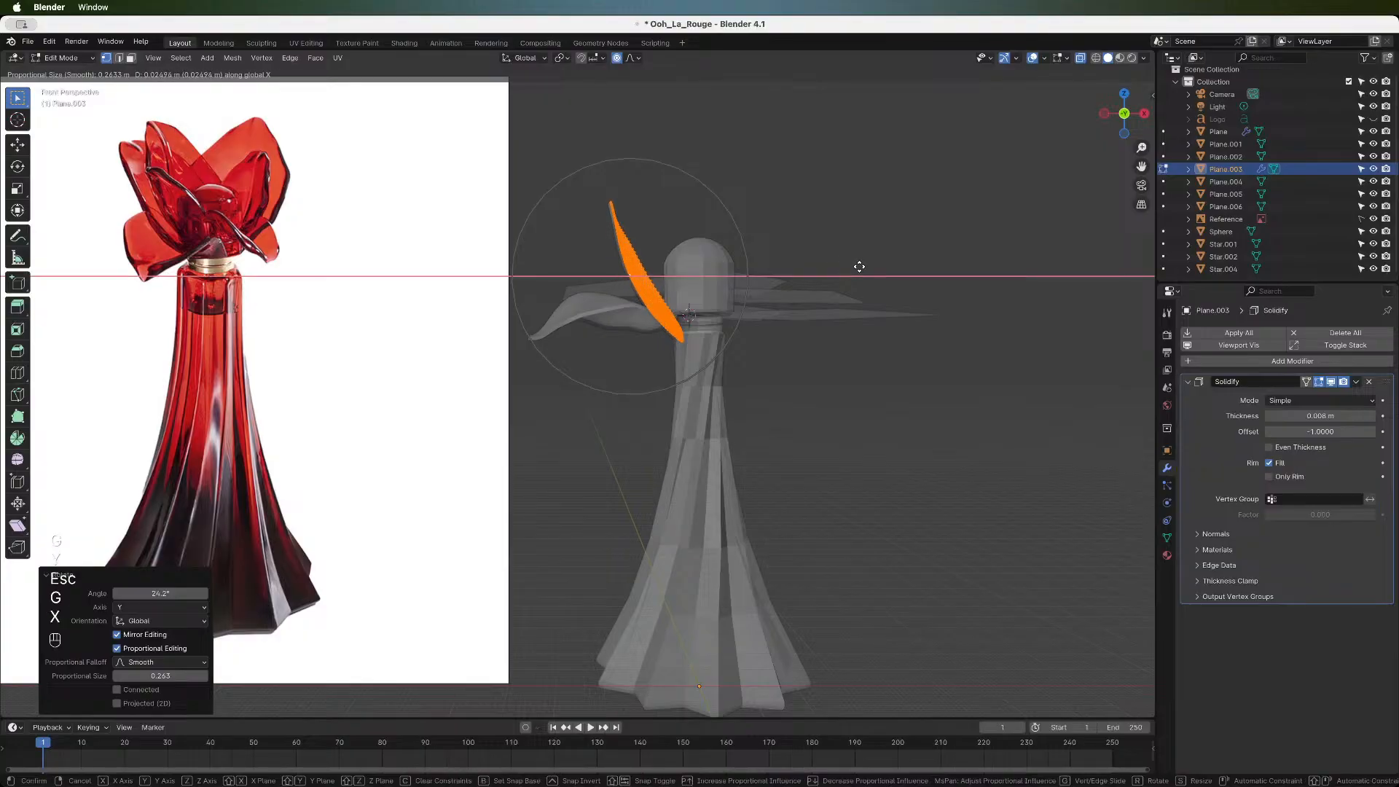
left_click(860, 264)
key("g")
key("z")
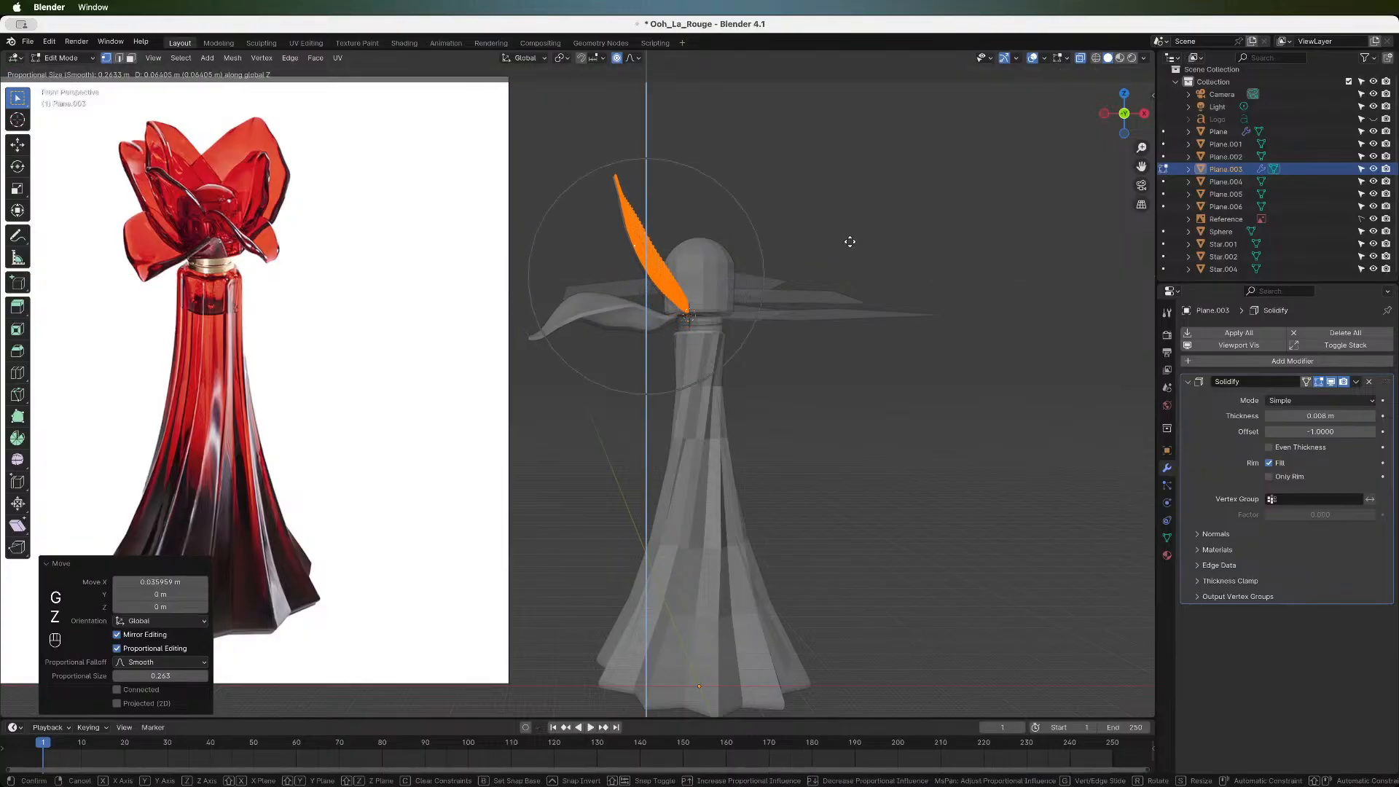
left_click(848, 245)
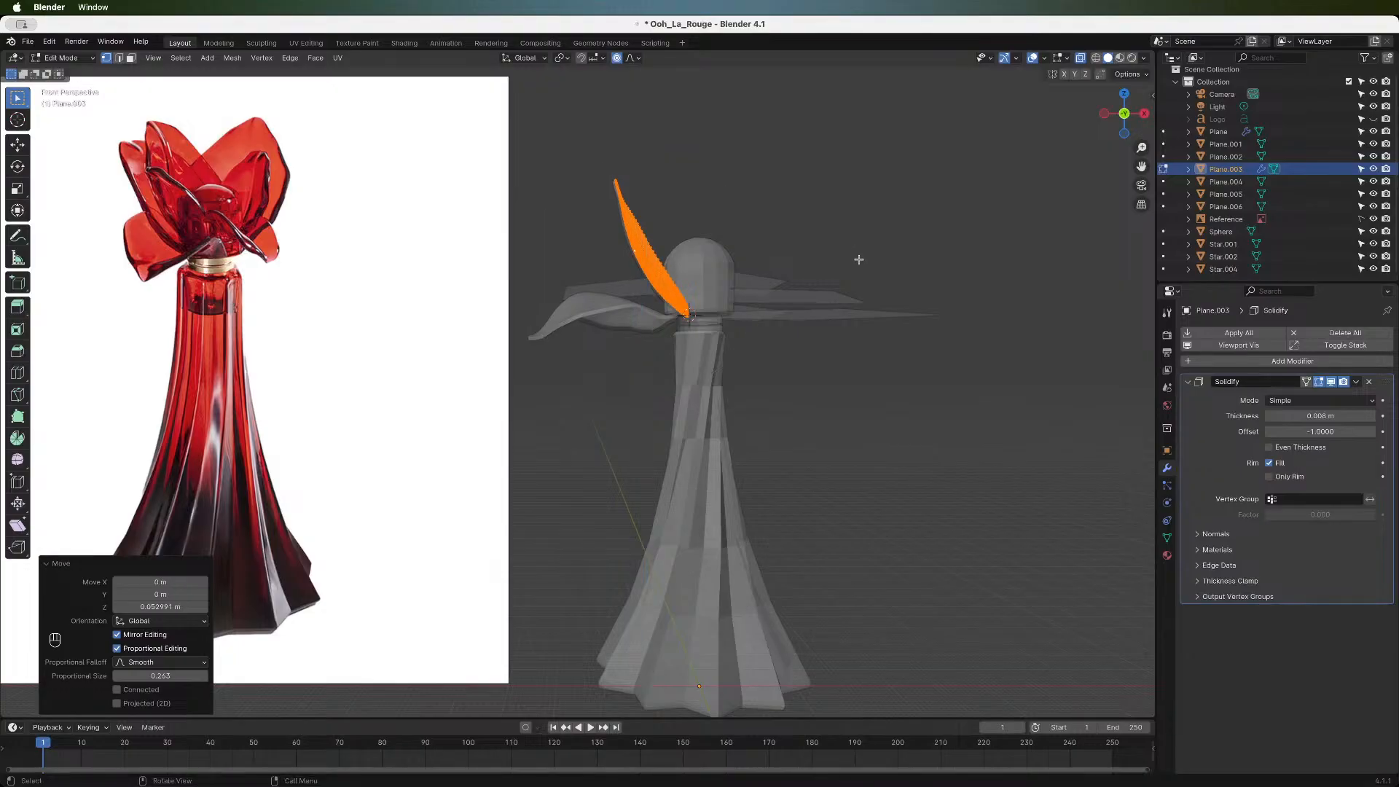
key("g")
key("x")
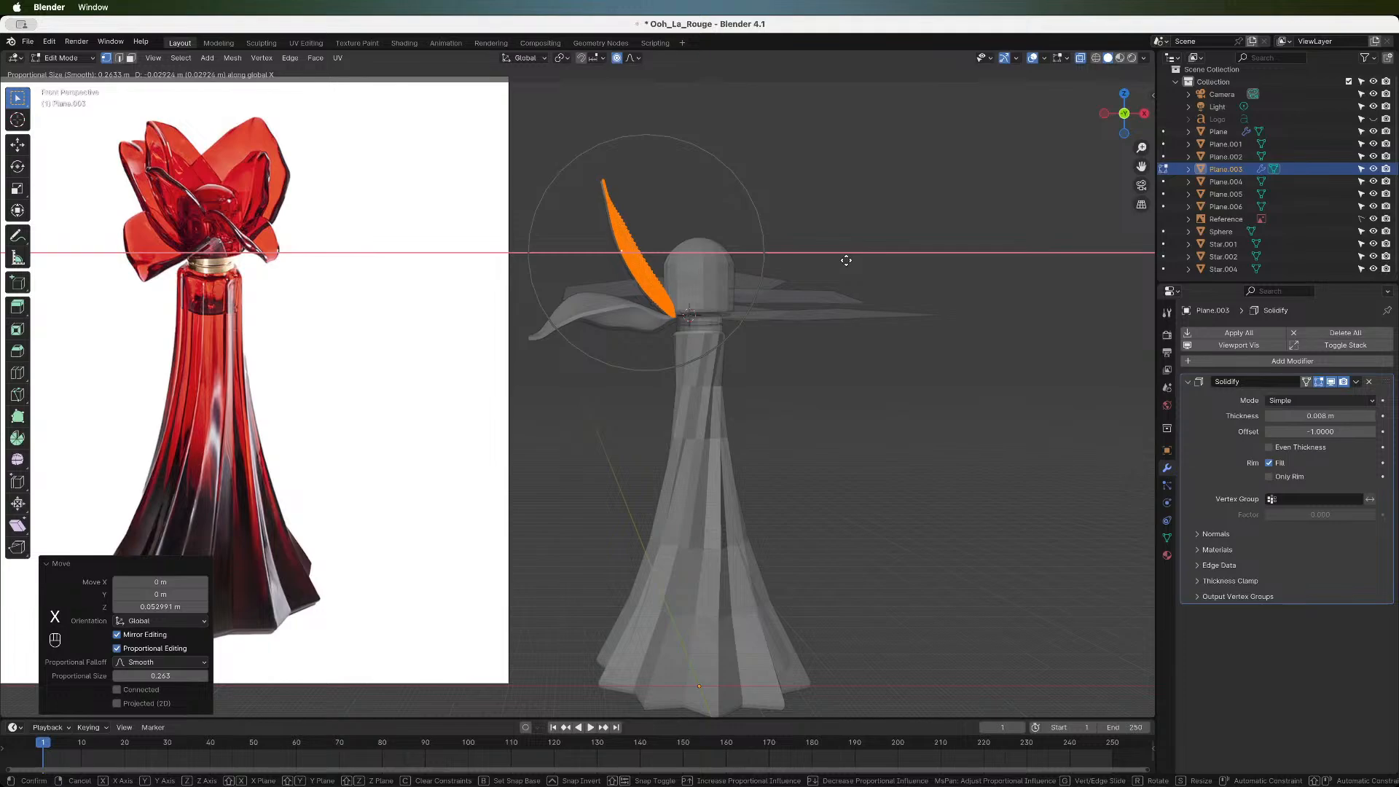
left_click(846, 261)
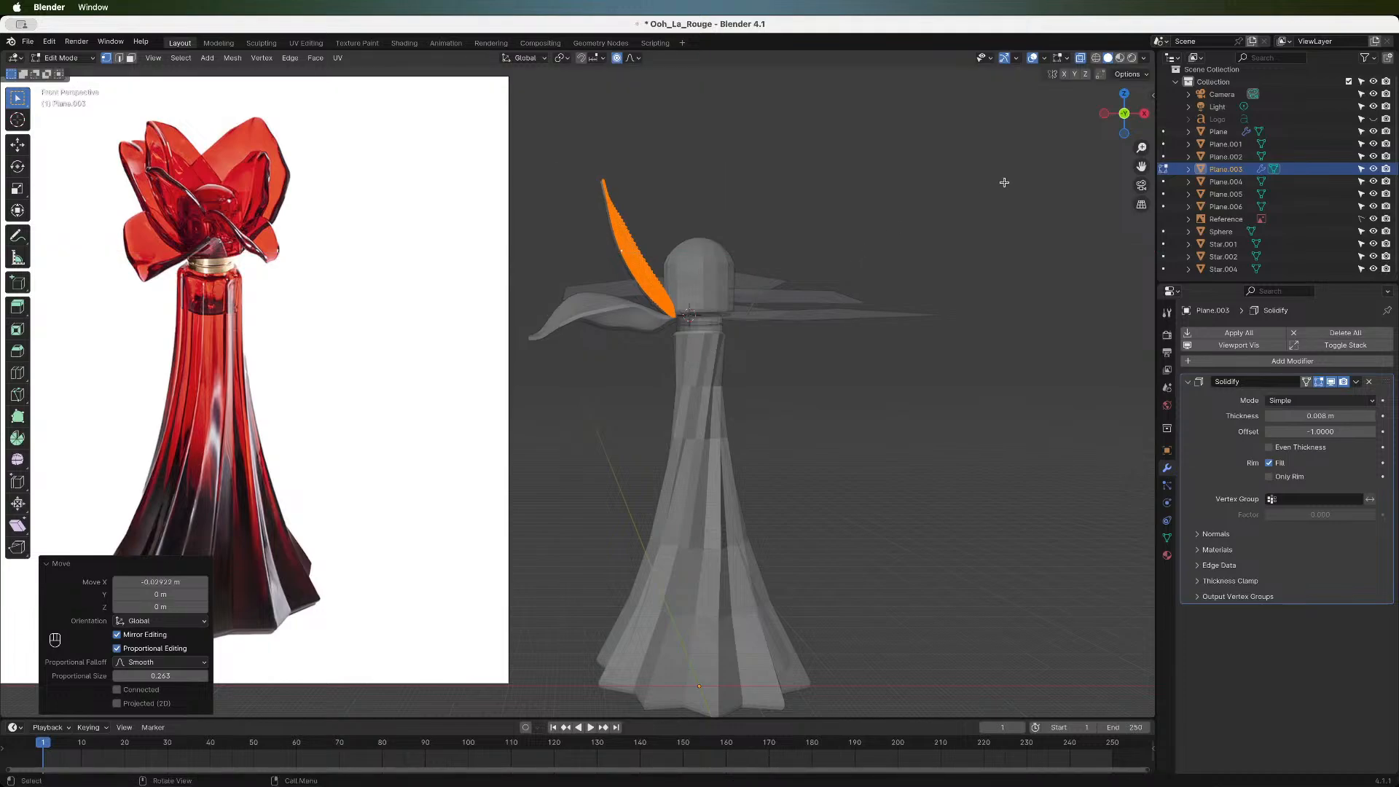
- Rotate the whole second petal about 19° around the global X axis so its tip stands straight when seen from the side
left_click_drag(1113, 122, 849, 162)
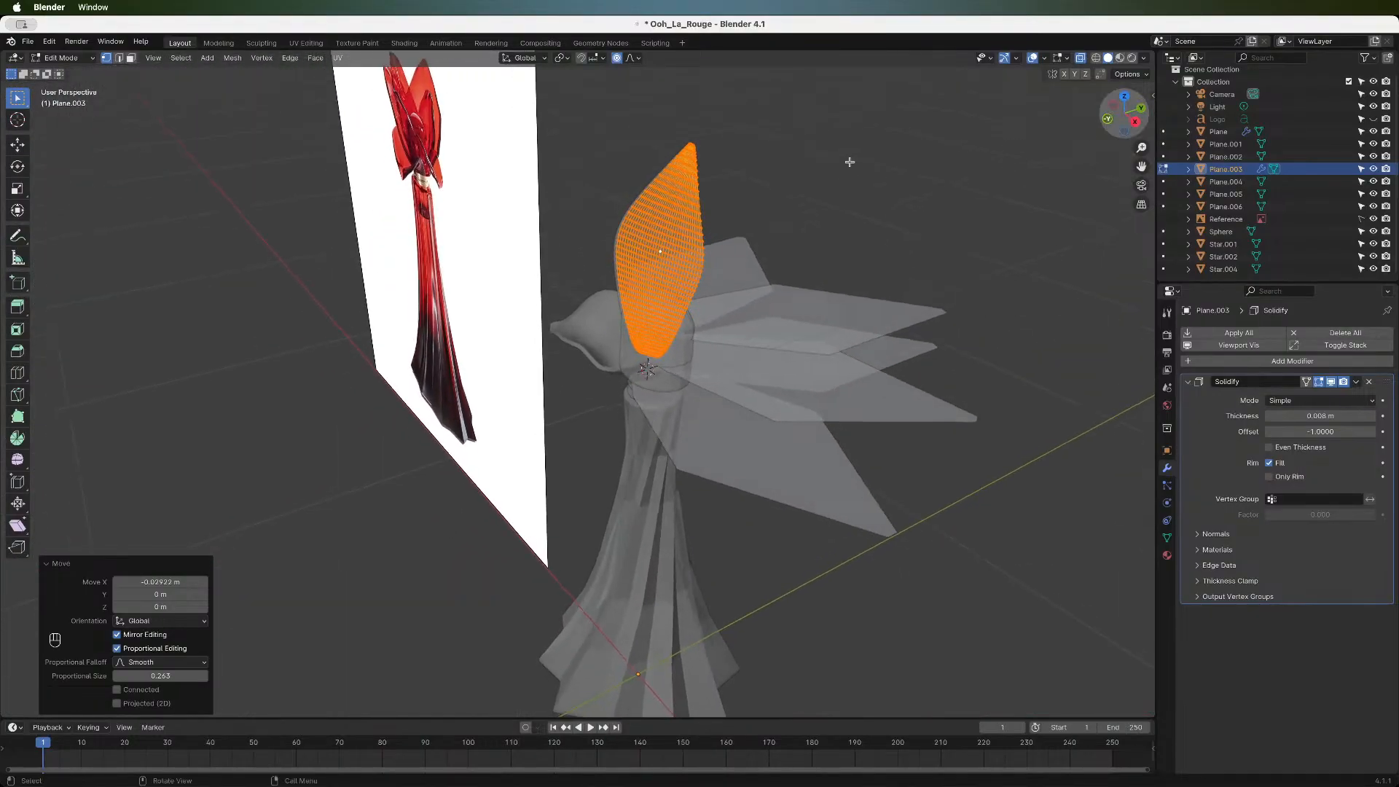
key("r")
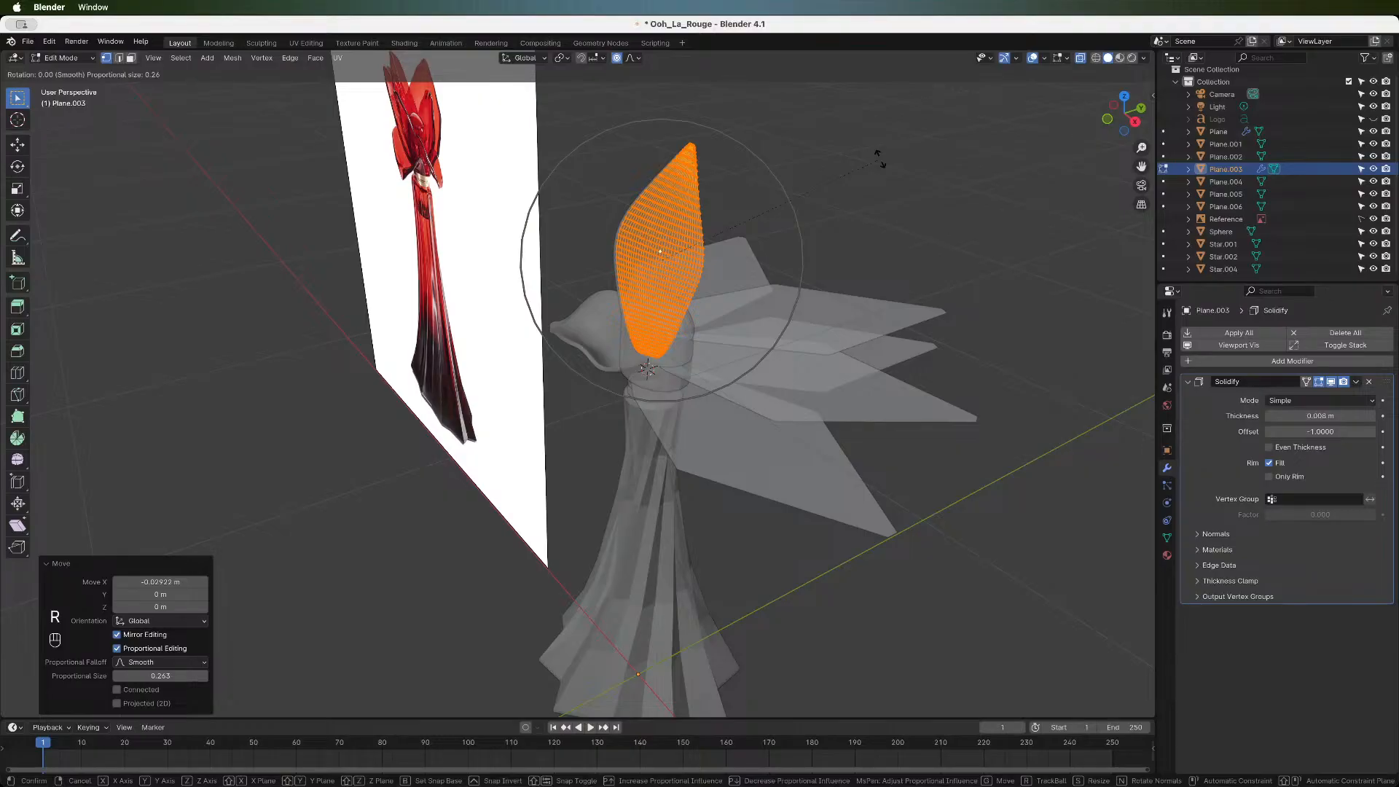
key("y")
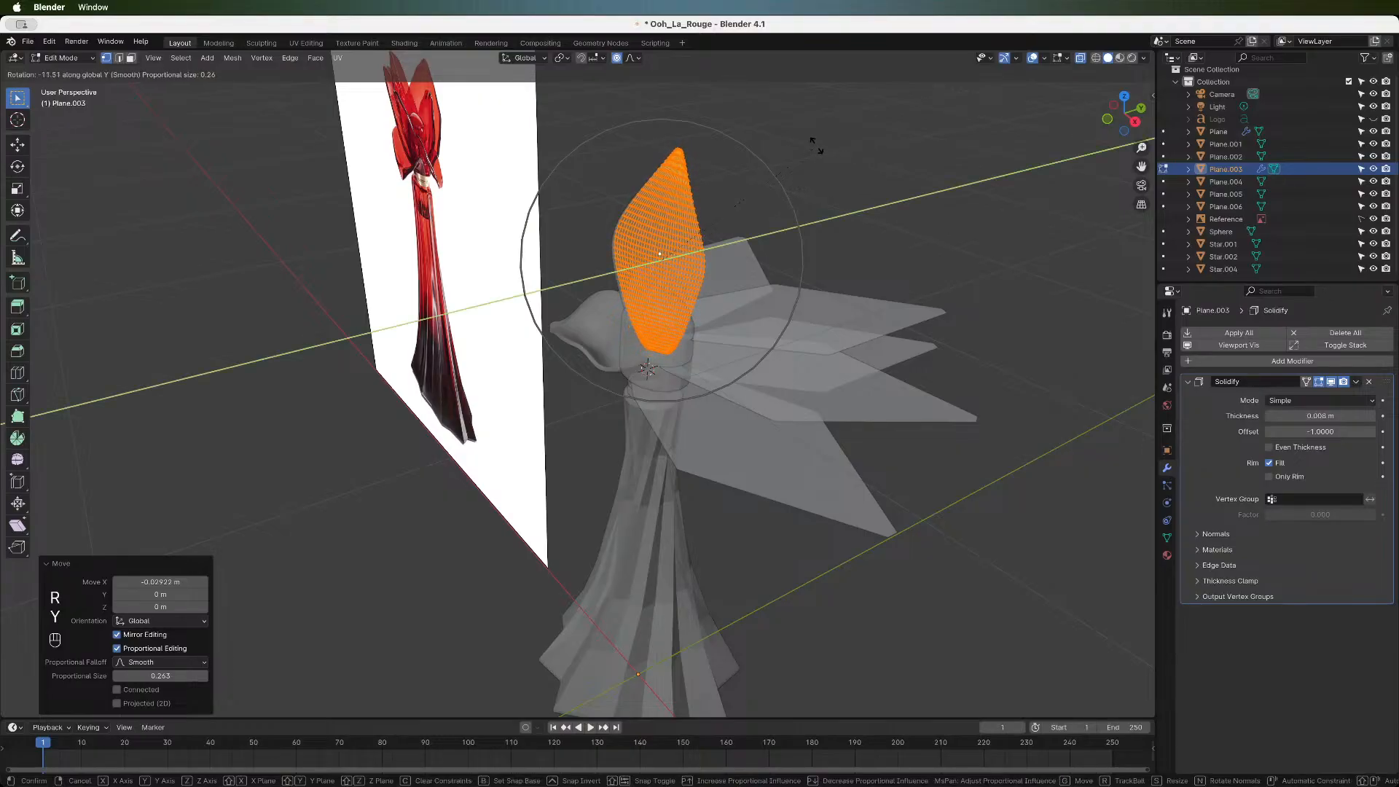
key("Escape")
key("r")
key("x")
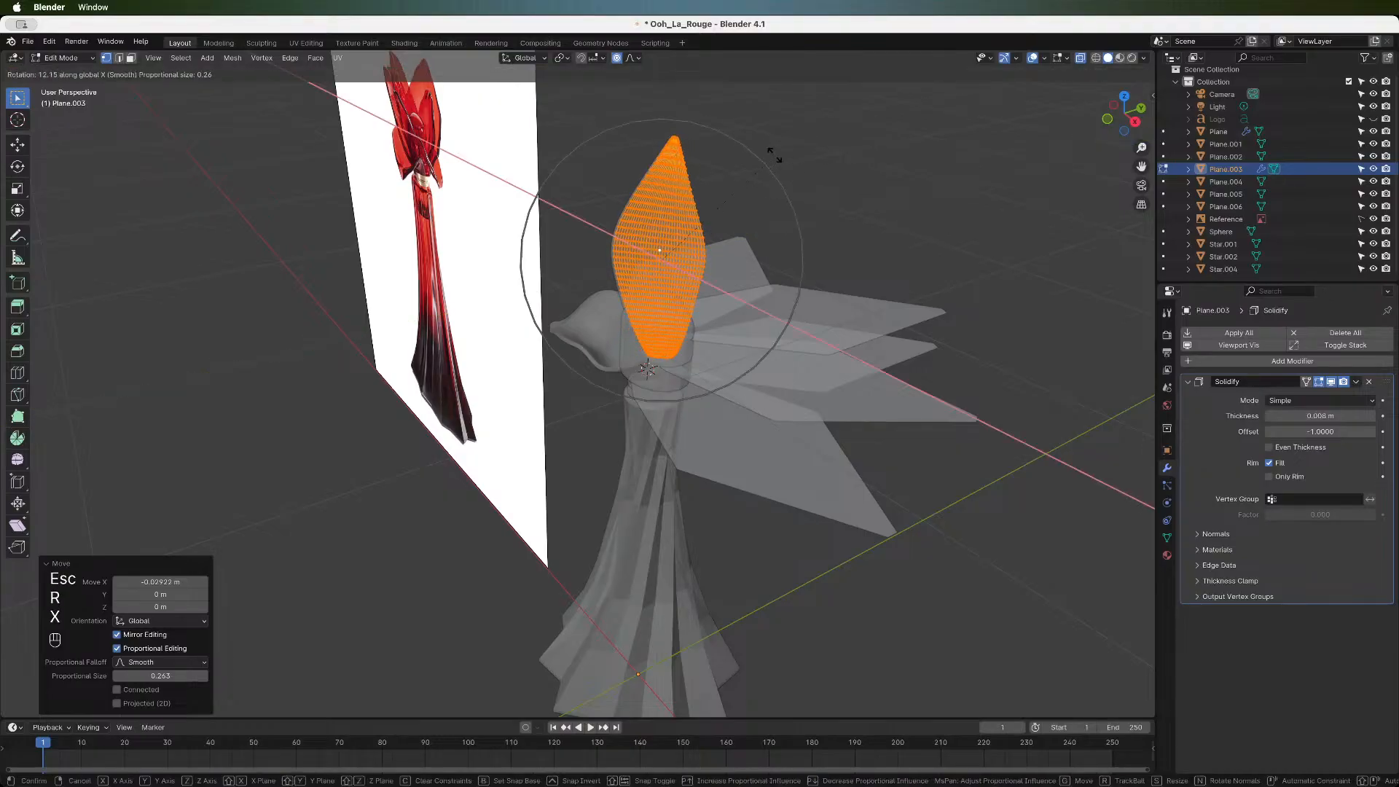
left_click(740, 168)
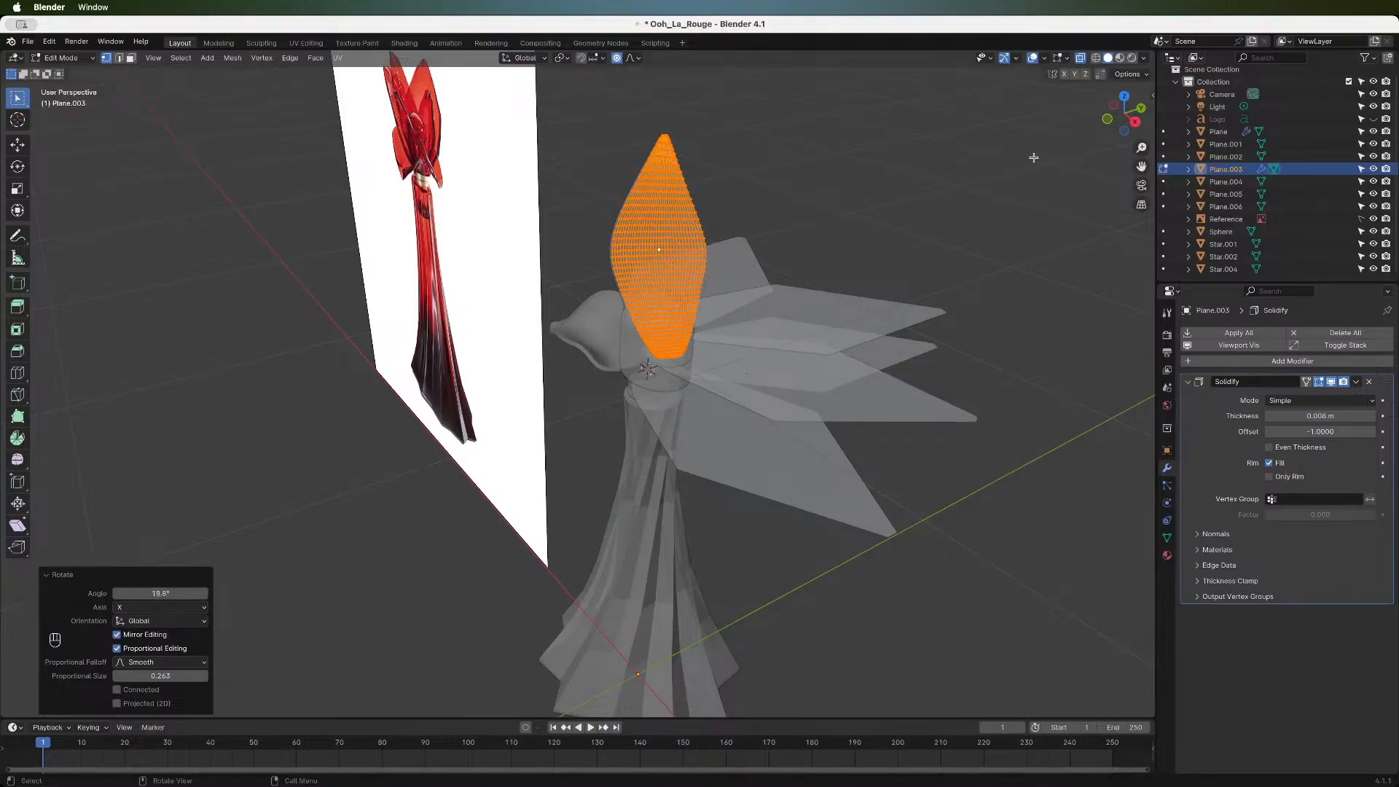
left_click_drag(1119, 121, 1113, 124)
left_click(1110, 120)
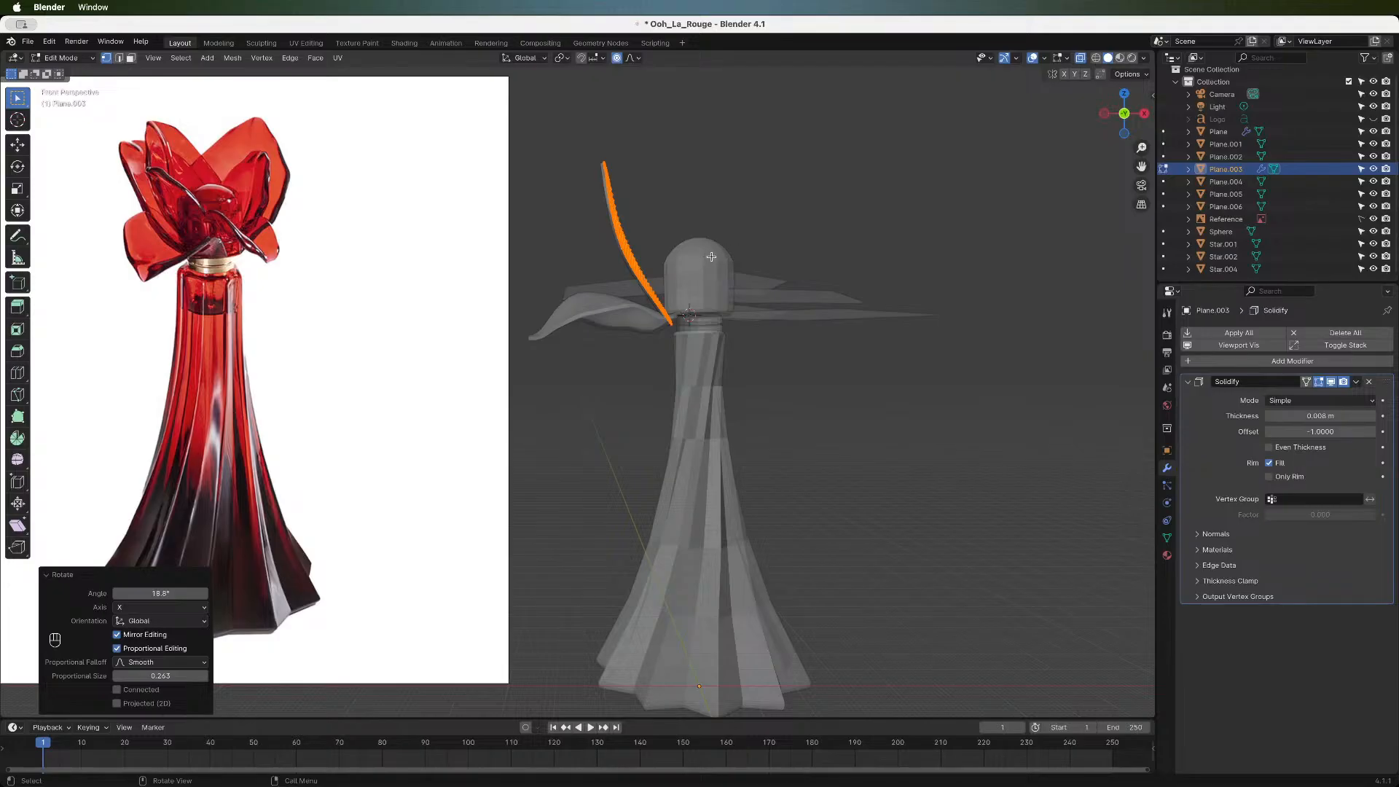
left_click_drag(1133, 131, 859, 219)
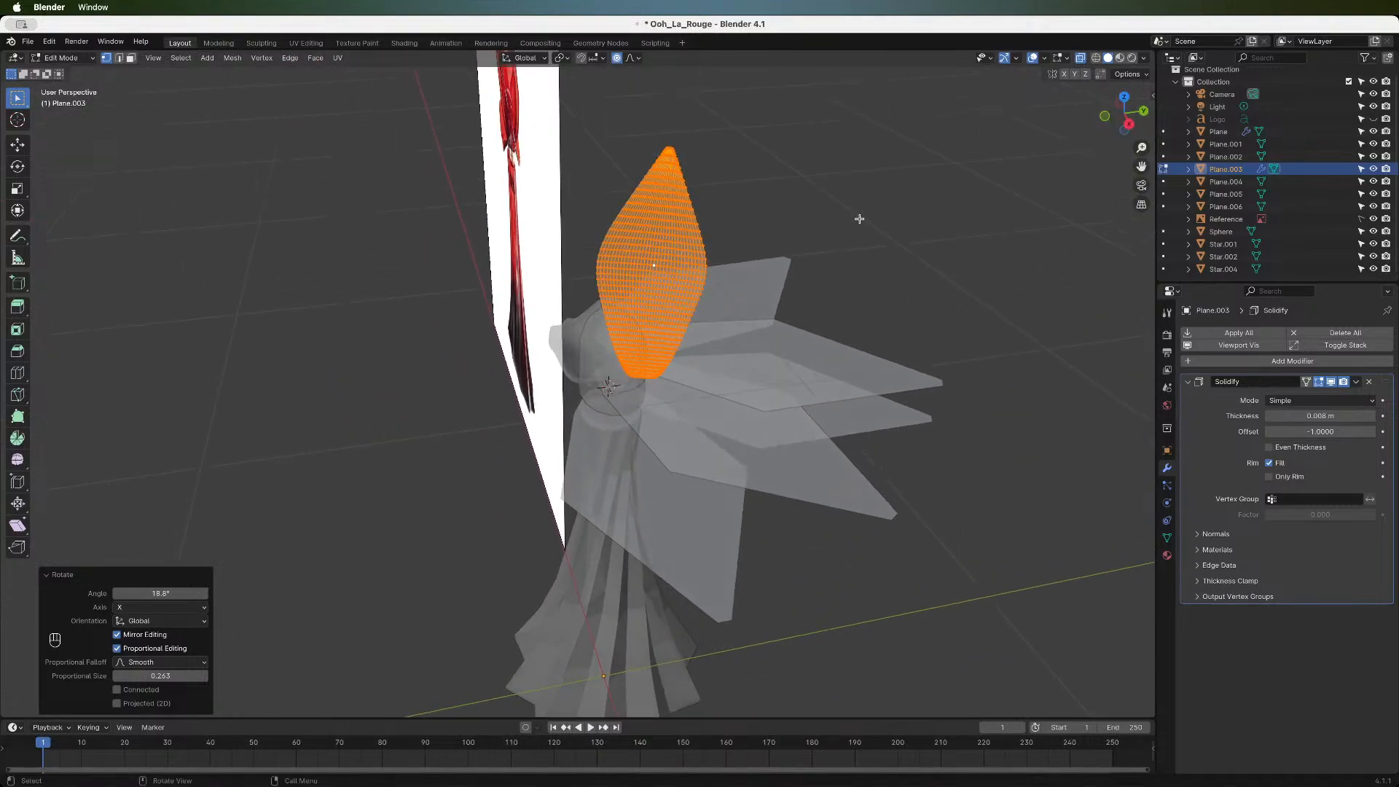
key("r")
key("y")
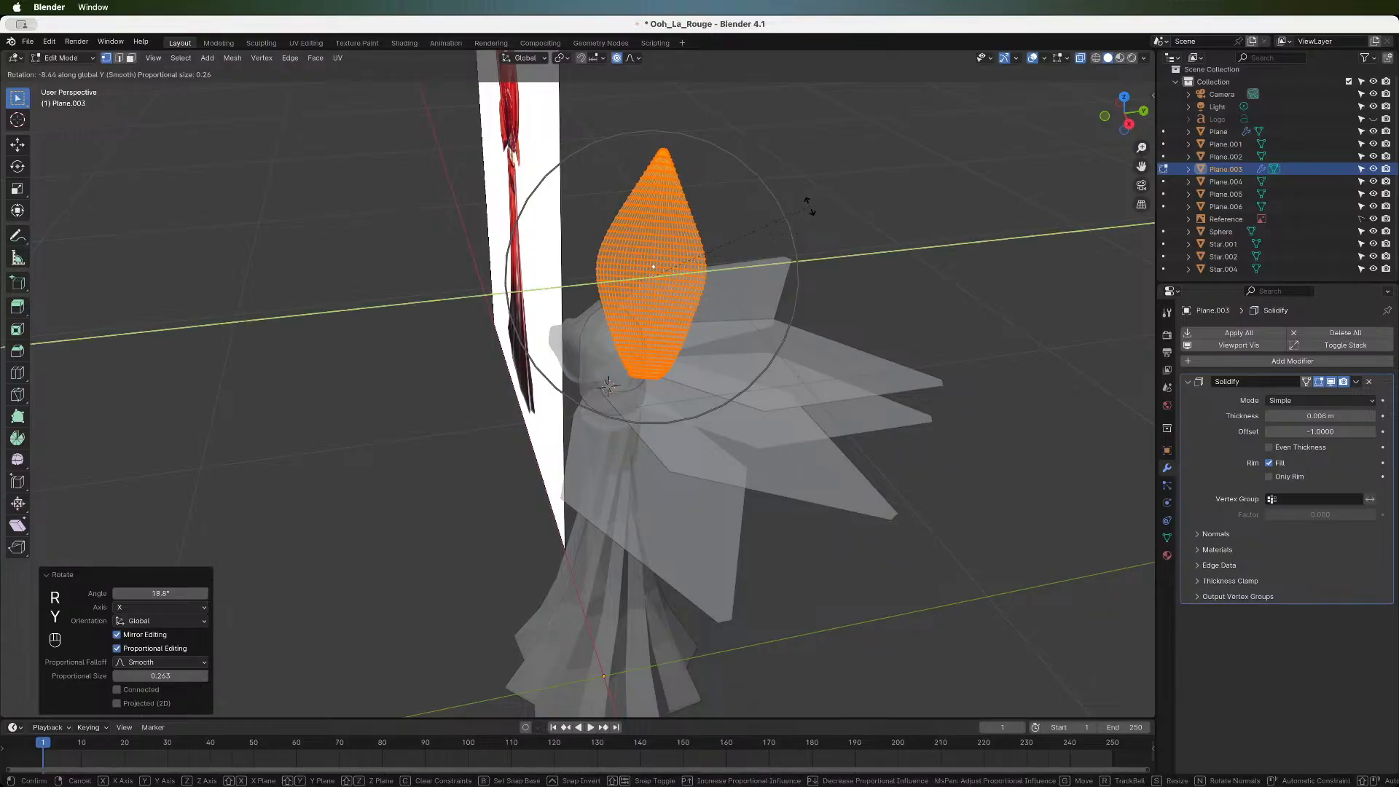
key("Escape")
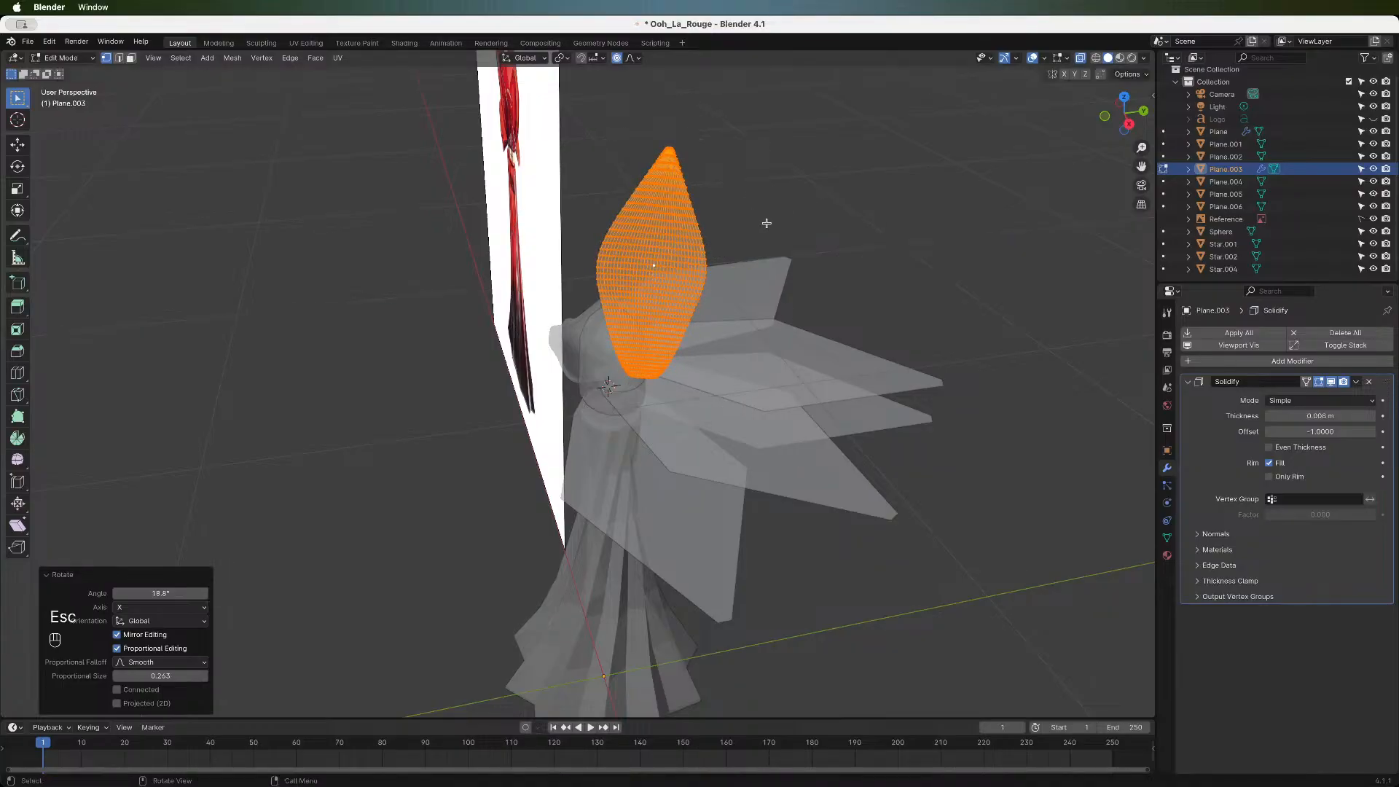
- Rotate the whole second petal about 6° around the global X axis to straighten it further
key("r")
key("x")
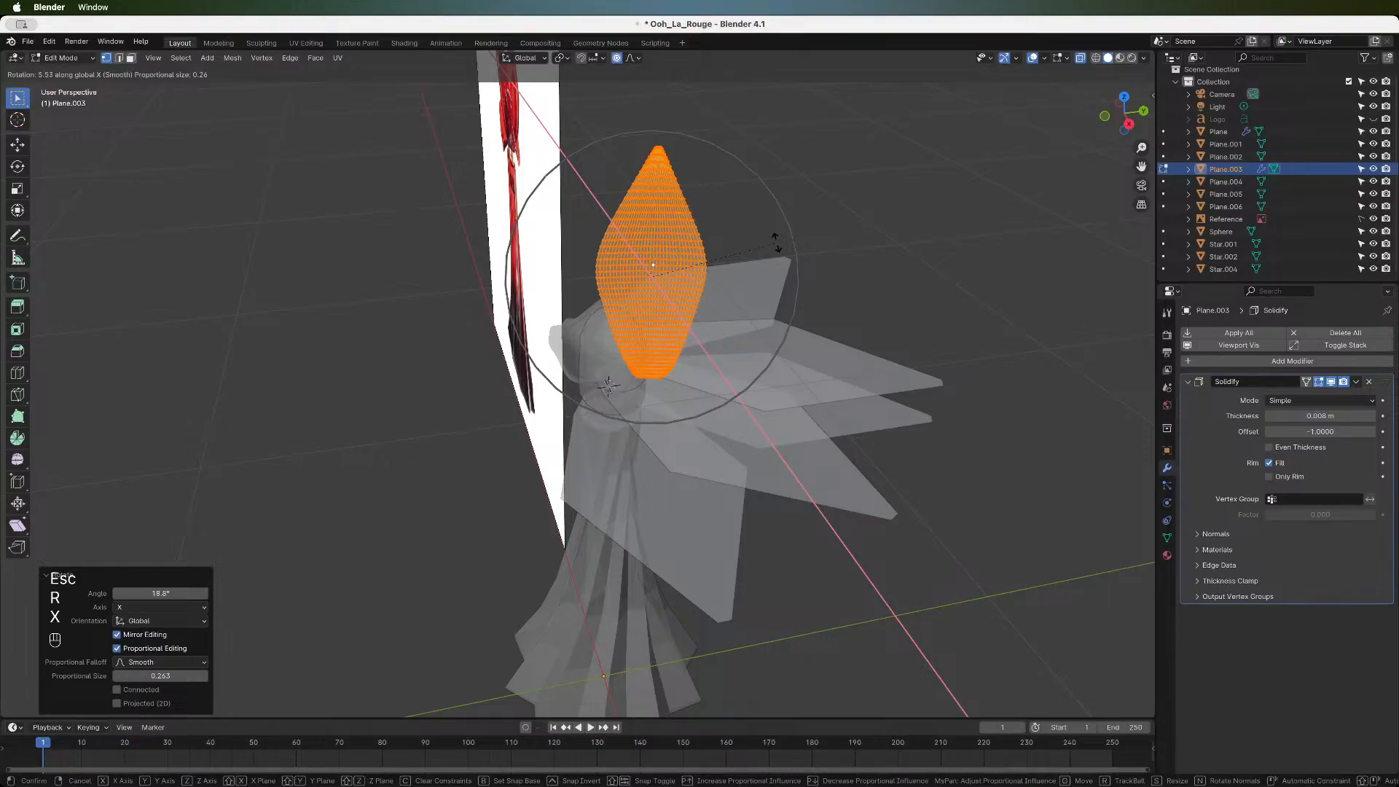
left_click(767, 244)
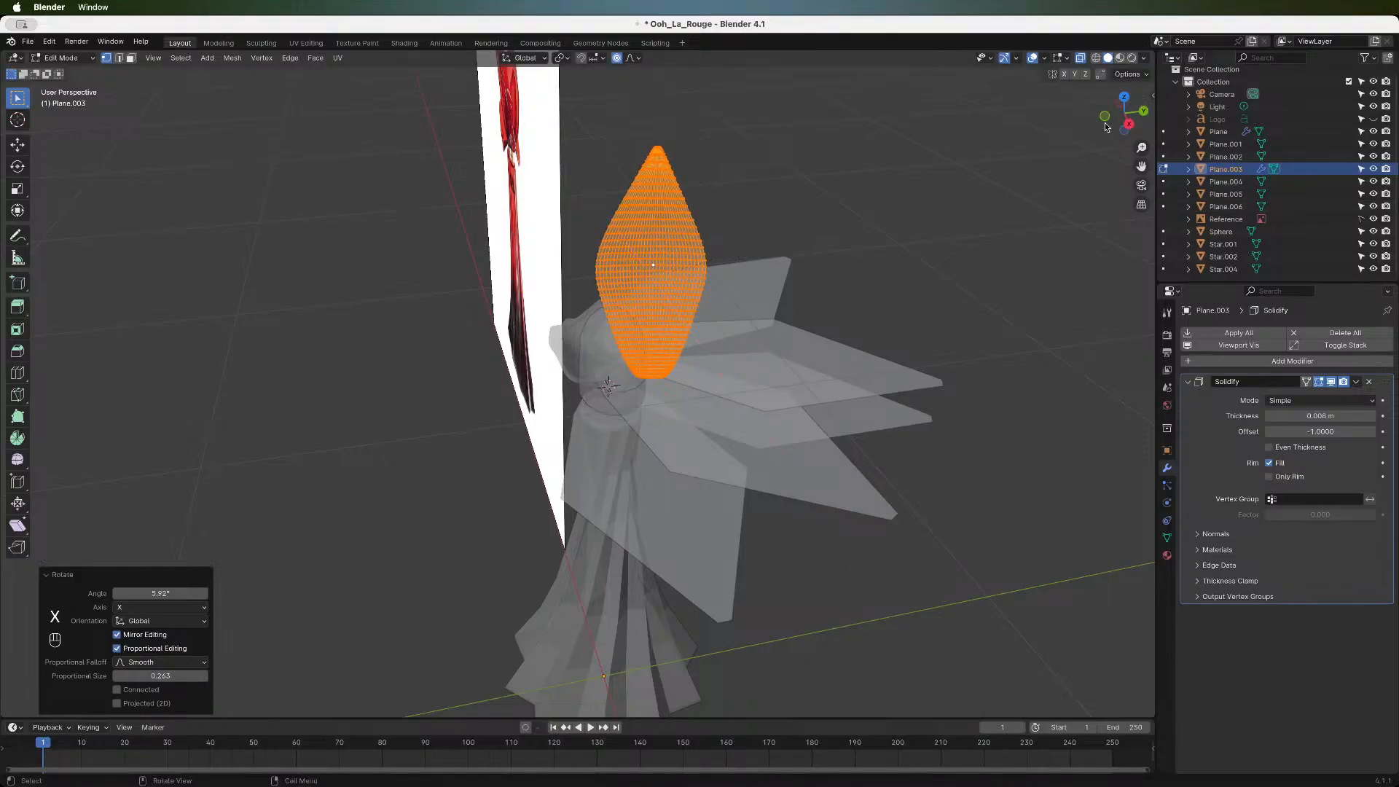
- Nudge the upright petal's base toward the neck by about 0.006 m along X, -0.001 m along Y and -0.010 m along Z
left_click(1105, 119)
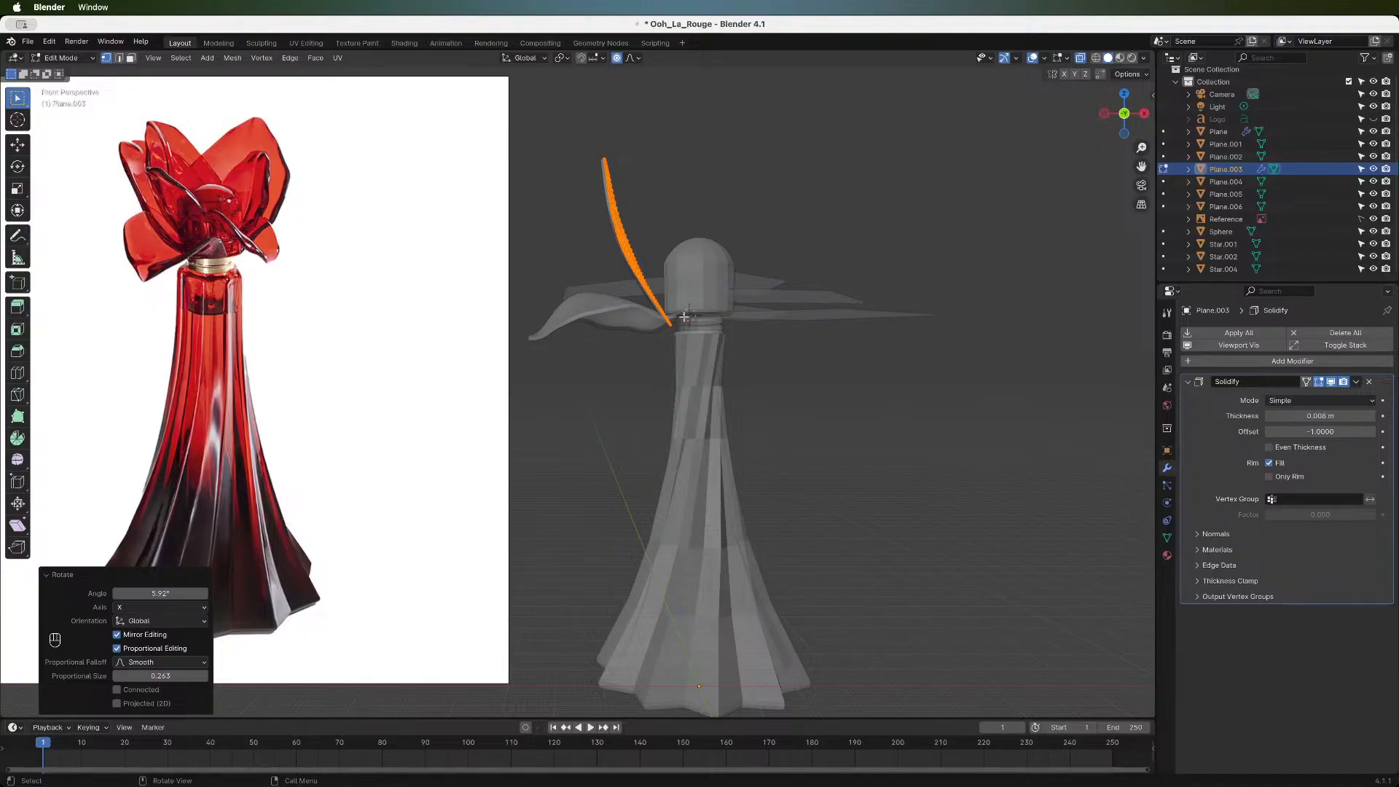
key("alt+a")
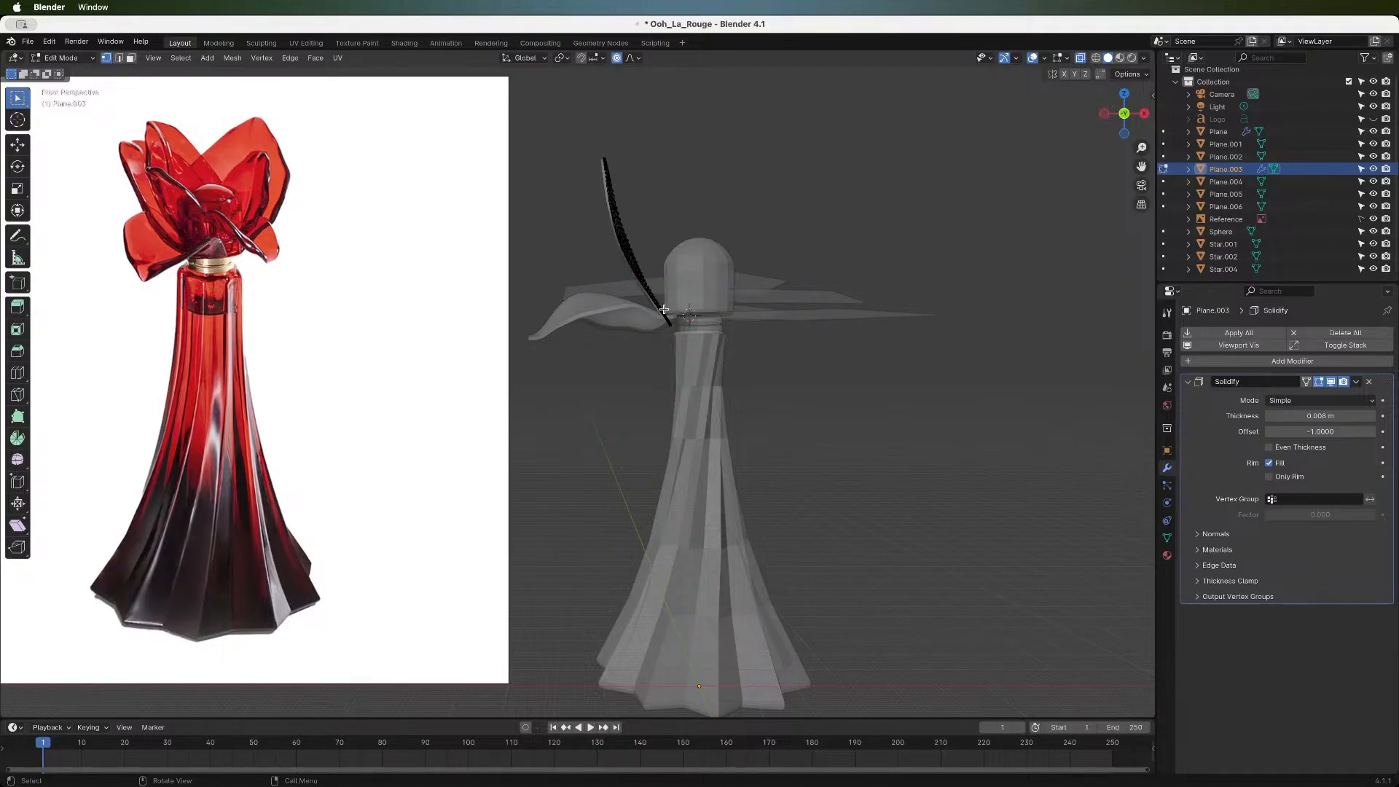
left_click_drag(1097, 113, 1065, 126)
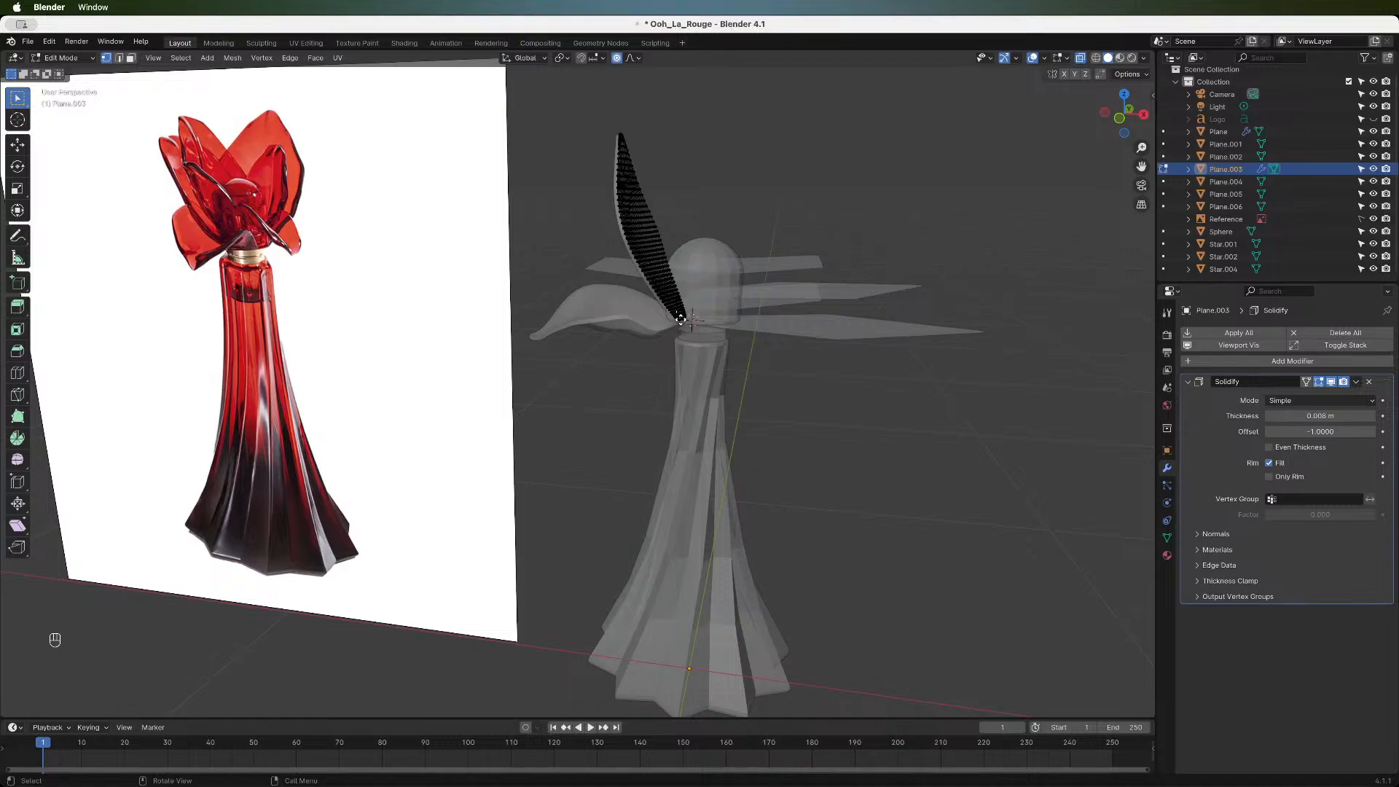
key("g")
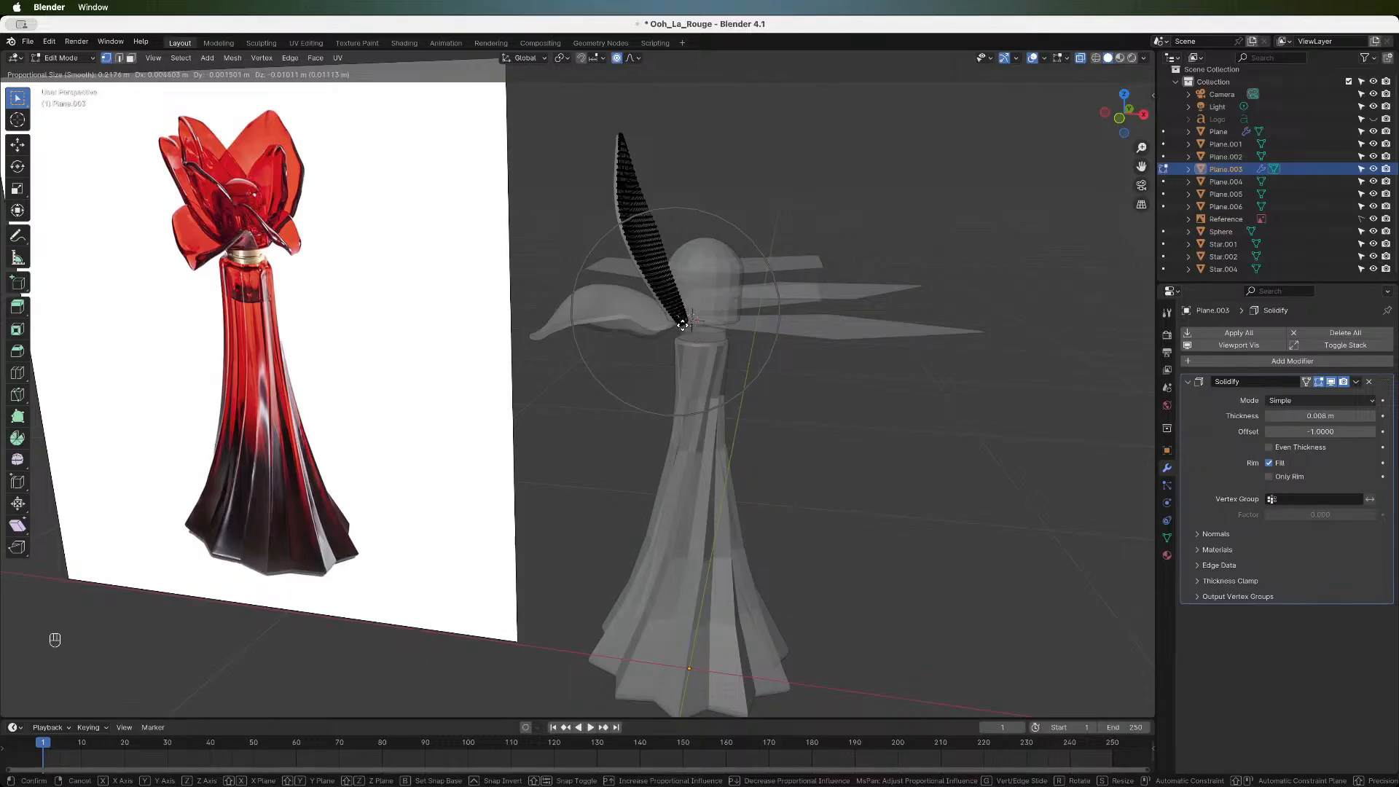
left_click(685, 322)
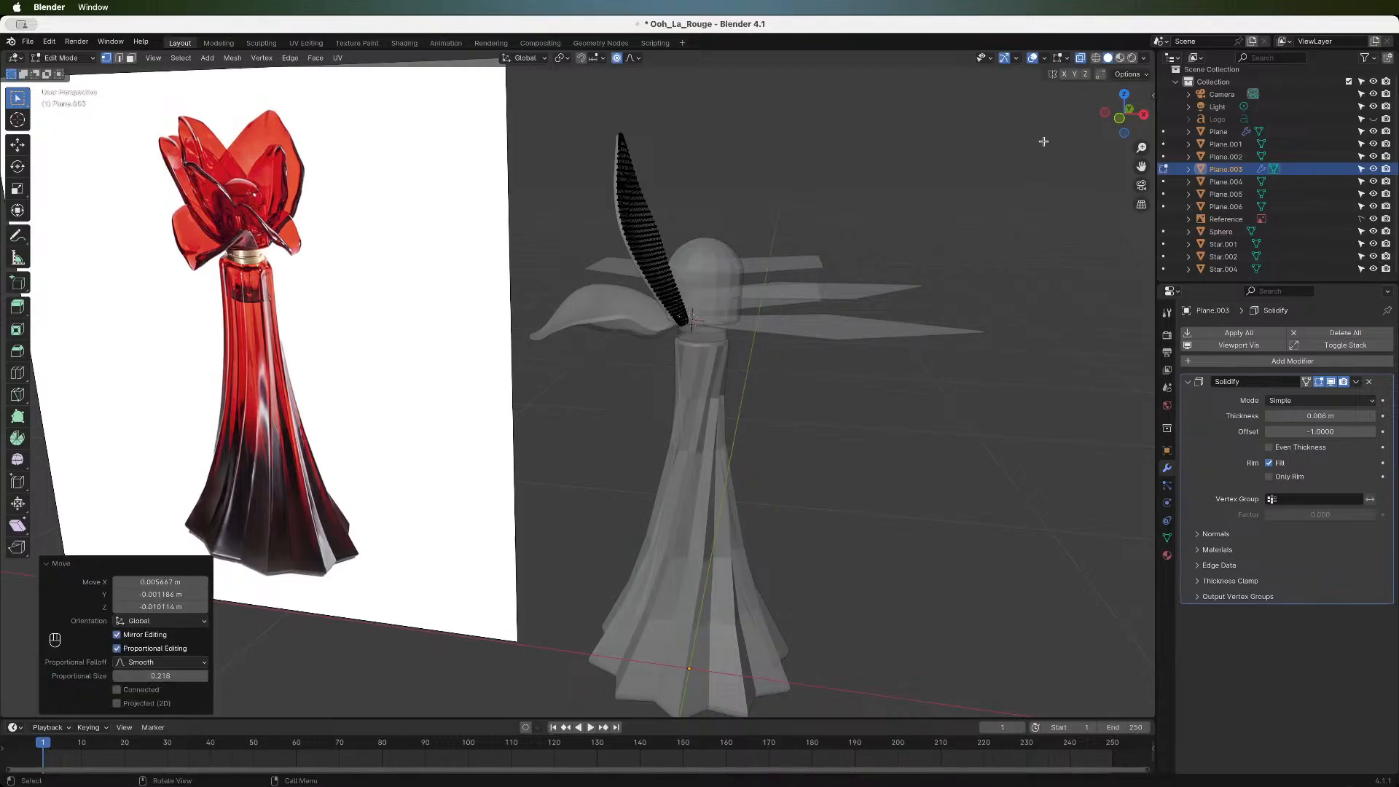
left_click(1120, 119)
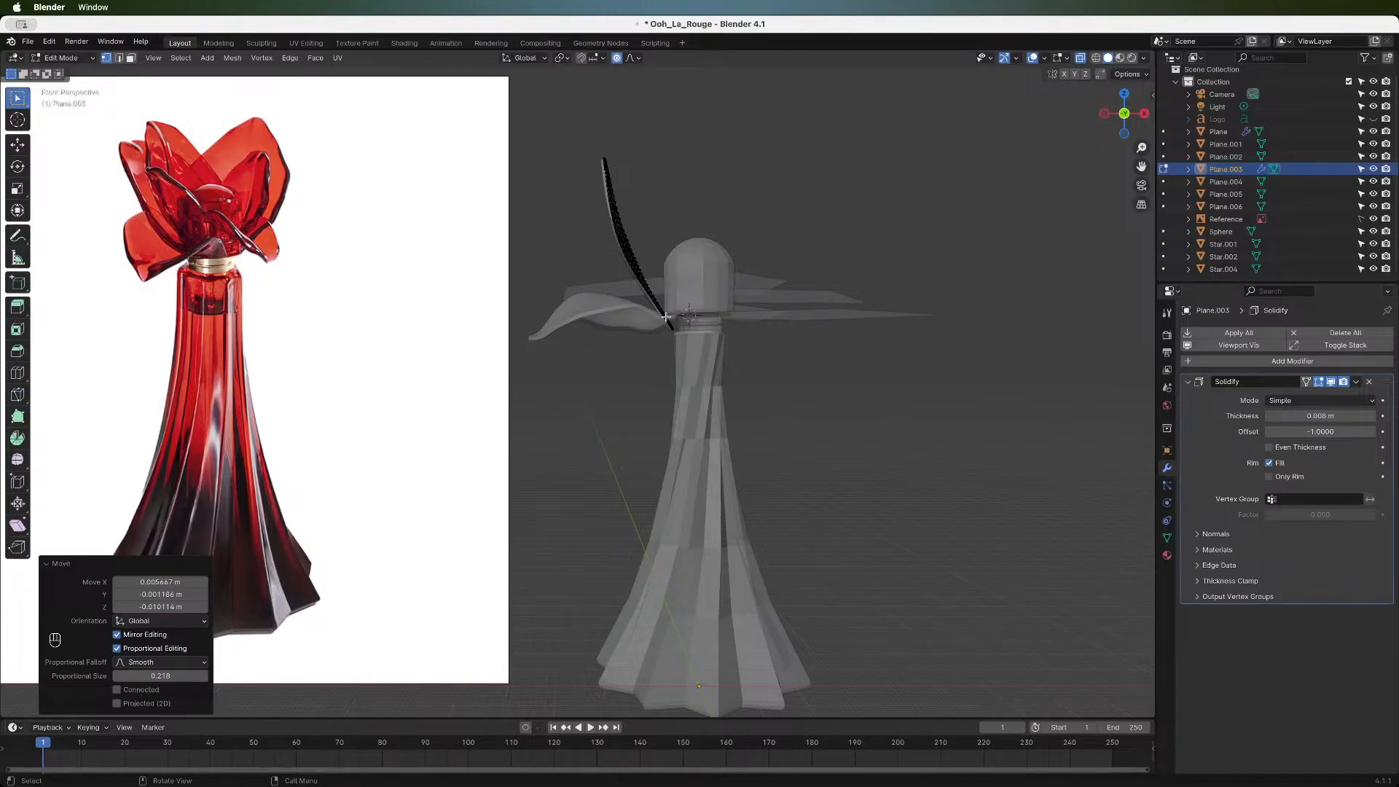
key("g")
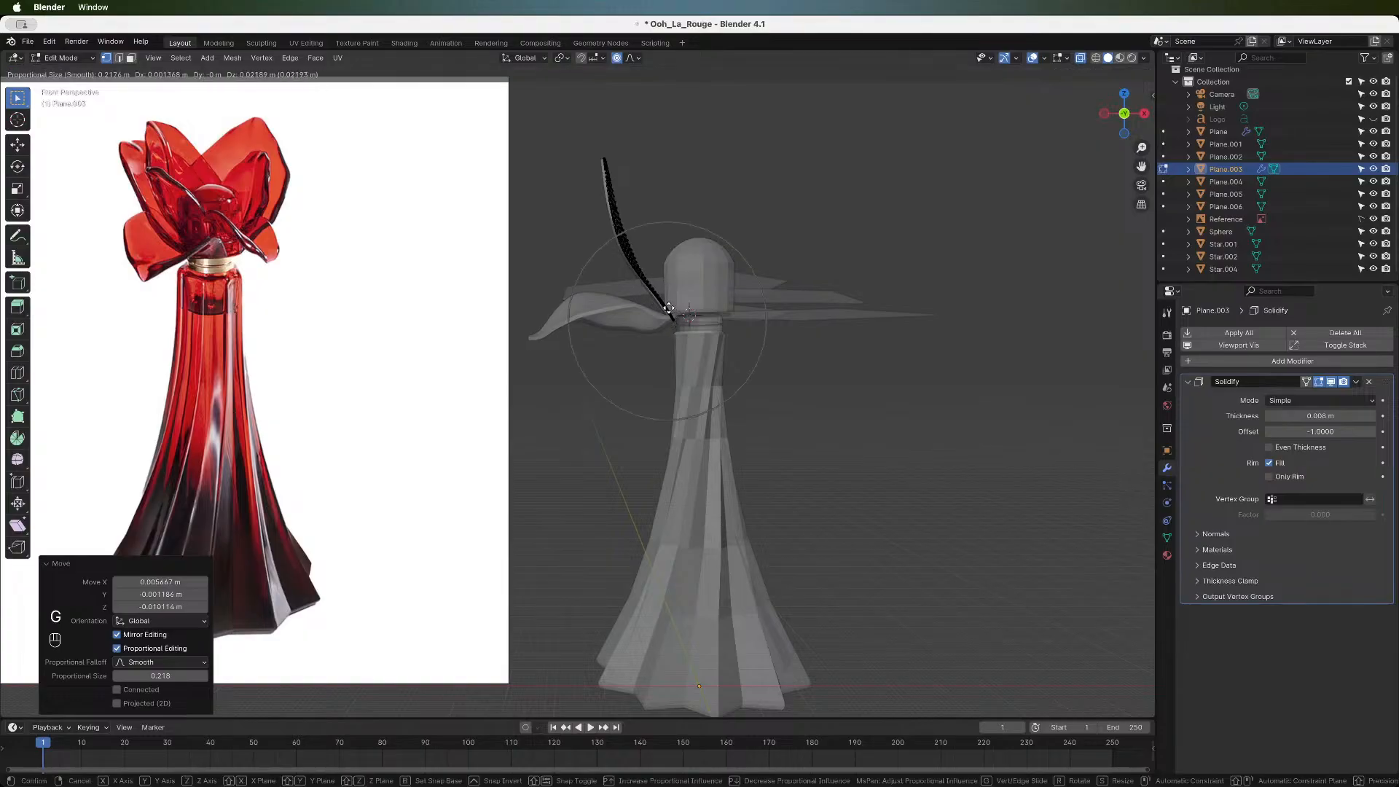
scroll(669, 309, "up", 12)
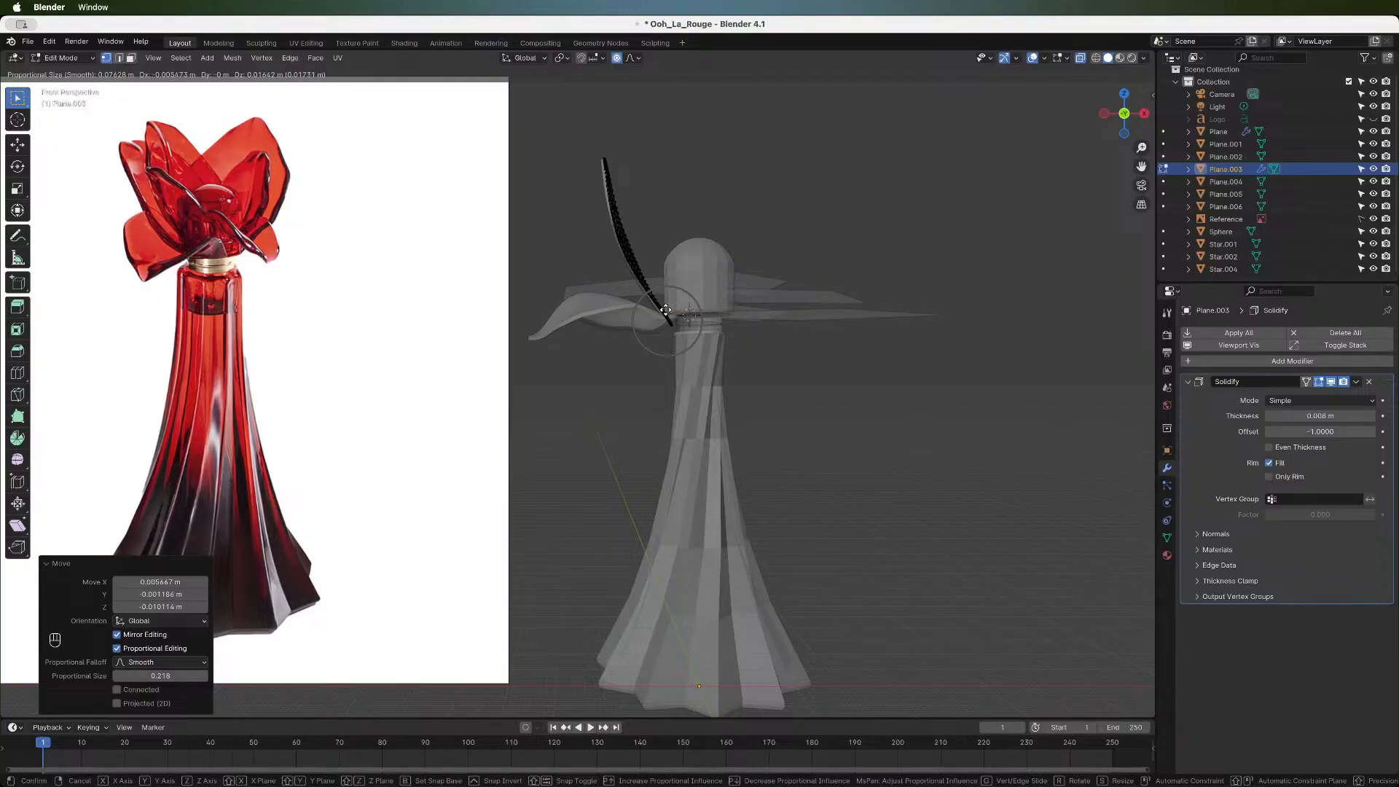
key("Escape")
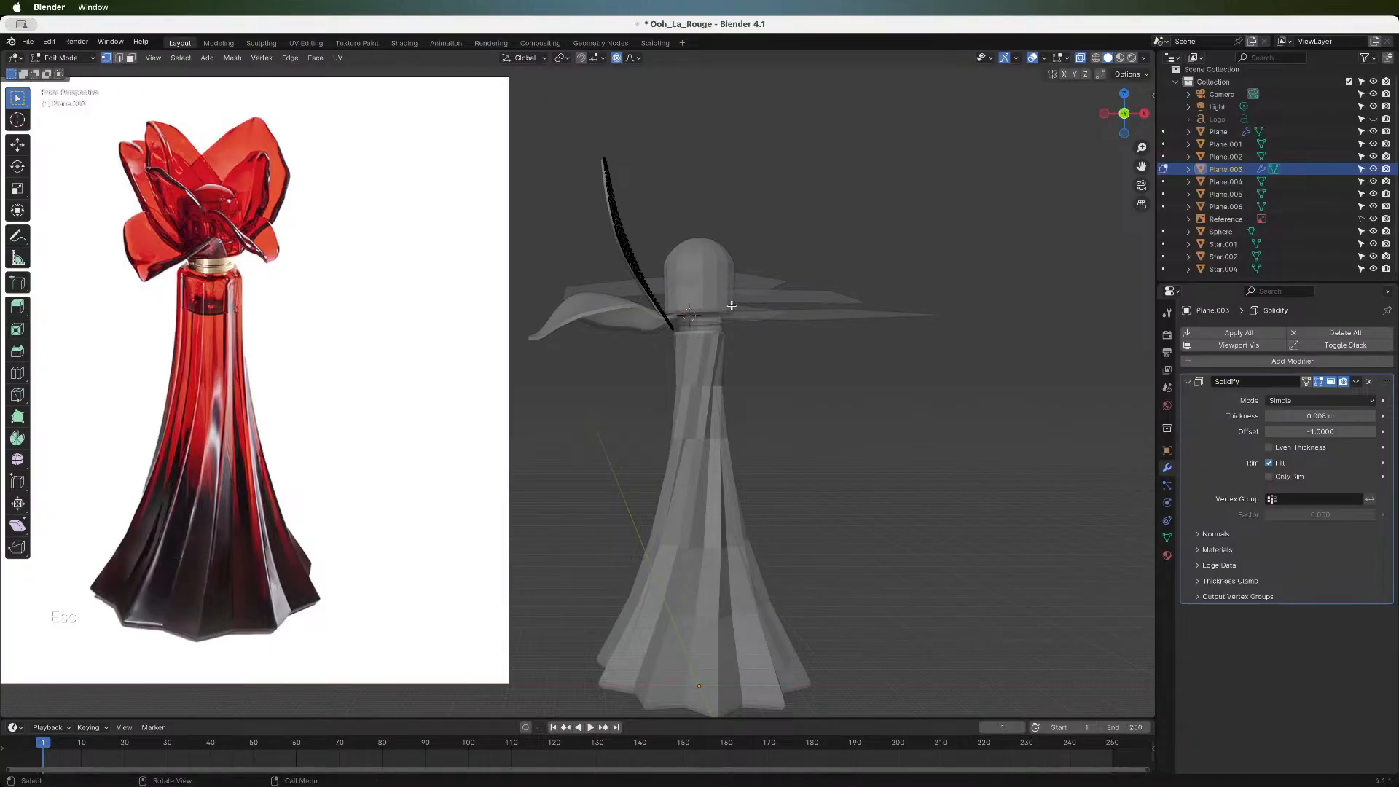
key("g")
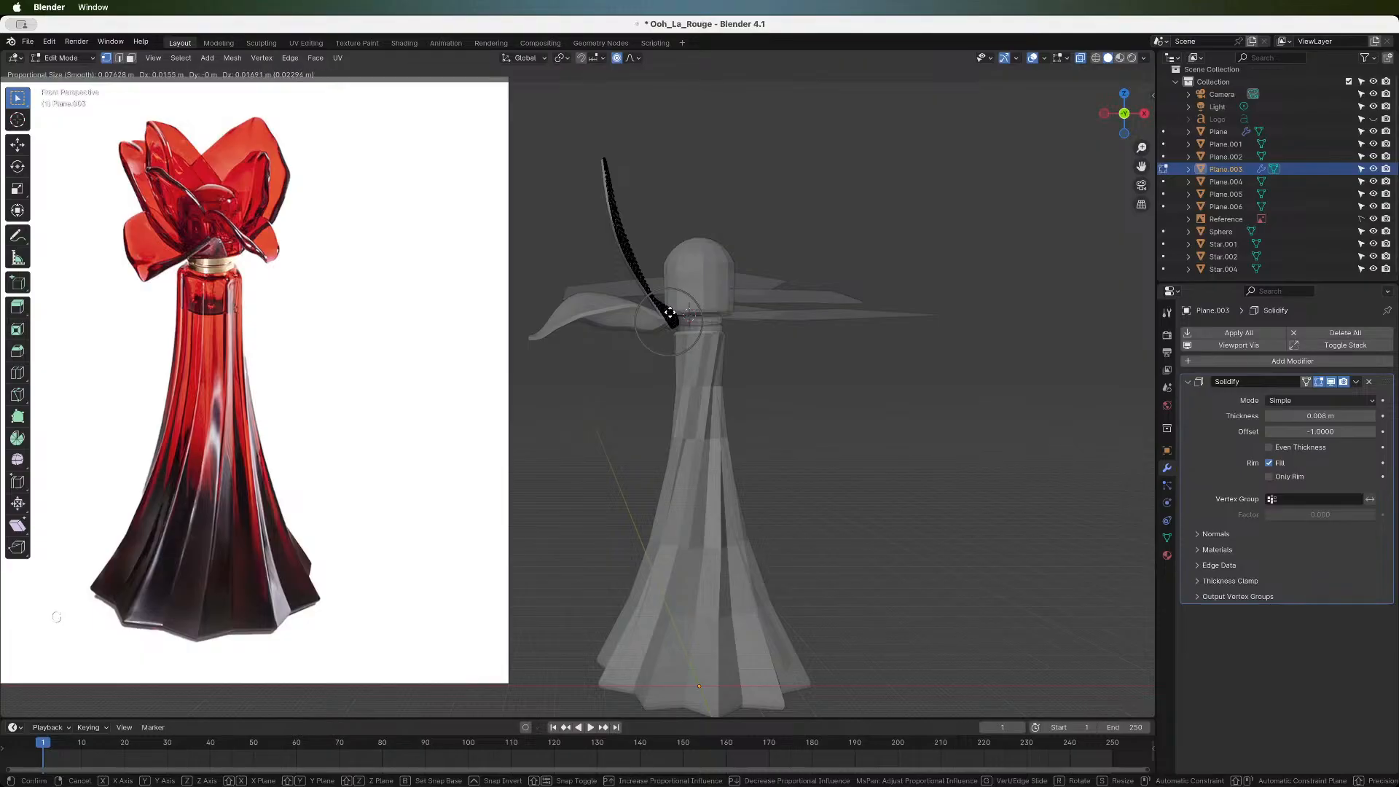
right_click(667, 326)
- Move the petal's base vertices about 0.006 m along X and 0.025 m along Z with a proportional size of about 0.29 m
left_click(669, 324)
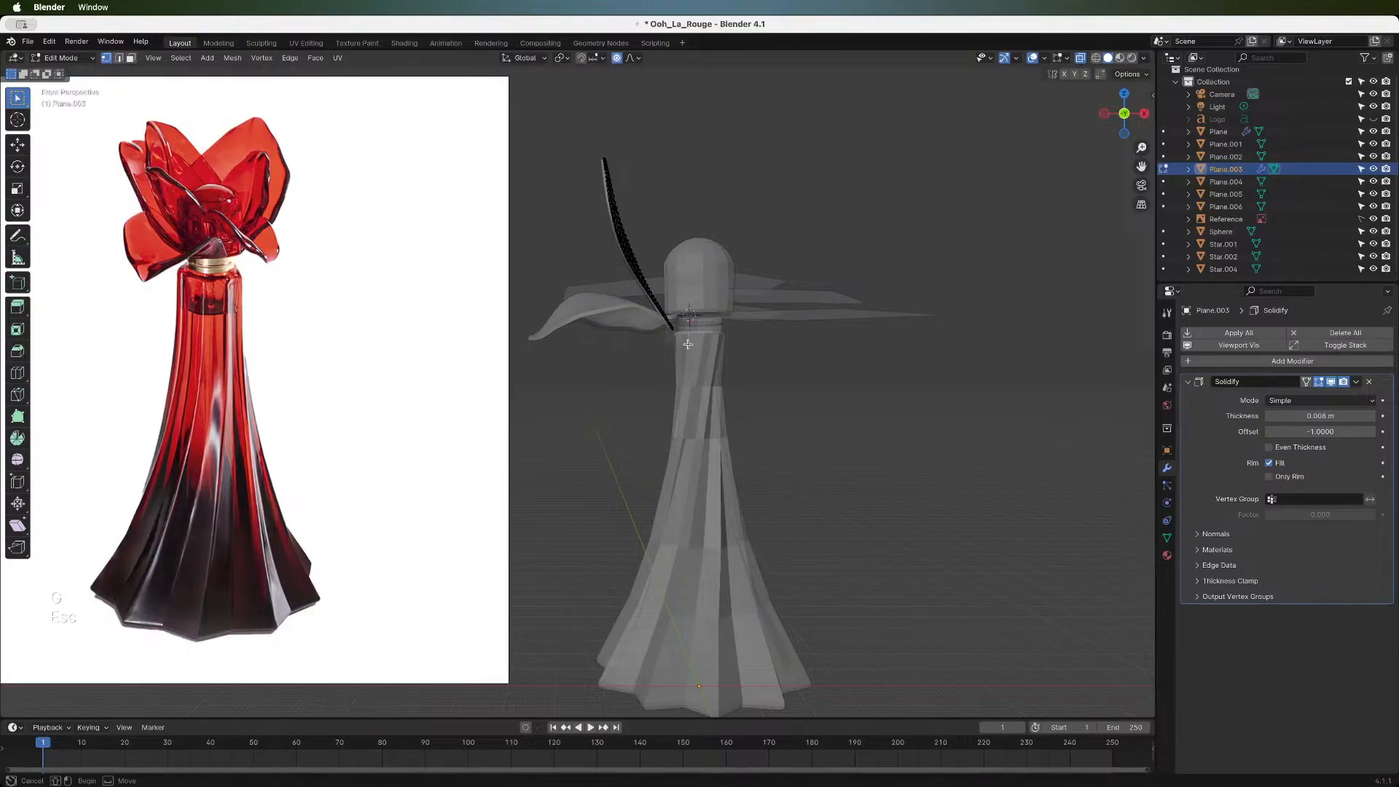
key("g")
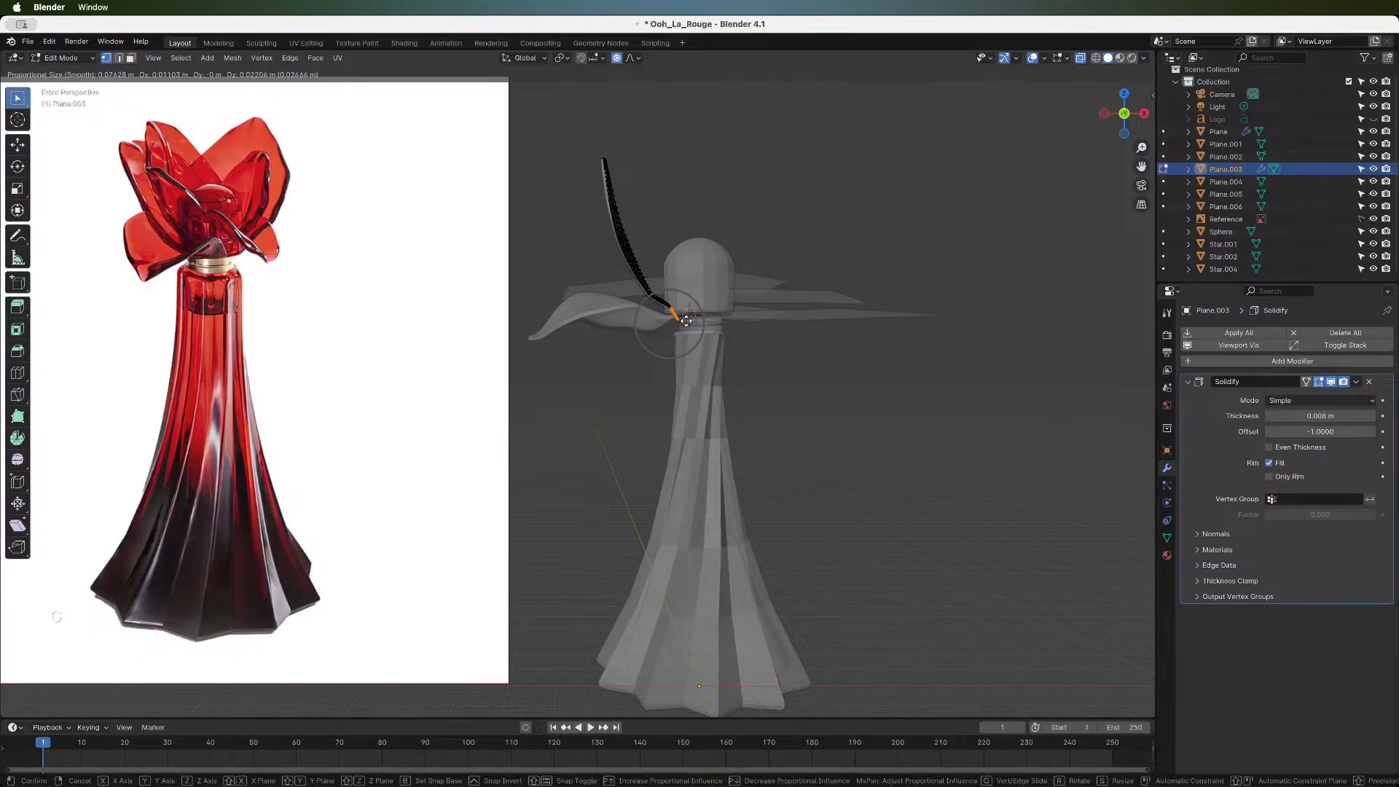
scroll(685, 320, "down", 14)
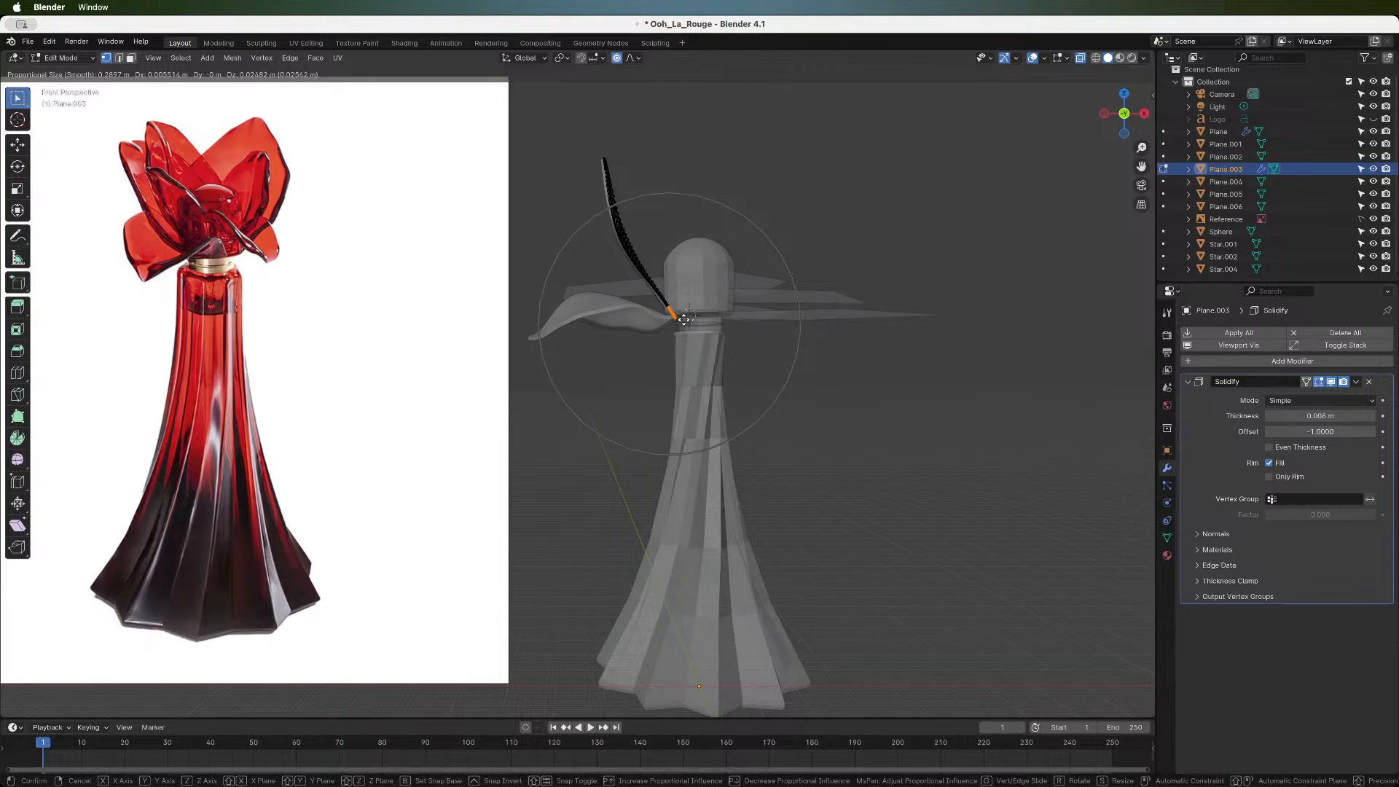
left_click(683, 319)
- Bow the petal's middle outward by moving it about -0.021 m along X and -0.007 m along Z with a proportional size of about 0.29 m
left_click(670, 263)
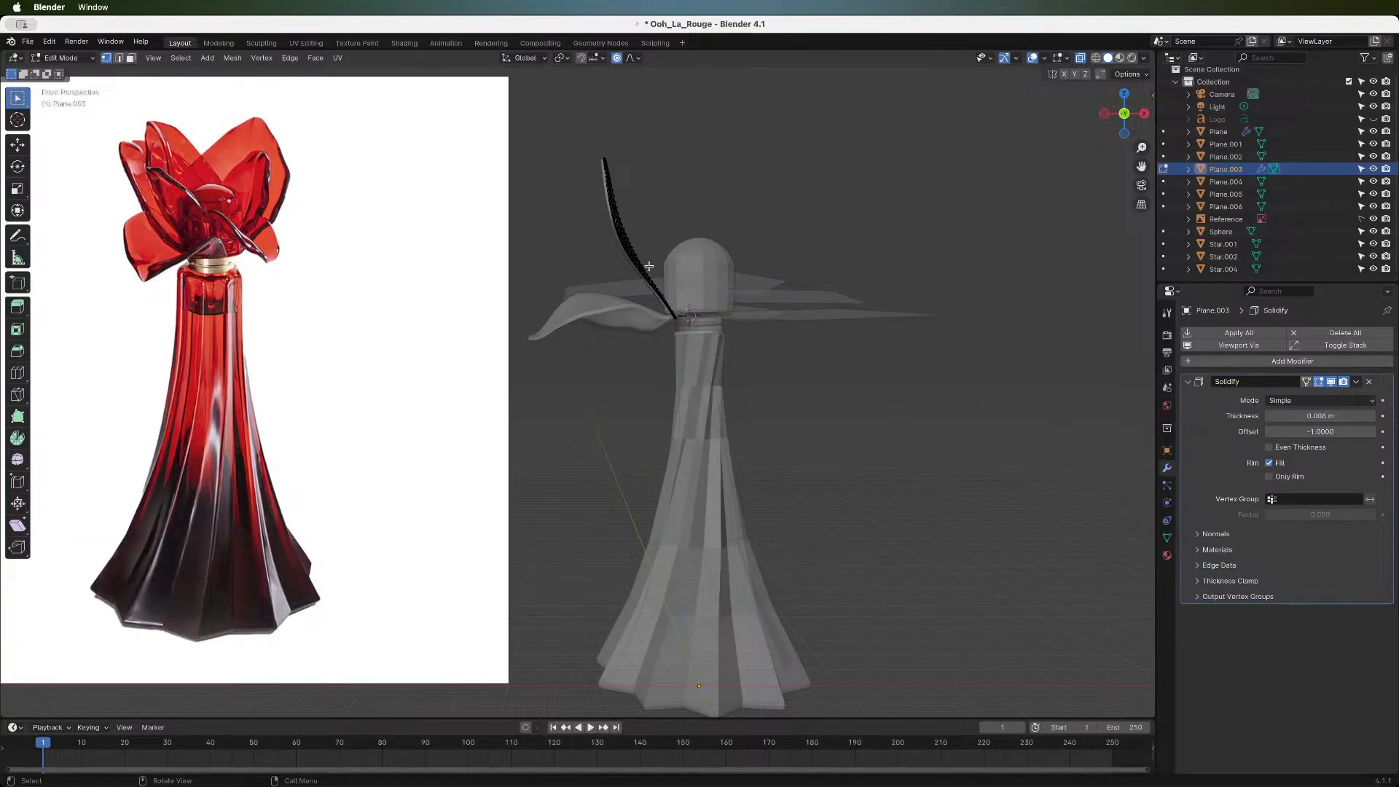
left_click_drag(646, 280, 645, 284)
key("Escape")
left_click(1144, 113)
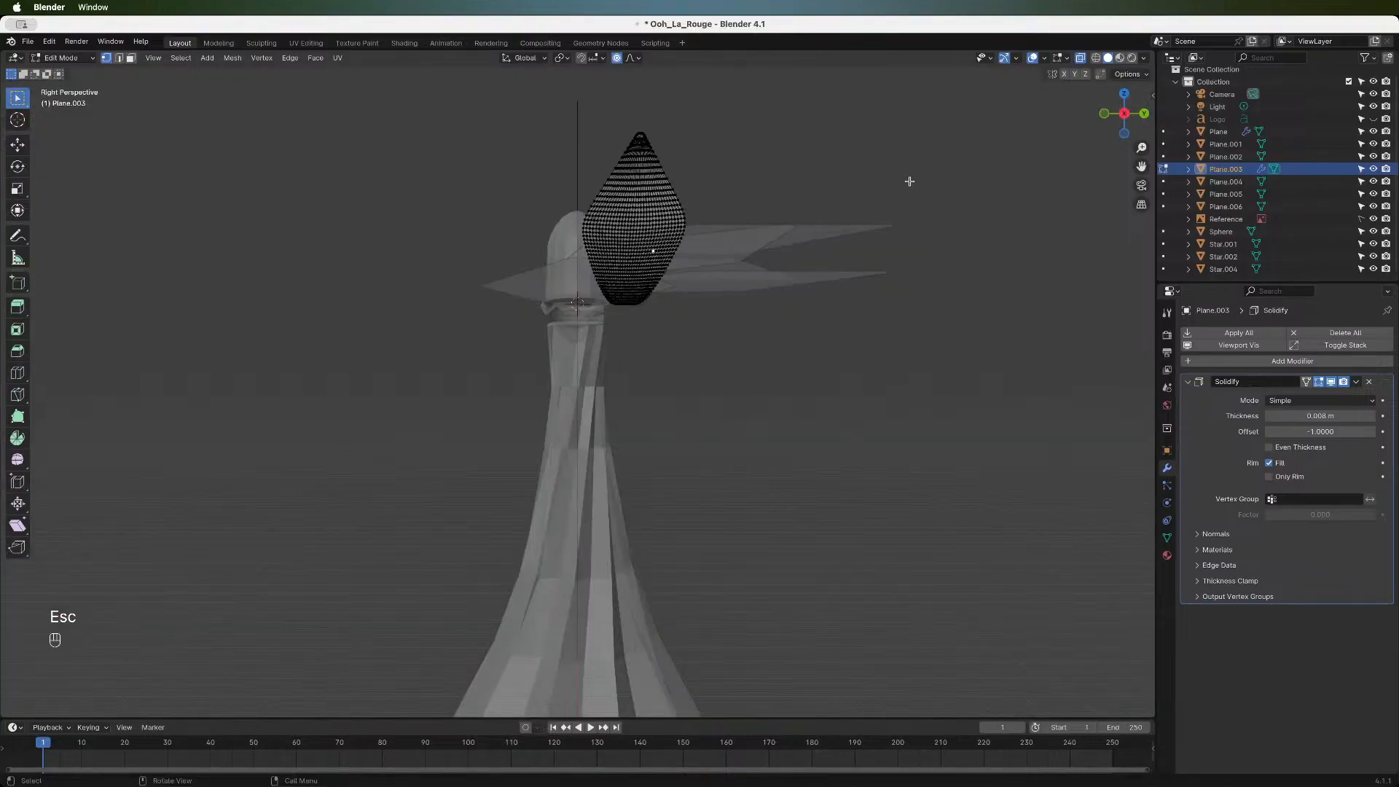
scroll(652, 258, "down", 3)
scroll(656, 219, "up", 4)
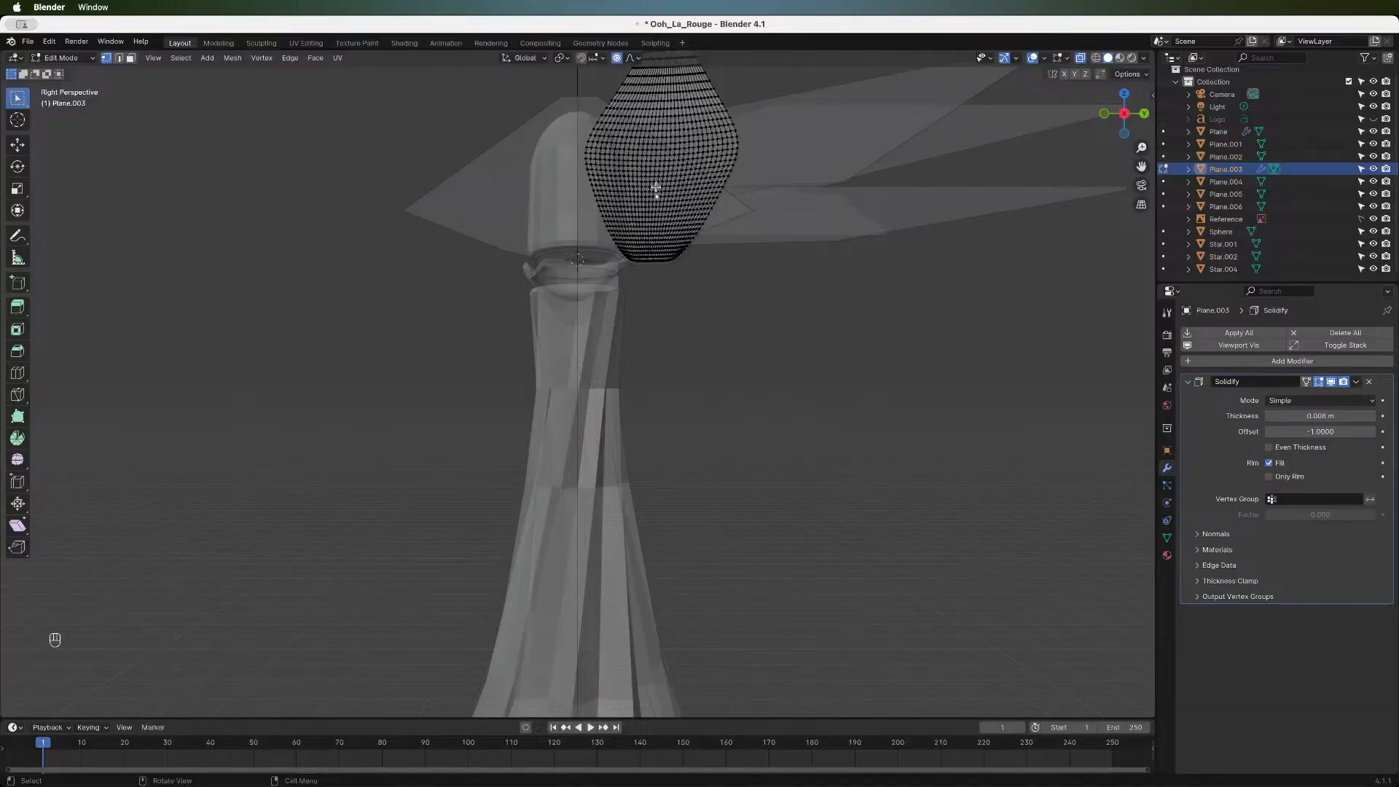
left_click(1105, 114)
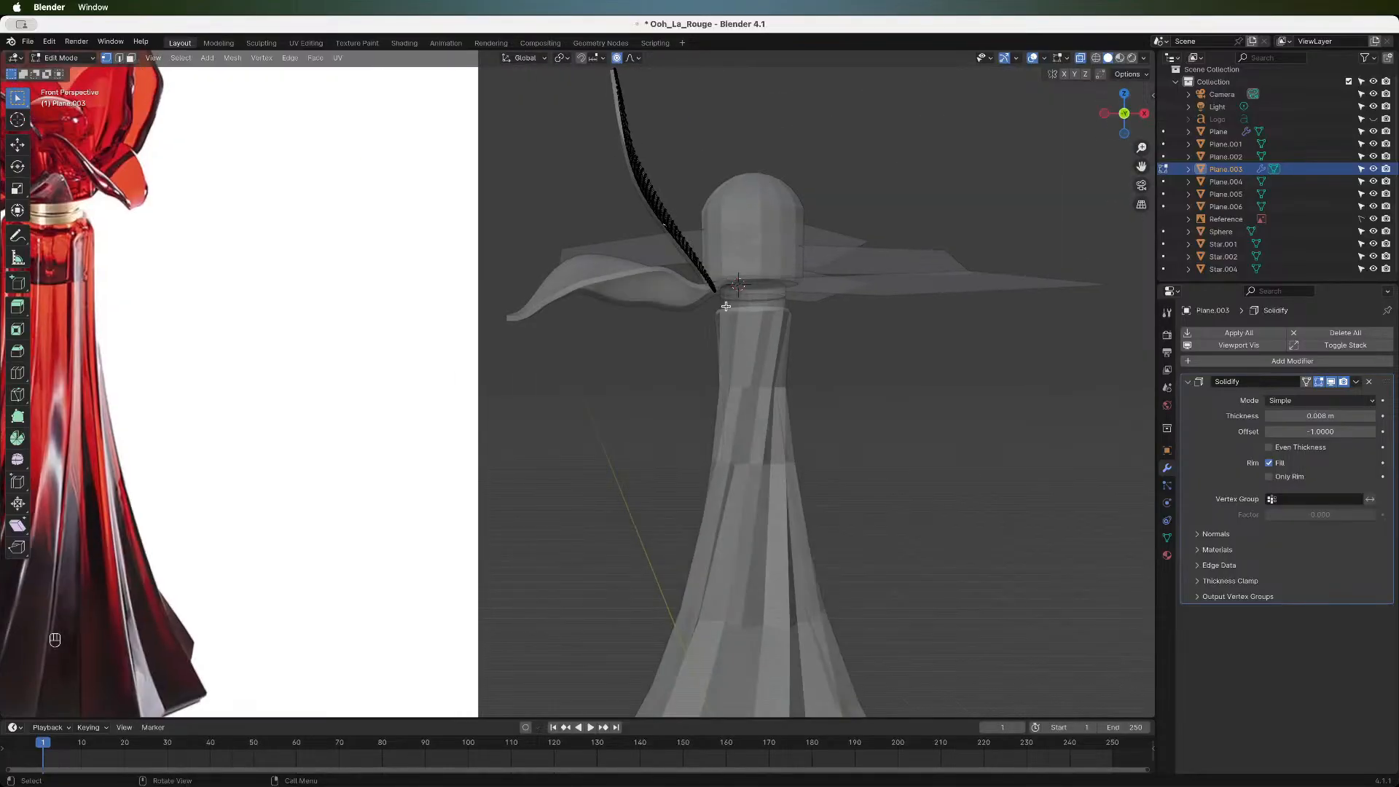
scroll(725, 306, "down", 3)
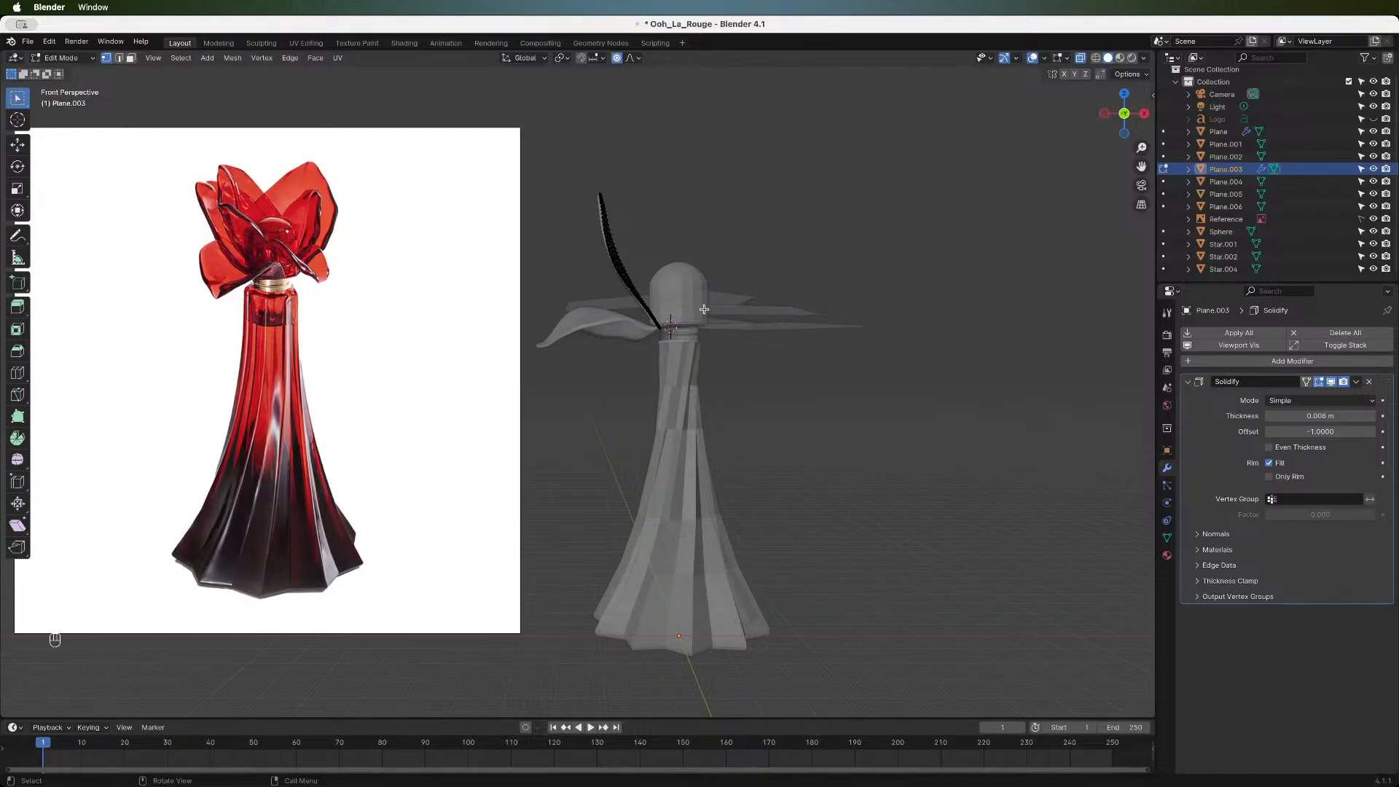
left_click_drag(1124, 115, 775, 253)
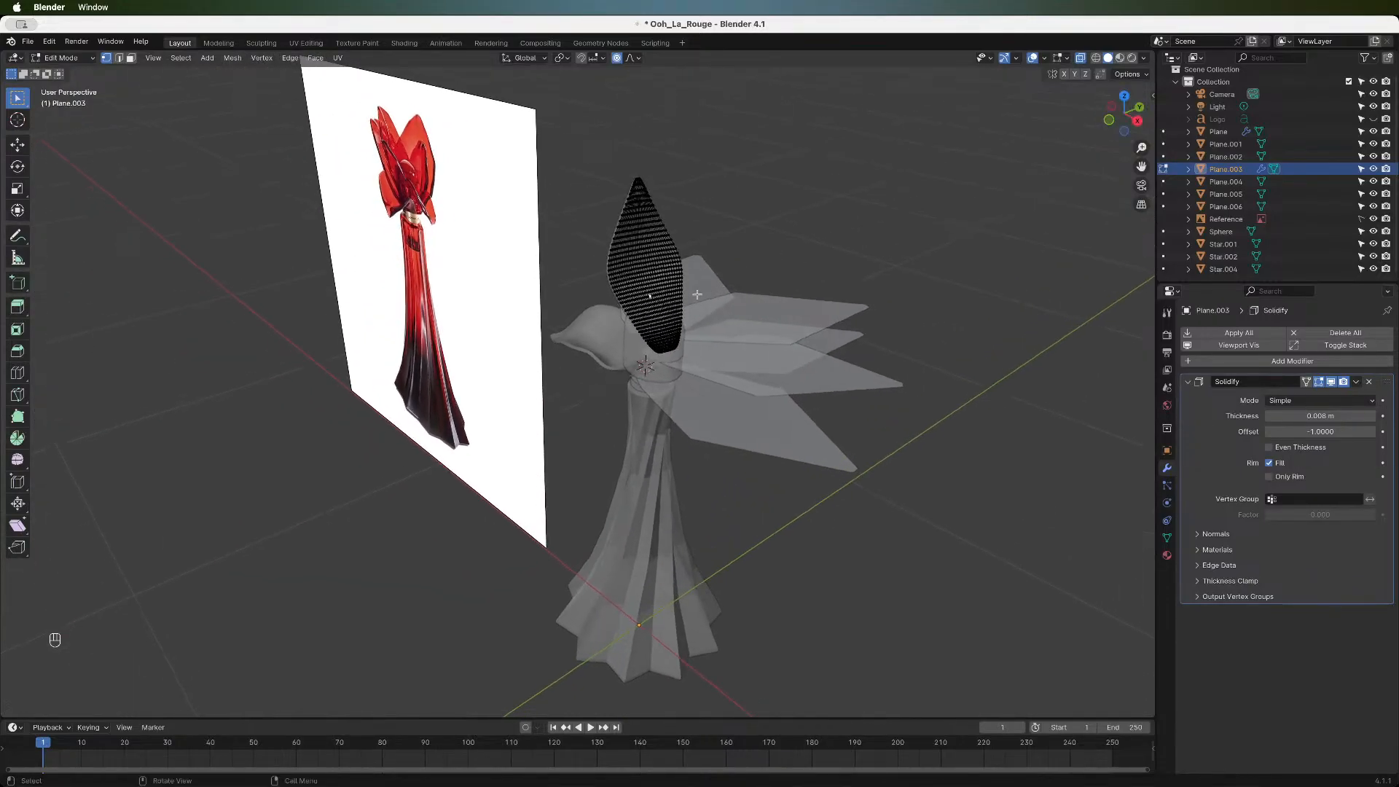
left_click(1109, 120)
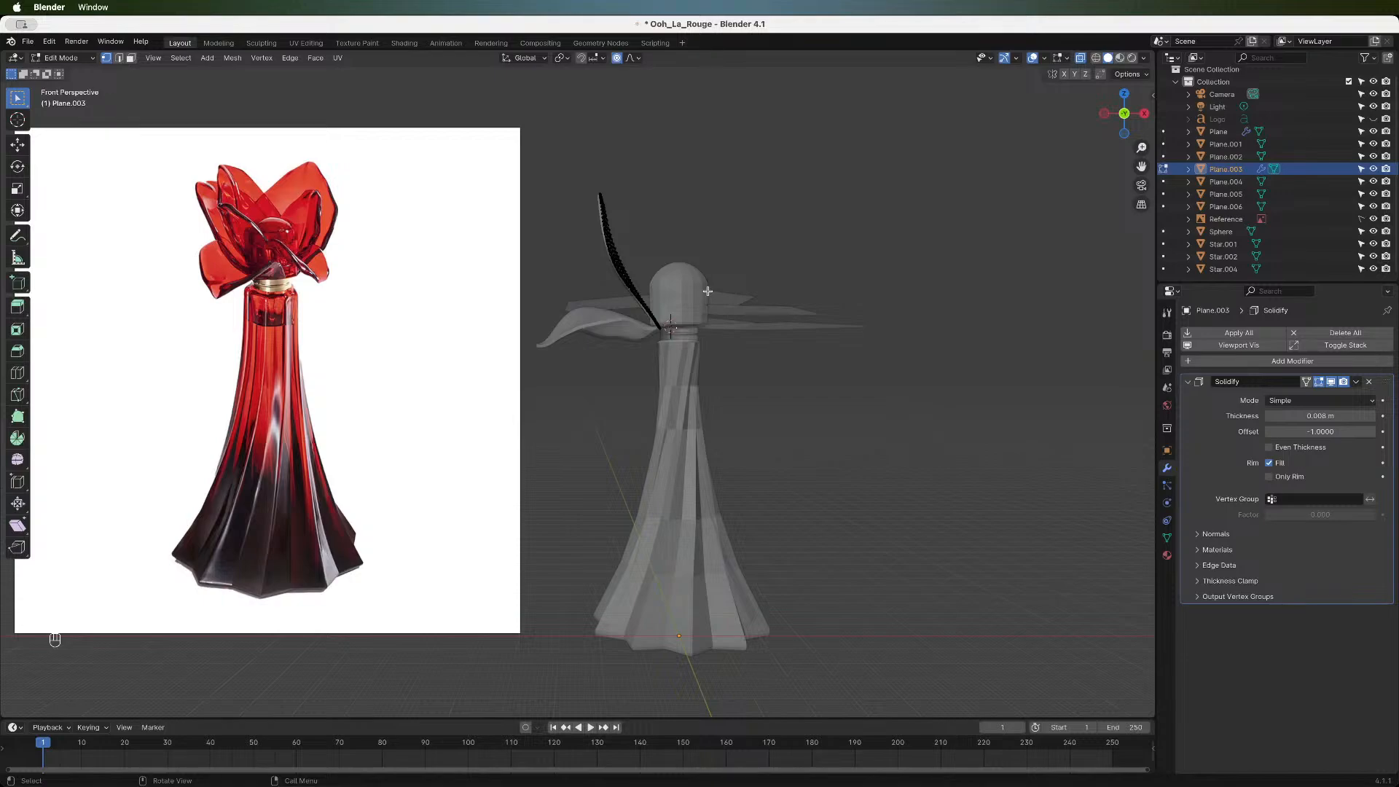
key("g")
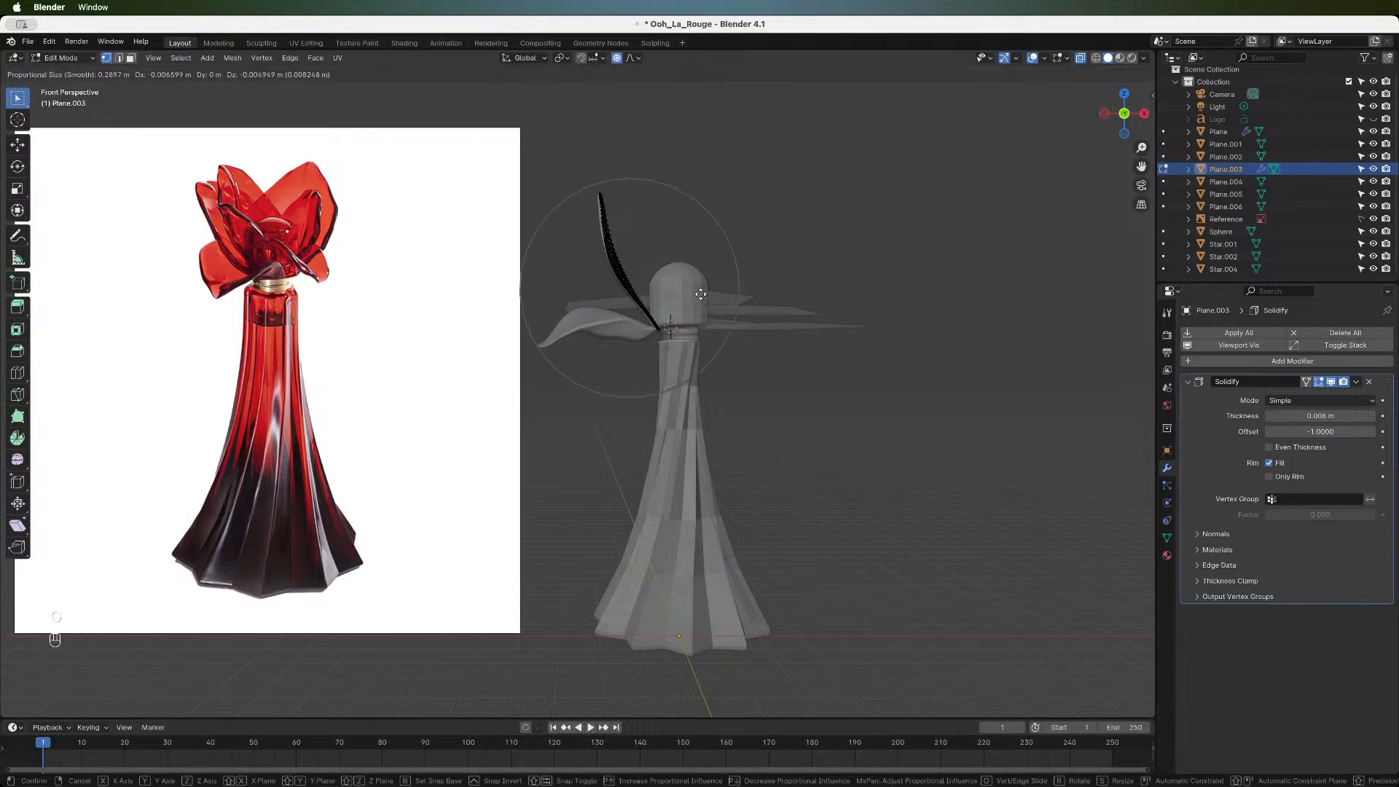
scroll(700, 293, "down", 2)
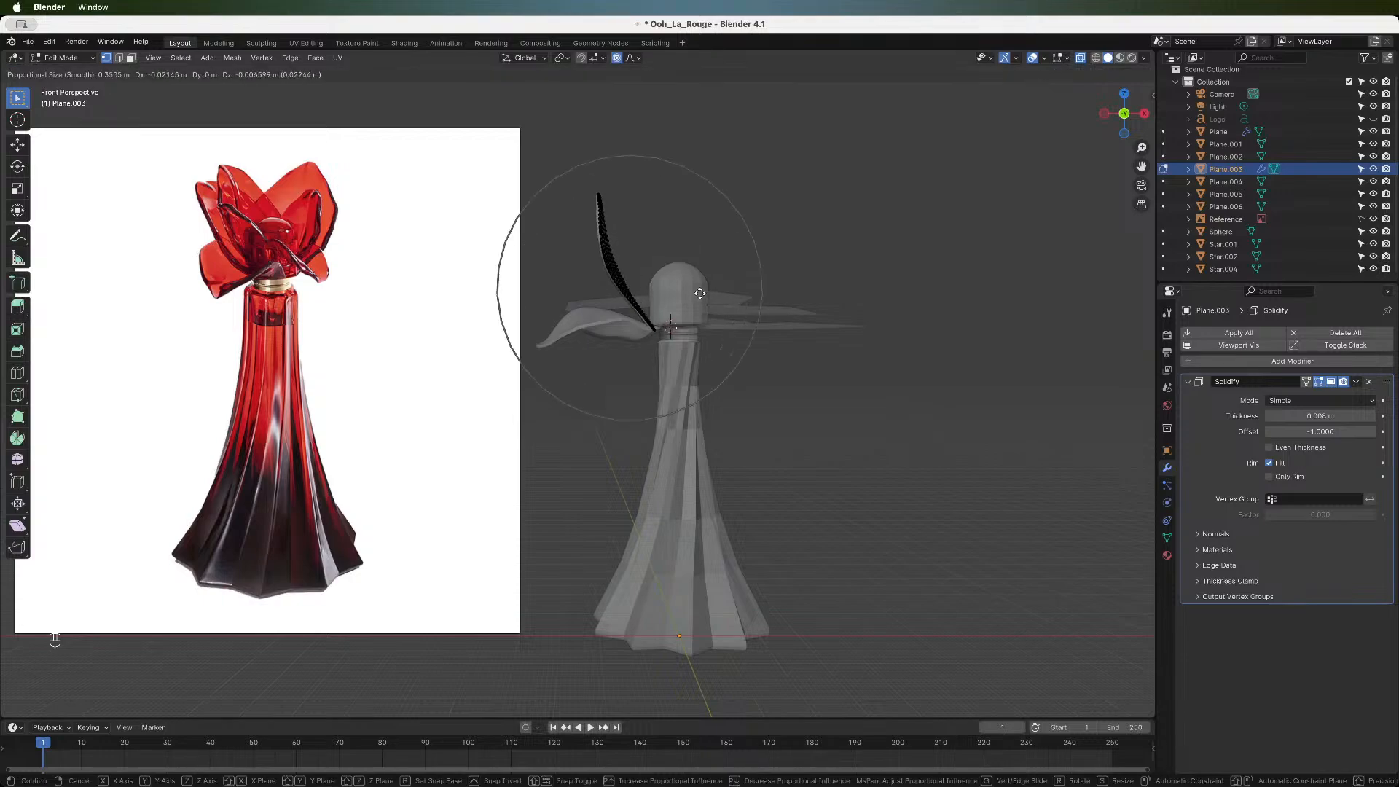
scroll(700, 293, "up", 2)
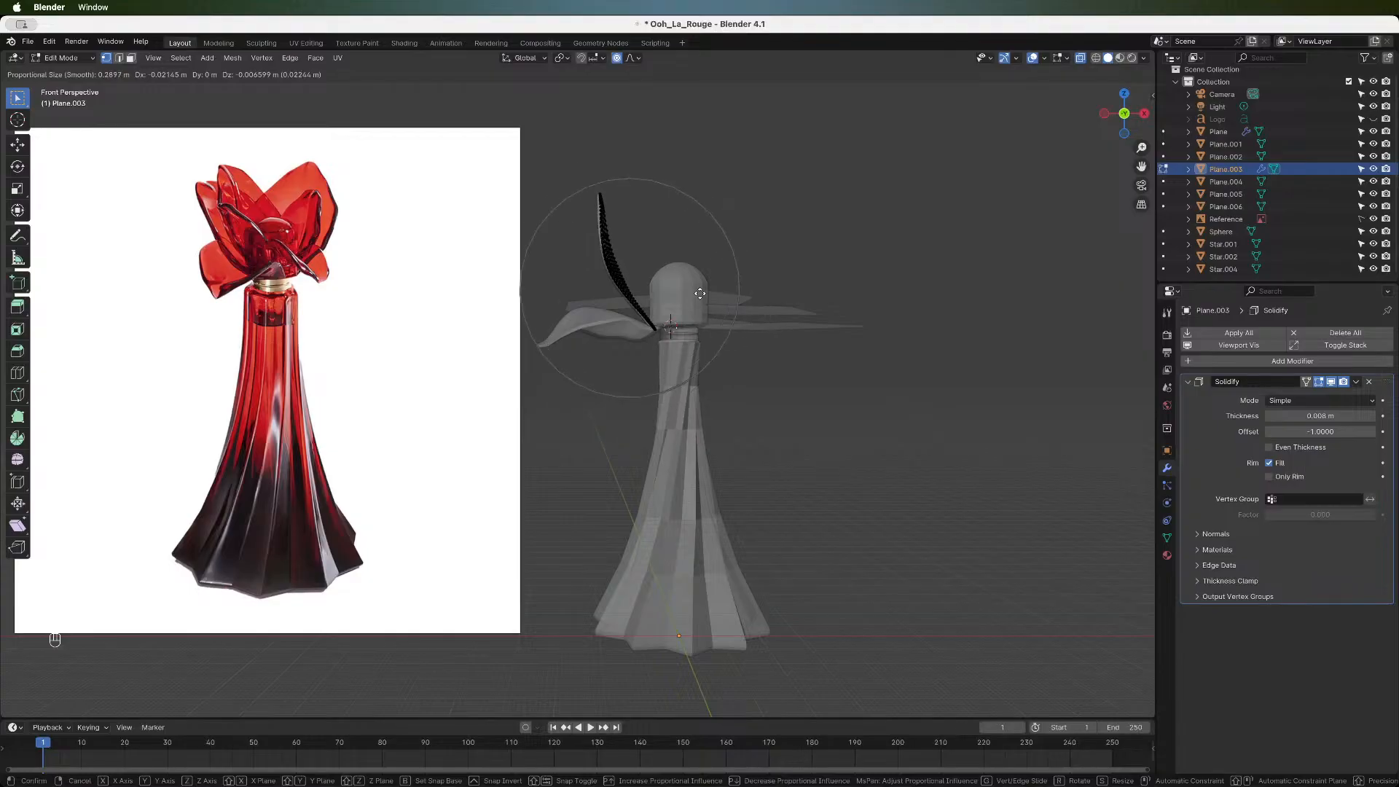
left_click(699, 292)
- Move the whole second petal about 0.015 m along X and -0.080 m along Y to bring it over the neck
key("a")
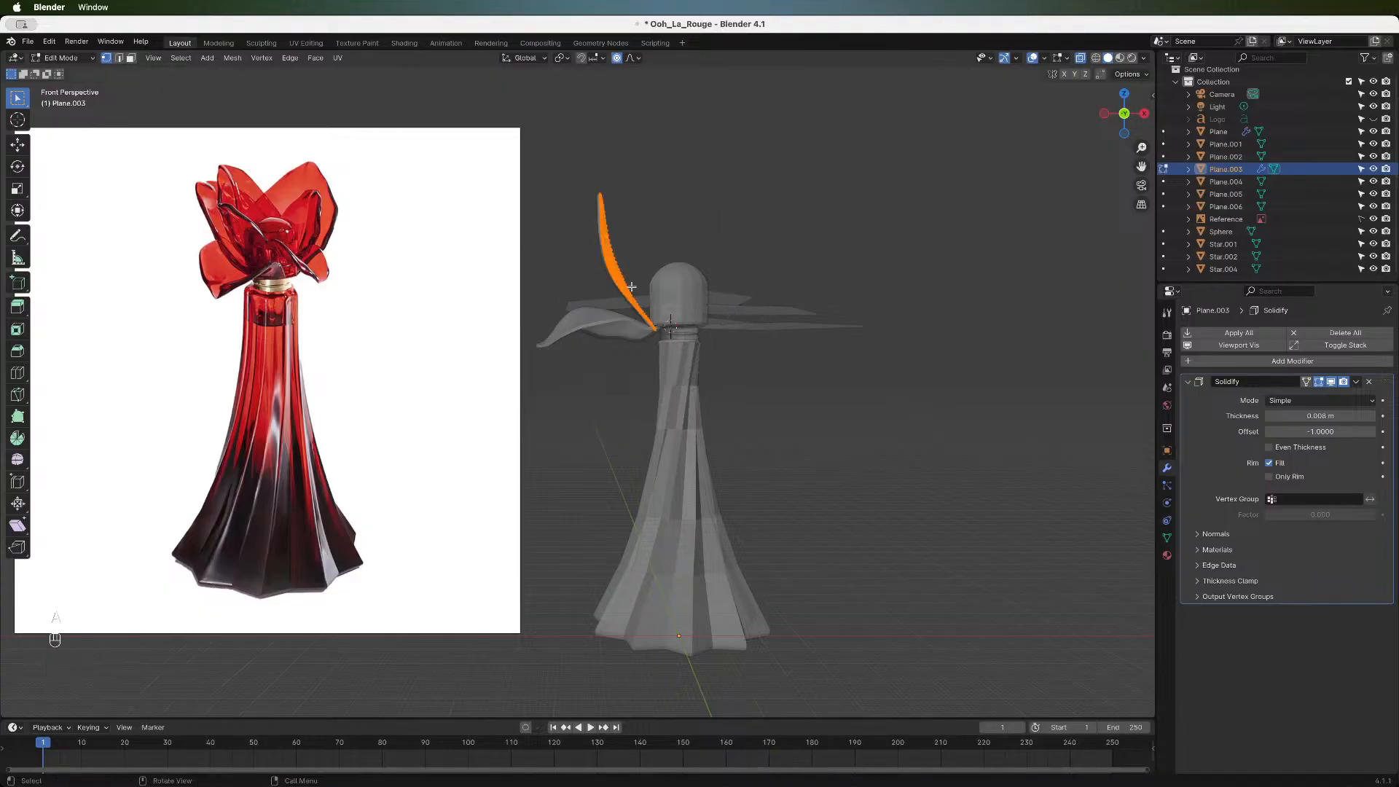
key("g")
key("x")
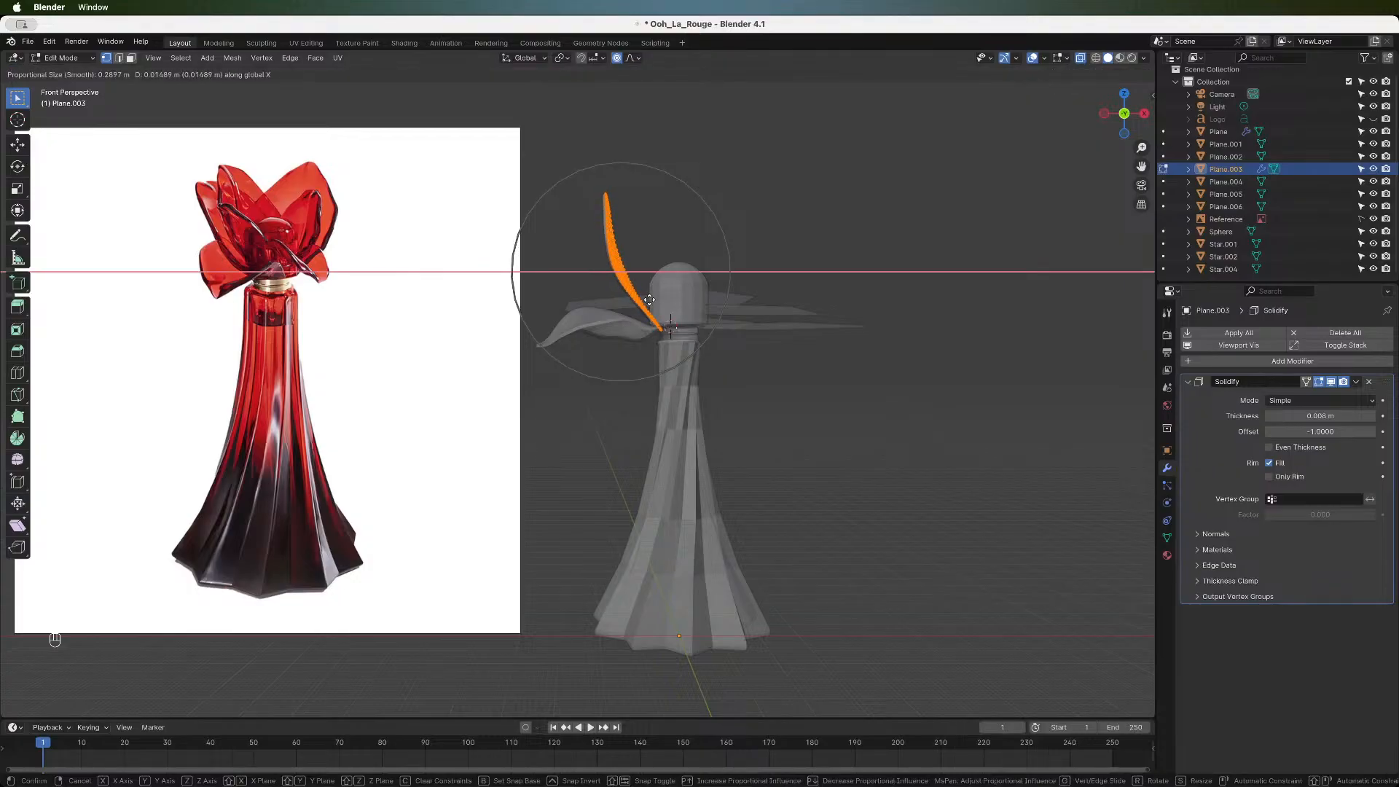
left_click(649, 300)
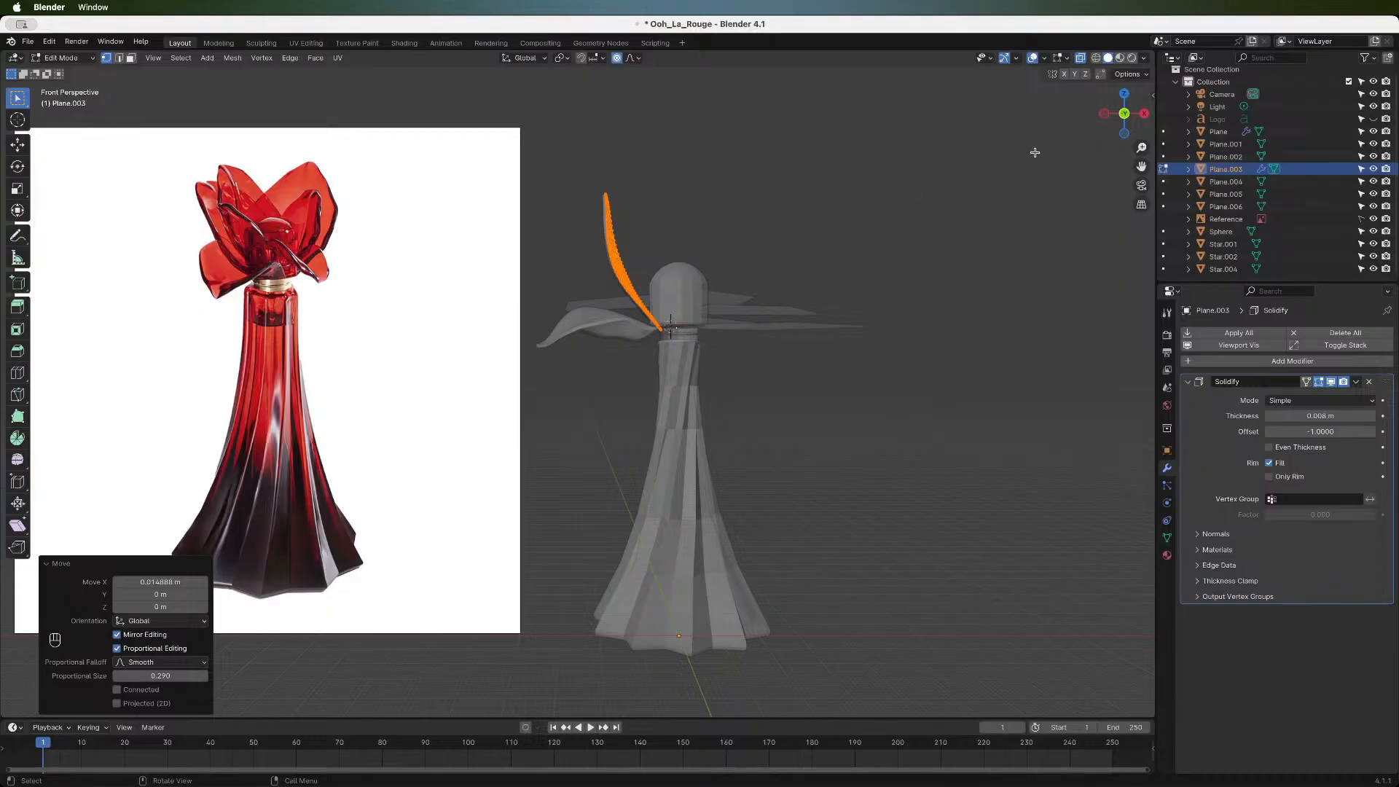
left_click_drag(1123, 117, 877, 217)
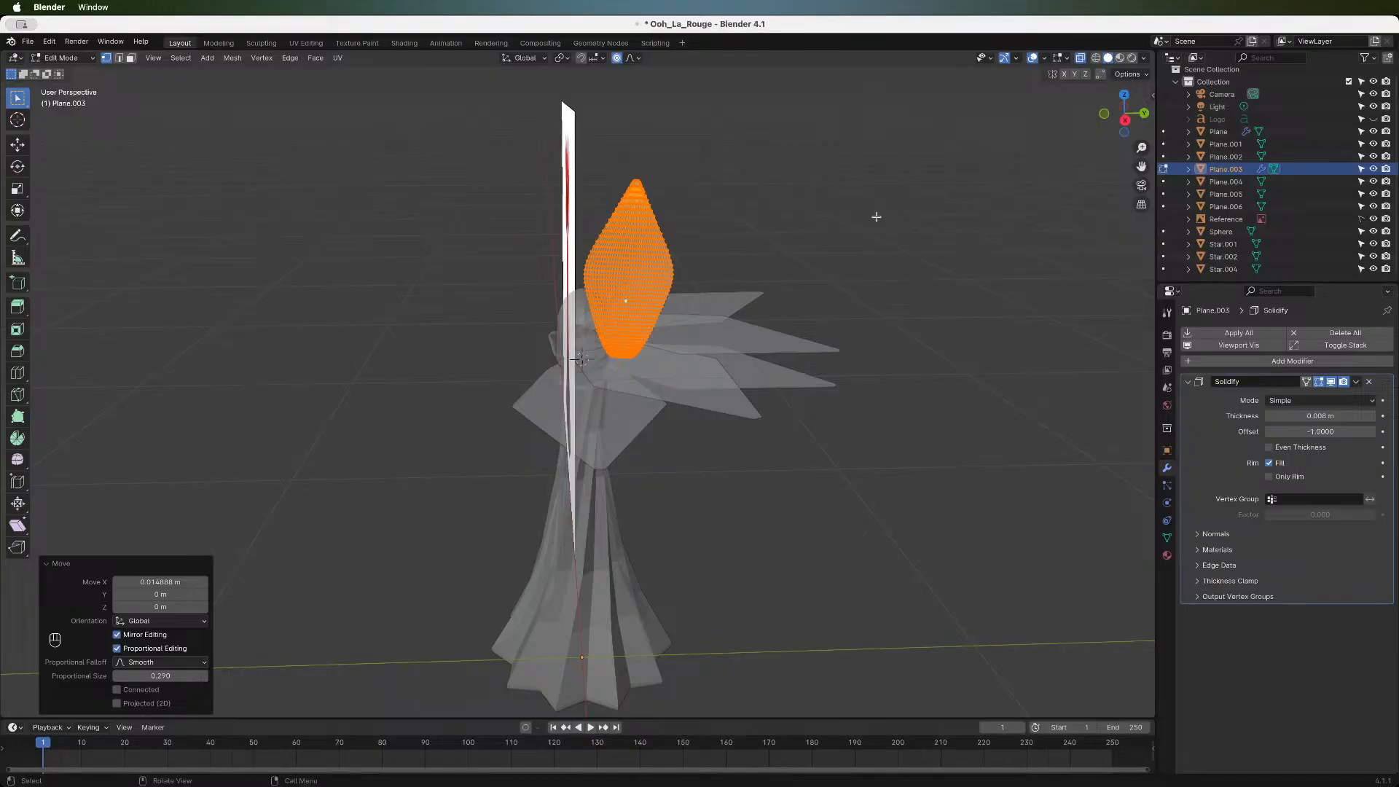
key("g")
key("y")
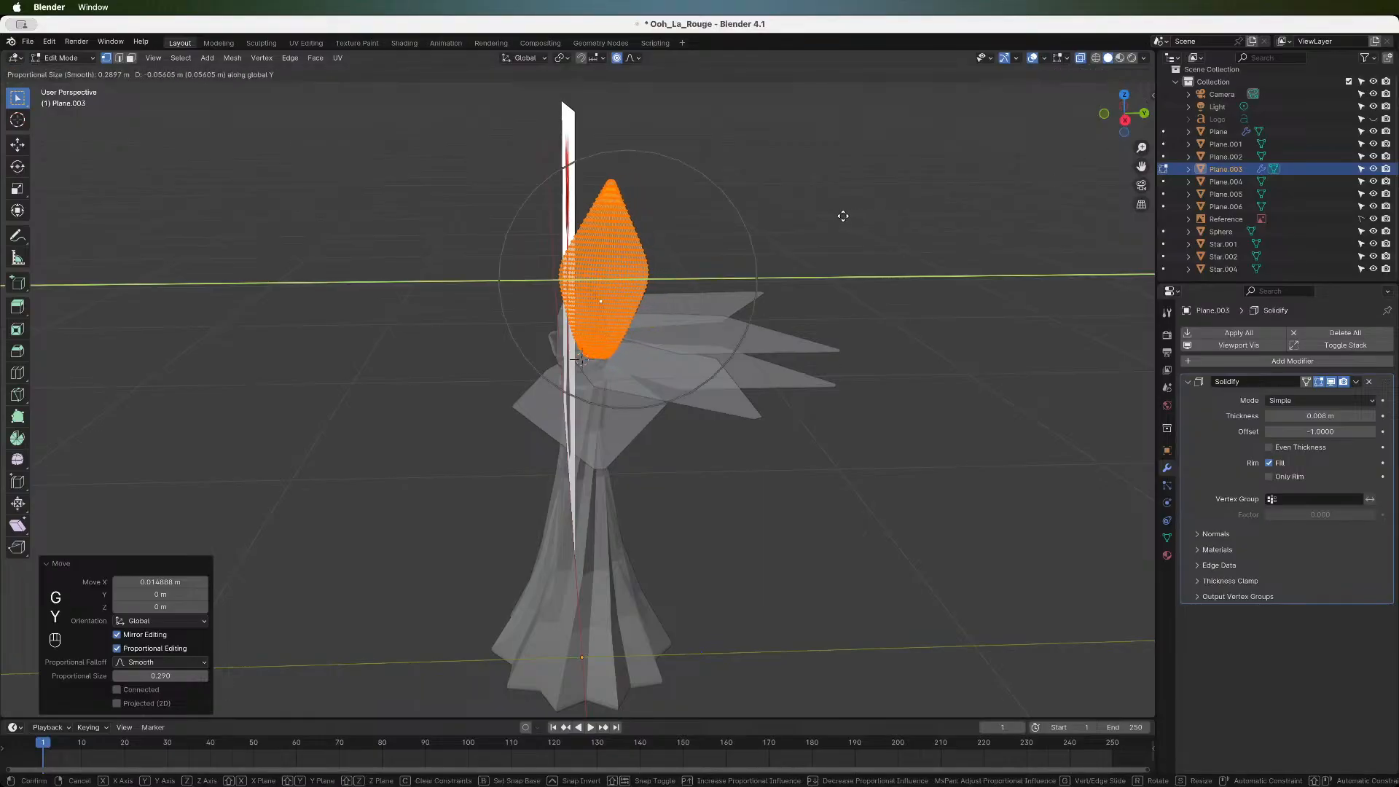
left_click(841, 215)
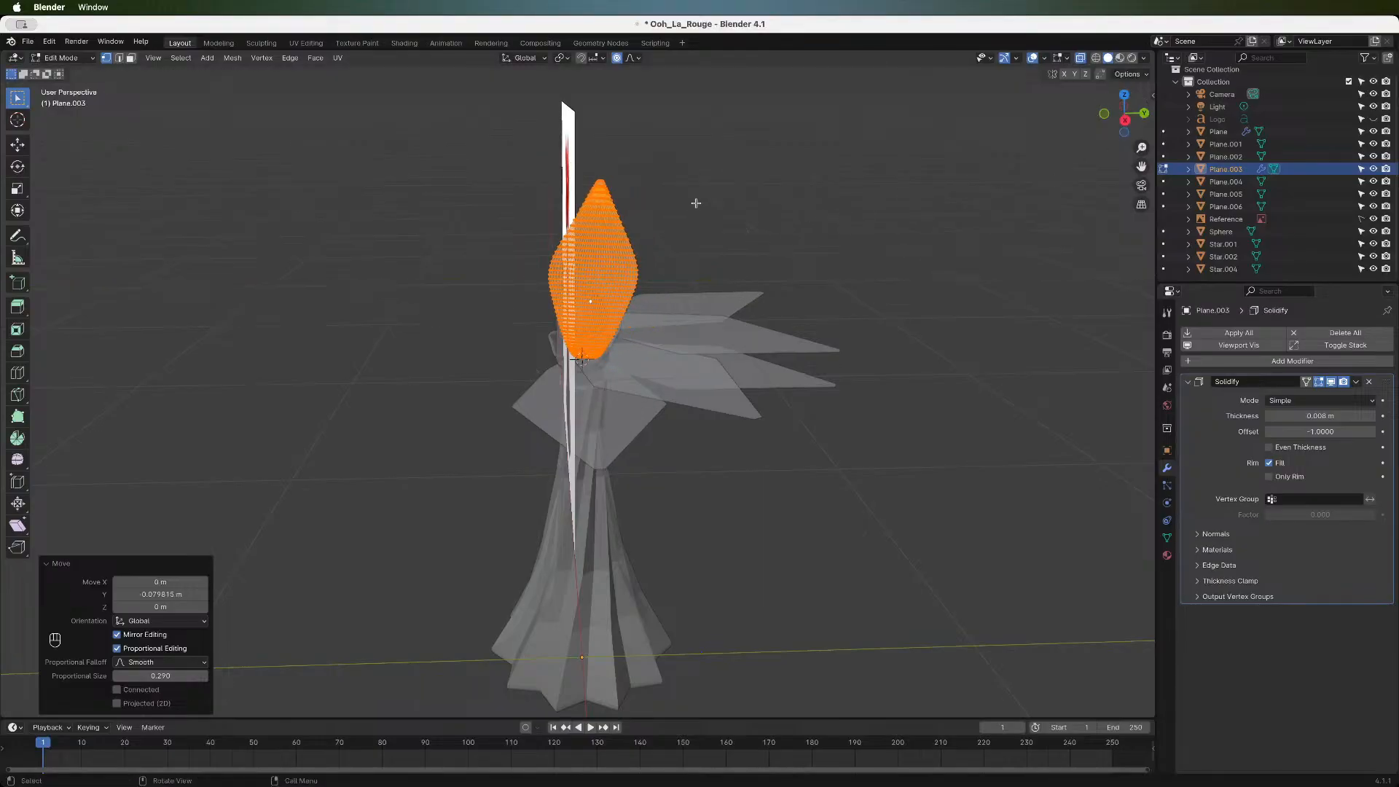
- Rotate the whole upright petal about 13° around the global Z axis
key("r")
key("z")
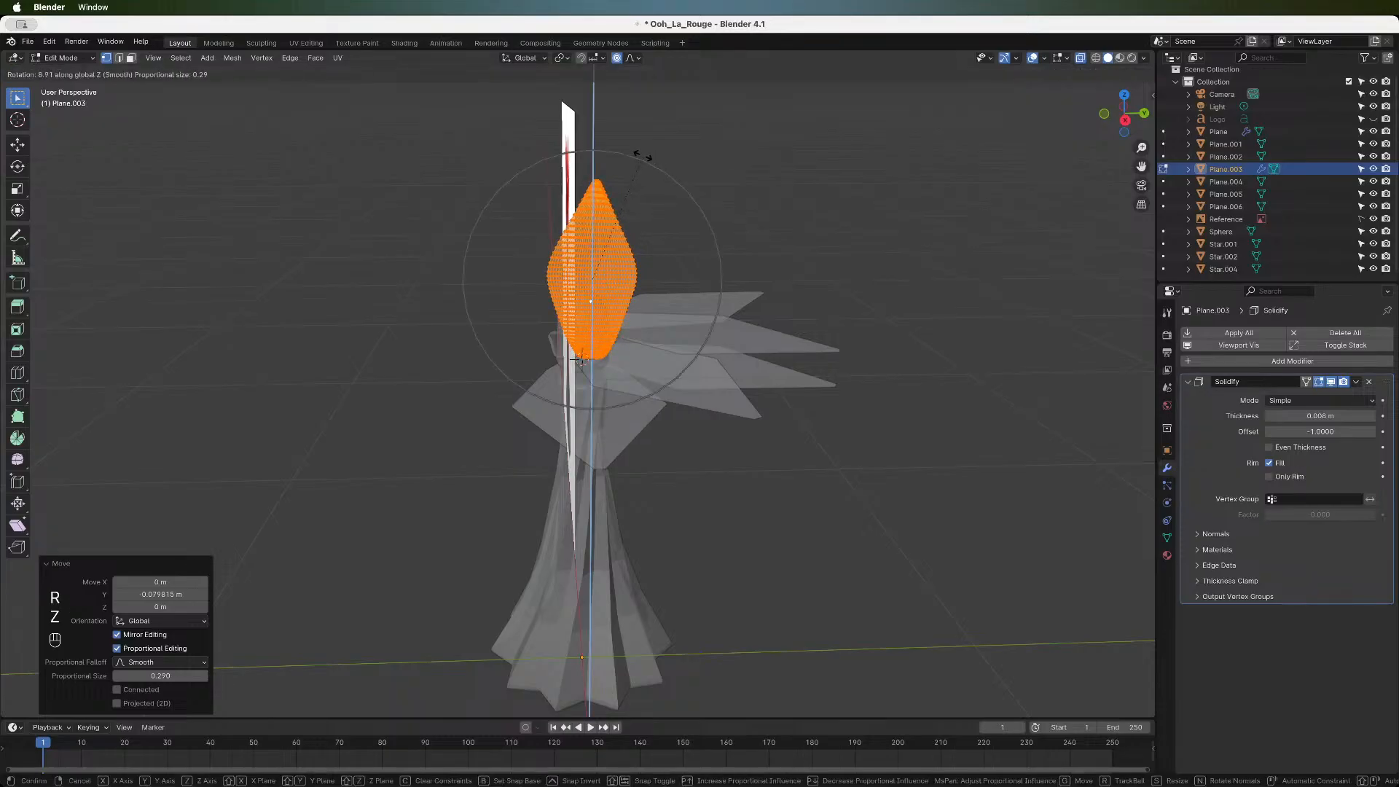
left_click(633, 154)
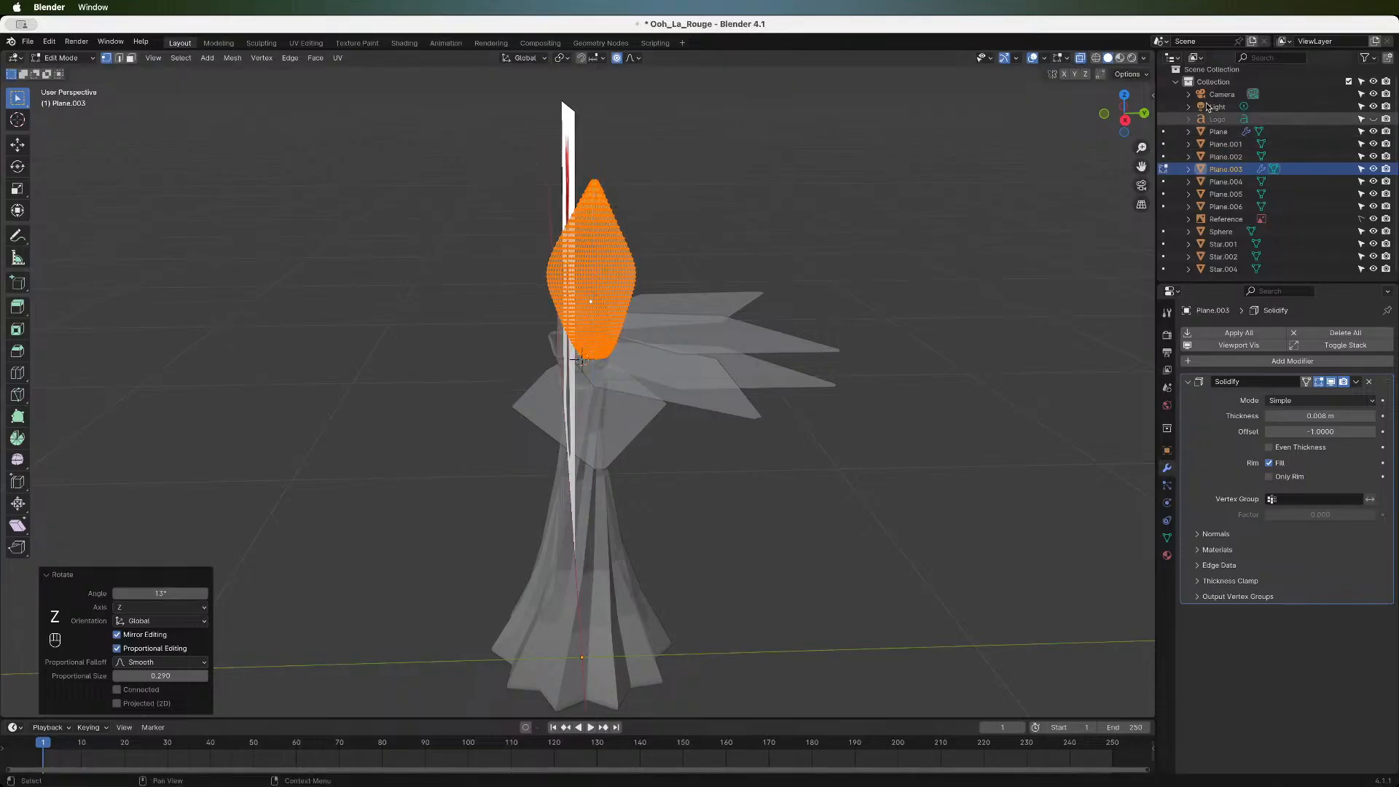
- Move the whole upright petal about -0.036 m along the Y axis
left_click(1104, 115)
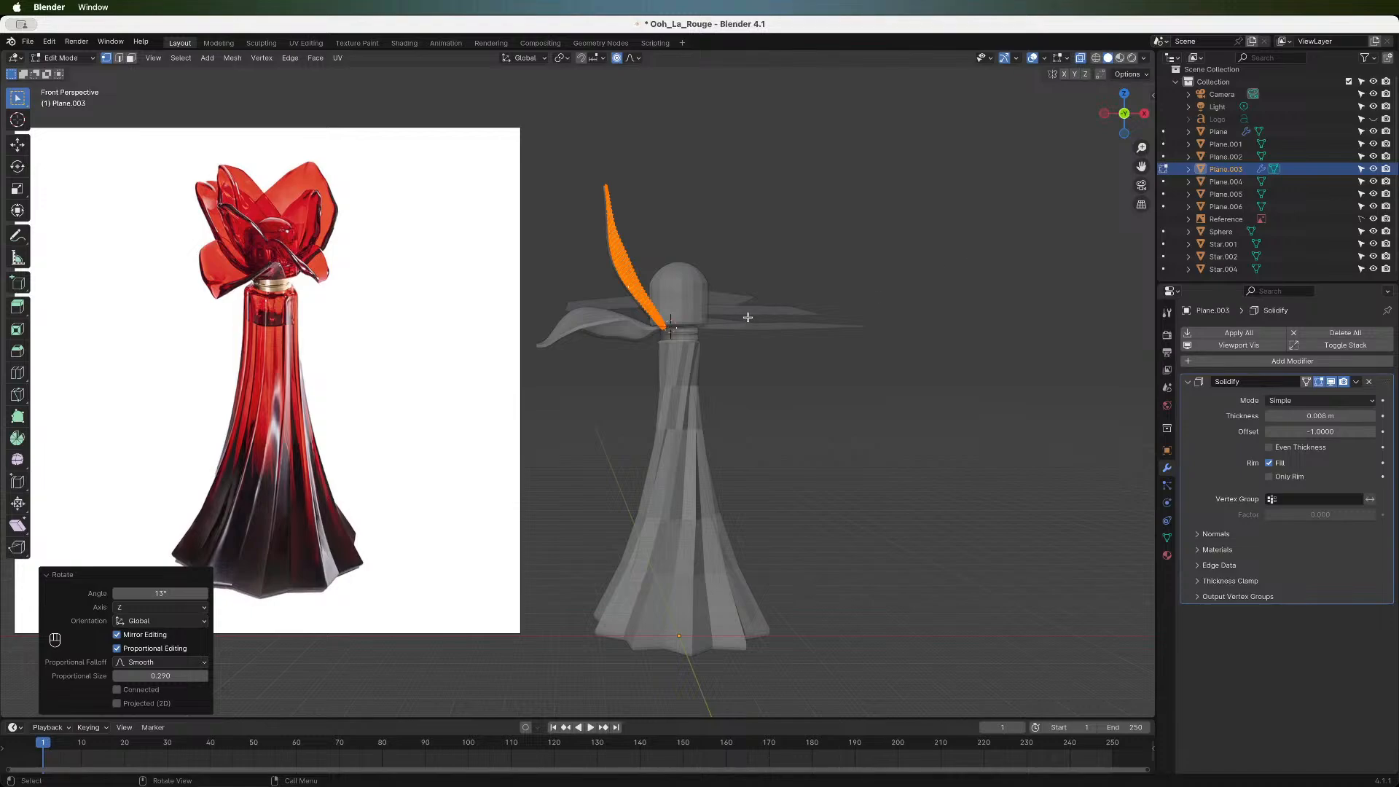
scroll(747, 318, "up", 4)
left_click_drag(1113, 124, 1125, 94)
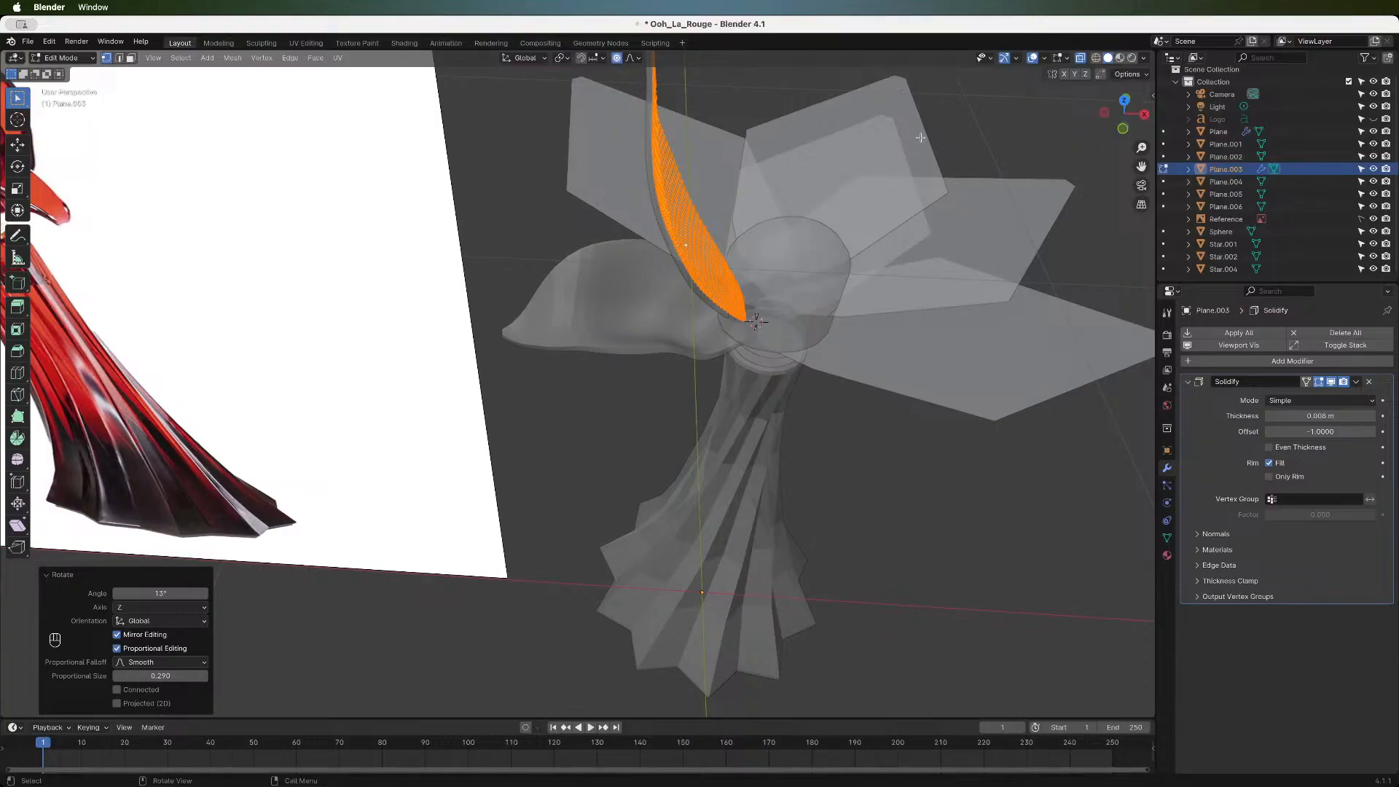
key("g")
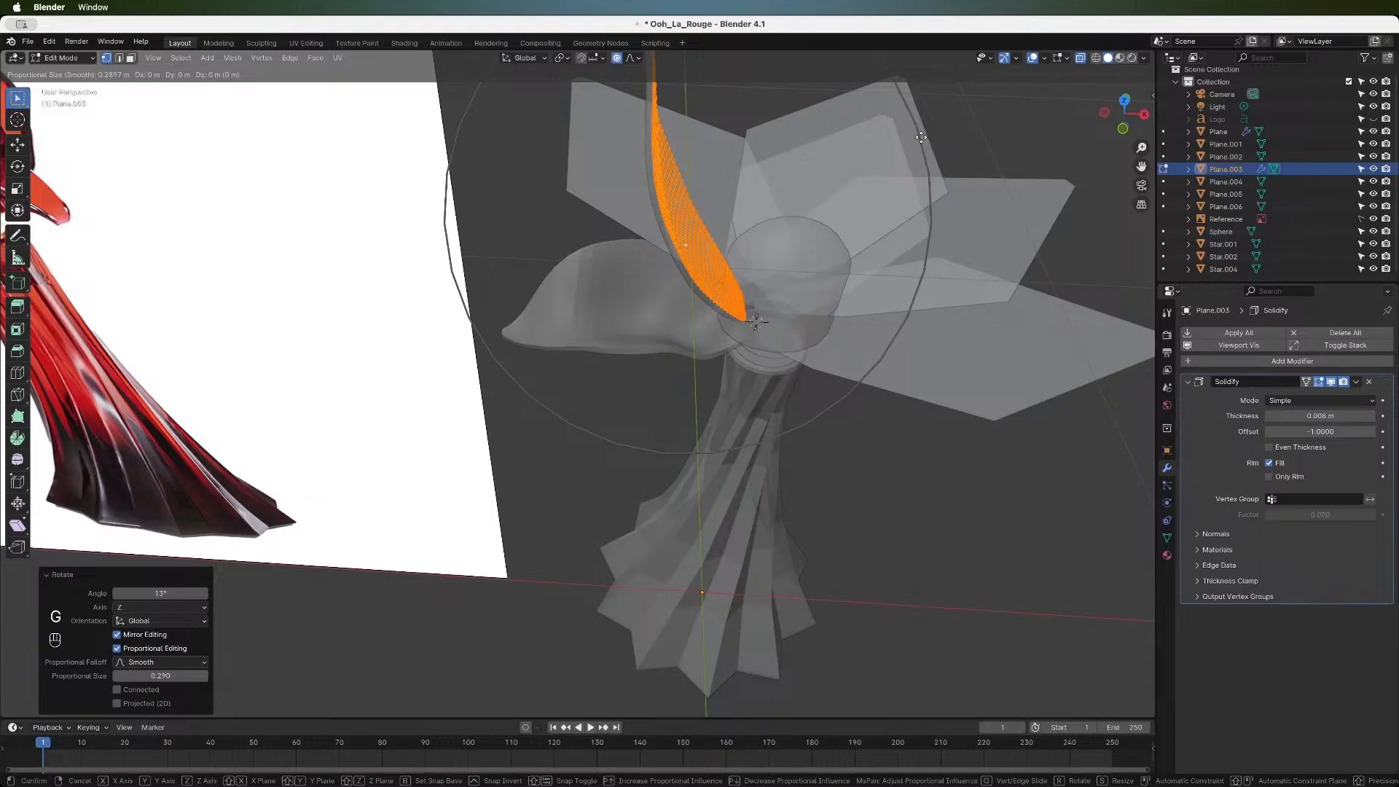
key("y")
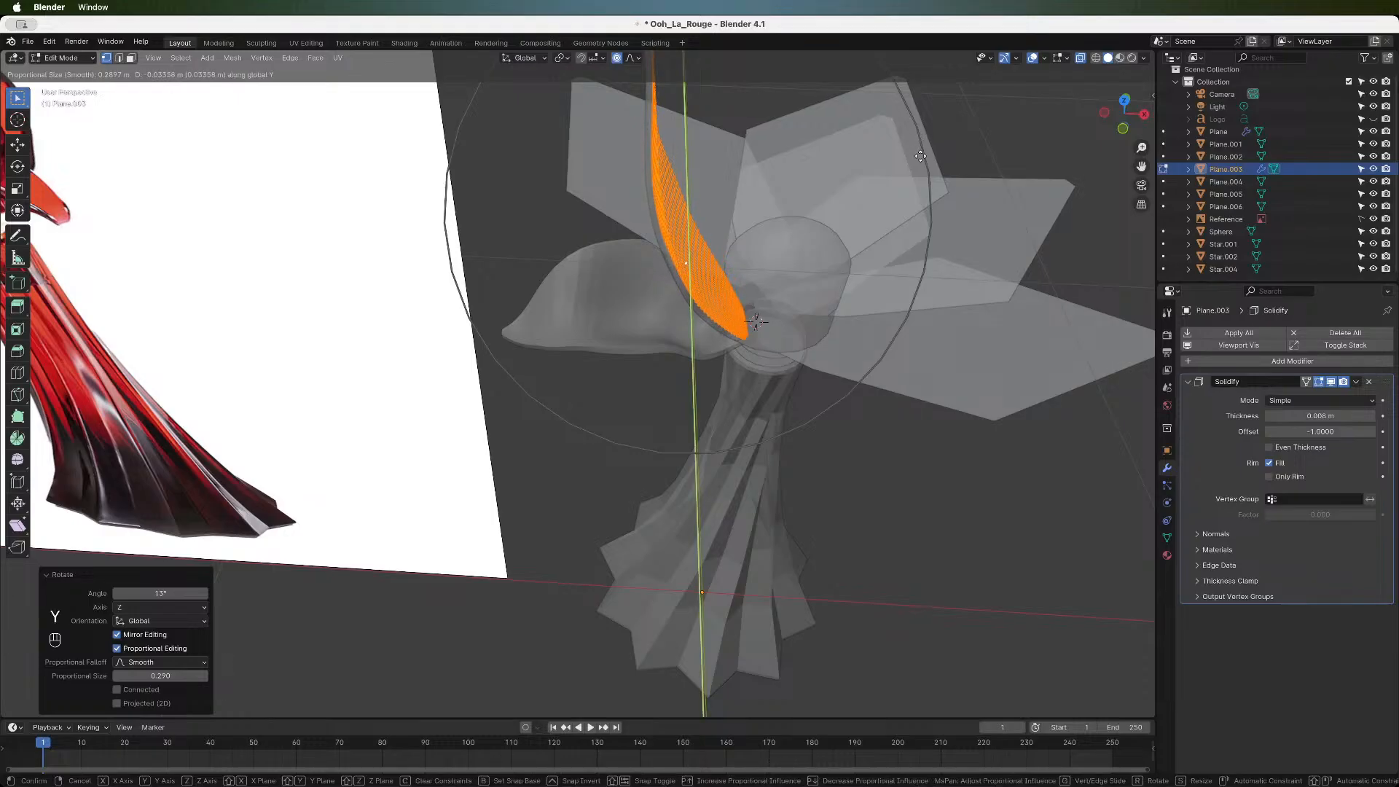
left_click(921, 157)
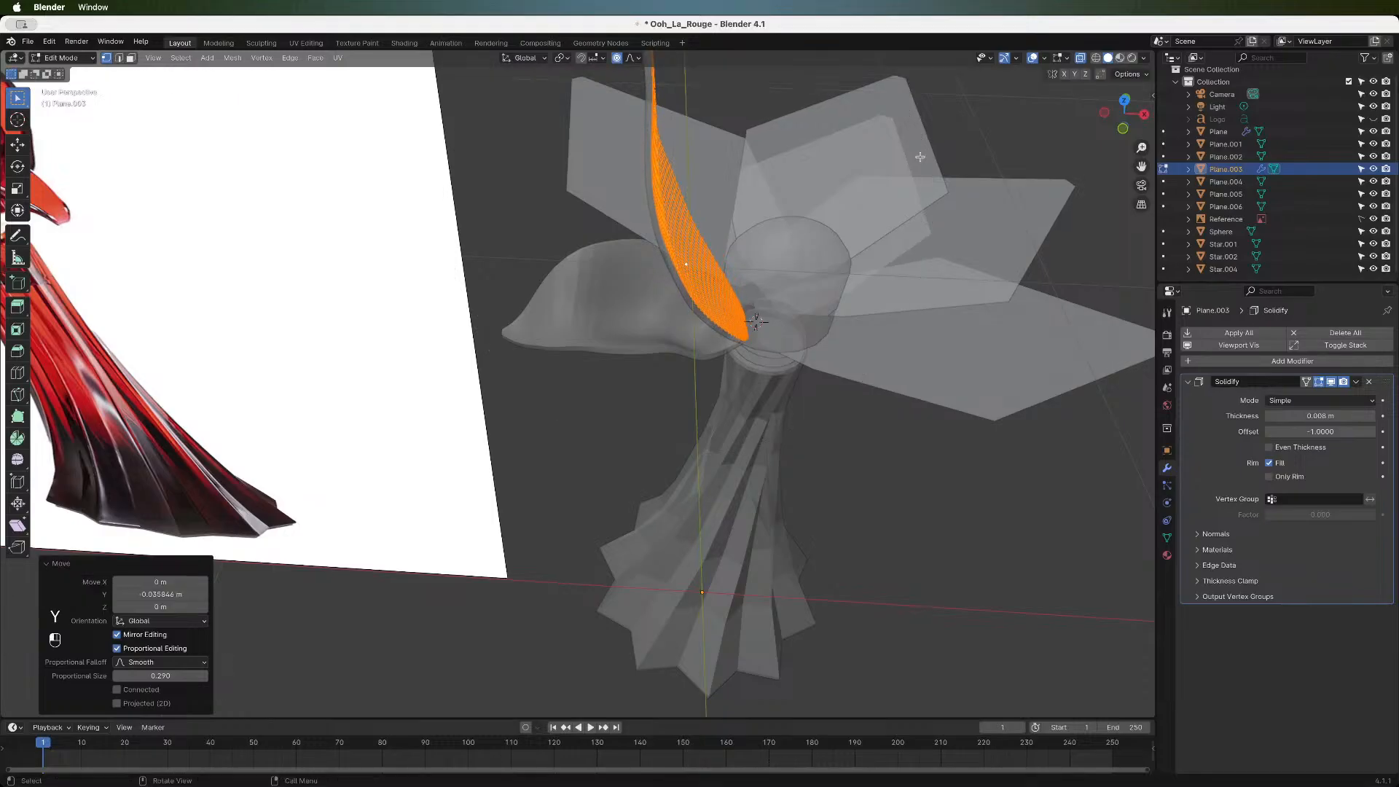
- Move the upright petal's base about -0.018 m along X, -0.004 m along Y and -0.007 m along Z with a proportional size of about 0.29 m
left_click(1122, 130)
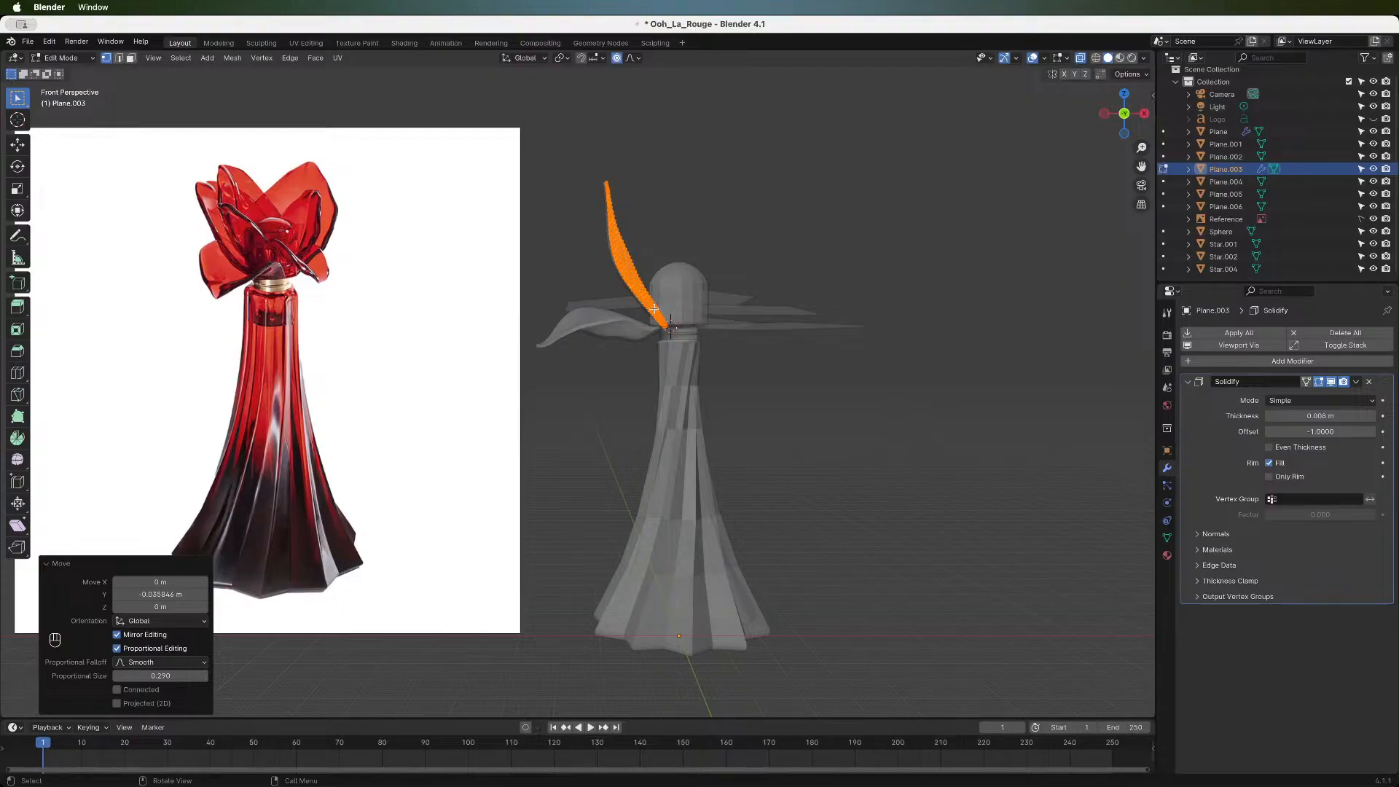
left_click_drag(1124, 114, 1107, 131)
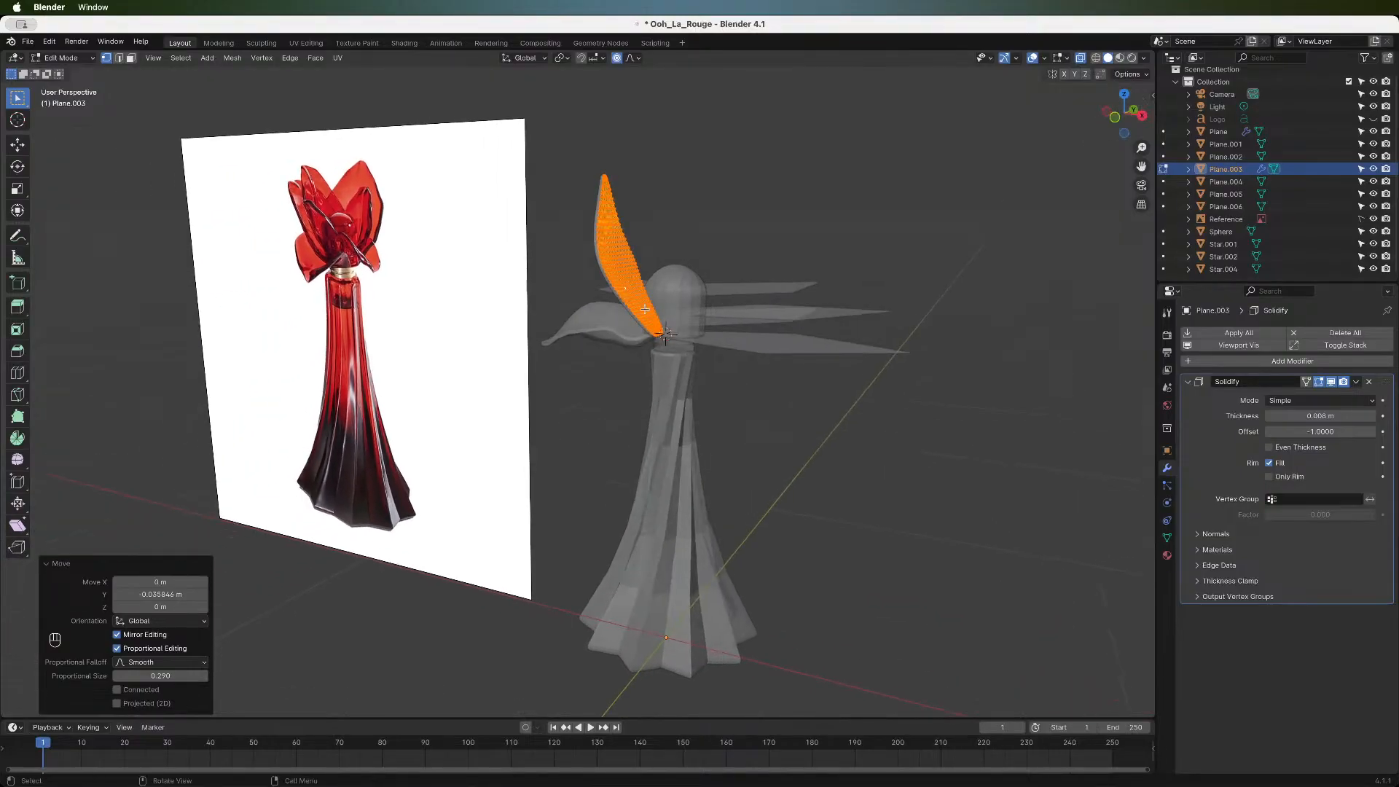
left_click(695, 308)
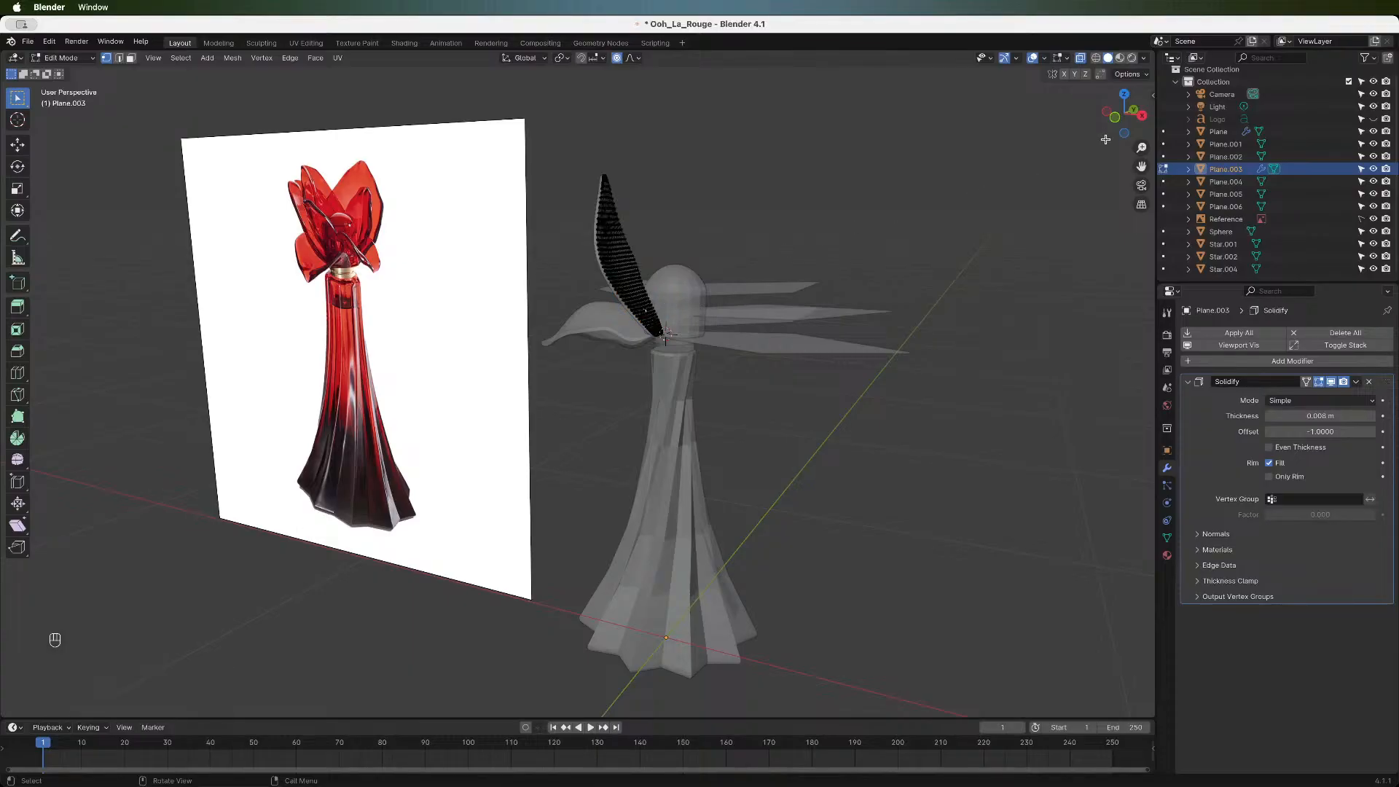
left_click_drag(1122, 116, 1139, 110)
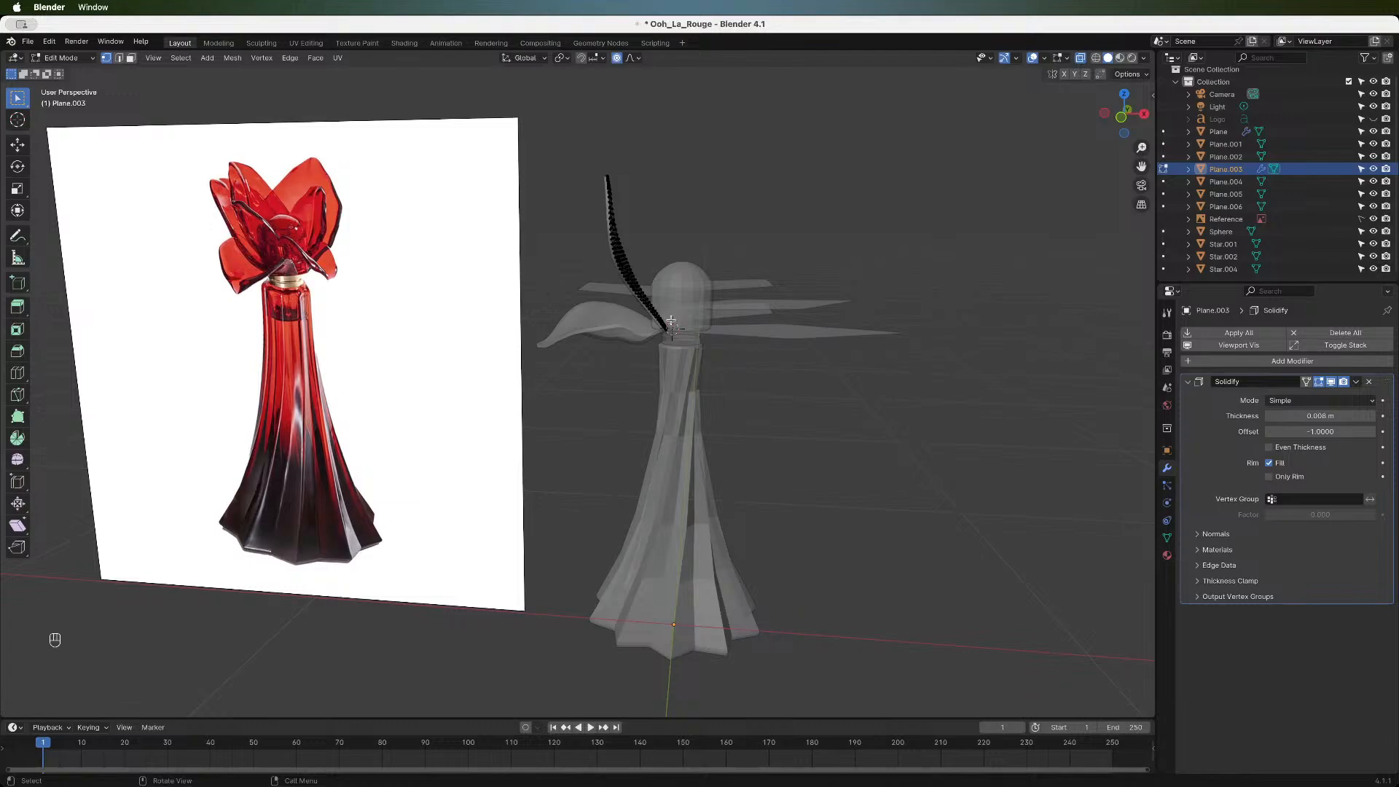
key("g")
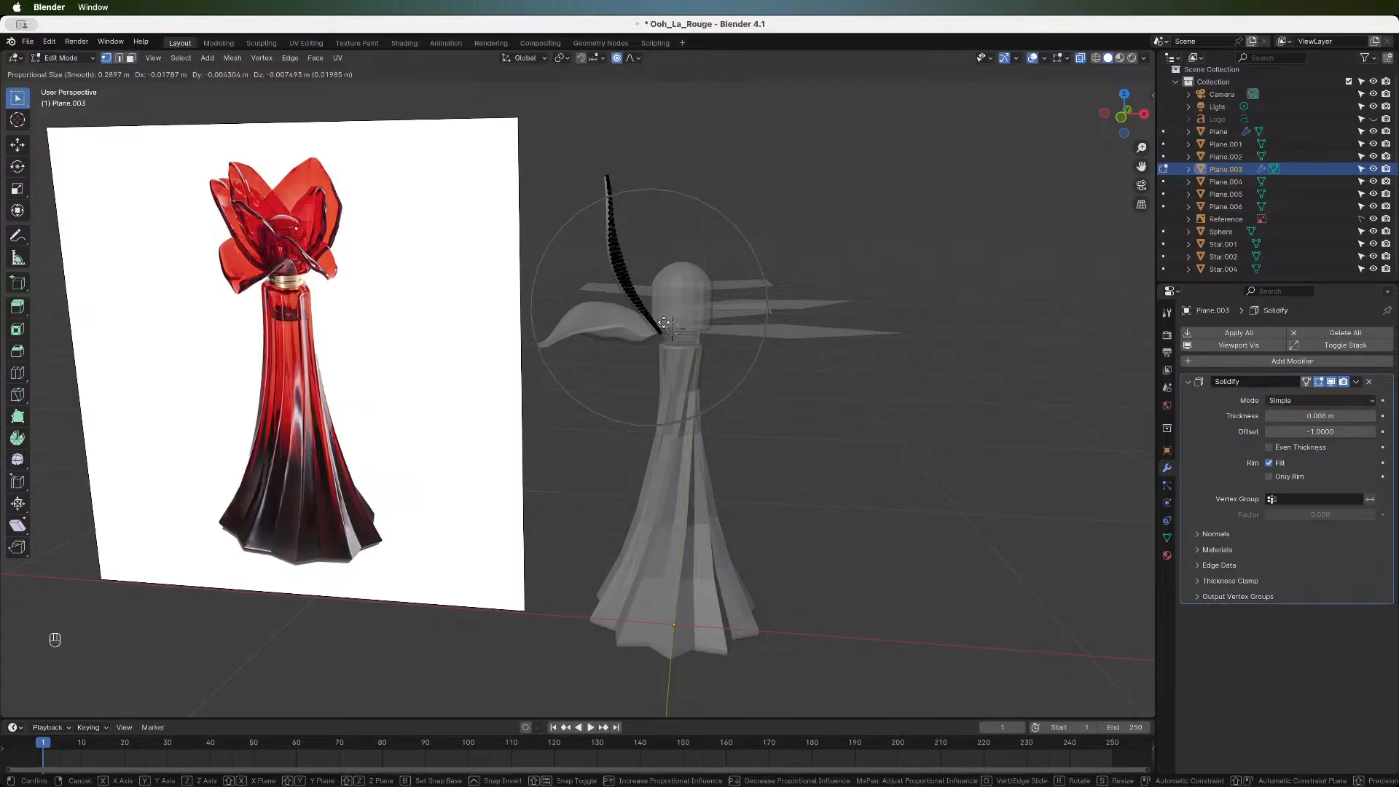
left_click(665, 323)
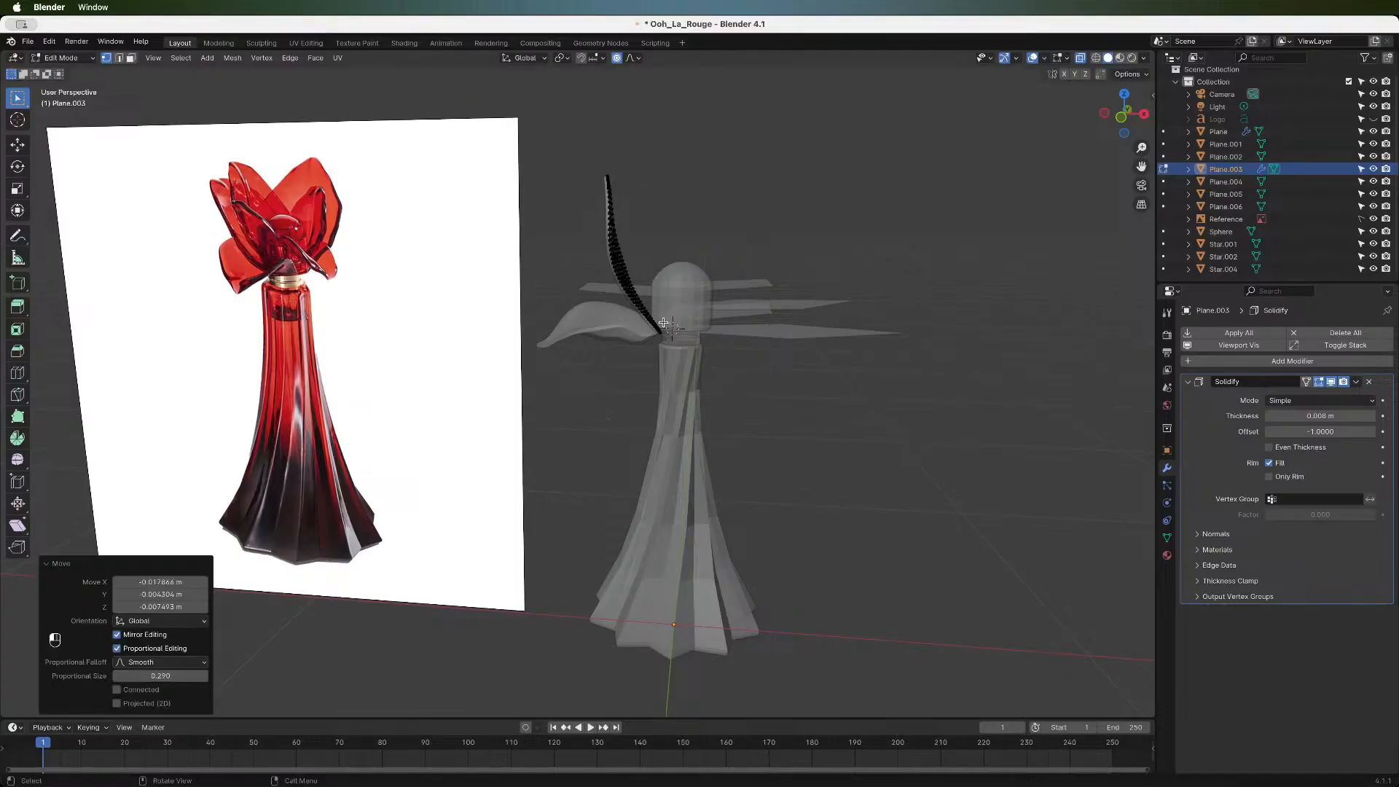
- Move the petal's middle about 0.036 m along X, 0.003 m along Y and -0.012 m along Z with a proportional size of about 0.2 m
left_click(622, 264)
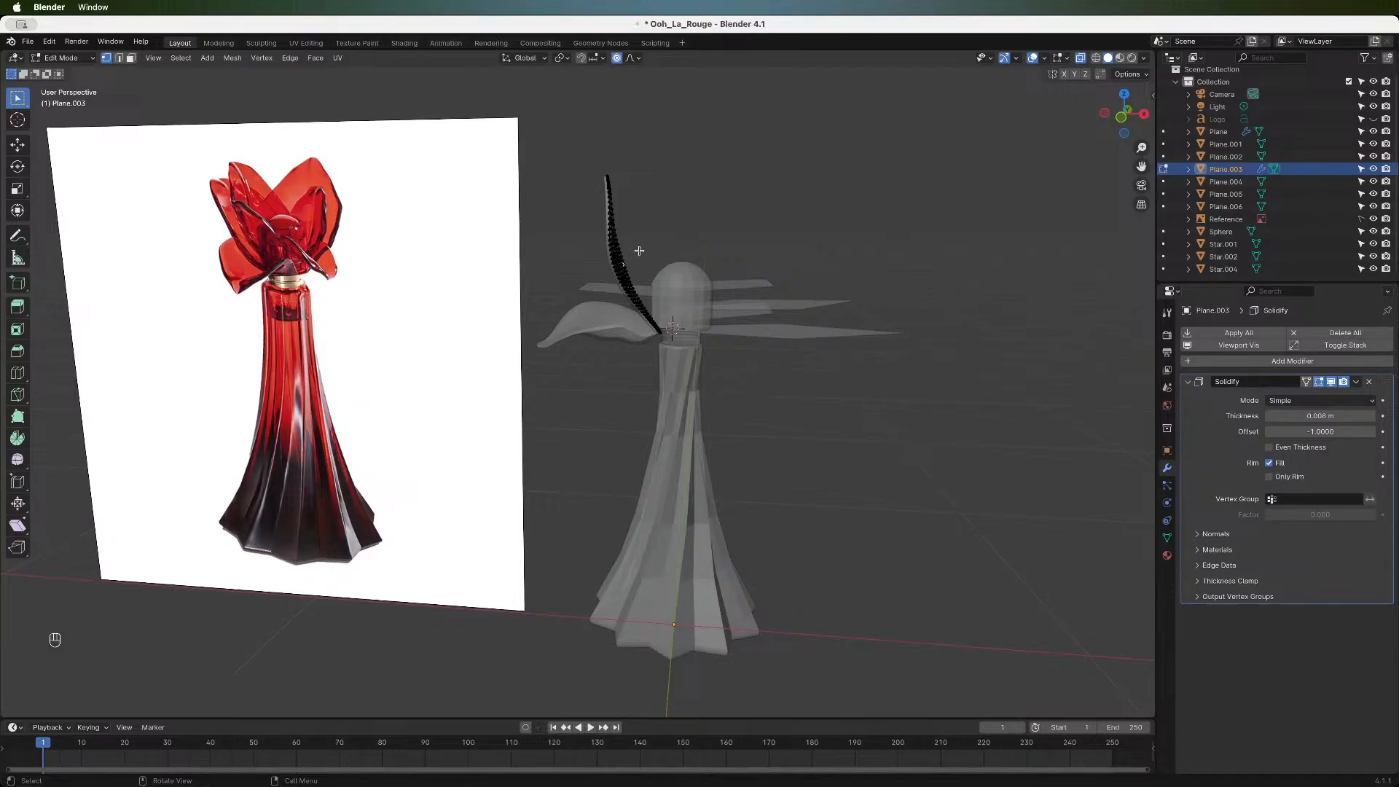
key("g")
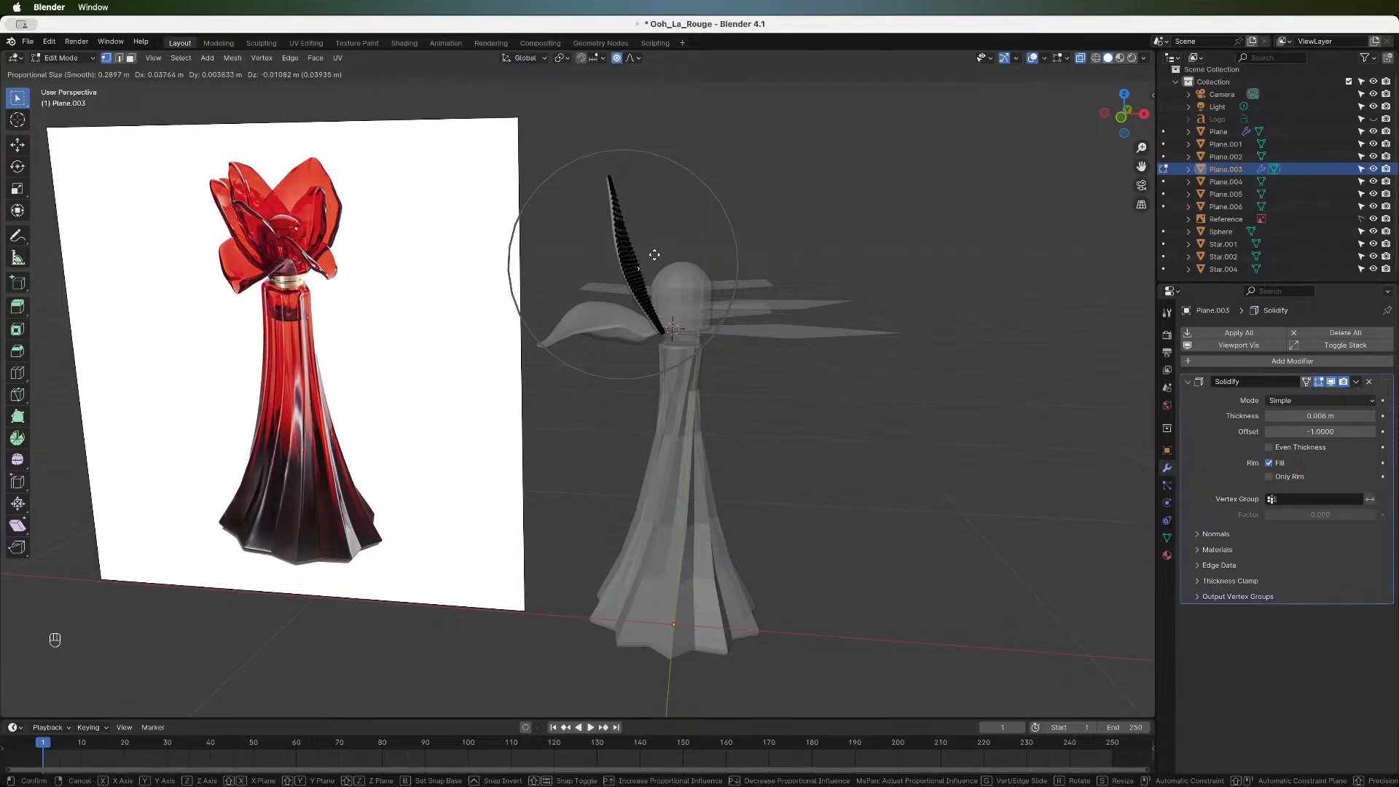
scroll(653, 255, "down", 3)
scroll(654, 255, "up", 4)
scroll(654, 255, "up", 3)
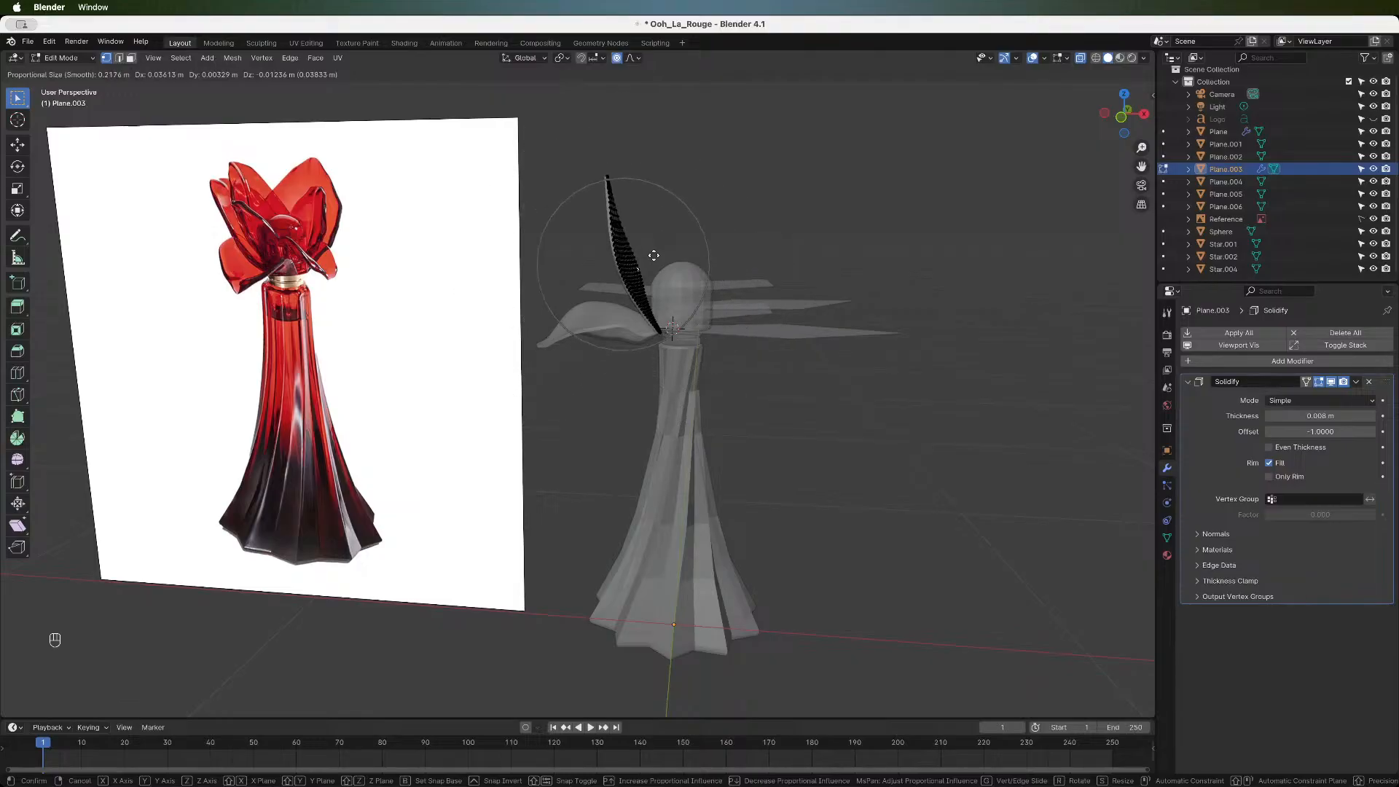
left_click(654, 255)
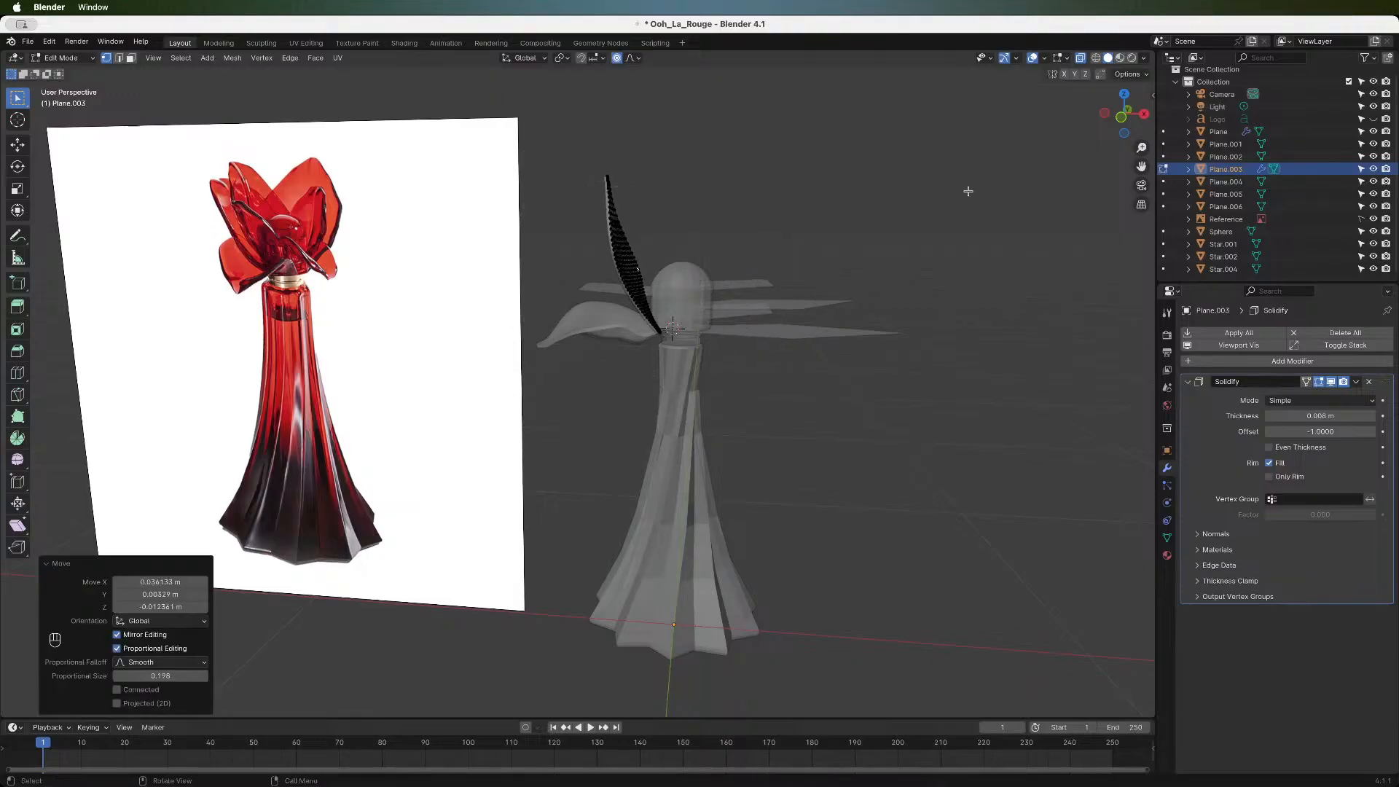
- From the front, pull the petal's middle outward about -0.023 m along X and -0.021 m along Z with a proportional size of about 0.2 m
left_click(1122, 118)
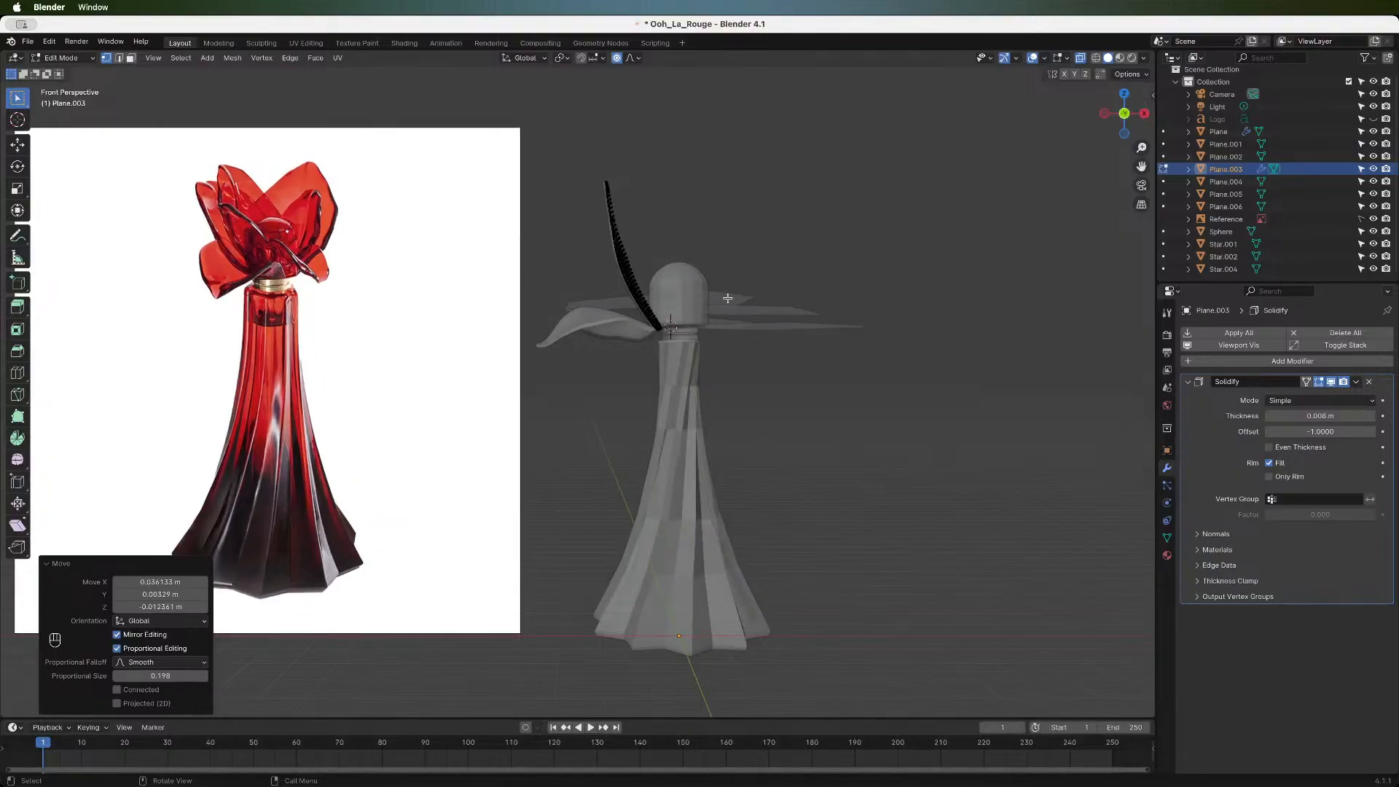
left_click(625, 274)
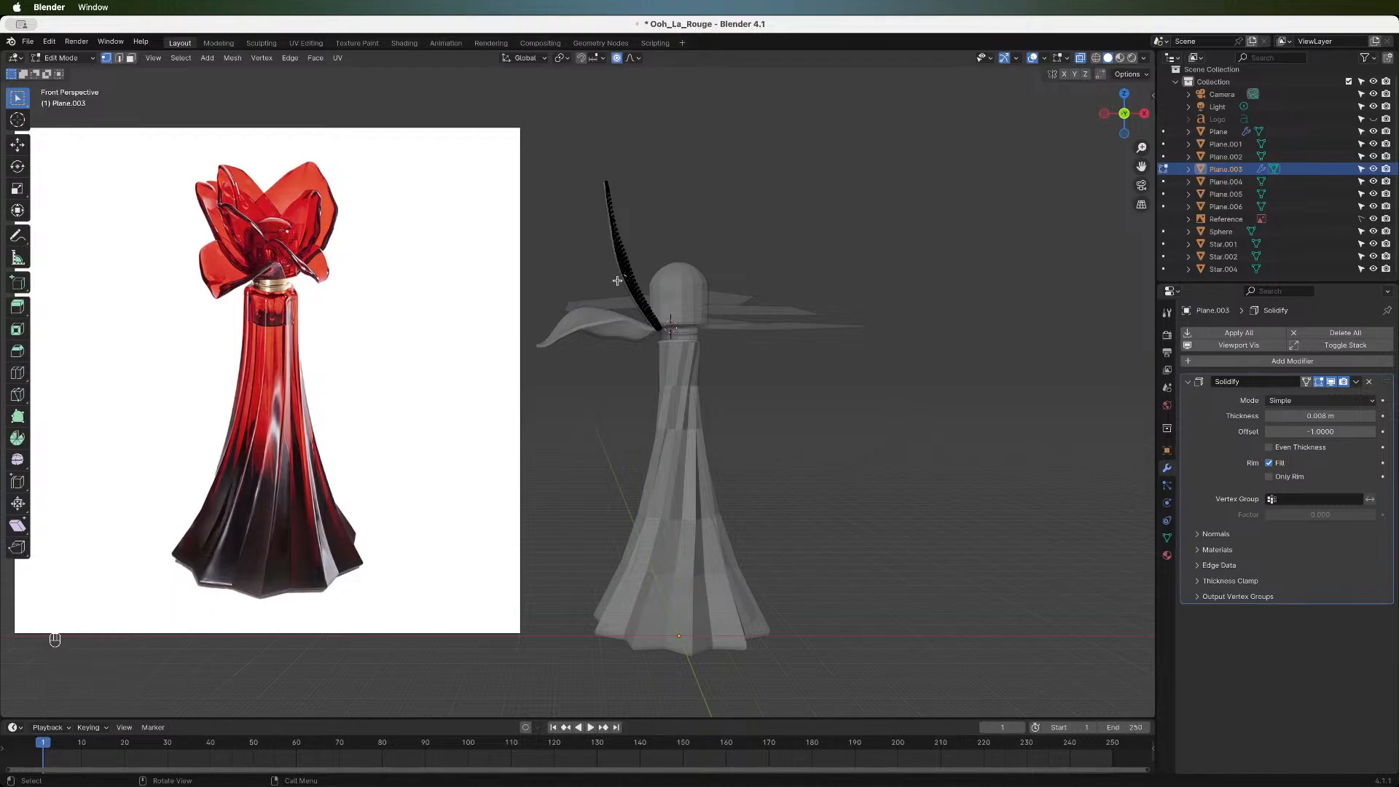
key("g")
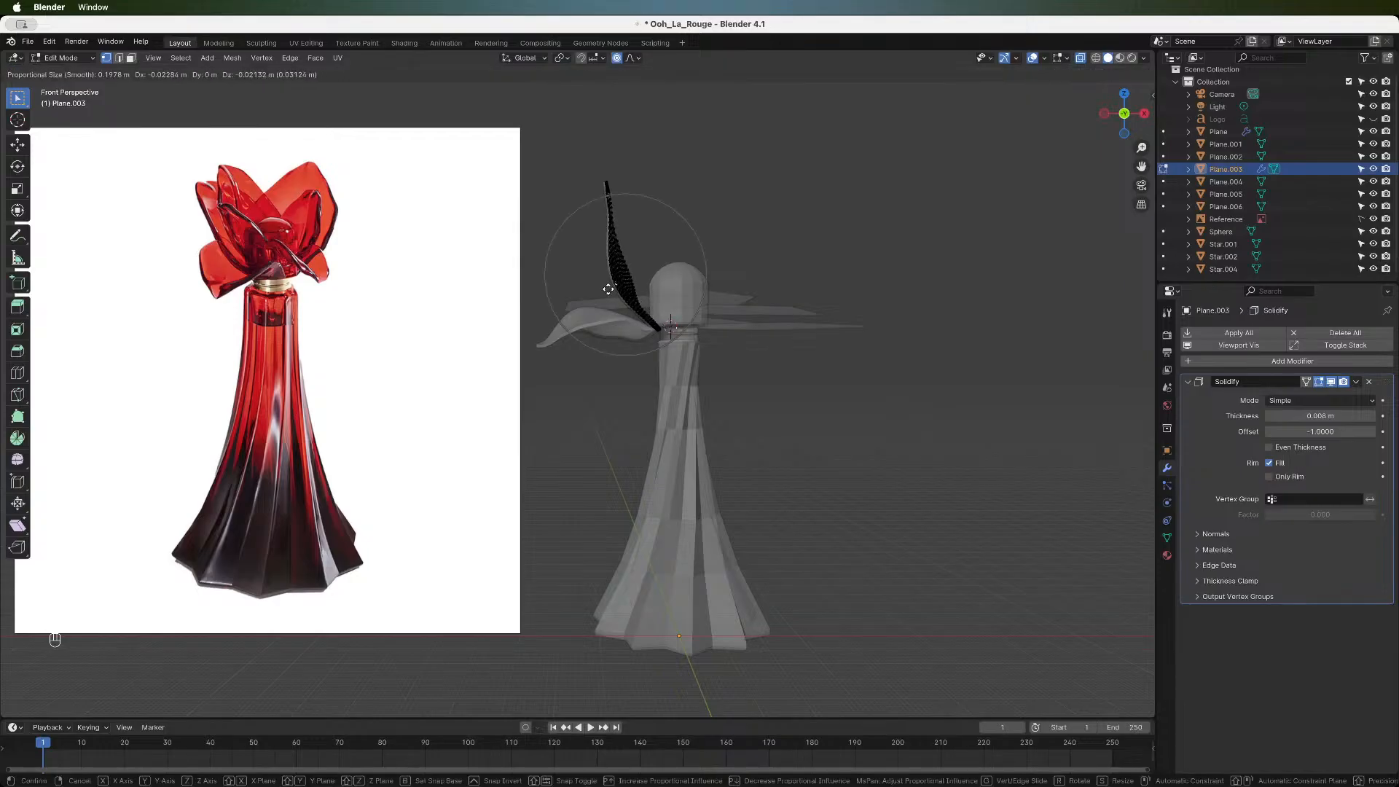
left_click(607, 290)
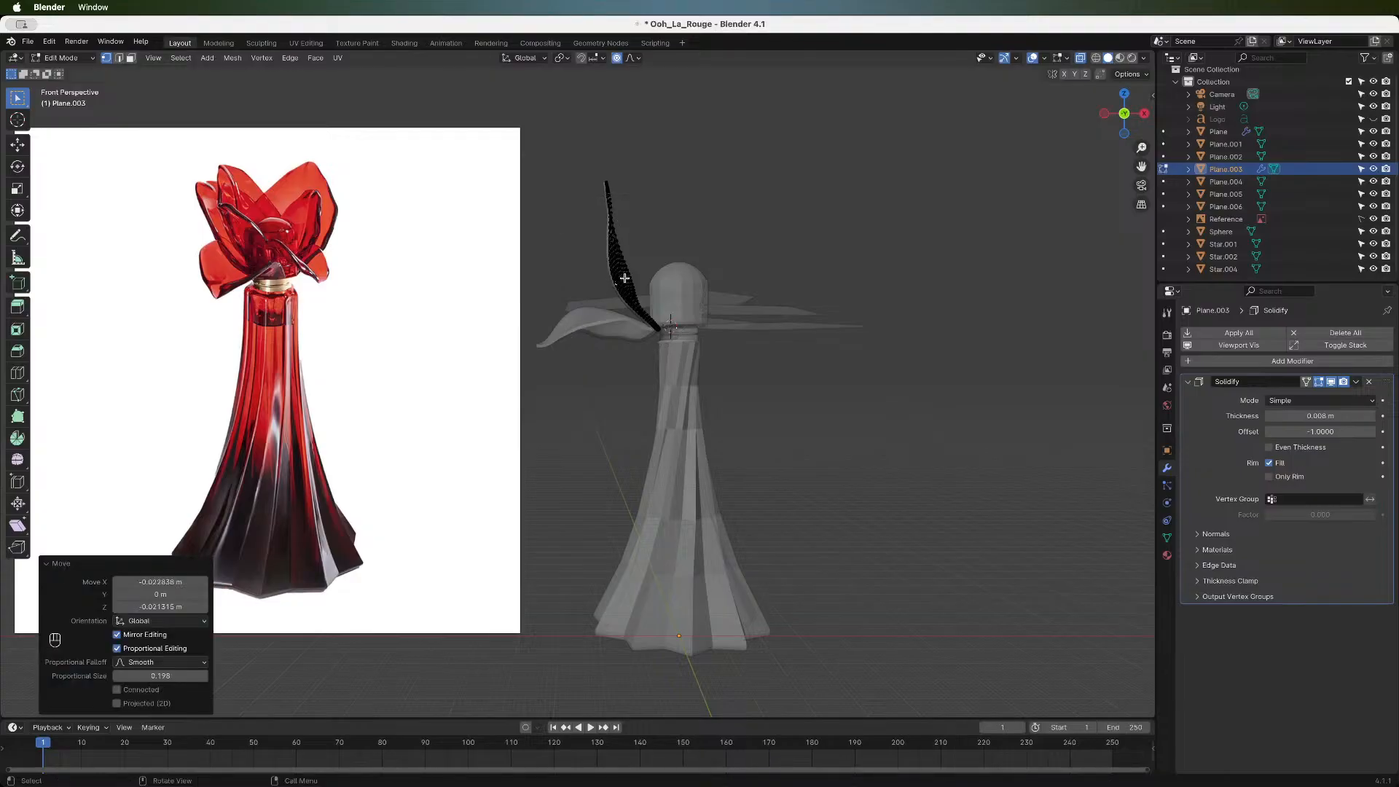
- Move a vertex on the petal's inner side toward the dome about 0.037 m along X and -0.003 m along Z with proportional editing
left_click(625, 279)
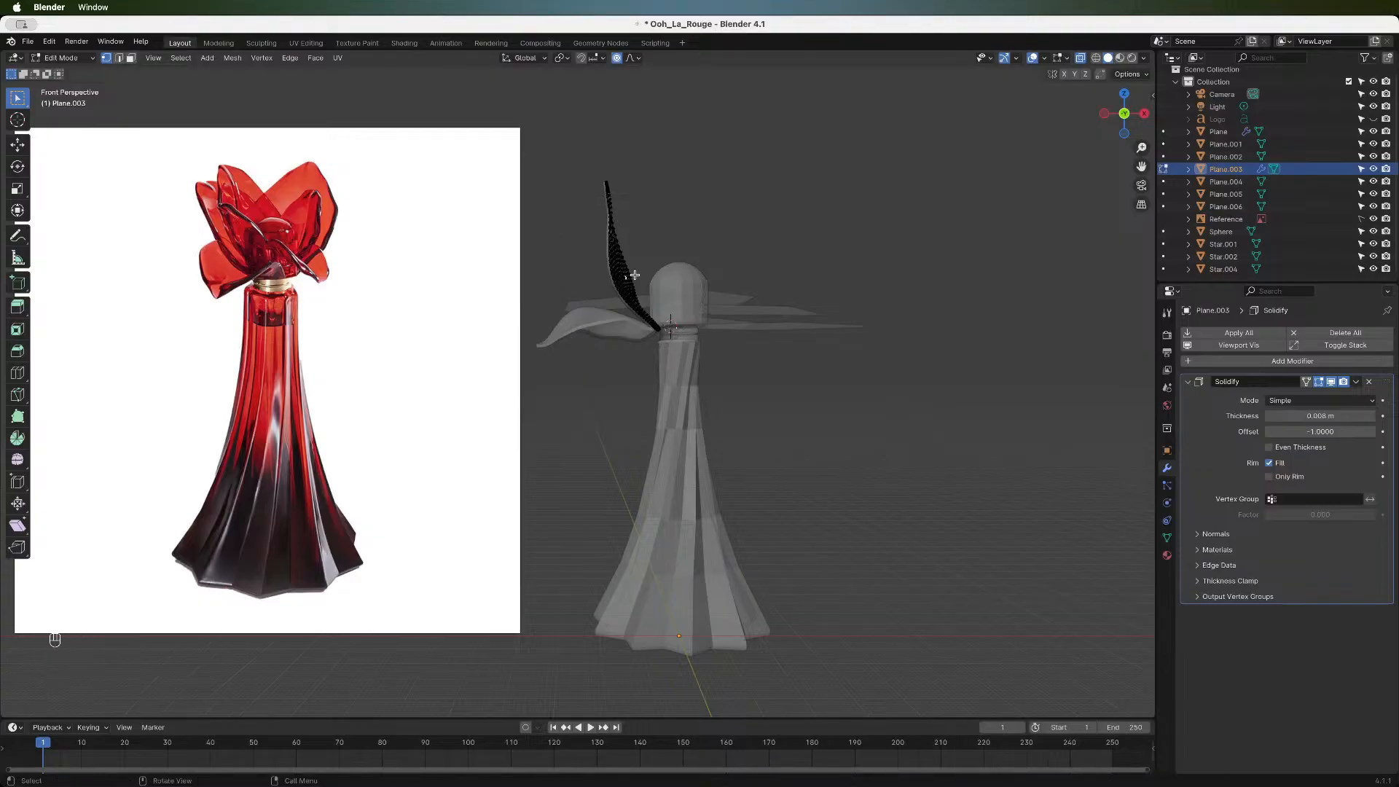
key("g")
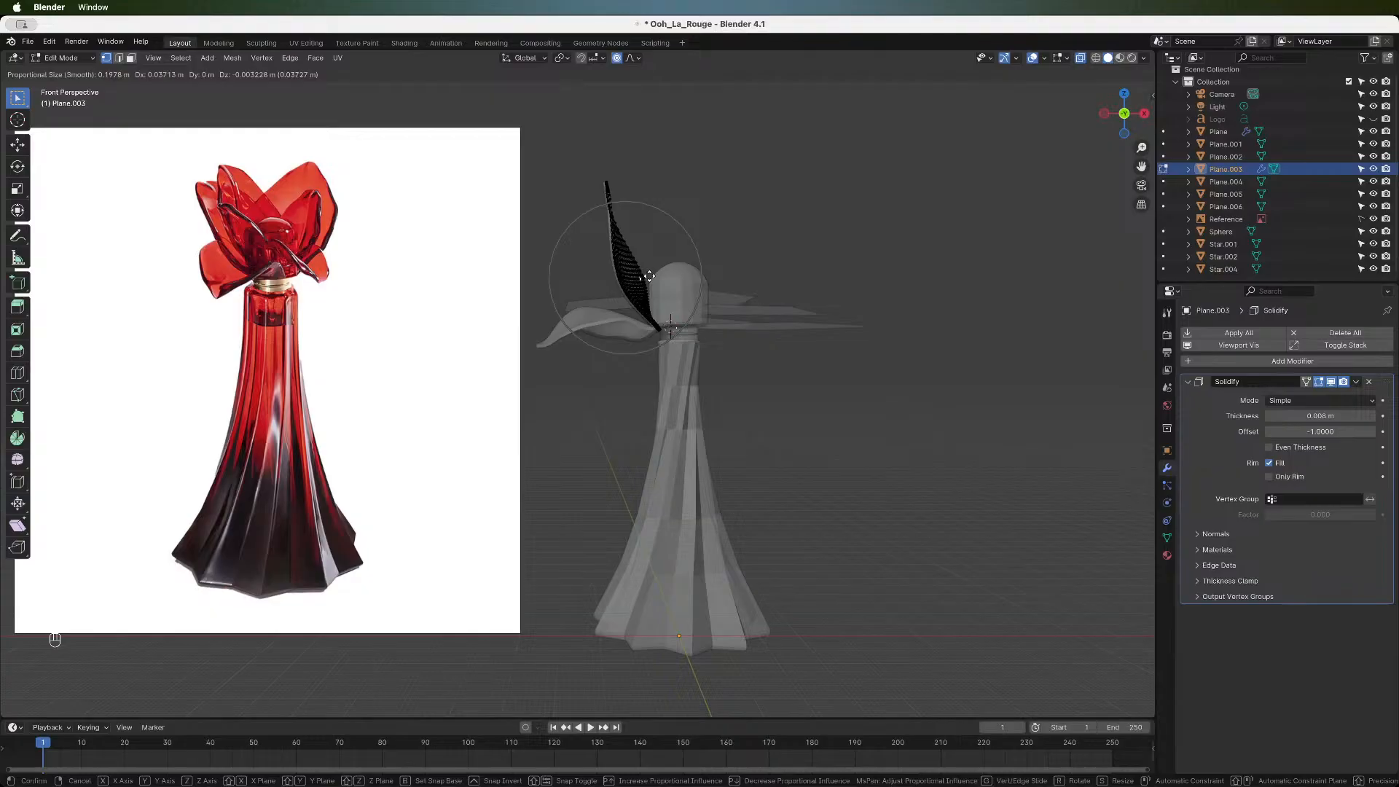
left_click(649, 277)
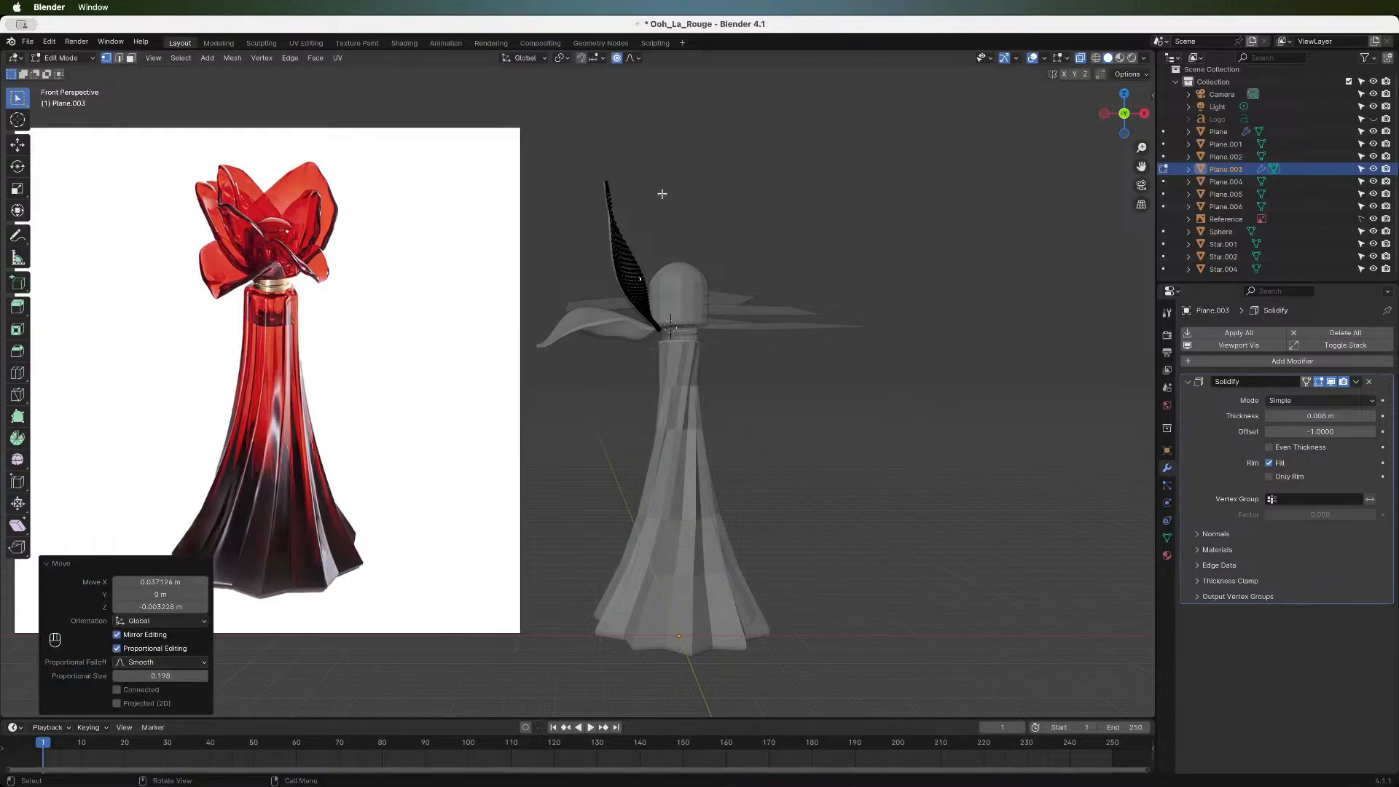
- Lower and tilt the petal's tip outward by moving it about -0.023 m along X and -0.043 m along Z
left_click(610, 198)
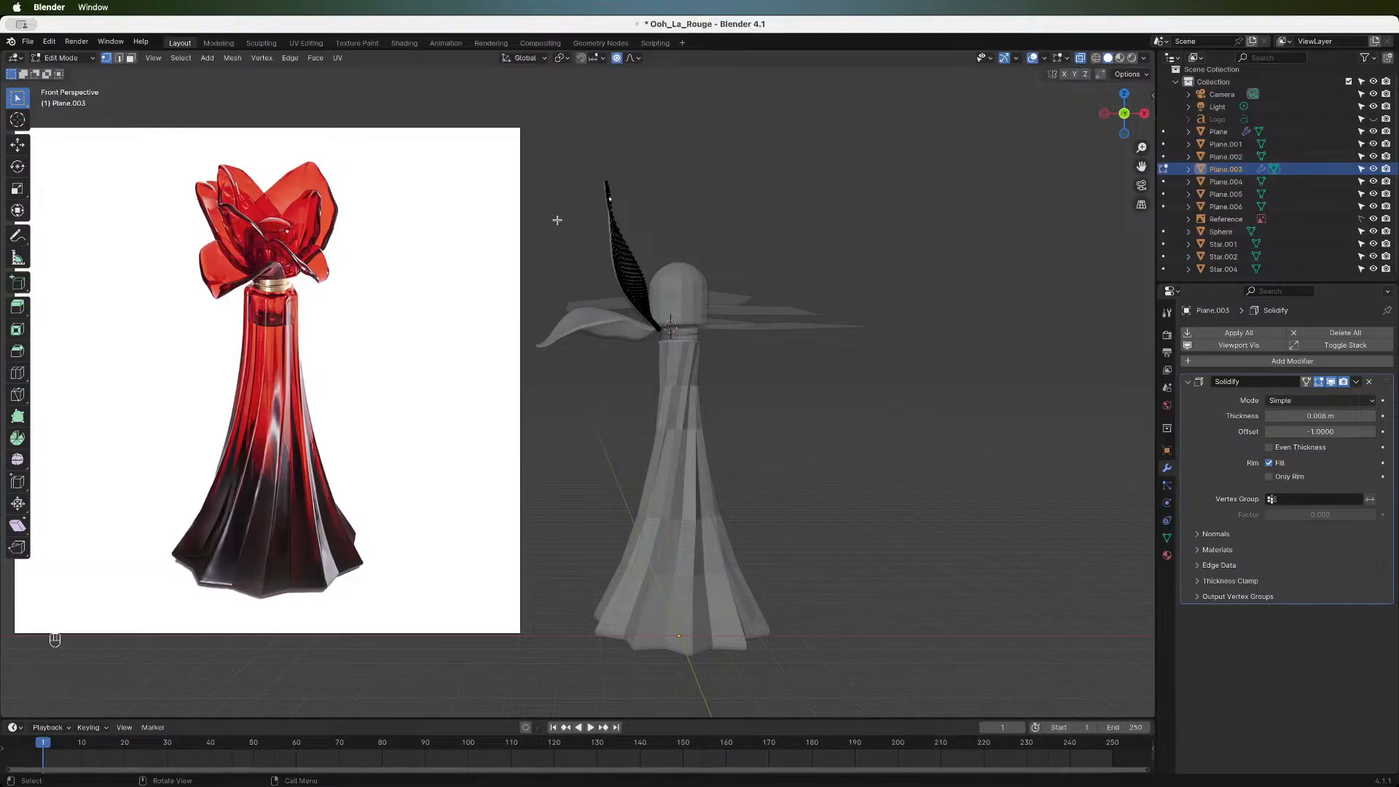
key("g")
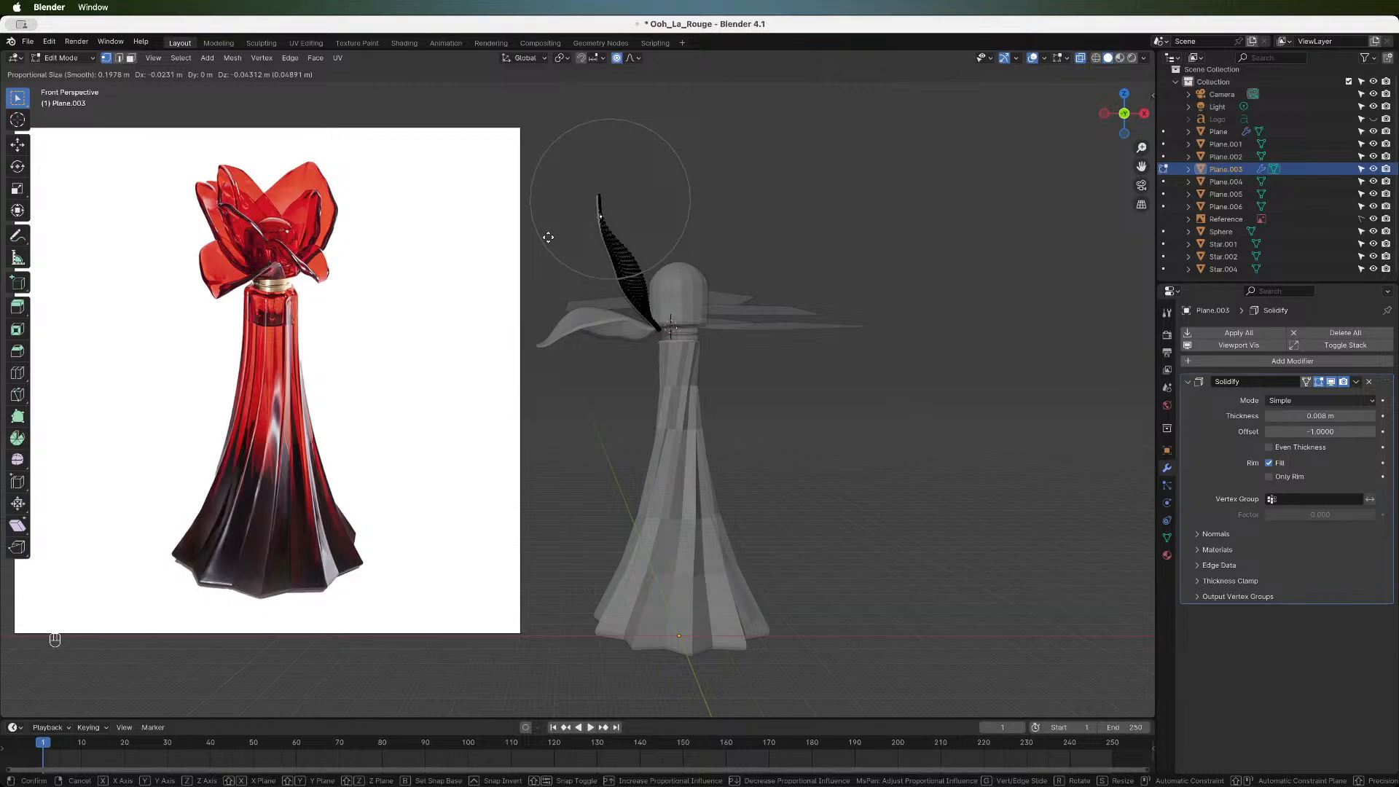
left_click(548, 237)
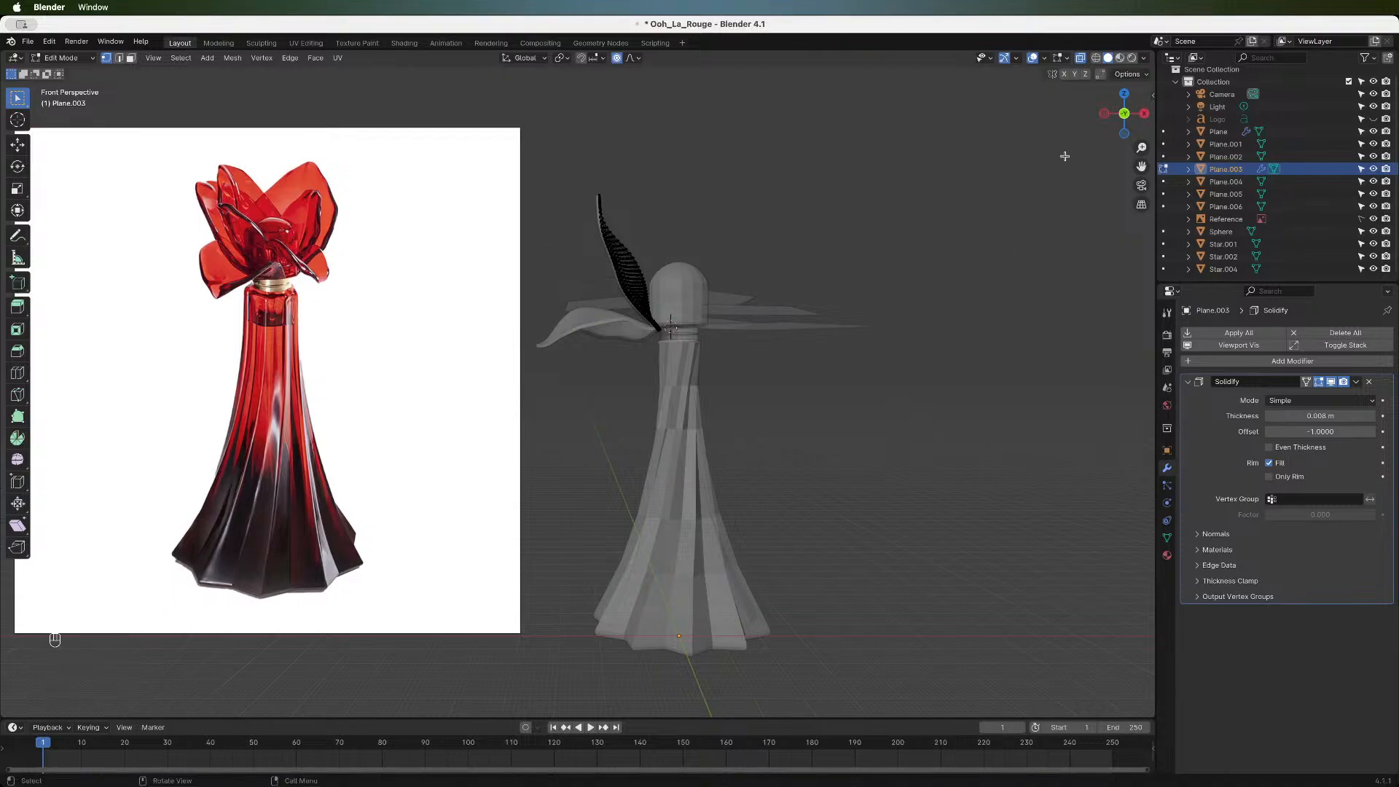
- Save the file in Object Mode and turn off the X-ray display
mouse_move(1124, 114)
left_mouse_down()
mouse_move(1065, 117)
mouse_move(1131, 115)
left_mouse_up()
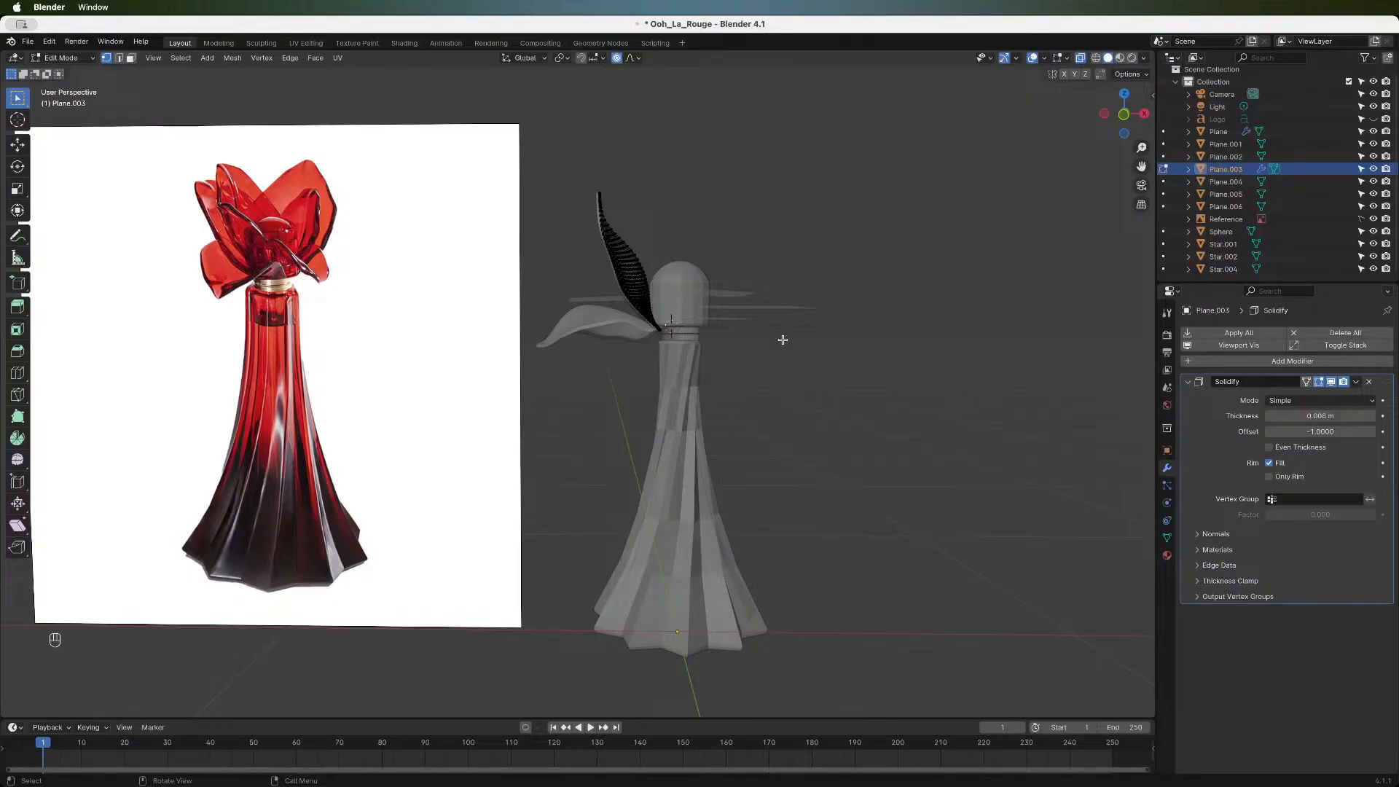
key("Tab")
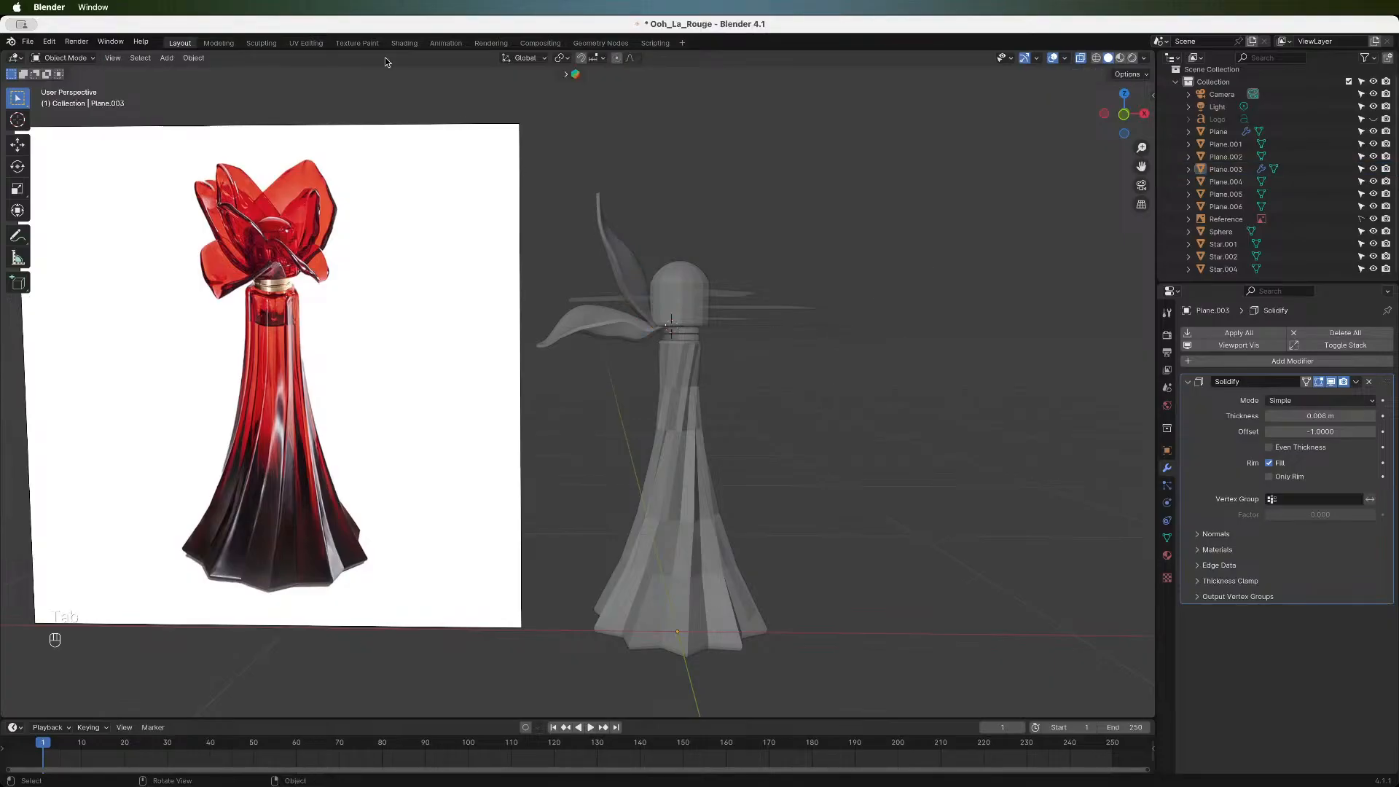
key("ctrl+s")
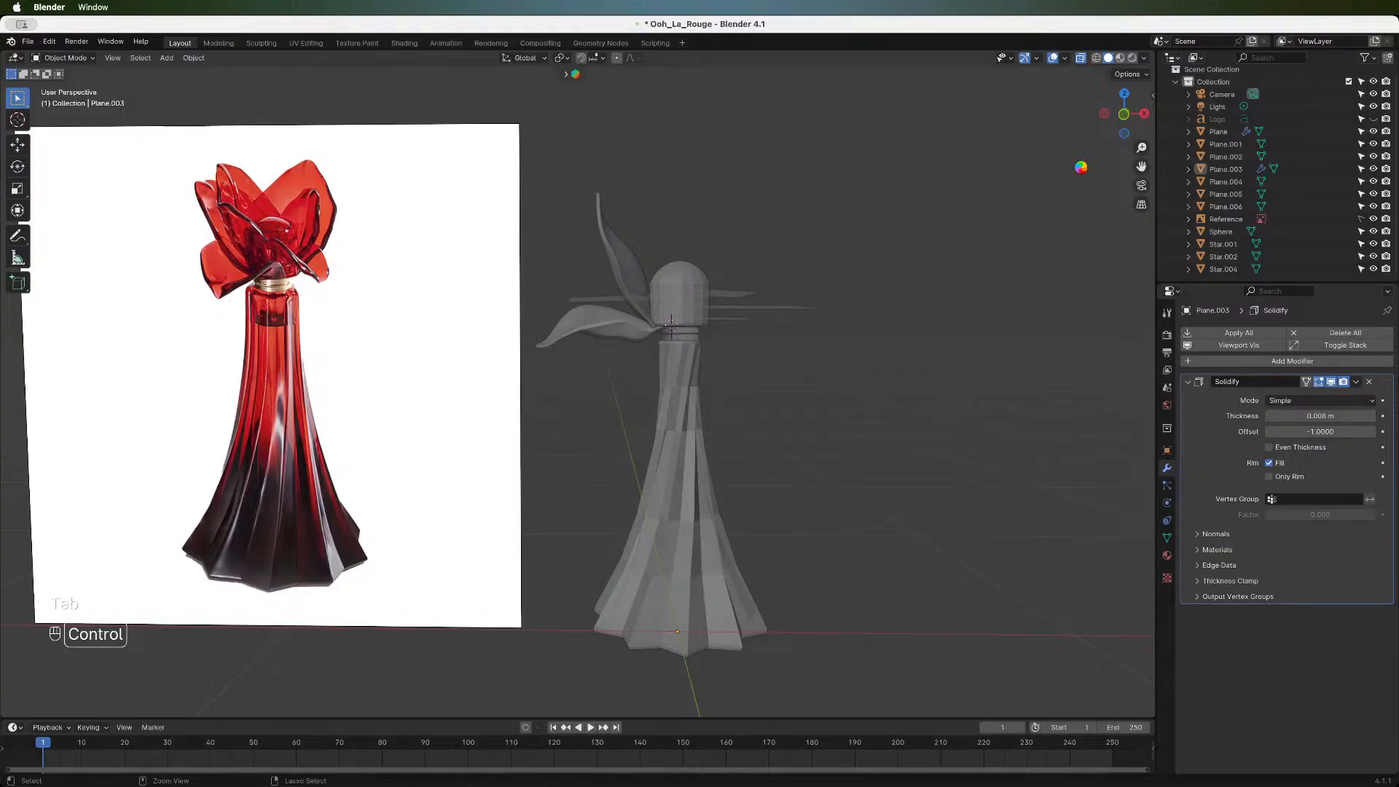
left_click(1080, 59)
- Select the flat petal behind the upright one and add a Subdivision Surface modifier with 3 viewport levels
mouse_move(1124, 117)
left_mouse_down()
mouse_move(1002, 178)
mouse_move(962, 169)
mouse_move(1039, 159)
mouse_move(1113, 122)
left_mouse_up()
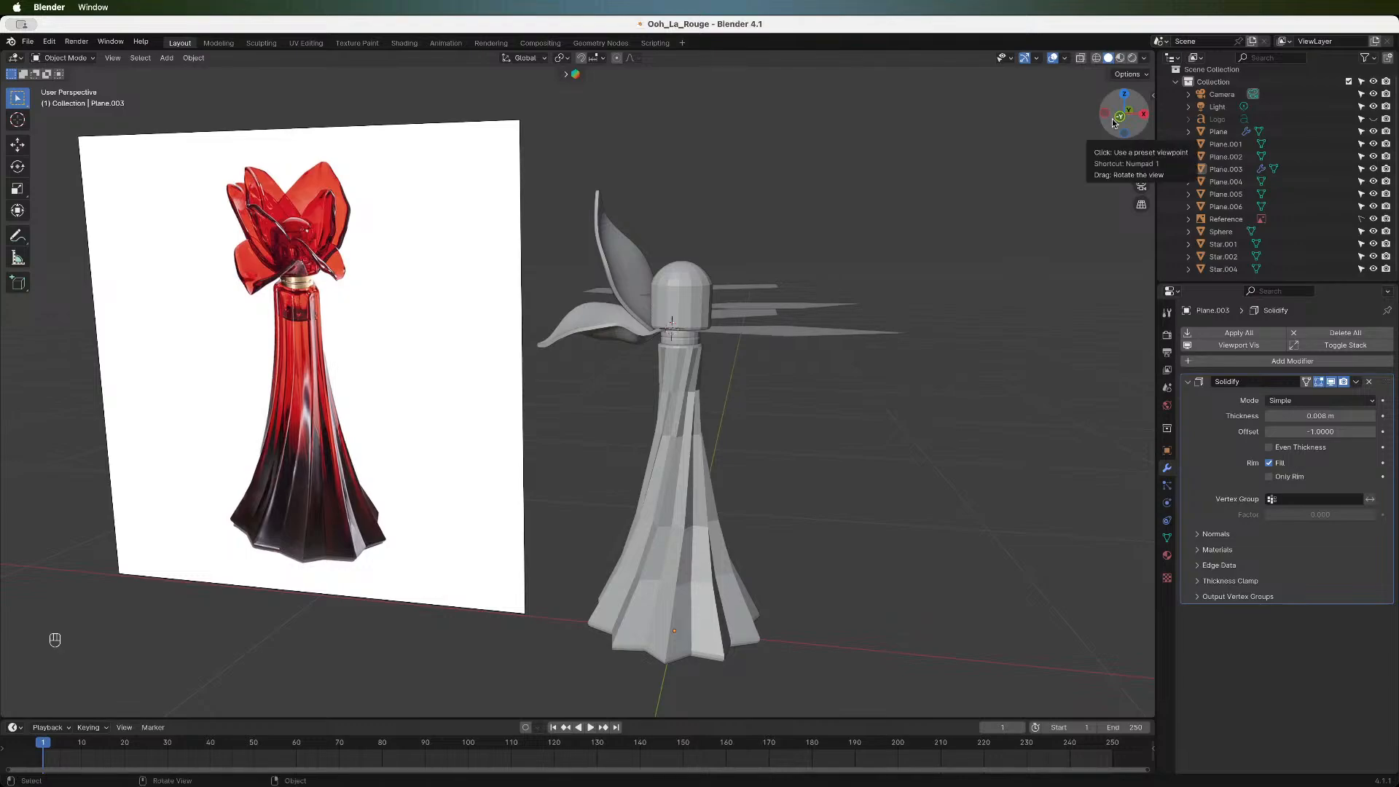
left_click_drag(1112, 128, 1166, 131)
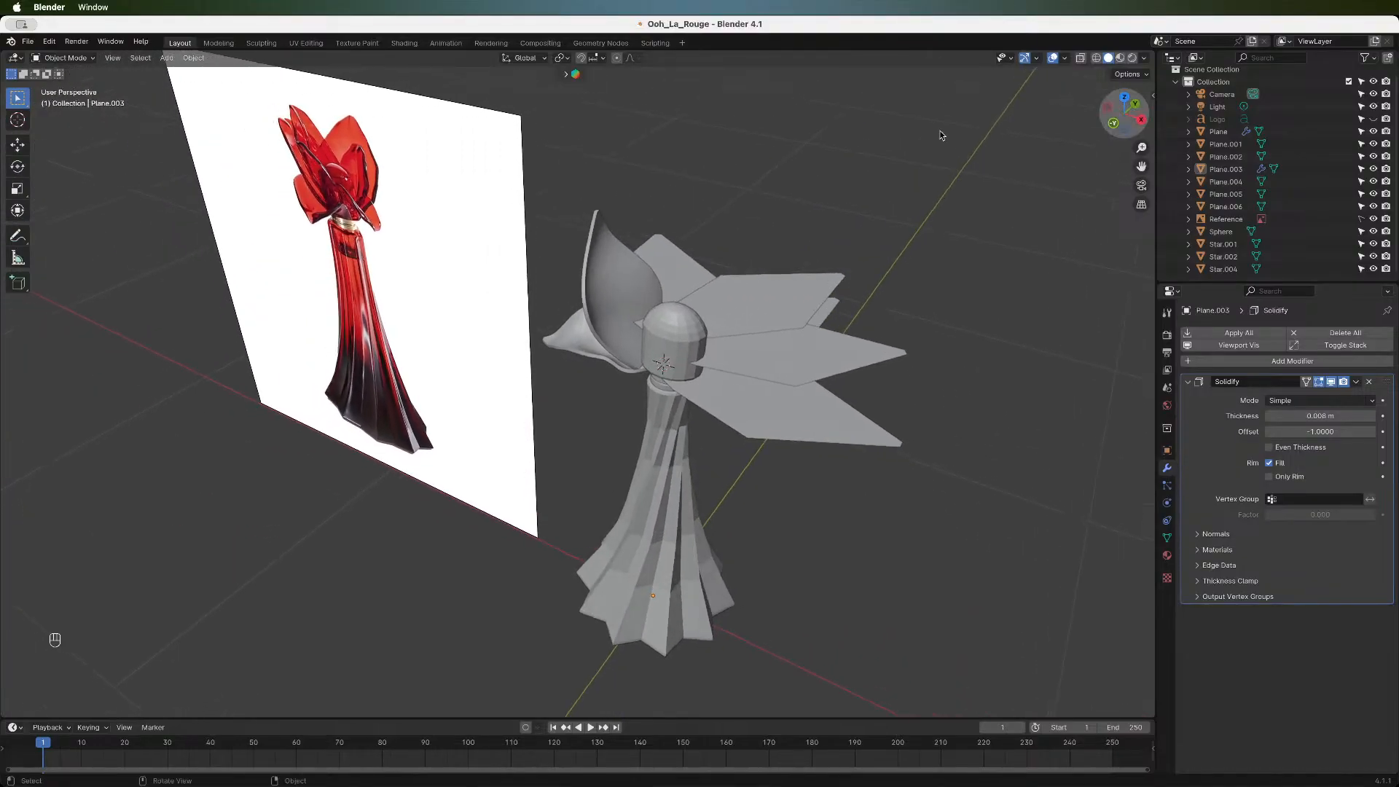
left_click(677, 278)
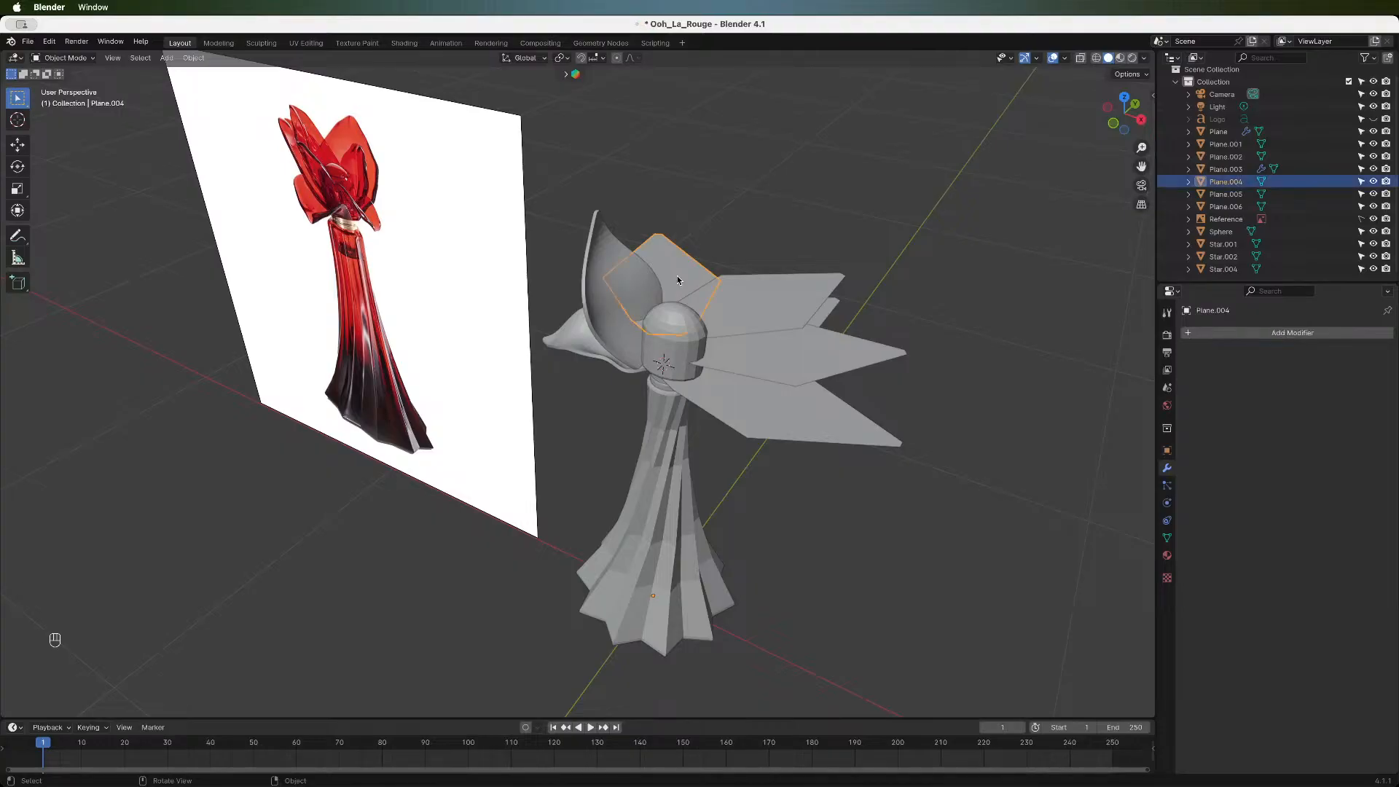
left_click(1112, 128)
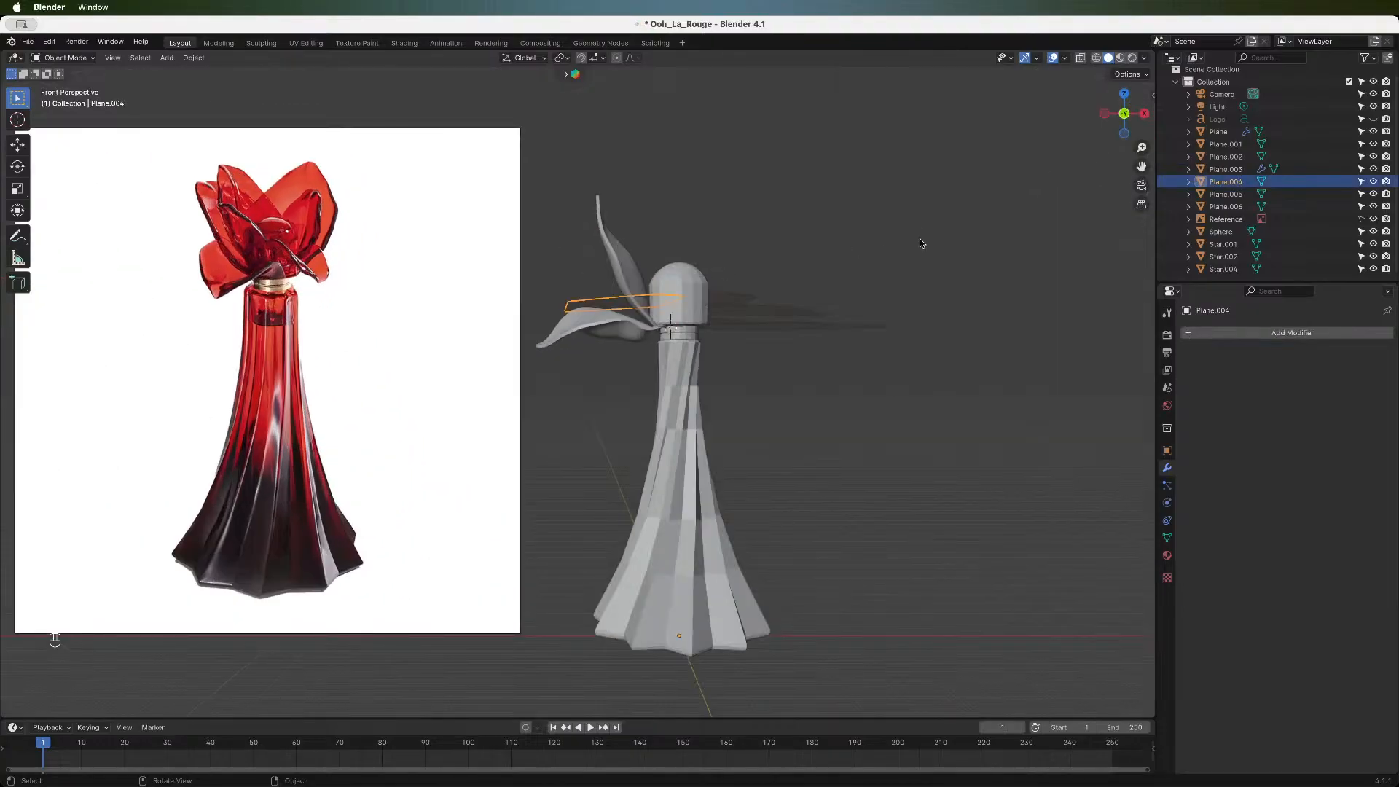
left_click_drag(1123, 116, 1116, 142)
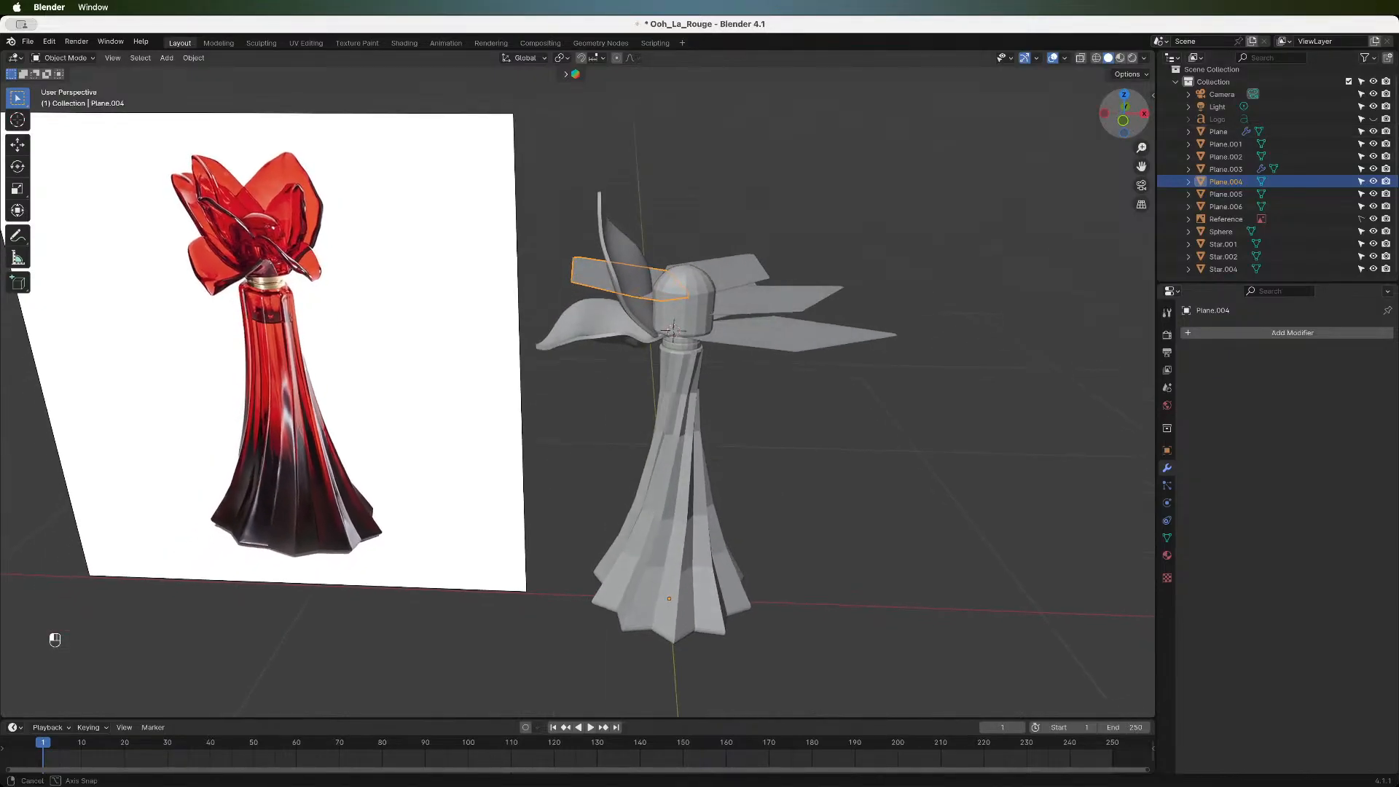
left_click(1187, 333)
mouse_move(1182, 336)
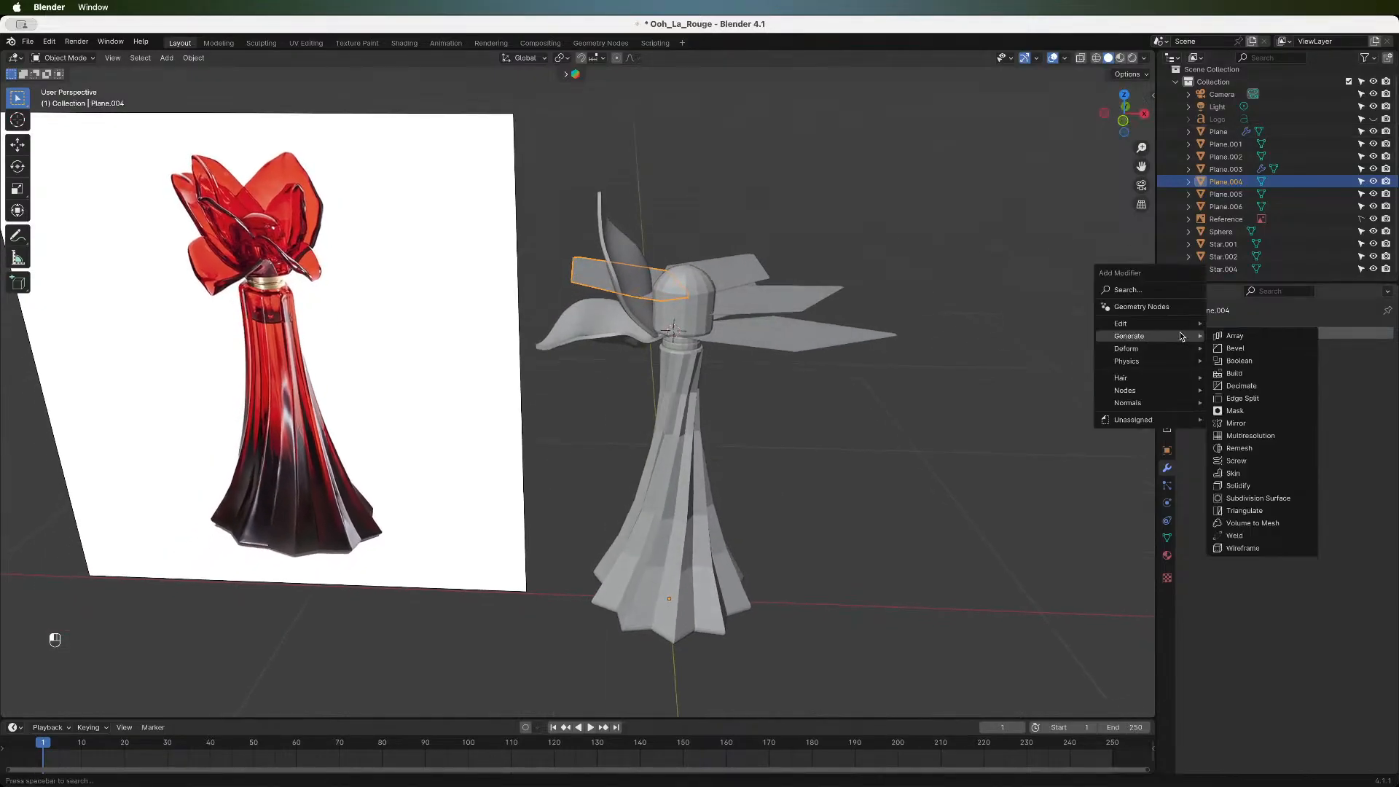
left_click(1241, 500)
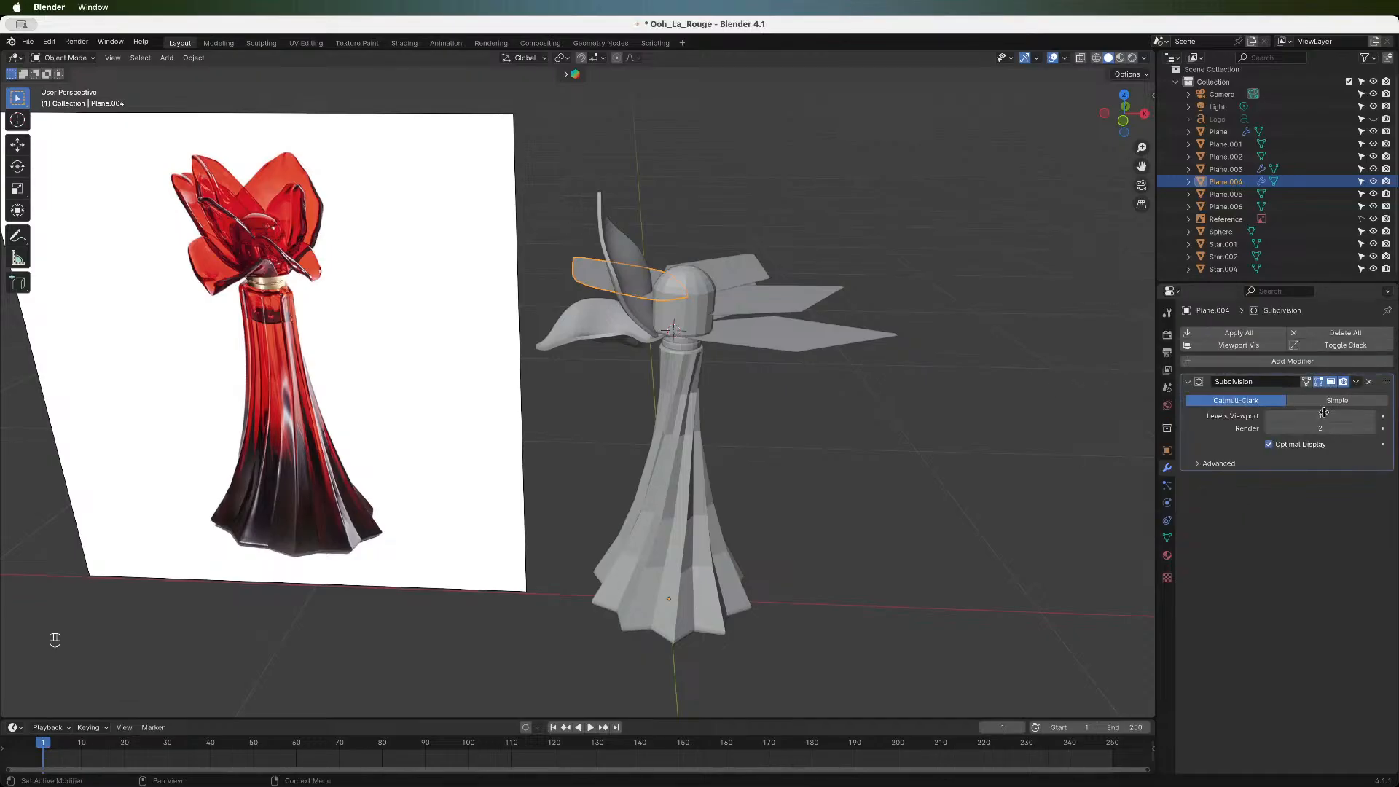
left_click(1373, 416)
left_click(1373, 416)
left_click(1373, 416)
left_click(1271, 417)
- Add a Solidify modifier to the selected petal with a thickness of 0.008 m
left_click(1200, 363)
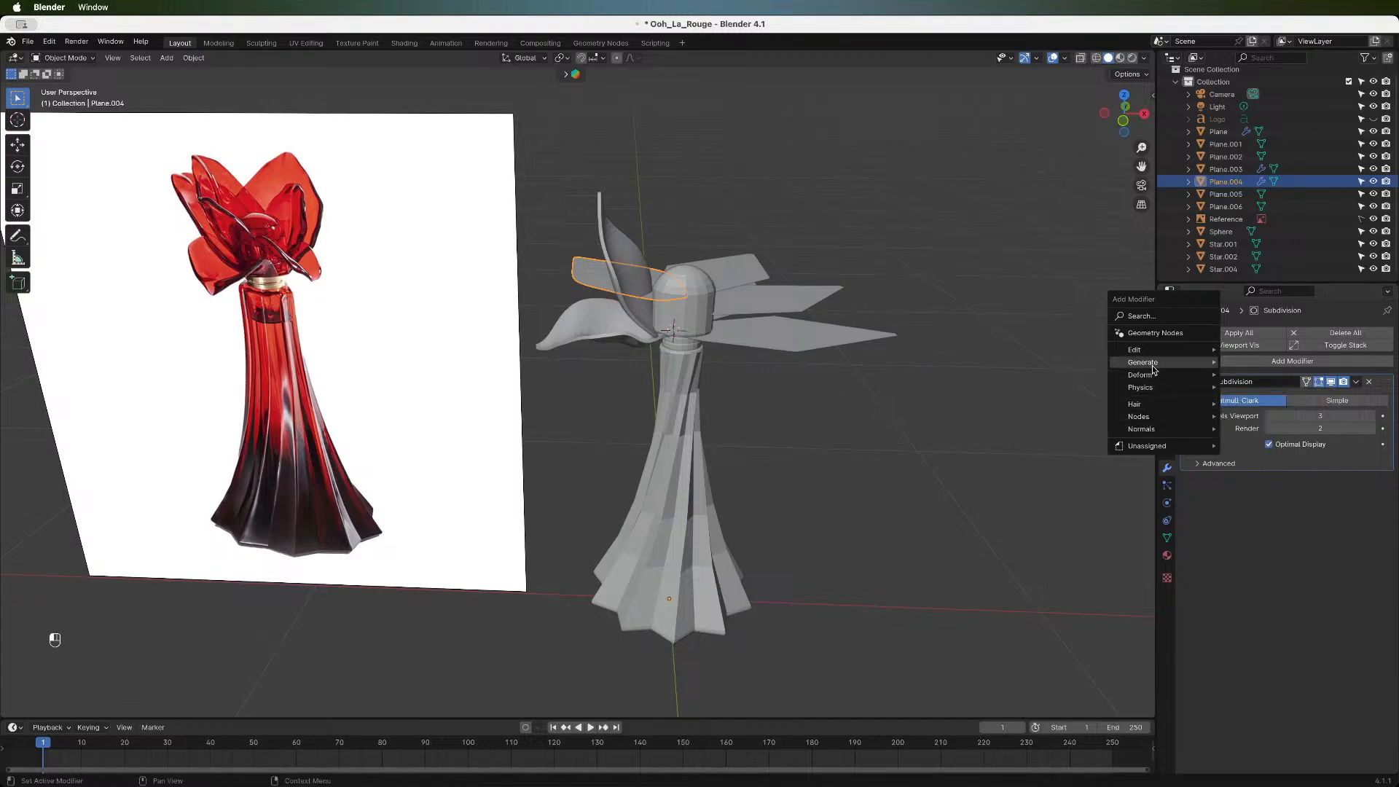
mouse_move(1154, 368)
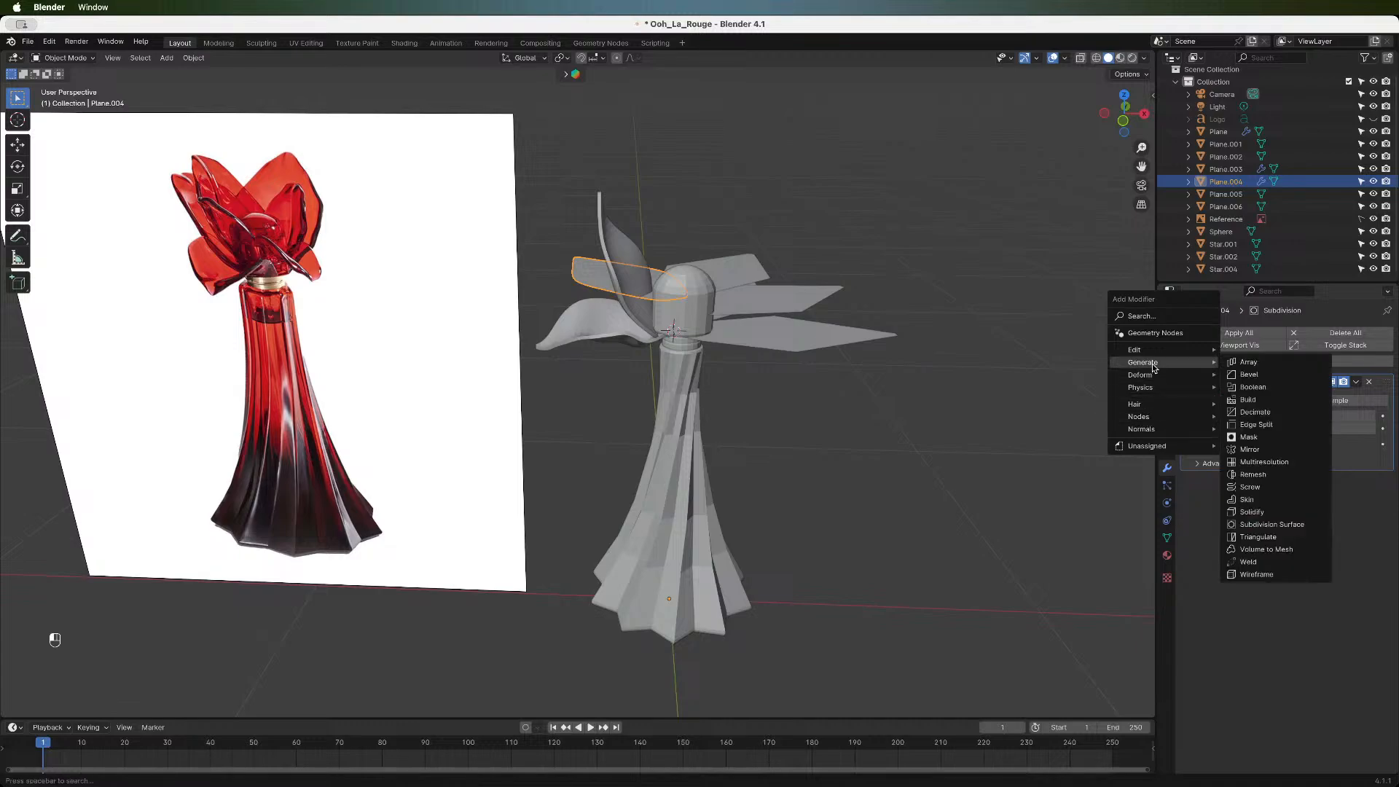
left_click(1260, 512)
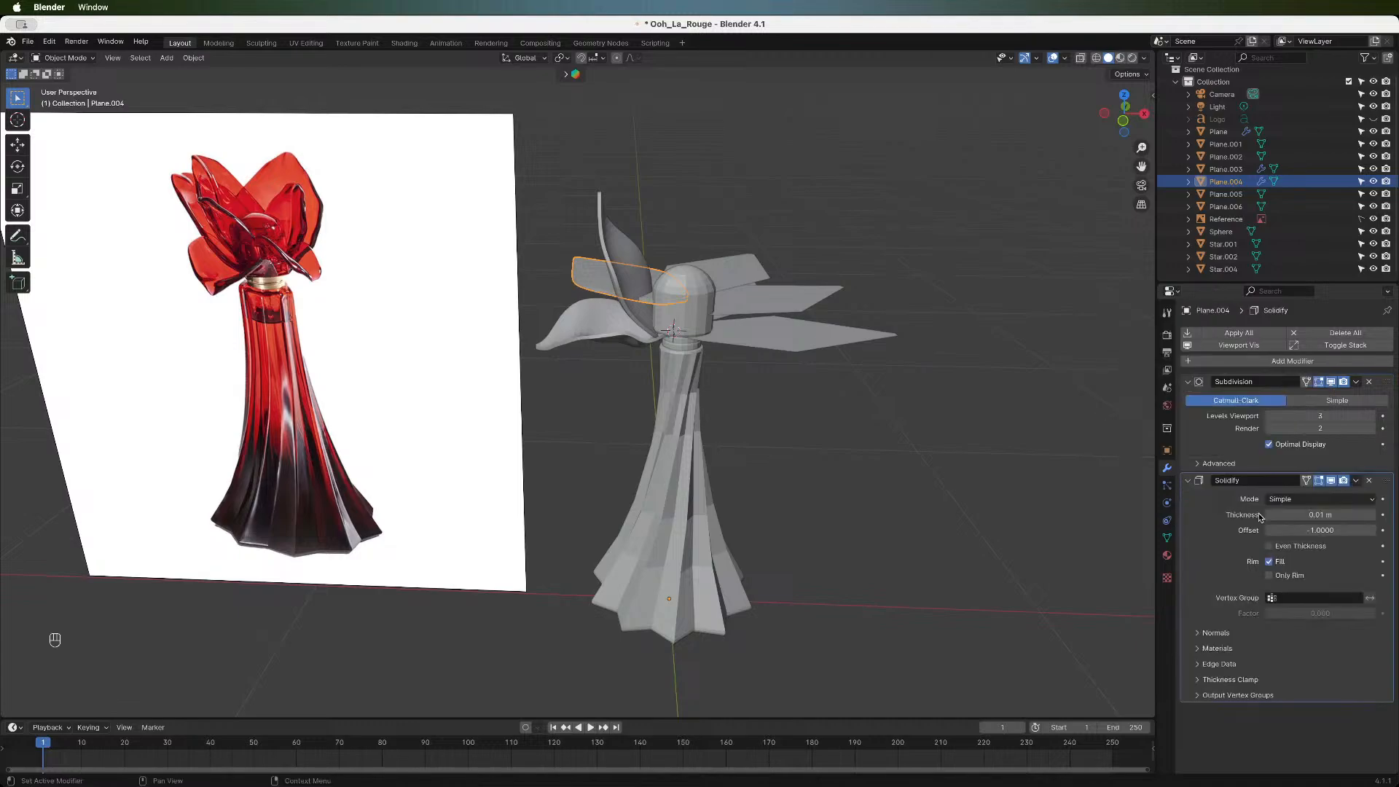
left_click(1321, 517)
type(".008")
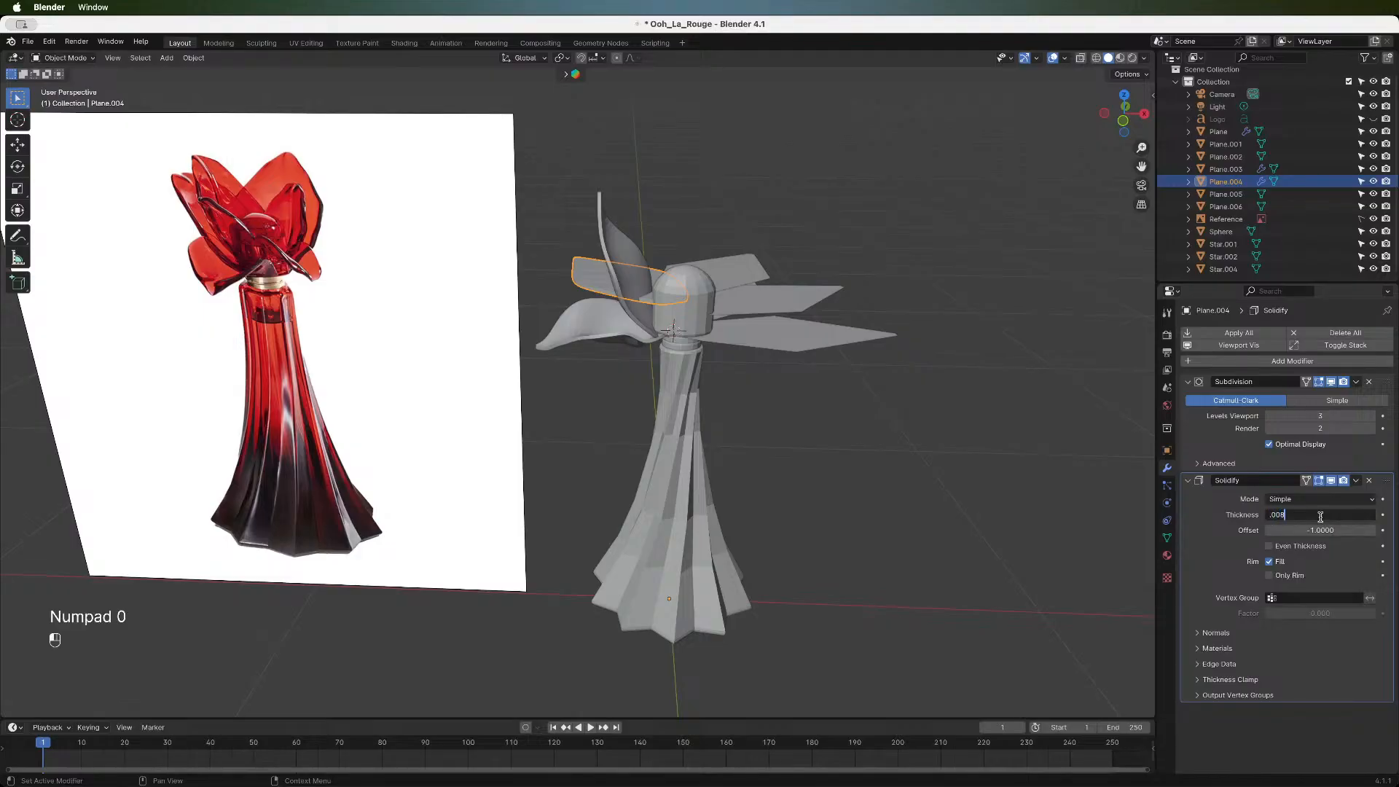
key("Return")
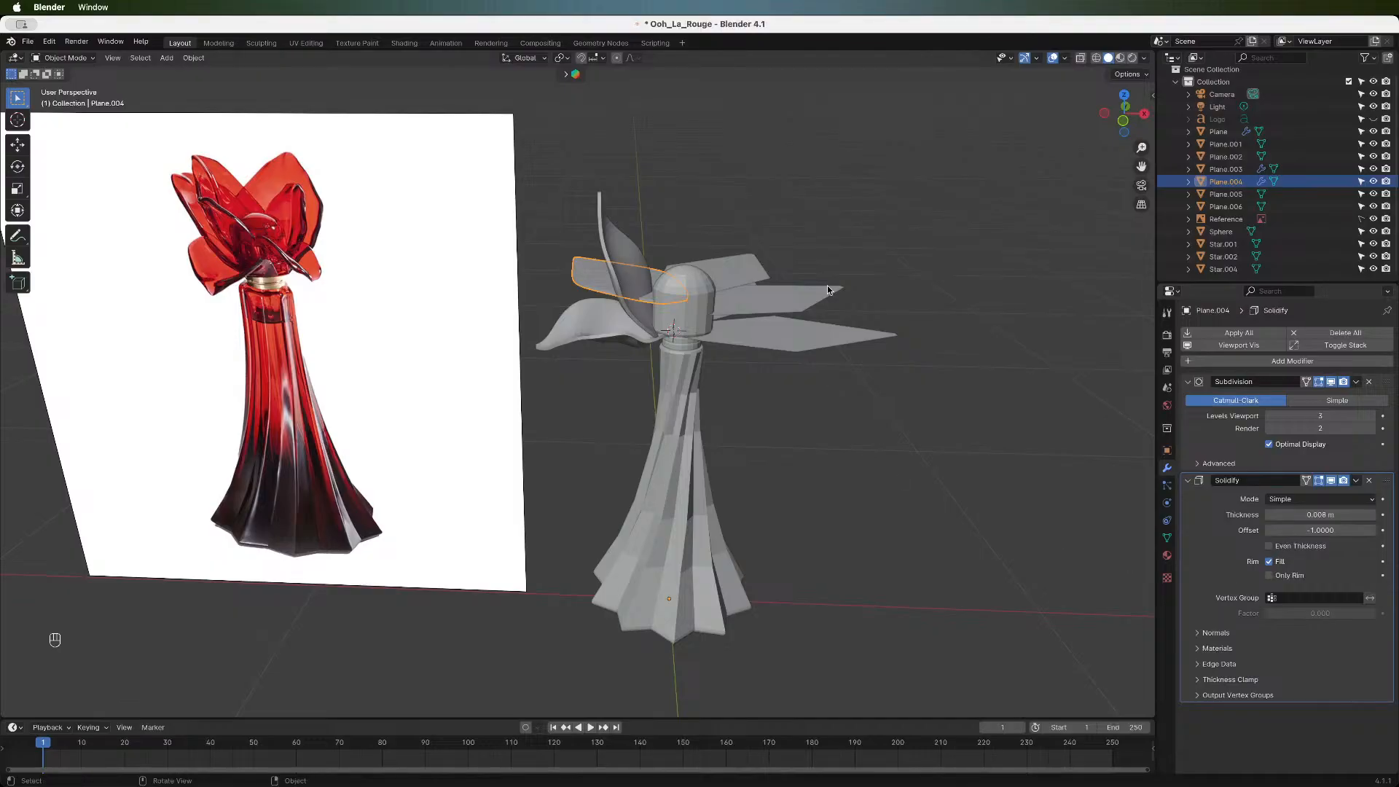
- Apply the petal's Subdivision modifier and select its entire mesh in Edit Mode
mouse_move(1124, 113)
left_mouse_down()
mouse_move(1057, 120)
mouse_move(1036, 144)
mouse_move(1070, 118)
mouse_move(1139, 102)
left_mouse_up()
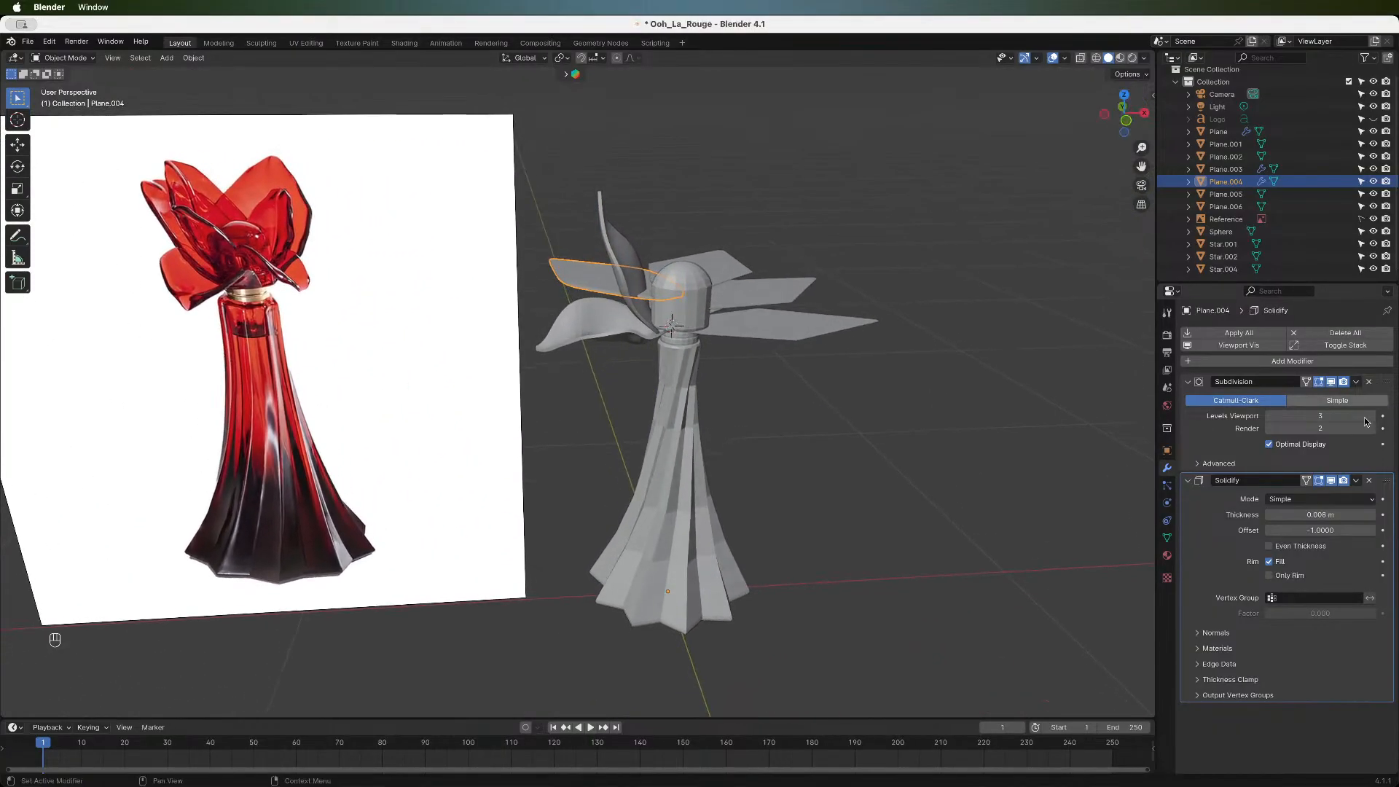
left_click(1356, 381)
left_click(1288, 400)
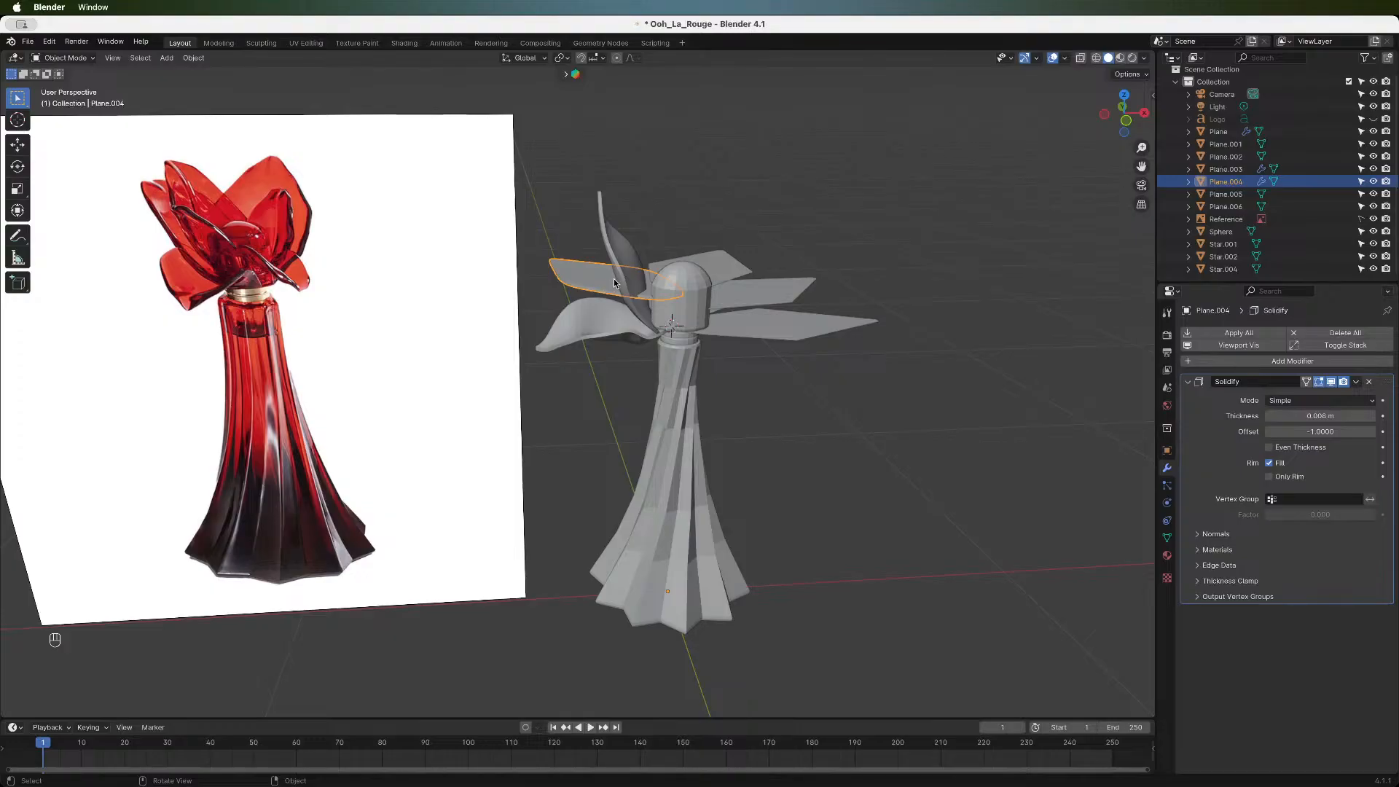
key("Tab")
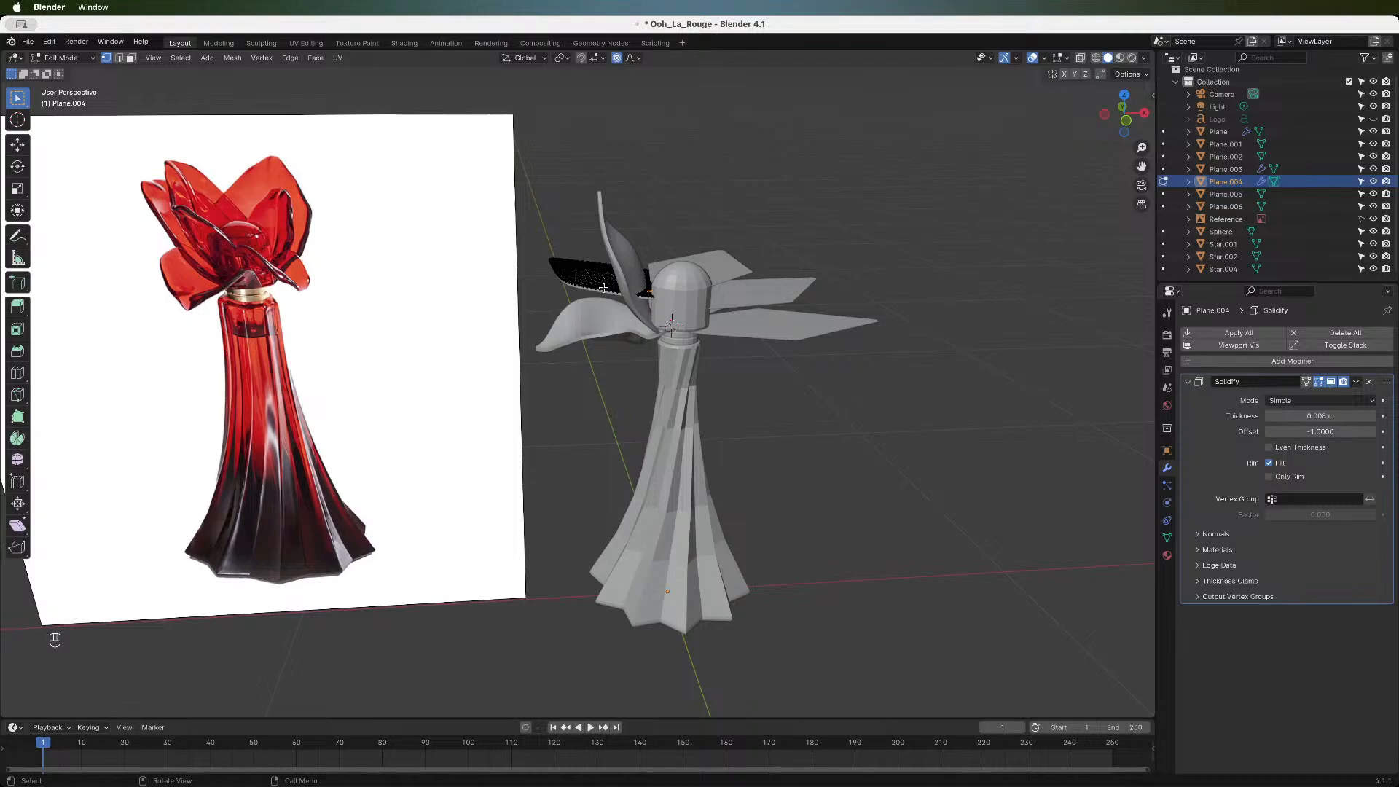
key("a")
key("r")
key("x")
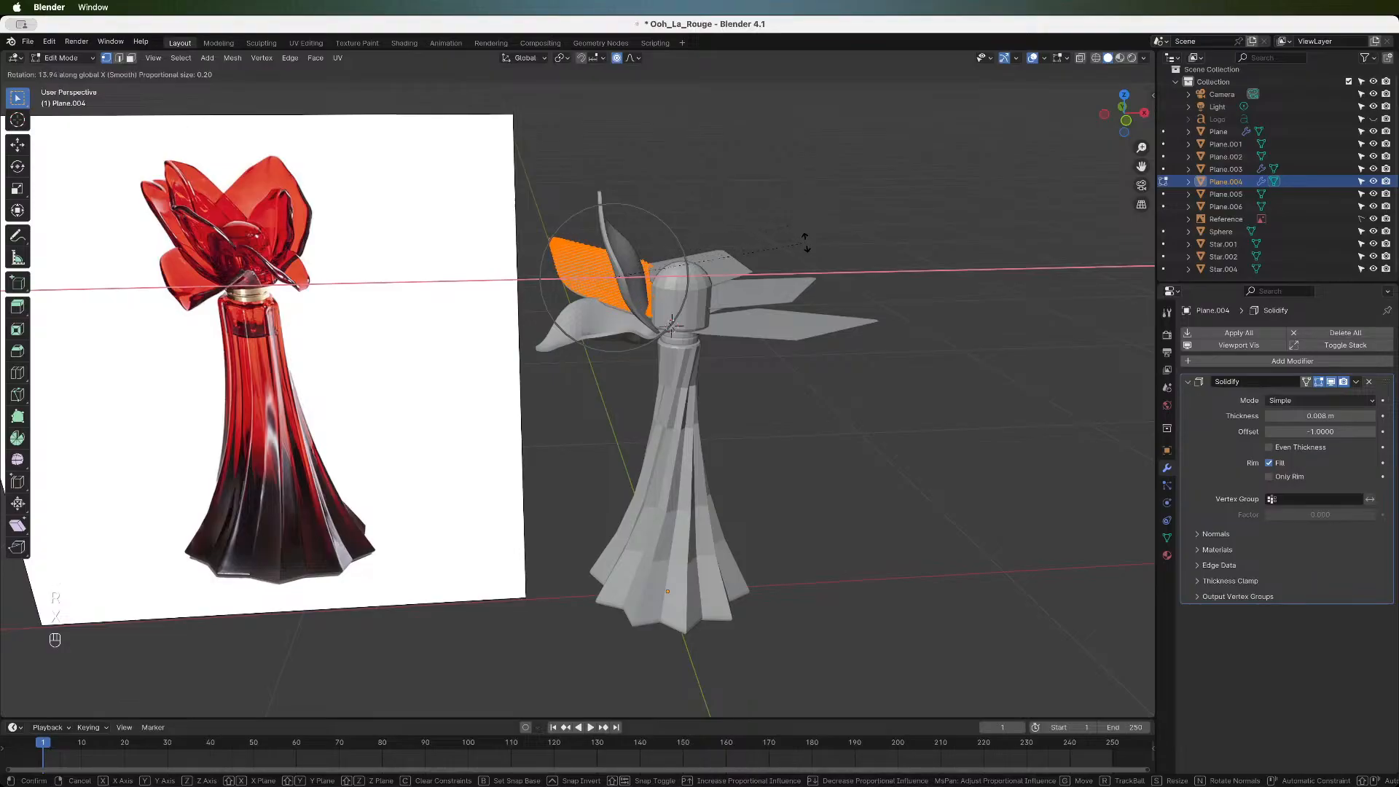
key("Escape")
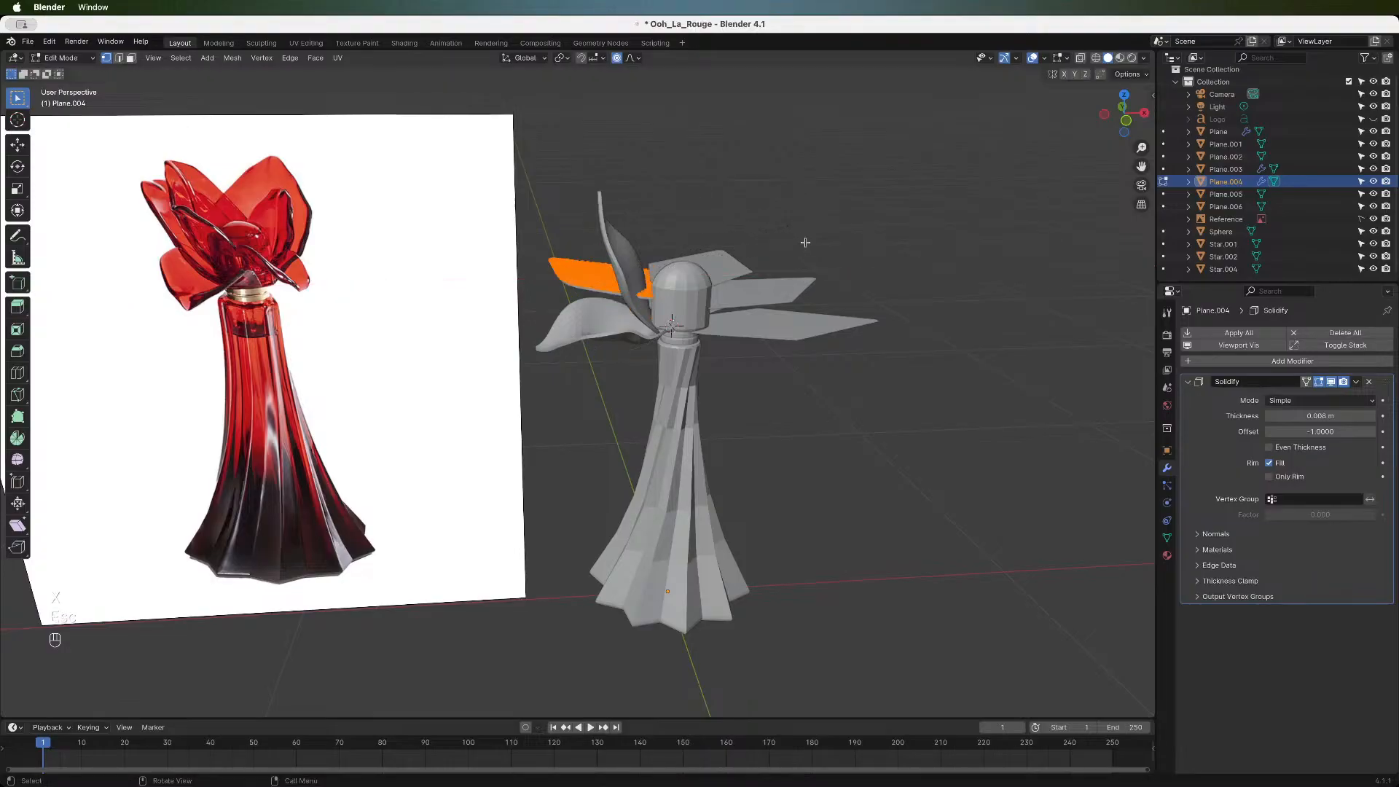
left_click(1129, 123)
key("r")
key("z")
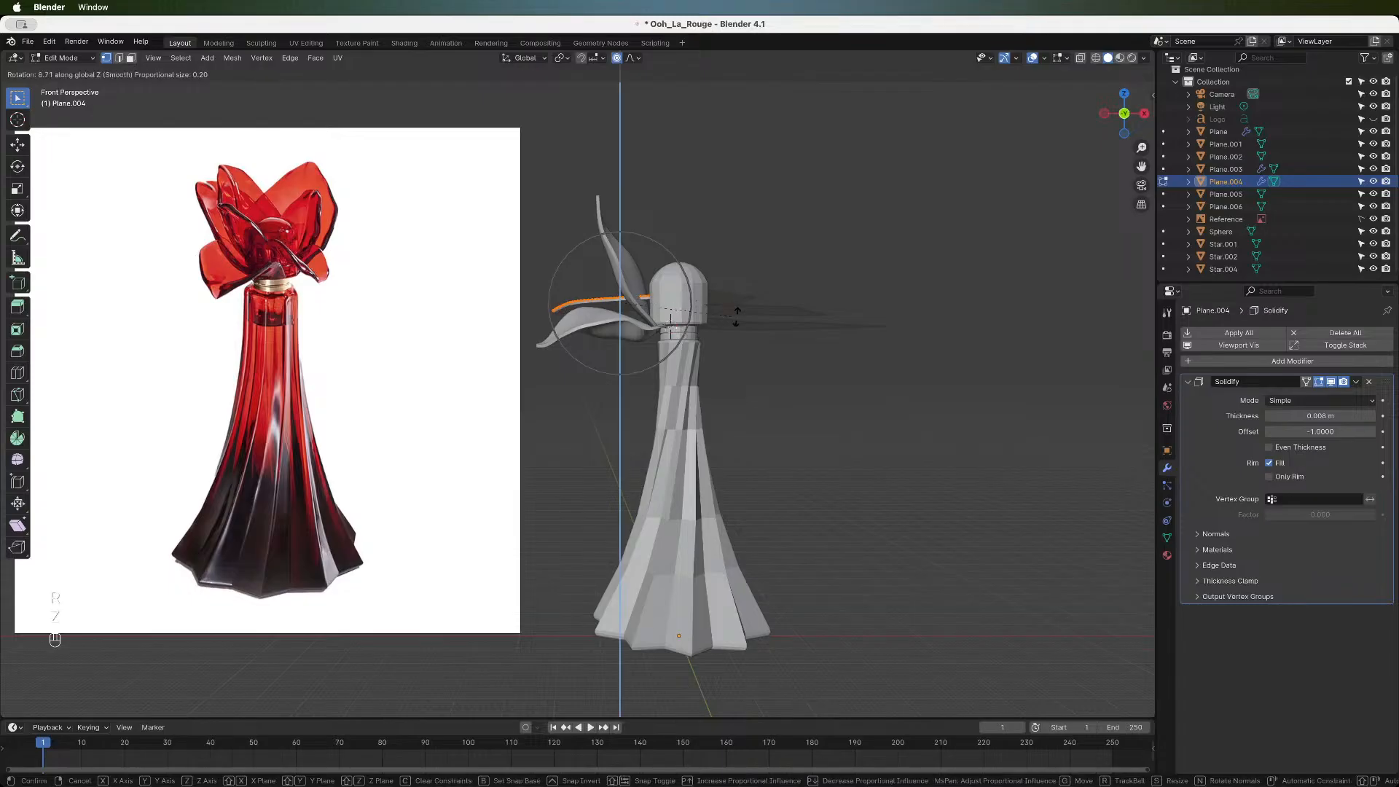
left_click(739, 305)
key("r")
key("y")
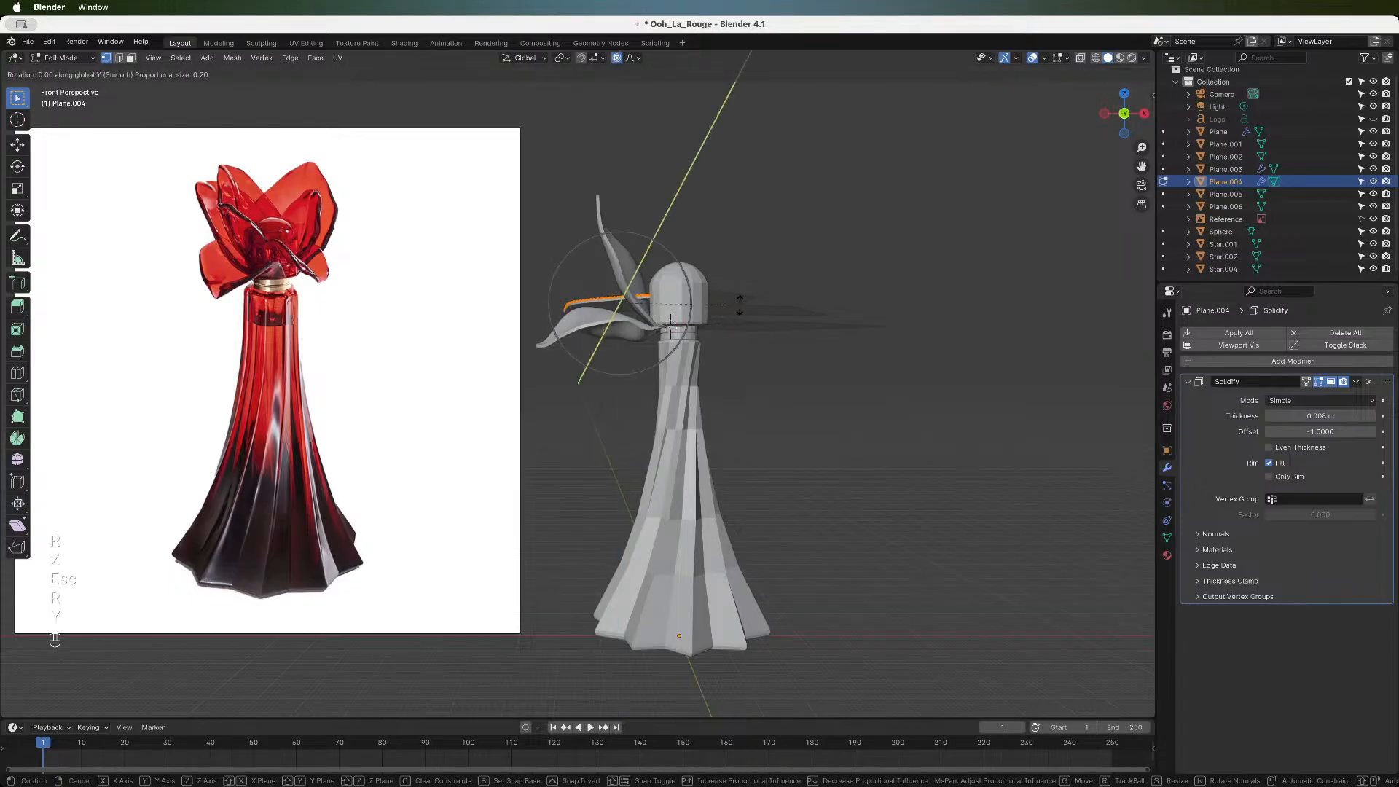
key("Escape")
- Stand the petal up by rotating it 50.7° about its local X axis and raising it about 0.088 m along Z
key("r")
key("x")
key("x")
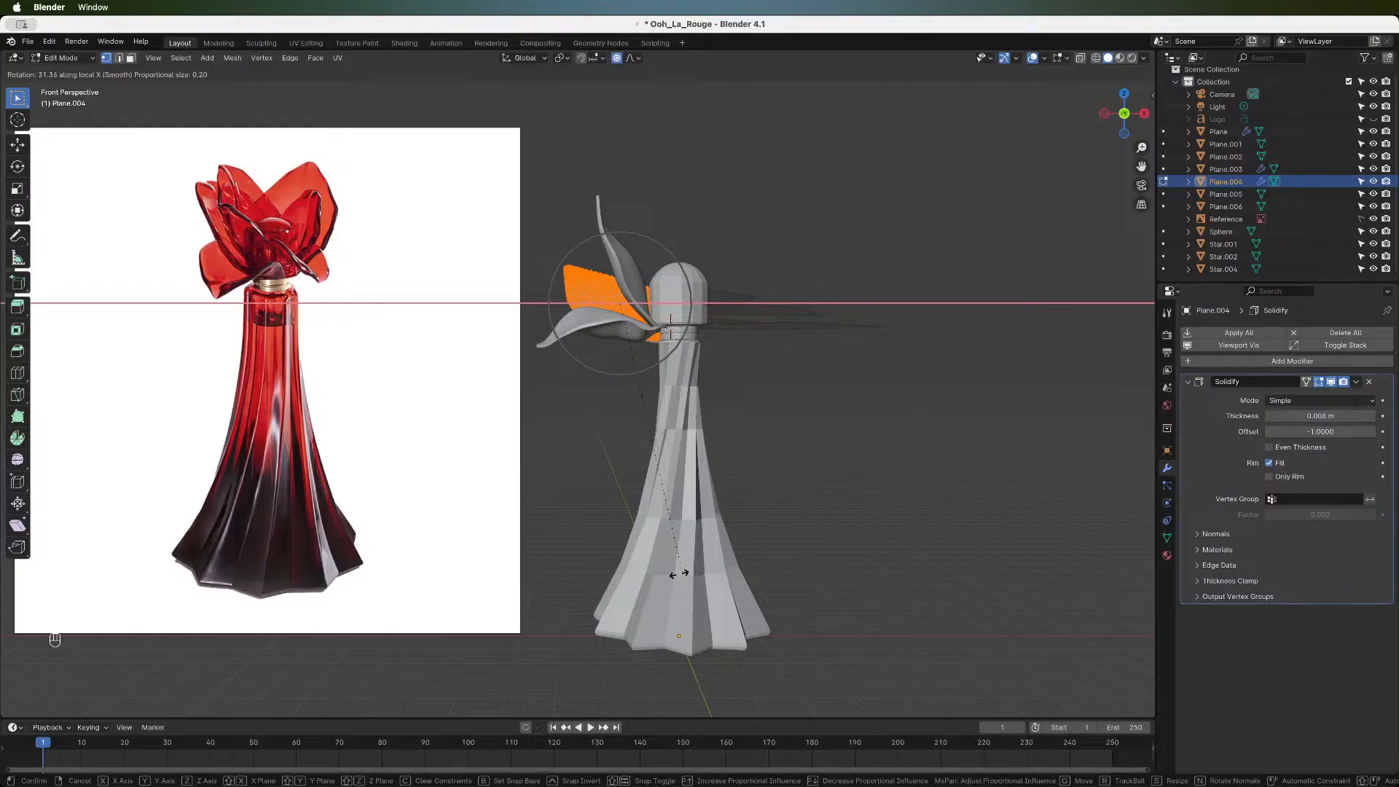
left_click(592, 558)
key("g")
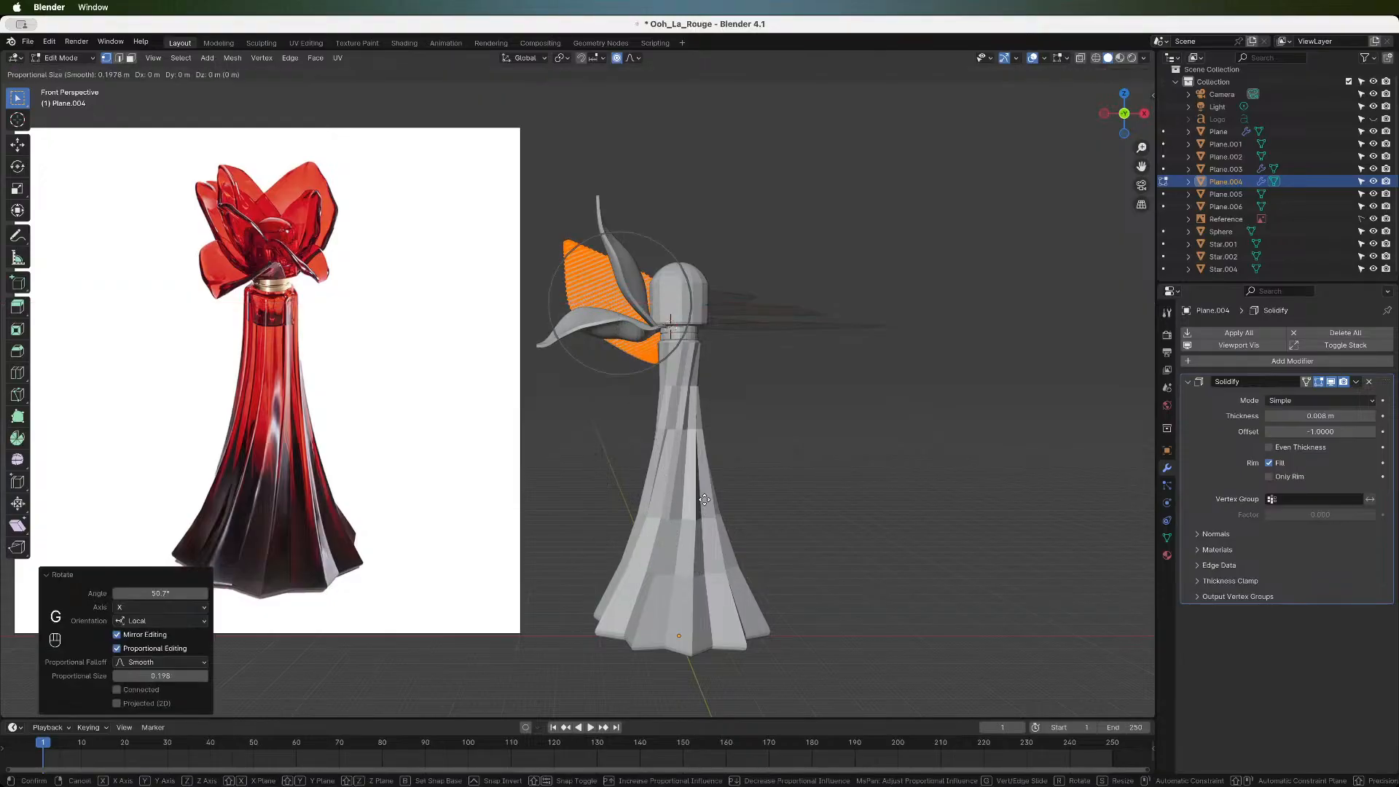
key("z")
left_click(693, 476)
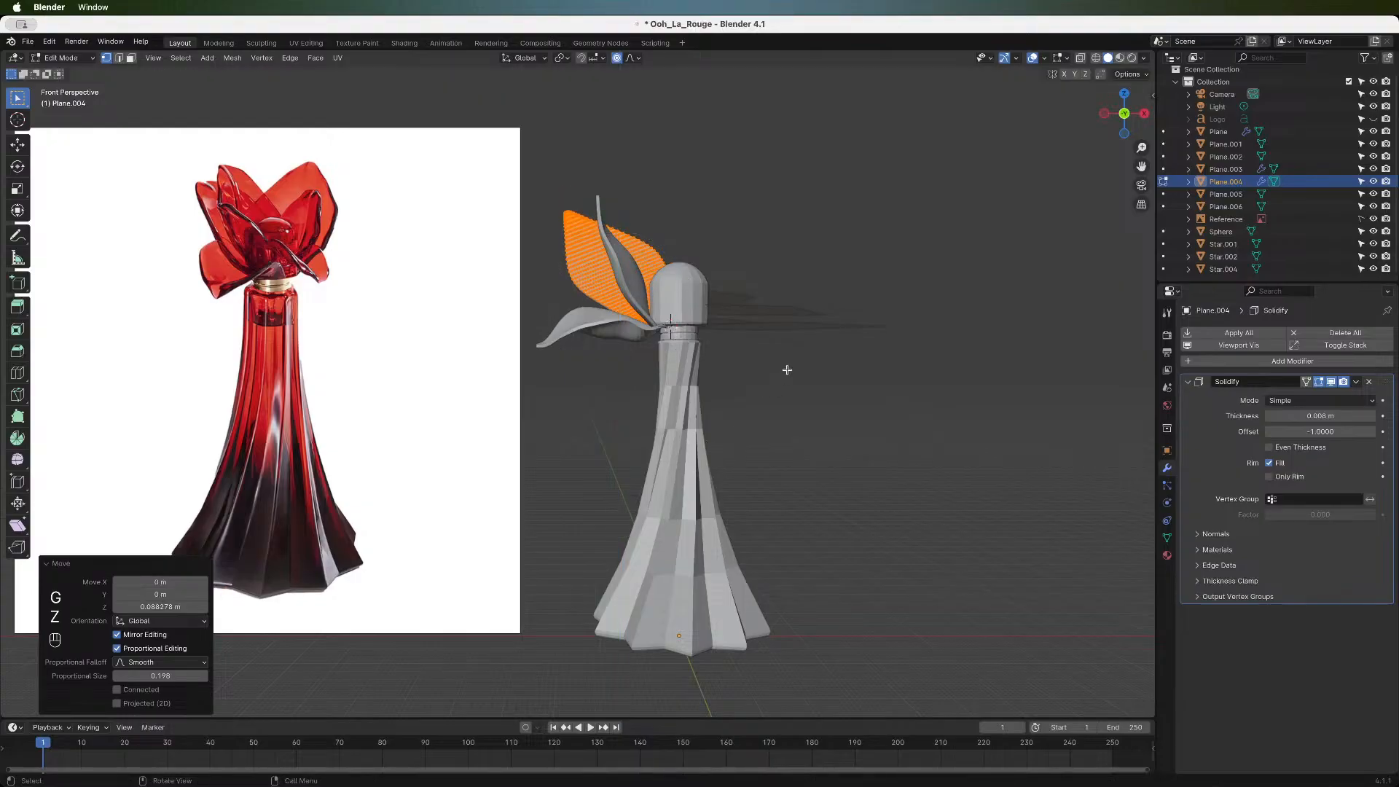
- Tilt the petal slightly about the global X axis and rotate it 34.8° about global Z with proportional editing
mouse_move(1124, 113)
left_mouse_down()
mouse_move(1155, 157)
mouse_move(1161, 143)
mouse_move(1255, 137)
mouse_move(1121, 129)
left_mouse_up()
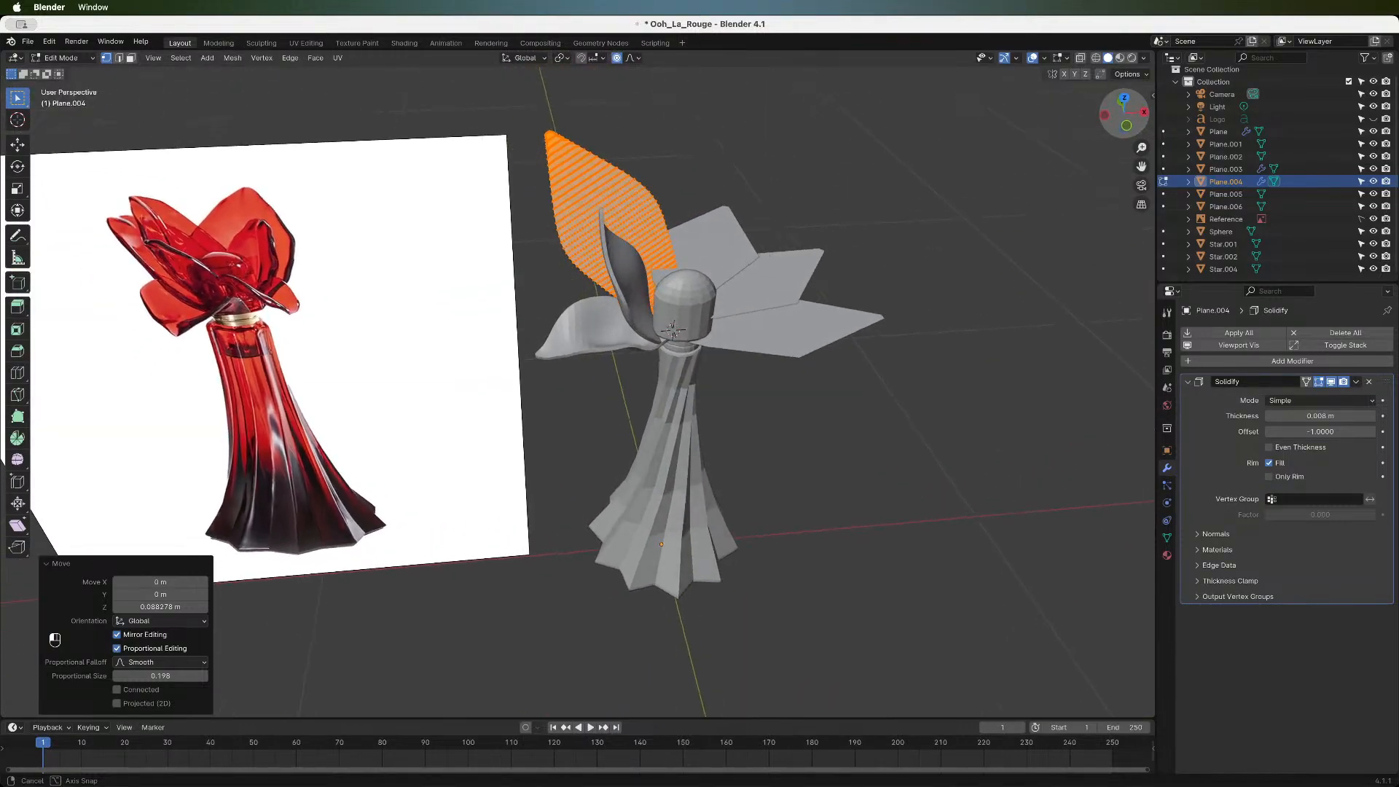
left_click(1126, 127)
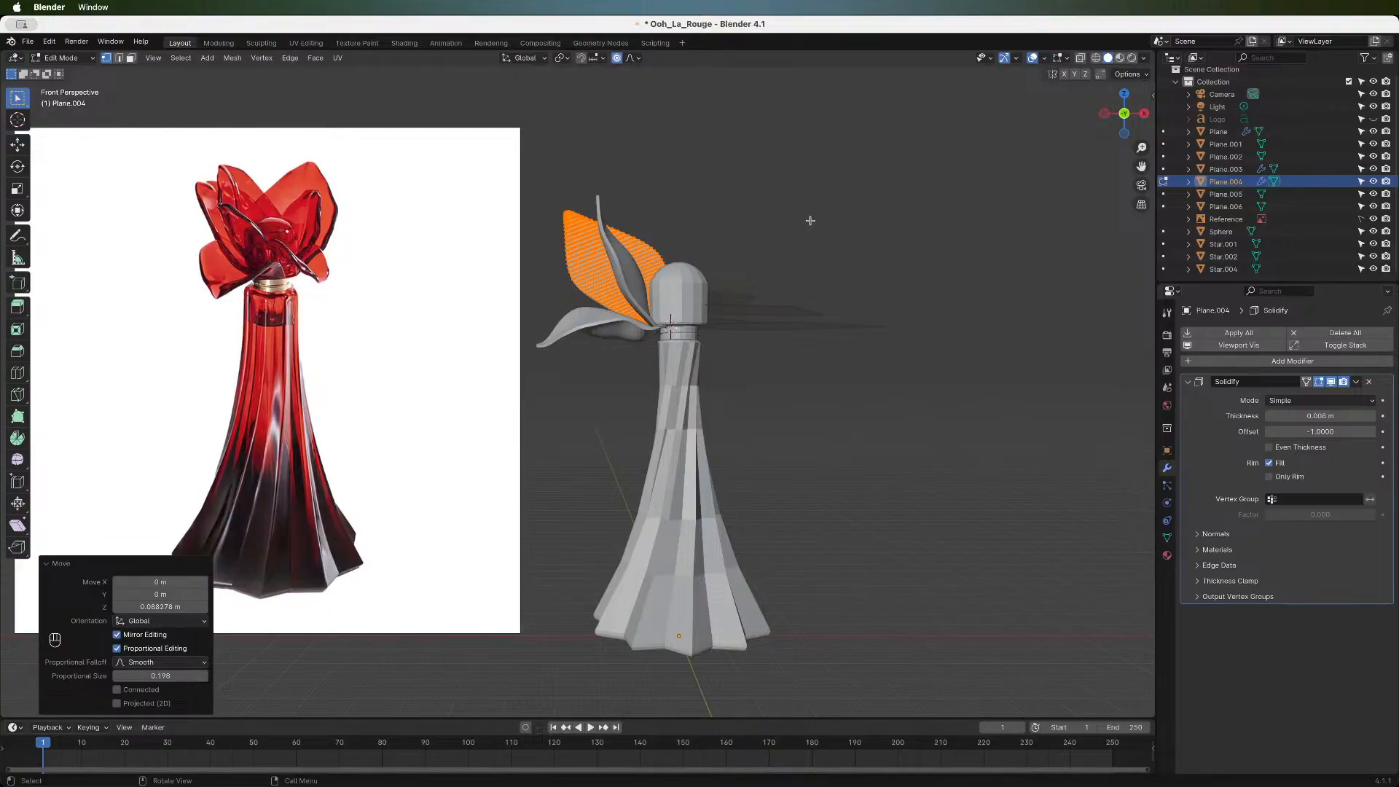
key("r")
key("x")
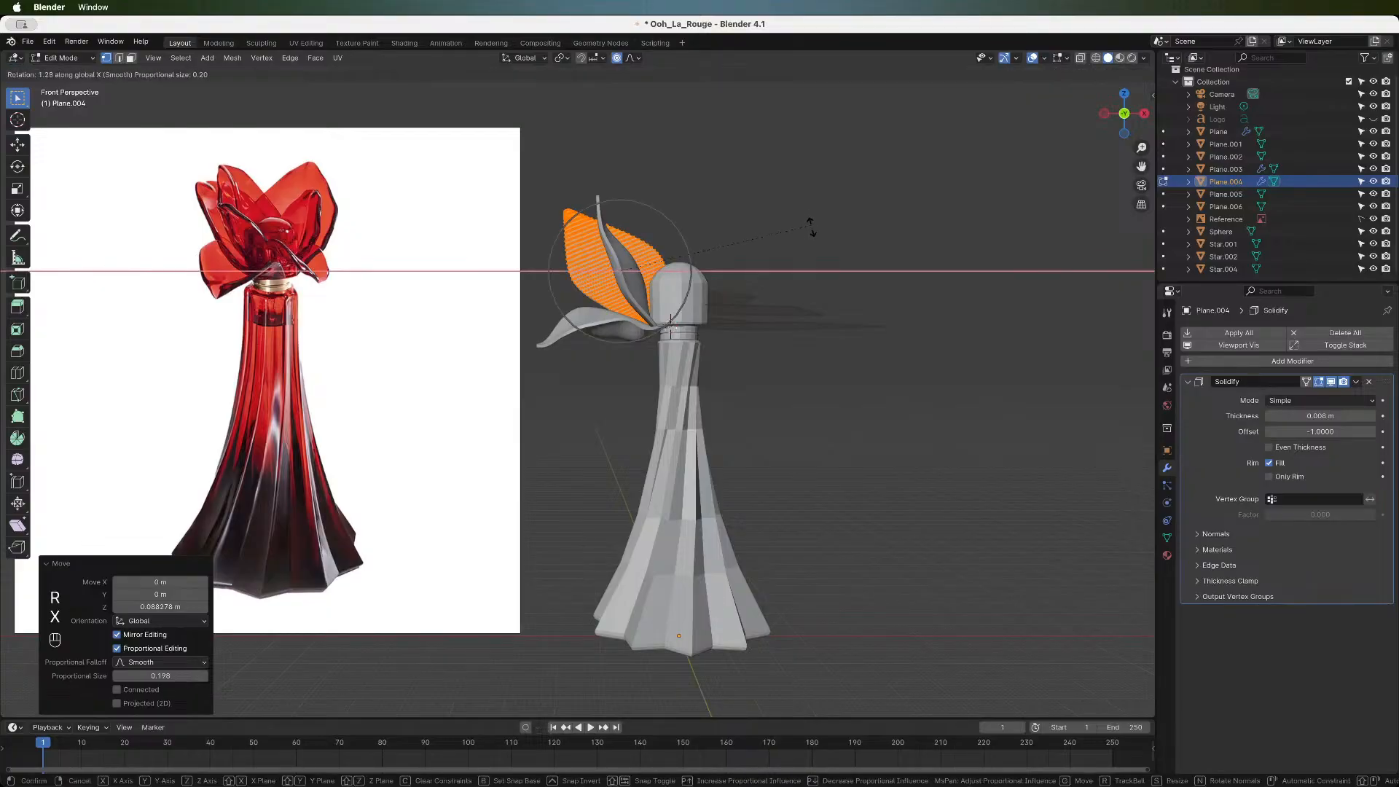
left_click(813, 267)
key("r")
key("z")
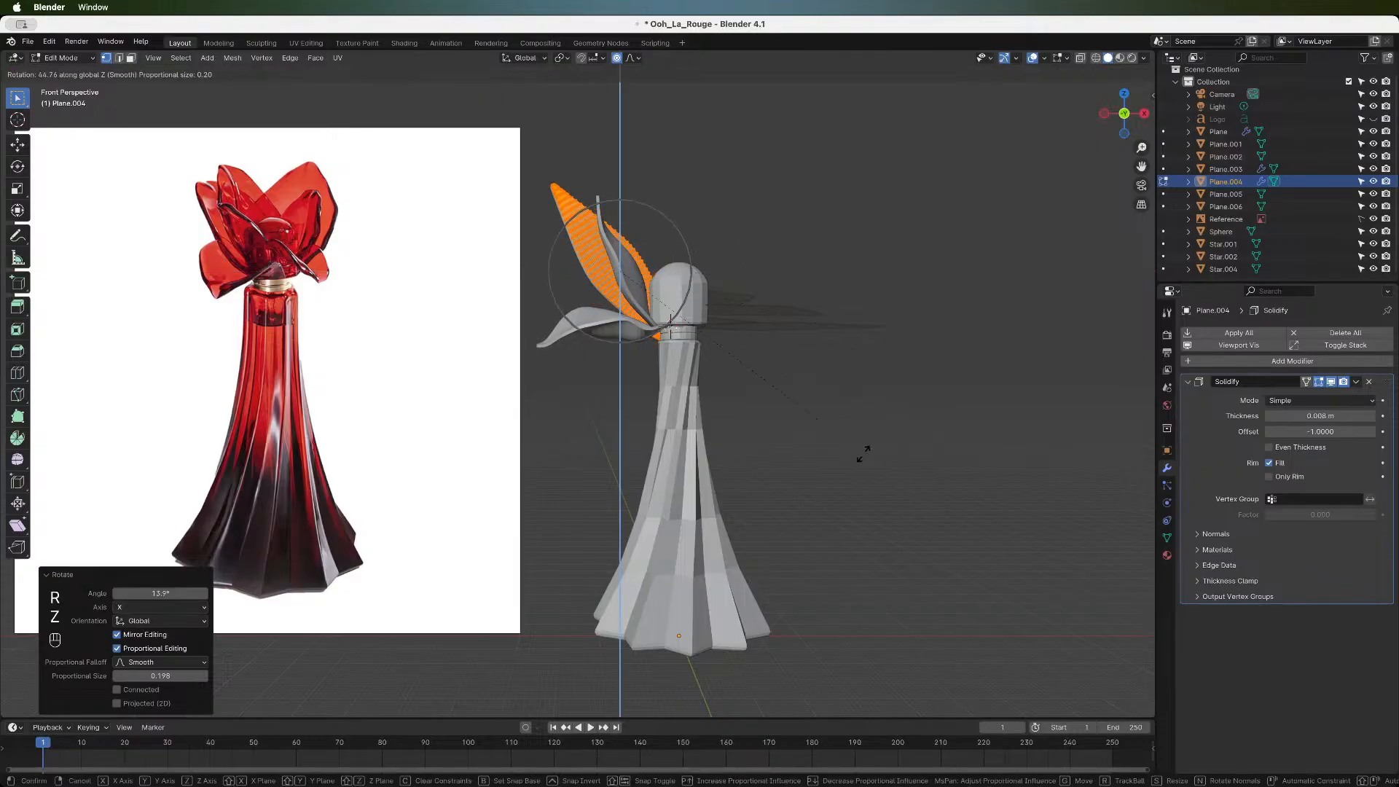
left_click(862, 393)
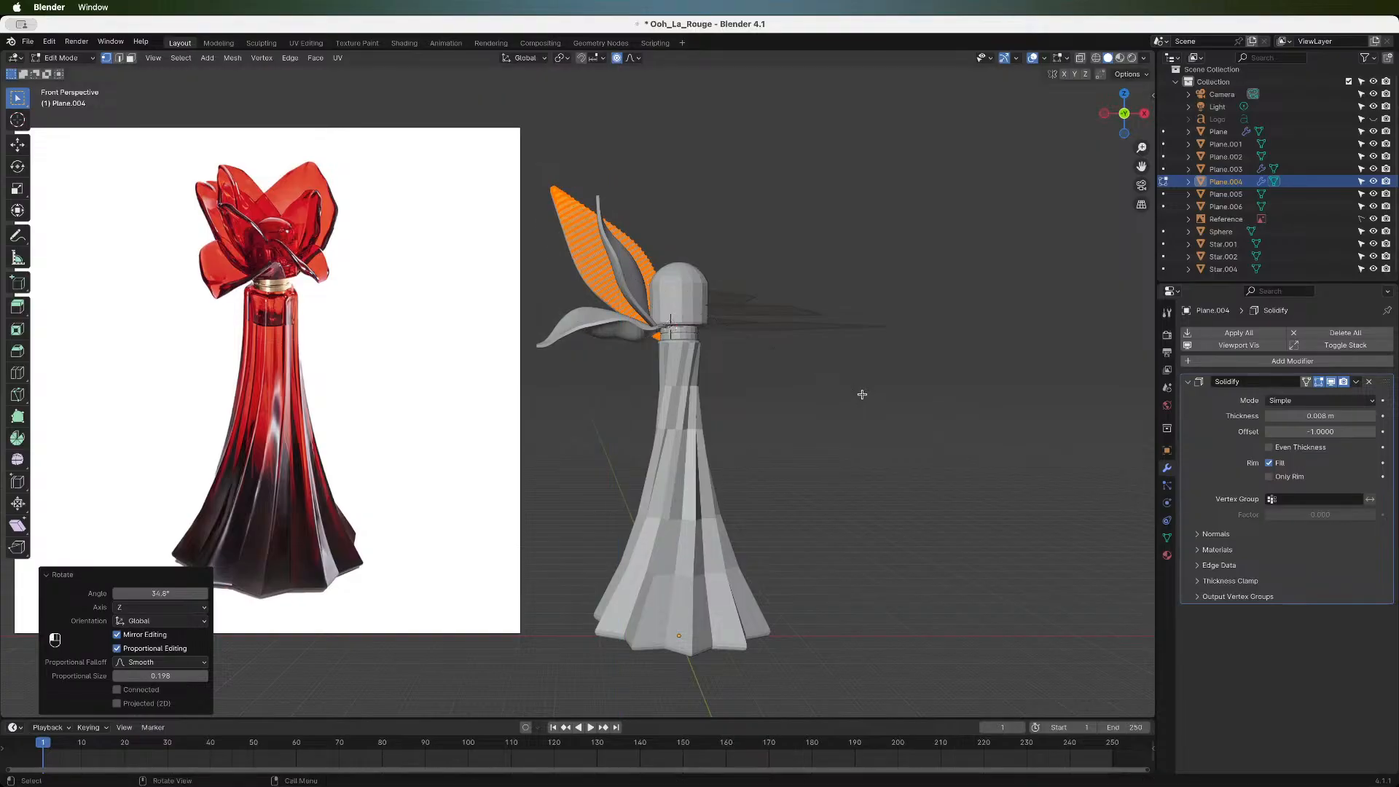
- From the side, move the petal toward the dome about -0.14 m along Y
left_click_drag(1125, 113, 940, 300)
key("g")
key("y")
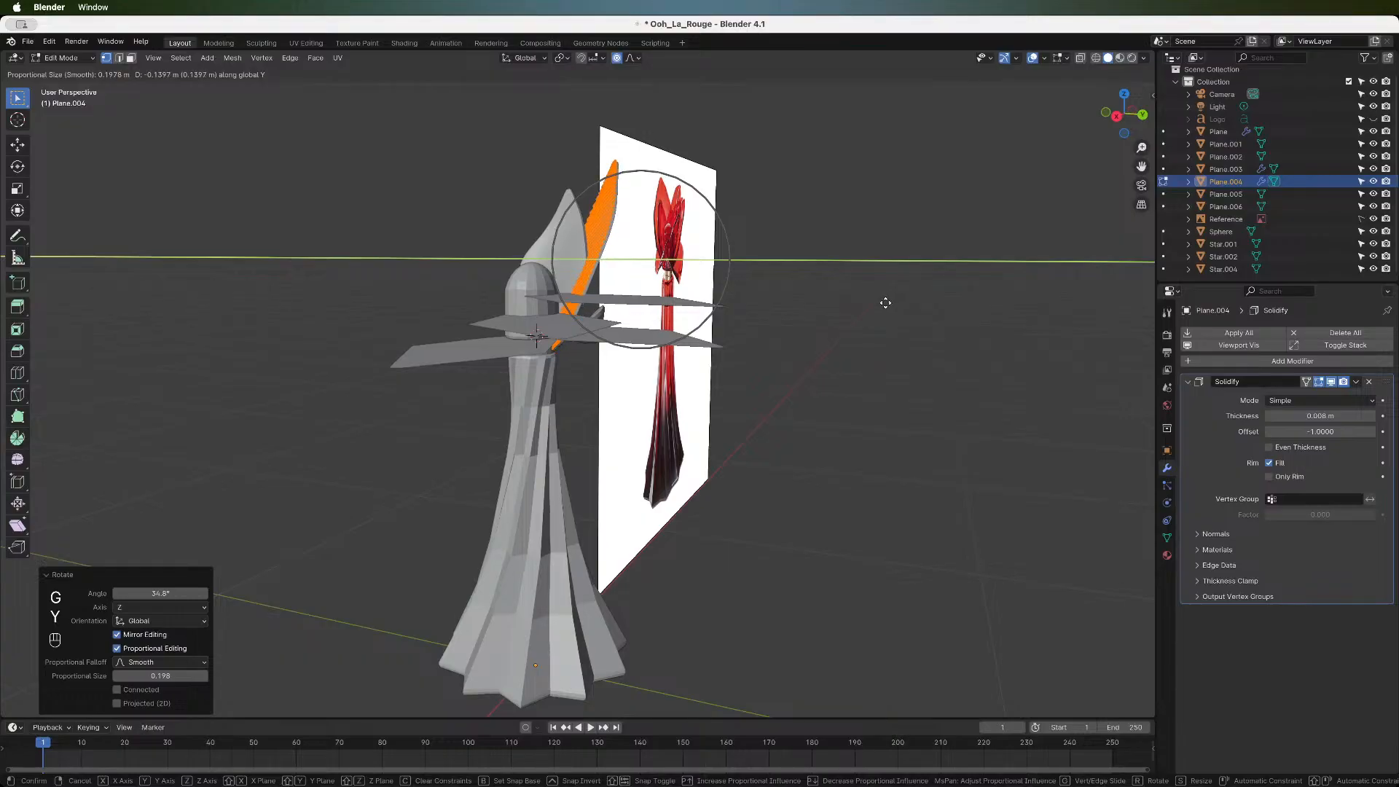
left_click(885, 302)
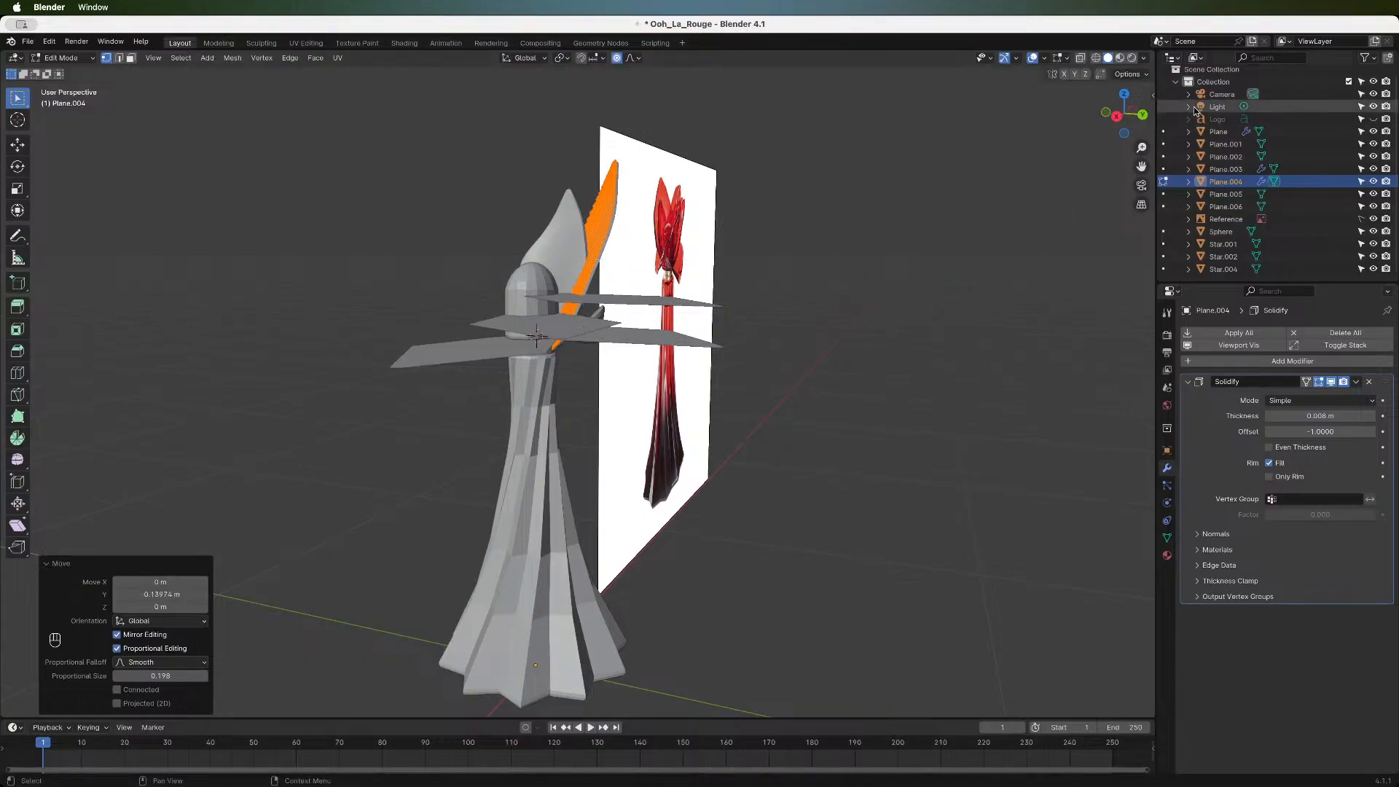
- Scale the whole petal down uniformly to about 0.88
left_click(1106, 115)
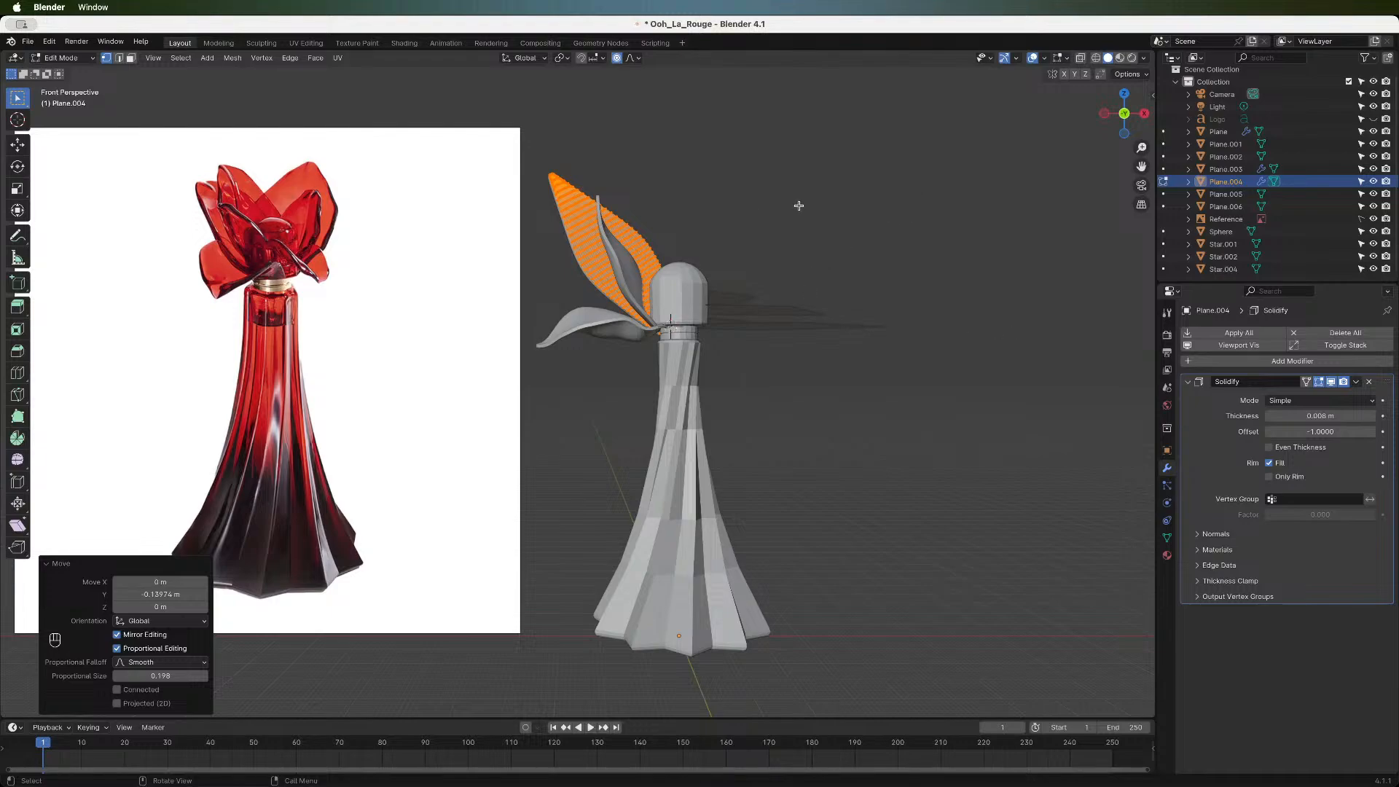
key("s")
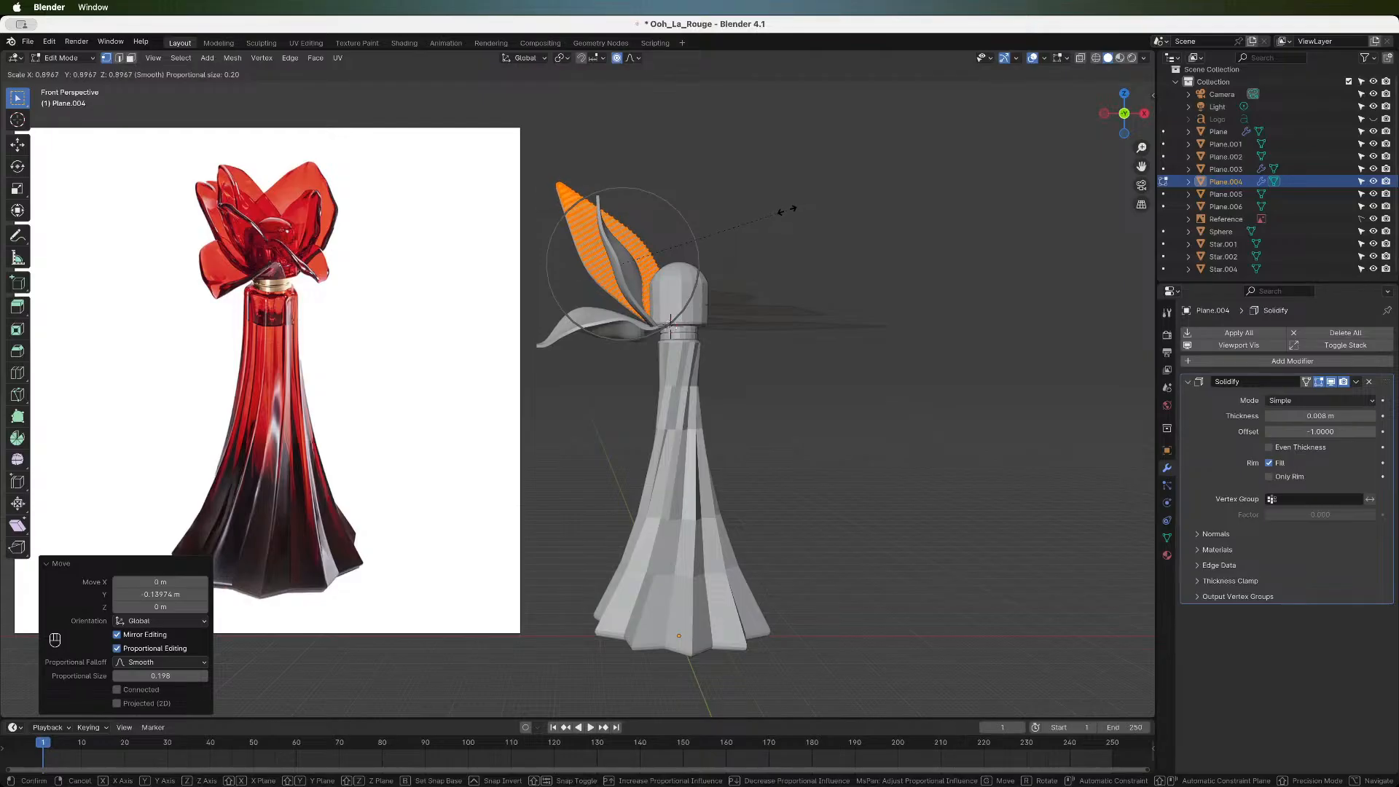
left_click(784, 211)
- Shift the petal about -0.015 m along Z and 0.037 m along X to sit closer to the dome
key("g")
key("z")
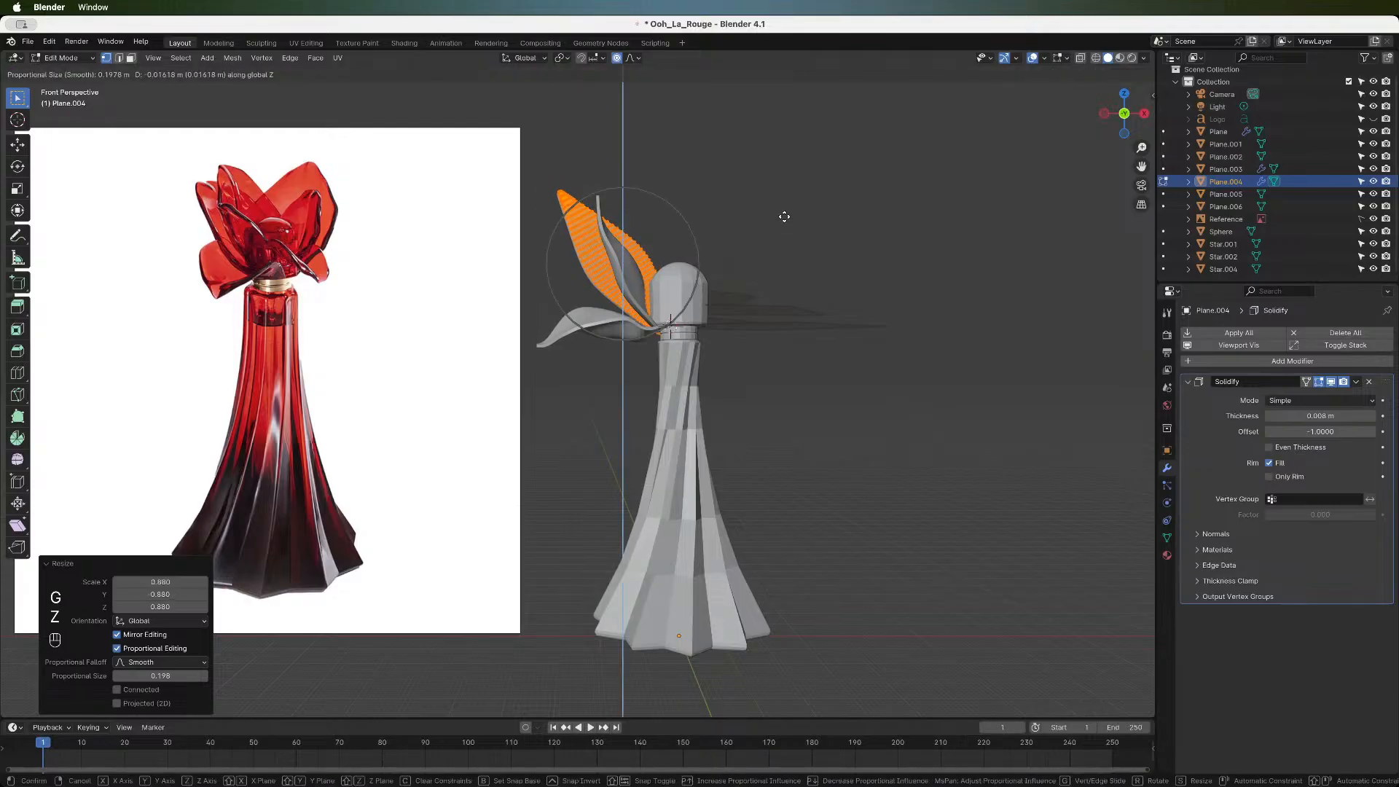
left_click(784, 217)
key("g")
key("x")
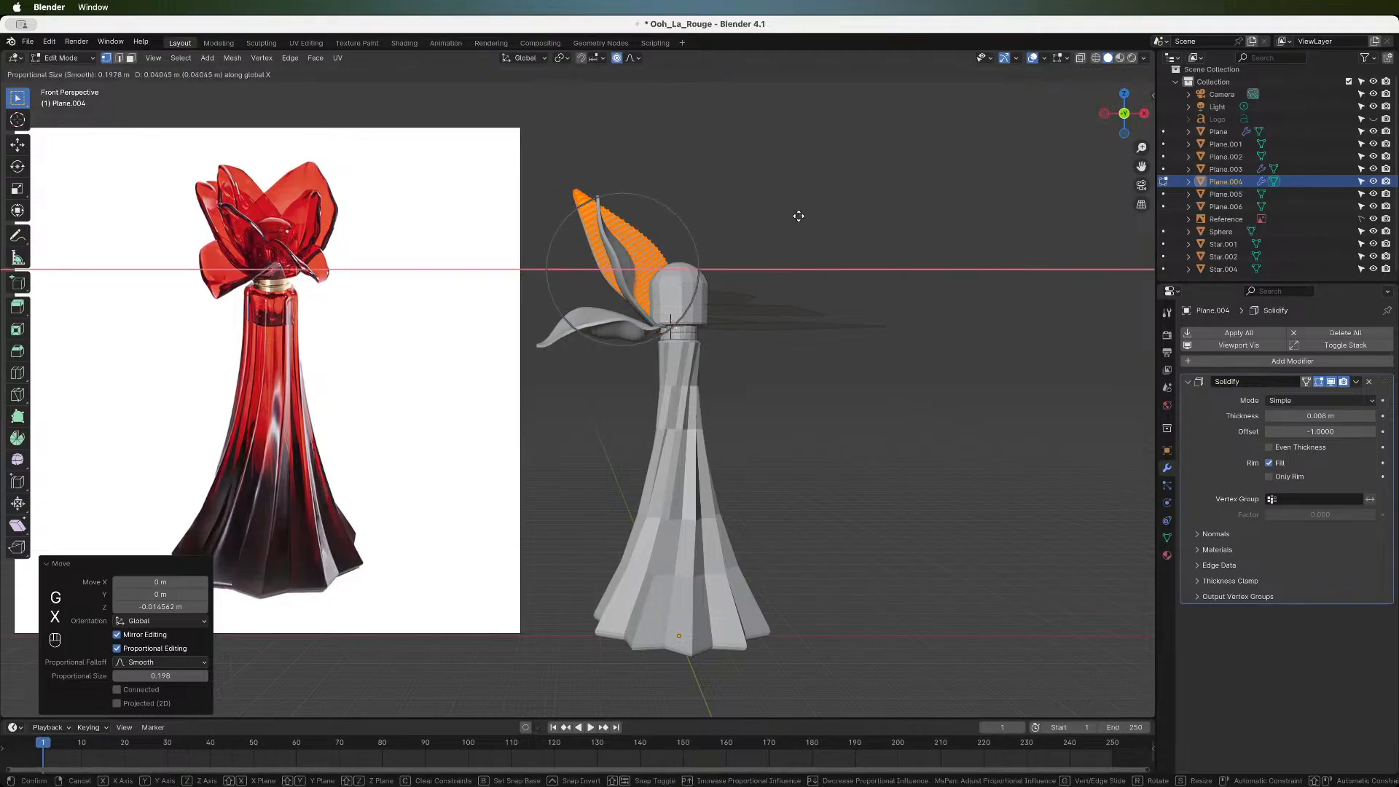
left_click(796, 216)
- Rotate the whole petal about 13.8° around global Y and -1.78° around global Z to adjust its lean beside the dome
left_click_drag(1123, 129, 873, 237)
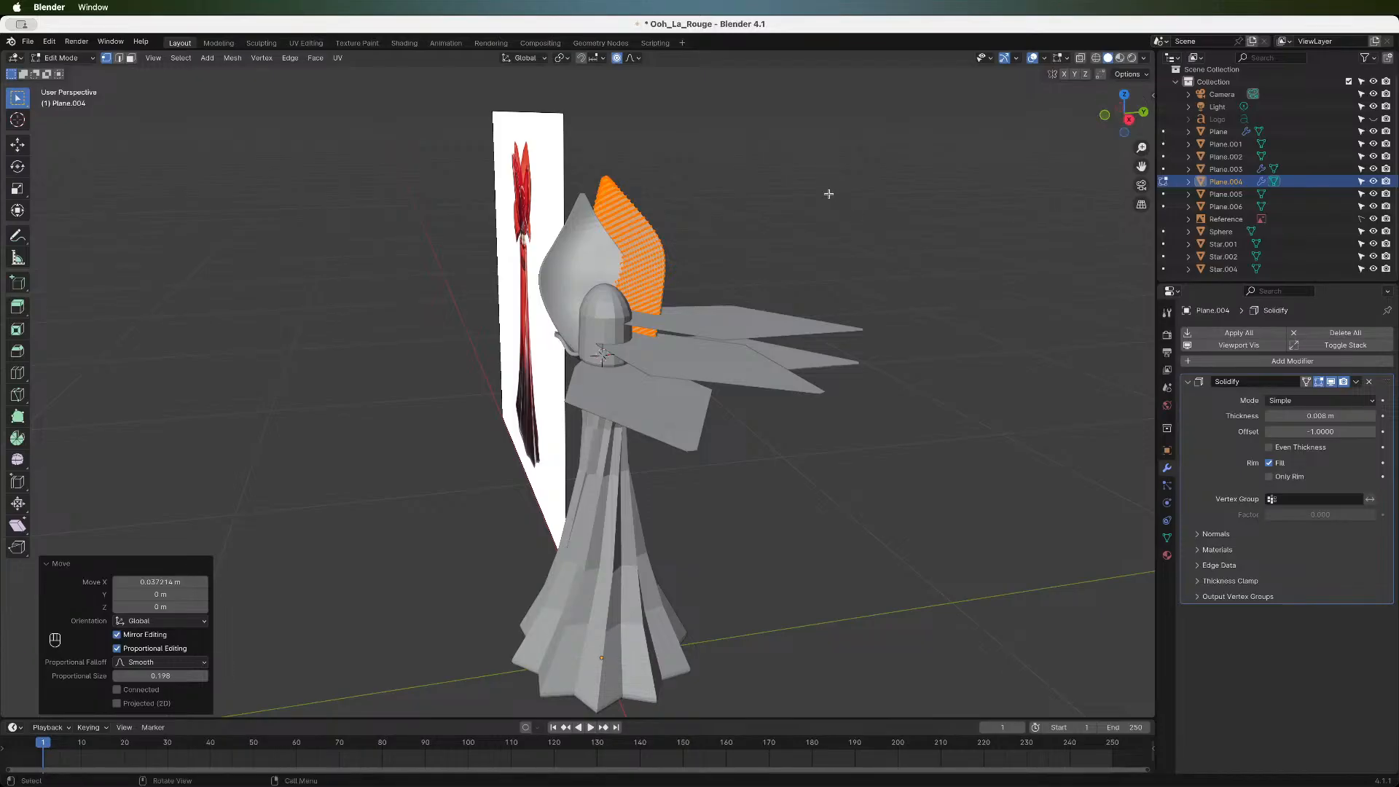
key("r")
key("y")
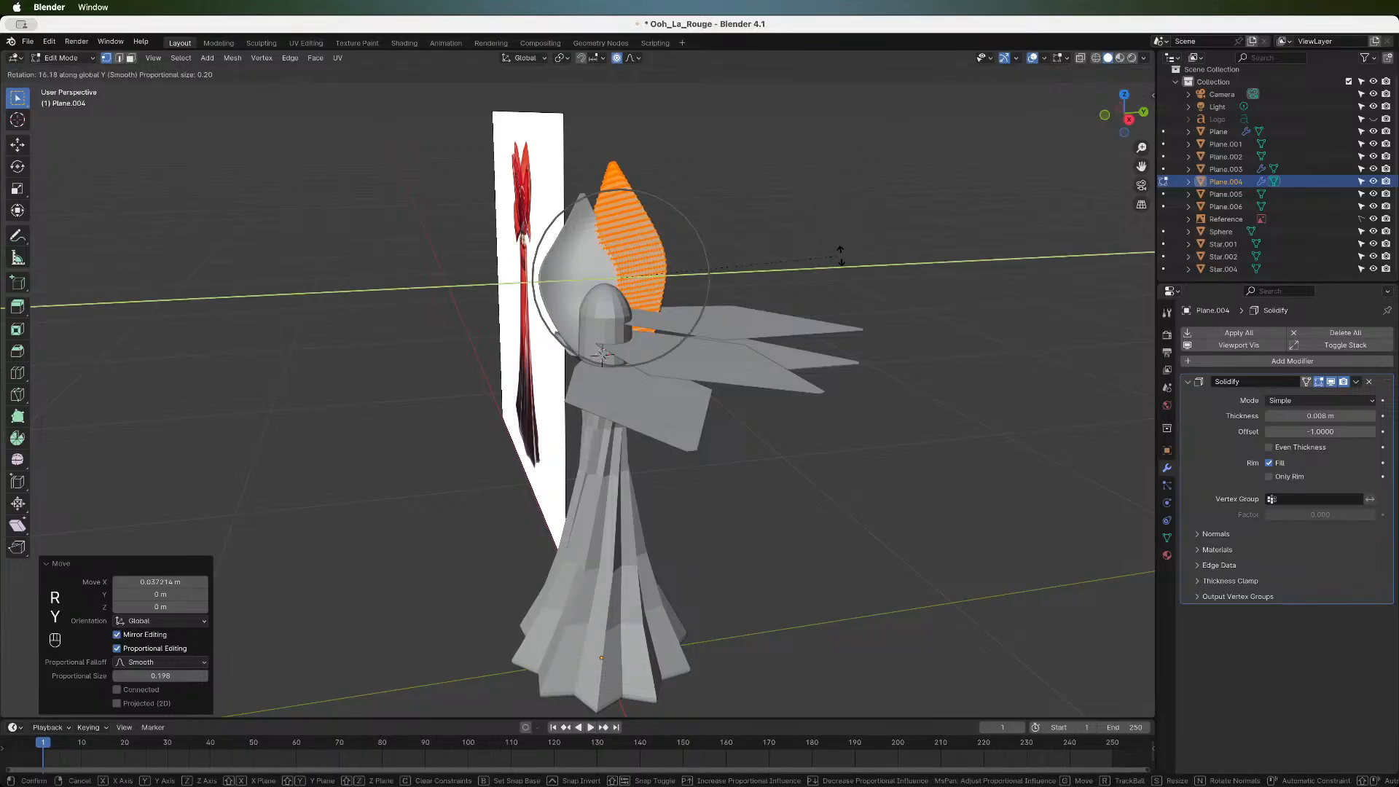
left_click(842, 246)
key("r")
key("z")
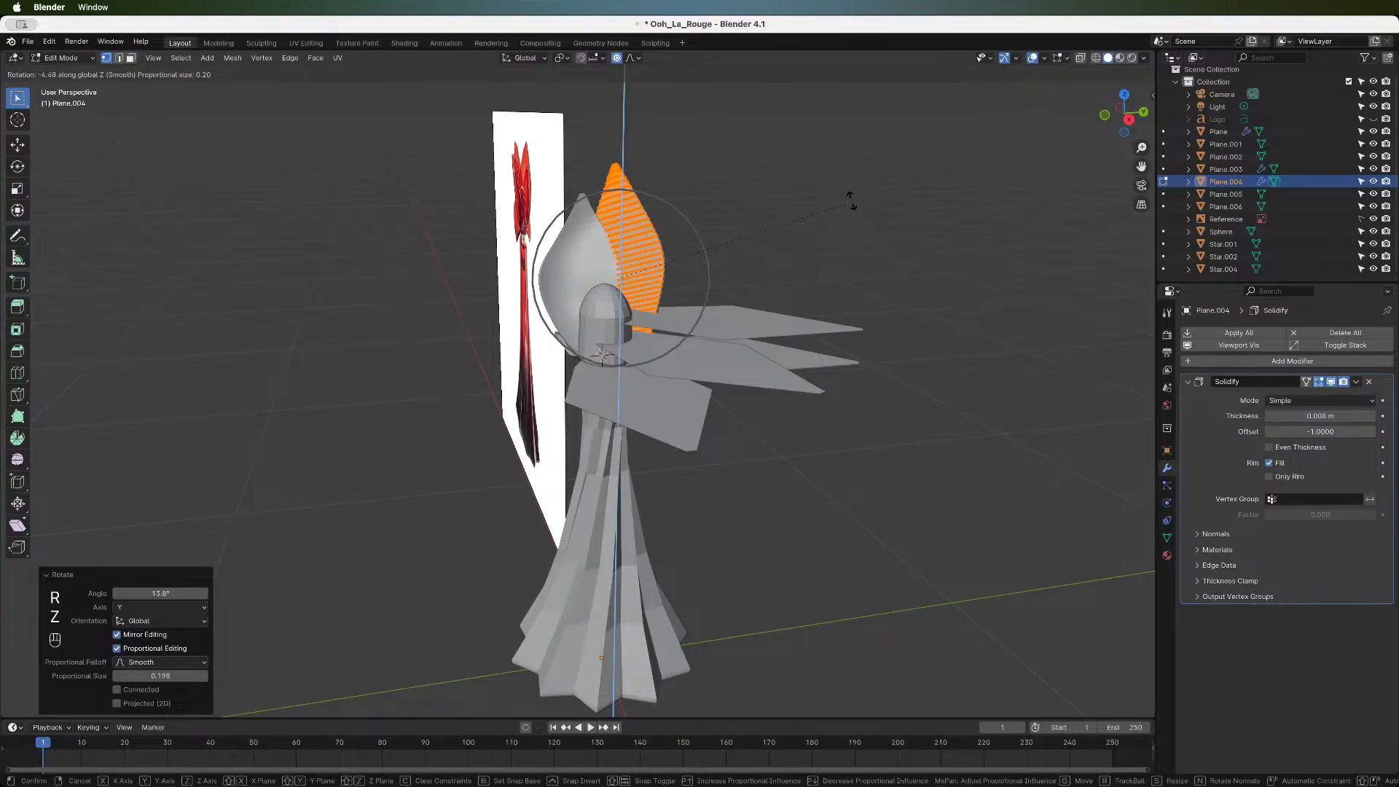
left_click(854, 184)
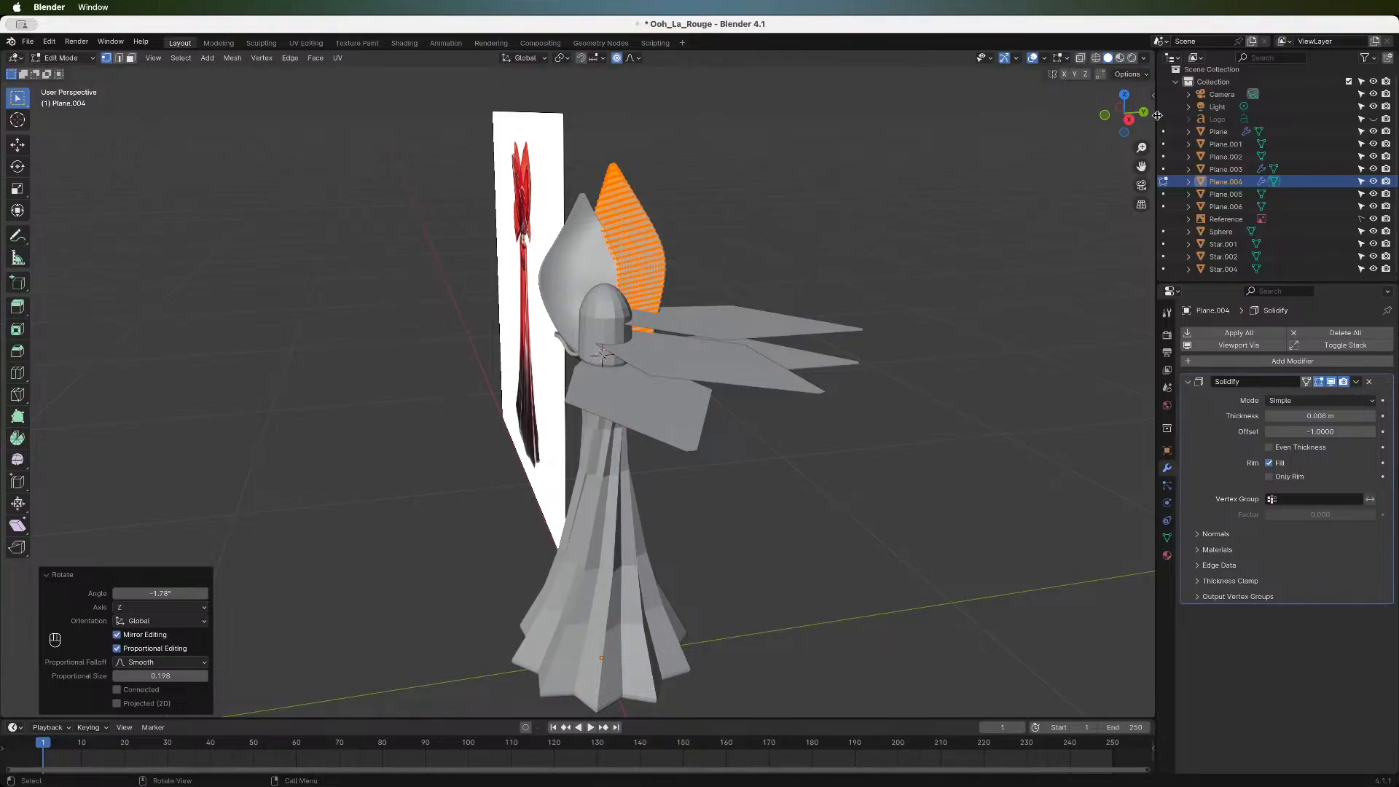
- In front view, move a vertex on the petal's outer edge about -0.014 m along X with a proportional size of 0.18
left_click(1120, 114)
scroll(807, 306, "up", 2)
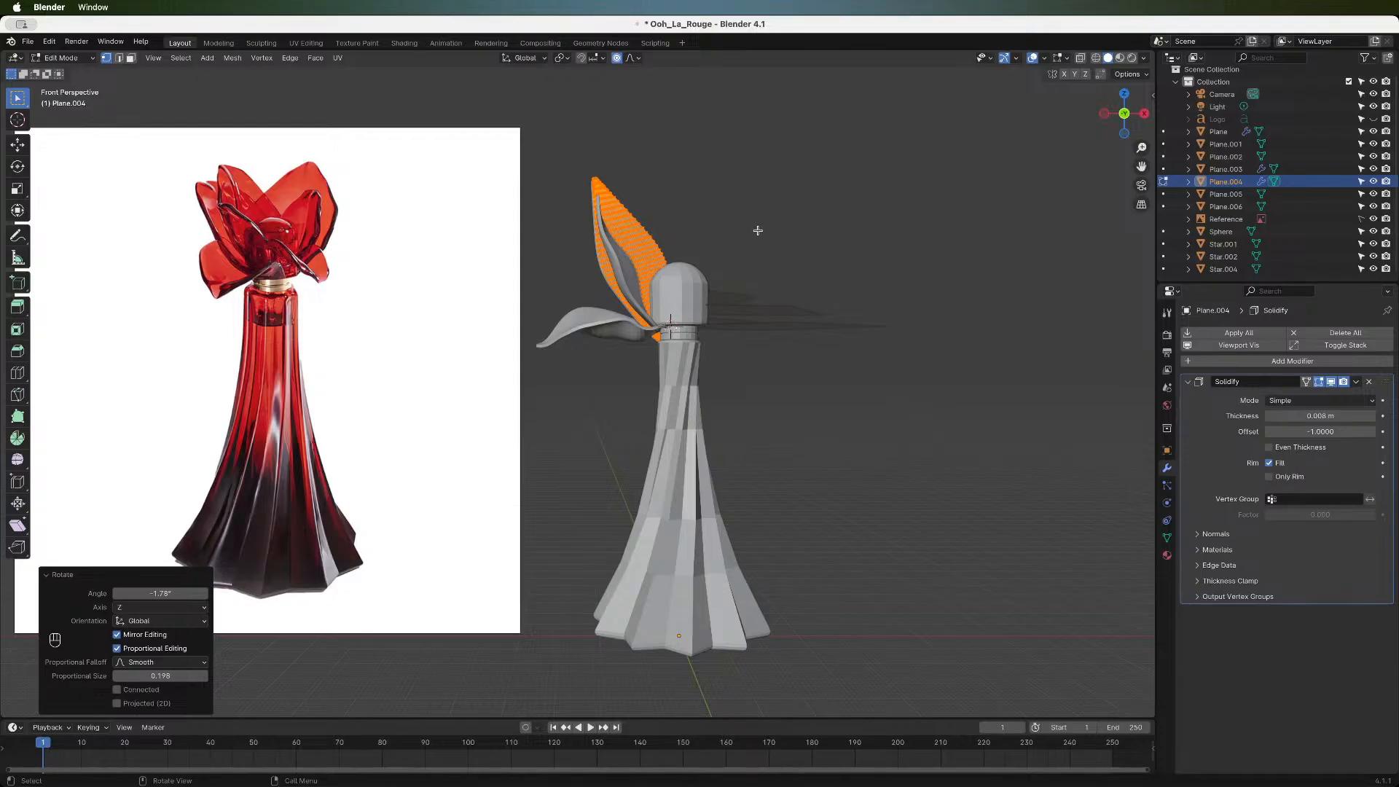
left_click(609, 264)
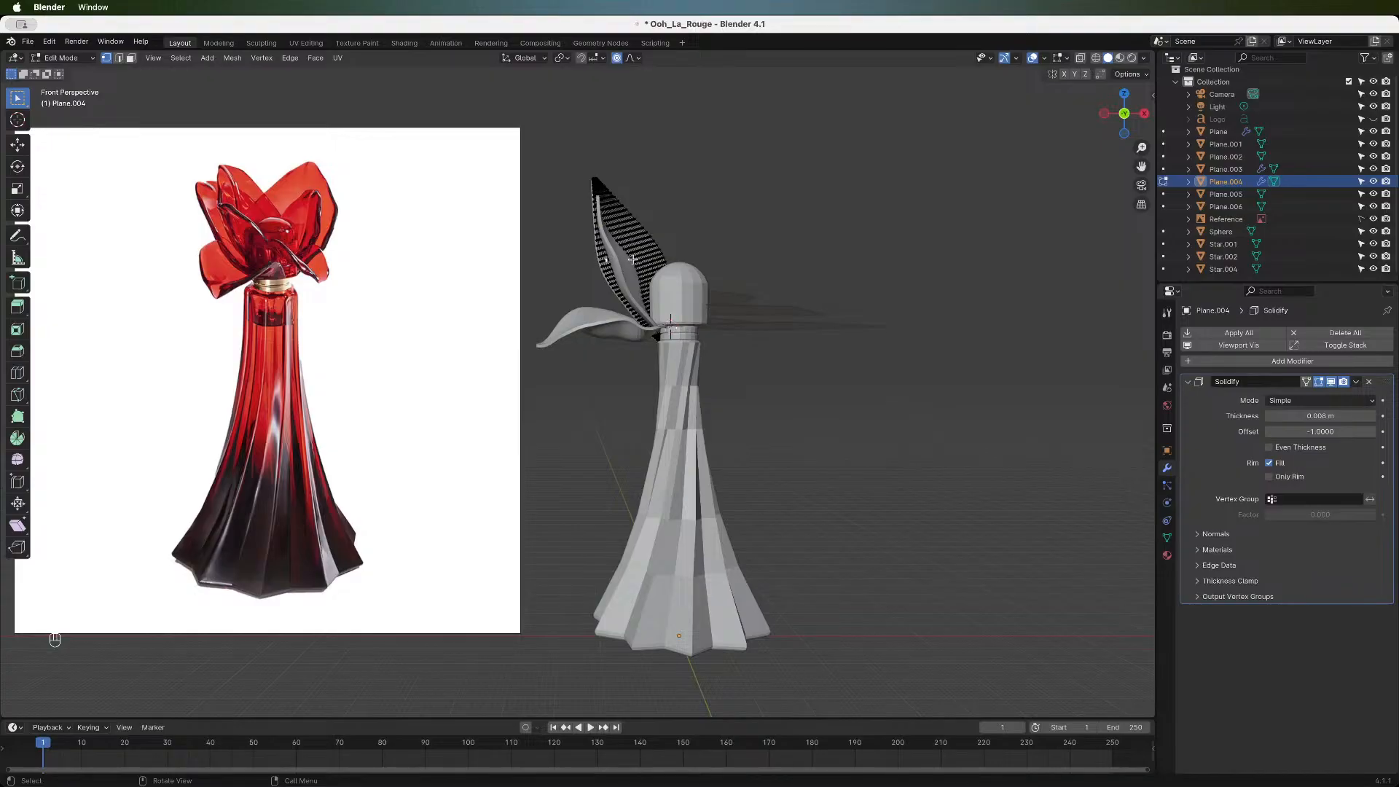
key("g")
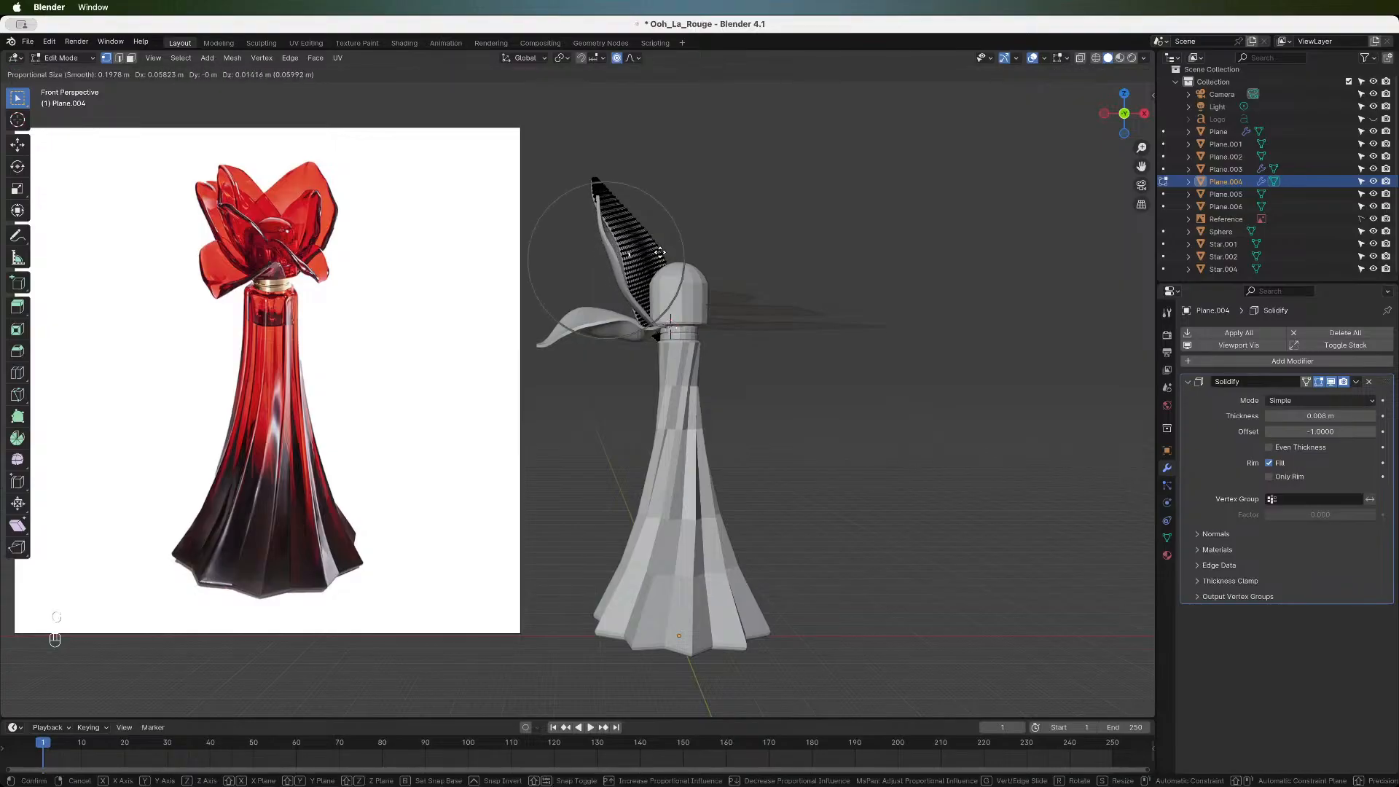
scroll(658, 252, "down", 3)
scroll(658, 252, "up", 4)
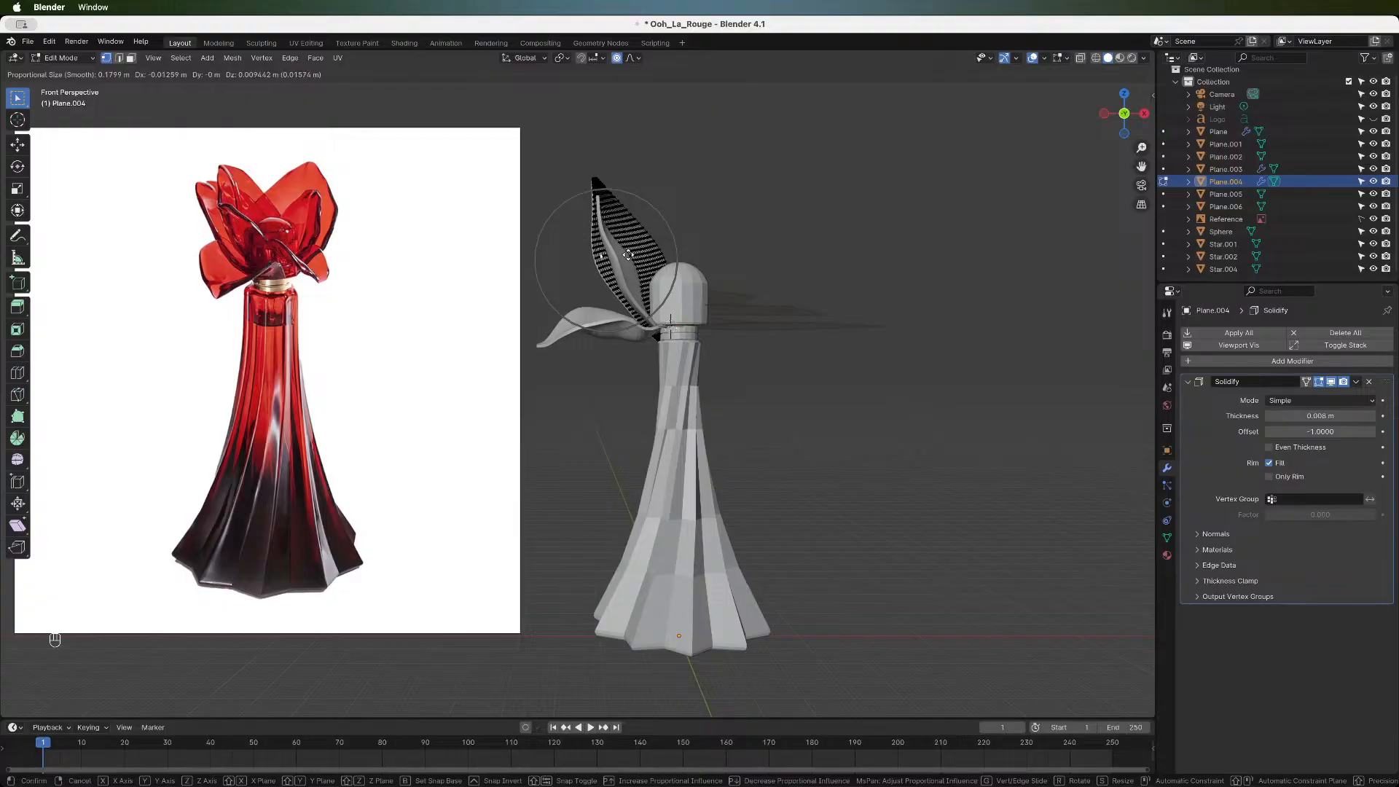
key("Escape")
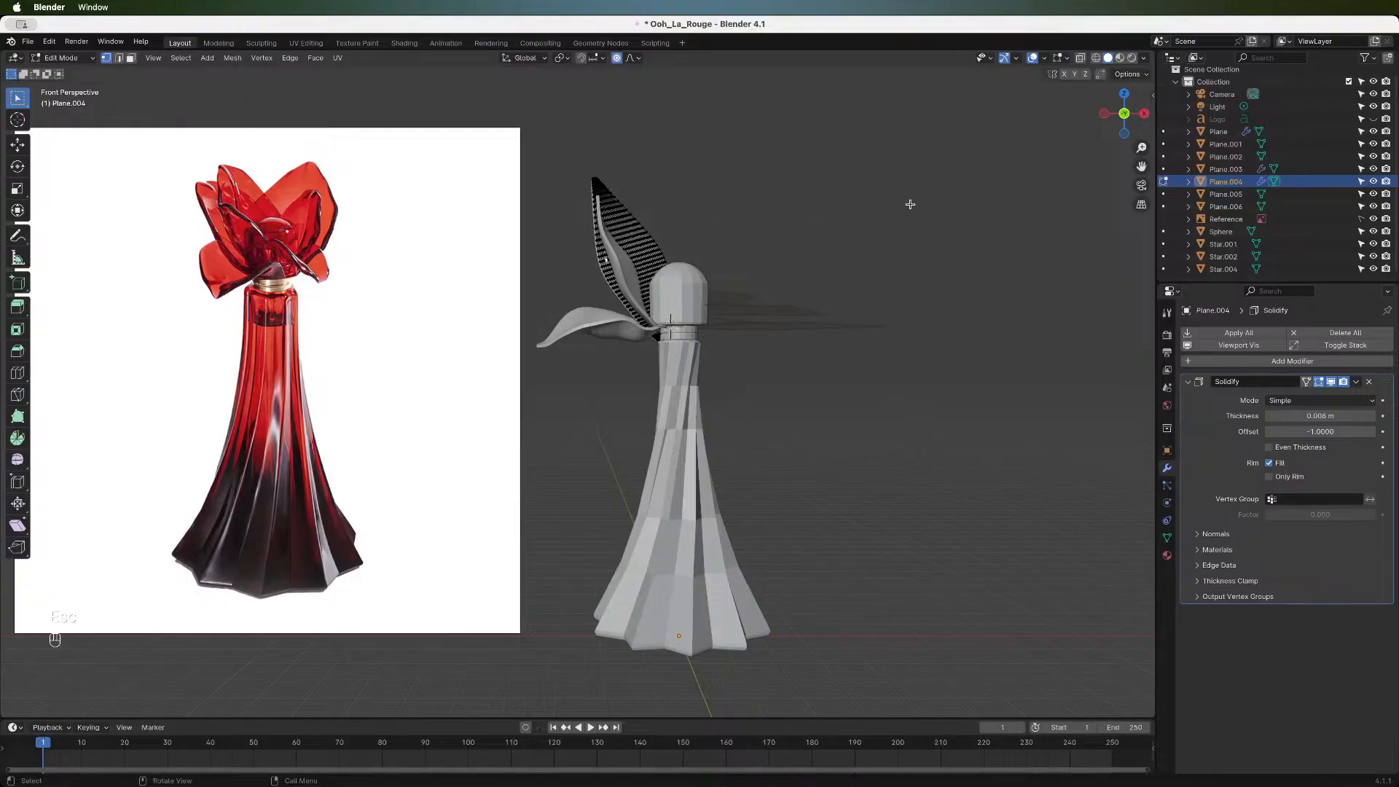
left_click(1124, 113)
left_click(1126, 115)
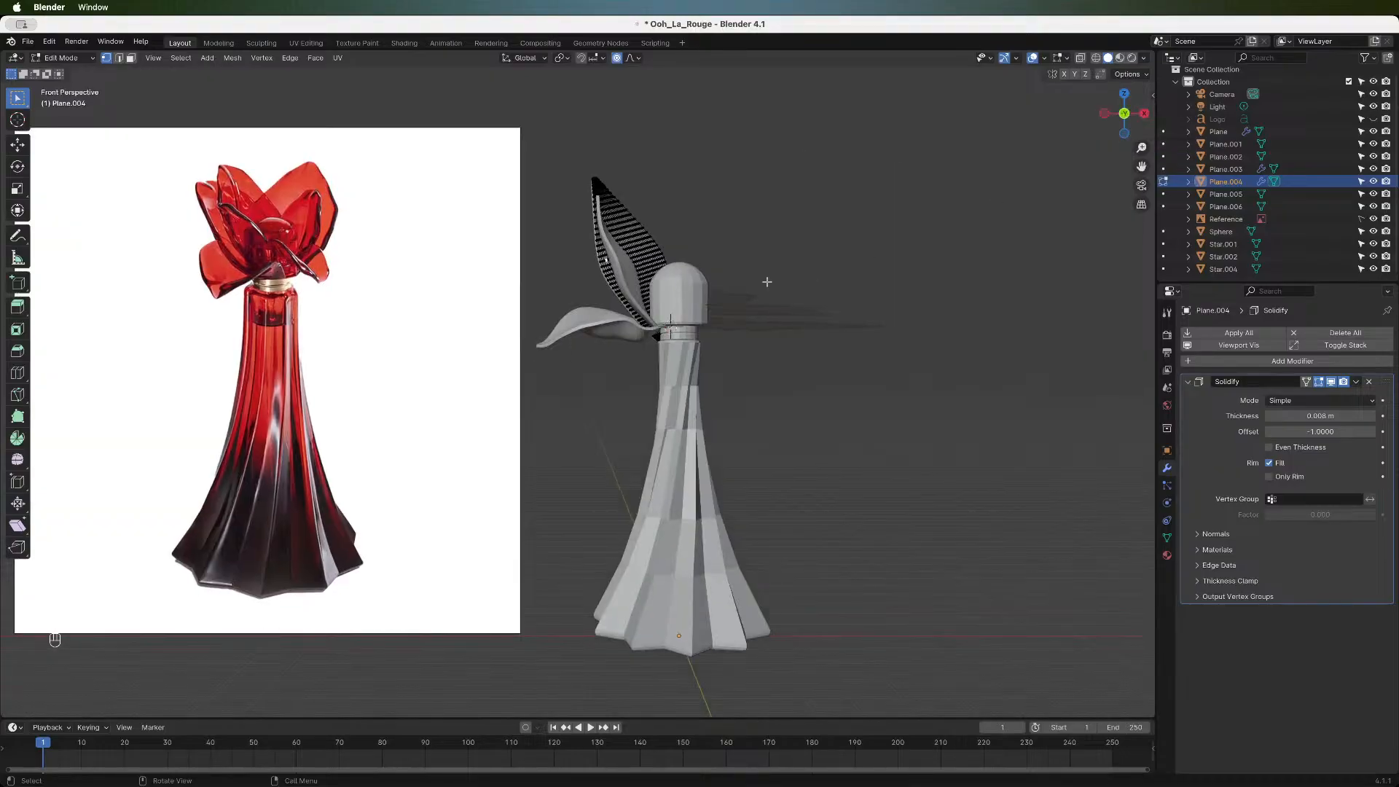
key("g")
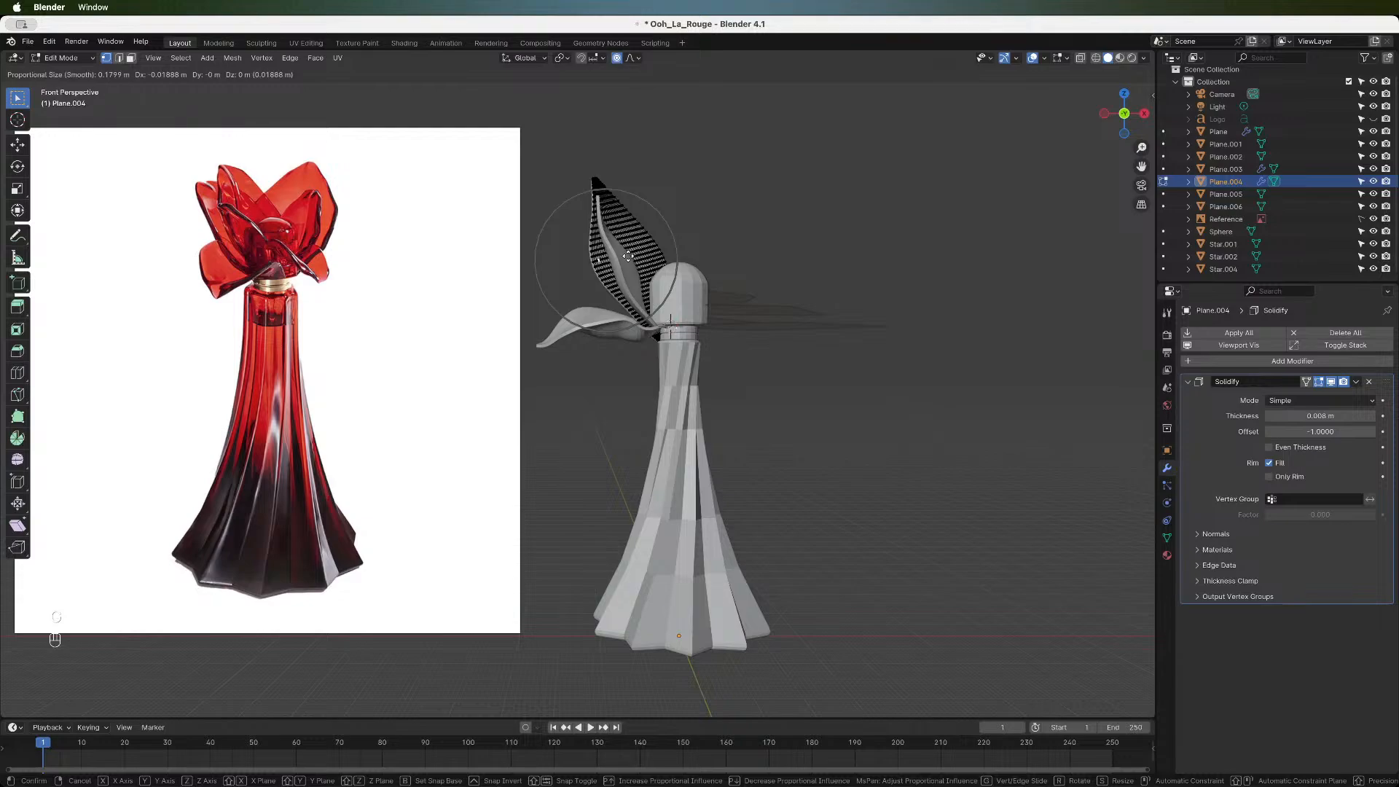
left_click(640, 250)
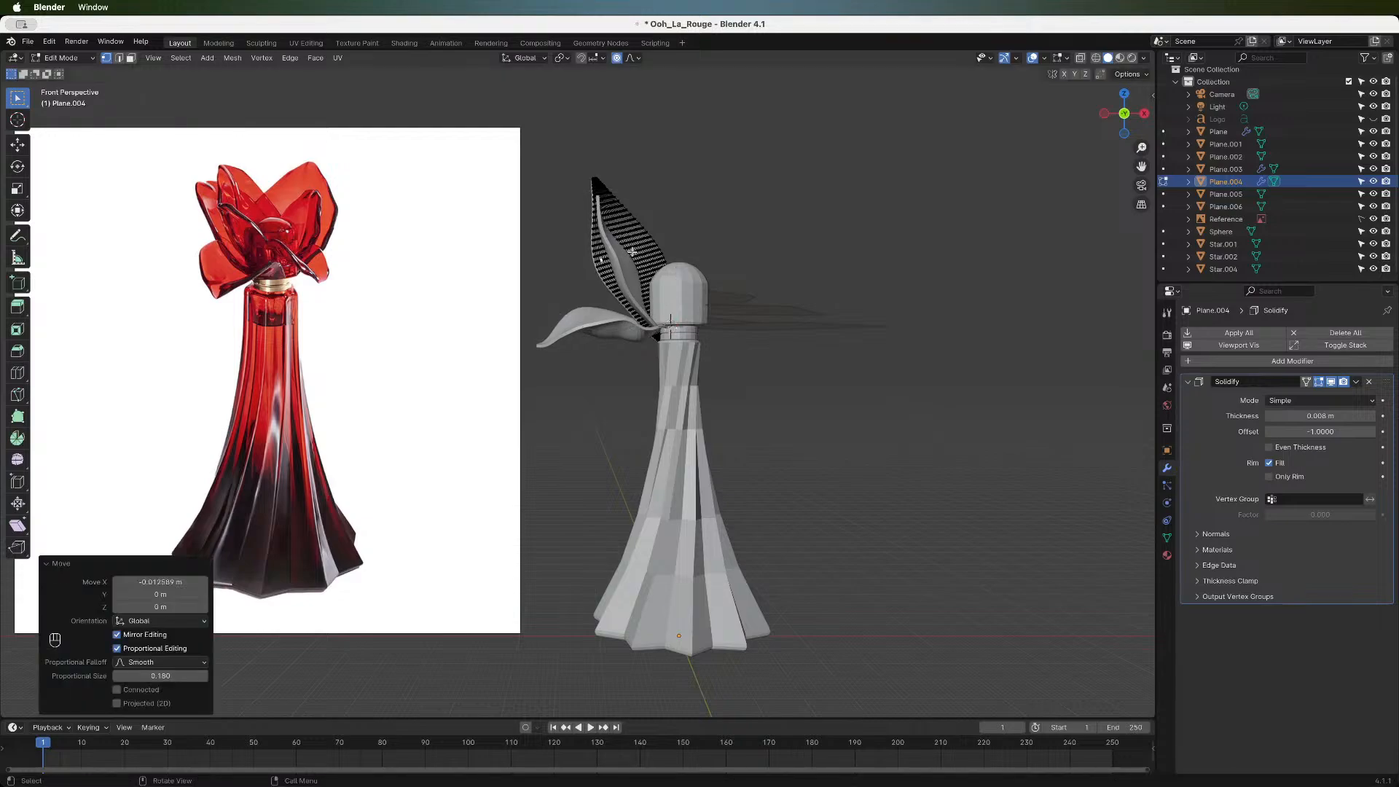
- Pull a vertex at the petal's middle outward about -0.049 m along X and -0.013 m along Z with proportional editing
left_click(632, 252)
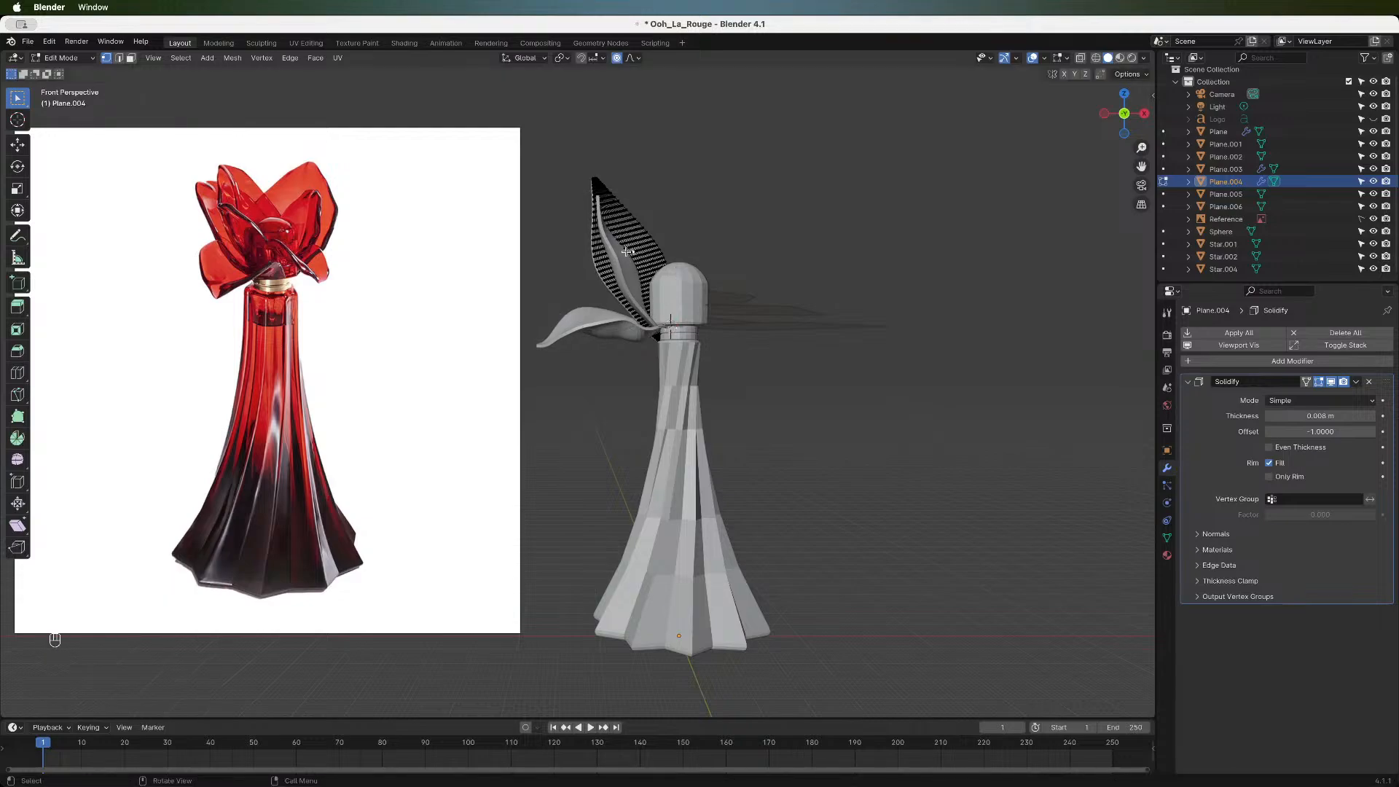
key("g")
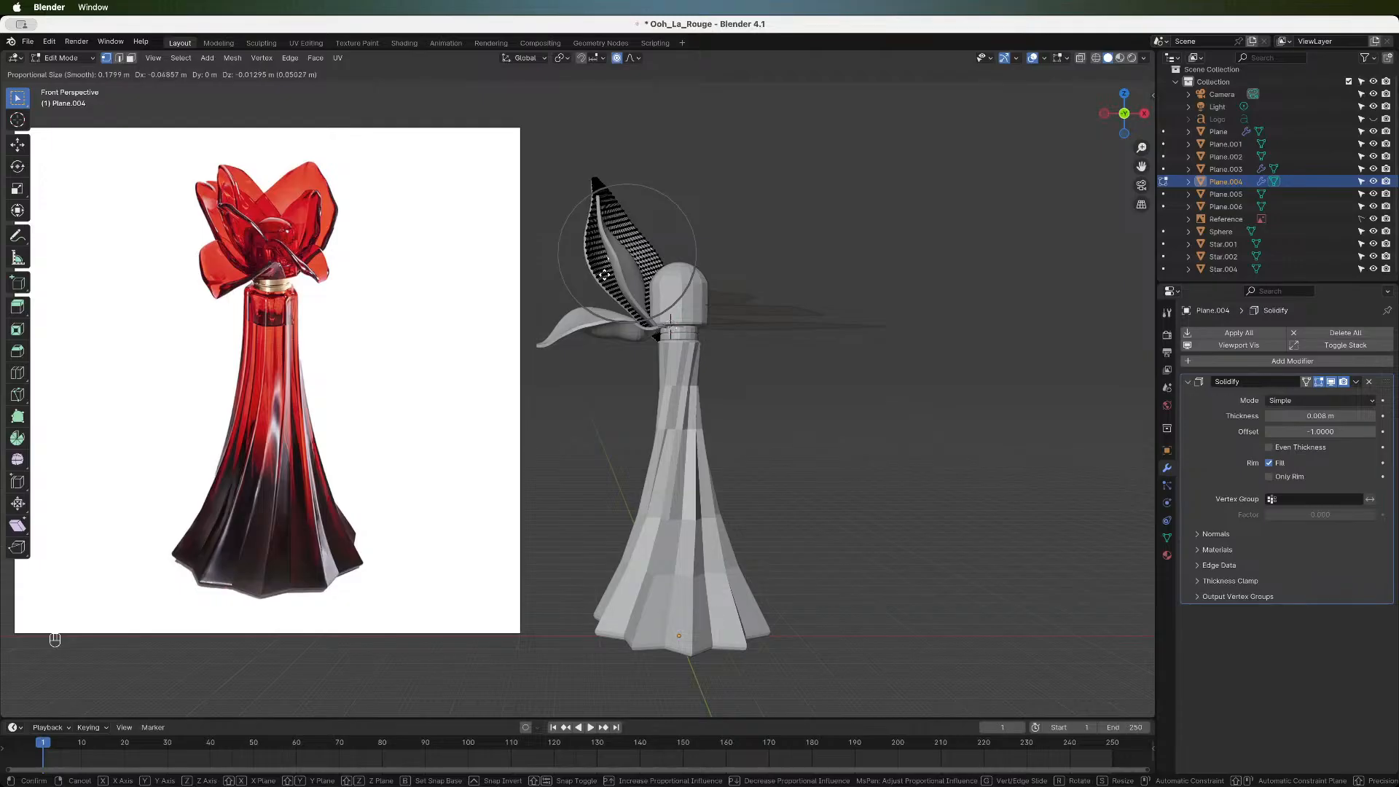
left_click(606, 274)
- Nudge the petal's inner-edge vertex above the dome slightly upward with a proportional size of about 0.22
left_click(654, 264)
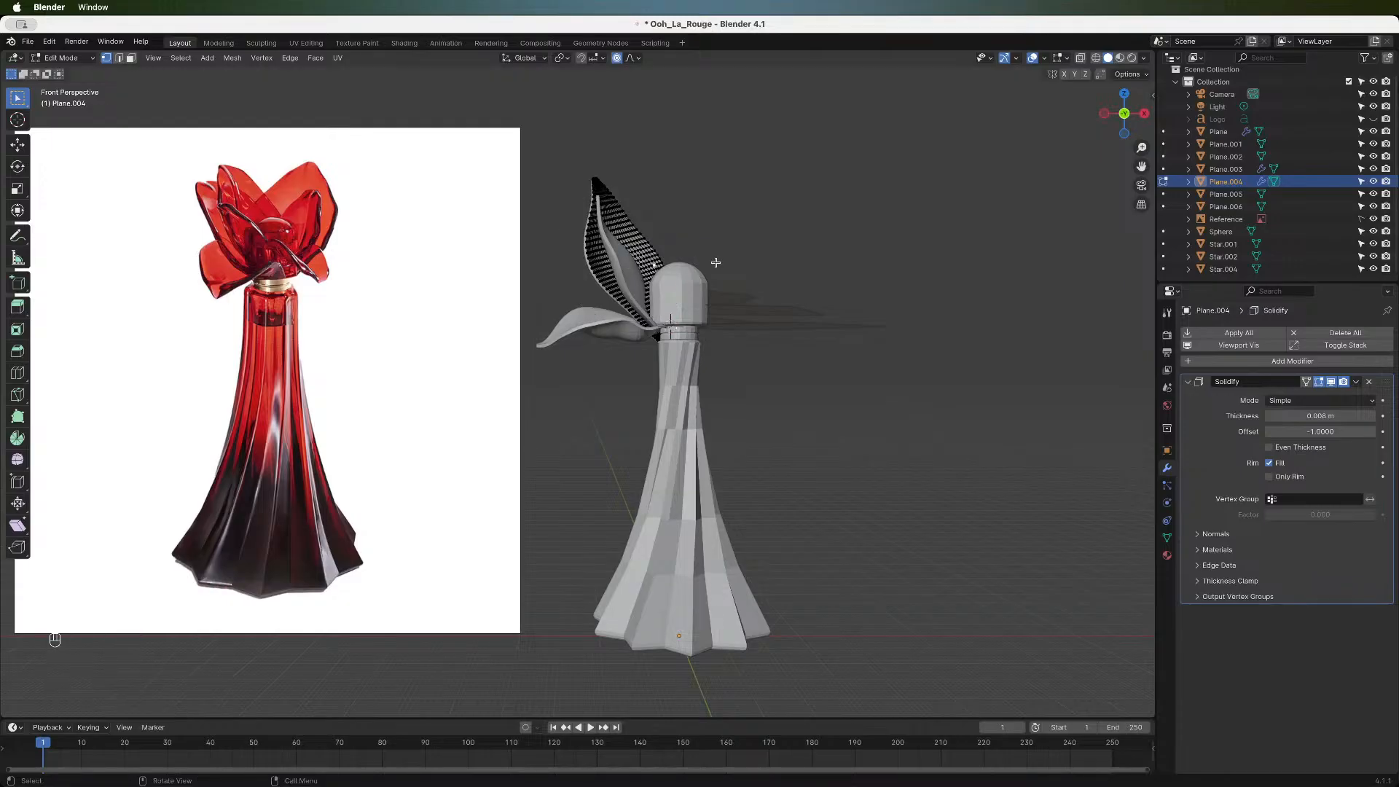
key("g")
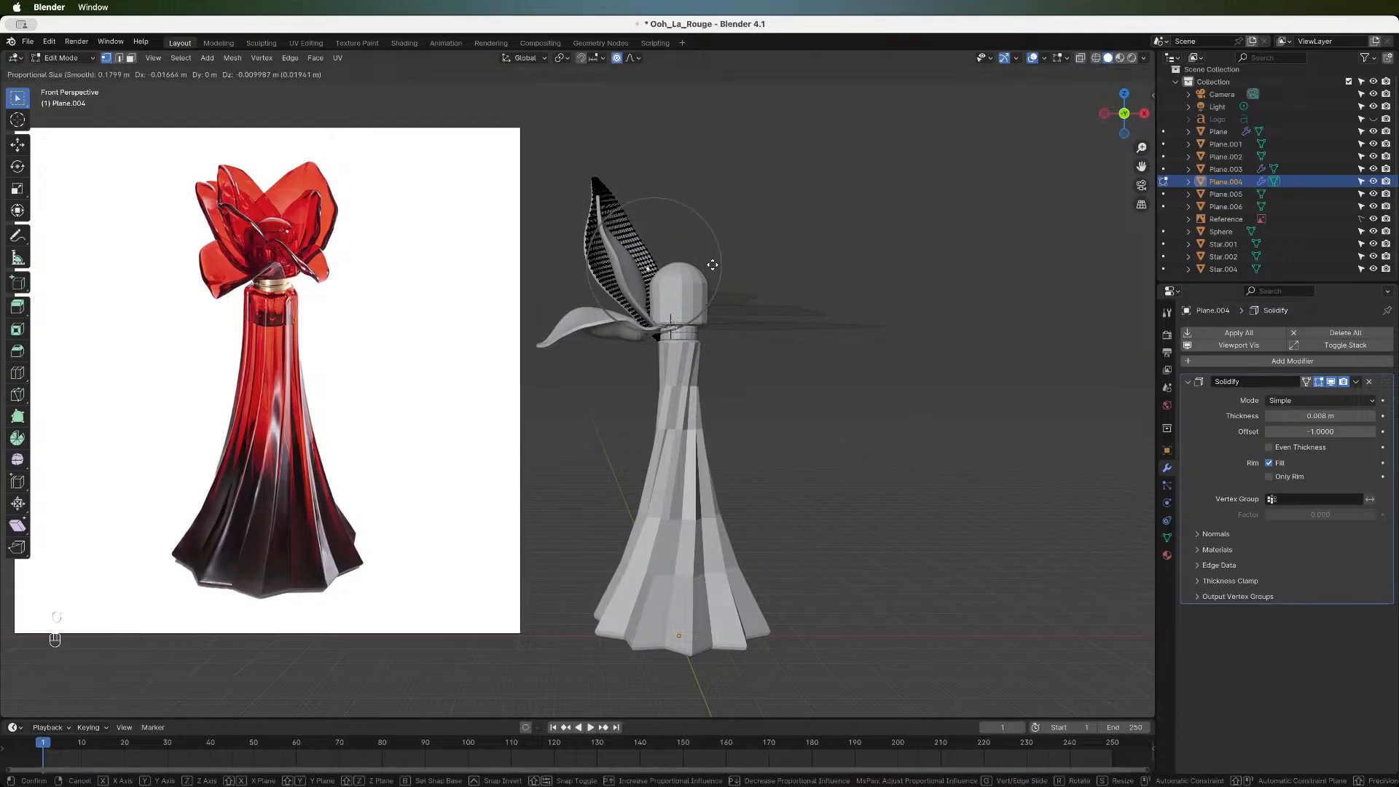
scroll(714, 260, "down", 2)
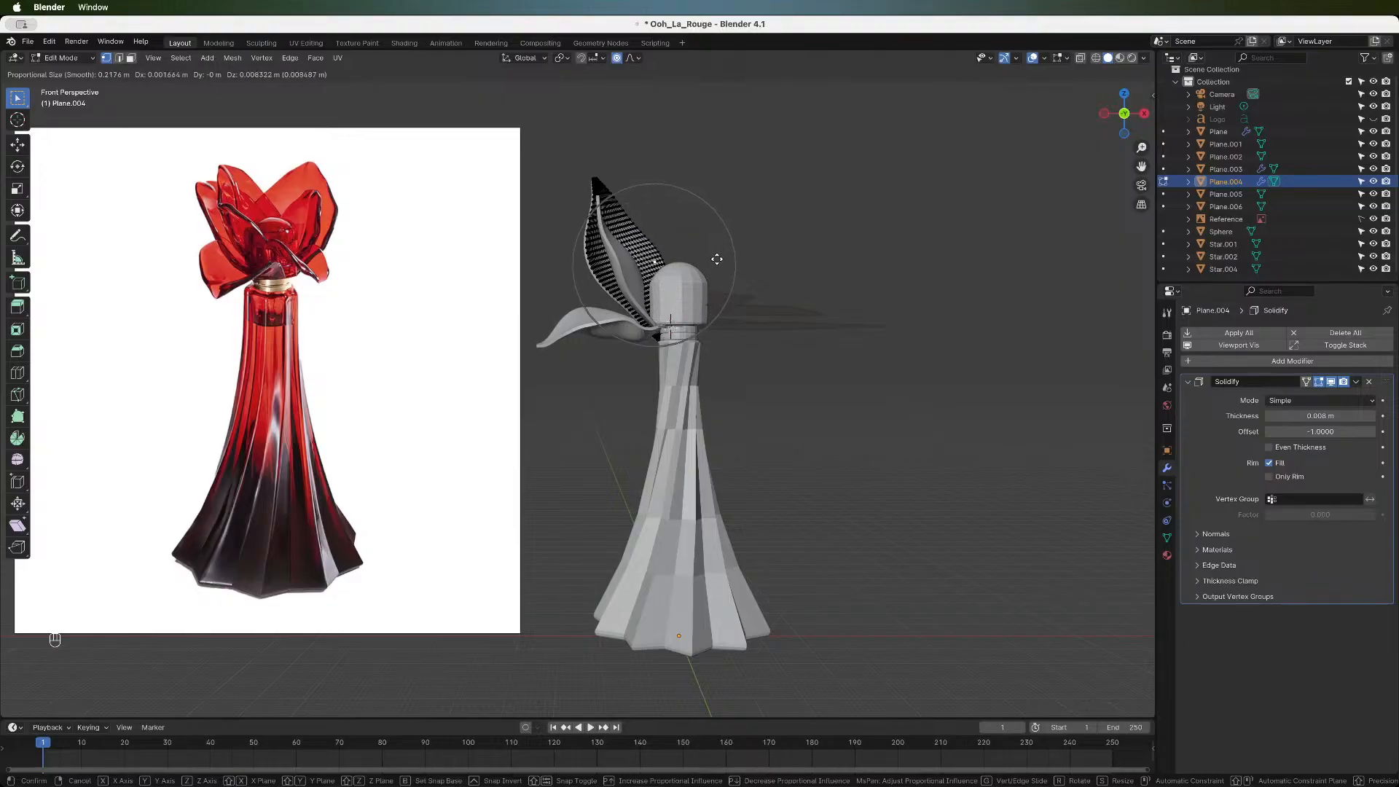
left_click(715, 259)
- Move the vertex on the petal's upper inner edge about -0.003 m along X and -0.007 m along Z with proportional size 0.135
left_click(623, 218)
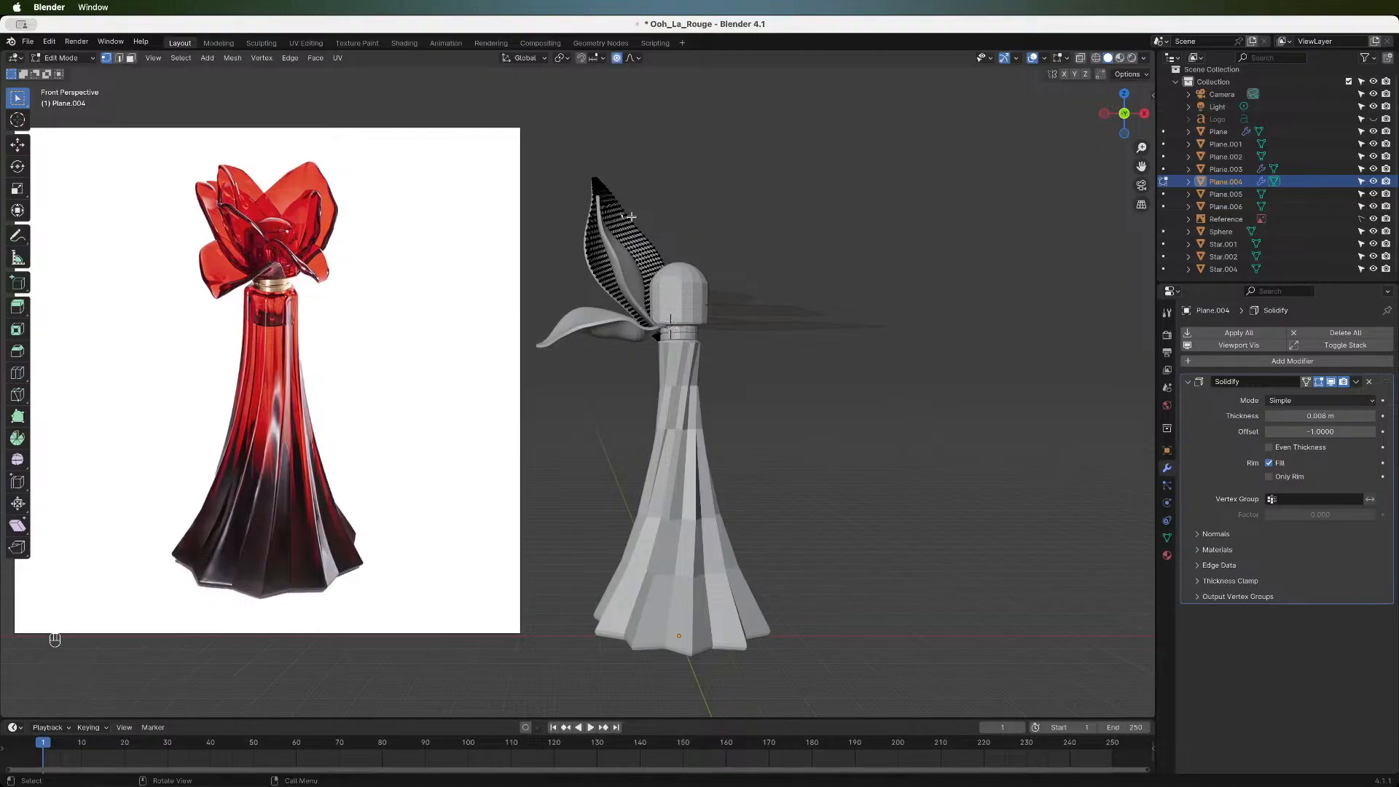
key("g")
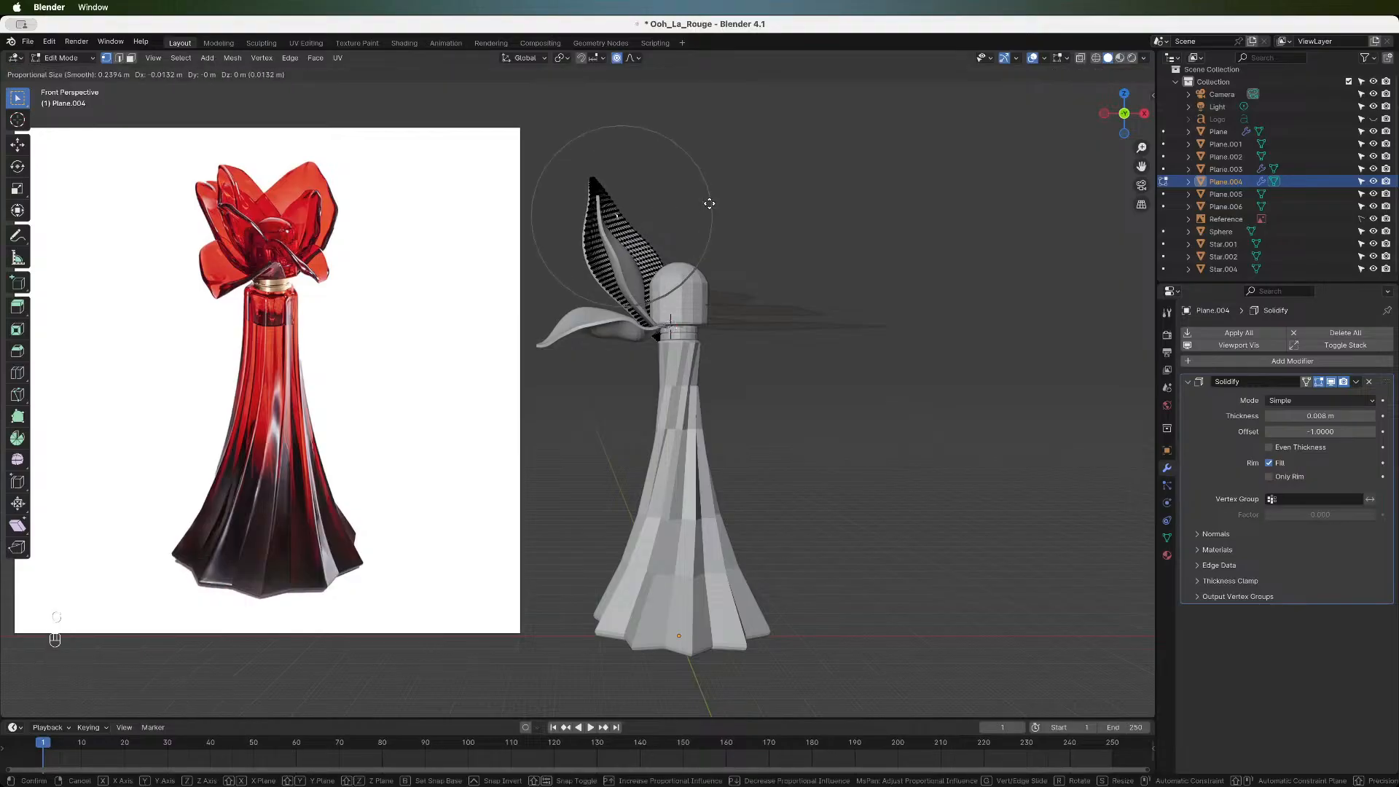
scroll(709, 204, "up", 8)
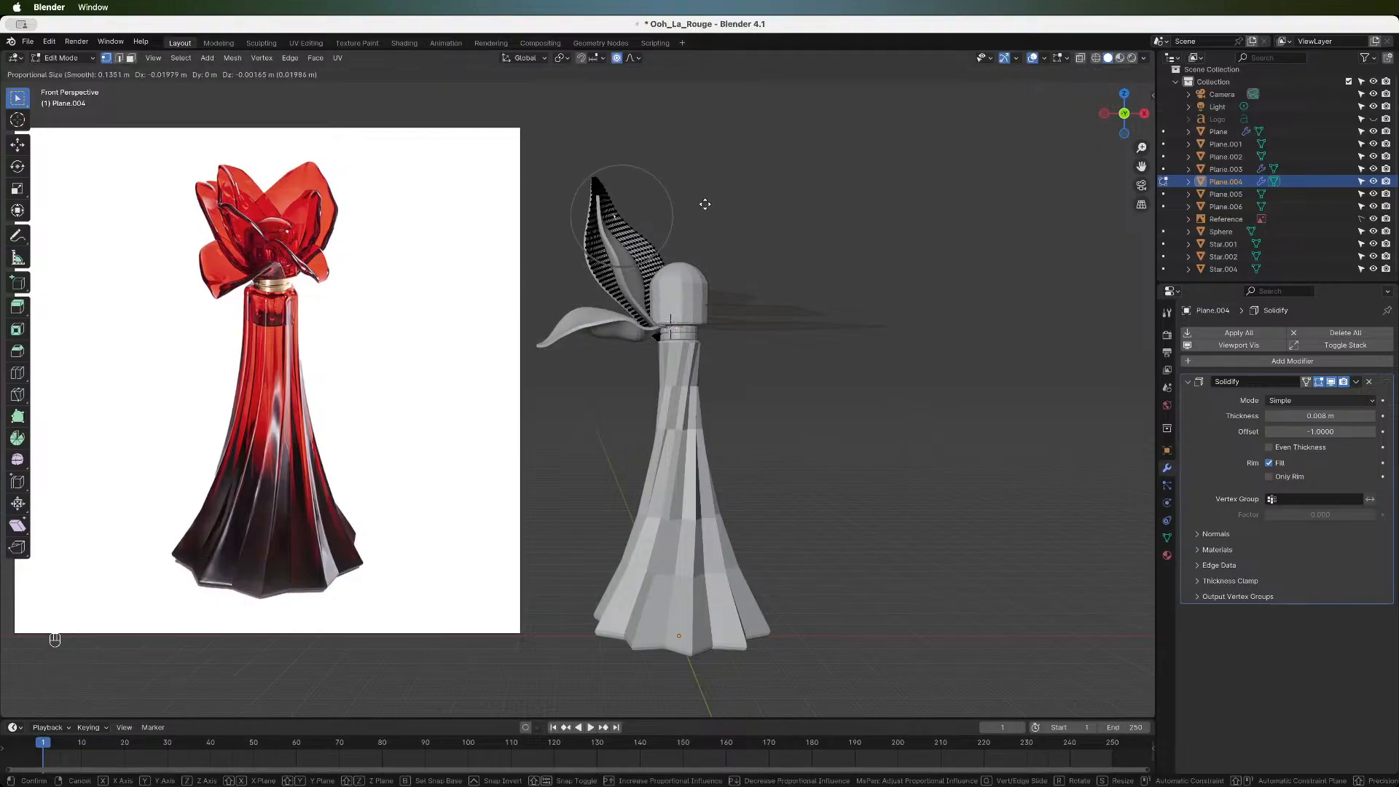
left_click(705, 206)
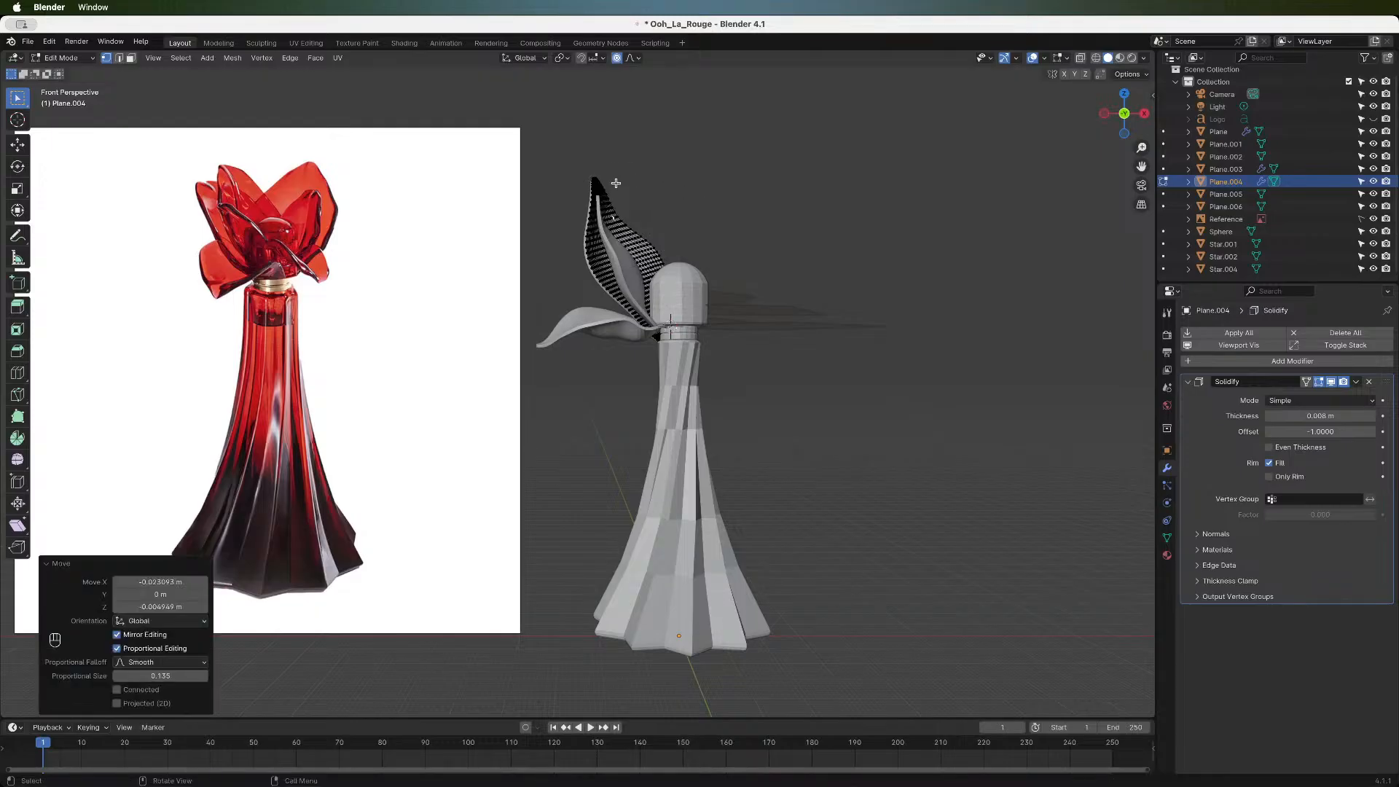
- Move the petal's tip vertex about -0.010 m along X and -0.005 m along Z with proportional size 0.069, and select the vertex just below it
left_click(597, 180)
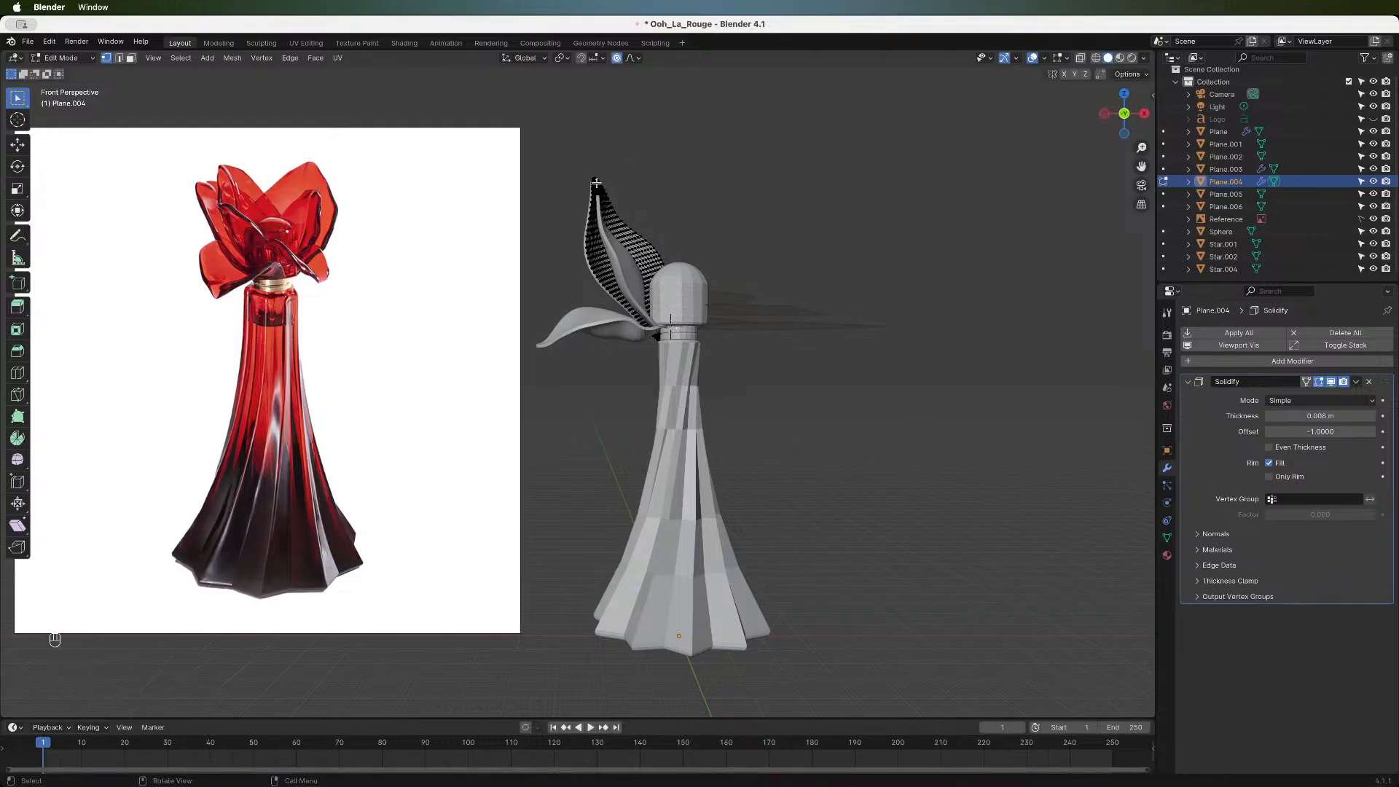
key("g")
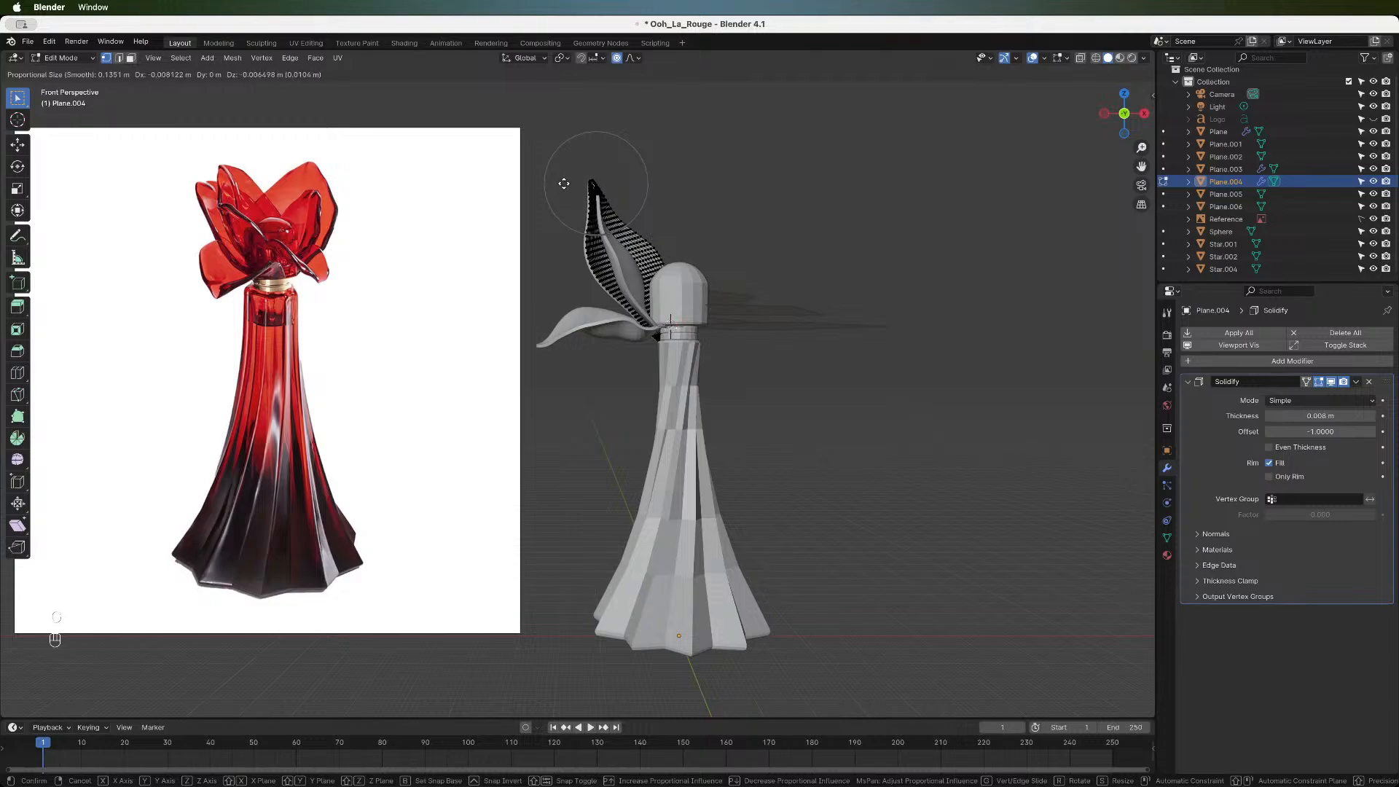
scroll(564, 183, "down", 1)
scroll(564, 183, "up", 5)
scroll(564, 183, "up", 3)
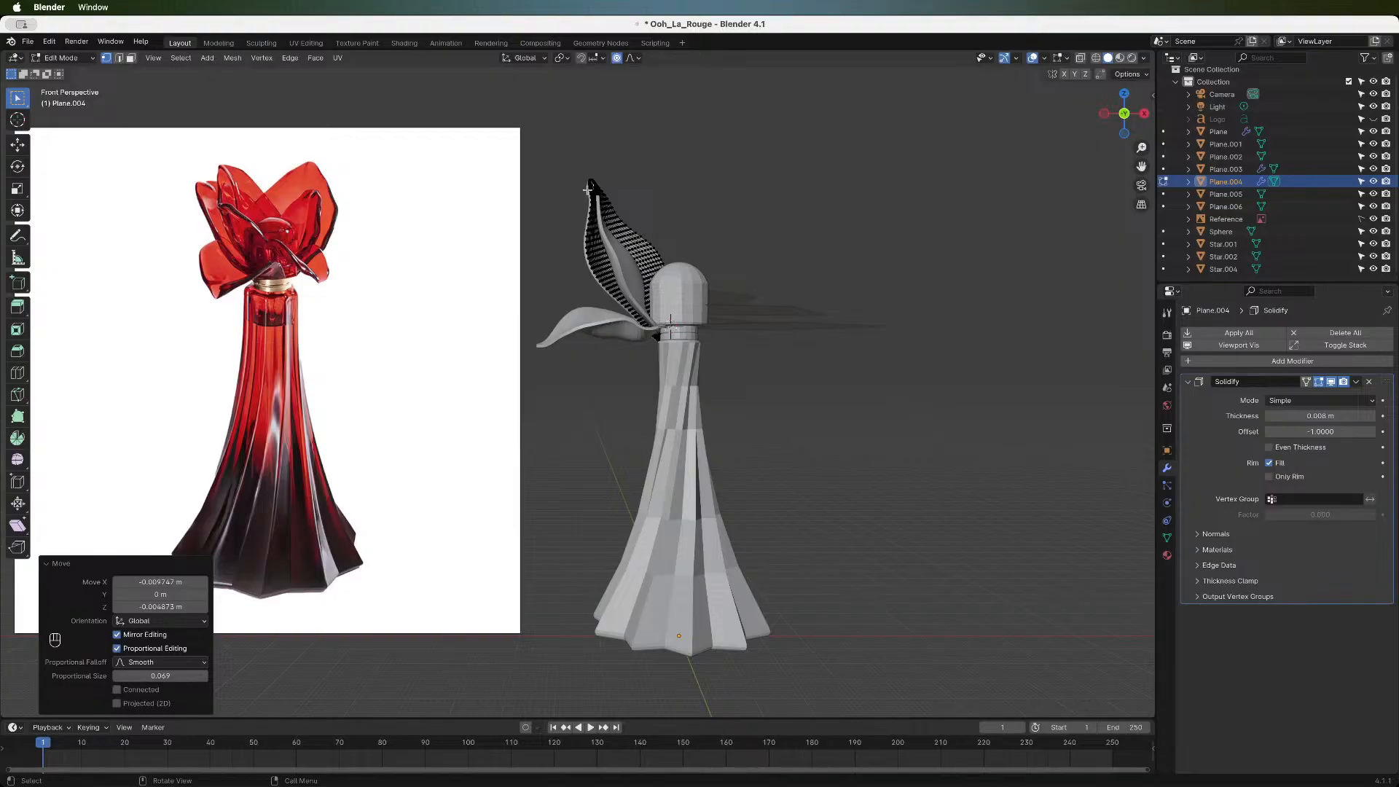
left_click(589, 186)
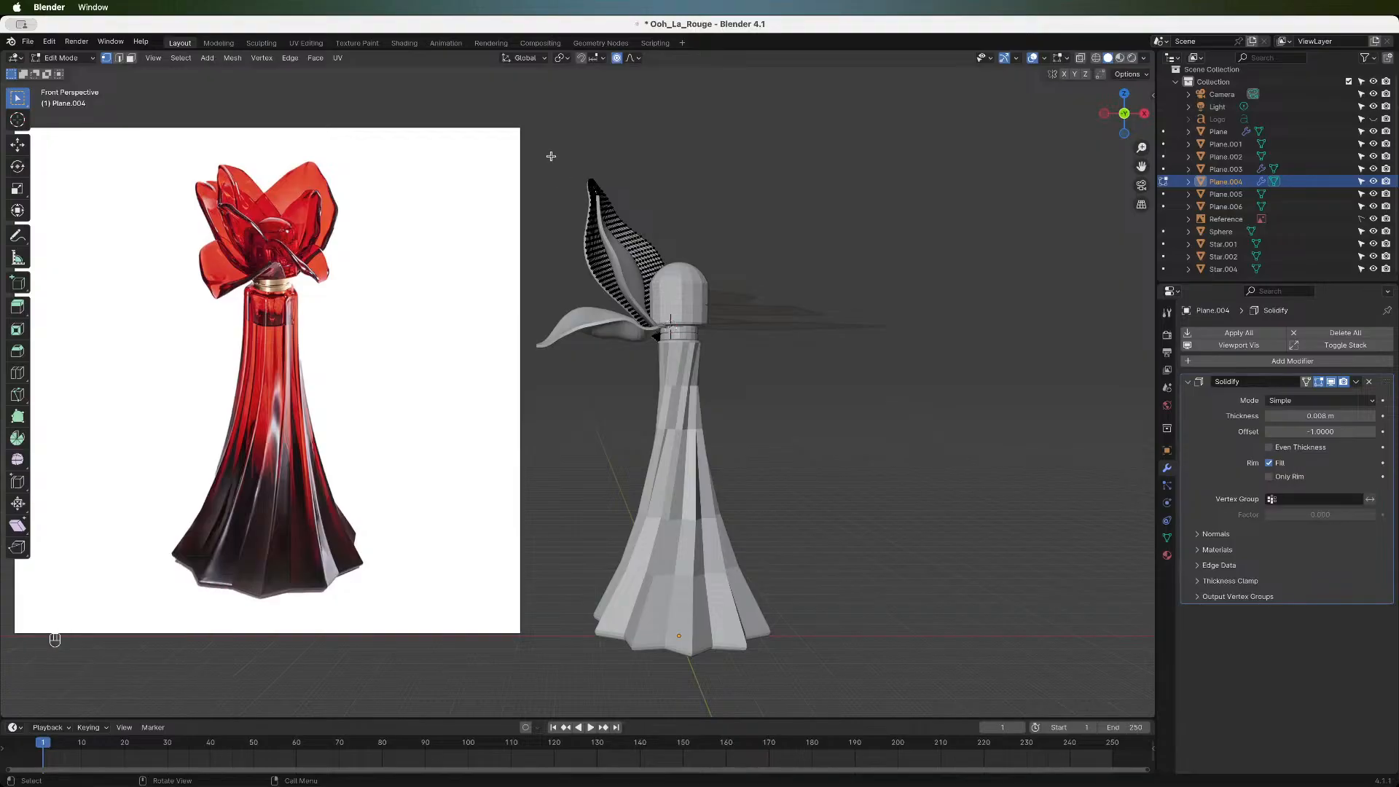
key("r")
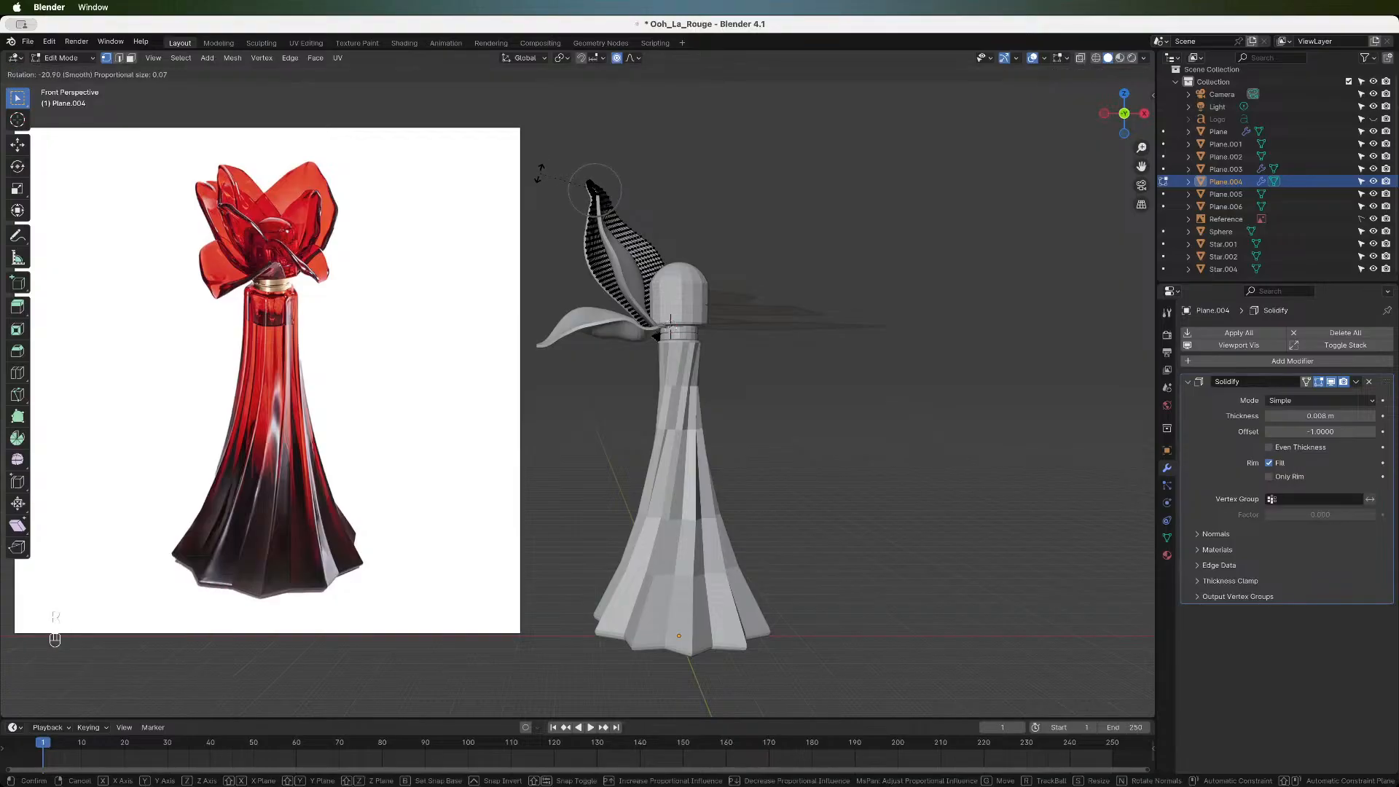
key("Escape")
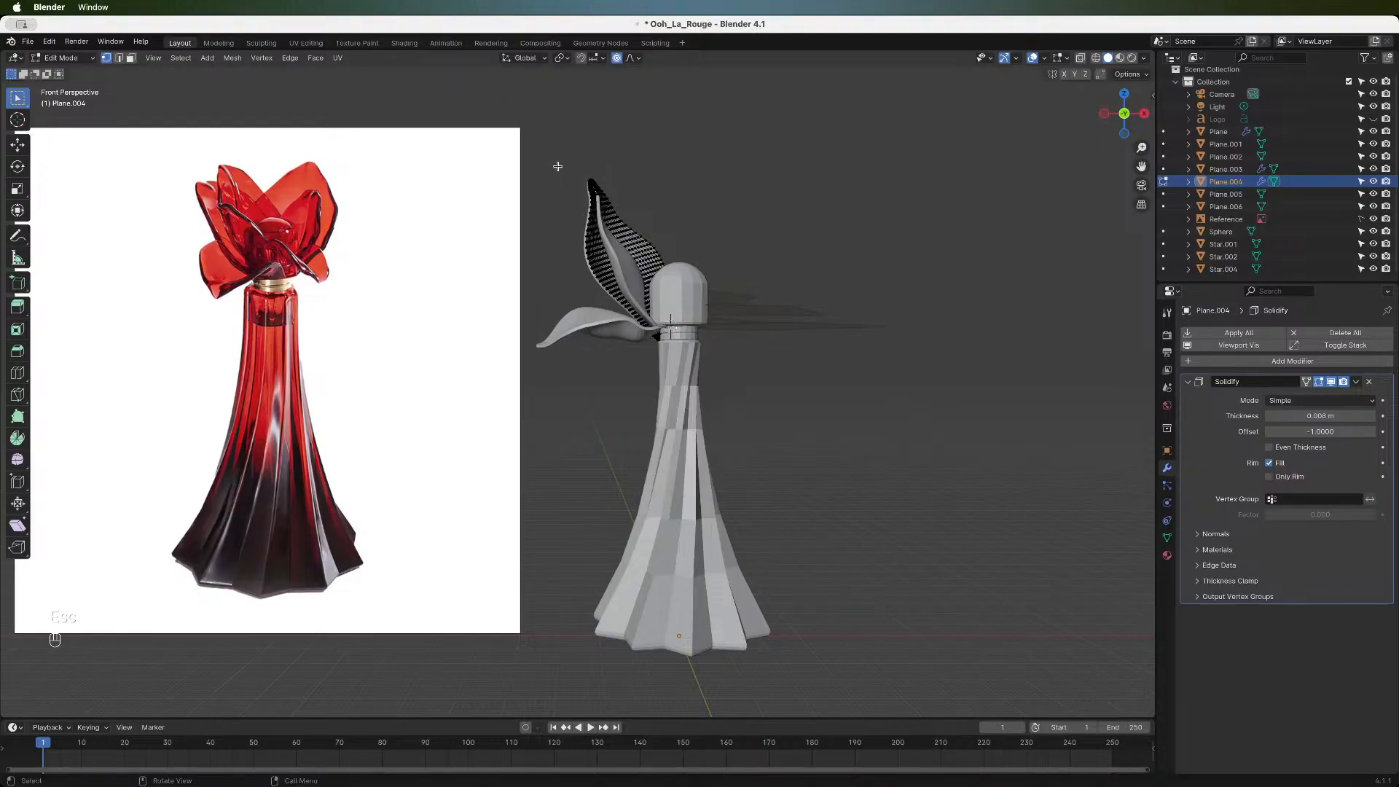
key("r")
key("x")
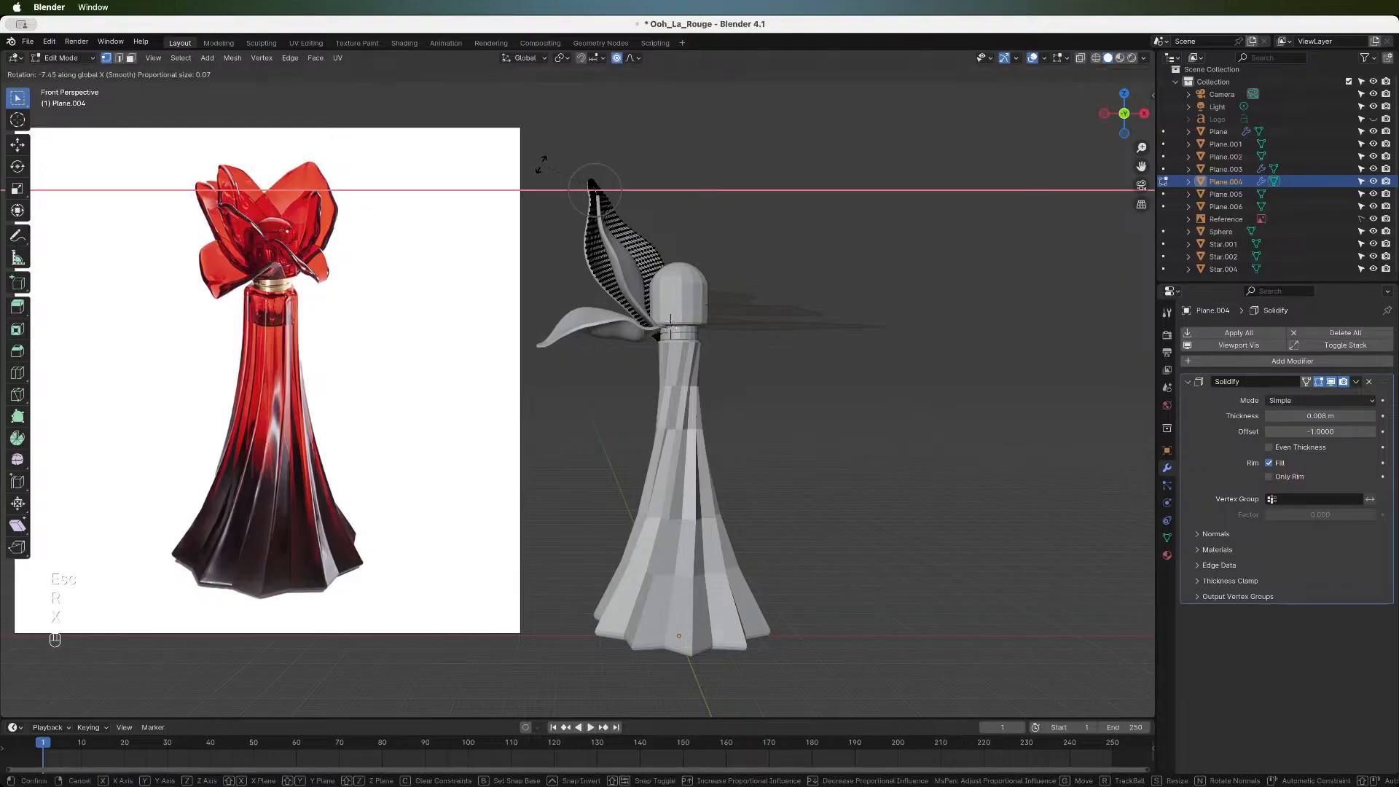
key("Escape")
key("r")
key("y")
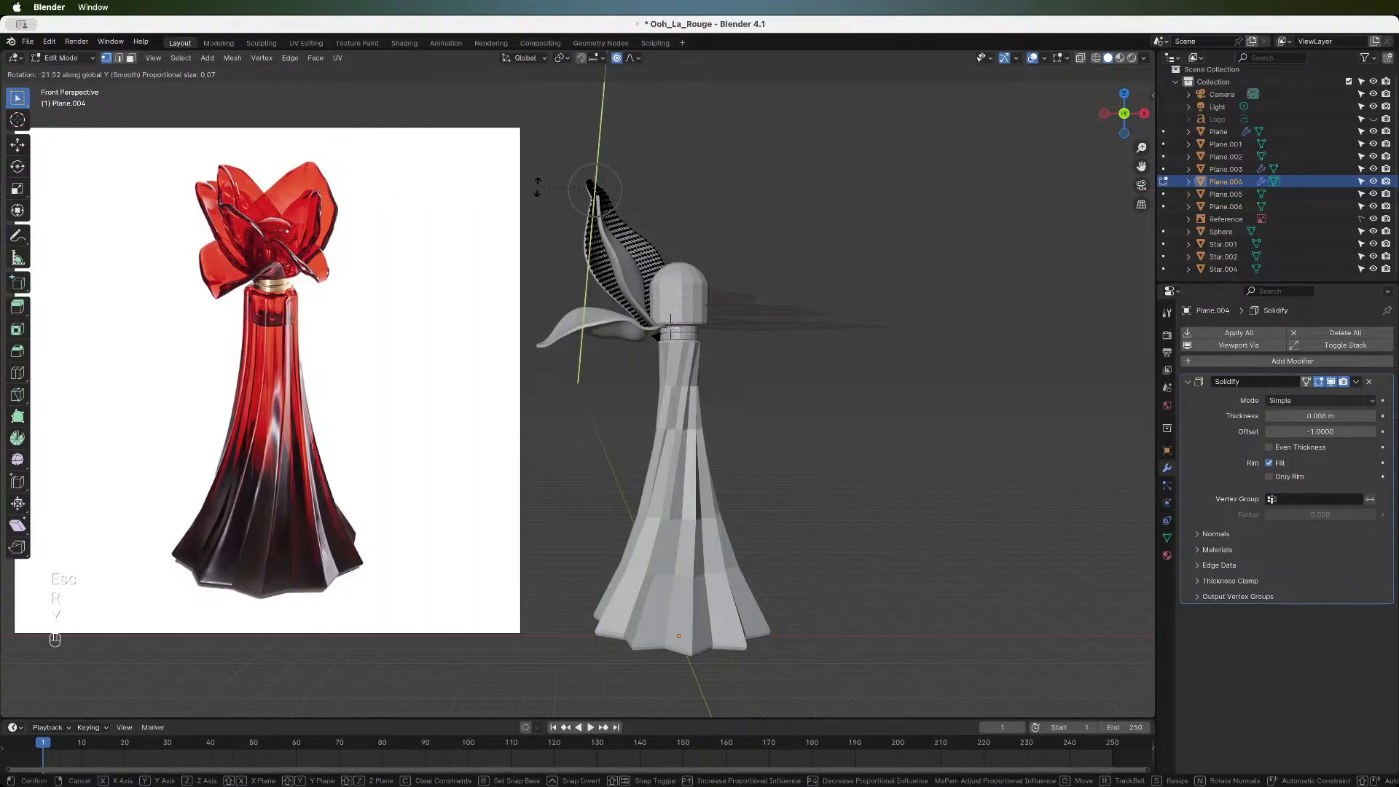
key("1")
key("Escape")
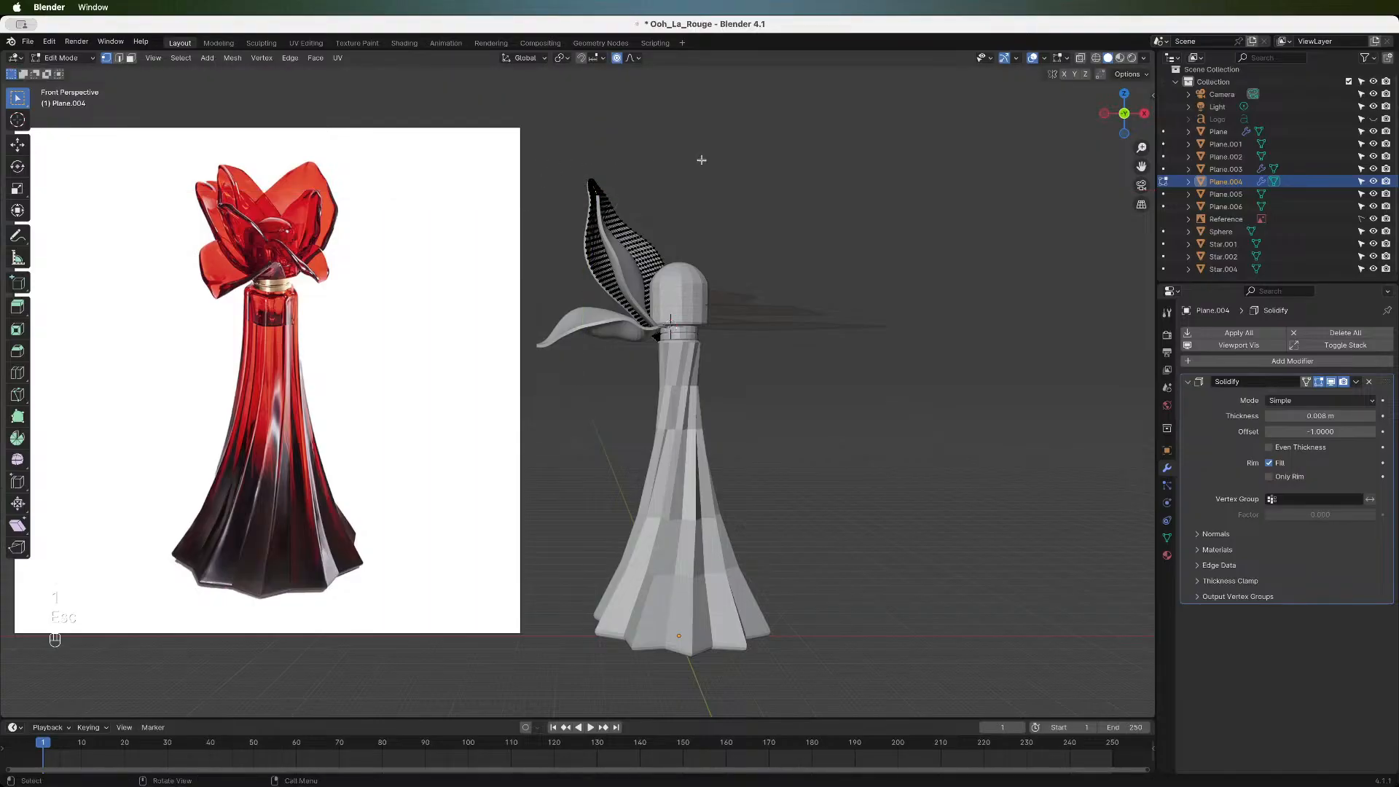
- Move the vertex near the petal's tip about 0.014 m along X, -0.014 m along Y and -0.012 m along Z with proportional size 0.12
left_click_drag(1128, 127, 1042, 136)
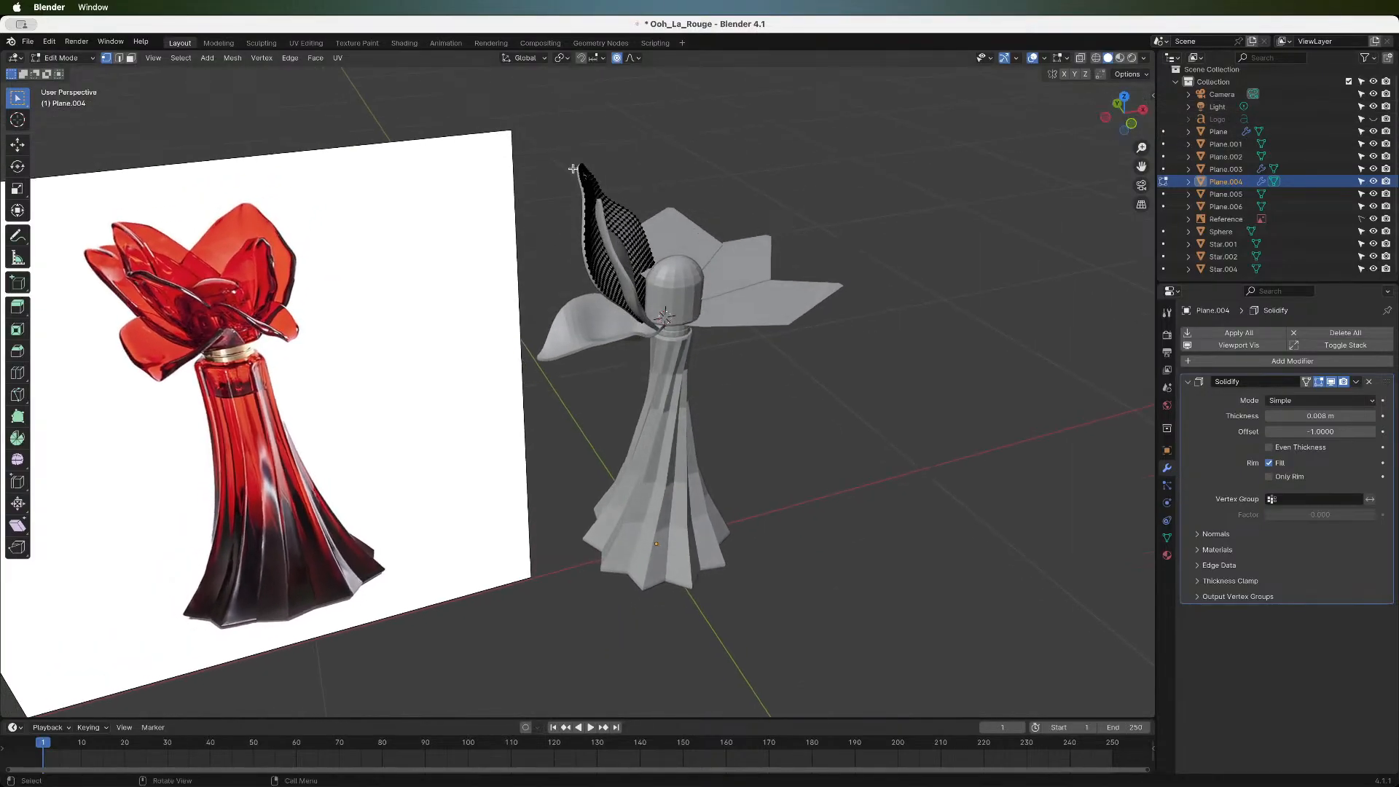
key("g")
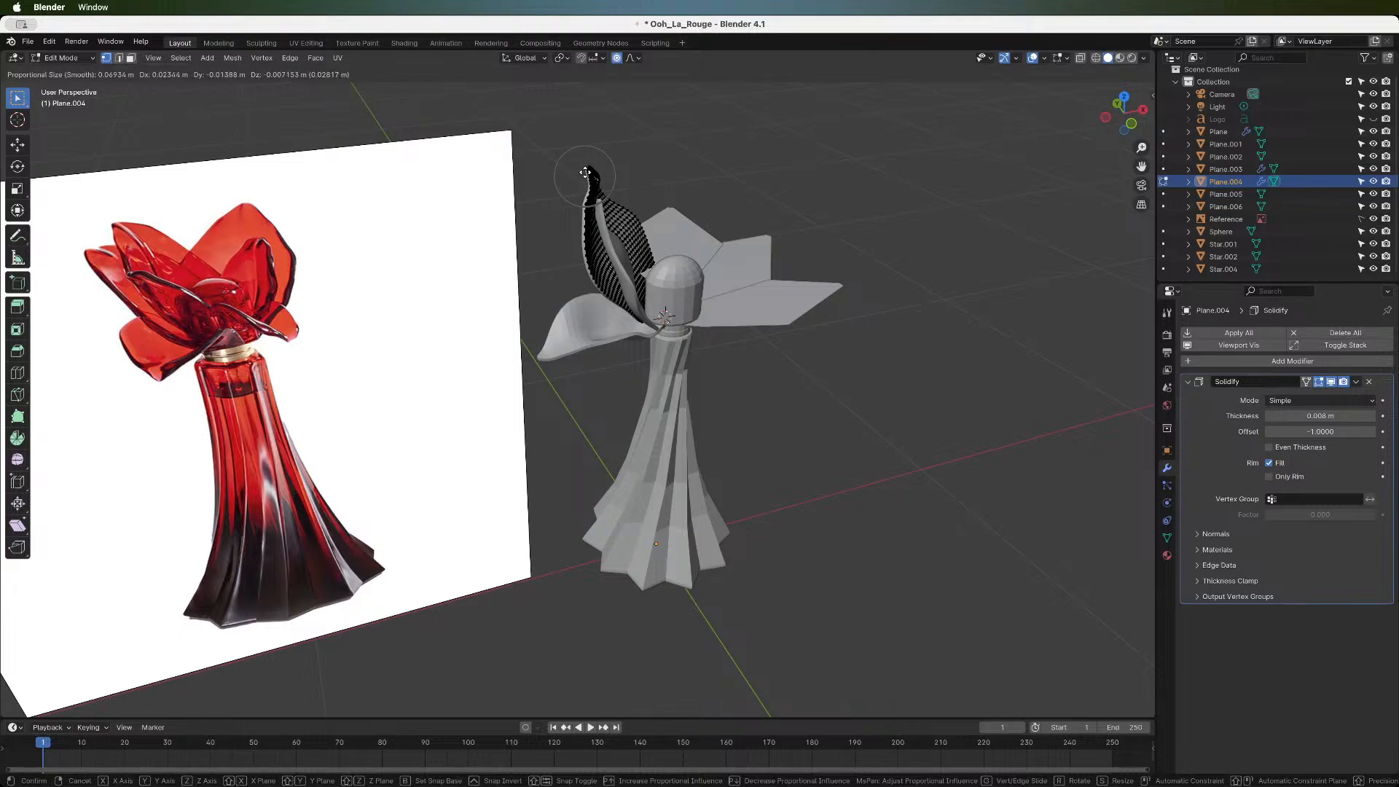
scroll(580, 170, "down", 6)
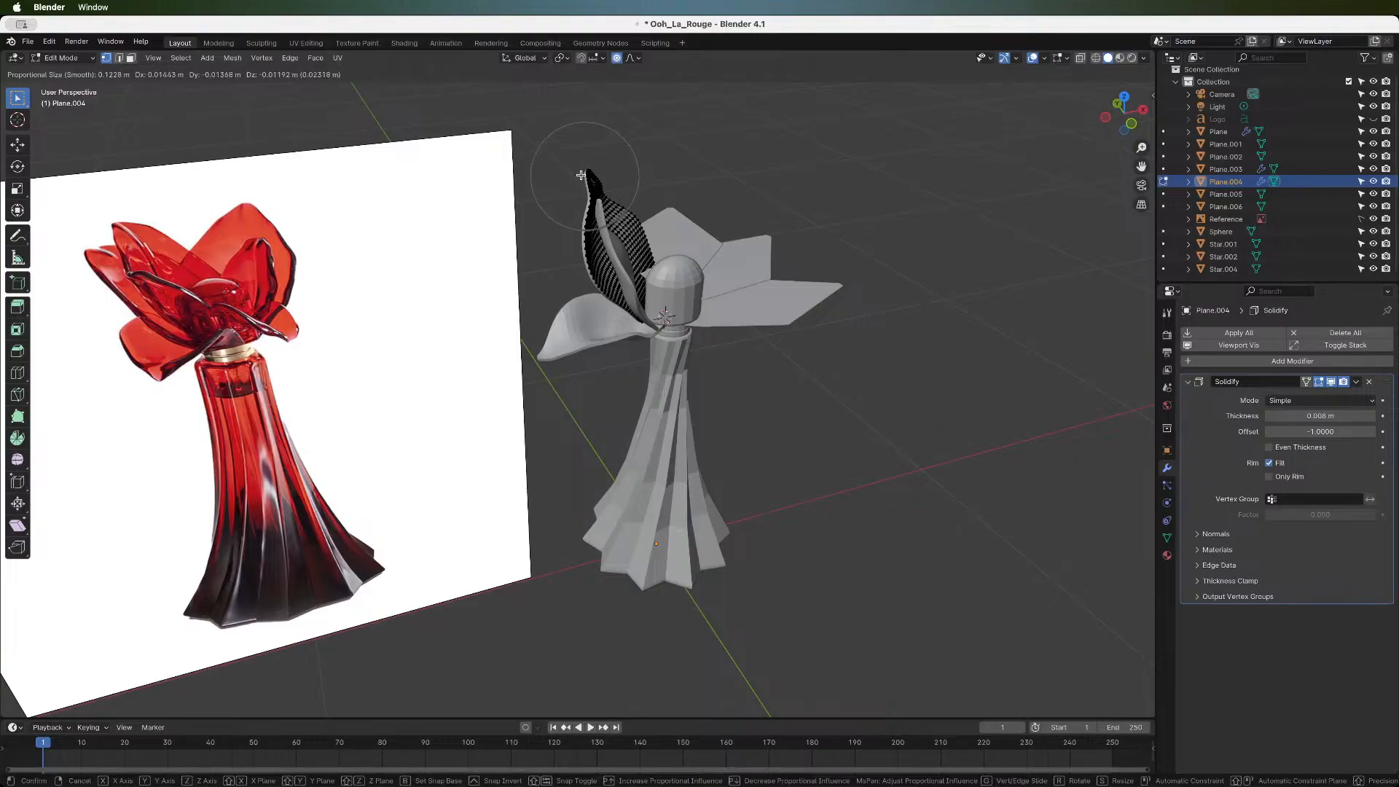
left_click(581, 175)
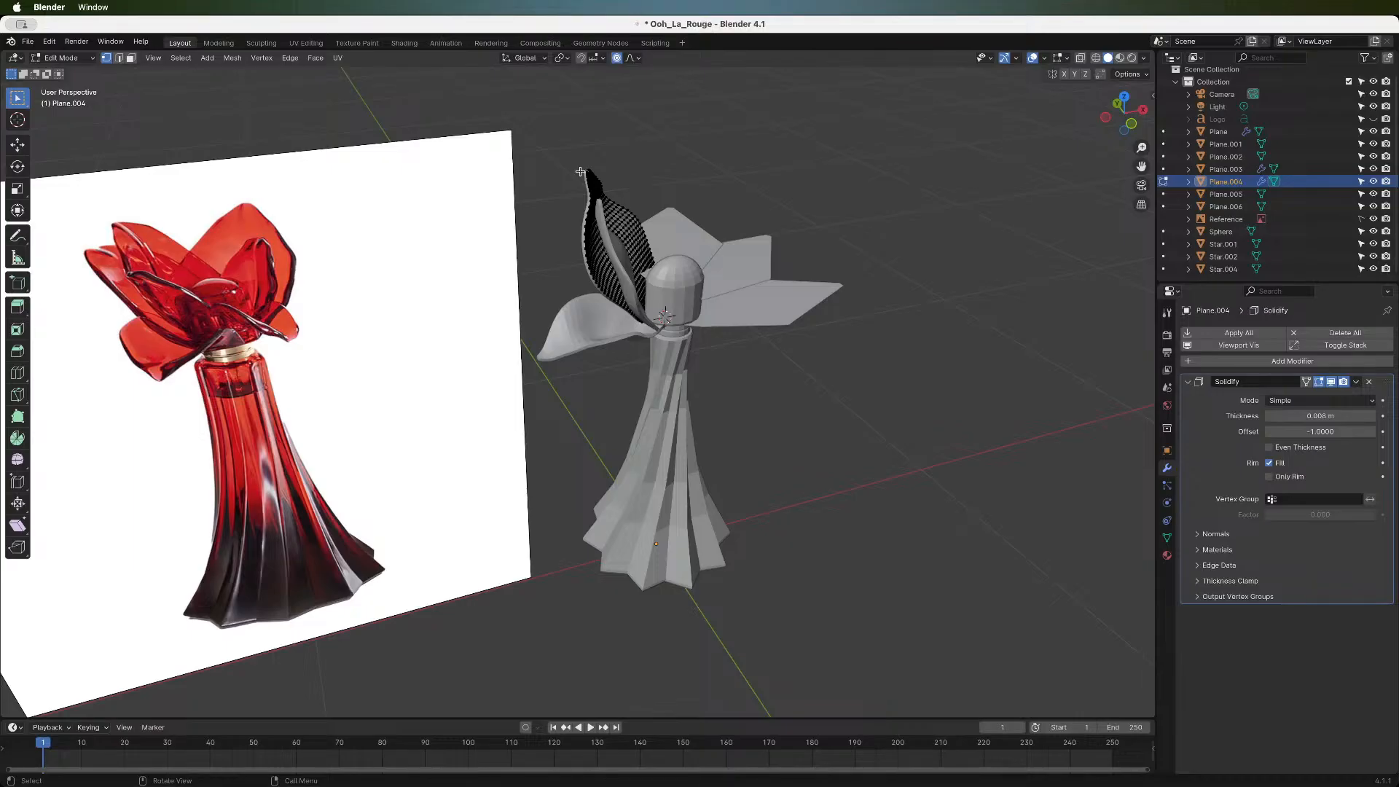
- Shift the petal's tip vertex about -0.019 m along X and 0.006 m along Y with a proportional size of 0.063
key("g")
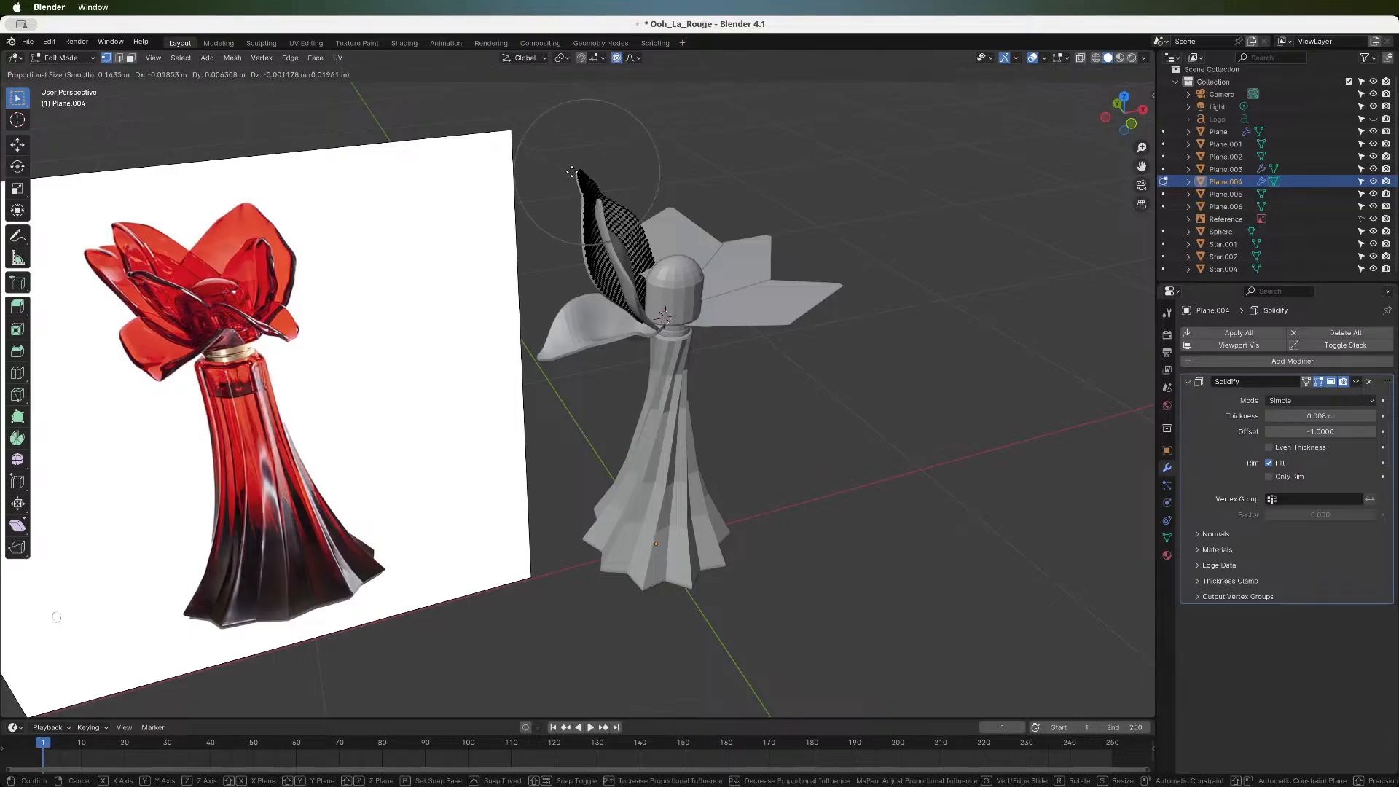
scroll(572, 172, "up", 14)
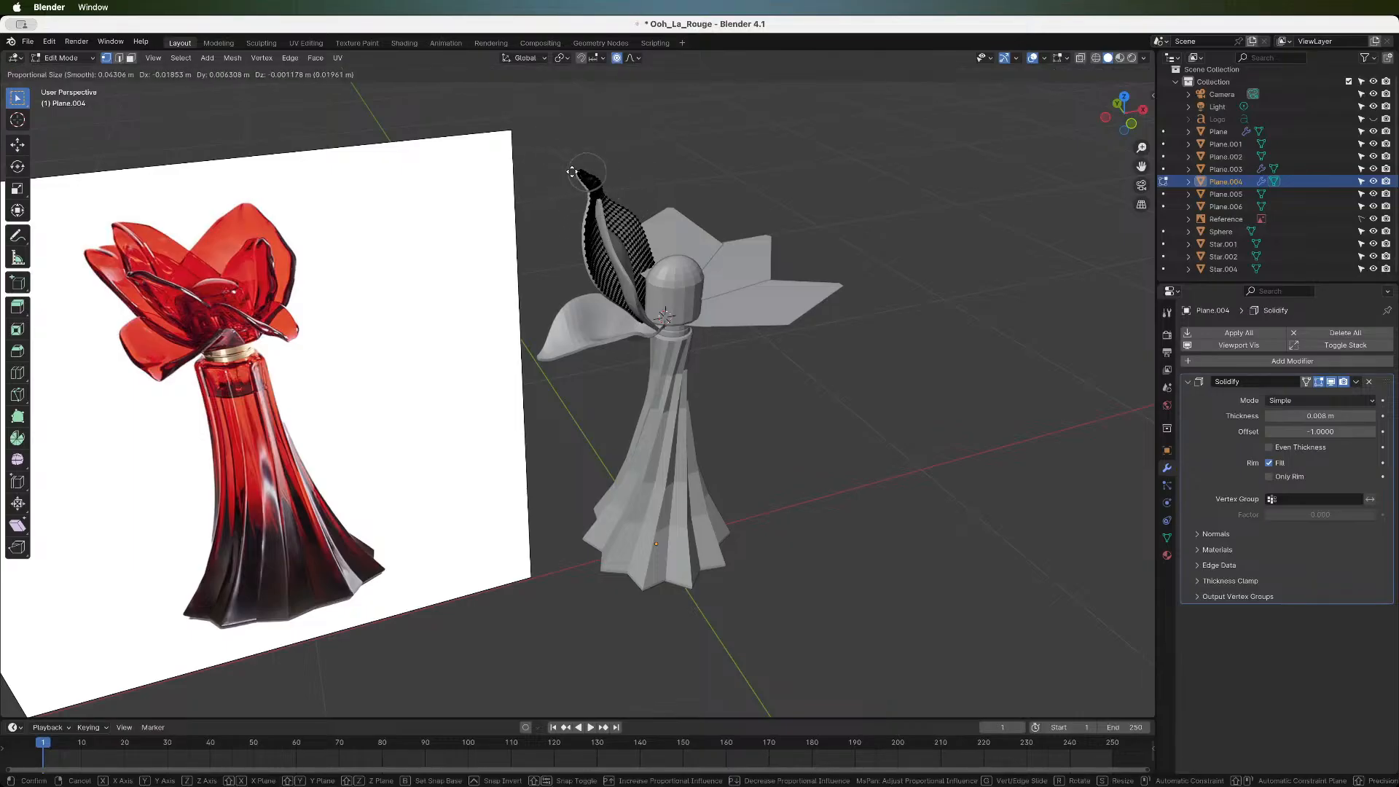
scroll(572, 172, "down", 5)
left_click(572, 172)
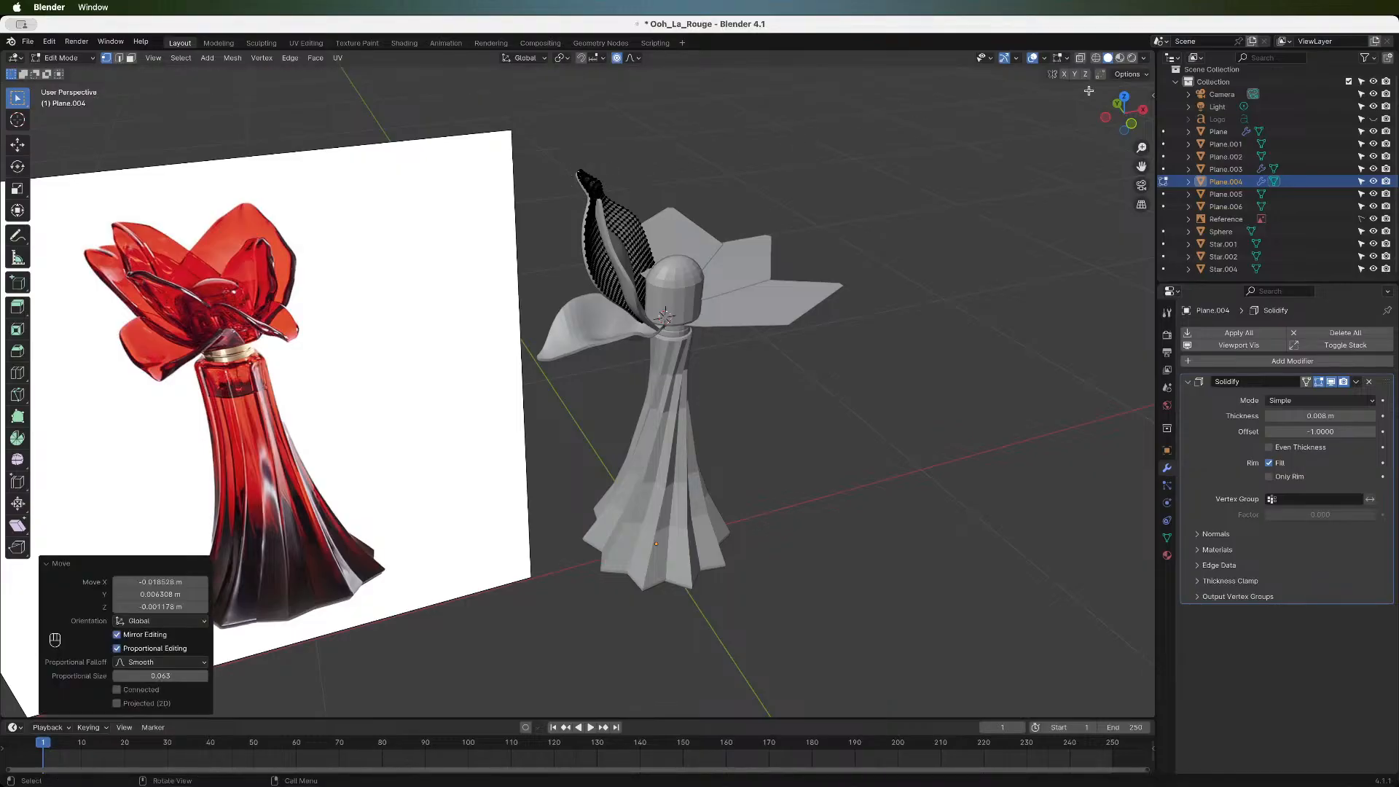
- In front view, move the outer-edge vertex below the petal's tip about -0.019 m along X and -0.002 m along Z with proportional size 0.063
left_click(1134, 123)
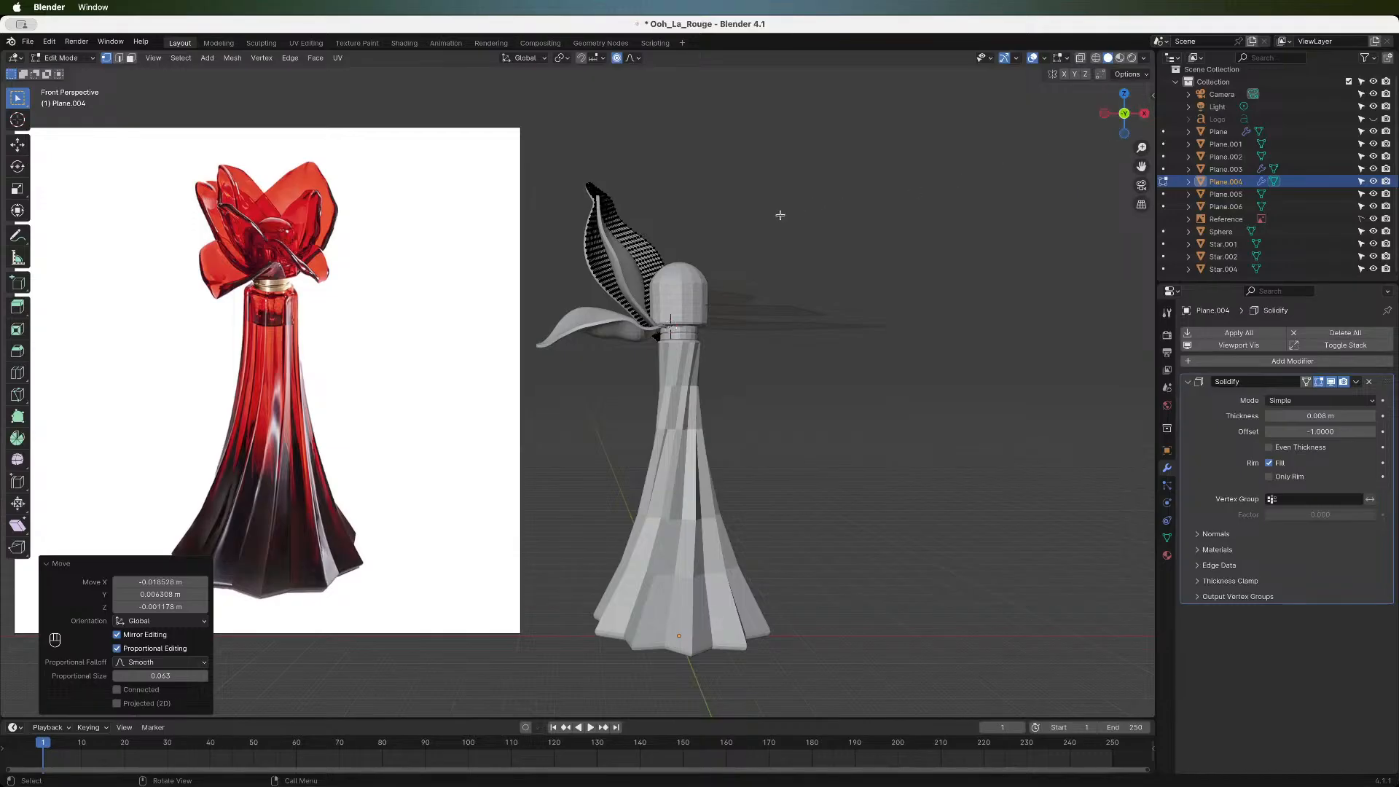
left_click(592, 204)
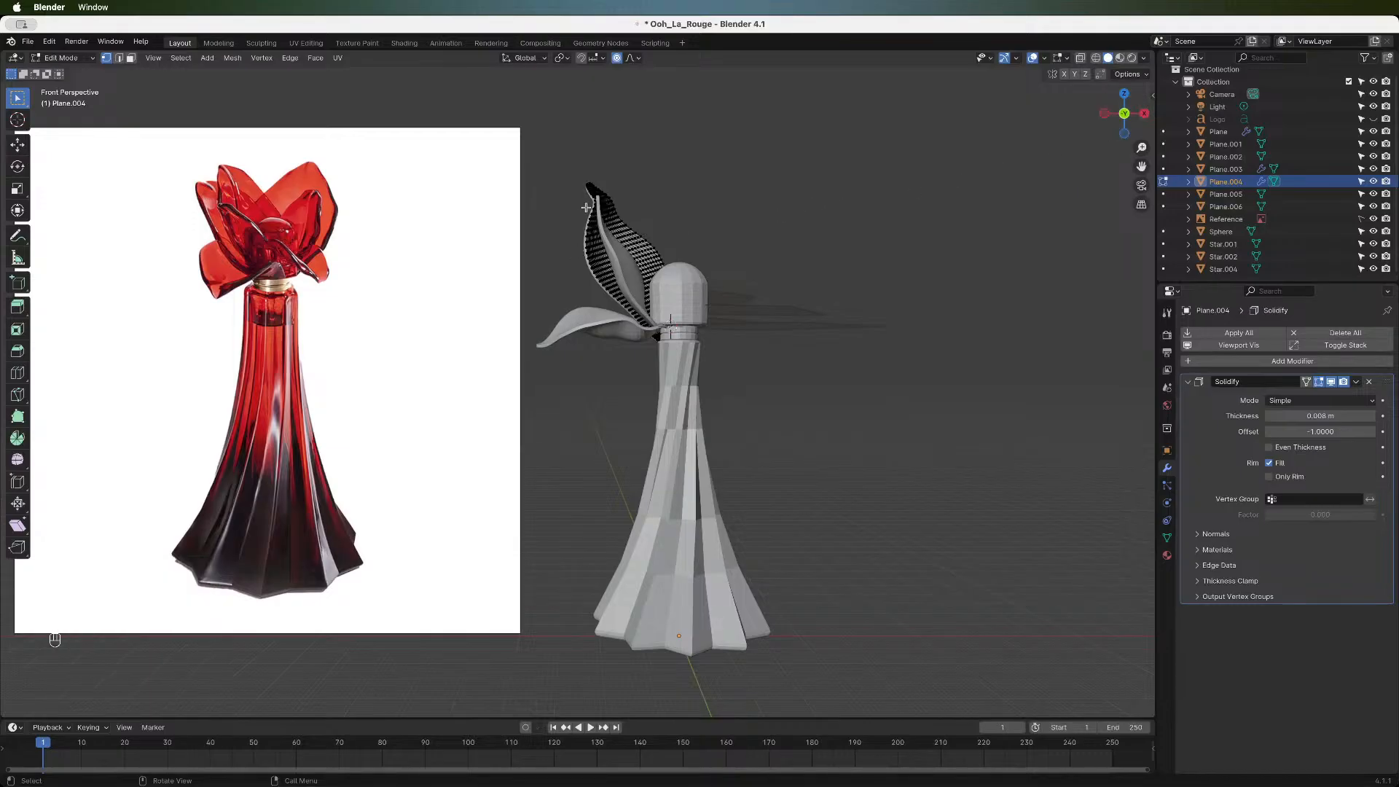
key("g")
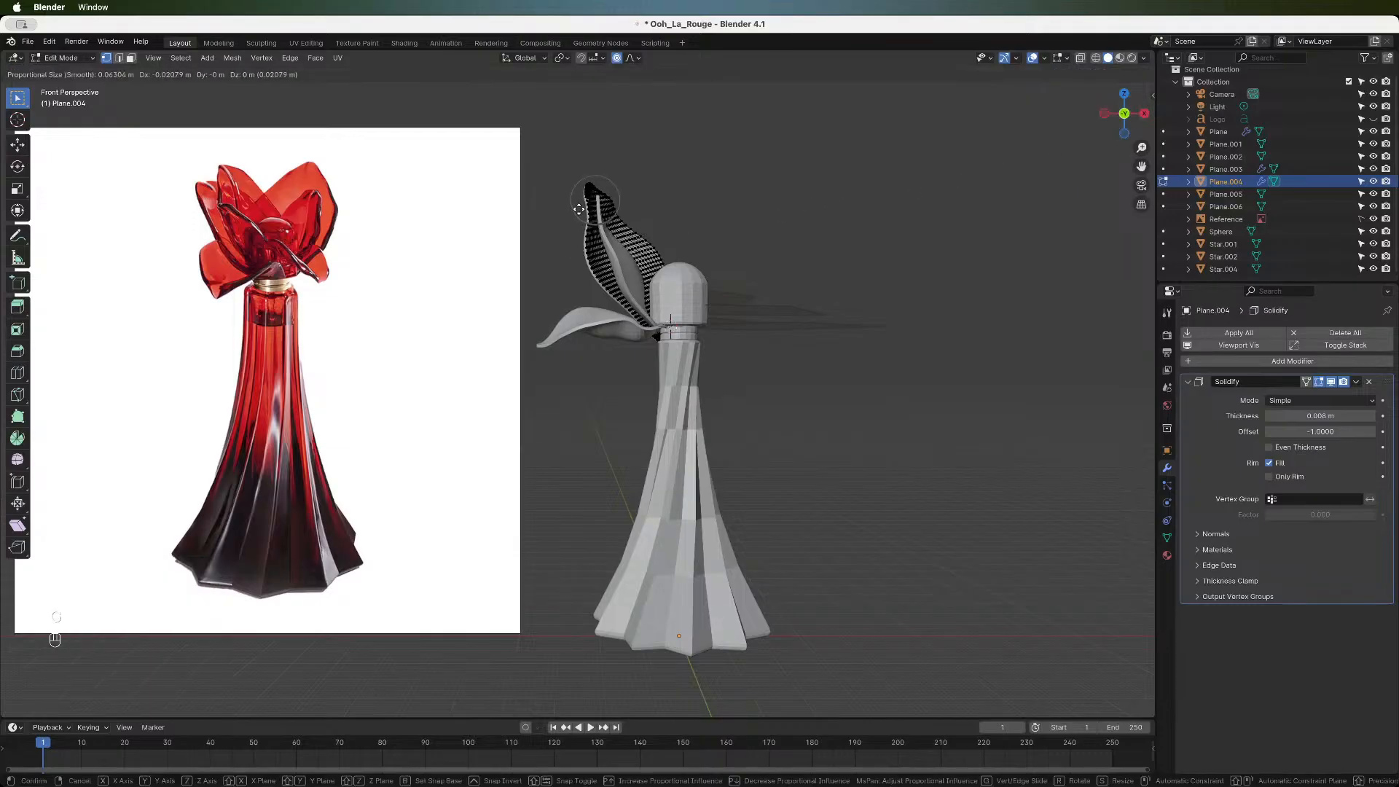
left_click(579, 210)
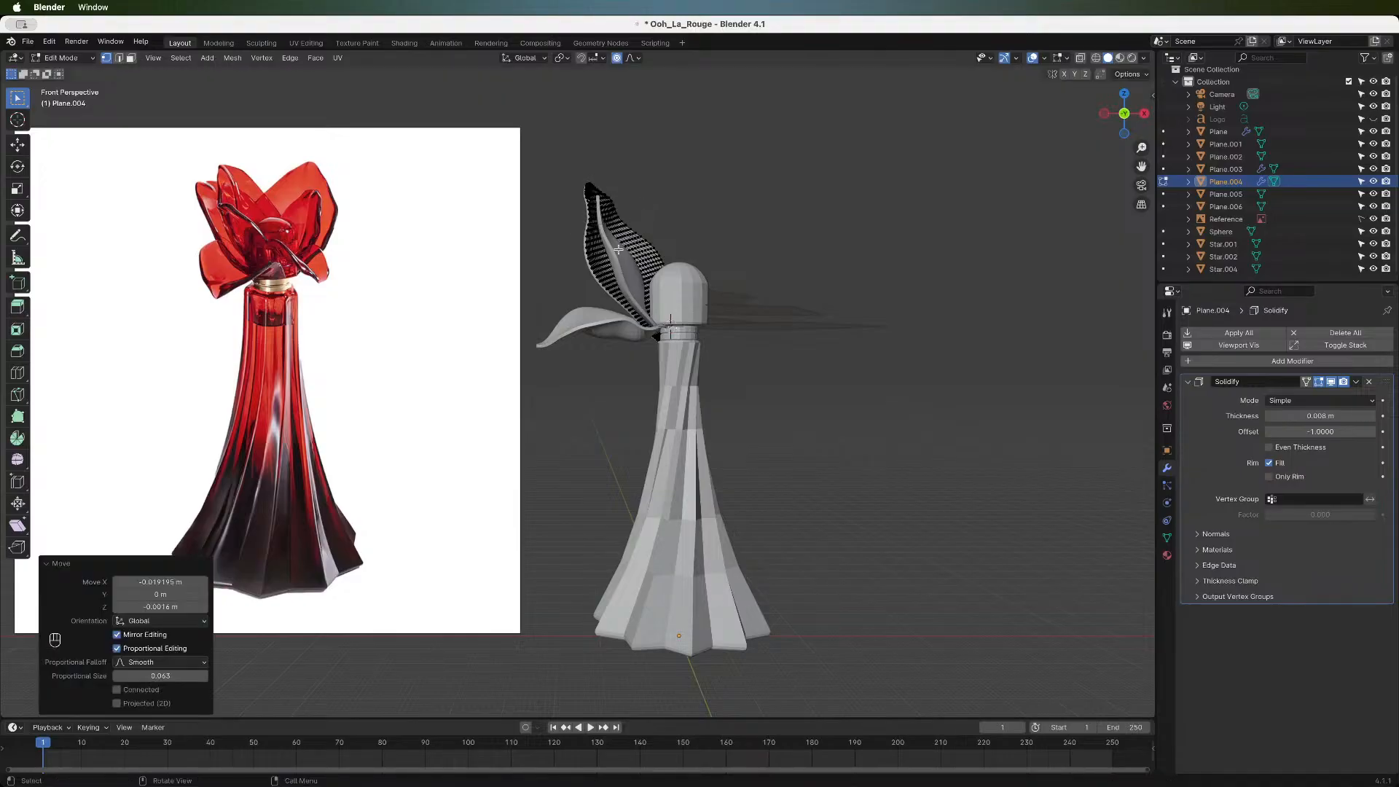
- Select the whole petal mesh, turn off proportional editing, and move it about 0.079 m along X in top view
mouse_move(1122, 115)
left_mouse_down()
mouse_move(1093, 120)
mouse_move(1120, 122)
left_mouse_up()
left_click(1124, 98)
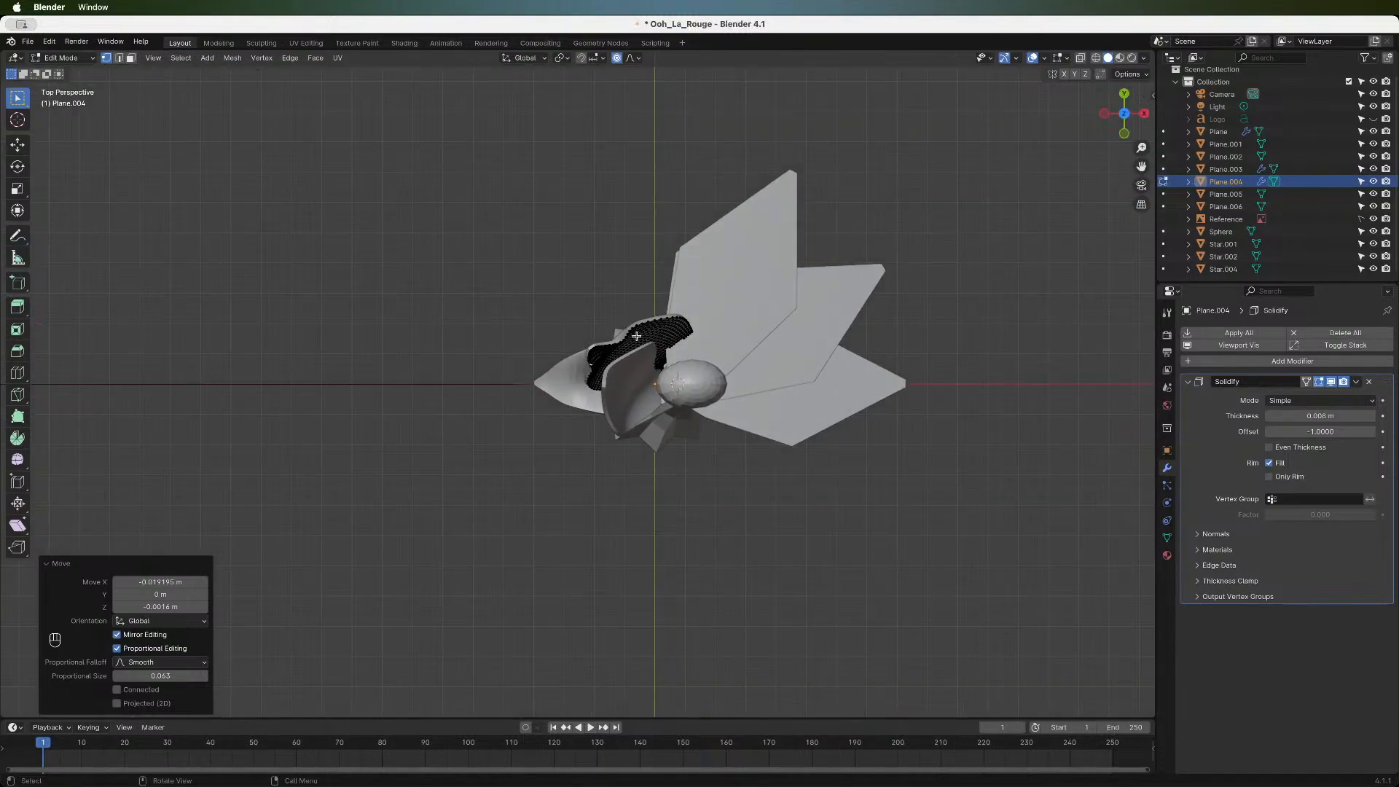
key("a")
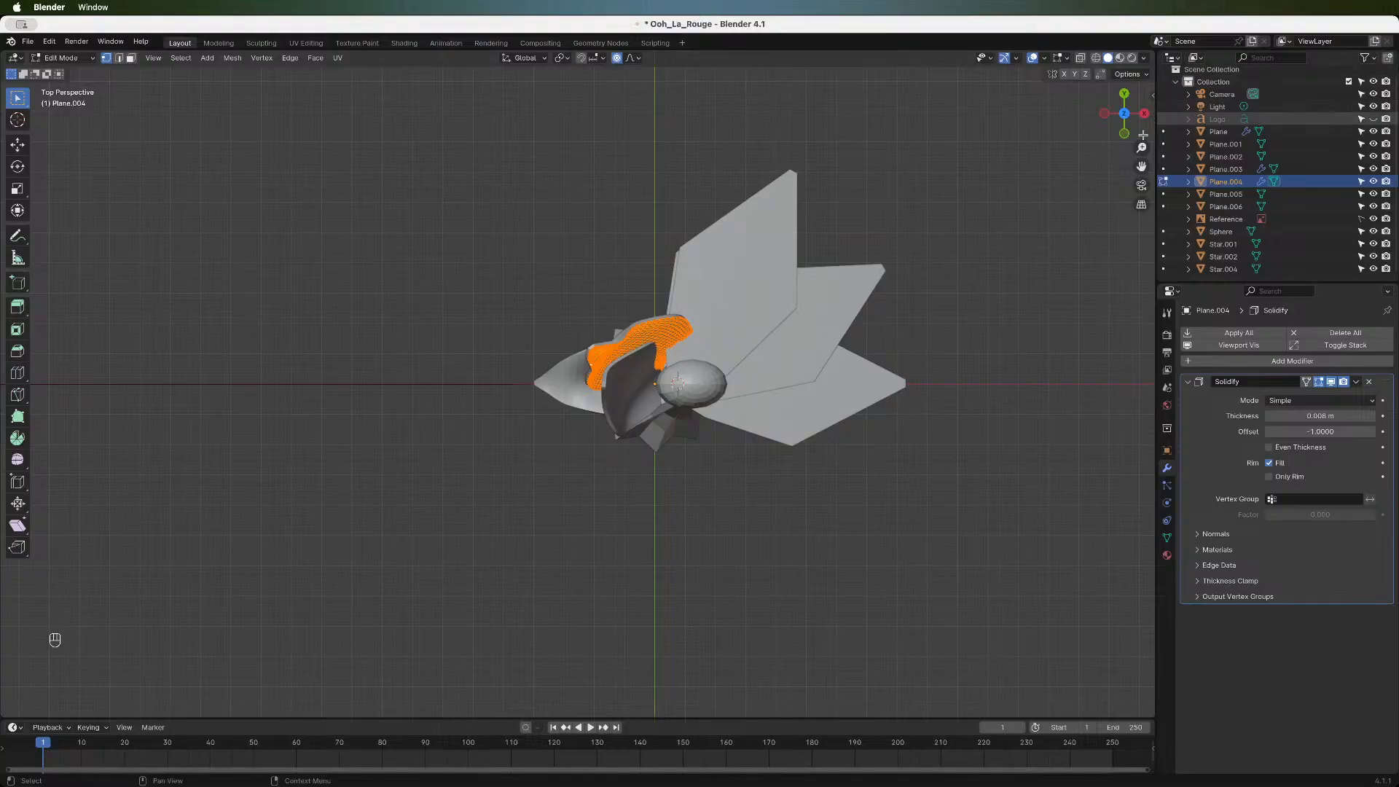
left_click(1124, 135)
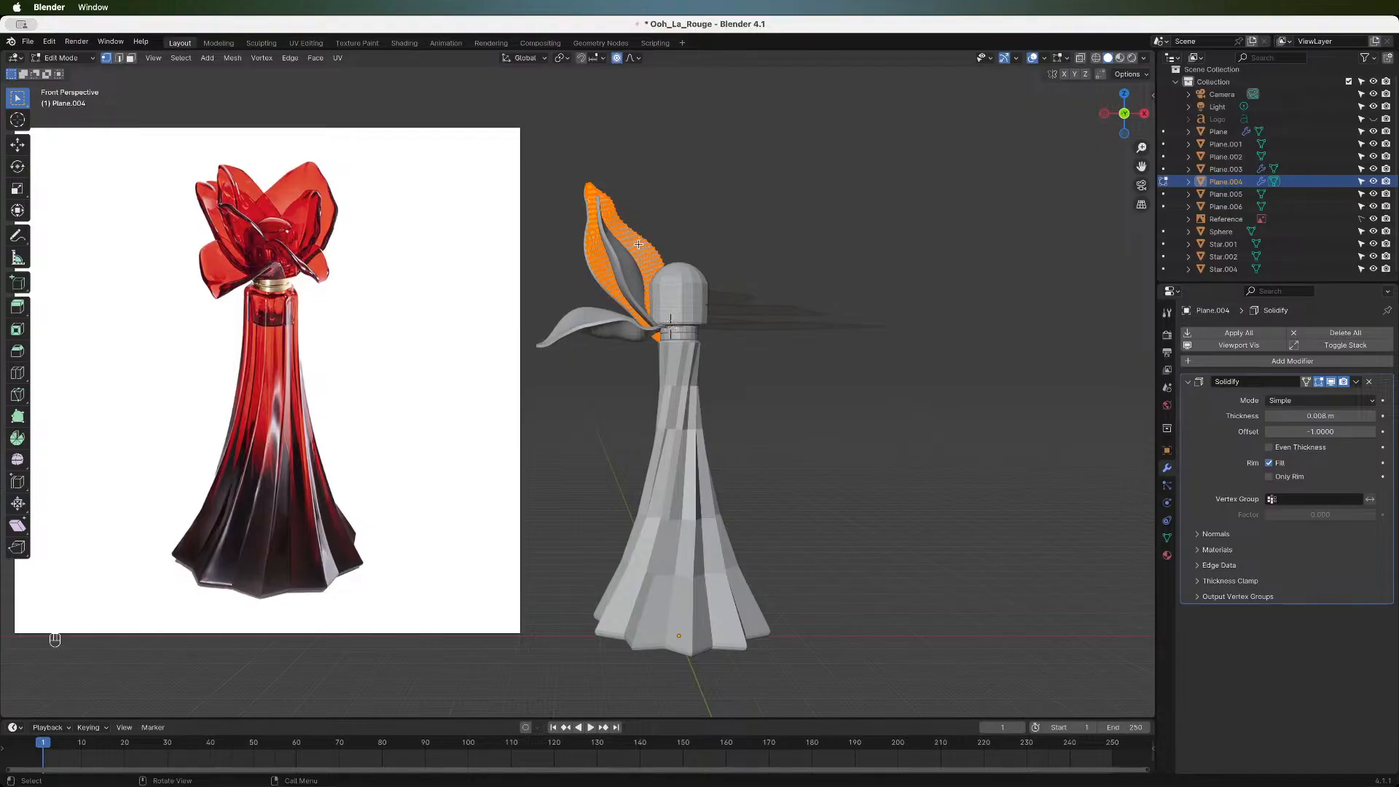
left_click(1127, 97)
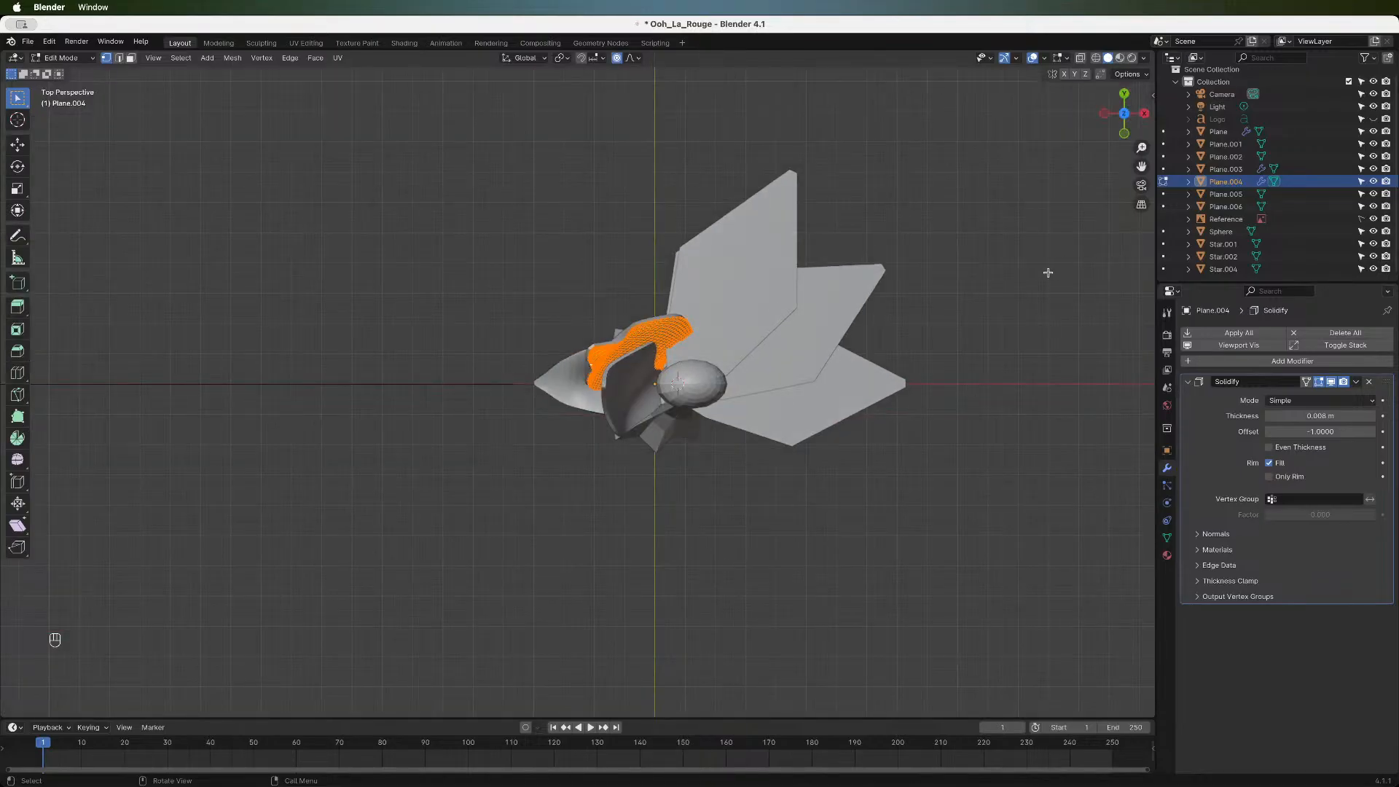
key("g")
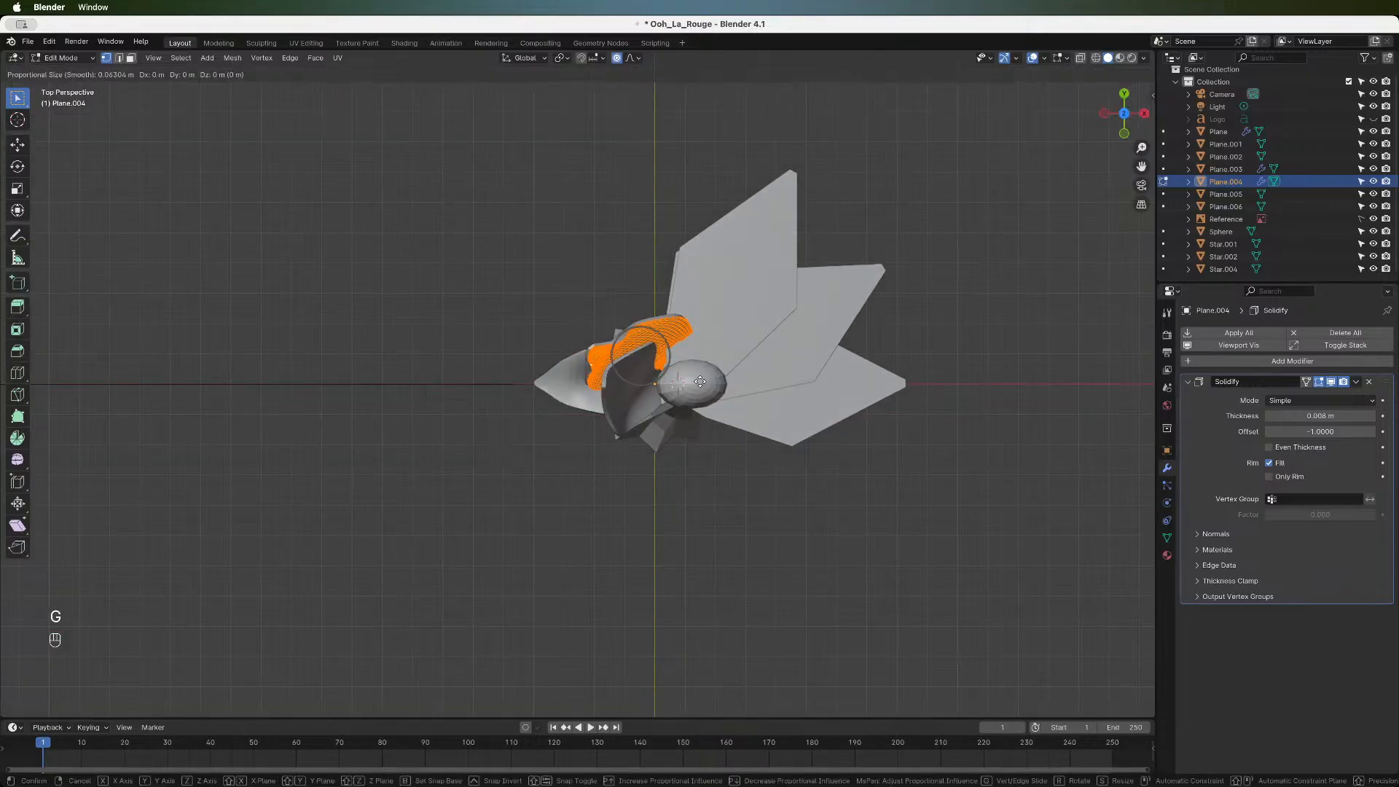
key("Escape")
key("o")
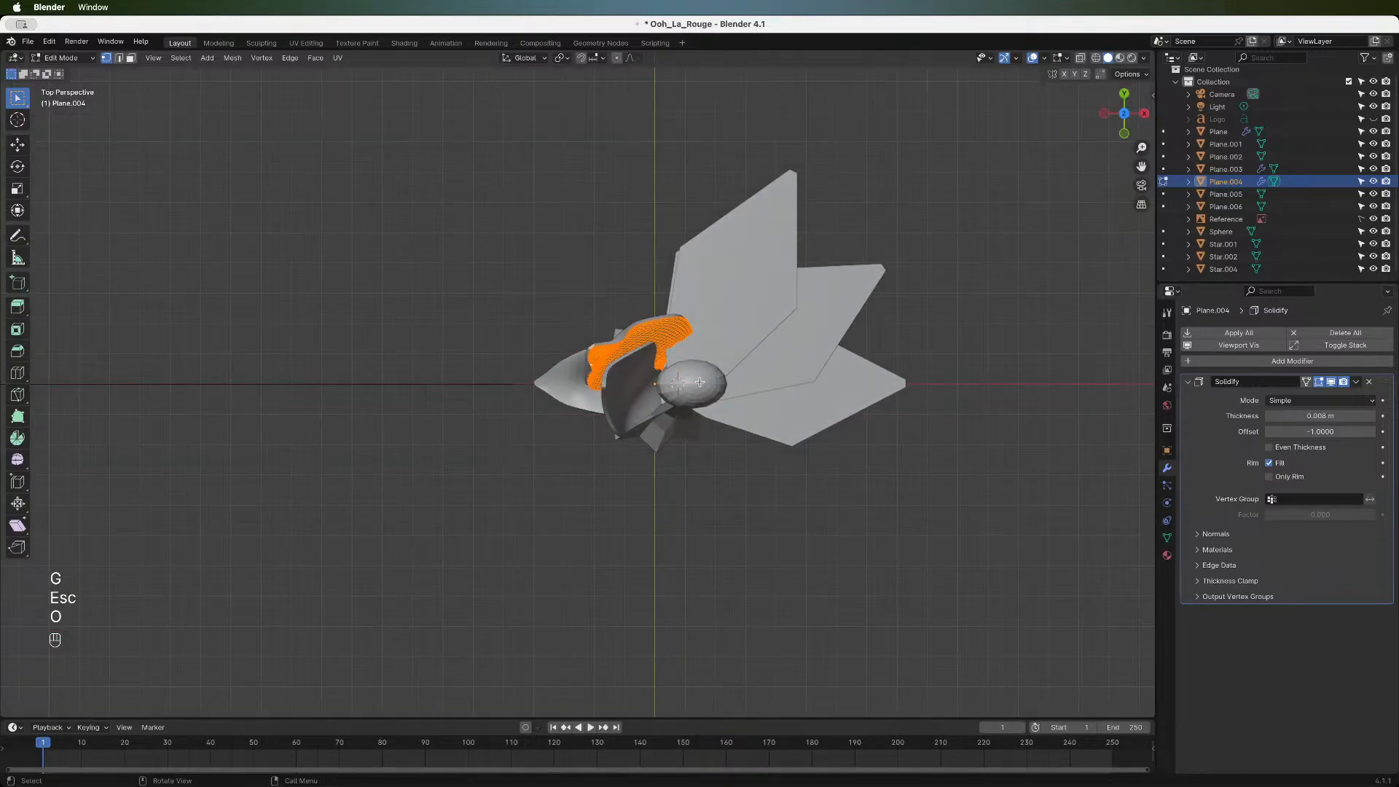
key("g")
key("x")
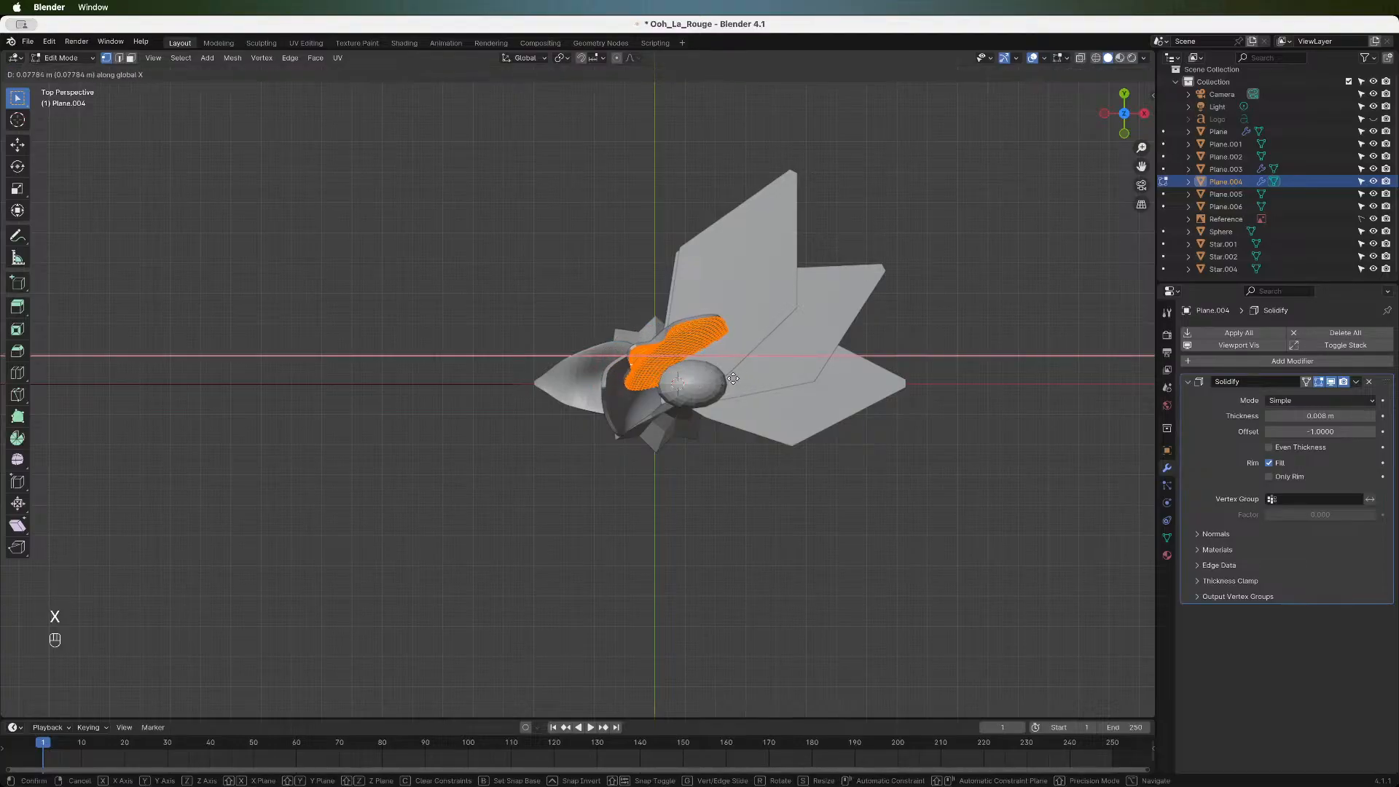
left_click(738, 379)
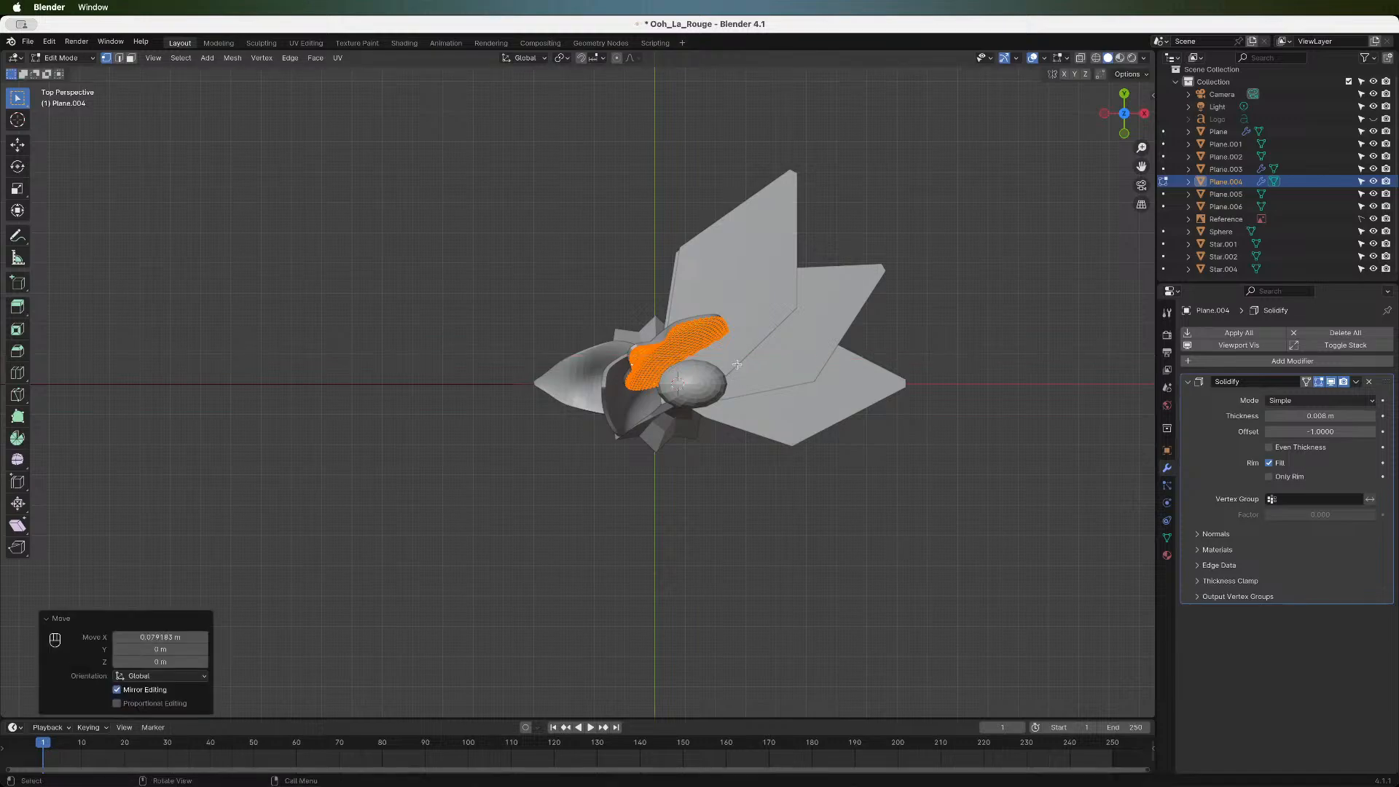
- Rotate the whole petal mesh about 3.85° around the Z axis
key("r")
key("z")
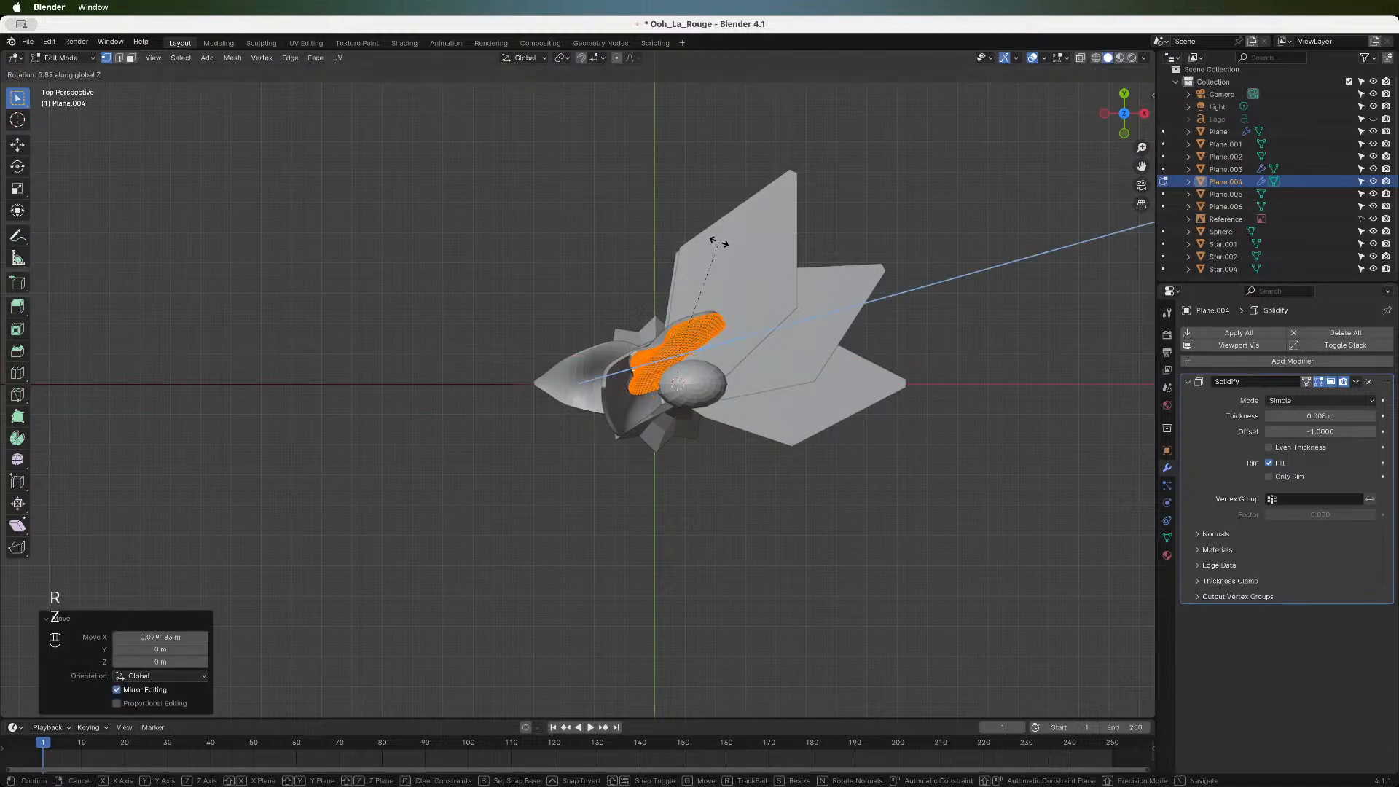
left_click(721, 246)
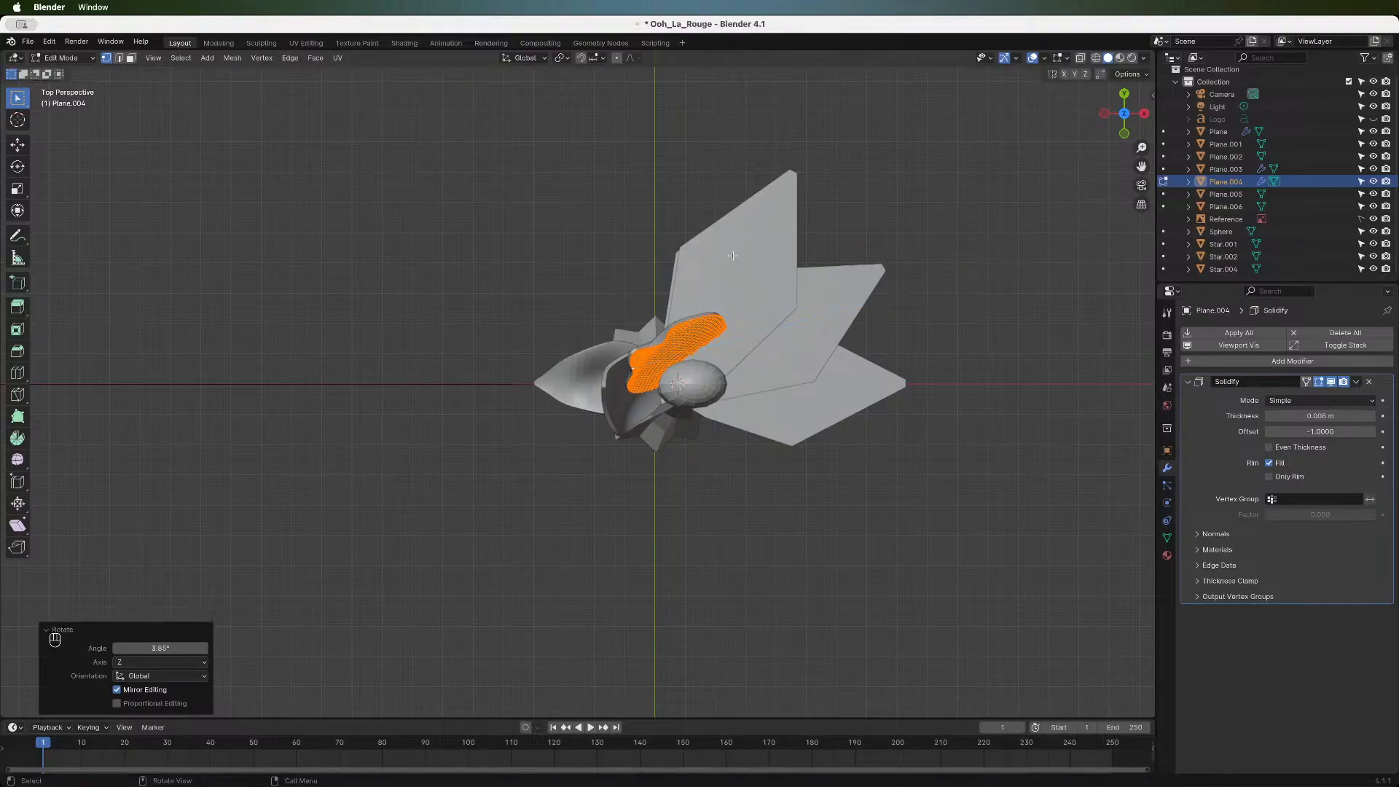
key("r")
key("y")
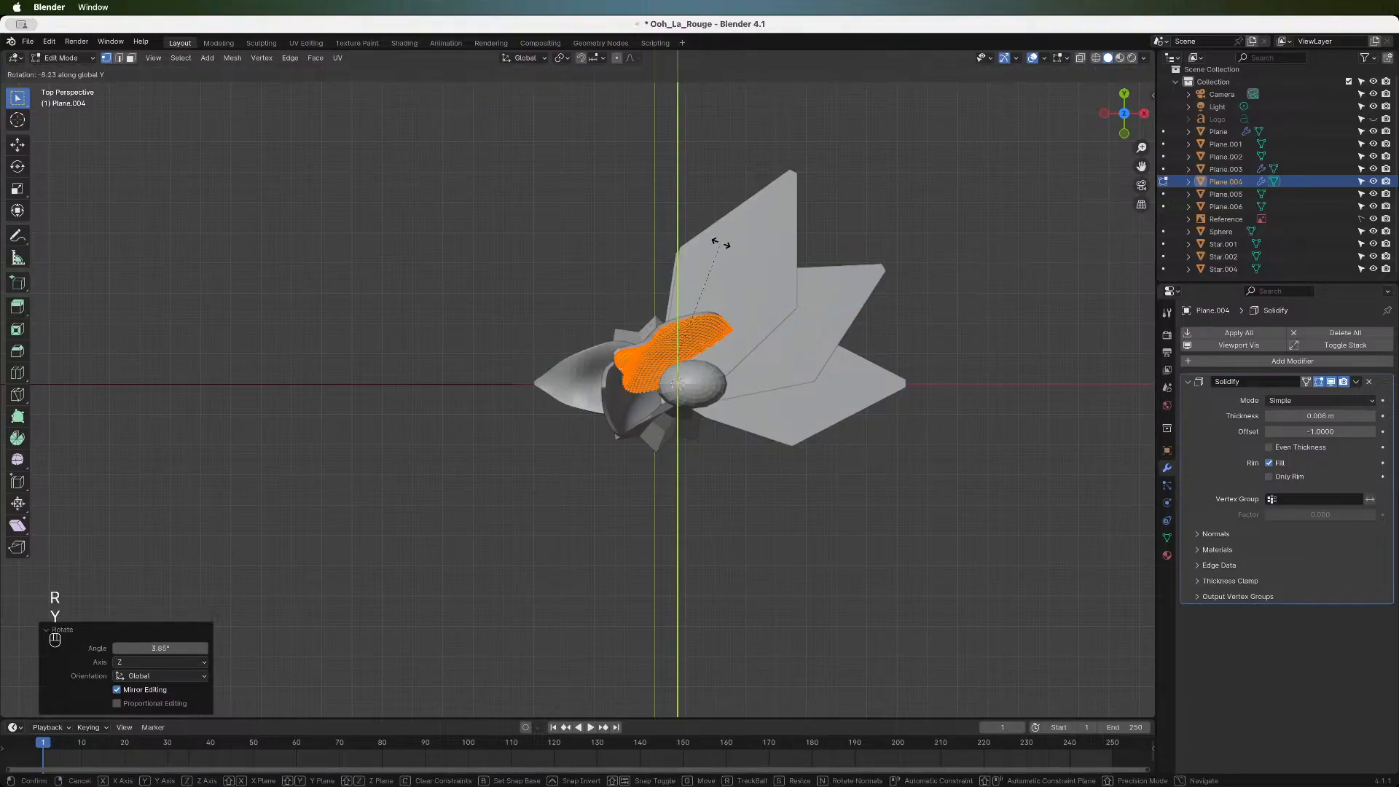
key("Escape")
- Tilt the petal mesh about -9.76° around the X axis and scale it to about 0.78 along X
key("r")
key("x")
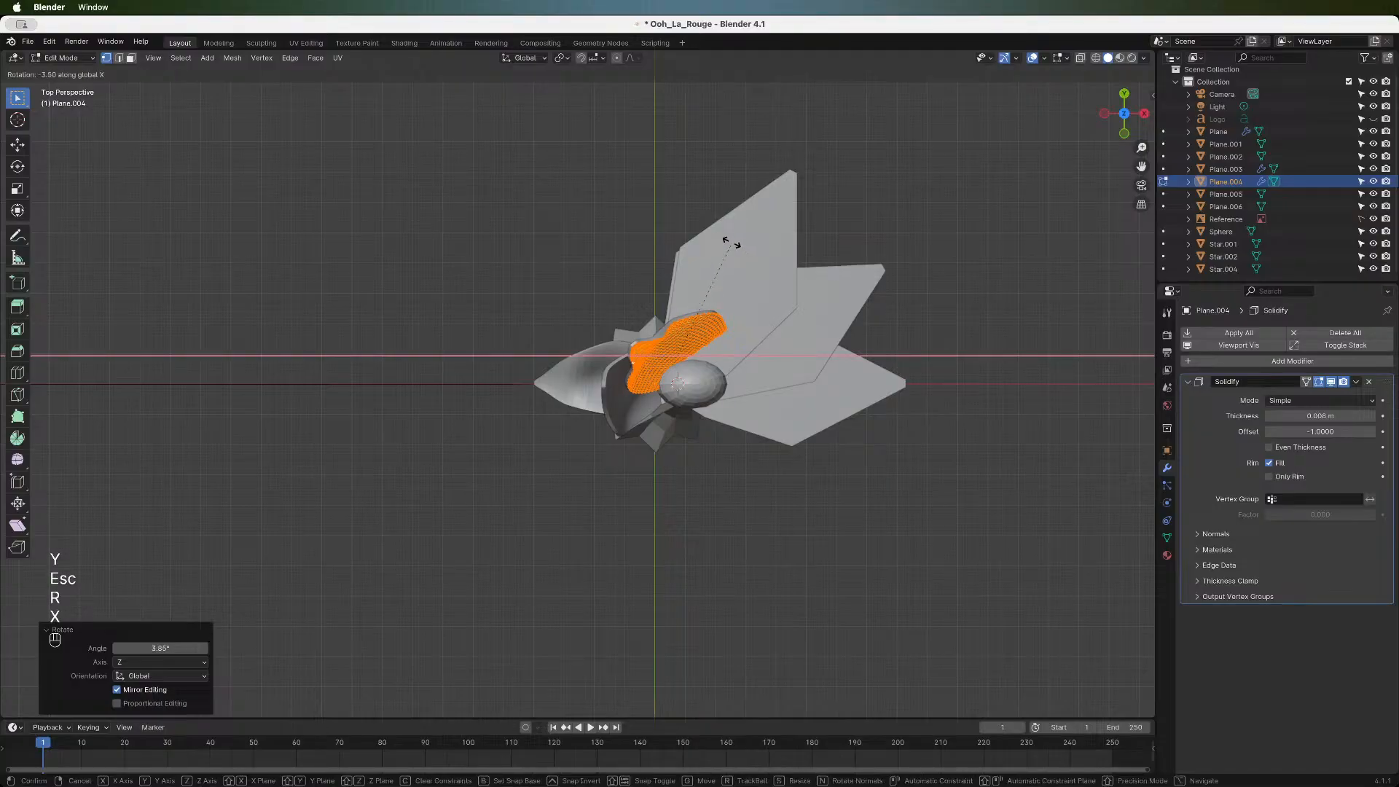
left_click(725, 241)
key("s")
key("x")
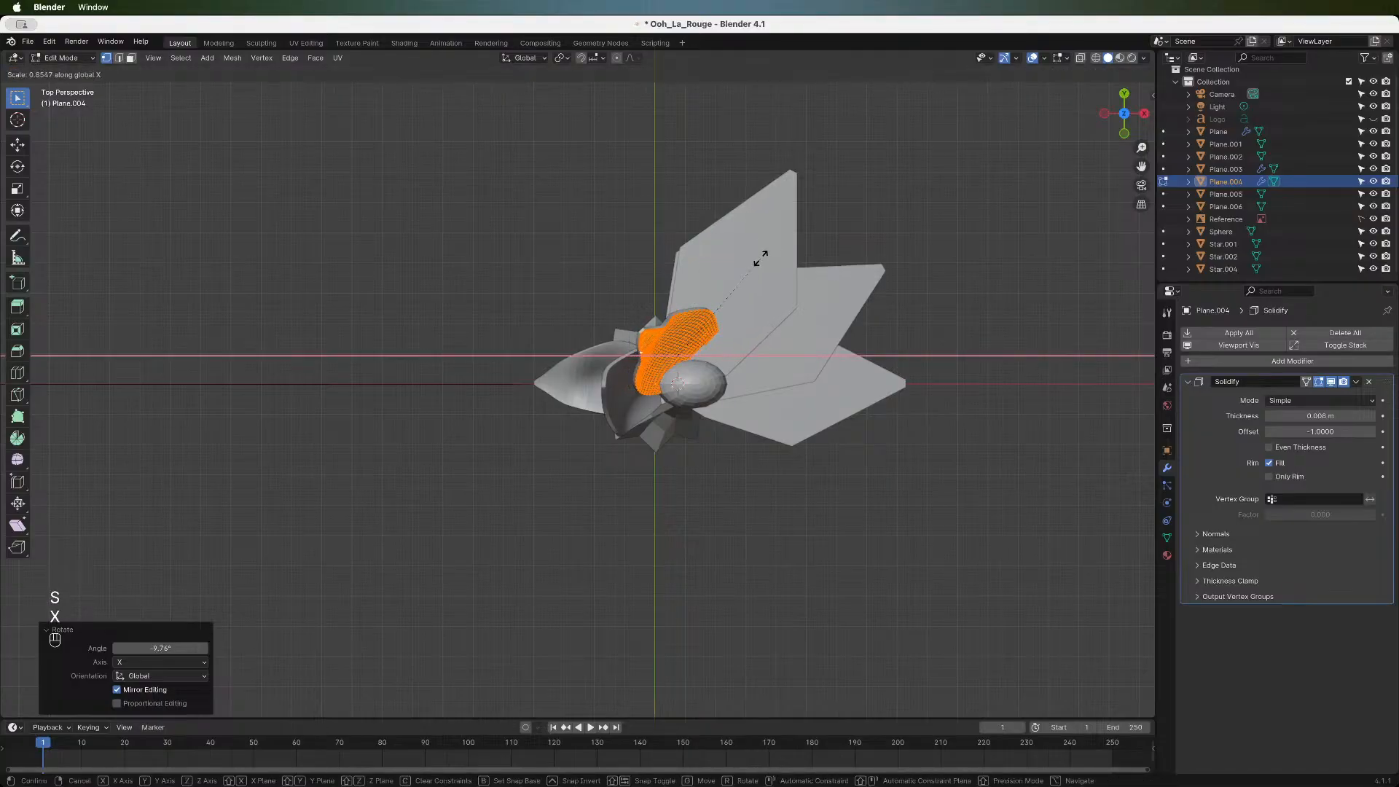
left_click(753, 266)
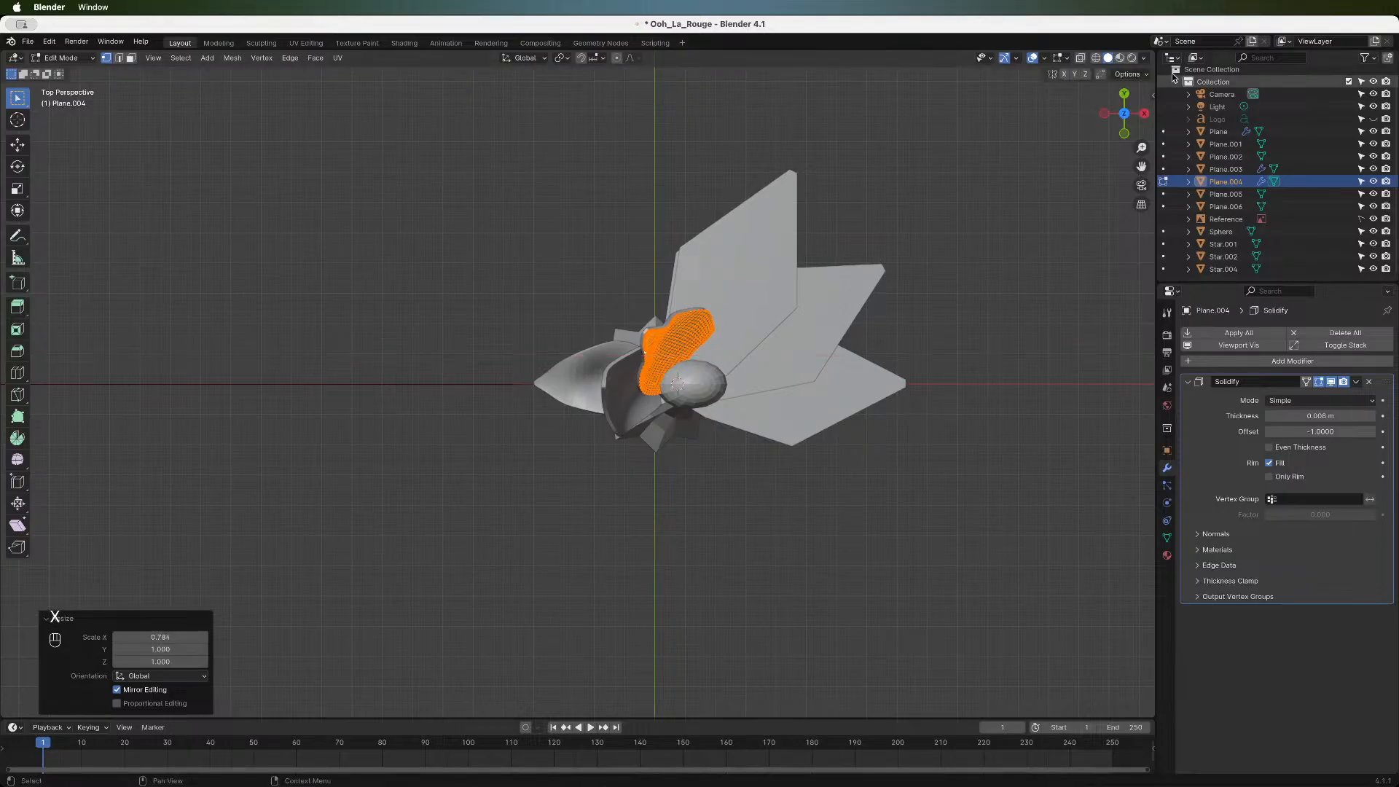
- In front view, move the whole petal mesh about -0.026 m along X
left_click(1124, 134)
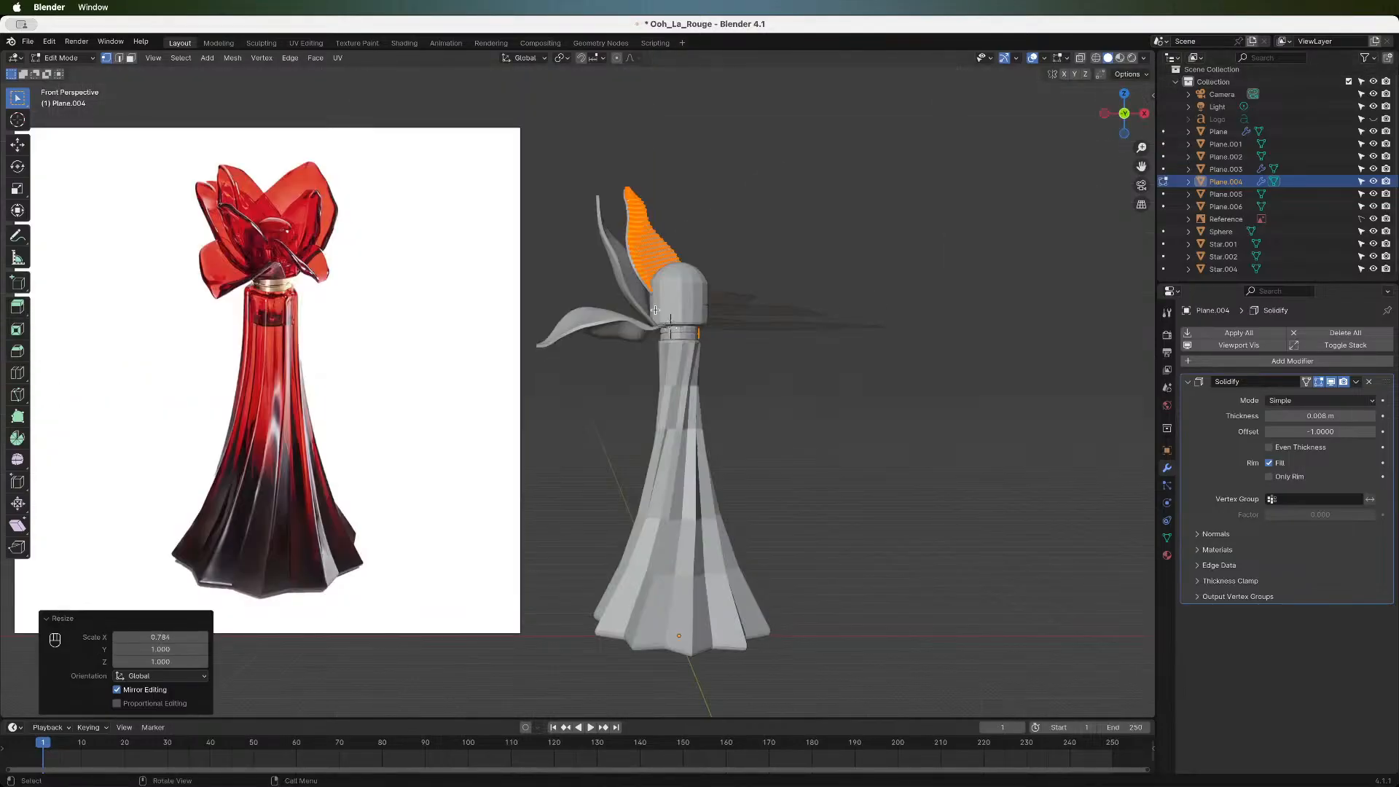
key("g")
key("x")
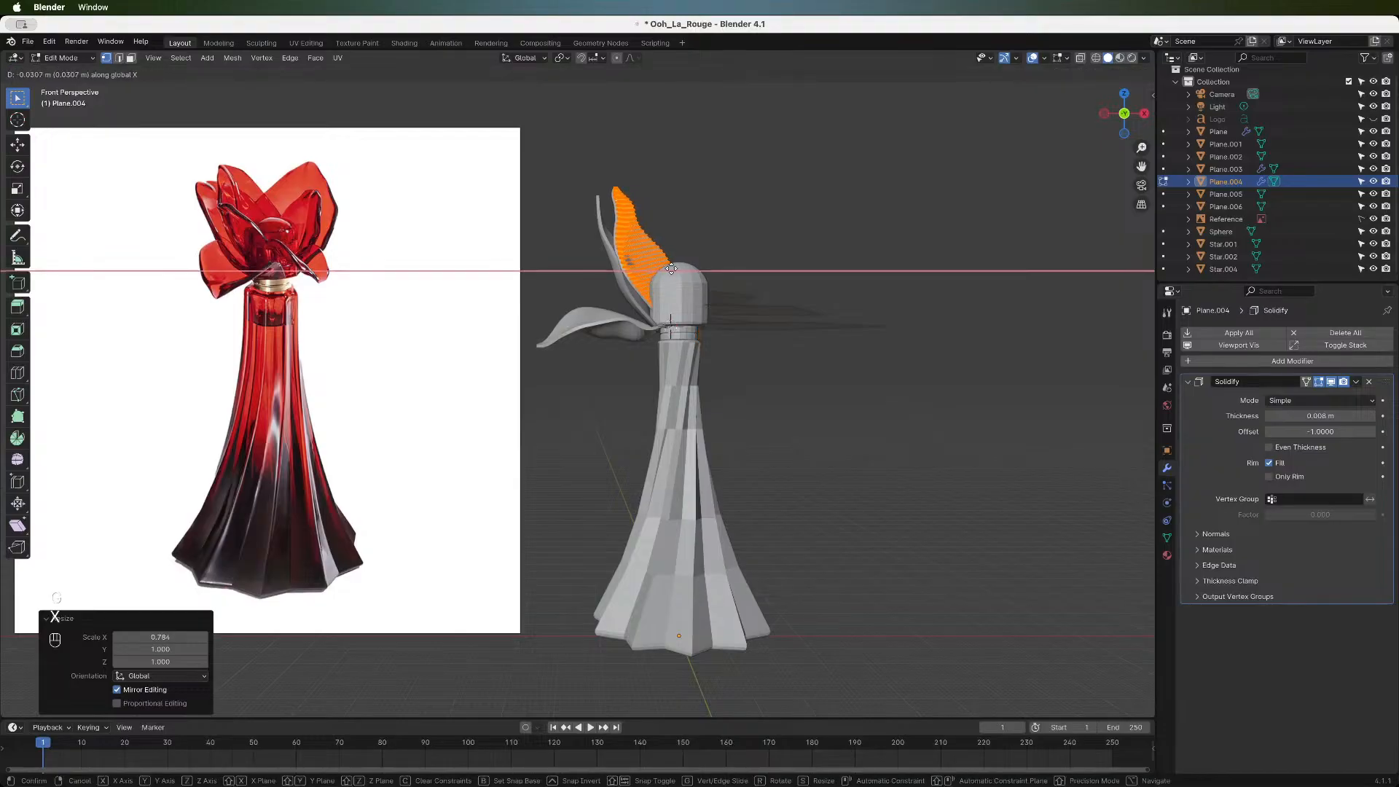
left_click(672, 269)
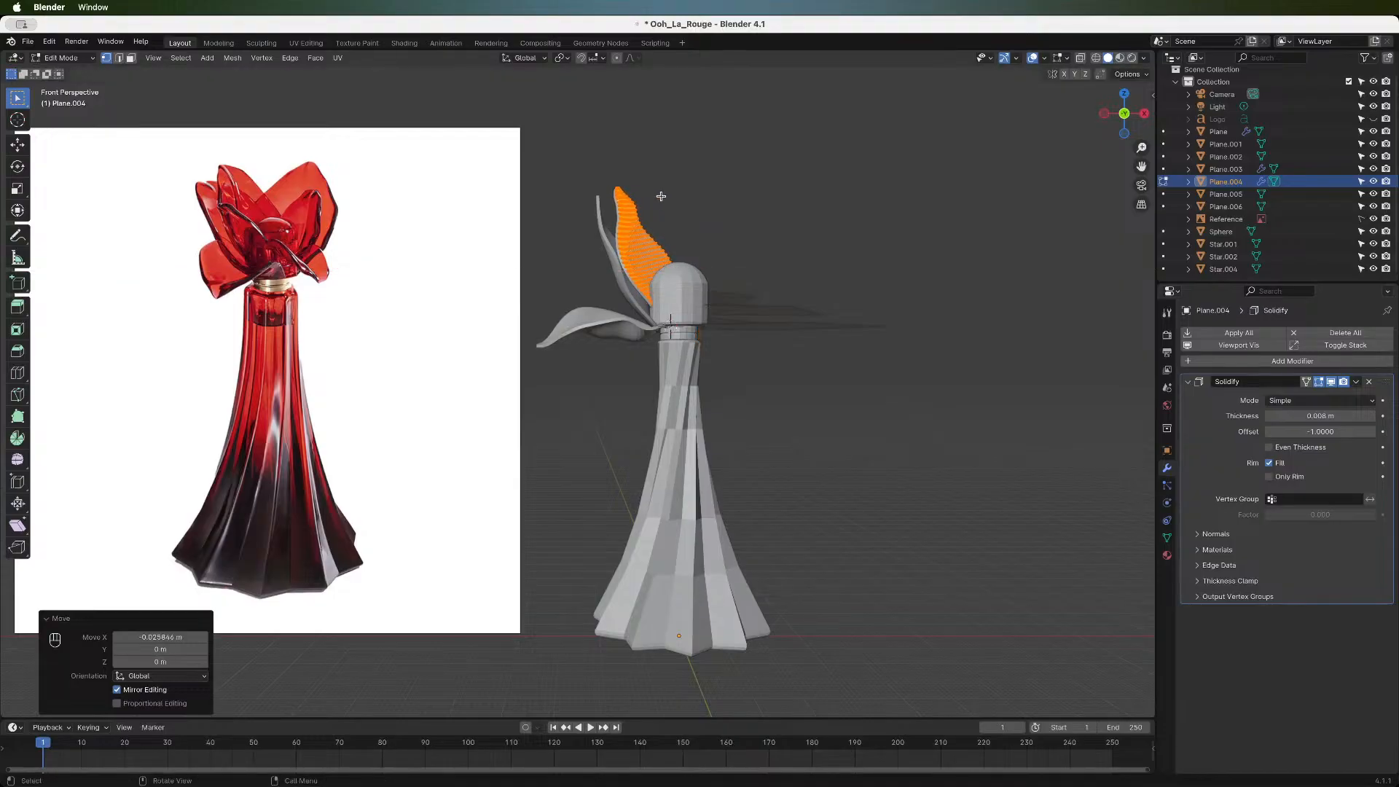
- Turn proportional editing back on and move the petal's tip vertex about -0.036 m along X and 0.038 m along Z with size 0.164
key("alt+a")
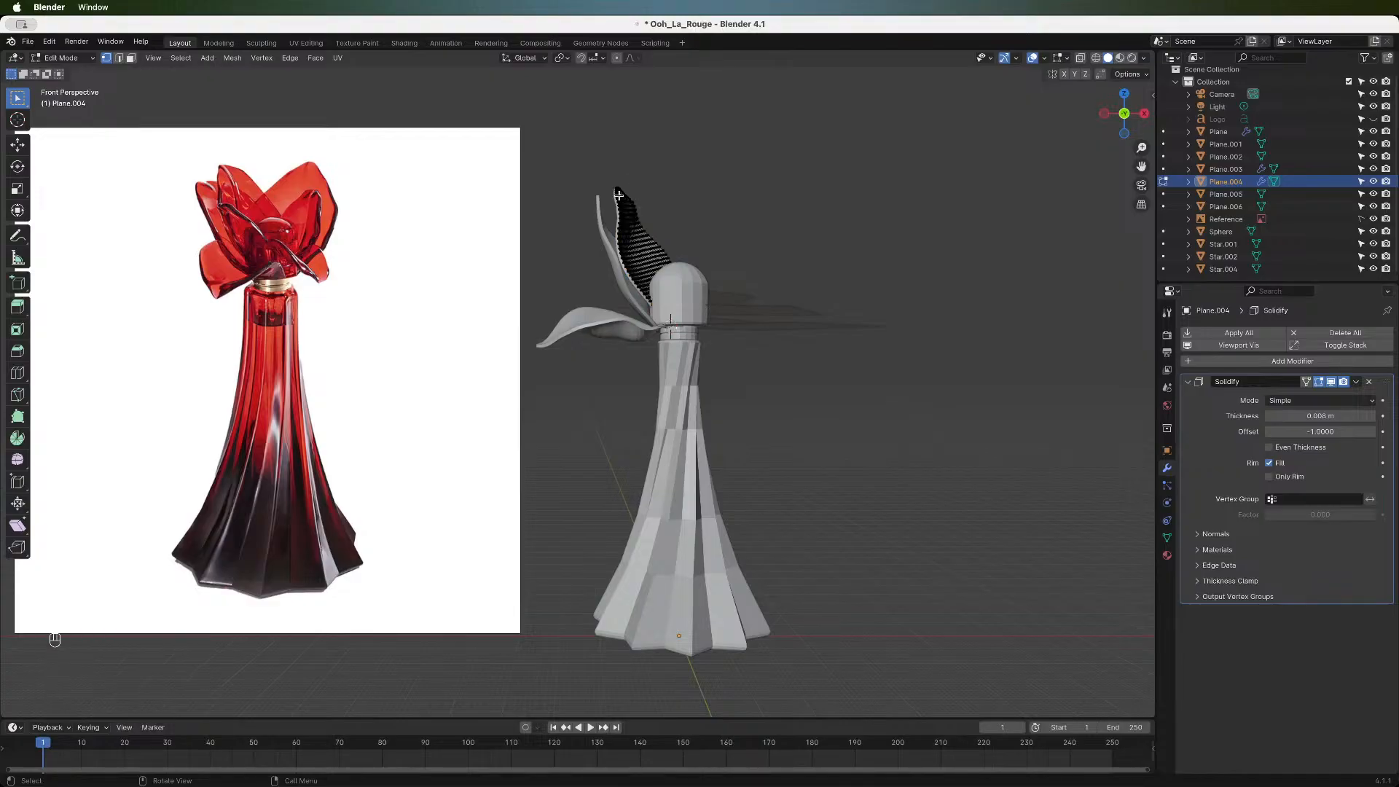
key("o")
key("g")
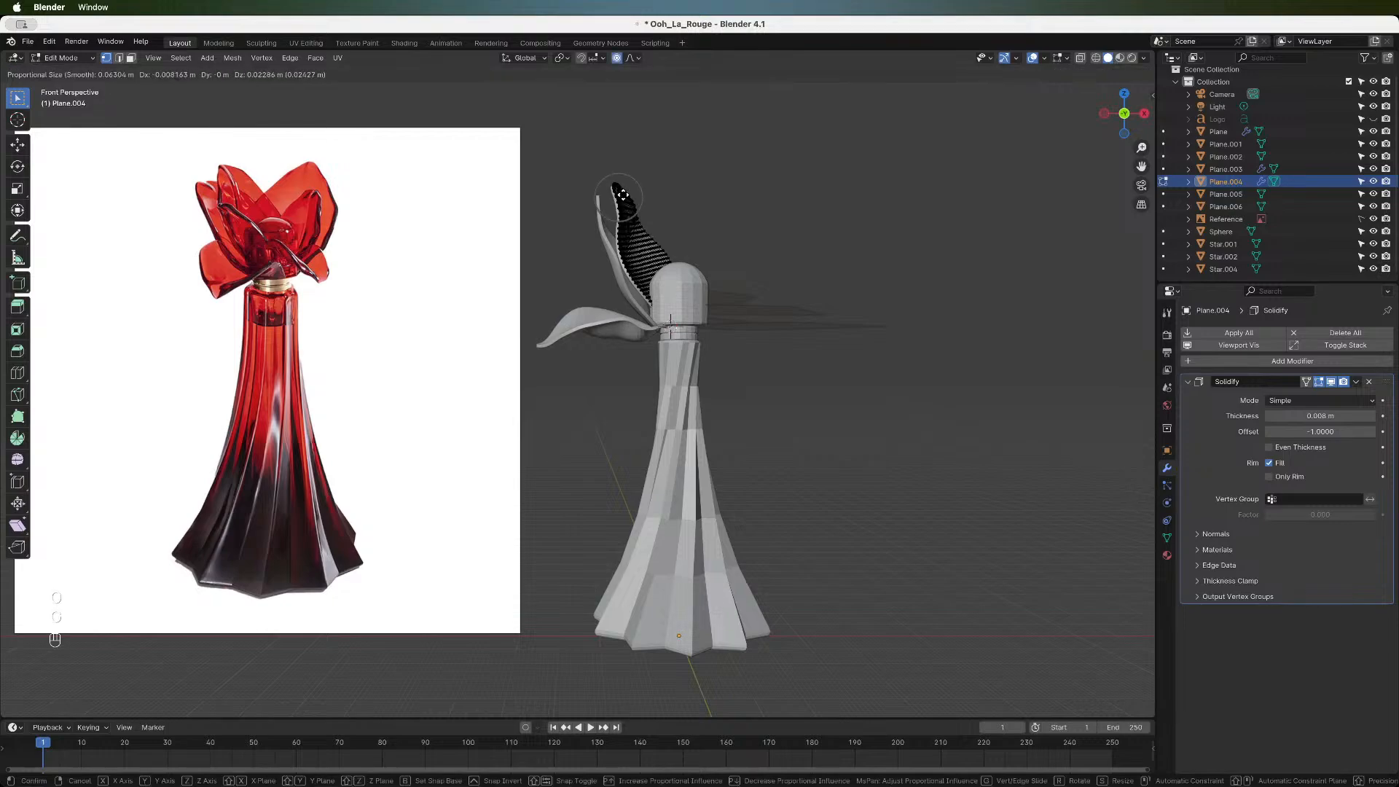
key("Escape")
key("g")
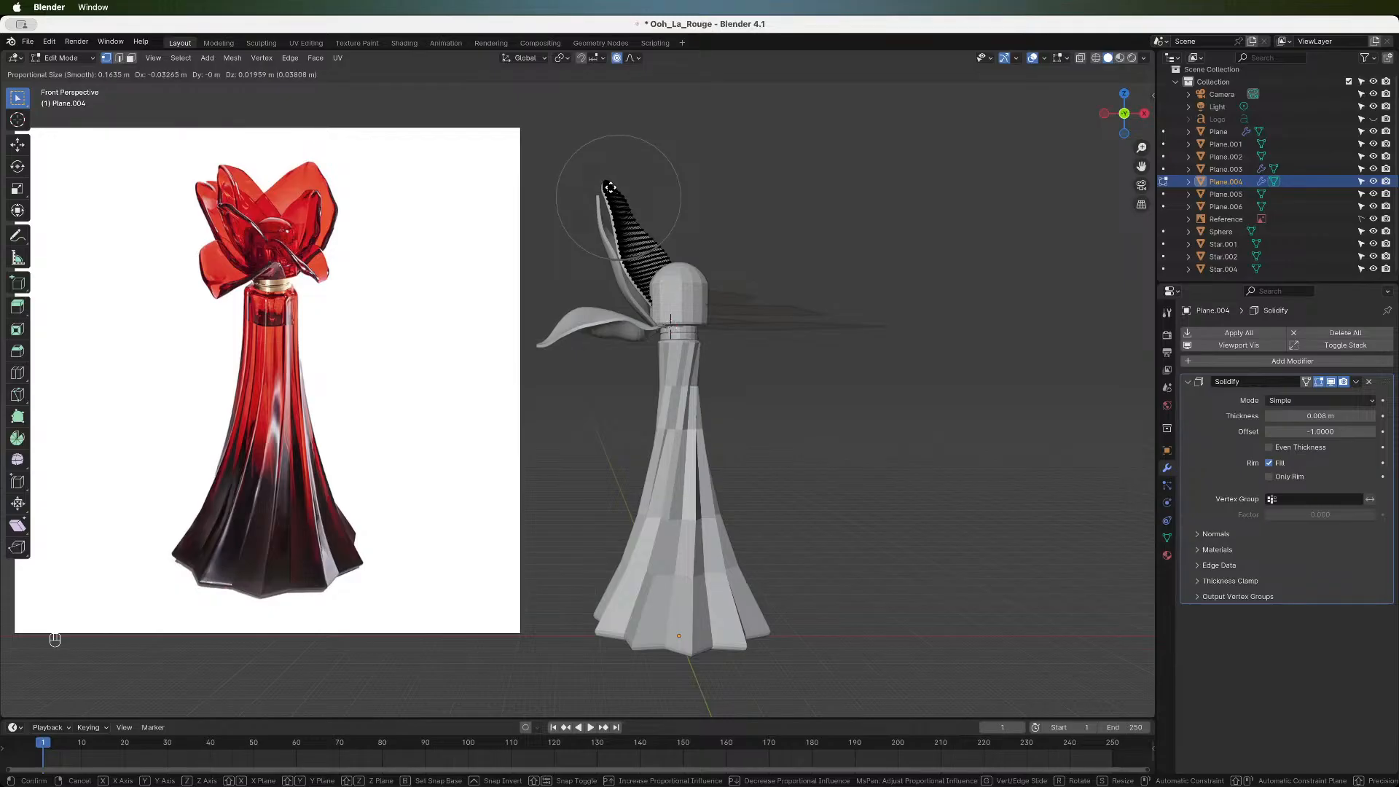
left_click(609, 185)
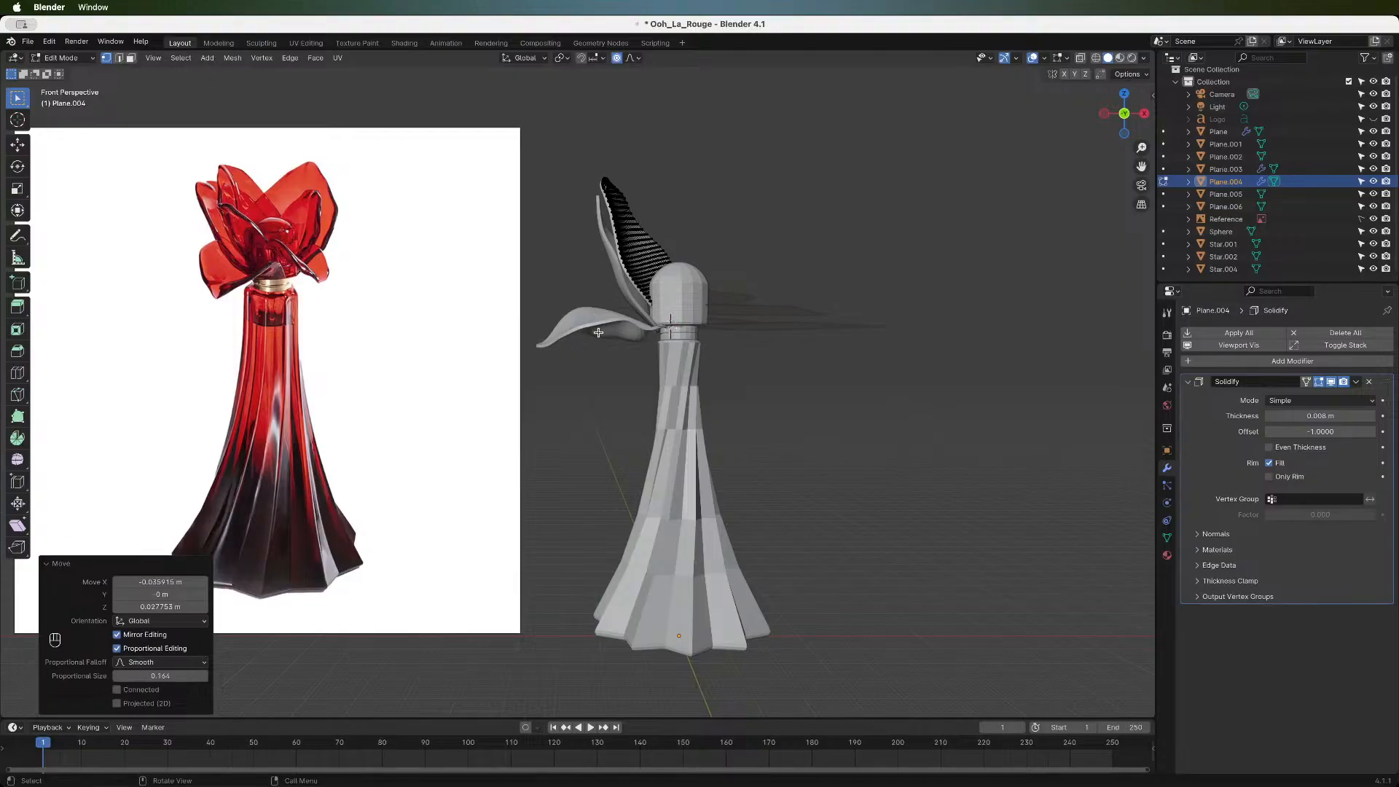
- Leave mesh editing and rotate the narrow middle petal (Plane.003) about -14.4° around the global Z axis
key("Tab")
left_click(627, 287)
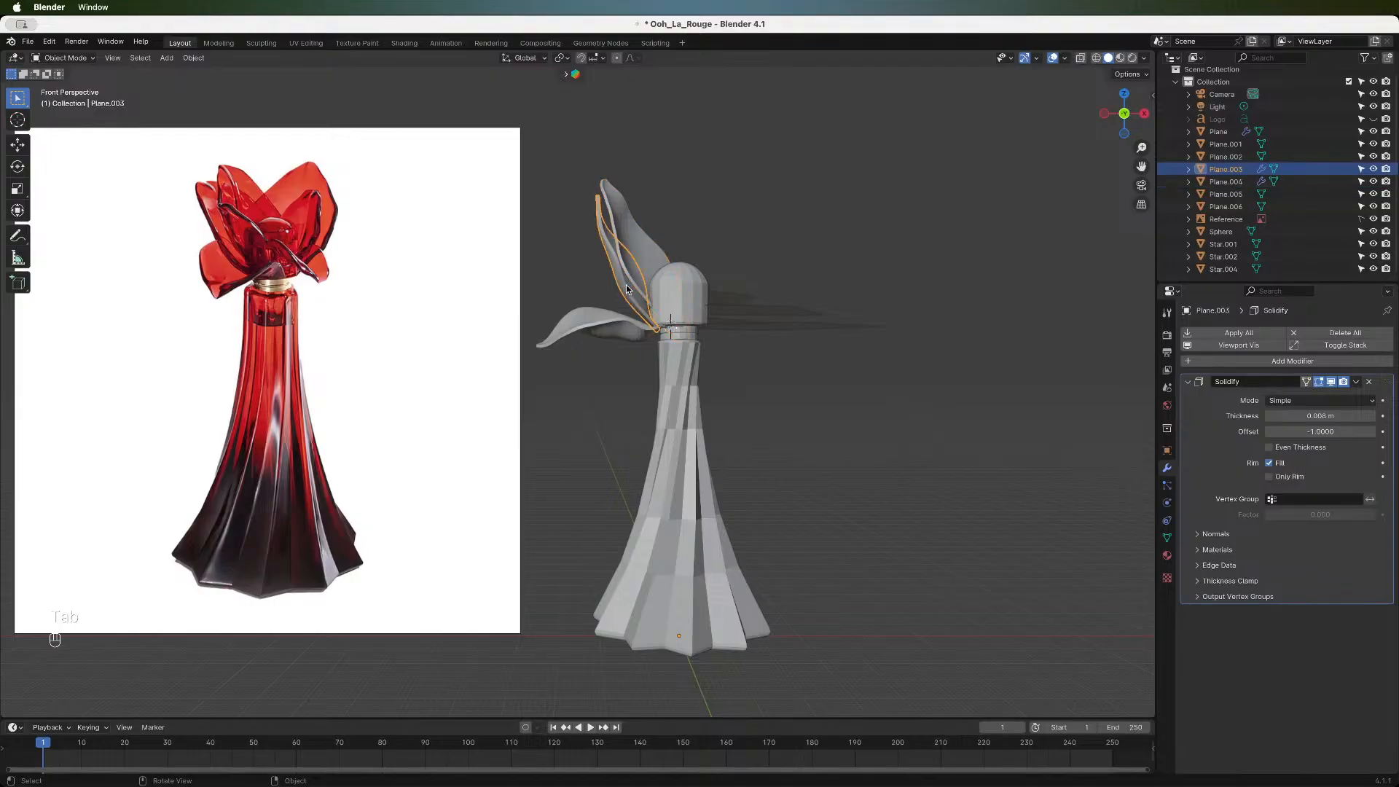
mouse_move(1113, 98)
left_mouse_down()
mouse_move(1053, 129)
mouse_move(1142, 100)
mouse_move(1123, 100)
left_mouse_up()
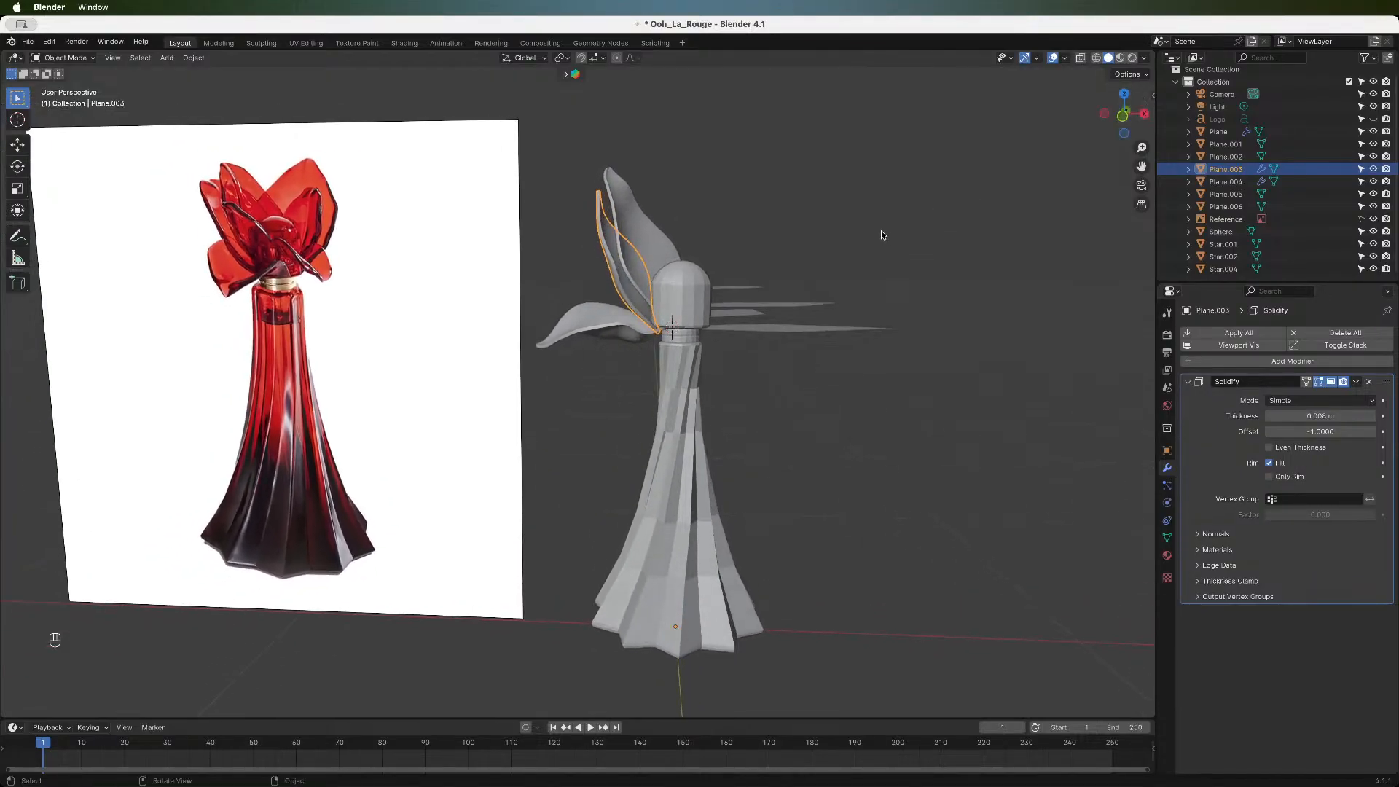
key("r")
key("z")
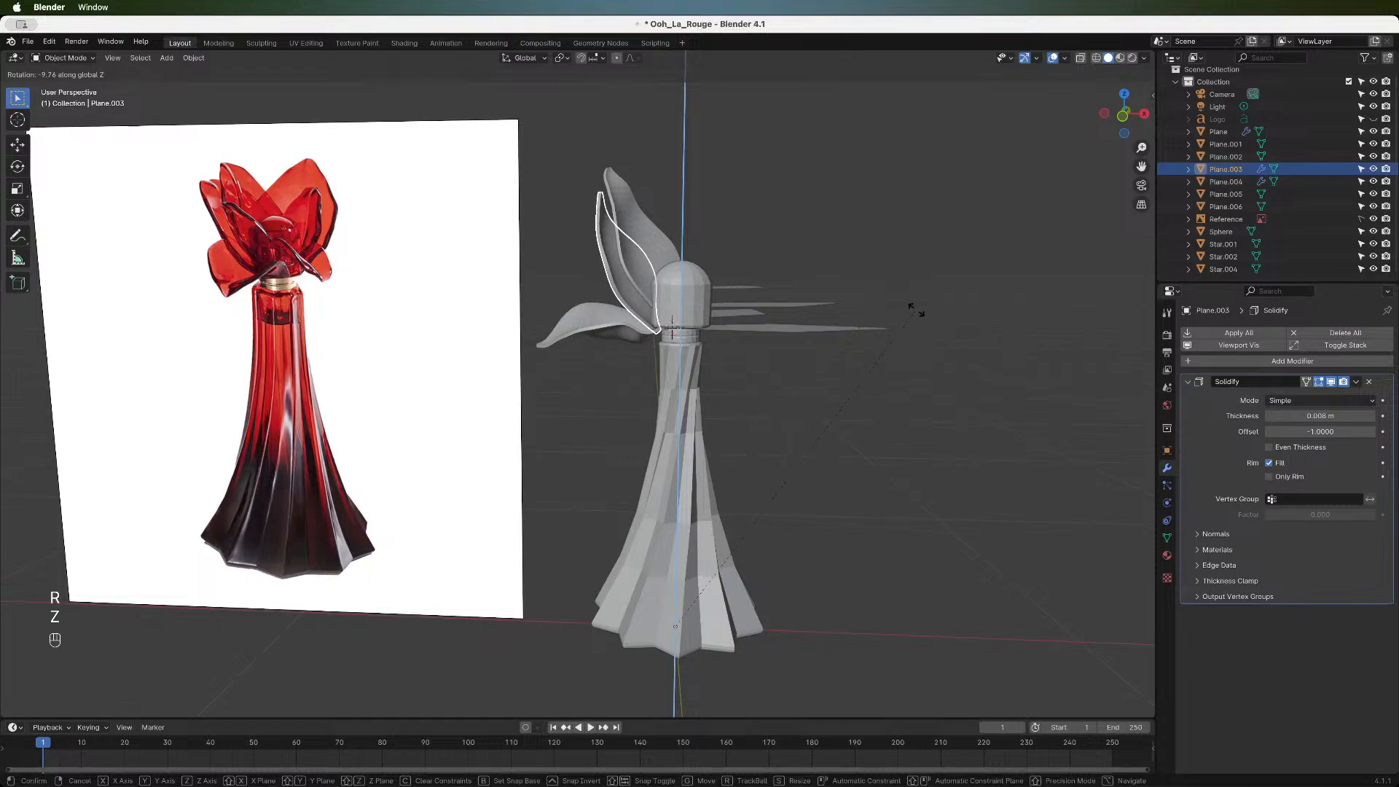
left_click(906, 368)
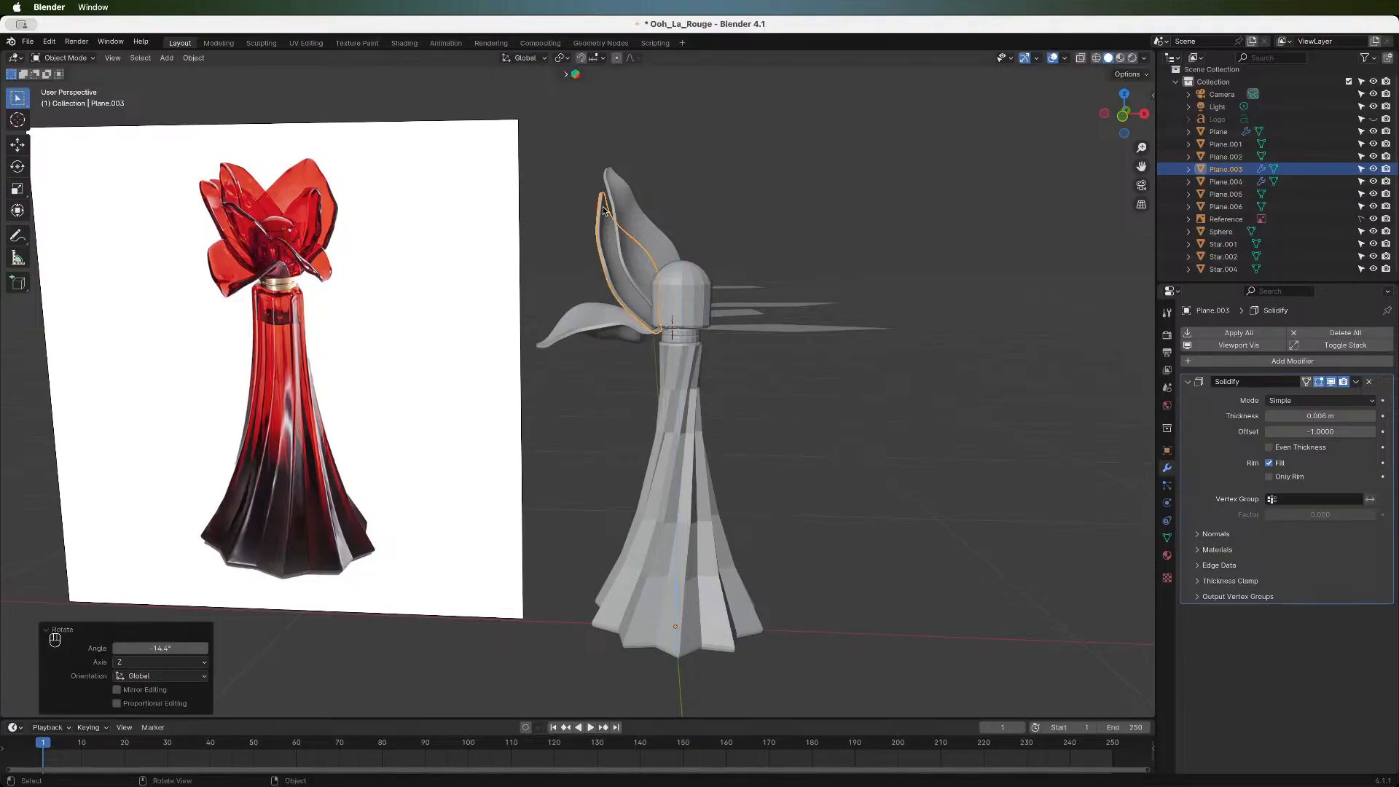
key("r")
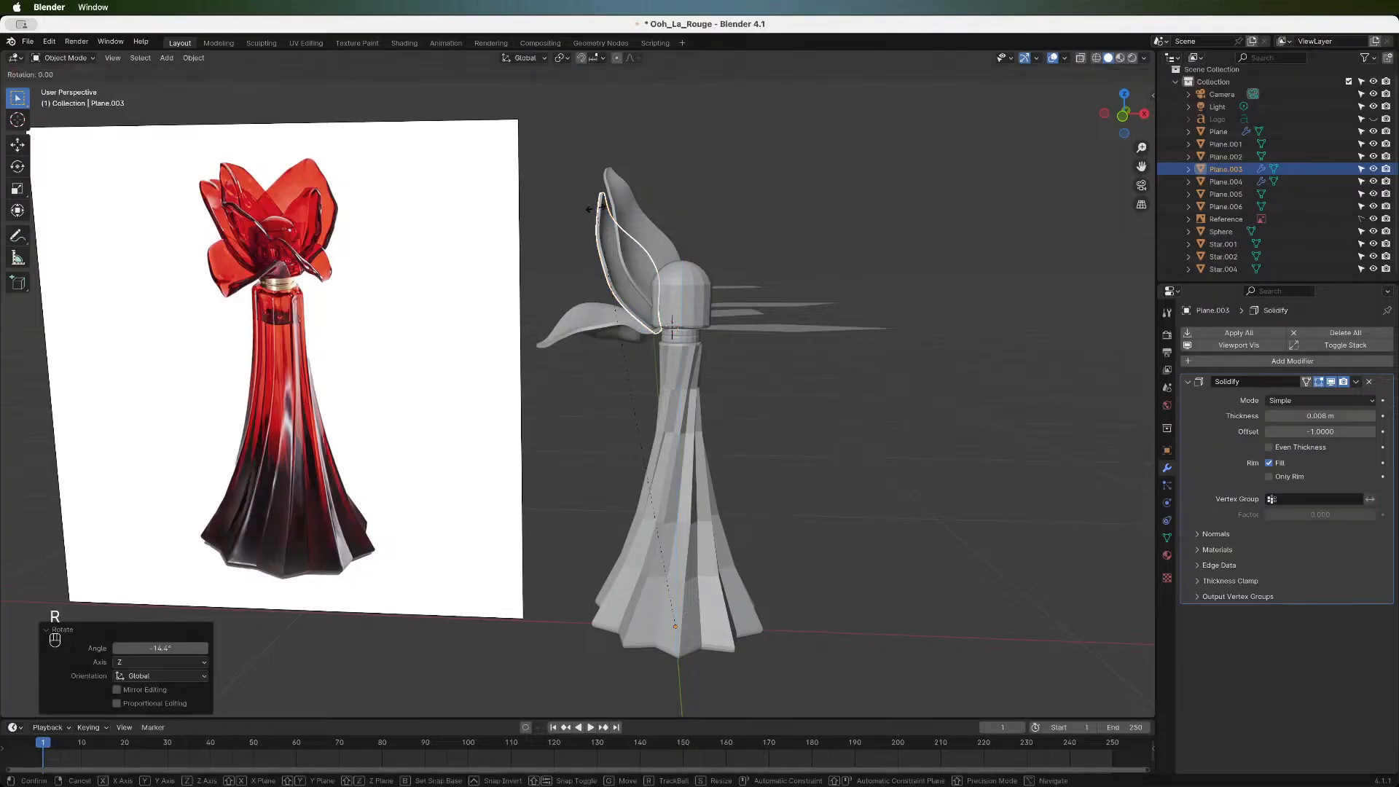
key("x")
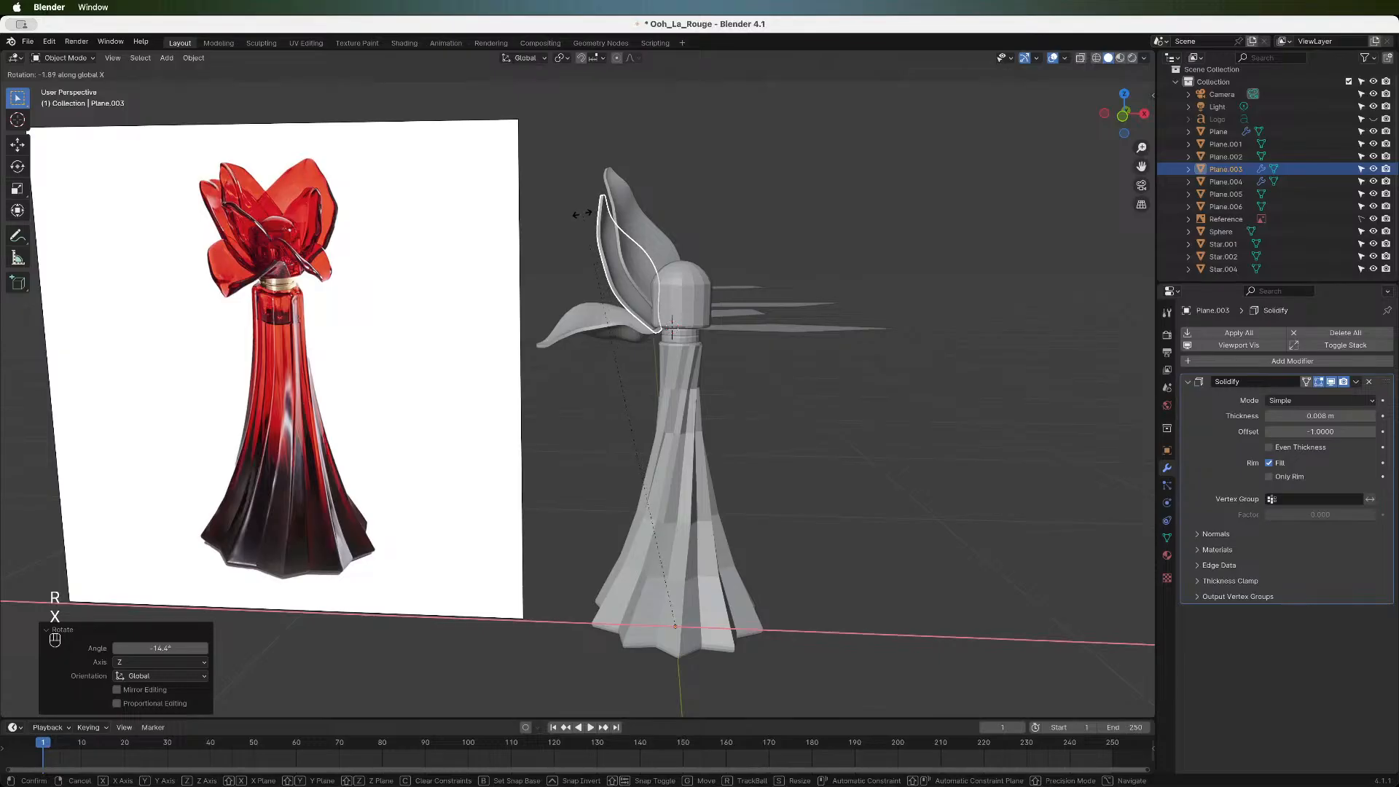
key("Escape")
- Set the narrow middle petal's origin to its geometry
right_click(605, 267)
mouse_move(605, 268)
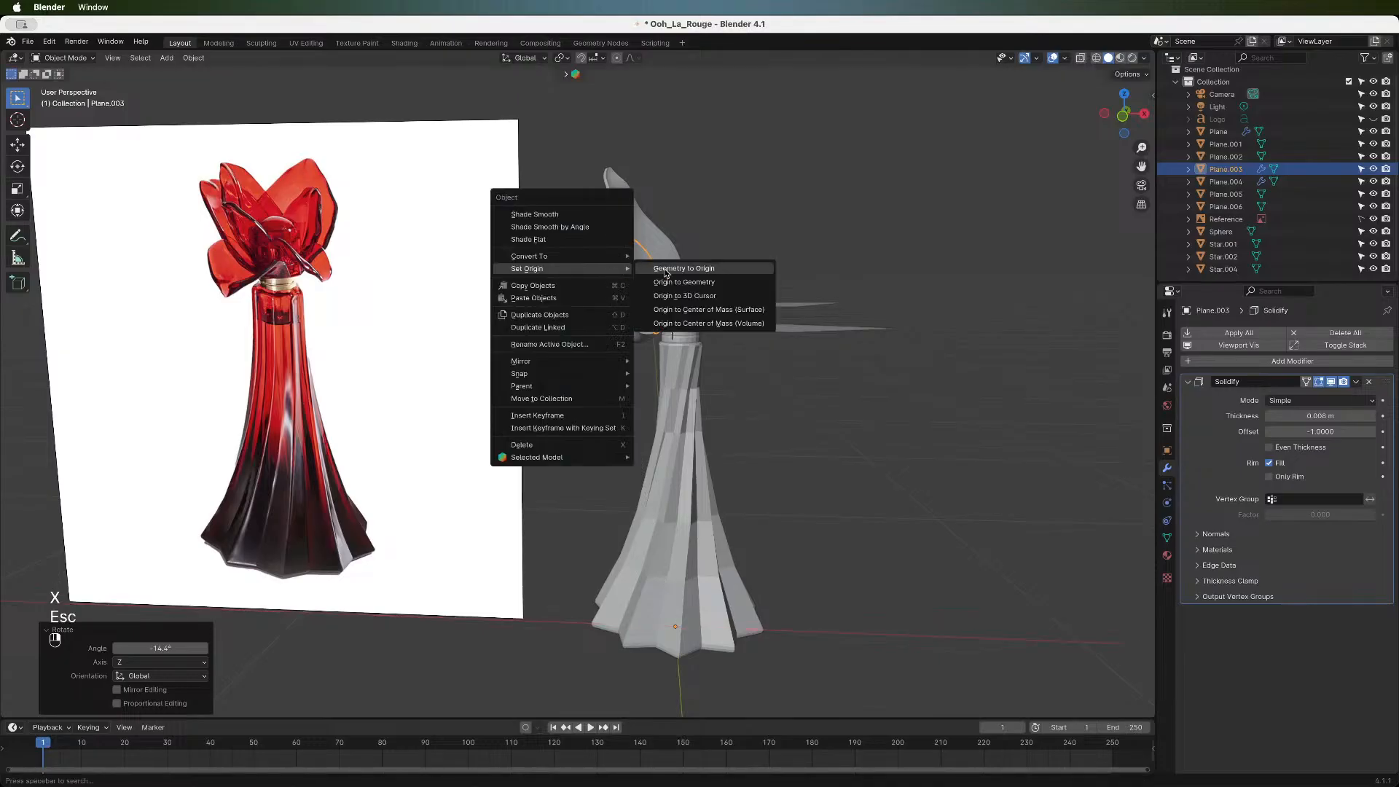
left_click(671, 285)
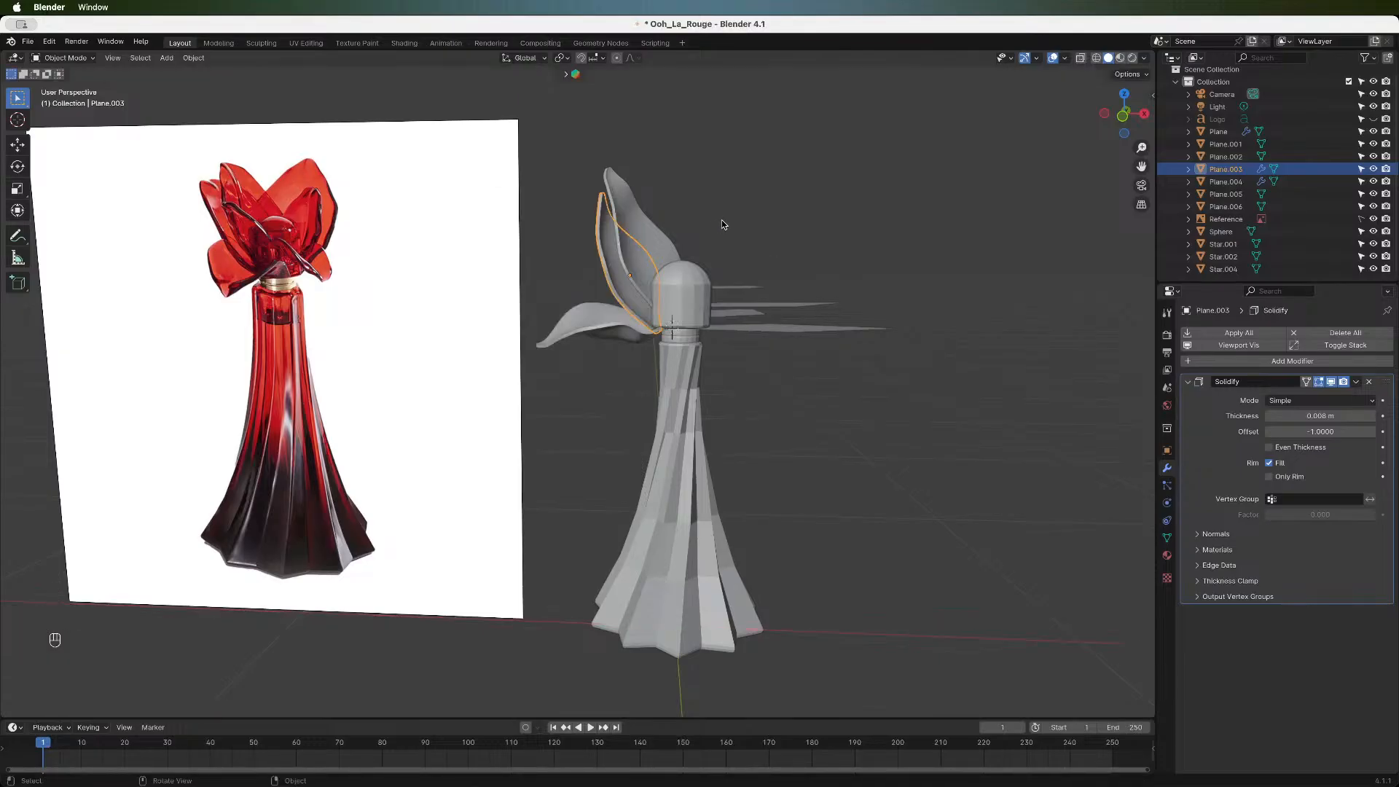
key("r")
key("x")
key("Escape")
- Rotate the narrow middle petal about 9.3° around the global Y axis
key("r")
key("y")
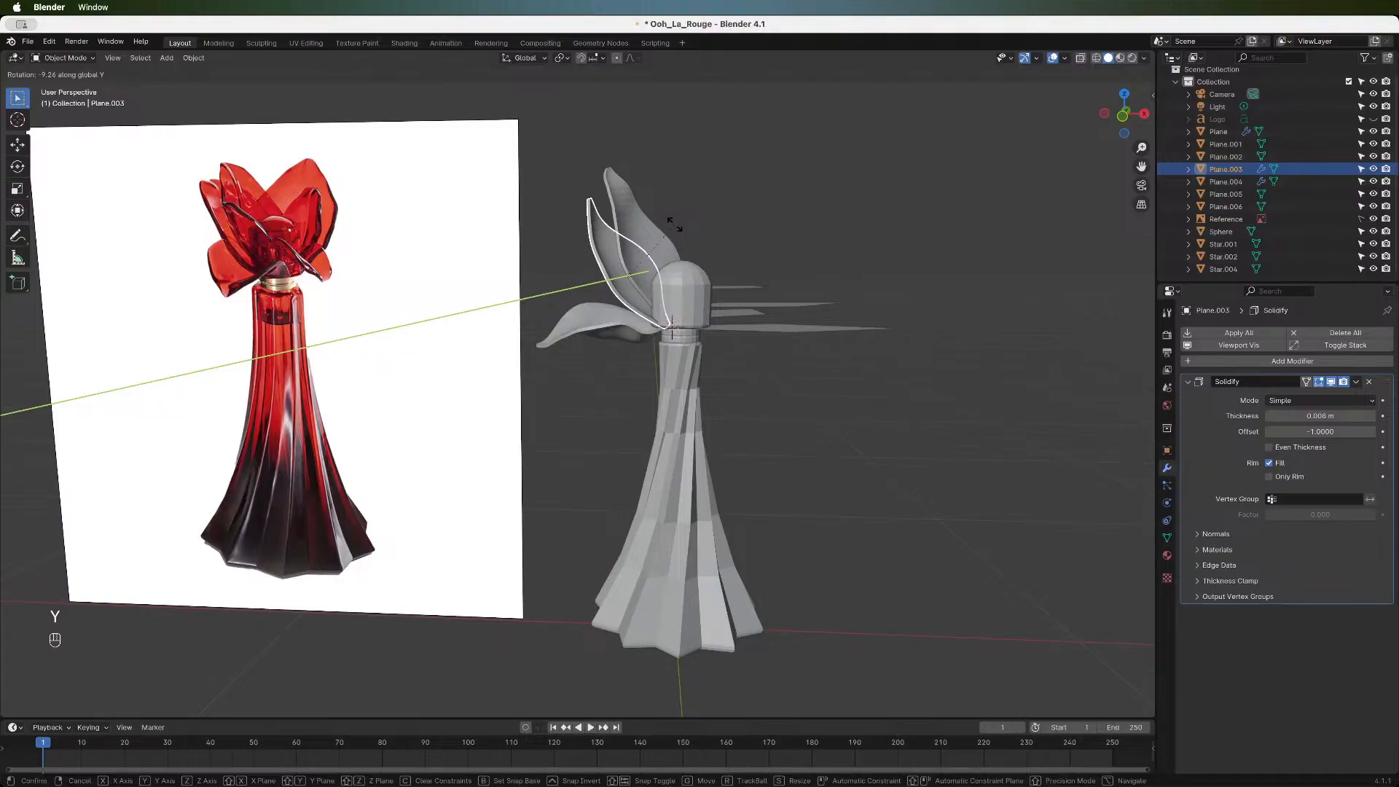
left_click(675, 225)
- Set the origin of the low, outward-curving petal (Plane) to its geometry
left_click(585, 308)
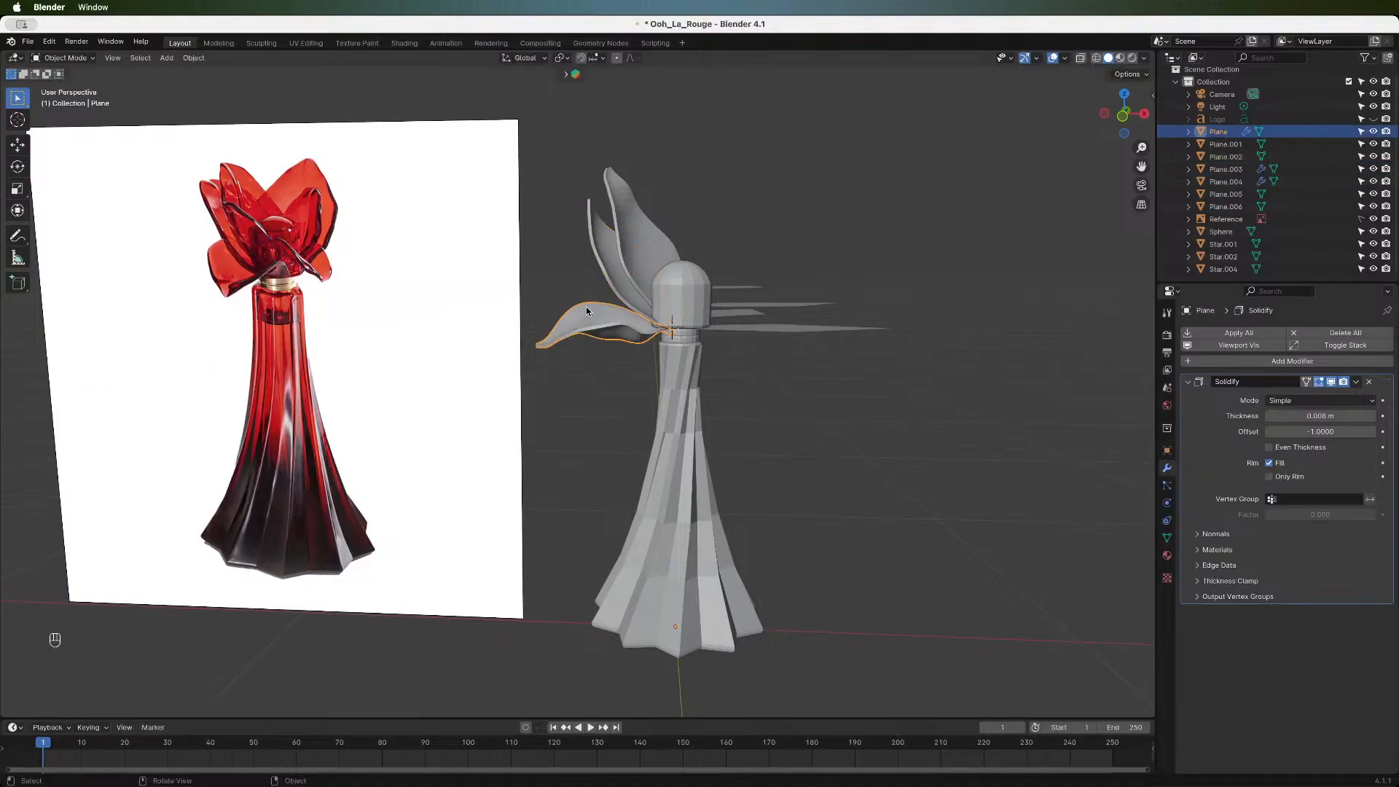
right_click(592, 307)
mouse_move(592, 305)
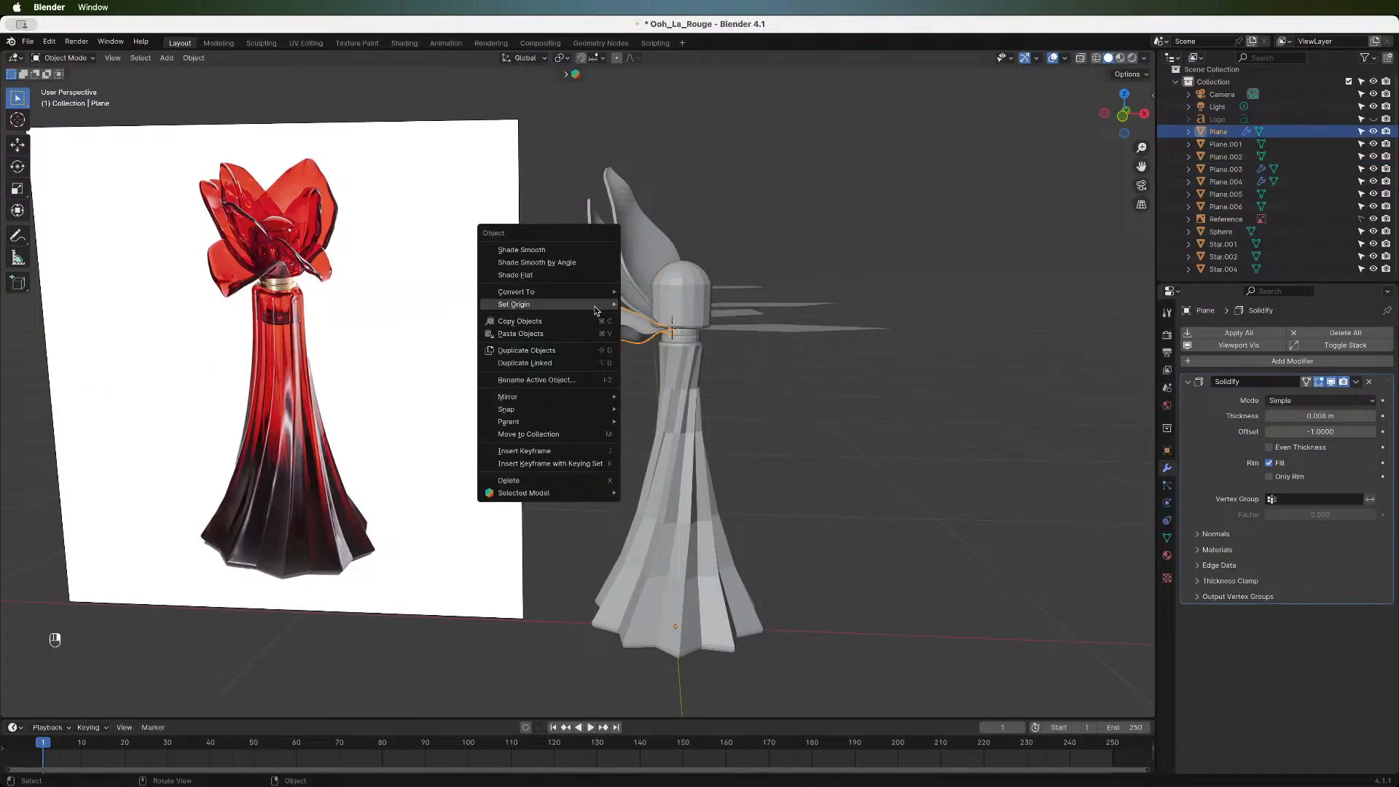
left_click(684, 319)
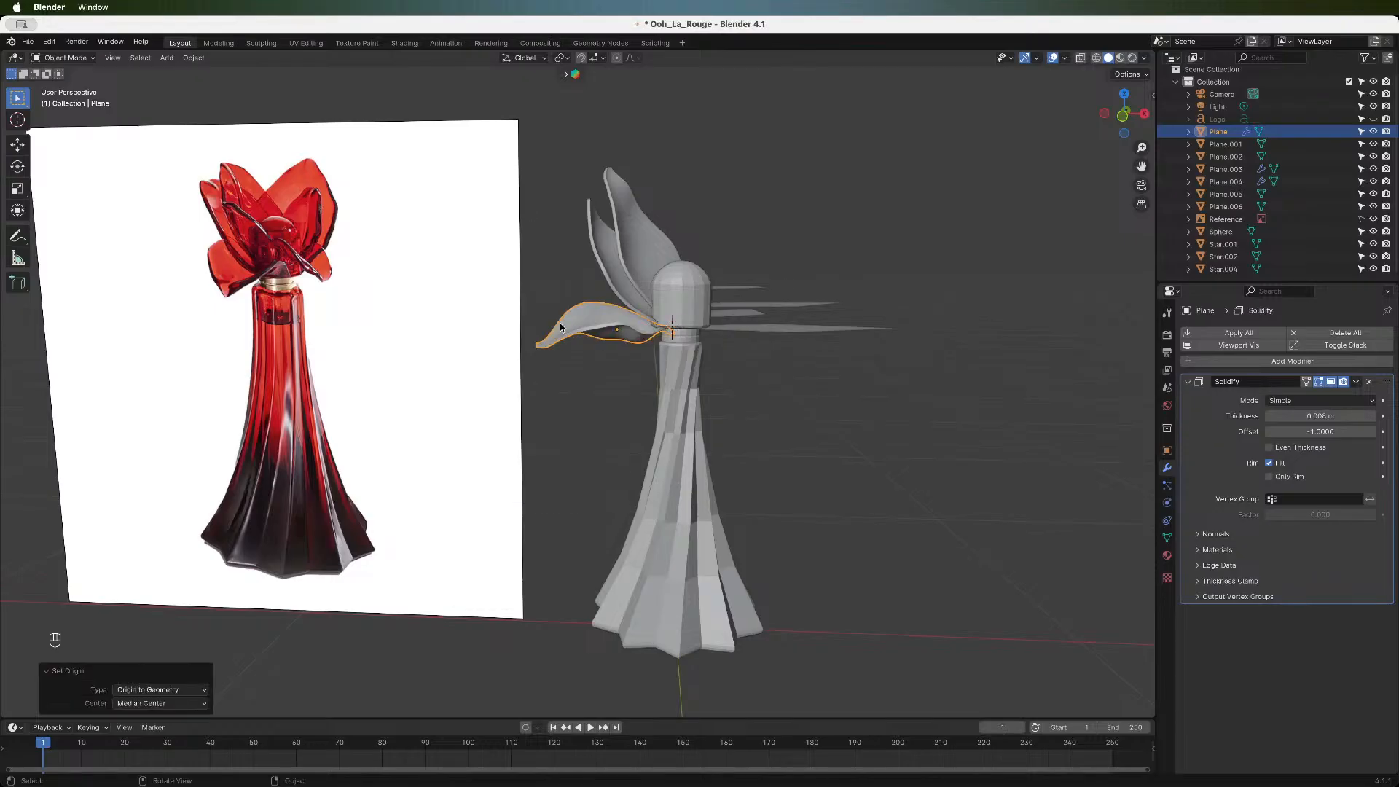
- Rotate the low petal about 4.6° around the Y axis and raise it about 0.011 m along Z
key("r")
key("y")
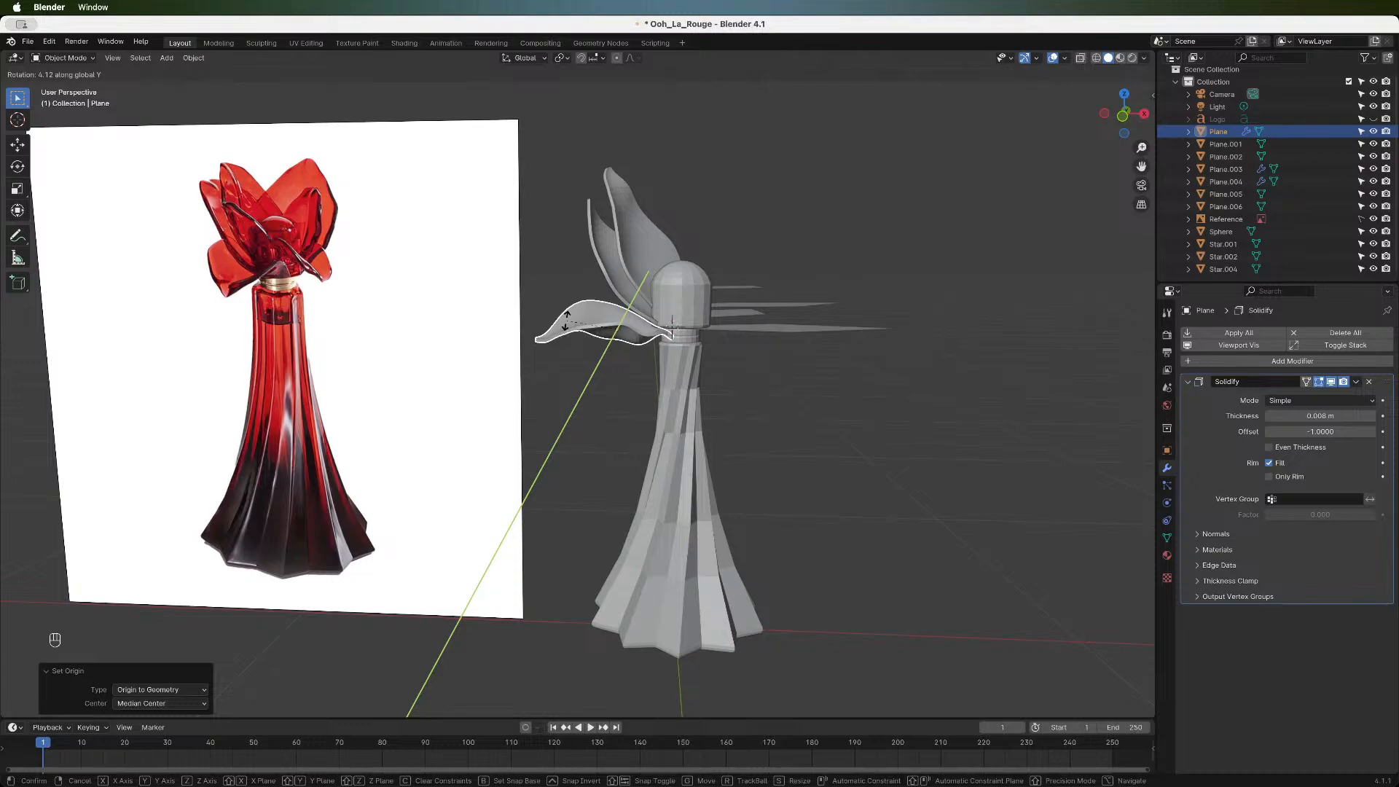
left_click(569, 322)
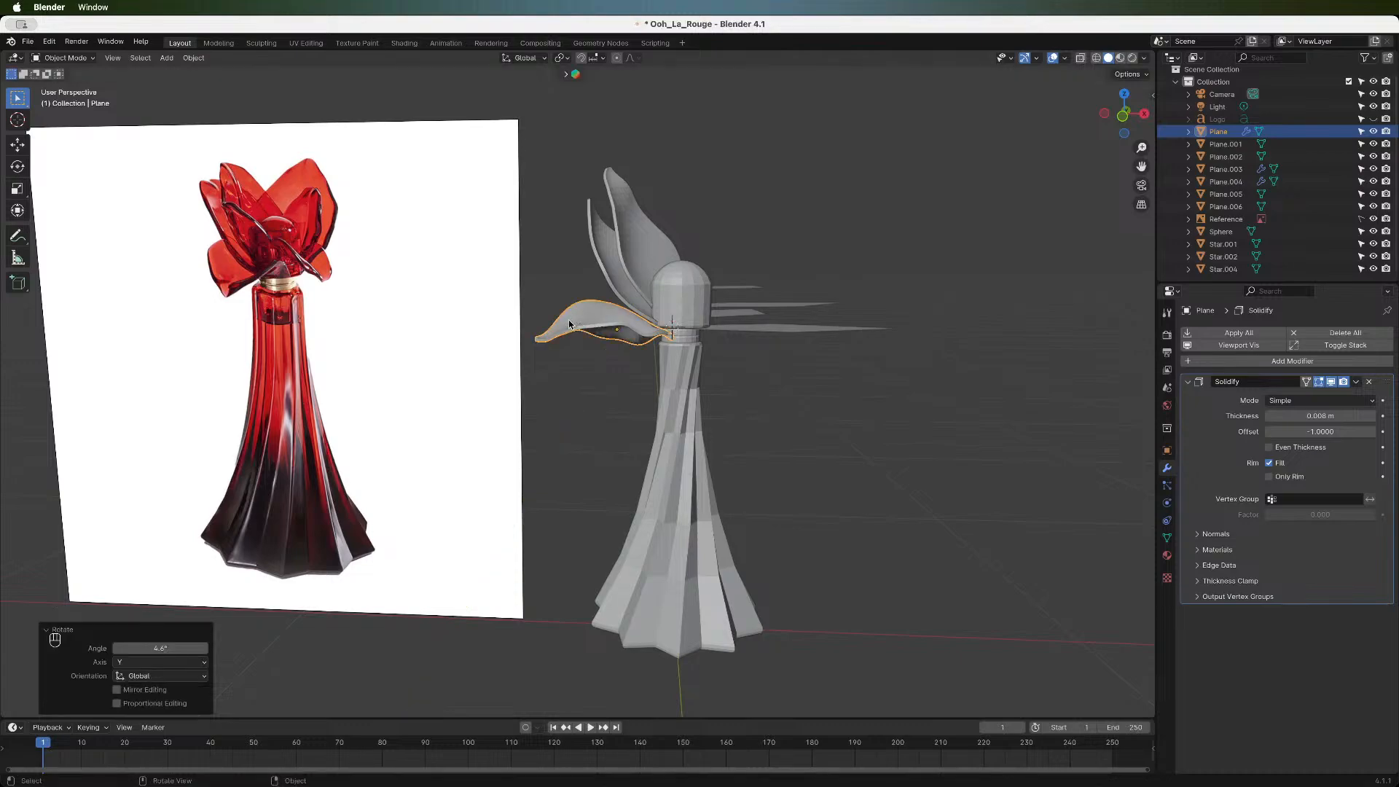
key("g")
key("z")
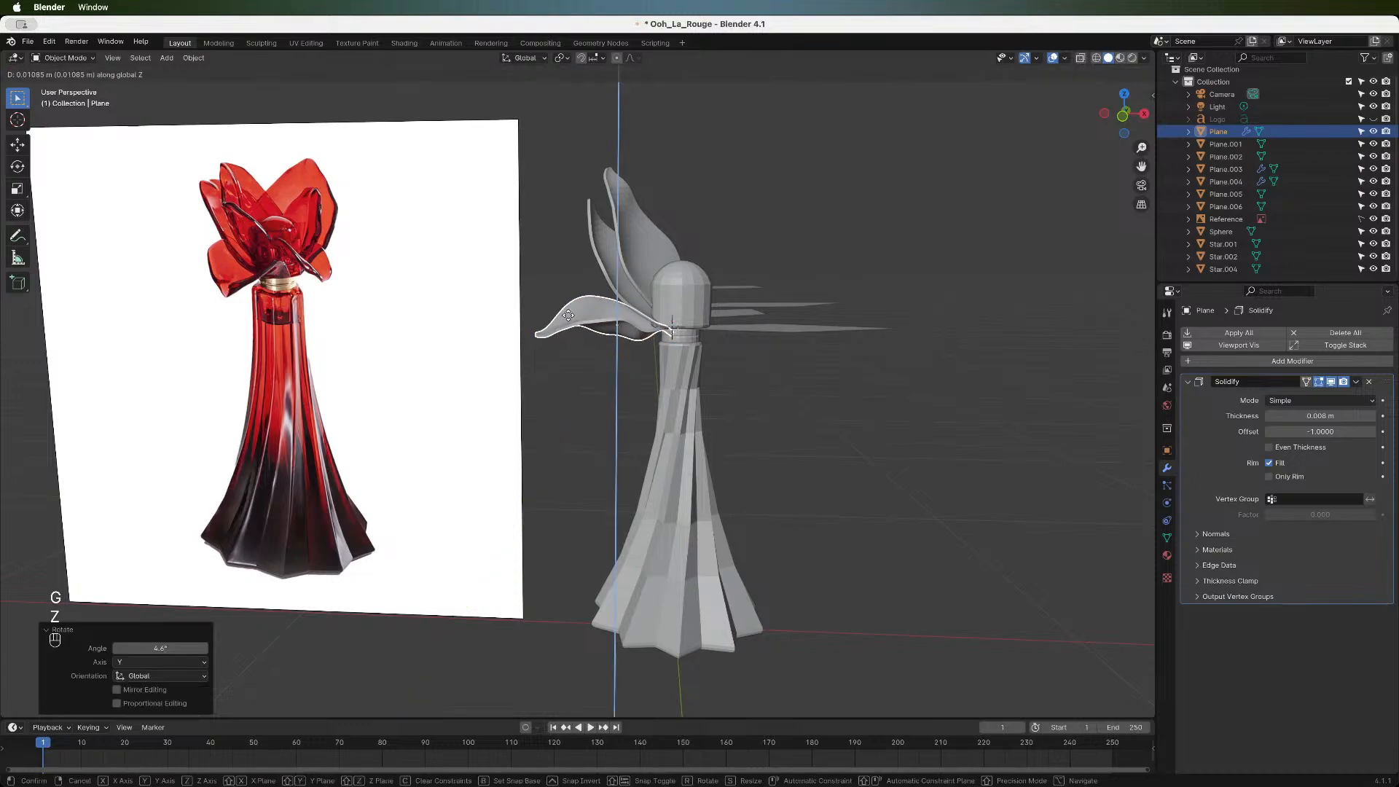
left_click(568, 315)
- In the low petal's mesh, raise the upper-edge vertex about 0.037 m along Z using proportional editing with size 0.164
key("Tab")
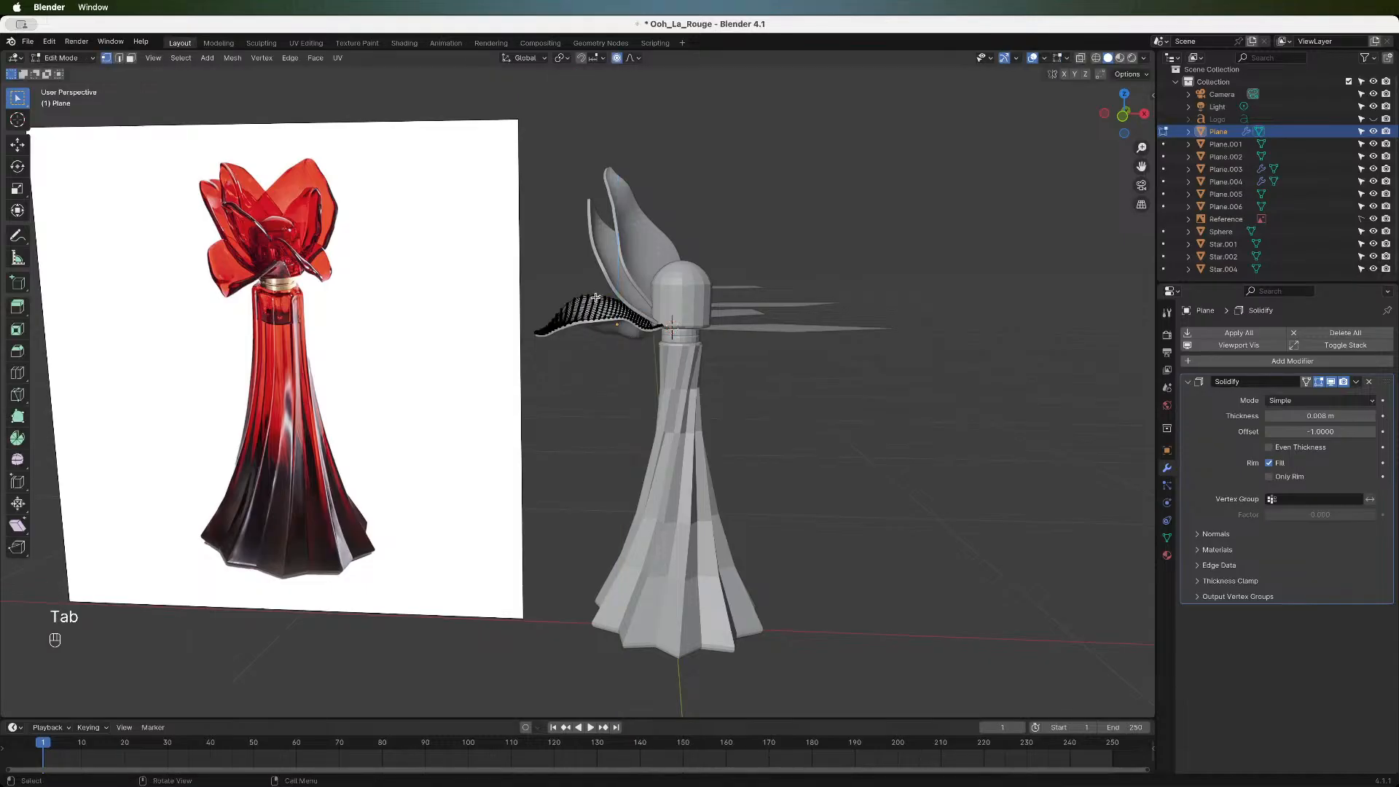
key("o")
key("o")
key("g")
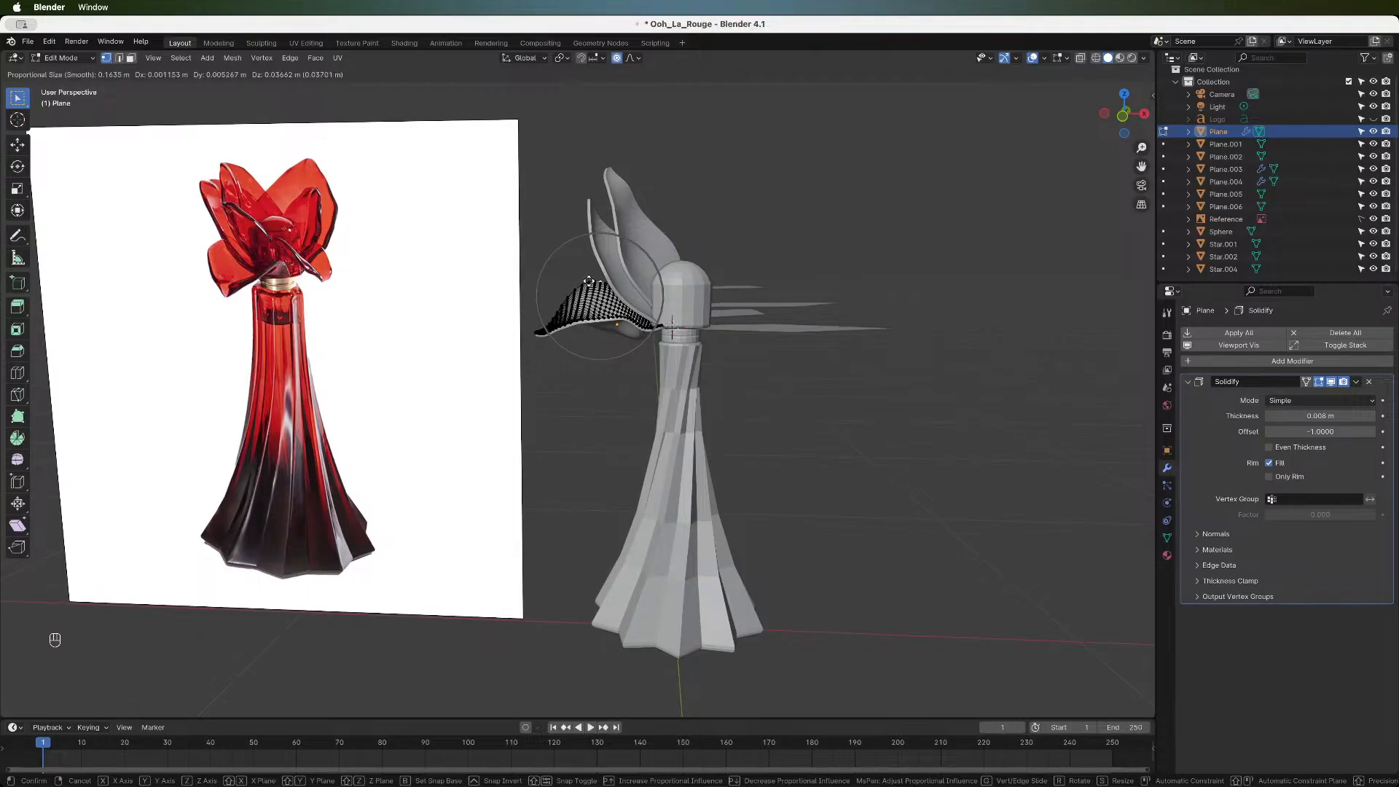
left_click(589, 281)
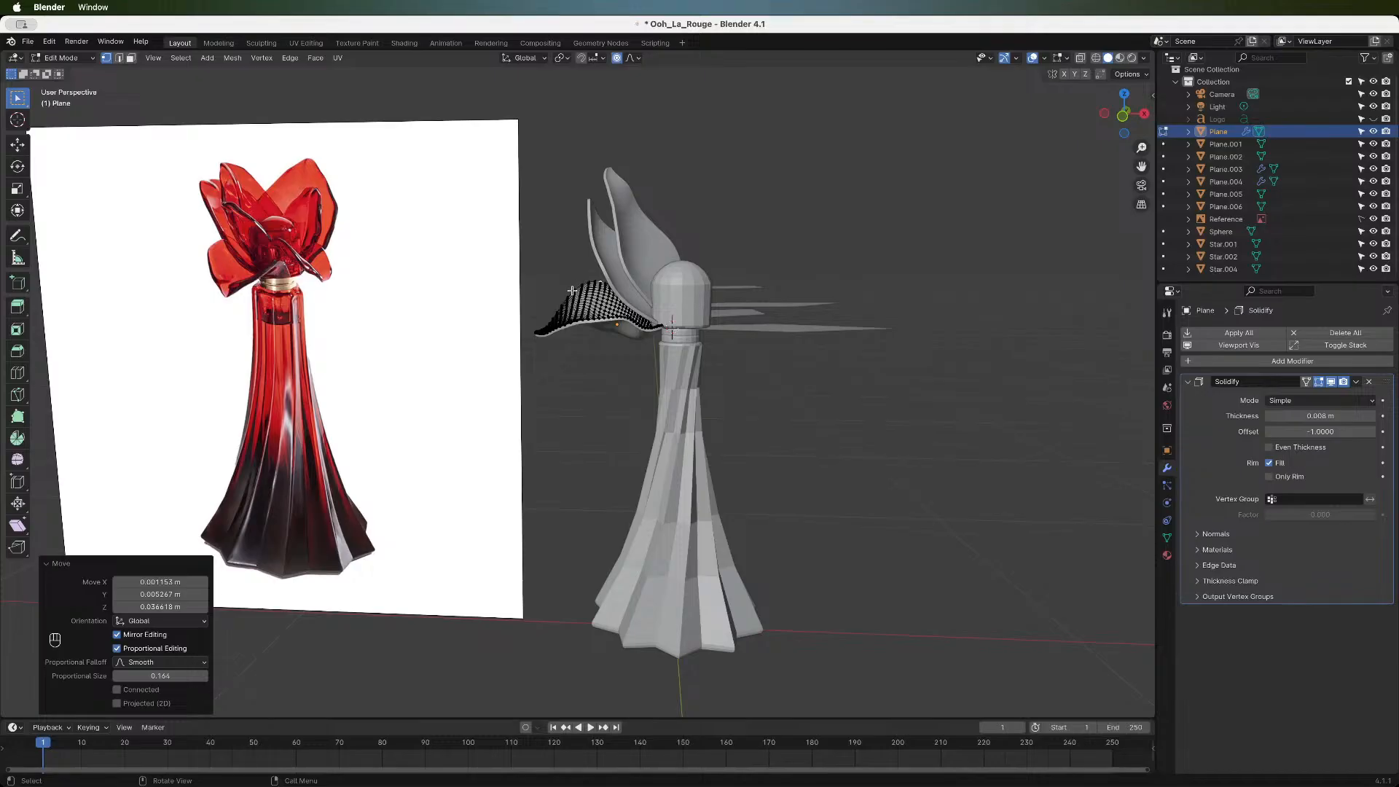
- Move a vertex nearer the low petal's tip about -0.005 m along X and 0.011 m along Z with proportional size 0.239, and save the file
left_click(573, 292)
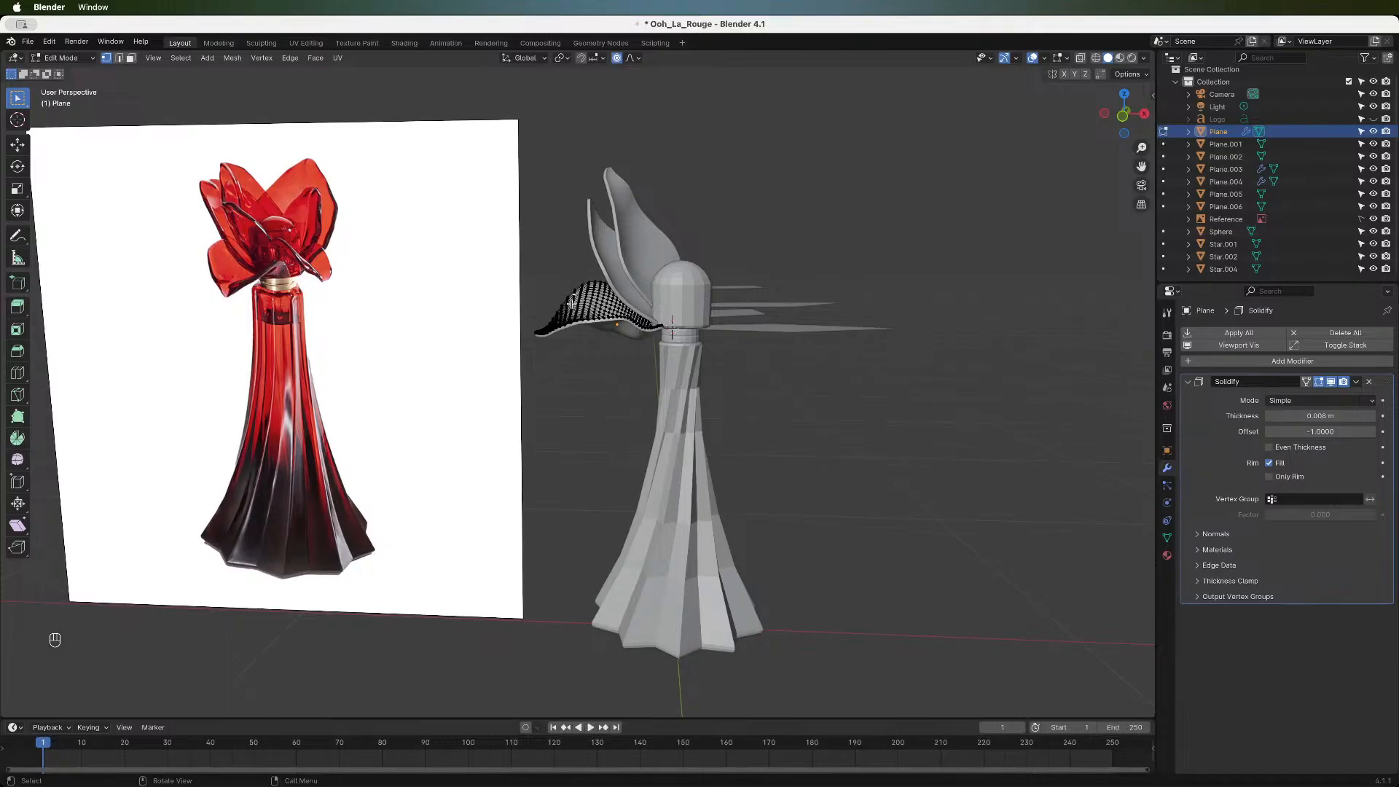
key("g")
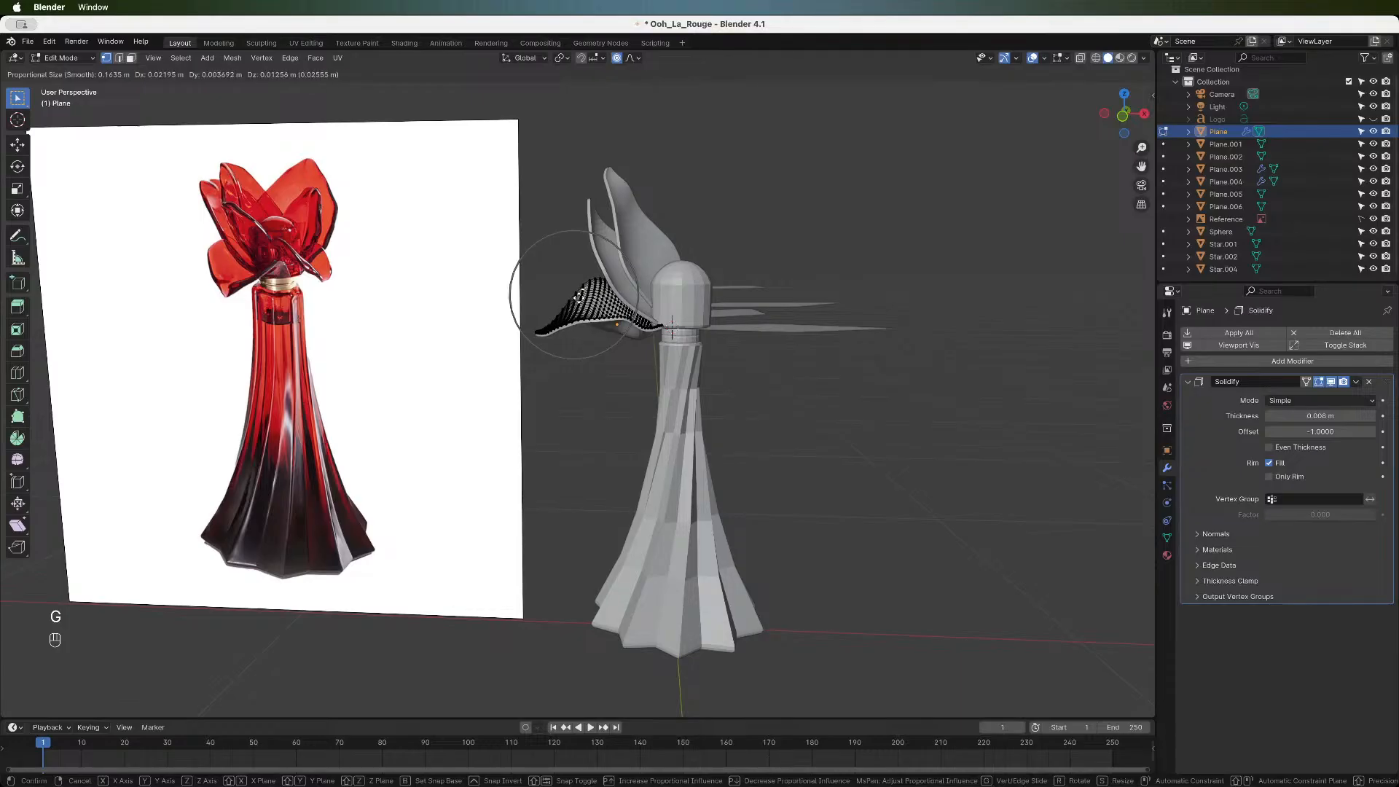
scroll(571, 296, "down", 4)
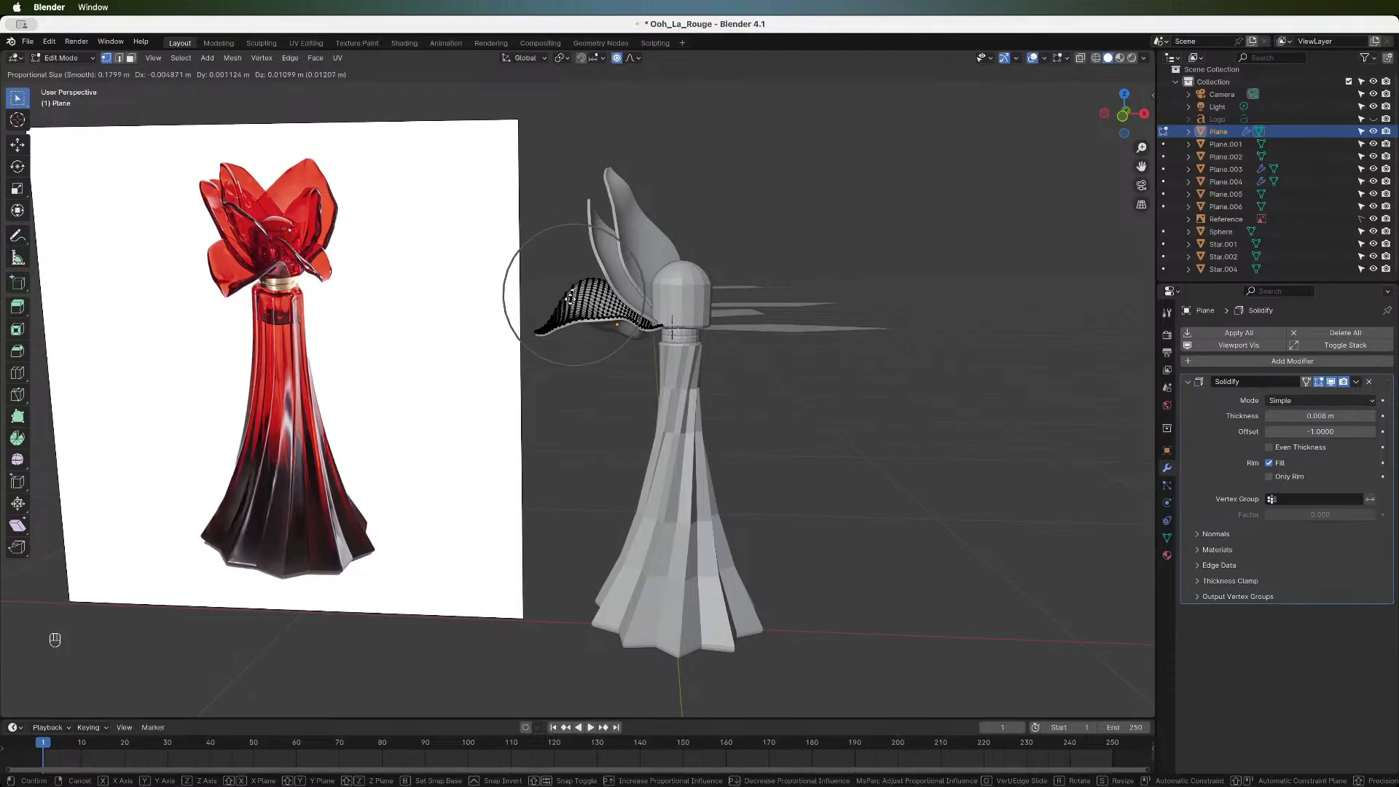
left_click(571, 297)
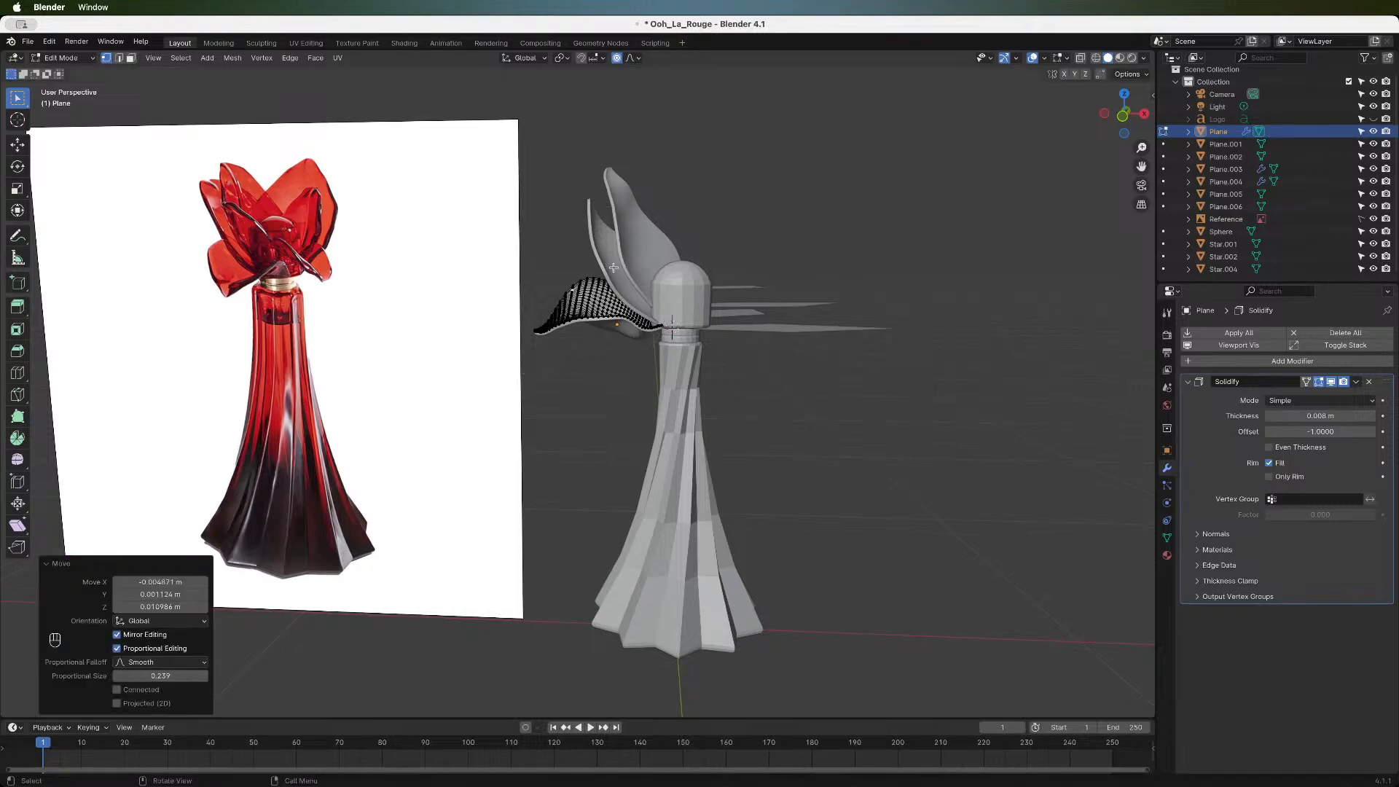
key("Tab")
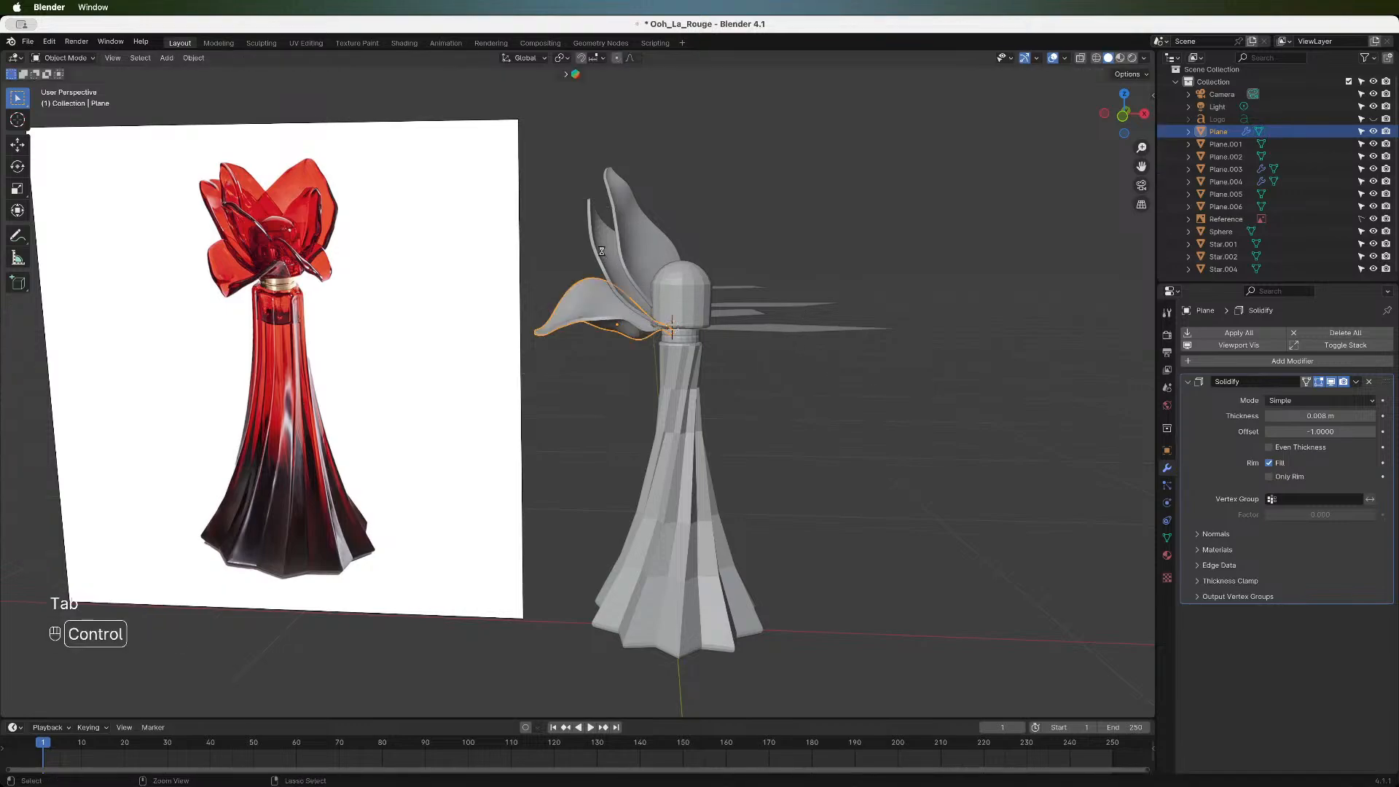
key("ctrl+s")
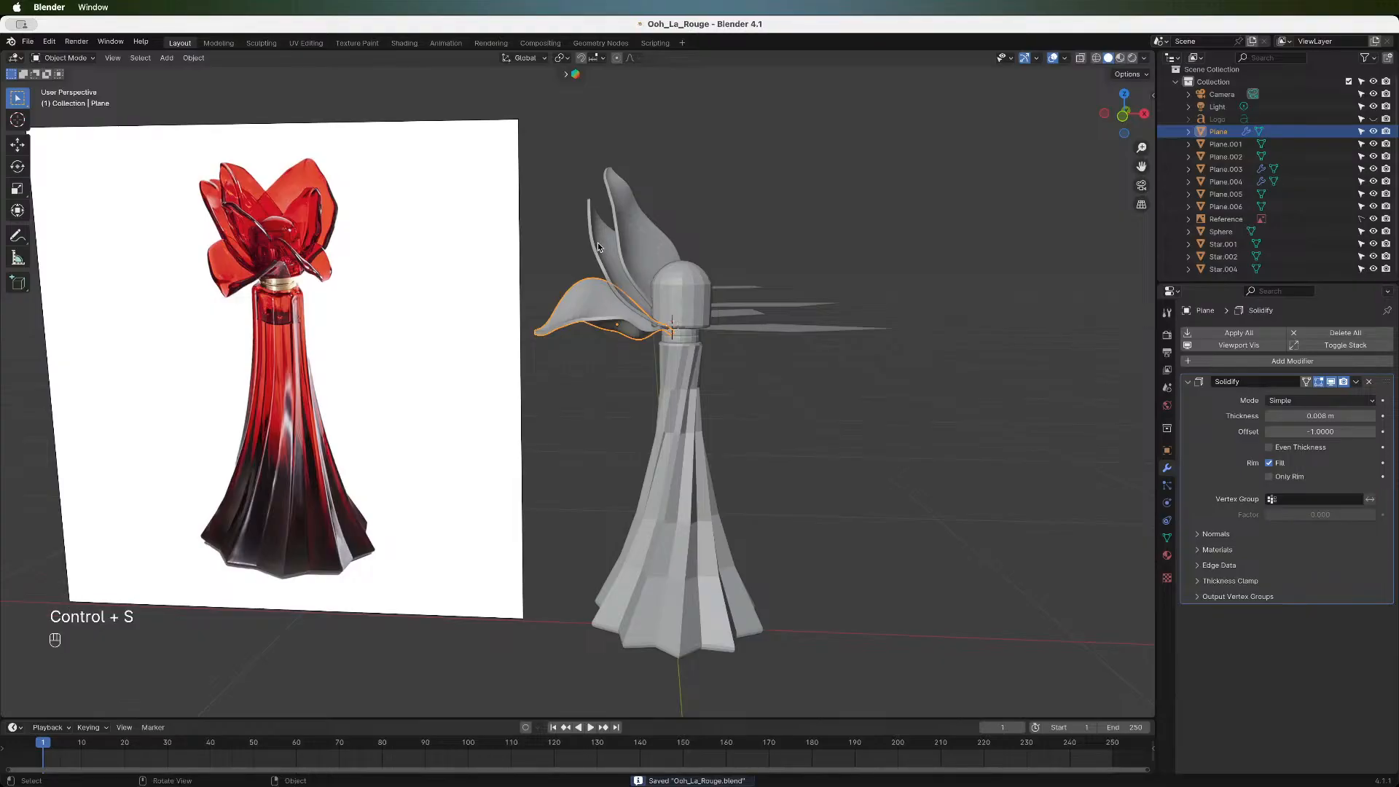
left_click(592, 238)
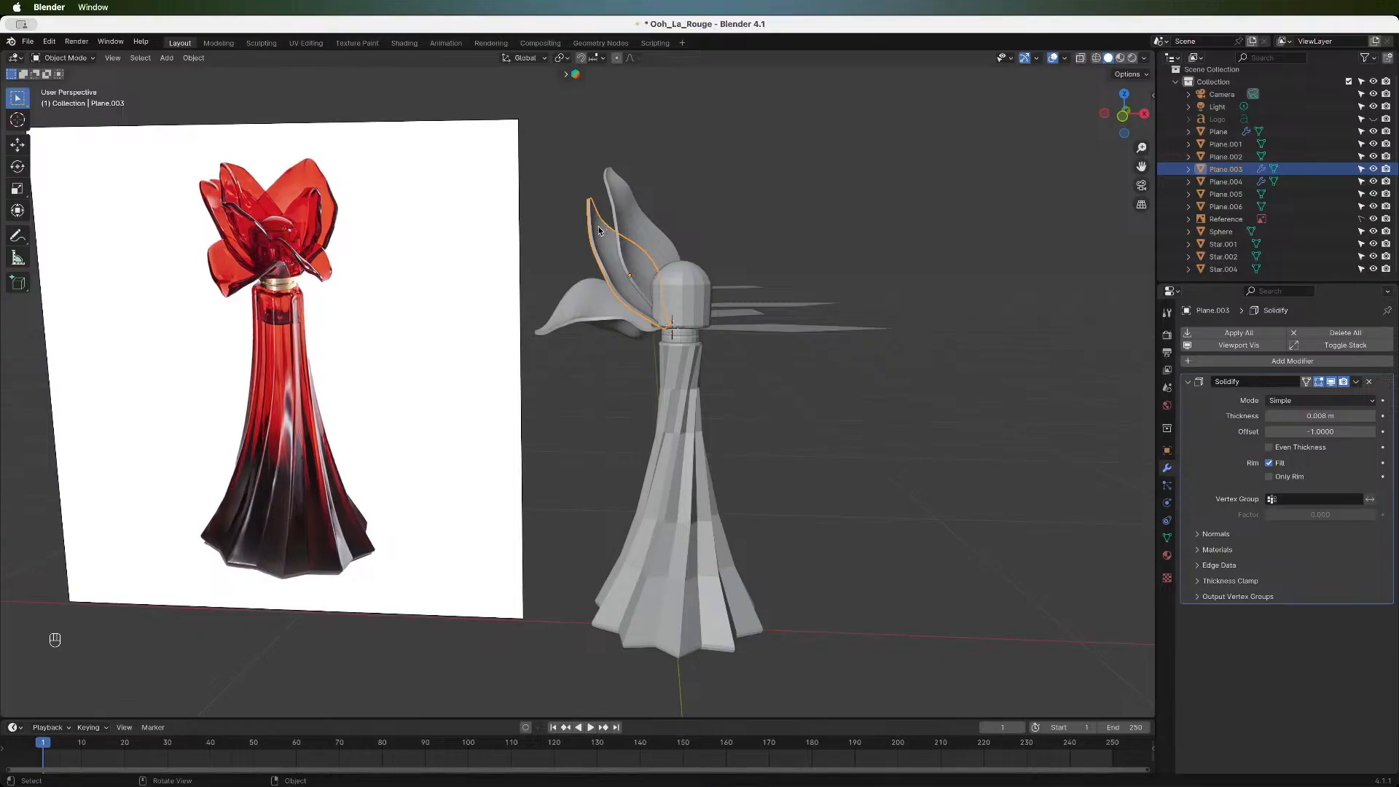
left_click_drag(1100, 108, 1163, 137)
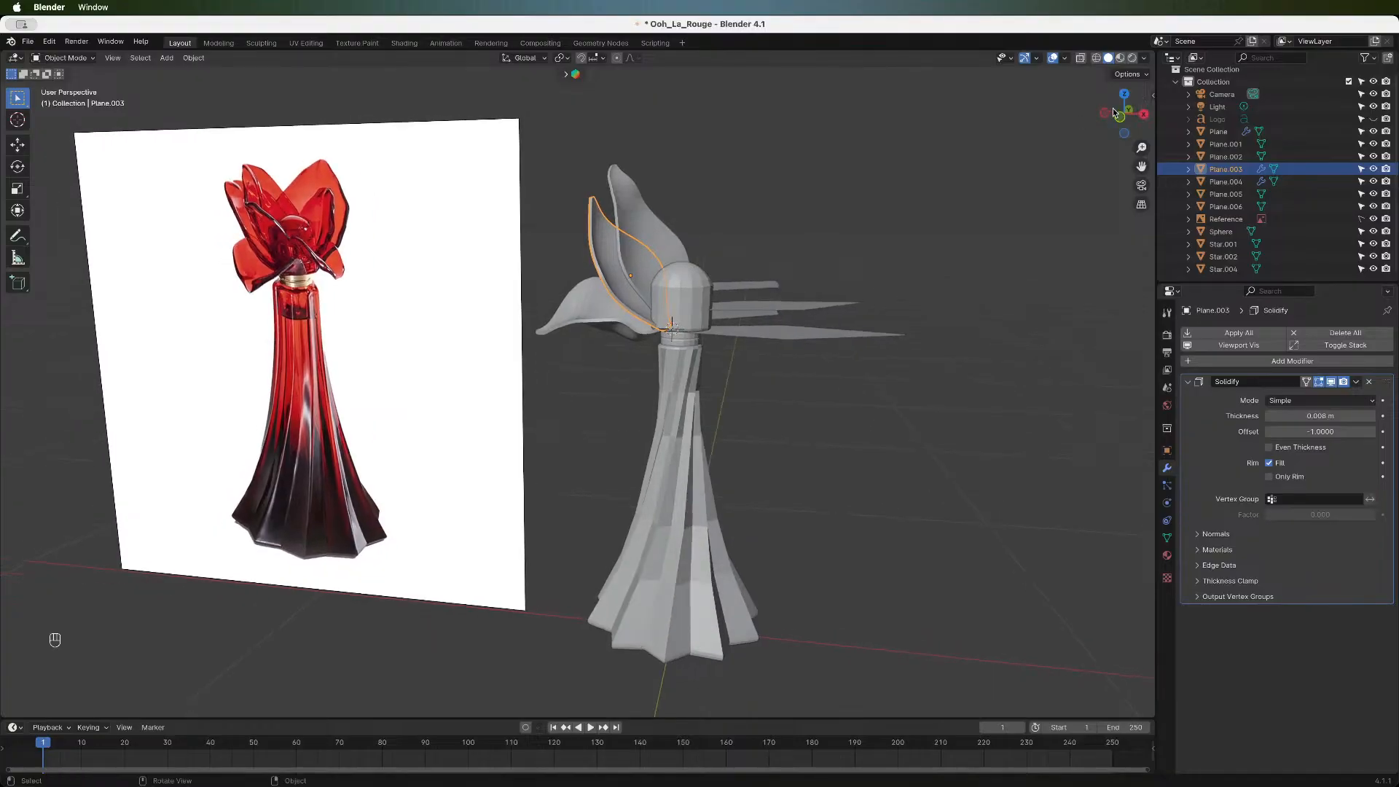
left_click(1121, 117)
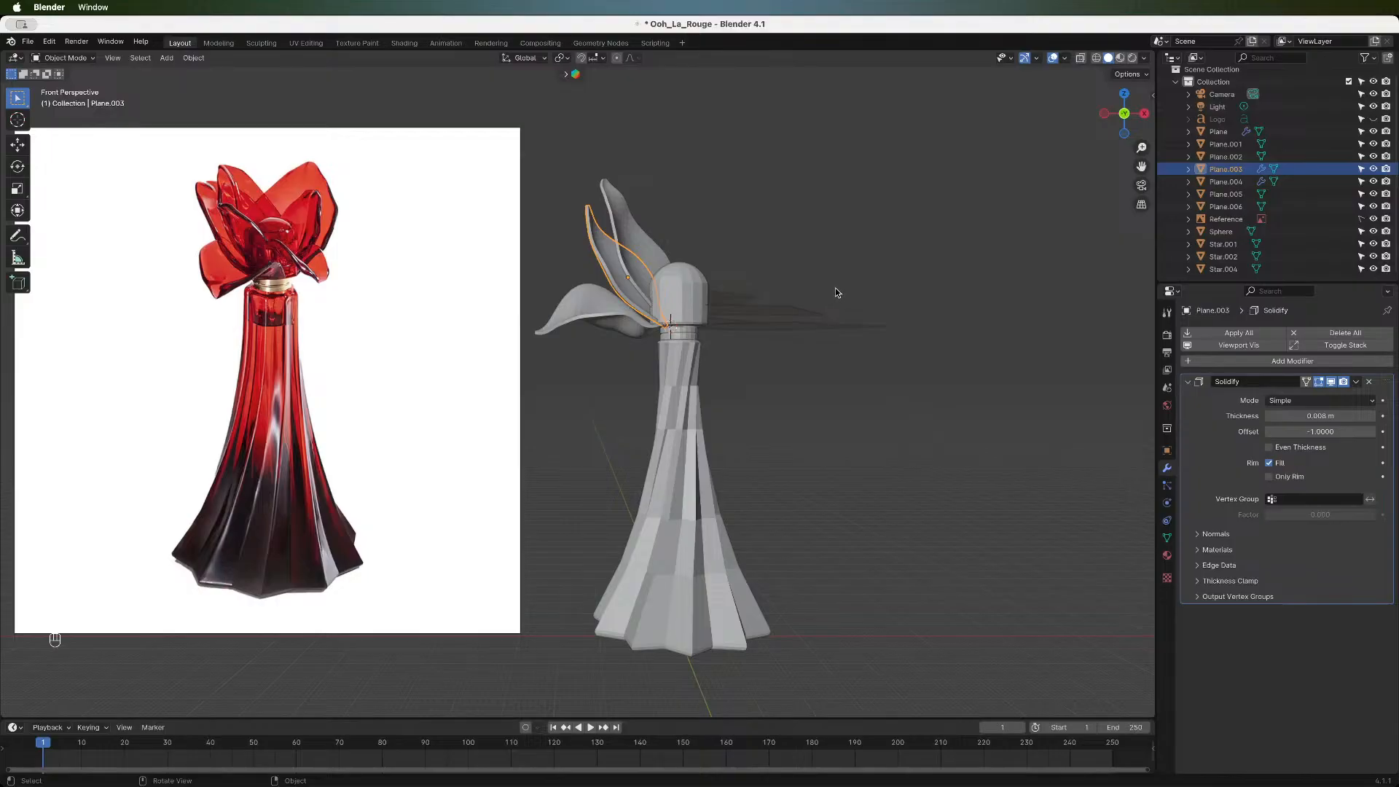
- Add a Subdivision Surface modifier with 3 viewport levels to the rearmost flat petal (Plane.006)
left_click_drag(1129, 121, 1091, 156)
left_click(778, 295)
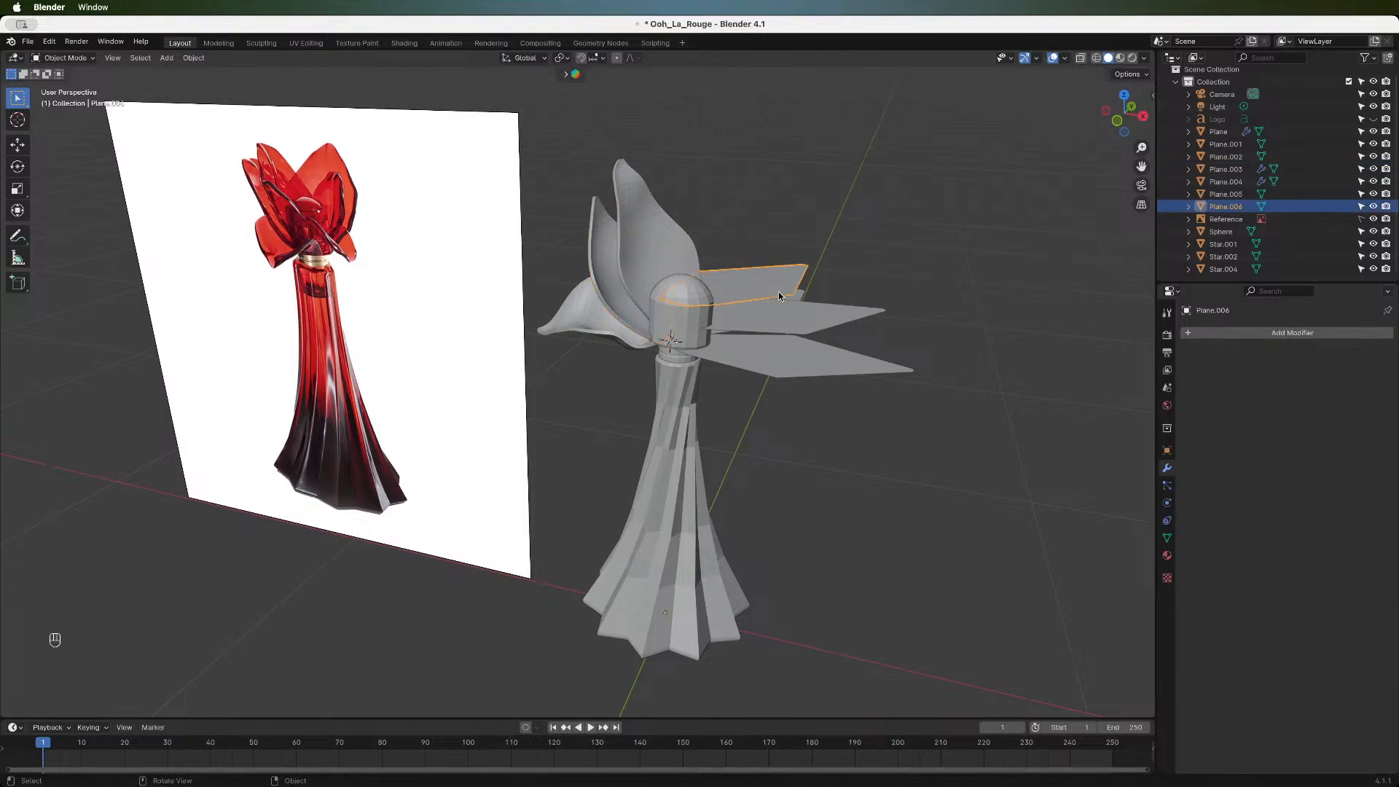
key("Tab")
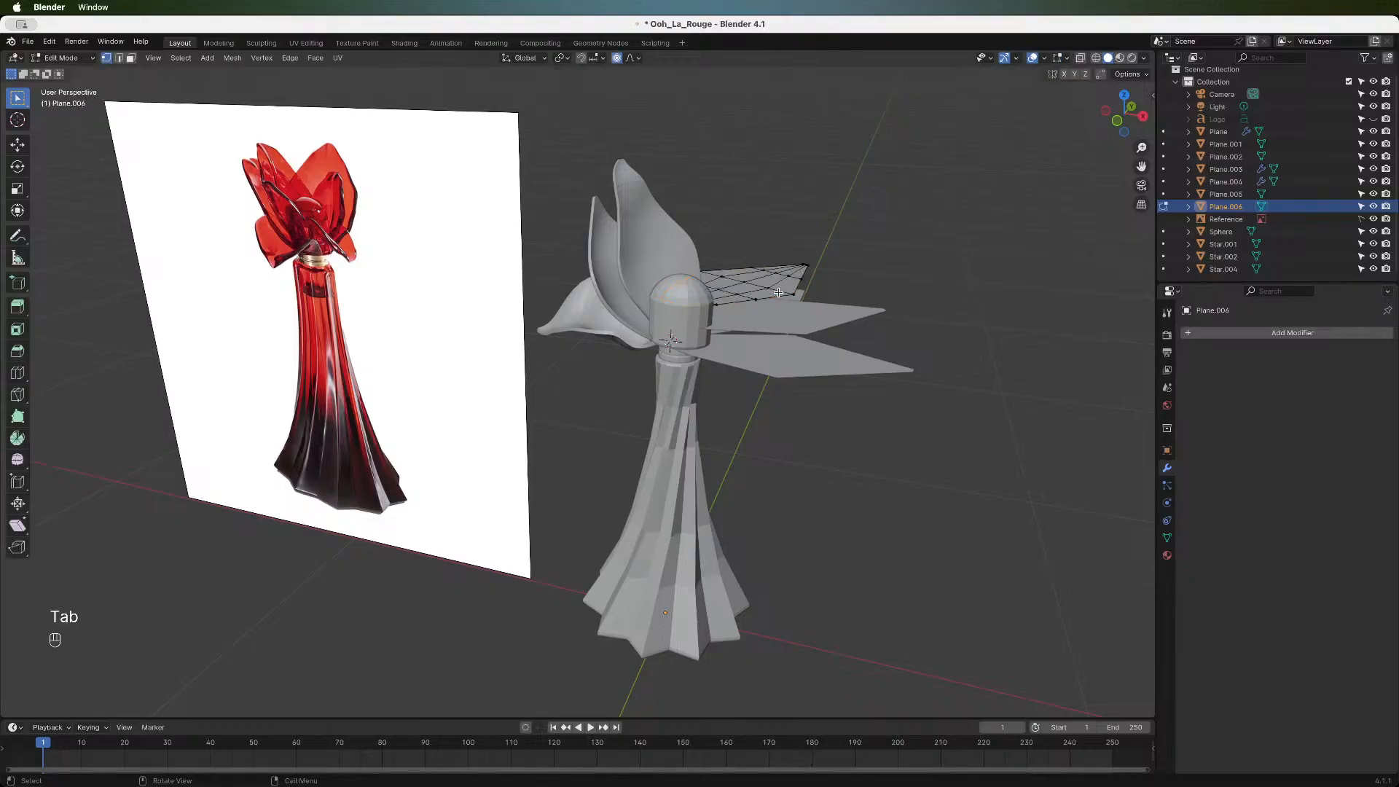
key("Tab")
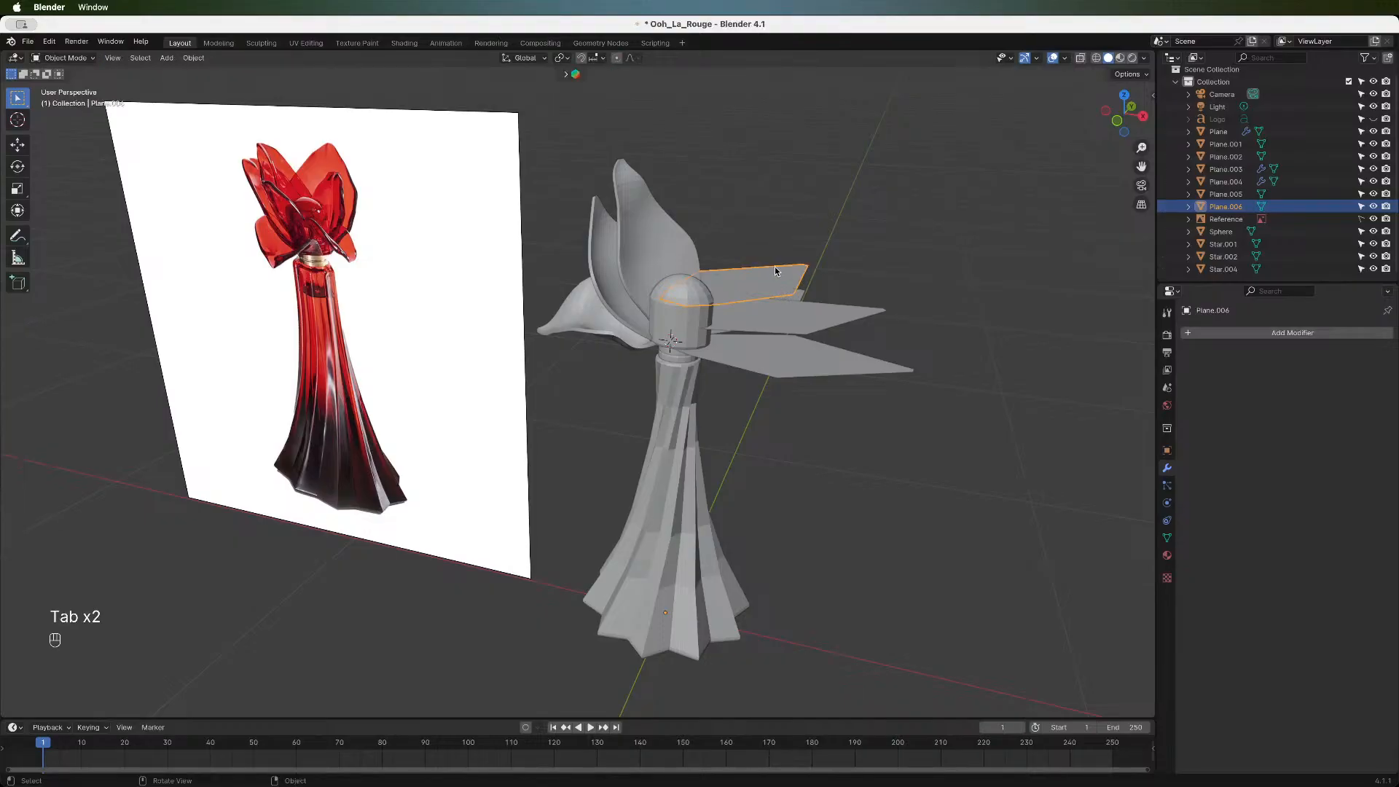
left_click(1195, 333)
mouse_move(1193, 334)
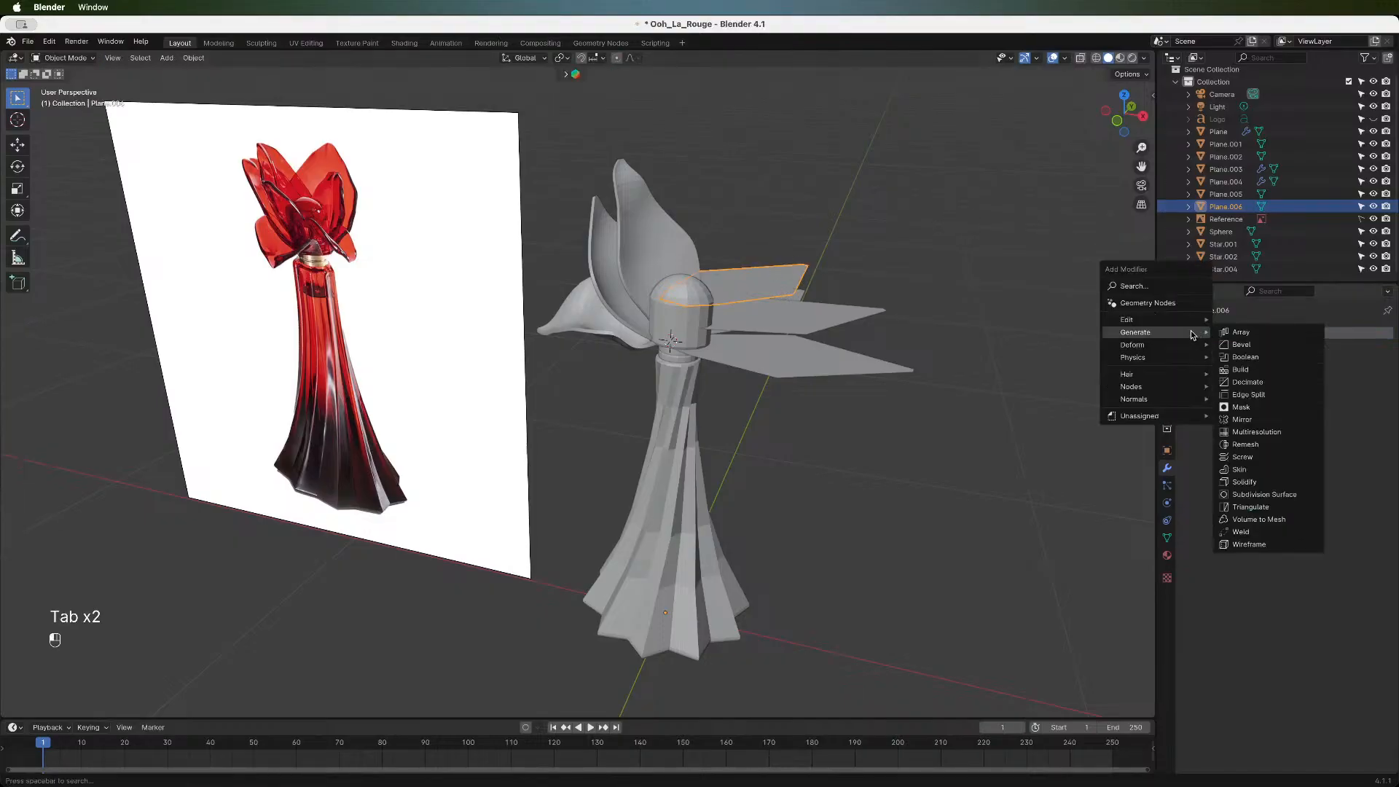
left_click(1248, 493)
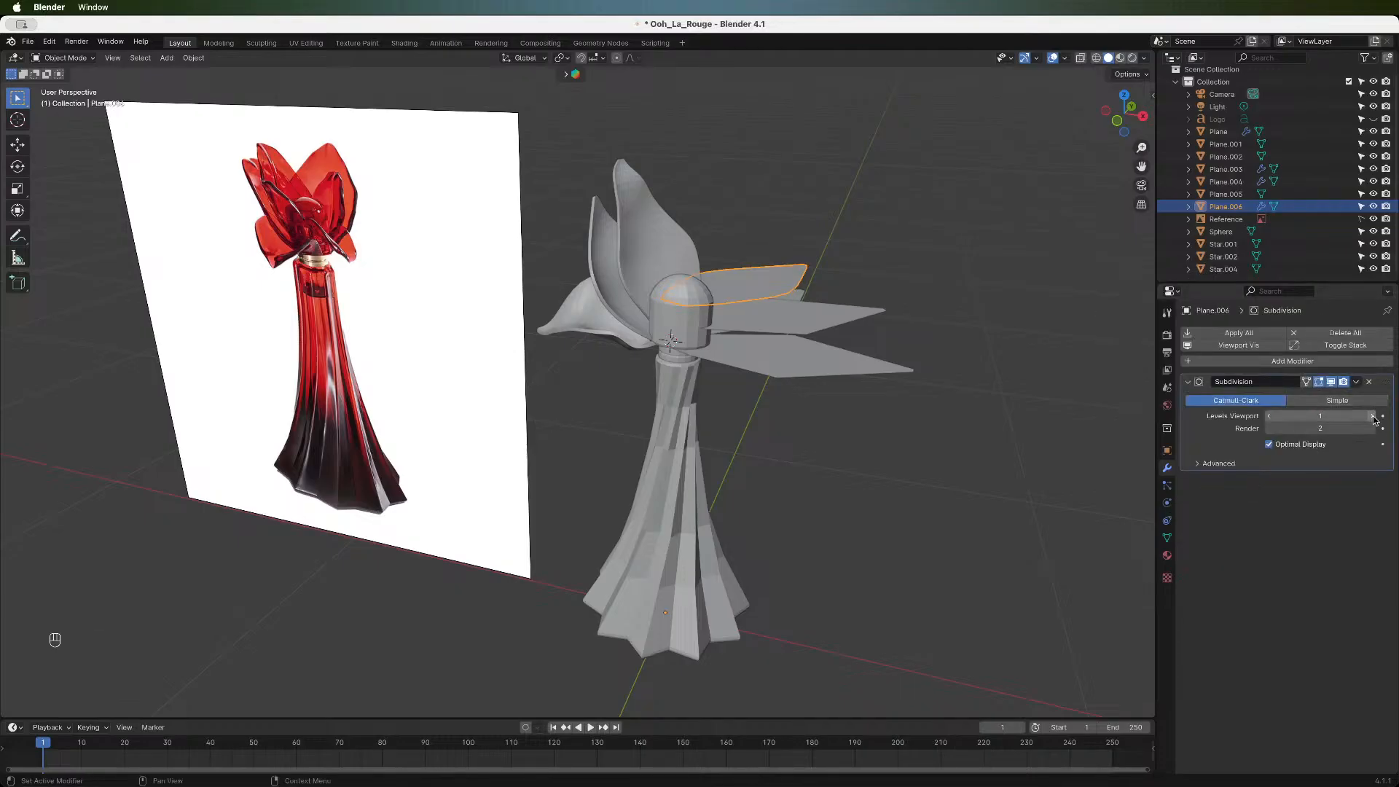
left_click(1373, 416)
- Add a Solidify modifier to the rearmost flat petal and set its thickness to 0.008 m
left_click(1188, 362)
mouse_move(1174, 373)
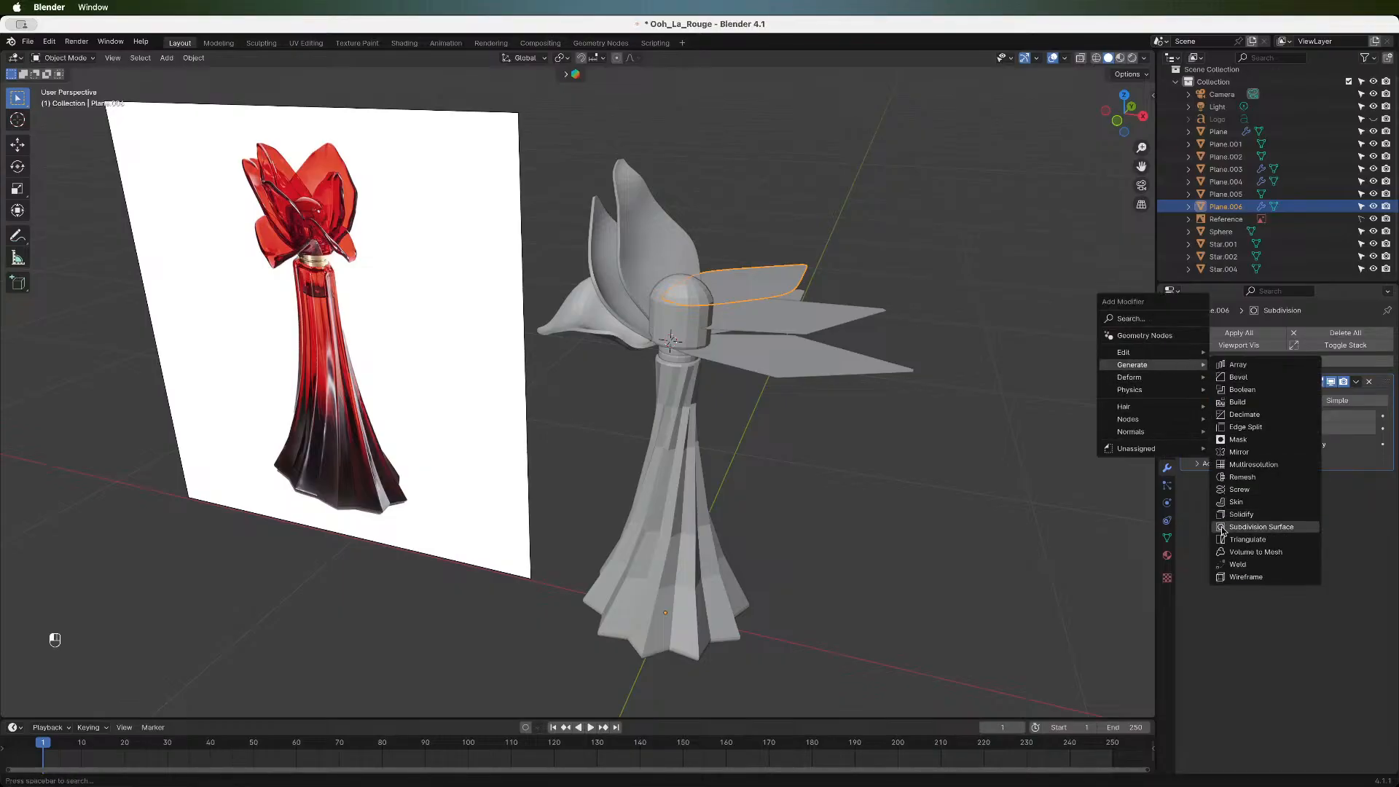
left_click(1232, 516)
left_click(1309, 516)
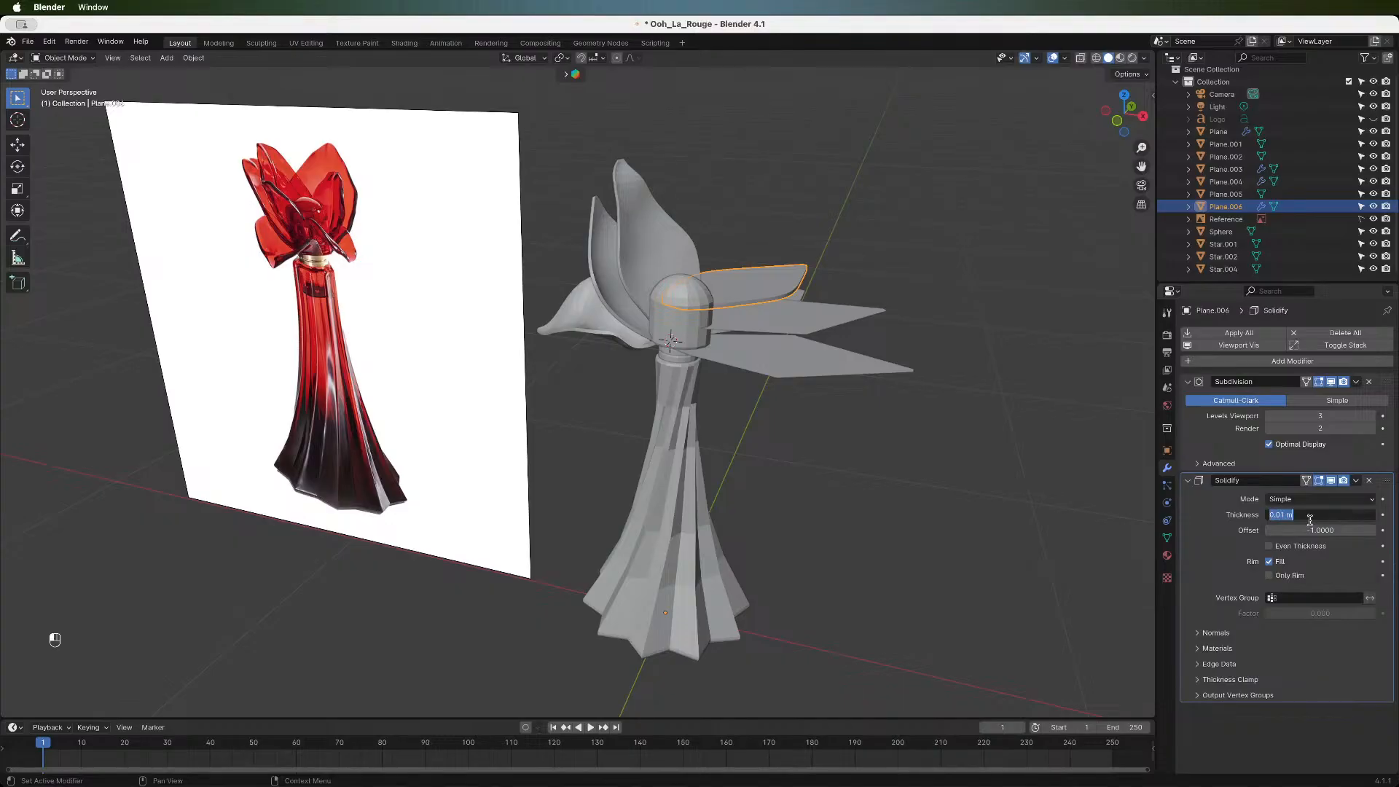
type("0.008")
key("Return")
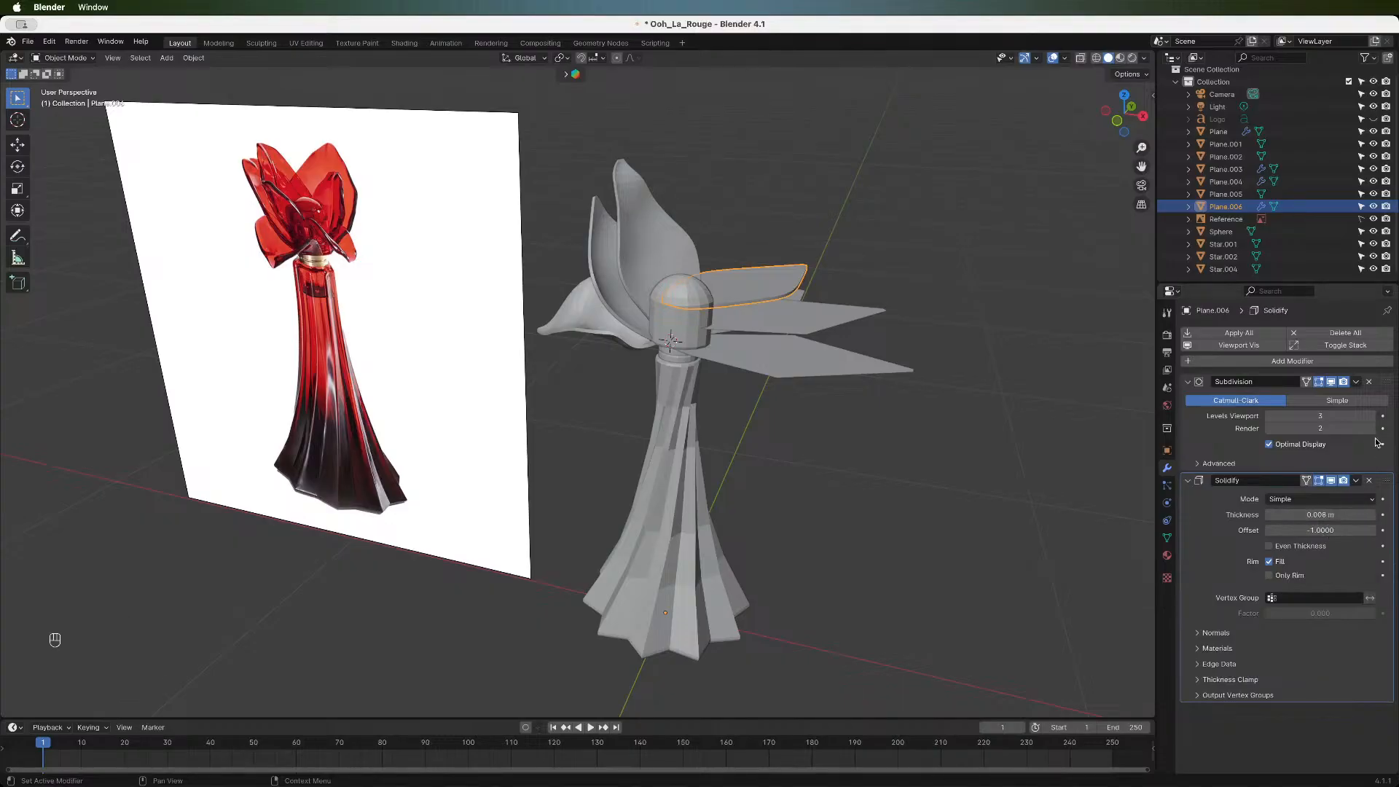
- Apply the Subdivision modifier on the rearmost flat petal (Plane.006), leaving Solidify live
left_click(1356, 381)
left_click(1312, 398)
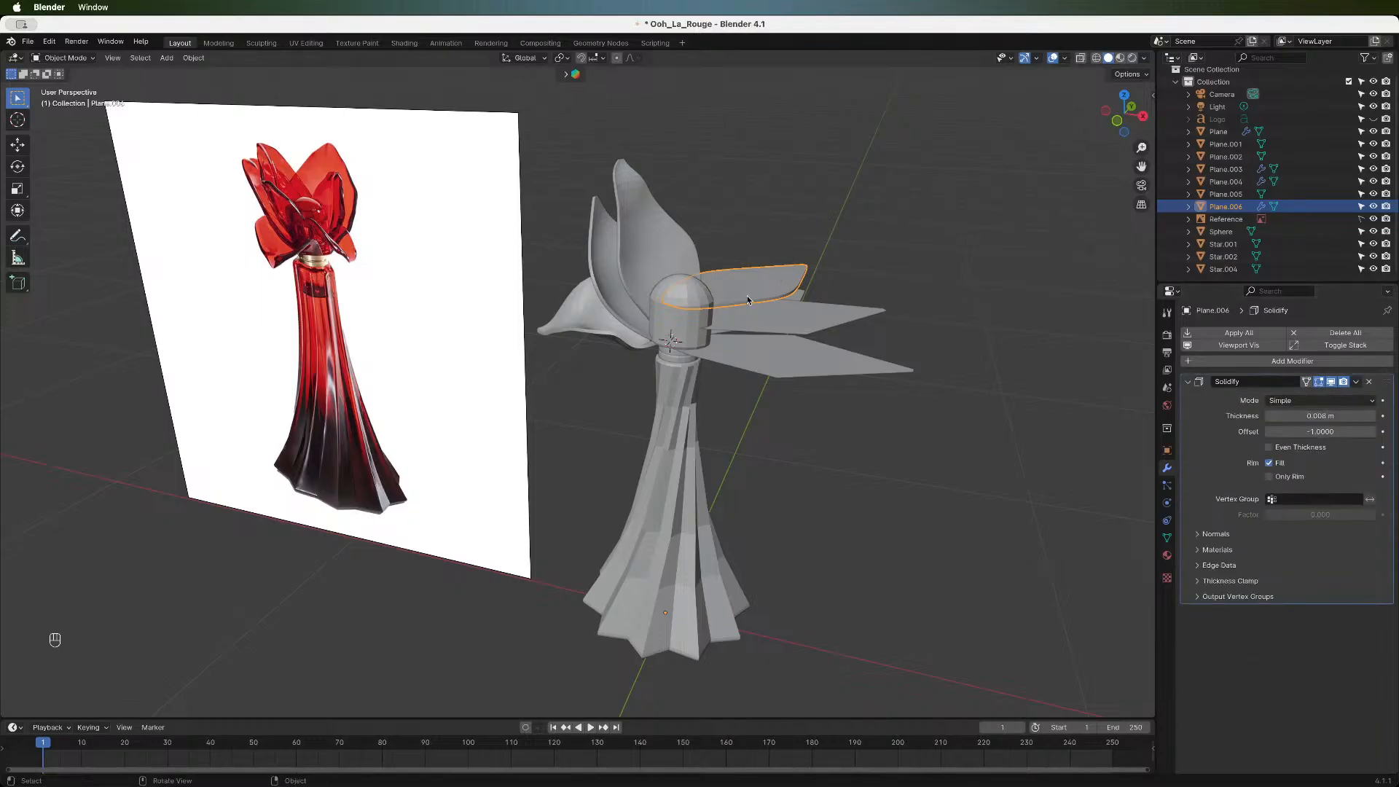
left_click_drag(1117, 124, 1008, 158)
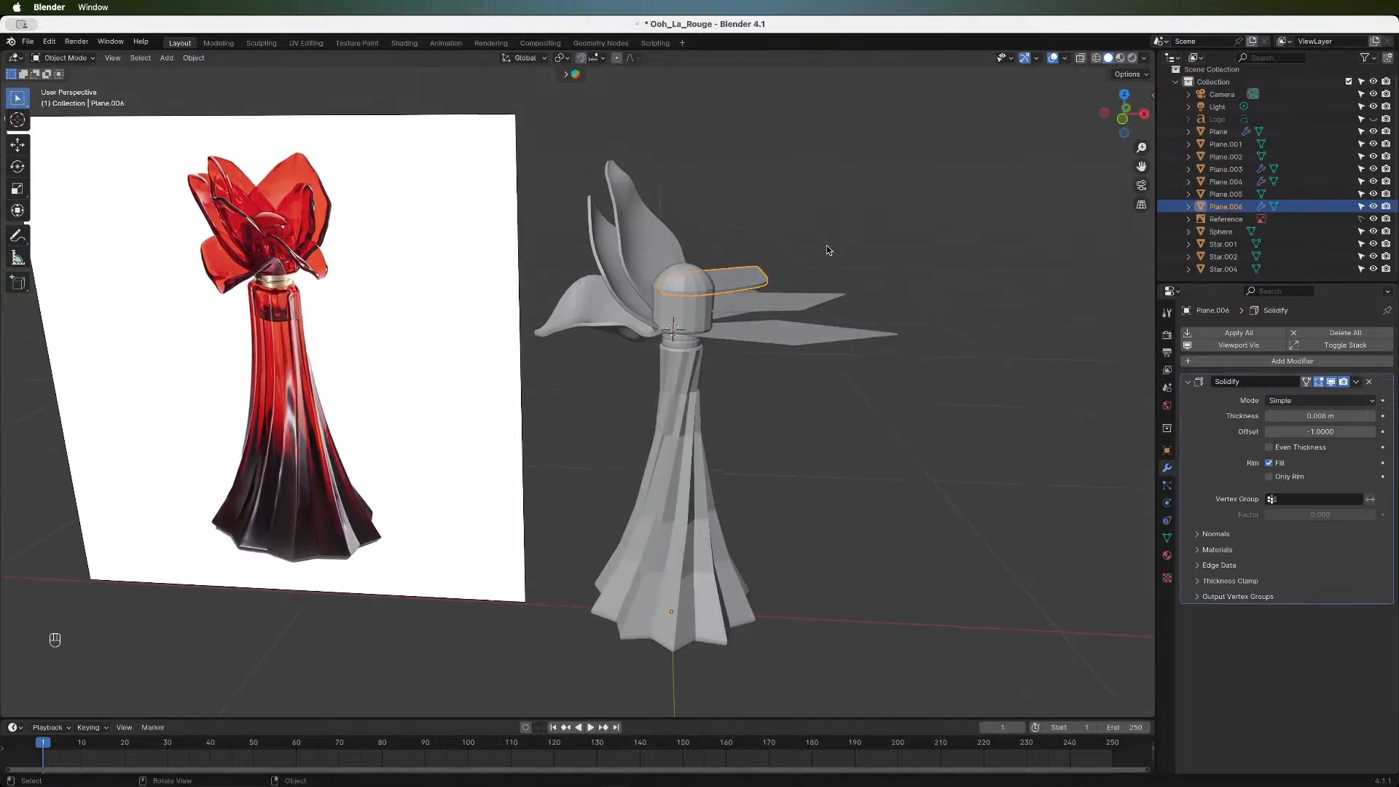
key("r")
key("y")
key("Escape")
- Set the rearmost flat petal's origin to its geometry, and do the same for all the selectable objects in the scene
right_click(730, 288)
mouse_move(730, 286)
left_click(805, 302)
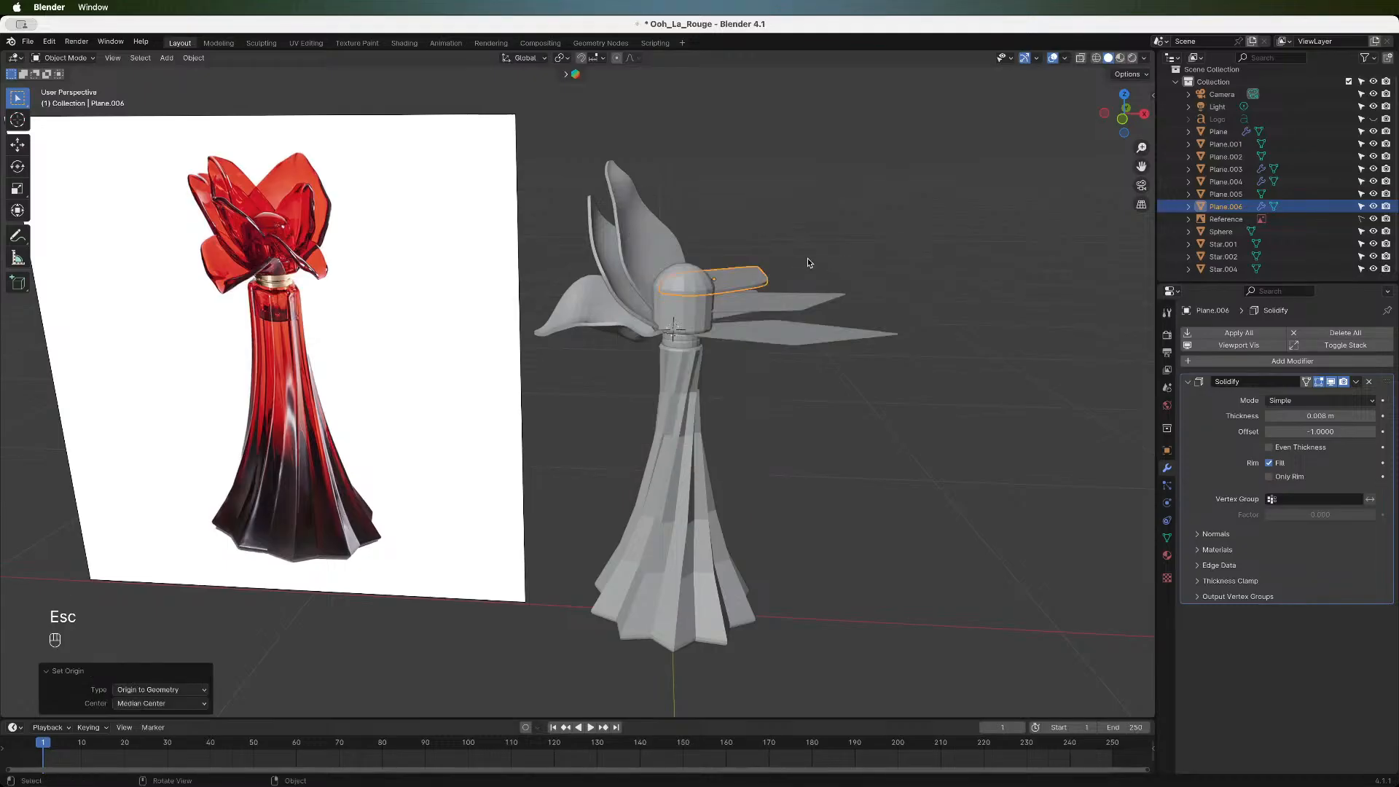
key("a")
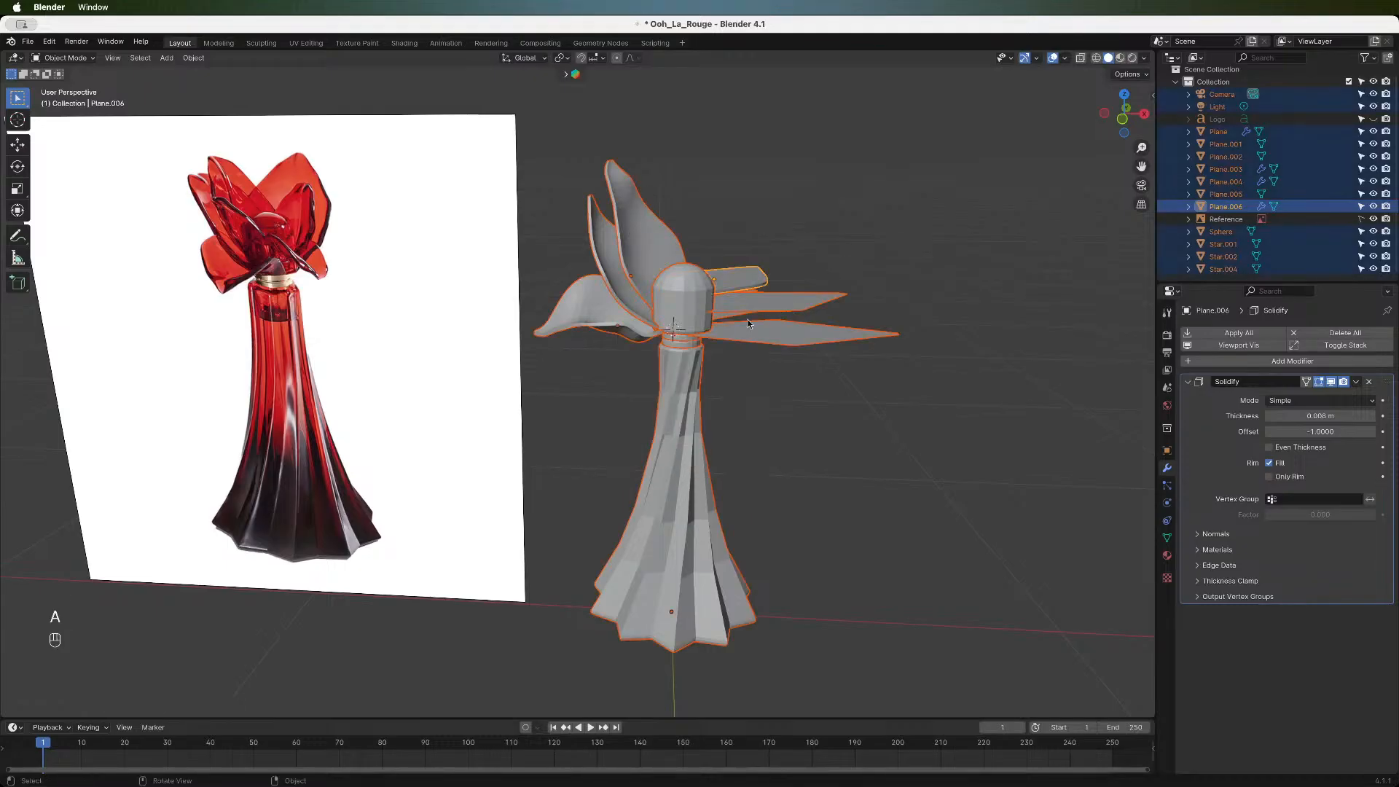
right_click(692, 321)
mouse_move(692, 320)
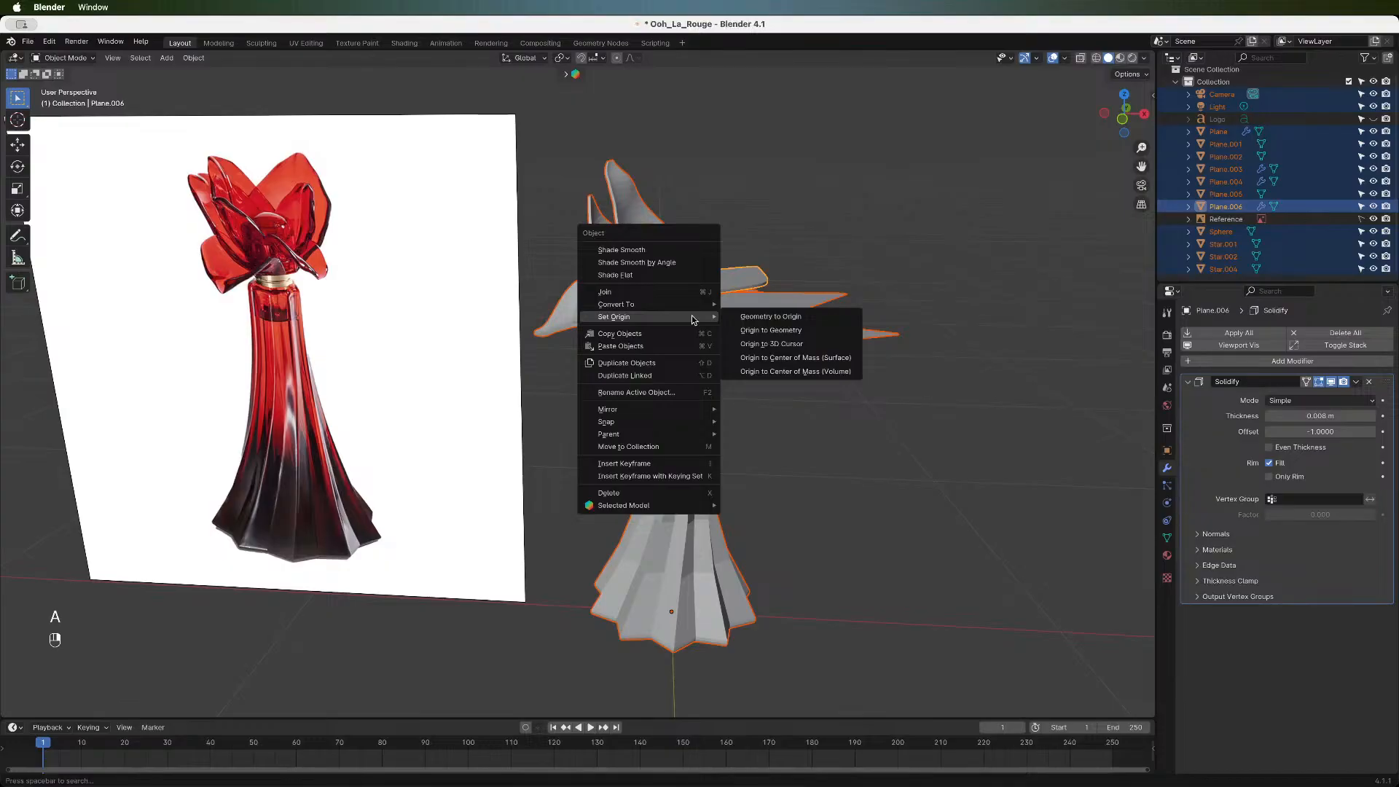
left_click(771, 330)
key("grave")
key("Escape")
key("Tab")
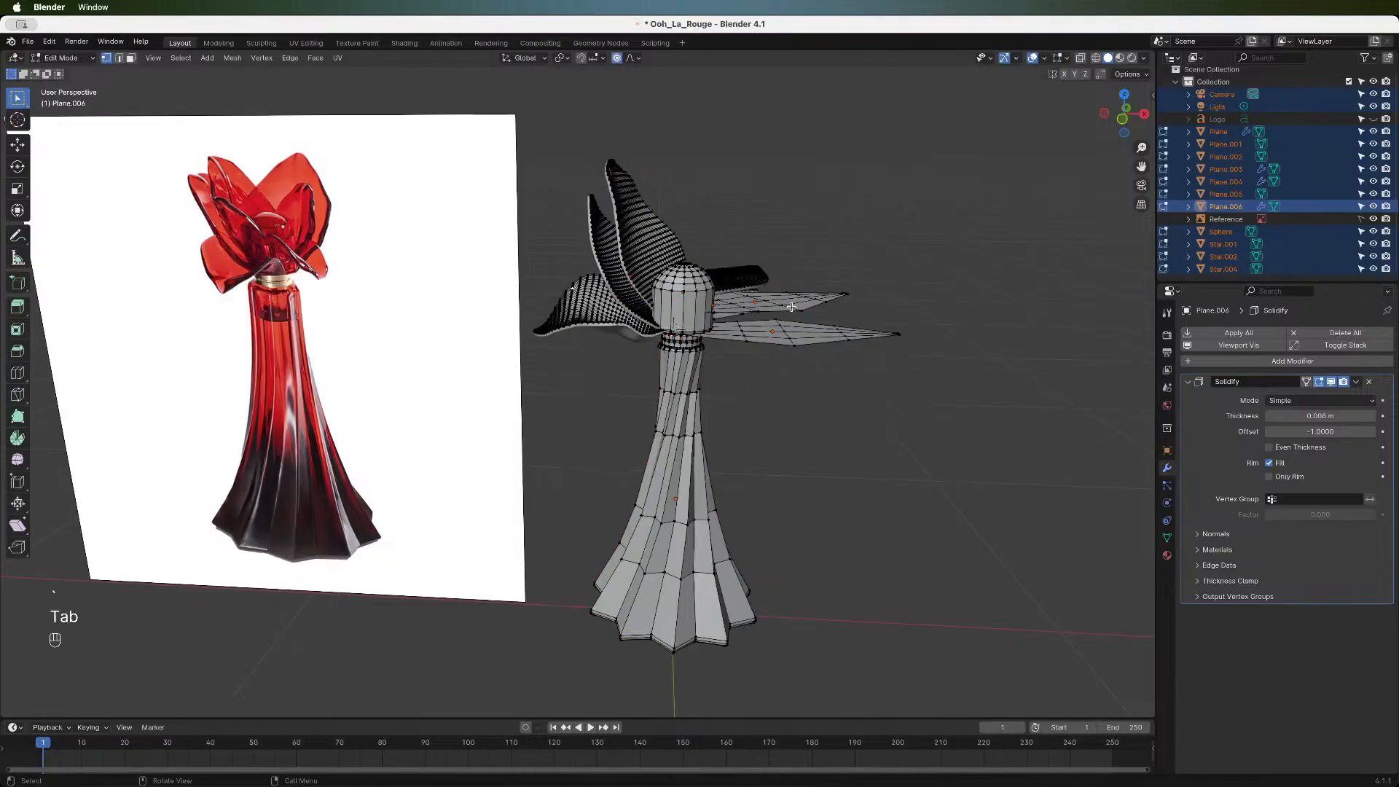
key("Tab")
- Open only the rearmost flat petal in Edit Mode and select its whole mesh
left_click(731, 286)
key("Tab")
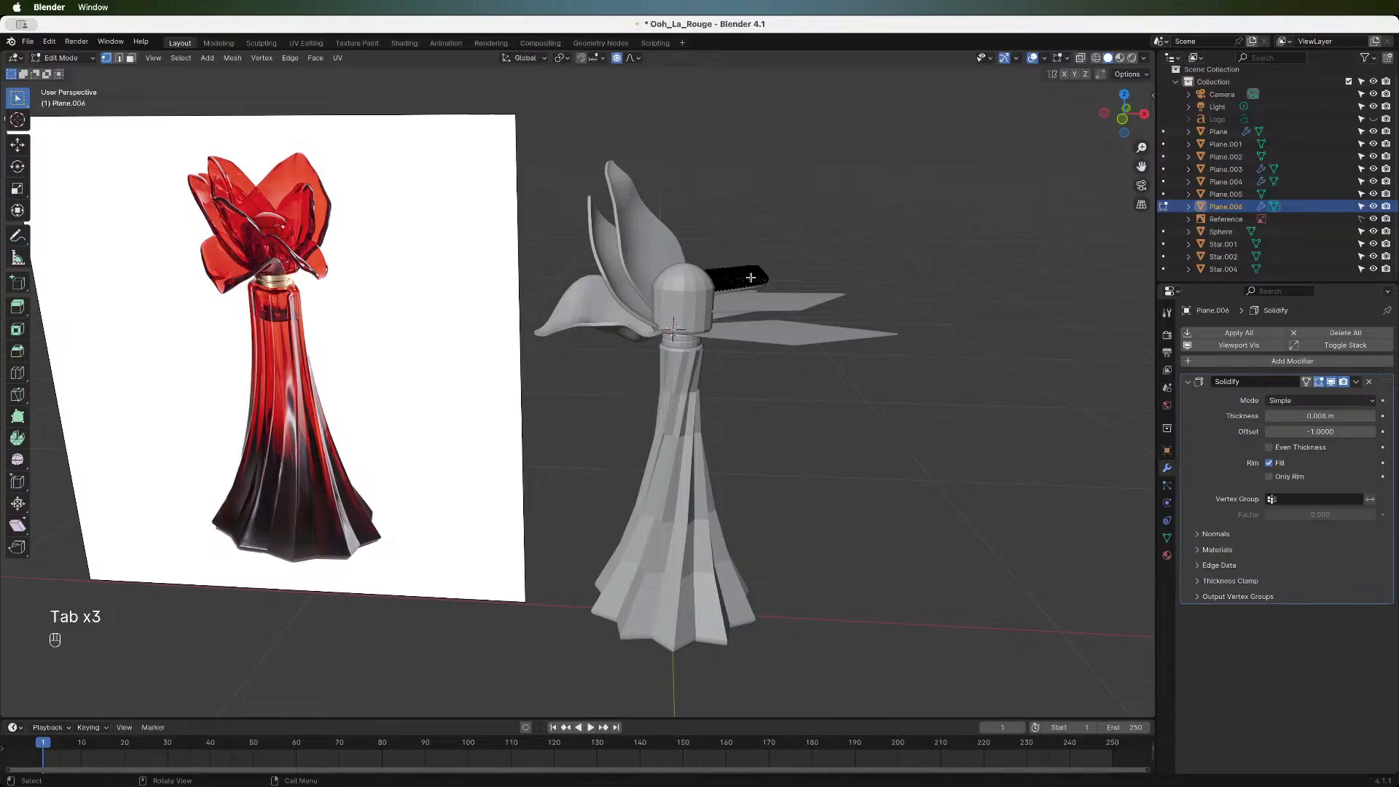
key("a")
key("r")
key("y")
key("Escape")
- Turn off proportional editing and rotate the rearmost petal's whole mesh 81.4° about the global X axis to stand it upright
key("o")
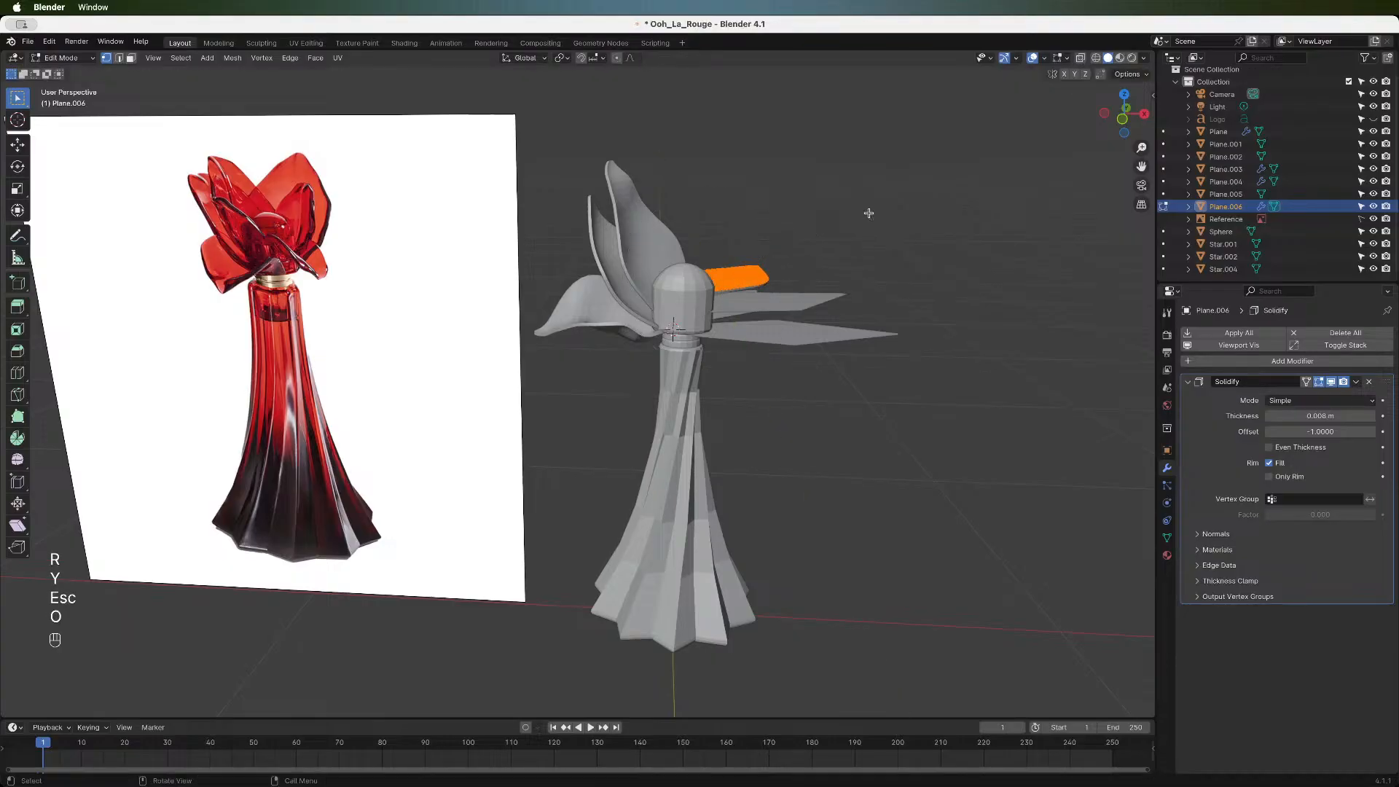
key("r")
key("z")
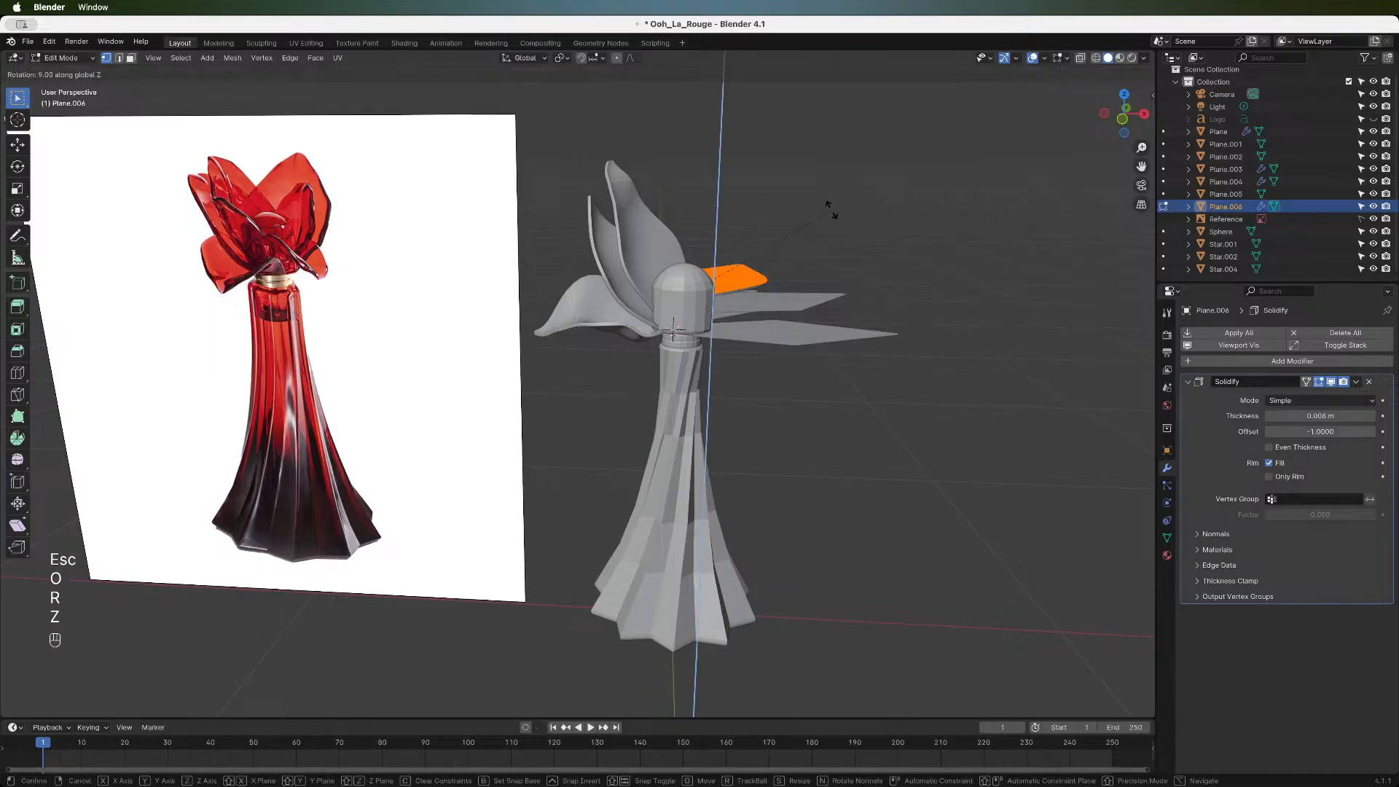
key("Escape")
key("r")
key("x")
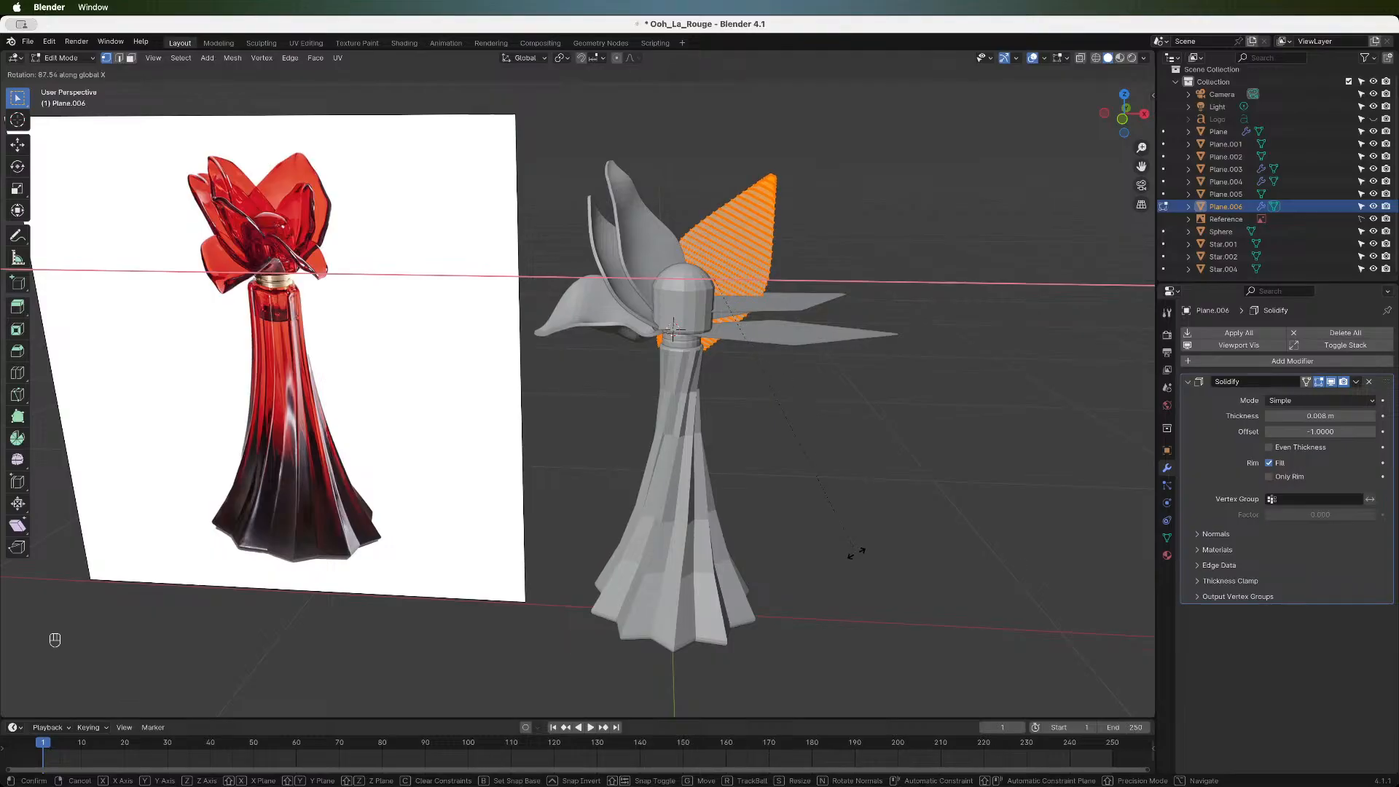
left_click(860, 497)
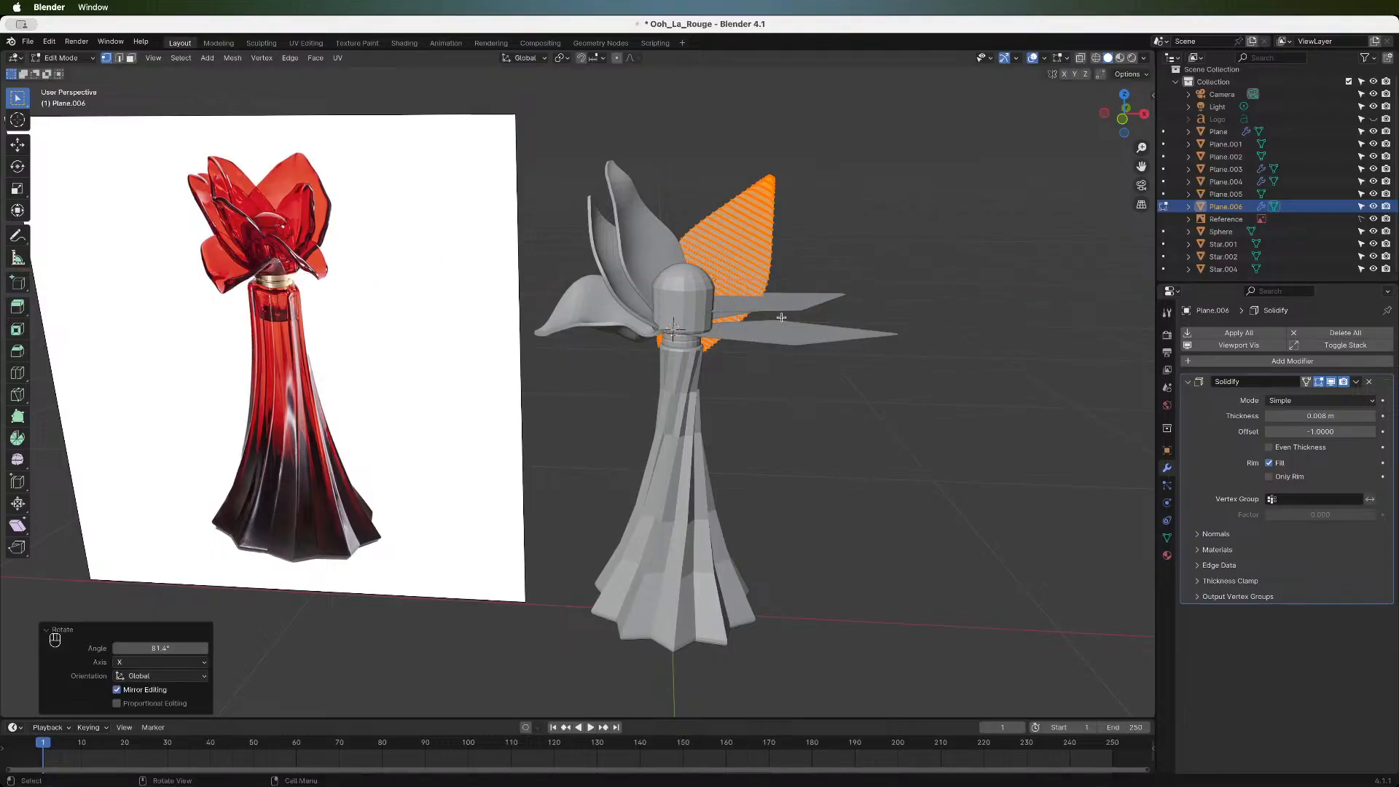
- Raise the upright rear petal's mesh about 0.053 m along Z
key("g")
key("z")
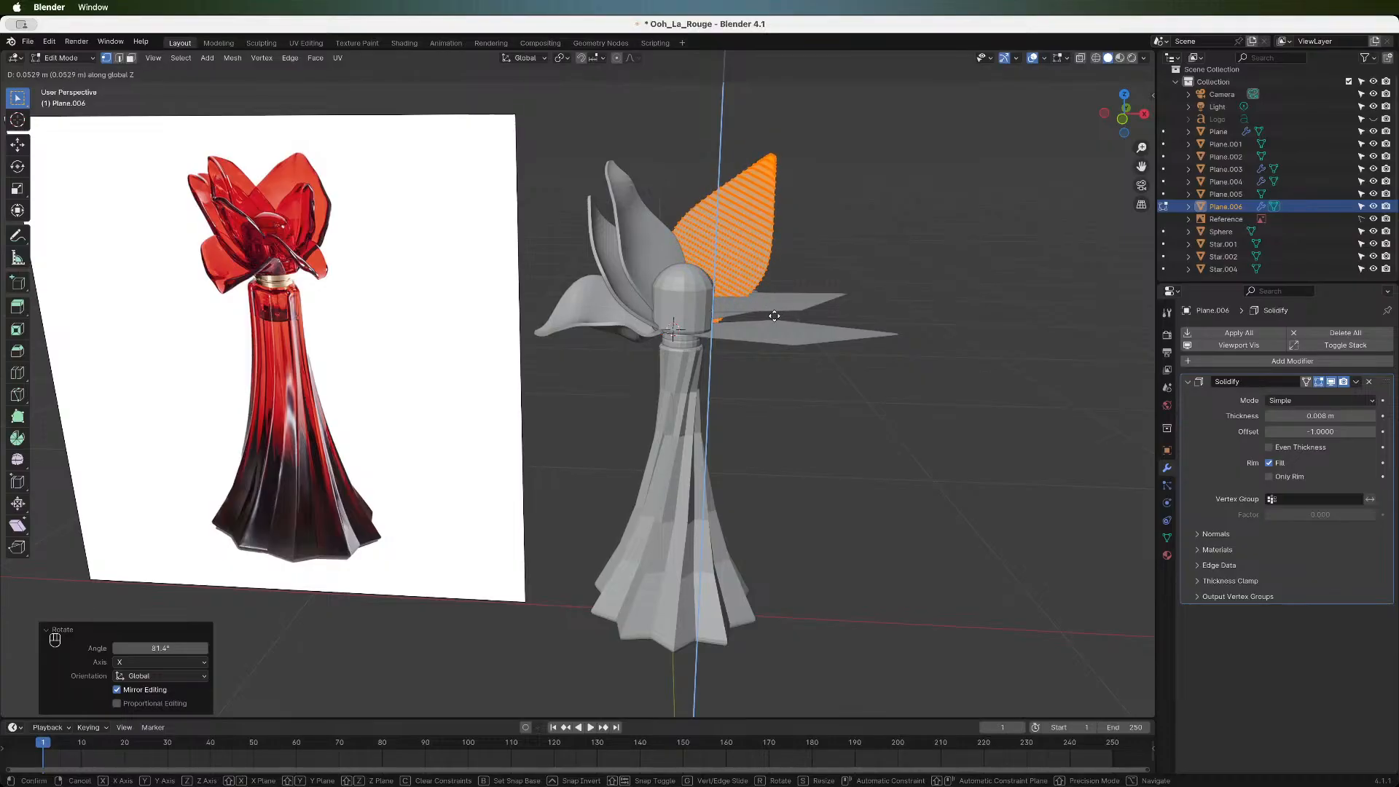
left_click(774, 316)
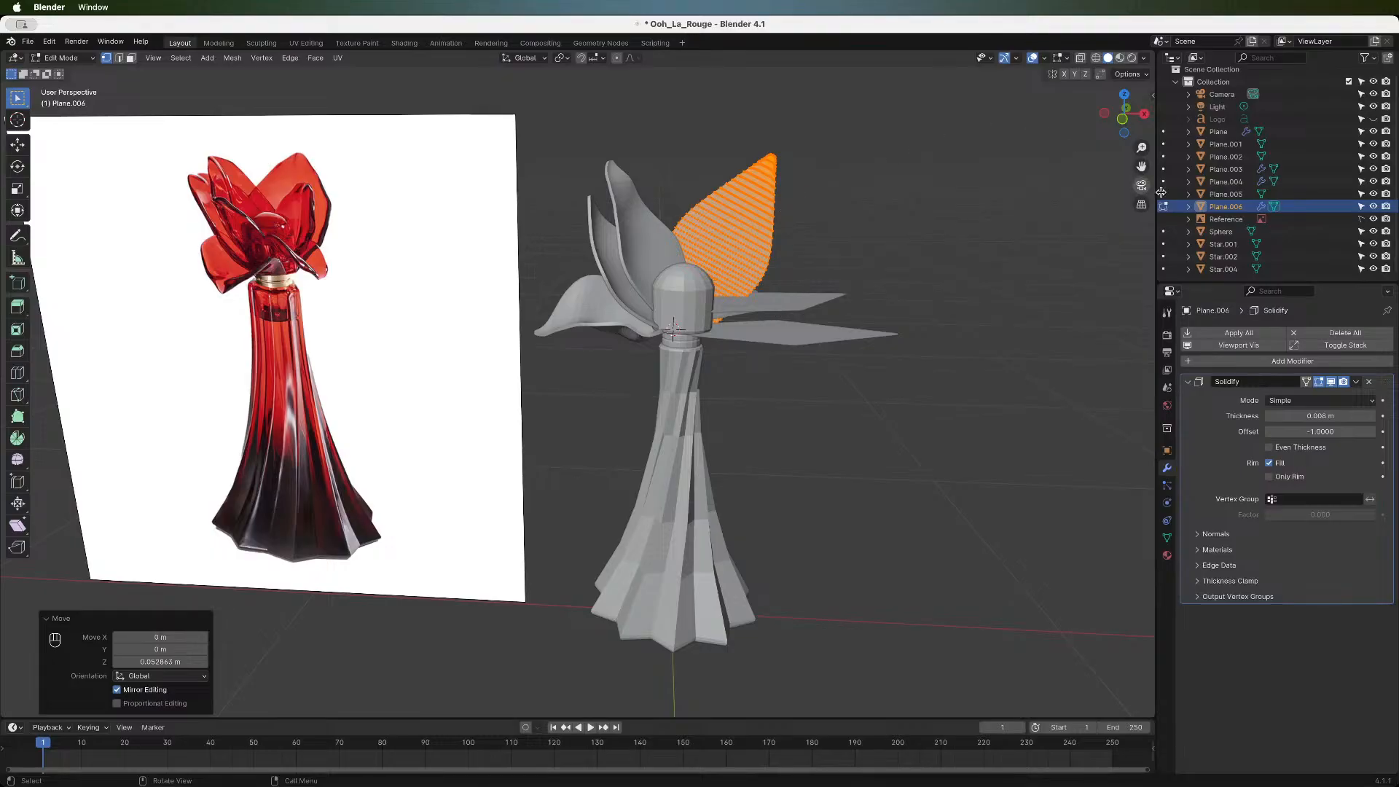
- In front view, move the rear petal's upper inner-edge vertex about -0.054 m along X and 0.018 m along Z with proportional size 0.239
scroll(1026, 213, "up", 1)
scroll(1027, 213, "up", 2)
scroll(1026, 213, "down", 2)
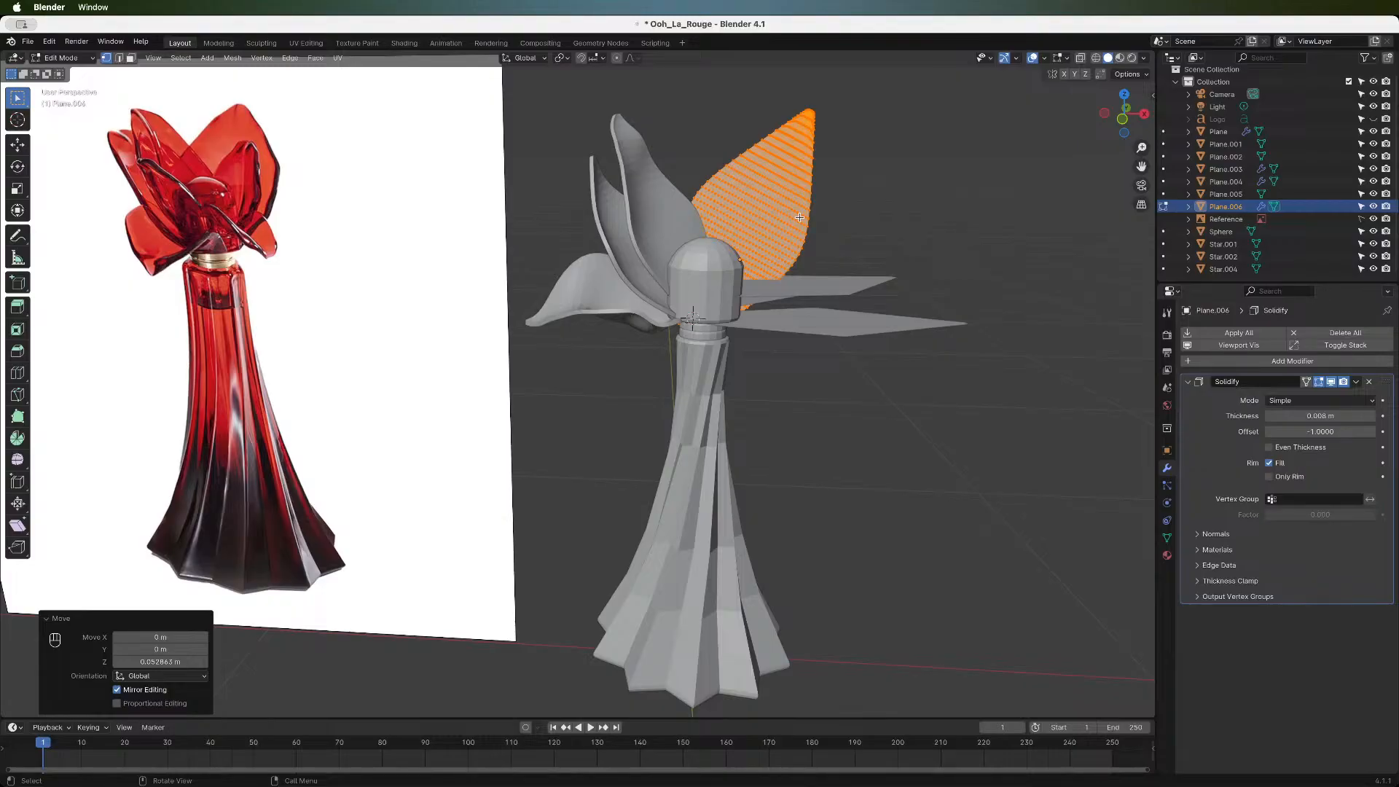
left_click(745, 165)
key("o")
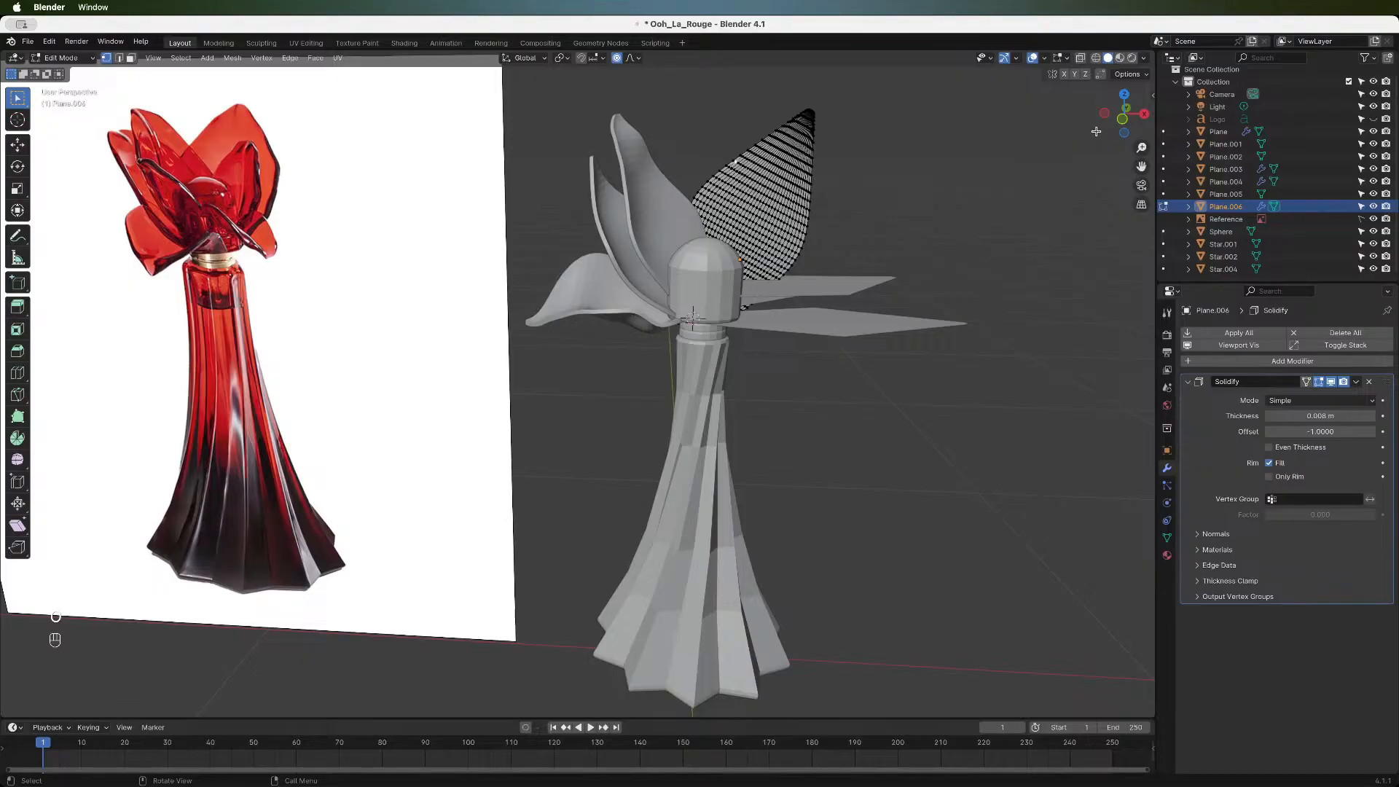
left_click(1123, 120)
scroll(741, 226, "up", 2)
scroll(741, 226, "down", 3)
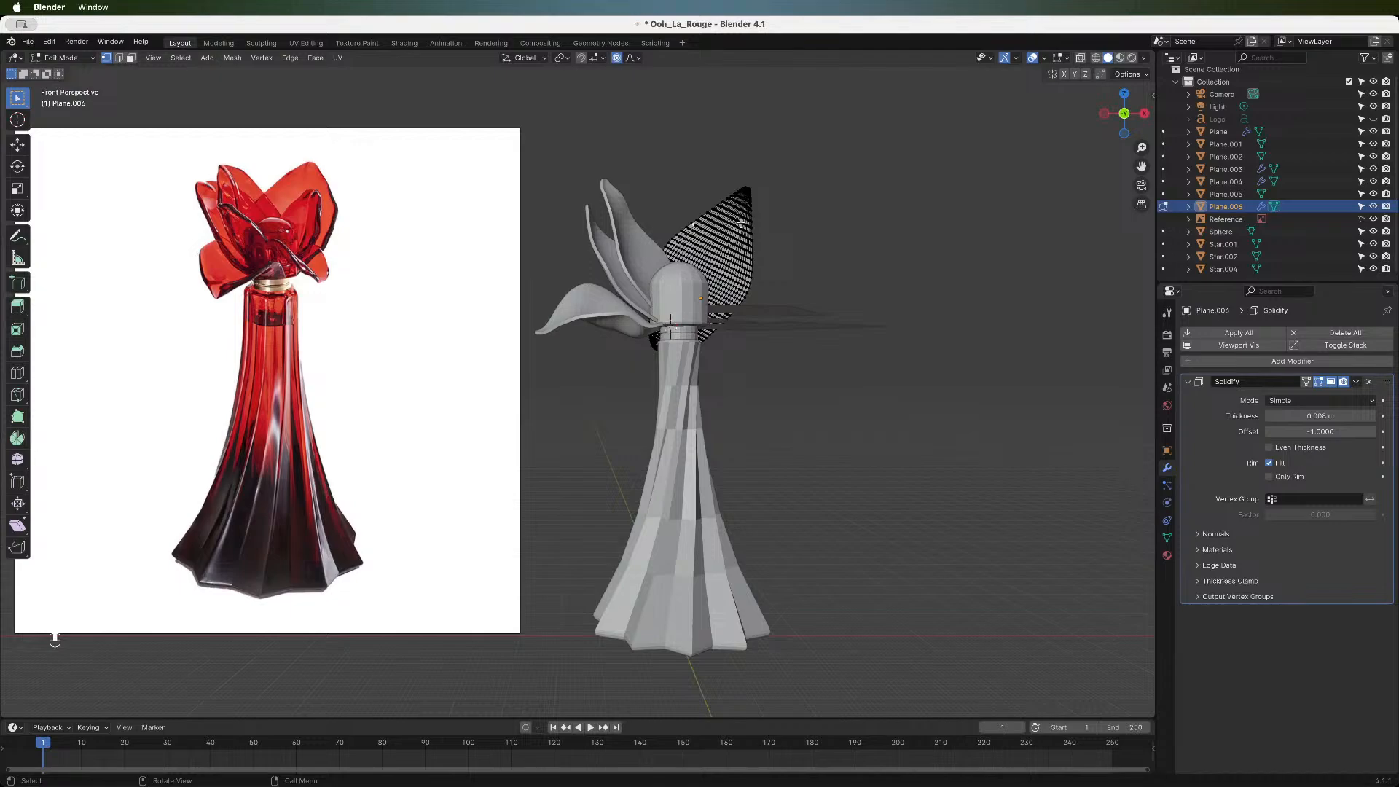
scroll(741, 222, "up", 1)
key("g")
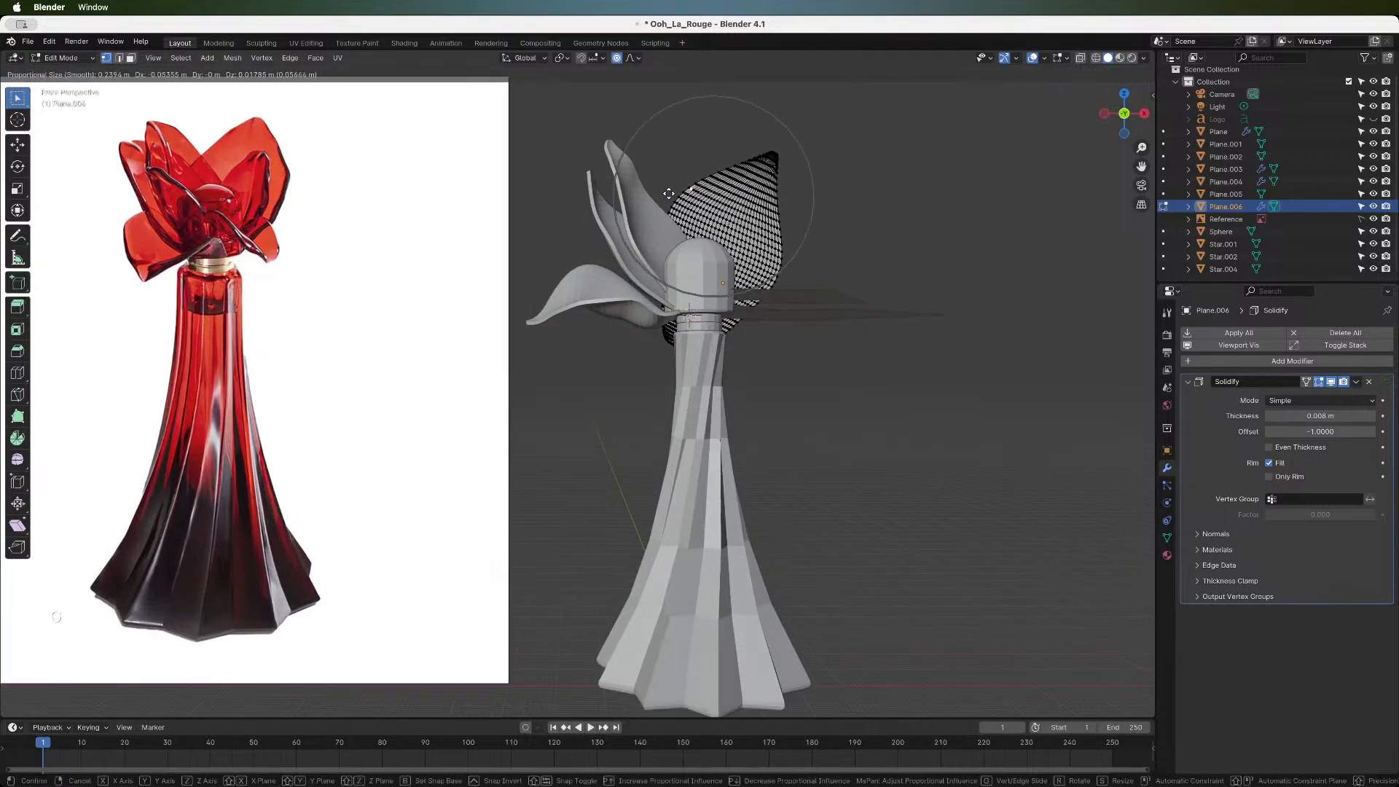
left_click(669, 193)
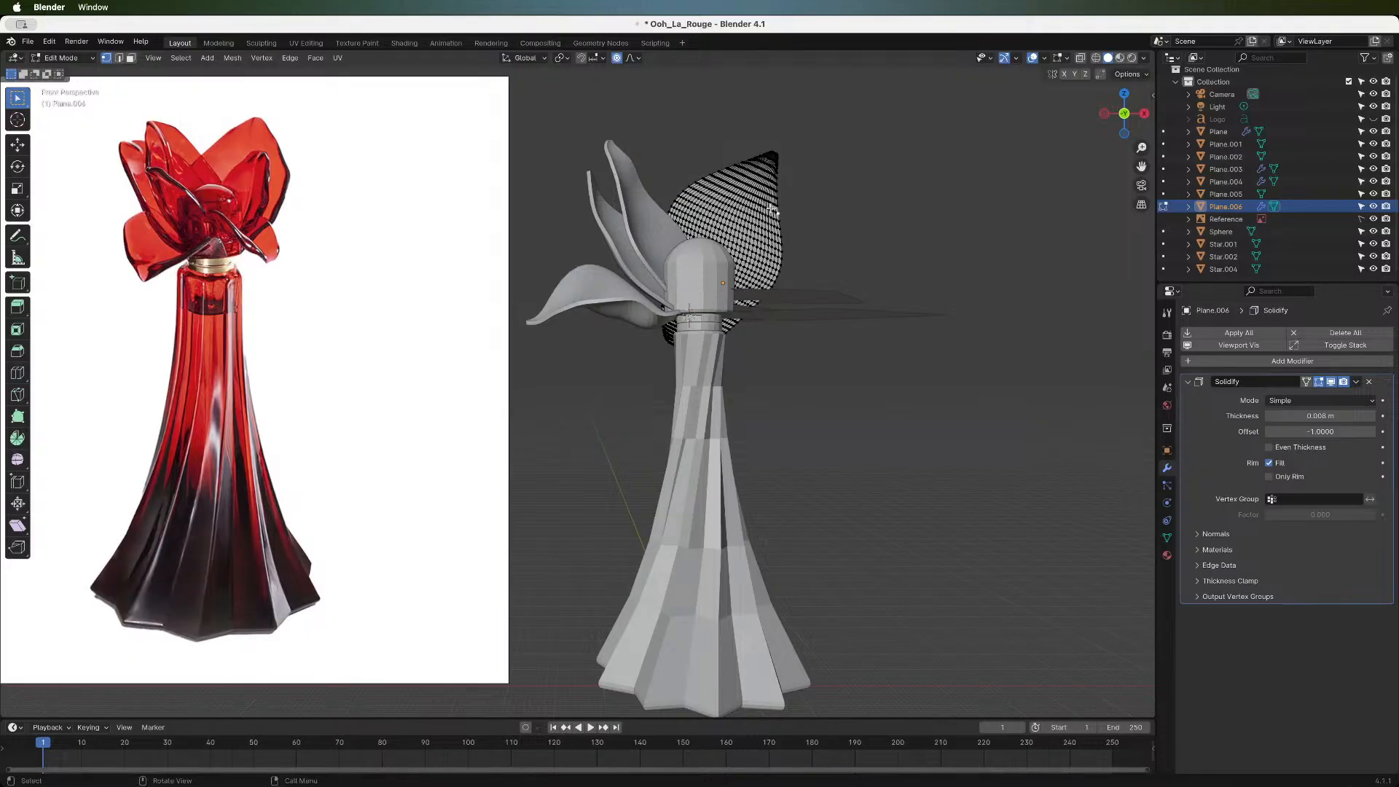
- Push the rear petal's outer-edge vertex about 0.056 m along X with proportional size 0.239, and pull one nearer the tip -0.019 m with size 0.092
key("g")
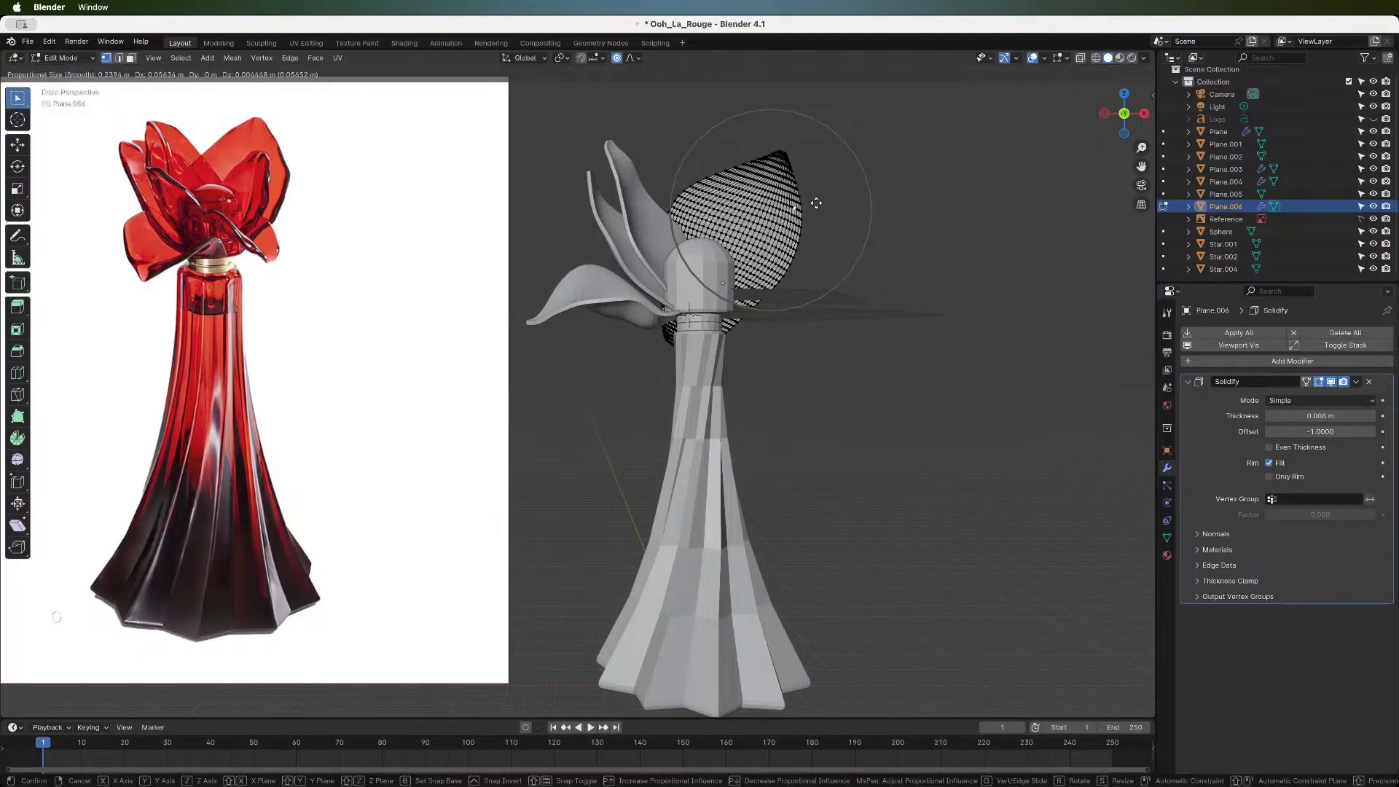
left_click(817, 202)
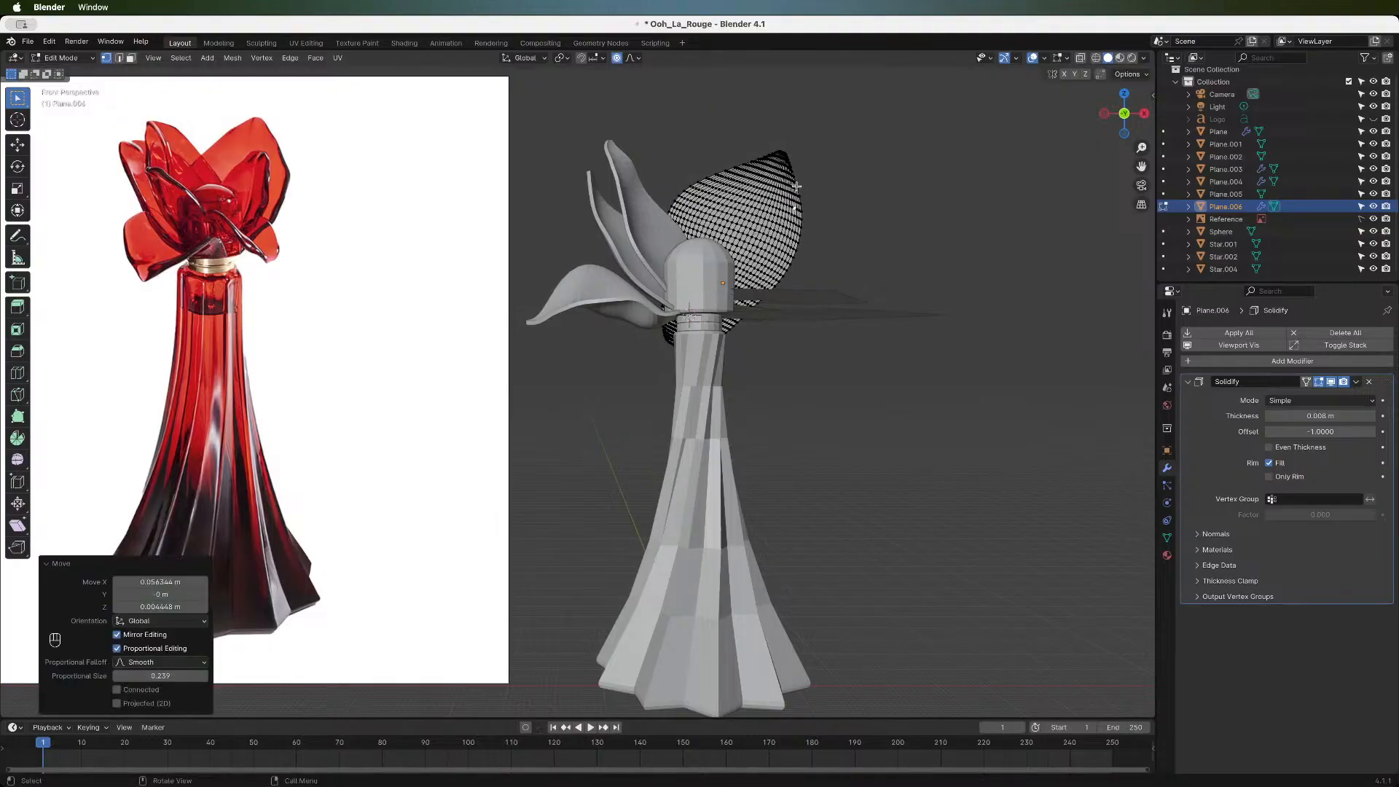
left_click(797, 187)
key("g")
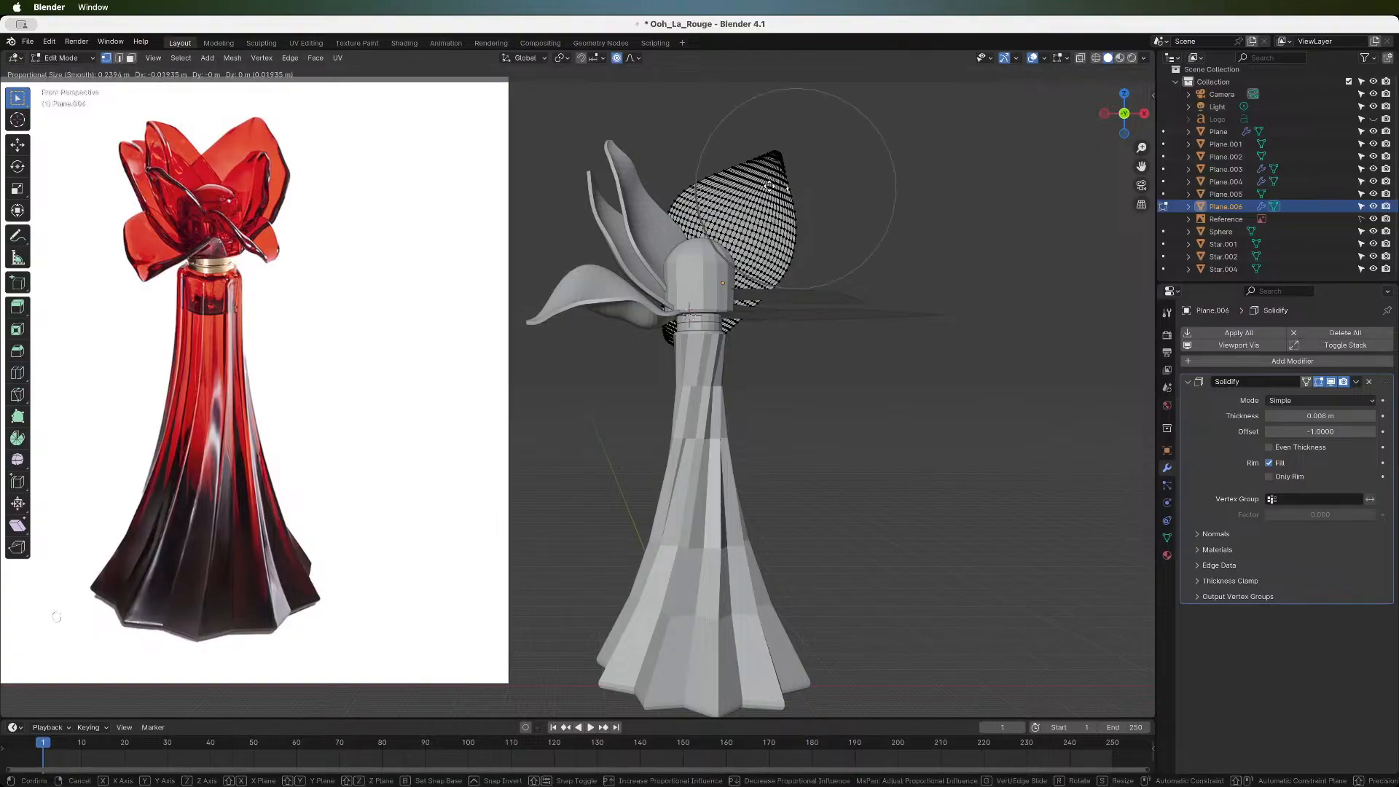
scroll(771, 185, "up", 11)
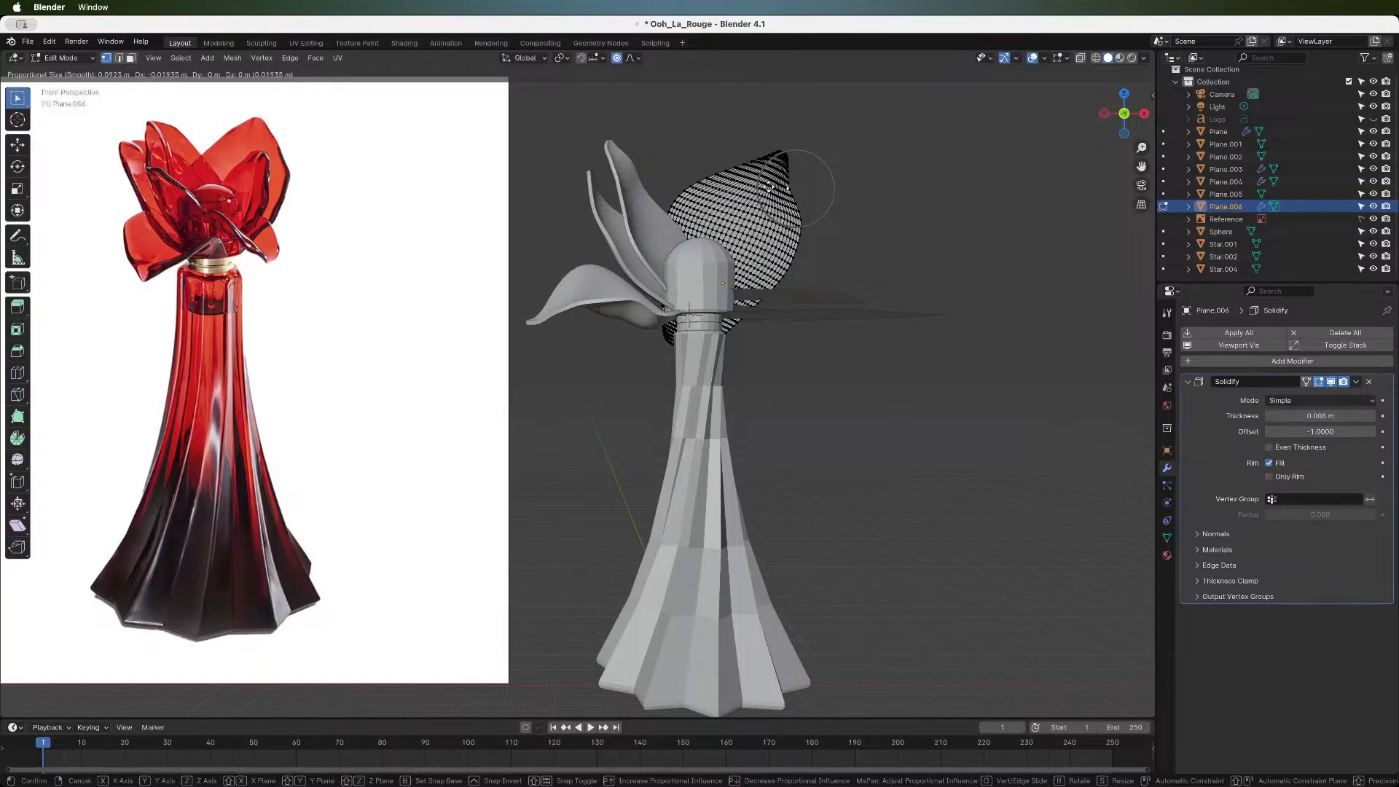
left_click(767, 188)
- Move a lower outer-edge vertex of the rear petal about 0.007 m along X and Z with proportional size 0.092
left_click(793, 241)
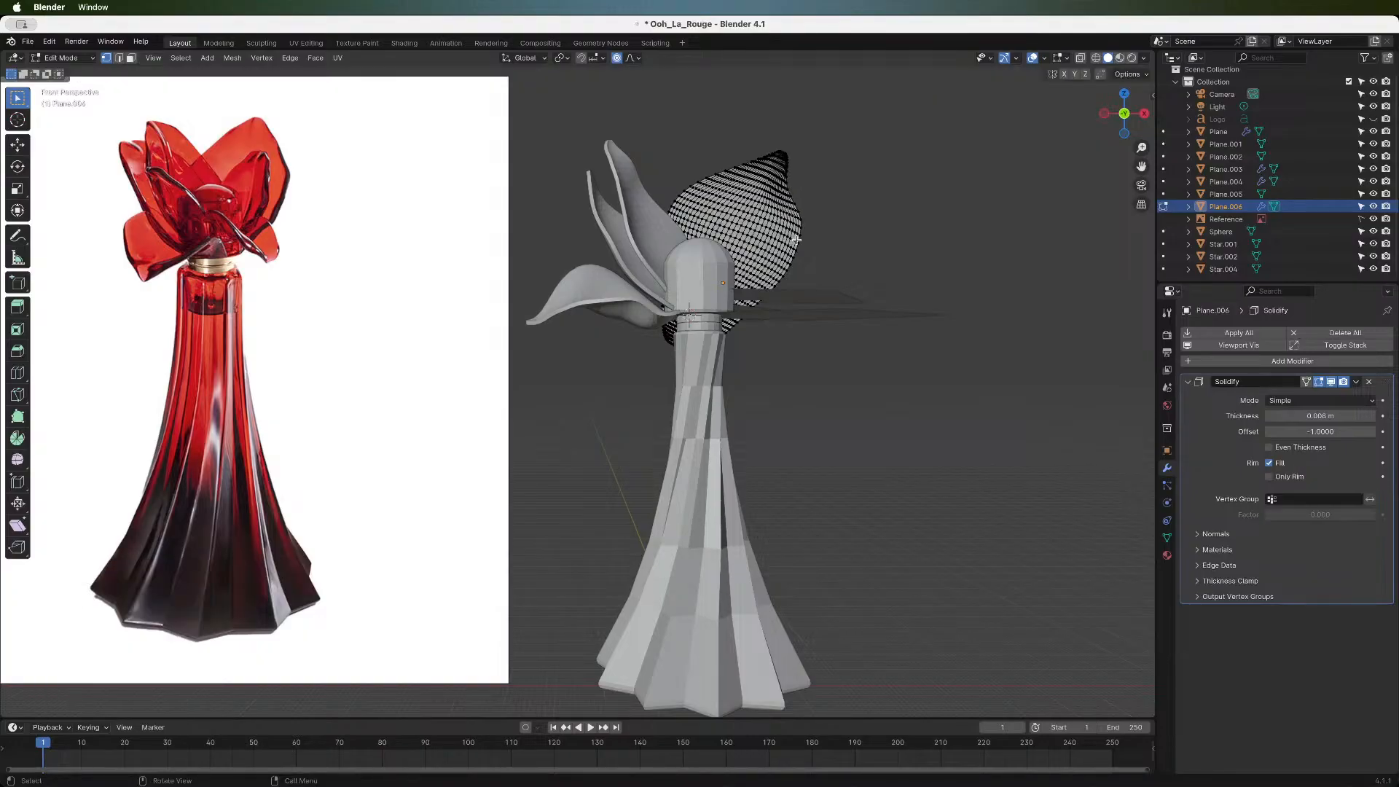
key("g")
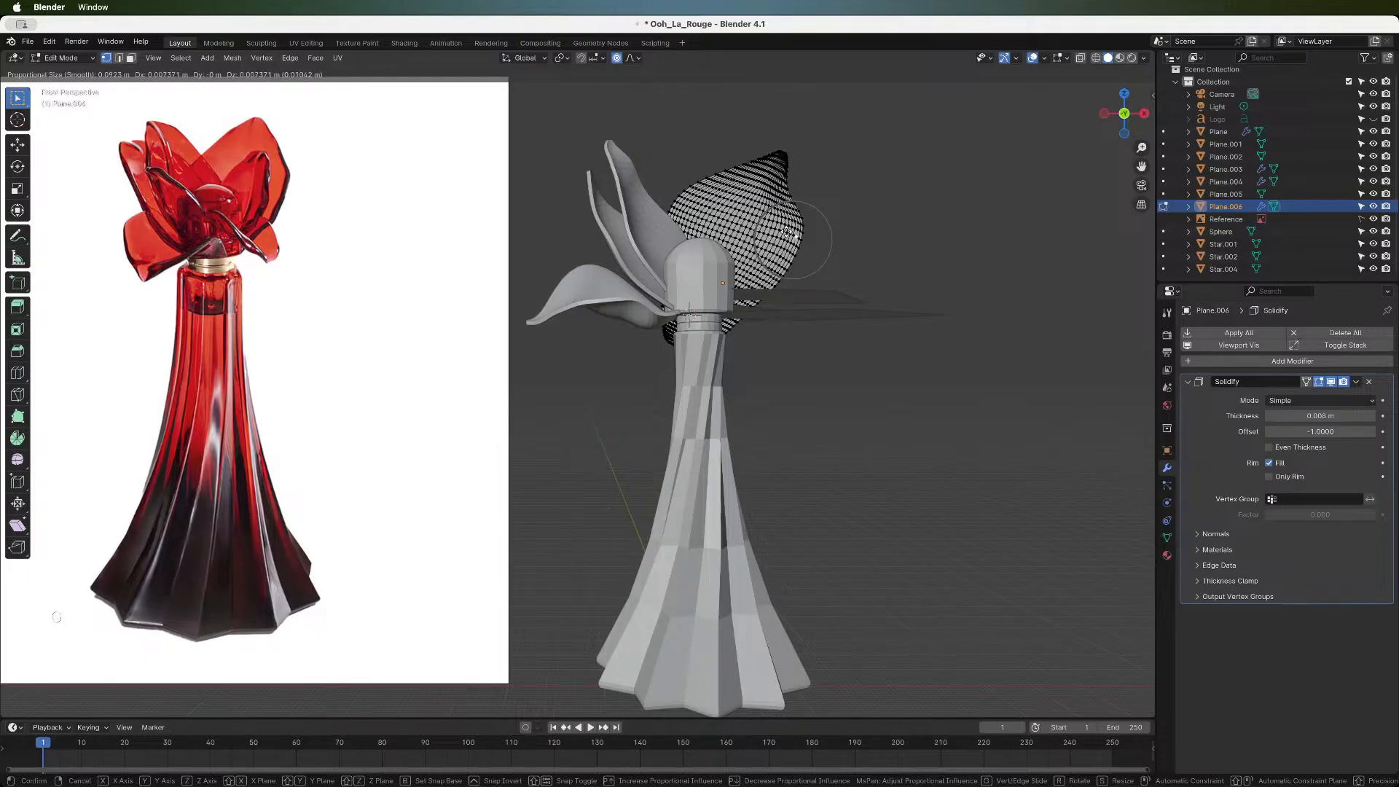
- Nudge vertices on the petal's right edge and just below its tip slightly inward, using proportional editing with a radius of about 0.047 m
left_click(786, 234)
left_click(792, 217)
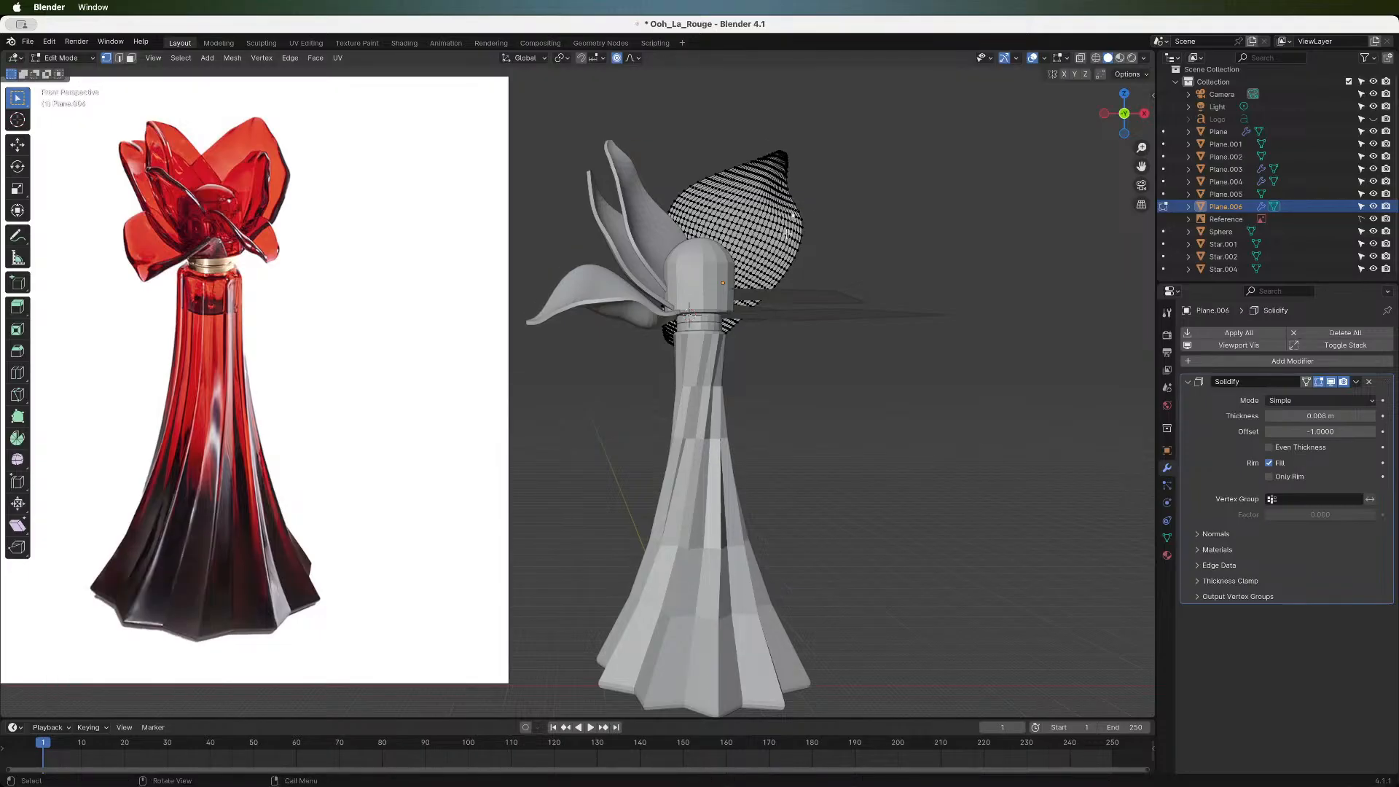
key("g")
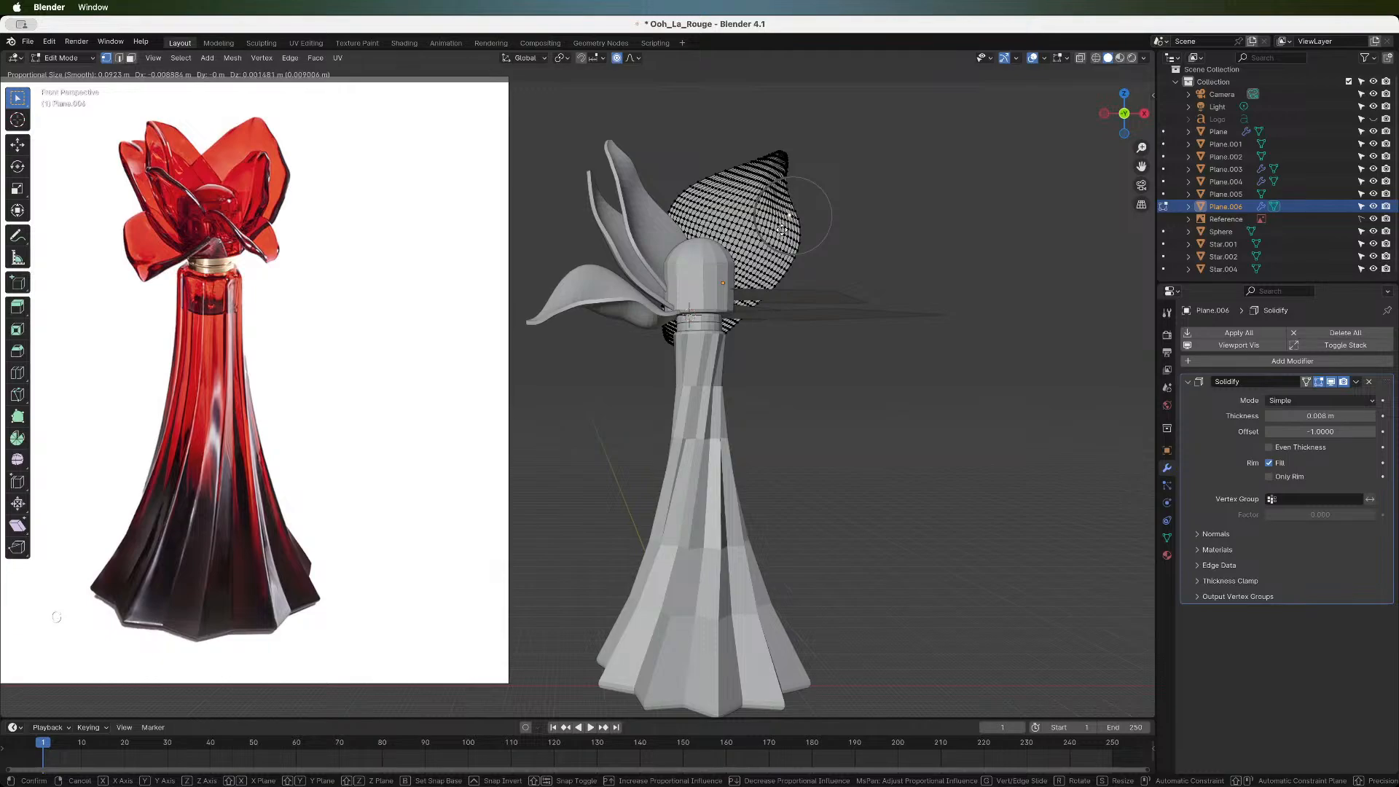
scroll(780, 229, "up", 3)
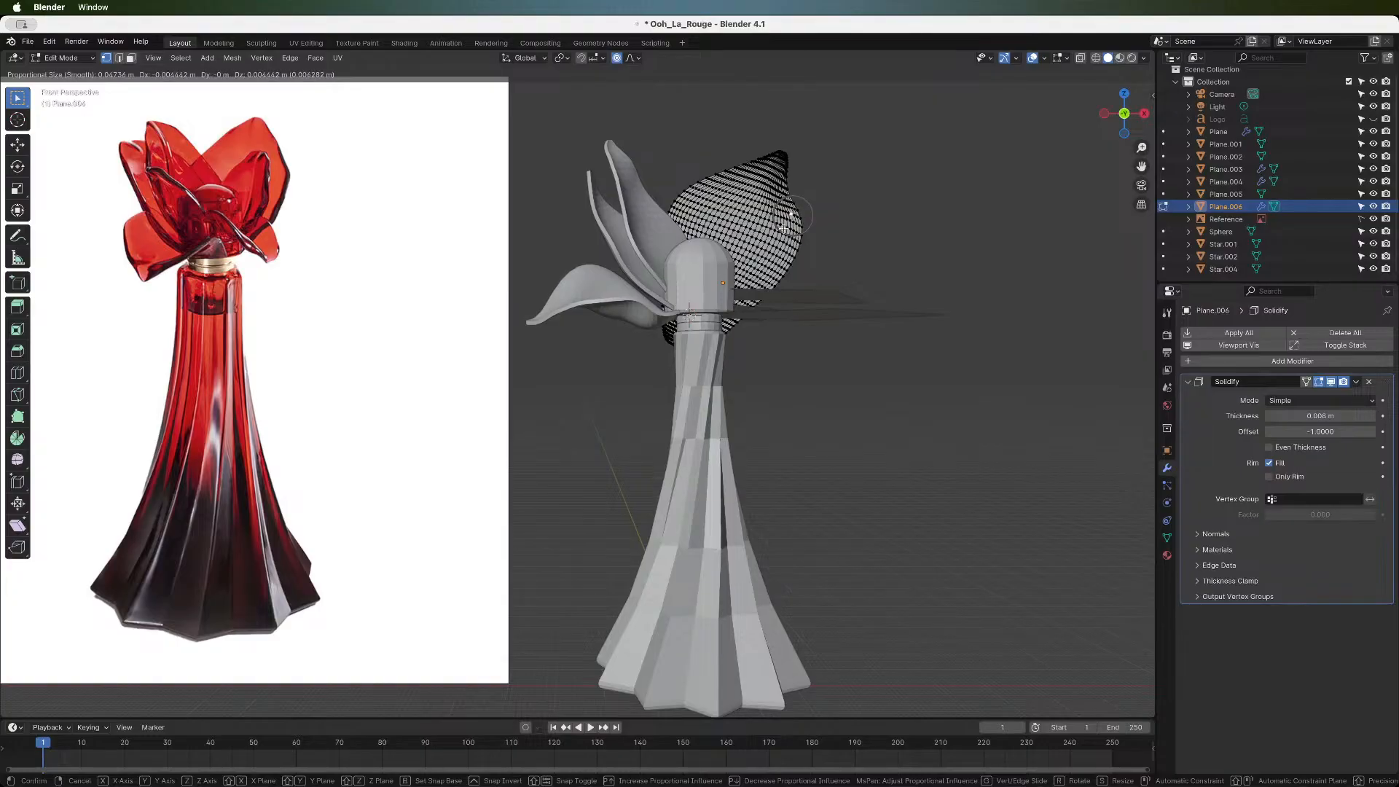
left_click(785, 219)
left_click(785, 175)
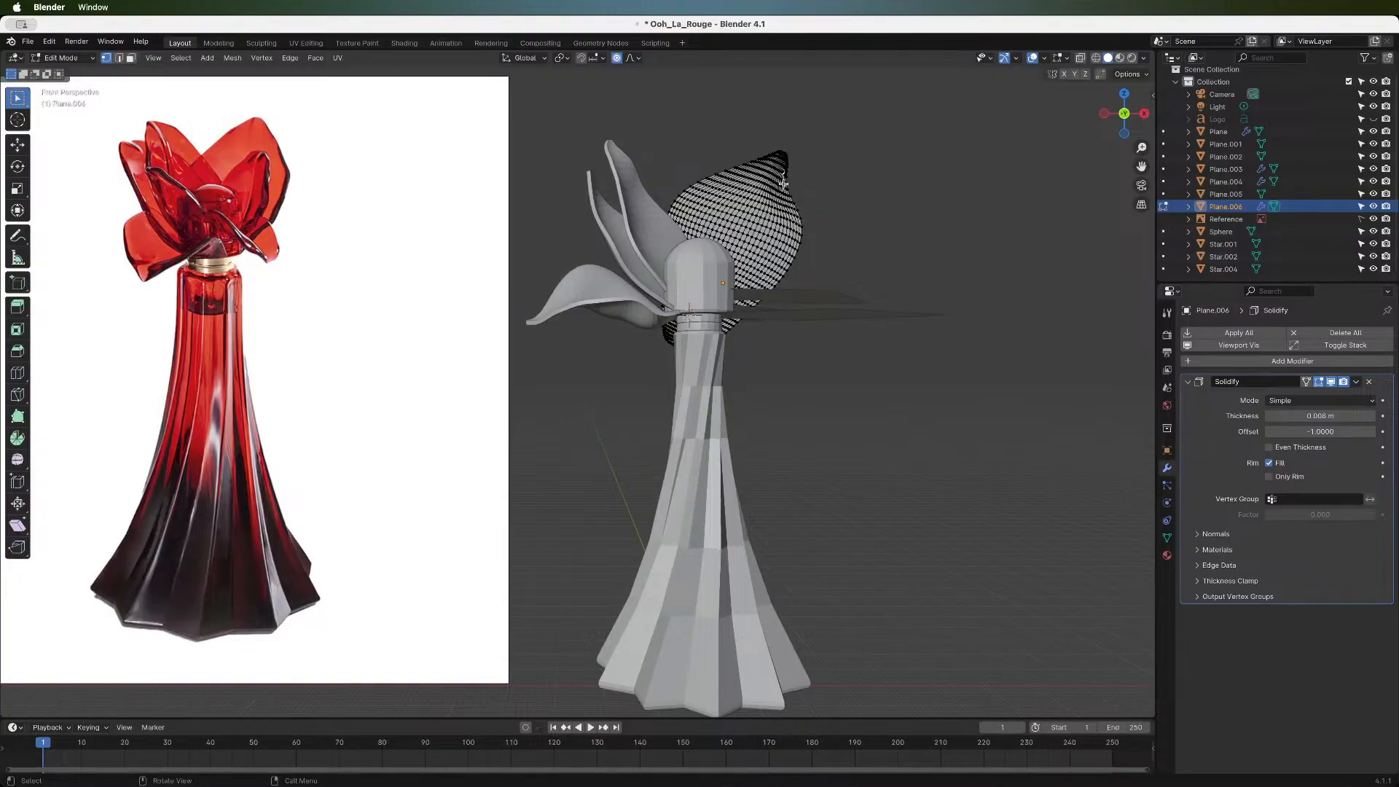
key("g")
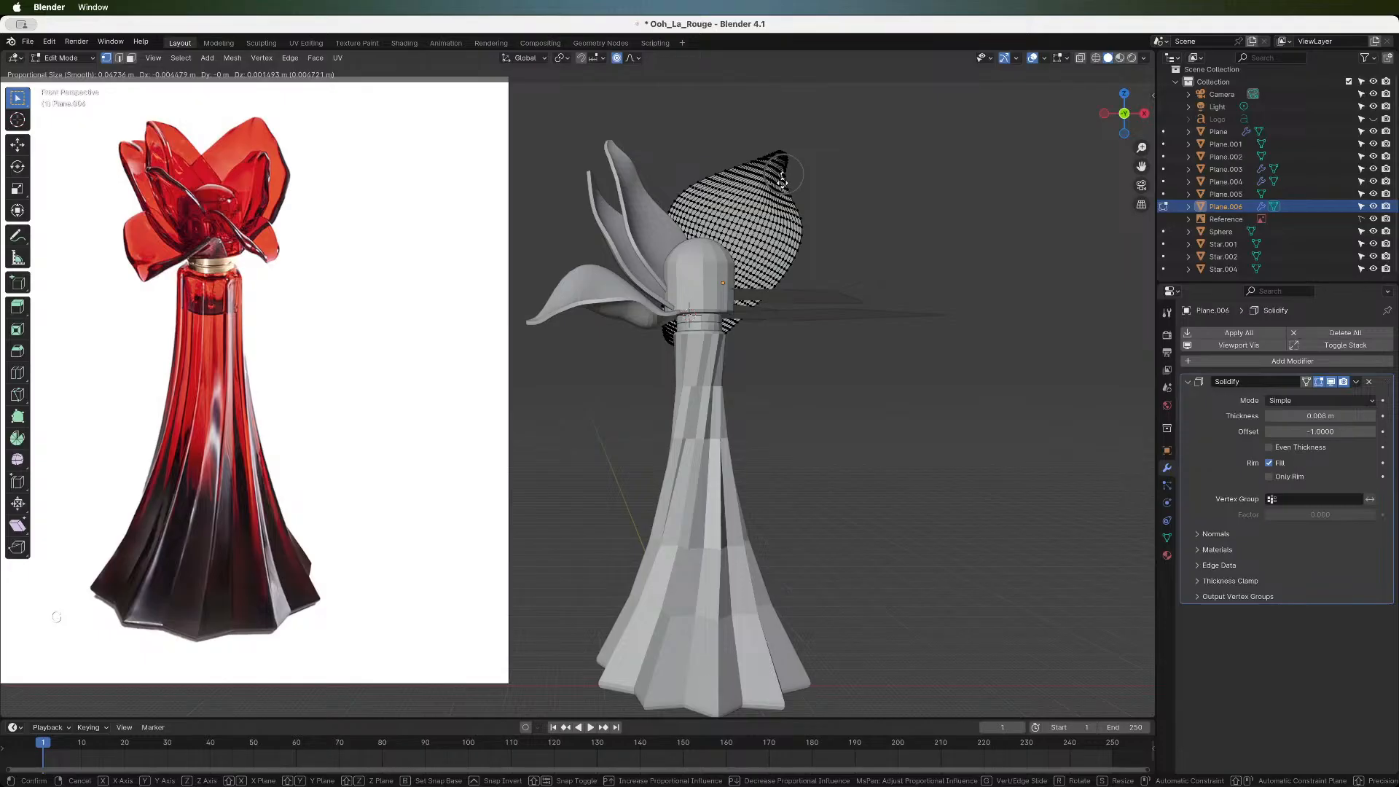
left_click(783, 180)
left_click(787, 160)
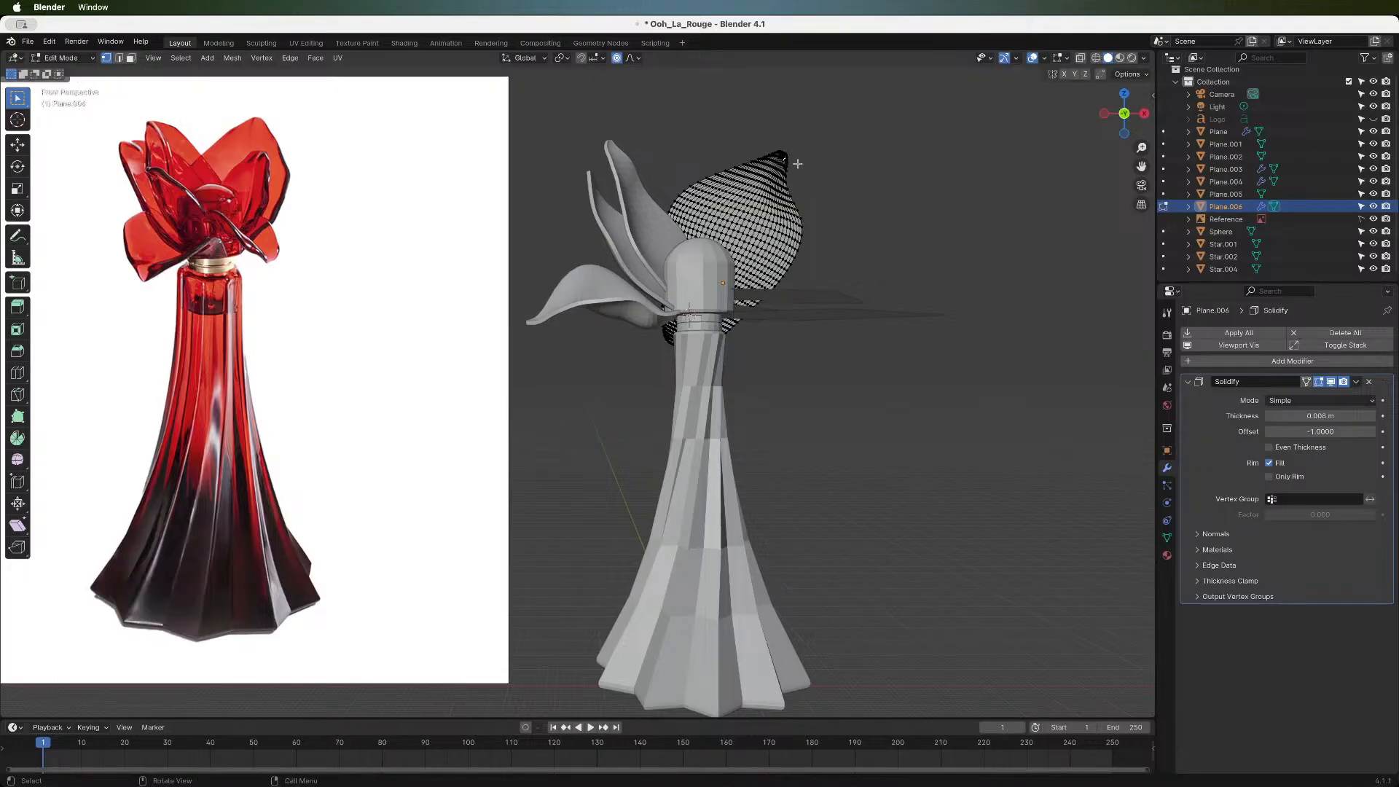
key("g")
scroll(800, 163, "up", 3)
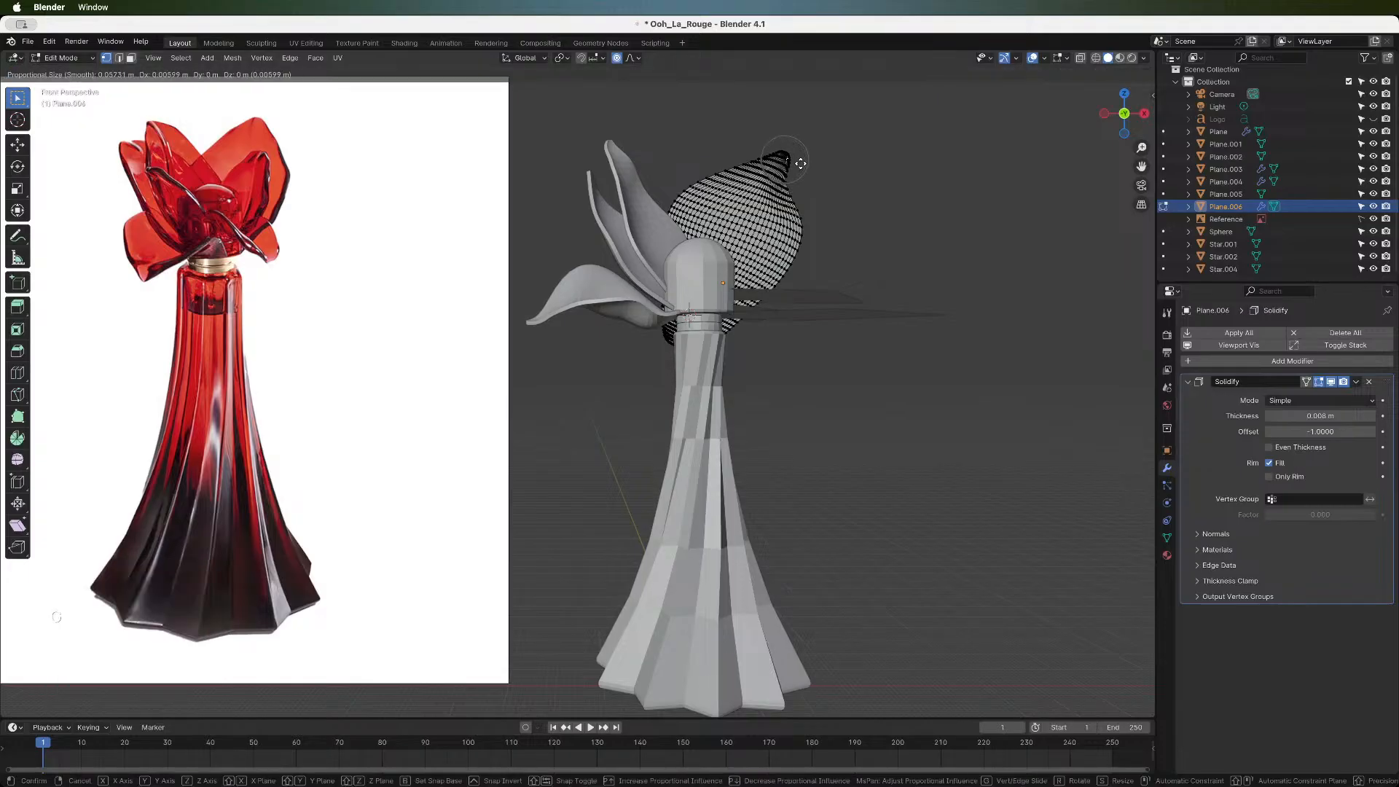
scroll(800, 164, "up", 1)
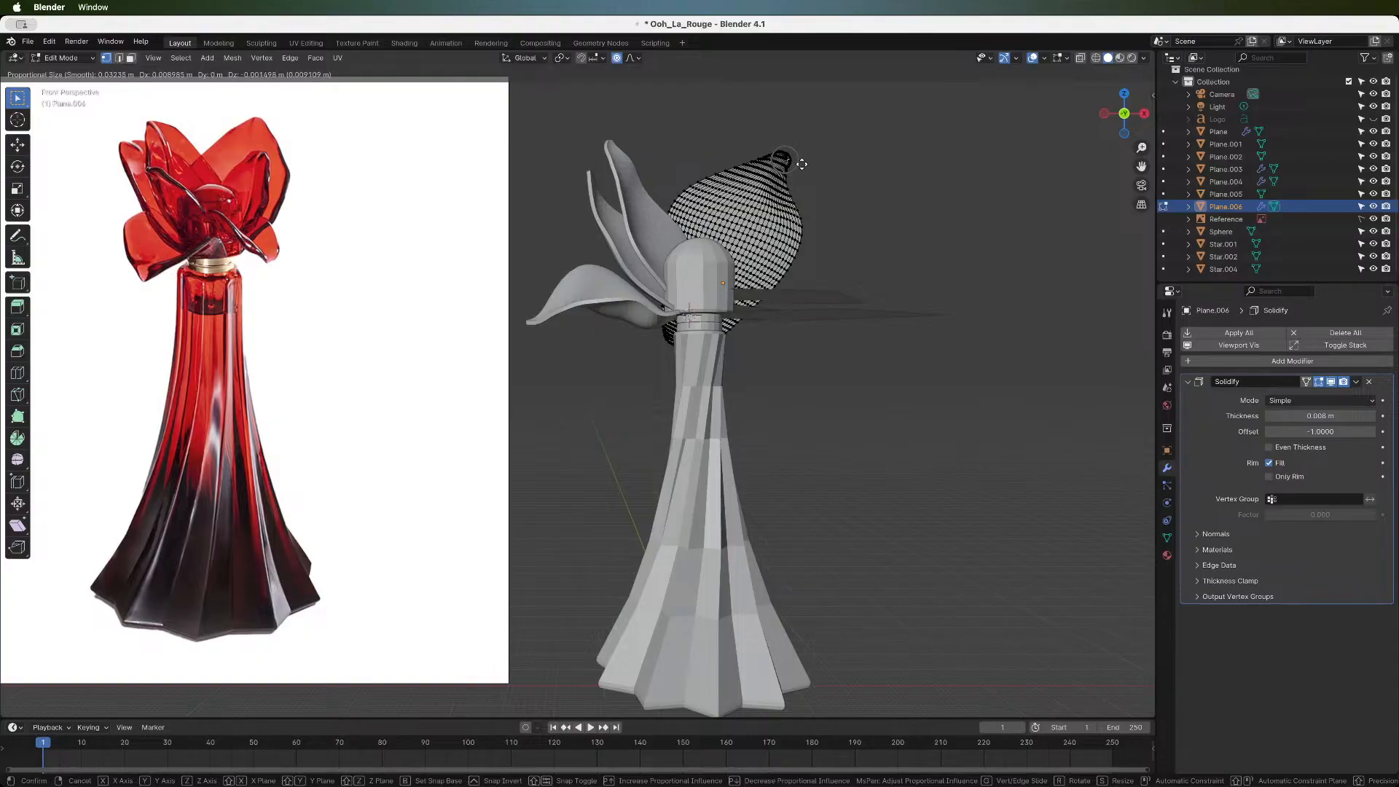
key("Escape")
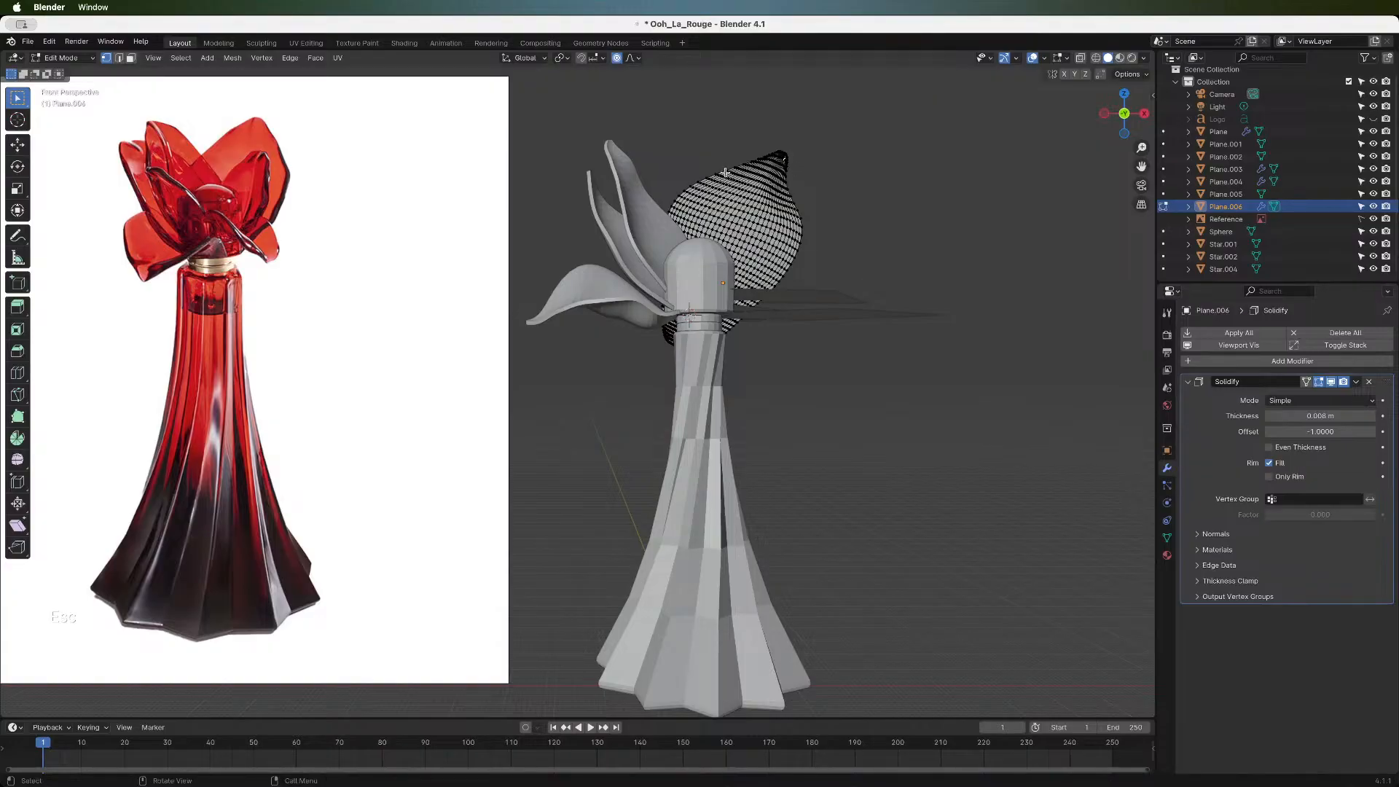
- Pull two vertices on the petal's upper-left edge inward by about 0.012 m and 0.004 m in X, with proportional size 0.063
key("g")
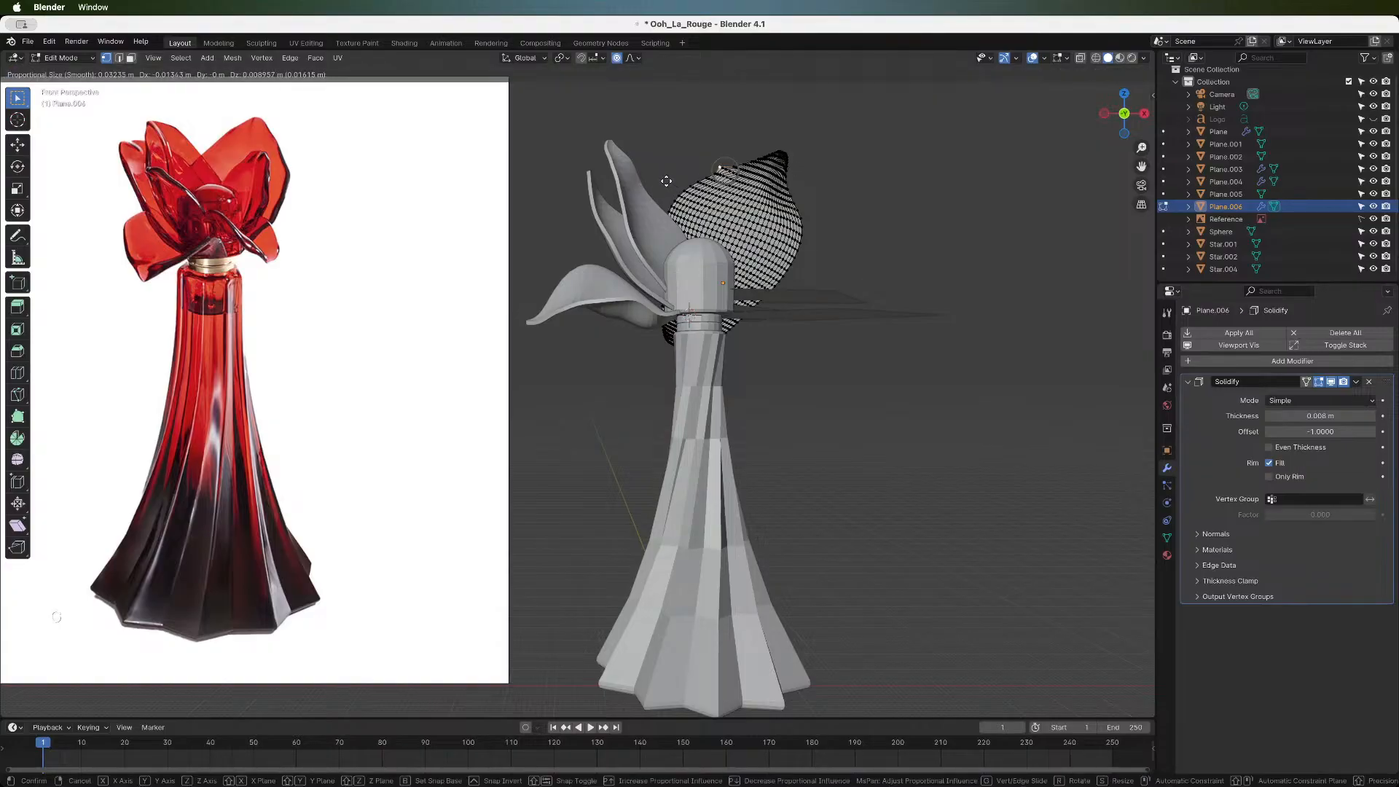
key("z")
scroll(672, 183, "down", 2)
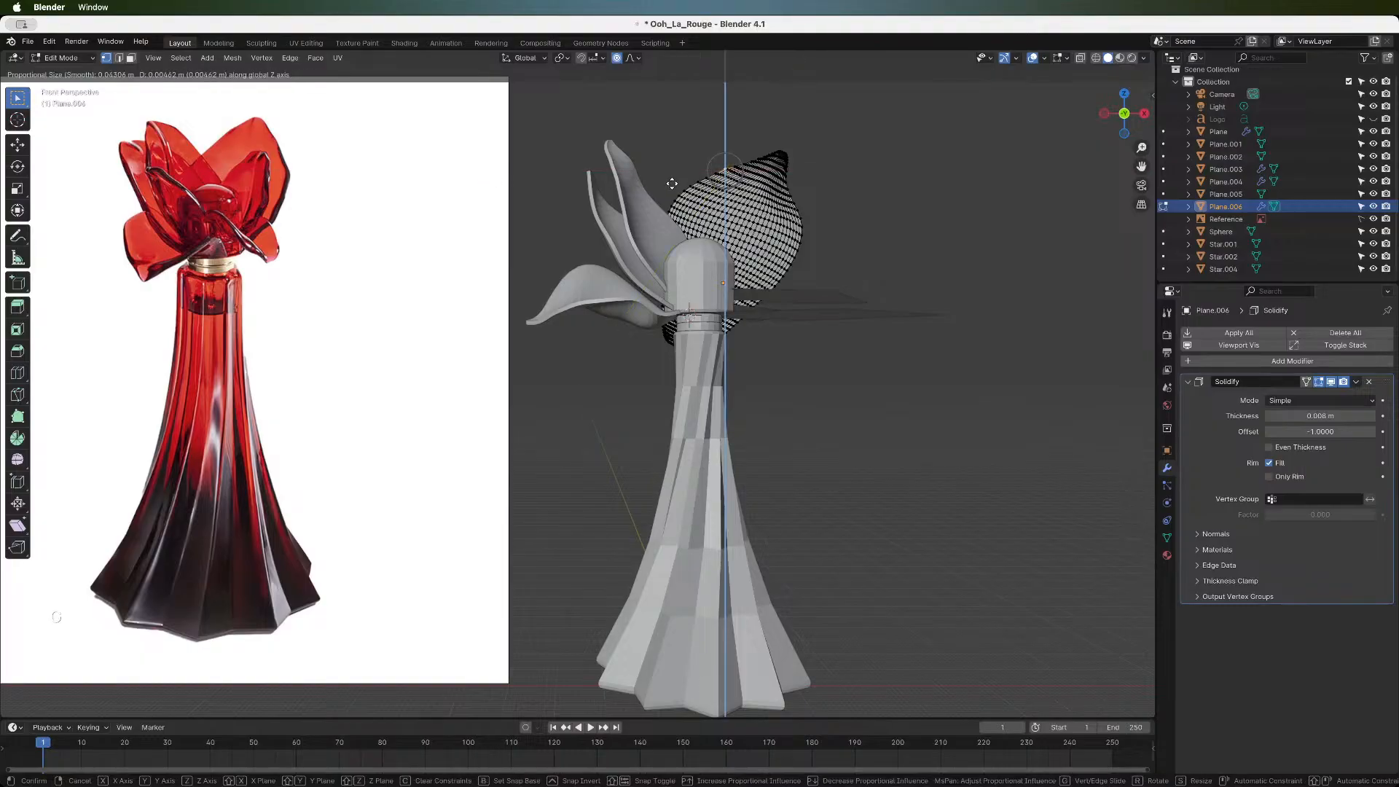
scroll(672, 183, "down", 4)
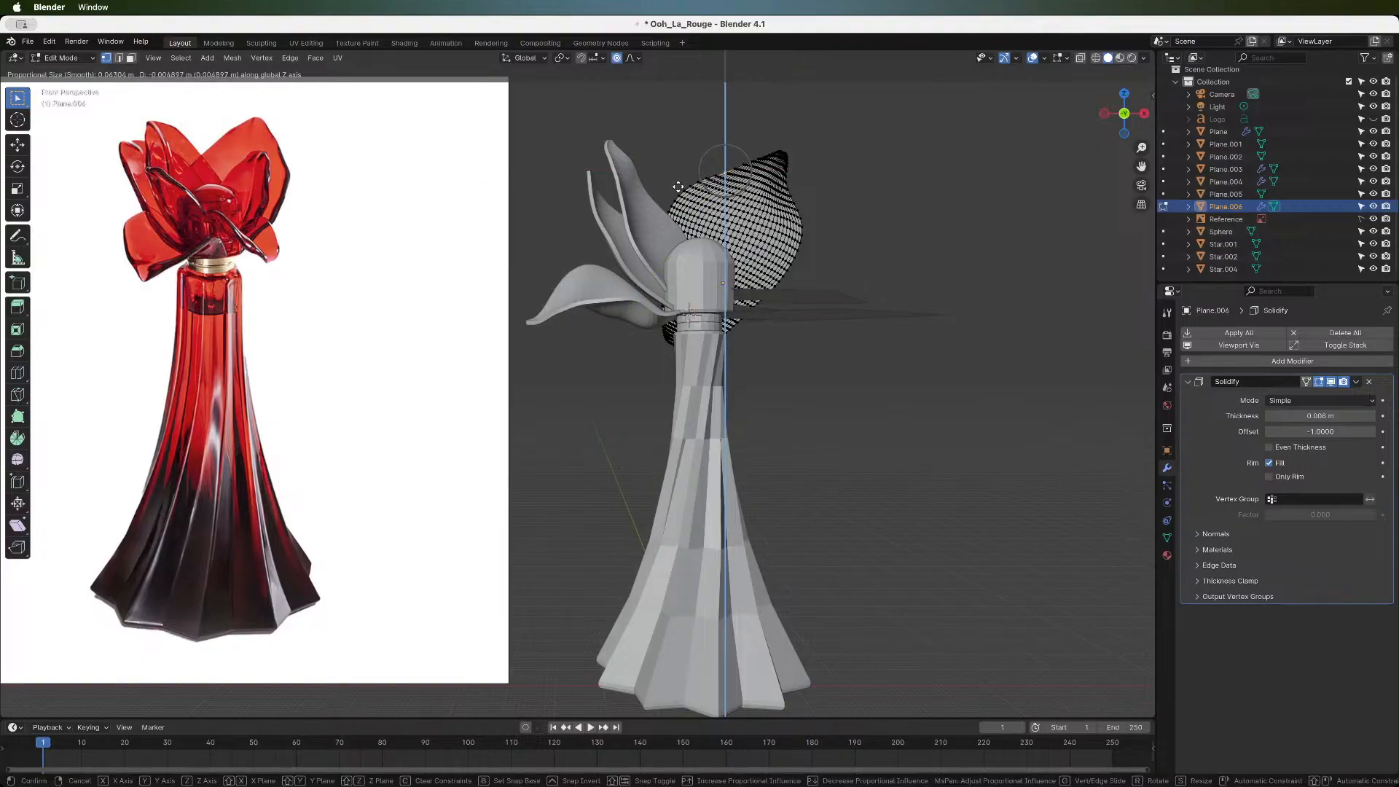
key("Escape")
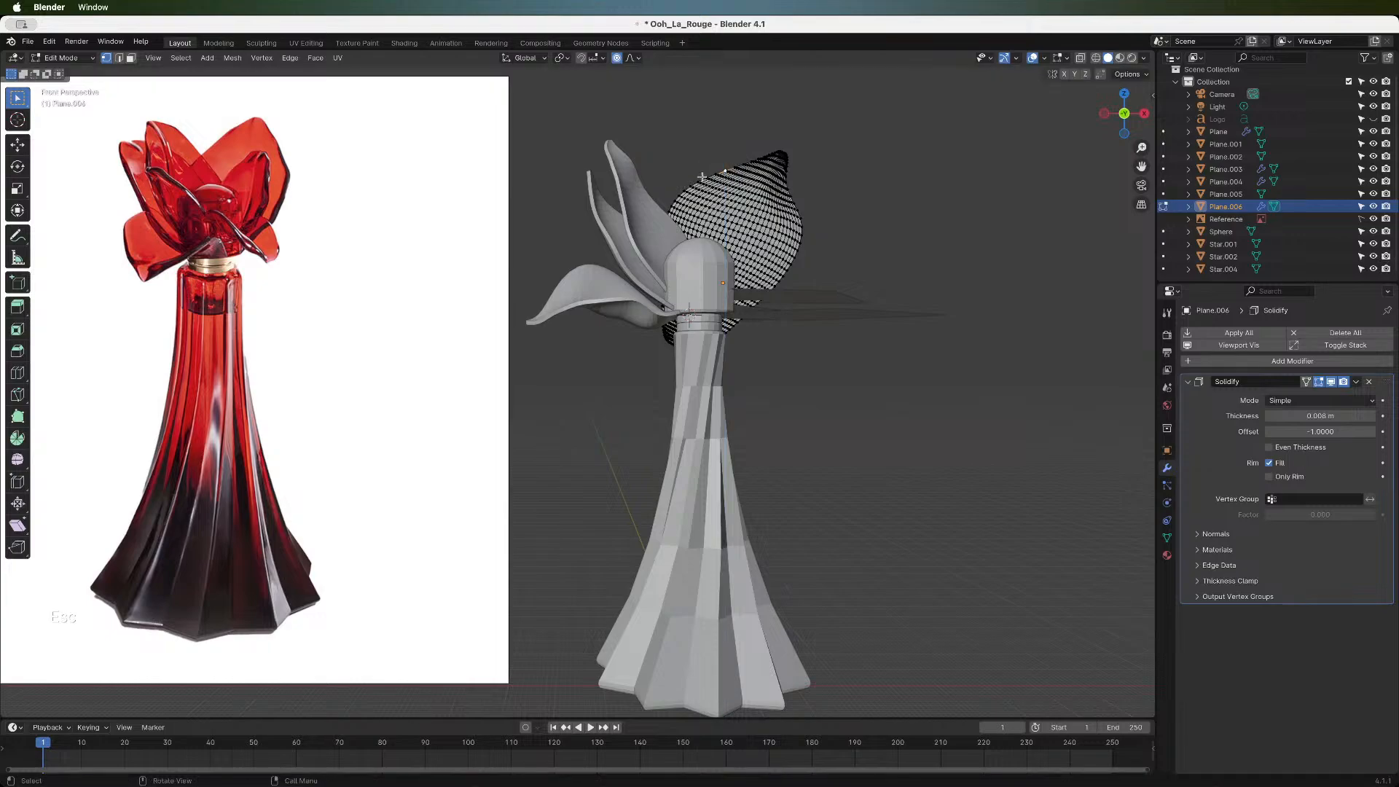
key("g")
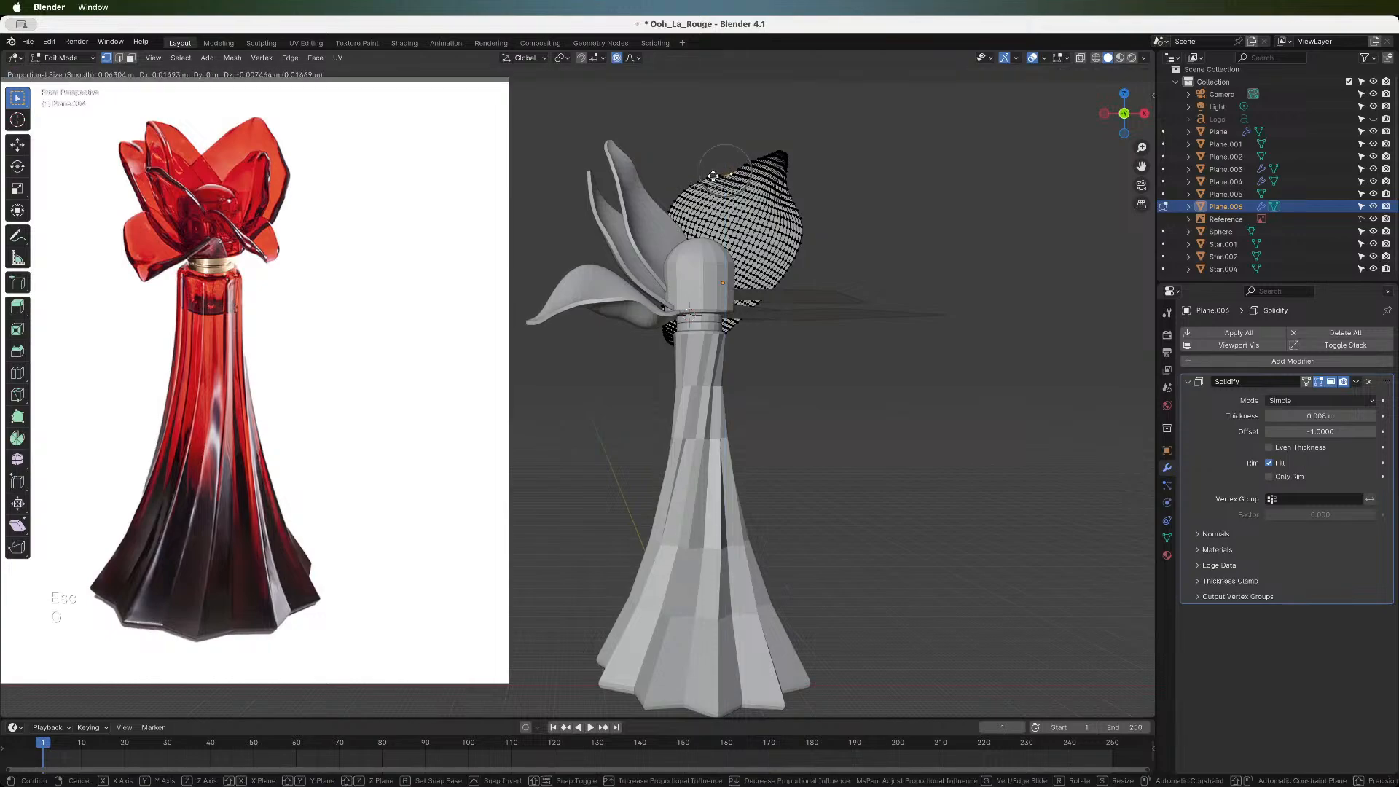
left_click(721, 172)
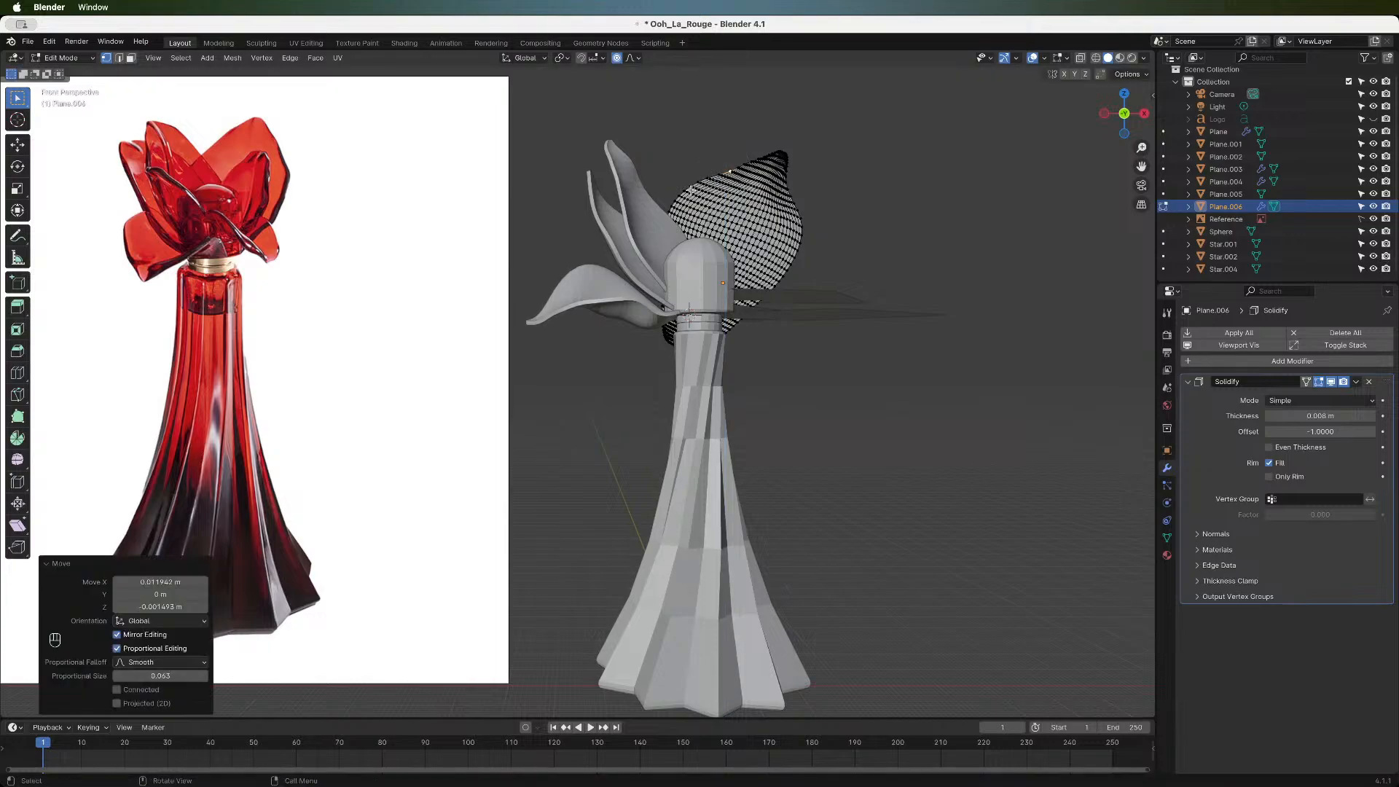
key("g")
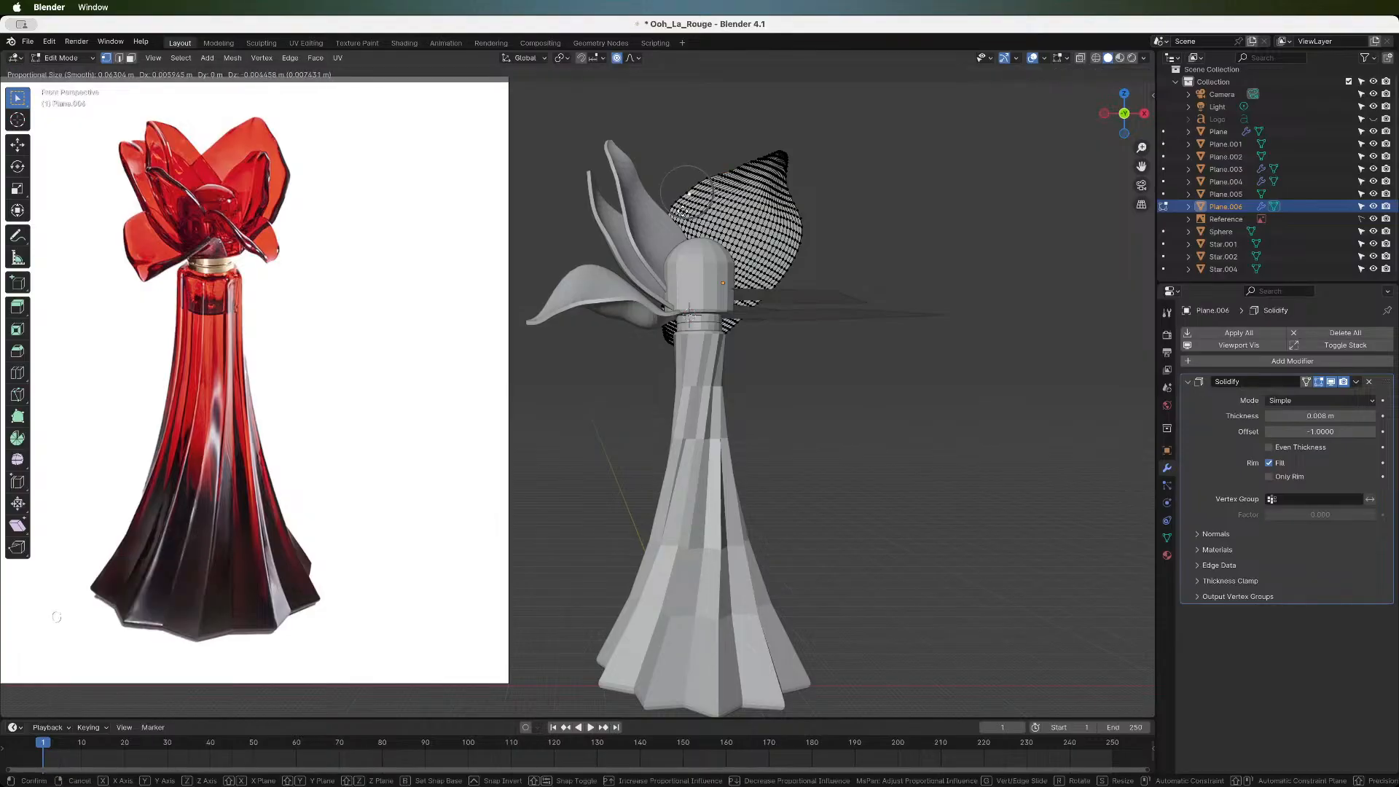
left_click(683, 209)
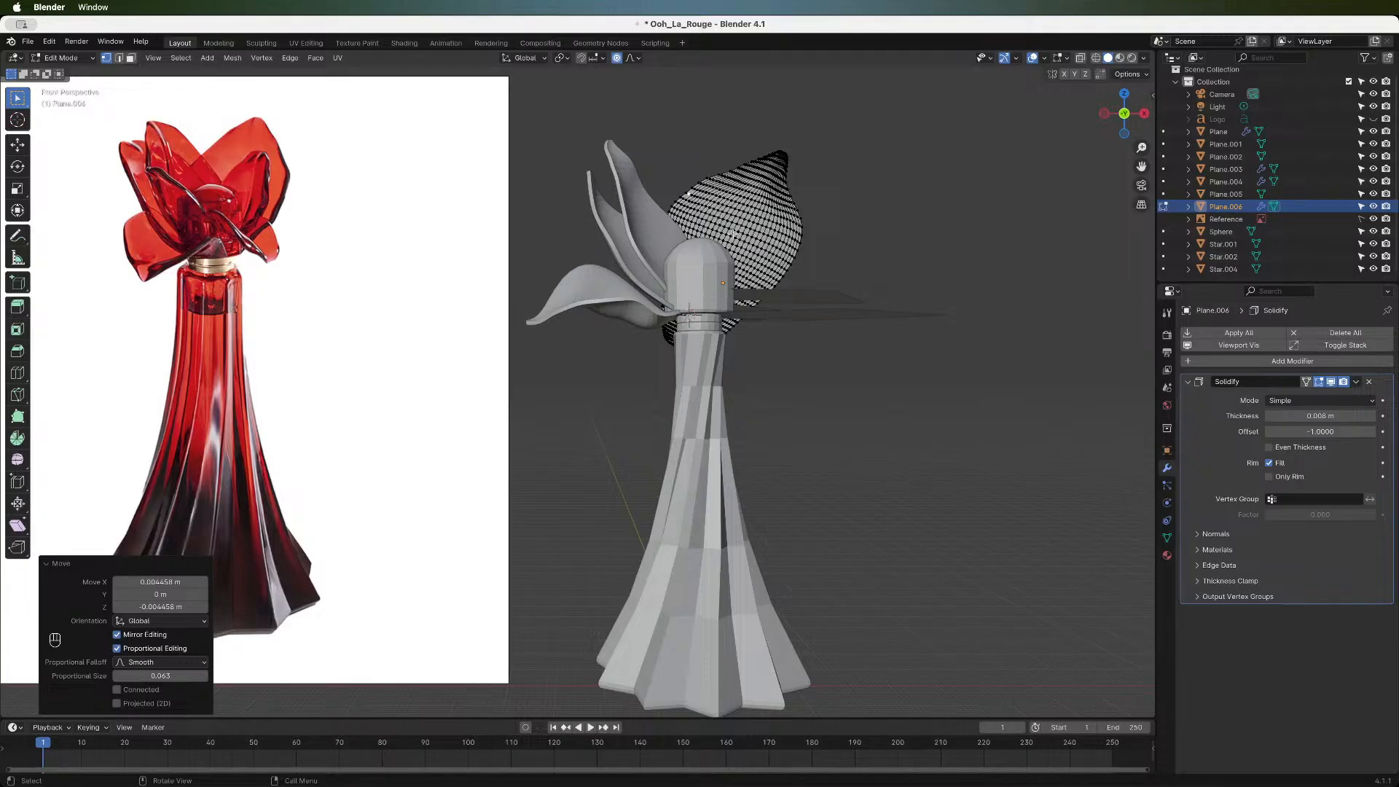
- From the right view, bow the petal's middle outward by about 0.054 m in Y and -0.017 m in Z, with proportional size 0.239
left_click(734, 215)
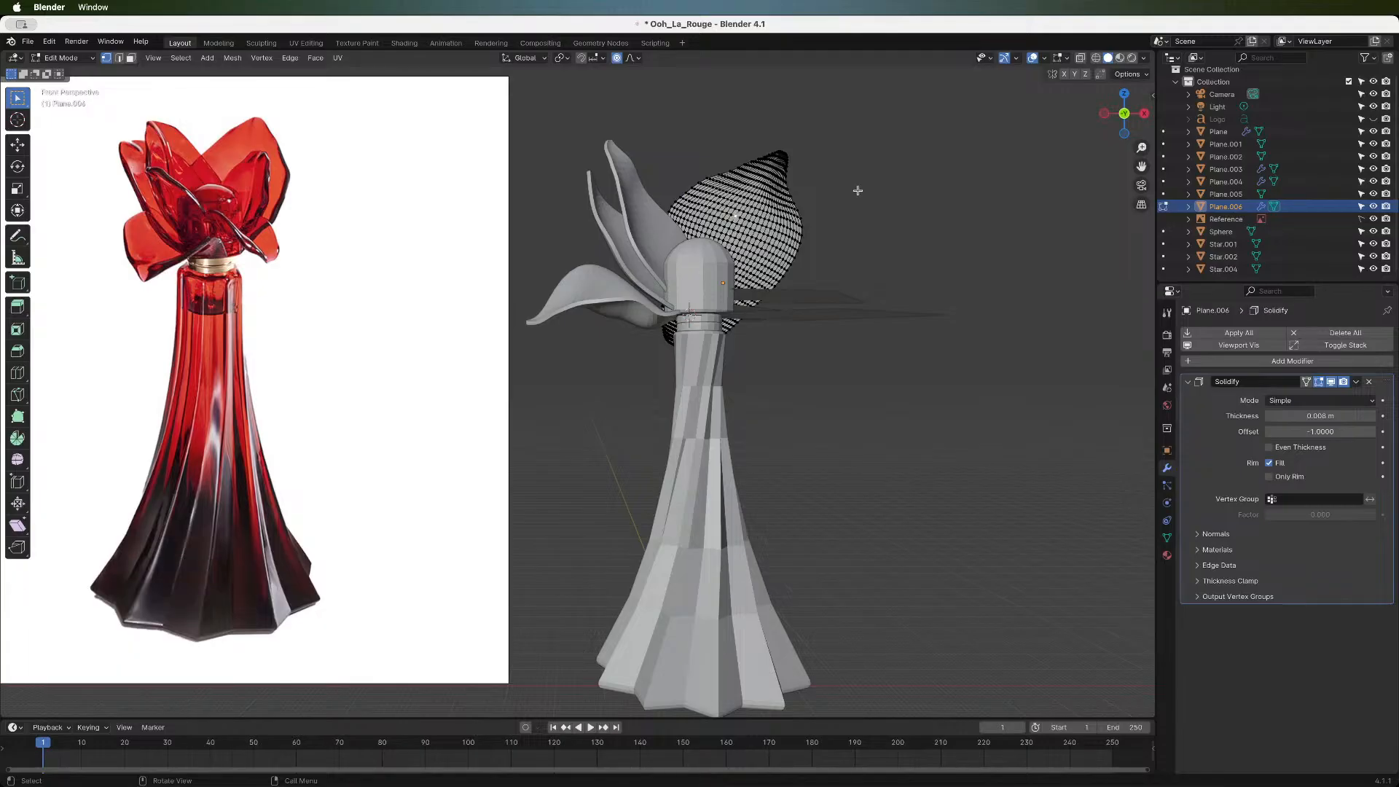
left_click(1144, 113)
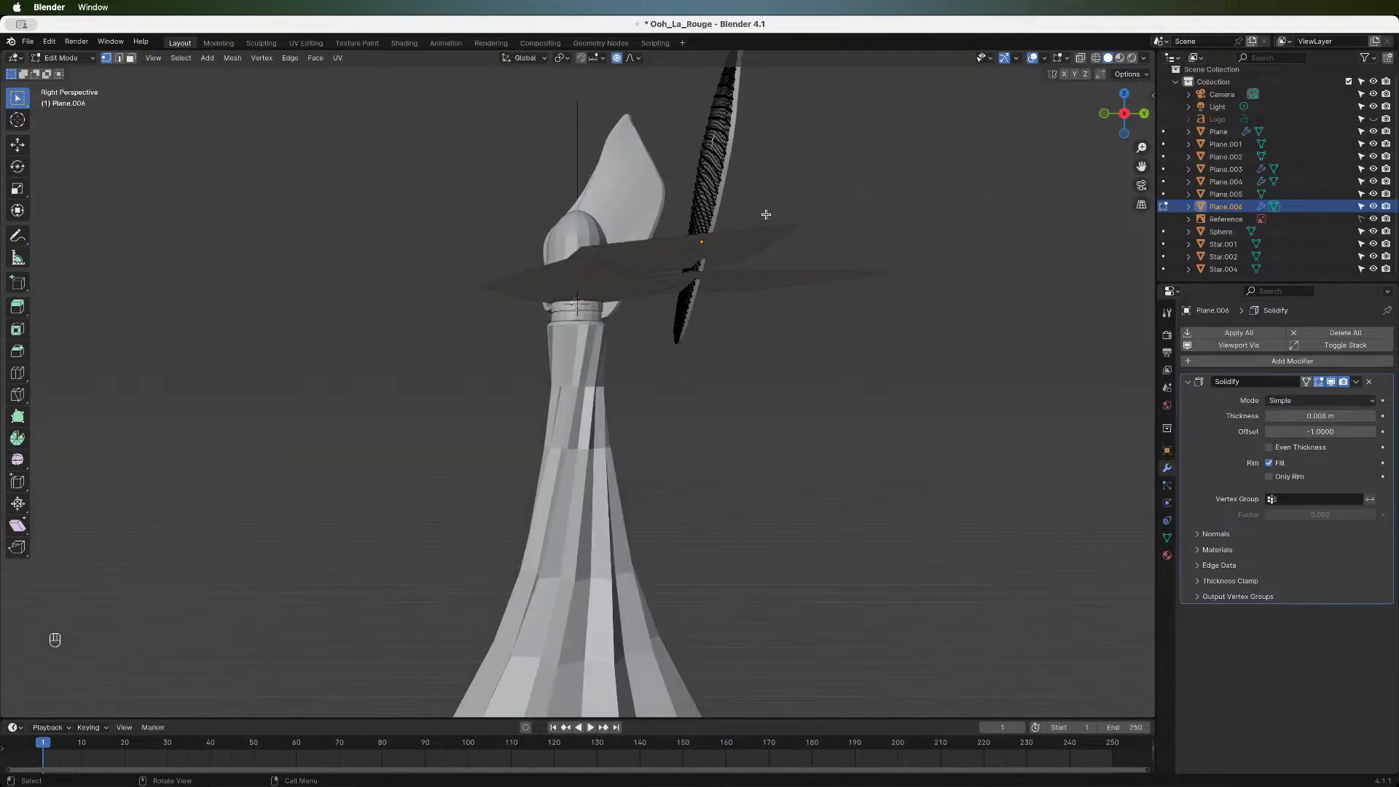
scroll(766, 214, "down", 5)
scroll(677, 284, "up", 7)
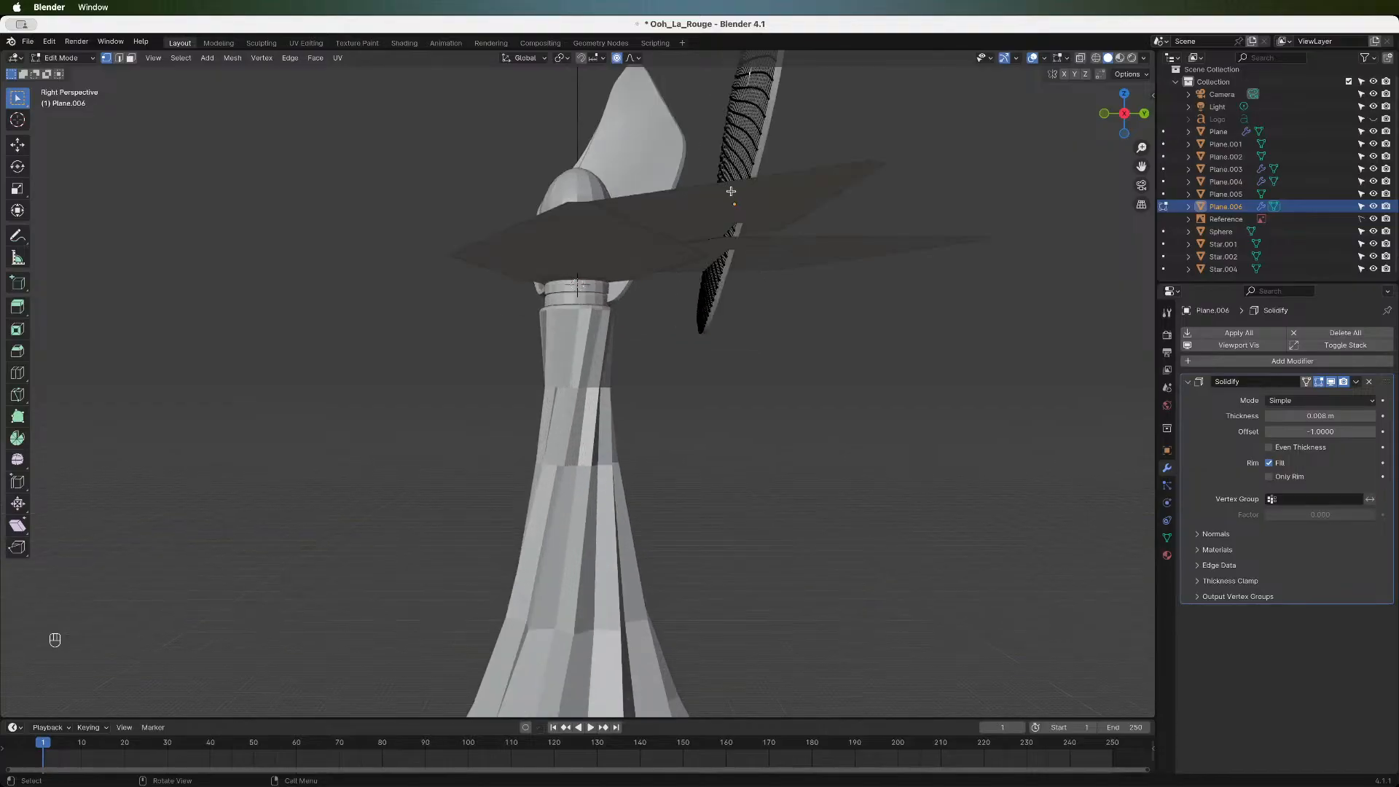
scroll(710, 208, "down", 3)
key("g")
scroll(671, 198, "down", 14)
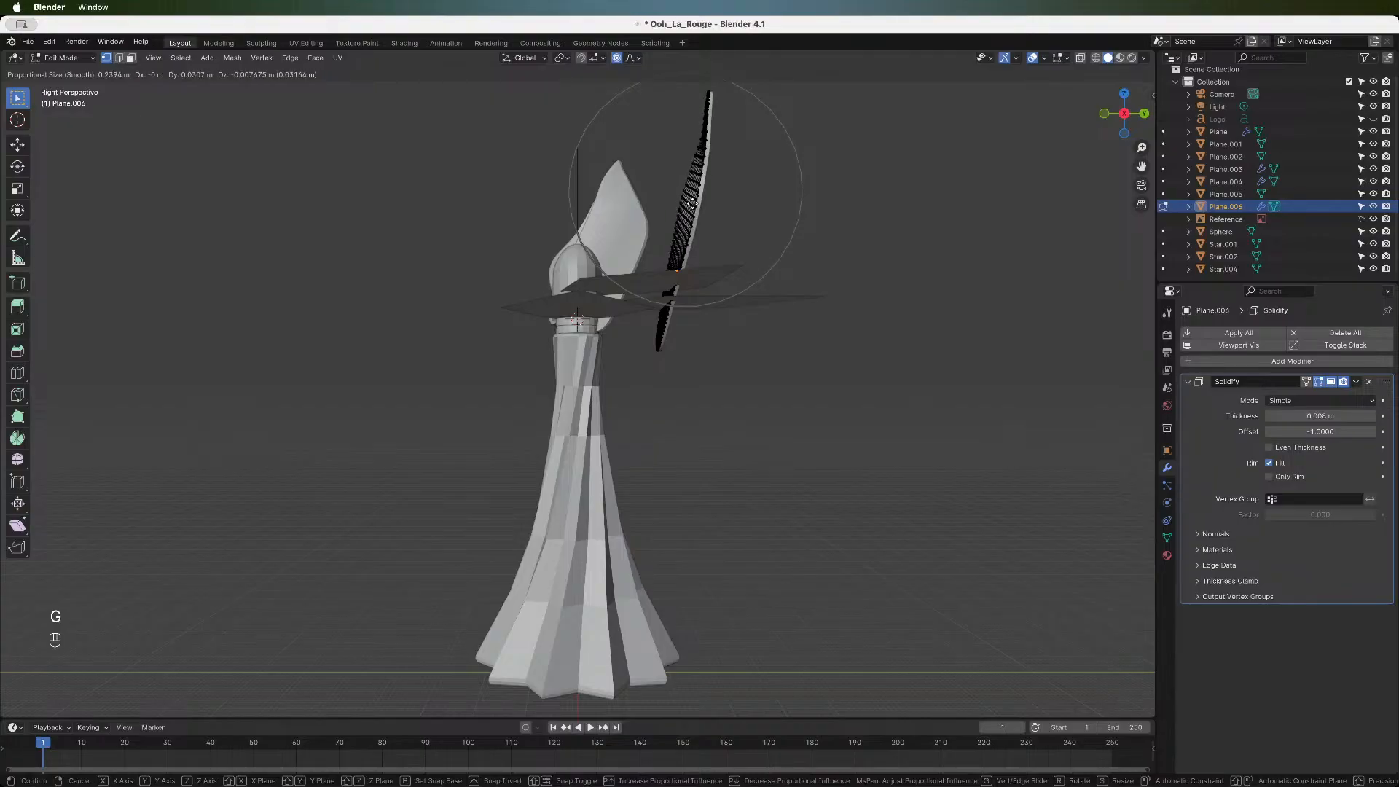
scroll(691, 205, "down", 4)
scroll(693, 207, "up", 4)
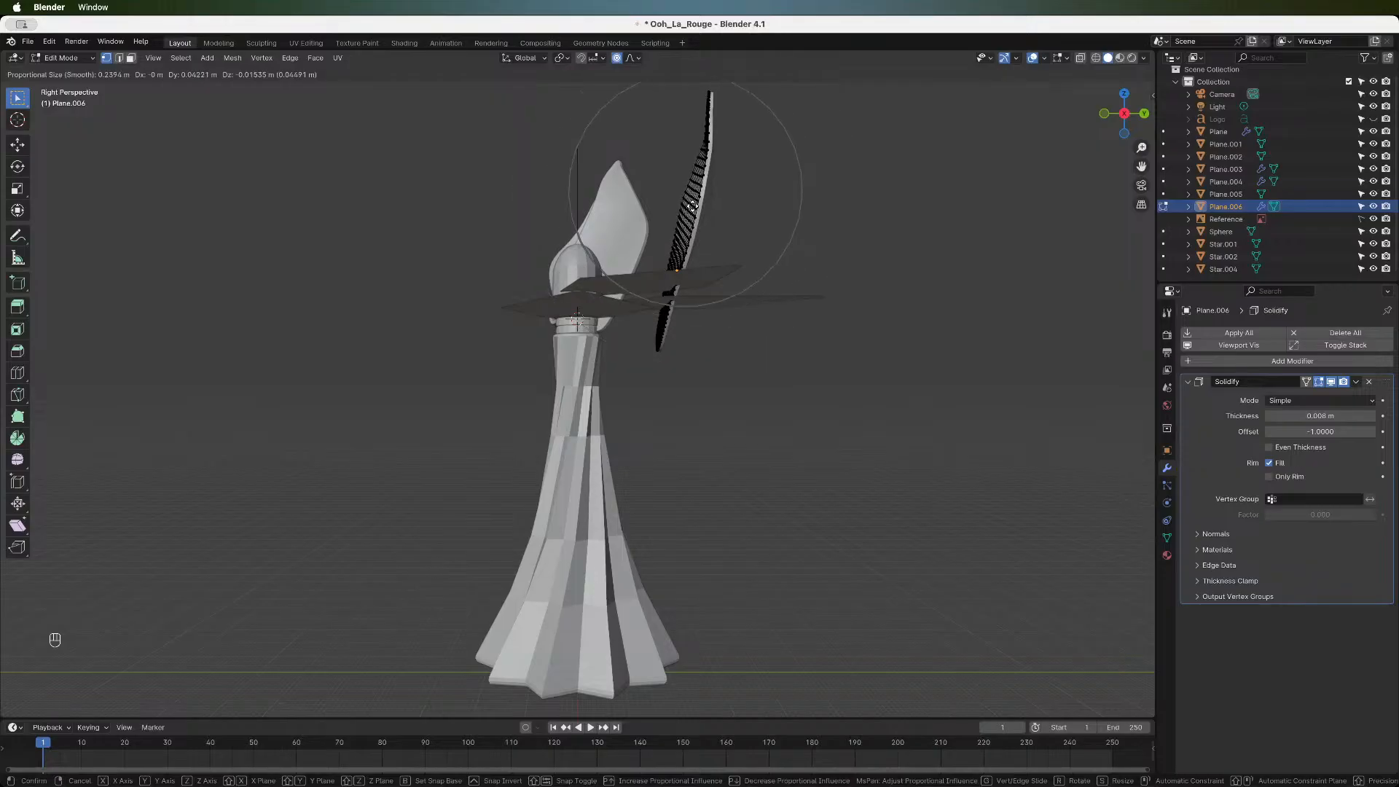
left_click(698, 207)
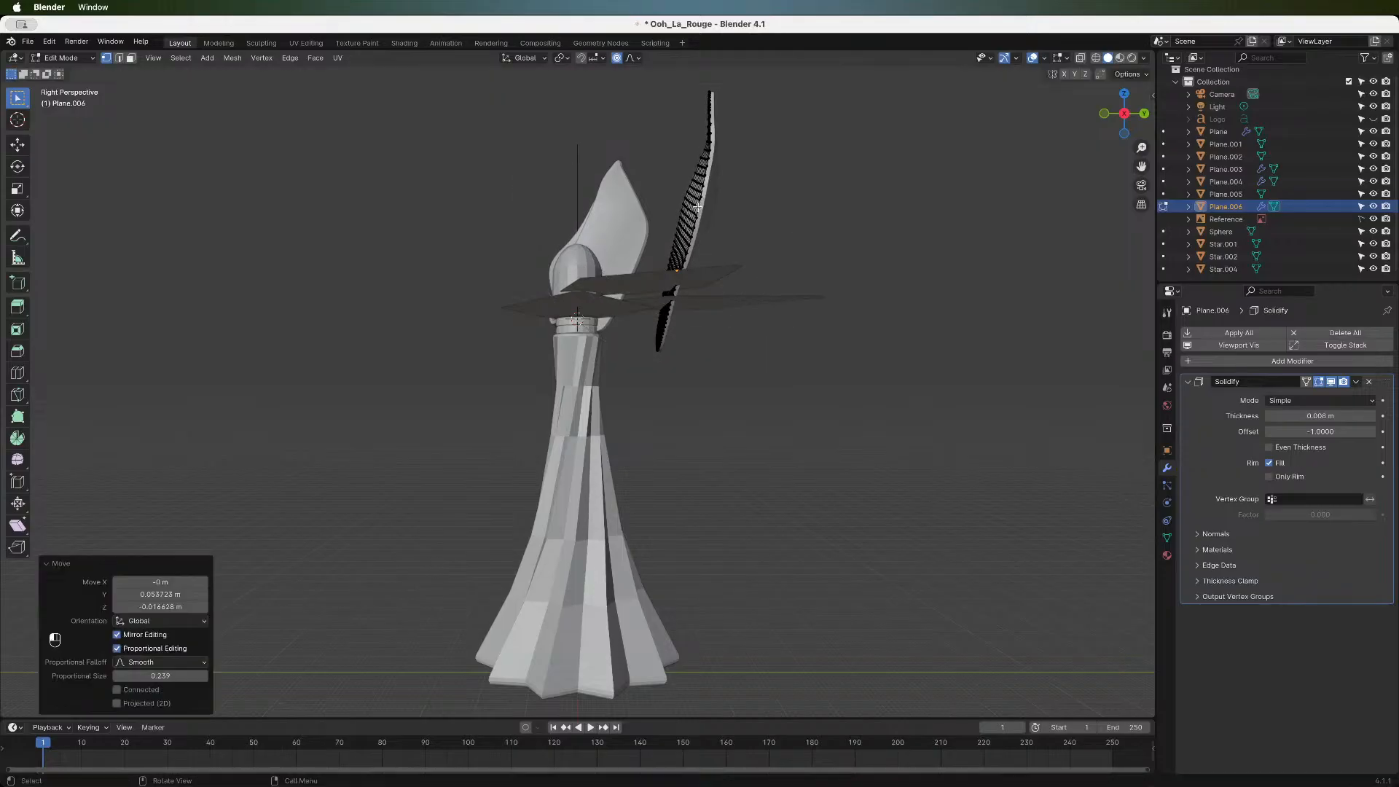
- From the front view, move the petal's lower right edge inward by about 0.016 m in X, with proportional size 0.076
left_click(1105, 114)
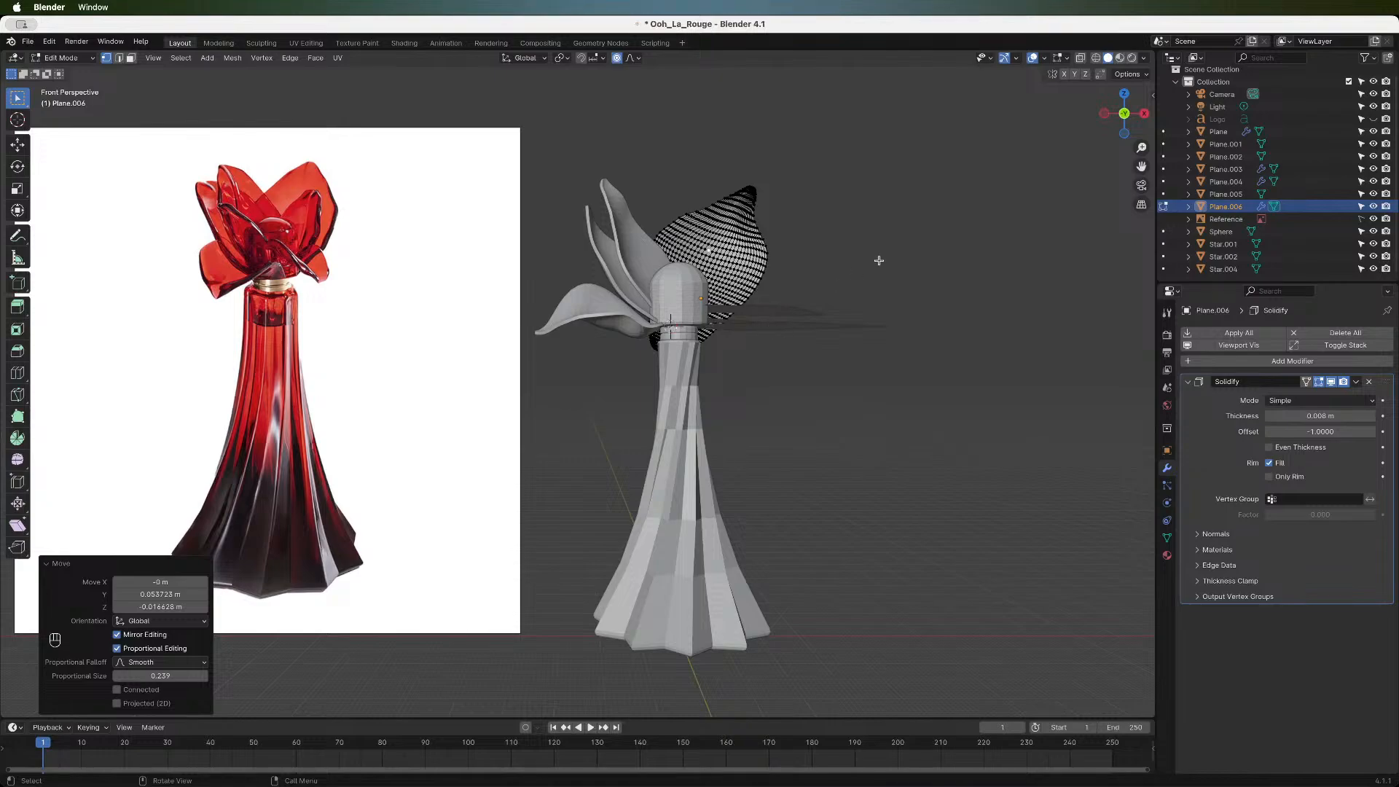
scroll(576, 387, "up", 3)
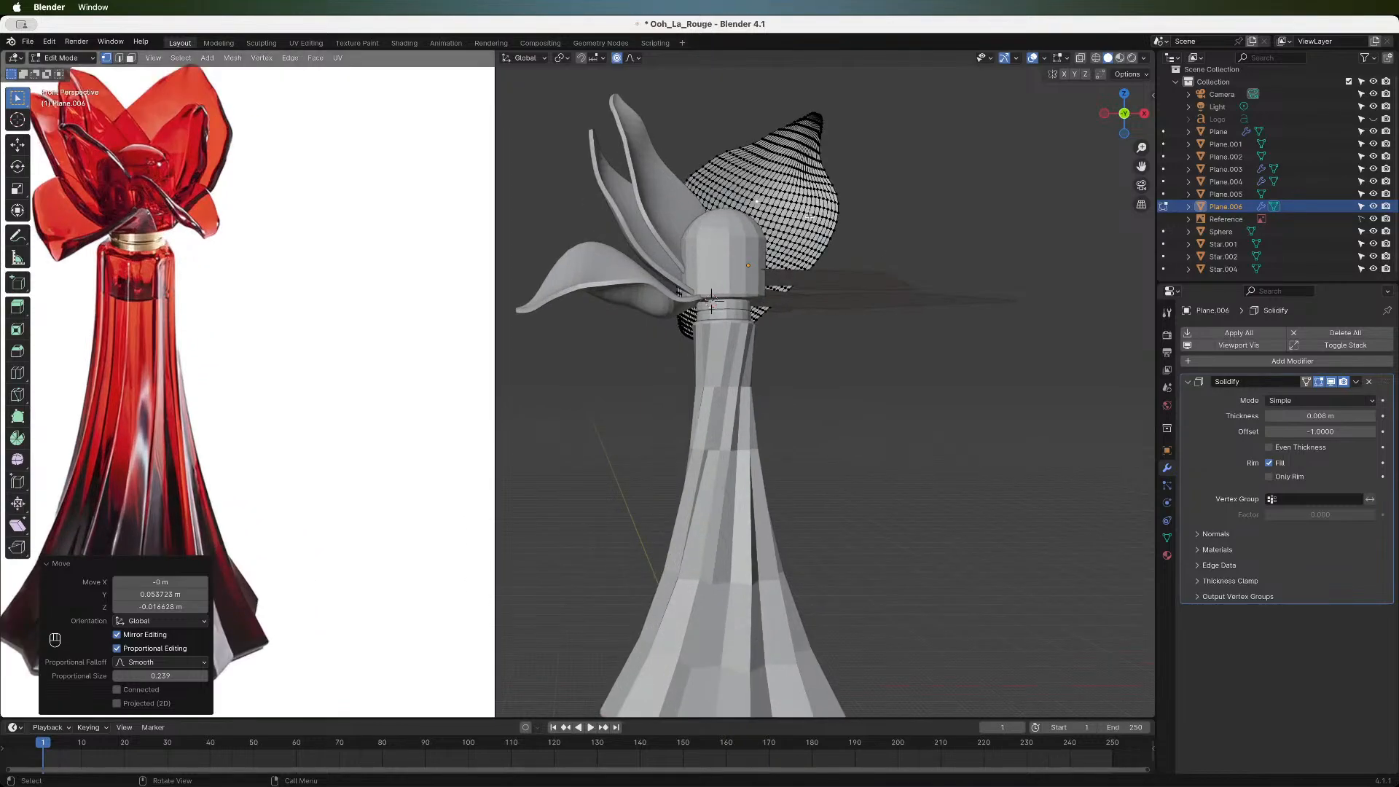
left_click(823, 236)
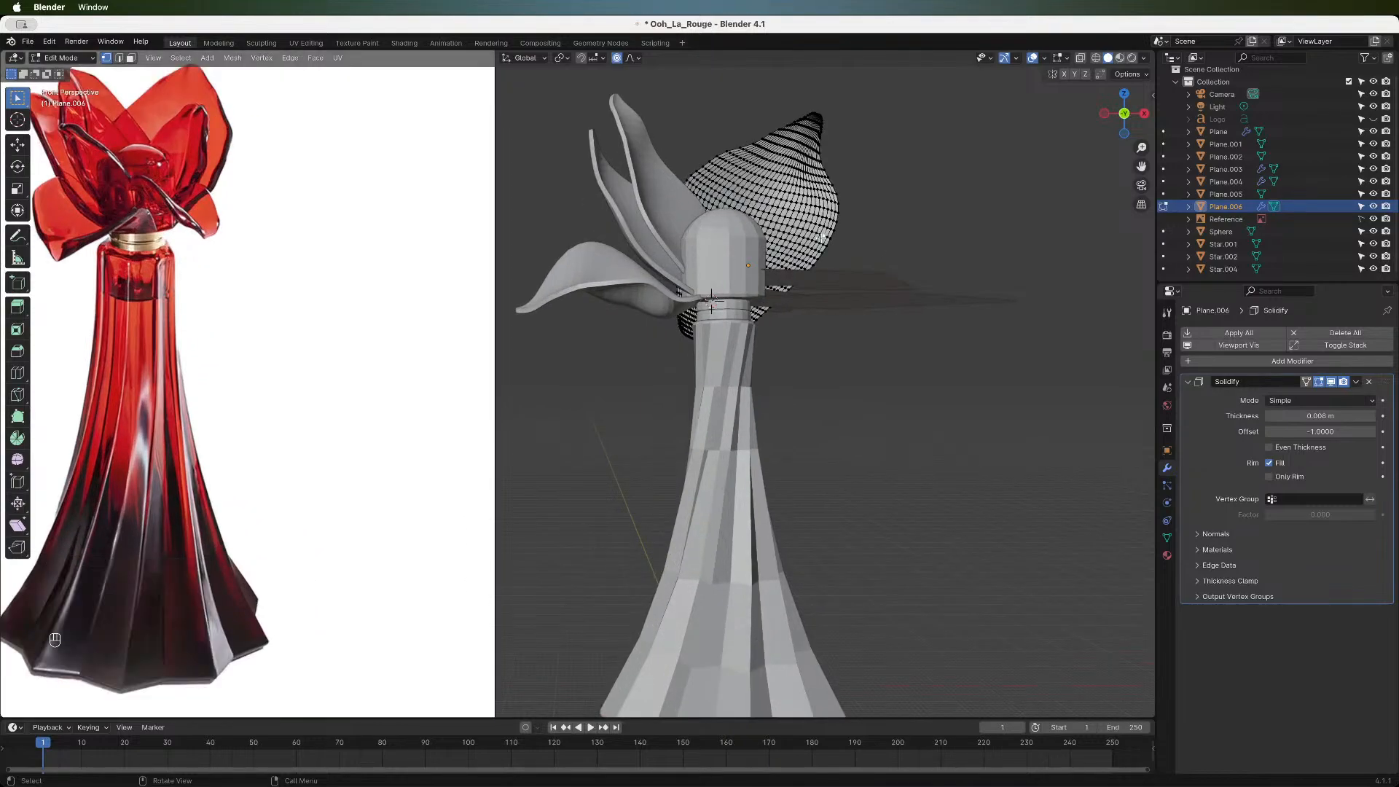
key("g")
scroll(822, 236, "up", 5)
scroll(823, 236, "up", 1)
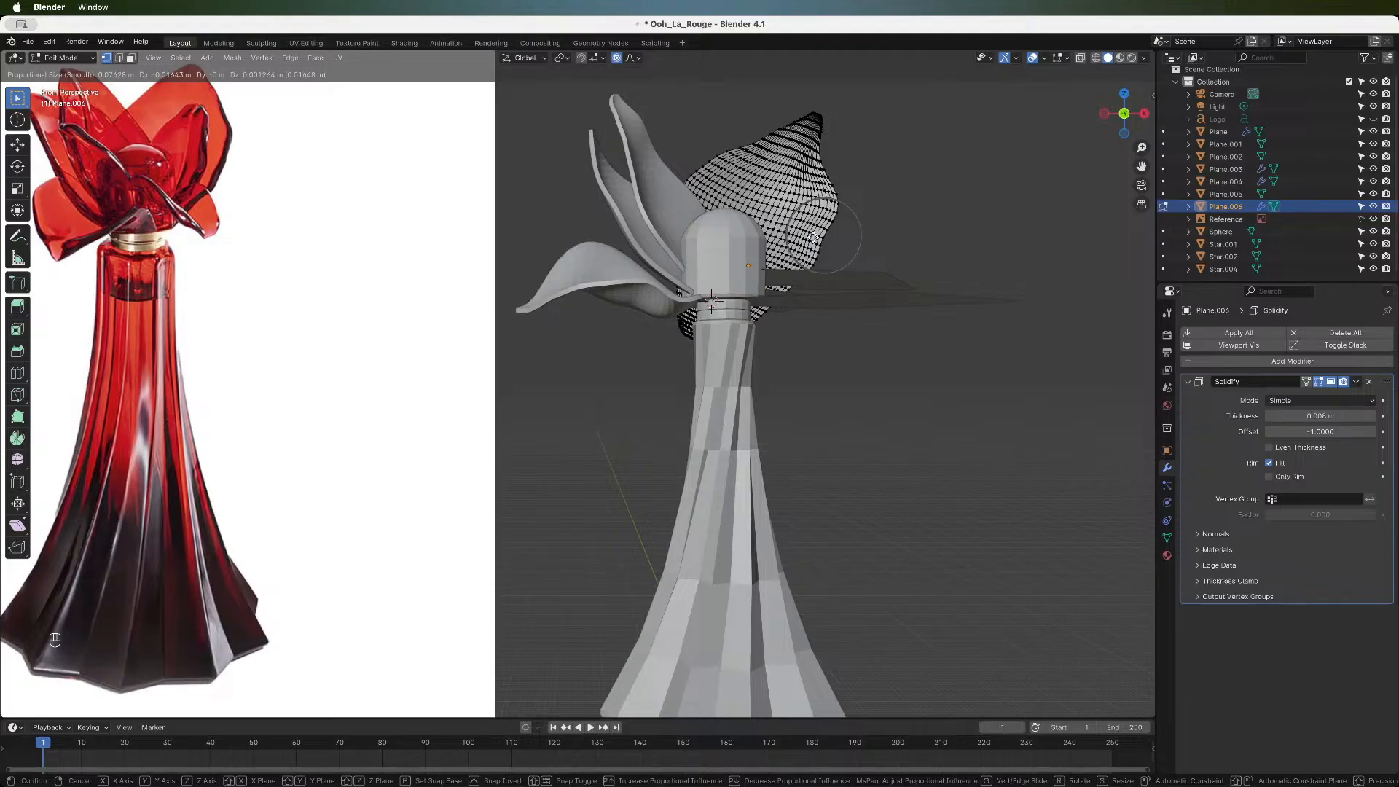
left_click(813, 236)
scroll(784, 178, "down", 3)
scroll(784, 179, "up", 2)
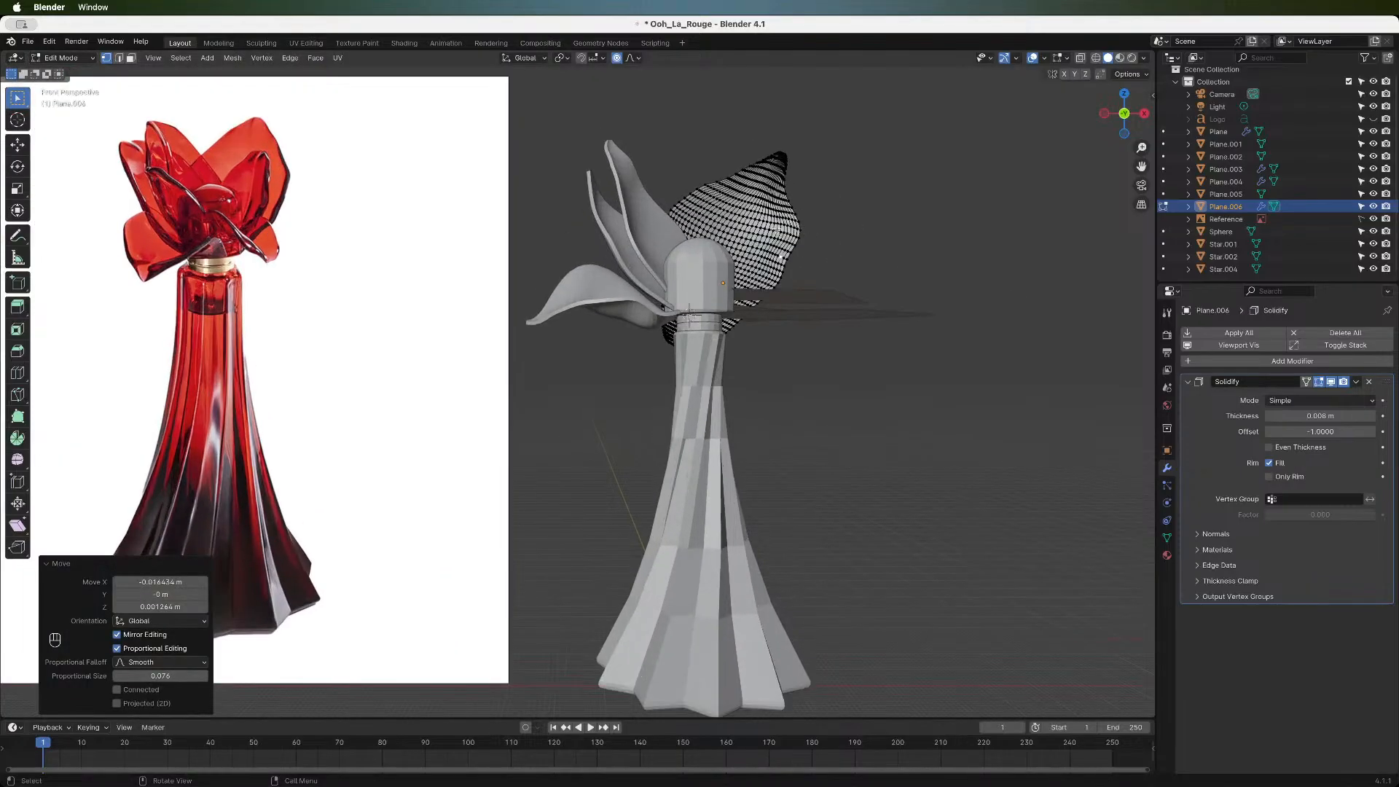
- Smooth the petal's right edge by moving two neighbouring edge vertices slightly, the upper one by about -0.006 m in X
left_click(786, 241)
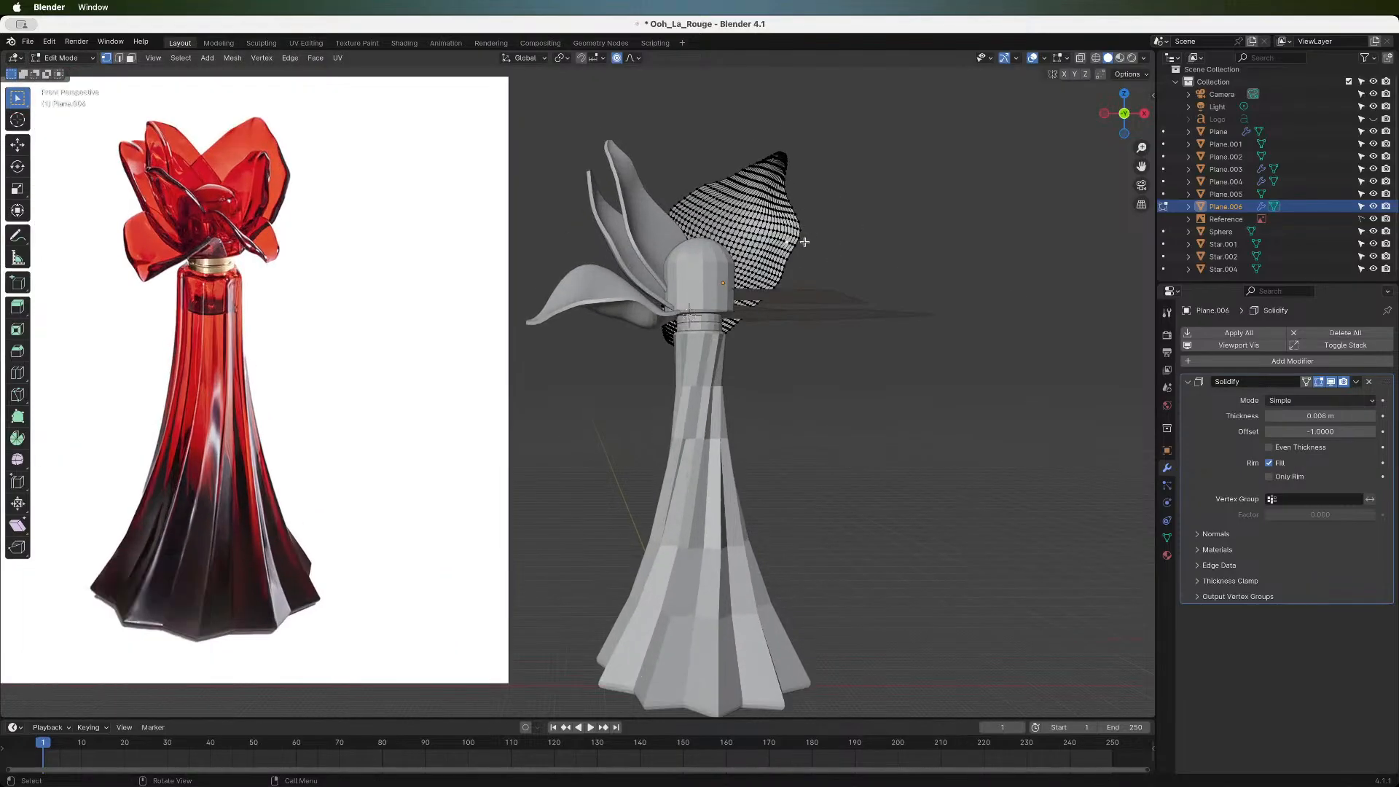
key("g")
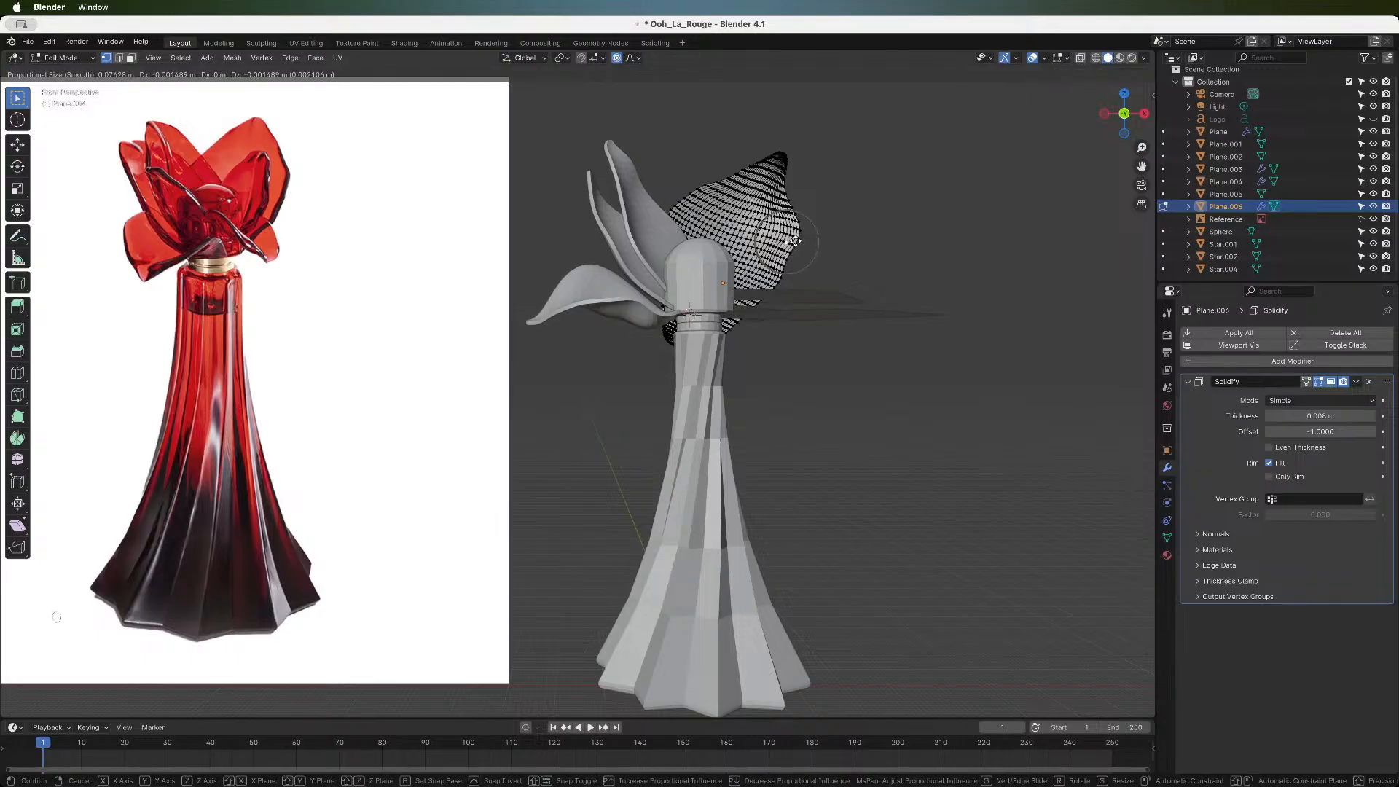
left_click(794, 240)
left_click(791, 224)
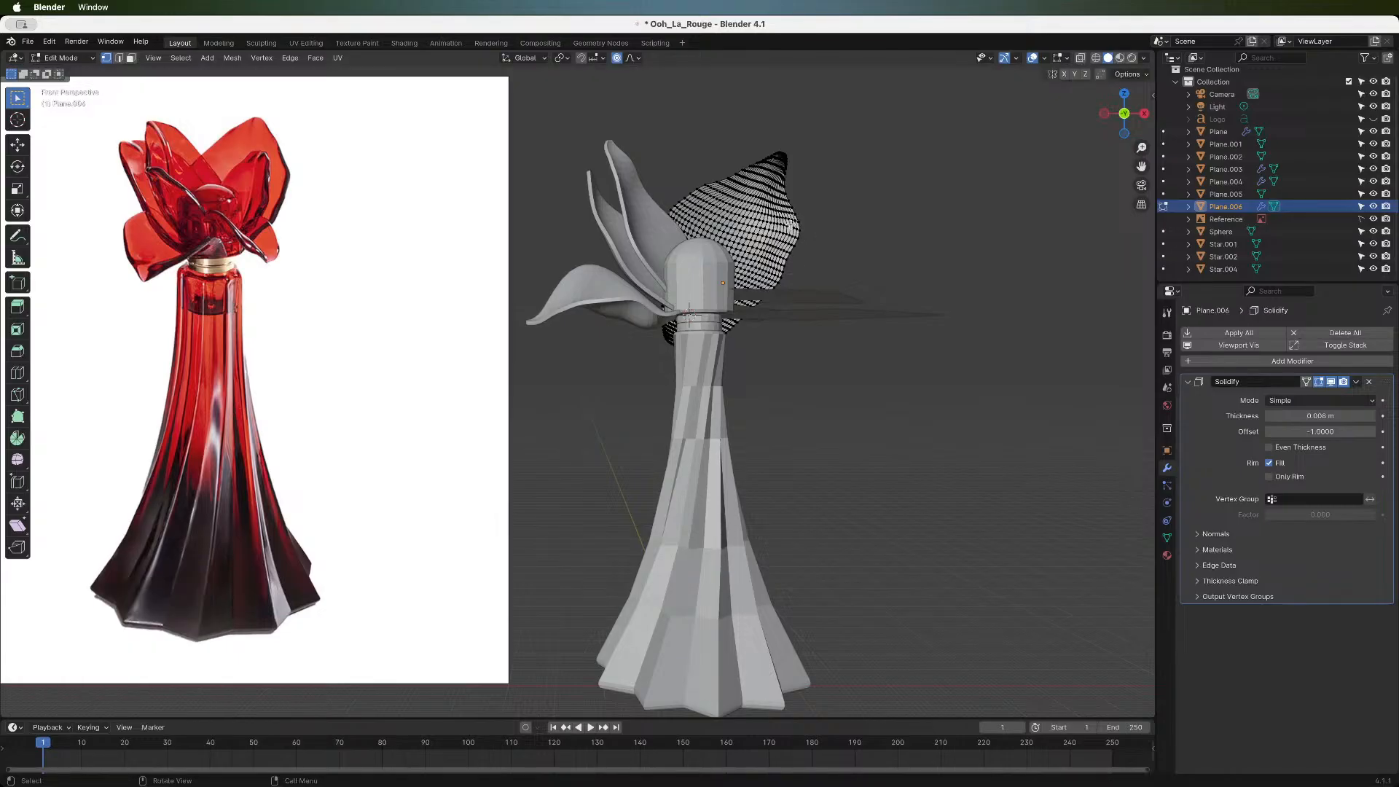
key("g")
left_click(787, 229)
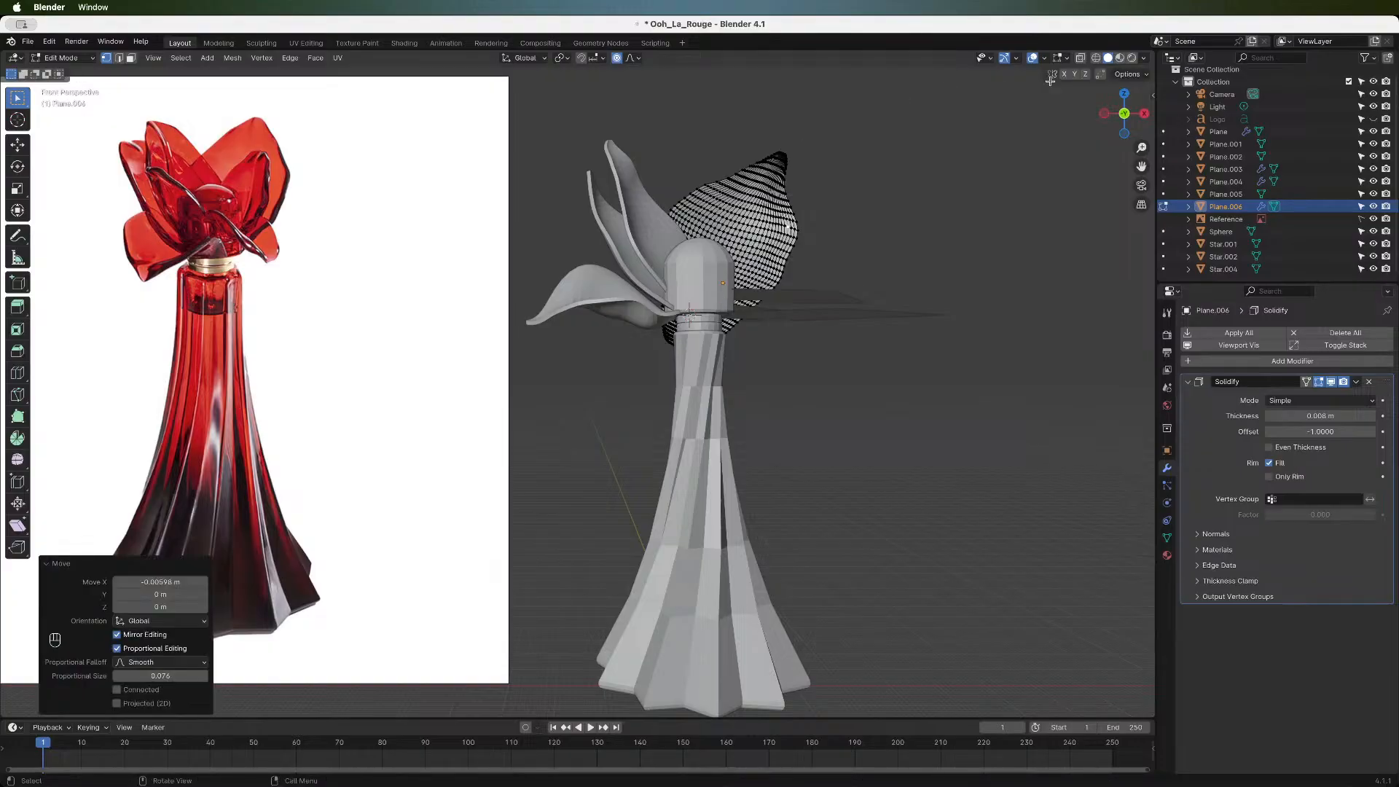
- Seen from the side, move the entire petal mesh toward the bottle by about -0.092 m along Y
left_click_drag(1121, 124, 978, 117)
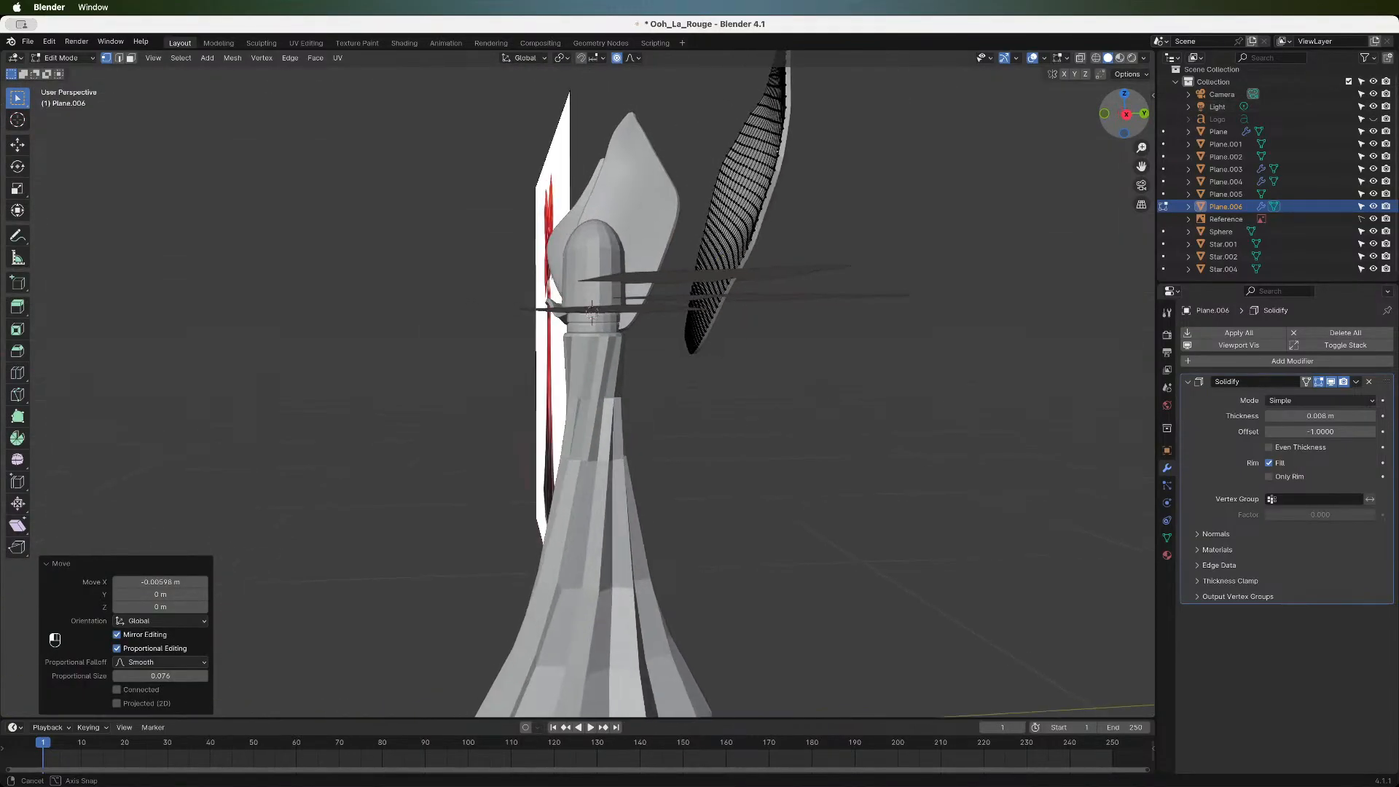
left_click(695, 329)
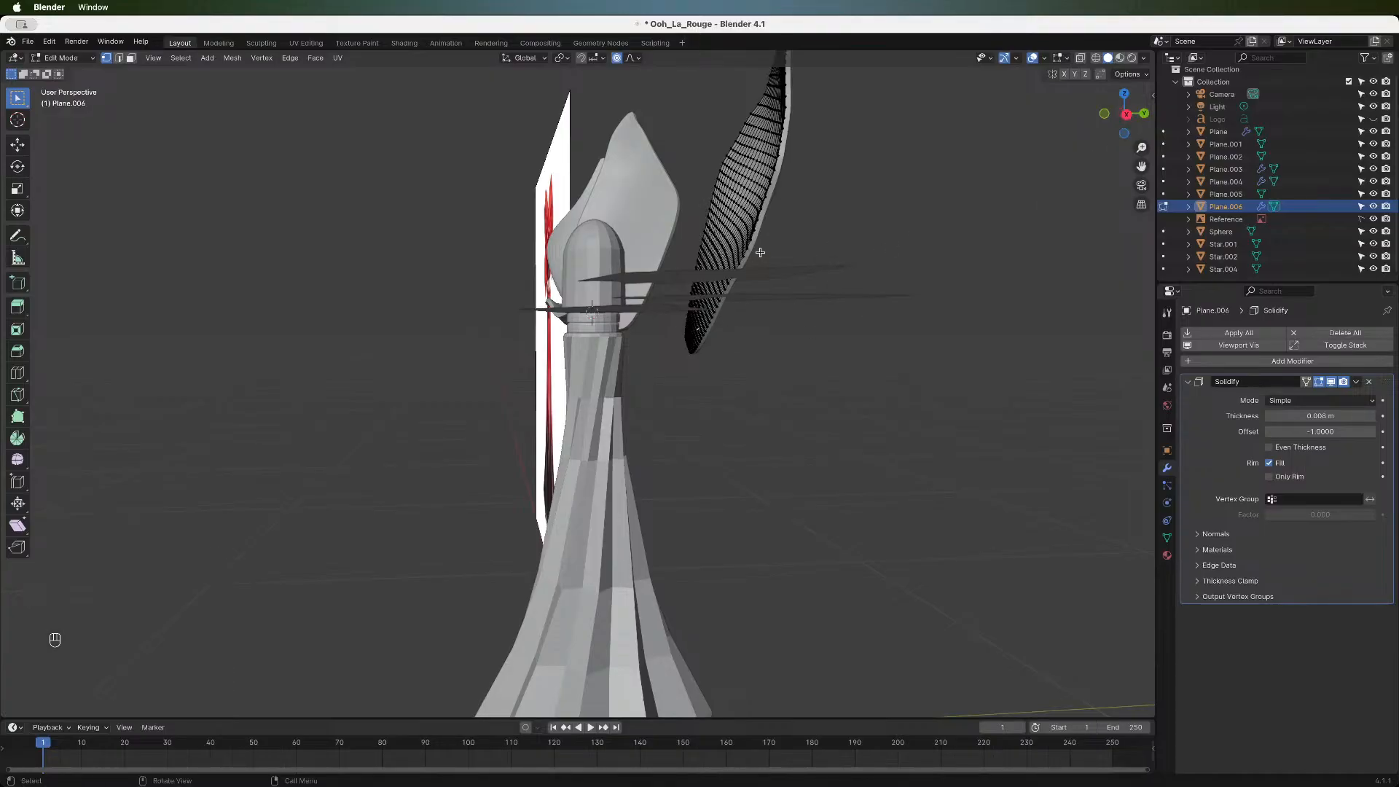
key("a")
key("g")
key("y")
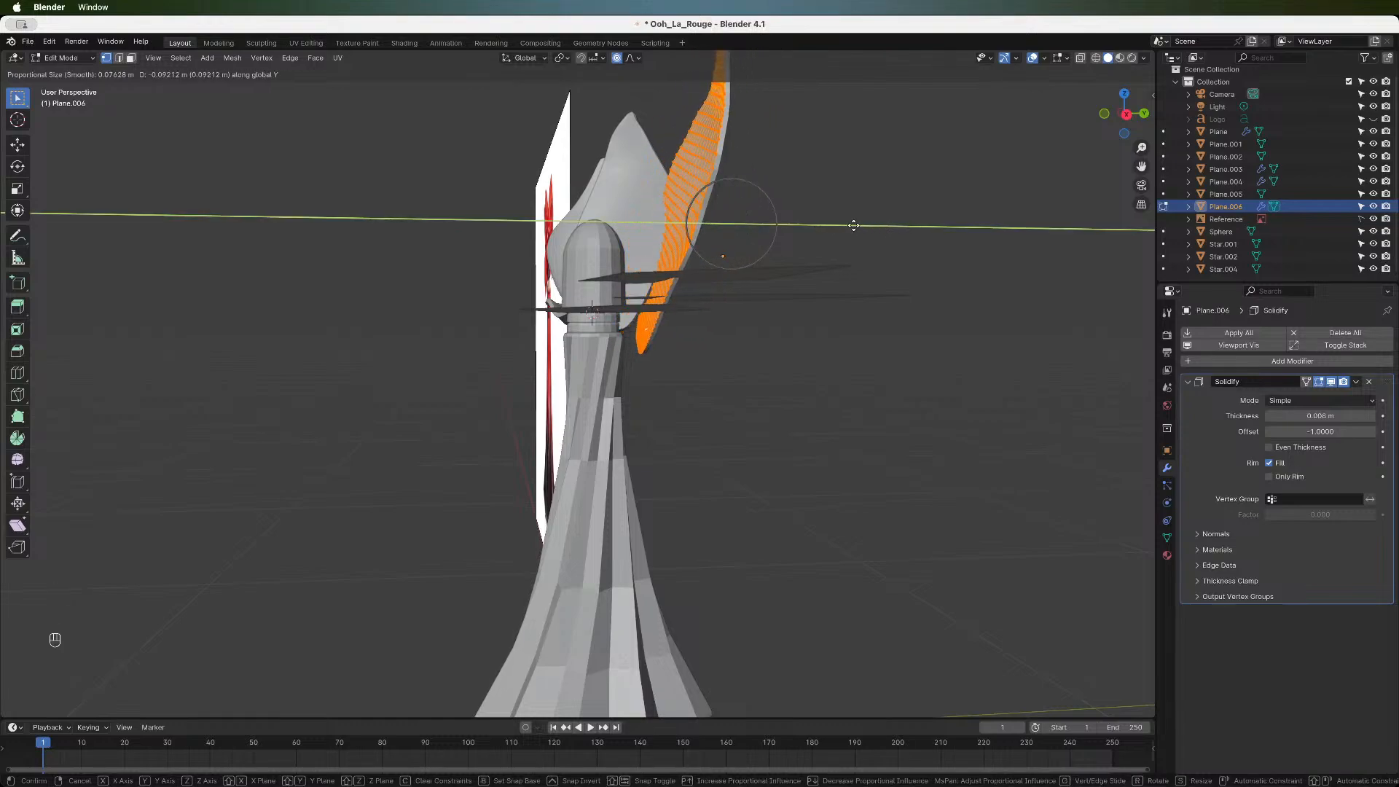
left_click(853, 226)
- Pull the petal's lower tip toward the cap by about -0.009, -0.054 and 0.036 m in X, Y and Z, with proportional size 0.198
left_click(672, 330)
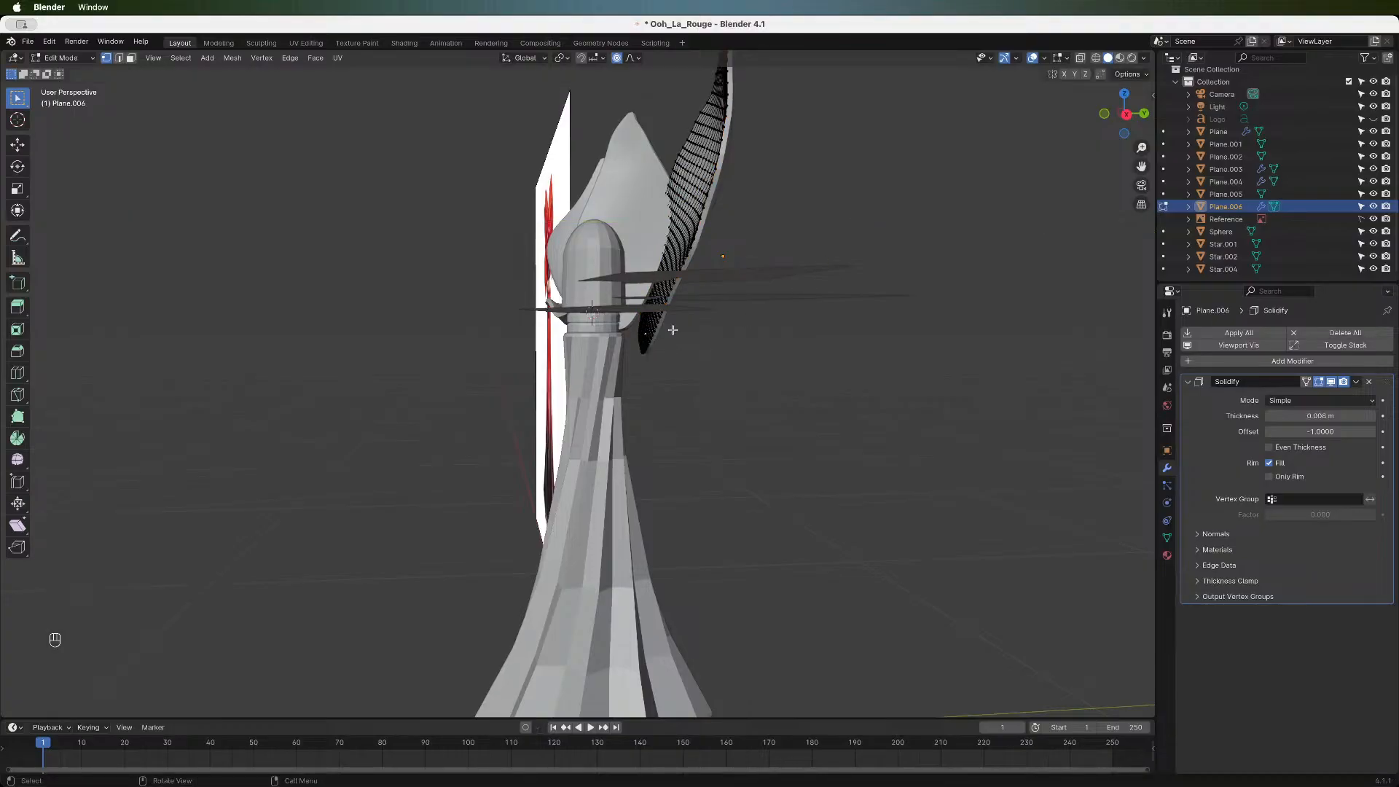
key("g")
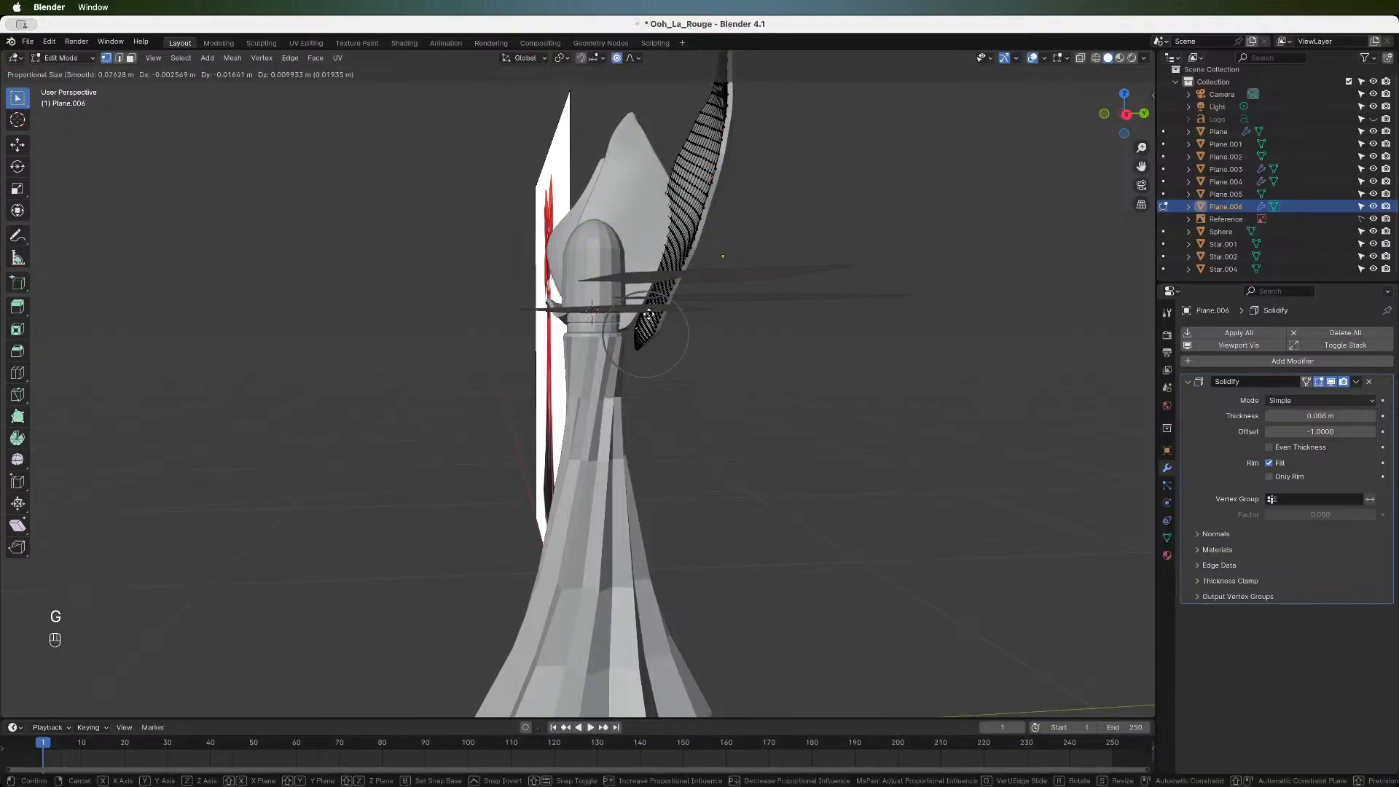
scroll(645, 310, "down", 4)
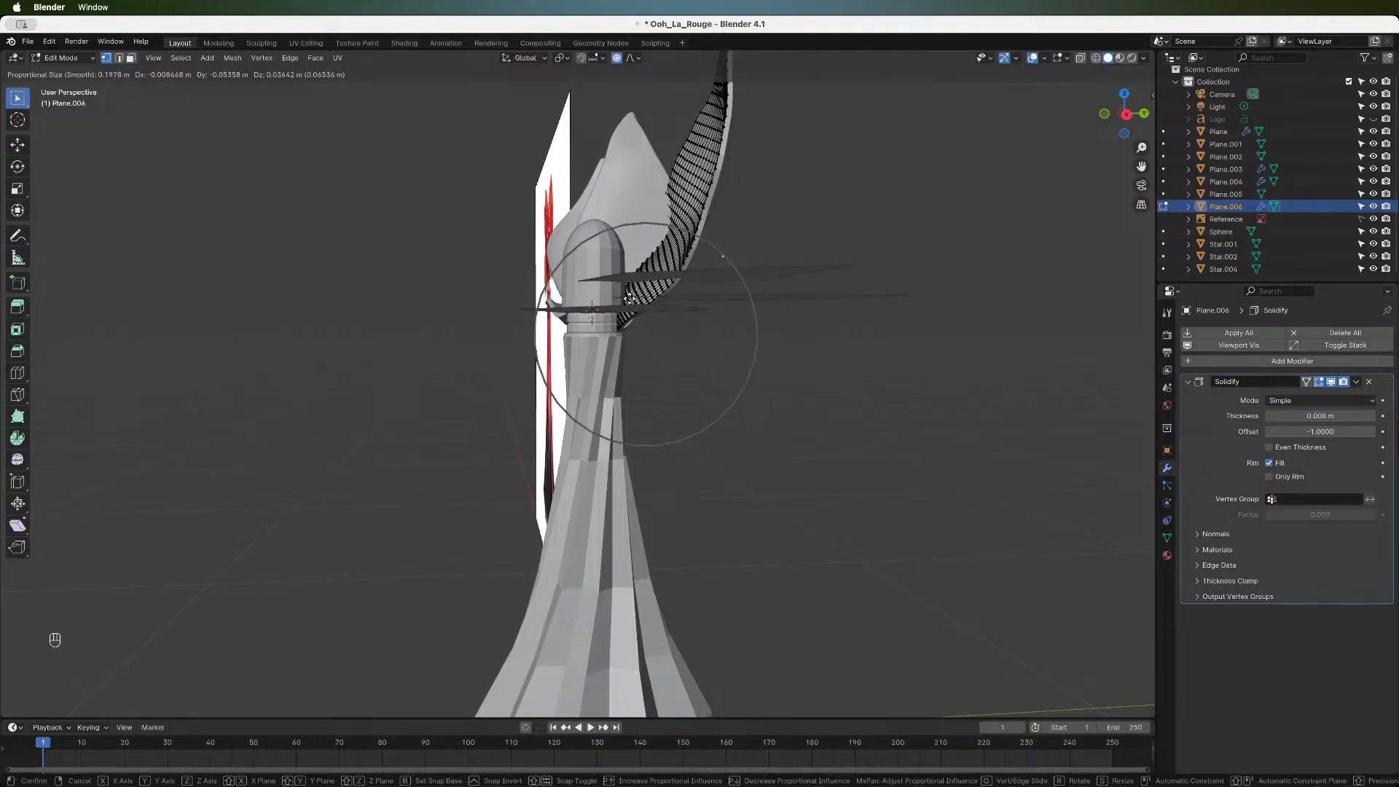
left_click(630, 299)
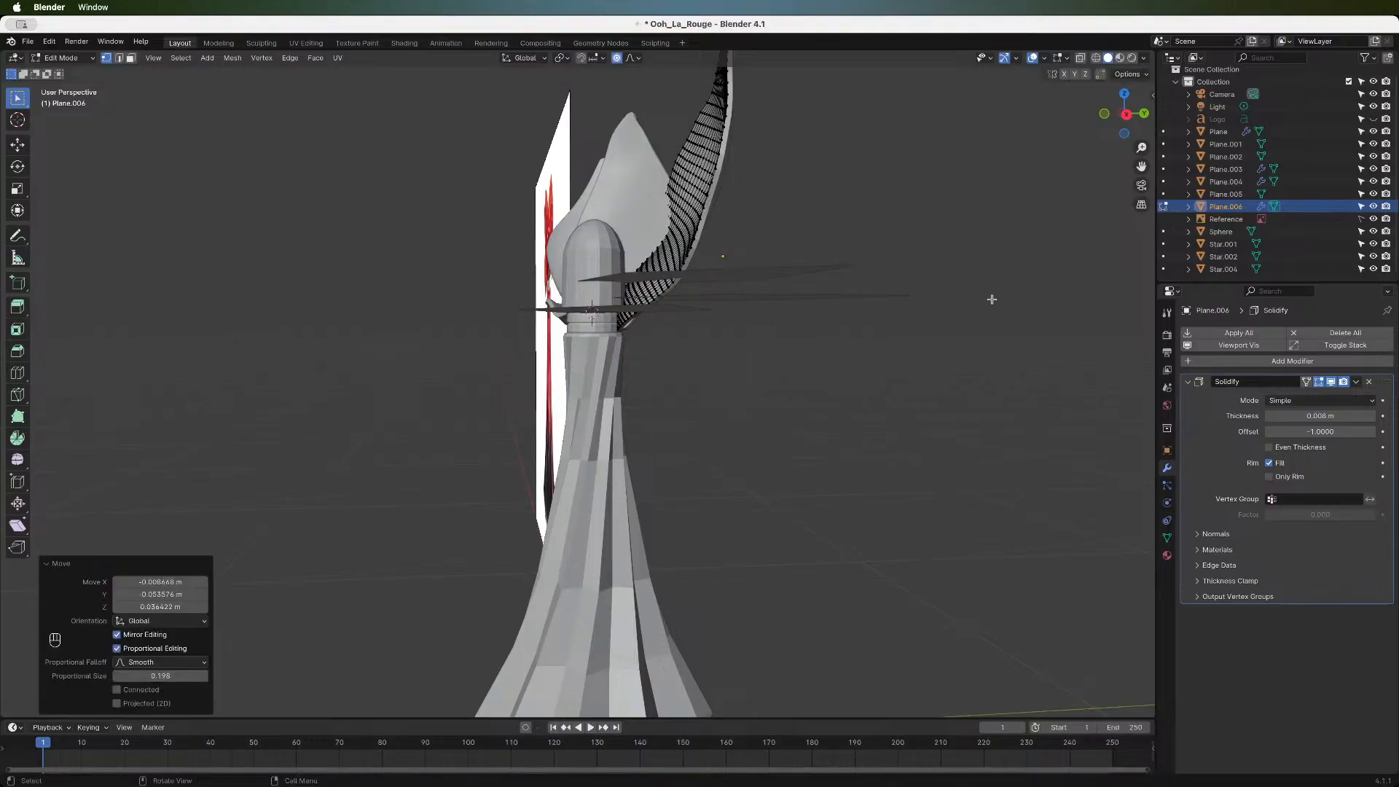
left_click(1106, 116)
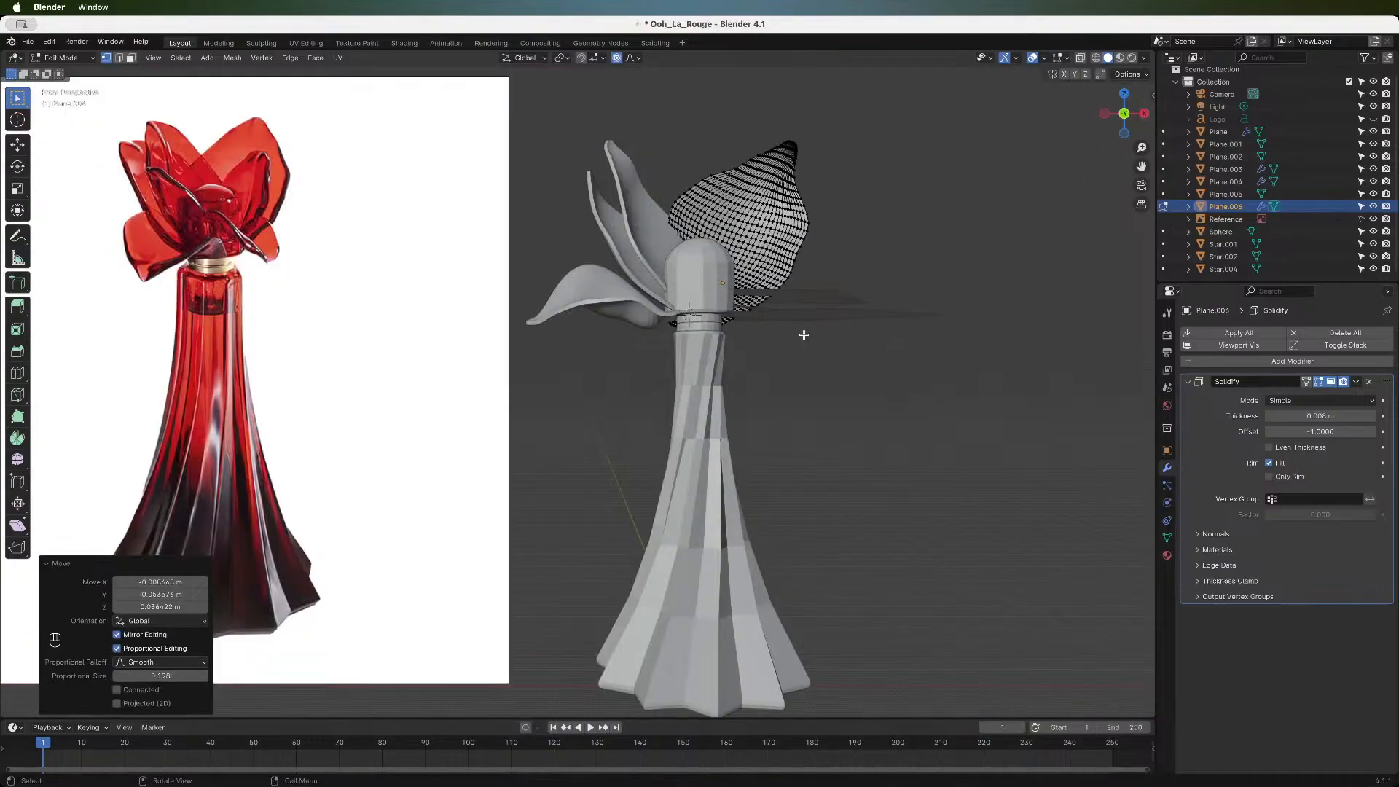
- Select the whole petal mesh and scale it down uniformly to about 0.93
scroll(804, 334, "down", 3)
scroll(804, 334, "up", 1)
scroll(804, 334, "up", 1)
key("g")
key("Escape")
key("a")
mouse_move(1123, 110)
left_mouse_down()
mouse_move(591, 360)
mouse_move(1116, 125)
mouse_move(1104, 124)
left_mouse_up()
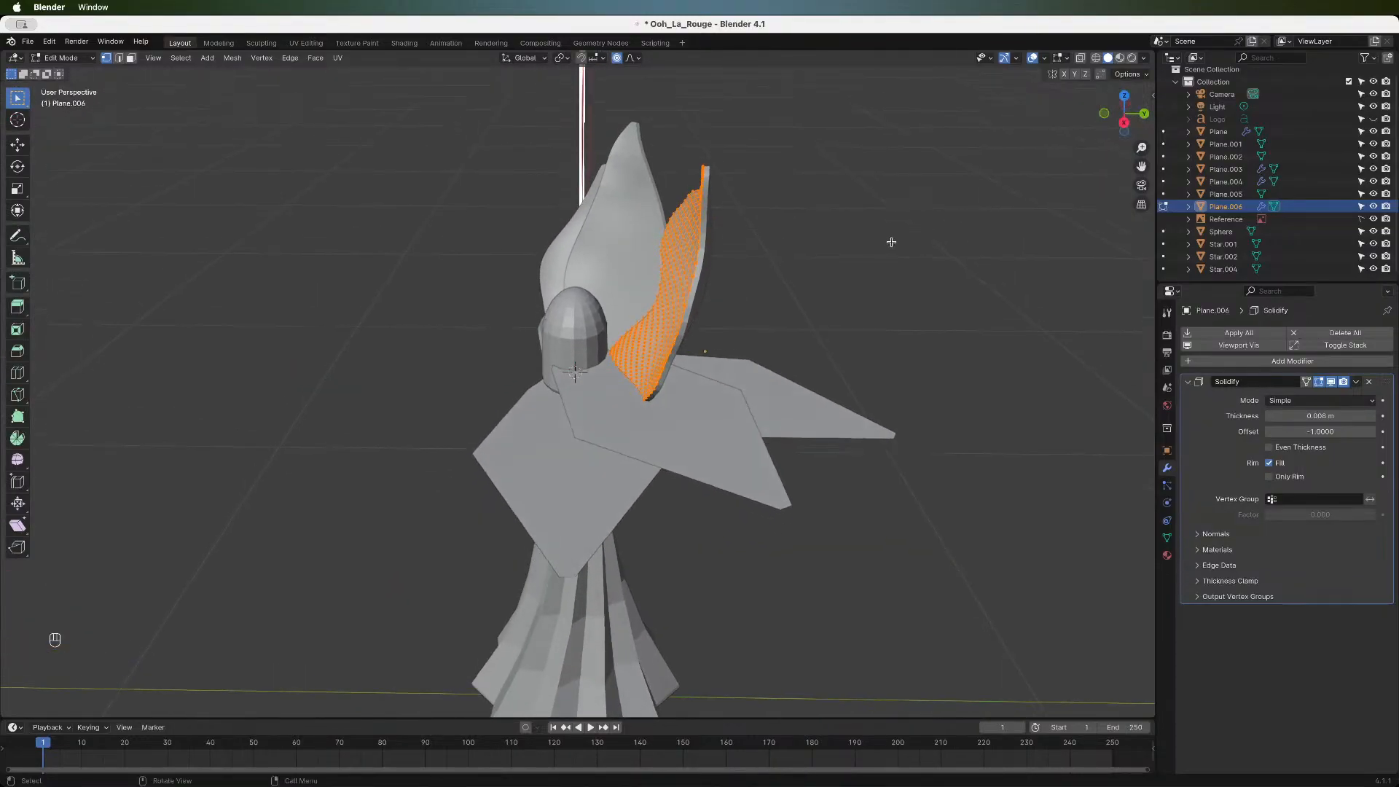
key("s")
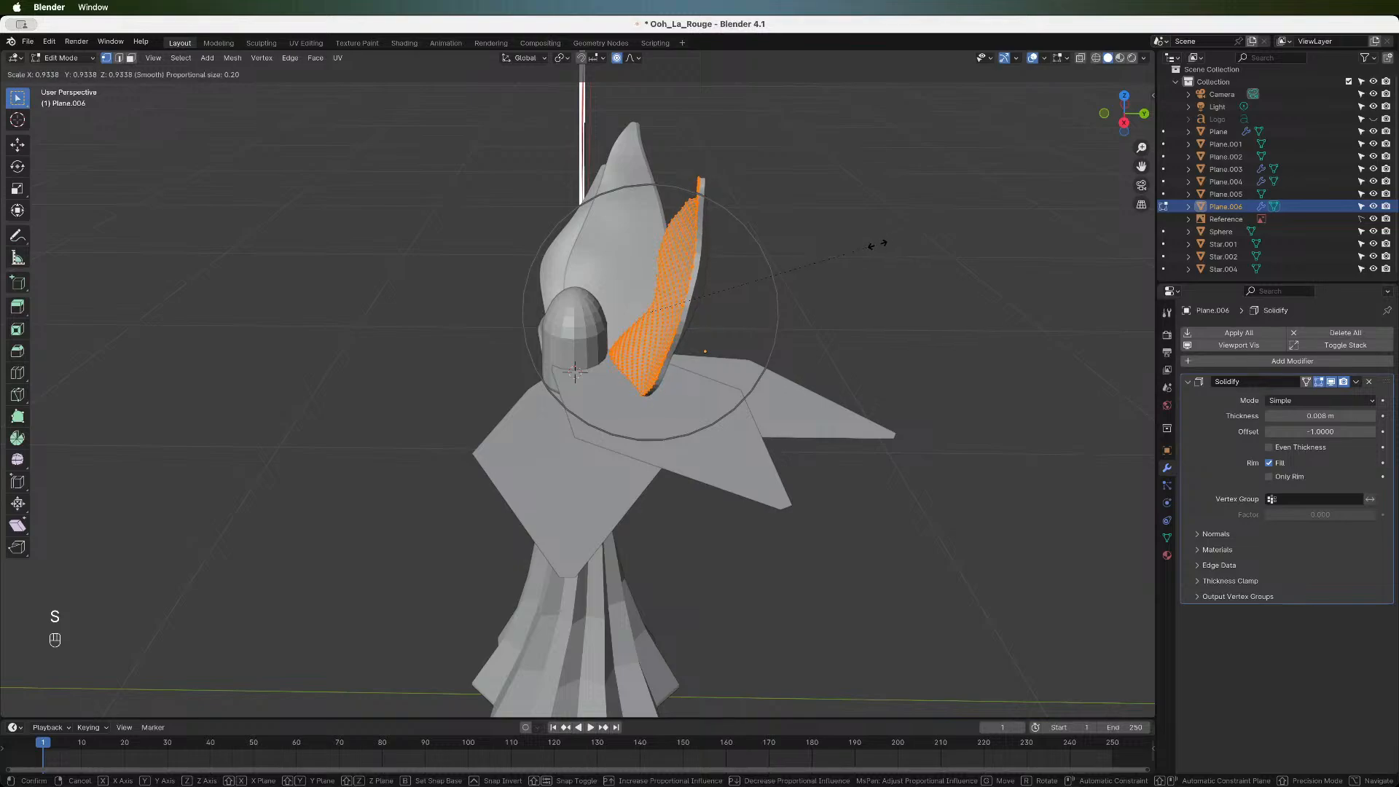
left_click(877, 243)
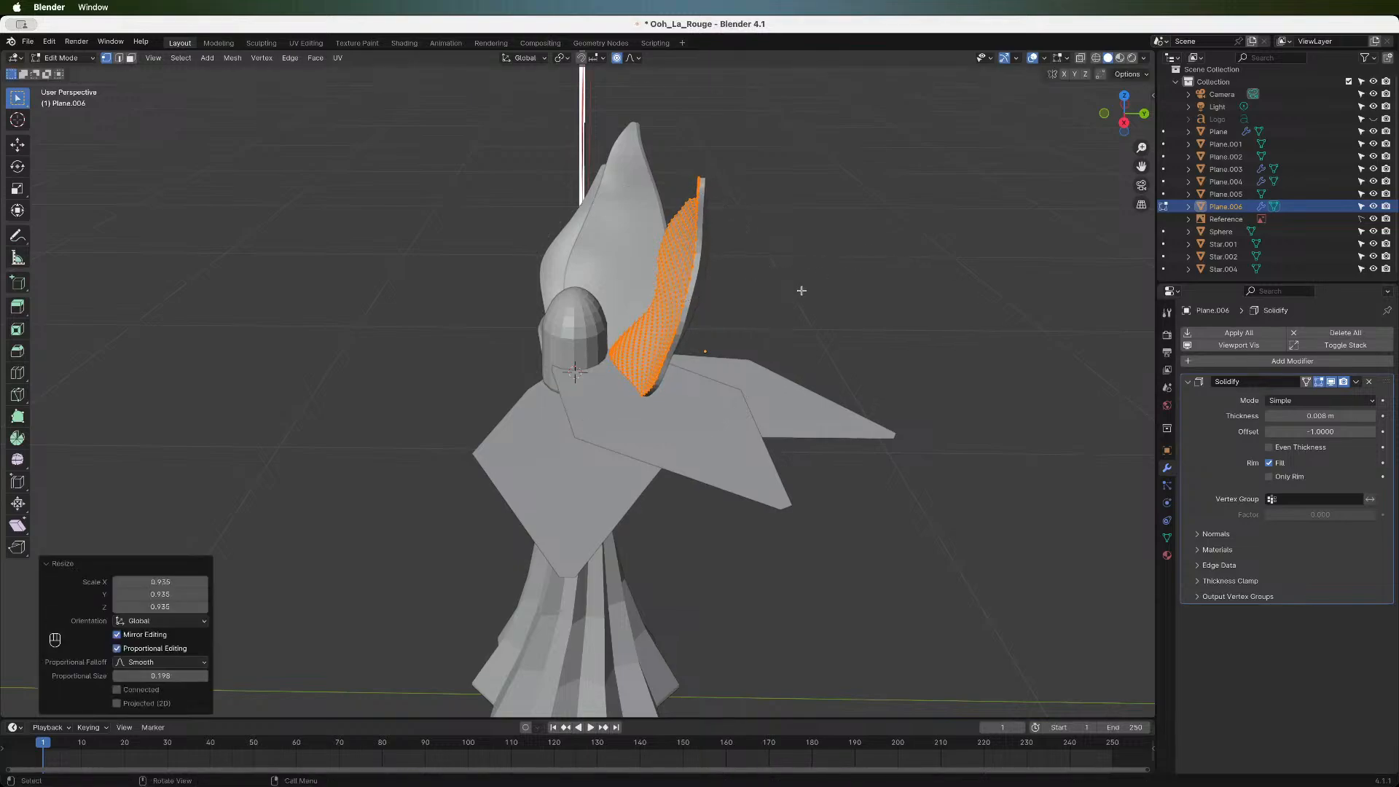
- Move the petal's inner edge near mid-height by about 0.011, 0.017 and 0.003 m in X, Y and Z, with proportional size 0.198
left_click(1123, 124)
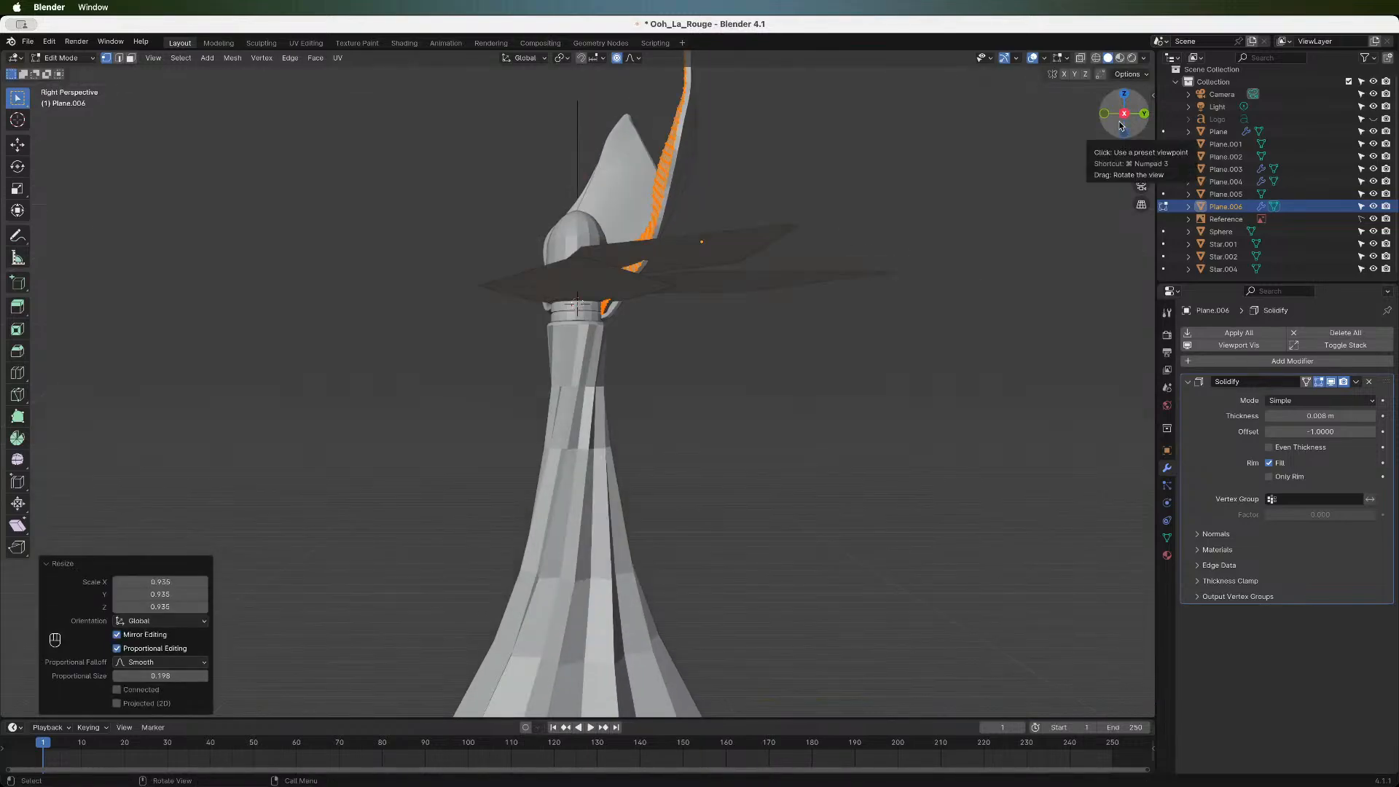
left_click(1105, 116)
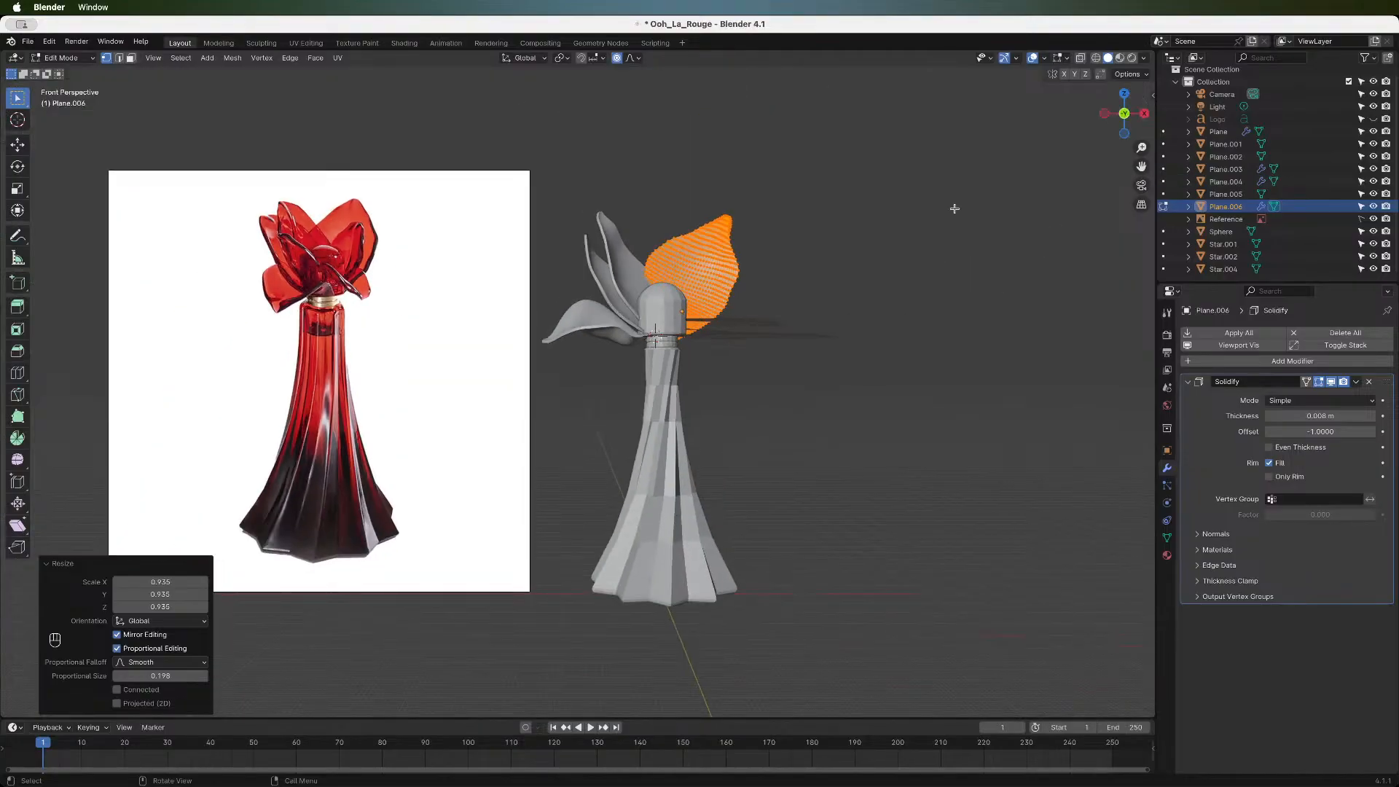
scroll(955, 209, "up", 2)
left_click(891, 365)
left_click_drag(1121, 133, 995, 150)
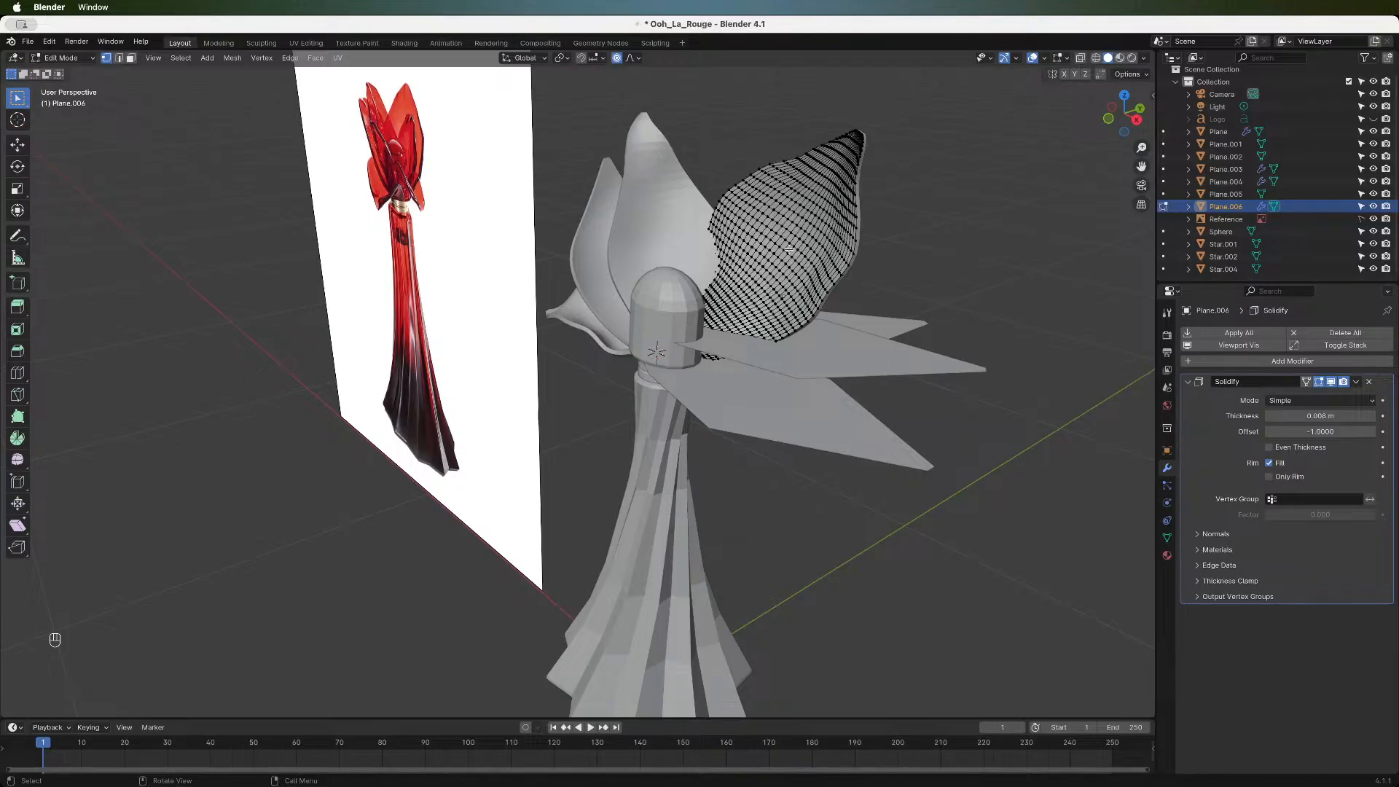
key("a")
key("alt+a")
key("g")
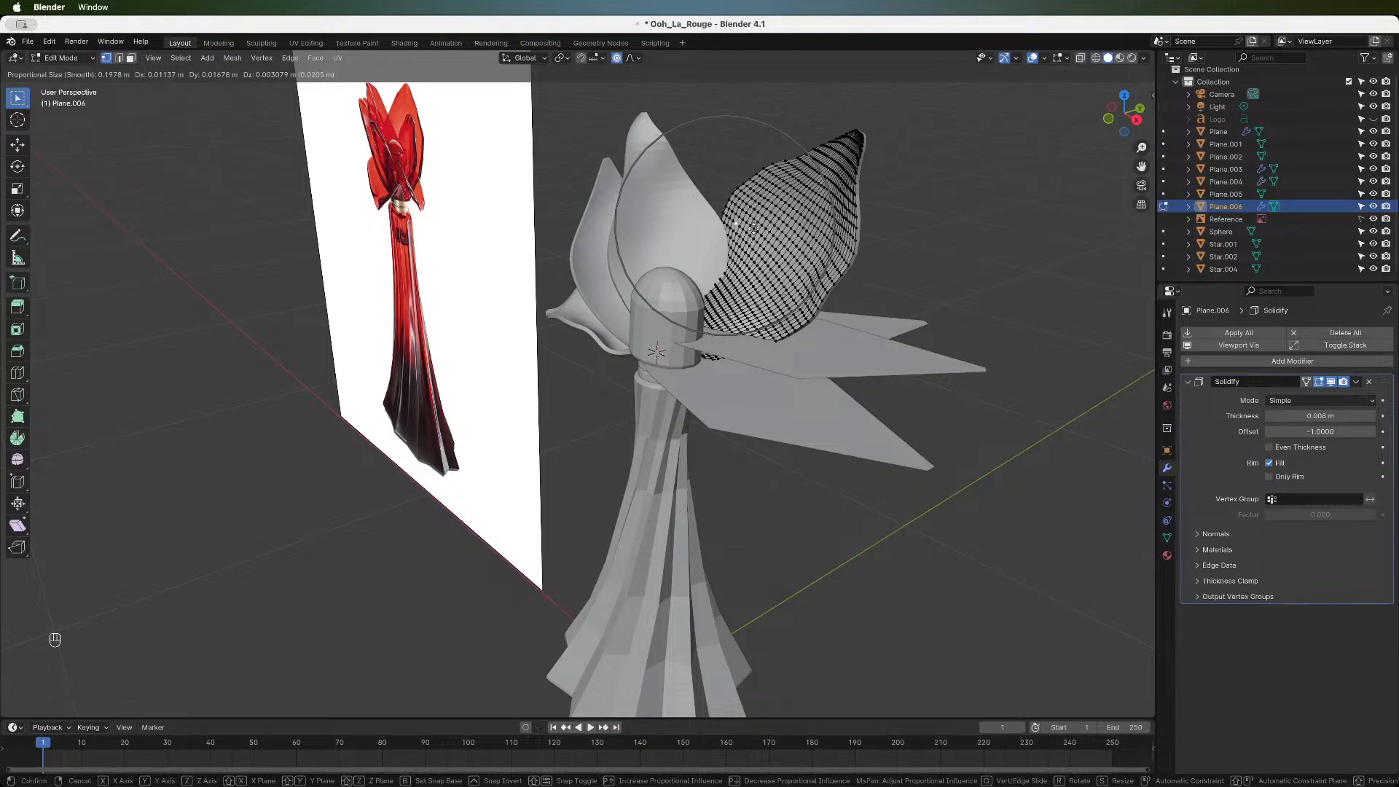
left_click(753, 228)
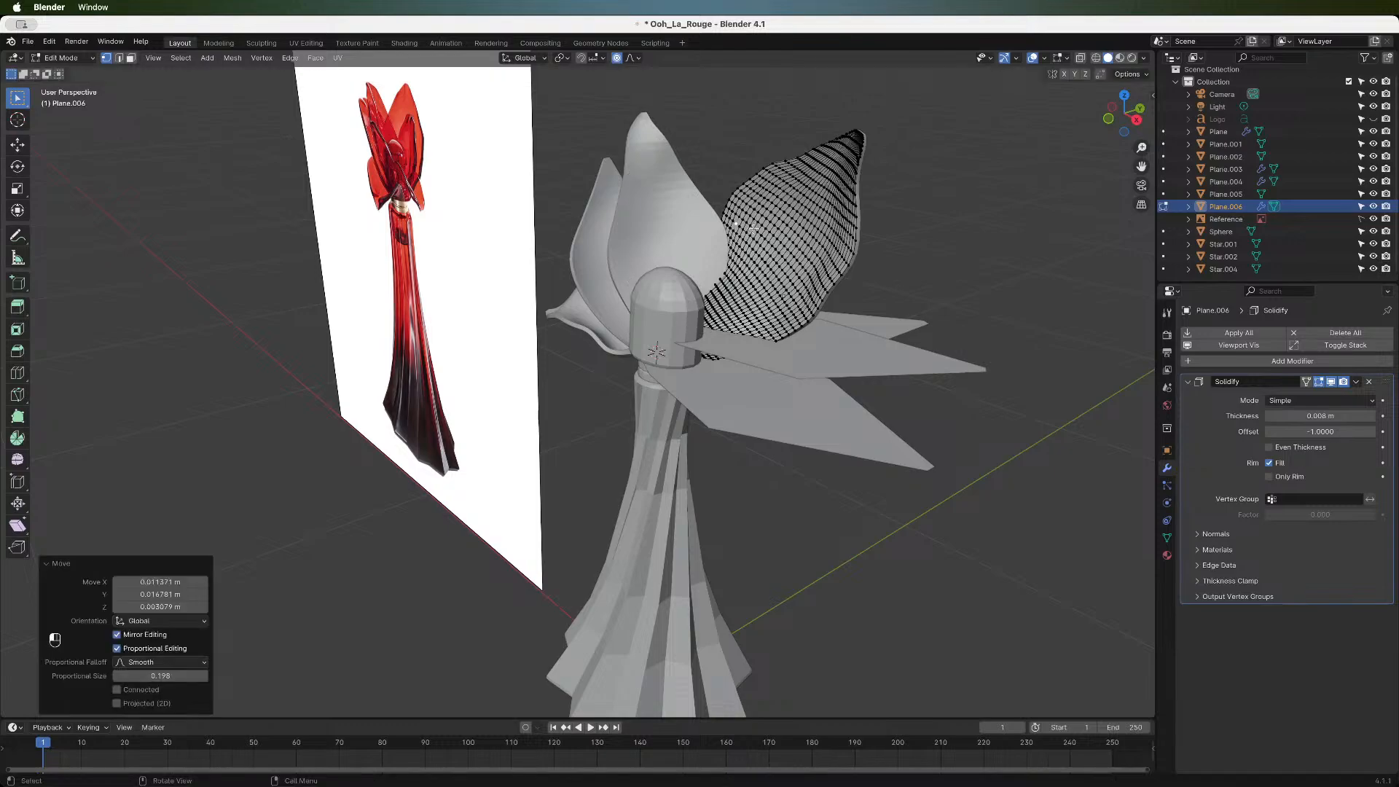
- Refine the petal's lower inner edge by shifting two vertices about 0.007 and 0.004 m in X and -0.006 and -0.007 m in Z
left_click(715, 287)
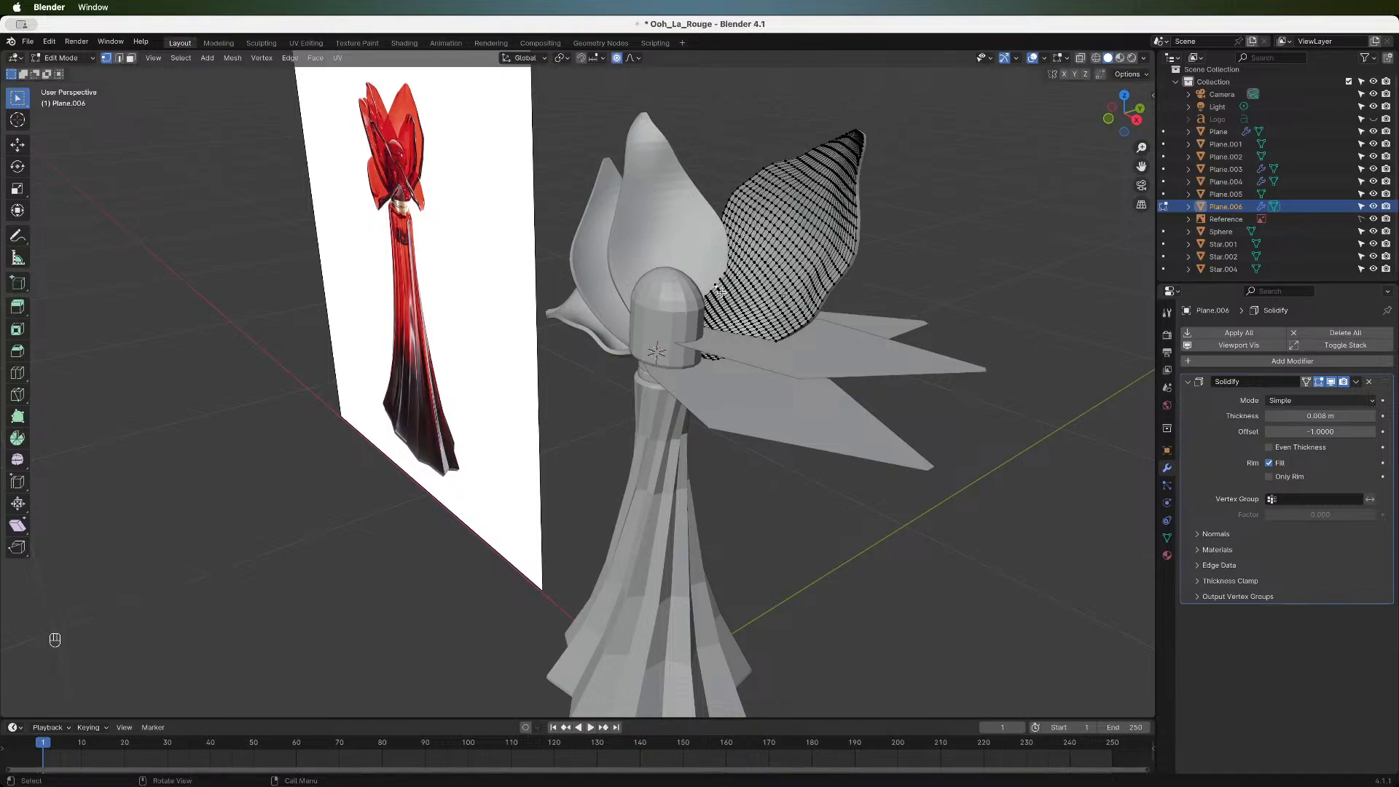
key("g")
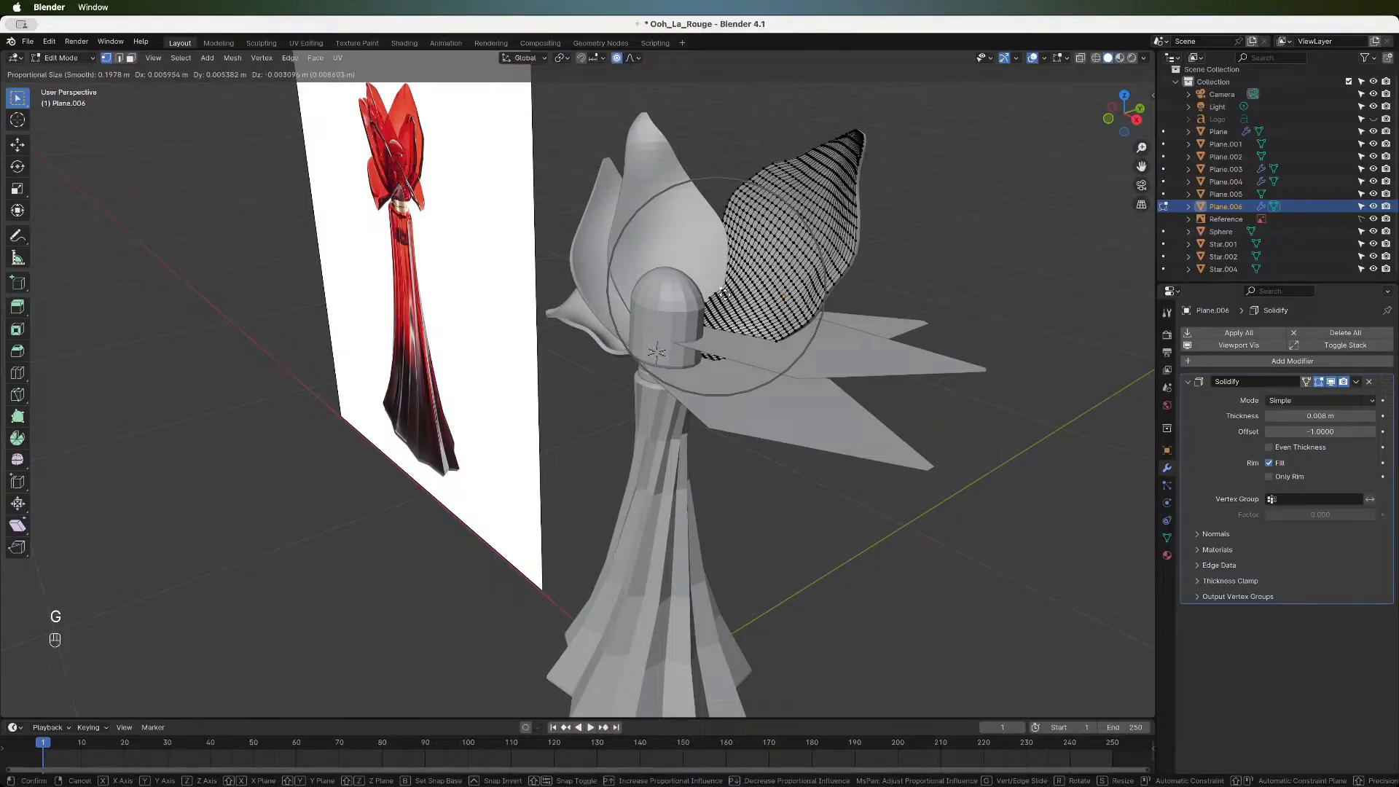
left_click(702, 305)
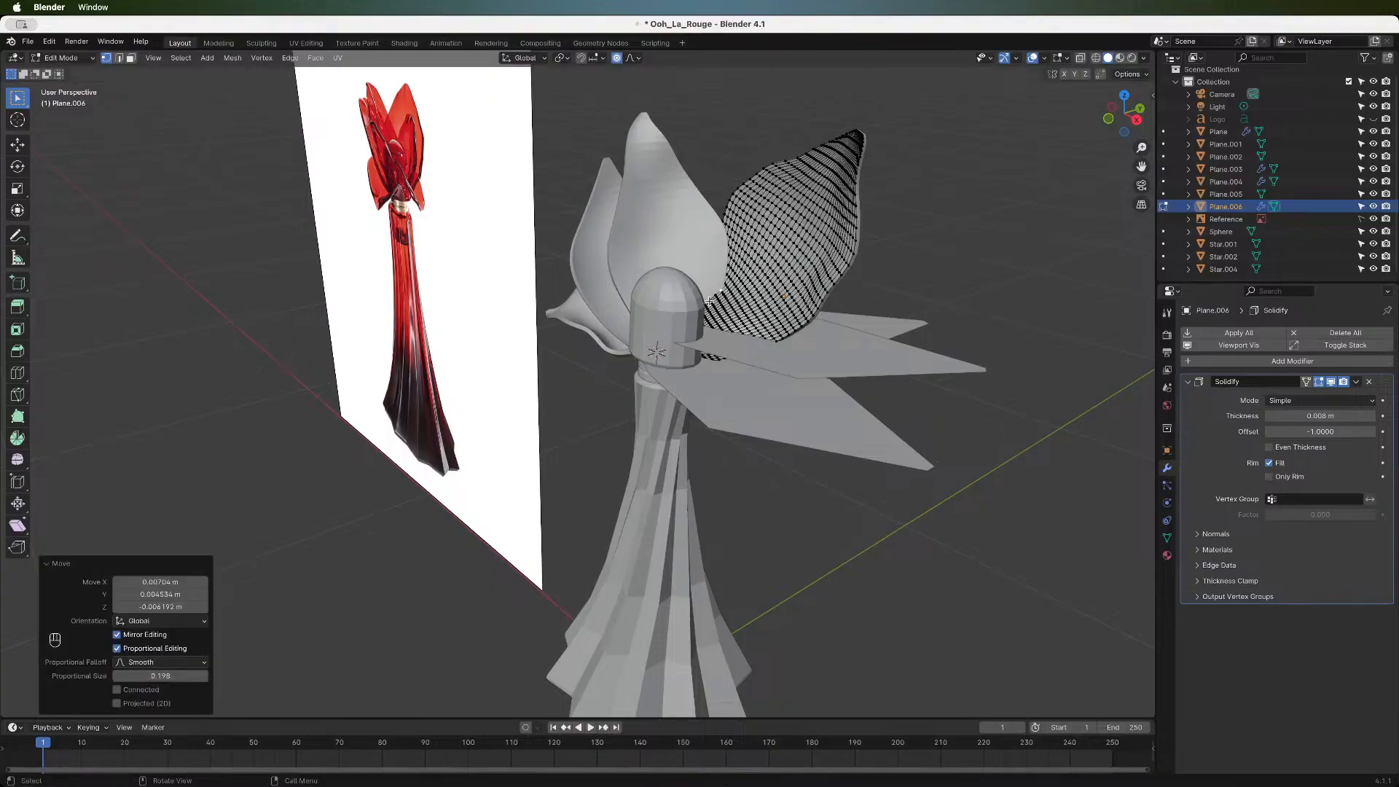
left_click(712, 306)
key("g")
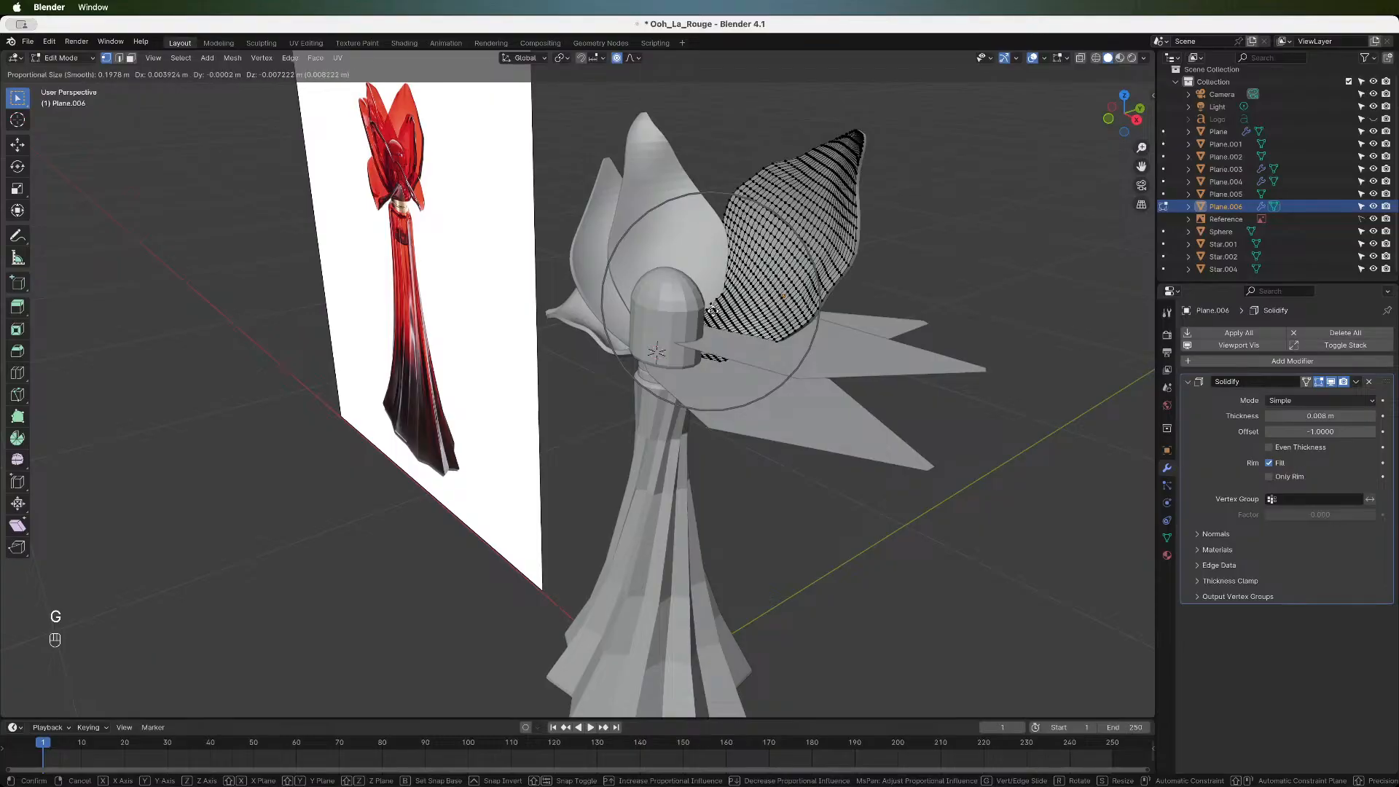
left_click(712, 310)
left_click(1108, 119)
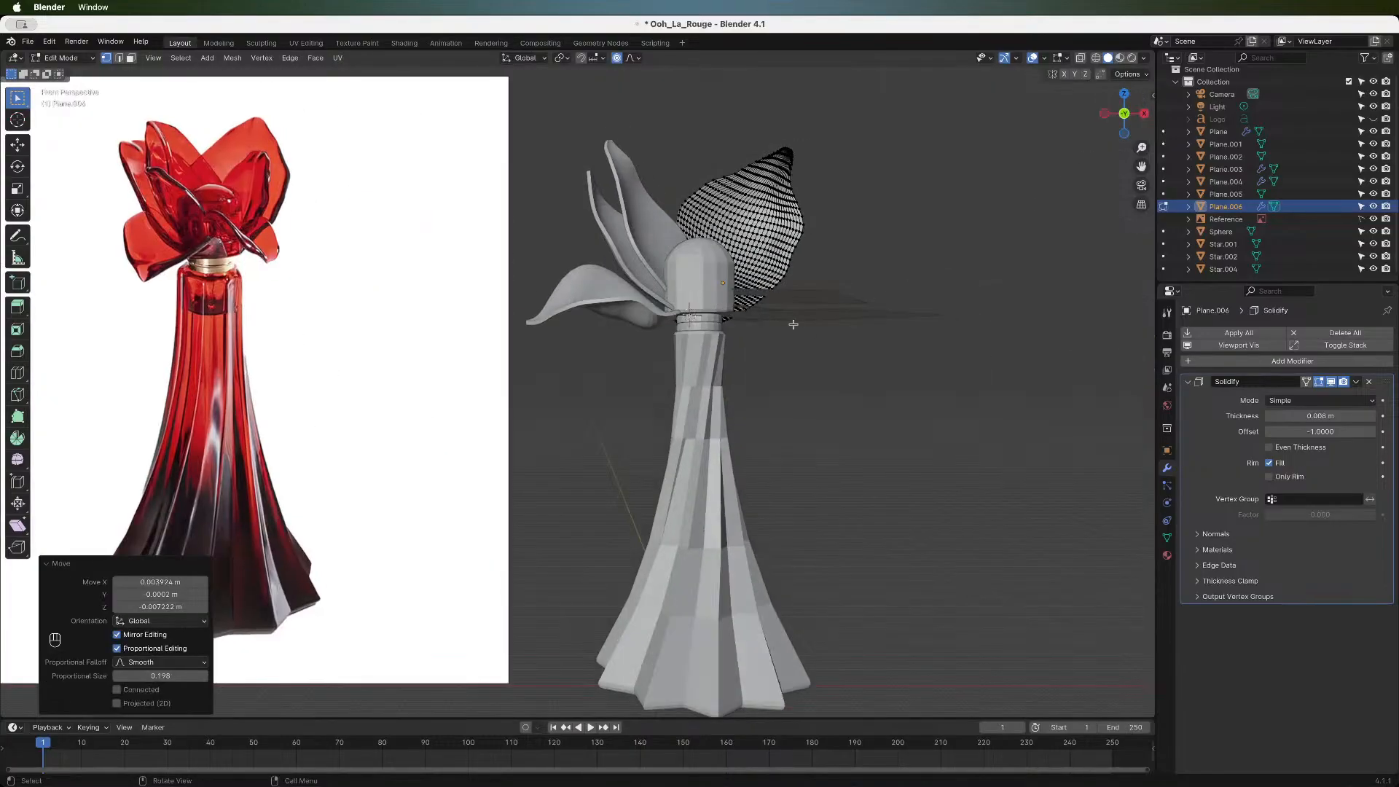
- Leave Edit Mode on the shaped petal and select the upper flat petal beside the cap, Plane.005
key("Tab")
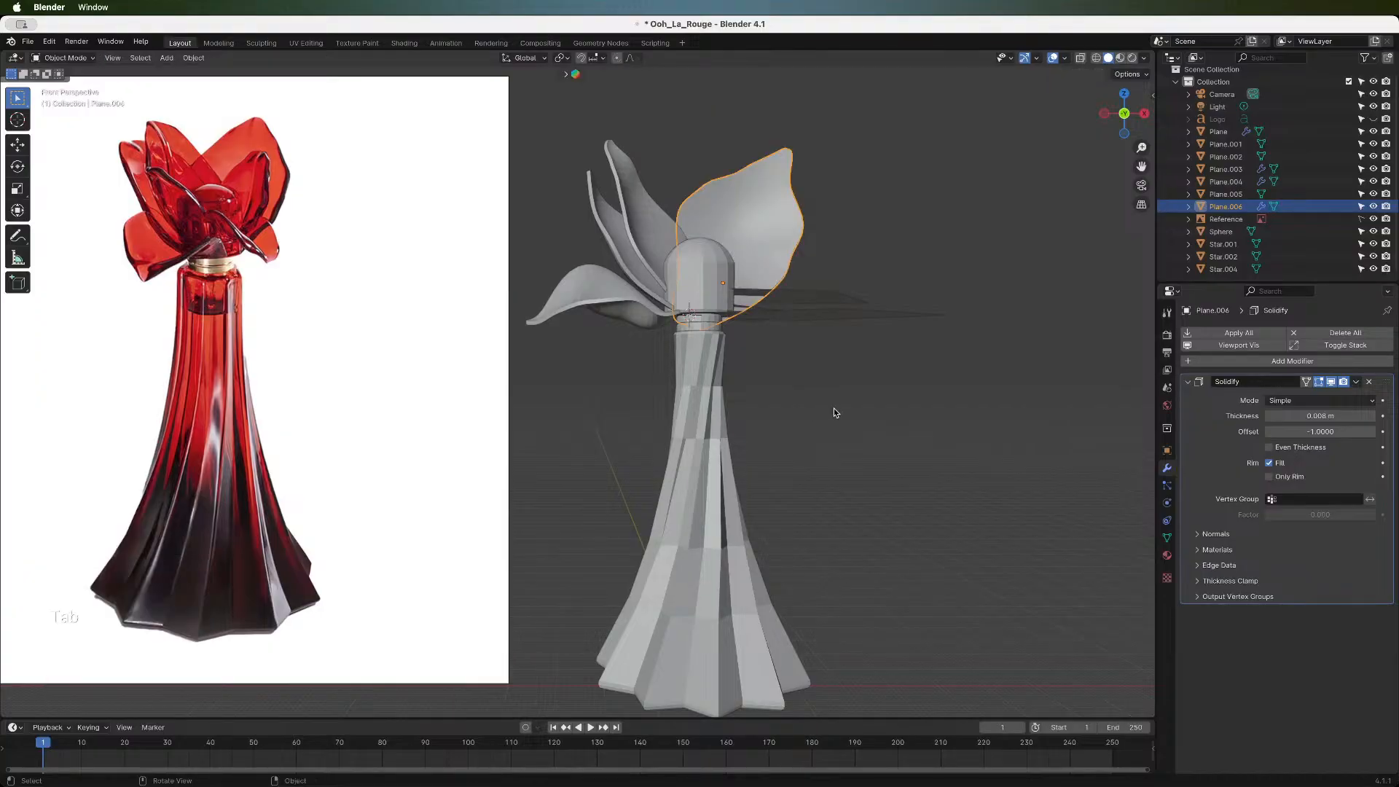
scroll(808, 429, "down", 3)
scroll(809, 429, "up", 3)
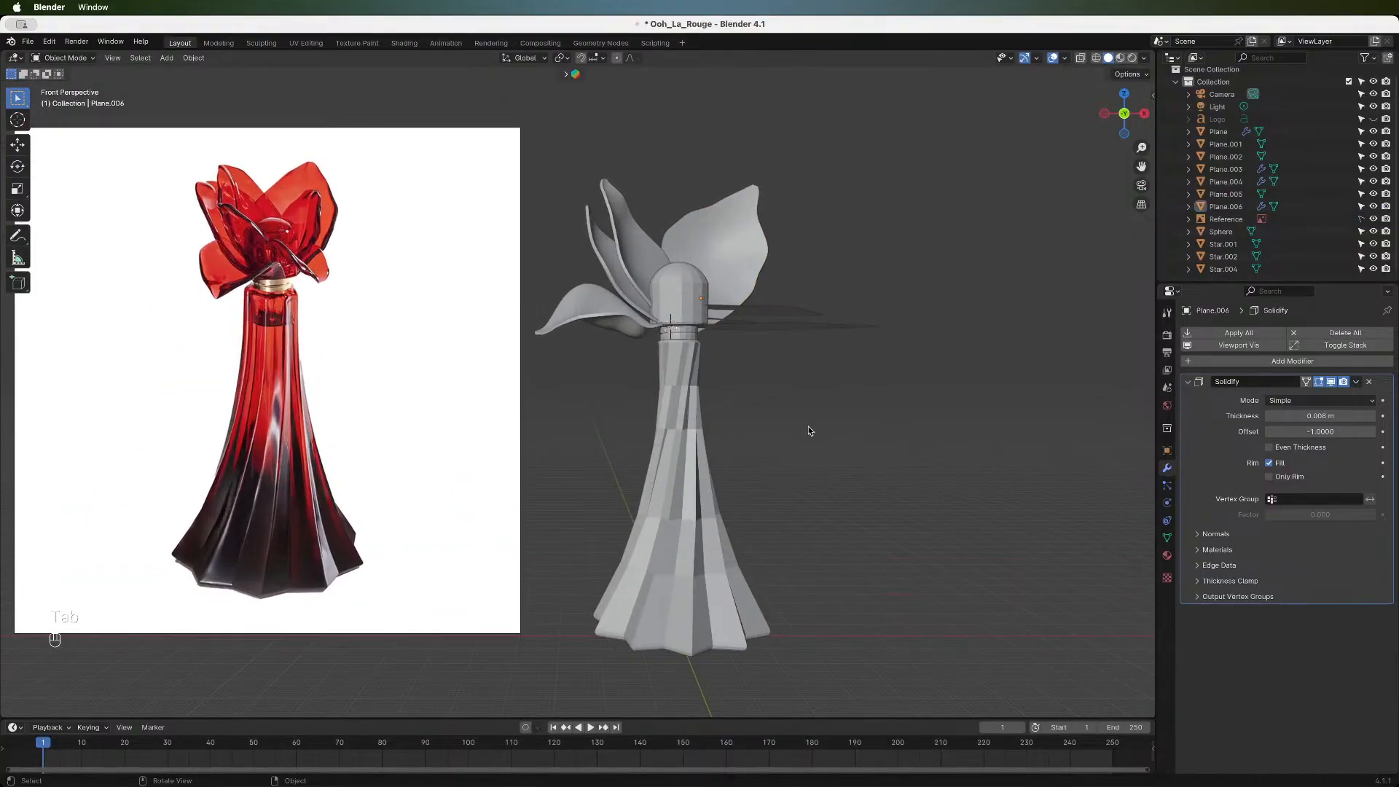
scroll(808, 421, "down", 2)
scroll(807, 417, "up", 1)
left_click(759, 311)
left_click_drag(1119, 116, 1097, 148)
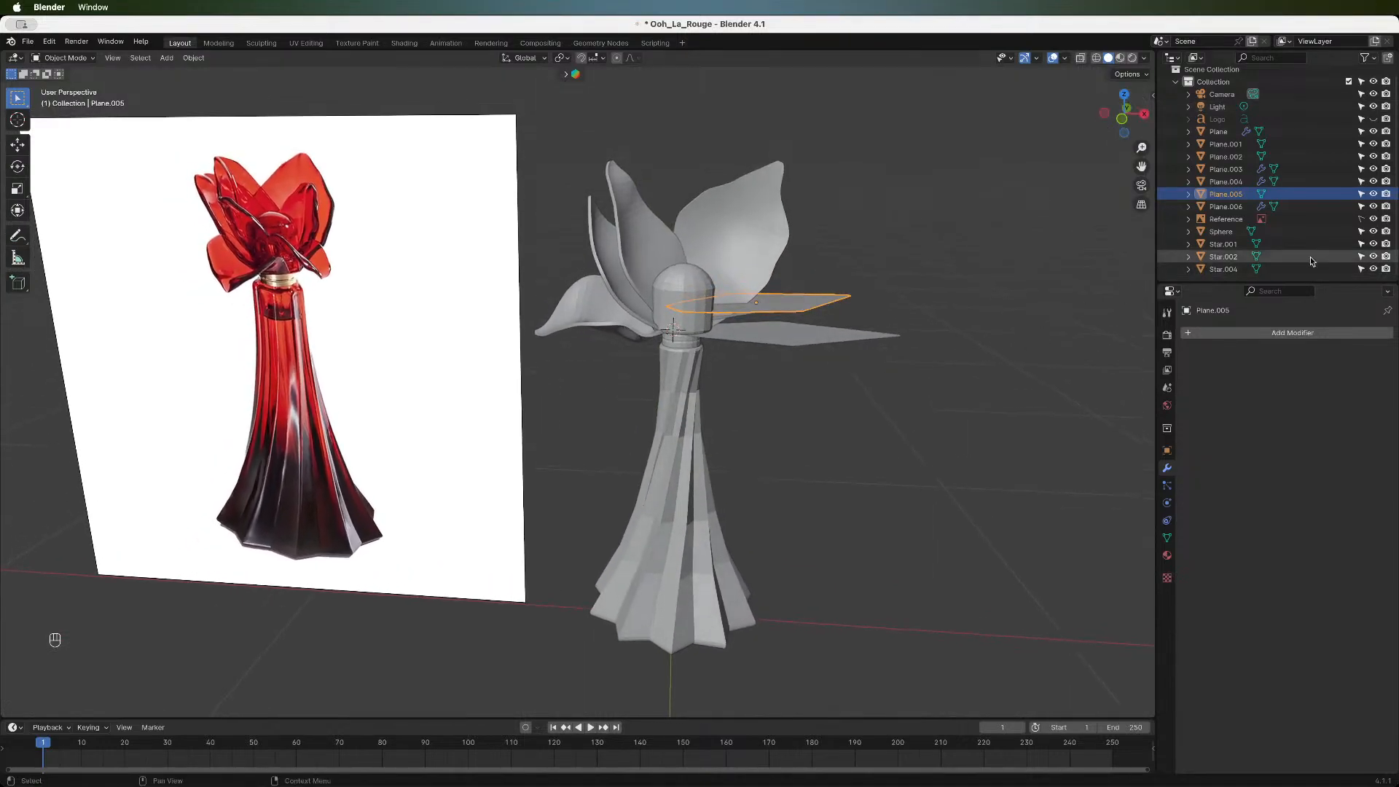
- Add a Subdivision Surface modifier to the flat petal with viewport level 3
left_click(1234, 332)
mouse_move(1234, 333)
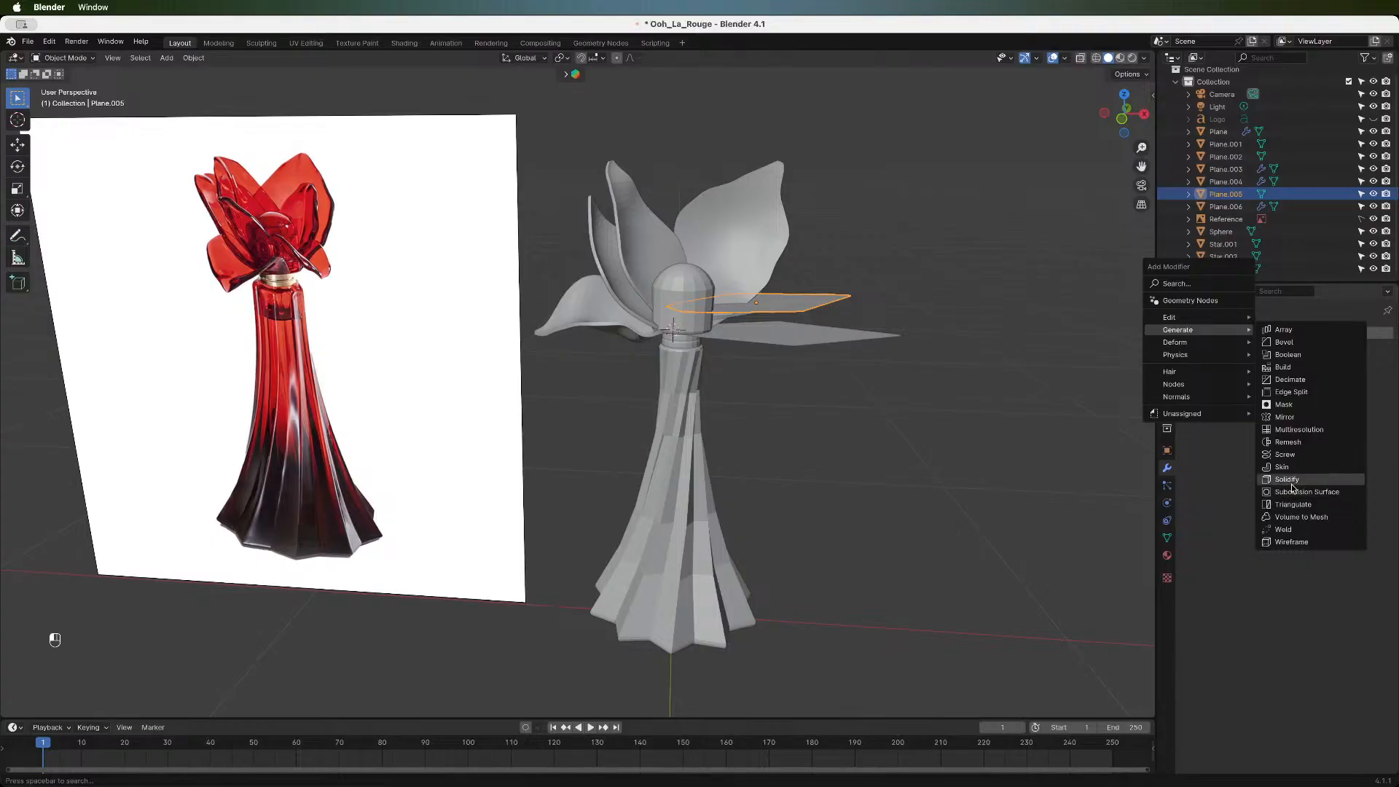
left_click(1292, 494)
left_click(1269, 429)
left_click(1371, 417)
left_click(1370, 417)
left_click(1371, 417)
left_click(1269, 417)
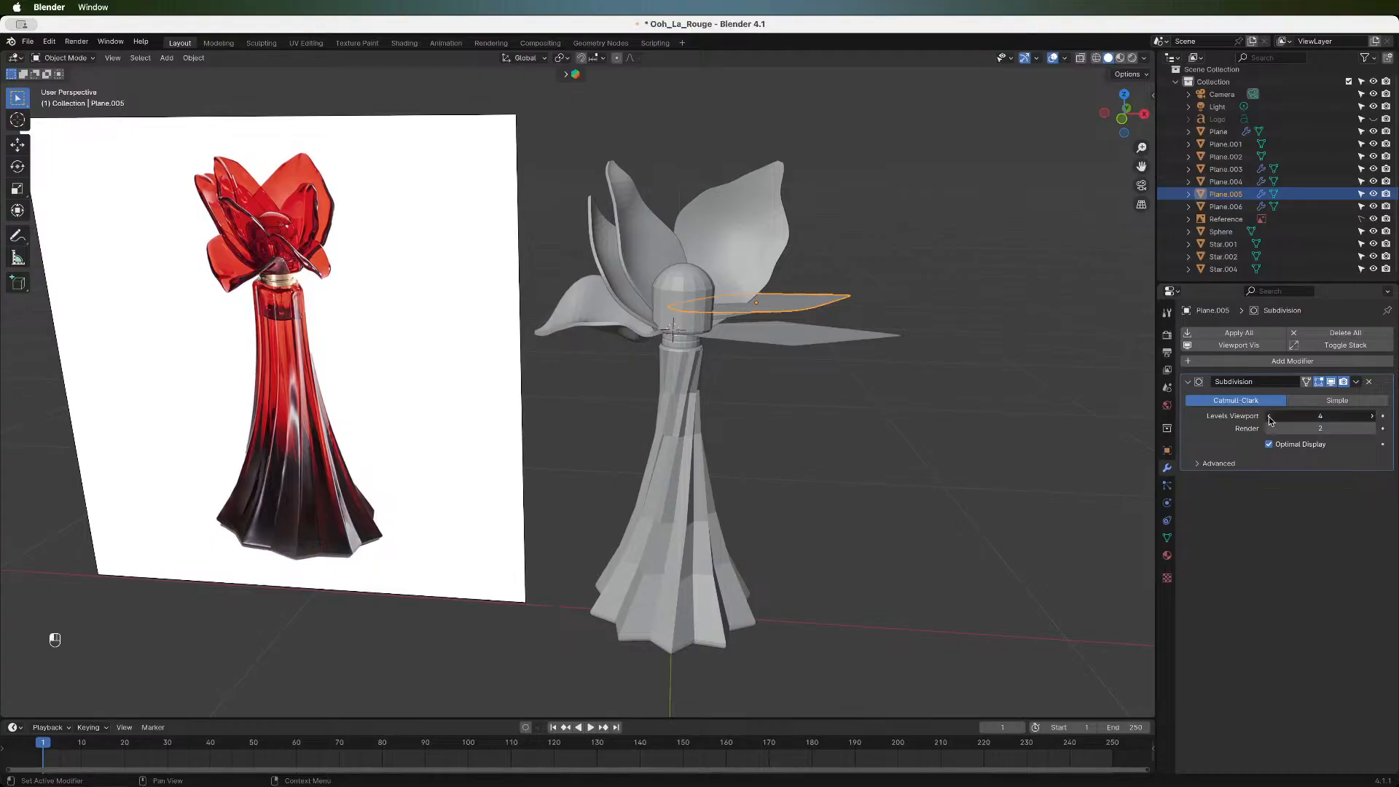
- Add a Solidify modifier with 0.008 m thickness to the petal and apply its Subdivision modifier
left_click(1202, 361)
mouse_move(1202, 362)
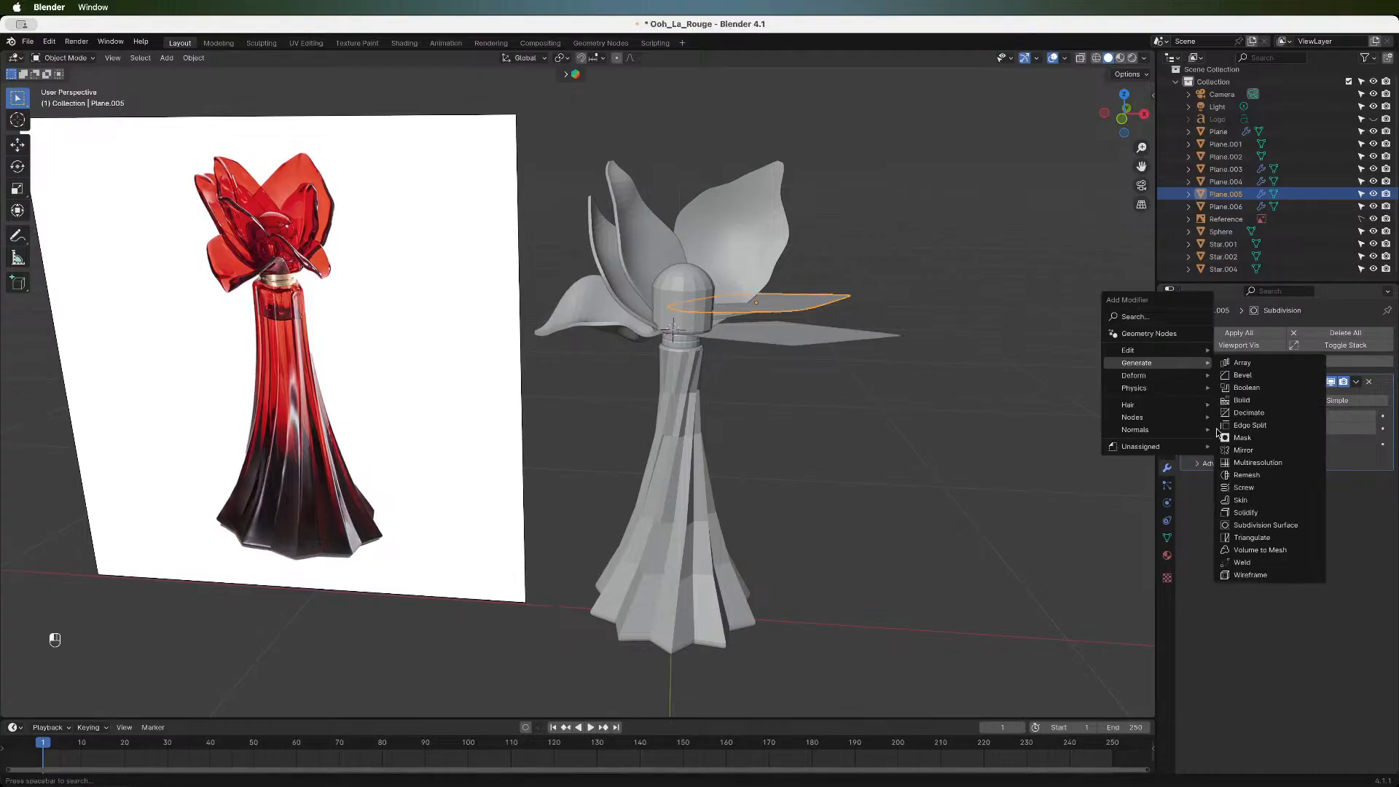
left_click(1226, 514)
left_click(1290, 514)
key("BackSpace")
type(".008")
key("Return")
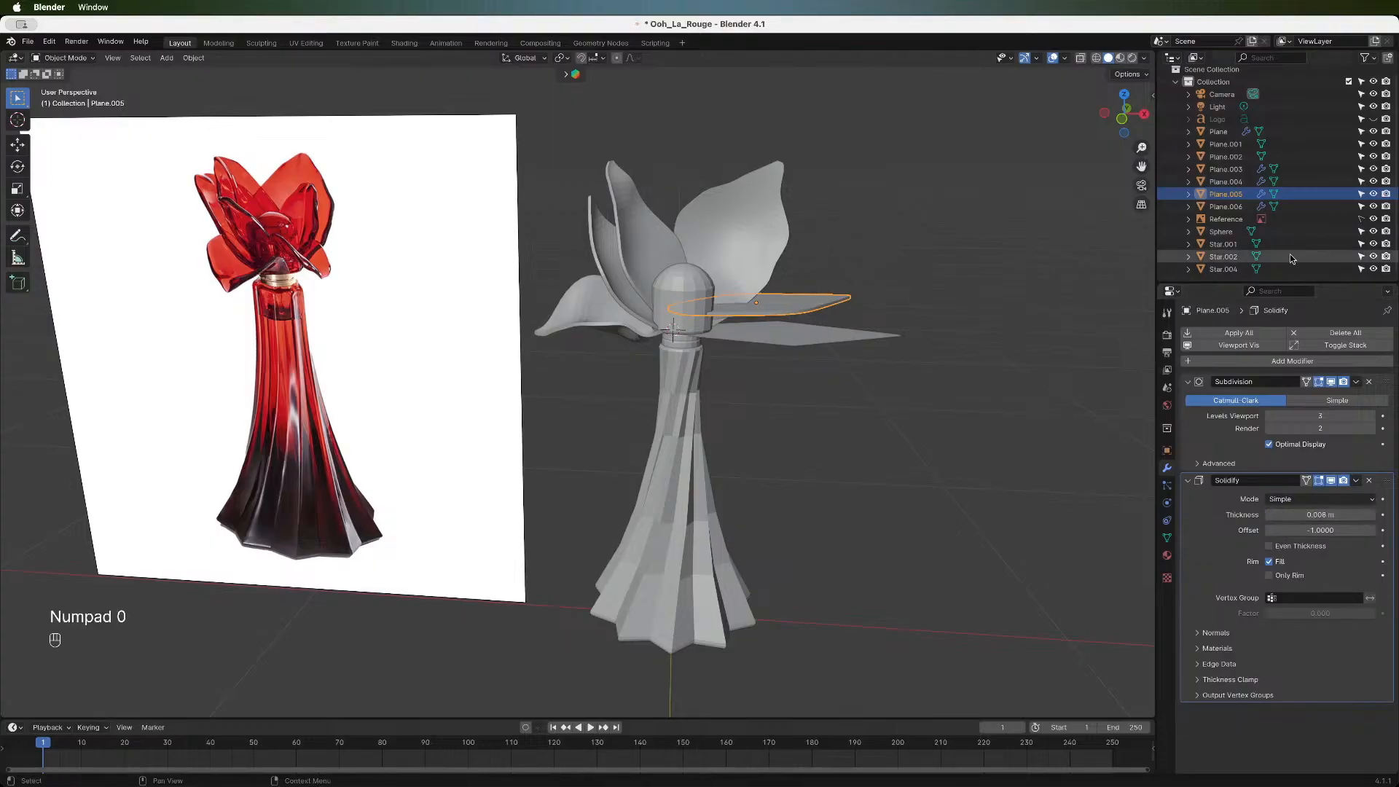
left_click(1356, 382)
left_click(1334, 399)
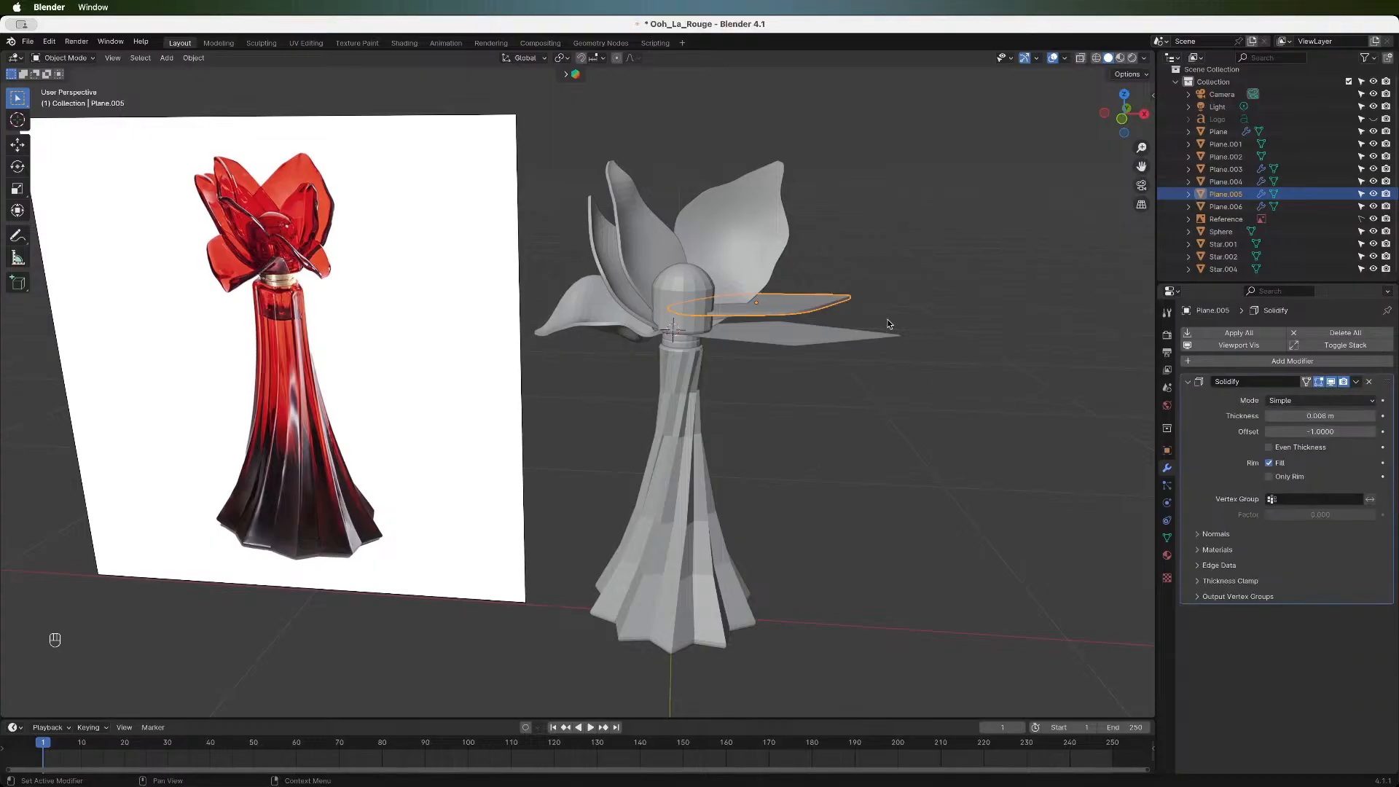
- Select the whole flat petal mesh in Edit Mode and turn off proportional editing
key("Tab")
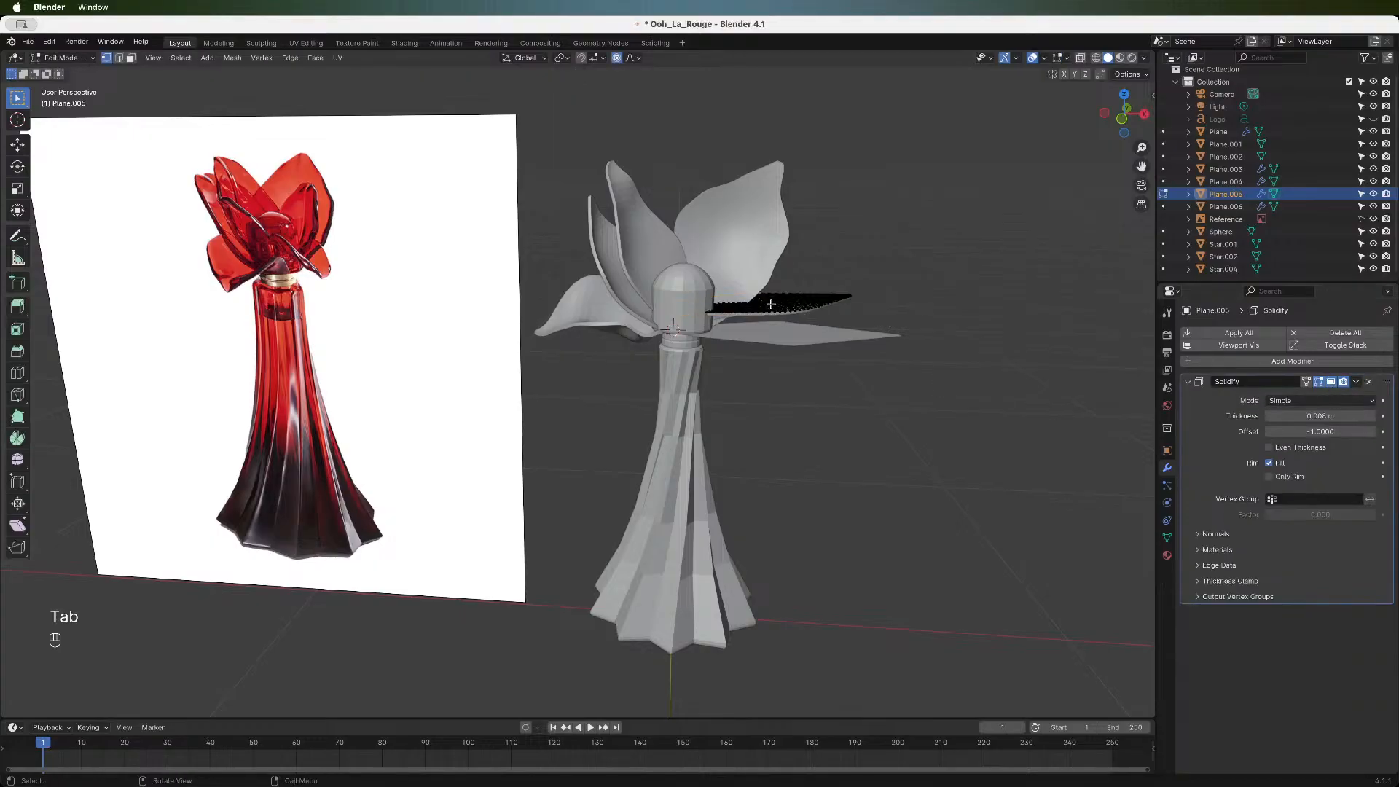
key("a")
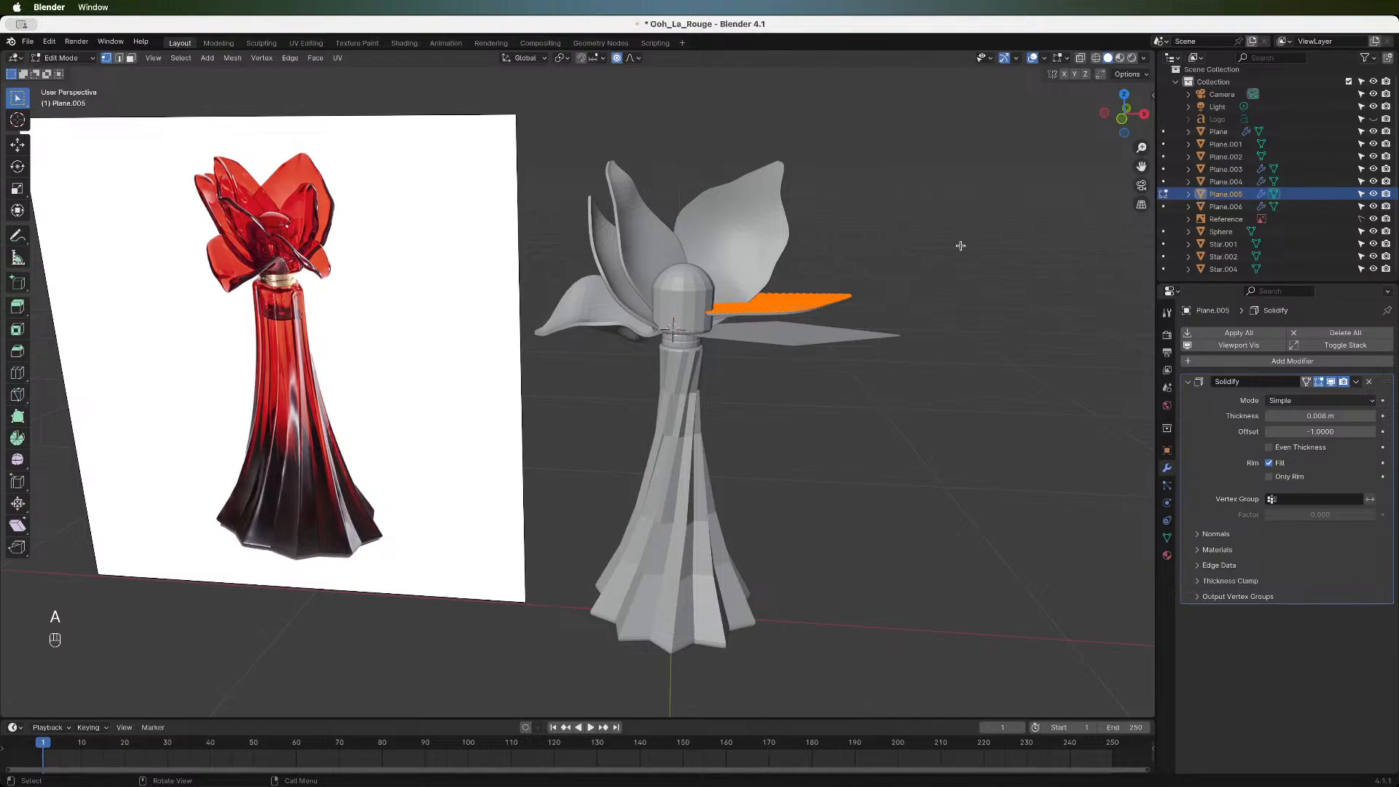
key("r")
key("y")
key("Escape")
key("o")
key("r")
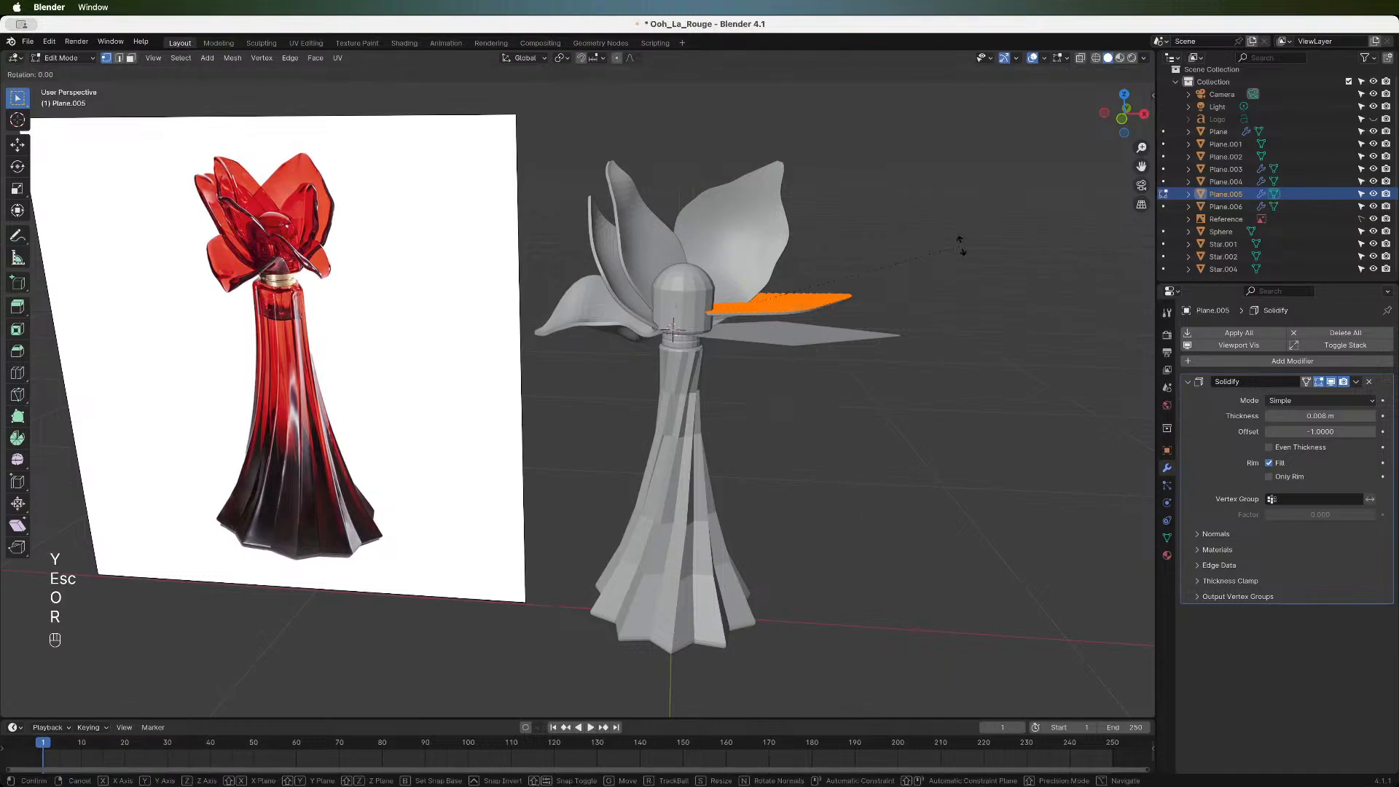
key("x")
key("Escape")
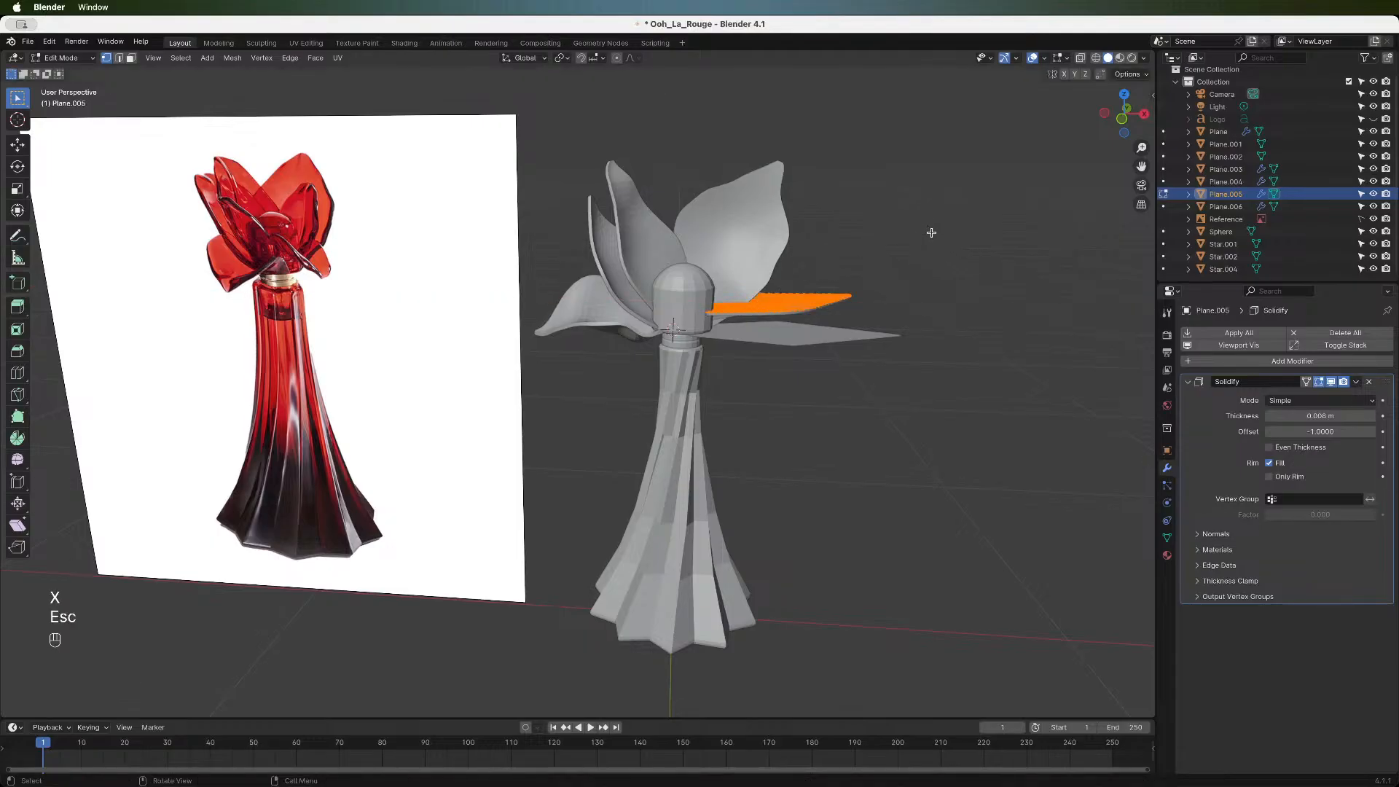
key("x")
- Rotate the whole petal mesh about -74.8° around the global Y axis and about 55.9° around Z
key("r")
key("y")
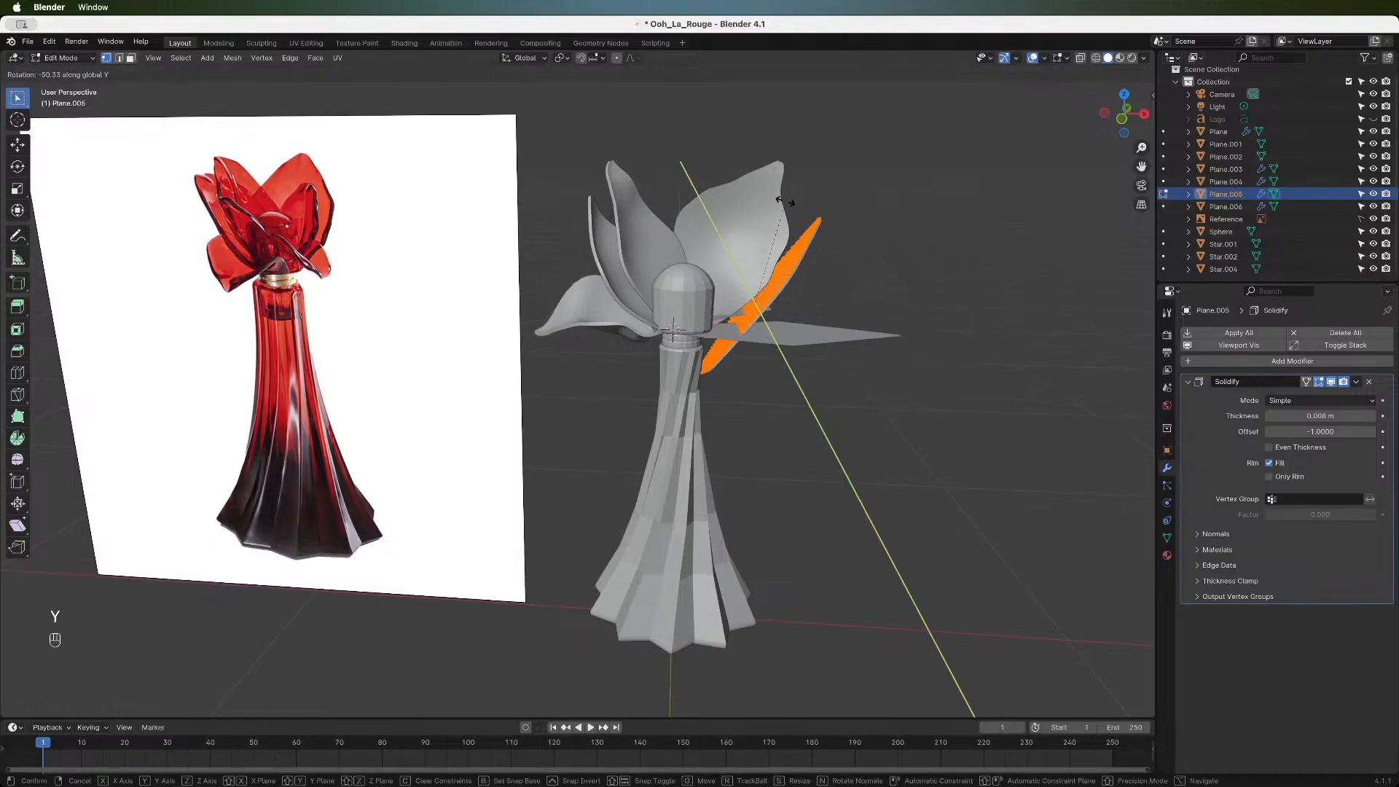
left_click(741, 195)
key("r")
key("z")
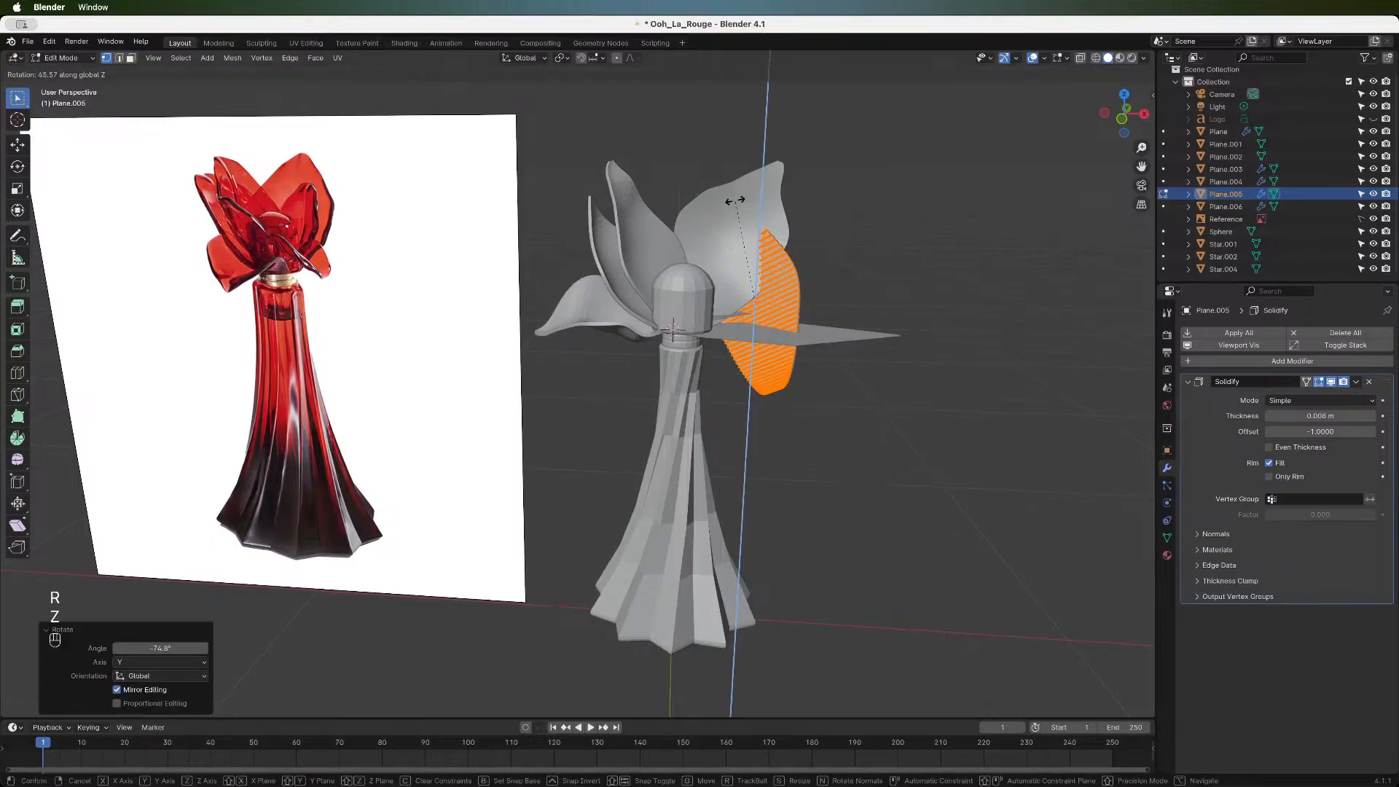
left_click(872, 225)
key("x")
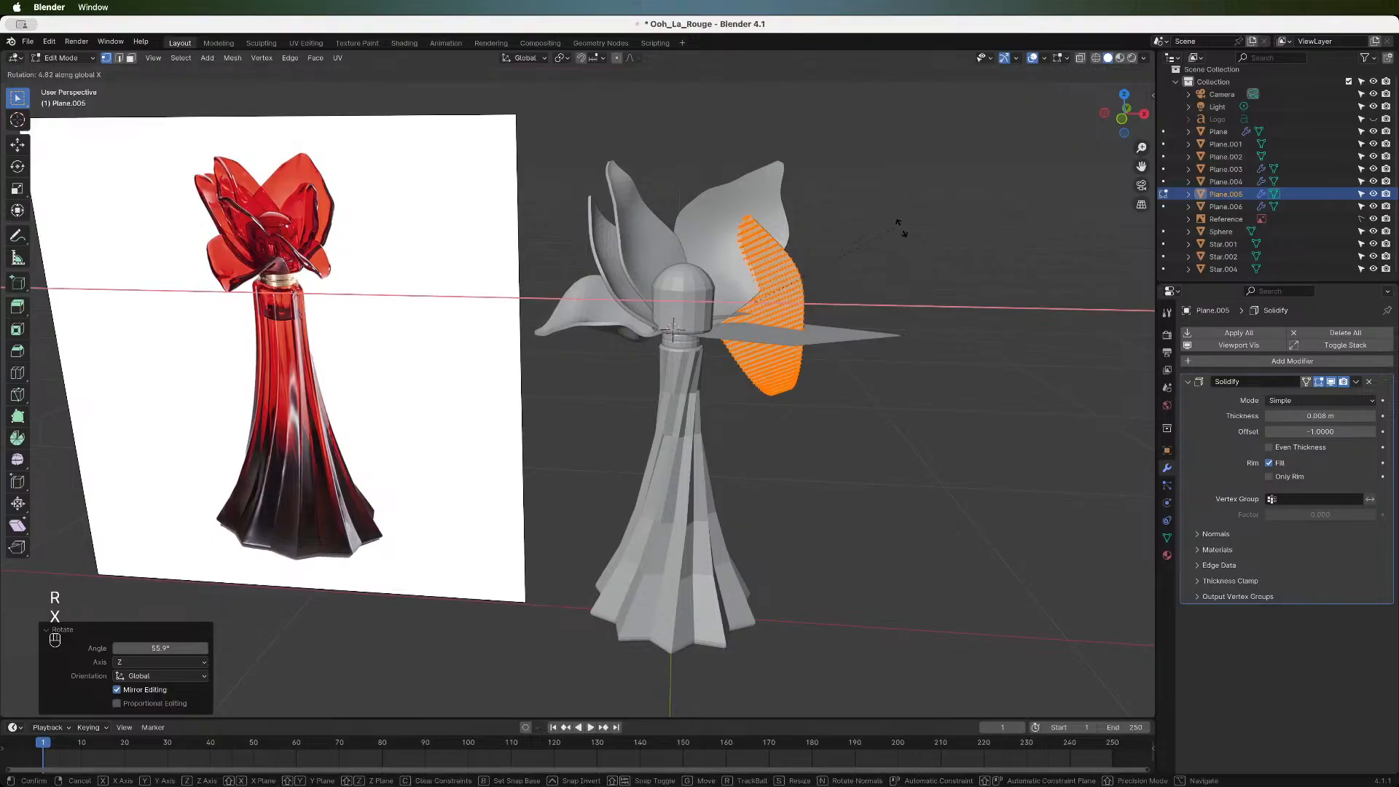
key("Escape")
- Rotate the petal about 51.9° around global Y and raise it about 0.11 m along Z
key("r")
key("y")
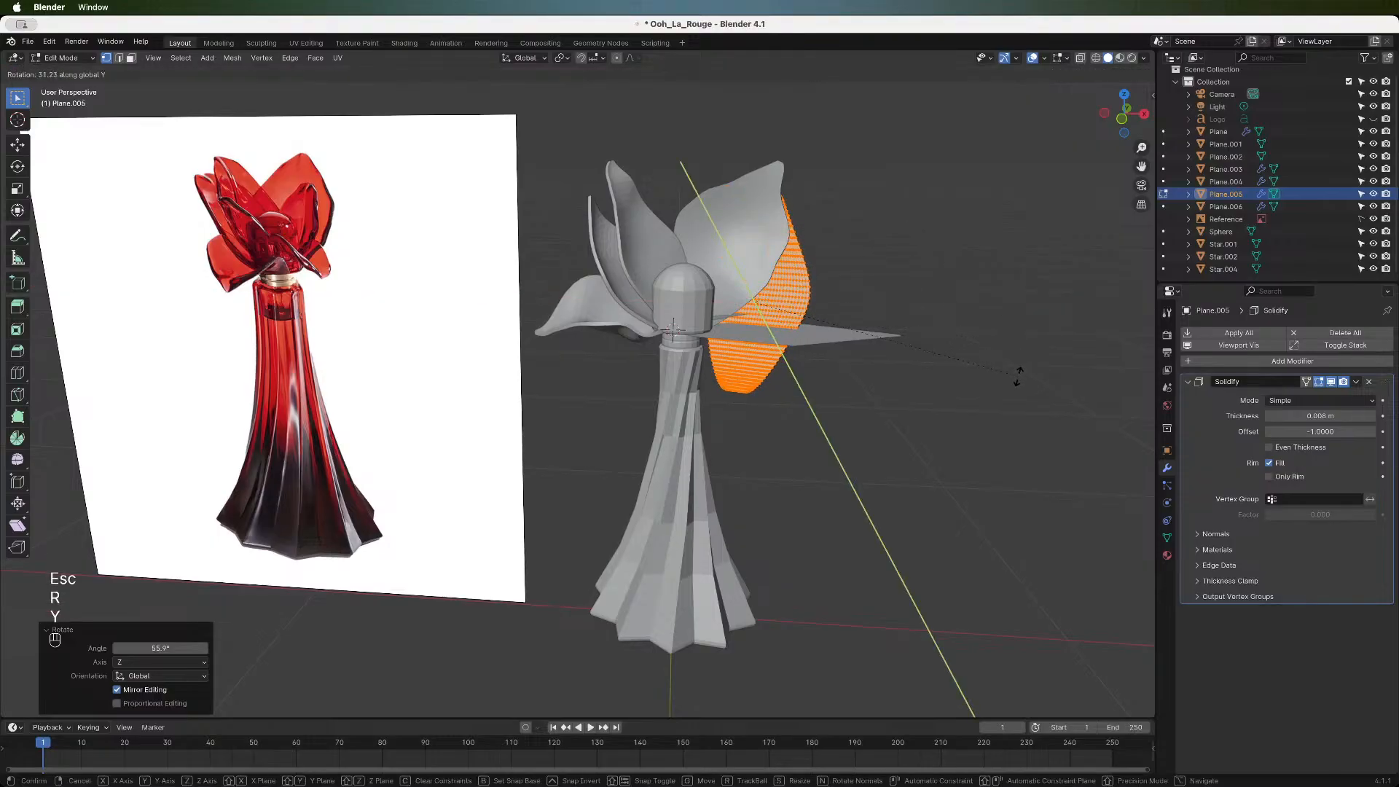
left_click(987, 474)
key("g")
key("z")
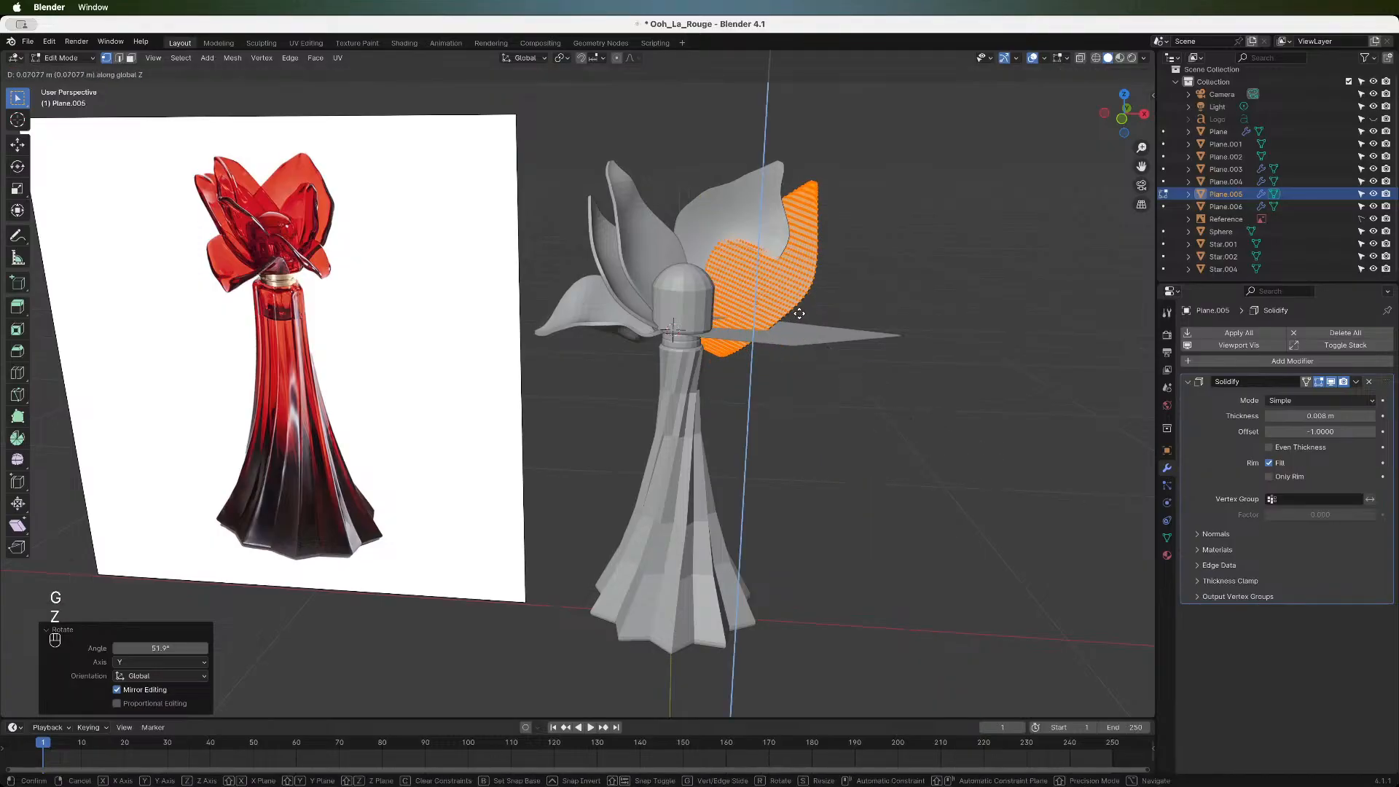
left_click(809, 292)
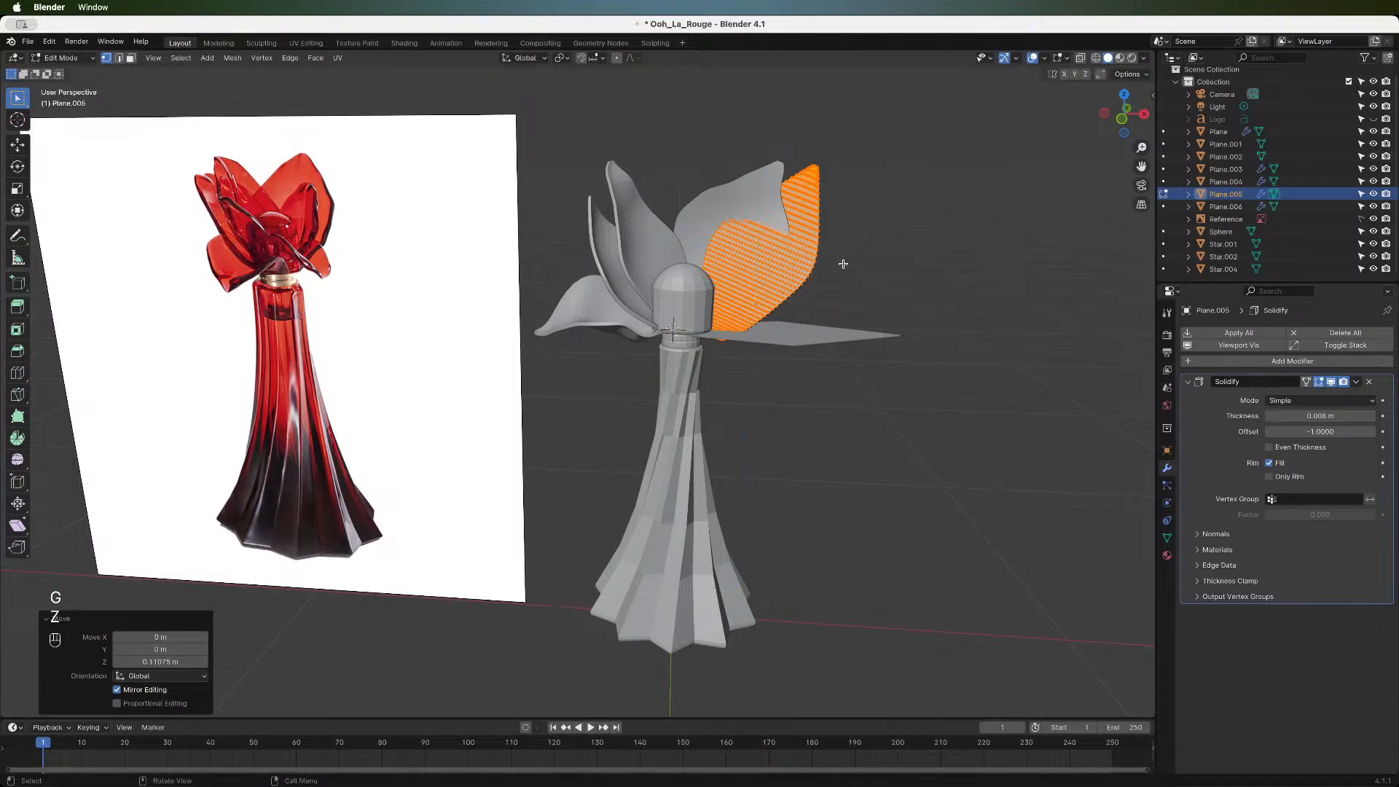
- Adjust the petal's position very slightly along Y and scale it uniformly to about 0.678
key("g")
key("y")
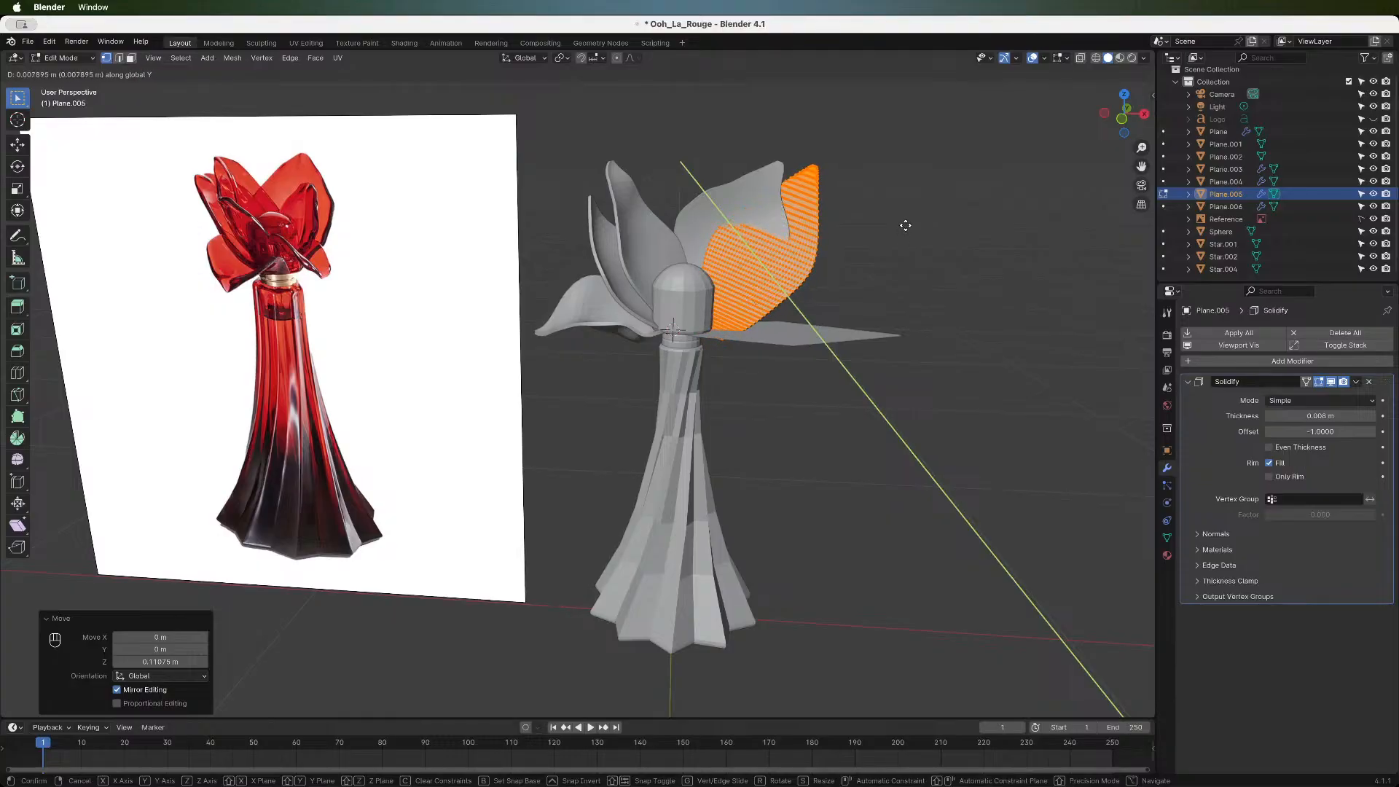
left_click(905, 227)
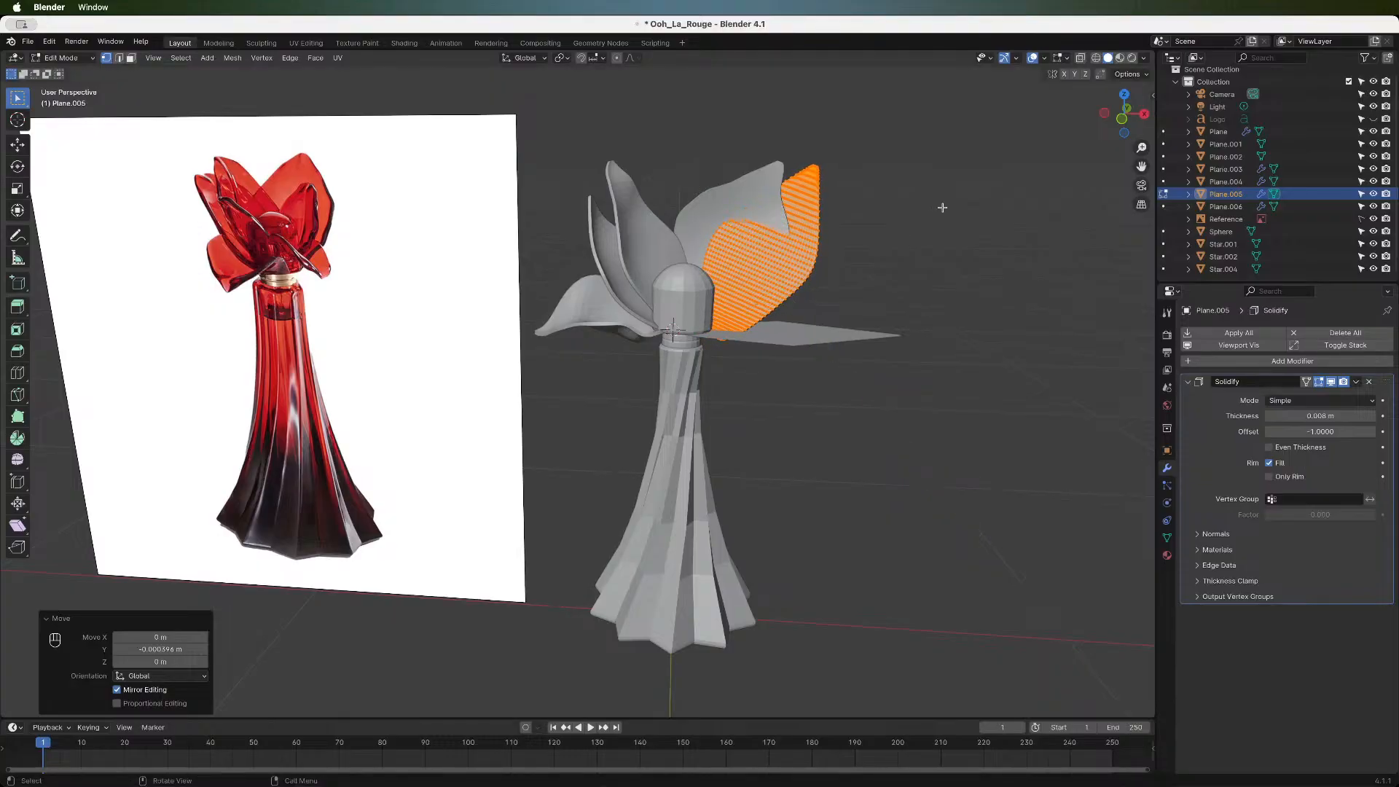
key("s")
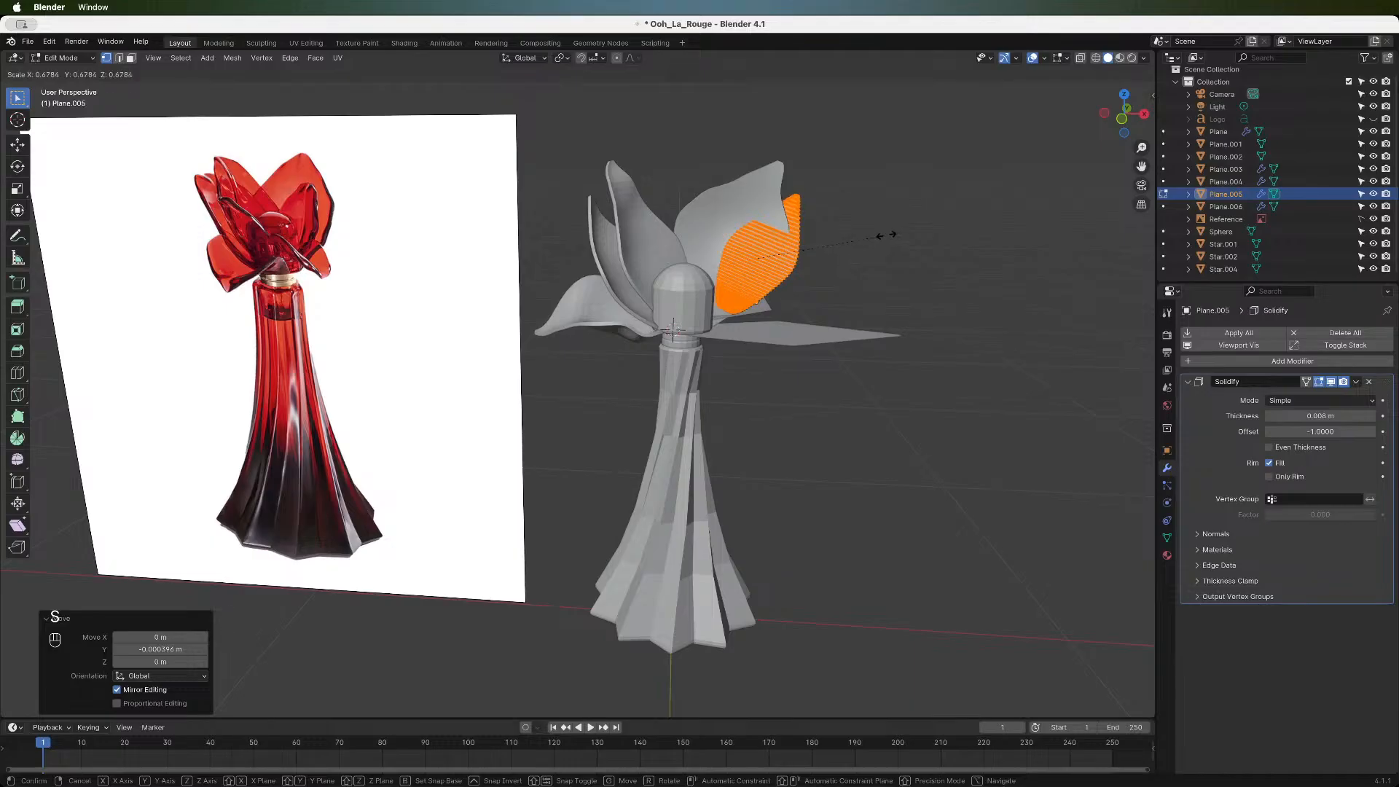
left_click(885, 234)
- Move the scaled petal about -0.064 m along Y and about -0.054 m along X toward the cap
key("g")
key("y")
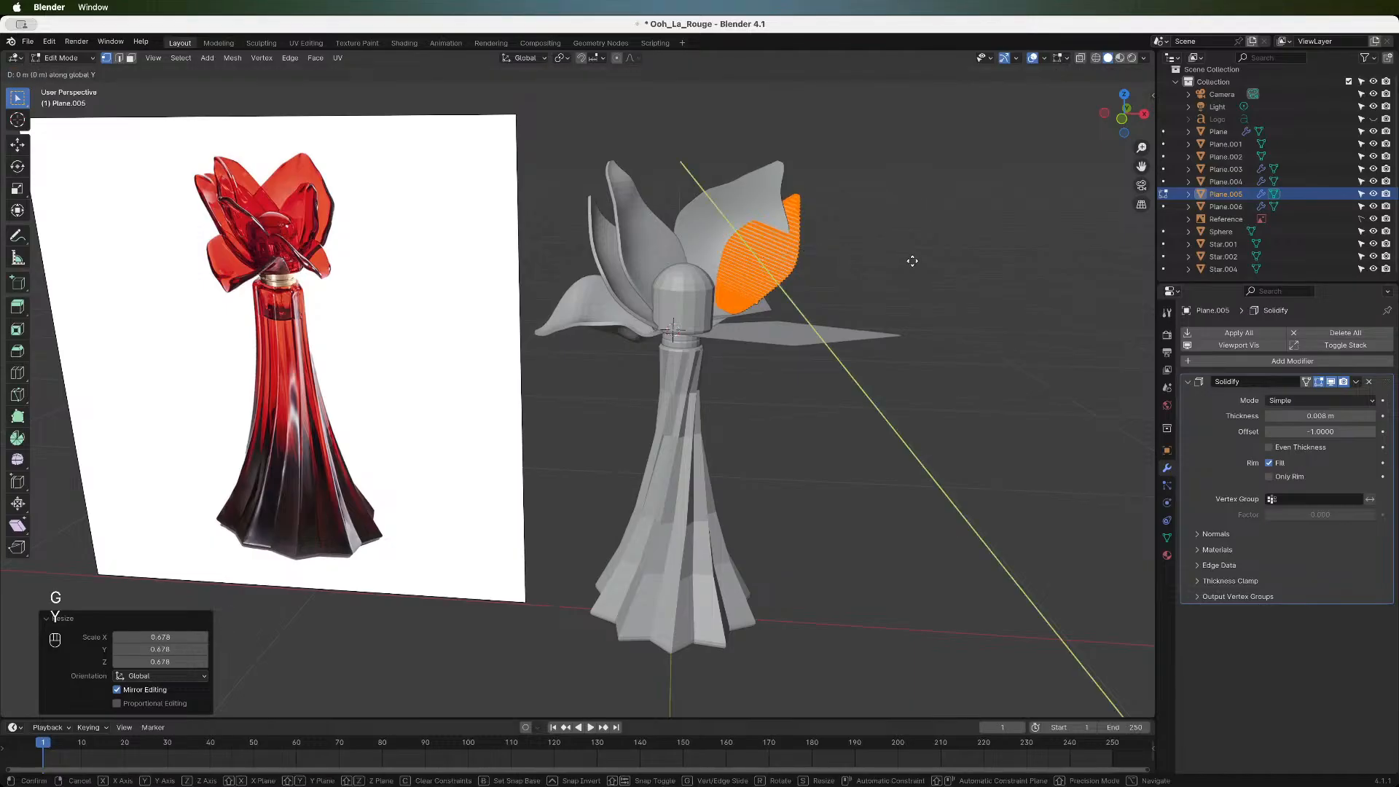
left_click(911, 266)
key("g")
key("x")
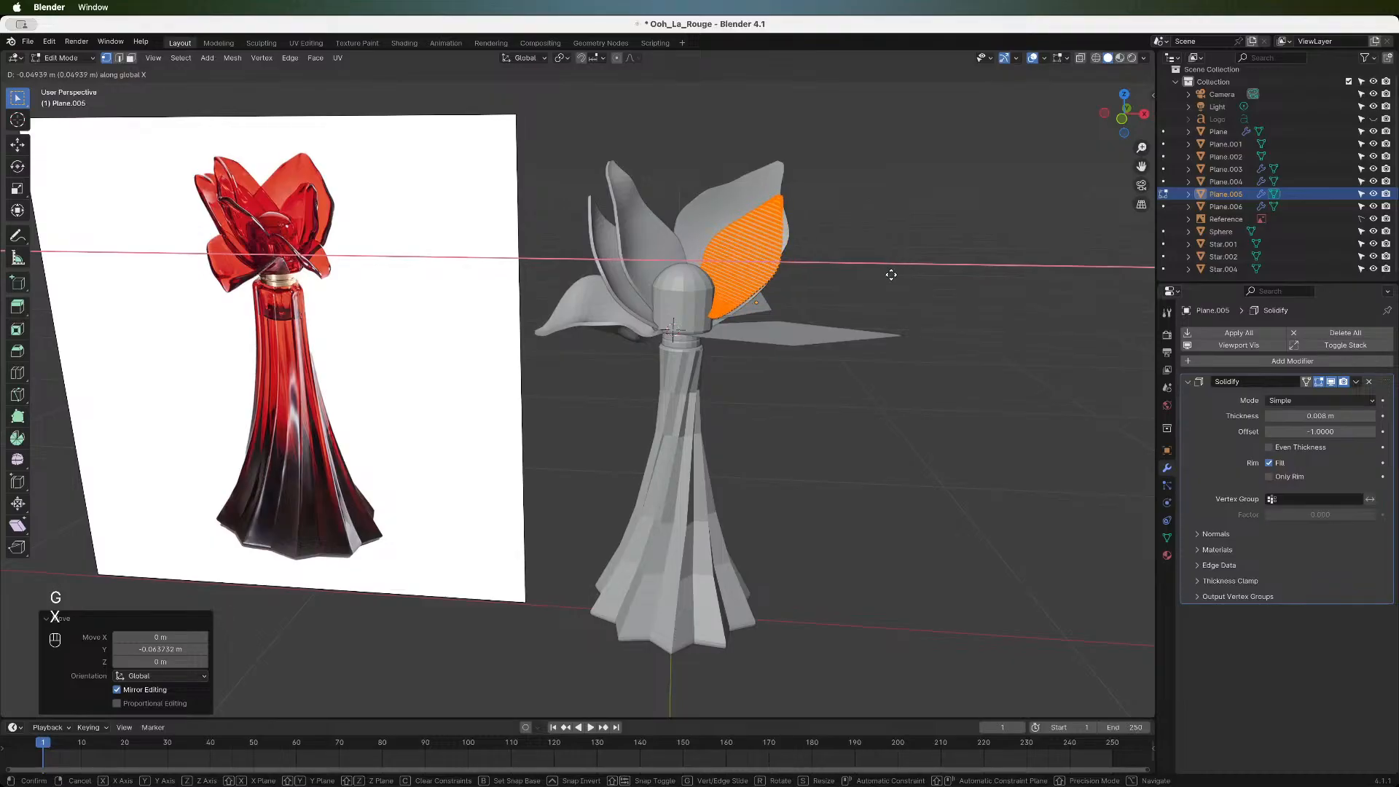
left_click(889, 275)
- Lower the petal about 0.032 m along Z and rotate it about 2.3° around Y
key("g")
key("z")
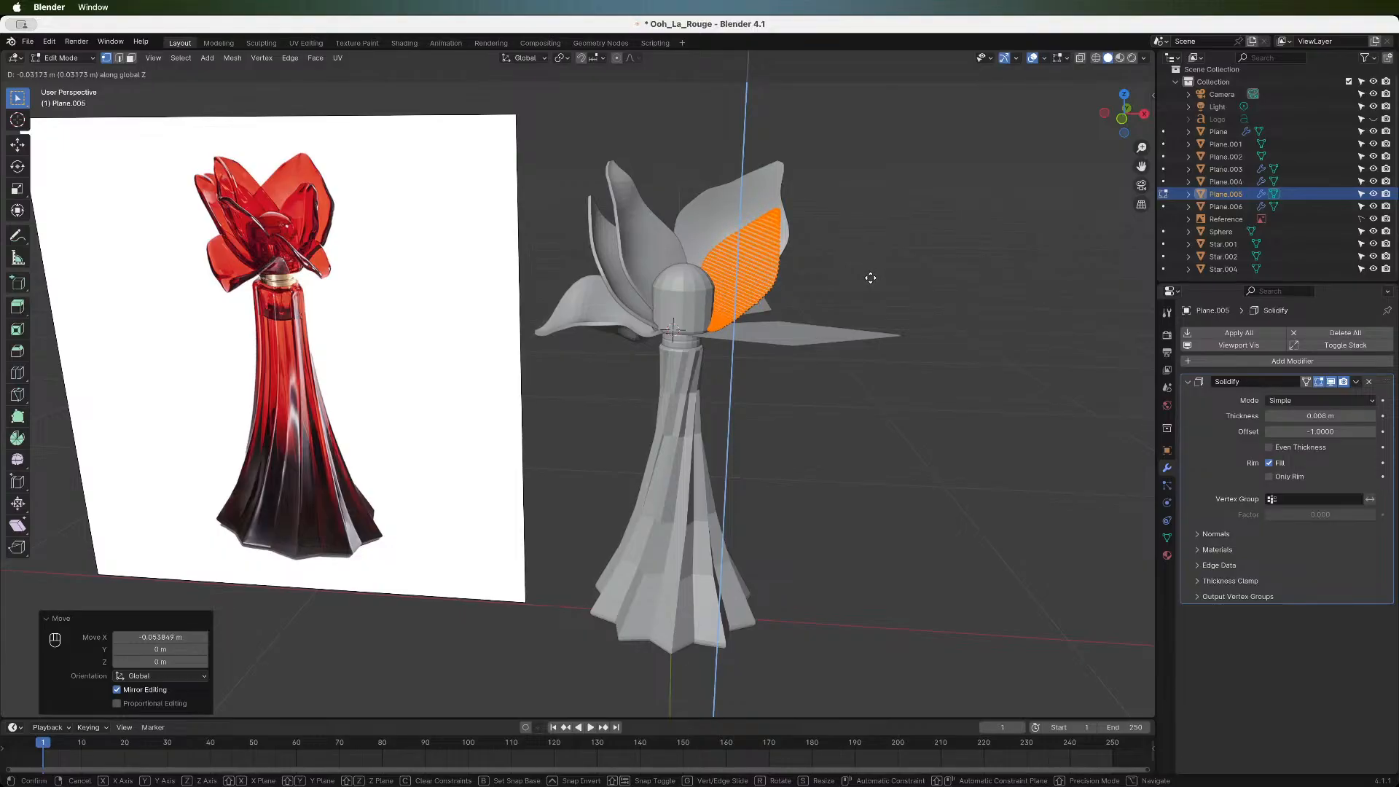
left_click(871, 277)
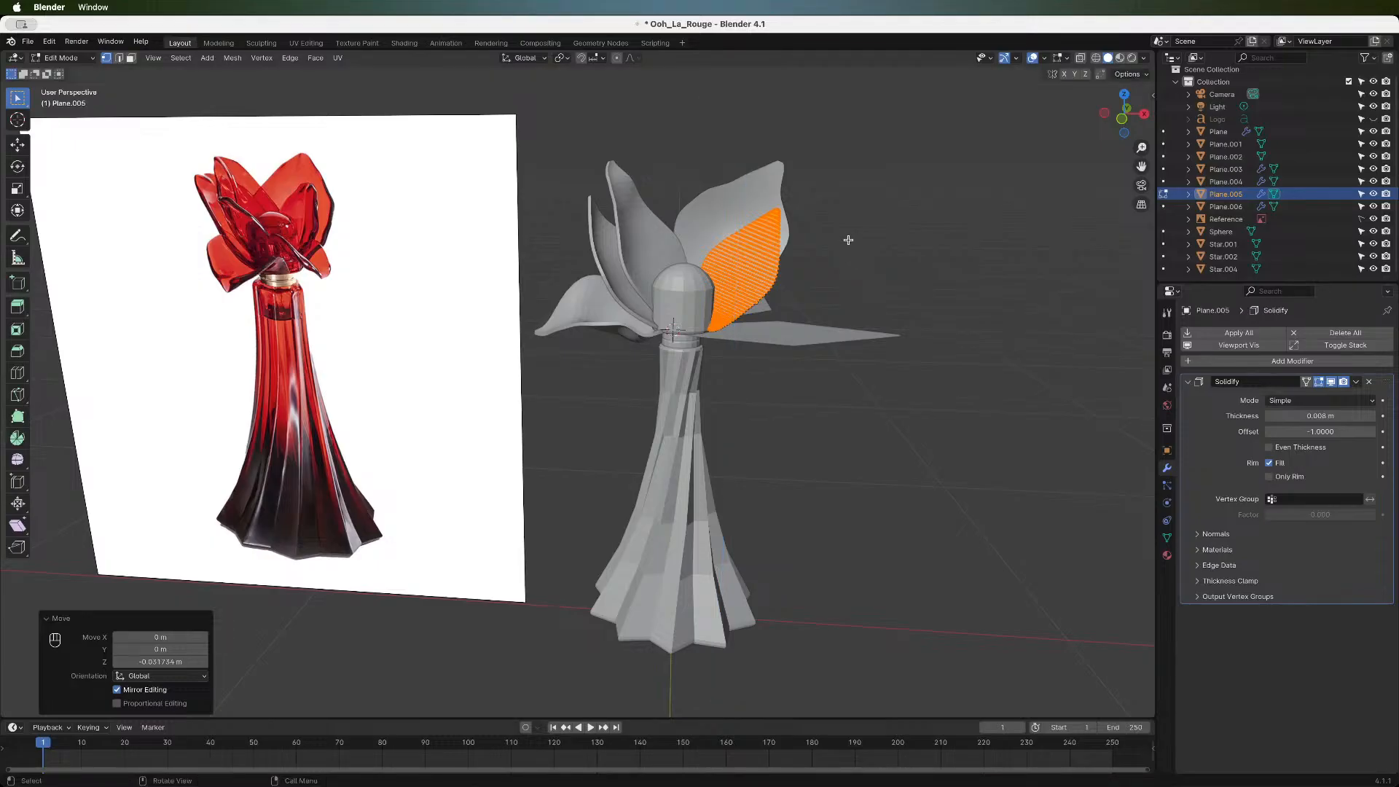
key("r")
key("y")
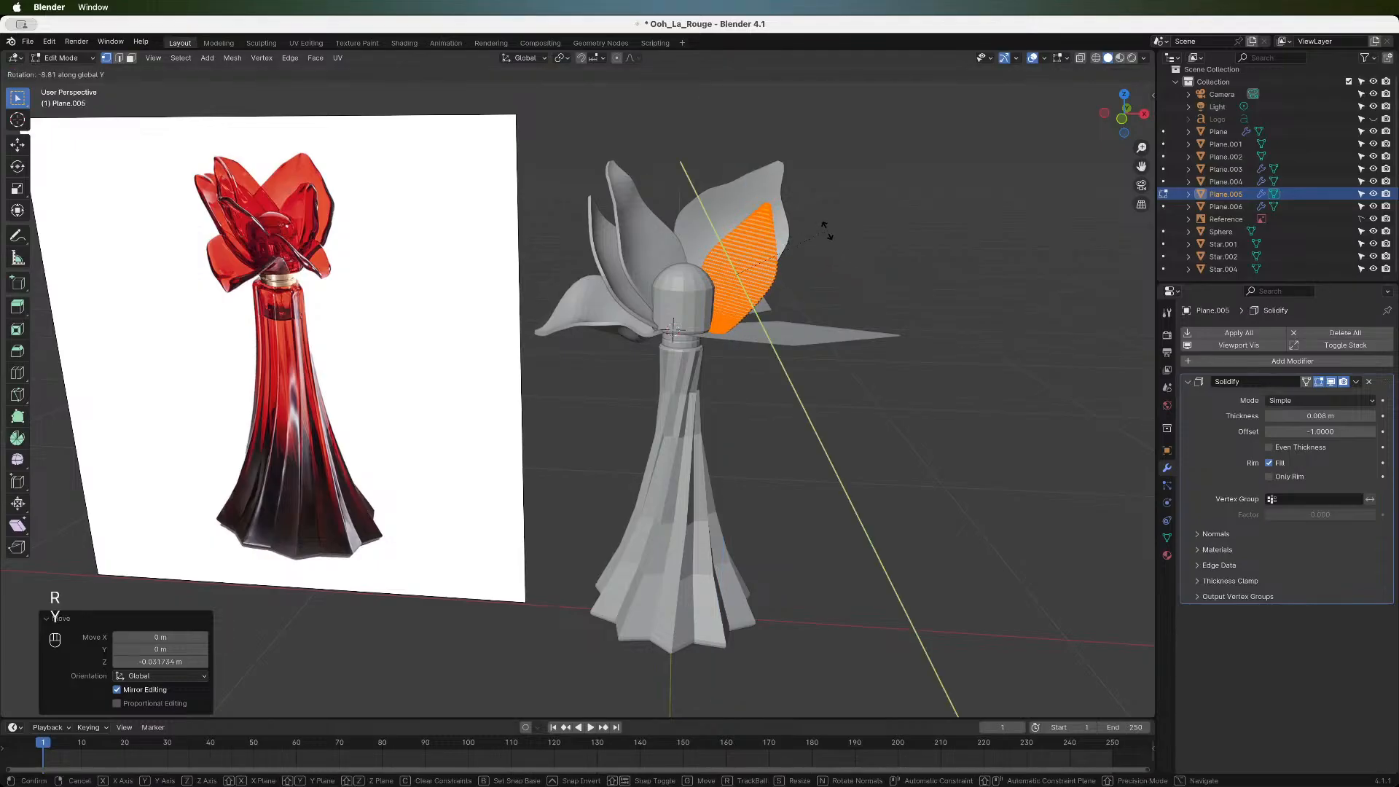
left_click(835, 247)
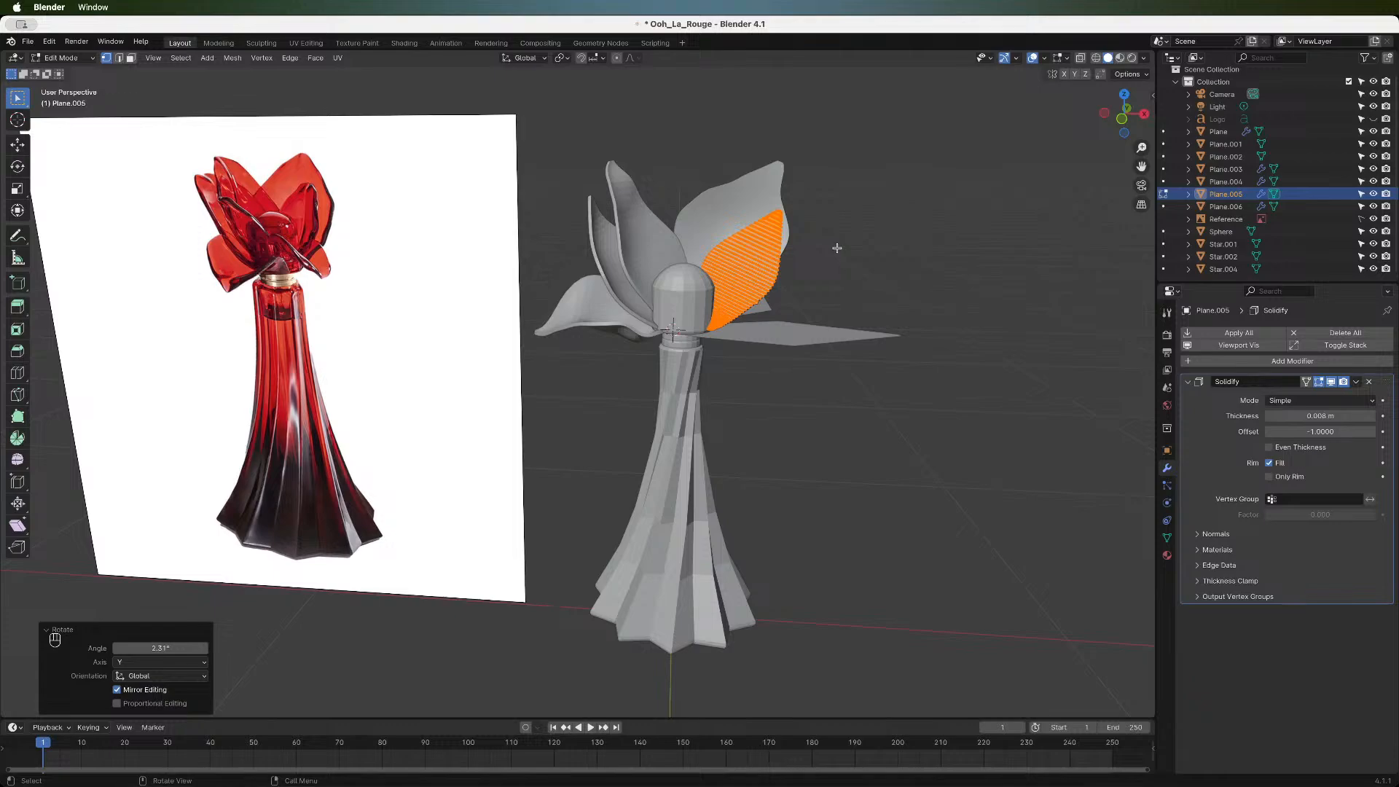
- Shift the petal about -0.024 m along X and rotate it about -13.5° around Y
key("g")
key("x")
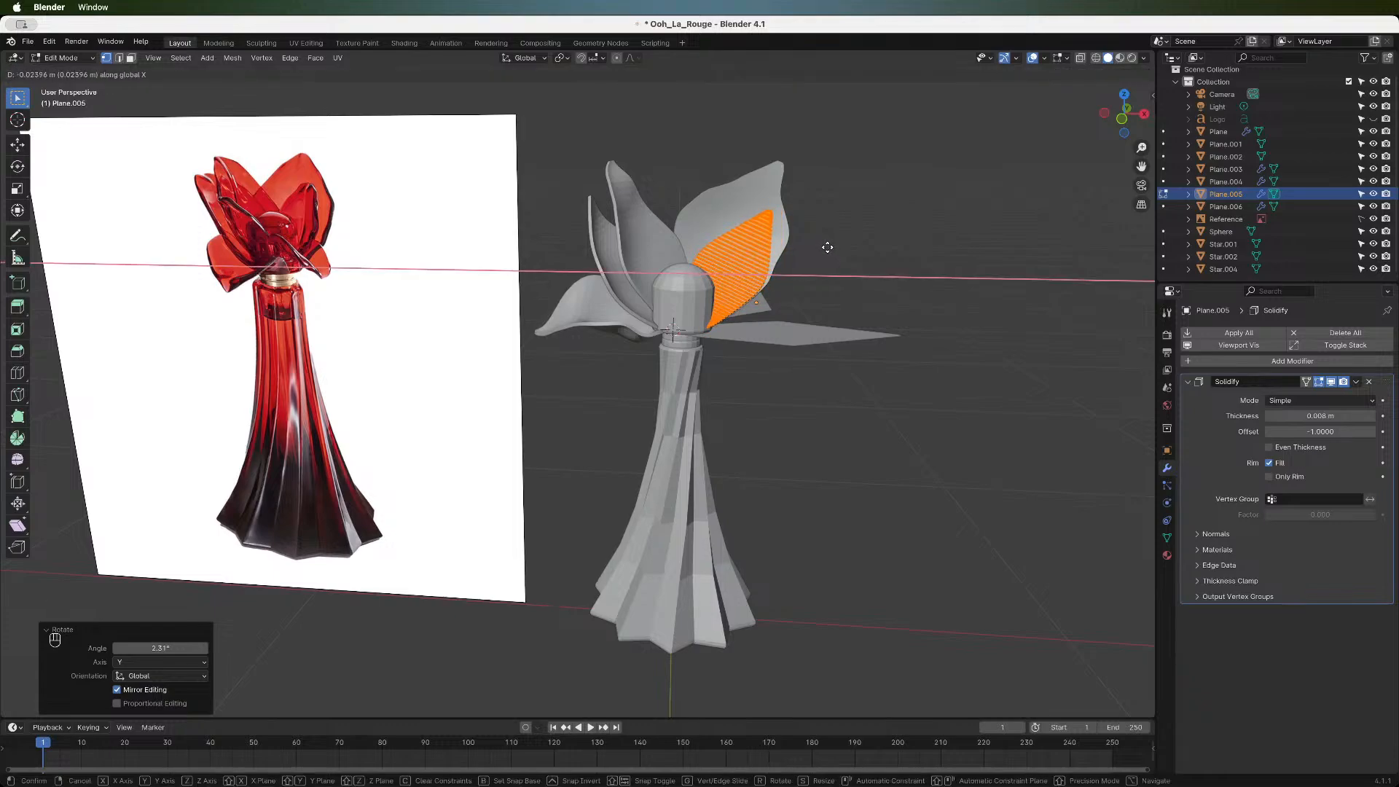
left_click(828, 247)
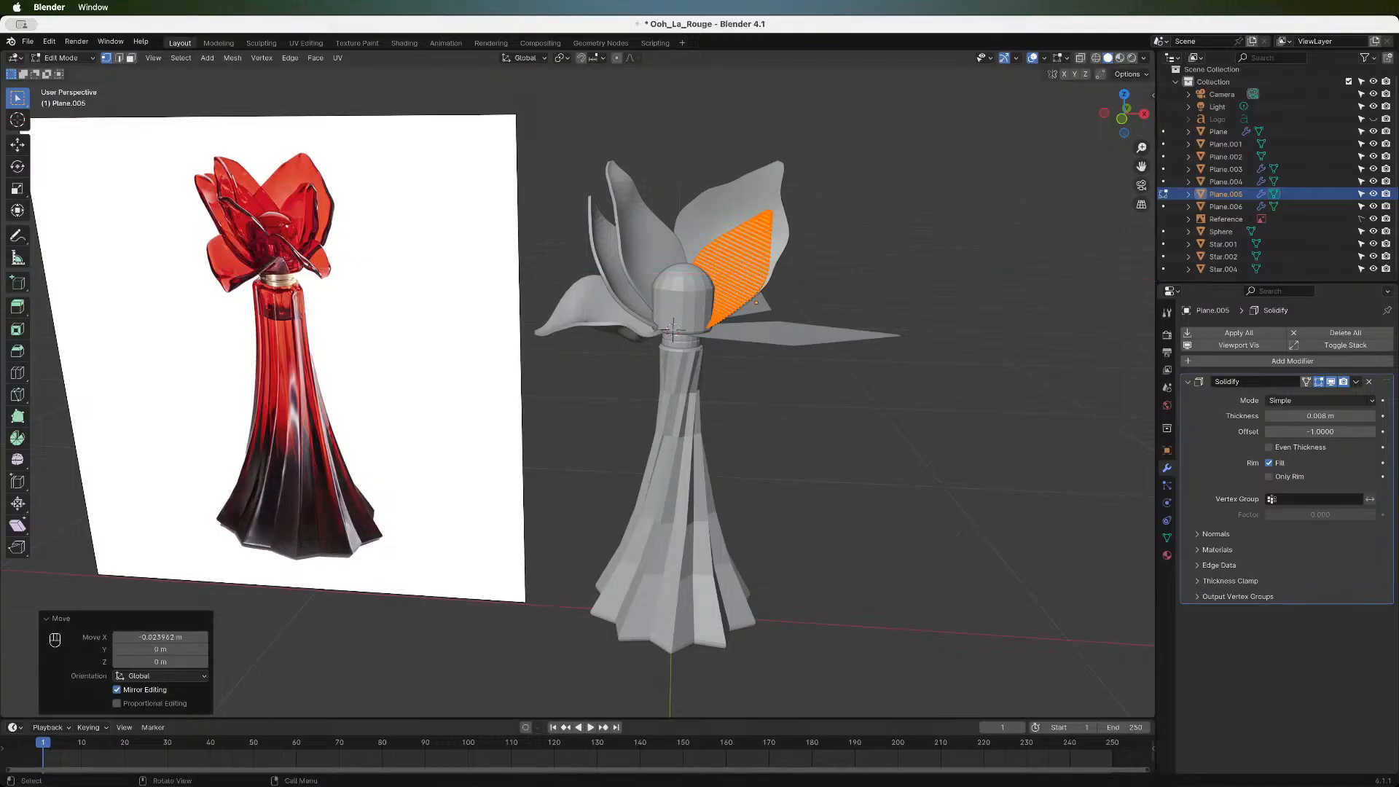
key("r")
key("y")
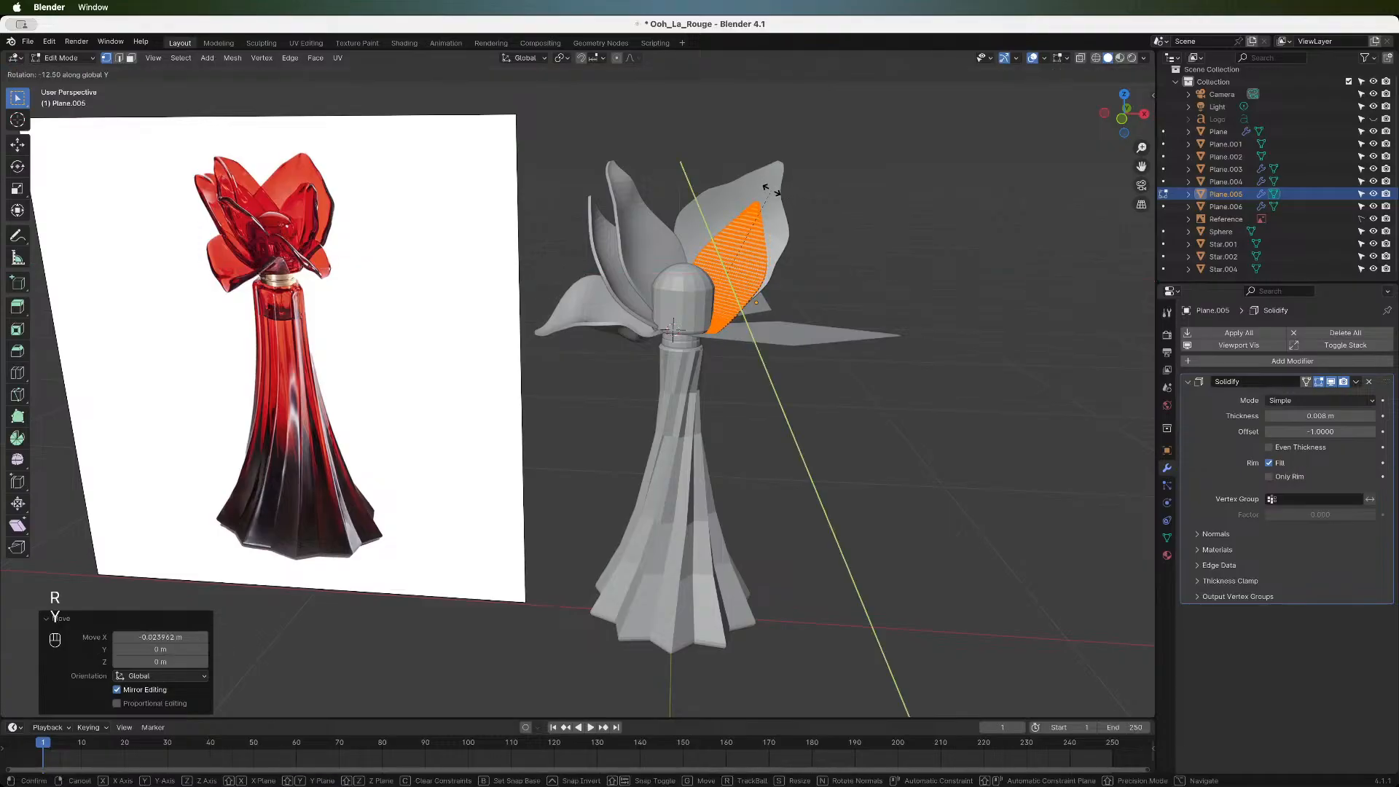
left_click(773, 191)
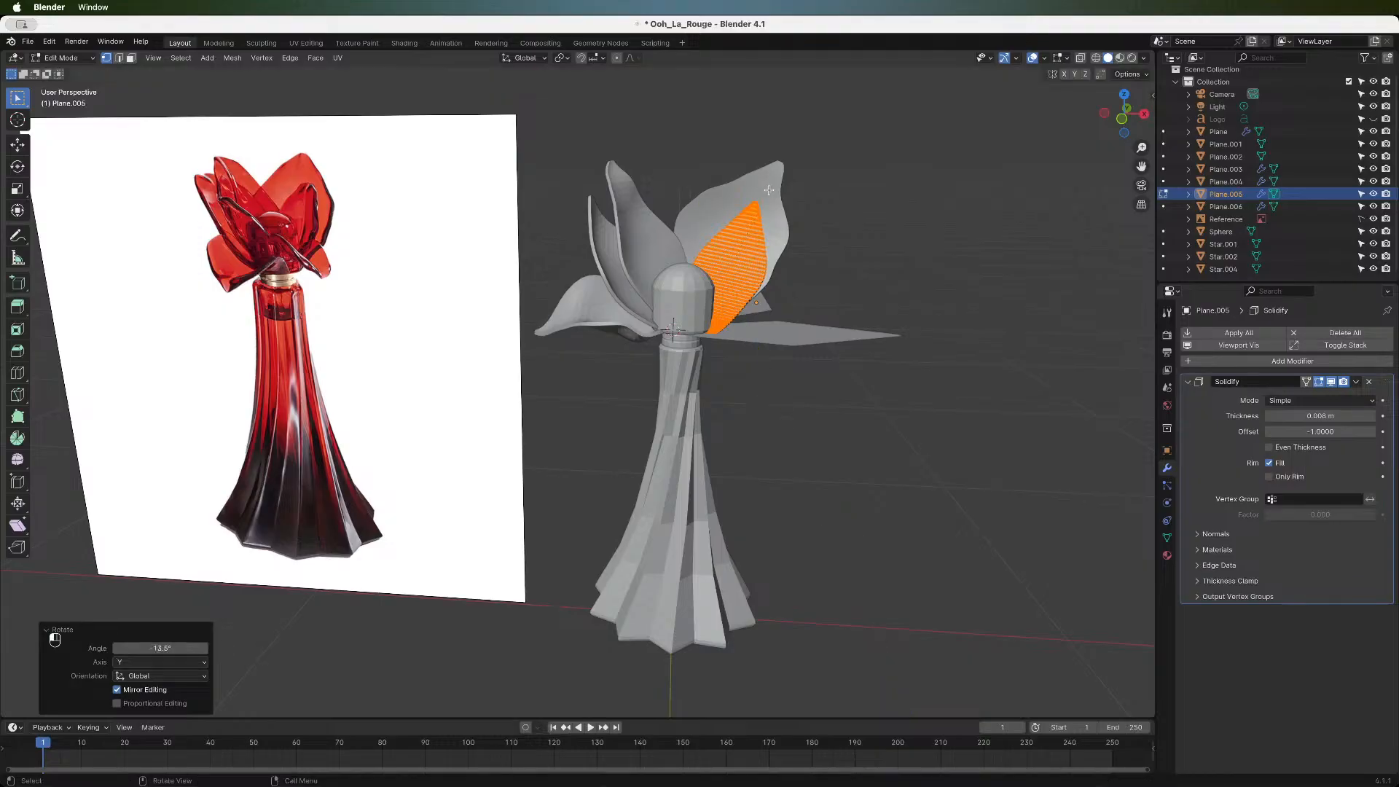
- Move the petal about -0.03 m along X and rotate it about 4.5° around Y
key("g")
key("x")
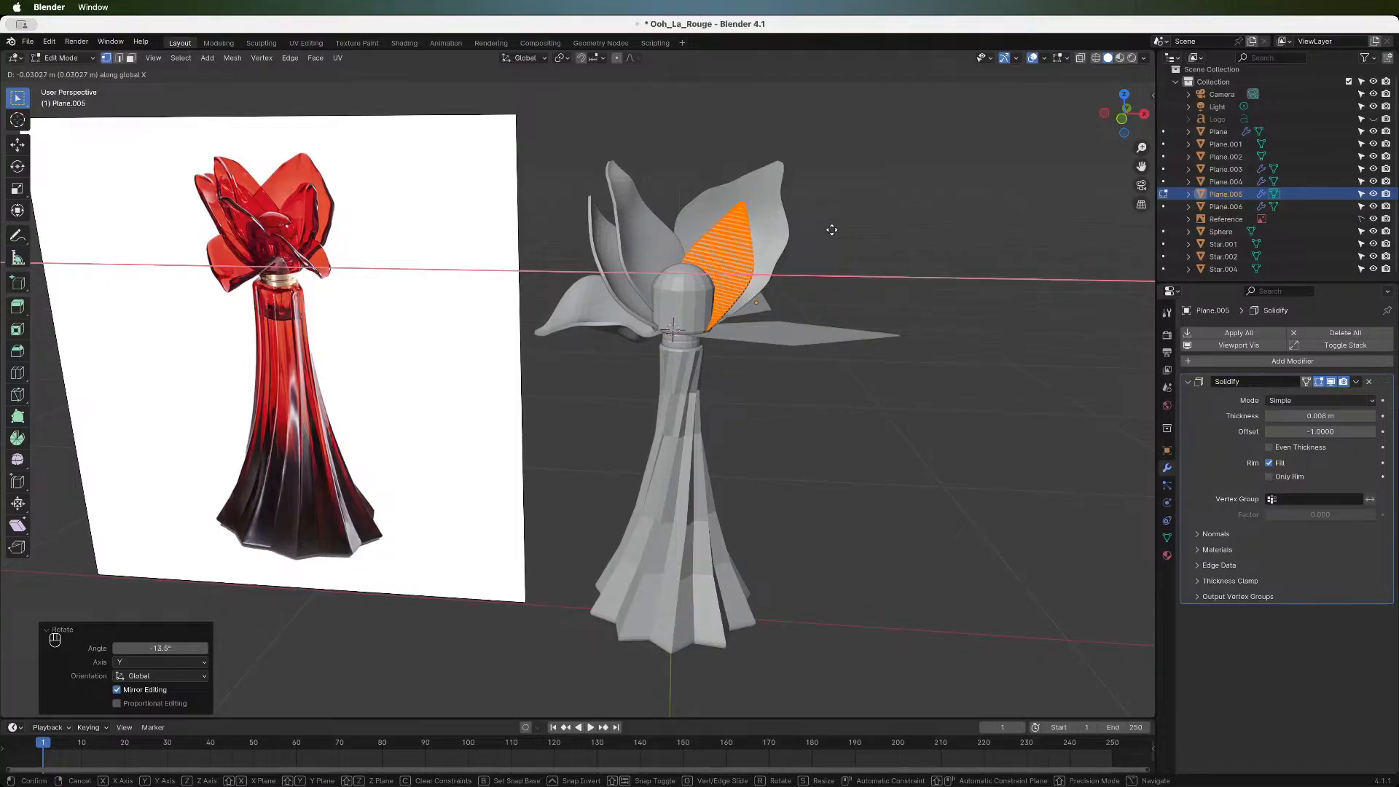
left_click(832, 229)
key("r")
key("y")
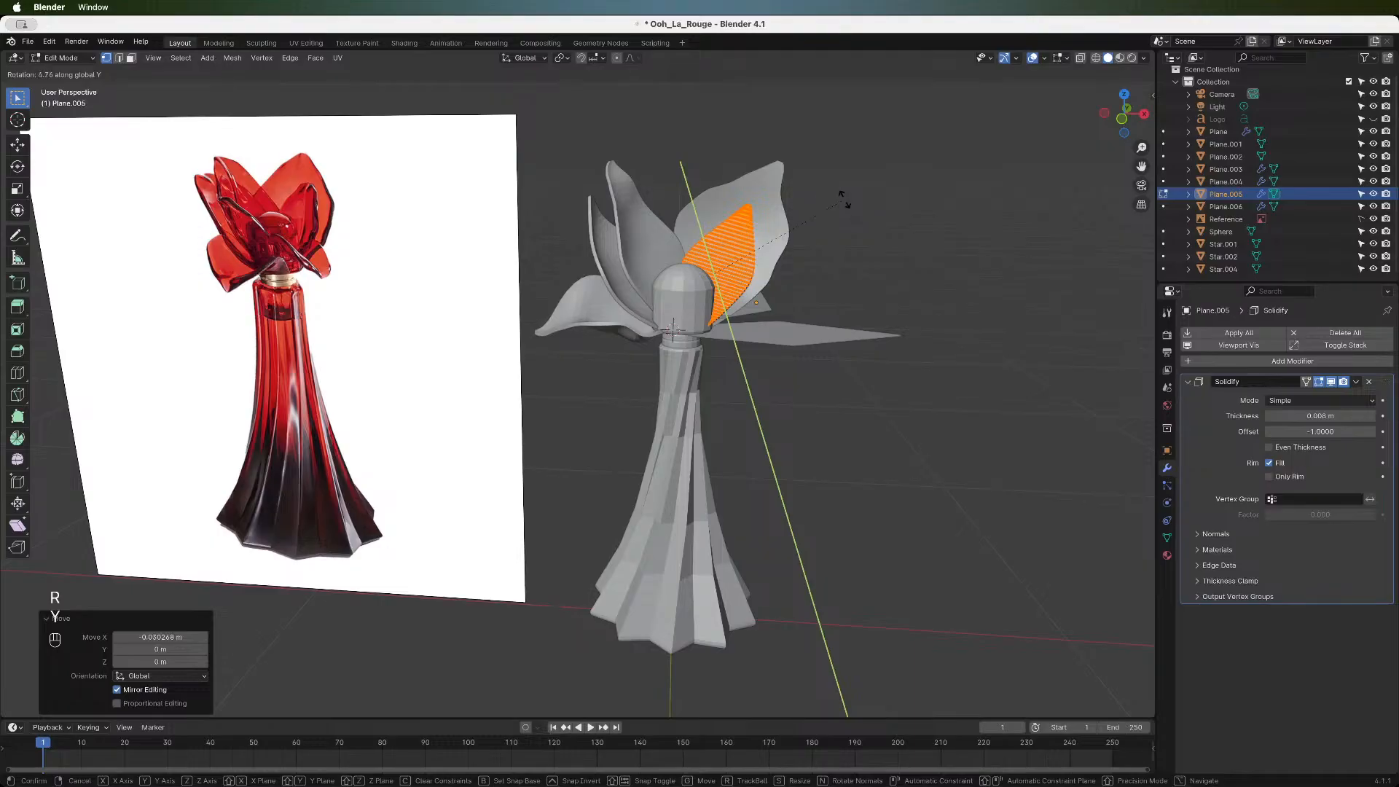
left_click(844, 199)
- Nudge the petal about 0.008 m along the positive X axis
key("g")
key("x")
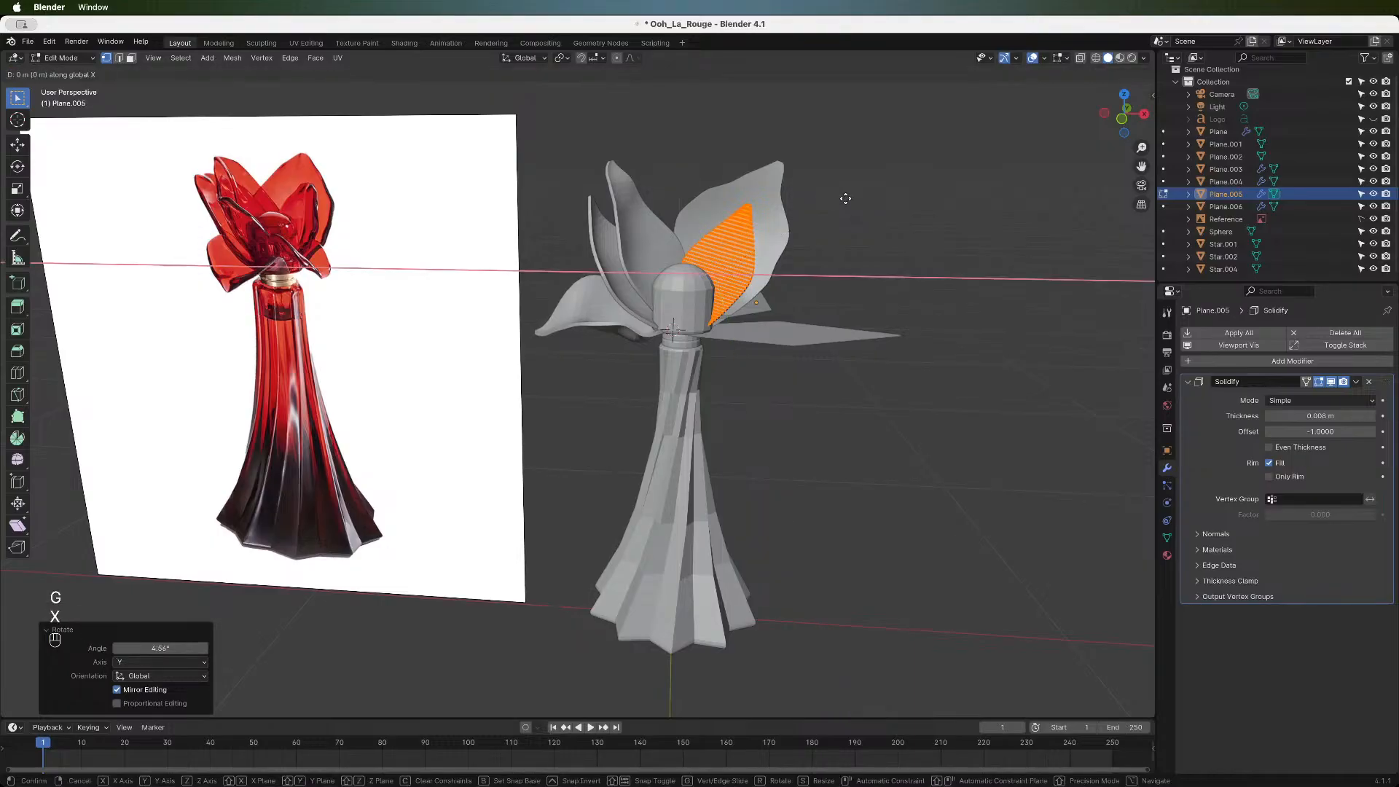
left_click(847, 199)
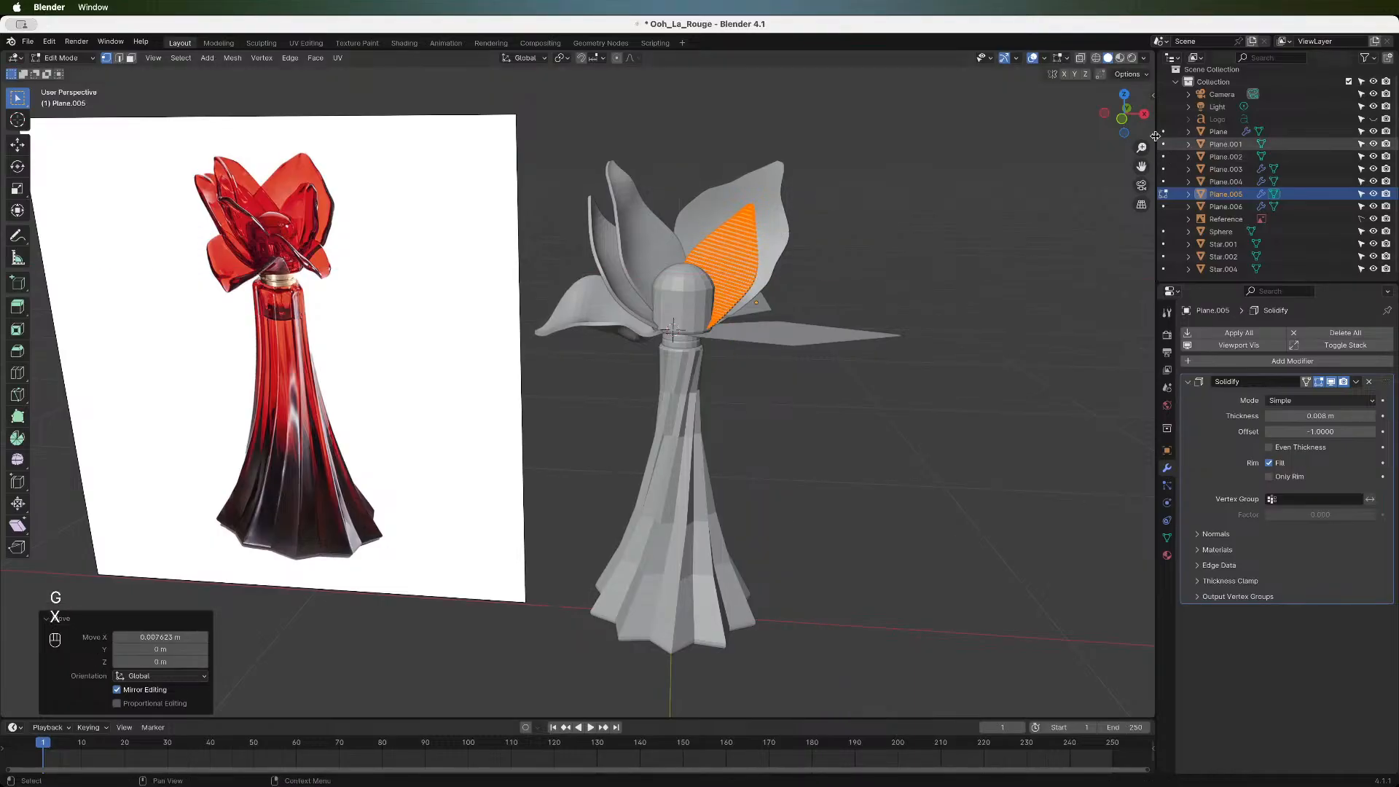
- Tilt the petal more upright from the right side view by rotating it about 12.4° around global X
left_click(1144, 114)
scroll(653, 259, "down", 1)
scroll(653, 259, "up", 1)
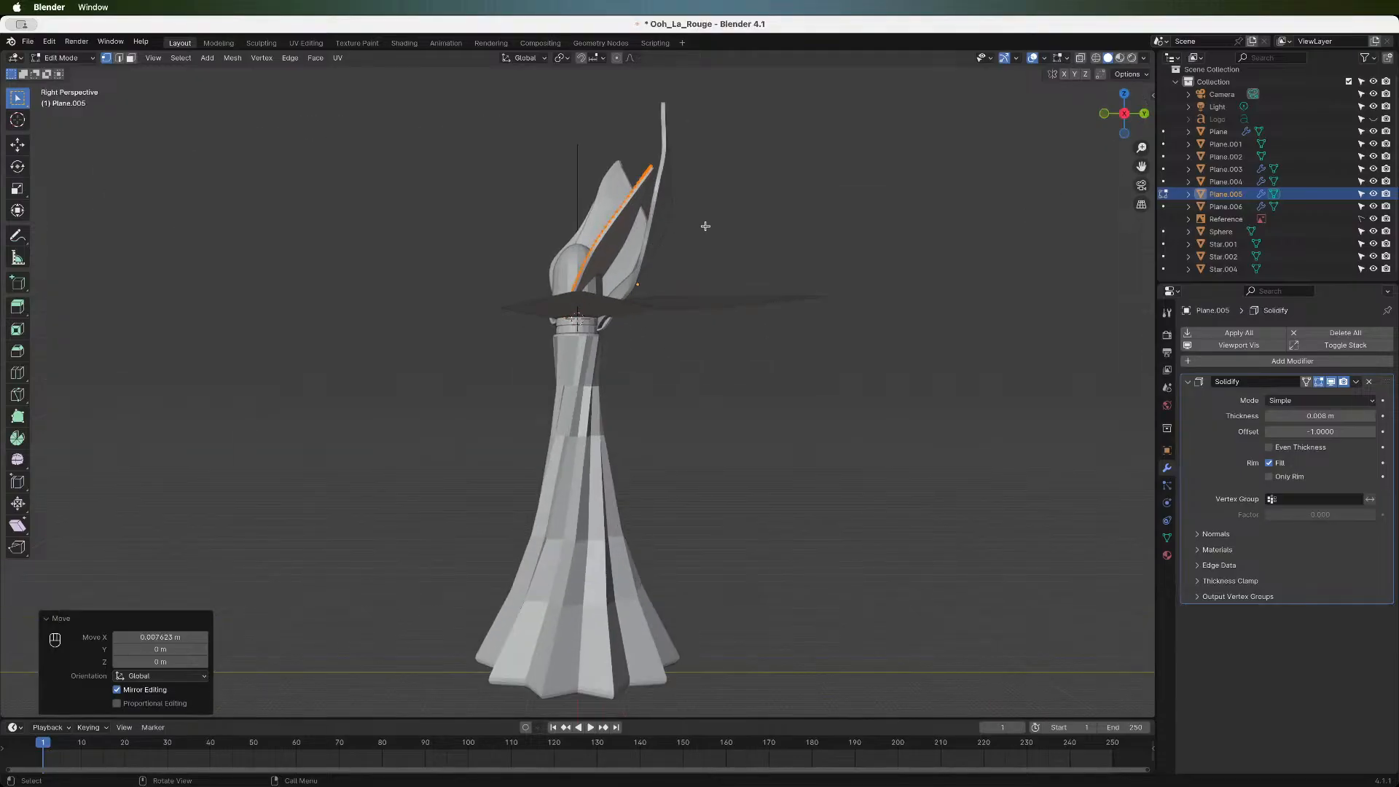
key("r")
key("y")
key("Escape")
key("r")
key("x")
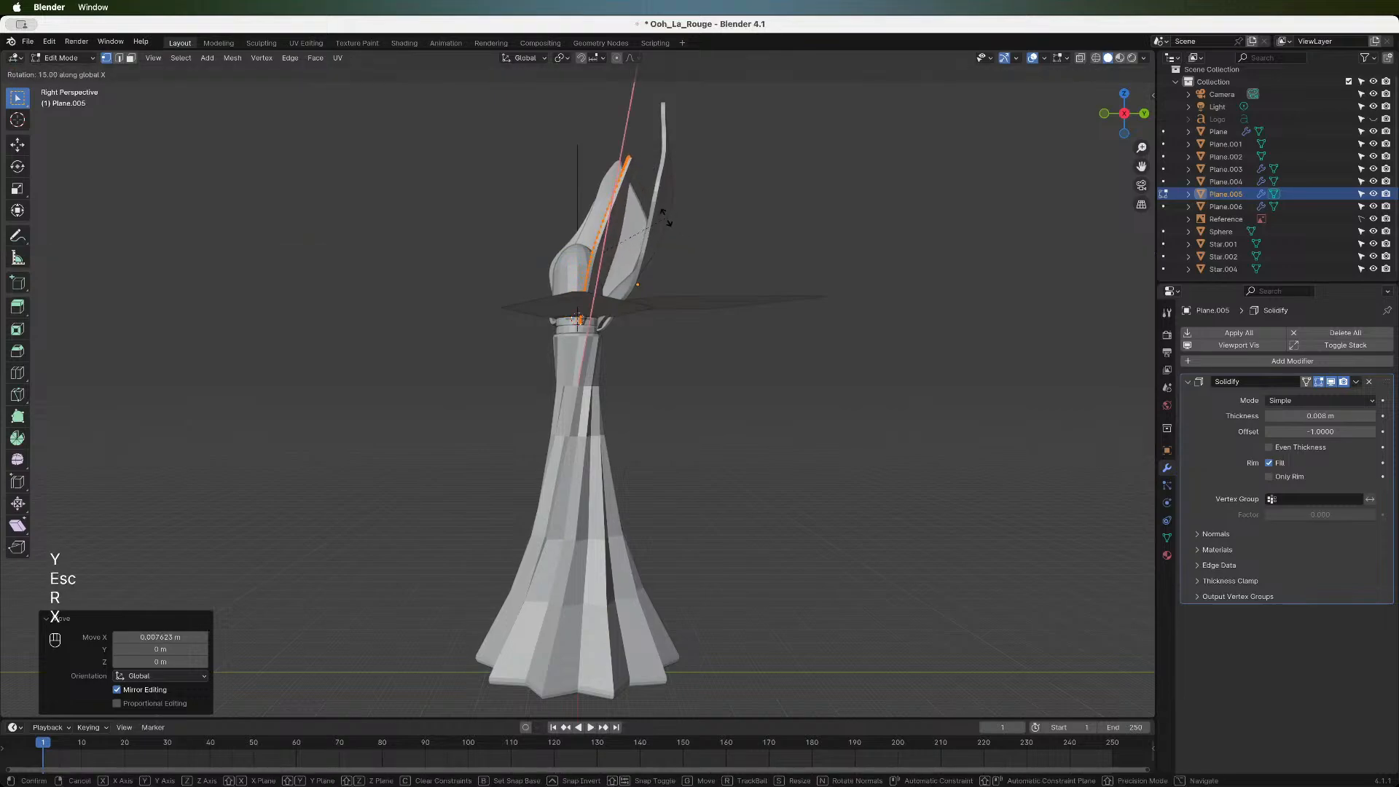
left_click(665, 217)
- Move the tilted petal about 0.029 m along Y, away from the domed cap
key("g")
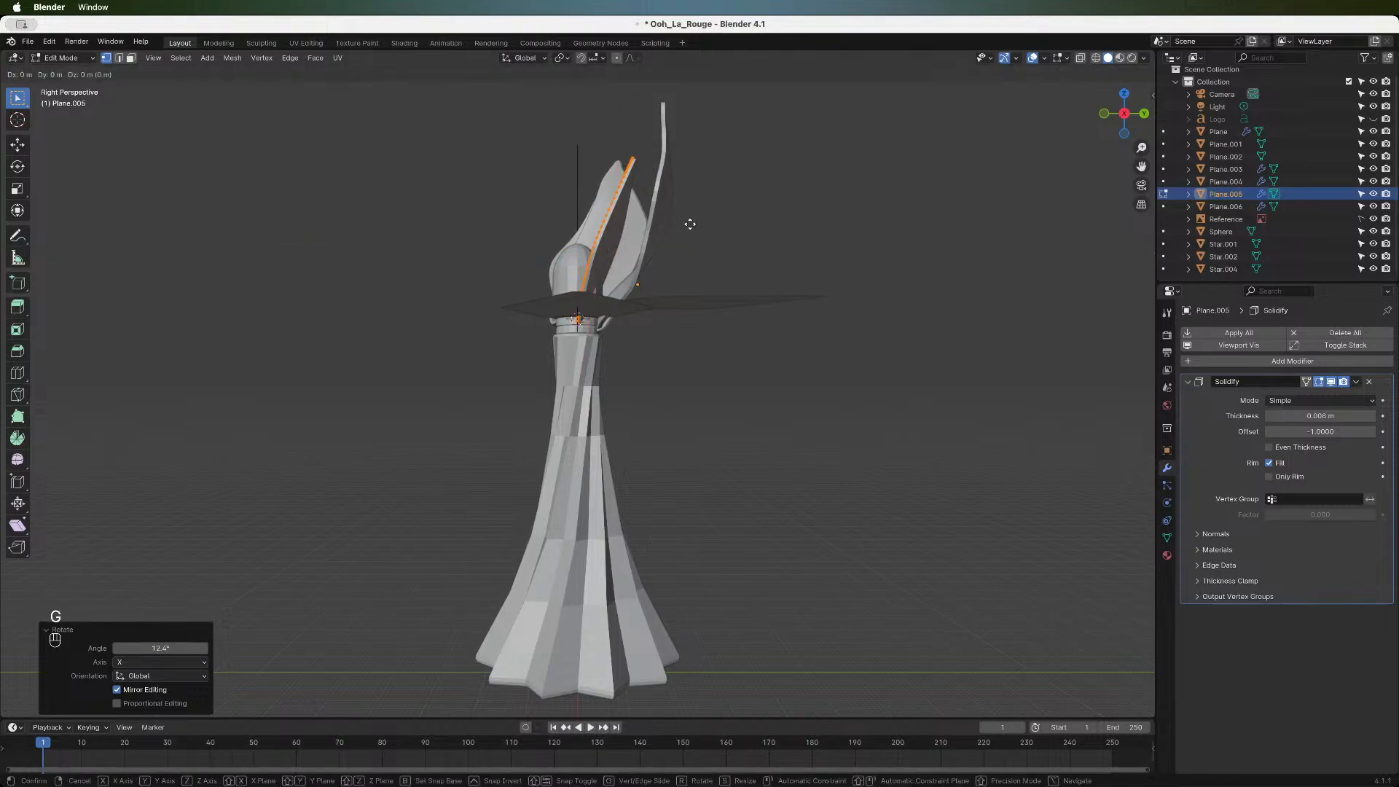
key("x")
key("Escape")
key("g")
key("y")
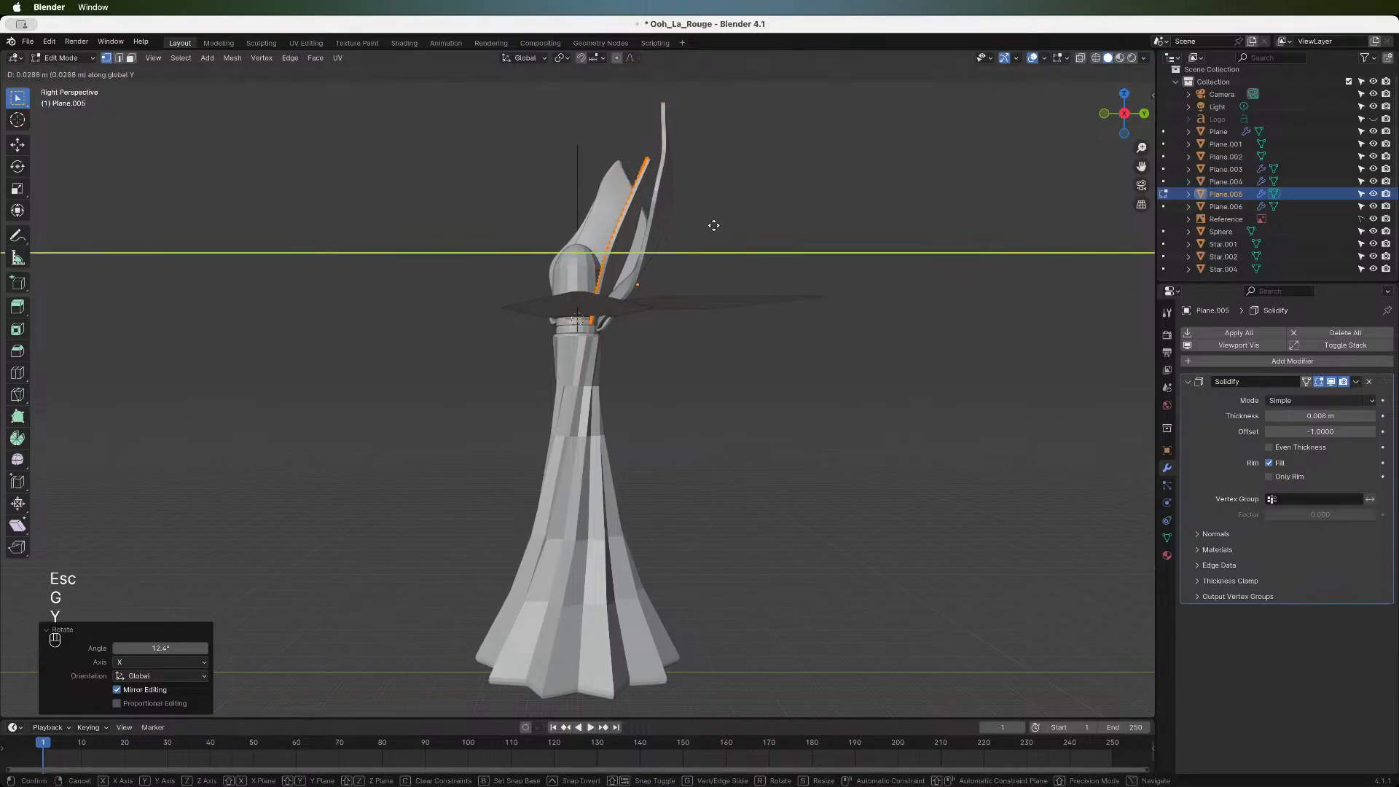
left_click(714, 225)
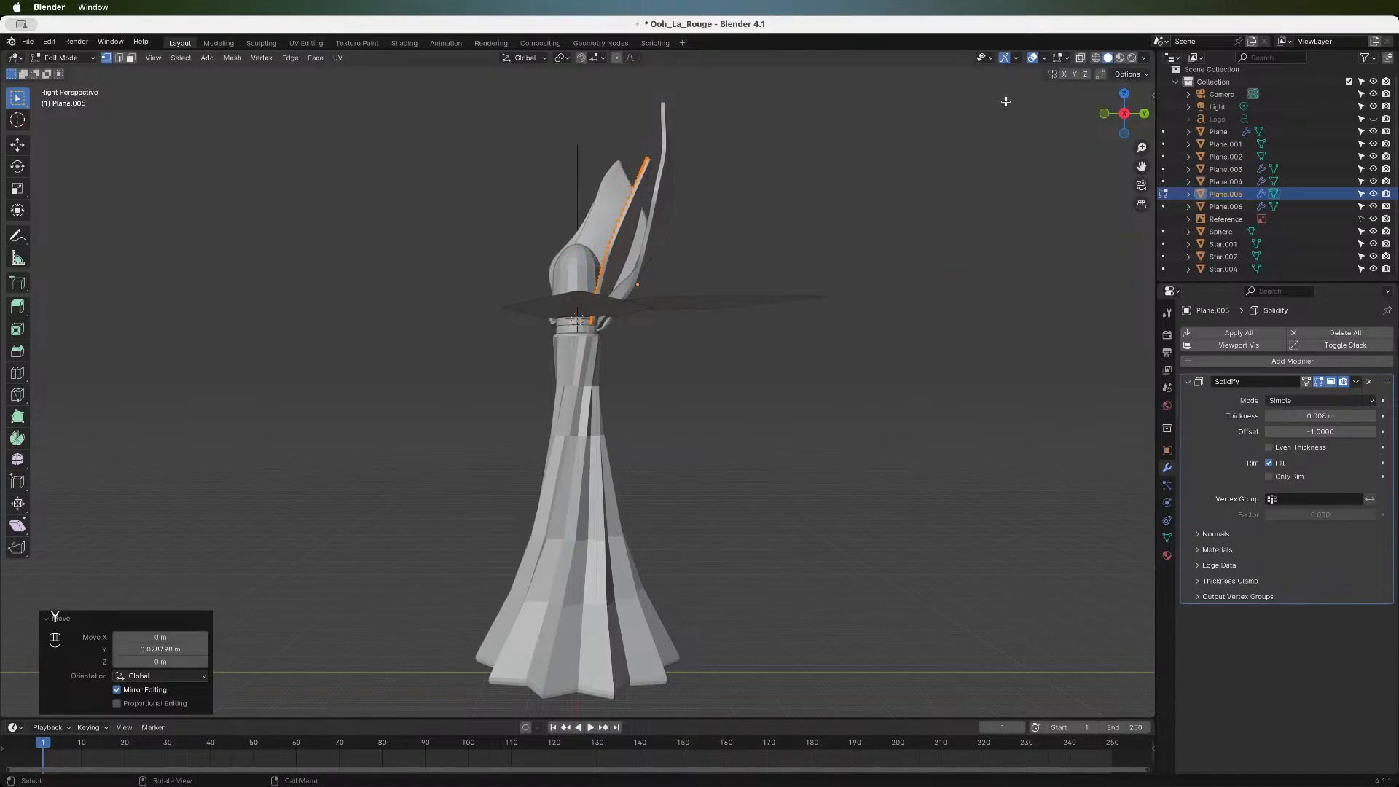
- Bulge the petal by moving a vertex near its middle about 0.043 m in X and 0.034 m in Y, using smooth proportional editing of size 0.198
left_click(1105, 115)
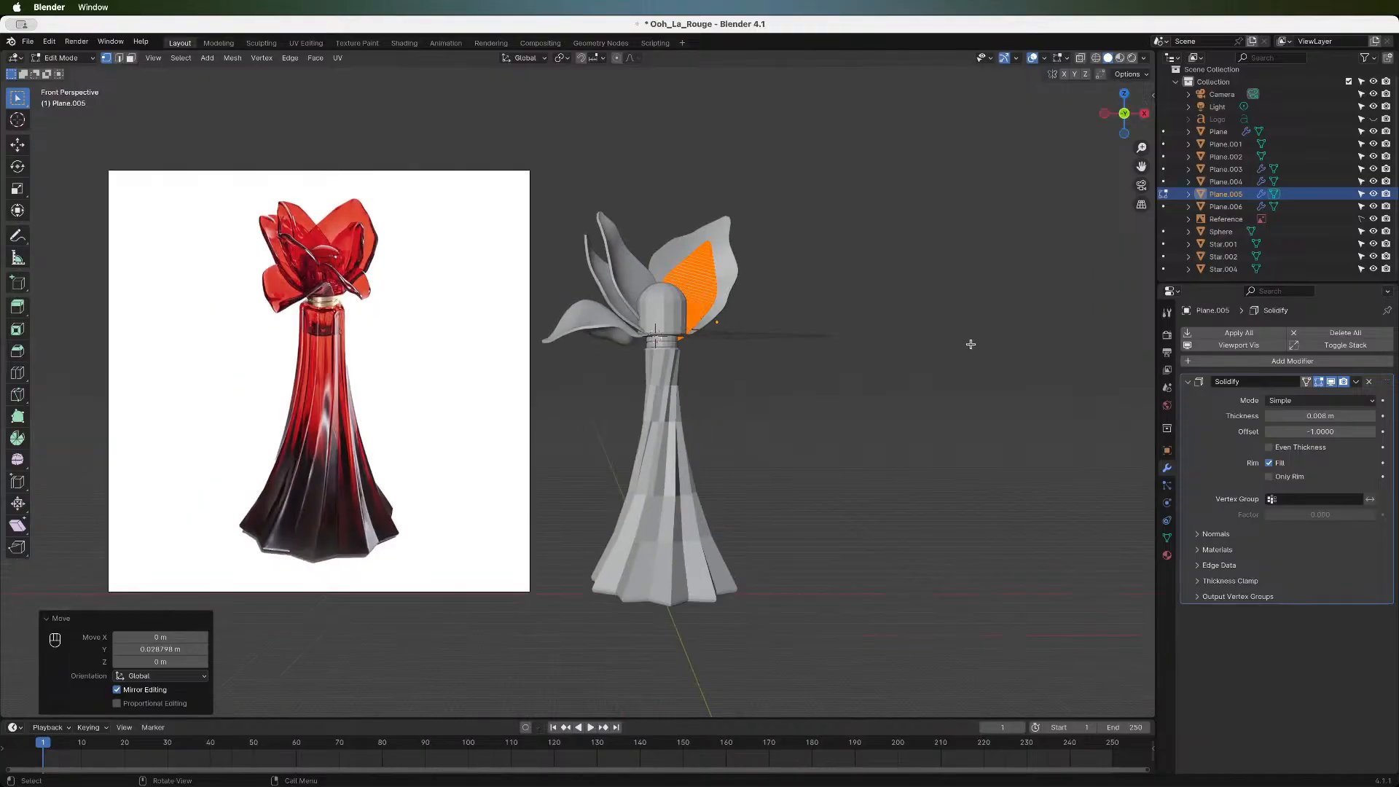
scroll(971, 344, "up", 3)
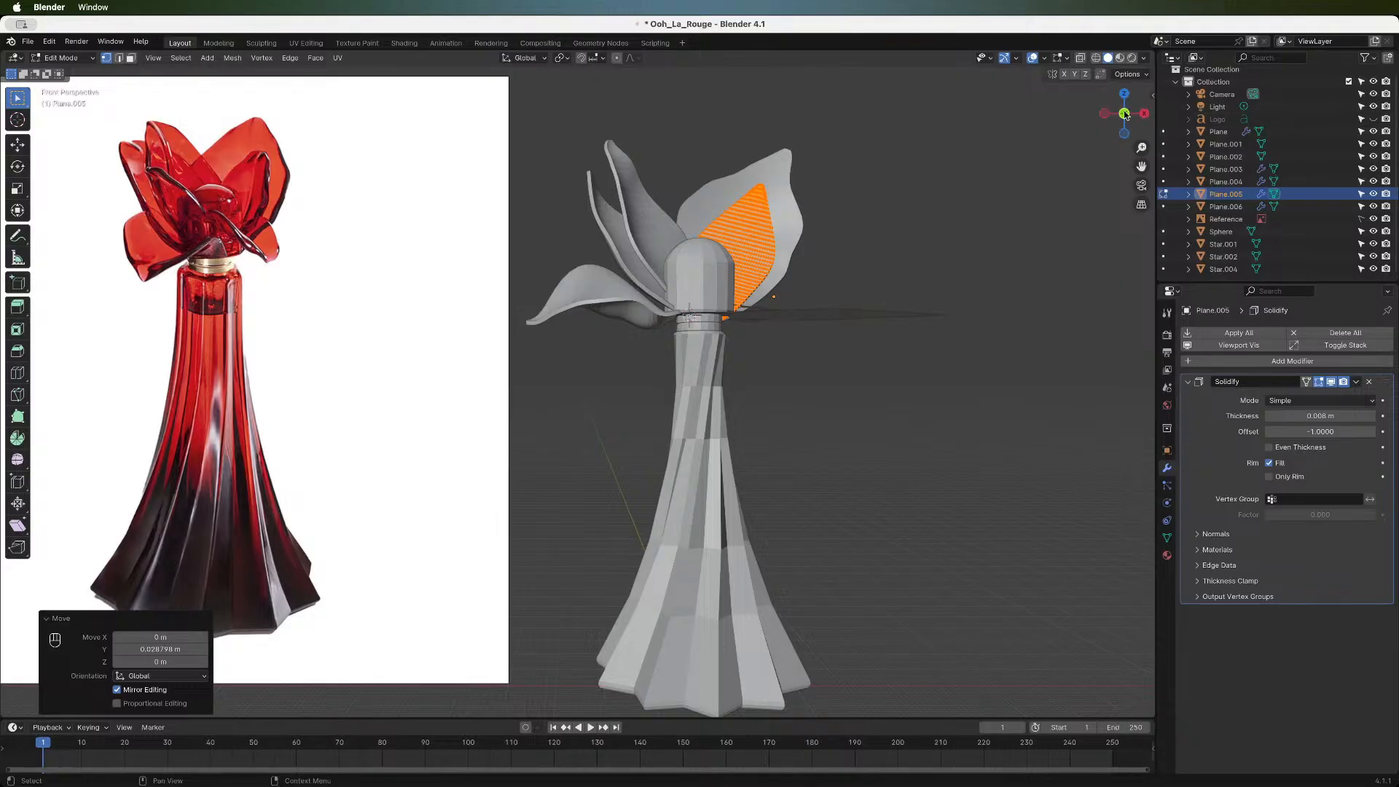
mouse_move(1124, 113)
left_mouse_down()
mouse_move(1173, 120)
mouse_move(1126, 115)
left_mouse_up()
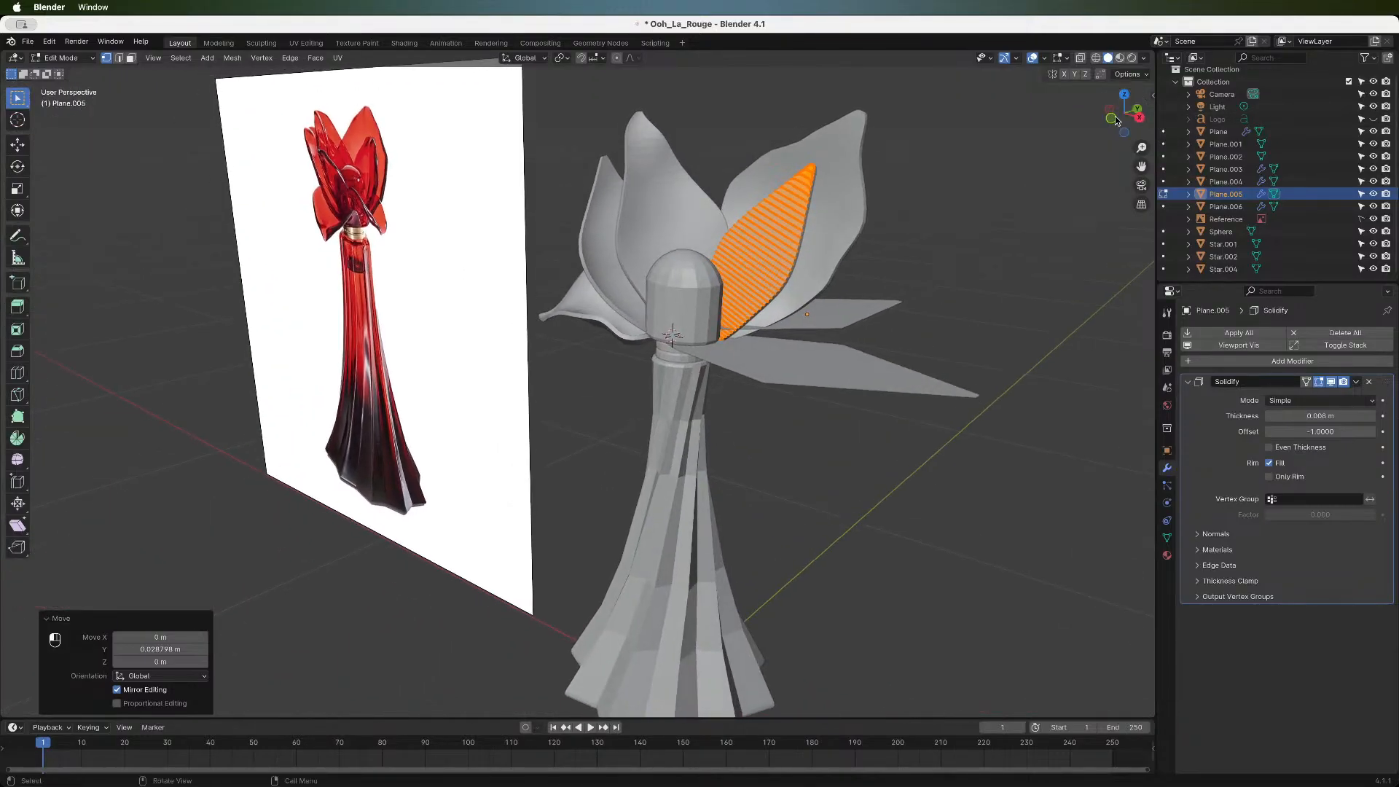
left_click(754, 255)
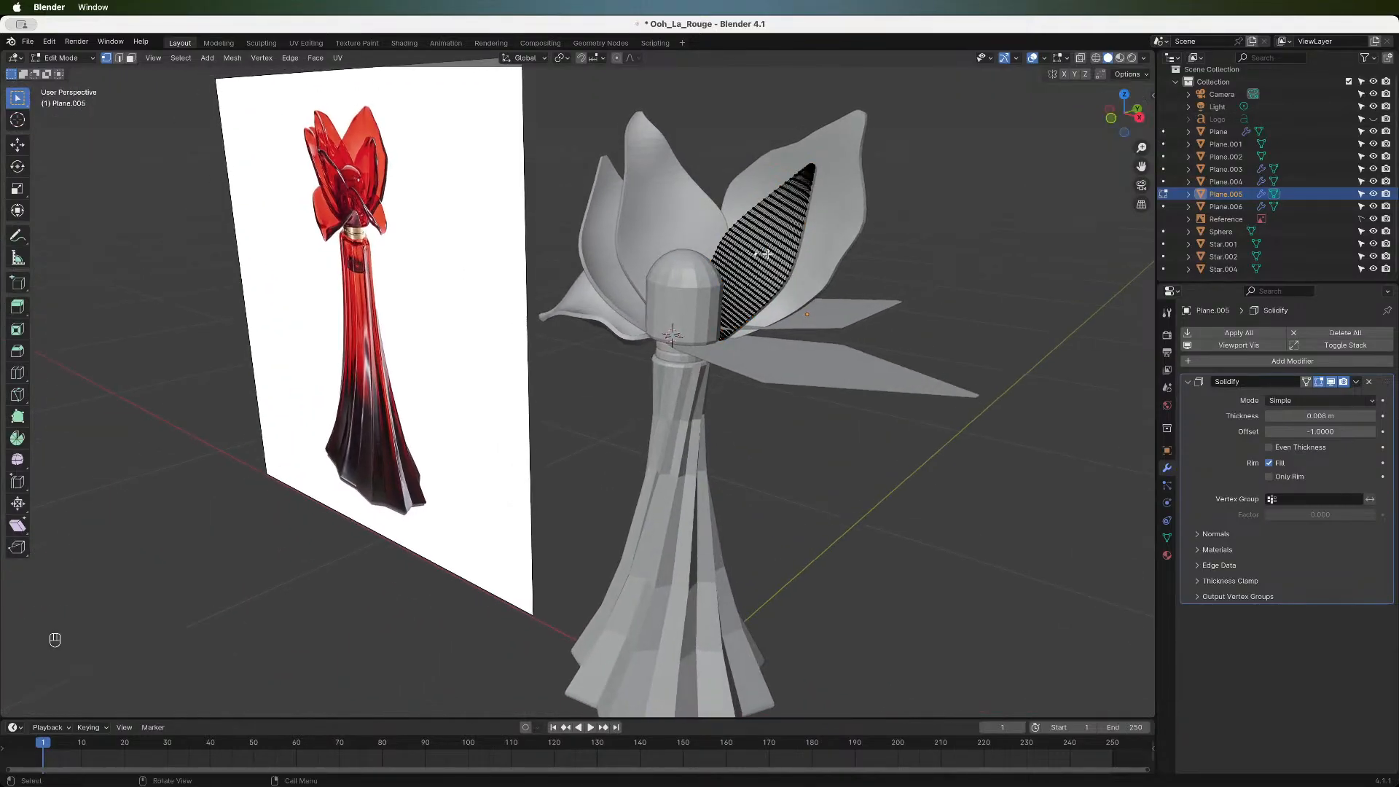
key("o")
key("g")
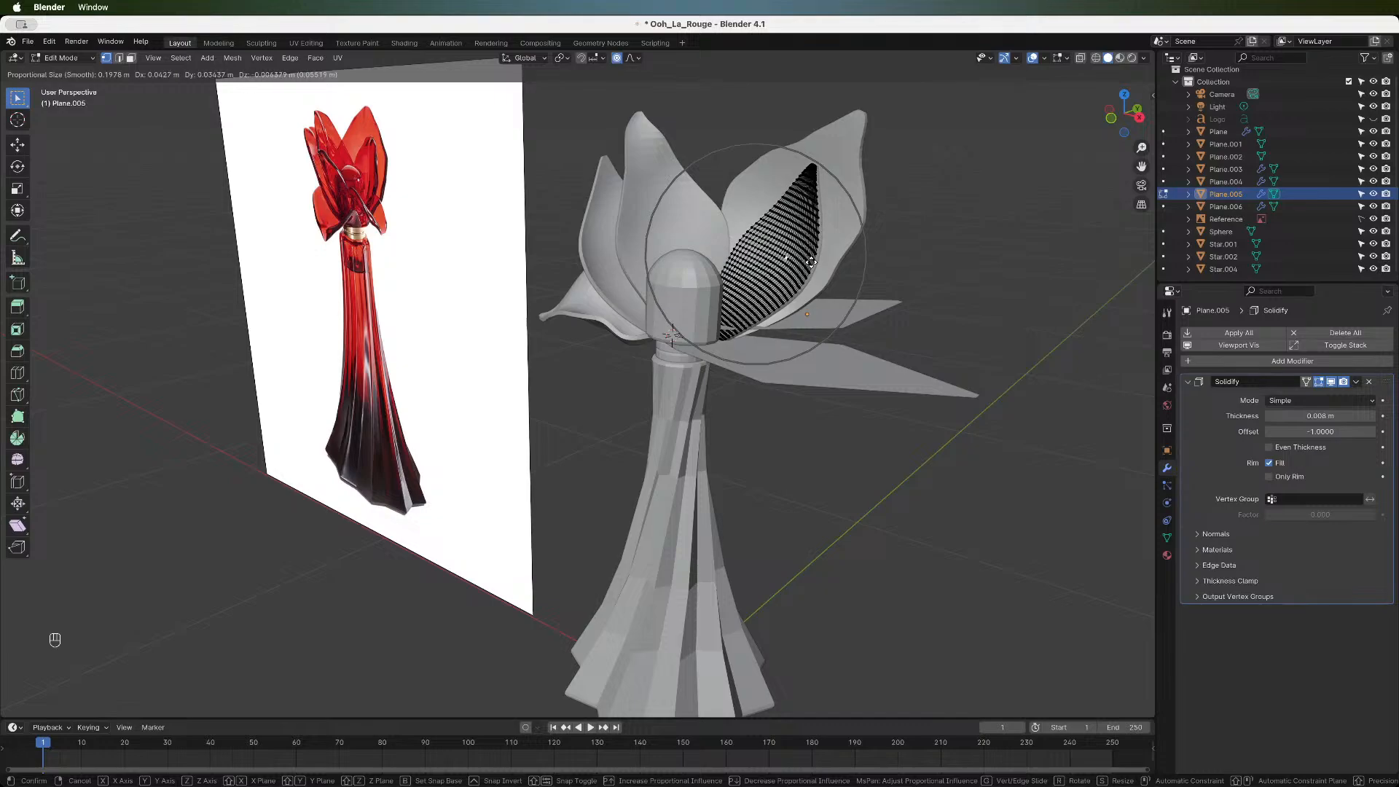
left_click(811, 262)
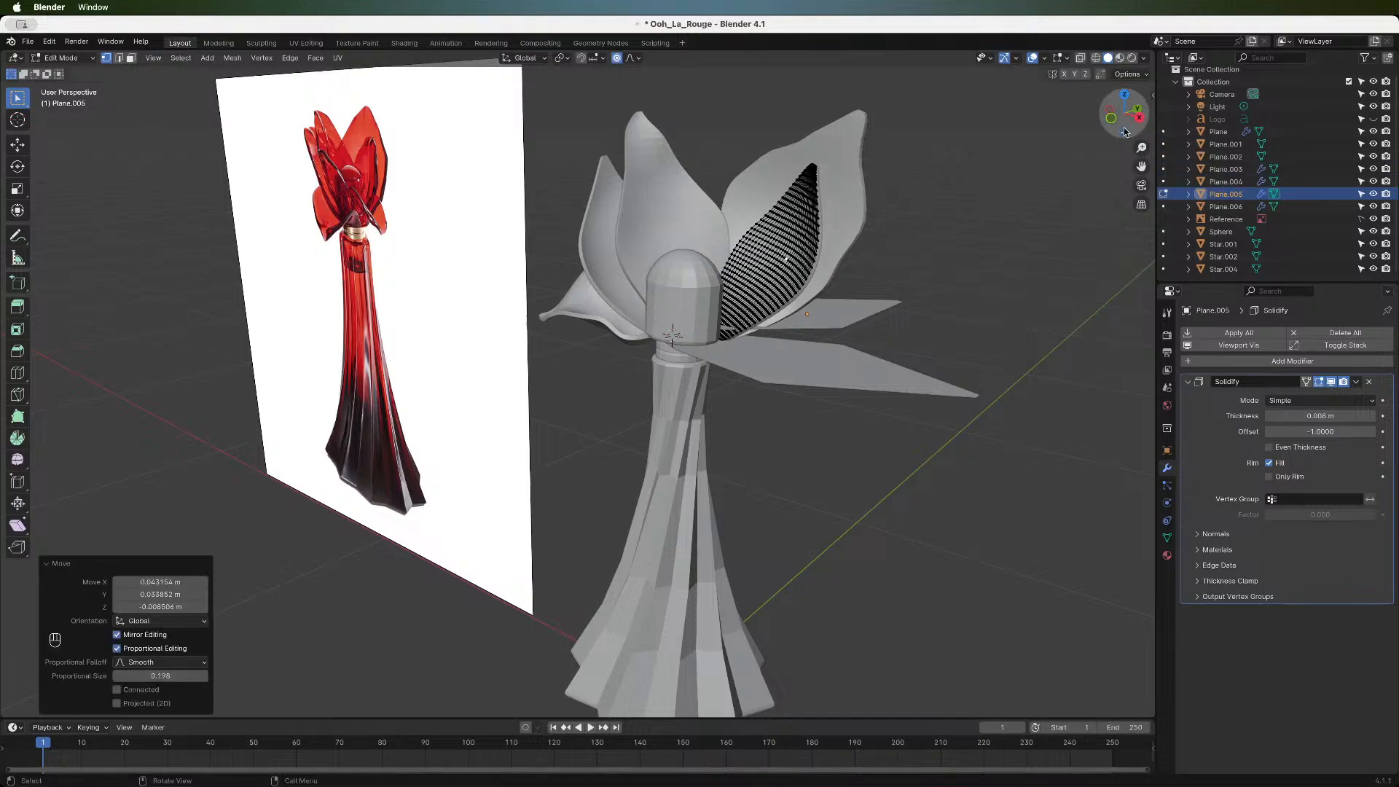
left_click(1111, 119)
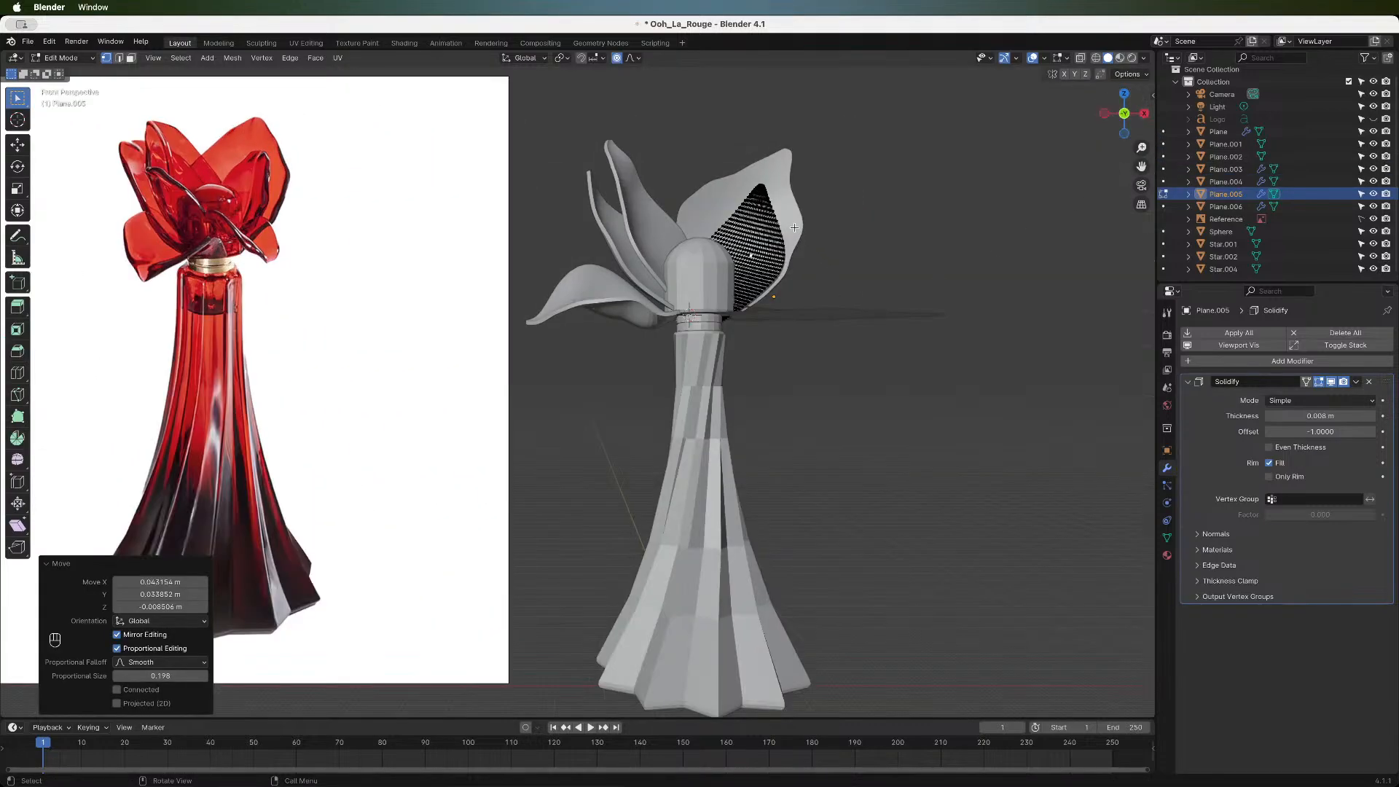
- Widen the petal's tip with proportional size 0.076, moving one vertex about 0.014 m and its neighbour about -0.011 m in X
left_click(763, 197)
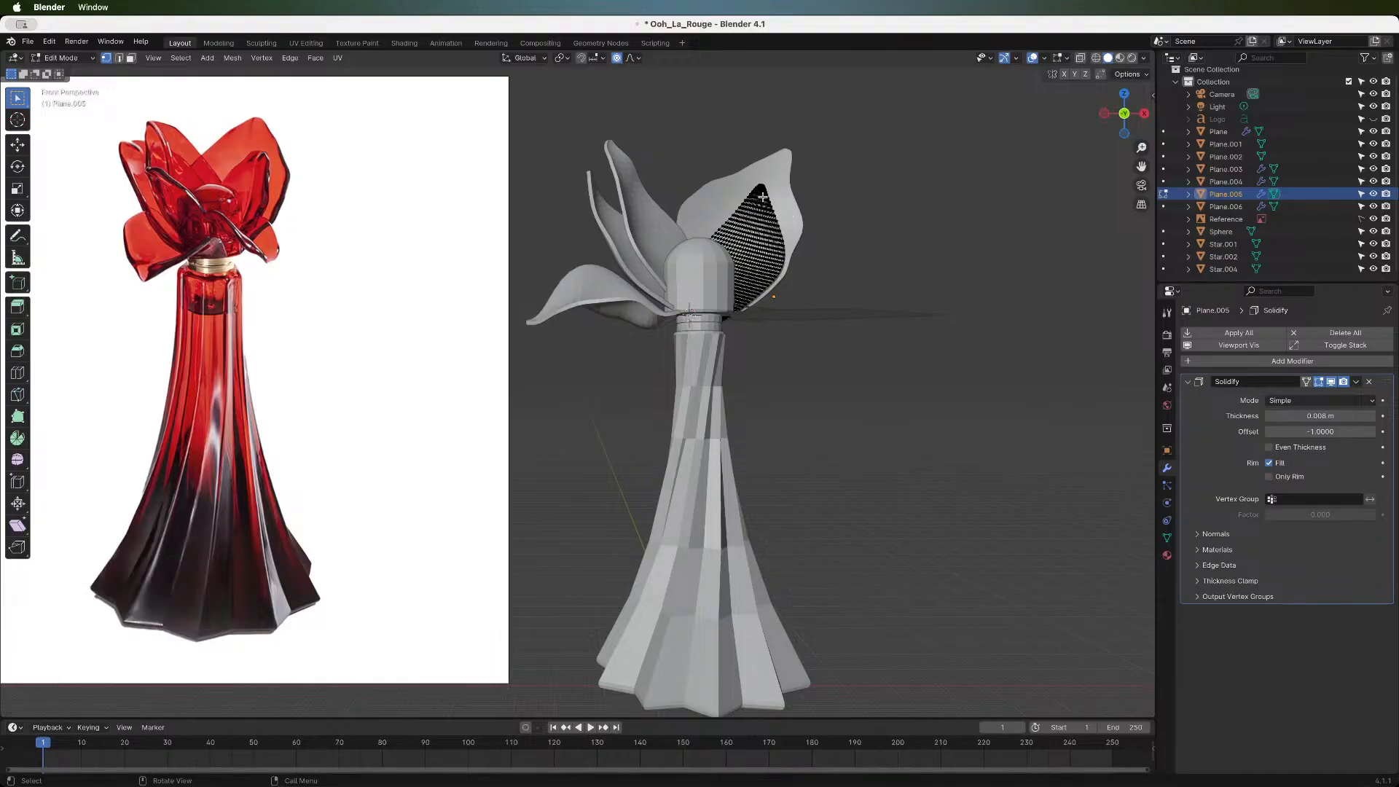
key("g")
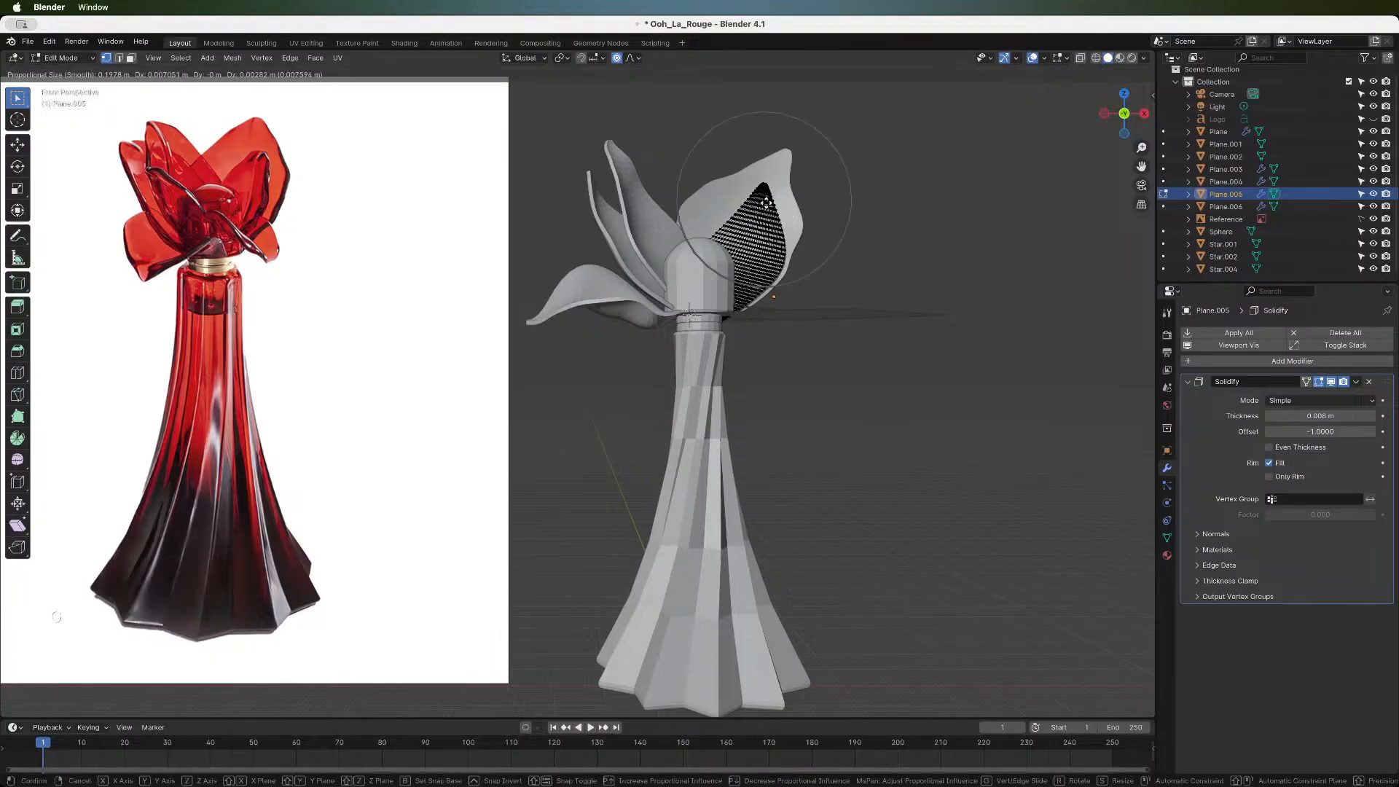
scroll(767, 204, "up", 7)
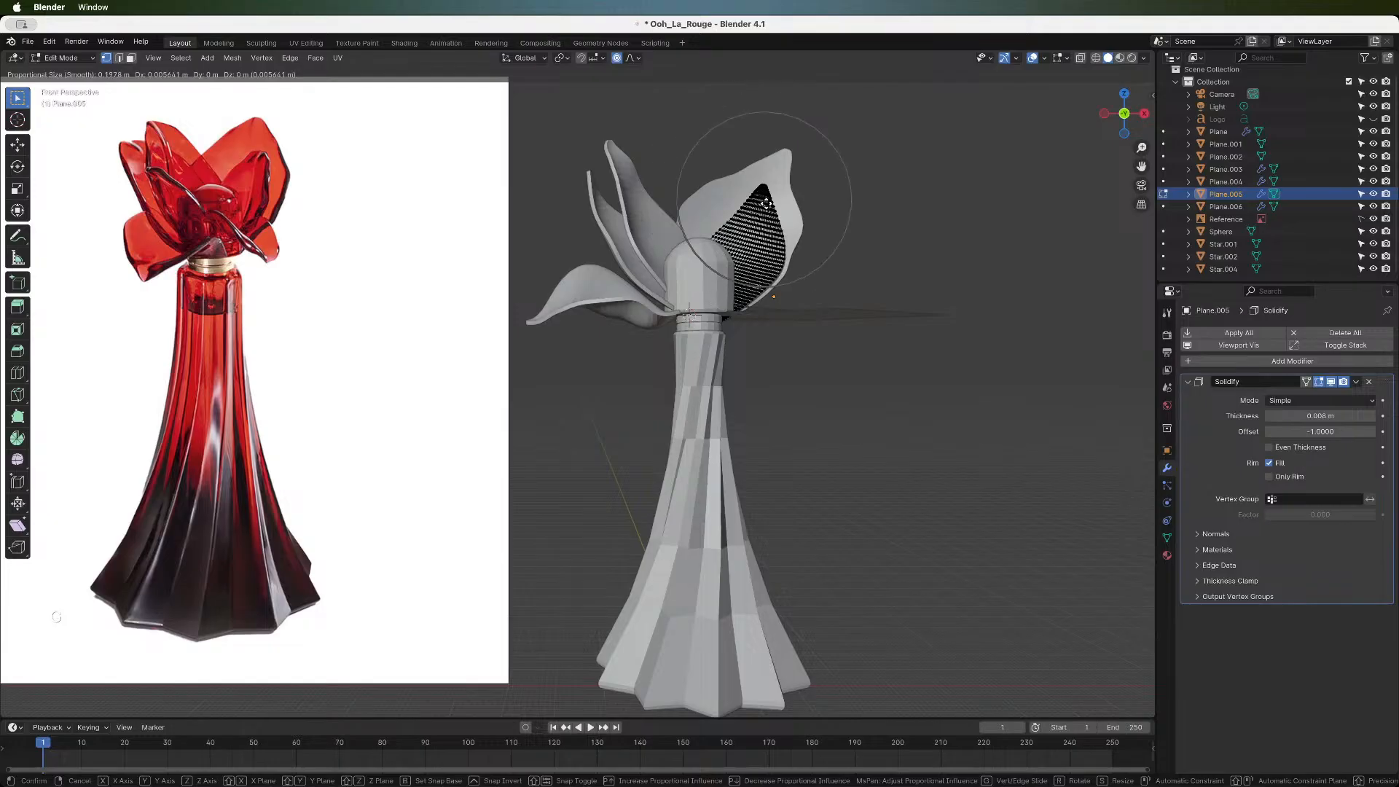
scroll(768, 203, "up", 3)
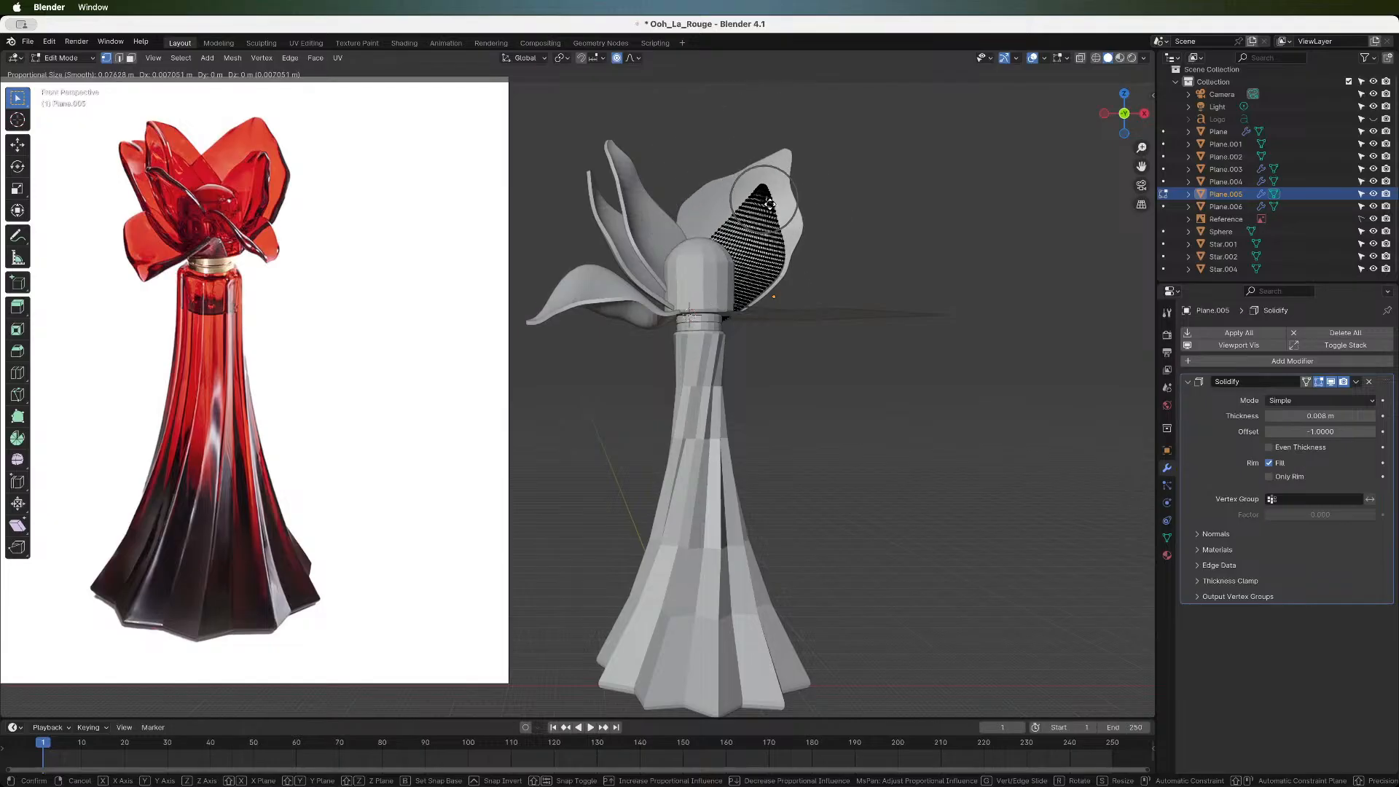
left_click(770, 204)
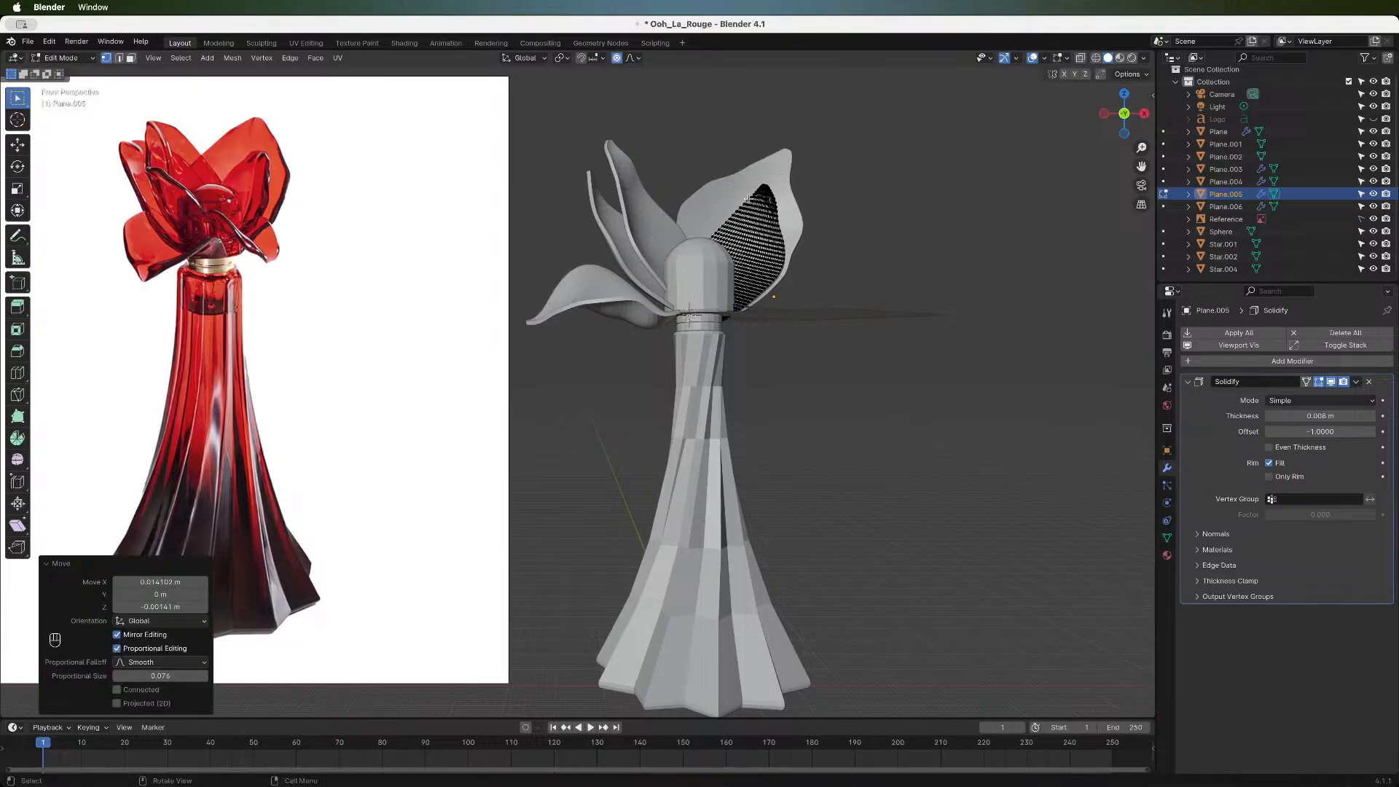
left_click(748, 207)
key("g")
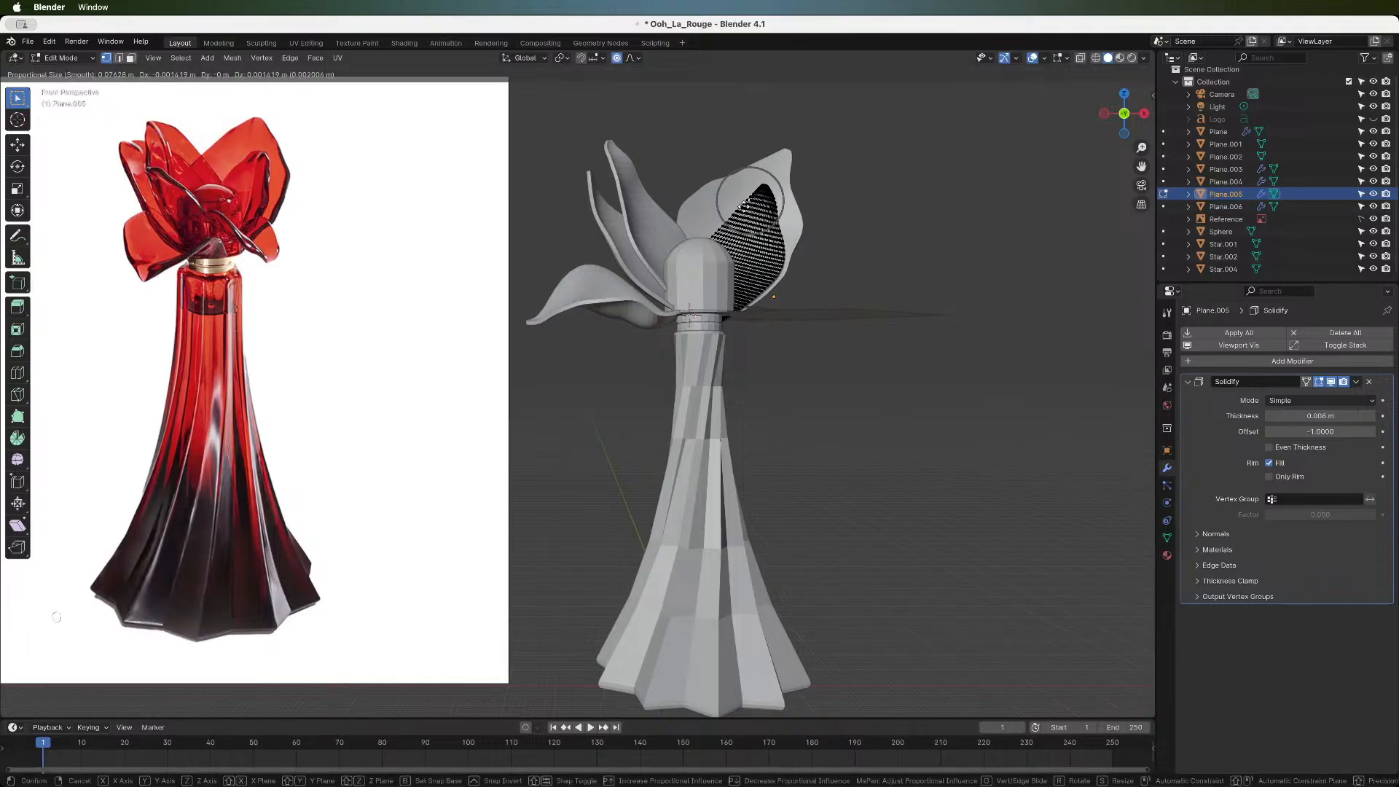
left_click(745, 204)
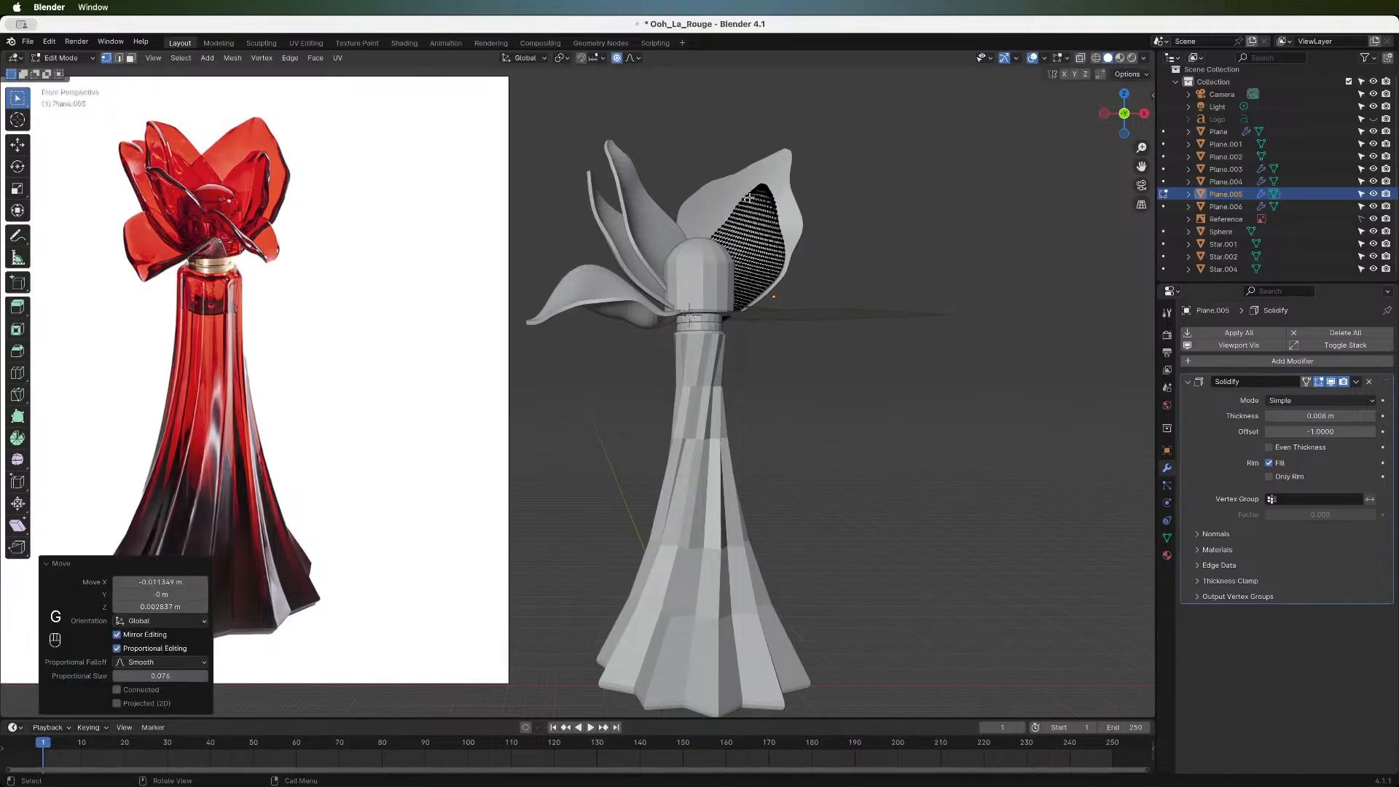
- Pull two vertices on the petal's outer middle inward, about -0.019 m and -0.011 m in X, raising both slightly
left_click(779, 260)
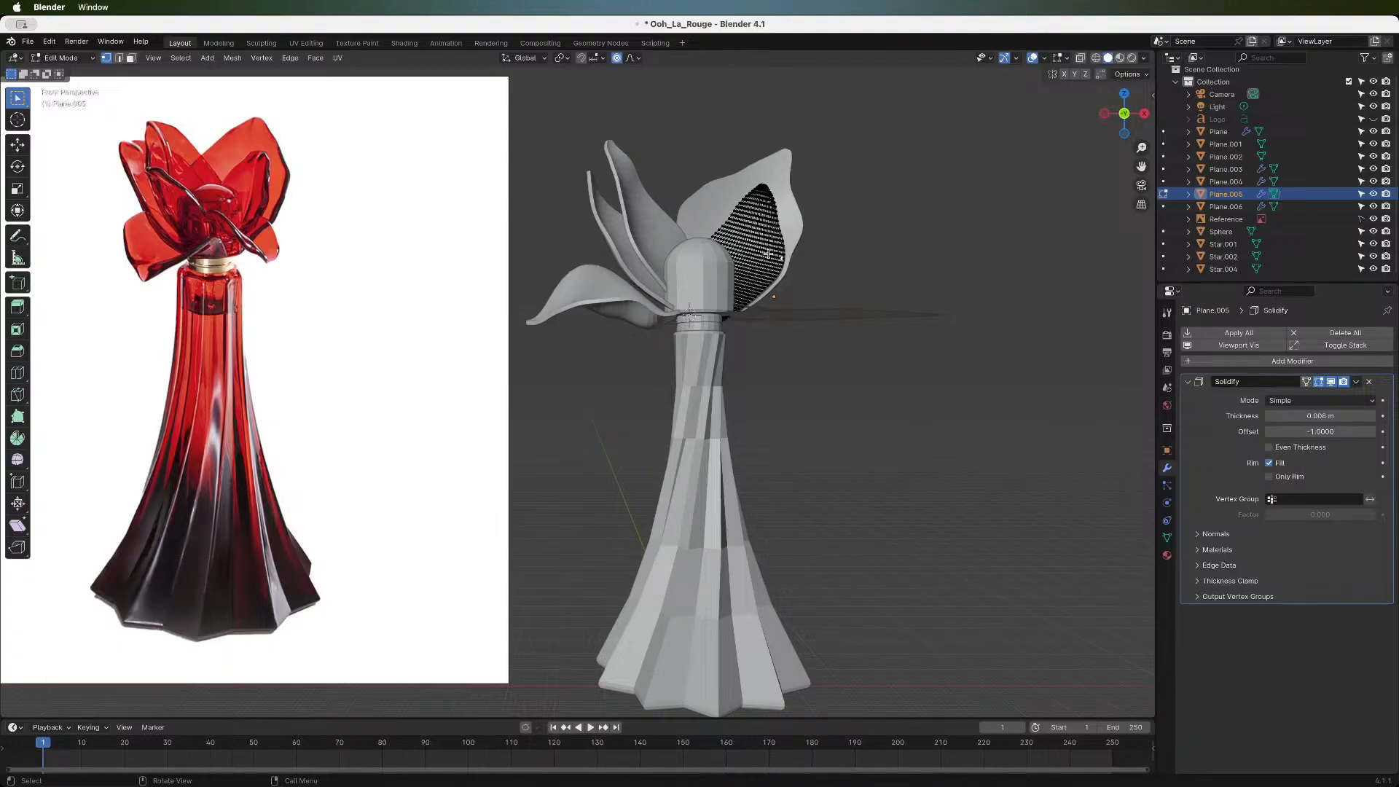
key("g")
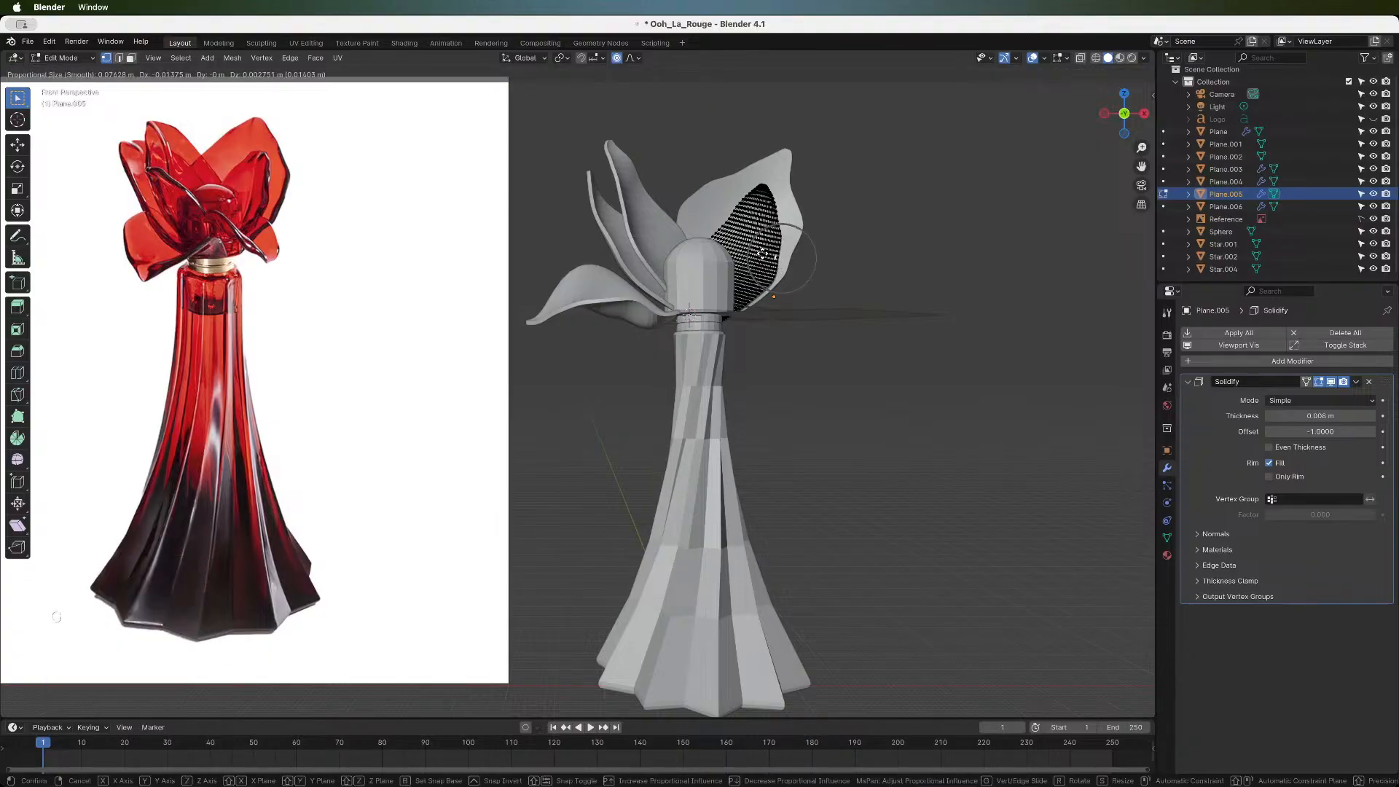
left_click(759, 252)
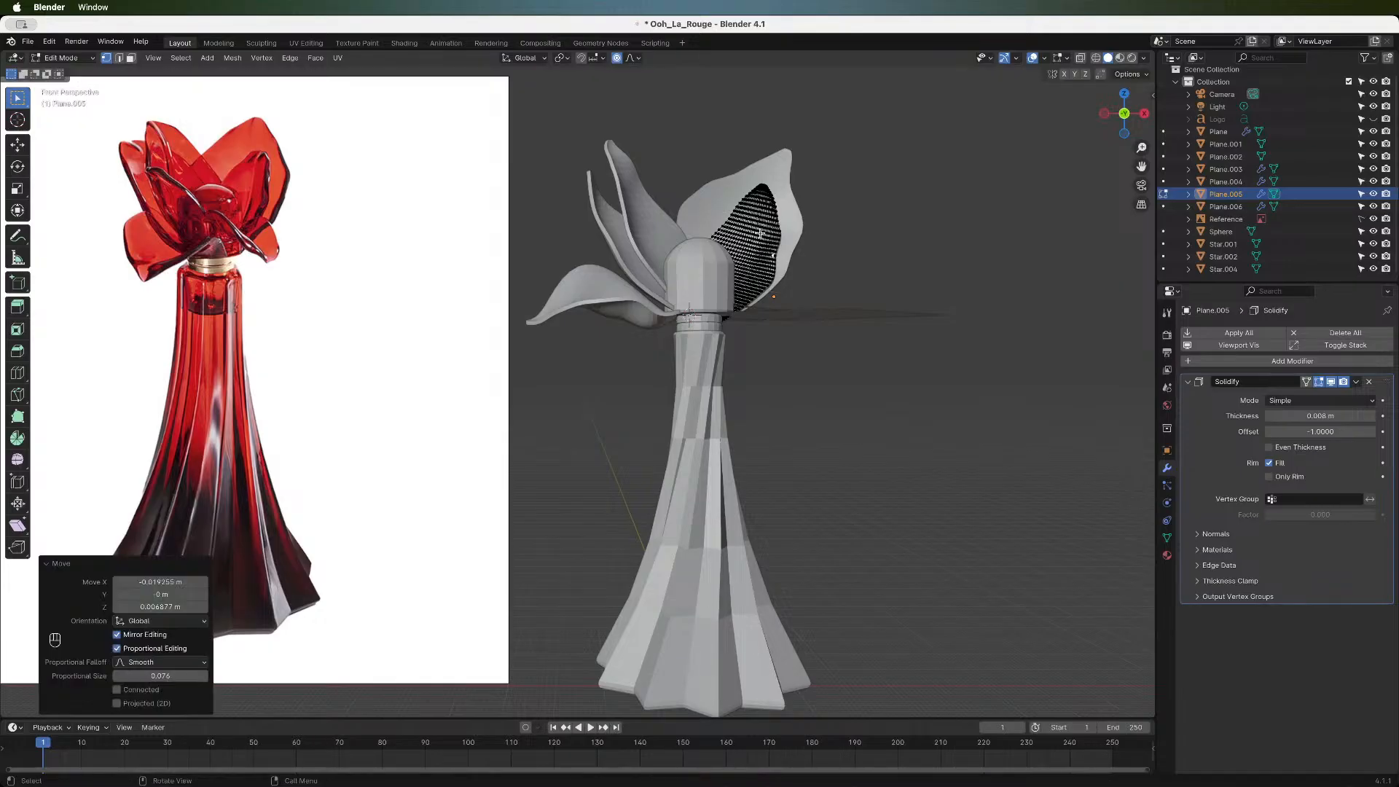
left_click(760, 233)
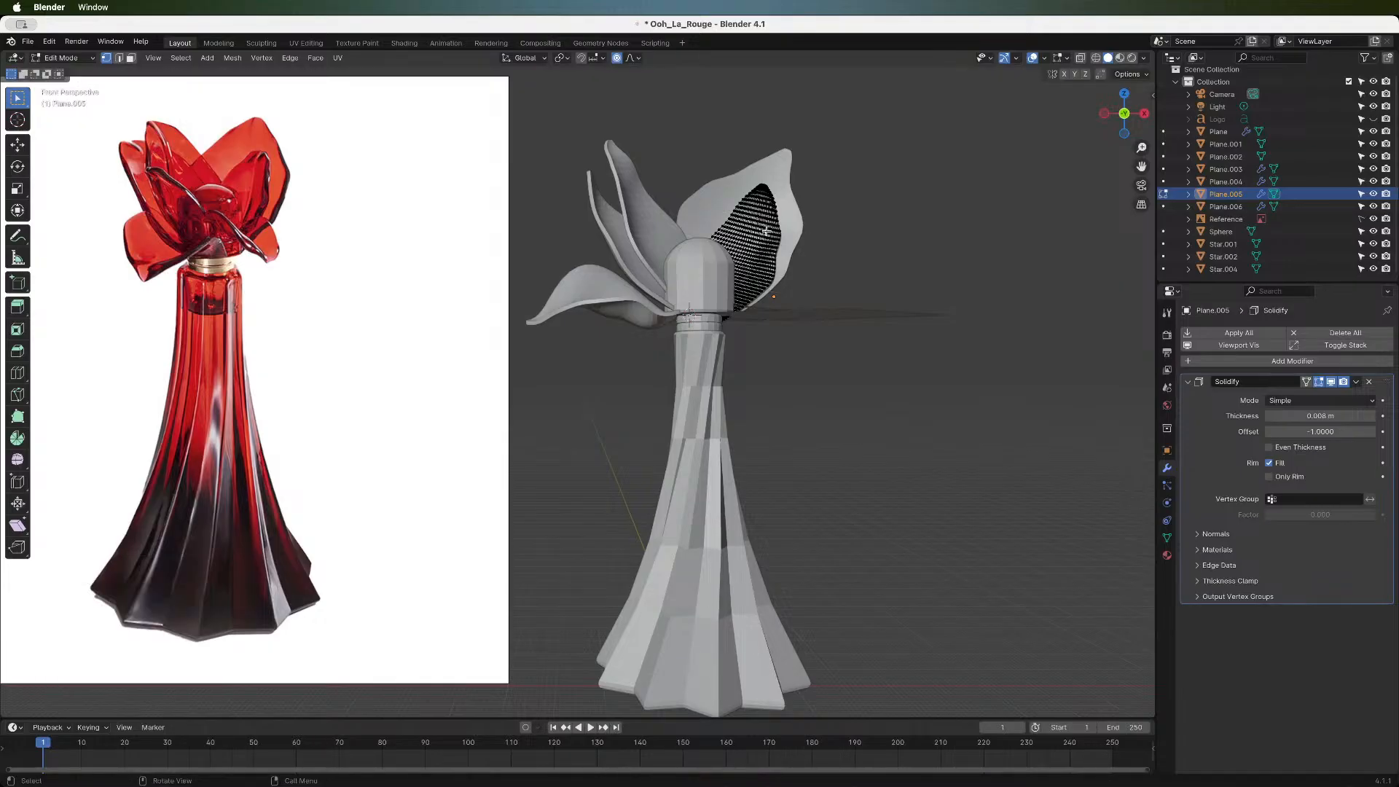
key("g")
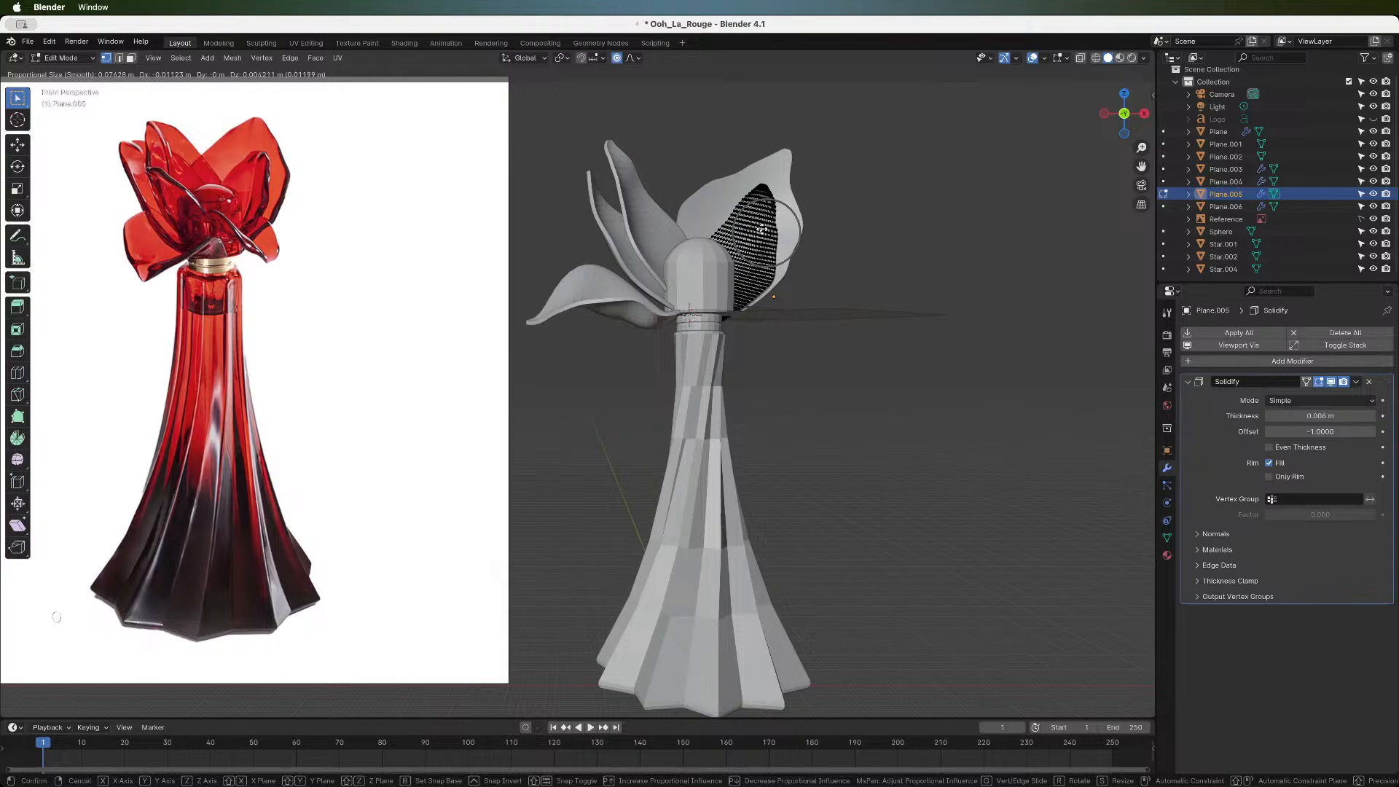
left_click(761, 229)
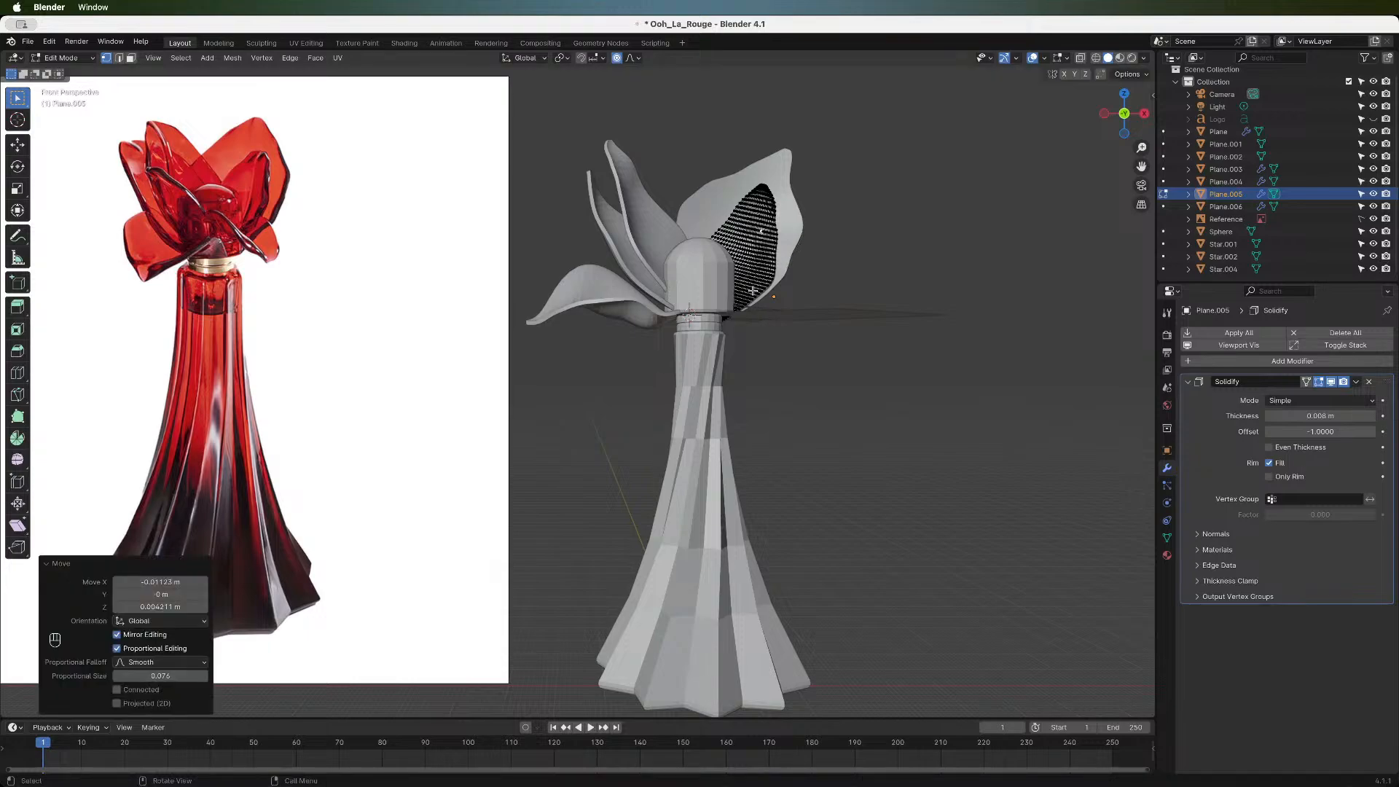
- Adjust two vertices on the petal's lower part, moving one about -0.011 m and the outer one about 0.005 m in X
left_click(746, 288)
key("g")
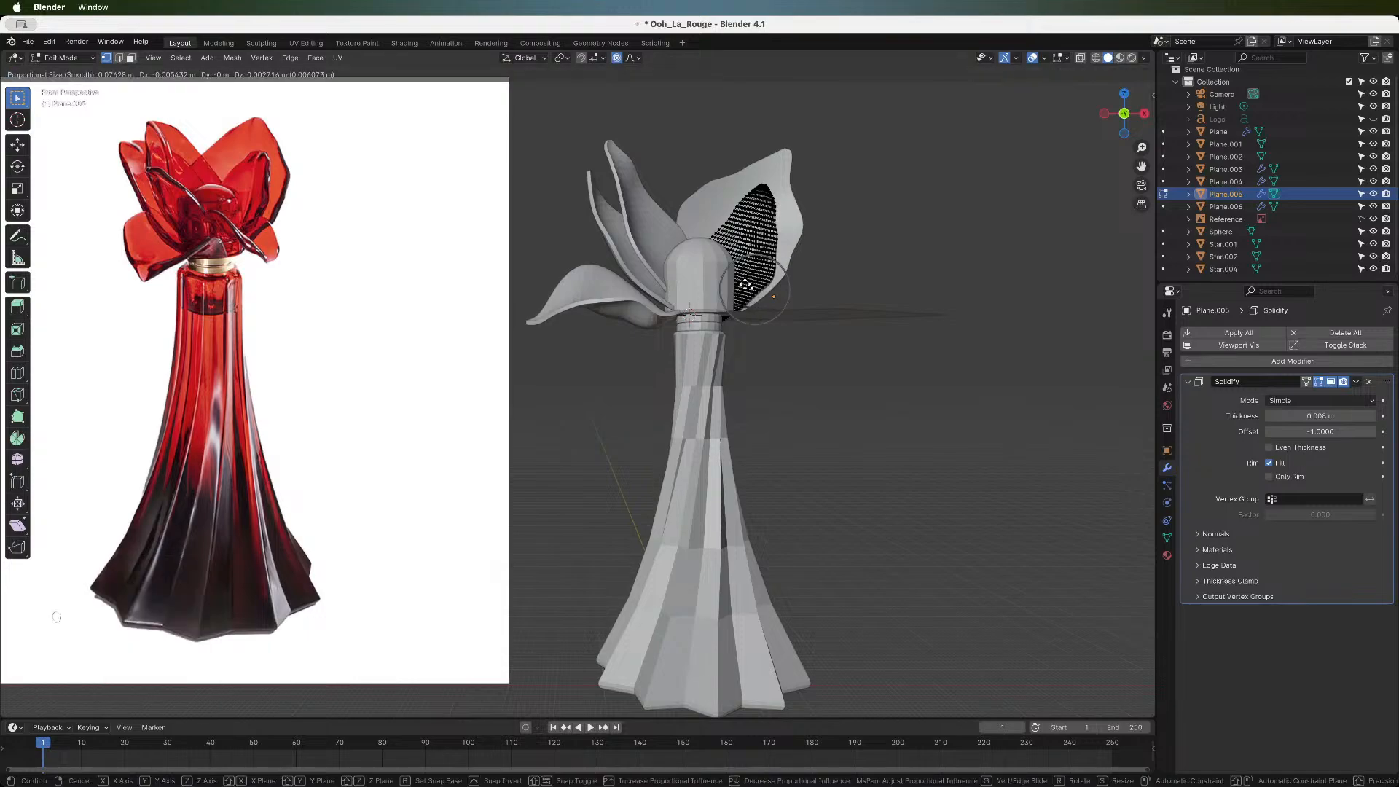
left_click(744, 284)
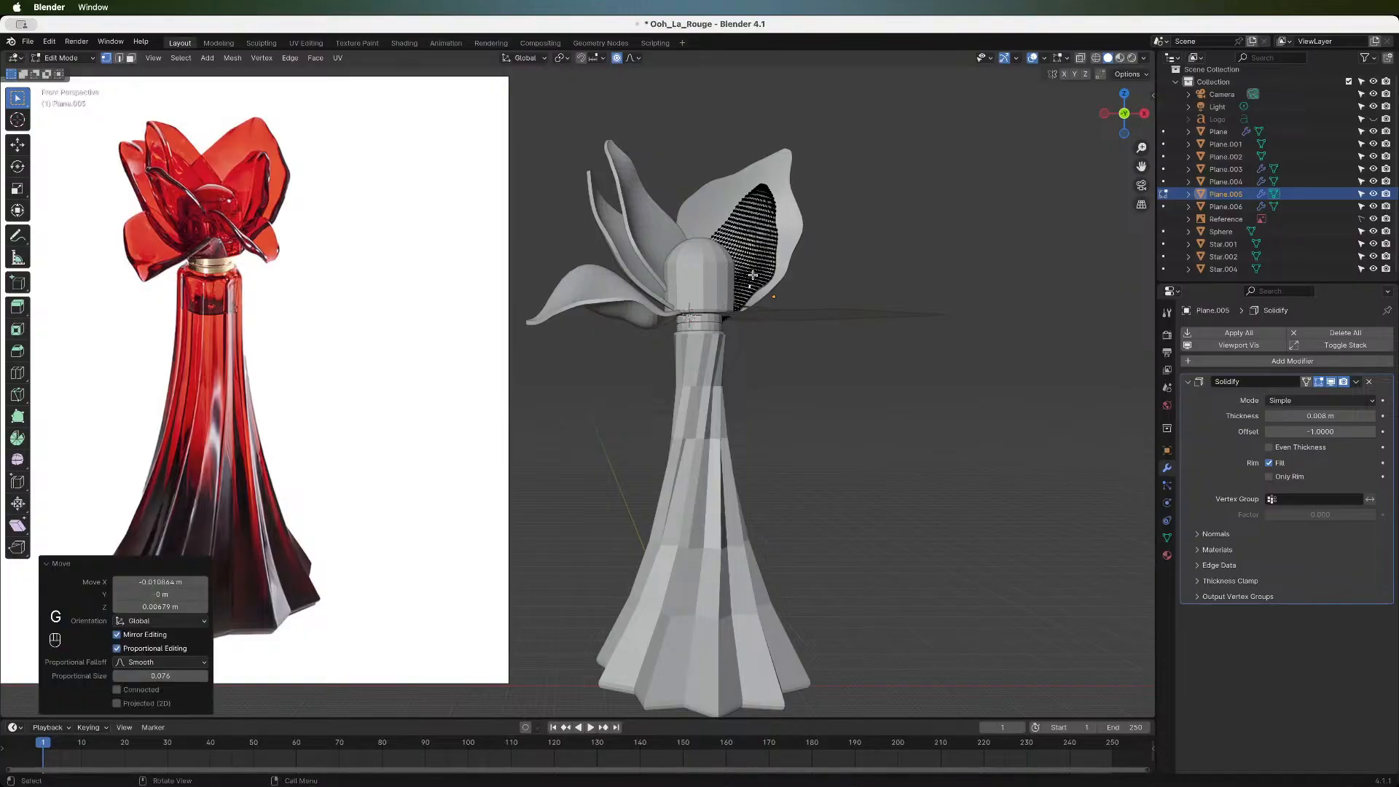
left_click(770, 274)
key("g")
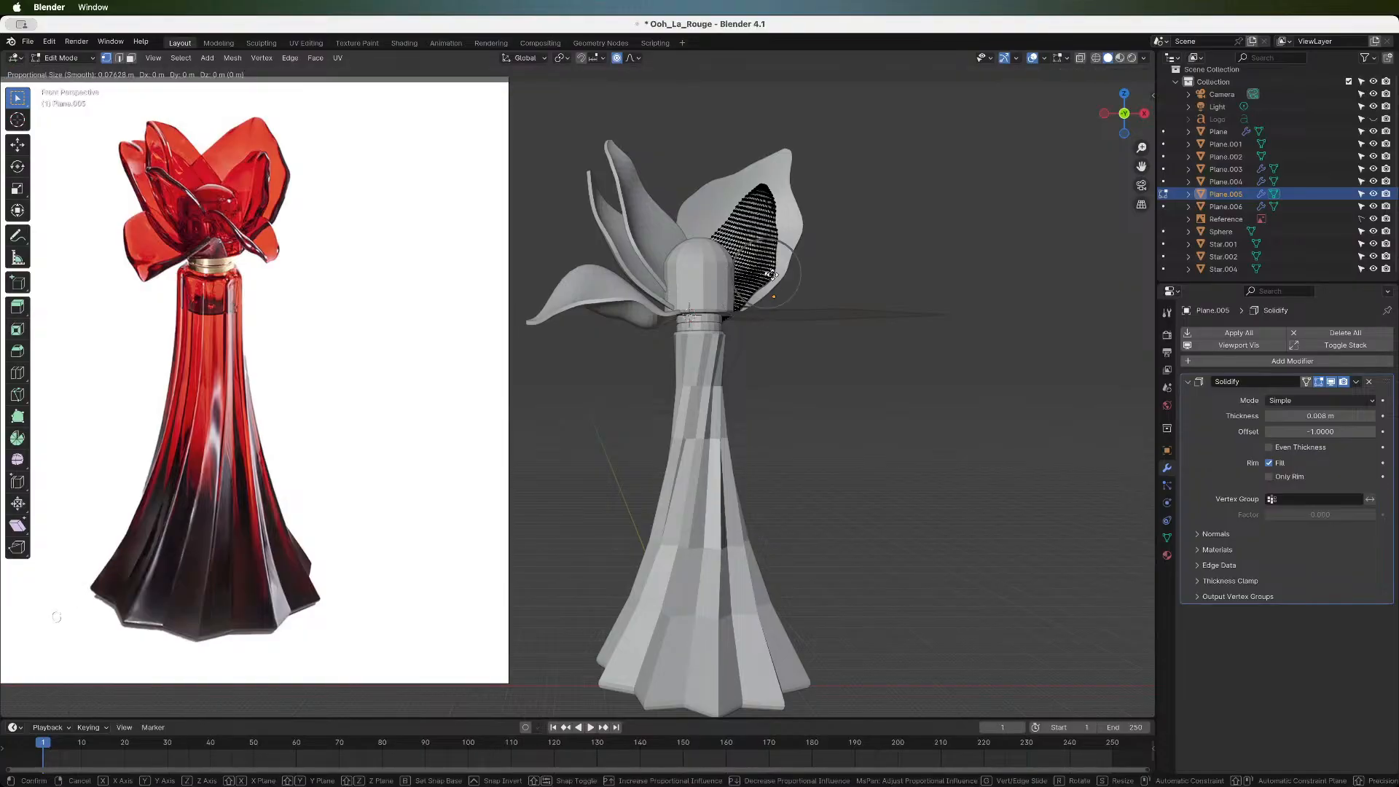
left_click(773, 274)
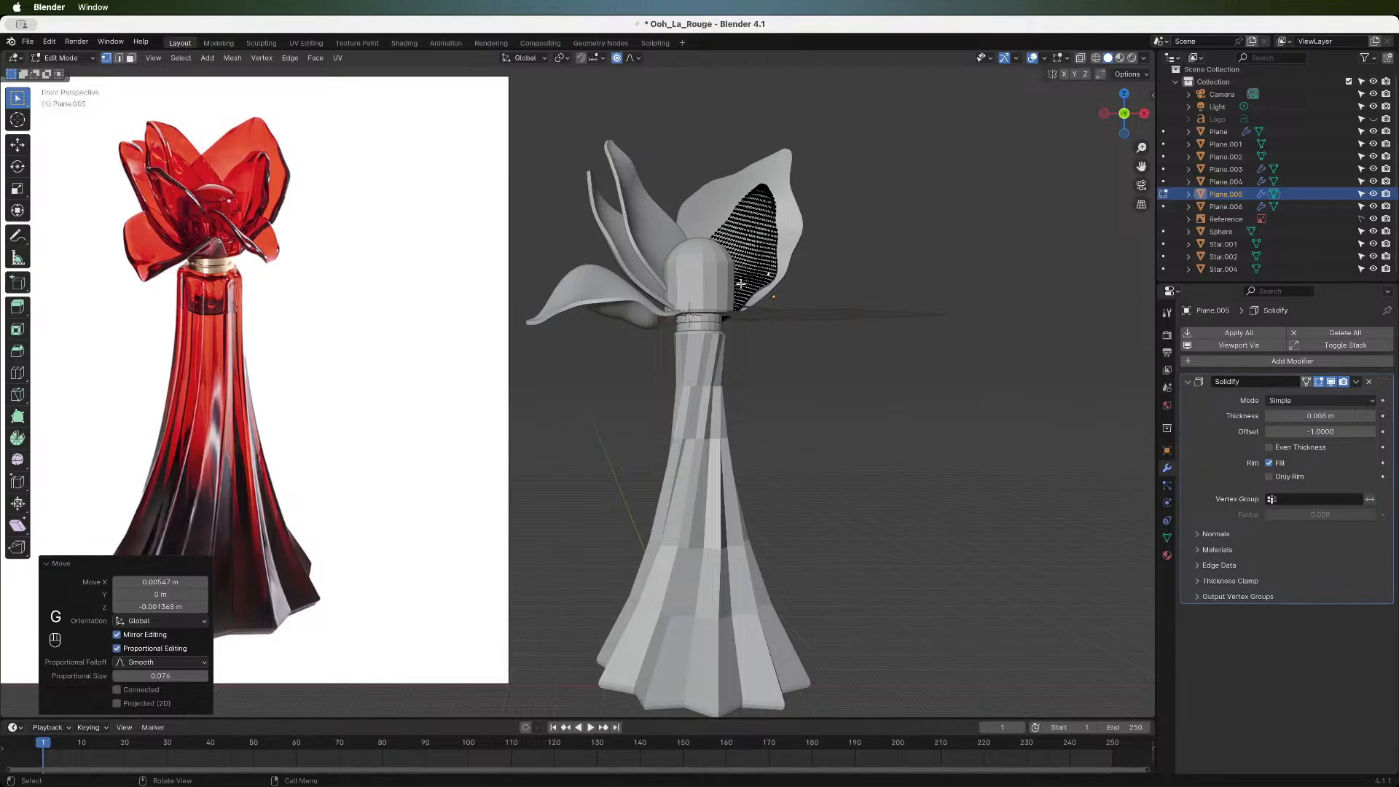
- Nudge the petal vertex beside the domed cap about -0.003 m in X and 0.004 m in Z, then return to Object Mode
left_click(730, 239)
key("g")
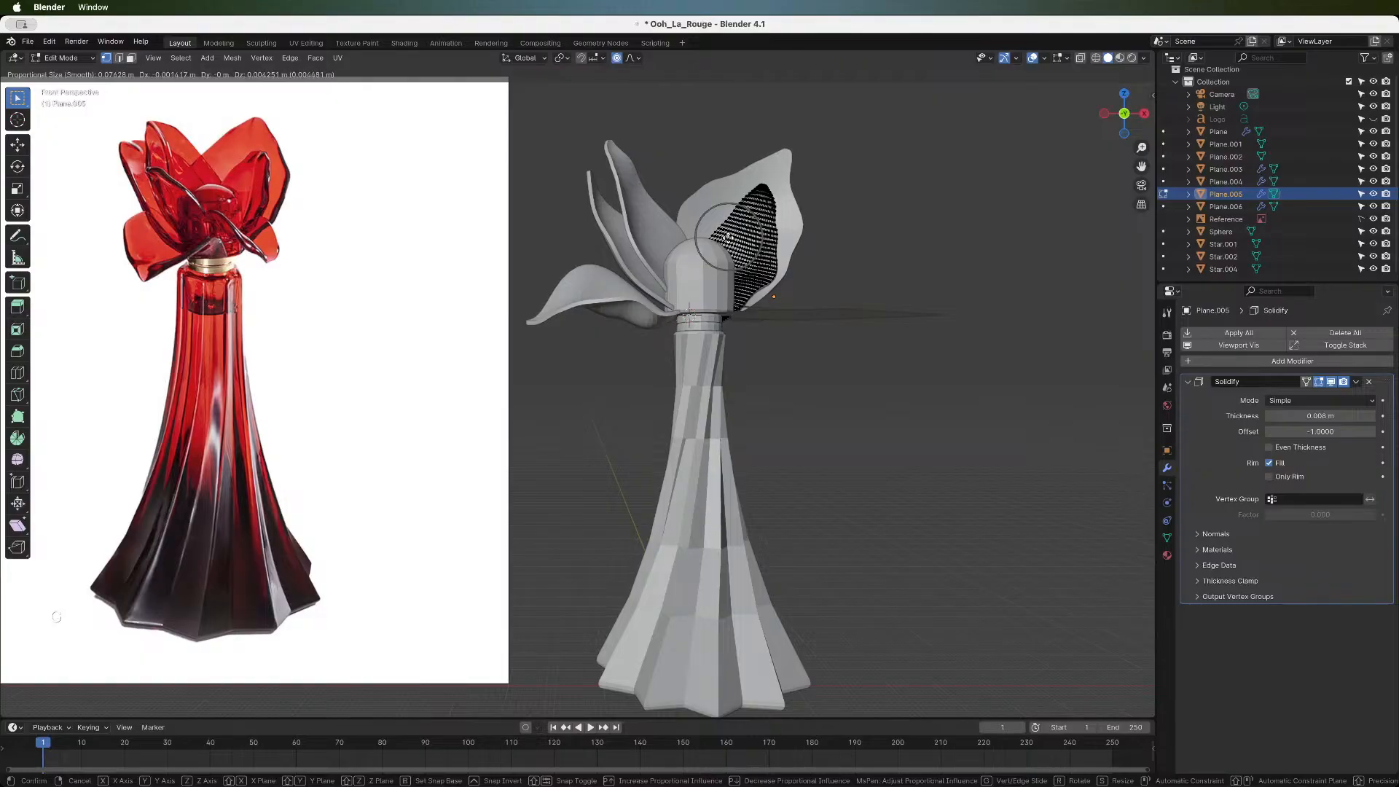
left_click(730, 239)
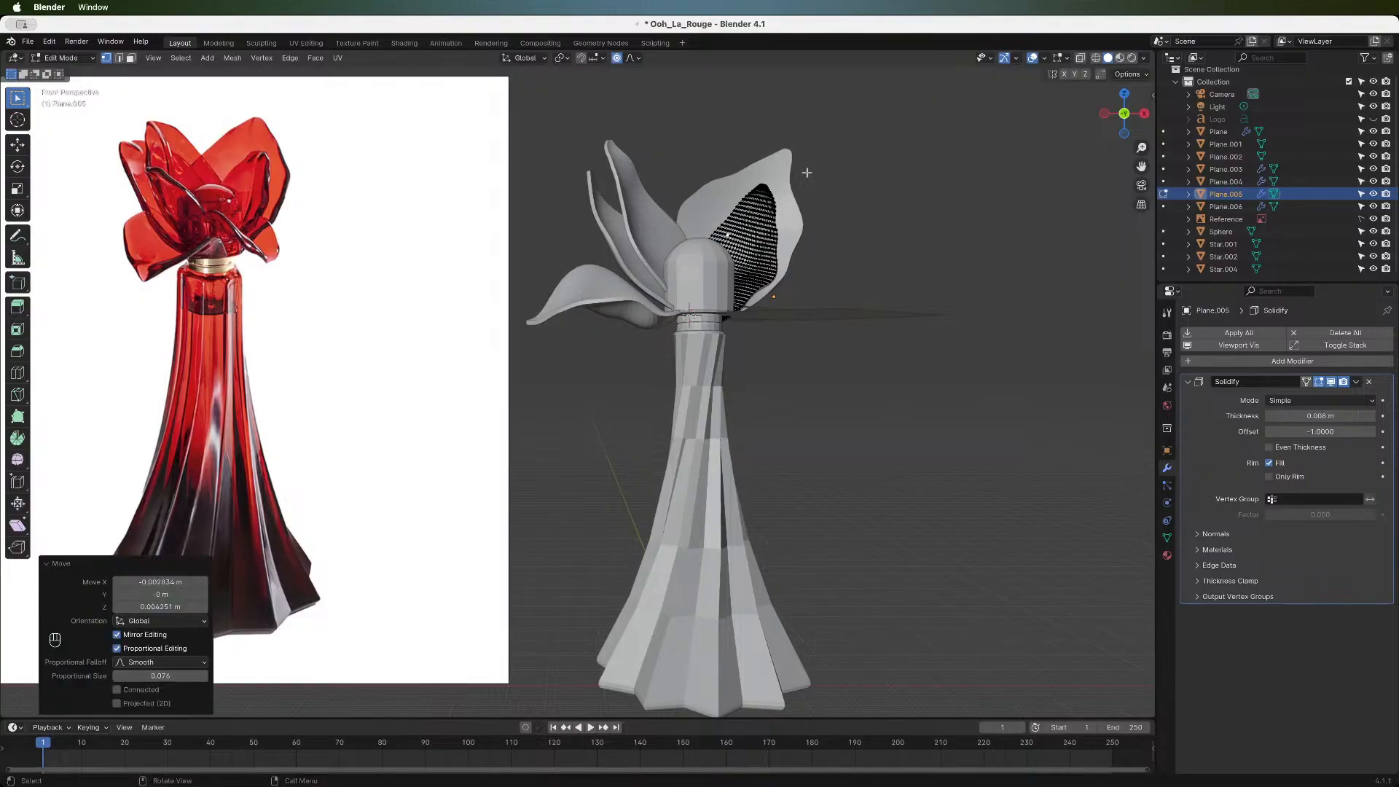
mouse_move(1119, 112)
left_mouse_down()
mouse_move(1082, 117)
mouse_move(1121, 114)
left_mouse_up()
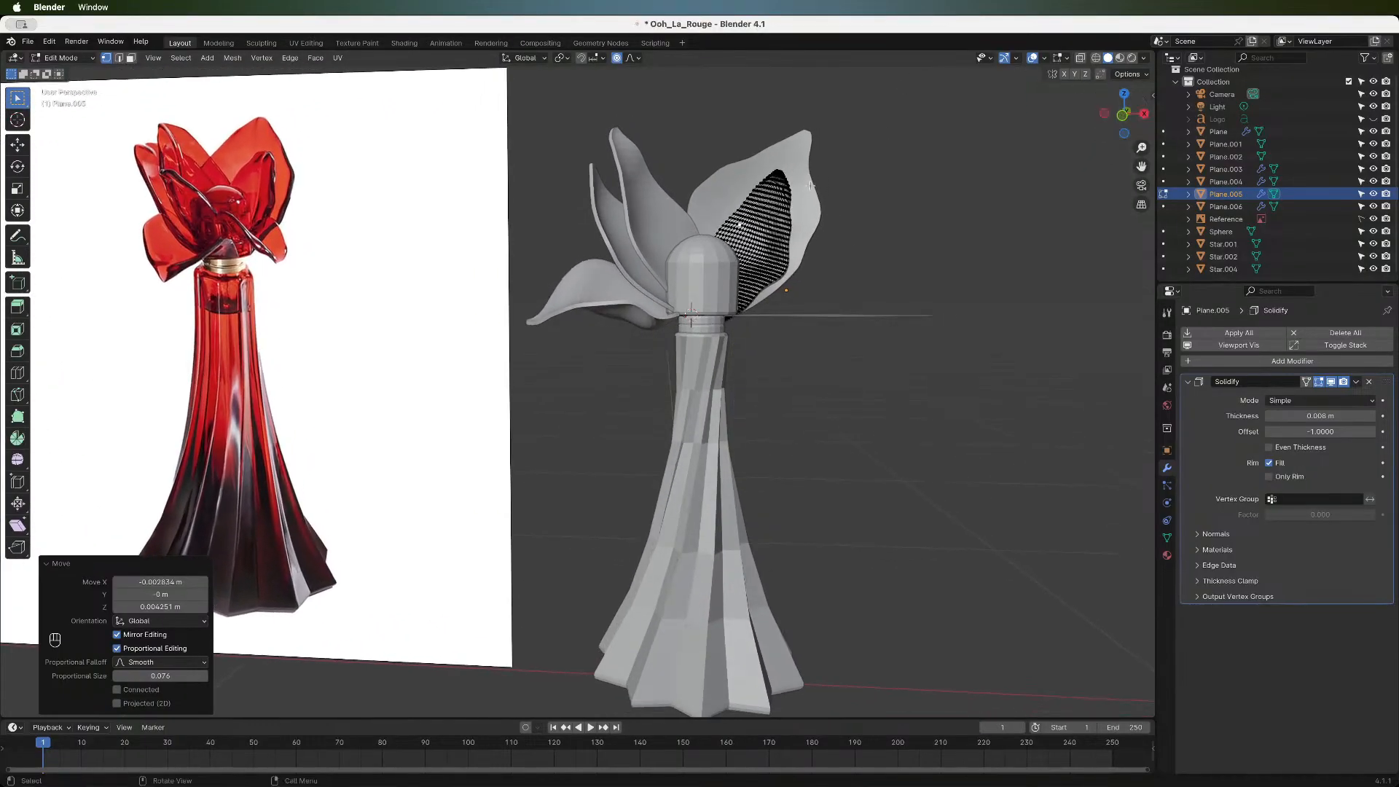
key("Tab")
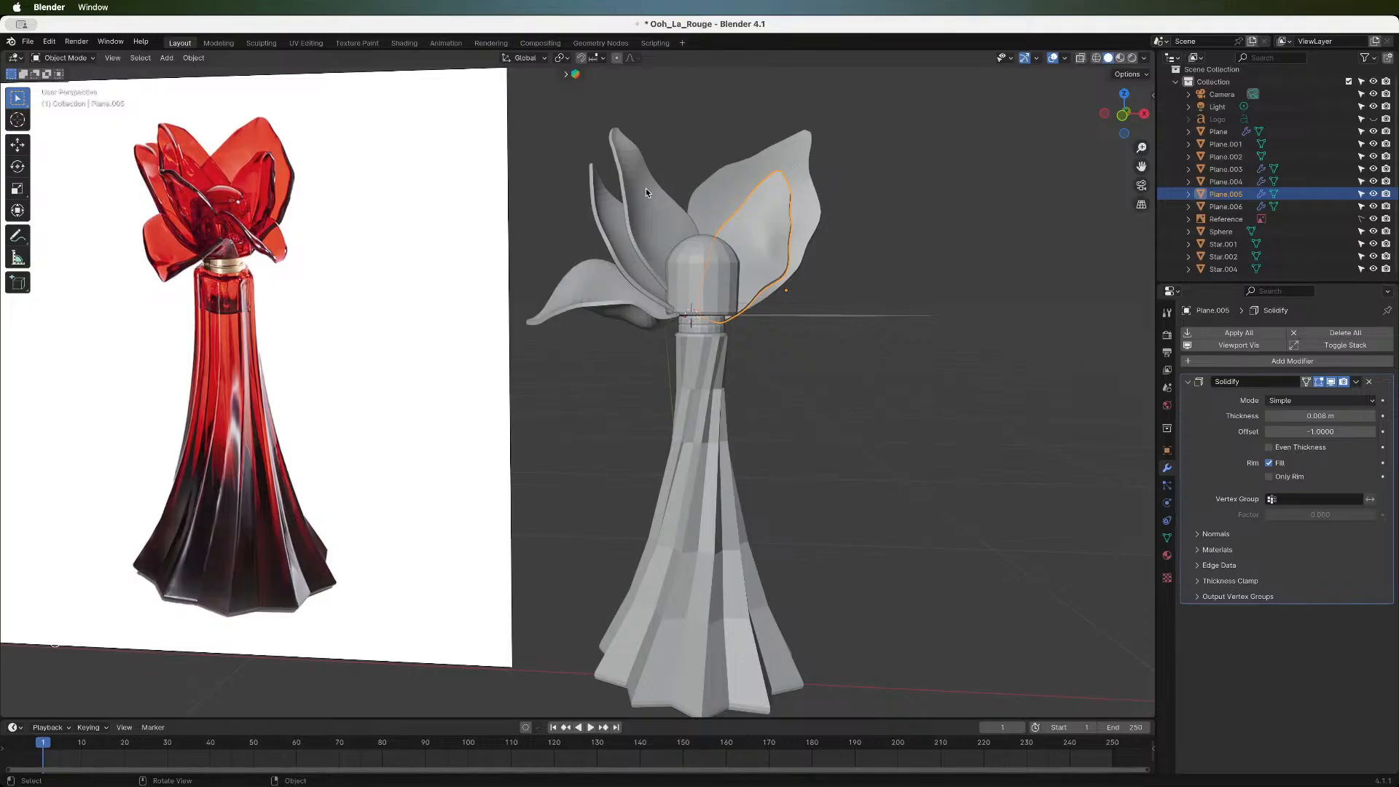
scroll(859, 295, "down", 4)
scroll(861, 295, "up", 3)
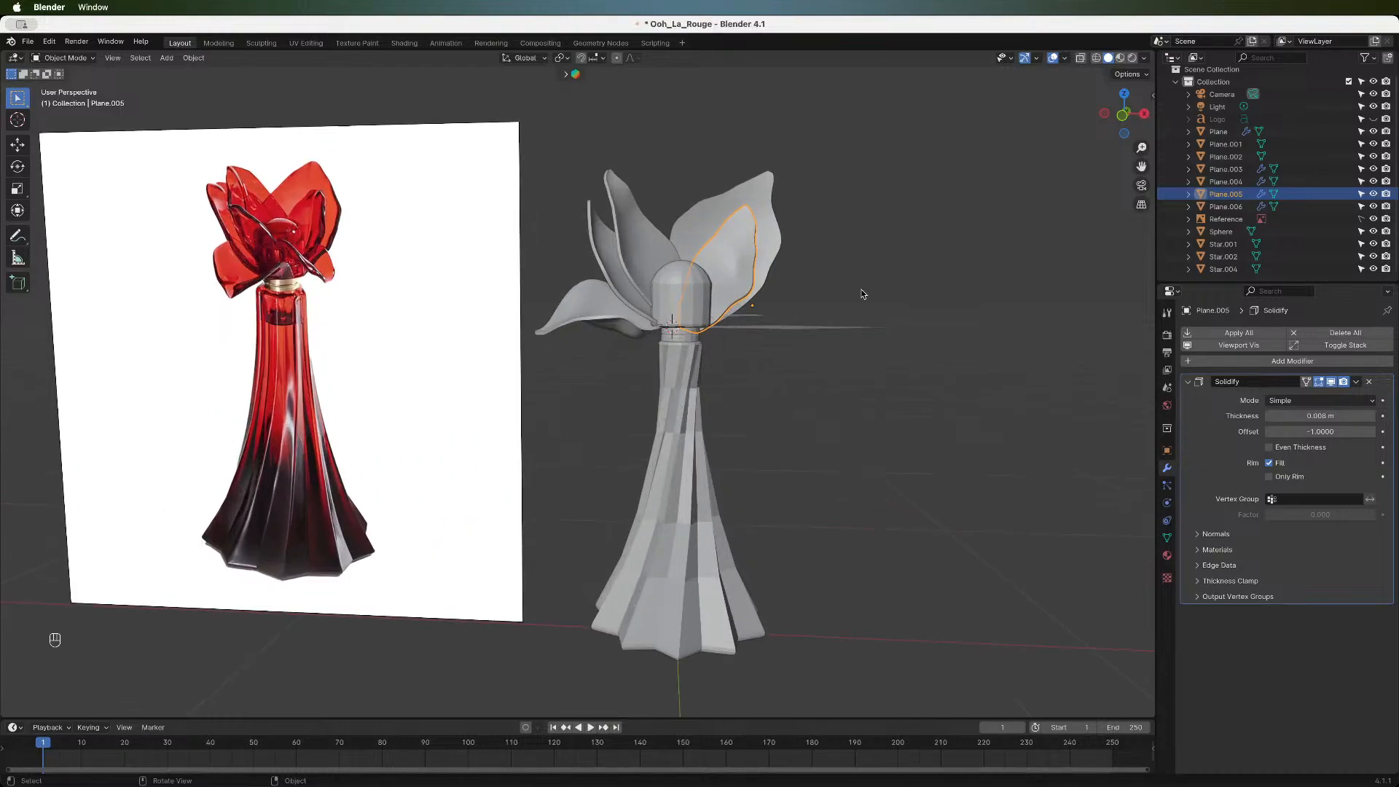
- Select the flat petal Plane.002 lying across the domed cap and rotate it about 162° around global Z
key("ctrl")
left_click(750, 315)
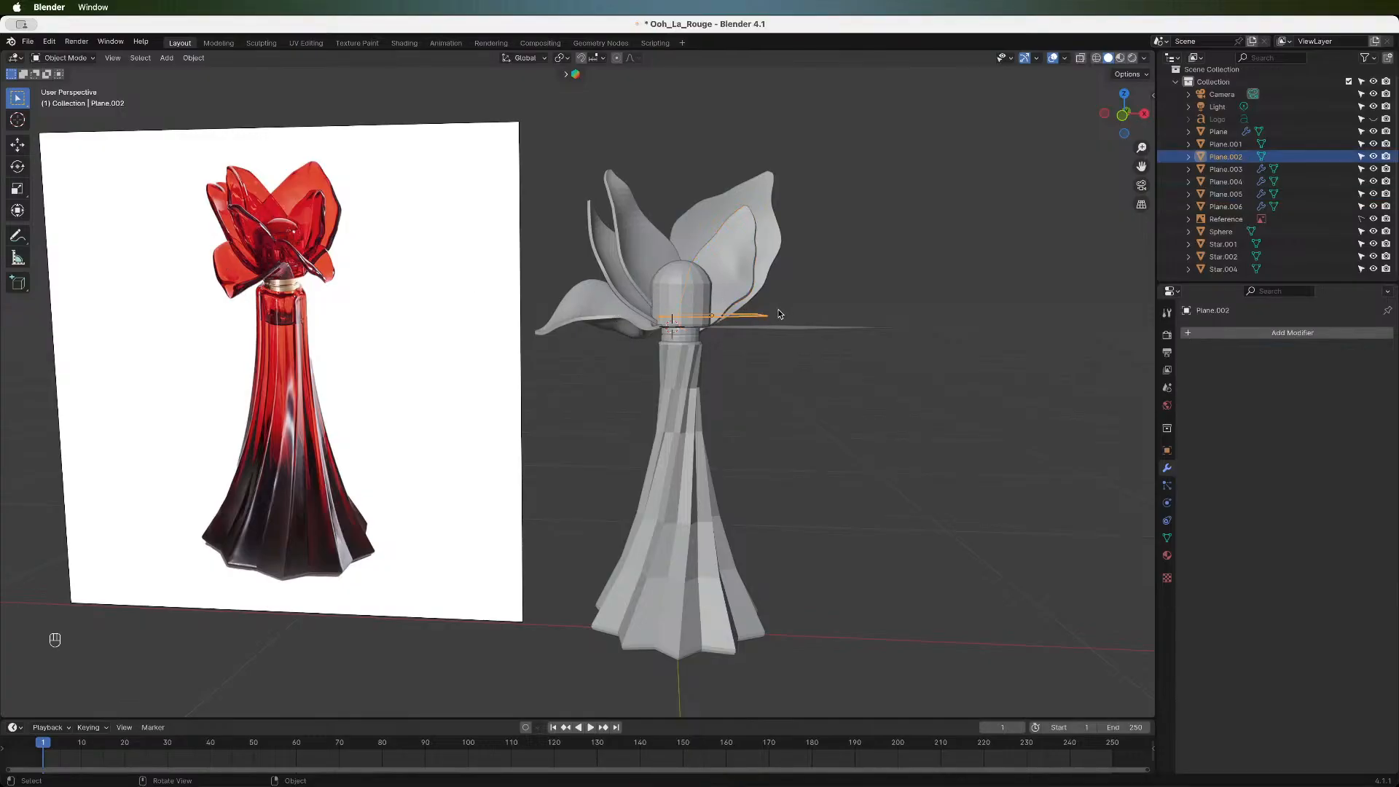
left_click_drag(1123, 114, 1149, 120)
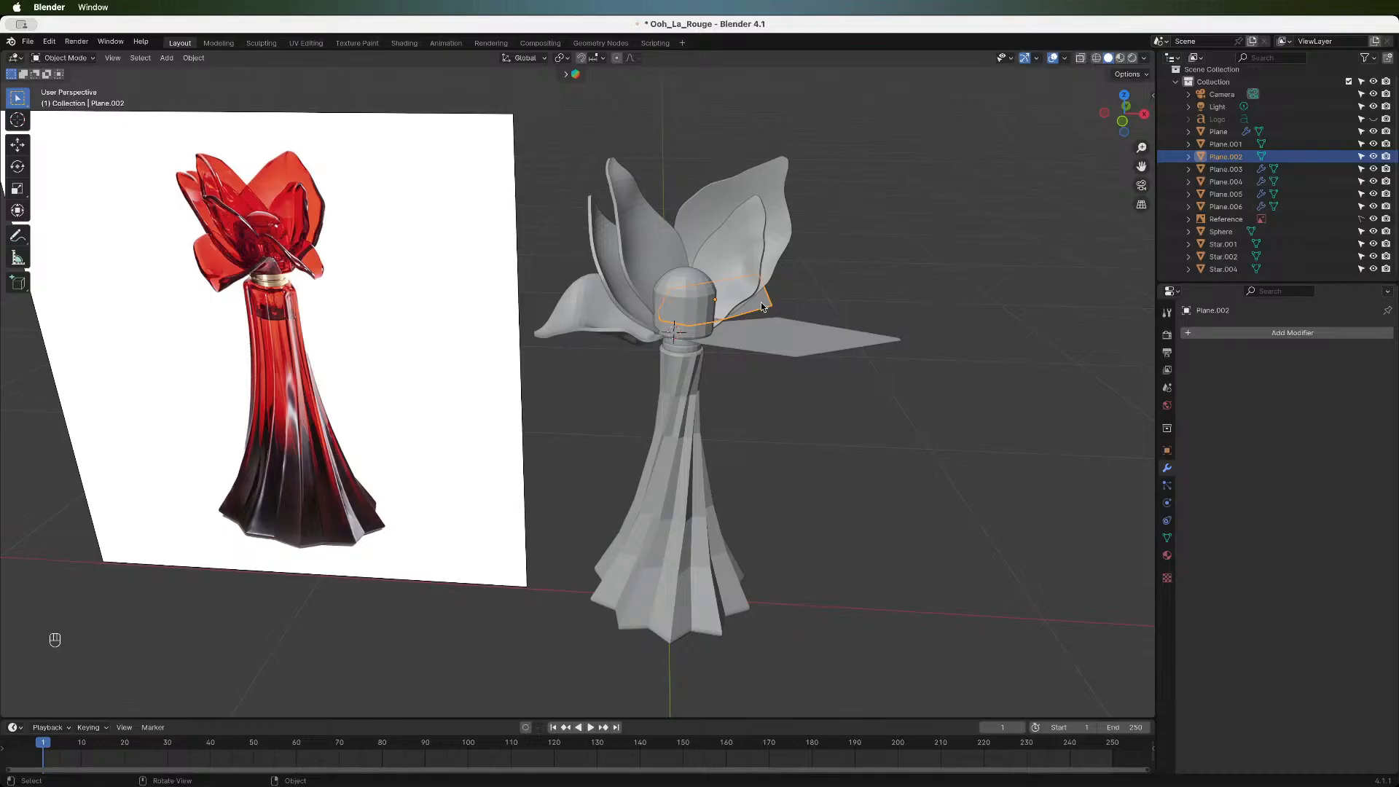
key("r")
key("z")
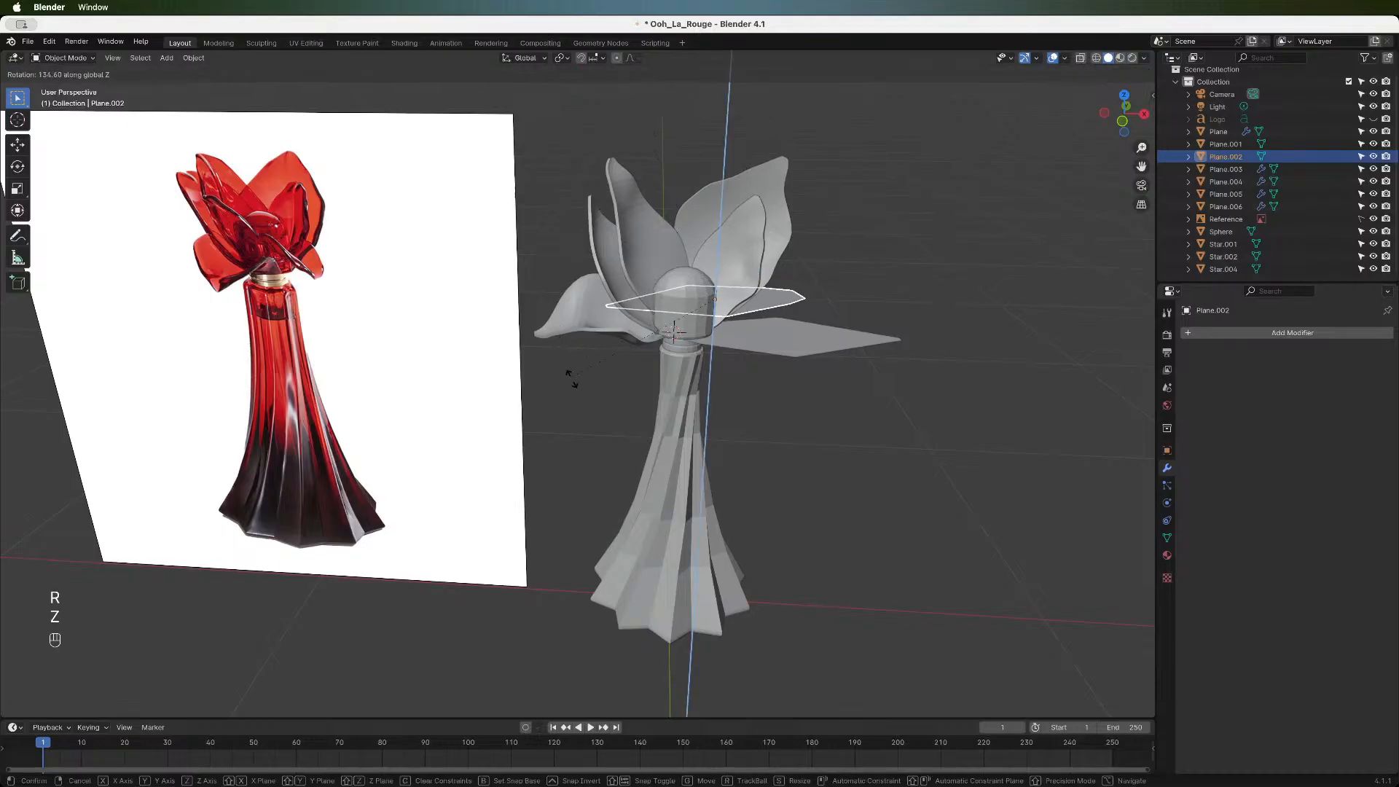
left_click(641, 410)
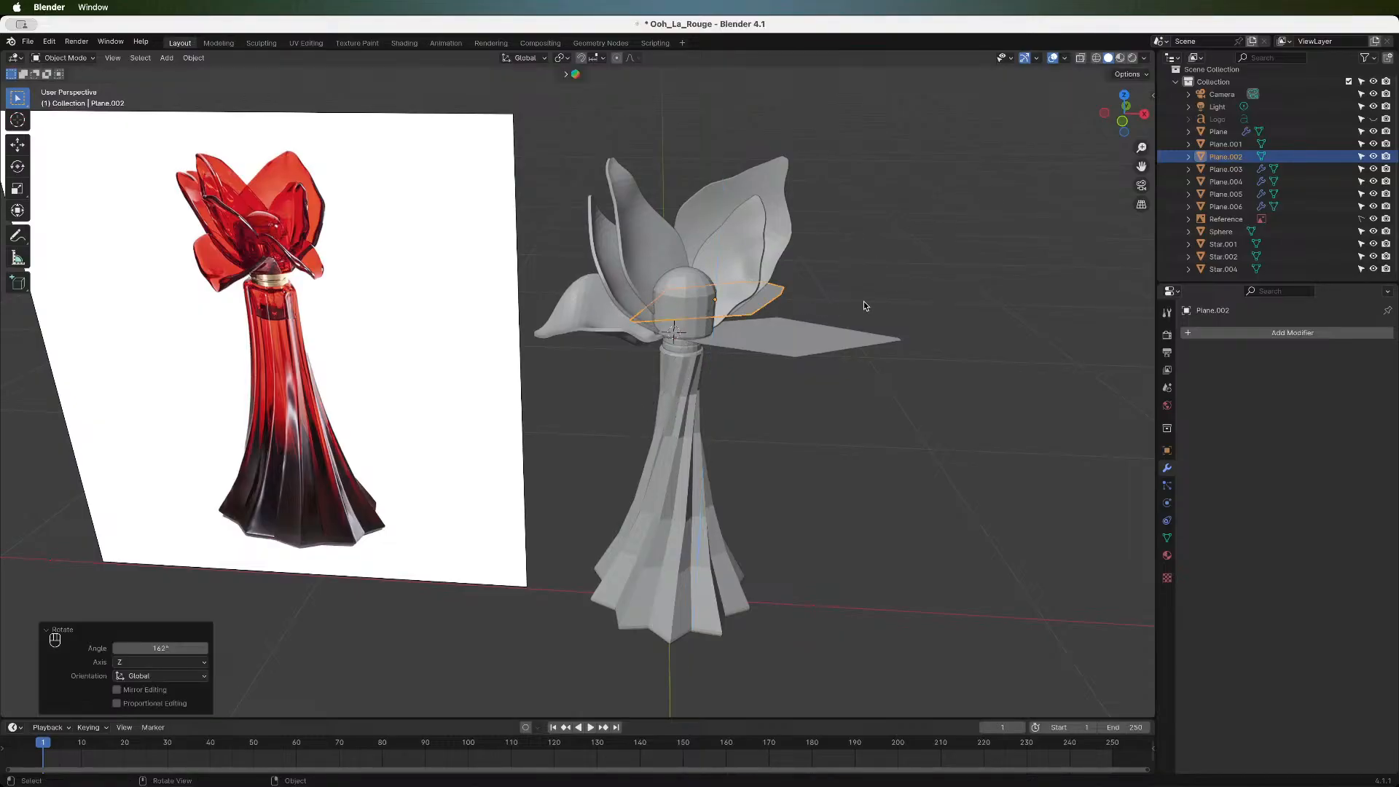
- Move the flat petal in front of the bottle, about -0.38 m along Y and about -0.31 m along X
key("g")
key("y")
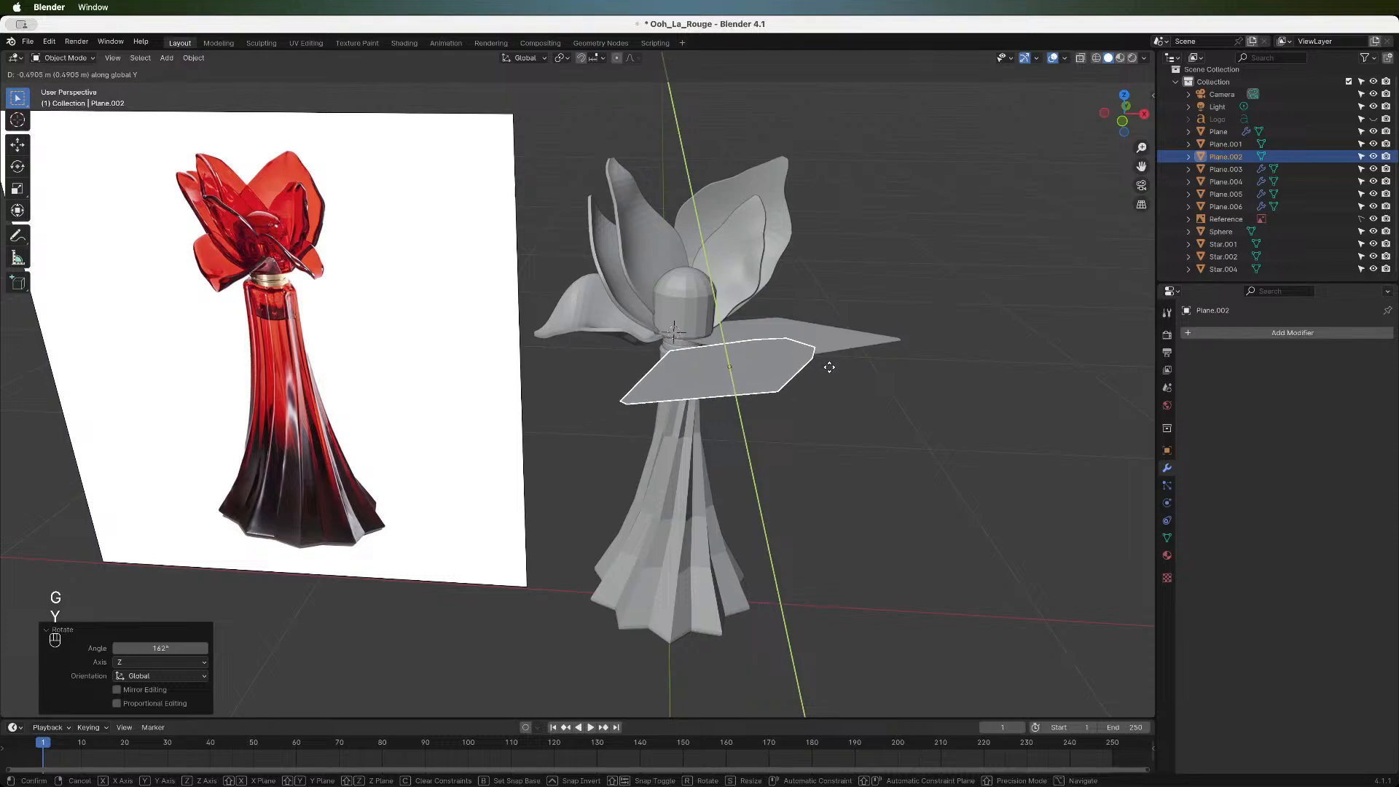
left_click(828, 362)
key("g")
key("x")
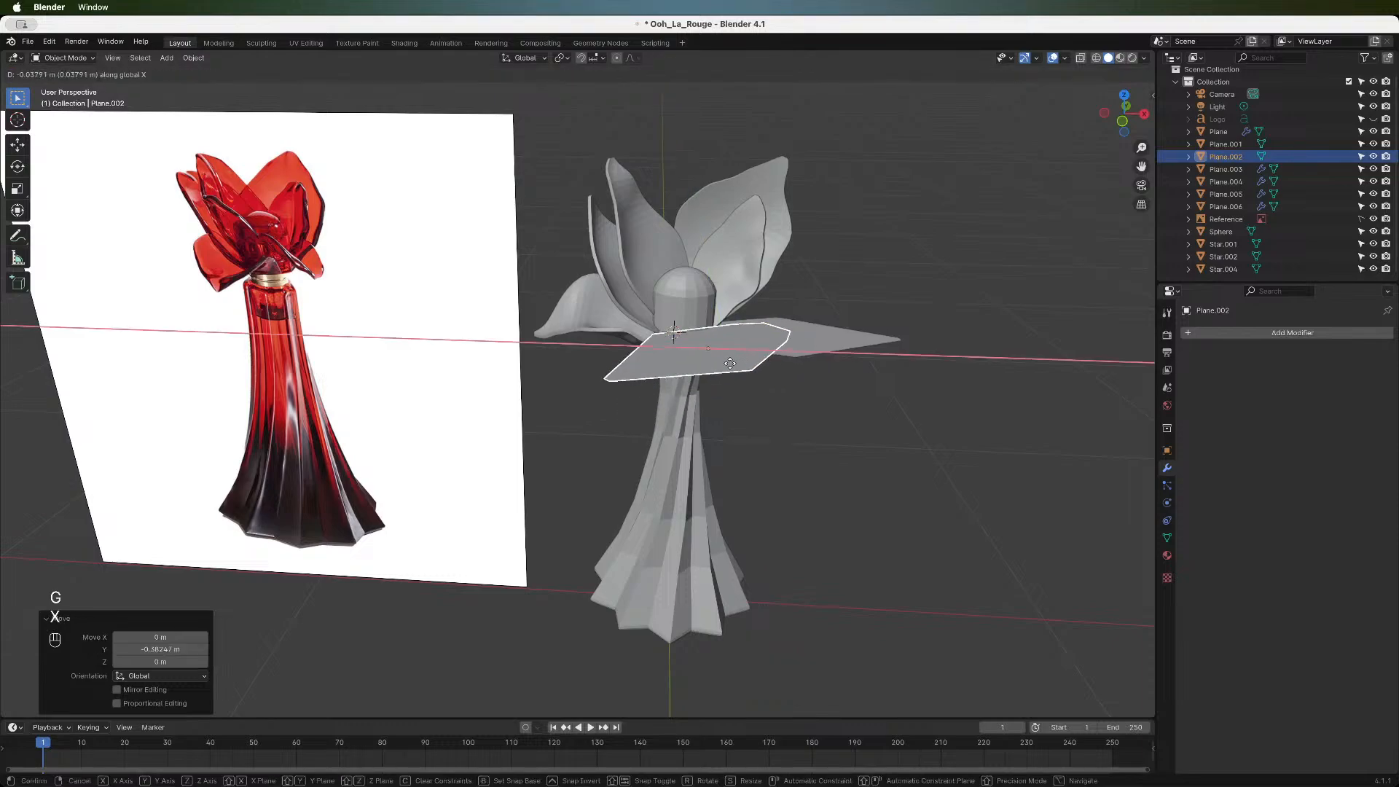
left_click(691, 364)
- Stand the flat petal up by rotating it about 56.4° around global Y and about 26° around global Z
key("r")
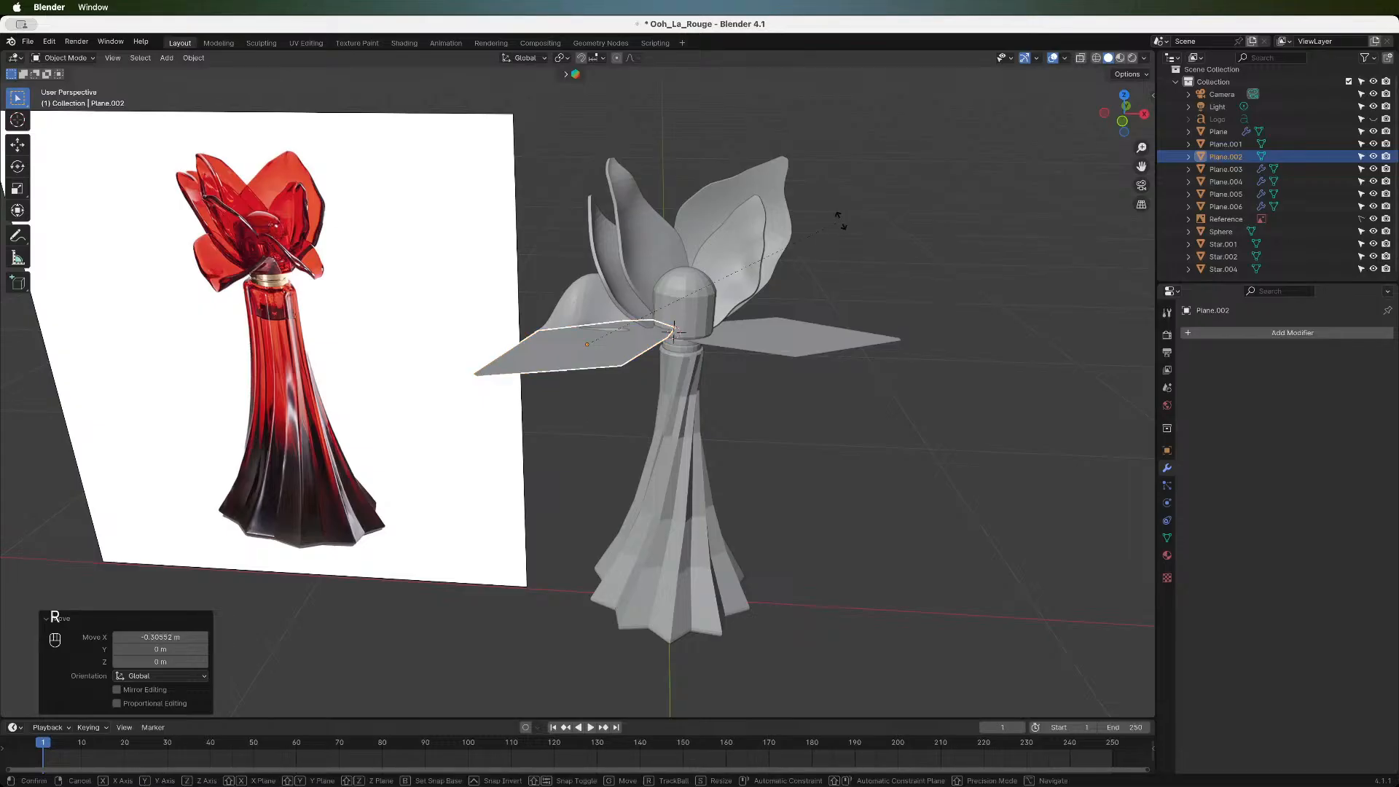
key("y")
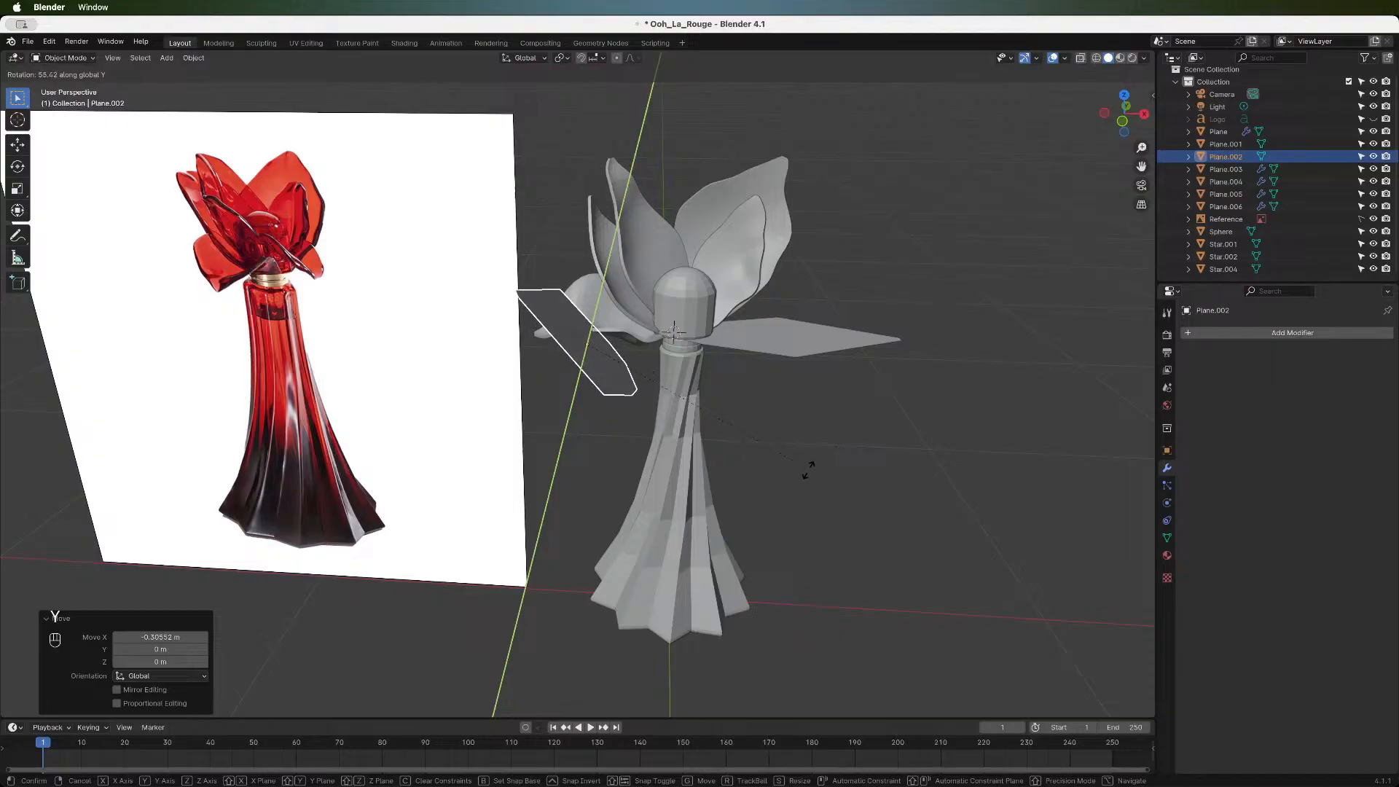
left_click(783, 460)
key("r")
key("z")
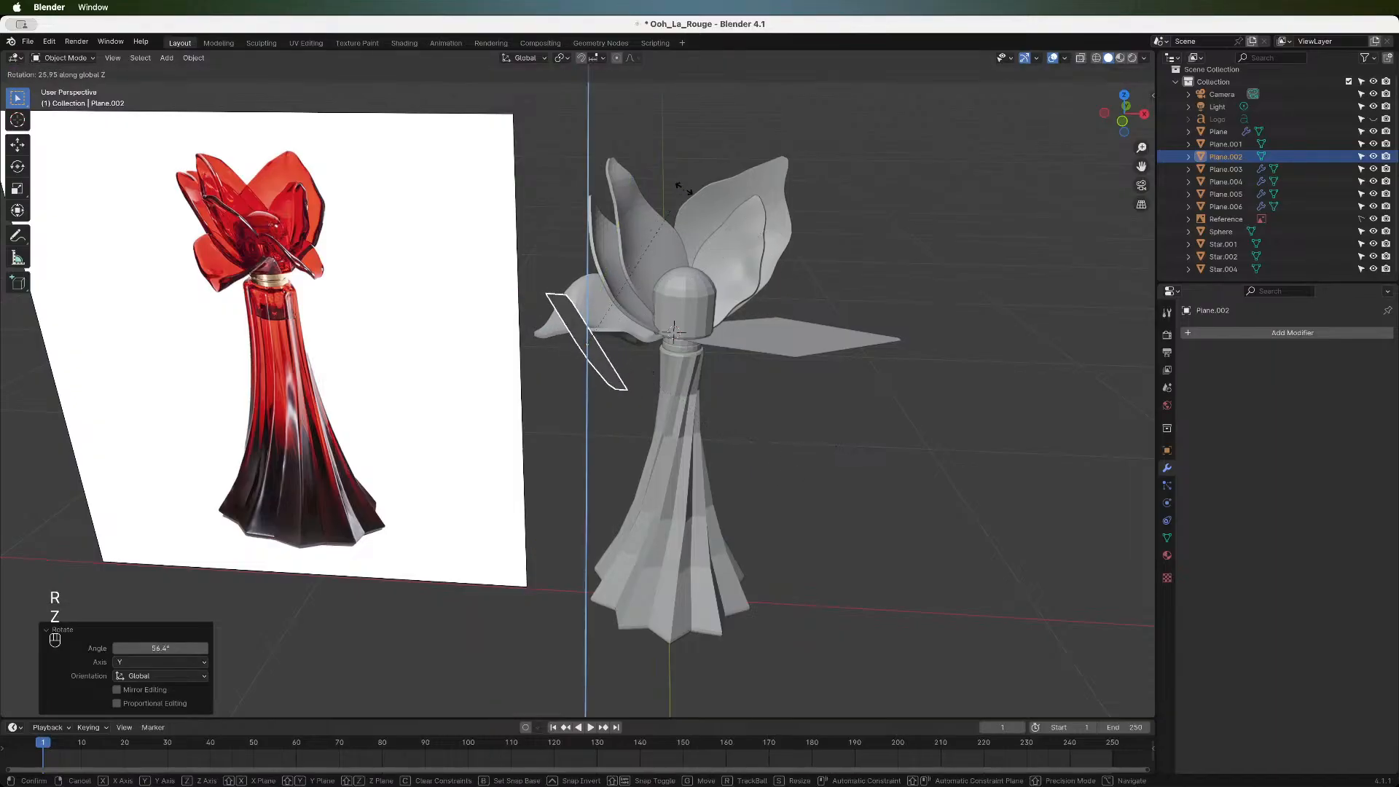
left_click(796, 179)
- Move the flat petal to the front of the domed cap, about 0.18 m along Y, 0.14 m along X and 0.17 m along Z
left_click(1122, 121)
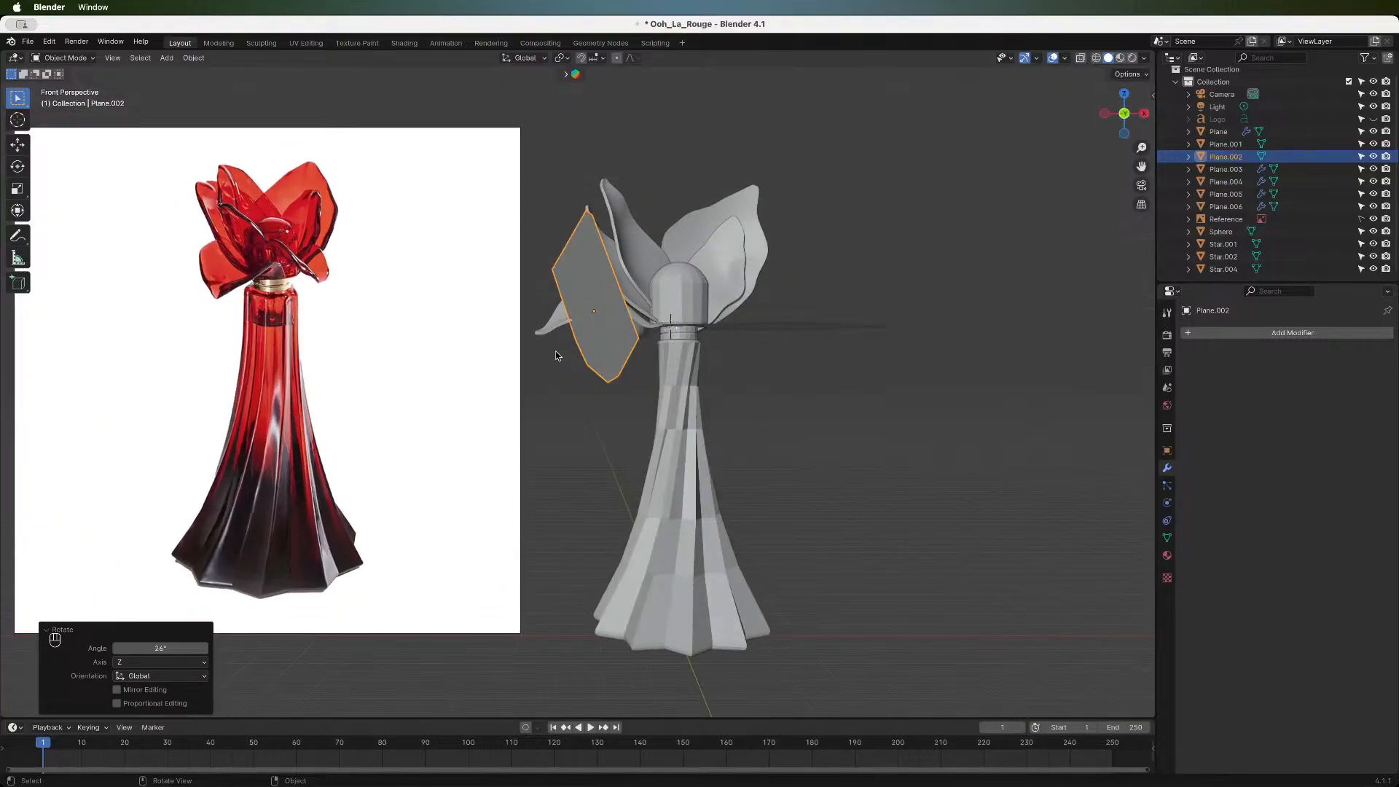
key("g")
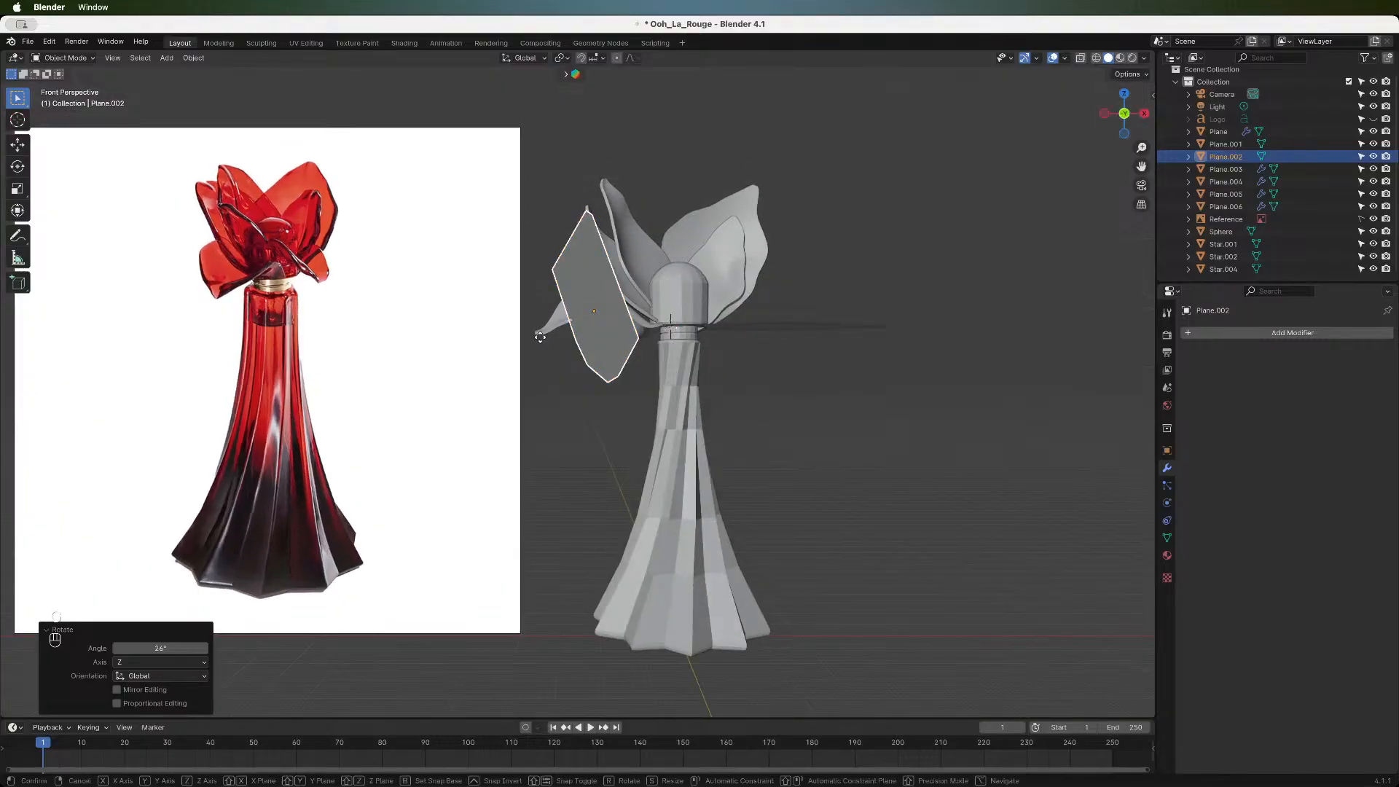
key("y")
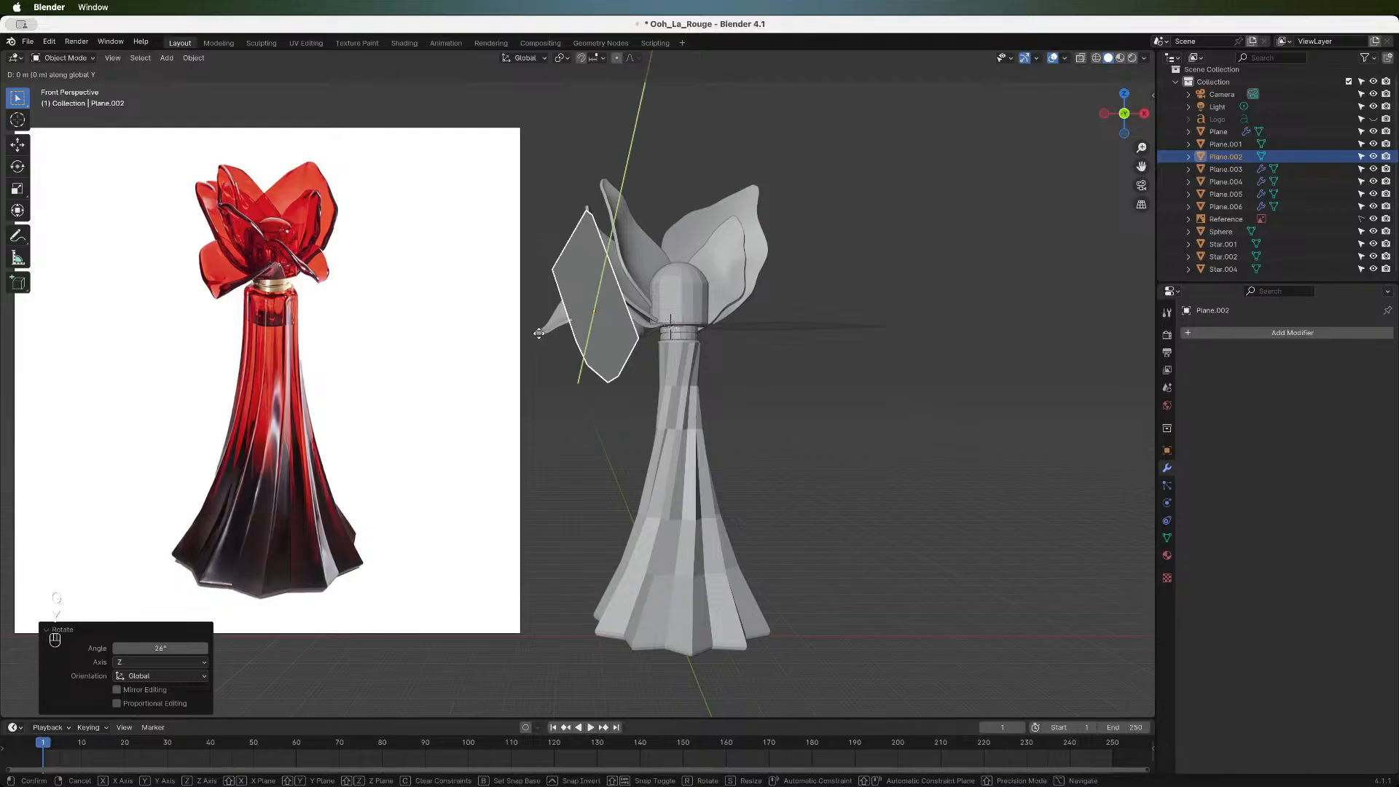
left_click(543, 428)
key("g")
key("x")
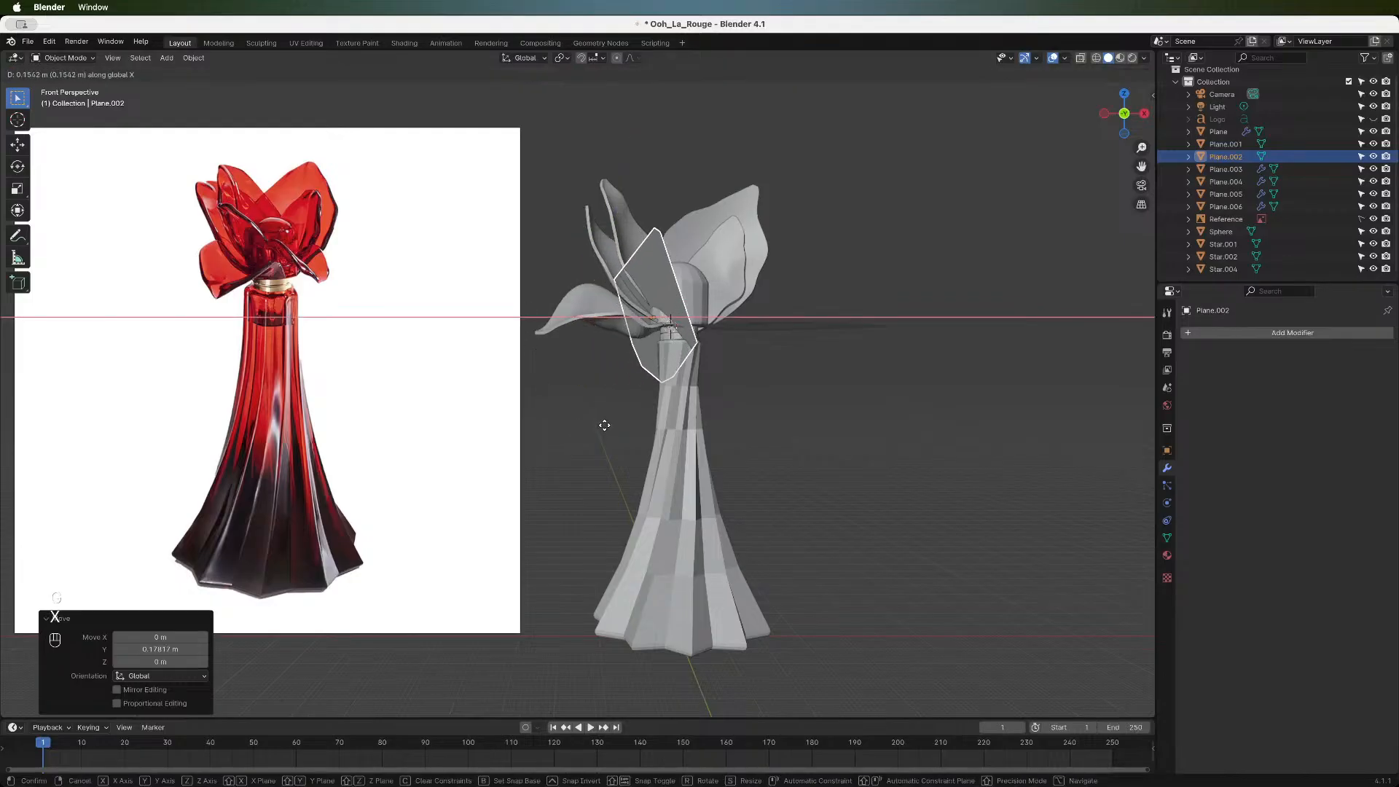
left_click(600, 431)
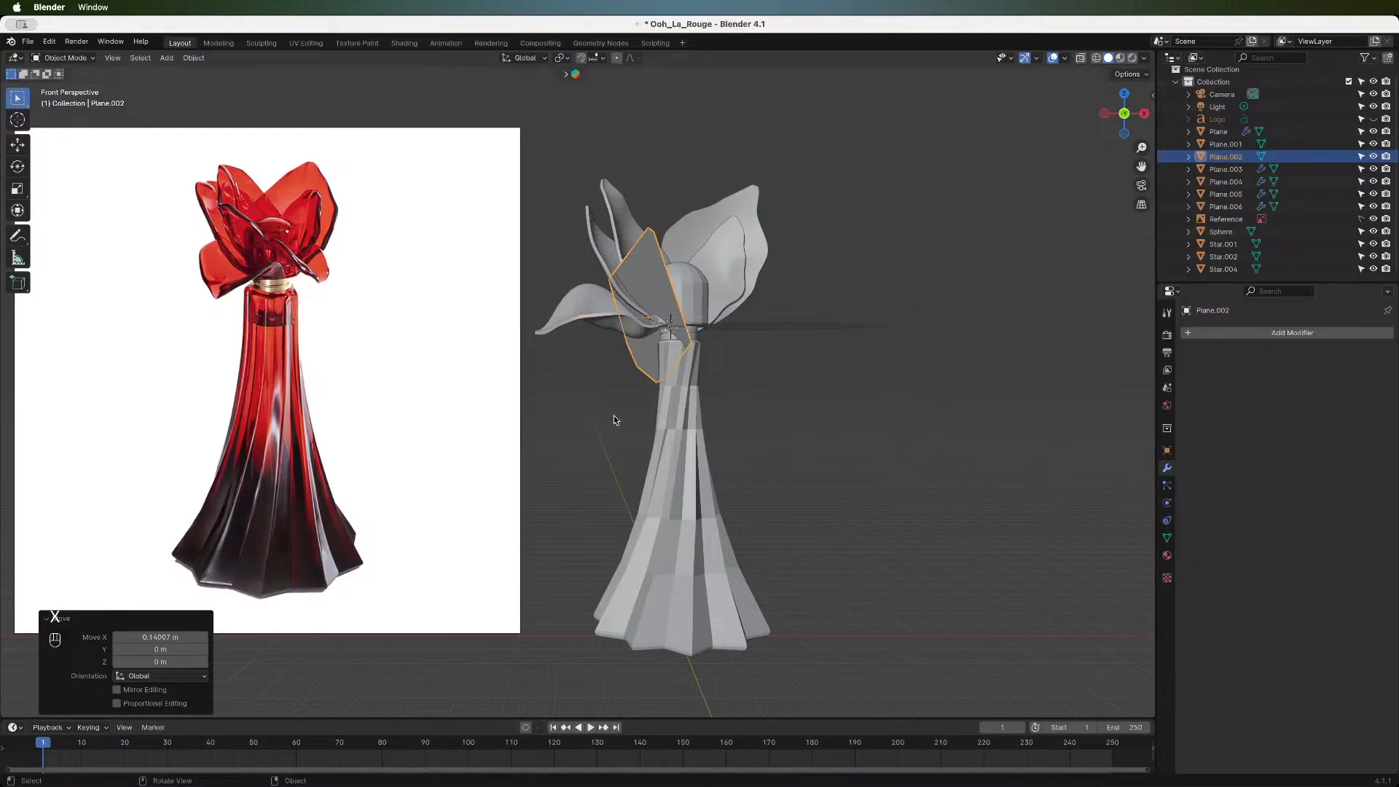
key("g")
key("z")
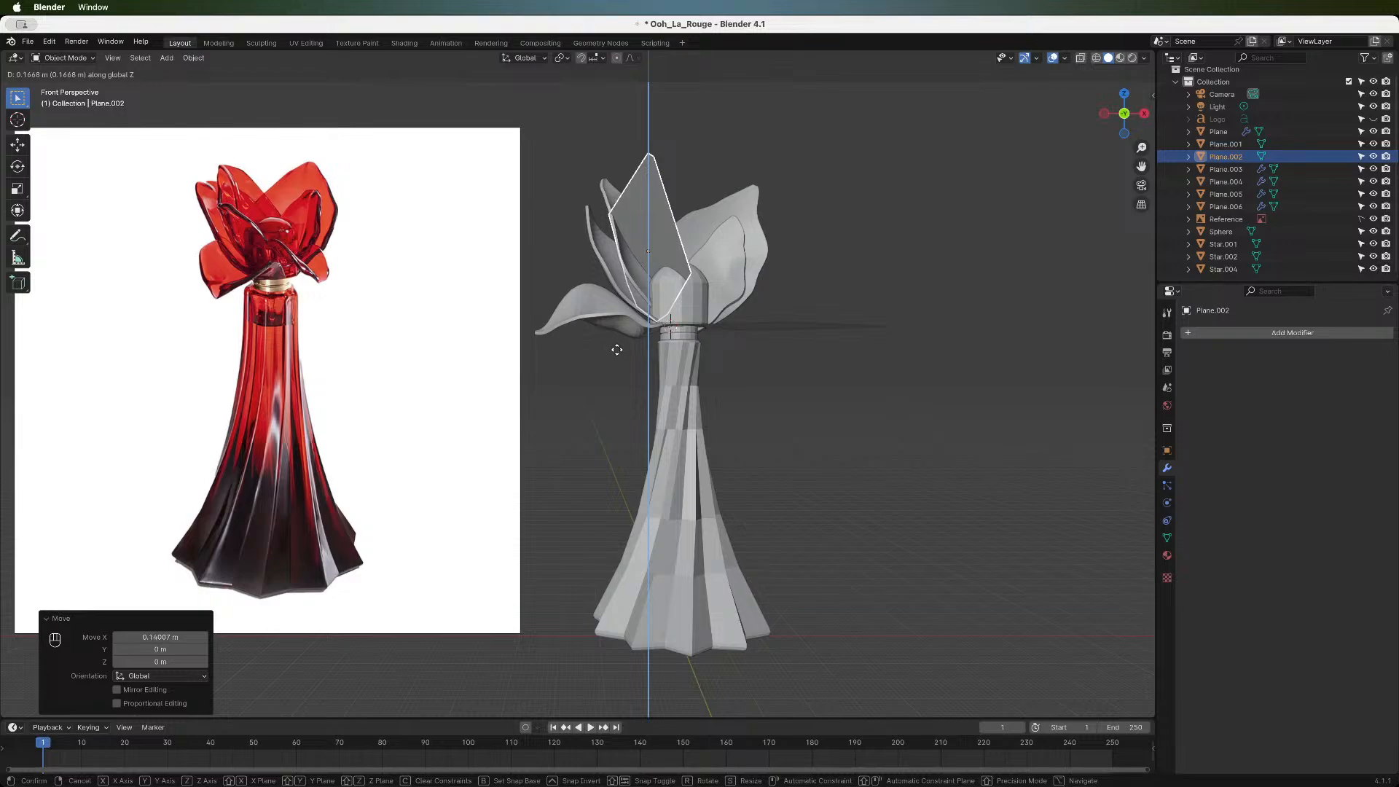
left_click(616, 349)
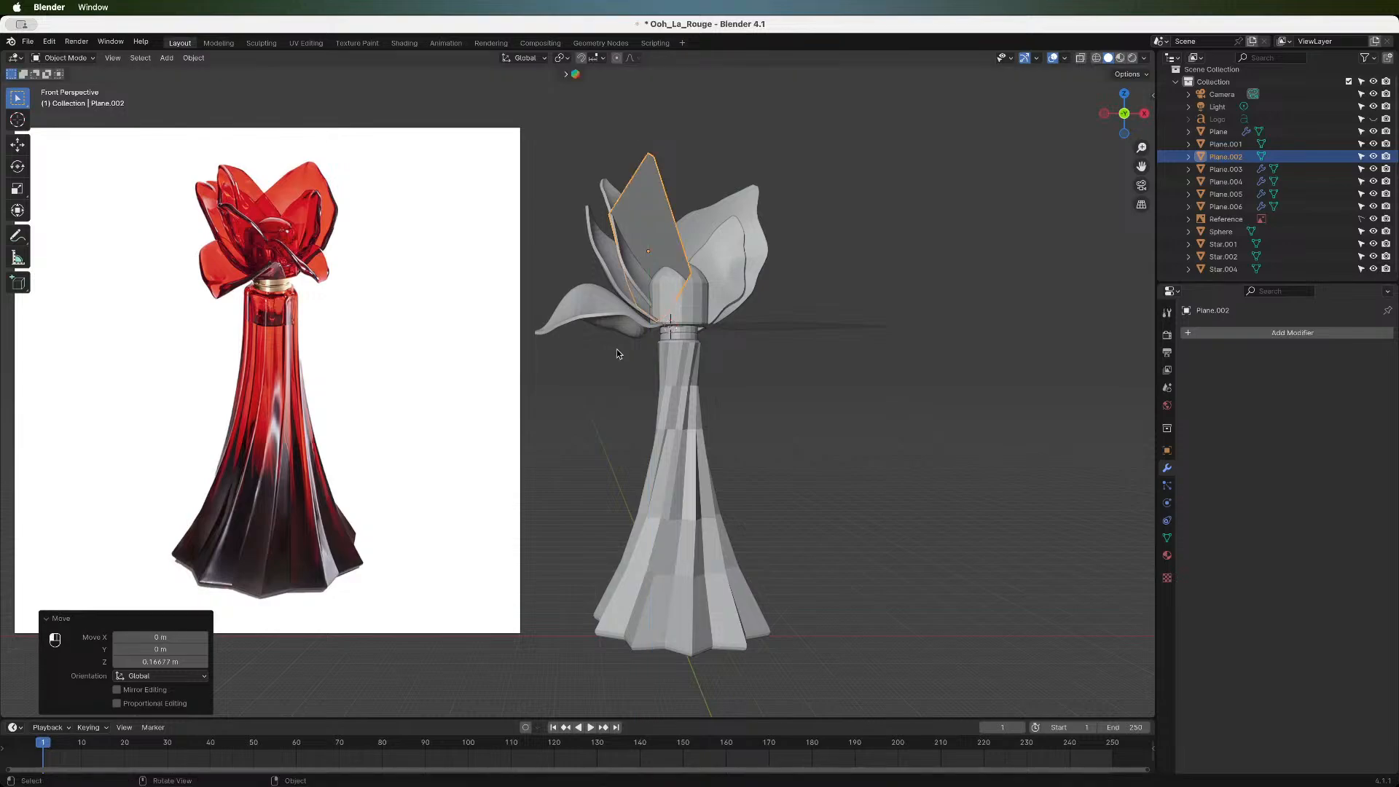
left_click(1143, 114)
scroll(735, 314, "down", 4)
scroll(735, 314, "up", 4)
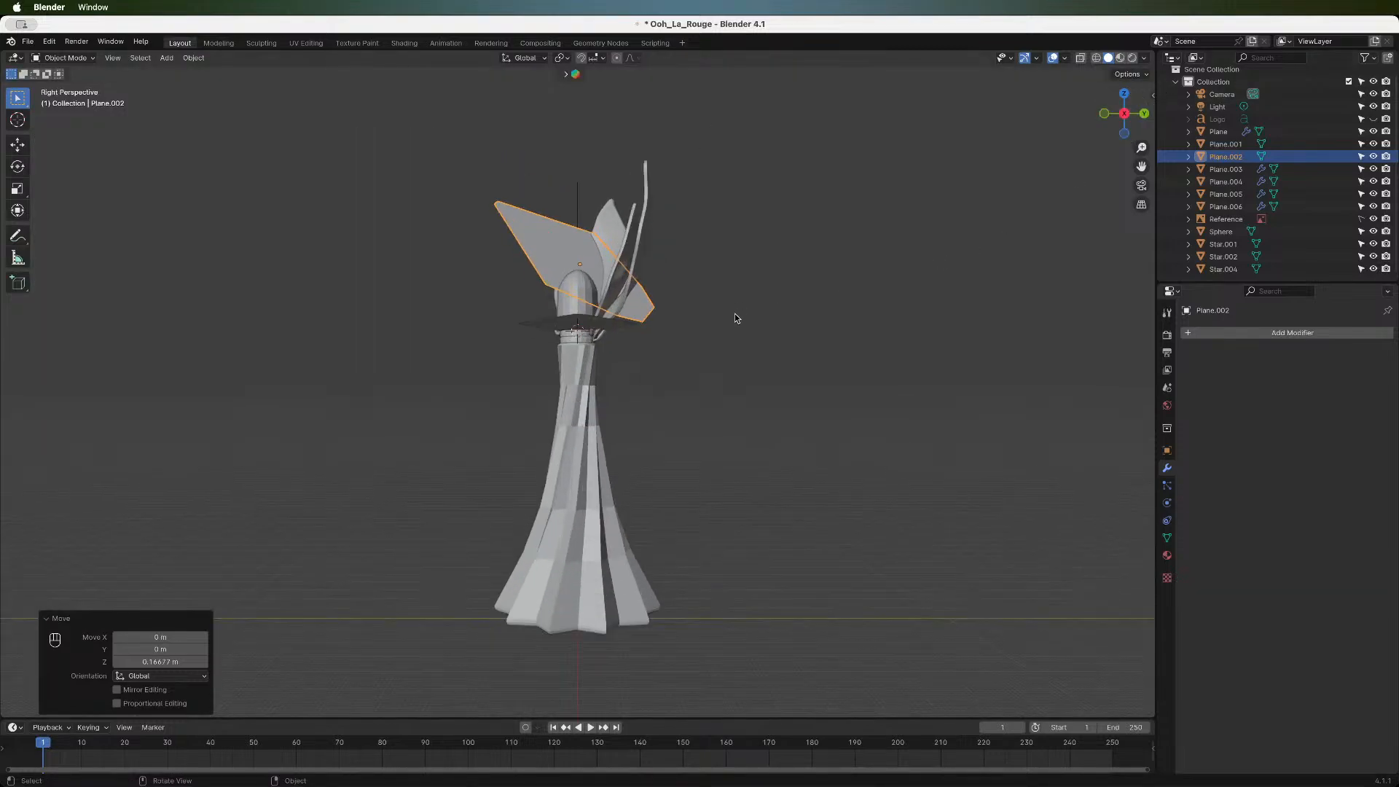
key("r")
key("y")
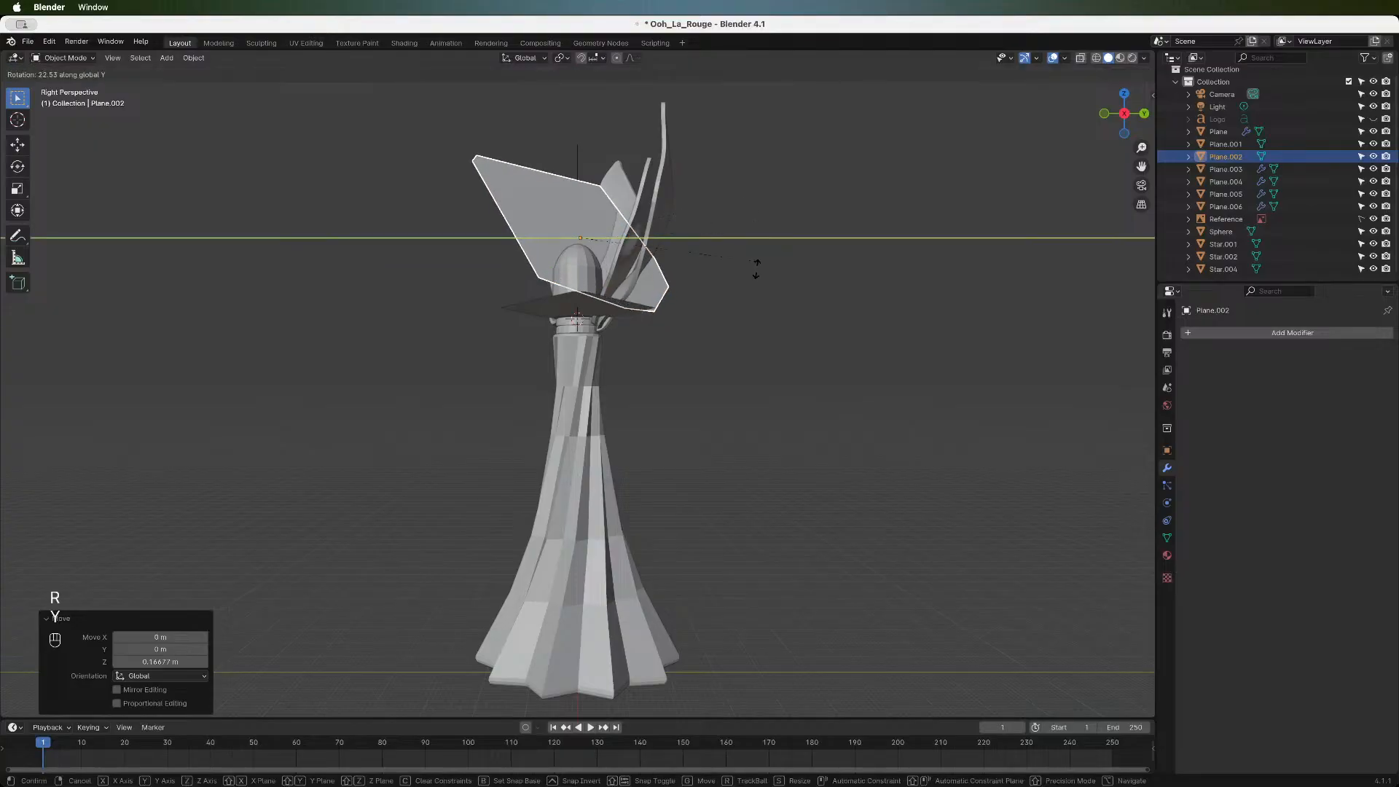
key("Escape")
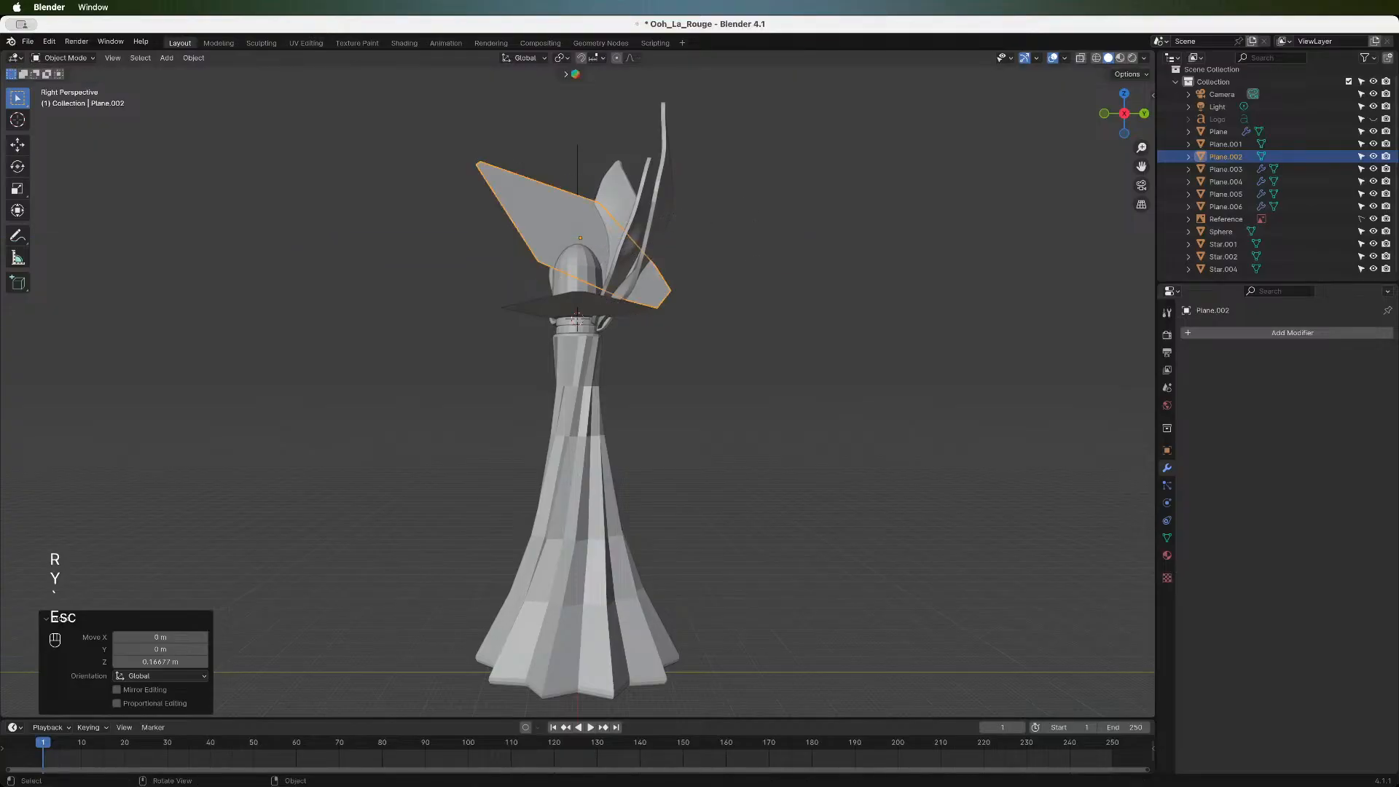
- Rotate the flat petal about -38.4° around global X and move it about -0.09 m along Y
key("r")
key("x")
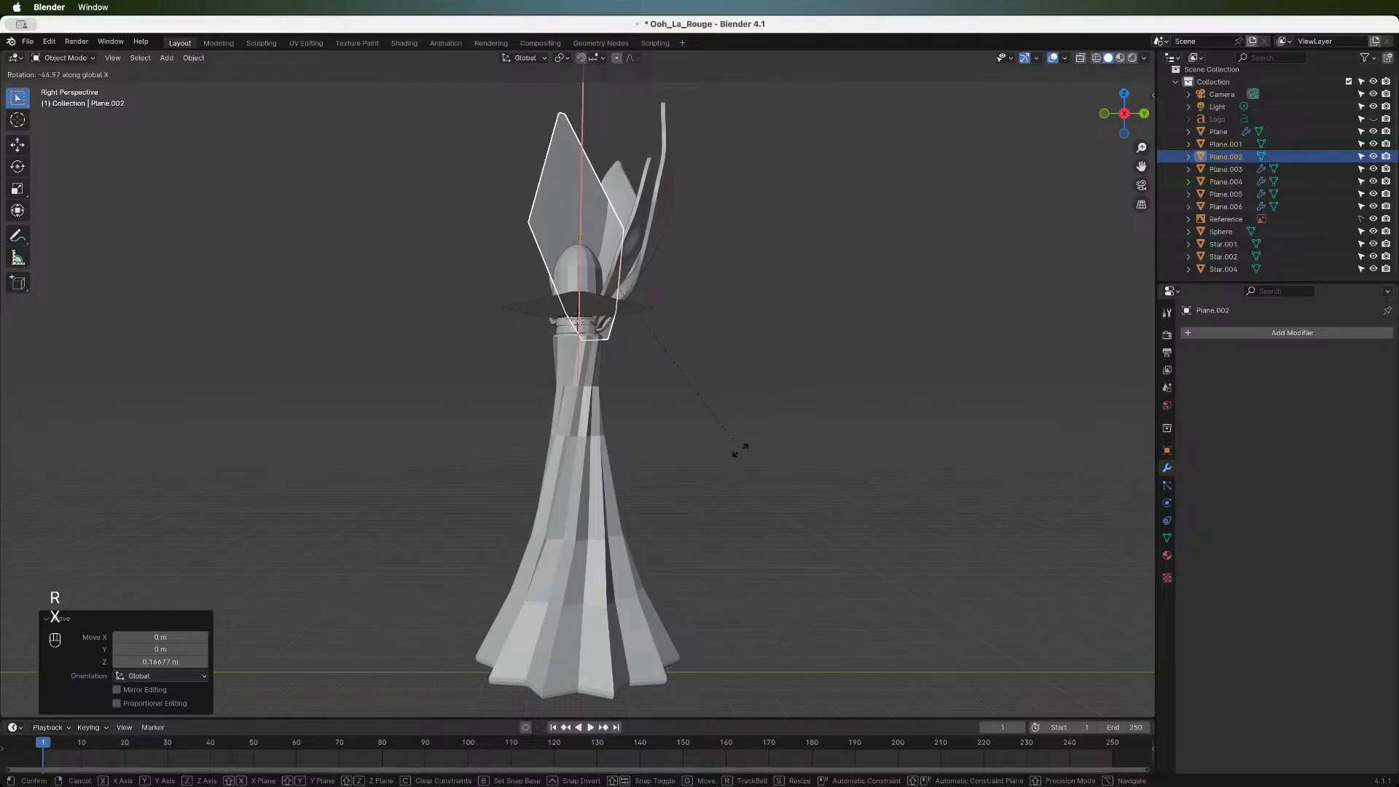
left_click(739, 407)
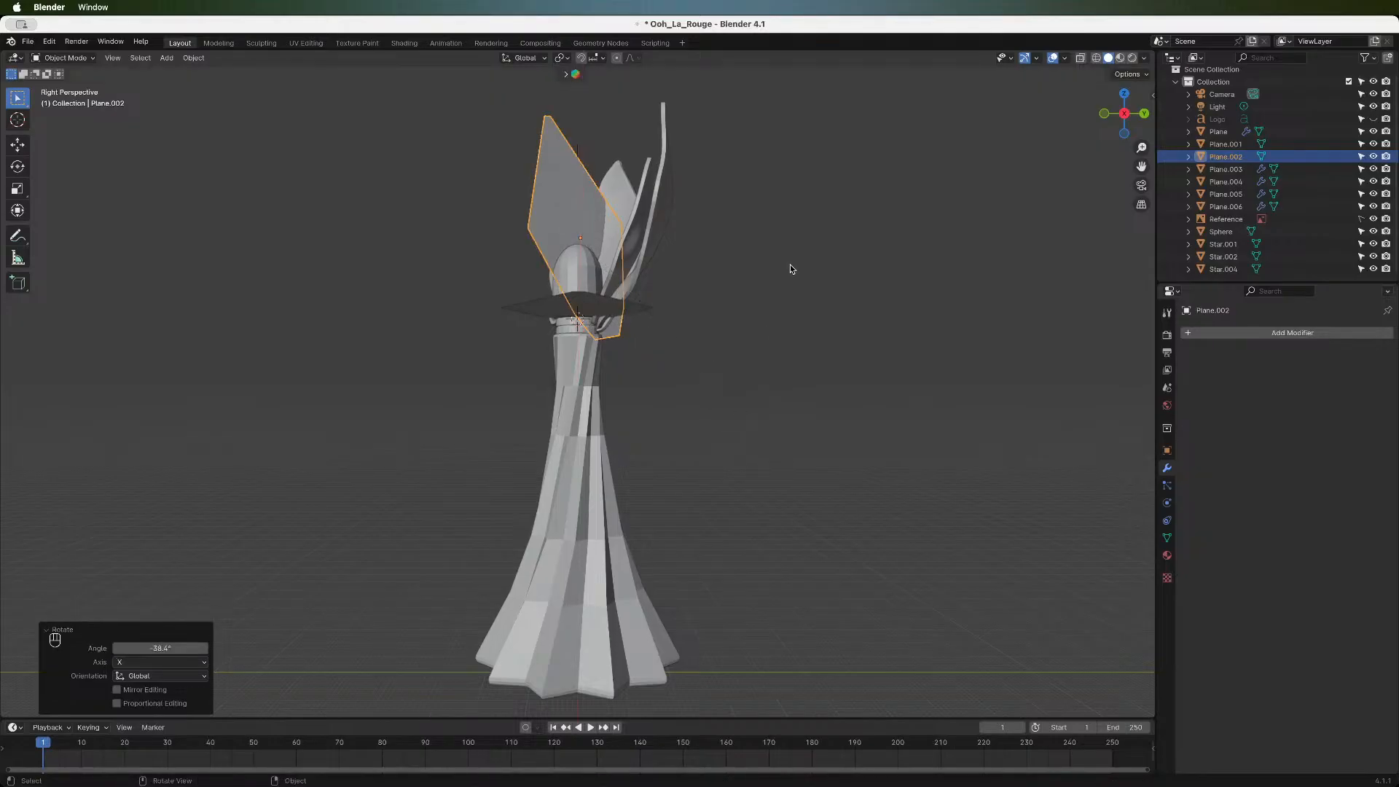
key("g")
key("y")
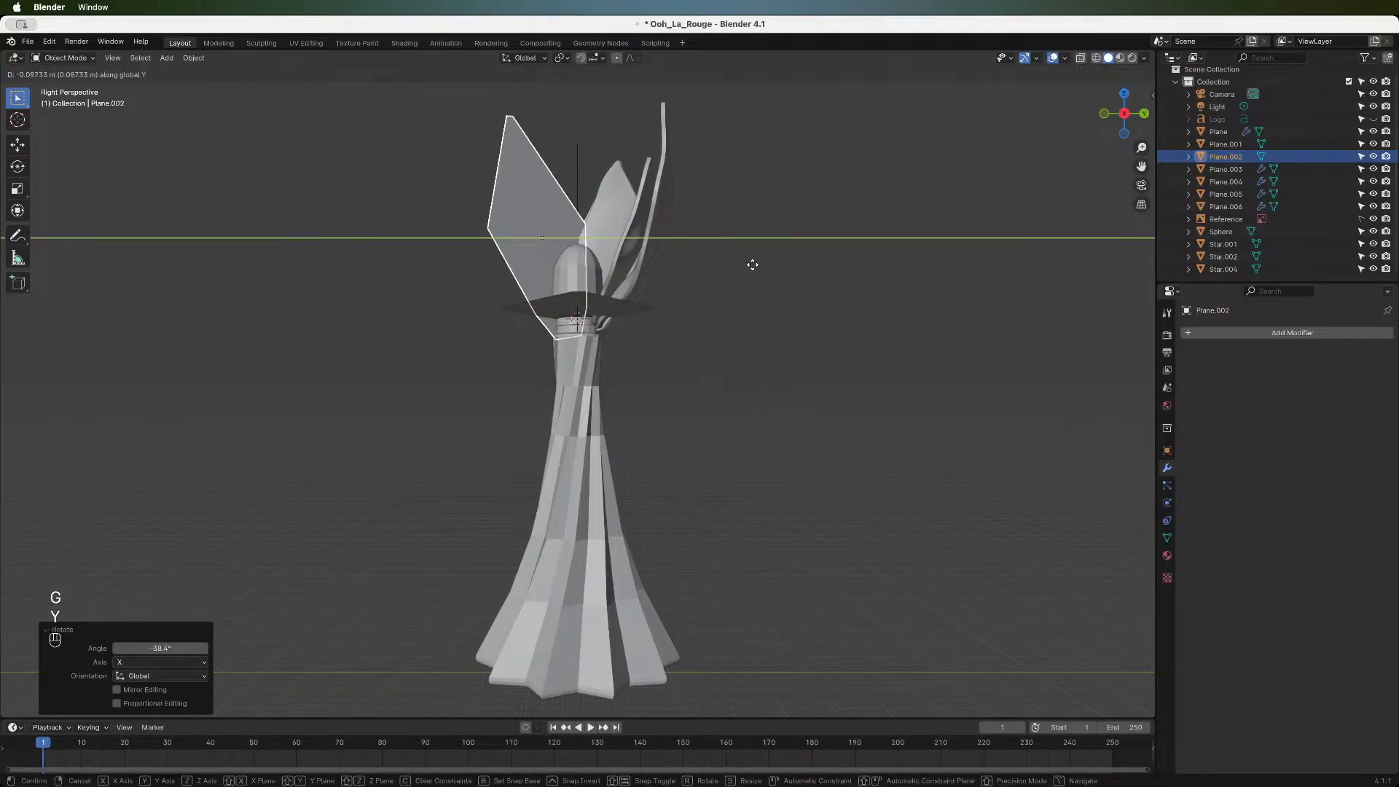
left_click(754, 267)
- Shrink the petal's whole mesh uniformly in Edit Mode so its base sits above the bottle neck, and return to Object Mode
key("Tab")
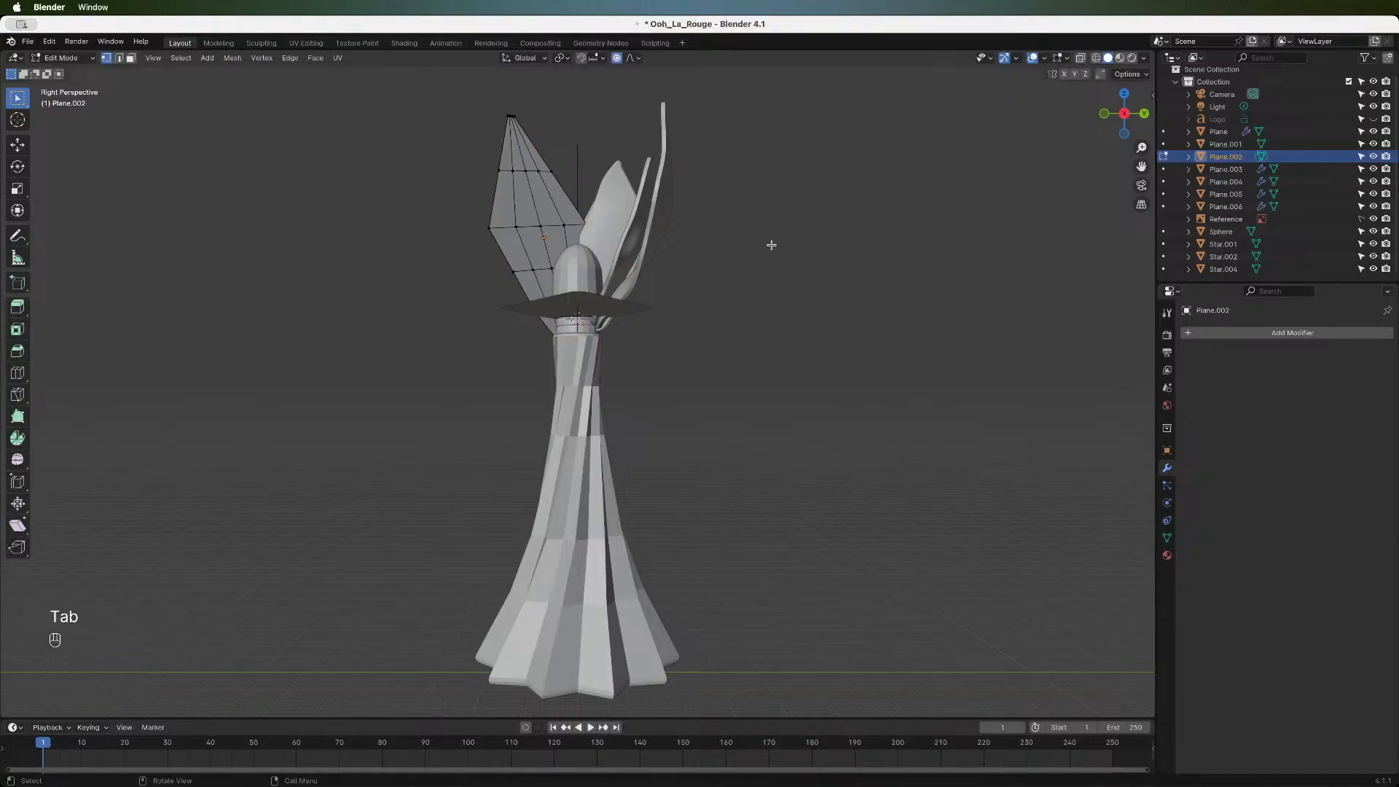
key("a")
key("s")
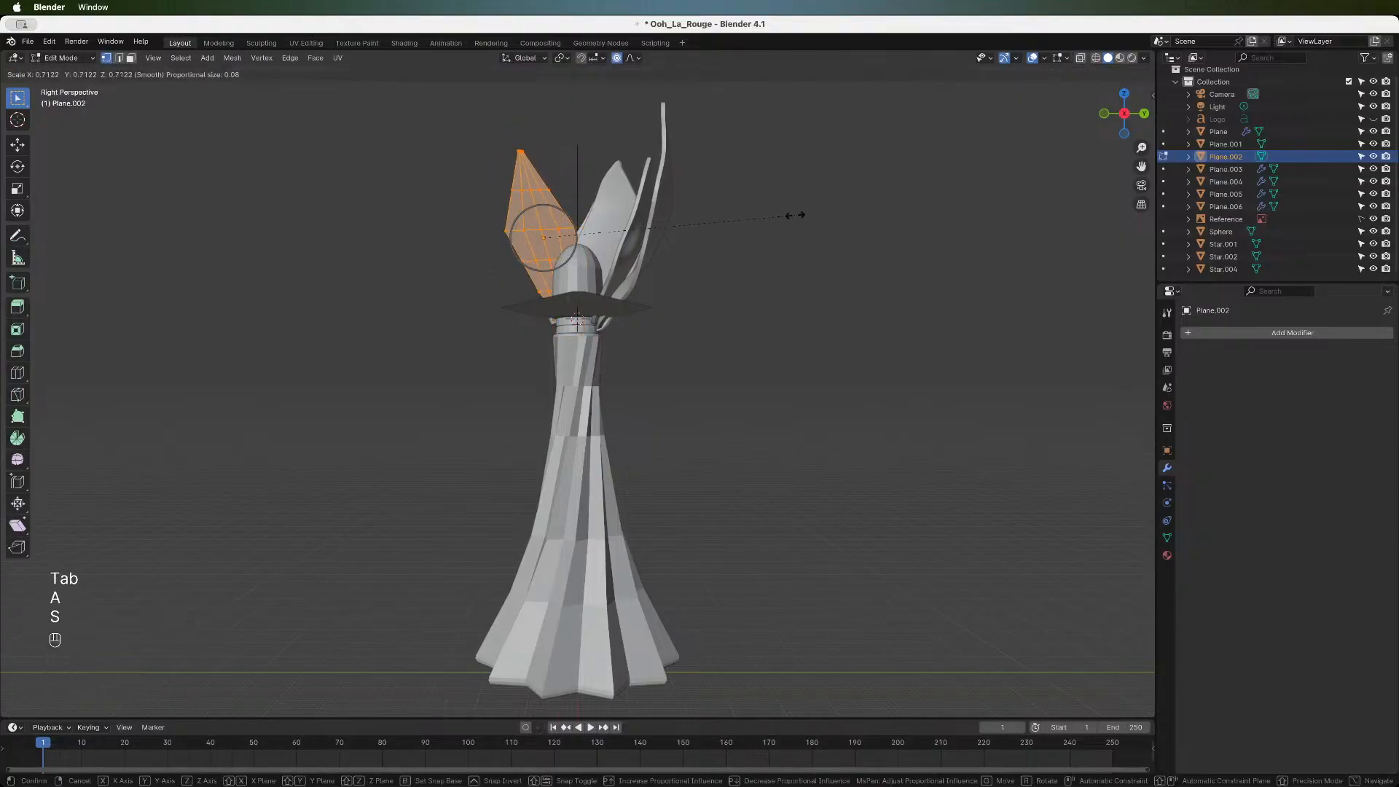
left_click(770, 216)
key("Tab")
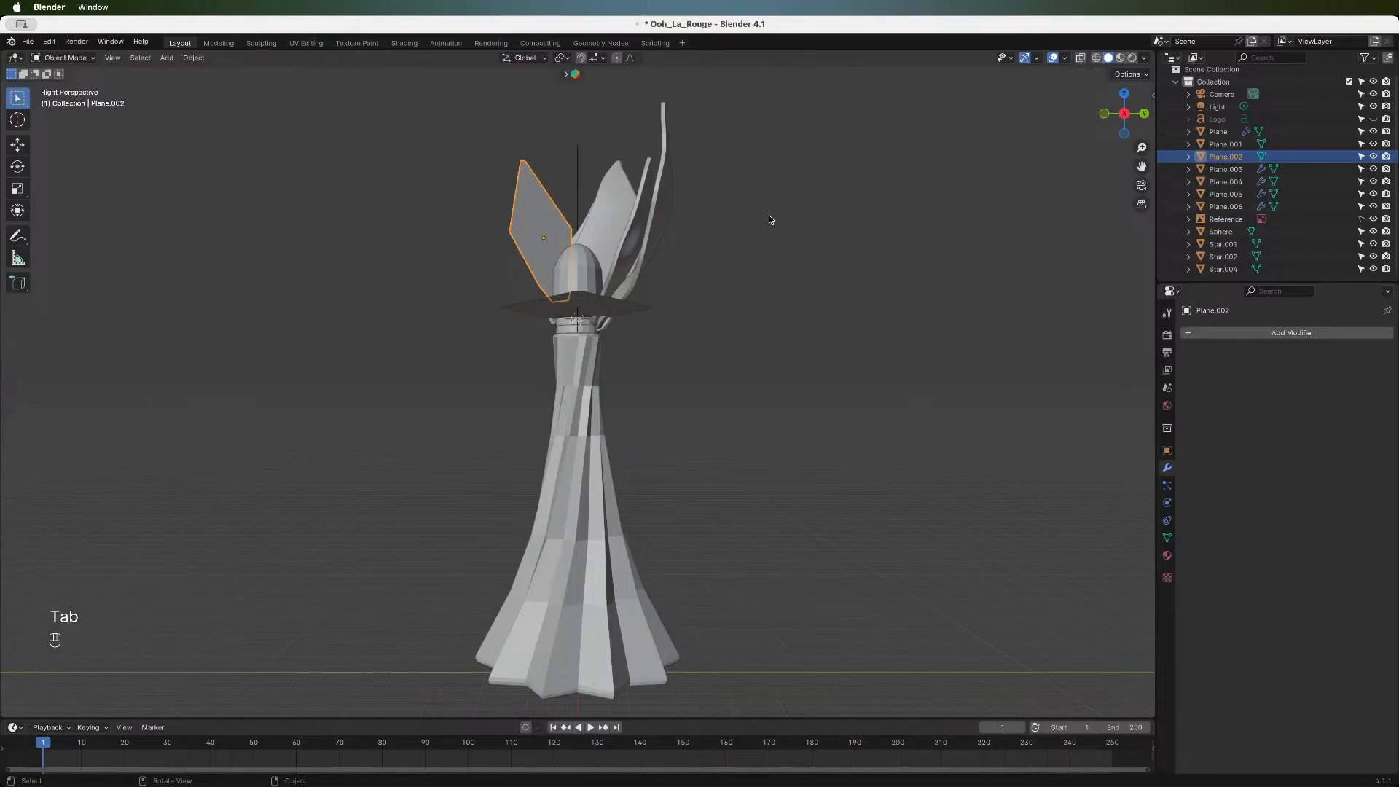
left_click(1104, 114)
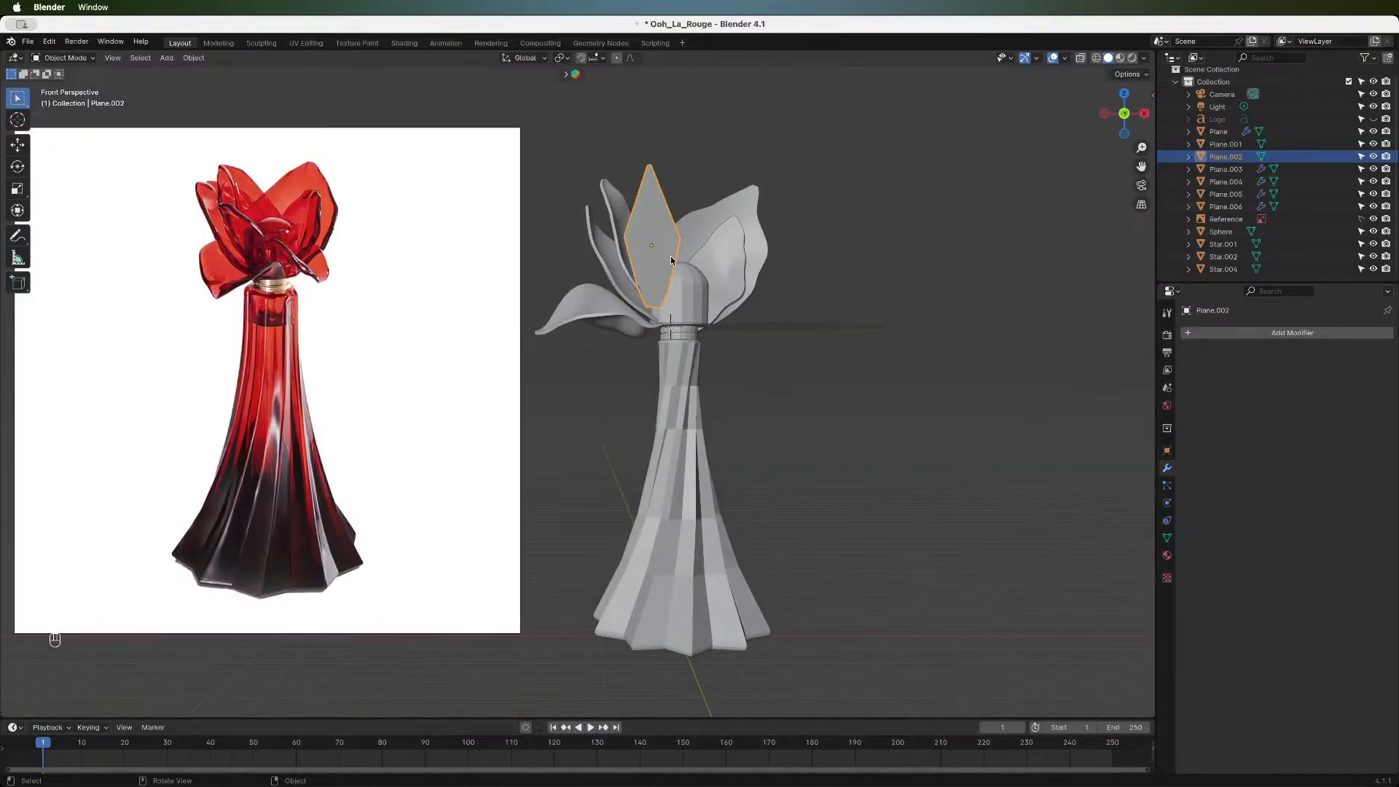
key("r")
key("z")
key("Escape")
- Lower the petal about 0.042 m along Z and, from an angled side view, rotate it about -7.43° around the view axis
key("g")
key("z")
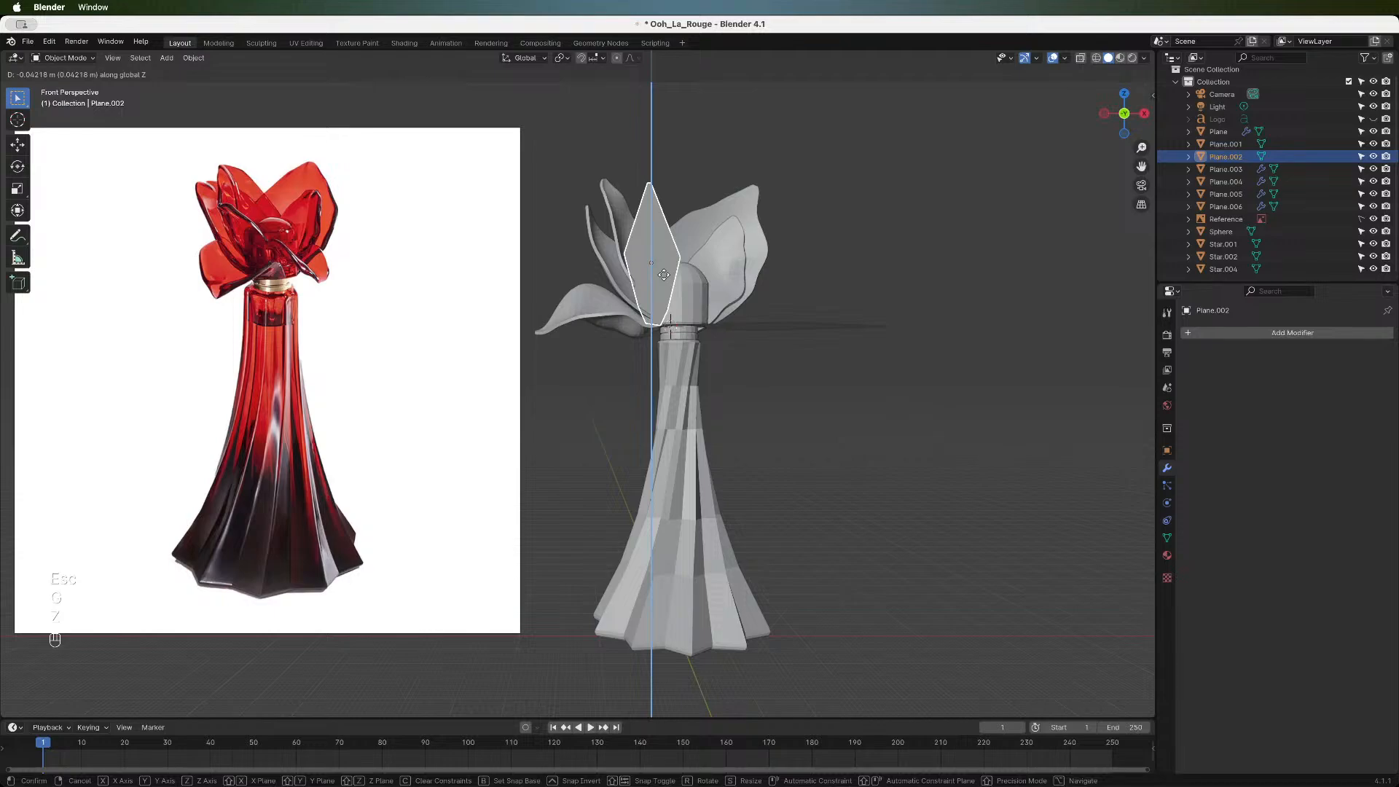
left_click(663, 275)
left_click_drag(1123, 114, 1080, 120)
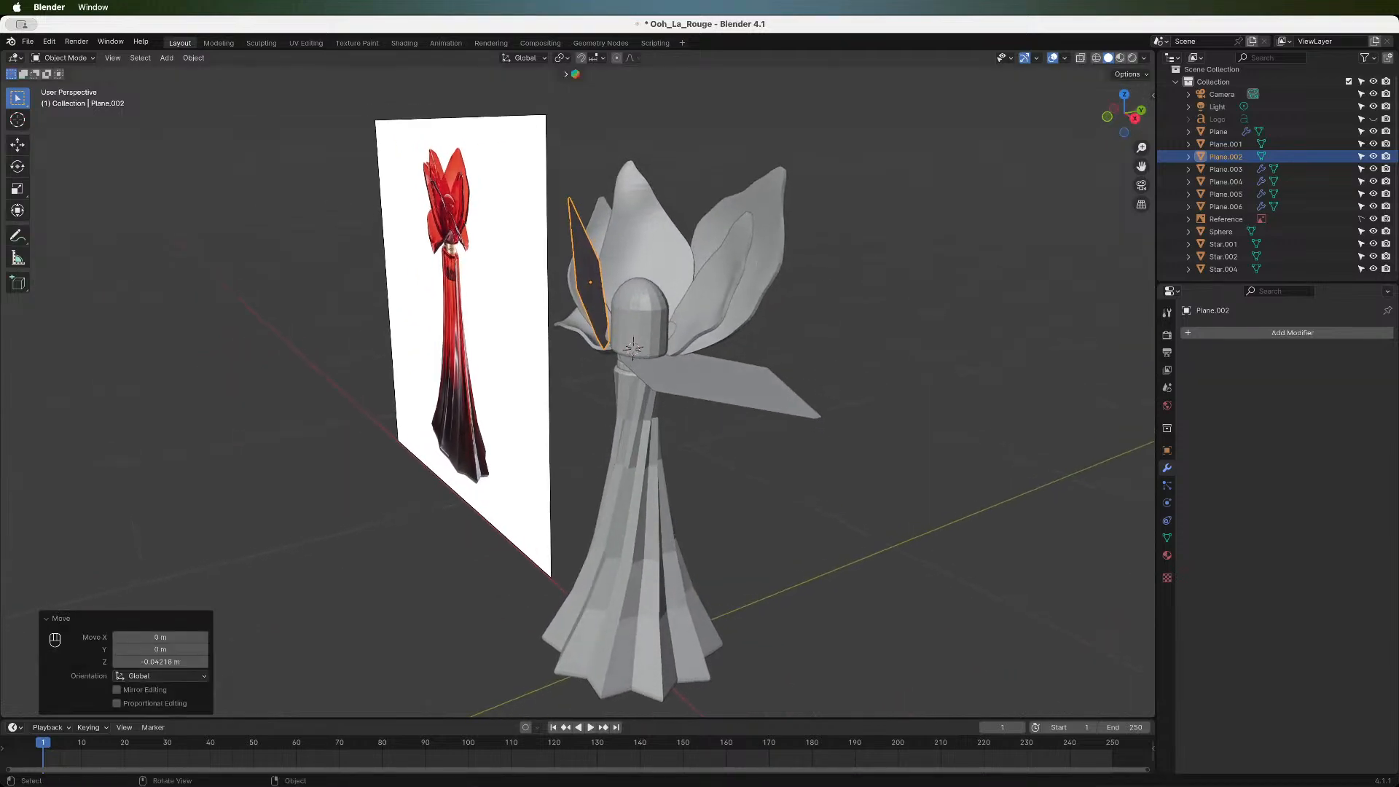
key("r")
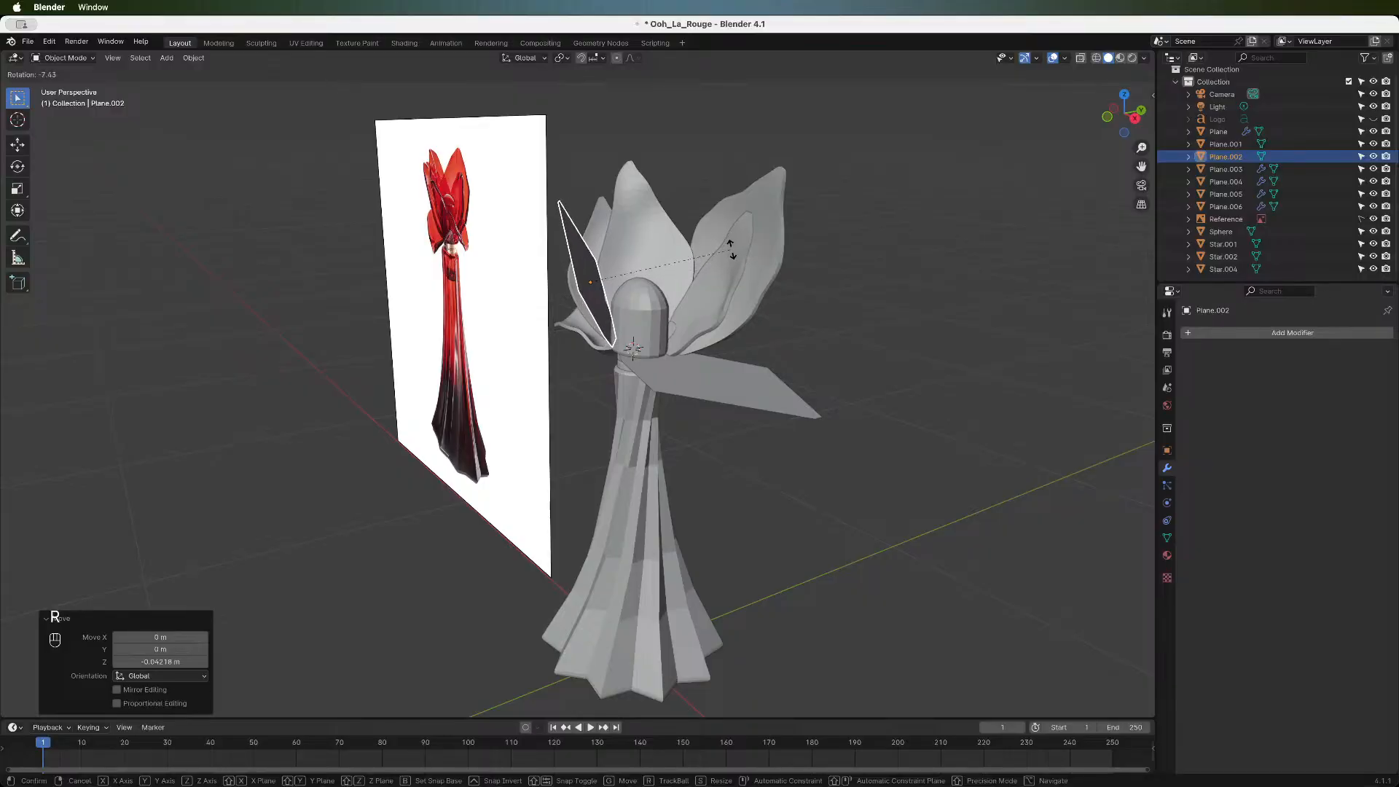
left_click(731, 250)
left_click(1108, 117)
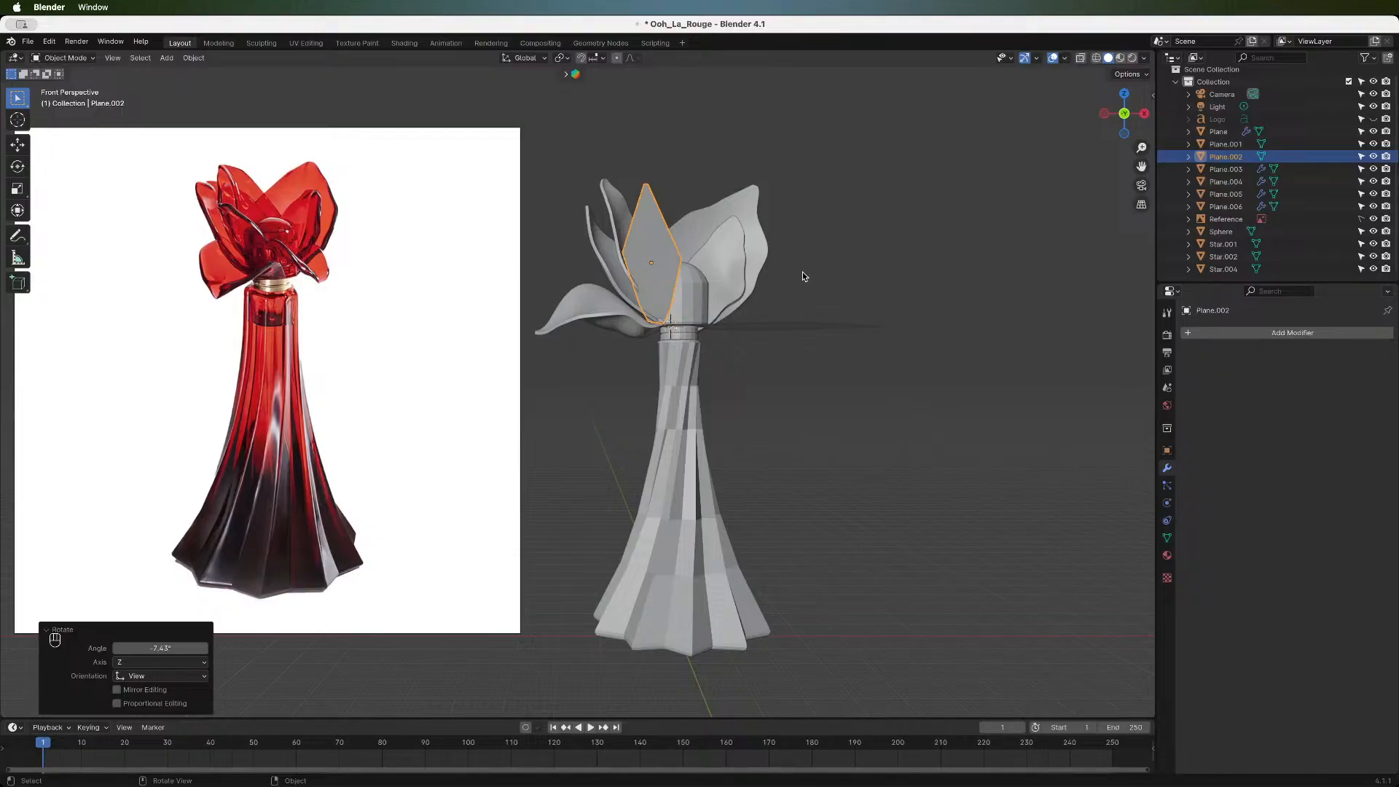
key("r")
key("z")
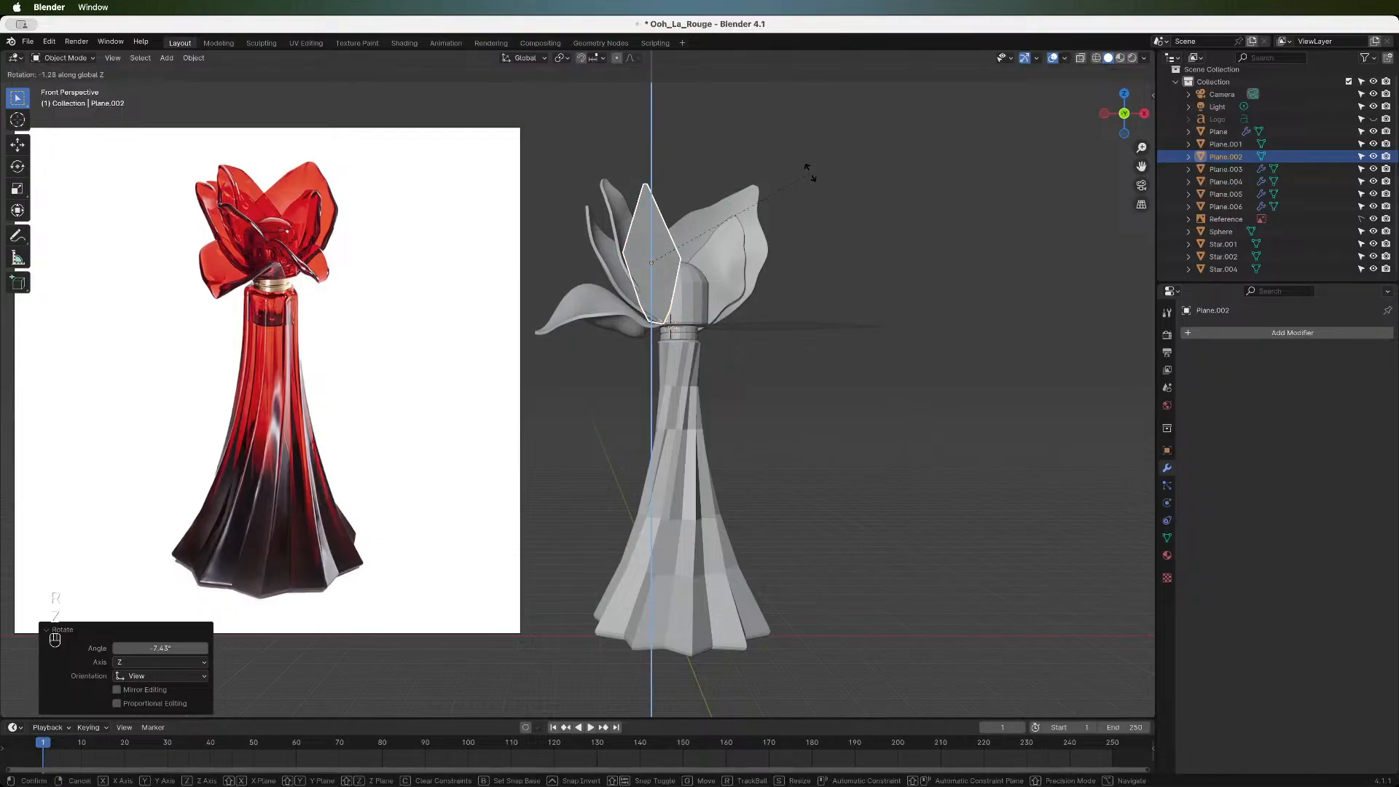
key("Escape")
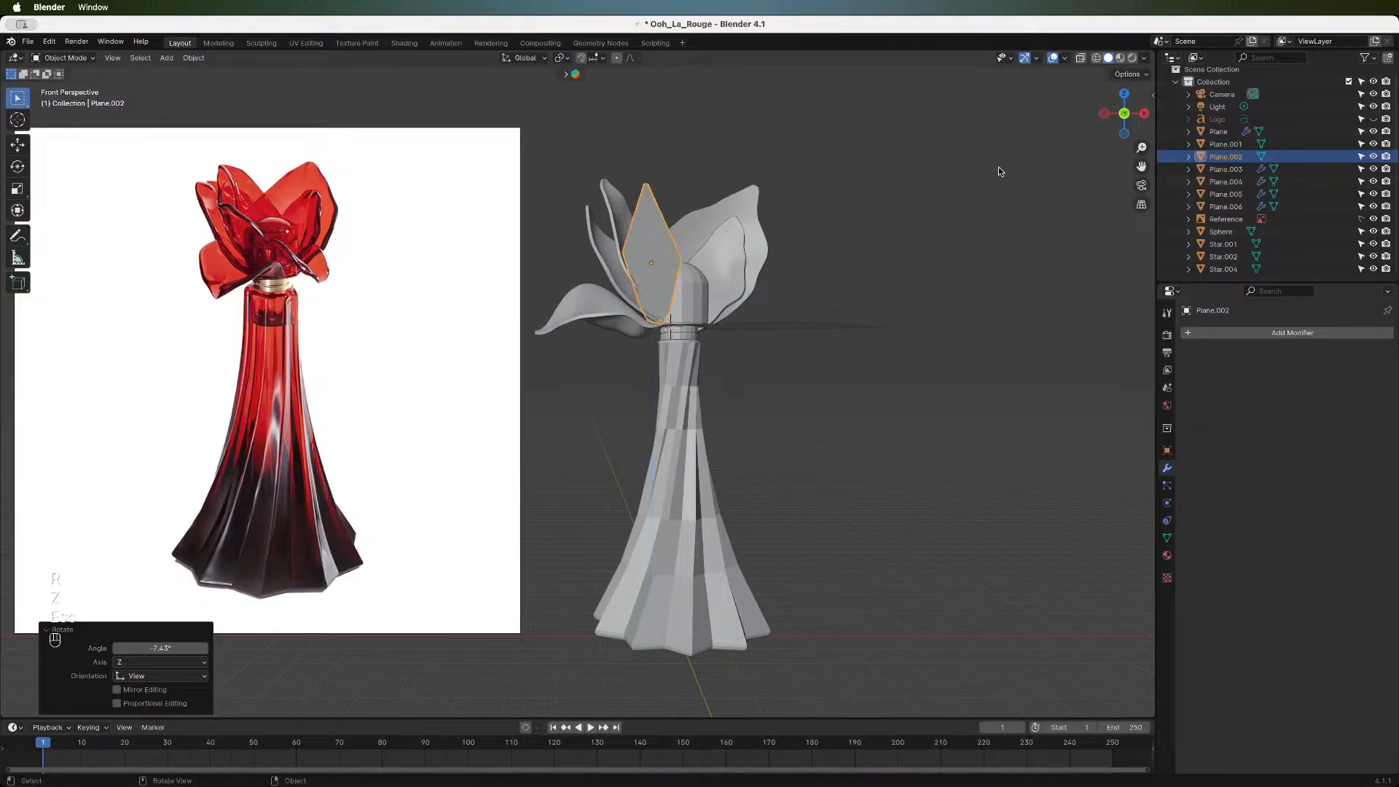
- Add a Subdivision Surface modifier to the flat petal and set its viewport levels to 3
left_click(1143, 120)
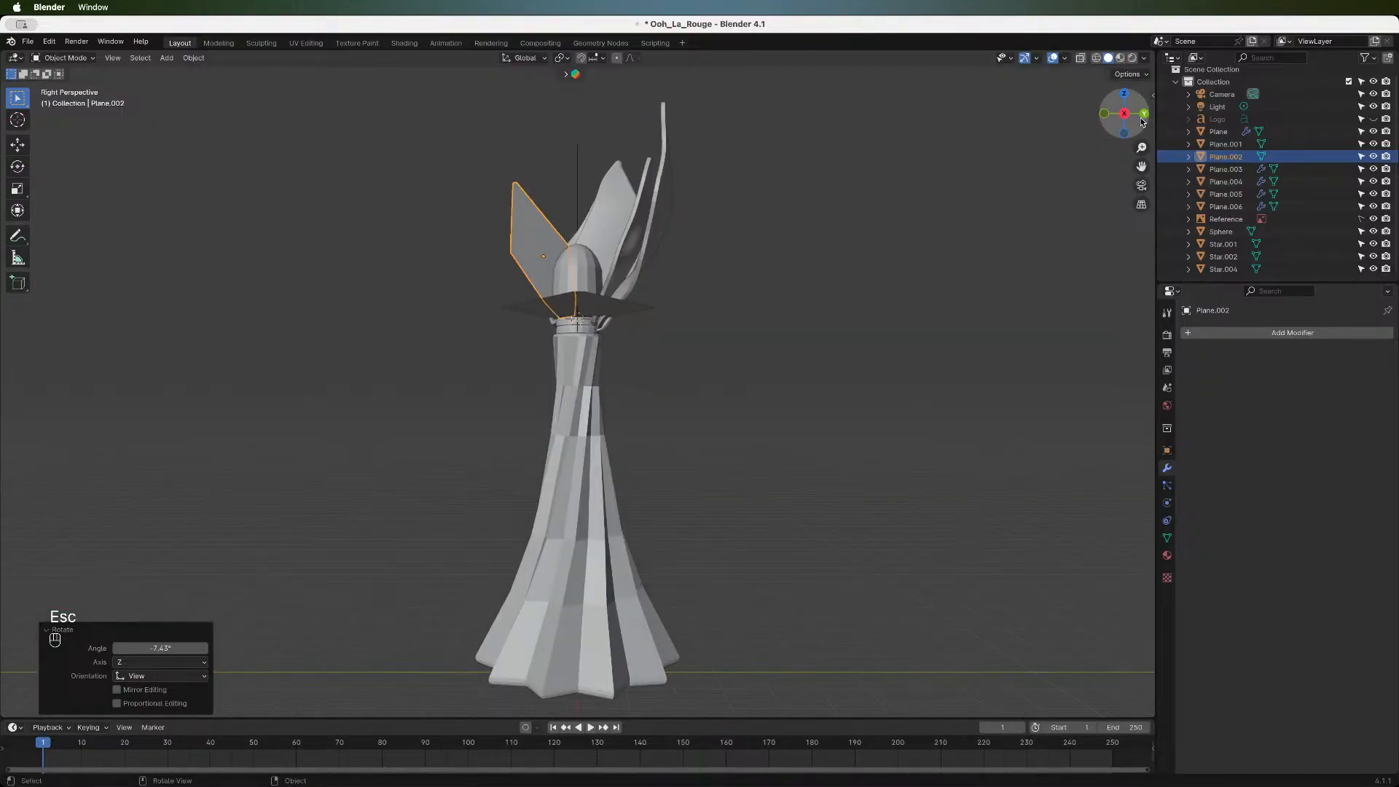
left_click_drag(1121, 122, 1247, 161)
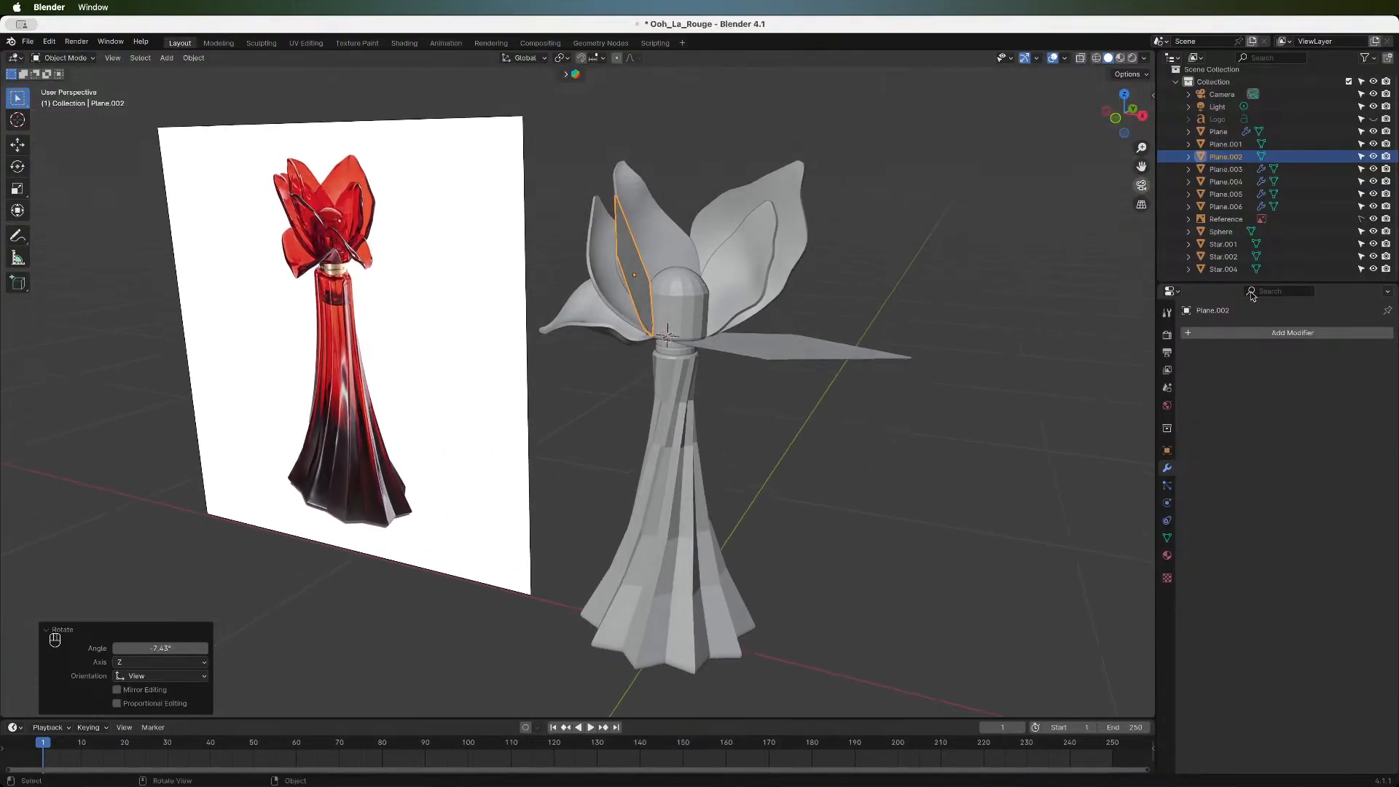
left_click(1195, 333)
mouse_move(1195, 330)
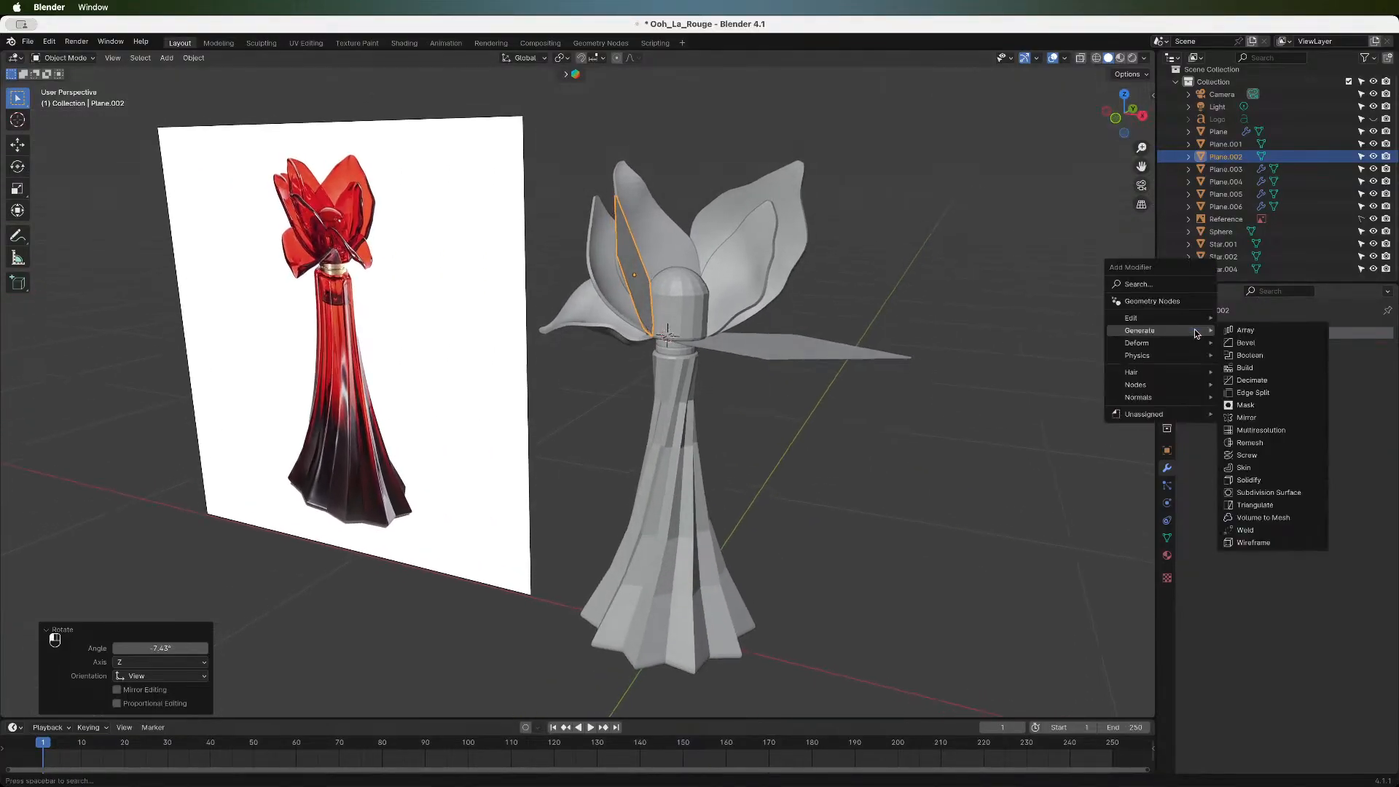
left_click(1273, 493)
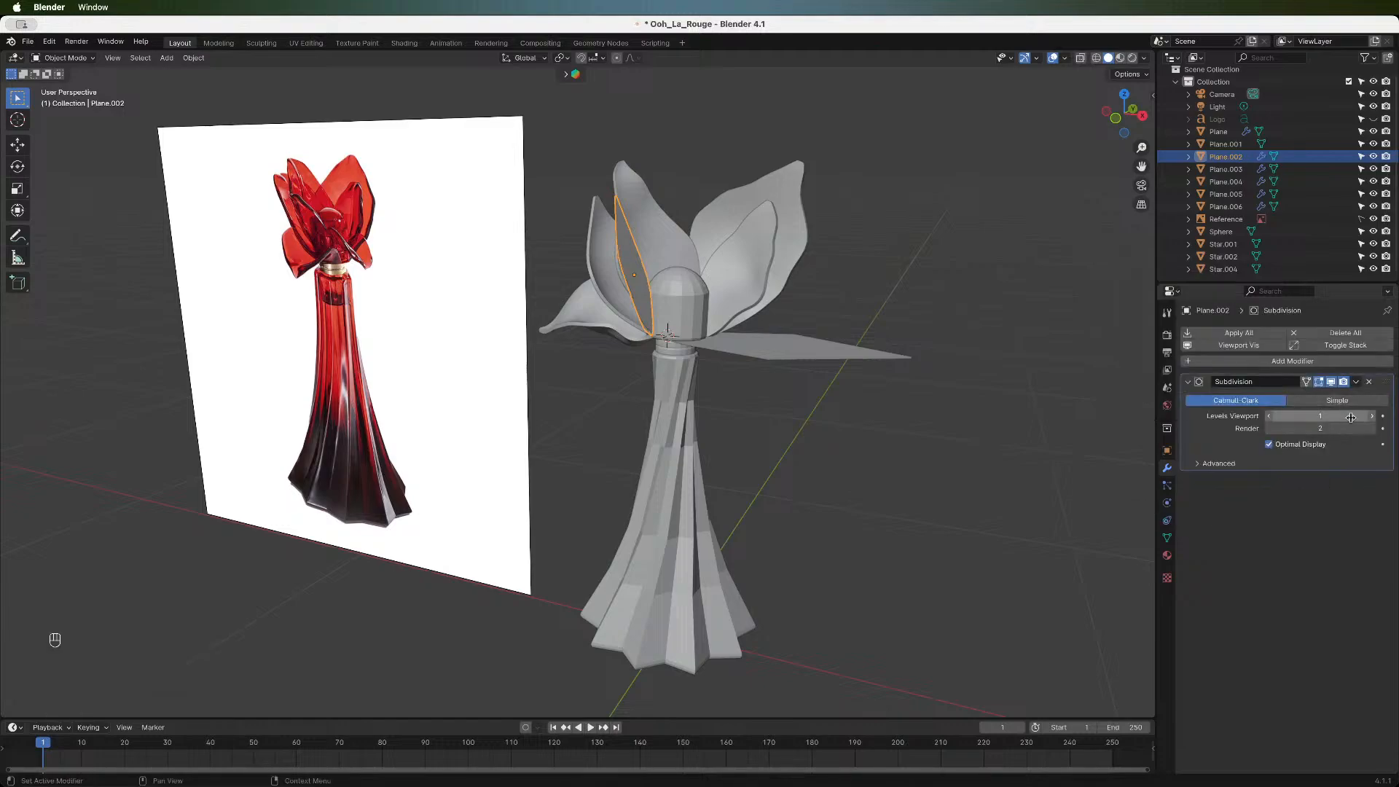
left_click(1372, 416)
left_click(1372, 415)
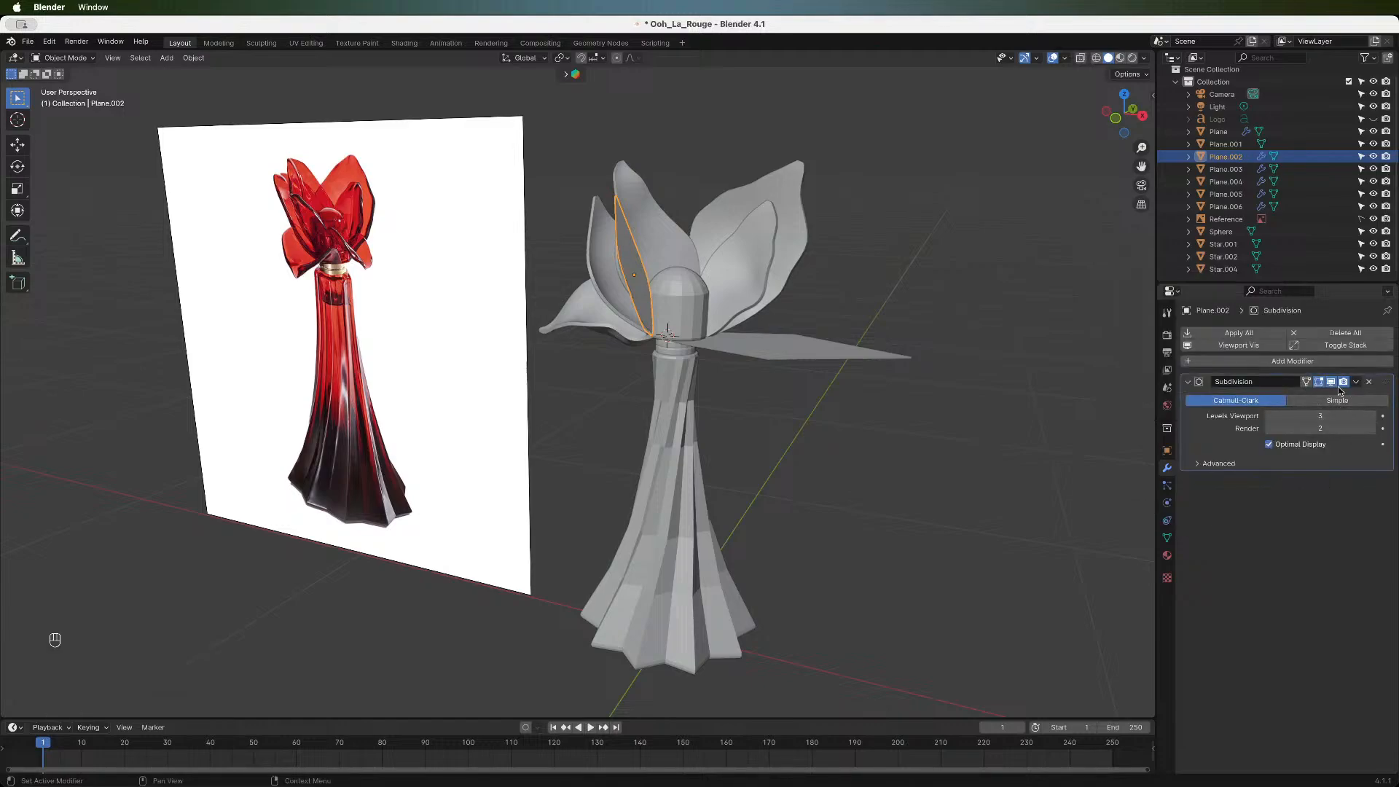
- Add a Solidify modifier to the petal with a thickness of 0.008 m
left_click(1188, 361)
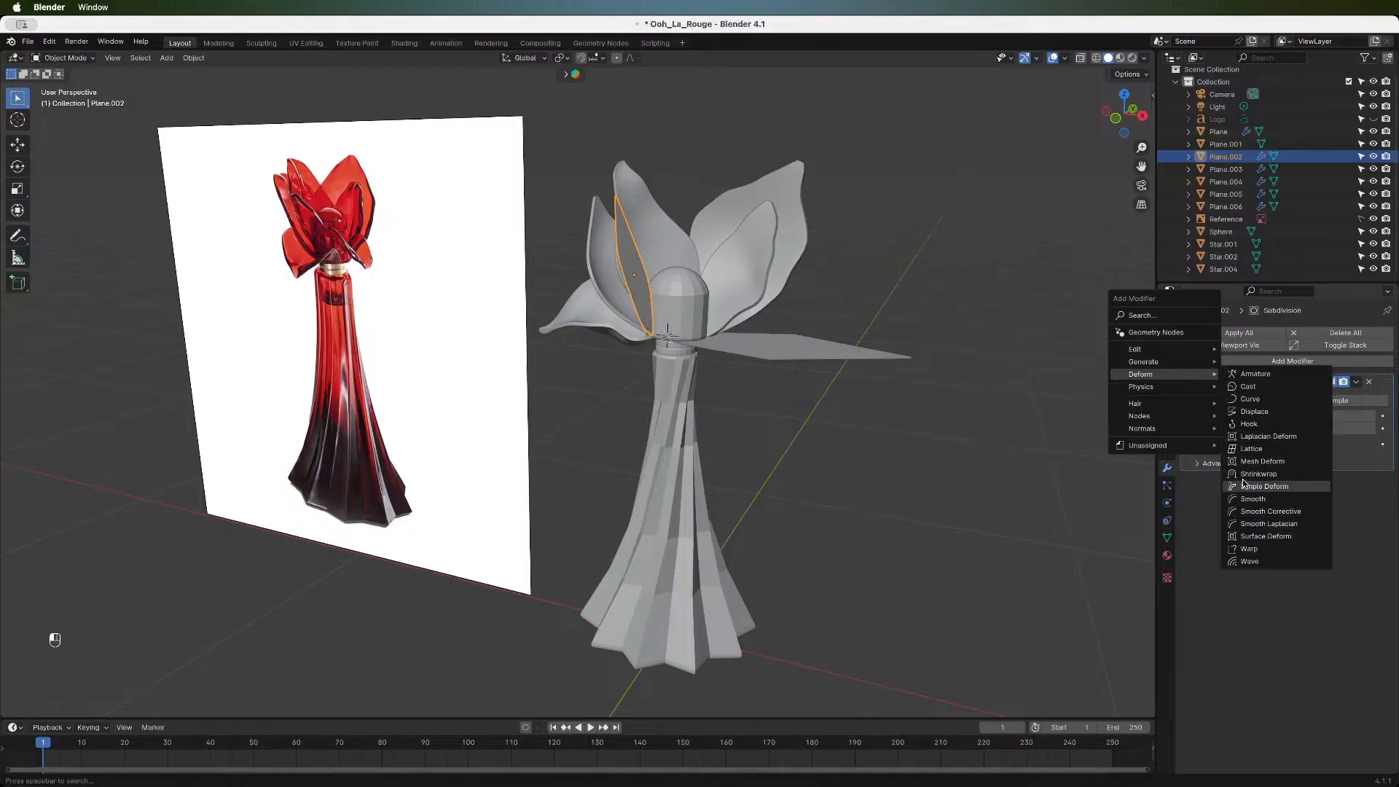
mouse_move(1180, 362)
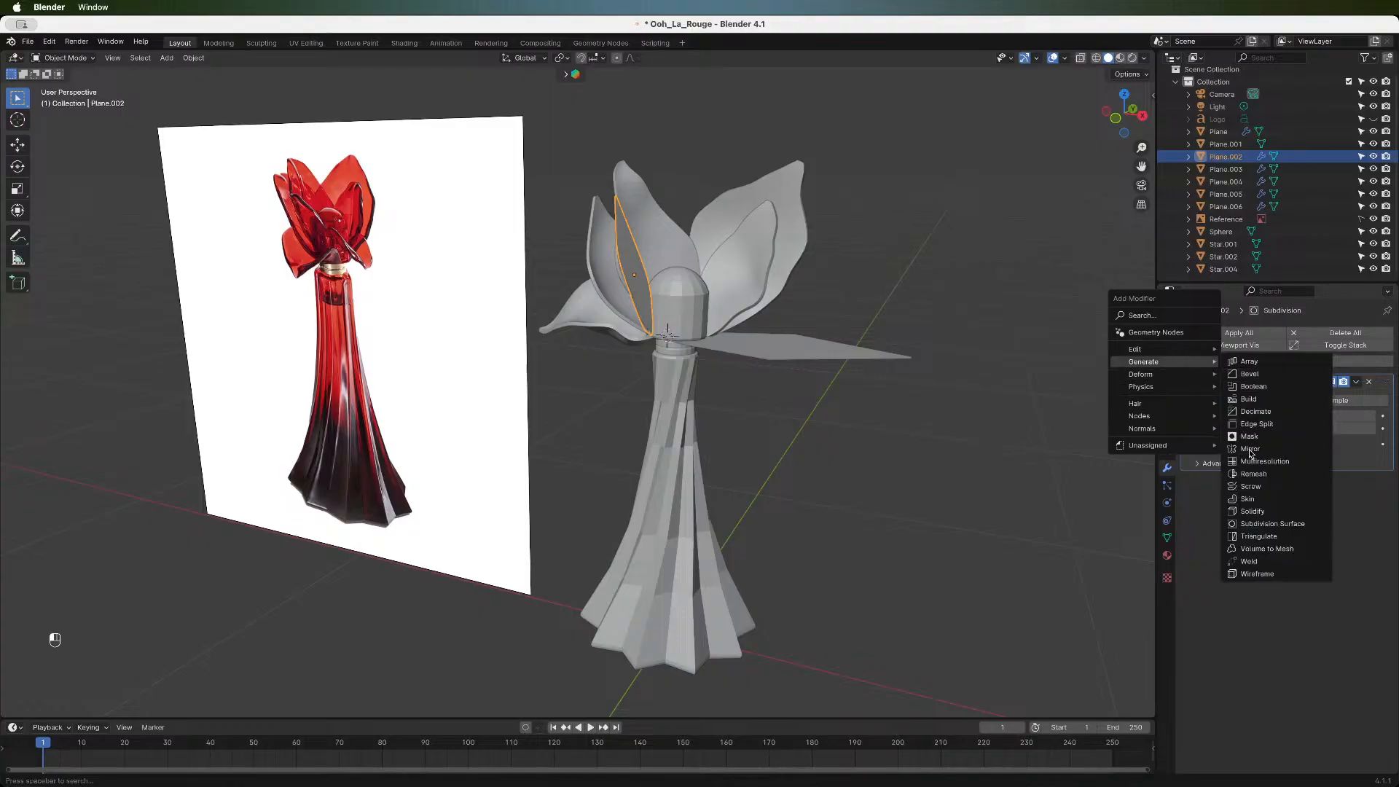
left_click(1260, 512)
double_click(1323, 514)
type(".0")
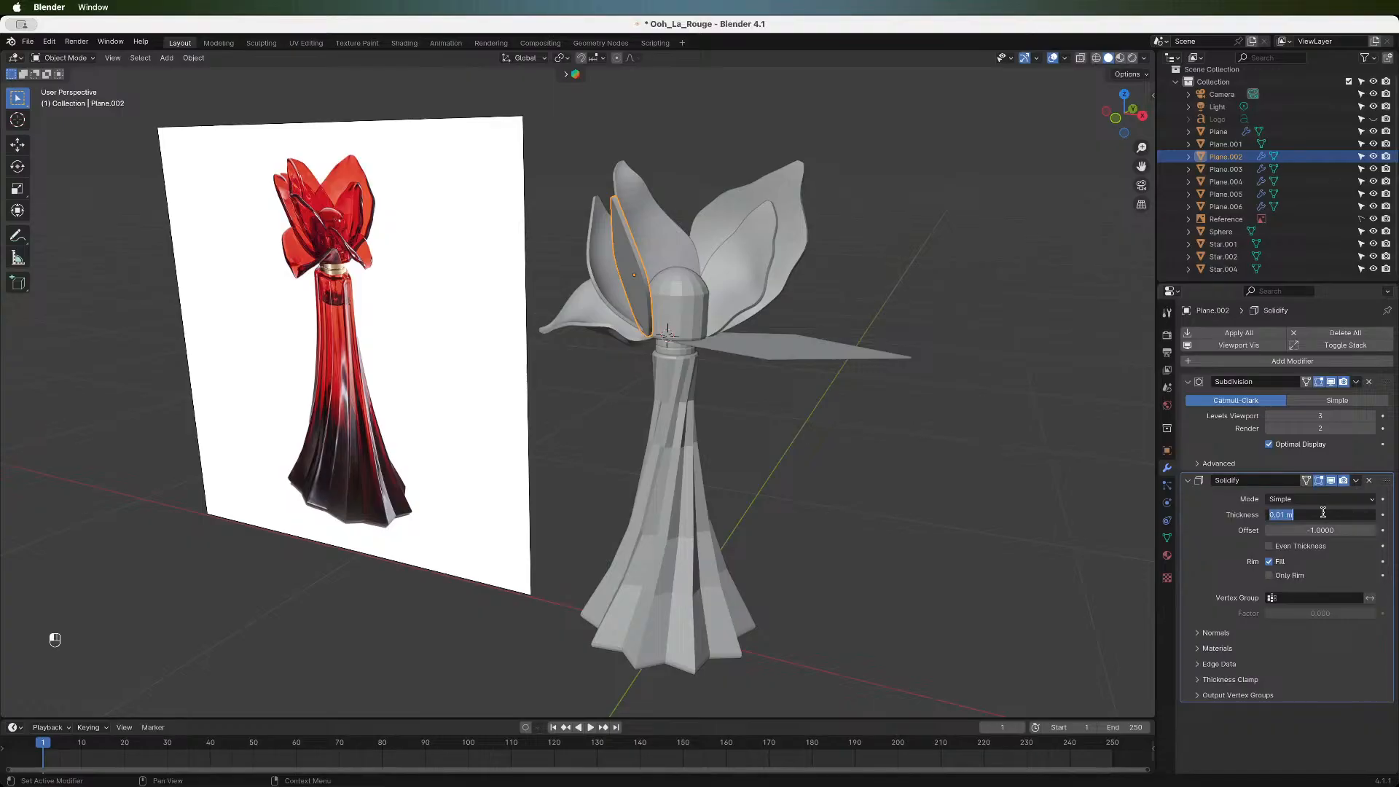
type("08")
key("Return")
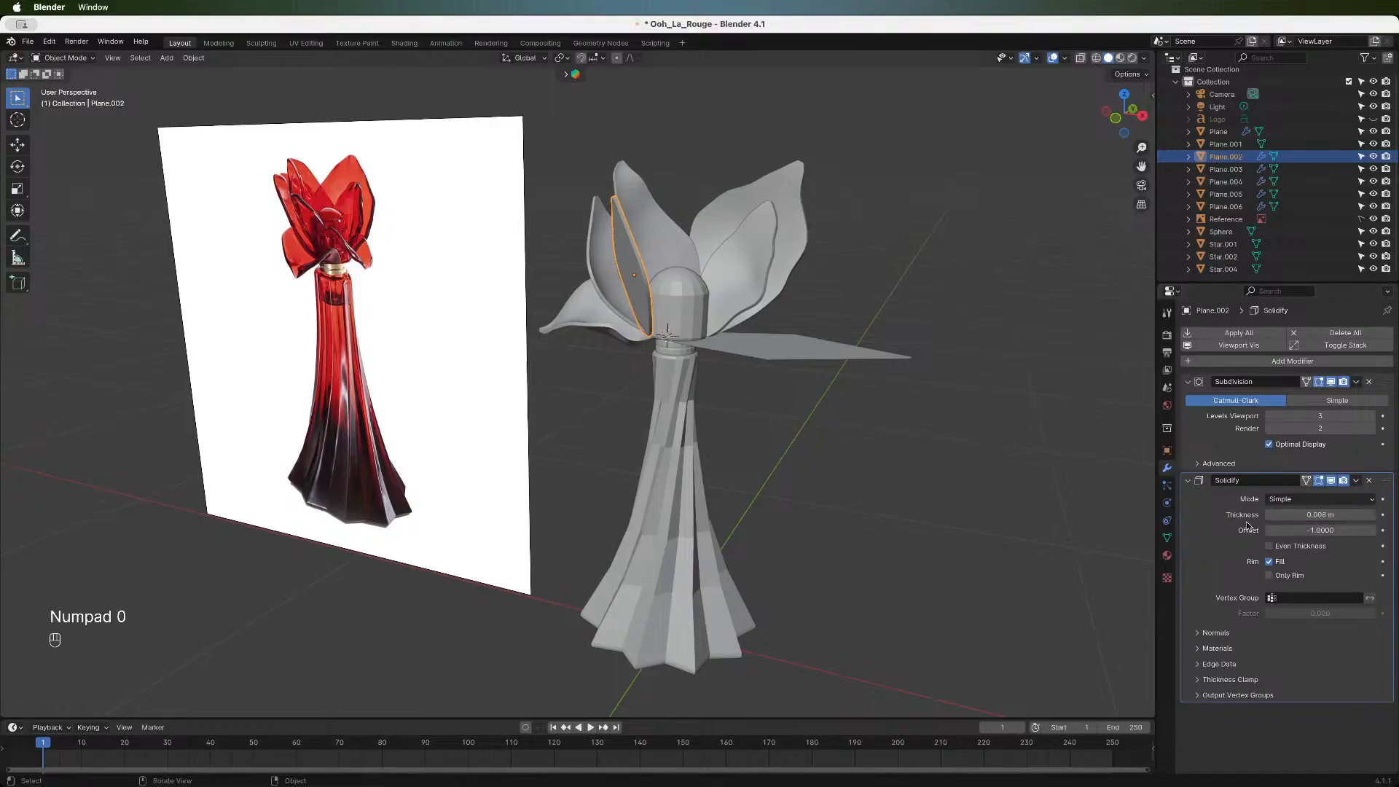
- Apply the petal's Subdivision modifier and enter Edit Mode on its mesh
left_click(1356, 381)
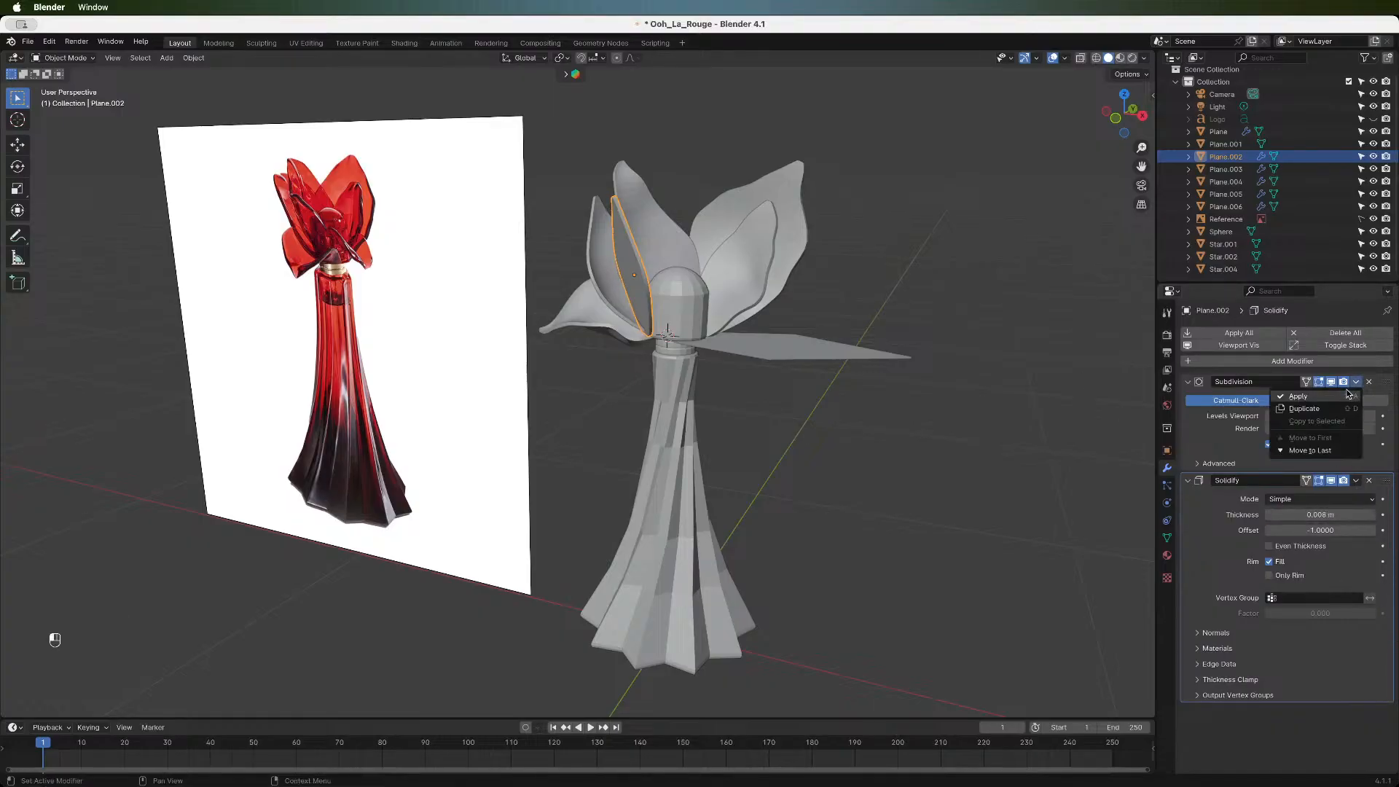
left_click(1312, 394)
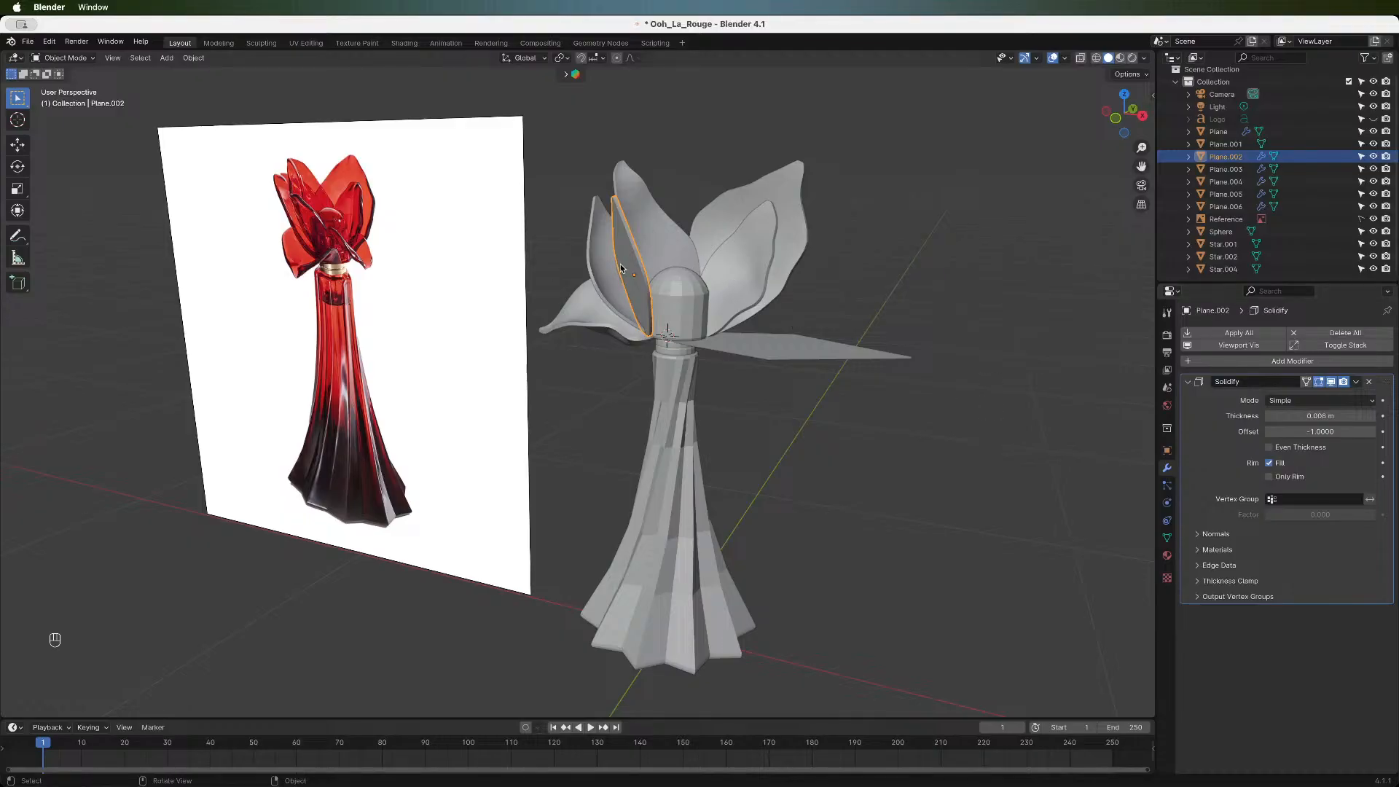
key("Tab")
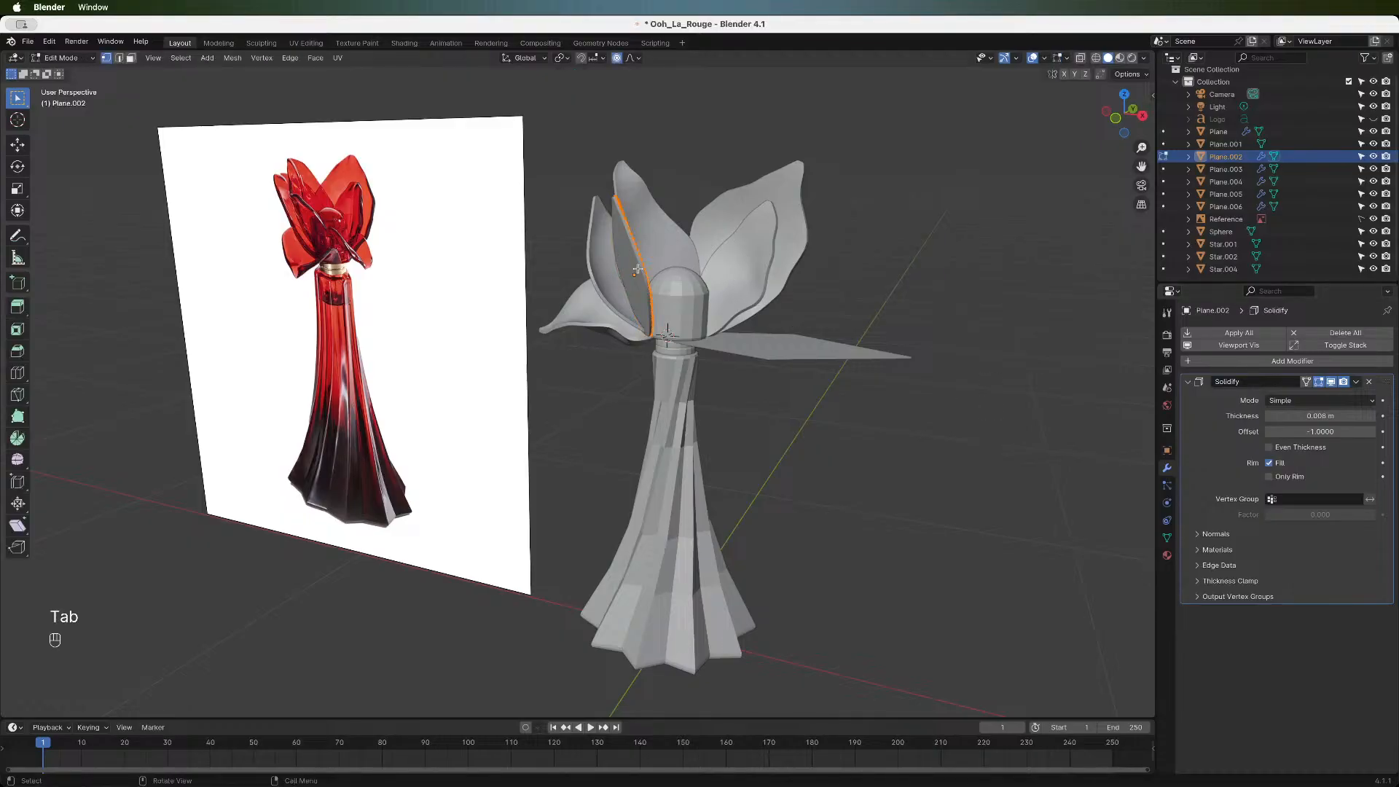
- With X-ray on, in front view, move a point on the petal about -0.035 m in X and -0.021 m in Z, proportional size 0.198
left_click(1079, 58)
left_click_drag(1127, 118, 1109, 121)
mouse_move(753, 215)
middle_mouse_down()
mouse_move(685, 217)
mouse_move(753, 215)
middle_mouse_up()
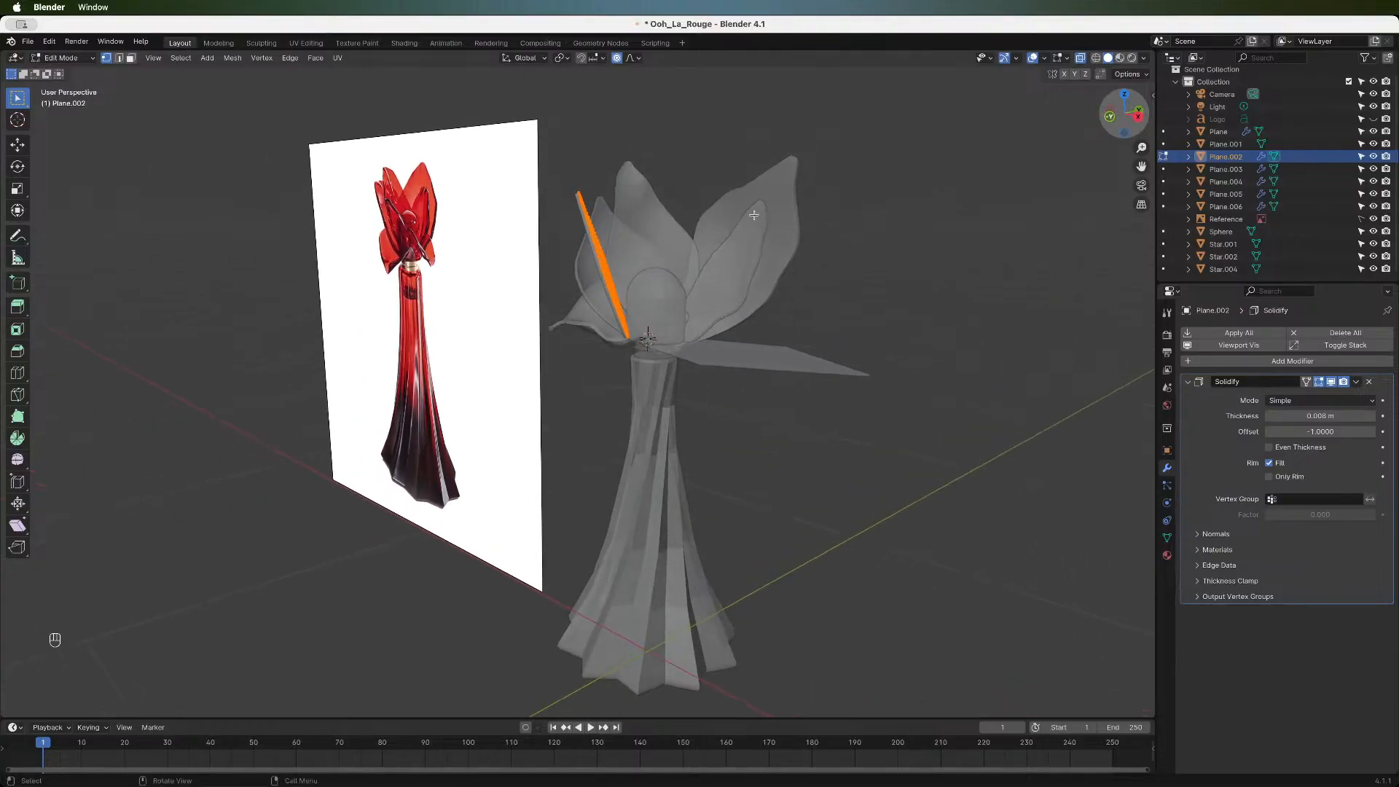
key("alt+a")
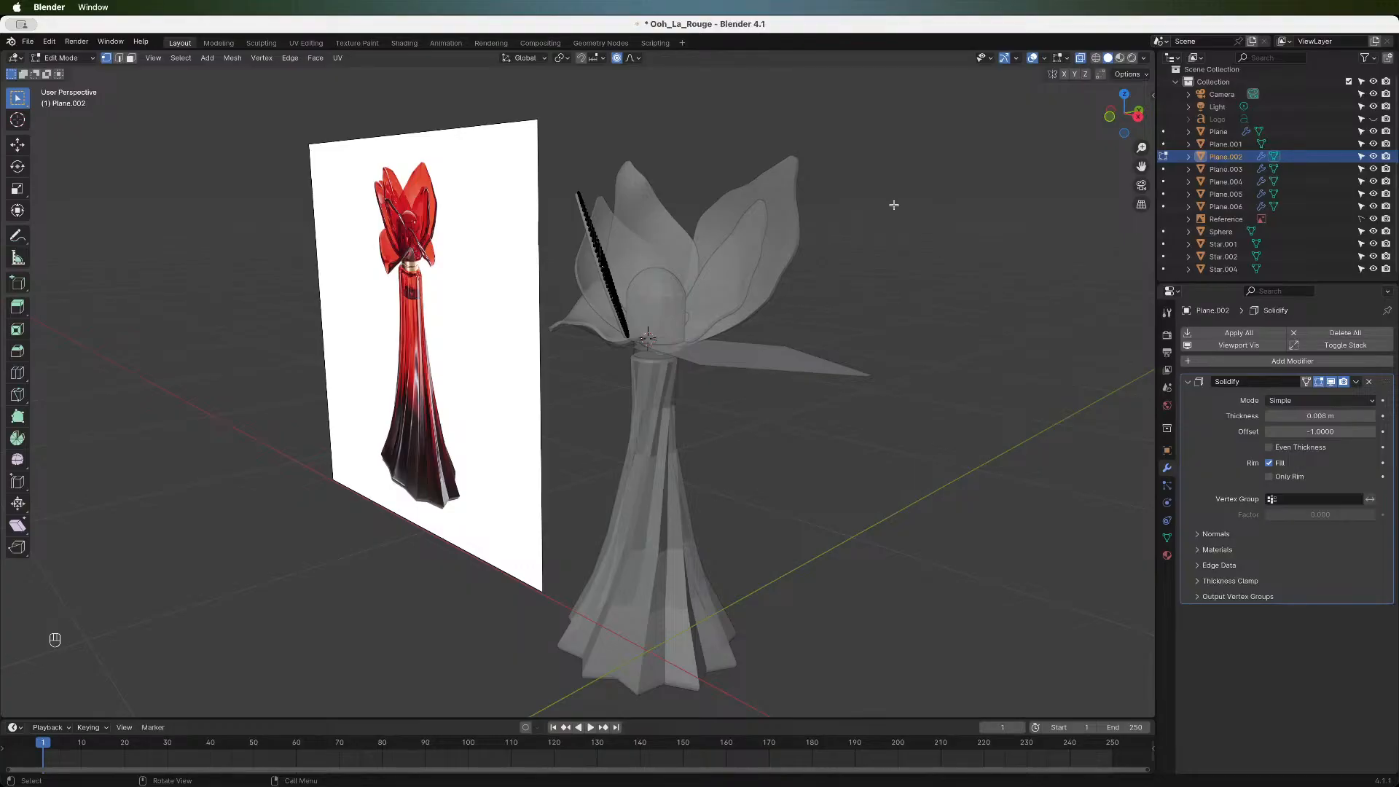
left_click(1140, 116)
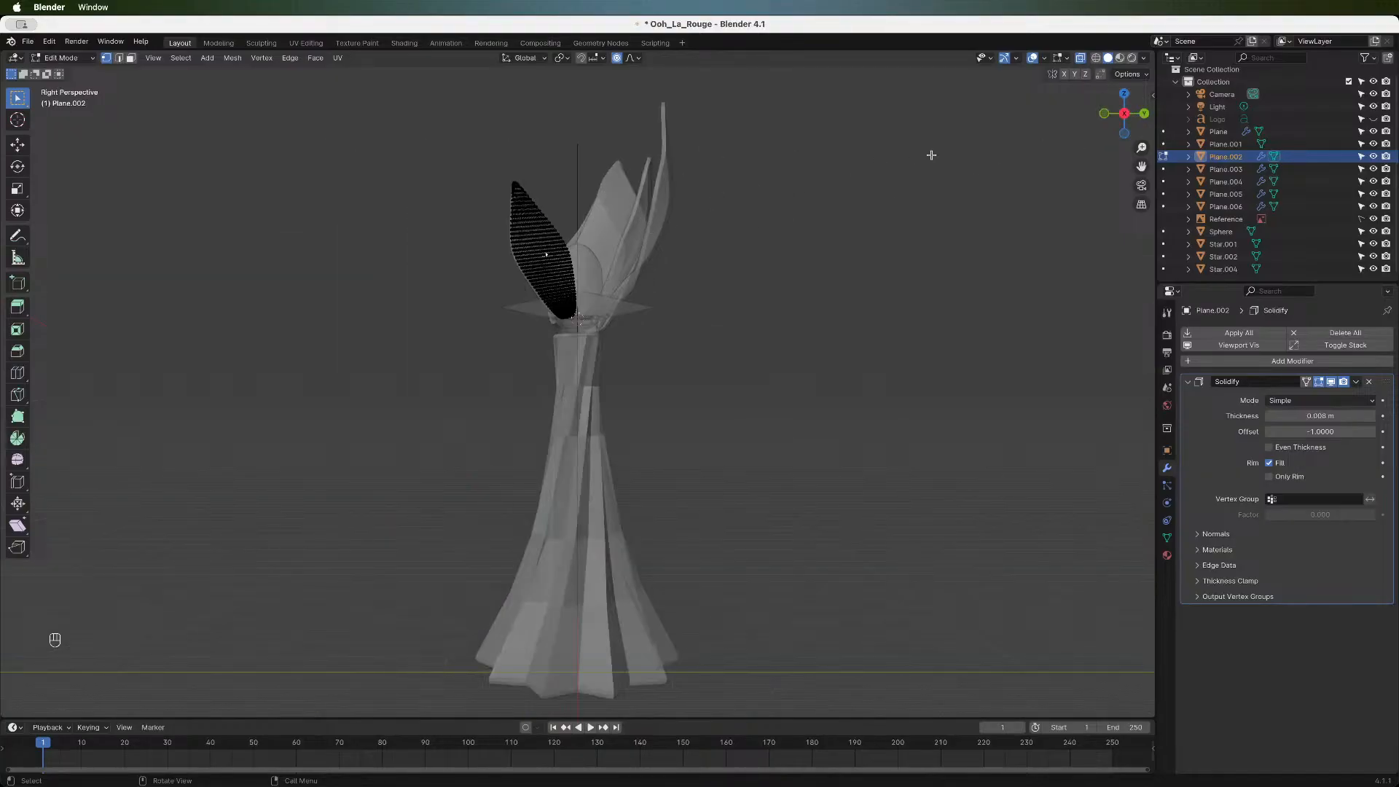
left_click(1105, 114)
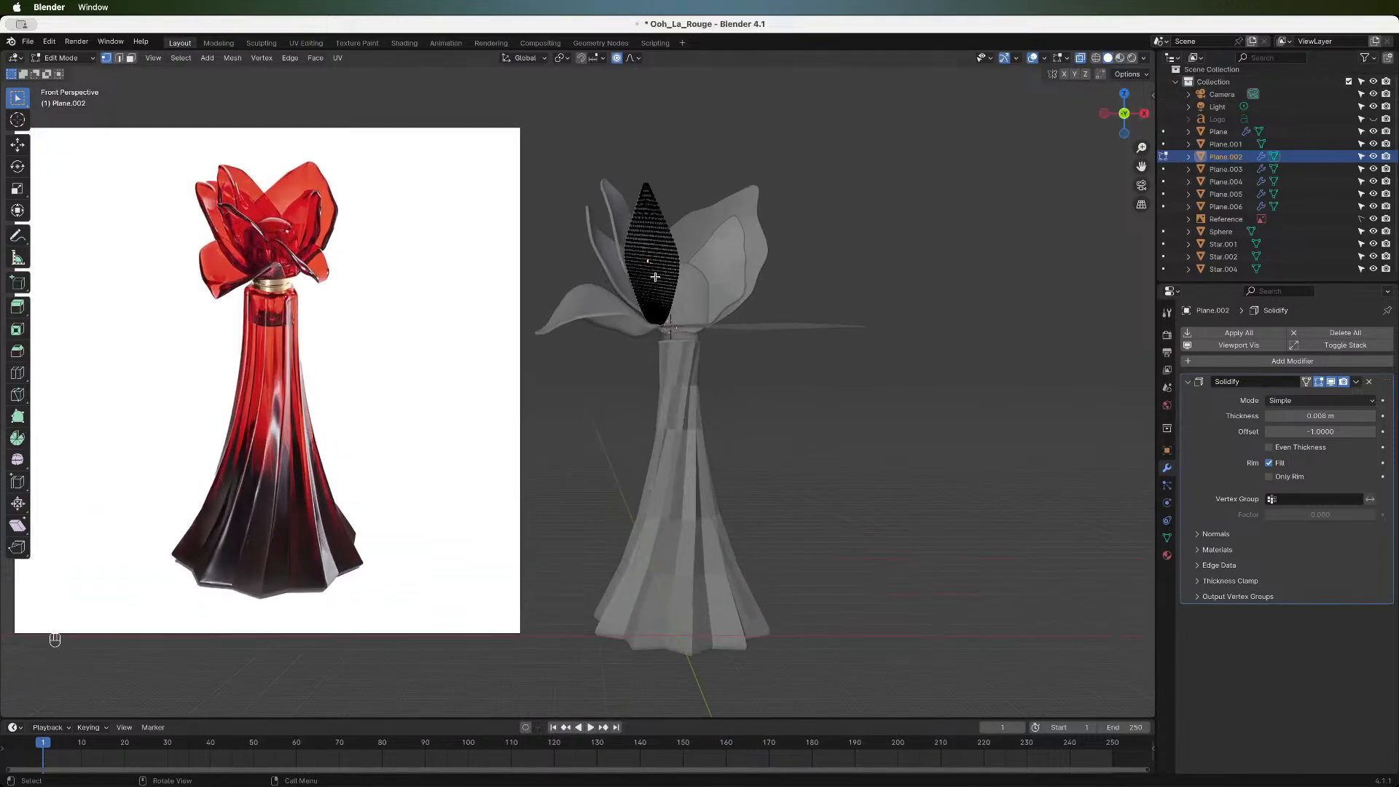
key("g")
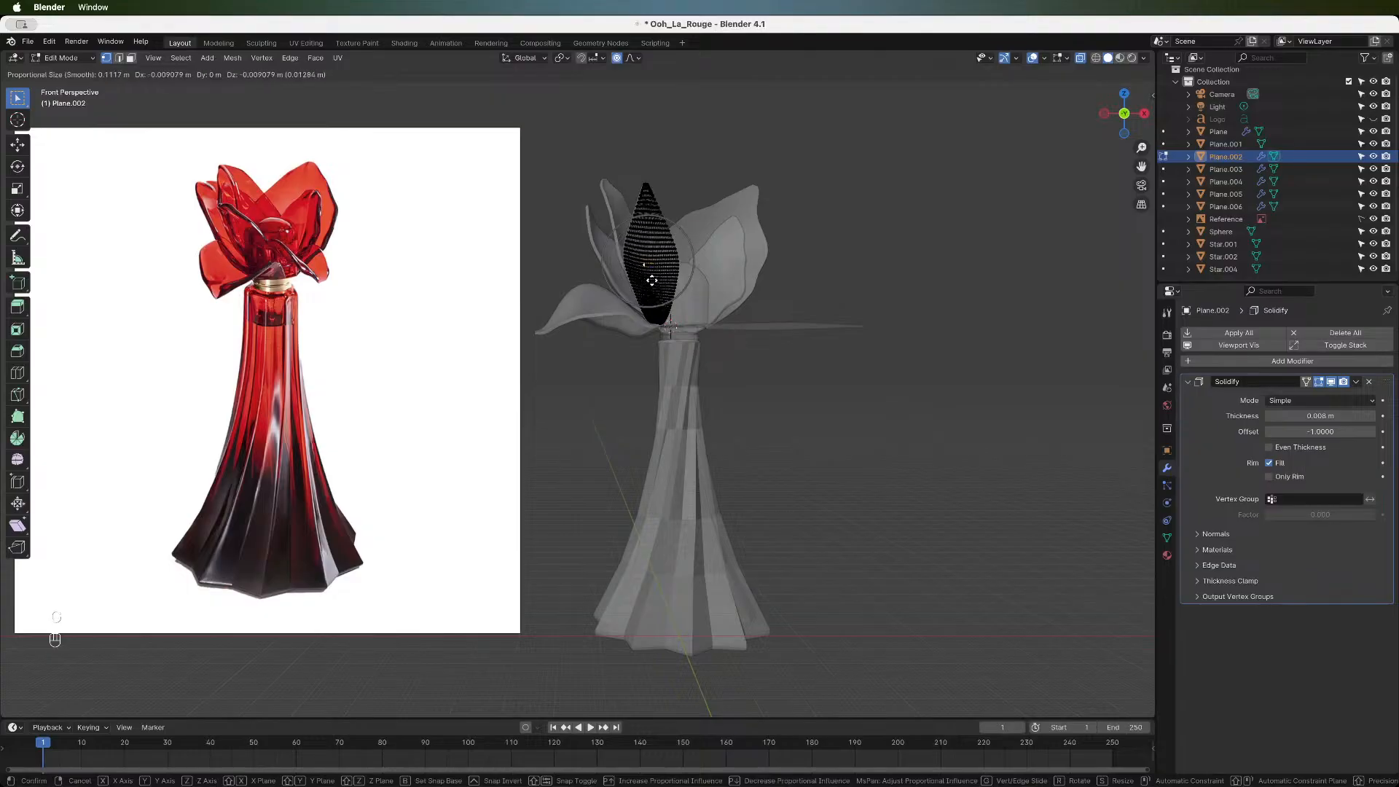
scroll(649, 282, "down", 6)
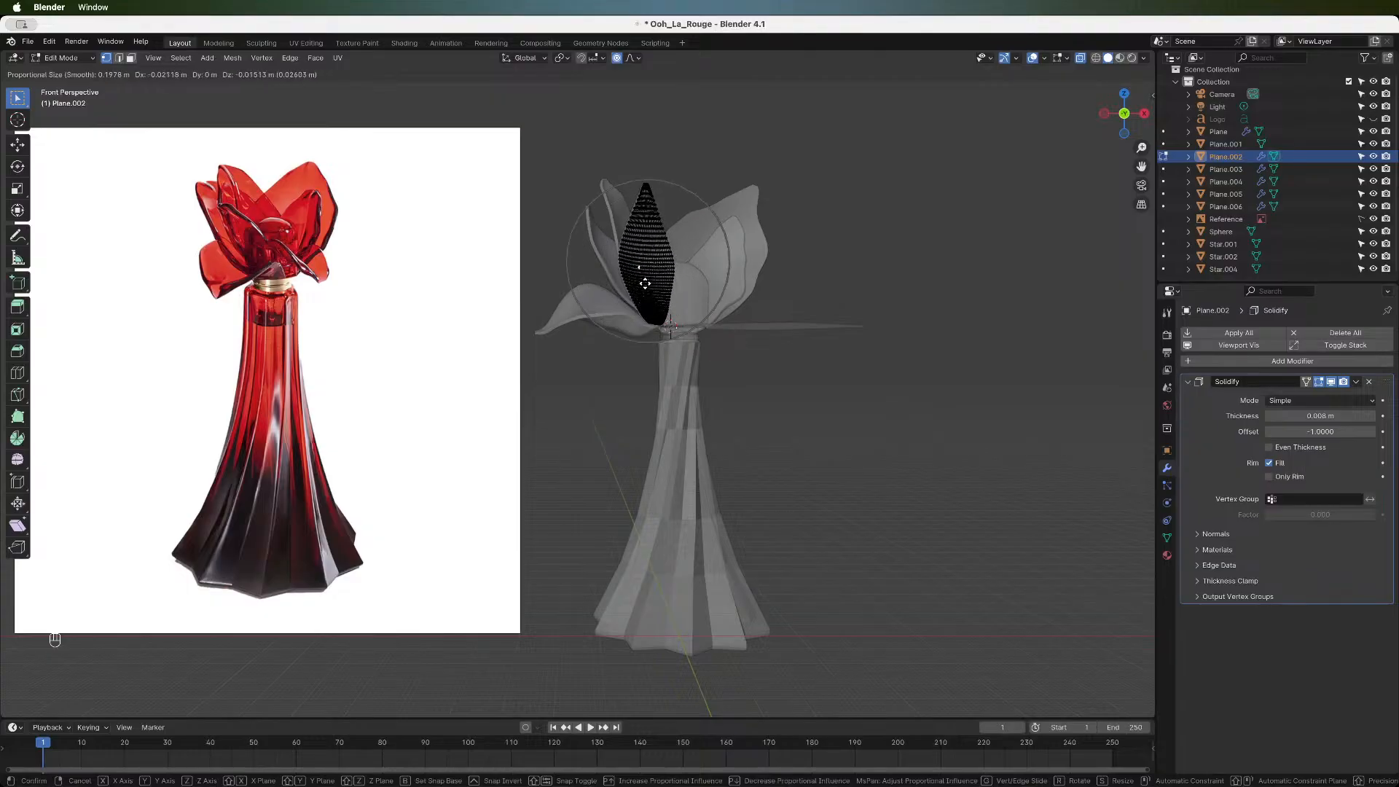
left_click(641, 285)
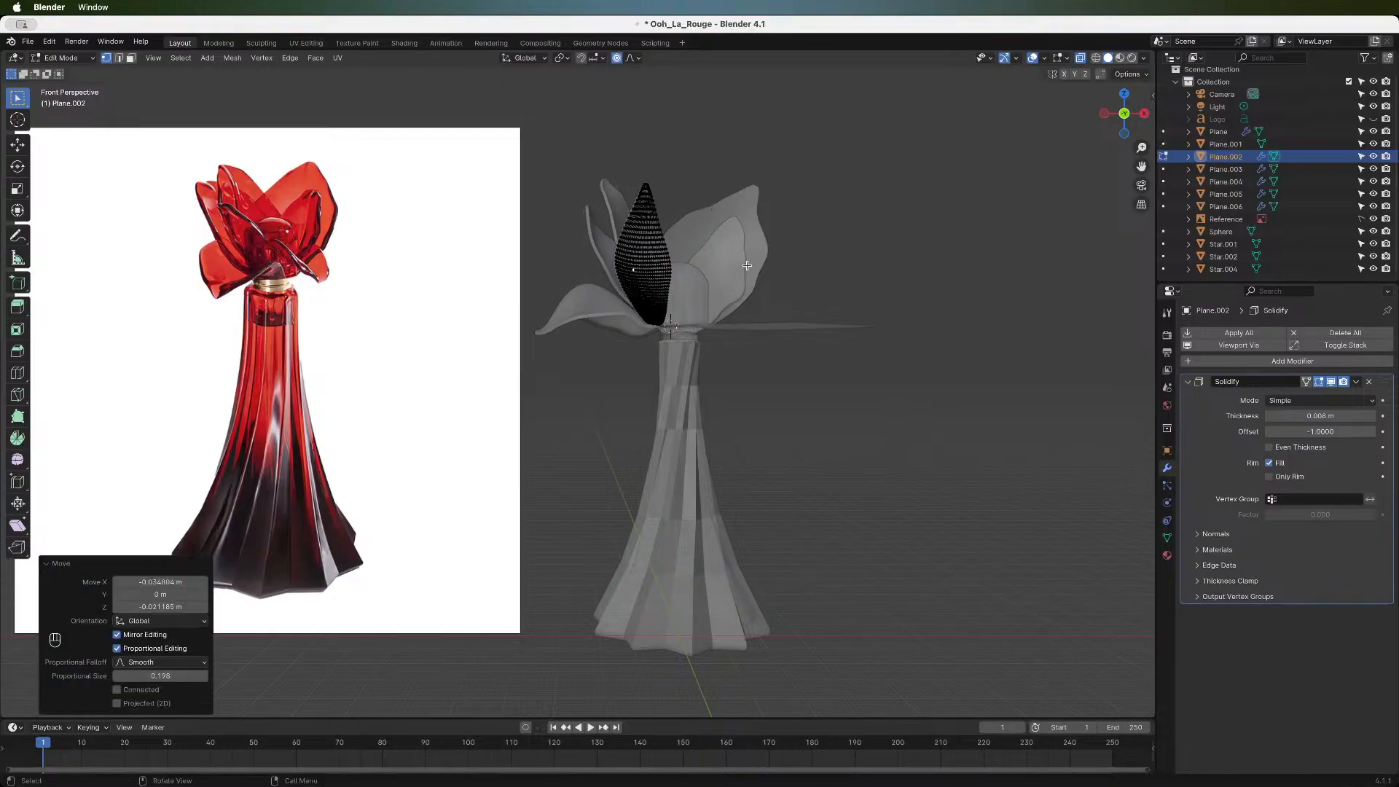
- Scale the whole petal mesh to about 0.69 and lower it about 0.042 m along Z
key("a")
key("s")
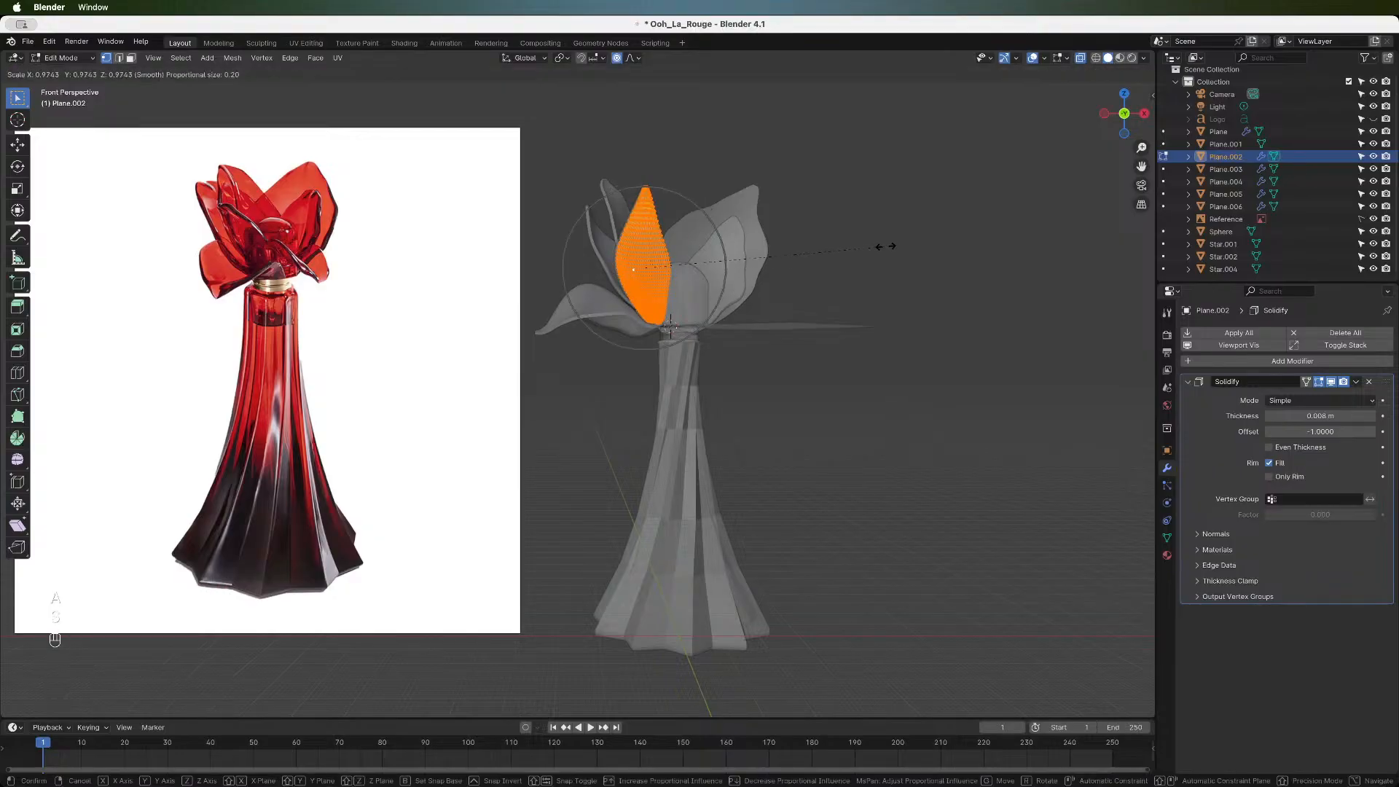
left_click(815, 258)
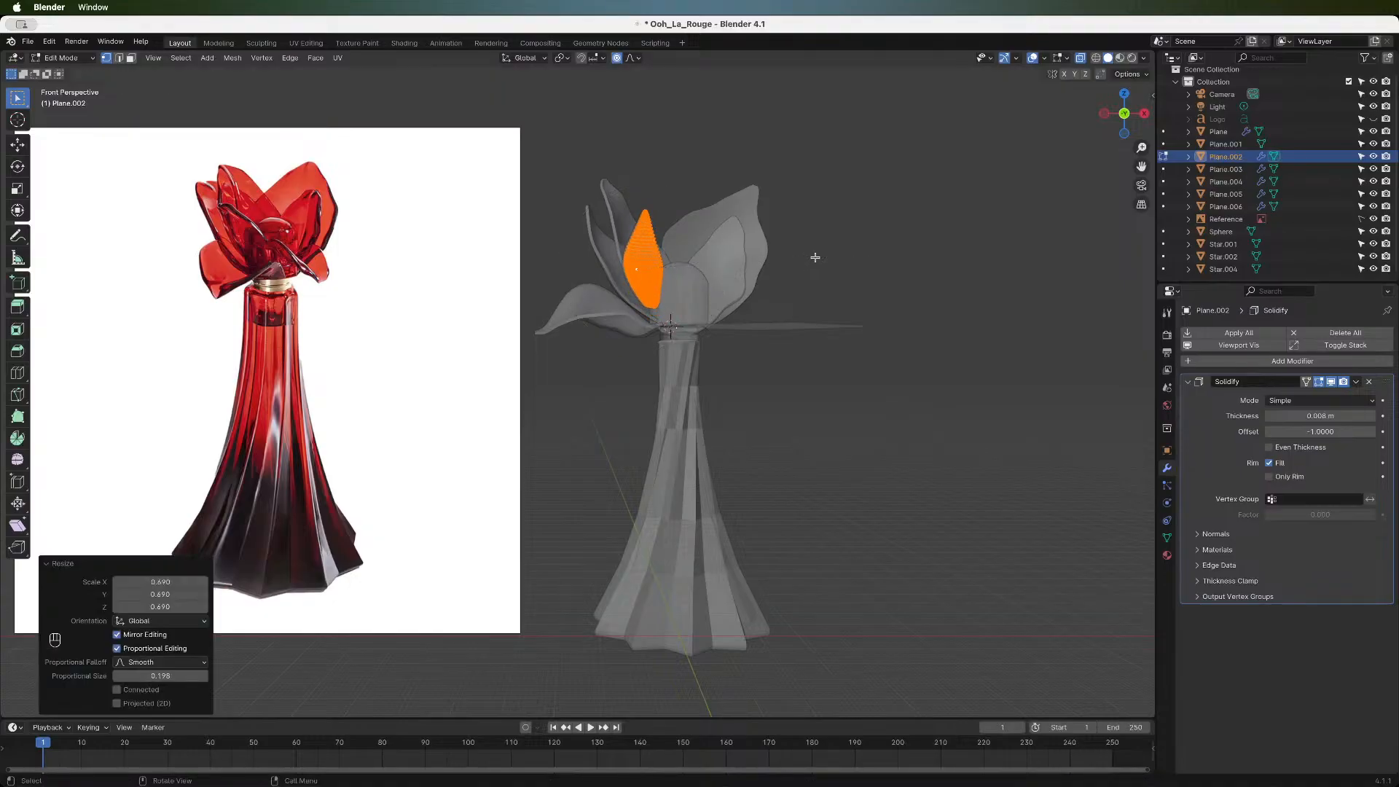
key("g")
key("z")
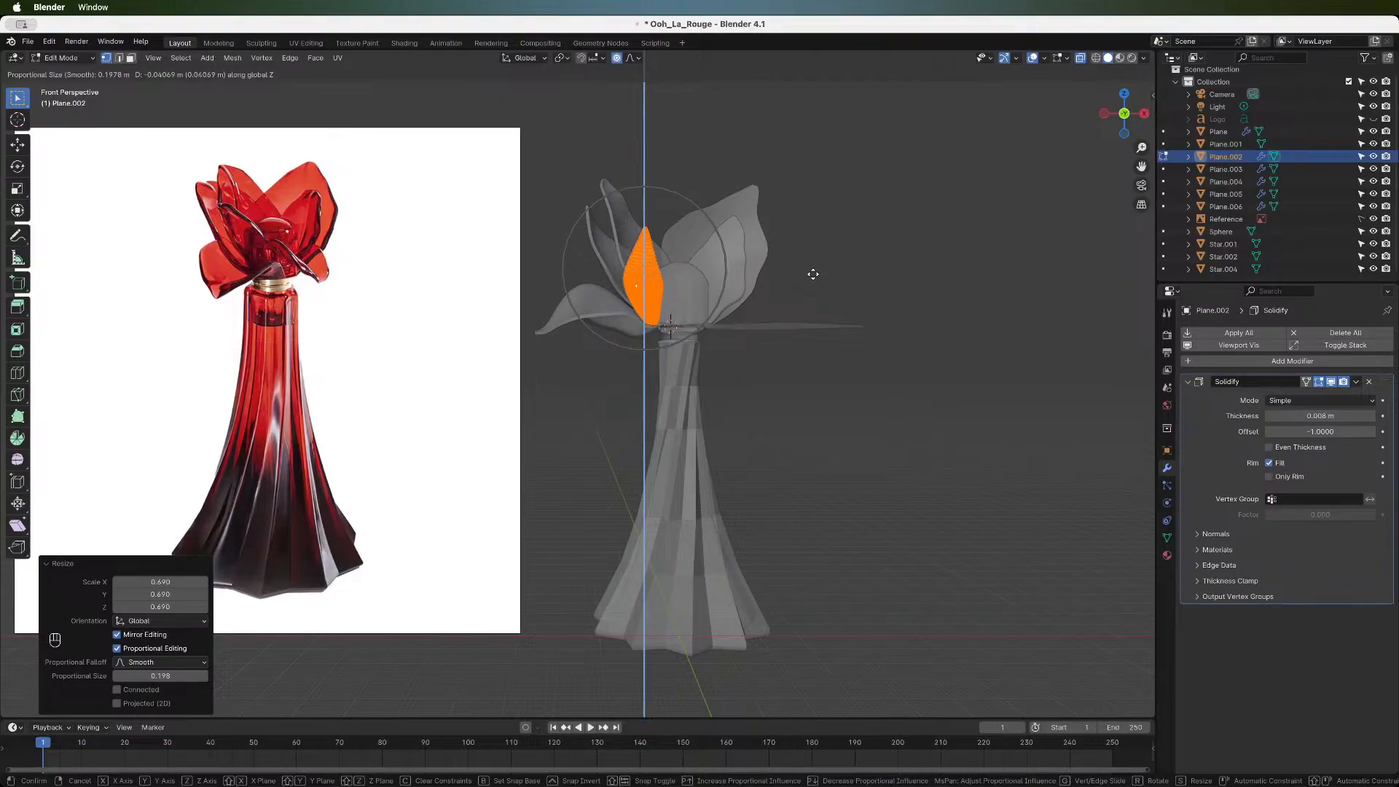
left_click(813, 276)
- From an angled view, rotate the petal mesh about -18.1° around Y and nudge it slightly down along Z
left_click_drag(1125, 115, 1133, 128)
key("r")
key("y")
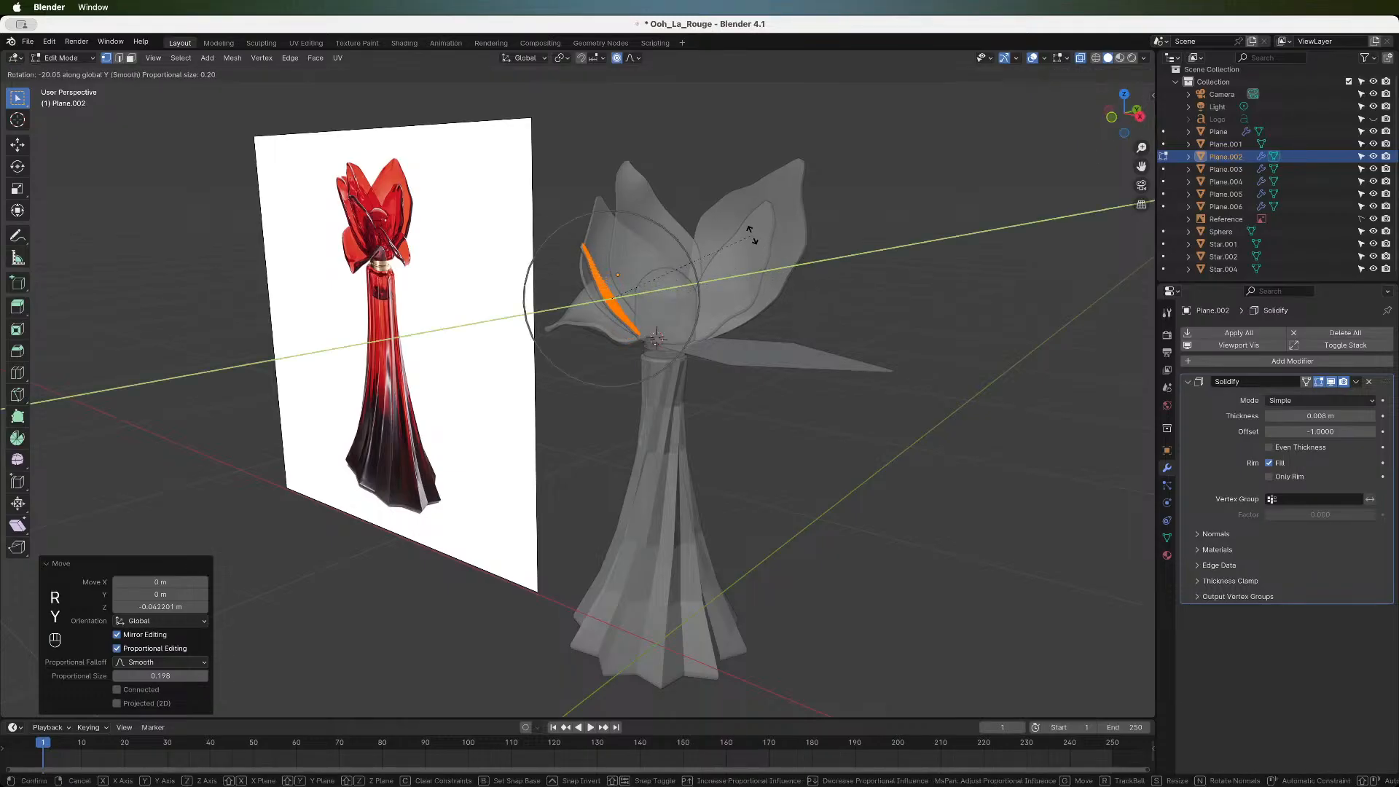
left_click(757, 238)
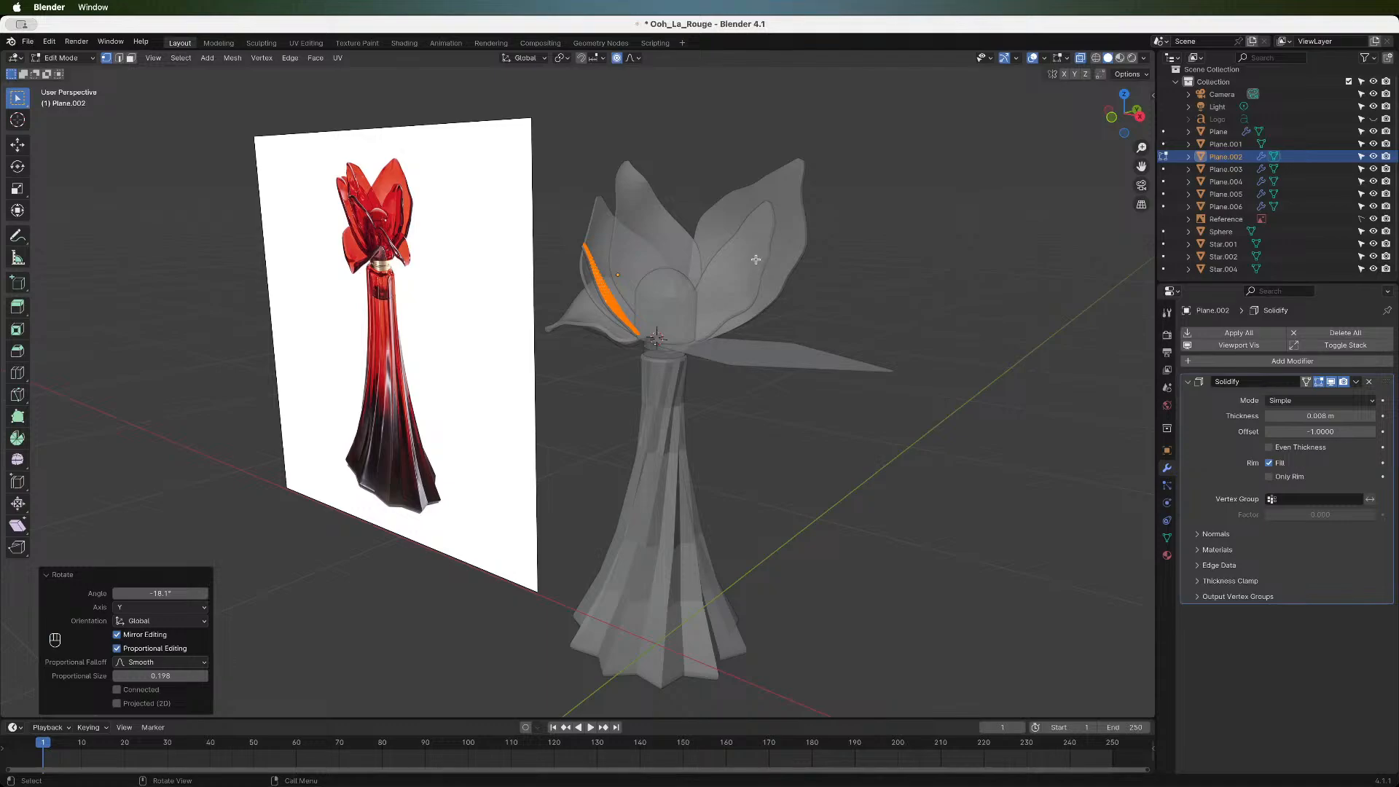
key("g")
key("z")
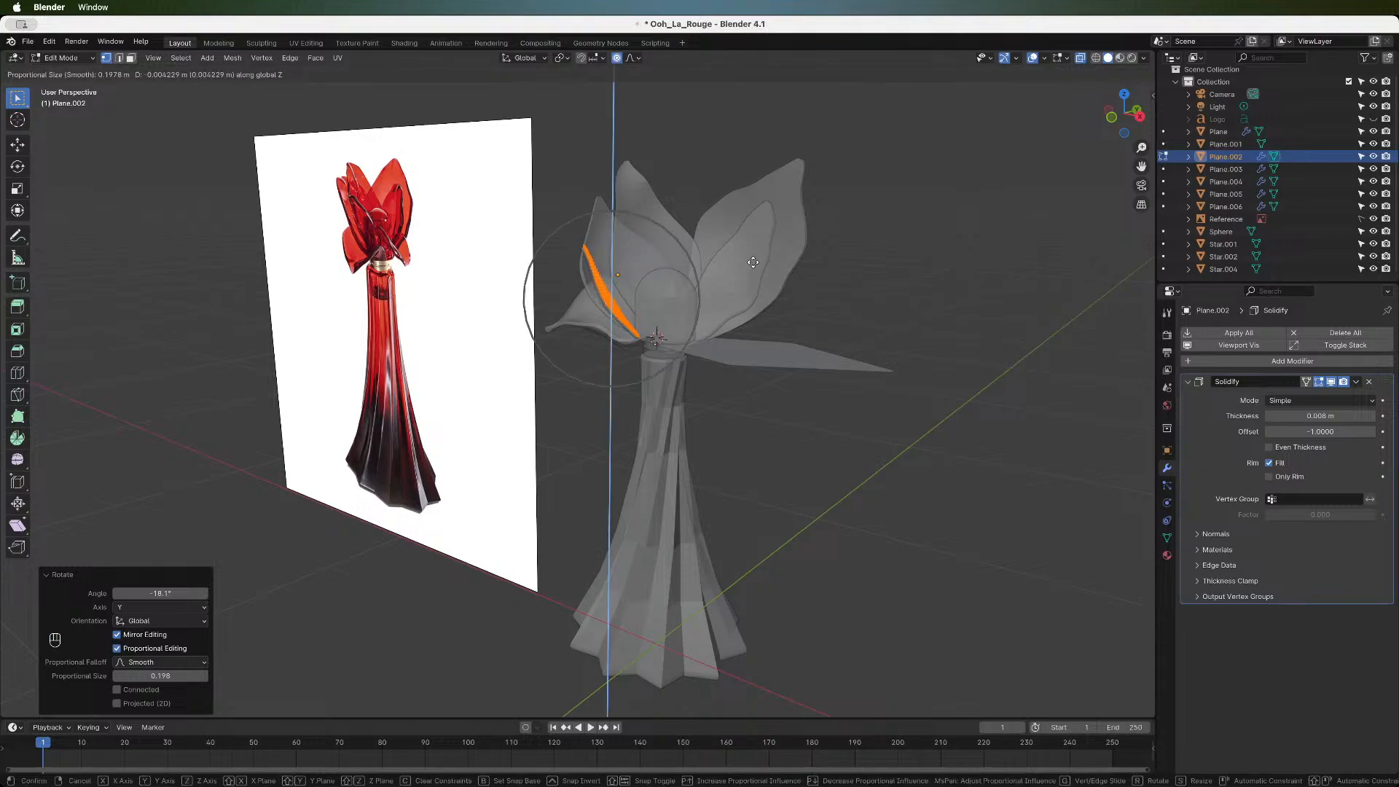
left_click(753, 261)
- Turn X-ray off and shift a petal vertex about 0.008 m in X and Y with a proportional size of 0.092
mouse_move(1141, 114)
left_mouse_down()
mouse_move(1115, 117)
mouse_move(1143, 115)
left_mouse_up()
left_click(970, 277)
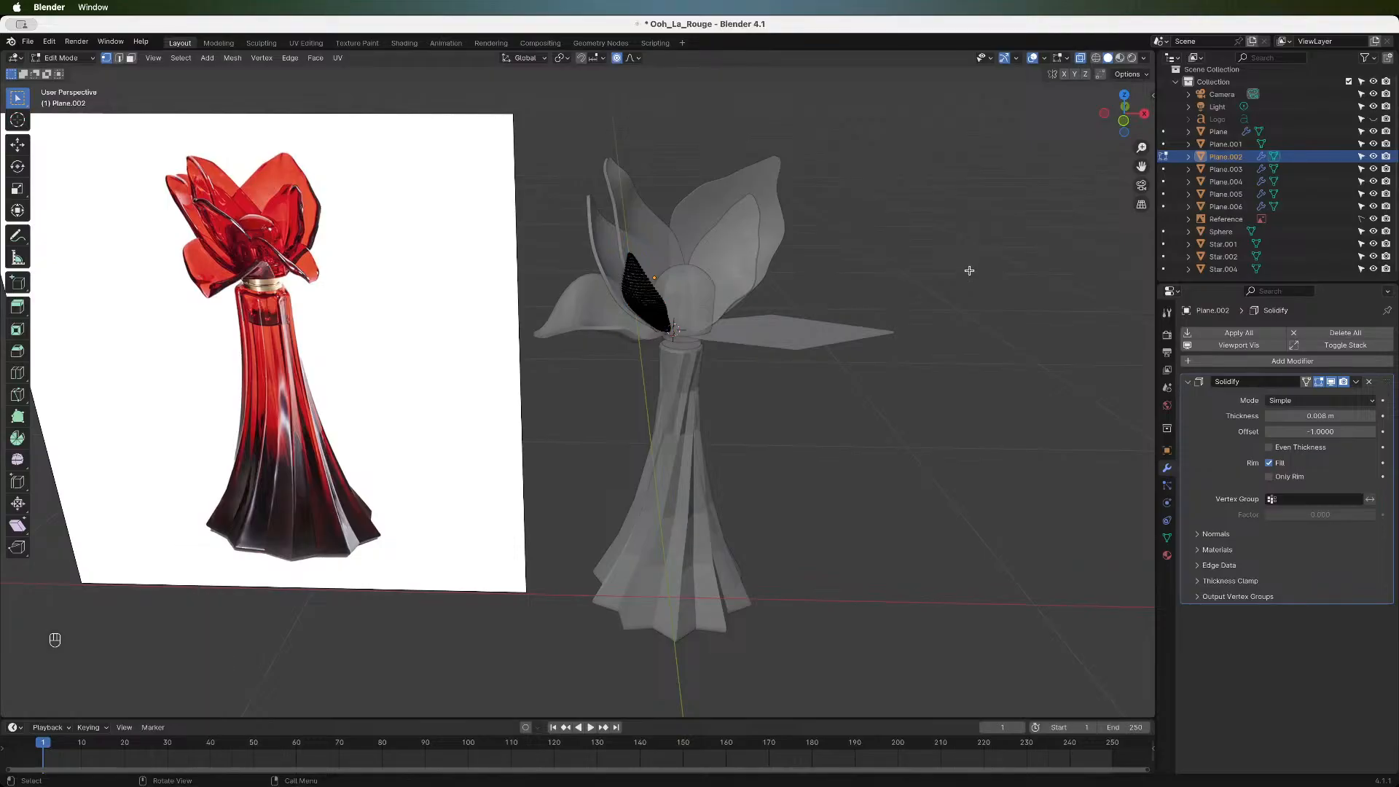
left_click(1081, 58)
mouse_move(1126, 117)
left_mouse_down()
mouse_move(1068, 123)
mouse_move(1145, 128)
left_mouse_up()
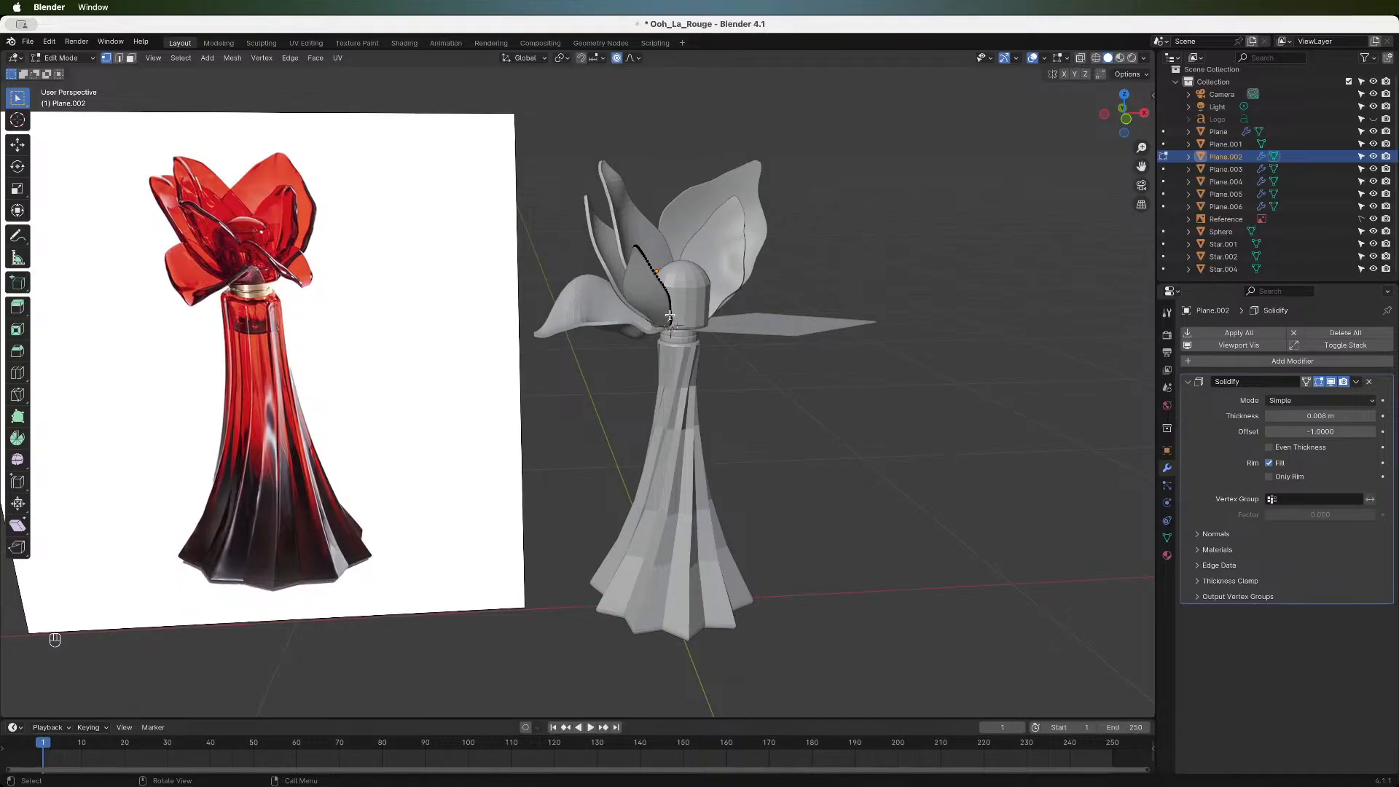
left_click_drag(1125, 116, 1071, 122)
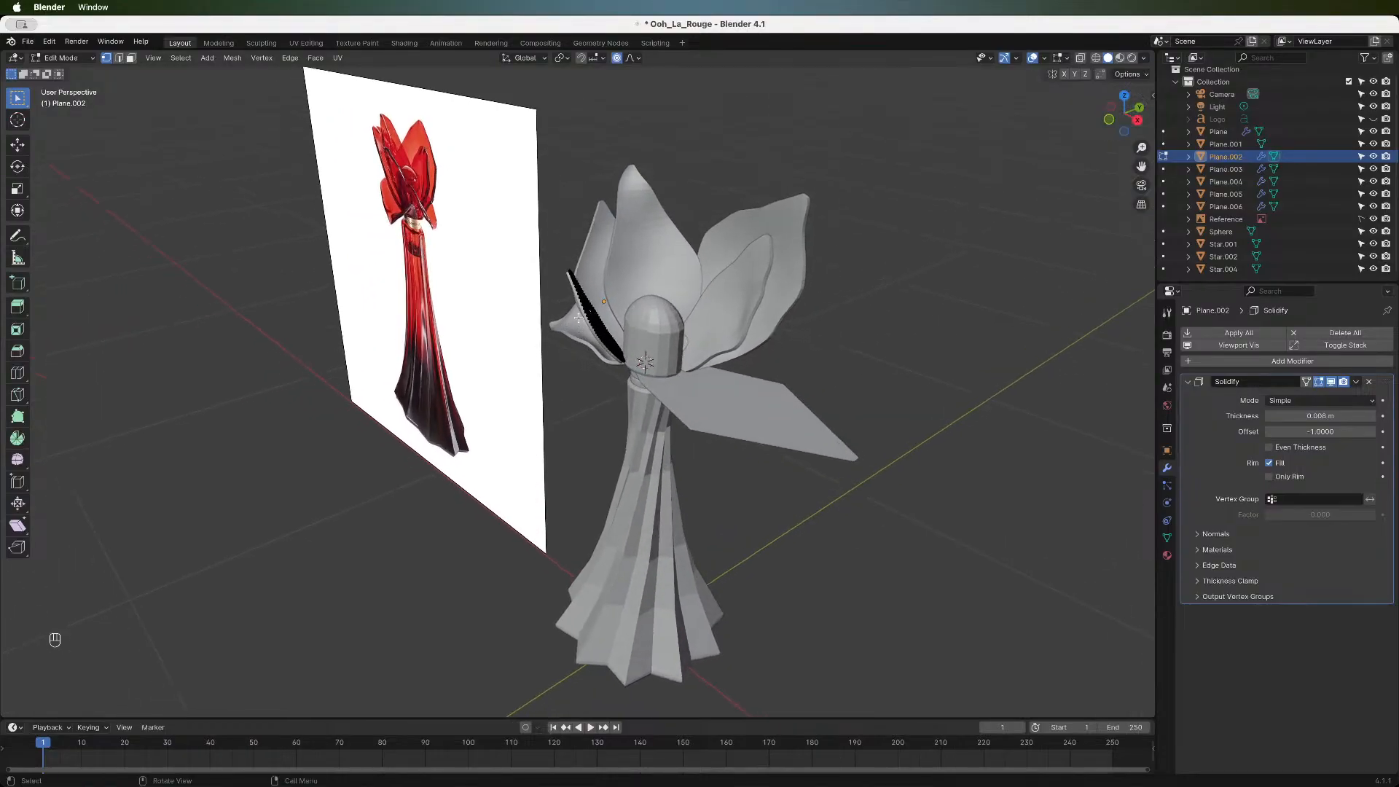
key("g")
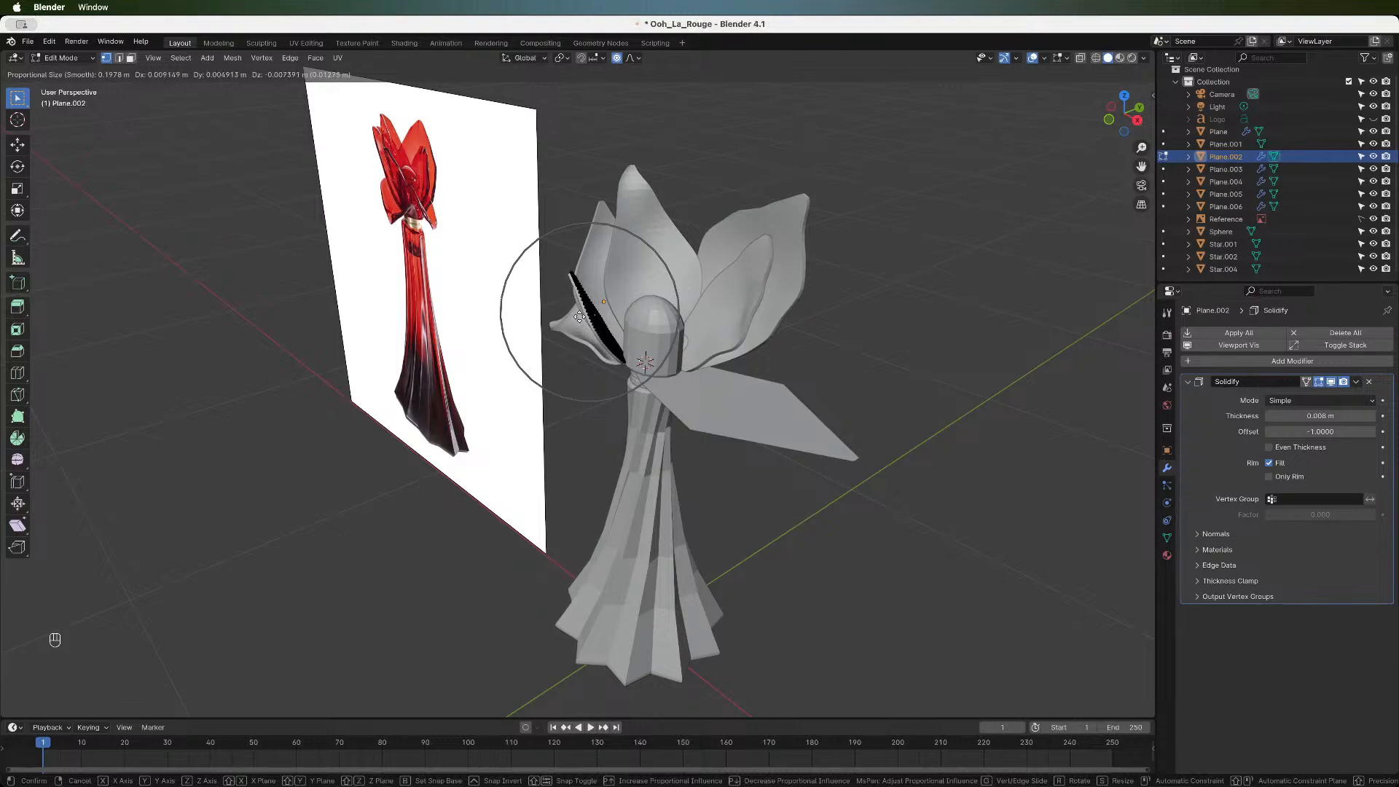
key("Escape")
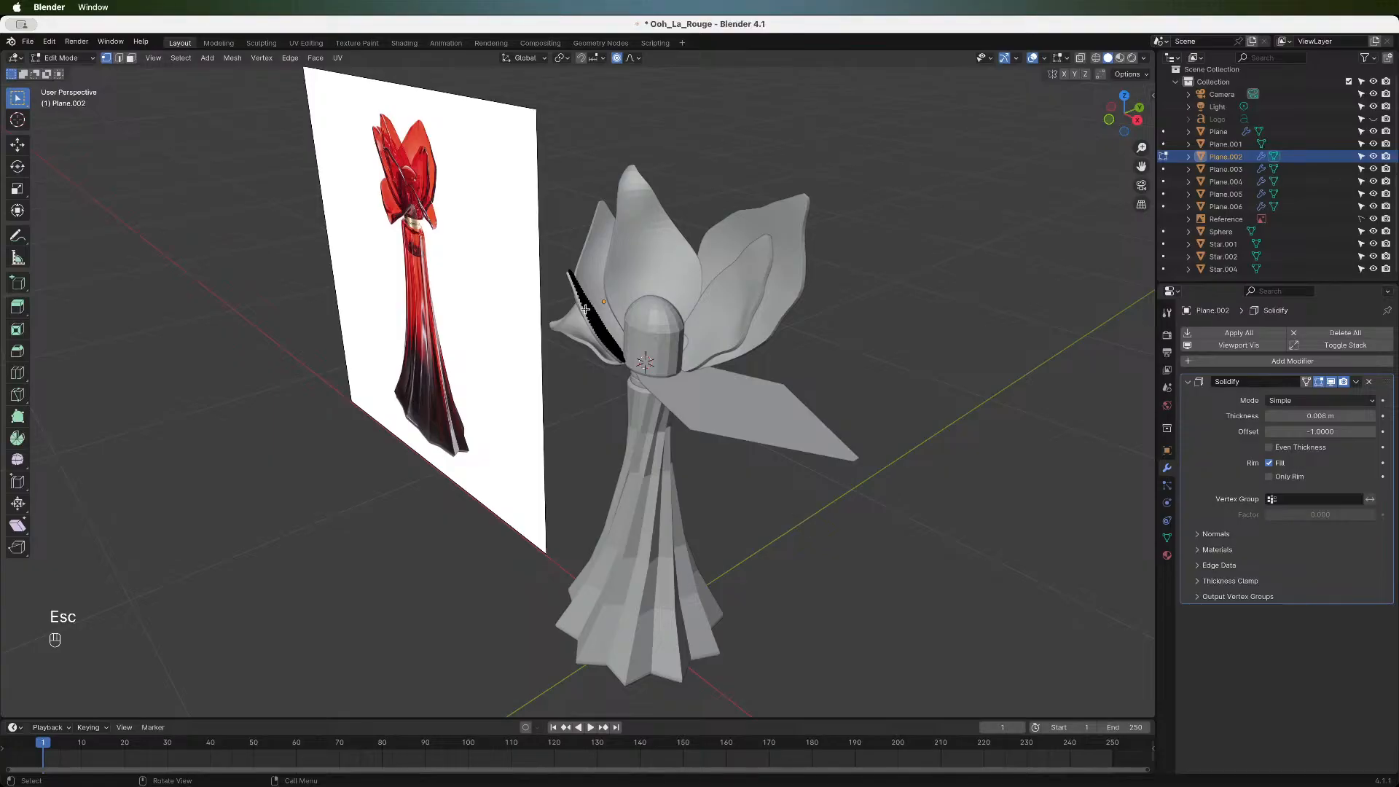
key("g")
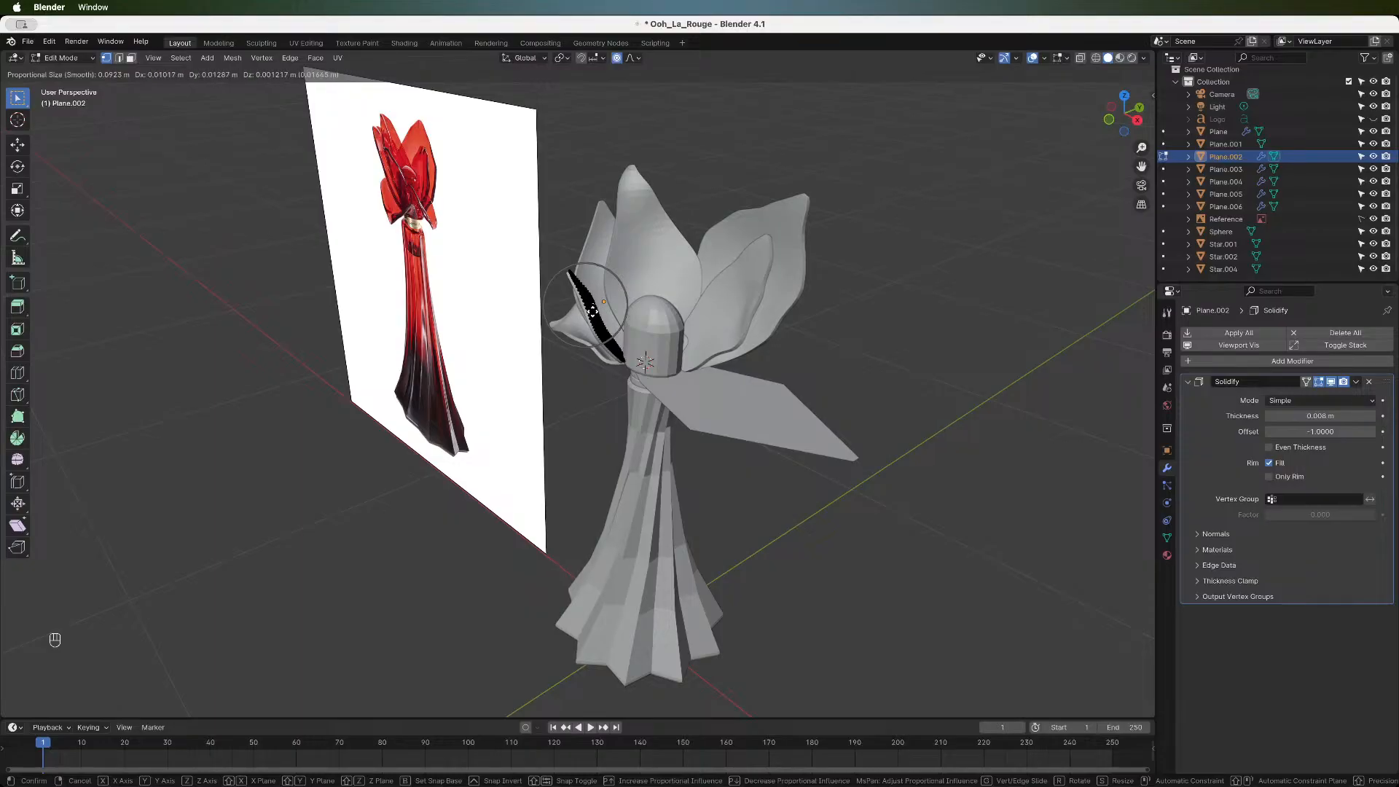
left_click(589, 308)
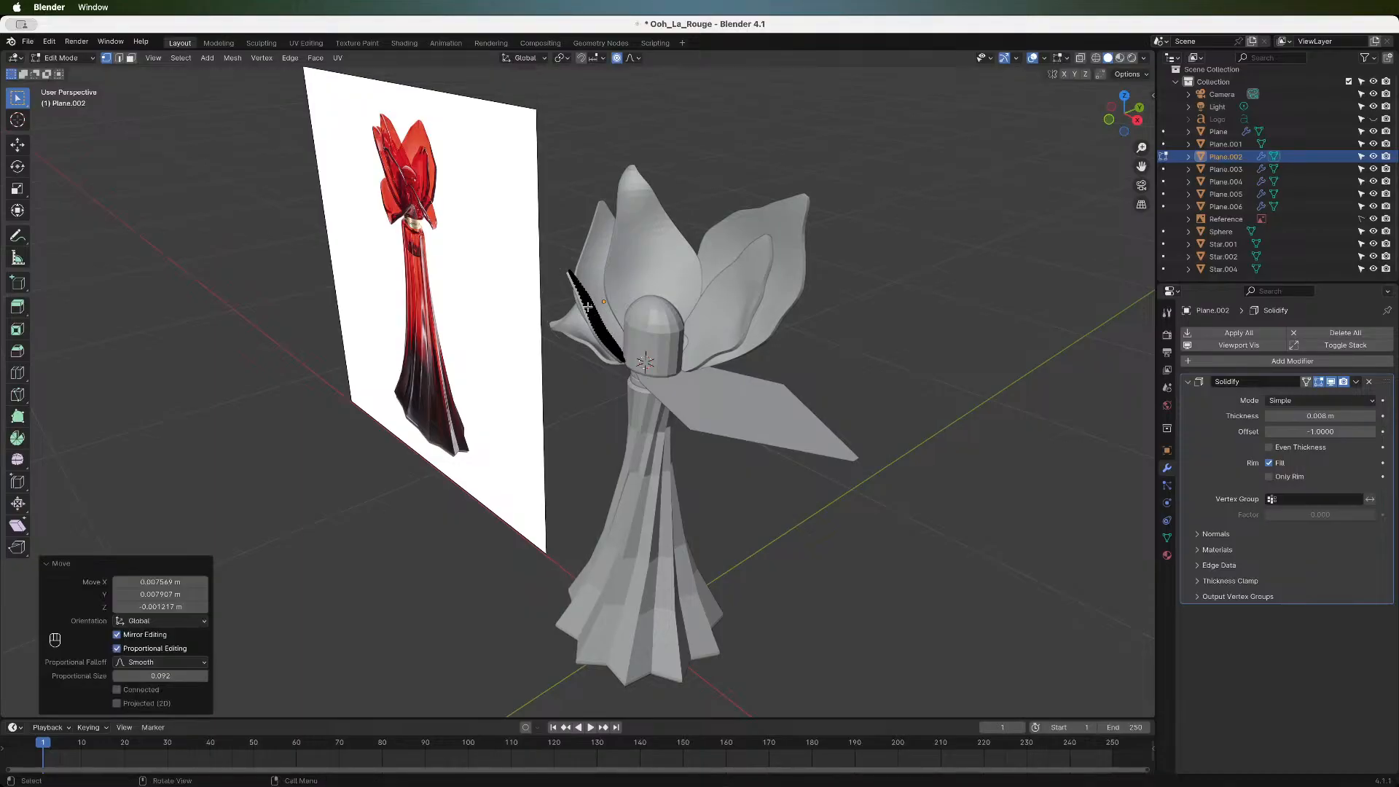
- Pull two more petal vertices outward by about 0.016 m and 0.007 m in negative Y with proportional editing
left_click(574, 306)
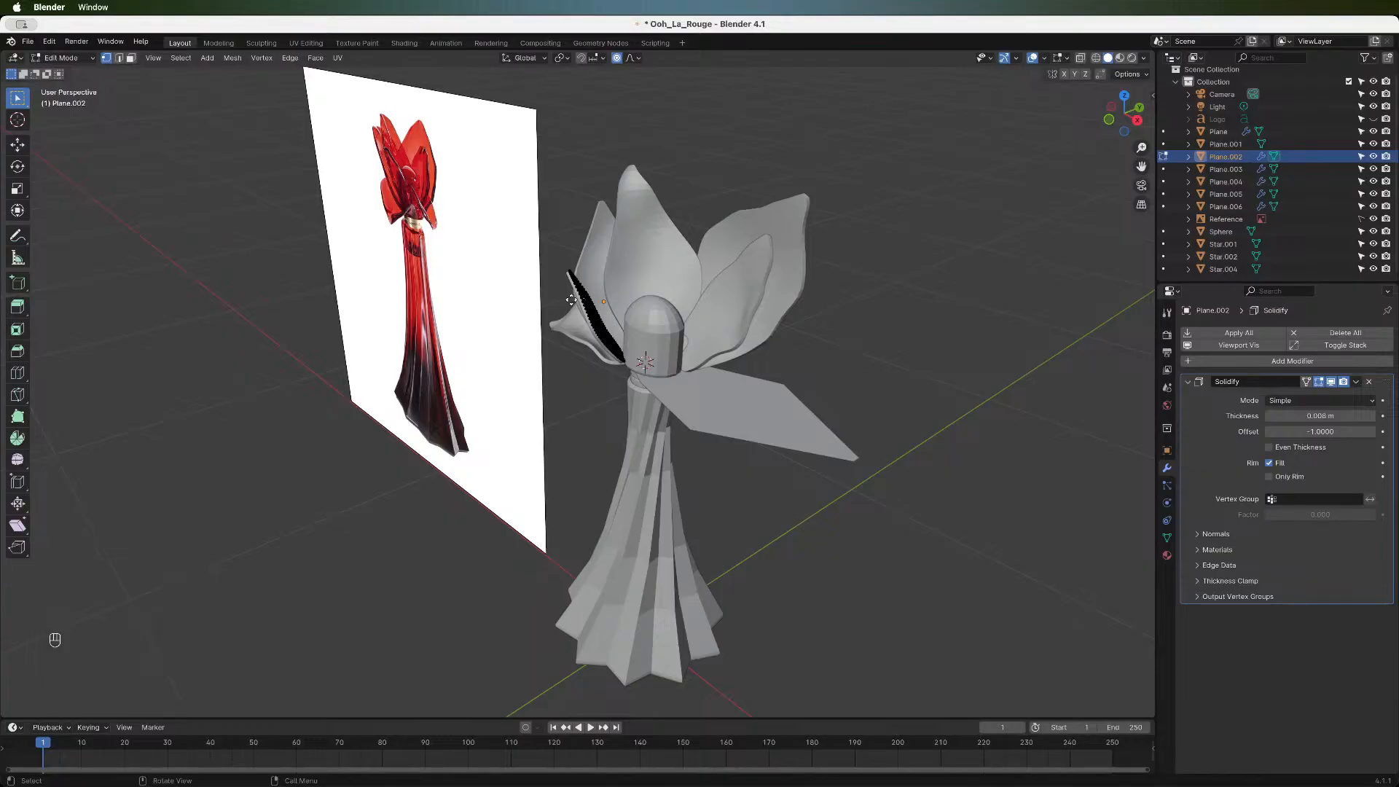
key("g")
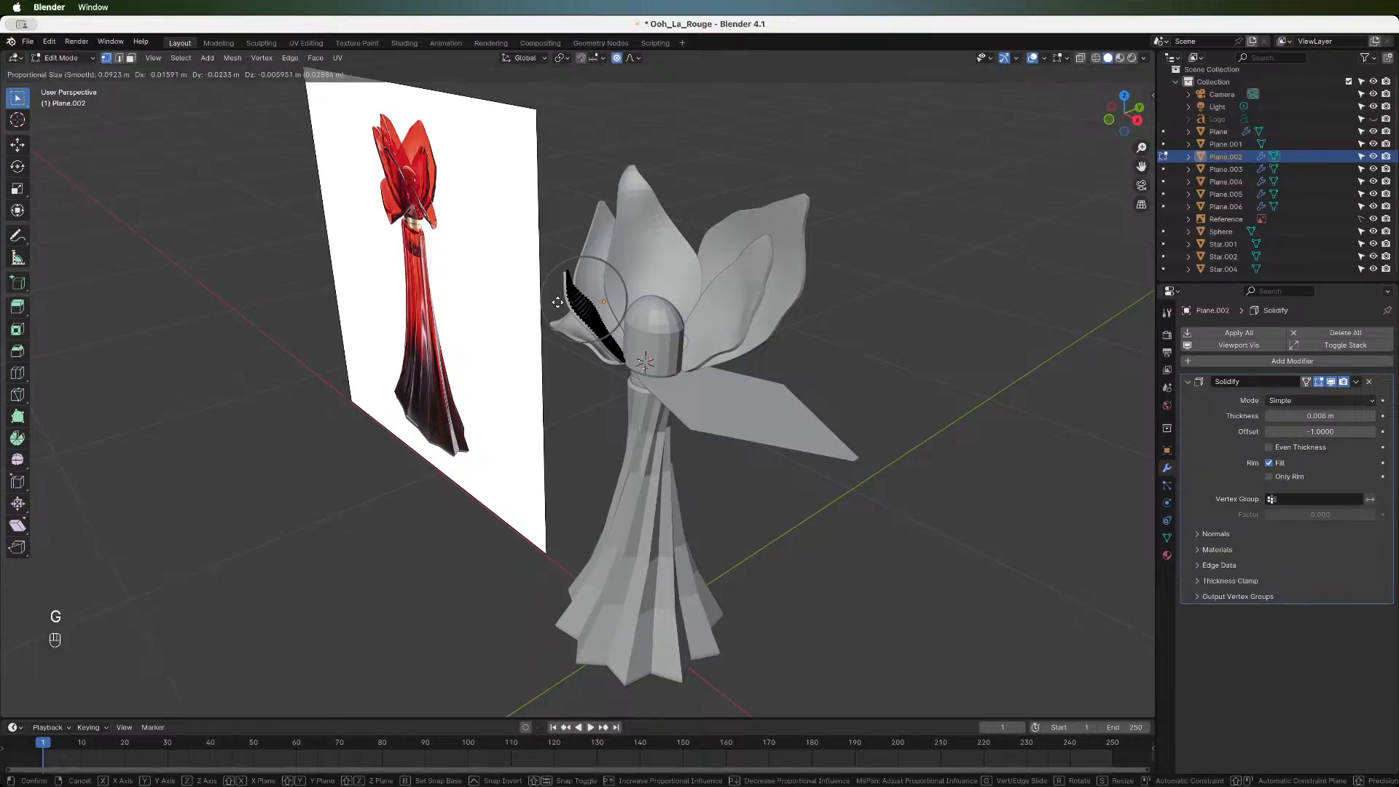
left_click(564, 305)
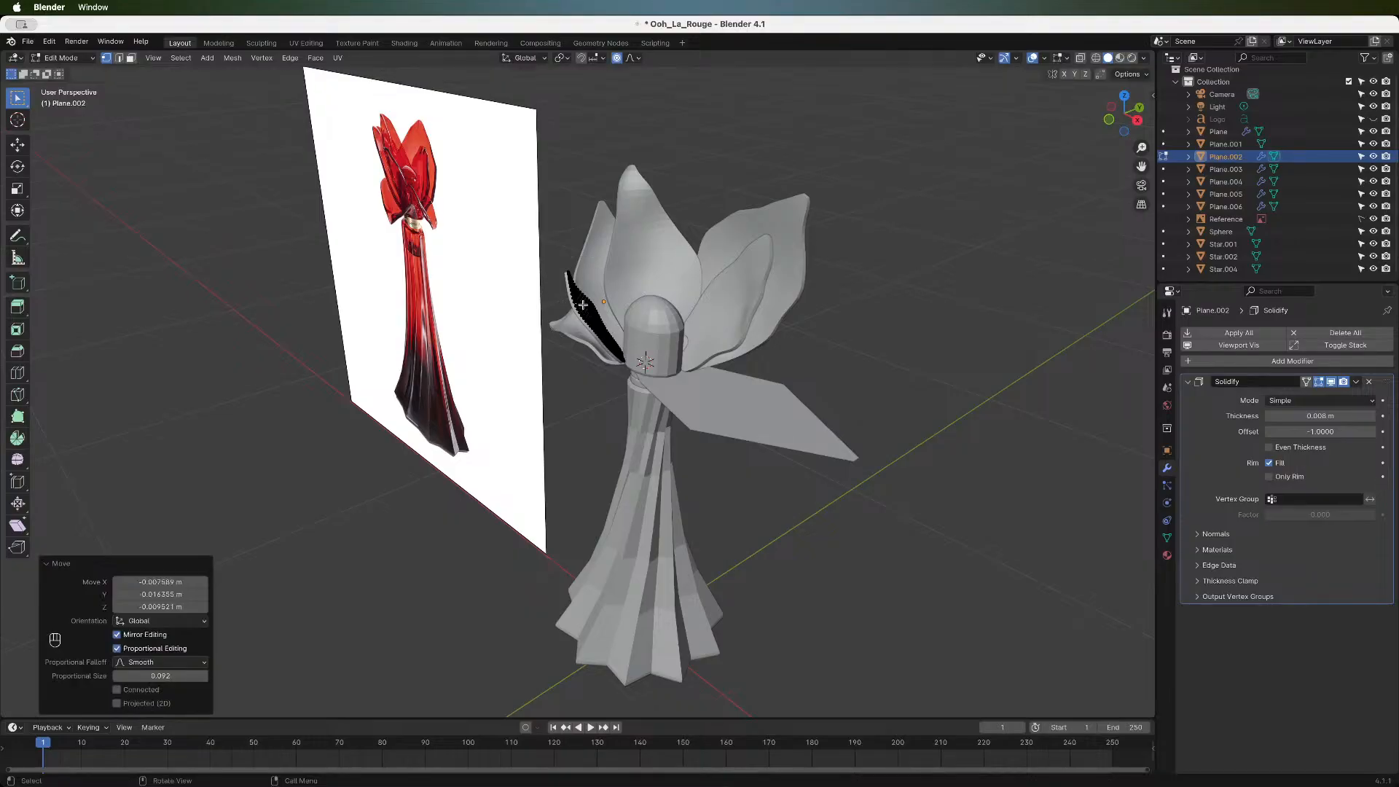
left_click(580, 308)
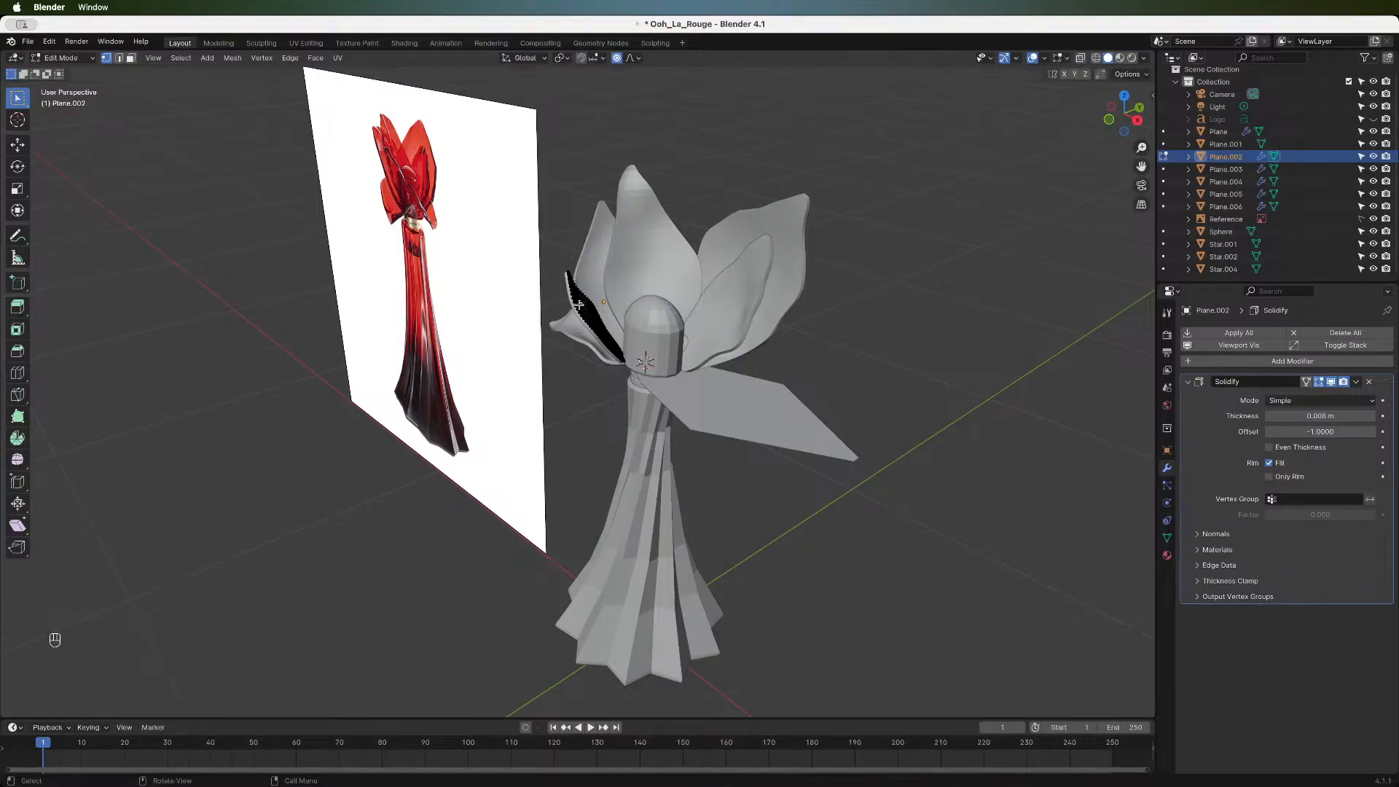
key("g")
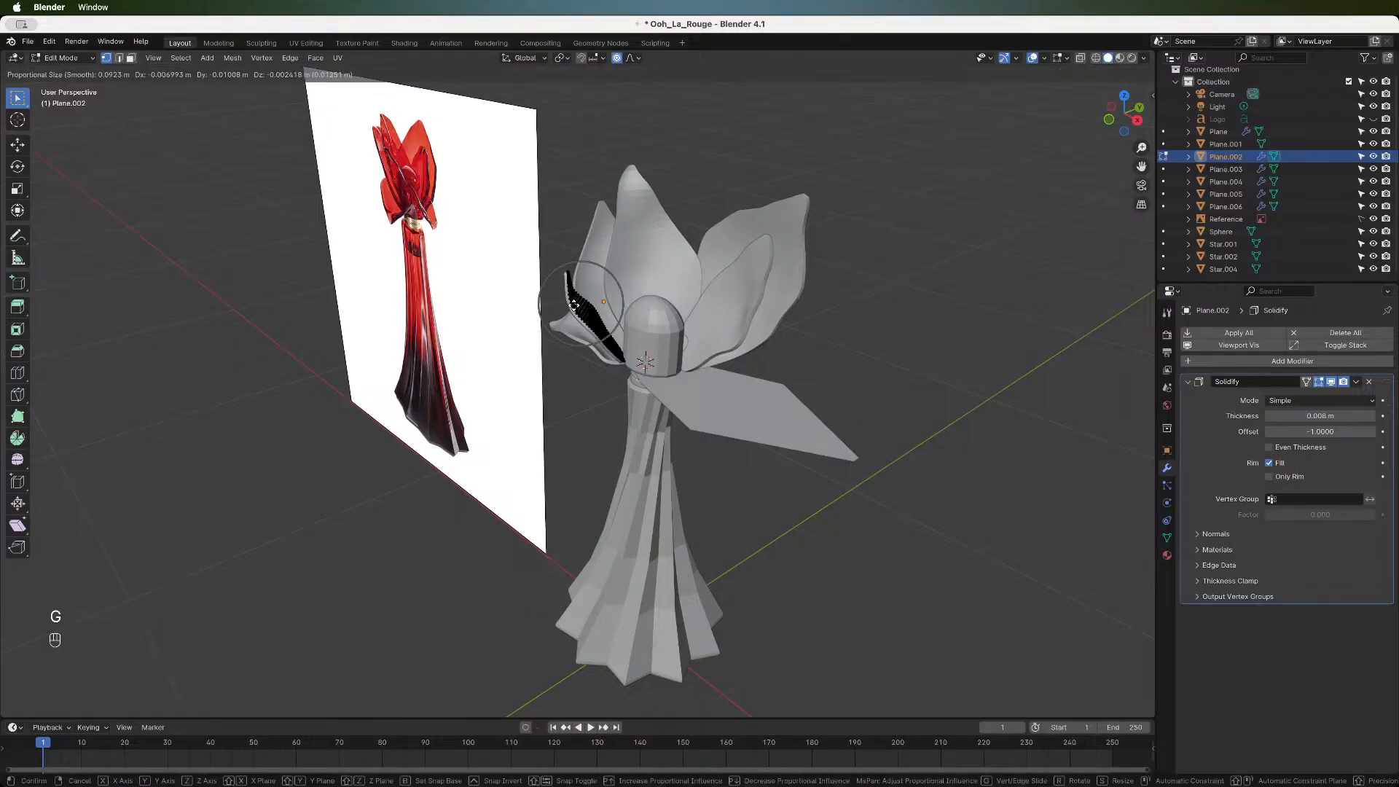
left_click(575, 304)
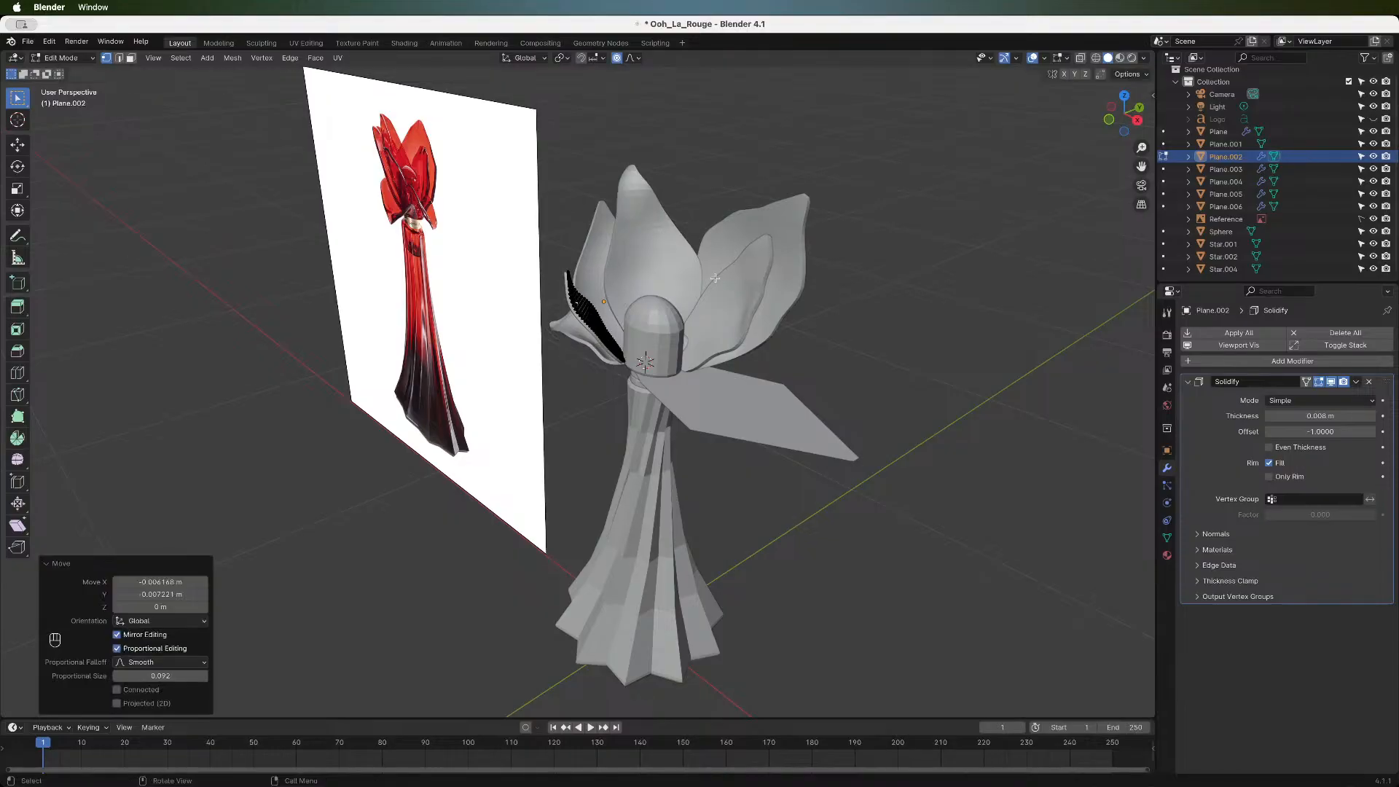
- In front view, move the petal's tip about -0.019 m in X and -0.015 m in Z with a proportional size of about 0.06 m
left_click_drag(1113, 123, 1107, 122)
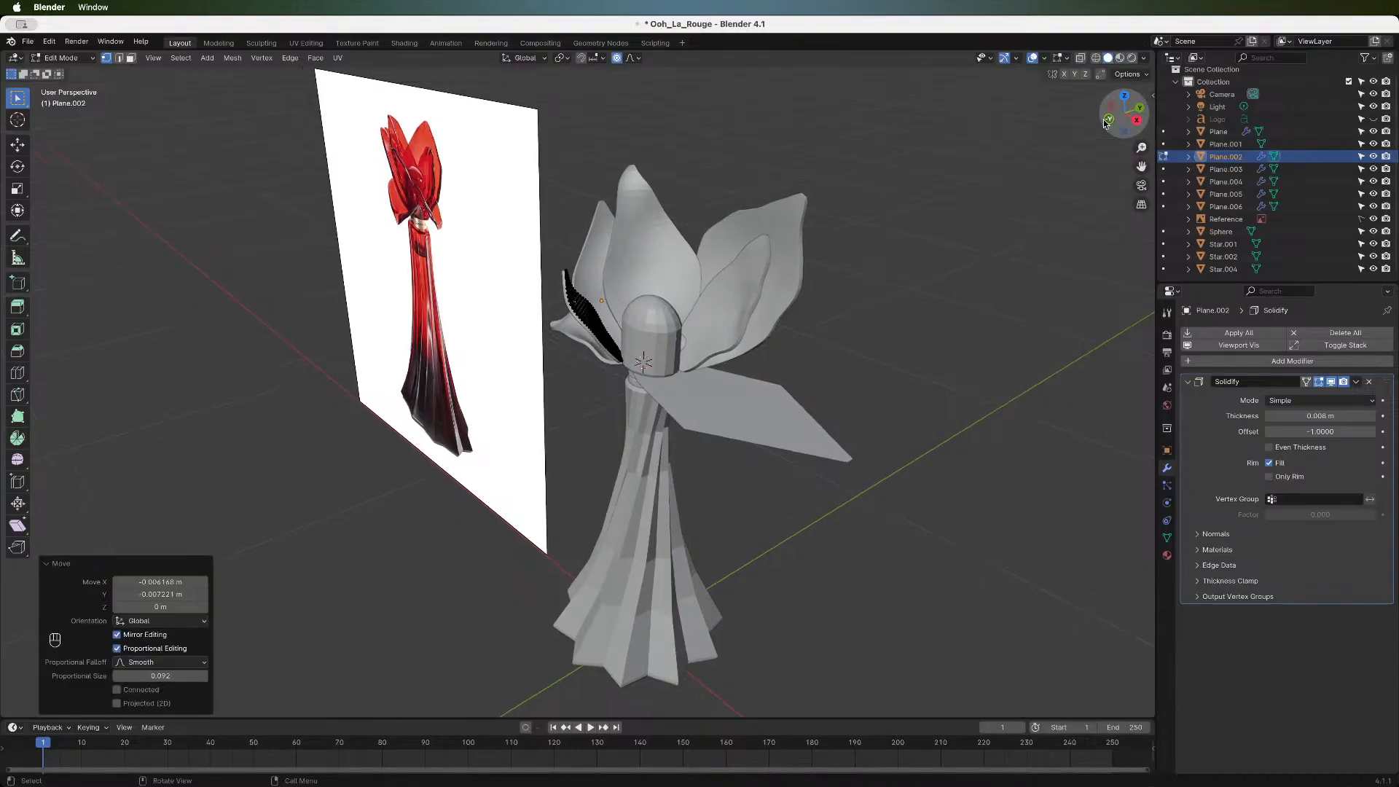
left_click(1106, 120)
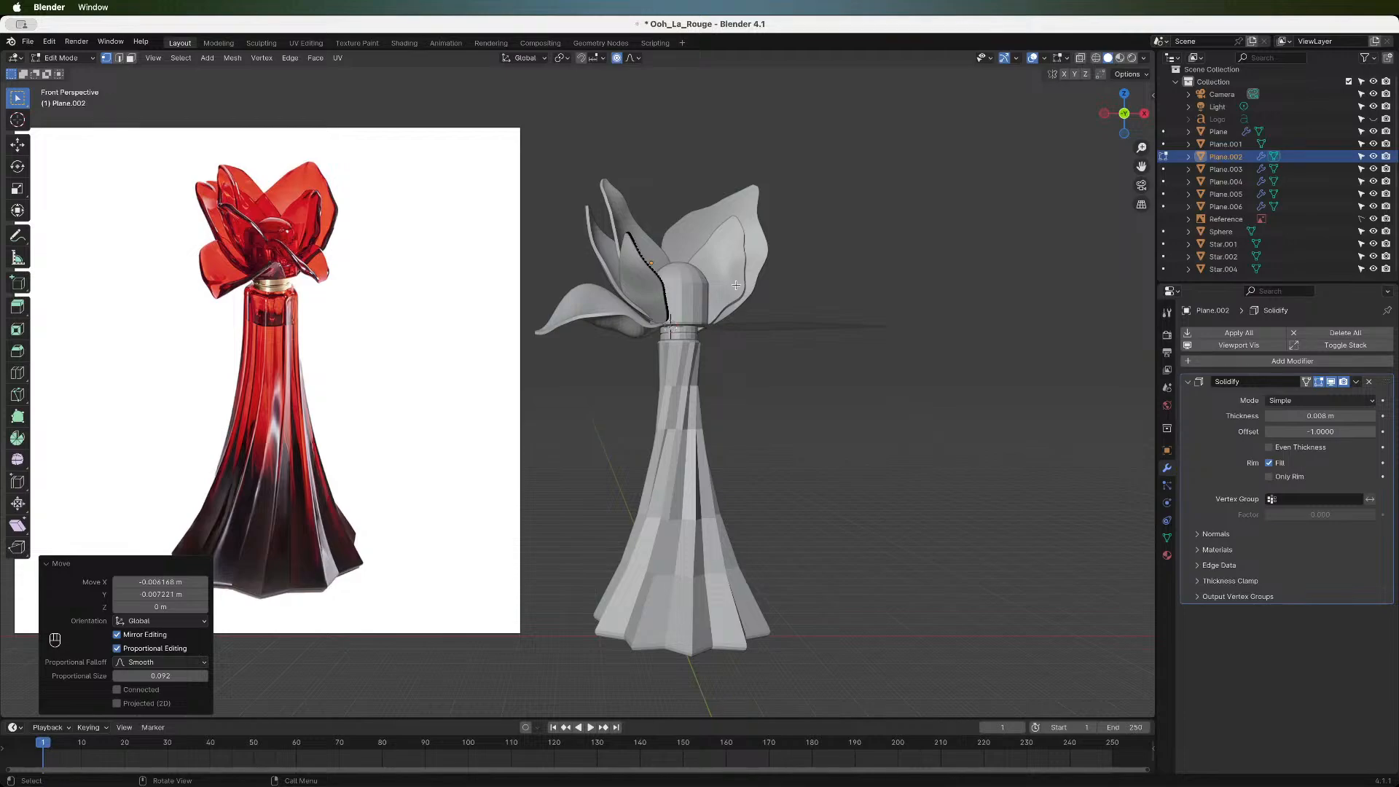
left_click(630, 234)
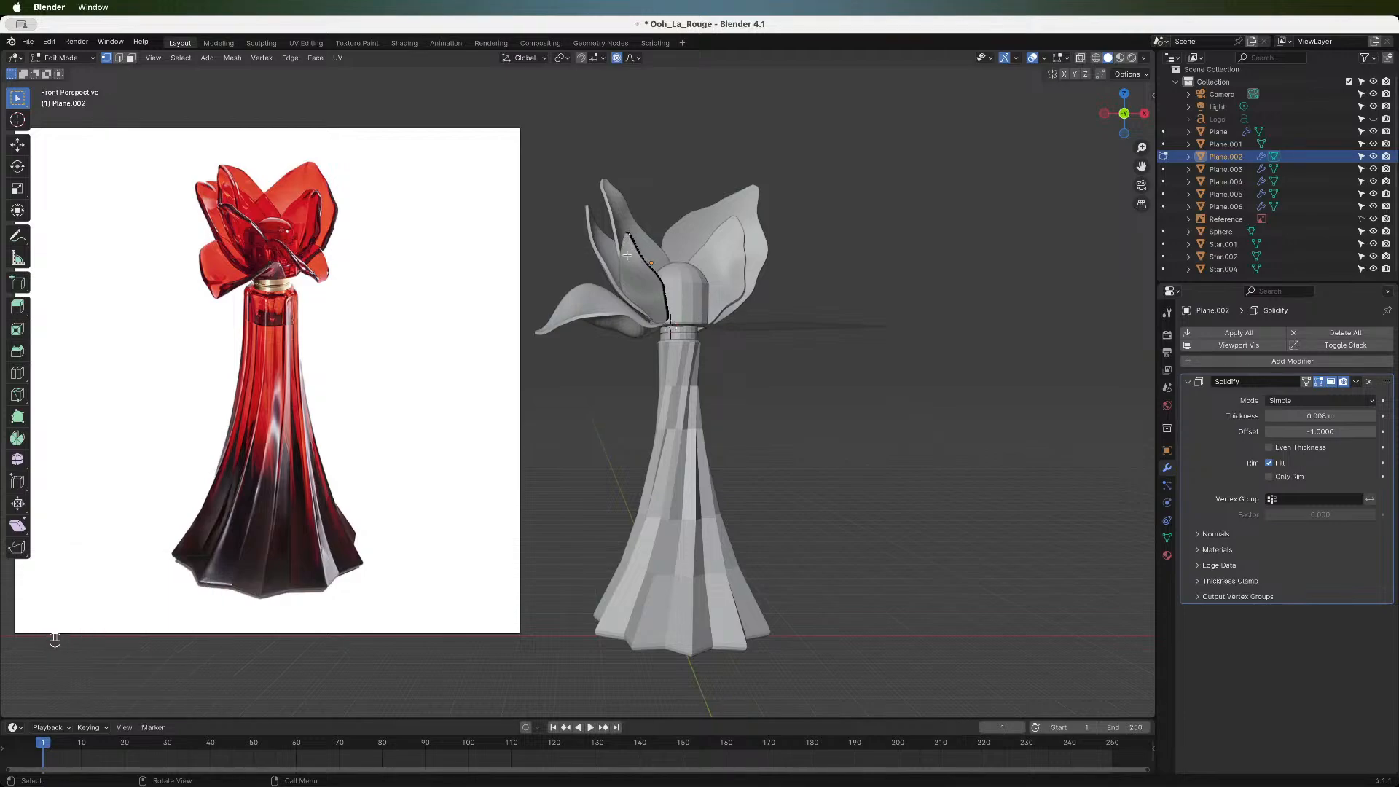
key("g")
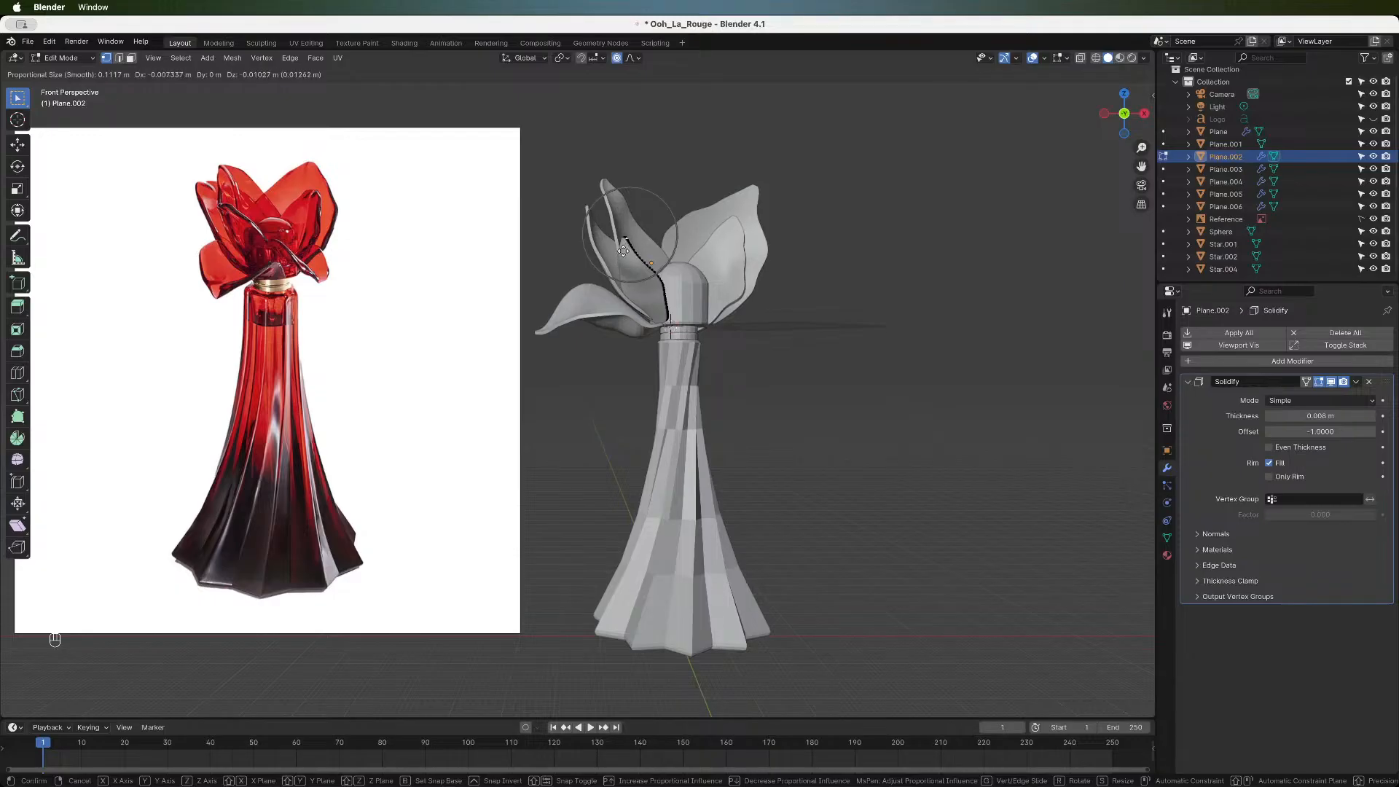
scroll(620, 253, "down", 4)
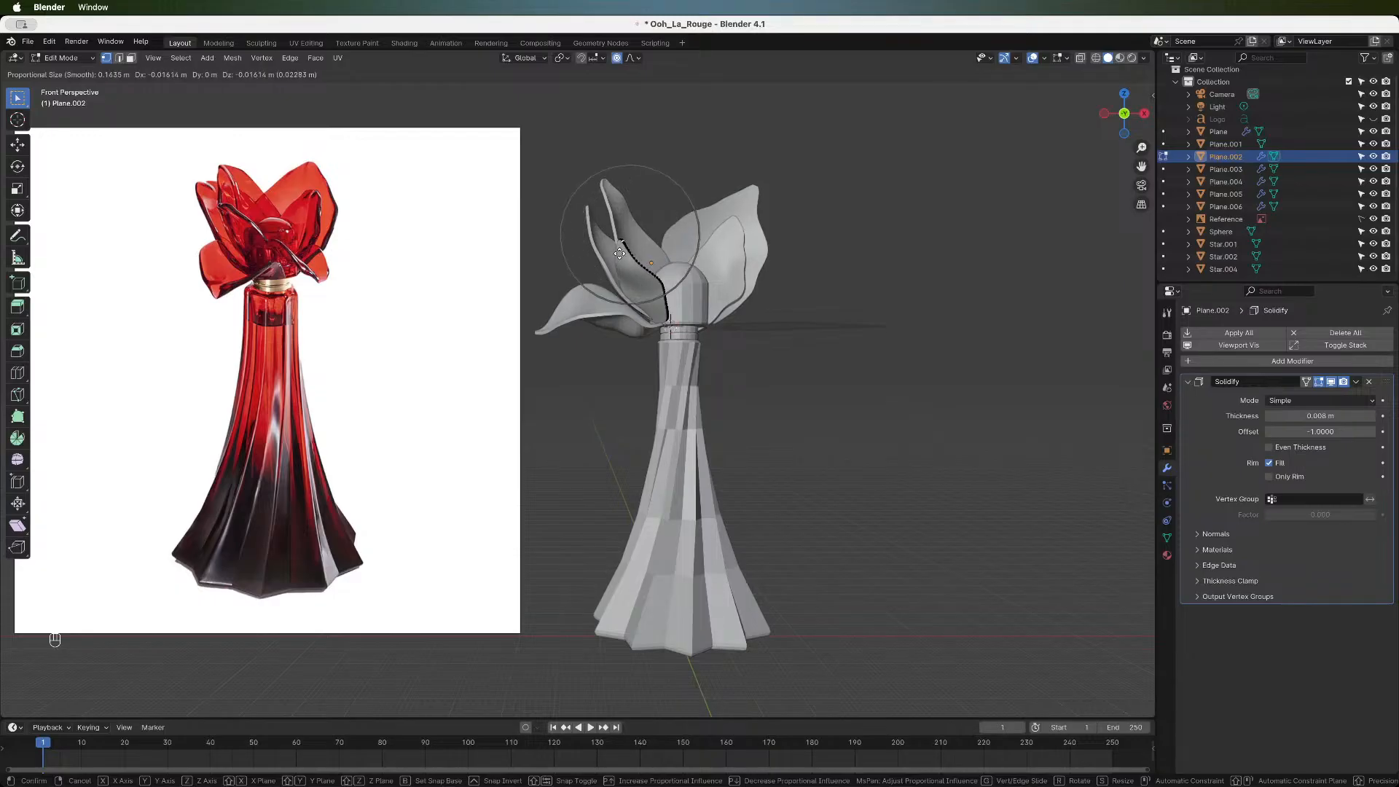
scroll(620, 252, "up", 1)
scroll(619, 253, "up", 11)
scroll(617, 252, "down", 4)
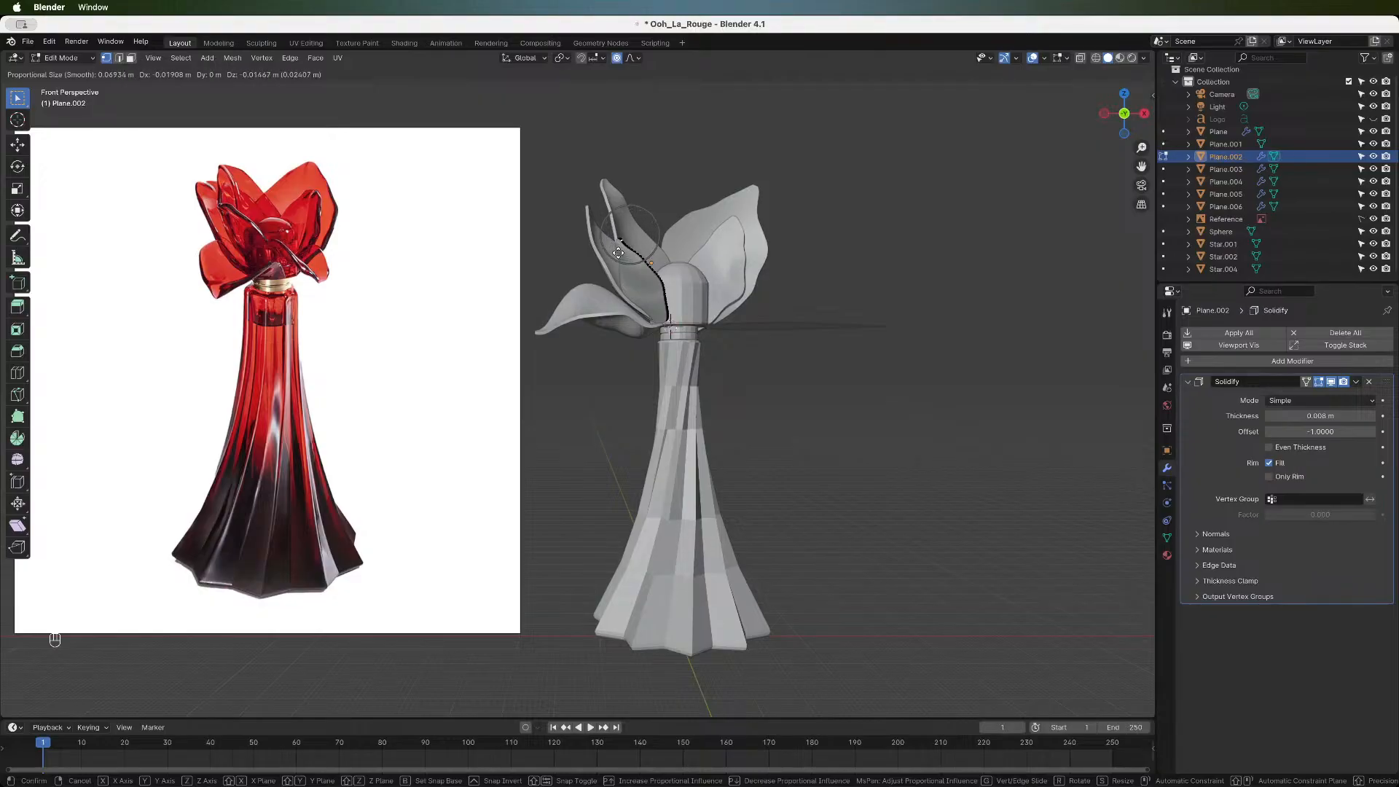
scroll(618, 252, "up", 2)
left_click(618, 252)
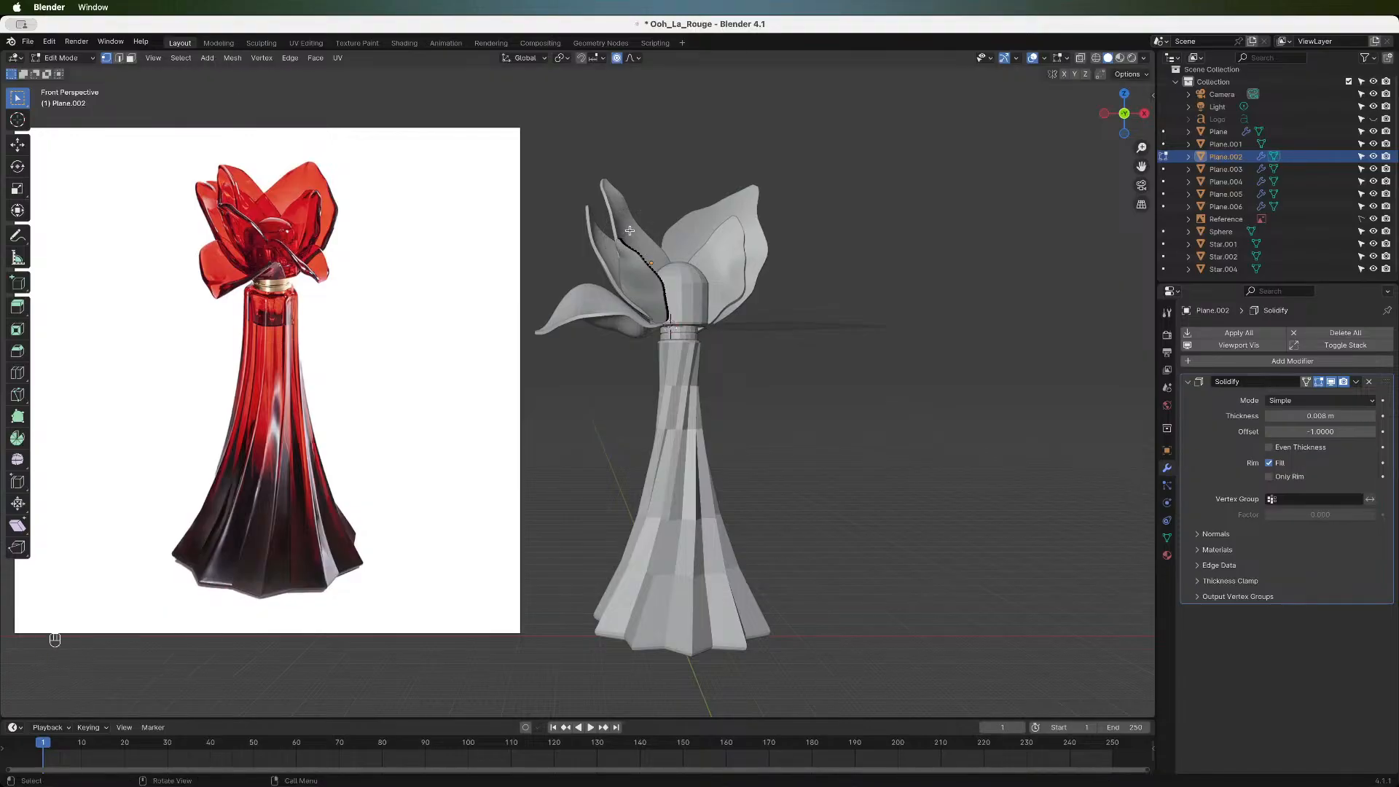
- Rotate the petal's tip about -26° in front view with a slightly larger proportional influence and deselect it
key("r")
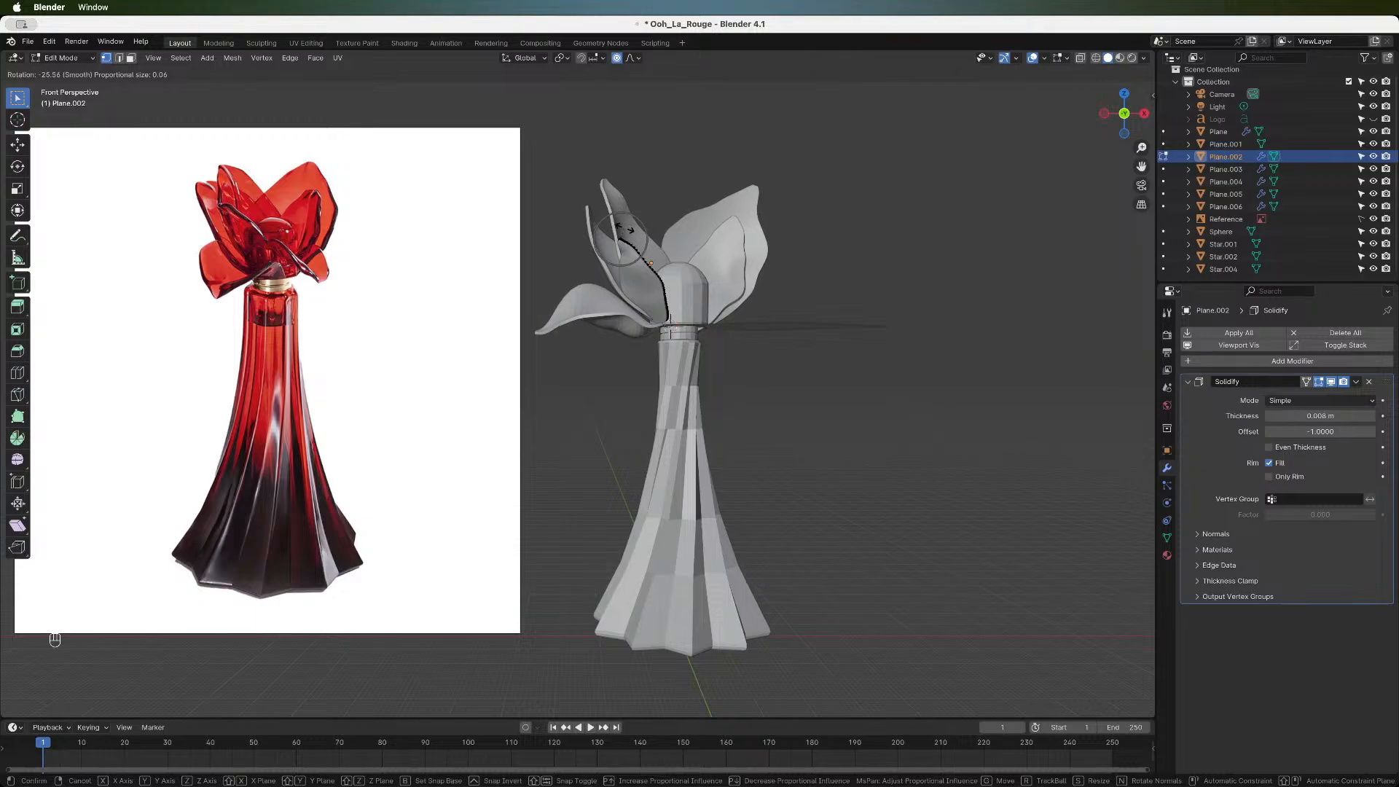
scroll(624, 229, "down", 3)
left_click(627, 232)
left_click(868, 291)
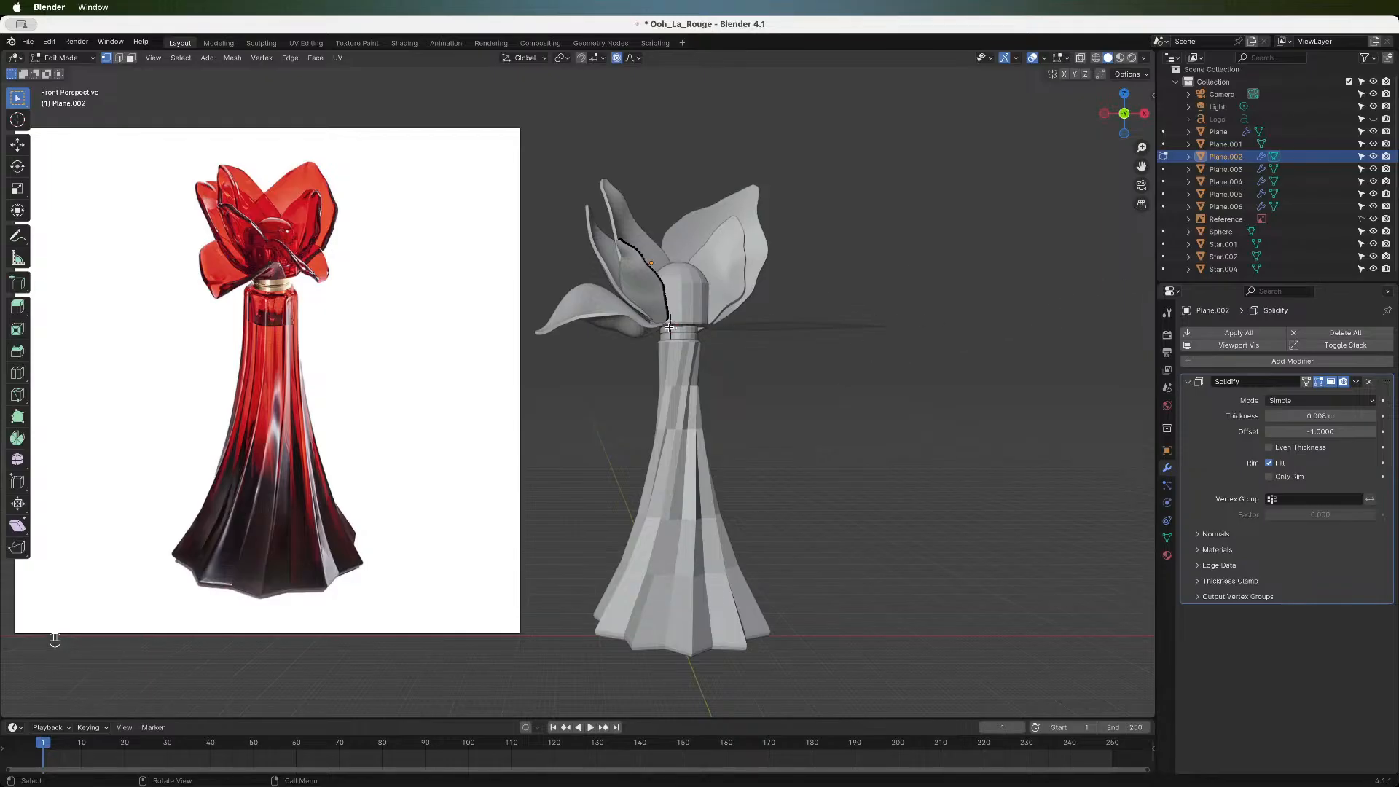
- Edit the low left petal and move its base vertex about 0.018 m in X and -0.007 m in Y with a proportional size of 0.164
key("Tab")
left_click(631, 326)
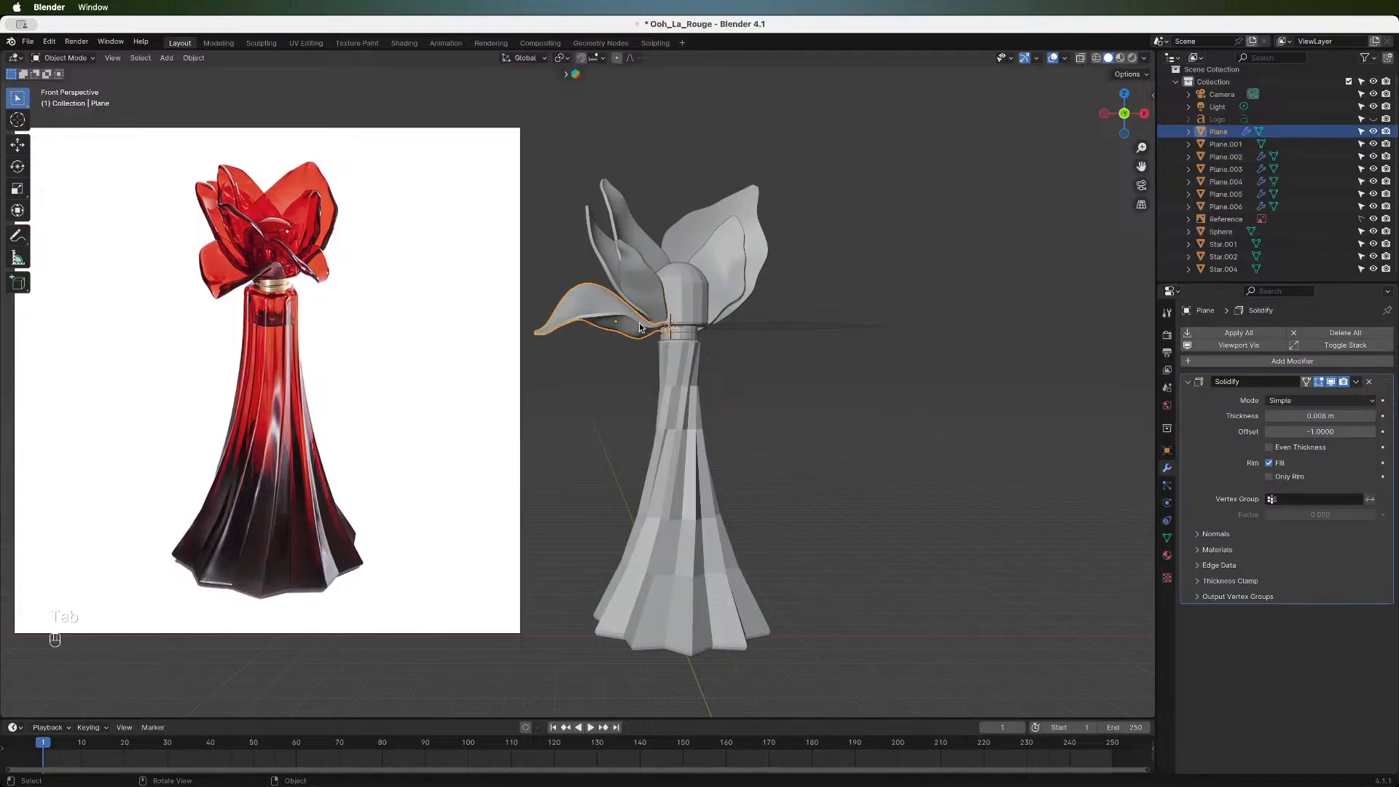
left_click_drag(1128, 115, 1166, 138)
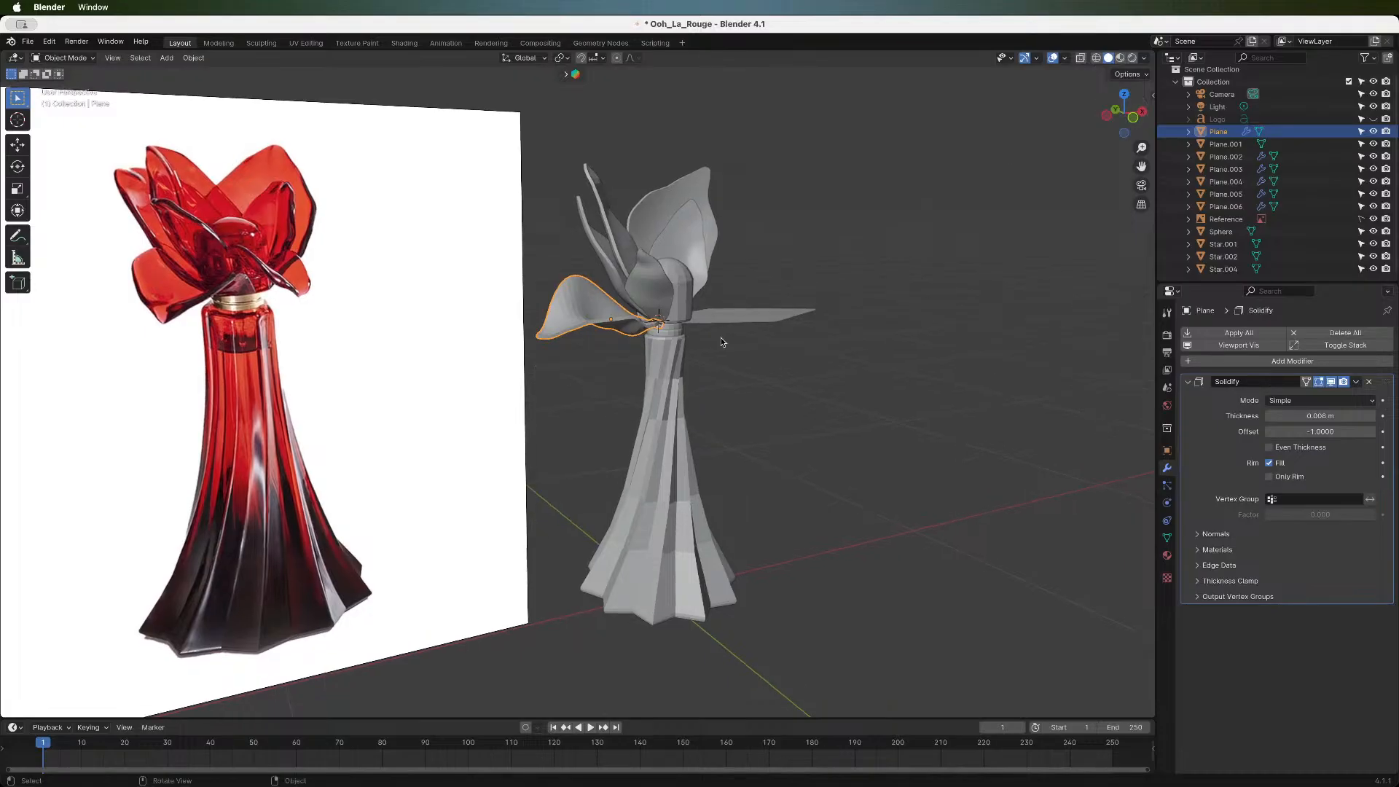
key("Tab")
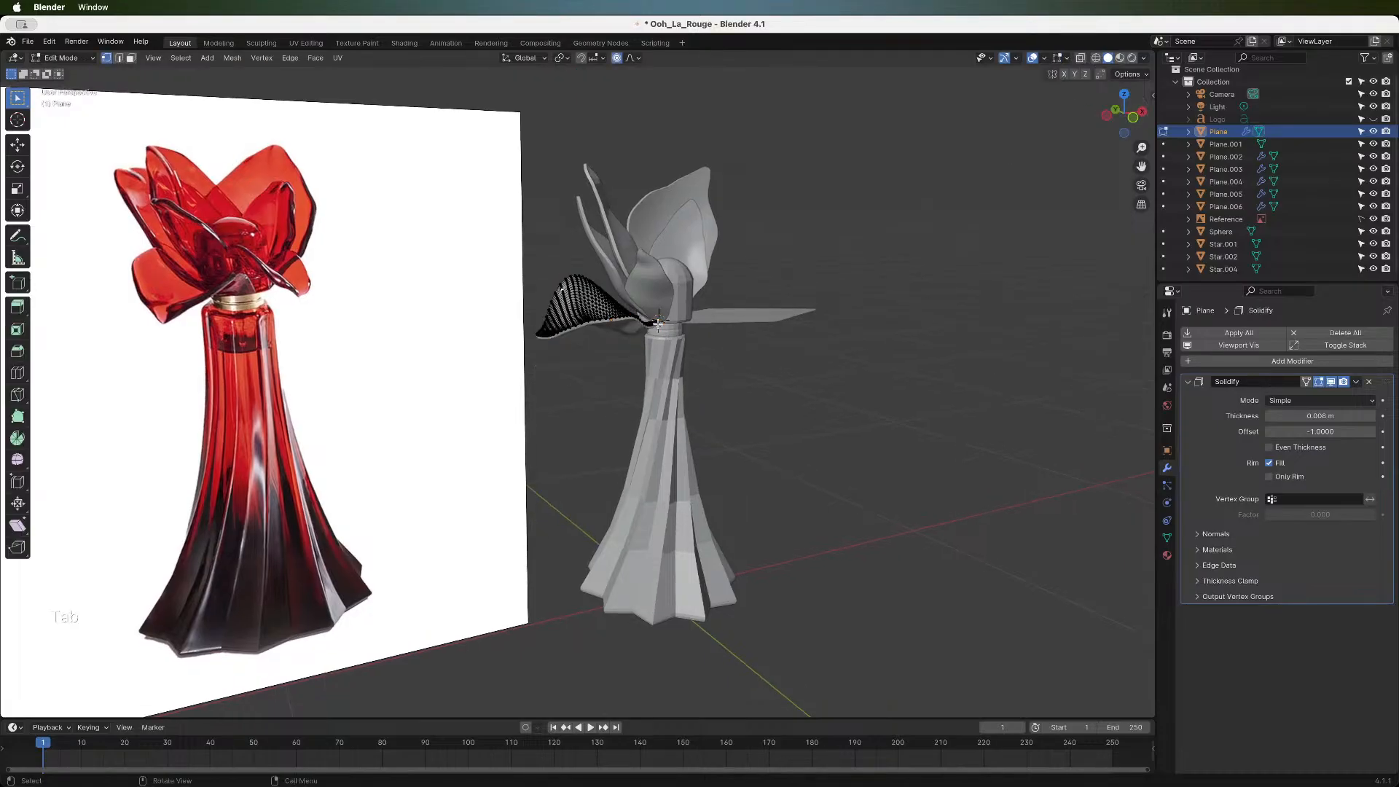
key("g")
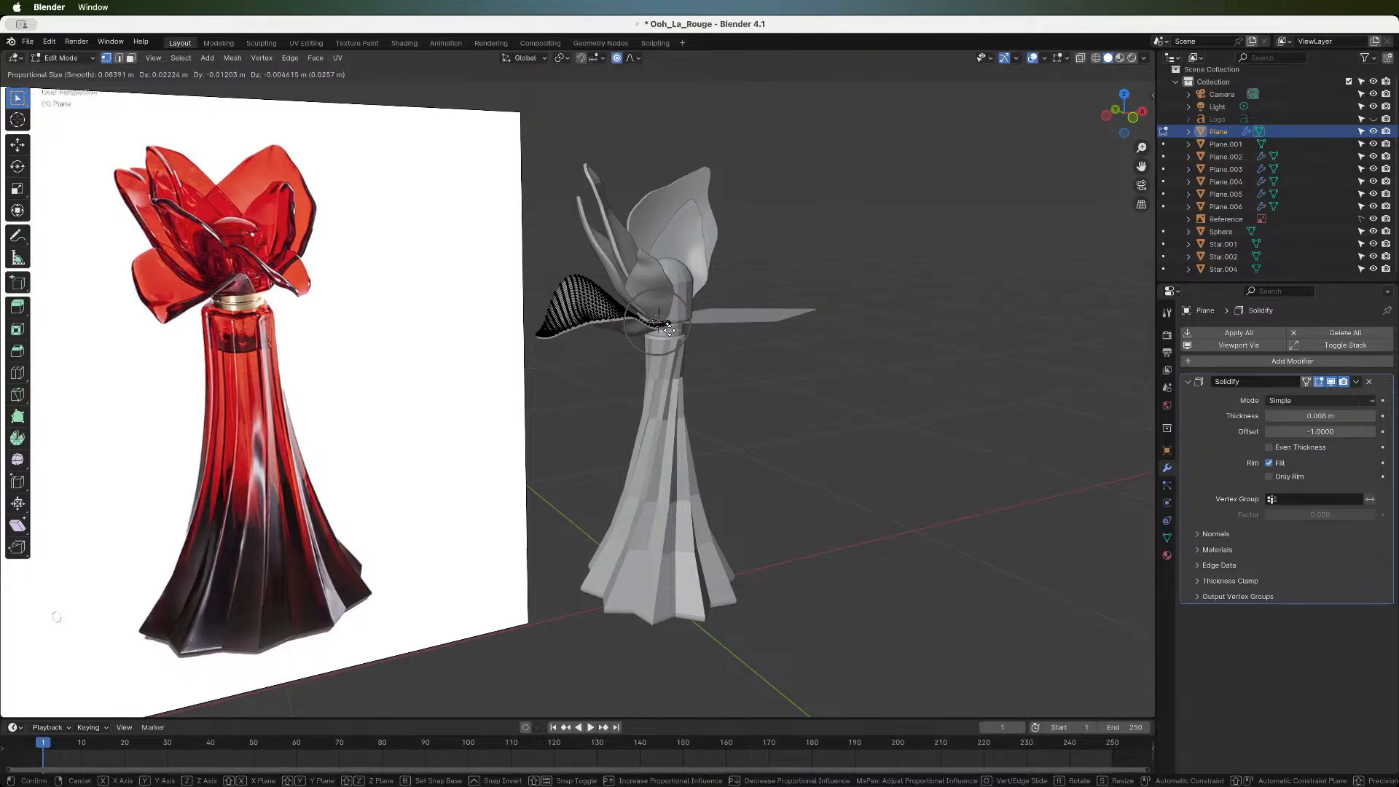
key("Escape")
key("g")
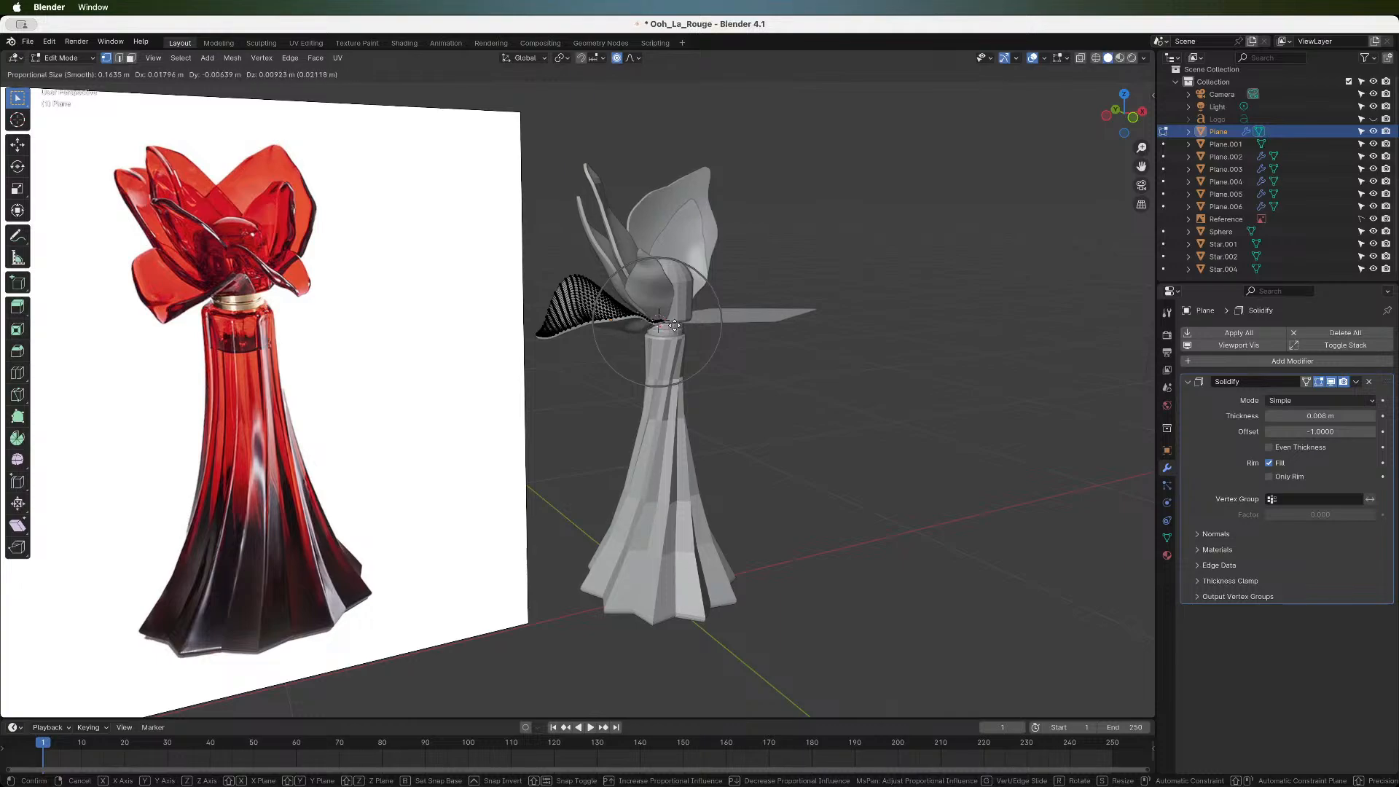
left_click(674, 328)
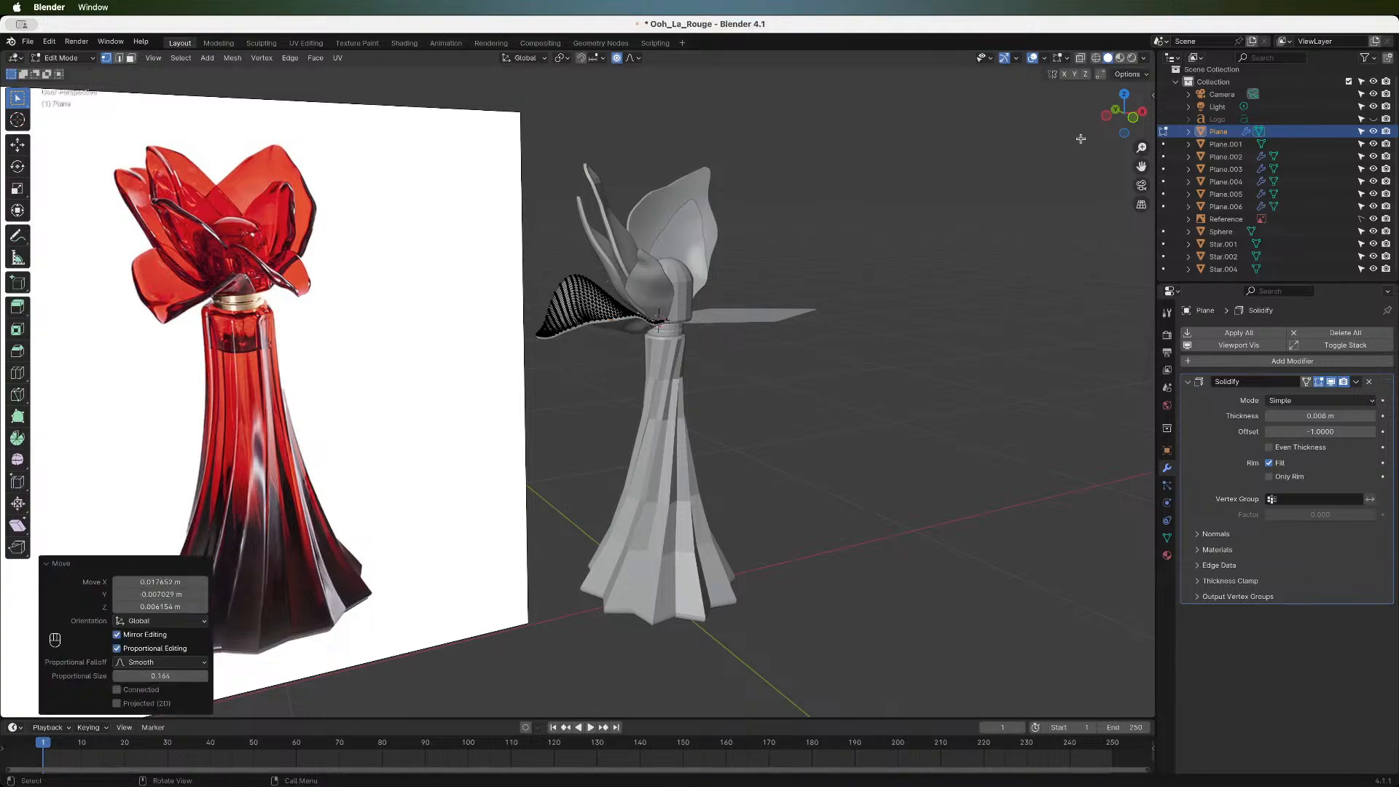
- In front view, move a vertex near the low petal's base about 0.013 m in X with the proportional size reduced to 0.043
left_click(1116, 110)
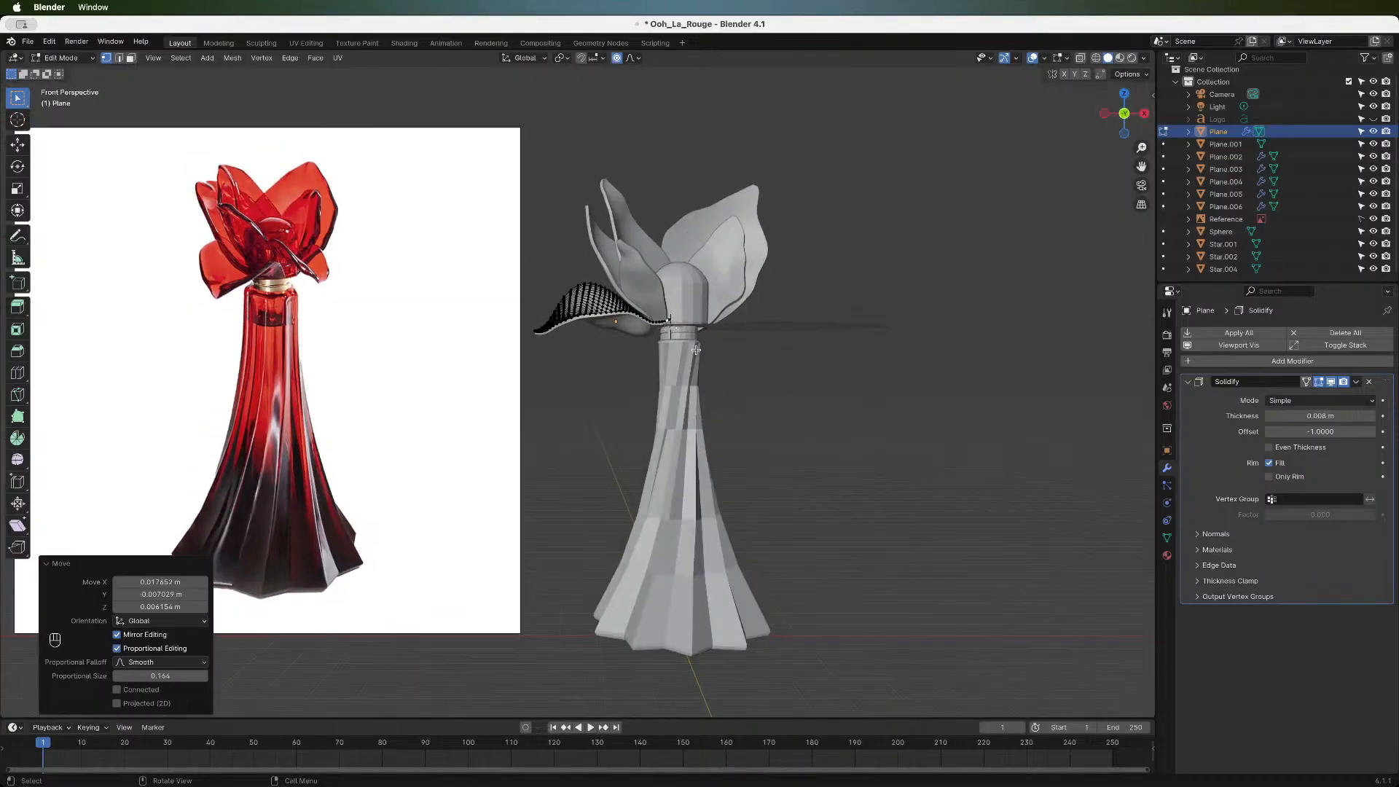
left_click(662, 322)
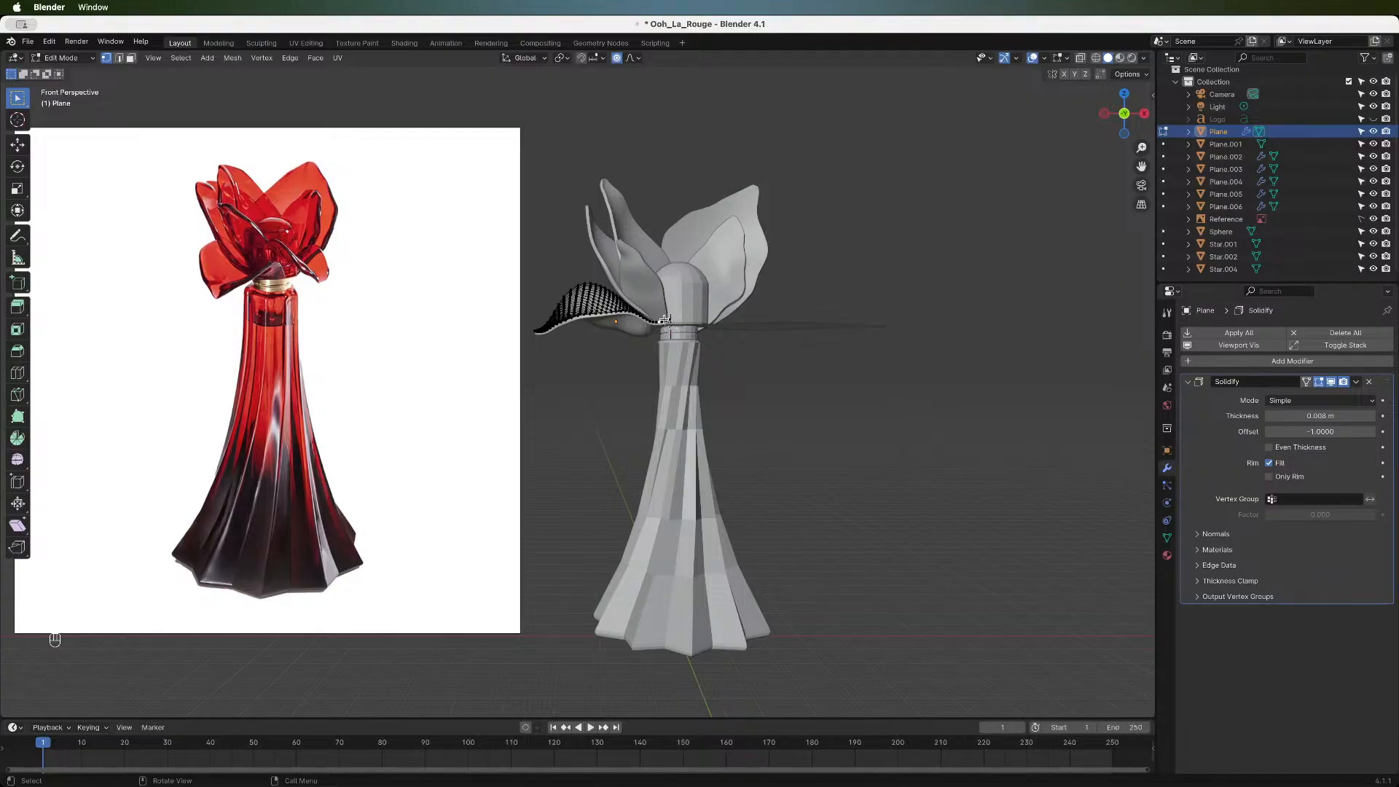
key("g")
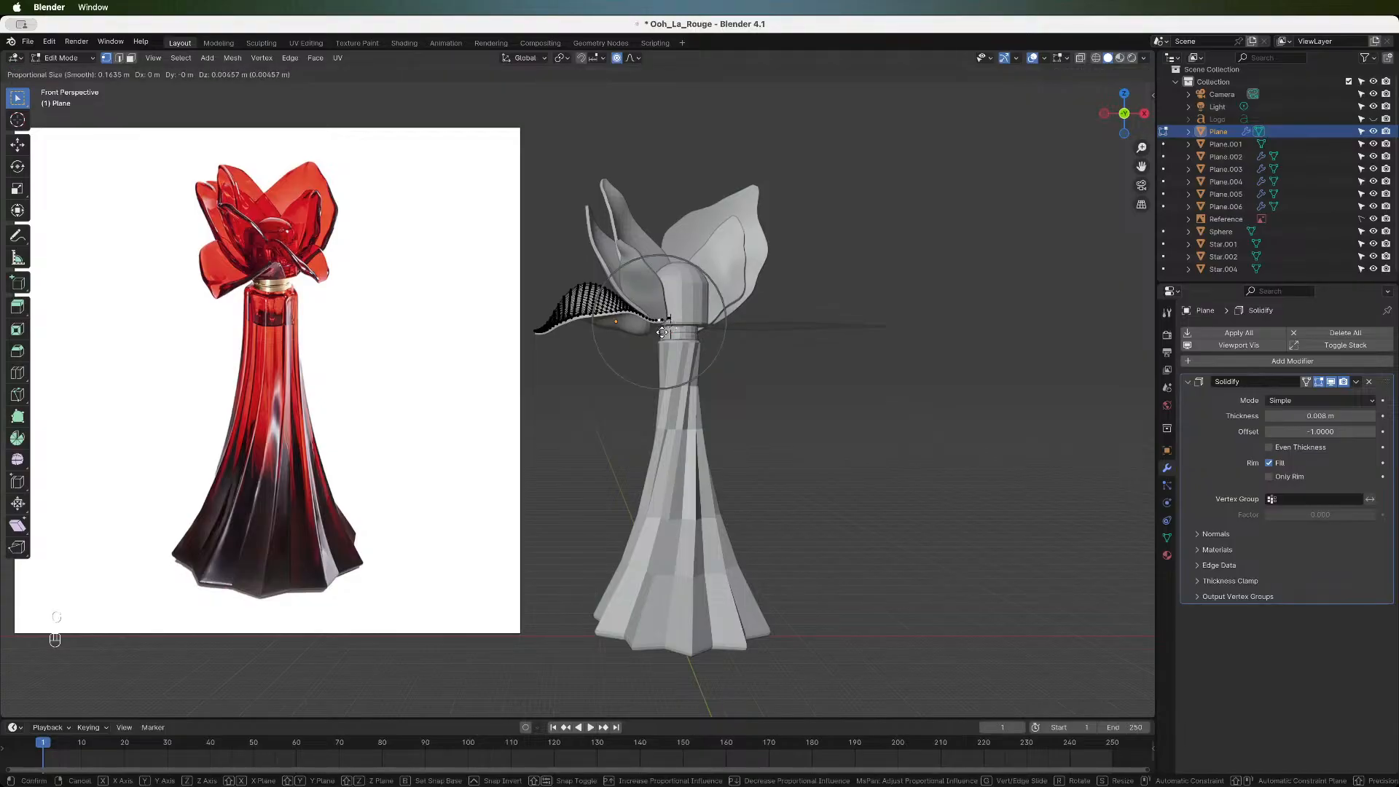
scroll(662, 332, "up", 12)
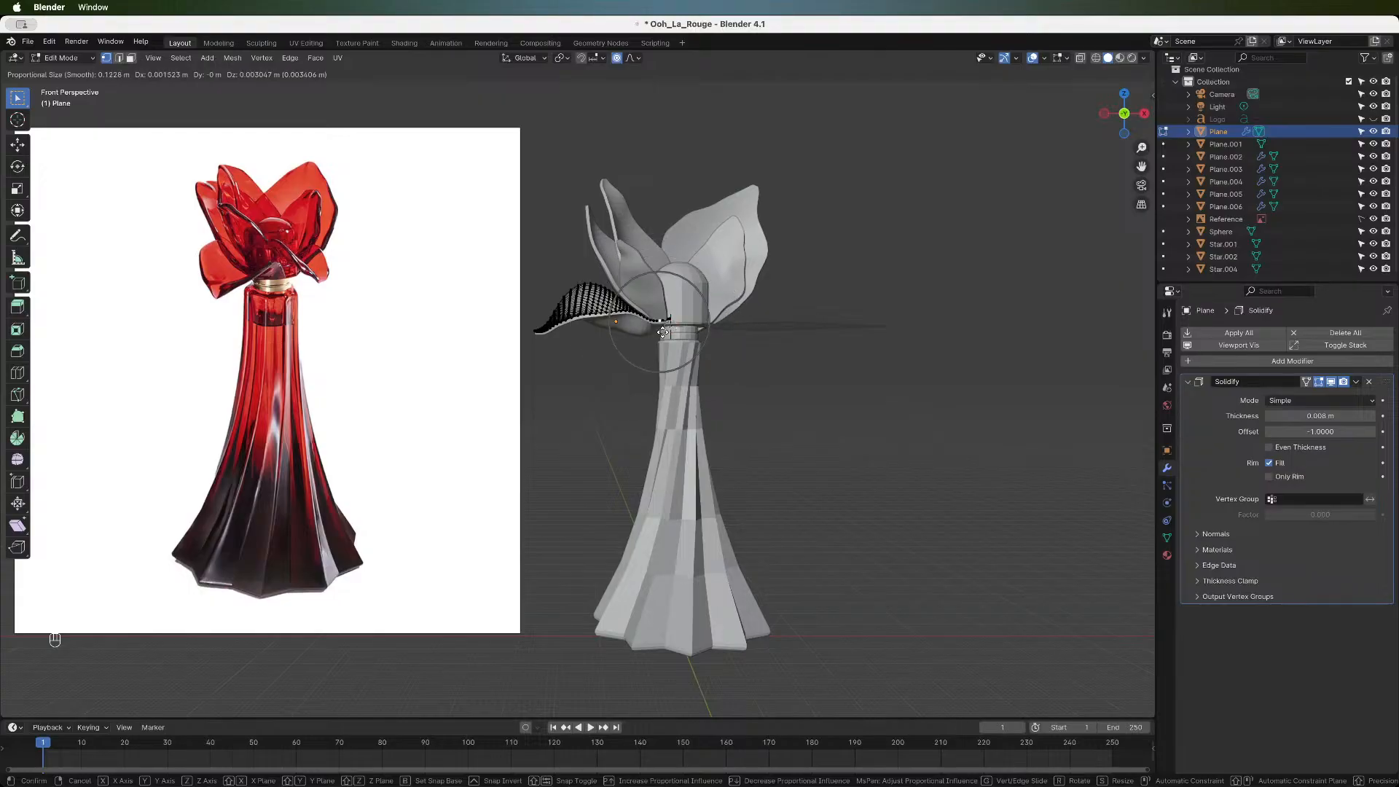
scroll(662, 332, "up", 2)
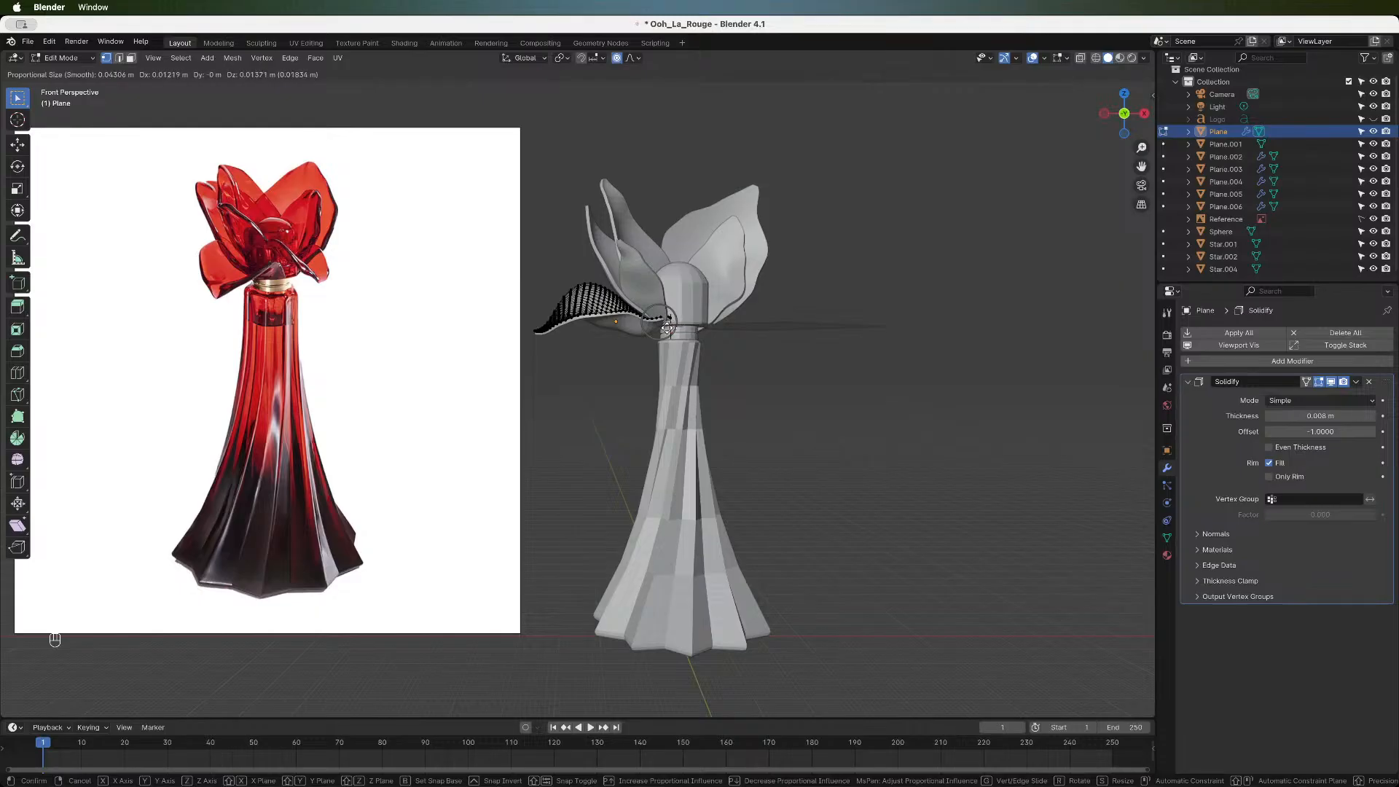
left_click(666, 327)
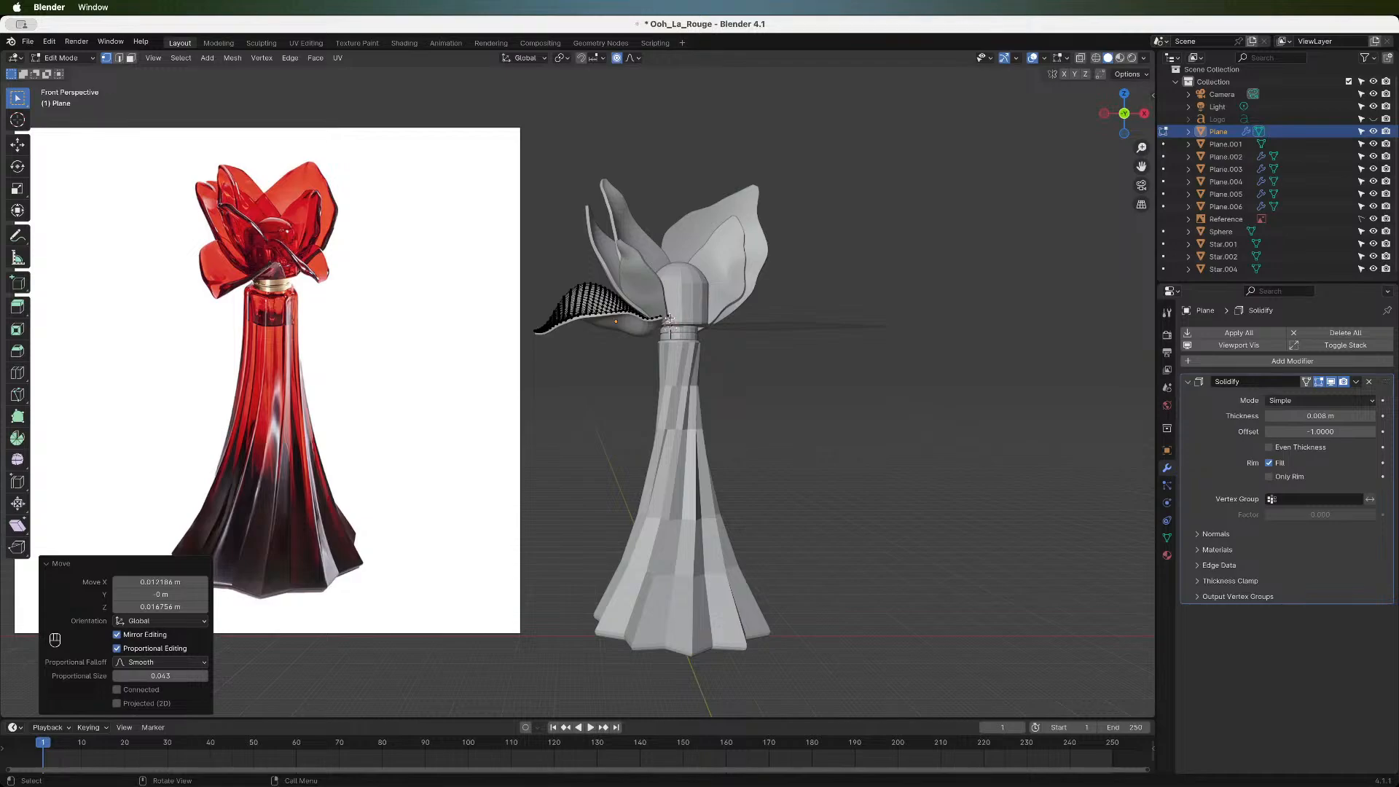
- Move the petal's end vertex about 0.006 m in X and -0.011 m in Z with proportional editing, then return to Object Mode
left_click(671, 319)
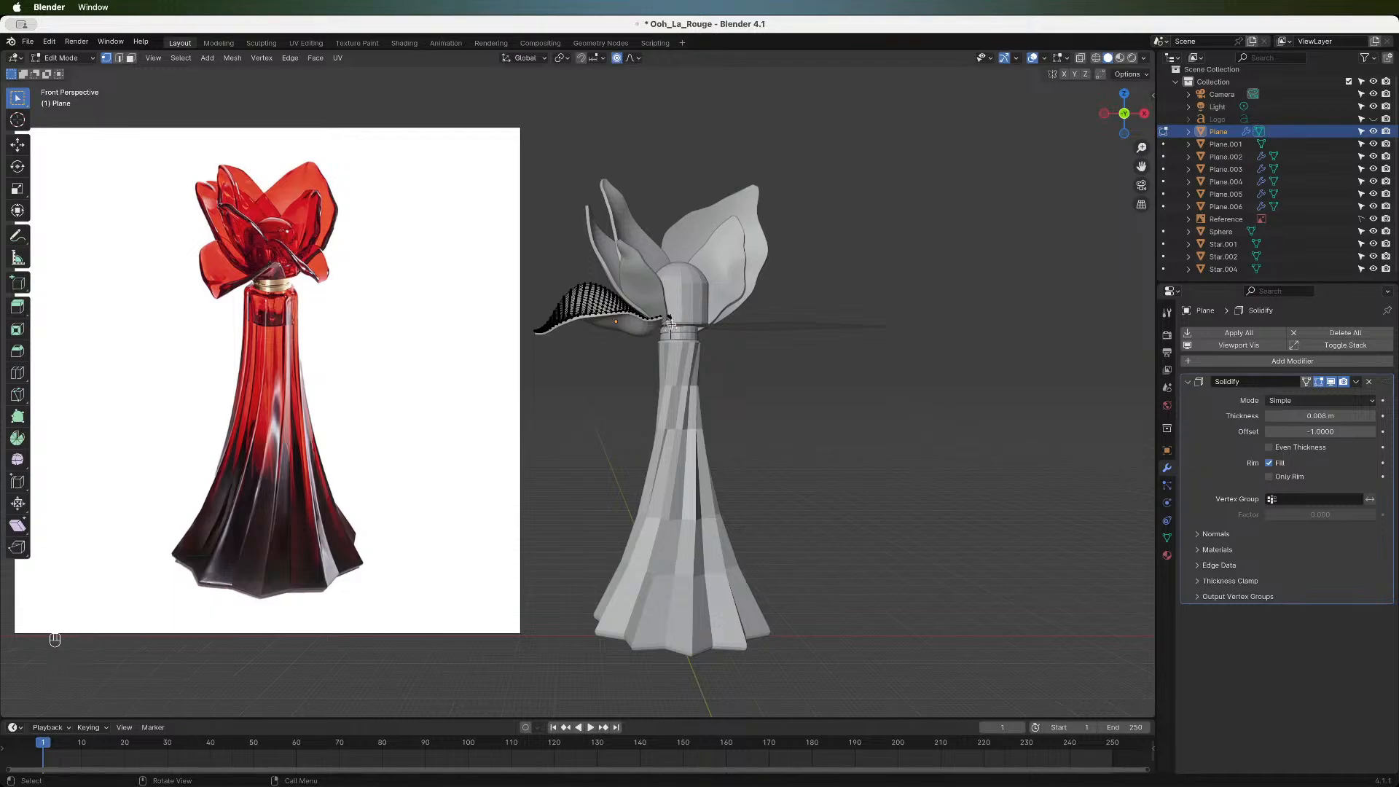
key("g")
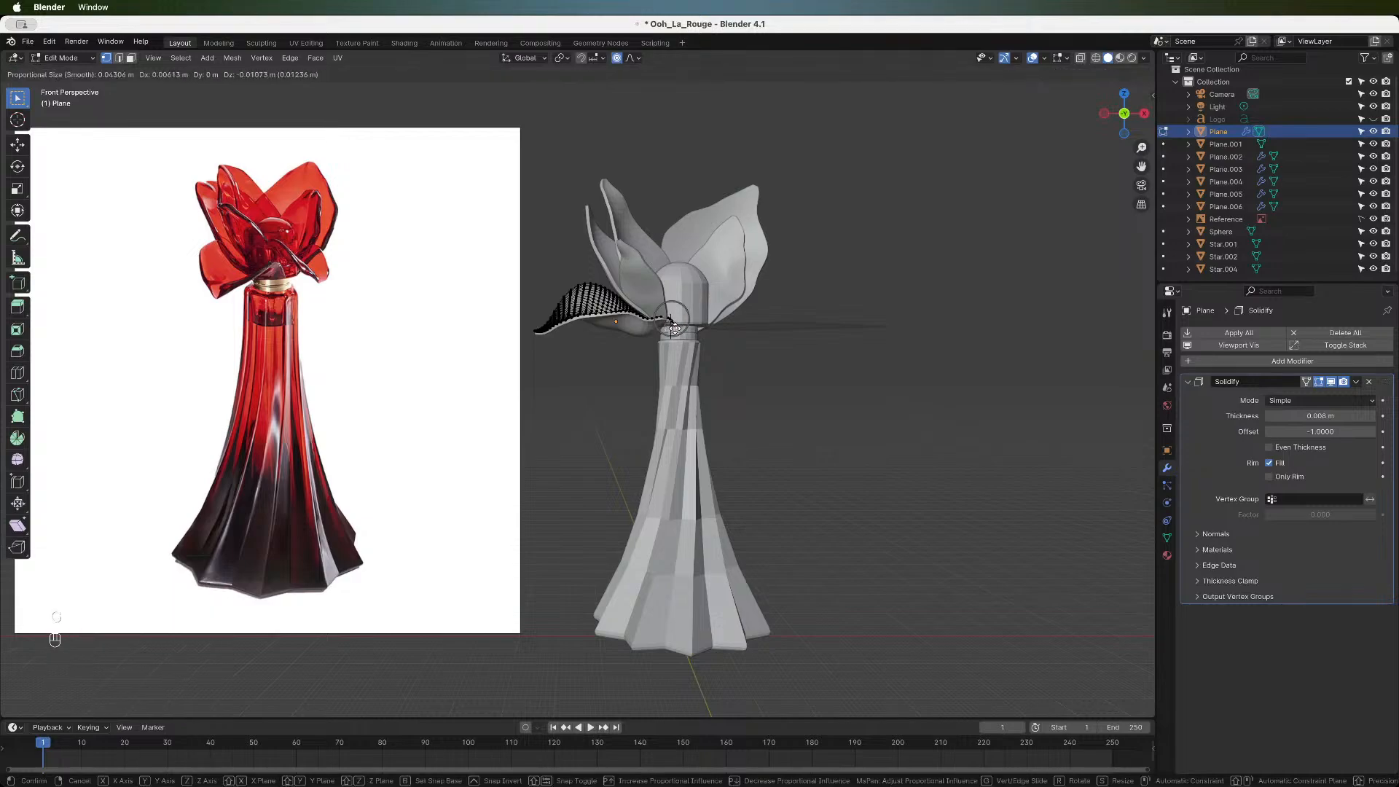
left_click(672, 326)
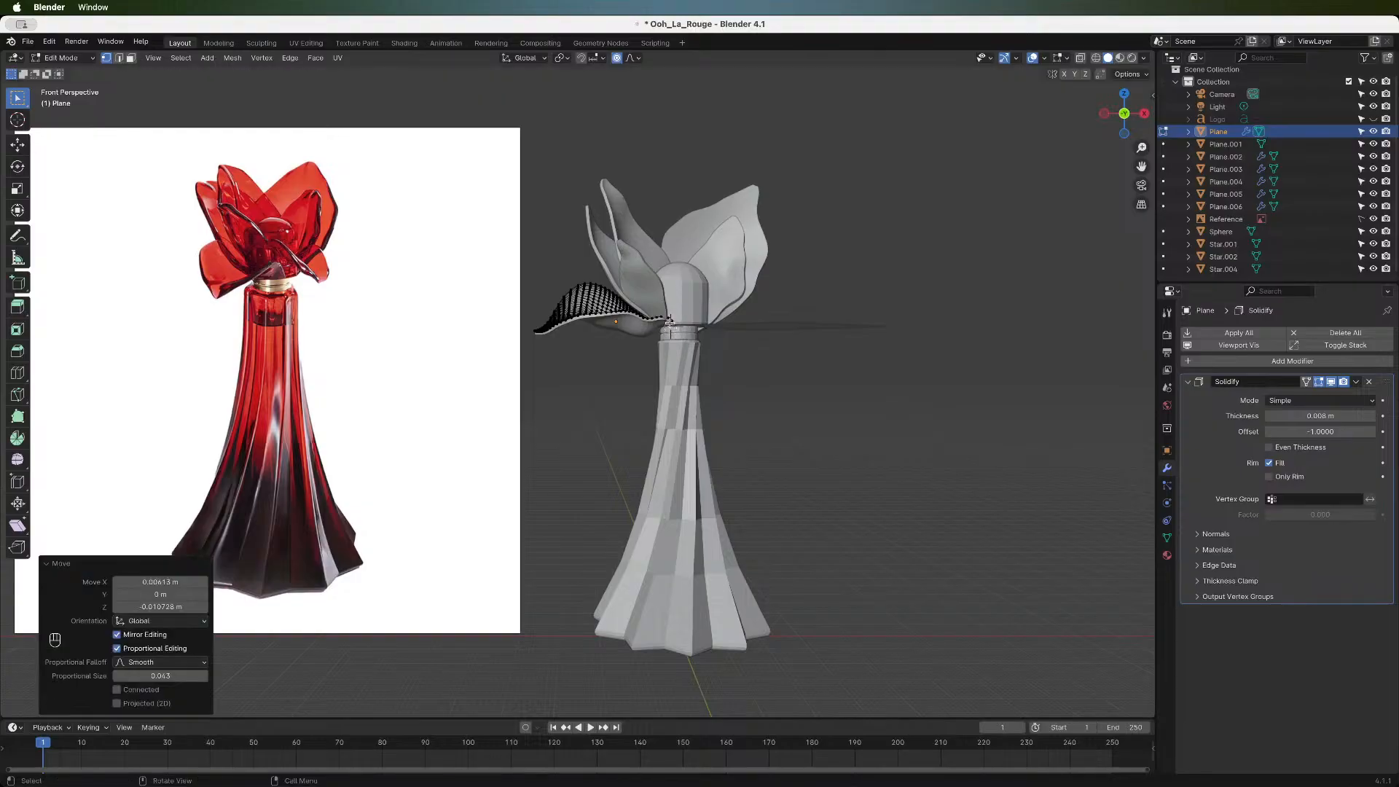
key("Tab")
- In left view, move petal Plane.002 about 0.007 m along Y, then deselect it in front view
left_click(658, 307)
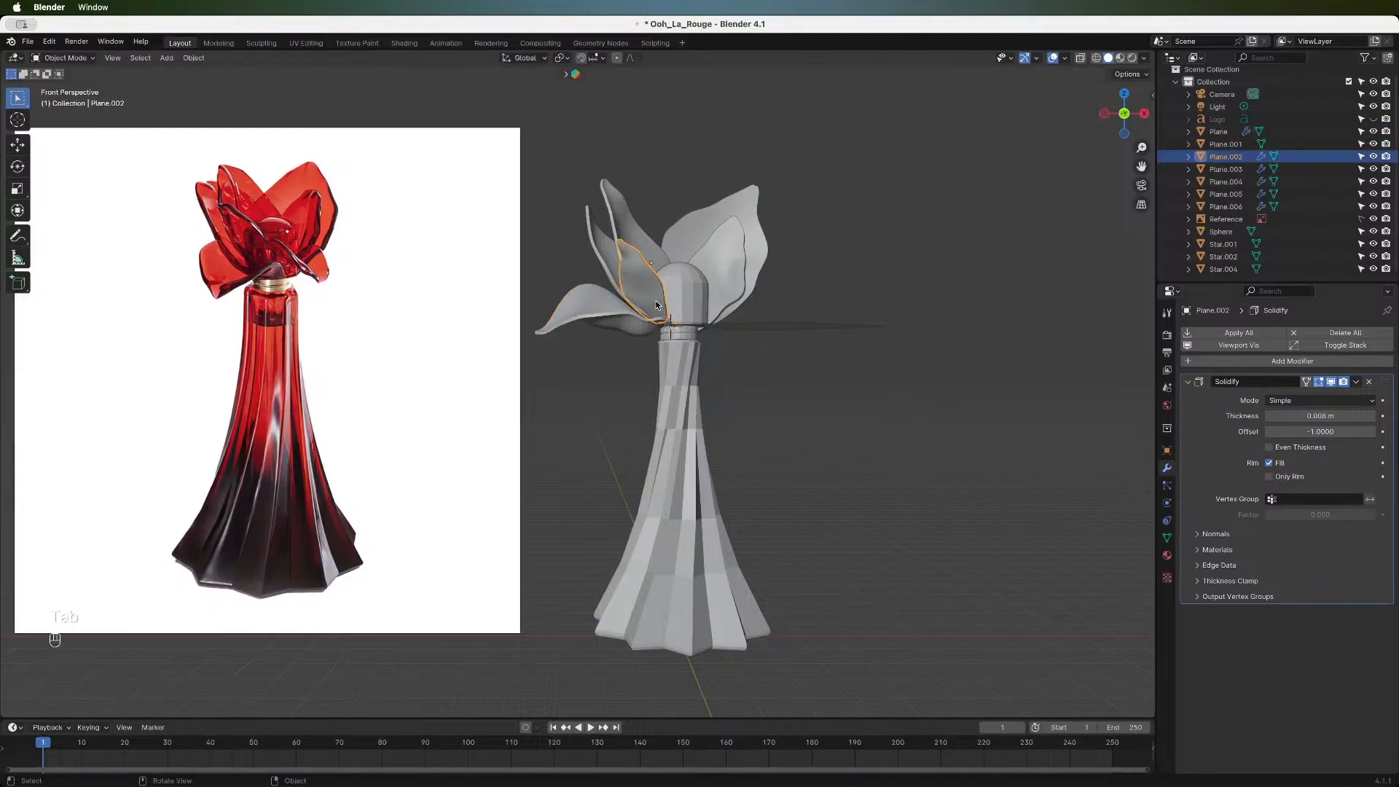
left_click(1104, 113)
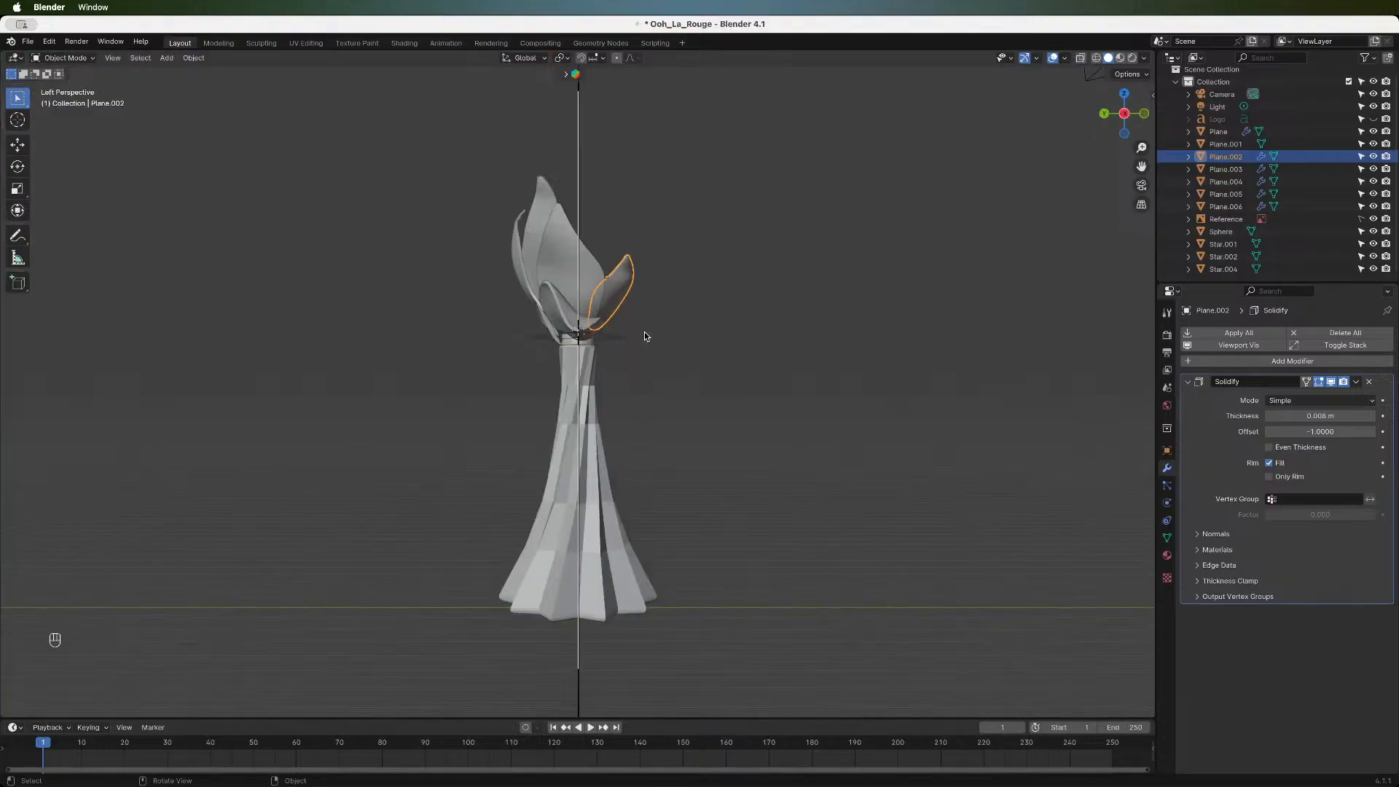
key("g")
key("y")
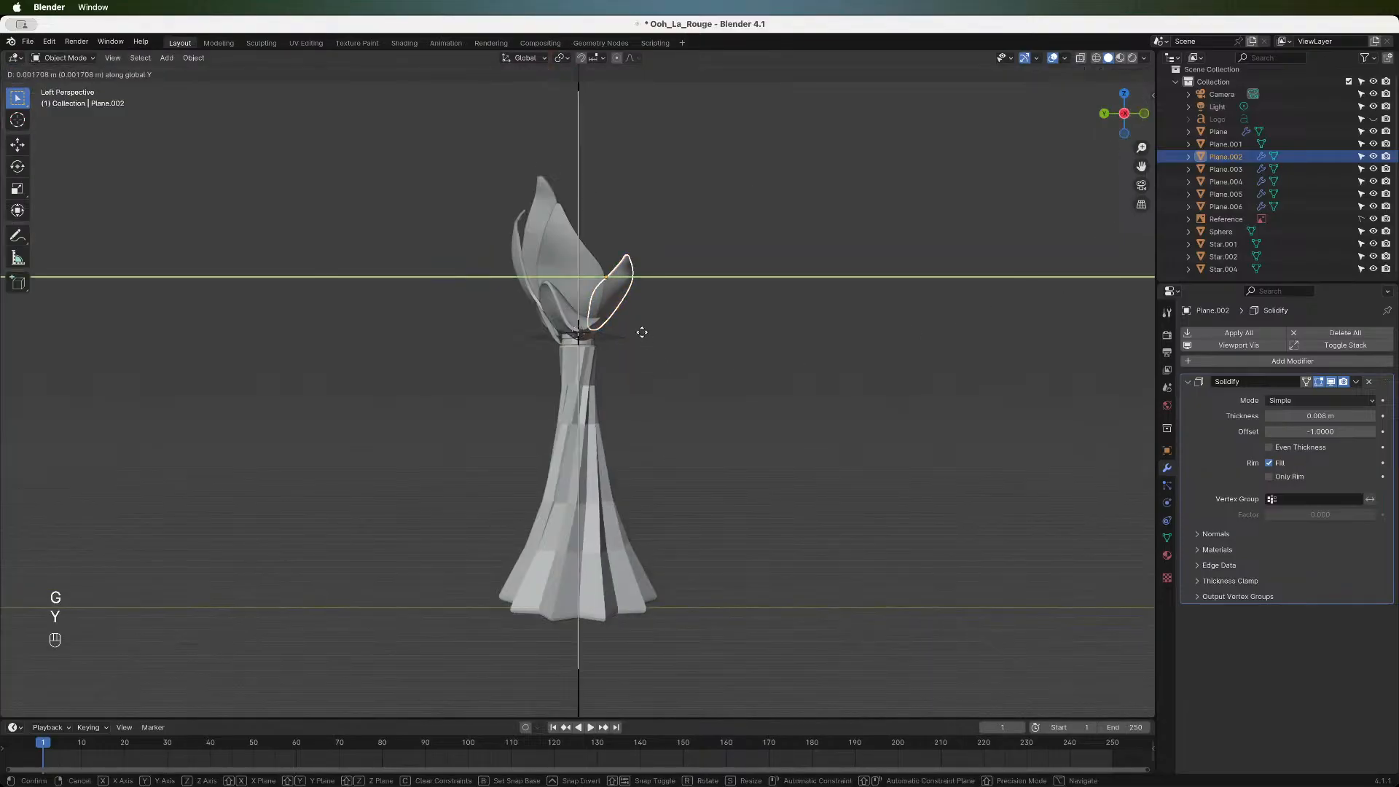
left_click(642, 332)
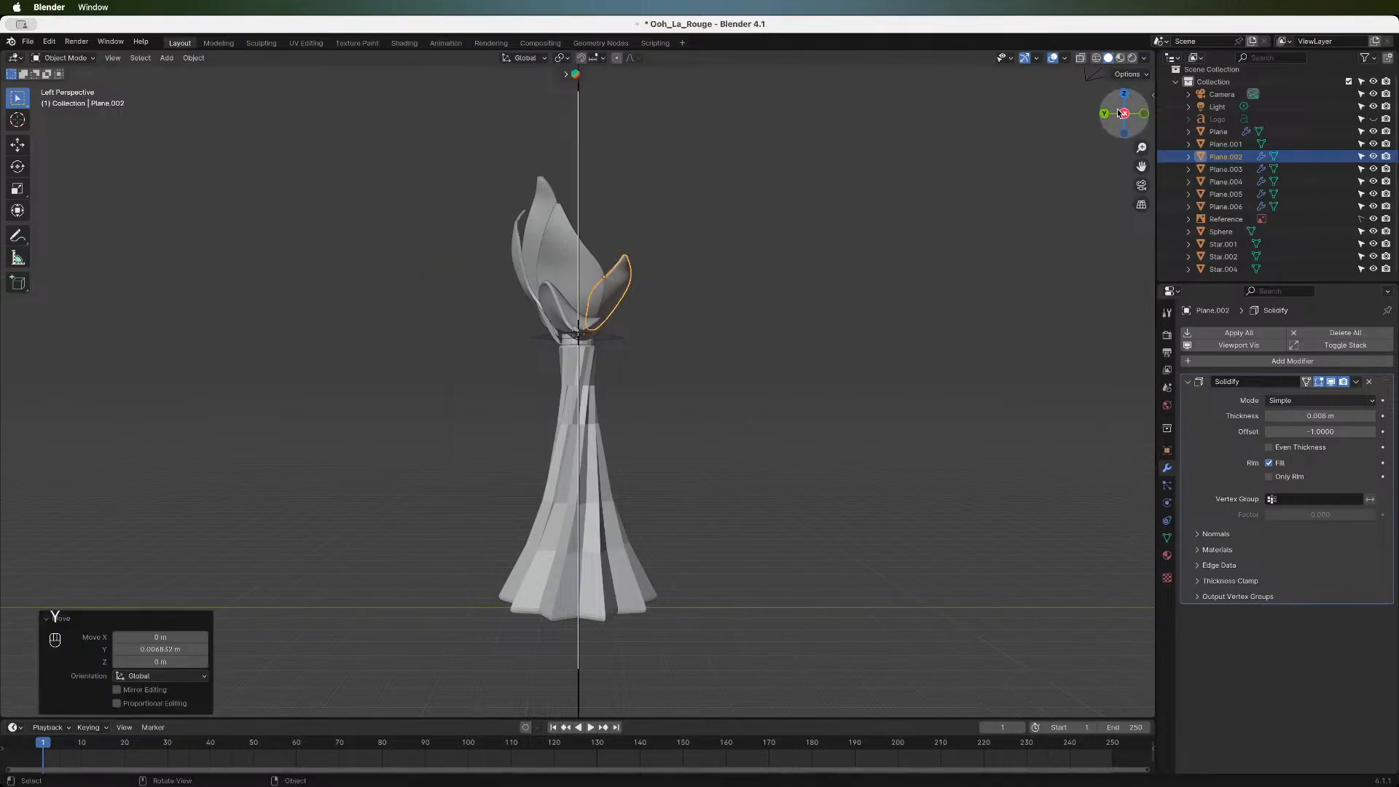
left_click(1145, 114)
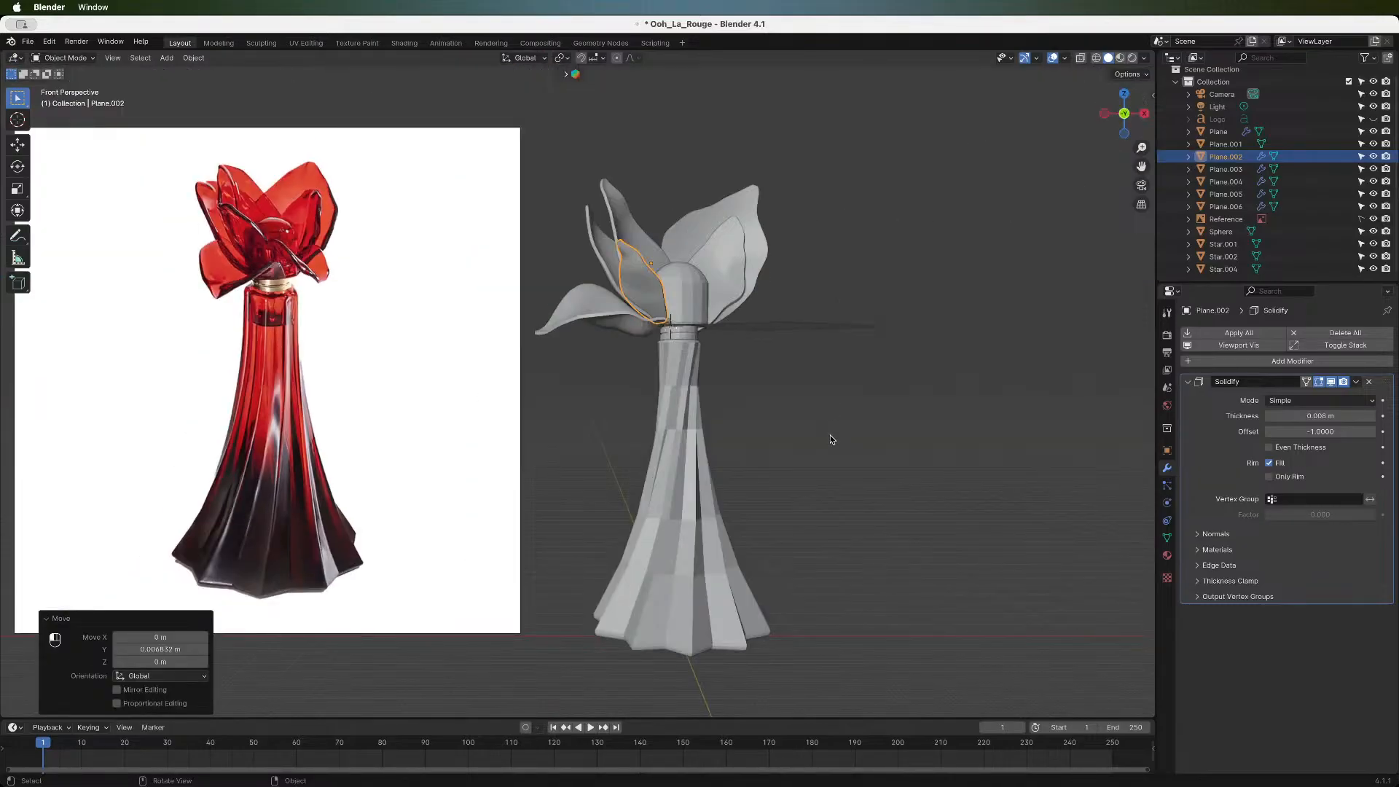
left_click(831, 440)
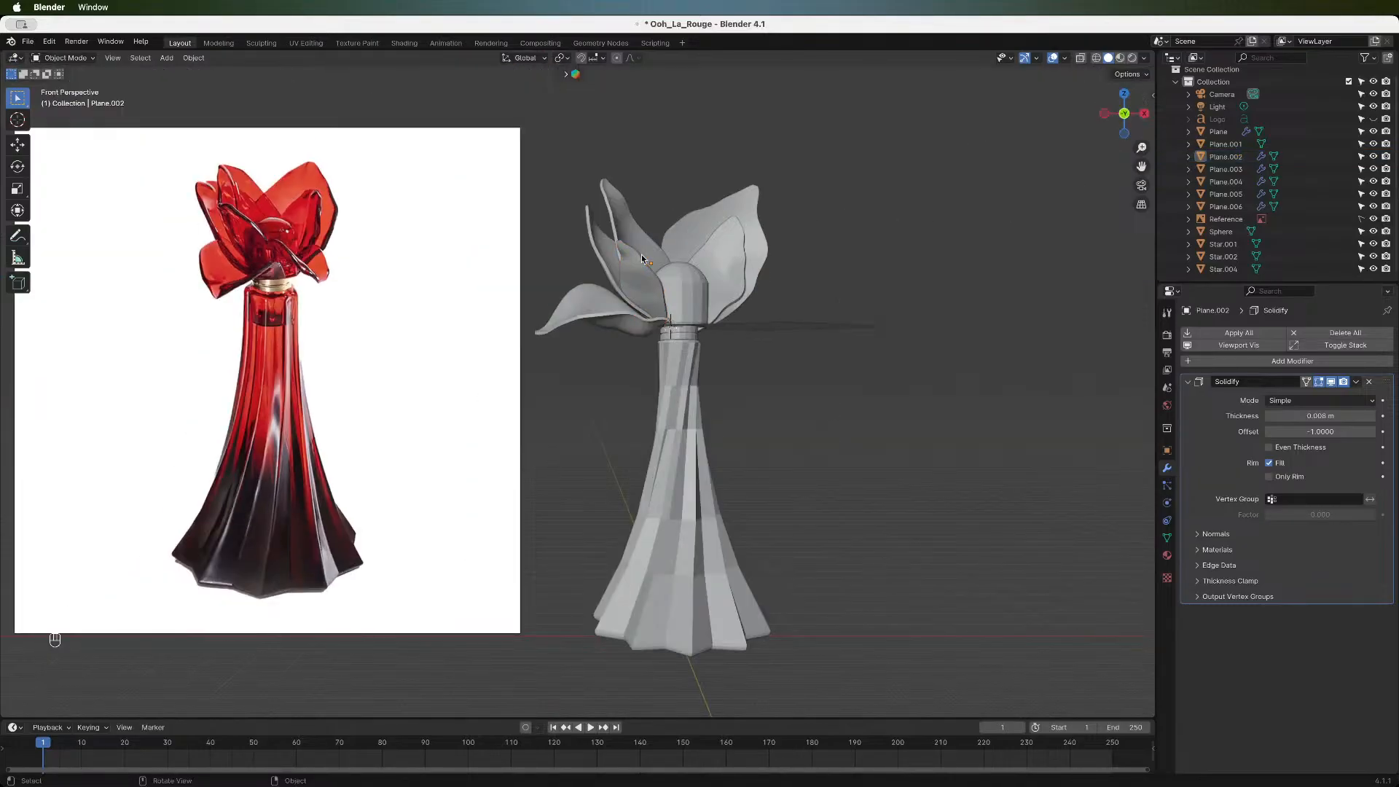
- Move petal Plane.002 another 0.015 m or so along Y, deselect it and save the file
left_click(658, 305)
key("g")
key("y")
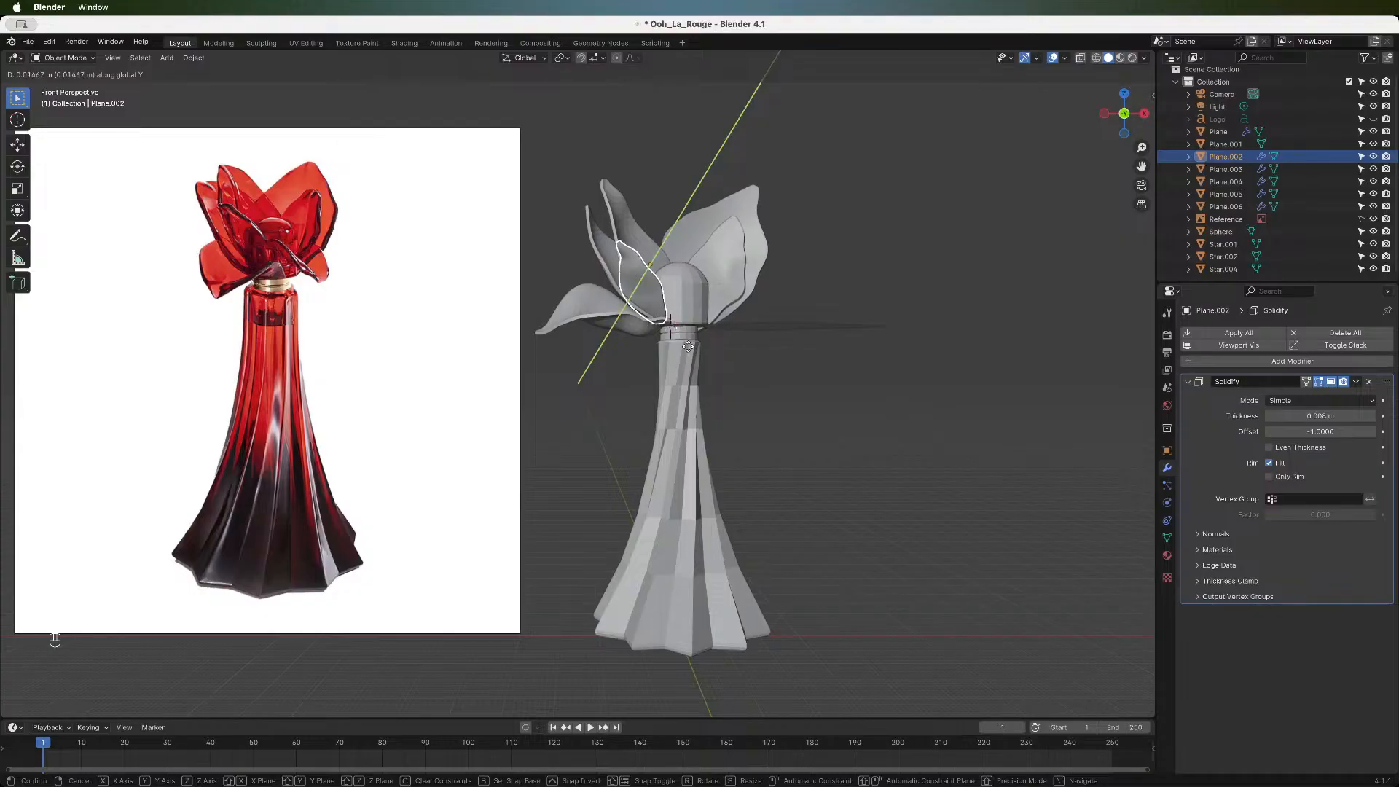
left_click(688, 346)
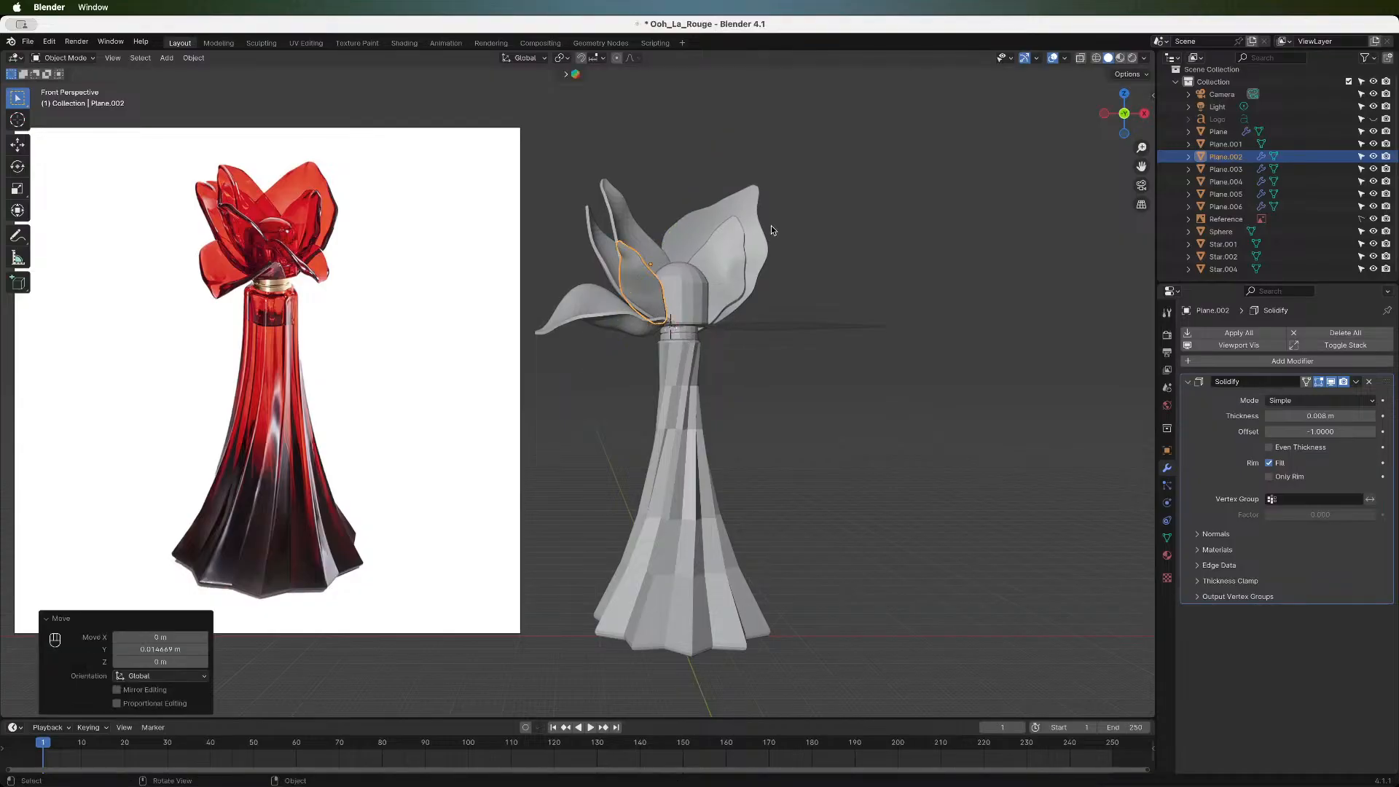
left_click(957, 407)
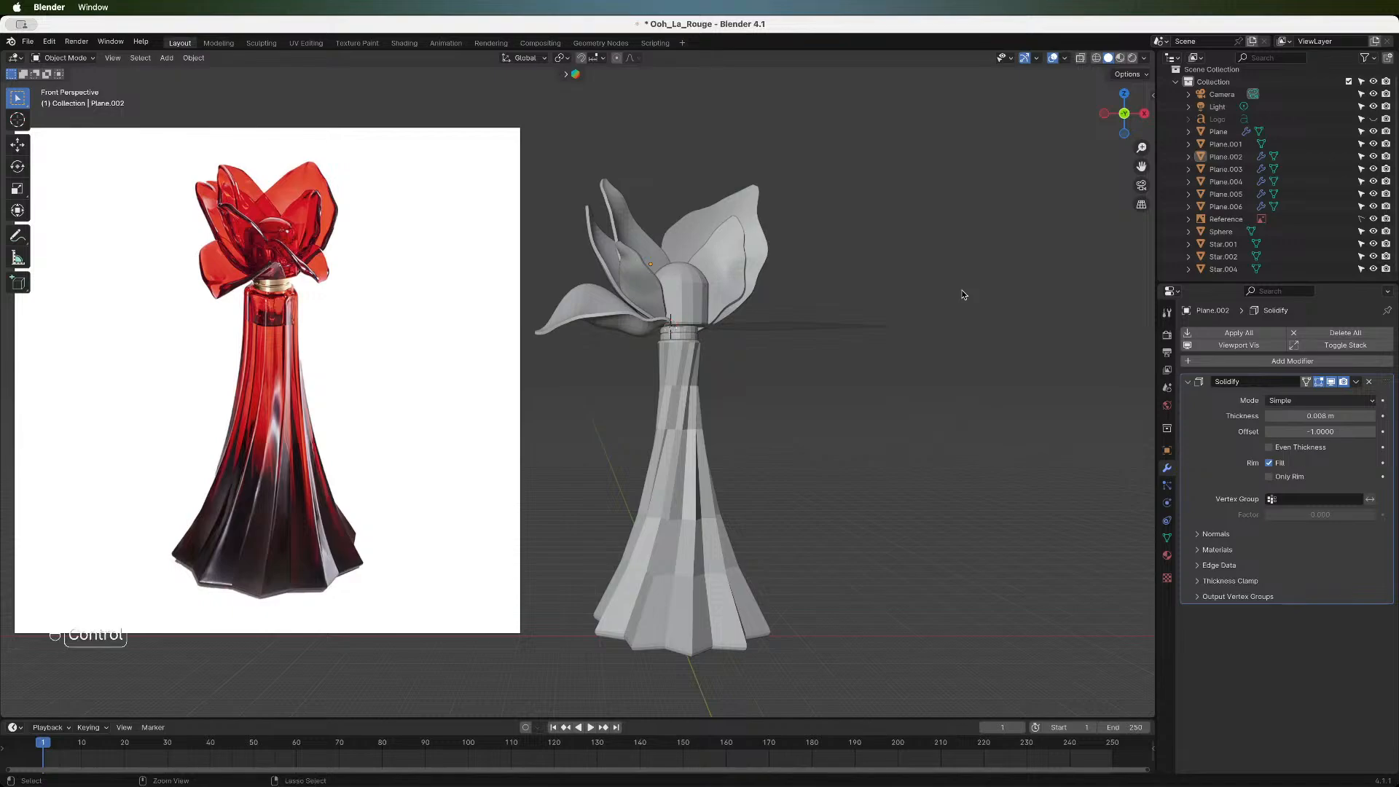
key("ctrl+s")
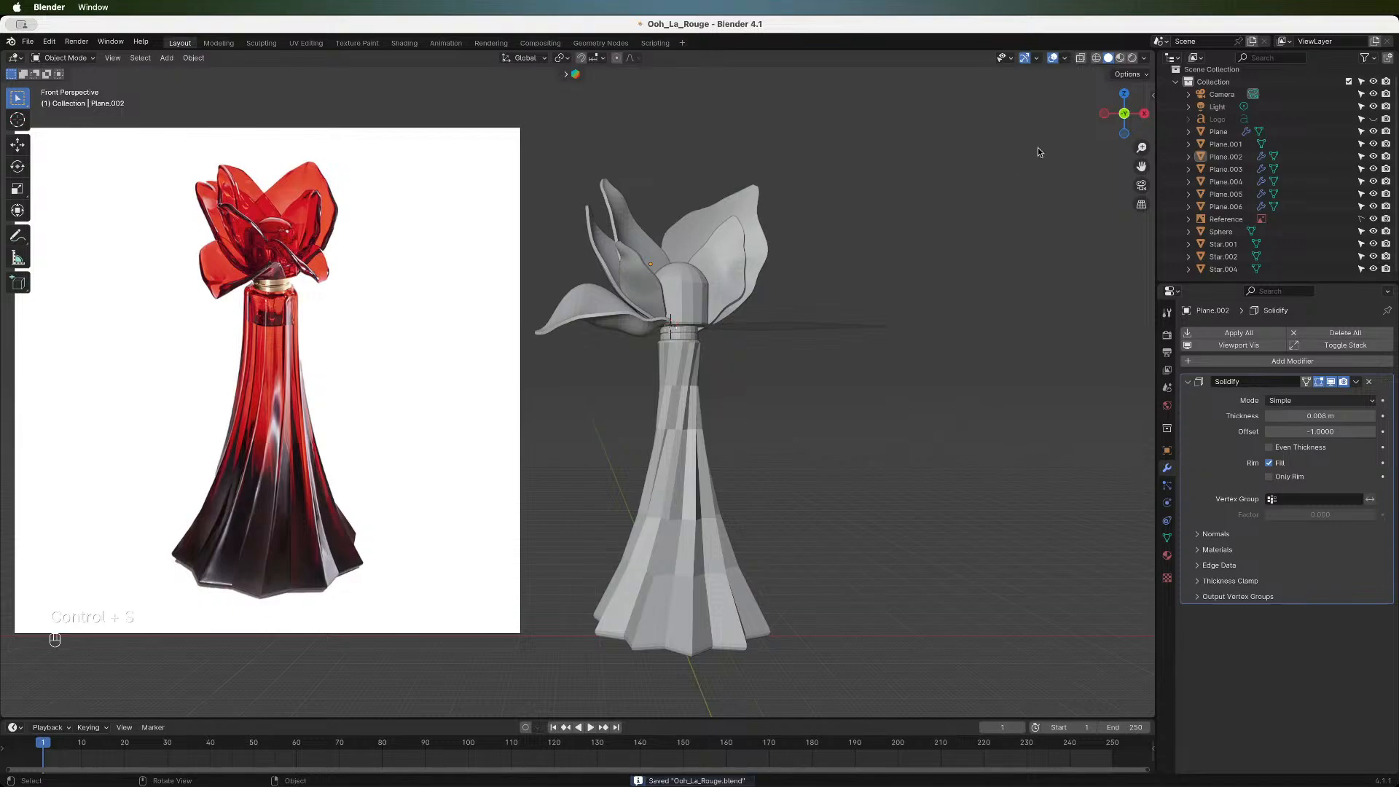
- Add a Subdivision Surface modifier to the flat petal Plane.001 and set its viewport level to 3
mouse_move(1125, 114)
left_mouse_down()
mouse_move(1186, 125)
mouse_move(1122, 119)
left_mouse_up()
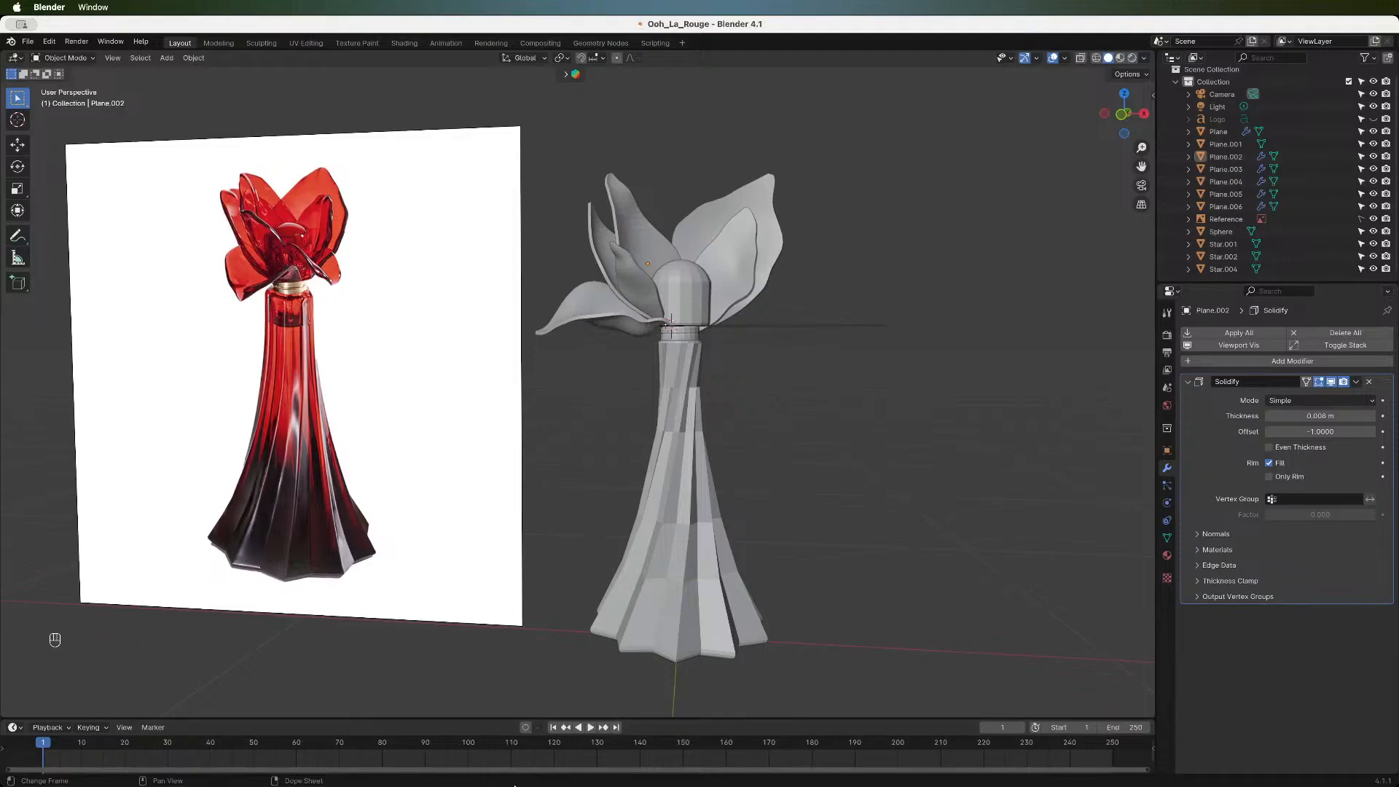
left_click(749, 777)
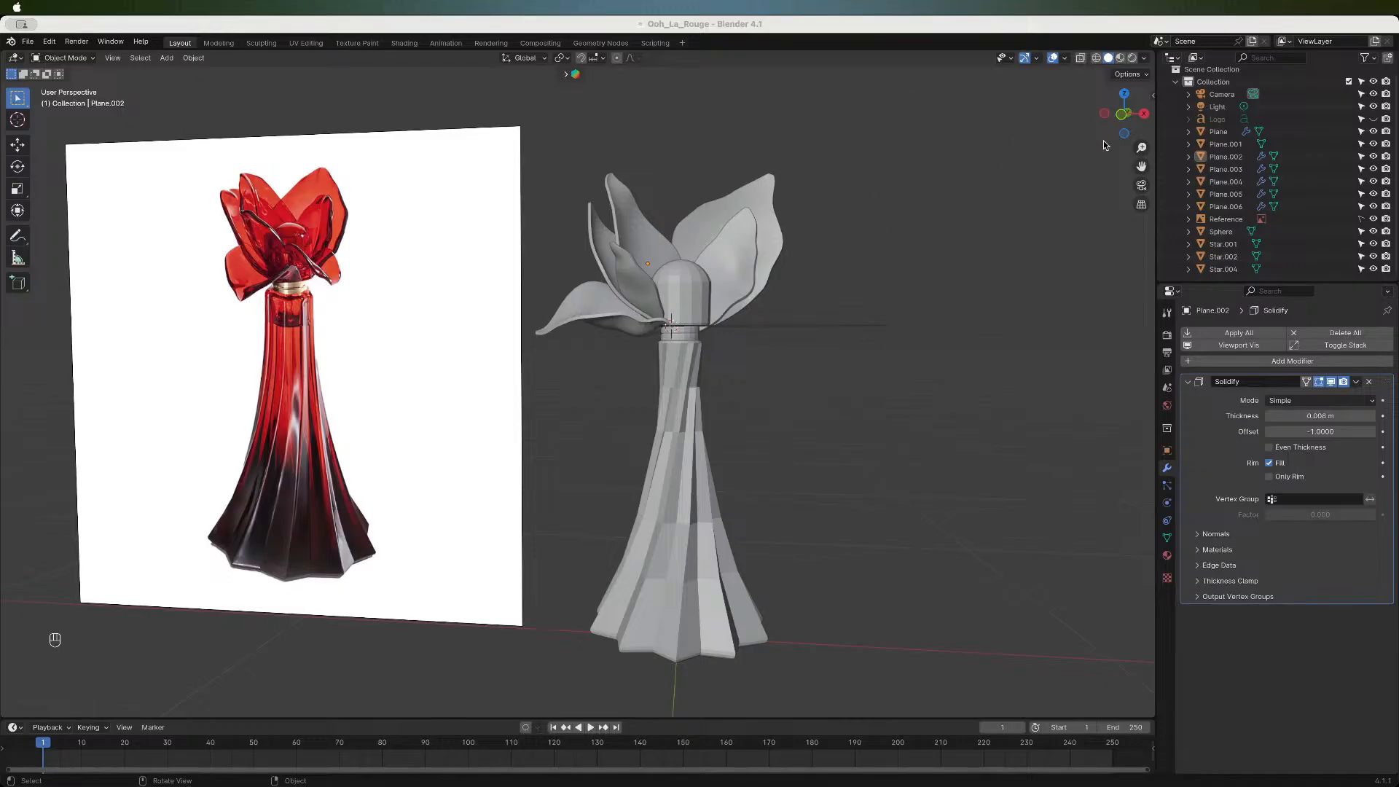
left_click_drag(1124, 123, 1126, 124)
left_click(778, 405)
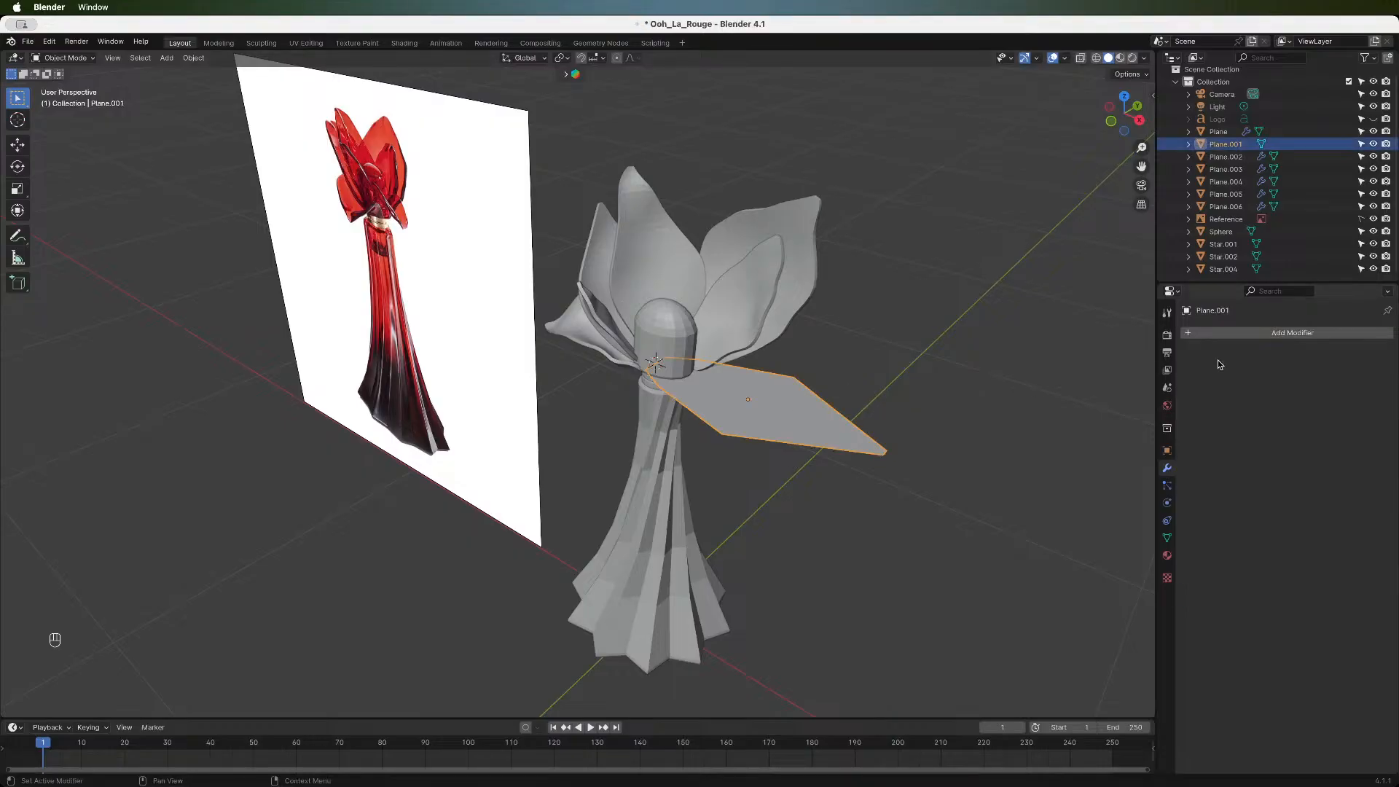
left_click(1268, 333)
mouse_move(1241, 374)
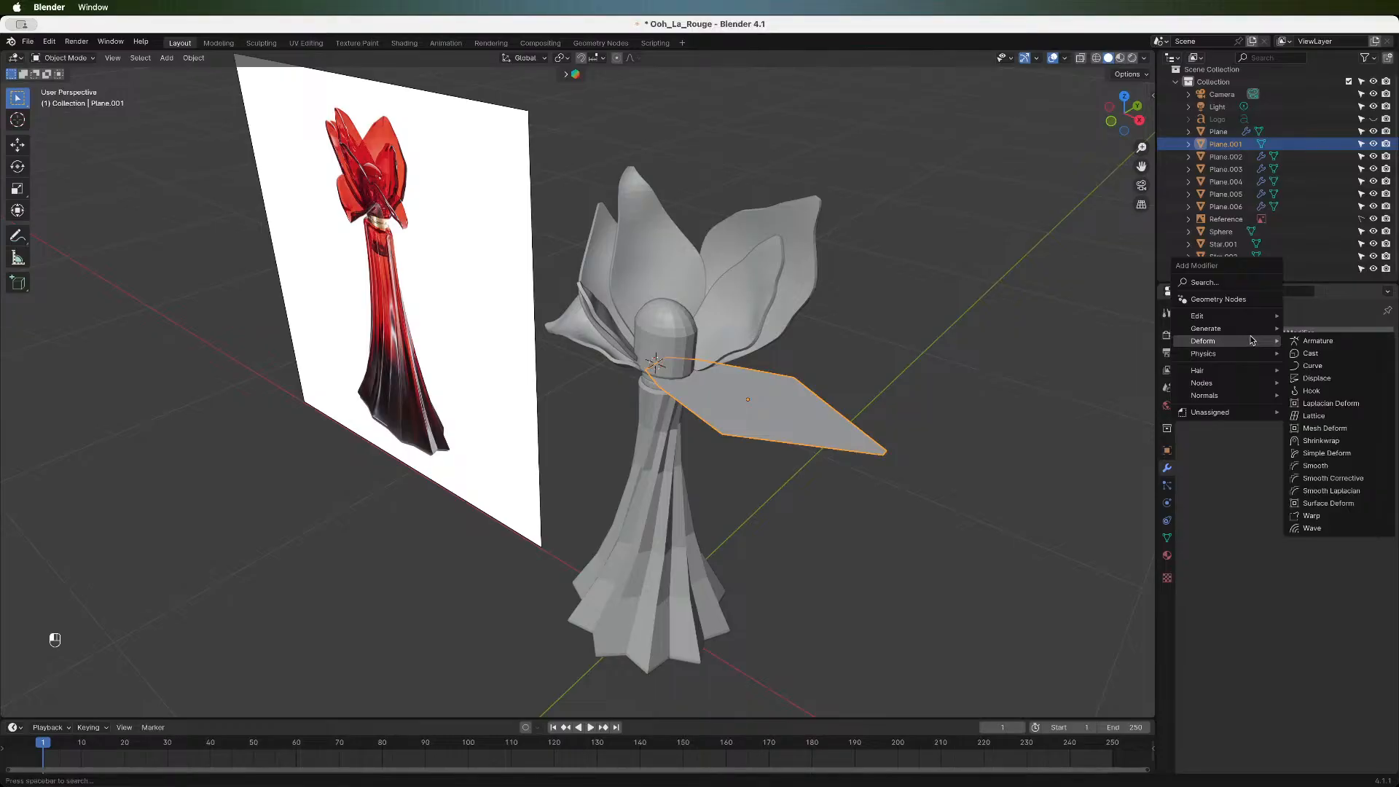
mouse_move(1254, 326)
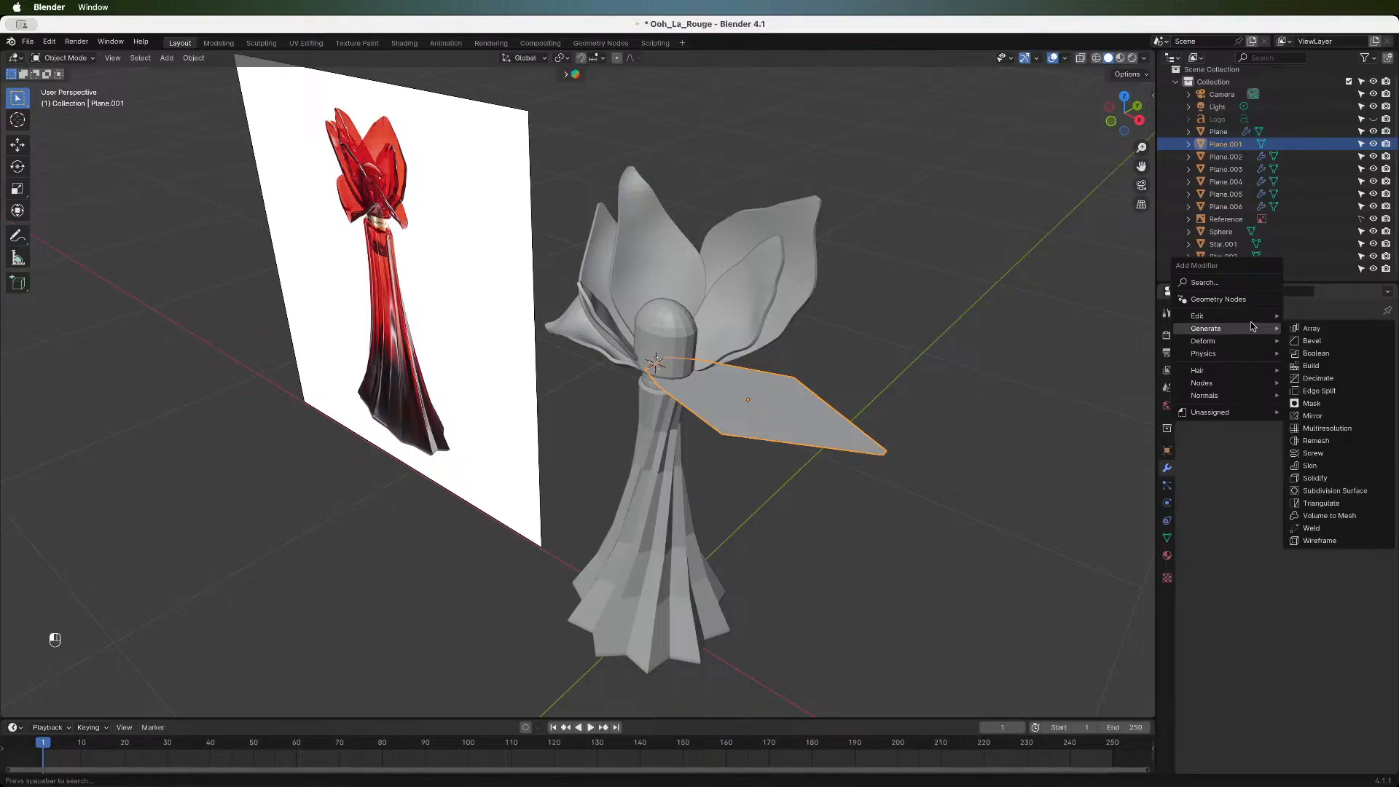
left_click(1321, 491)
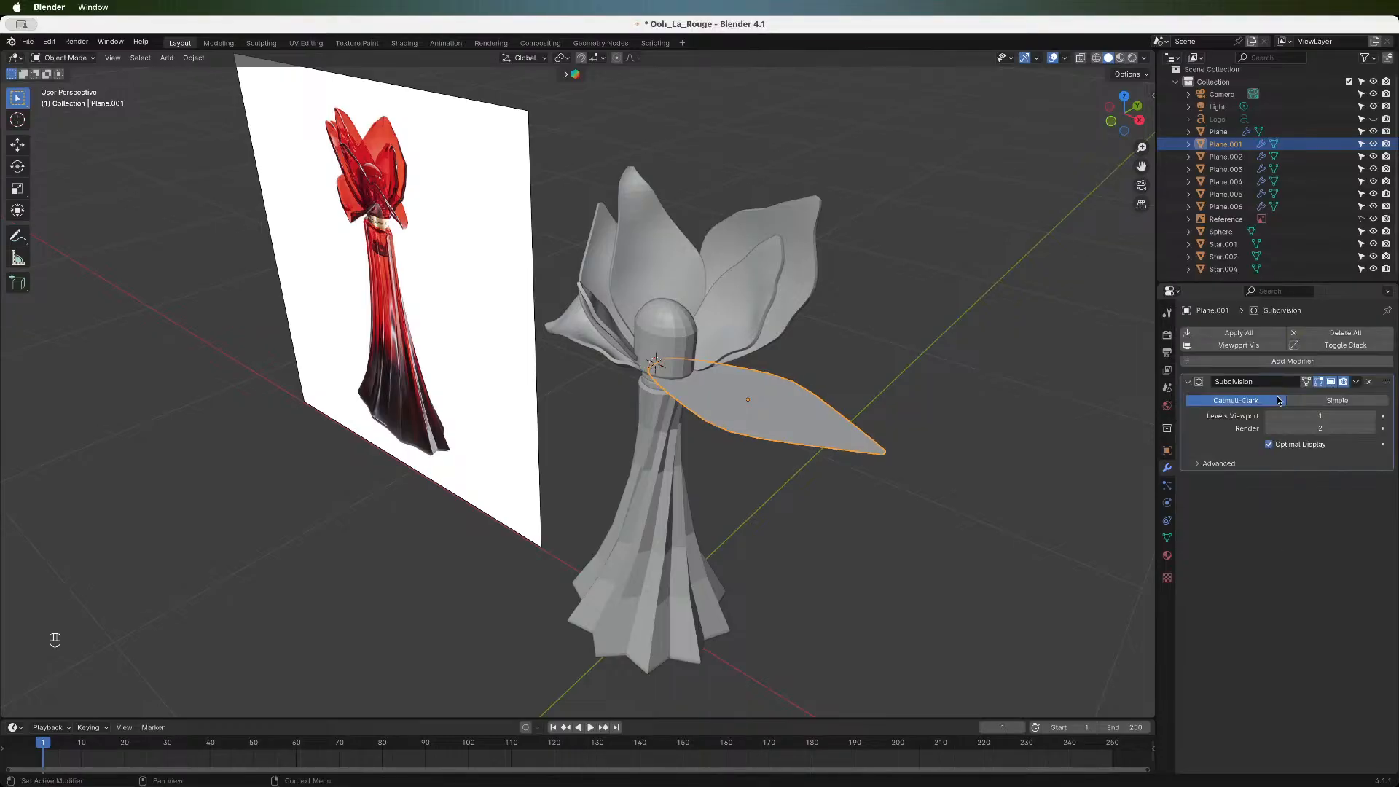
left_click(1371, 416)
left_click(1371, 417)
- Add a Solidify modifier with 0.008 m thickness to Plane.001 and apply its Subdivision modifier
left_click(1250, 361)
mouse_move(1250, 362)
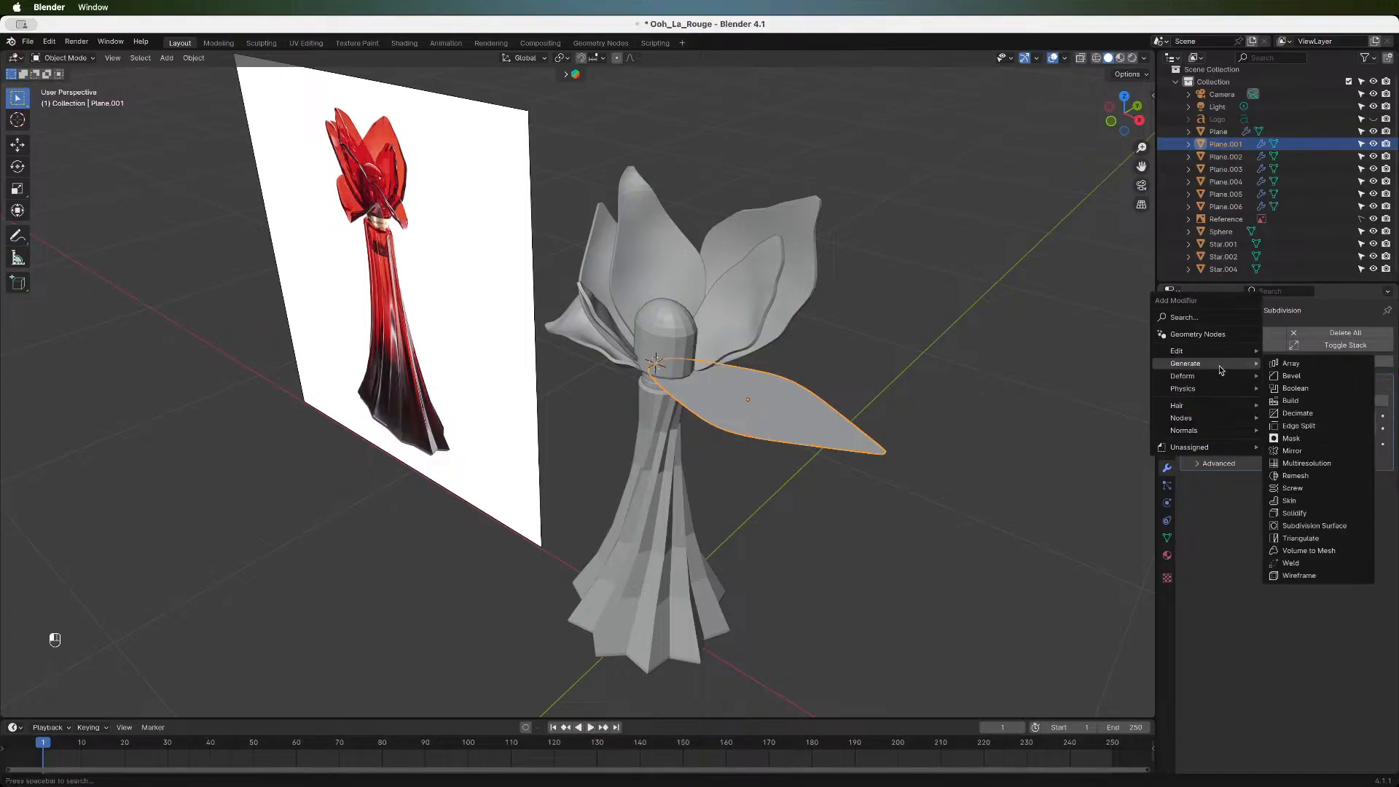
left_click(1321, 512)
double_click(1297, 514)
key("BackSpace")
type("0.008")
key("Return")
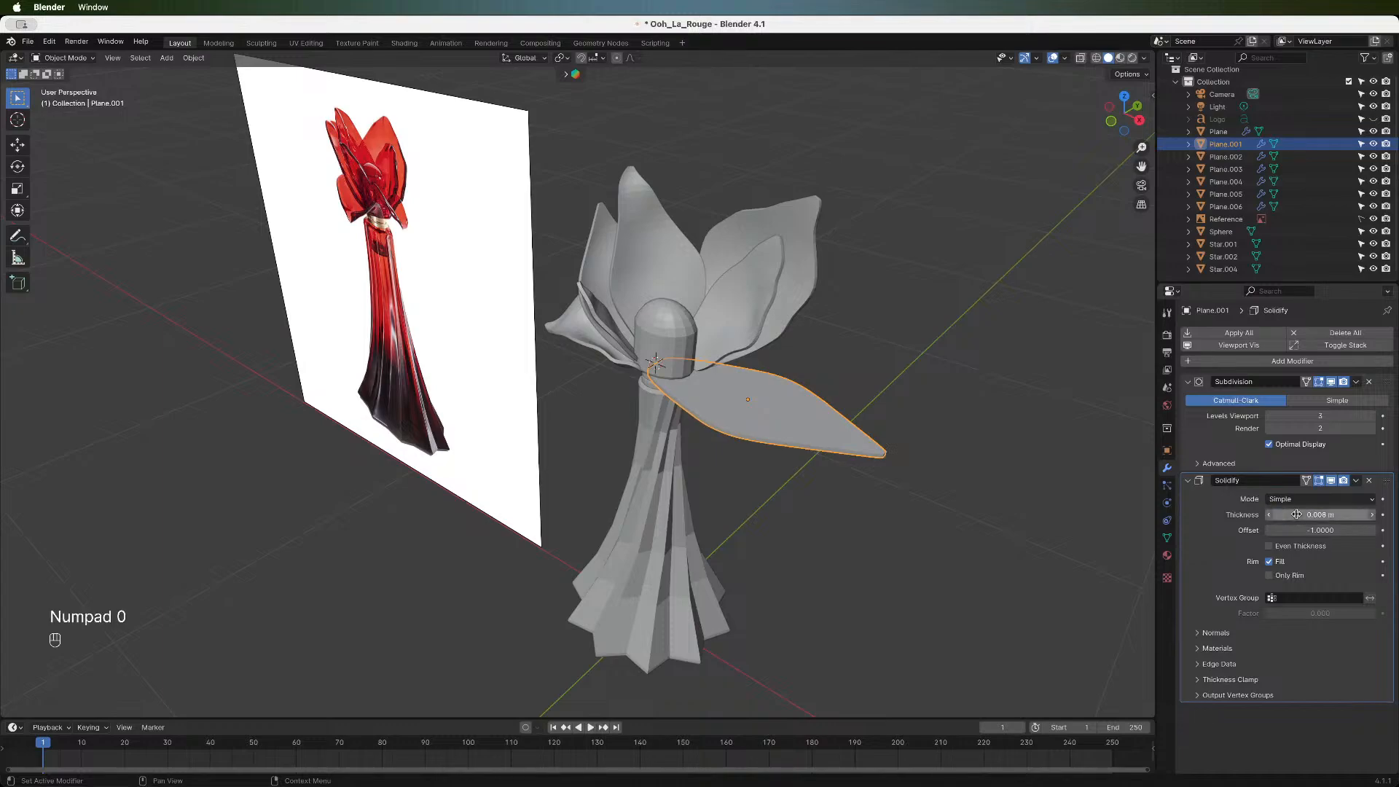
left_click(1355, 381)
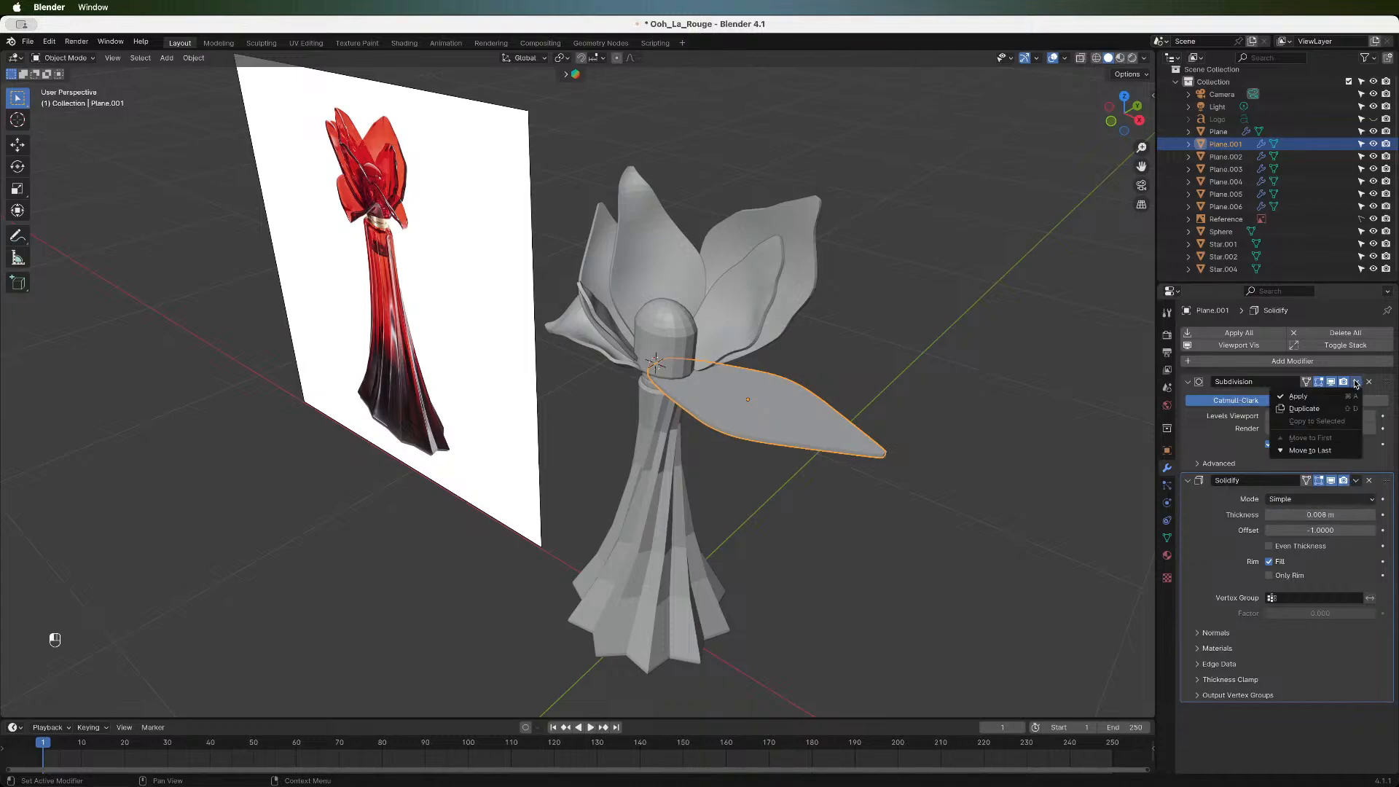
left_click(1338, 397)
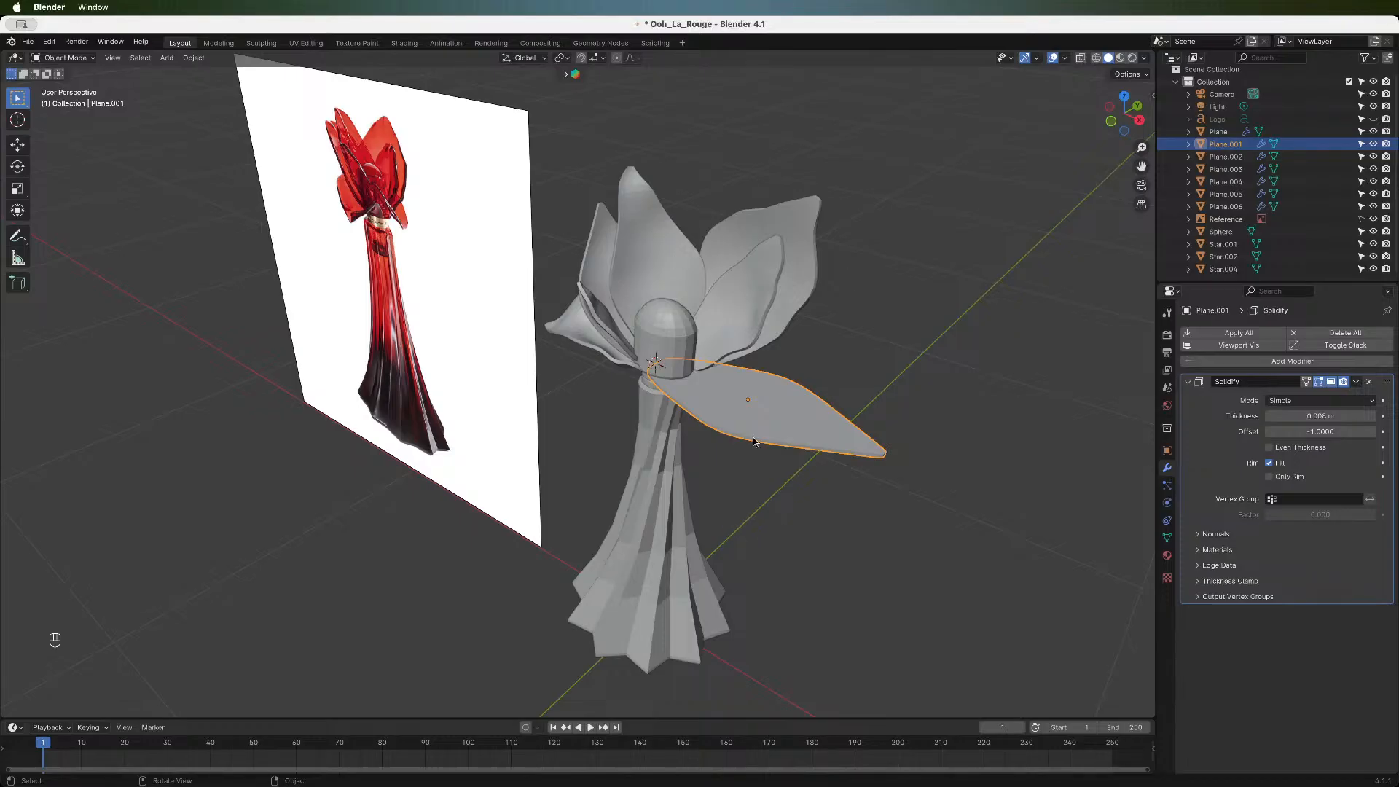
- In Edit Mode on Plane.001, pull a vertex in the petal's inner half down about 0.094 m in Z with proportional size about 0.2 m
left_click(1108, 128)
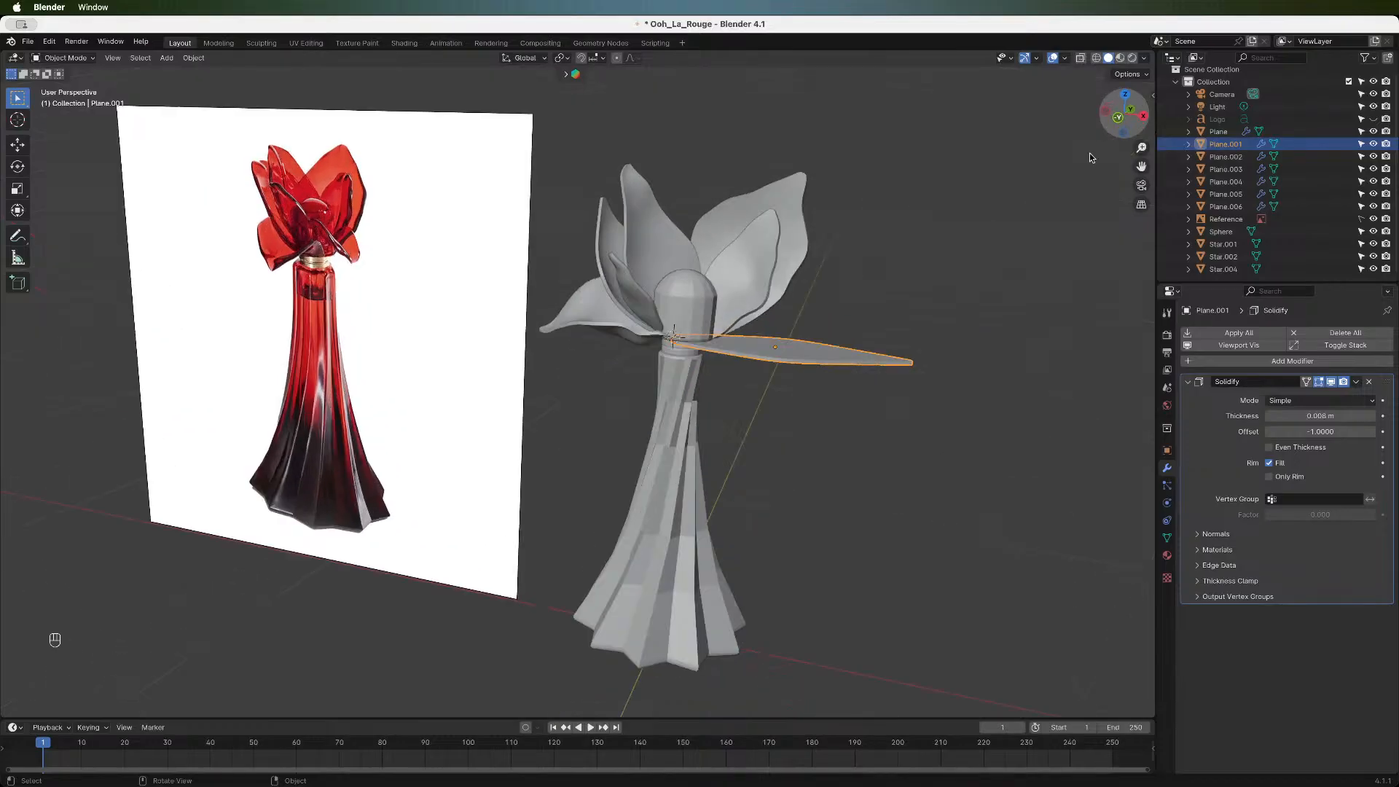
key("Tab")
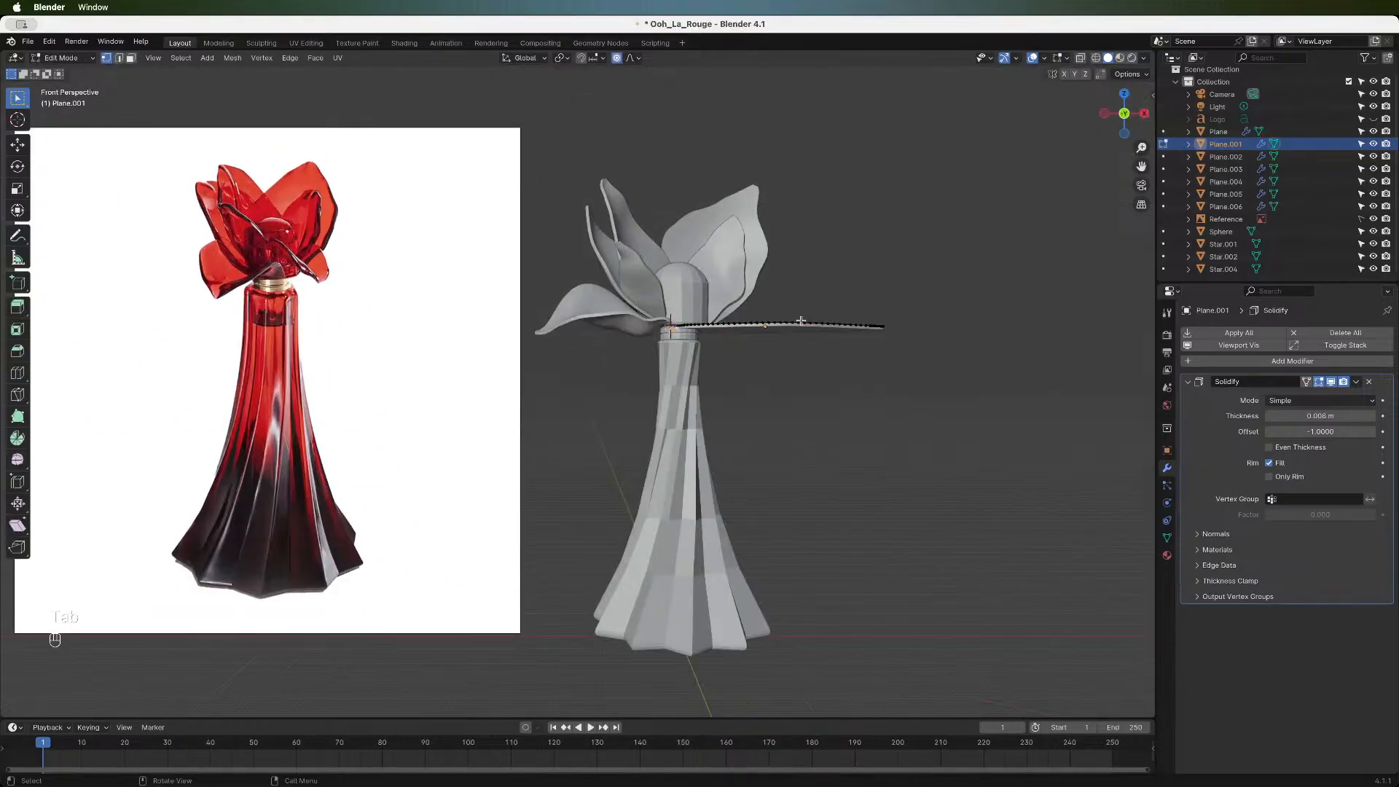
left_click_drag(1122, 117, 1104, 122)
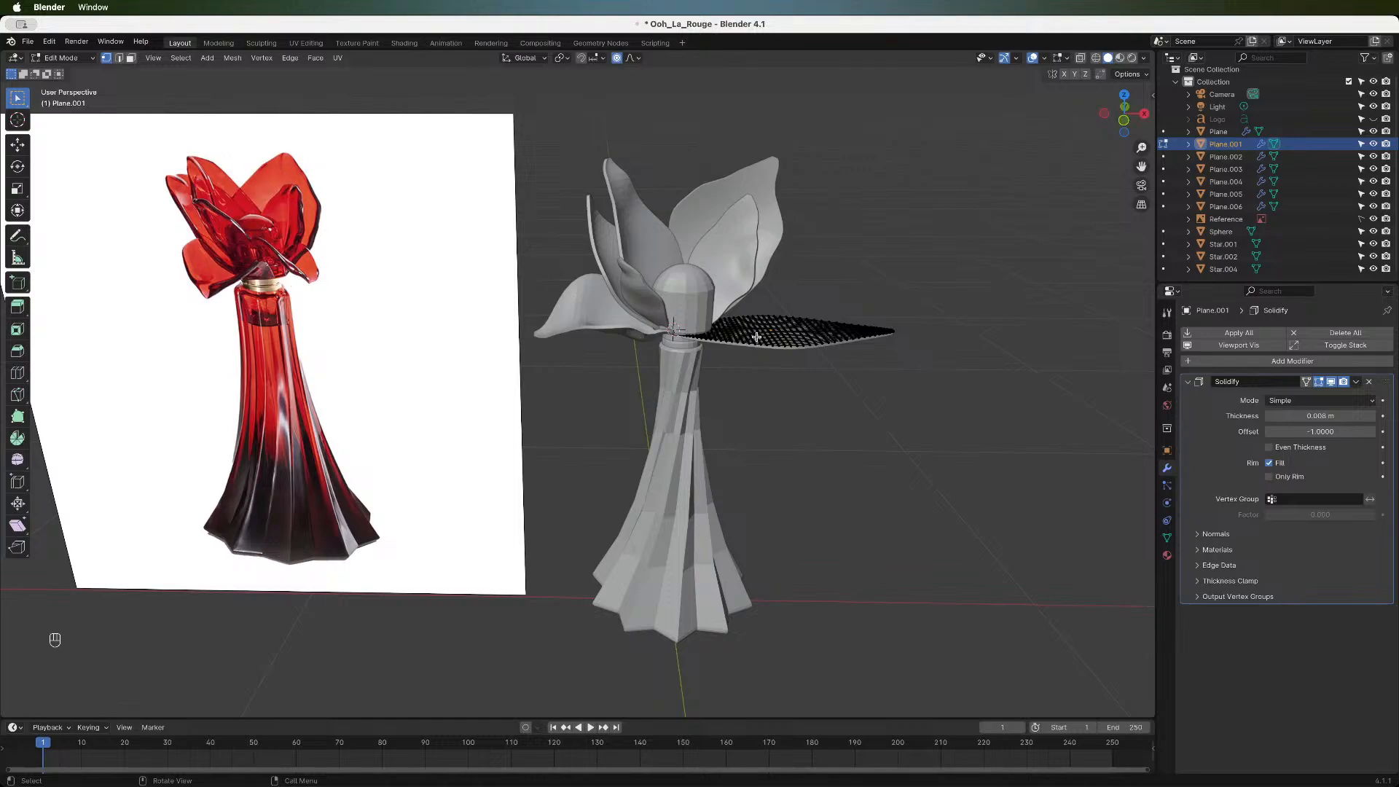
left_click(1124, 121)
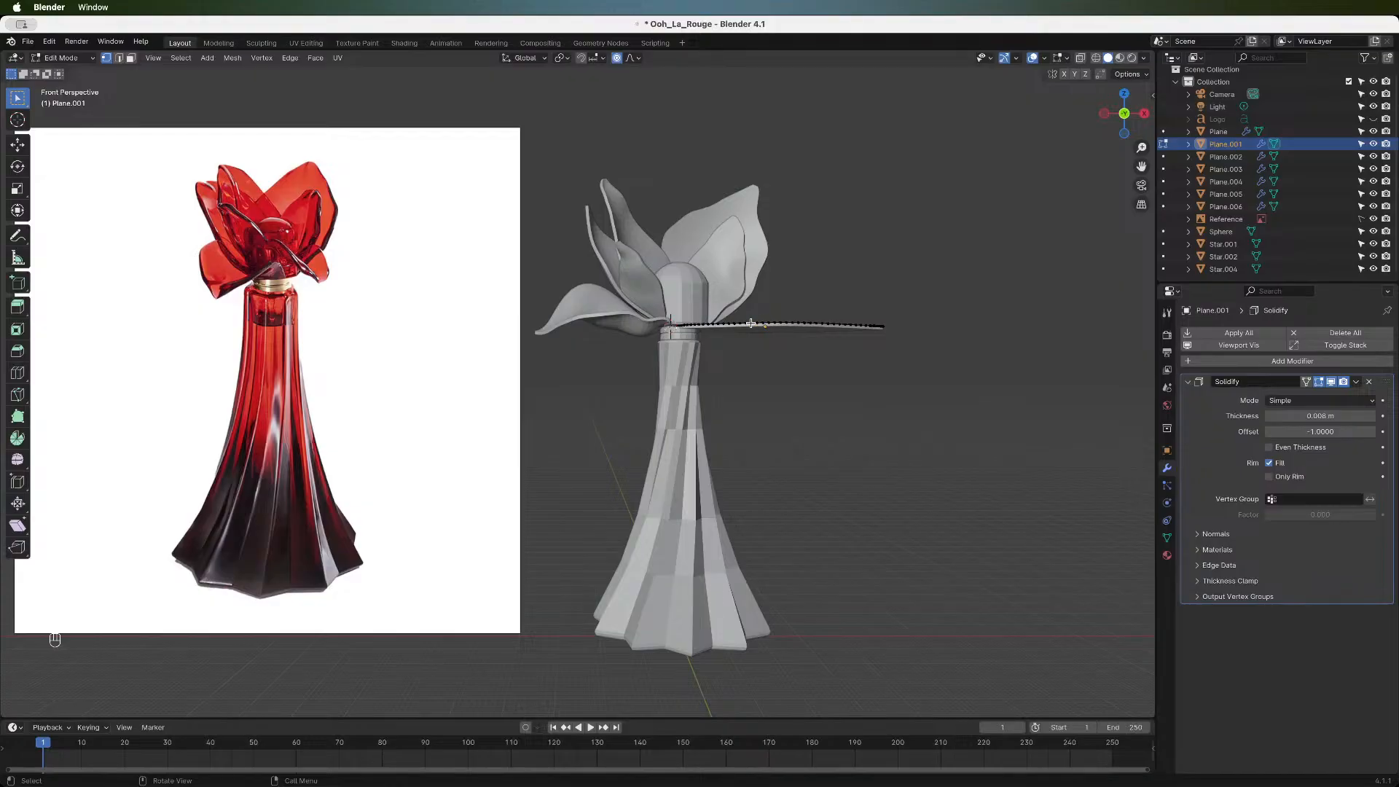
left_click_drag(1124, 115, 1003, 204)
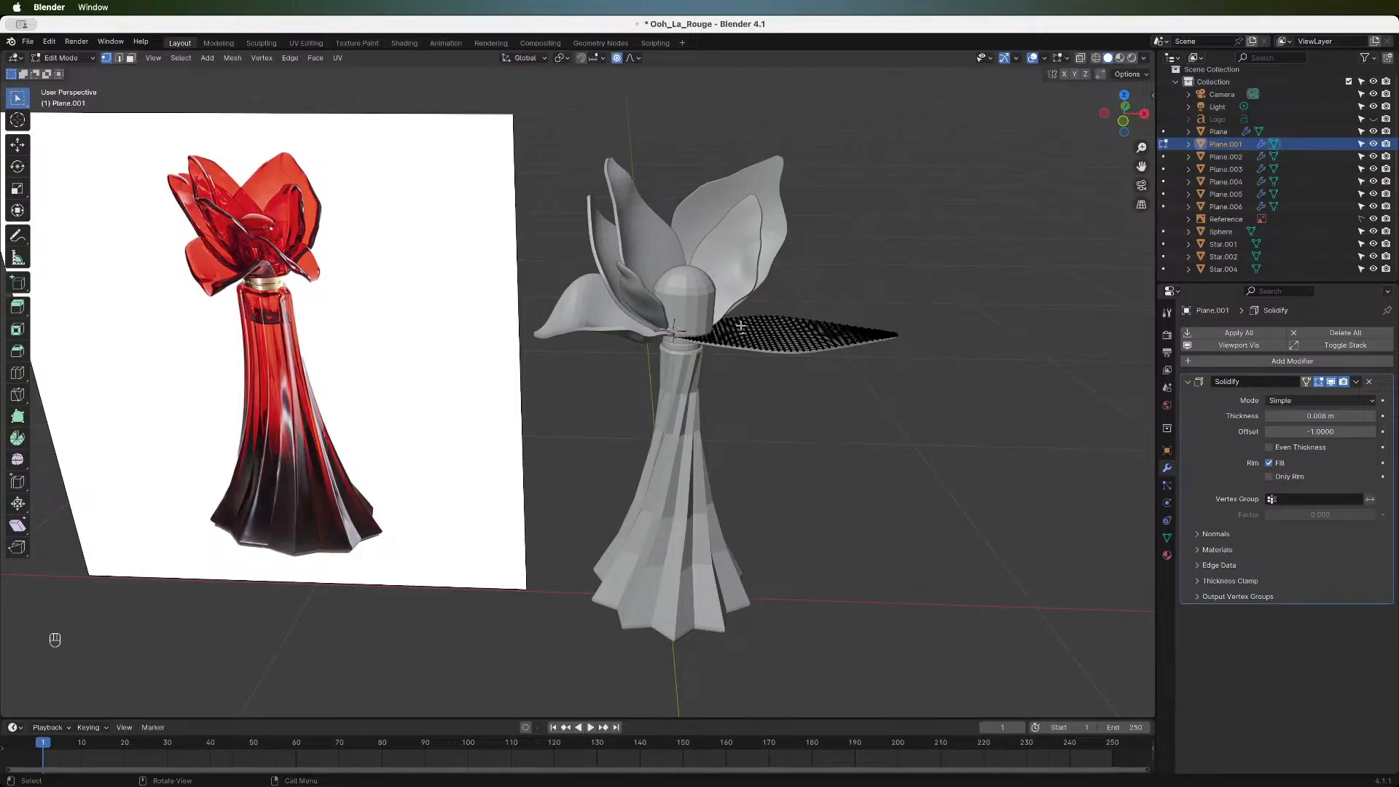
key("g")
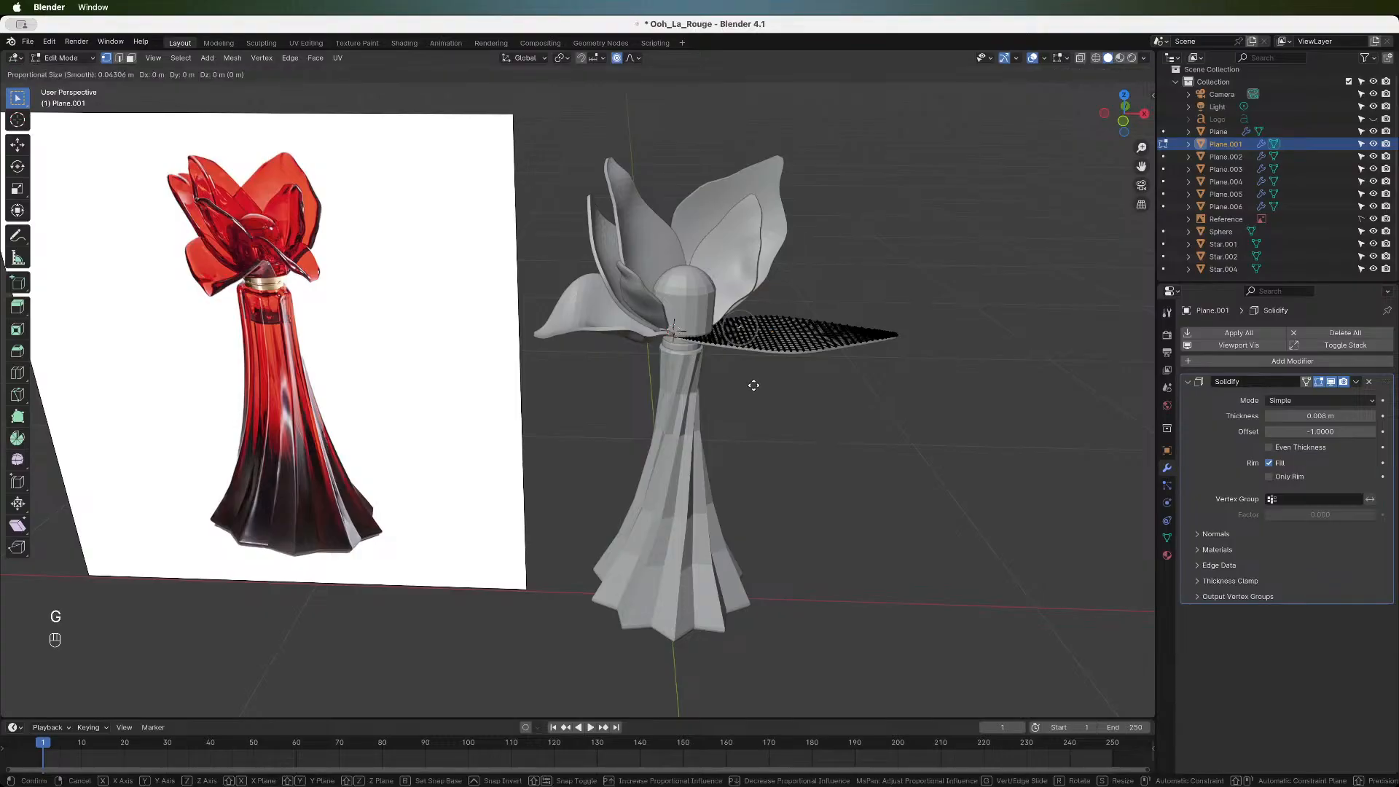
key("Escape")
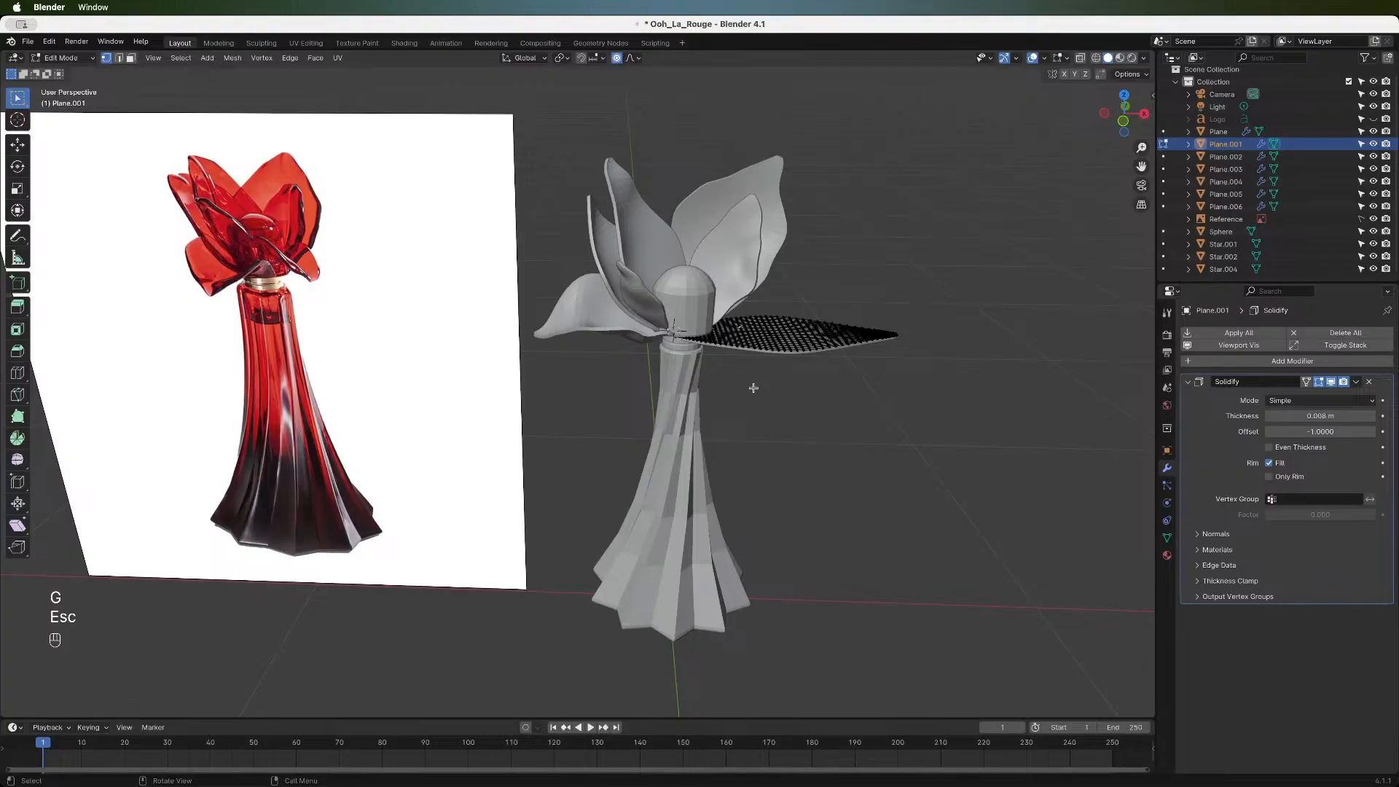
key("g")
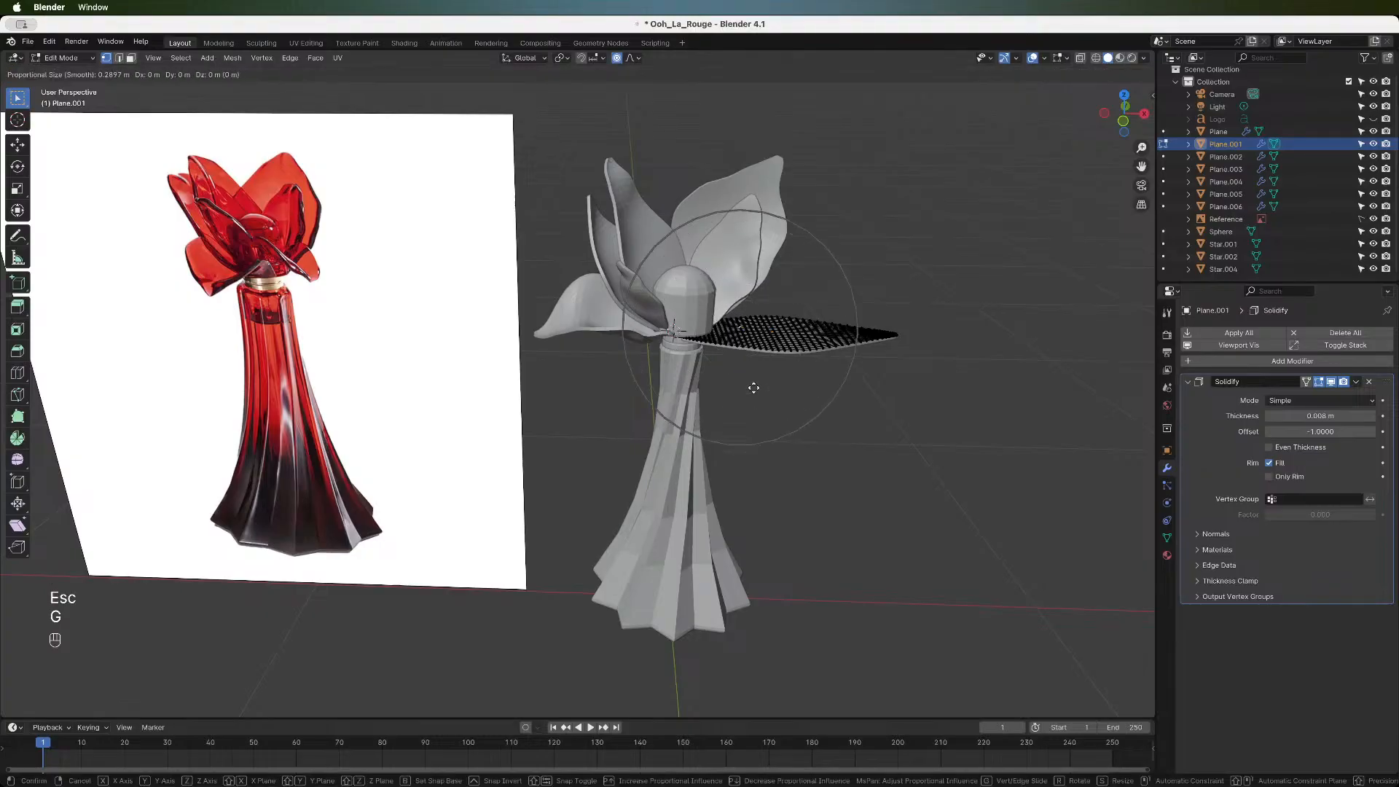
scroll(754, 387, "up", 5)
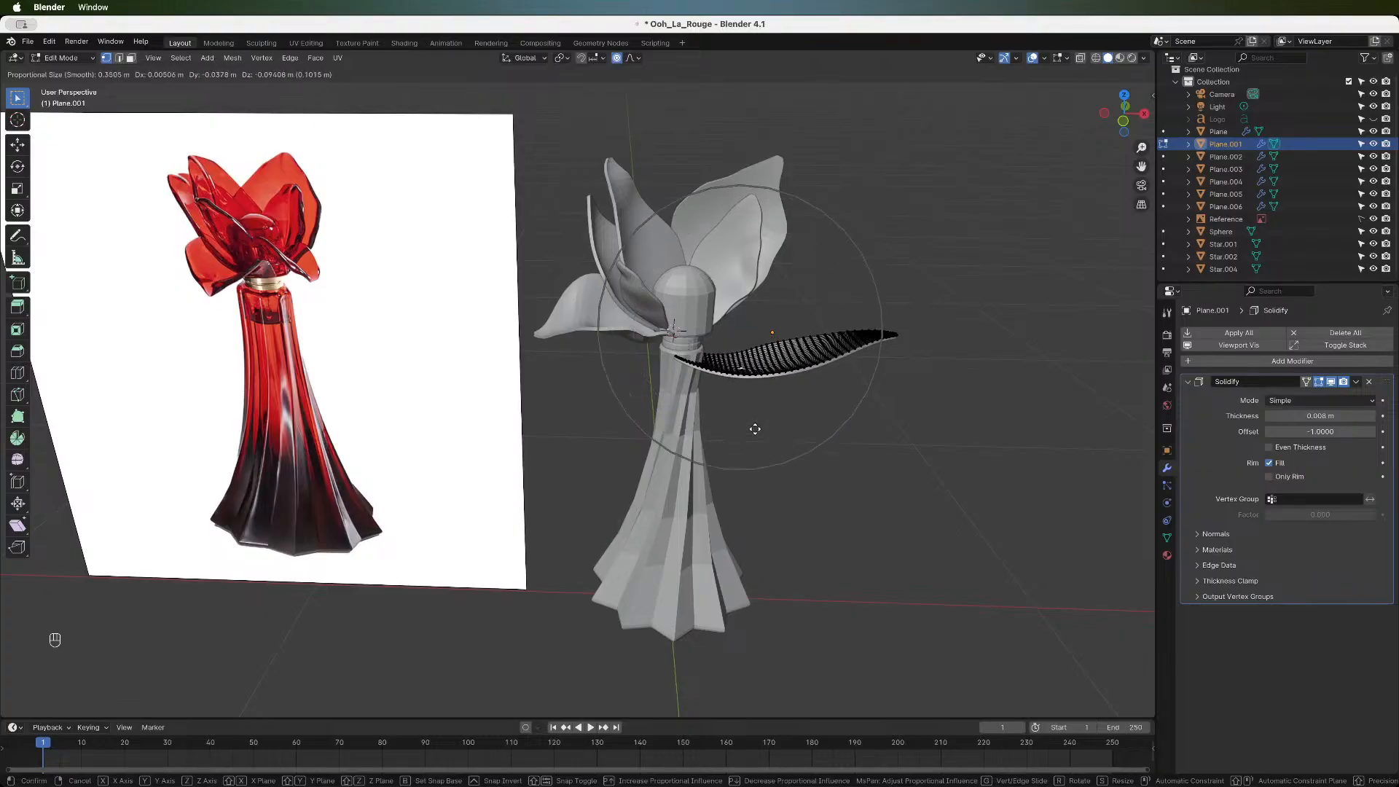
scroll(755, 429, "up", 3)
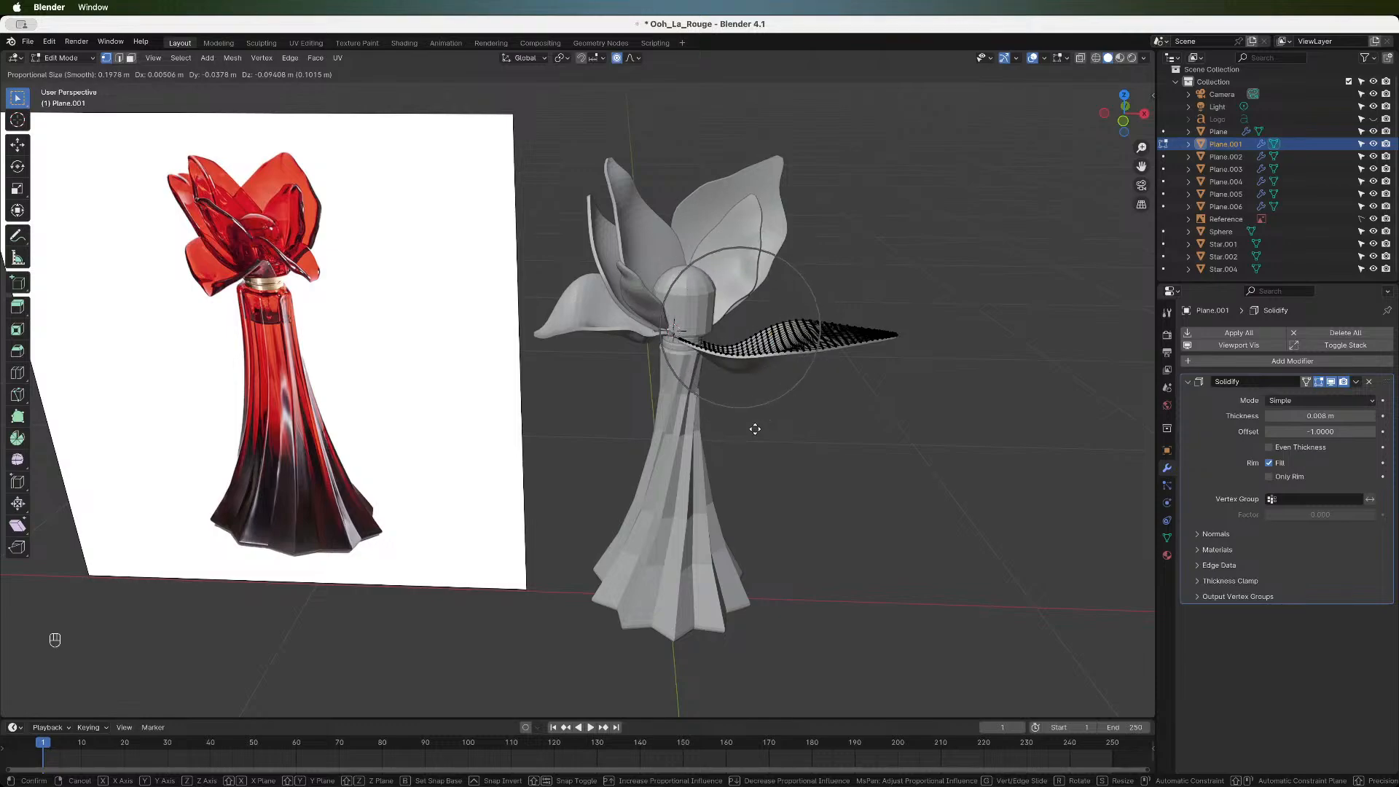
left_click(755, 428)
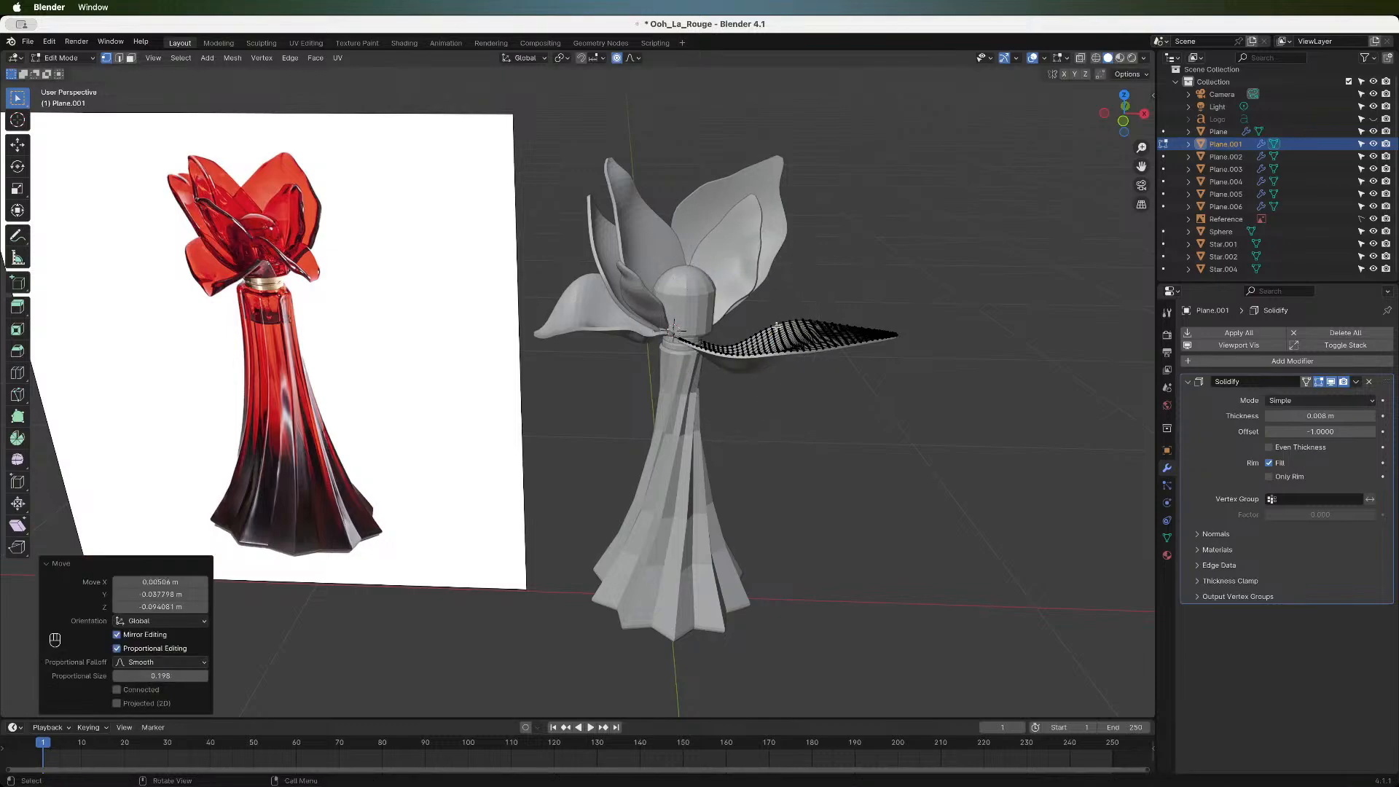
- Raise a vertex on the front edge of Plane.001's inner half about 0.059 m in Z, using proportional editing
left_click(739, 348)
key("g")
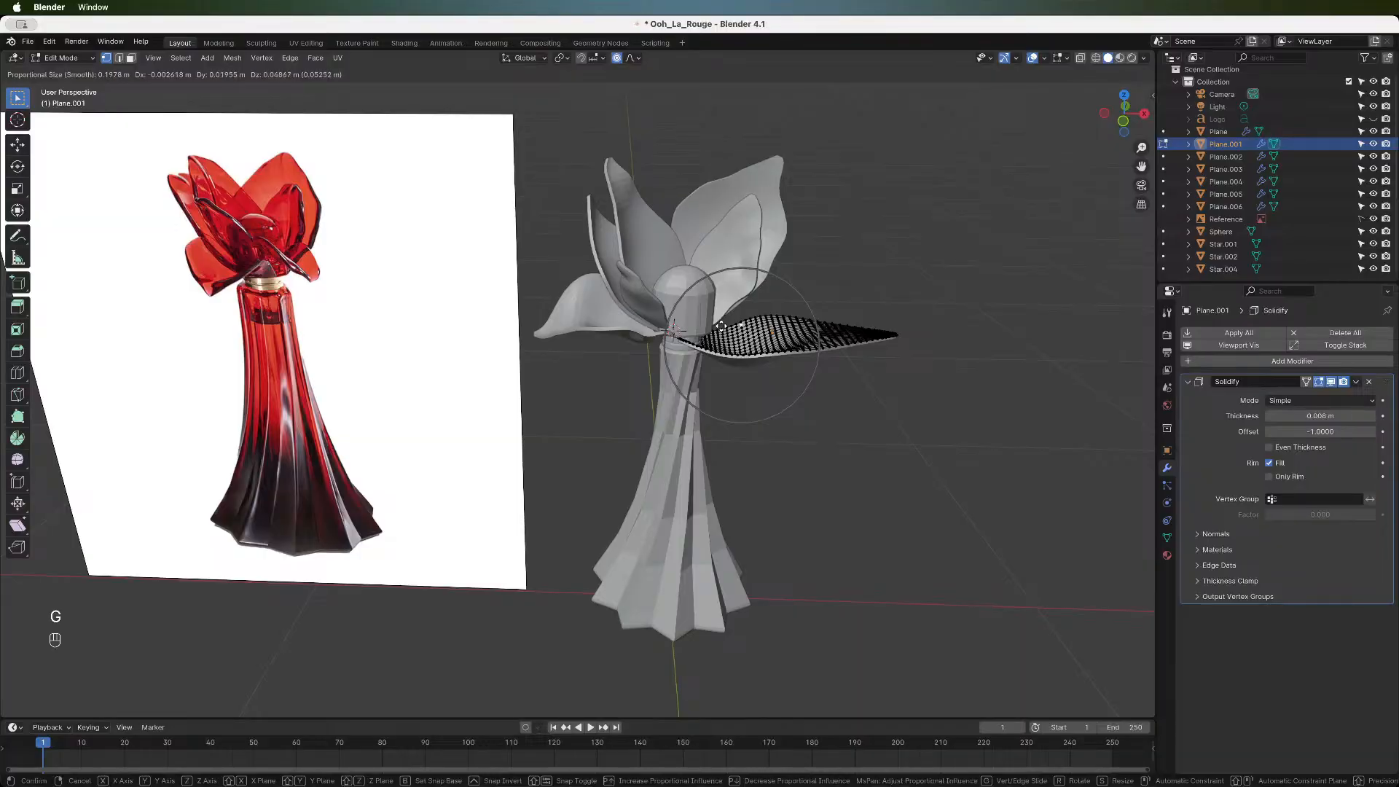
left_click(741, 320)
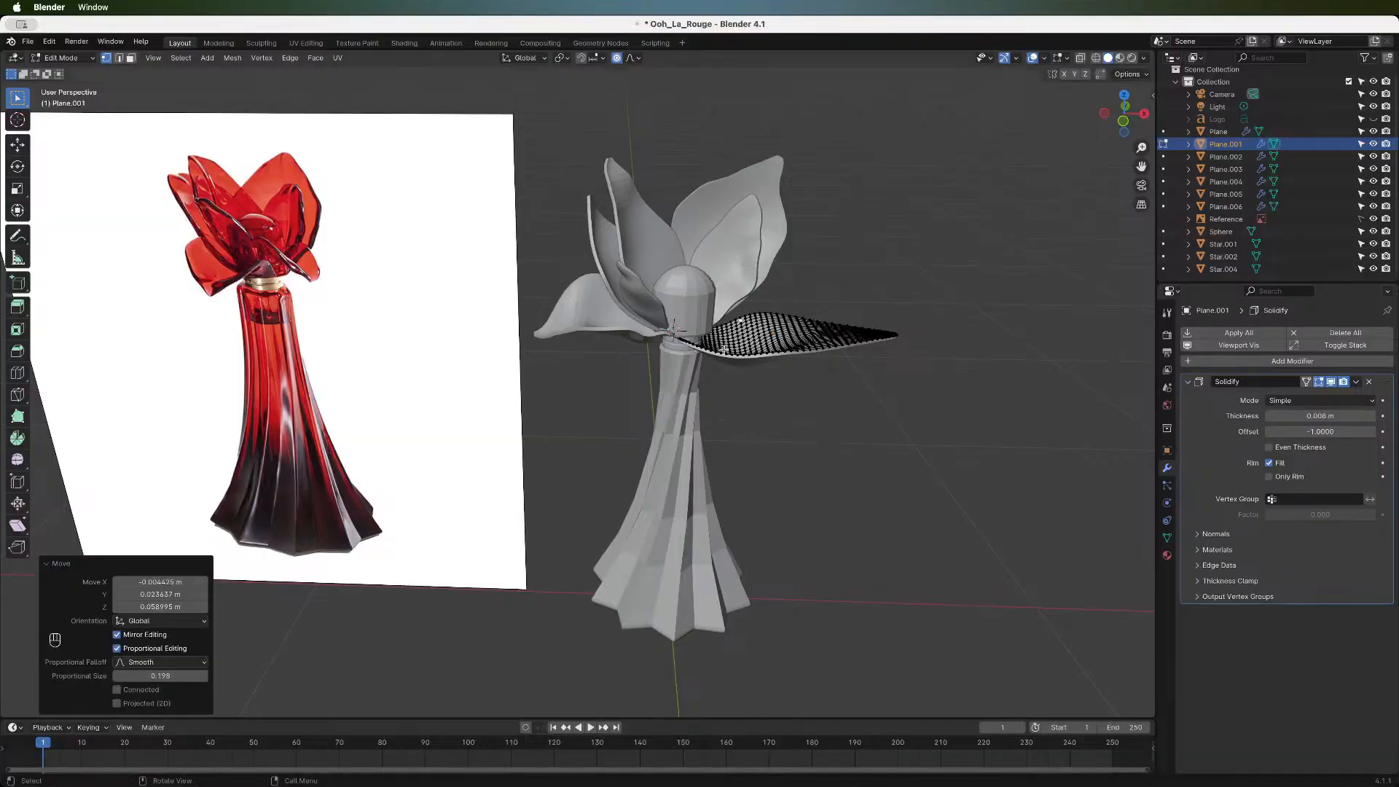
- Nudge a front-edge vertex near Plane.001's base down about 0.008 m in Z with proportional size about 0.11 m
left_click(712, 350)
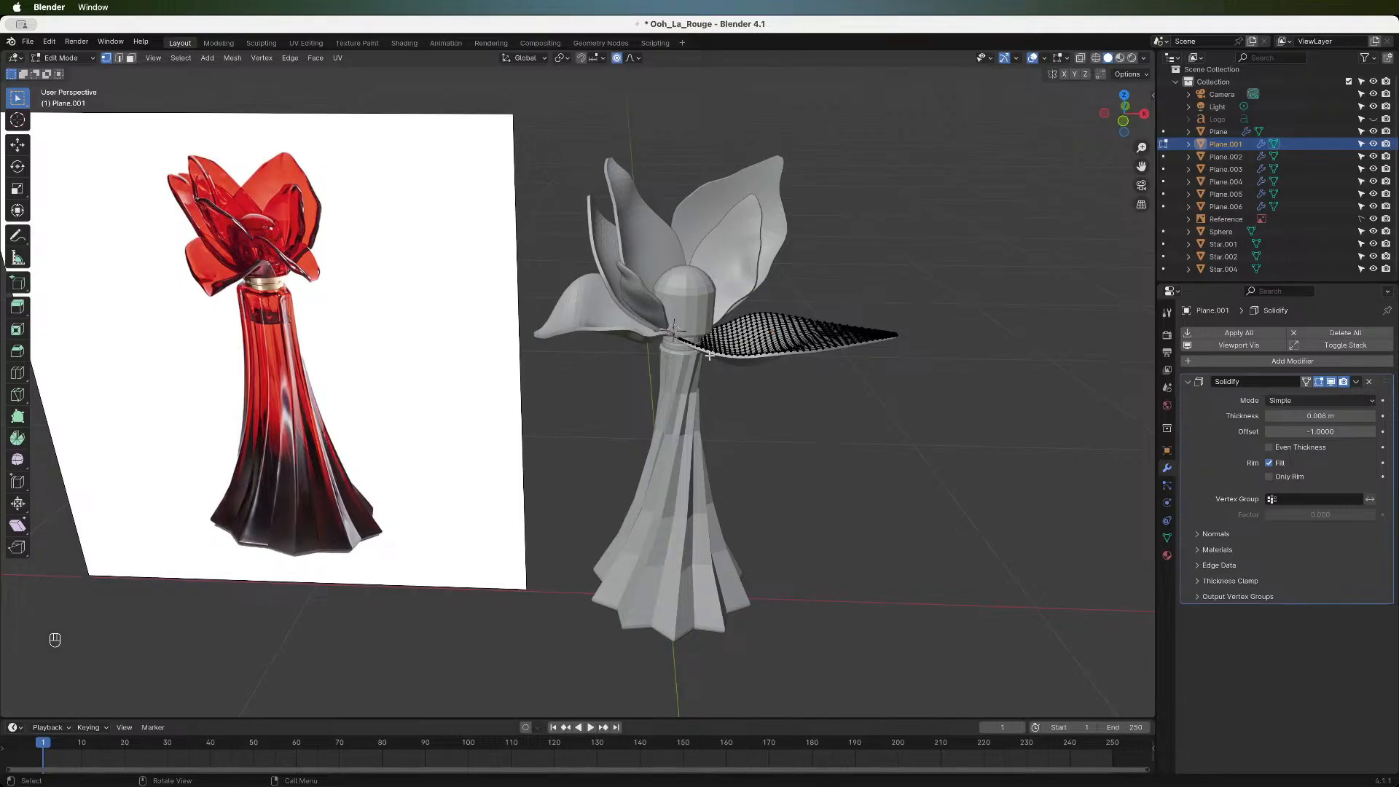
key("g")
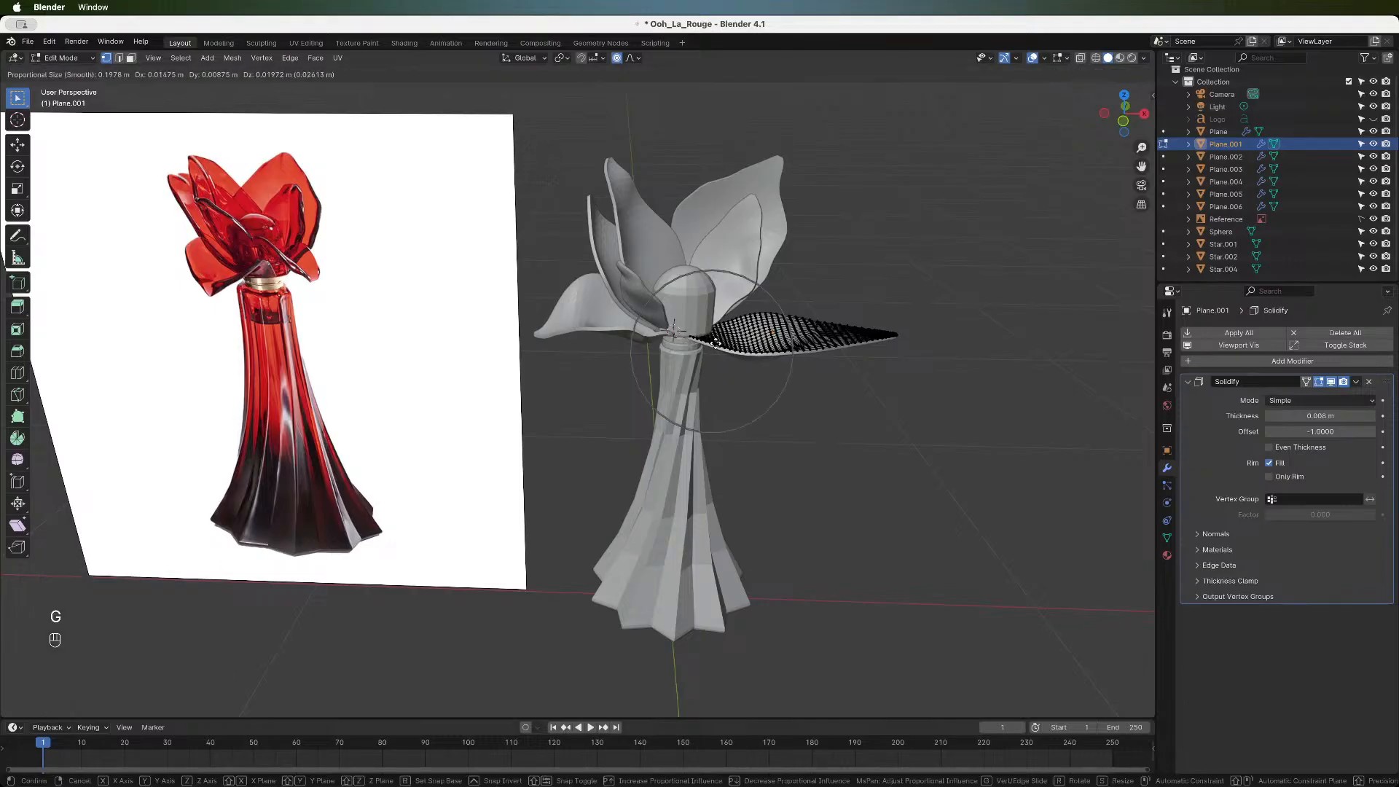
scroll(711, 346, "up", 10)
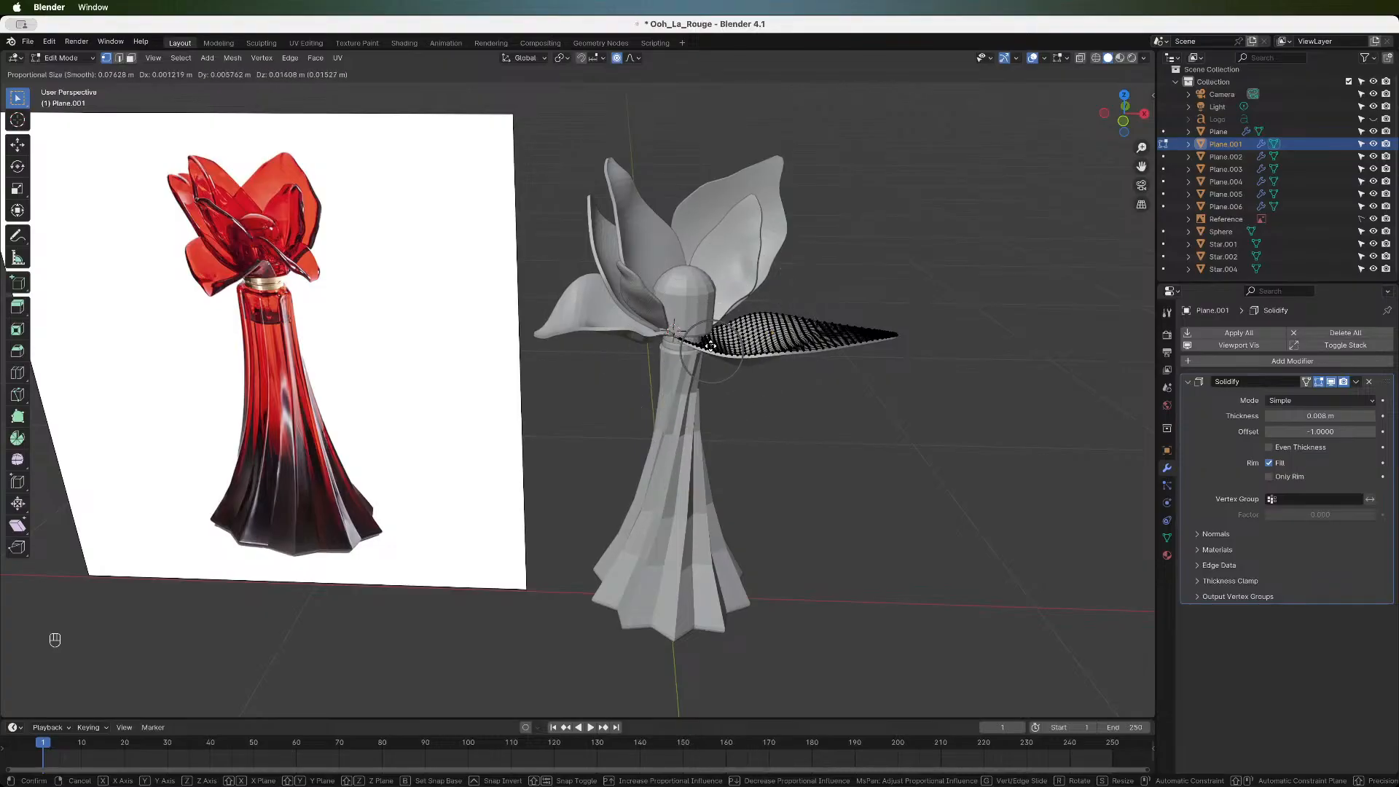
scroll(710, 344, "down", 4)
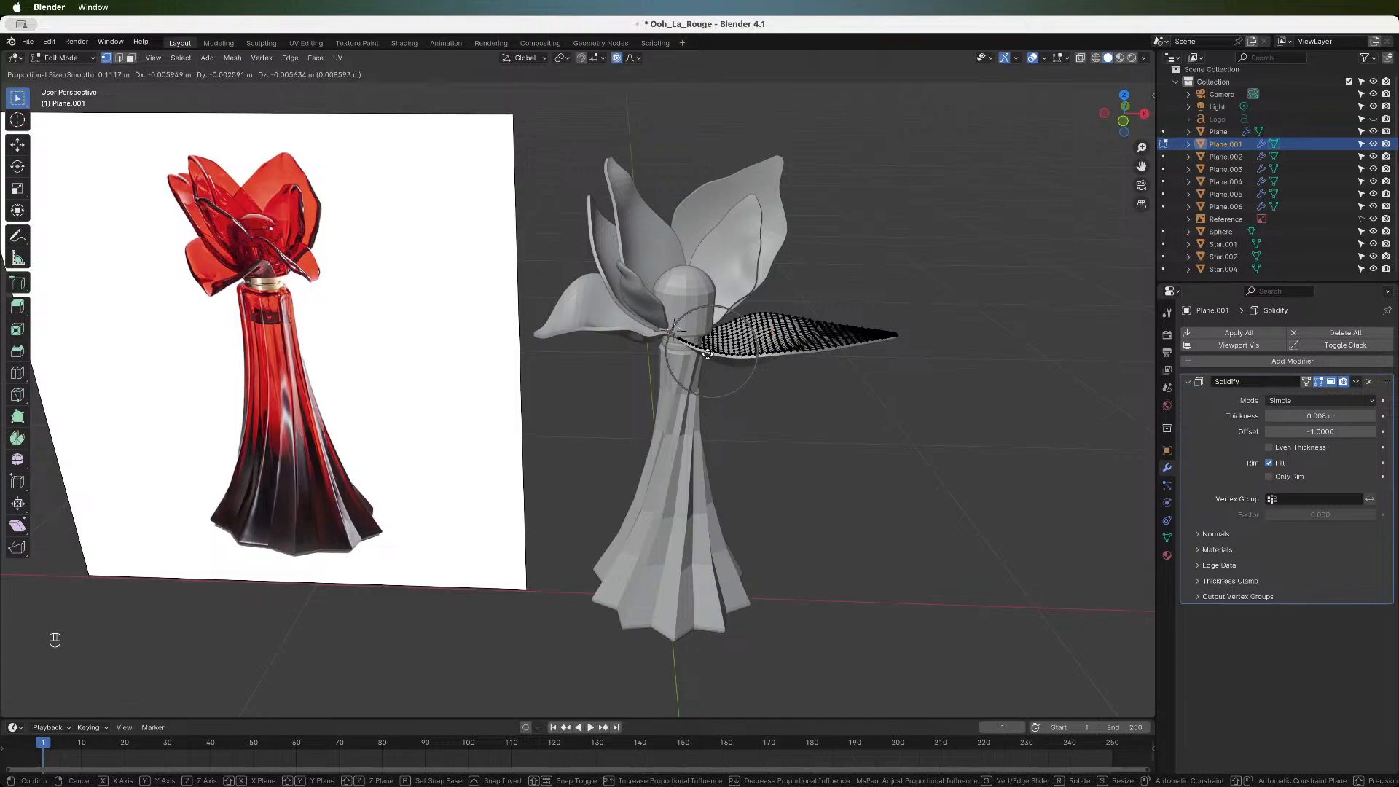
left_click(706, 355)
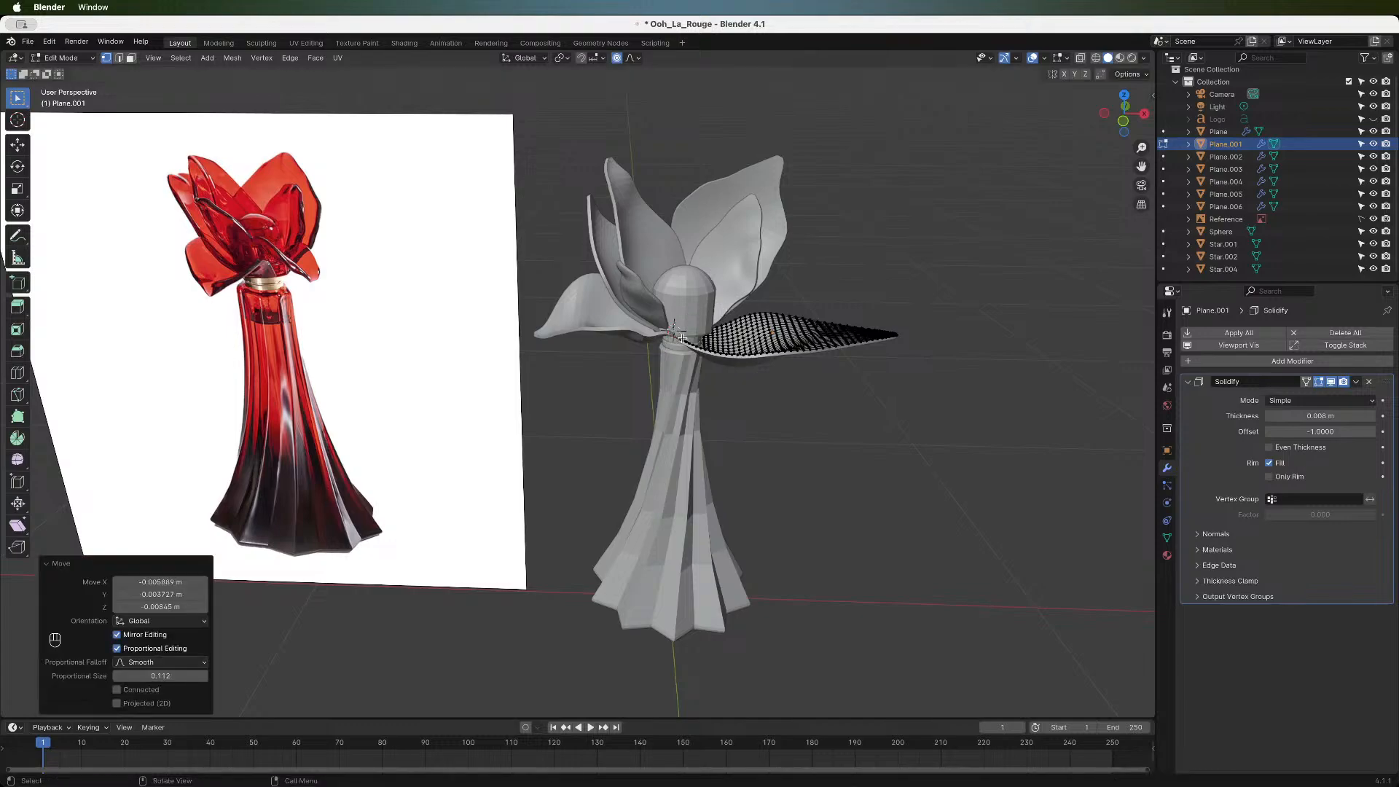
- Raise the vertex at Plane.001's inner end, and lower one beside it about 0.007 m in Z with proportional editing
left_click(681, 336)
key("g")
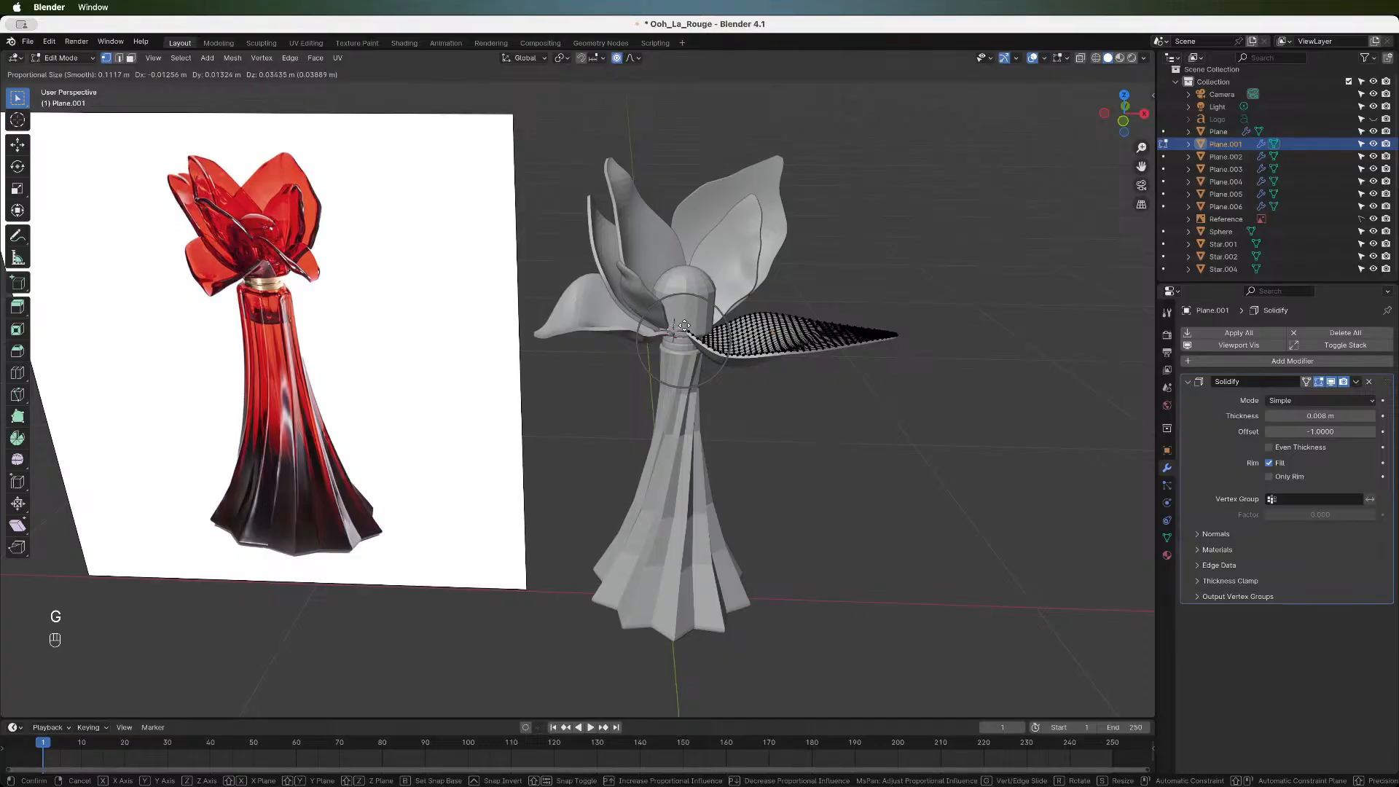
left_click(700, 333)
left_click(706, 337)
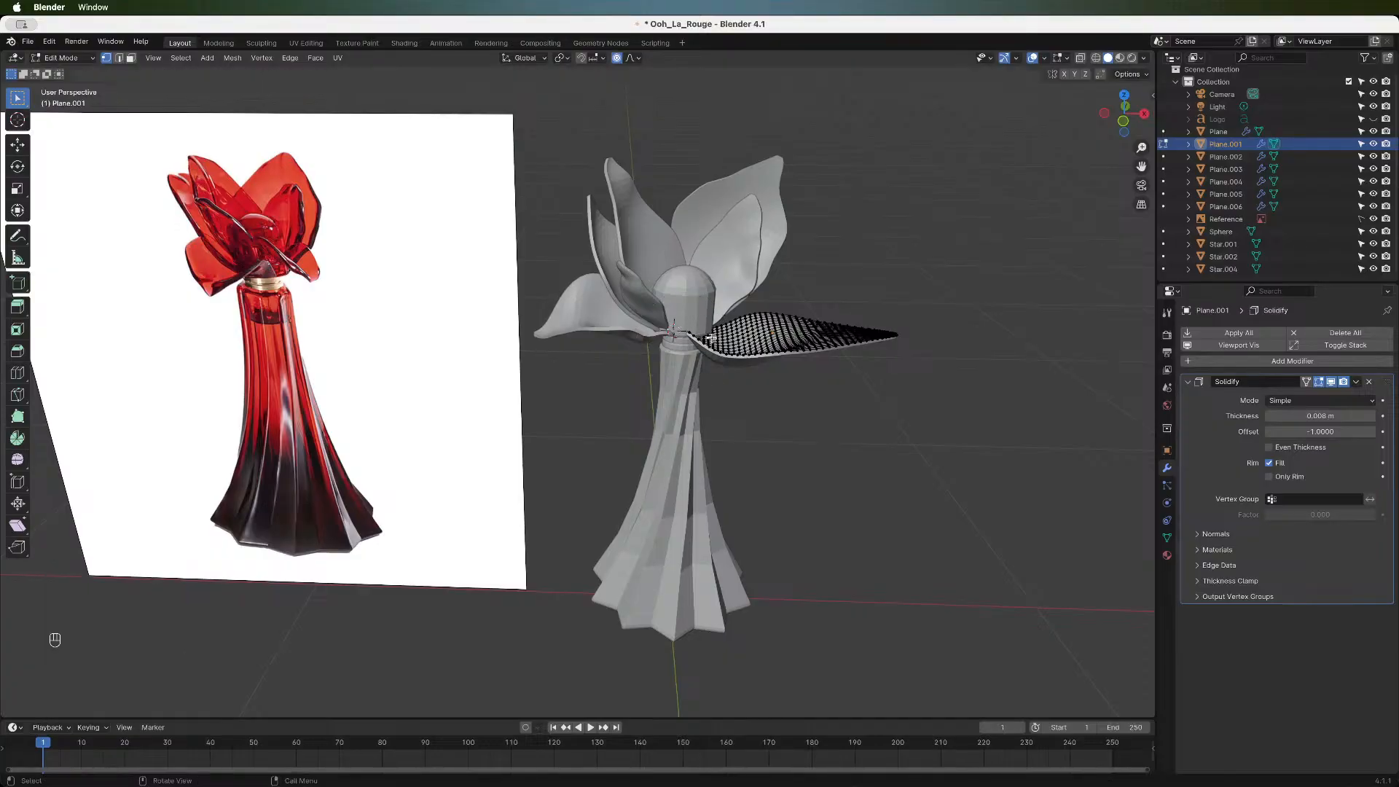
key("g")
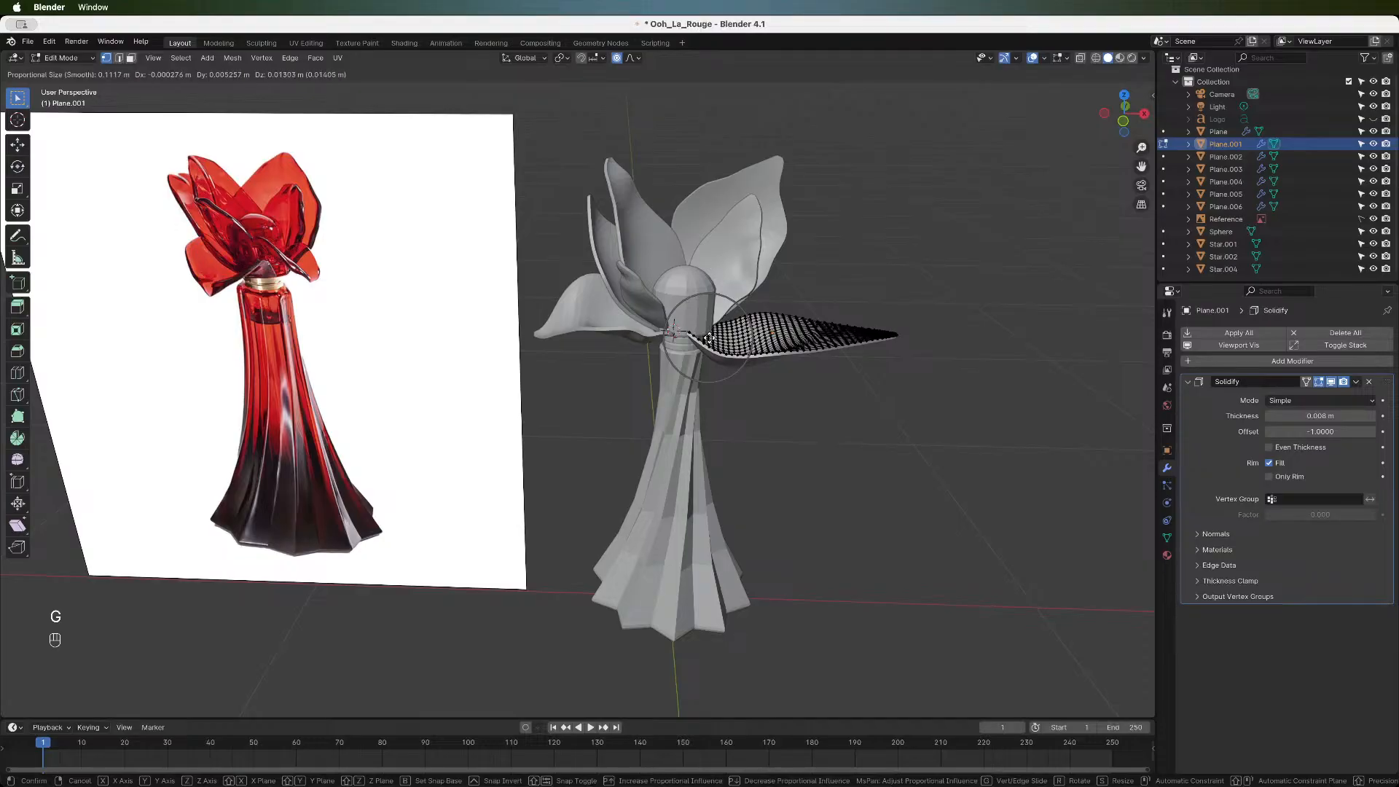
left_click(707, 340)
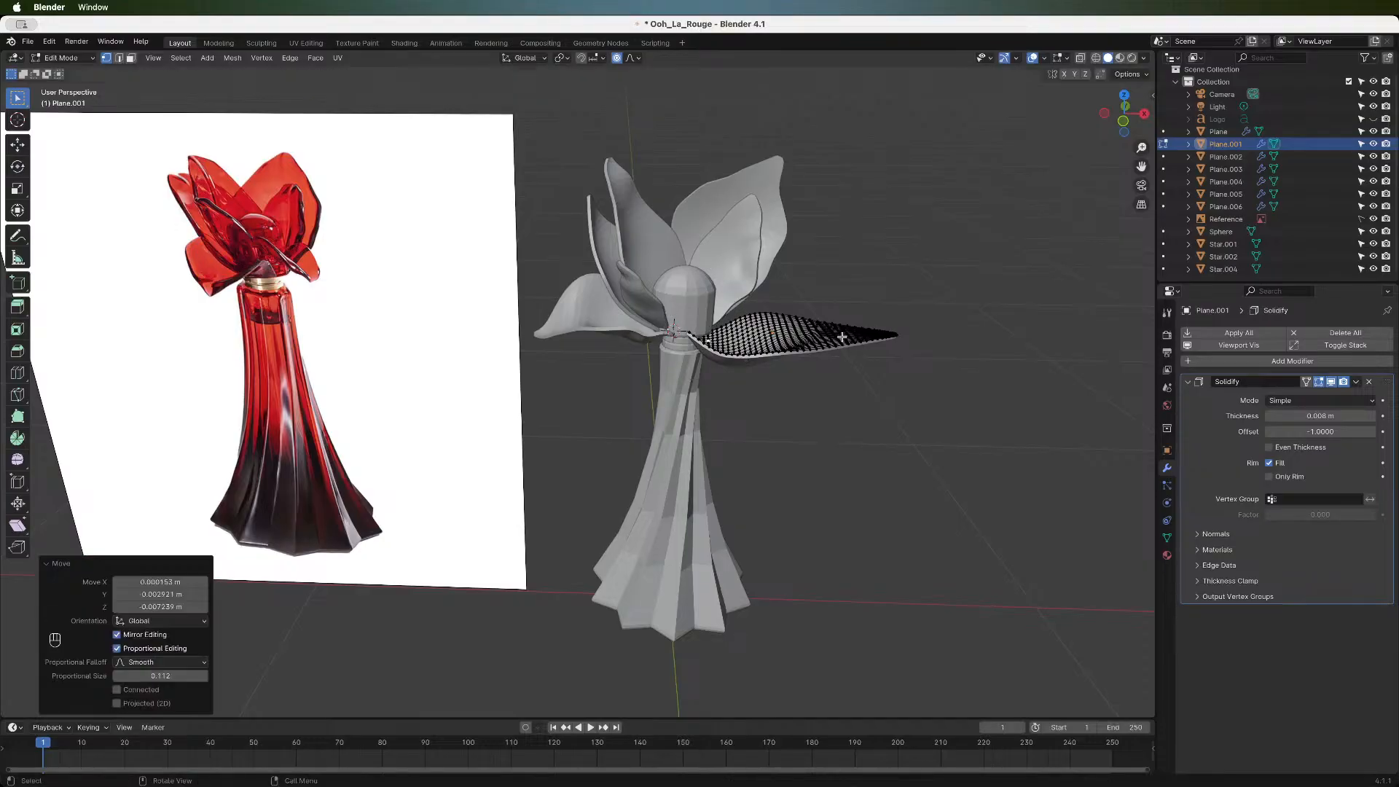
- Bend the outer part of Plane.001 down about 0.058 m in Z by moving a vertex with proportional size about 0.22 m
left_click(838, 336)
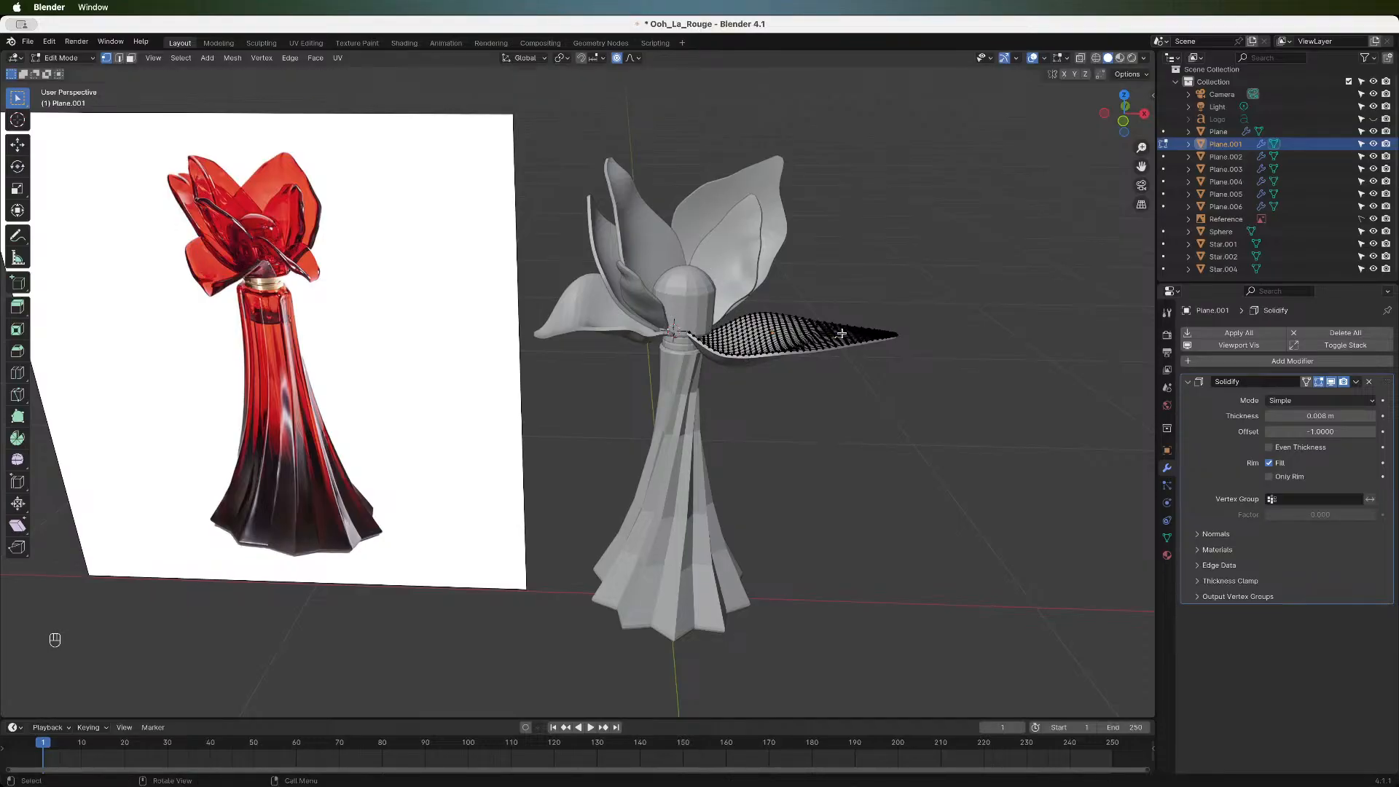
key("g")
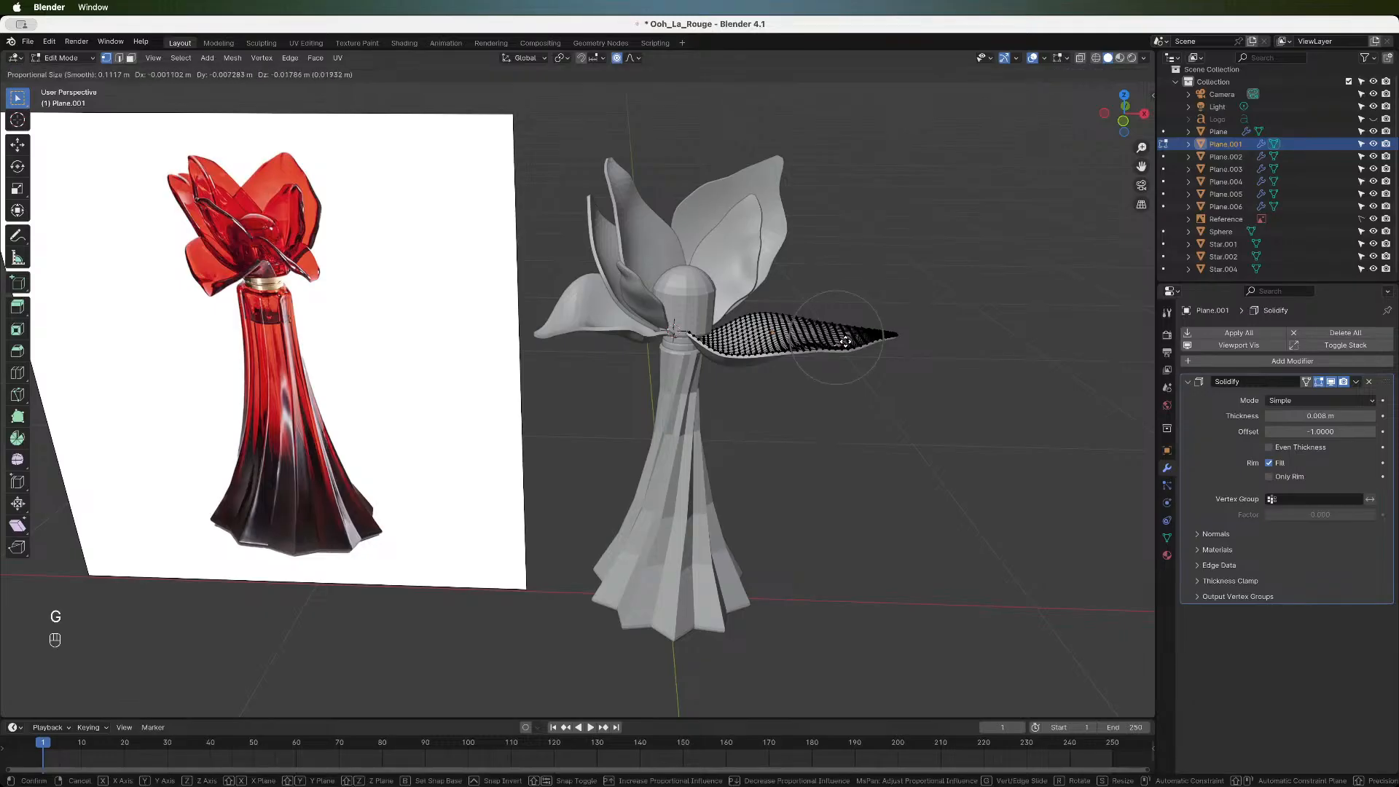
scroll(847, 346, "down", 7)
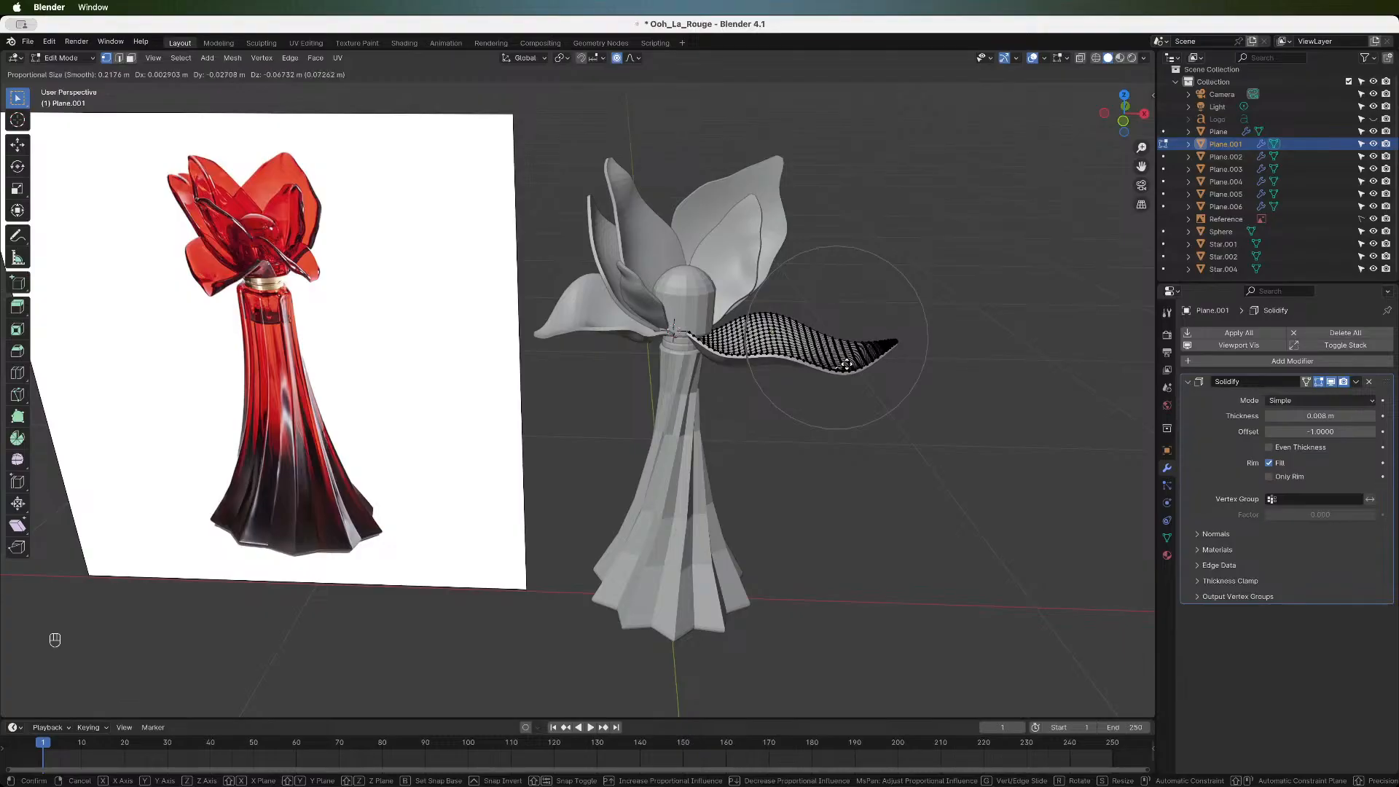
left_click(845, 362)
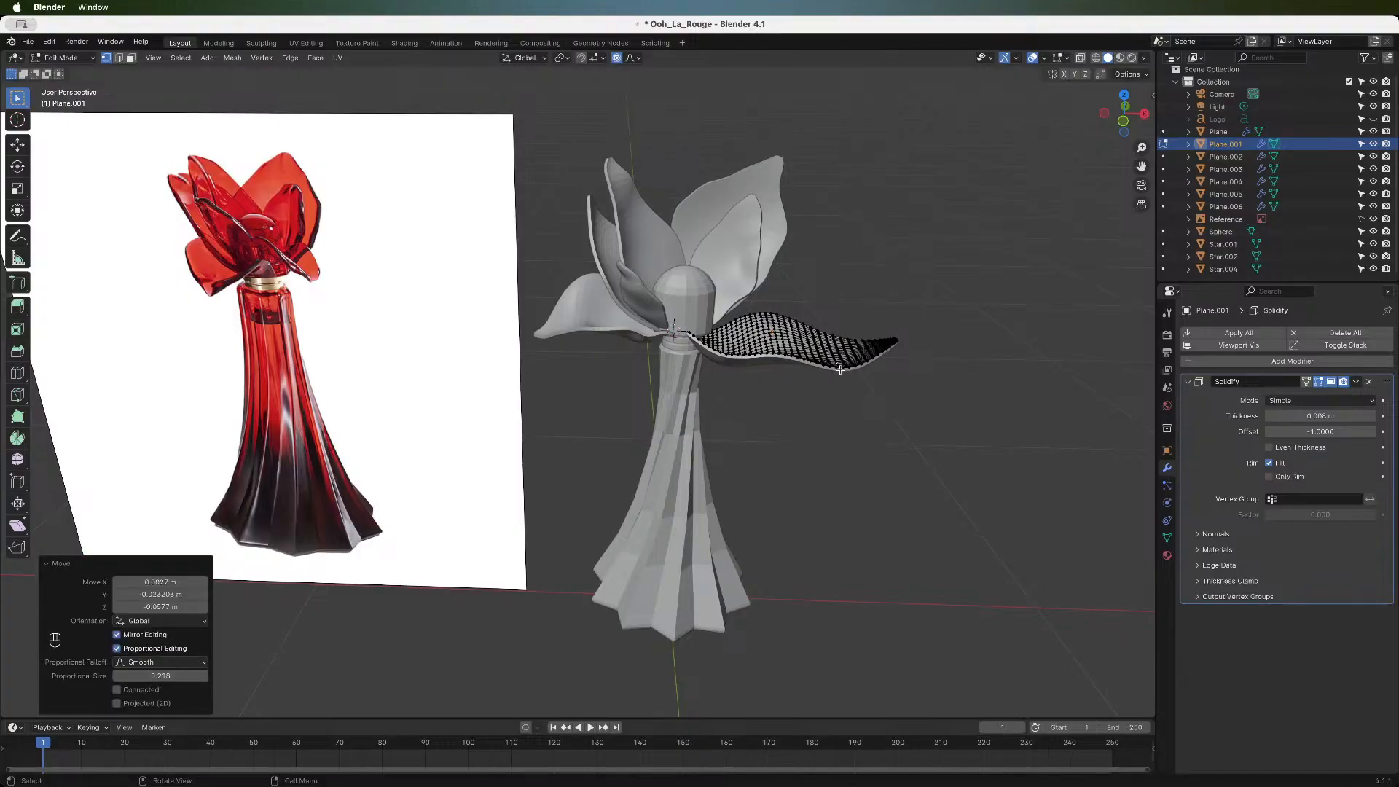
- Raise a front-edge vertex near Plane.001's tip about 0.016 m in Z with proportional size about 0.26 m
left_click(843, 372)
key("g")
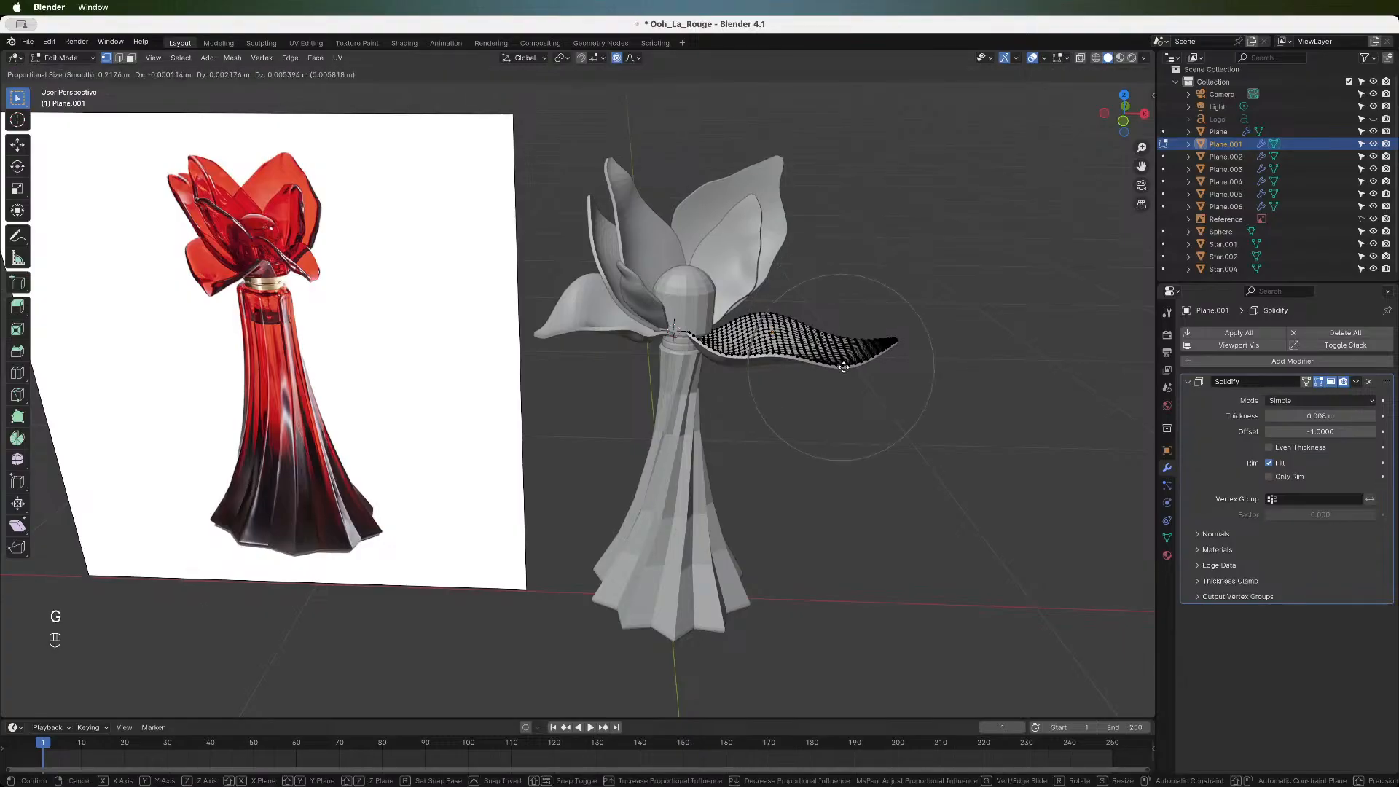
scroll(843, 364, "up", 8)
scroll(843, 364, "down", 8)
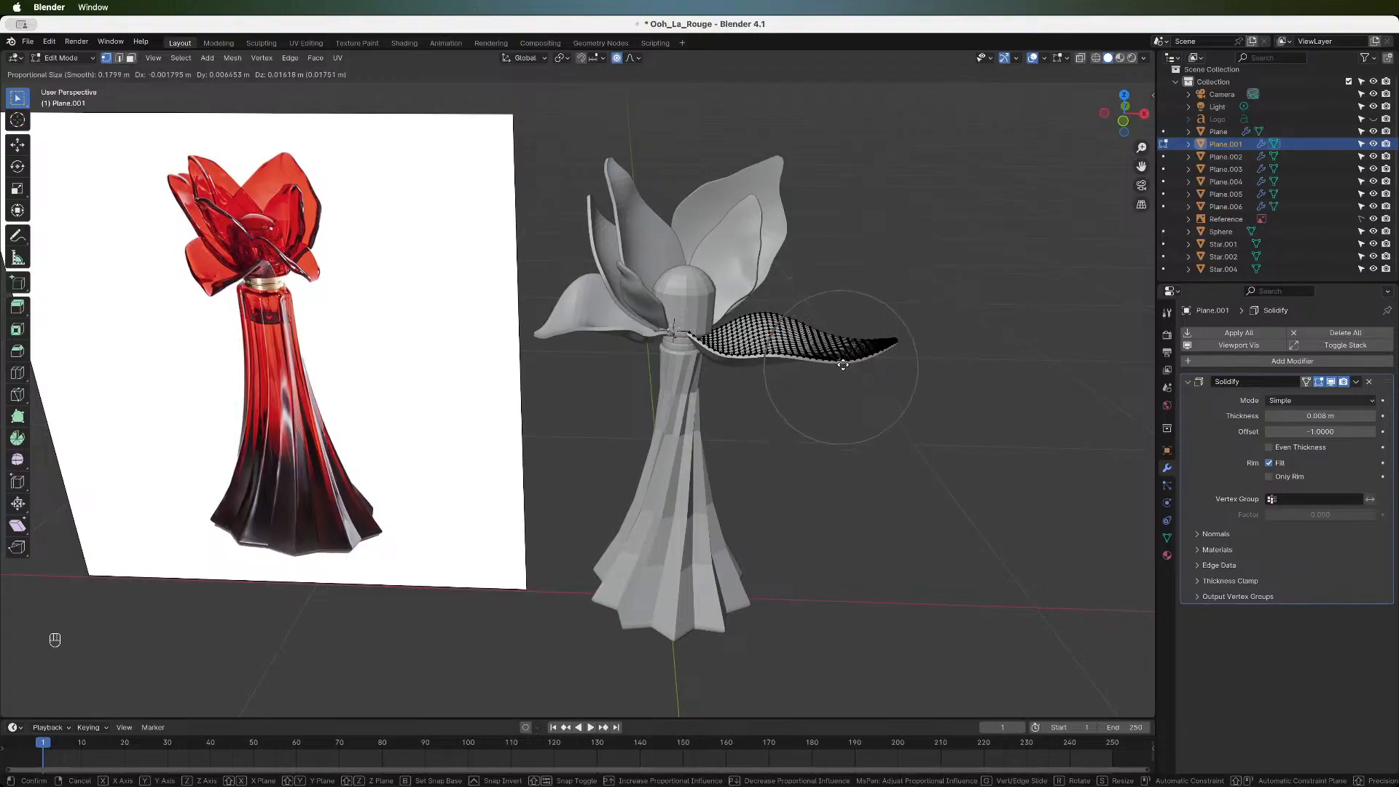
left_click(843, 364)
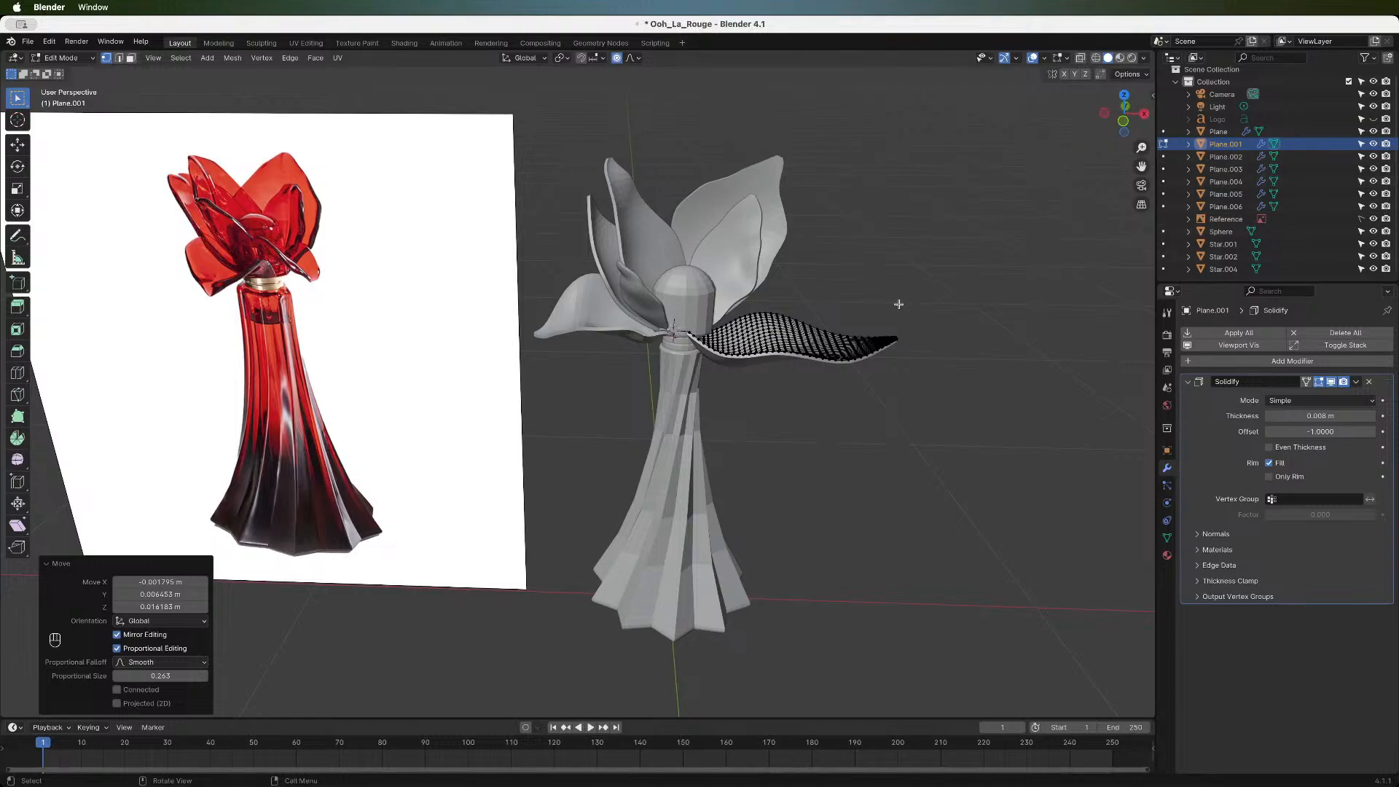
- Select the entire petal mesh of Plane.001 and scale it along X to about 0.665
key("a")
key("s")
key("x")
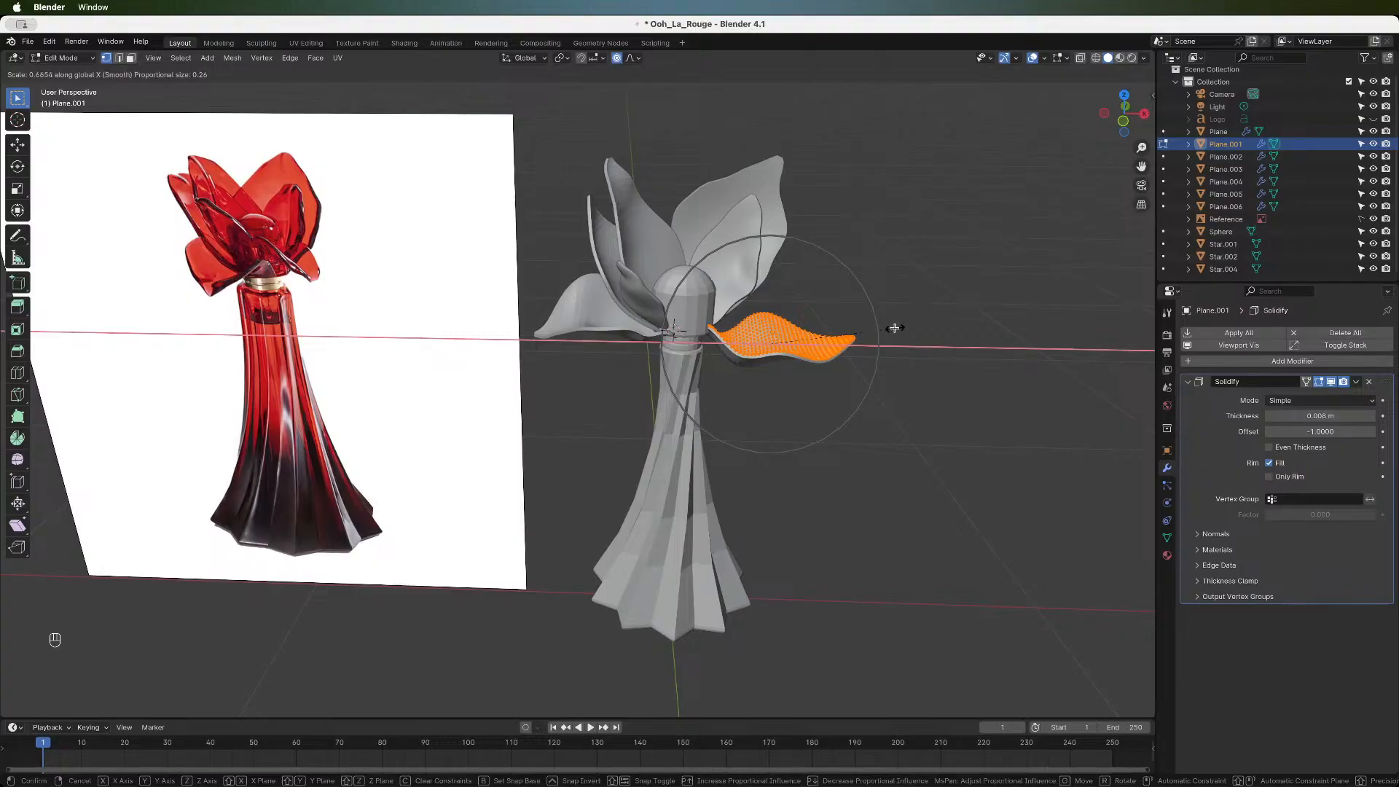
left_click(895, 328)
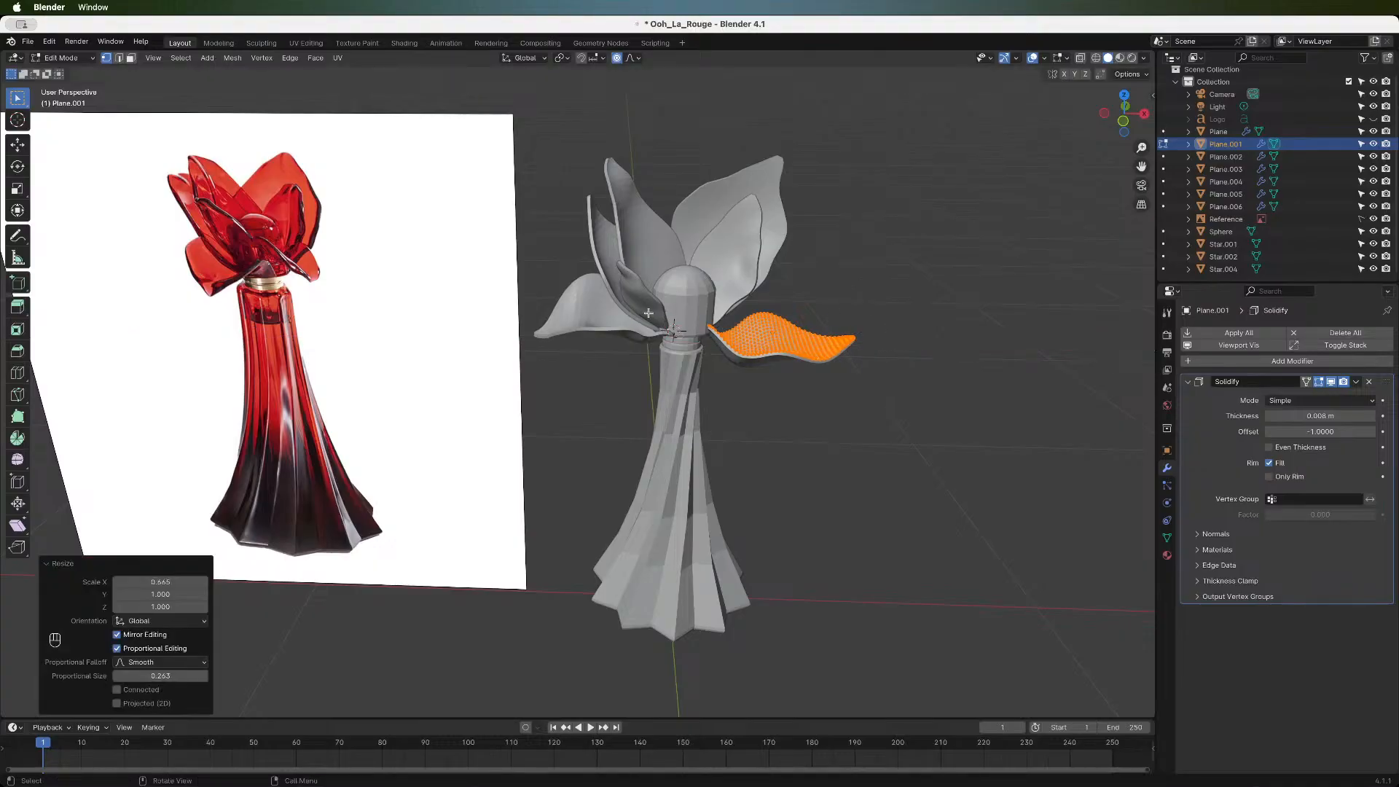
- Move the whole petal mesh of Plane.001 up about 0.042 m along Z
left_click_drag(1137, 122, 1121, 126)
left_click(1145, 116)
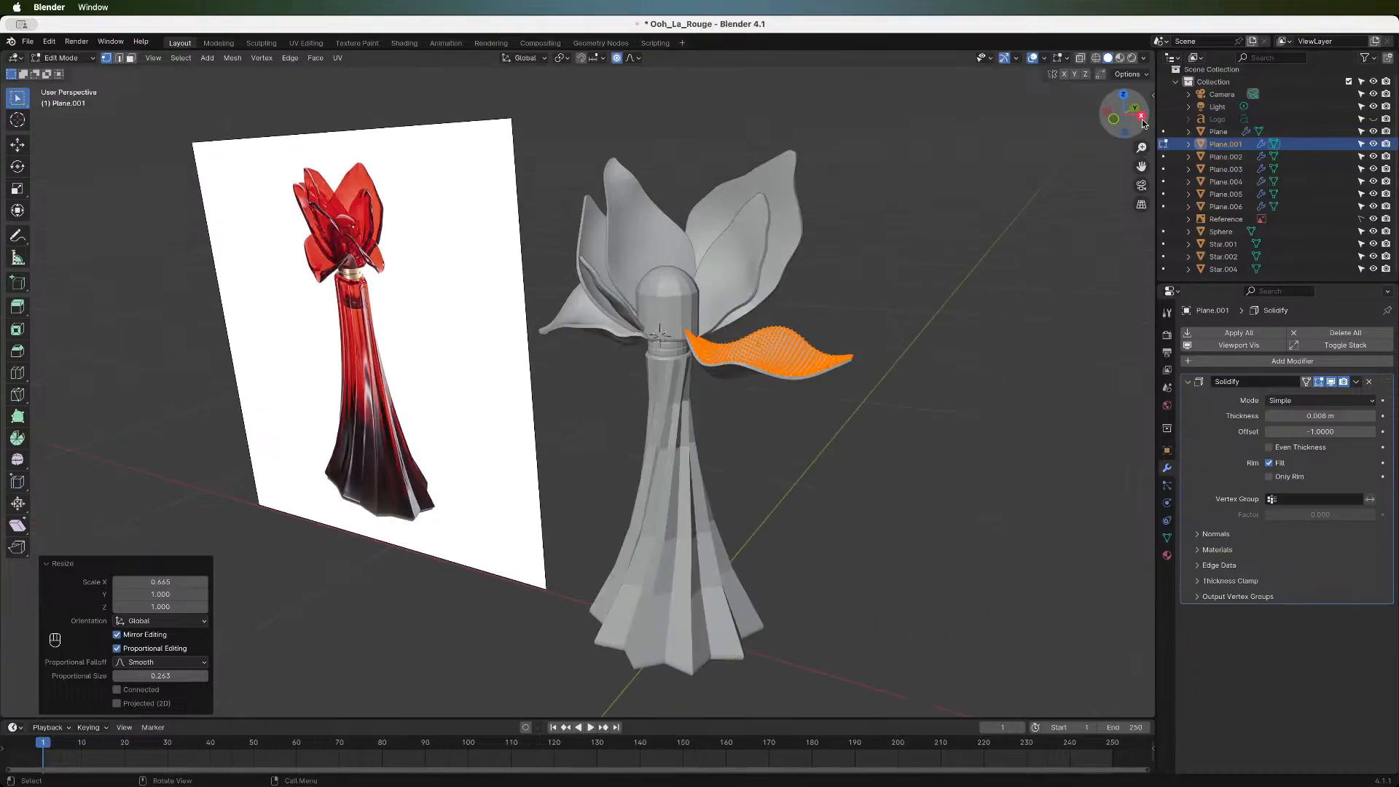
left_click_drag(1134, 119, 1169, 142)
key("g")
key("z")
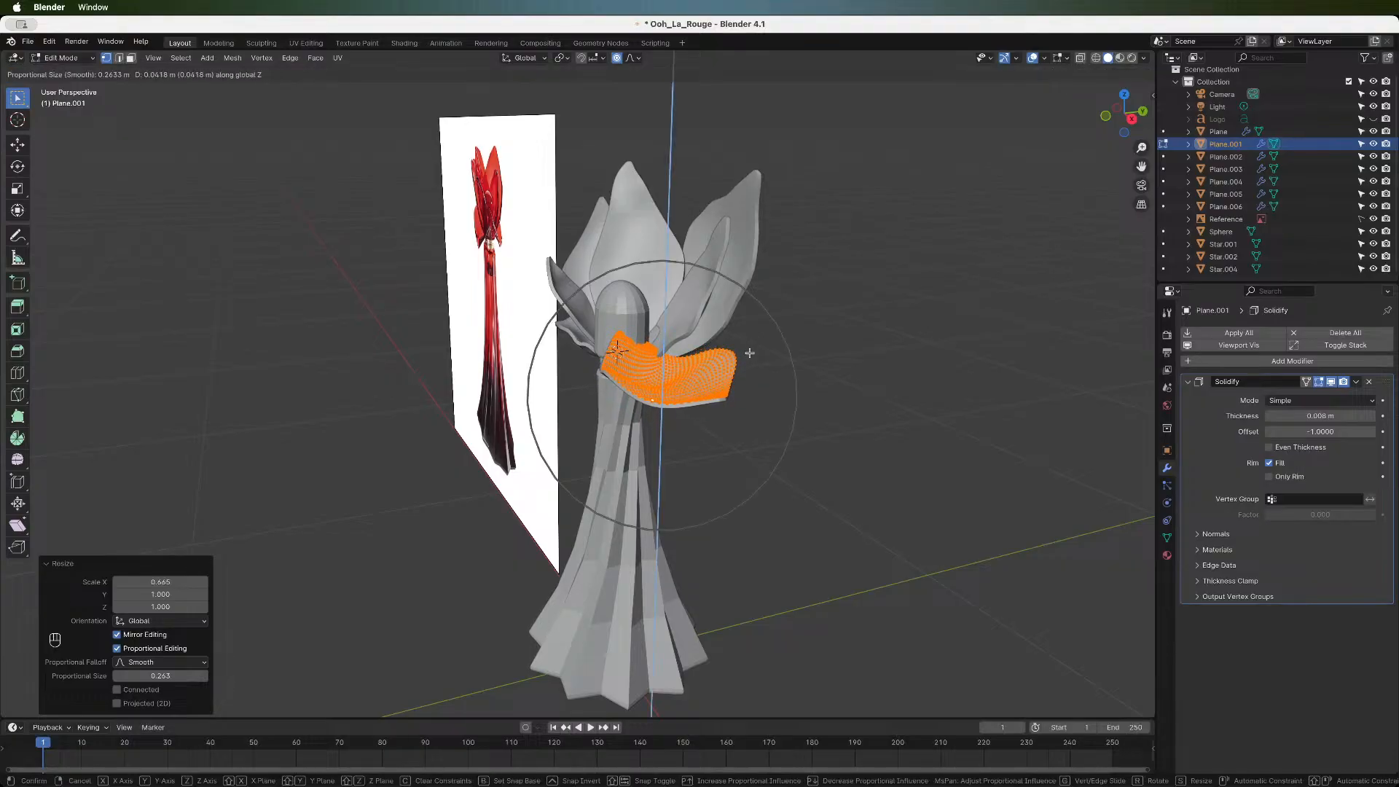
left_click(752, 351)
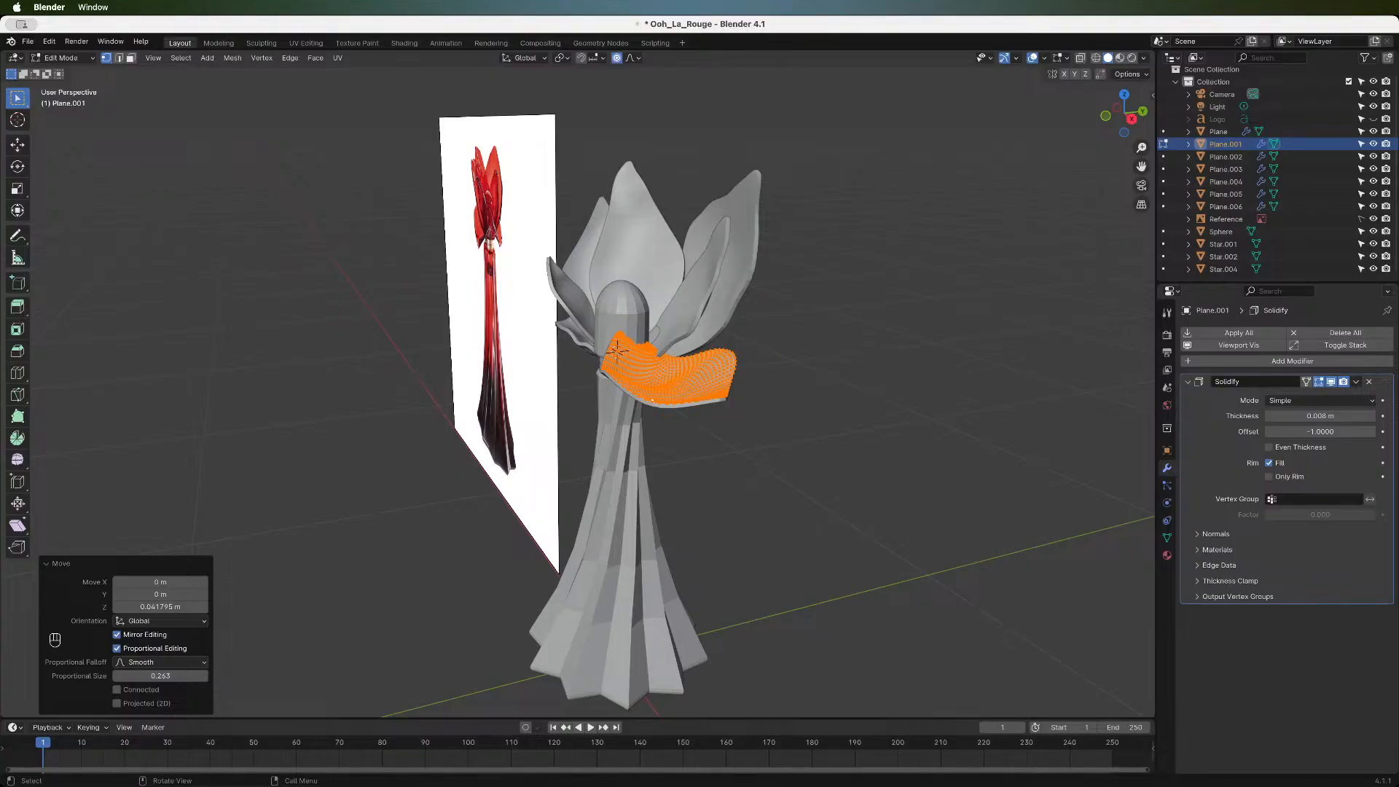
key("s")
key("x")
key("Escape")
- Scale the whole petal mesh of Plane.001 along Y to about 0.731 and move it about -0.053 m along Y
key("s")
key("y")
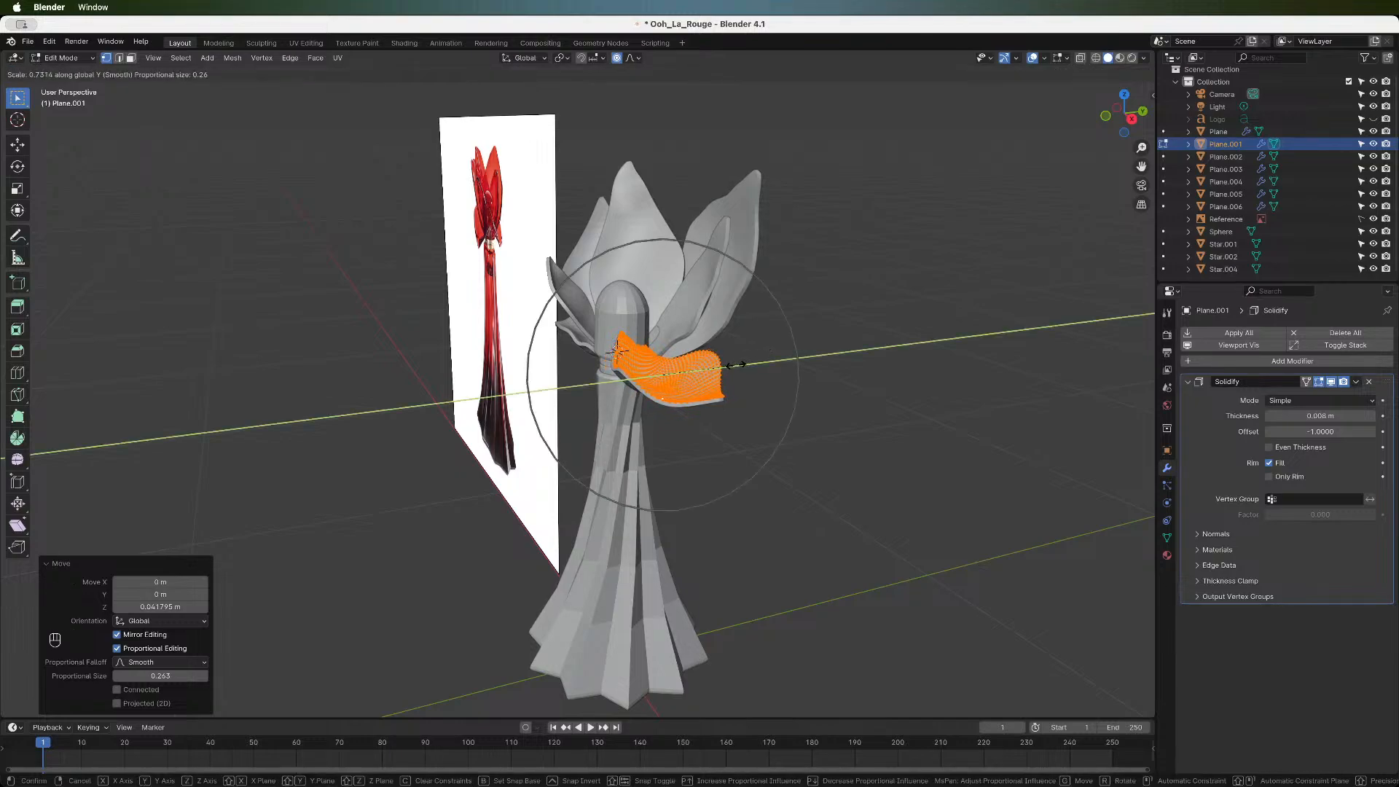
left_click(736, 365)
key("g")
key("y")
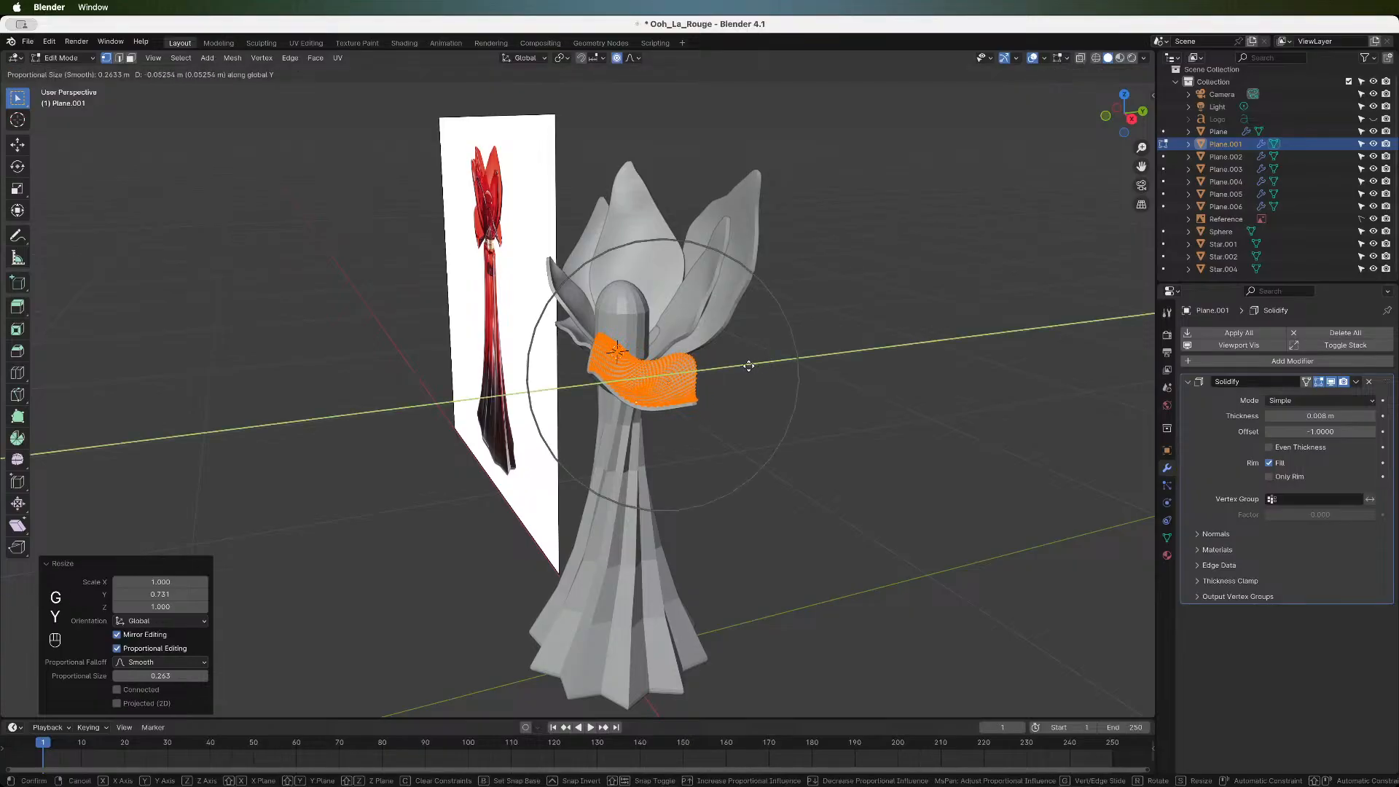
left_click(748, 365)
- Raise two separate vertices on Plane.001's surface about 0.020 m and 0.024 m in Z with proportional size about 0.12 m
key("alt+a")
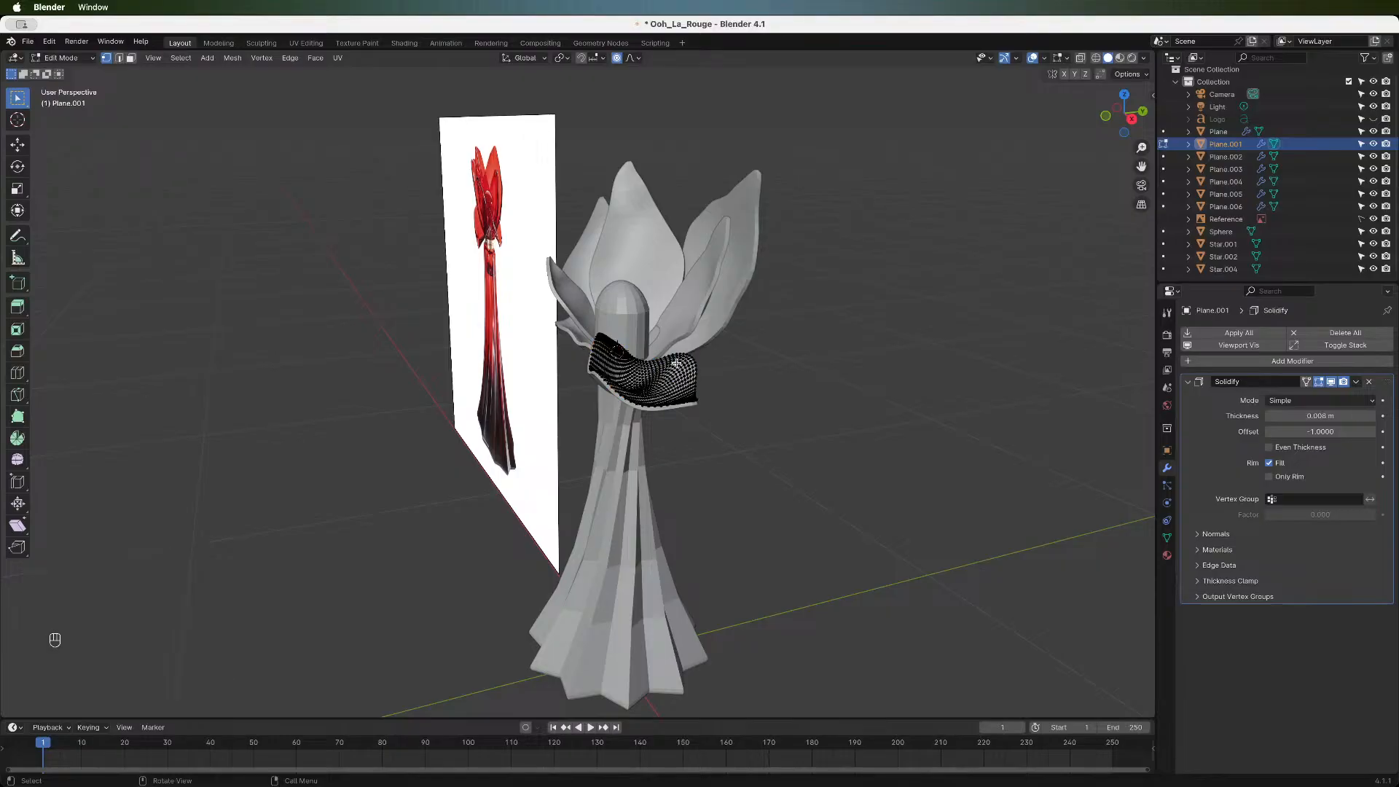
key("g")
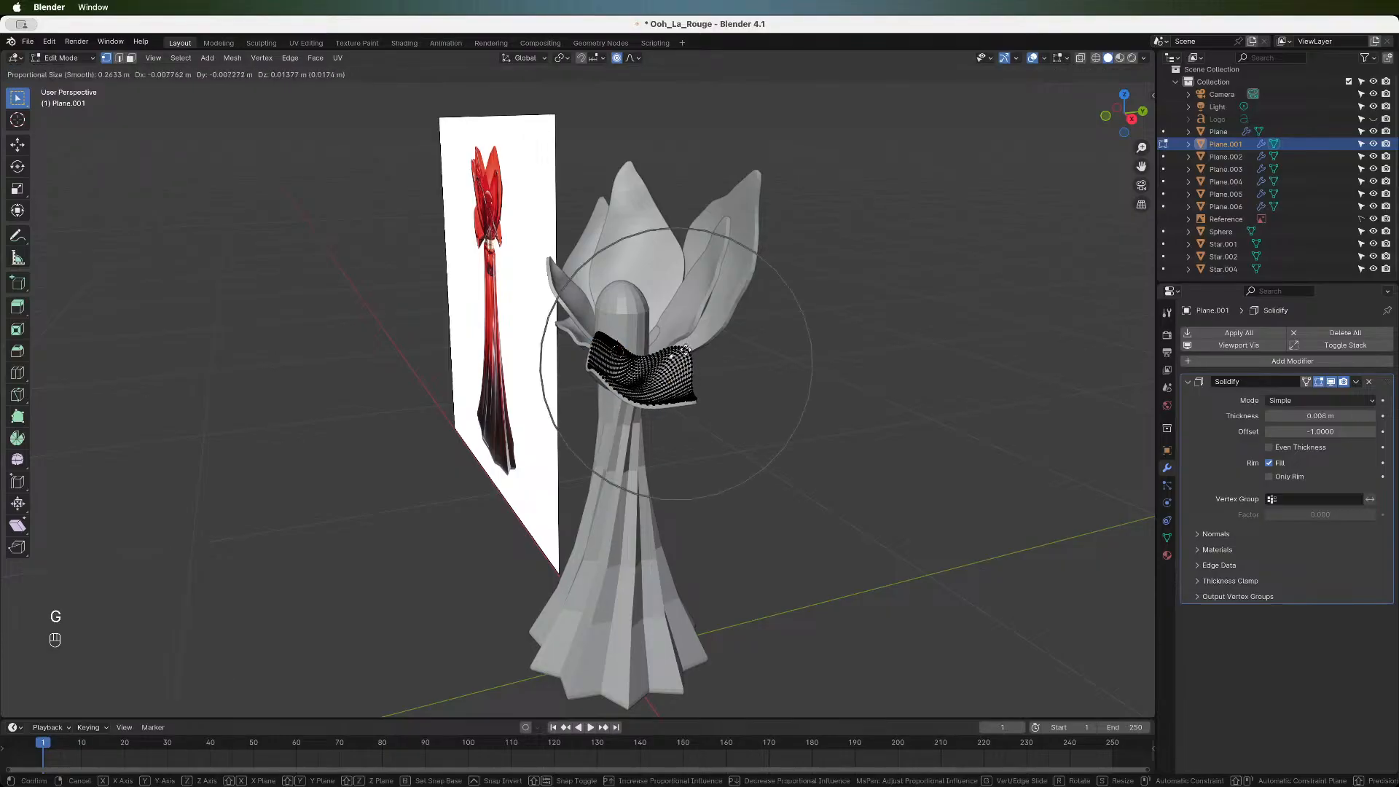
scroll(685, 349, "up", 8)
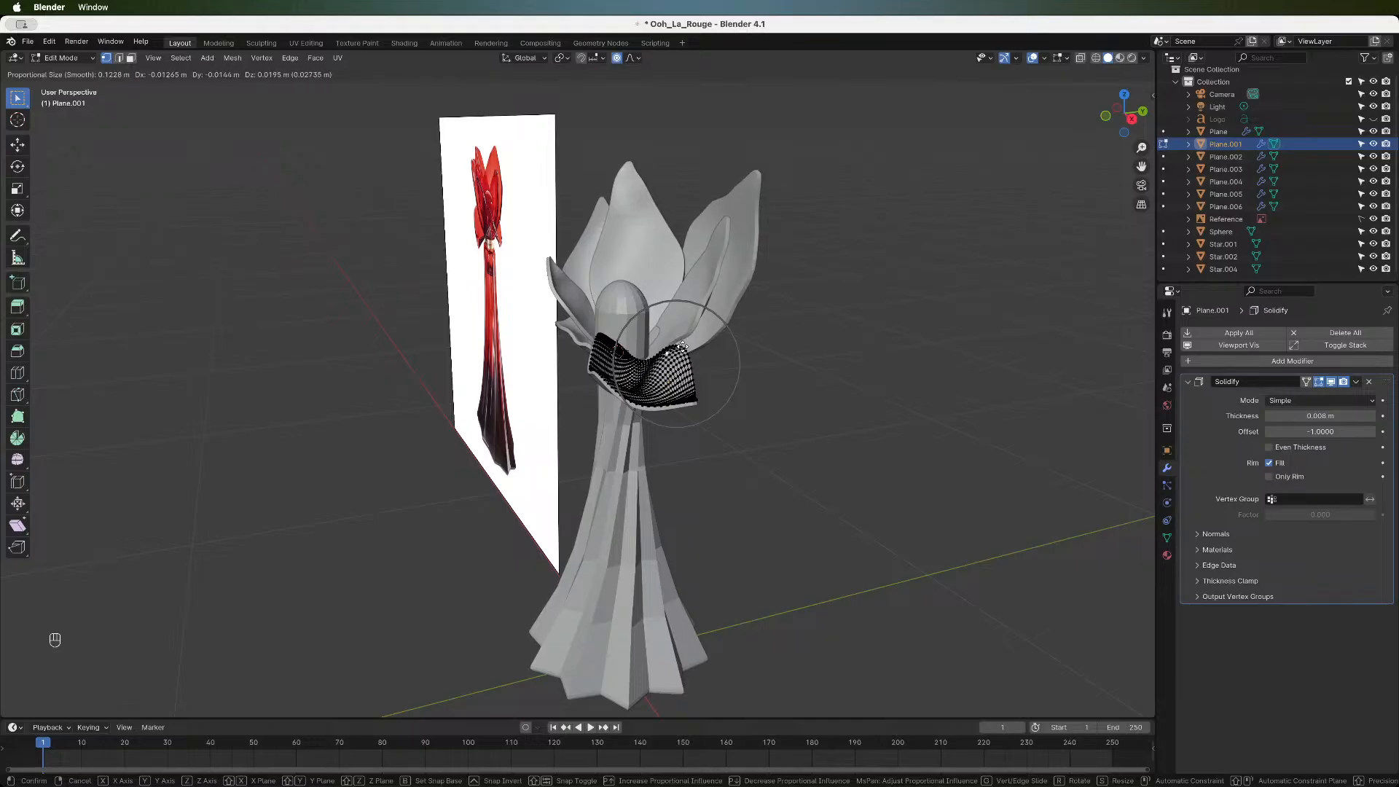
left_click(683, 349)
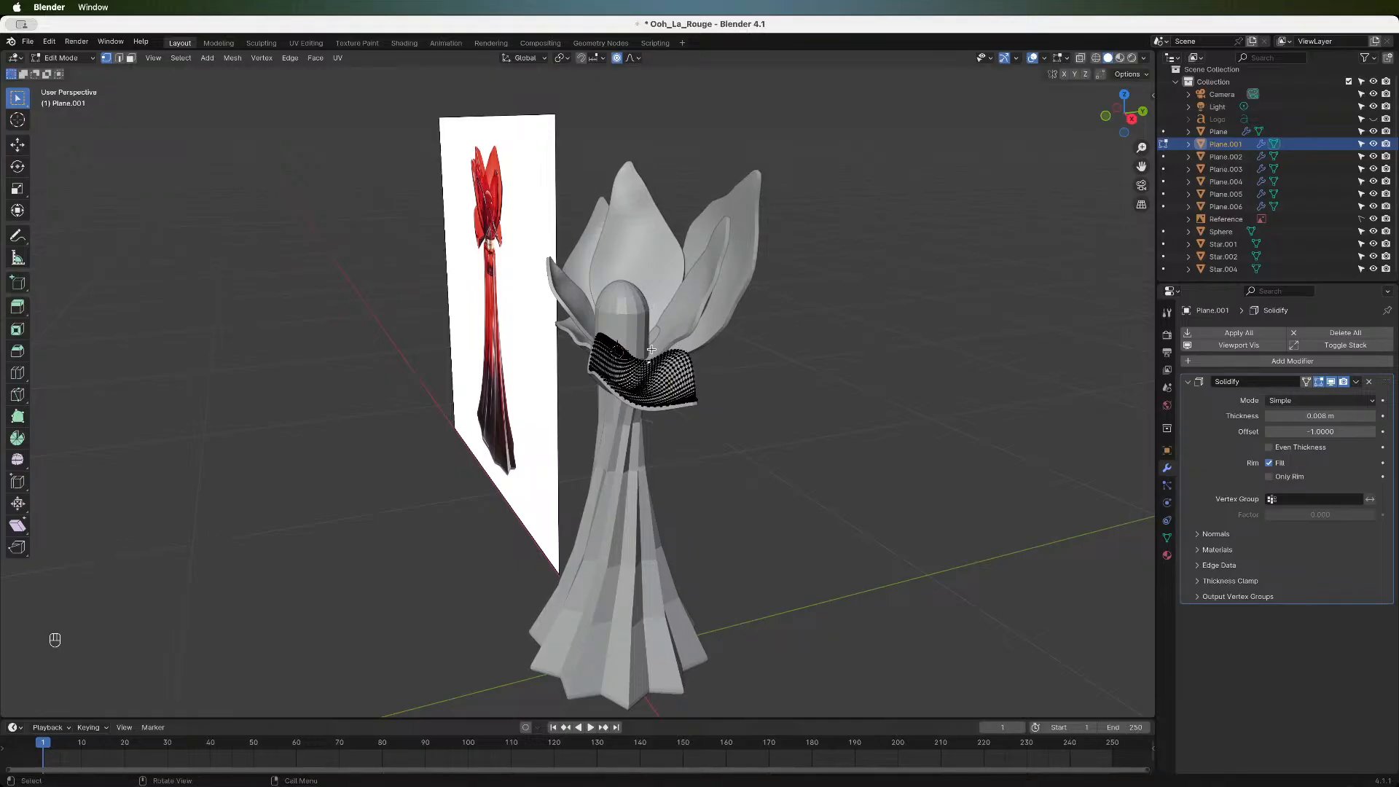
key("g")
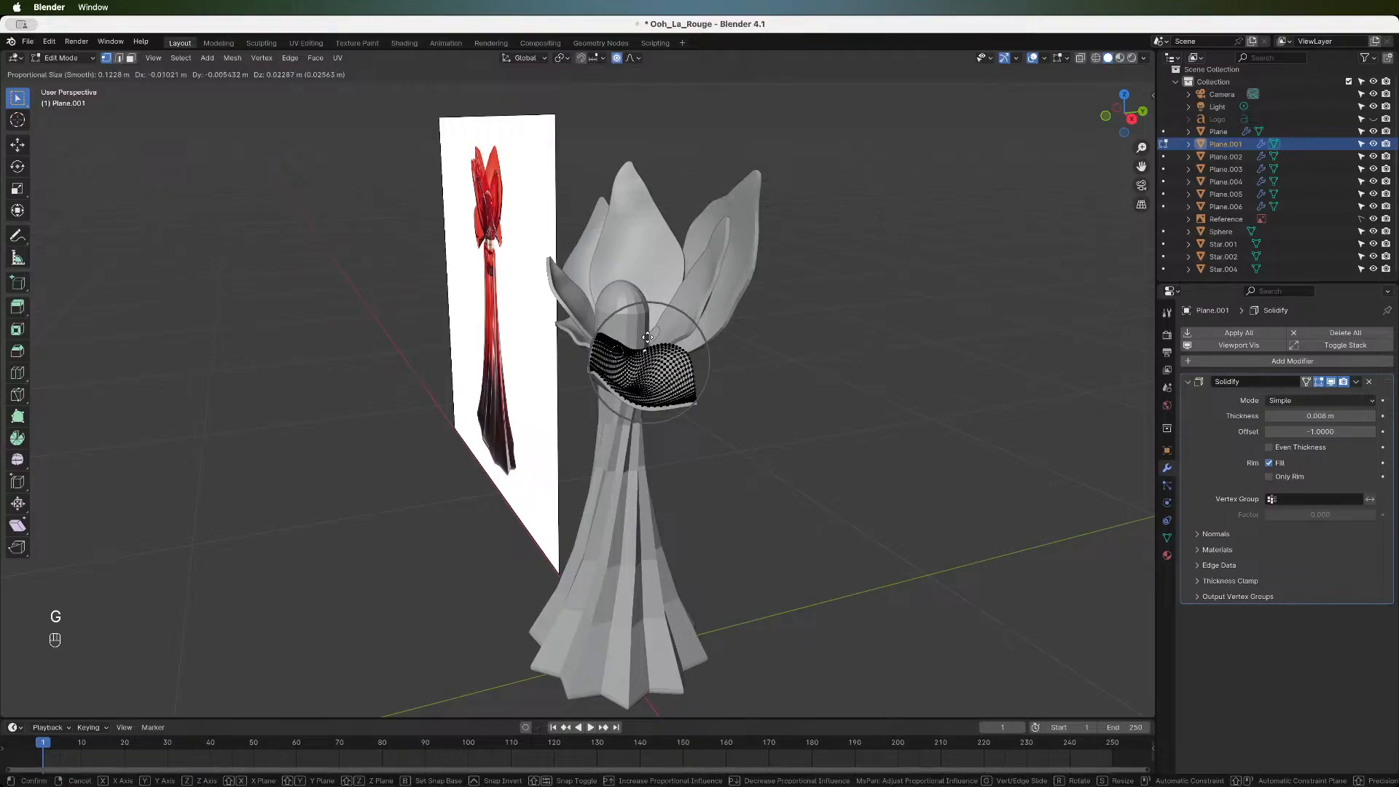
left_click(648, 338)
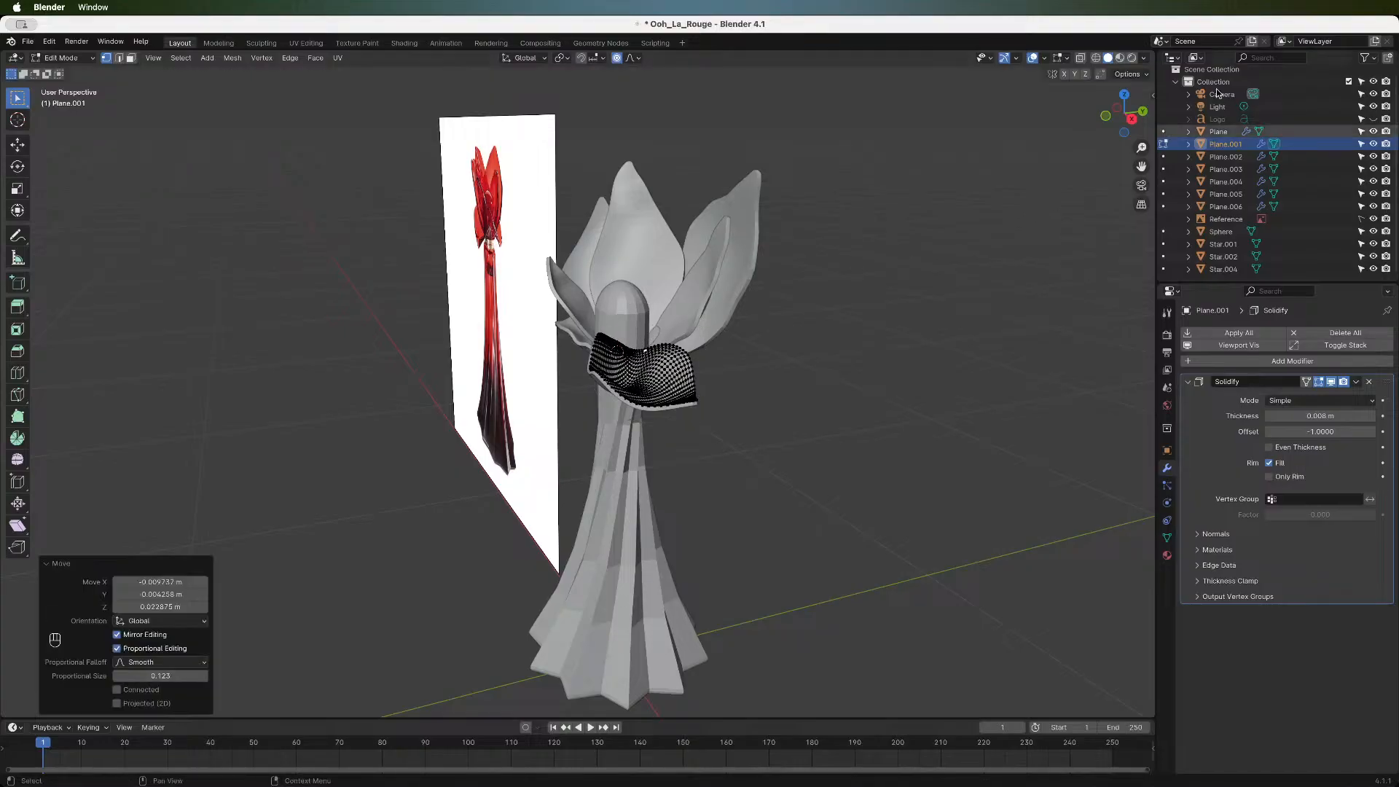
- From the front view, move a vertex on Plane.001's inner half about 0.019 m up in Z and -0.006 m in X
left_click(1108, 119)
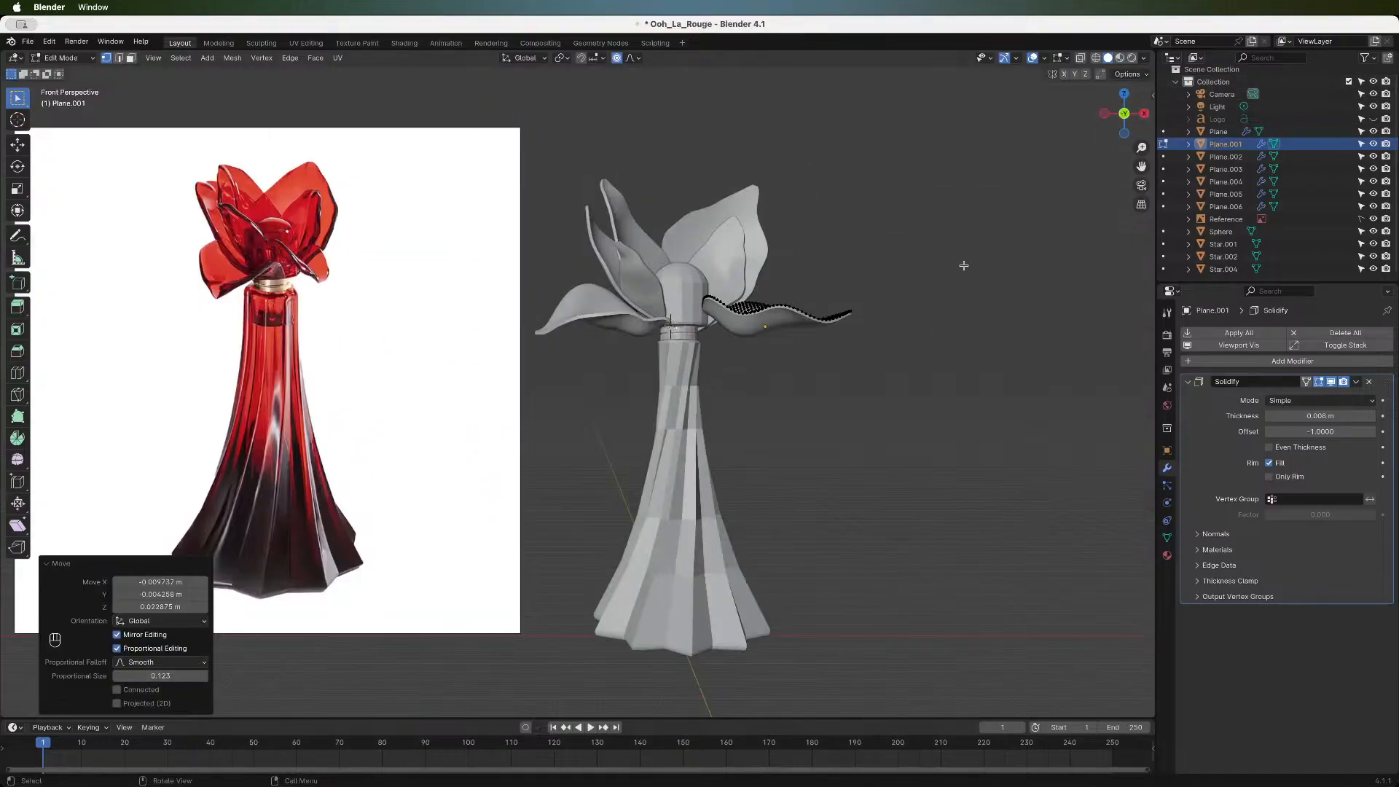
left_click(737, 306)
key("g")
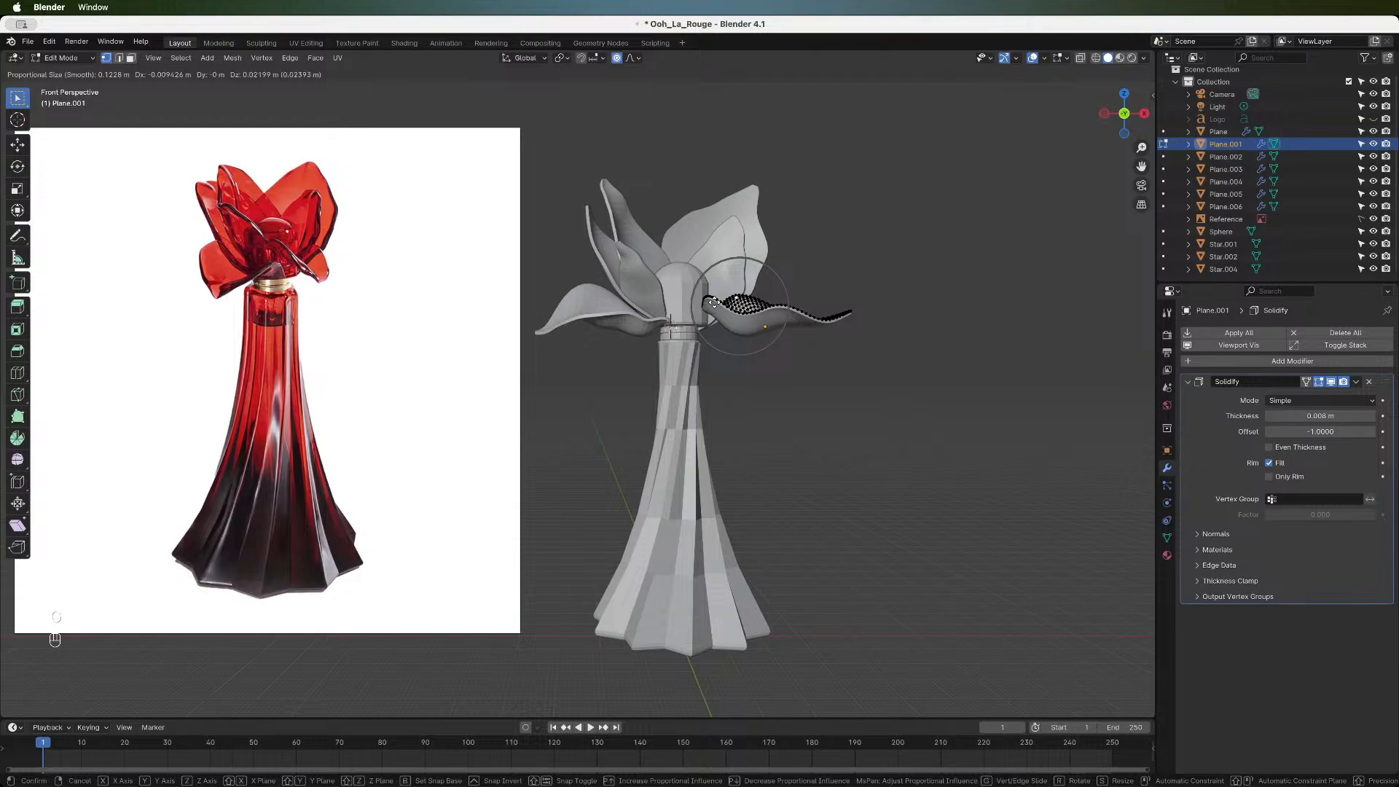
left_click(716, 304)
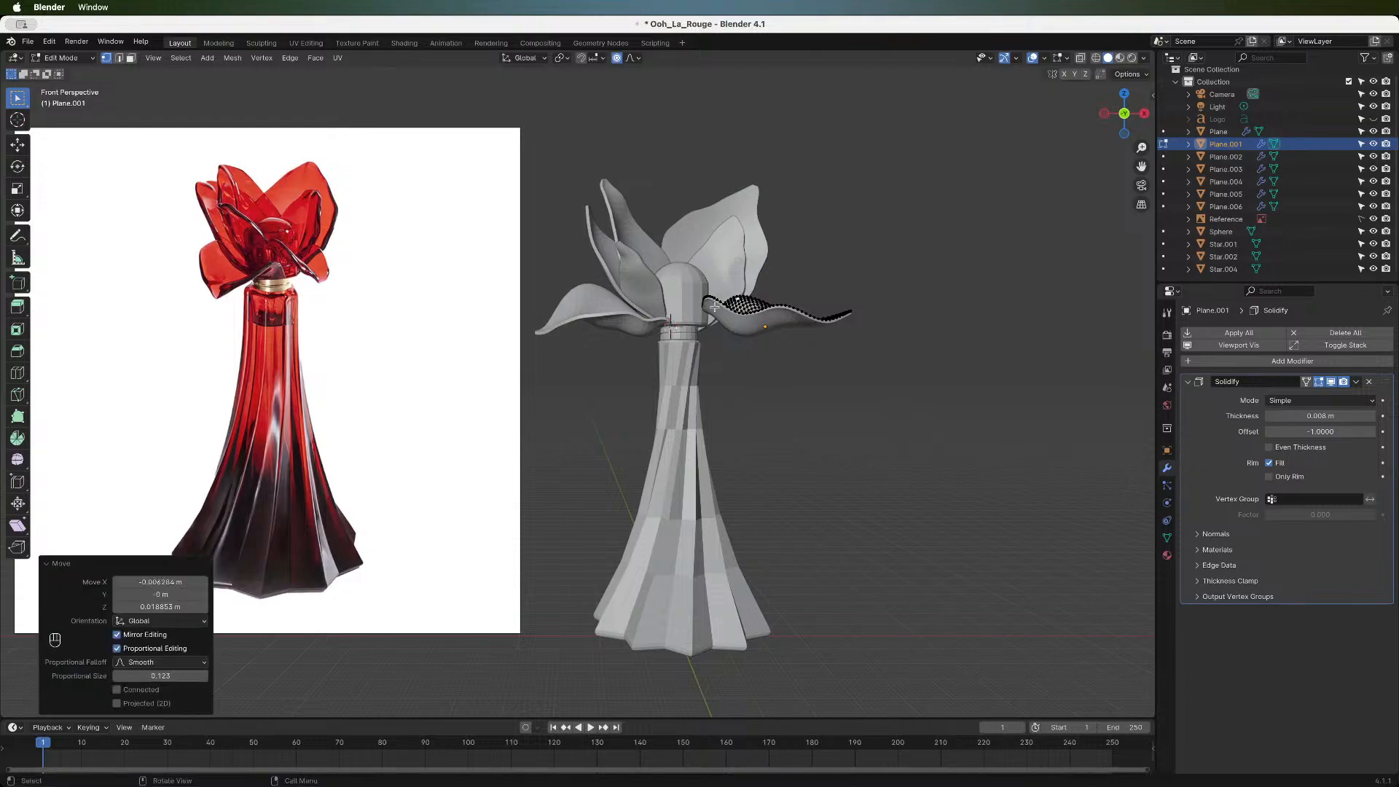
- Pull the inner end of Plane.001 toward the cap about -0.020 m in X and 0.023 m up in Z
left_click(712, 297)
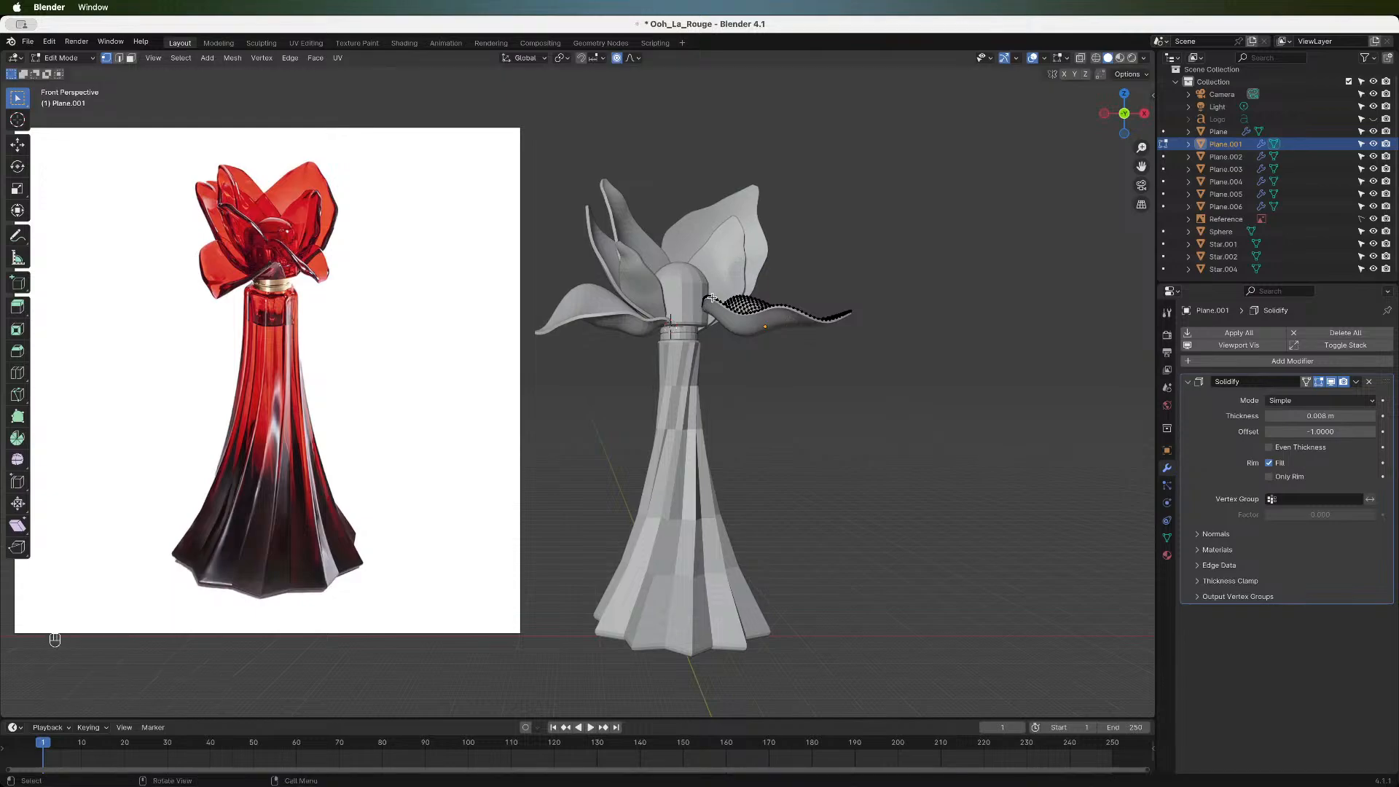
key("g")
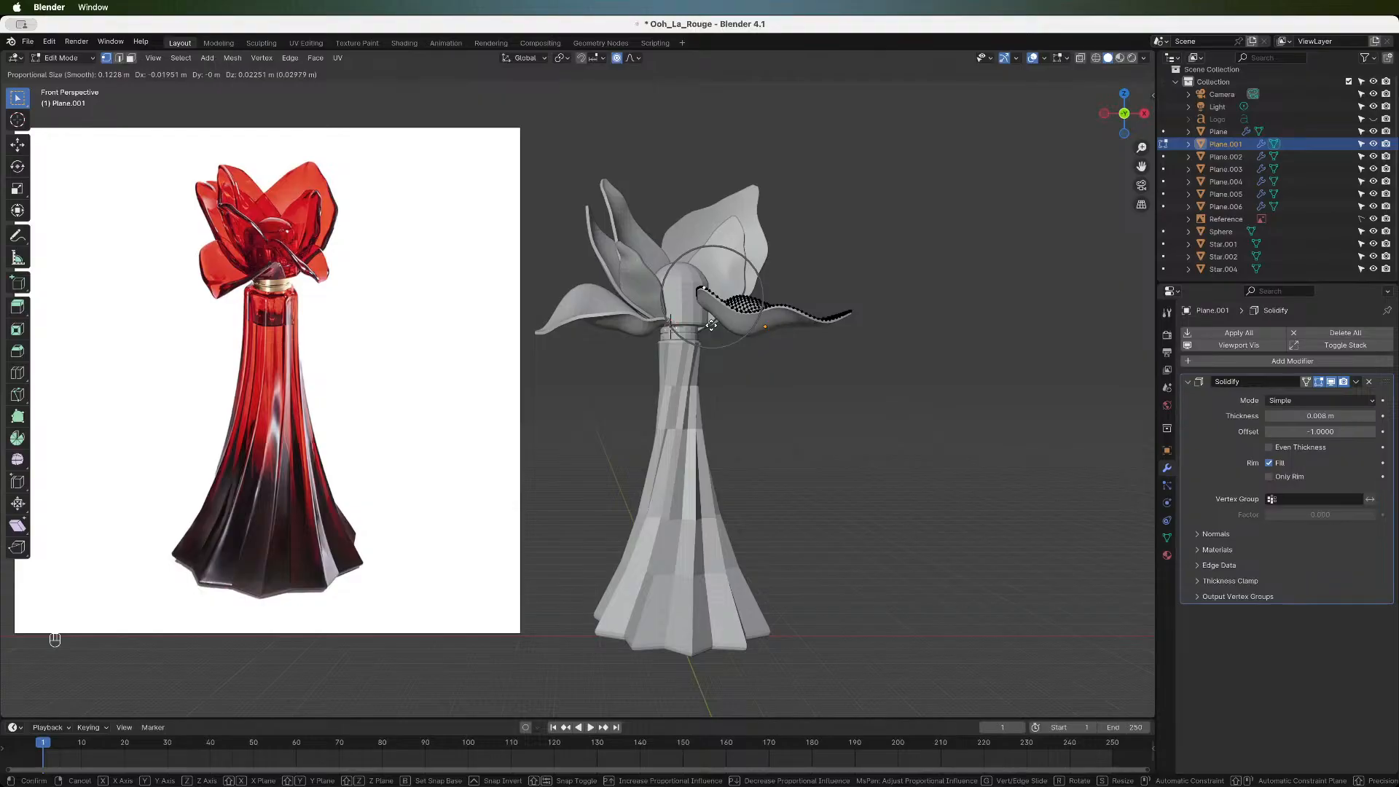
left_click(711, 325)
- Nudge Plane.001's inner tip down about 0.0015 m and rotate it about -59.8° in the front view with proportional size about 0.084 m
left_click(694, 295)
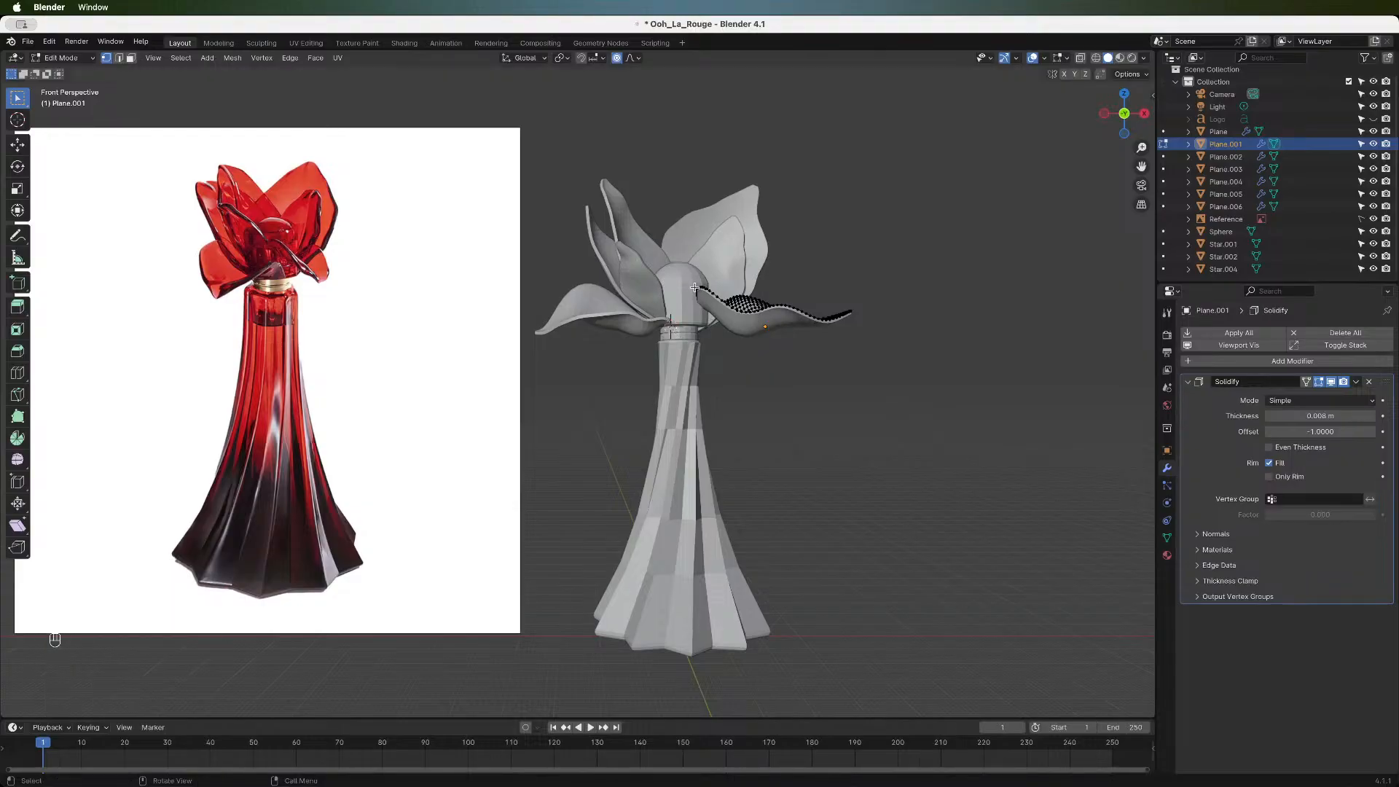
key("g")
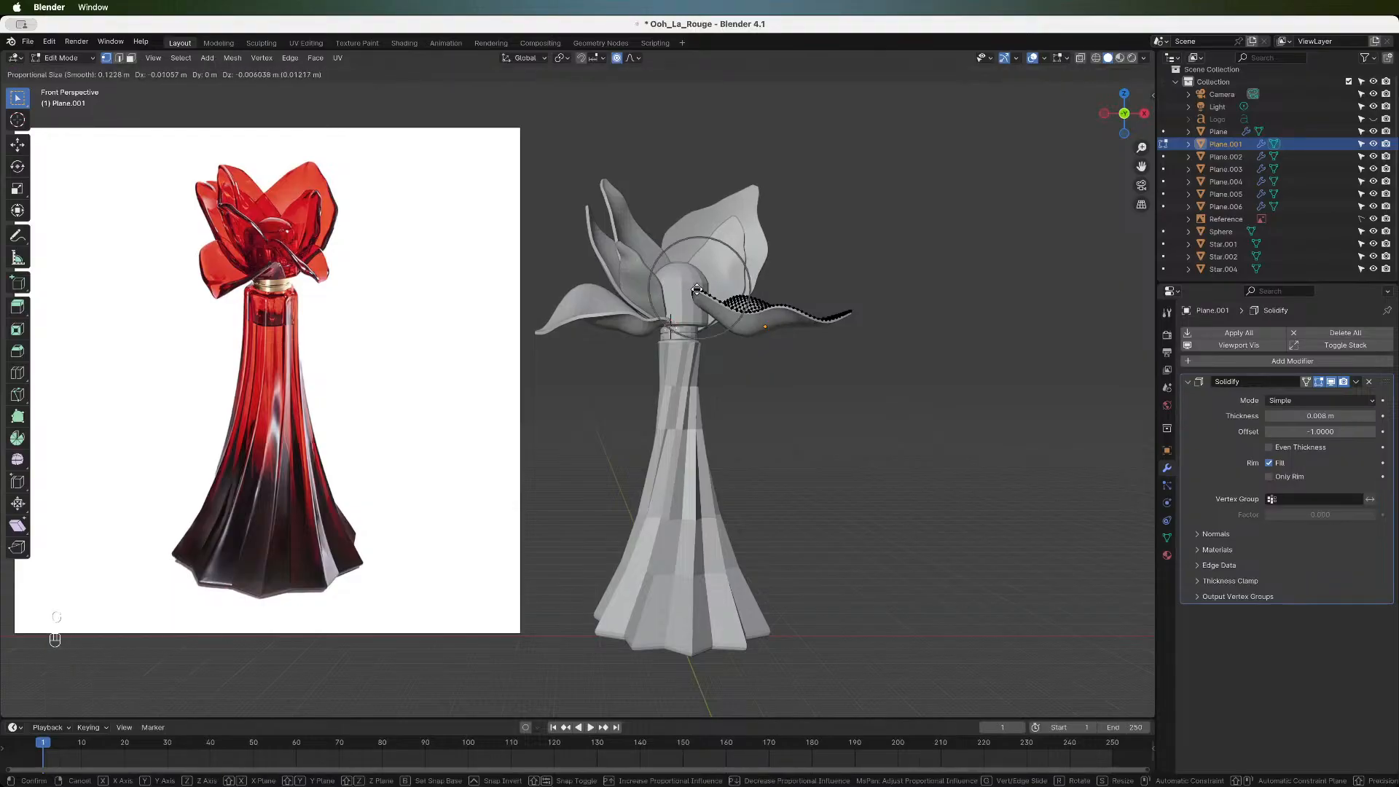
scroll(697, 288, "up", 4)
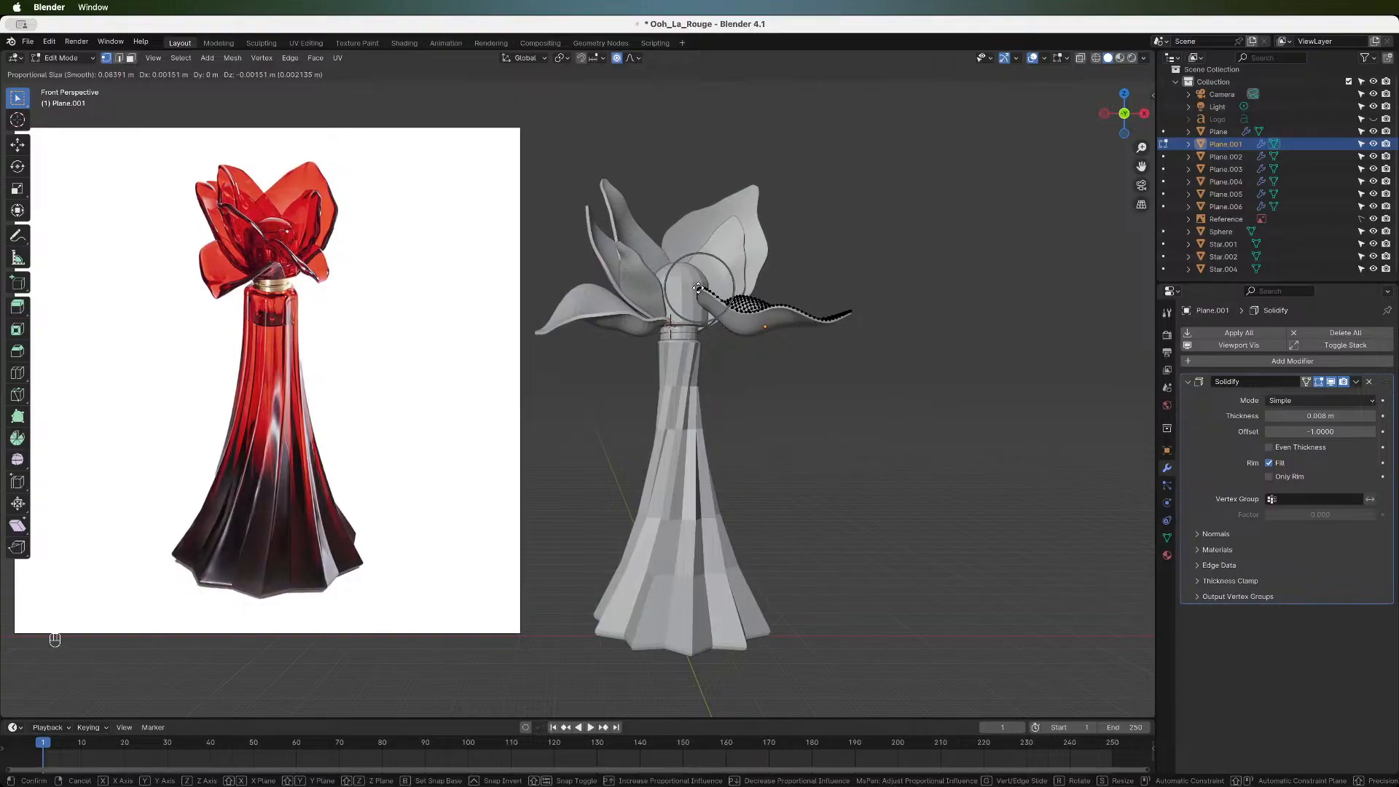
left_click(698, 289)
key("r")
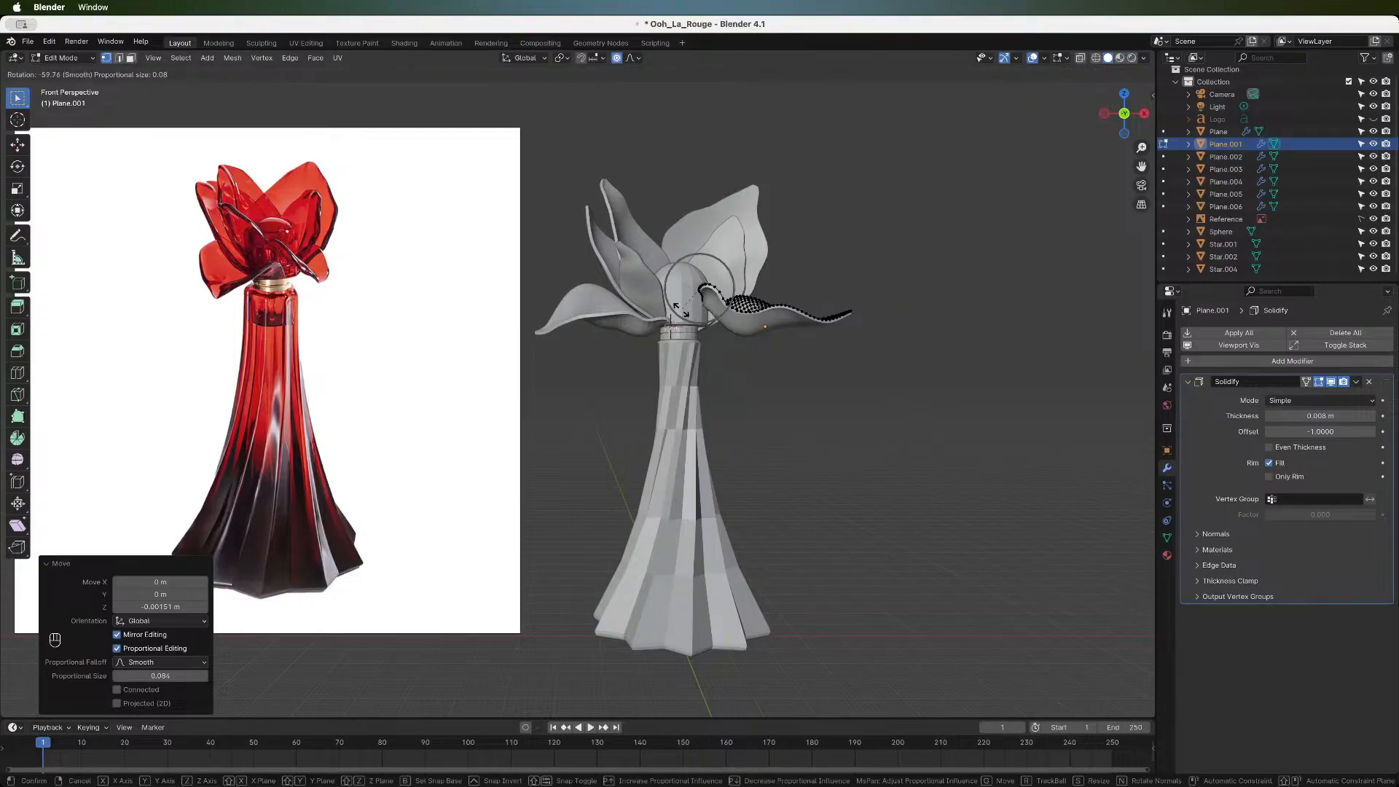
left_click(680, 309)
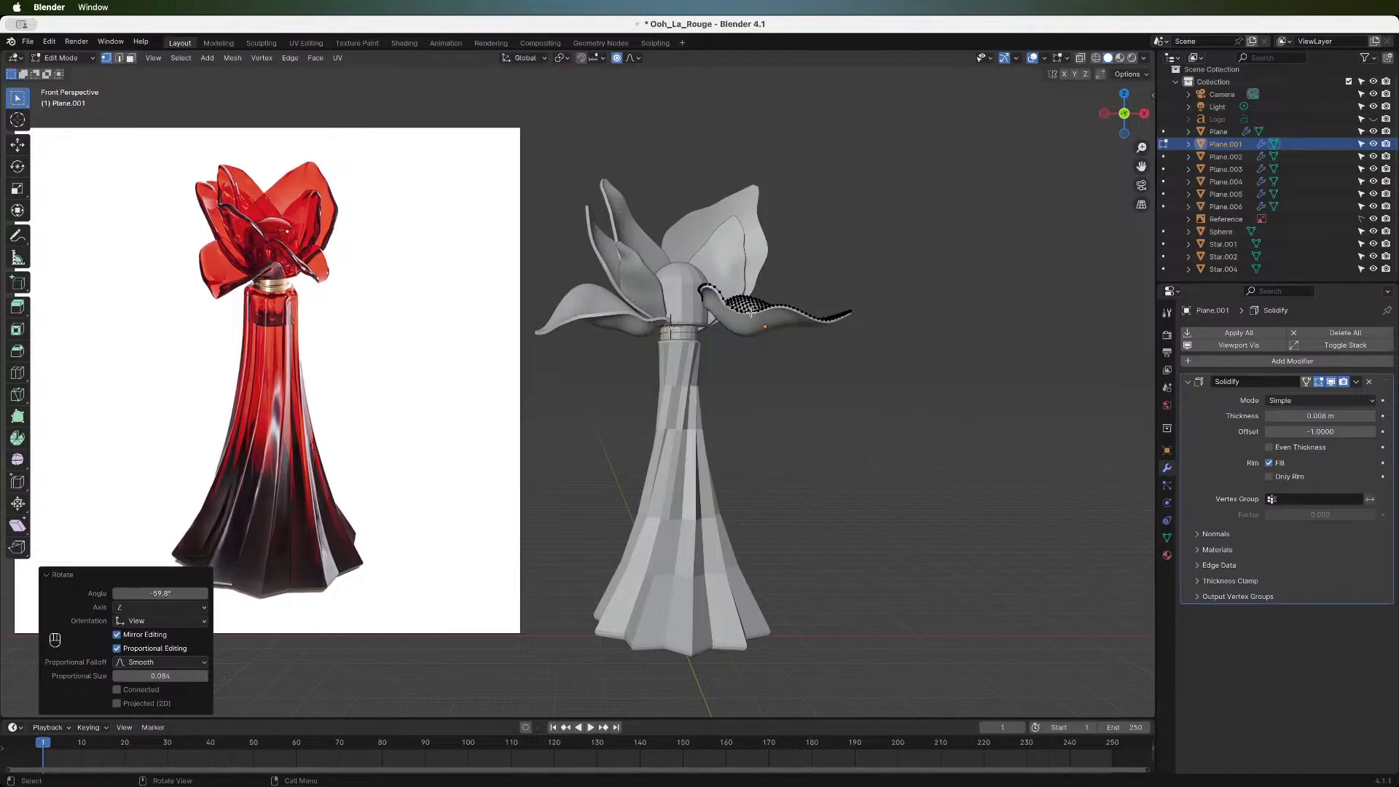
- Select the entire petal mesh of Plane.001 and move it about -0.097 m along X and -0.027 m along Z
key("a")
key("g")
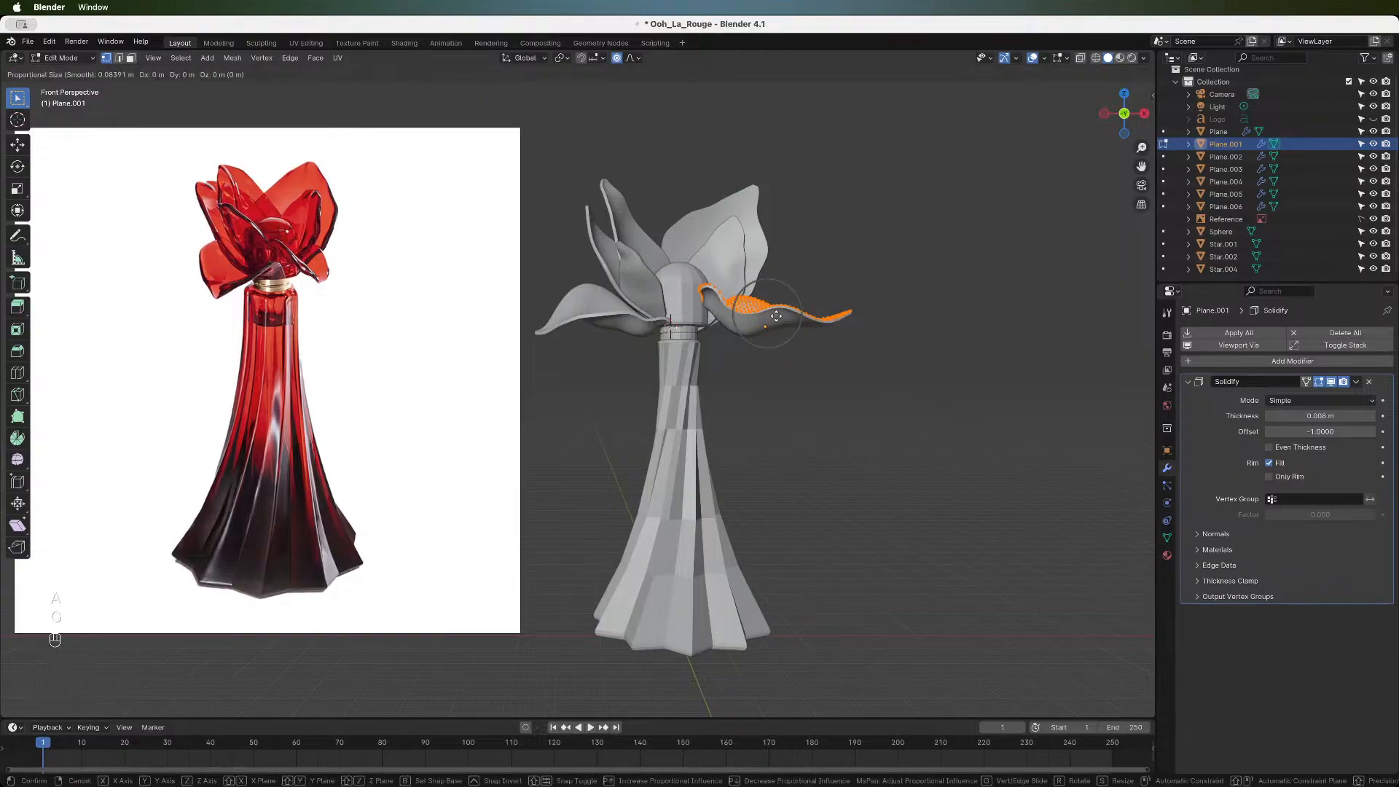
key("x")
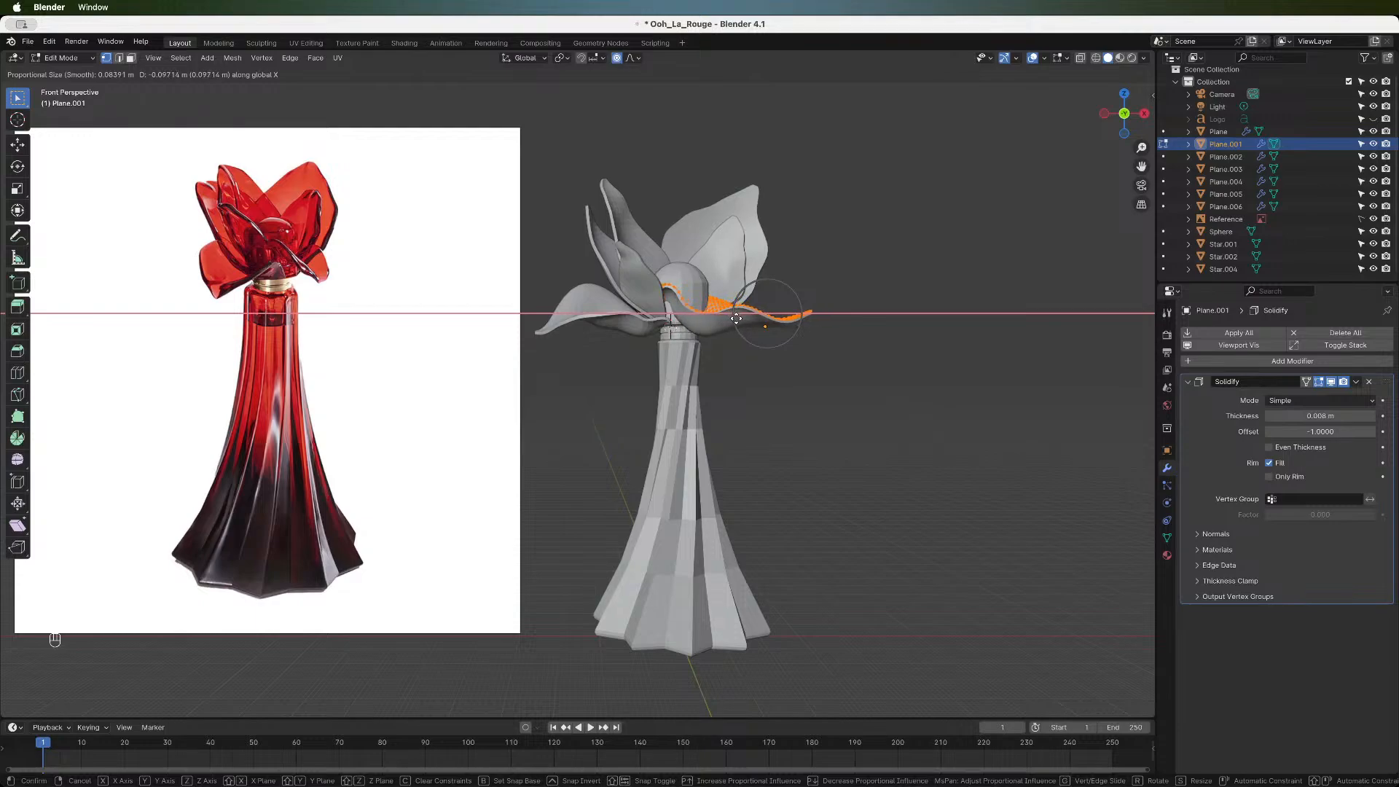
left_click(736, 319)
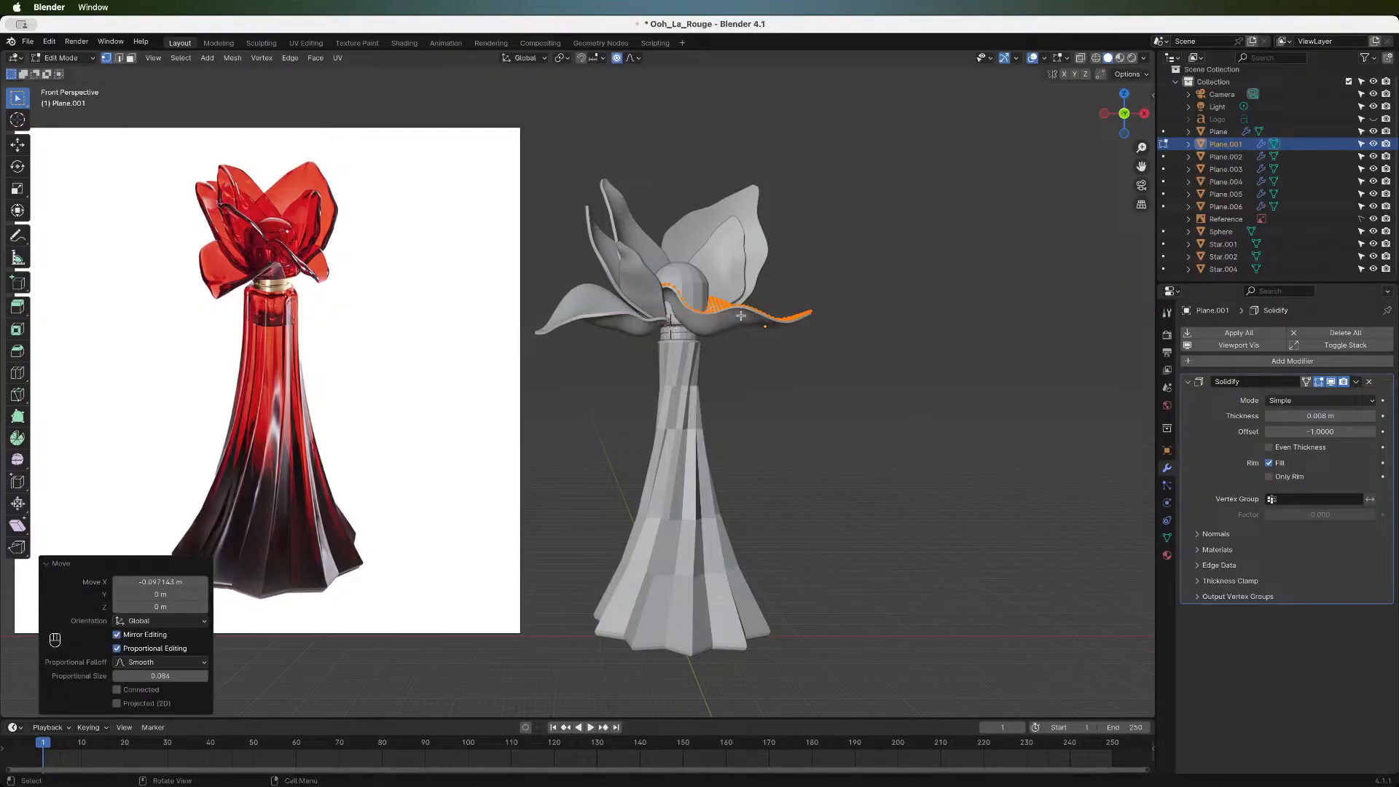
key("g")
key("z")
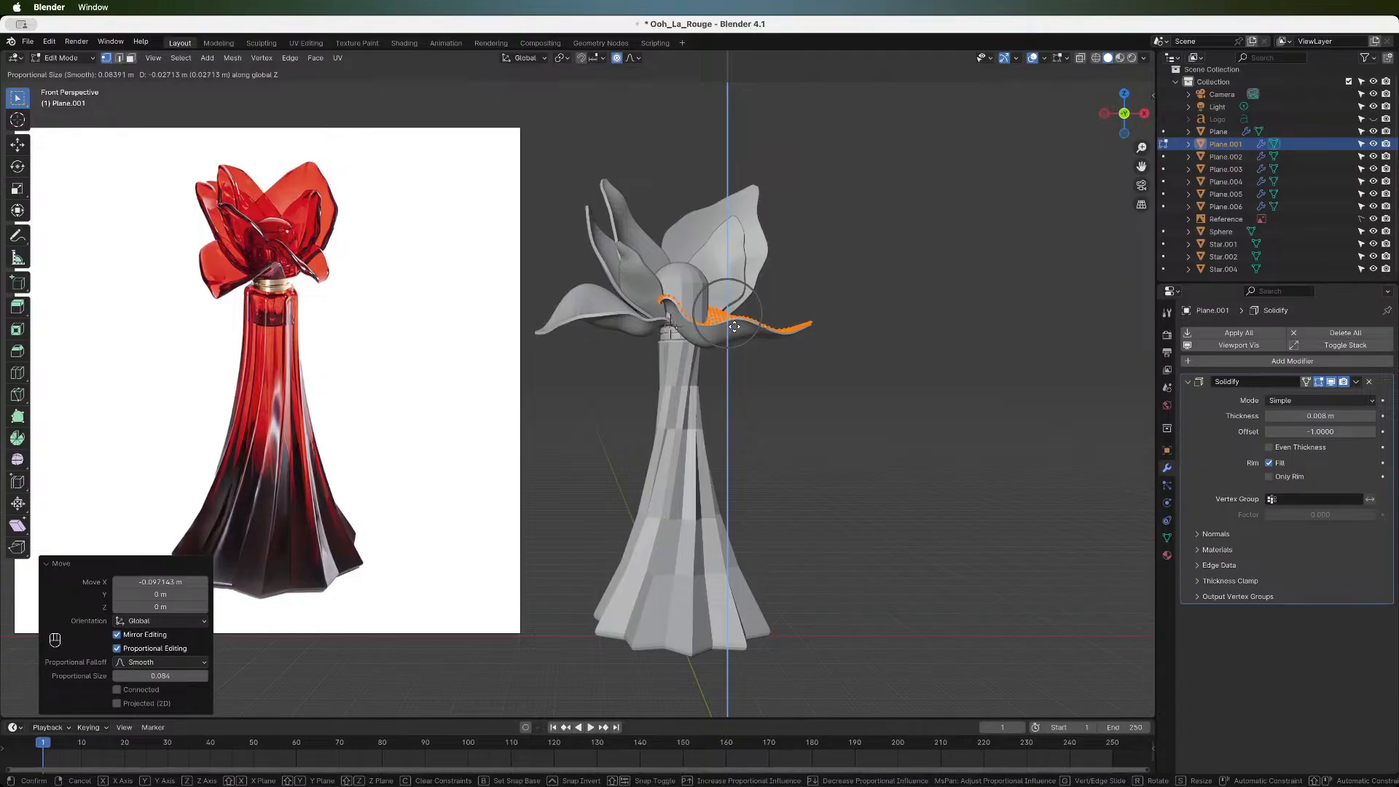
left_click(734, 327)
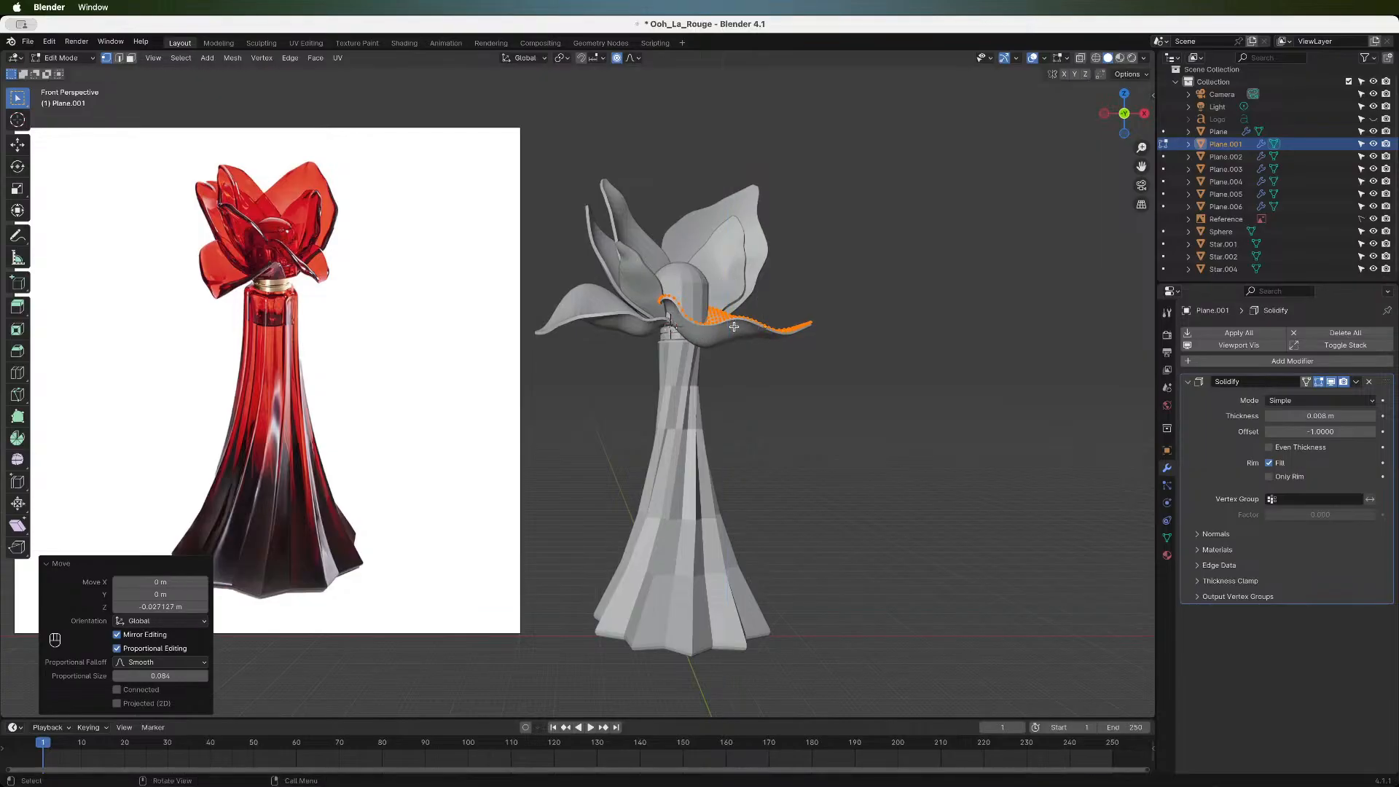
- Shift a vertex on Plane.001's curled inner edge about -0.009 m in X and -0.003 m in Z with proportional size about 0.084 m
left_click(676, 301)
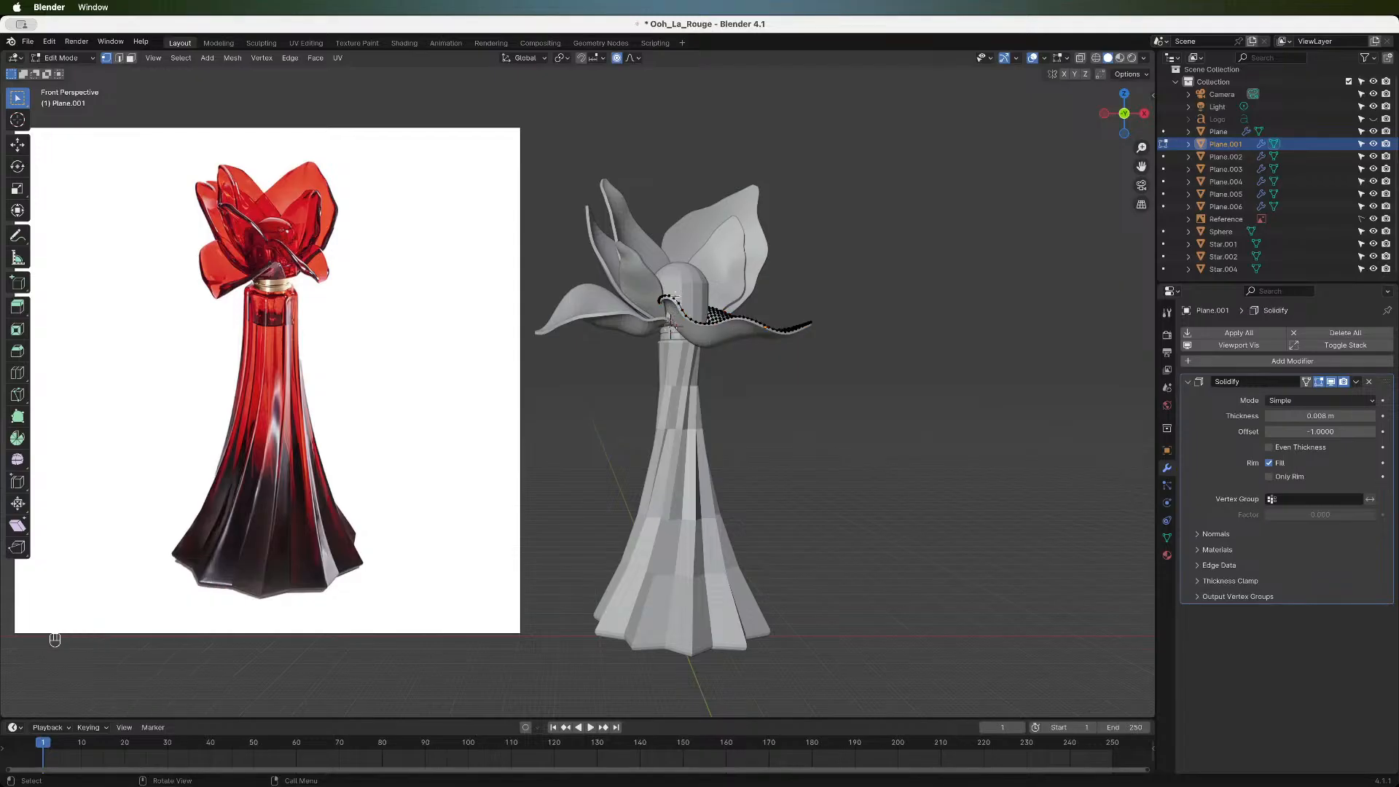
left_click_drag(1125, 114, 1096, 127)
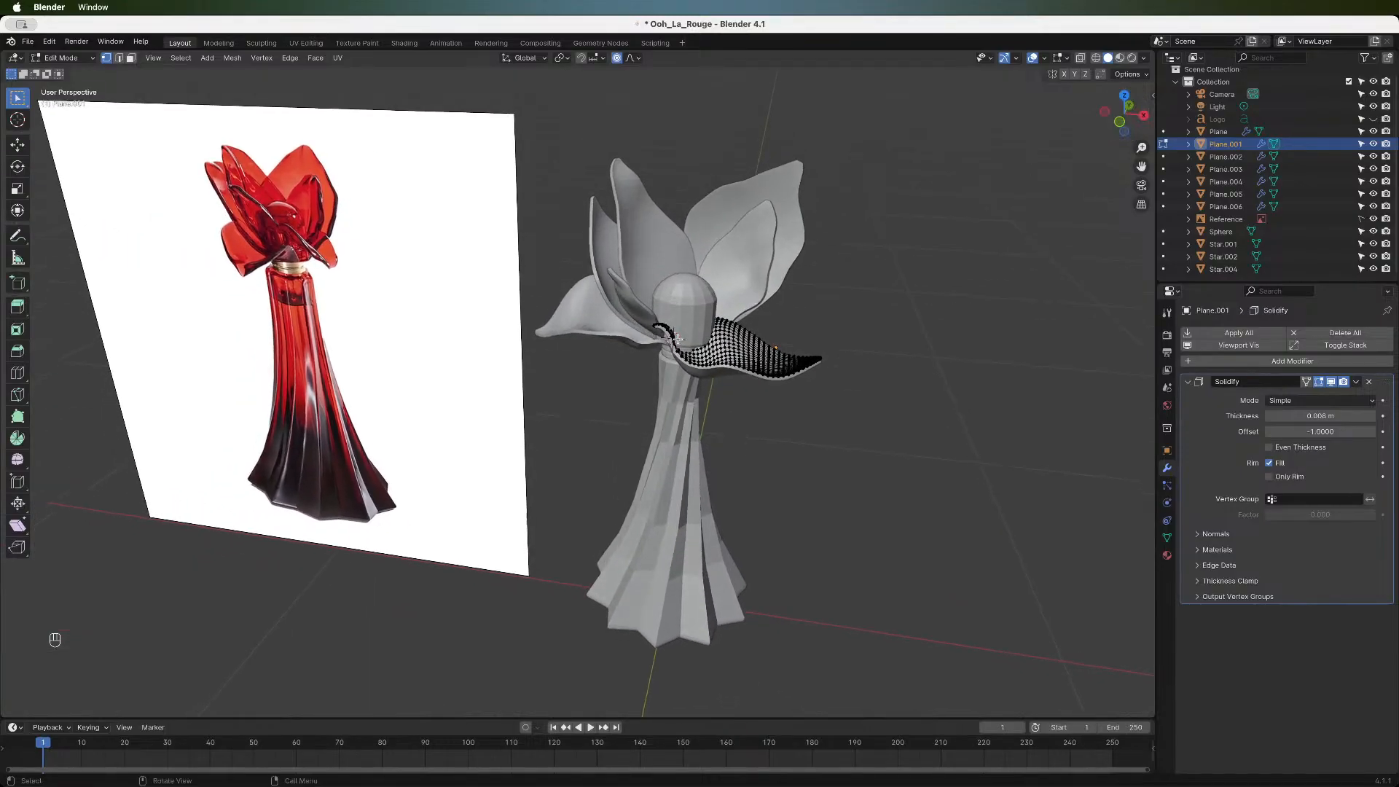
left_click_drag(1121, 116, 1100, 123)
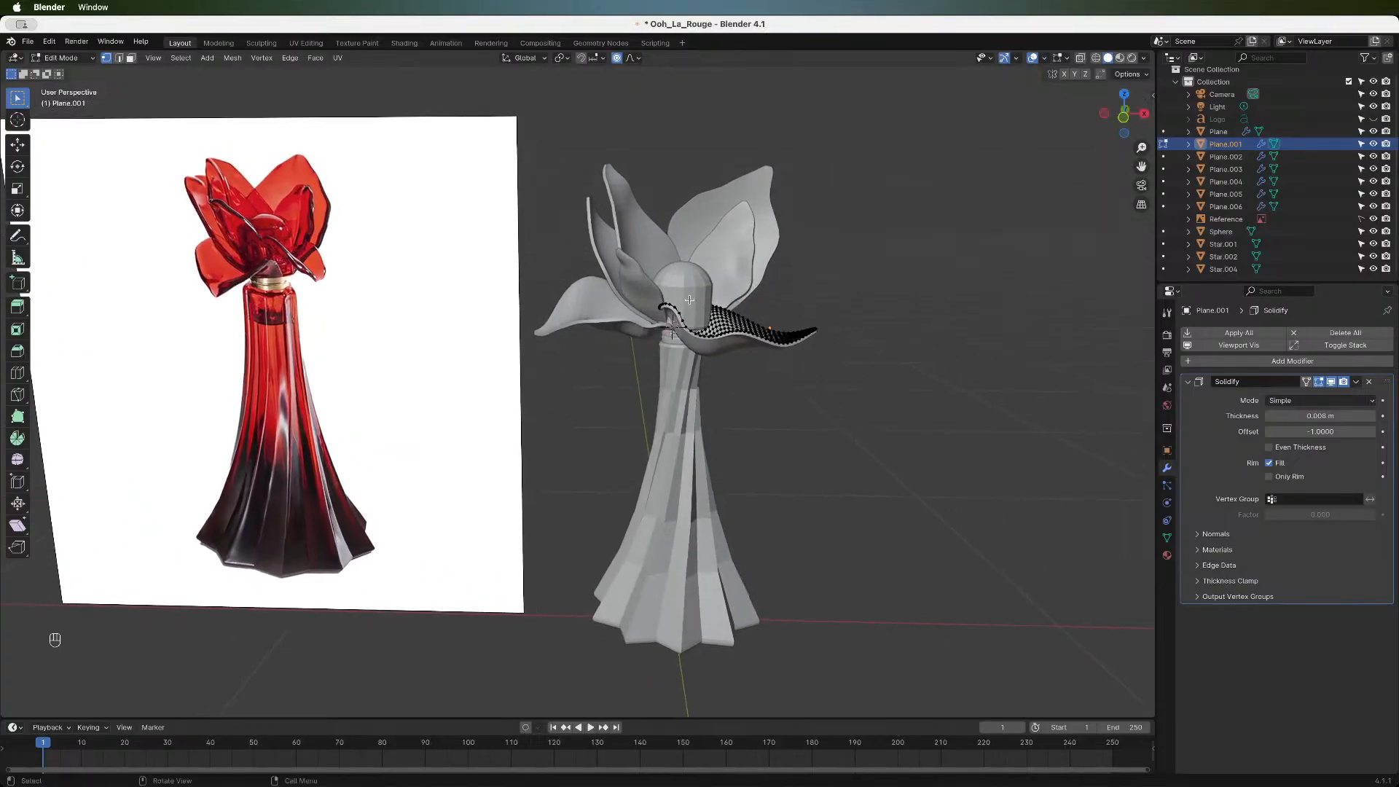
key("g")
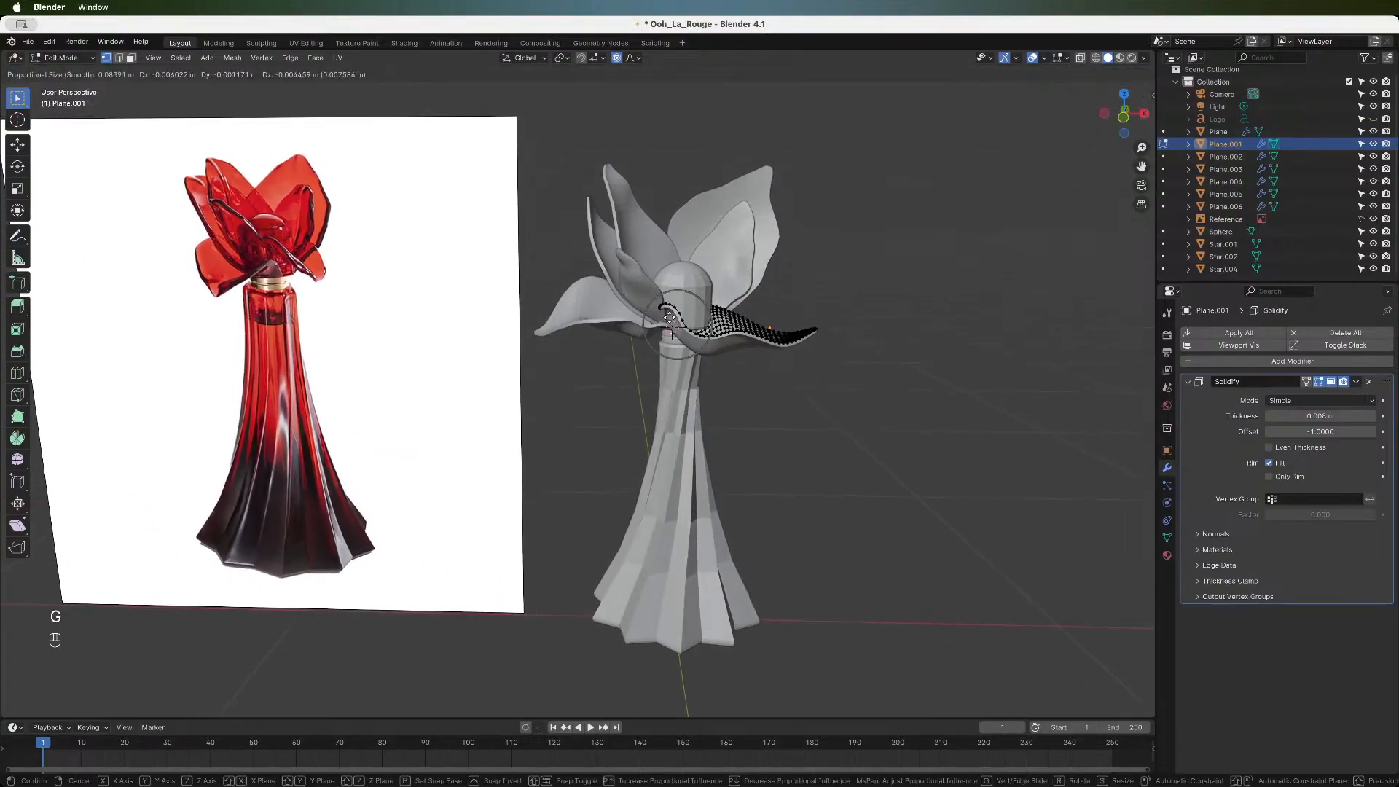
left_click(668, 316)
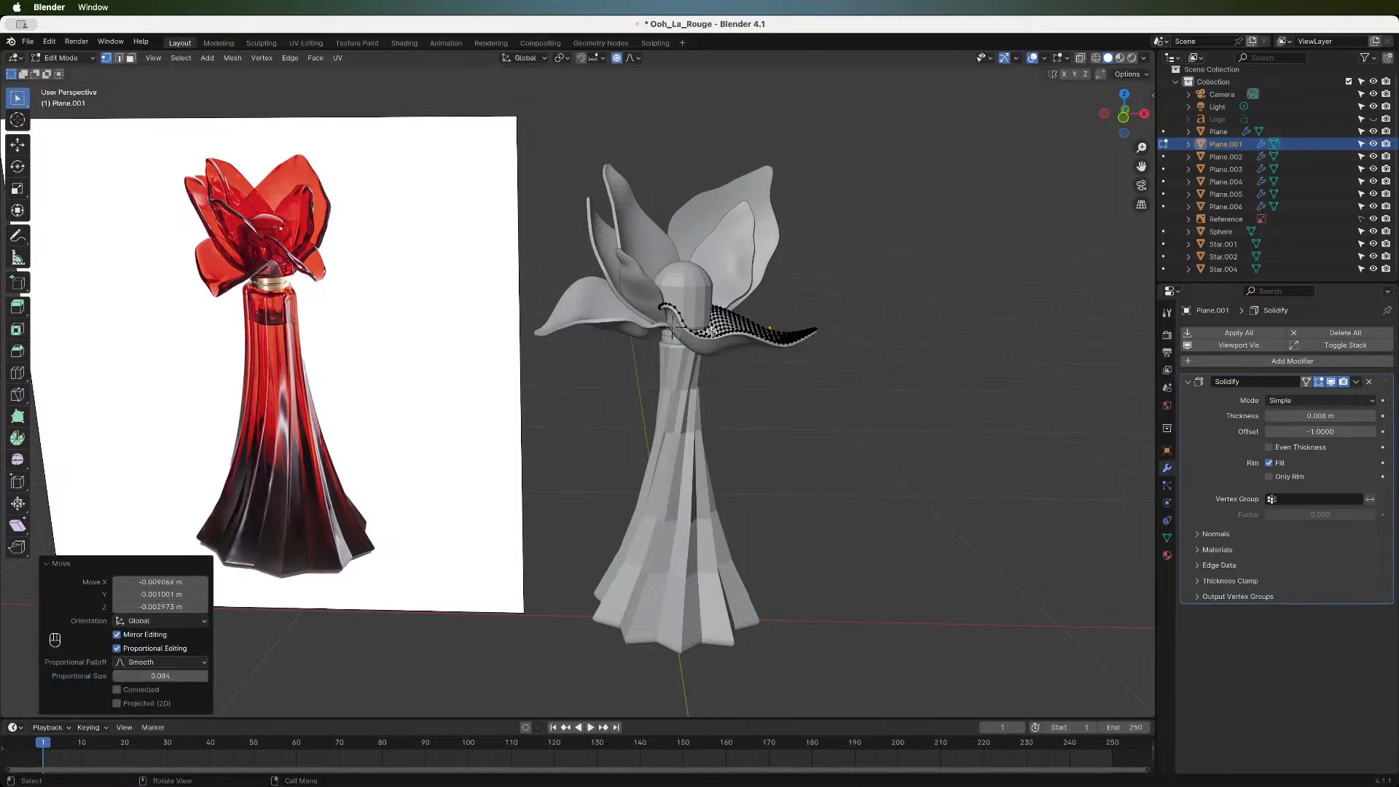
- Raise two vertices in the dip of Plane.001's front edge about 0.024 m and 0.034 m in Z with proportional size about 0.12 m
key("g")
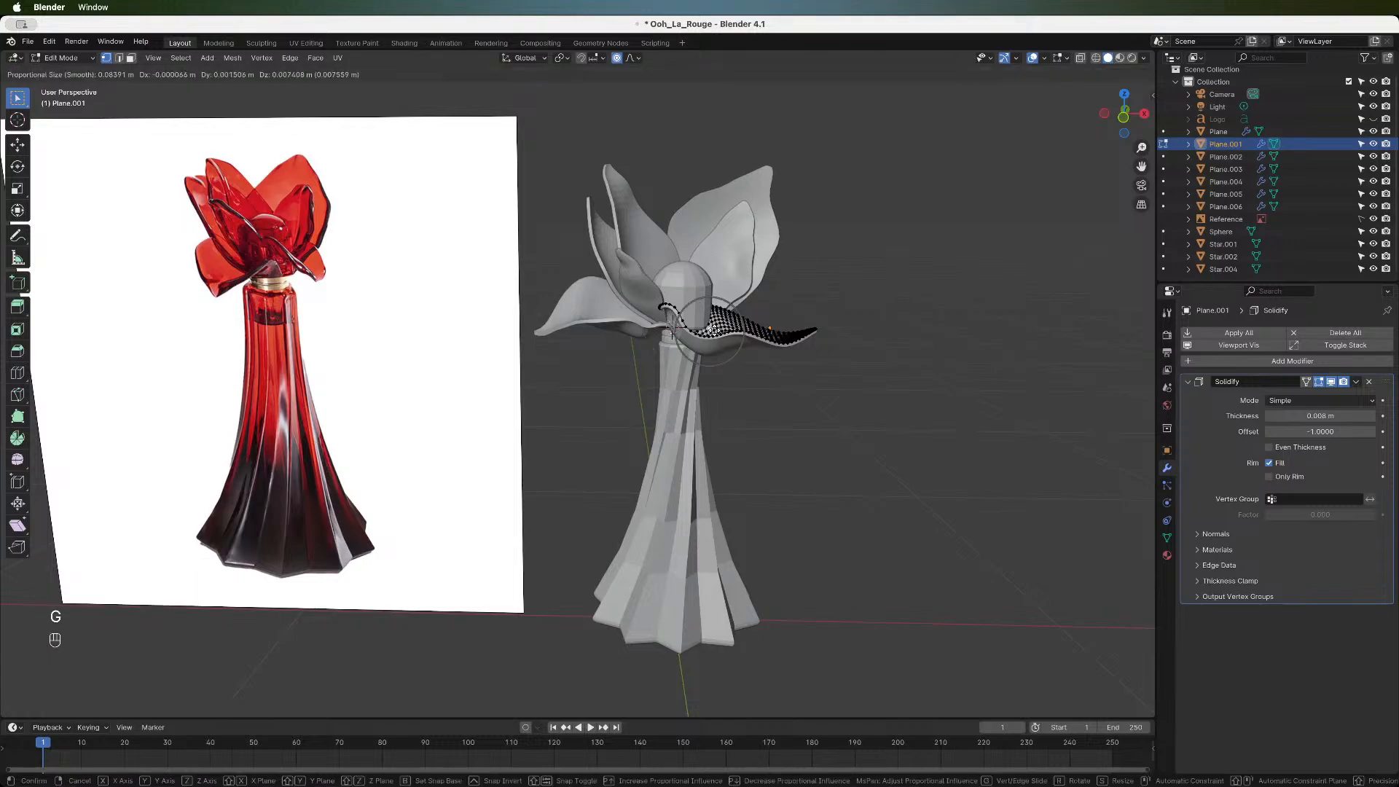
scroll(671, 332, "down", 4)
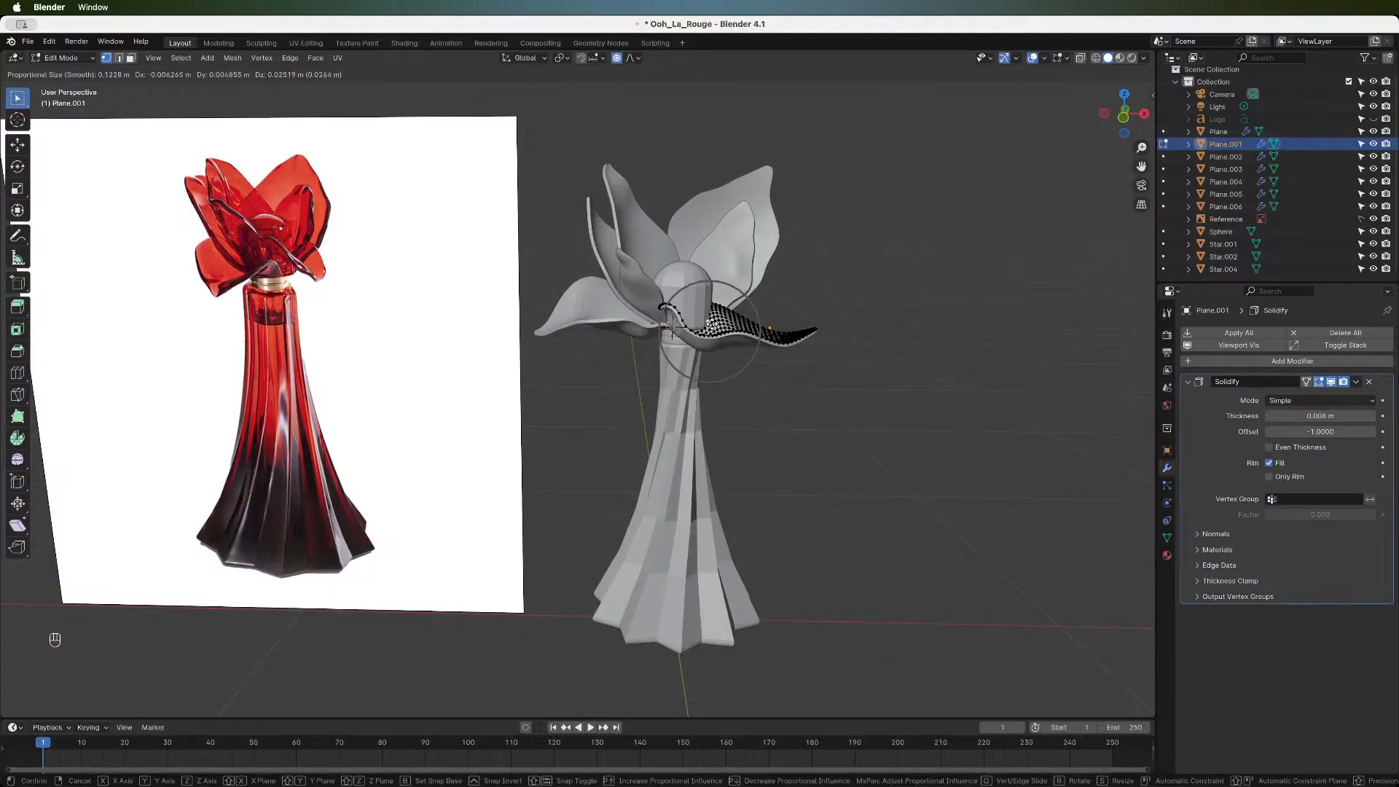
left_click(696, 337)
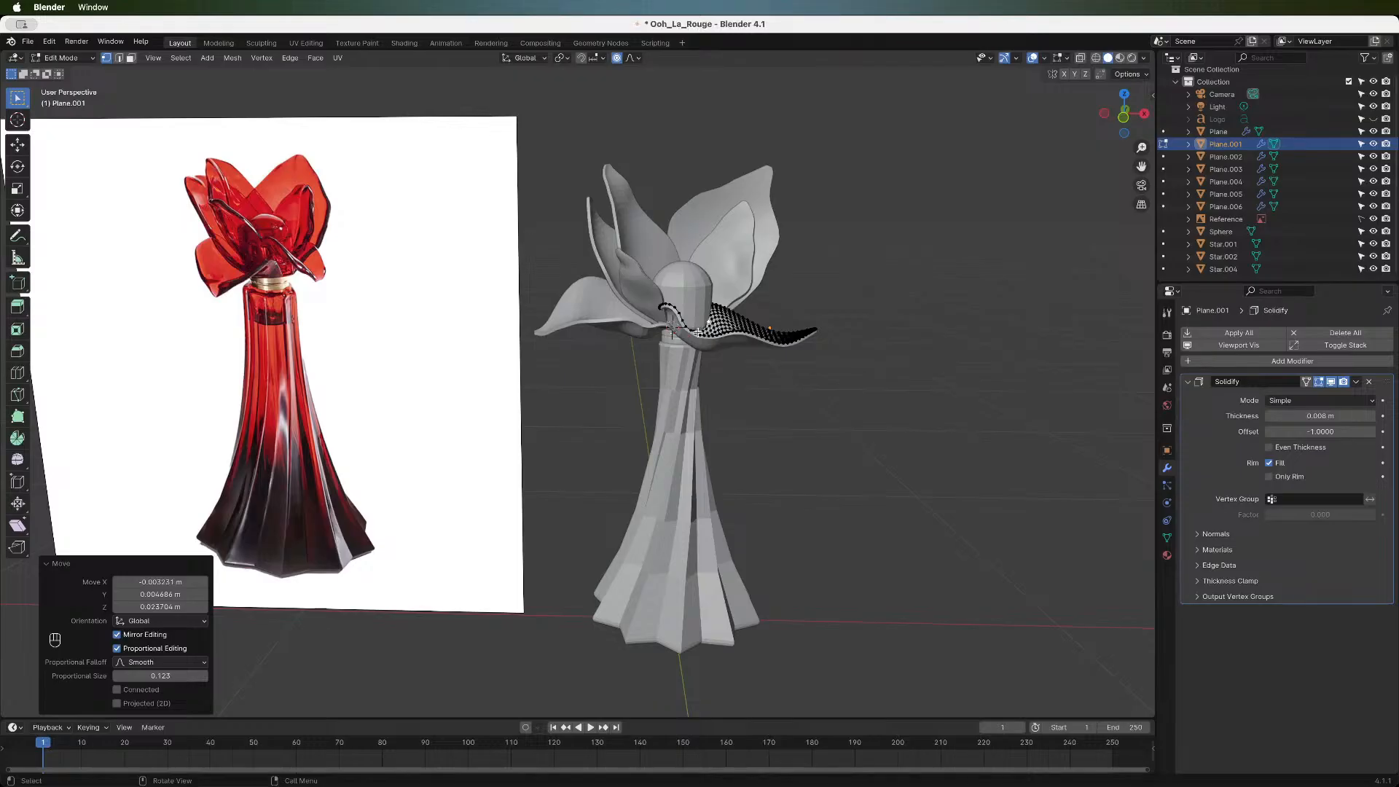
left_click(698, 333)
key("g")
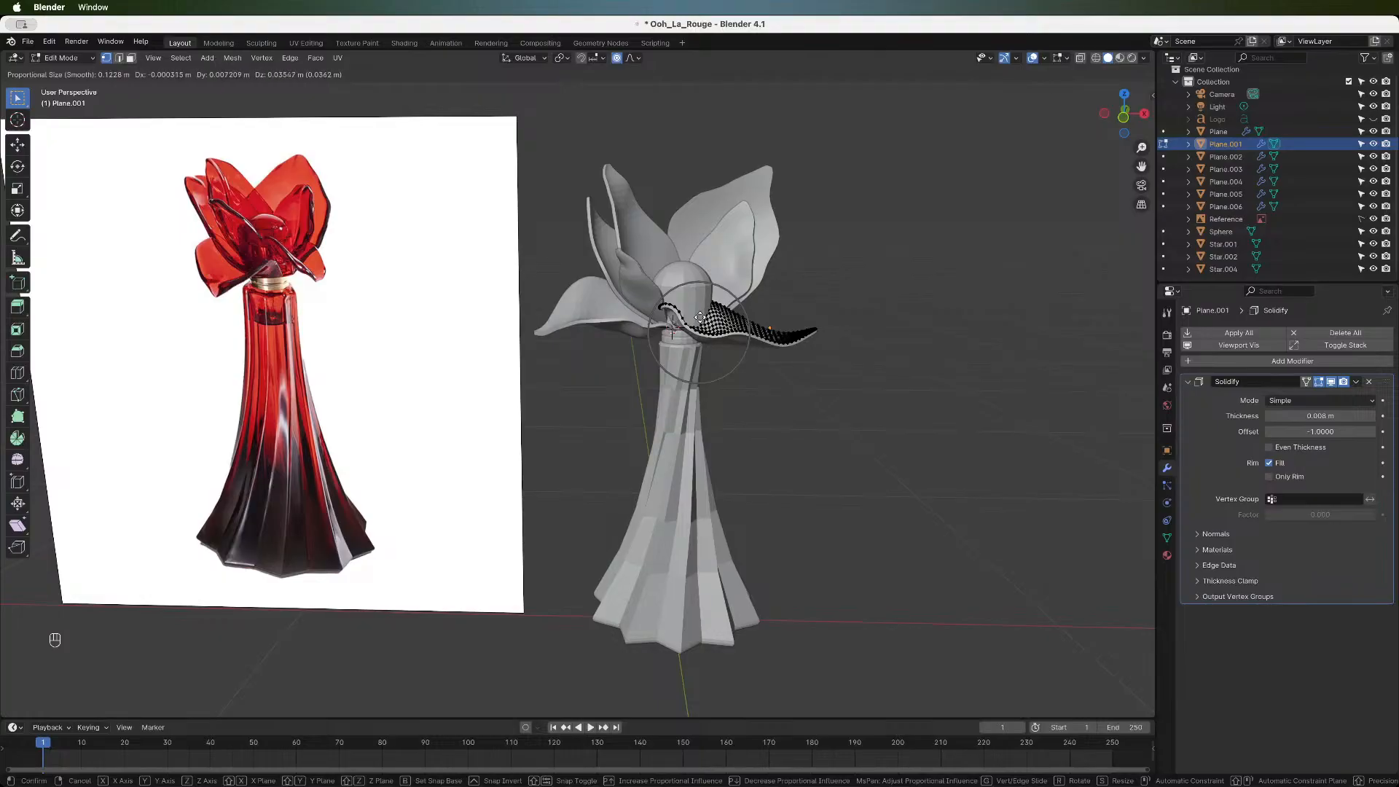
left_click(701, 317)
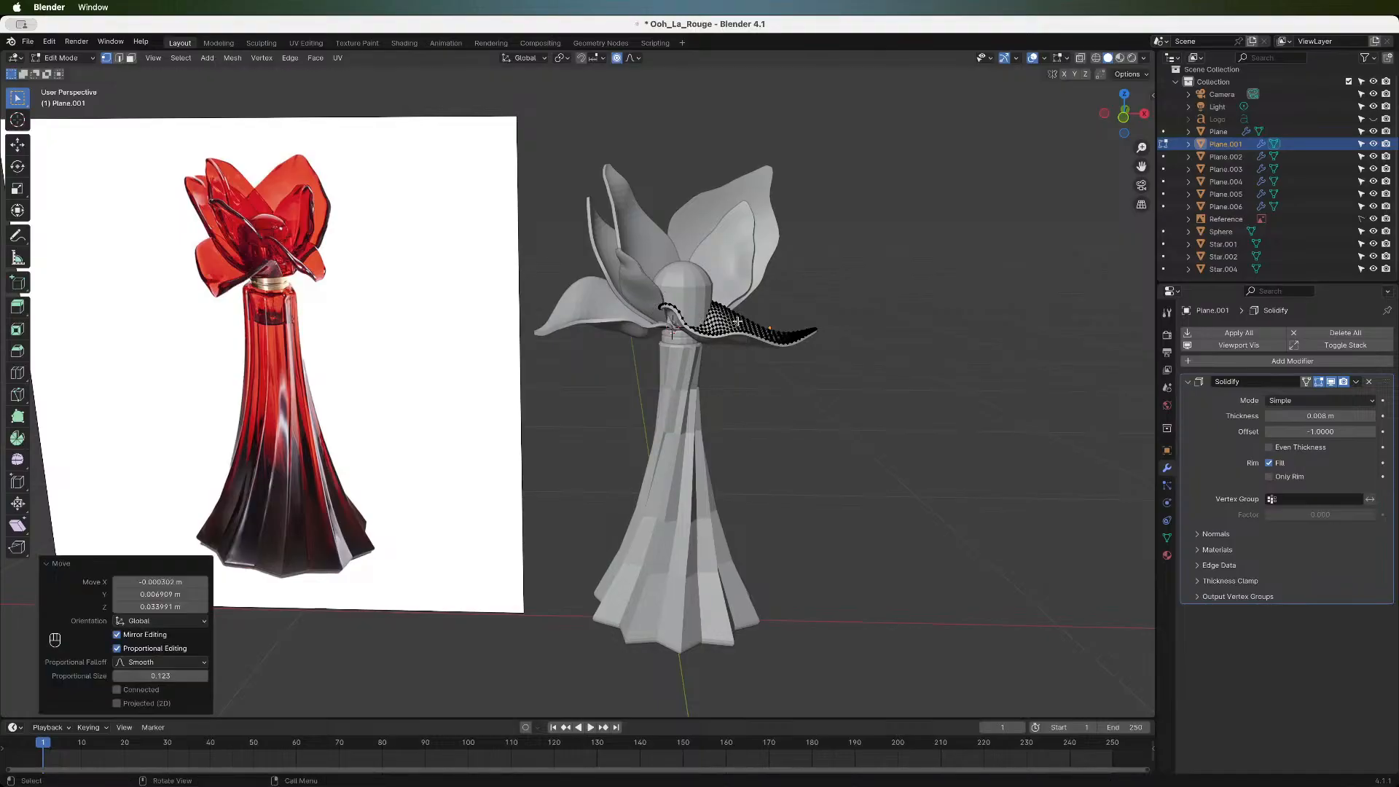
- Move a vertex on the outer half of Plane.001 about 0.005 m in X and -0.015 m in Z with proportional size about 0.12 m
left_click(739, 321)
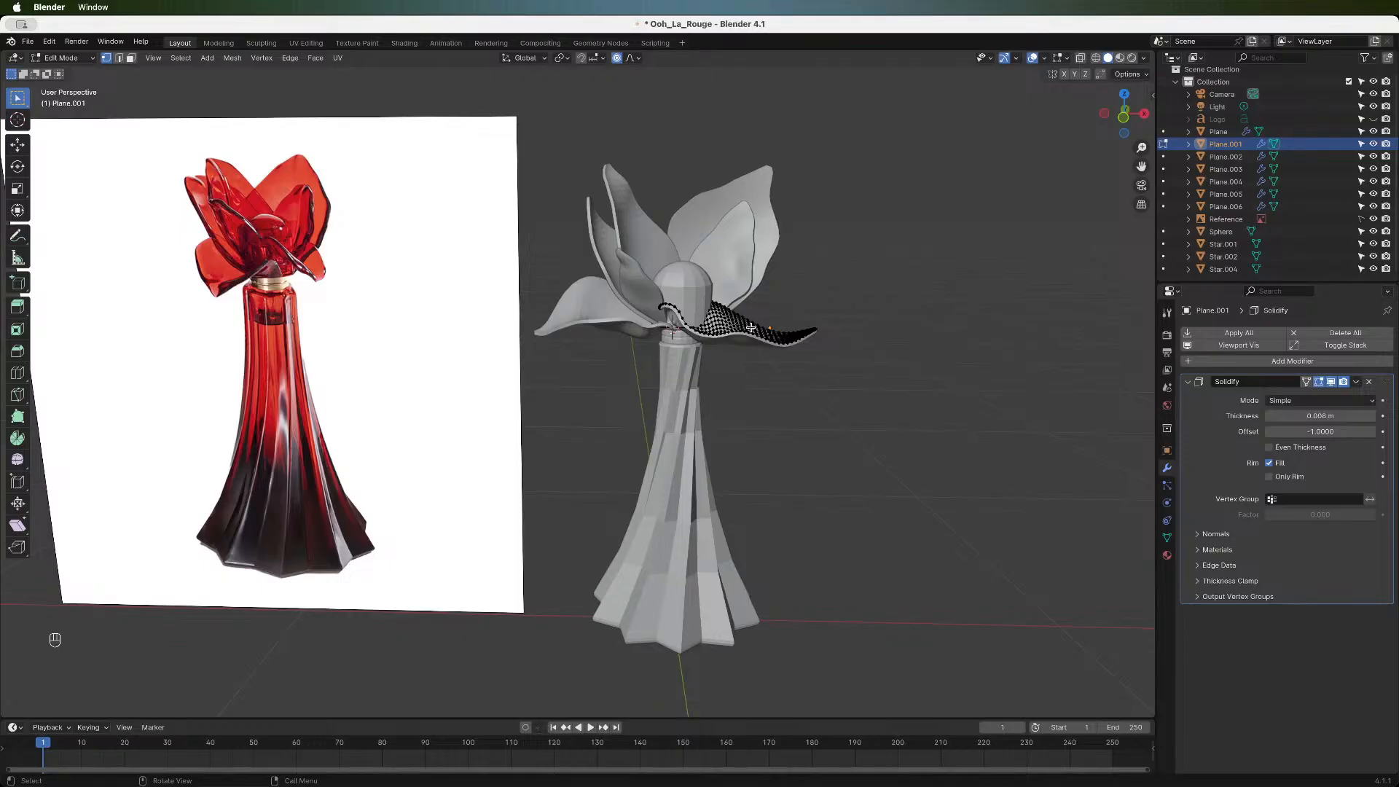
key("g")
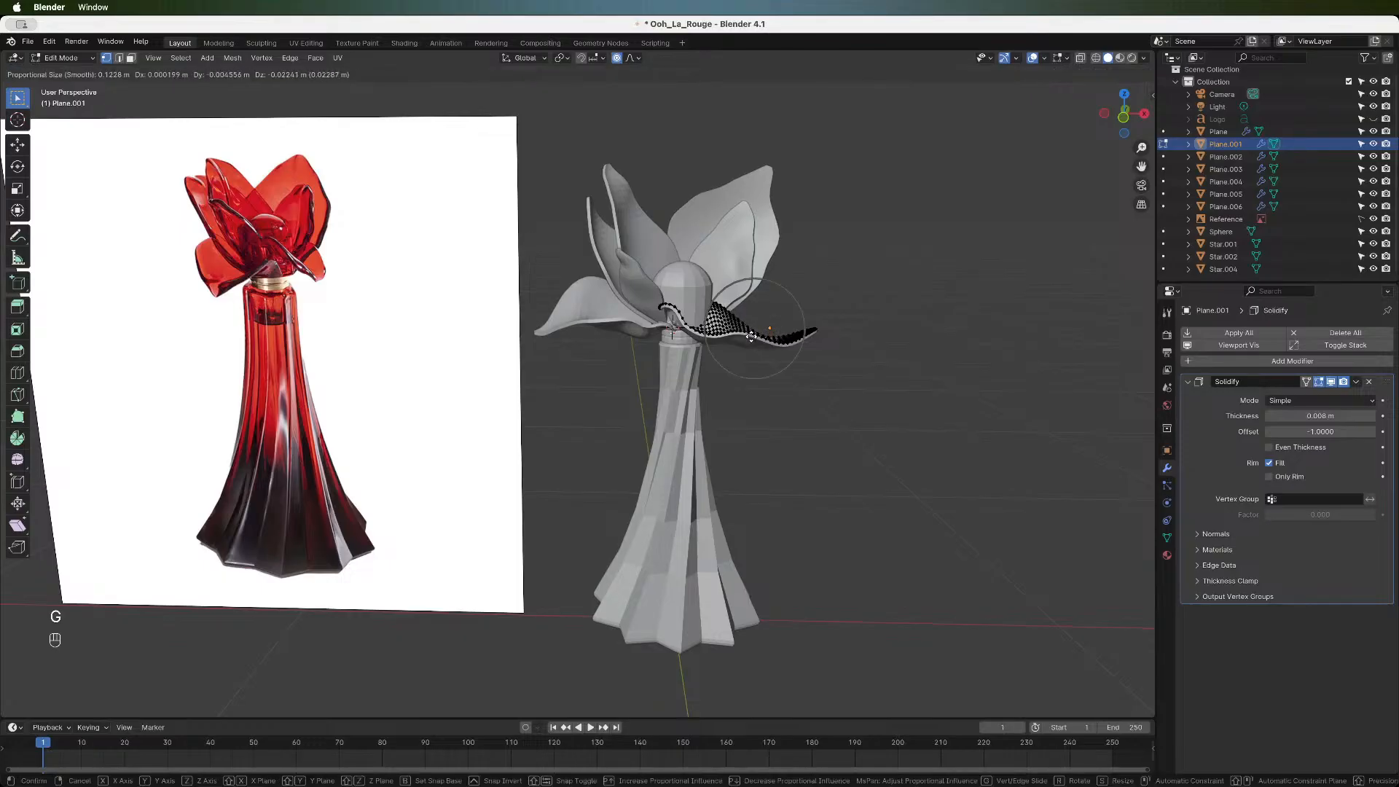
key("Escape")
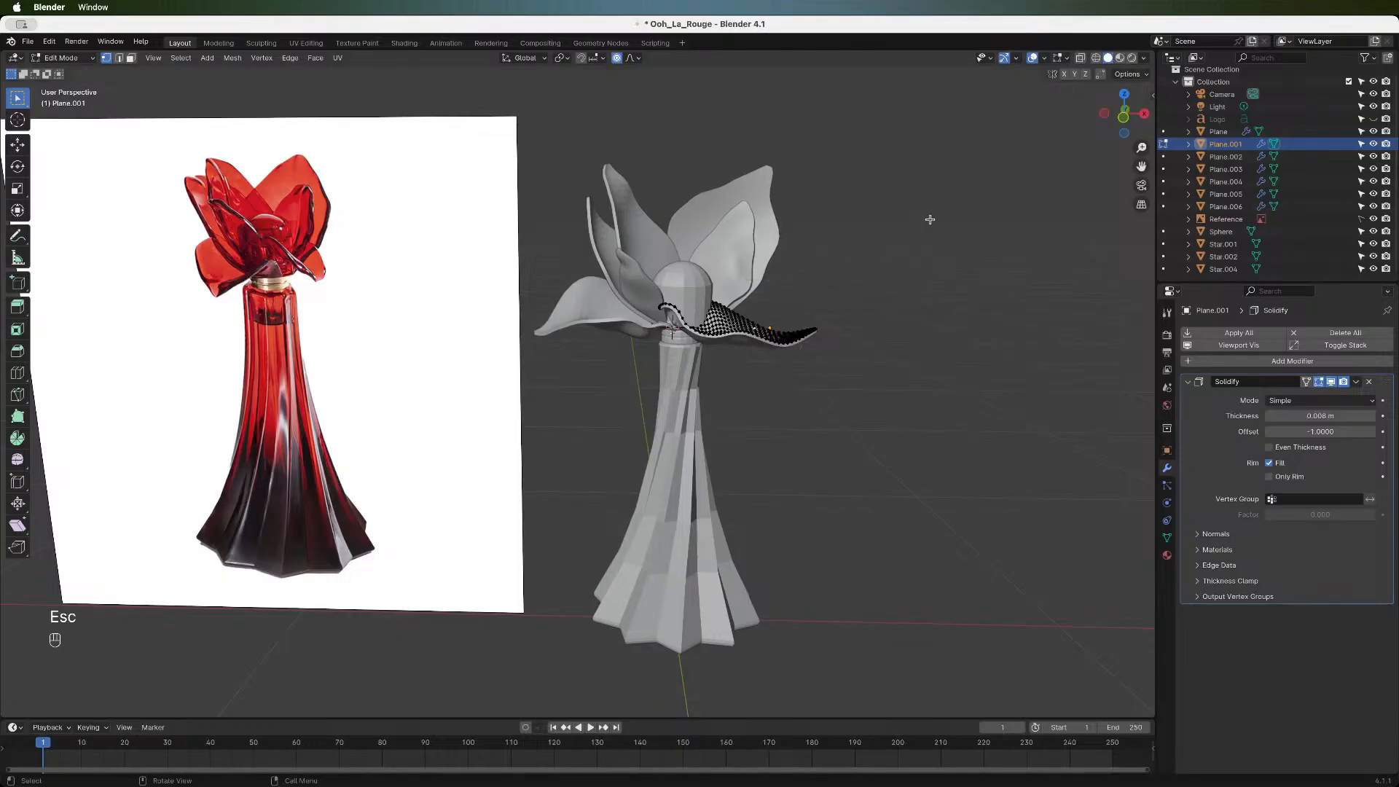
left_click_drag(1124, 114, 1123, 145)
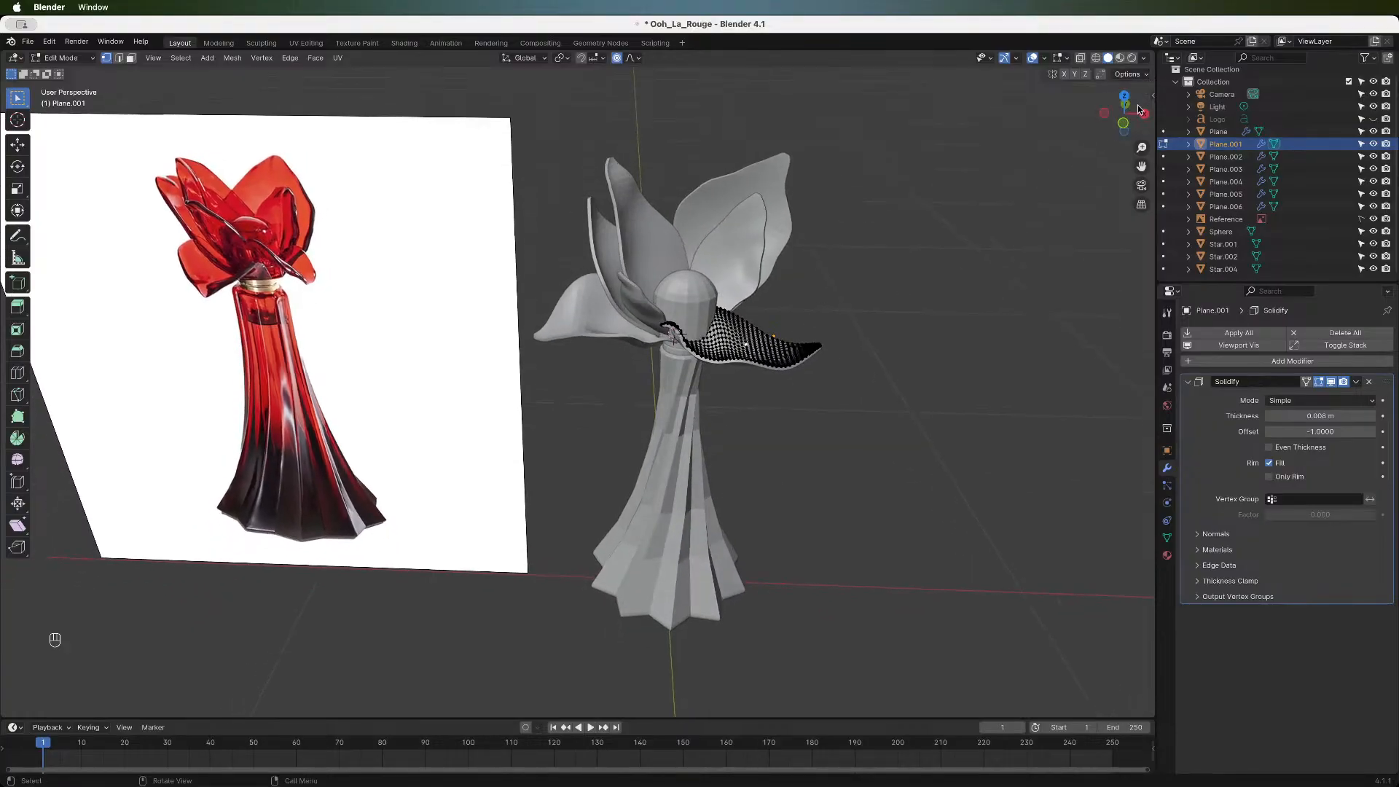
left_click(1126, 125)
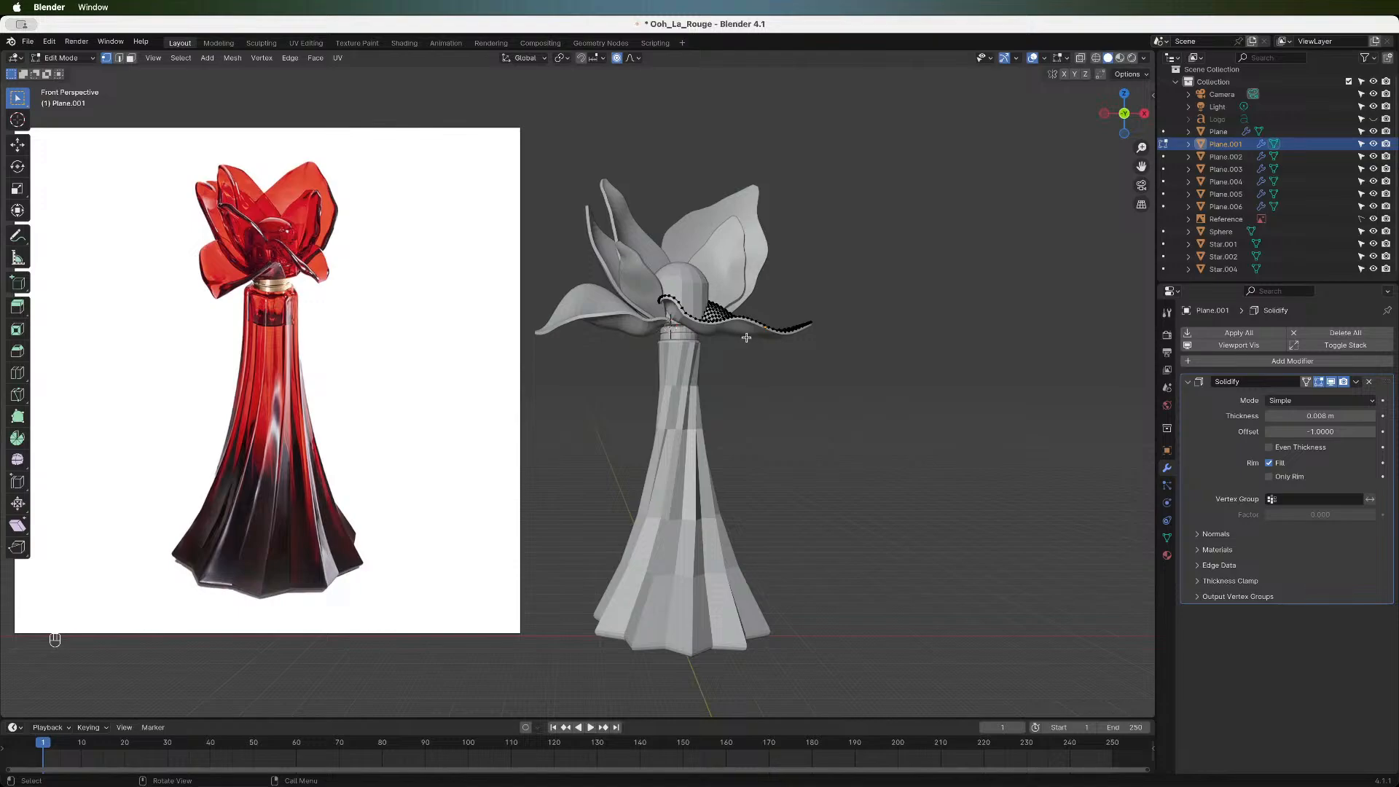
key("g")
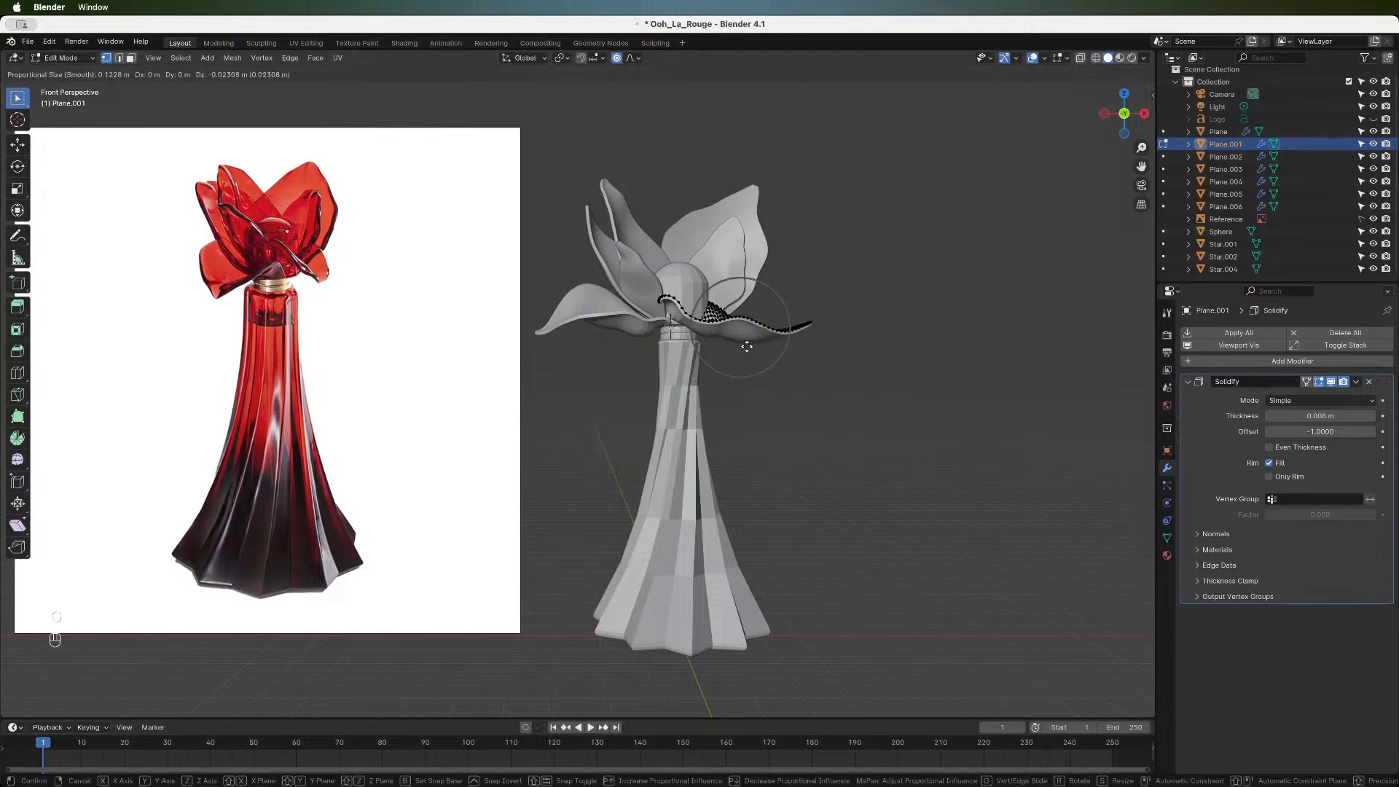
left_click(747, 346)
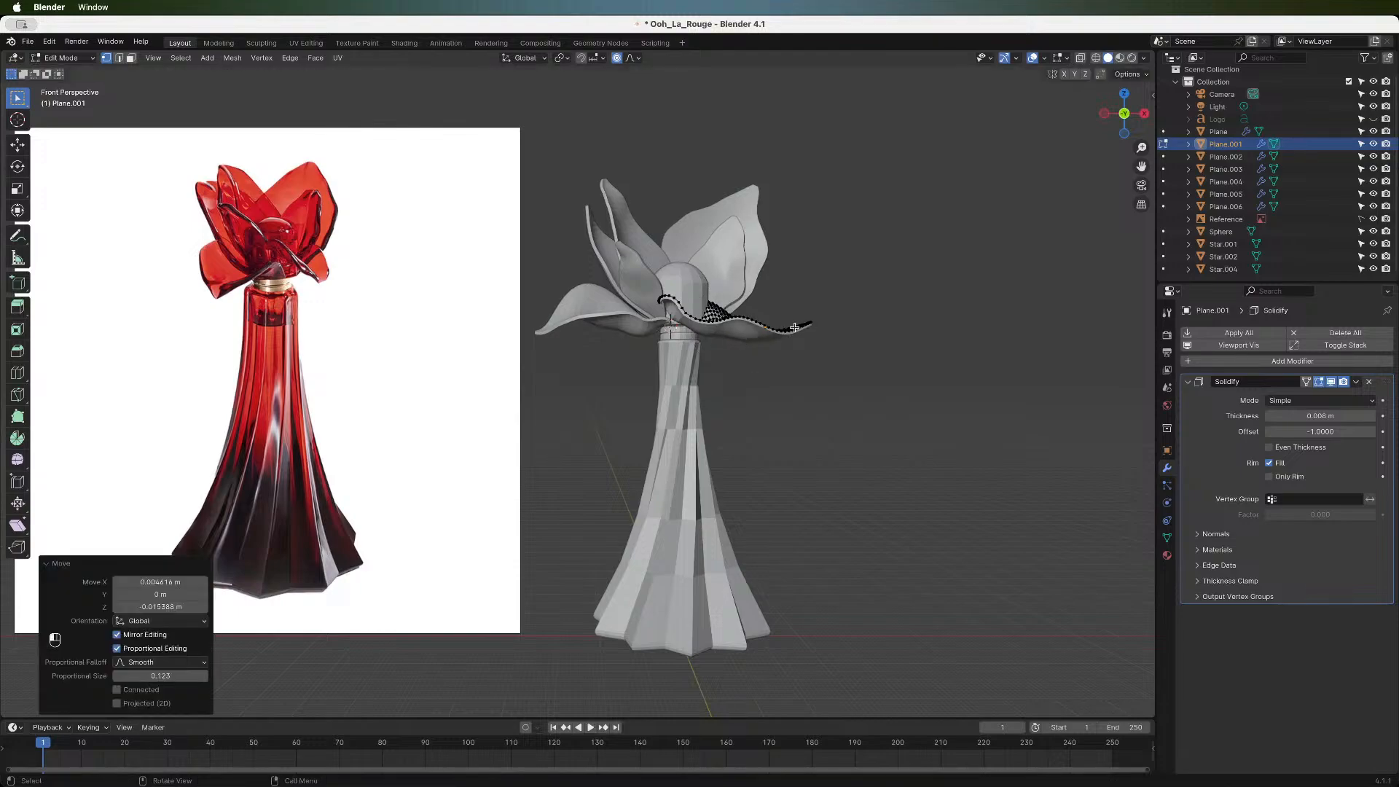
left_click_drag(1124, 116, 1140, 131)
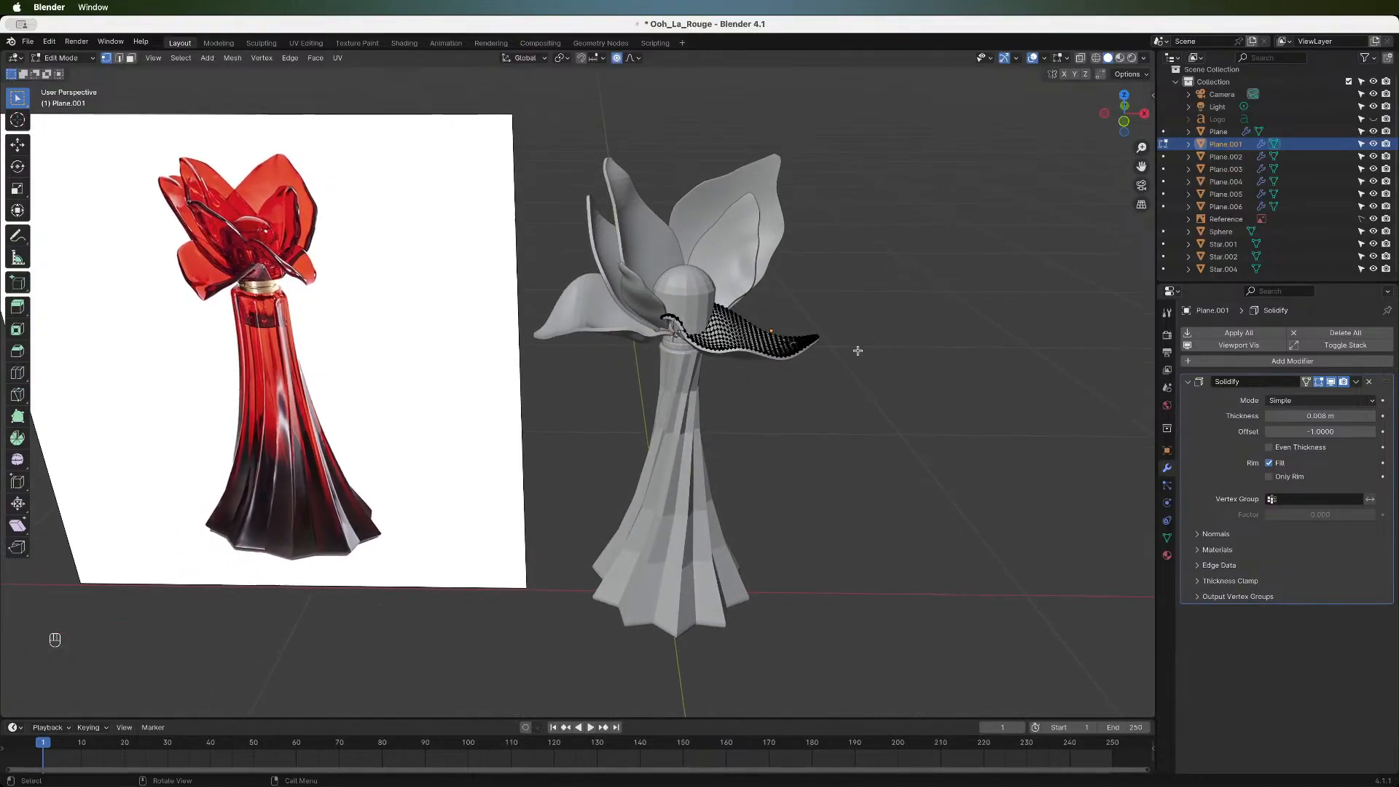
key("g")
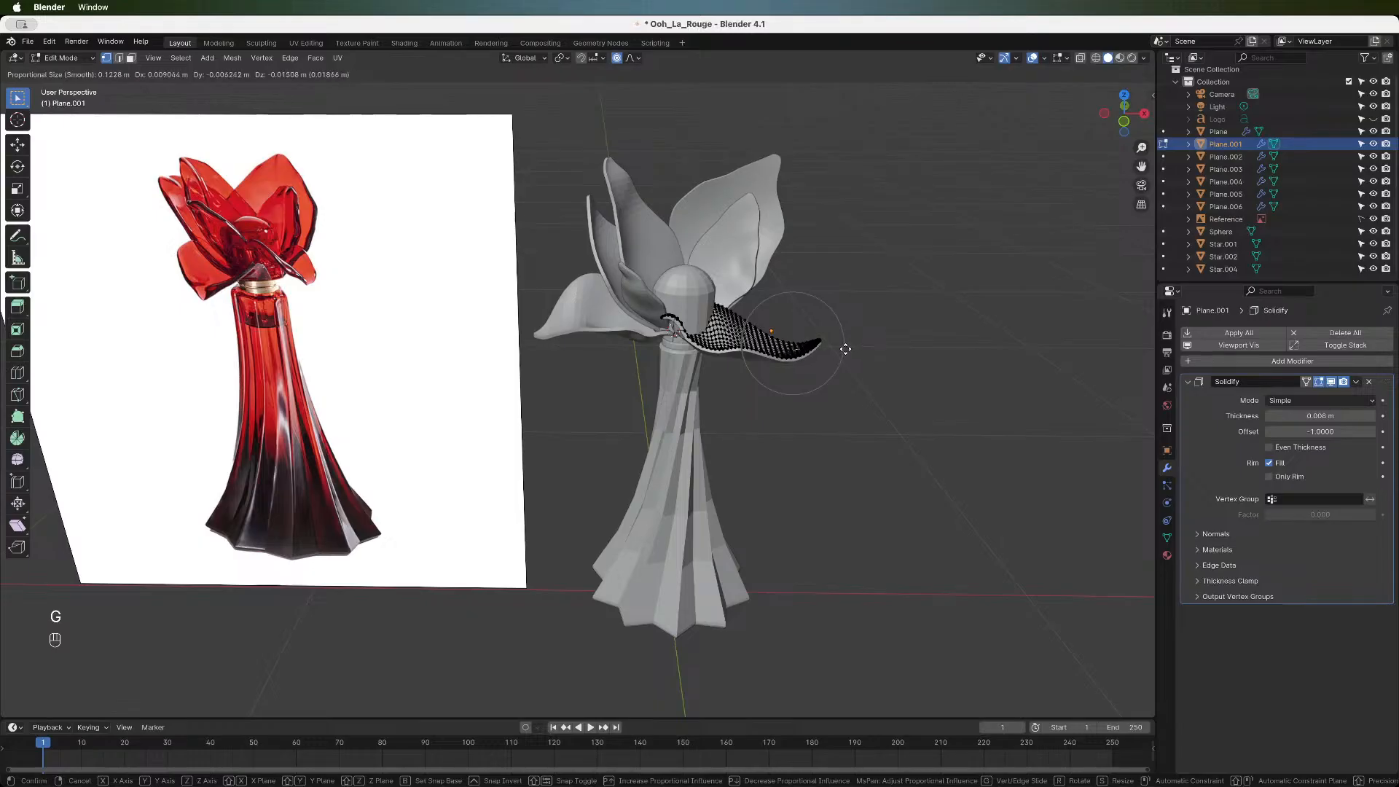
key("r")
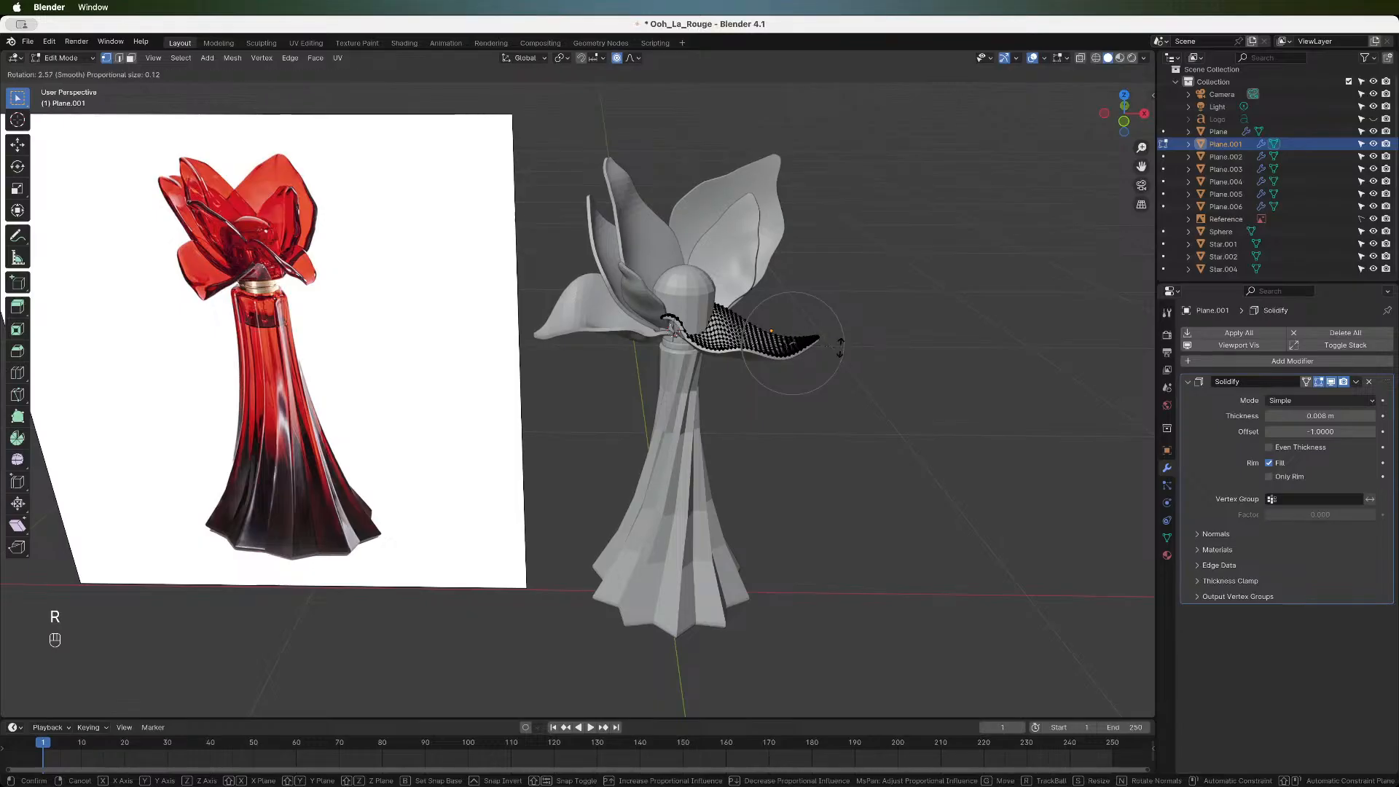
scroll(843, 350, "up", 2)
key("Escape")
key("r")
key("y")
key("Escape")
key("r")
key("x")
key("Escape")
- Rotate Plane.001's outer tip about 63° around the global Y axis with proportional size about 0.24 m
key("r")
key("y")
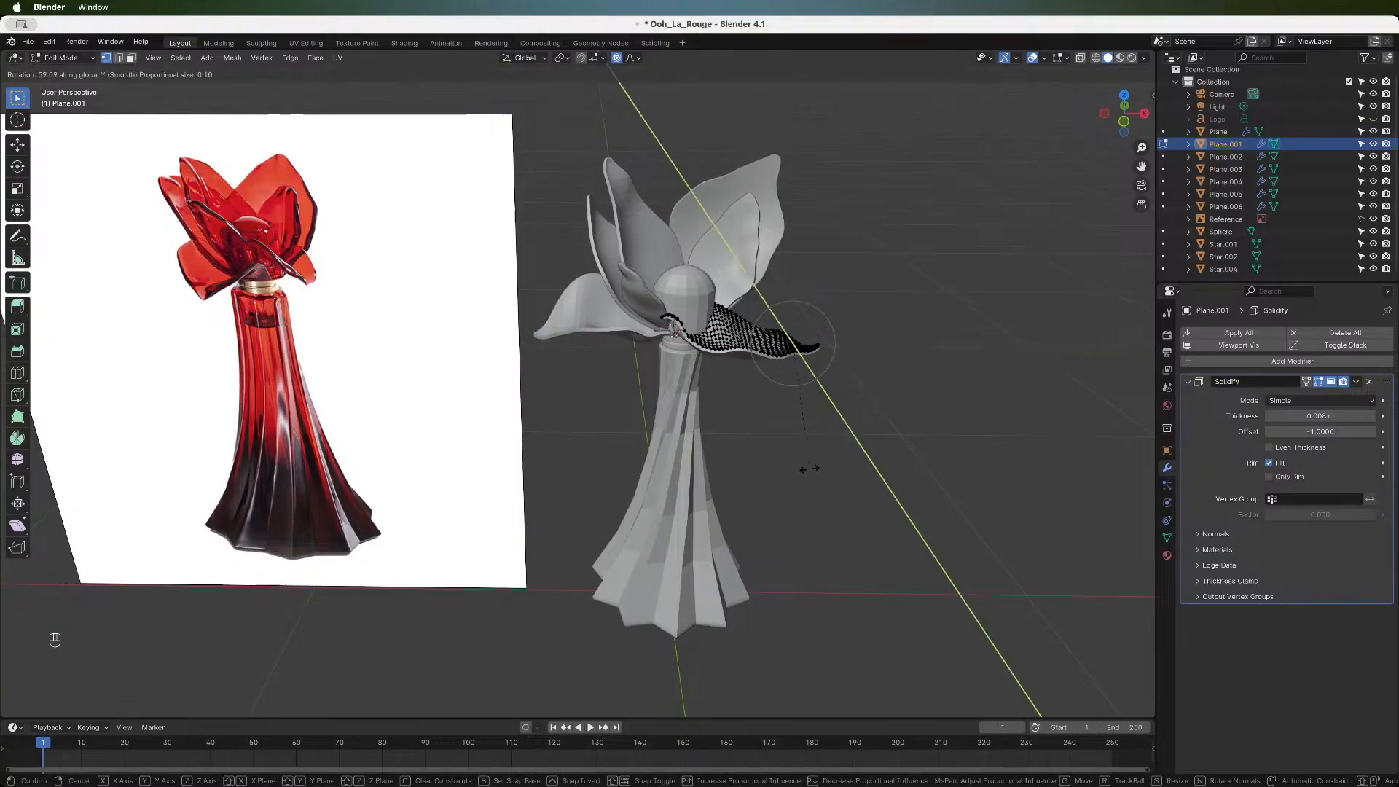
scroll(802, 467, "down", 1)
scroll(802, 467, "down", 1)
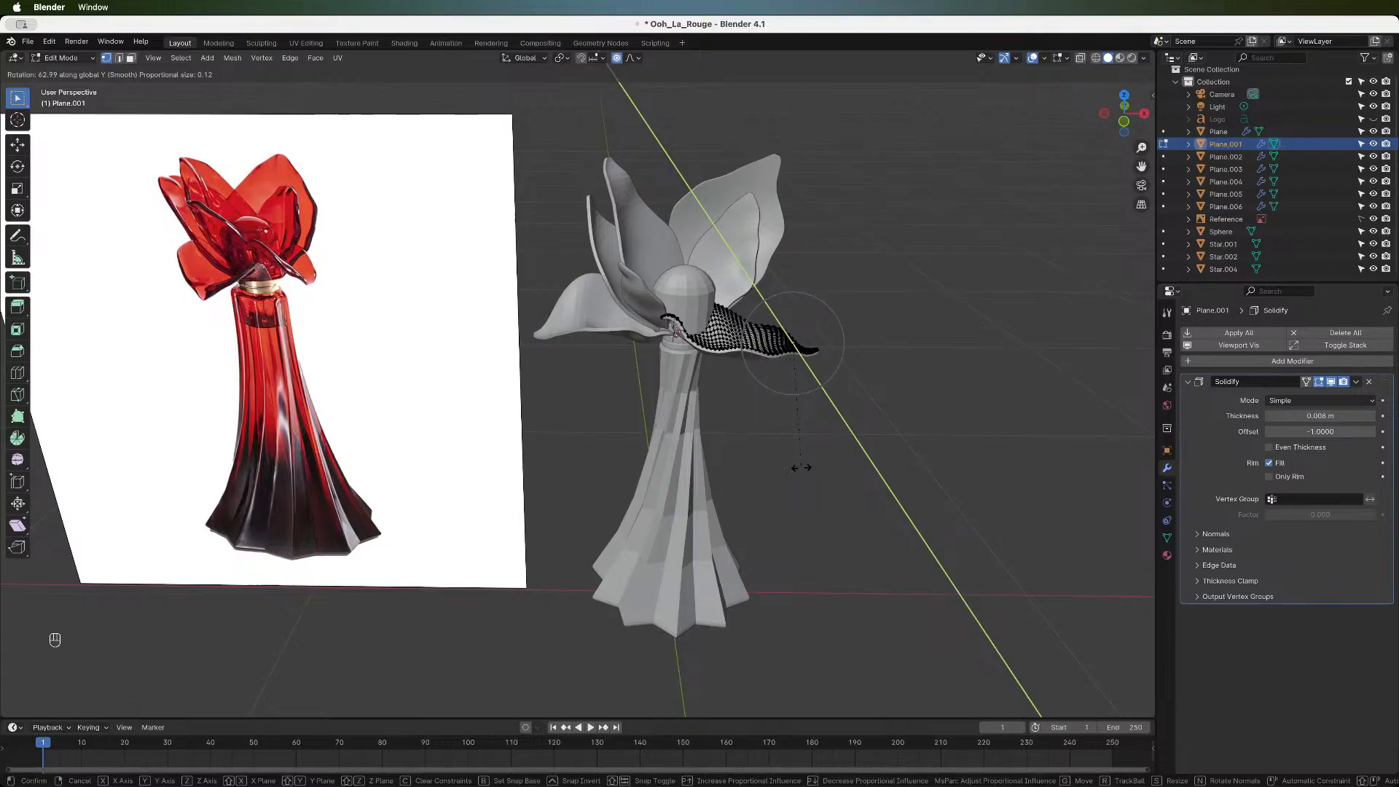
scroll(802, 467, "down", 2)
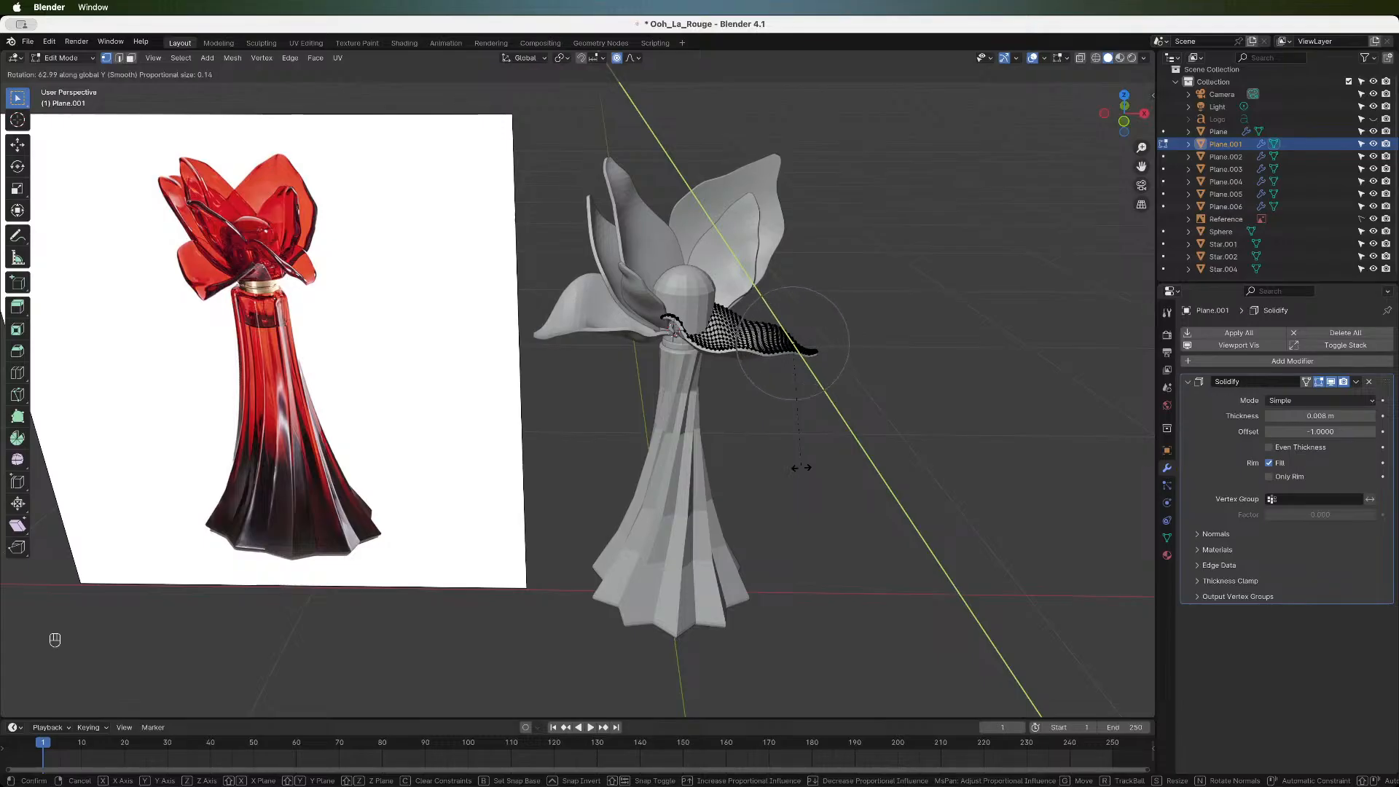
scroll(801, 467, "down", 1)
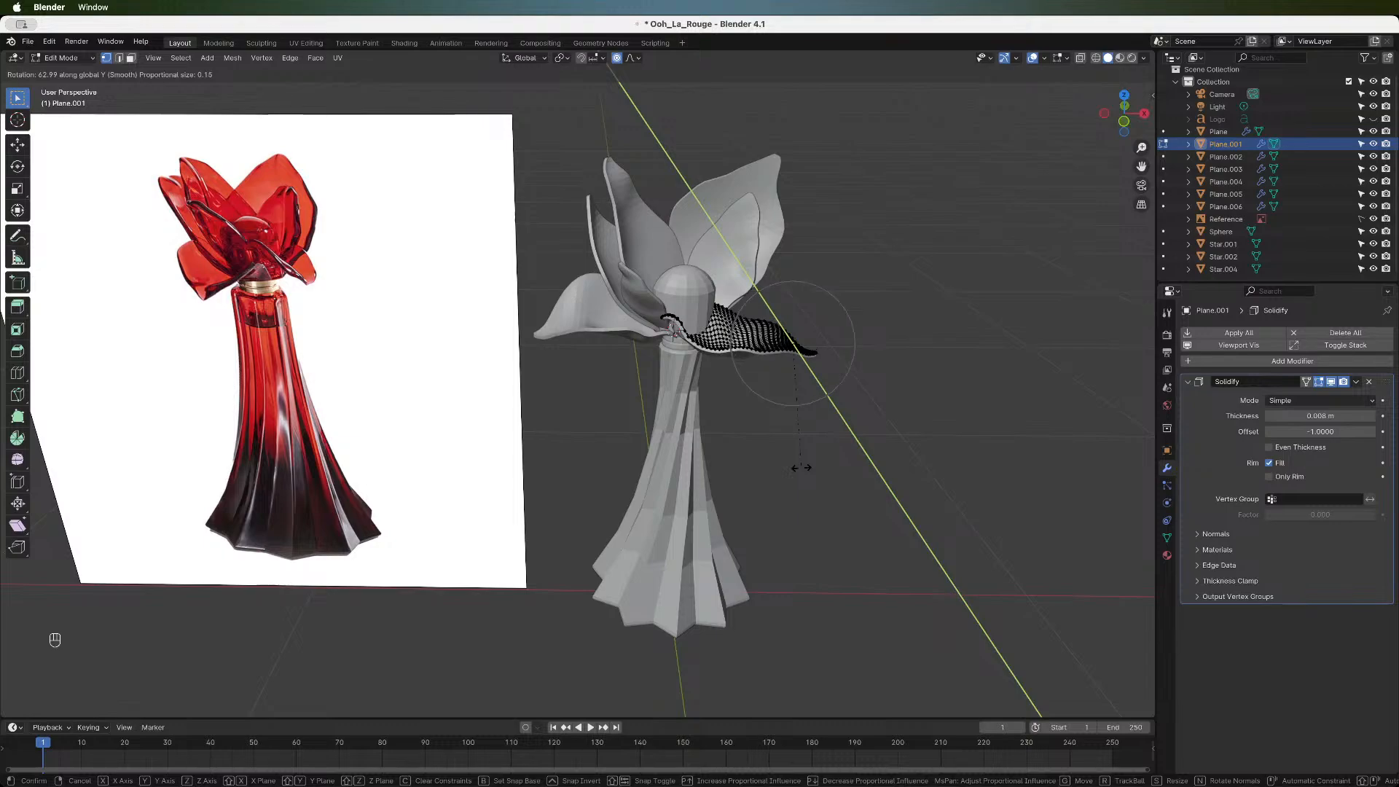
scroll(802, 468, "down", 1)
scroll(802, 467, "down", 3)
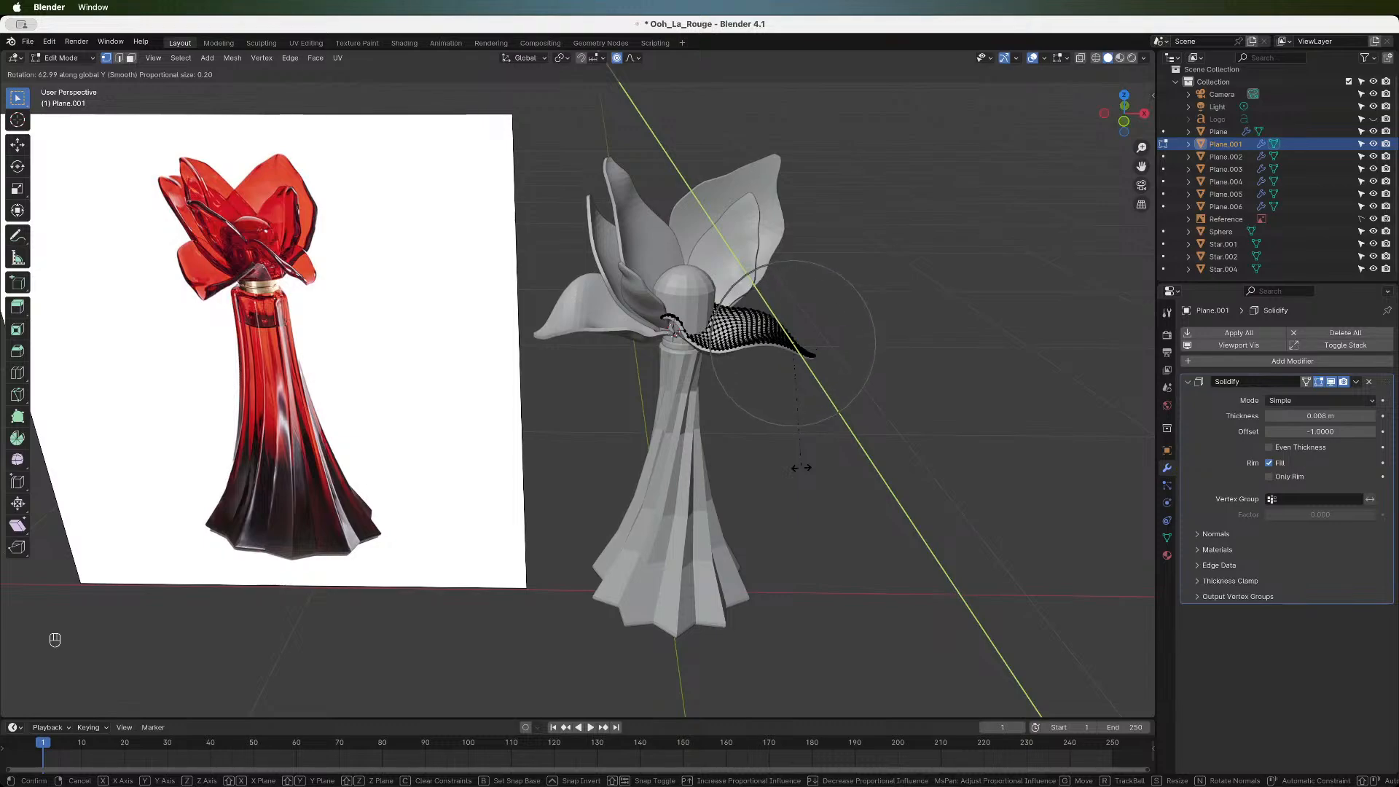
scroll(802, 467, "down", 2)
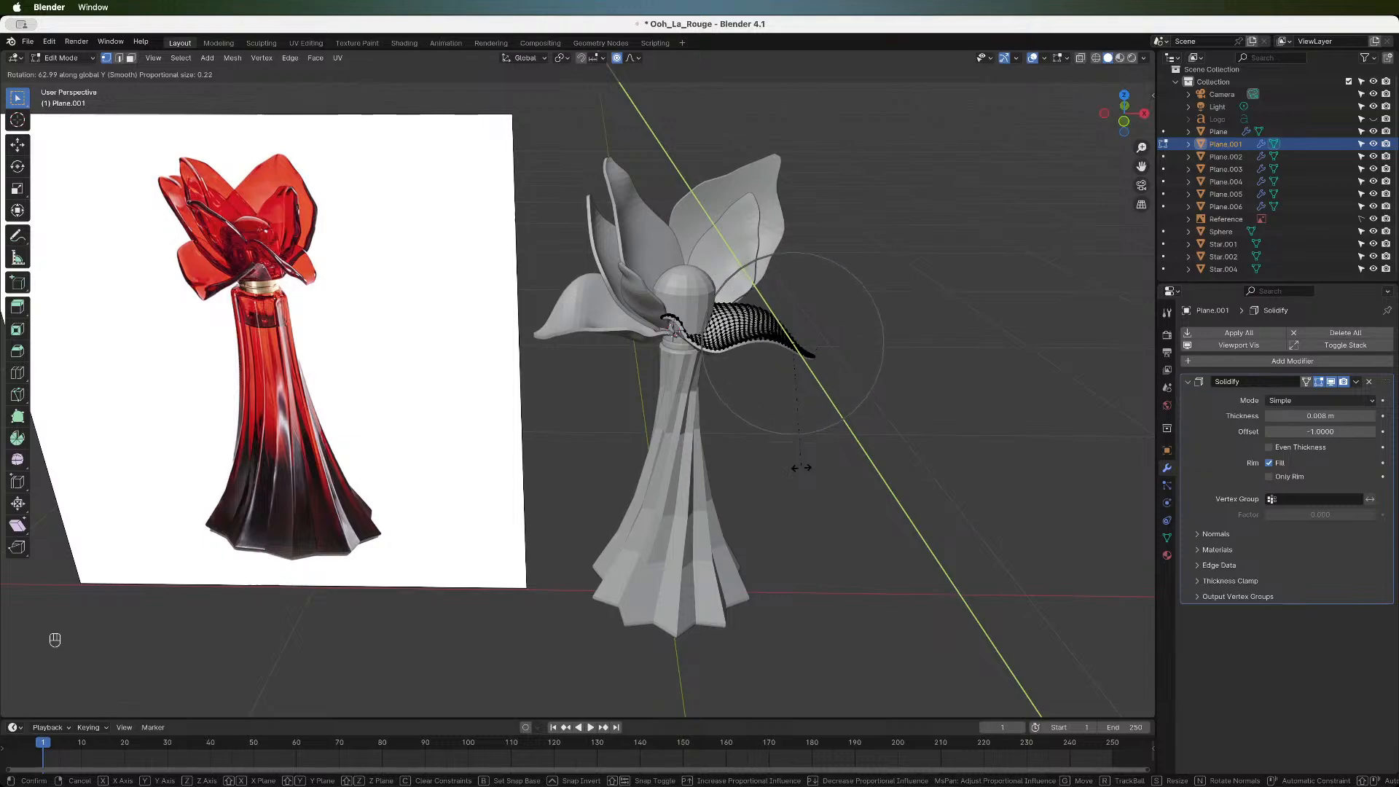
scroll(802, 468, "down", 2)
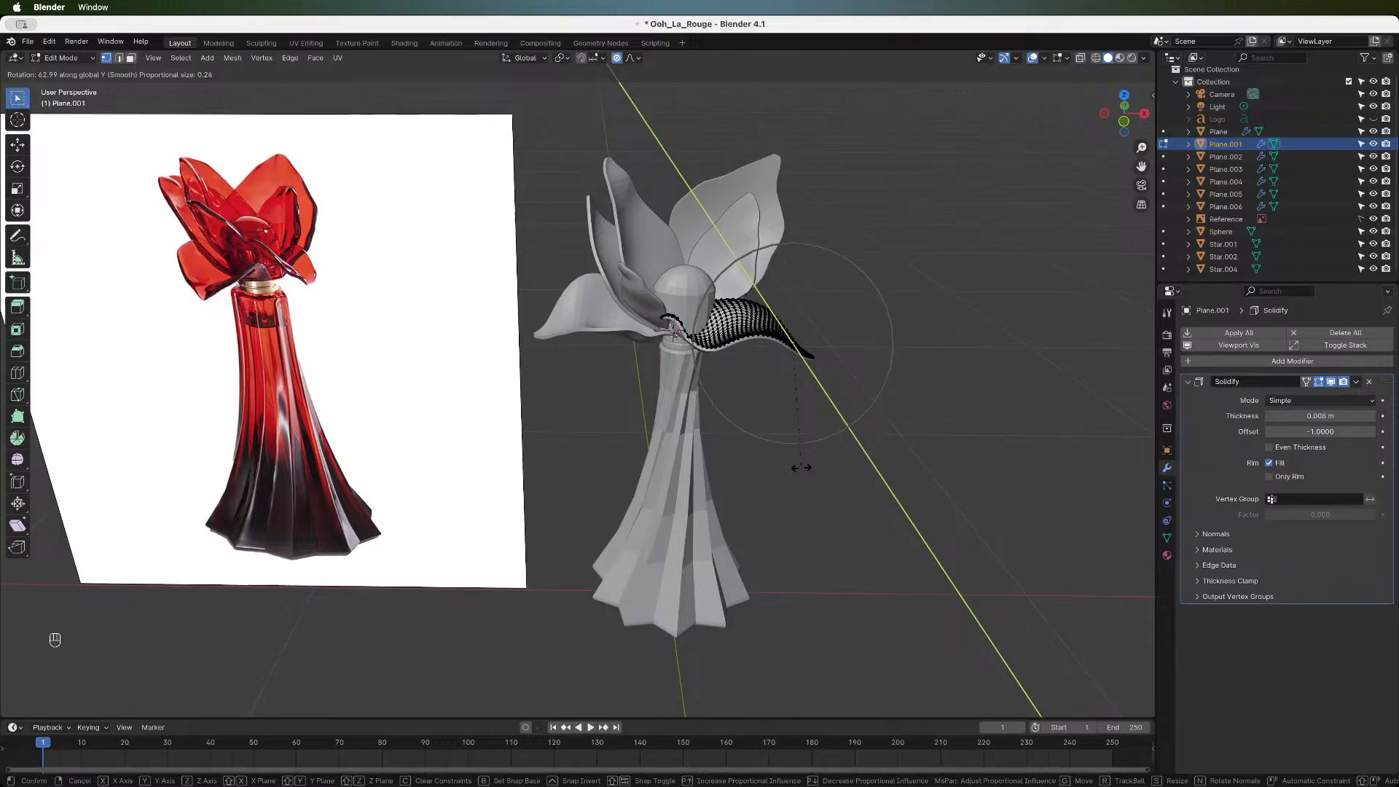
left_click(802, 467)
- Shift a vertex on Plane.001's inner edge about -0.011 m in X, -0.003 m in Y and -0.001 m in Z with proportional size about 0.24 m
left_click(1123, 122)
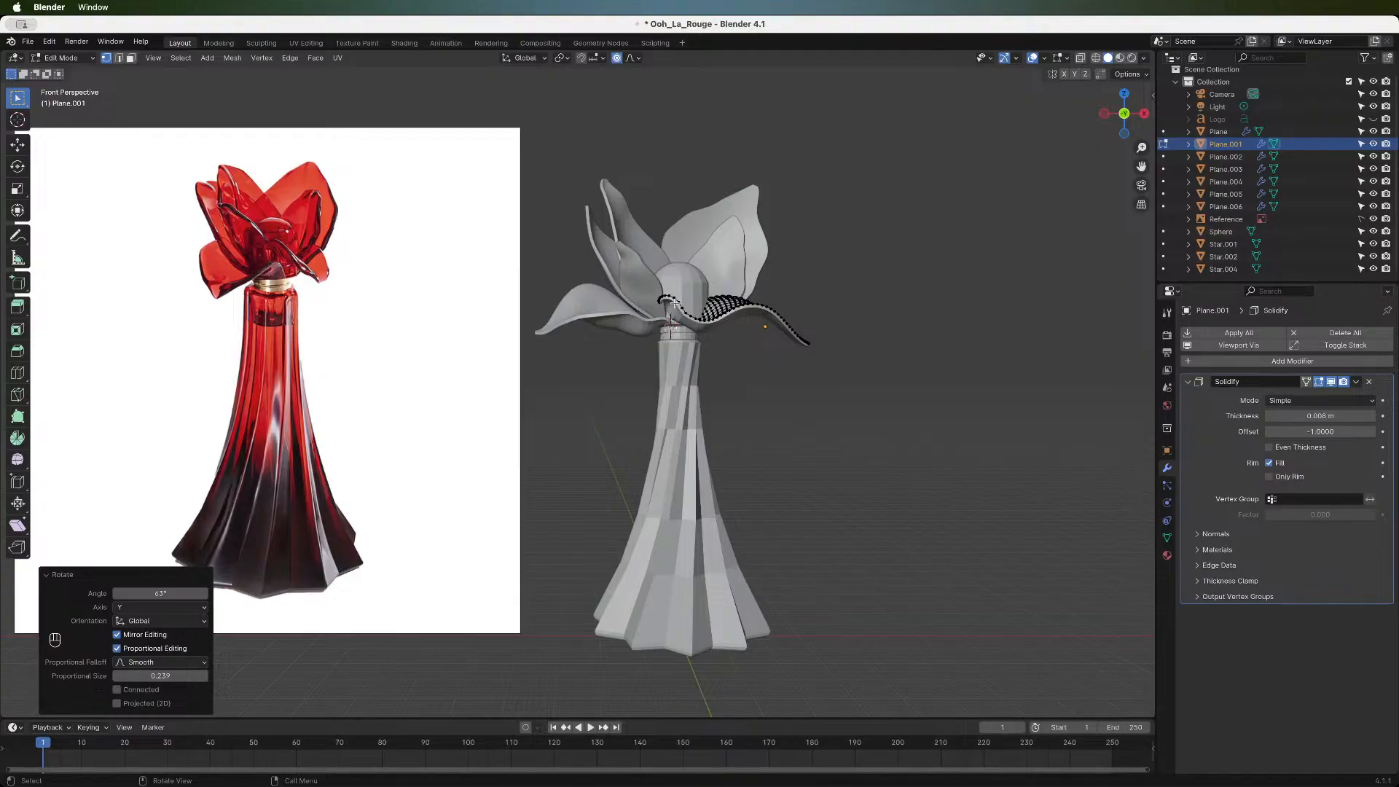
left_click_drag(1134, 125, 1121, 121)
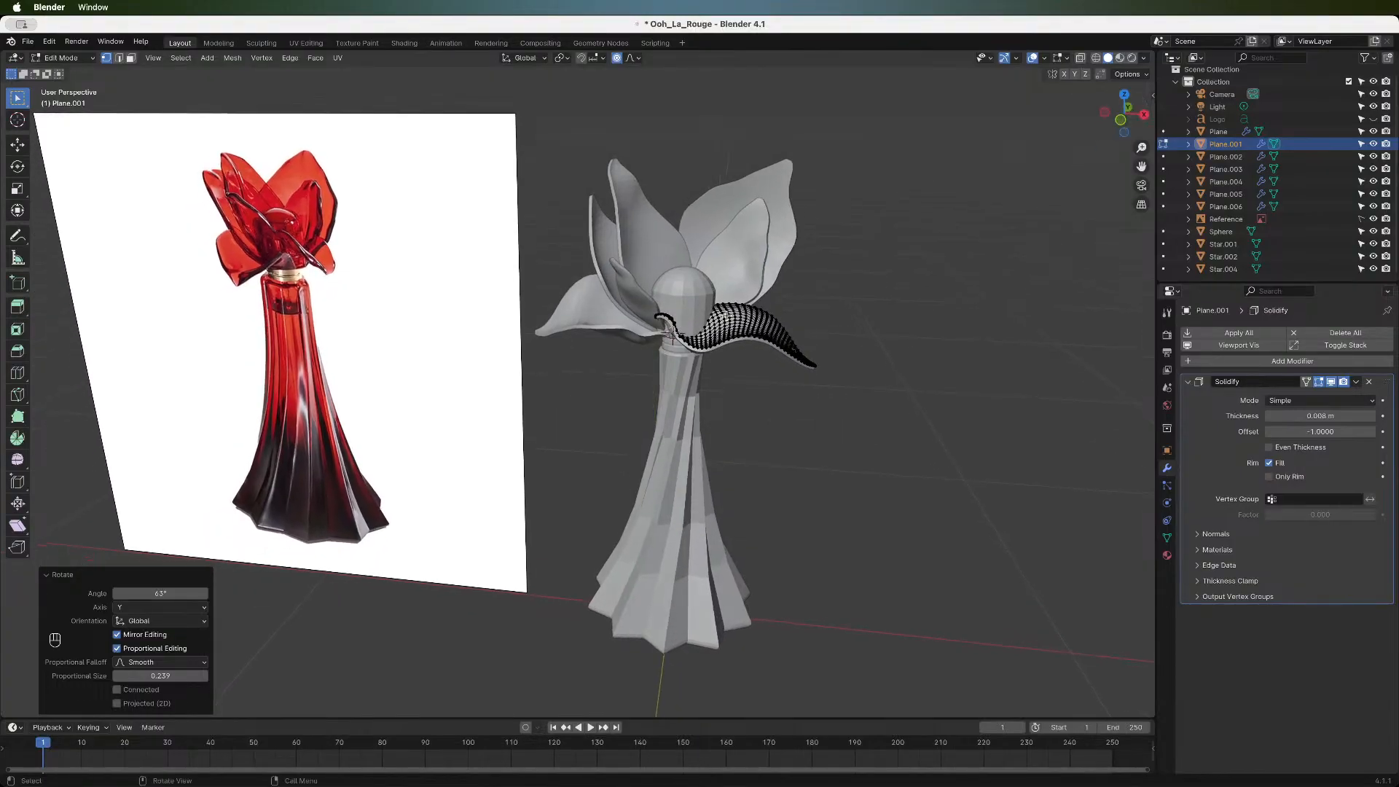
left_click(678, 331)
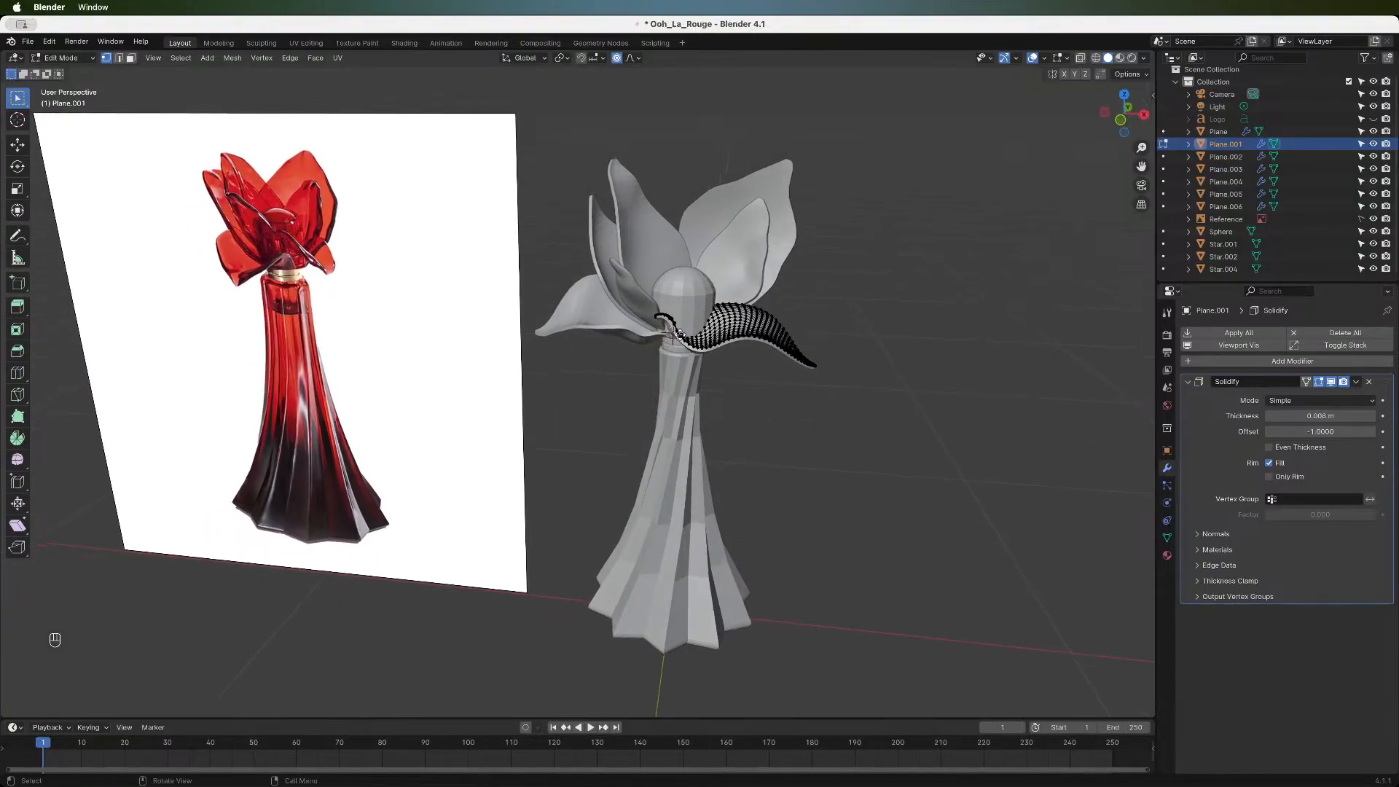
key("g")
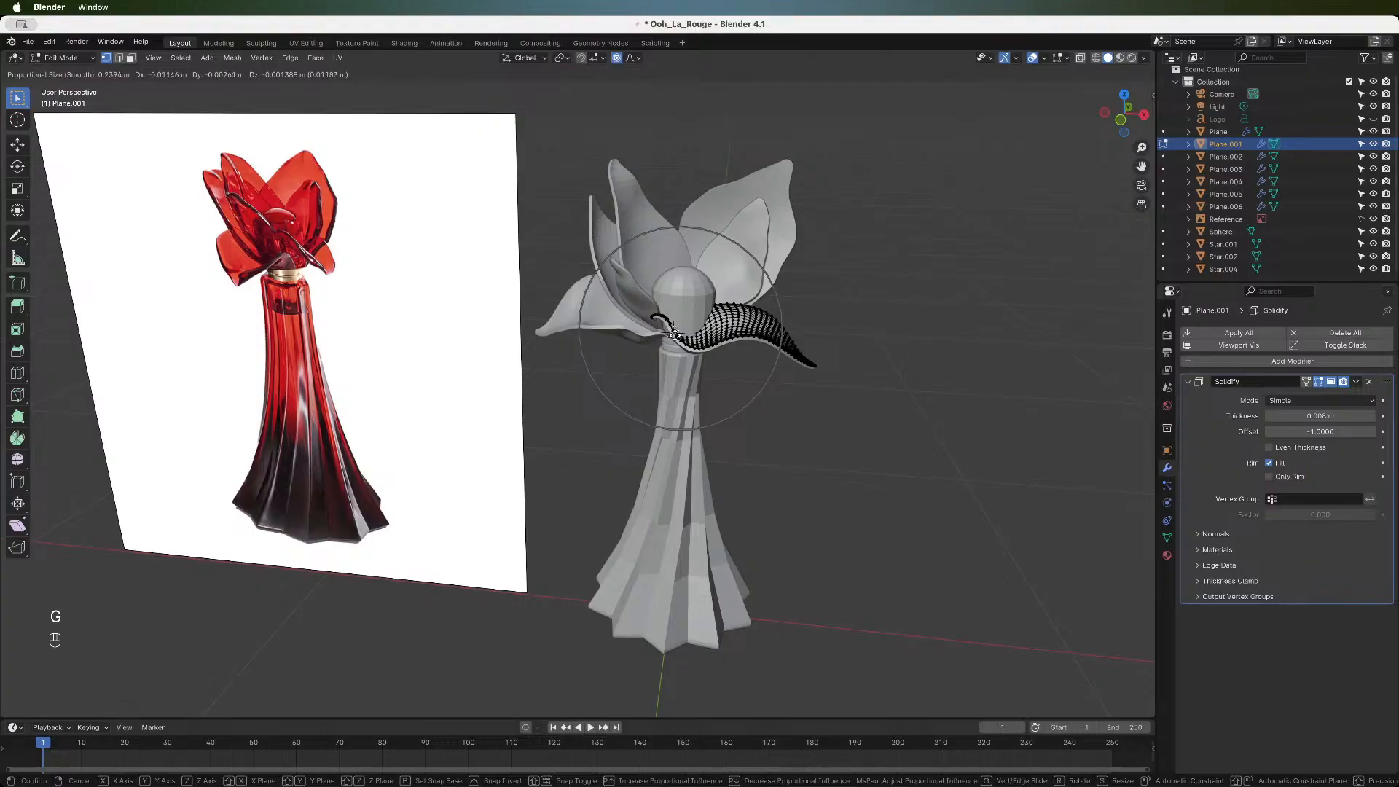
left_click(676, 336)
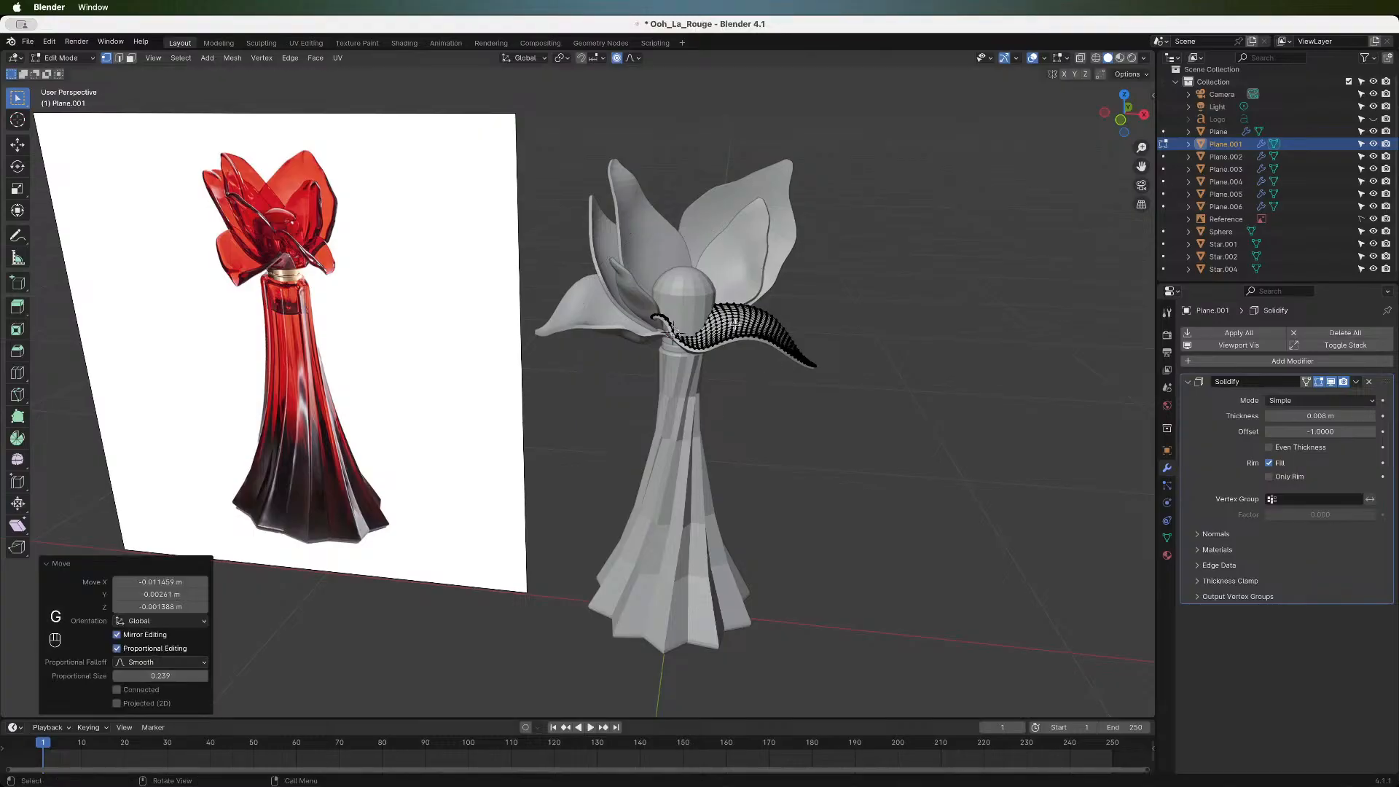
- Scale the entire petal mesh of Plane.001 to about 0.90 along X and lower it about 0.006 m in Z
left_click(1131, 132)
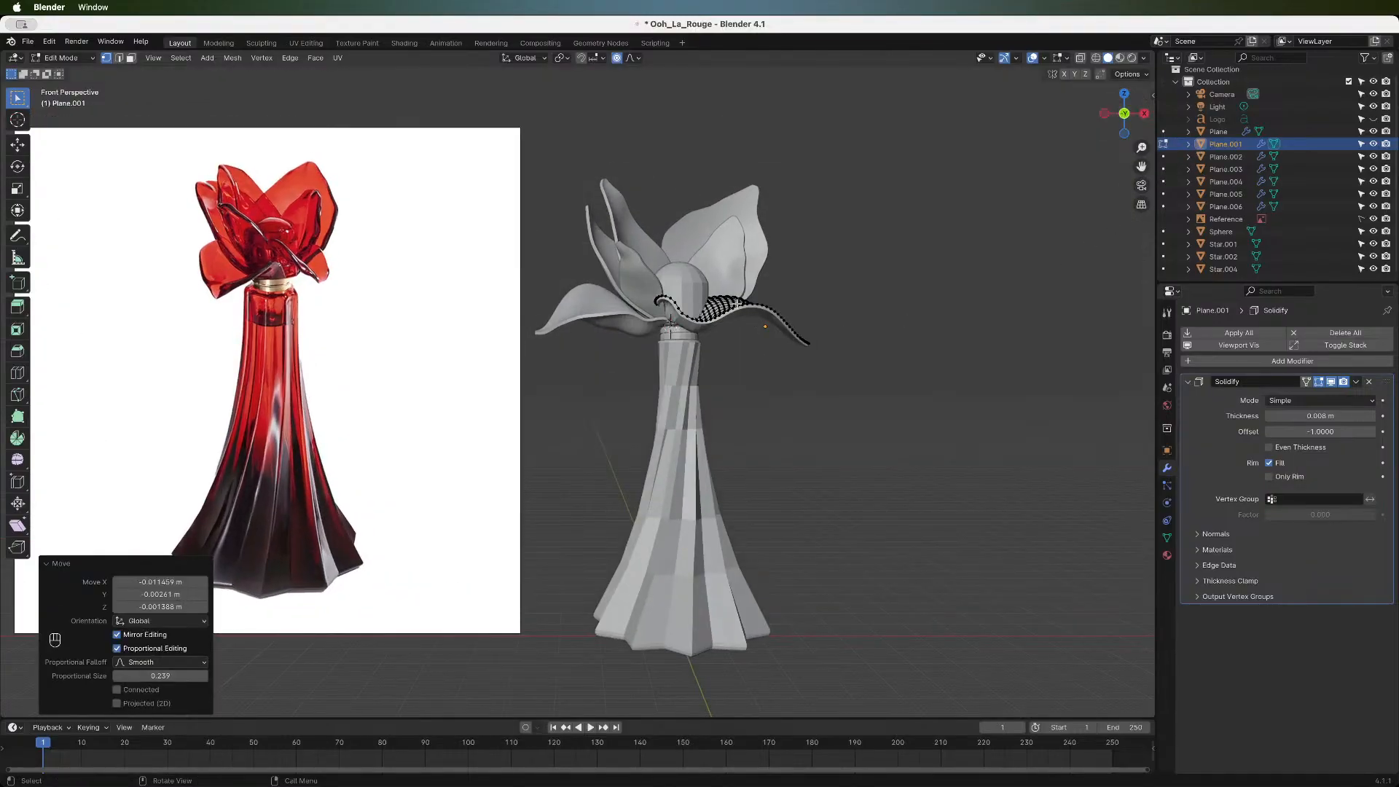
key("a")
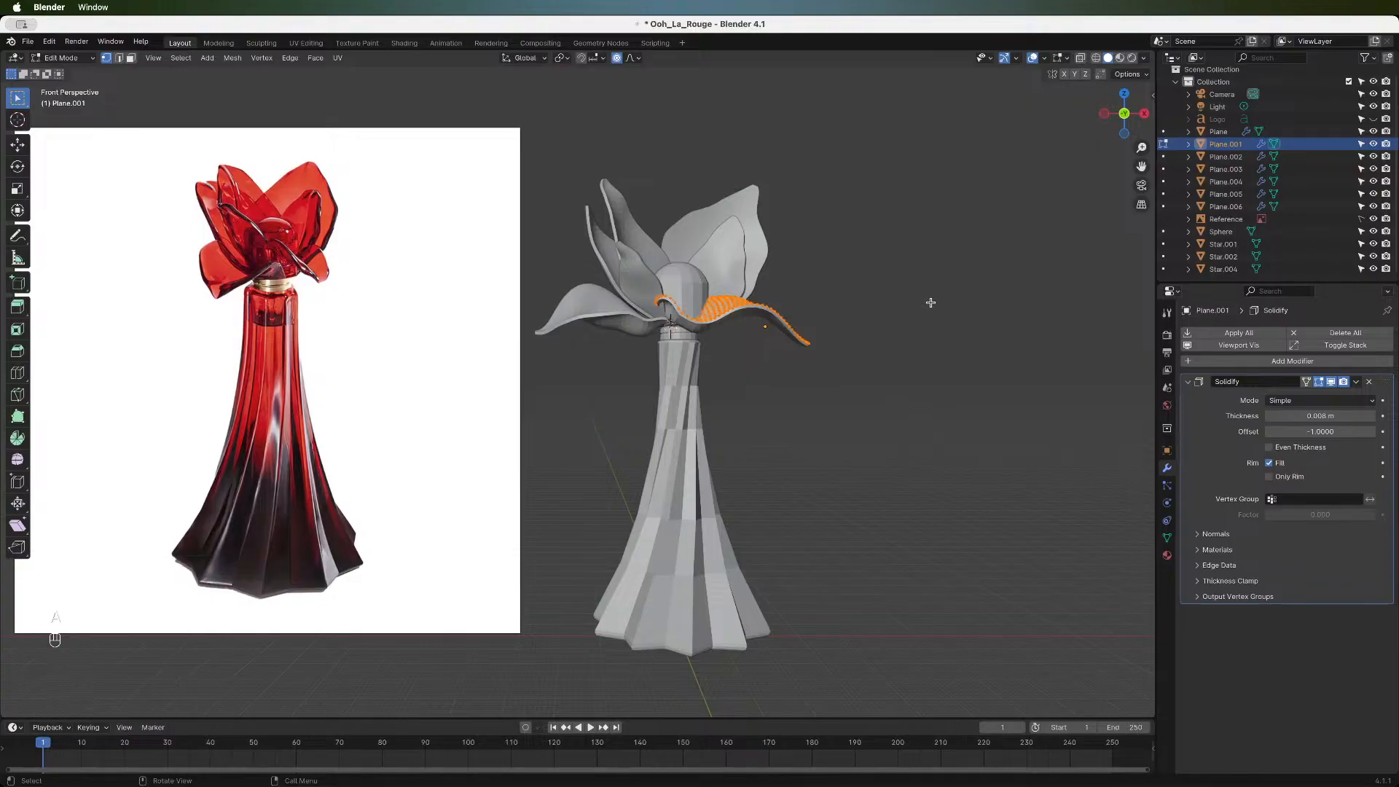
key("s")
key("x")
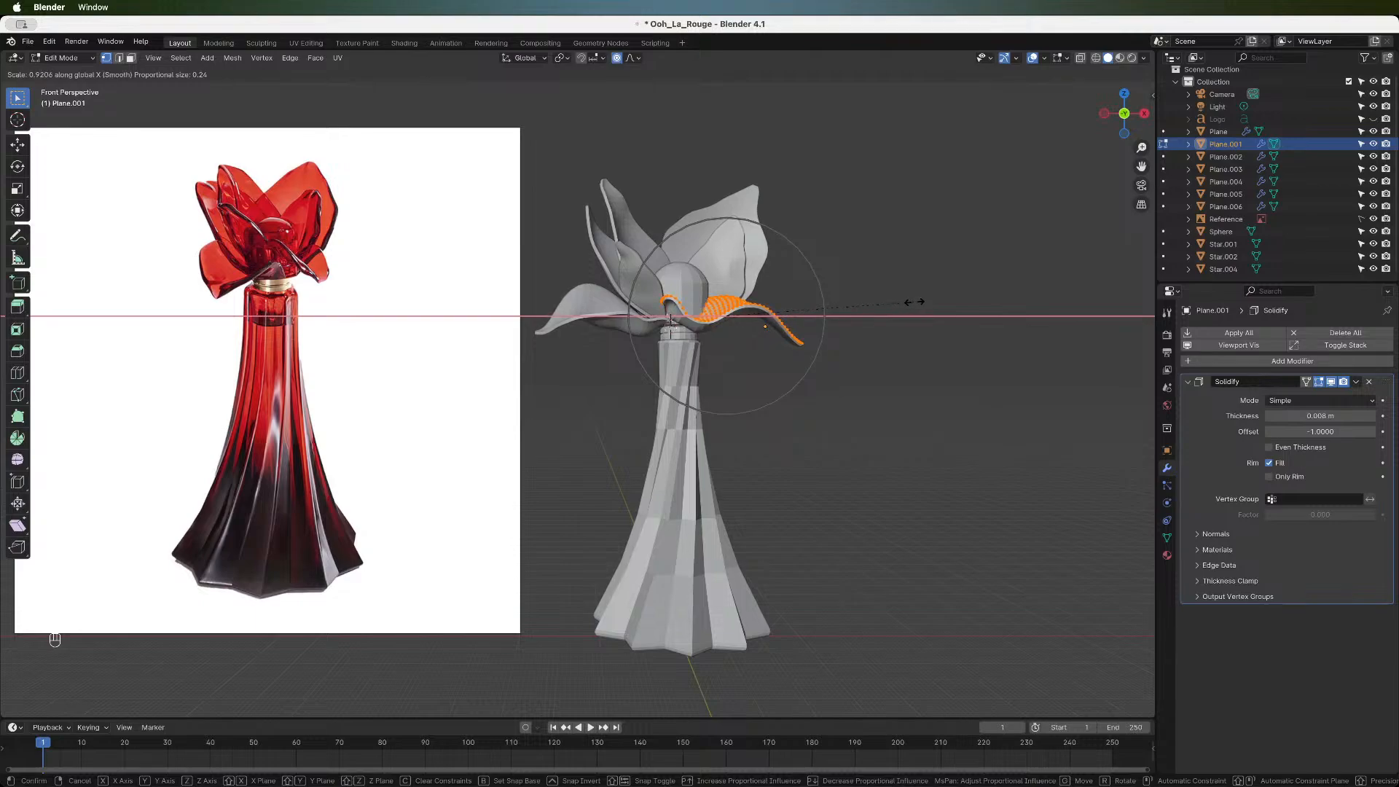
left_click(908, 301)
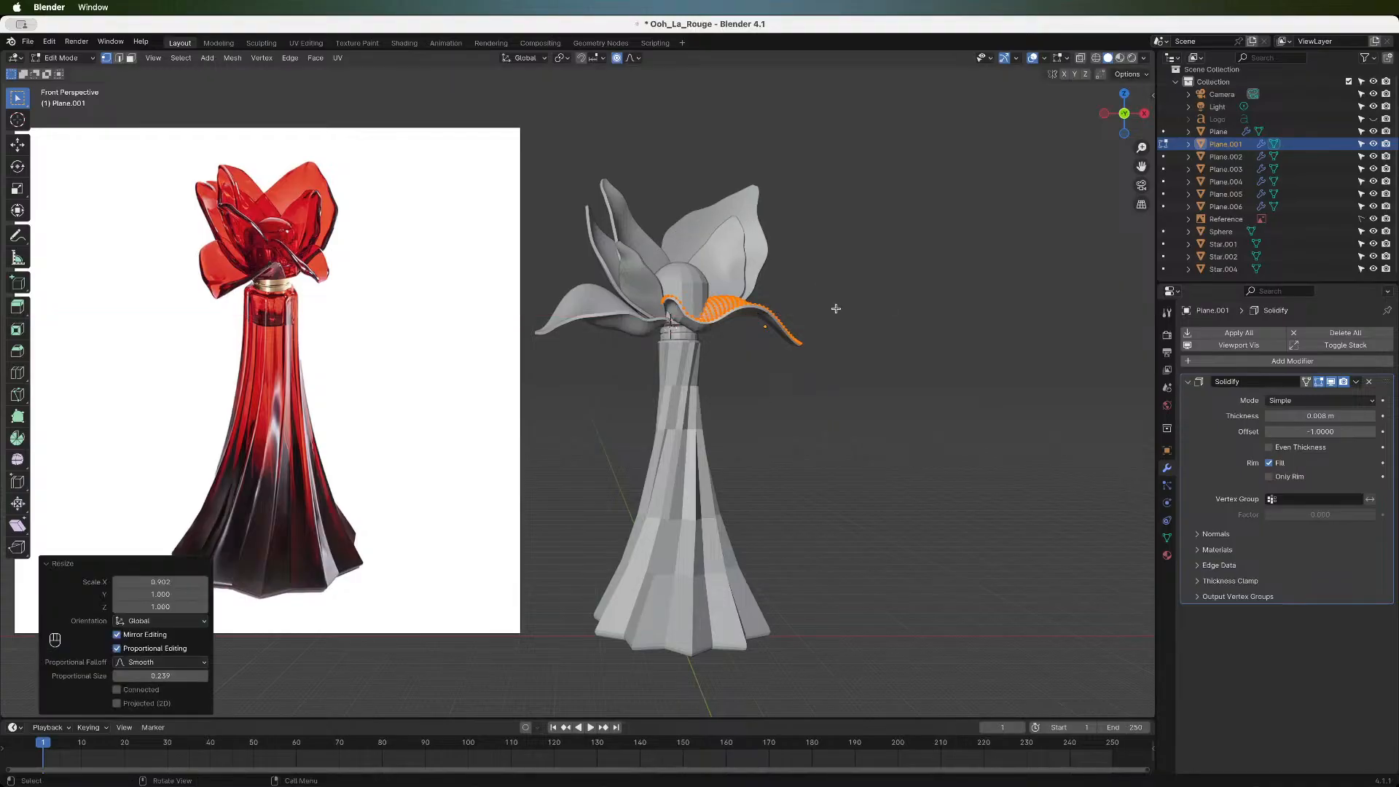
key("g")
key("z")
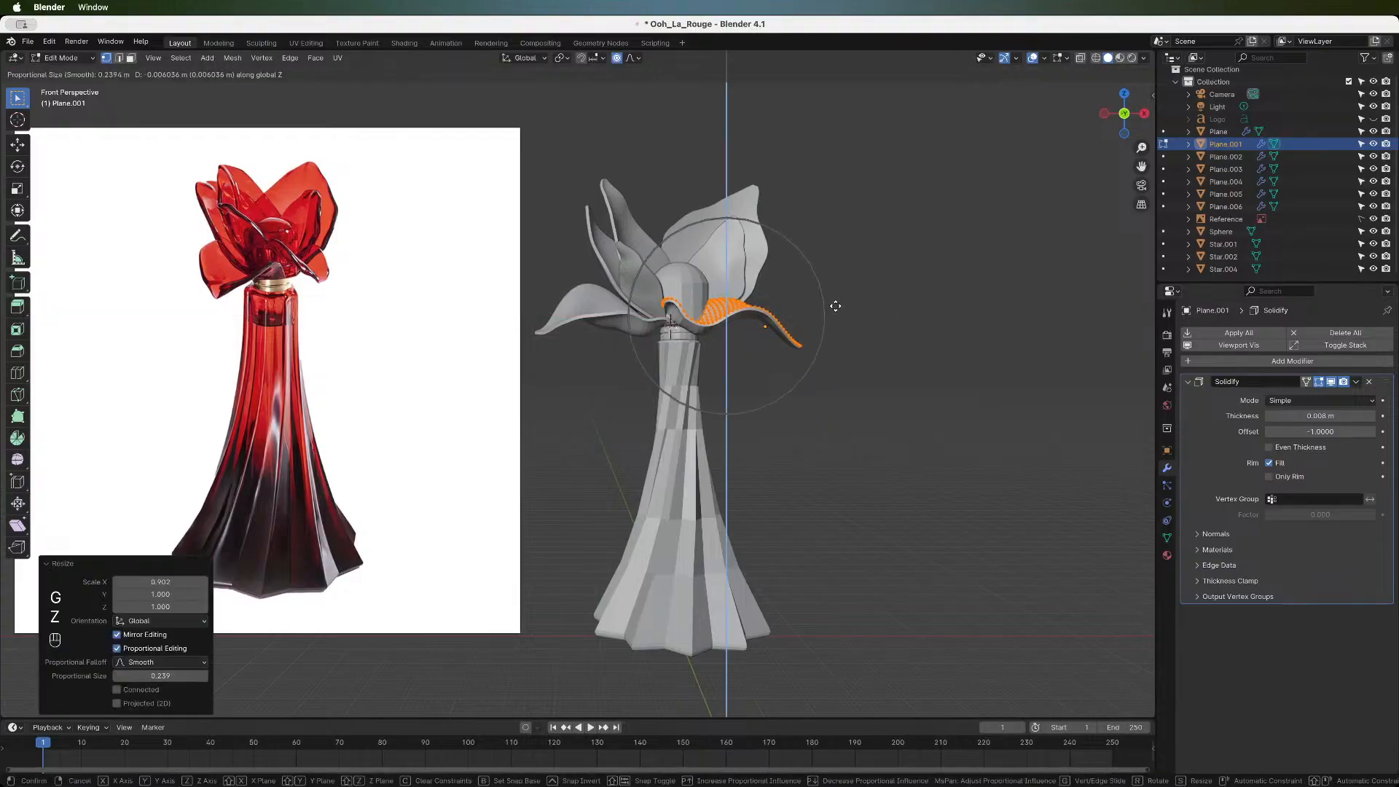
left_click(835, 306)
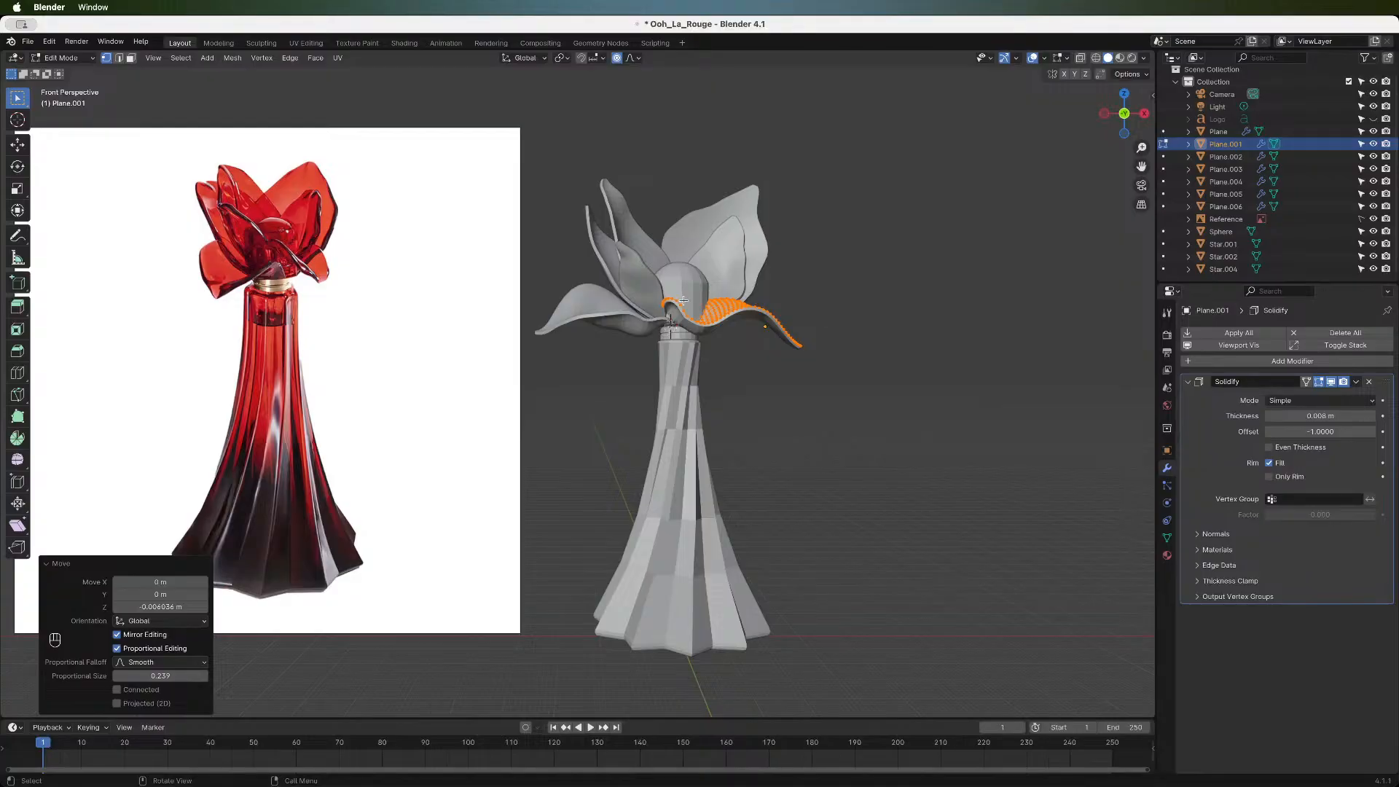
- Nudge a vertex at Plane.001's inner end about -0.008 m in X and -0.0015 m in Z in the front view
left_click_drag(1138, 120, 782, 221)
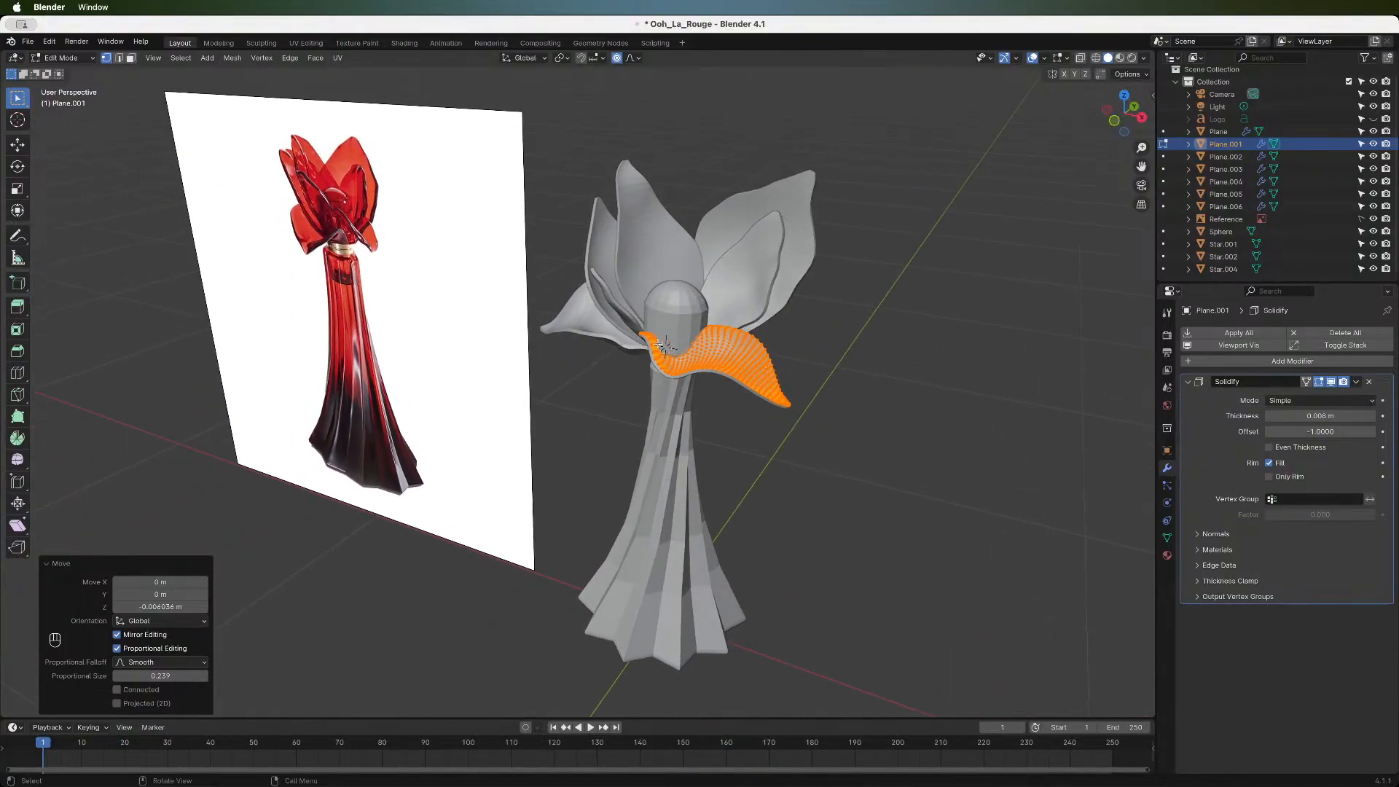
left_click(661, 344)
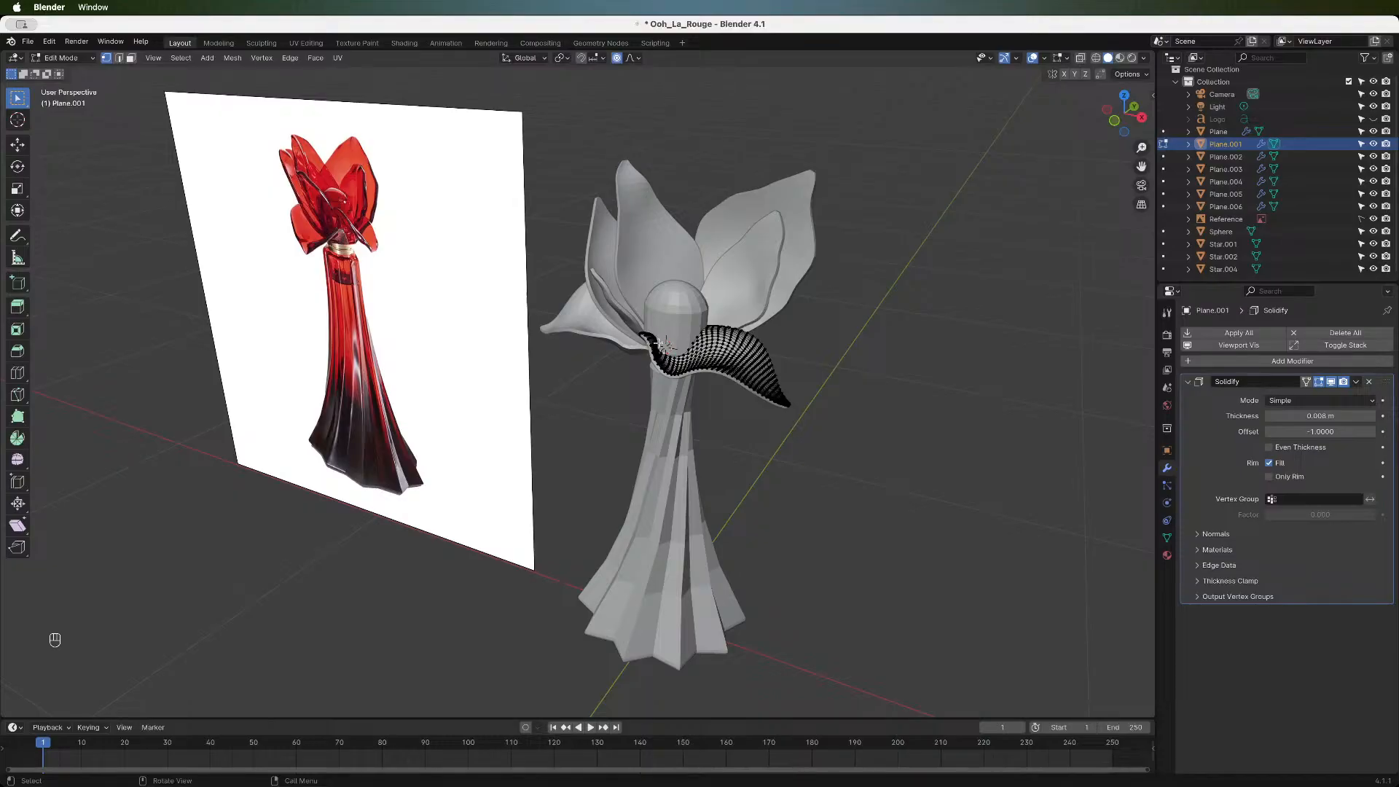
left_click(1117, 124)
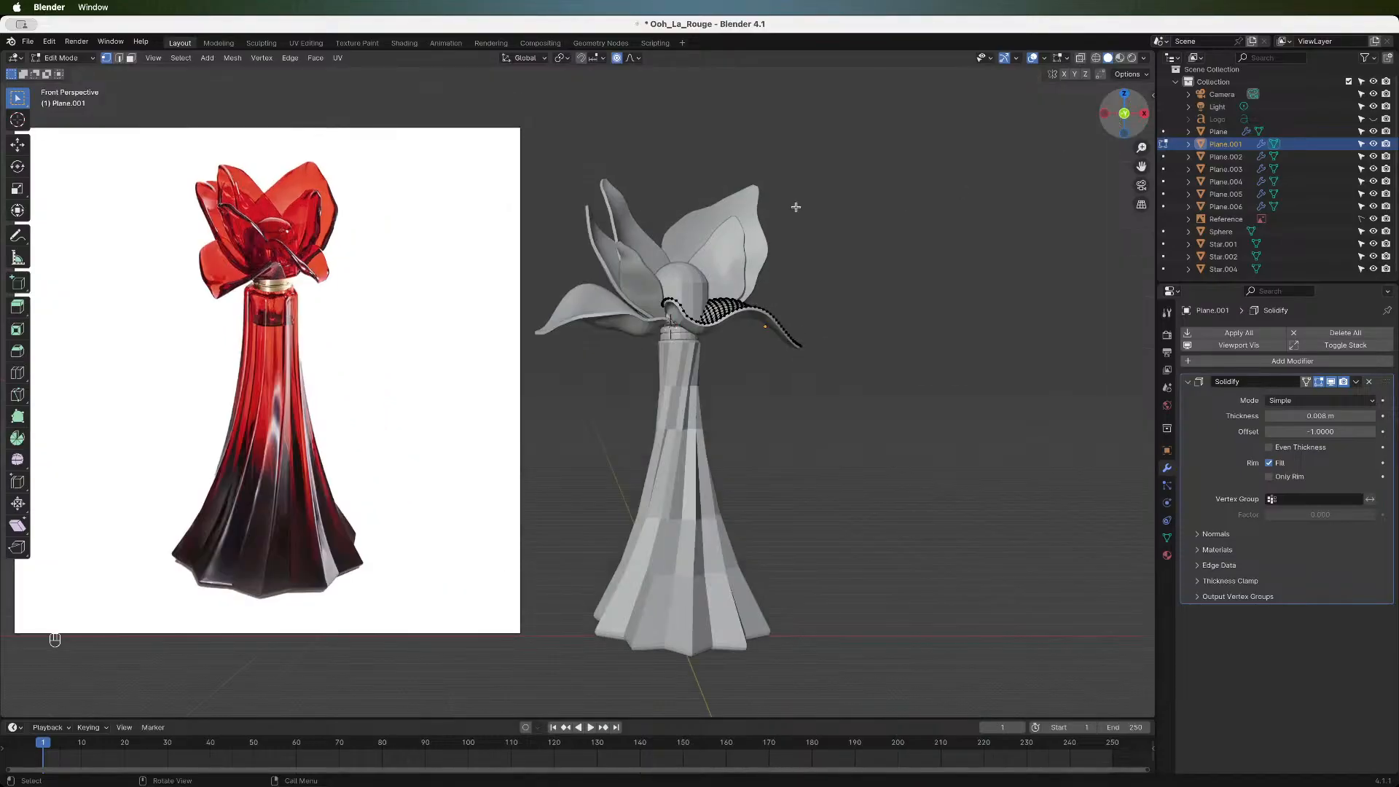
key("g")
left_click(653, 309)
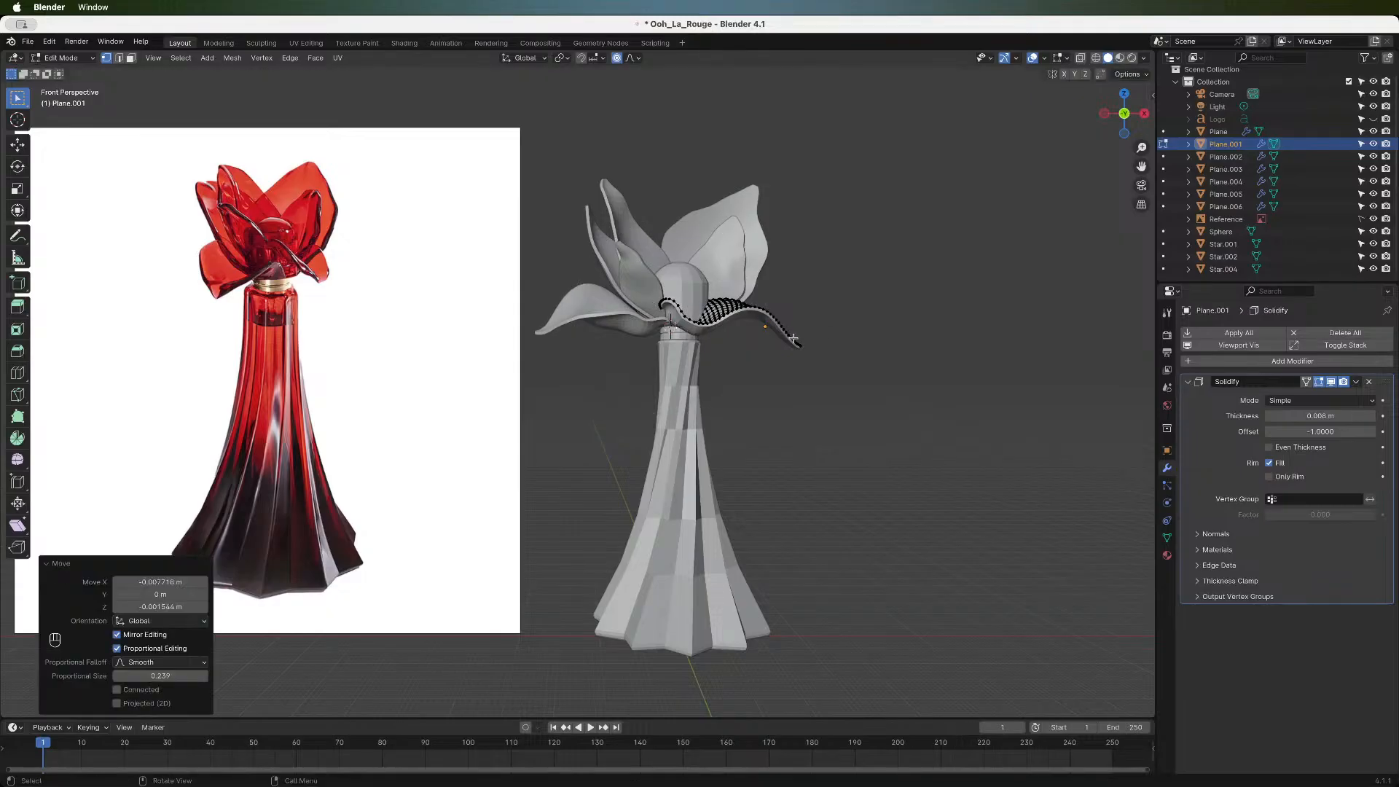
- Move Plane.001's outer section about -0.040 m in X and 0.028 m in Z in the front view with proportional size about 0.24 m
left_click_drag(1150, 118, 1118, 123)
left_click(1119, 118)
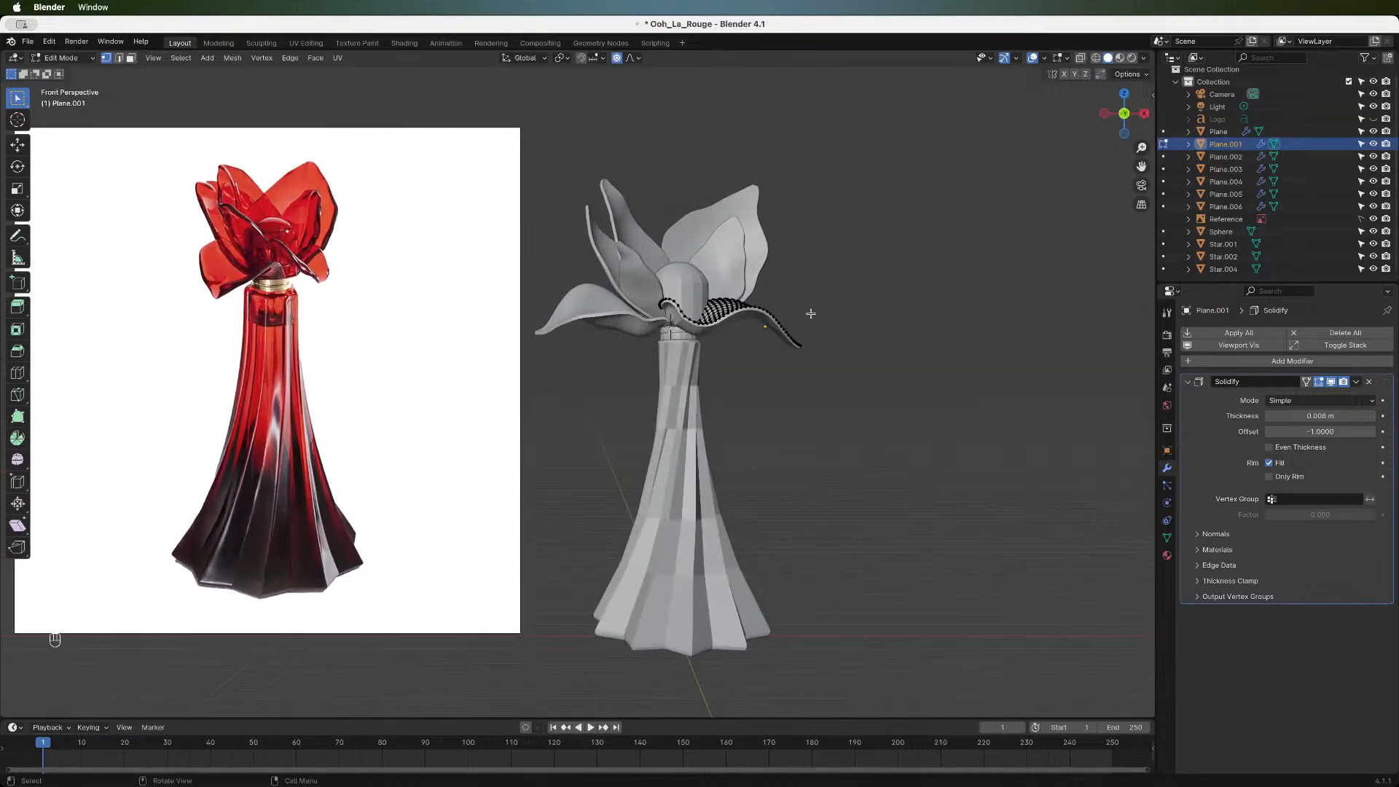
key("g")
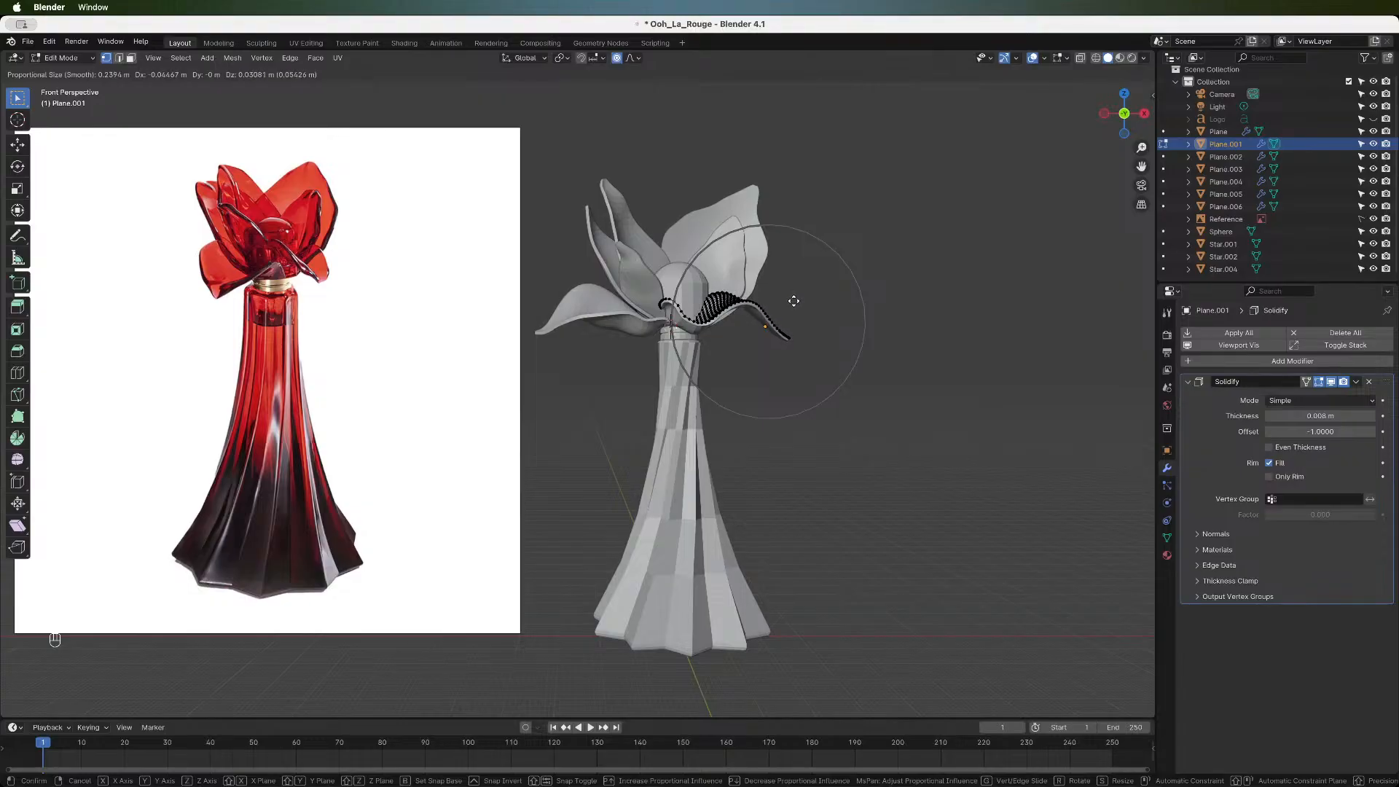
left_click(795, 302)
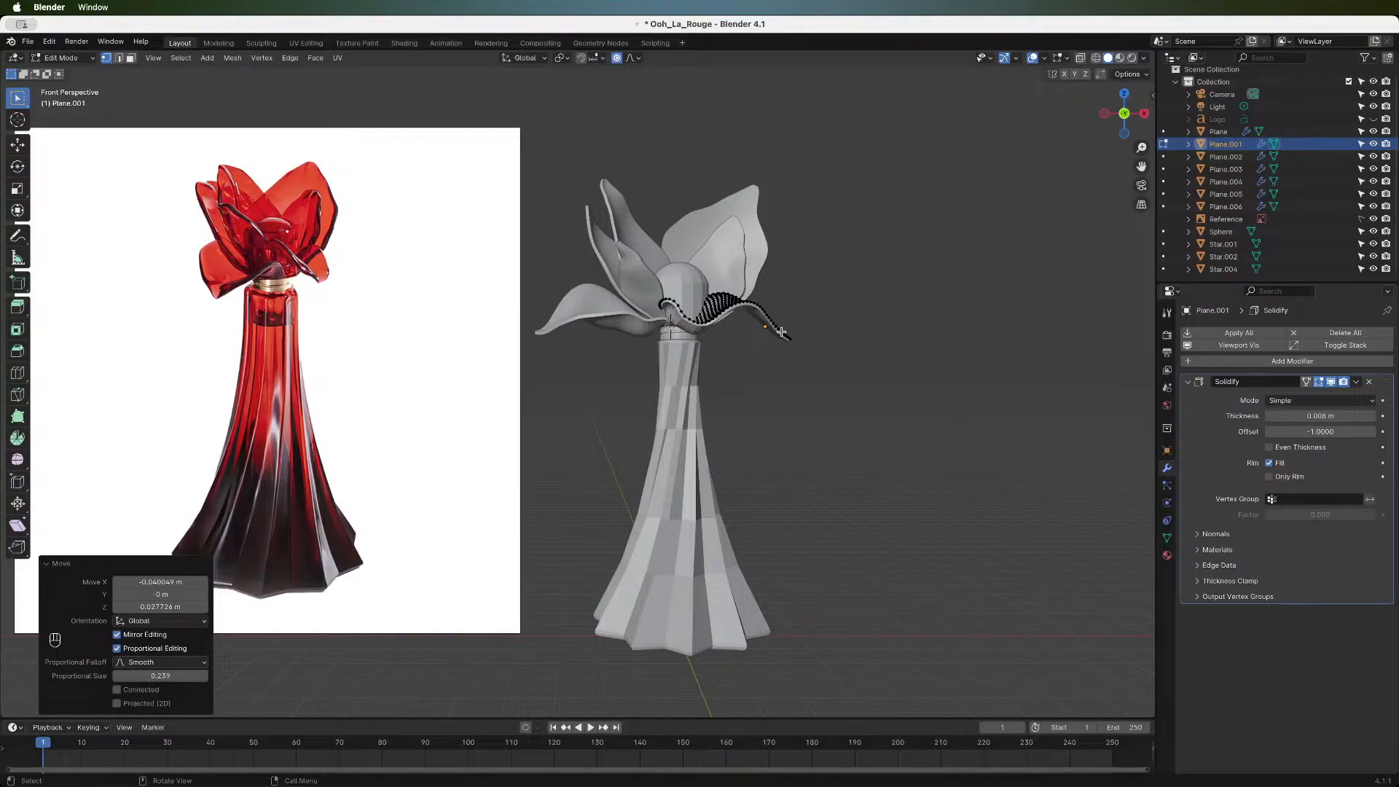
- Rotate Plane.001's outer tip about -12.4° and move it about -0.028 m in X, -0.001 m in Y and 0.015 m in Z with proportional editing
left_click_drag(1126, 122, 1120, 120)
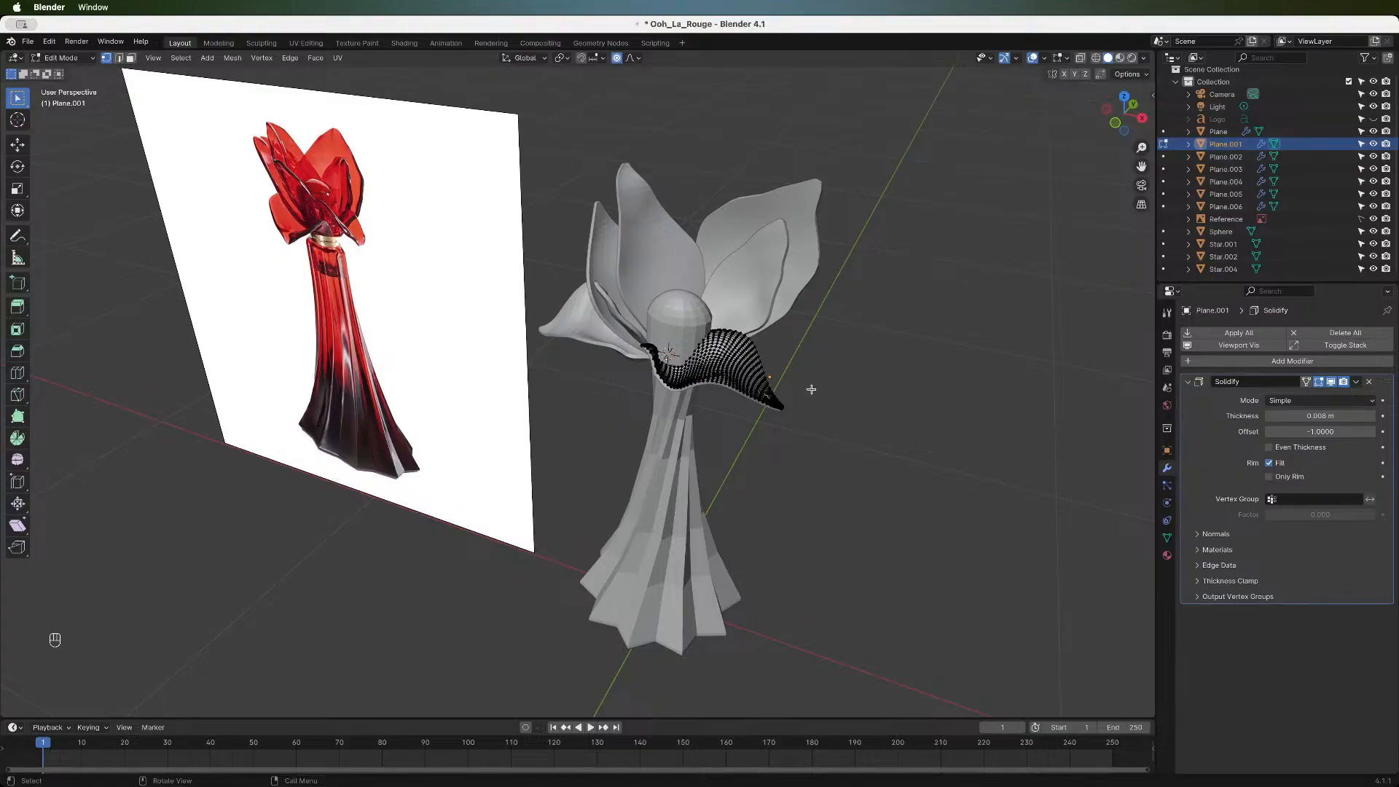
left_click_drag(1125, 121, 1118, 135)
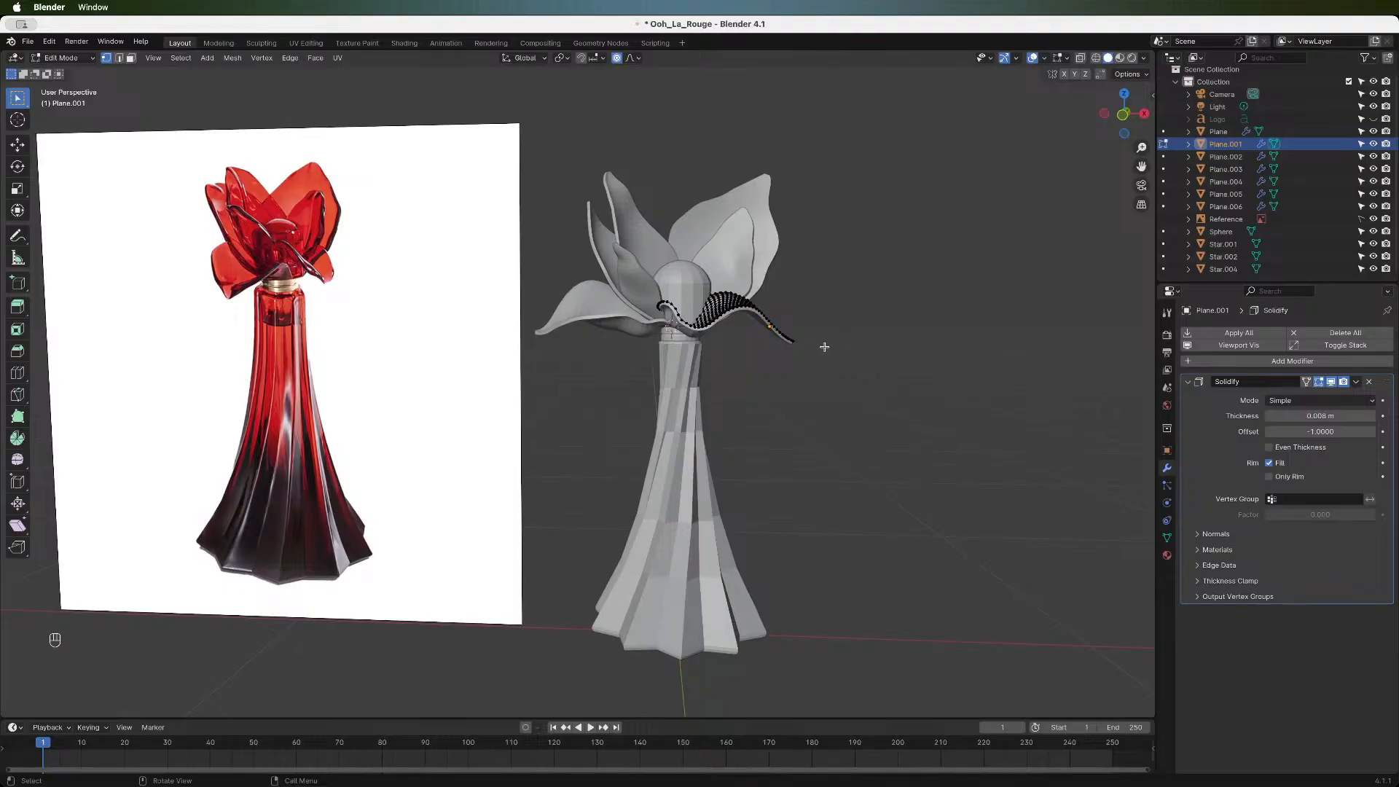
key("r")
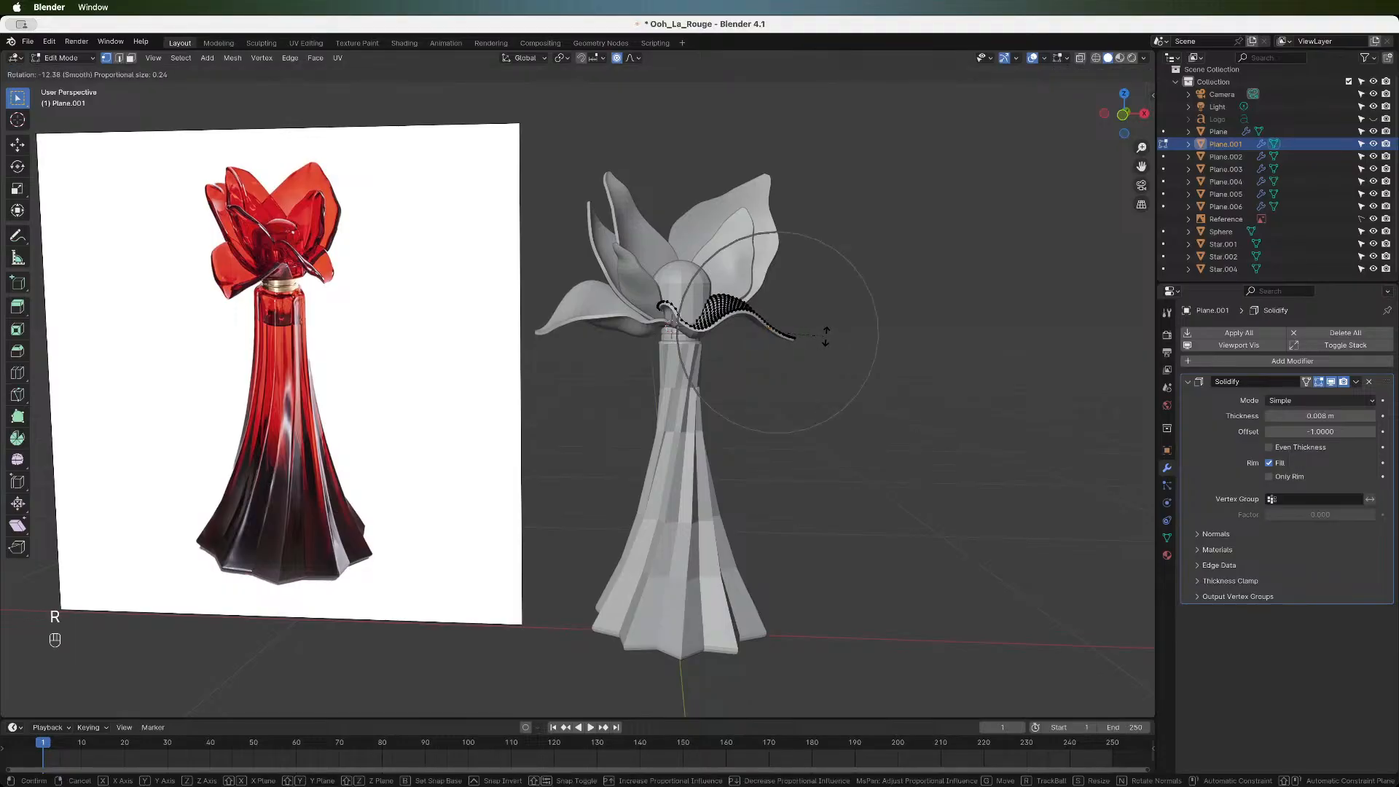
left_click(826, 336)
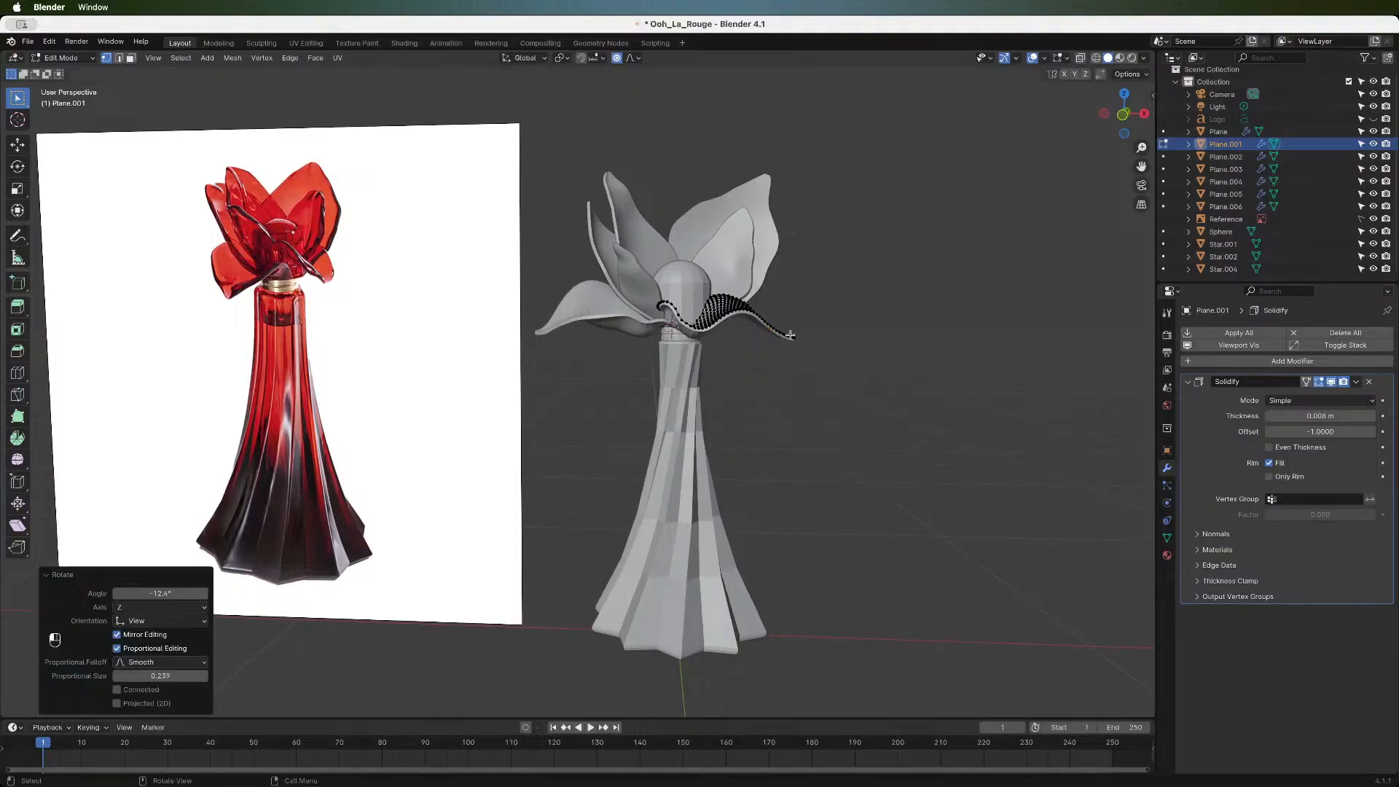
key("g")
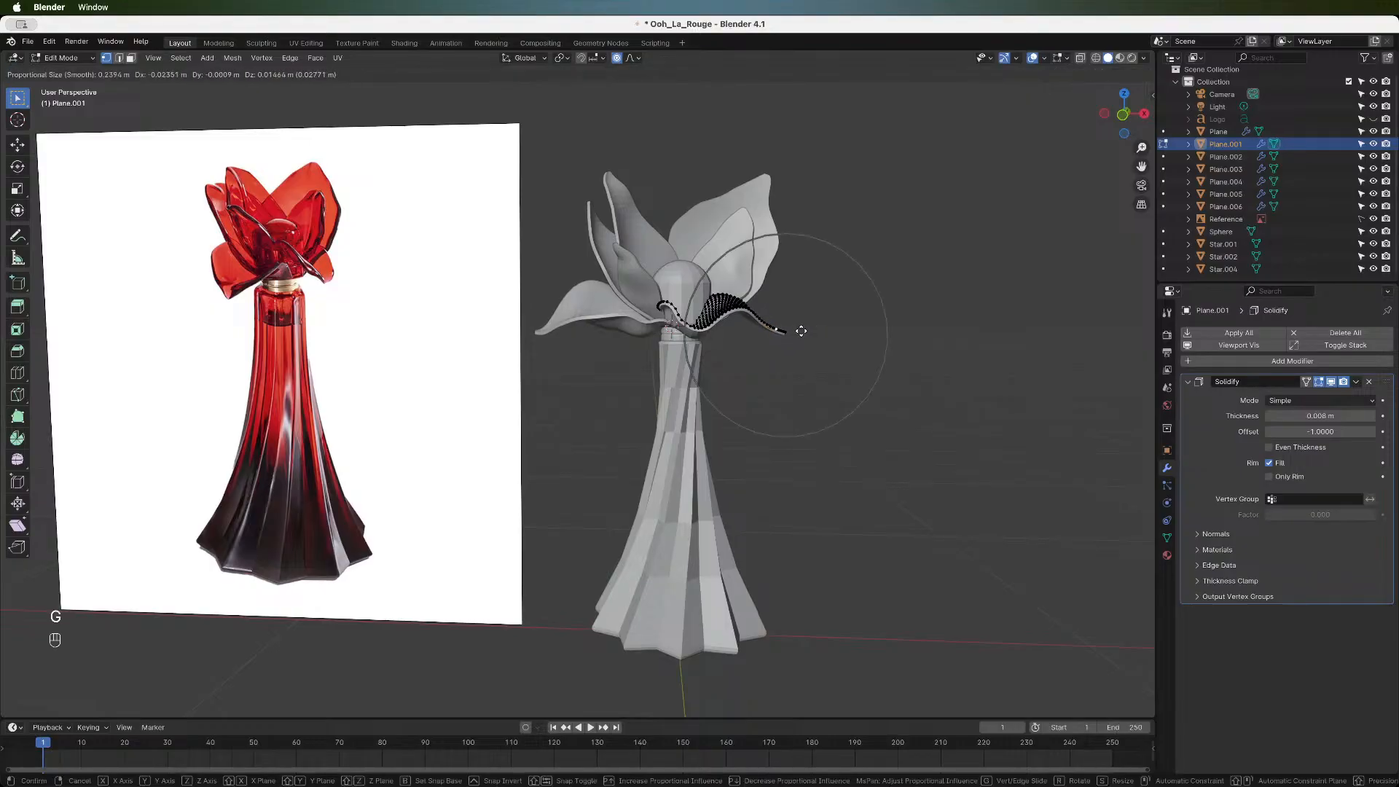
left_click(800, 331)
- Select the edge loop along the front rim of petal Plane.001 and try rotating it with proportional editing
left_click_drag(1098, 121, 1123, 115)
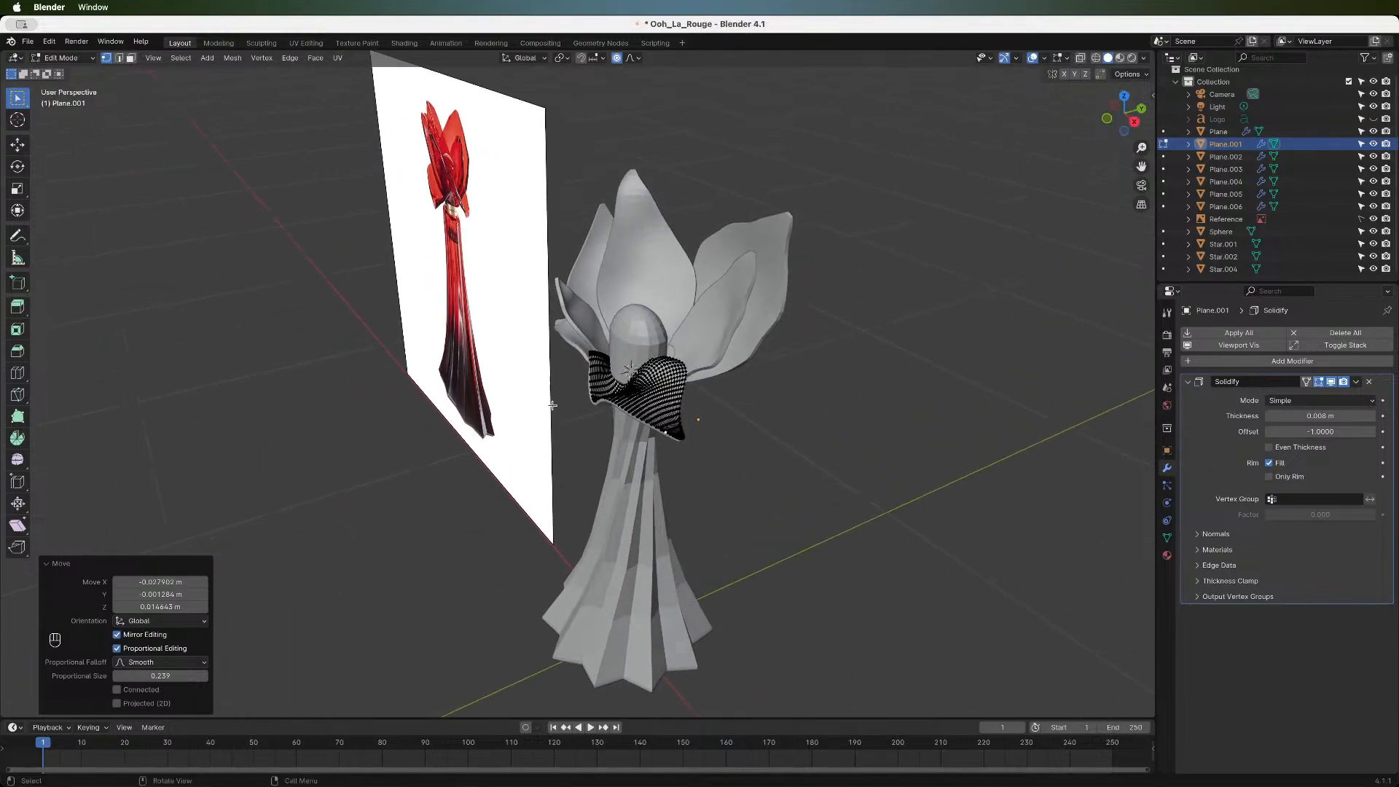
left_click(612, 404, "alt")
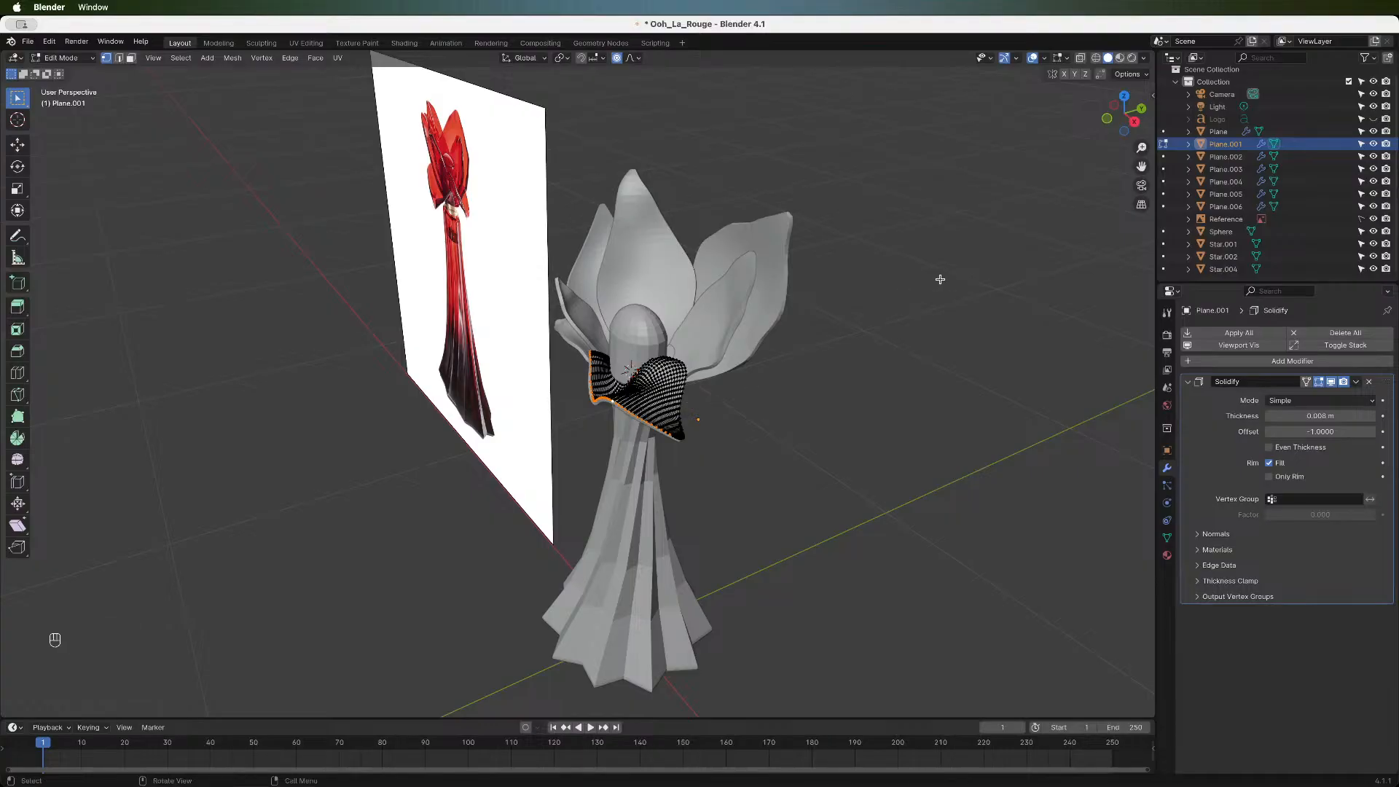
left_click_drag(1109, 122, 900, 291)
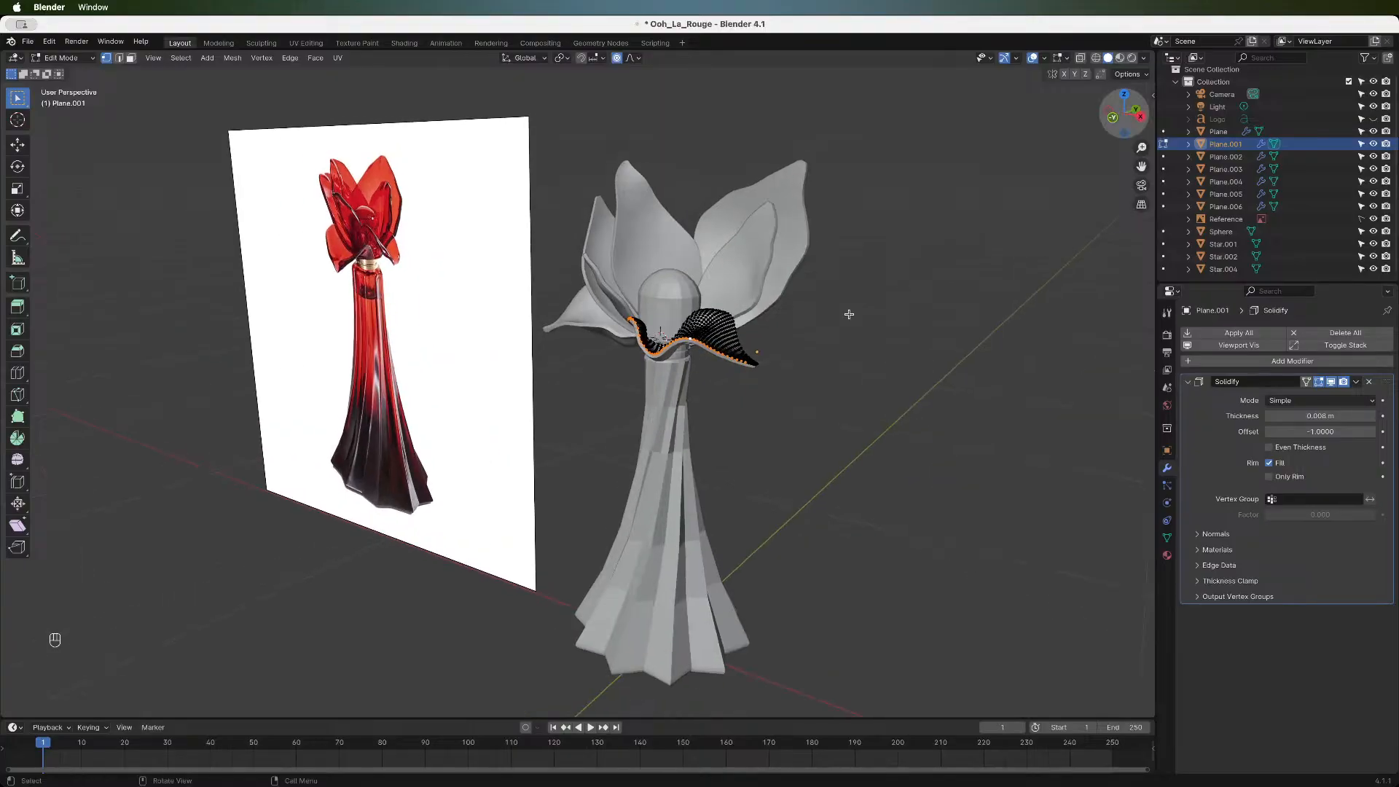
key("r")
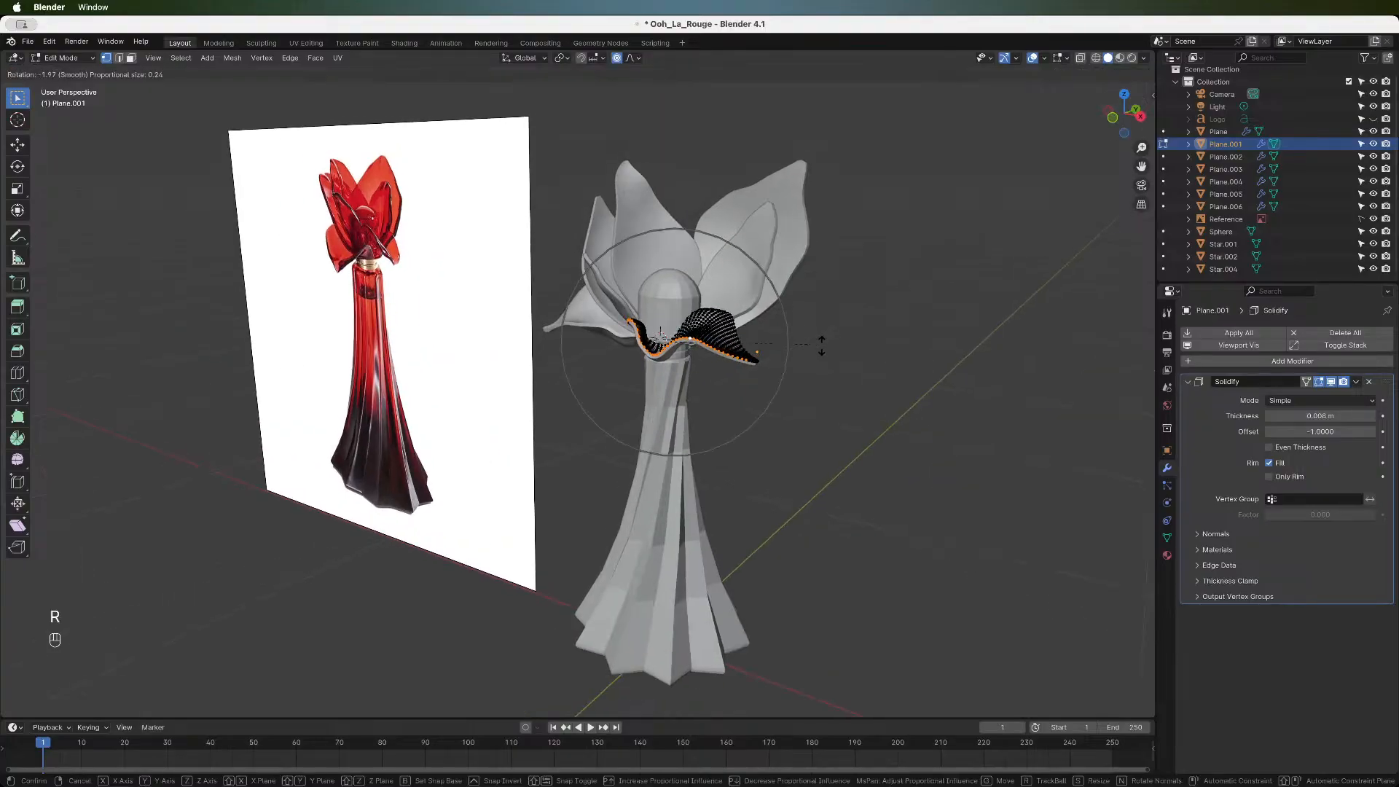
key("Escape")
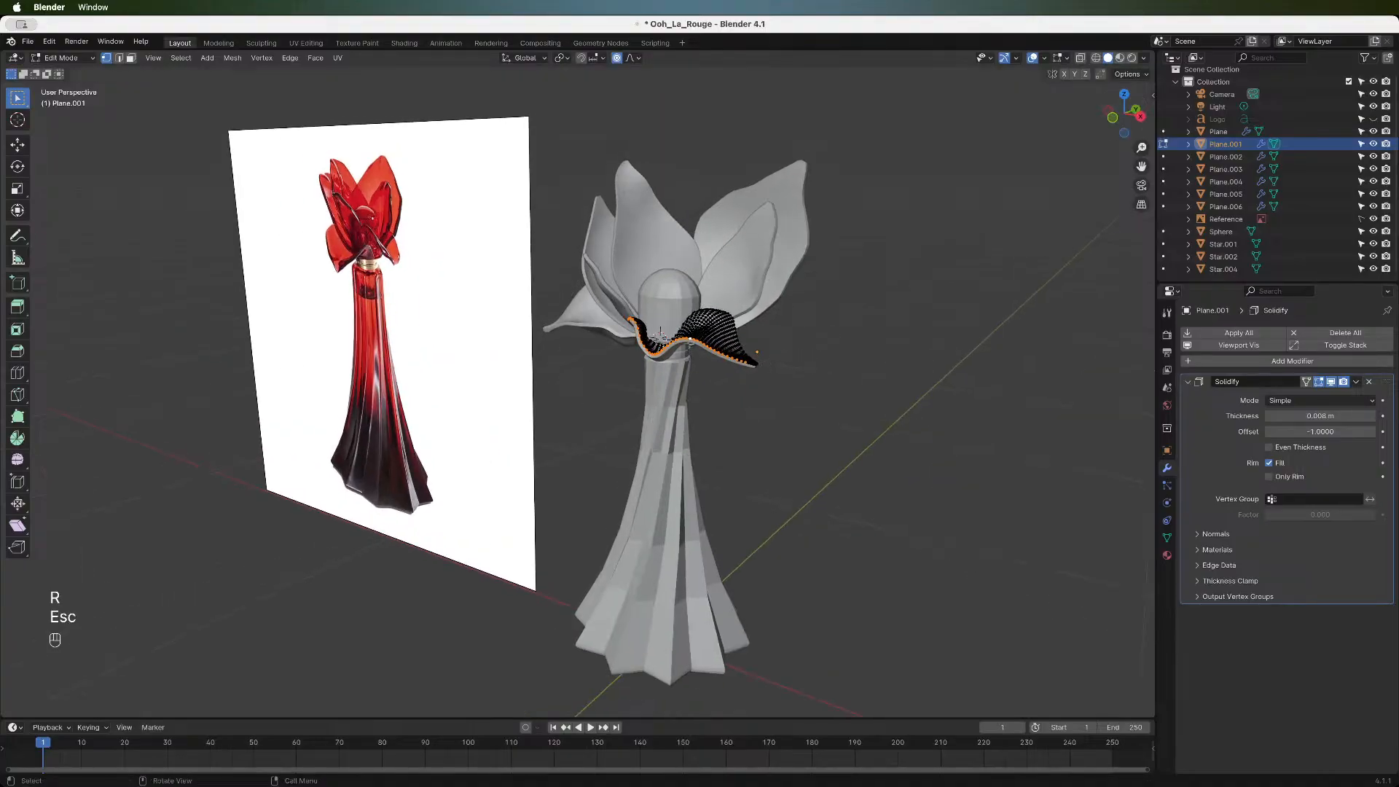
- Rotate the selected vertices on the lower front petal's edge about -1.36° around global X with a proportional size of about 0.09 m
key("r")
scroll(660, 334, "up", 3)
scroll(659, 333, "up", 3)
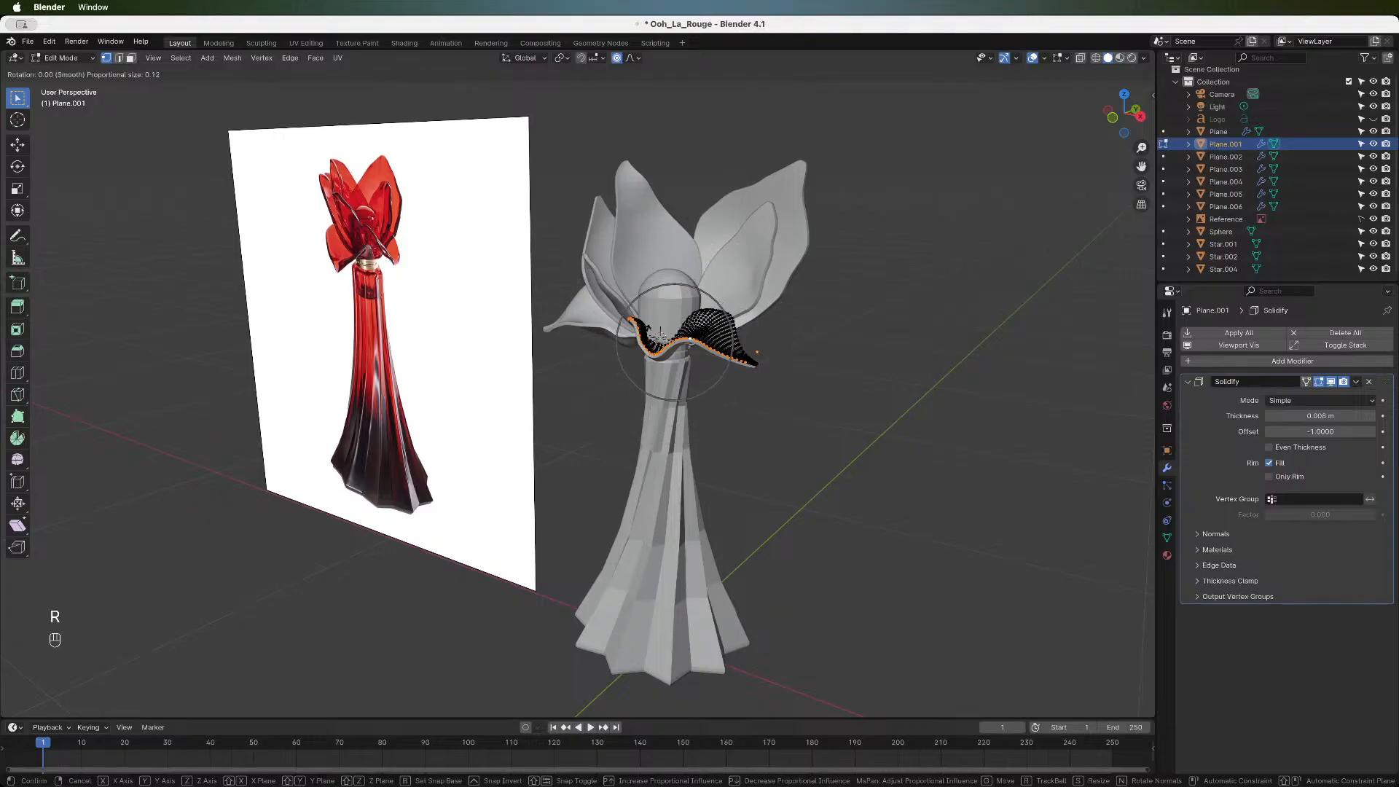
key("y")
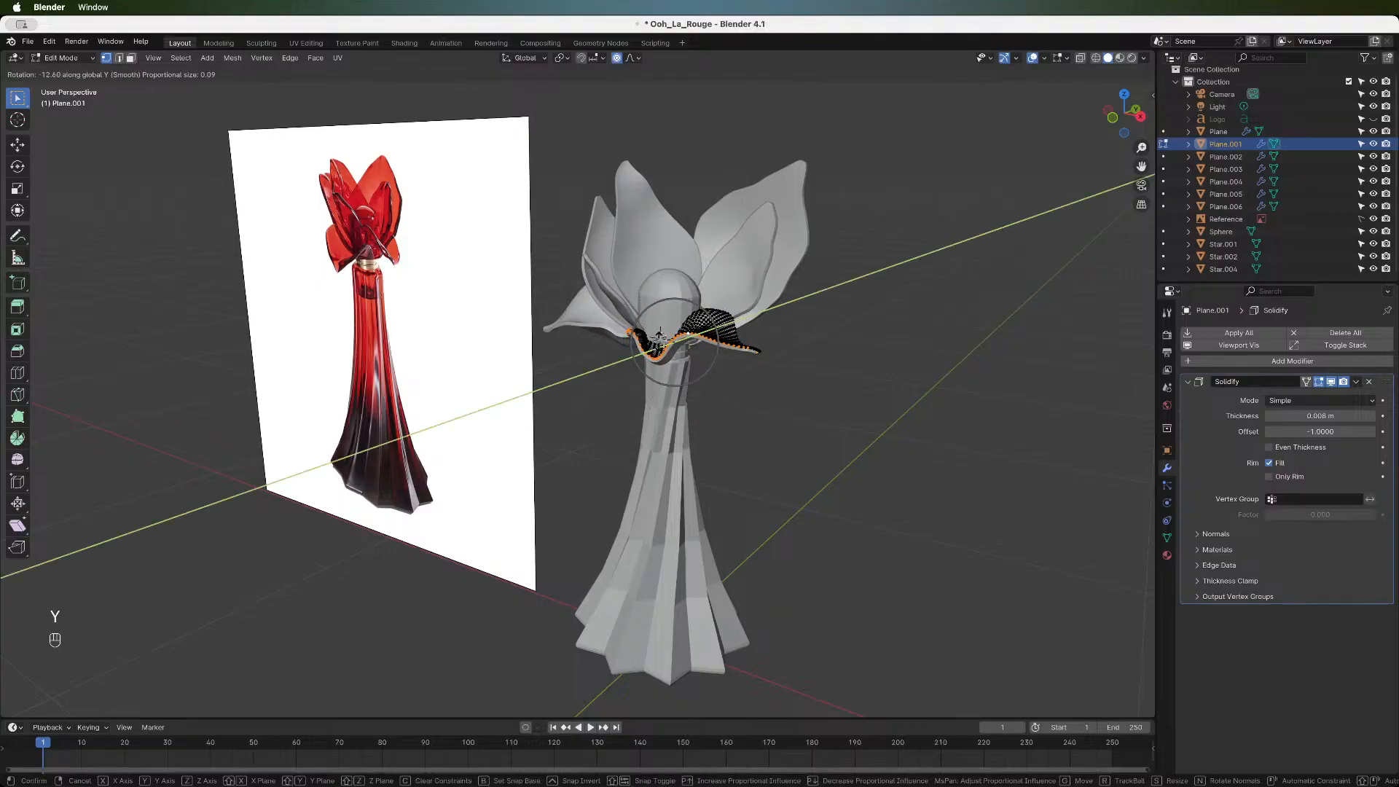
key("Escape")
key("r")
key("x")
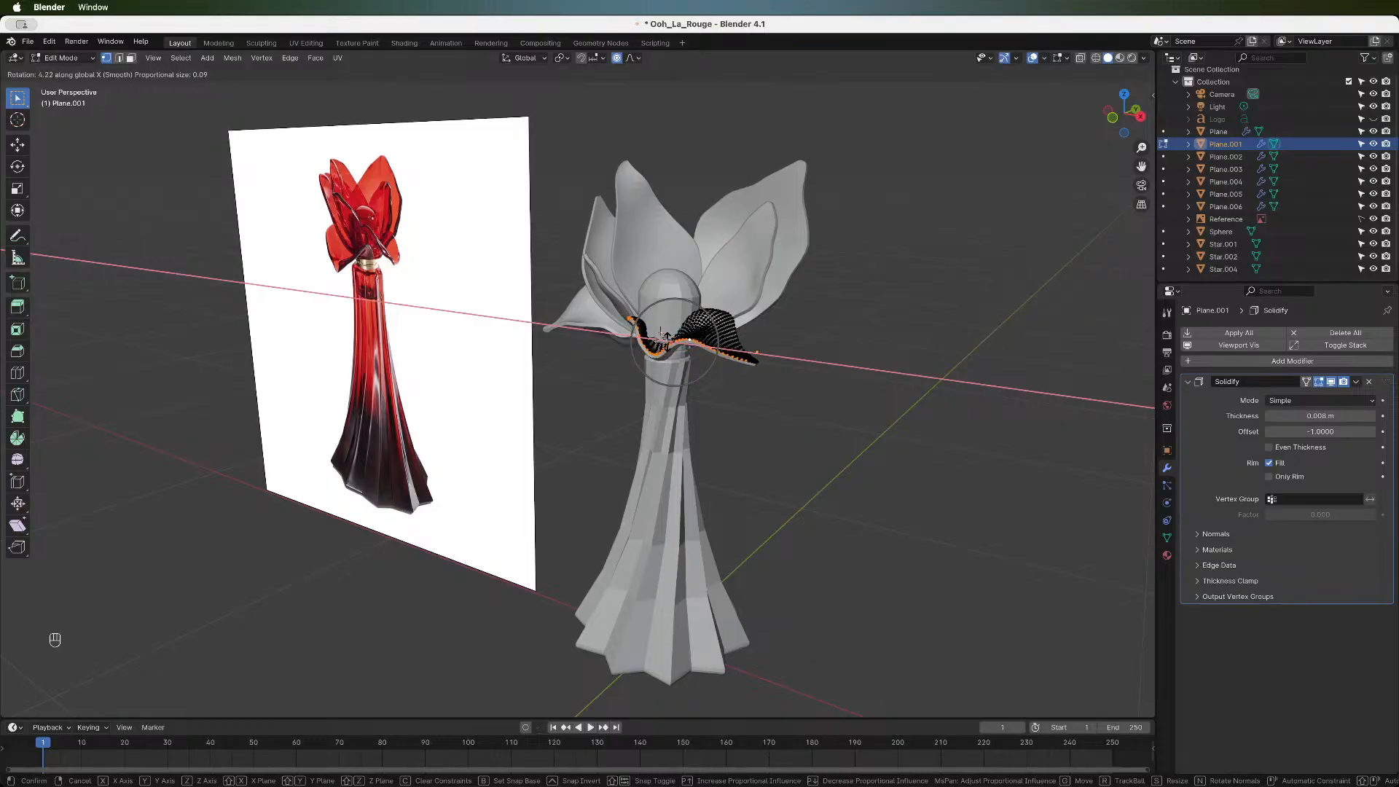
left_click(668, 337)
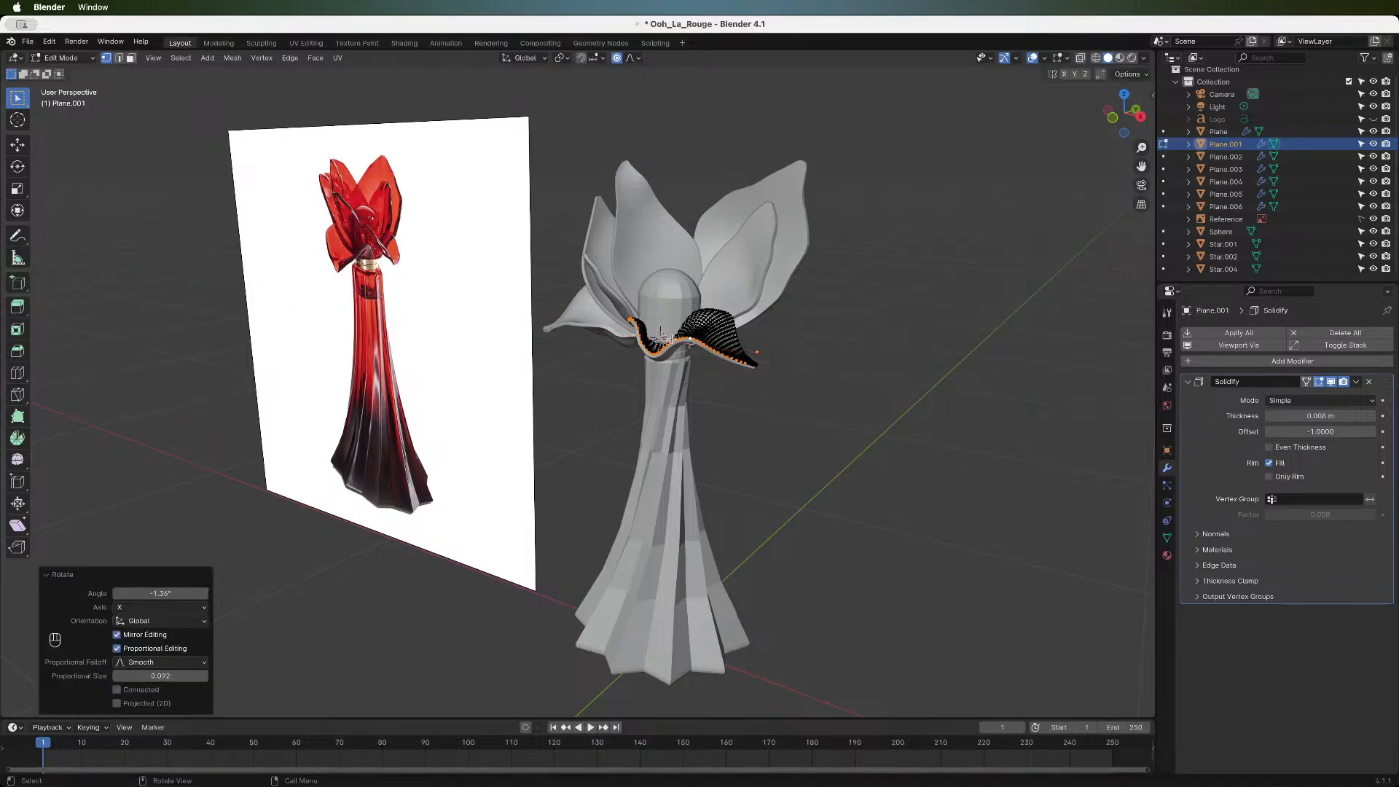
left_click(1113, 119)
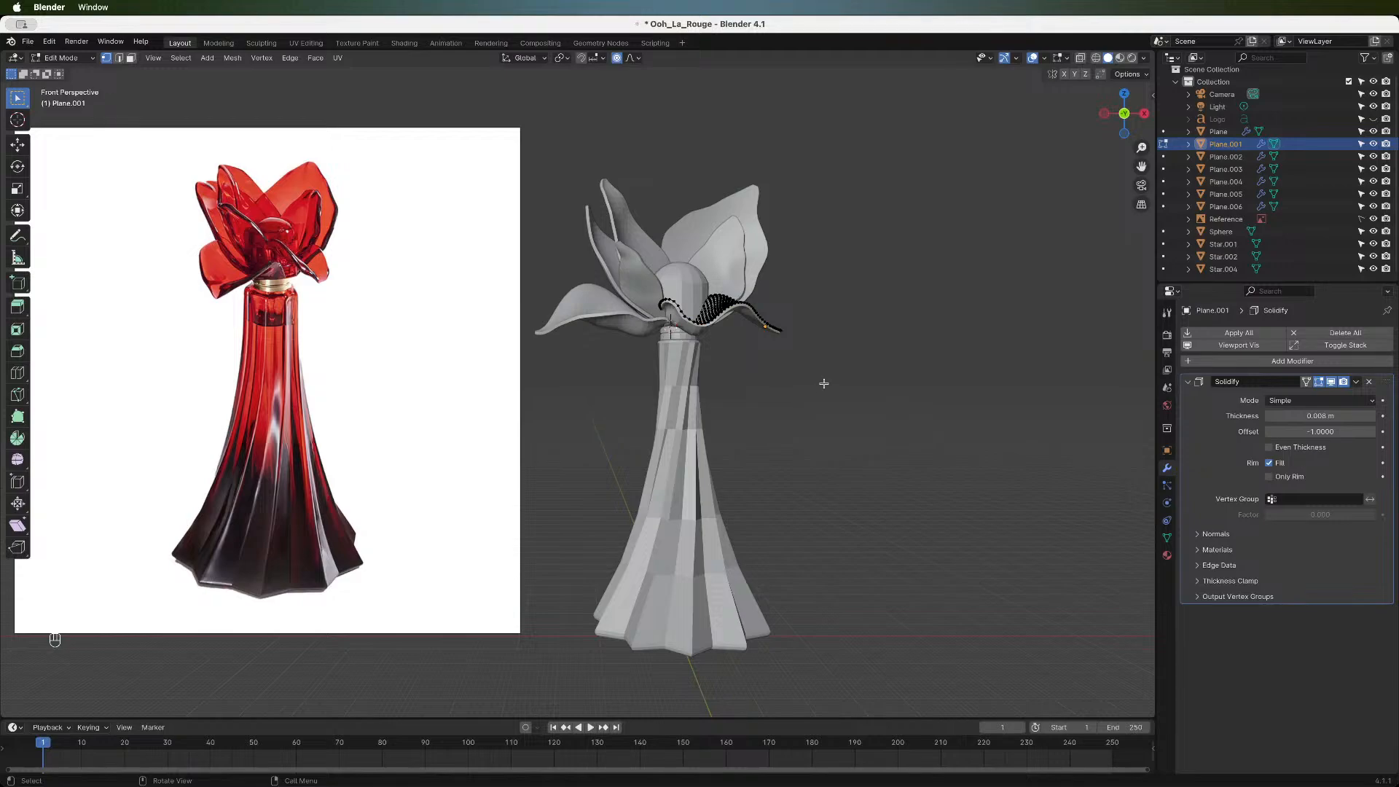
key("Tab")
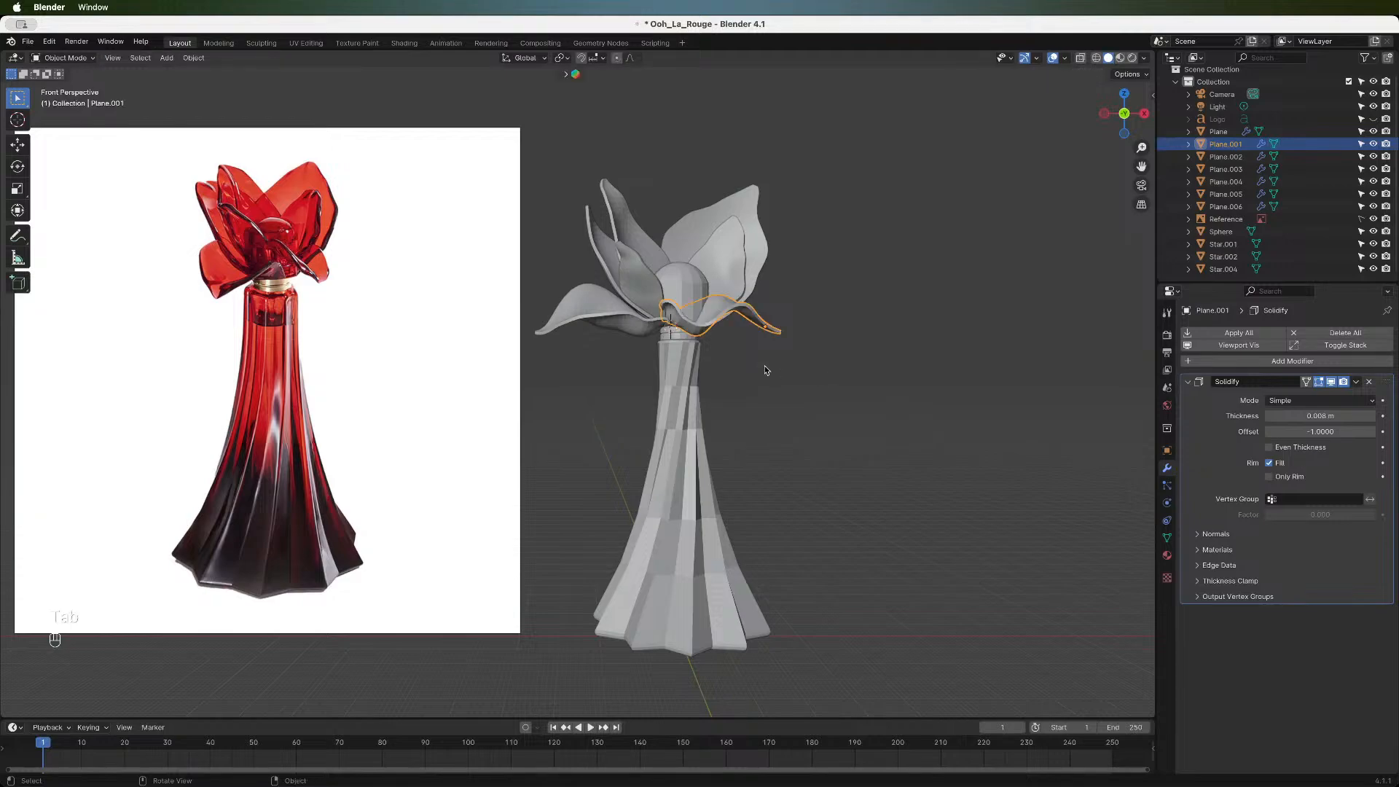
left_click(784, 356)
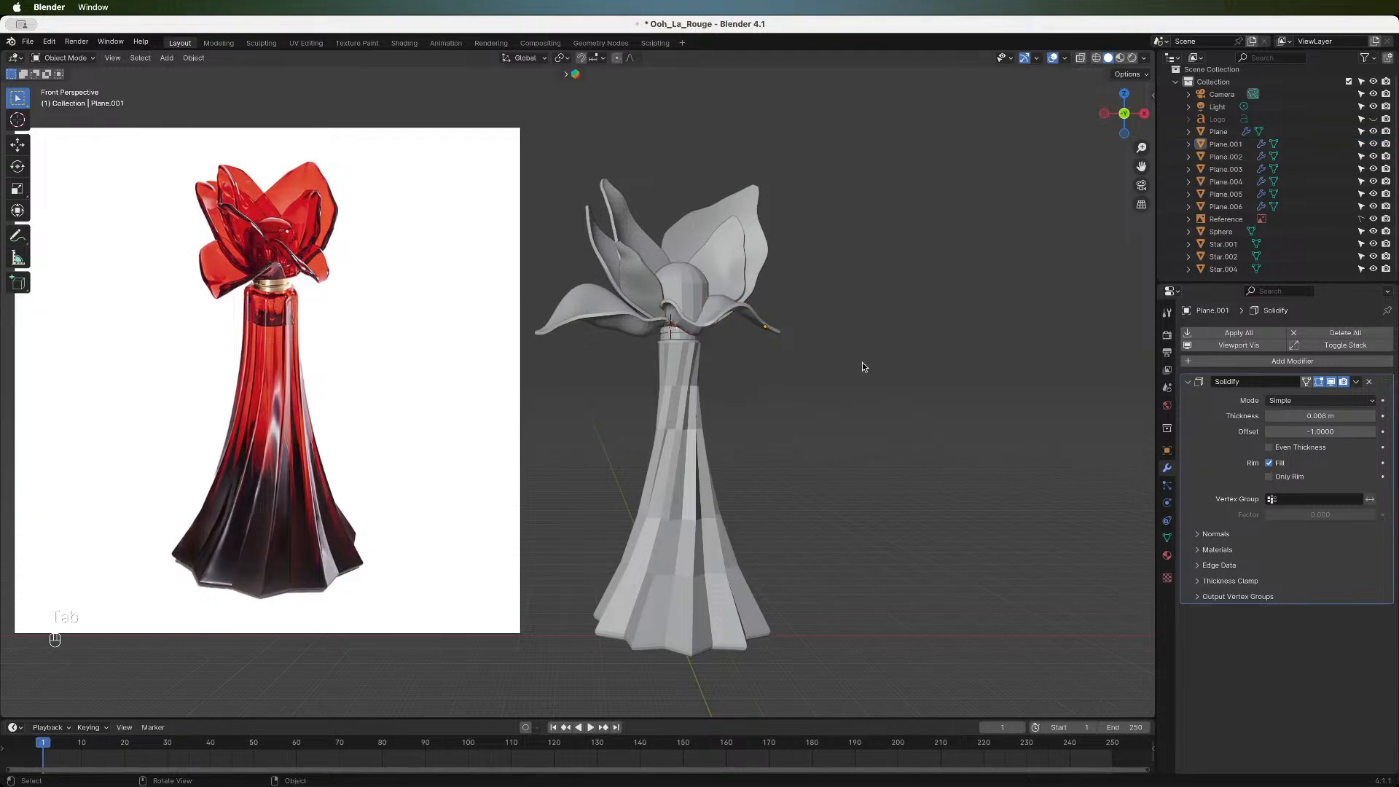
- Move a point of the lower front petal about 0.017 m along X and -0.026 m along Z using smooth proportional editing
left_click(710, 307)
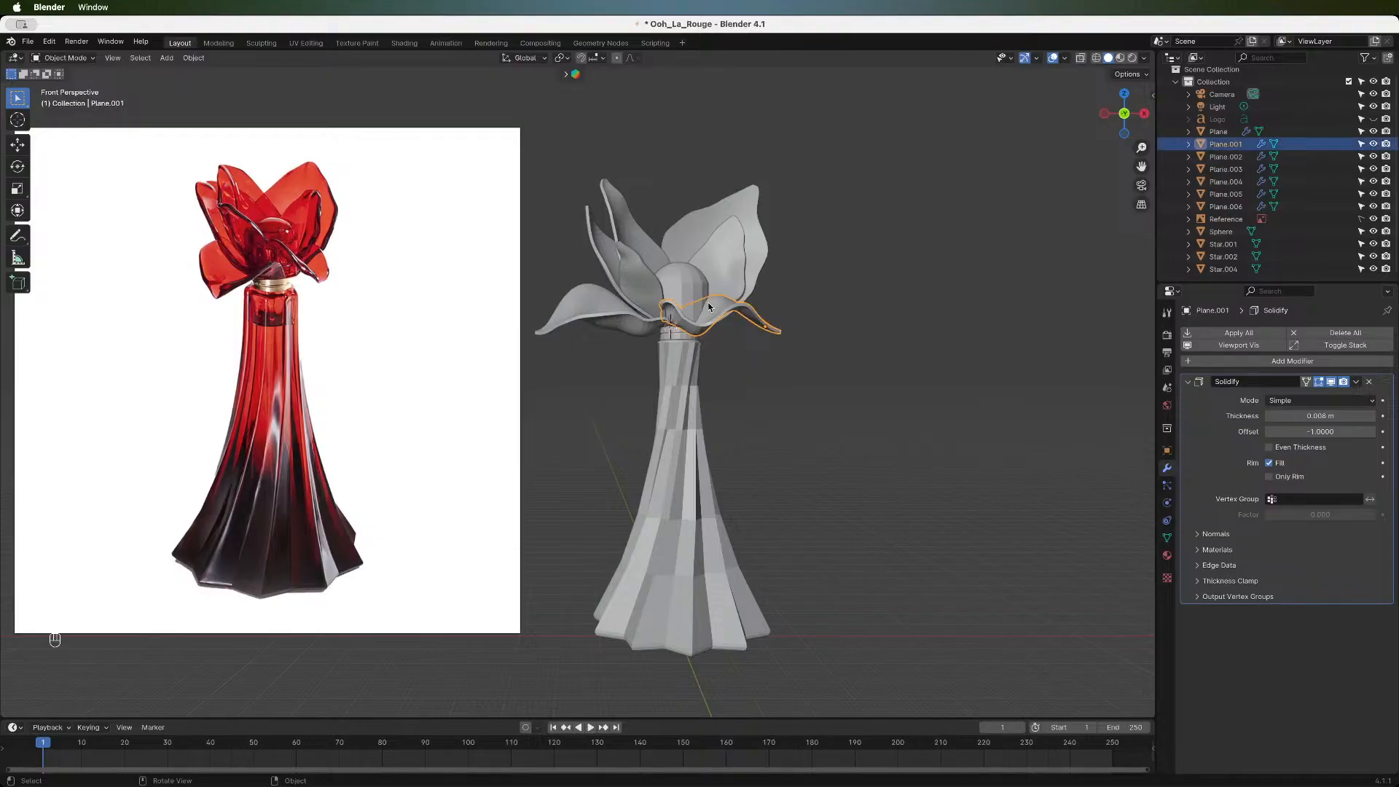
key("Tab")
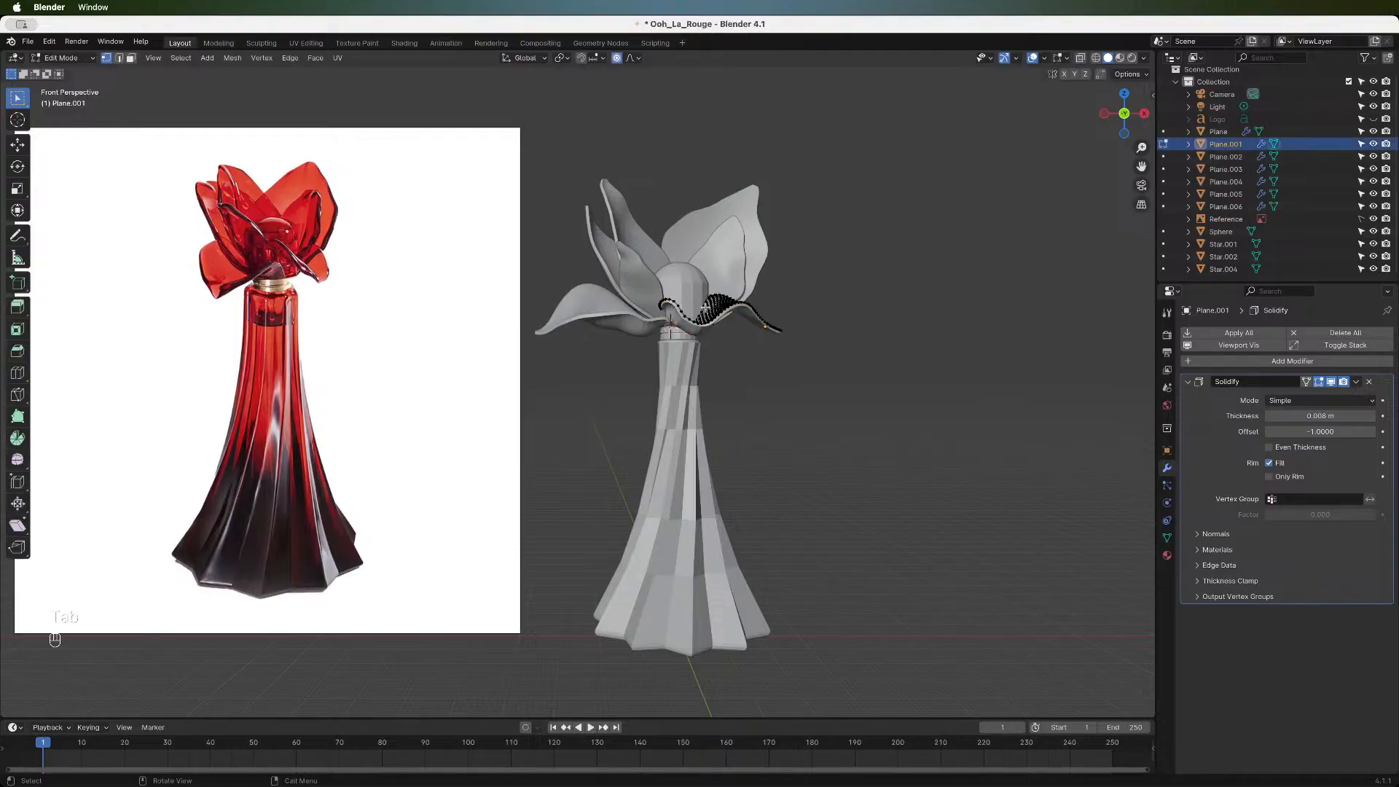
key("g")
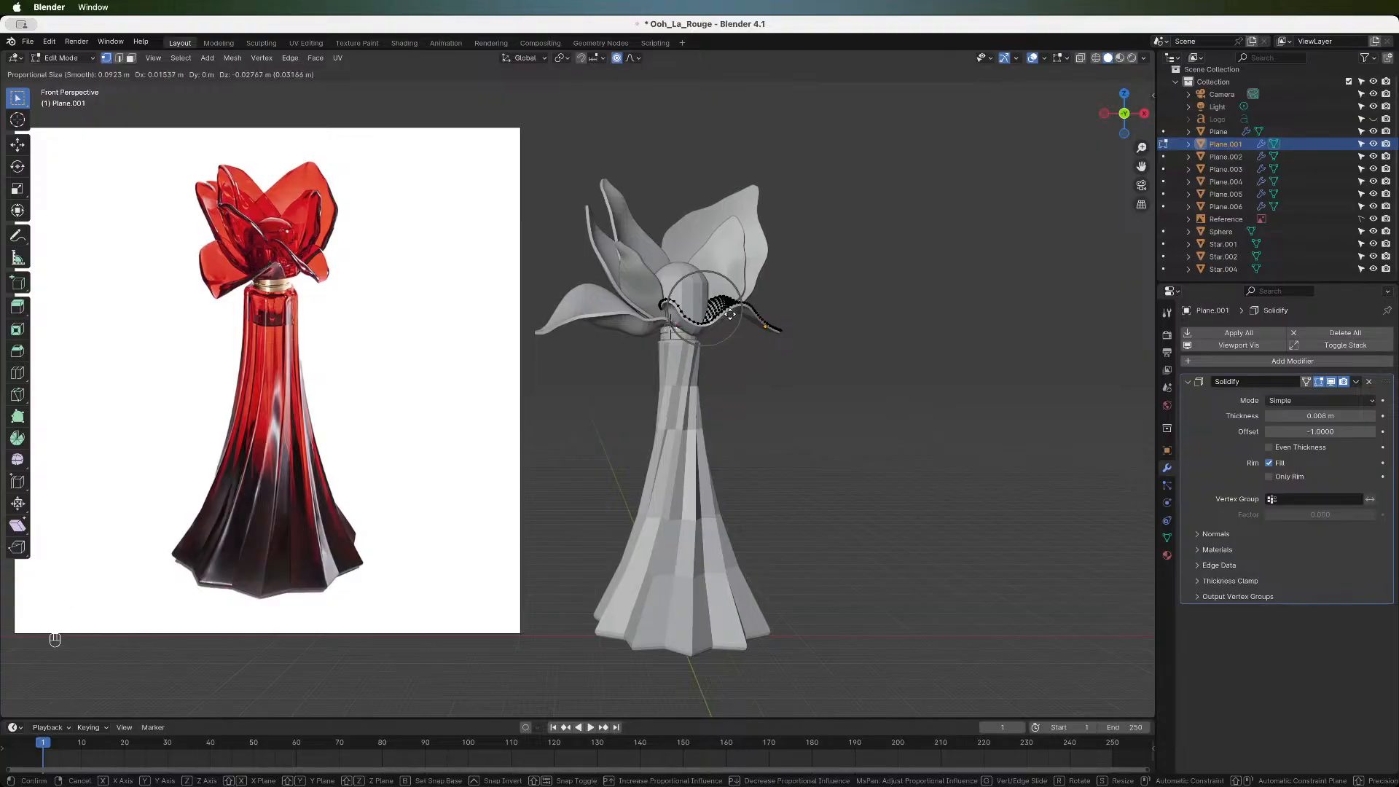
left_click(731, 313)
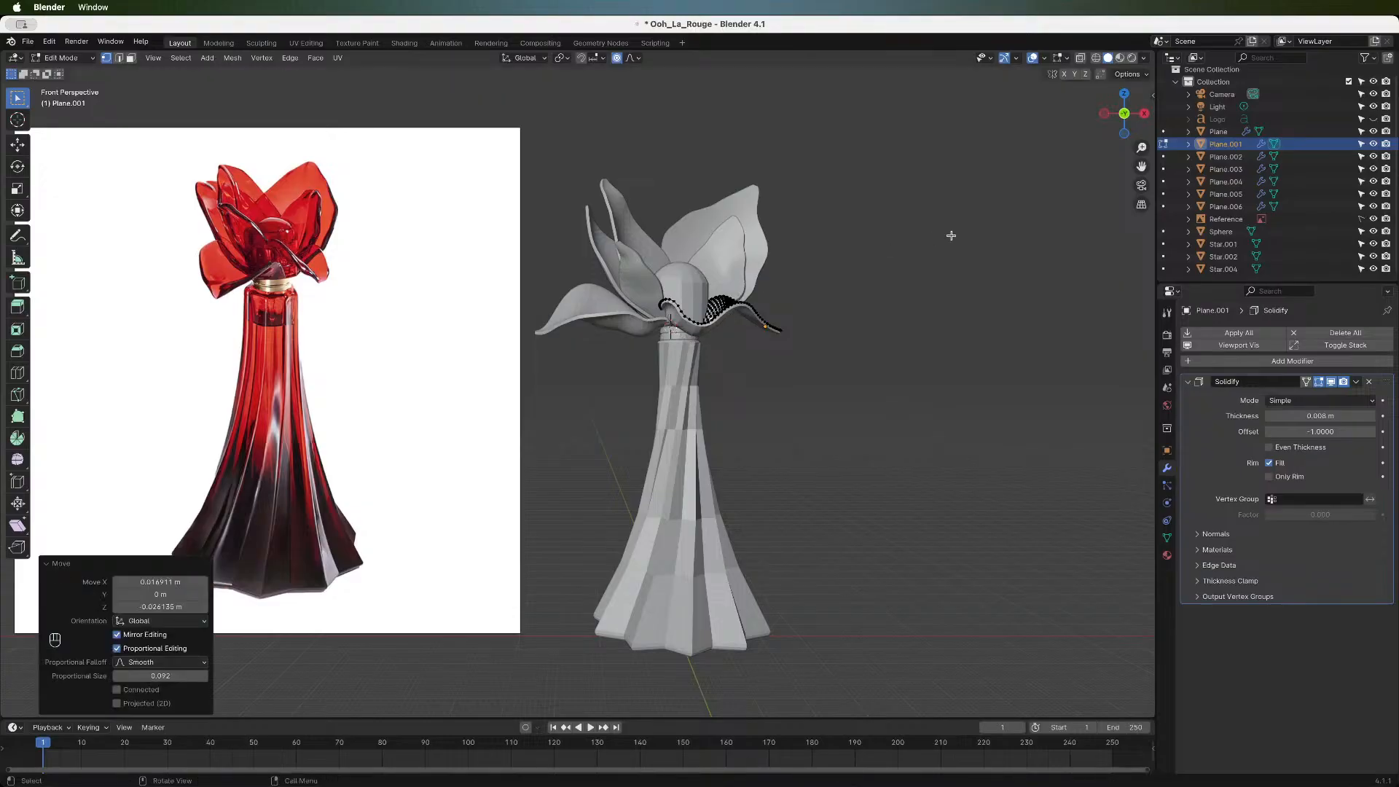
left_click(1123, 116)
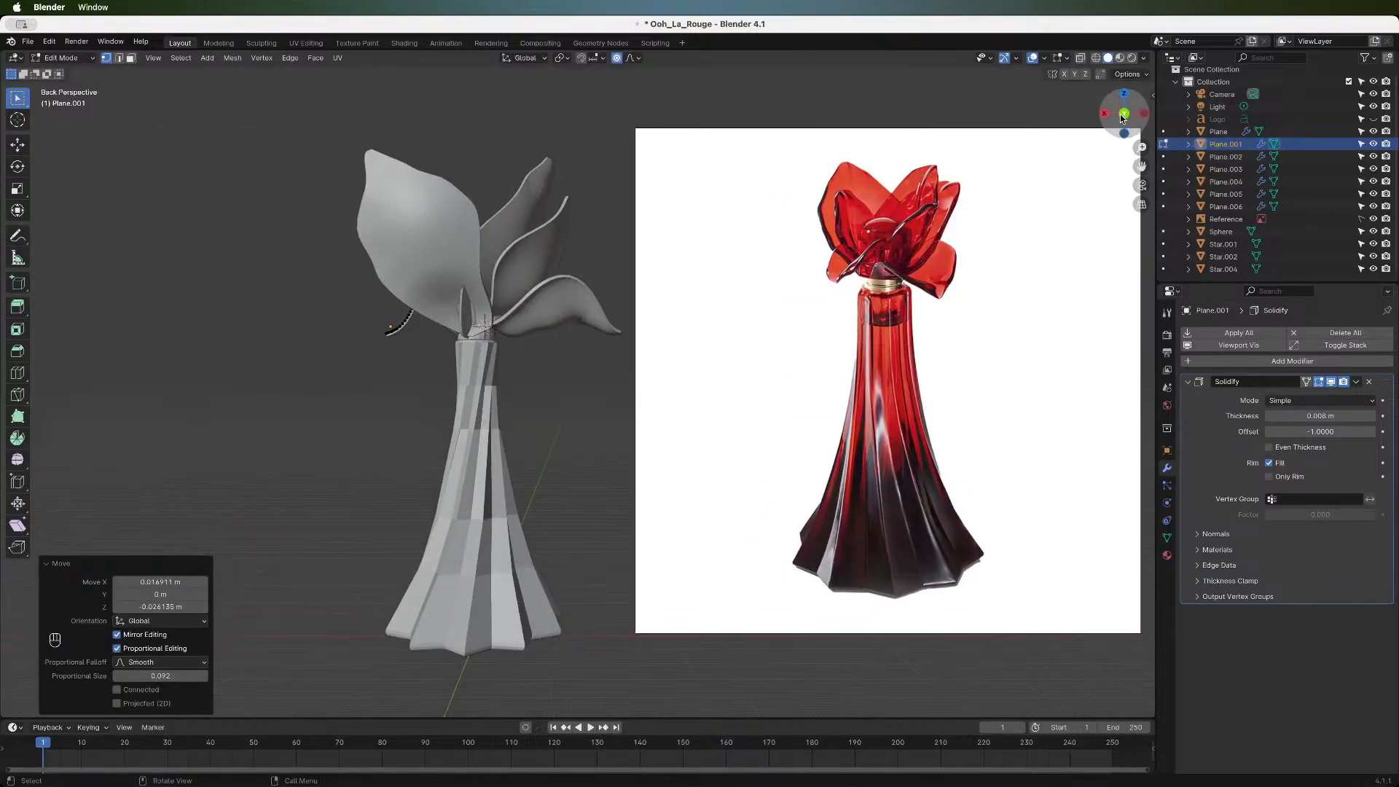
left_click(1123, 117)
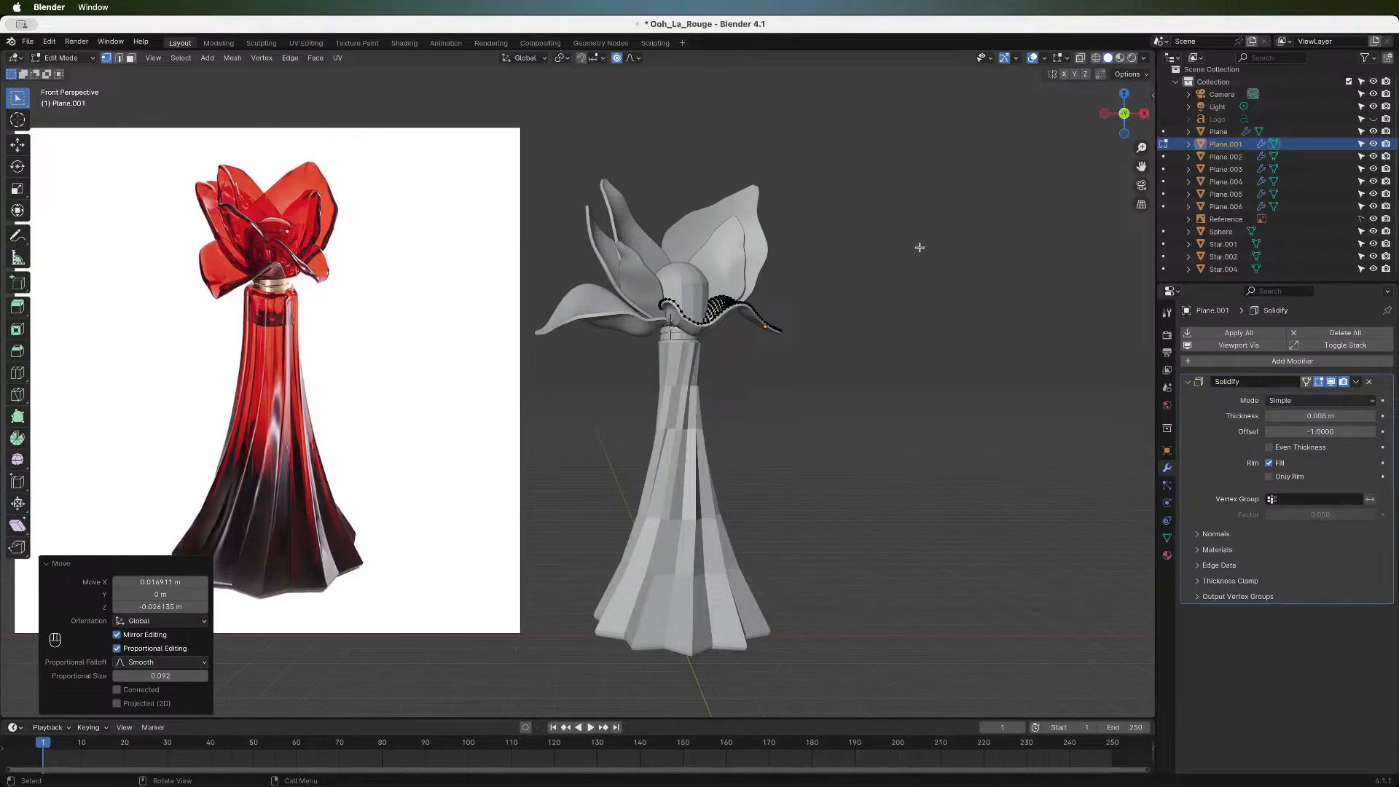
left_click_drag(1126, 117, 1123, 154)
left_click(956, 286)
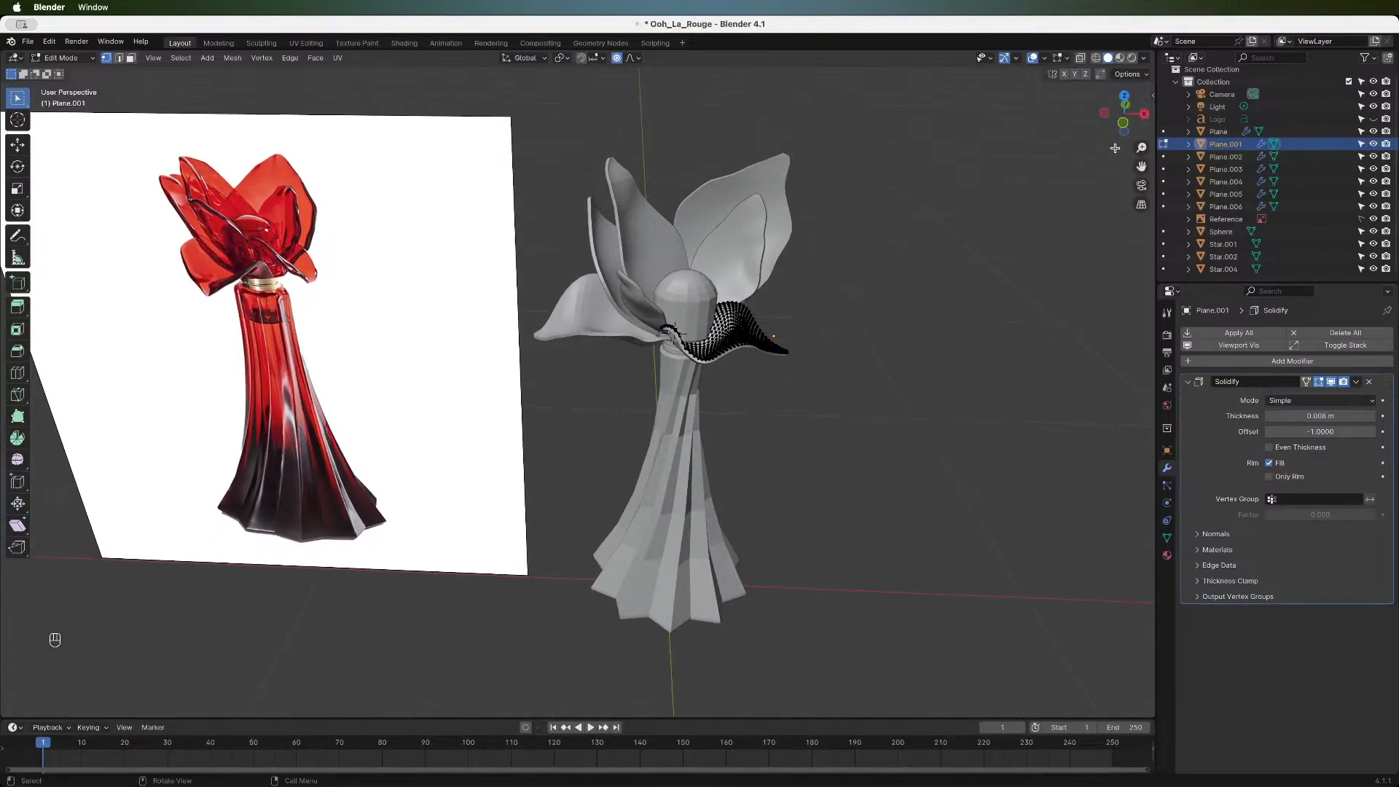
left_click_drag(1126, 123, 1117, 115)
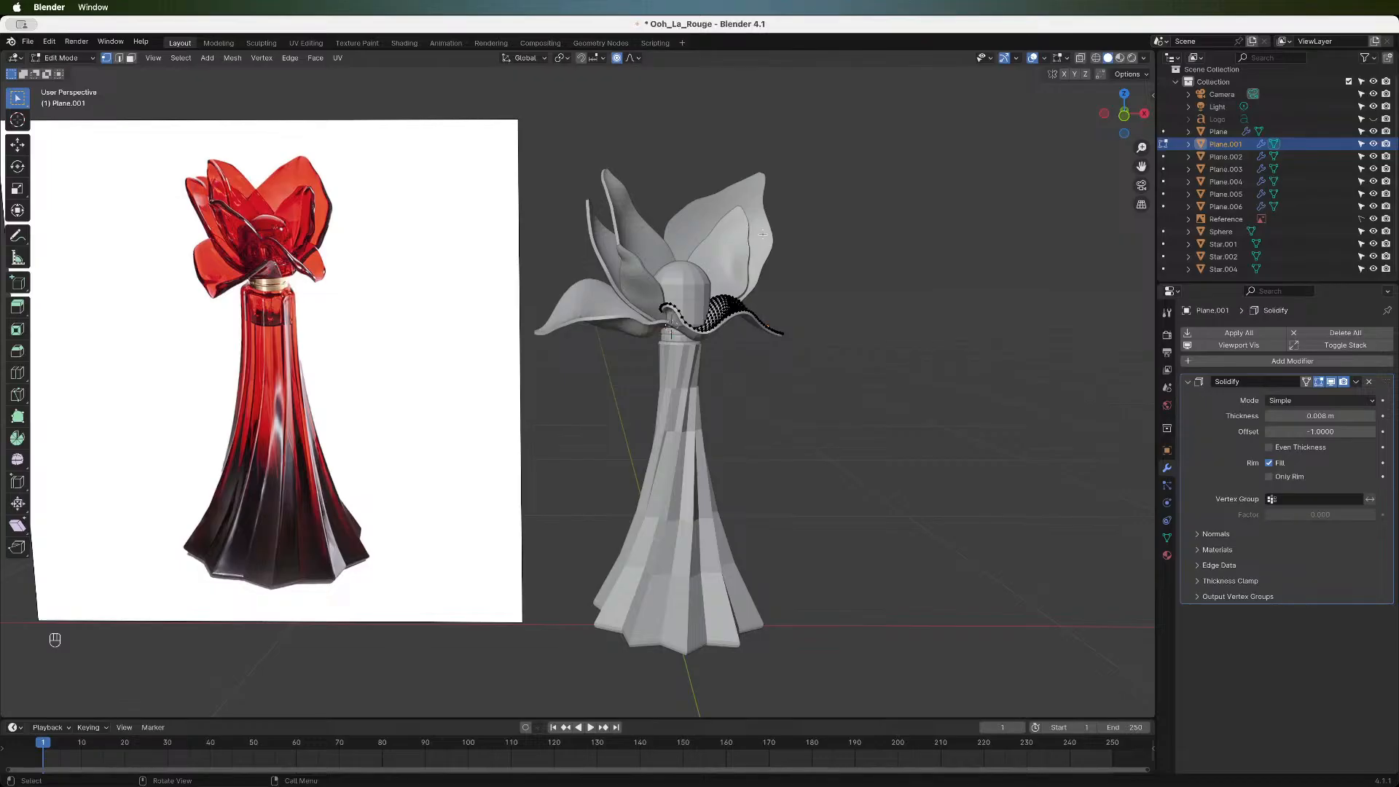
key("Tab")
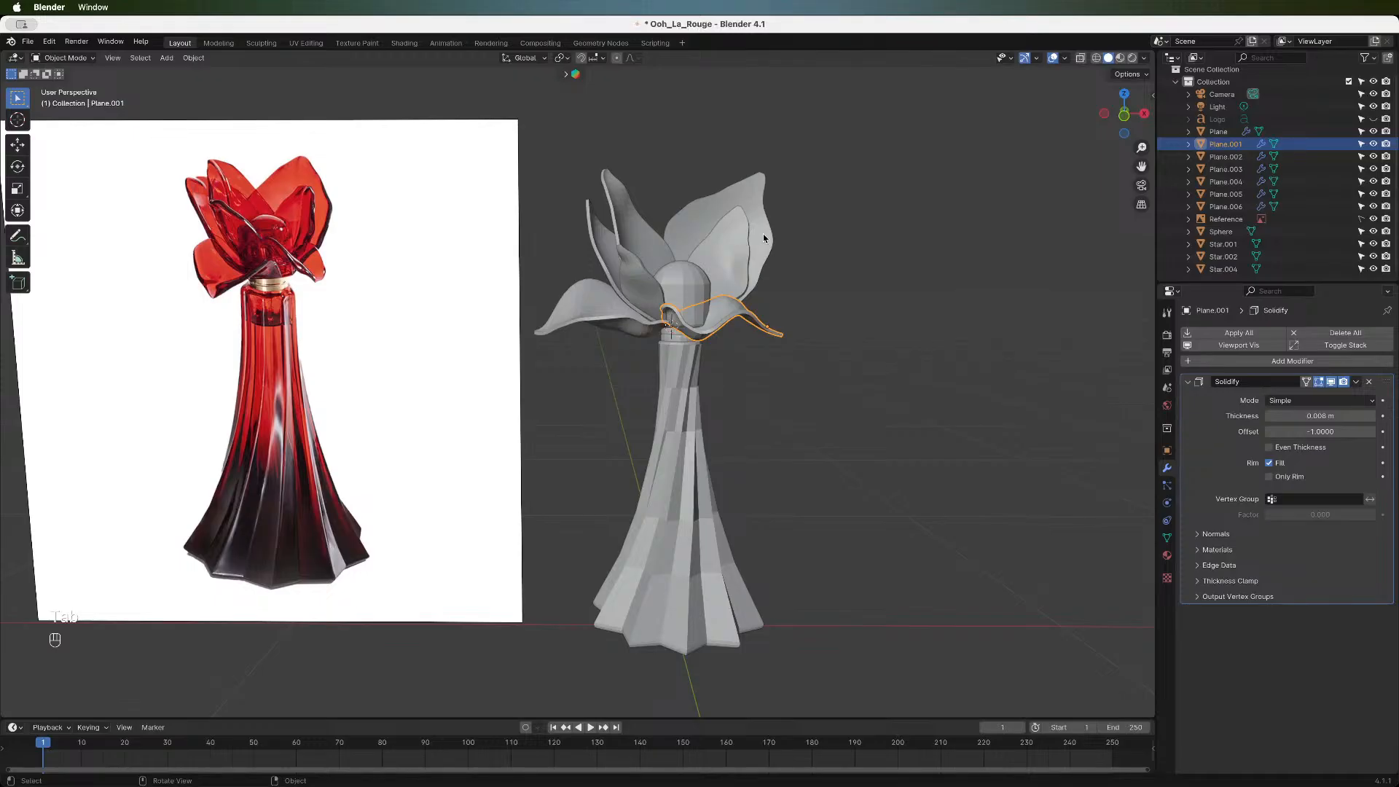
- Bulge the large rear petal Plane.006 outward about 0.046 m in X and -0.033 m in Z, with a proportional size of about 0.18 m
left_click(763, 233)
key("Tab")
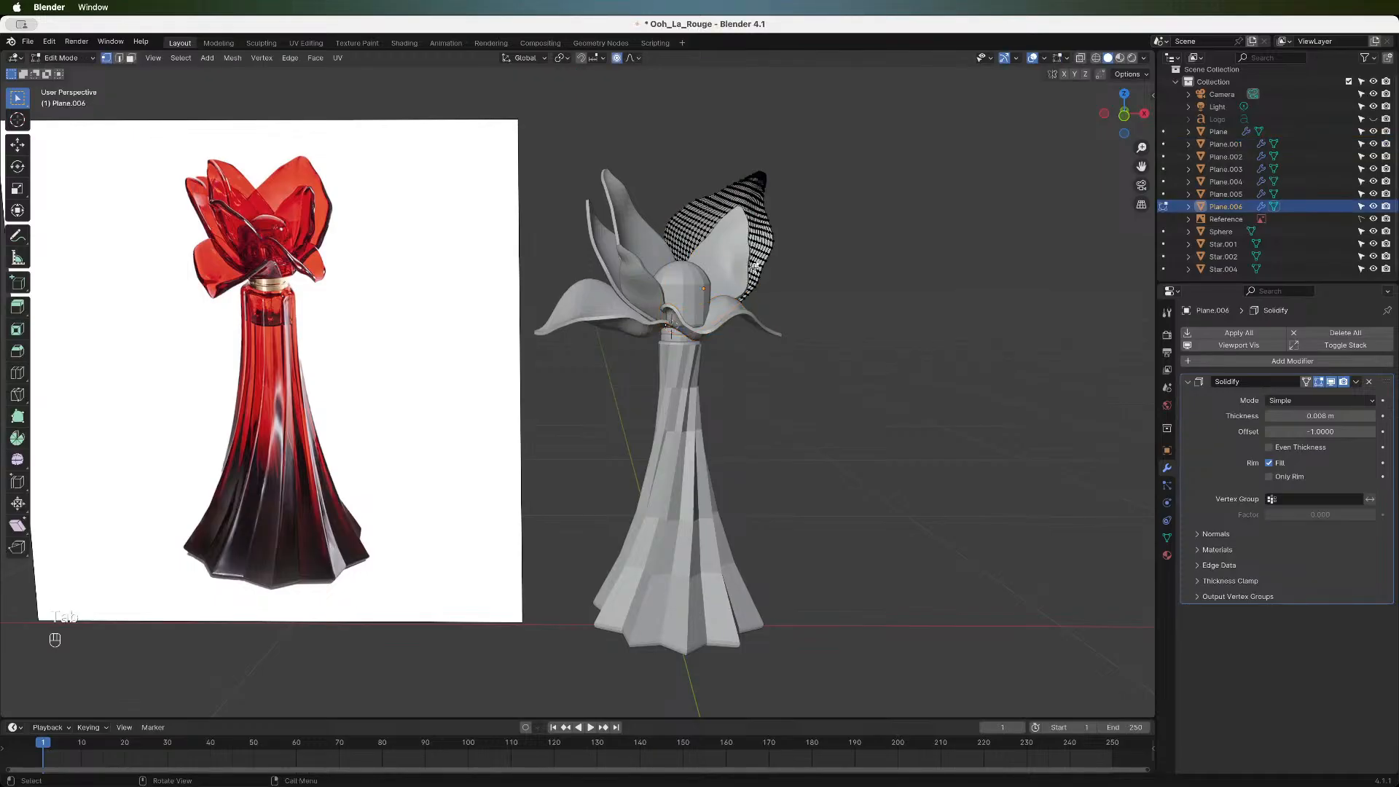
key("g")
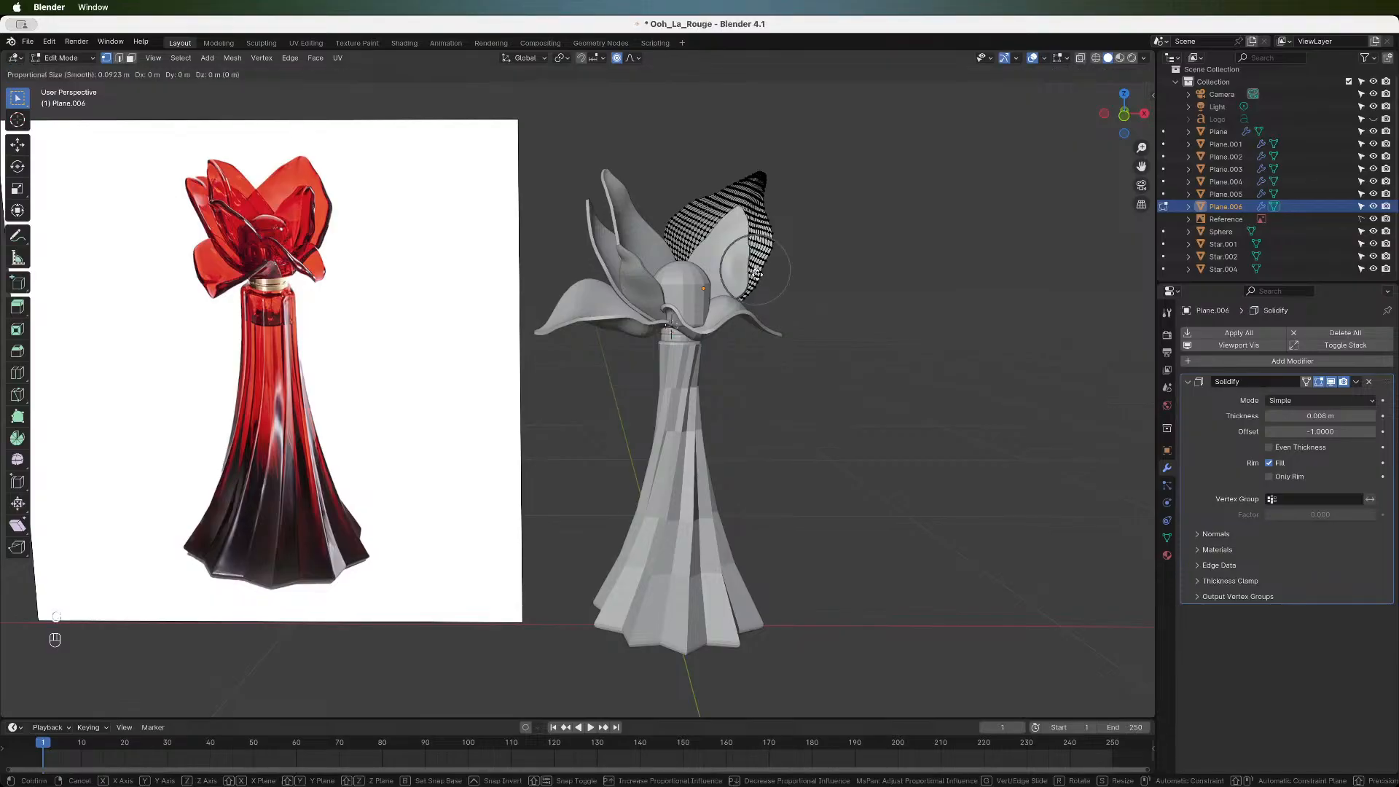
scroll(765, 276, "down", 2)
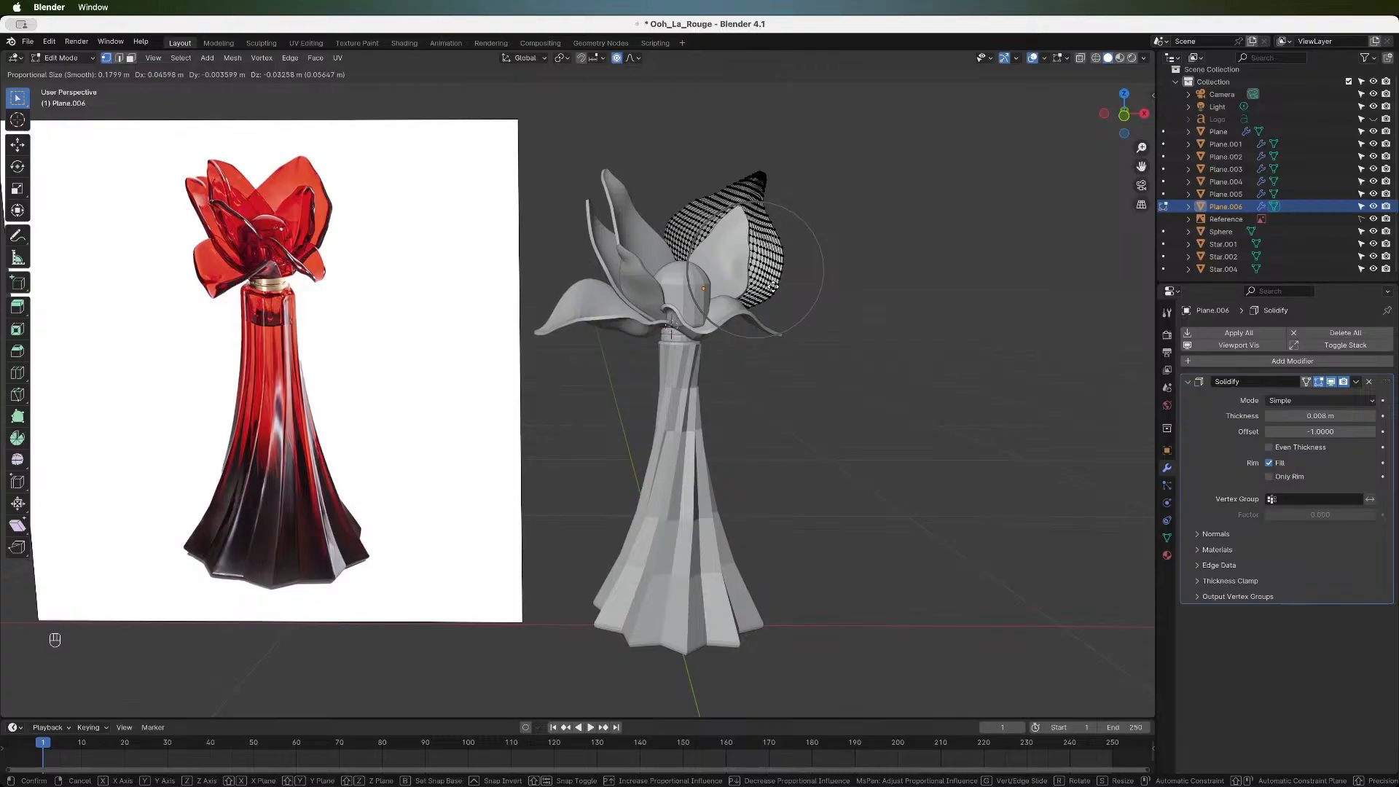
left_click(773, 286)
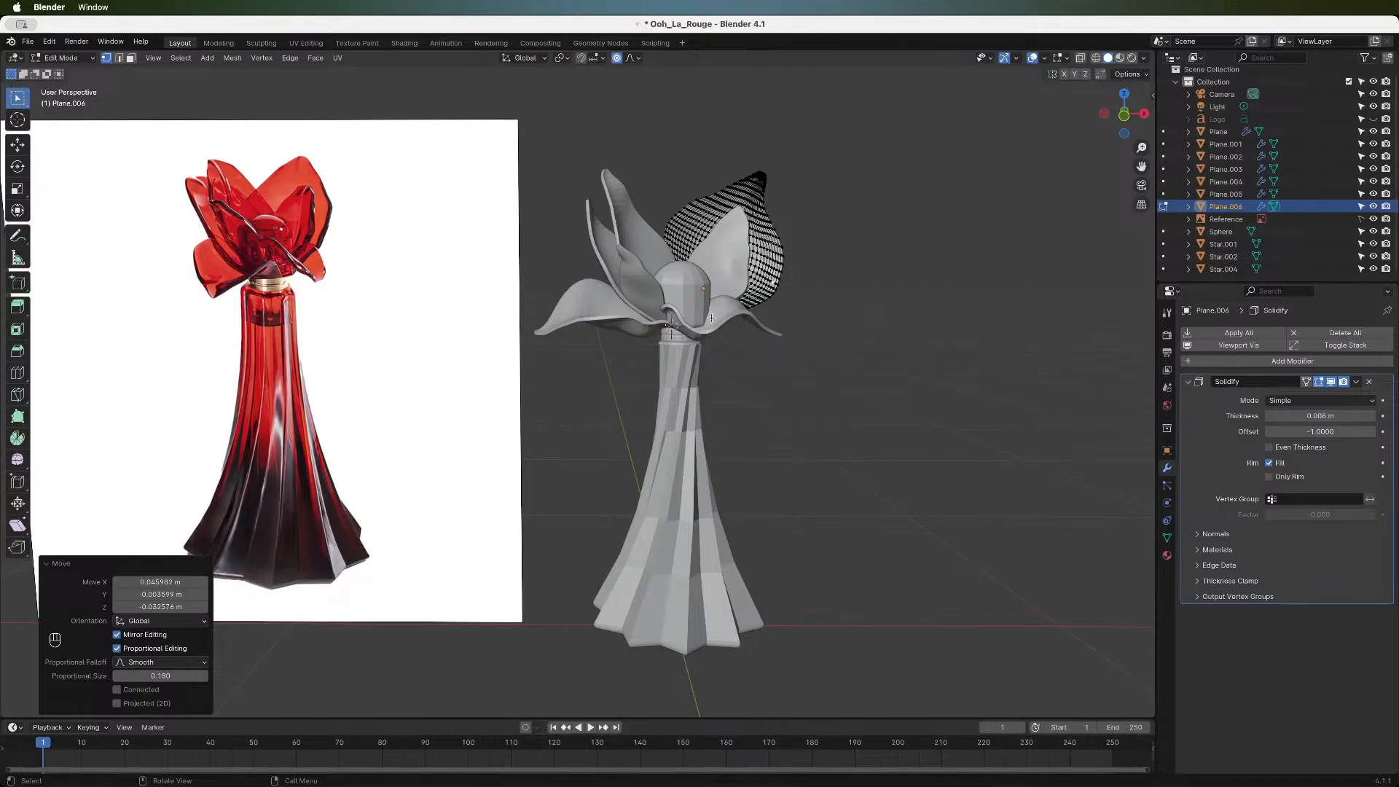
left_click(790, 365)
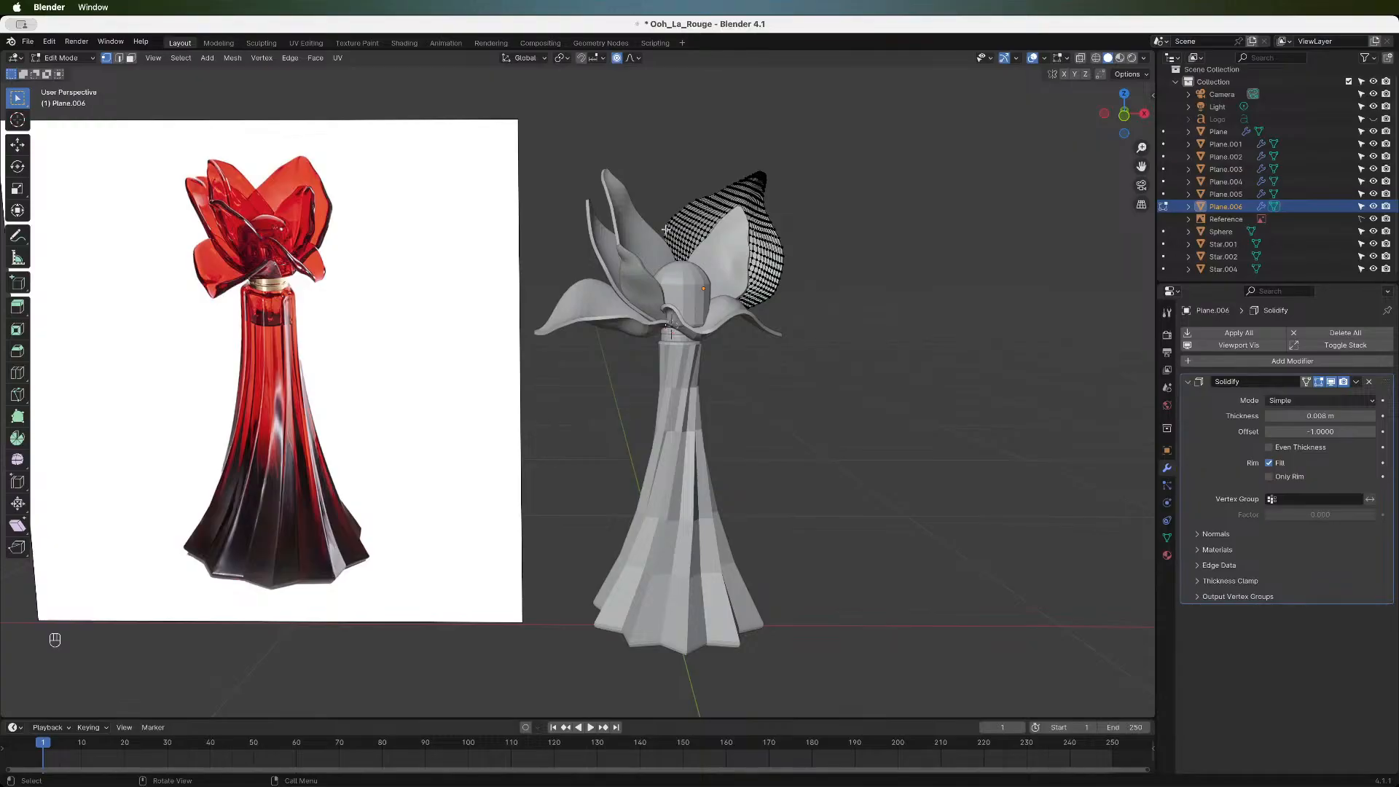
key("Tab")
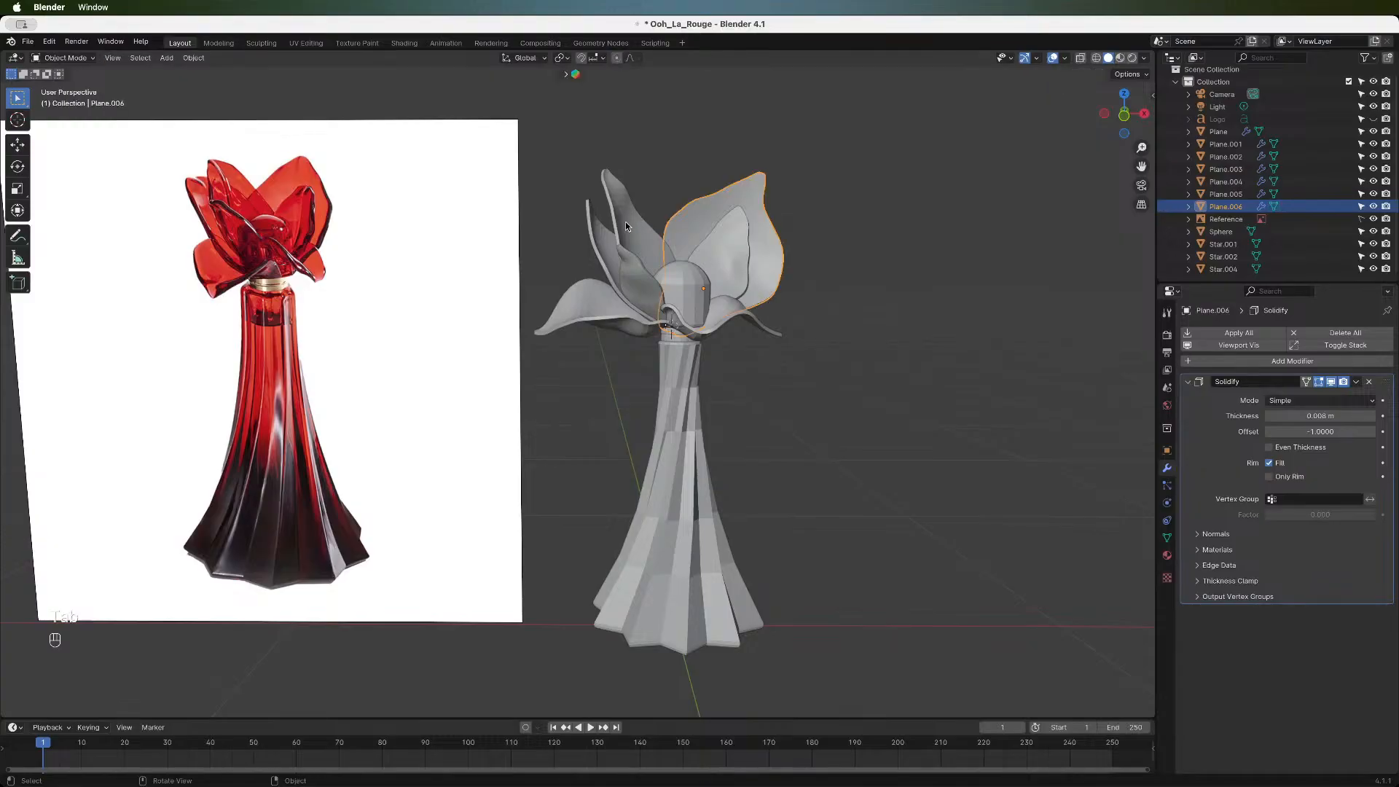
- Rotate the tall petal Plane.004 about -15.3° around the global Z axis and deselect it
left_click(625, 221)
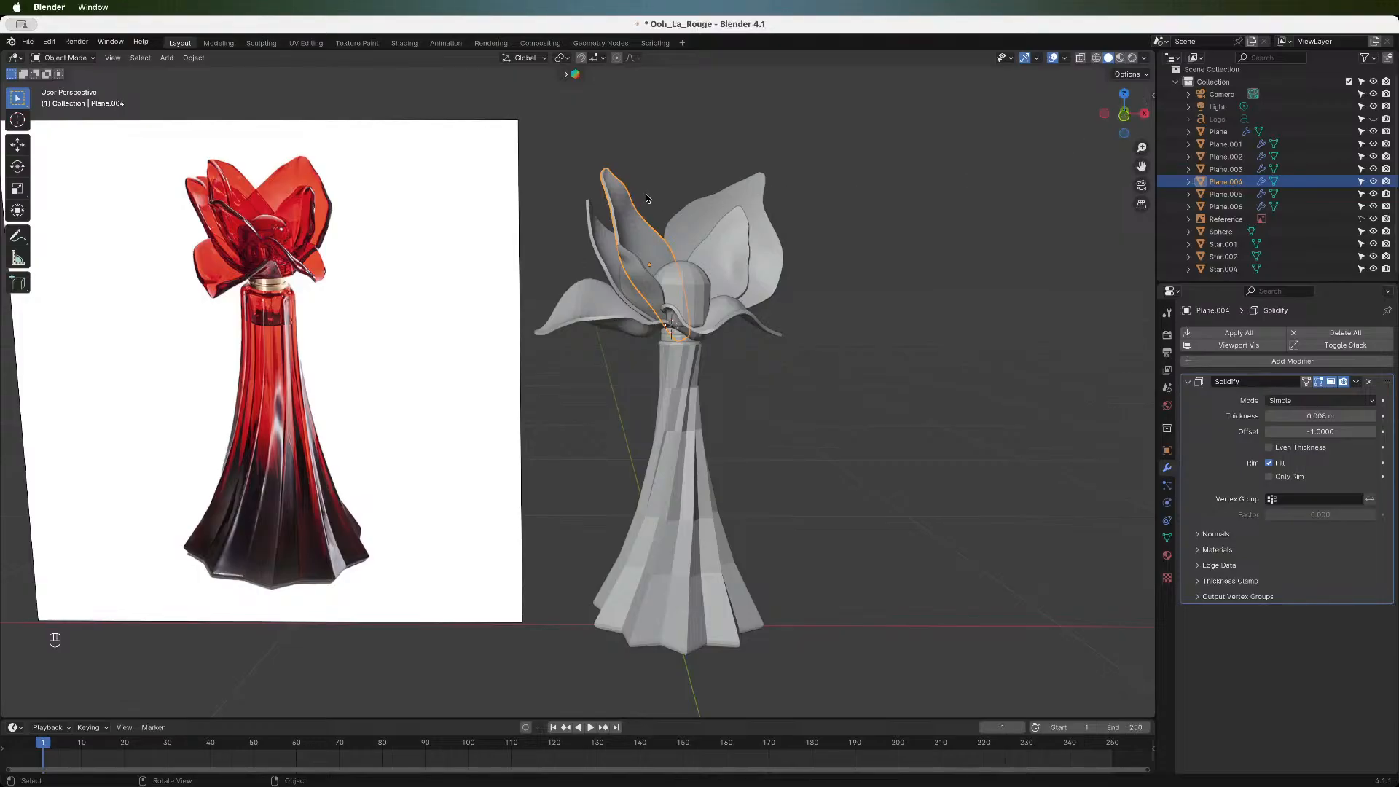
key("r")
key("z")
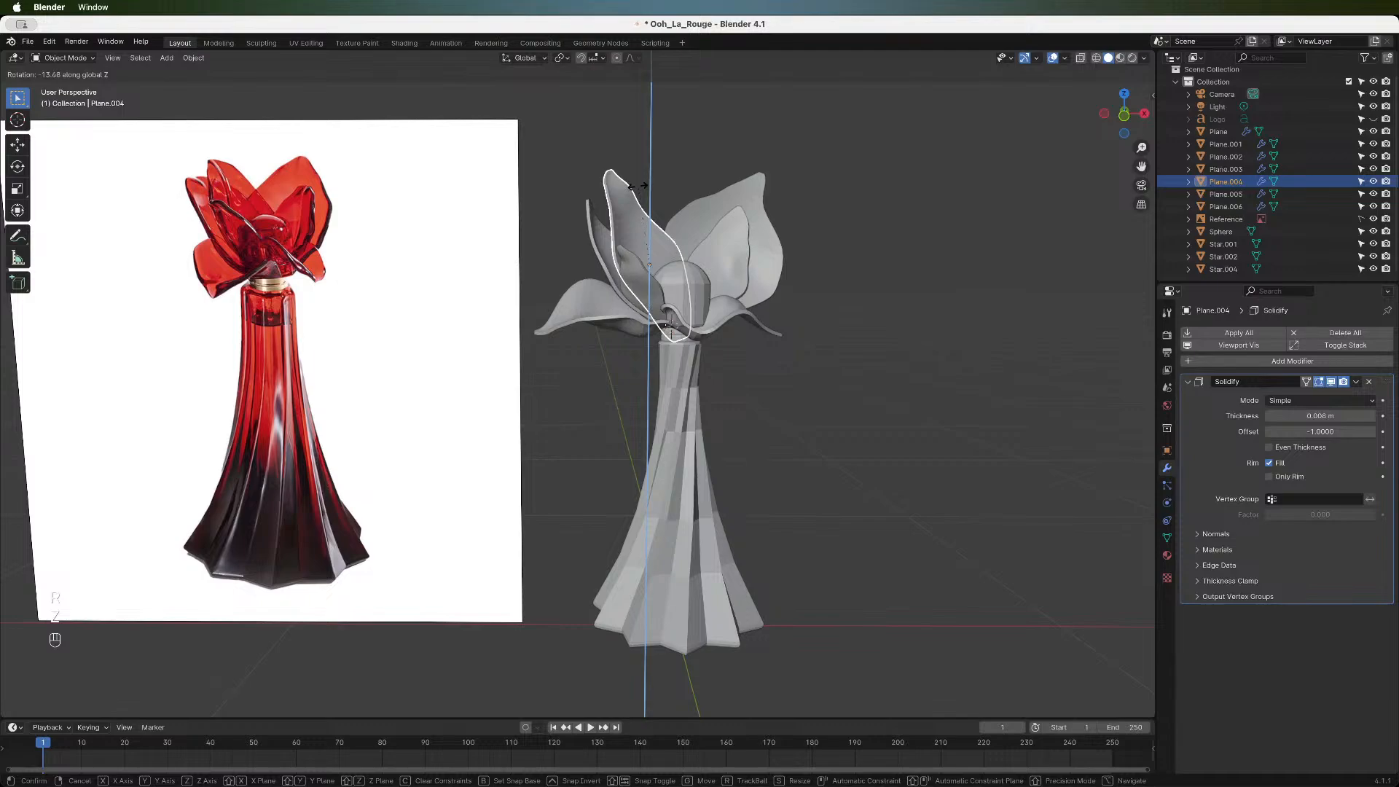
left_click(663, 188)
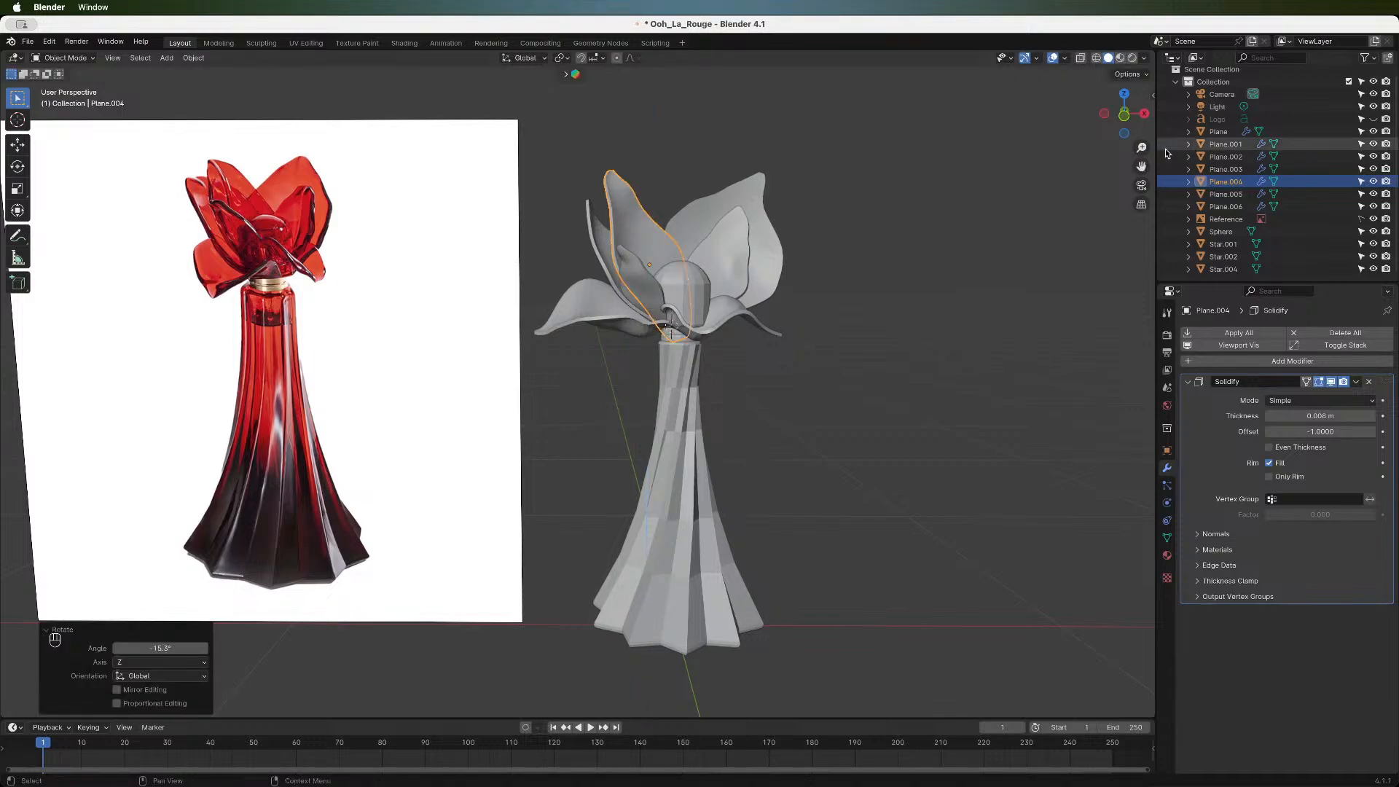
left_click_drag(1125, 115, 984, 124)
key("alt+a")
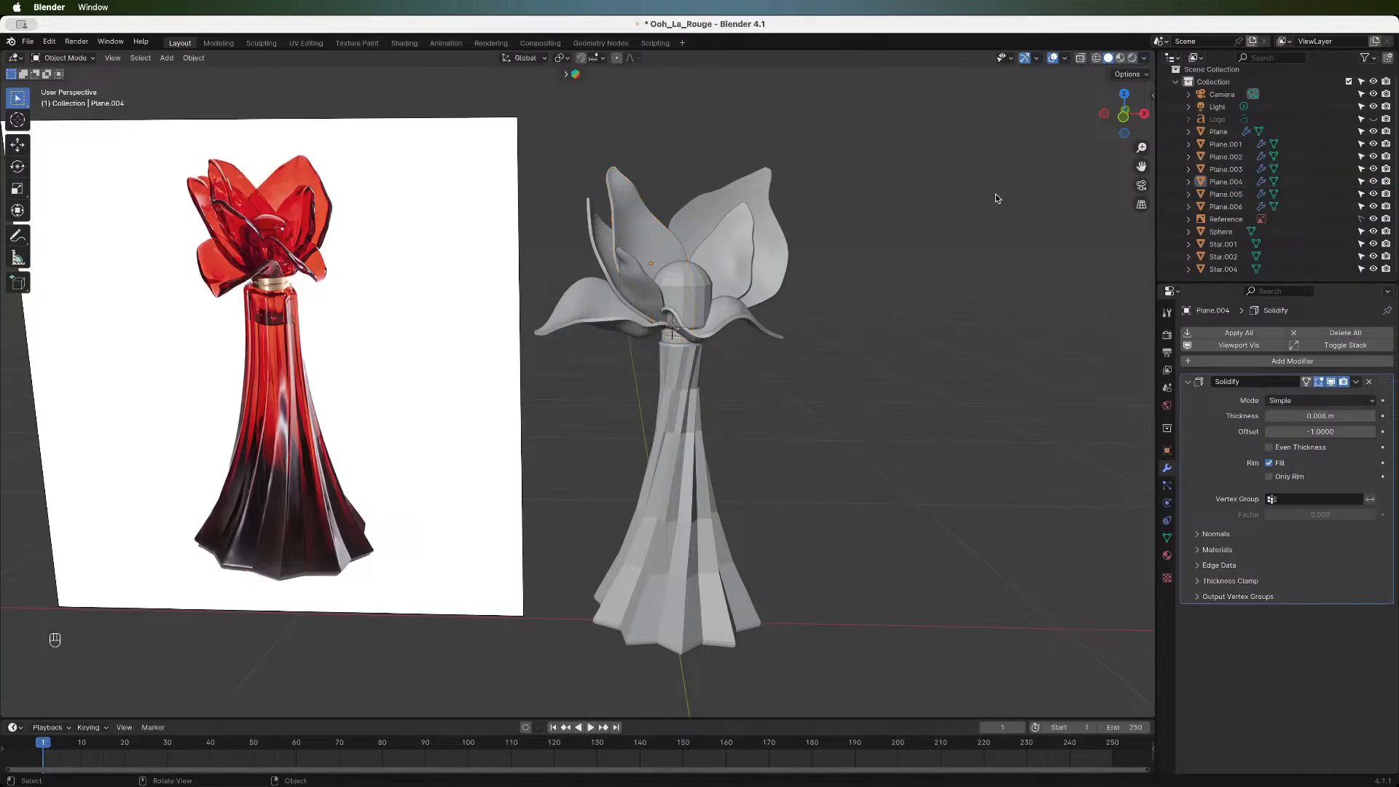
left_click(1123, 116)
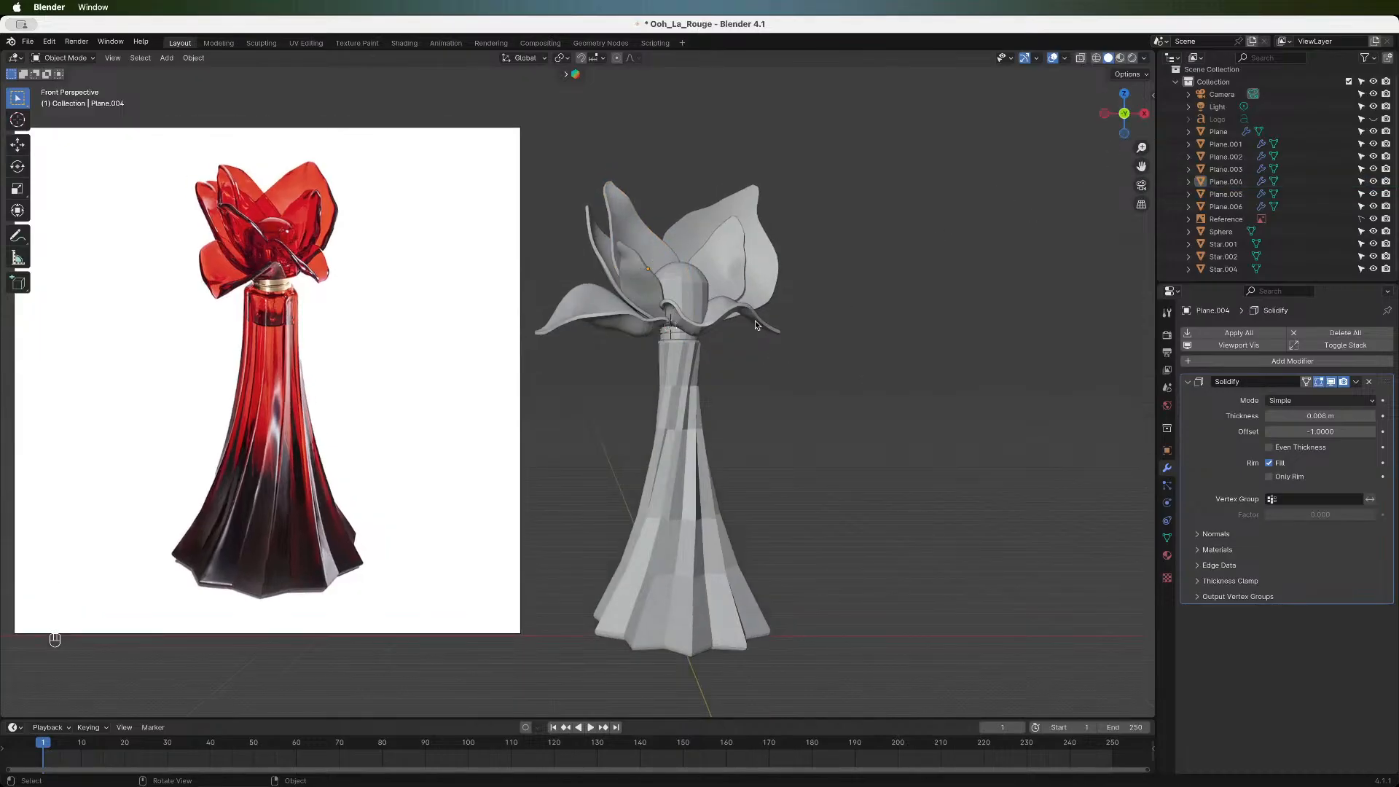
- Shift the lower front petal's edge near the bottle neck about -0.021 m in X and 0.027 m in Z, with a proportional size of about 0.057 m
left_click(693, 327)
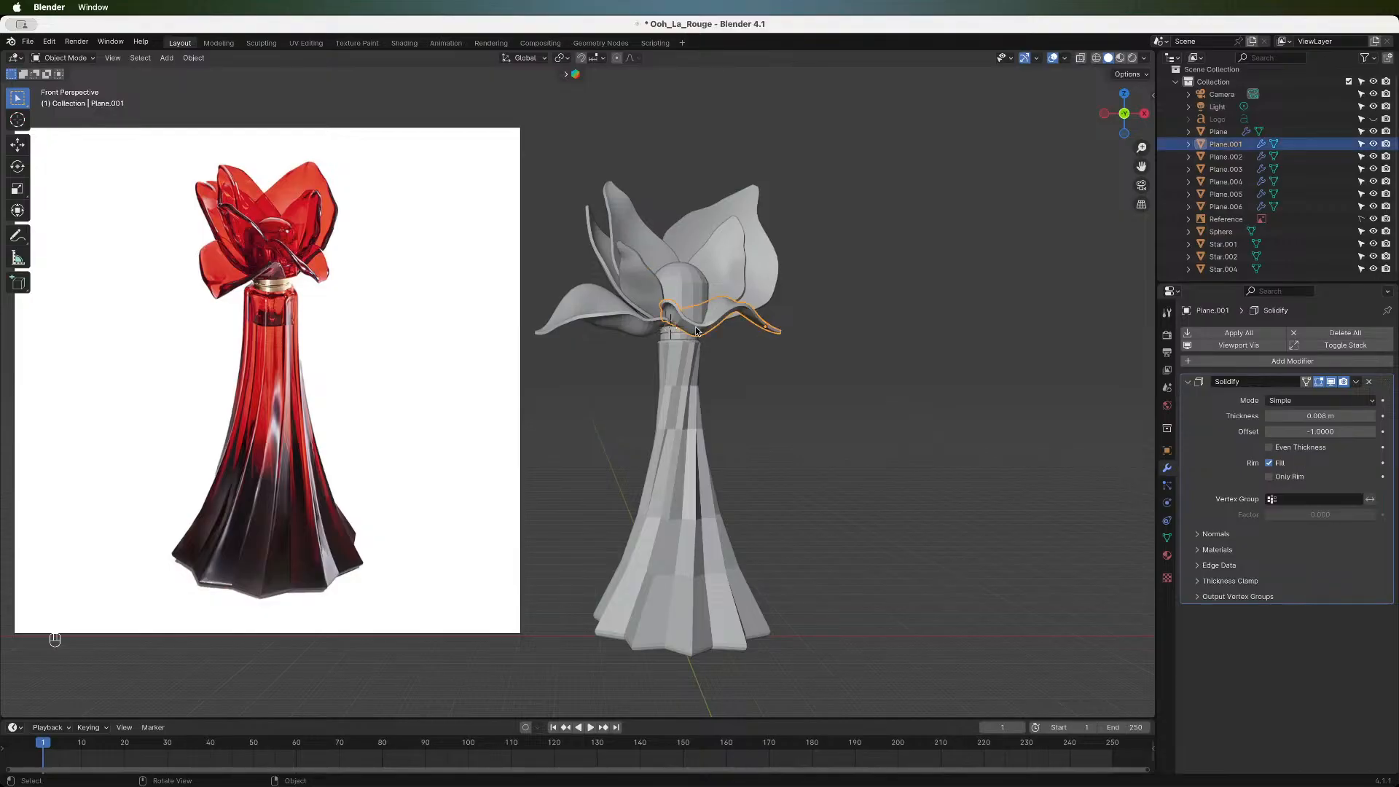
key("Tab")
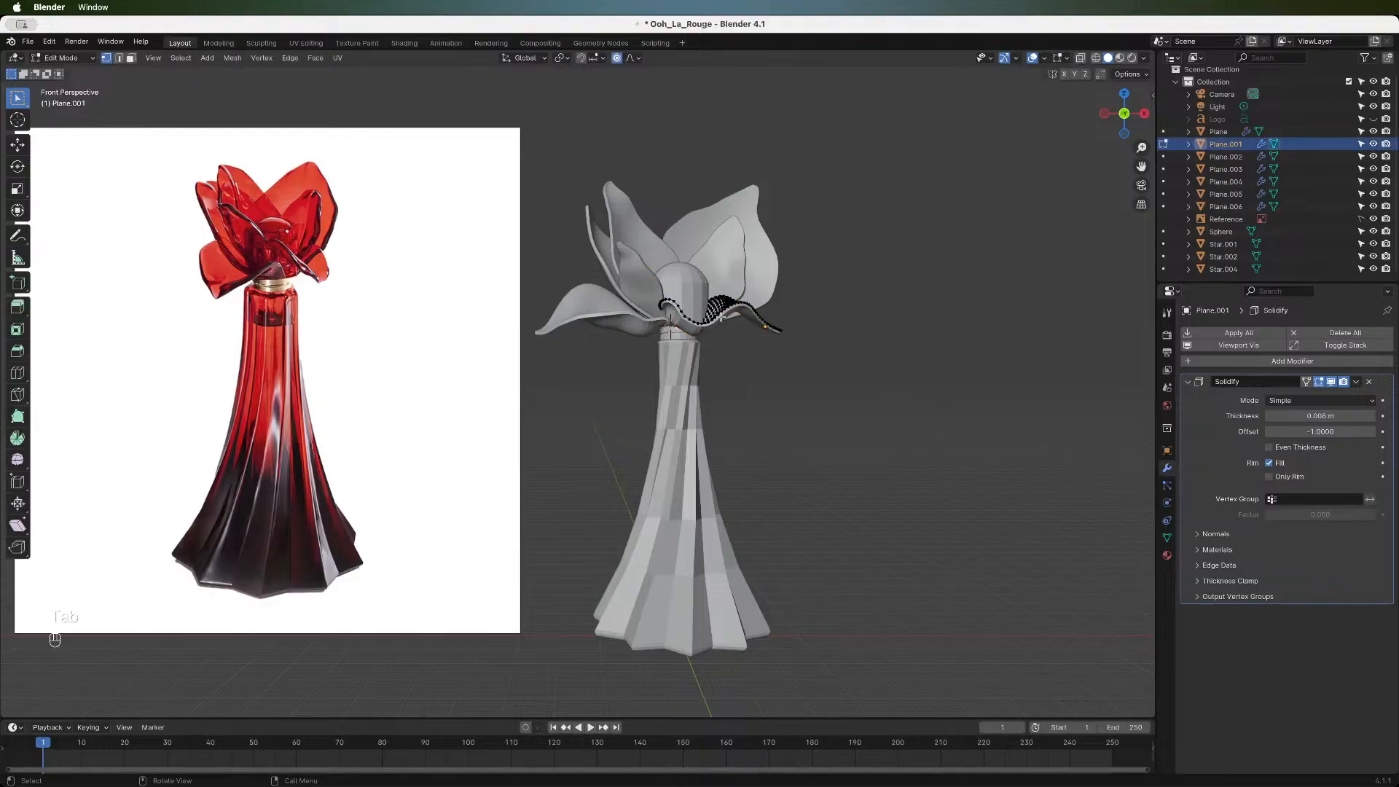
left_click_drag(1124, 113, 1077, 125)
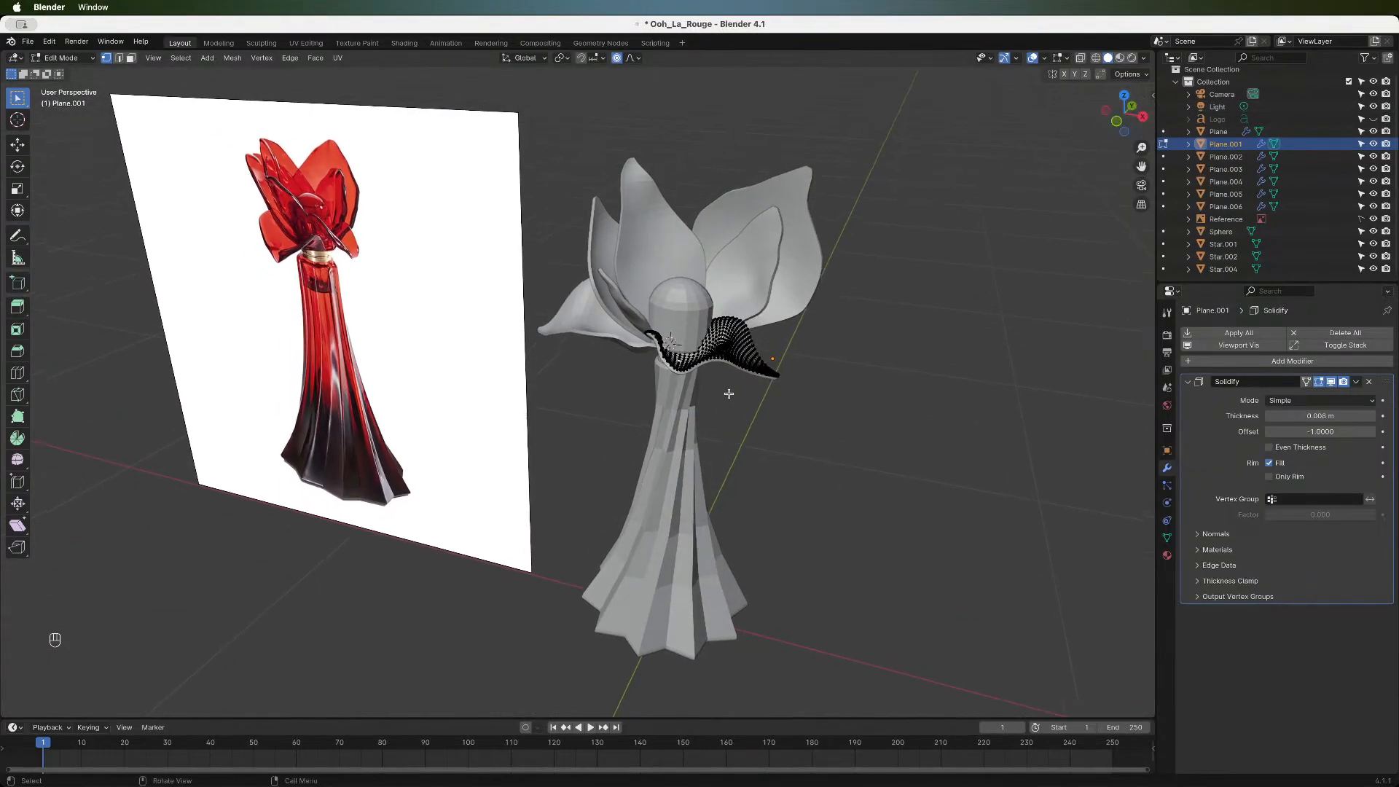
left_click(1118, 123)
key("g")
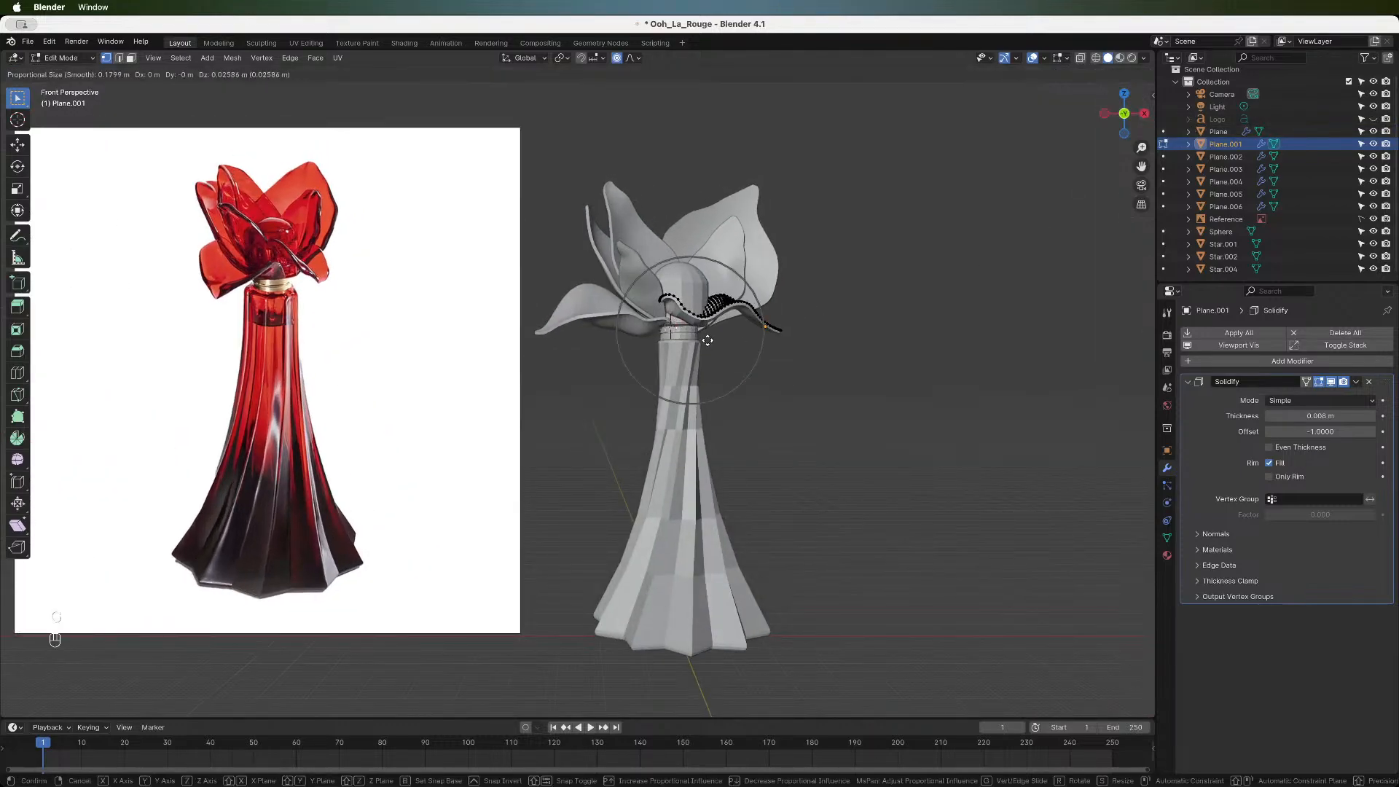
key("Escape")
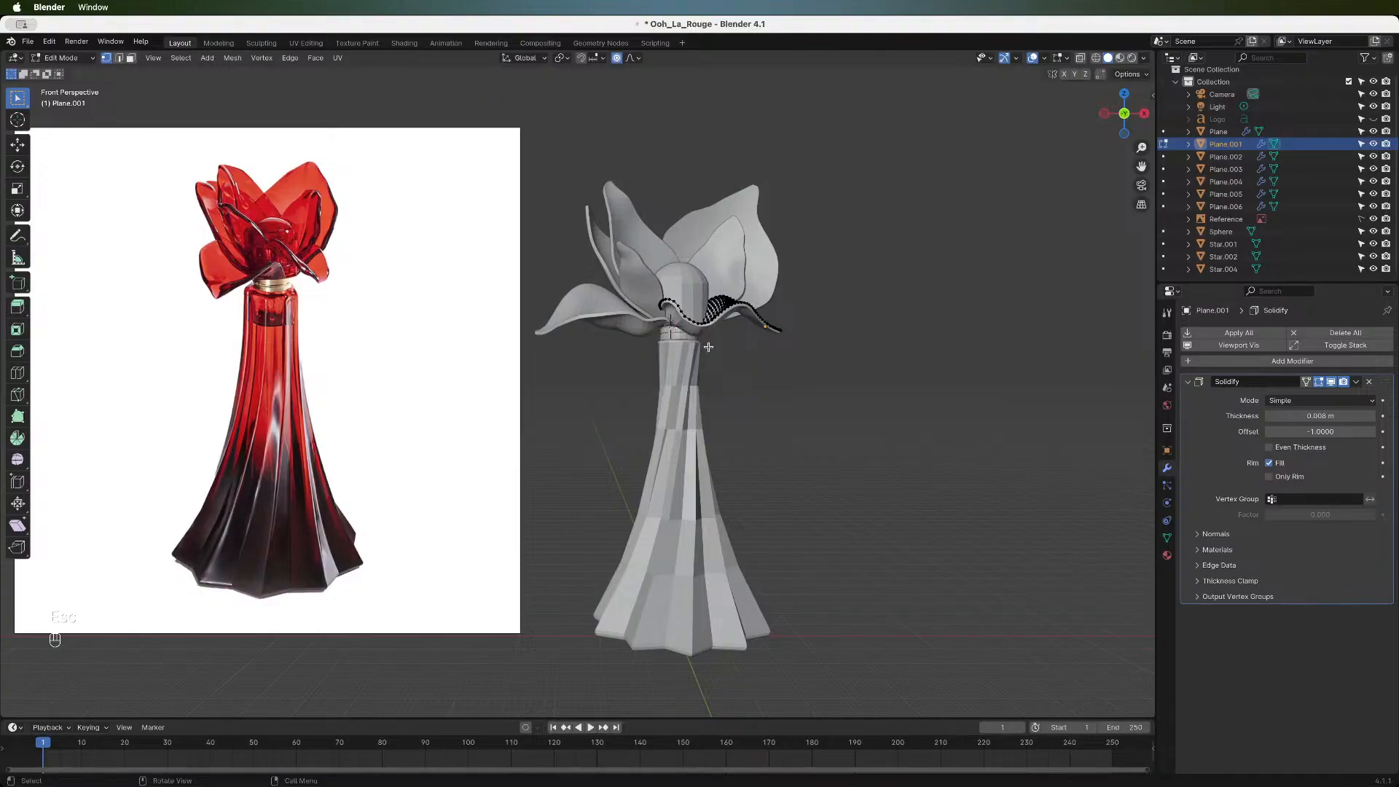
key("g")
scroll(709, 347, "up", 5)
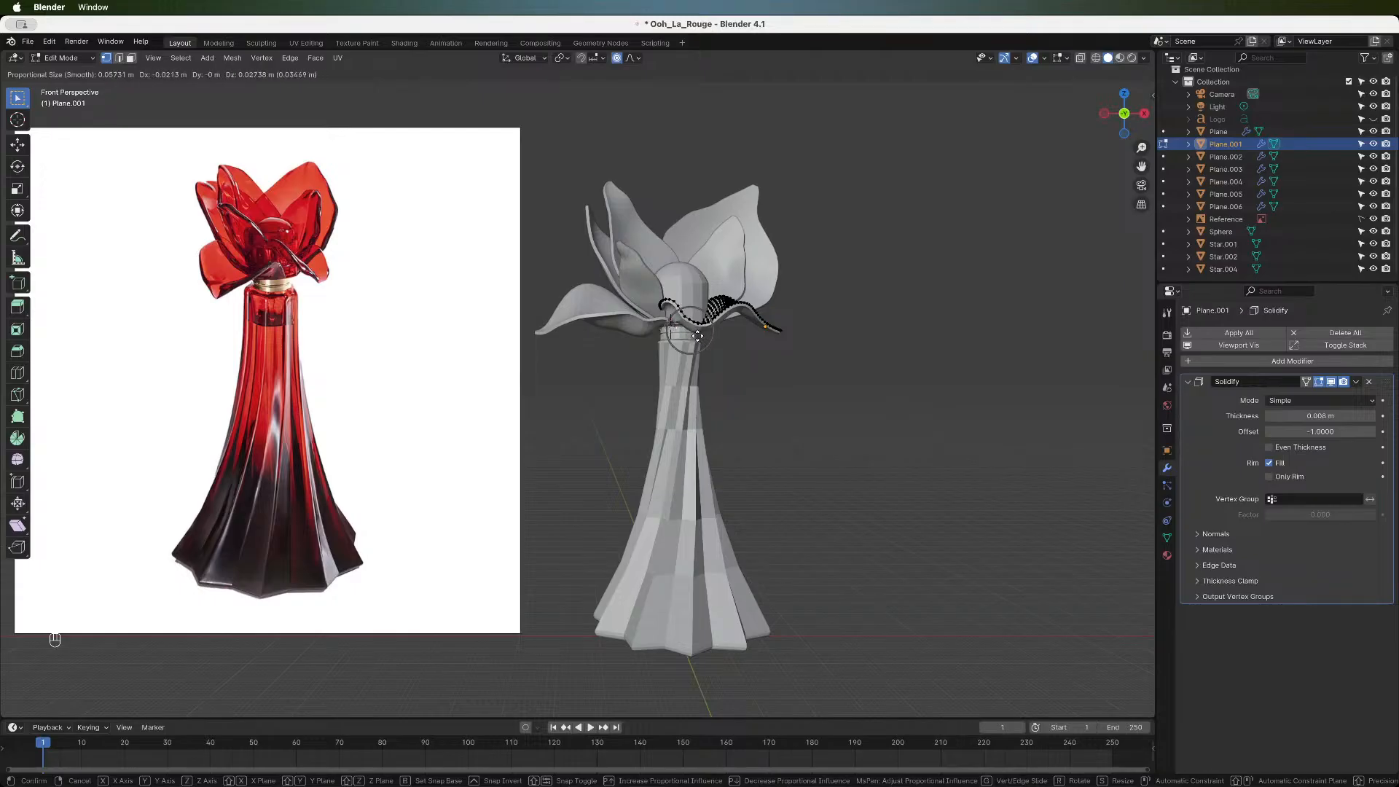
left_click(697, 335)
left_click_drag(1131, 116, 1129, 116)
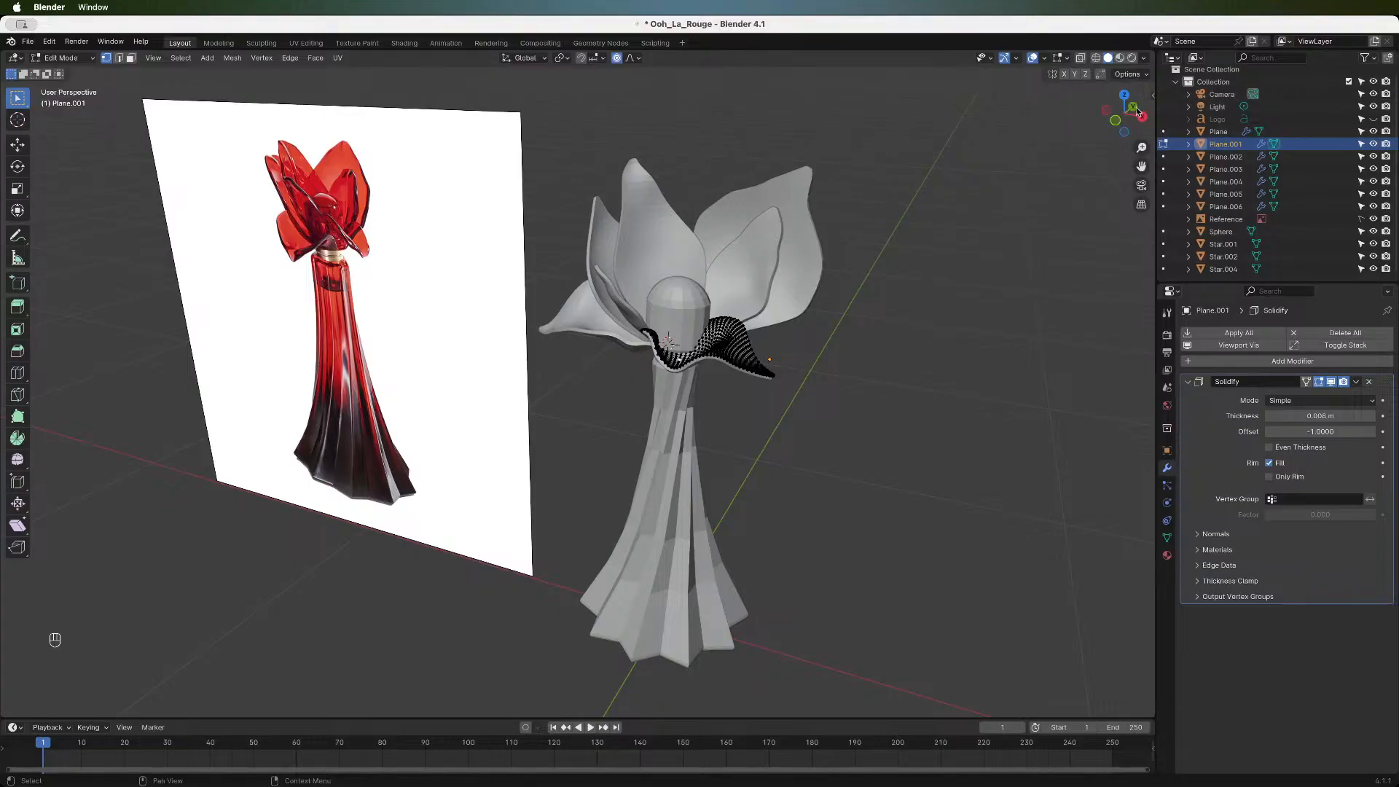
left_click(1116, 121)
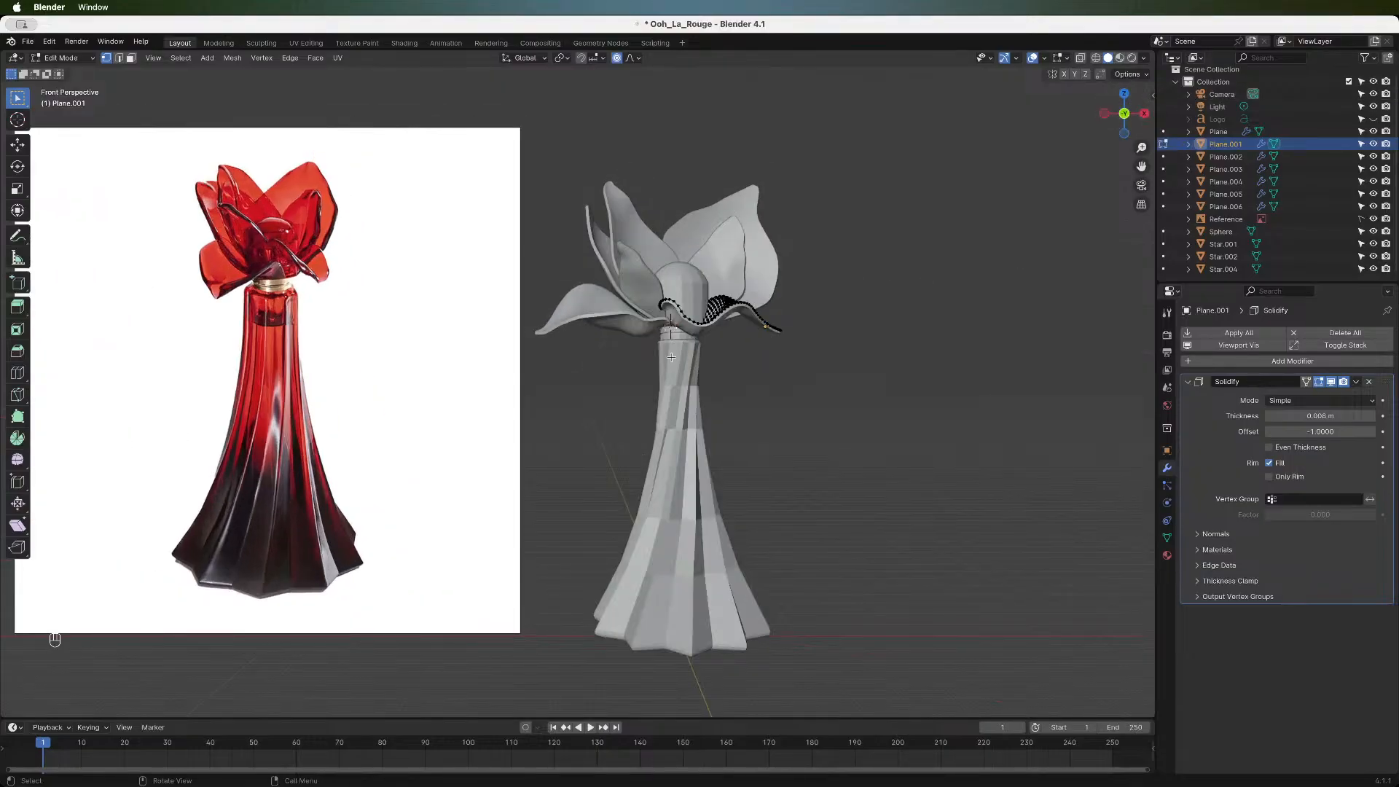
- Reshape the lower front petal's edge with two smooth moves, about (-0.017, 0, 0.026) m and (-0.011, -0.006, -0.003) m, at proportional size 0.092 m
key("g")
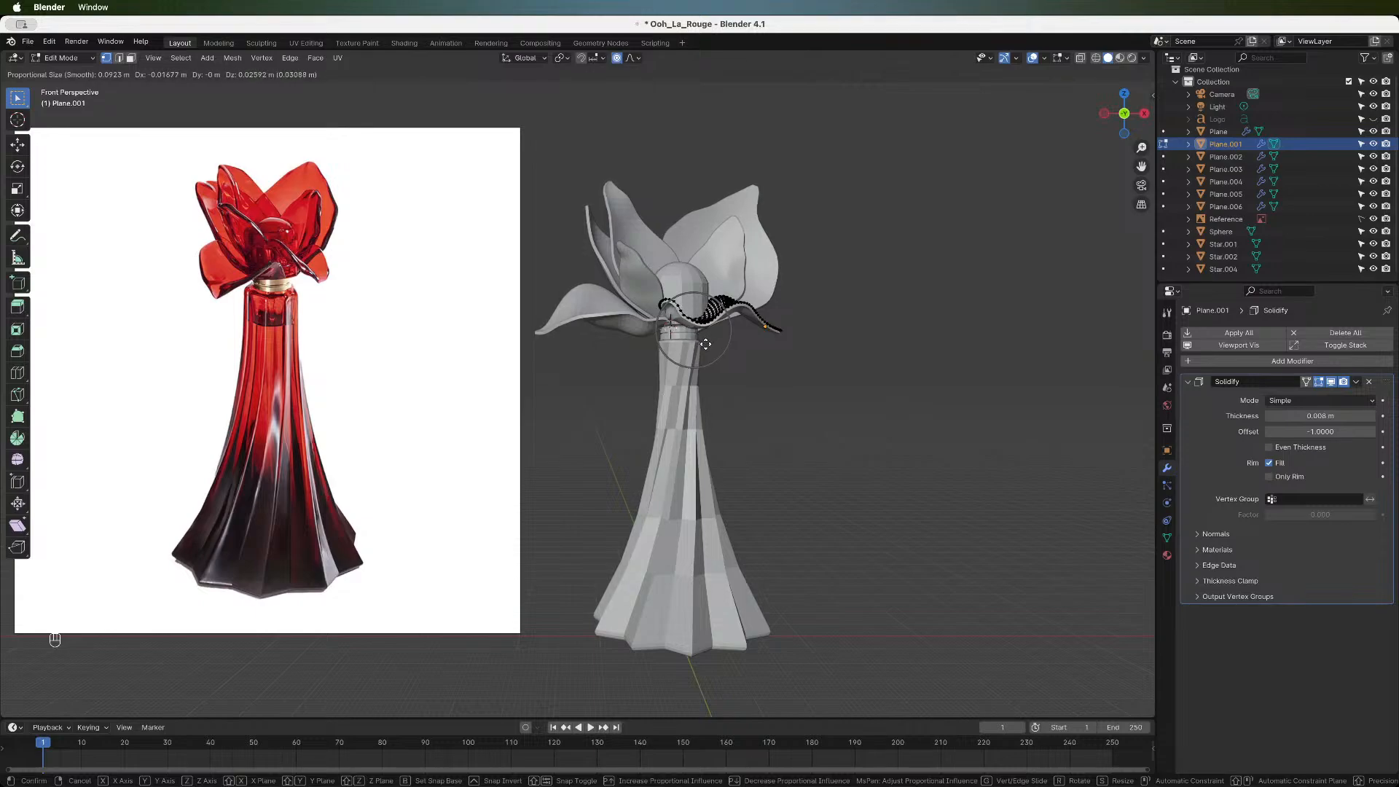
left_click(705, 344)
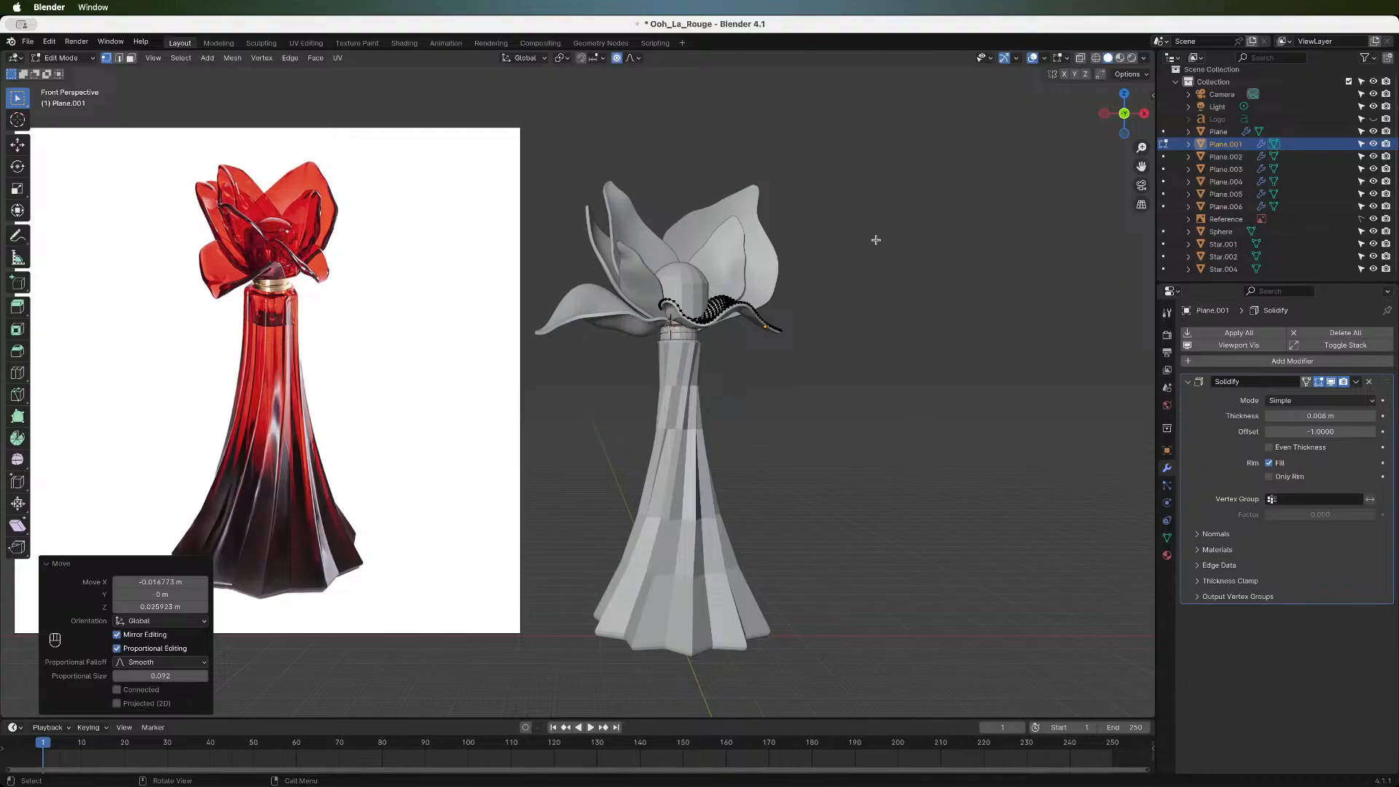
left_click_drag(1122, 131, 1107, 131)
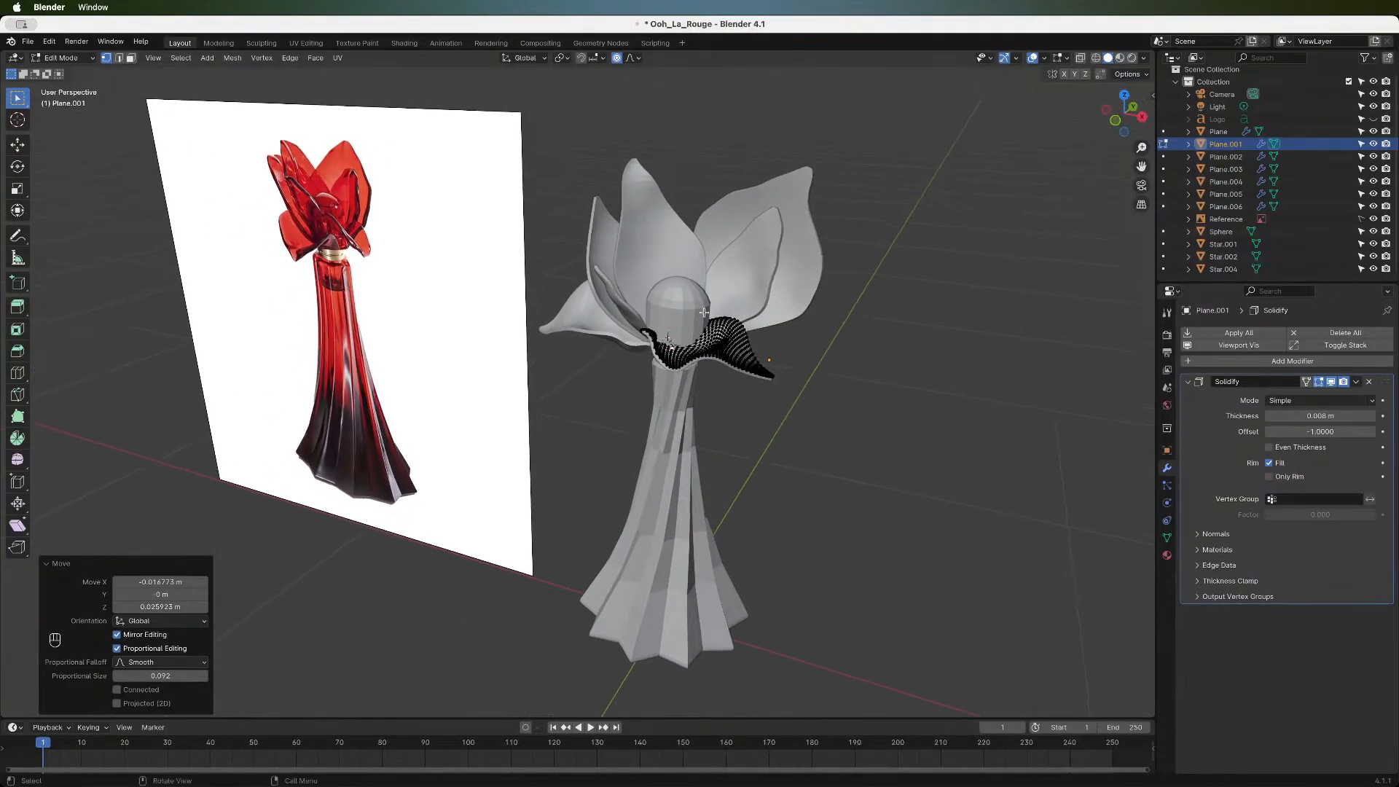
left_click(656, 342)
key("g")
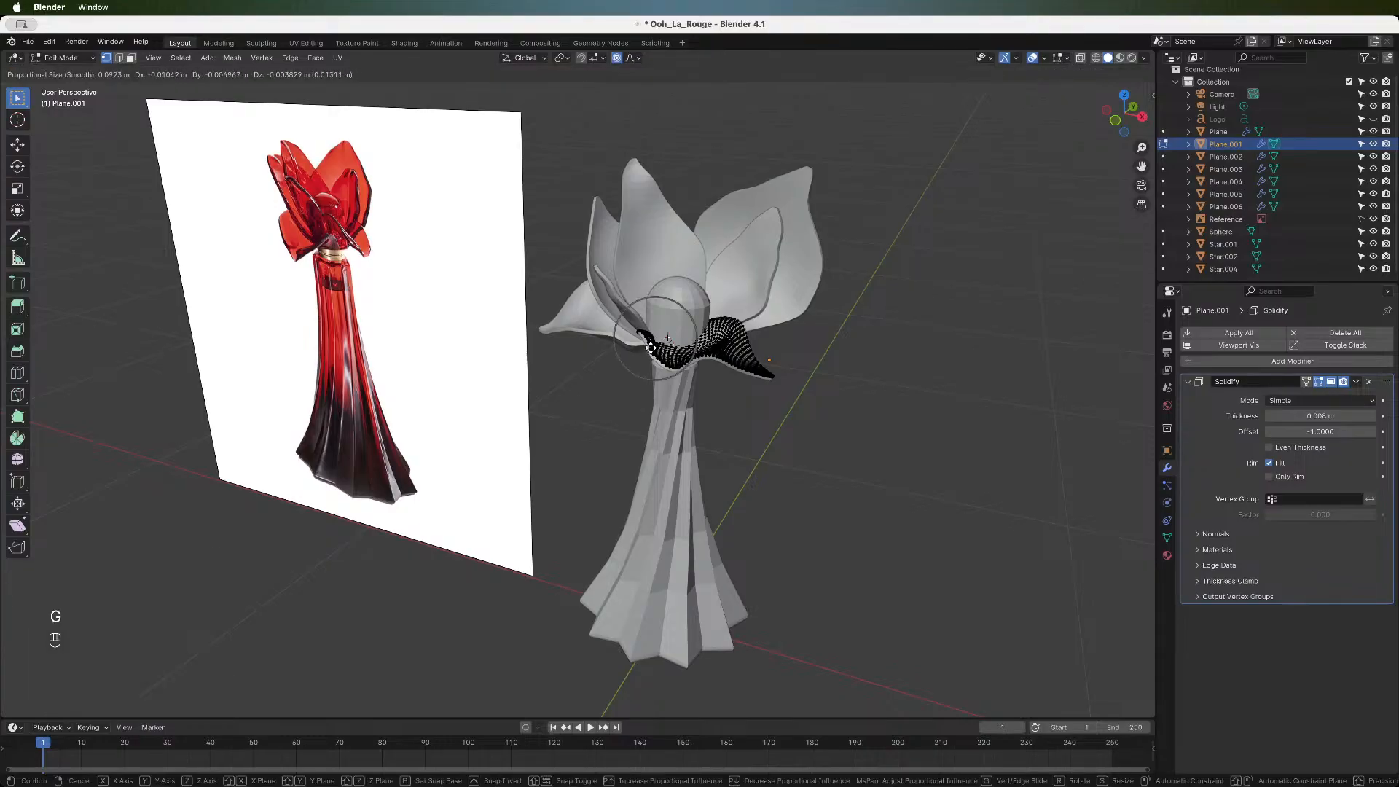
left_click(648, 346)
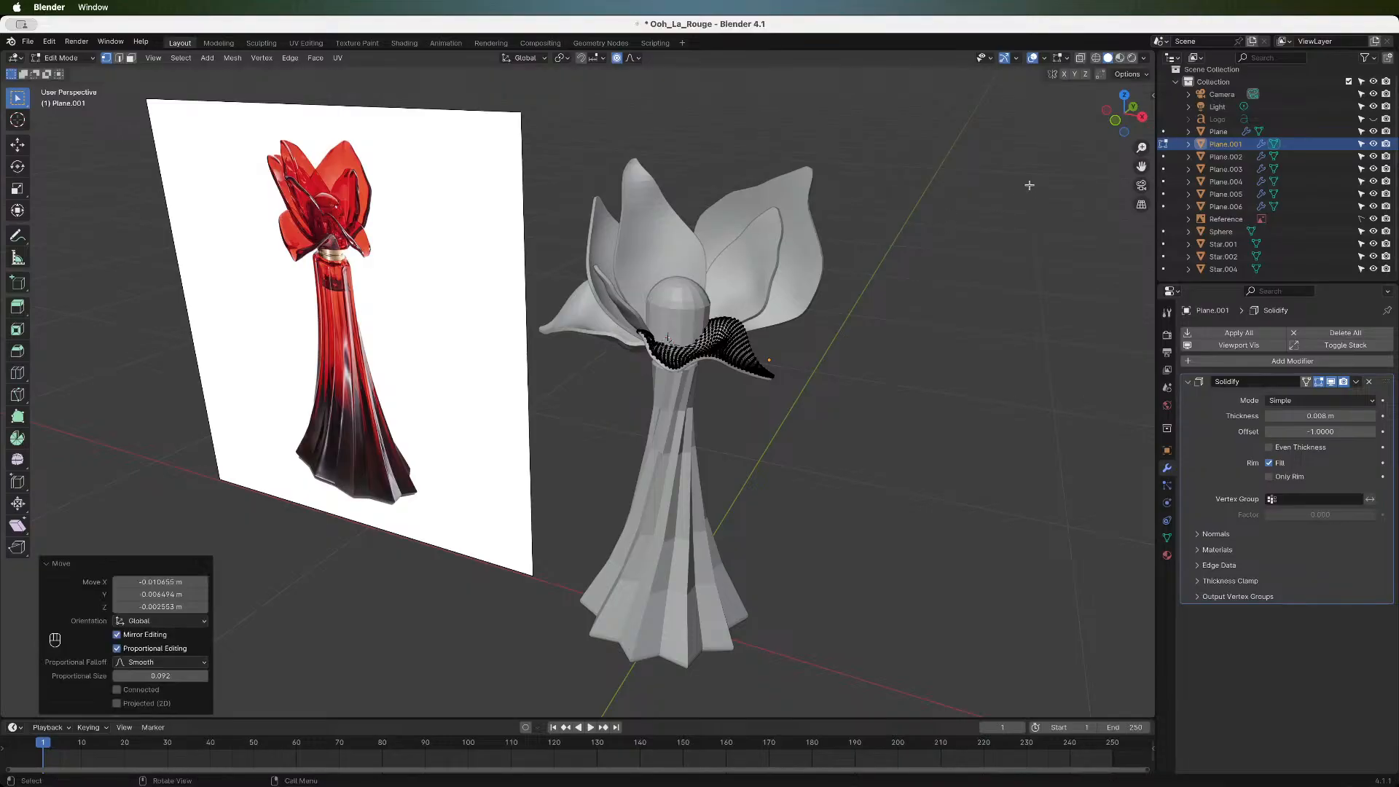
- Nudge the lower front petal's inner edge slightly down near the bottle neck, save the file and deselect the petal
left_click(1117, 124)
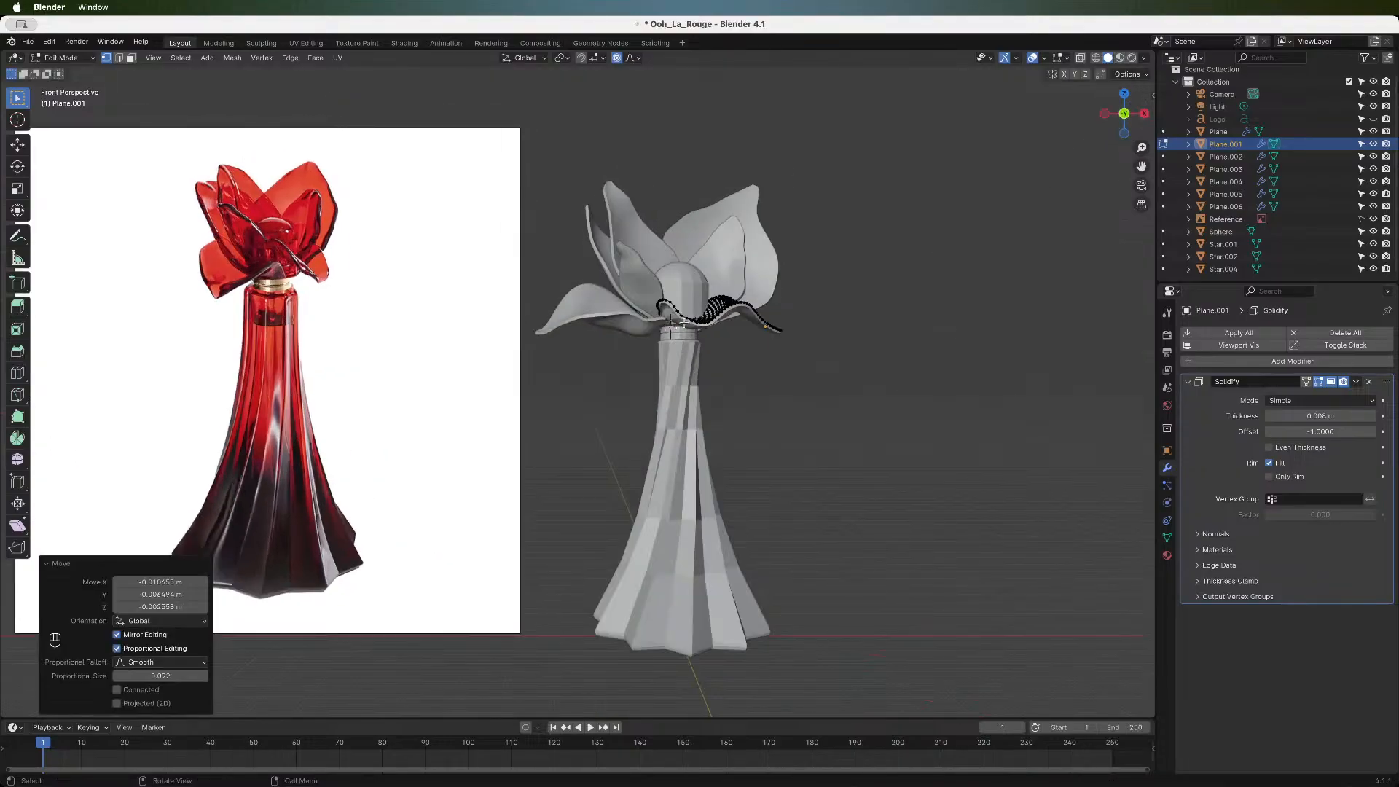
key("g")
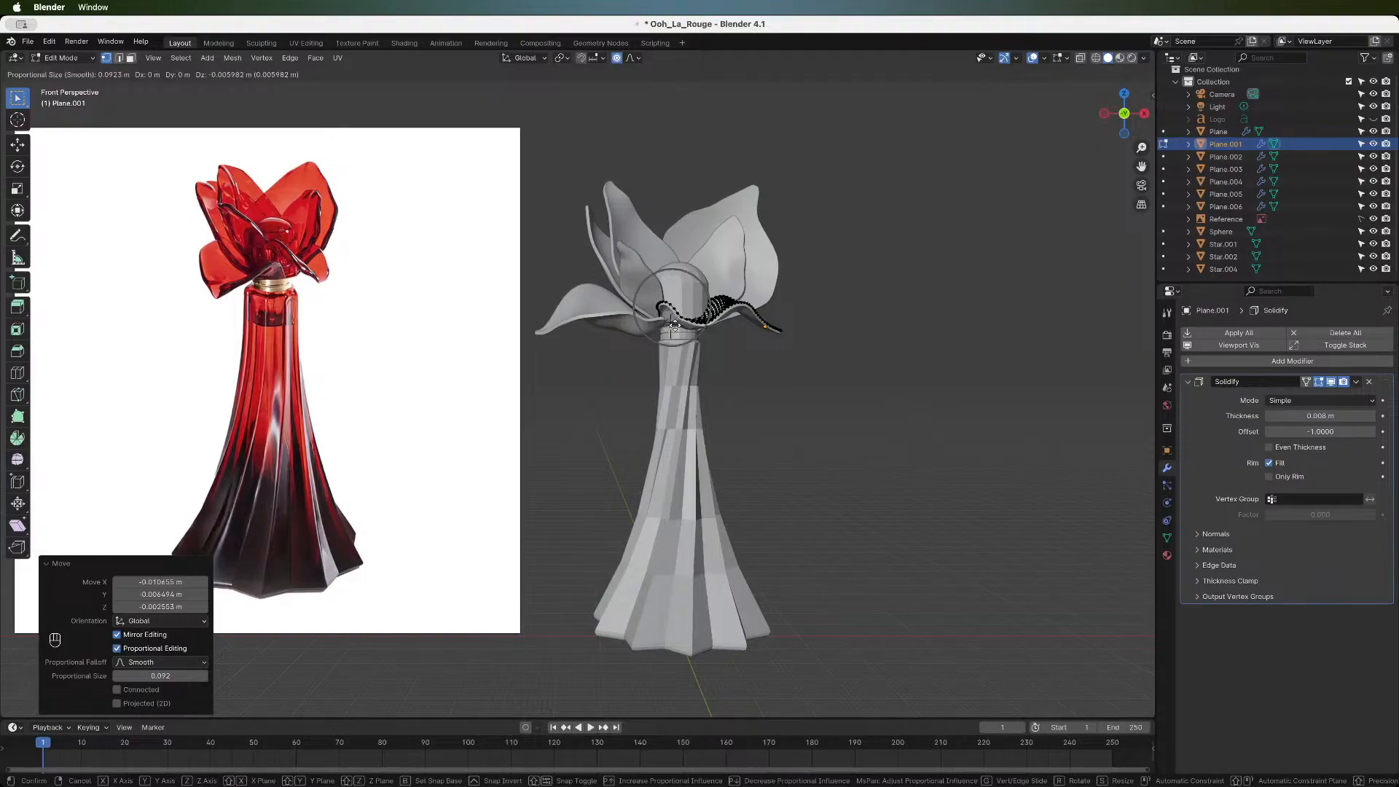
left_click(676, 327)
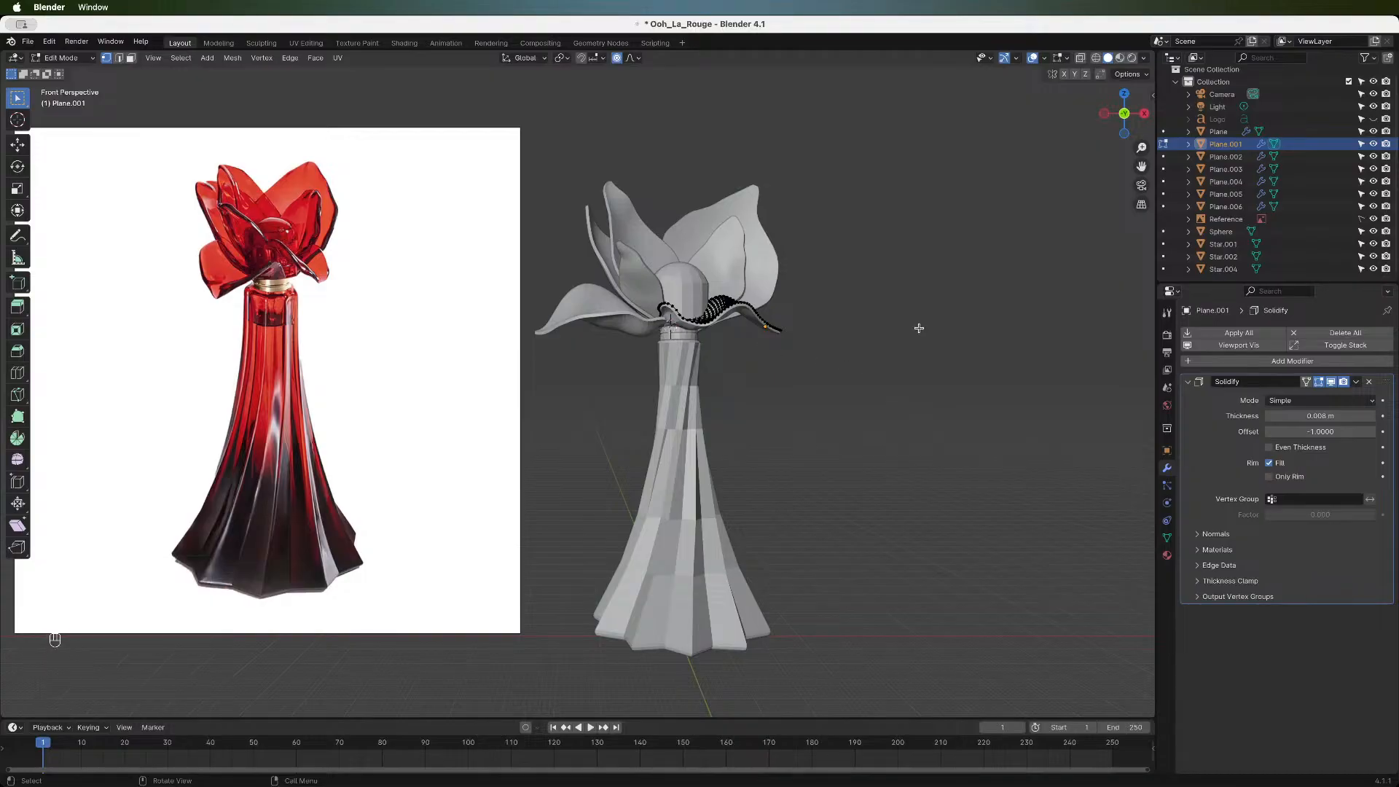
key("Tab")
key("ctrl")
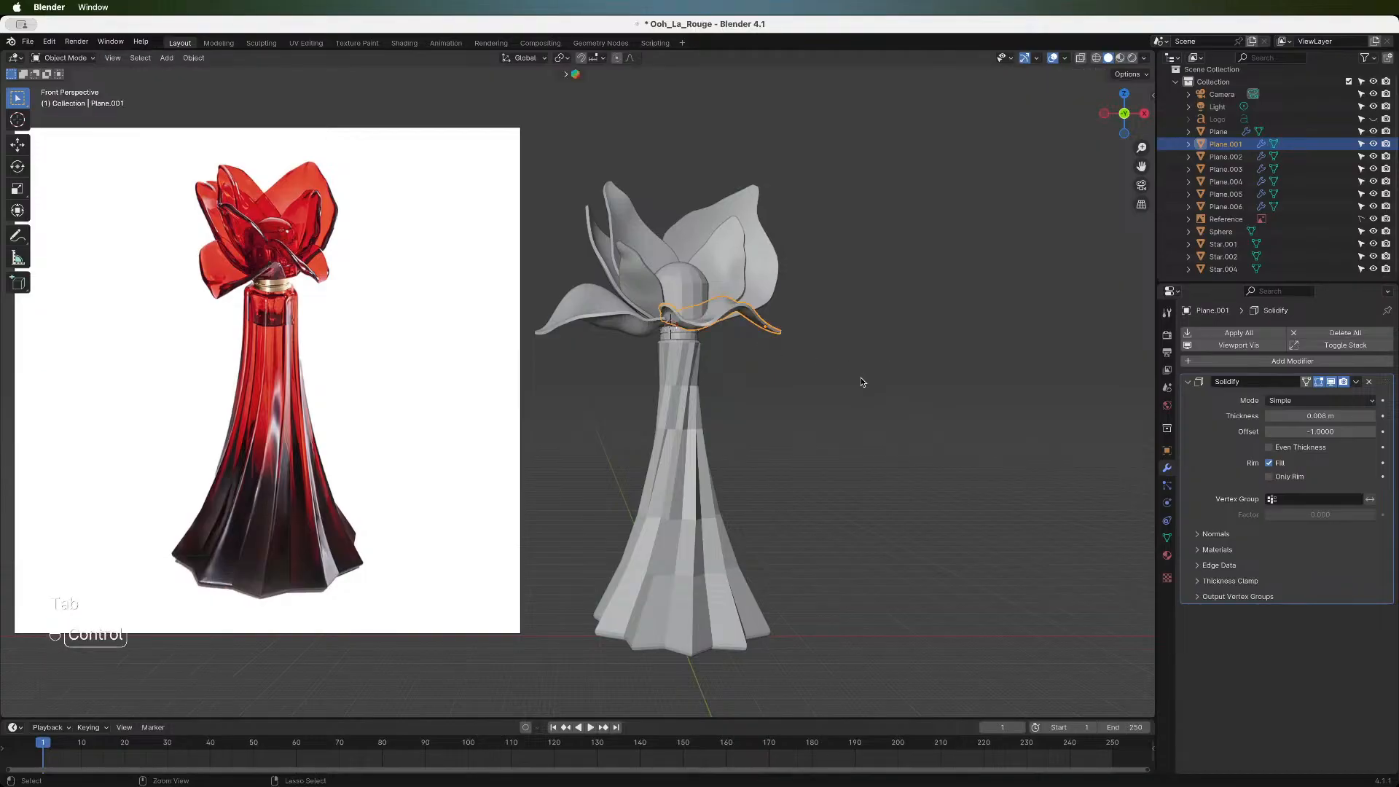
left_click(260, 236)
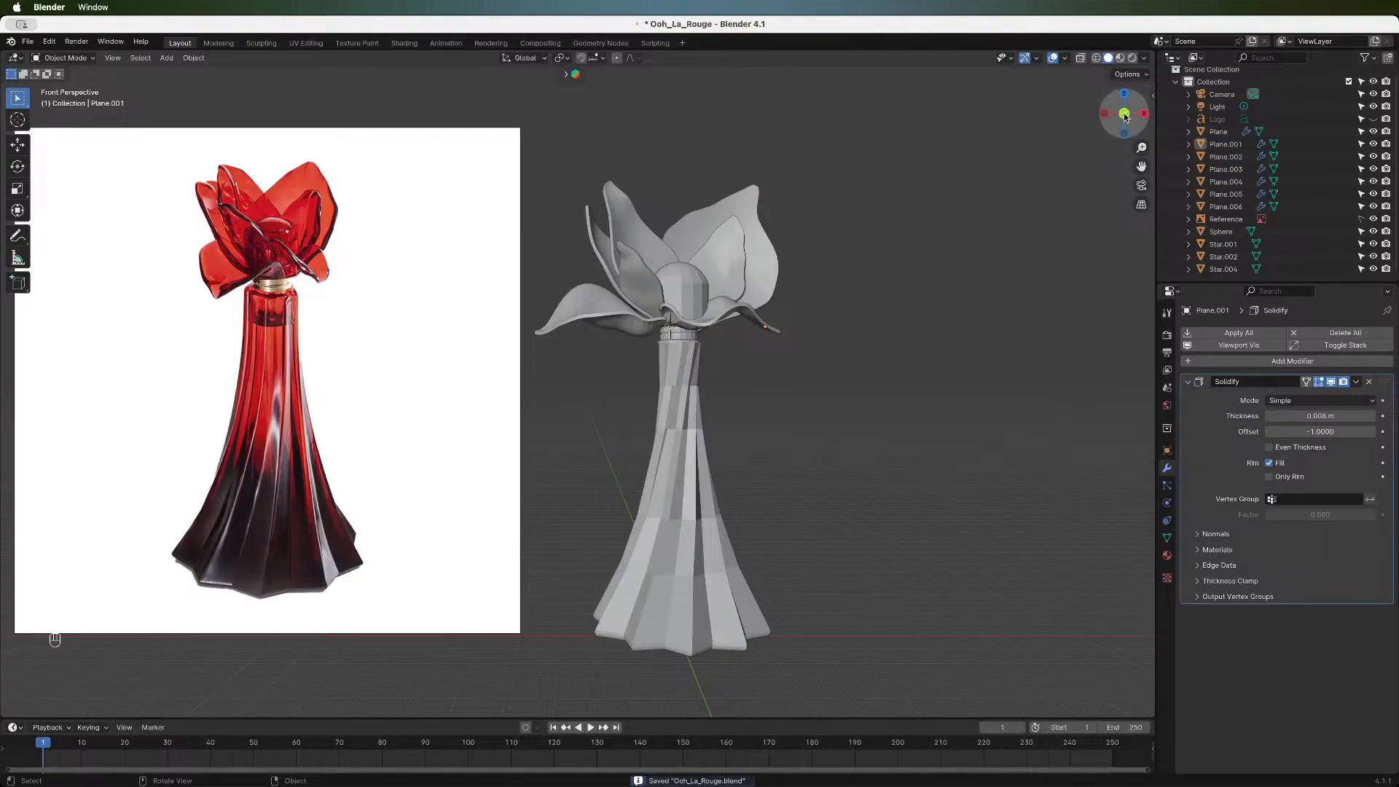
- Set the origin of the small inner petal Plane.002 to its geometry
left_click_drag(1115, 115, 1012, 147)
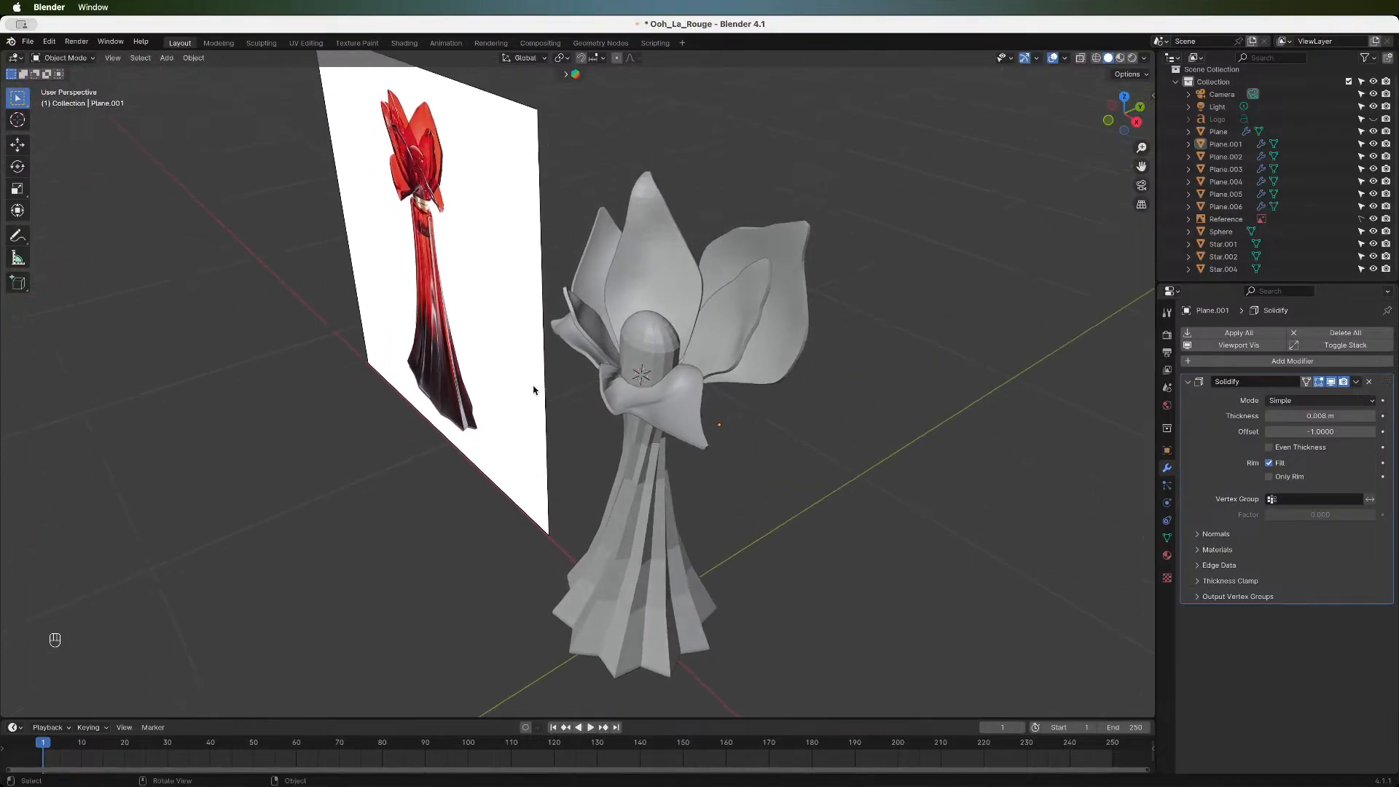
left_click(598, 353)
right_click(609, 338)
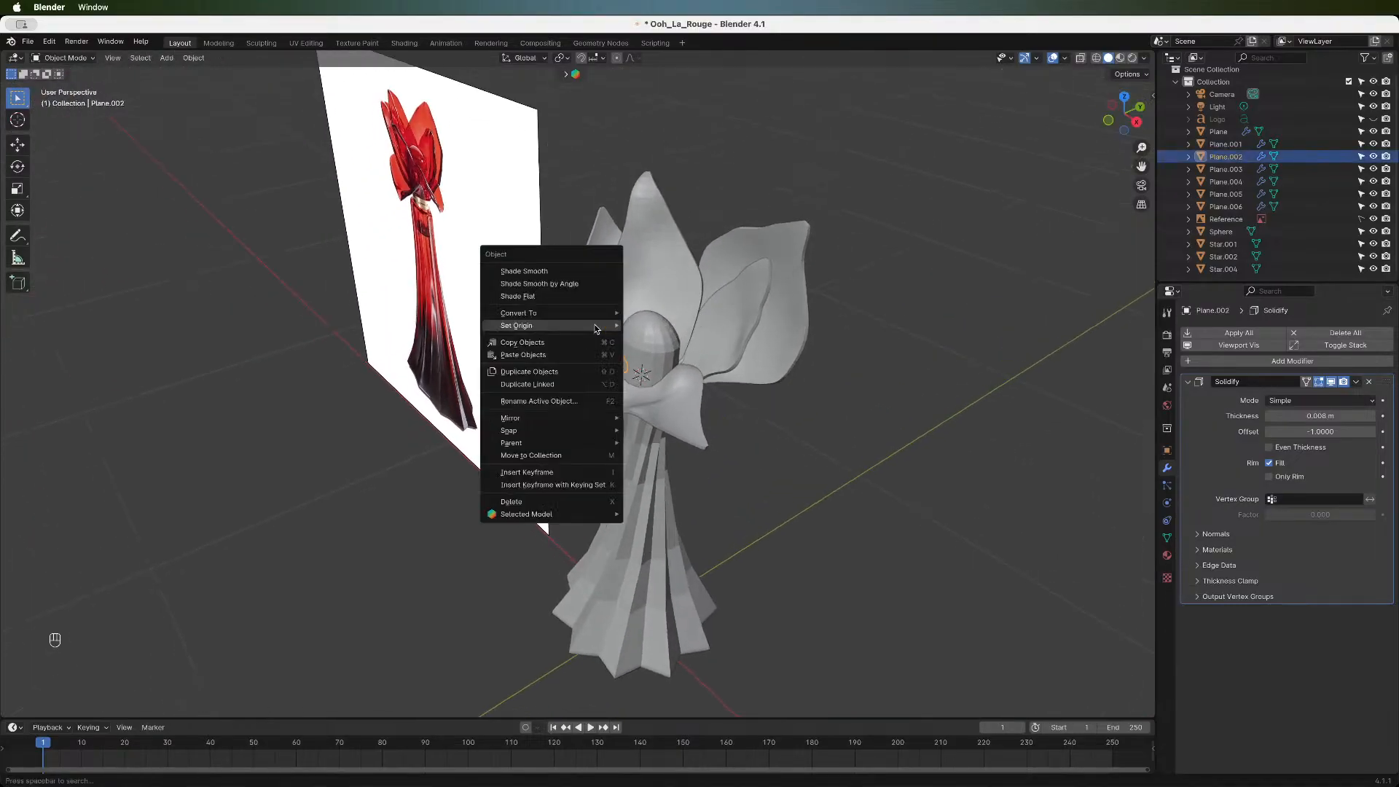
left_click(645, 335)
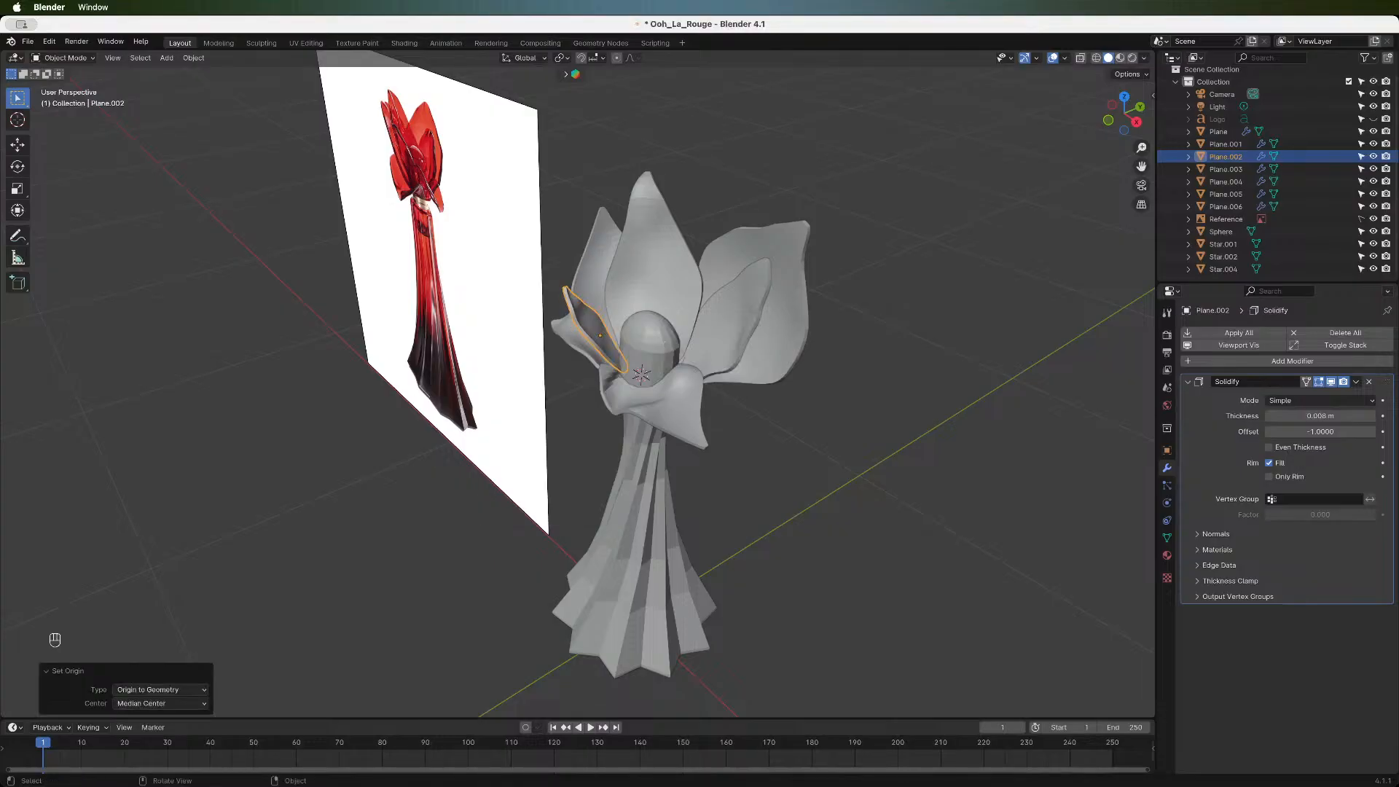
- Rotate the small petal Plane.002 about -23.2° around the global Z axis
key("r")
key("z")
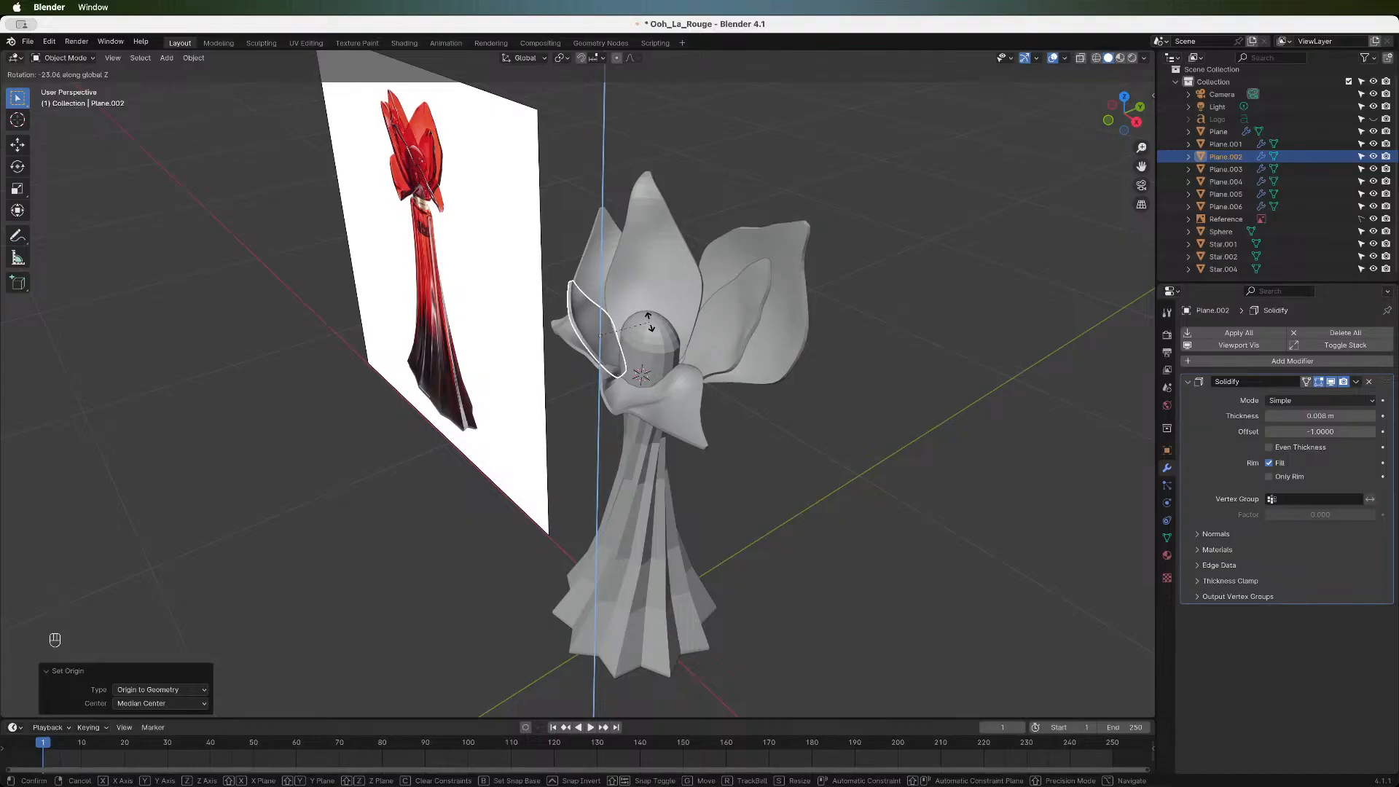
left_click(651, 324)
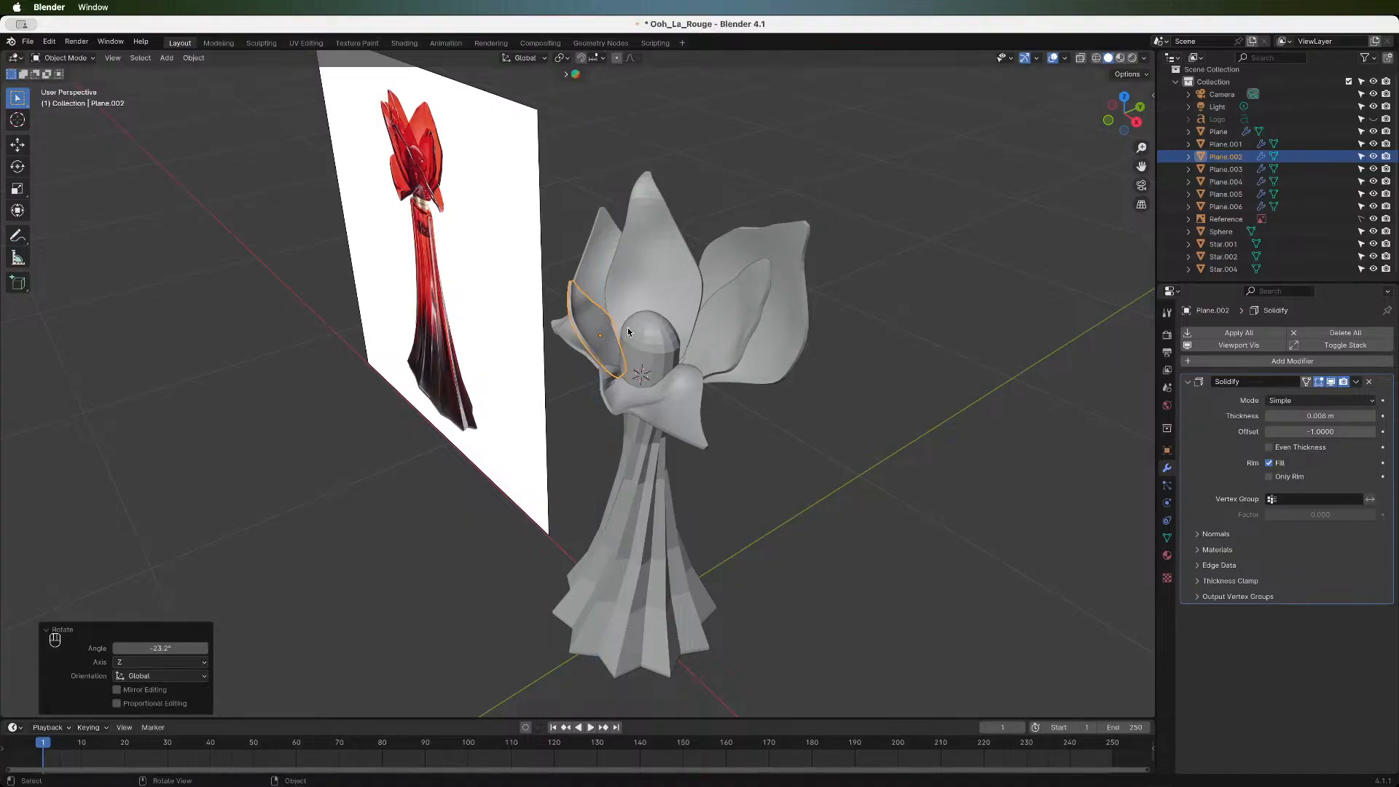
key("g")
key("y")
key("Escape")
- Move the small petal Plane.002 about 0.012 m along the global X axis and deselect it
key("g")
key("x")
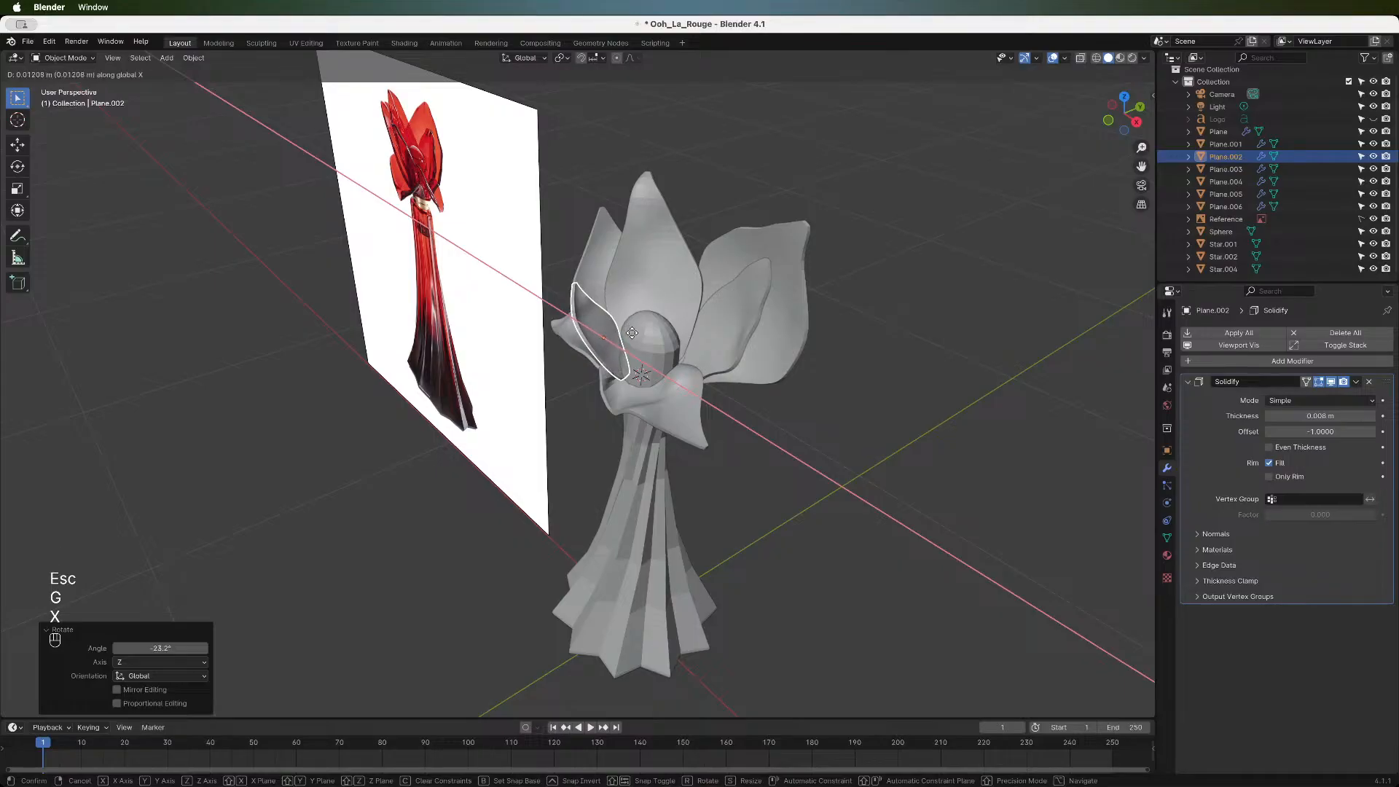
left_click(632, 333)
left_click(1109, 122)
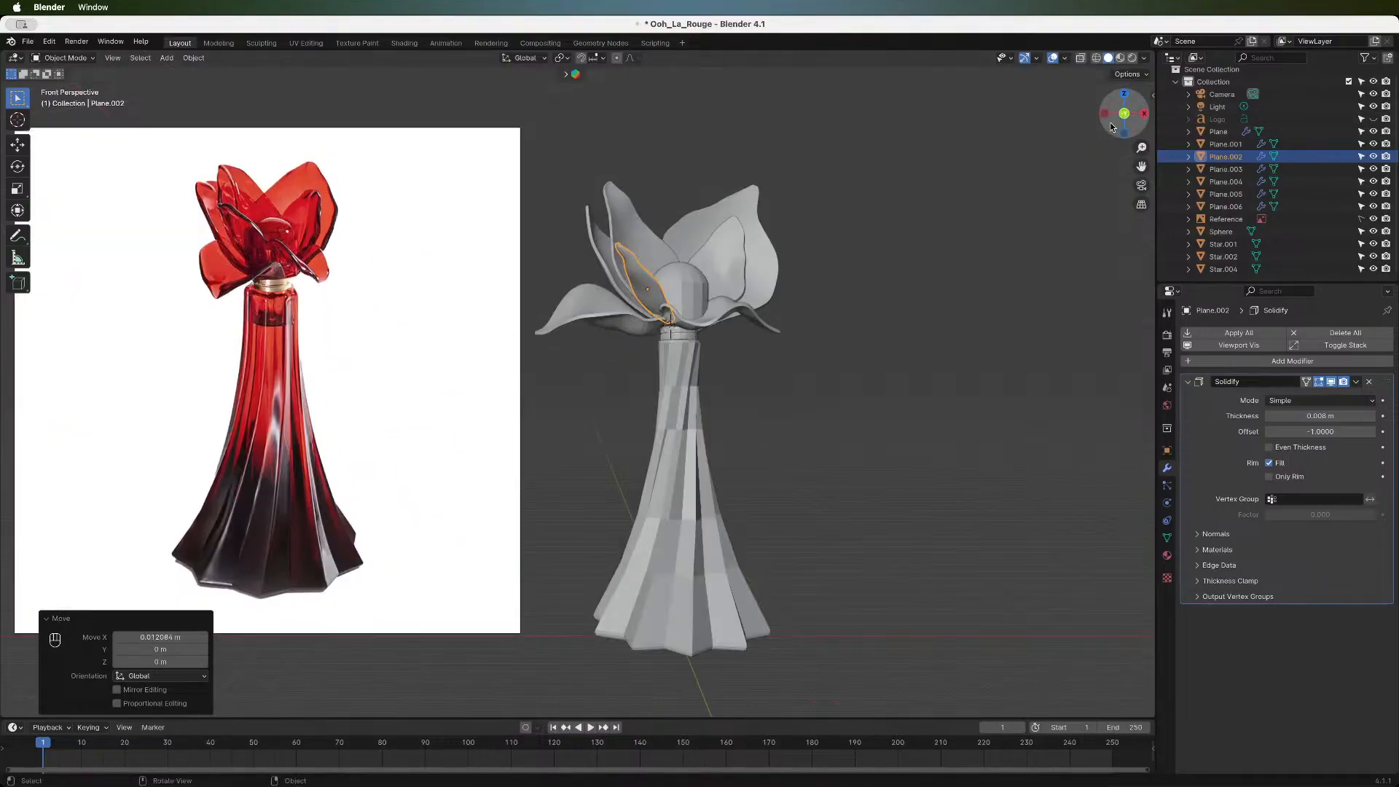
left_click(964, 356)
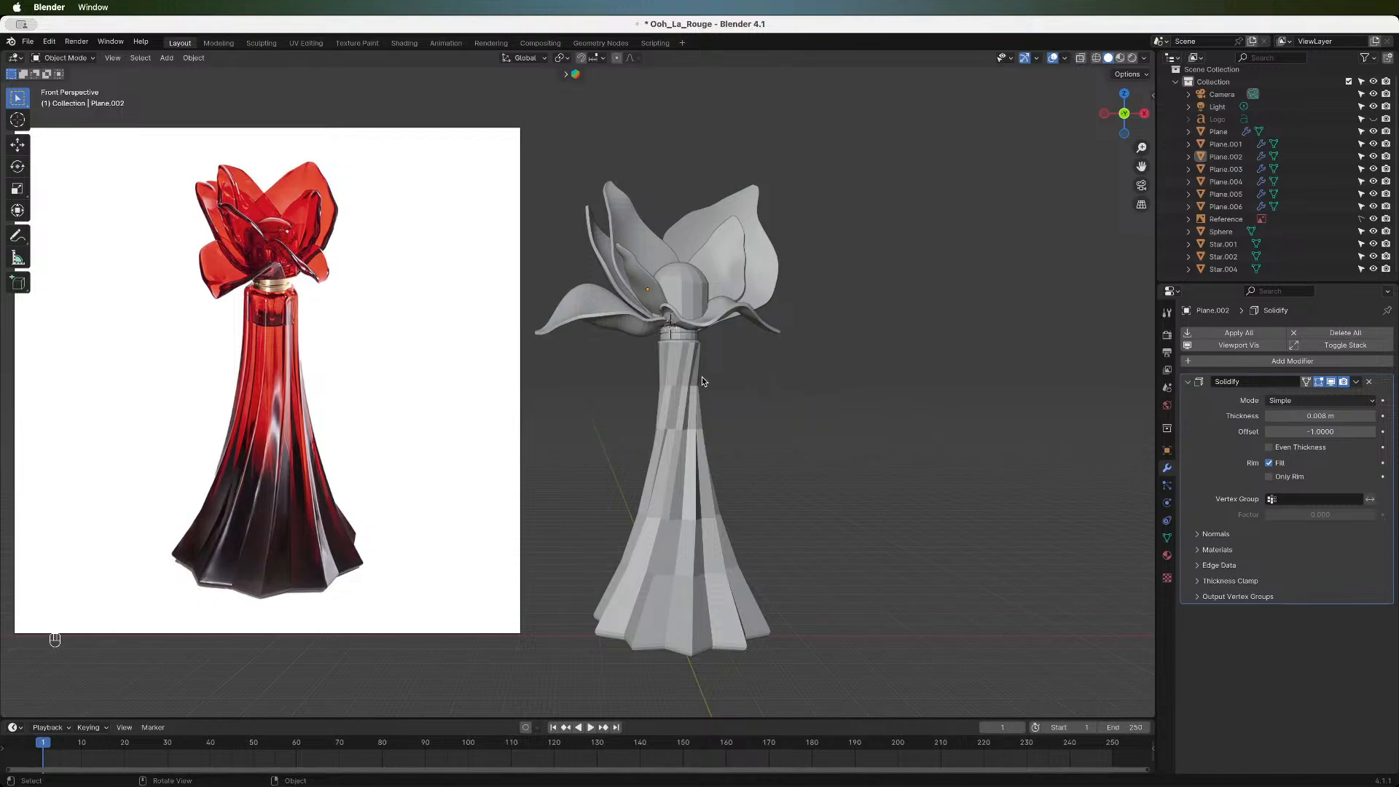
- Shift the inner edge of petal Plane.001 about 0.015 m in X and 0.012 m in Z, and select a neighbouring edge point
left_click(669, 316)
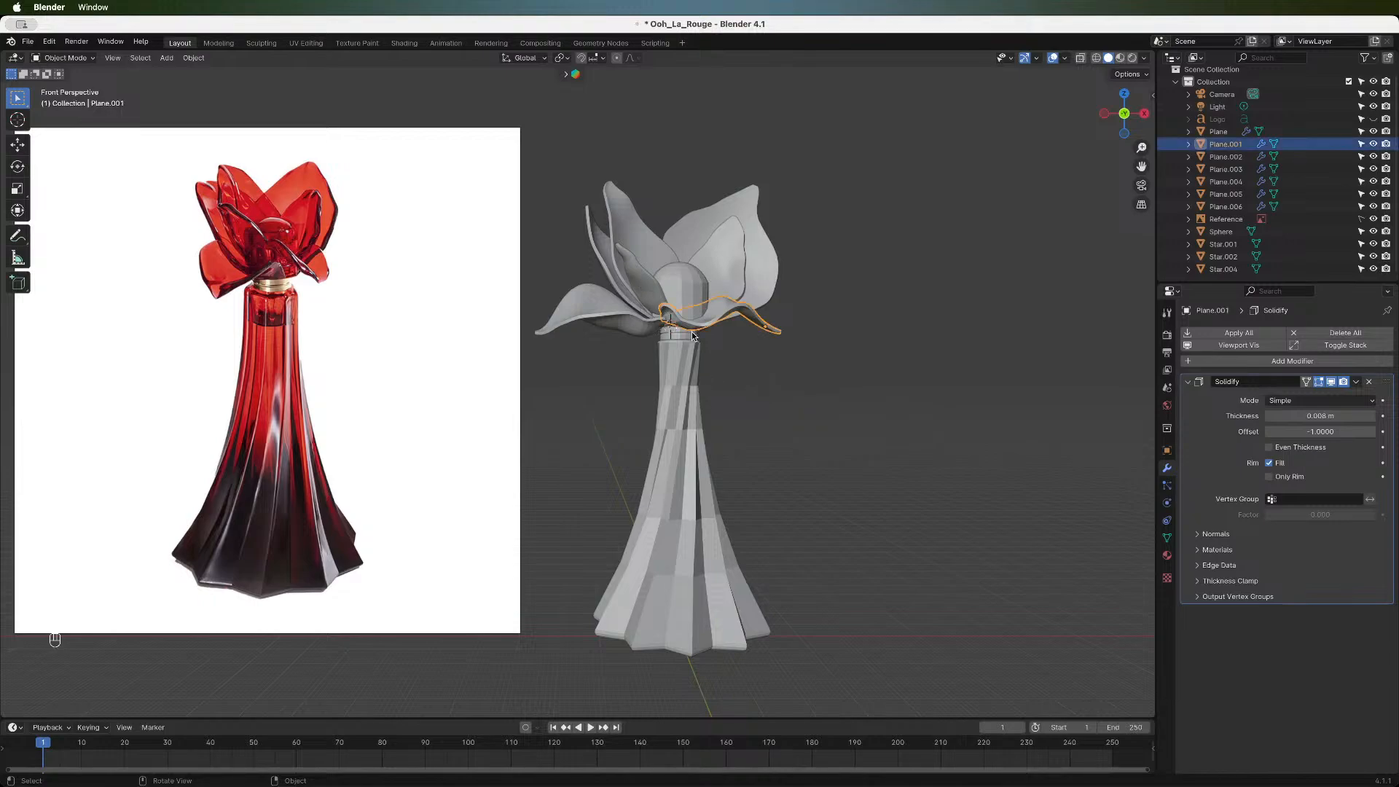
key("Tab")
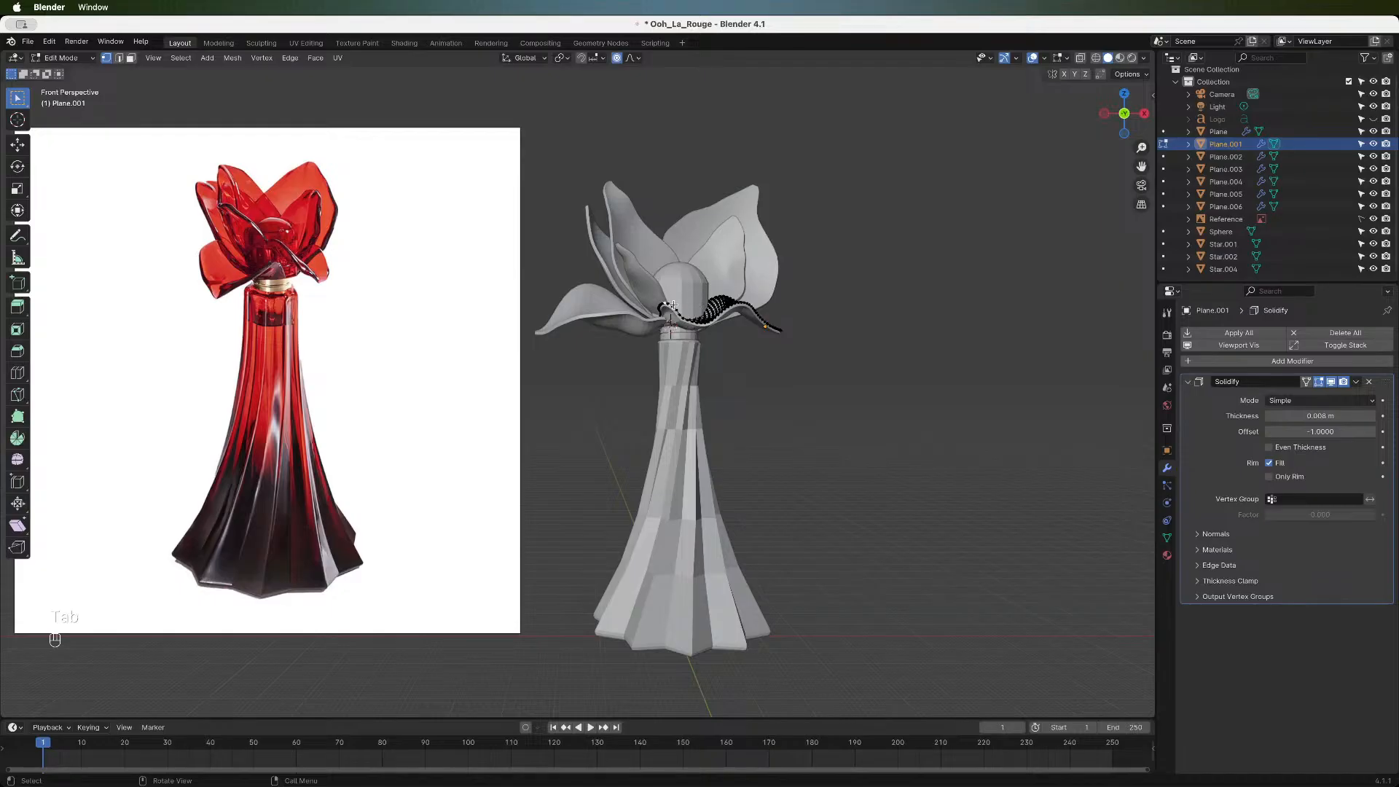
key("g")
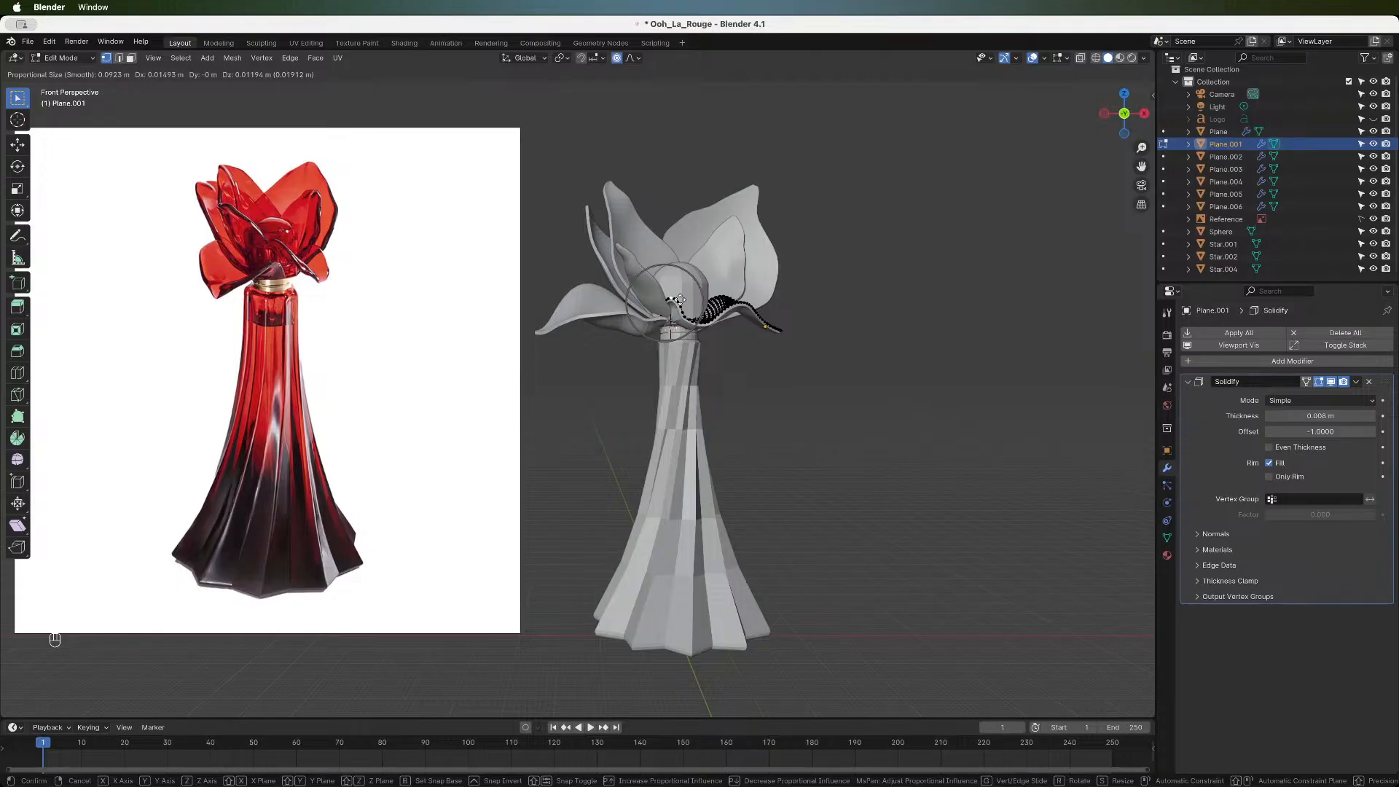
left_click(678, 299)
left_click(684, 314)
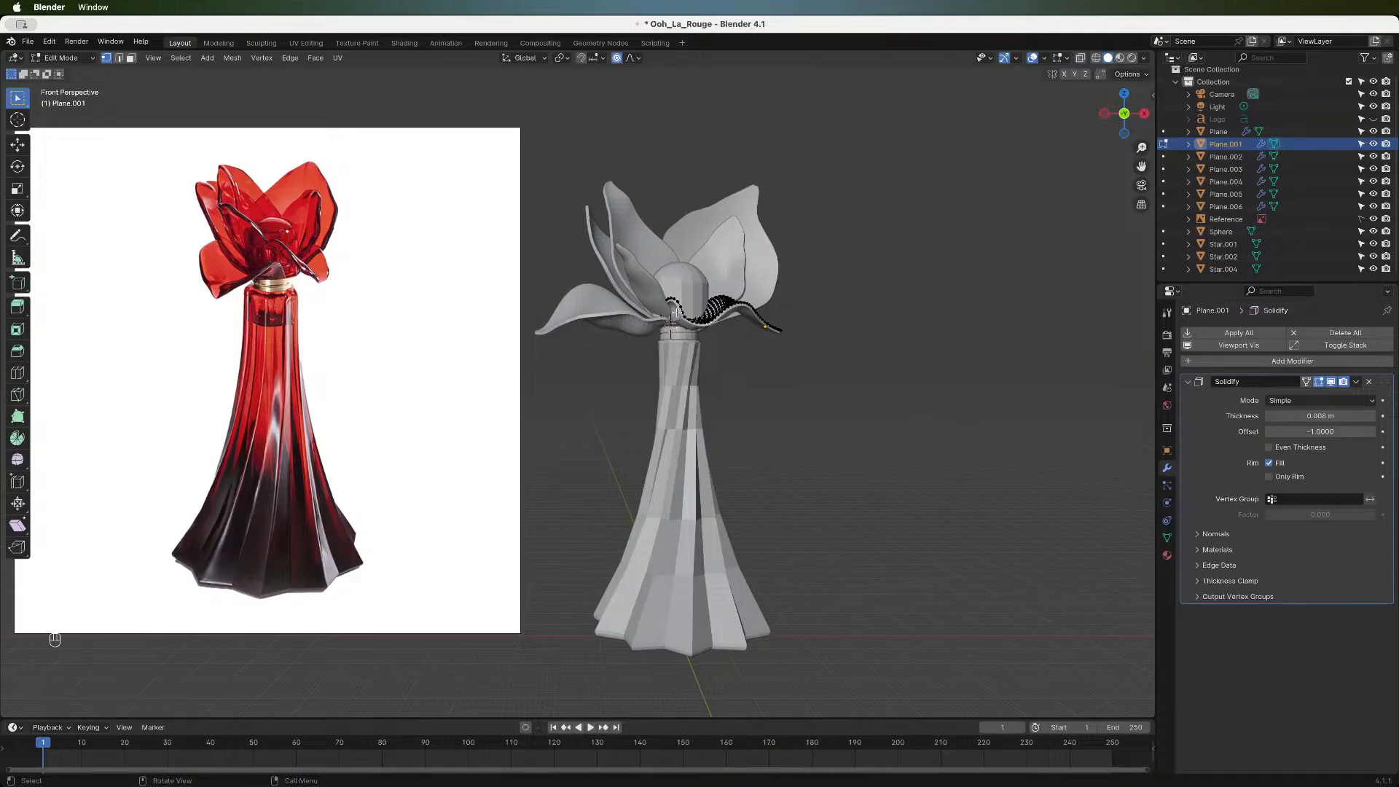
key("g")
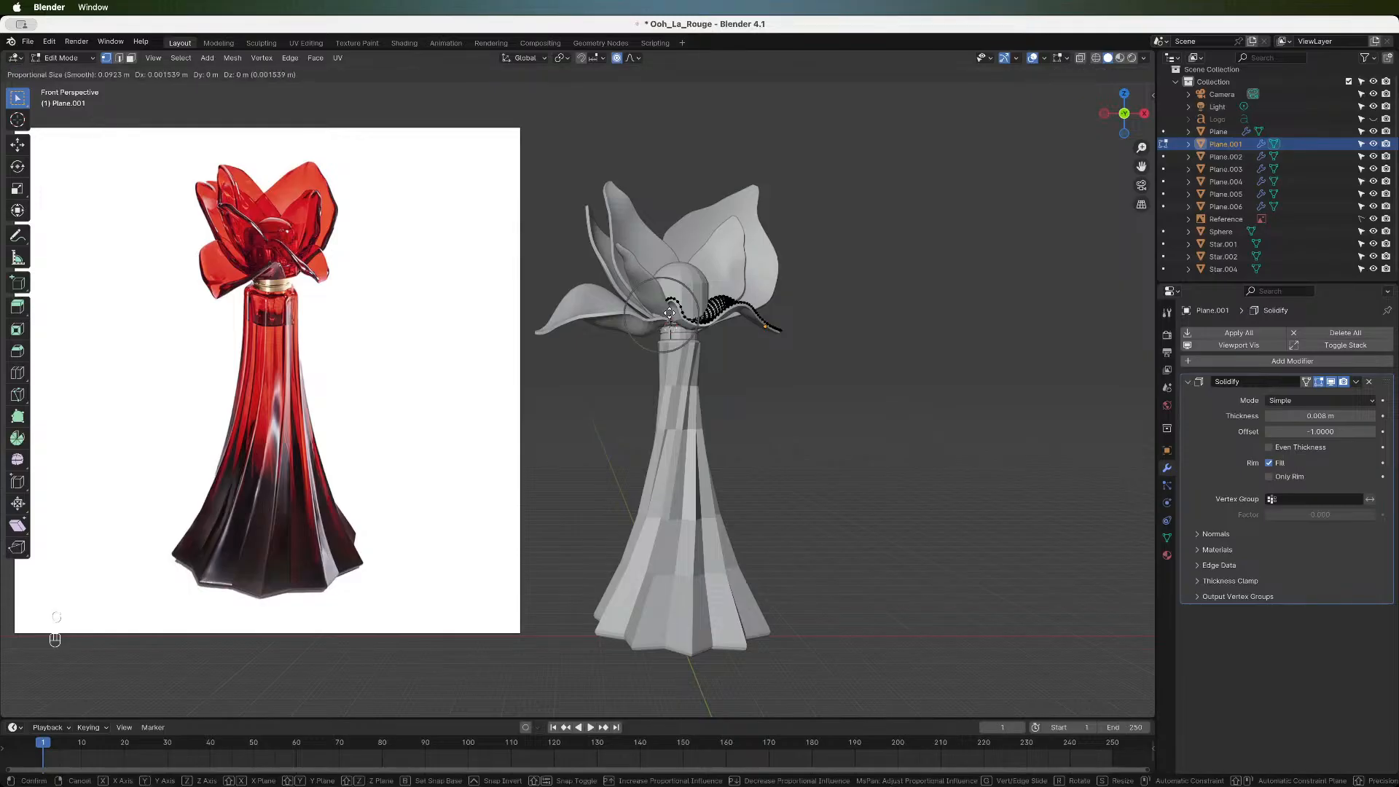
left_click(677, 311)
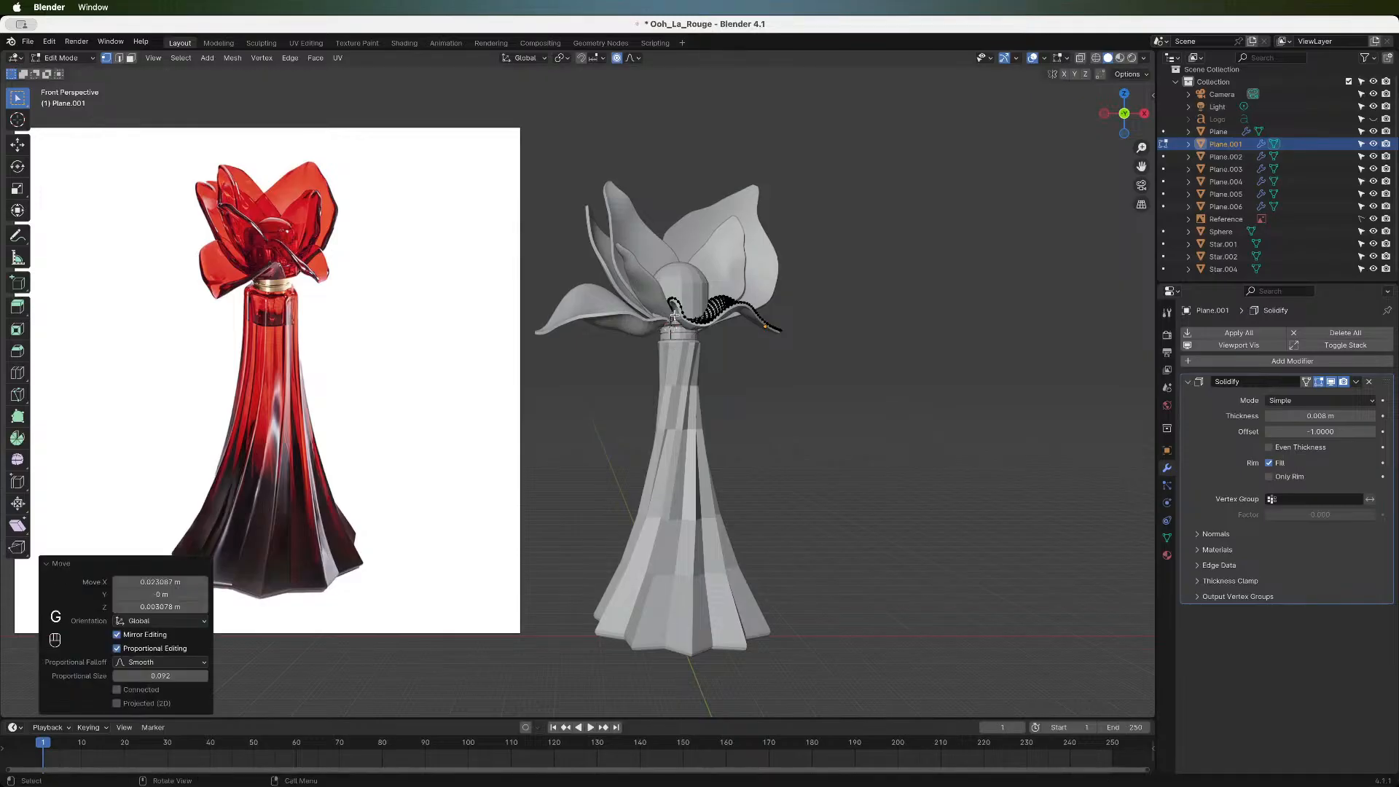
key("super+z")
- Nudge the selected edge point of the lower front petal about 0.003 m in X and 0.002 m in Z, and save the file
key("g")
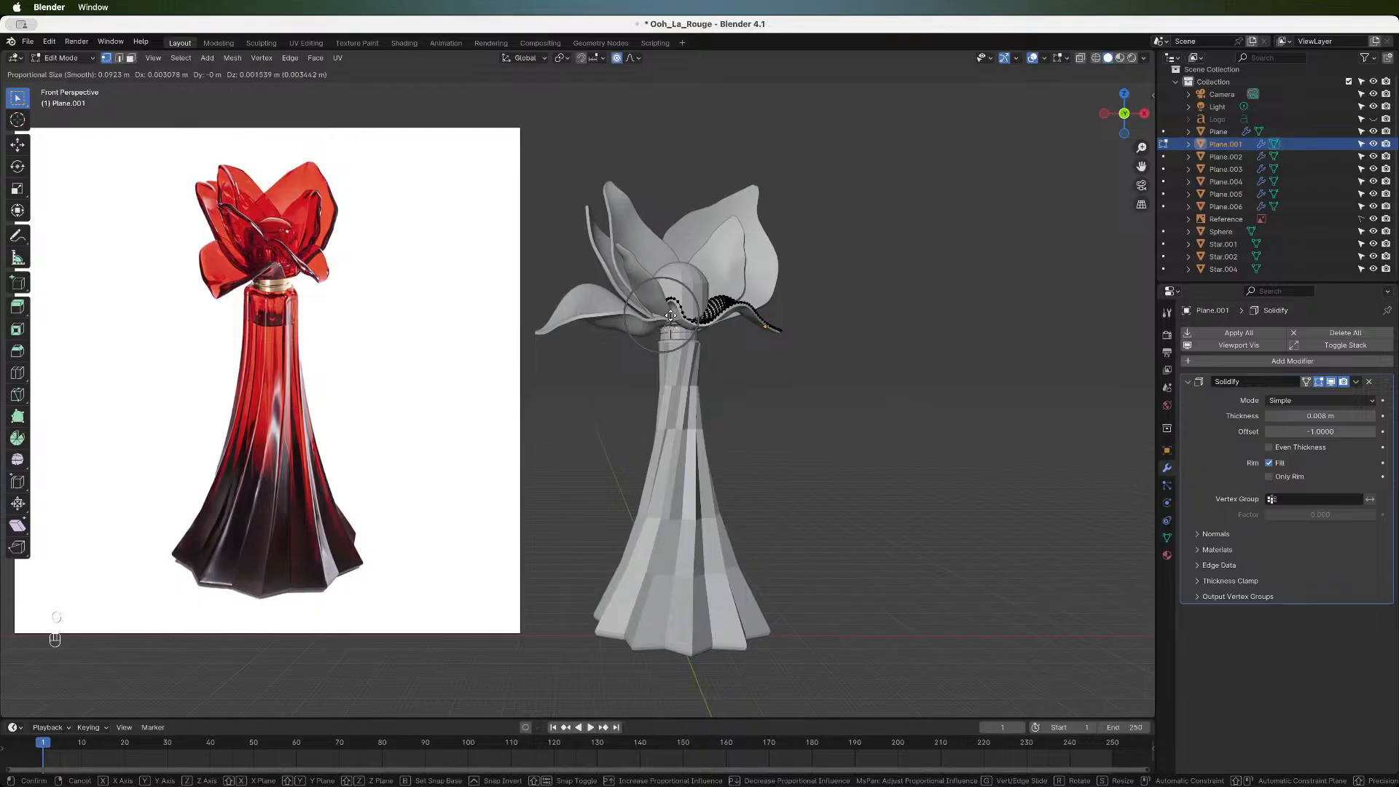
left_click(670, 315)
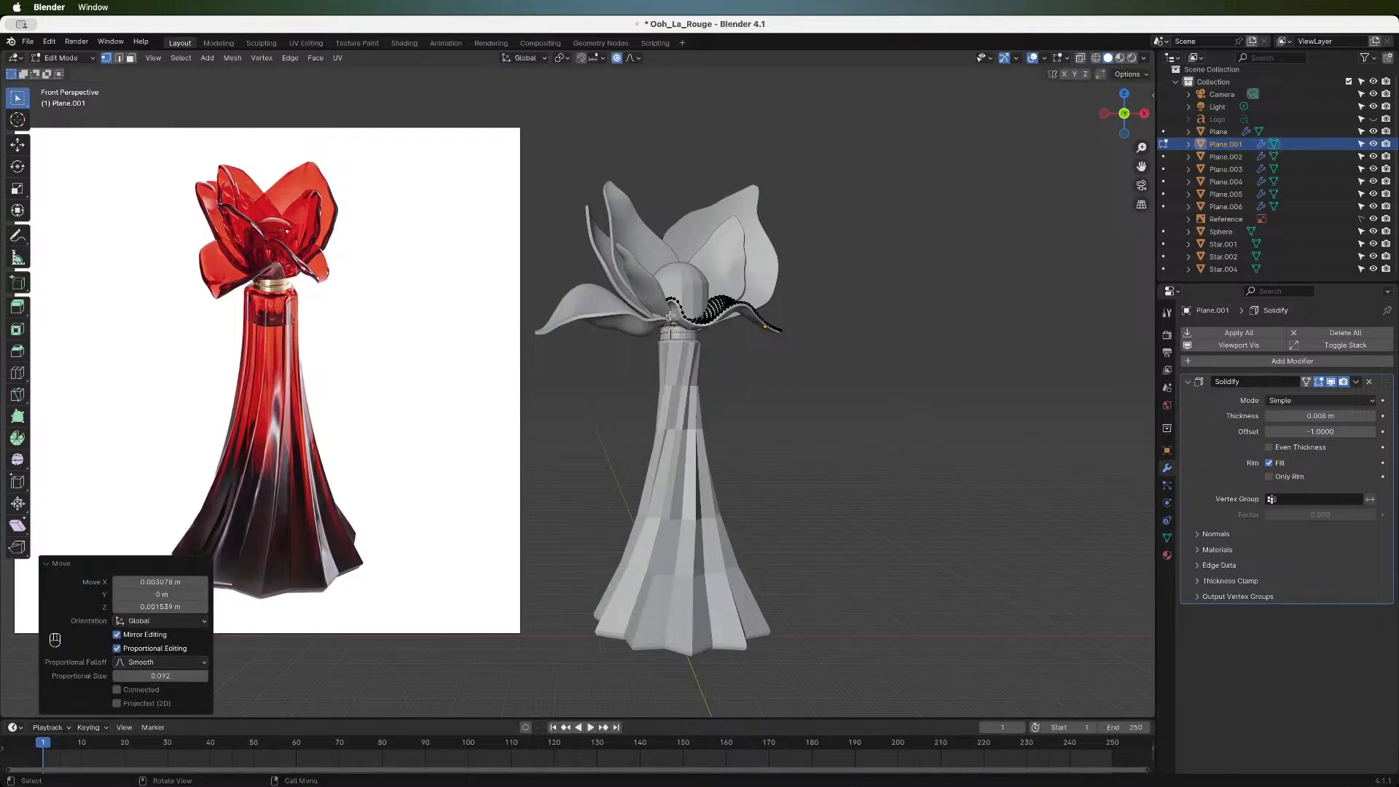
left_click(944, 302)
mouse_move(1126, 122)
left_mouse_down()
mouse_move(1090, 107)
mouse_move(1077, 129)
mouse_move(1087, 109)
mouse_move(1103, 115)
left_mouse_up()
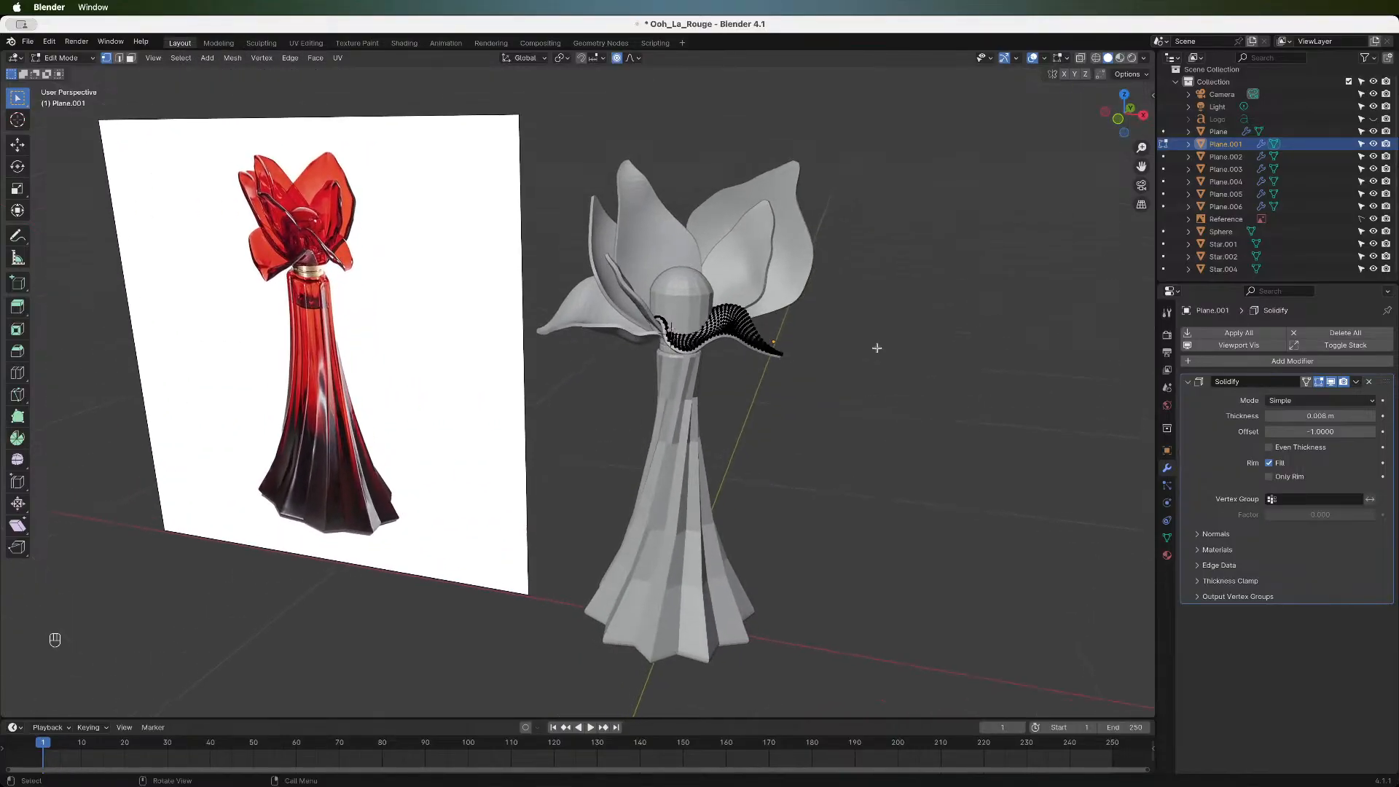
key("ctrl")
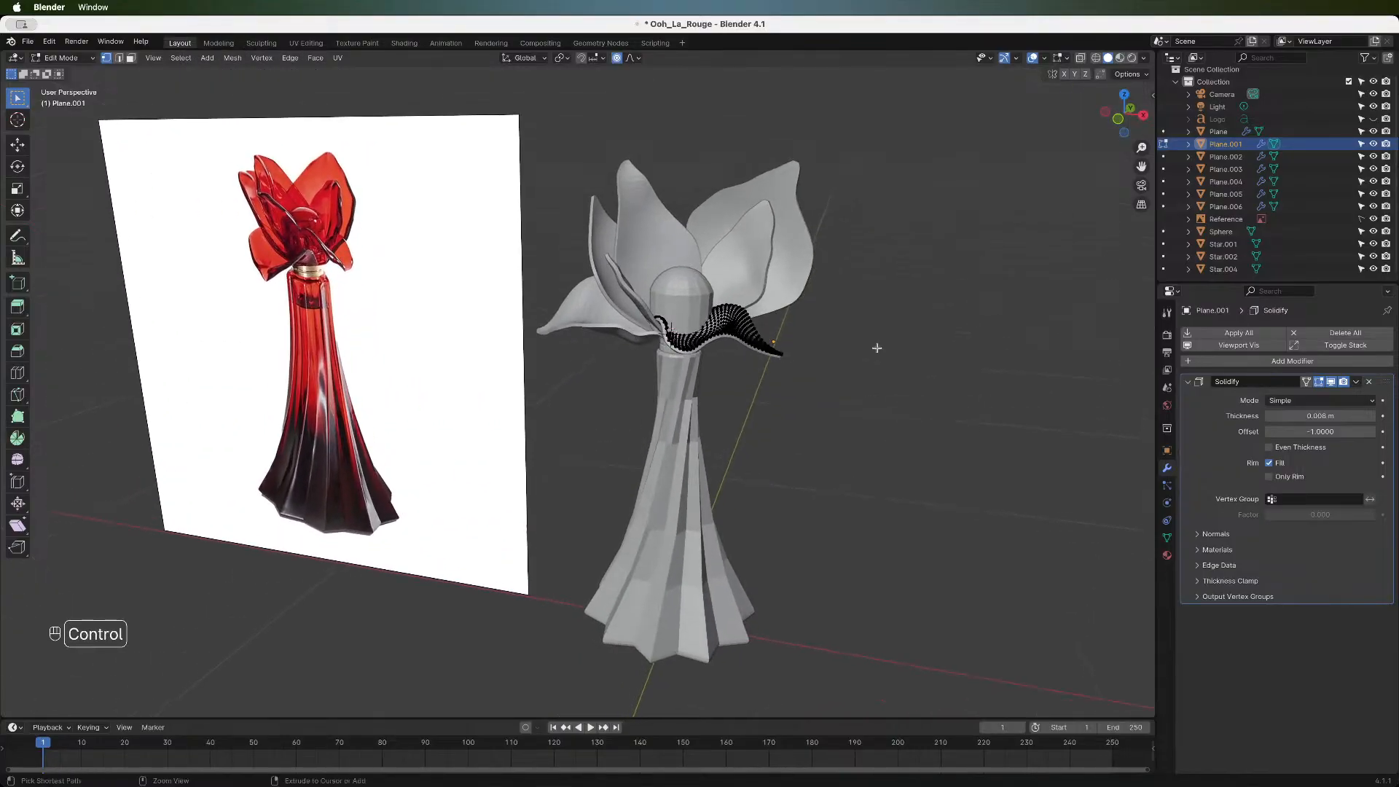
key("ctrl+s")
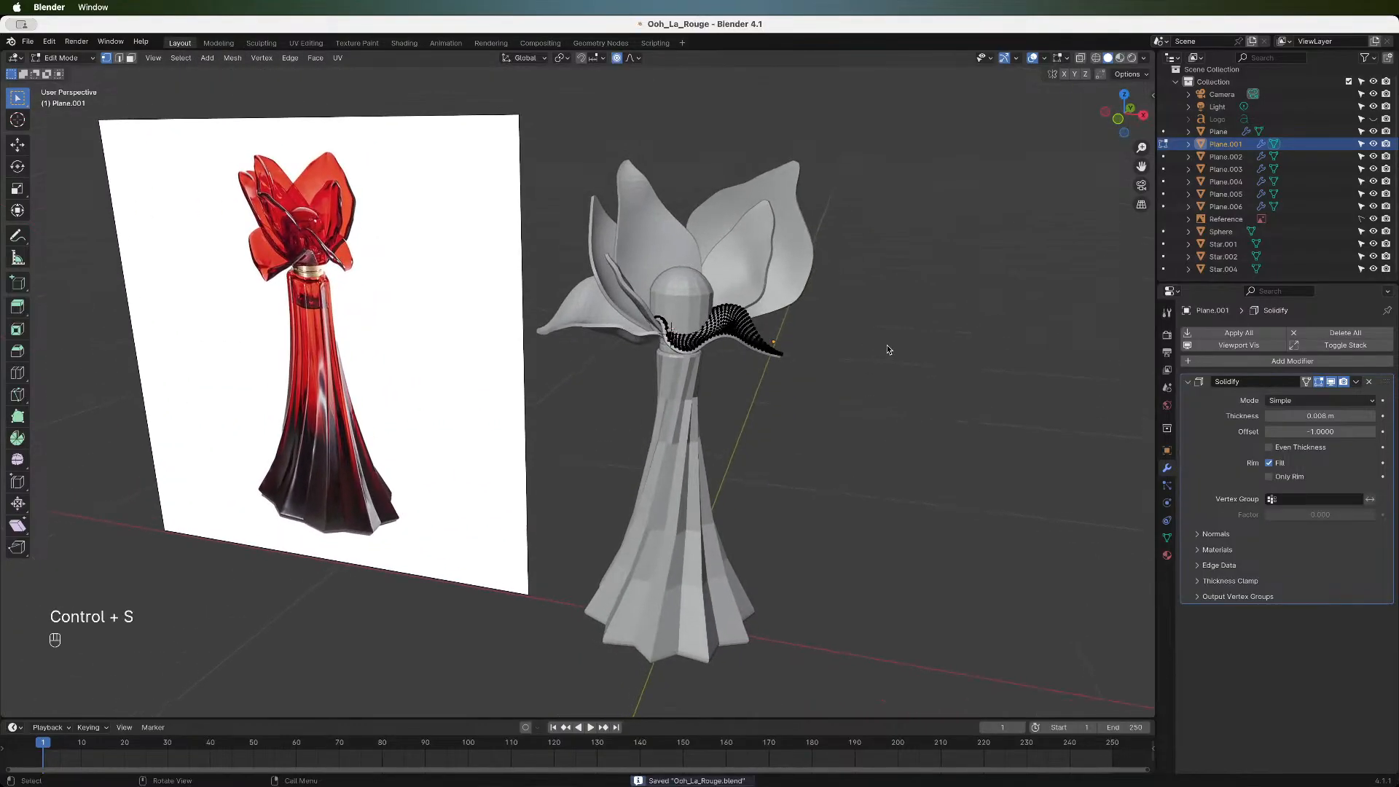
- Pull the rear petal Plane.006 outward near its tip about 0.033 m in X and 0.005 m in Z, with a proportional size of about 0.11 m
left_click(1119, 121)
key("Tab")
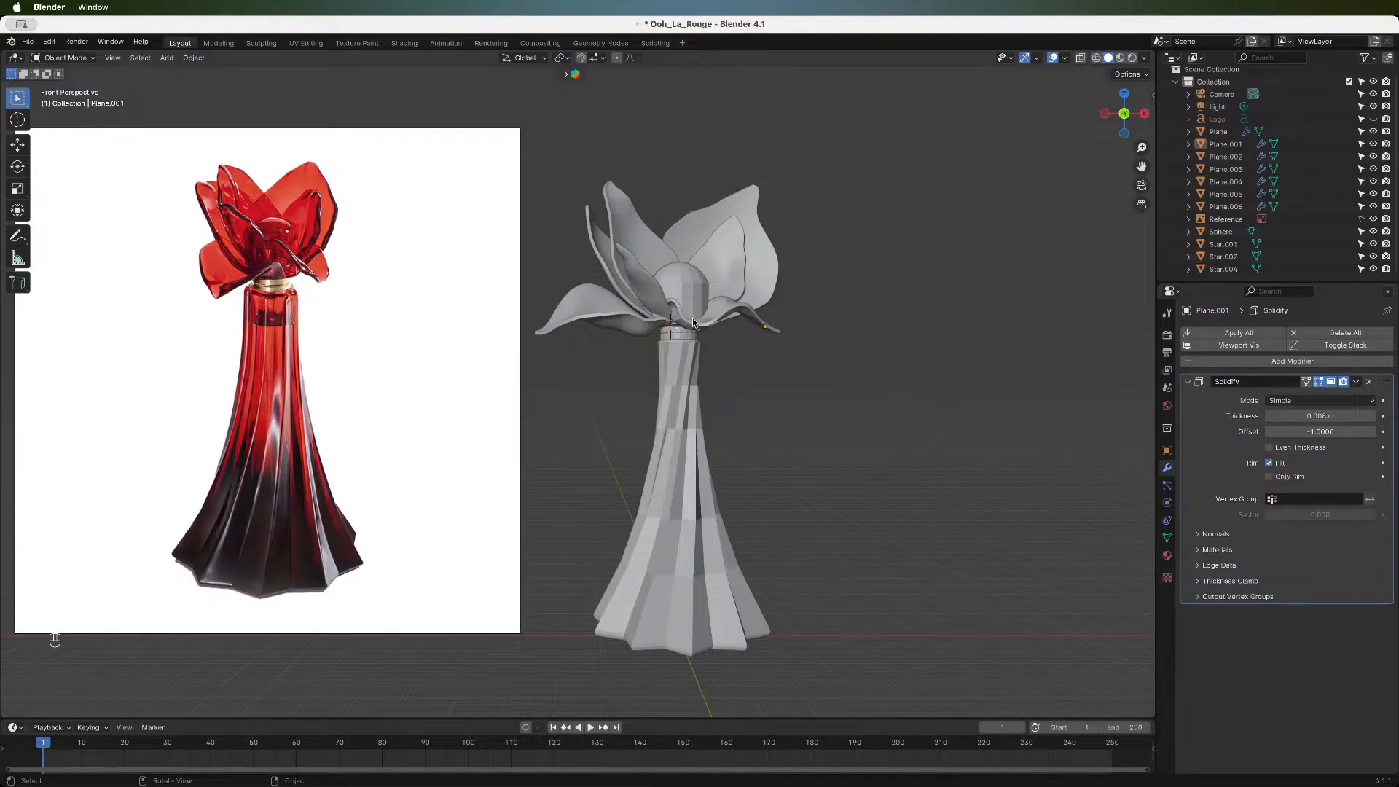
scroll(693, 323, "down", 2)
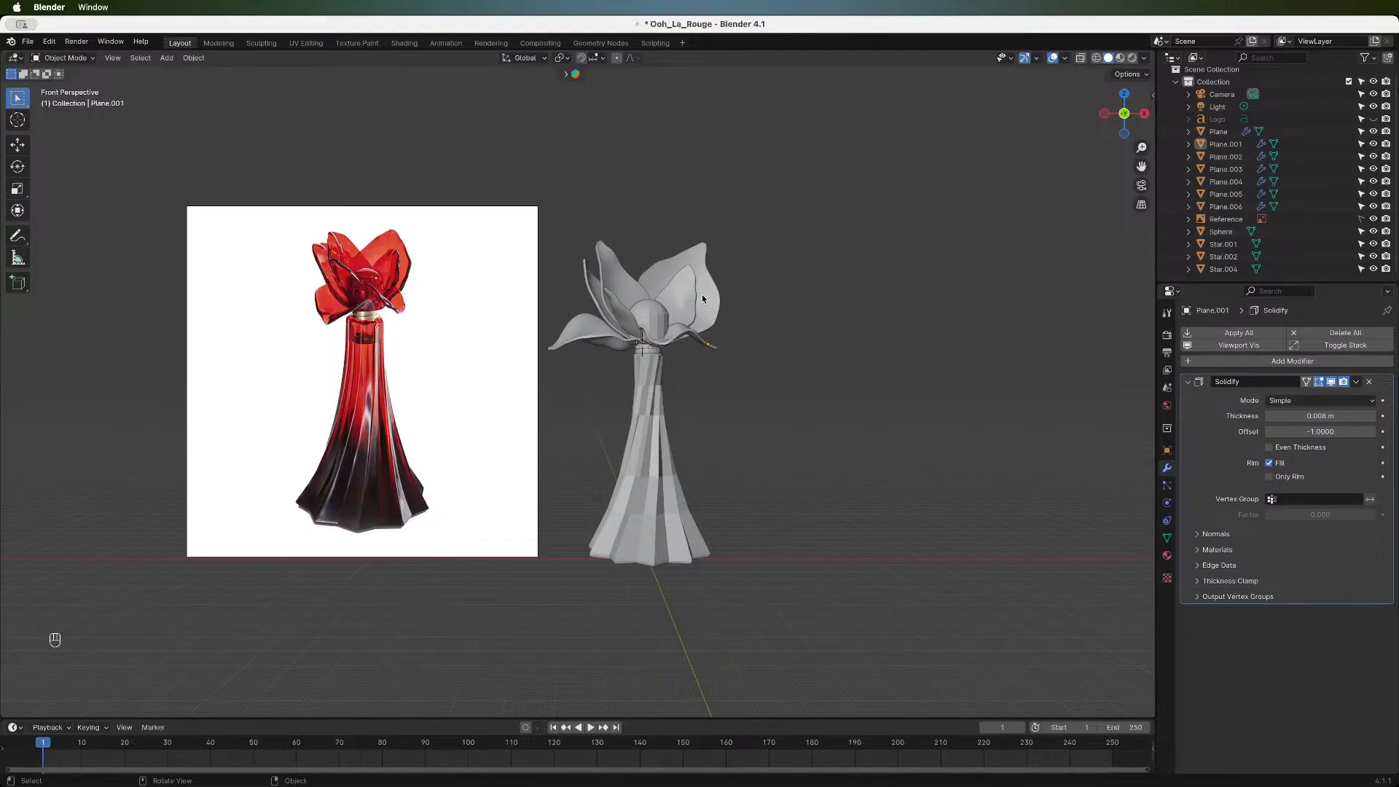
left_click(702, 292)
key("Tab")
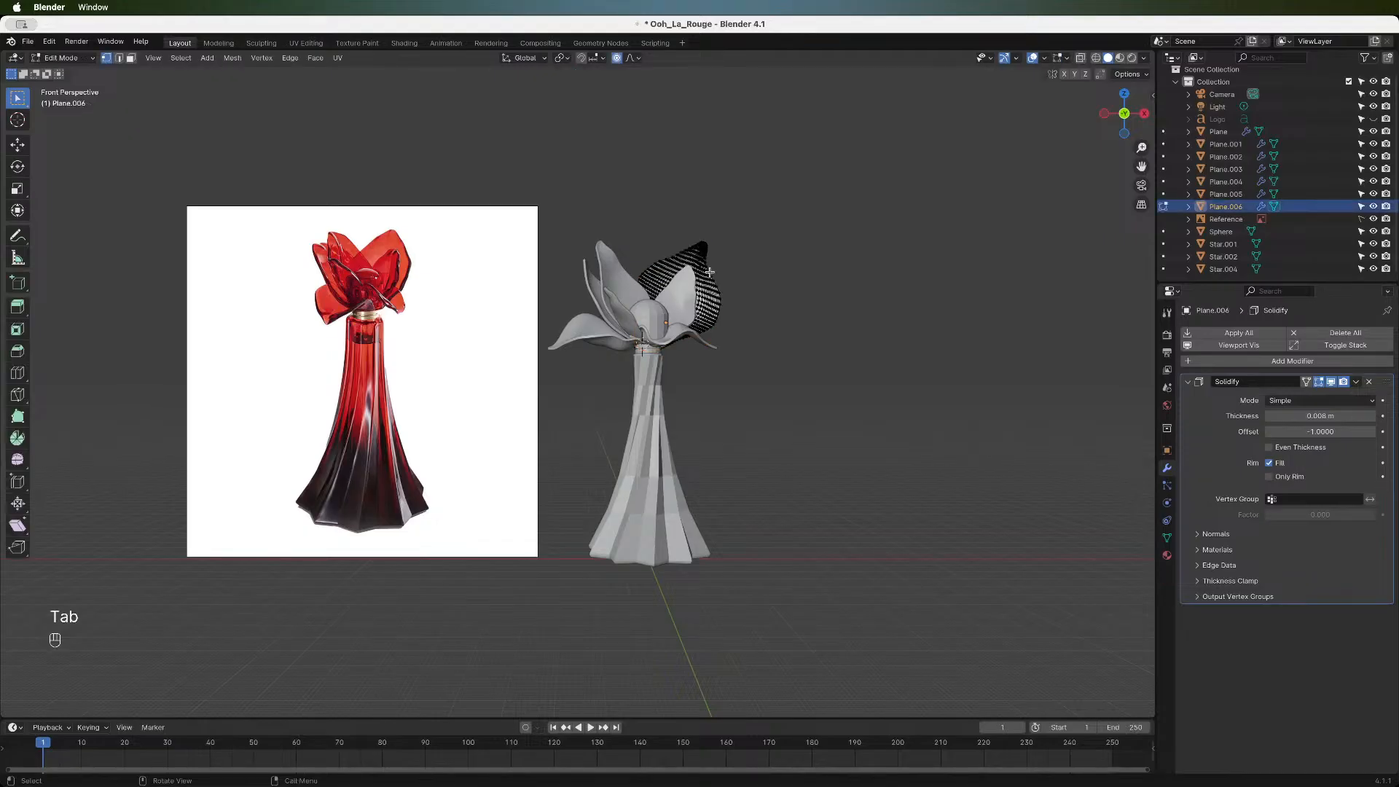
key("g")
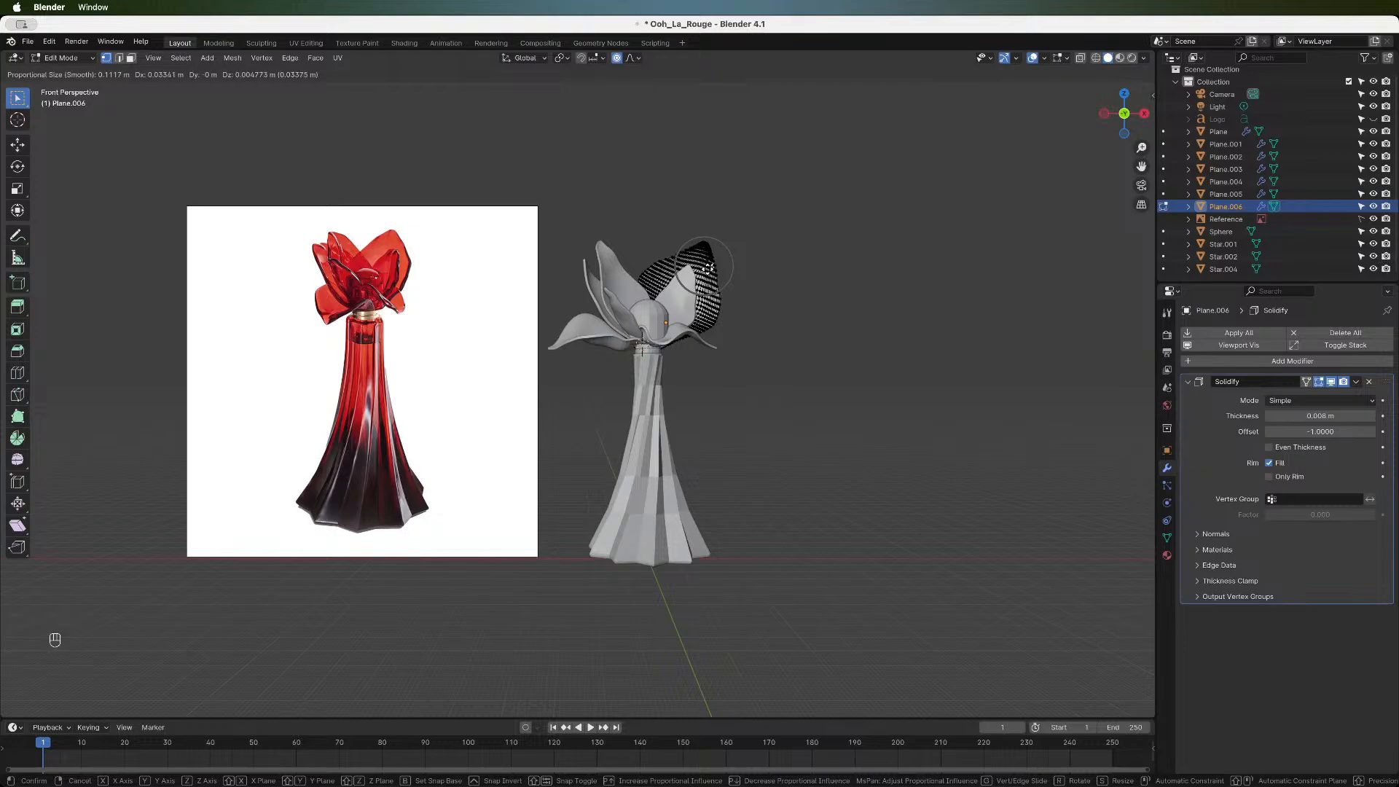
left_click(709, 269)
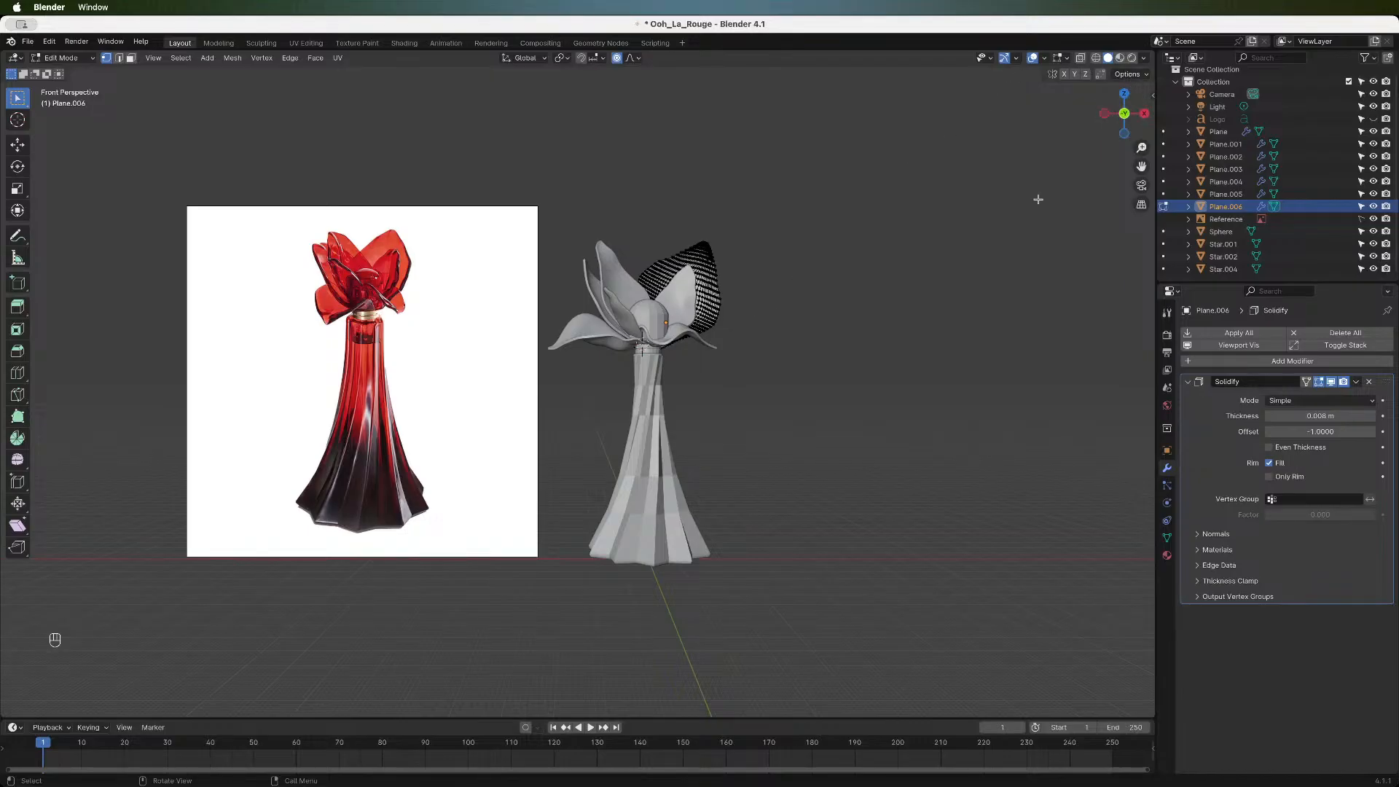
scroll(799, 322, "up", 3)
scroll(800, 326, "up", 1)
scroll(800, 326, "down", 3)
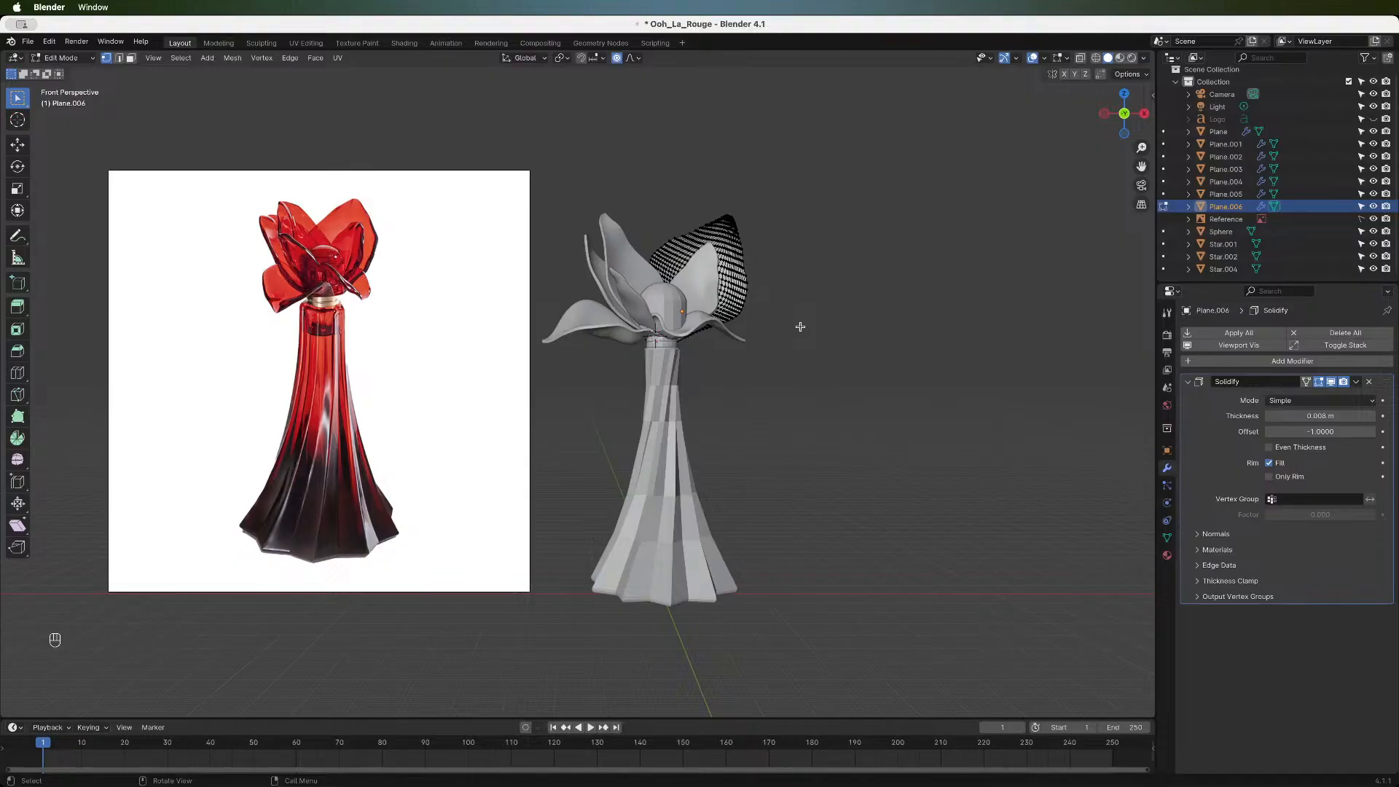
- Leave mesh editing, try Shade Smooth by Angle at 30° on all the flower and bottle parts together, and undo it
key("Tab")
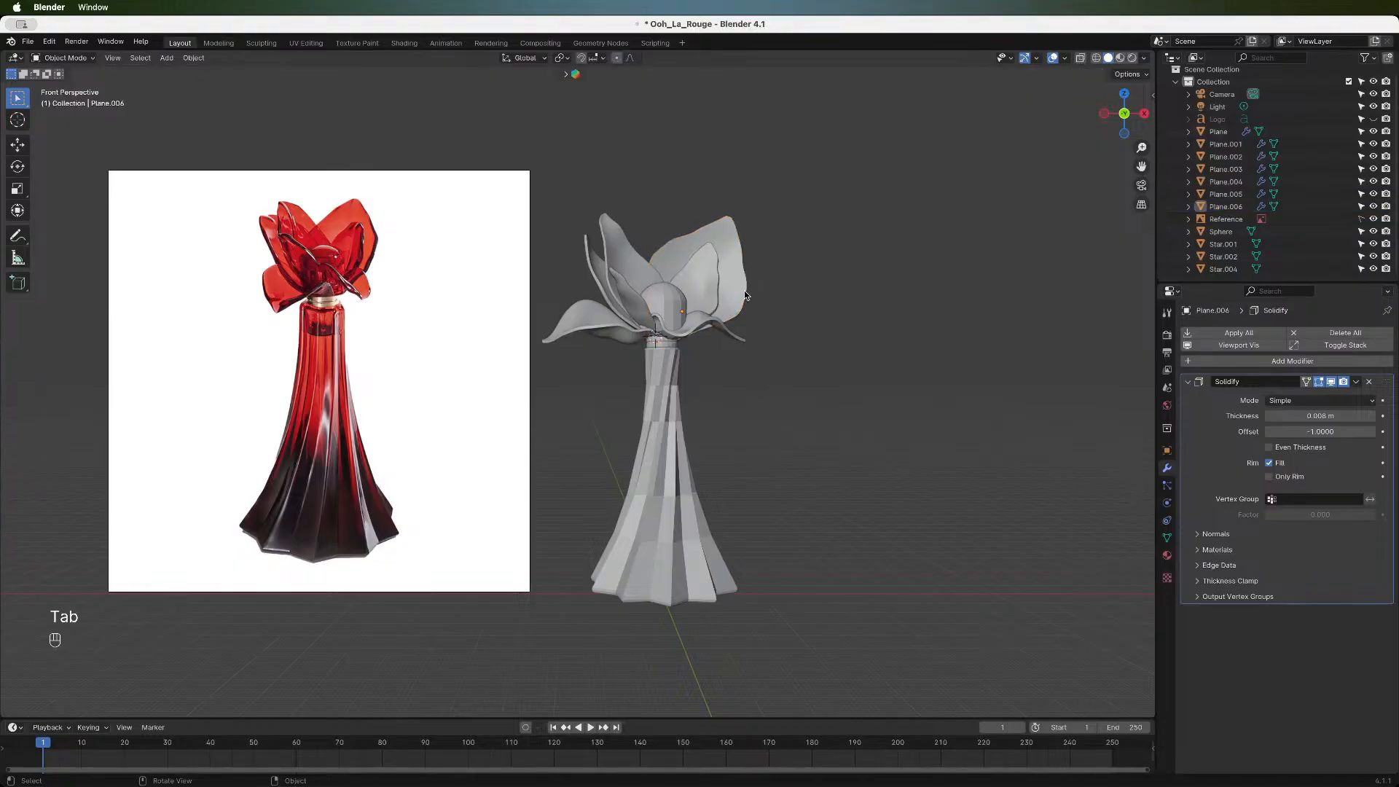
right_click(735, 286)
left_click_drag(539, 201, 812, 667)
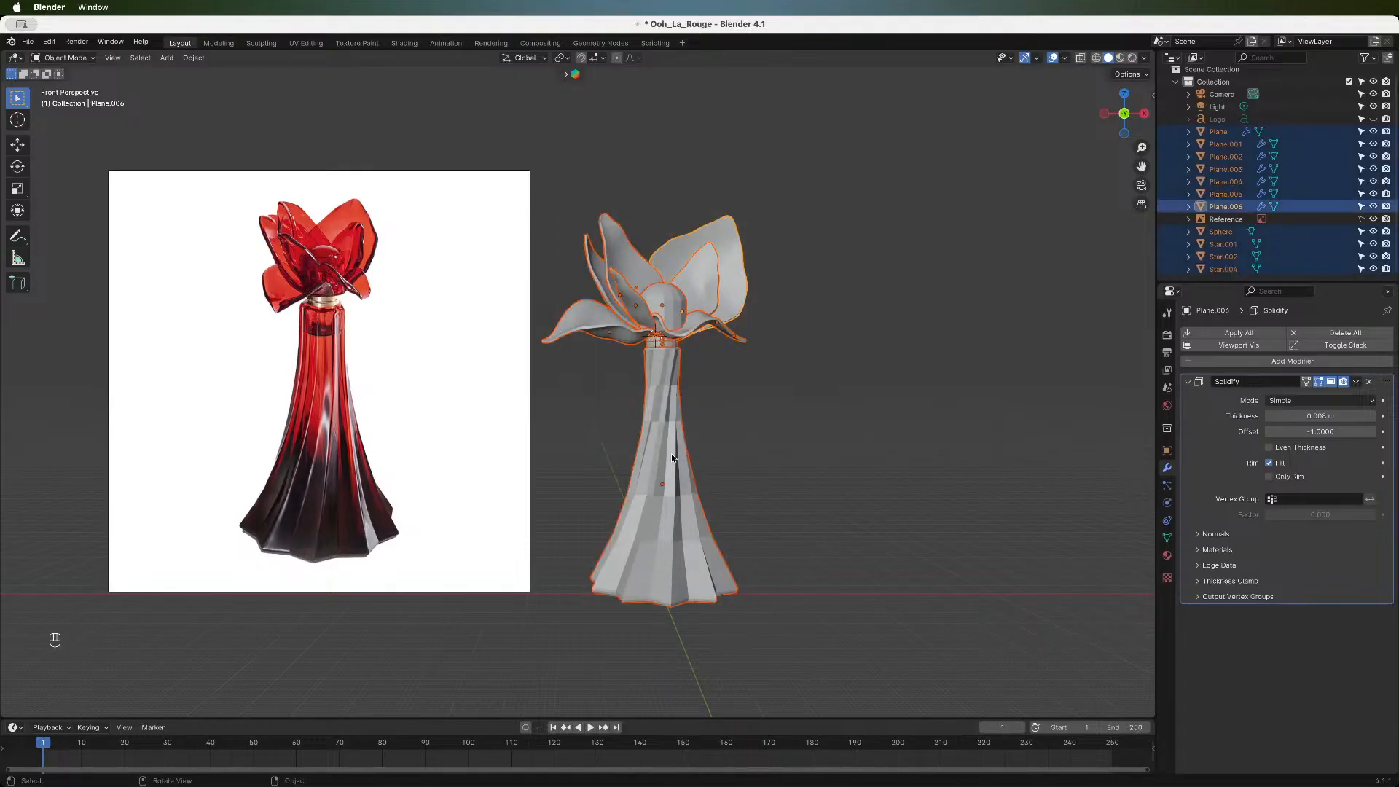
right_click(656, 451)
mouse_move(654, 451)
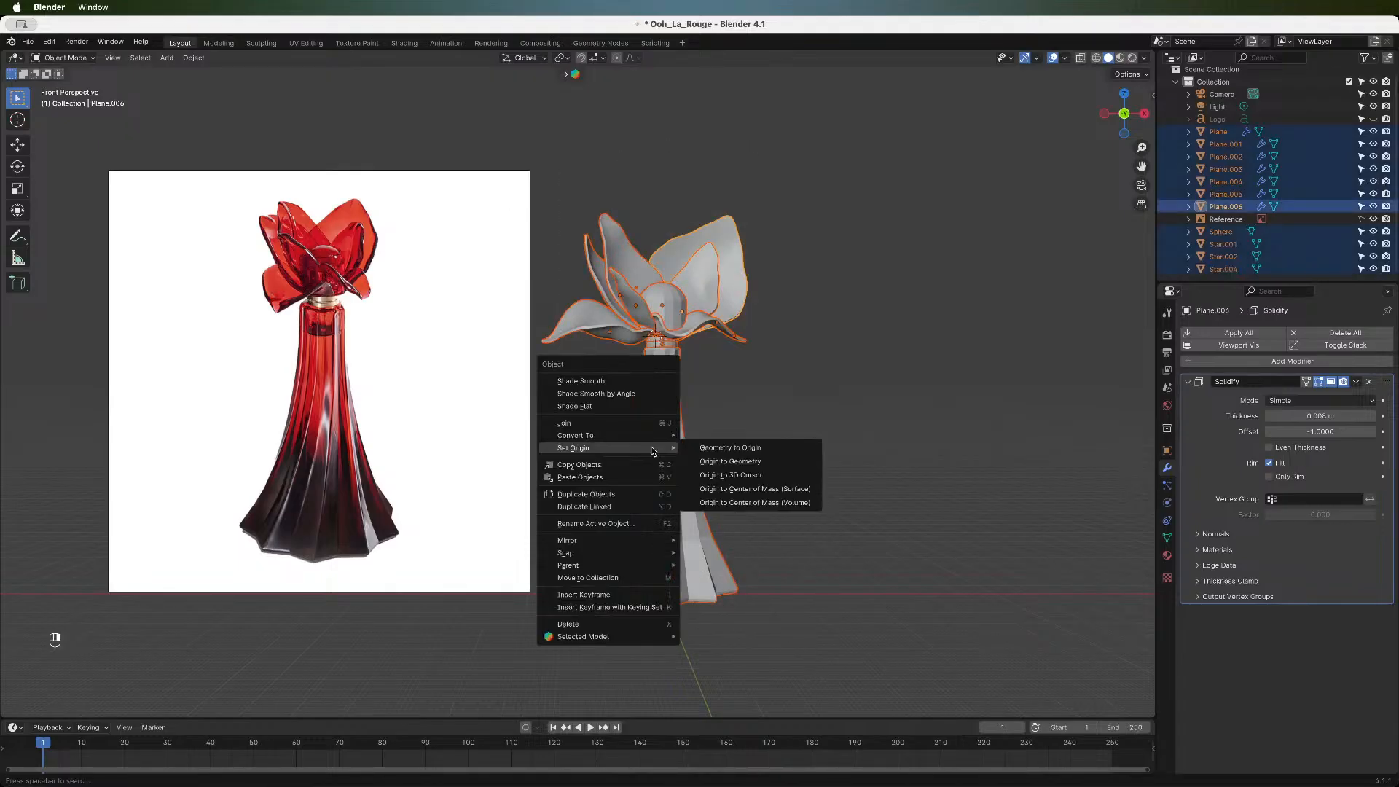
left_click(641, 391)
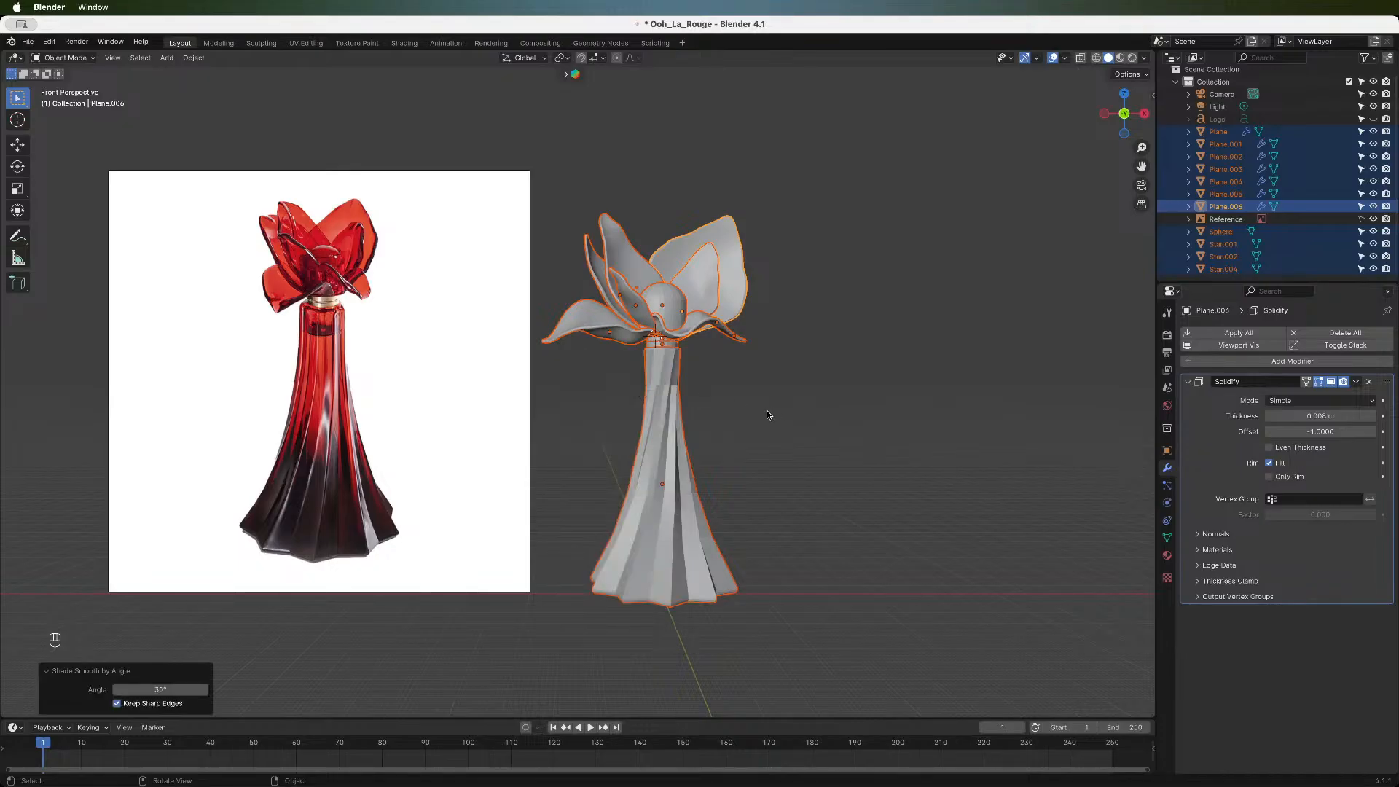
key("super+z")
- Try Shade Smooth on the fluted bottle body alone, and undo it
left_click(667, 456)
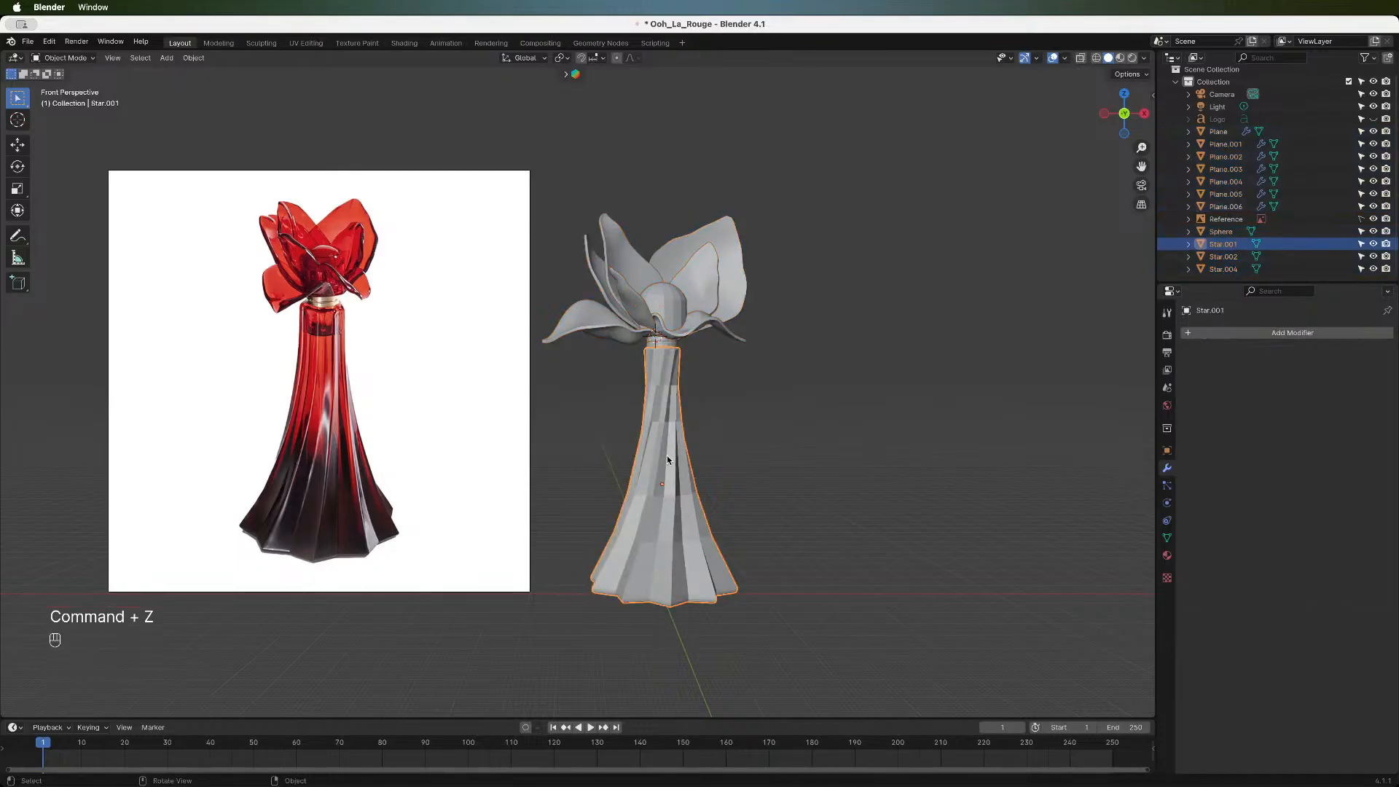
right_click(666, 456)
left_click(666, 456)
key("super+z")
right_click(666, 455)
left_click(652, 444)
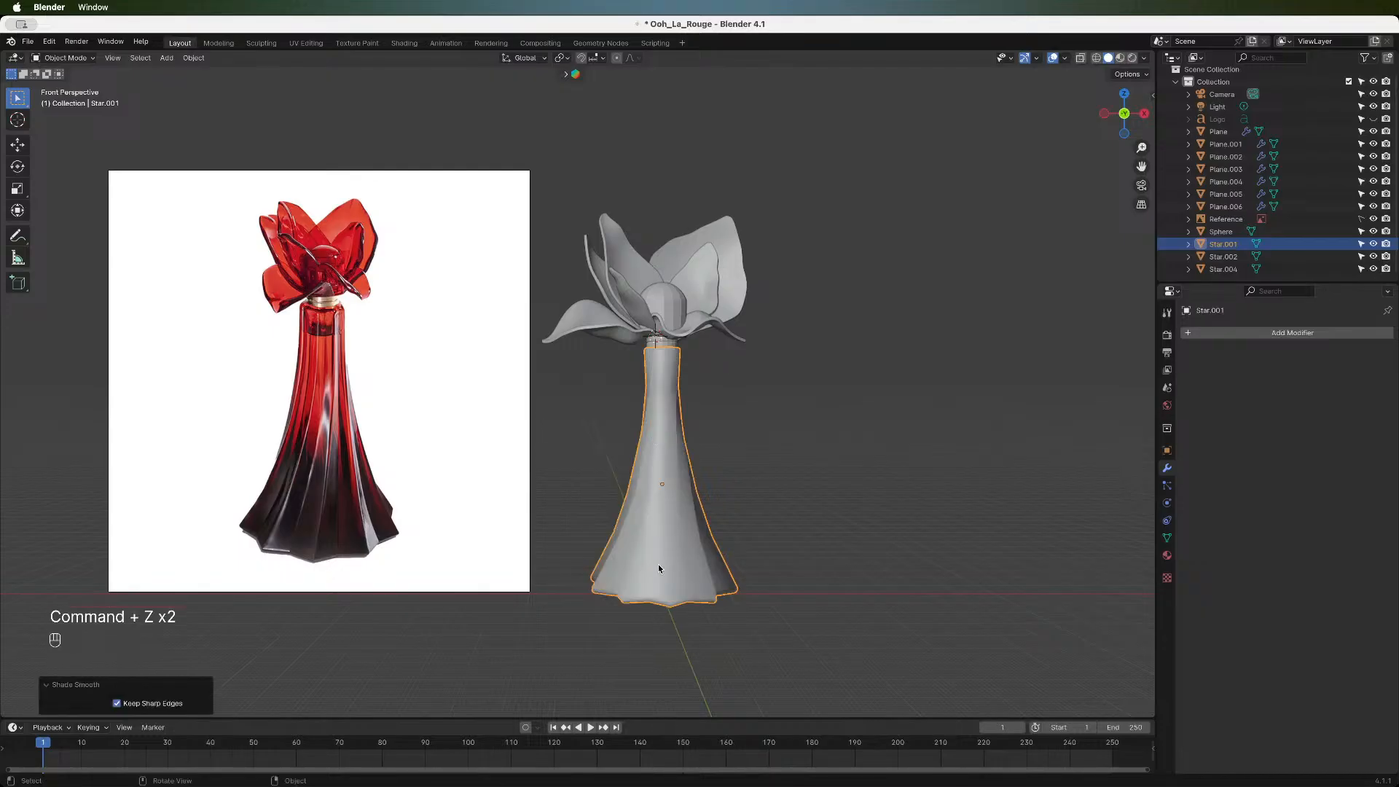
key("super+z")
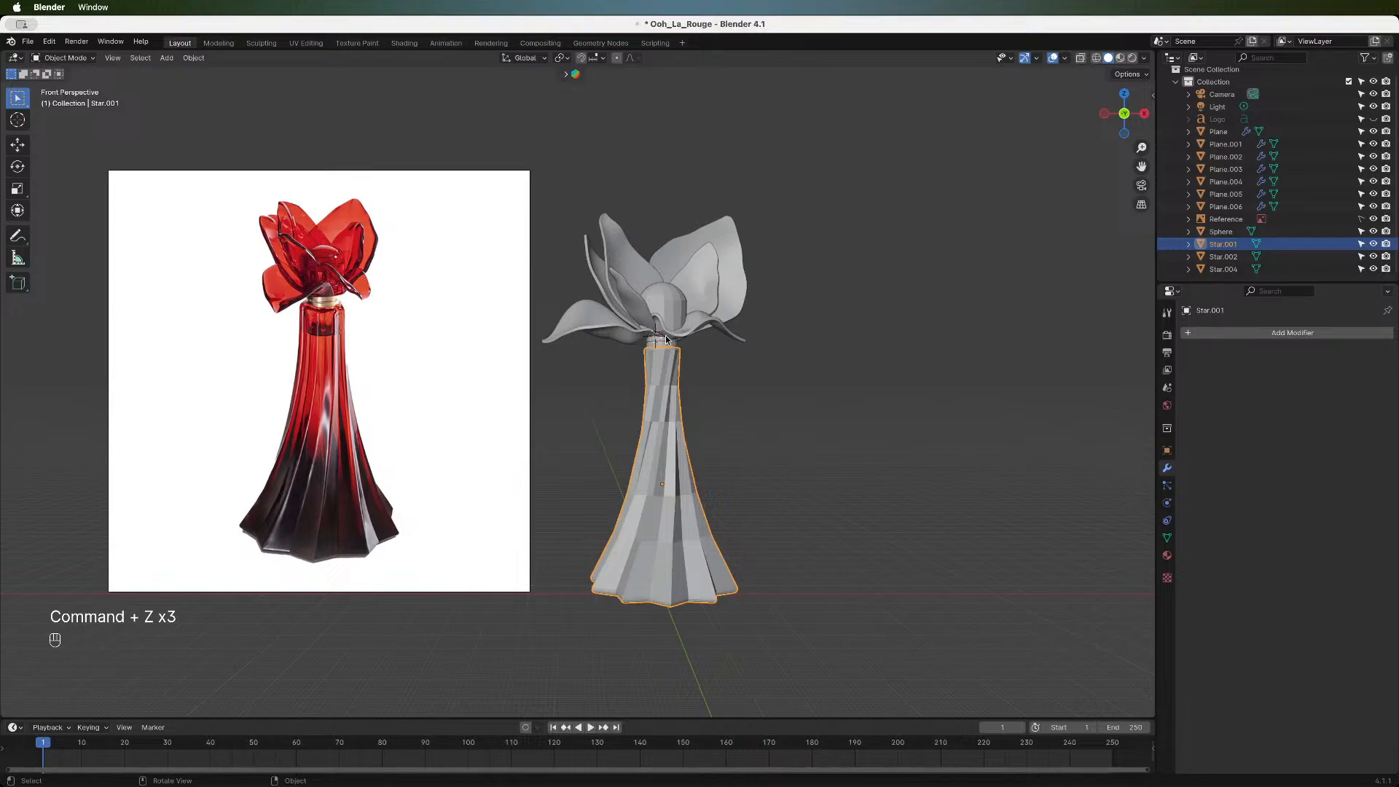
- Apply Shade Smooth to all the petals, the central sphere and the neck rings without the bottle body, and deselect them
left_click_drag(552, 153, 765, 348)
right_click(673, 298)
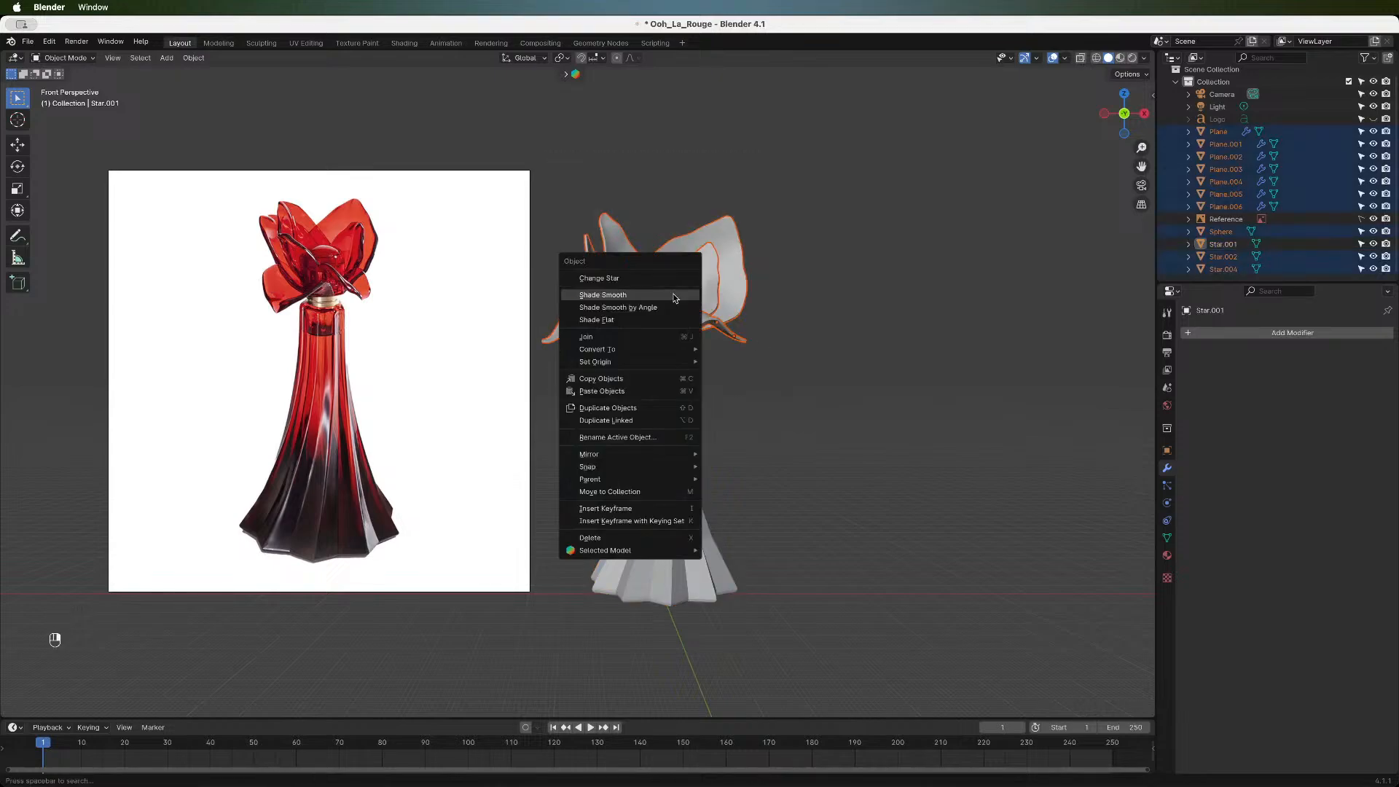
left_click(673, 298)
left_click(815, 353)
scroll(814, 352, "up", 6)
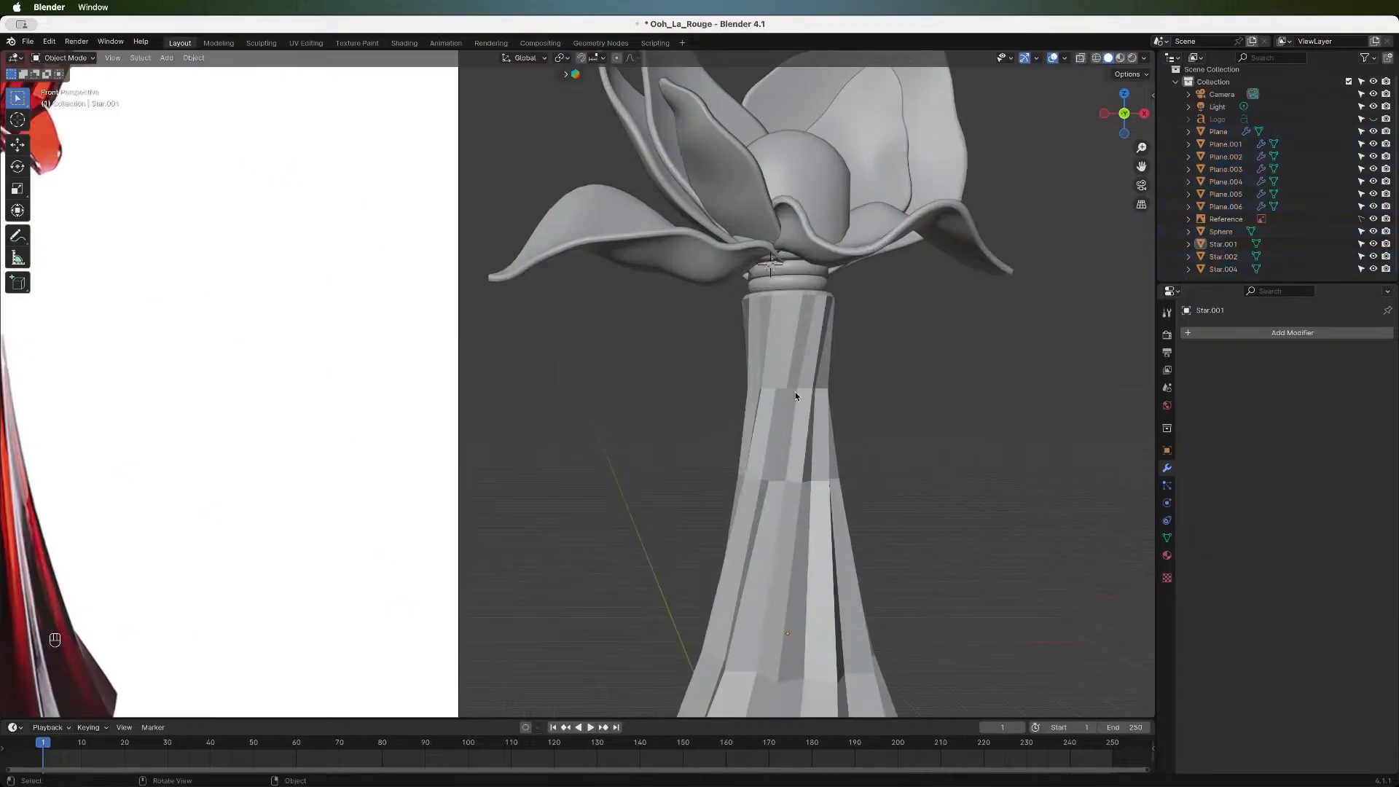
scroll(795, 396, "down", 5)
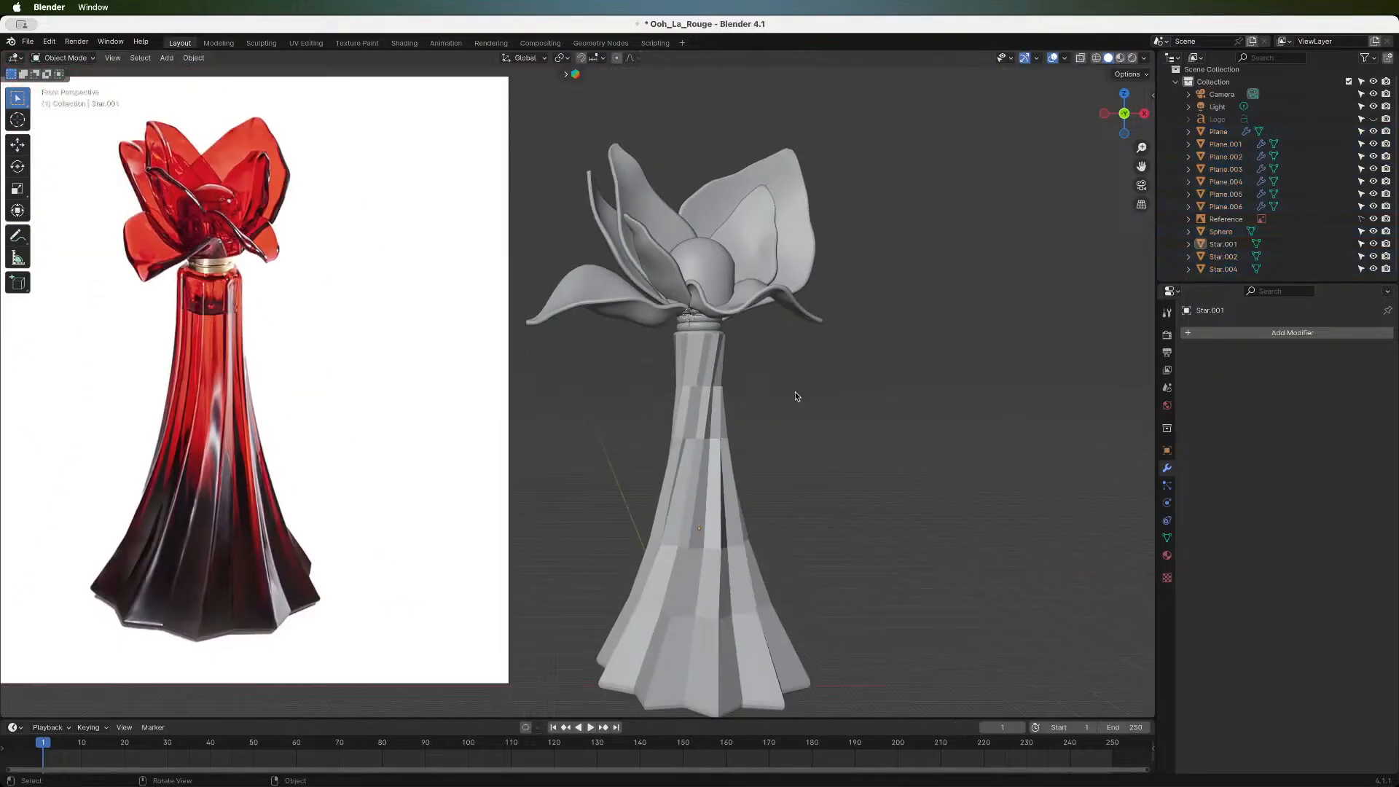
scroll(796, 396, "down", 1)
- Move the small petal Plane.002 about -0.008 m along the global X axis and deselect it
left_click(664, 308)
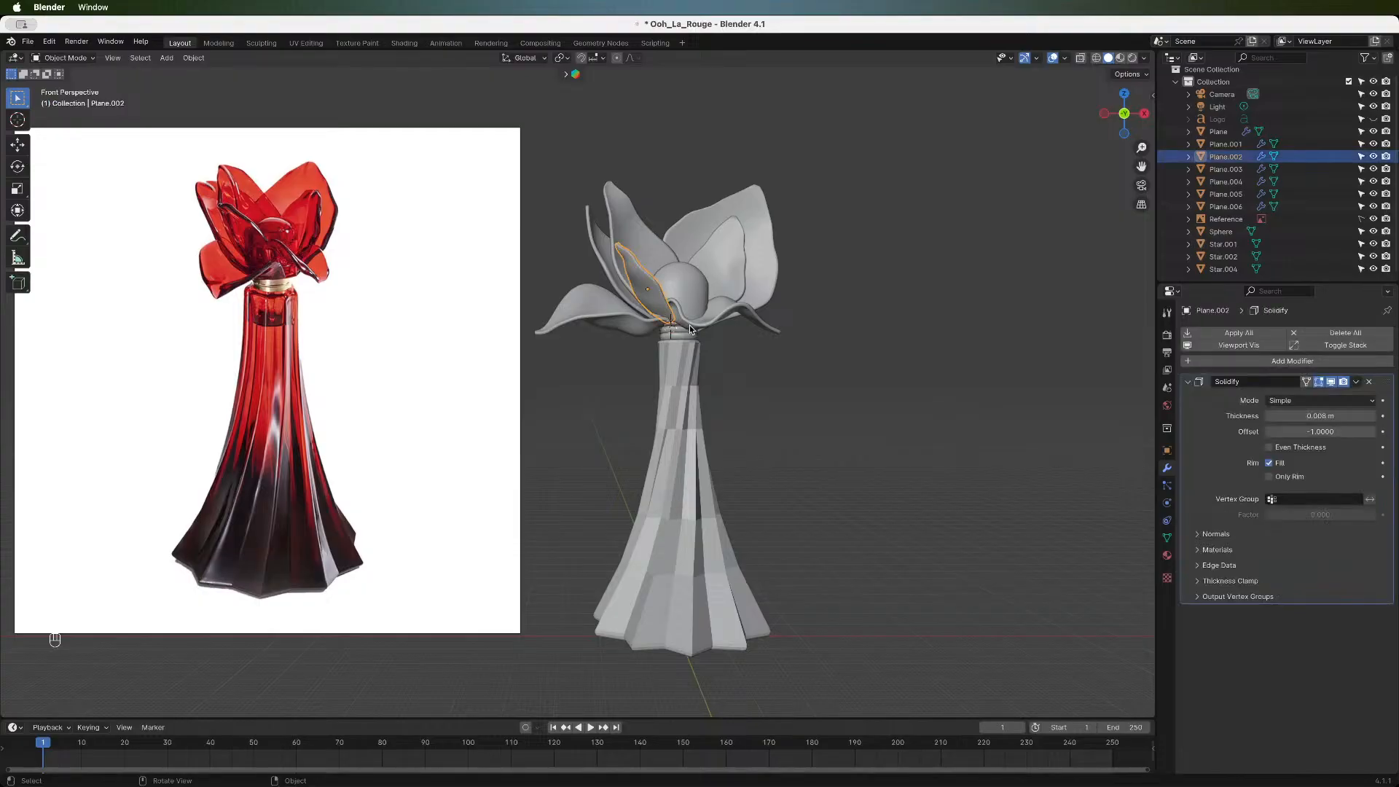
key("g")
key("x")
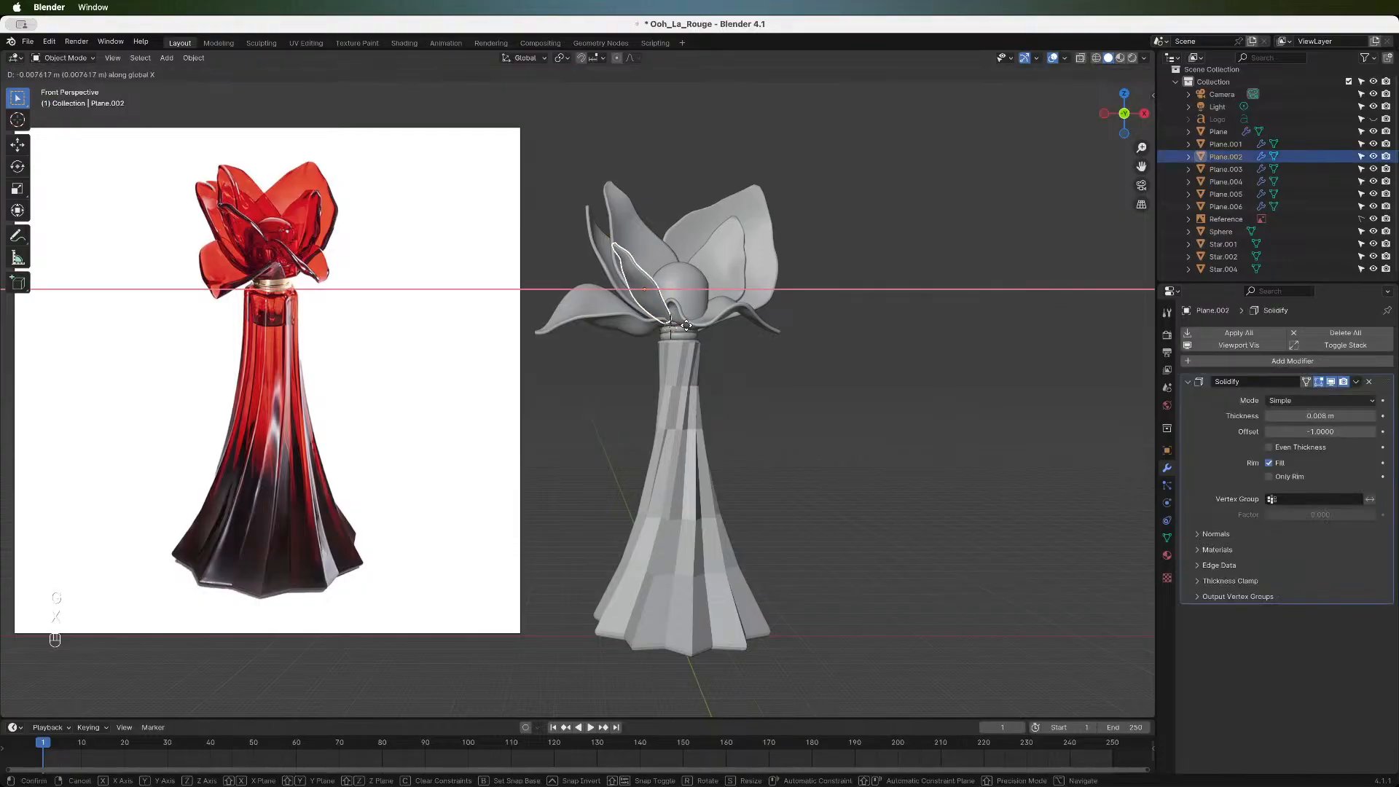
left_click(687, 325)
left_click(820, 357)
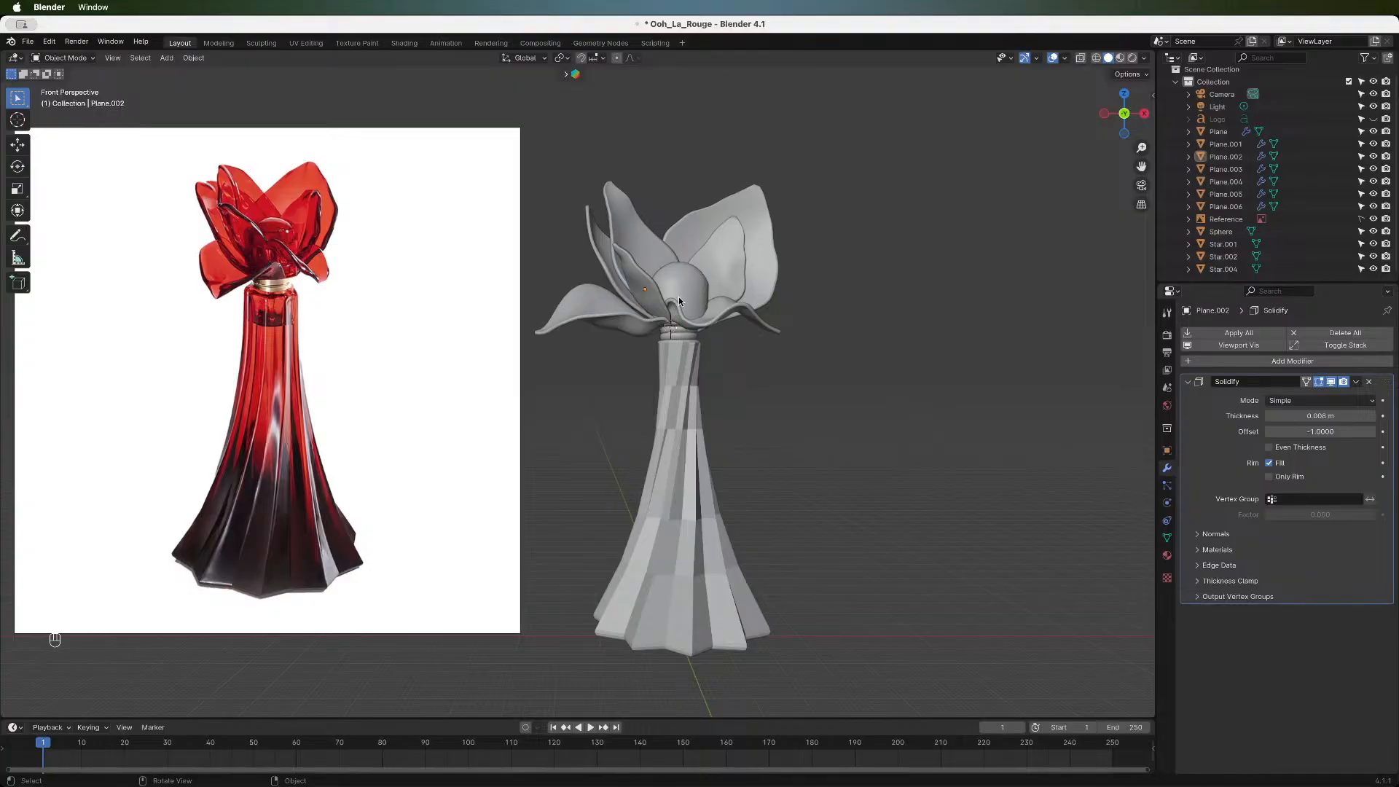
- Apply Shade Smooth by Angle at 30° to the bottle body Star.001 and inspect the shading from an angle
left_click(684, 426)
right_click(684, 425)
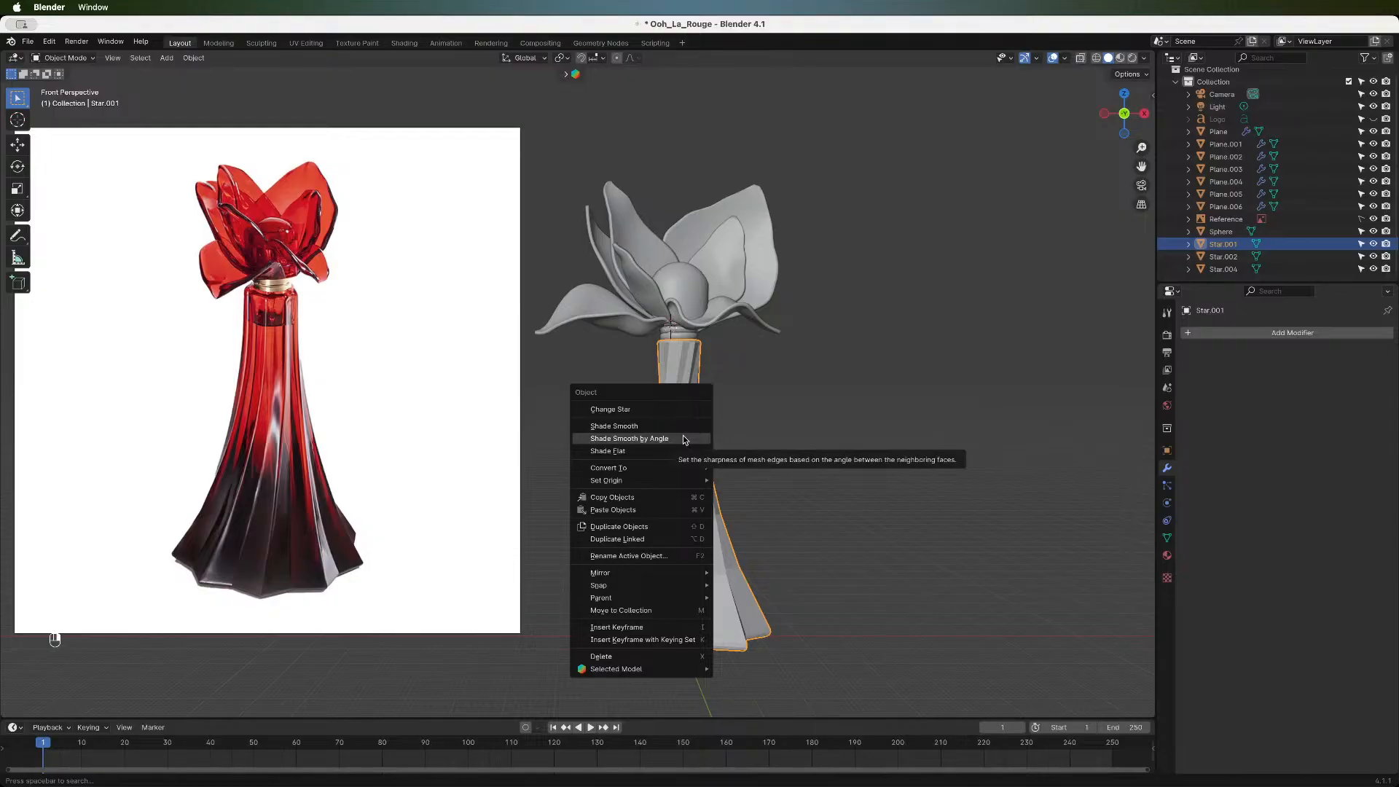
left_click(685, 439)
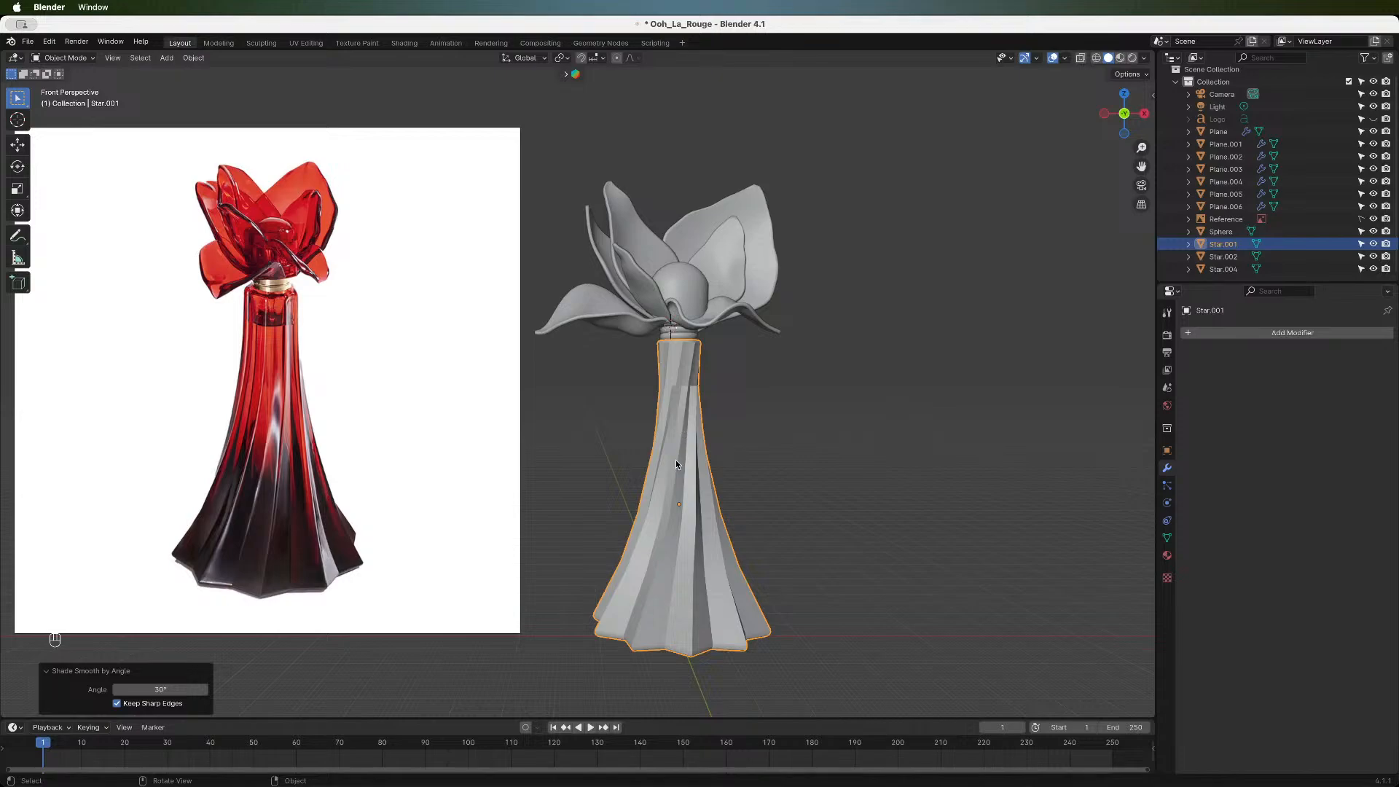
left_click_drag(1099, 109, 1123, 111)
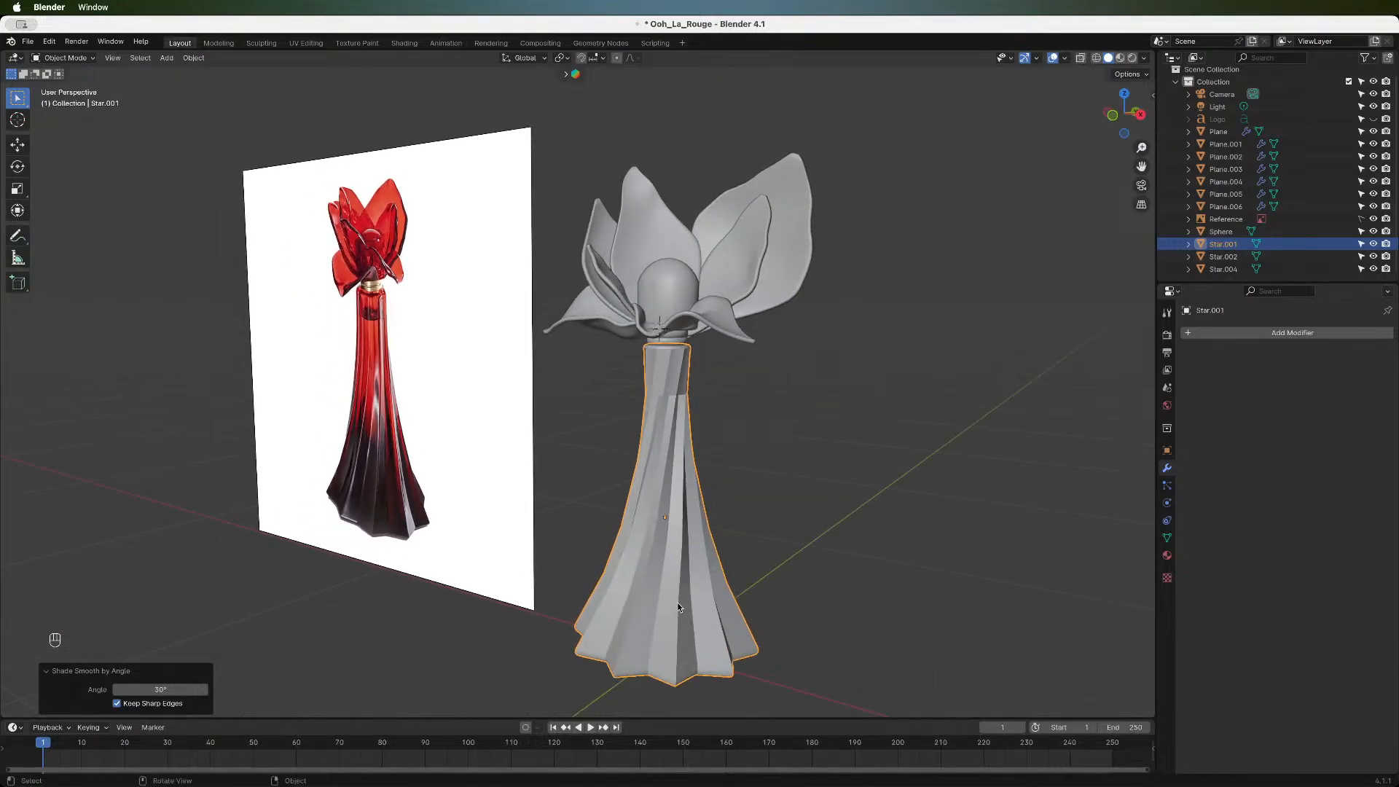
left_click(1113, 115)
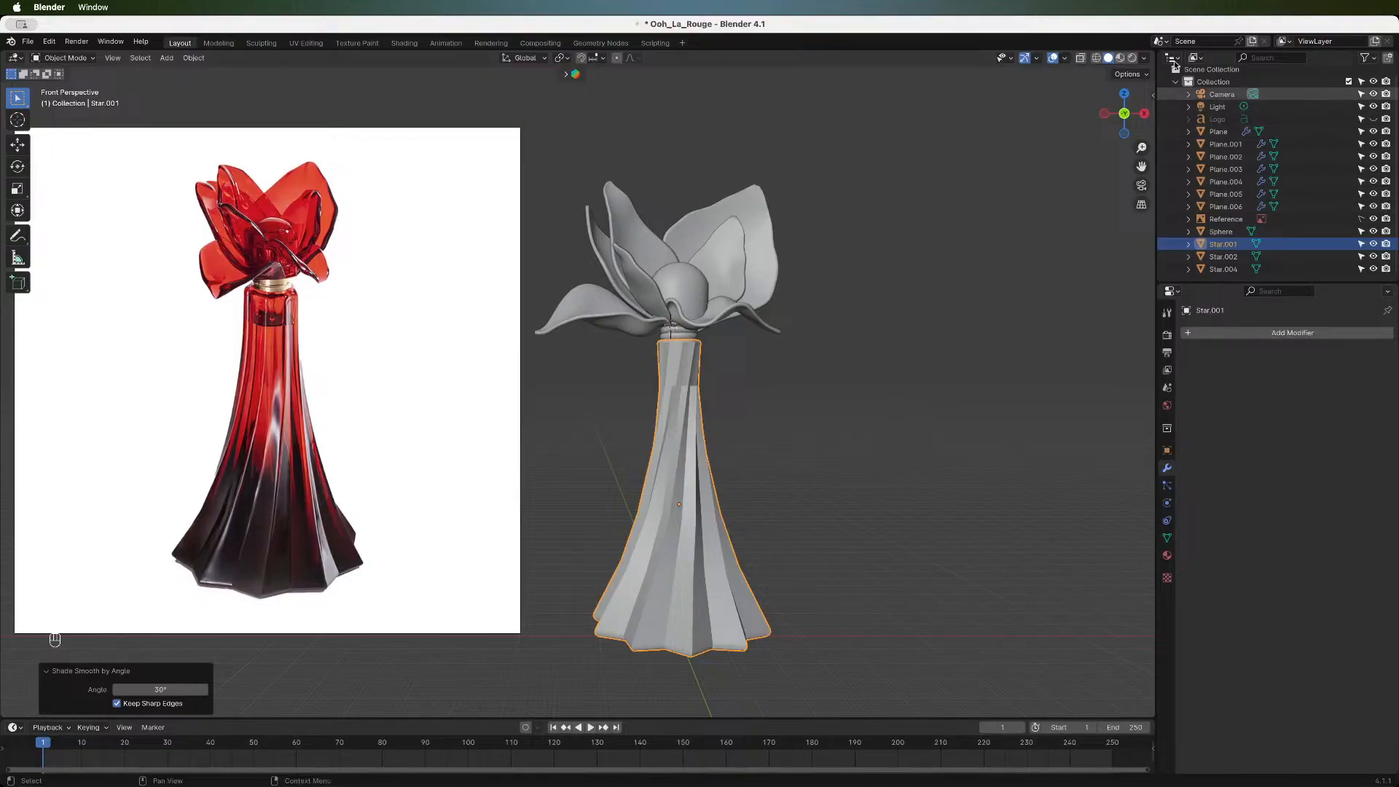
- Make the model see-through with X-ray, deselect the bottle body, and reset the 3D cursor to the world origin
left_click(1081, 57)
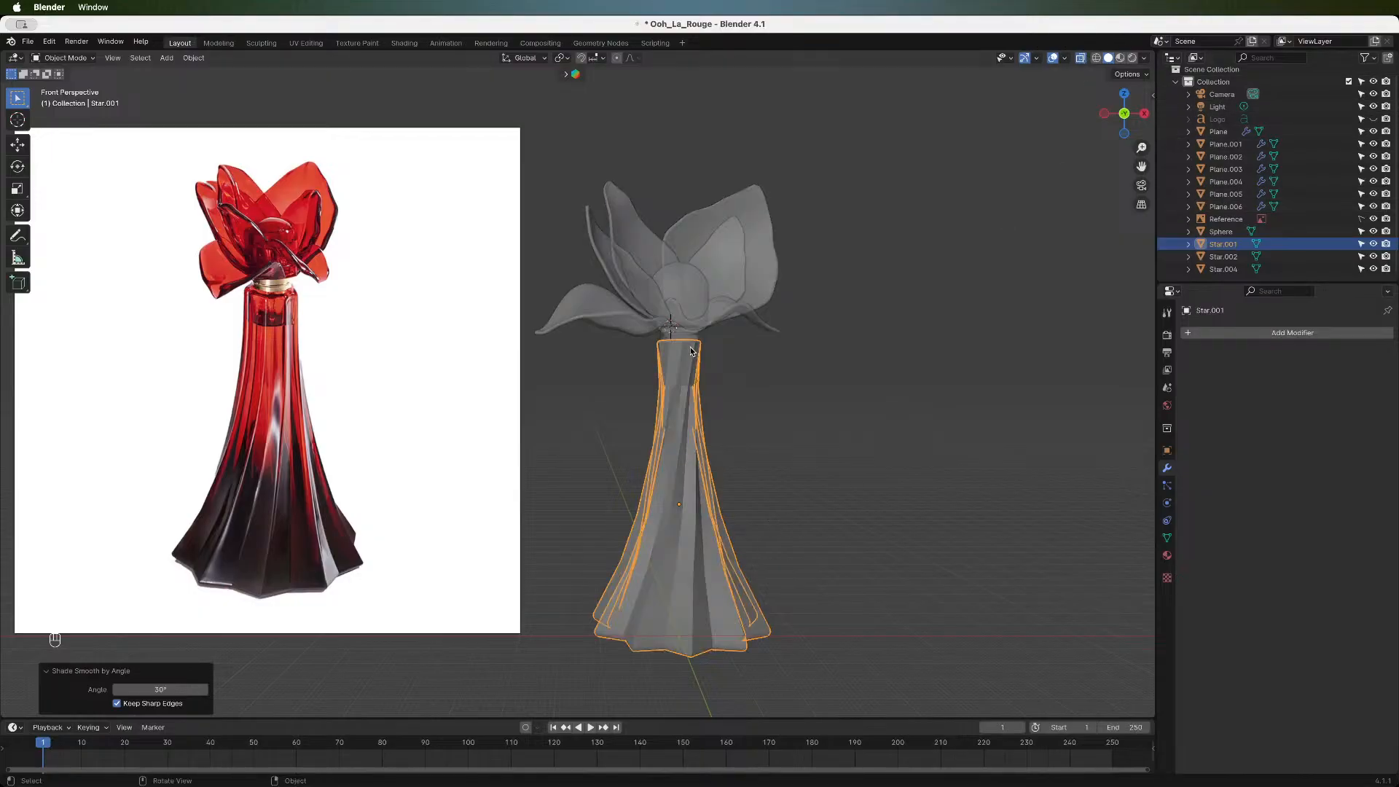
left_click(751, 427)
key("shift+a")
mouse_move(724, 436)
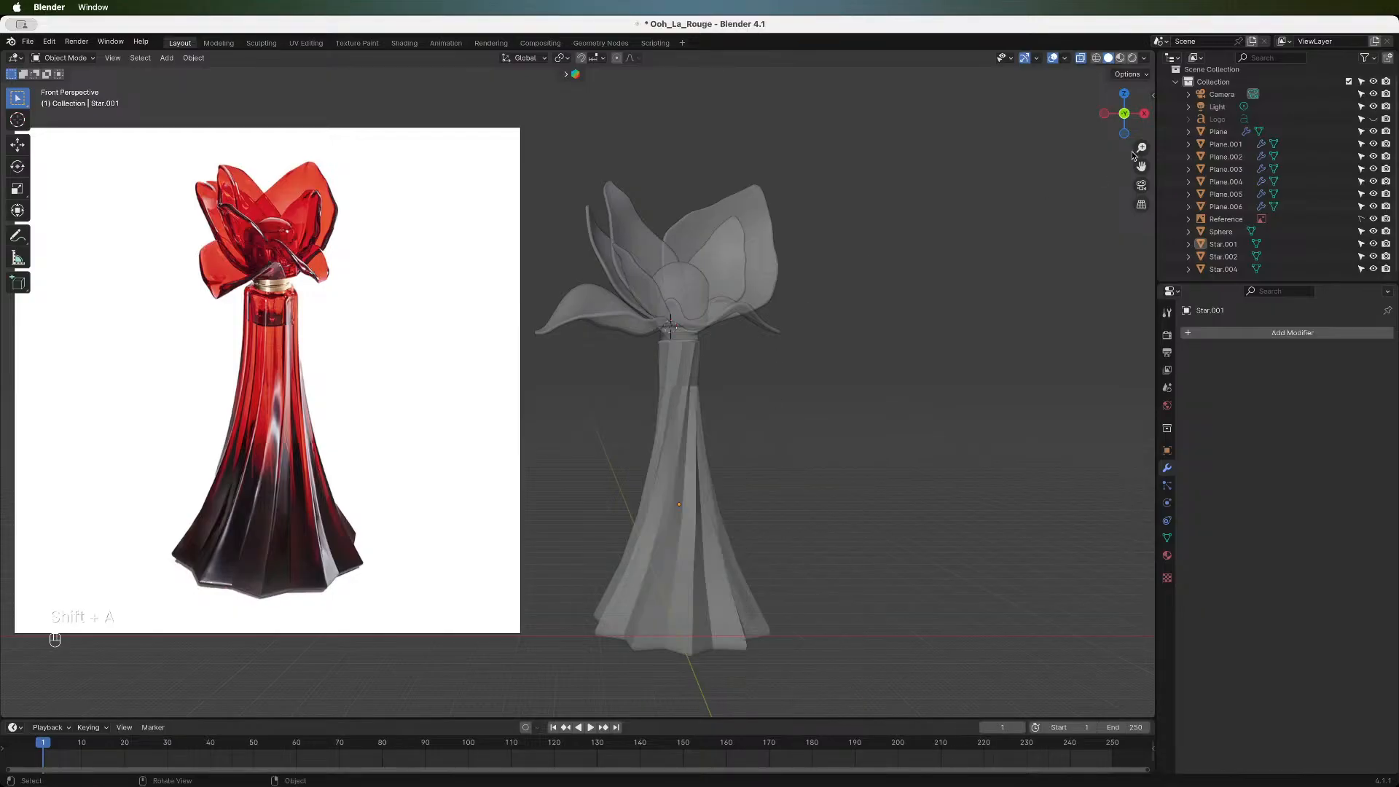
left_click(1124, 115)
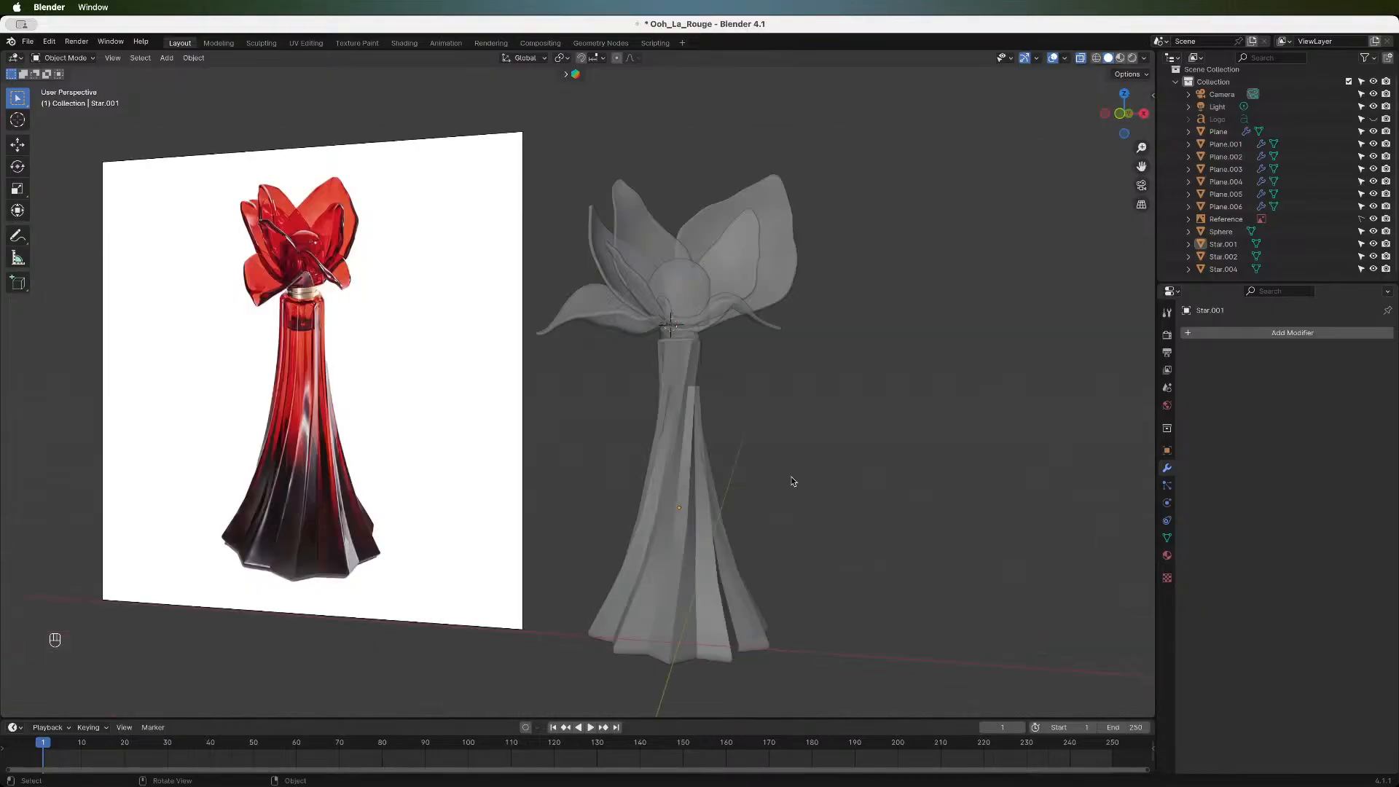
scroll(648, 473, "down", 3)
scroll(627, 464, "up", 3)
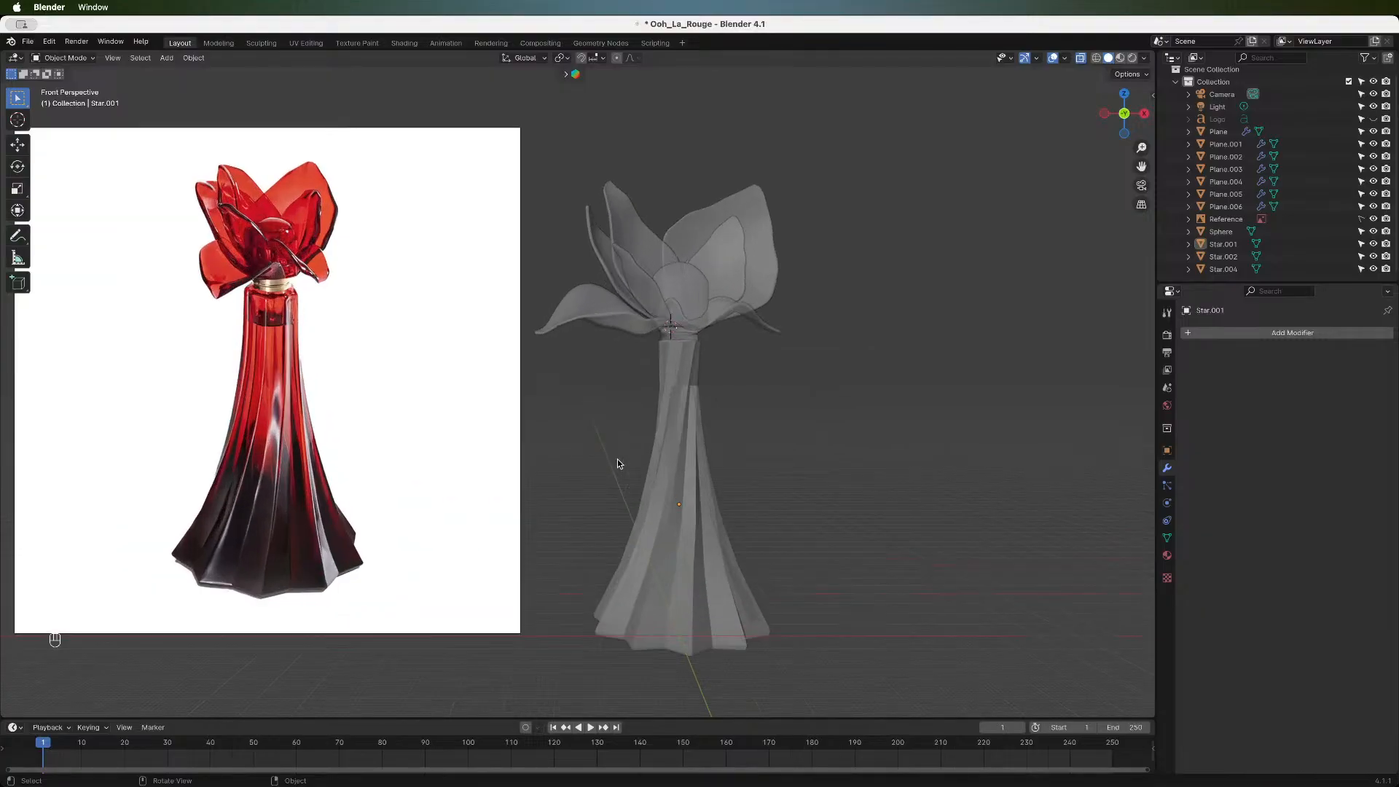
key("shift+s")
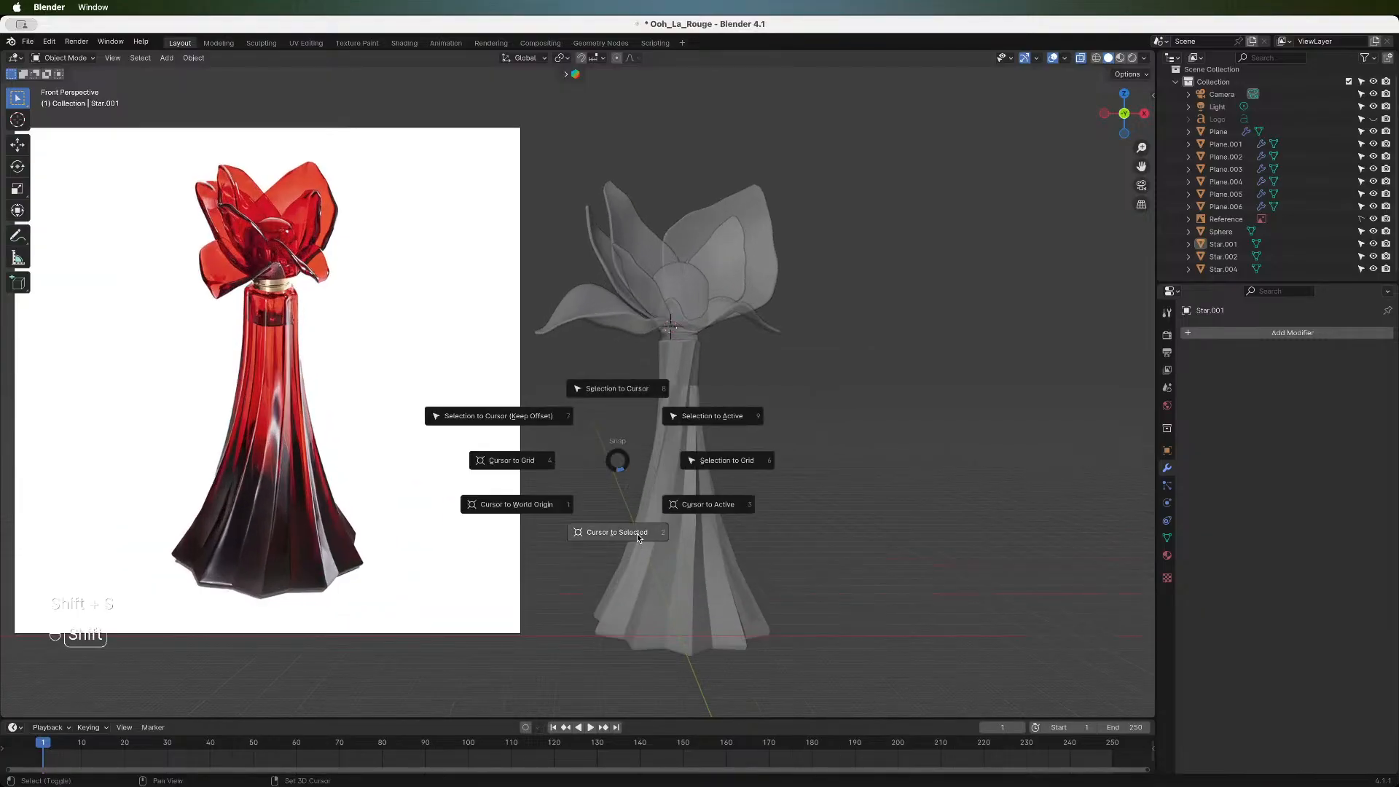
left_click(521, 510)
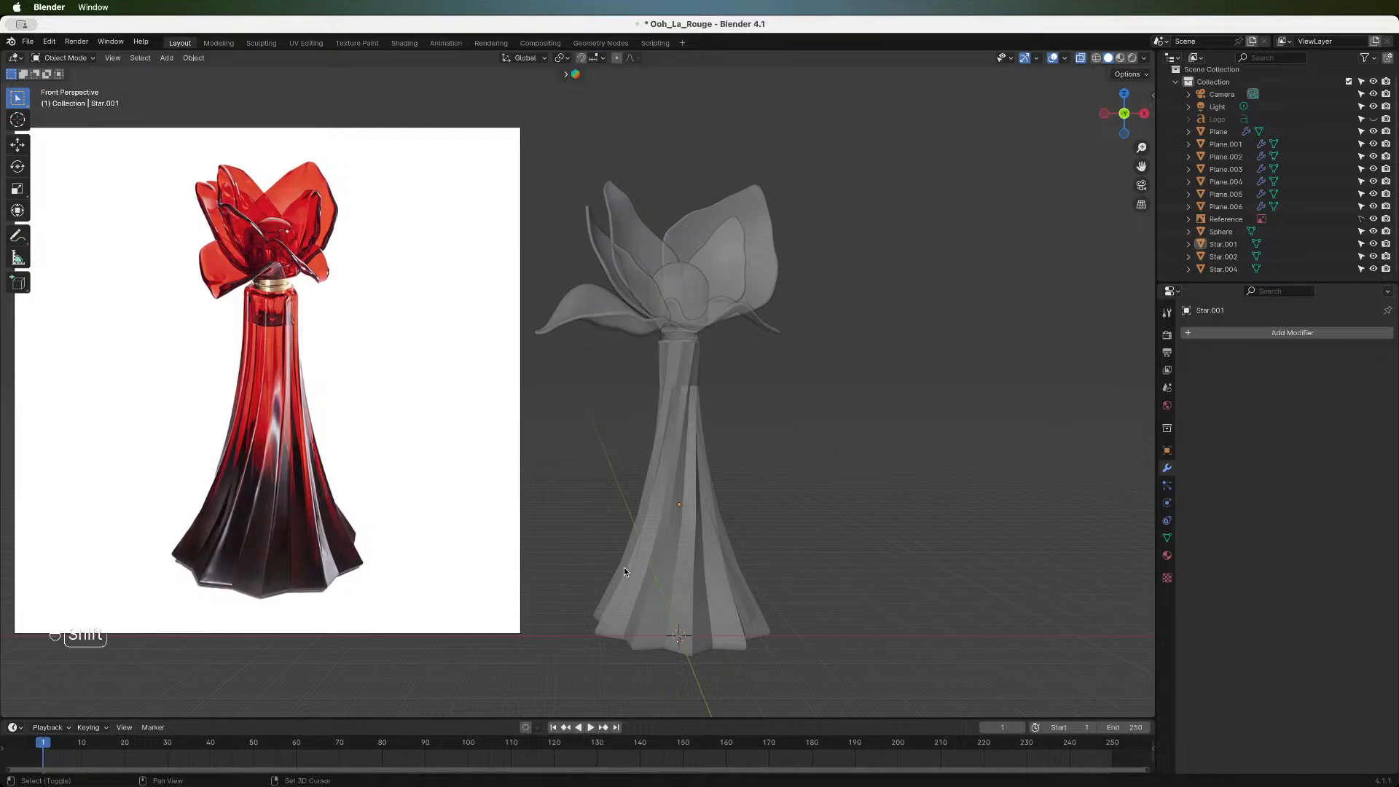
- Add a mesh cylinder with 32 vertices, 1 m radius and 2 m depth at the world origin
key("shift+a")
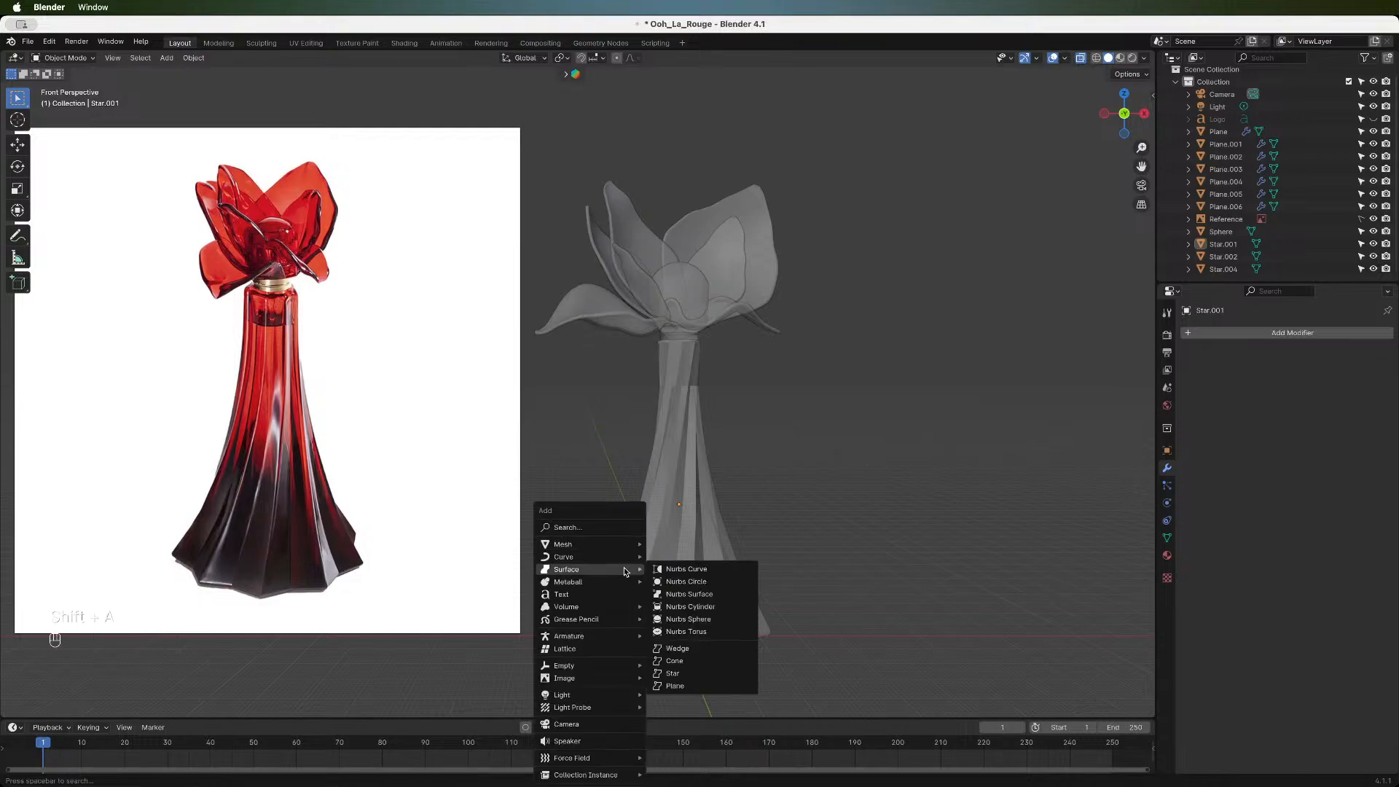
key("Escape")
key("shift+a")
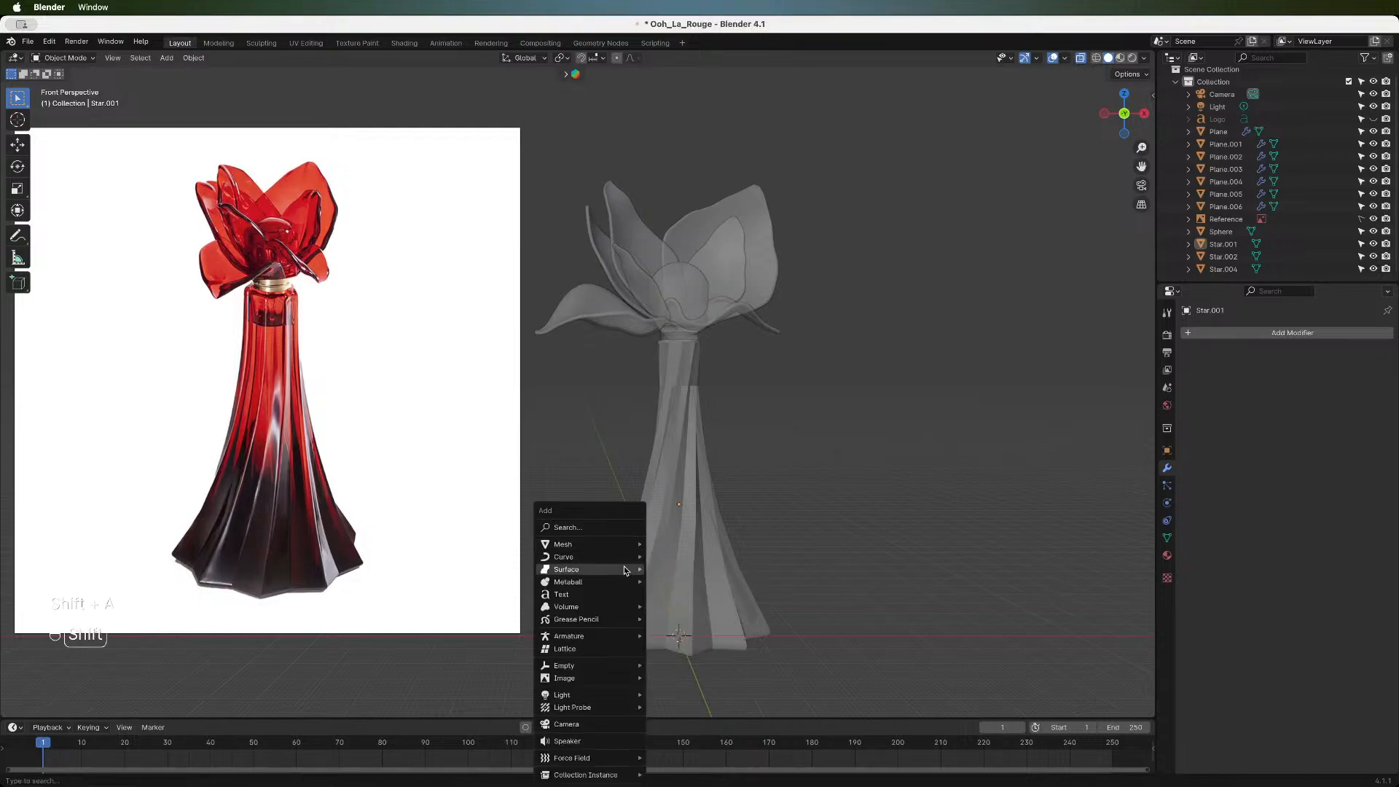
mouse_move(627, 544)
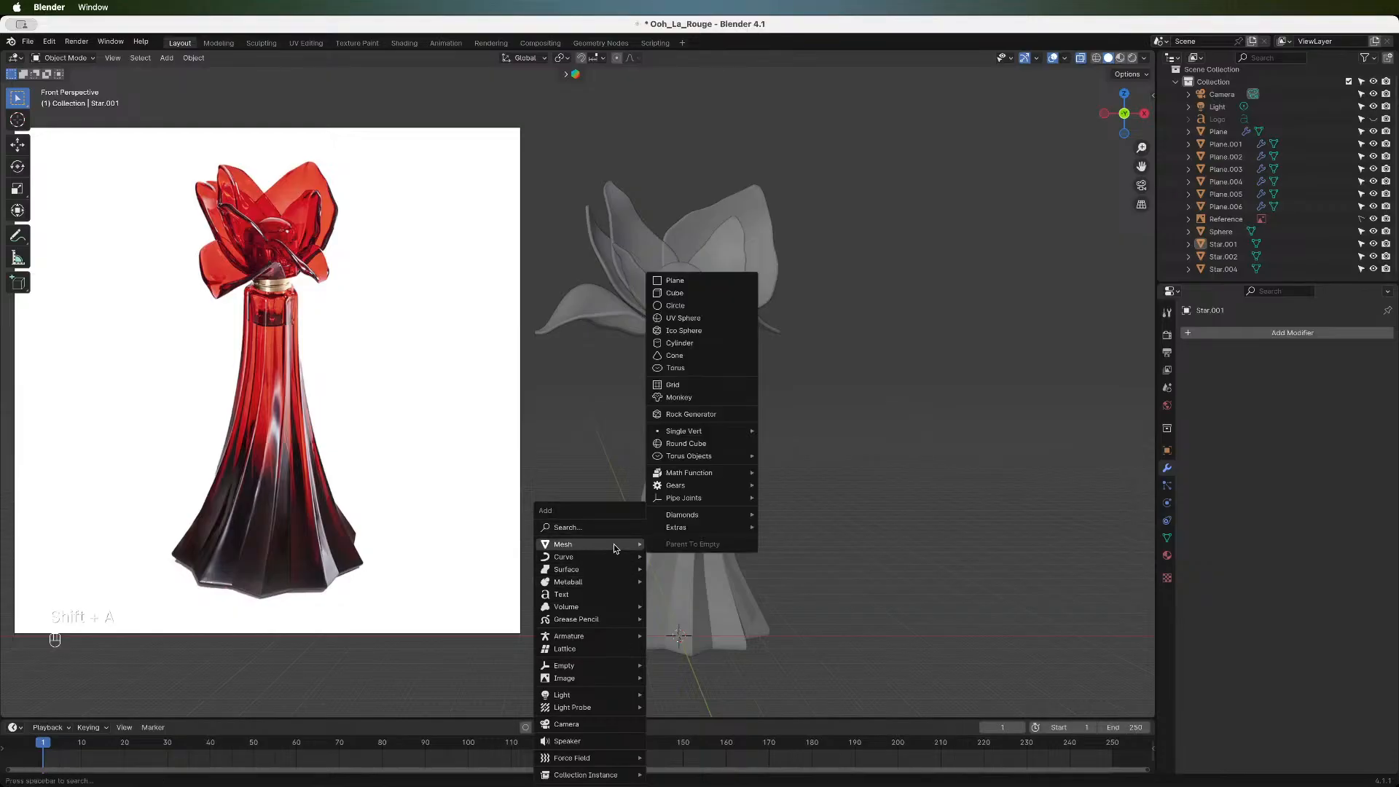
left_click(716, 343)
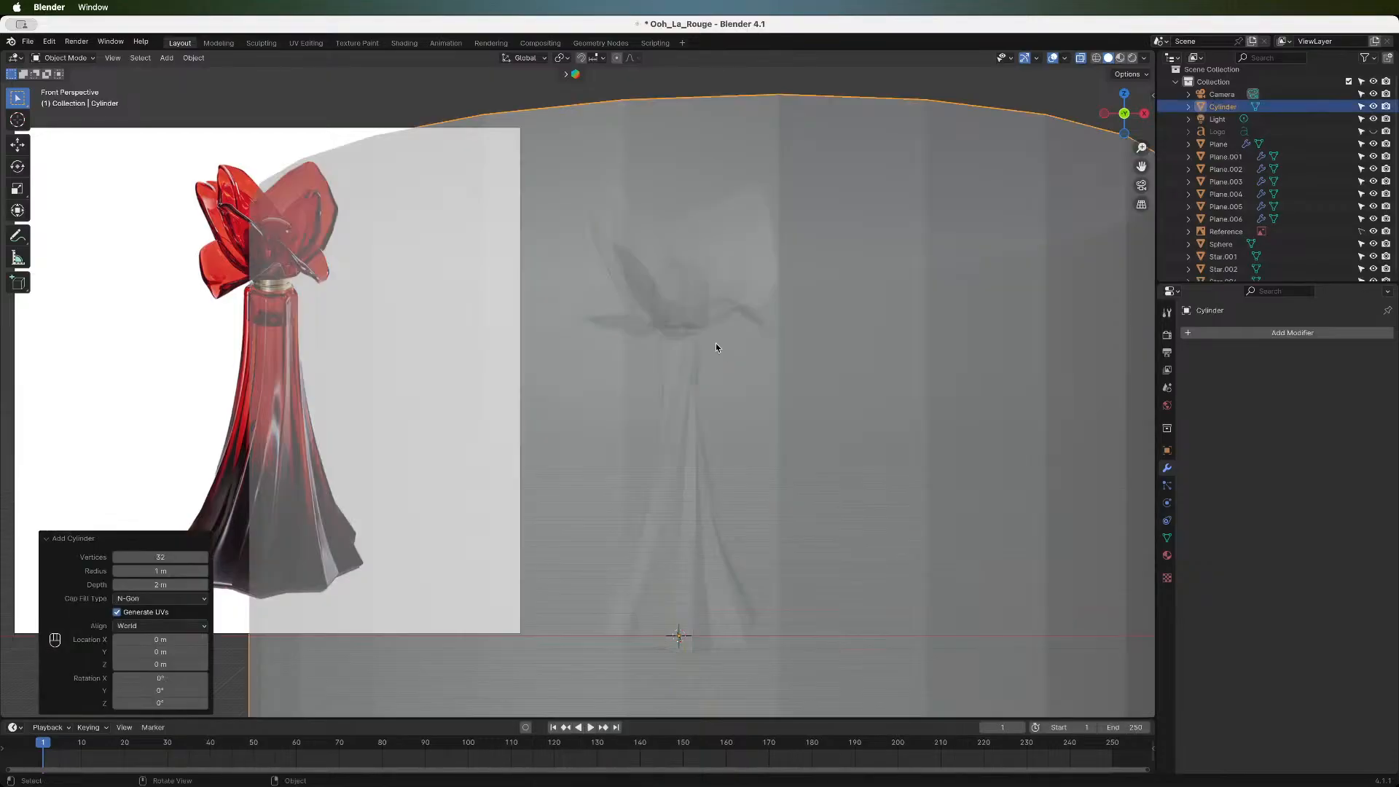
- Shrink the whole cylinder mesh in Edit Mode to a tiny piece at the bottle's base, turning proportional editing off and using a final scale factor of 0.185
scroll(890, 302, "down", 5)
key("Tab")
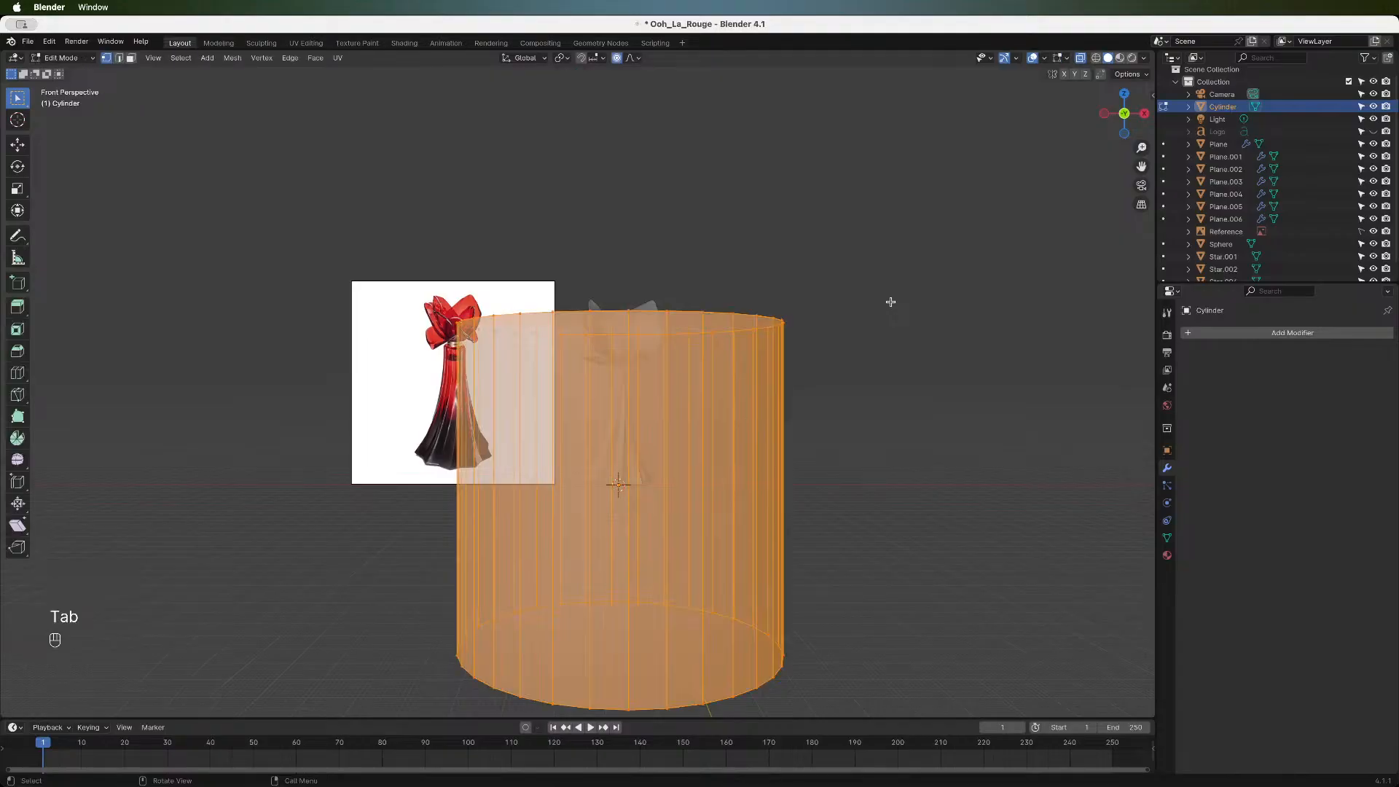
key("s")
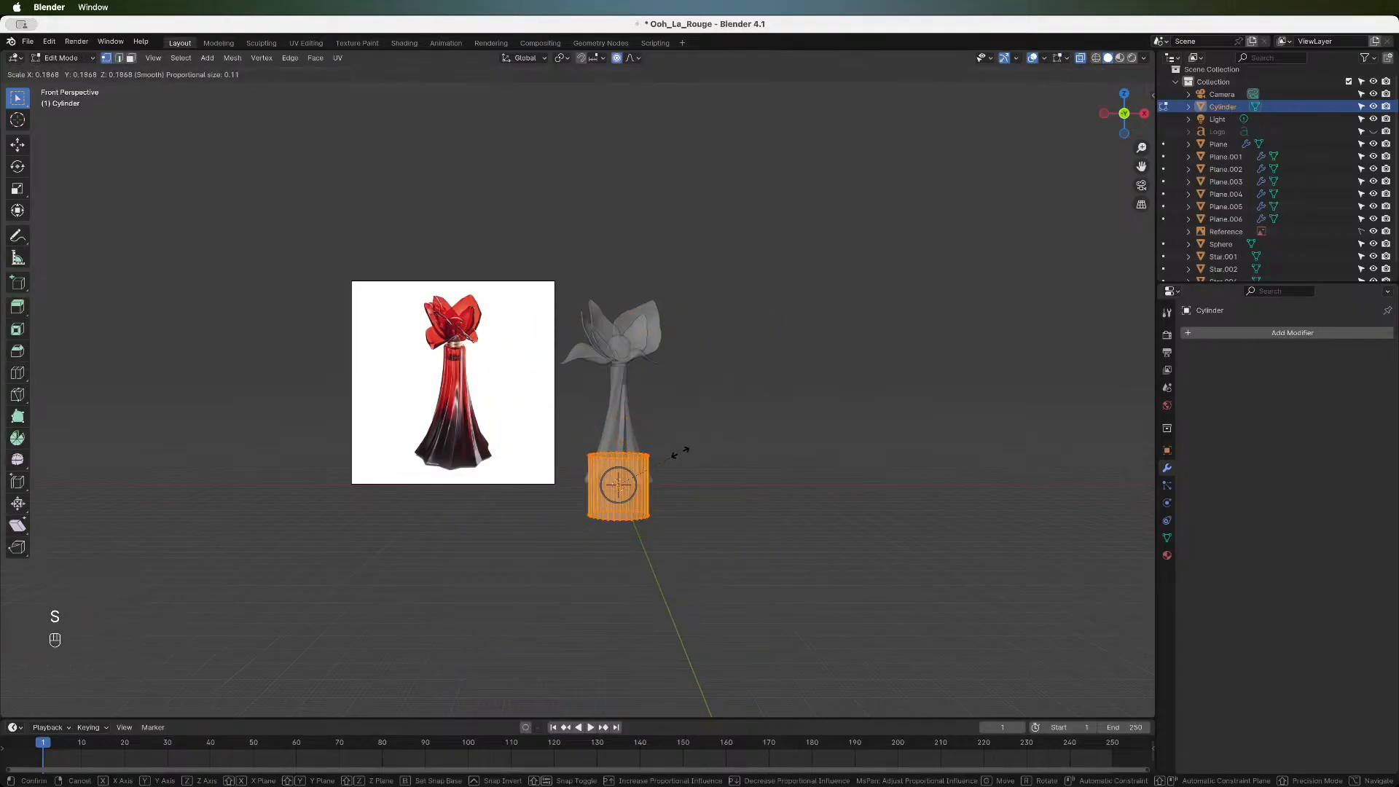
left_click(655, 472)
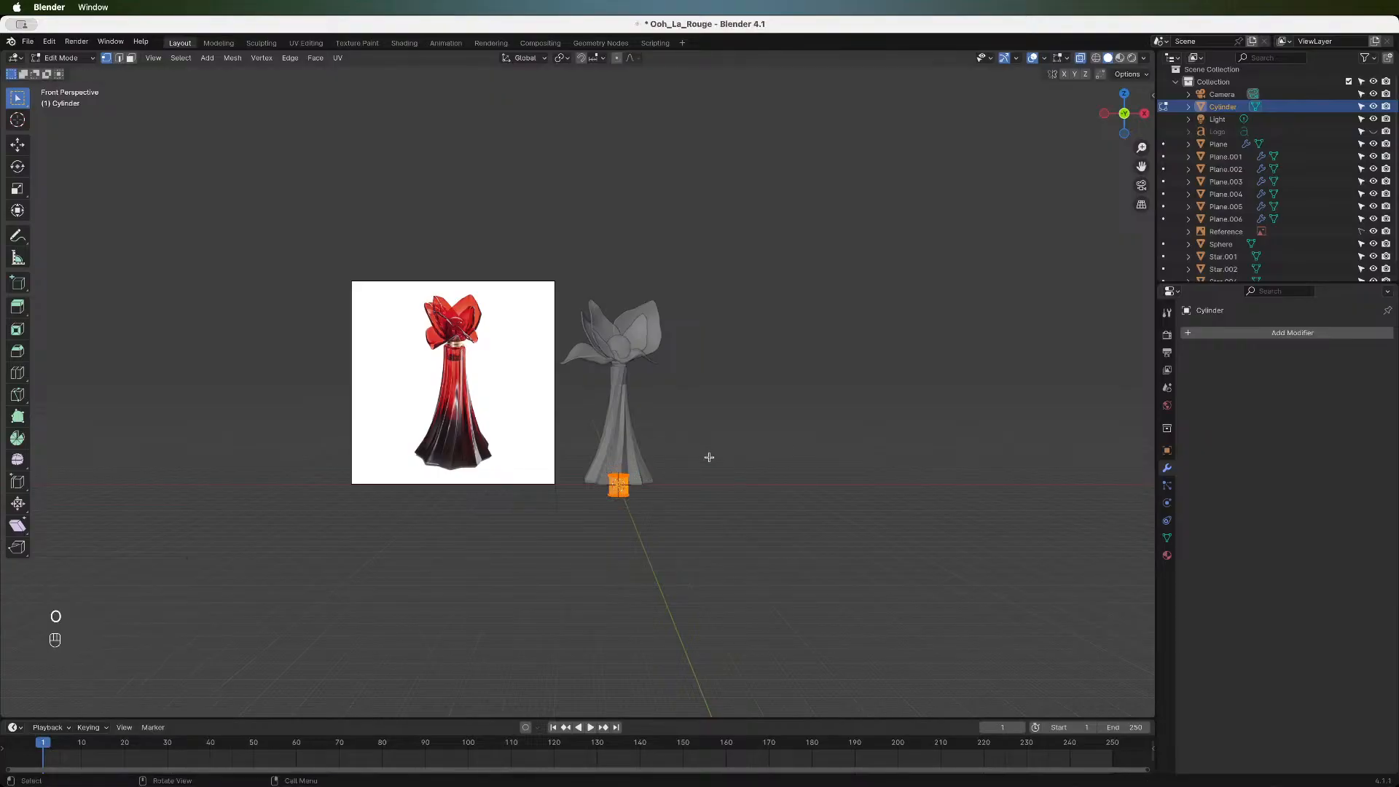
scroll(703, 454, "up", 6)
scroll(703, 454, "down", 6)
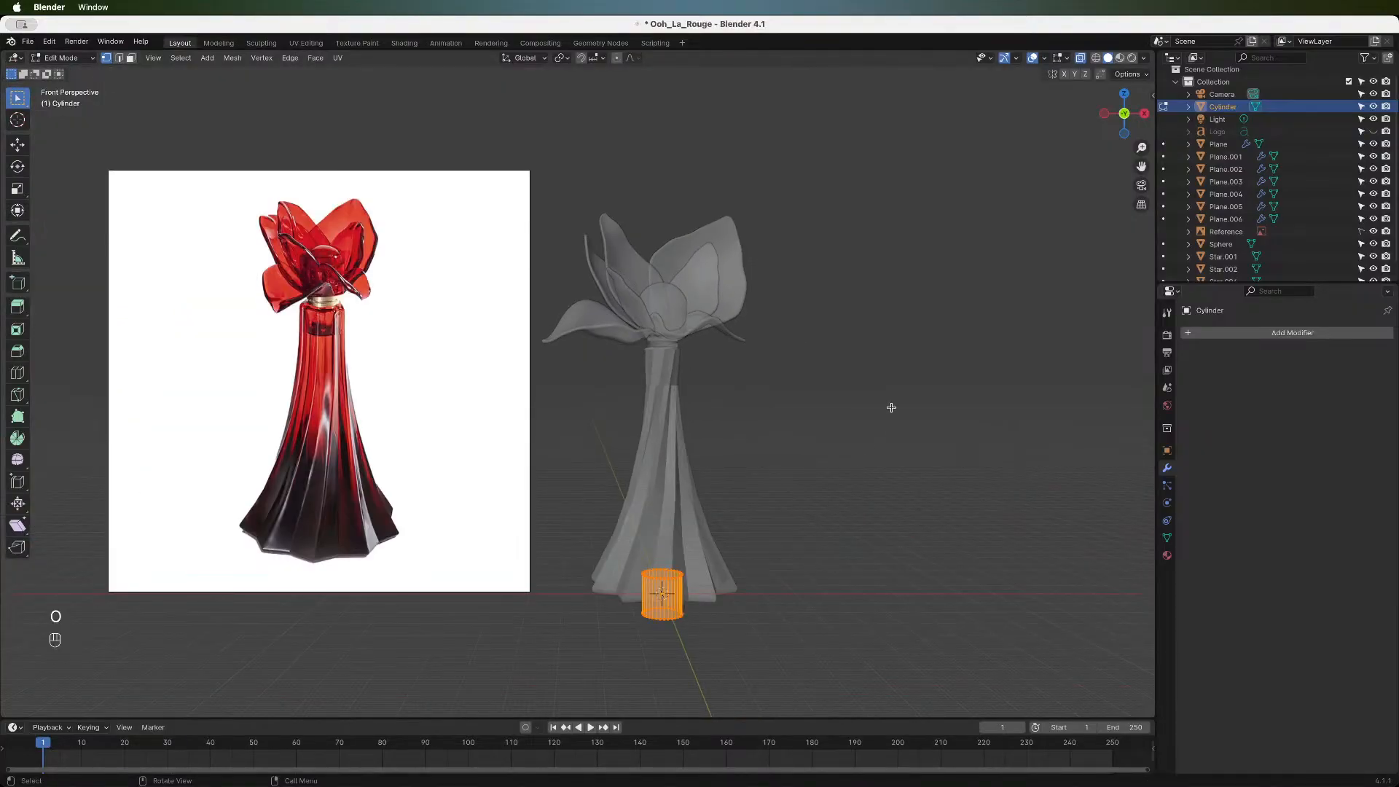
key("s")
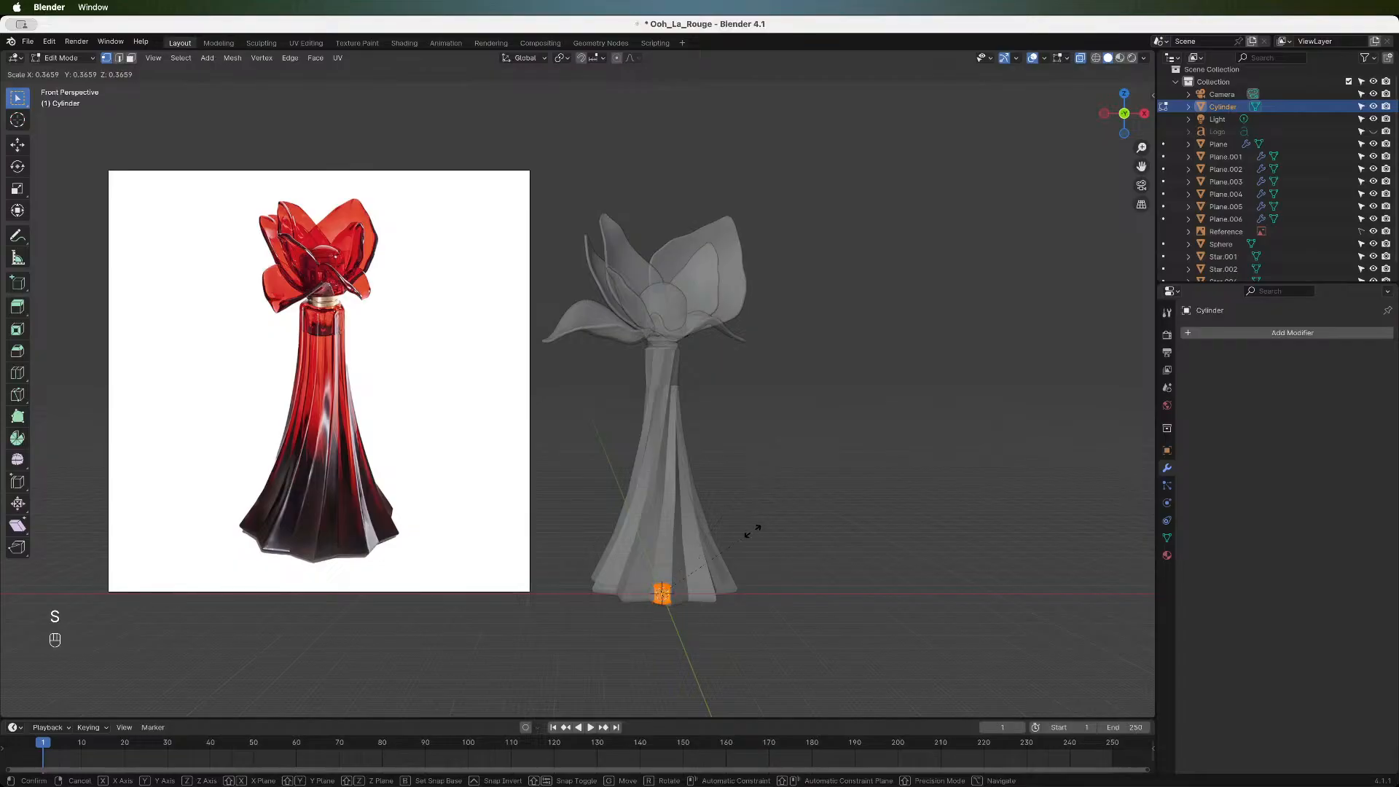
left_click(705, 566)
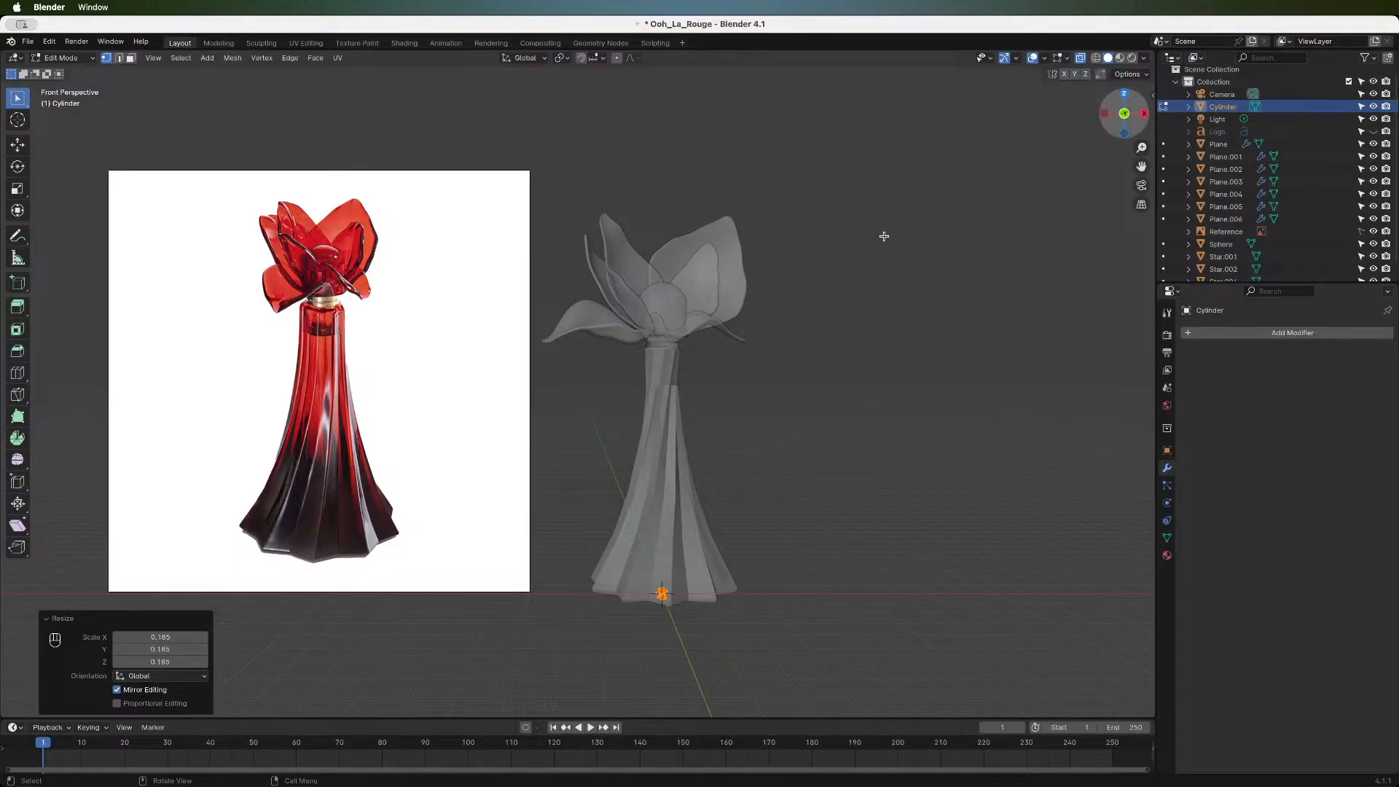
- Move the tiny cylinder's upper vertices up about 0.763 m along Z to stretch it to the bottle's neck
left_click_drag(637, 569, 685, 593)
key("g")
key("z")
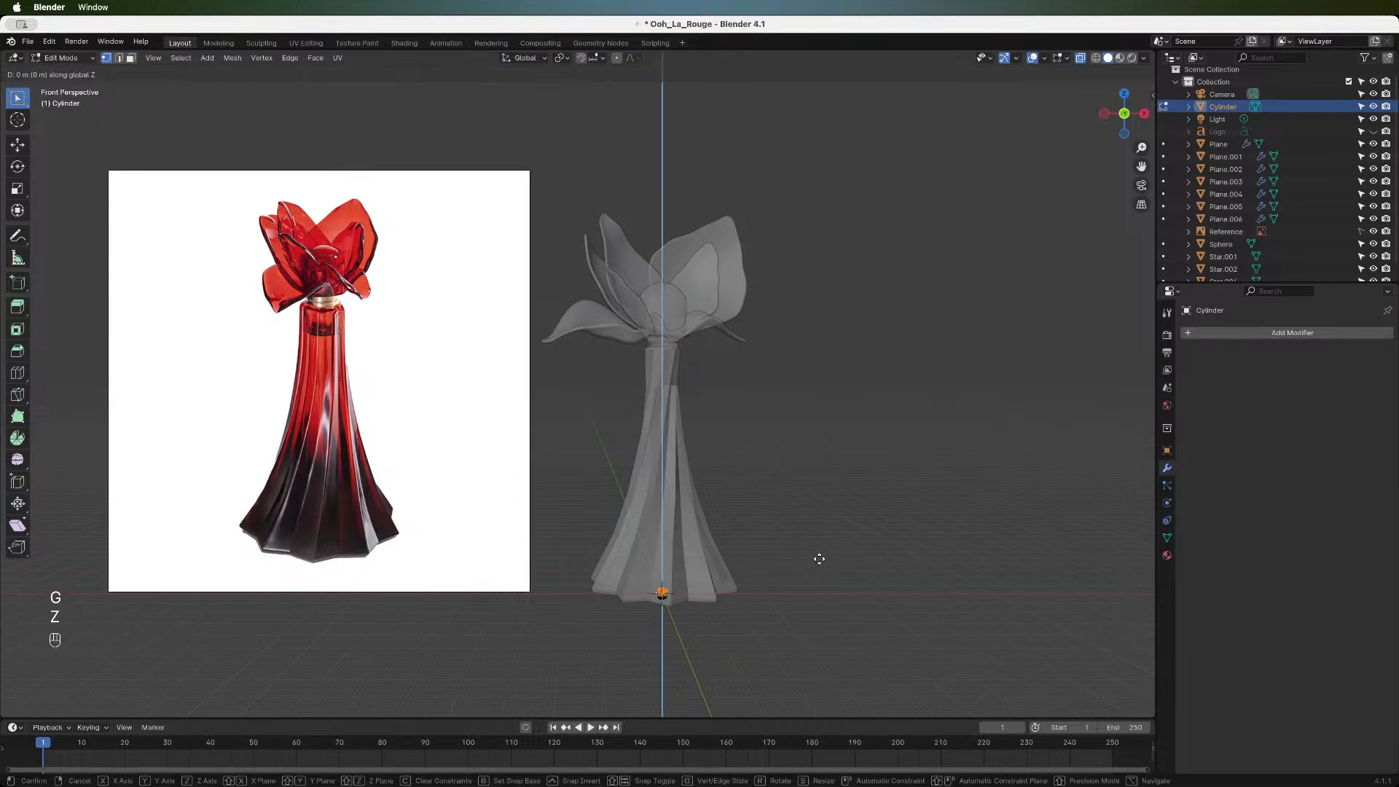
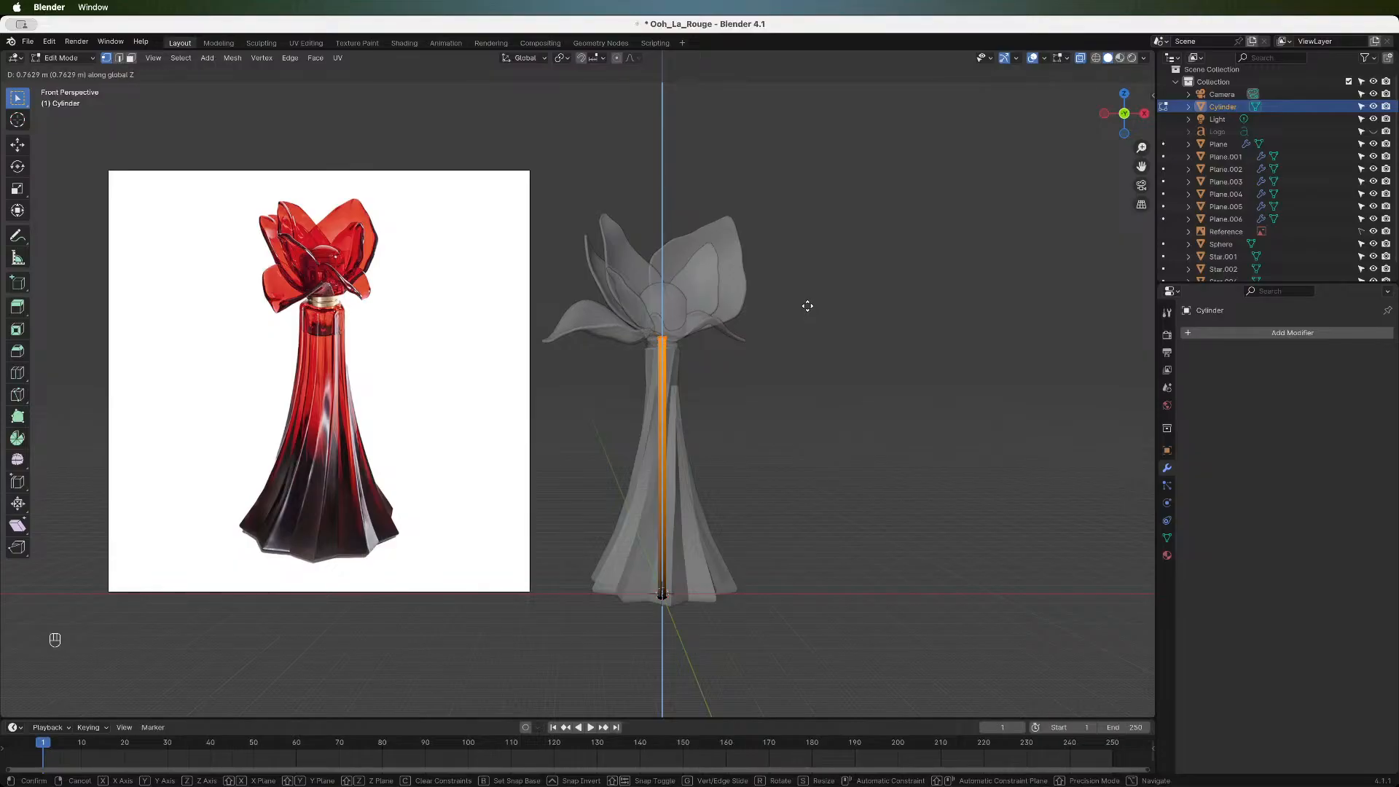
left_click(807, 306)
- Scale the entire cylinder mesh uniformly by a factor of 0.762
mouse_move(1123, 114)
left_mouse_down()
mouse_move(1101, 117)
mouse_move(1118, 116)
left_mouse_up()
key("s")
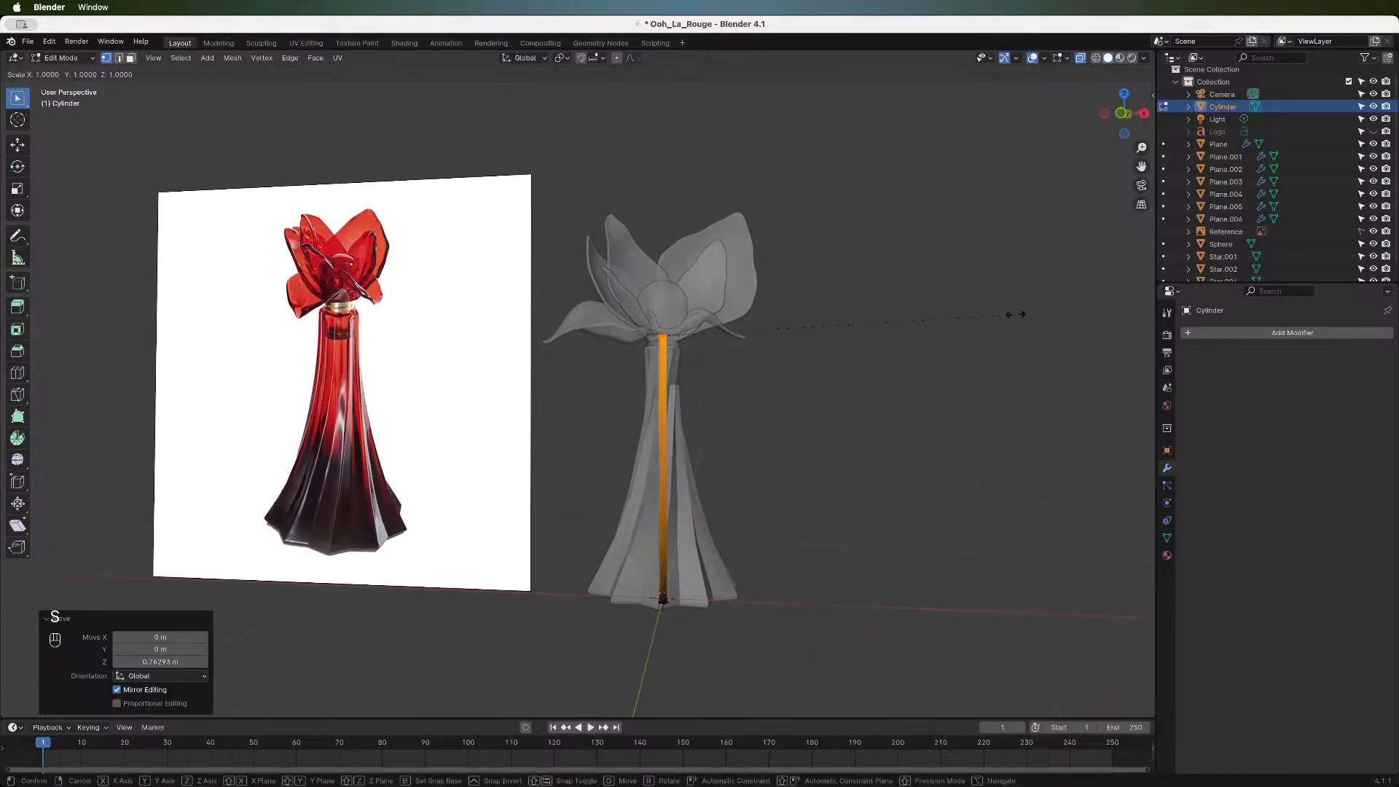
key("Escape")
key("a")
key("s")
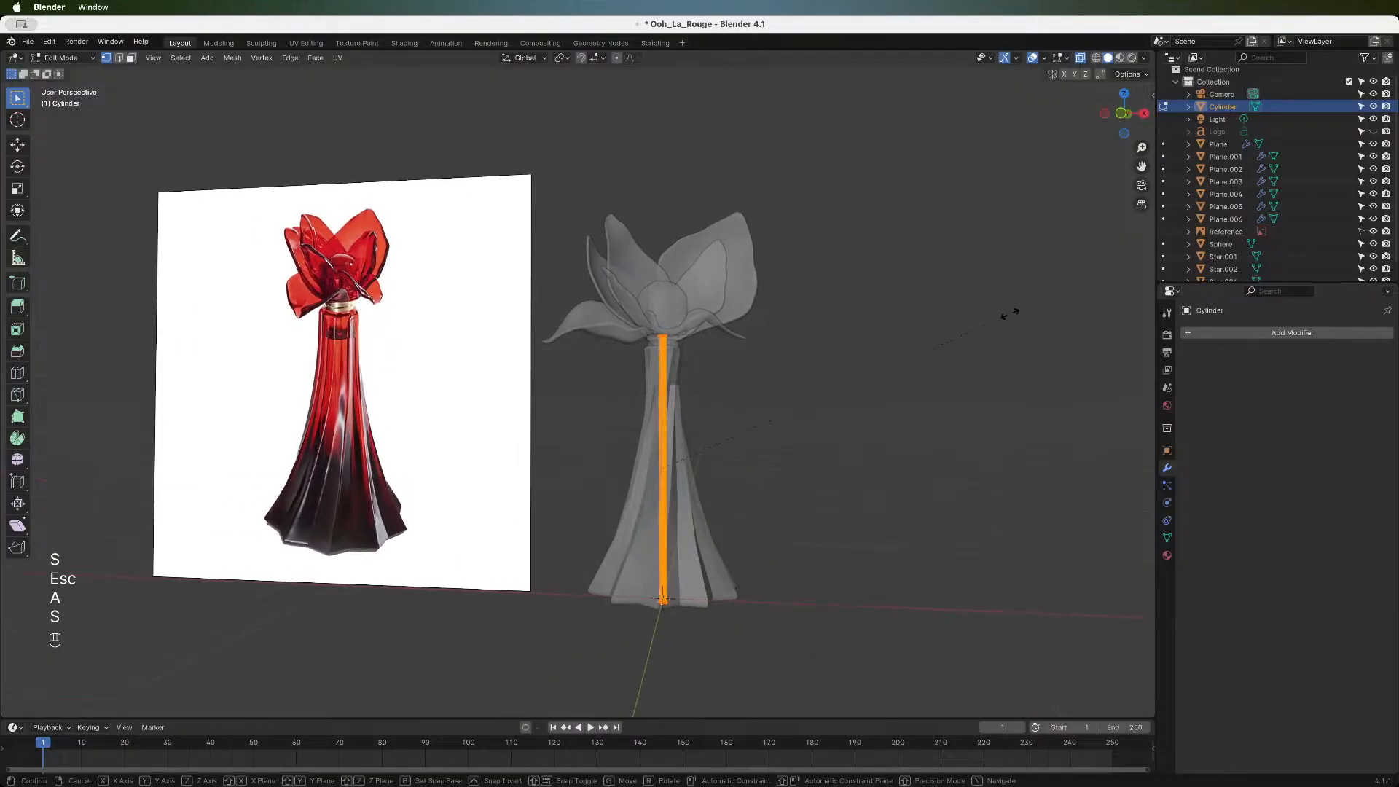
left_click(922, 337)
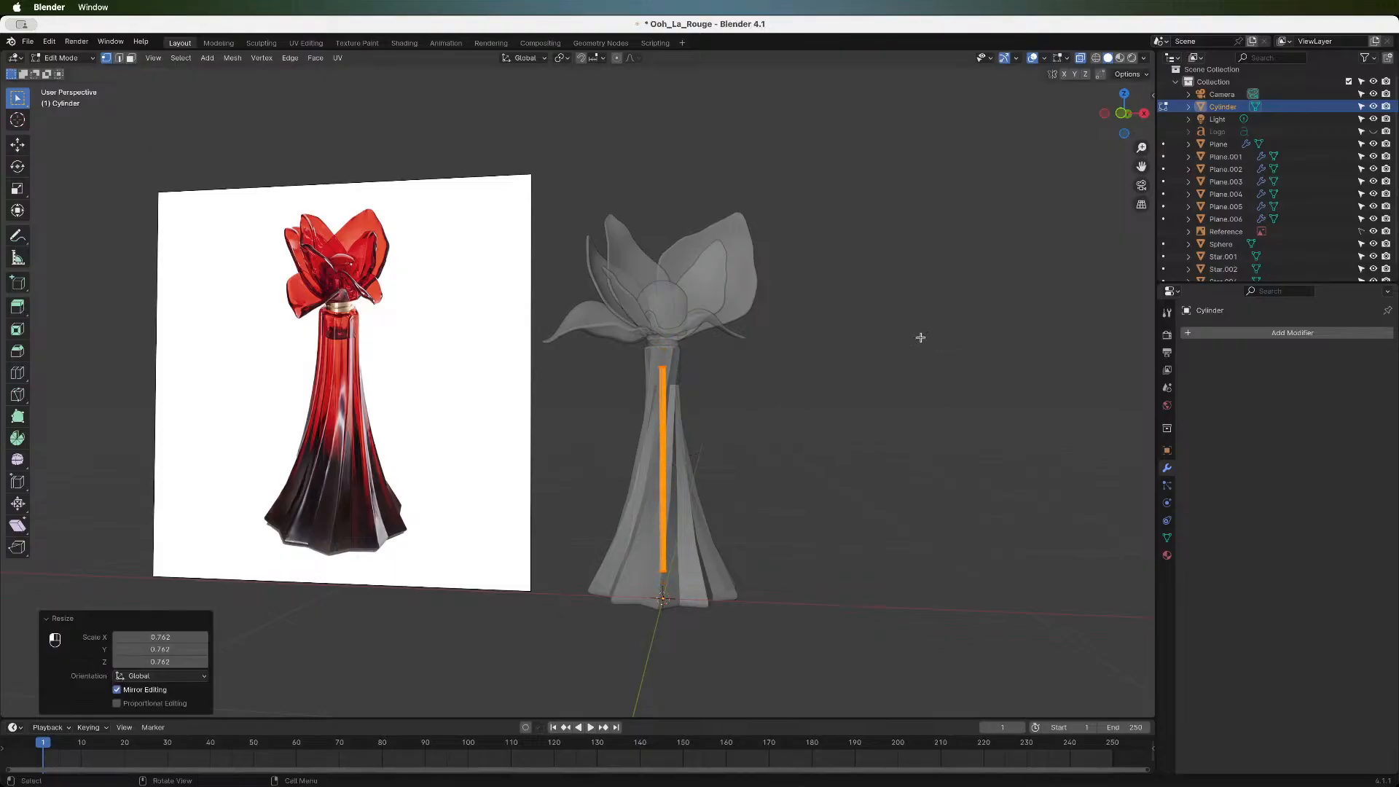
key("e")
key("z")
key("z")
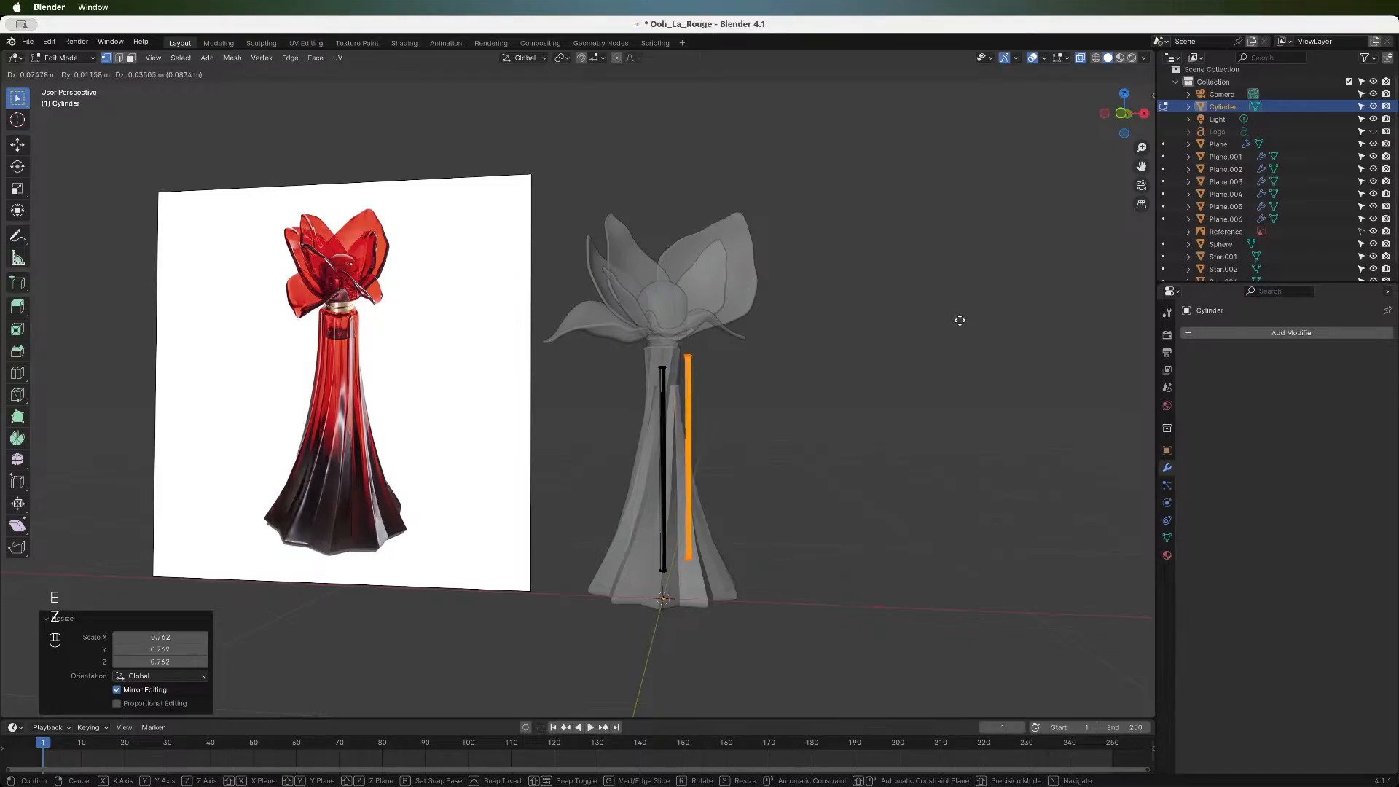
key("Escape")
- Move the tube's top end up about 0.093 m along Z to reach the base of the flower
left_click(750, 395)
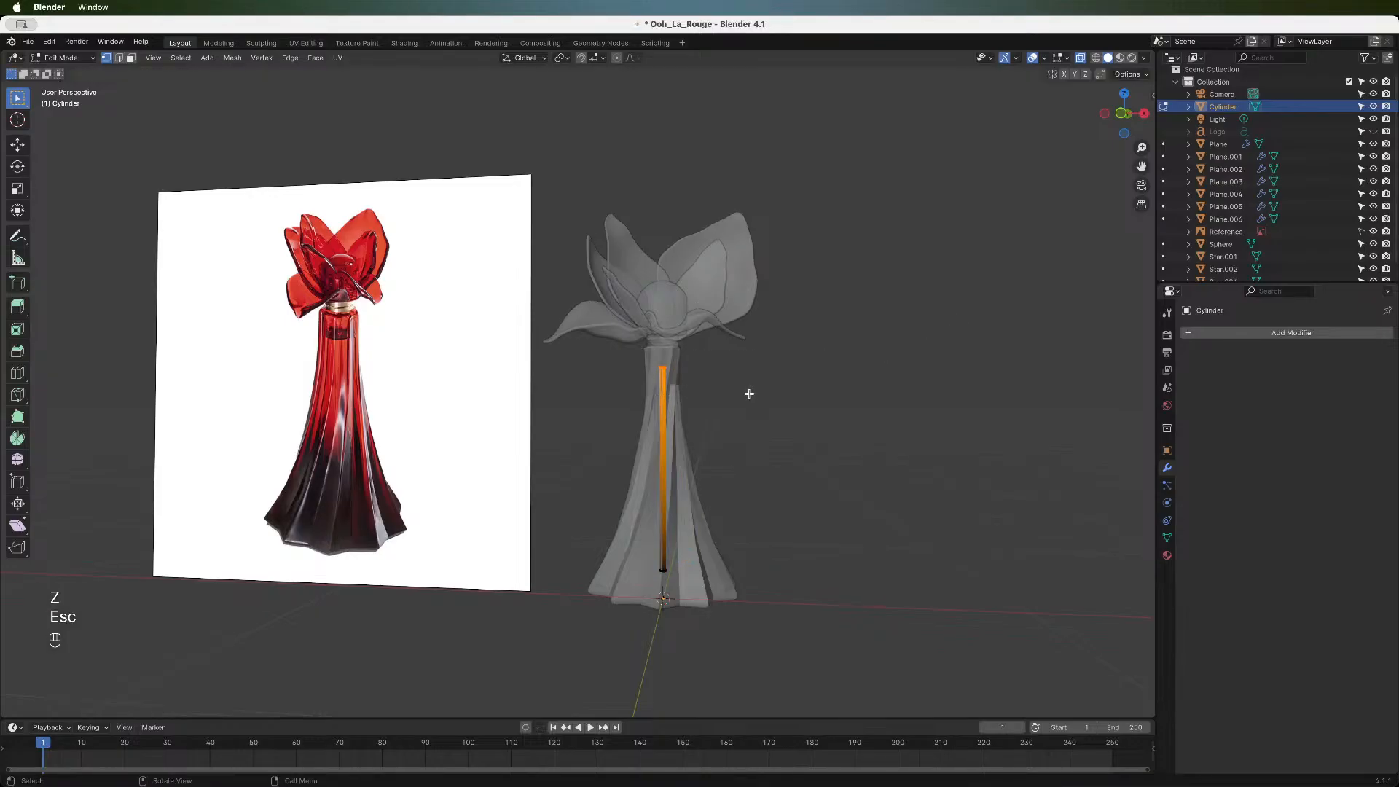
key("g")
key("z")
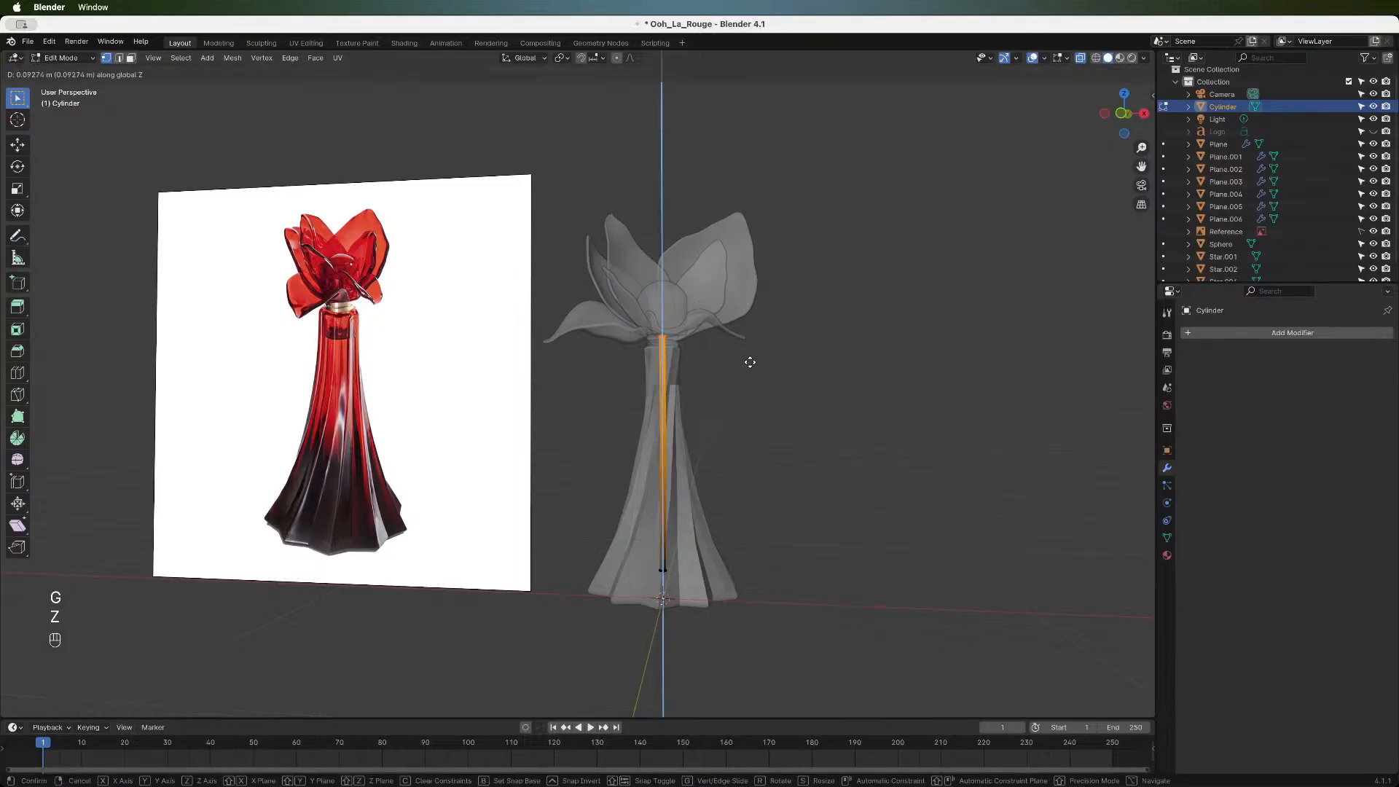
left_click(750, 361)
- Move the tube's bottom end down about 0.062 m along Z, close to the bottle's base
left_click_drag(597, 531, 727, 616)
key("g")
key("z")
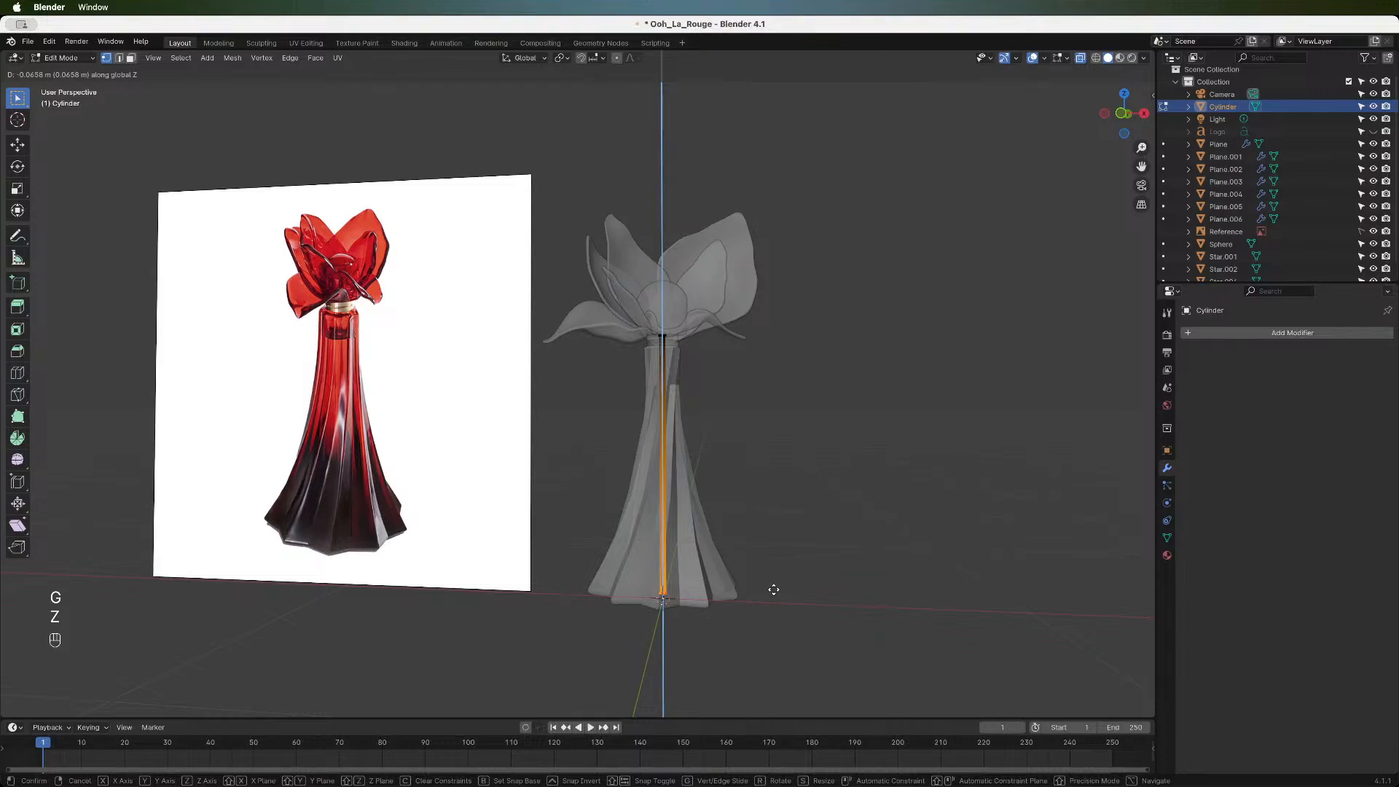
left_click(771, 585)
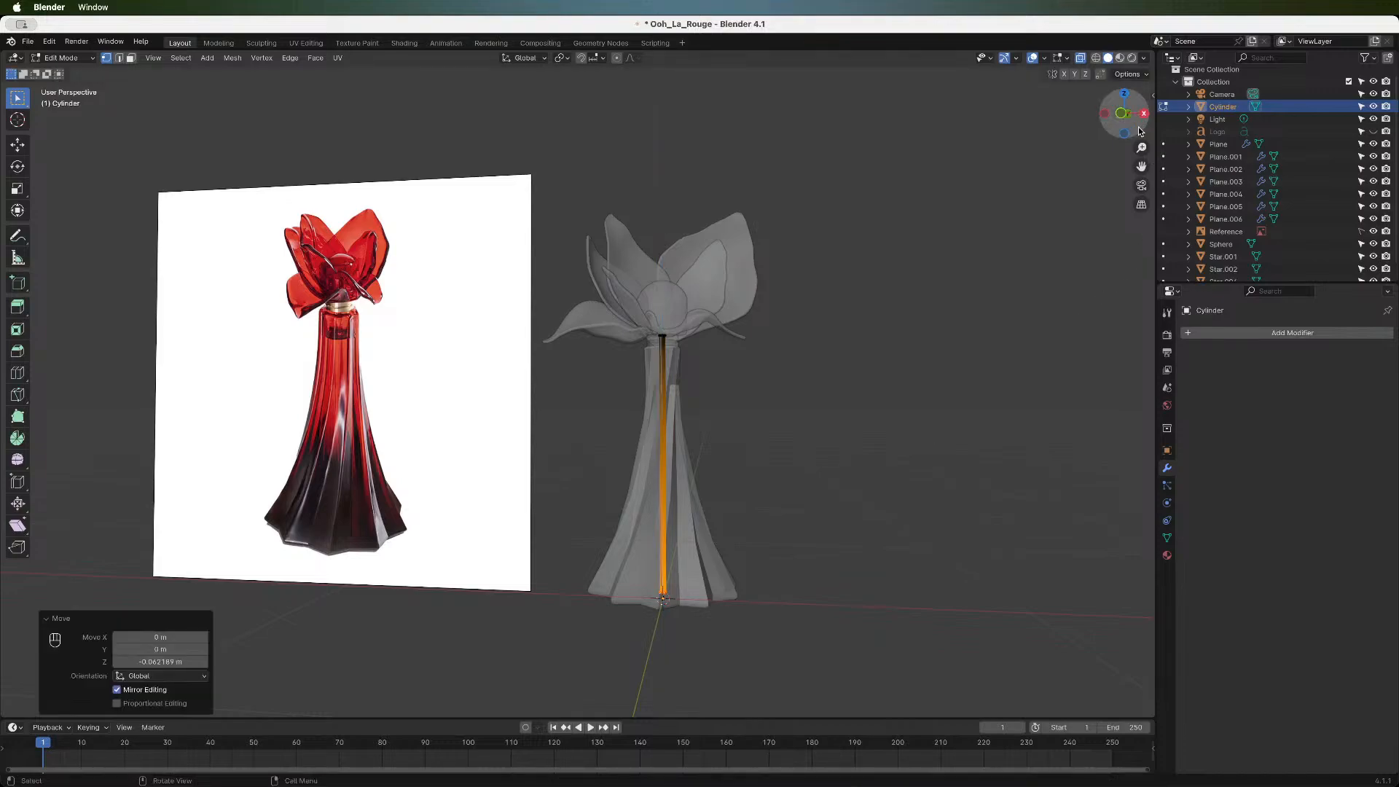
- Examine the tube's fit inside the bottle up close in front view, with X-ray off and on
mouse_move(1130, 119)
left_mouse_down()
mouse_move(1109, 116)
mouse_move(1123, 121)
left_mouse_up()
left_click(1122, 109)
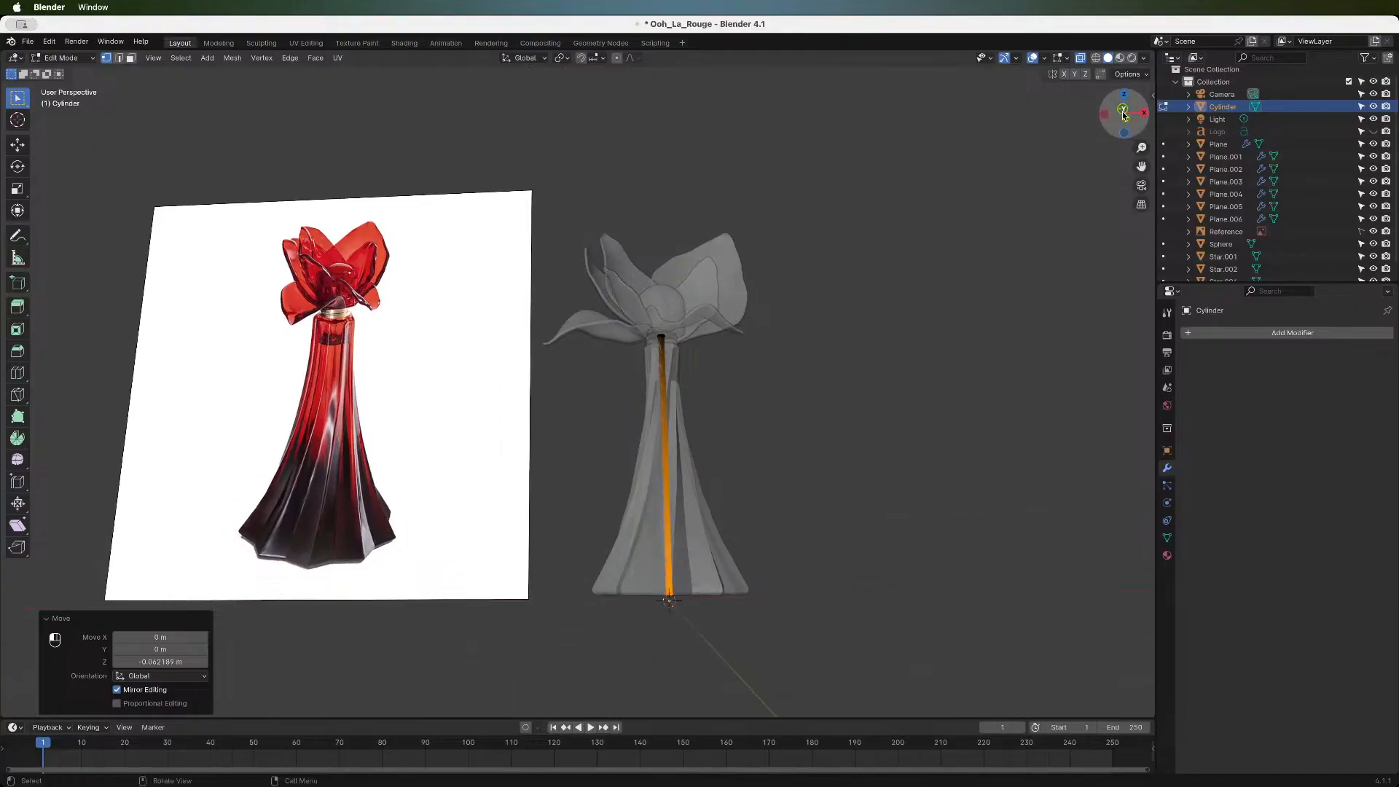
scroll(895, 391, "up", 5)
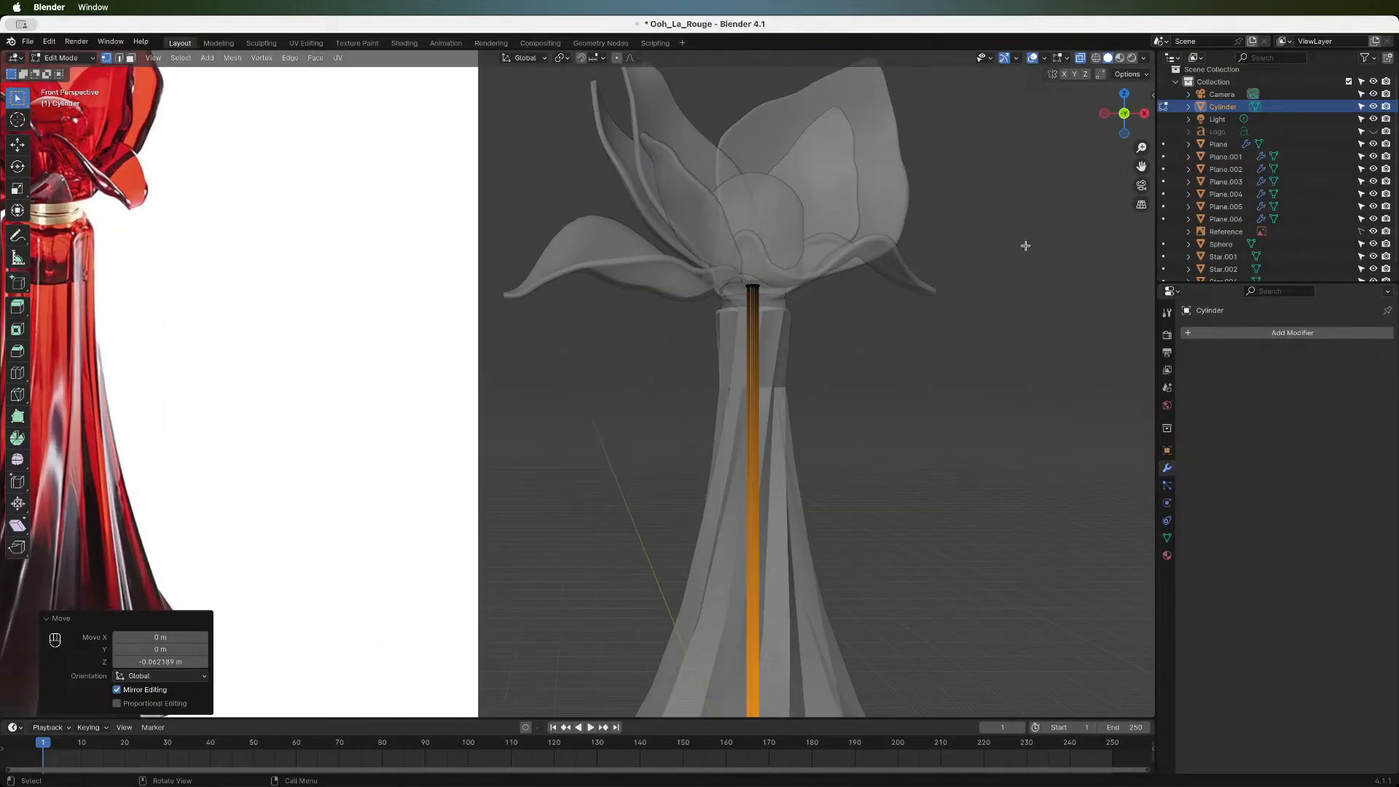
left_click_drag(1141, 166, 1049, 2)
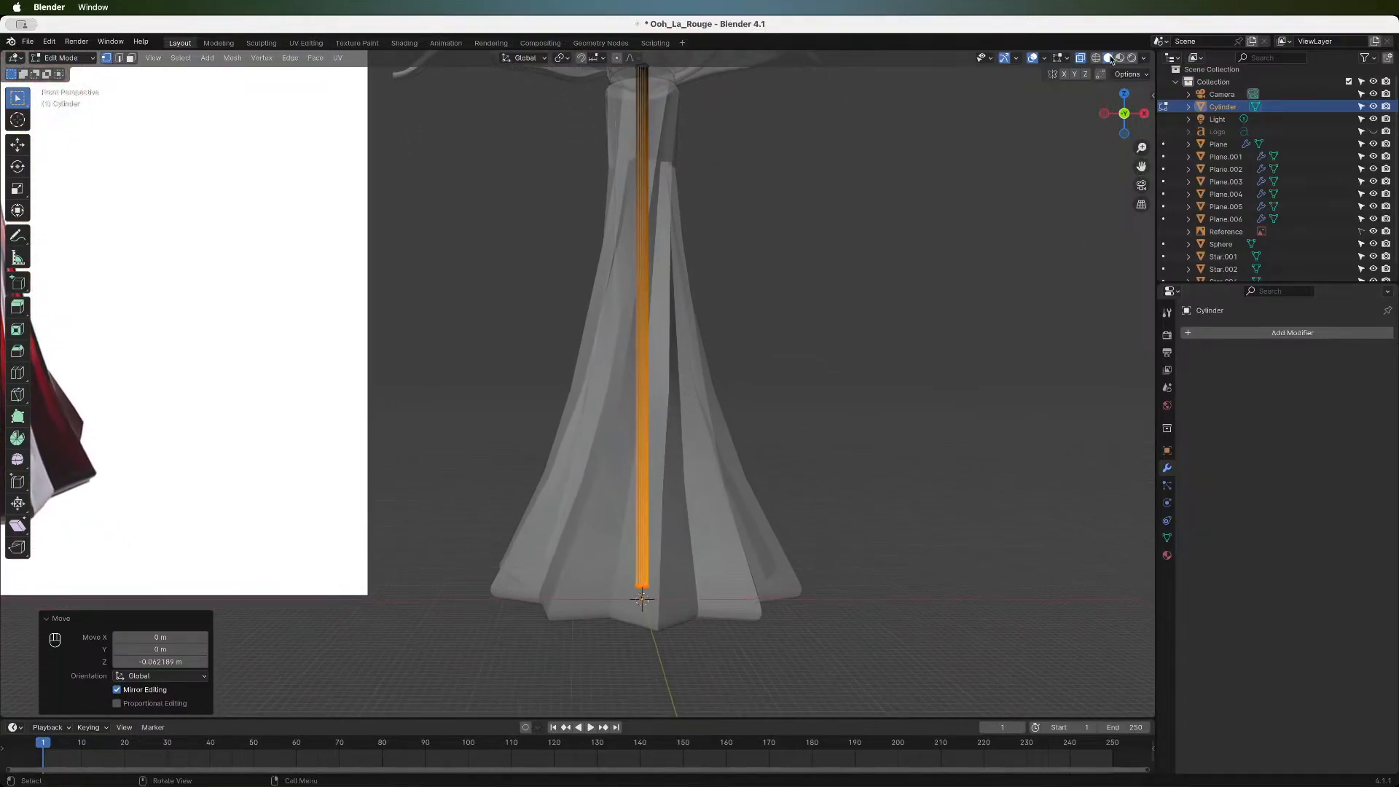
left_click(1082, 60)
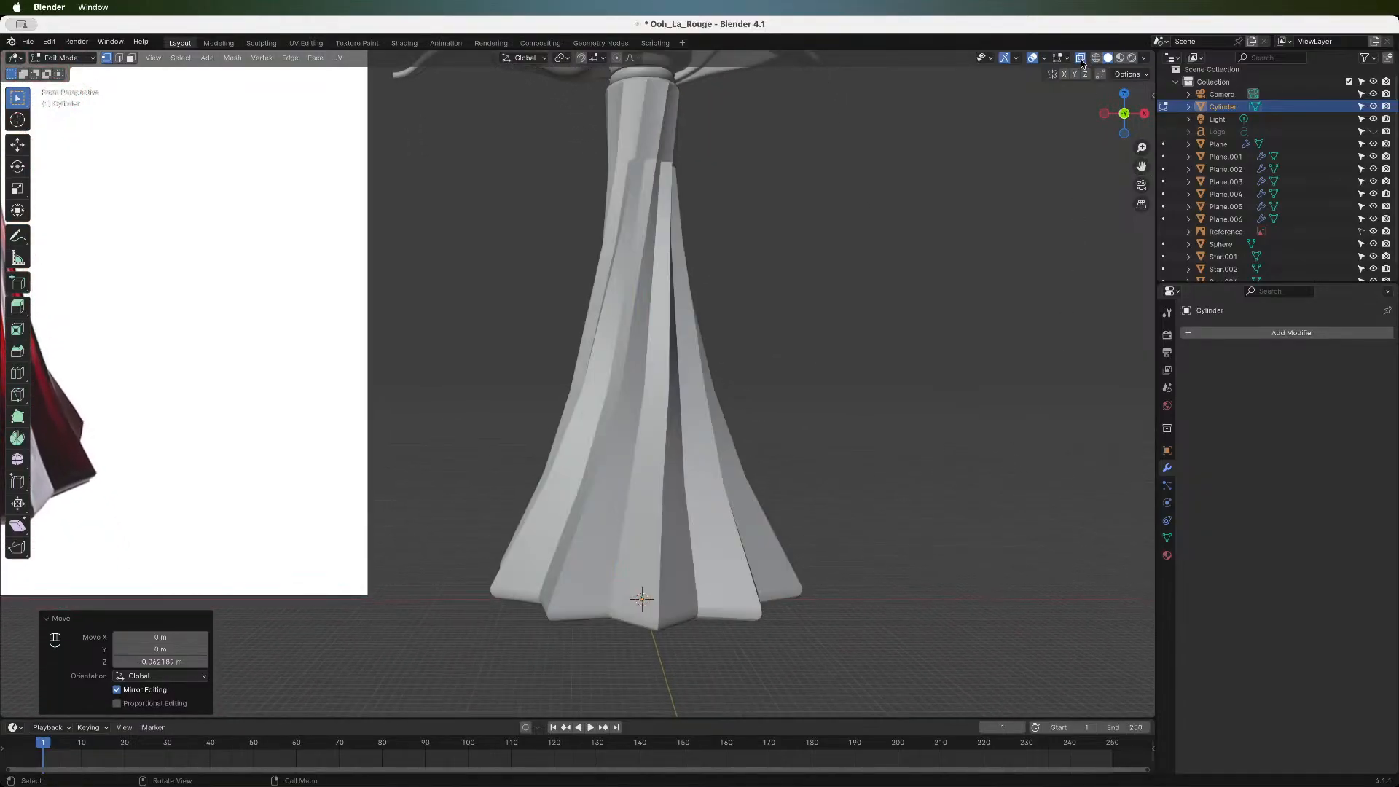
left_click(1082, 59)
scroll(777, 234, "down", 2)
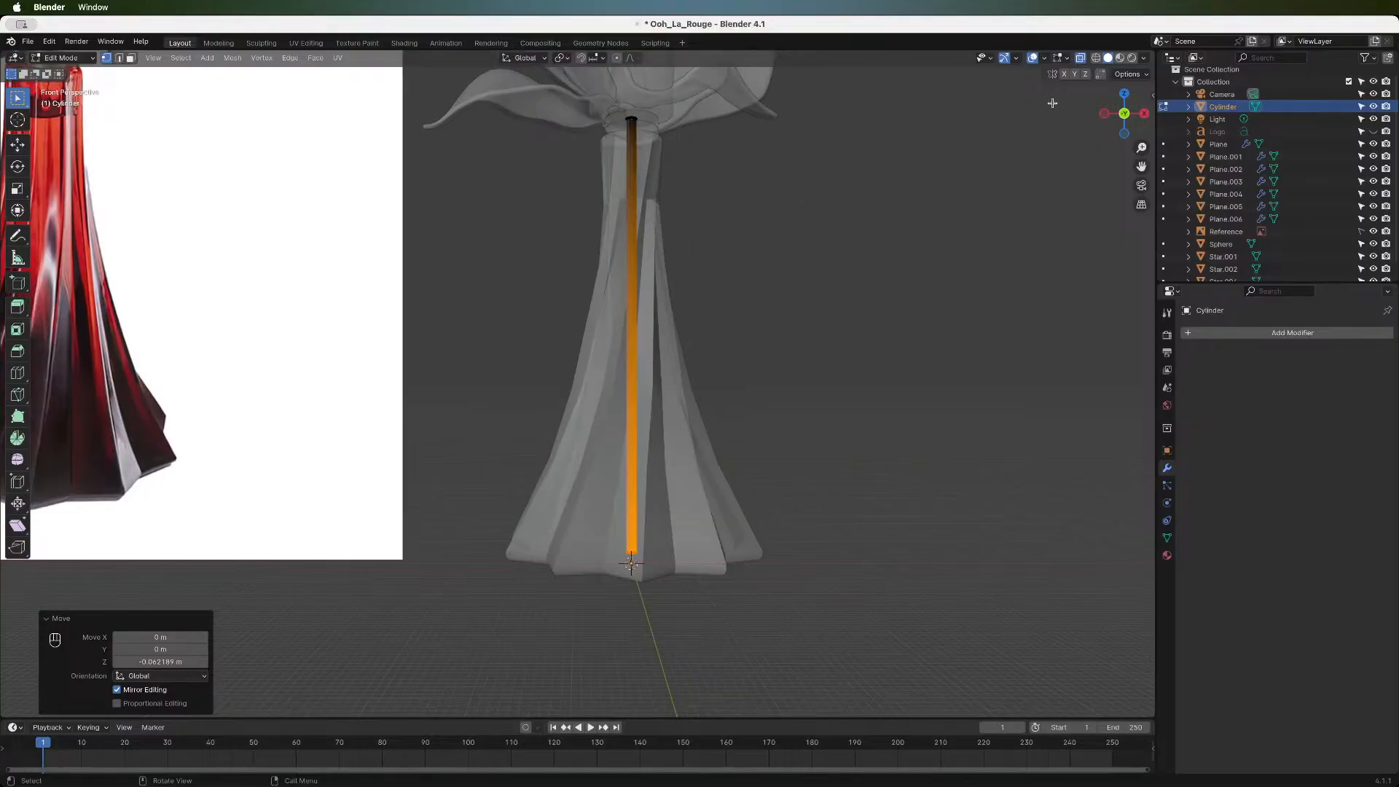
- Add four evenly spaced loop cuts across the length of the tube with Loop Cut and Slide
mouse_move(1111, 131)
left_mouse_down()
mouse_move(1064, 142)
mouse_move(1115, 116)
left_mouse_up()
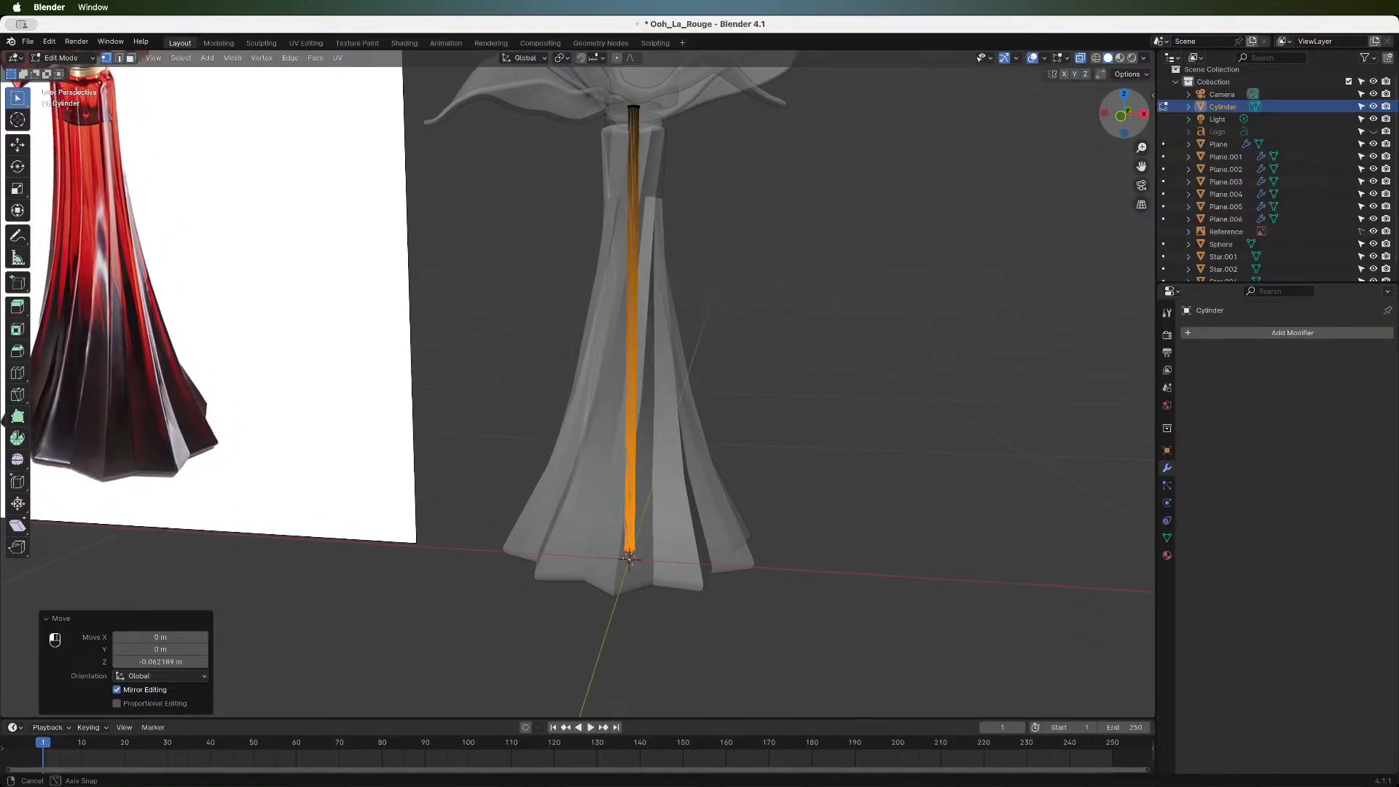
left_click(18, 375)
left_click(630, 356)
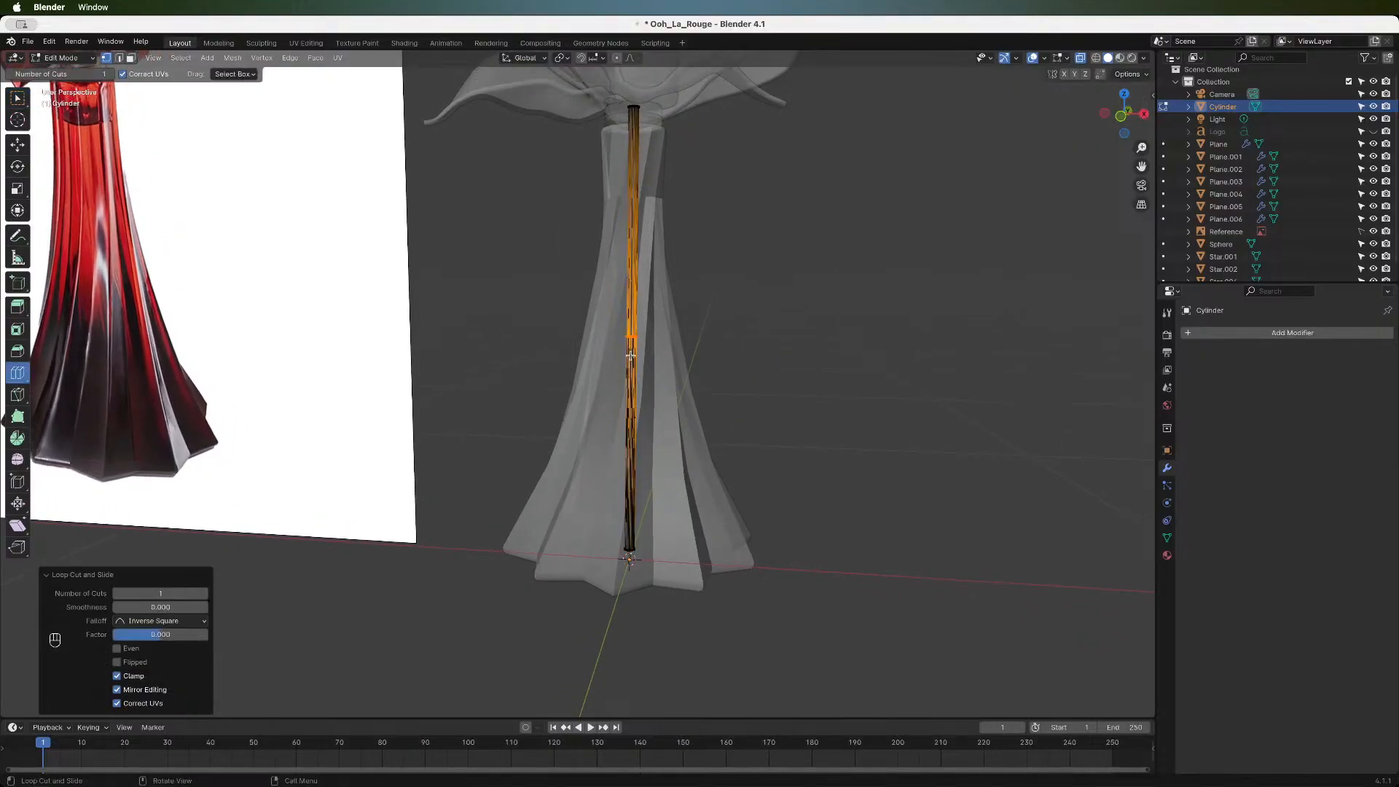
left_click(203, 595)
left_click(204, 594)
left_click(203, 594)
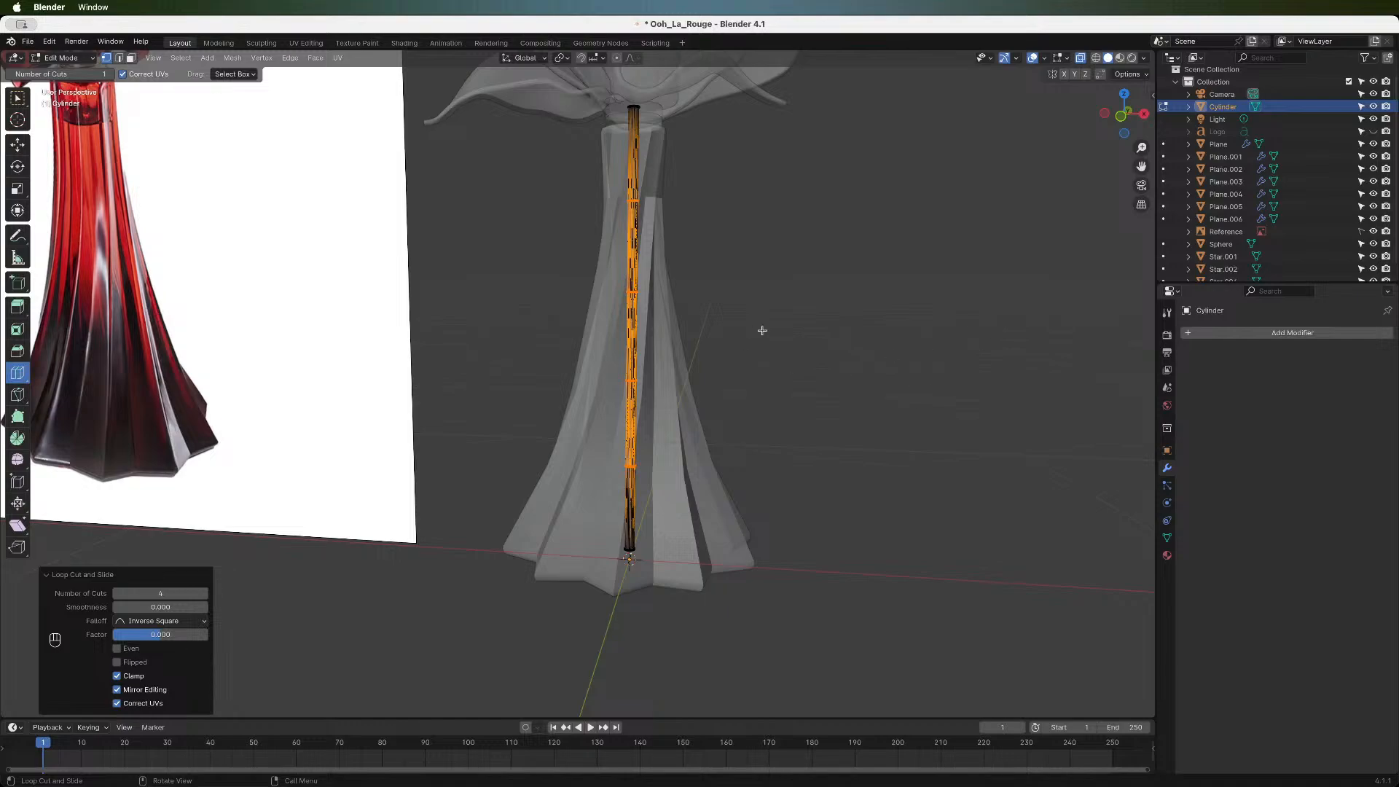
- Turn on proportional editing and try to move the second inner edge loop from the tube's top
key("Tab")
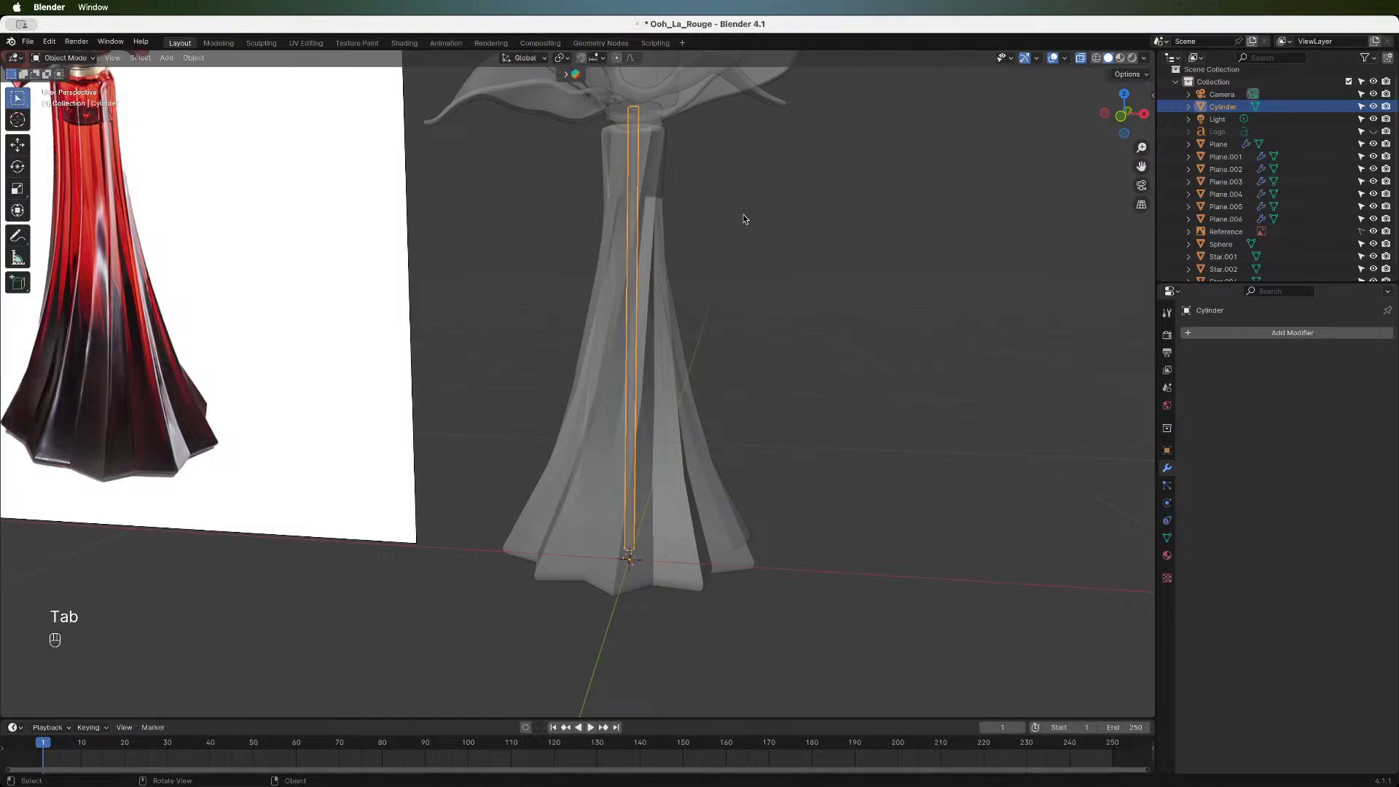
key("Tab")
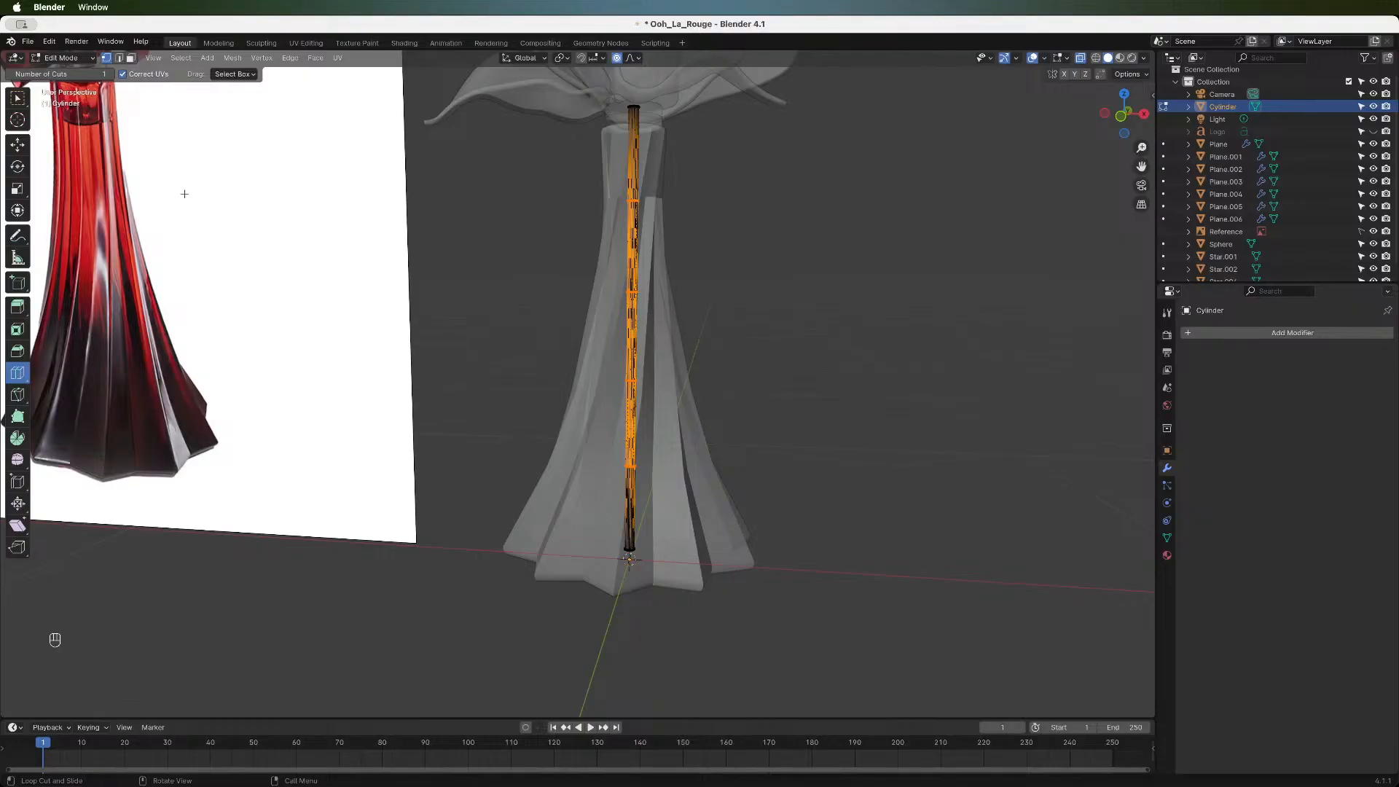
key("w")
left_click_drag(567, 295, 763, 336)
key("g")
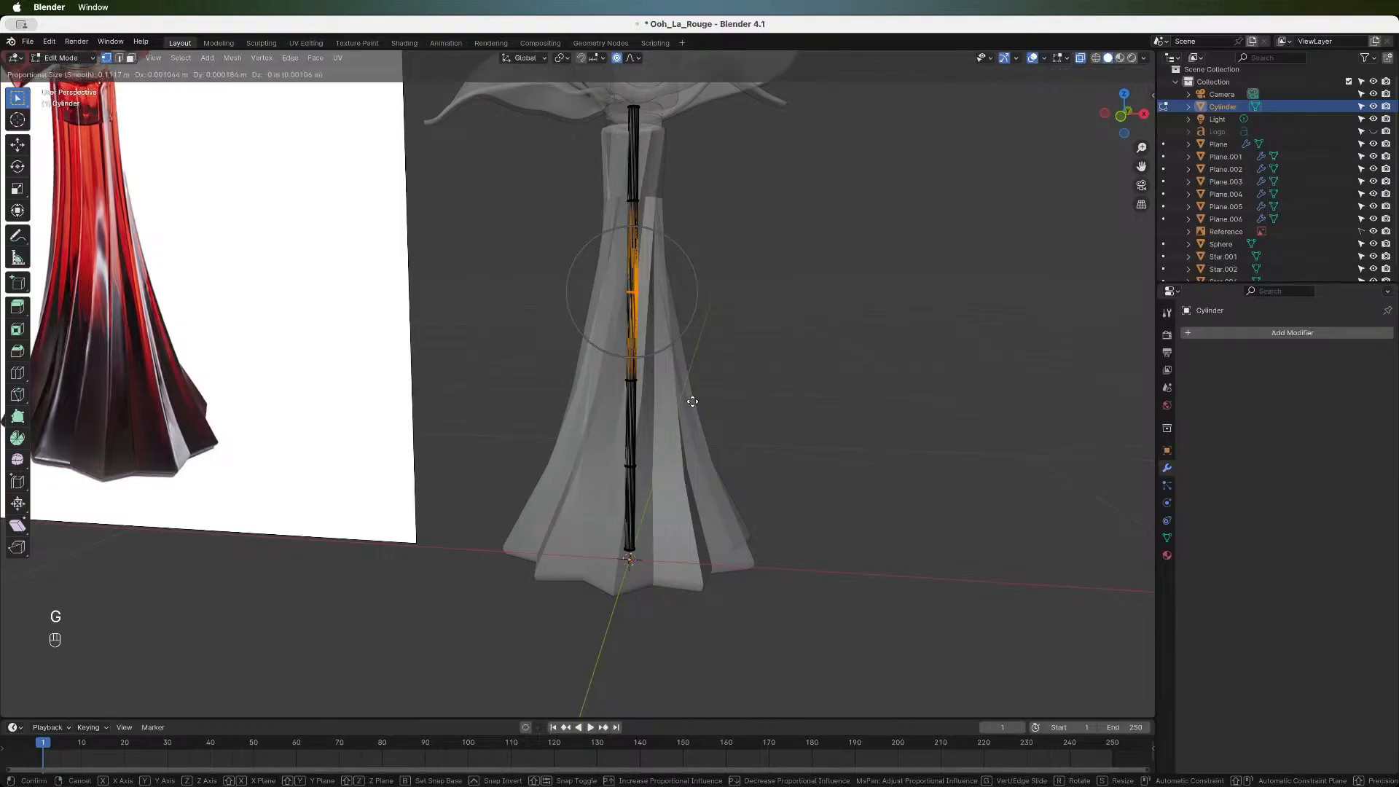
key("Escape")
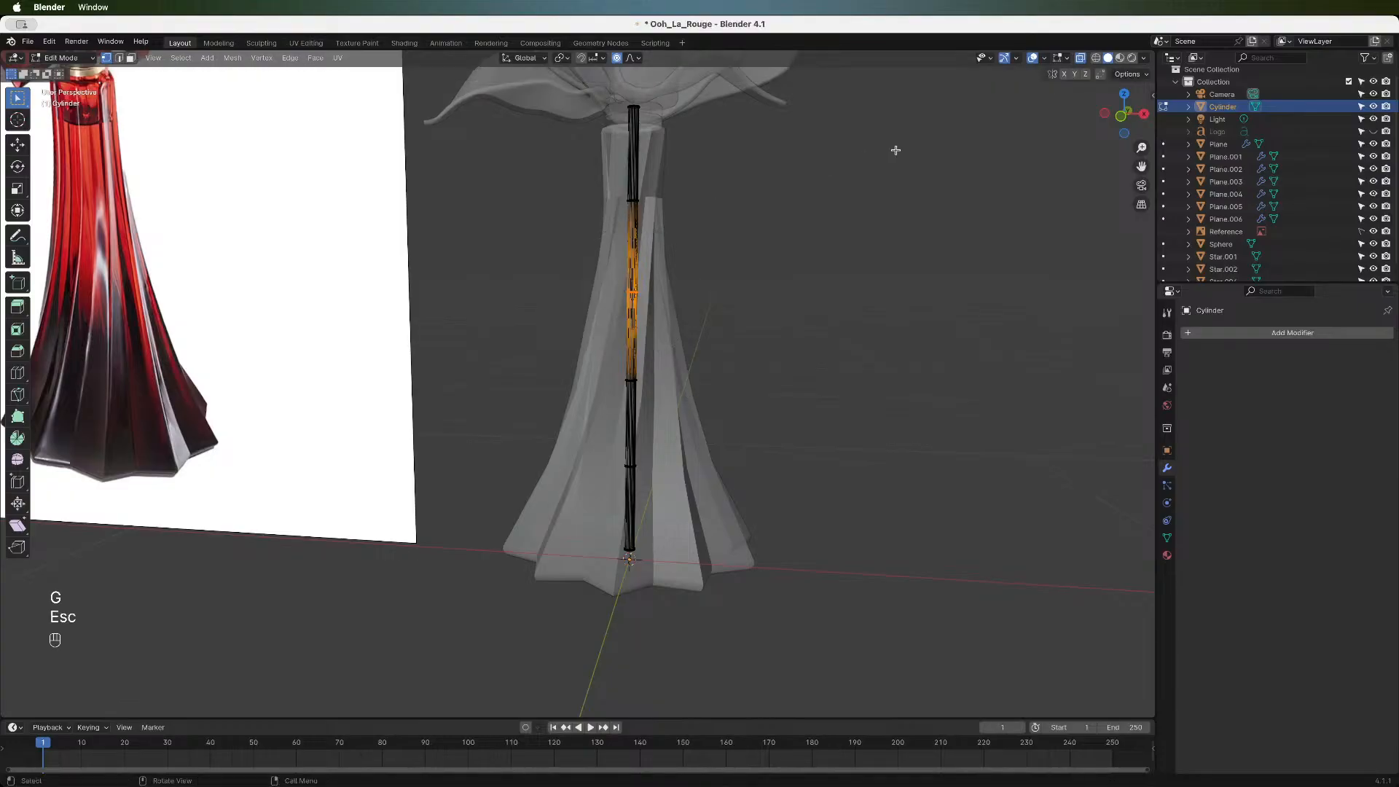
- Try to move the tube's second inner loop from the top, and the whole tube, in front view
left_click(1123, 117)
left_click_drag(546, 241, 884, 348)
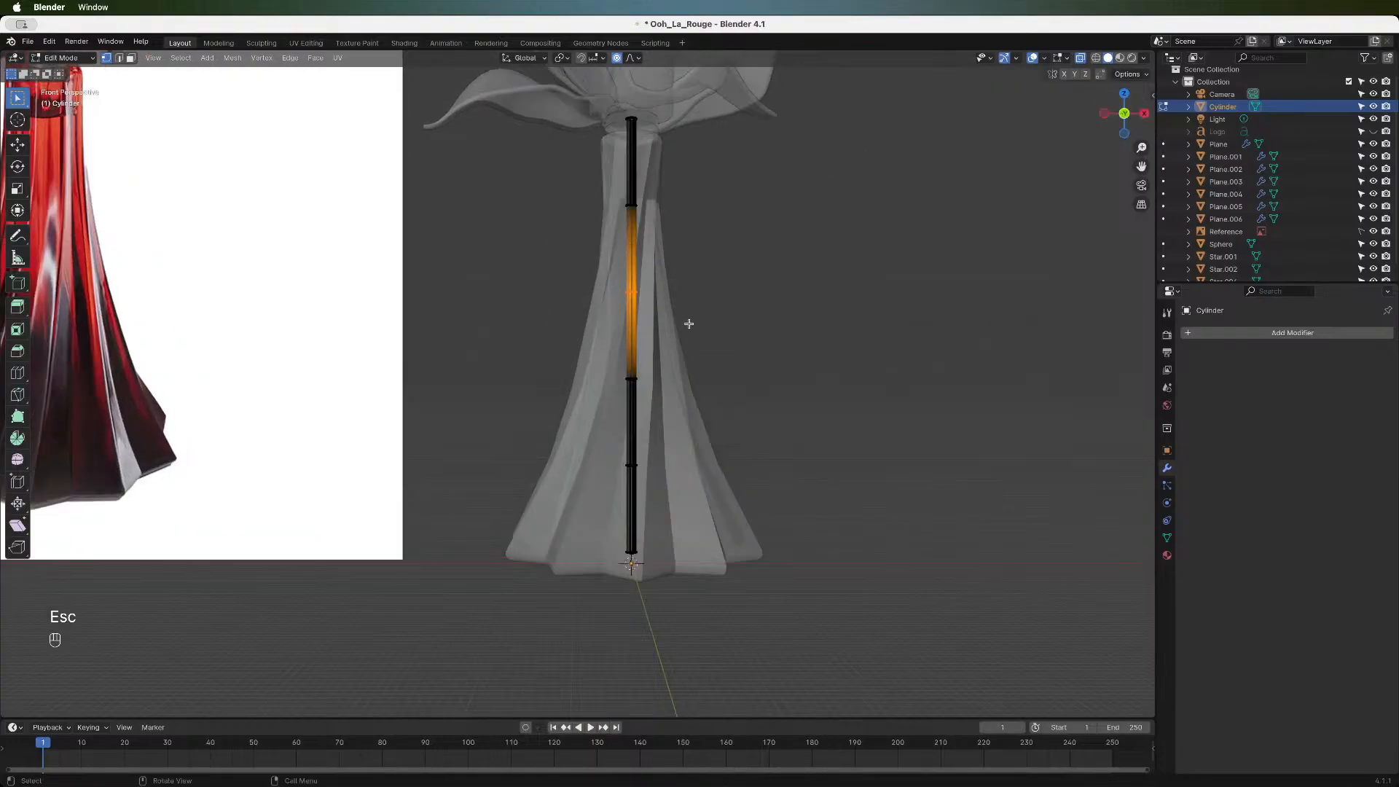
key("g")
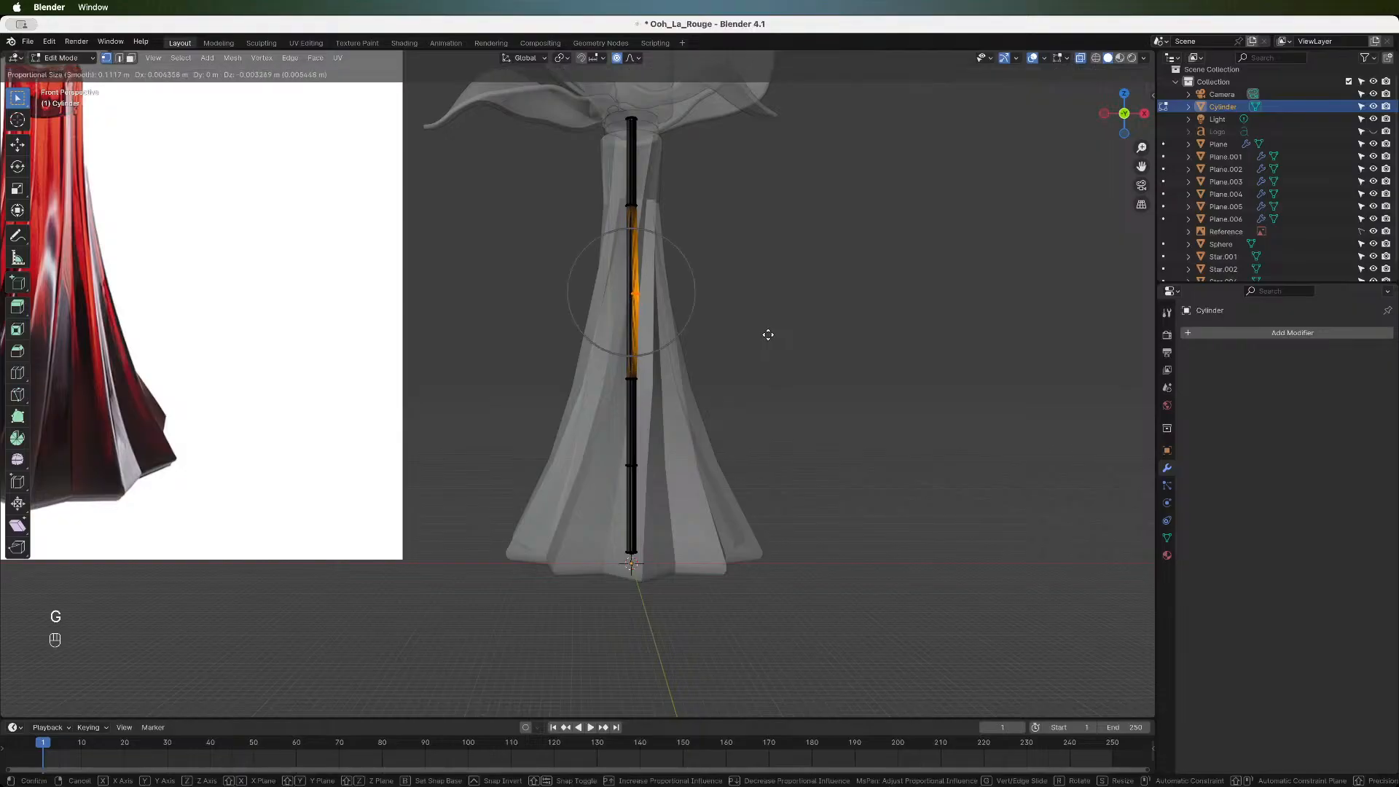
key("Escape")
left_click_drag(572, 314, 728, 429)
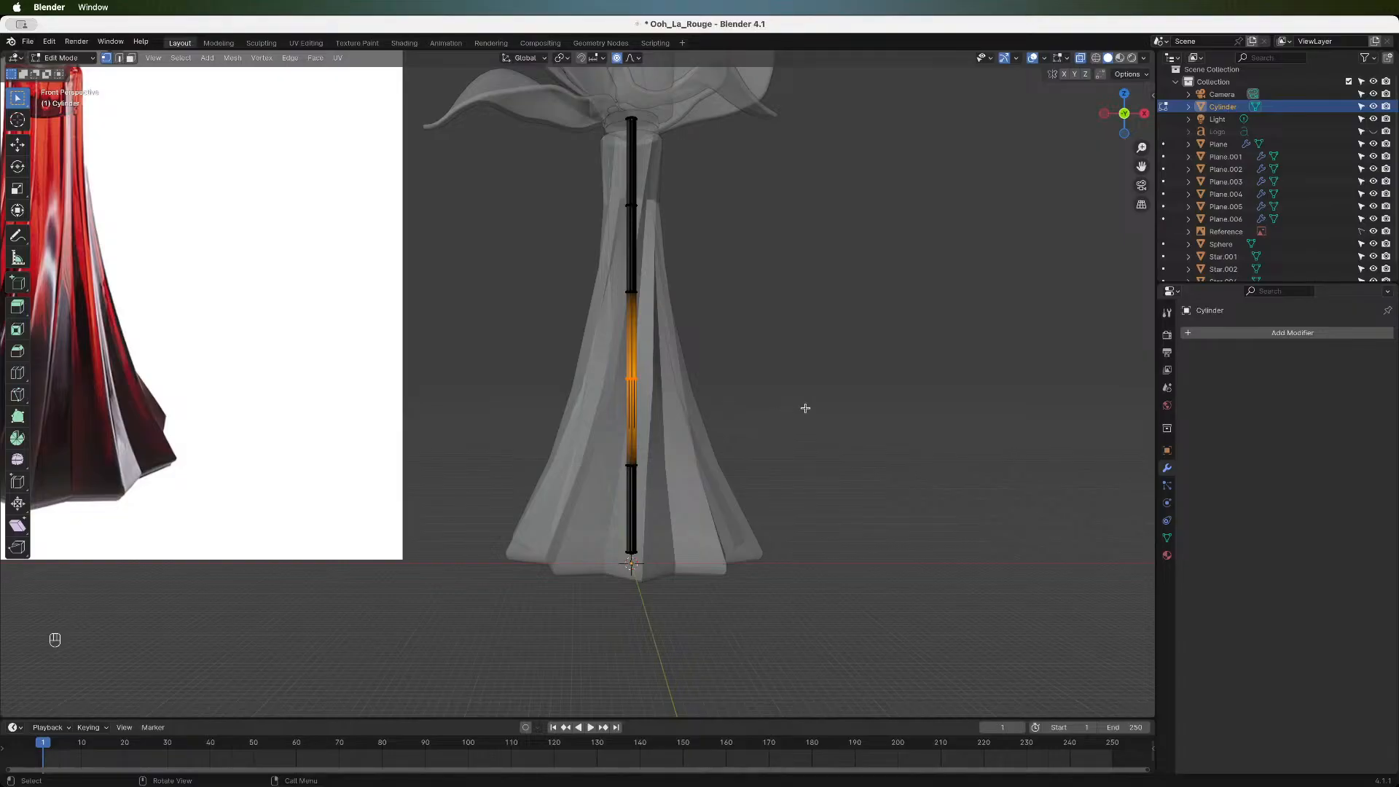
key("a")
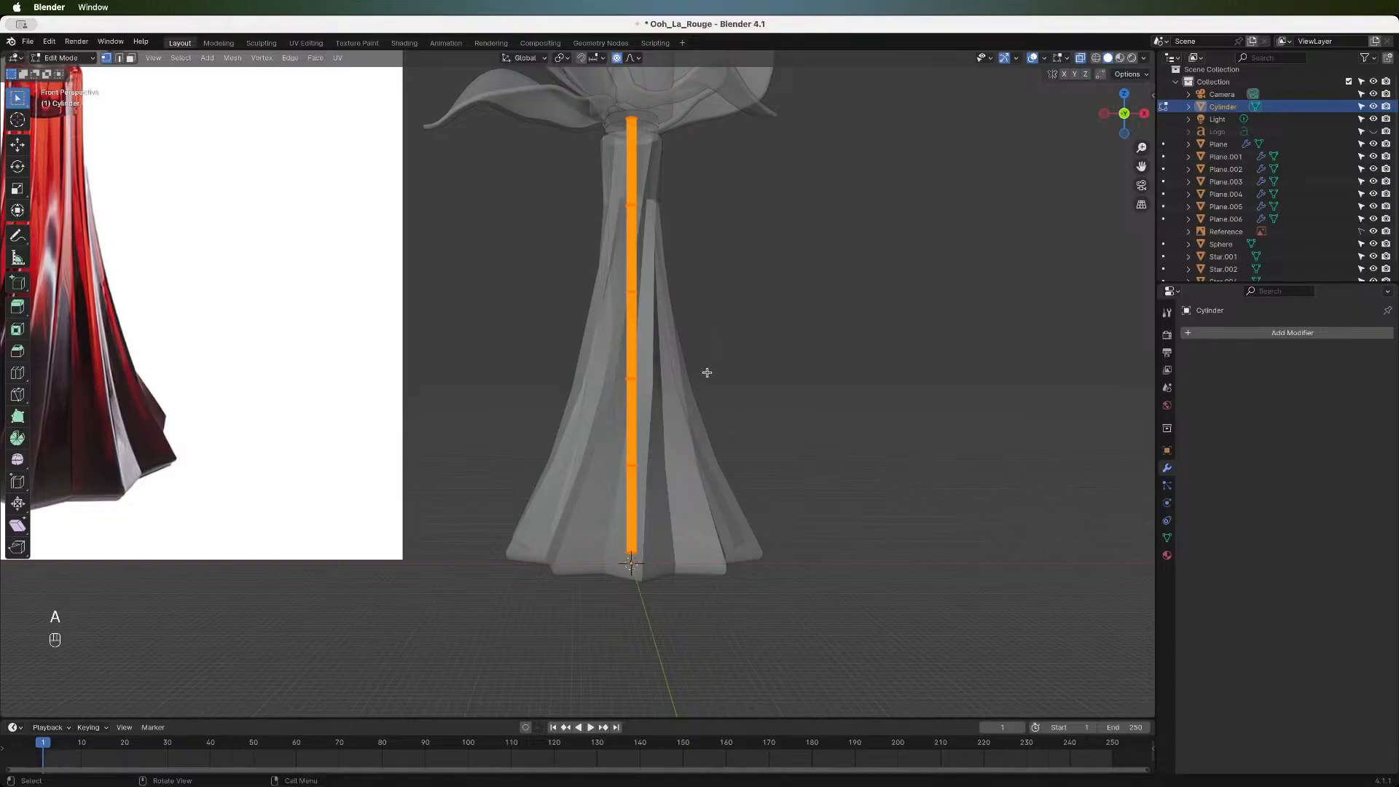
key("g")
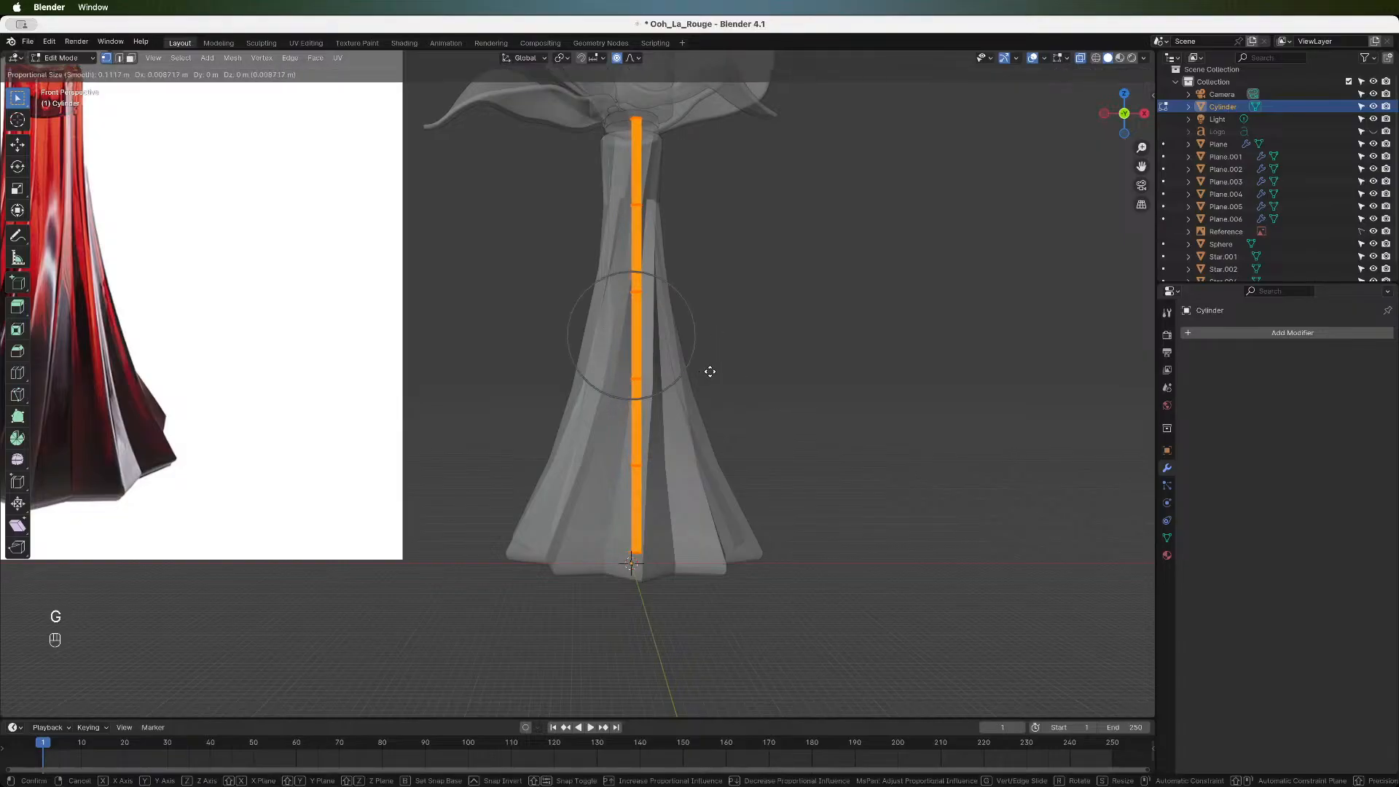
key("Escape")
- Try again to move the second inner loop from the top, and the whole tube, from an angled view
left_click(761, 312)
left_click_drag(540, 267, 711, 311)
left_click_drag(1124, 115, 1063, 129)
key("alt")
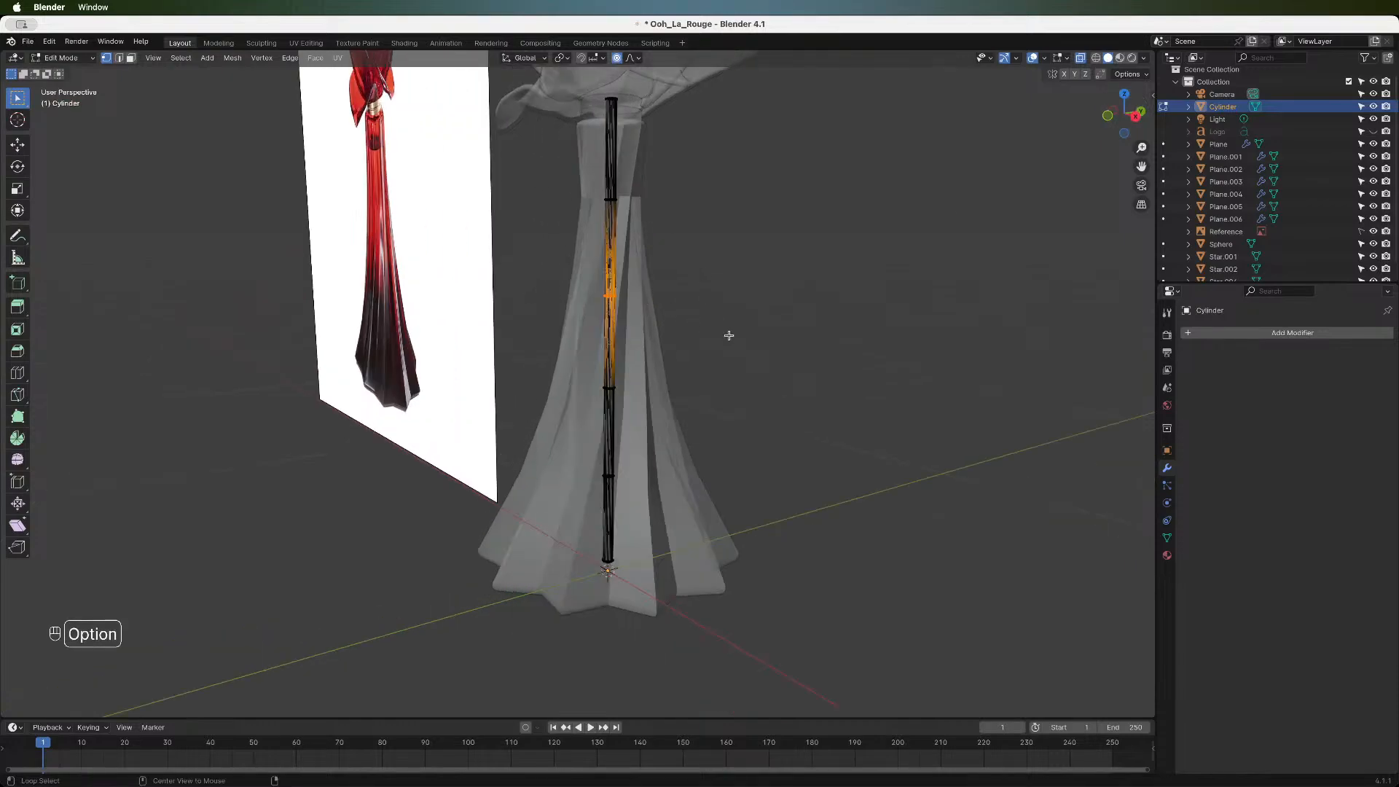
key("shift")
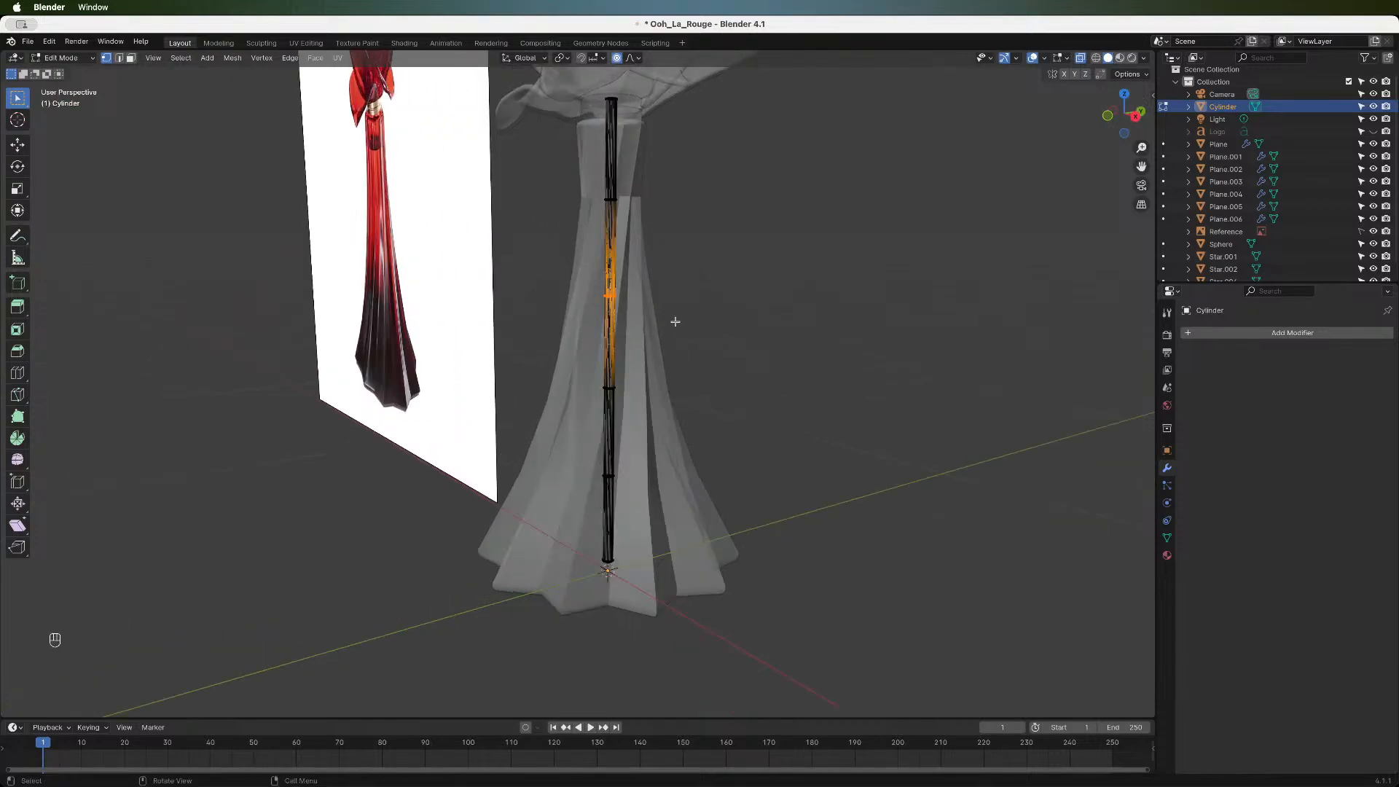
key("g")
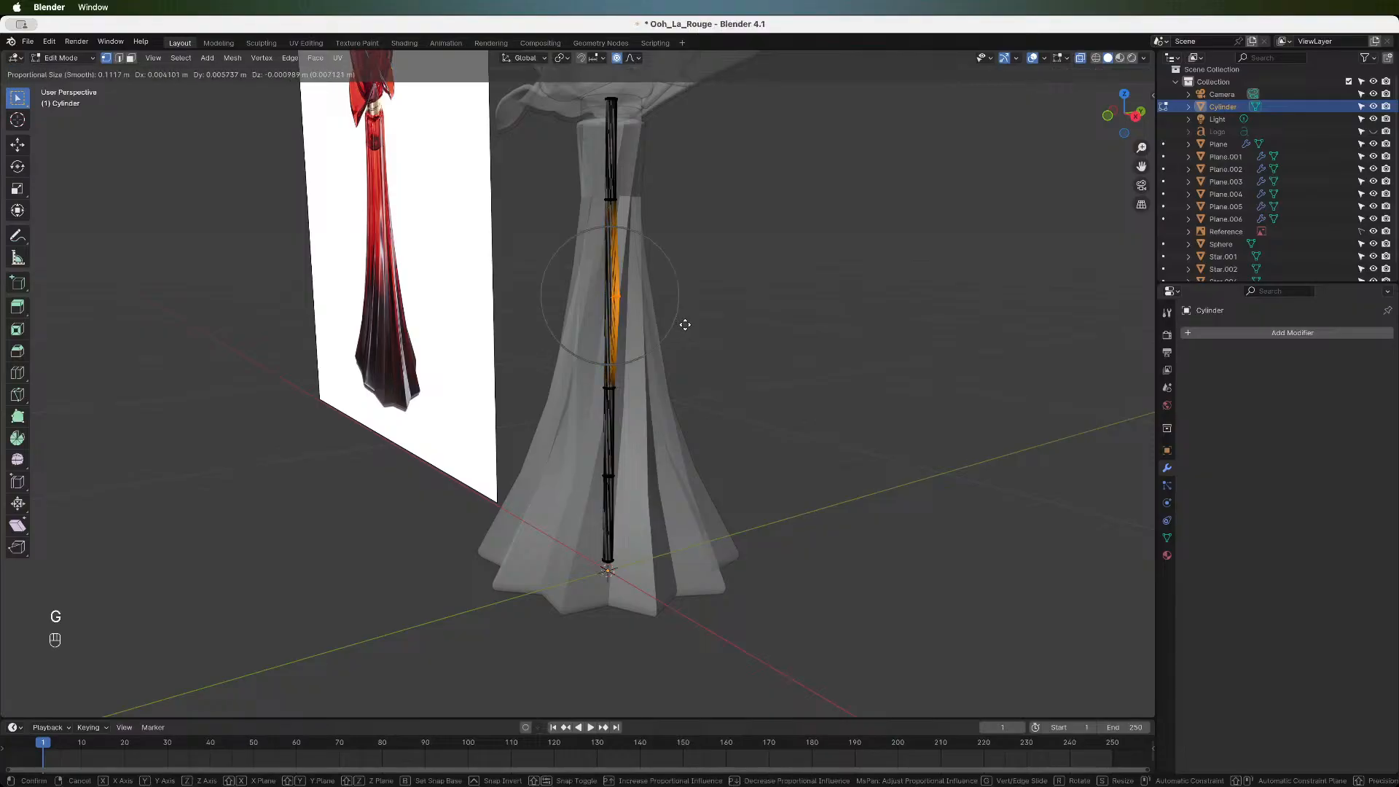
key("Escape")
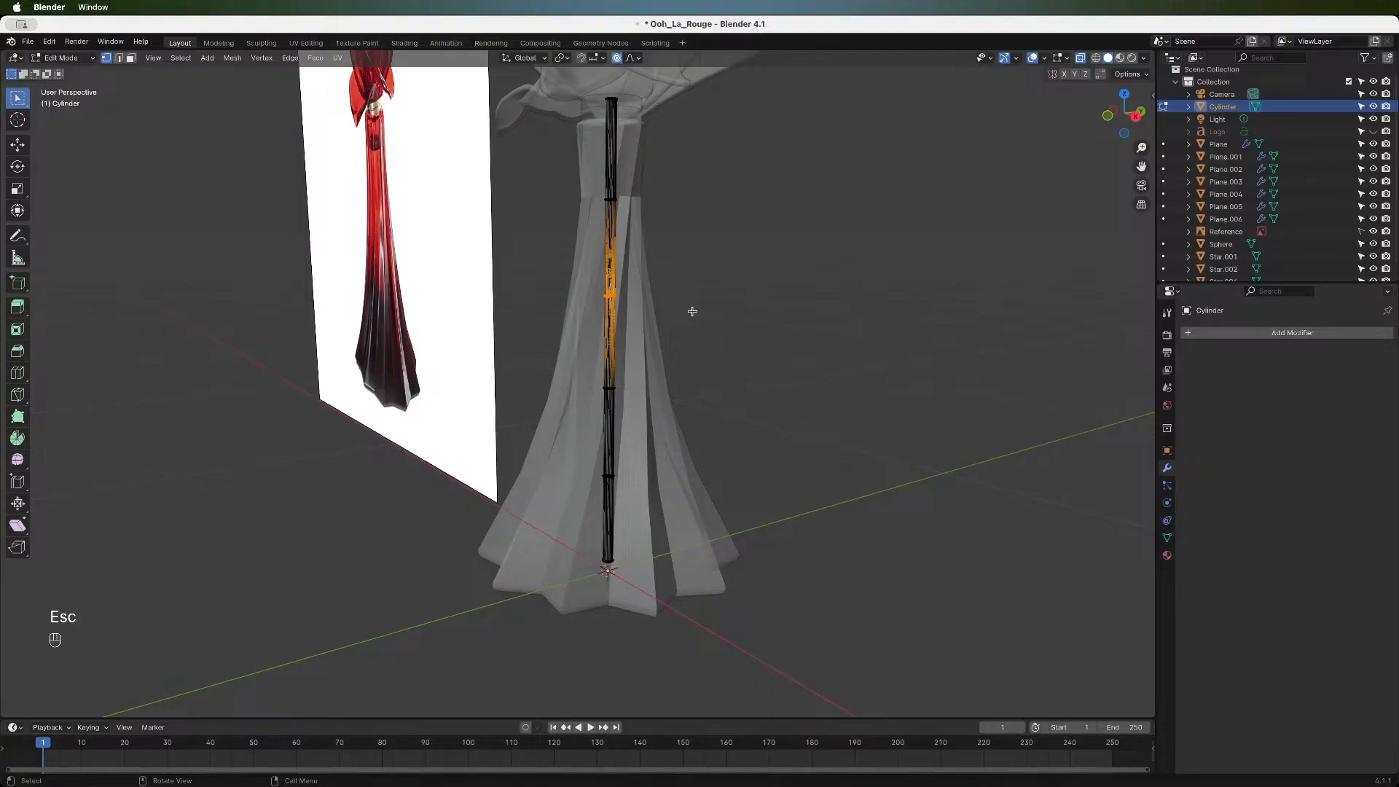
key("a")
key("g")
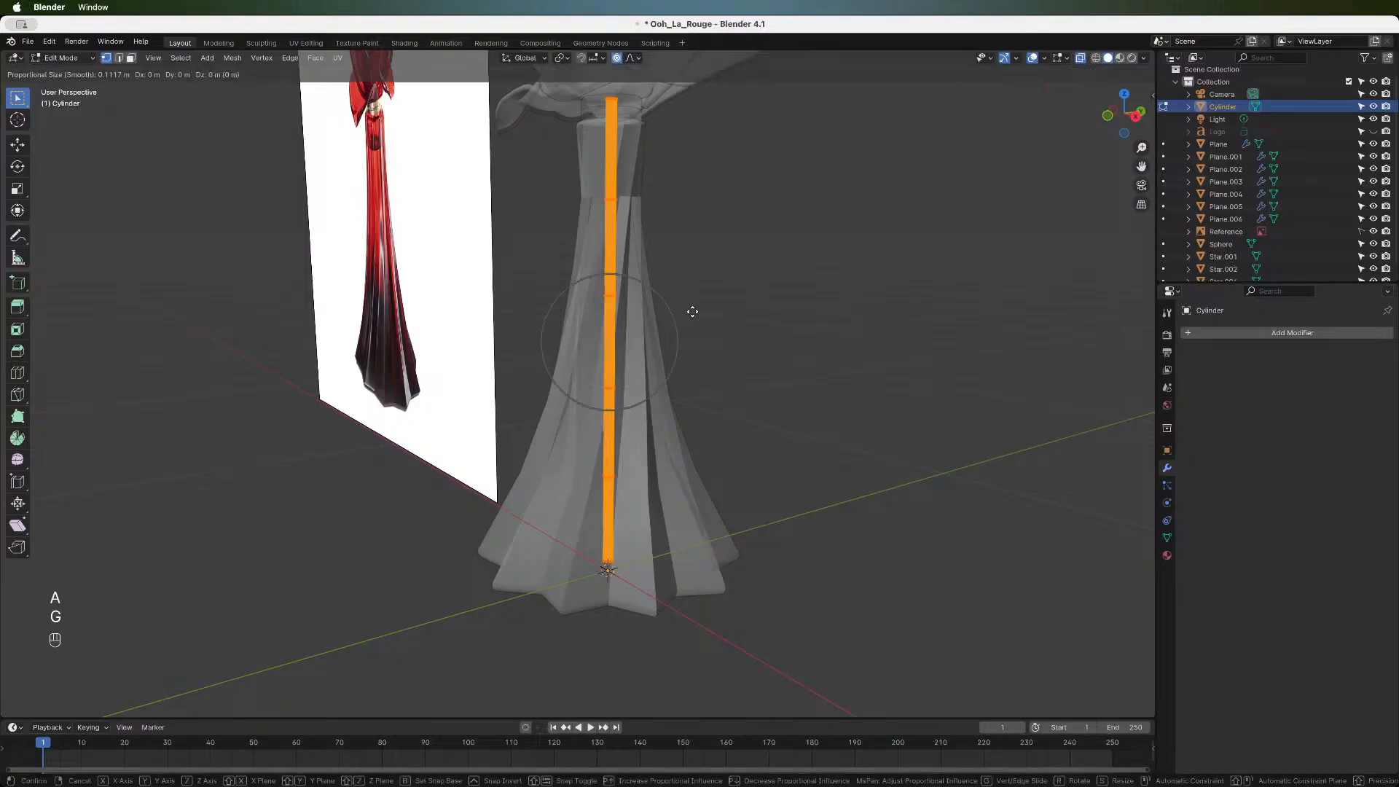
key("Escape")
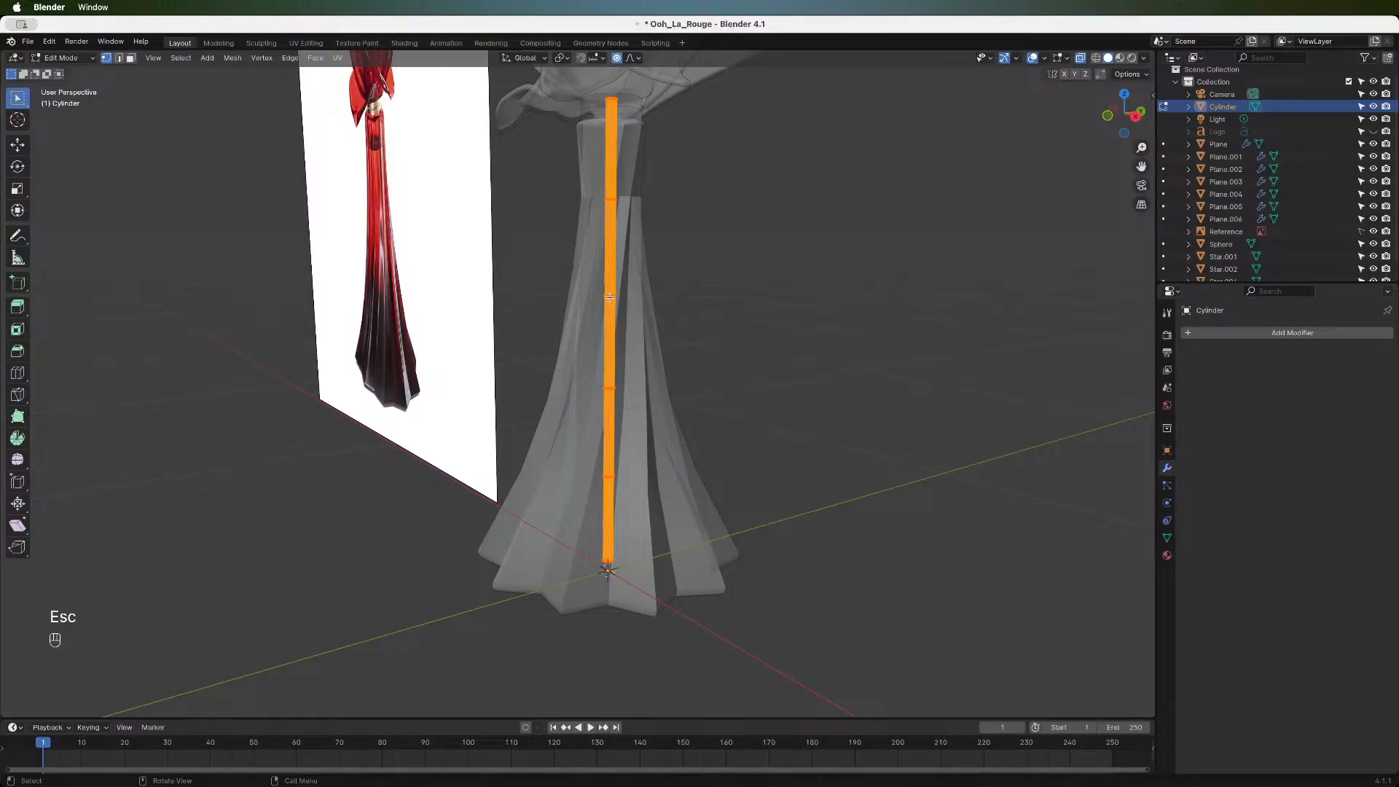
- In edge select mode, move the second inner loop from the top sideways about 0.071 m in X and 0.107 m in Y with smooth proportional falloff
key("2")
left_click(693, 301)
left_click_drag(563, 284, 684, 310)
key("g")
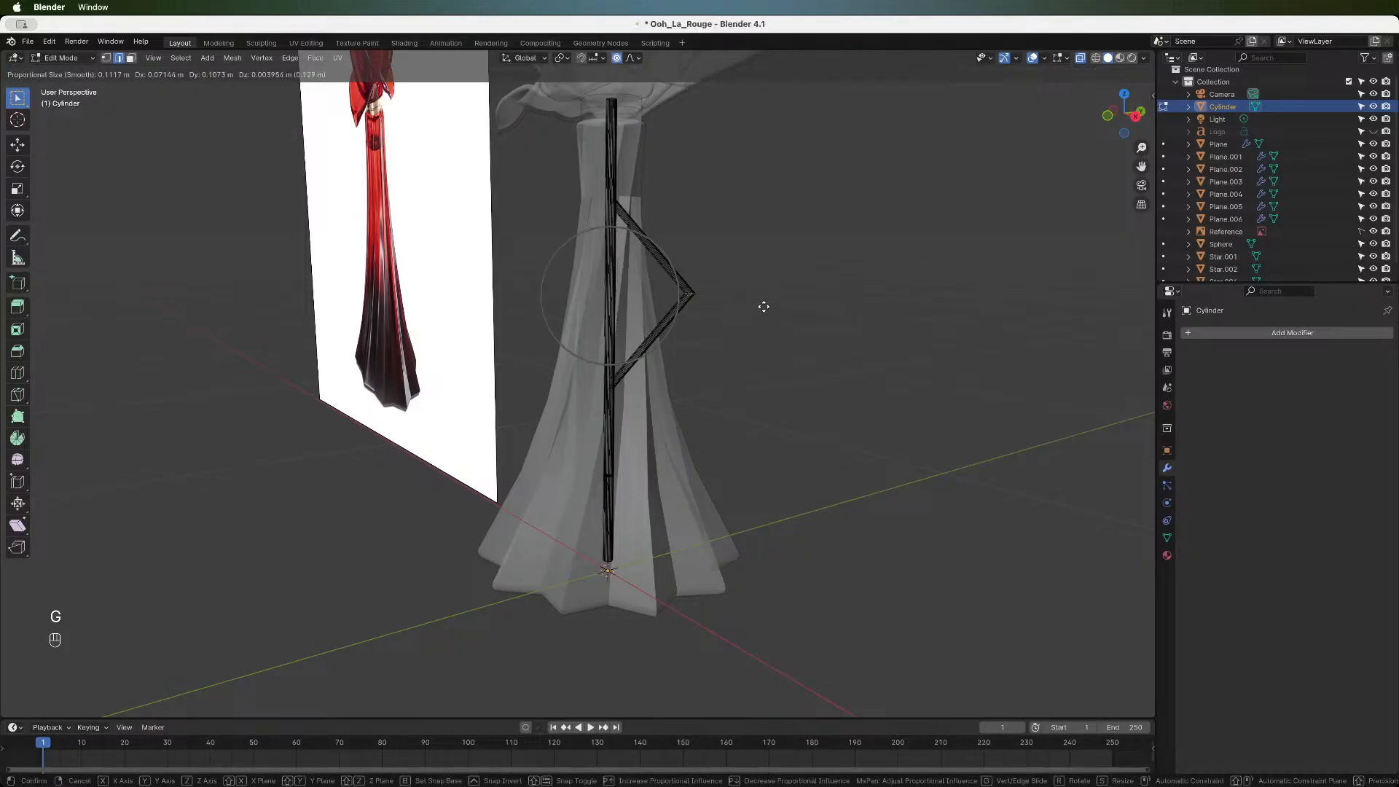
left_click(758, 302)
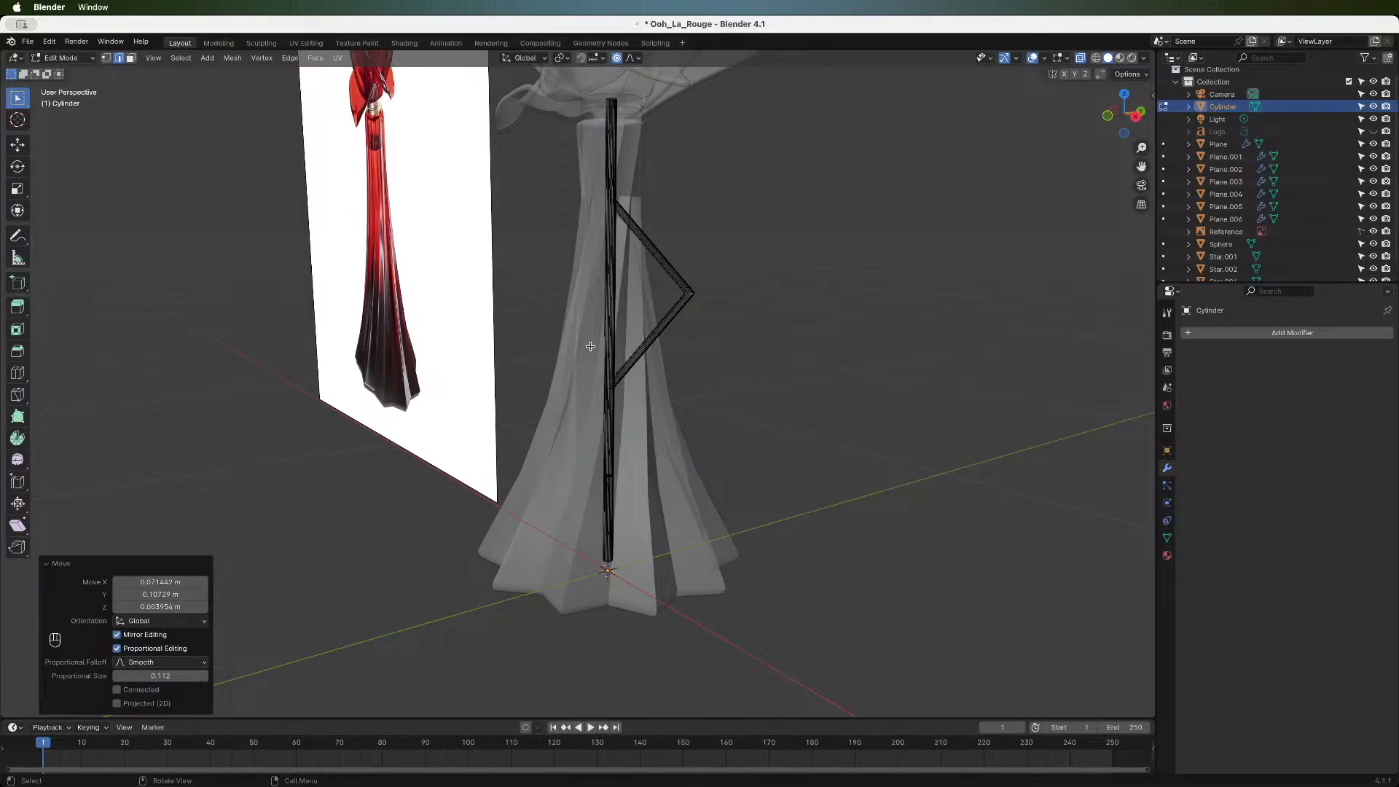
- Undo the last loop move, and merge all of the tube's vertices by distance with a 0.0001 m threshold
key("super+z")
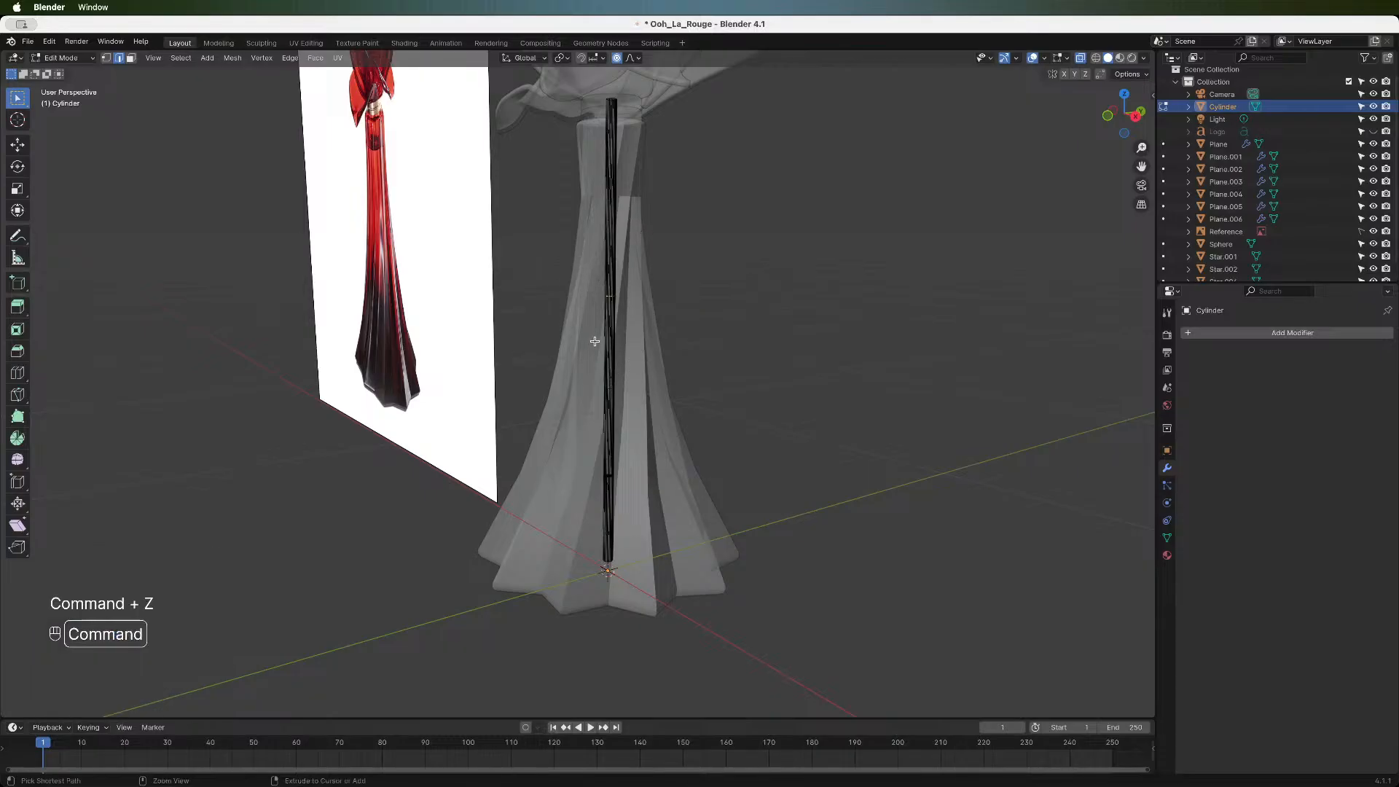
left_click(1110, 117)
left_click(1144, 115)
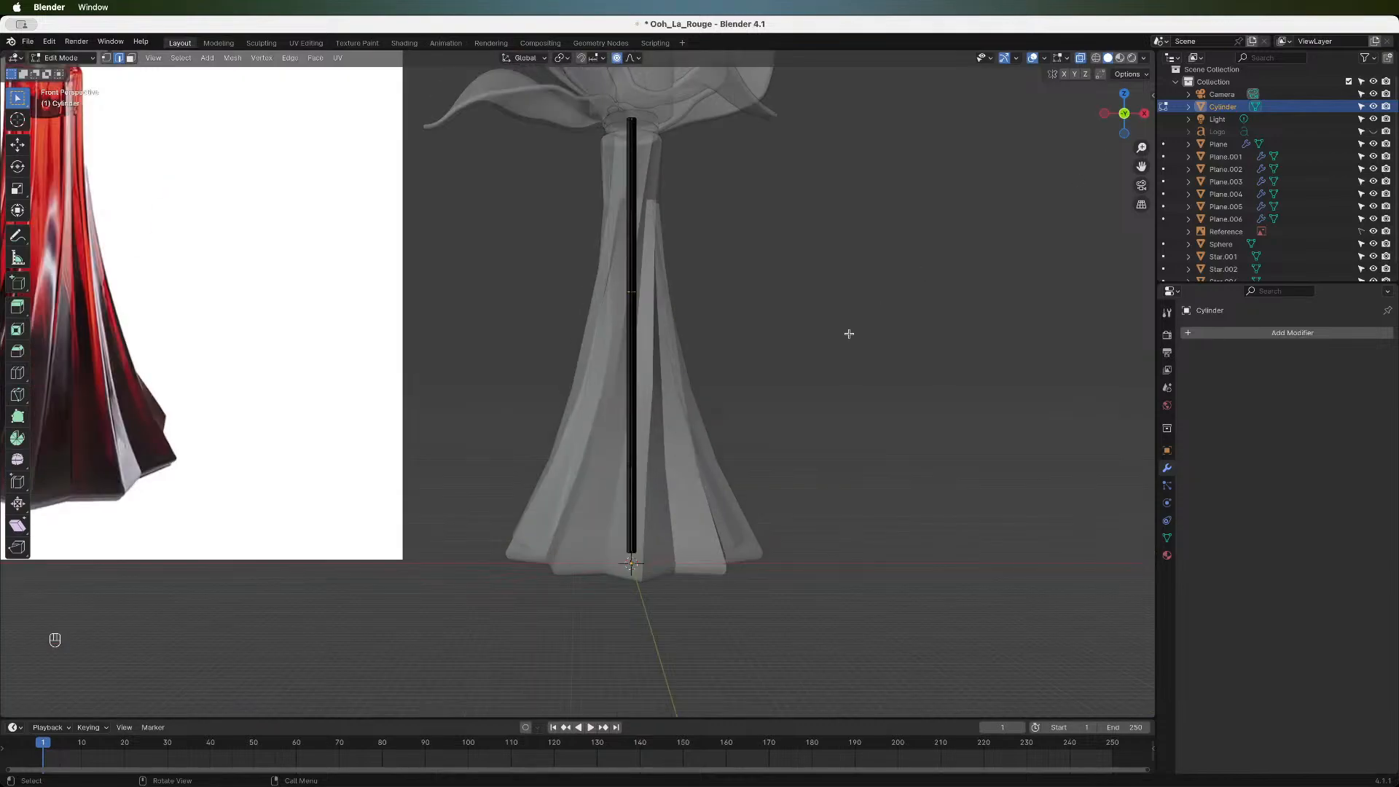
scroll(715, 397, "up", 5)
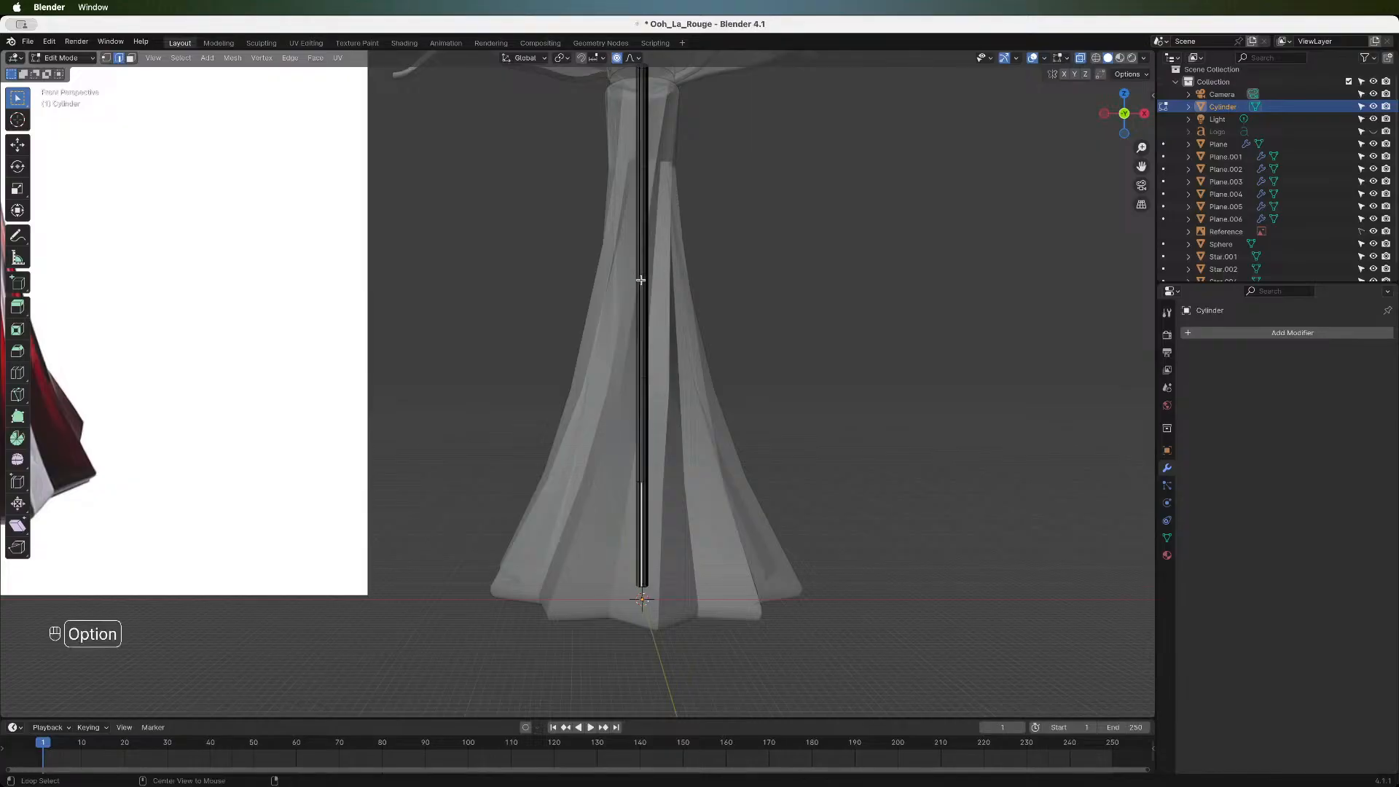
scroll(653, 291, "up", 5)
scroll(655, 291, "down", 2)
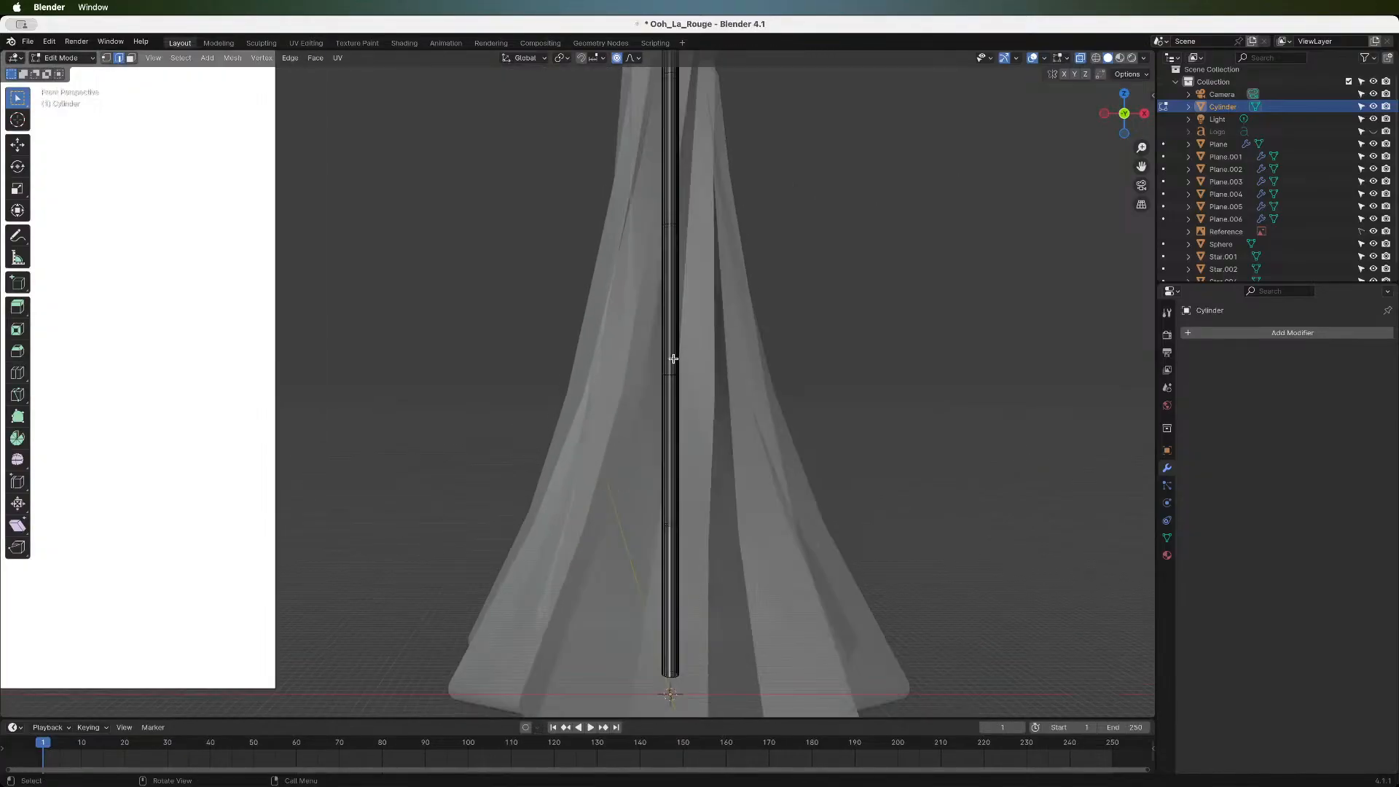
key("a")
key("m")
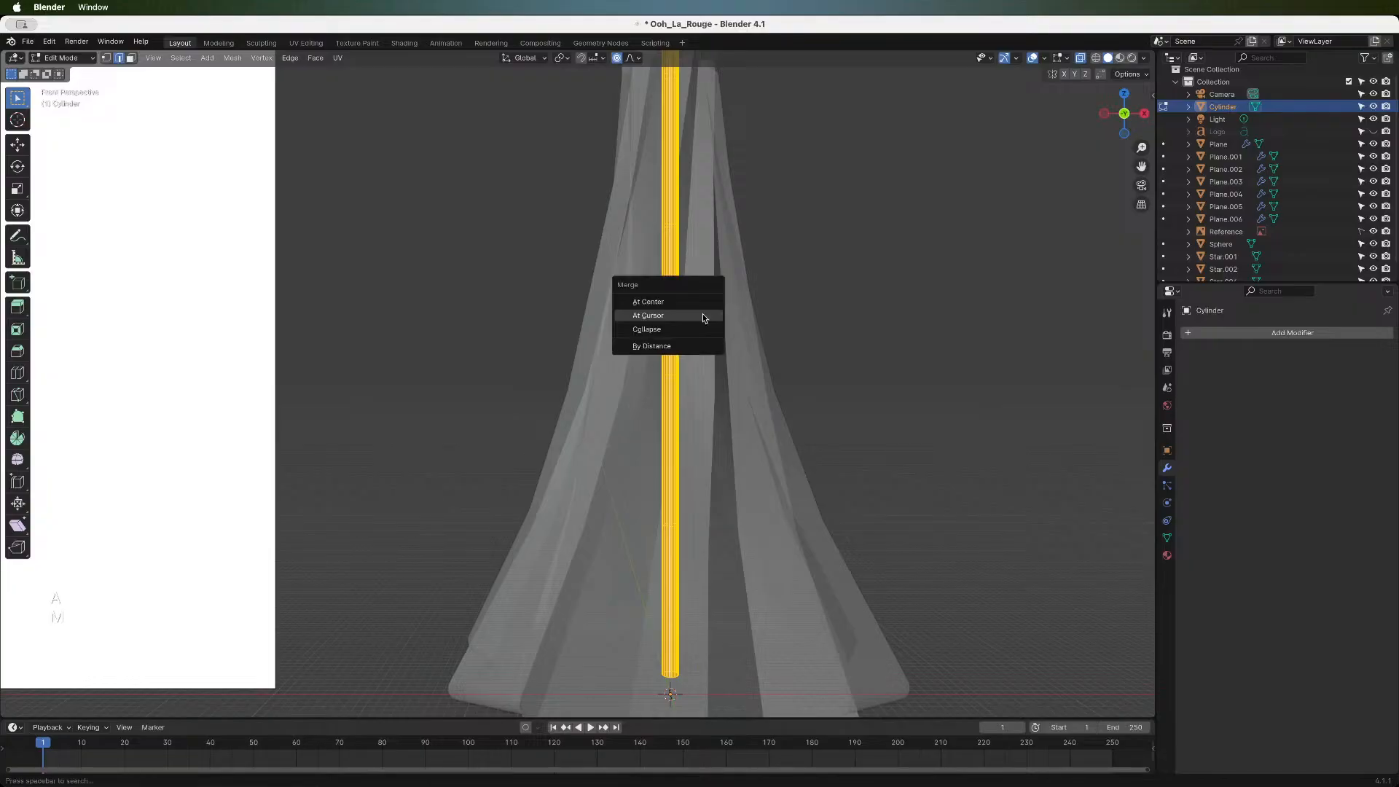
left_click(686, 344)
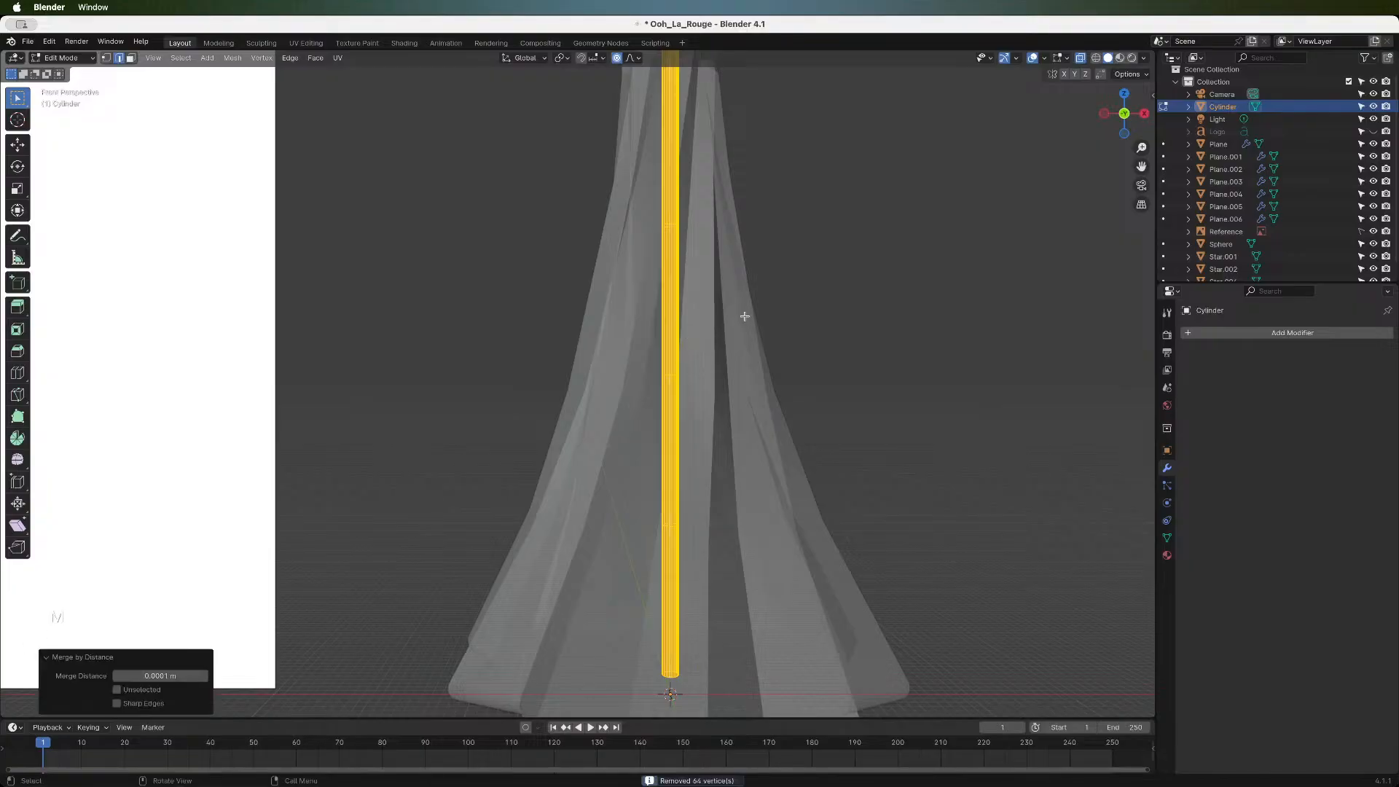
scroll(744, 312, "down", 3)
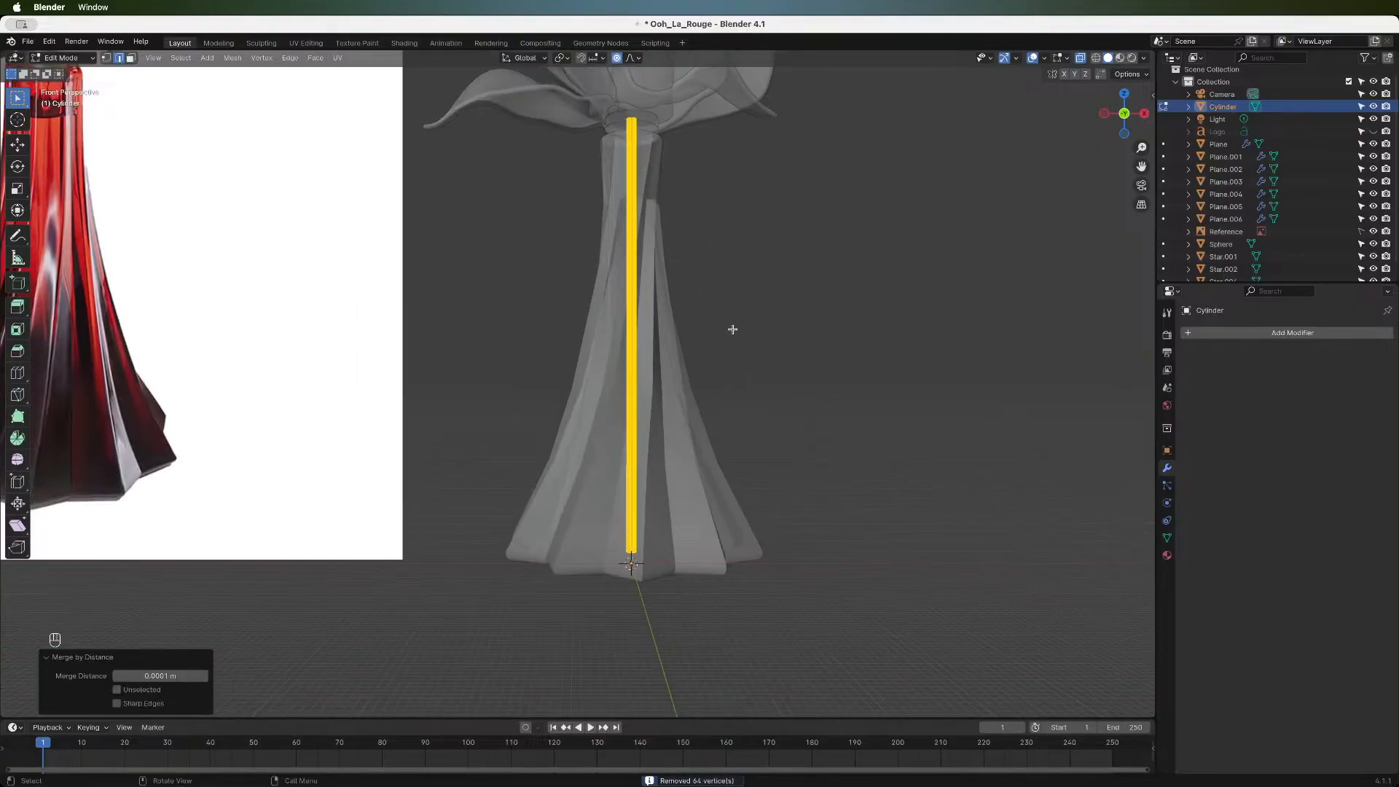
- Try to move the tube's second inner edge loop from the top about 0.42 m in X with smooth proportional falloff, and undo it
left_click_drag(1123, 117, 1119, 118)
left_click(812, 388)
left_click_drag(602, 280, 670, 313)
key("g")
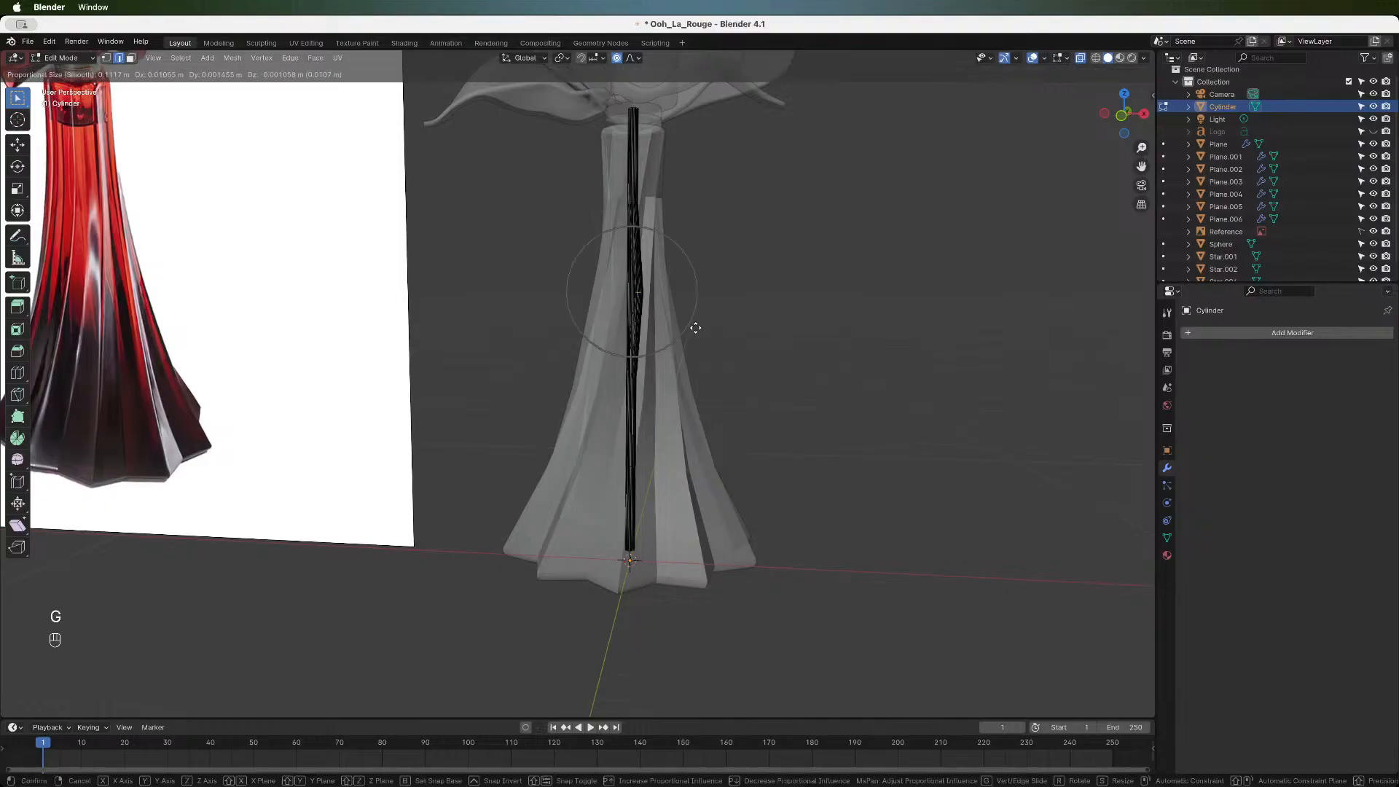
left_click(930, 318)
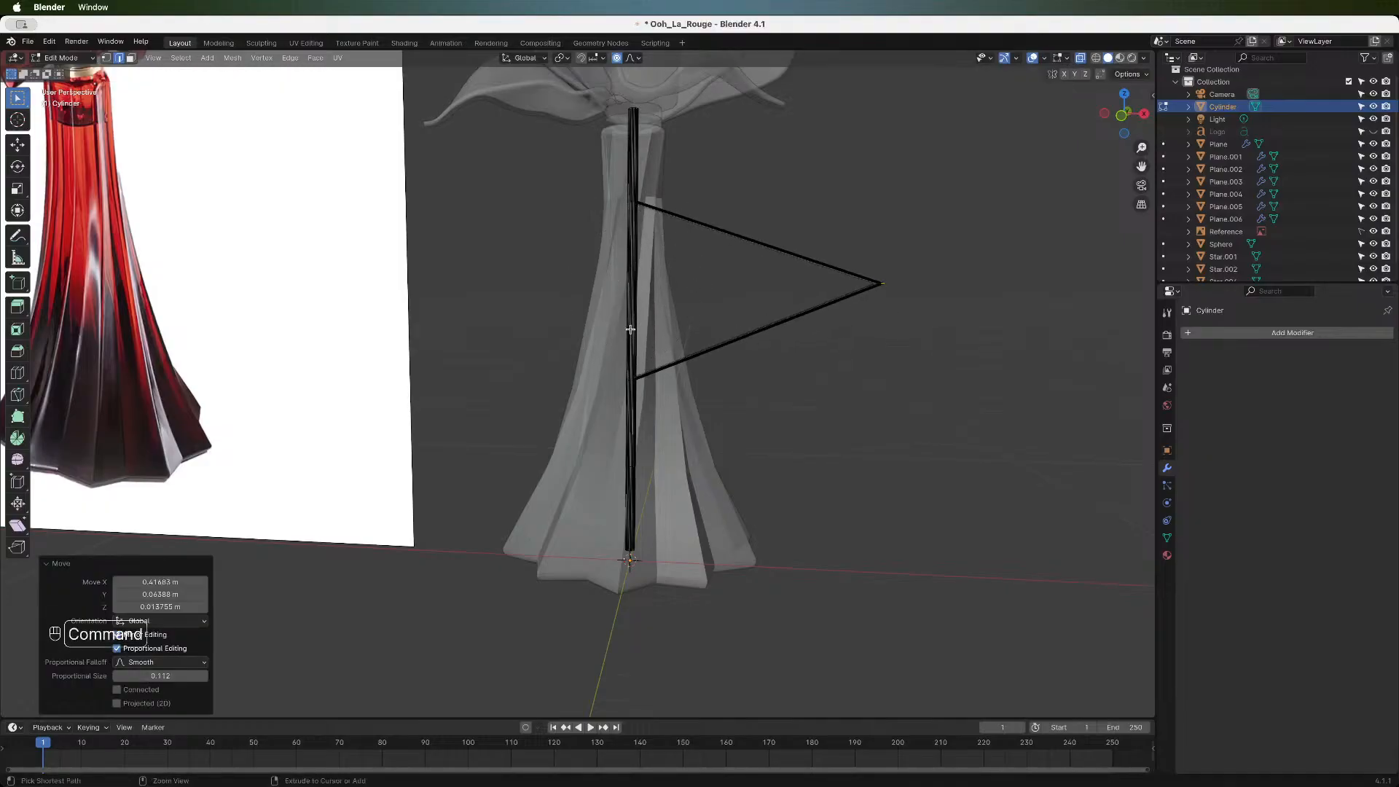
key("super+z")
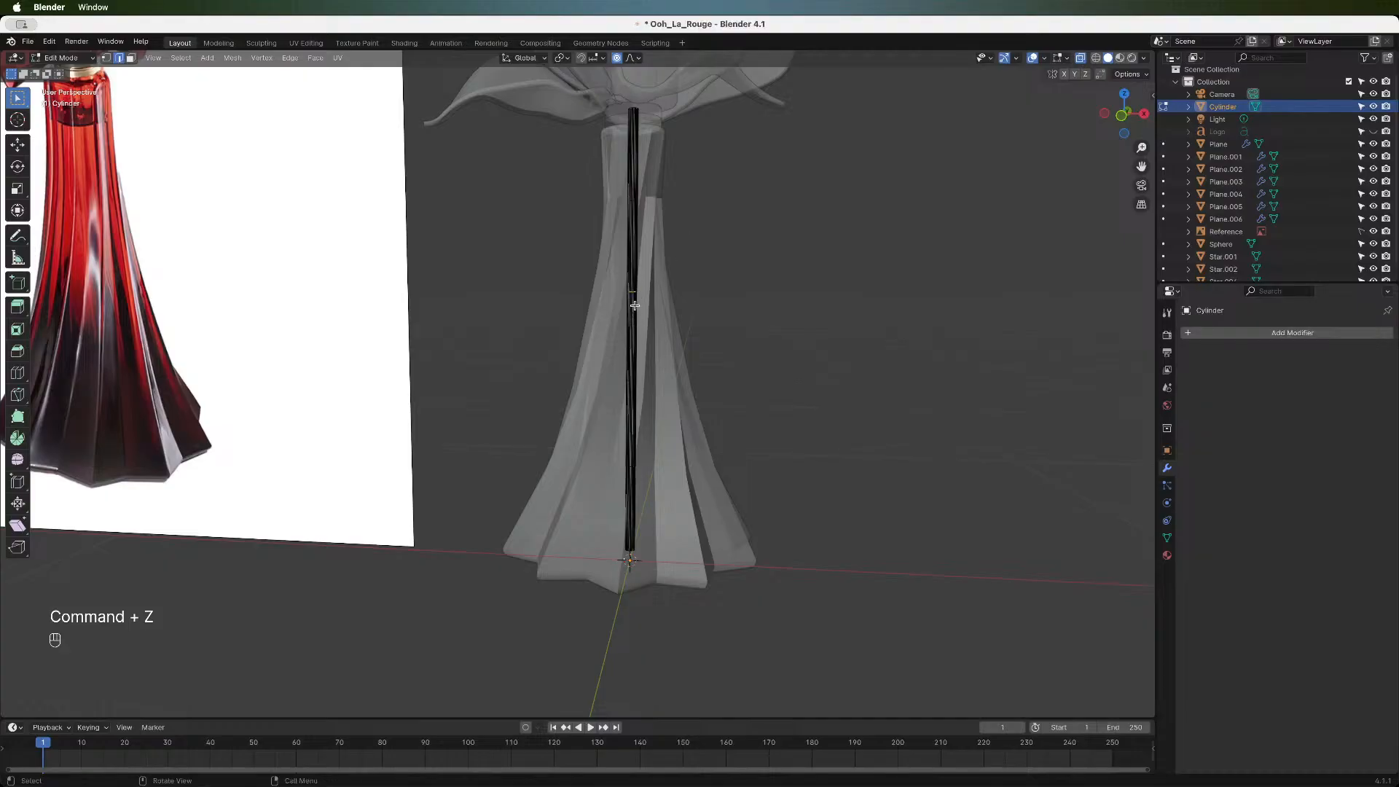
- Try to move the whole tube with everything selected, and again with only its linked geometry selected
key("a")
key("g")
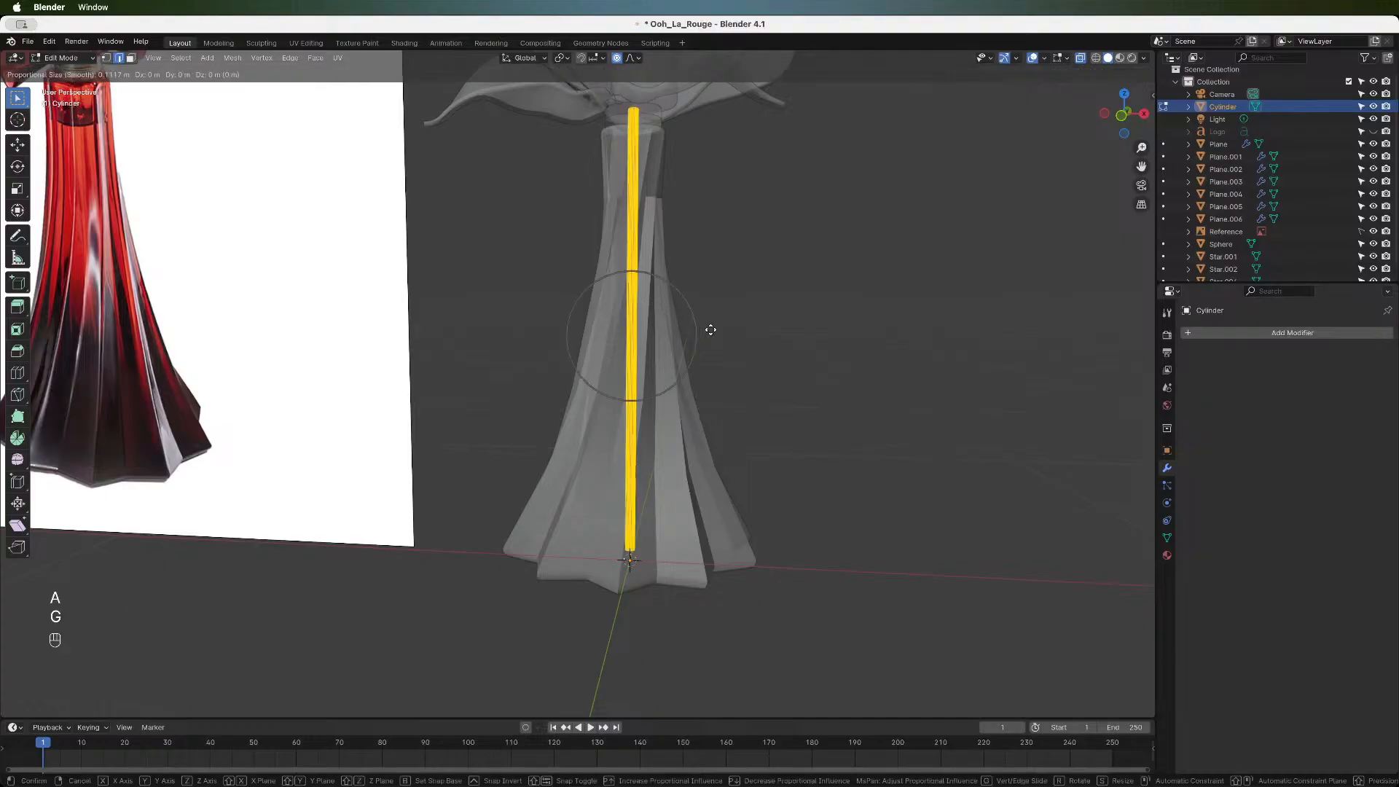
key("Escape")
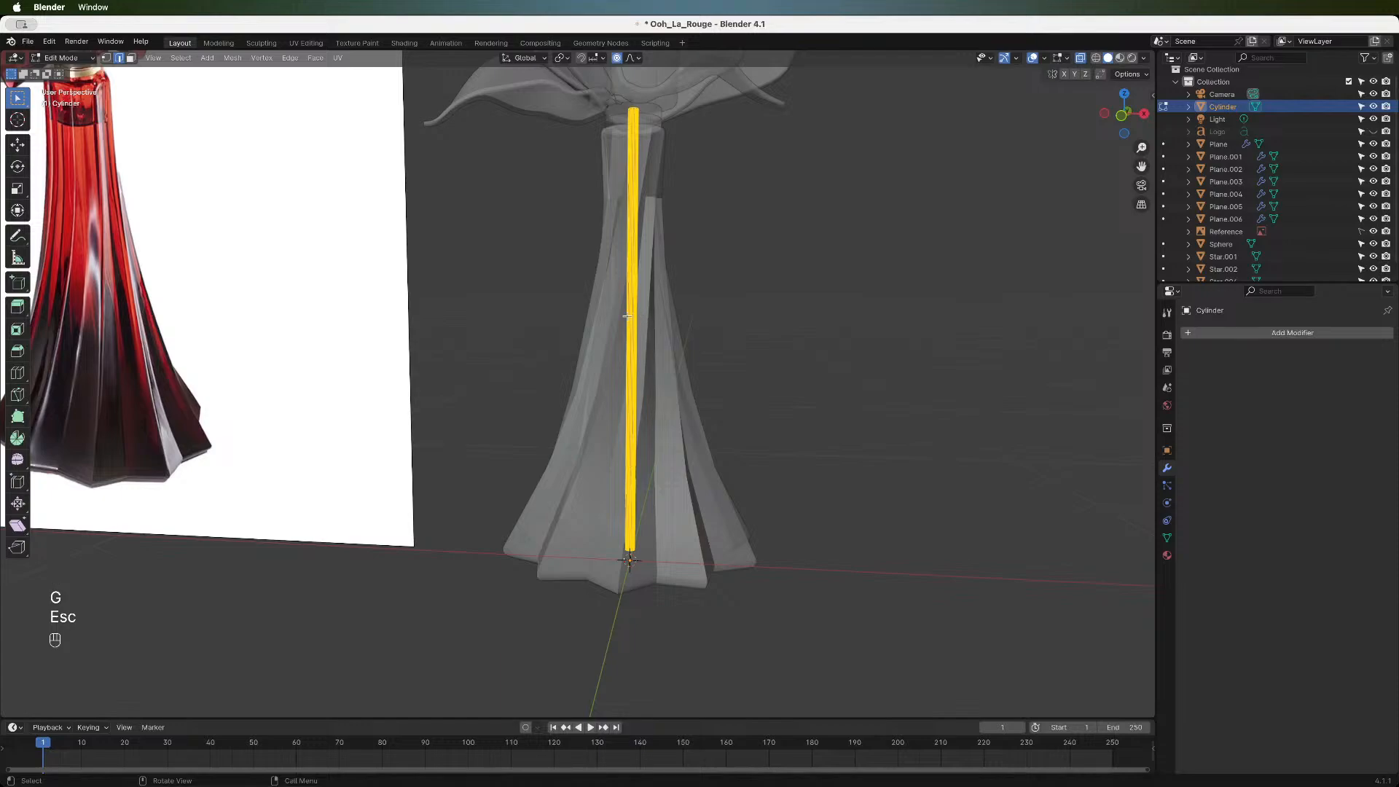
left_click(629, 312)
left_click(631, 294)
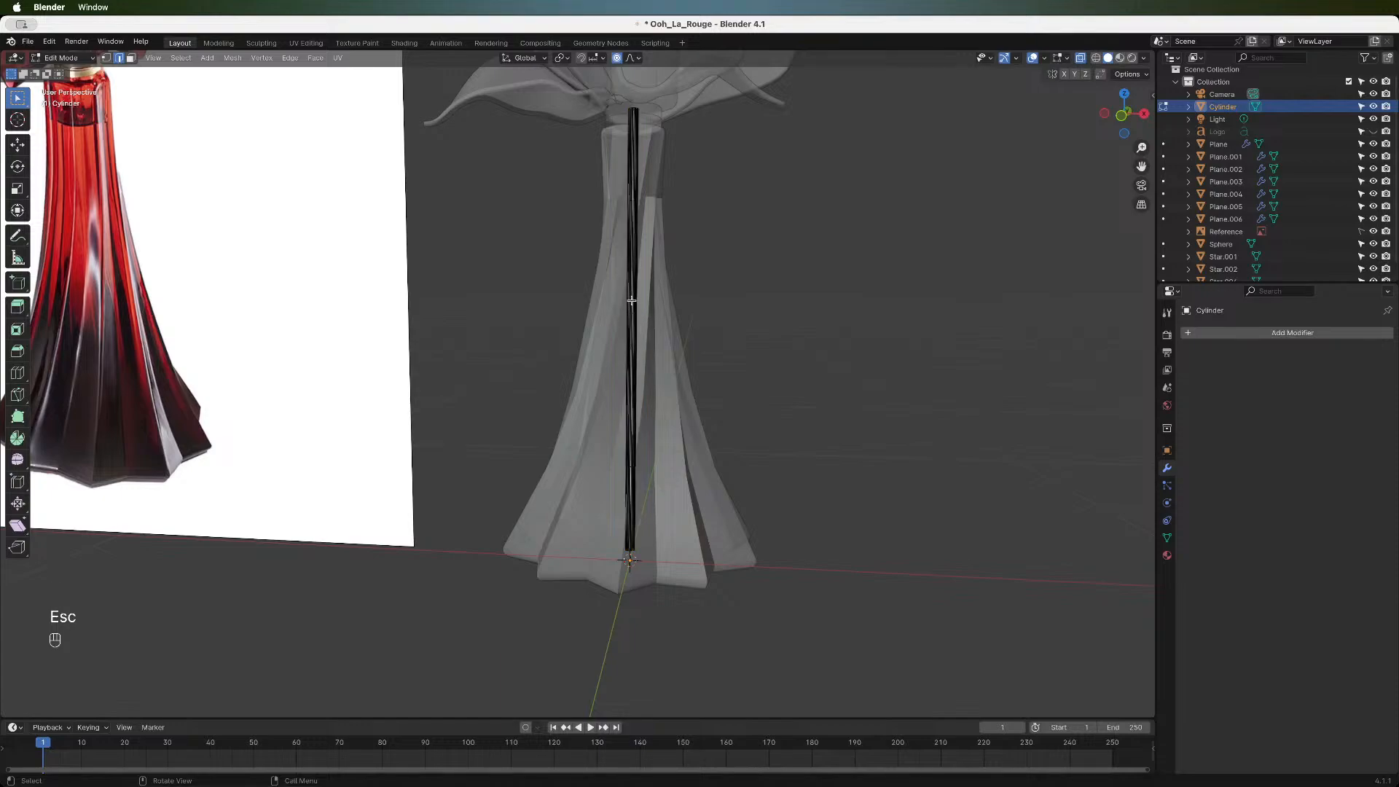
left_click(633, 294)
key("l")
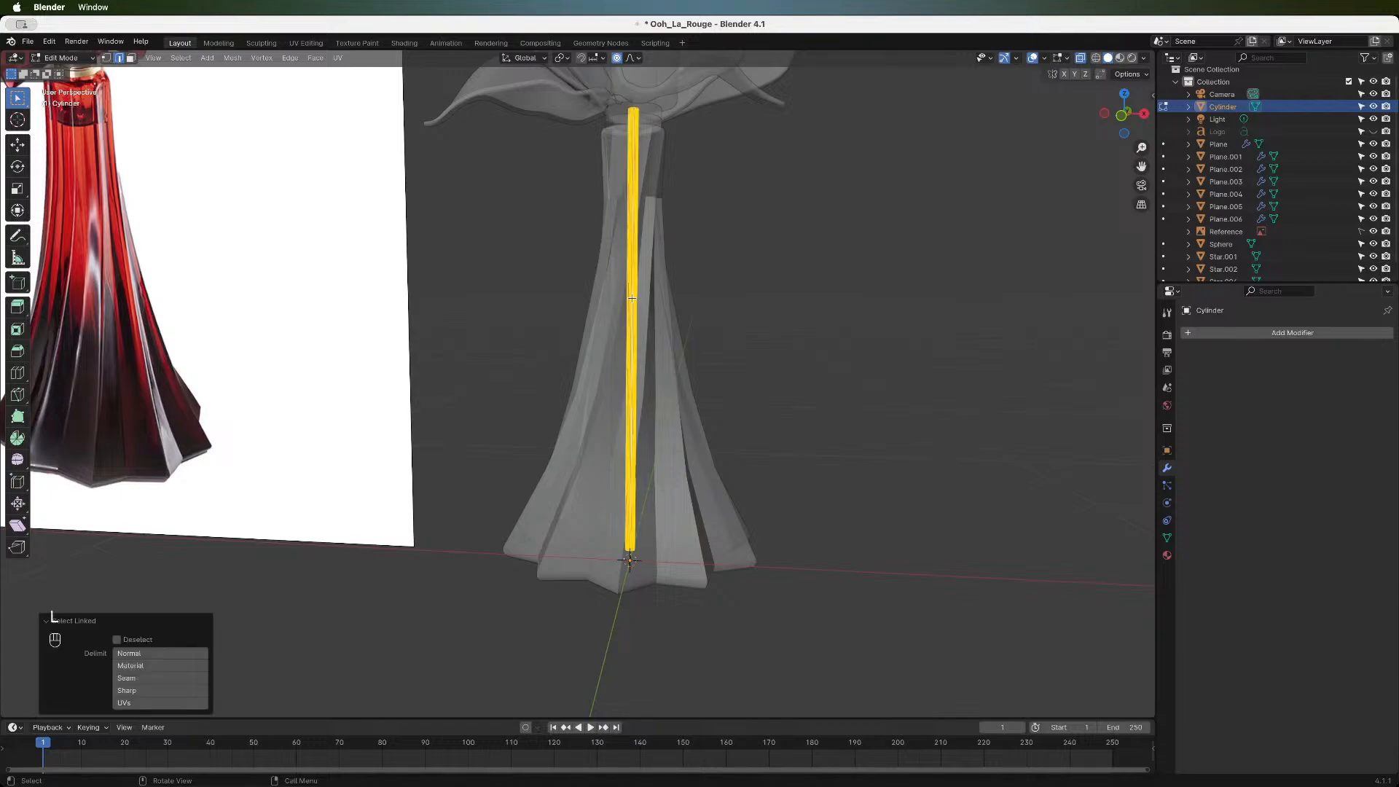
key("g")
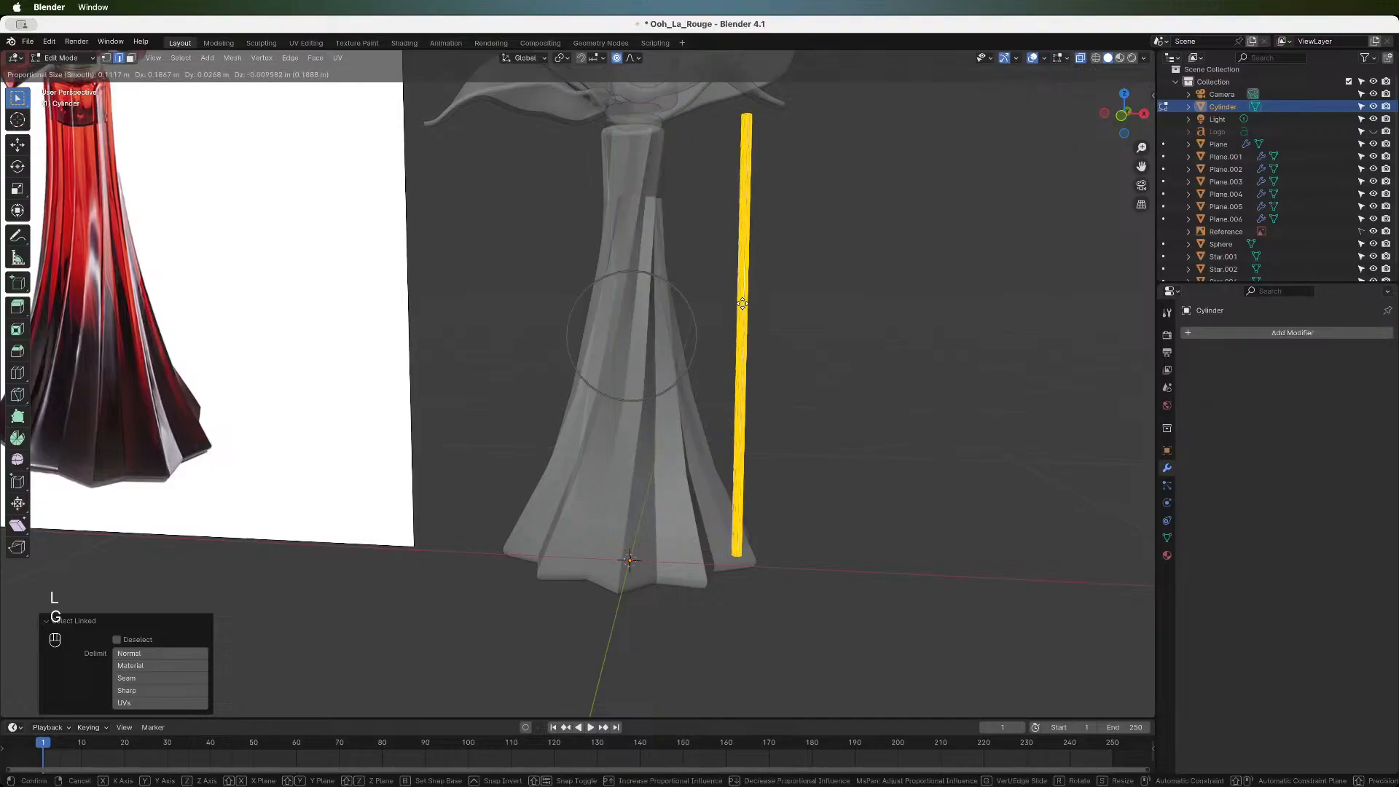
key("Escape")
key("alt+a")
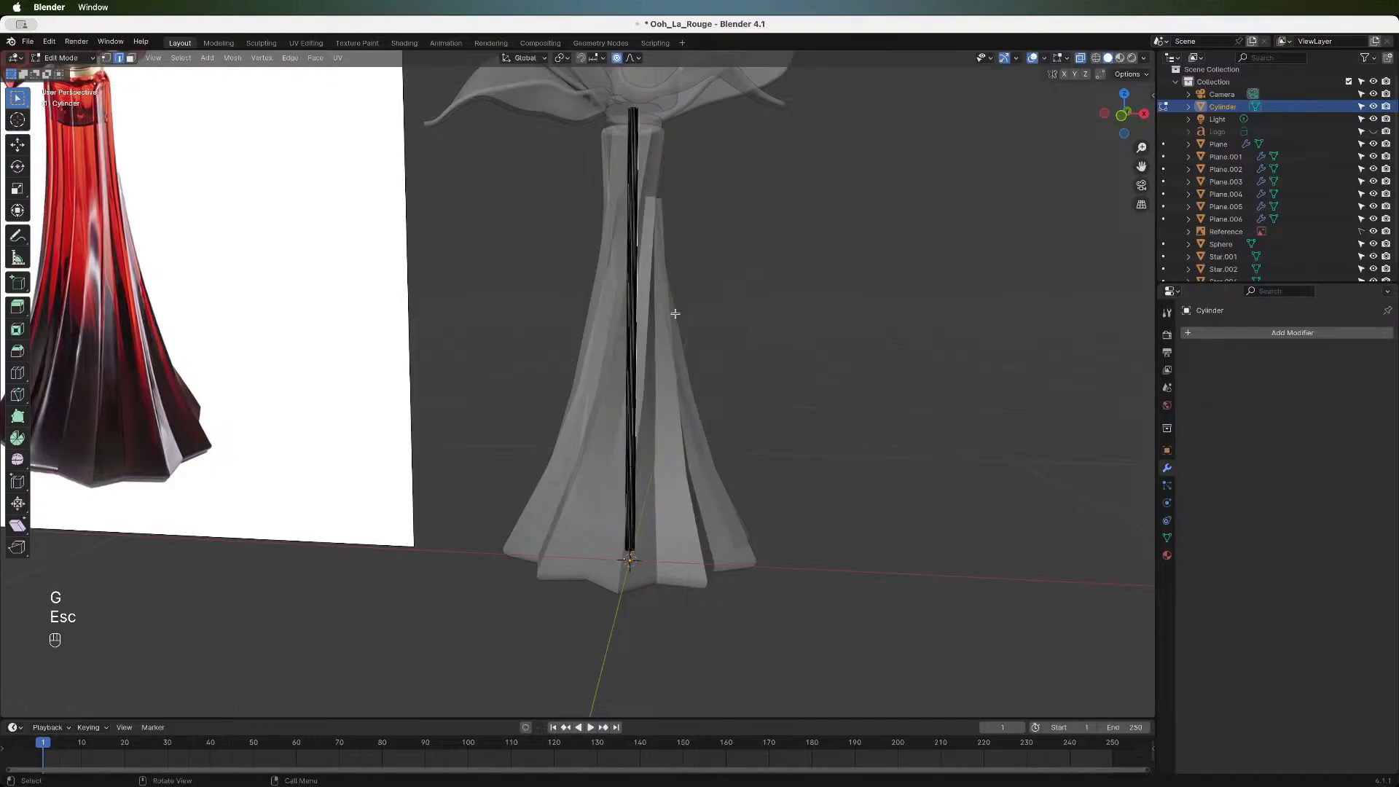
key("super+z")
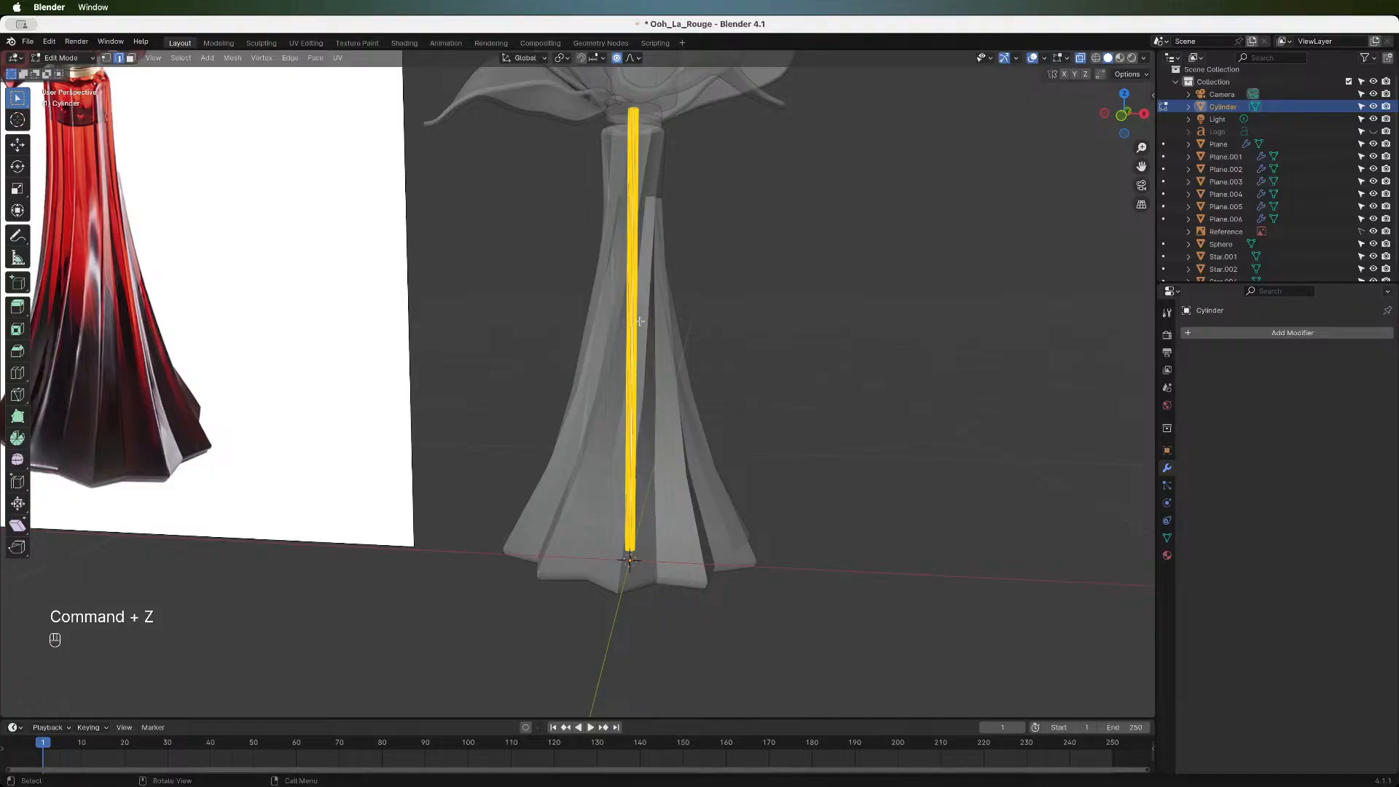
- Try to move the edge loop at the tube's bottom end sideways with proportional editing
scroll(638, 324, "up", 5)
scroll(659, 529, "down", 4)
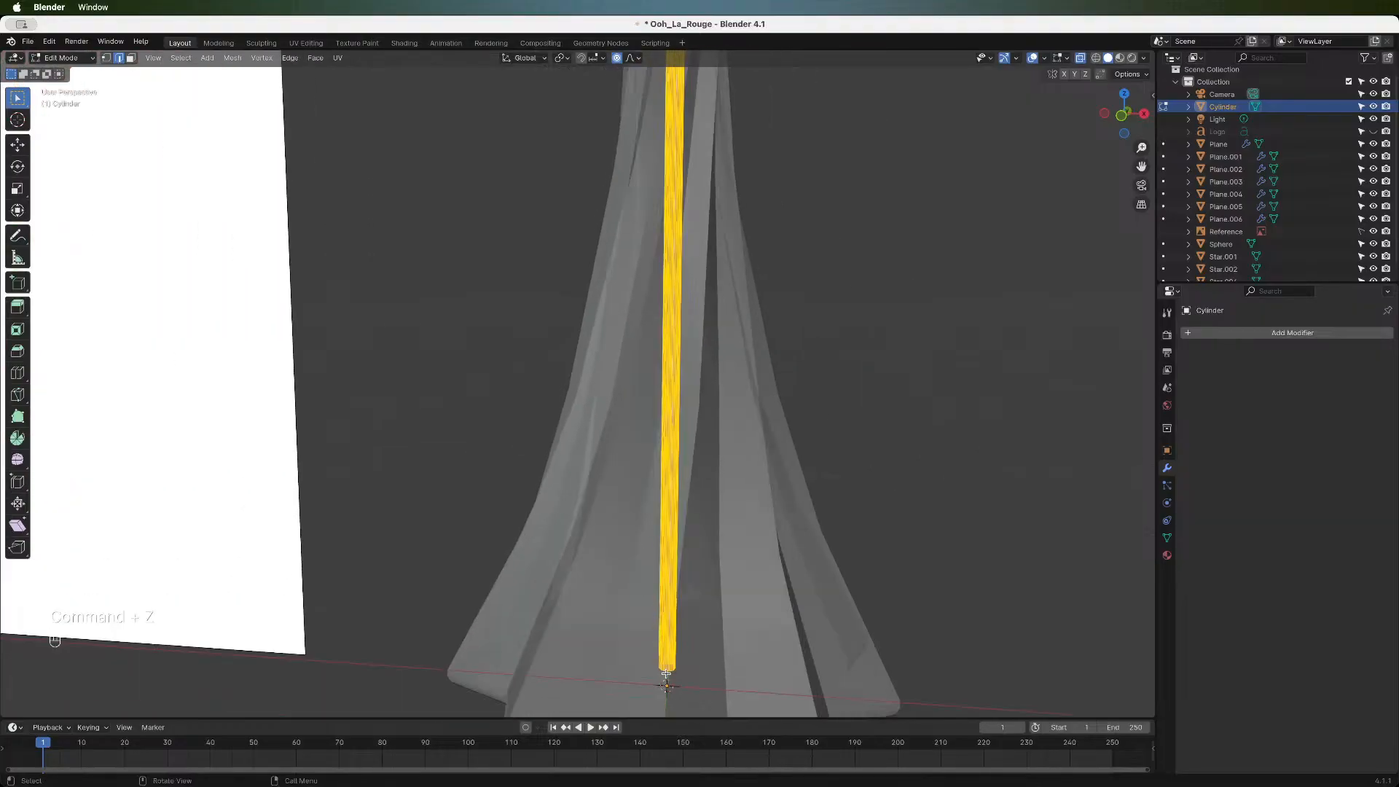
left_click(669, 671)
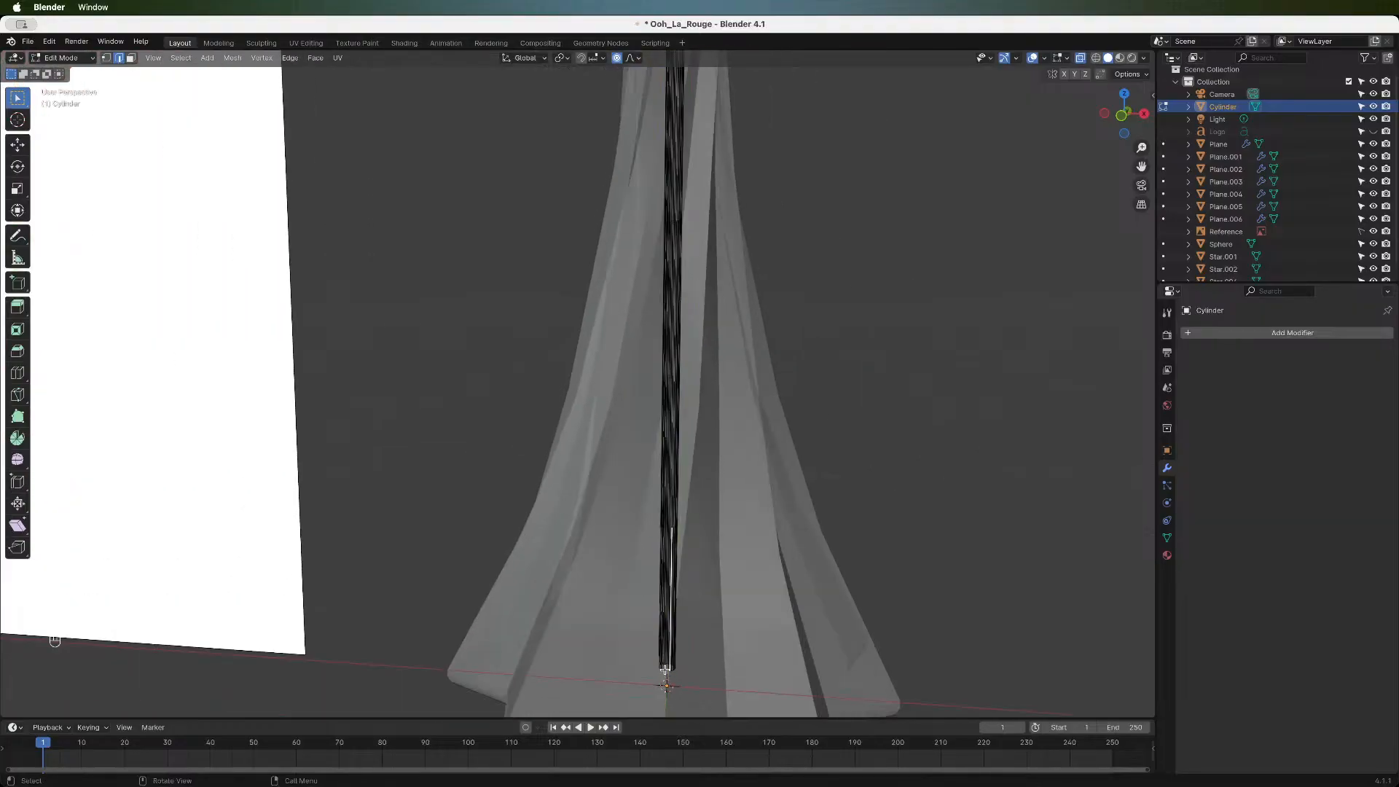
left_click(668, 669)
key("g")
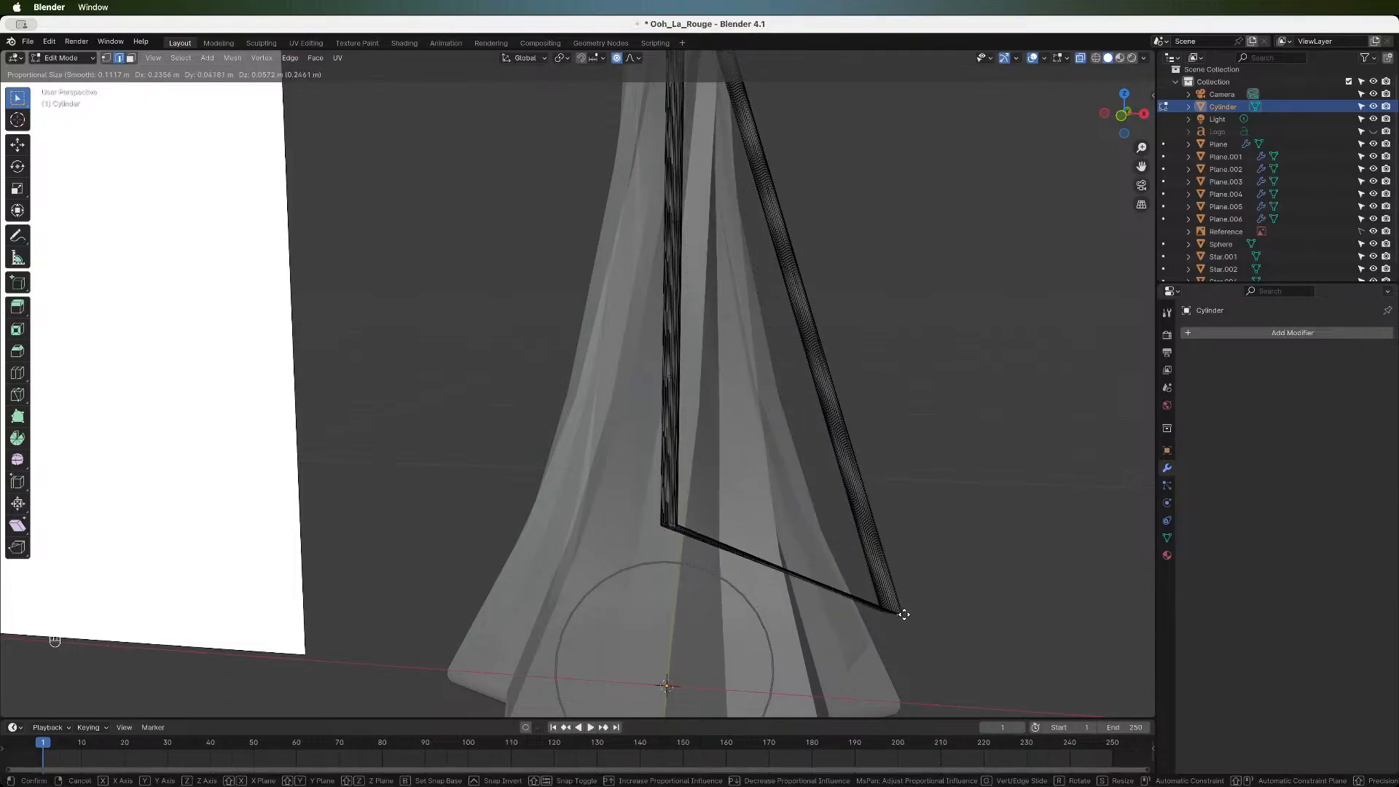
key("Escape")
scroll(758, 484, "down", 4)
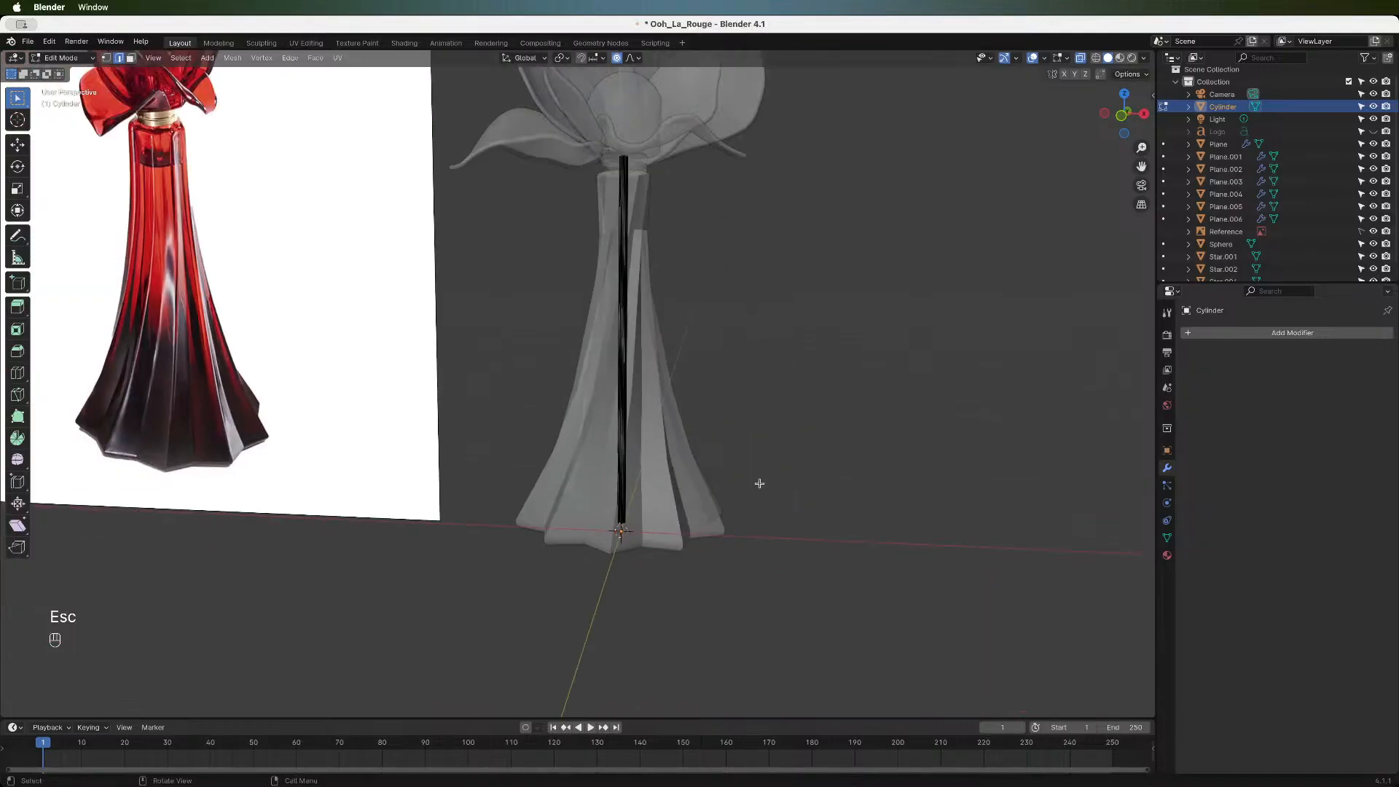
- Merge the tube's second inner loop from the top by distance at 0.0001 m, and try to move that loop
scroll(755, 481, "up", 2)
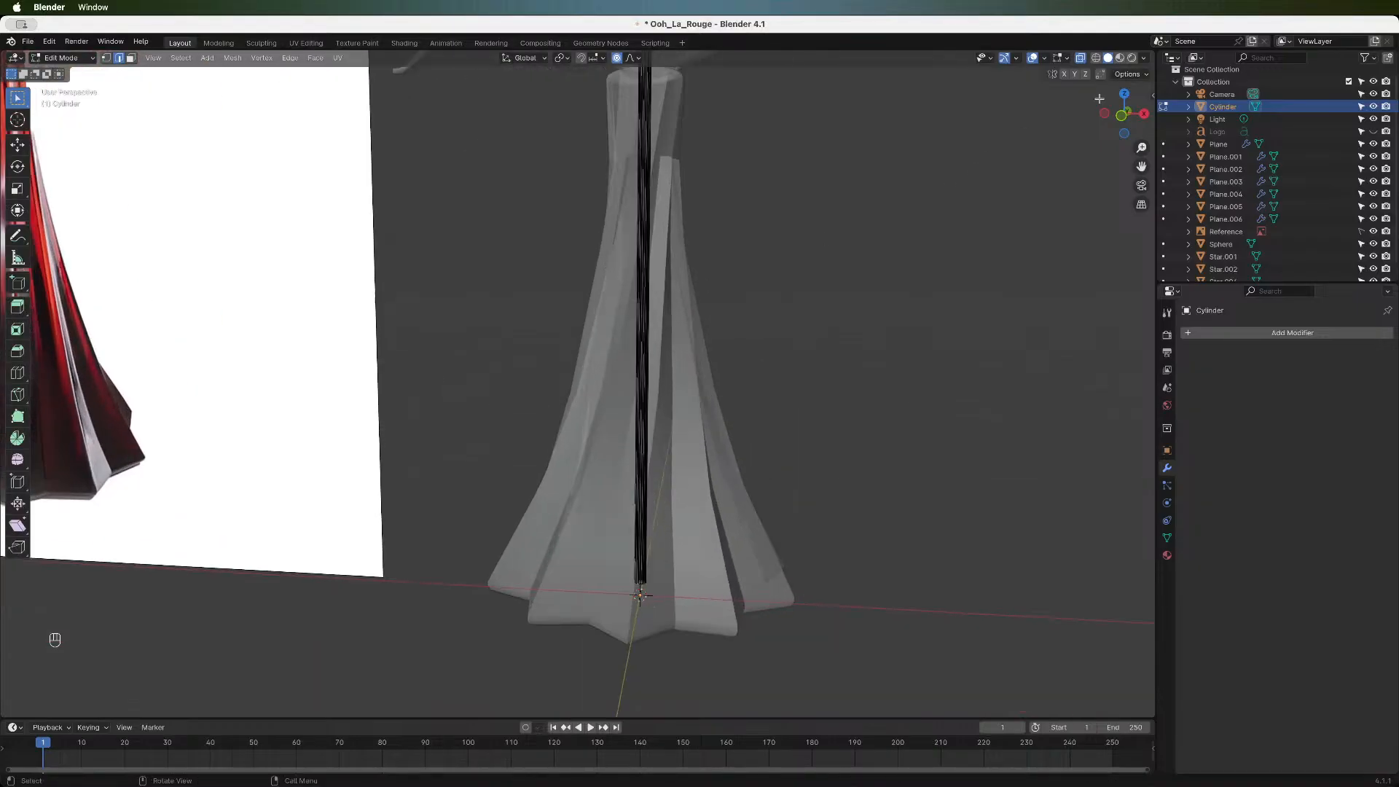
left_click_drag(1123, 110, 1092, 112)
key("b")
left_click_drag(660, 290, 710, 299)
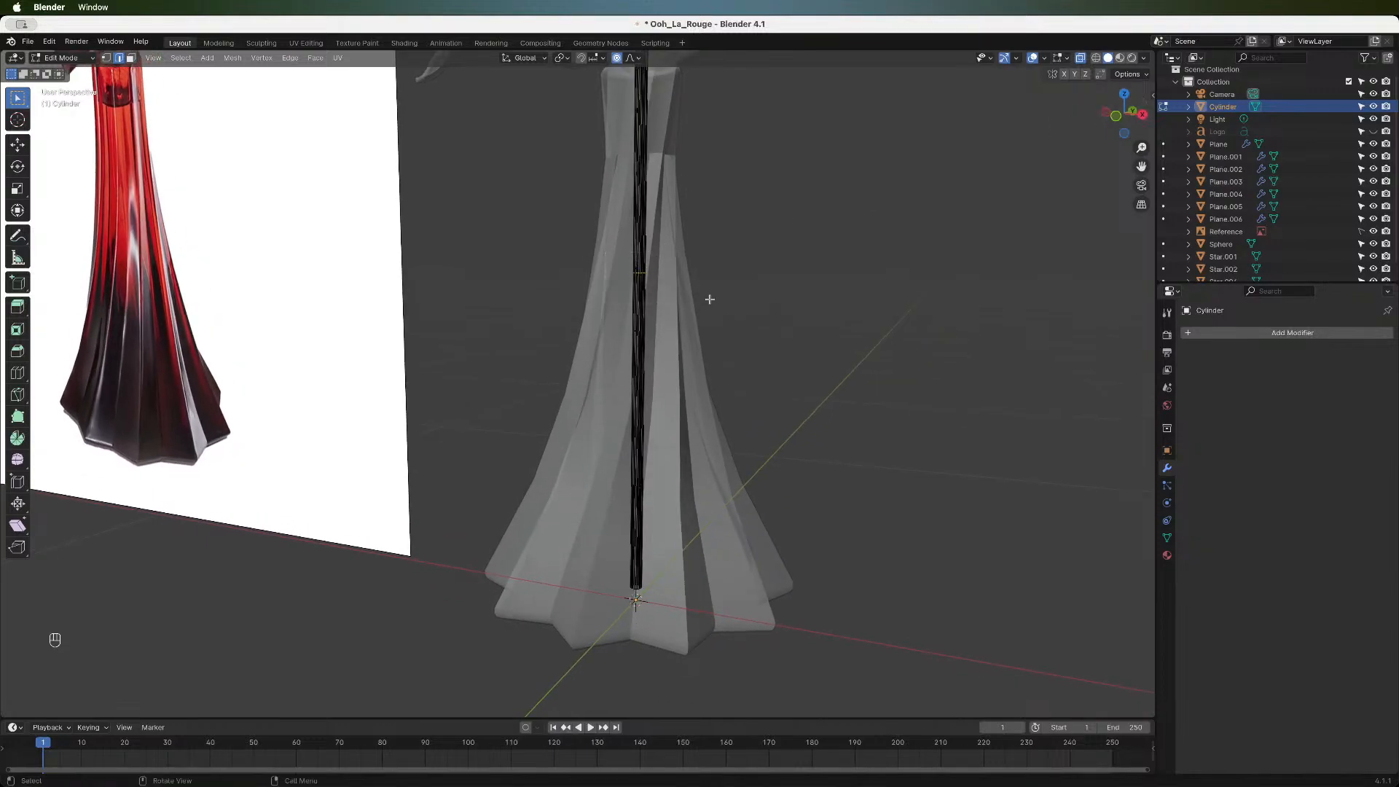
key("m")
left_click(658, 271)
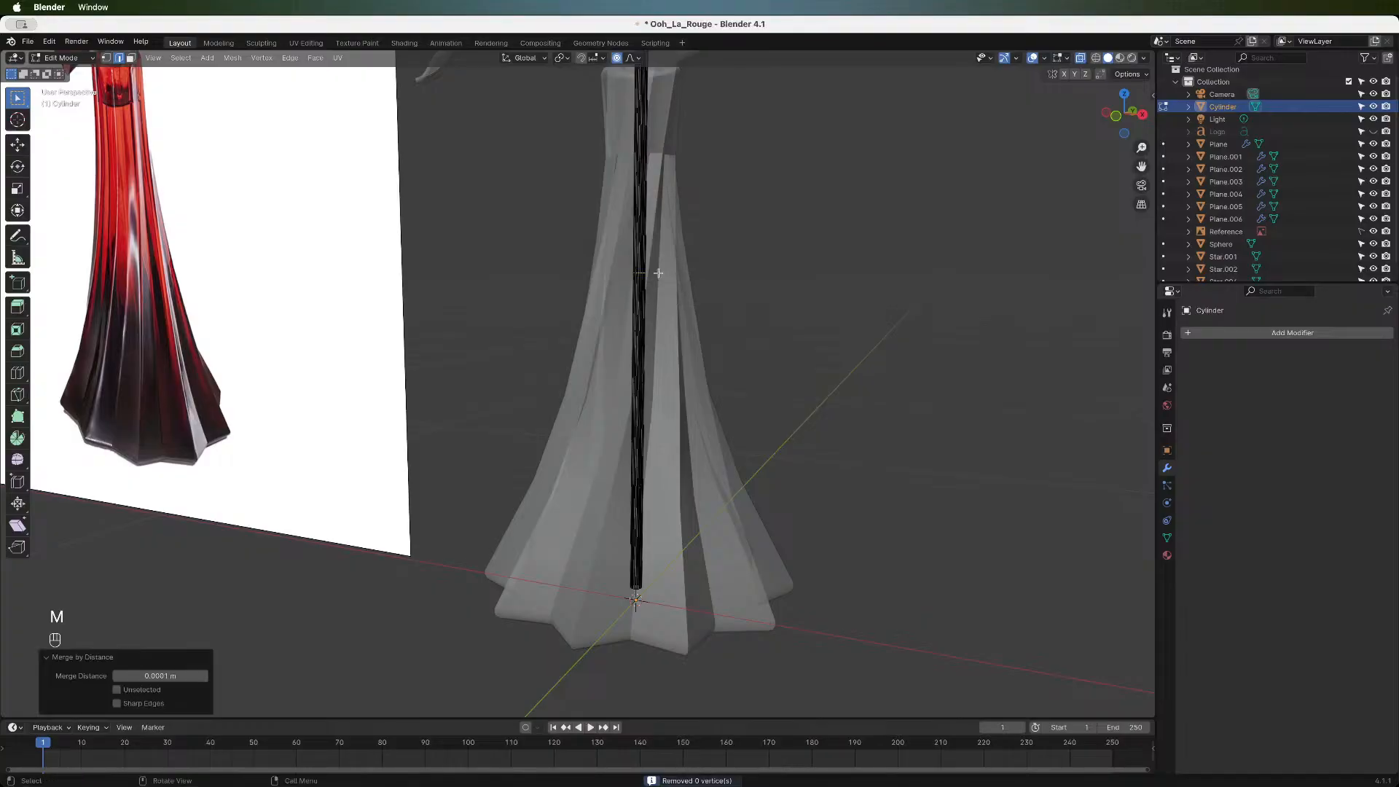
key("g")
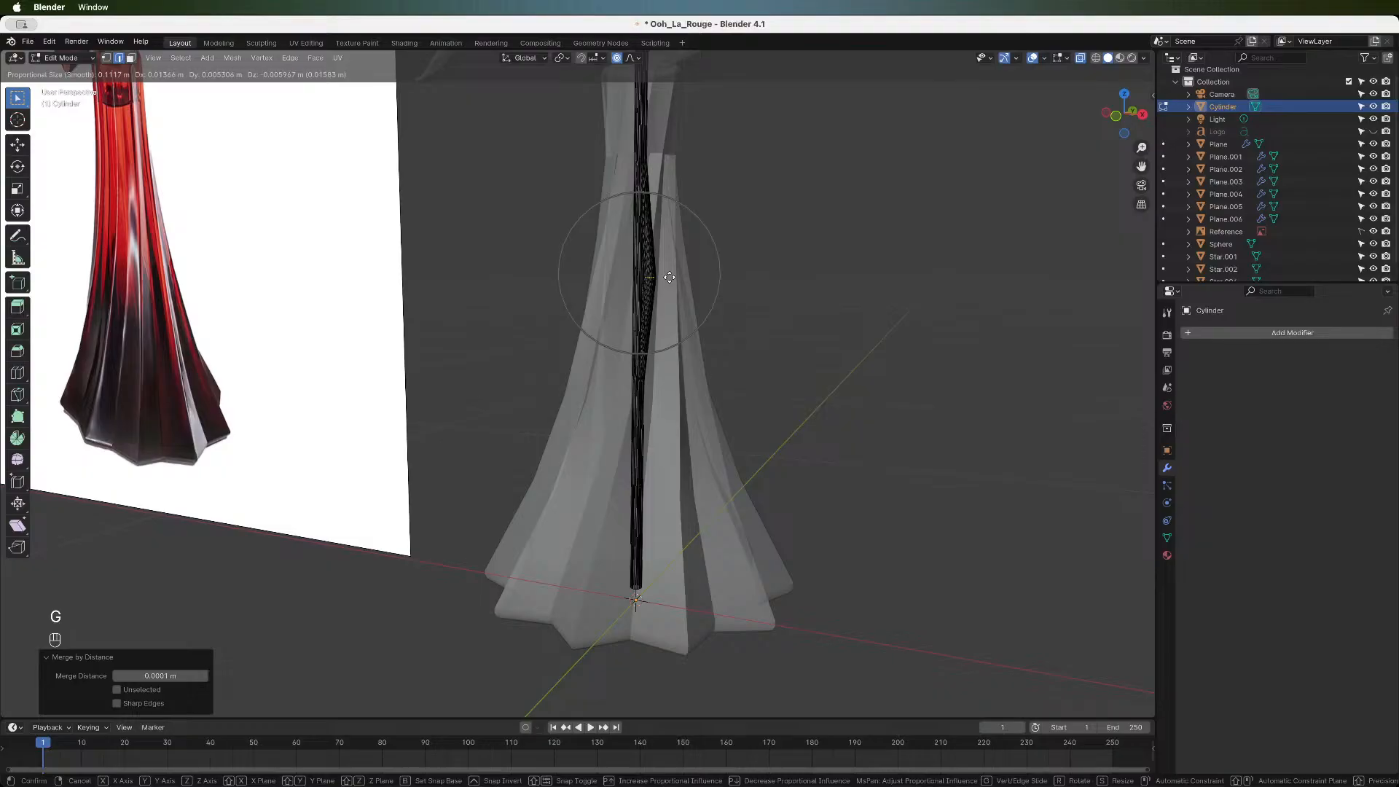
key("Escape")
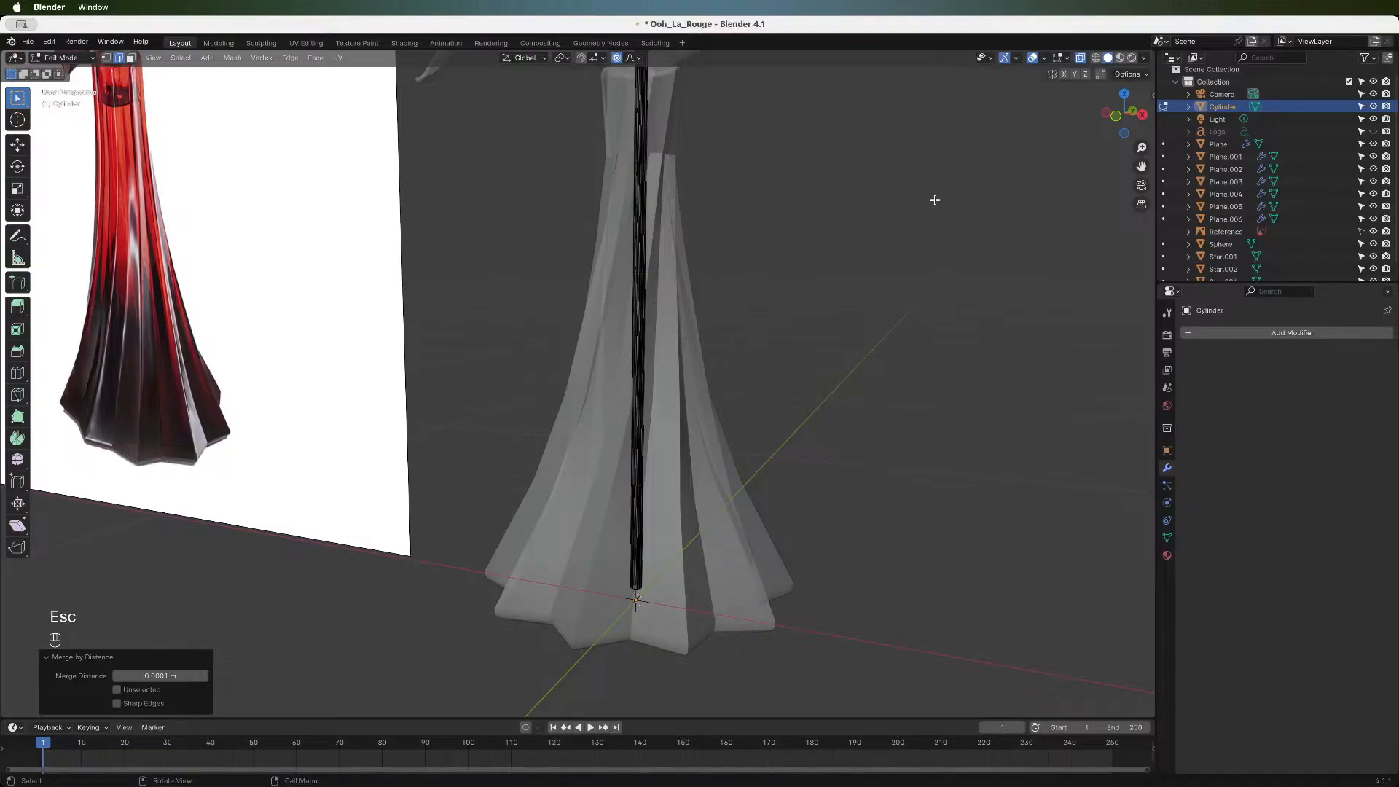
- In front view, move the tube's middle section about 0.016 m in X and -0.012 m in Z with smooth proportional falloff
left_click(1125, 115)
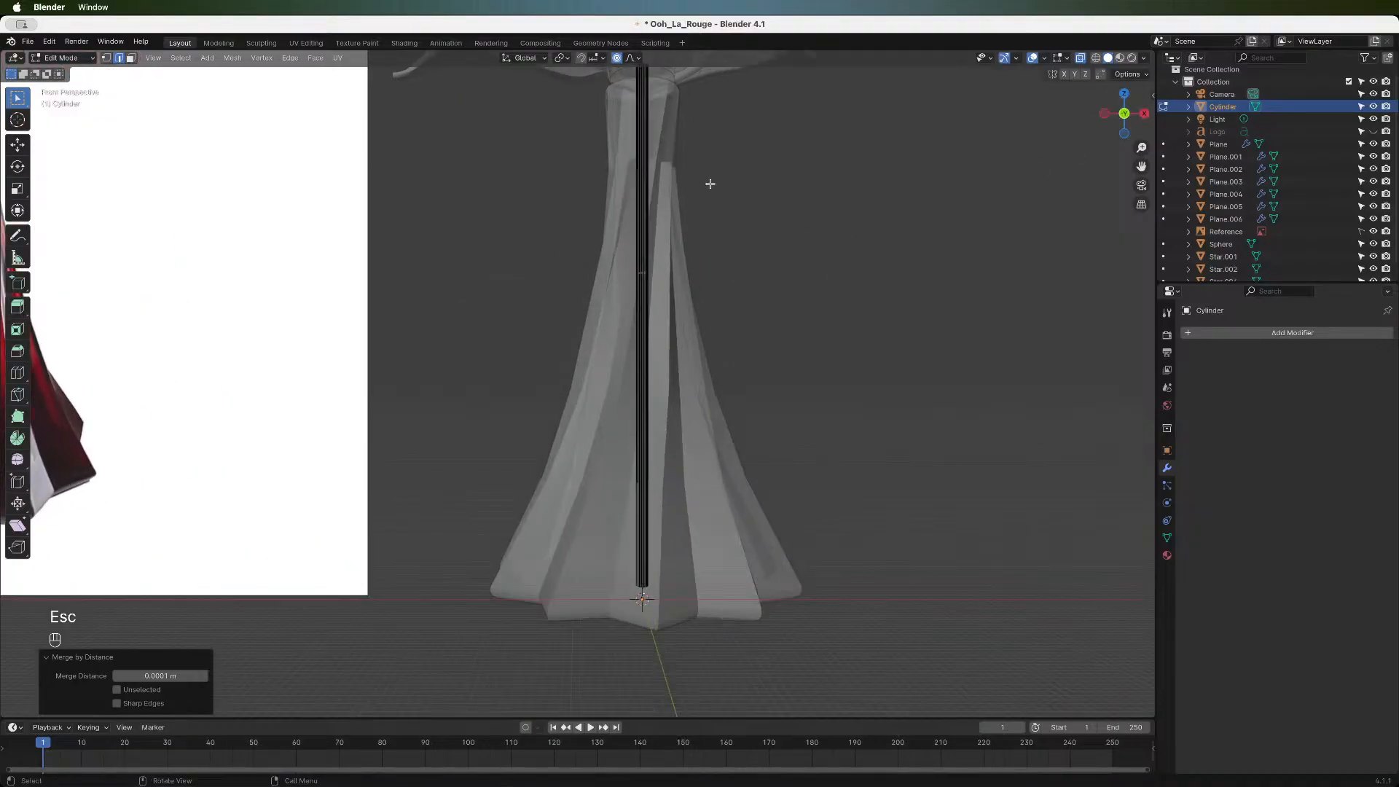
left_click_drag(577, 125, 757, 483)
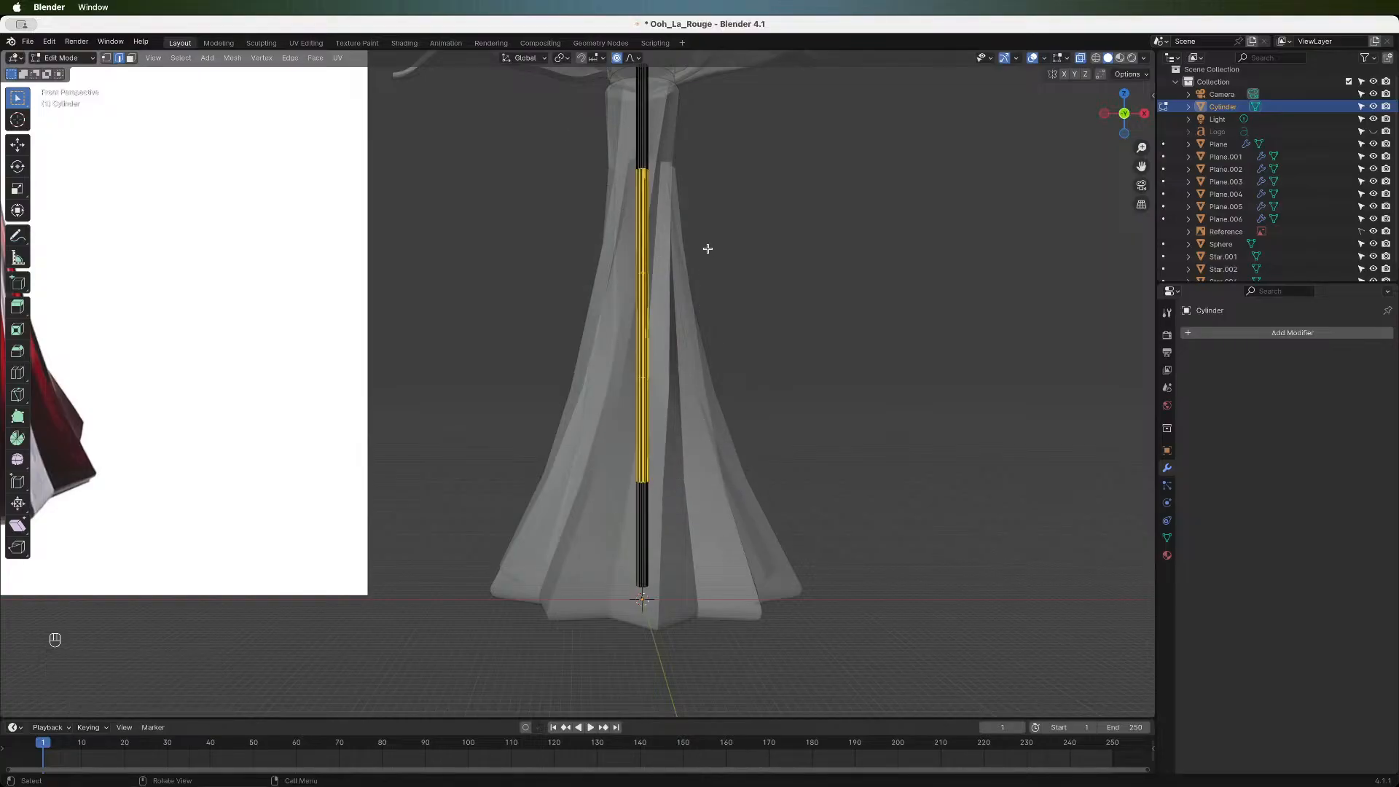
scroll(706, 250, "up", 8)
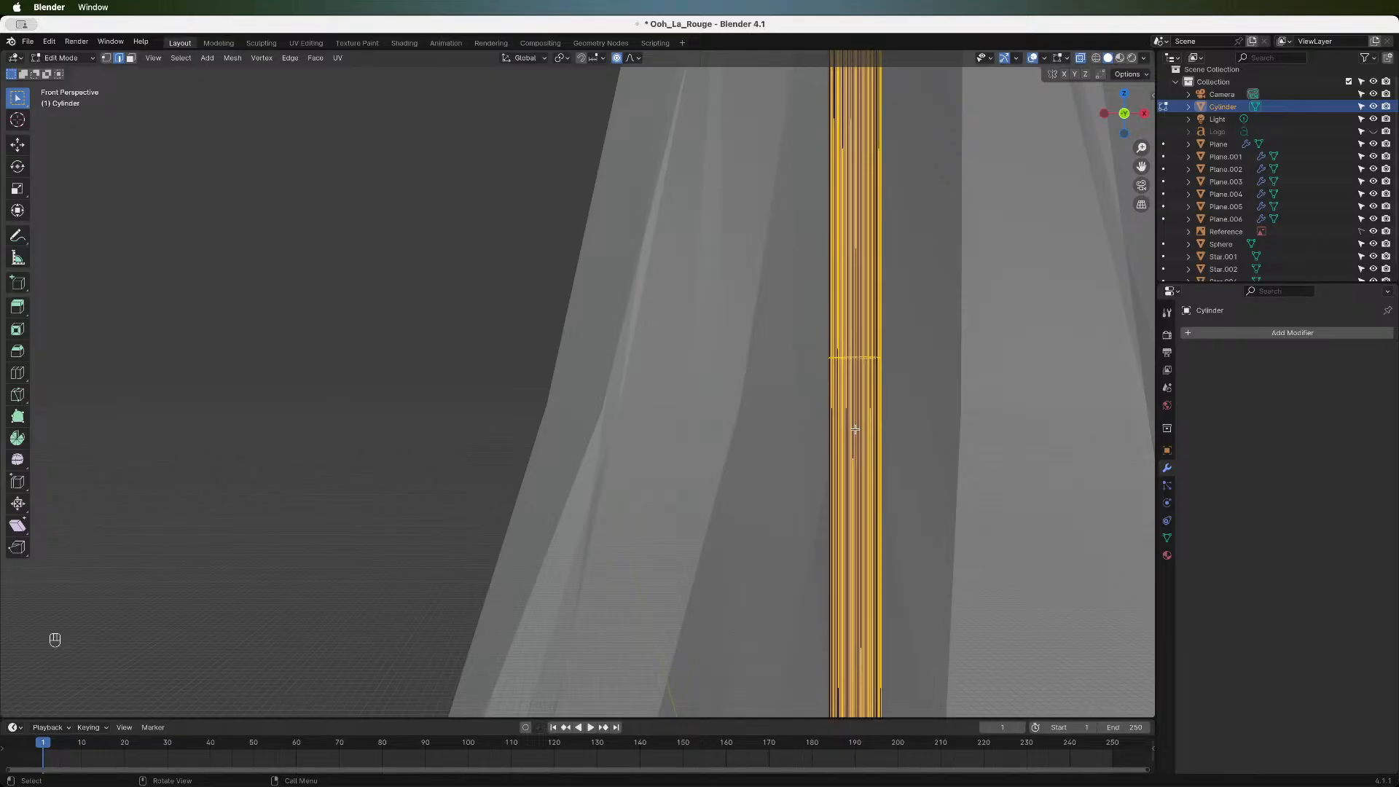
scroll(855, 429, "down", 8)
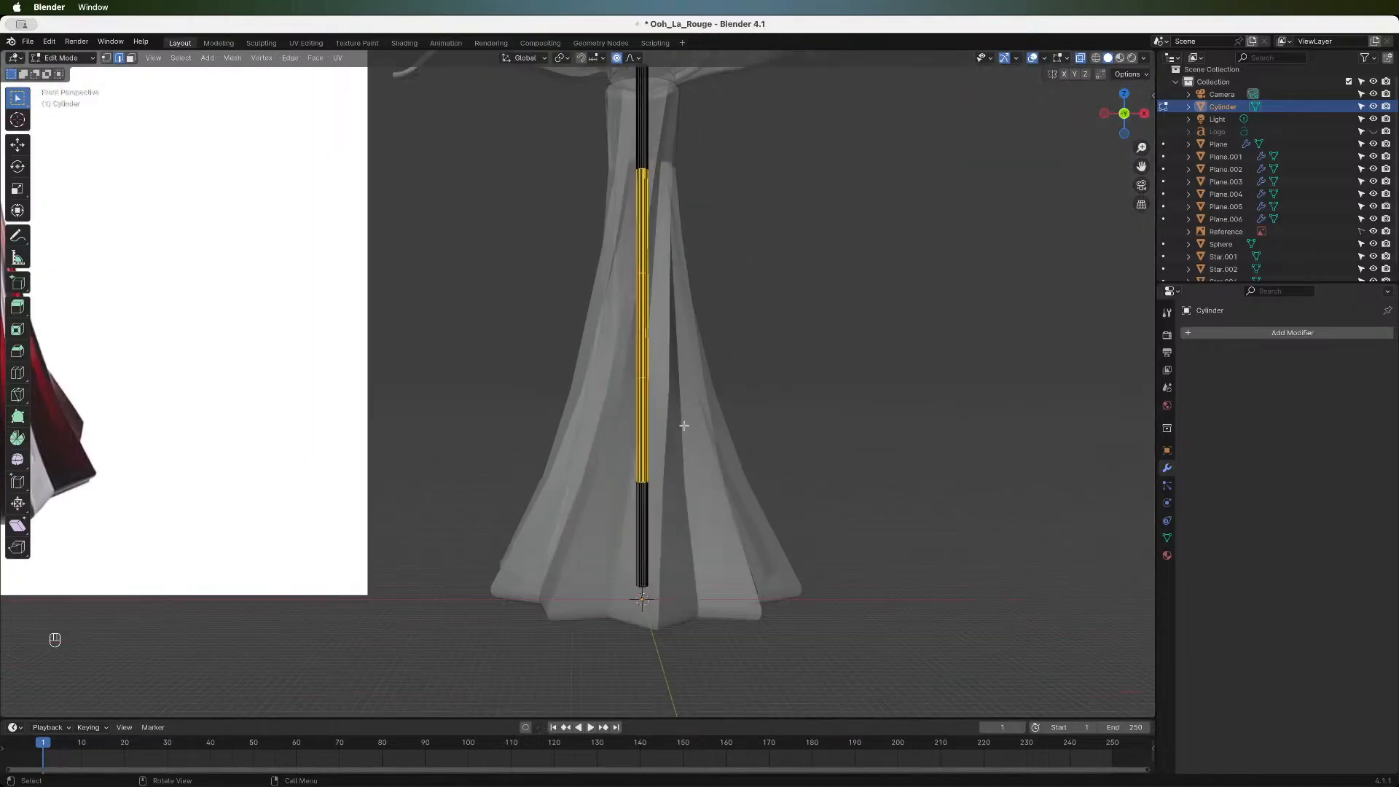
scroll(627, 345, "down", 2)
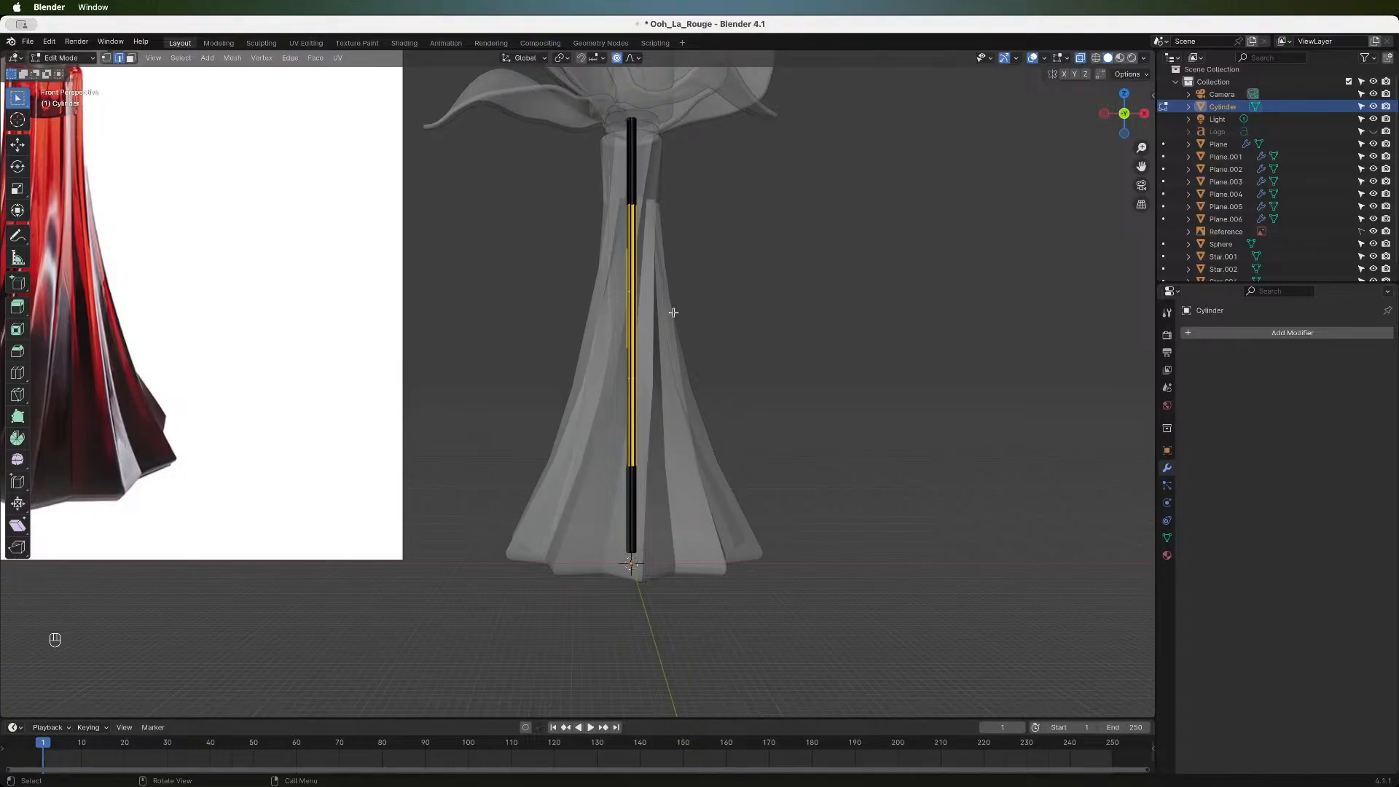
key("g")
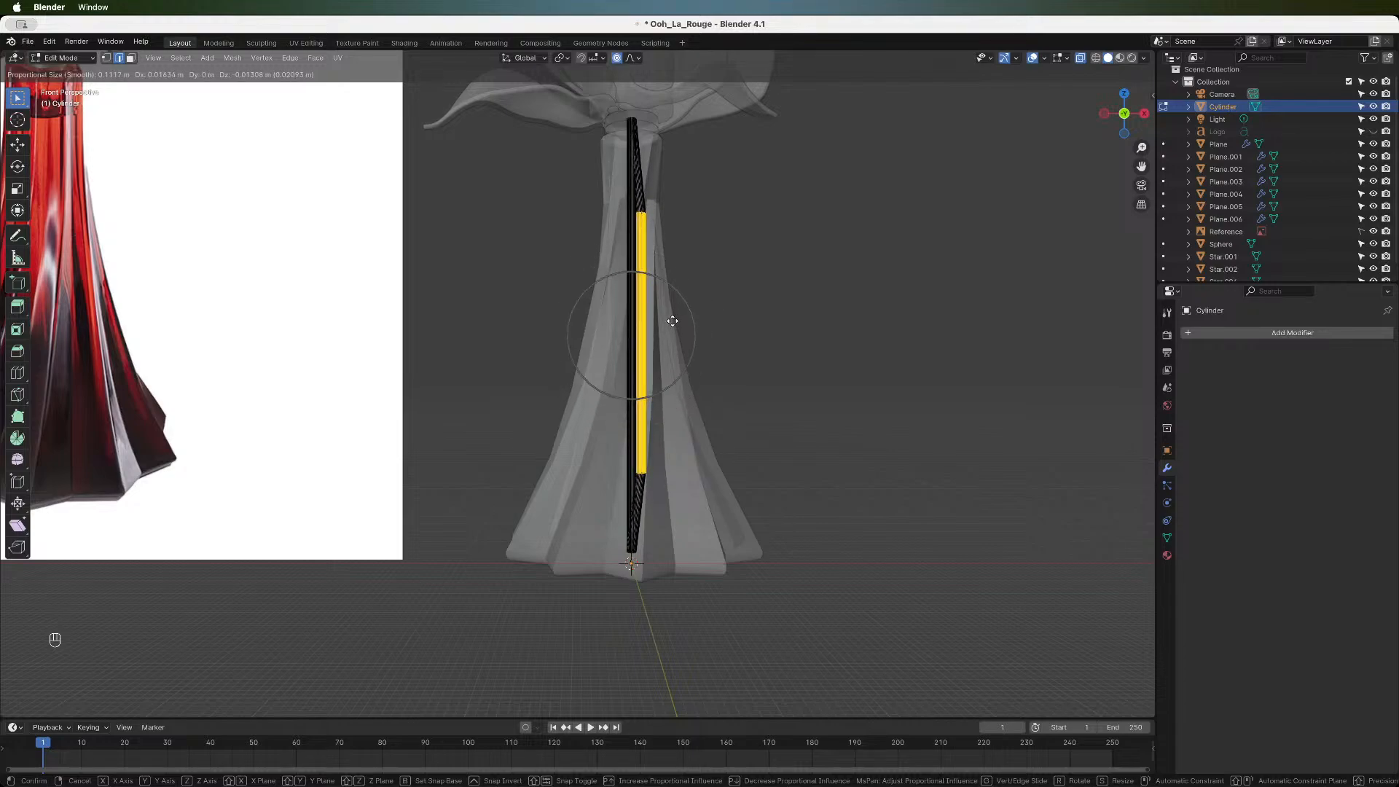
left_click(673, 320)
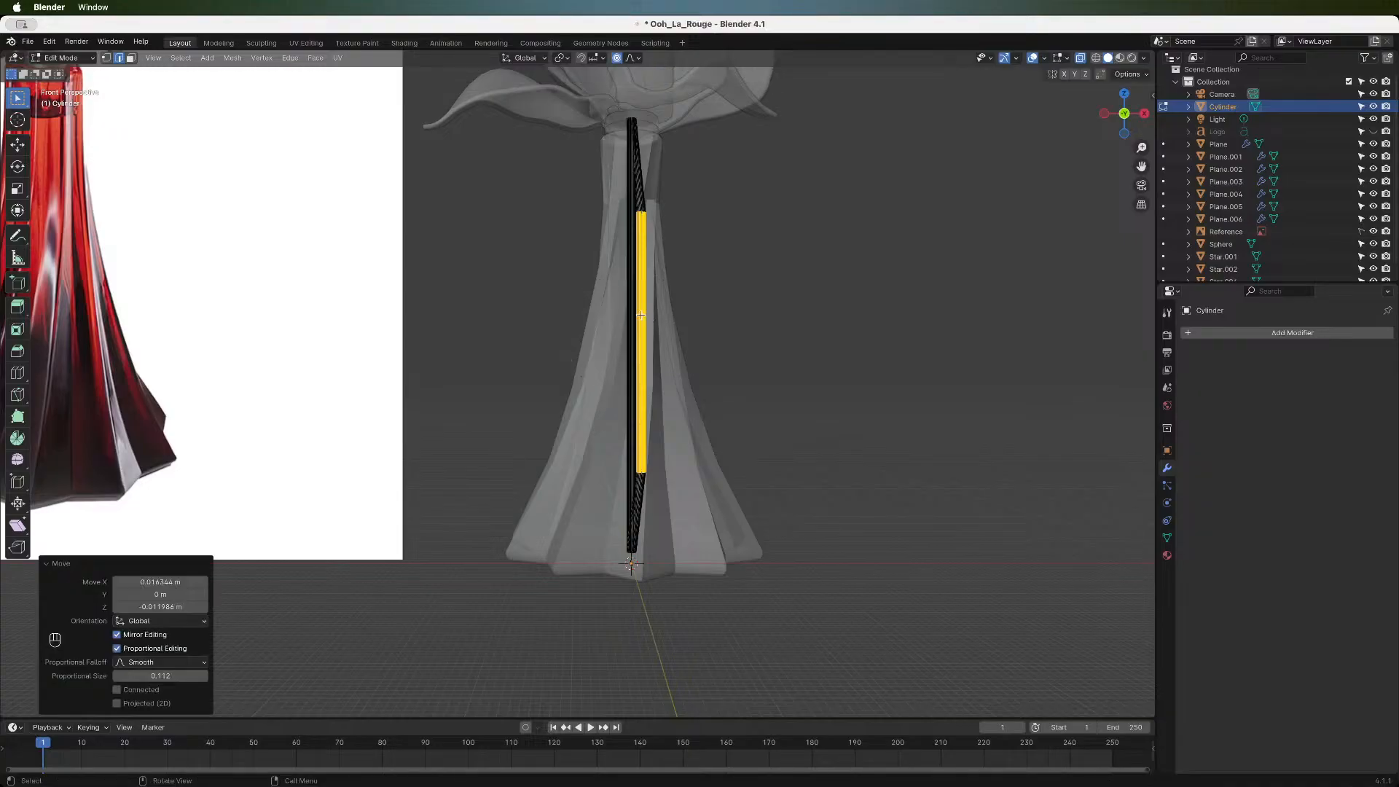
key("l")
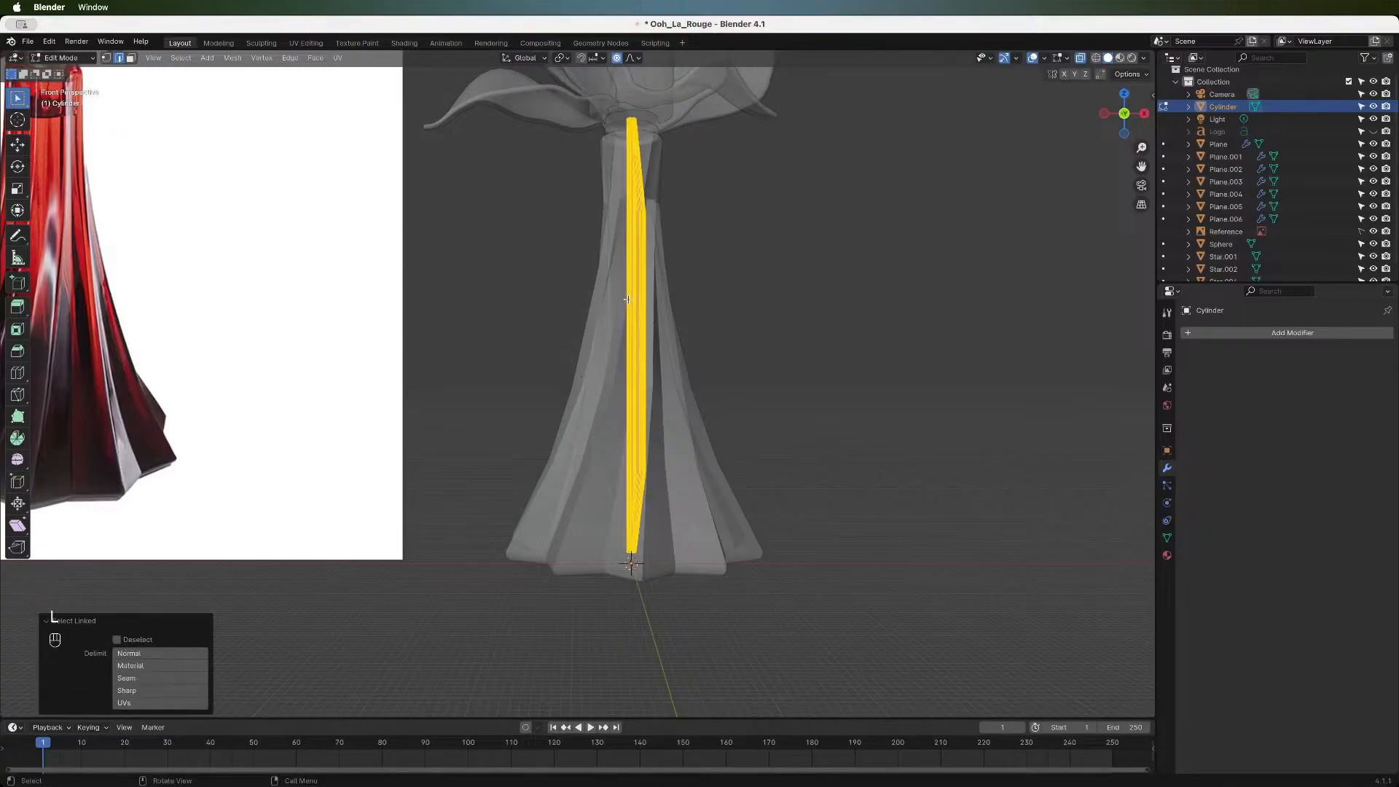
left_click(621, 303)
key("l")
left_click(629, 295)
key("l")
left_click(621, 321)
key("super+z")
key("super+z")
key("super+z")
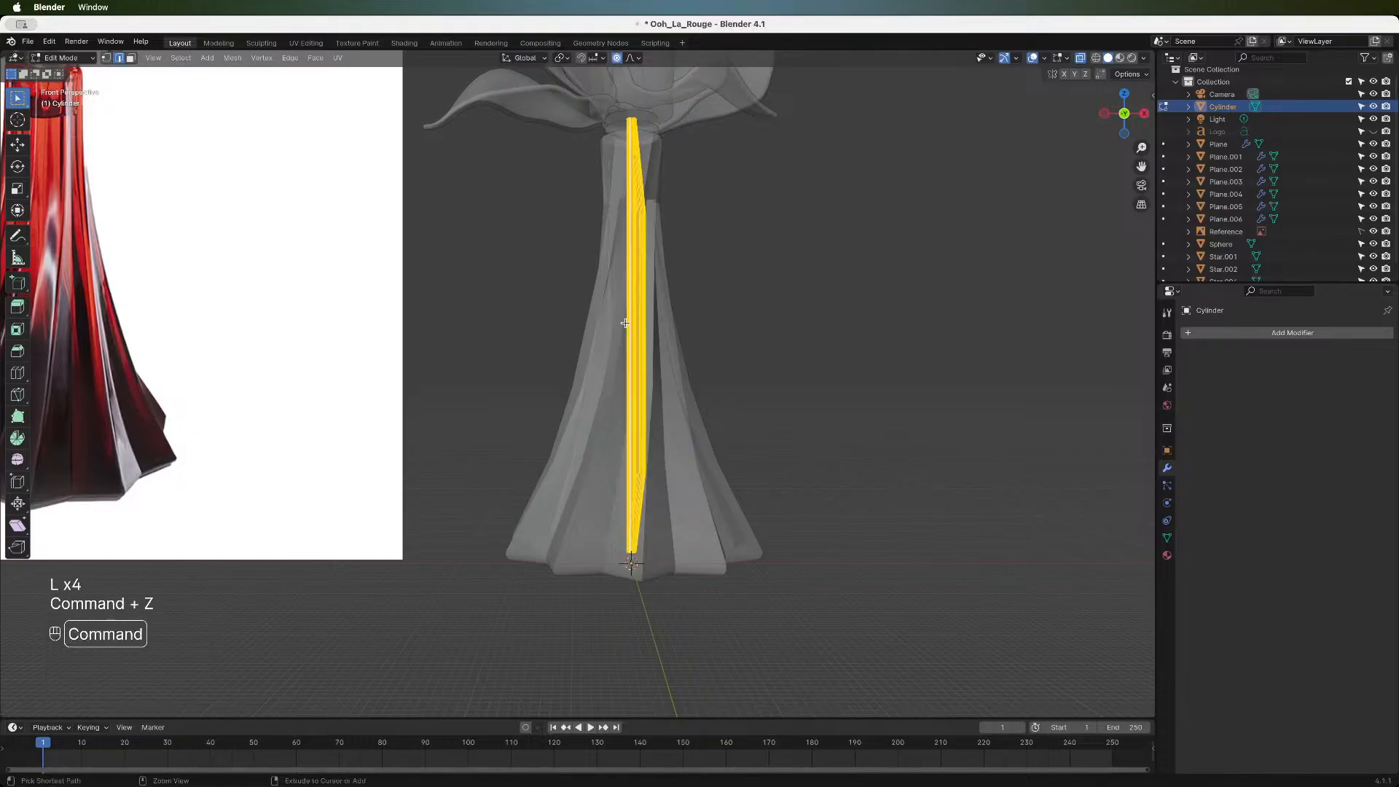
- Select everything in the tube's mesh and delete all of its geometry
key("a")
key("c")
right_click(679, 296)
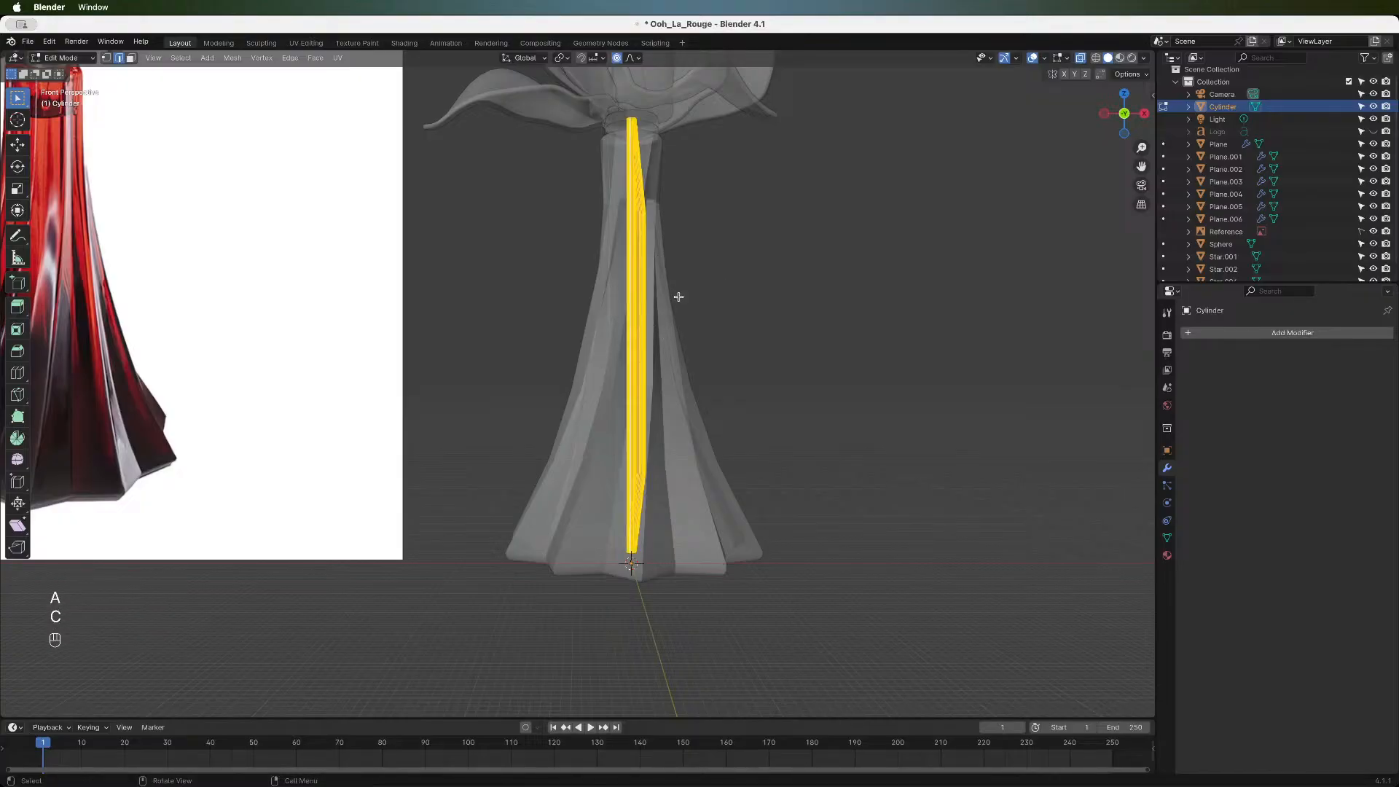
key("x")
left_click(679, 297)
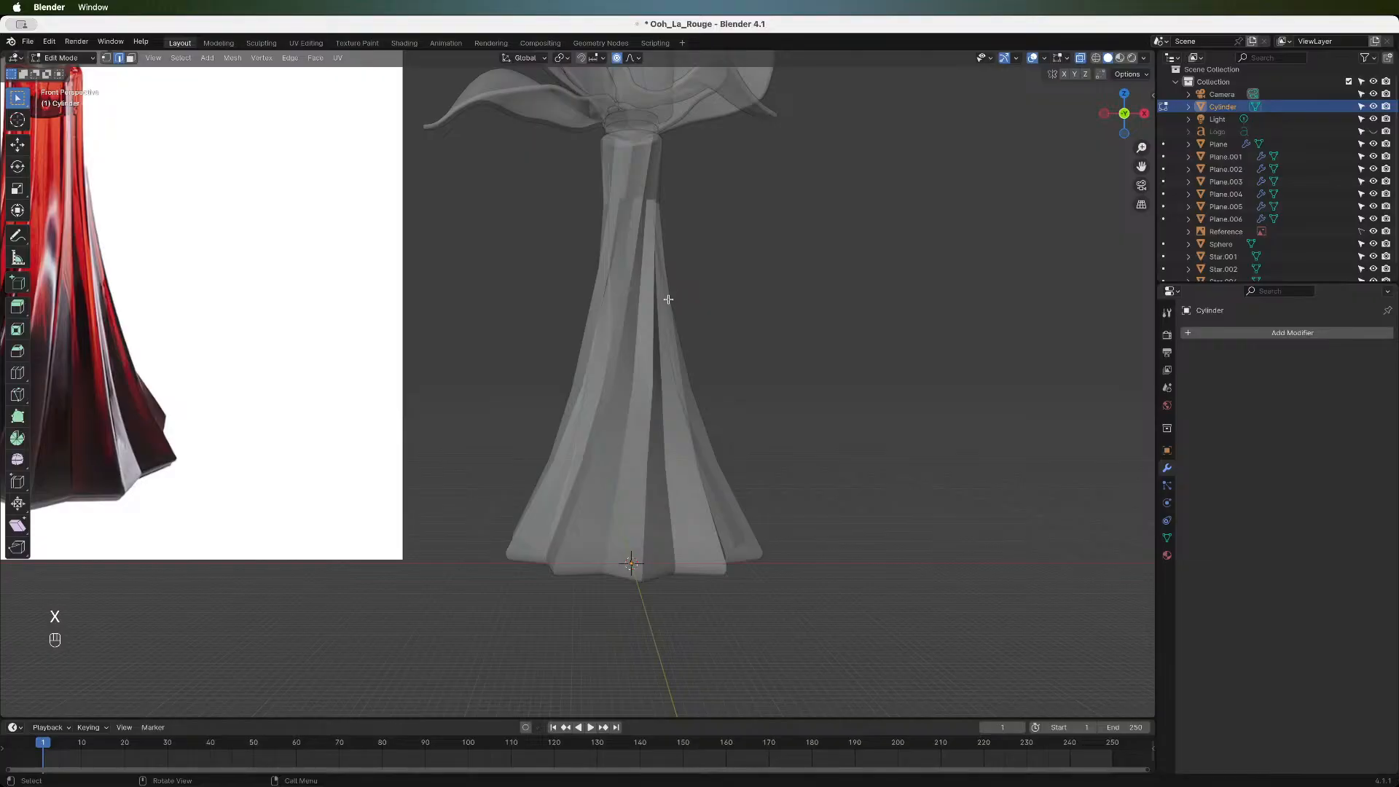
- Add a 32-vertex cylinder mesh, scale it uniformly by 0.057 without proportional editing, and try to scale it down further
key("shift+a")
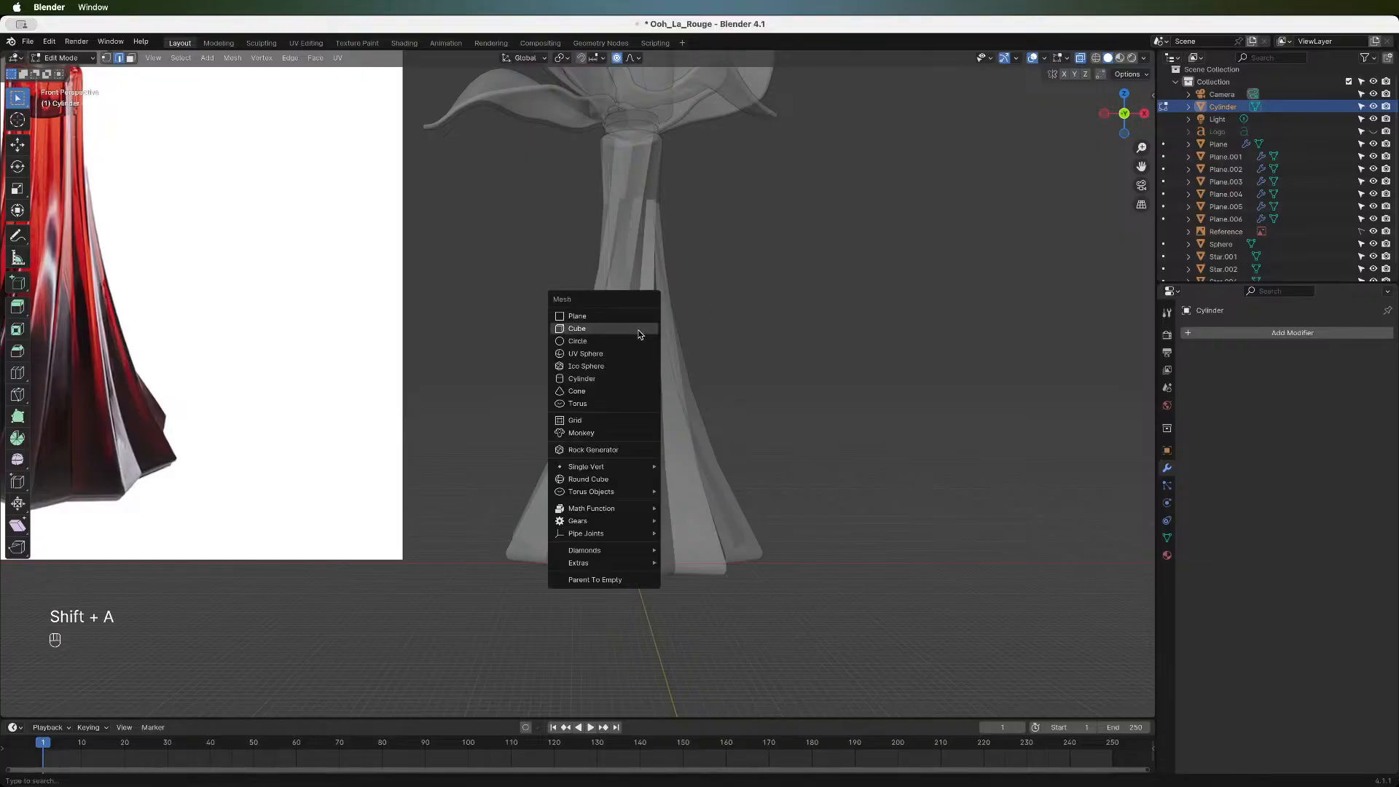
left_click(623, 378)
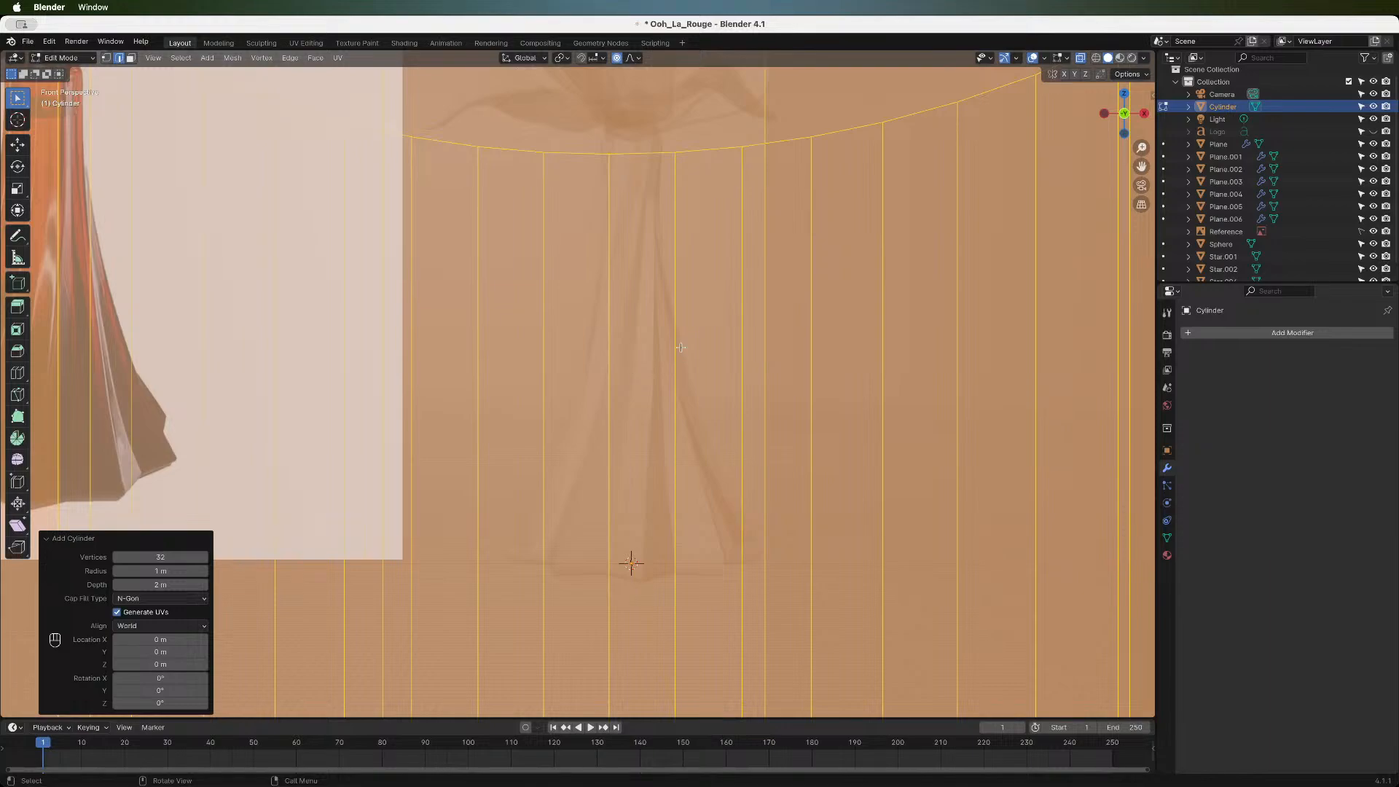
scroll(681, 346, "down", 6)
scroll(768, 313, "down", 4)
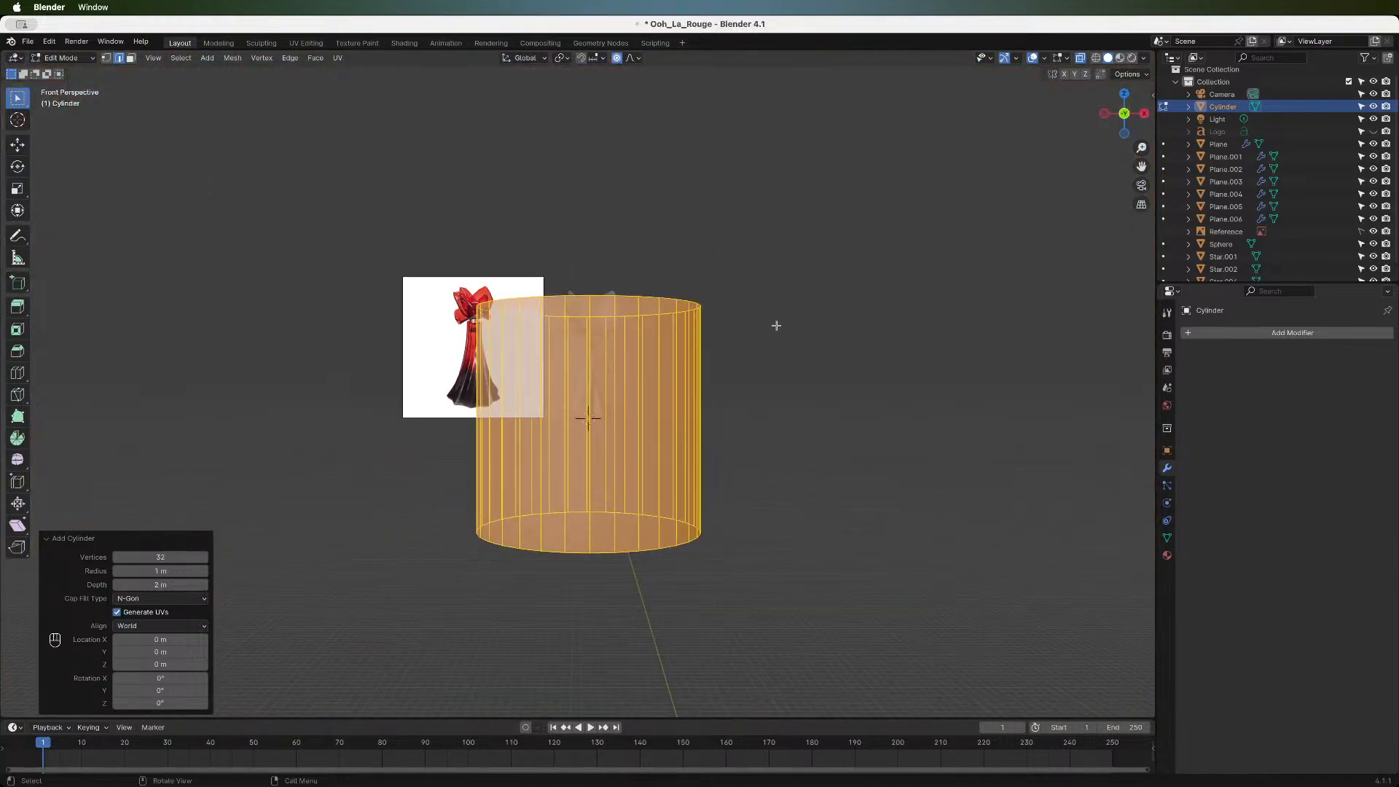
key("s")
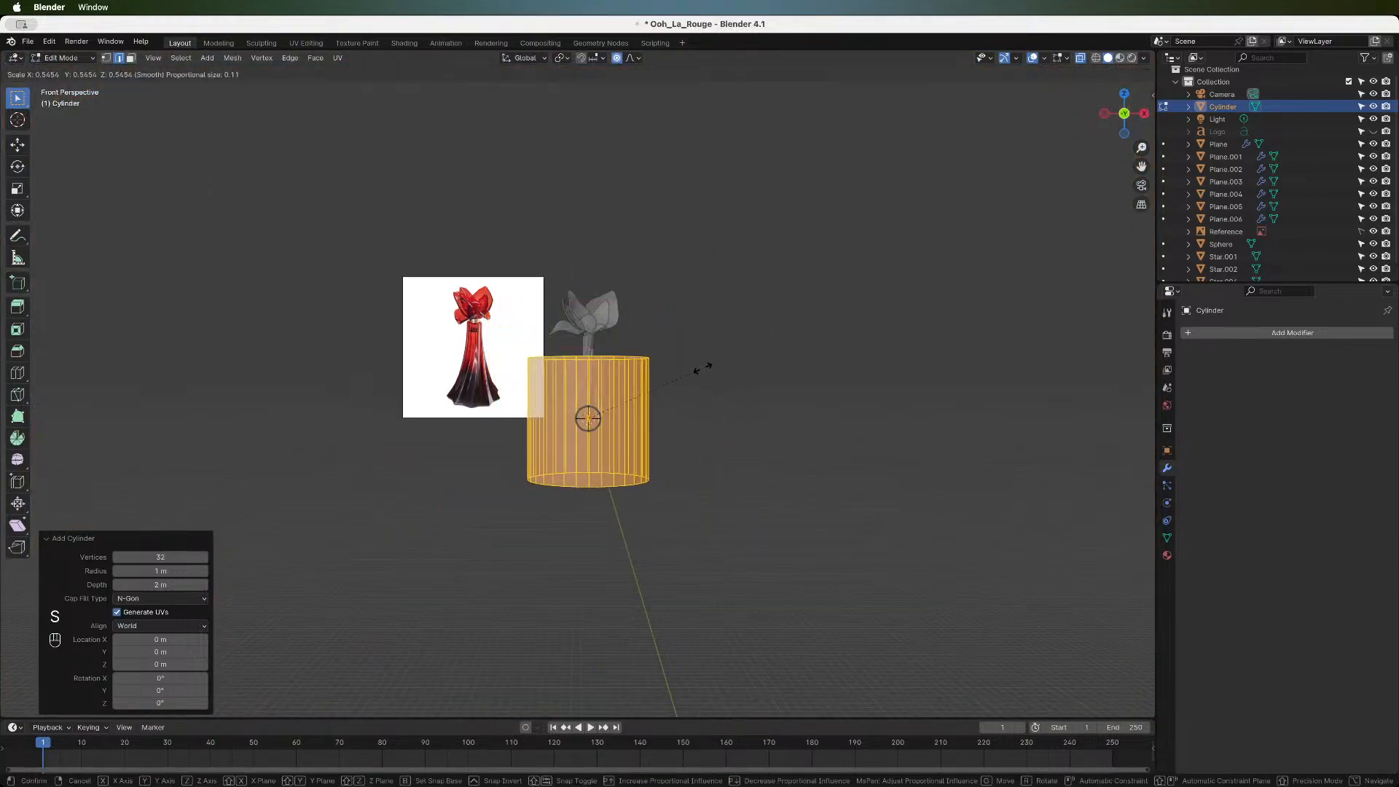
key("Escape")
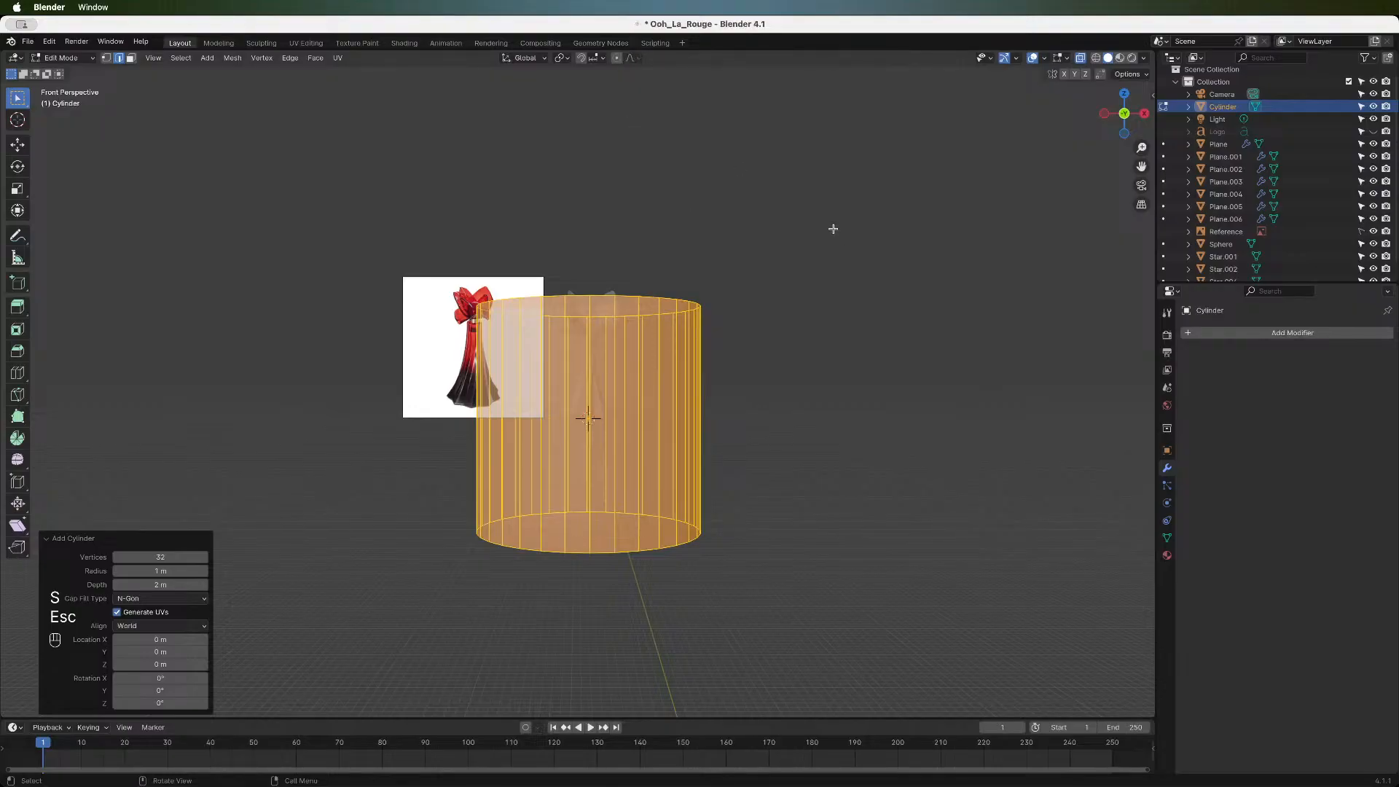
key("s")
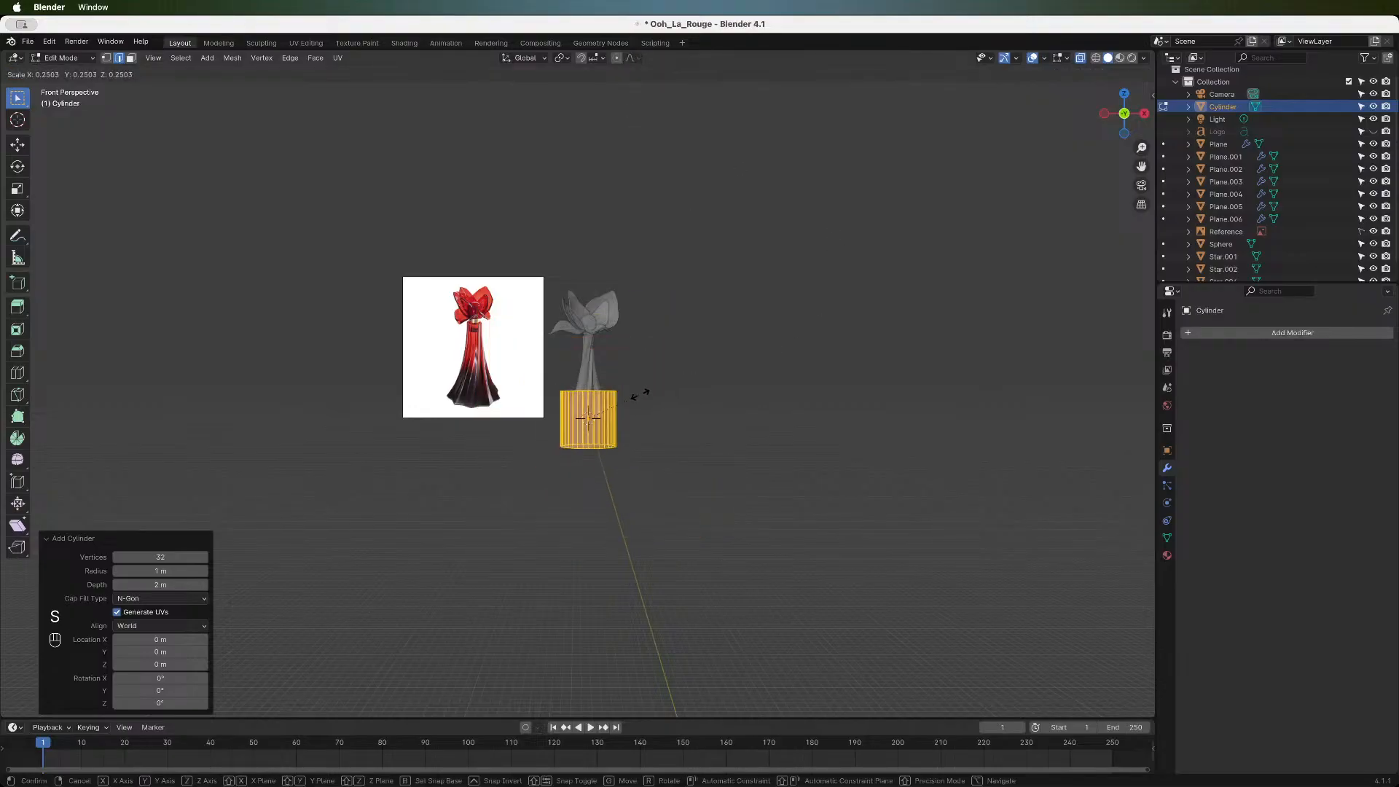
left_click(601, 415)
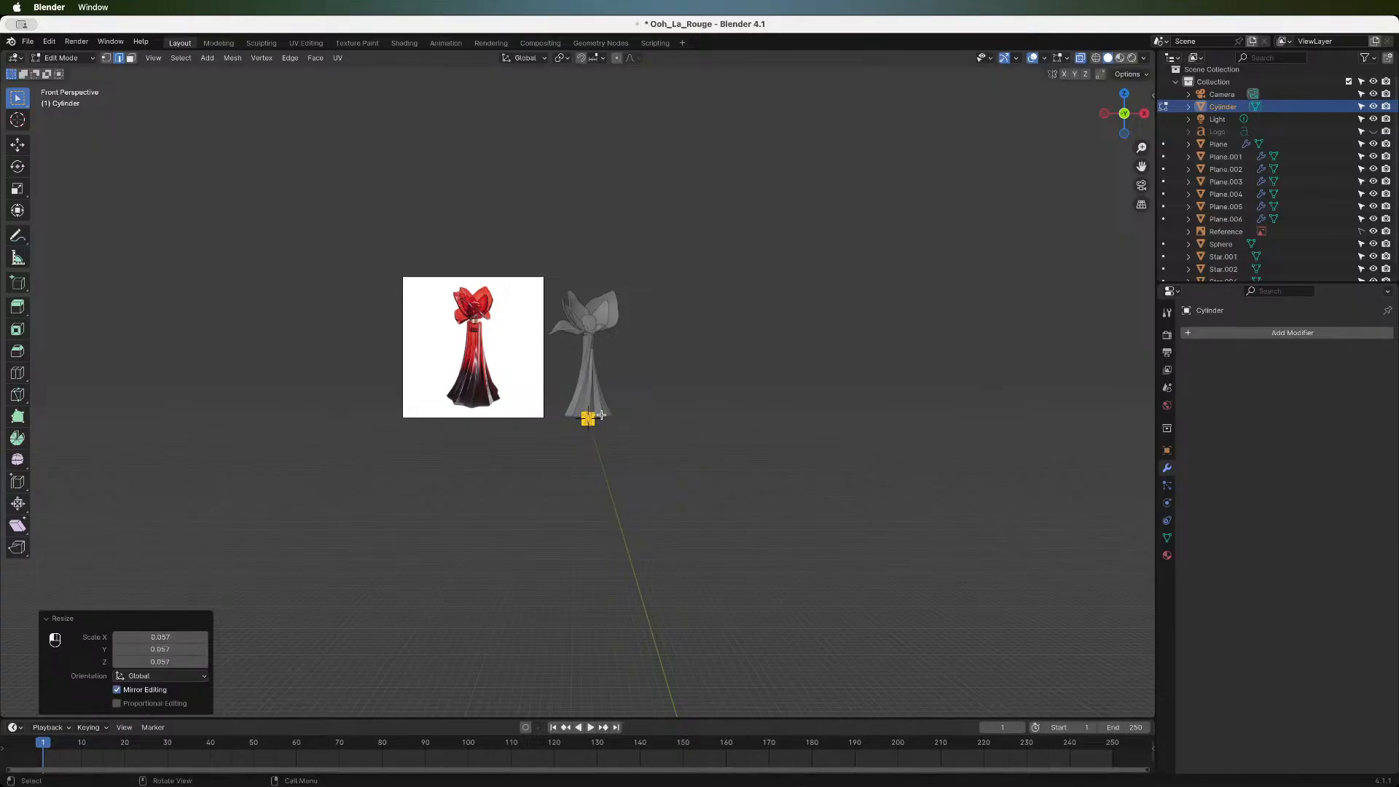
scroll(600, 415, "up", 9)
key("s")
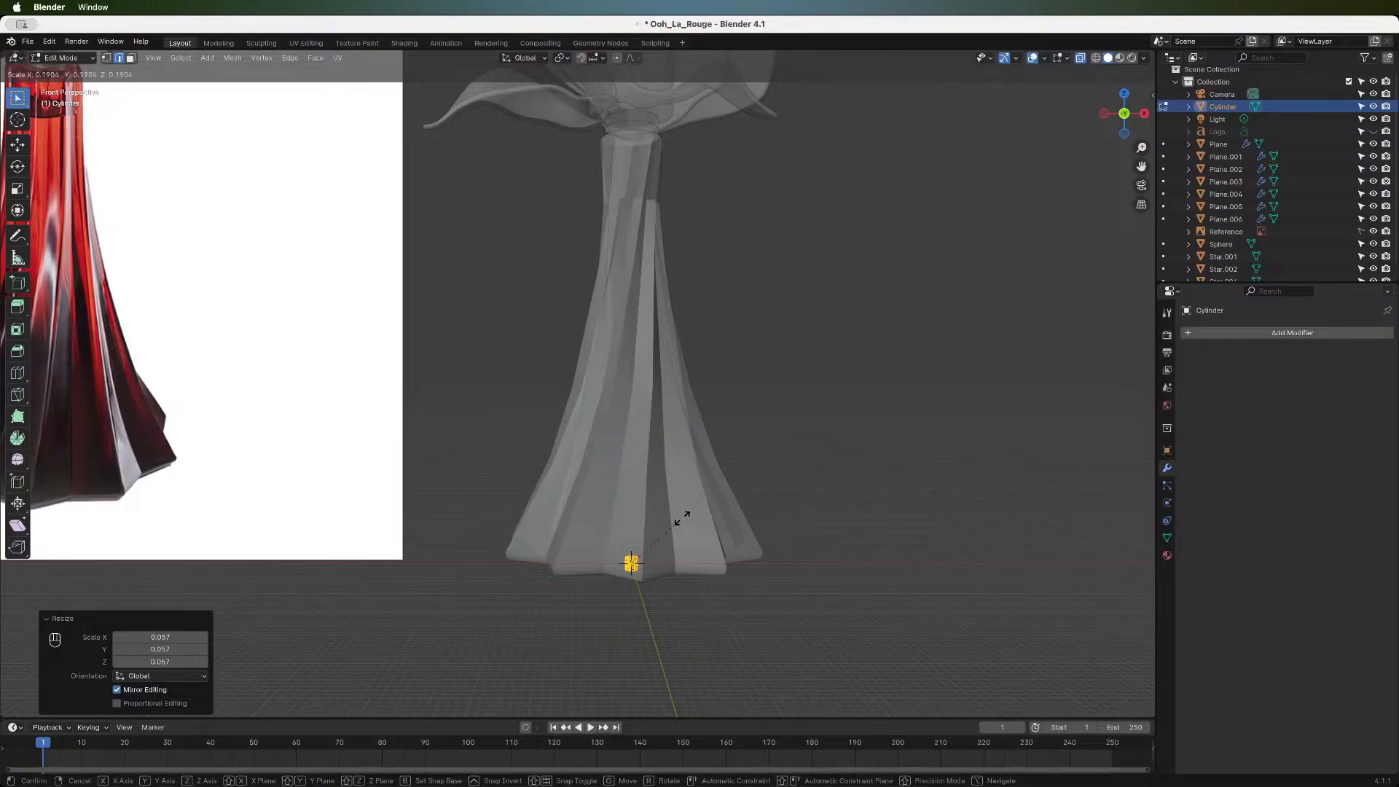
key("x")
key("Escape")
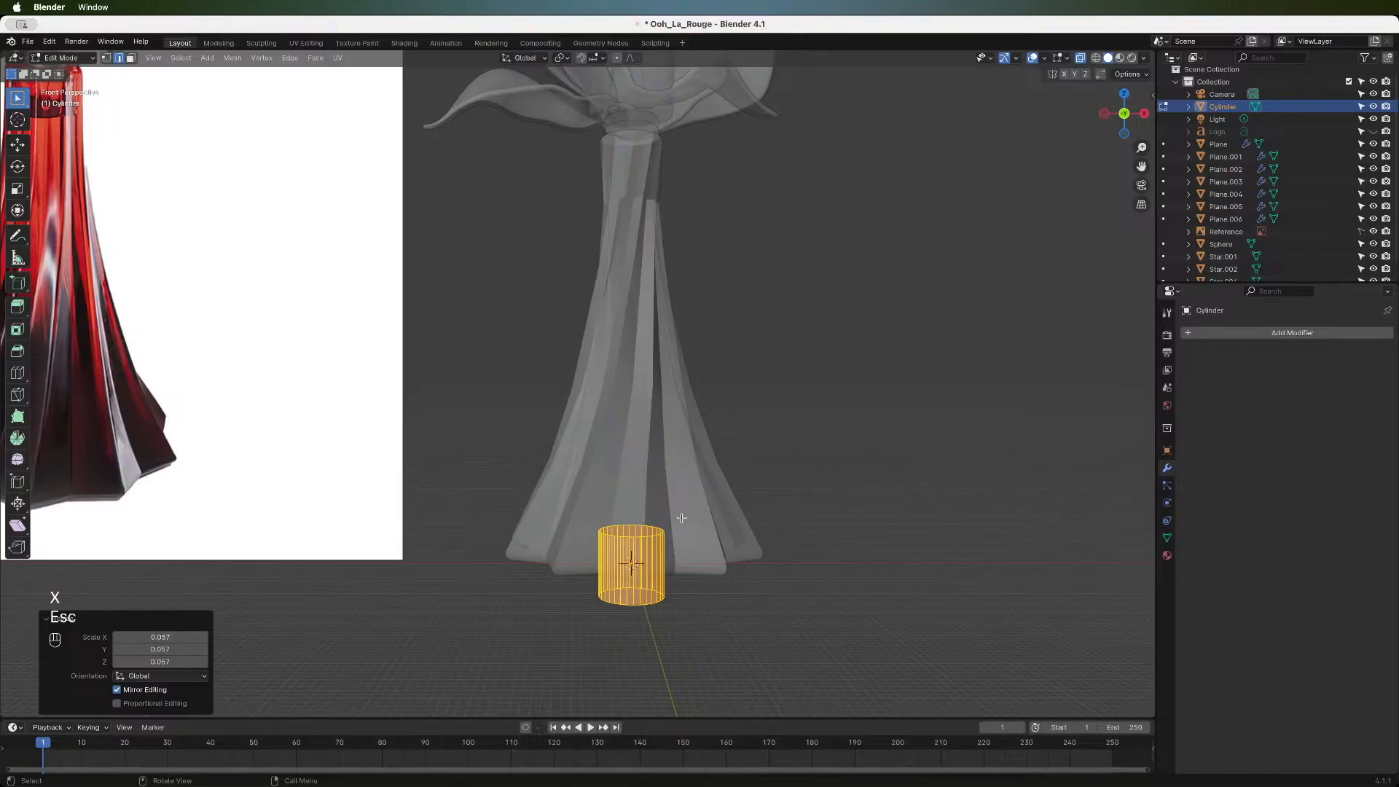
- Leave Edit Mode and delete the whole cylinder object from the scene
key("Tab")
key("x")
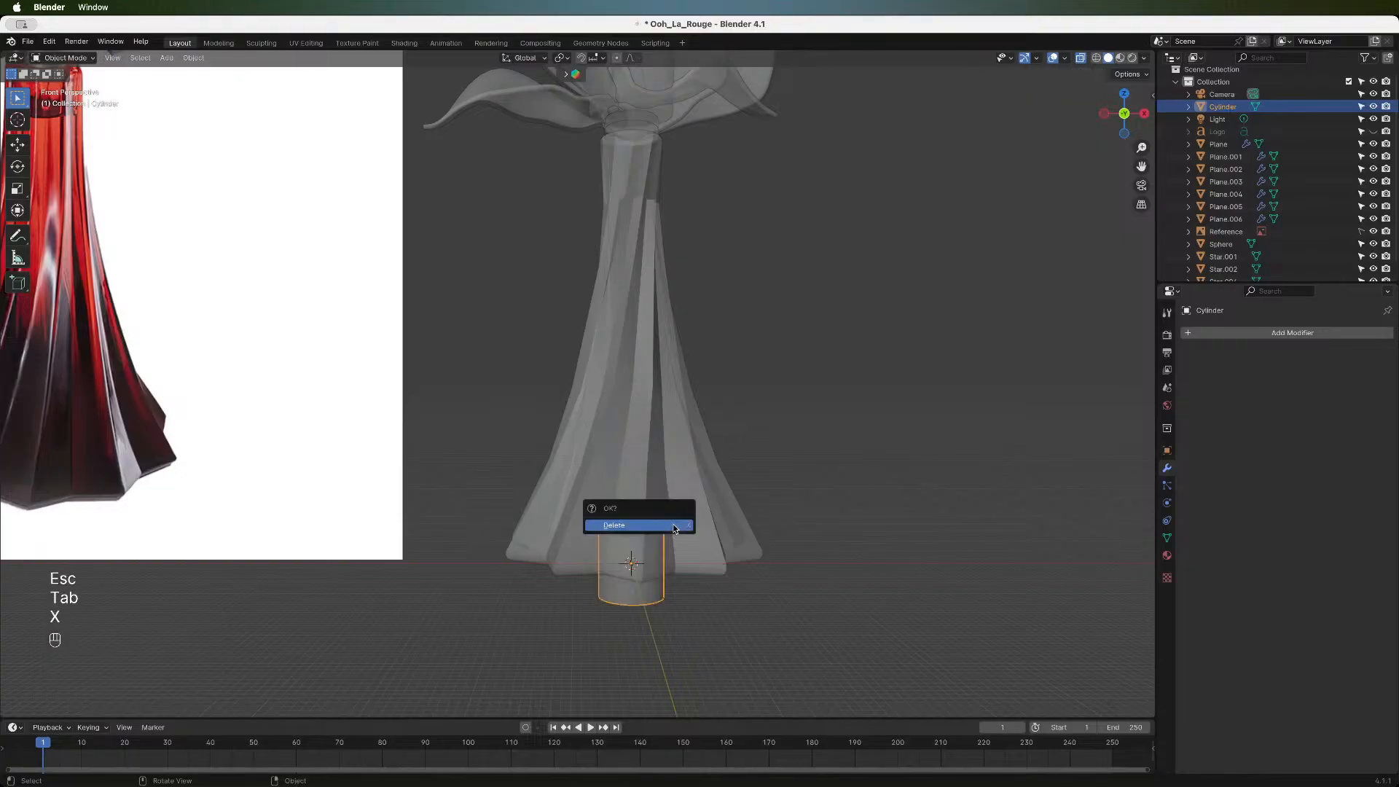
left_click(665, 521)
- Add a NURBS curve of 1 m radius at the origin and enter Edit Mode on it
key("shift+a")
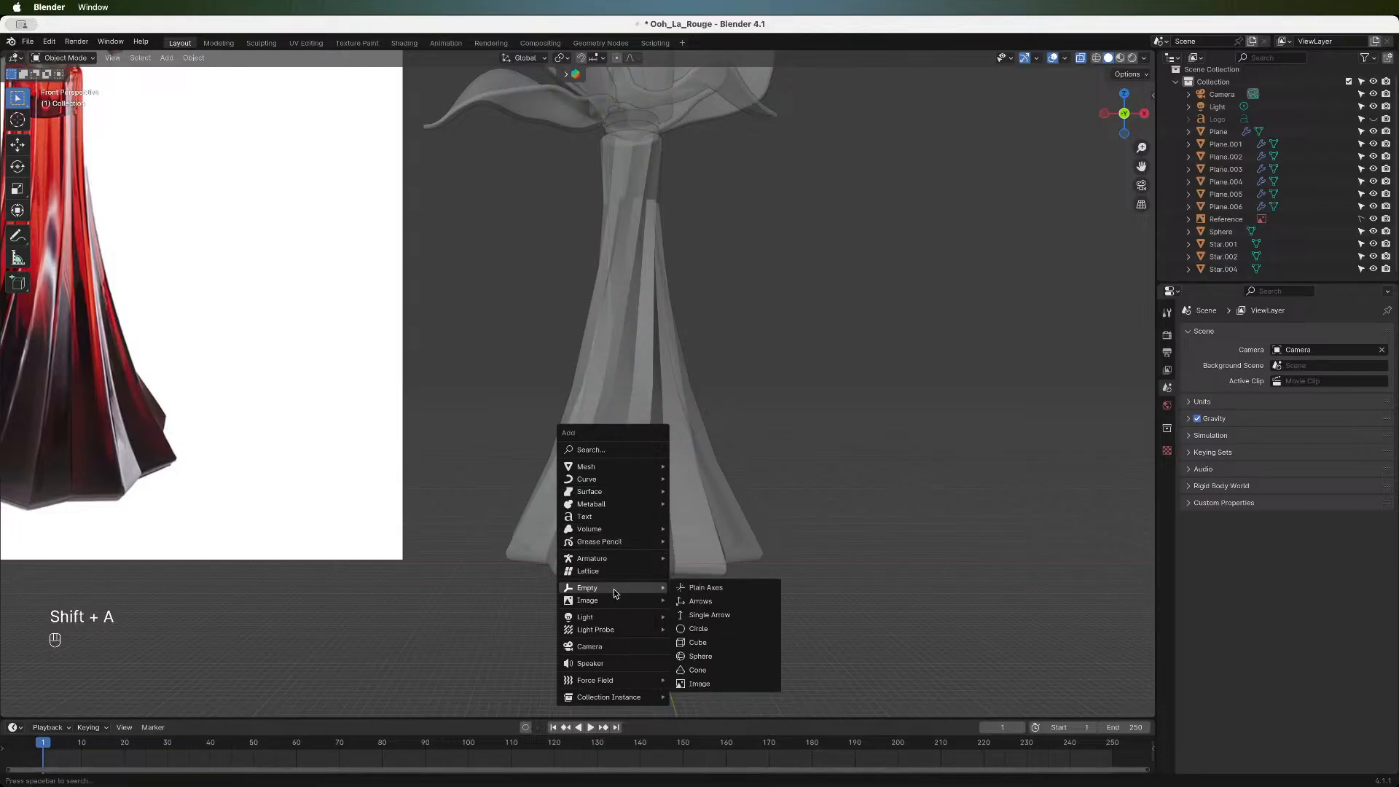
mouse_move(610, 479)
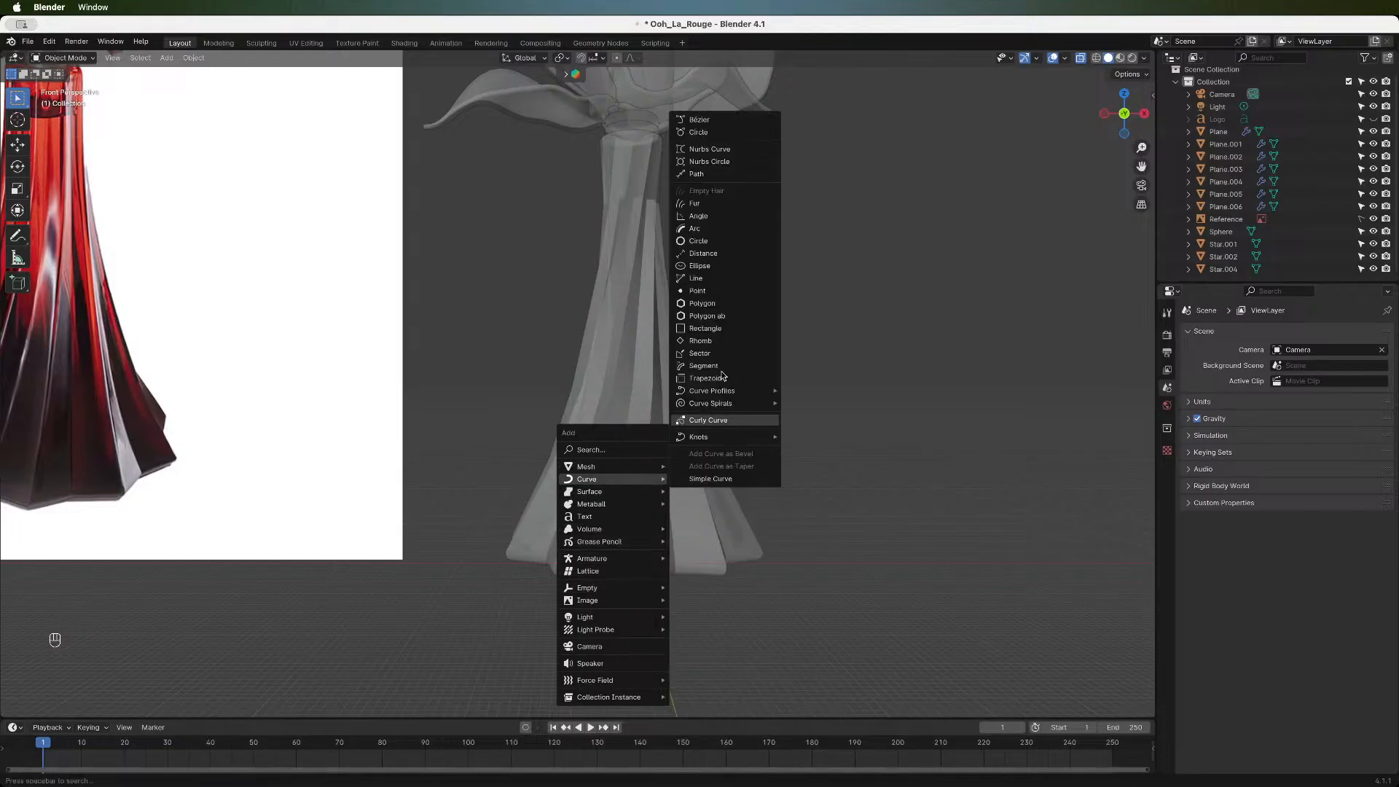
left_click(740, 151)
scroll(611, 399, "down", 2)
scroll(611, 400, "up", 3)
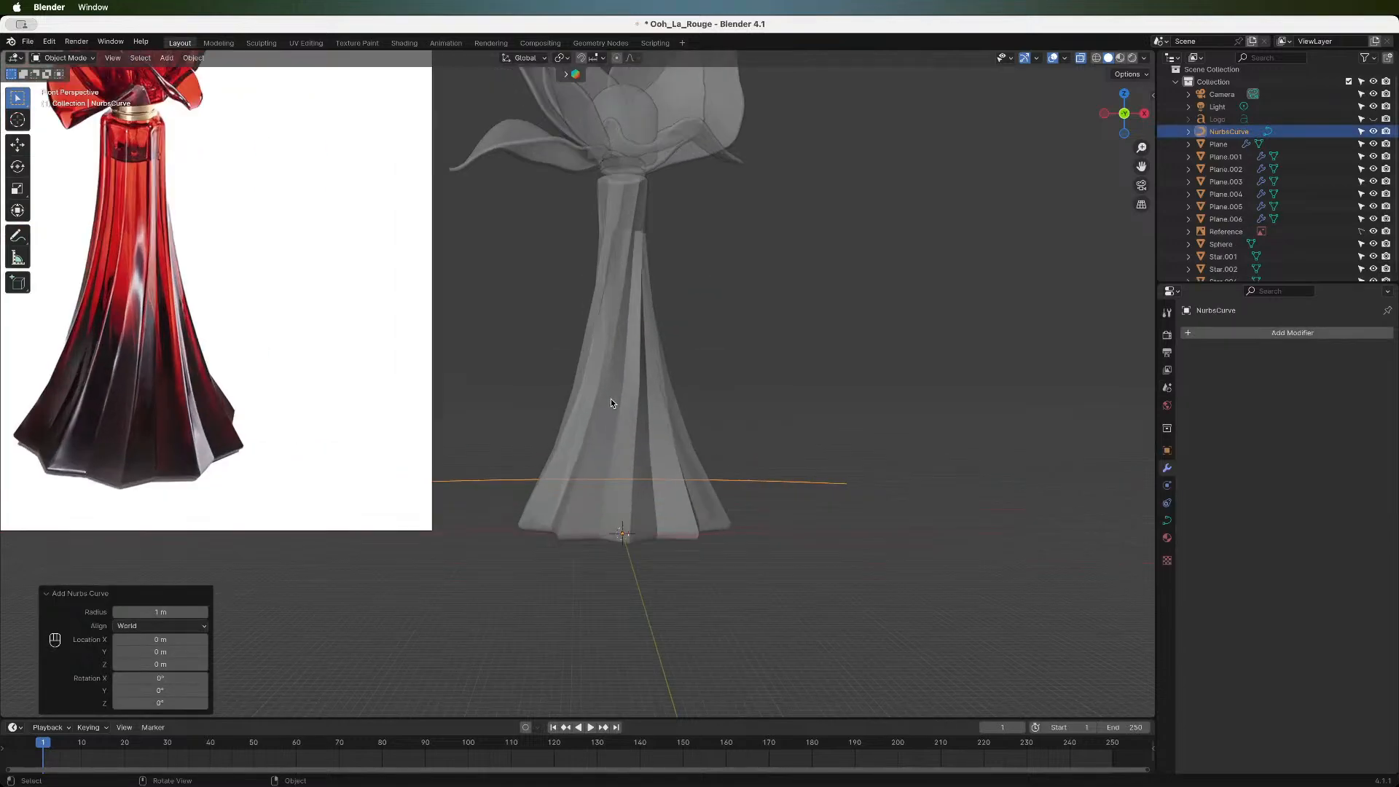
key("Tab")
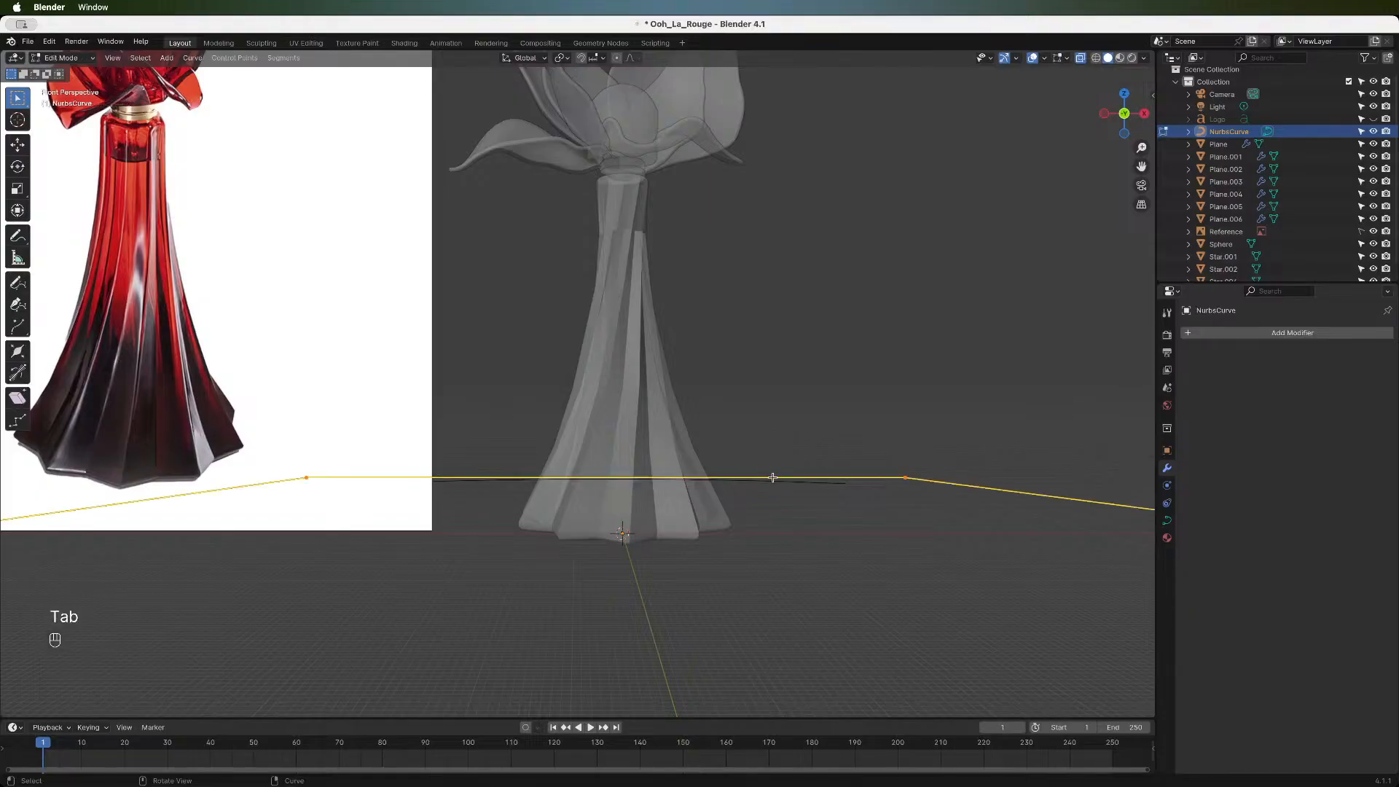
- Delete all control points of the NURBS curve and try to extrude a new one
scroll(796, 474, "down", 2)
key("x")
left_click(791, 434)
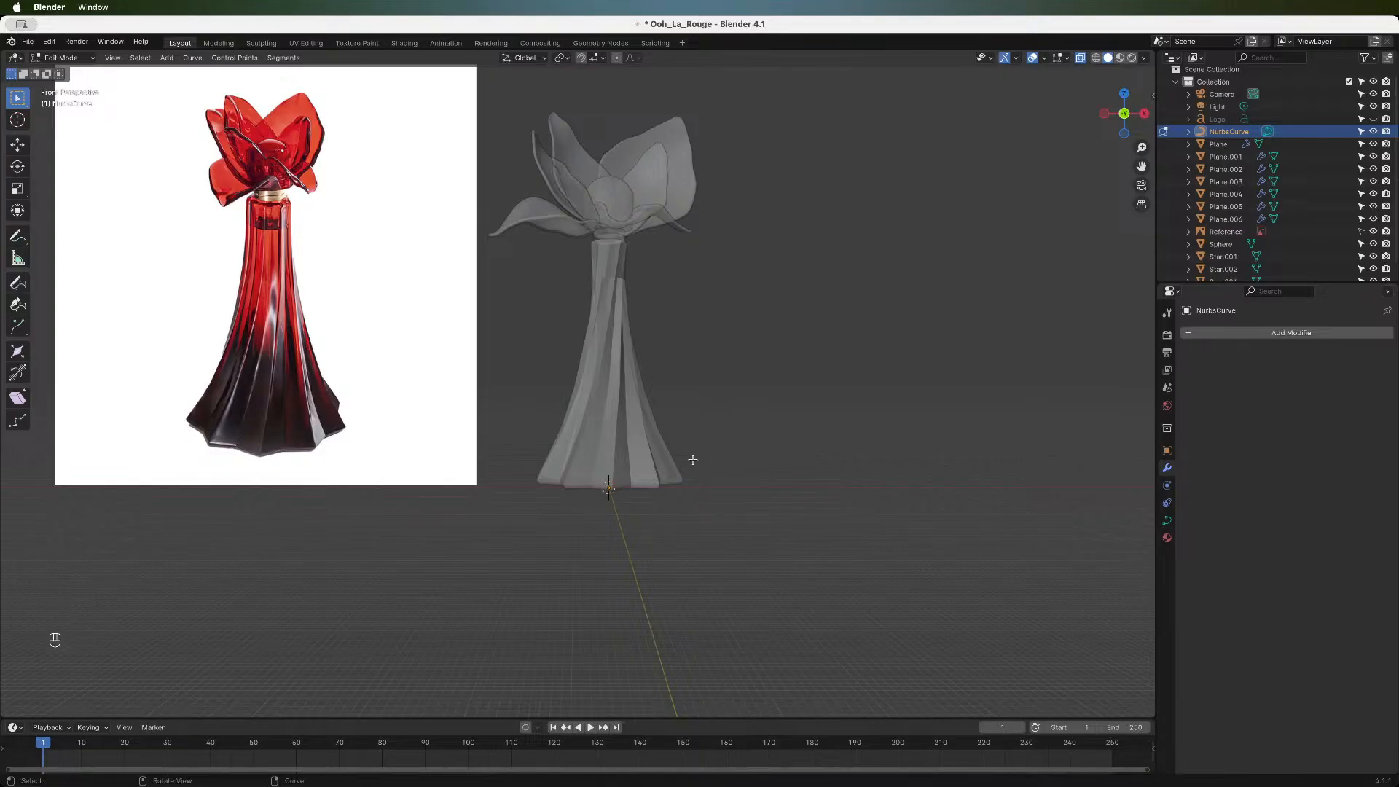
key("e")
- Switch the viewport shading to wireframe
key("z")
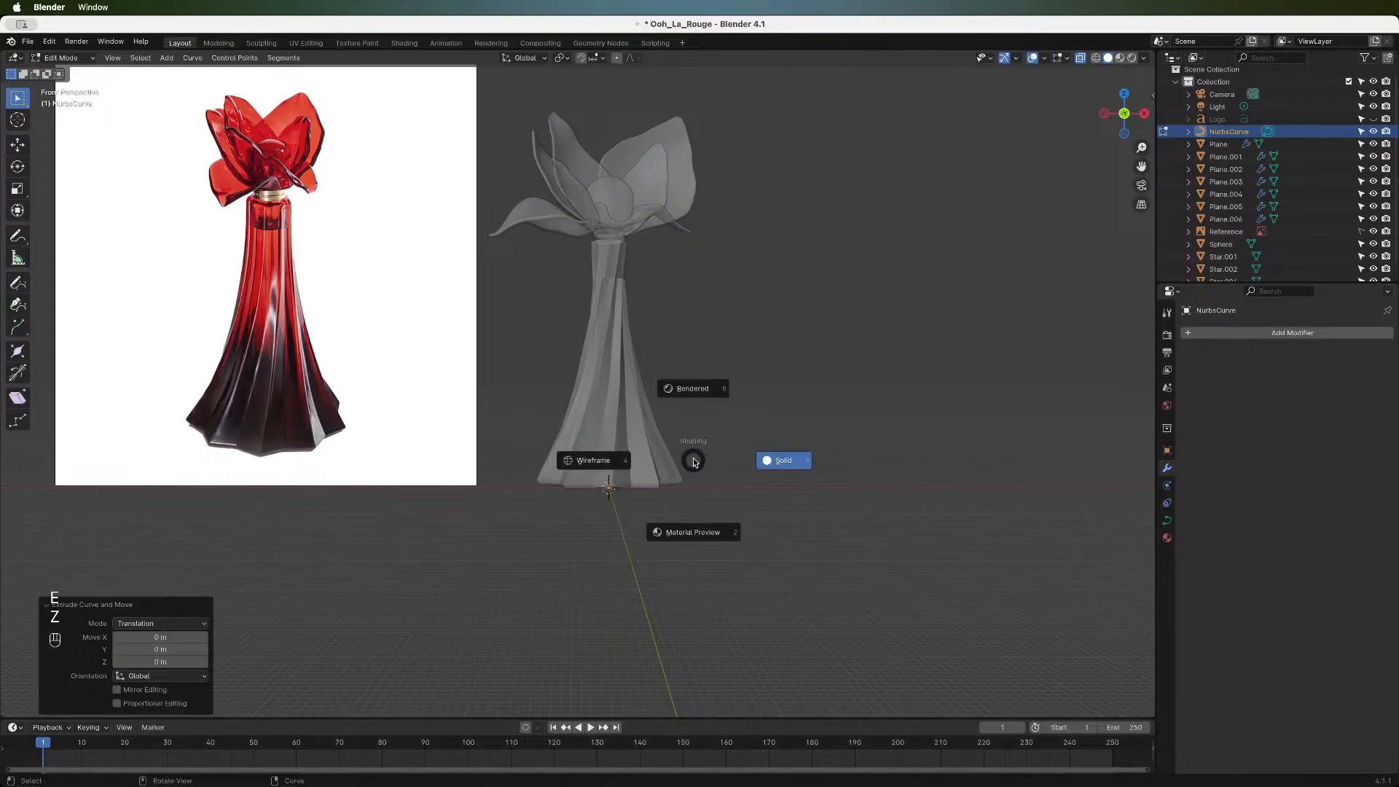
left_click(679, 448)
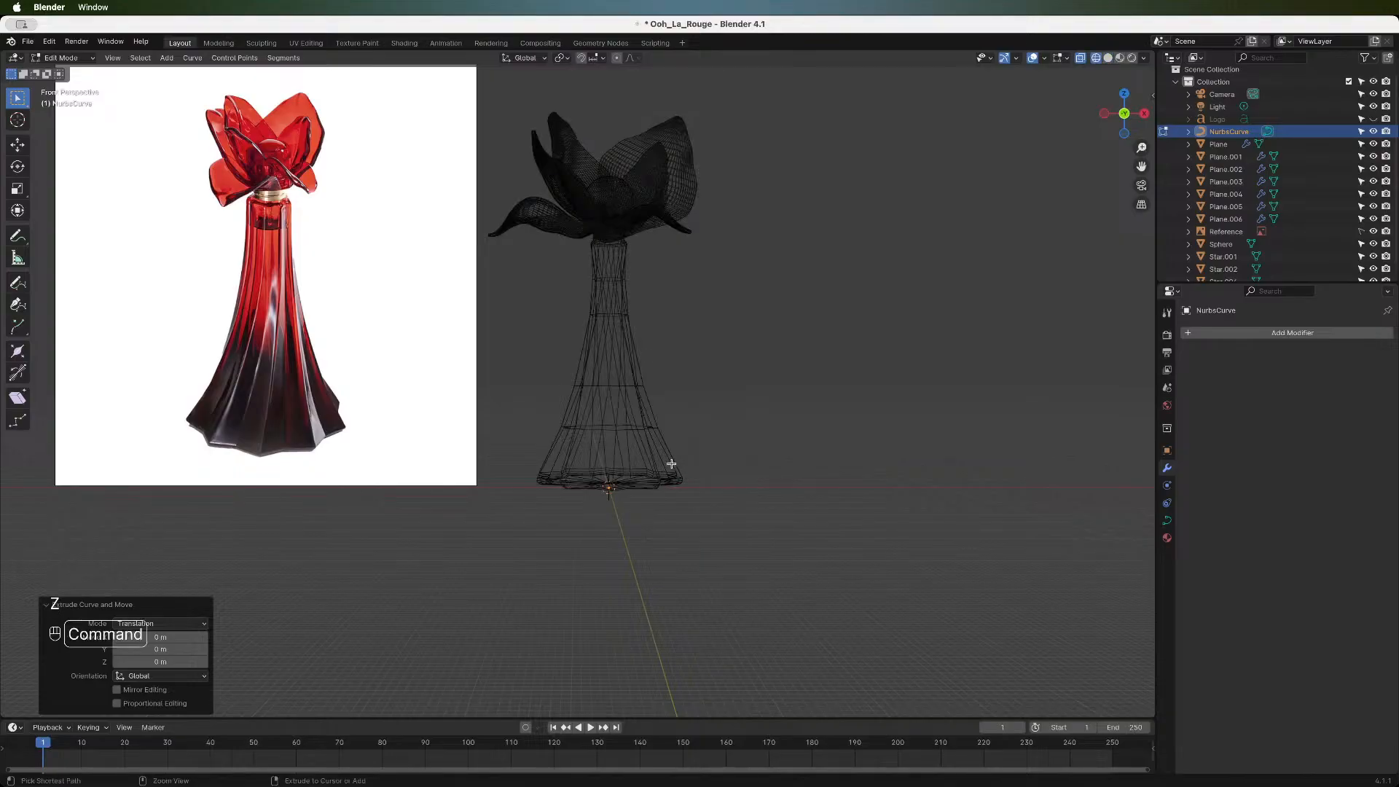
- Try to extrude again inside the emptied curve, and undo back until its control points are restored
key("a")
key("e")
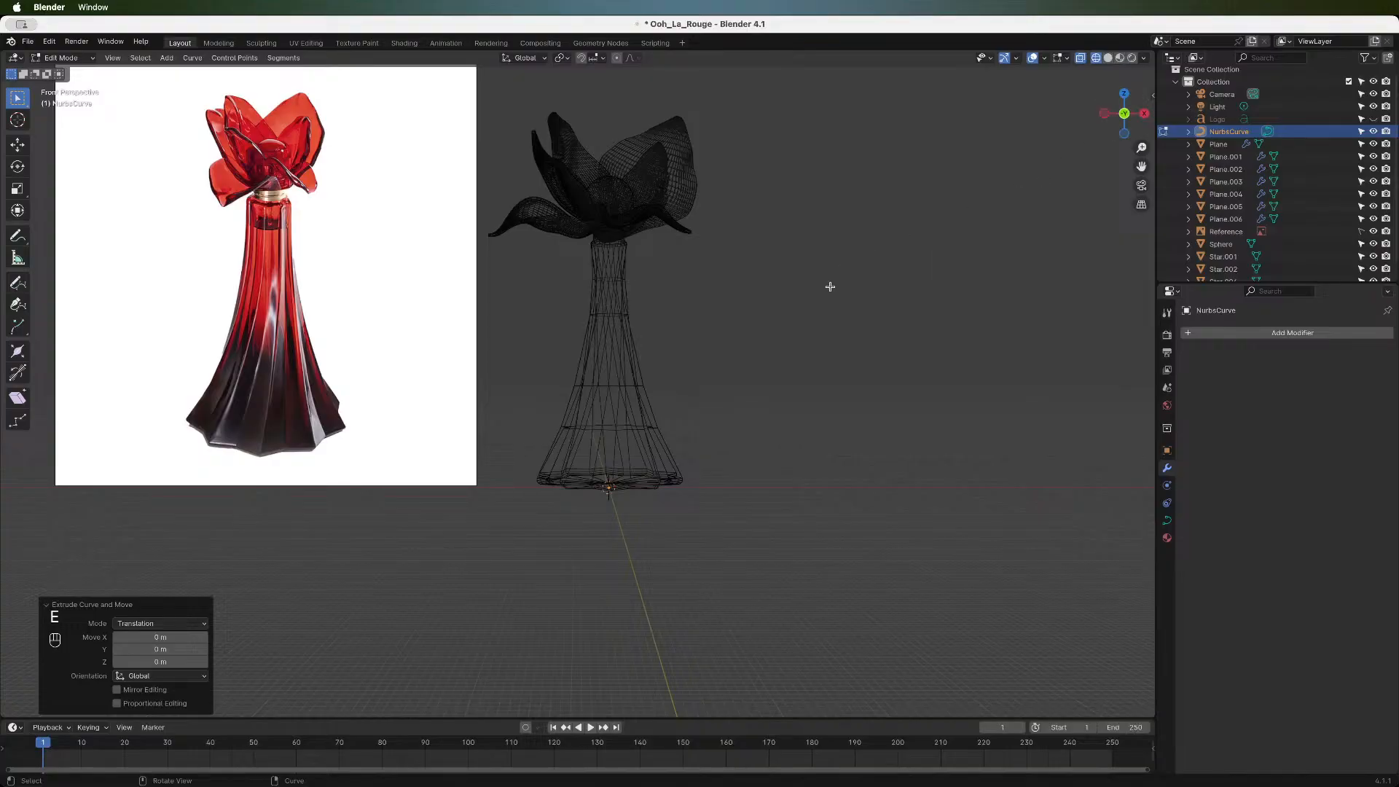
left_click_drag(1122, 116, 1041, 142)
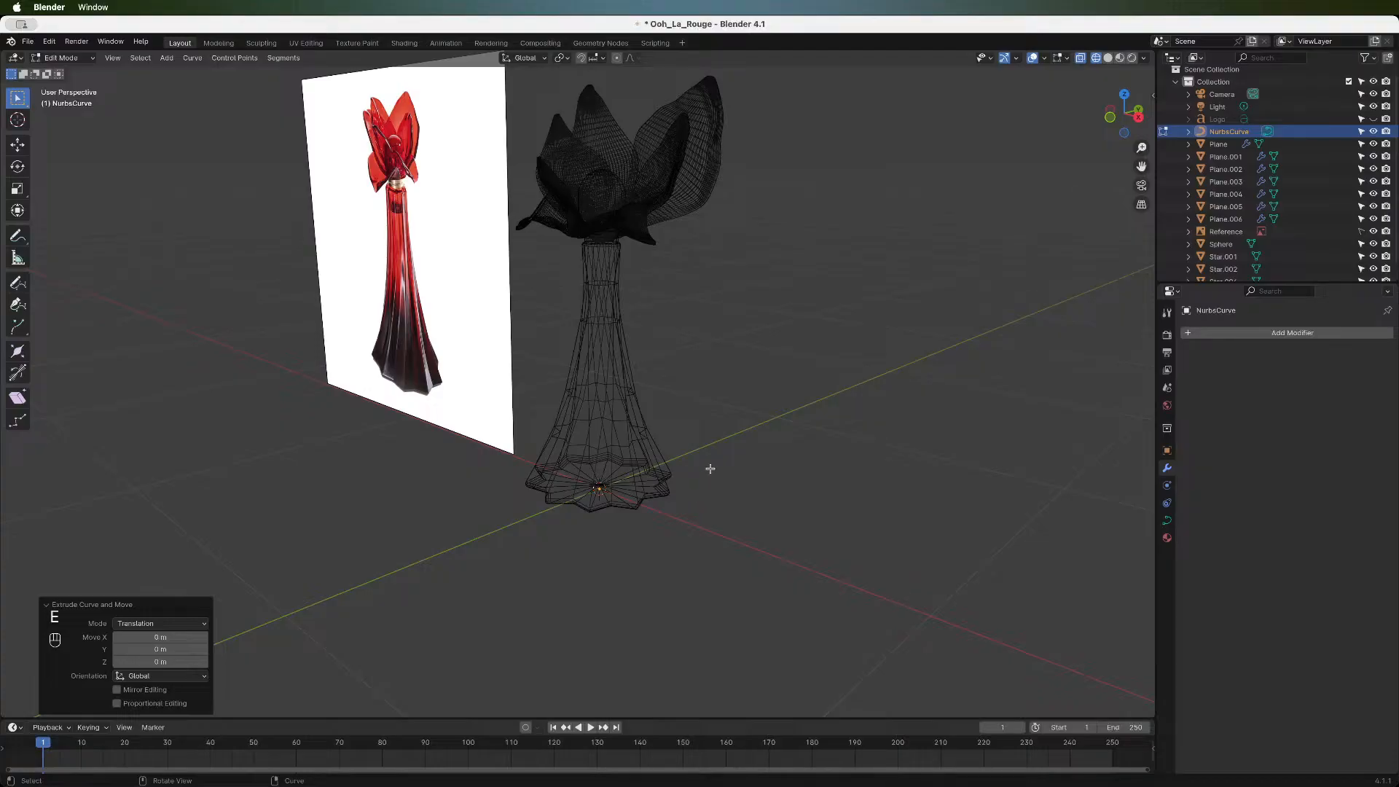
left_click(1109, 123)
key("super+z")
key("super+z")
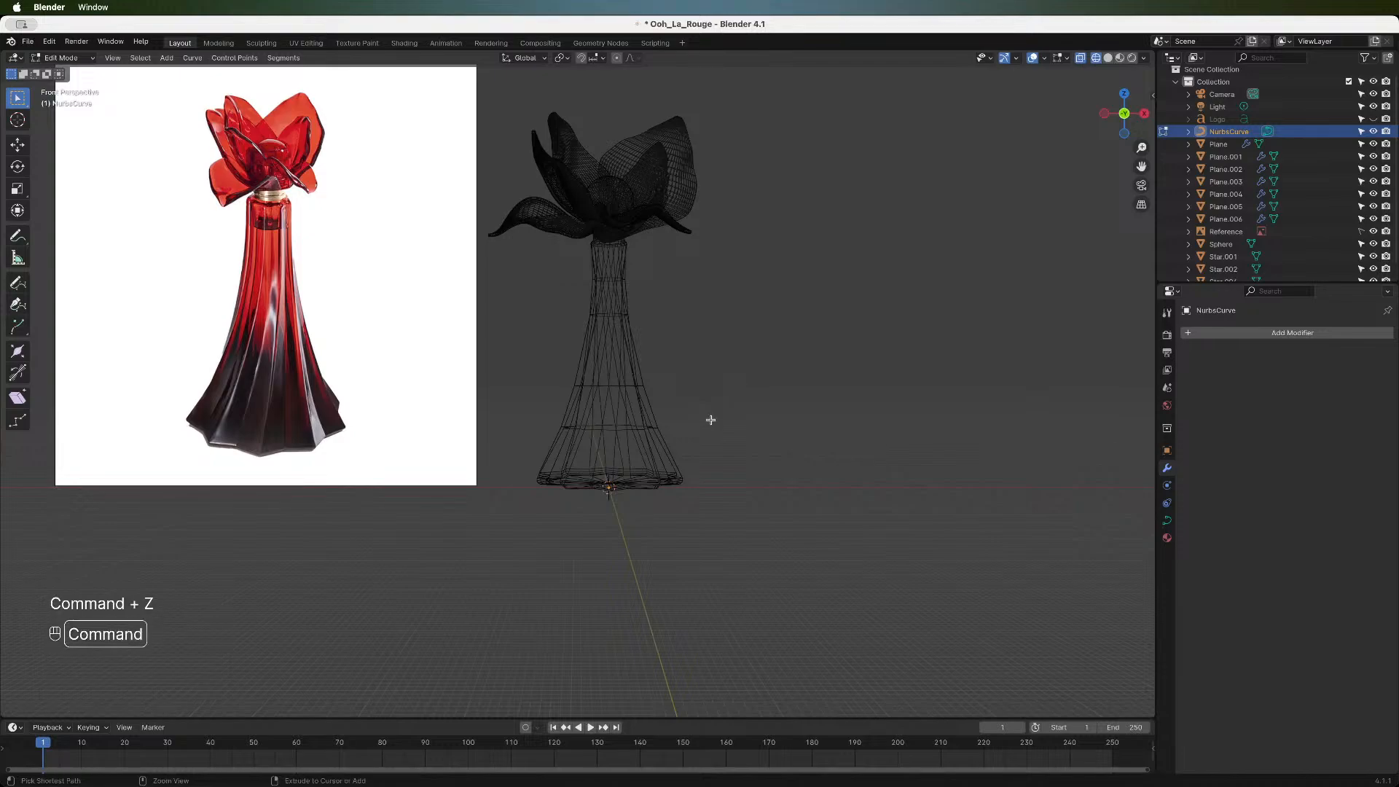
key("super+z")
key("super+z")
key("super+z")
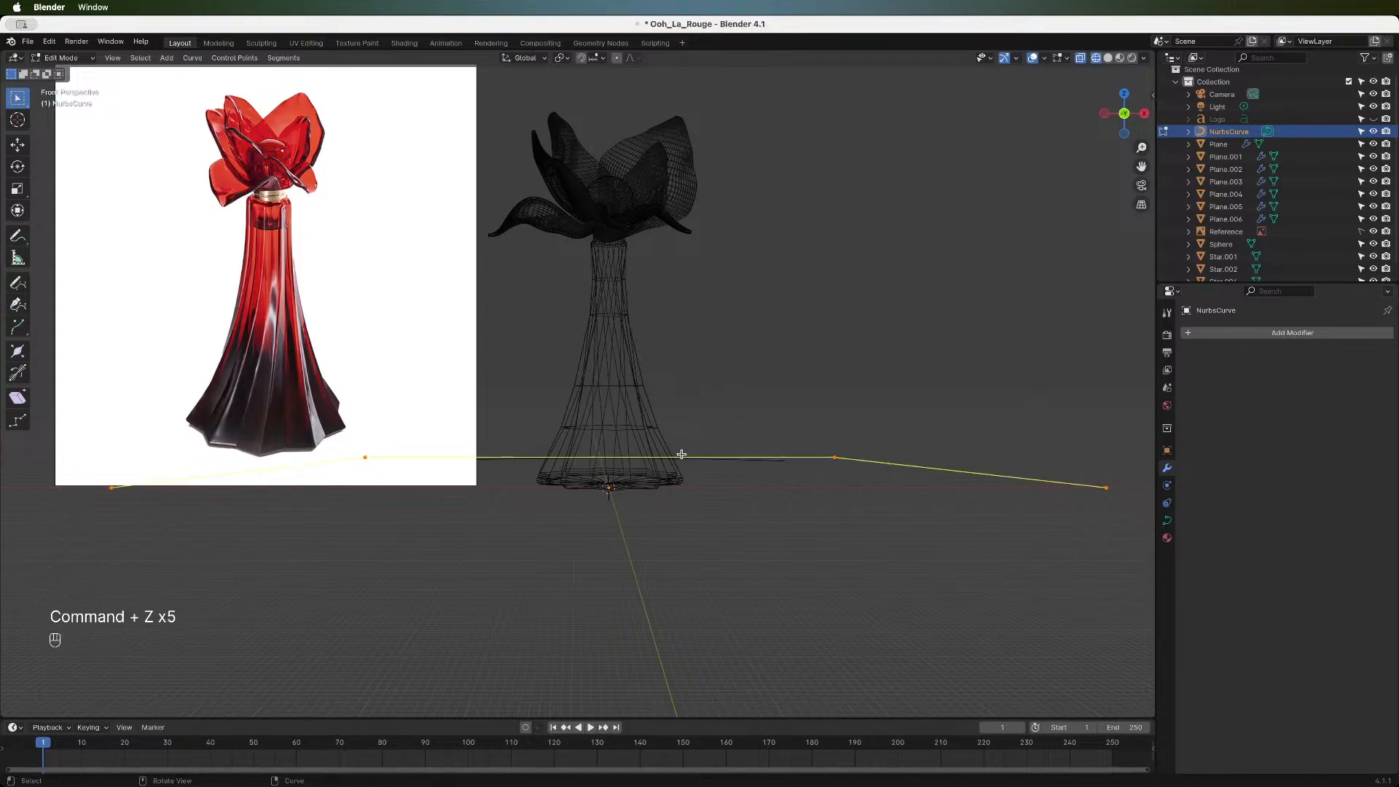
- Rotate the NURBS curve's control points 90° about Z and 90° about X so the curve stands upright
scroll(715, 459, "up", 4)
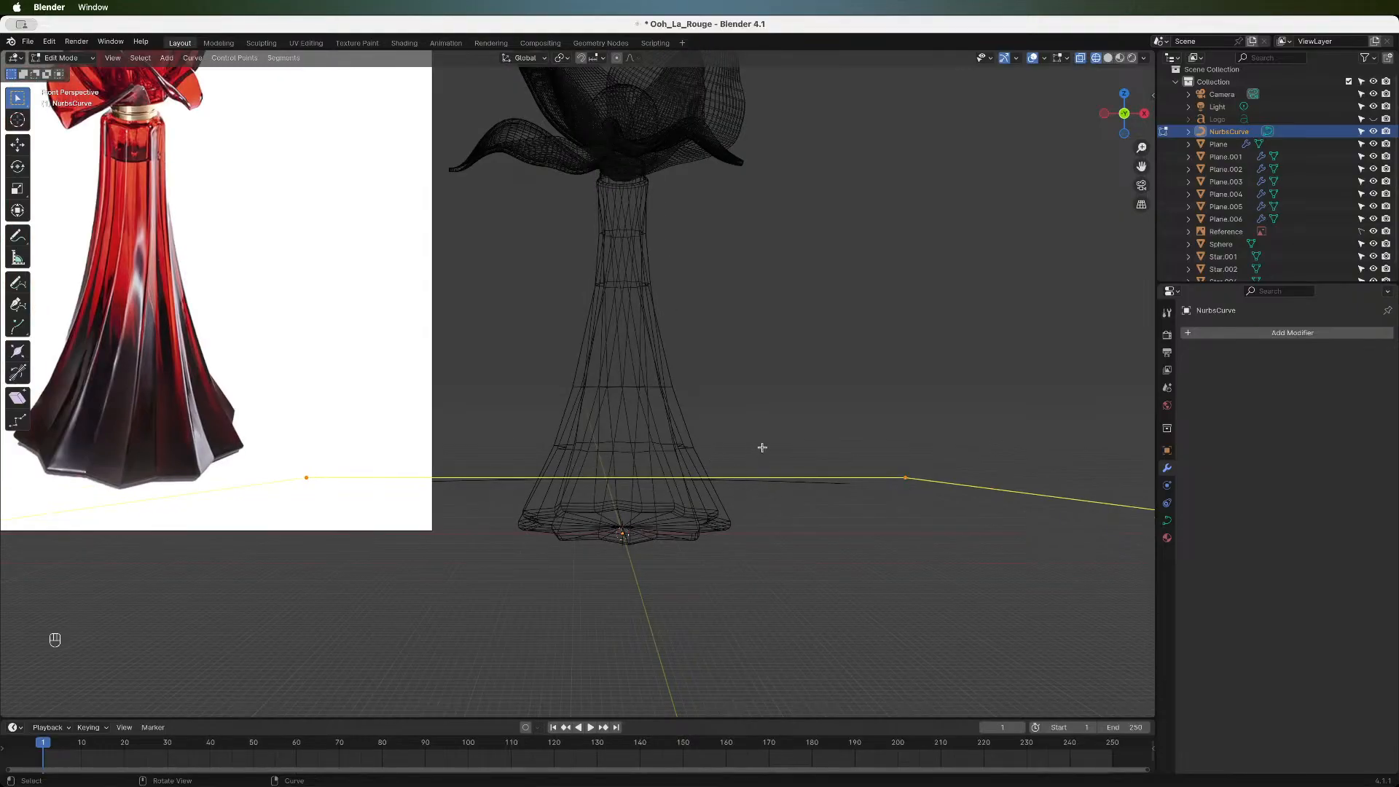
key("r")
key("z")
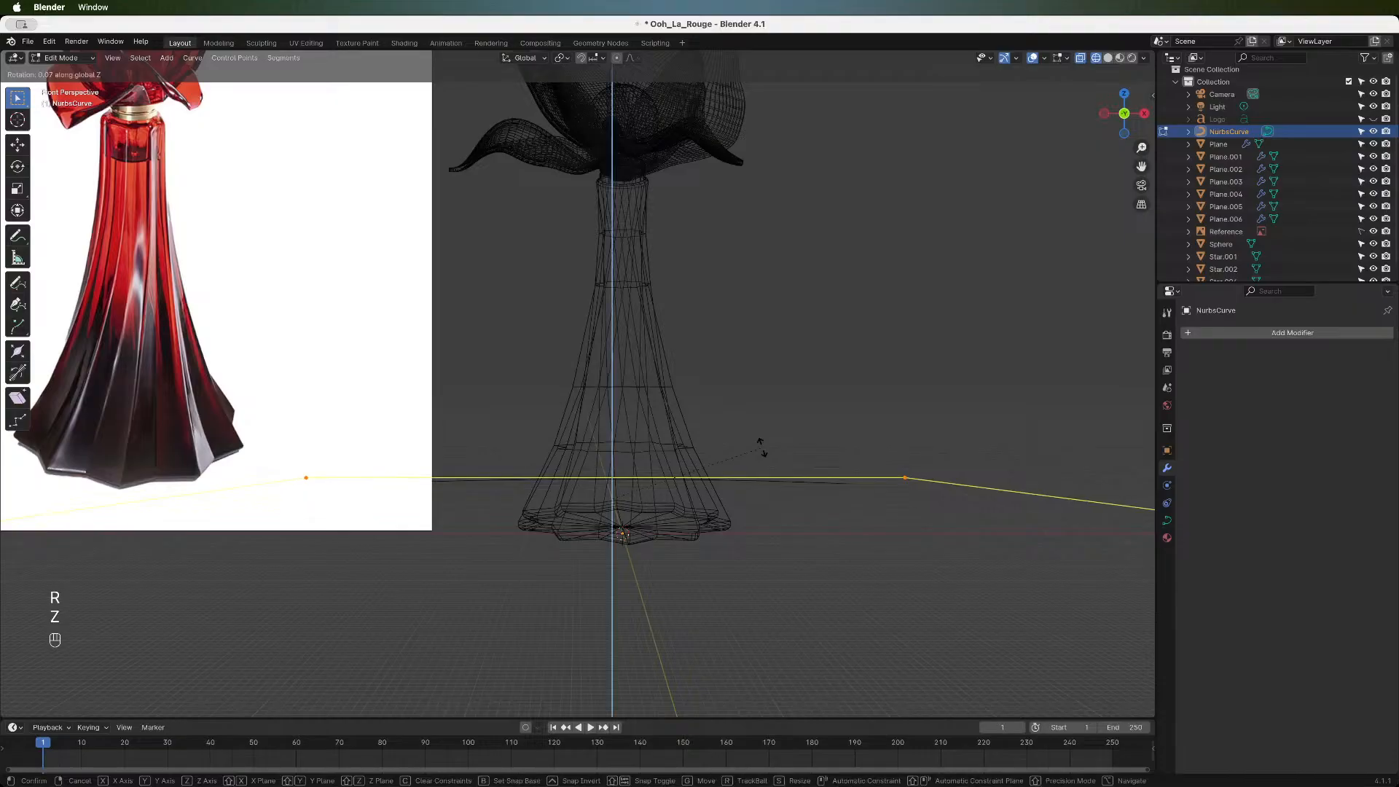
type("90")
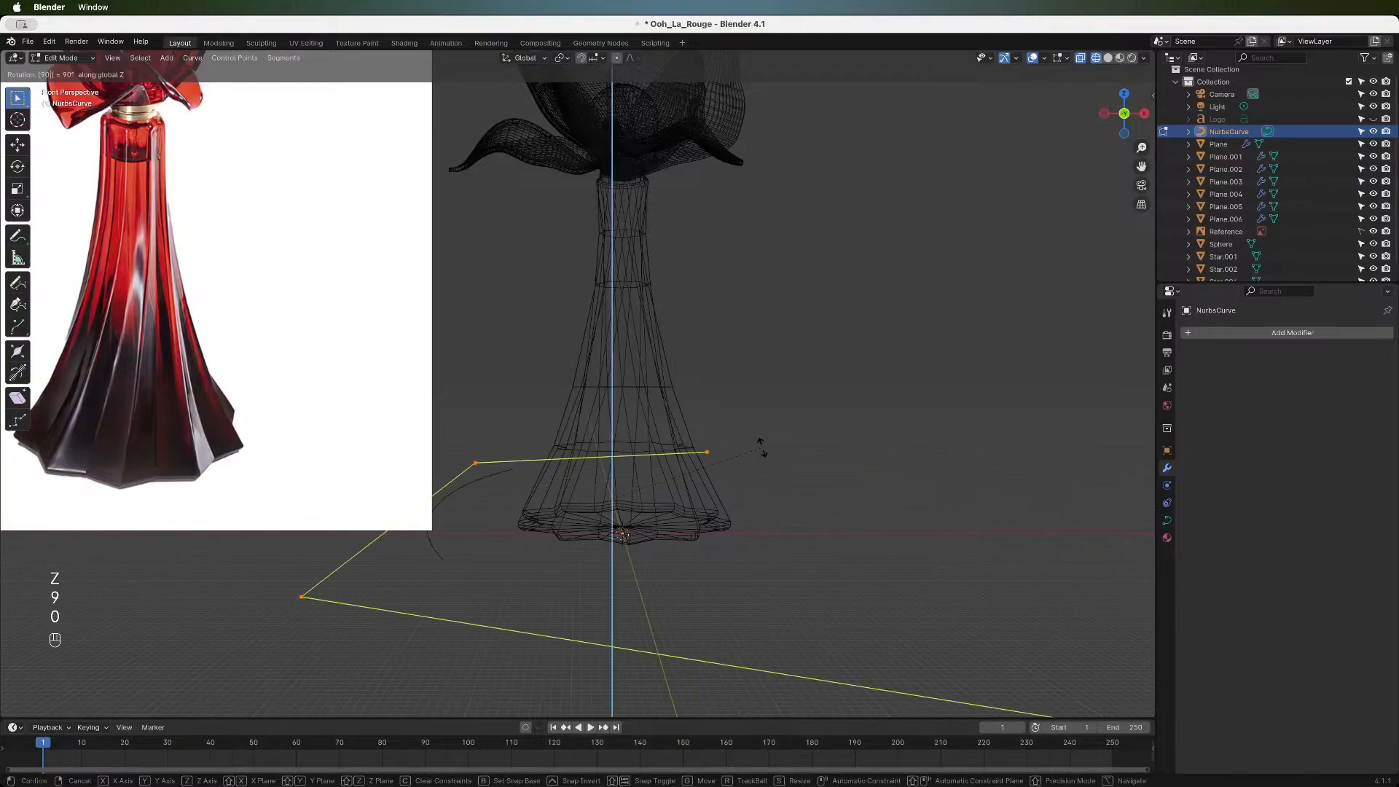
left_click(761, 446)
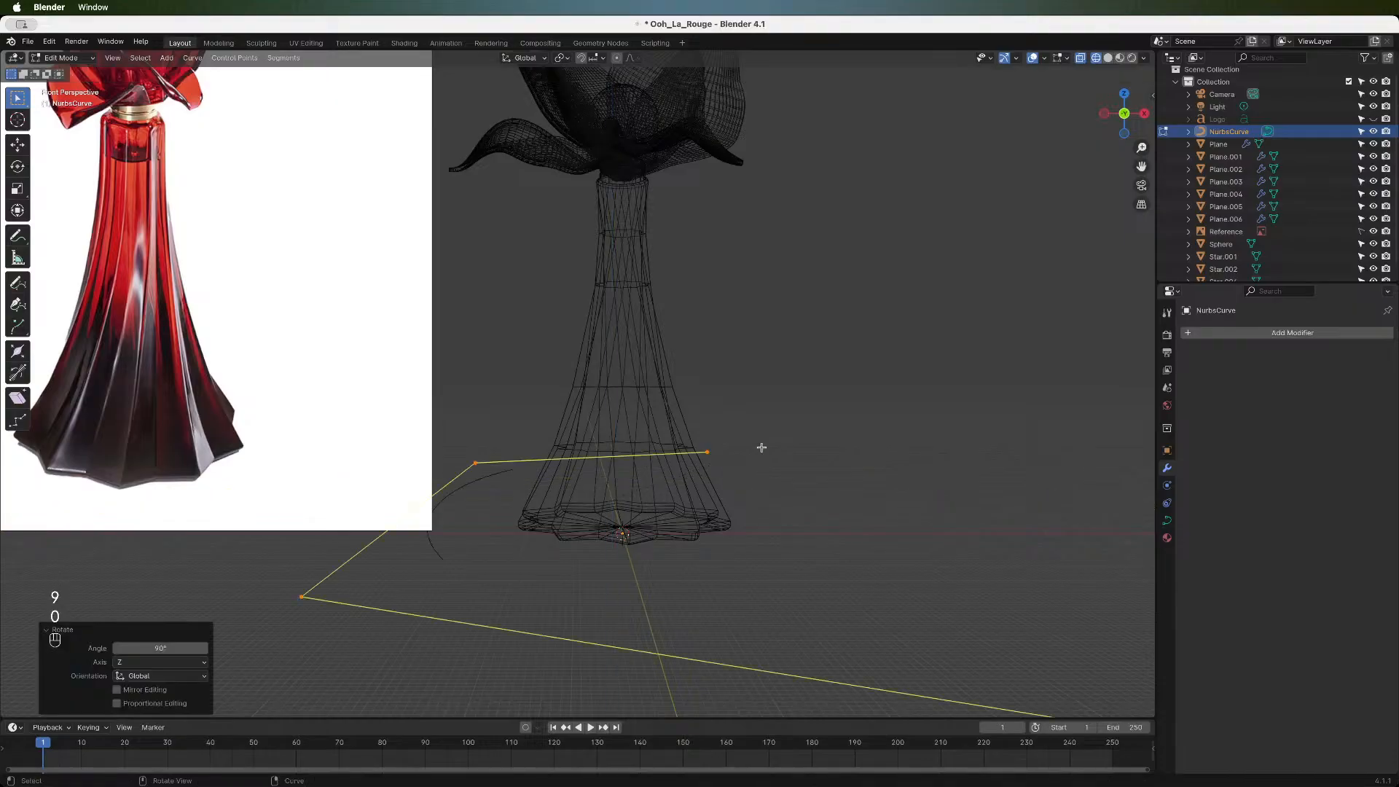
type("rx90")
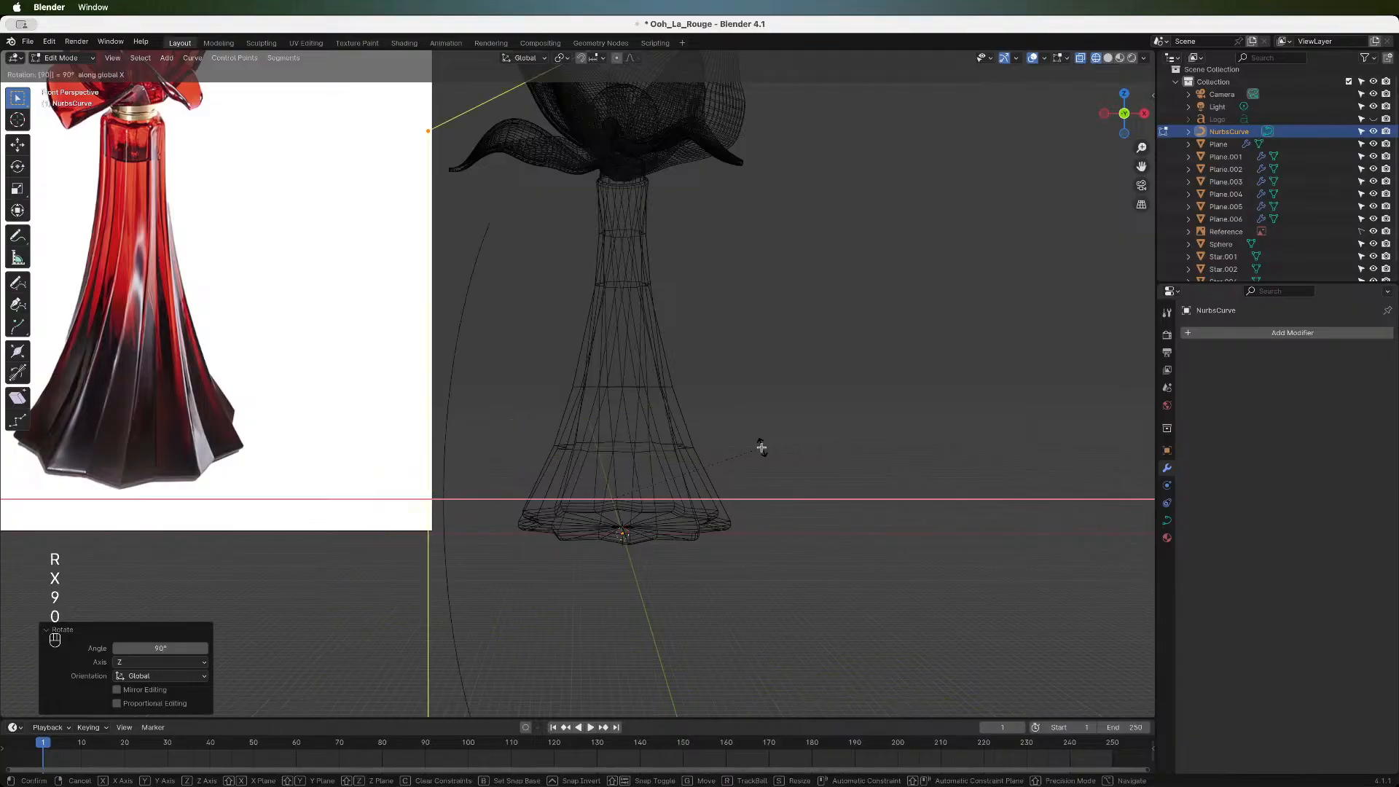
left_click(762, 446)
- Scale the upright curve down uniformly, and move it 0.1 m in X and upward along Z into the bottle body
key("s")
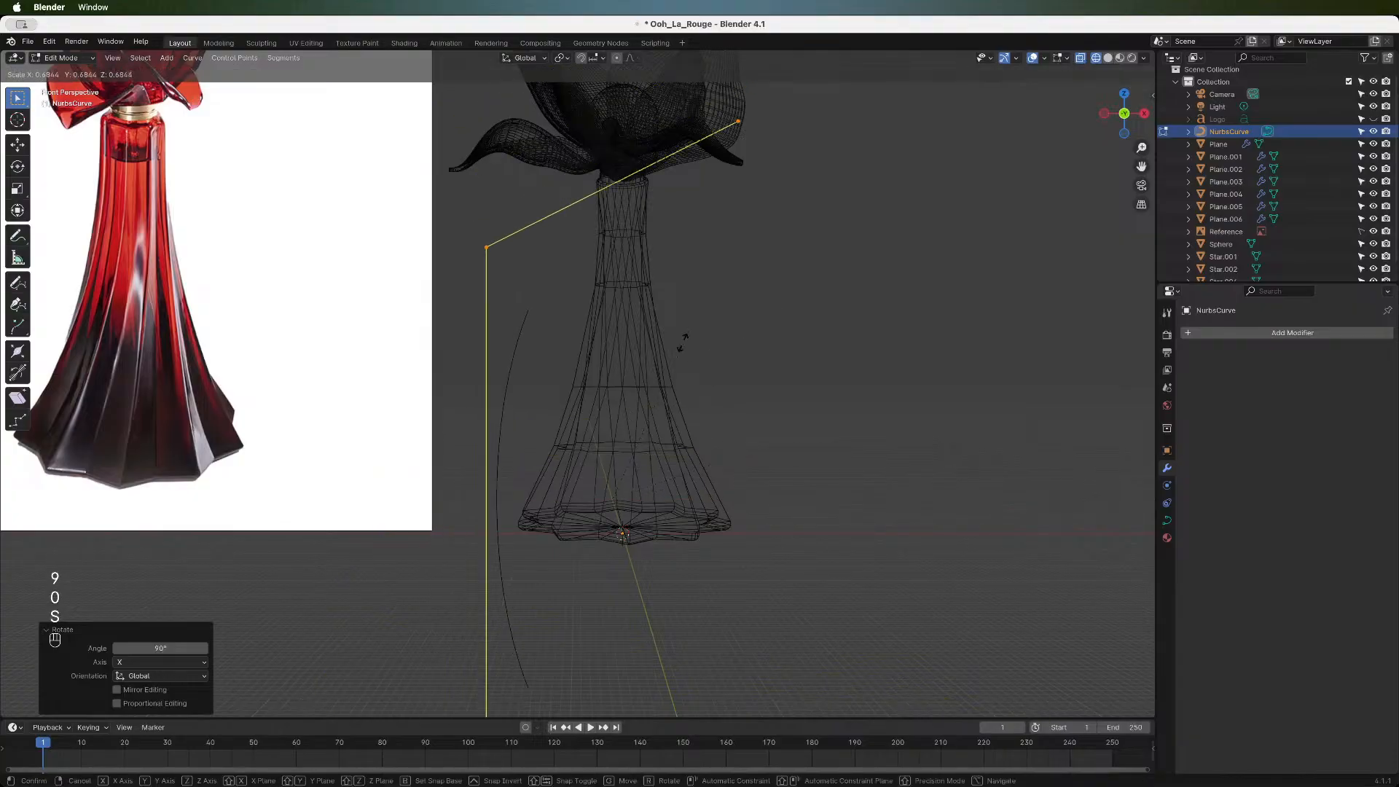
left_click(633, 454)
key("g")
key("x")
left_click(670, 456)
key("g")
key("z")
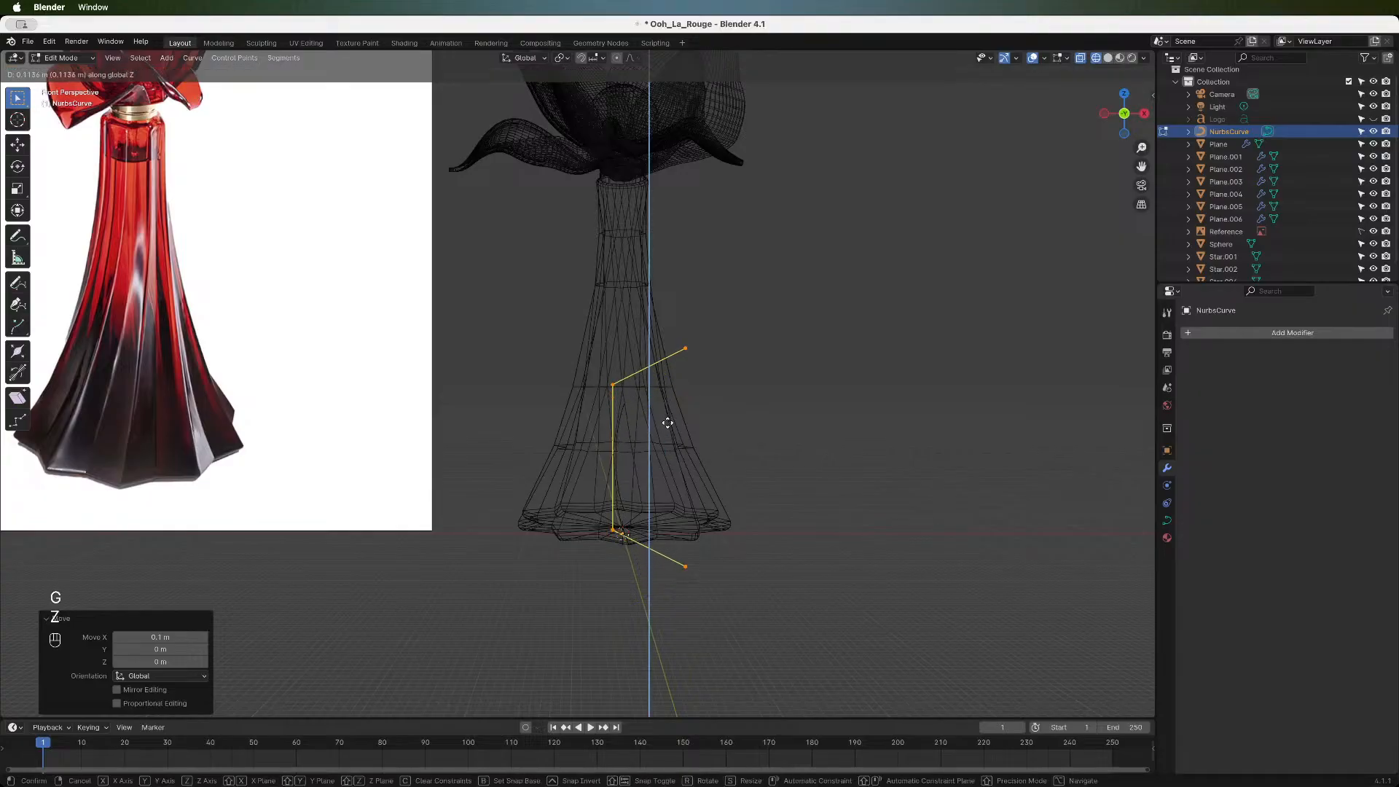
left_click(666, 428)
- Raise the curve's upper inner control point to the upper body, and move its top end point about -0.18 m in X and 0.48 m in Z
left_click_drag(585, 372, 653, 427)
key("g")
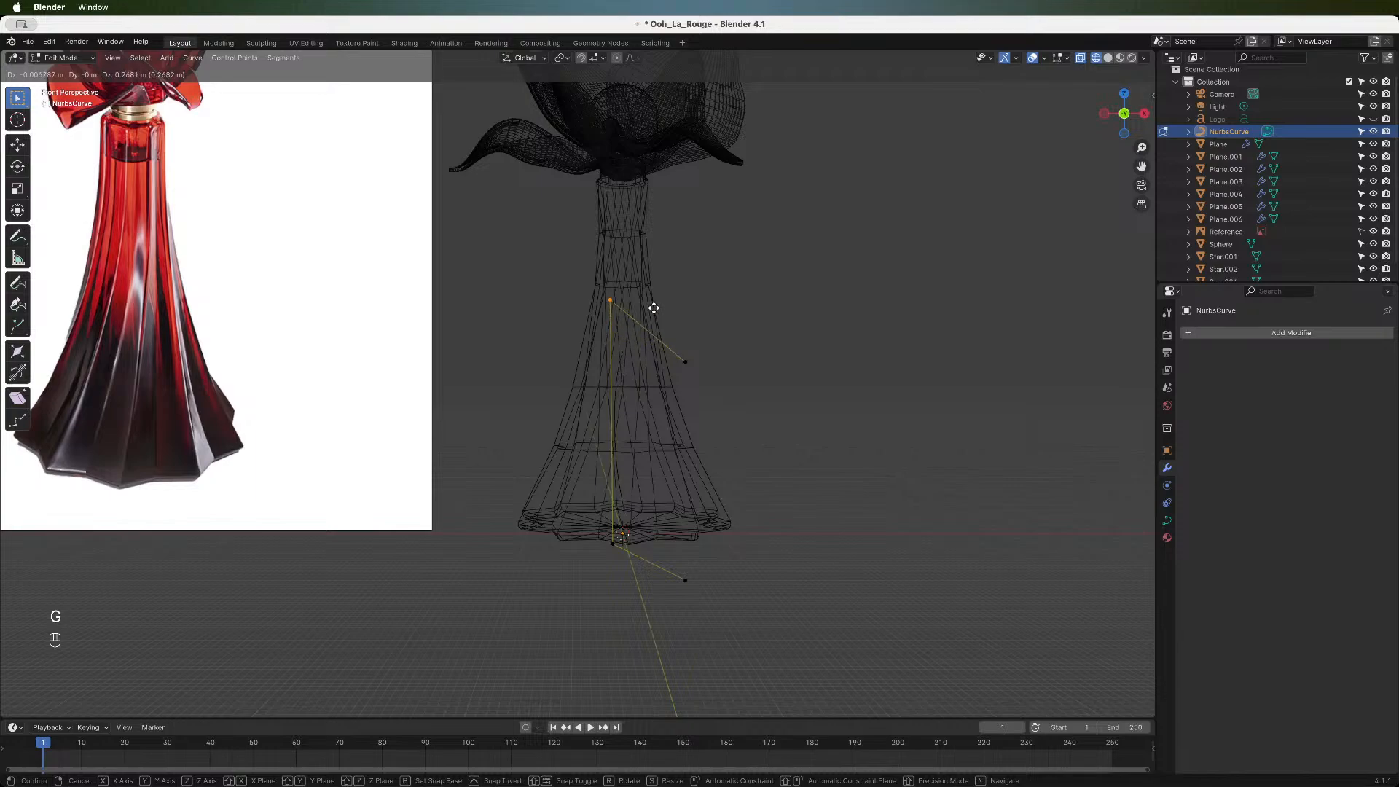
left_click(656, 308)
left_click_drag(658, 311, 737, 374)
key("g")
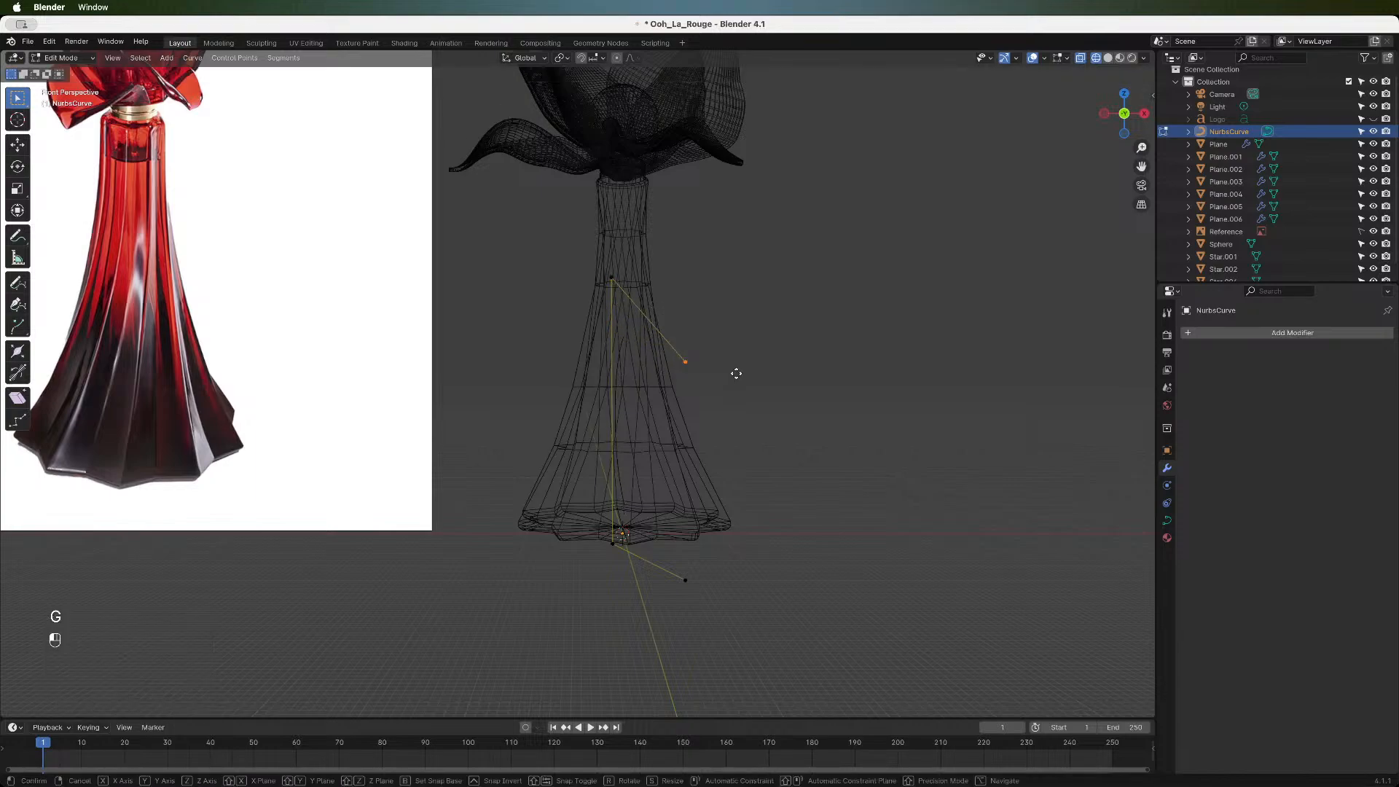
left_click(671, 199)
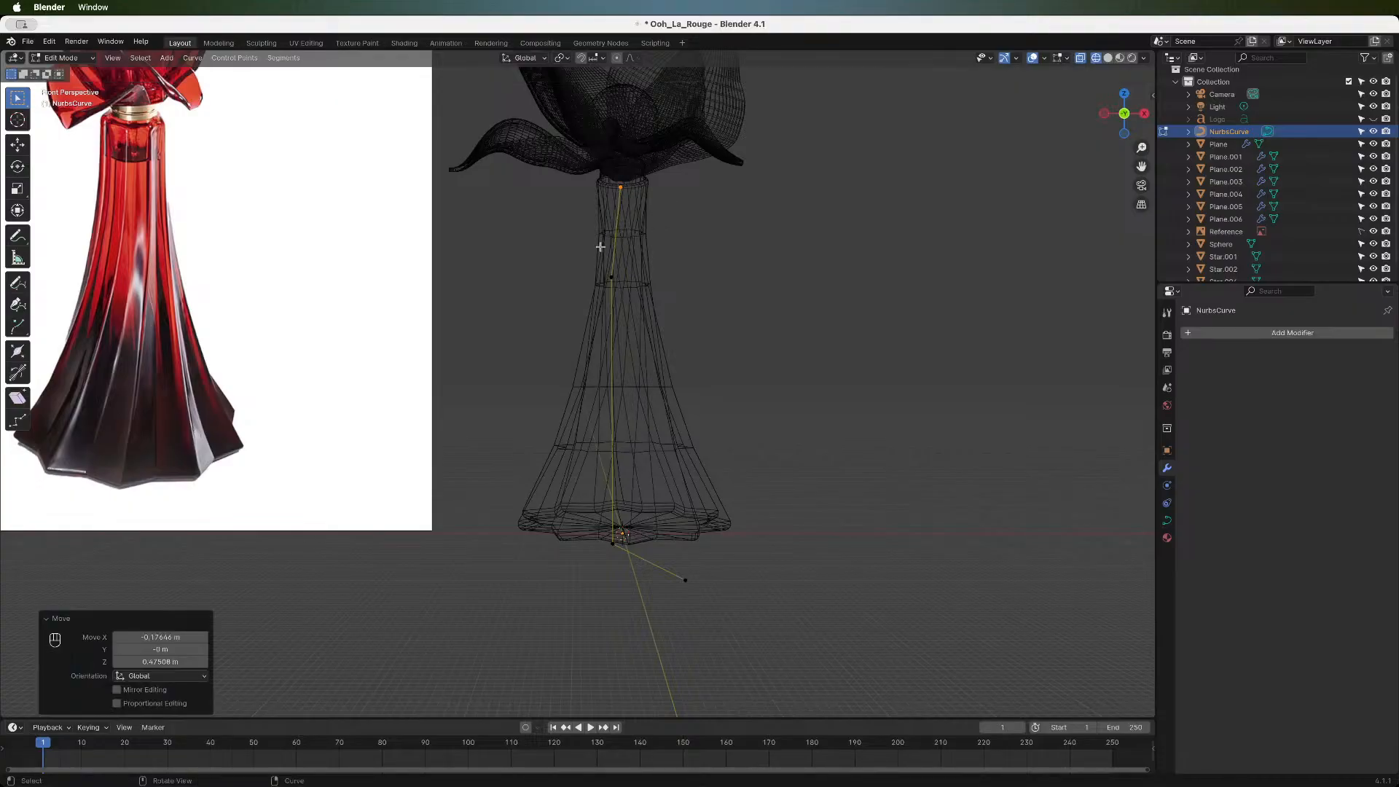
- Move the curve's upper inner control point about 0.03 m in X and 0.33 m in Z, and display the viewport in solid shading
left_click(612, 277)
key("g")
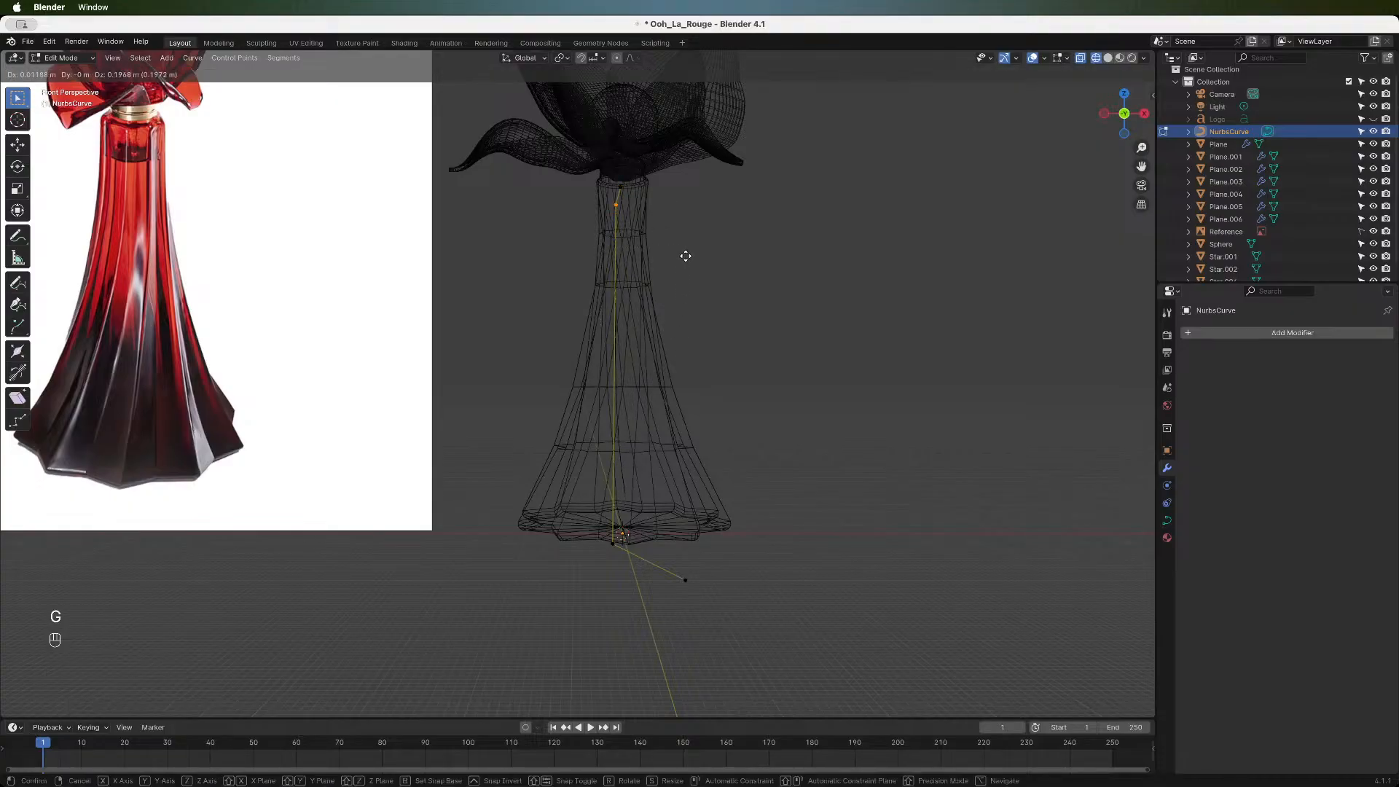
left_click(691, 213)
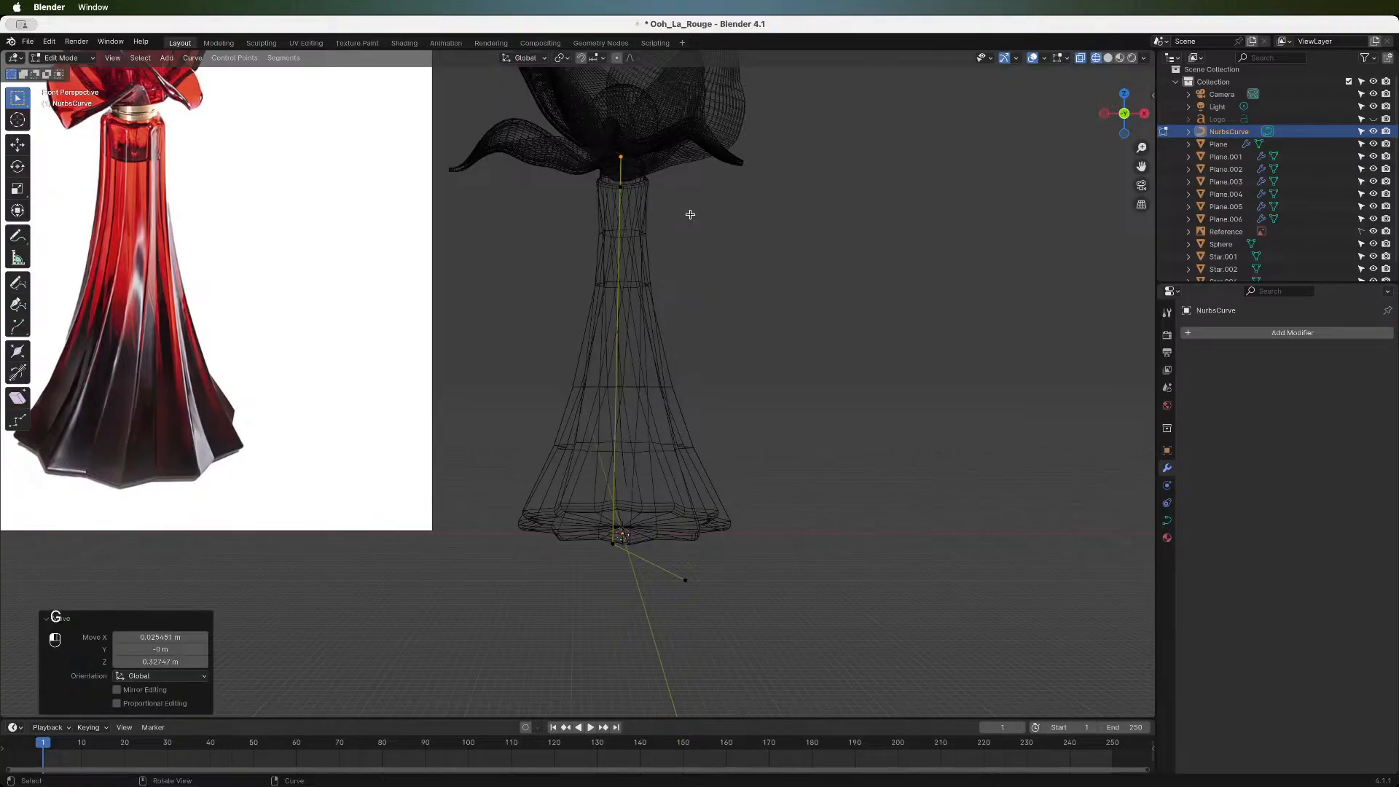
left_click(1108, 58)
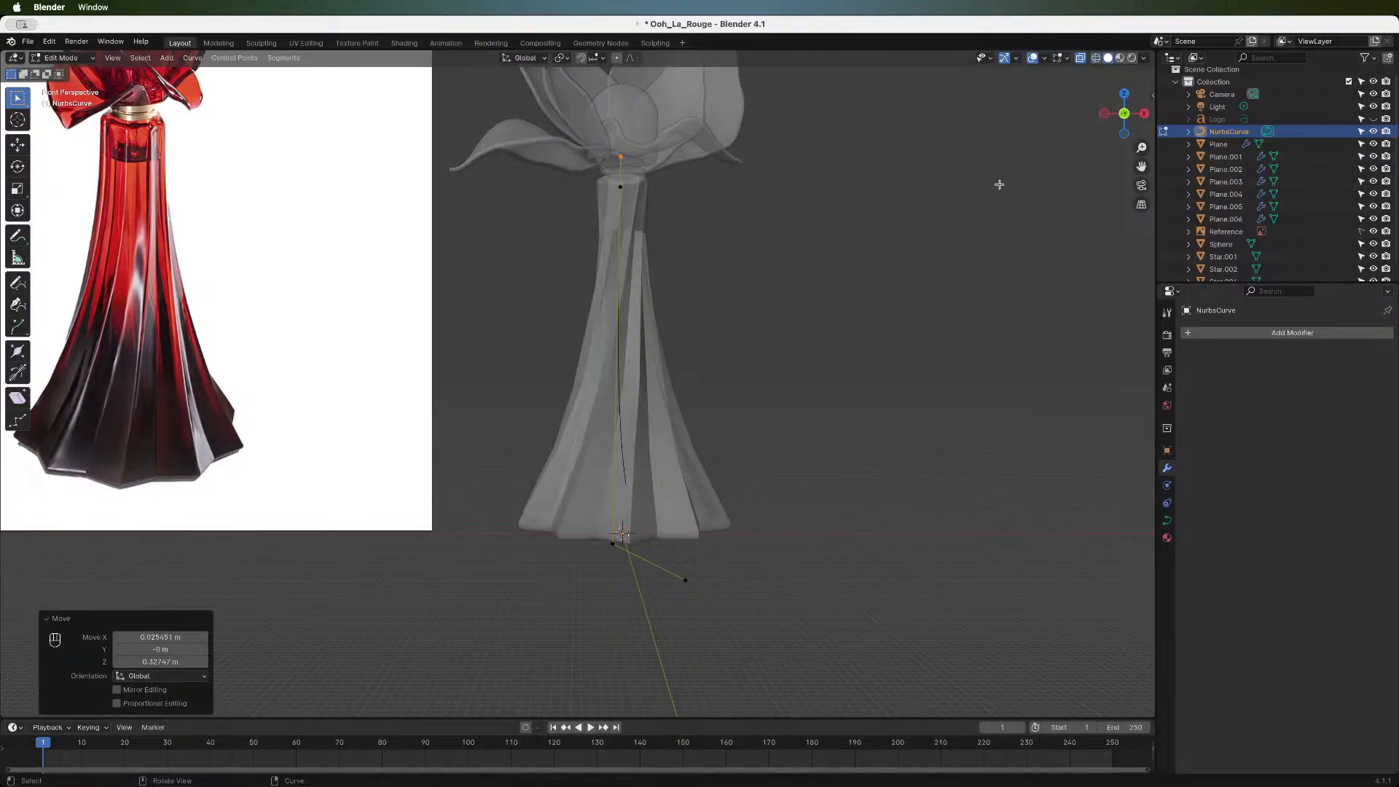
- Move all of the curve's control points about -0.5 m along Y so the curve lines up with the bottle body
mouse_move(1109, 120)
left_mouse_down()
mouse_move(1123, 116)
mouse_move(1056, 134)
mouse_move(984, 121)
mouse_move(996, 281)
left_mouse_up()
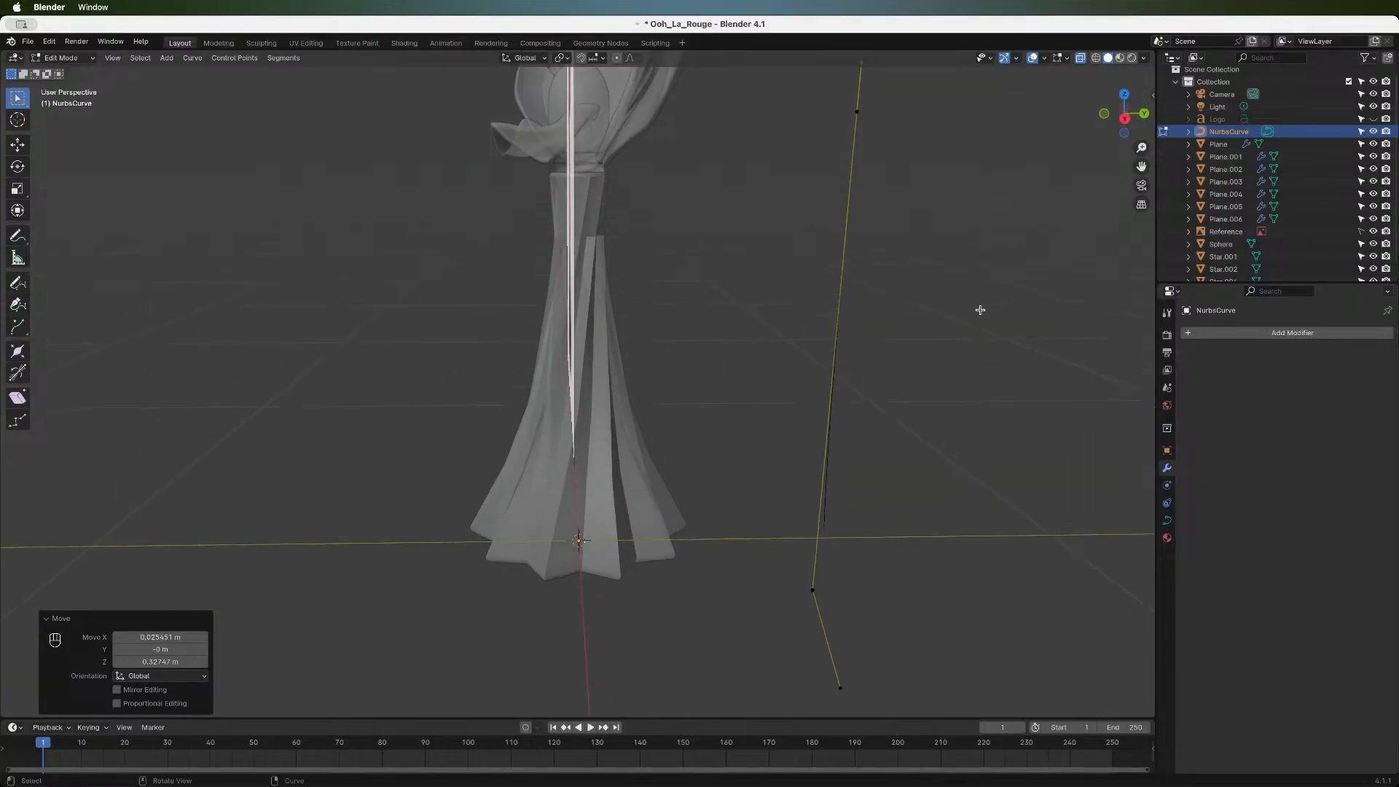
key("a")
key("g")
key("x")
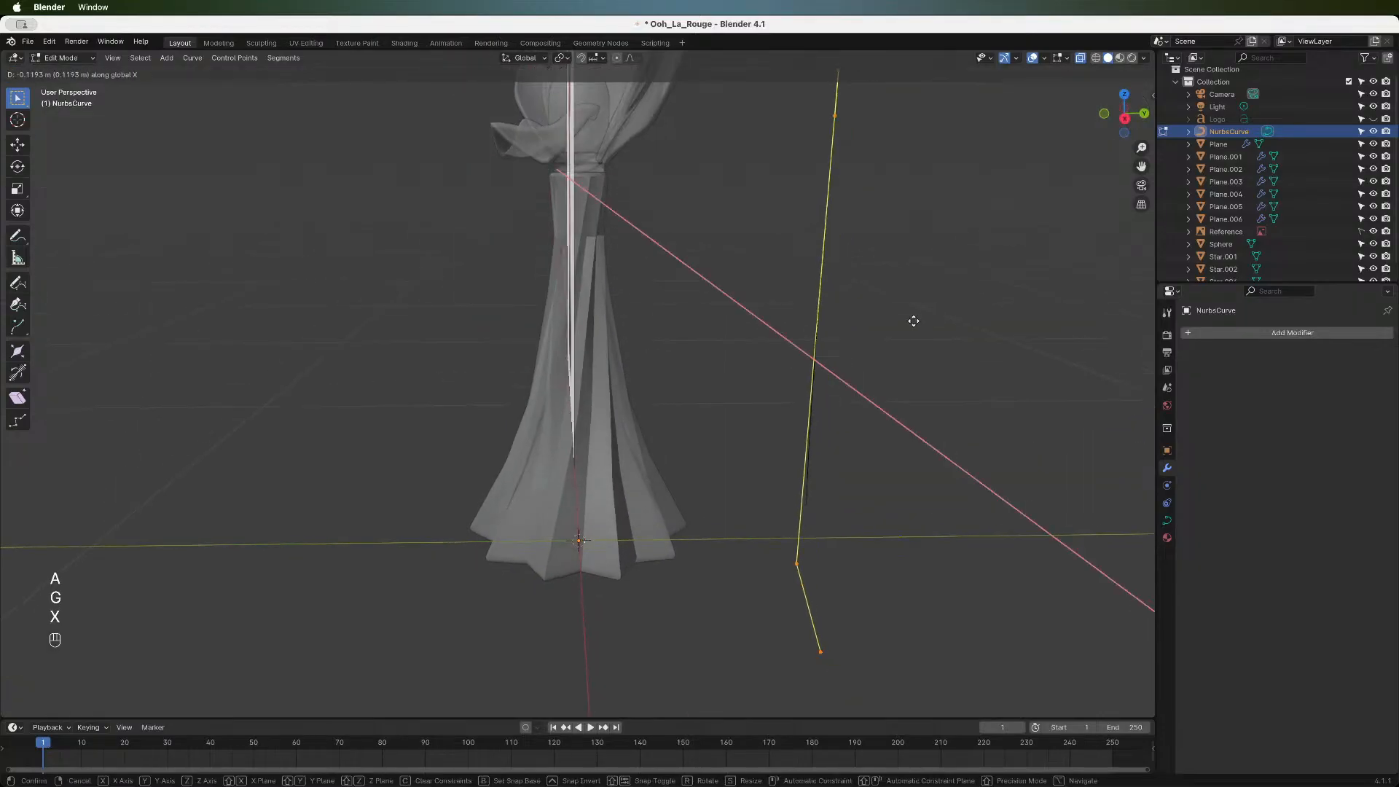
key("Escape")
key("g")
key("y")
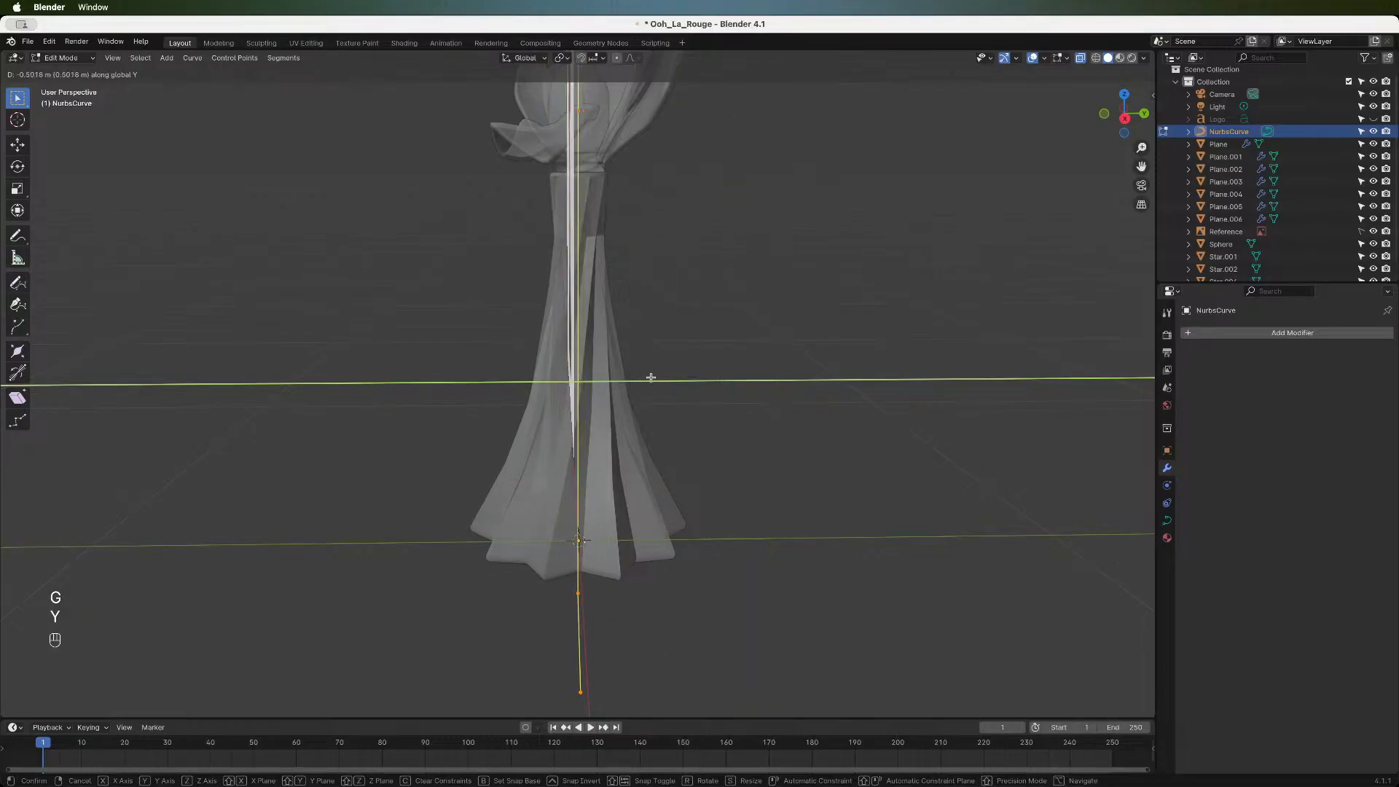
left_click(646, 375)
- Try to delete the segment between the curve's two lower control points, and undo the deletion
left_click(1104, 115)
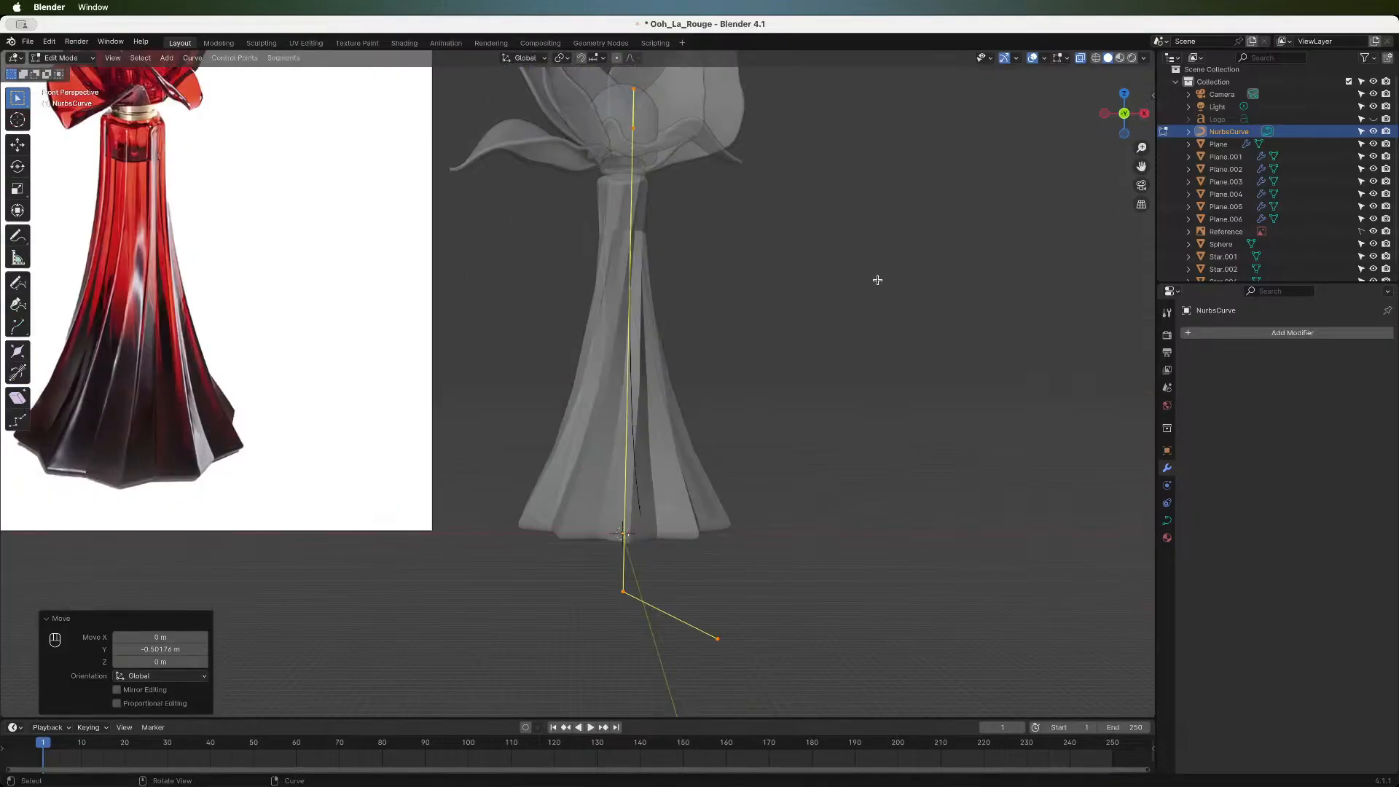
left_click_drag(601, 571, 806, 654)
key("s")
key("Escape")
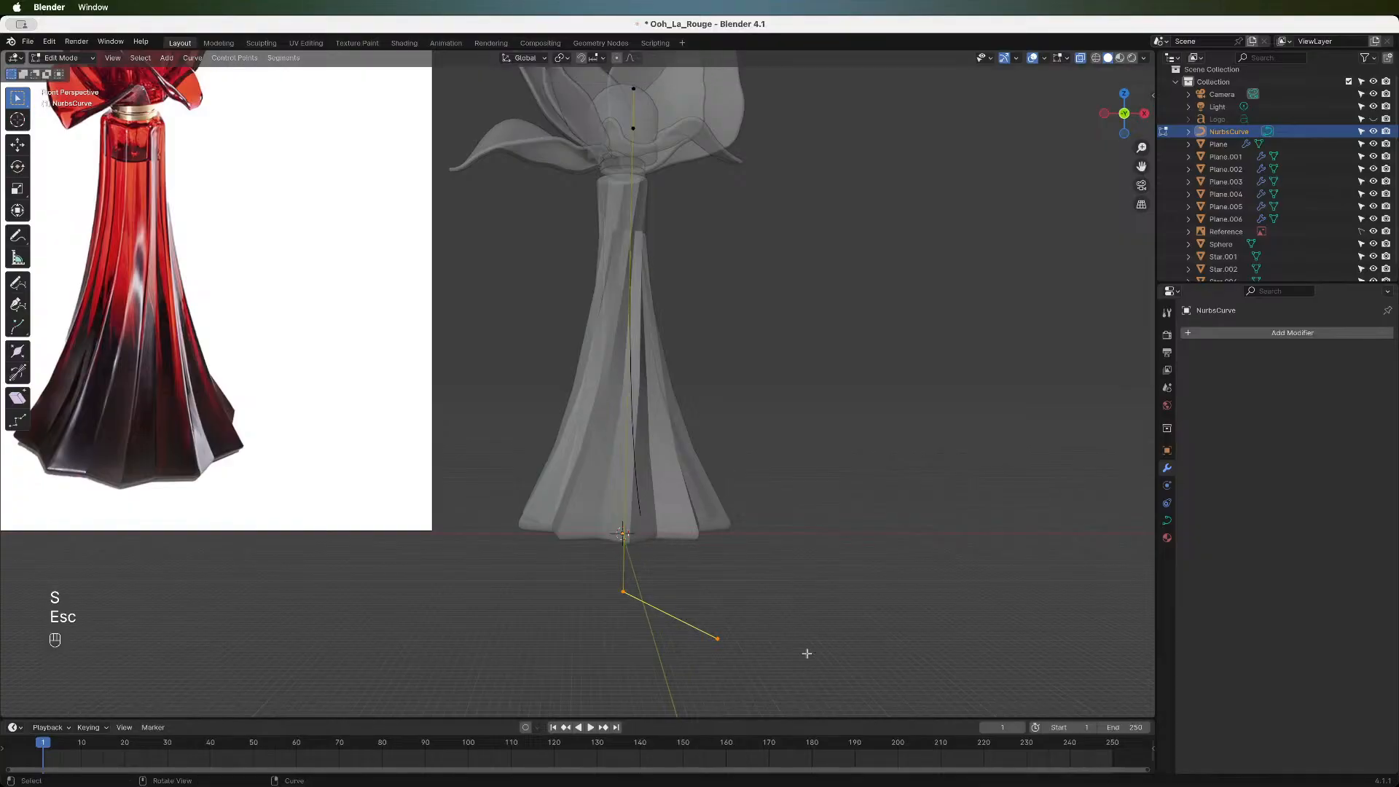
key("x")
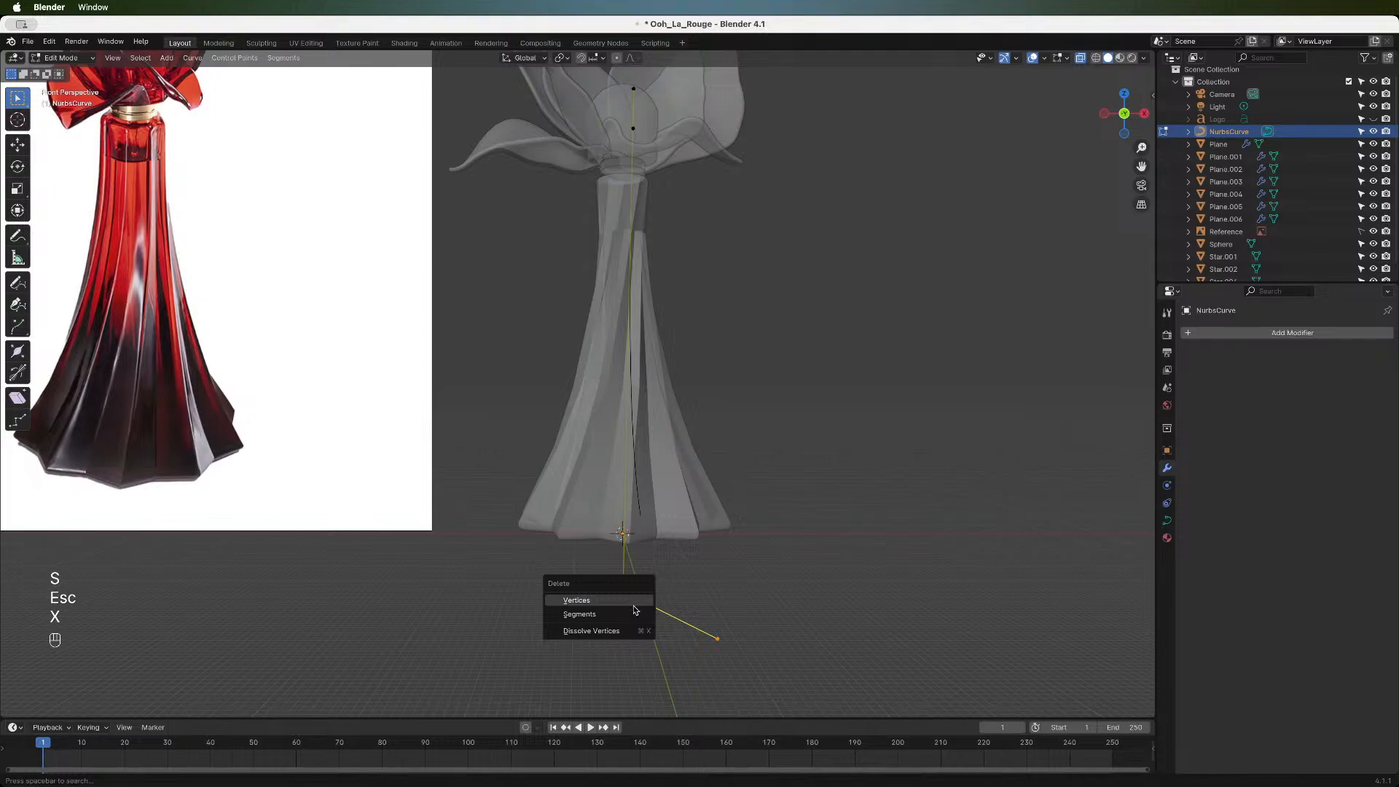
left_click(632, 612)
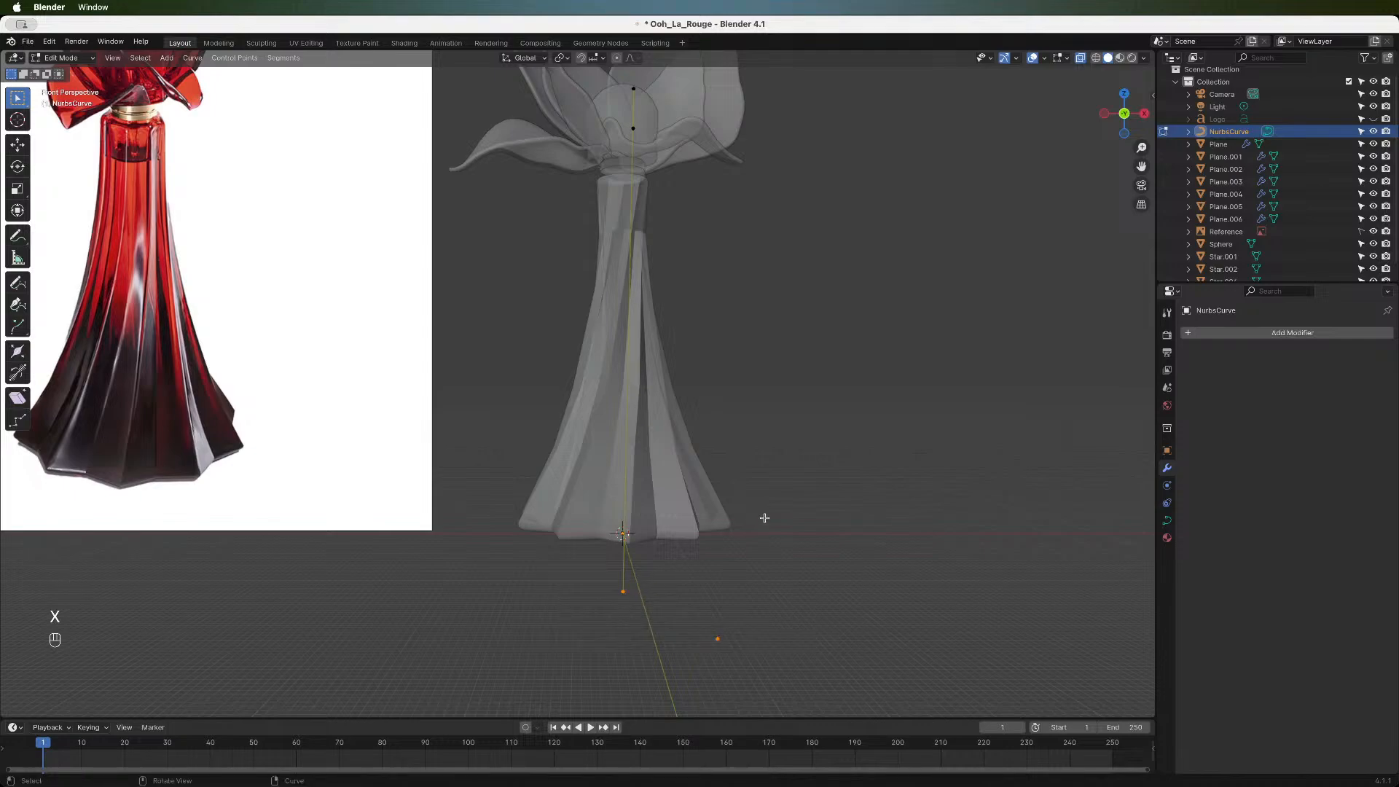
key("super+z")
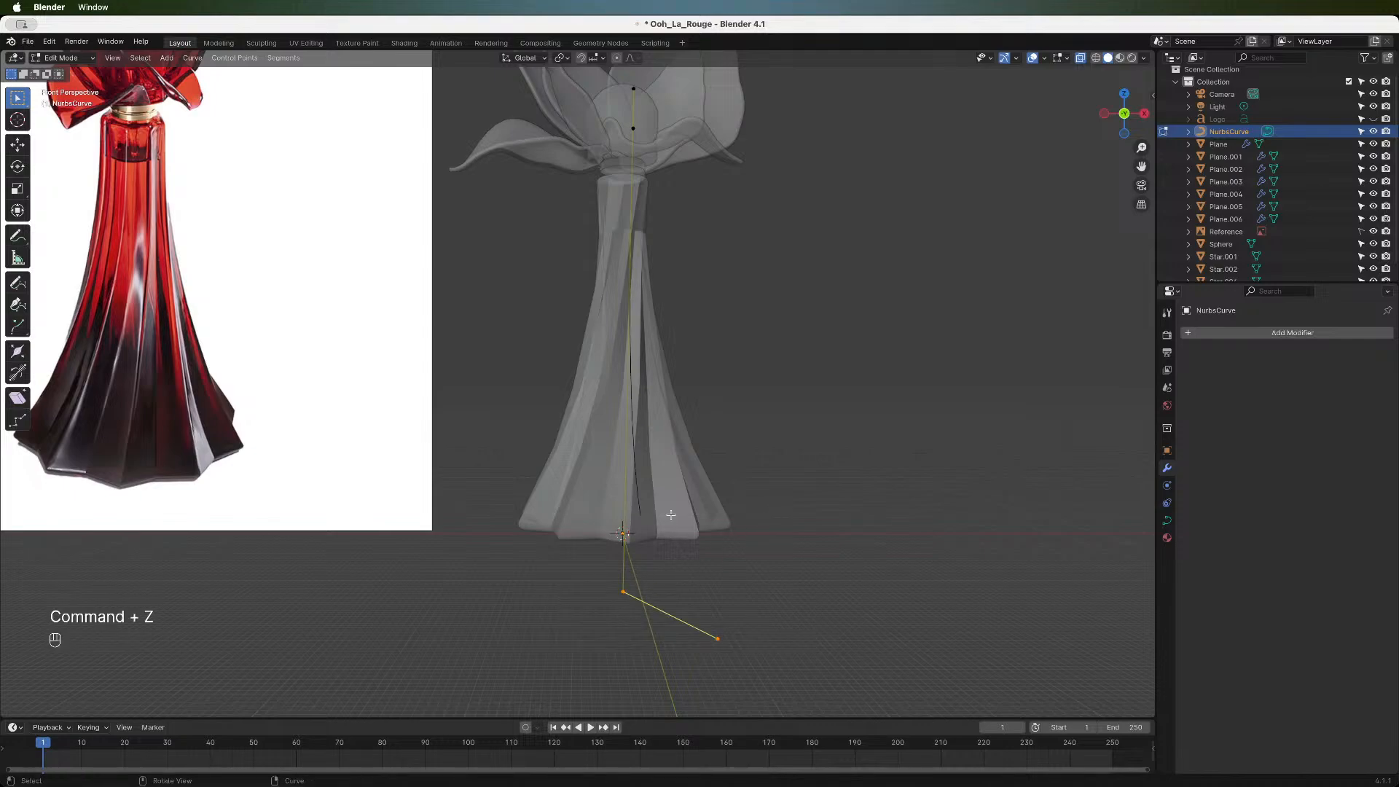
- Scale the curve's two lower control points to 0.298, and move them slightly towards negative X below the bottle base
left_click_drag(590, 557, 830, 676)
key("s")
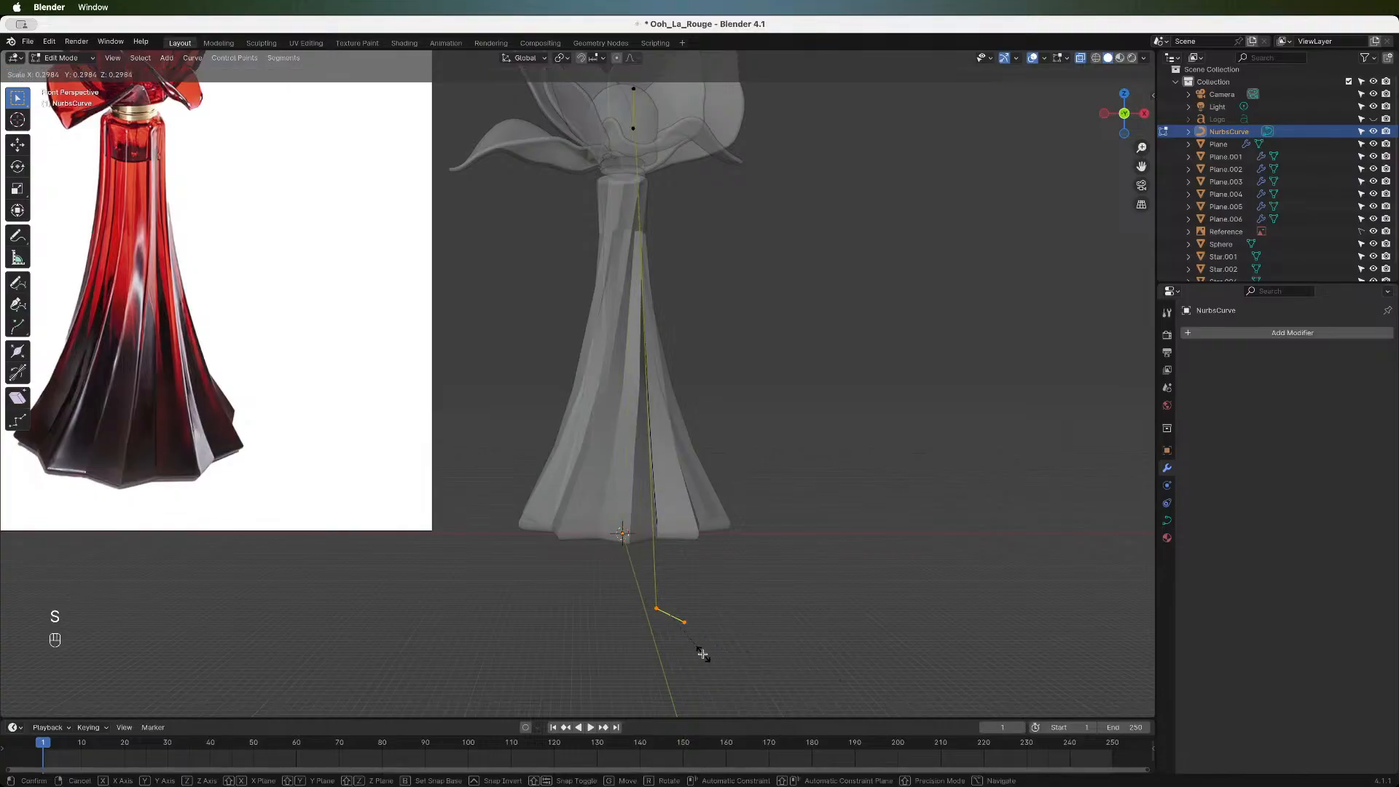
left_click(706, 652)
key("g")
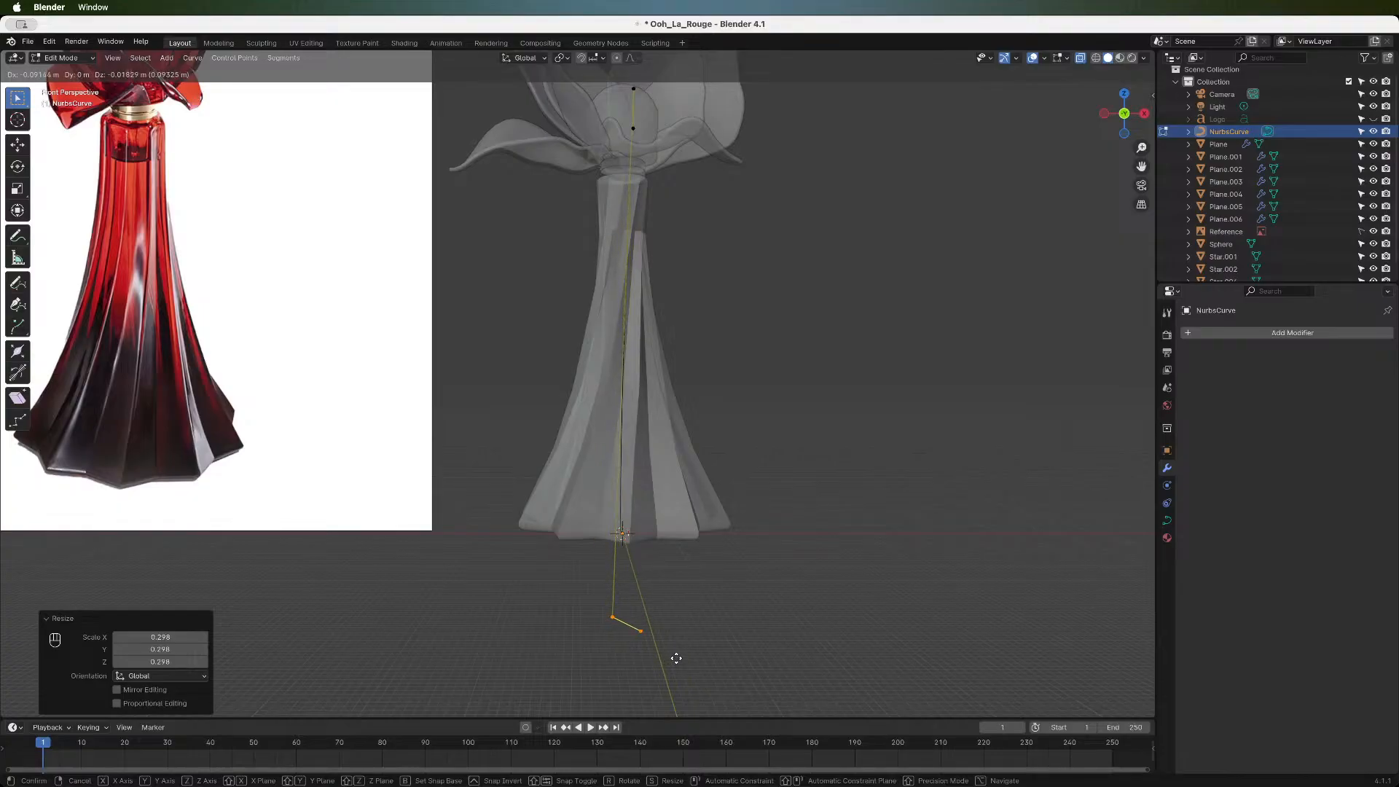
left_click(678, 659)
- Move the curve's two upper control points together so they sit centred above the bottle neck
left_click_drag(602, 108, 693, 177)
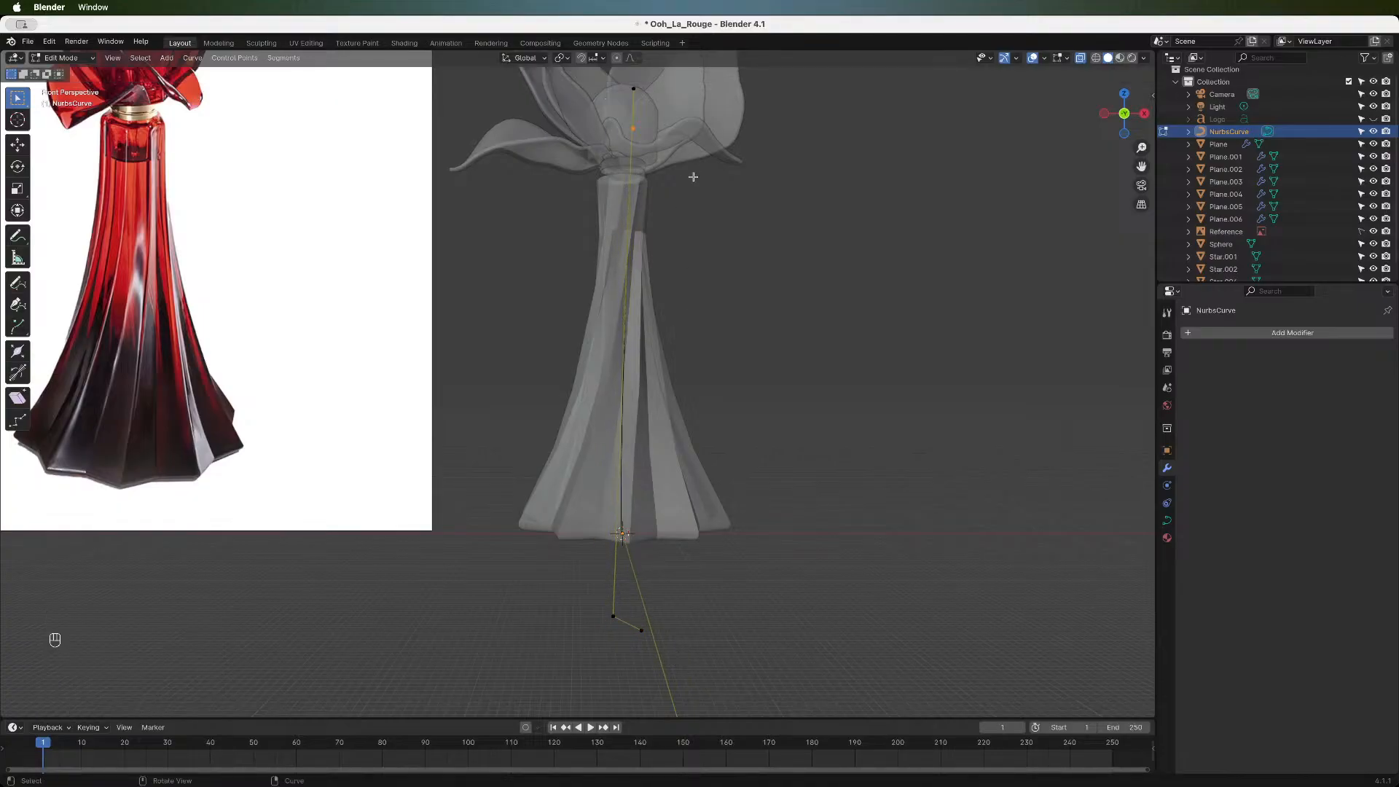
left_click_drag(615, 87, 680, 141)
key("g")
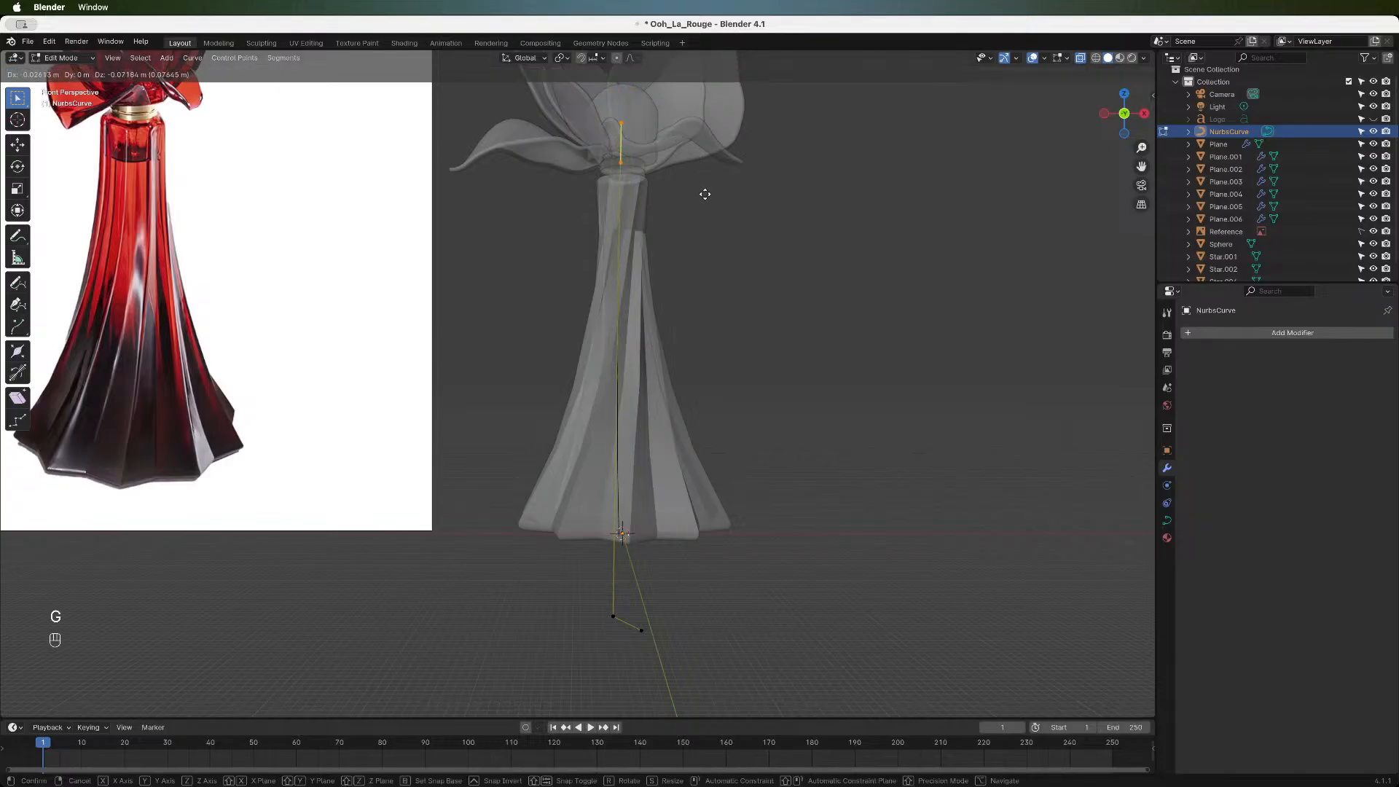
left_click(706, 157)
mouse_move(1126, 109)
left_mouse_down()
mouse_move(1102, 115)
mouse_move(1123, 111)
left_mouse_up()
left_click(927, 300)
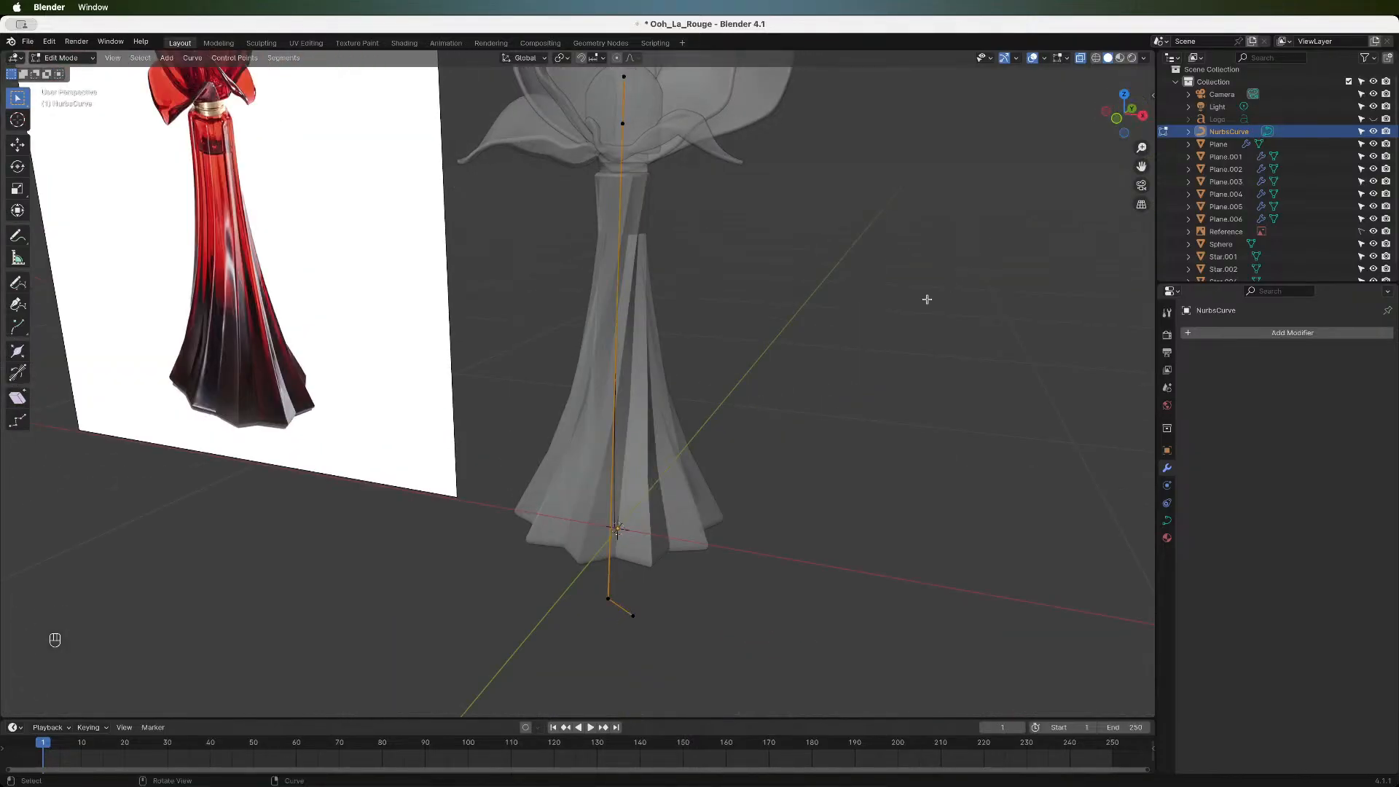
- Return to Object Mode and give the NURBS curve a round bevel with a depth of 0.01 m
key("Tab")
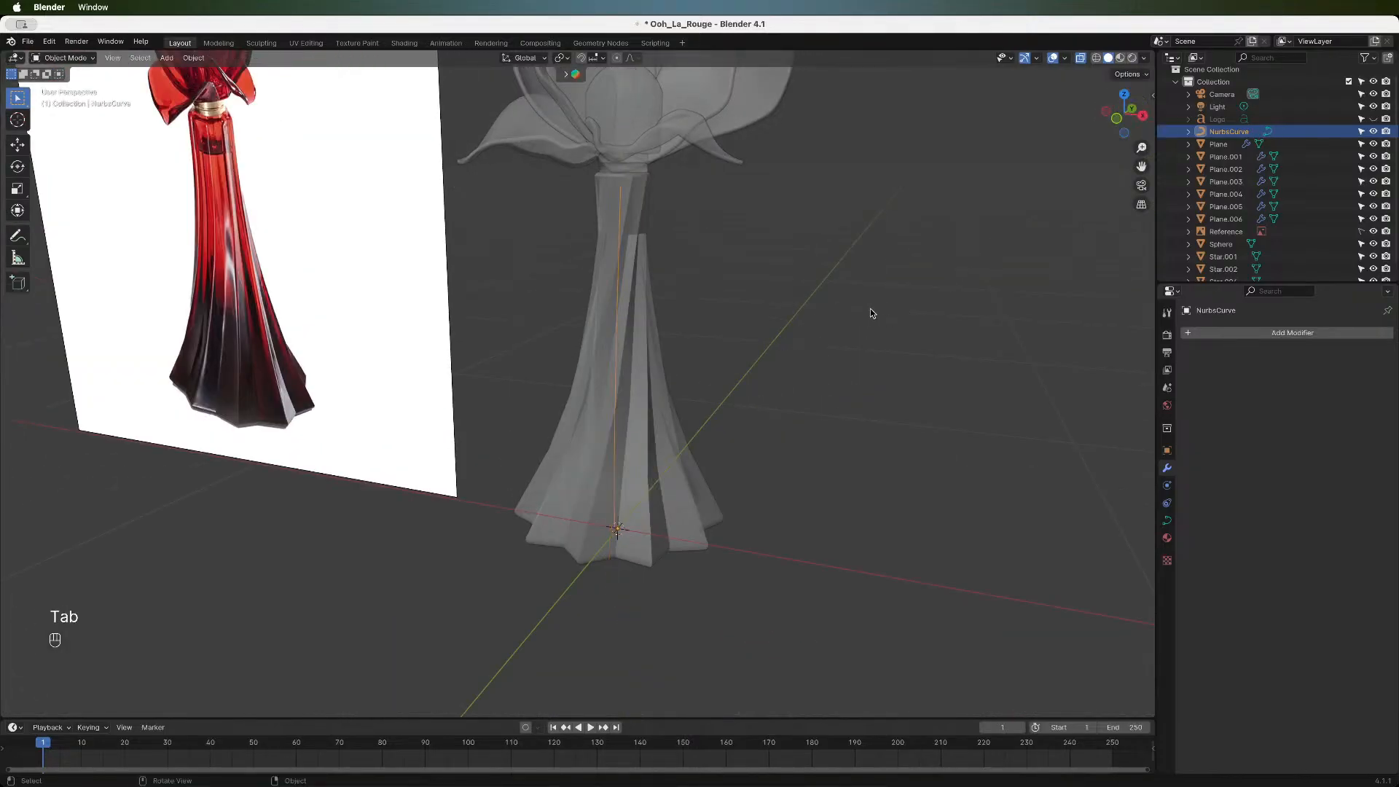
mouse_move(1124, 112)
left_mouse_down()
mouse_move(1085, 122)
mouse_move(1111, 122)
left_mouse_up()
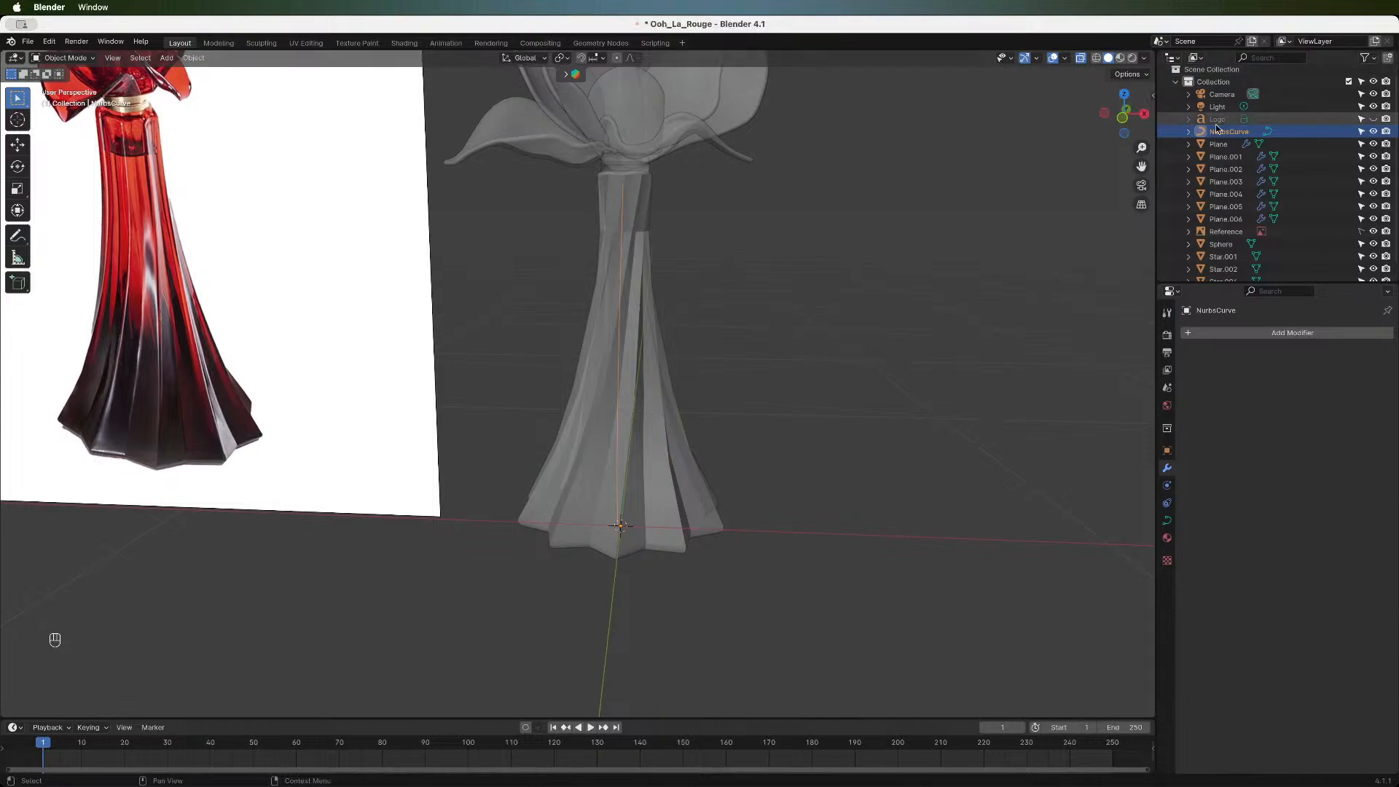
left_click(1167, 520)
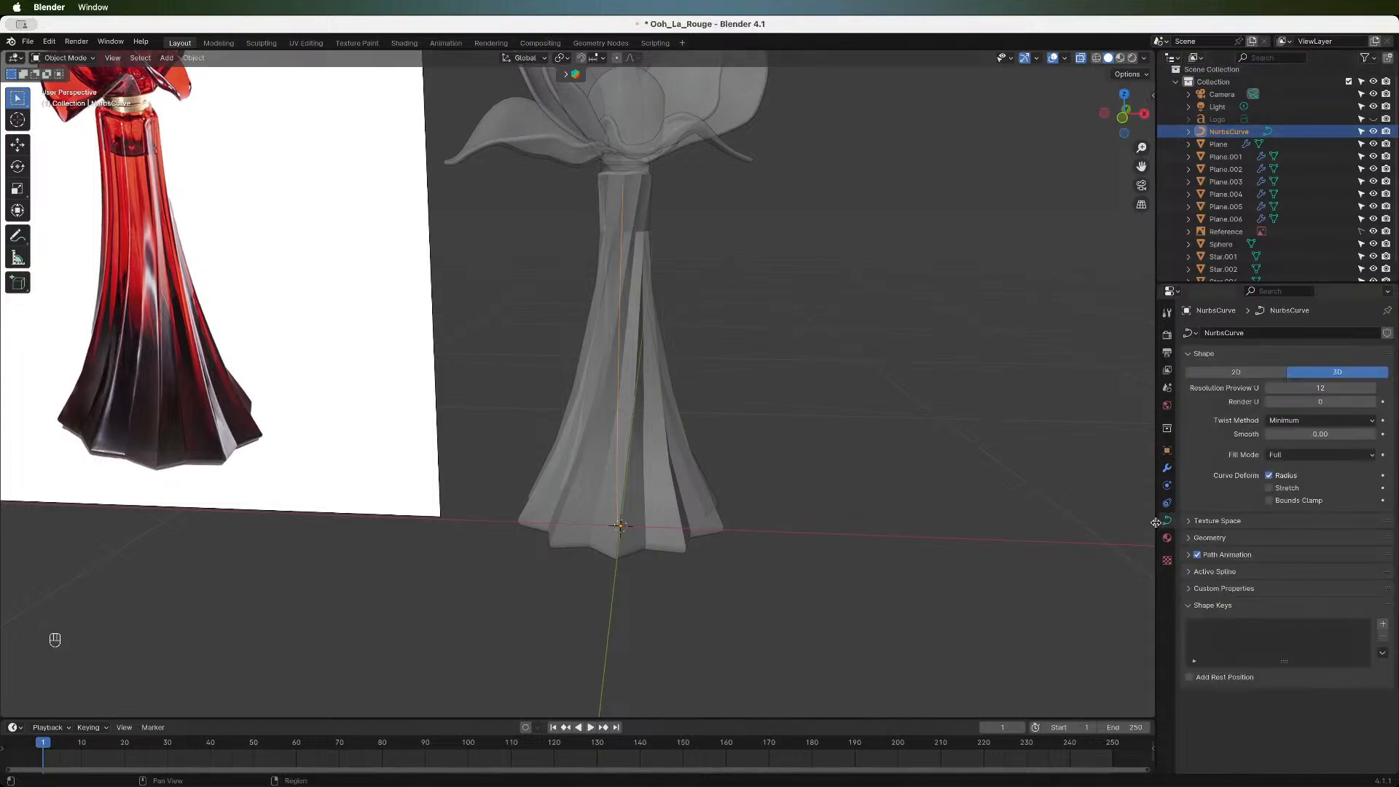
left_click(1167, 468)
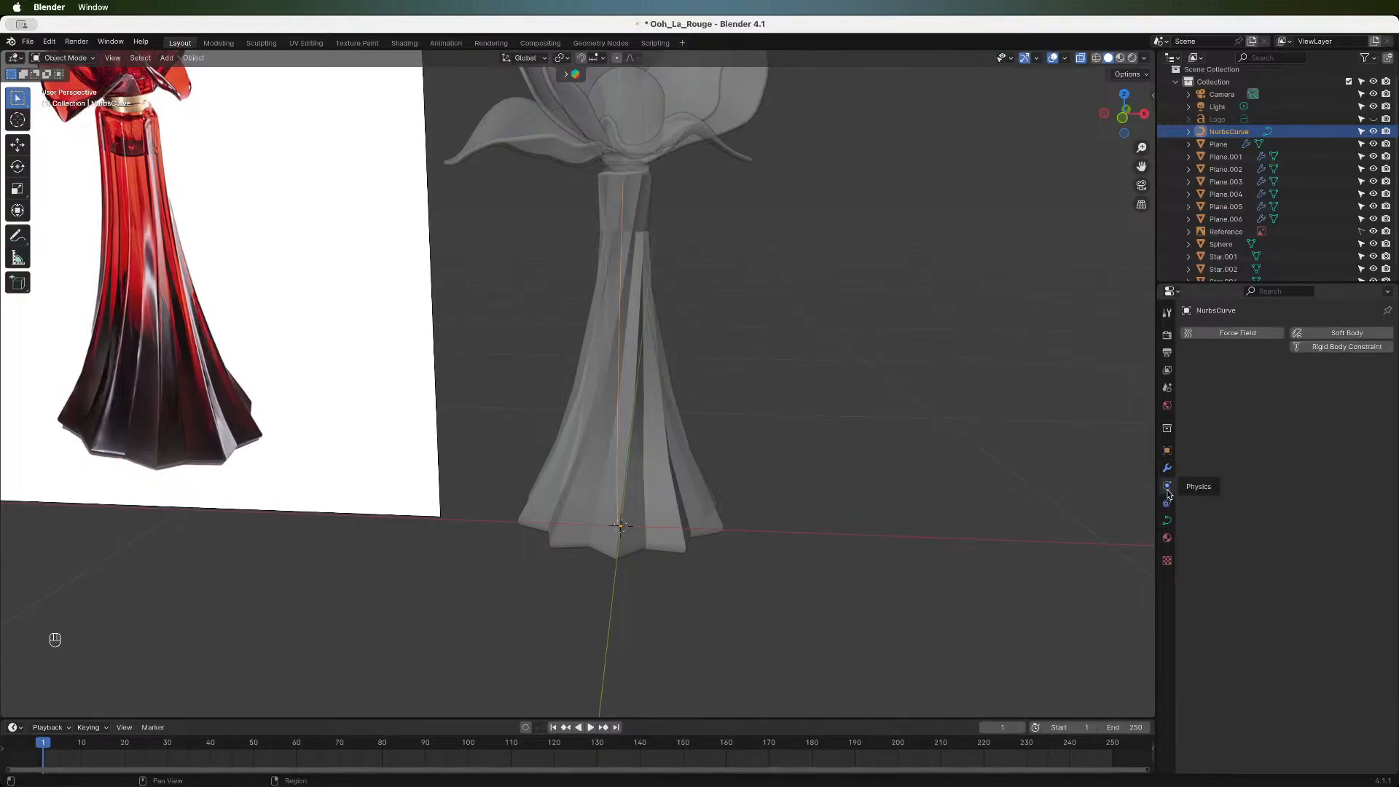
left_click(1167, 519)
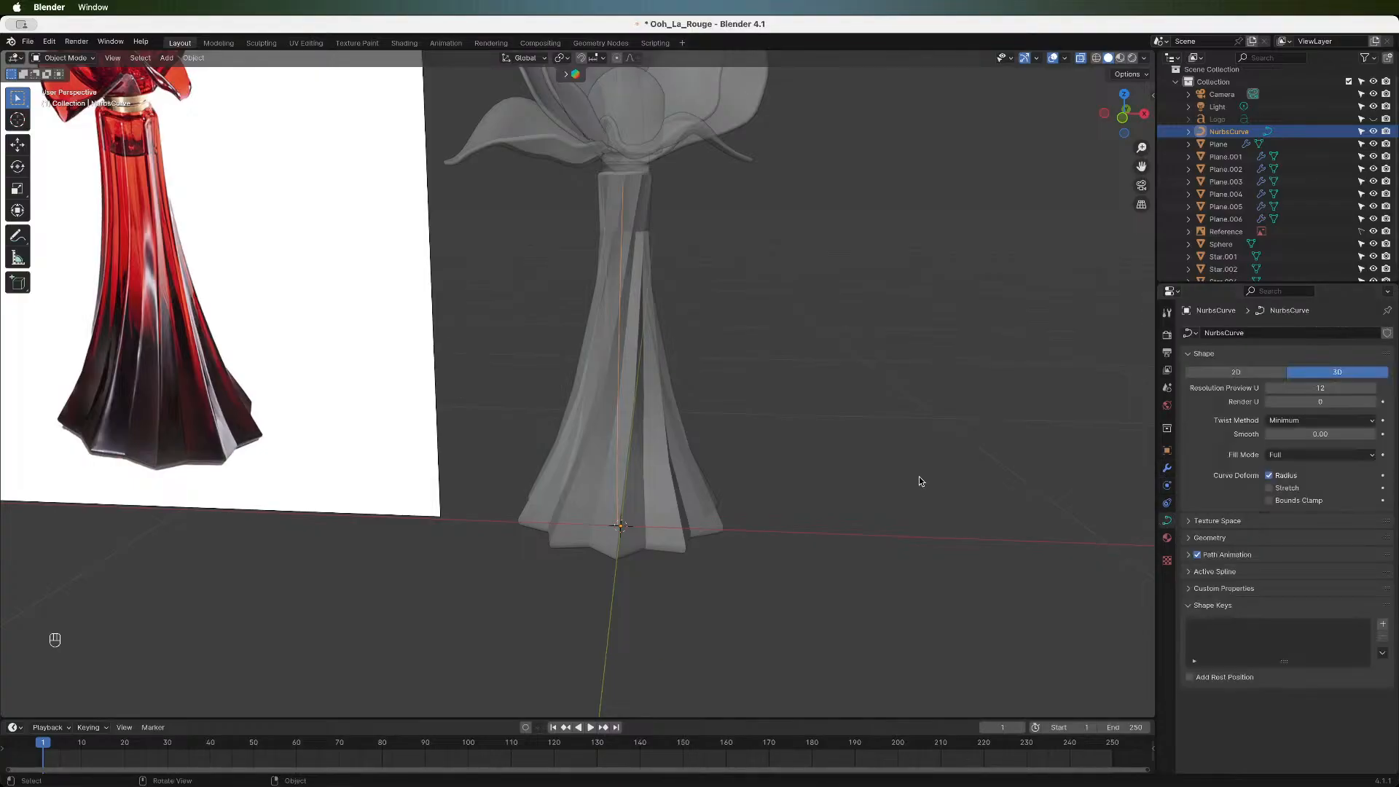
left_click(1189, 539)
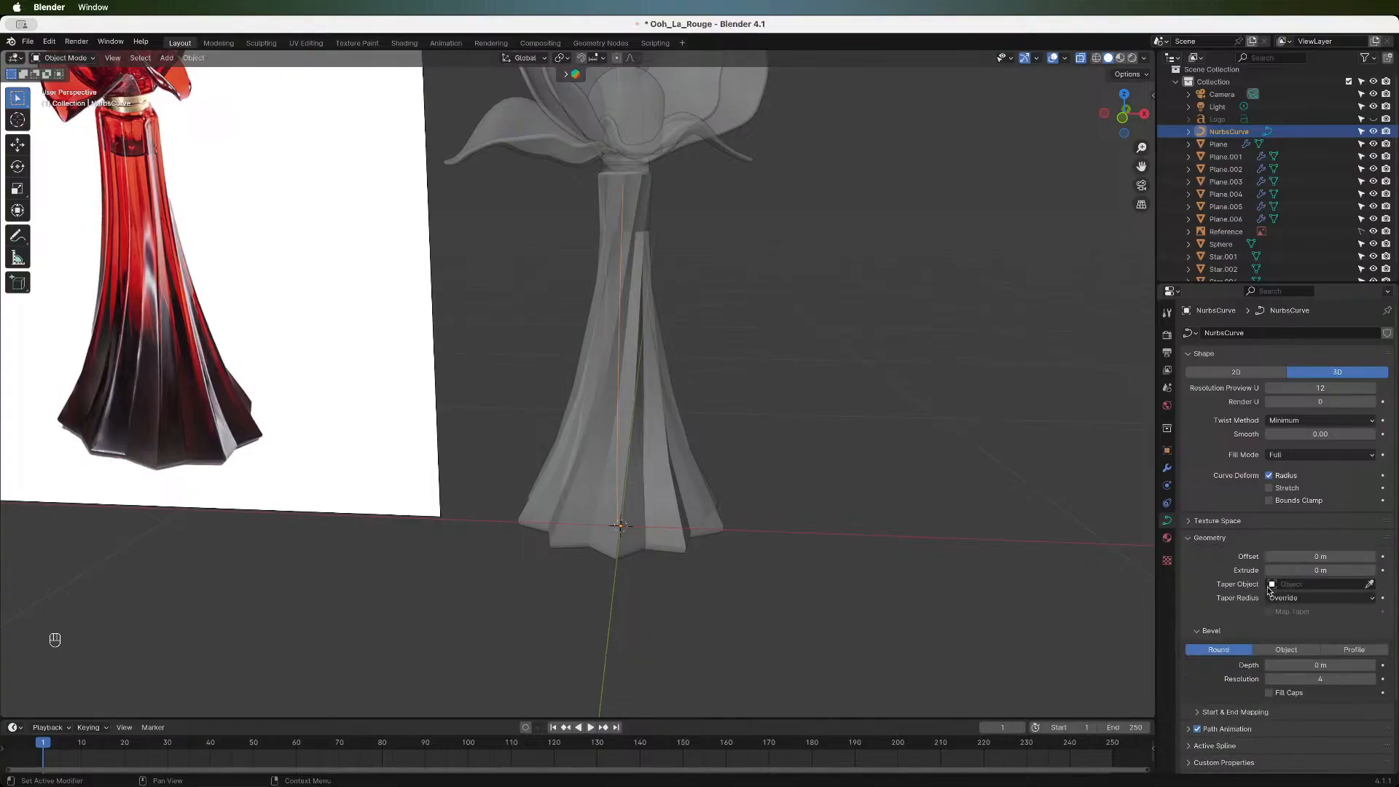
left_click(1374, 667)
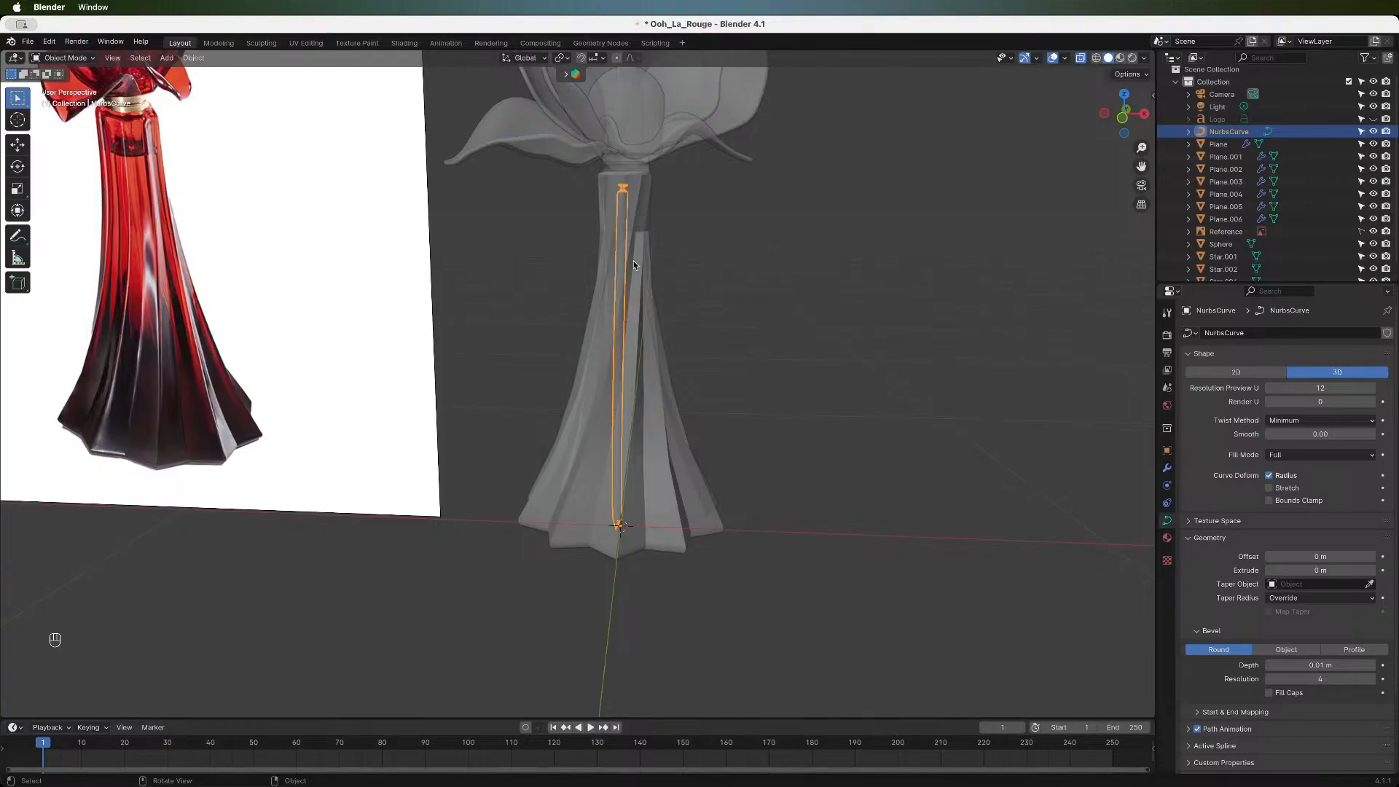
- Rotate the curve's upper control points individually in Edit Mode, turning the topmost one 24.2° about the view axis
key("Tab")
left_click_drag(588, 107, 673, 158)
key("r")
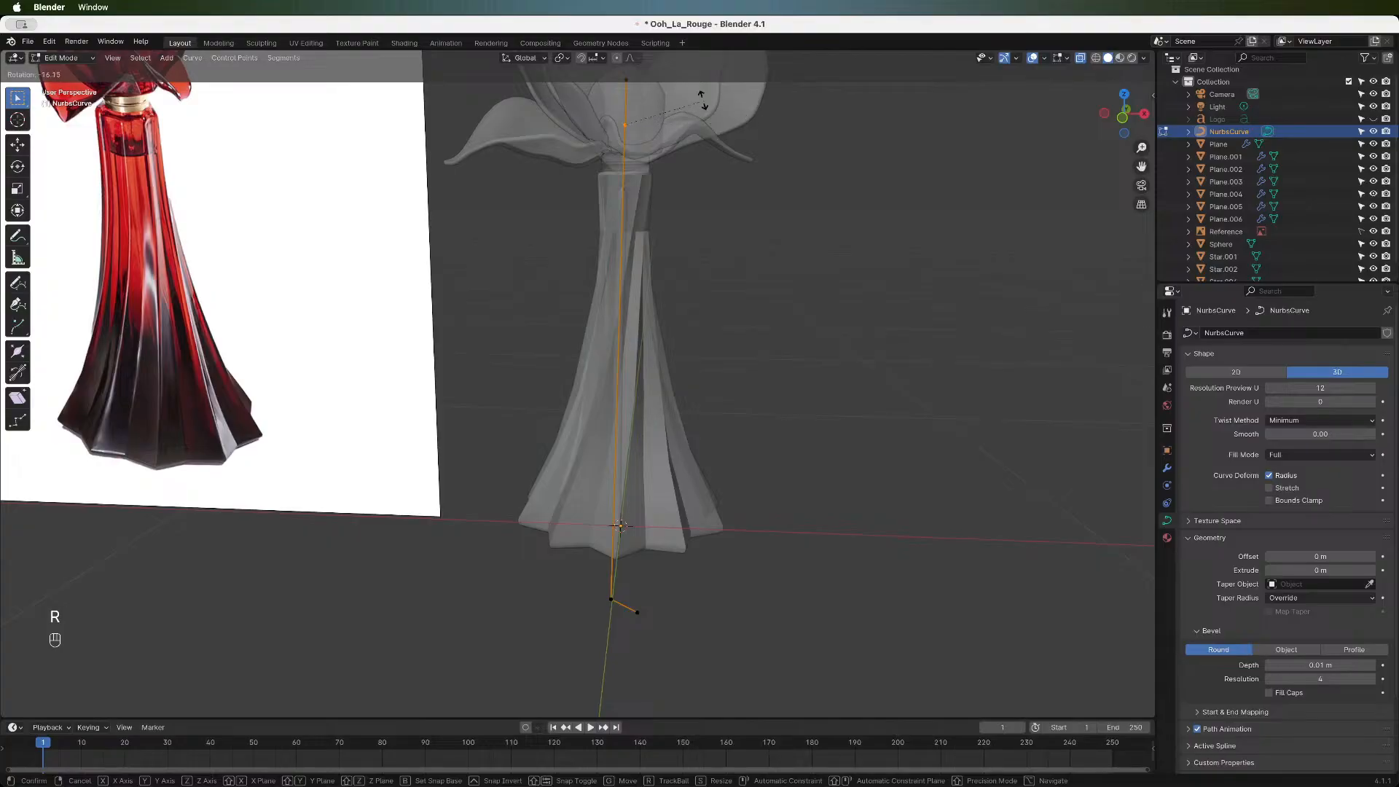
key("Escape")
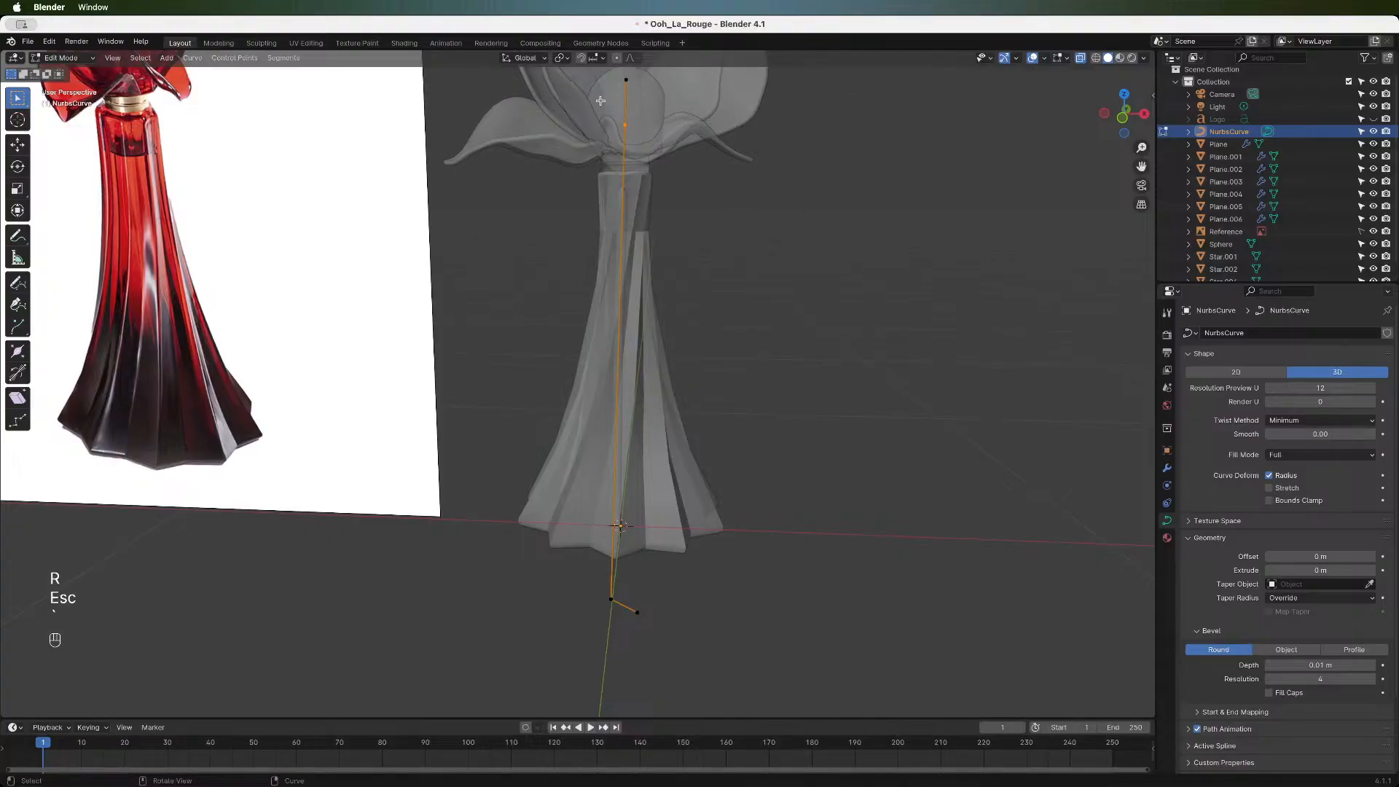
key("r")
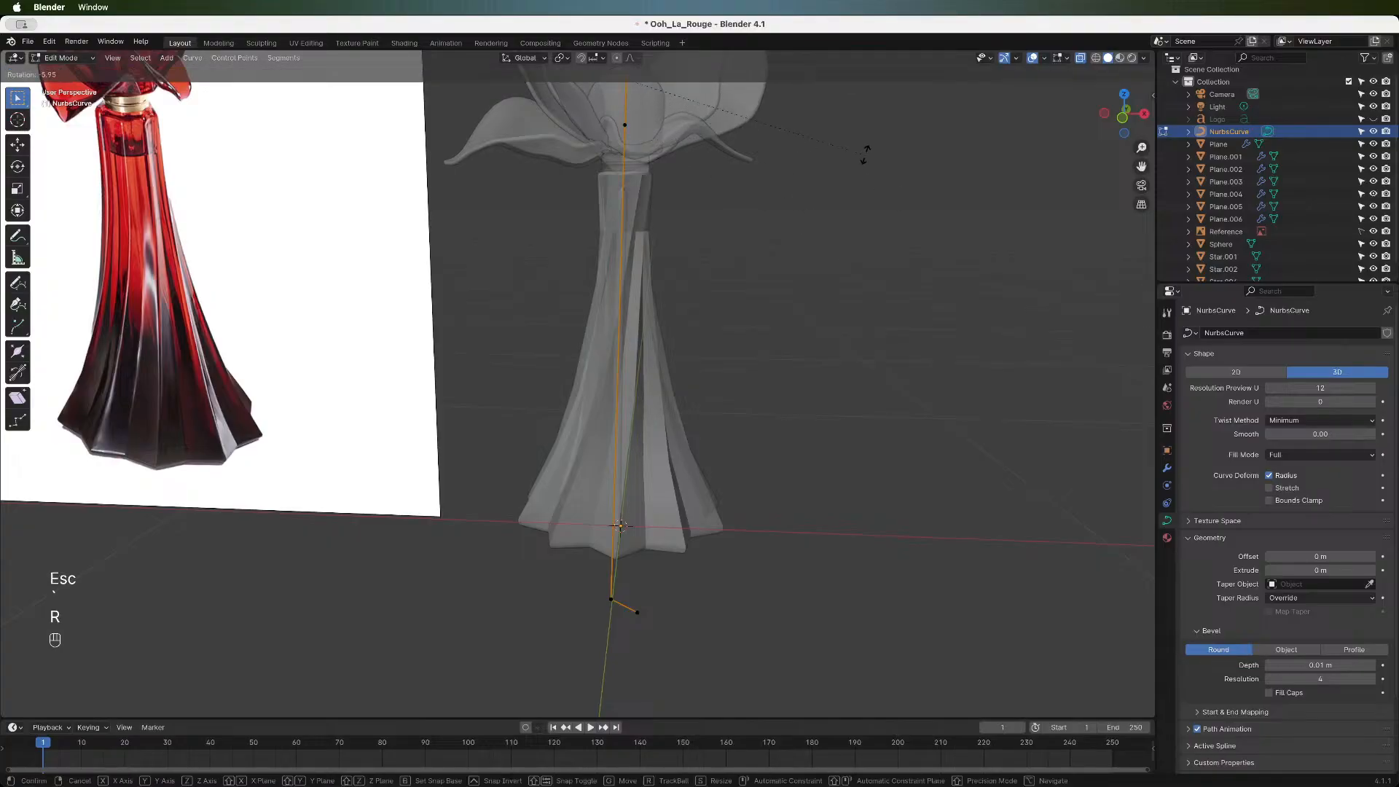
left_click(801, 288)
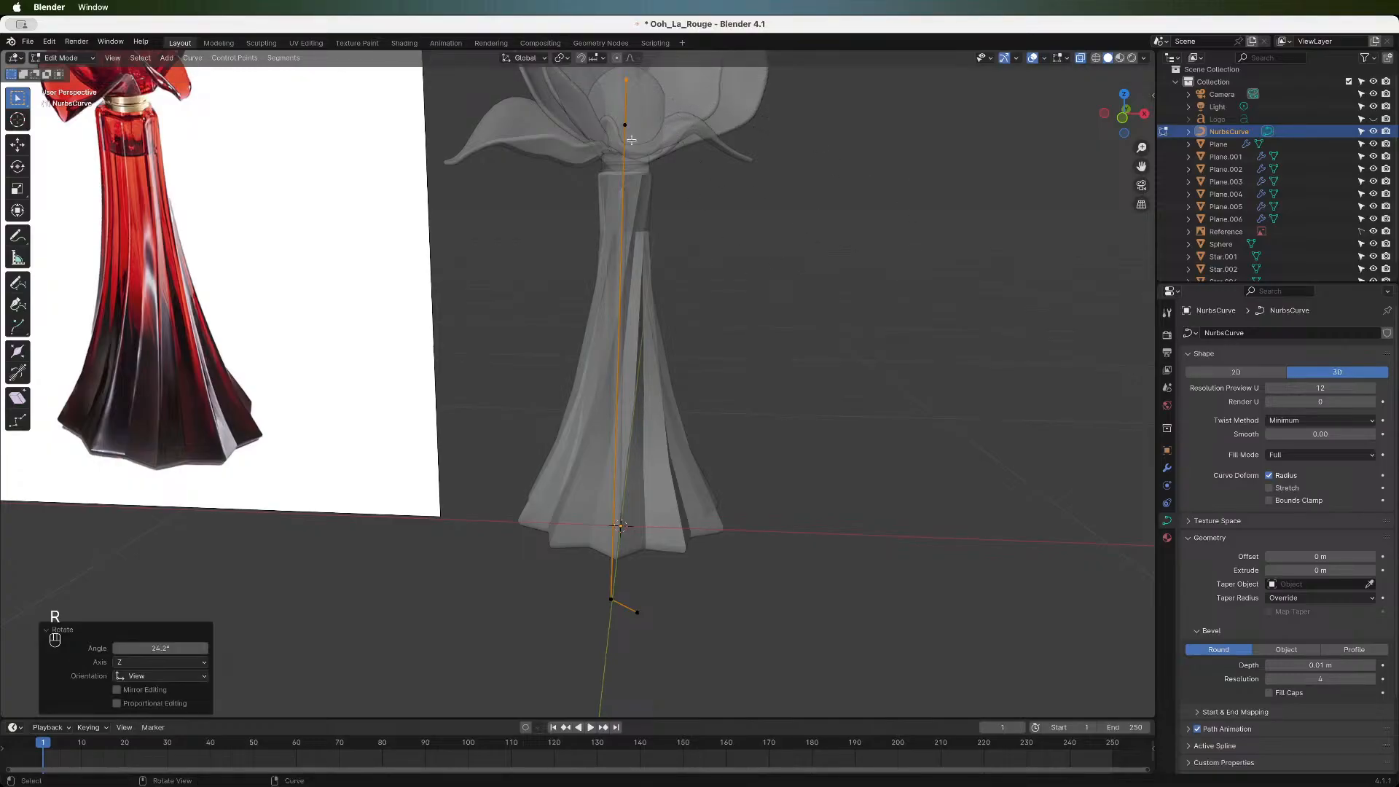
- Delete the curve's two upper and two lower control points as vertices, leaving the curve object empty
key("x")
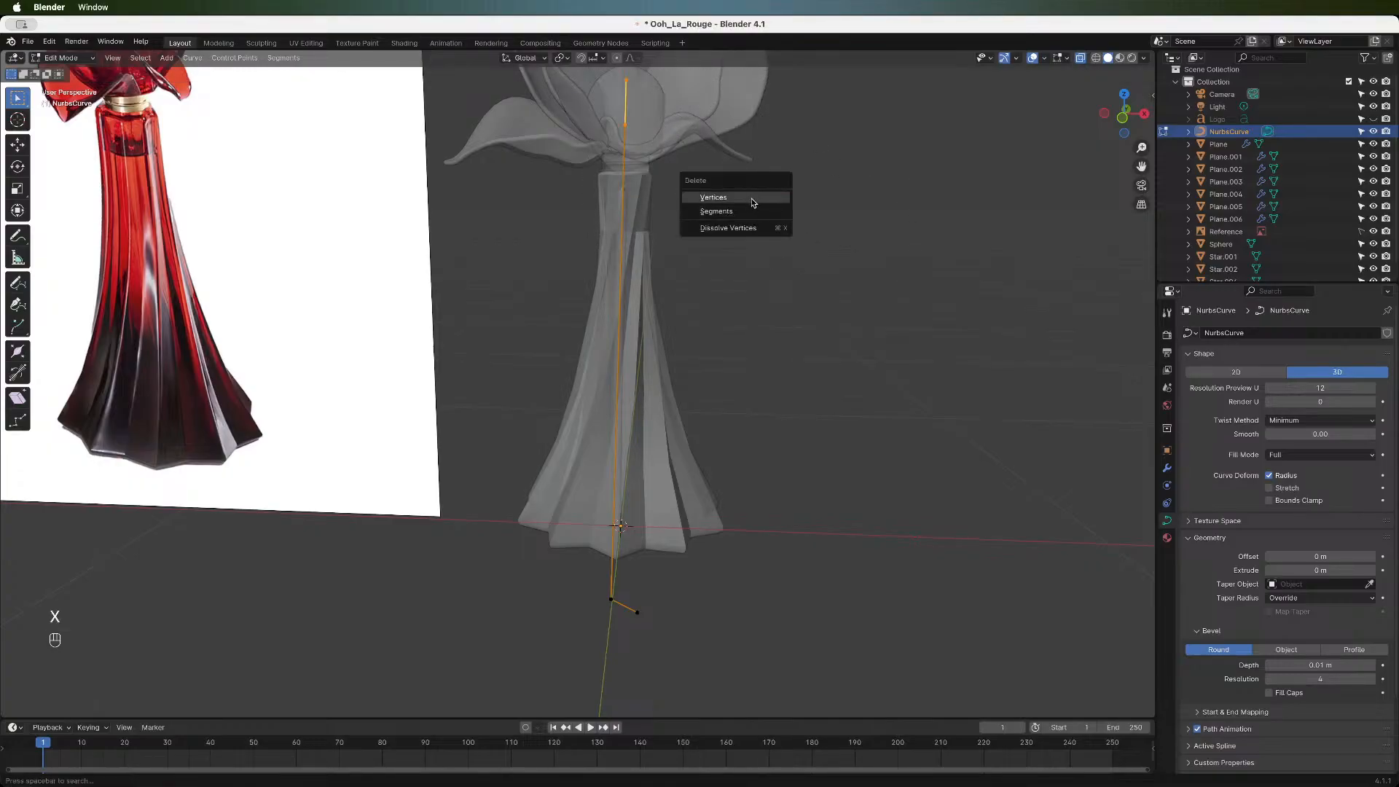
left_click(751, 200)
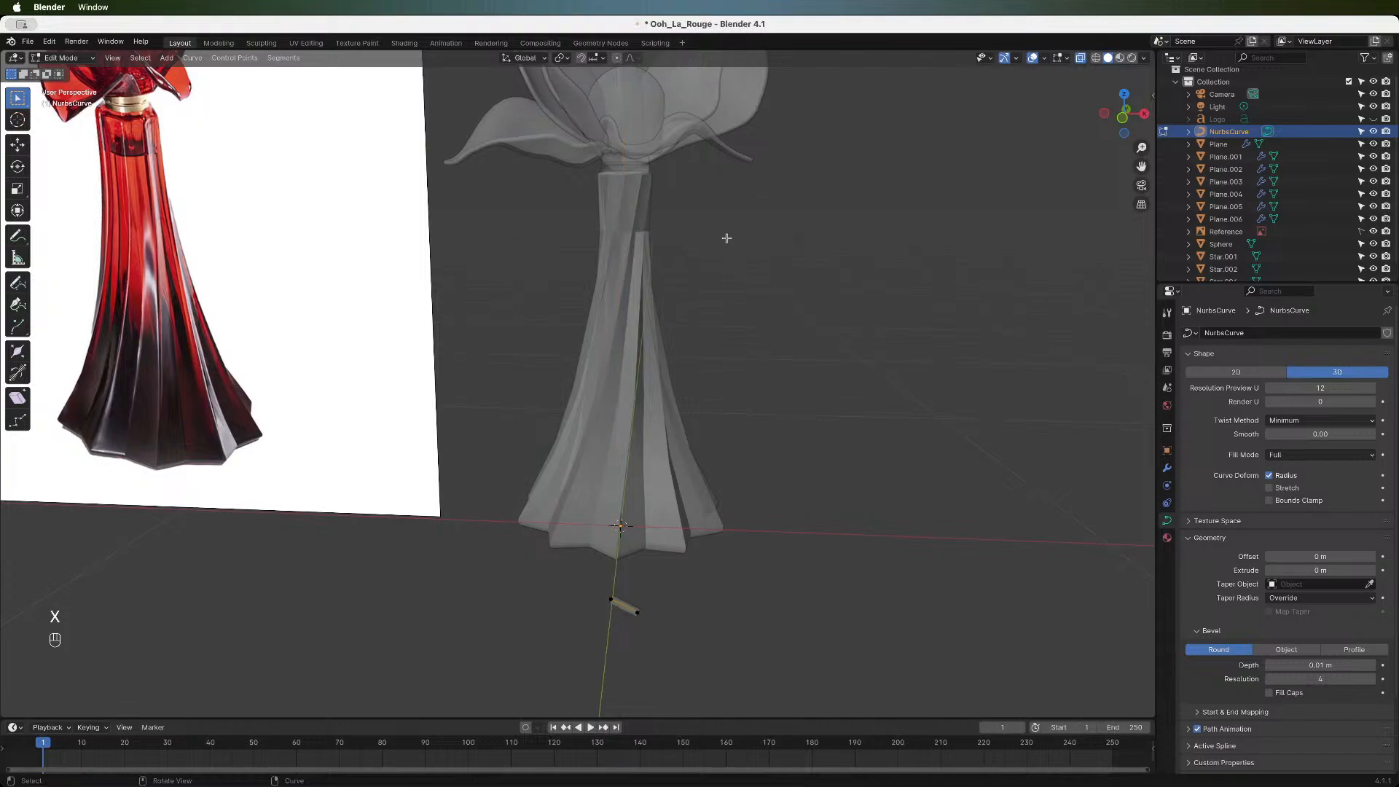
left_click_drag(557, 546, 744, 673)
key("x")
left_click(745, 674)
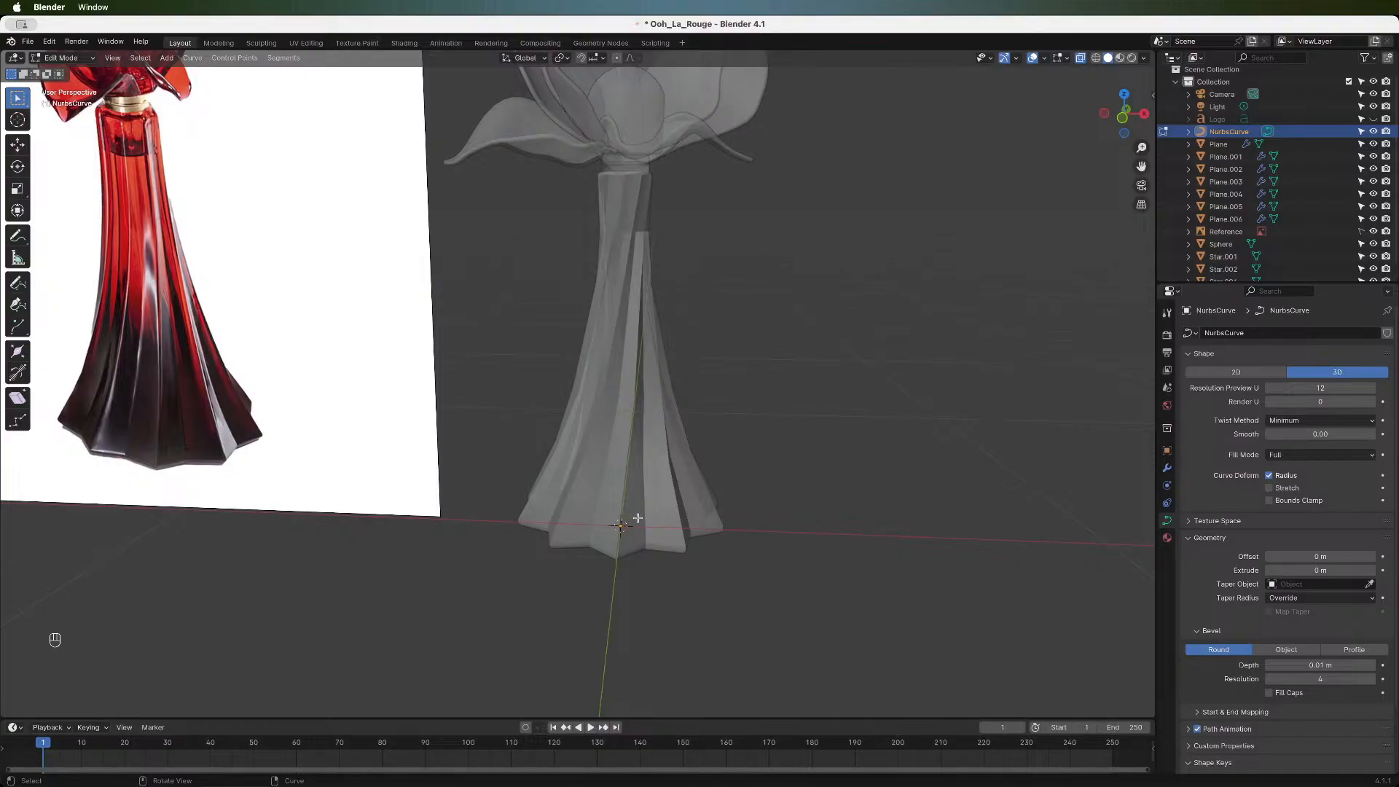
- Draw a freehand Bézier curve inside the emptied curve object, from the centre of the bottle's base up to its neck
key("e")
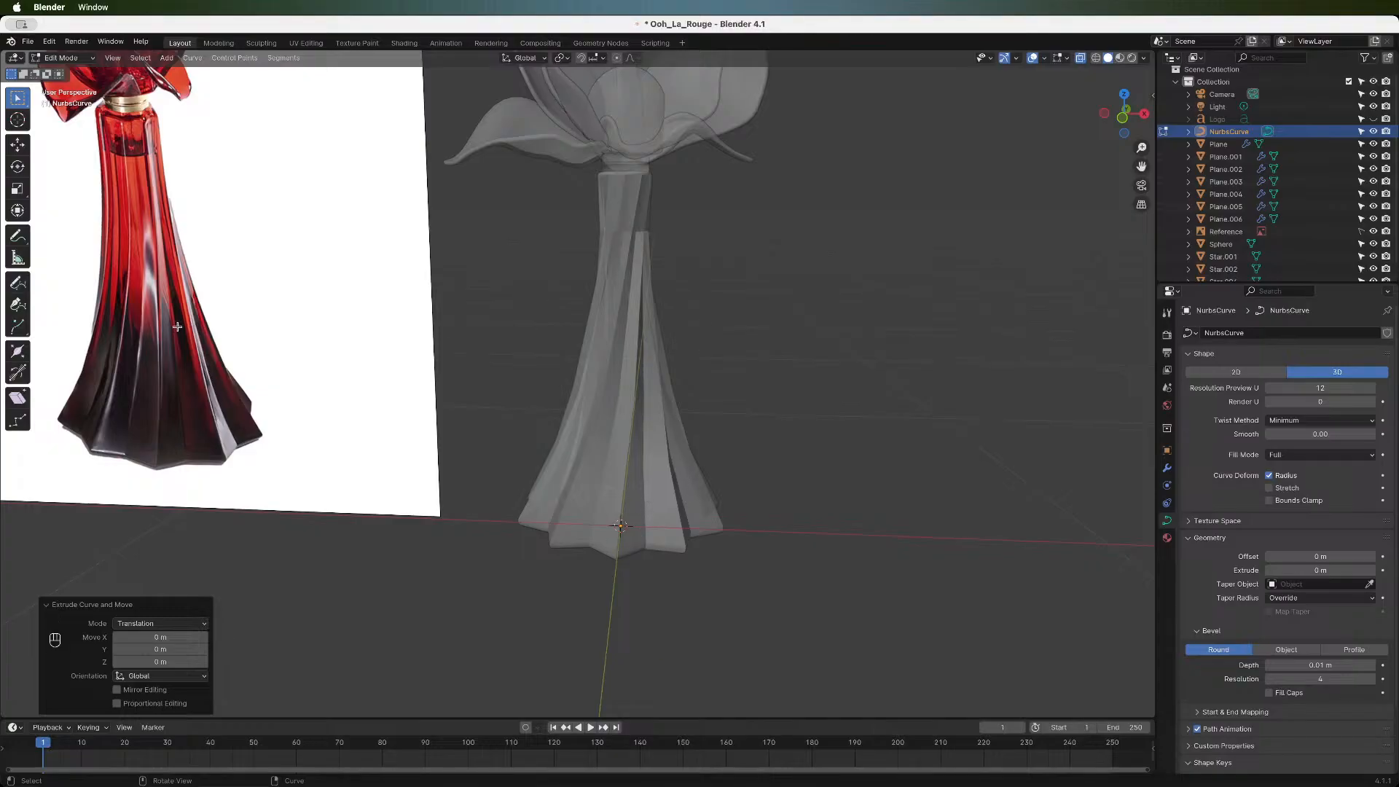
left_click(18, 282)
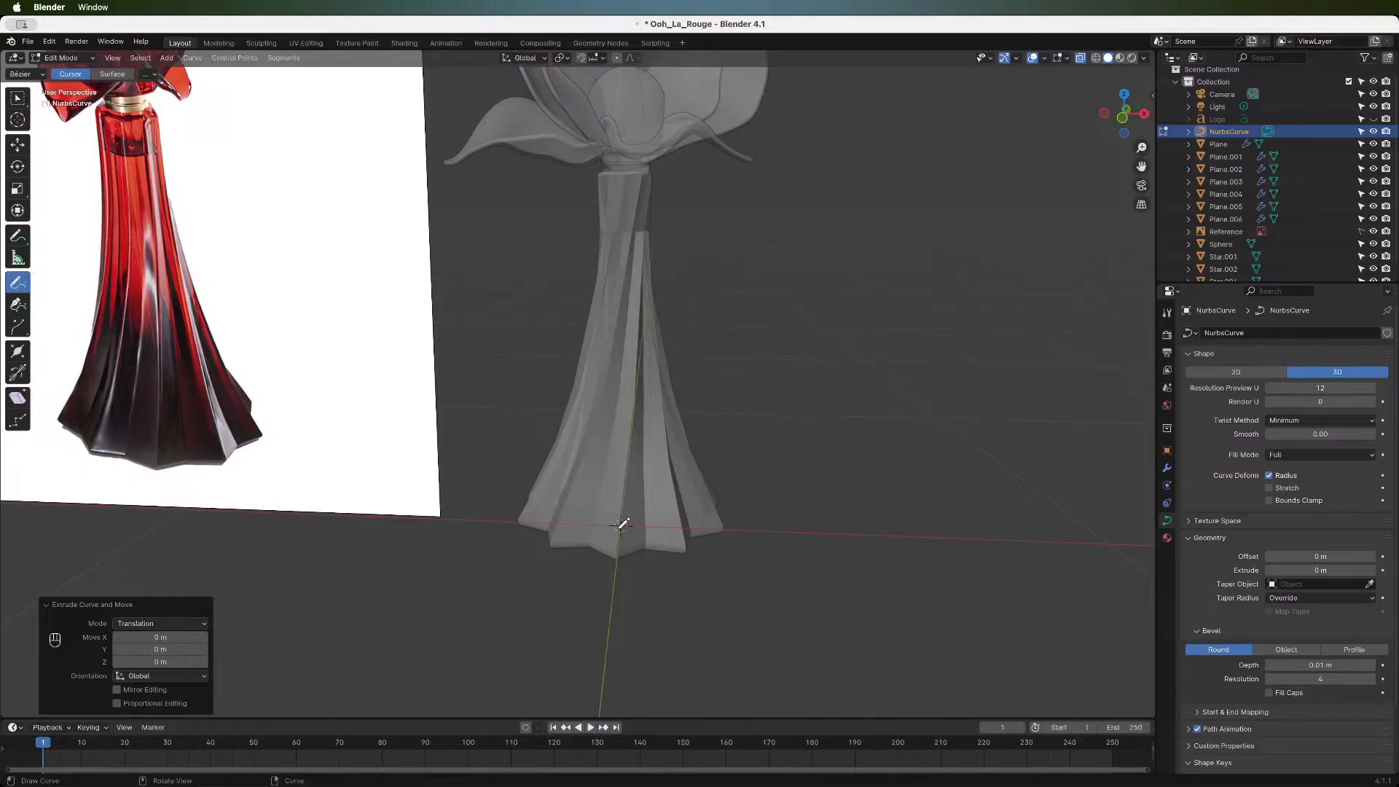
left_click_drag(623, 522, 625, 191)
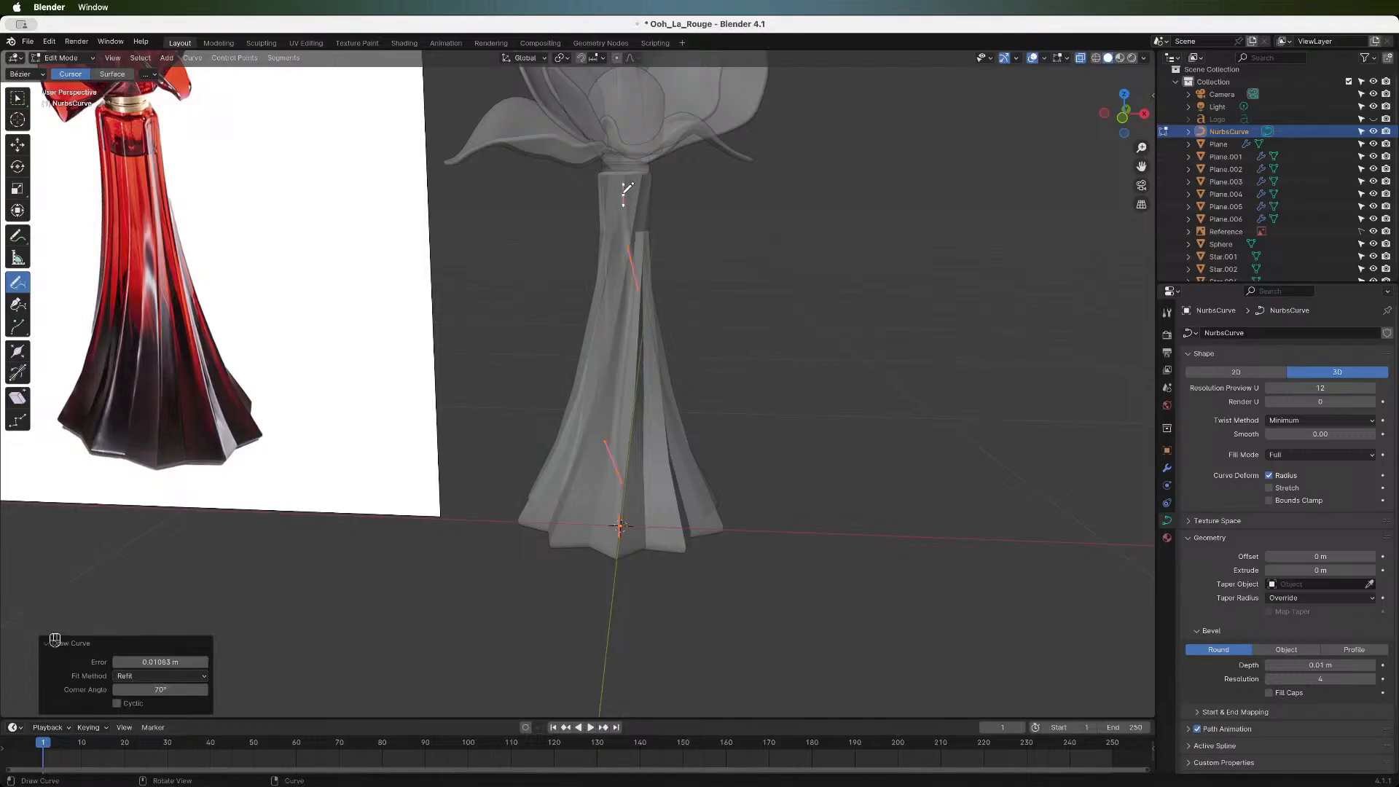
mouse_move(1123, 126)
left_mouse_down()
mouse_move(936, 126)
mouse_move(961, 121)
left_mouse_up()
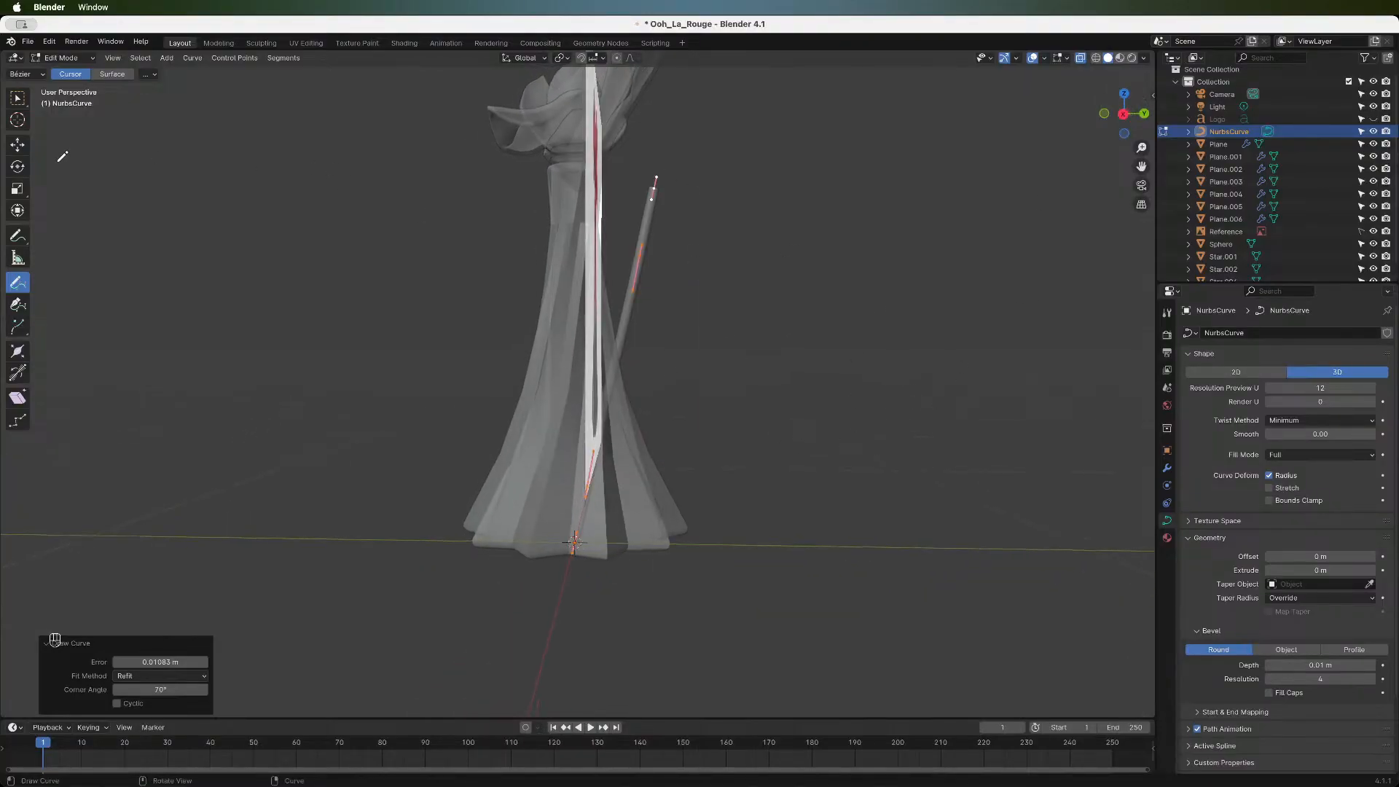
left_click(18, 96)
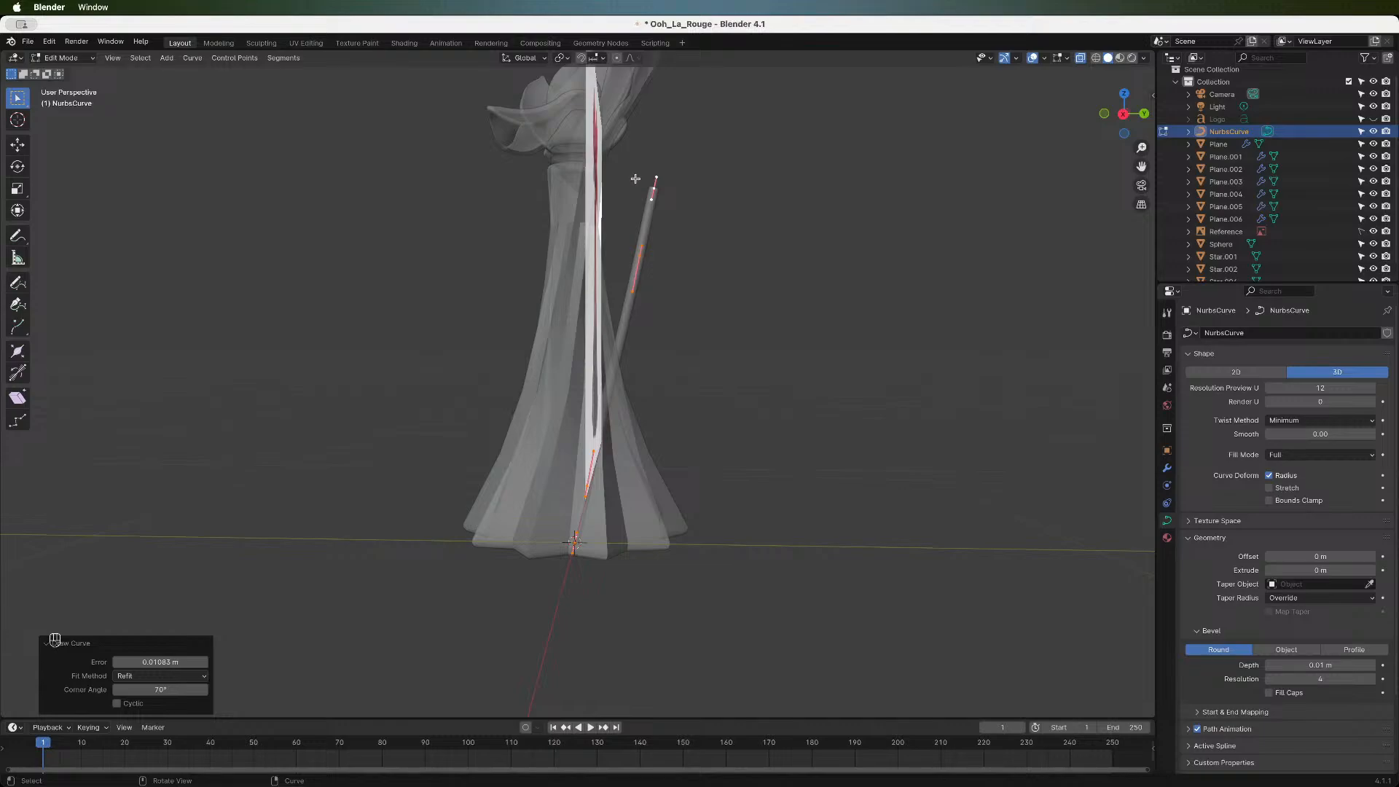
- Move the curve's selected upper control points sideways into the bottle's neck, about -0.16 m along Y
left_click(736, 260)
key("g")
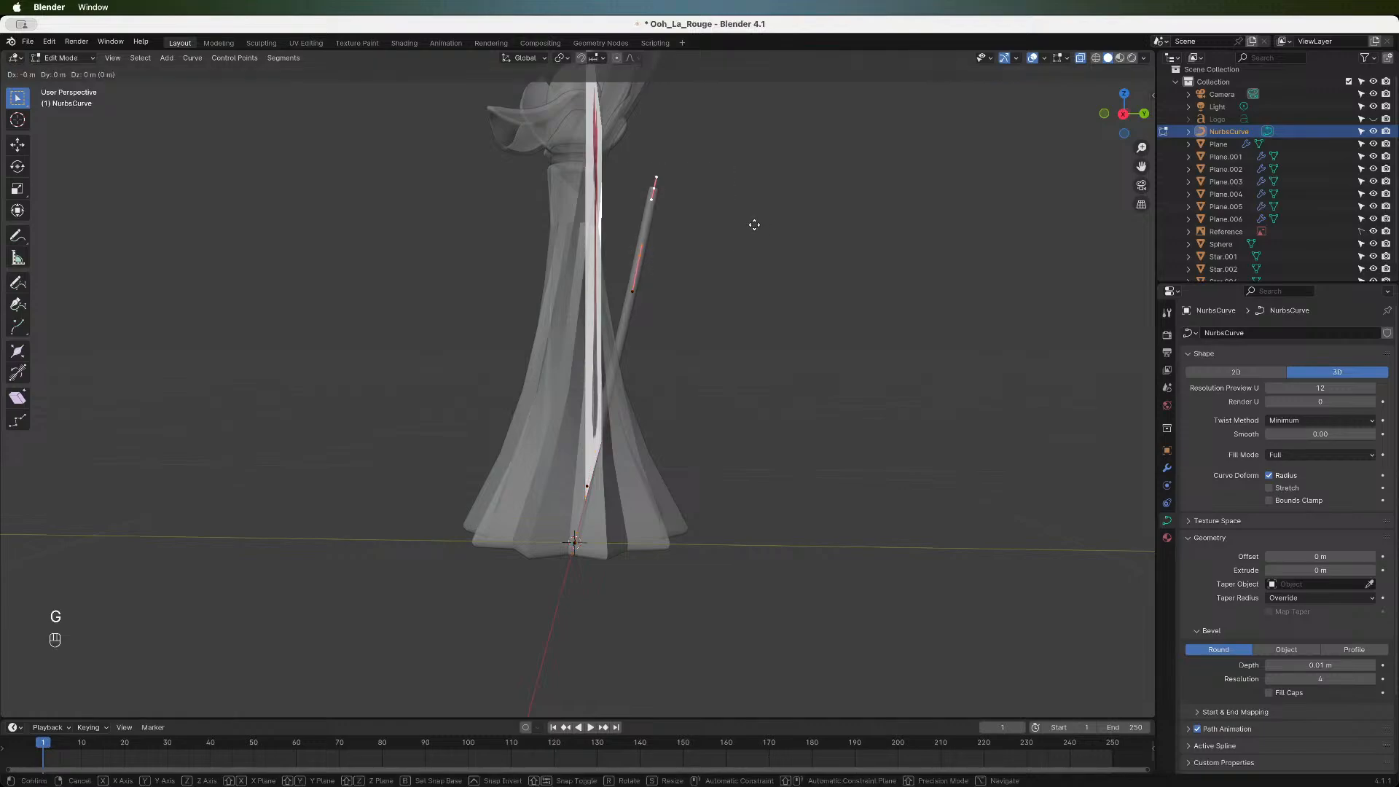
left_click(683, 222)
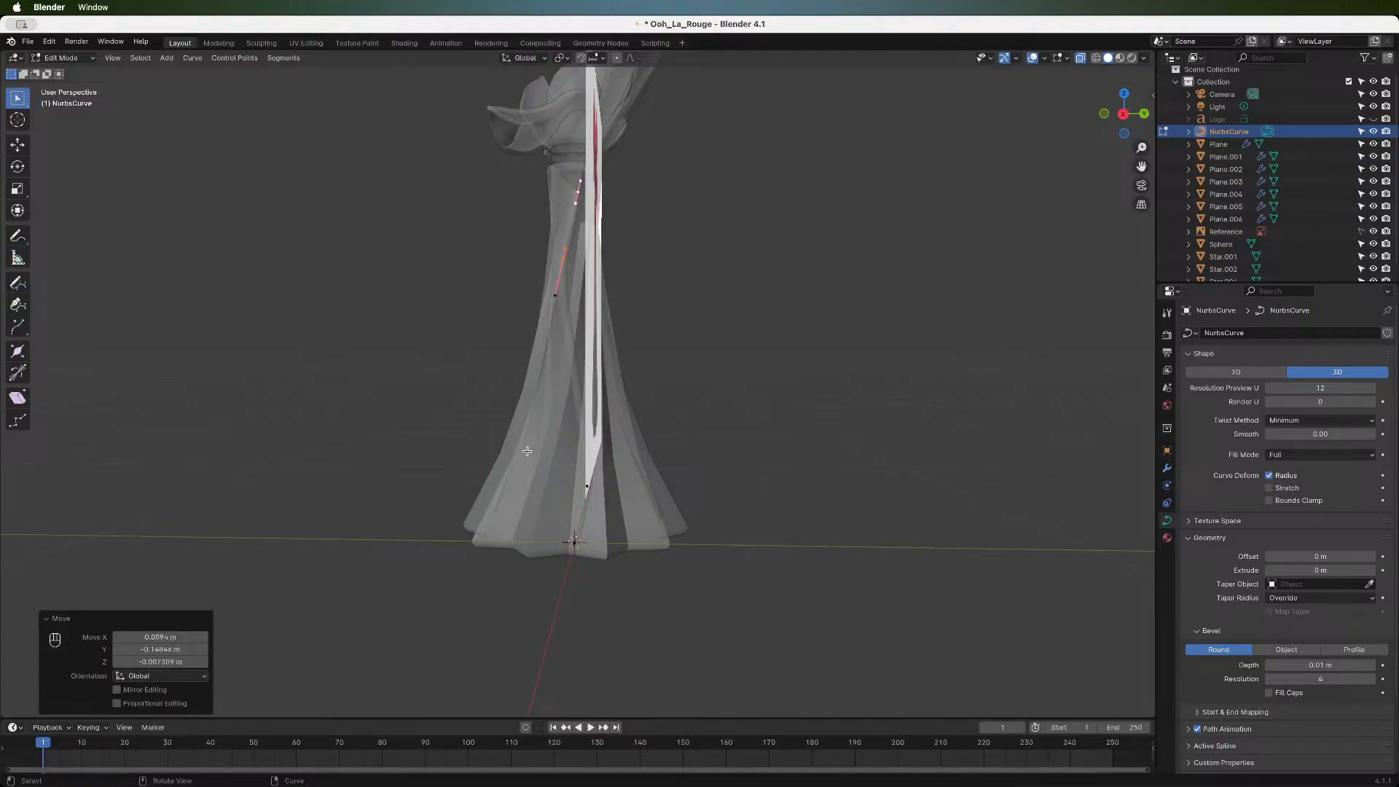
- Move the curve's lower control point about -0.044 m along Y inside the bottle base and rotate it slightly about the view axis
left_click(592, 500)
key("g")
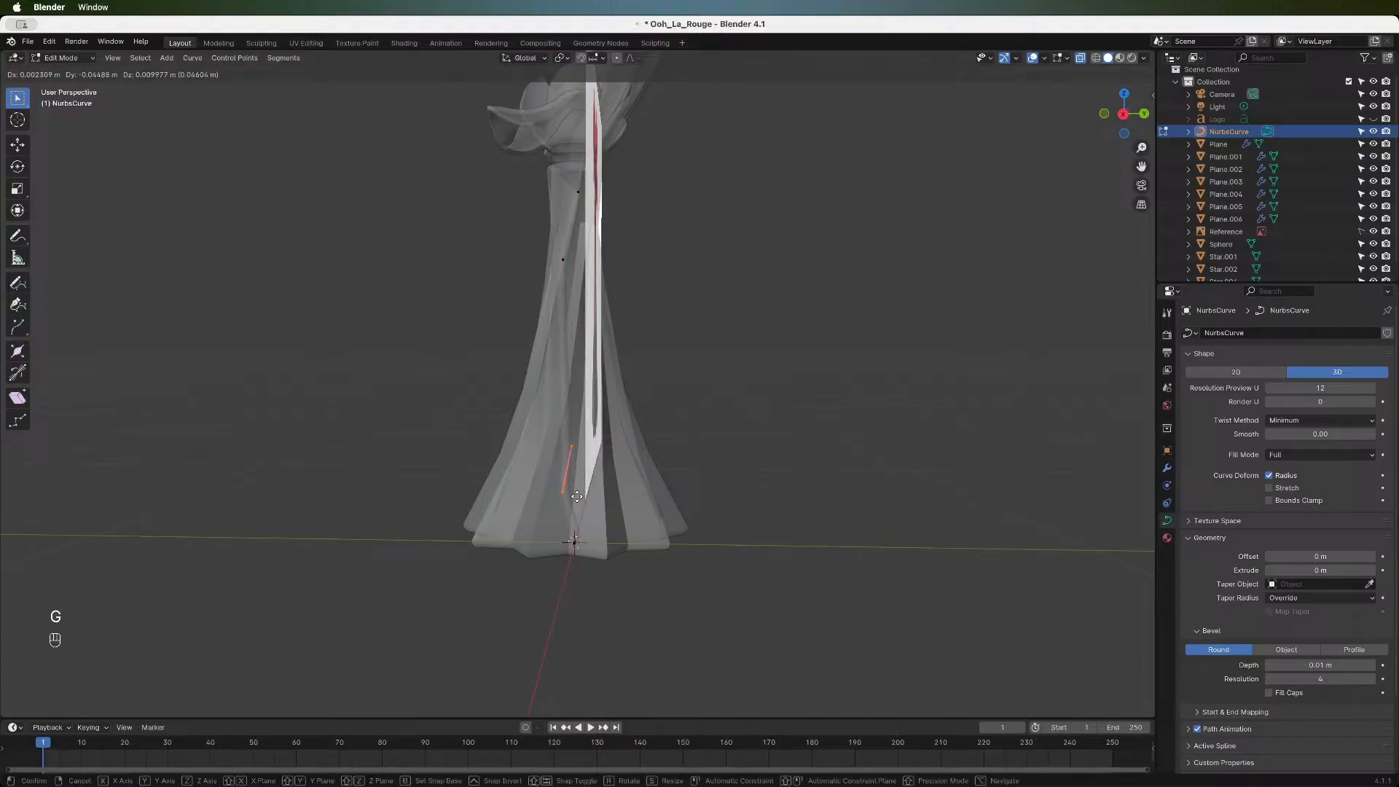
left_click(576, 497)
key("r")
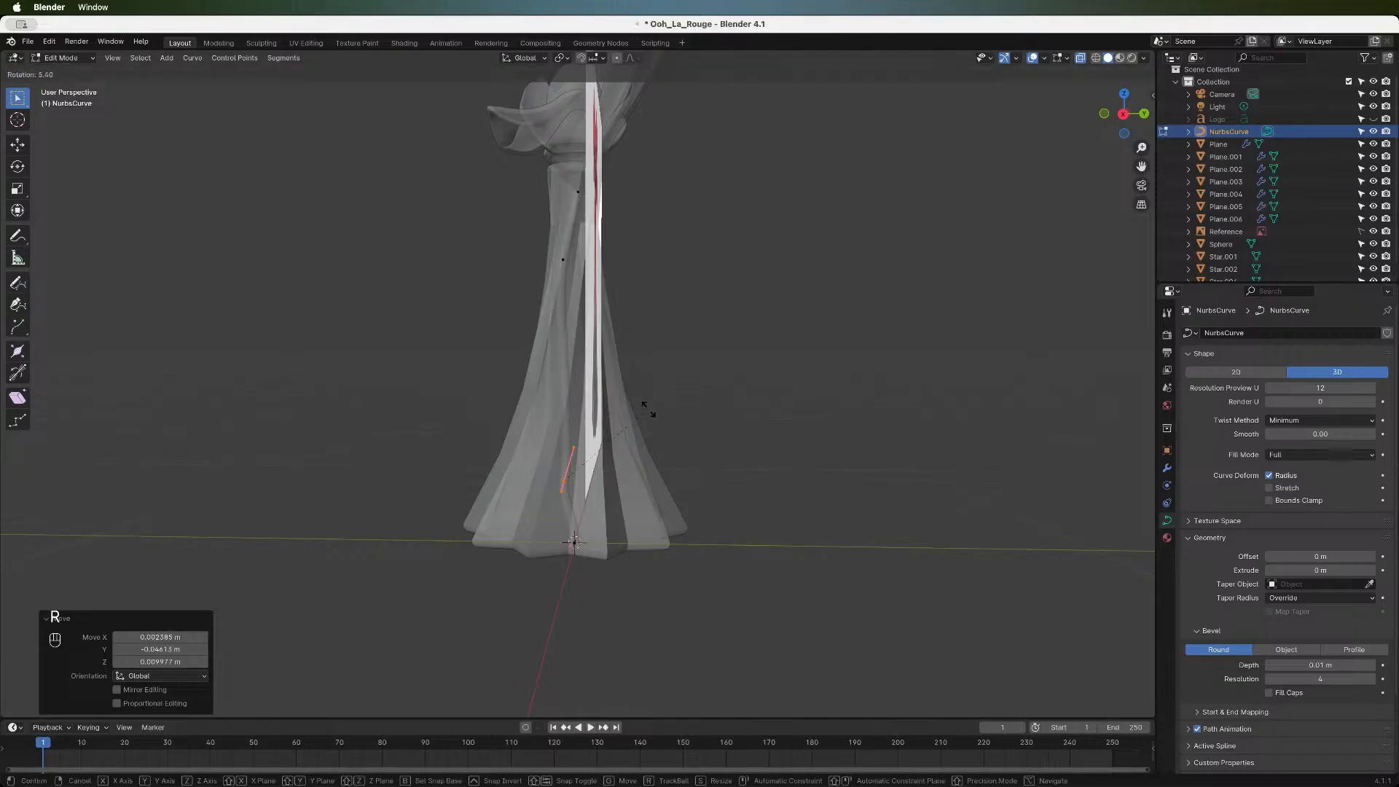
left_click(617, 388)
- Rotate the control point just below the neck -13.3° about the view axis and shift it about 0.019 m along Y
left_click_drag(550, 226, 578, 274)
key("r")
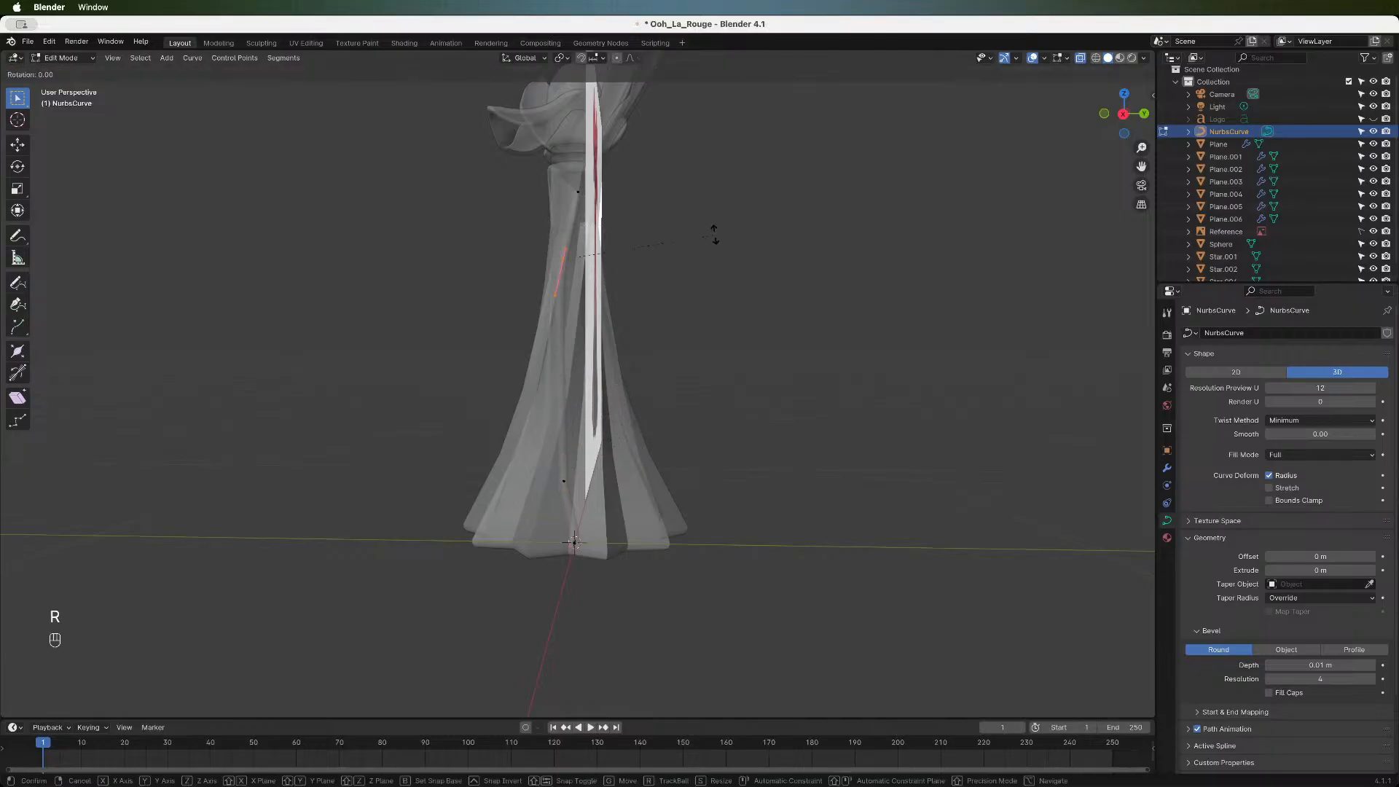
left_click(711, 199)
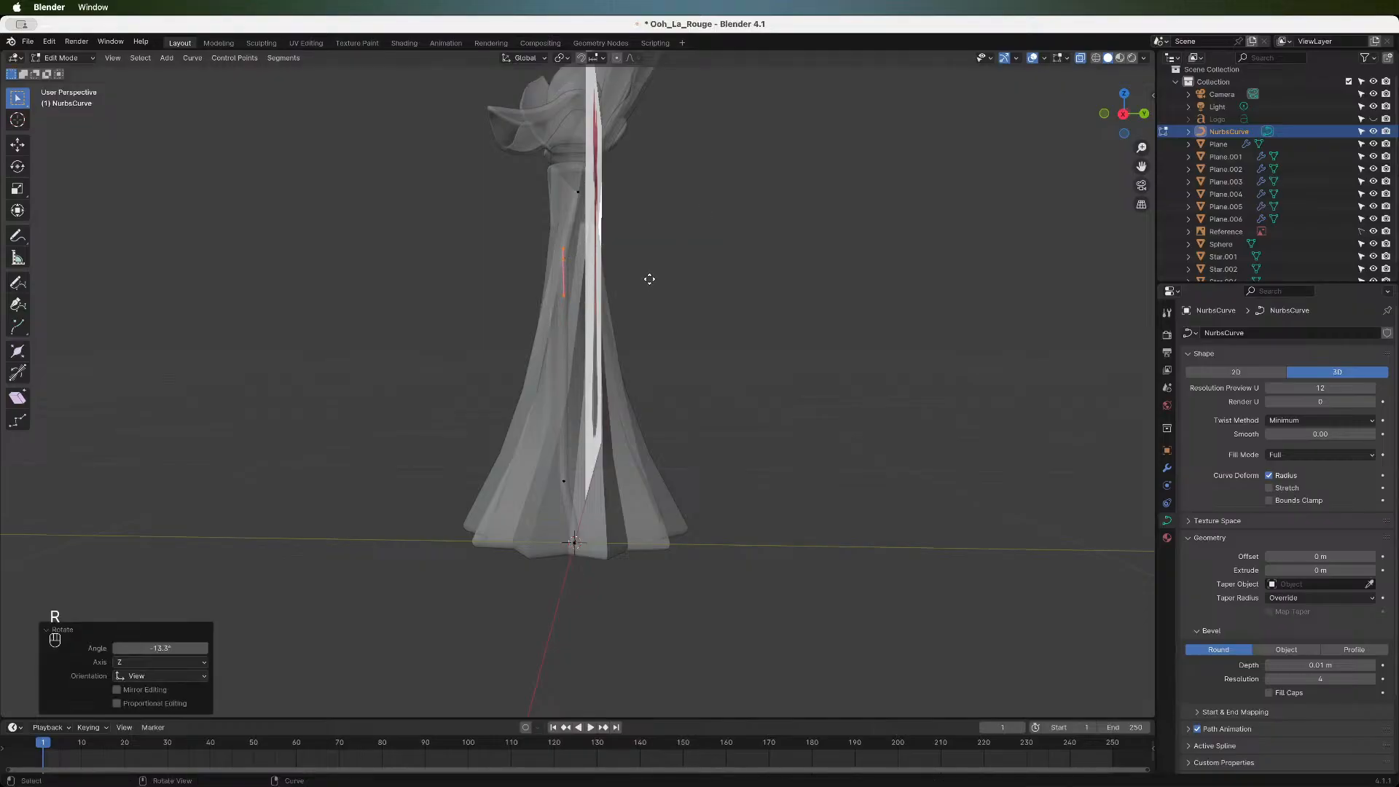
key("g")
left_click(661, 272)
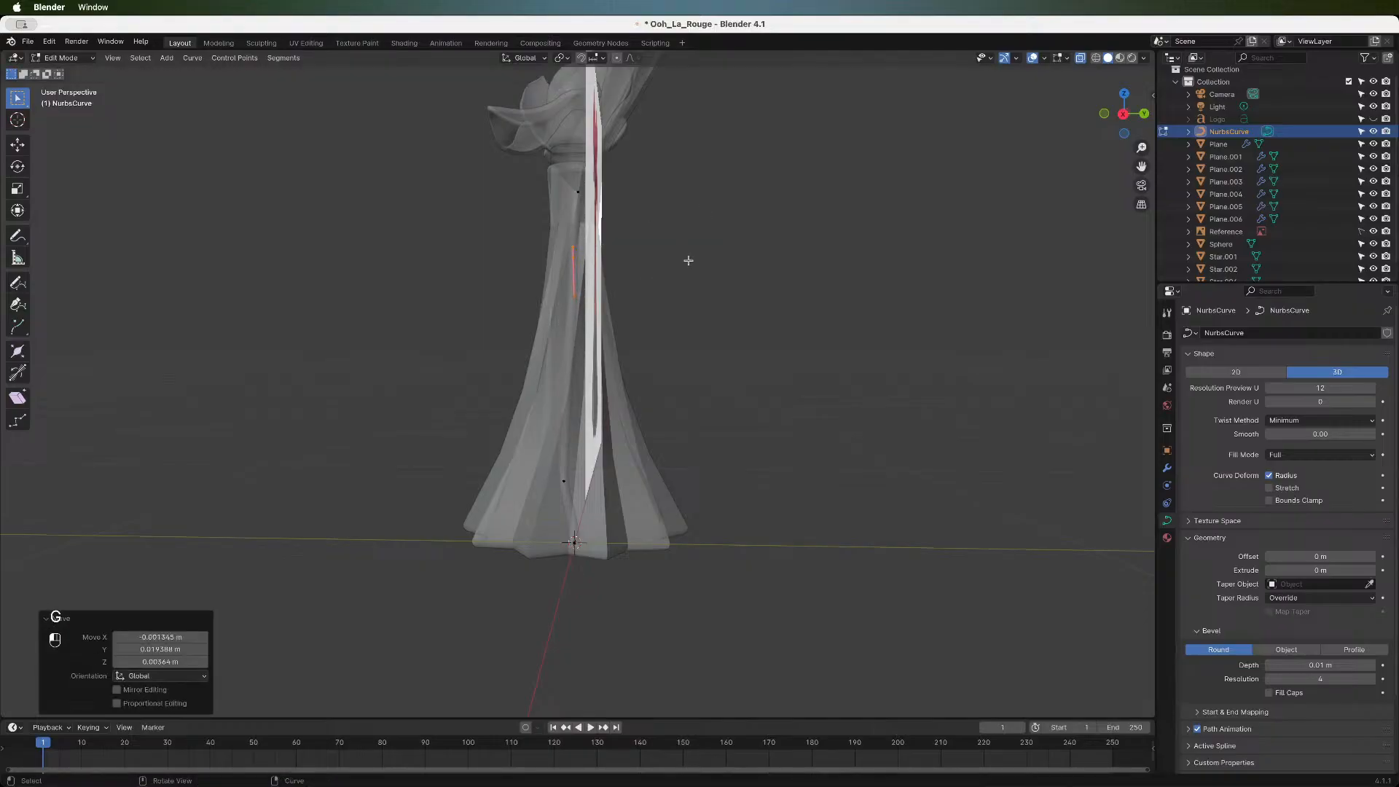
- From the front view, raise the curve's topmost control point about 0.068 m, up to the base of the flower
left_click(1104, 114)
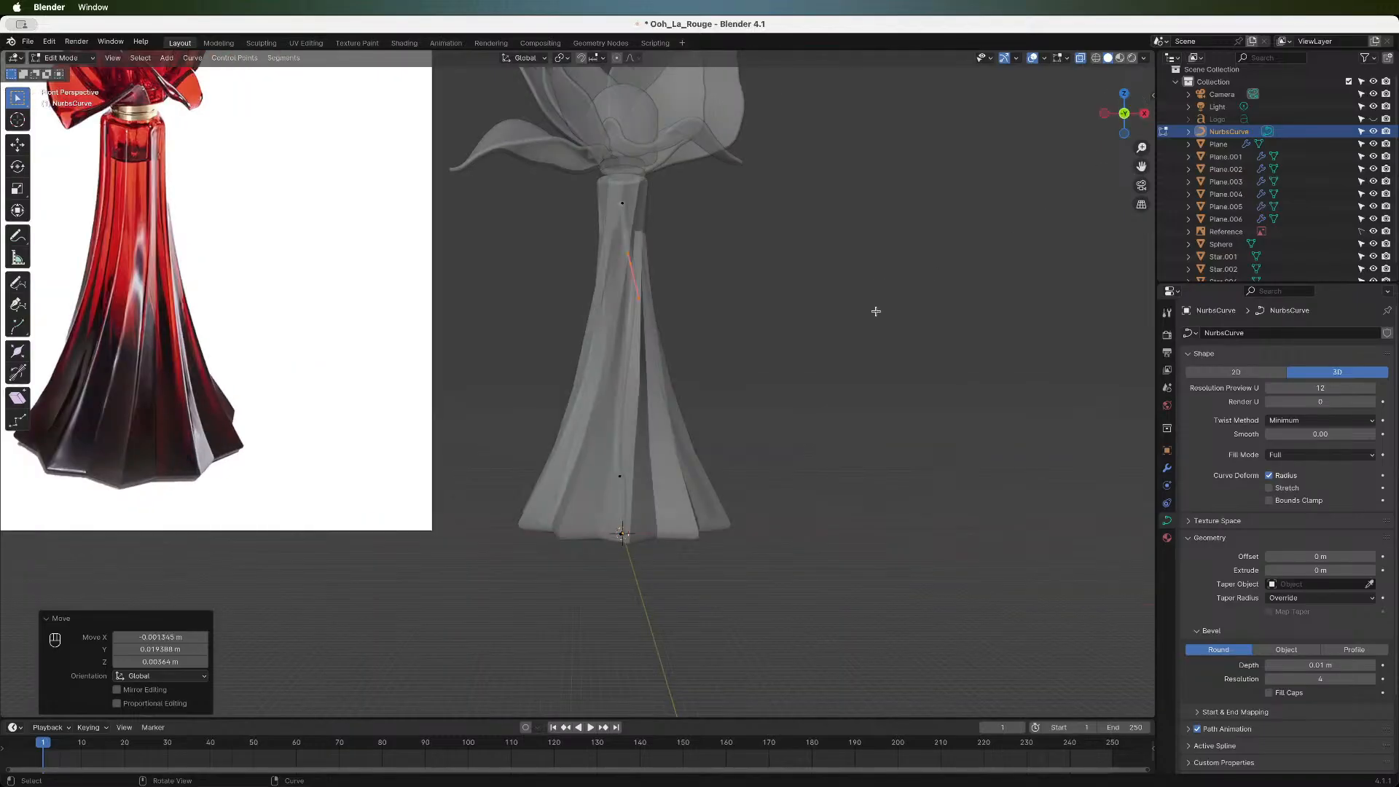
left_click(622, 202)
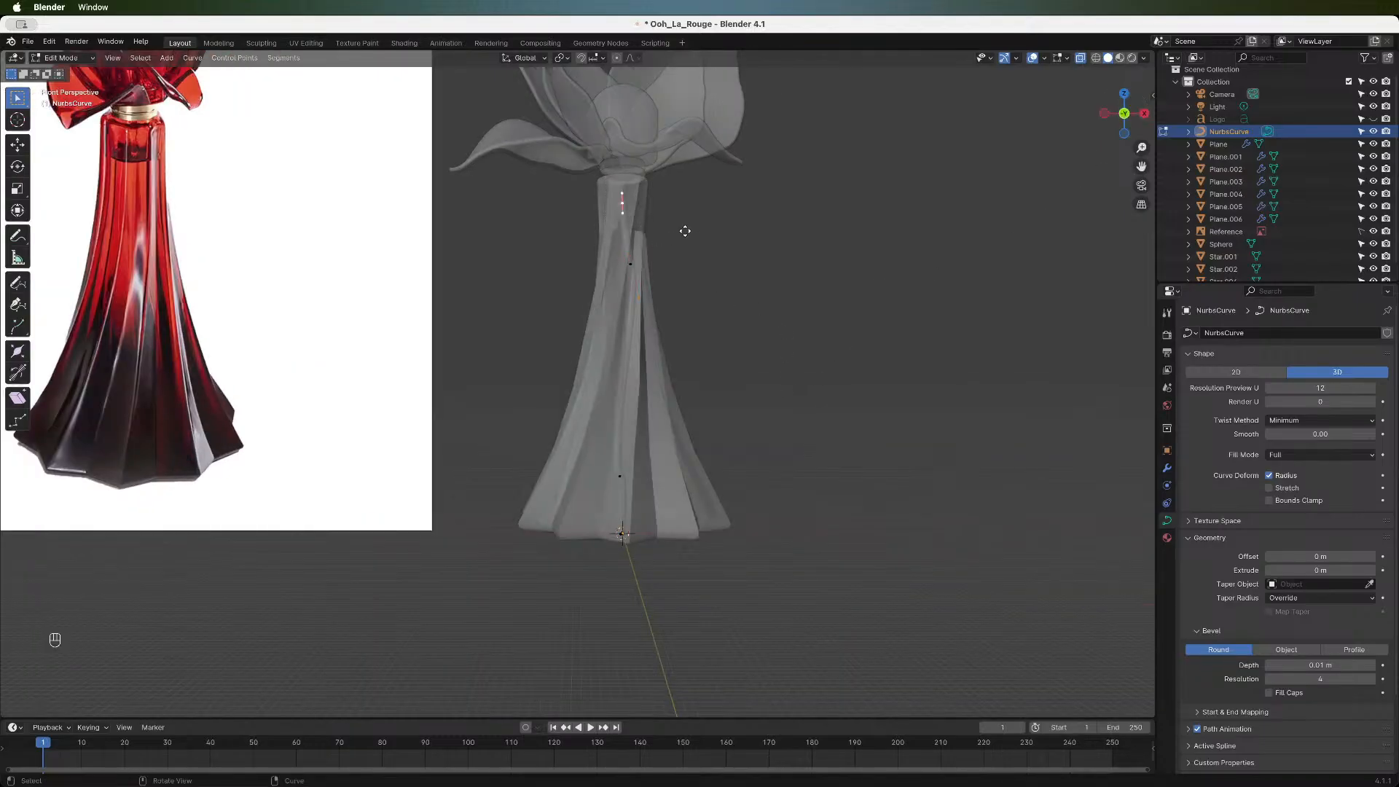
key("g")
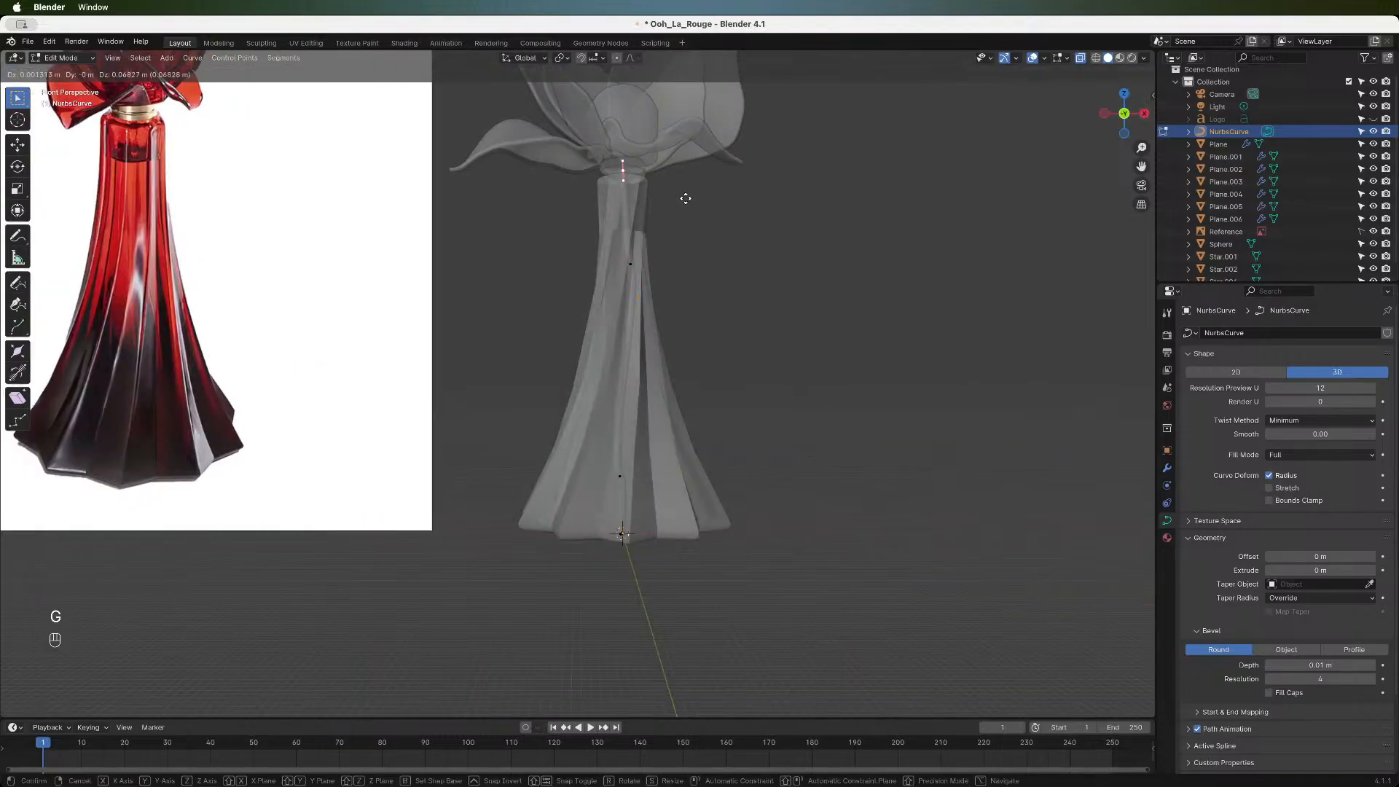
left_click(685, 198)
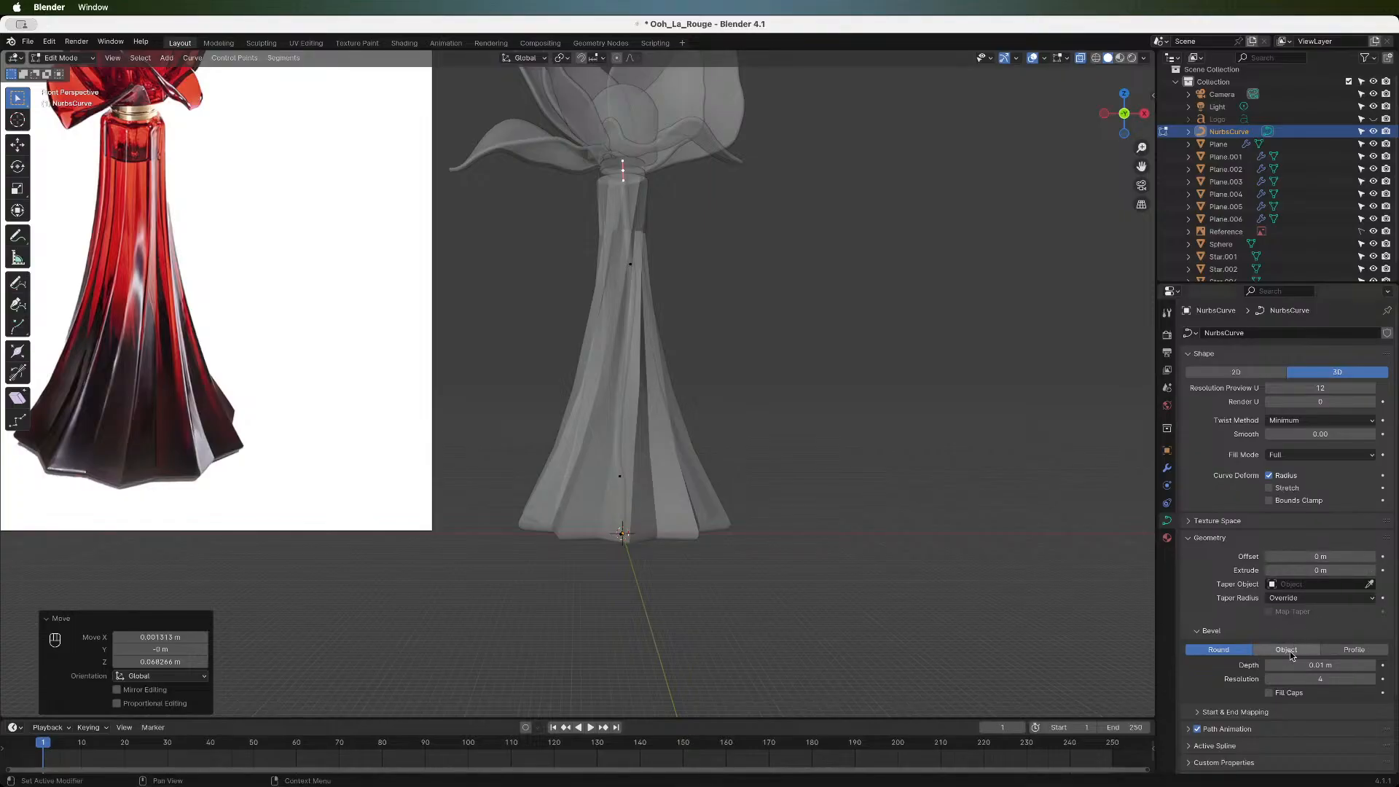
- Set the curve's round bevel depth to 0.005 m
left_click(1311, 665)
type(".0025")
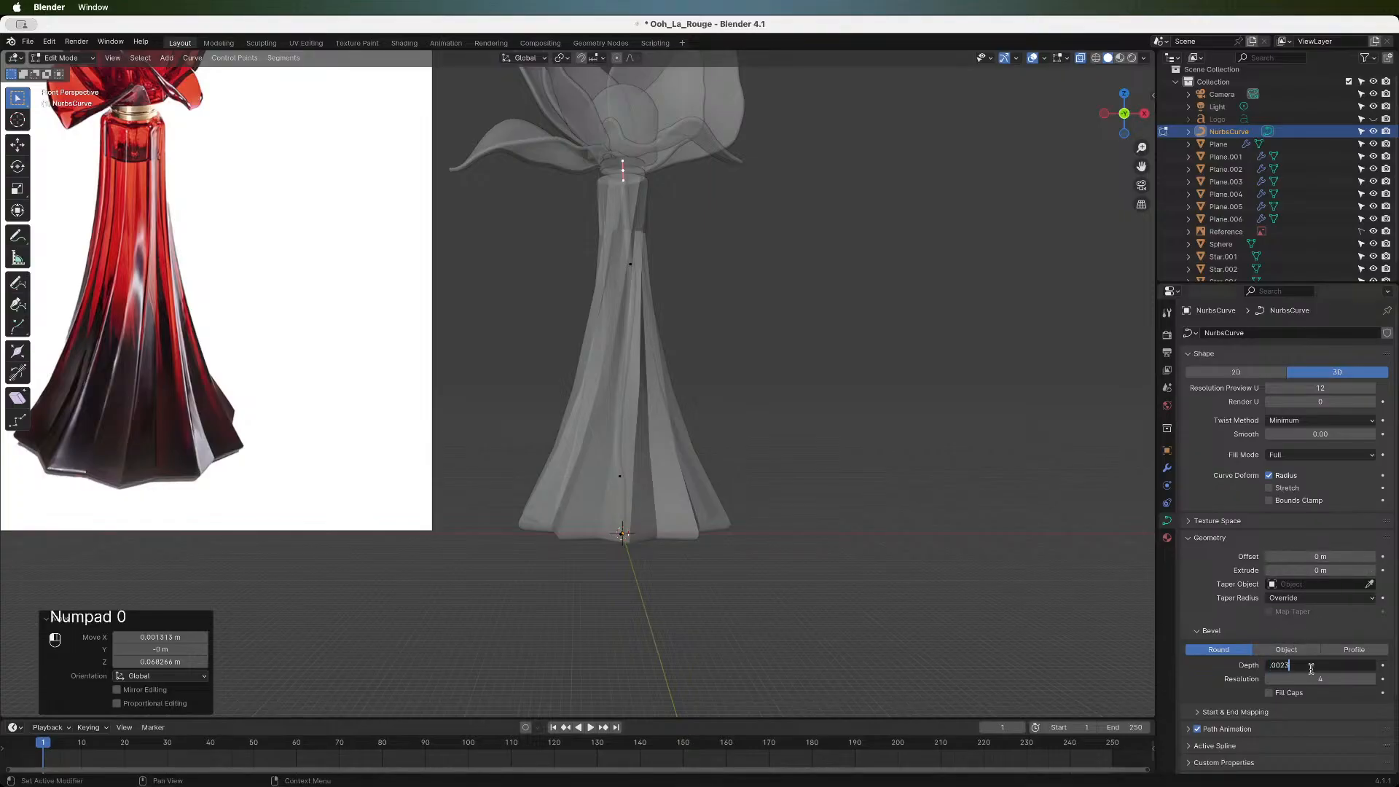
key("Return")
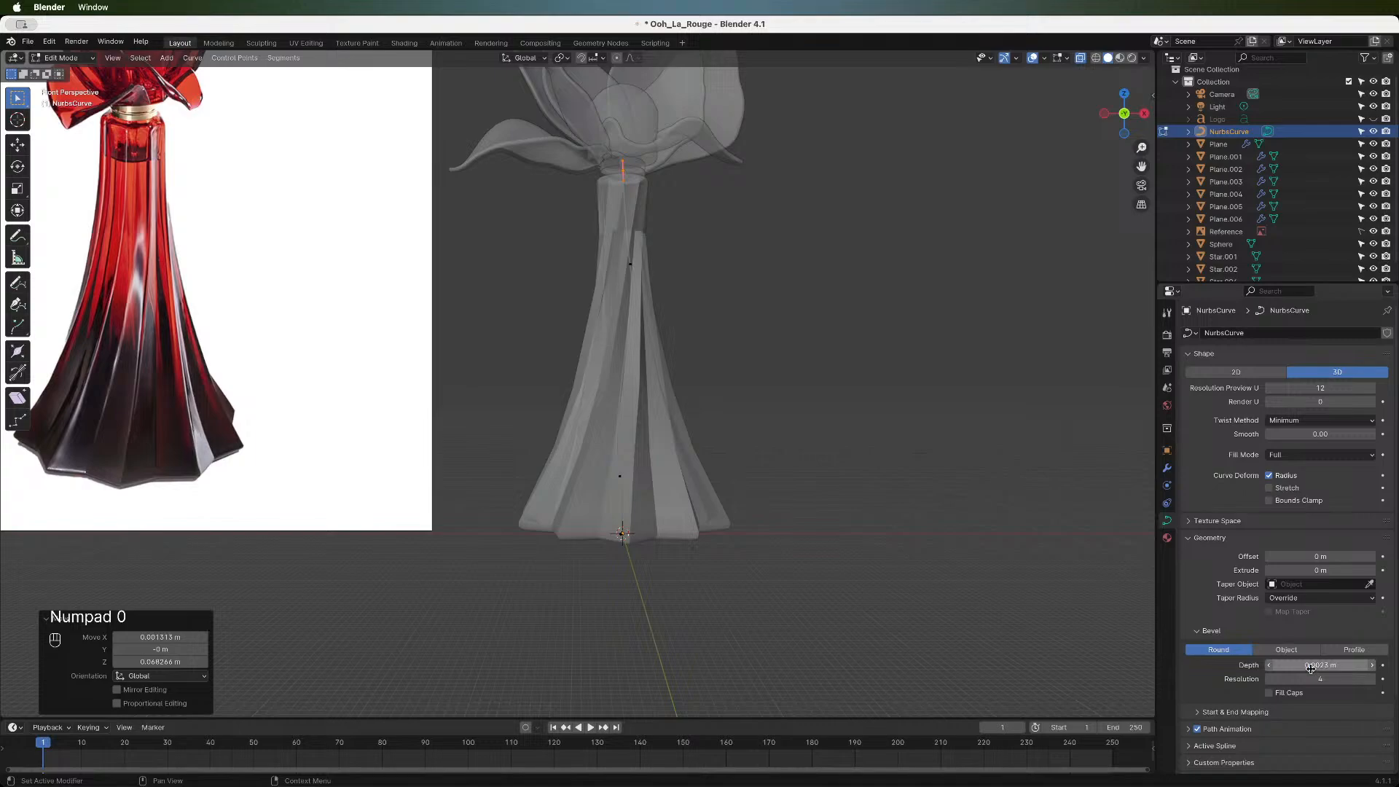
left_click(1311, 665)
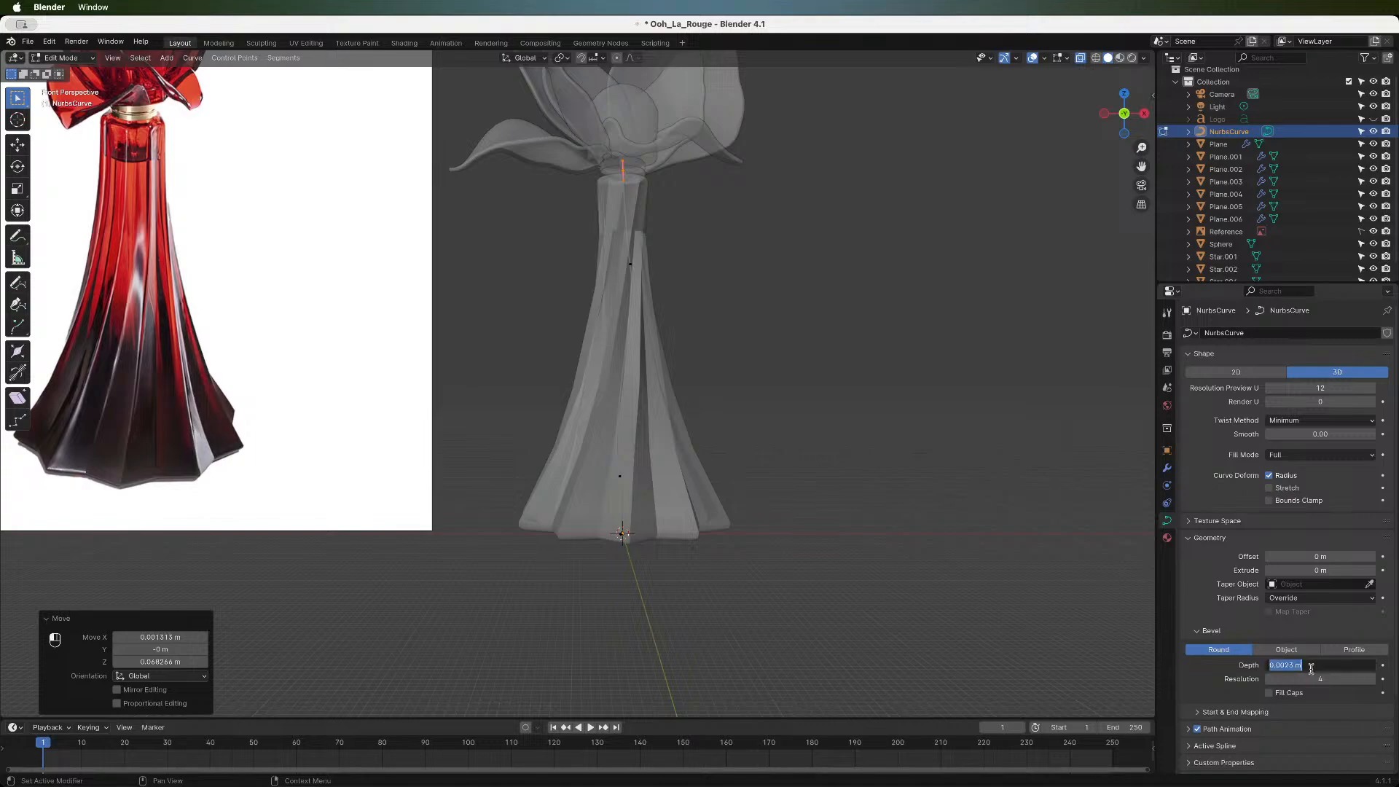
type("0.005")
key("Return")
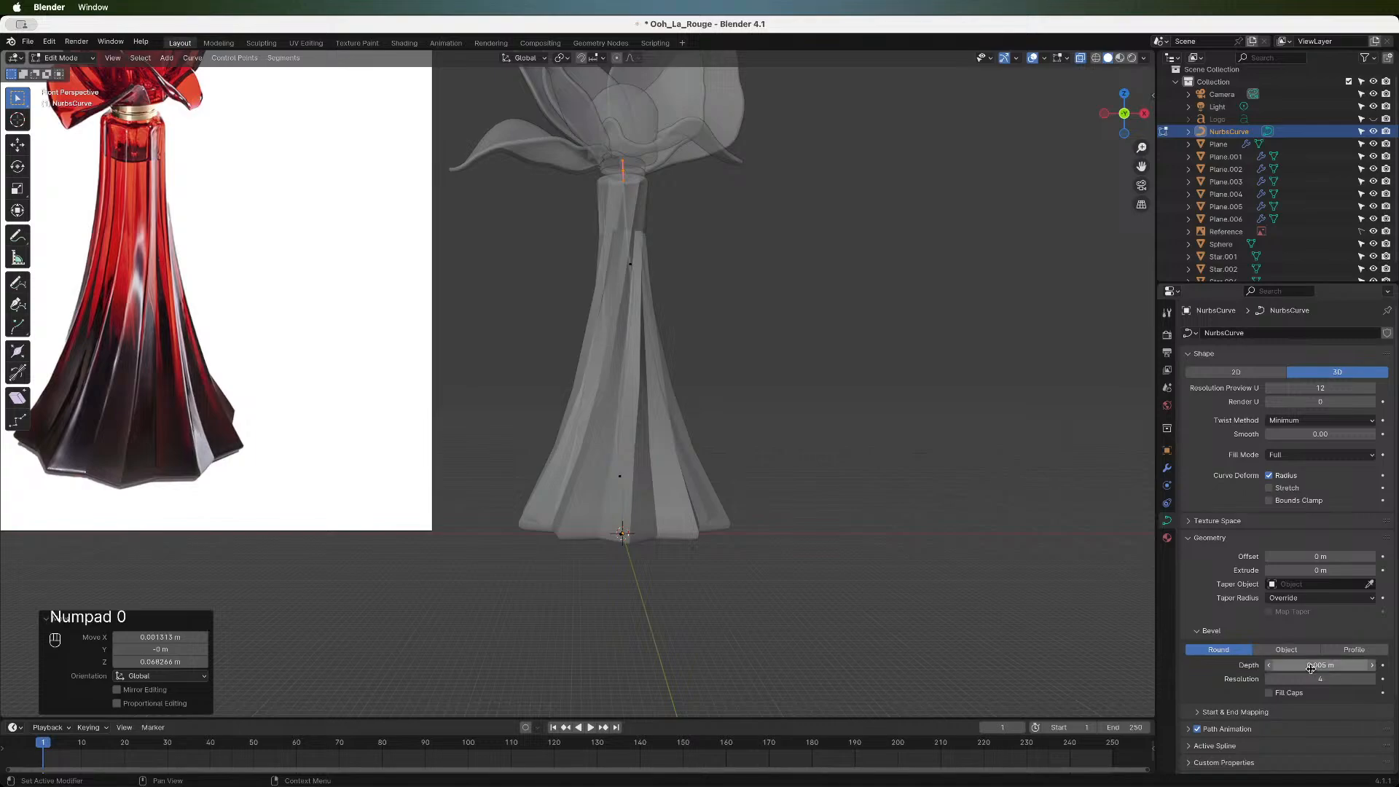
- Straighten the lower control point by rotating it and repositioning its upper handle, and shift the point about 0.013 m along X
left_click_drag(610, 457, 654, 512)
key("r")
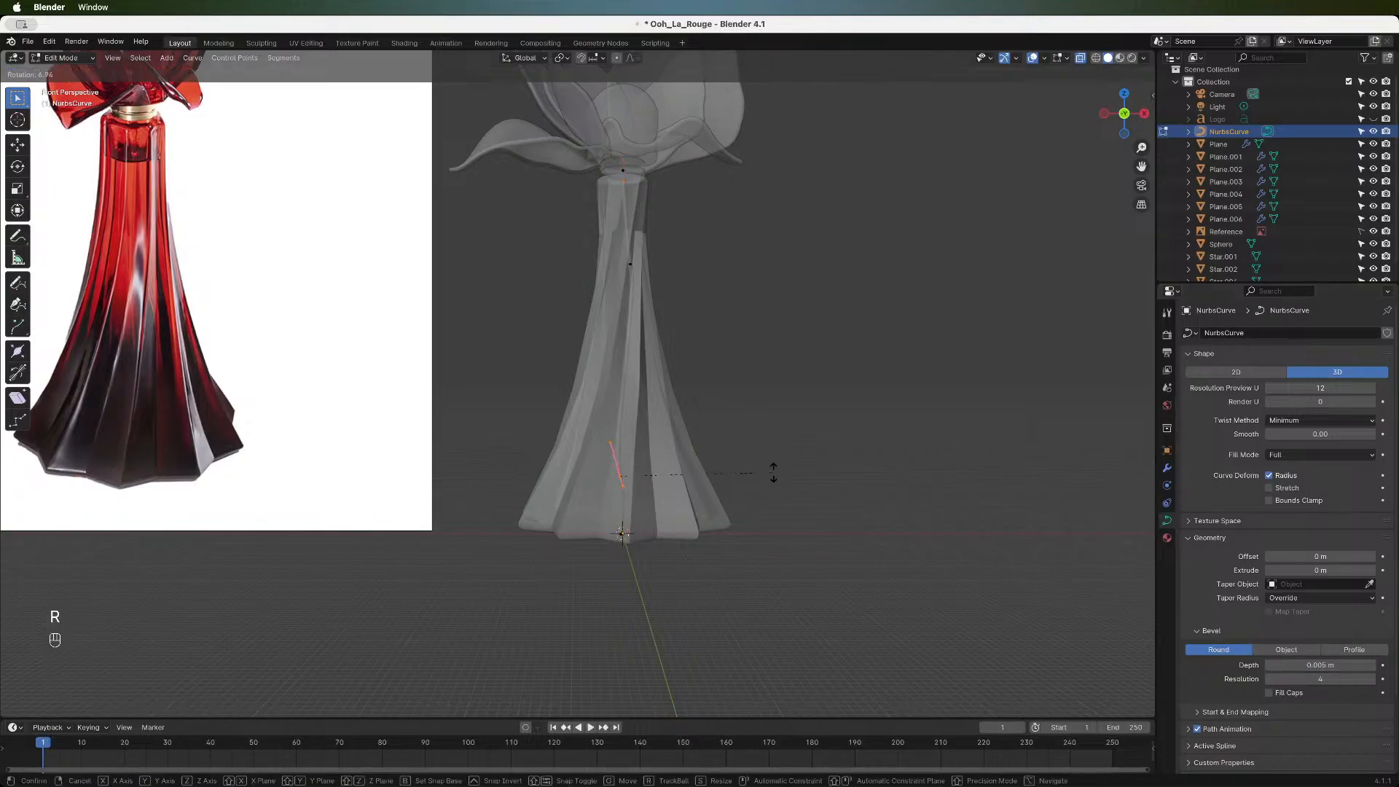
left_click(755, 481)
left_click(599, 401)
left_click_drag(599, 400, 617, 465)
key("g")
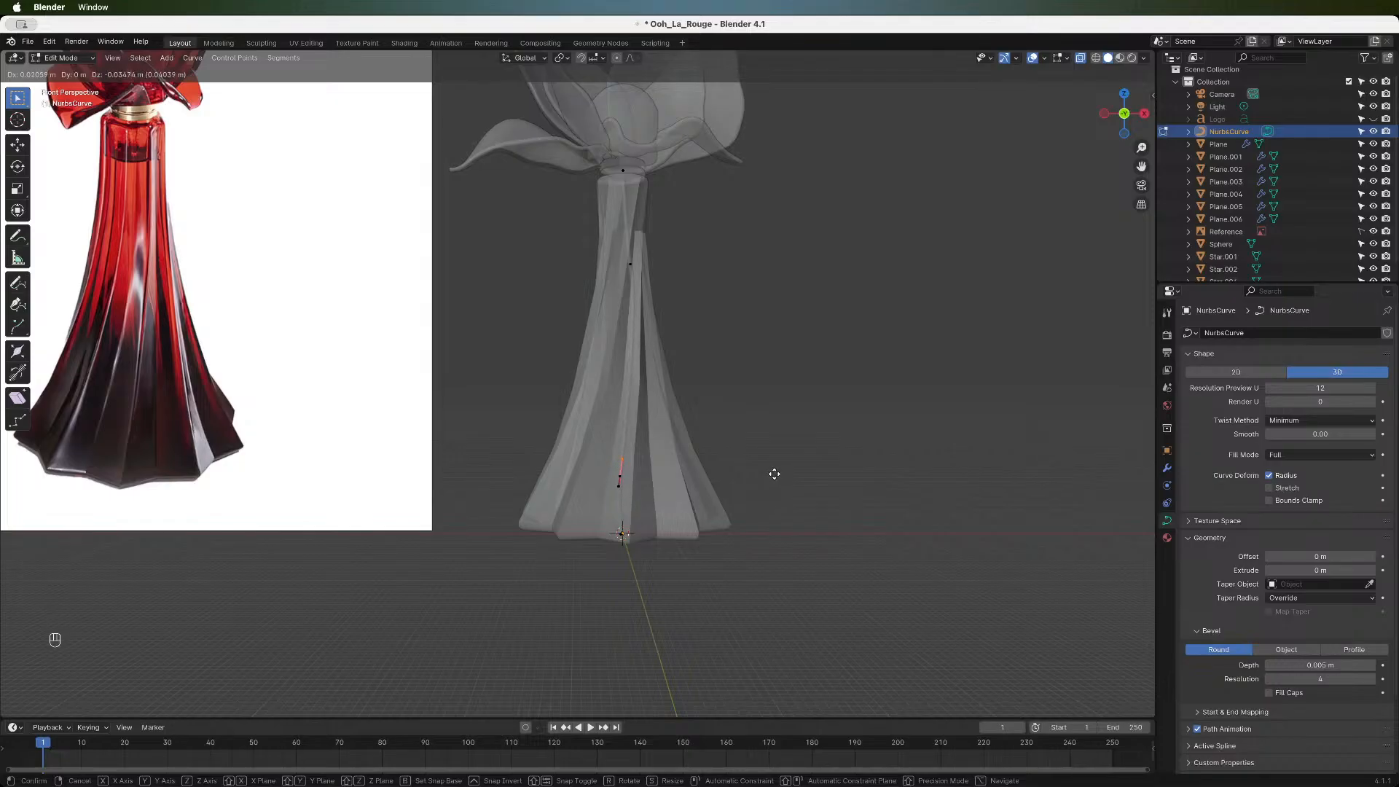
left_click(771, 474)
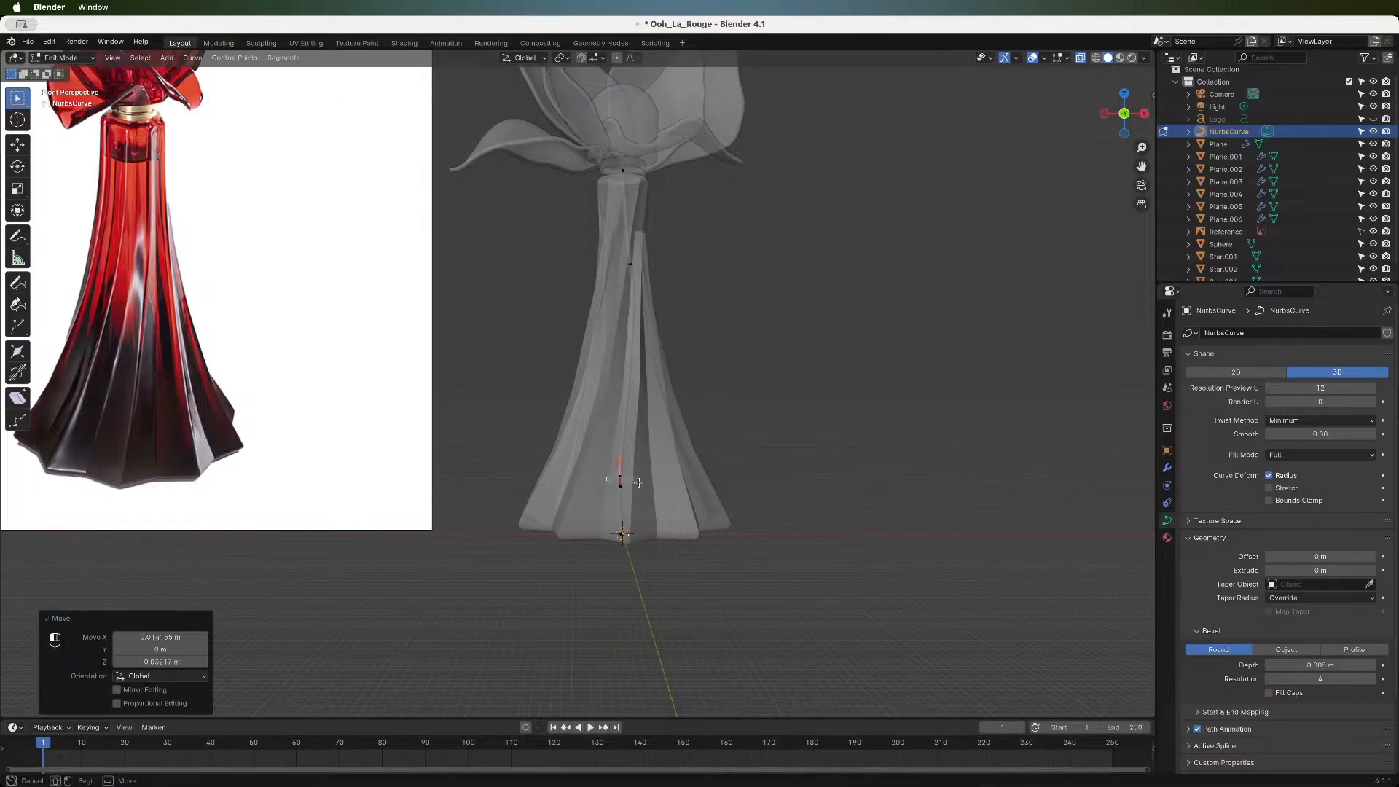
key("g")
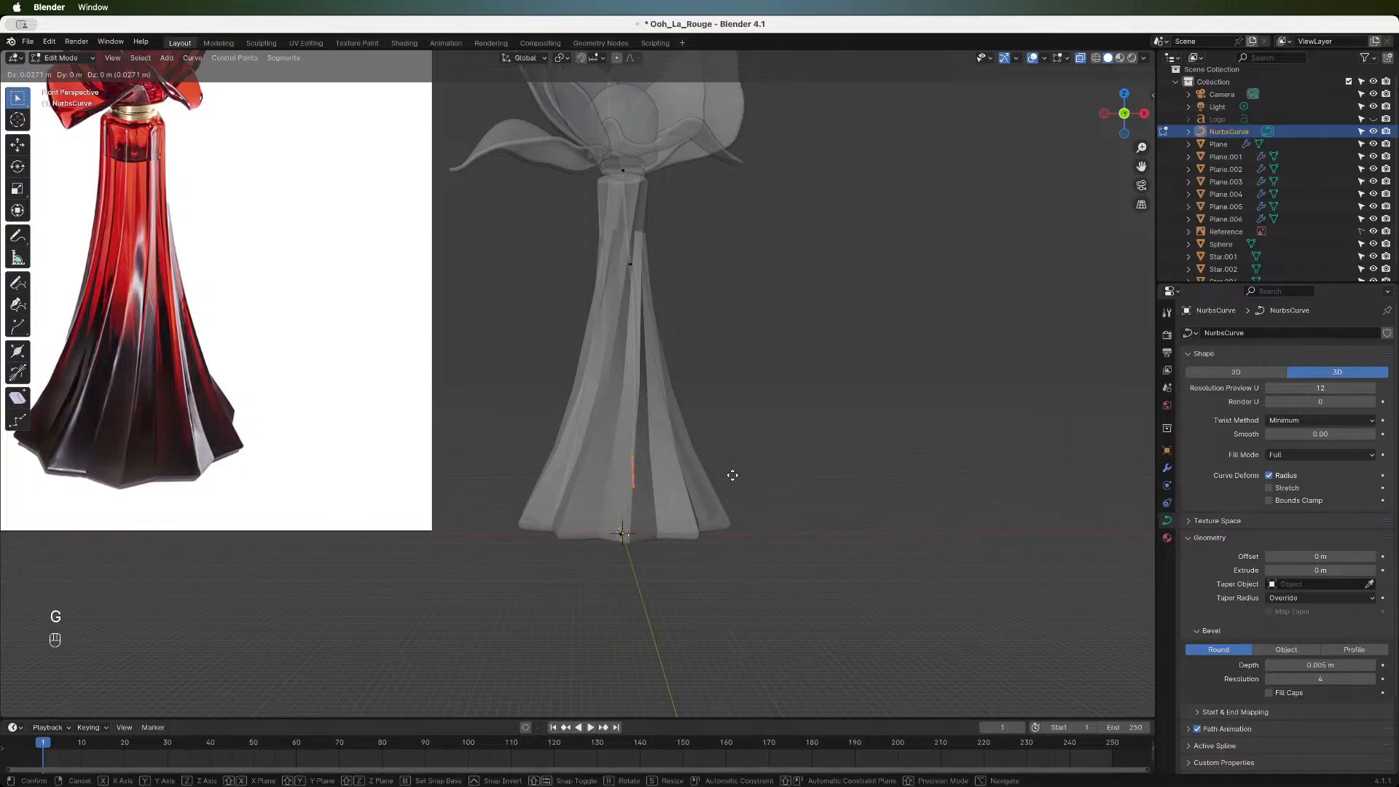
left_click(726, 475)
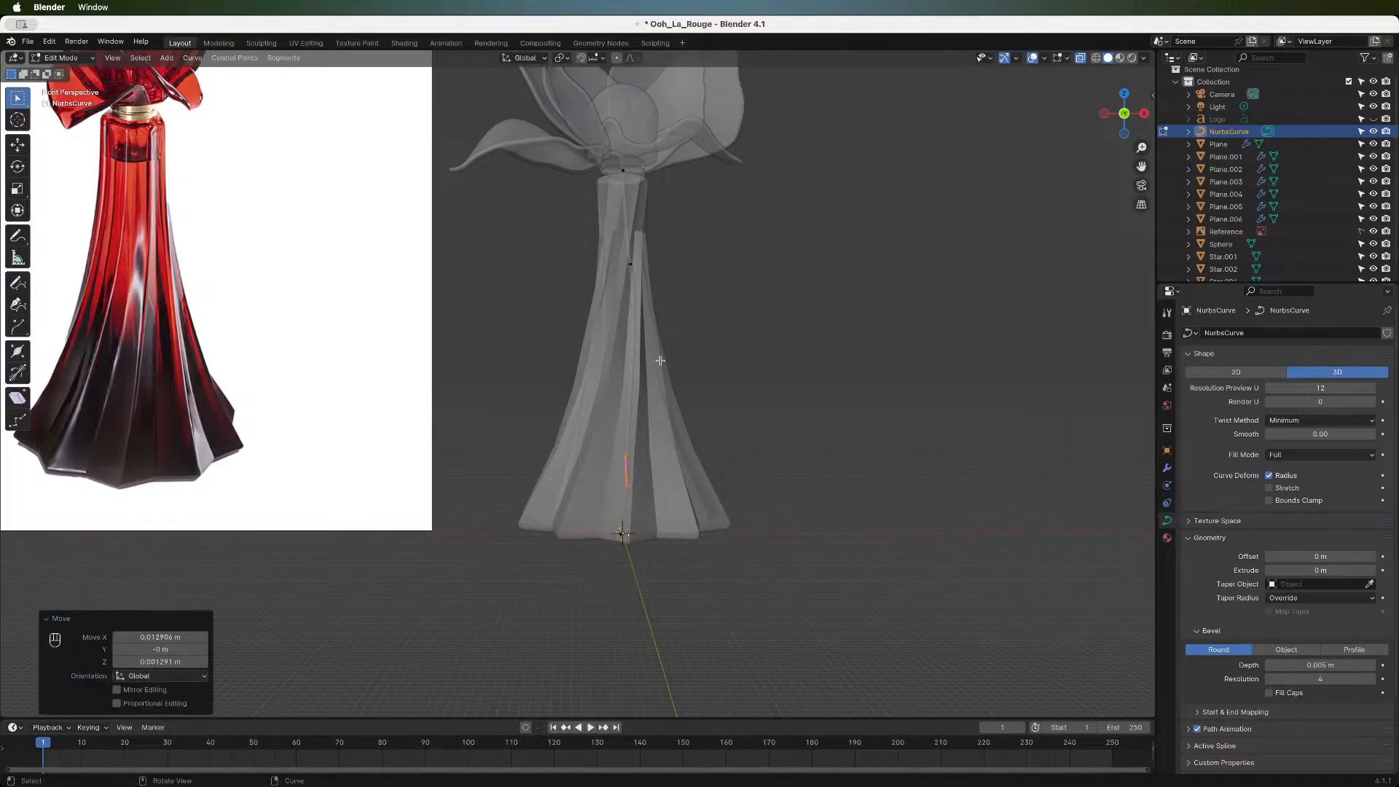
- Rotate the lower handle of the control point below the neck 15.9° and raise it about 0.043 m along Z
left_click(642, 271)
left_click_drag(615, 290, 663, 303)
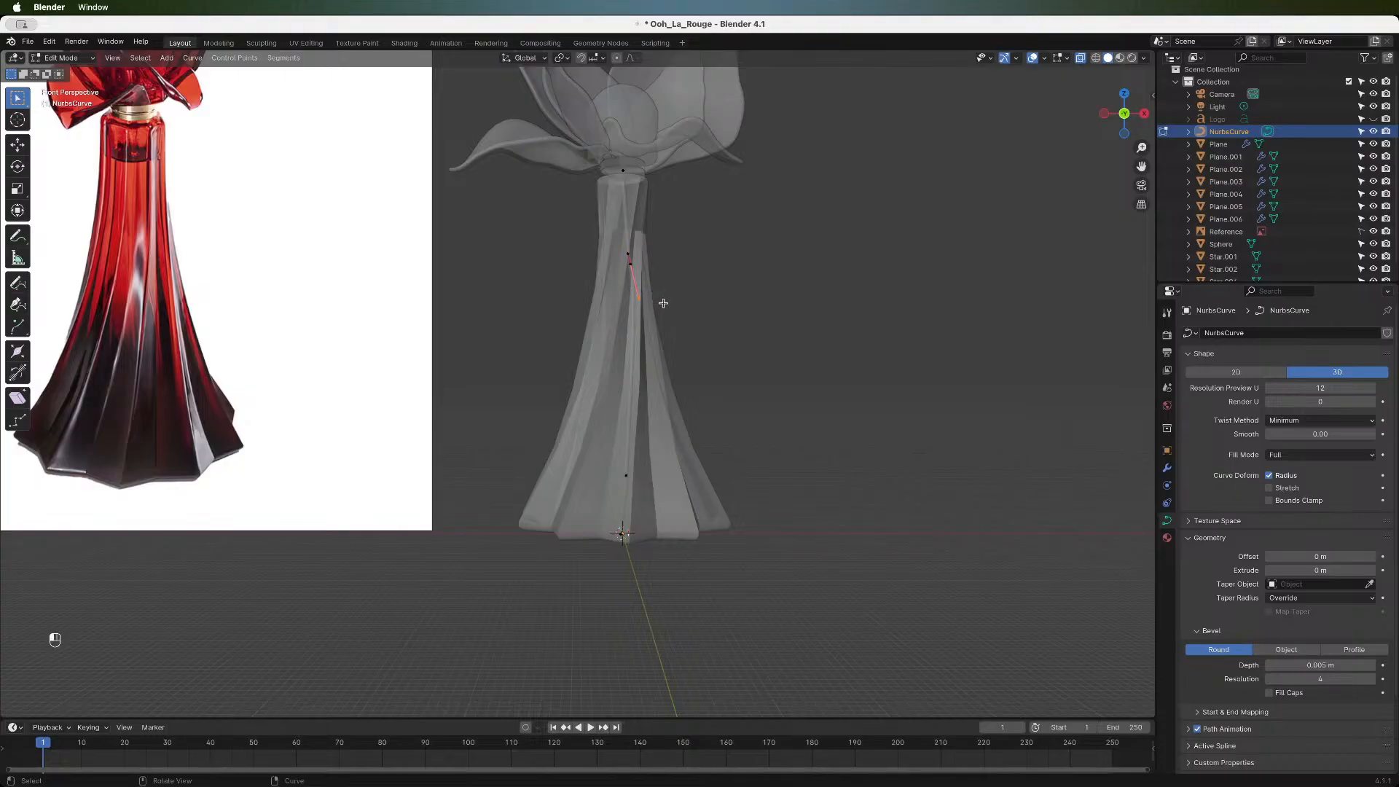
key("r")
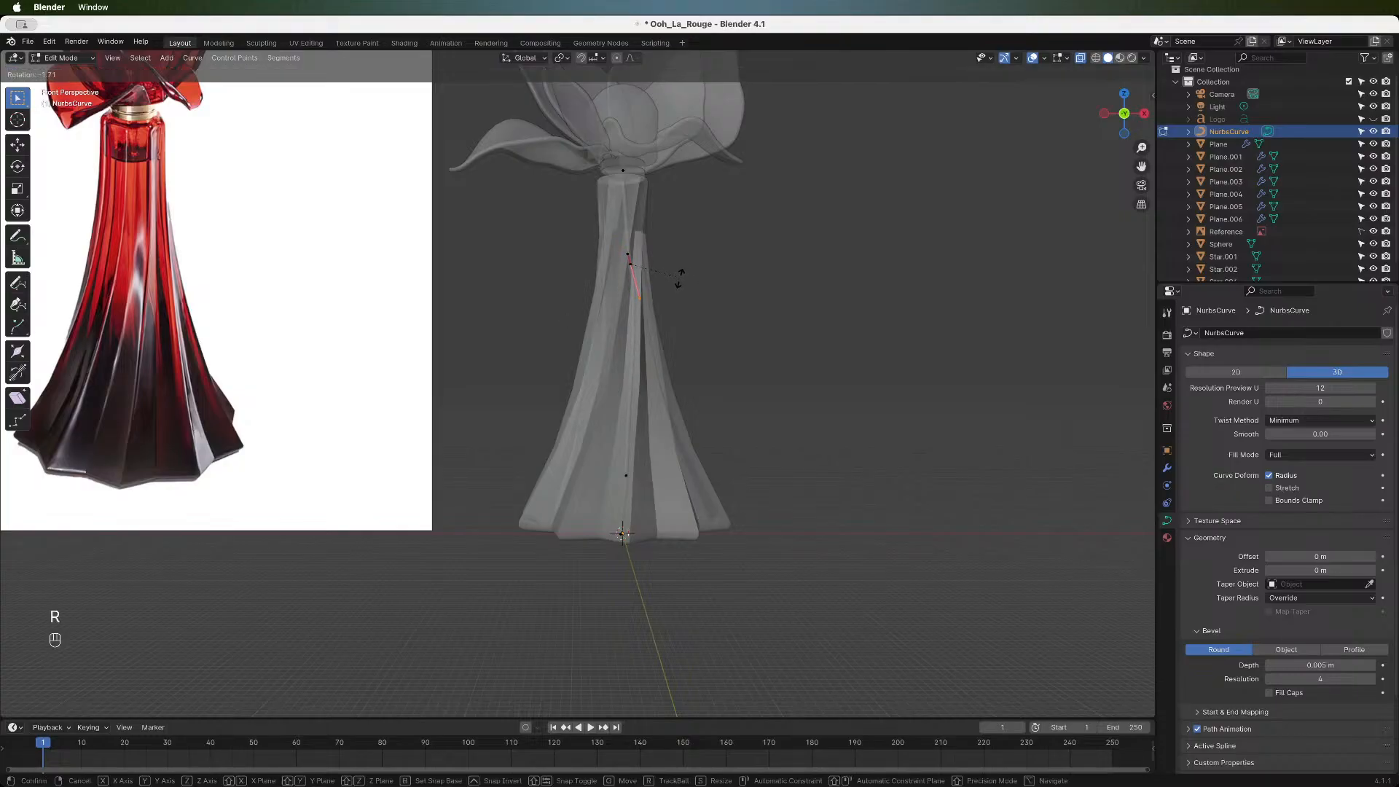
left_click(674, 294)
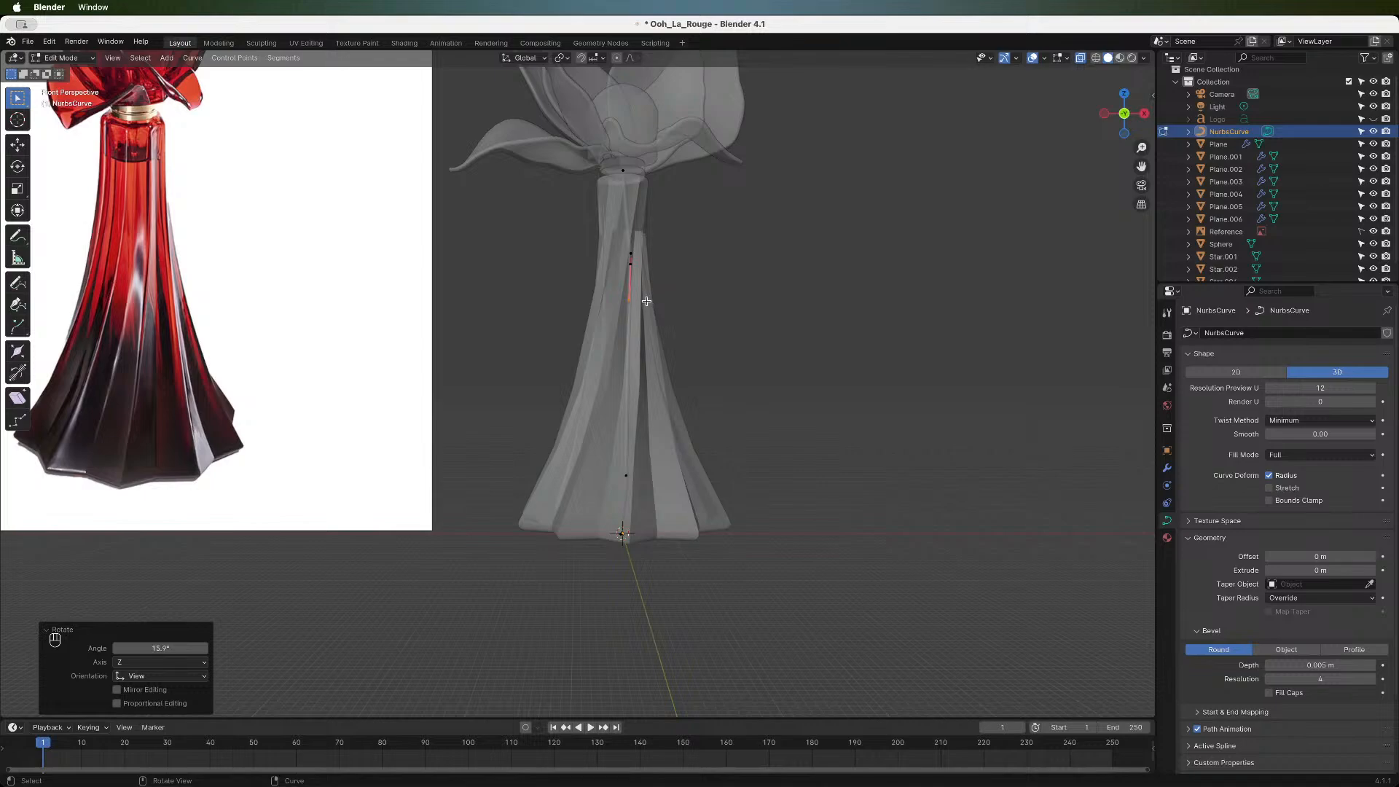
key("g")
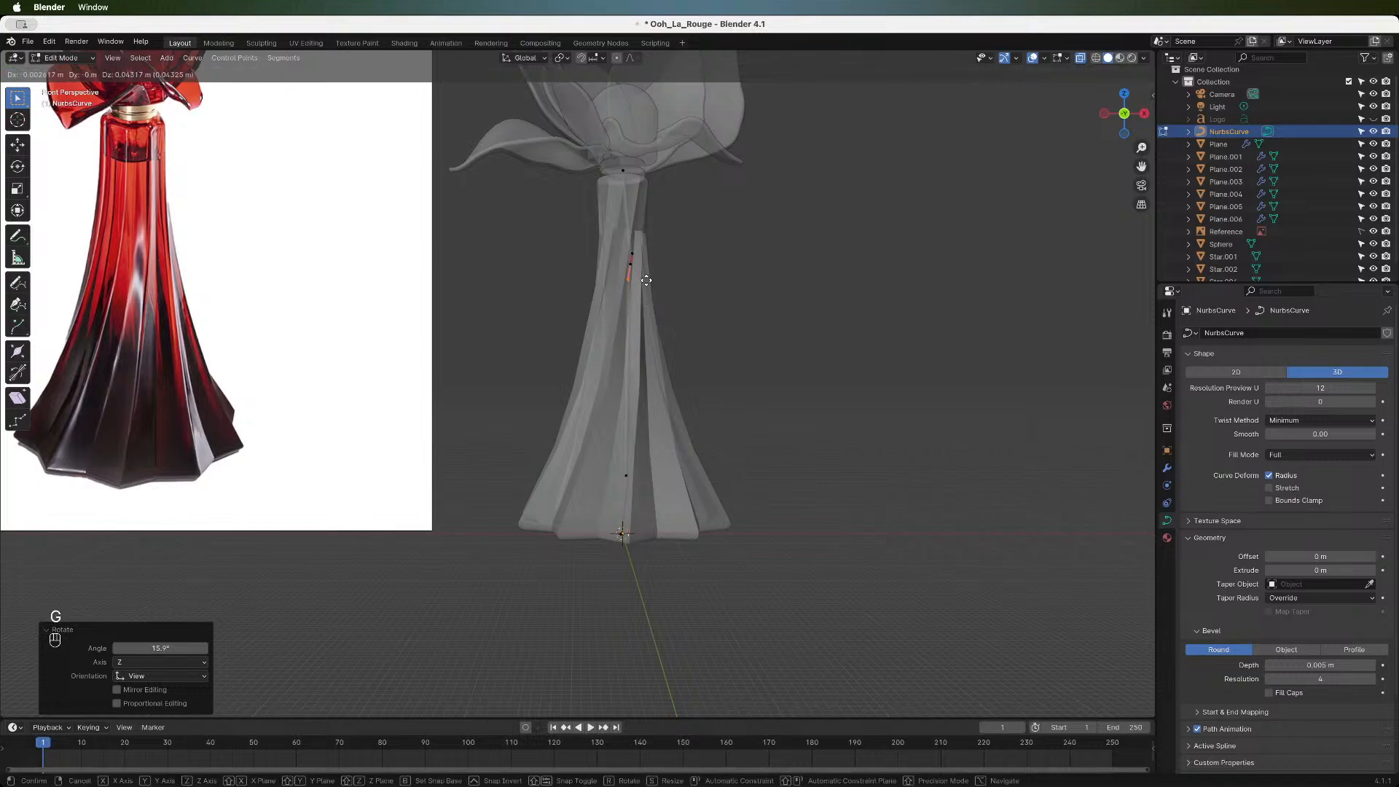
right_click(642, 276)
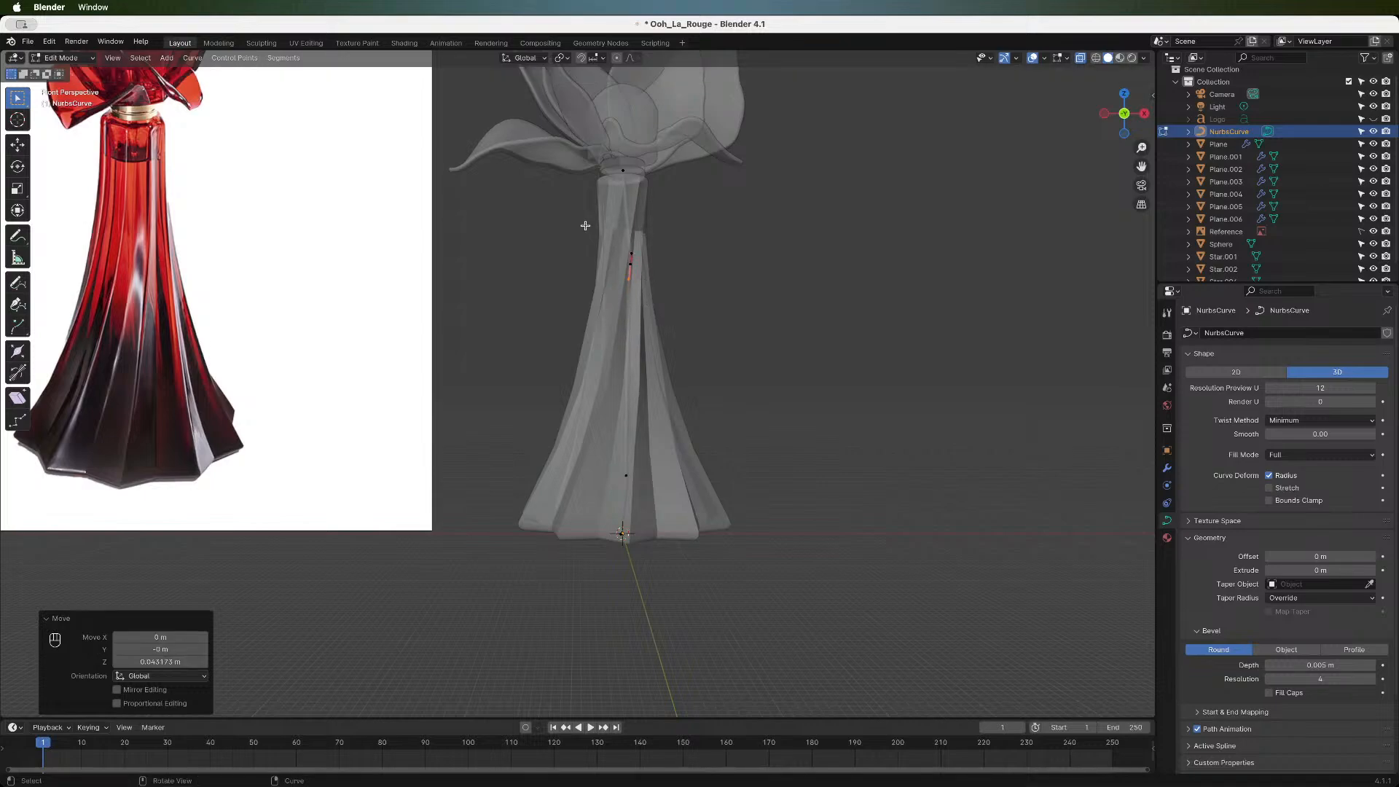
- Shift the control point below the neck about -0.016 m along X toward the bottle's centre, and deselect it
key("g")
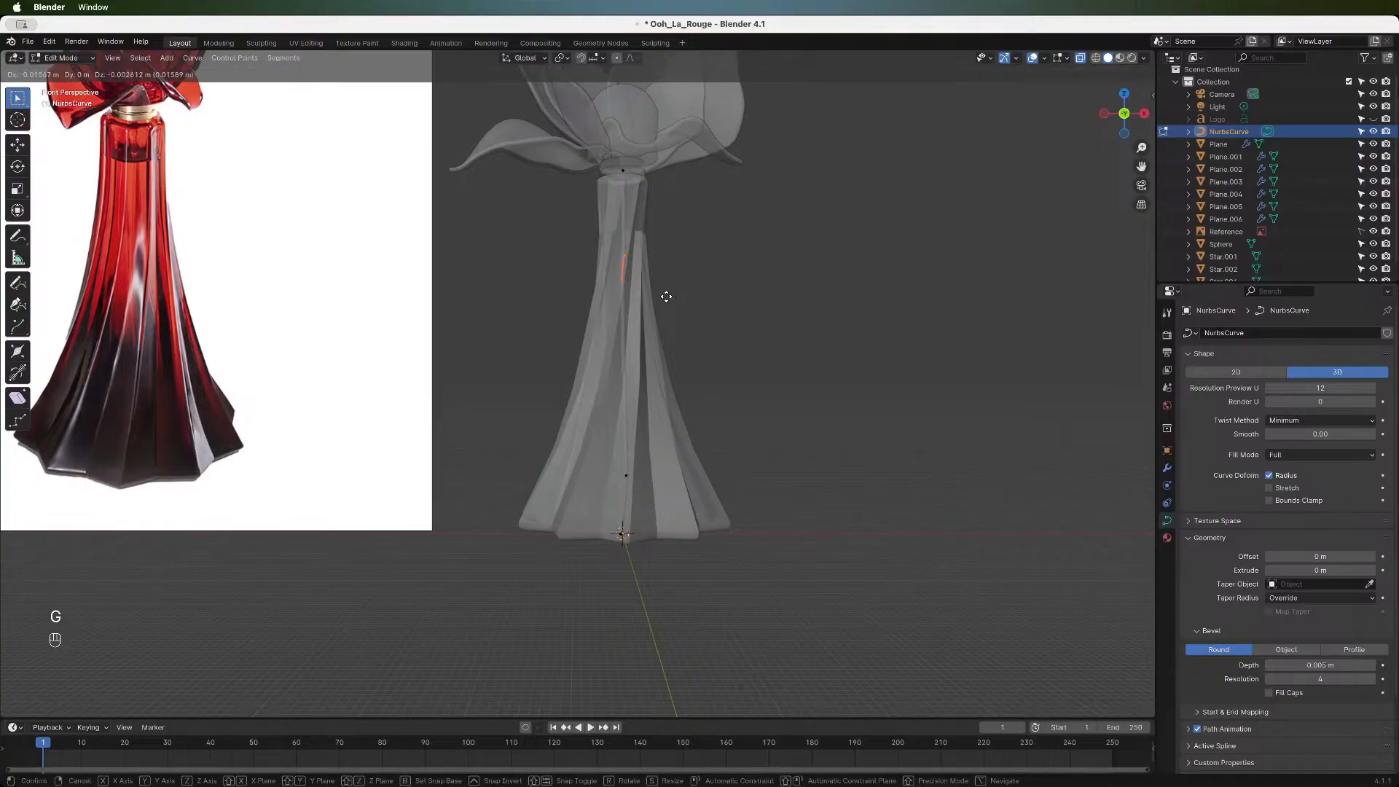
left_click(665, 297)
left_click(779, 301)
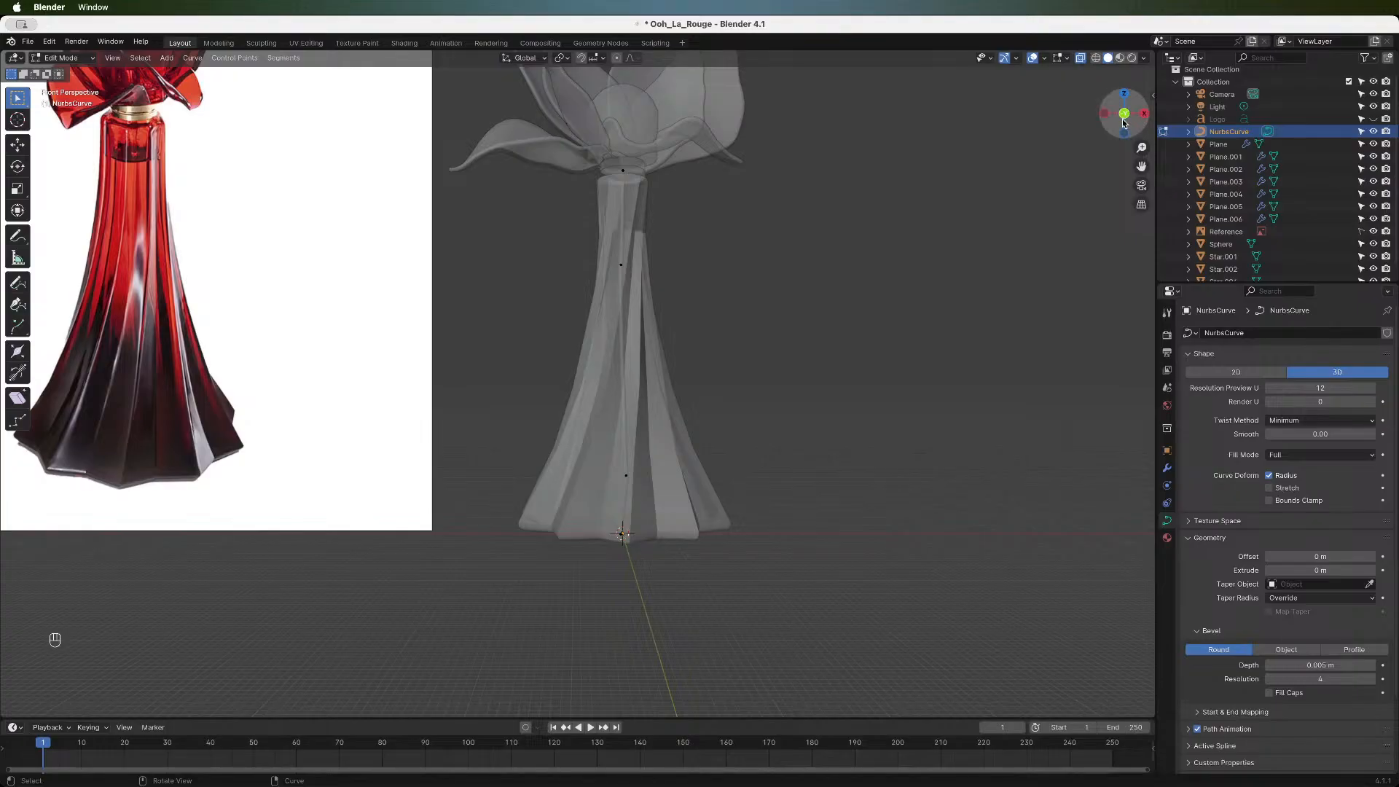
- From an angled view, move the lower control point about 0.011 m along X and 0.013 m along Y
left_click_drag(1124, 115, 1034, 126)
left_click(603, 477)
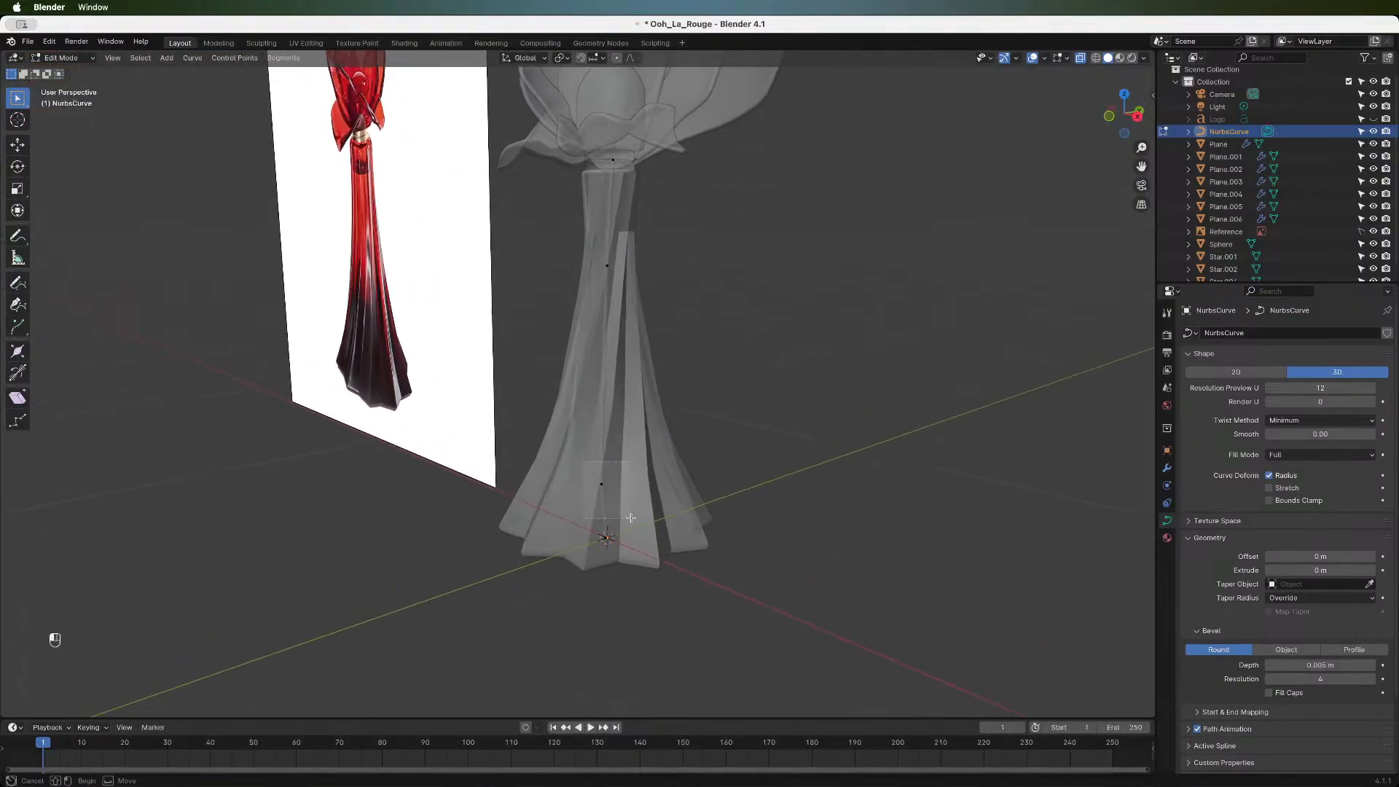
left_click(743, 430)
key("g")
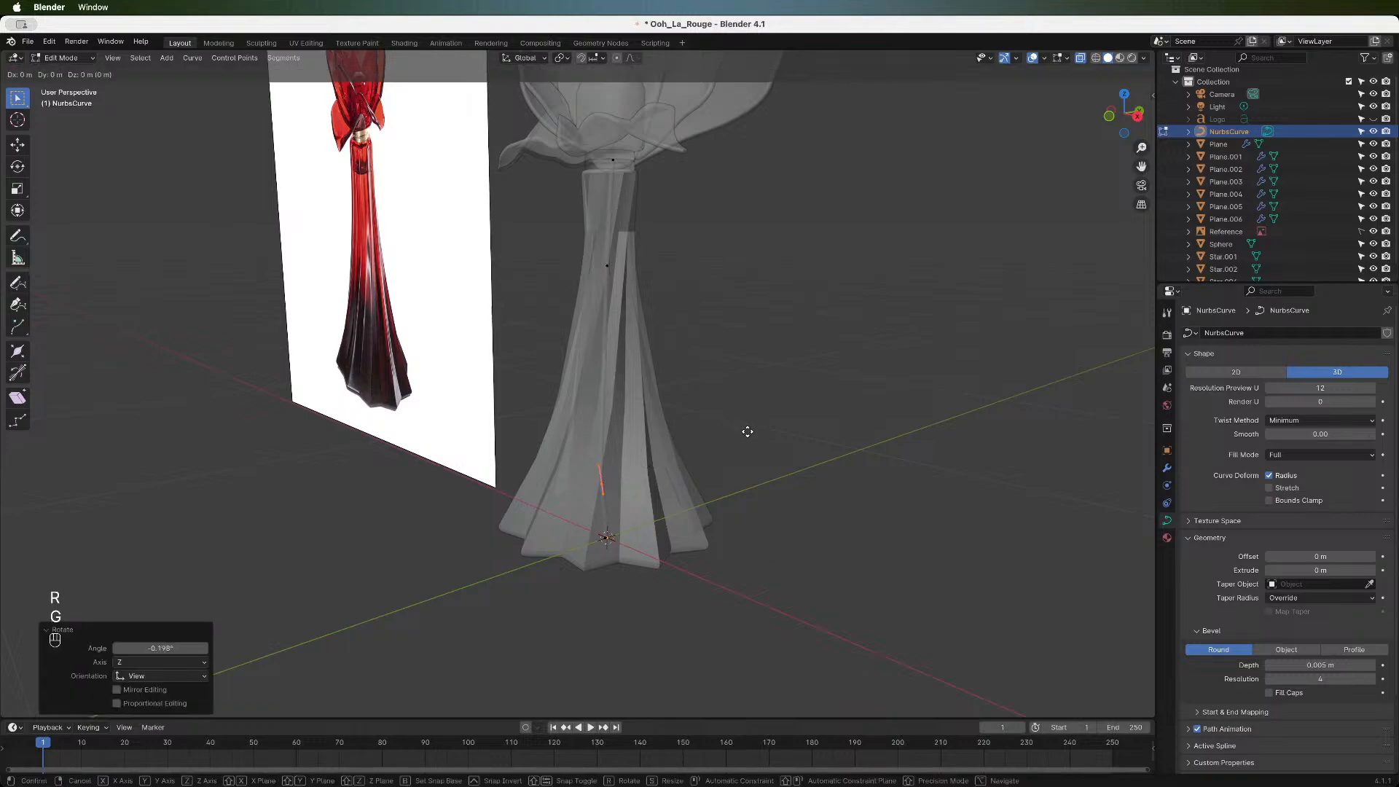
left_click(751, 429)
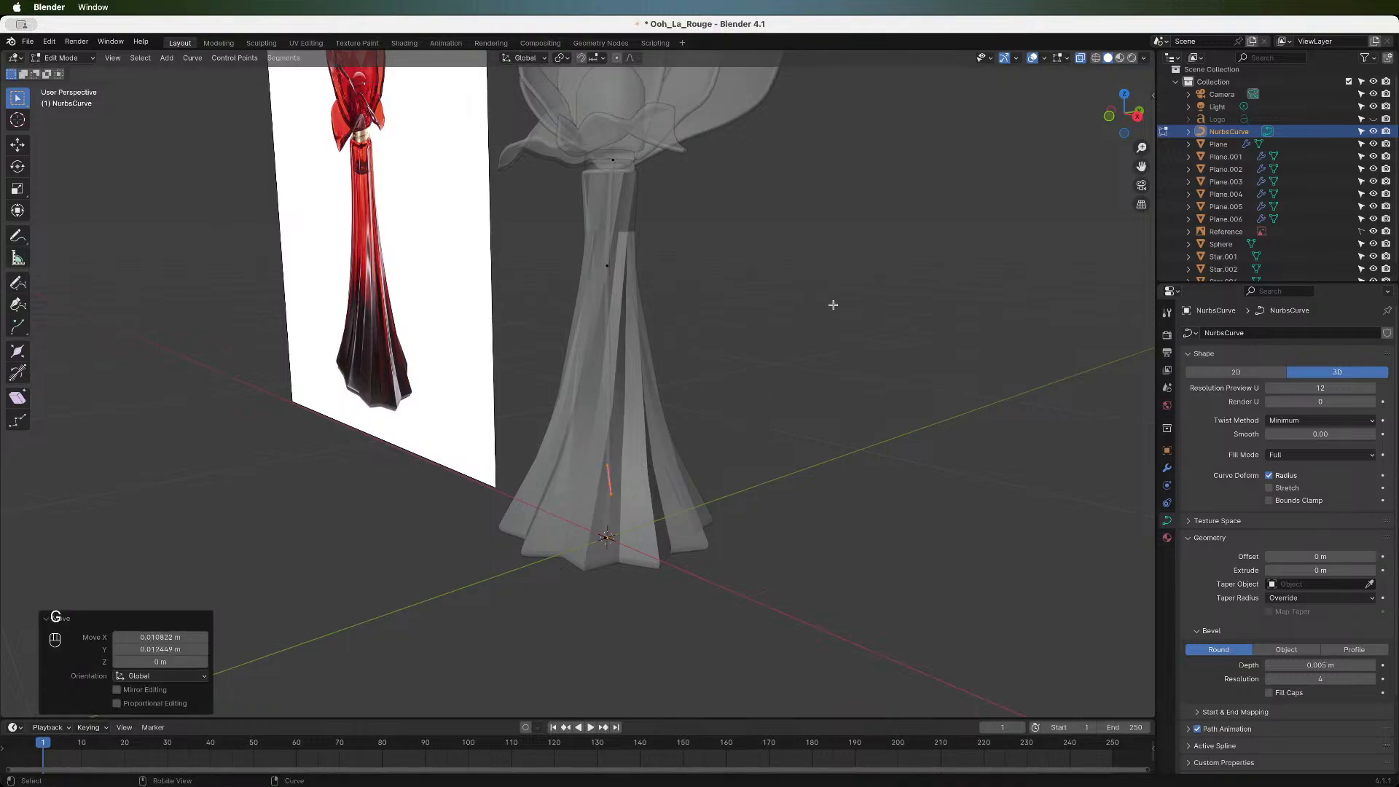
- Rotate the lower control point 9.47° about the view axis and move it about -0.028 m along X
left_click(1106, 121)
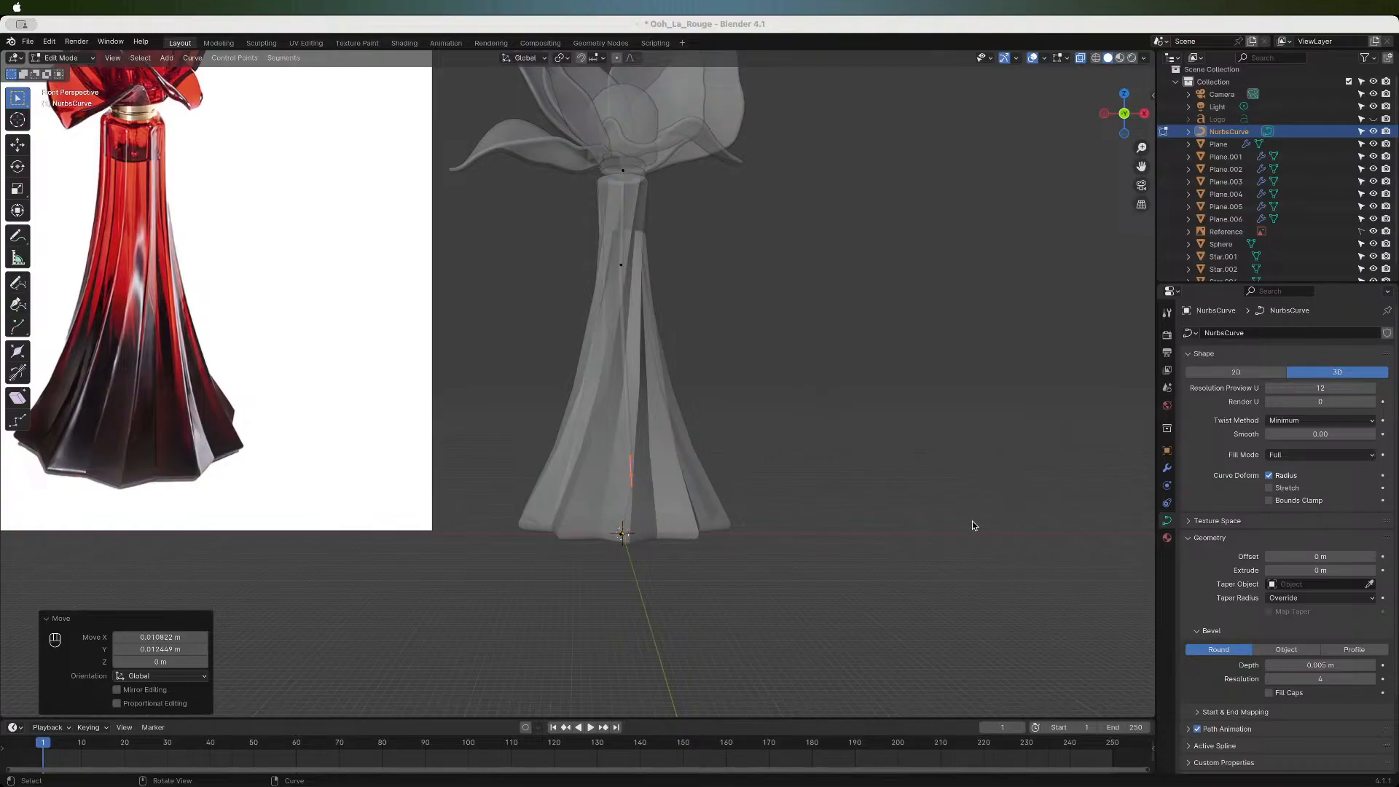
left_click_drag(1120, 139, 1185, 151)
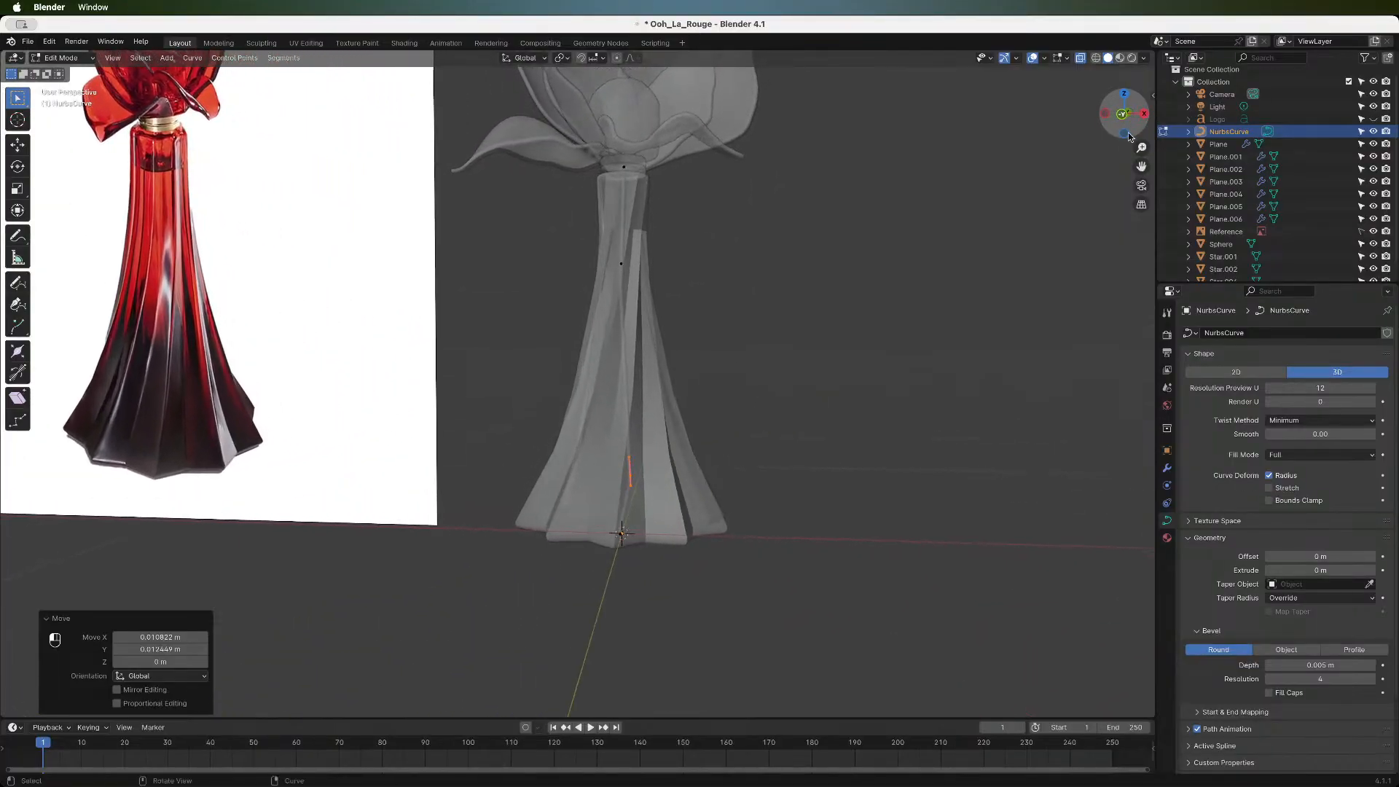
key("r")
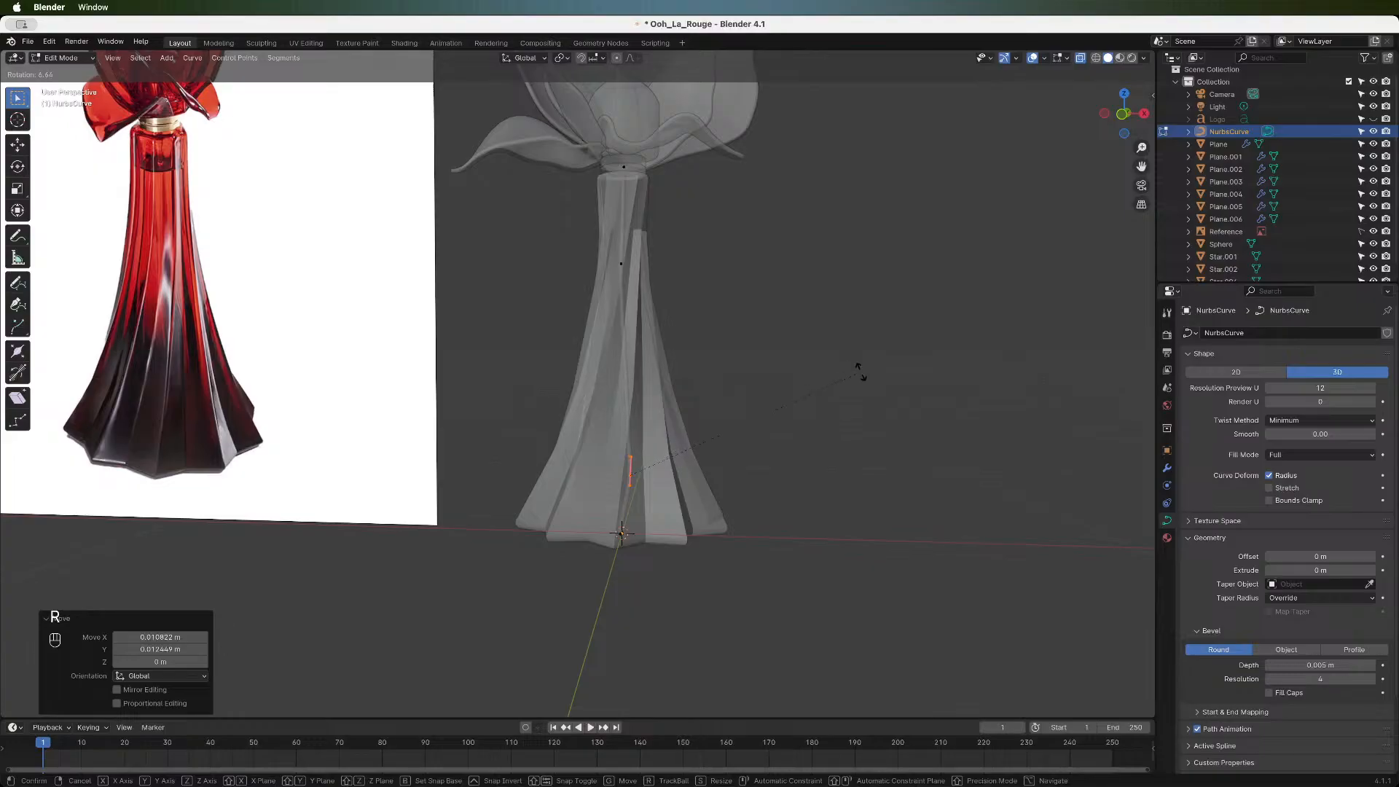
left_click(859, 388)
key("g")
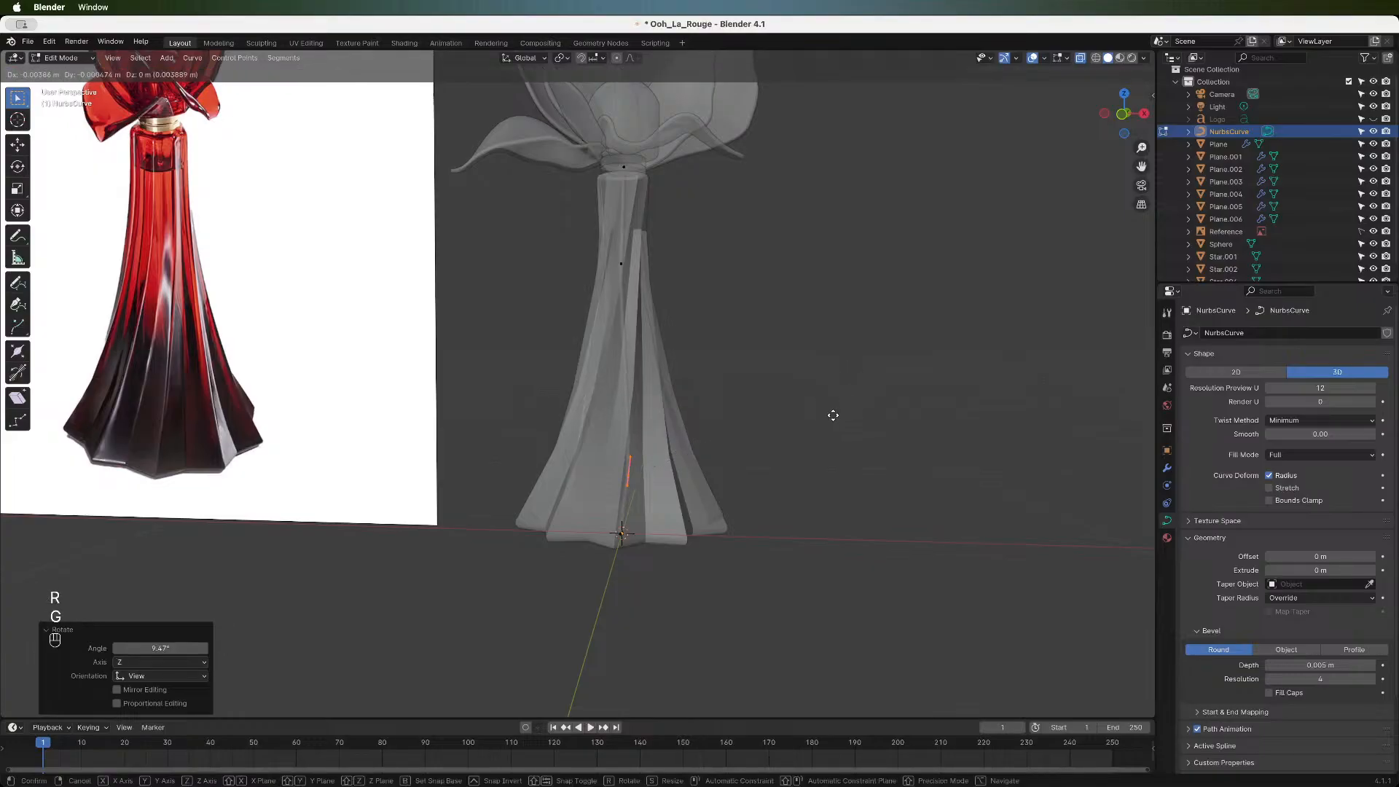
left_click(825, 414)
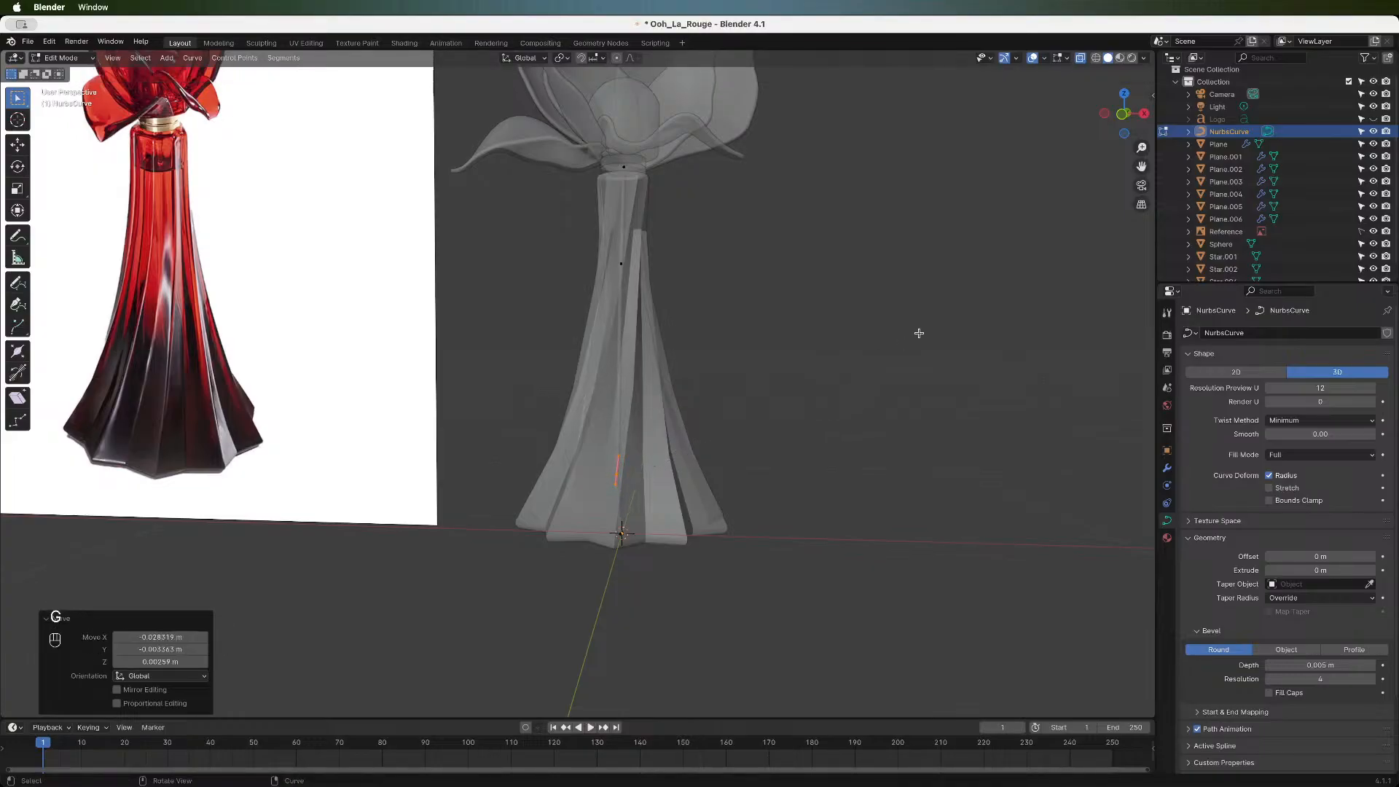
- Deselect the curve's control point and return to Object Mode with nothing selected
mouse_move(1122, 113)
left_mouse_down()
mouse_move(1101, 115)
mouse_move(1184, 116)
mouse_move(1125, 132)
left_mouse_up()
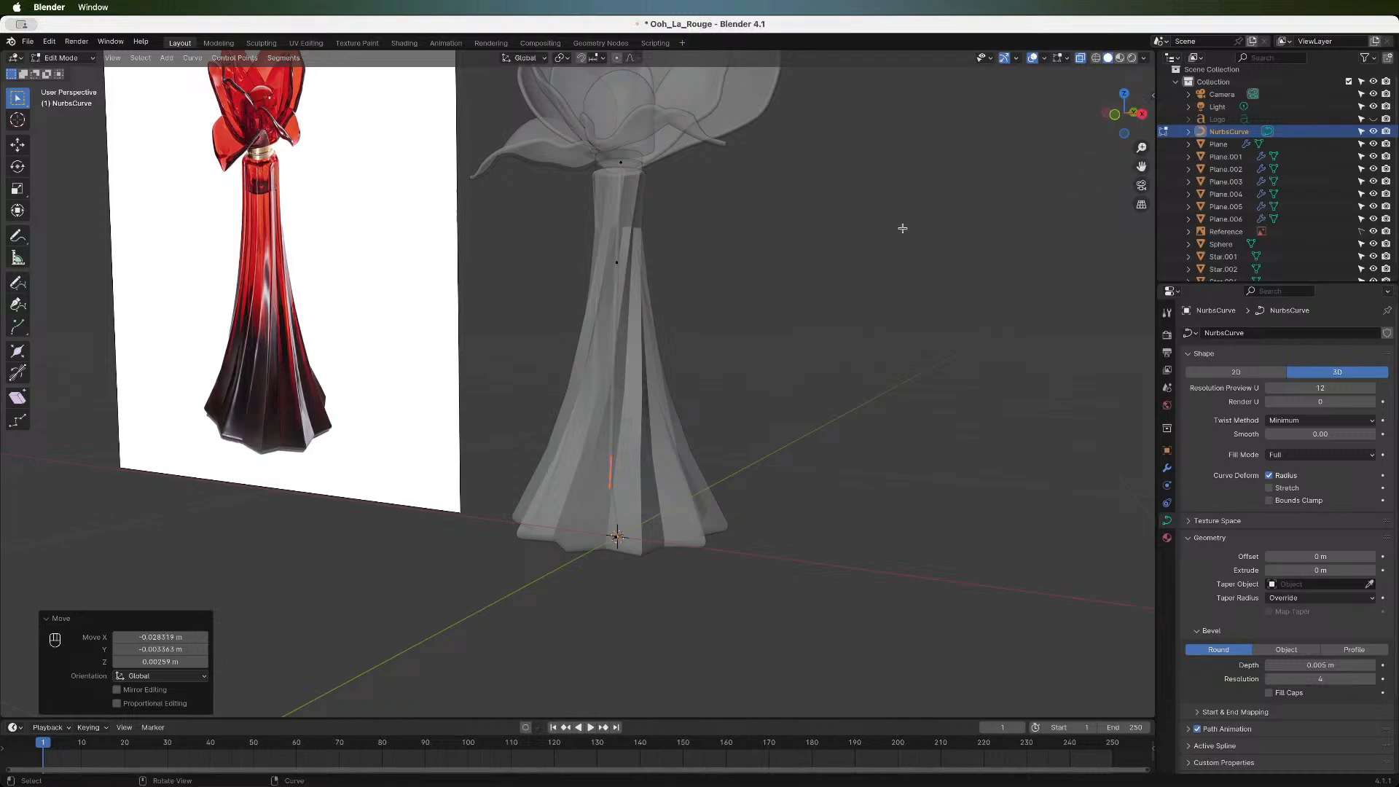
scroll(903, 228, "down", 1)
left_click(798, 357)
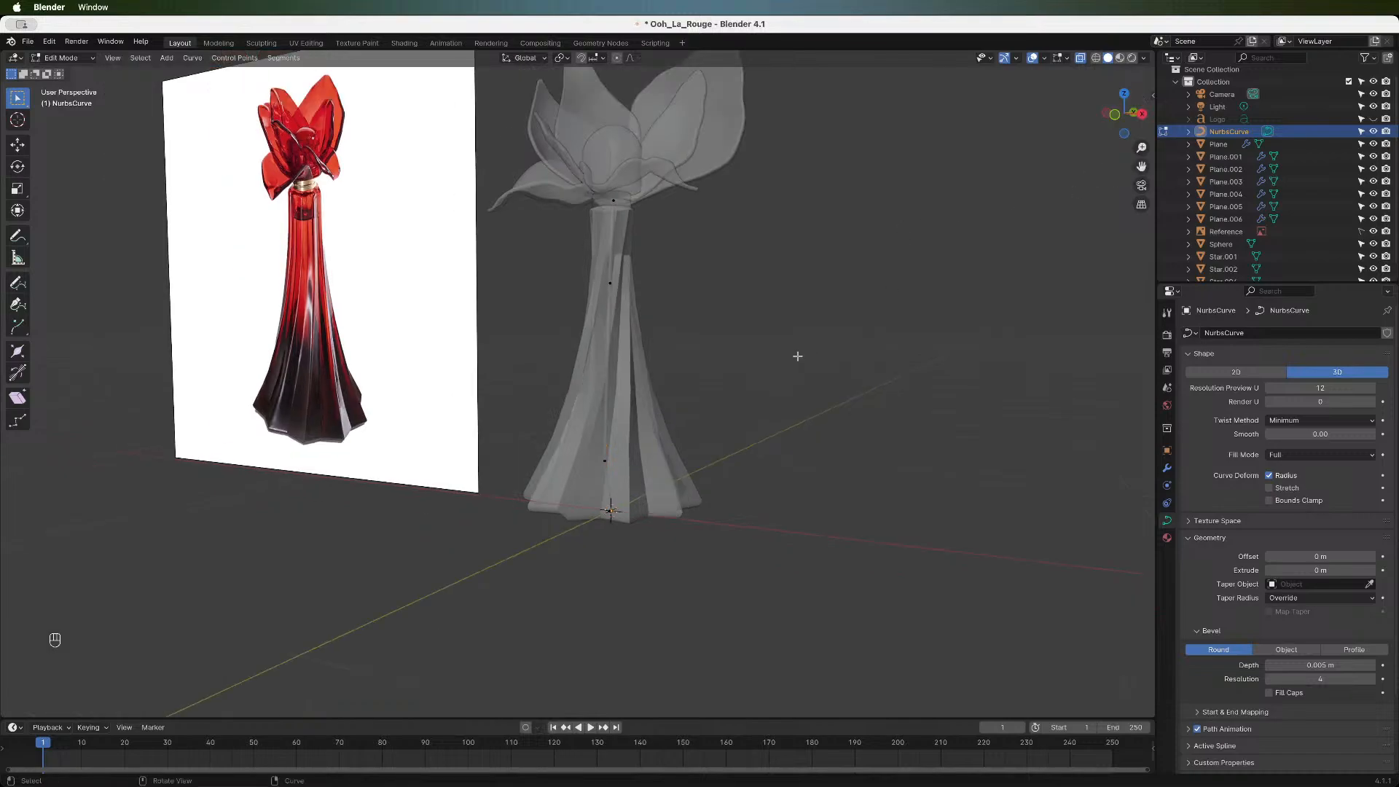
key("Tab")
left_click(814, 357)
- Switch off X-ray so the bottle and flower show as solid beside the reference
left_click_drag(1110, 122, 1060, 126)
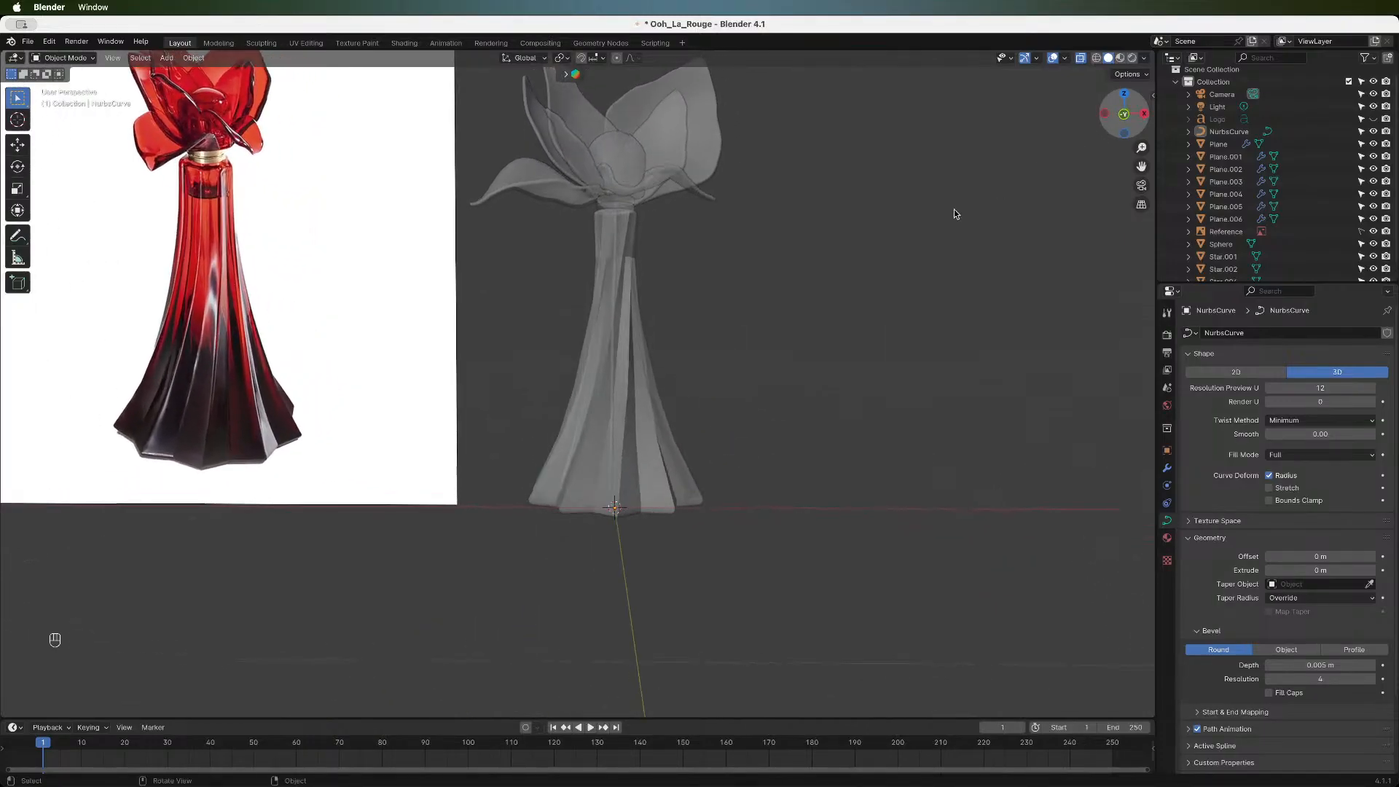
scroll(738, 288, "down", 3)
scroll(738, 290, "up", 2)
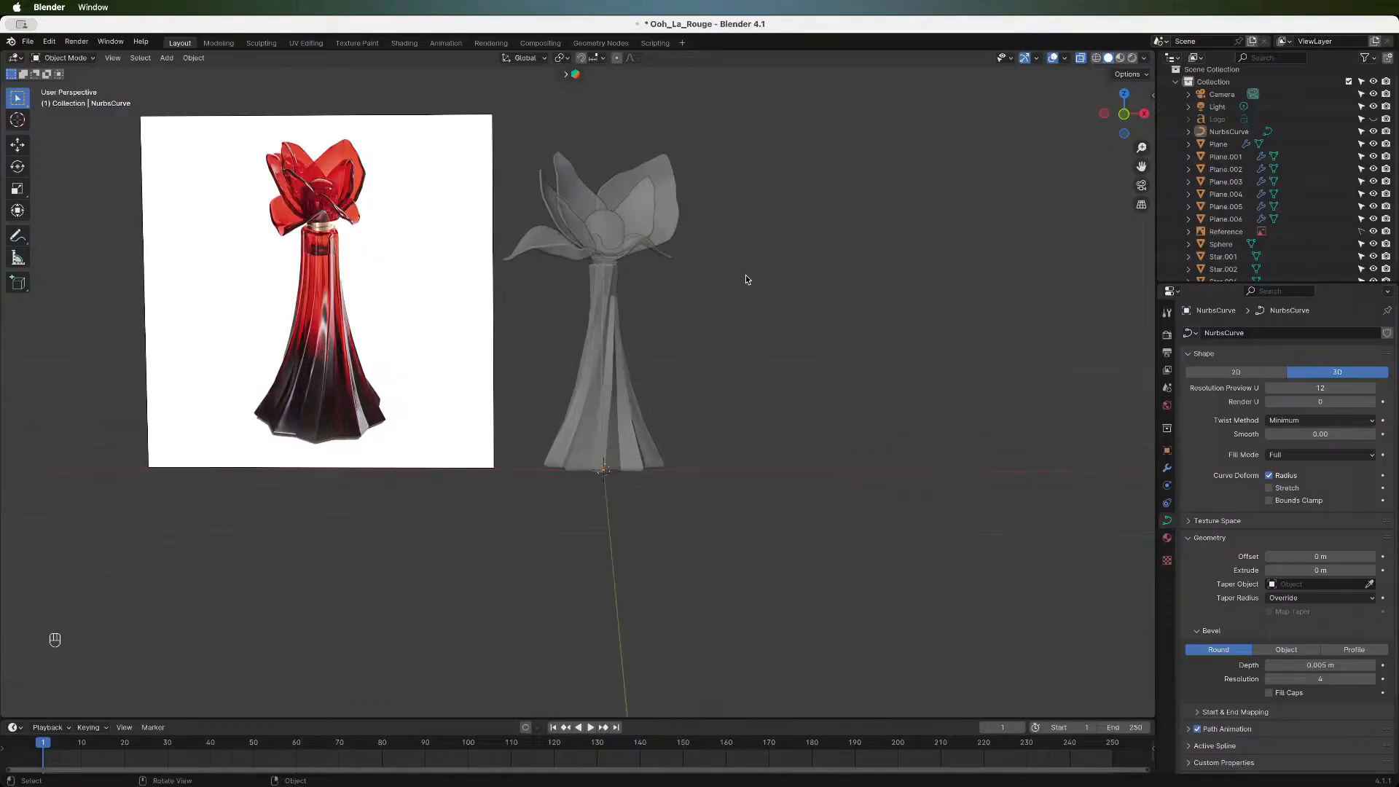
left_click(1080, 58)
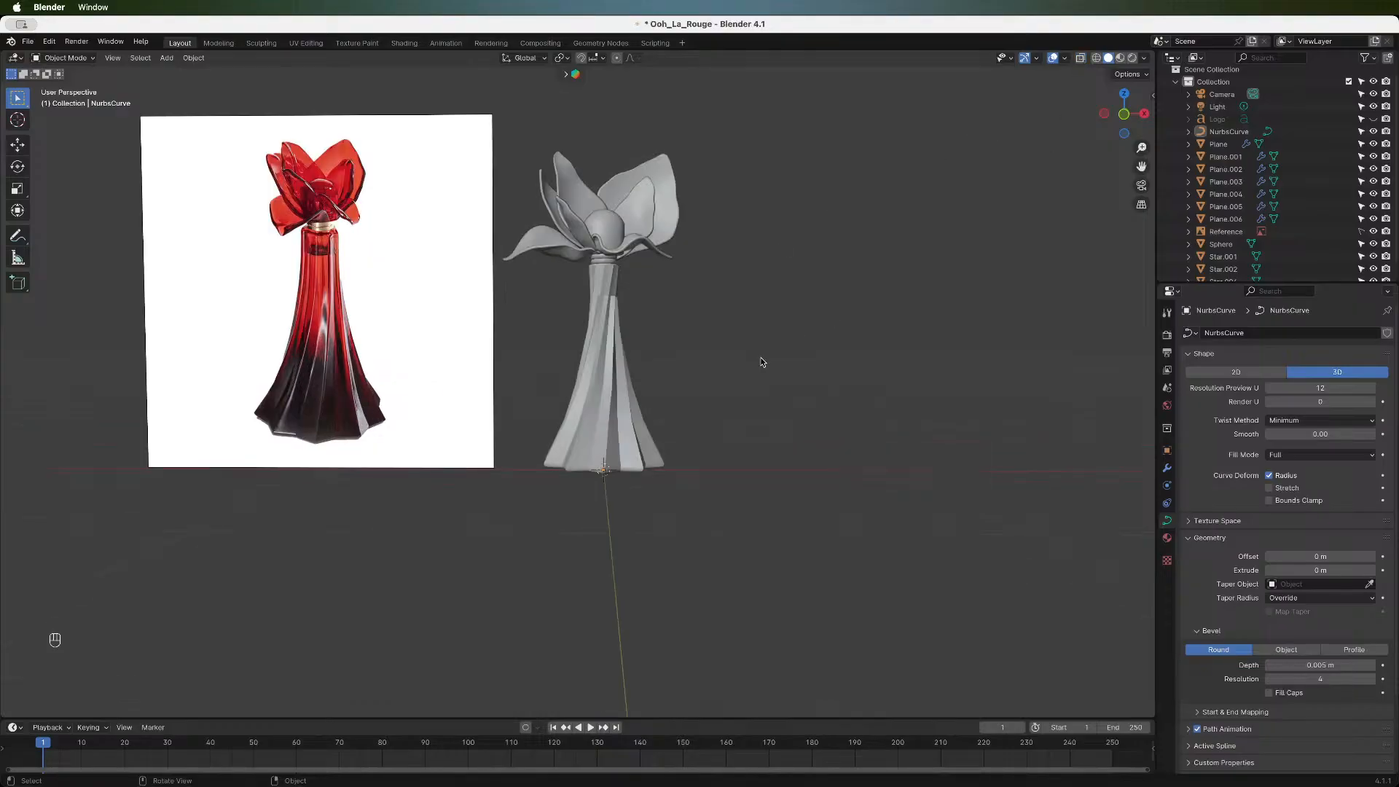
left_click_drag(1124, 115, 1109, 178)
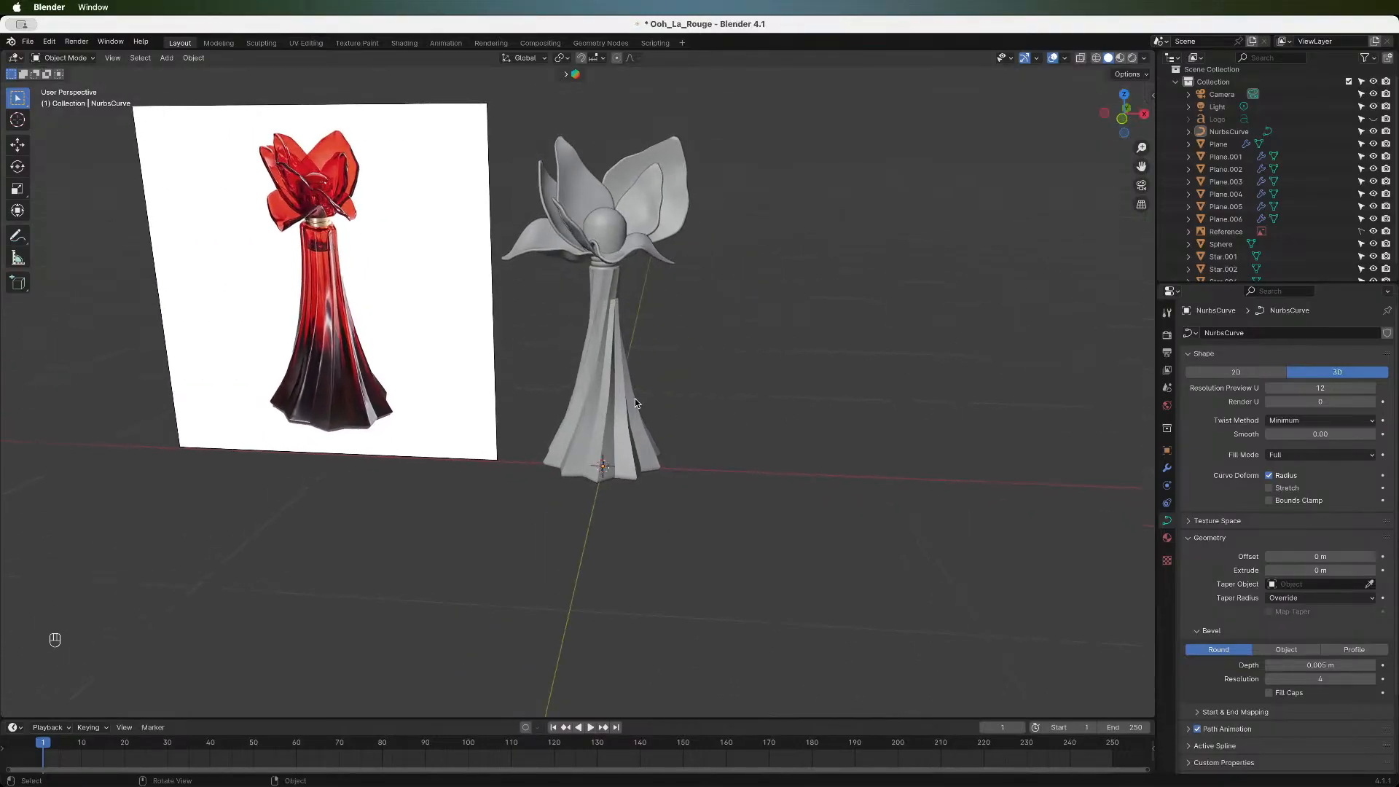
- Dissolve the uppermost horizontal edge loop below the neck on the ribbed bottle body
key("Tab")
key("Tab")
left_click(607, 301)
key("Tab")
scroll(696, 99, "up", 5)
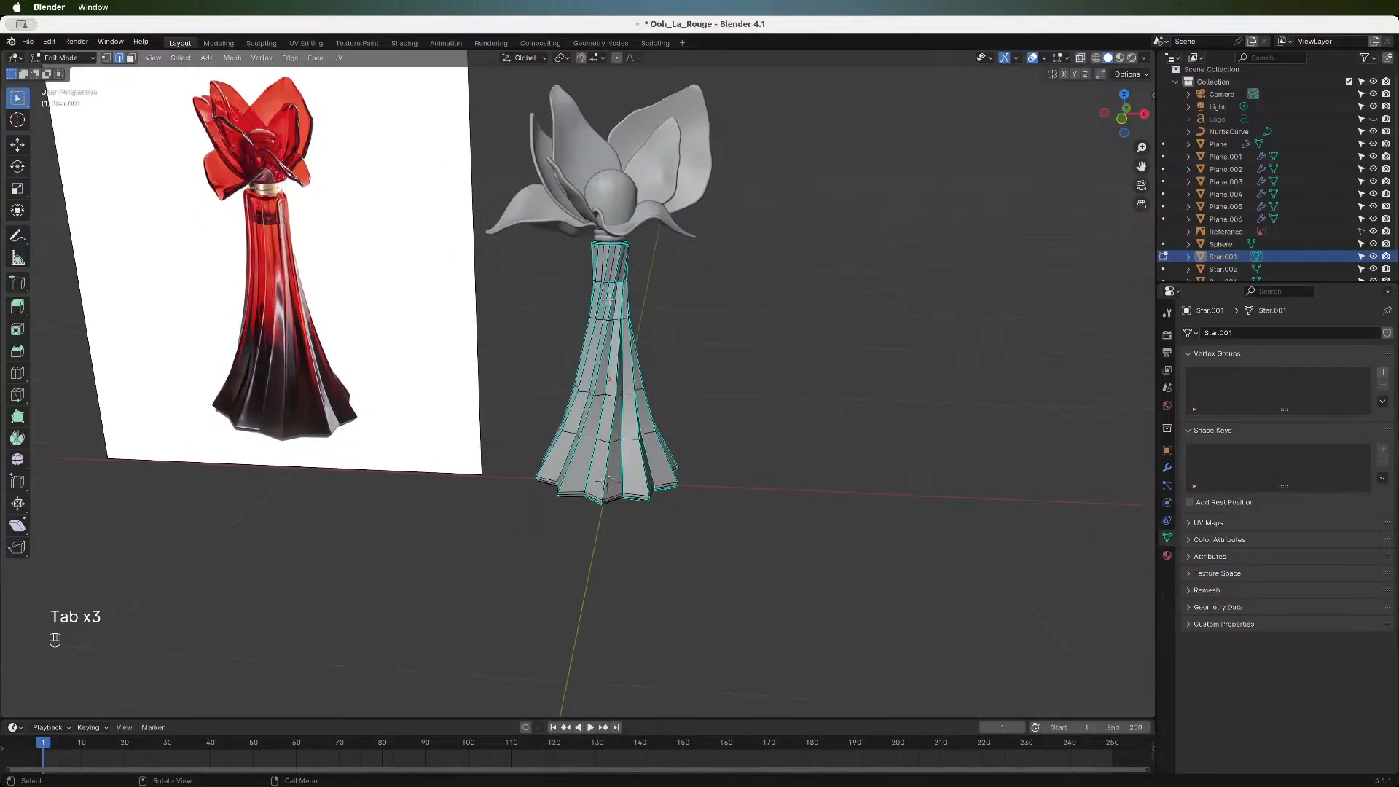
left_click(1123, 120)
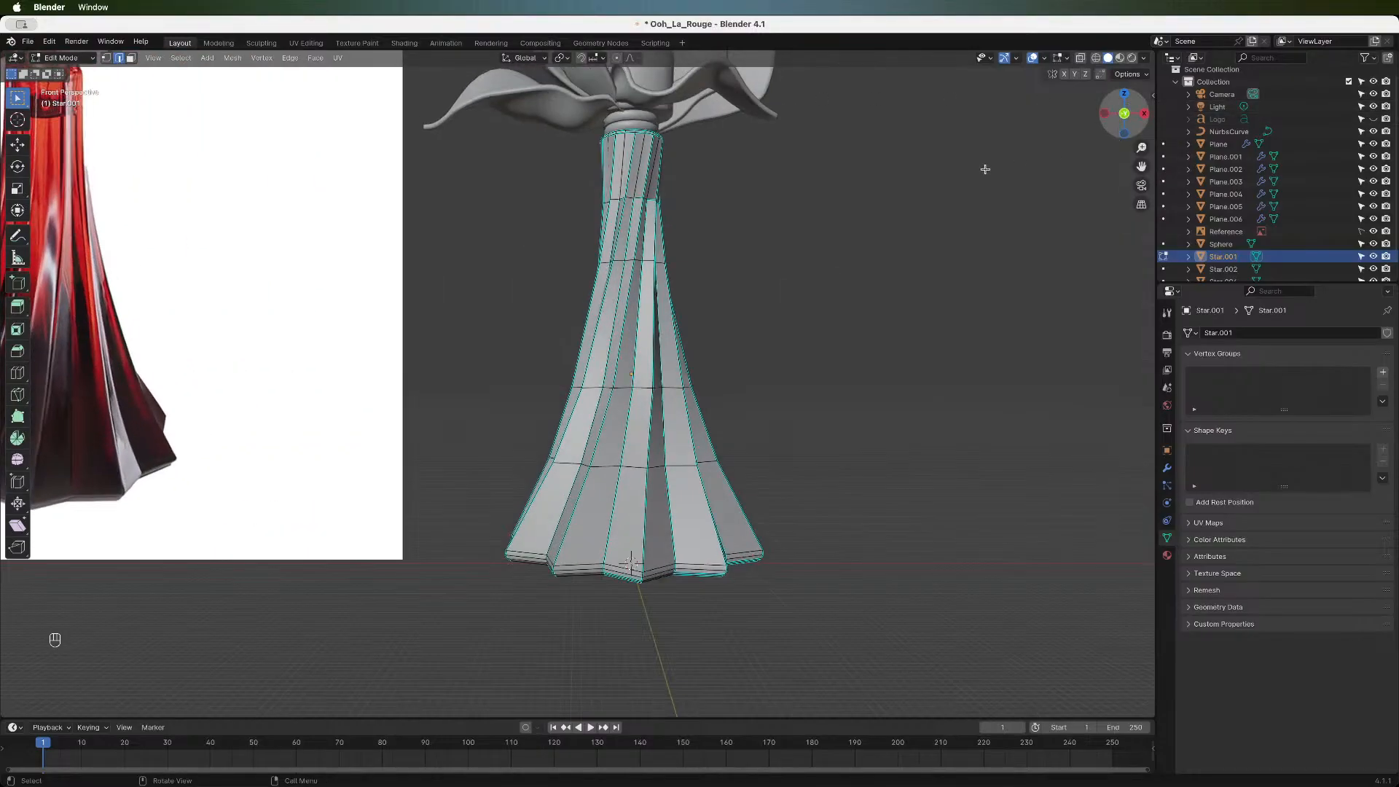
left_click(616, 200, "alt")
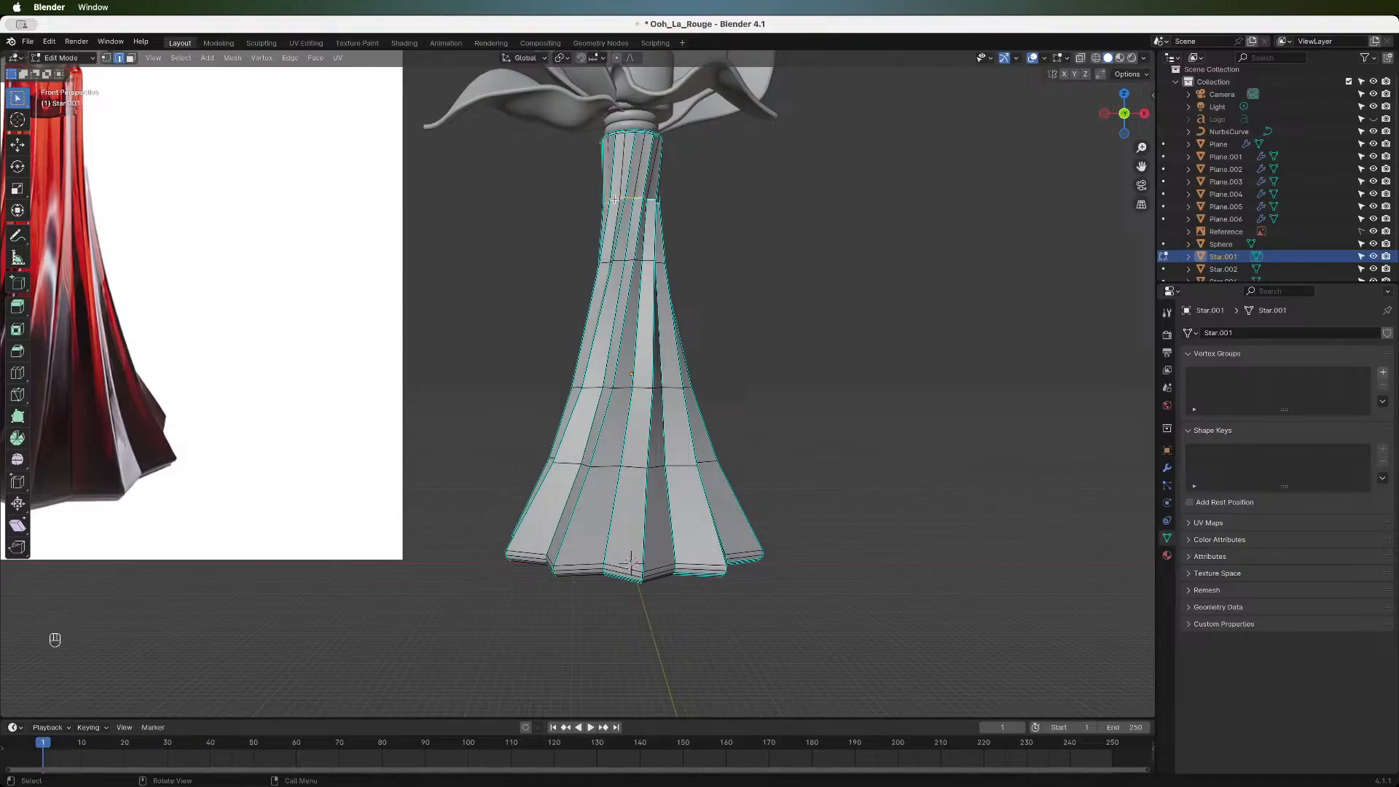
right_click(615, 199)
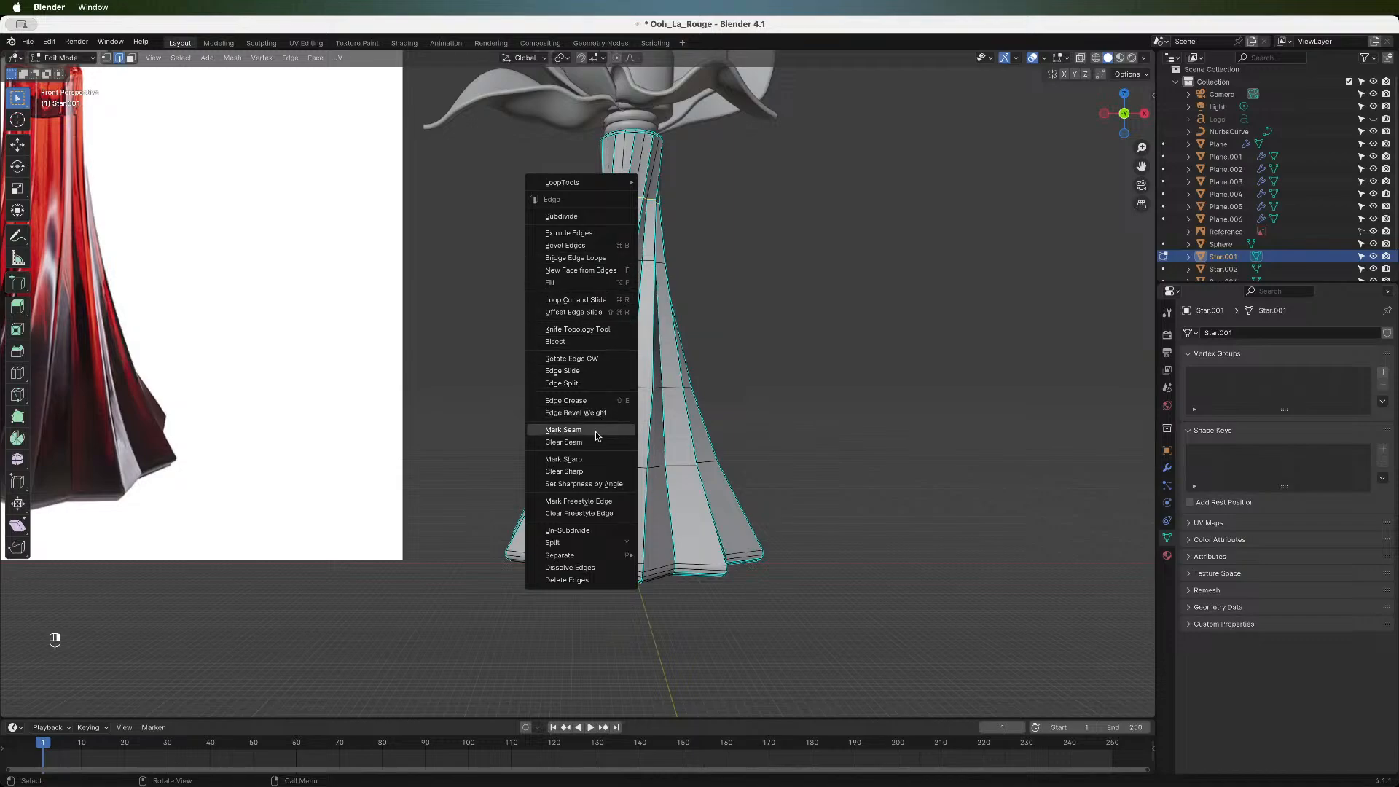
left_click(585, 567)
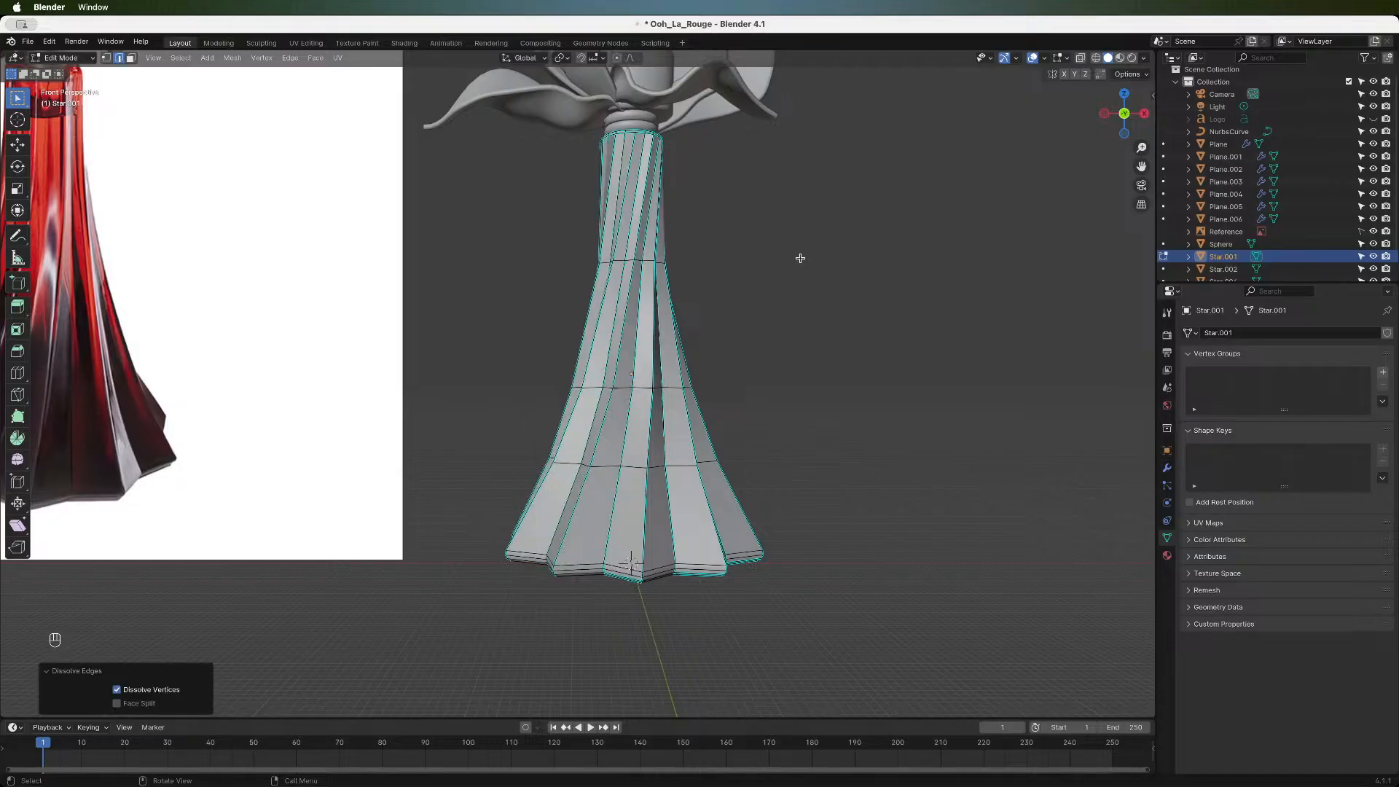
- Check the bottle body's mesh in X-ray, then return to Object Mode in solid view and deselect it
scroll(800, 258, "down", 2)
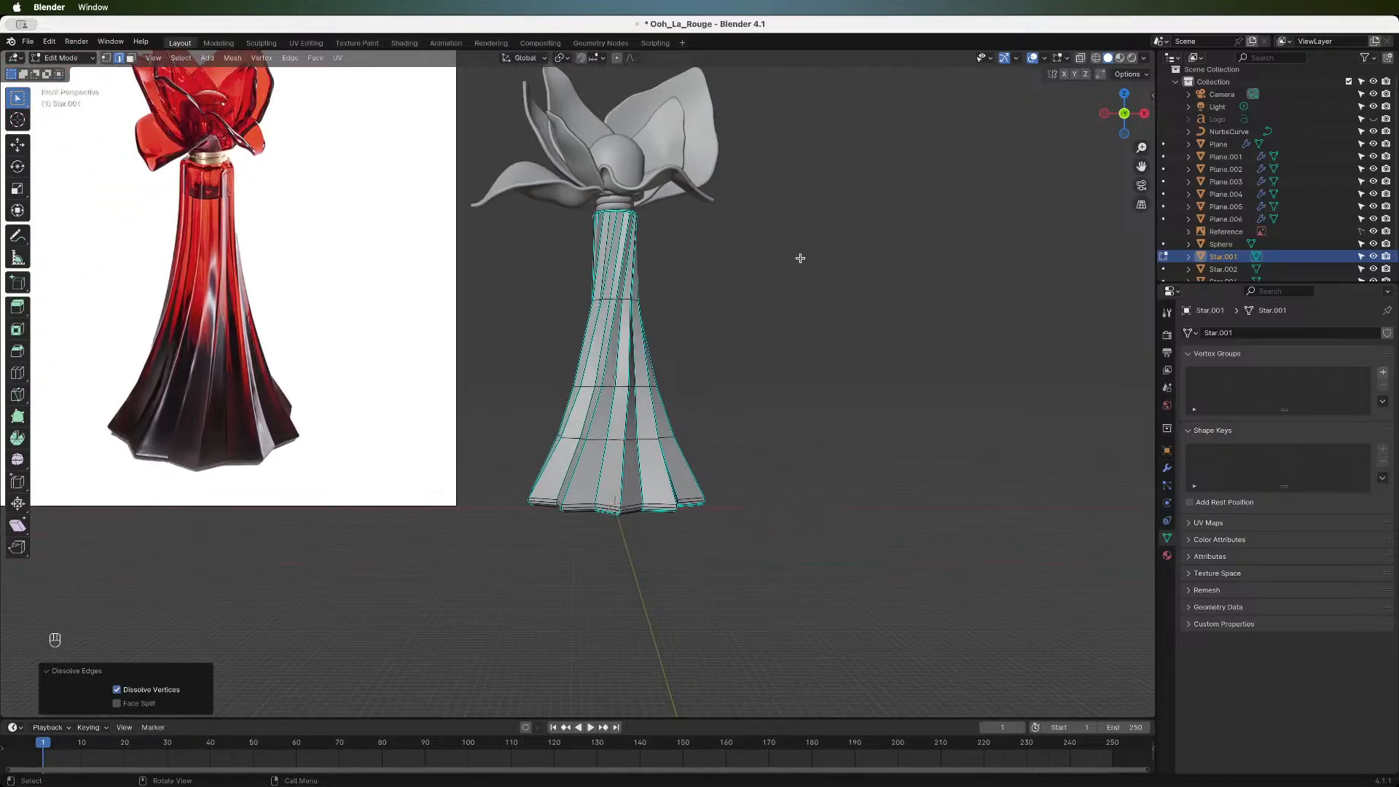
left_click(1080, 59)
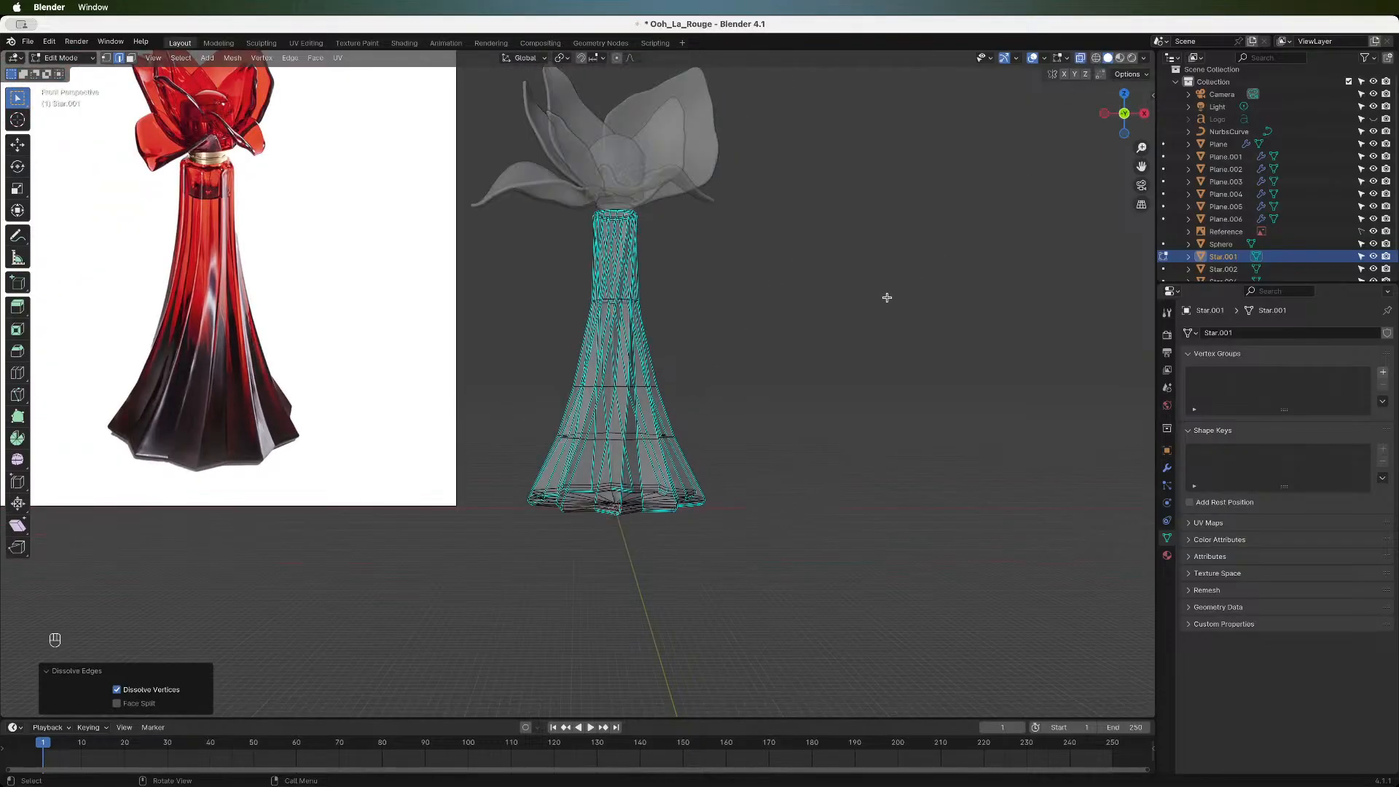
left_click(1081, 58)
scroll(775, 308, "down", 1)
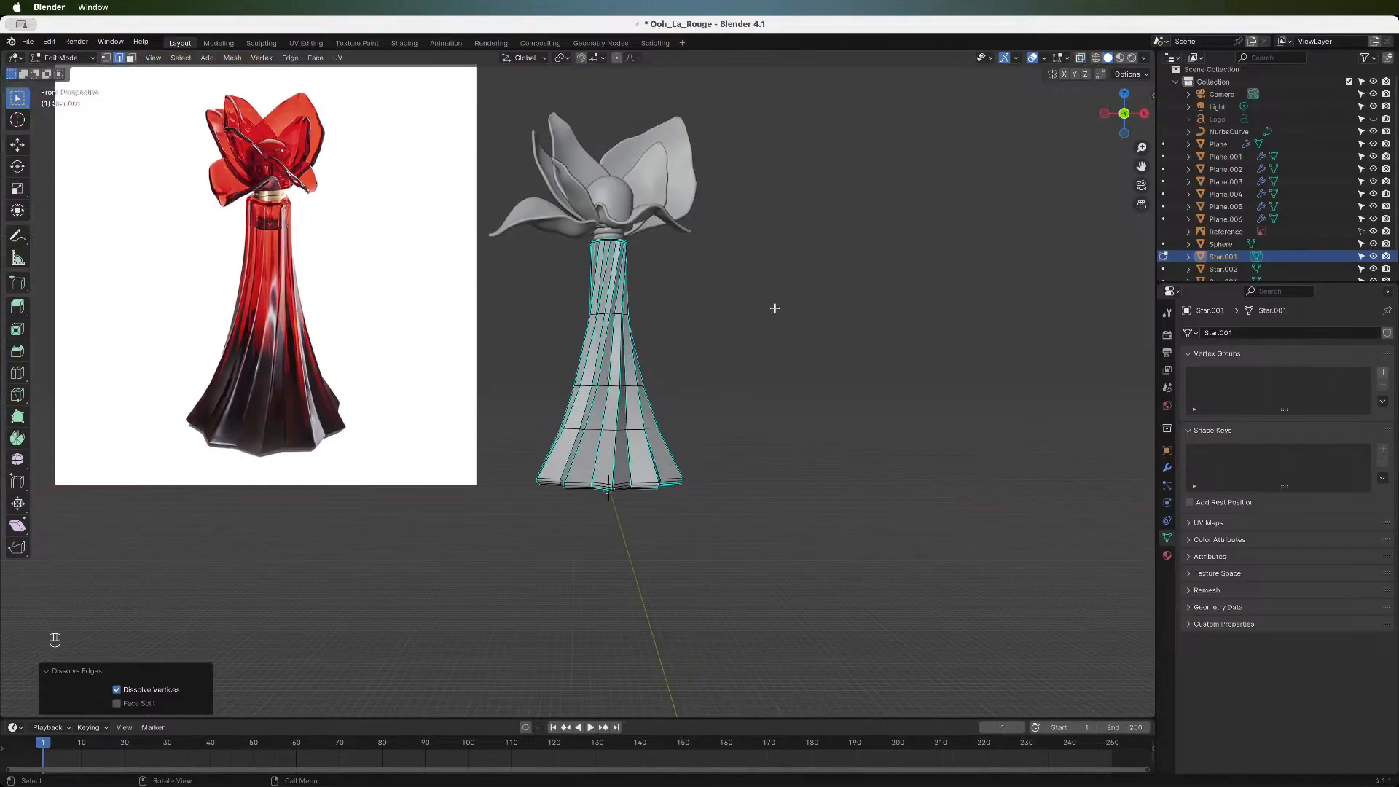
key("Tab")
mouse_move(1125, 113)
left_mouse_down()
mouse_move(1089, 140)
mouse_move(1119, 118)
mouse_move(1107, 131)
left_mouse_up()
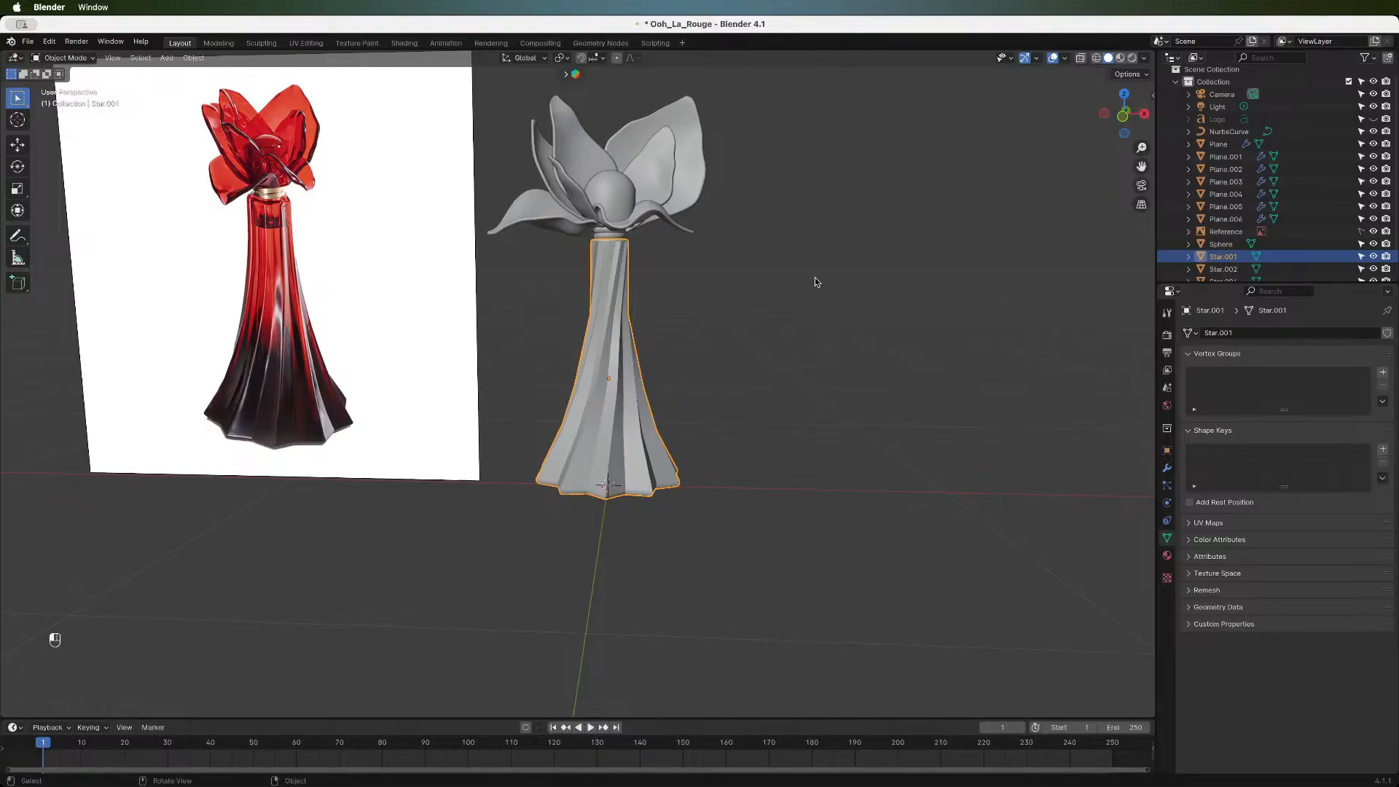
left_click(816, 281)
- Compare the ribbed body's taper, neck and petals with the reference image from near and far
scroll(815, 282, "down", 5)
scroll(816, 281, "up", 5)
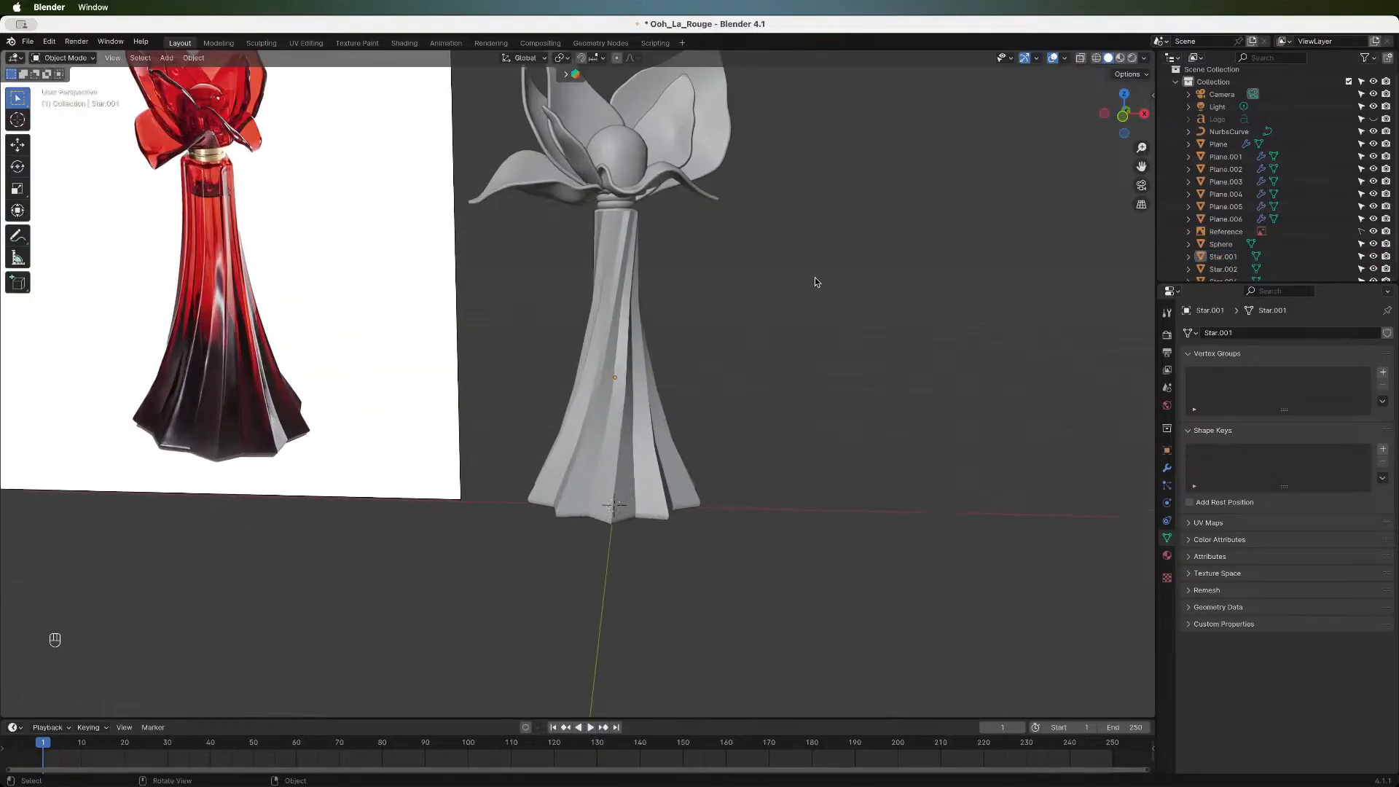
left_click_drag(1141, 166, 1121, 261)
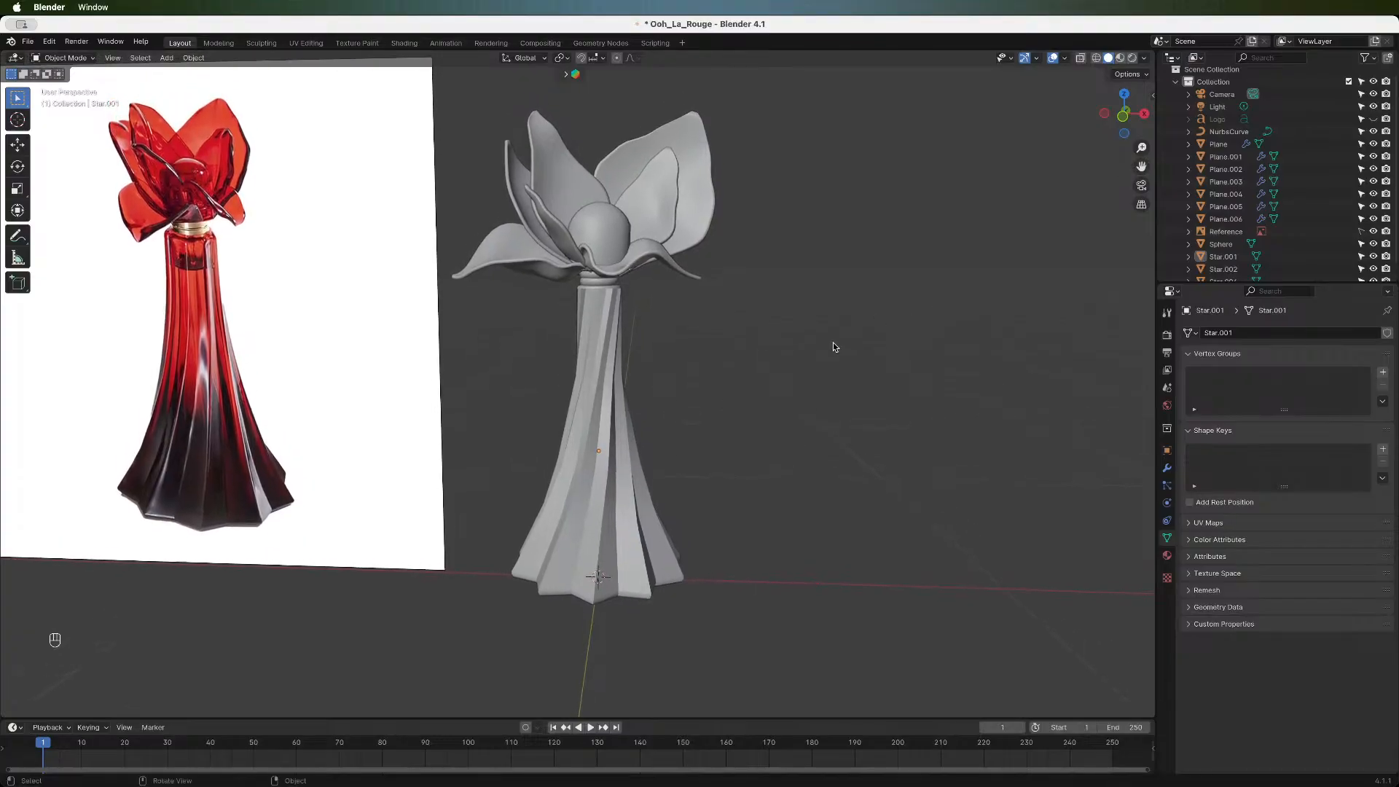
scroll(834, 347, "down", 2)
left_click_drag(1122, 120, 1122, 121)
scroll(793, 348, "up", 3)
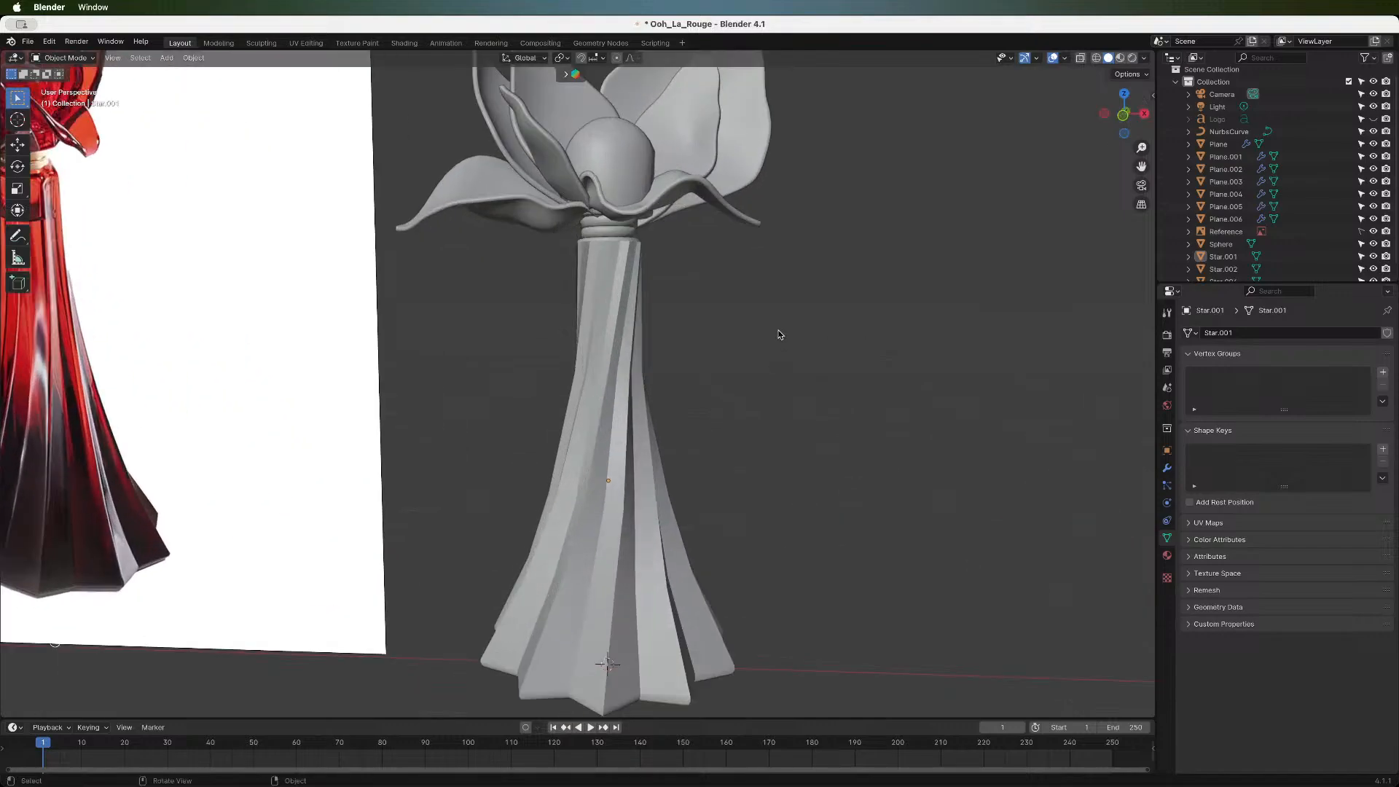
scroll(779, 335, "down", 2)
scroll(779, 334, "down", 2)
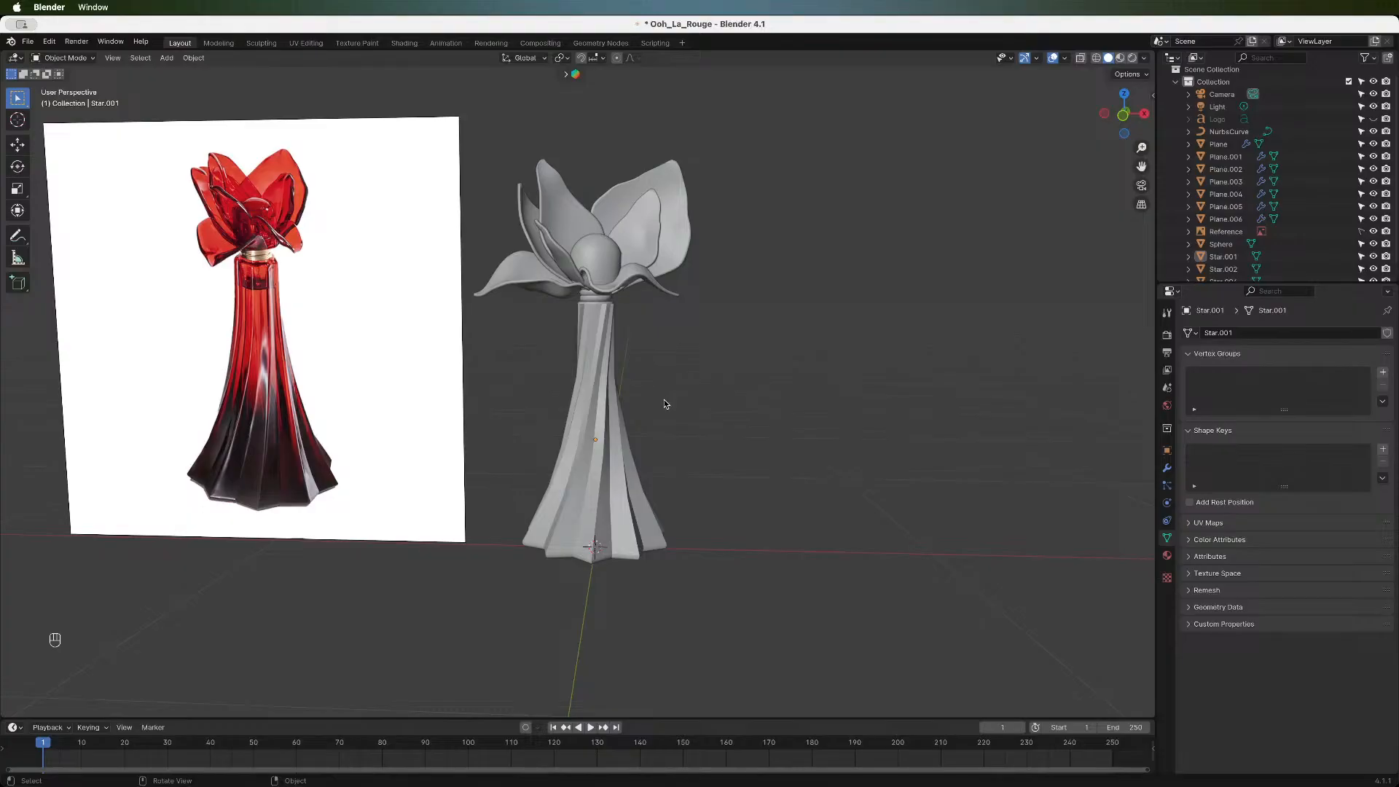
scroll(609, 294, "up", 5)
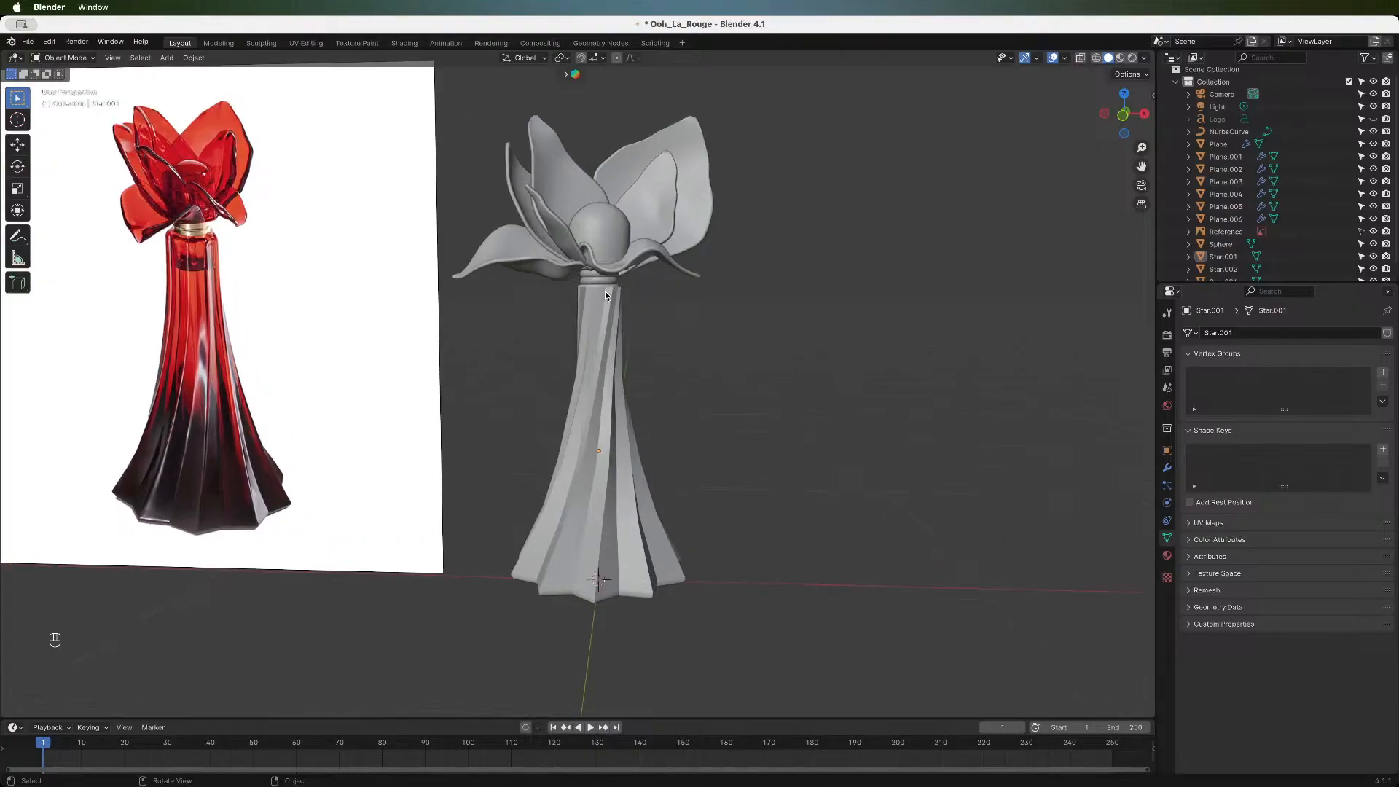
- Open the low petal pointing toward the reference image for mesh editing and enable proportional editing
left_click(573, 164)
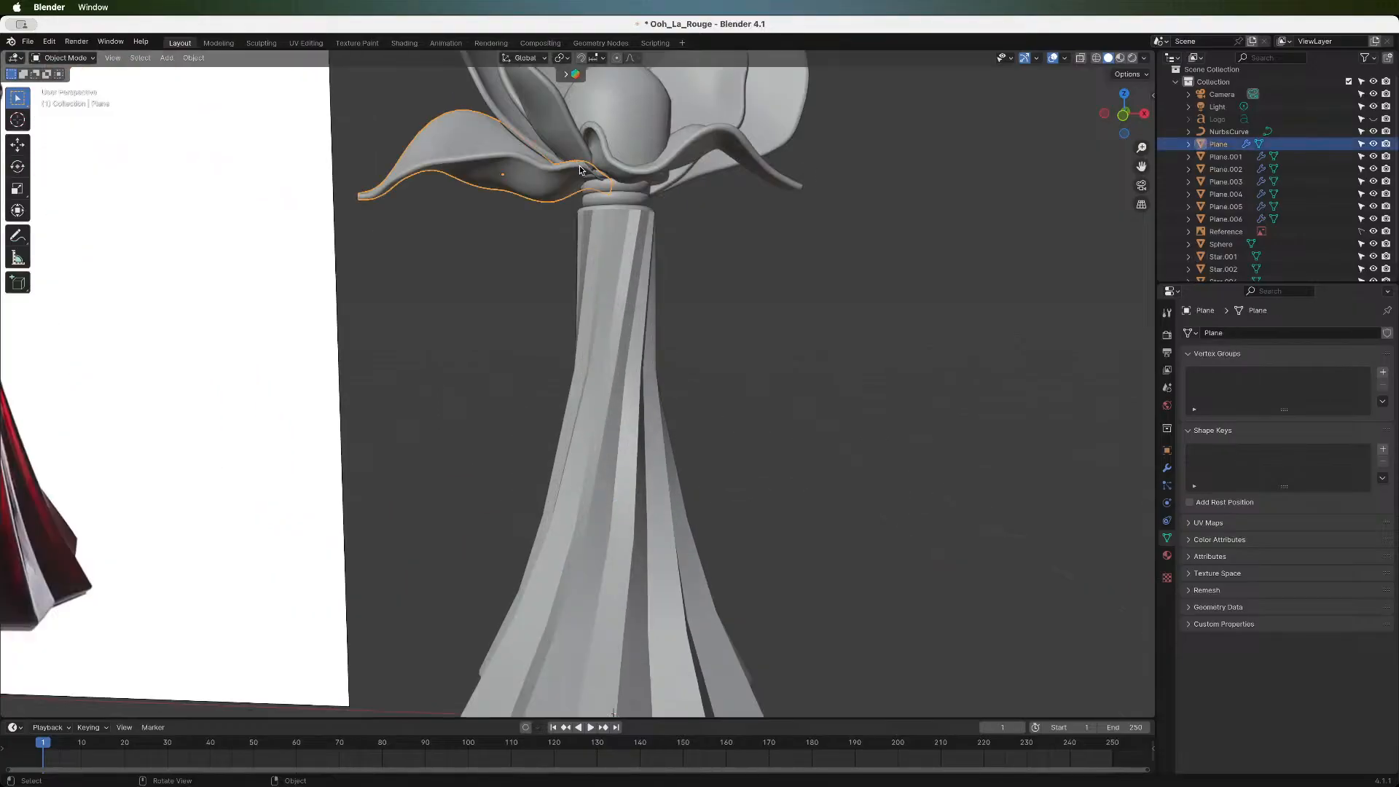
middle_click_drag(613, 713, 627, 630)
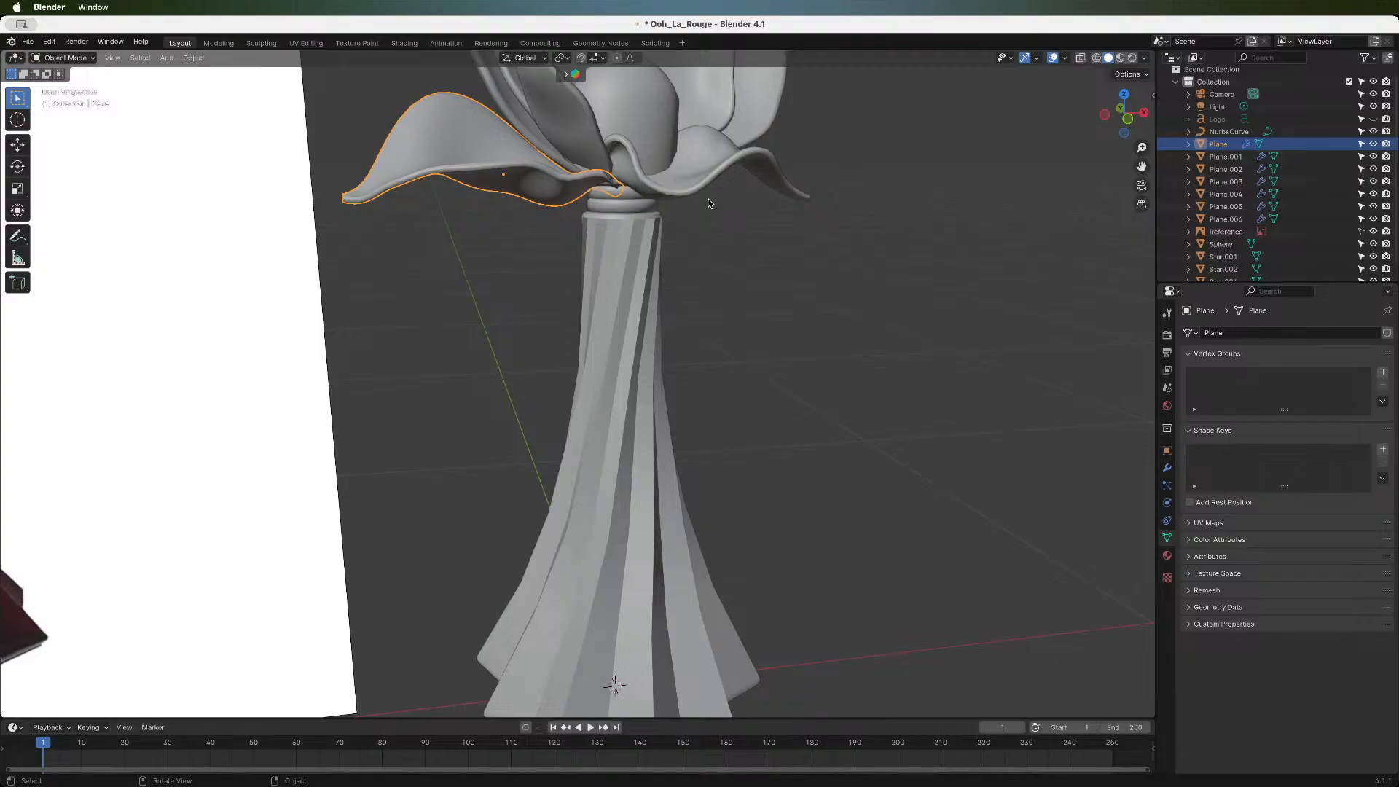
key("Tab")
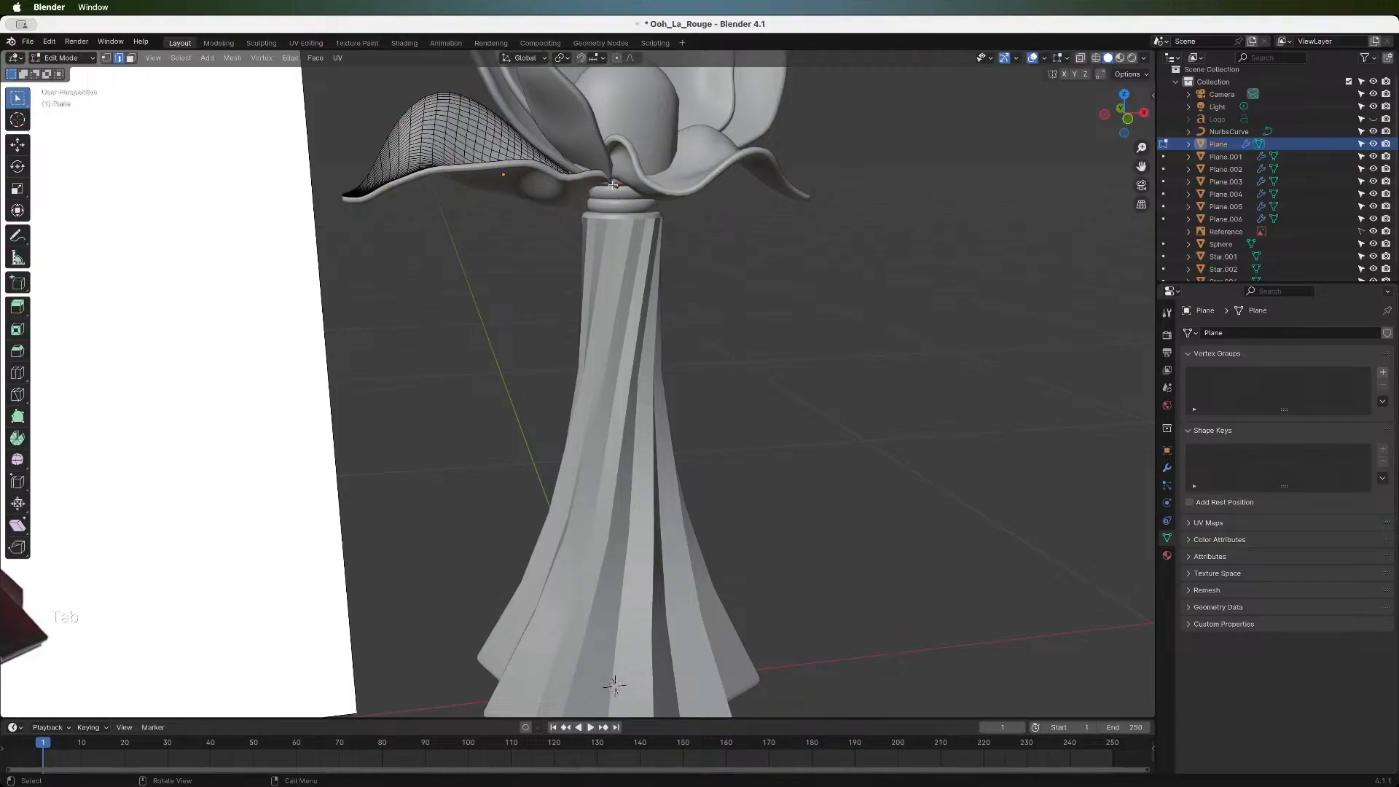
key("g")
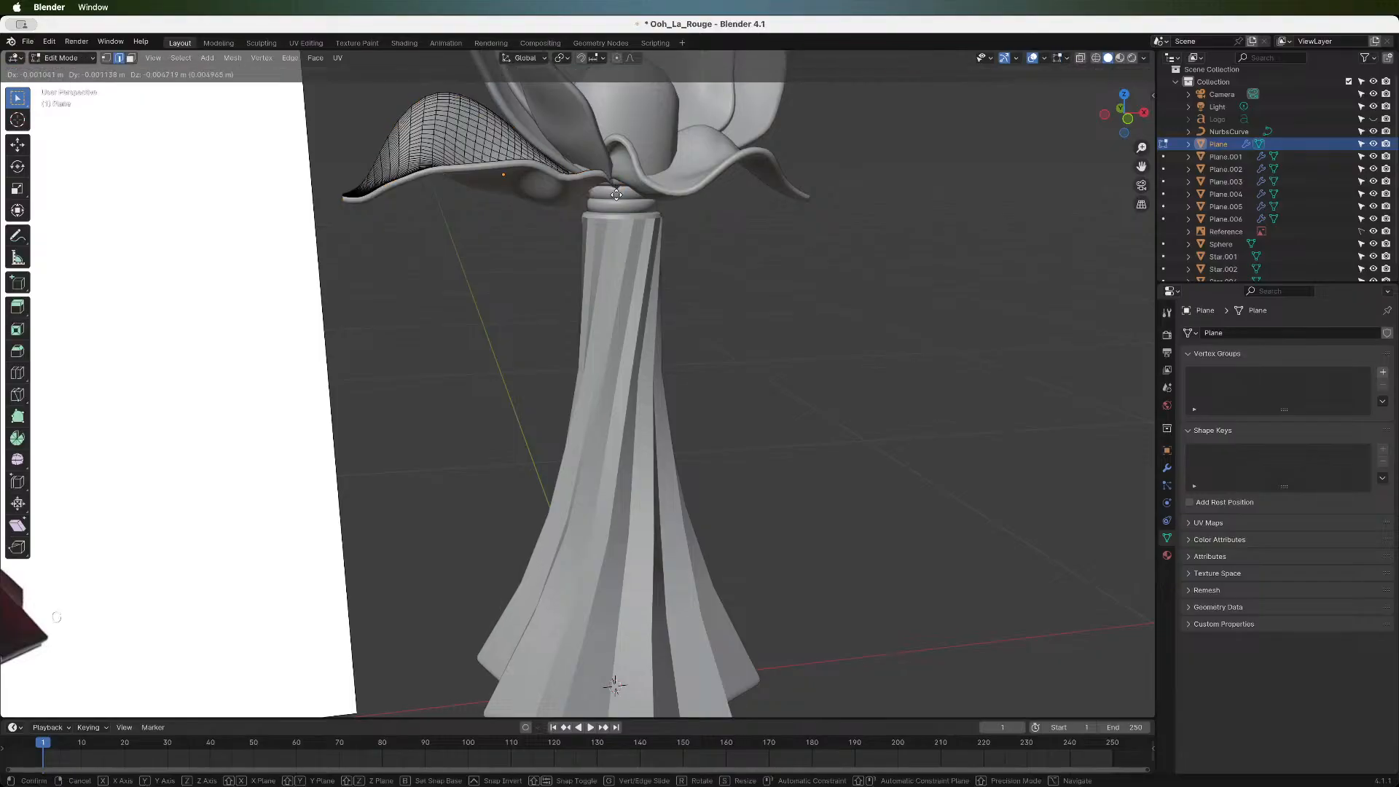
key("Escape")
key("o")
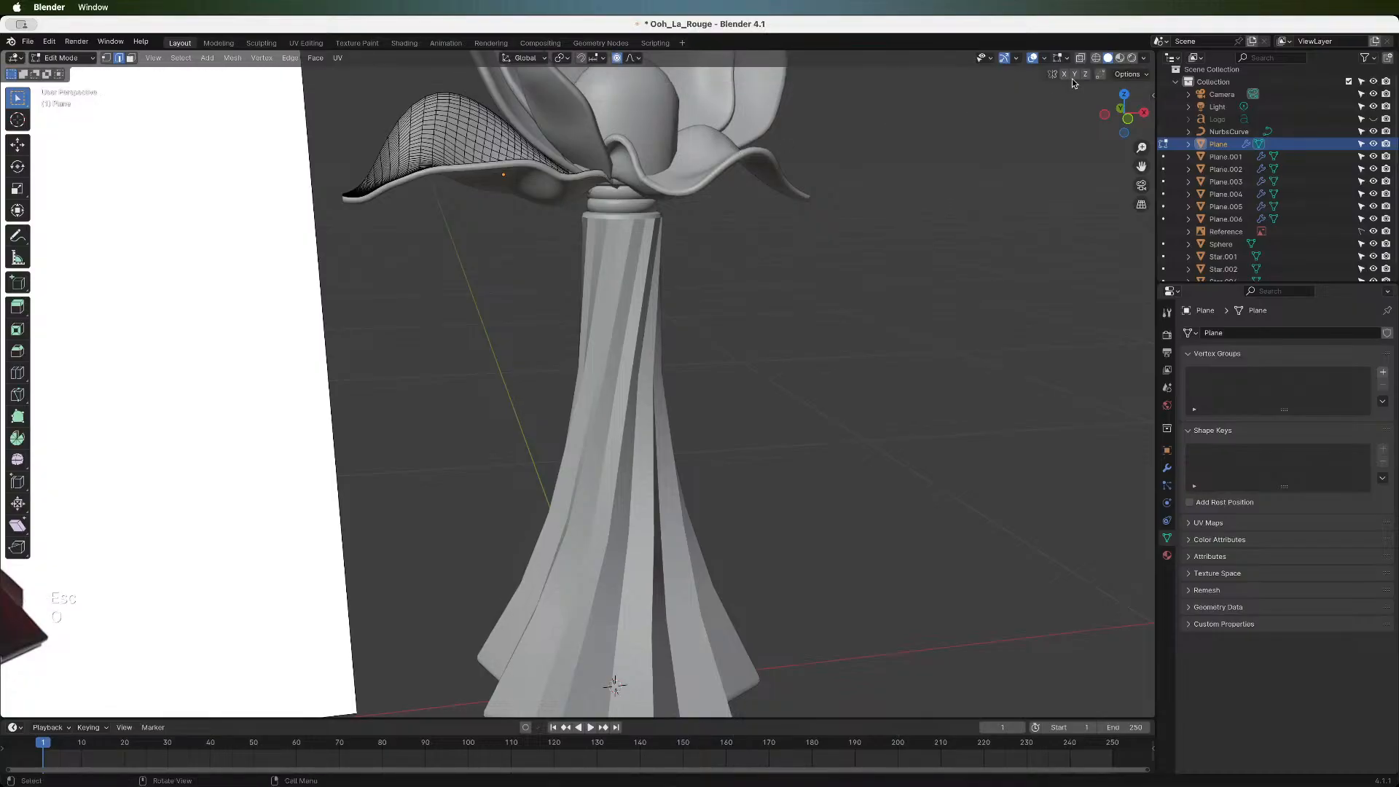
- In vertex mode, move the petal's inner end about -0.0025 m along X and -0.0034 m along Z with proportional size 0.112
left_click(1081, 57)
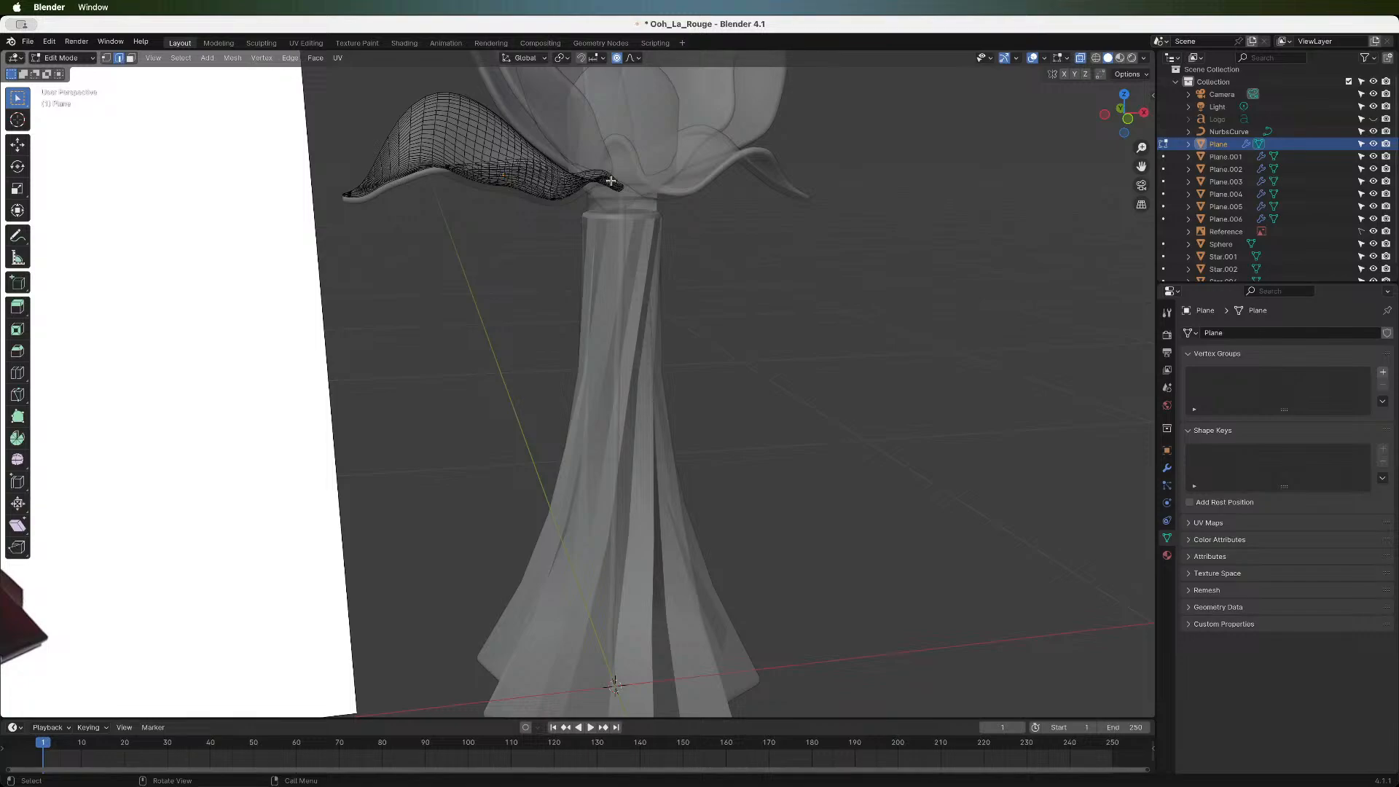
left_click(1081, 58)
key("1")
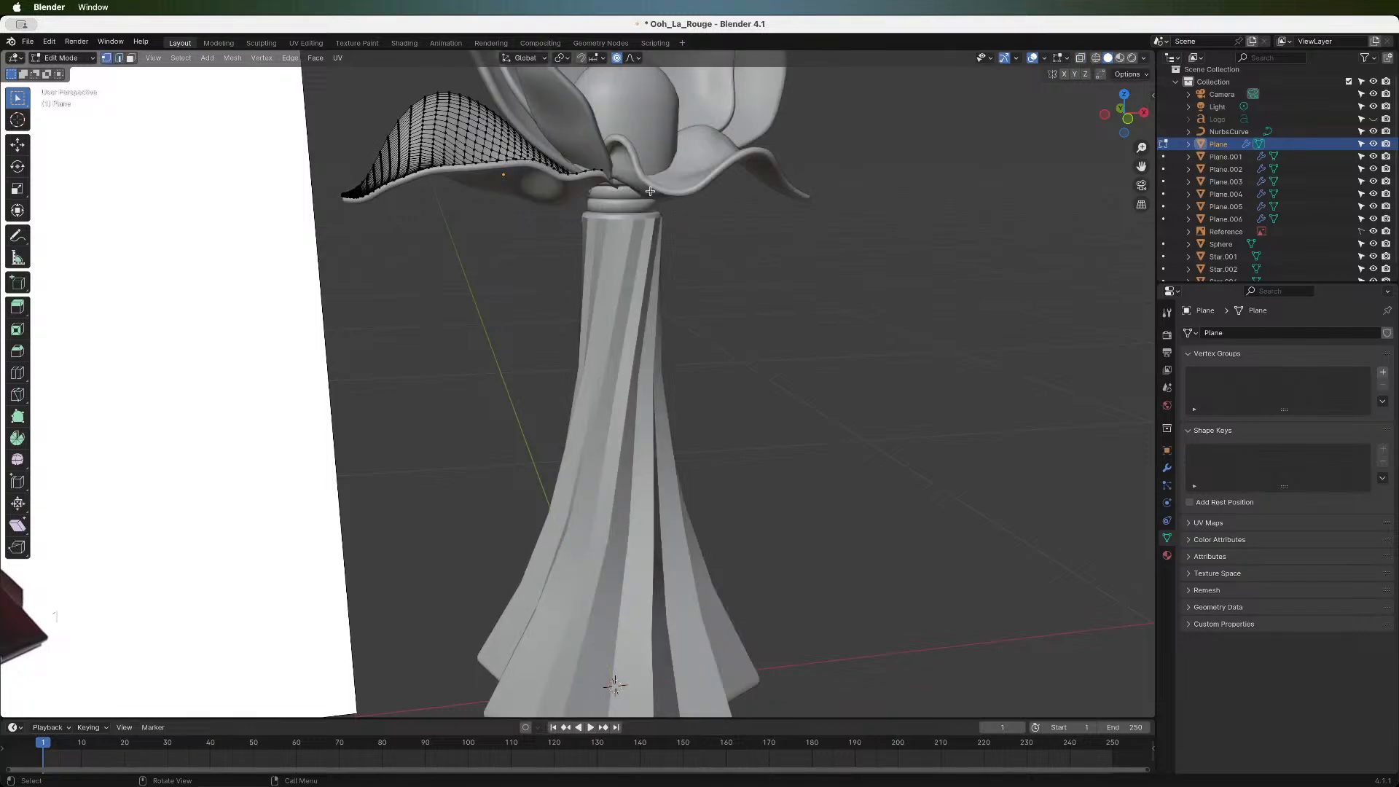
key("g")
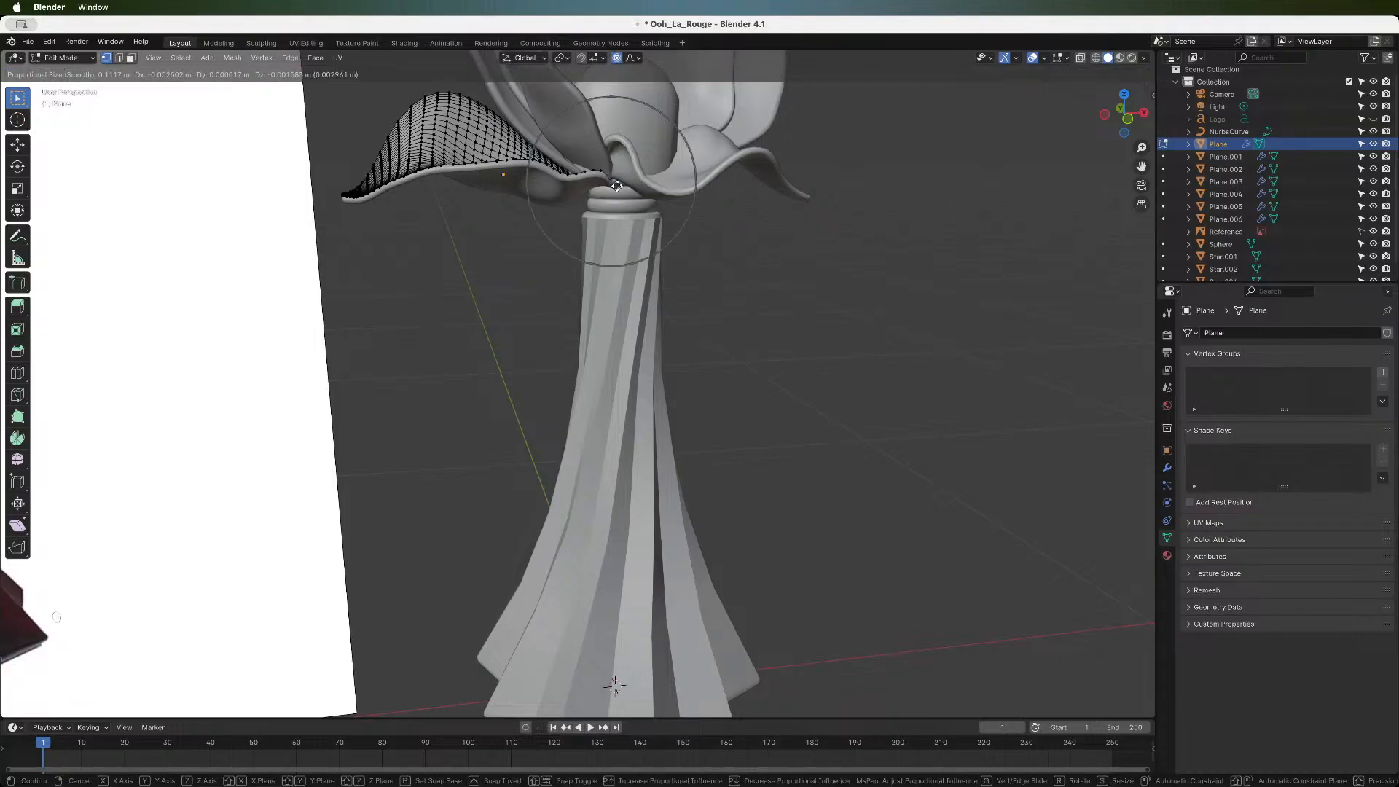
left_click(616, 187)
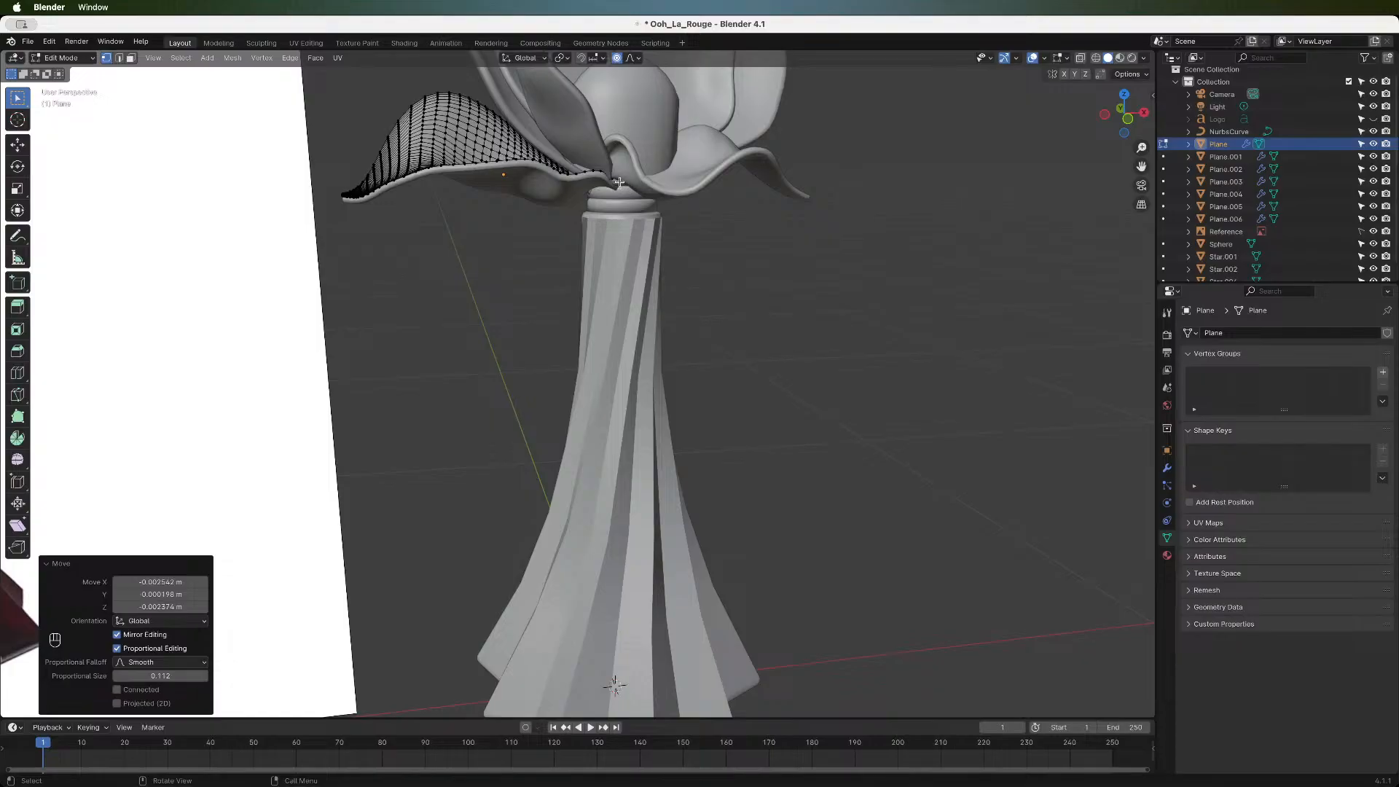
- Try rotating the petal's inner end -22.6° about the view axis with smooth proportional falloff, and undo the rotation
left_click(613, 179)
key("r")
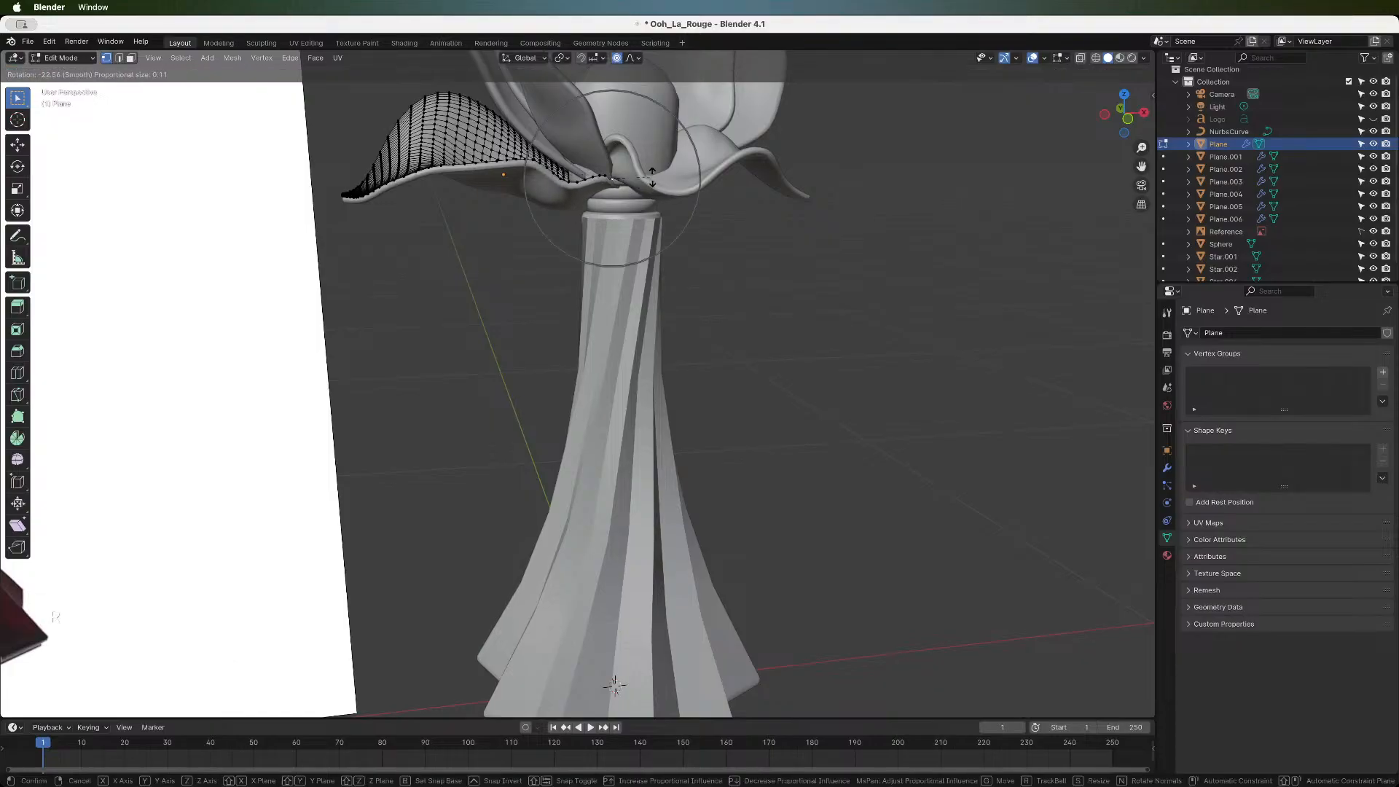
left_click(652, 178)
scroll(626, 226, "down", 2)
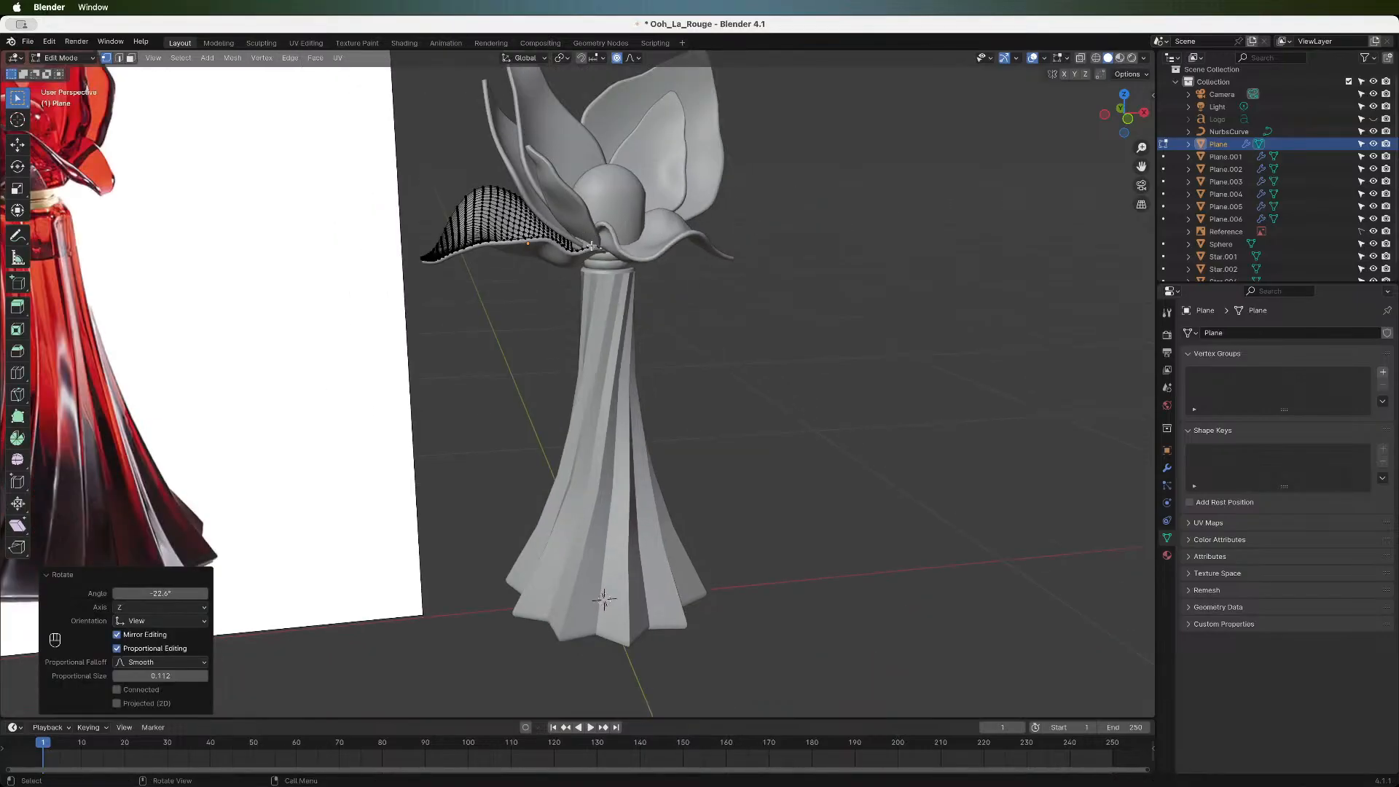
key("super+z")
scroll(591, 240, "up", 5)
scroll(590, 228, "down", 3)
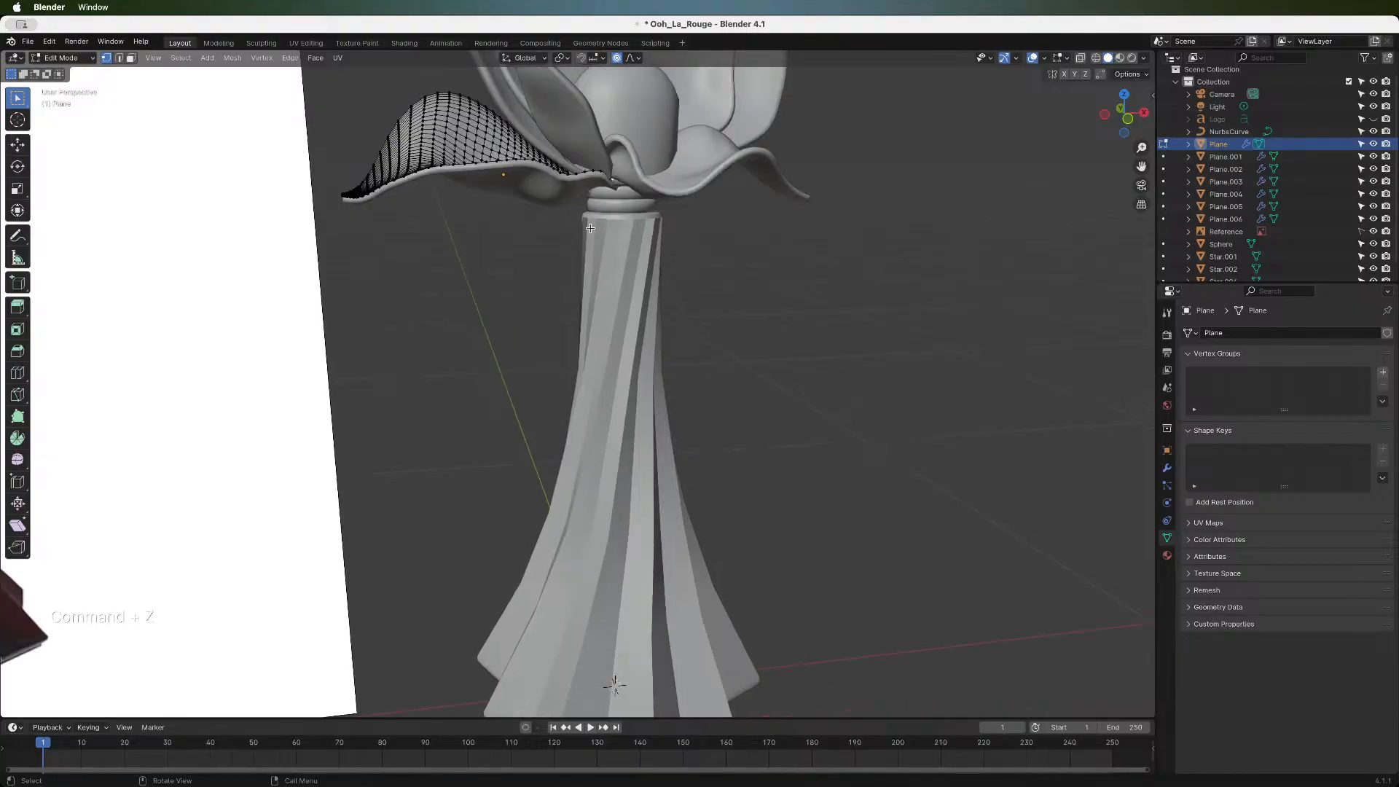
- Rotate the low petal's inner end -23.8° about the view axis with a smooth proportional size of 0.043
left_click_drag(1141, 166, 1131, 241)
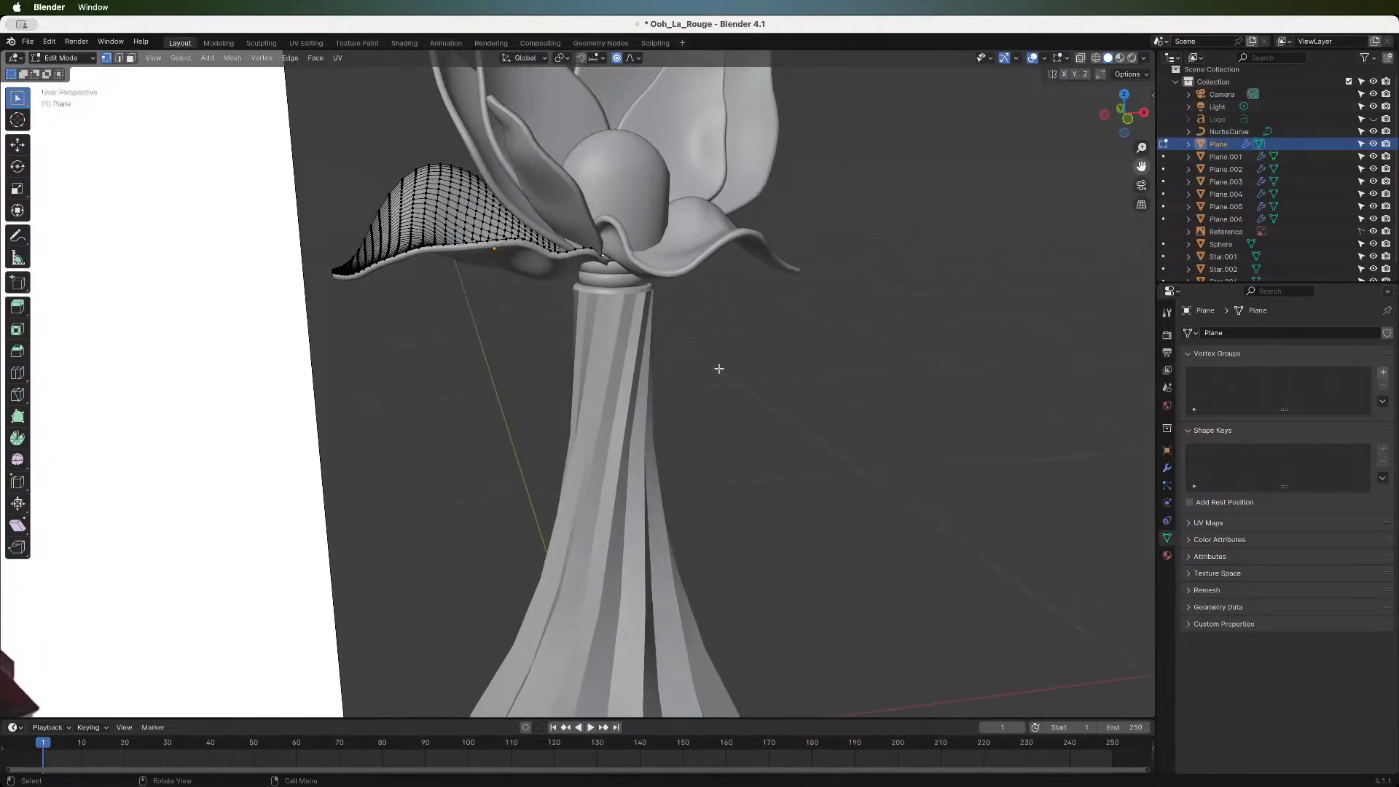
key("g")
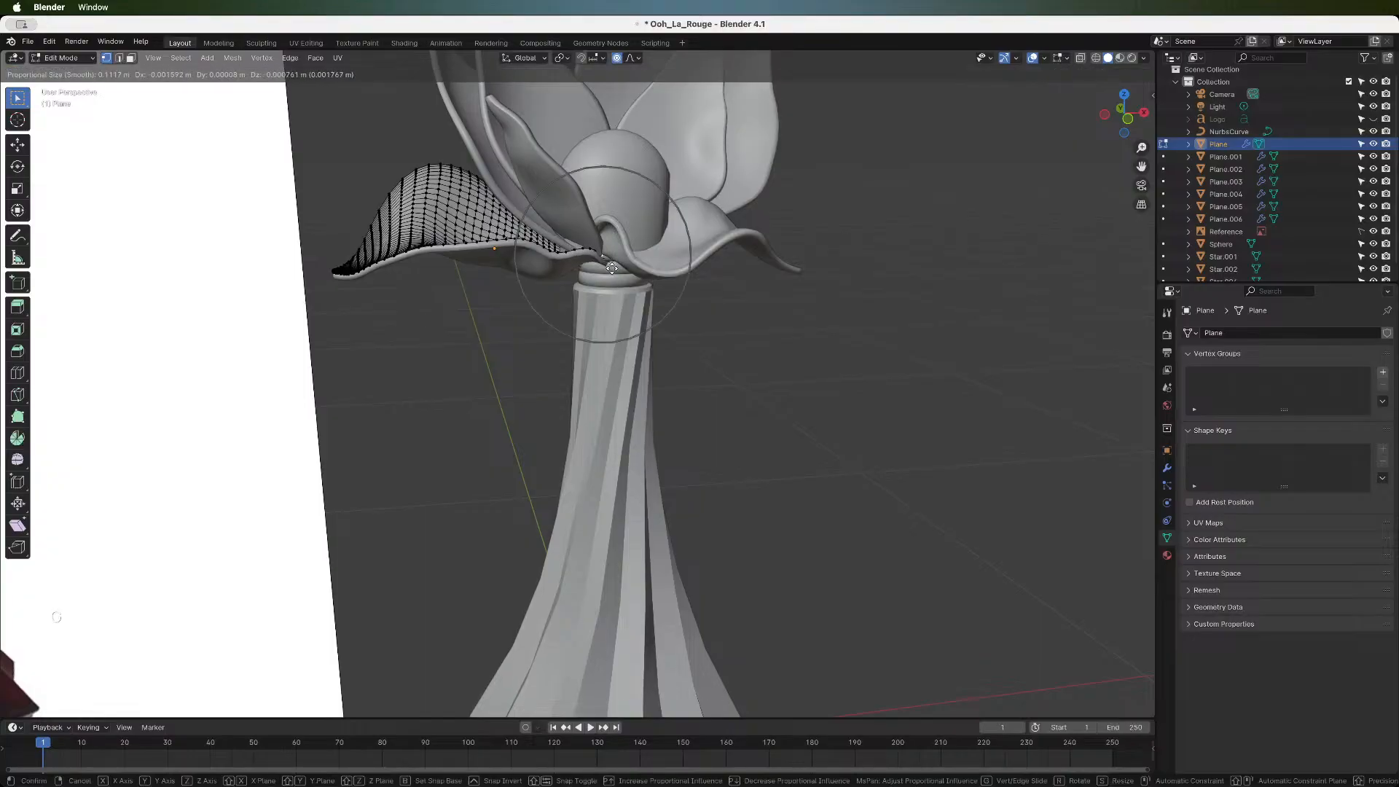
key("Escape")
key("g")
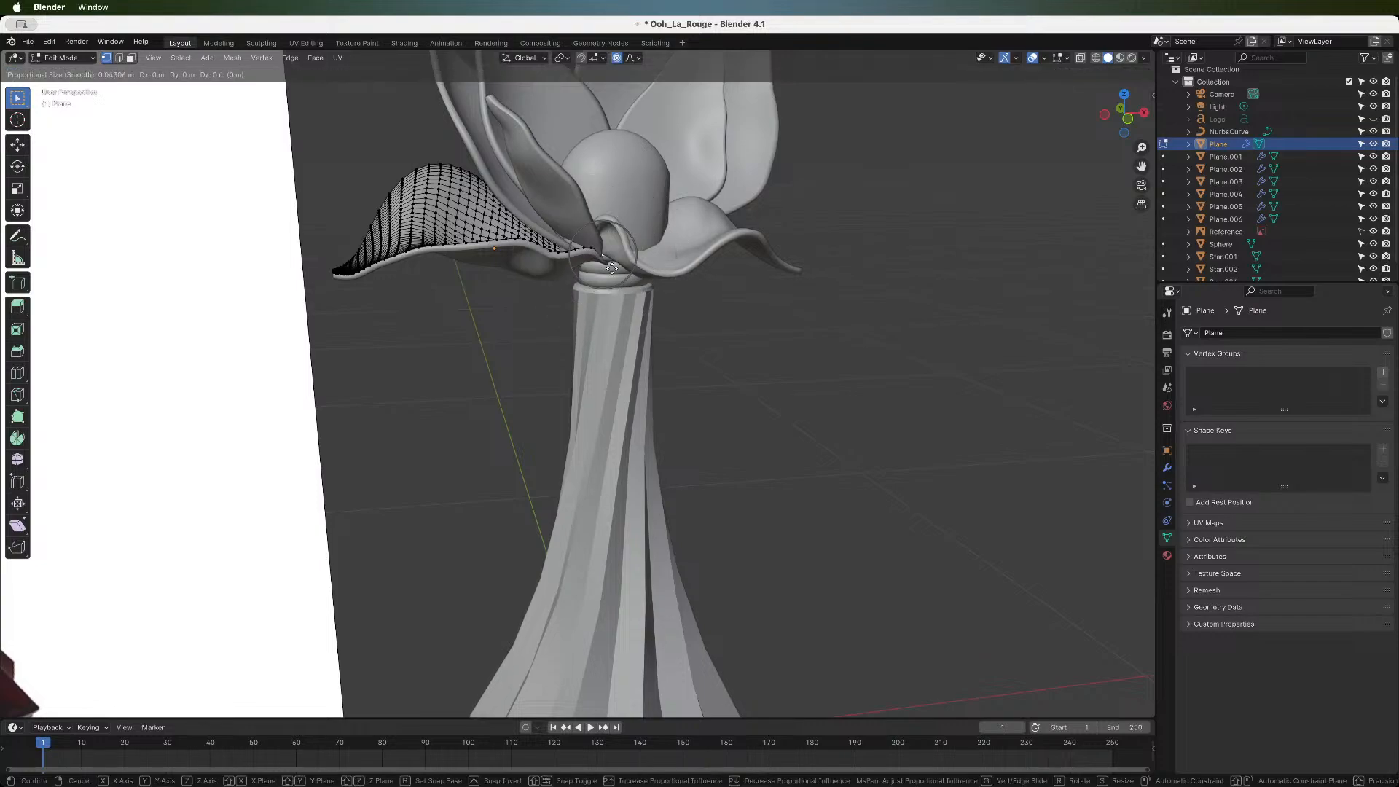
left_click(612, 268)
key("r")
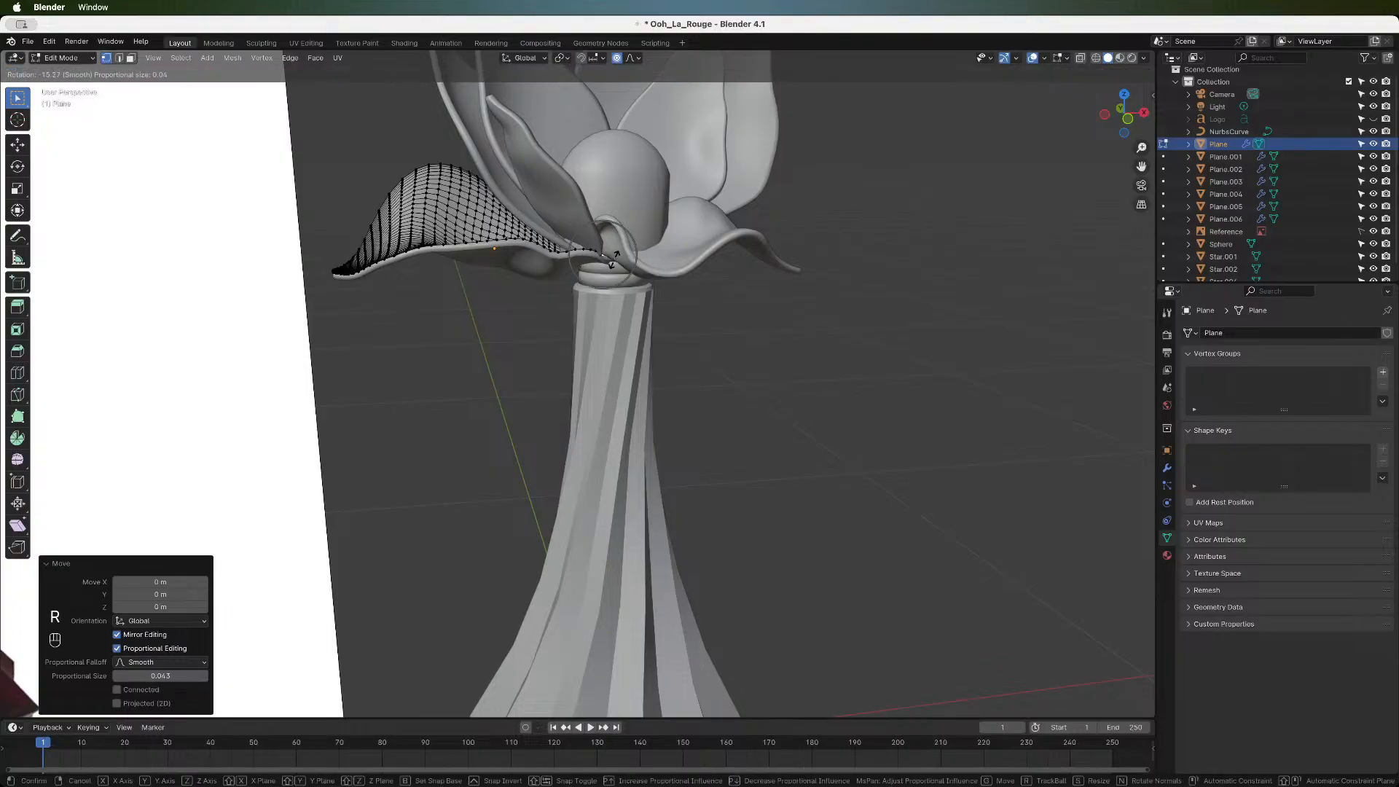
left_click(613, 256)
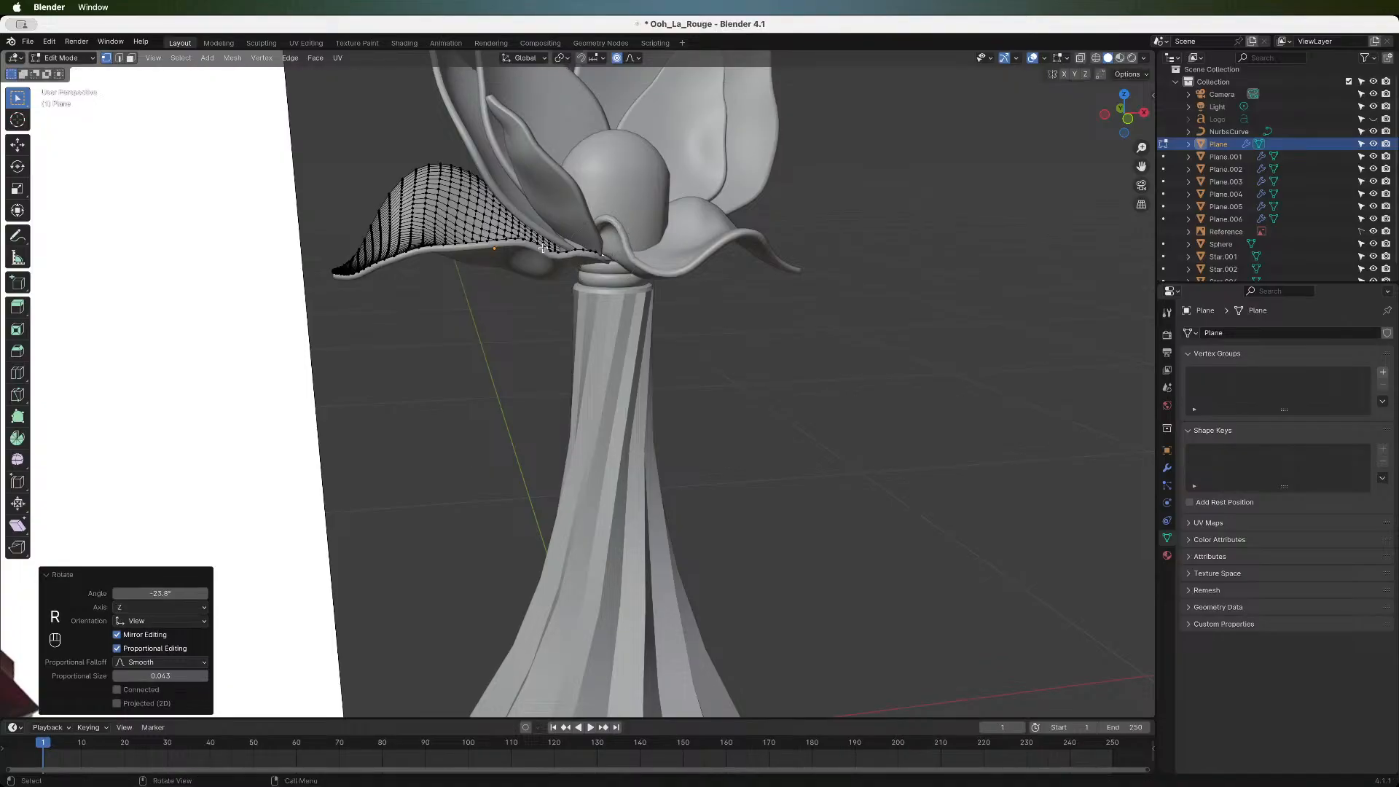
- Nudge vertices near the petal's inner end with proportional size 0.043, finishing with a move of about -0.0007, 0.0010, 0.0033 m in XYZ
left_click(556, 250)
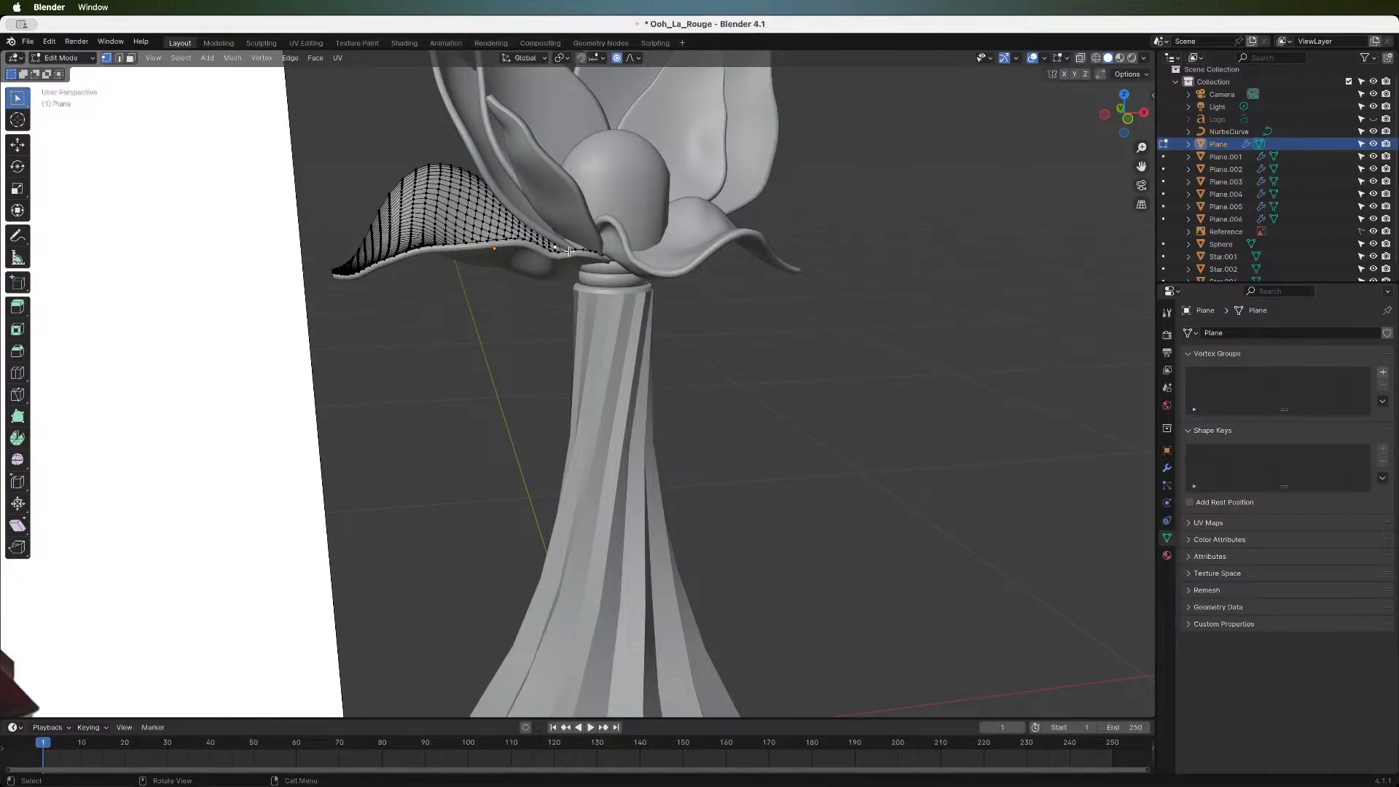
key("g")
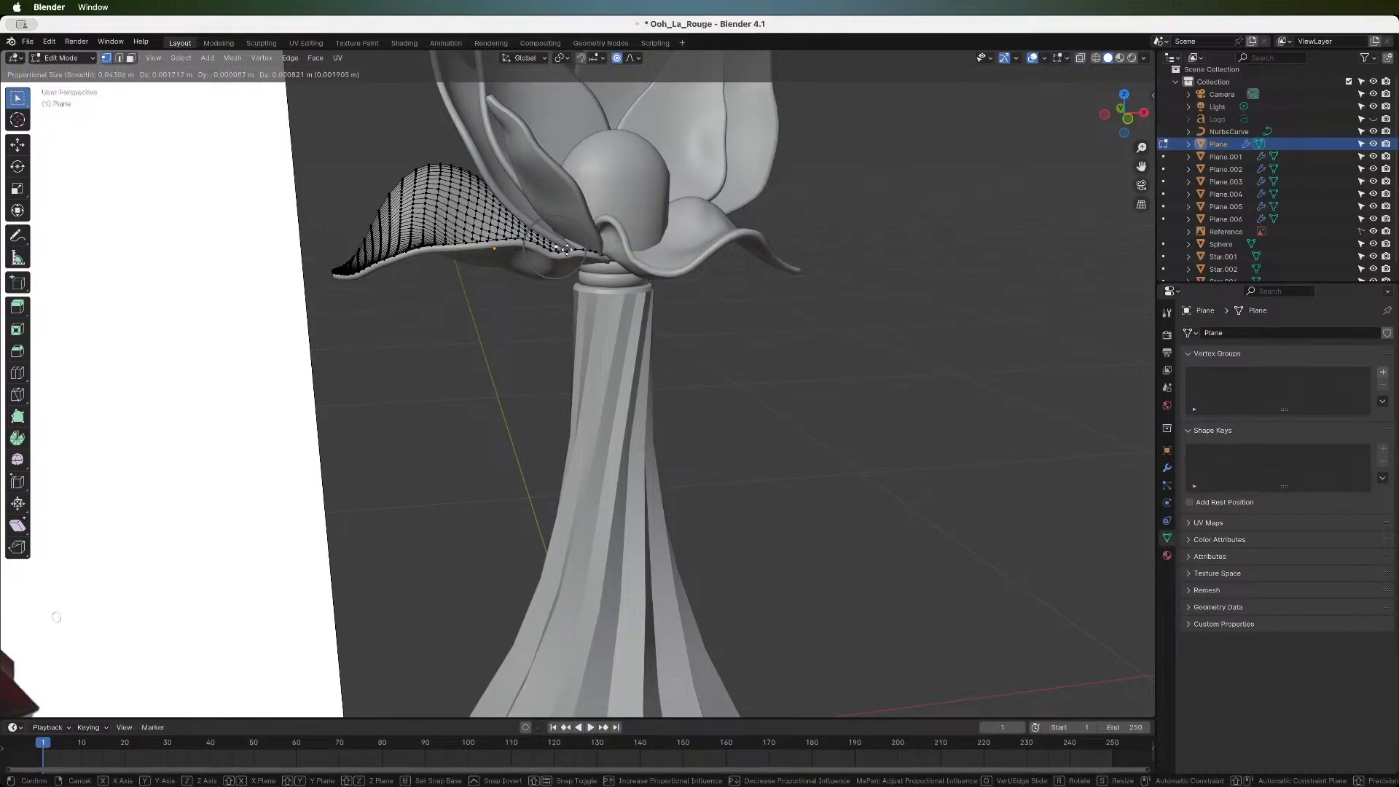
left_click(566, 248)
left_click(567, 253)
key("g")
left_click(570, 249)
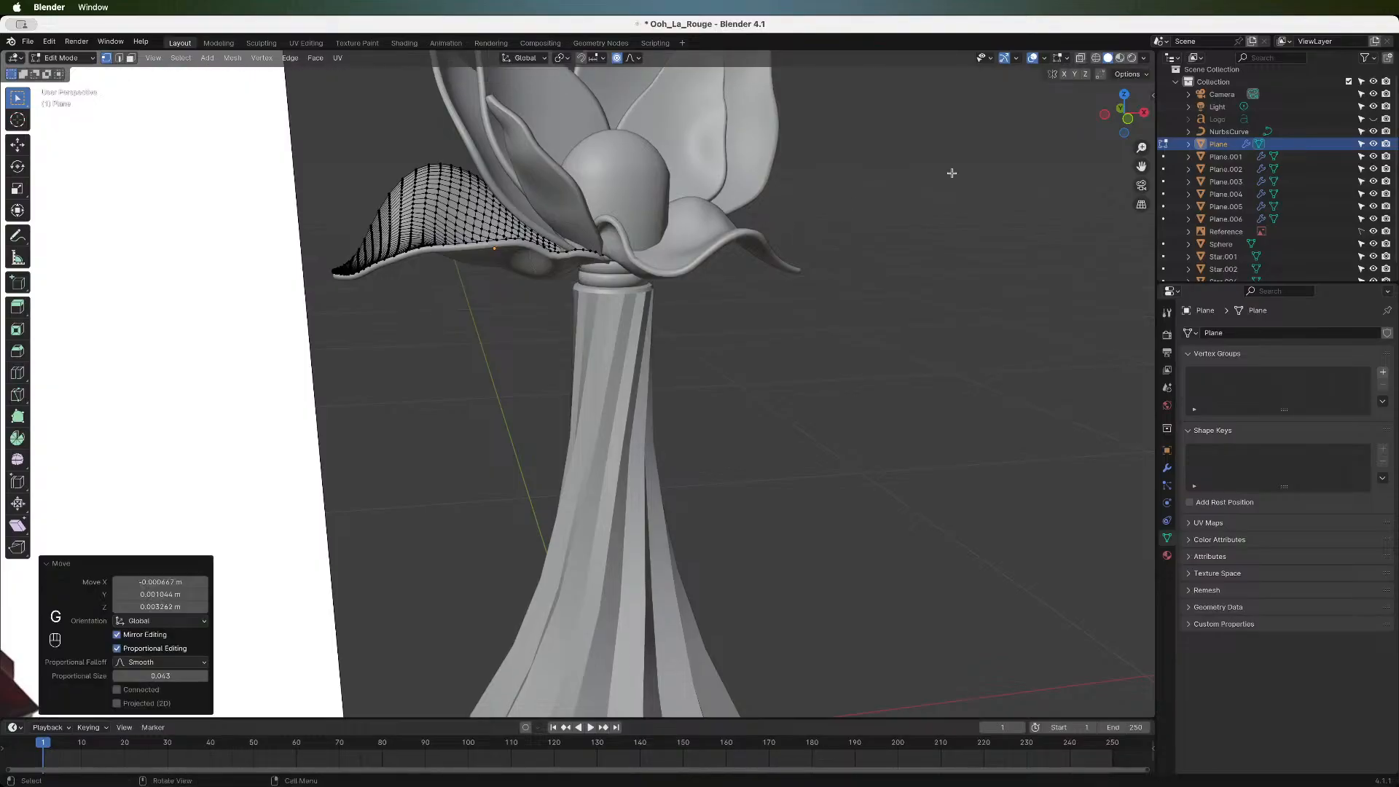
- Move a vertex near the petal's neck joint about 0.0019, 0.0052, 0.0108 m in XYZ with proportional size 0.063
middle_click_drag(655, 280, 692, 277)
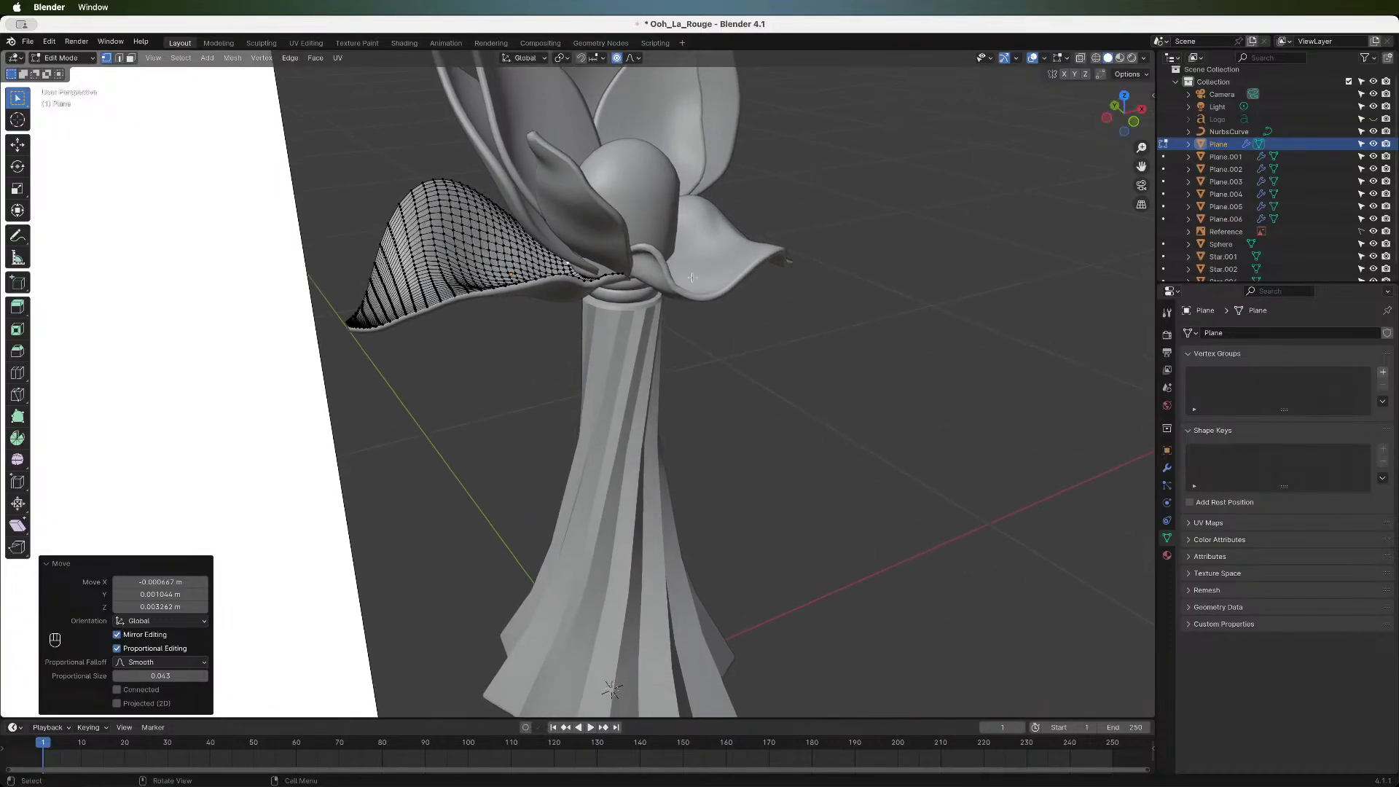
left_click(582, 276)
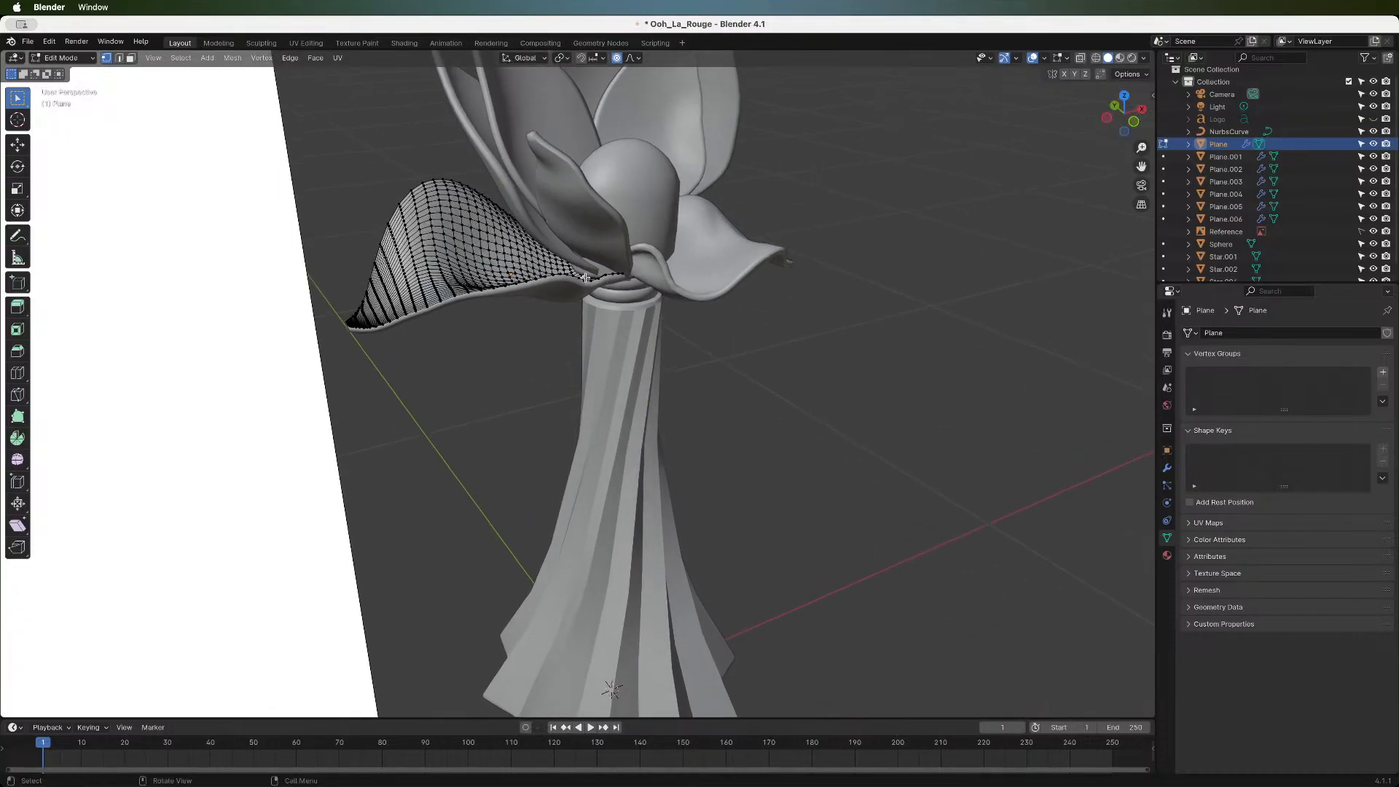
key("g")
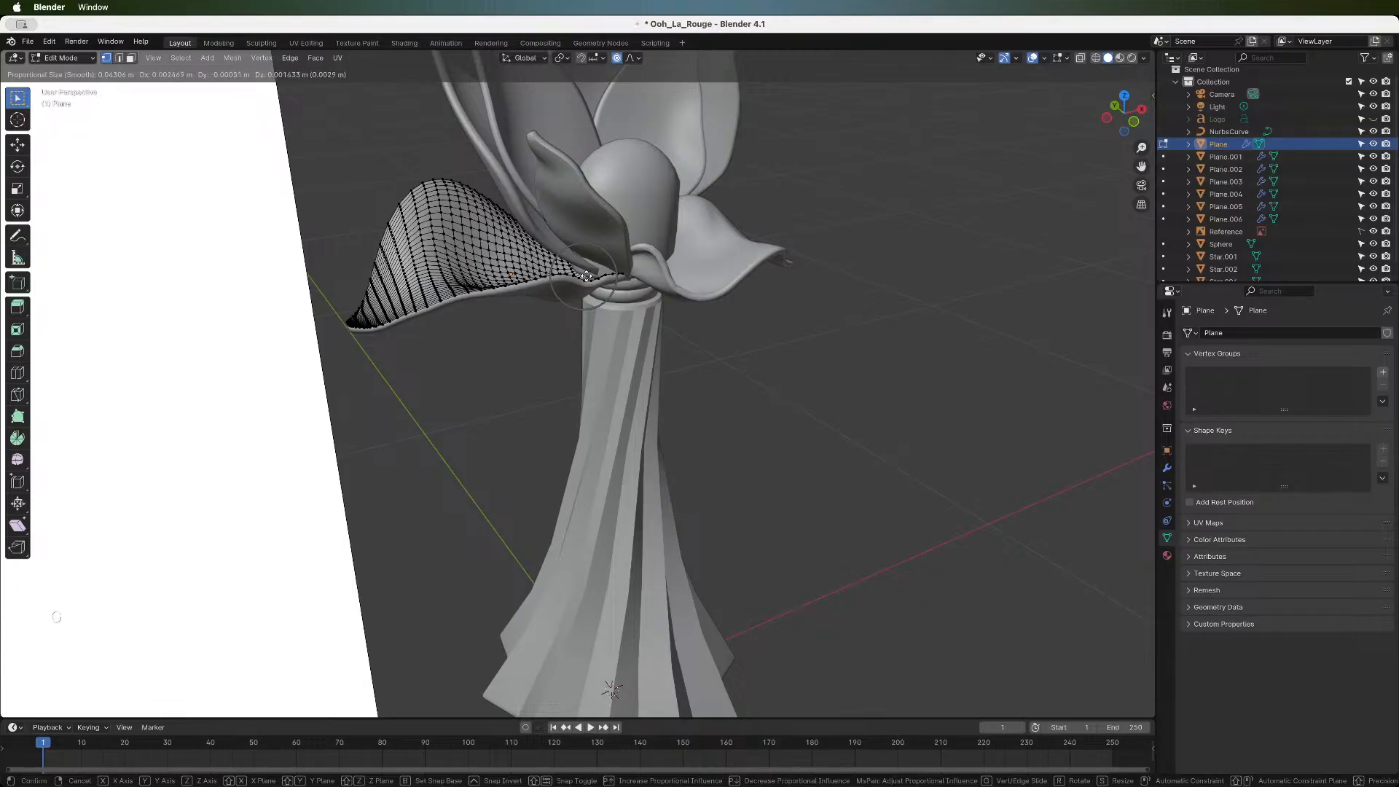
scroll(586, 276, "down", 4)
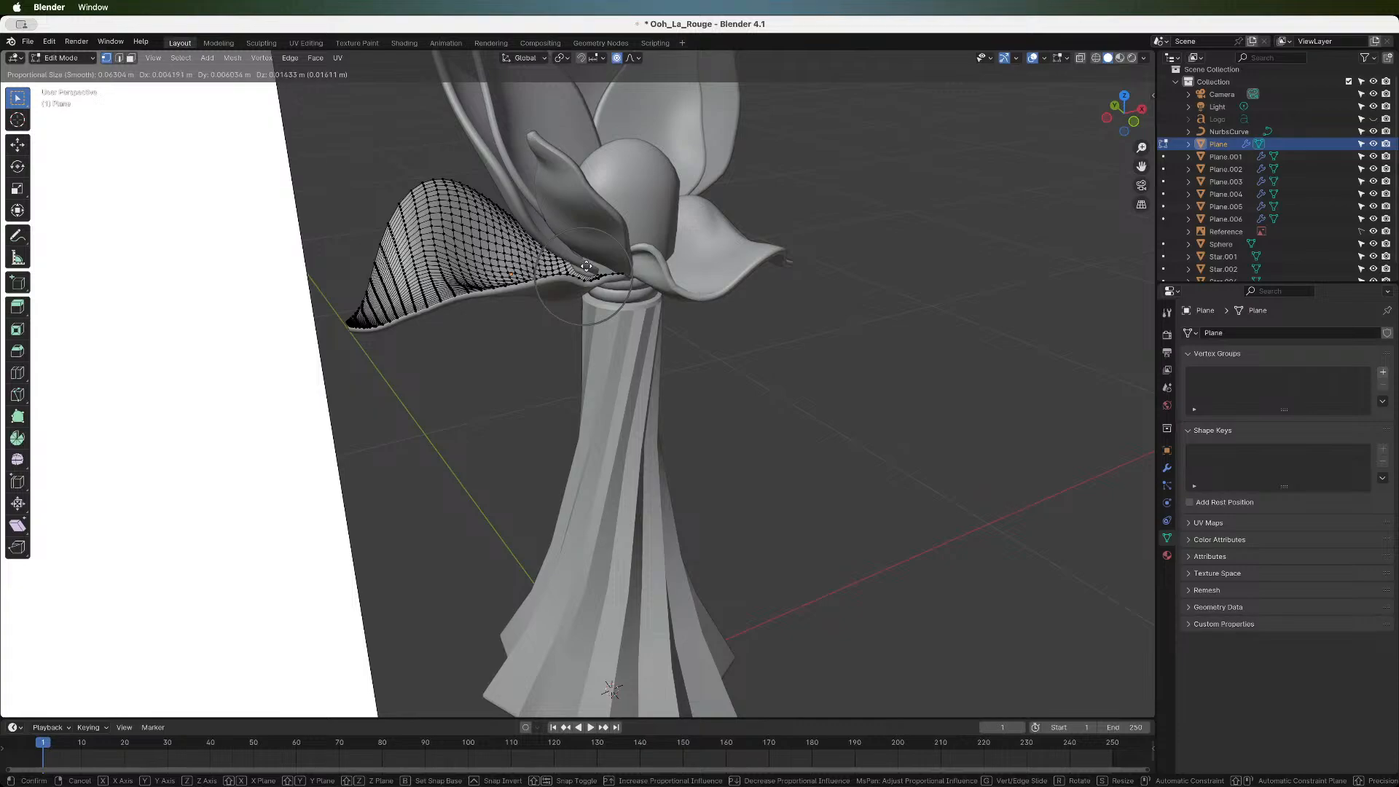
left_click(586, 268)
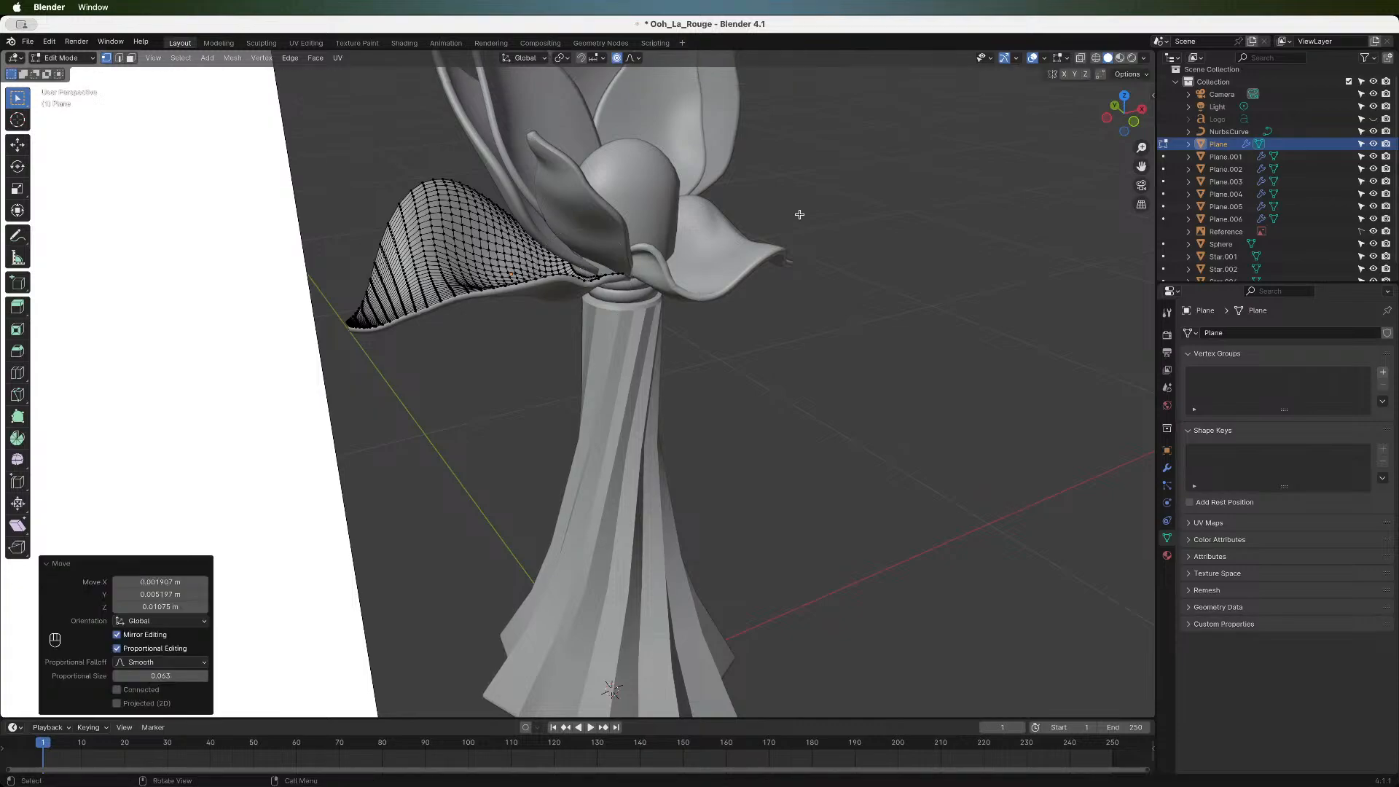
- Lower another vertex near the petal's inner end about 0.009 m toward the neck with proportional size 0.063
mouse_move(1123, 117)
left_mouse_down()
mouse_move(1139, 87)
mouse_move(1123, 130)
left_mouse_up()
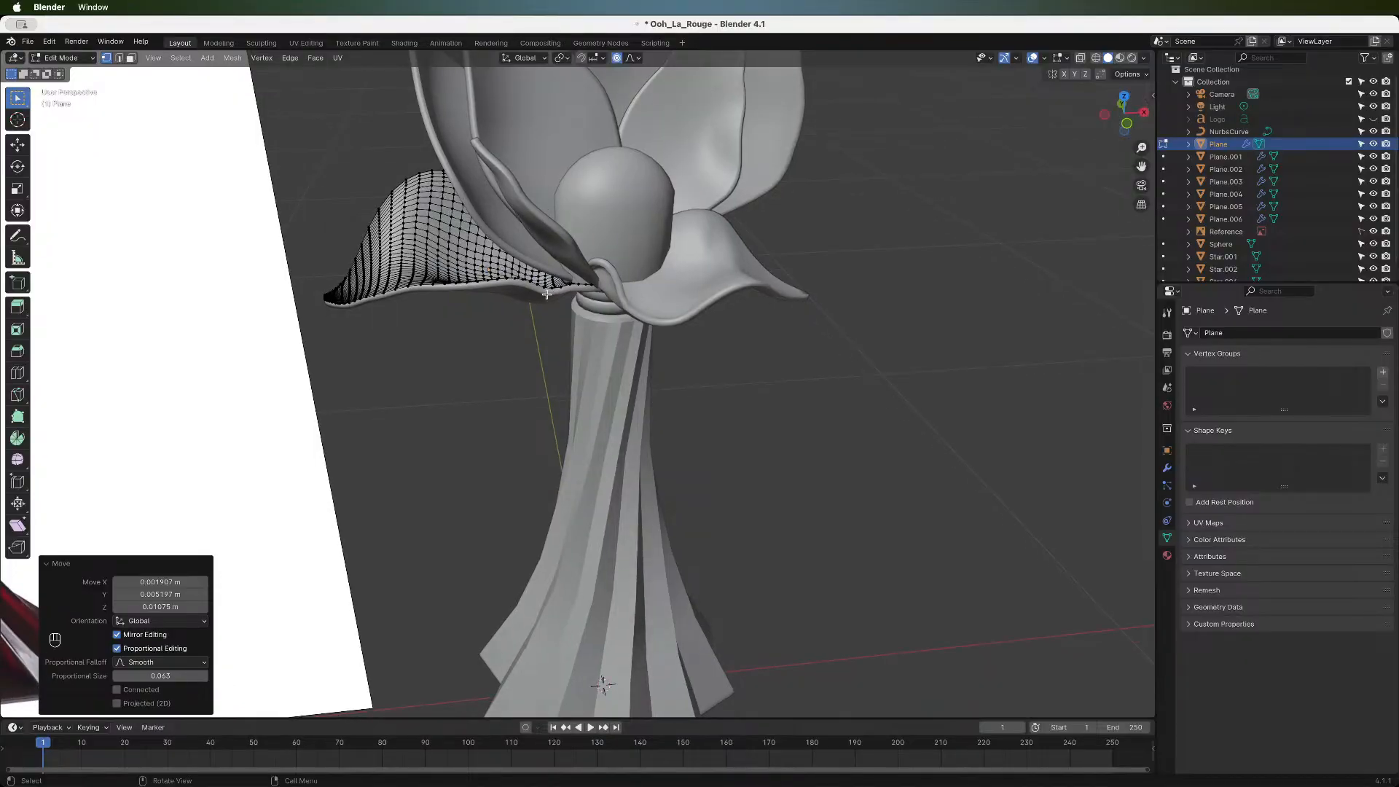
left_click(572, 282)
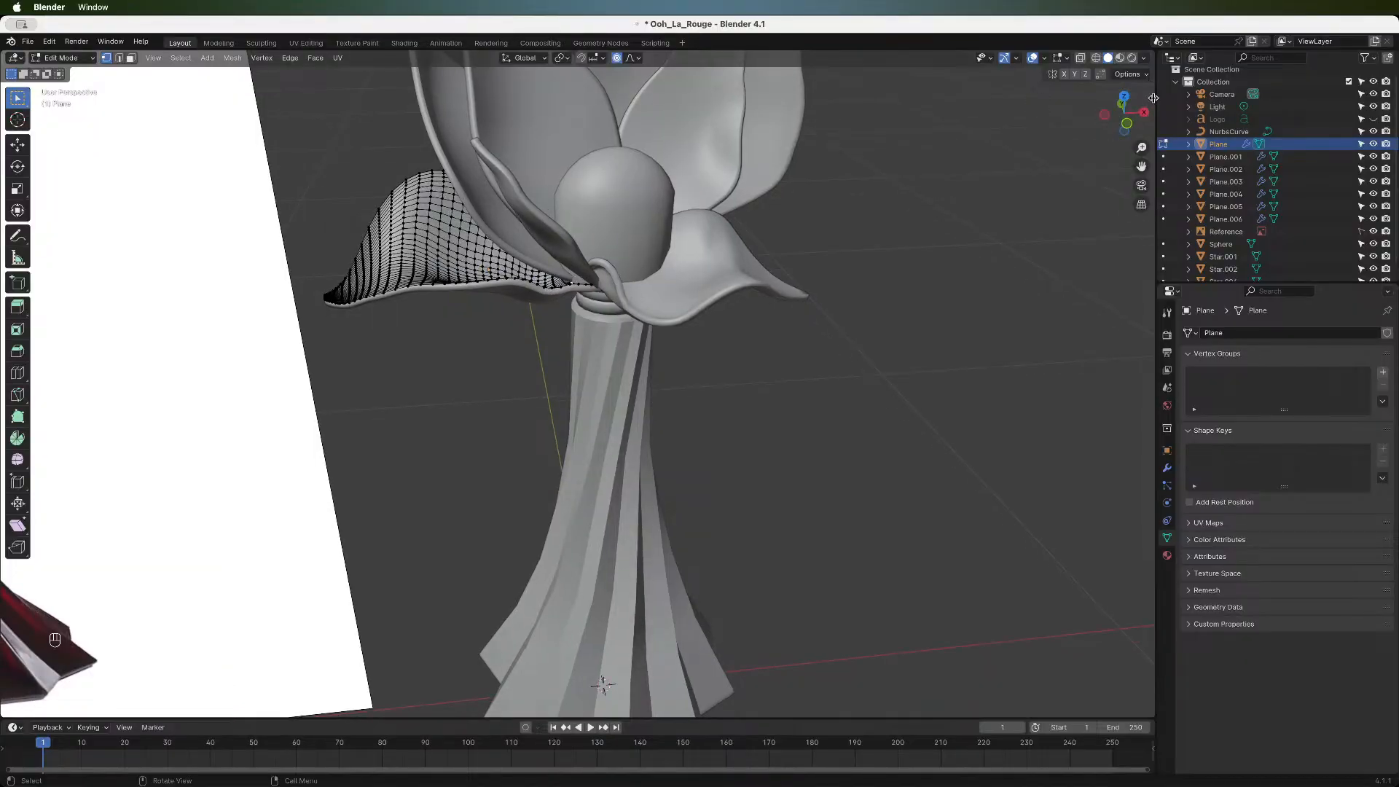
left_click_drag(1126, 114, 1125, 95)
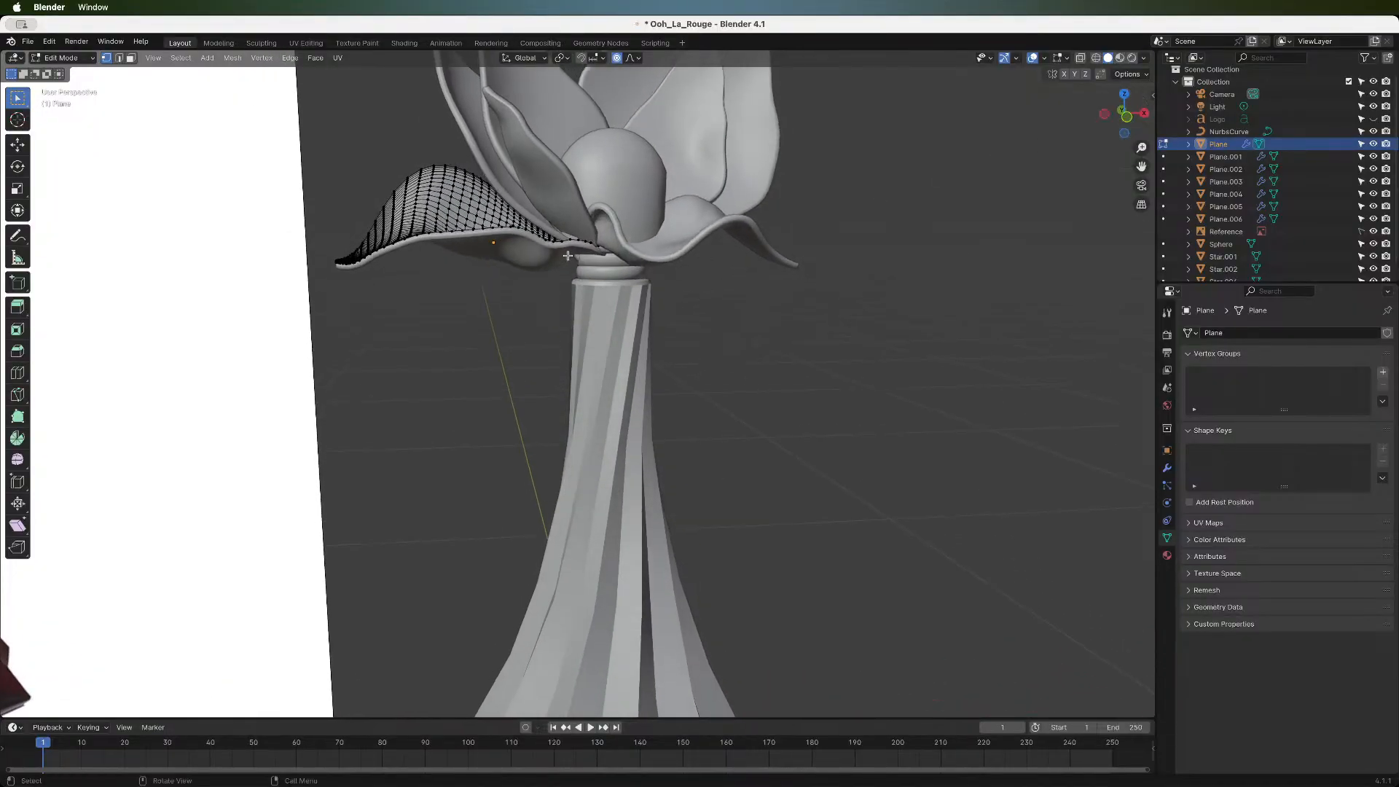
key("g")
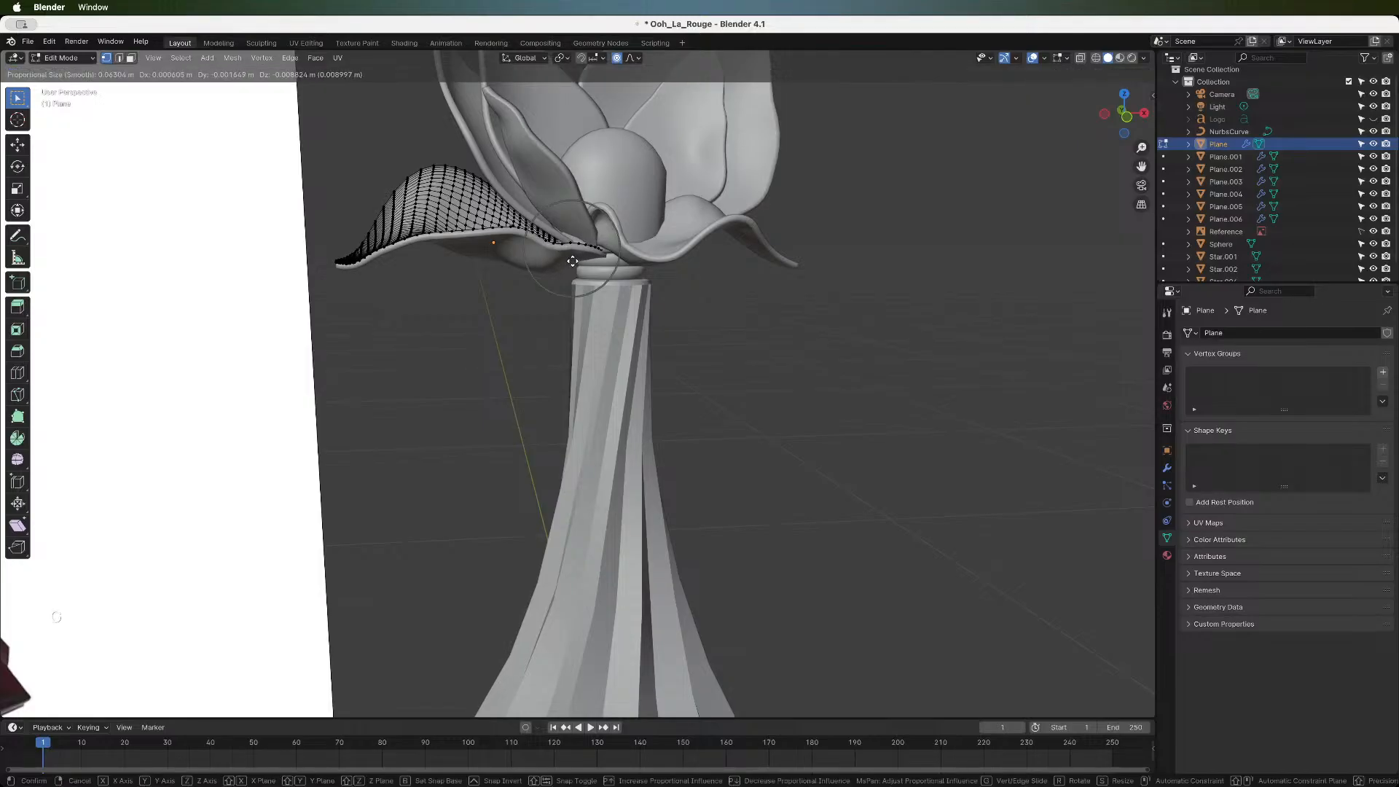
left_click(572, 261)
- Switch mesh editing to petal Plane.003 and move its base about 0.0013, -0.0063, -0.0095 m in XYZ with proportional size 0.084
key("Tab")
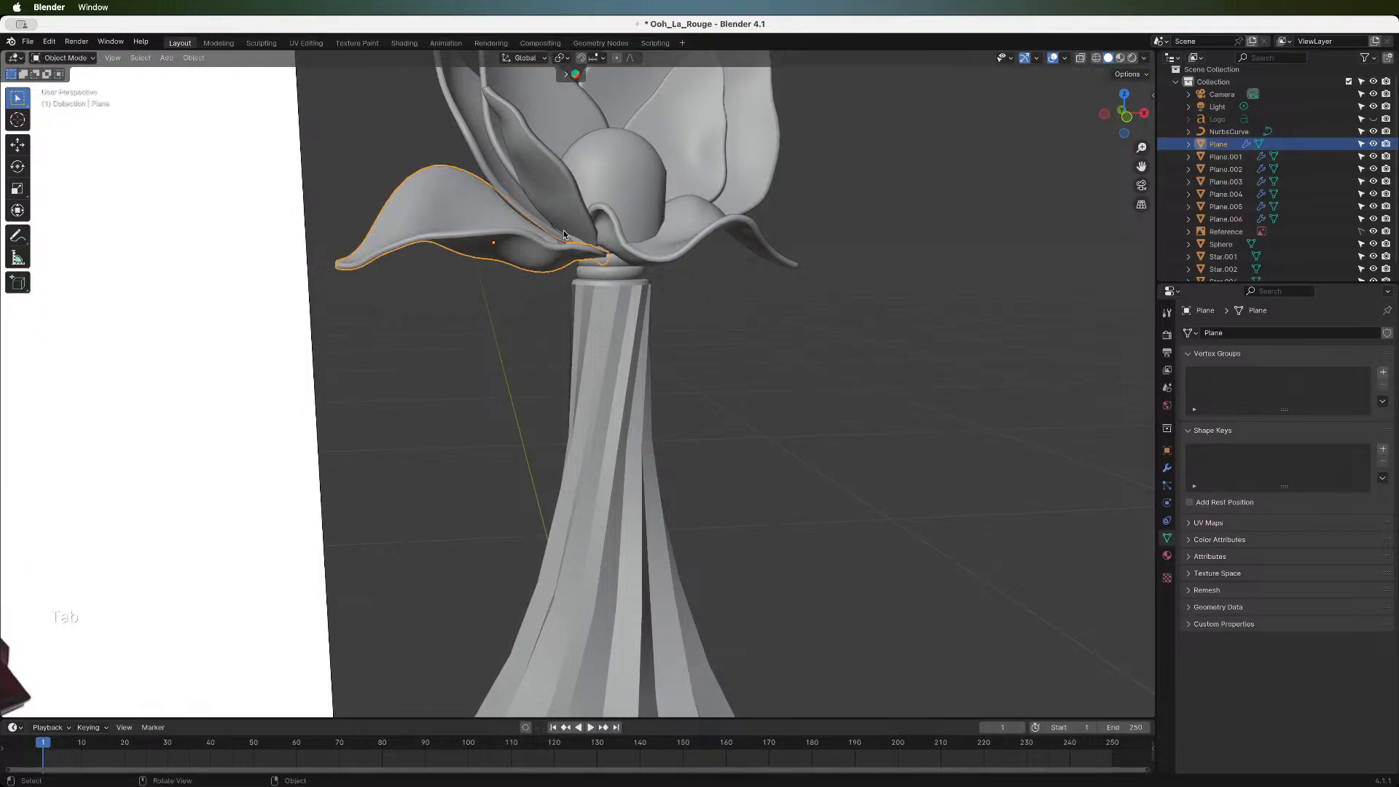
left_click(548, 232)
key("Tab")
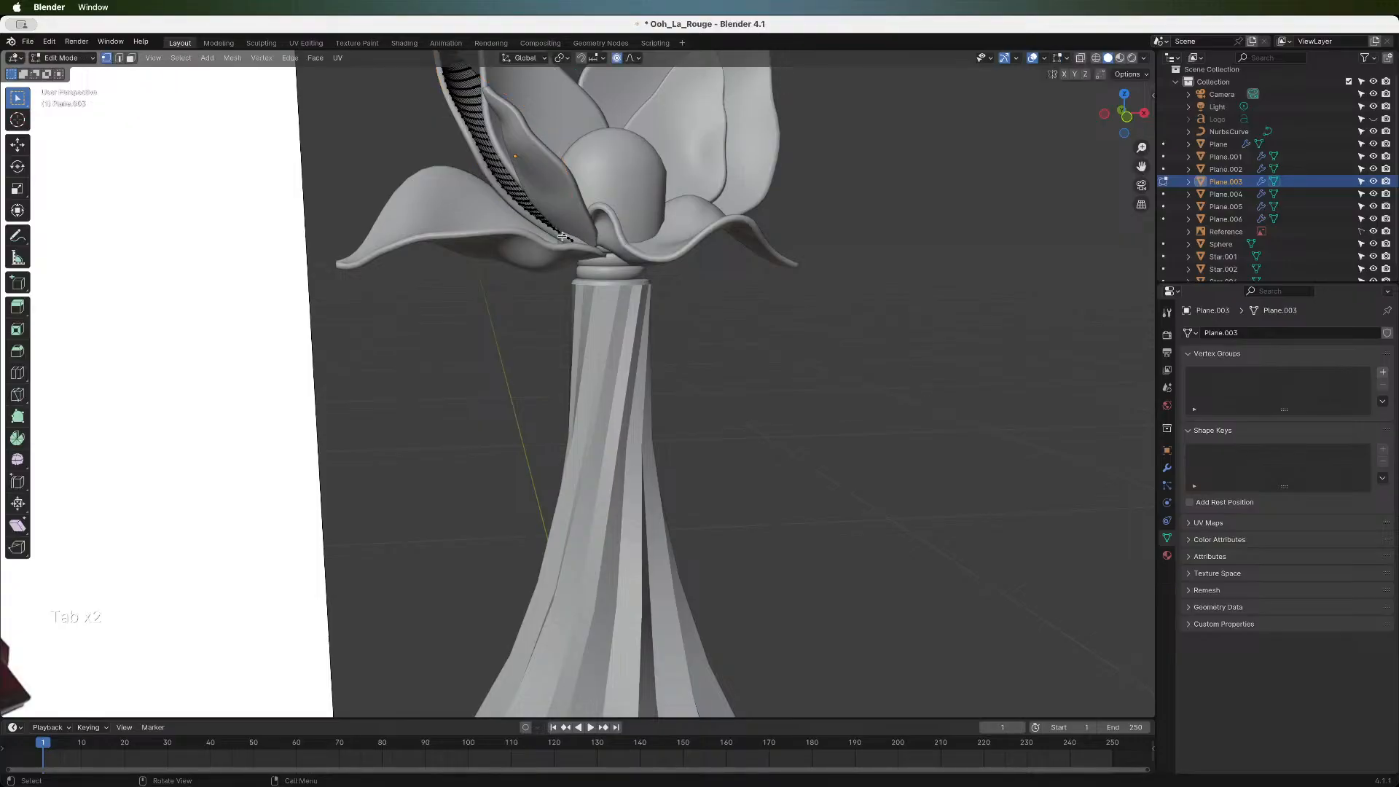
left_click_drag(1129, 125, 863, 246)
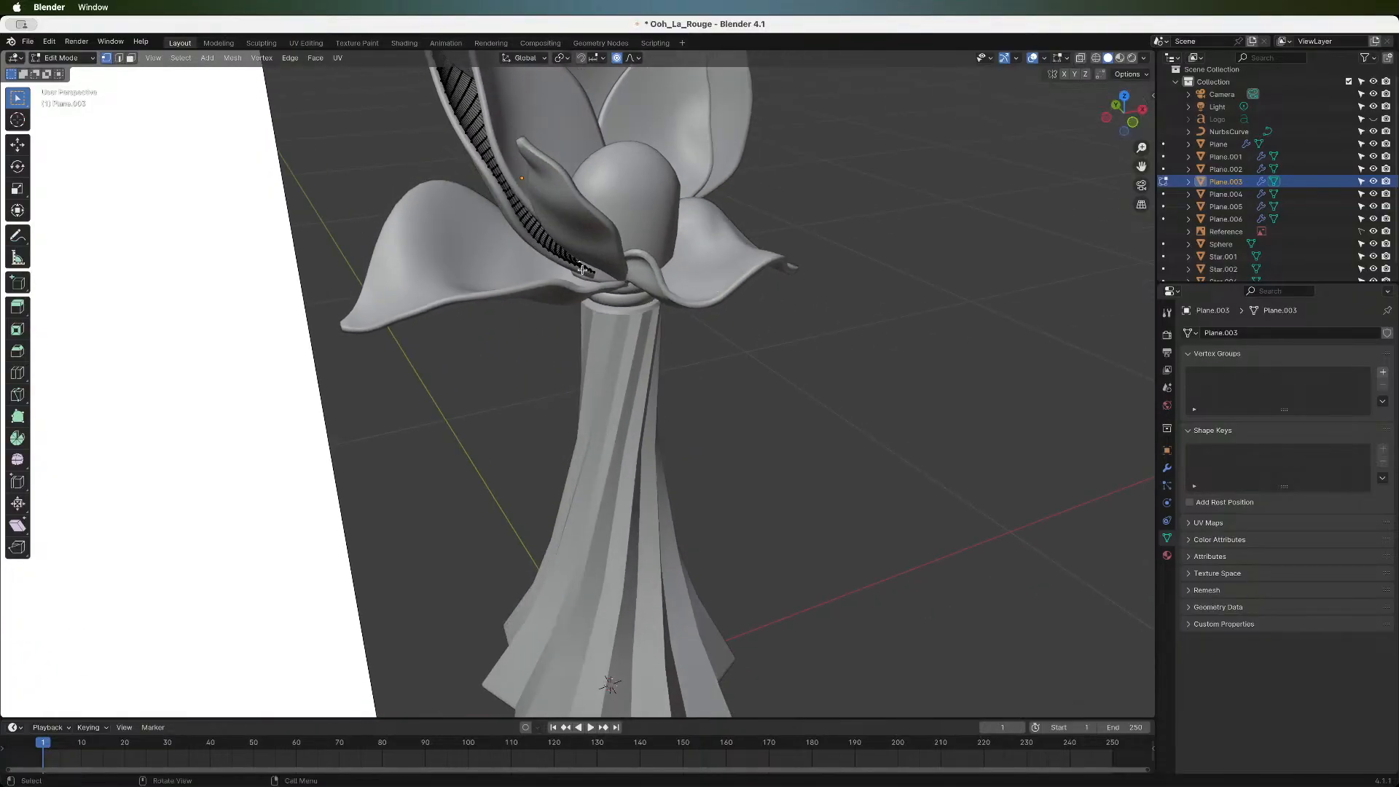
key("g")
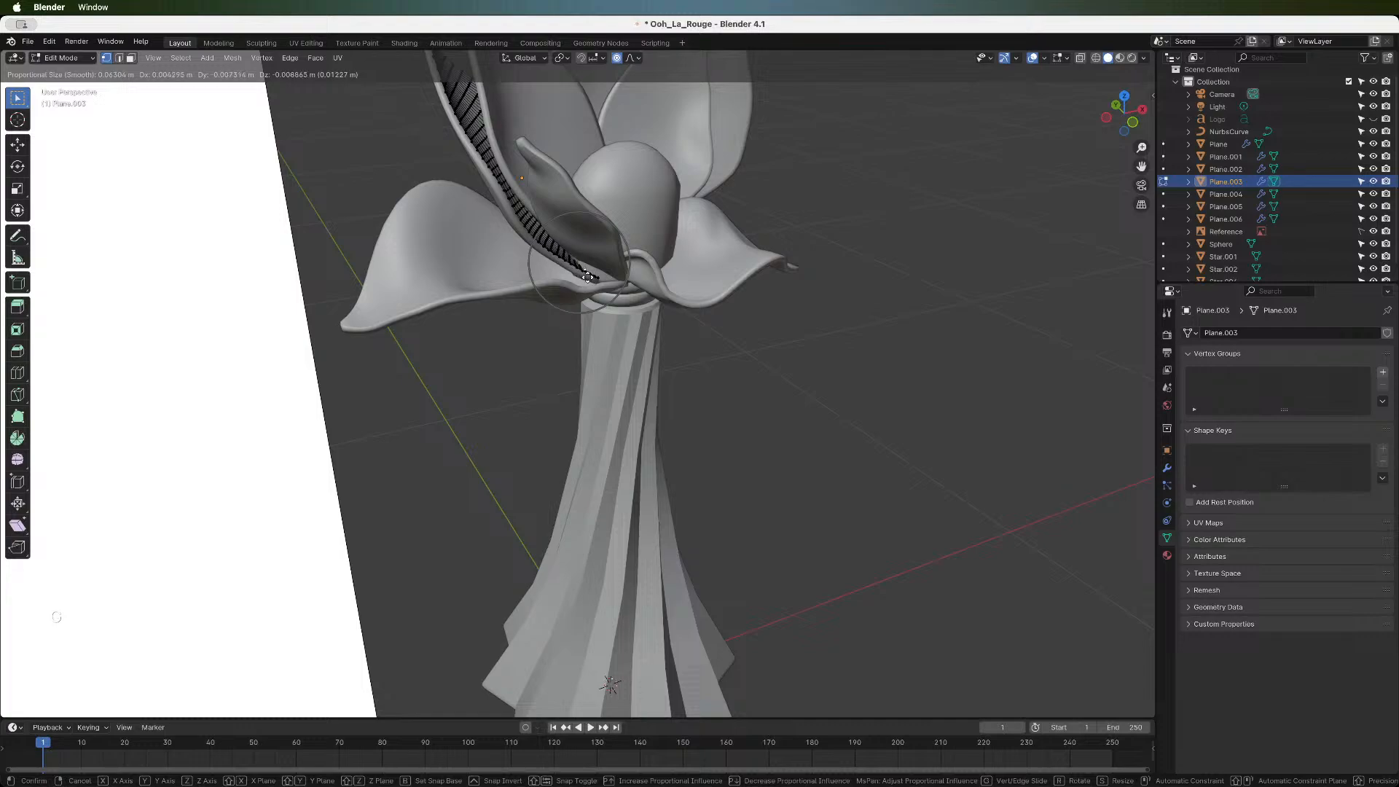
scroll(587, 277, "down", 3)
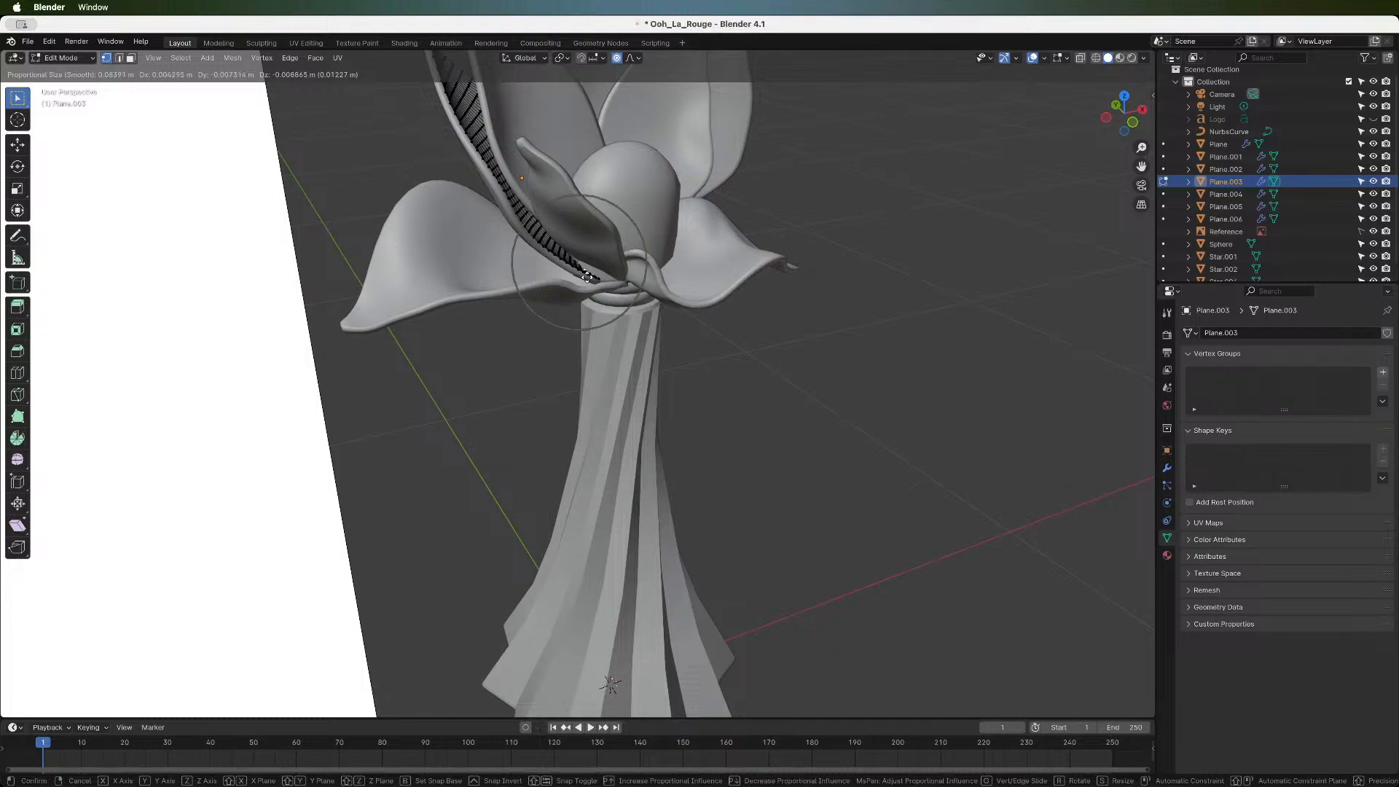
left_click(586, 277)
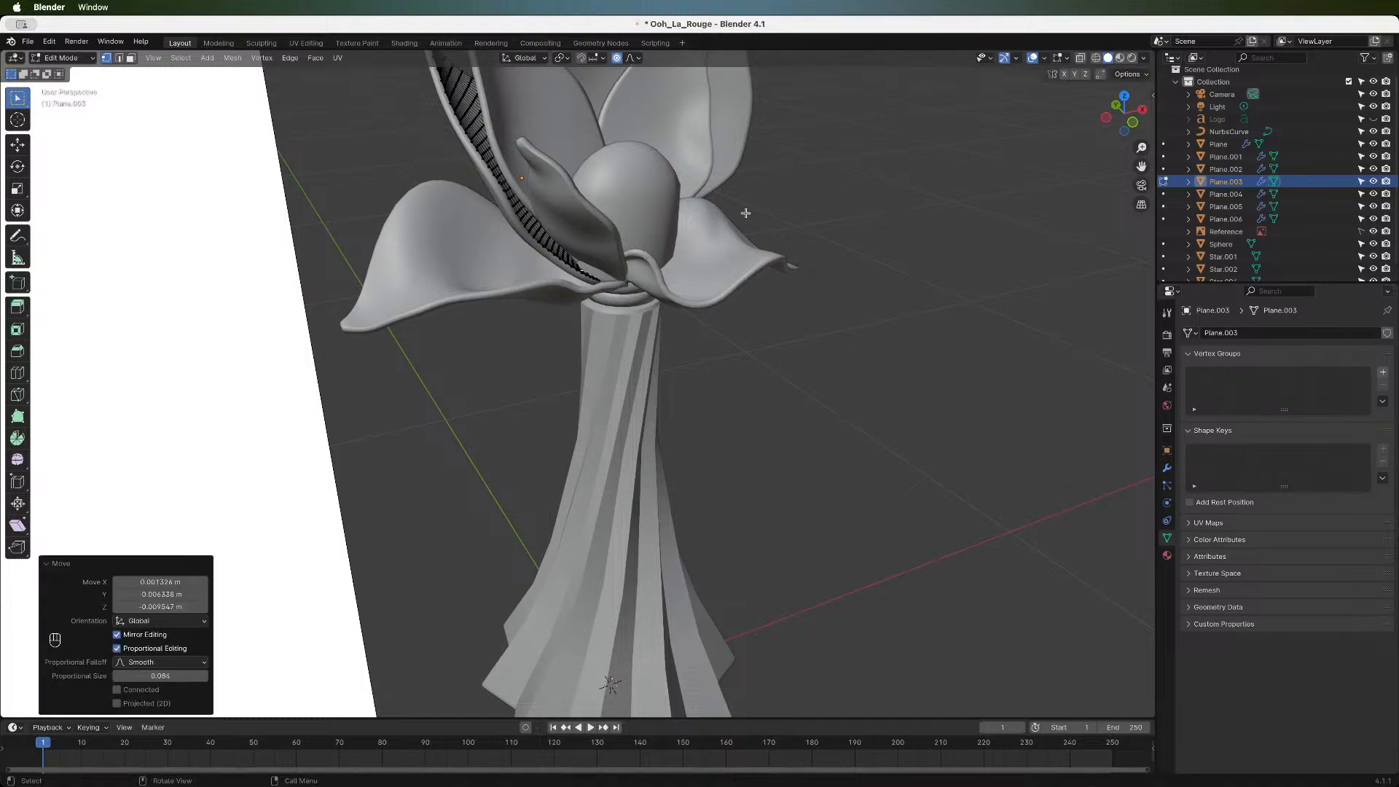
- Readjust the base of petal Plane.003 by about -0.0006, 0.0008, 0.0022 m in XYZ with proportional size 0.084
left_click_drag(1124, 114, 1102, 119)
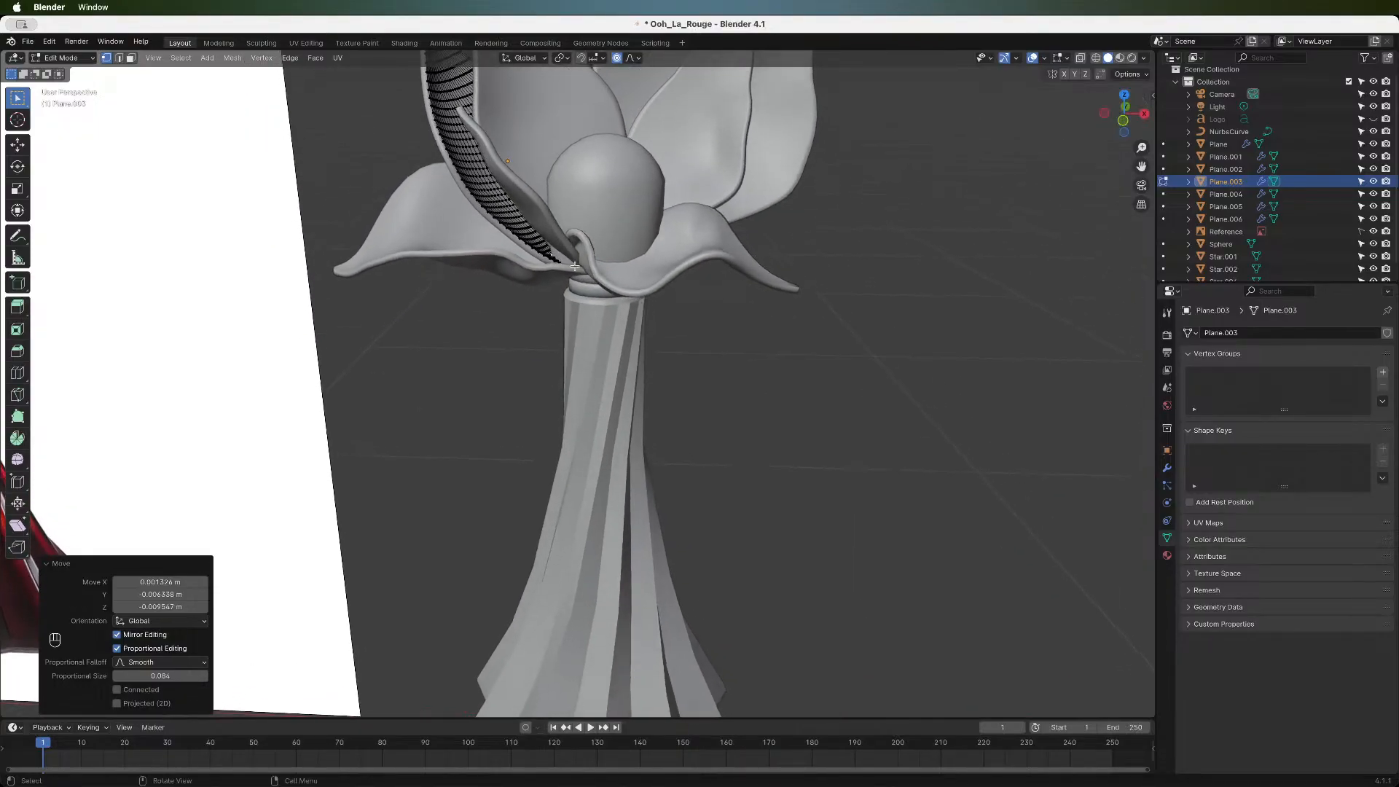
key("g")
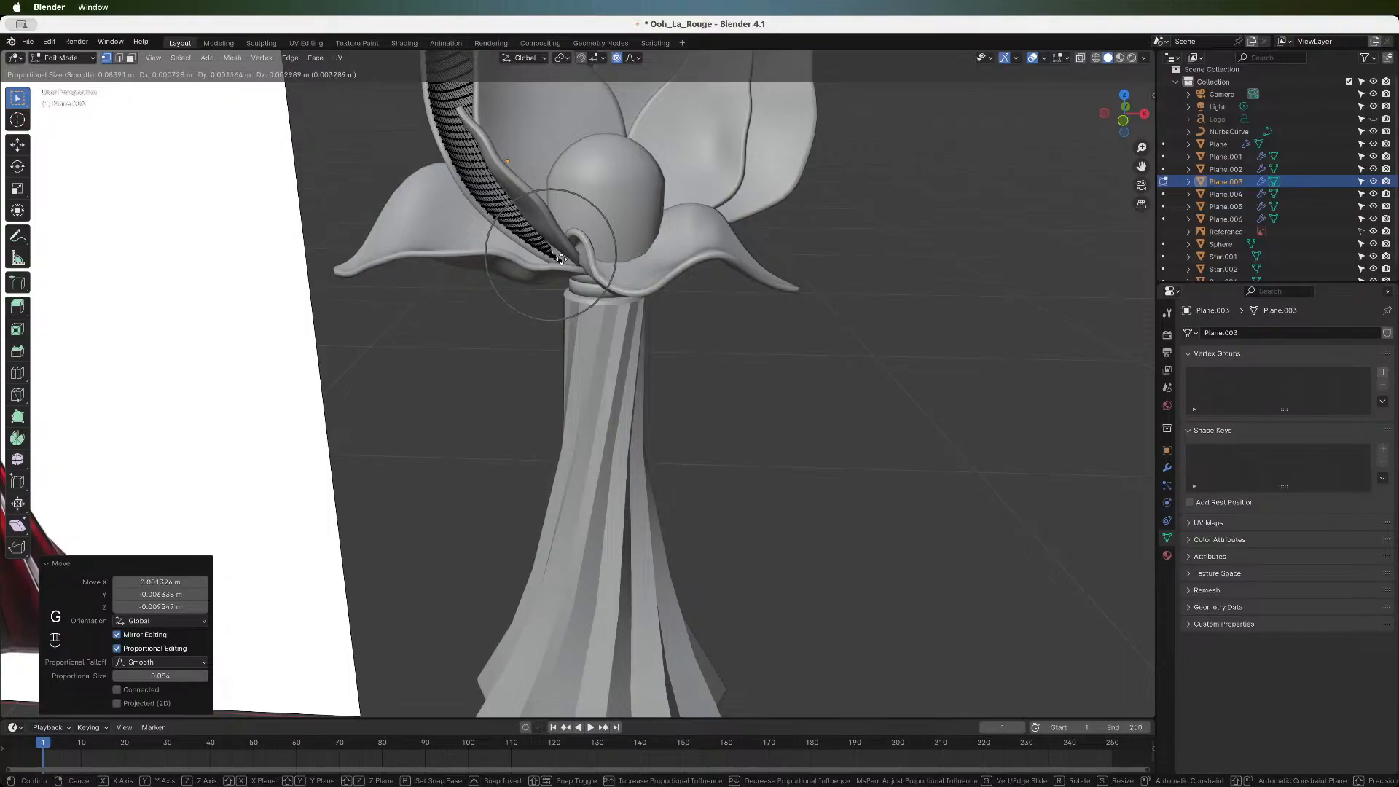
left_click(560, 261)
- Leave the current petal and open the large rear petal, Plane.006, for mesh editing
scroll(644, 283, "down", 4)
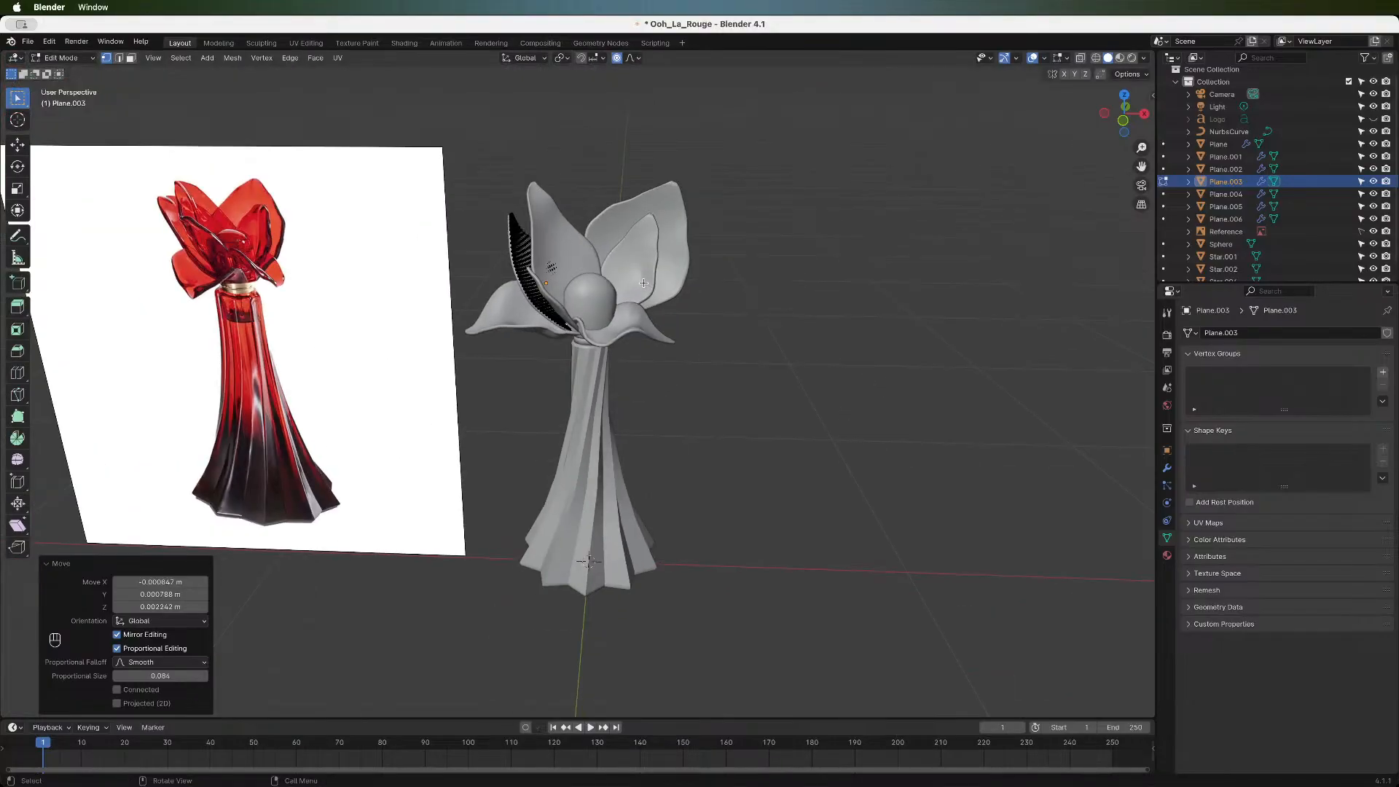
scroll(643, 283, "up", 1)
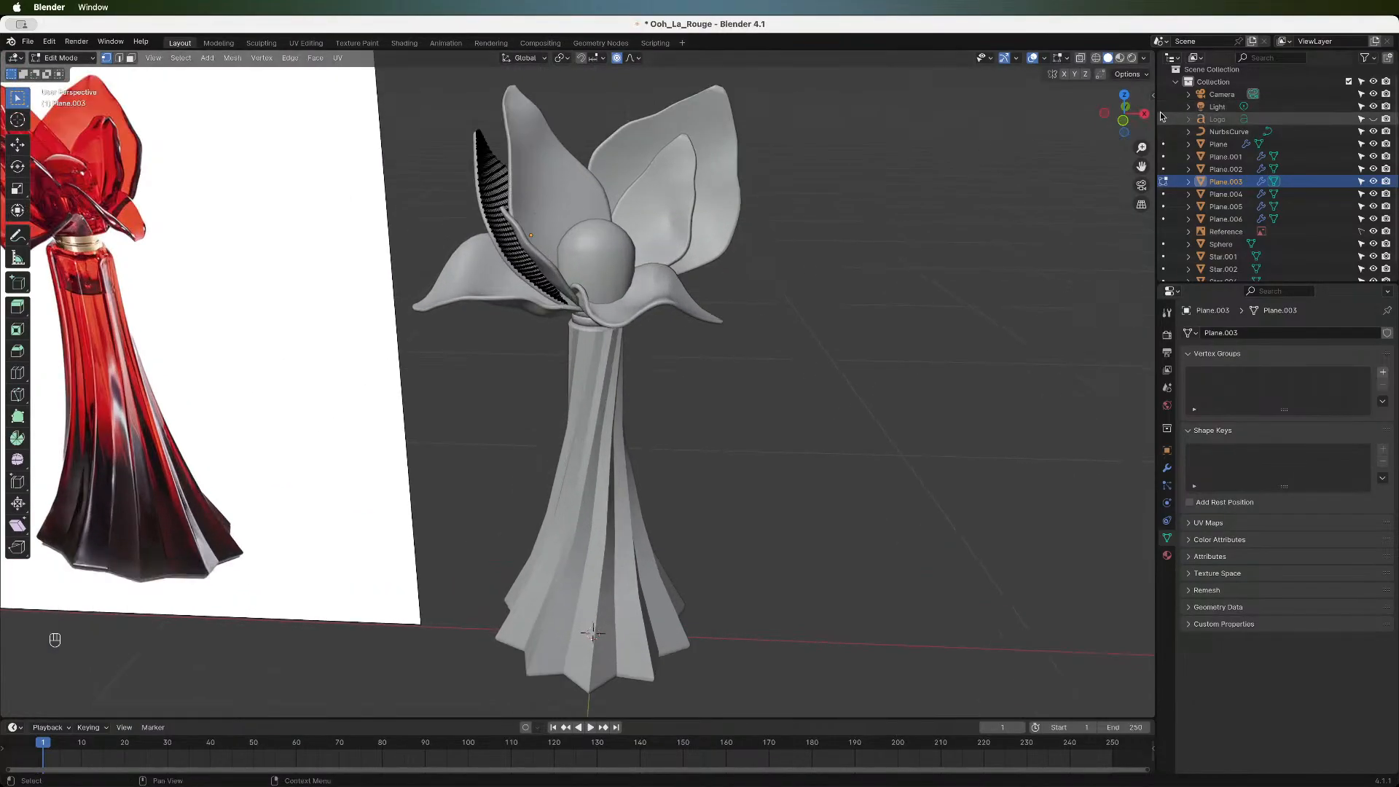
left_click(1131, 113)
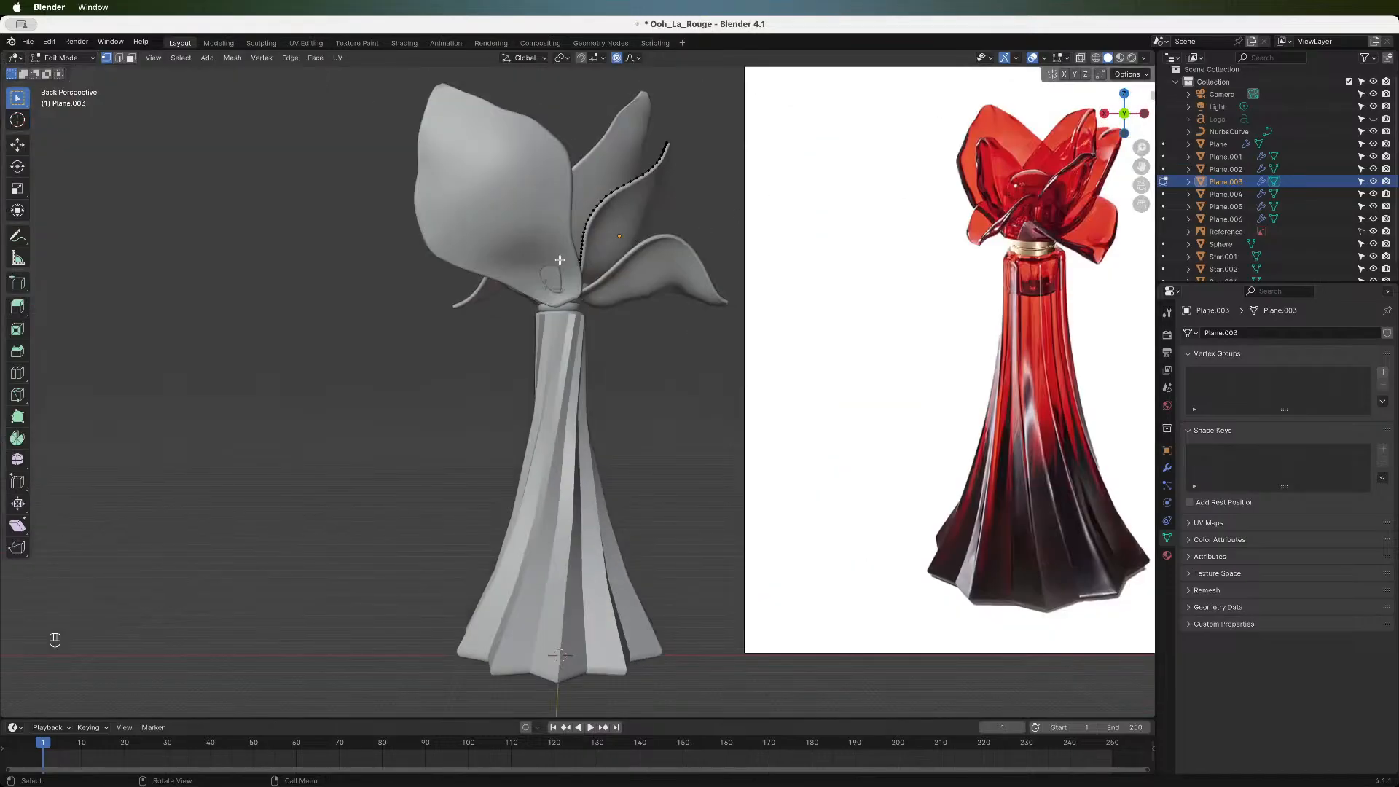
left_click_drag(1125, 124, 1071, 160)
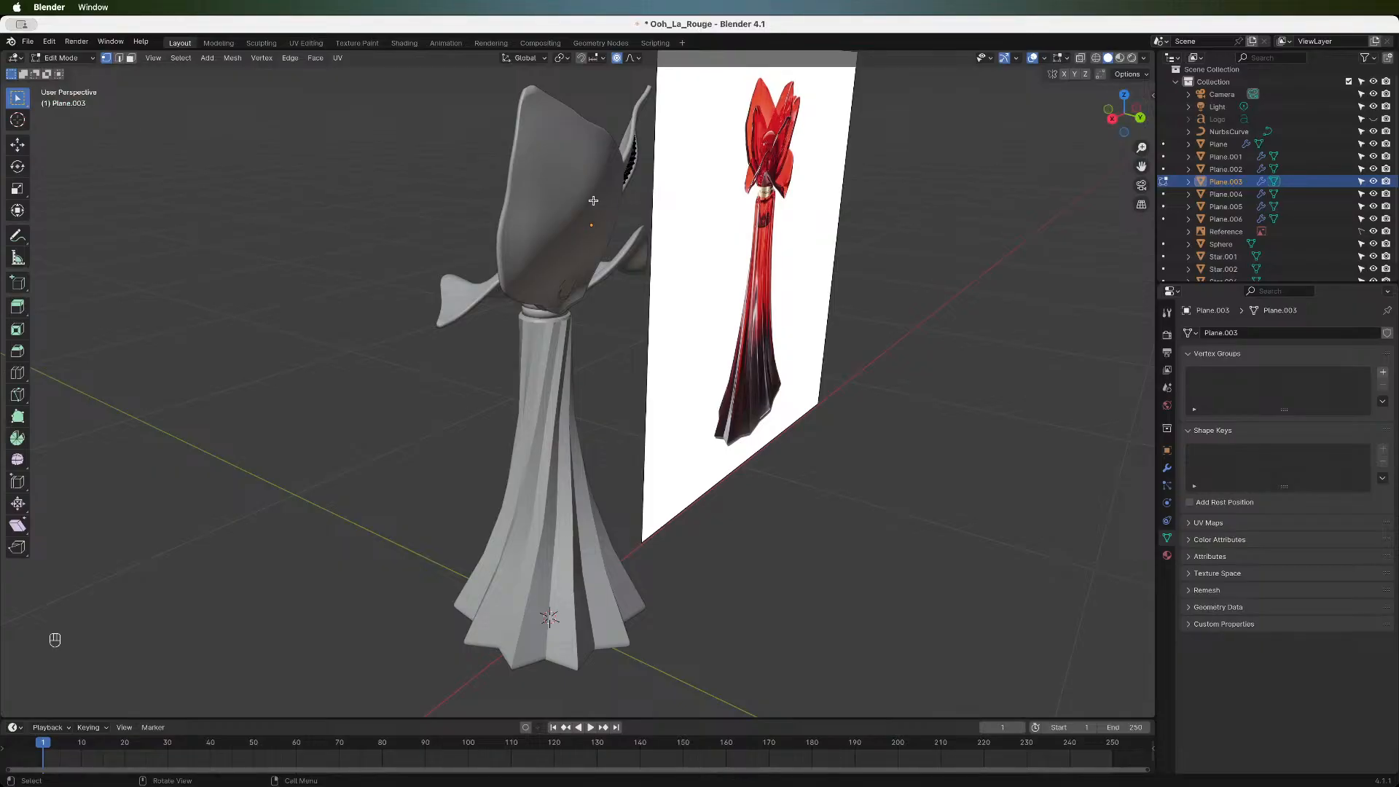
key("Tab")
left_click(553, 279)
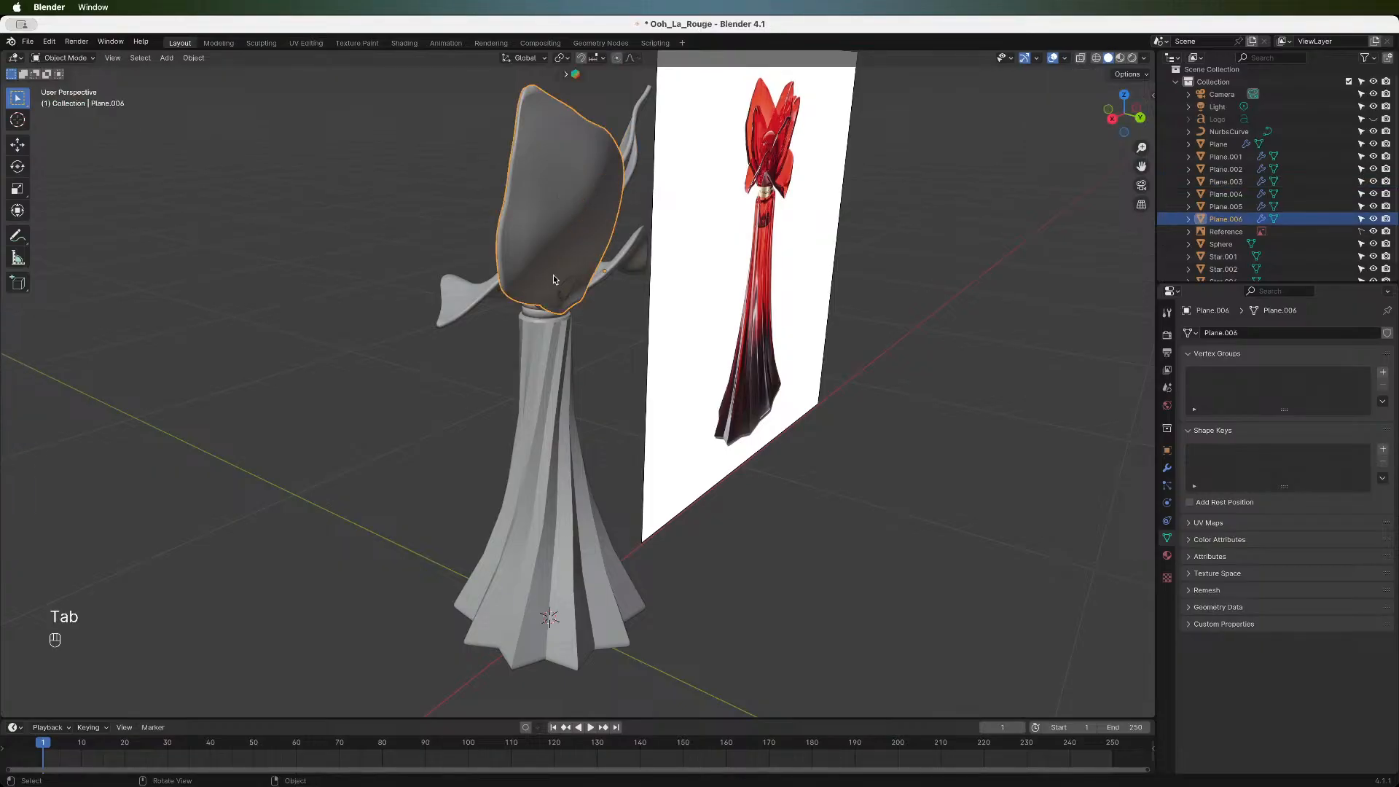
key("Tab")
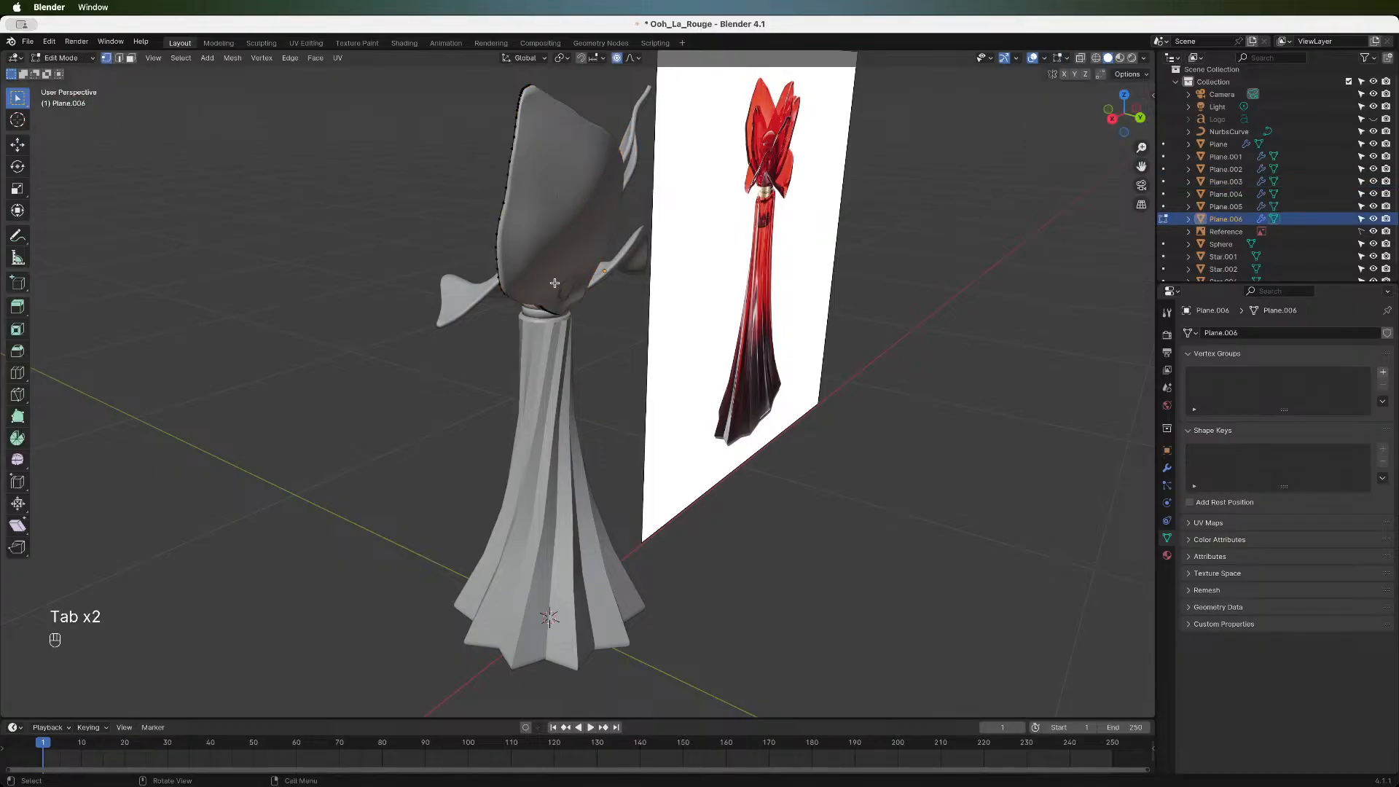
- Move the rear petal's lower end about -0.0085, 0.0169, -0.0069 m in XYZ toward the neck with proportional size 0.135
left_click_drag(1108, 117, 1134, 116)
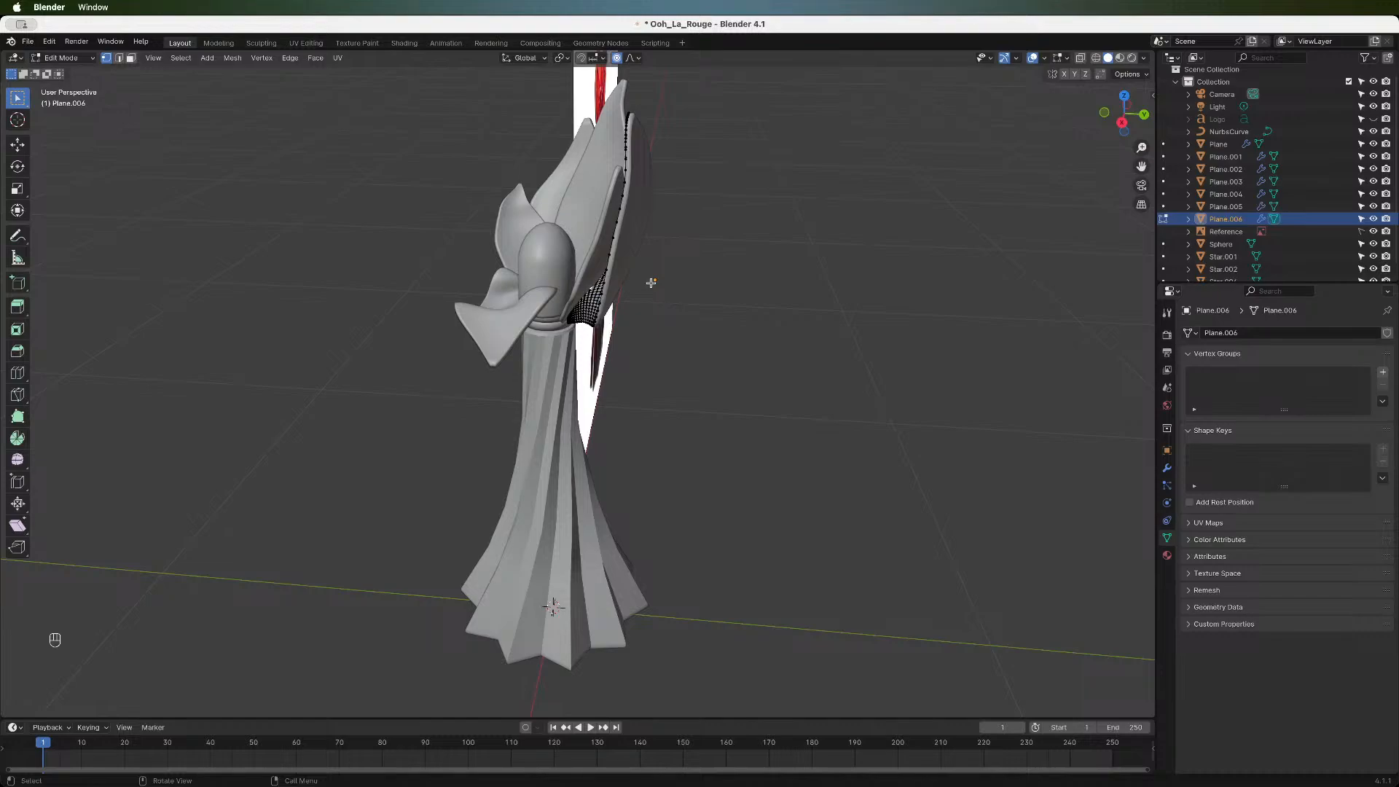
left_click_drag(1124, 115, 1086, 96)
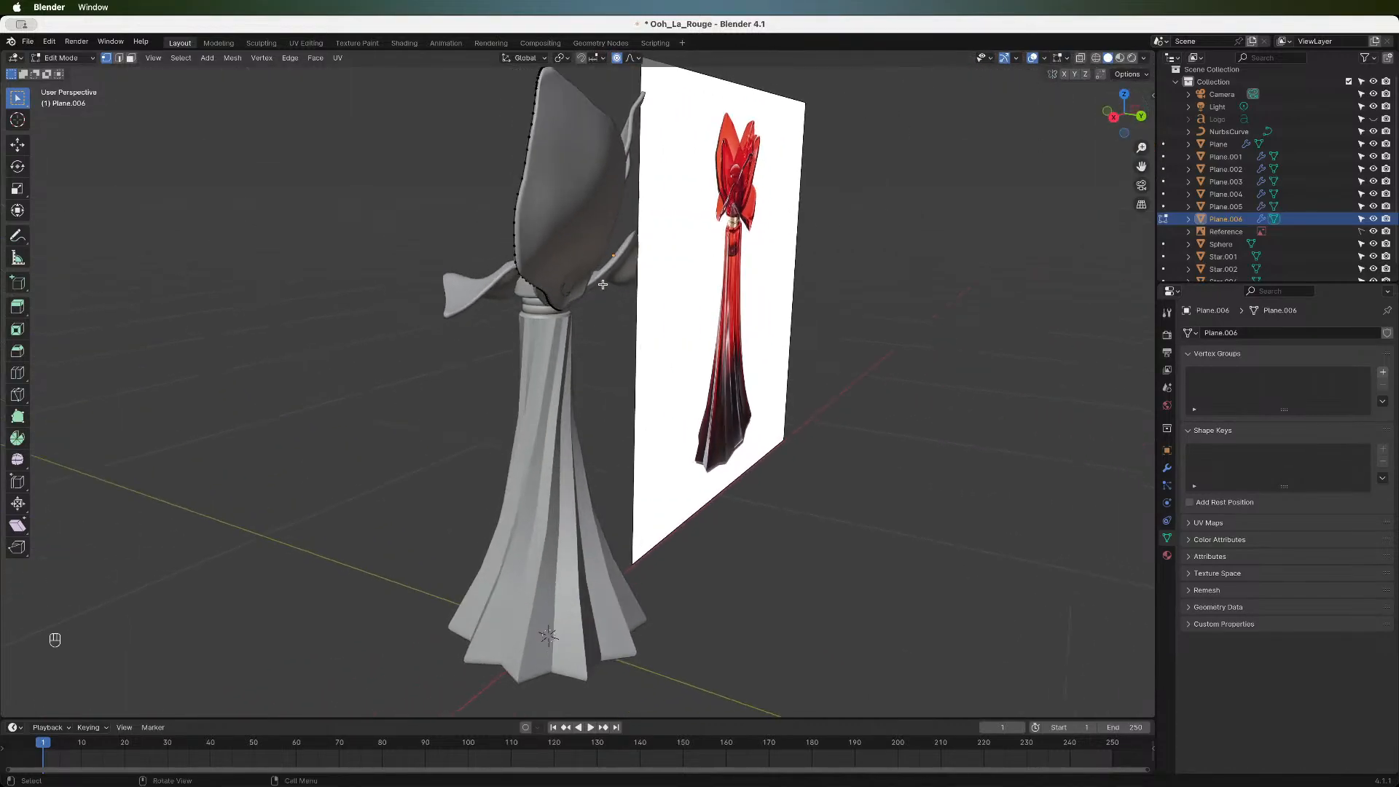
key("g")
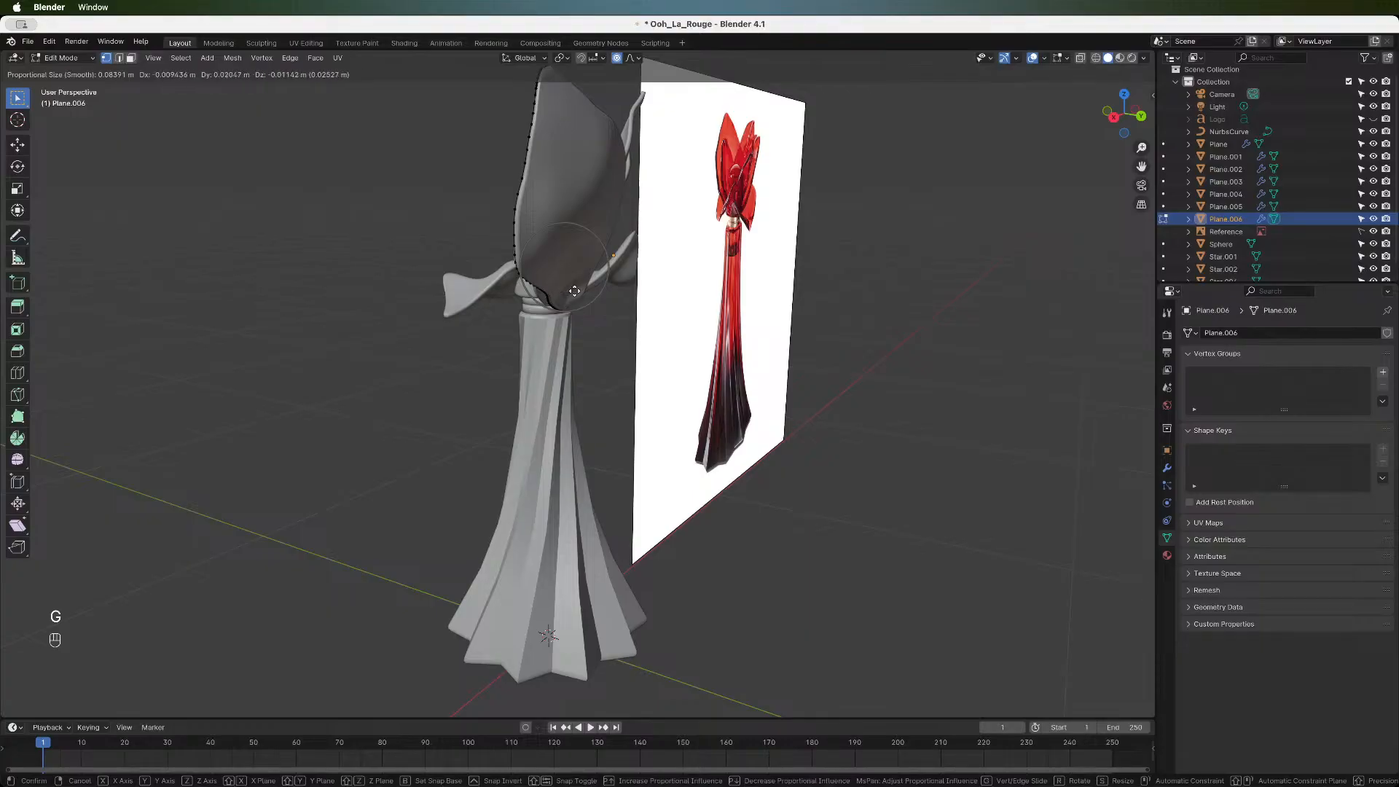
scroll(573, 290, "down", 5)
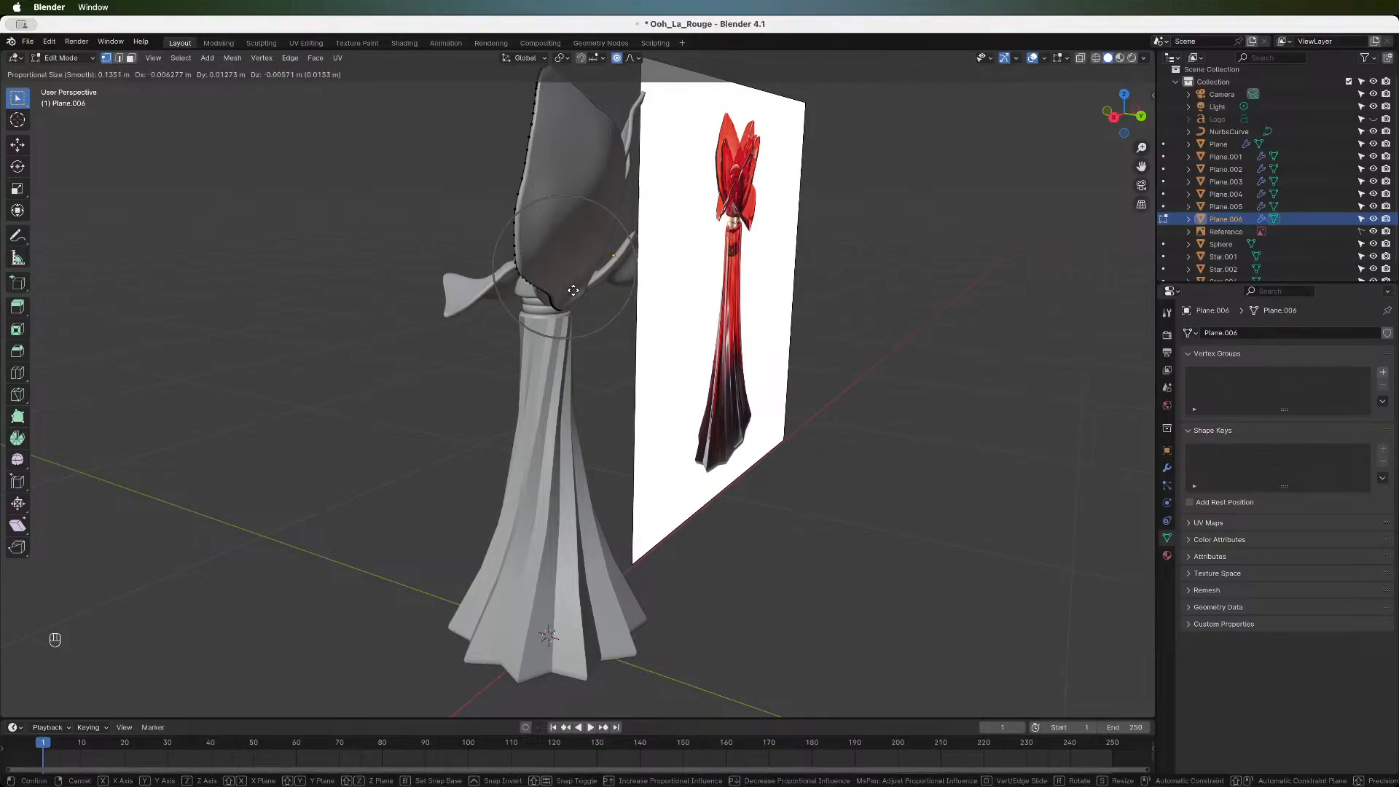
left_click(576, 291)
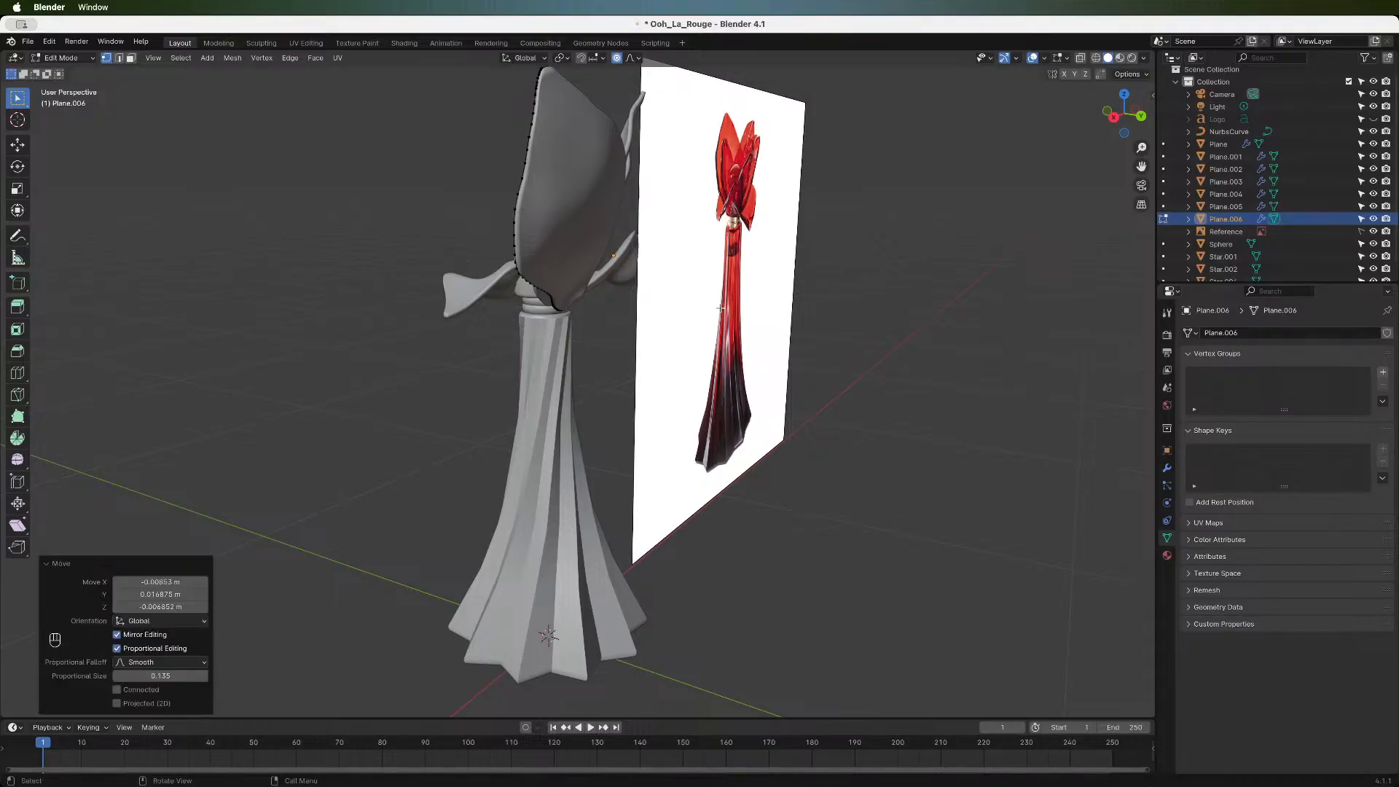
mouse_move(1124, 113)
left_mouse_down()
mouse_move(991, 116)
mouse_move(1355, 102)
mouse_move(1128, 108)
left_mouse_up()
left_click(1128, 108)
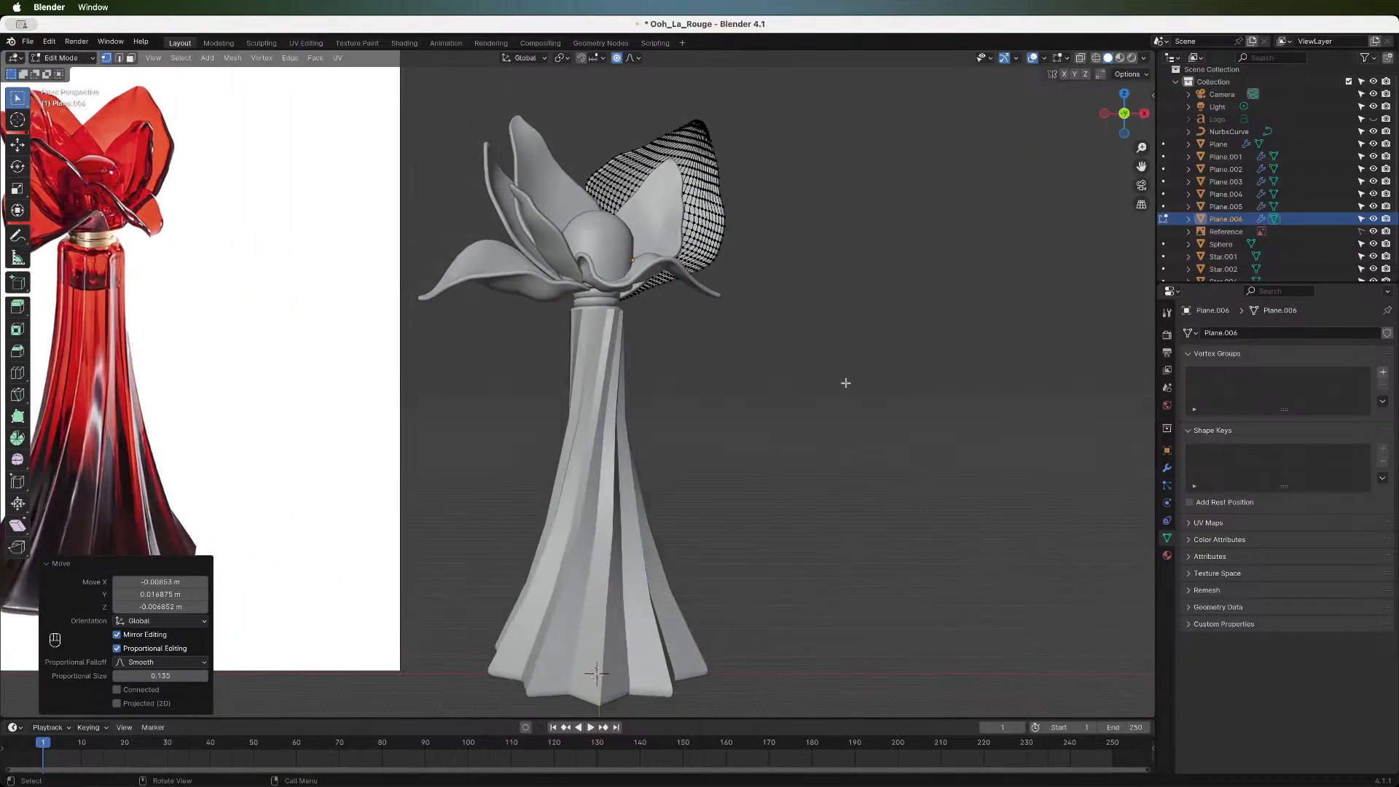
- Return to Object Mode and set the orbit sensitivity to 0.06° in the navigation preferences
key("Tab")
left_click(48, 41)
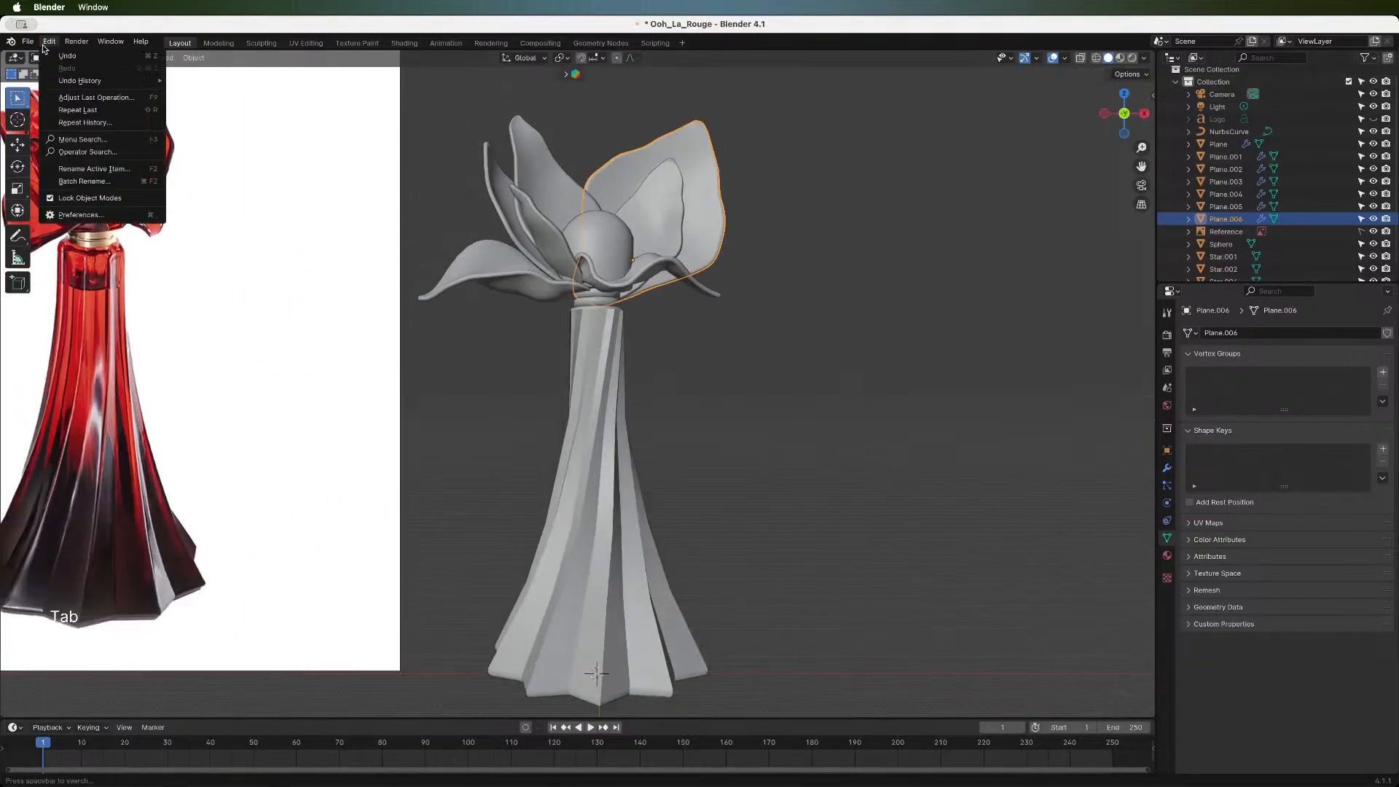
left_click(88, 214)
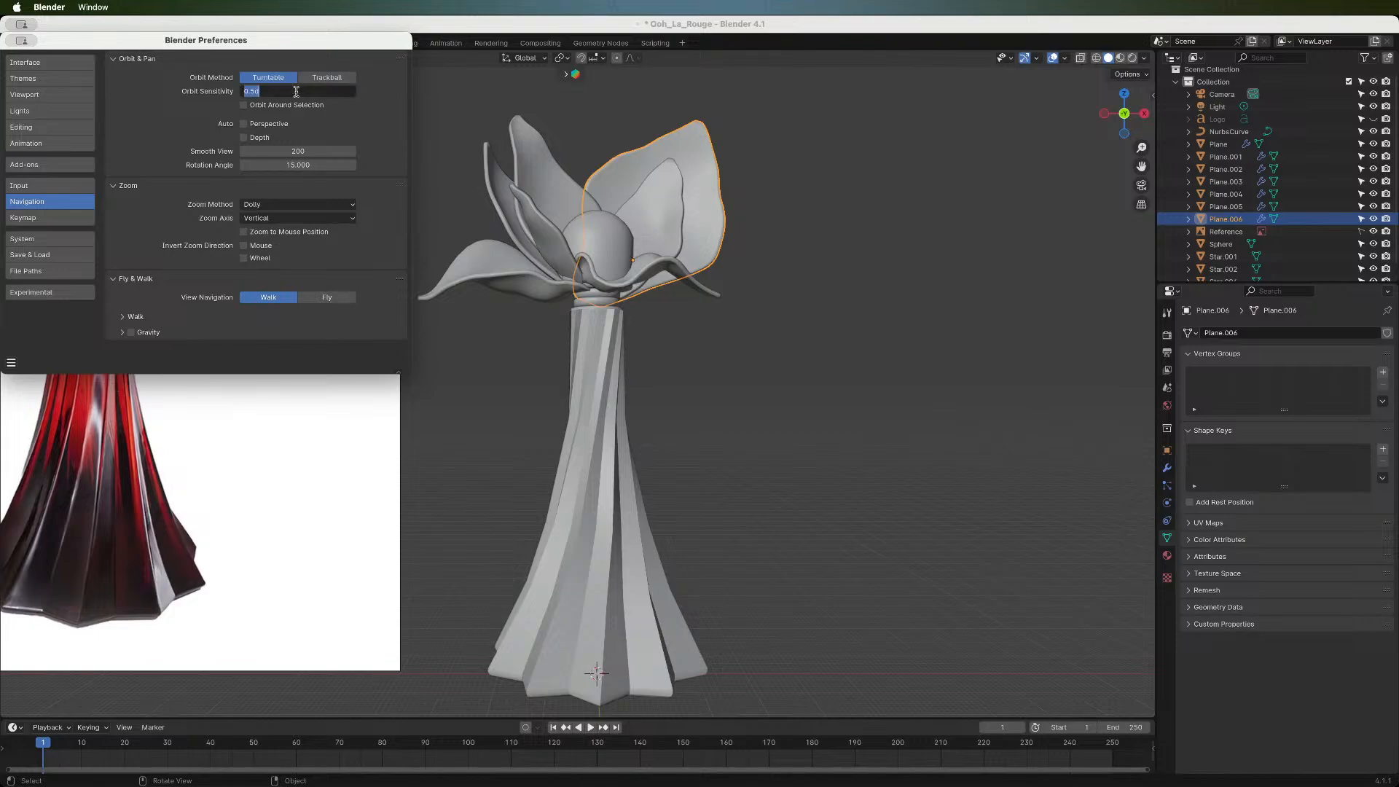
type("6")
key("Return")
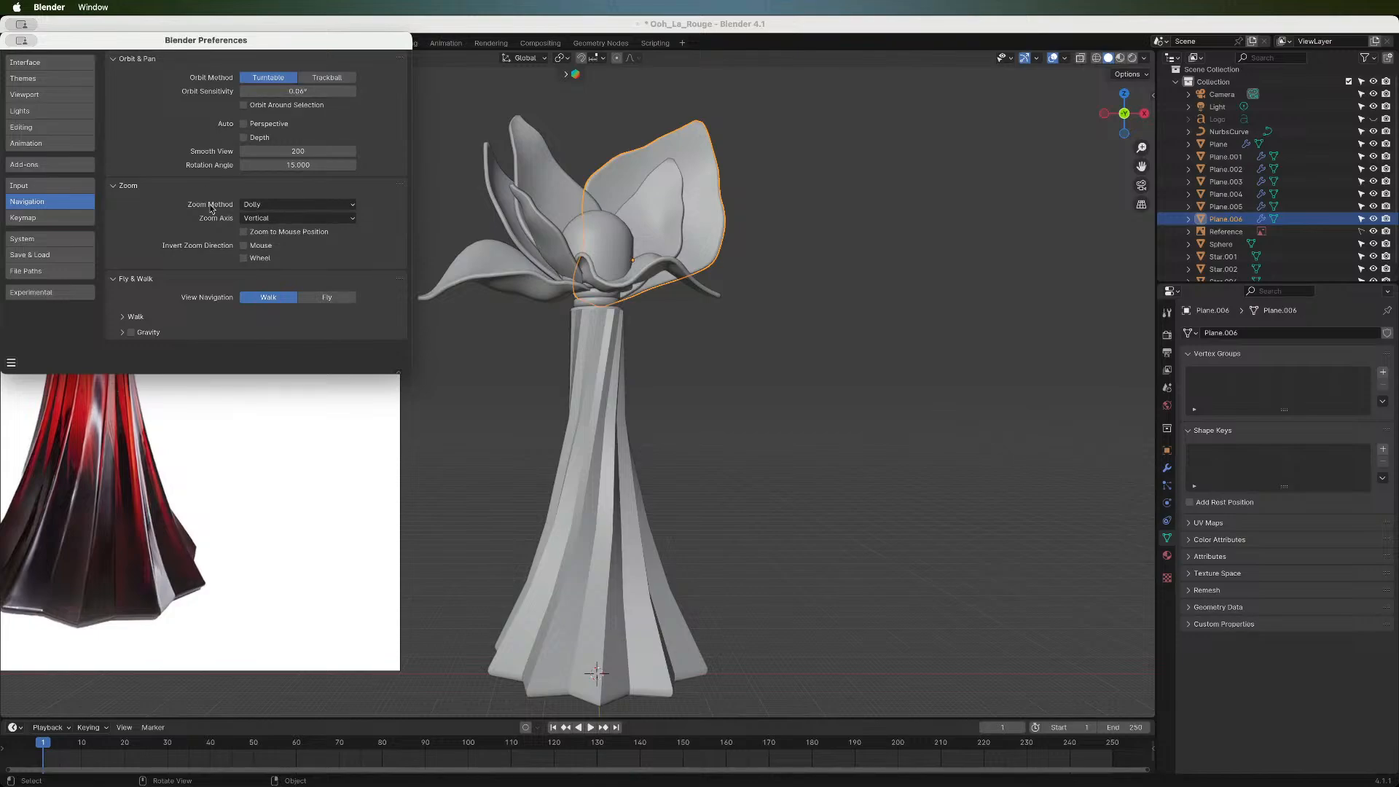
- Save the current preferences and orbit around the perfume bottle to test the viewport navigation
left_click(14, 363)
left_click(44, 327)
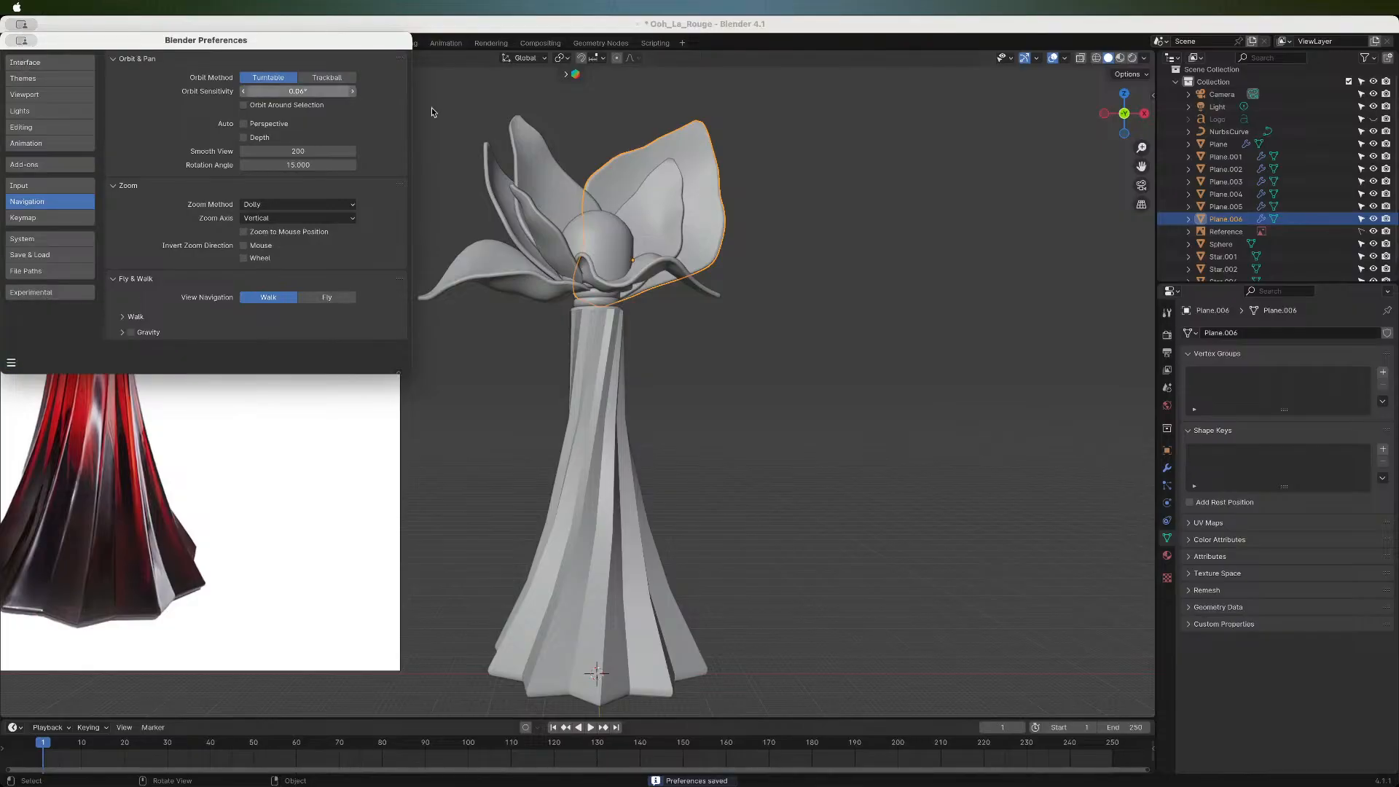
left_click(855, 326)
left_click_drag(1103, 135, 55, 640)
middle_click_drag(54, 639, 54, 639)
- Set the navigation orbit sensitivity to 0.055°, save the preferences and close their window
left_click(28, 41)
mouse_move(49, 41)
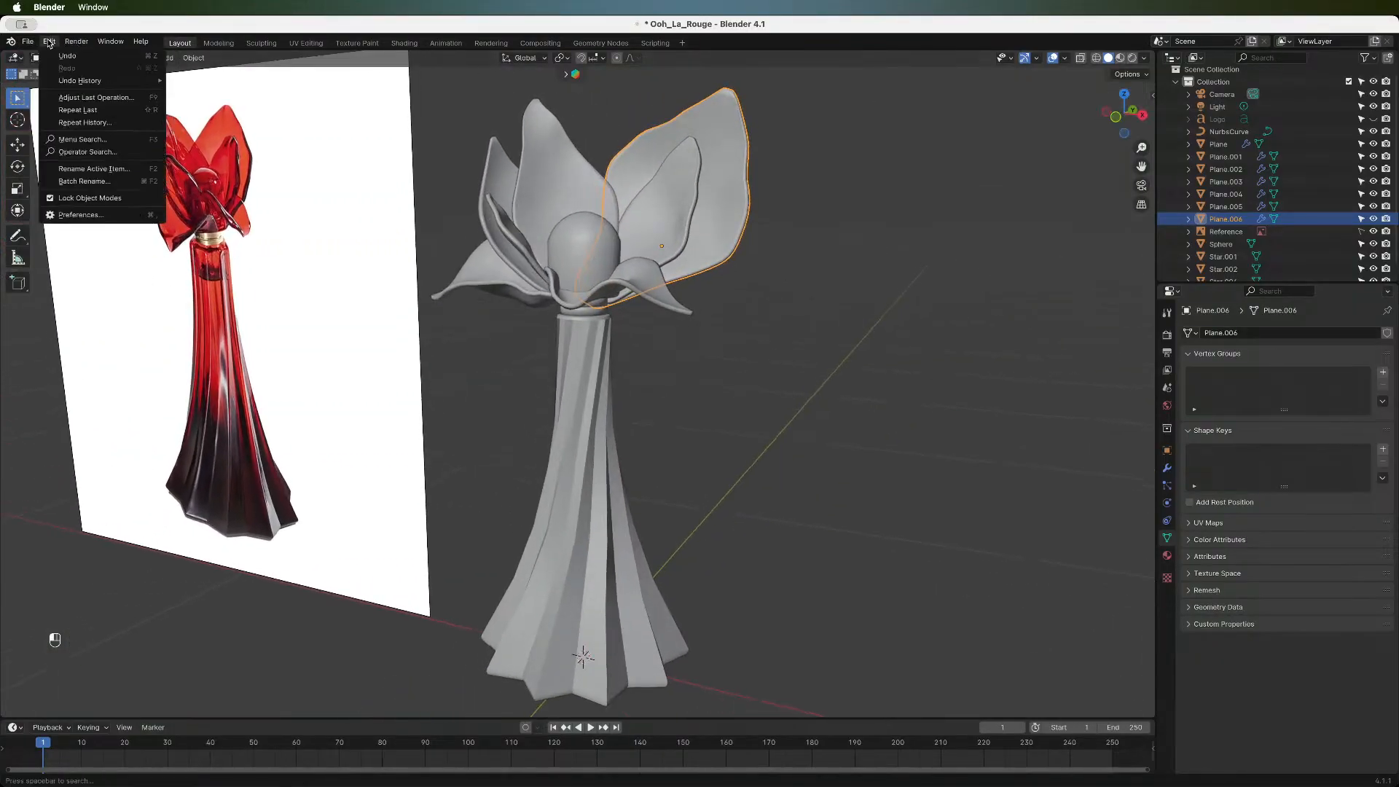
left_click(82, 214)
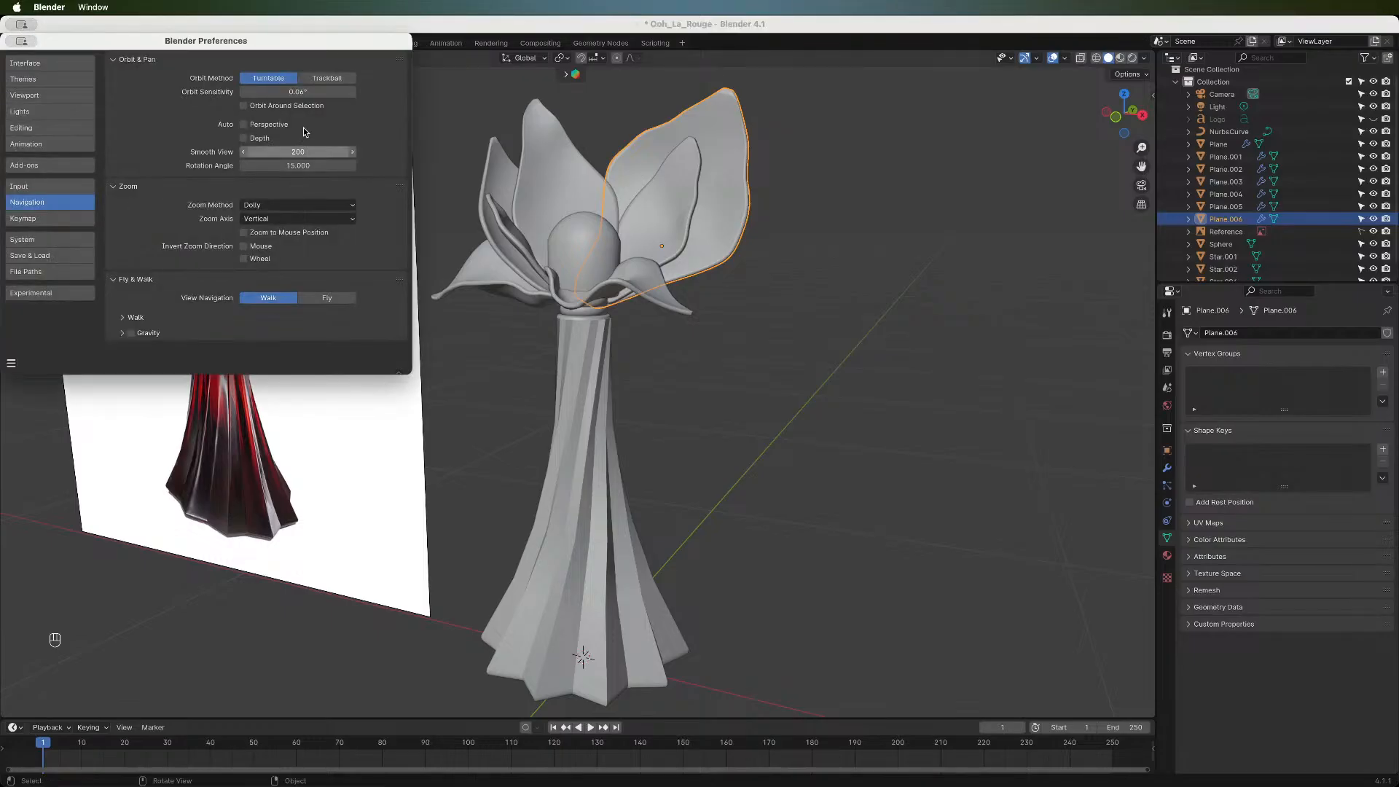
left_click(304, 92)
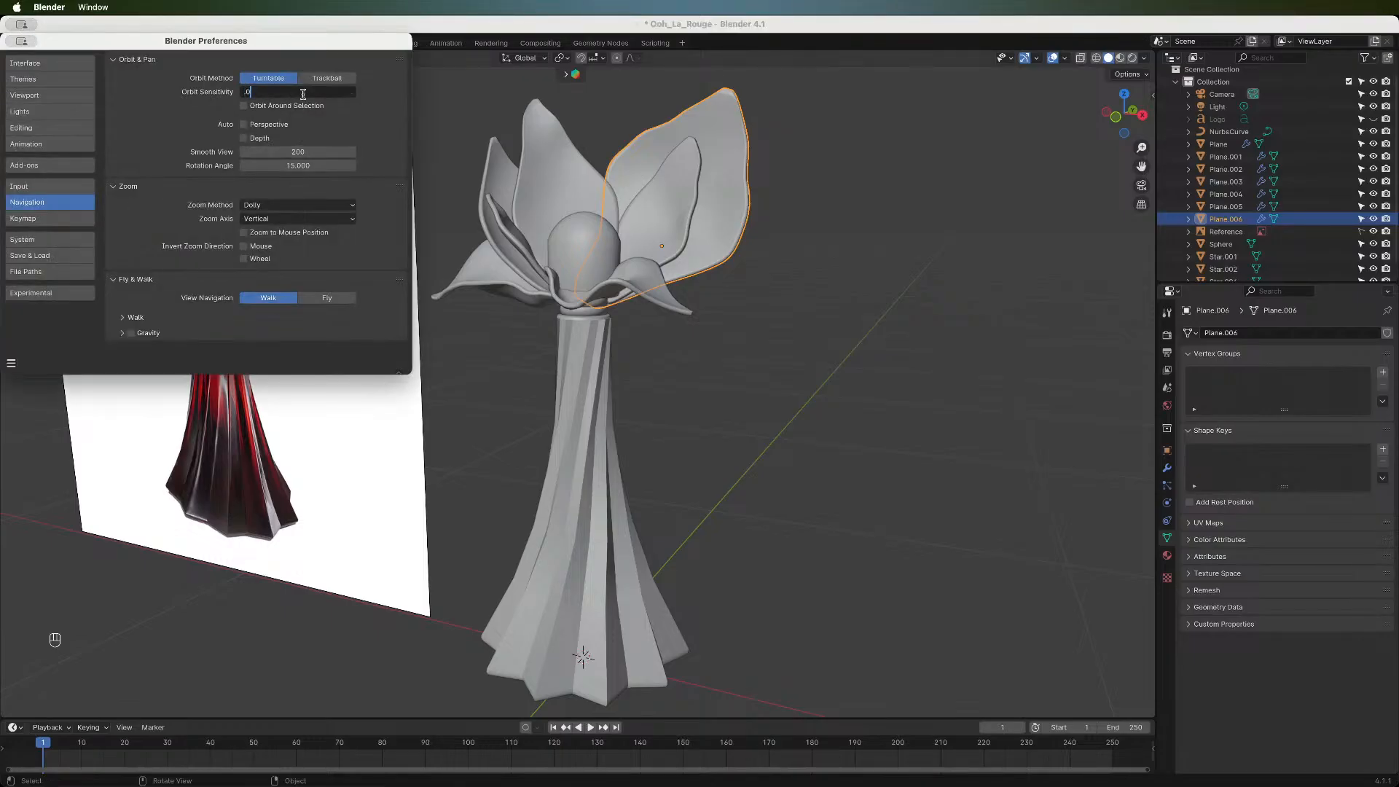
type(".055")
key("Return")
left_click(13, 365)
left_click(73, 325)
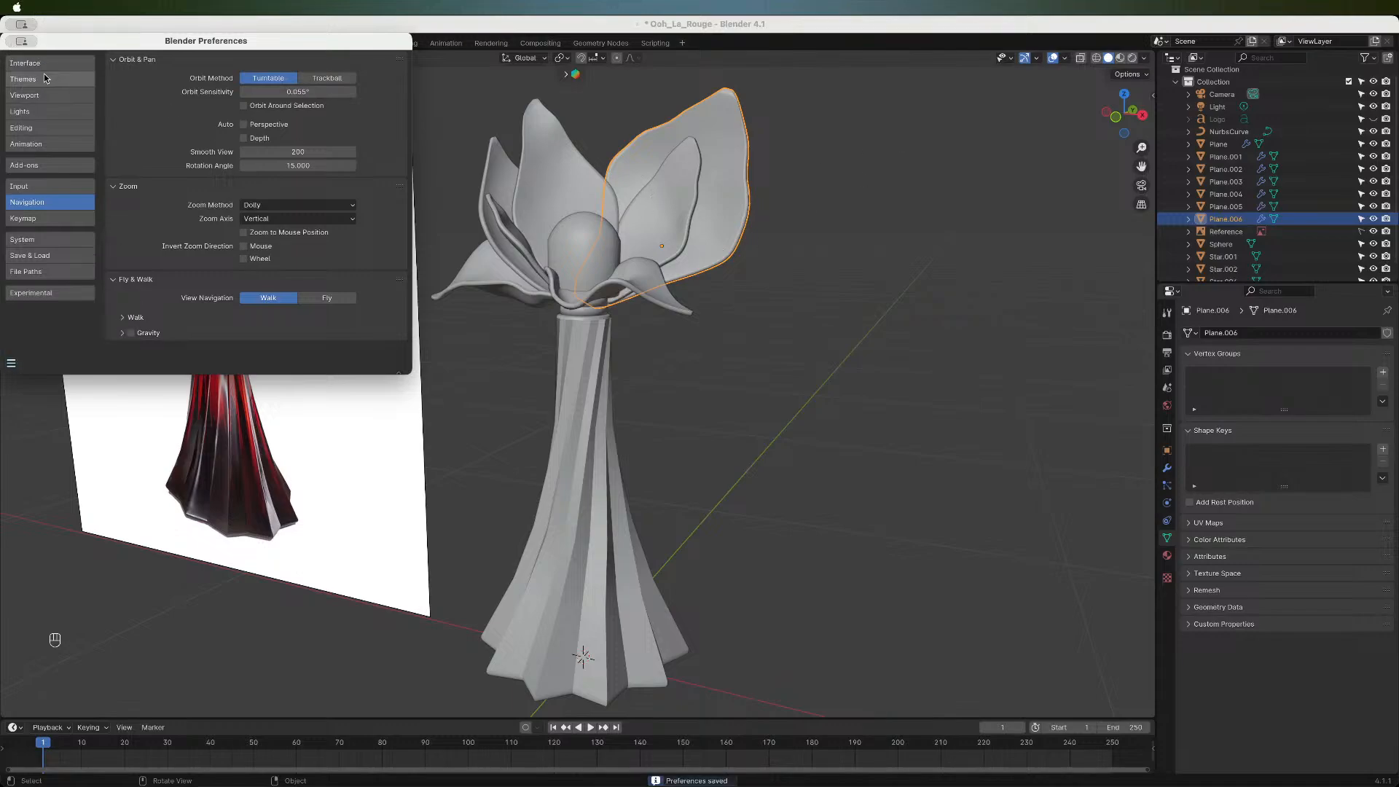
left_click(12, 44)
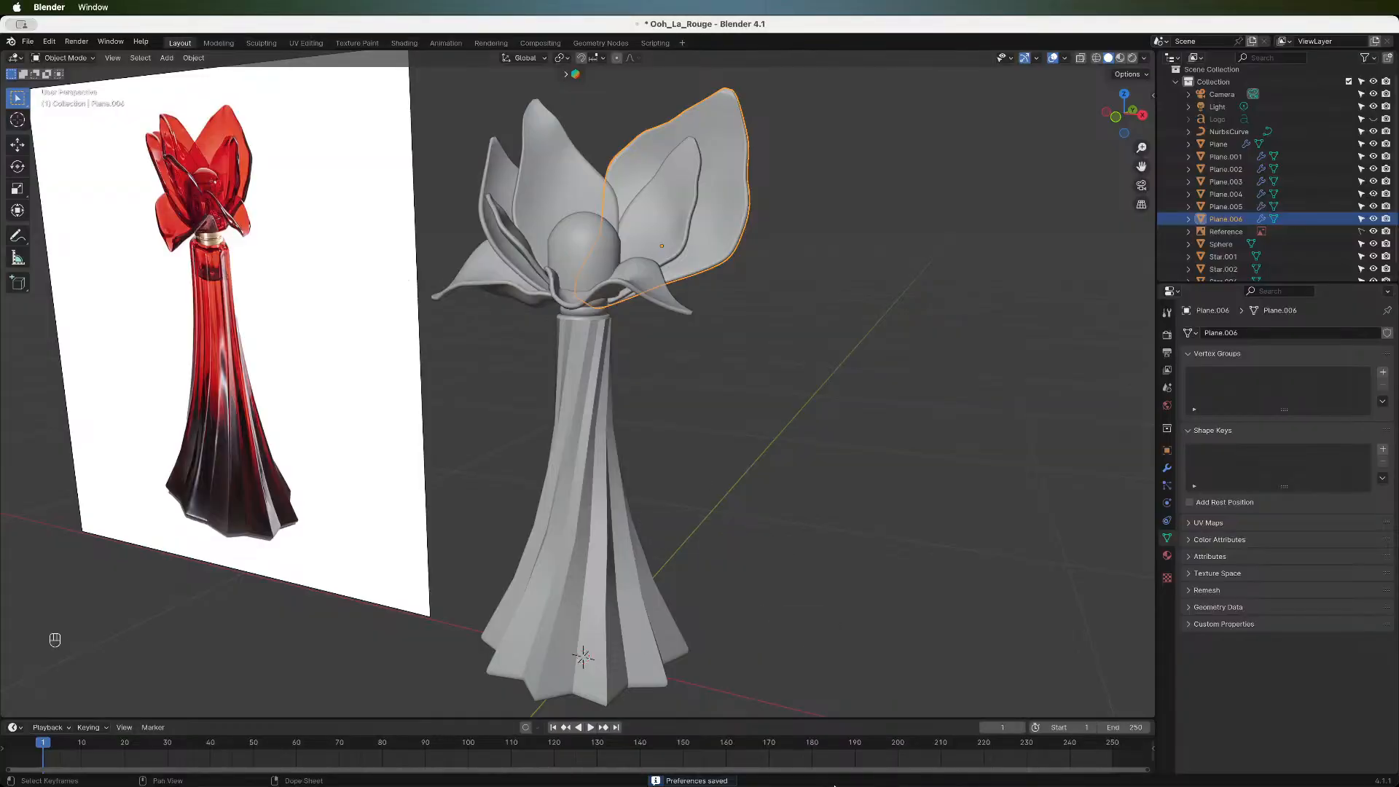
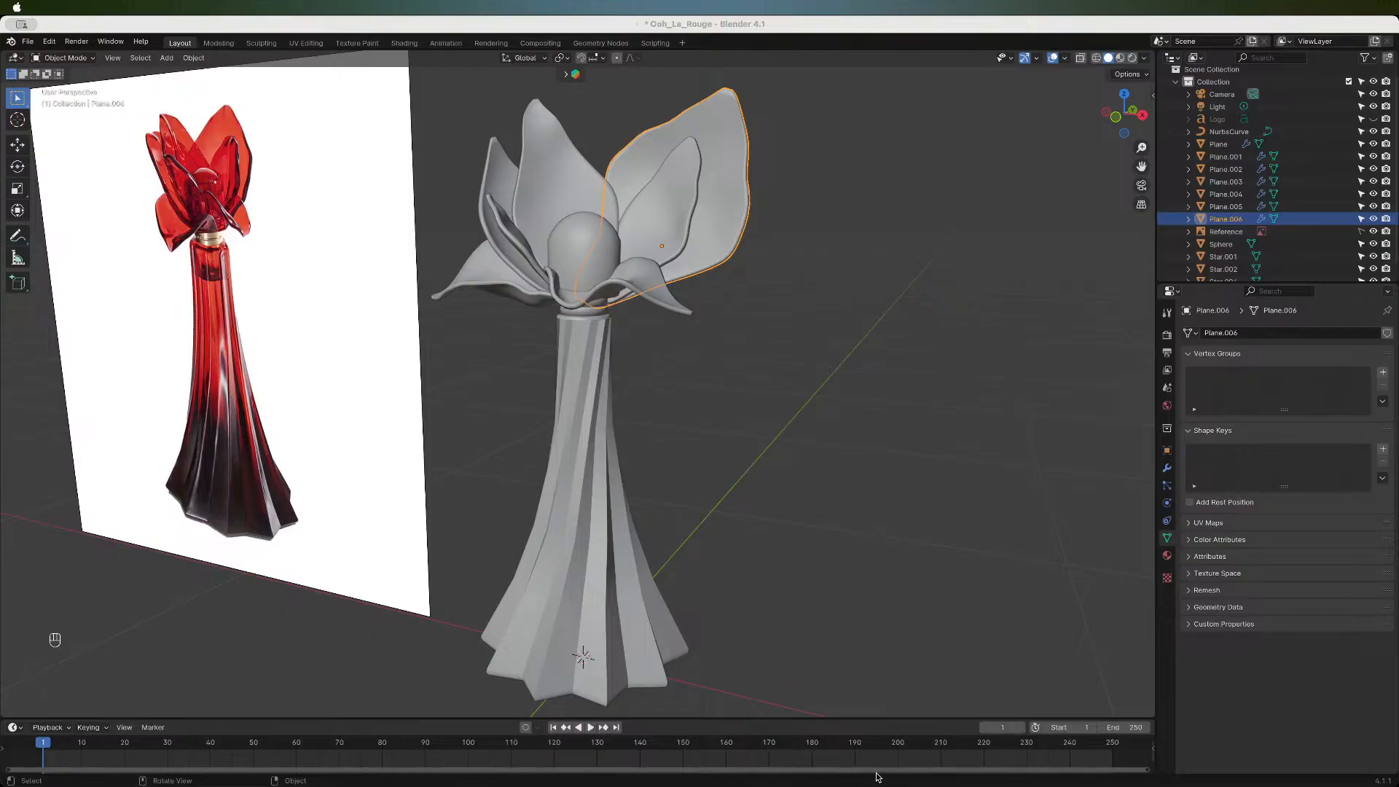
- Test the orbiting, reduce the orbit sensitivity to 0.05° and save the preferences
key("super+comma")
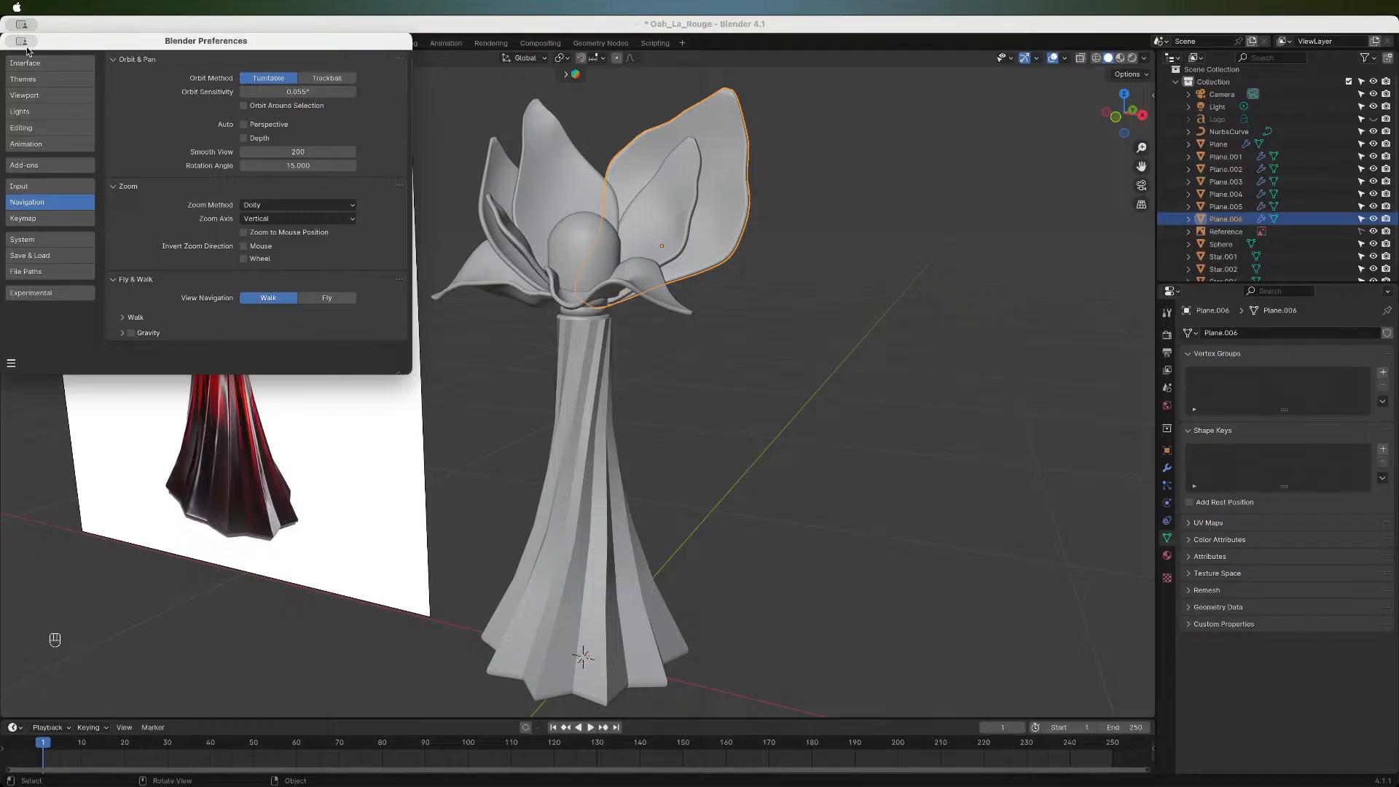
left_click(771, 77)
left_click_drag(1131, 118, 1036, 115)
left_click(62, 58)
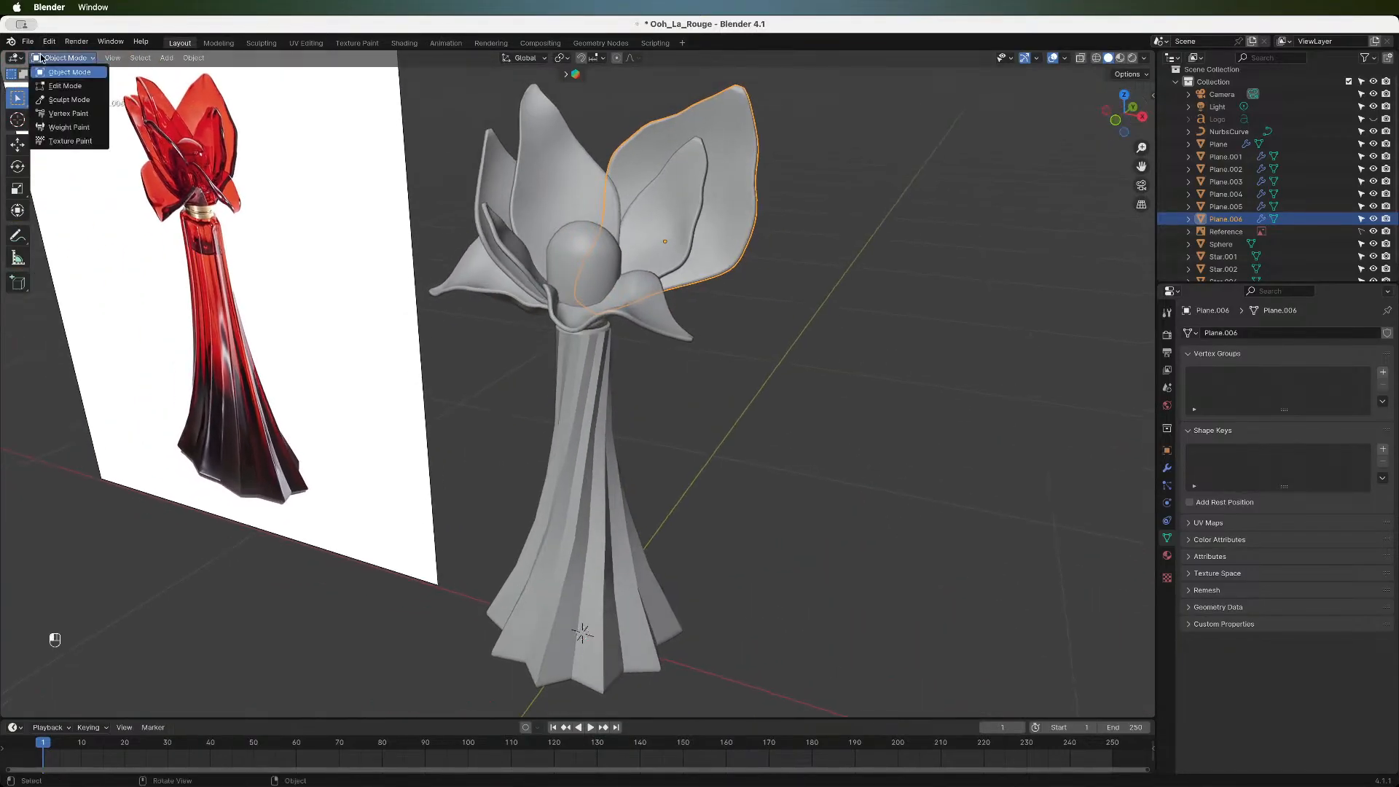
left_click(48, 42)
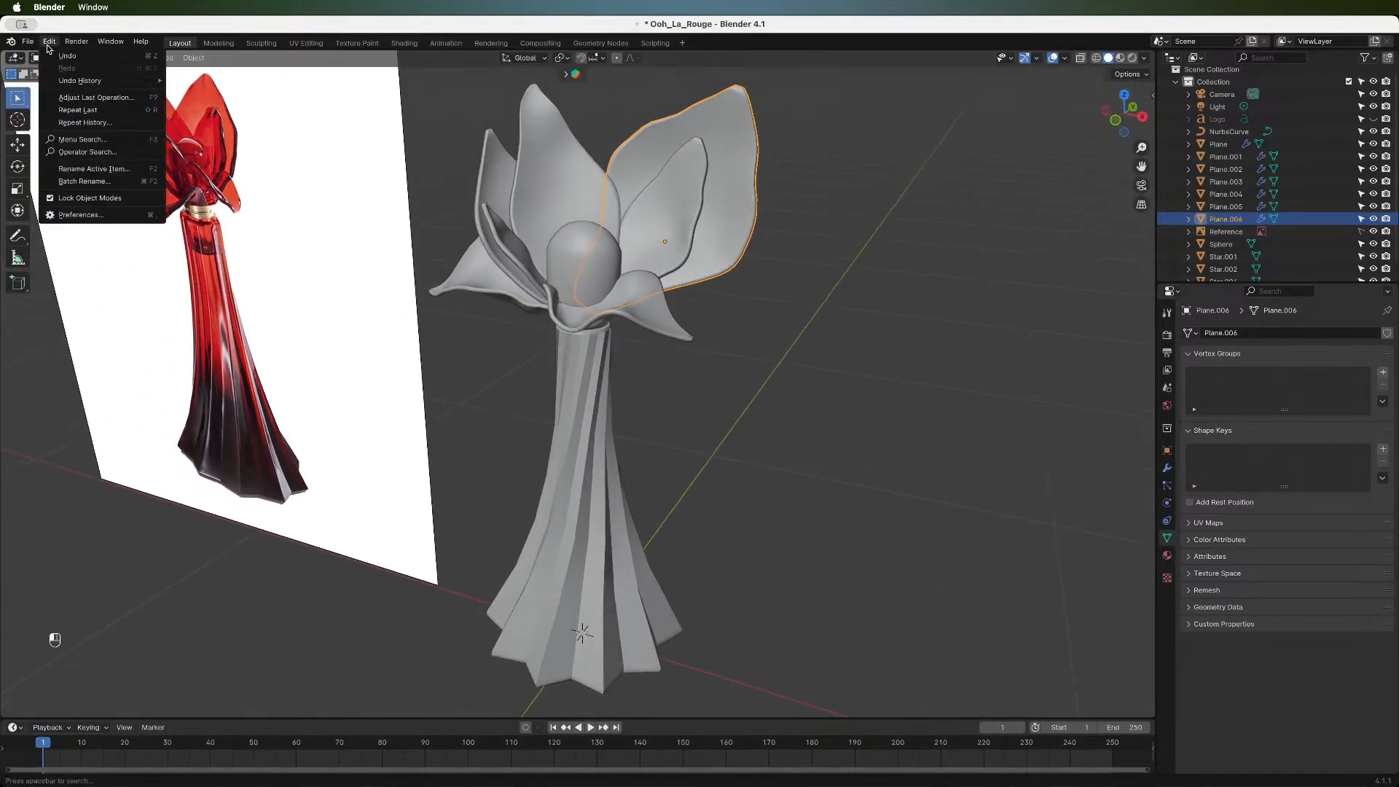
left_click(81, 214)
left_click(306, 90)
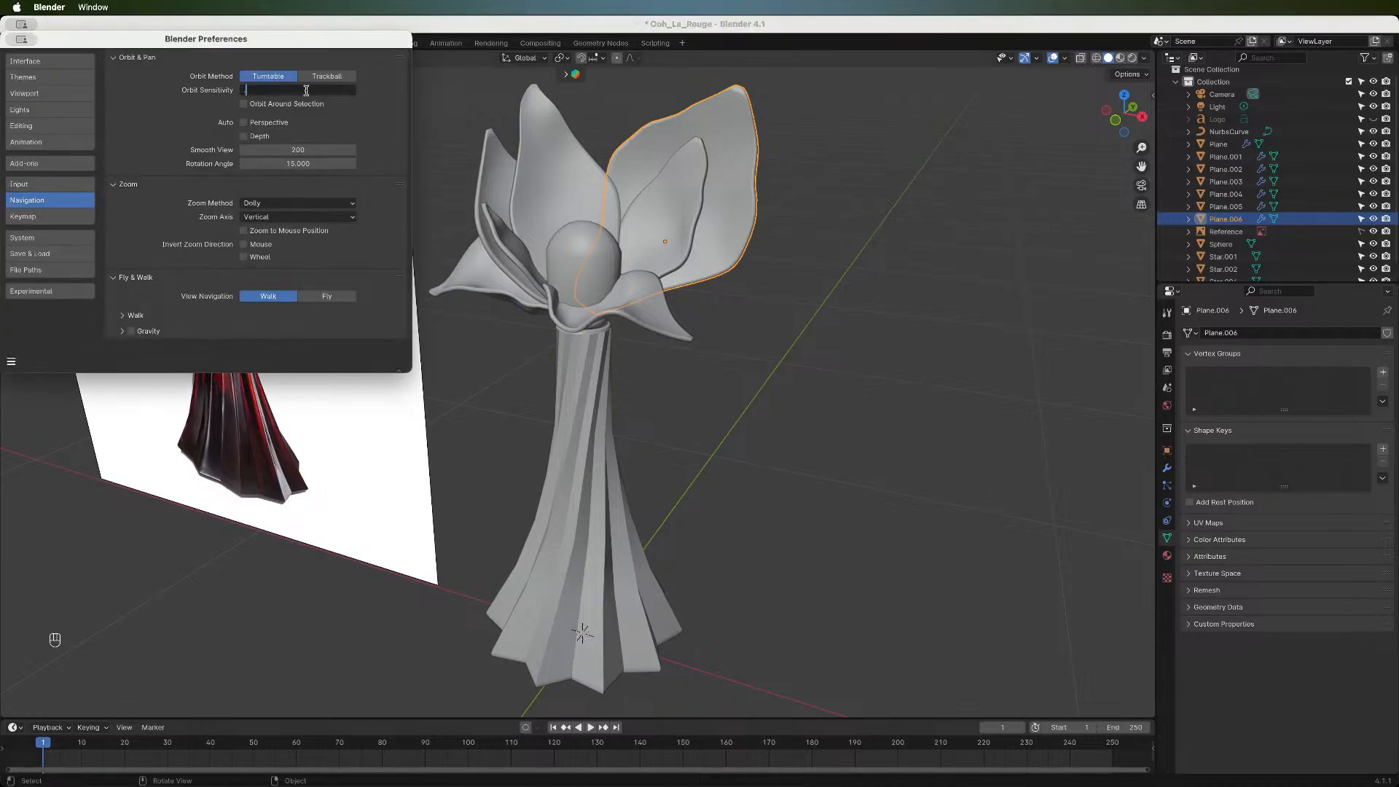
key("Return")
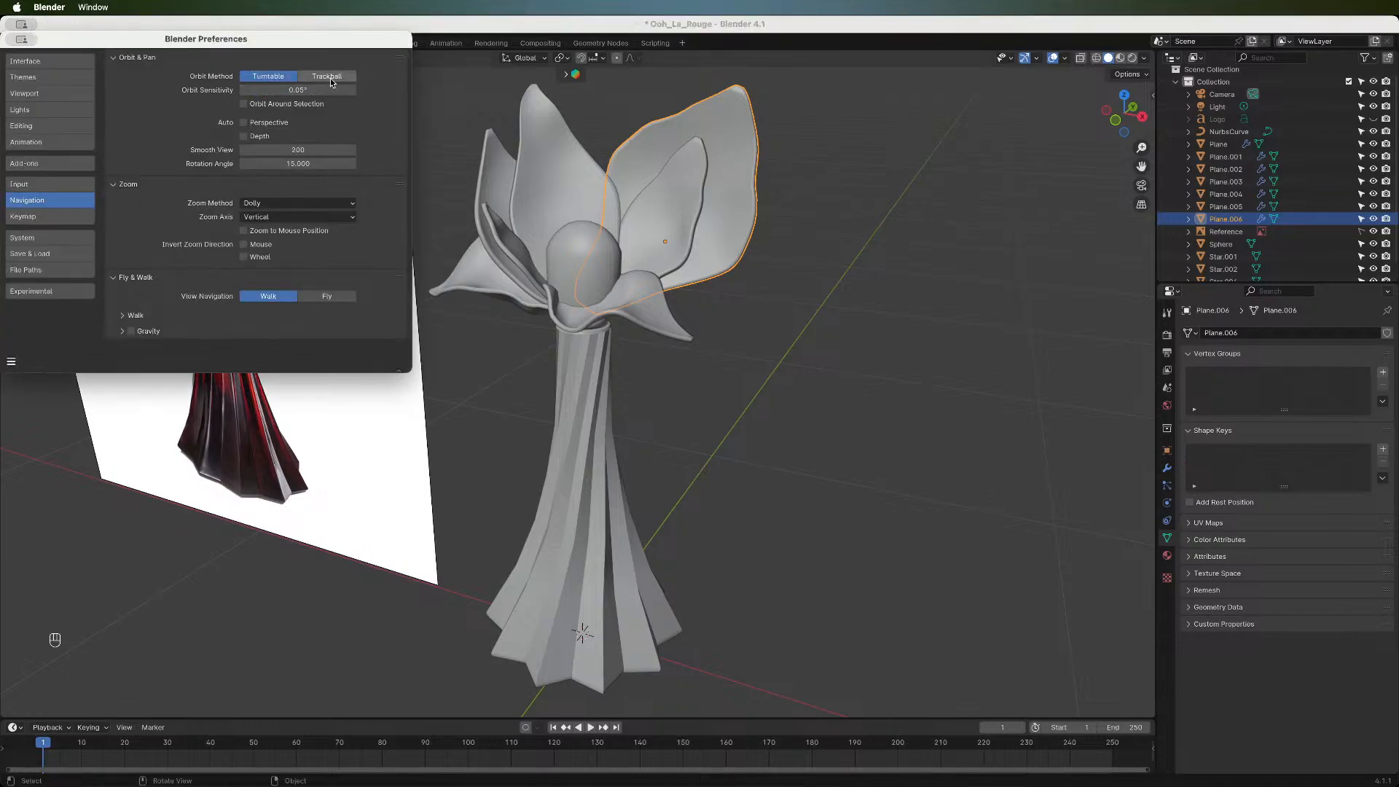
left_click(11, 361)
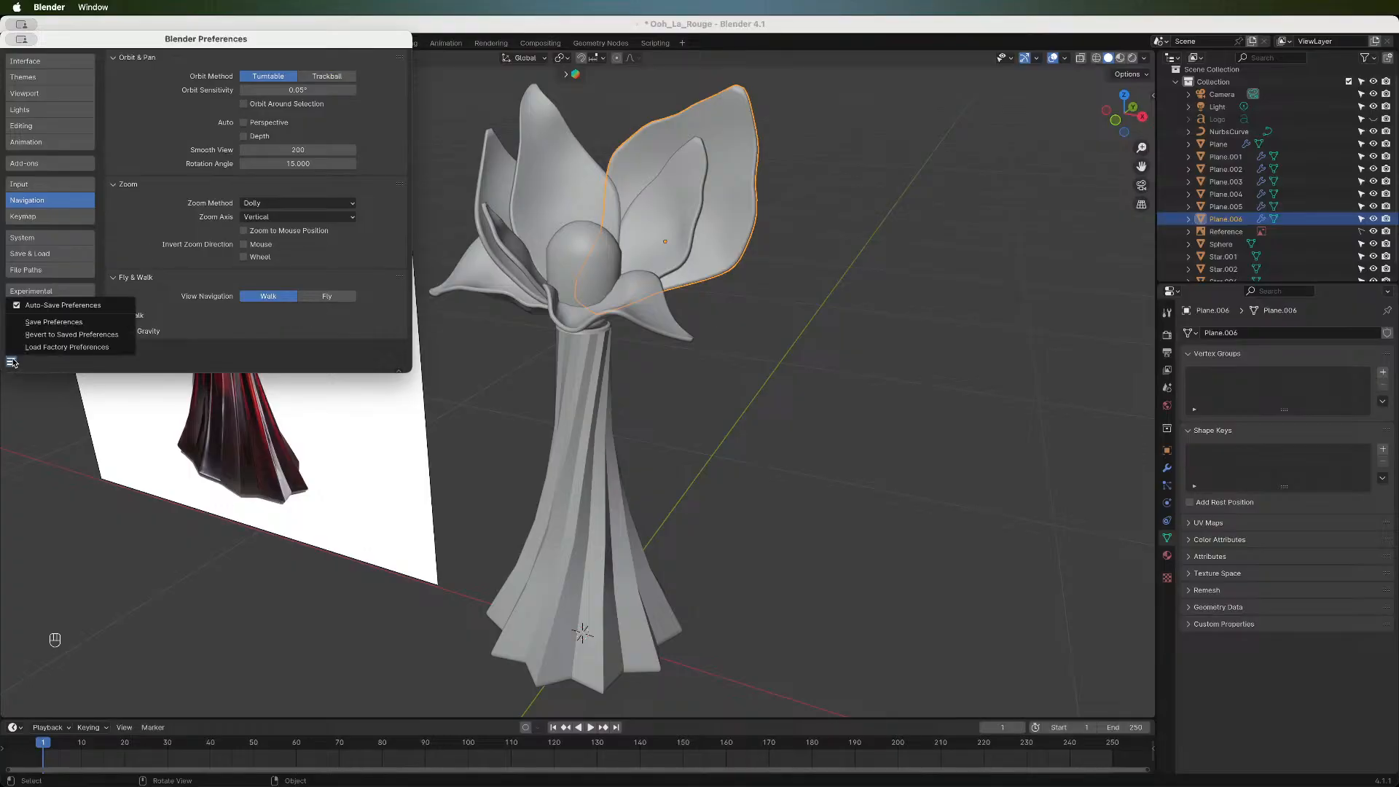
left_click(48, 325)
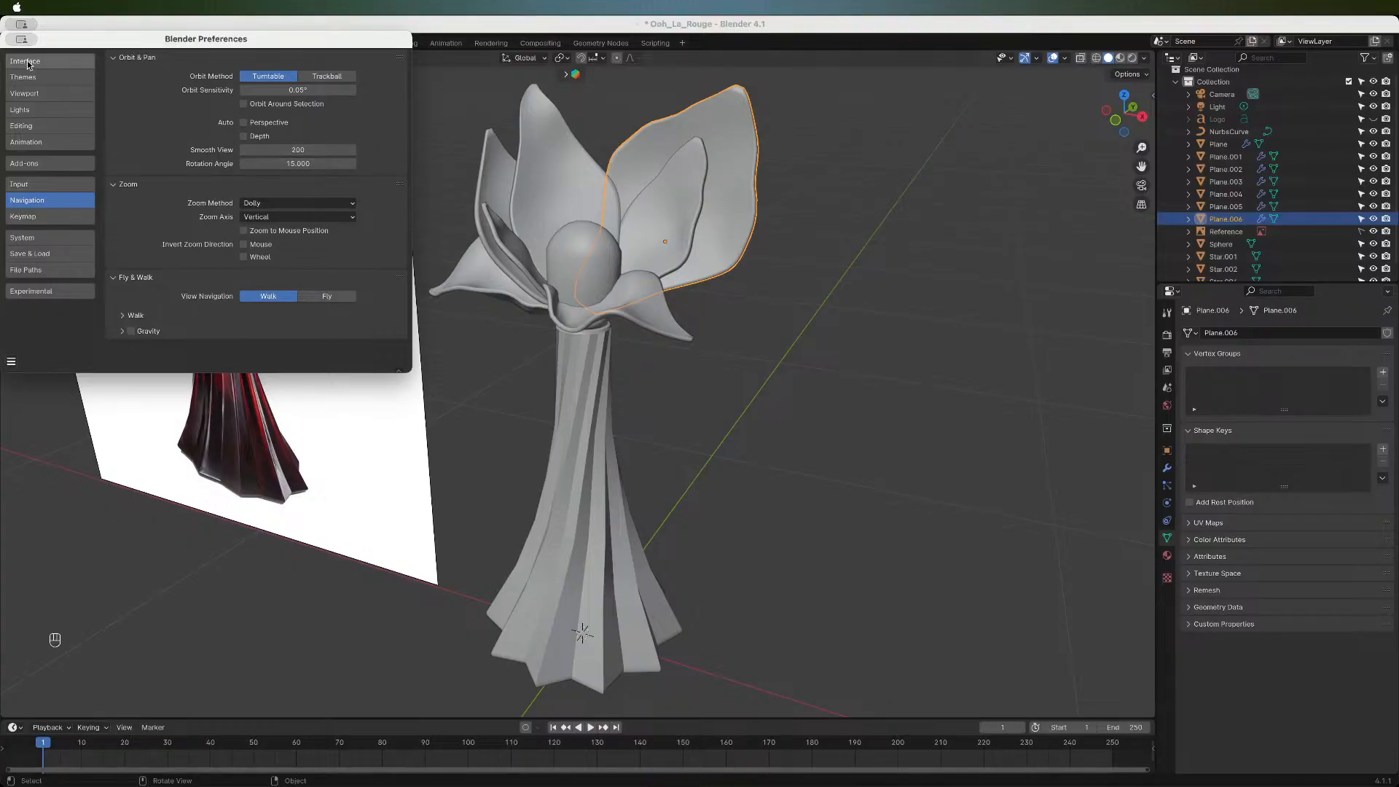
left_click(12, 40)
- Re-enter the orbit sensitivity in the navigation preferences and test it by orbiting around the bottle
mouse_move(1123, 134)
left_mouse_down()
mouse_move(1094, 136)
mouse_move(1276, 126)
mouse_move(1092, 123)
mouse_move(1126, 117)
mouse_move(1122, 44)
mouse_move(1122, 184)
mouse_move(1122, 119)
left_mouse_up()
scroll(845, 244, "down", 5)
scroll(845, 244, "up", 4)
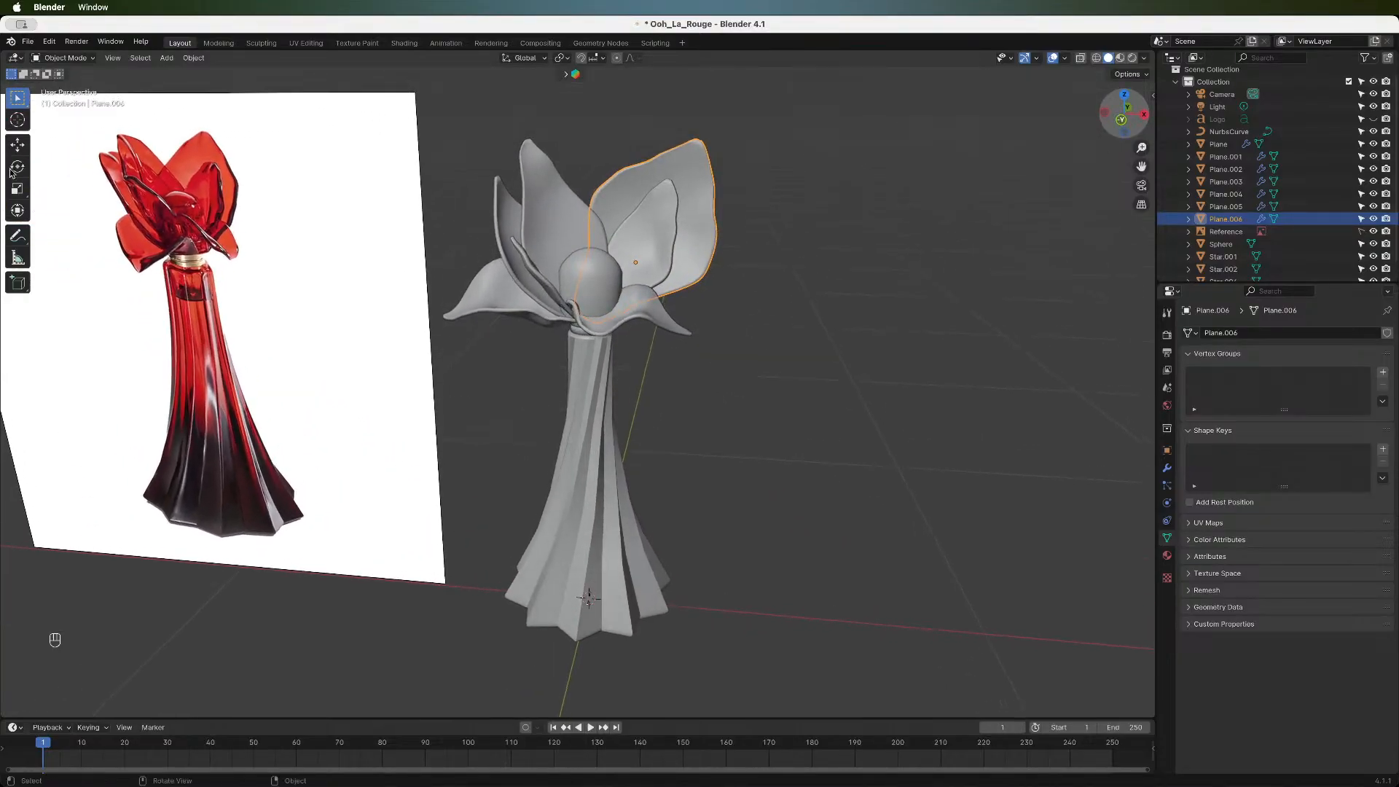
left_click(48, 43)
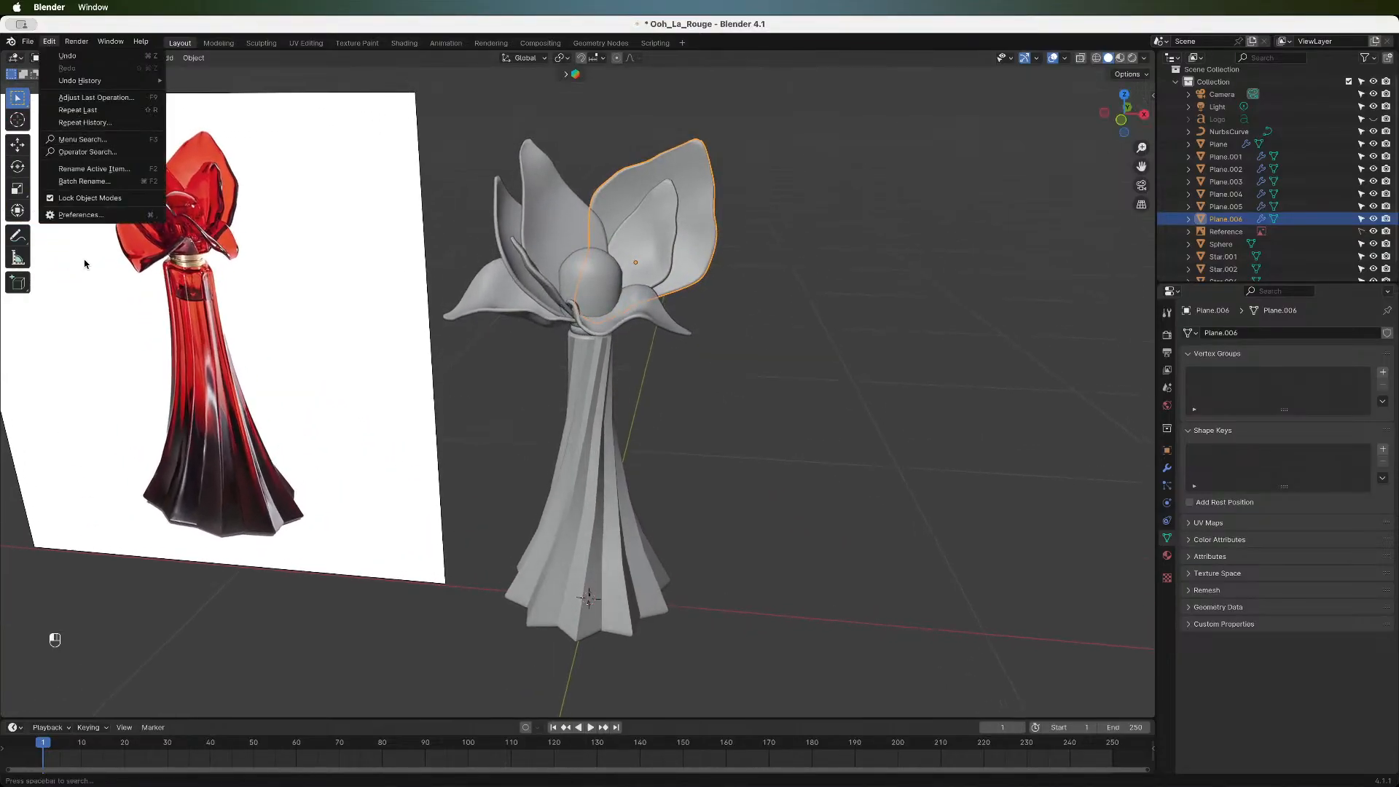
left_click(88, 217)
left_click(282, 93)
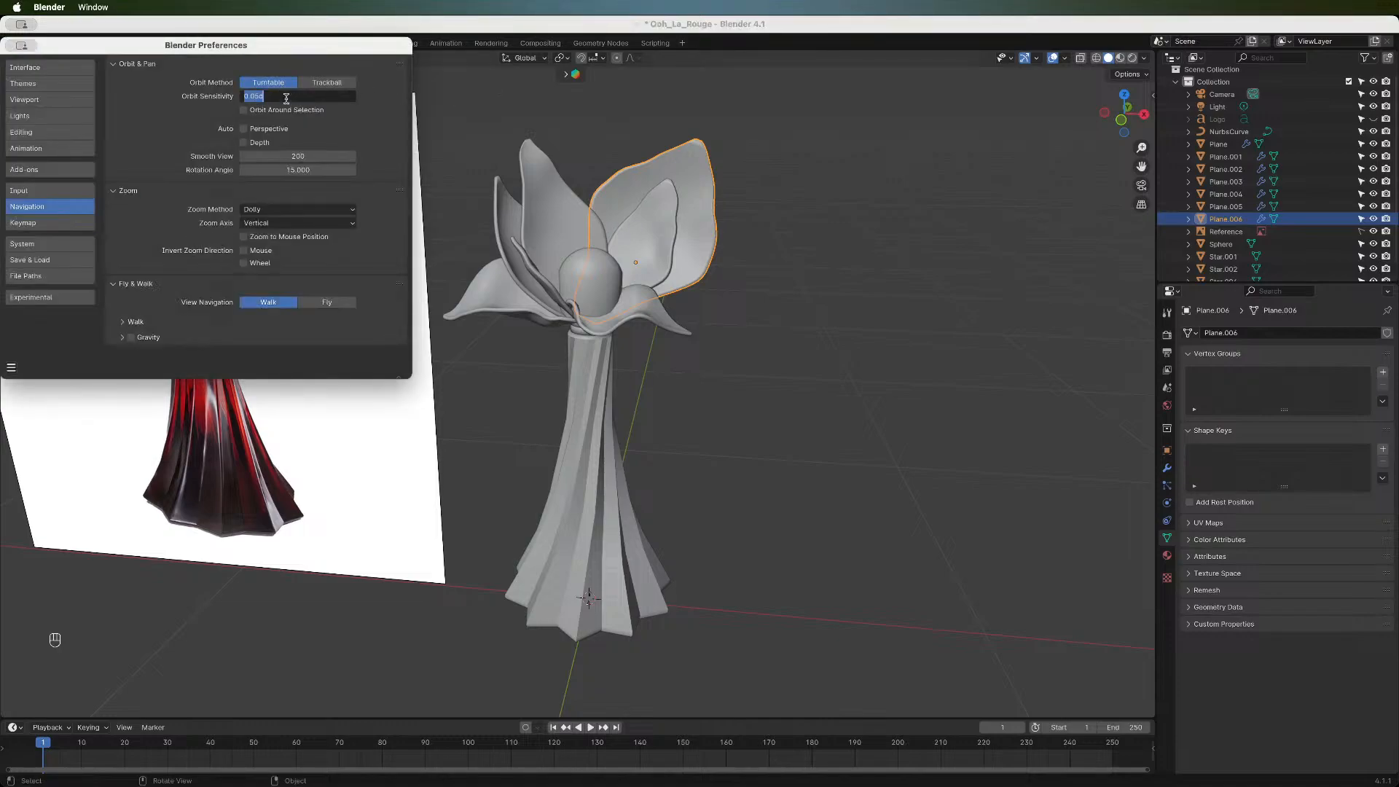
key("Return")
left_click(673, 252)
left_click_drag(1128, 121, 1130, 123)
- Set the orbit sensitivity to 0.06°, save the preferences and close their window
left_click(47, 41)
left_click(43, 38)
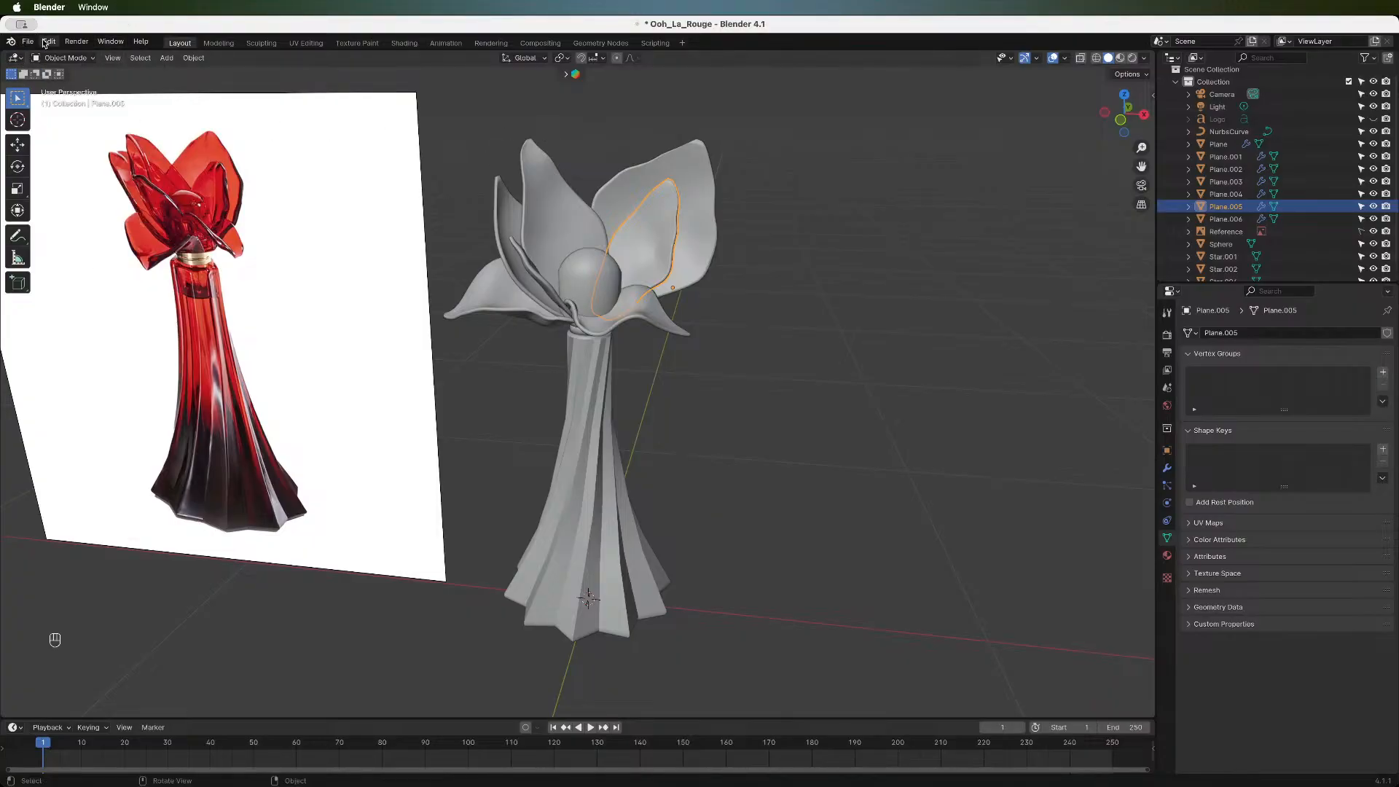
left_click(49, 41)
left_click(73, 215)
double_click(317, 96)
type("0.06")
key("Return")
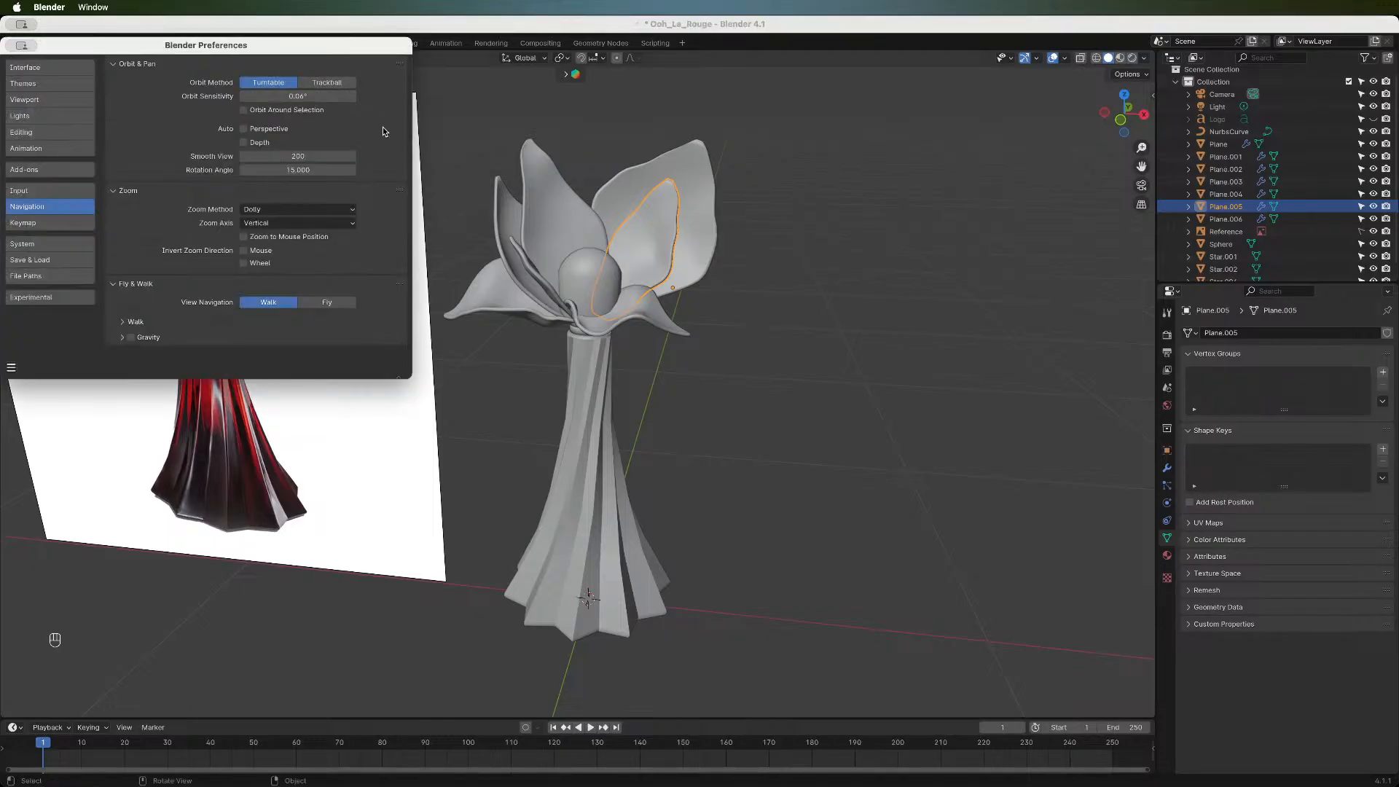
left_click(11, 368)
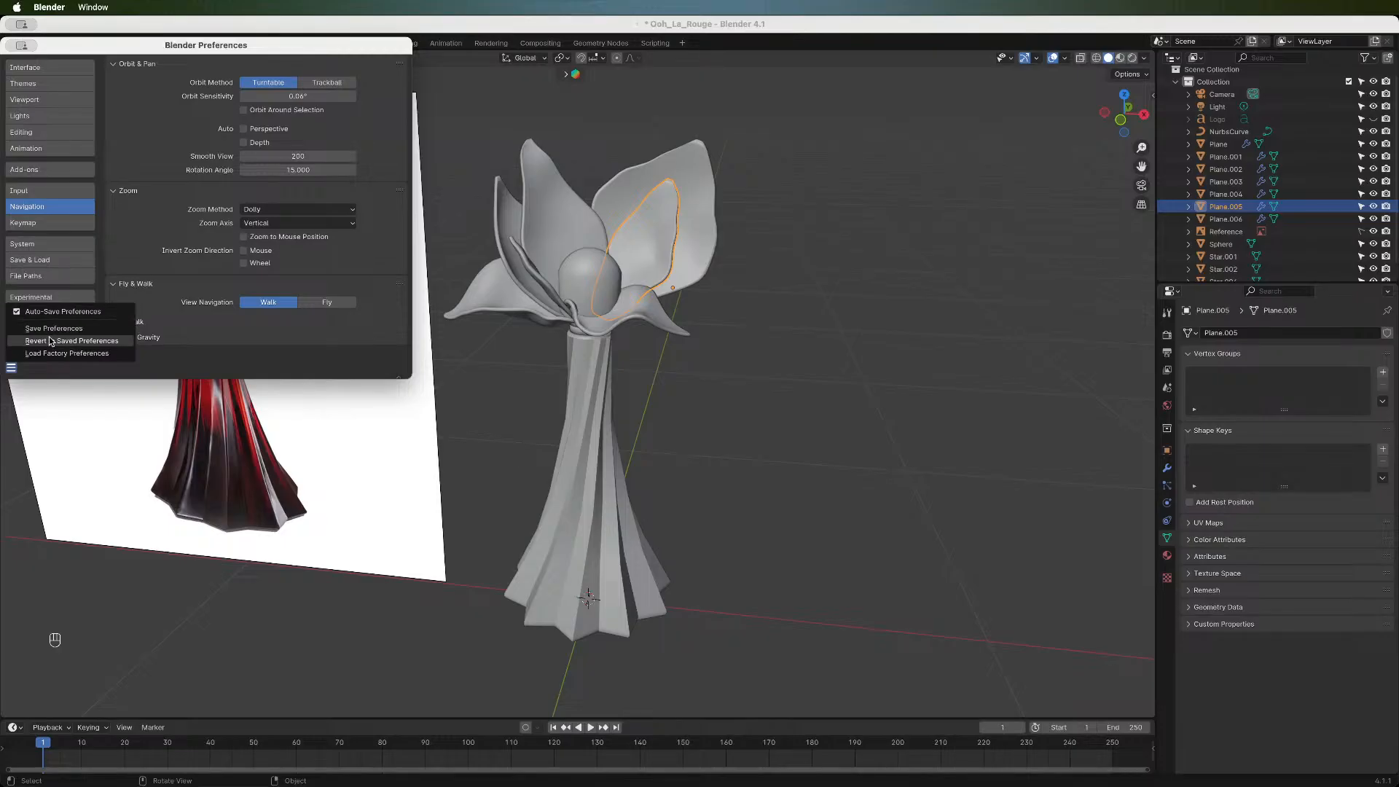
left_click(51, 330)
left_click(23, 46)
left_click(43, 64)
- Set the orbit sensitivity to 0.05°, save the preferences and return to the 3D viewport
mouse_move(1125, 112)
left_mouse_down()
mouse_move(1150, 114)
mouse_move(1115, 113)
mouse_move(1120, 96)
mouse_move(1146, 113)
mouse_move(1122, 94)
mouse_move(1115, 133)
mouse_move(1097, 134)
mouse_move(1110, 111)
mouse_move(1152, 110)
mouse_move(1115, 118)
mouse_move(1126, 109)
left_mouse_up()
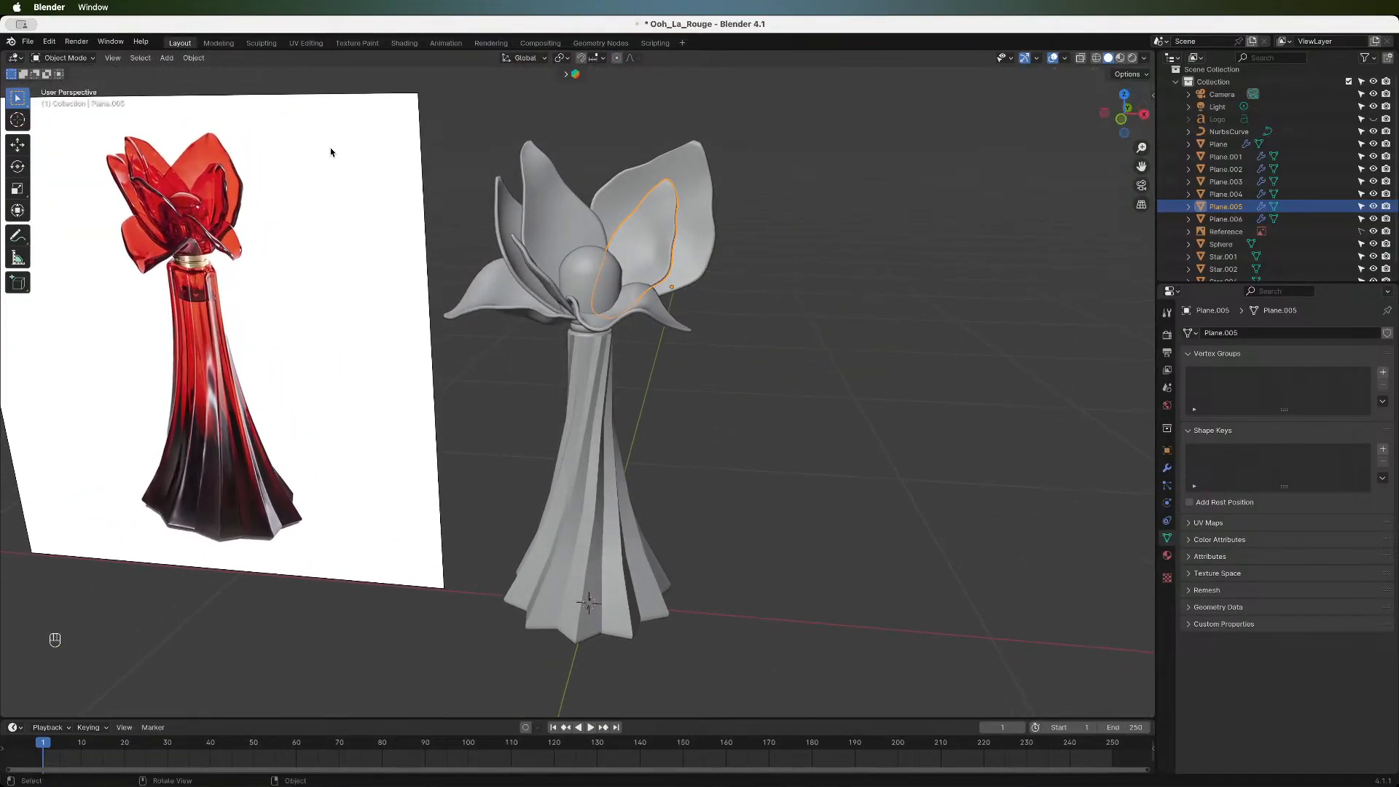
left_click(49, 41)
left_click(124, 216)
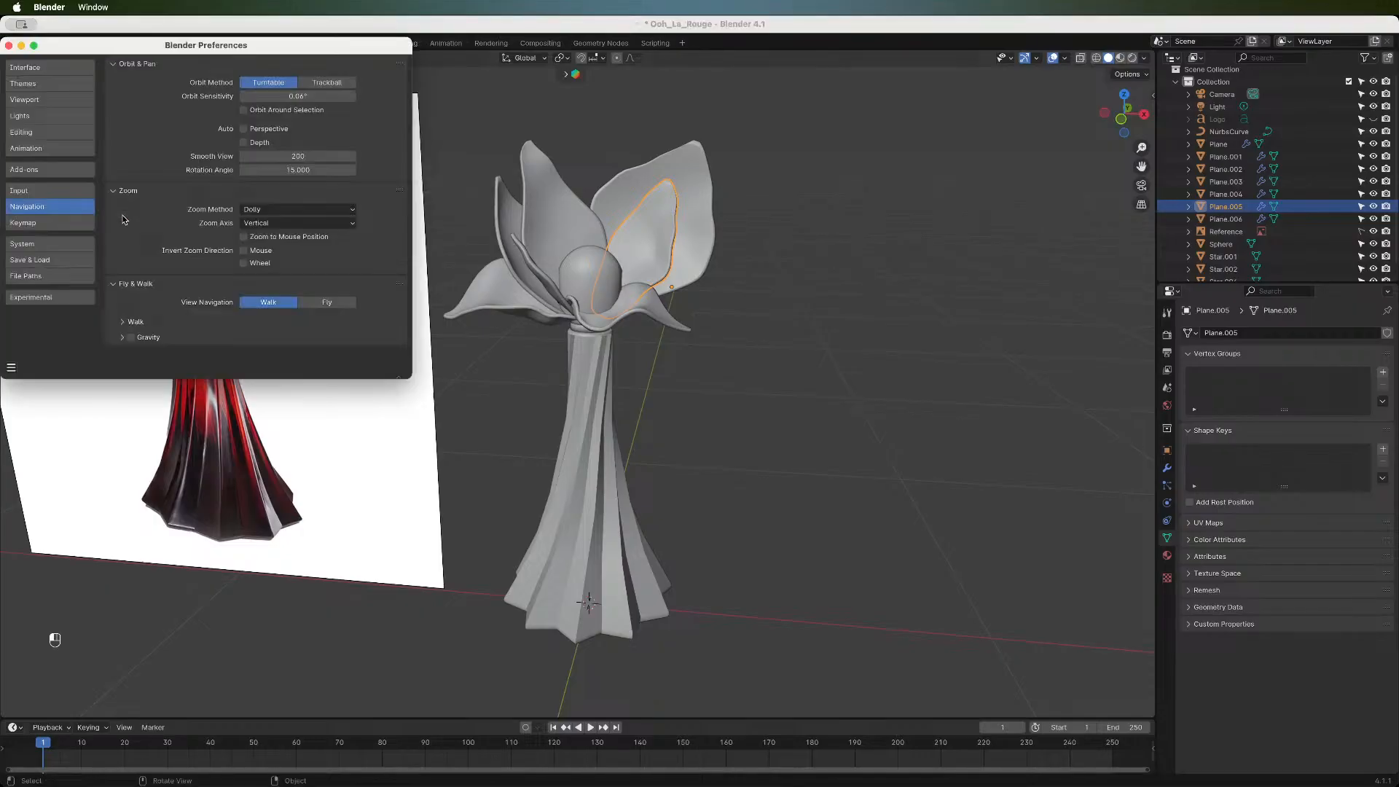
left_click(315, 96)
type(".05")
key("Return")
left_click(244, 131)
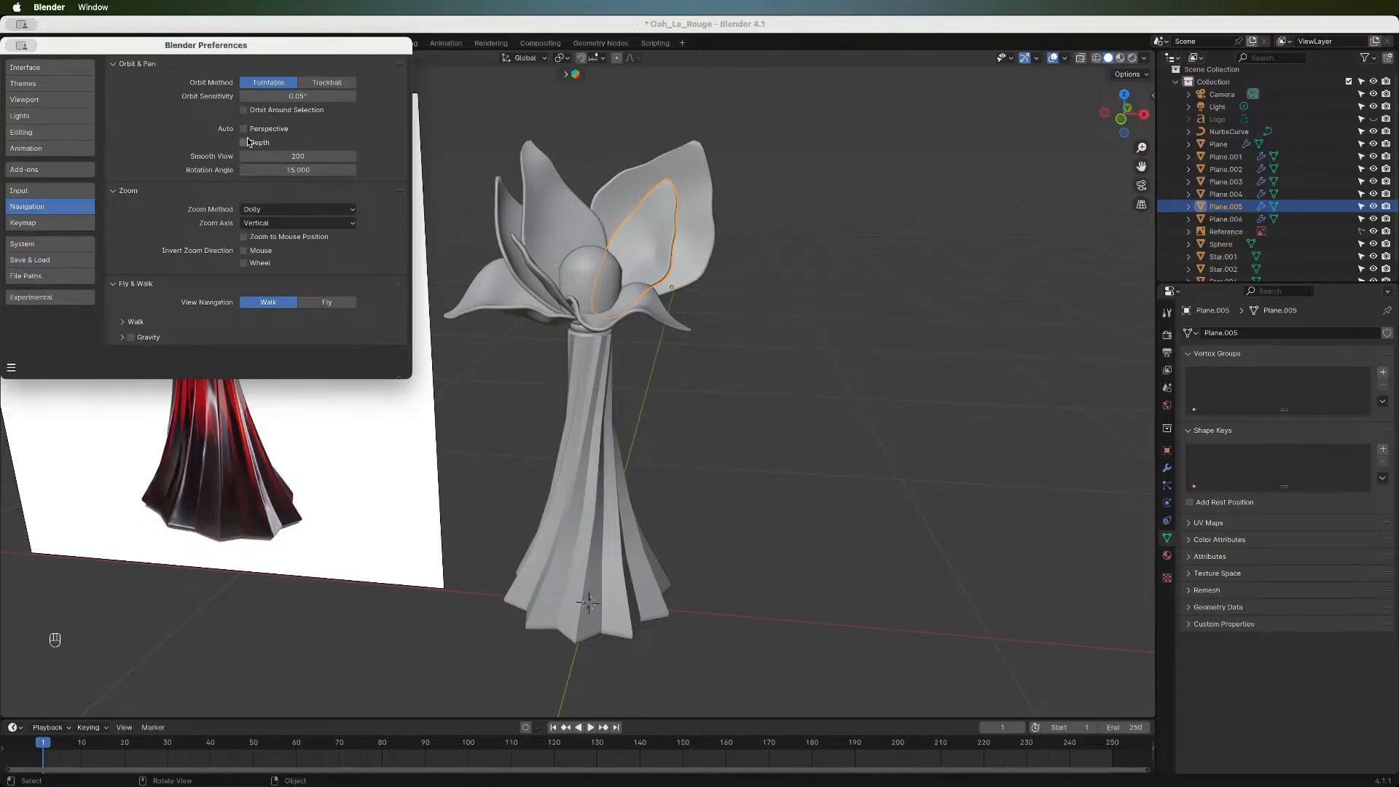
left_click(11, 367)
left_click(66, 326)
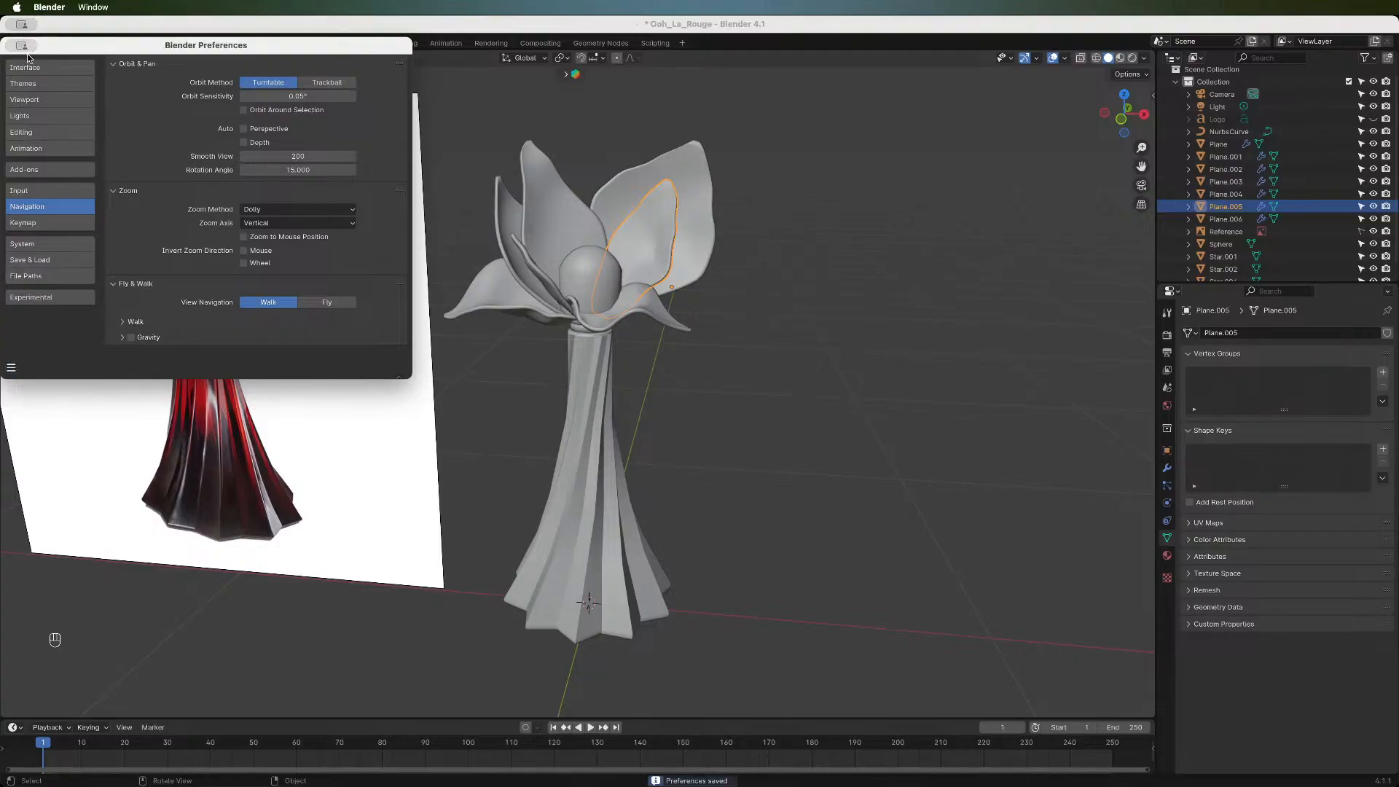
left_click(547, 194)
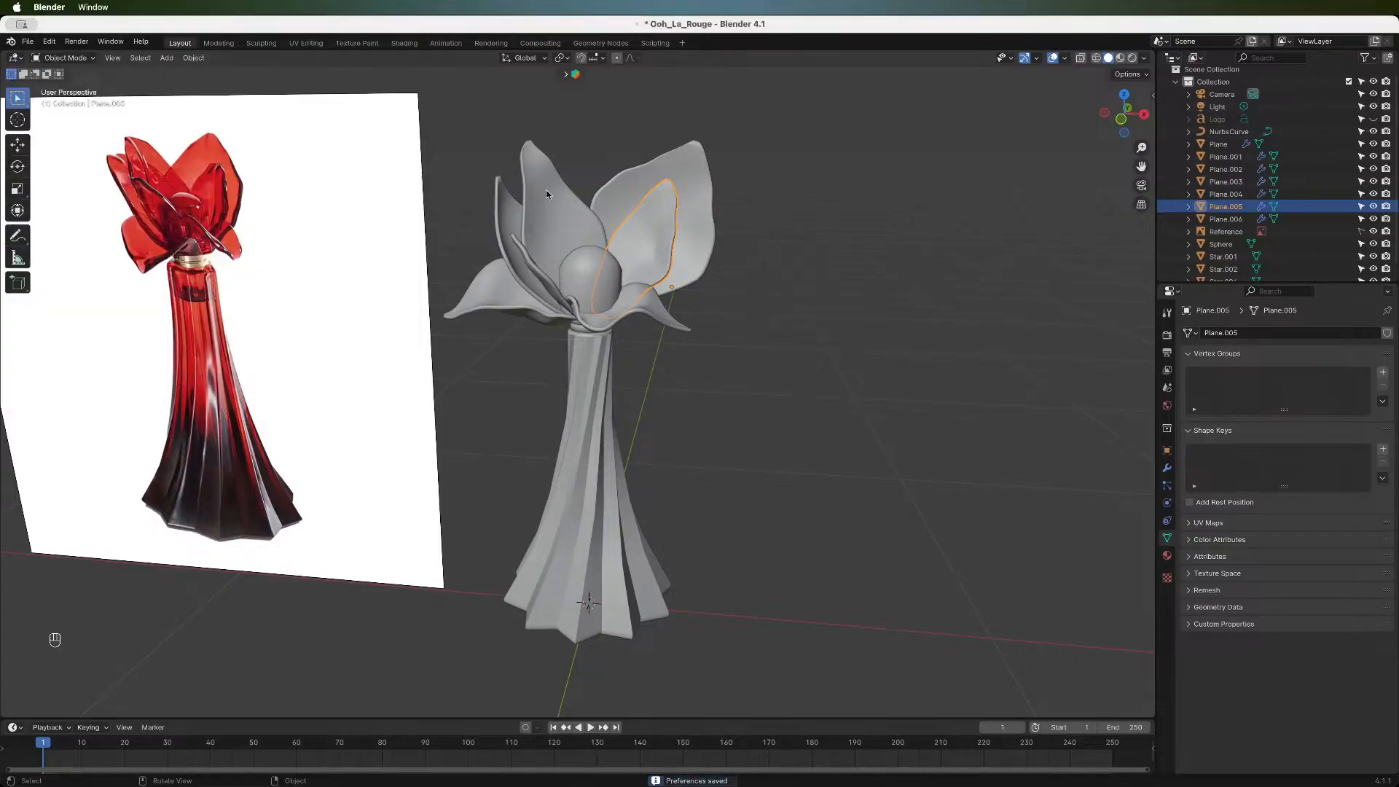
- Switch to the front view and open the petal Plane.002 in Edit Mode
left_click(1119, 121)
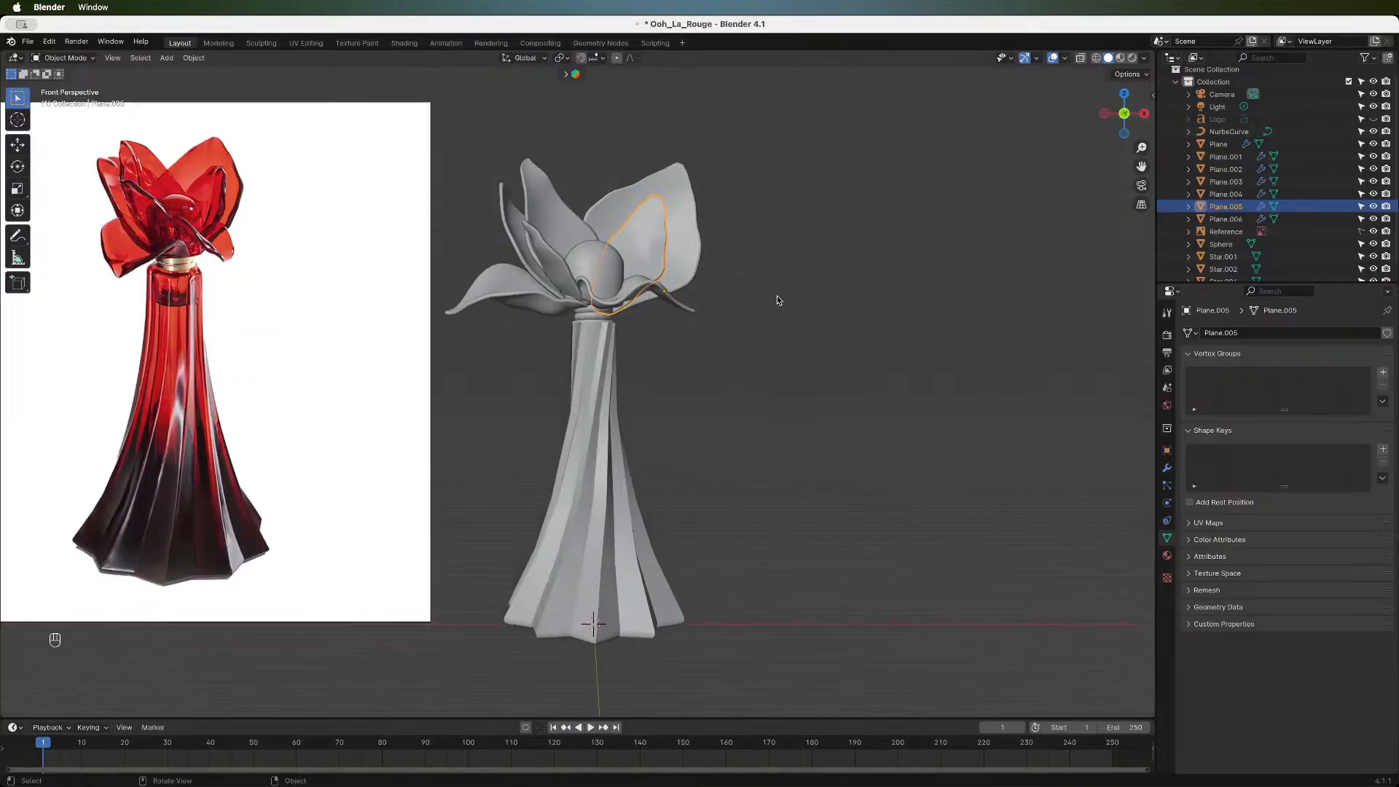
scroll(776, 295, "down", 3)
scroll(780, 349, "up", 3)
left_click(781, 355)
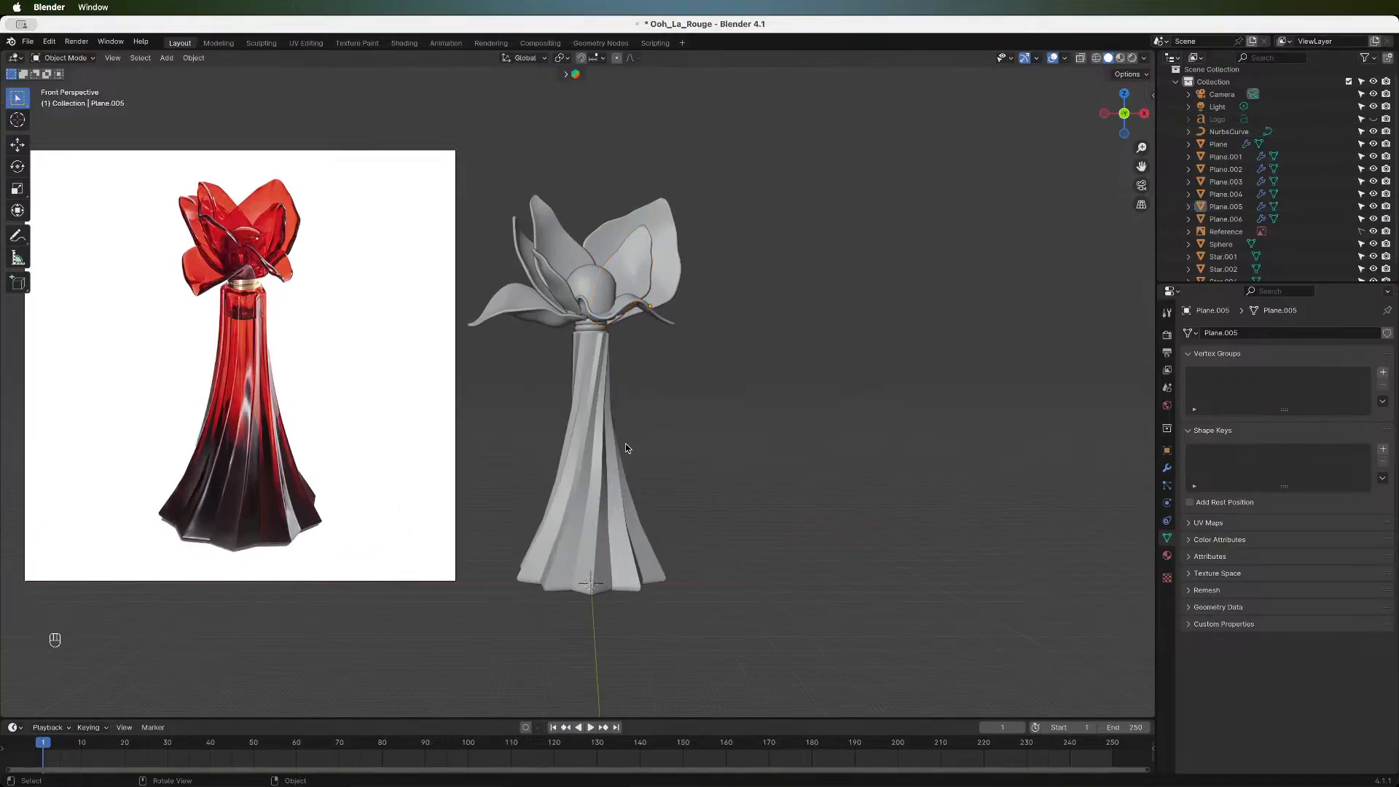
left_click(569, 301)
key("Tab")
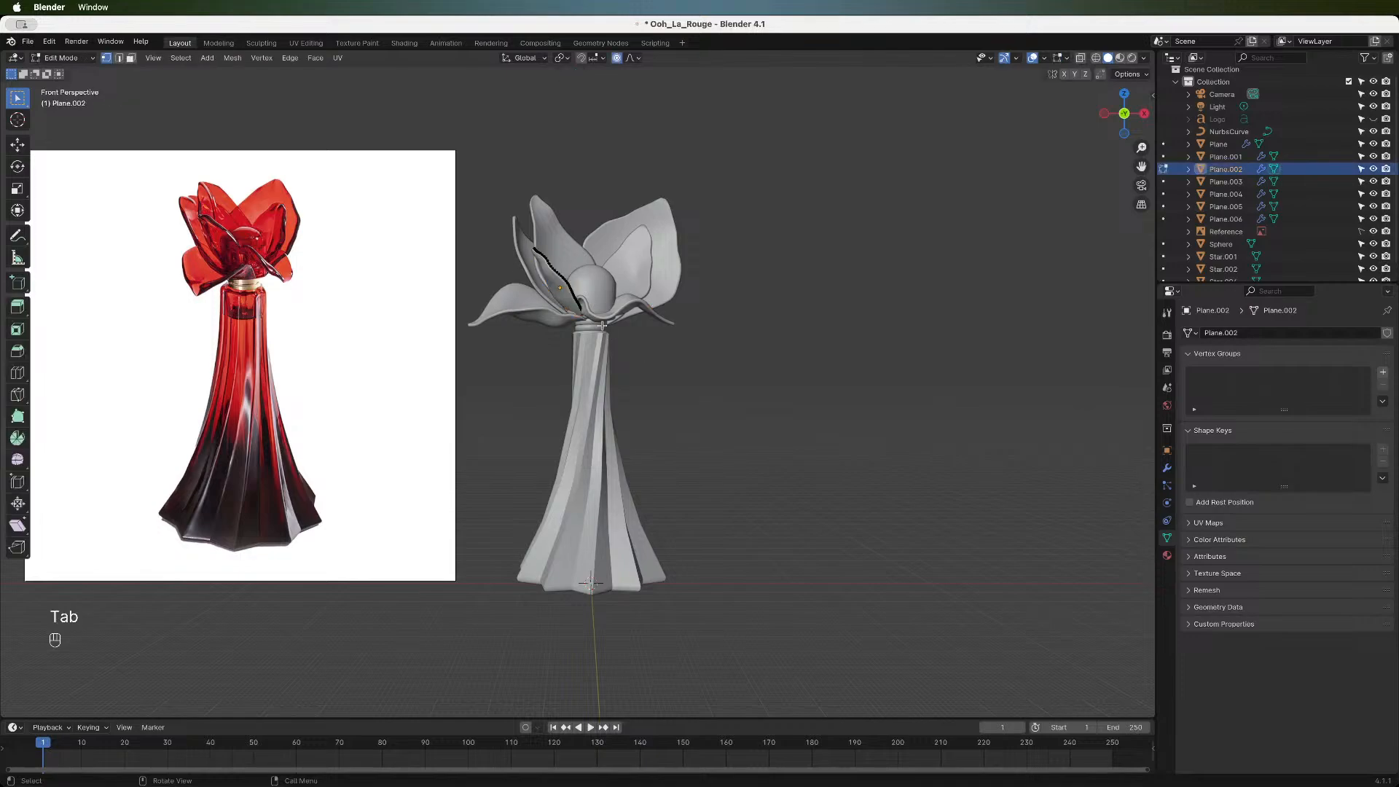
- Move the petal's lower edge about -0.0096, -0.0079, -0.012 m in X, Y, Z, using smooth proportional editing with size 0.057
left_click_drag(1126, 121, 1105, 98)
scroll(562, 332, "up", 6)
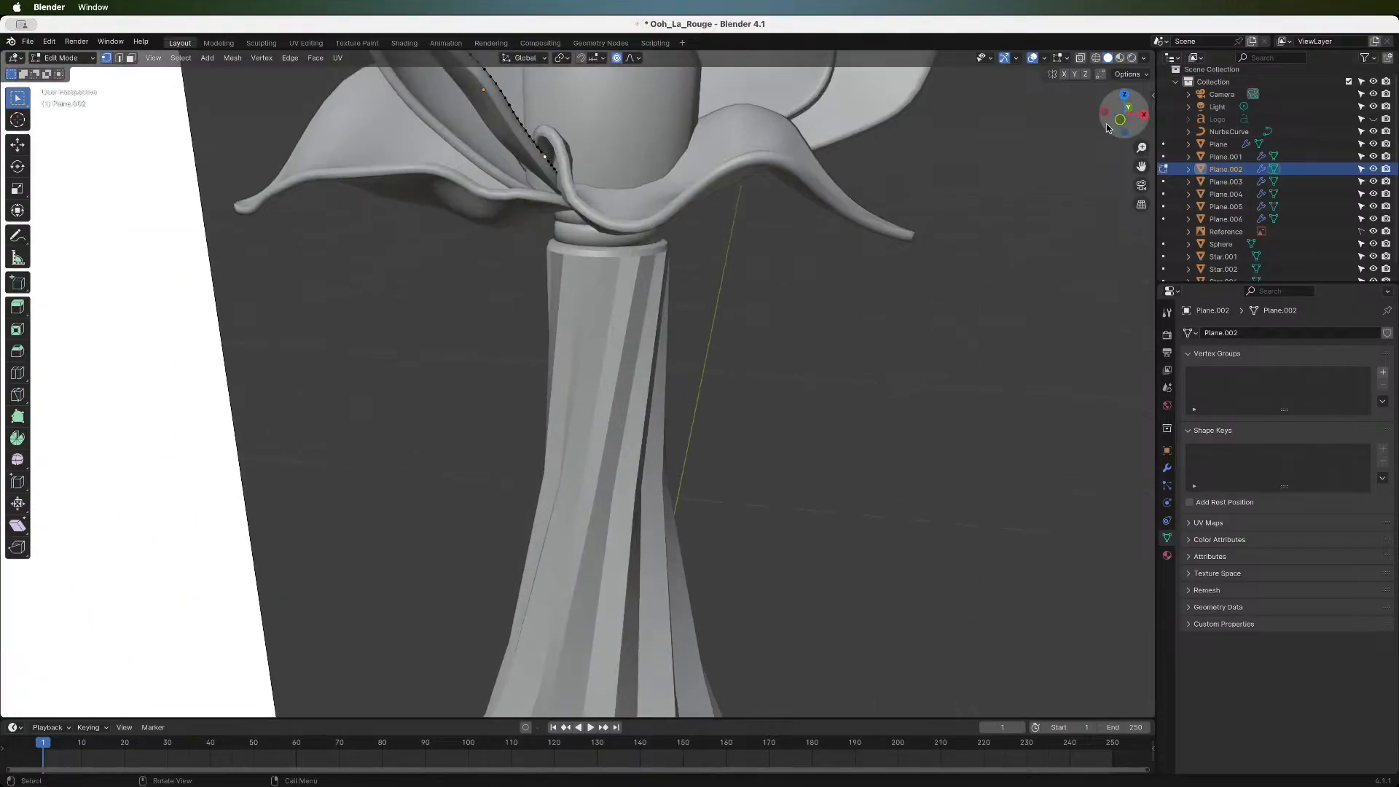
left_click_drag(1123, 113, 1138, 129)
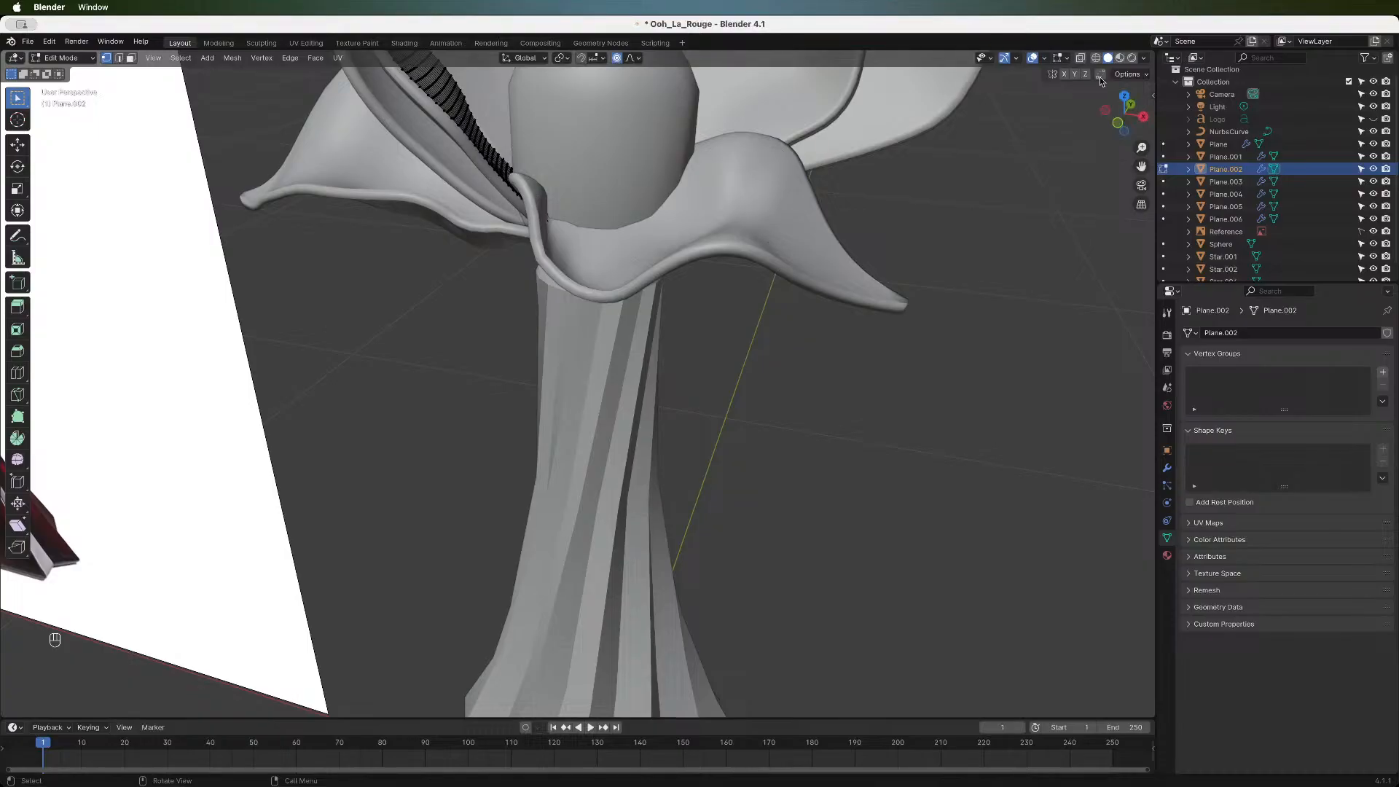
left_click_drag(1145, 130, 1122, 118)
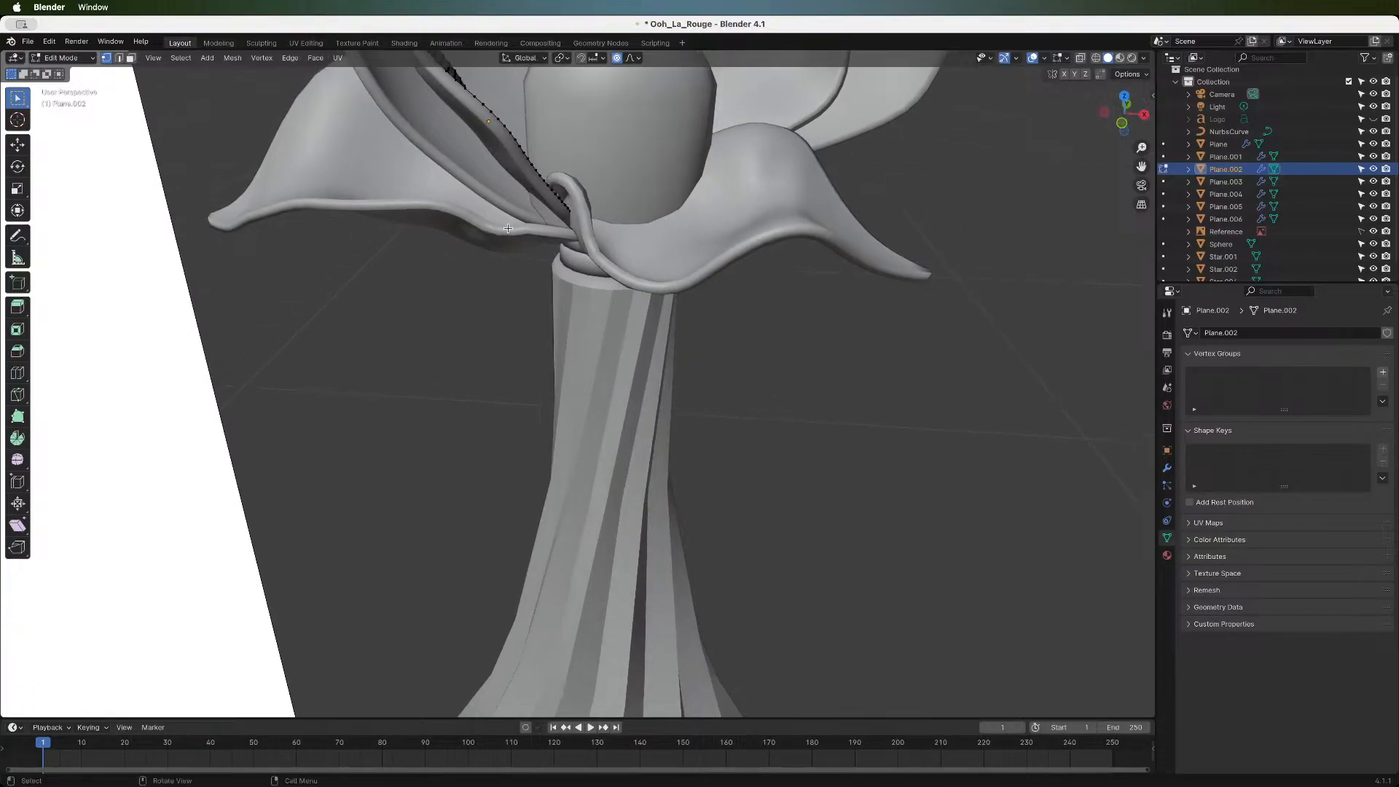
key("g")
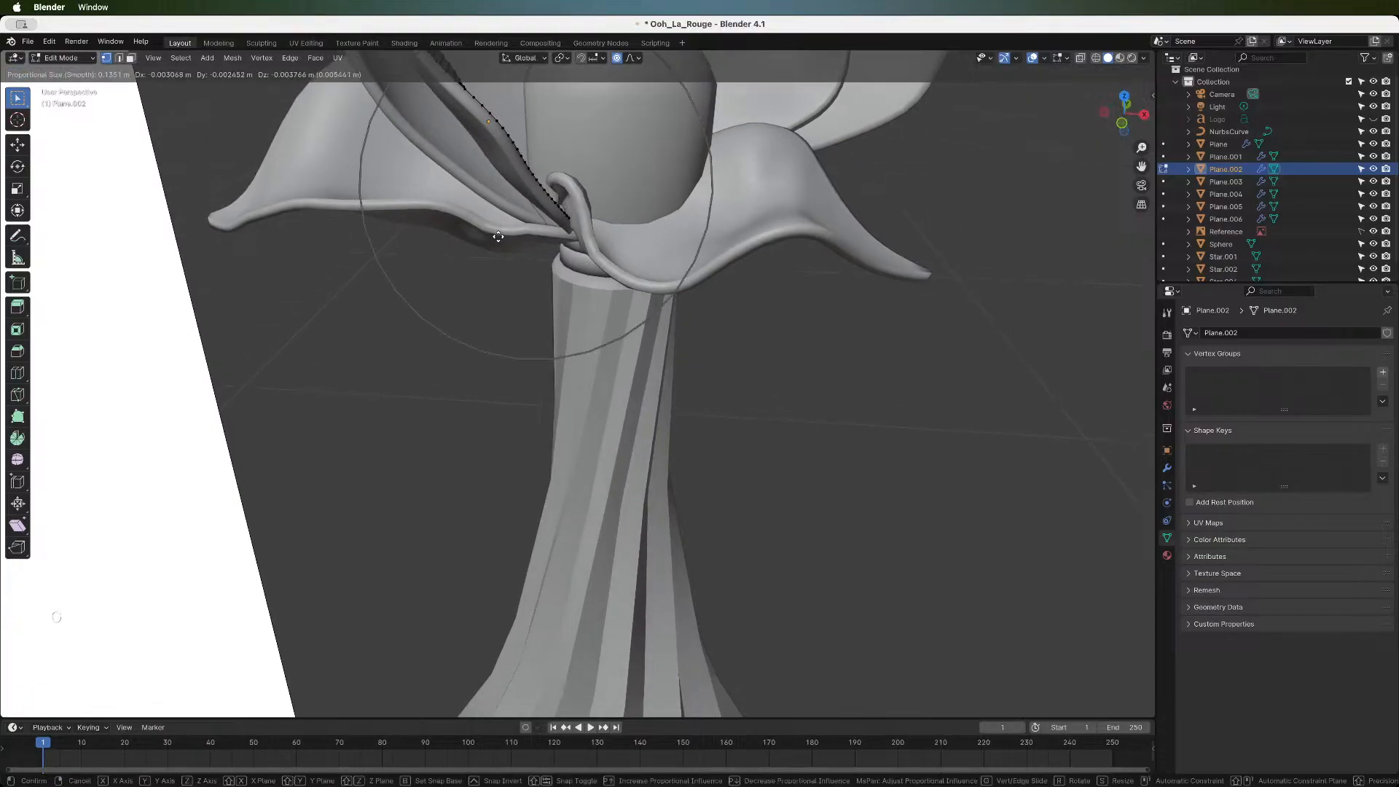
key("Escape")
key("g")
scroll(525, 217, "down", 5)
scroll(525, 217, "up", 10)
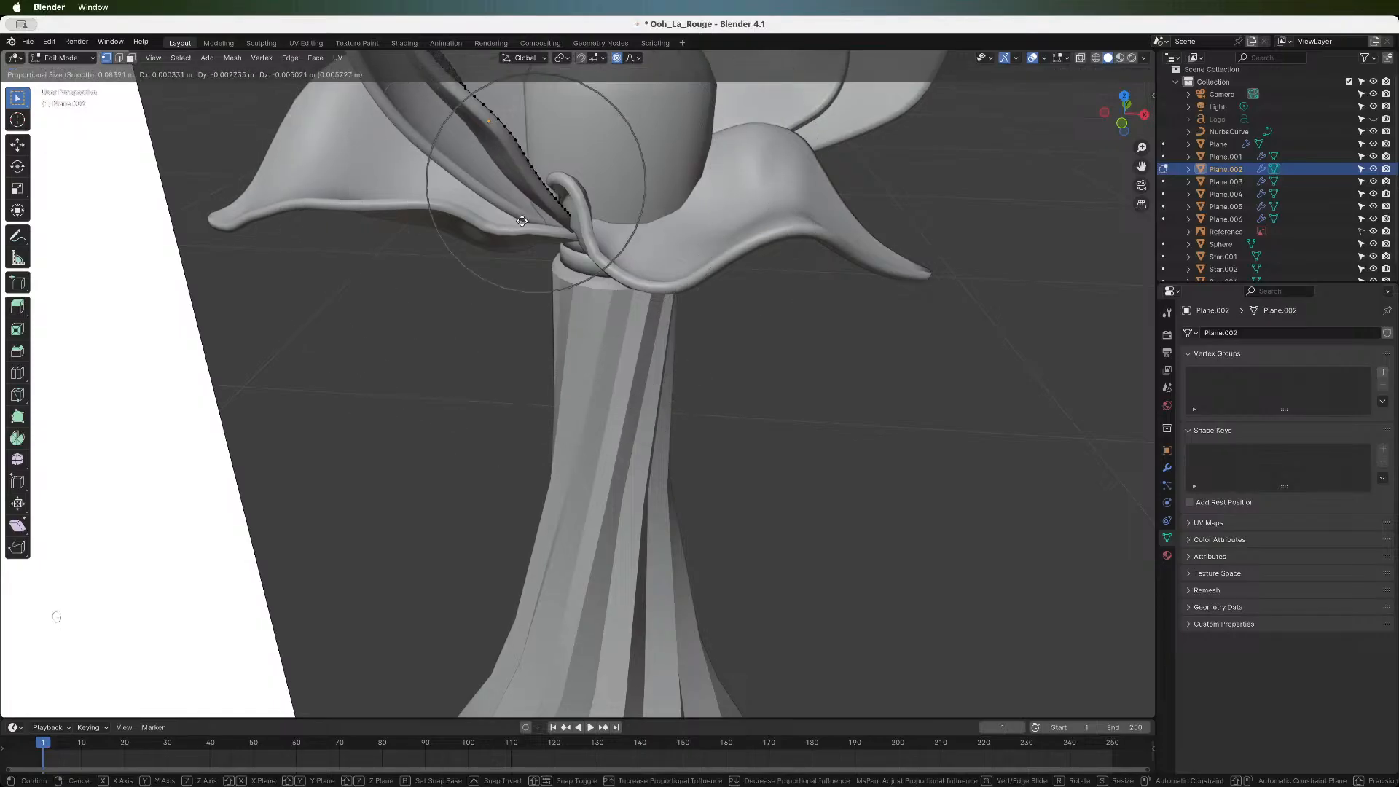
scroll(515, 217, "up", 4)
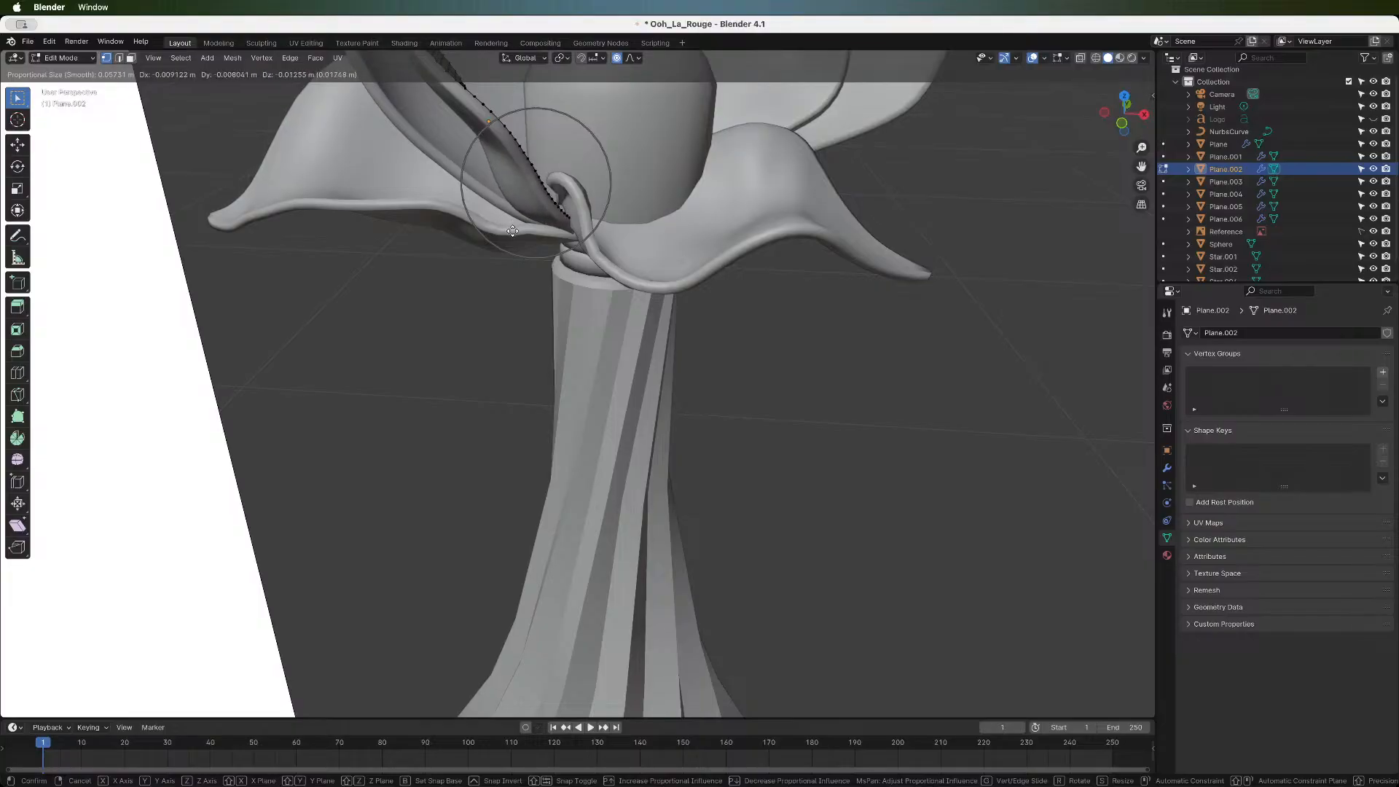
left_click(512, 229)
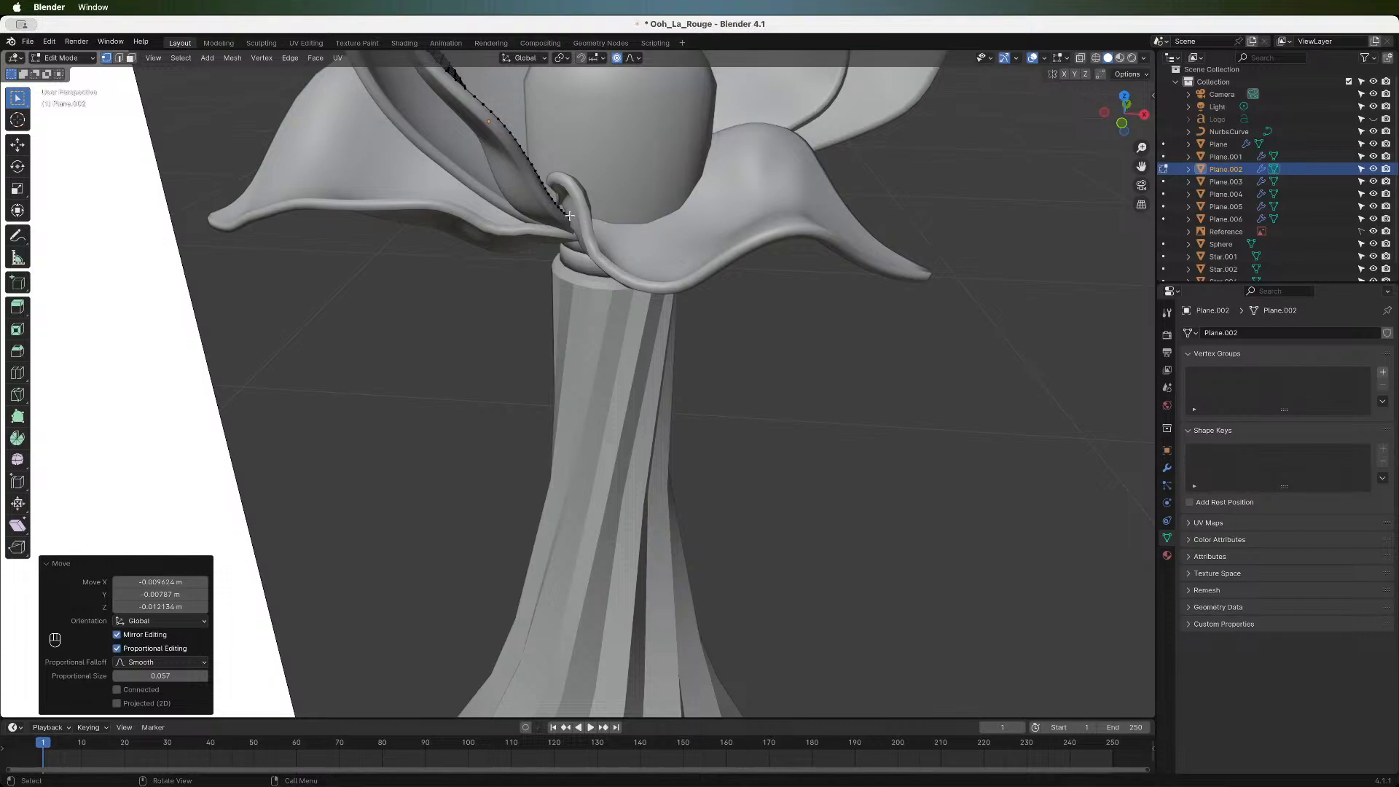
- Move the petal's lower tip vertex about -0.005 m in X, using smooth proportional editing with size 0.036
left_click(570, 217)
key("g")
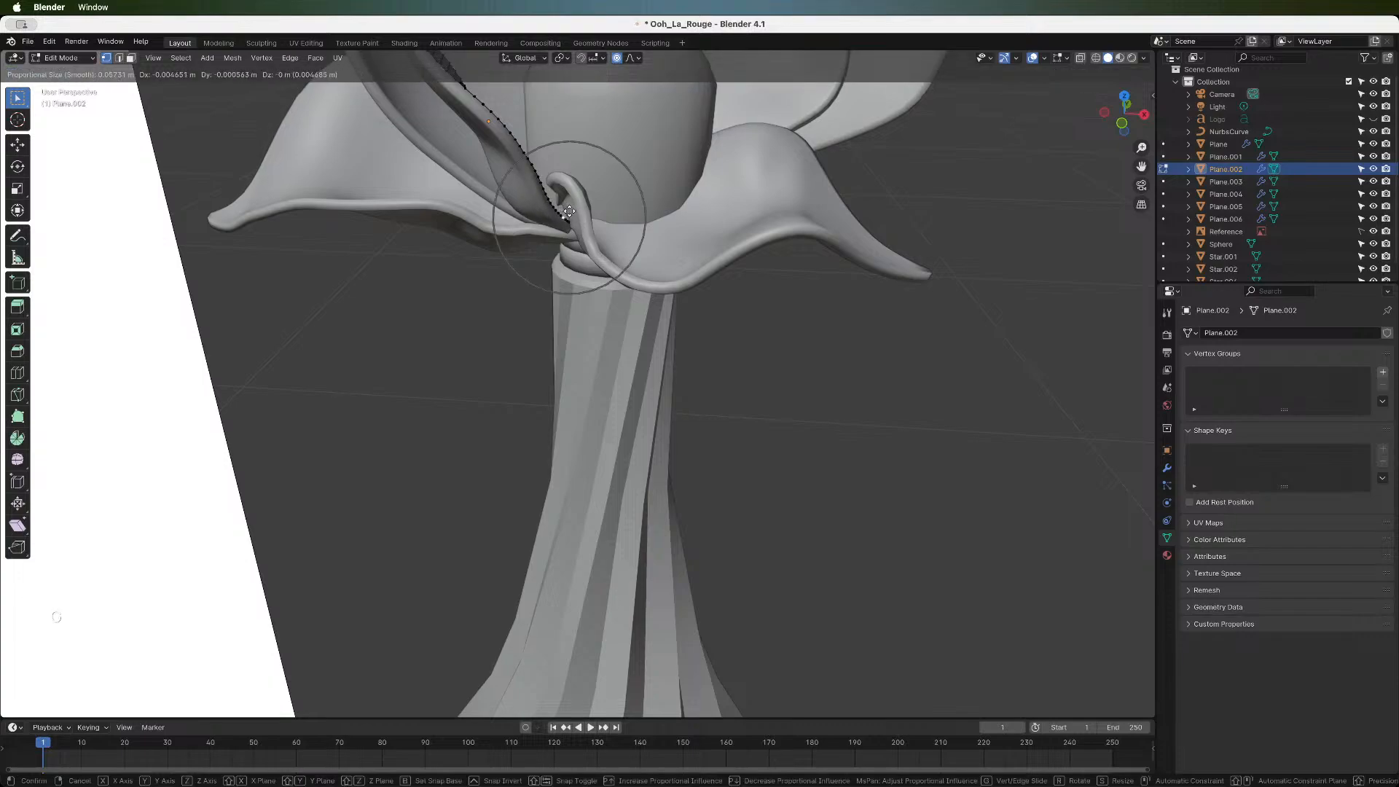
scroll(569, 211, "up", 12)
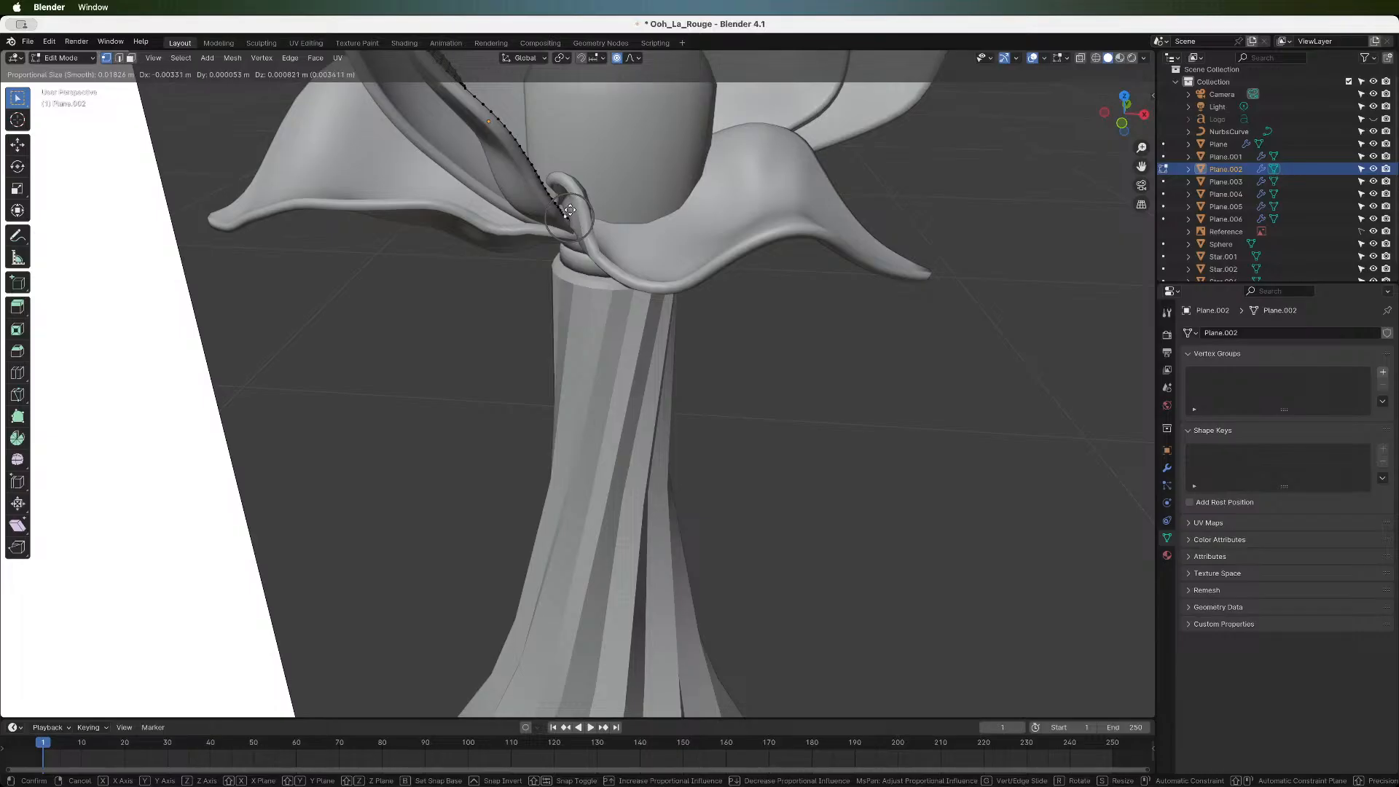
scroll(570, 210, "down", 4)
scroll(567, 211, "down", 3)
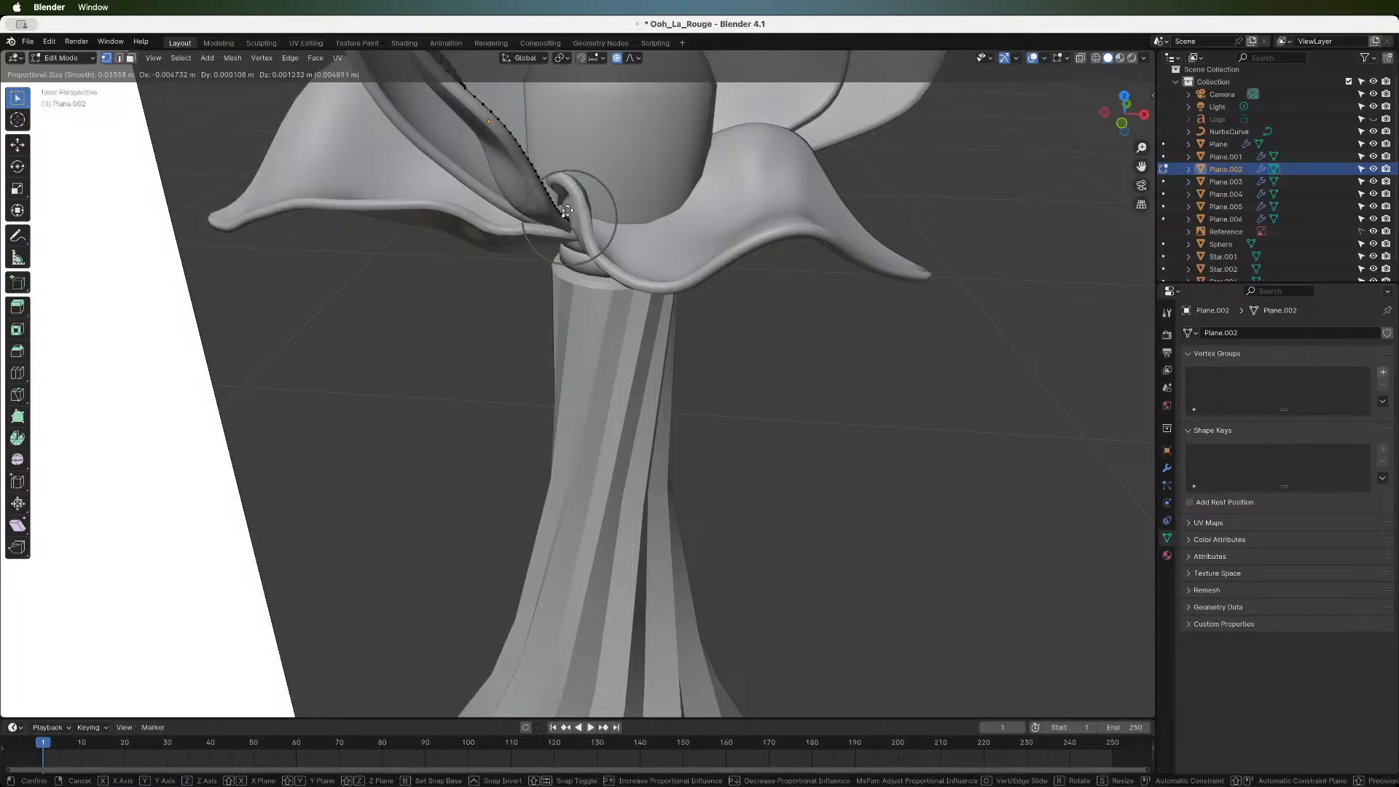
left_click(567, 211)
- Try to shift the petal's lower tip about 0.0097 m along Y, return to the front view and undo the move
left_click_drag(1108, 110, 1101, 108)
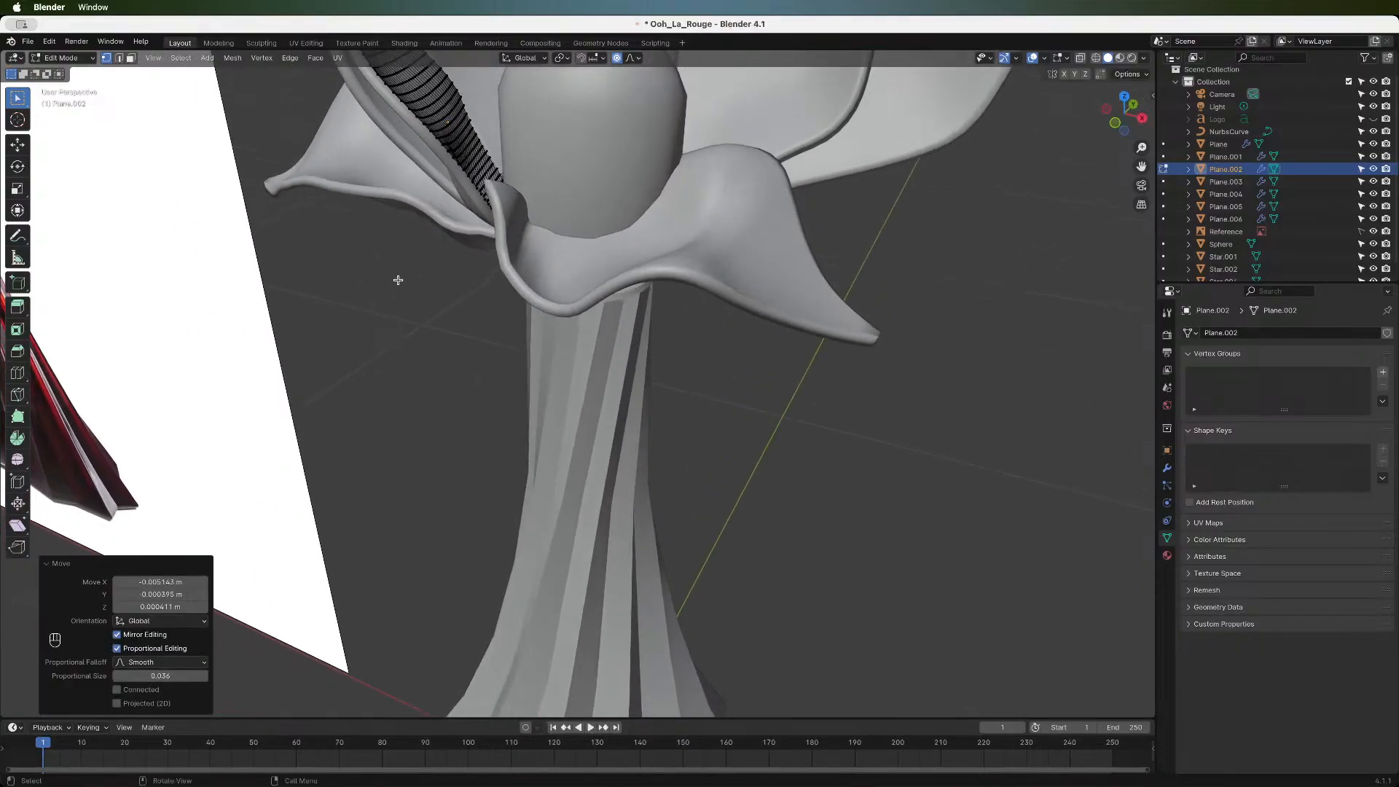
key("g")
key("y")
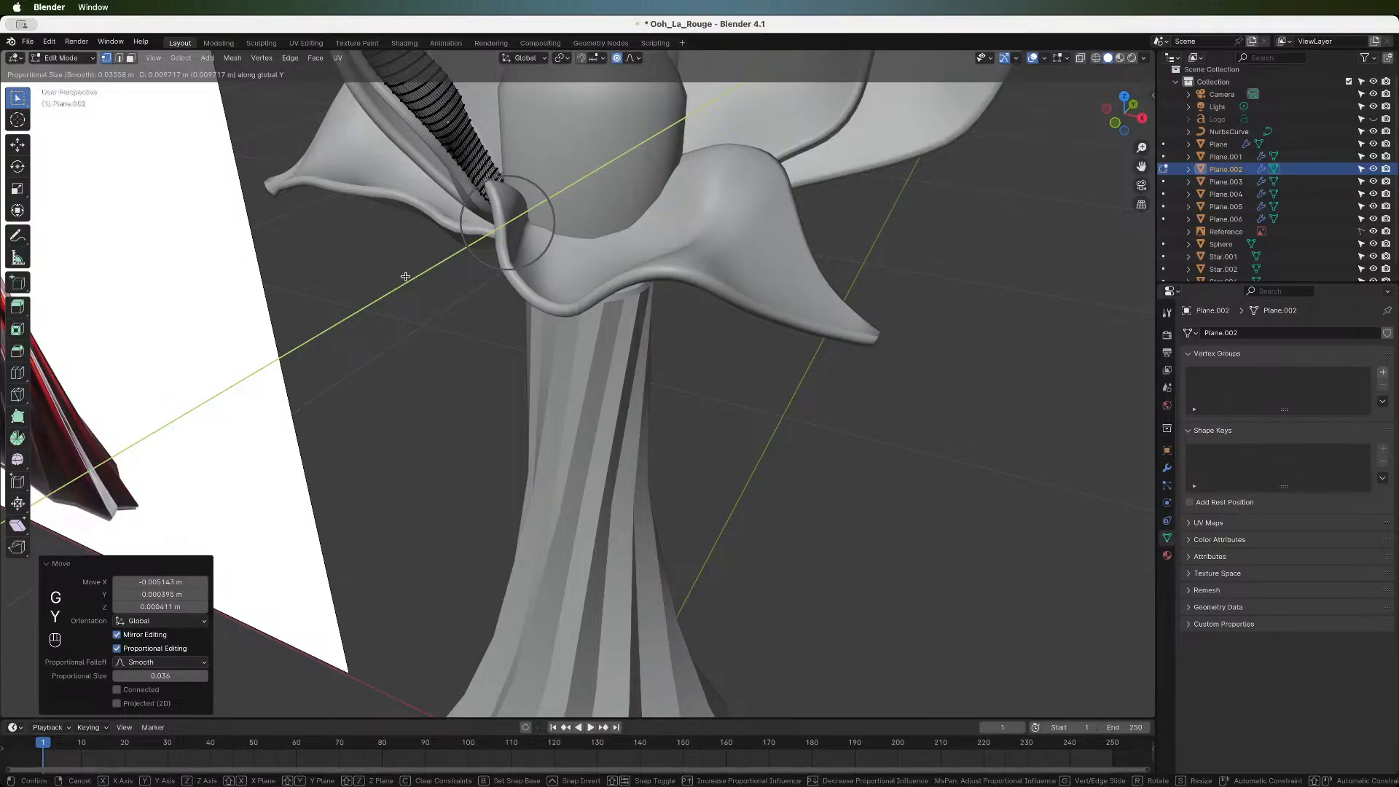
left_click(406, 276)
left_click(1114, 124)
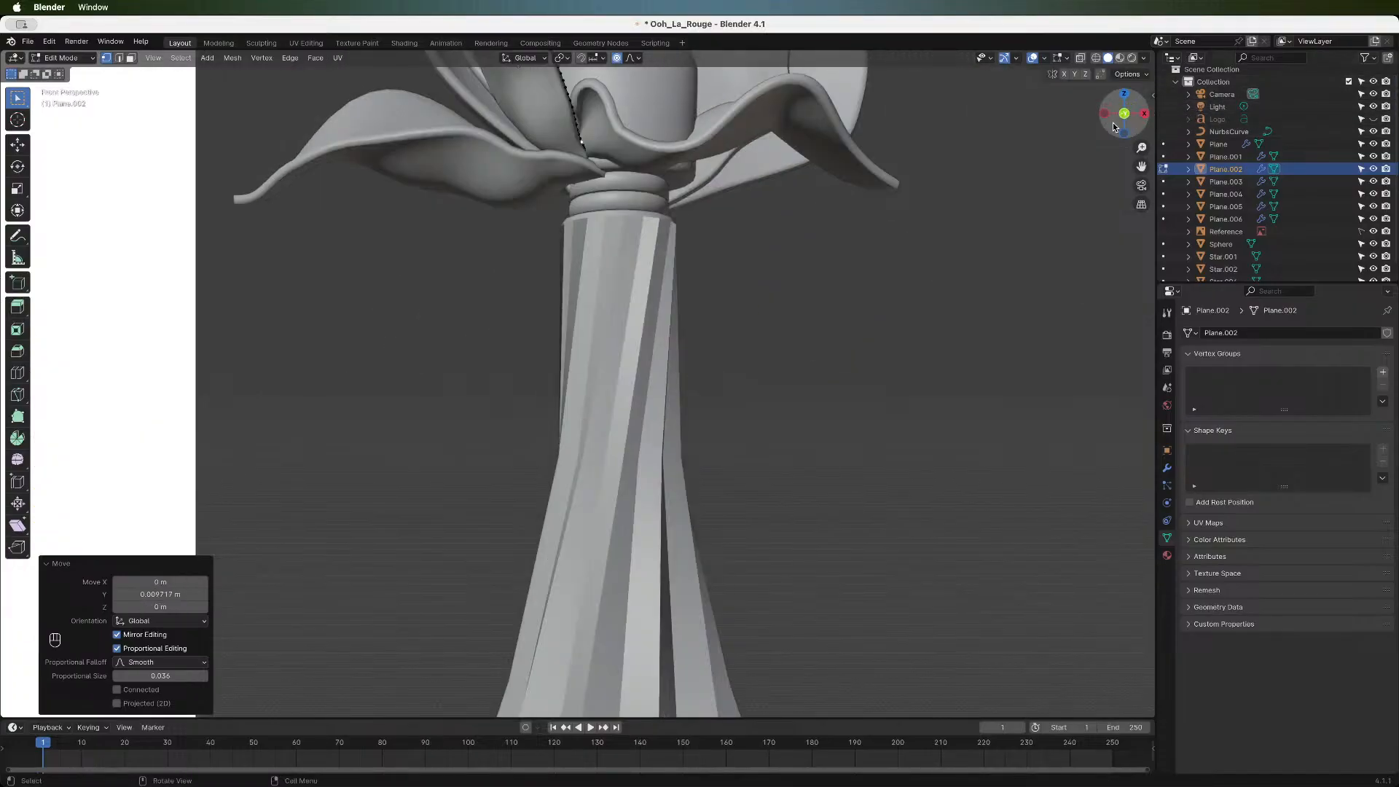
key("super+z")
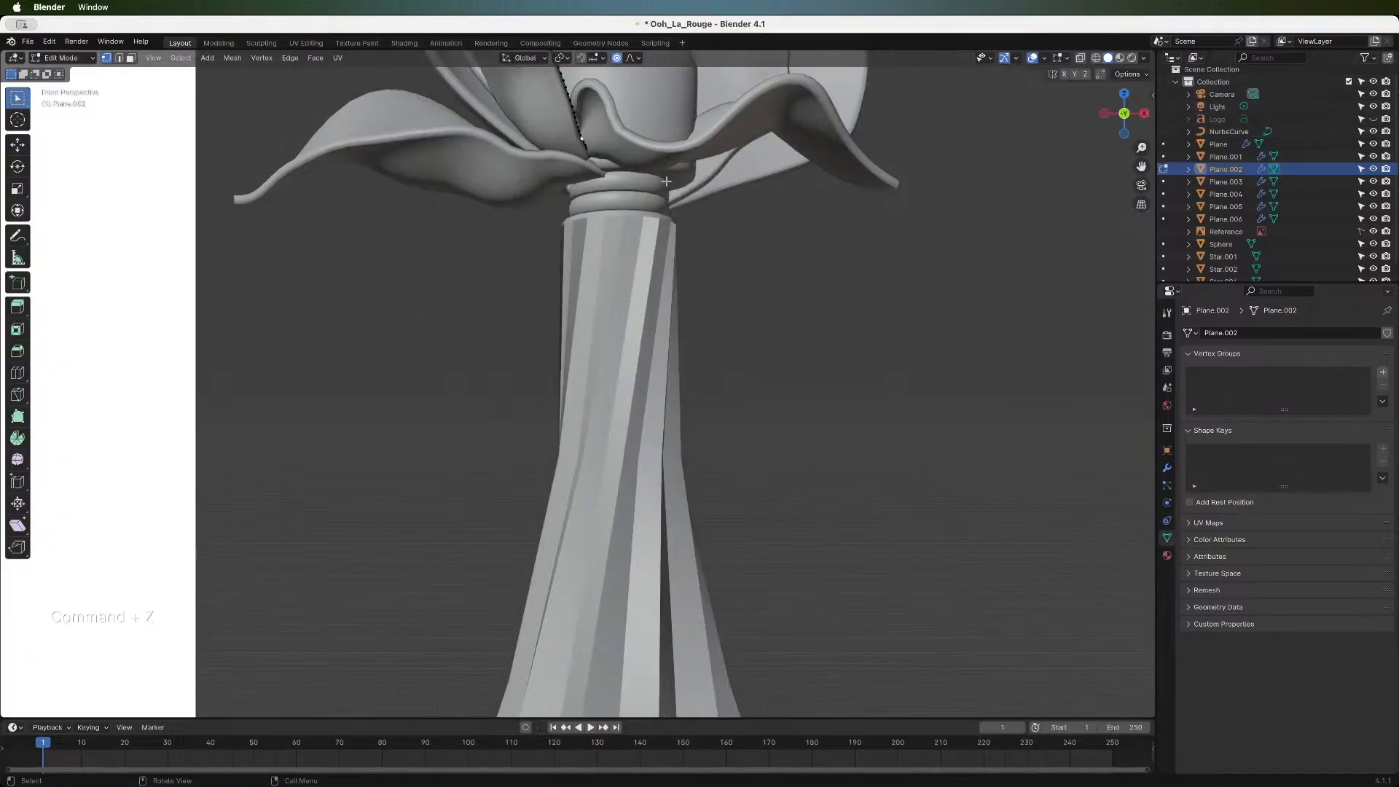
- Lower the petal's tip toward the bottle neck, shift it about 0.0071 m along X and leave Edit Mode
key("g")
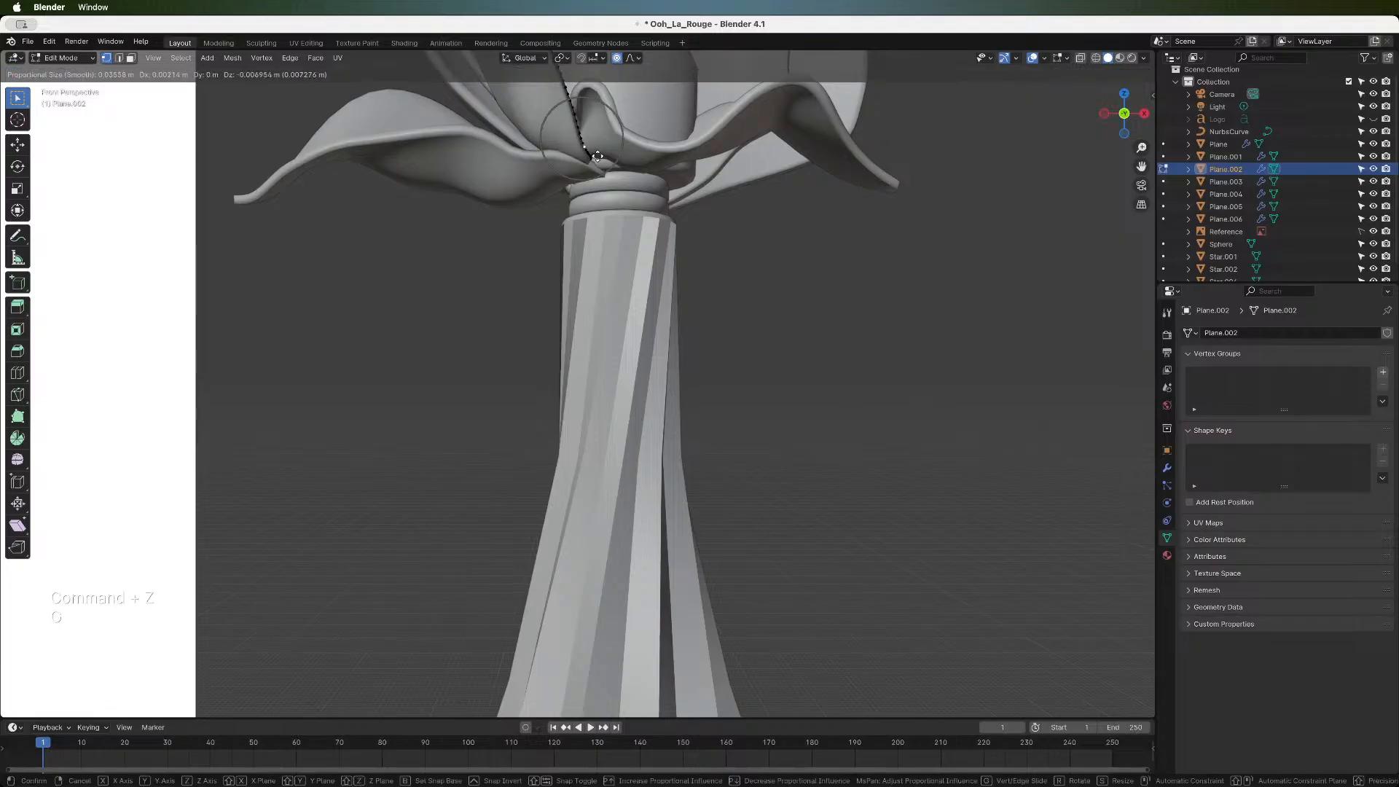
left_click(595, 153)
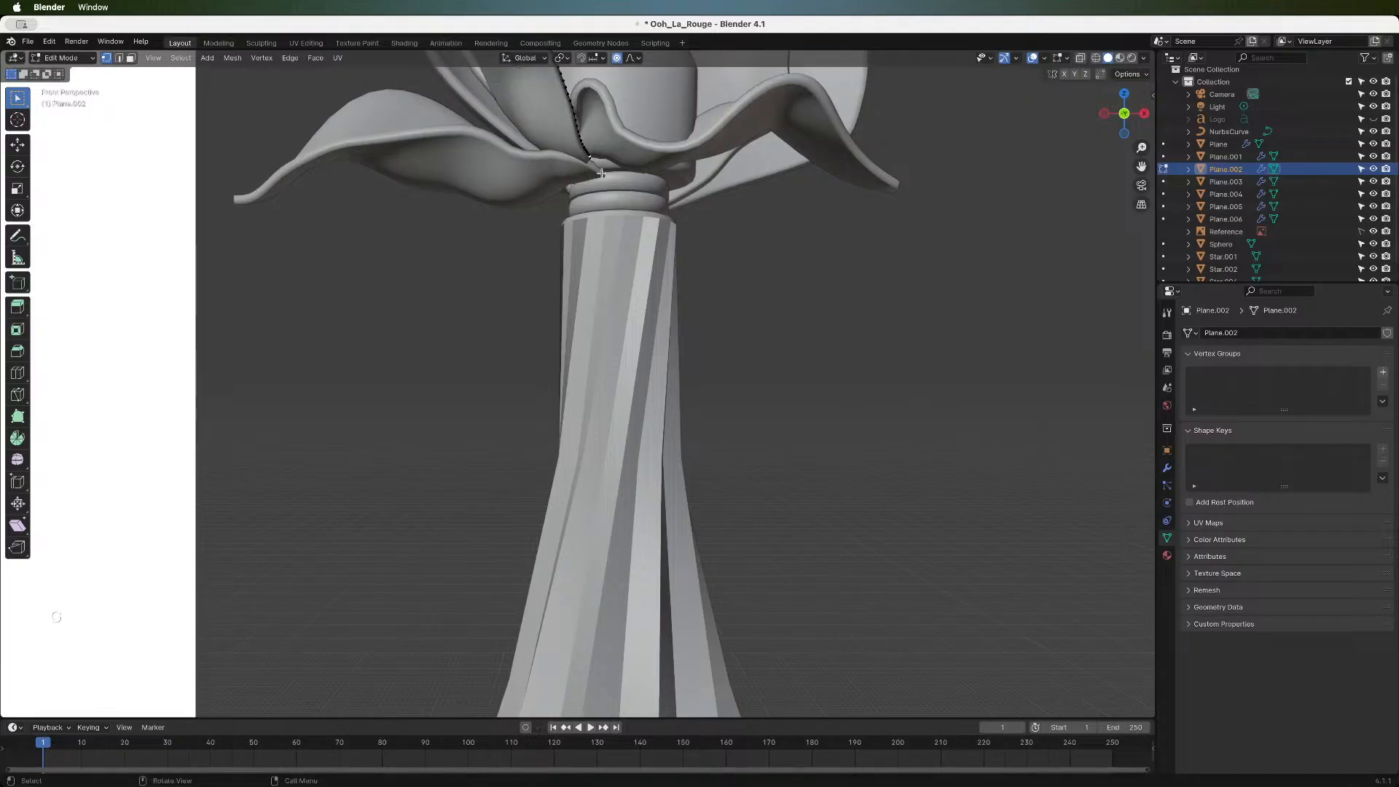
key("g")
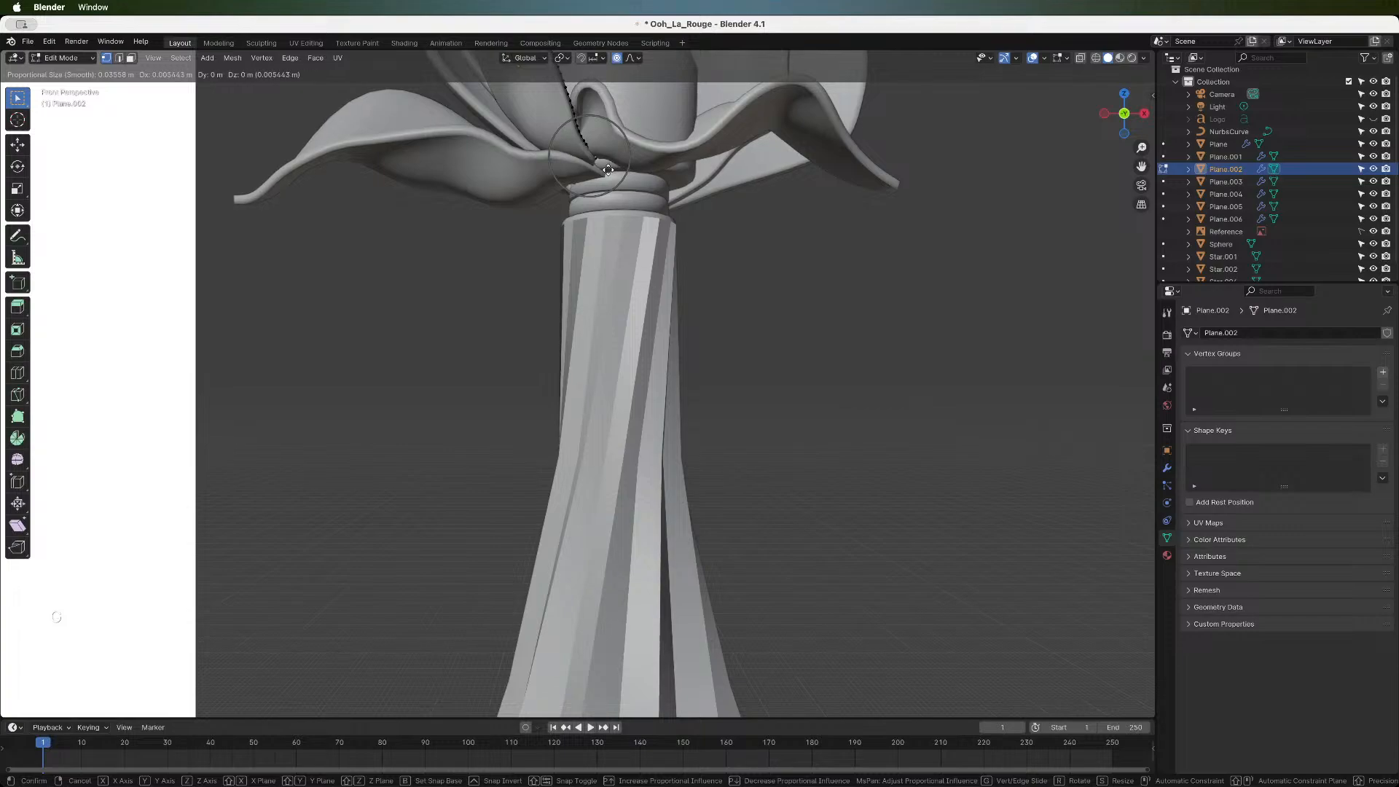
left_click(610, 170)
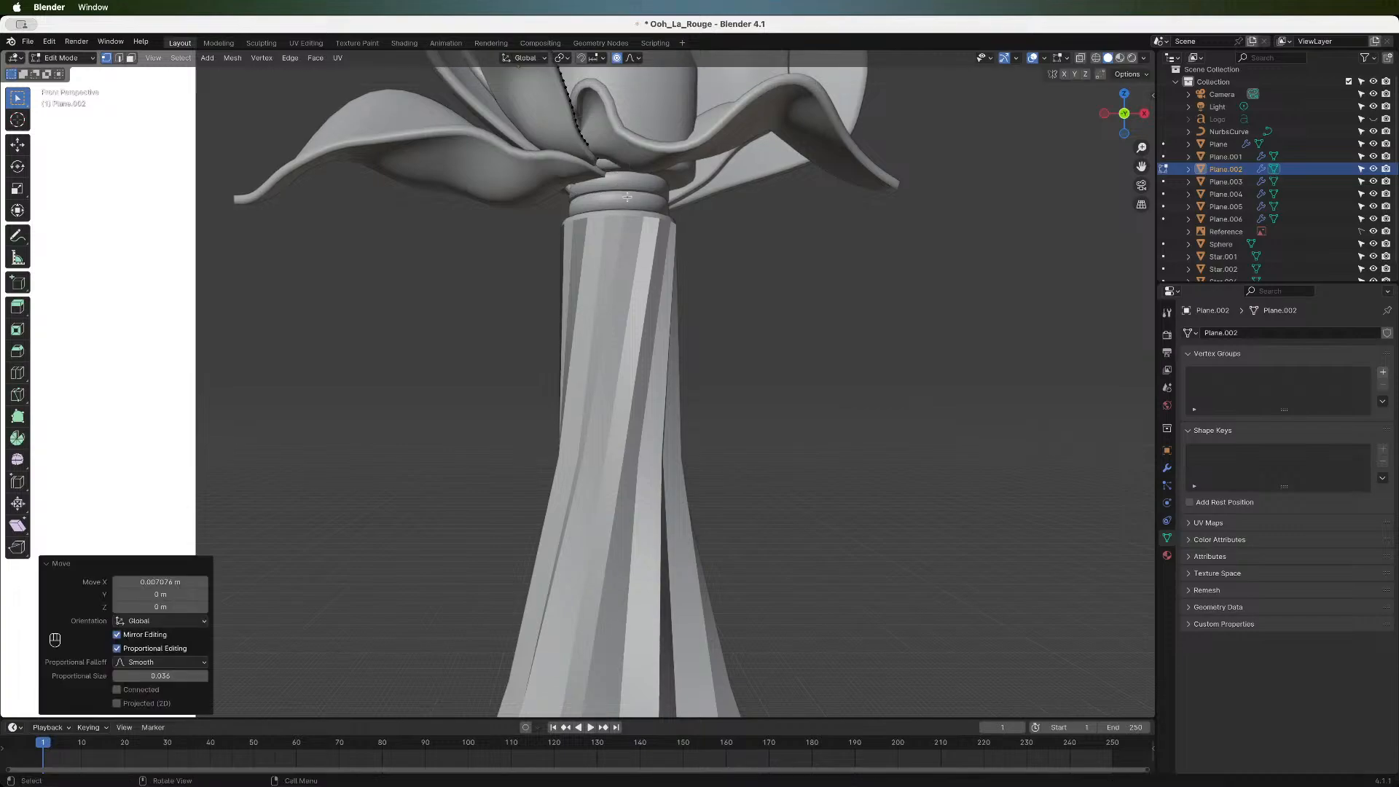
scroll(626, 197, "down", 5)
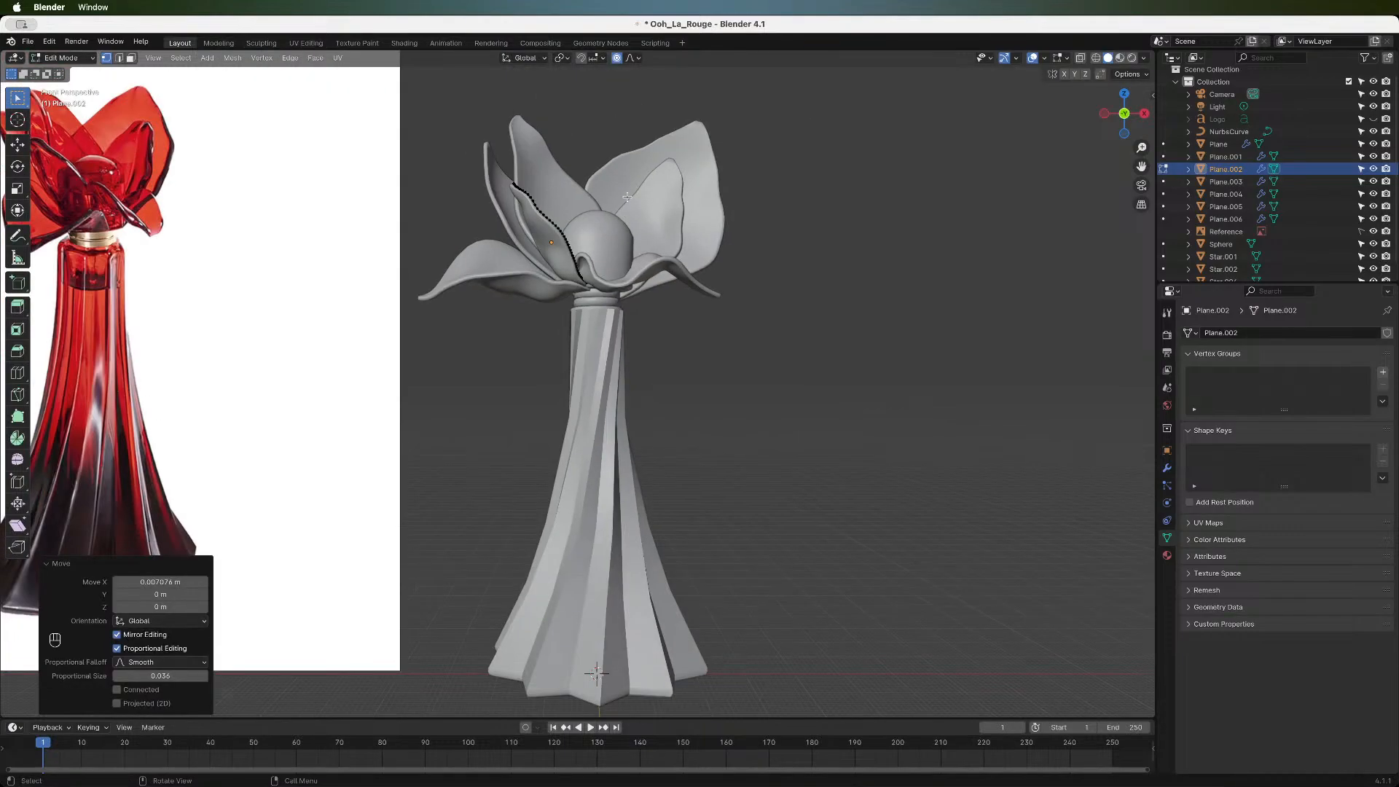
key("Tab")
- Select the front petal Plane.001 and open it in Edit Mode with its base at the bottle neck in view
left_click(590, 271)
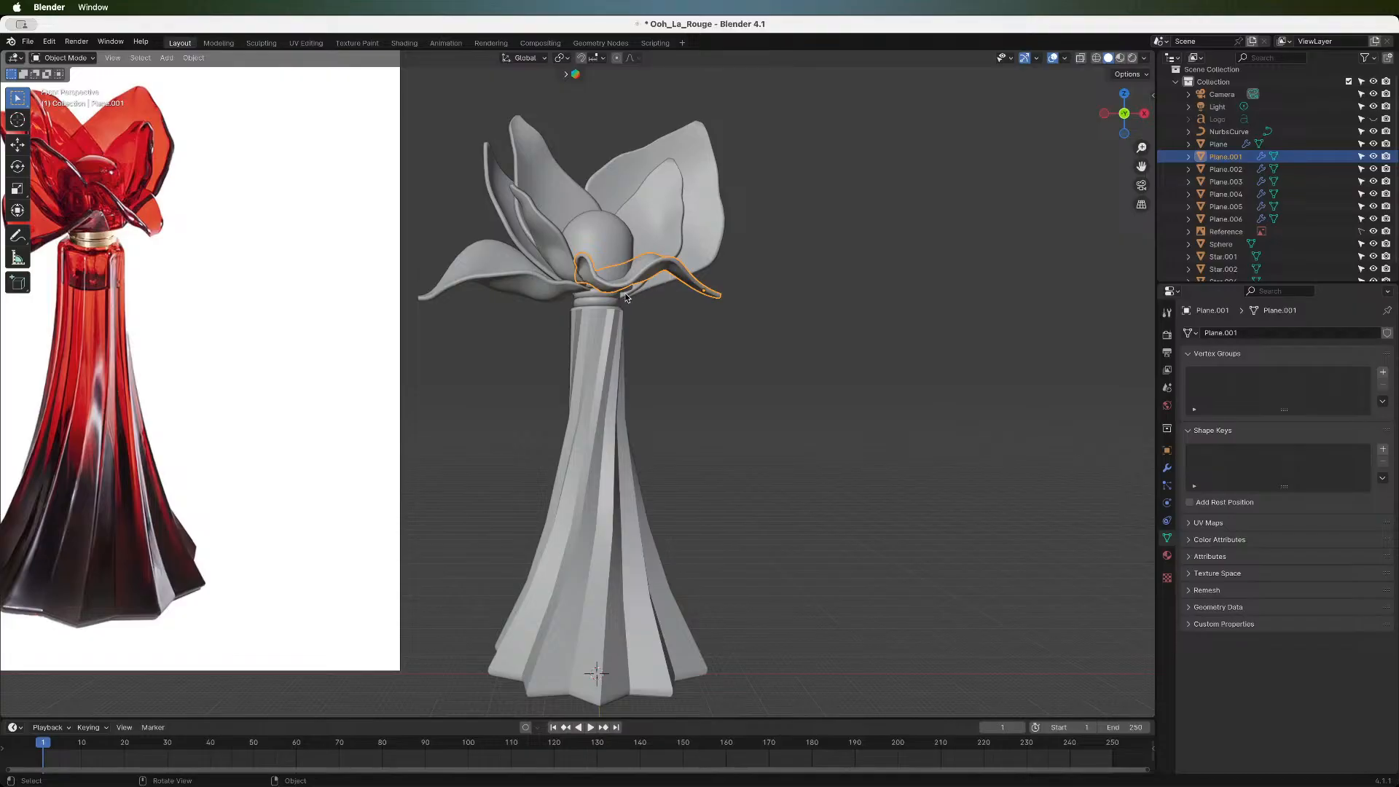
scroll(627, 297, "up", 7)
scroll(631, 208, "down", 3)
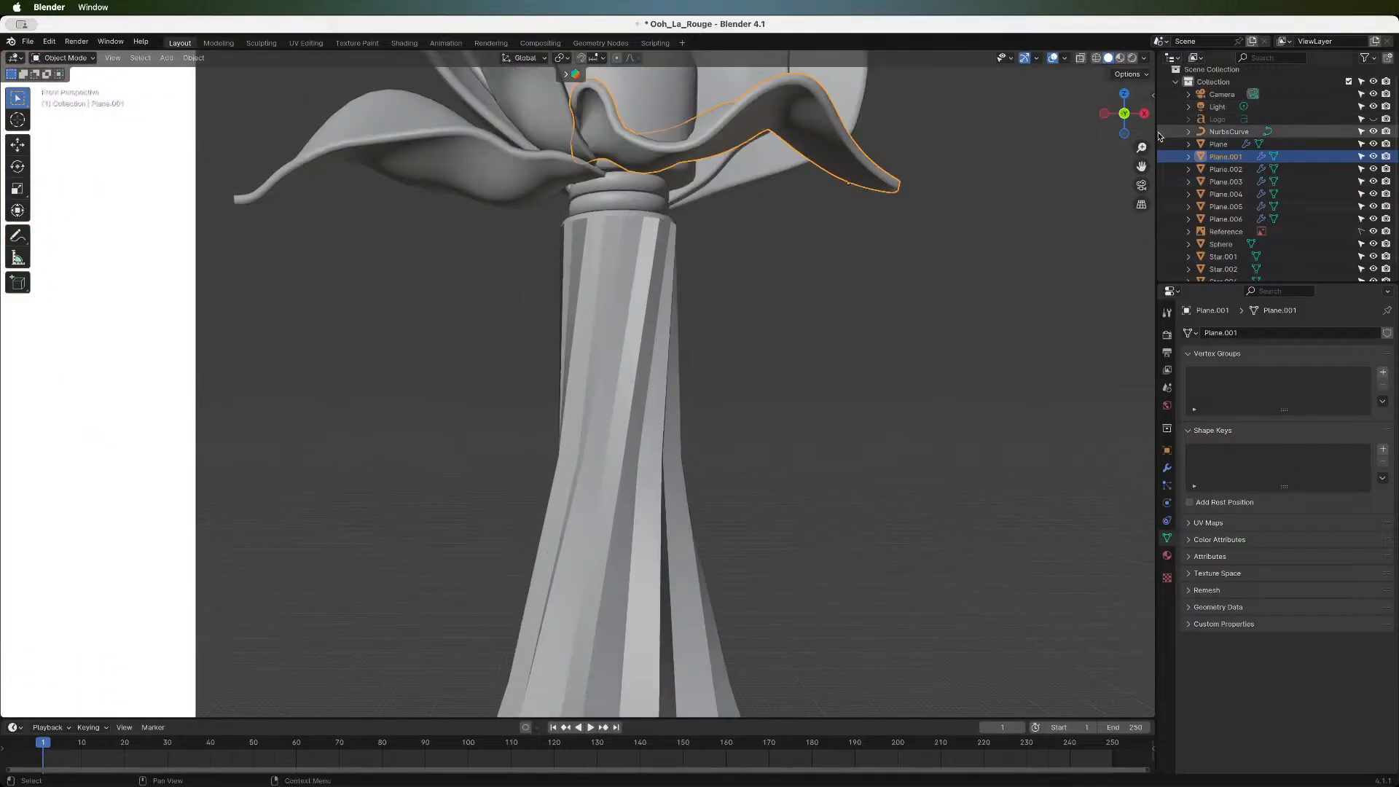
left_click_drag(1142, 166, 1113, 283)
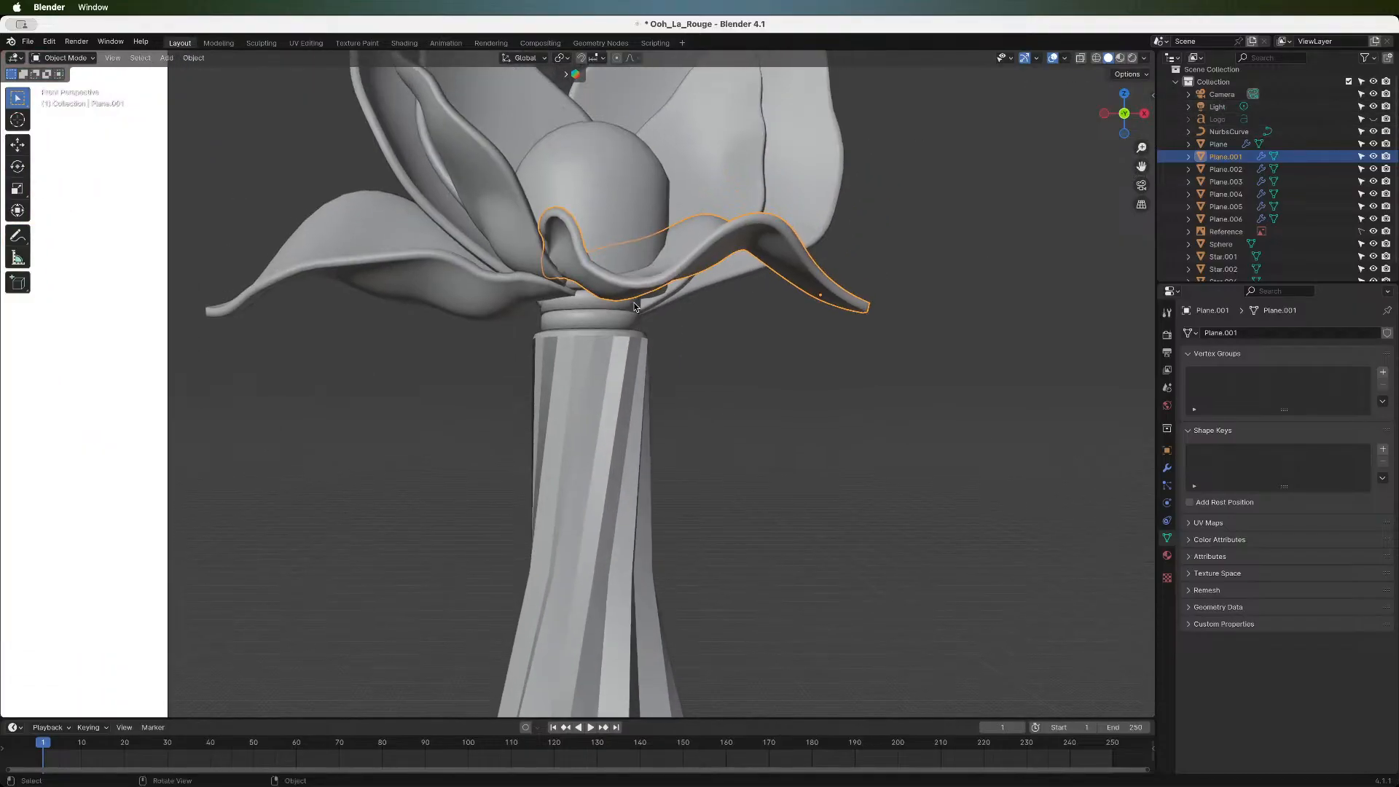
key("Tab")
left_click_drag(1122, 133, 1109, 127)
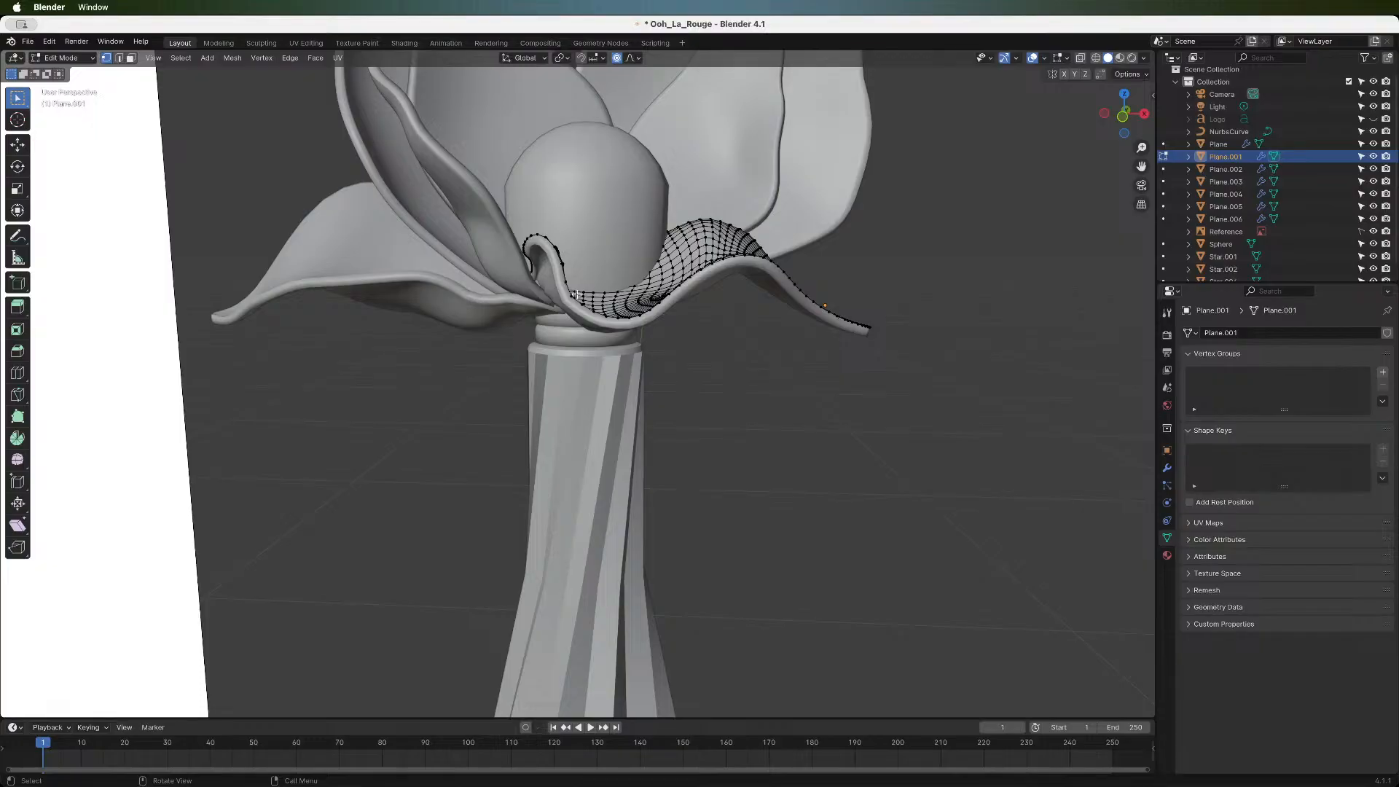
left_click_drag(1124, 115, 1112, 113)
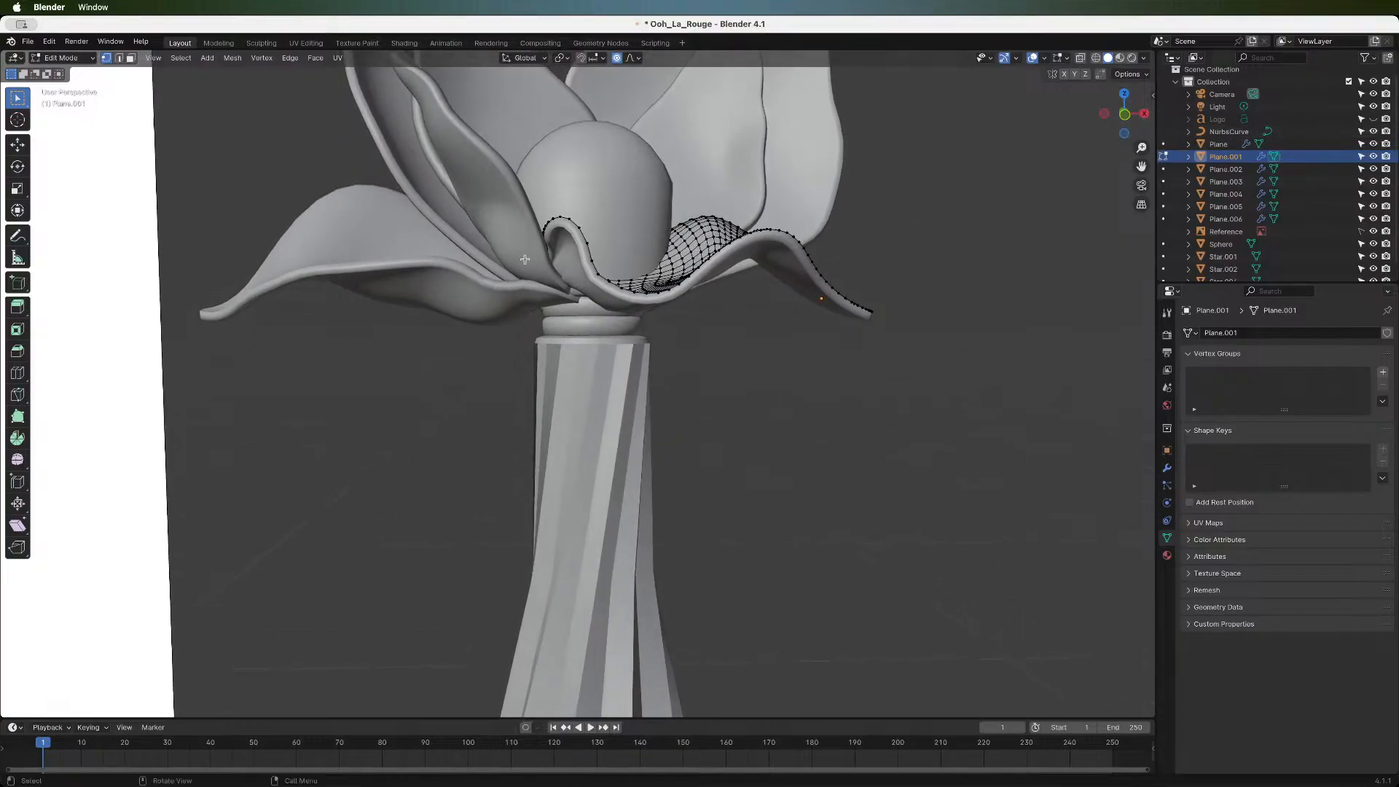
- Move the front petal's lower edge about -0.0059, -0.0003, -0.0070 m with proportional size 0.029, return to Object Mode and deselect it
key("g")
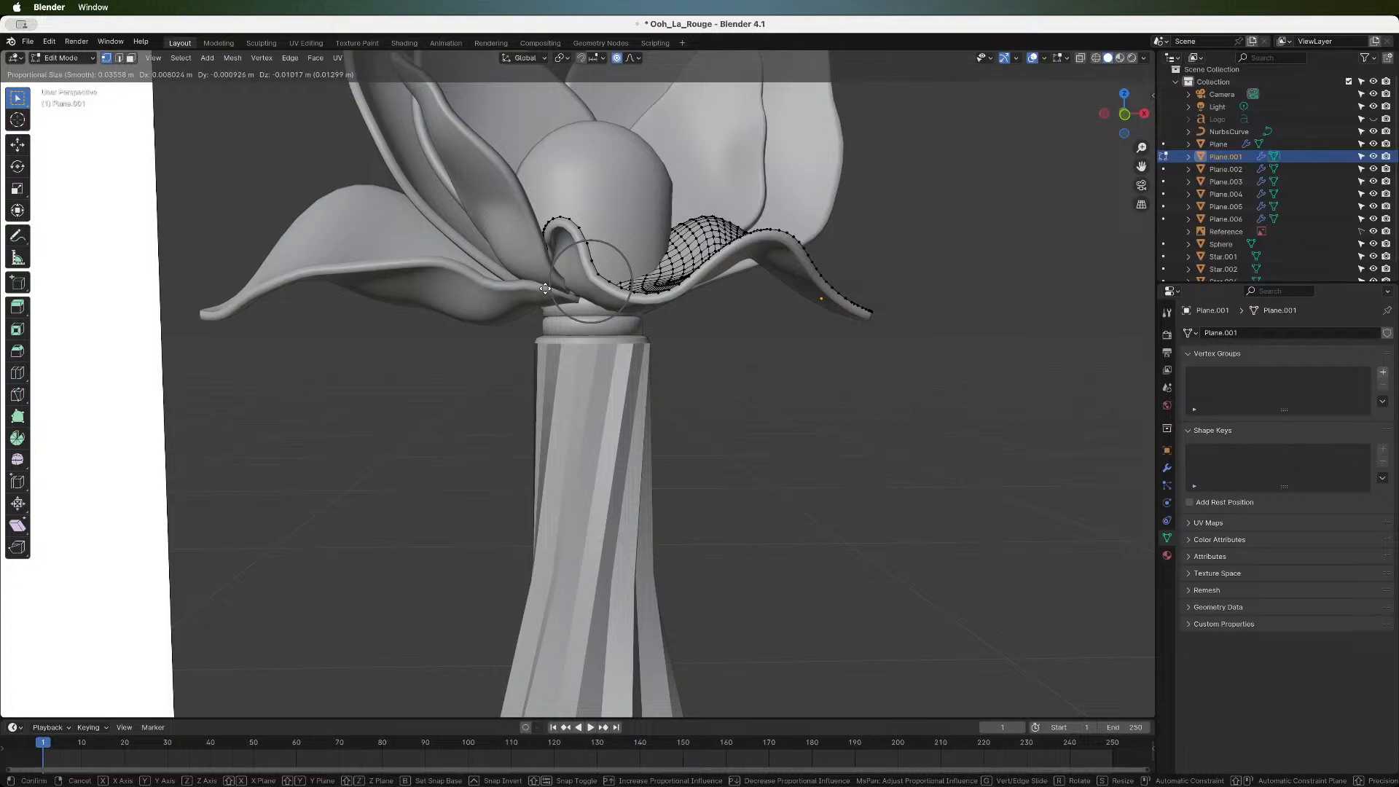
scroll(541, 290, "up", 1)
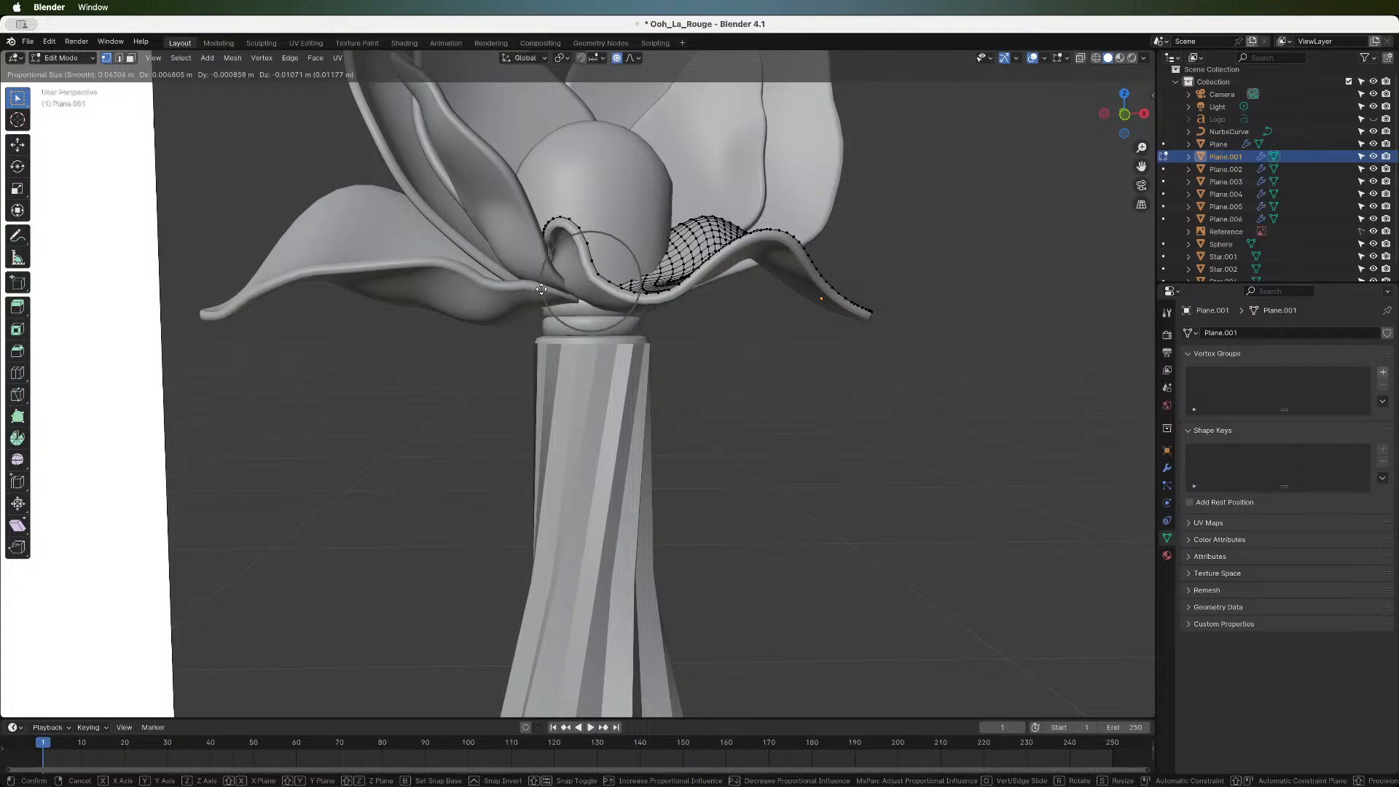
scroll(541, 289, "up", 1)
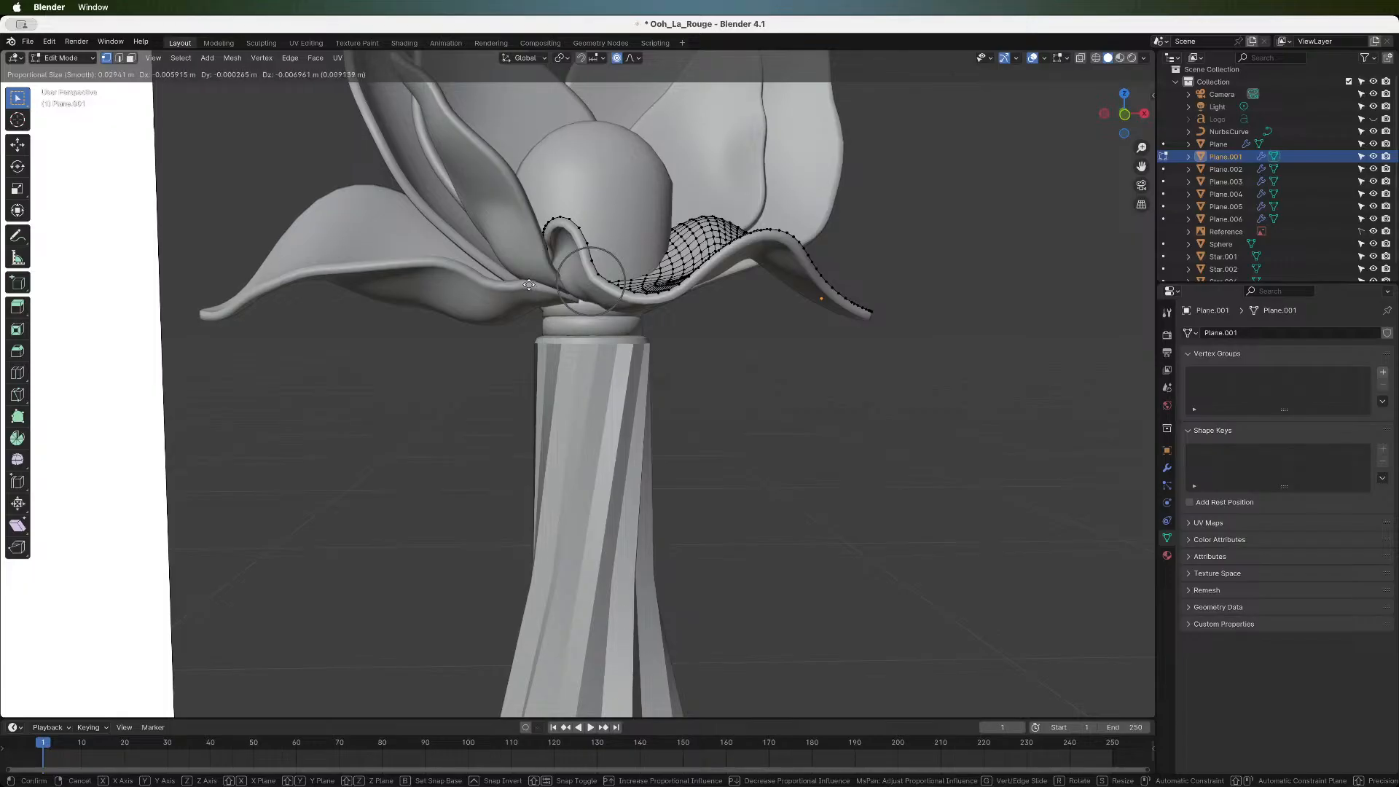
left_click(529, 285)
scroll(671, 316, "down", 5)
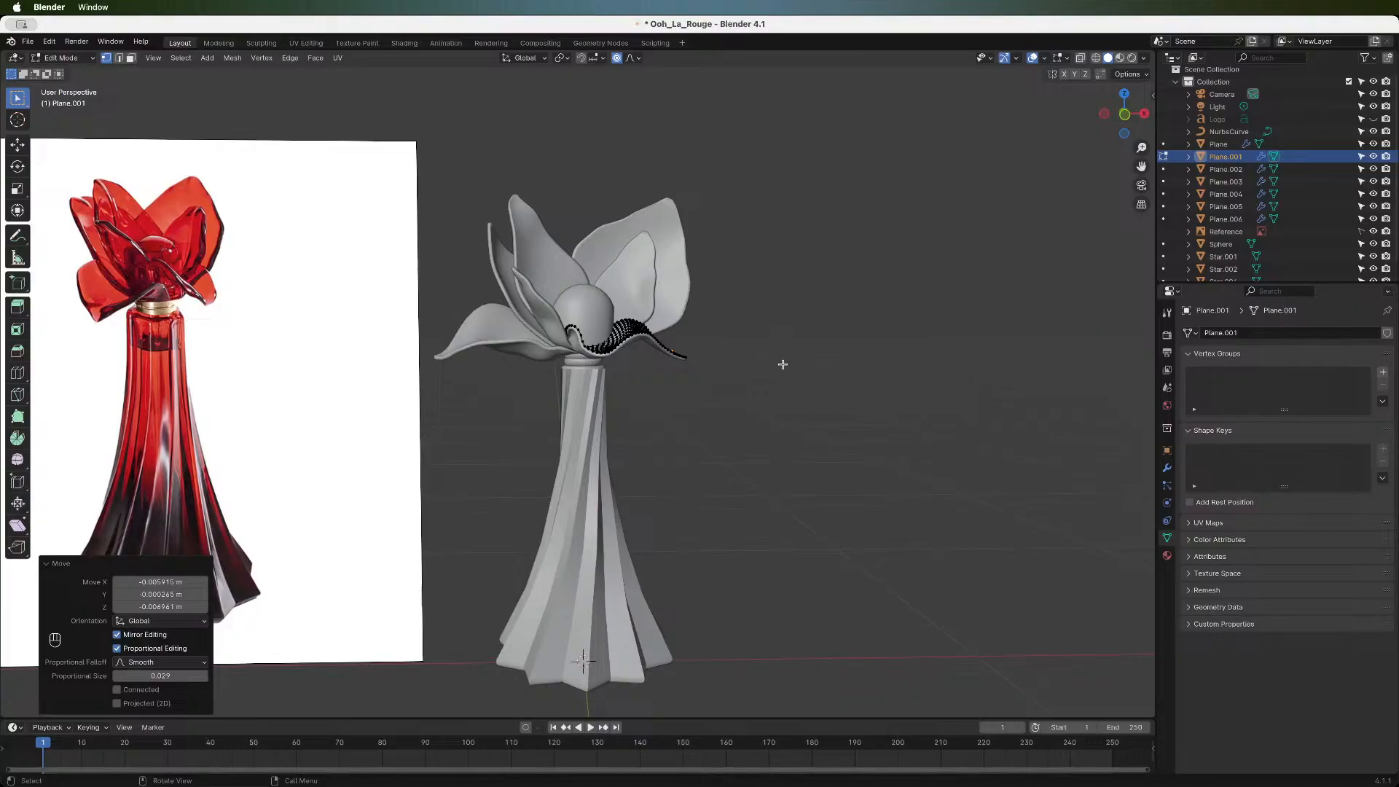
key("Tab")
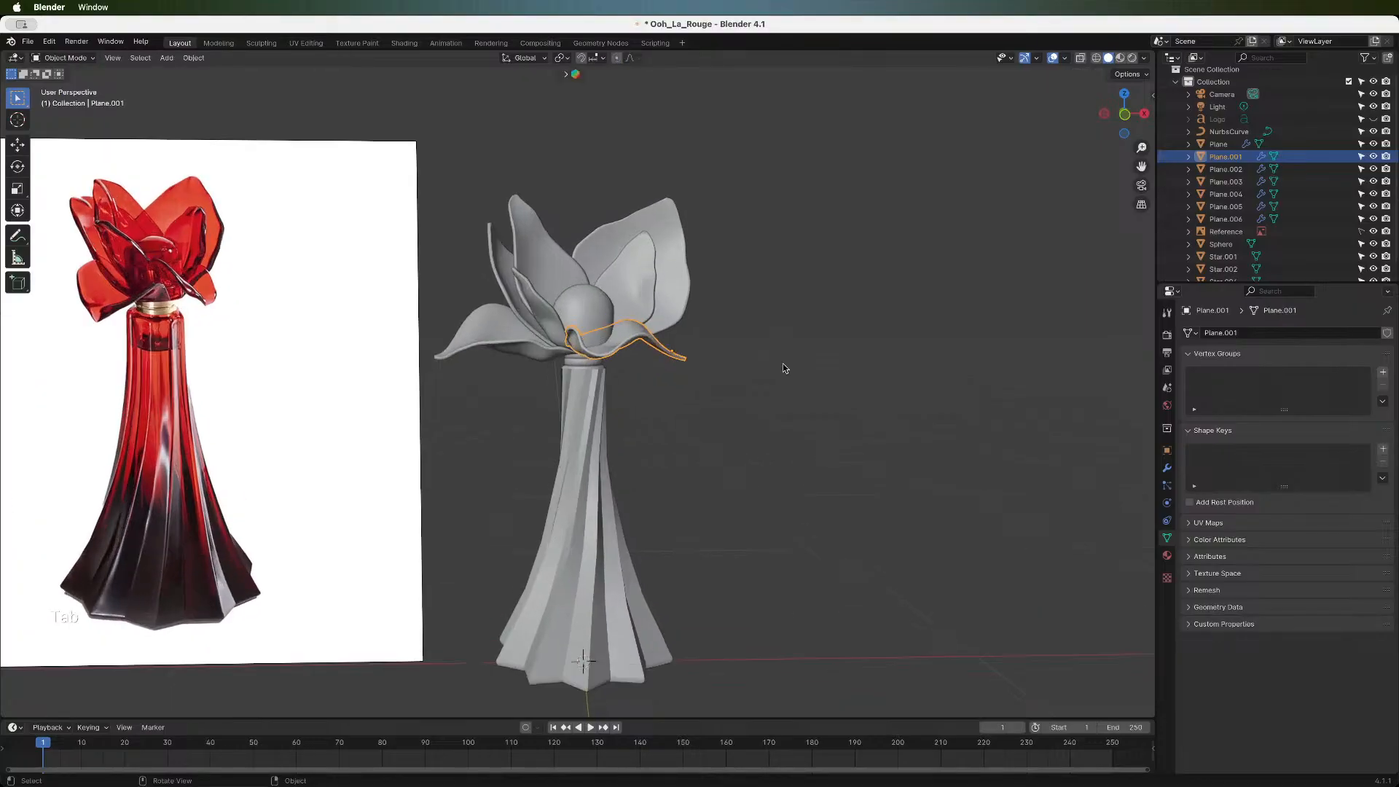
left_click(783, 363)
- Compare the whole bottle with the reference image in the front view
middle_click_drag(781, 361, 780, 354)
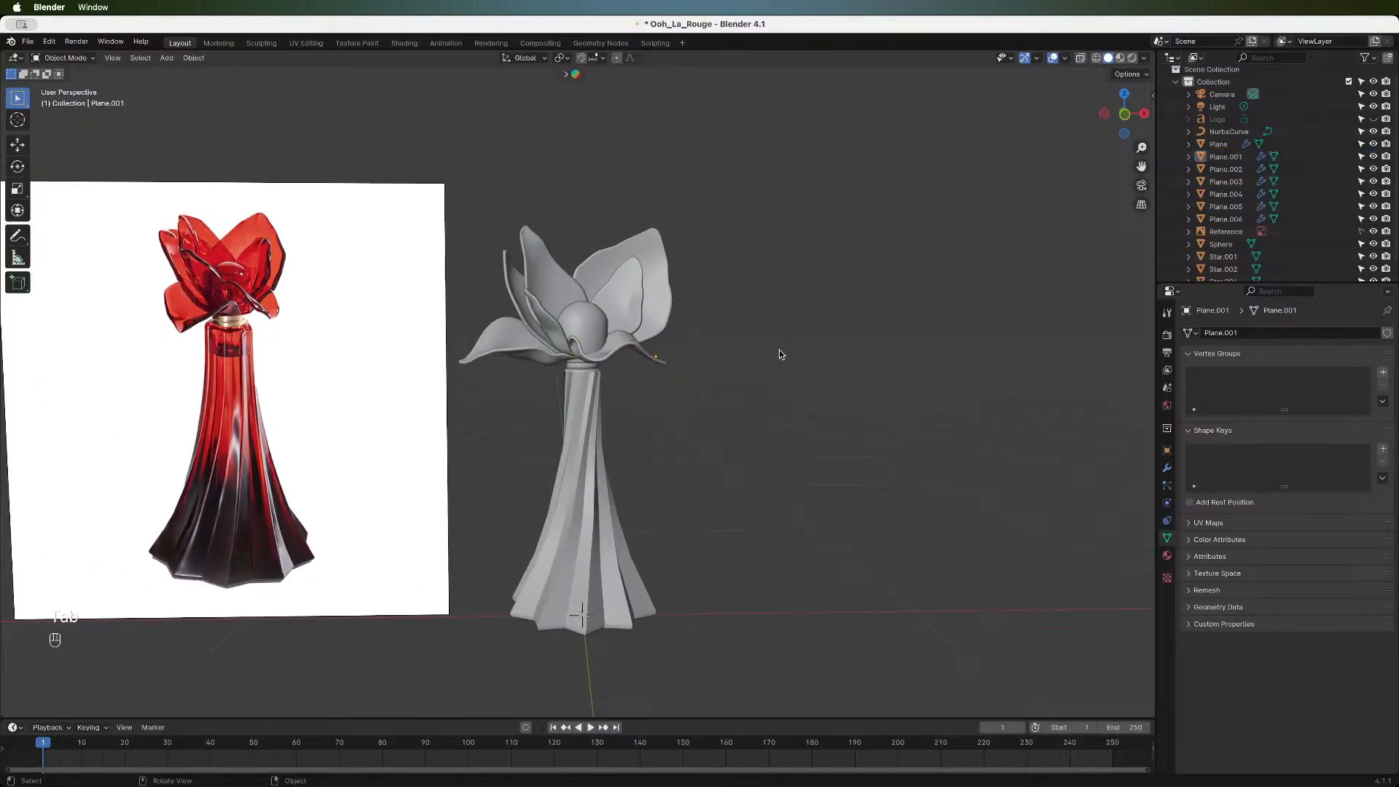
left_click(1125, 116)
scroll(545, 391, "down", 3)
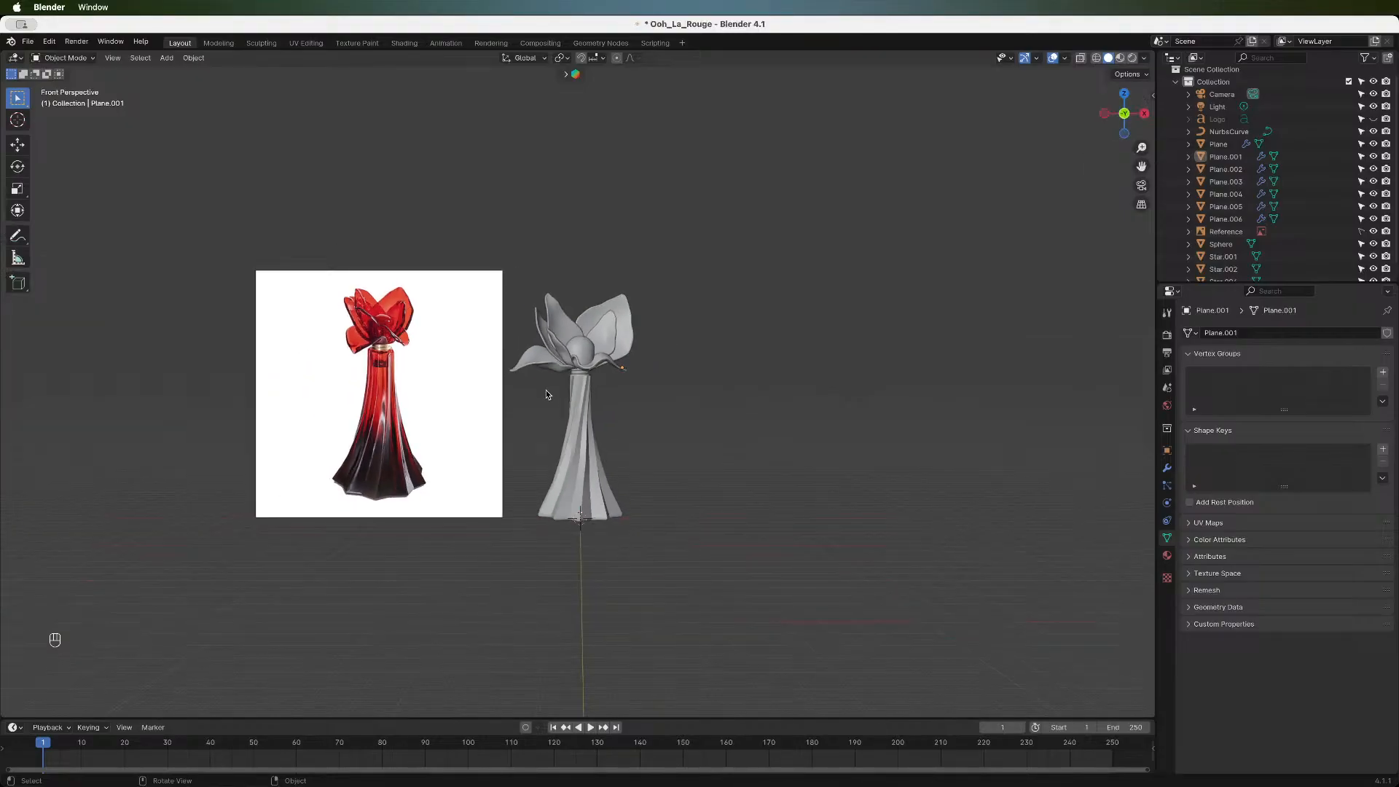
scroll(545, 390, "up", 2)
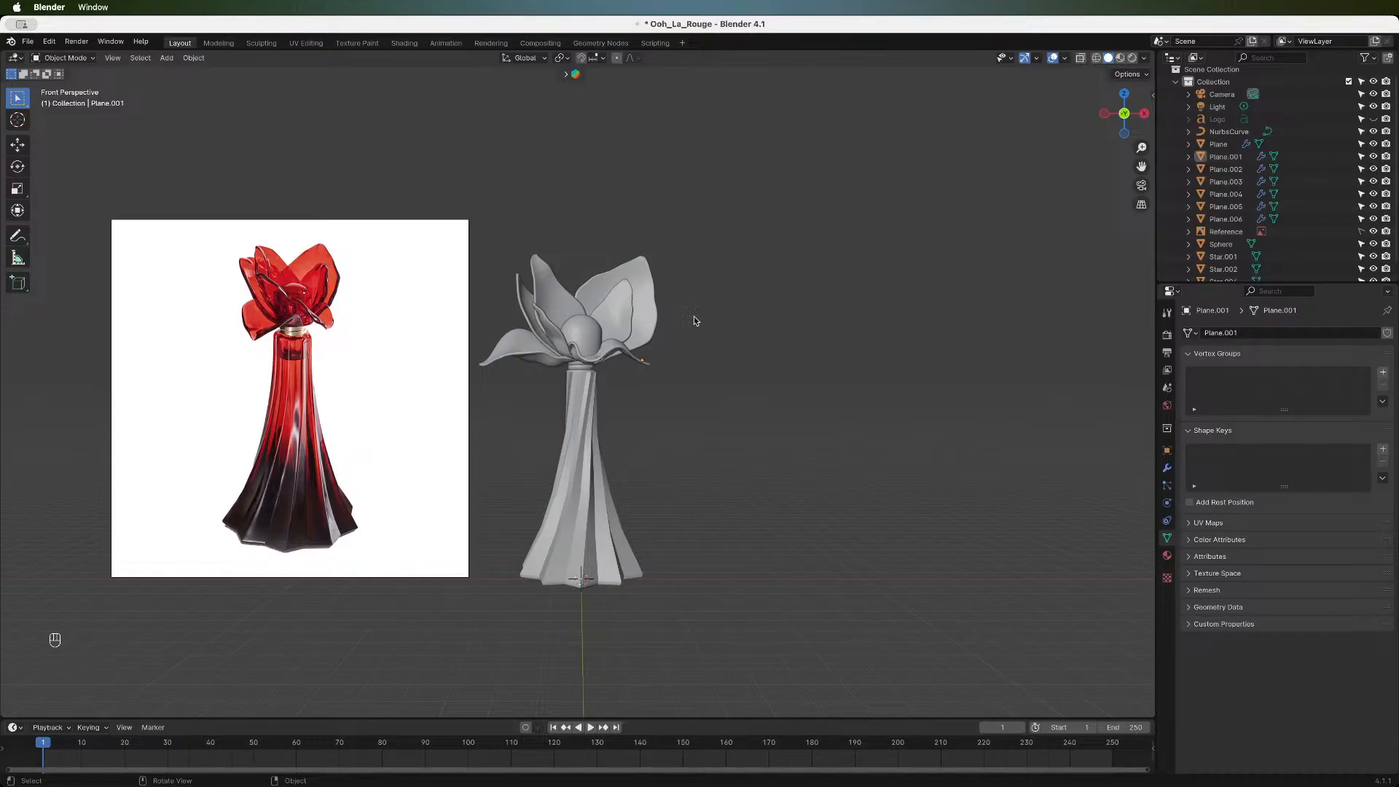
left_click_drag(1142, 167, 1184, 142)
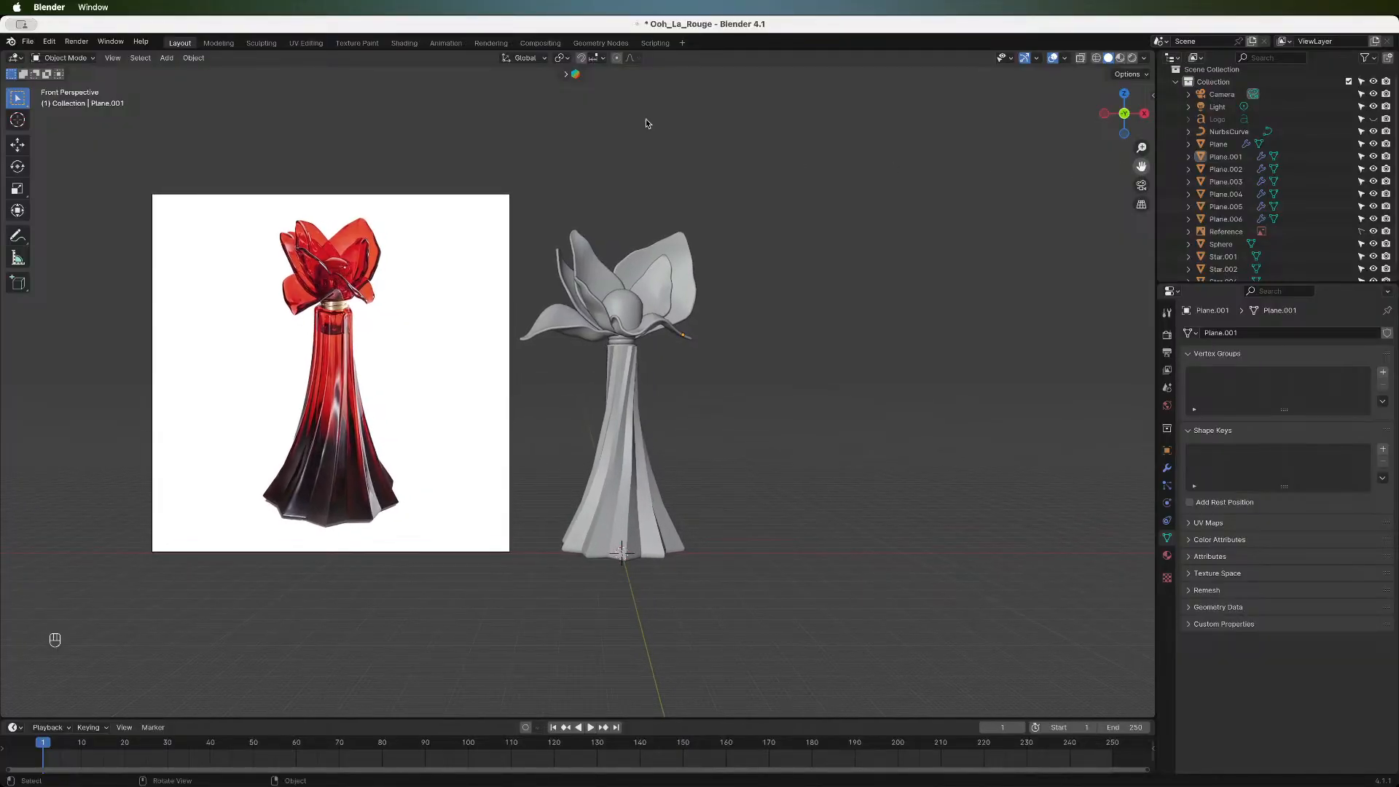
- Check the bottle beside the reference in the Shading workspace and return to the Layout workspace
left_click(403, 43)
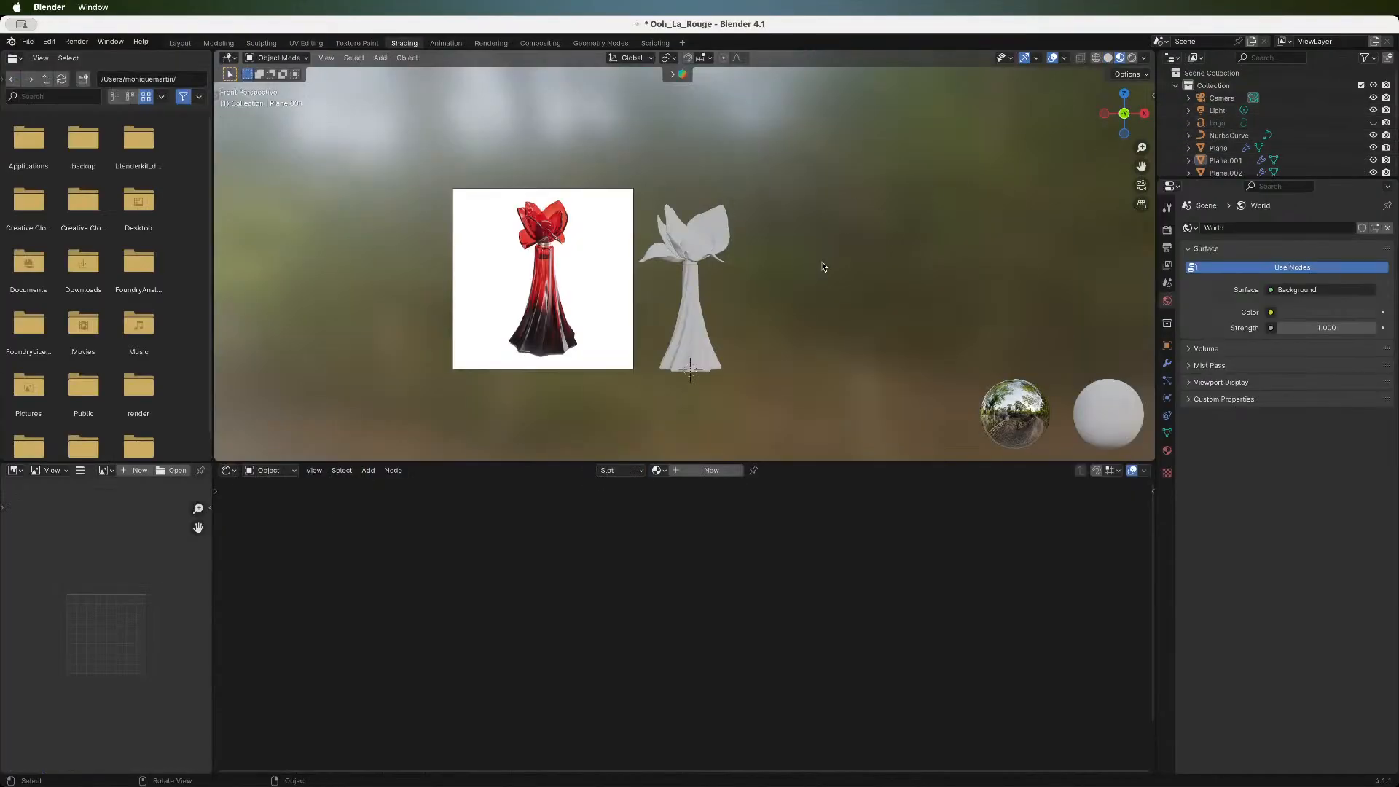
scroll(825, 264, "up", 3)
scroll(825, 265, "down", 1)
mouse_move(1135, 166)
left_mouse_down()
mouse_move(1110, 158)
mouse_move(1133, 151)
left_mouse_up()
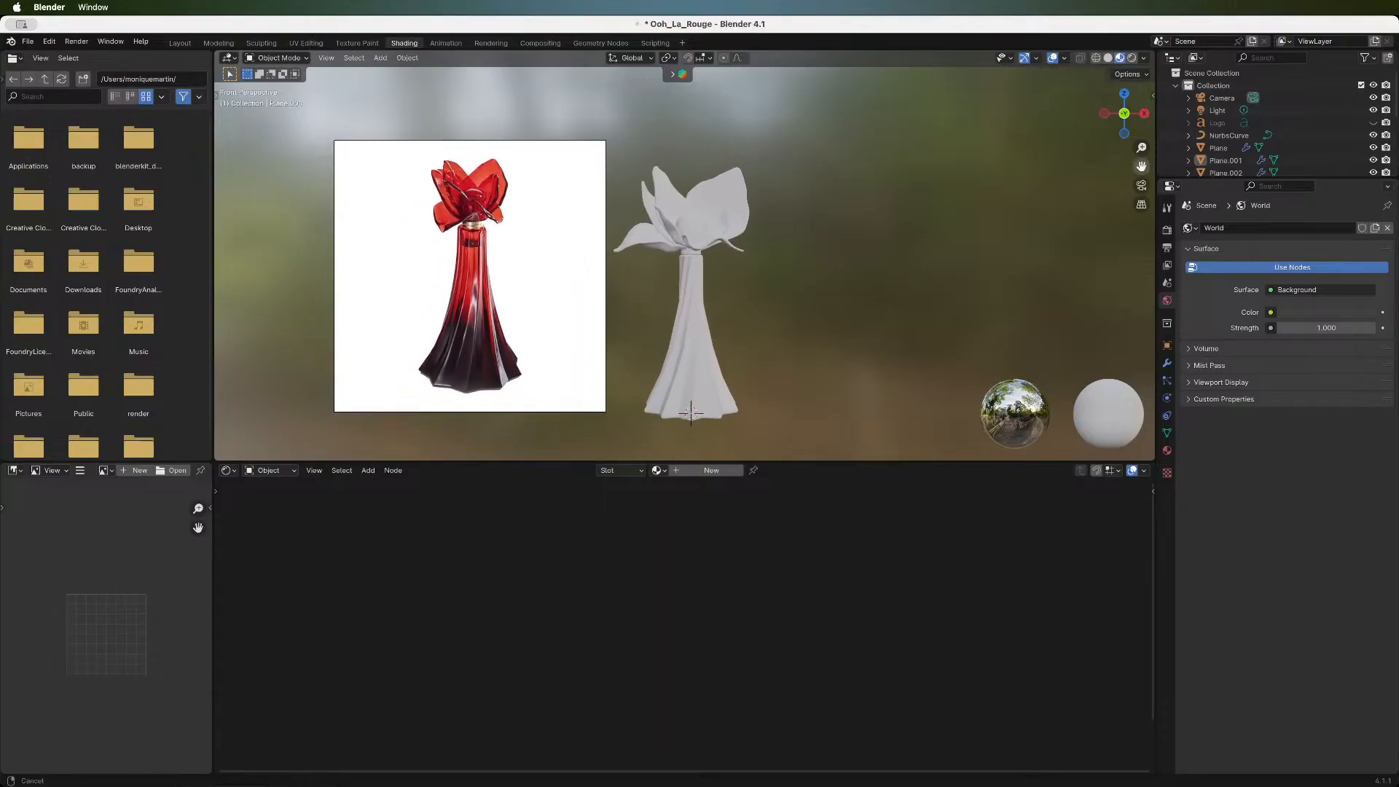
left_click(180, 43)
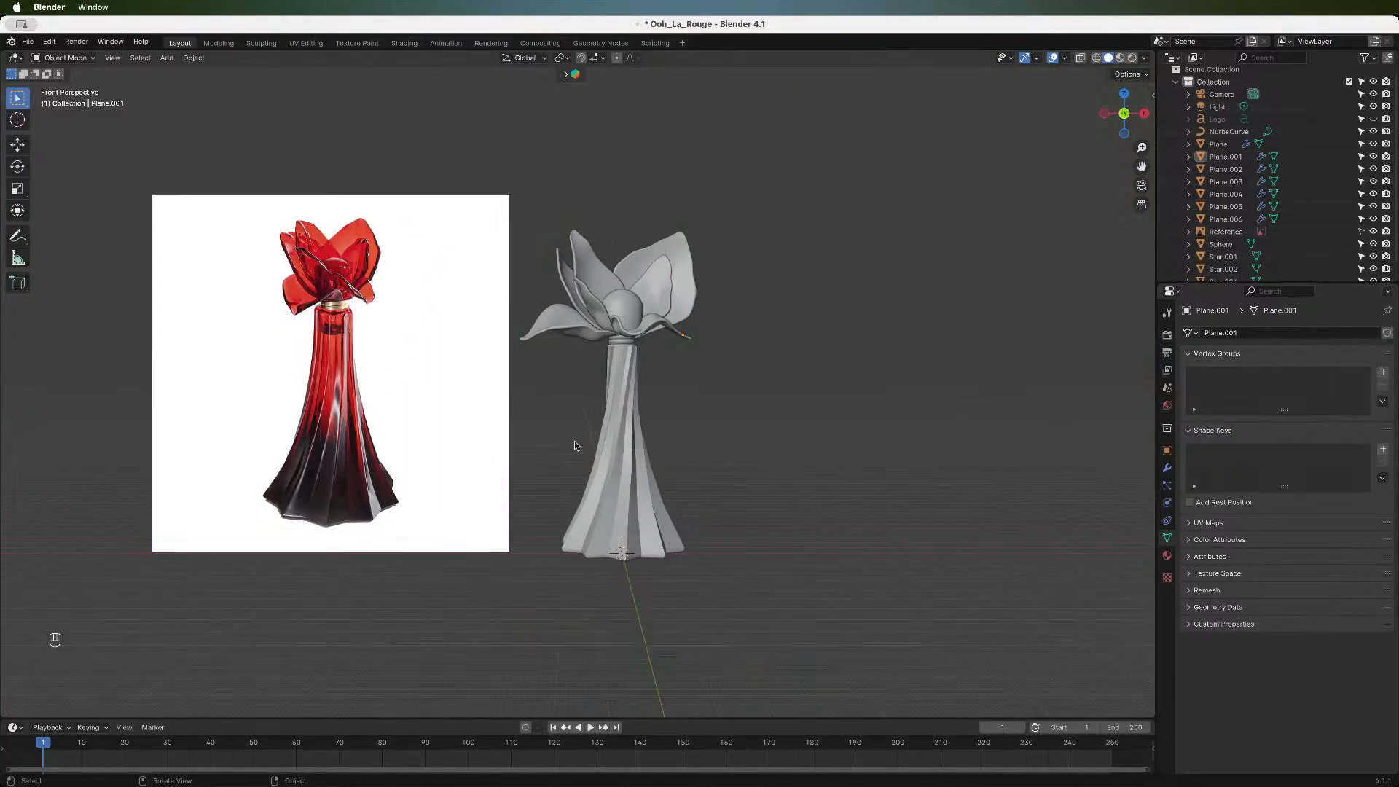
- Add a mesh plane at the bottle's base as a floor and scale it by 5
scroll(575, 445, "down", 2)
scroll(675, 595, "up", 3)
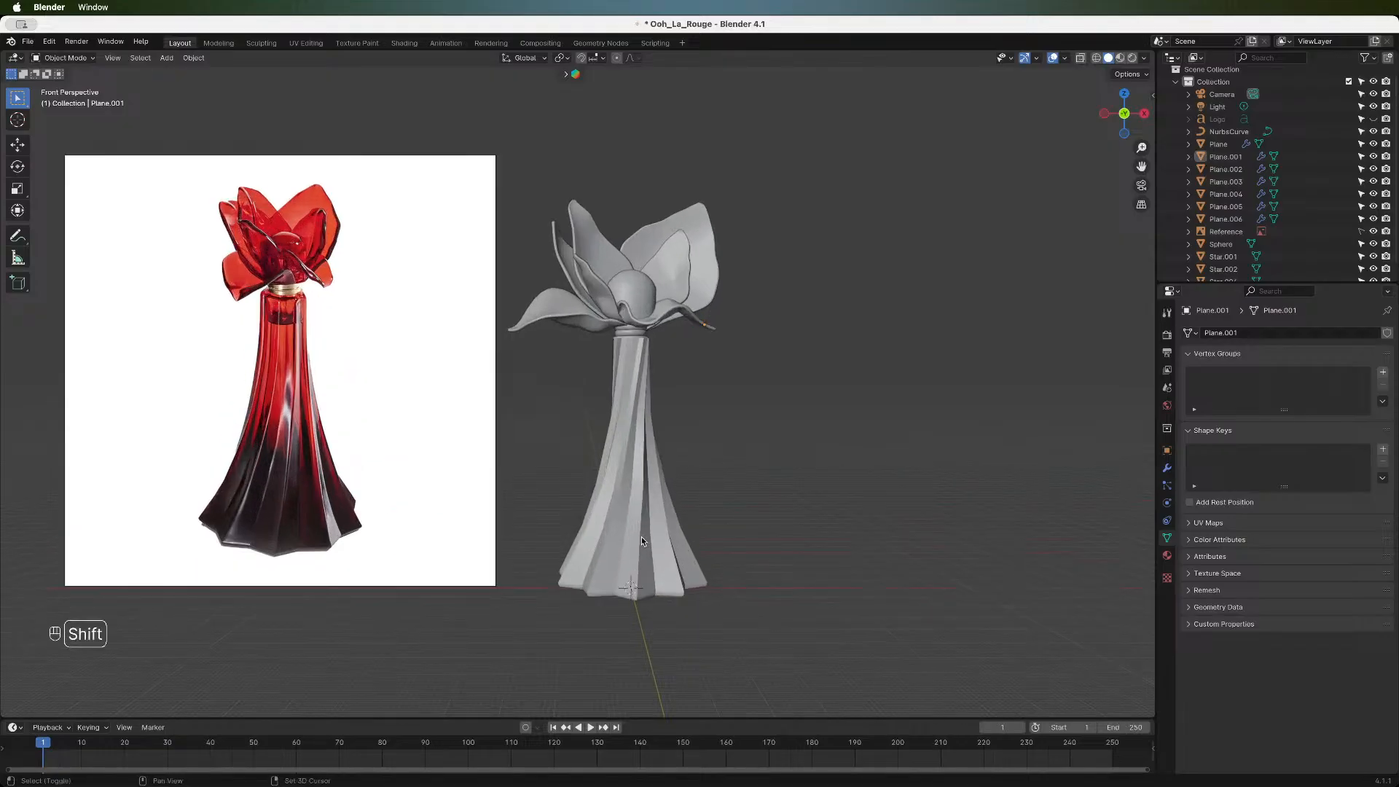
key("shift+a")
mouse_move(640, 526)
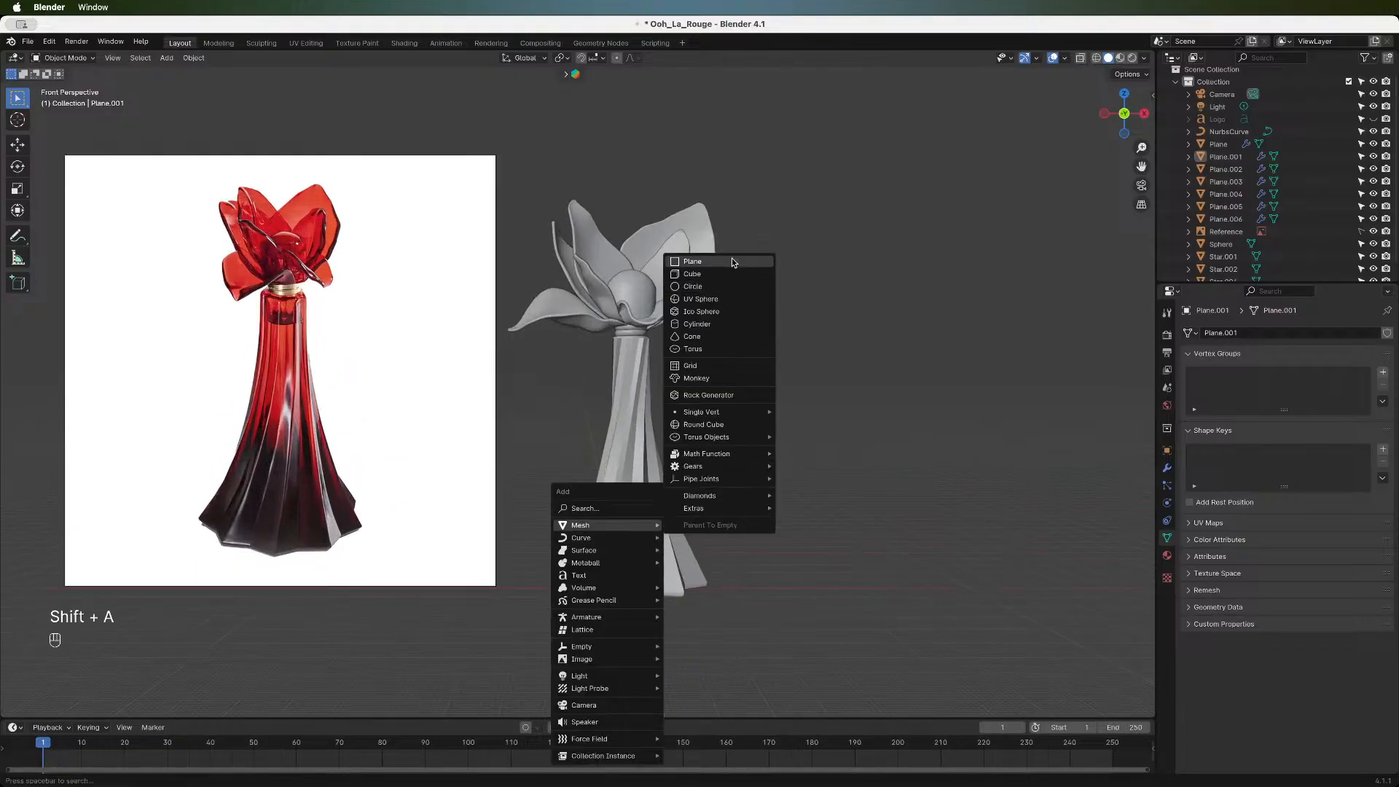
left_click(731, 261)
scroll(738, 494, "down", 3)
scroll(738, 494, "up", 4)
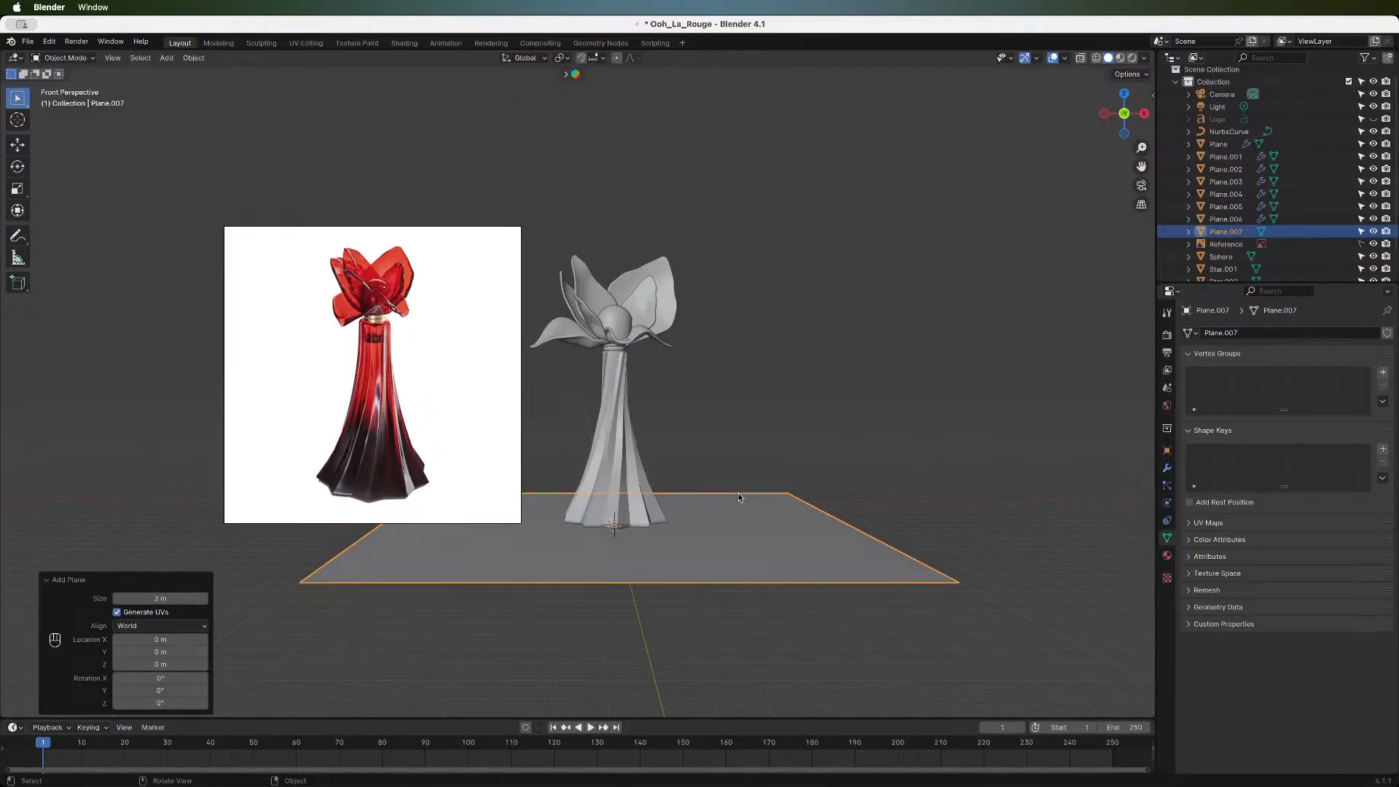
key("s")
key("5")
key("Return")
scroll(738, 497, "down", 1)
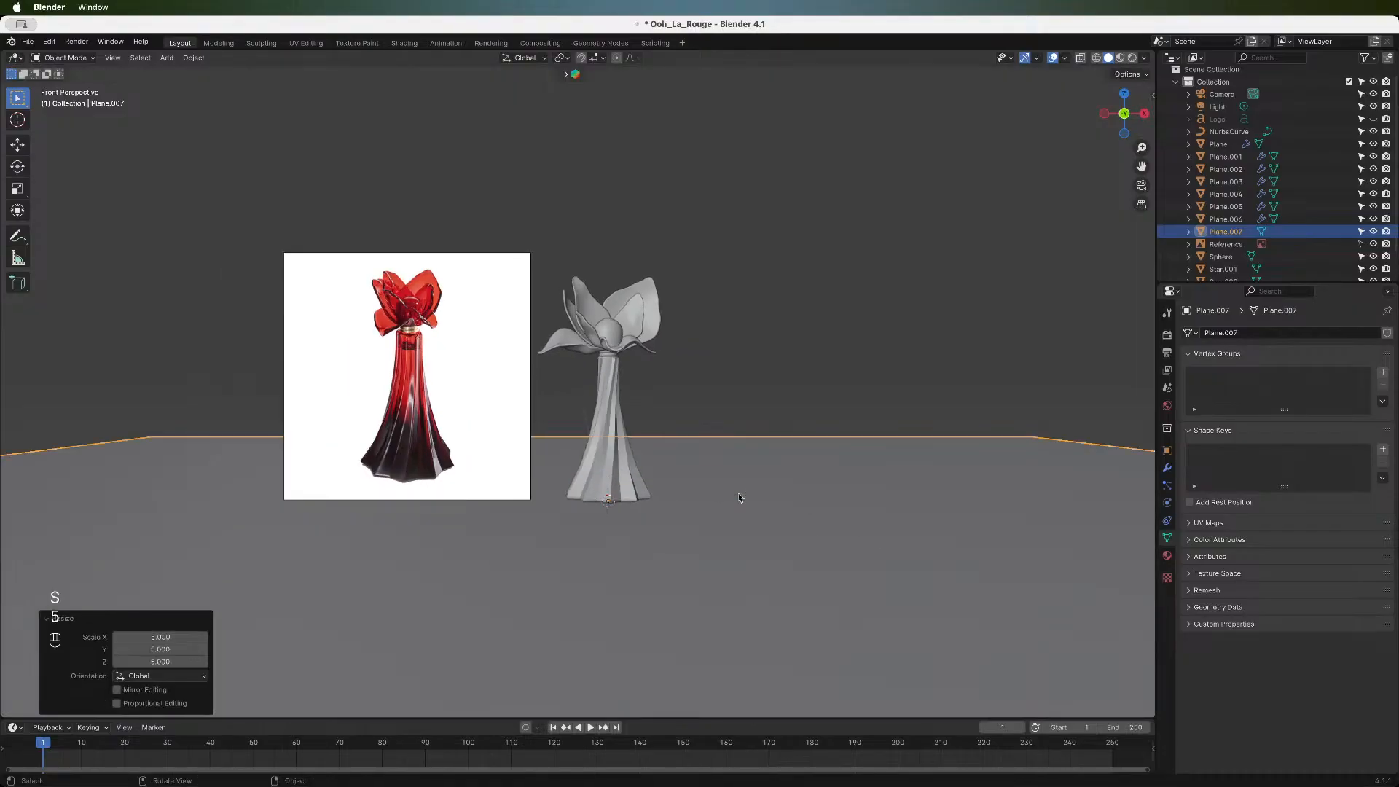
- Move the floor plane about 1.1 m along the global Y axis
scroll(738, 497, "down", 4)
scroll(738, 497, "up", 4)
scroll(739, 497, "up", 1)
scroll(739, 497, "down", 2)
scroll(738, 497, "up", 2)
scroll(739, 497, "down", 4)
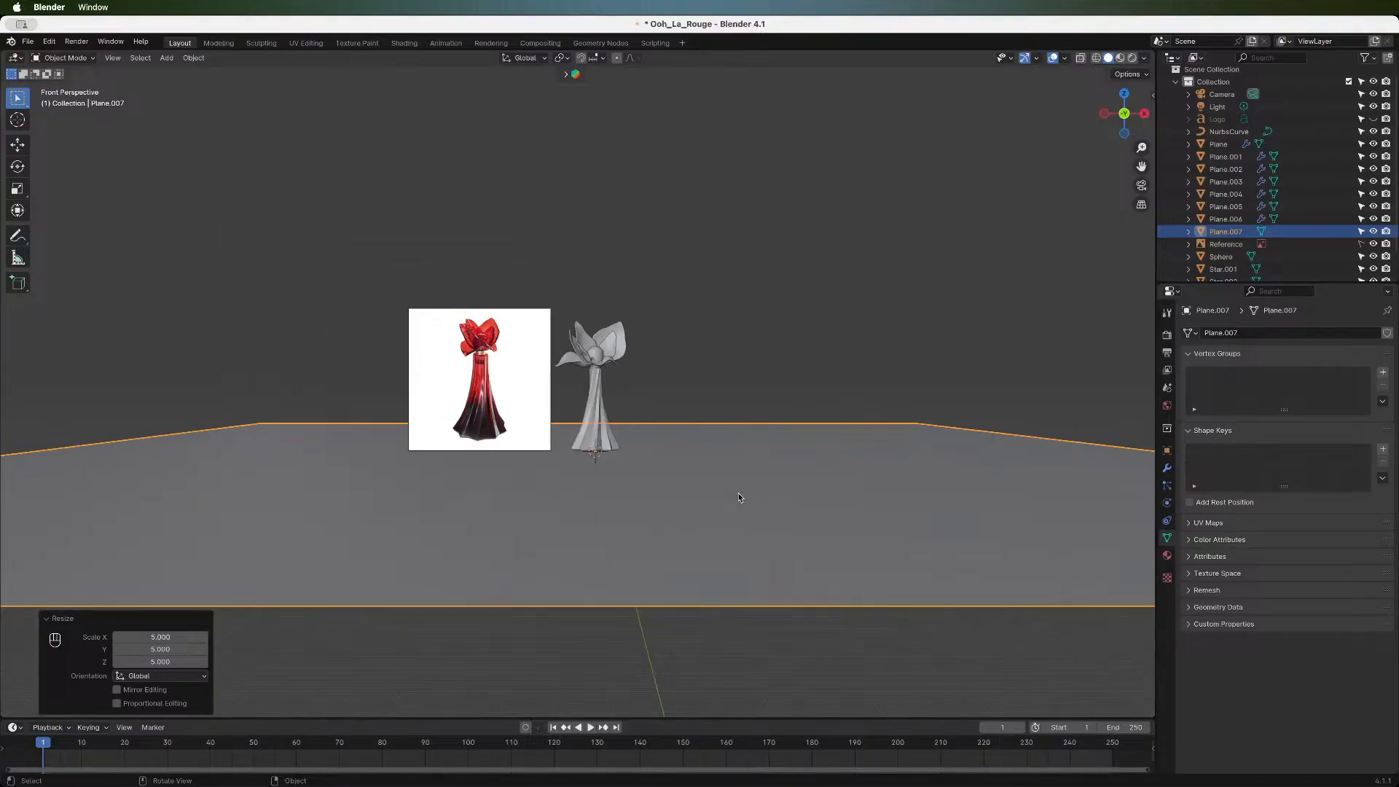
key("g")
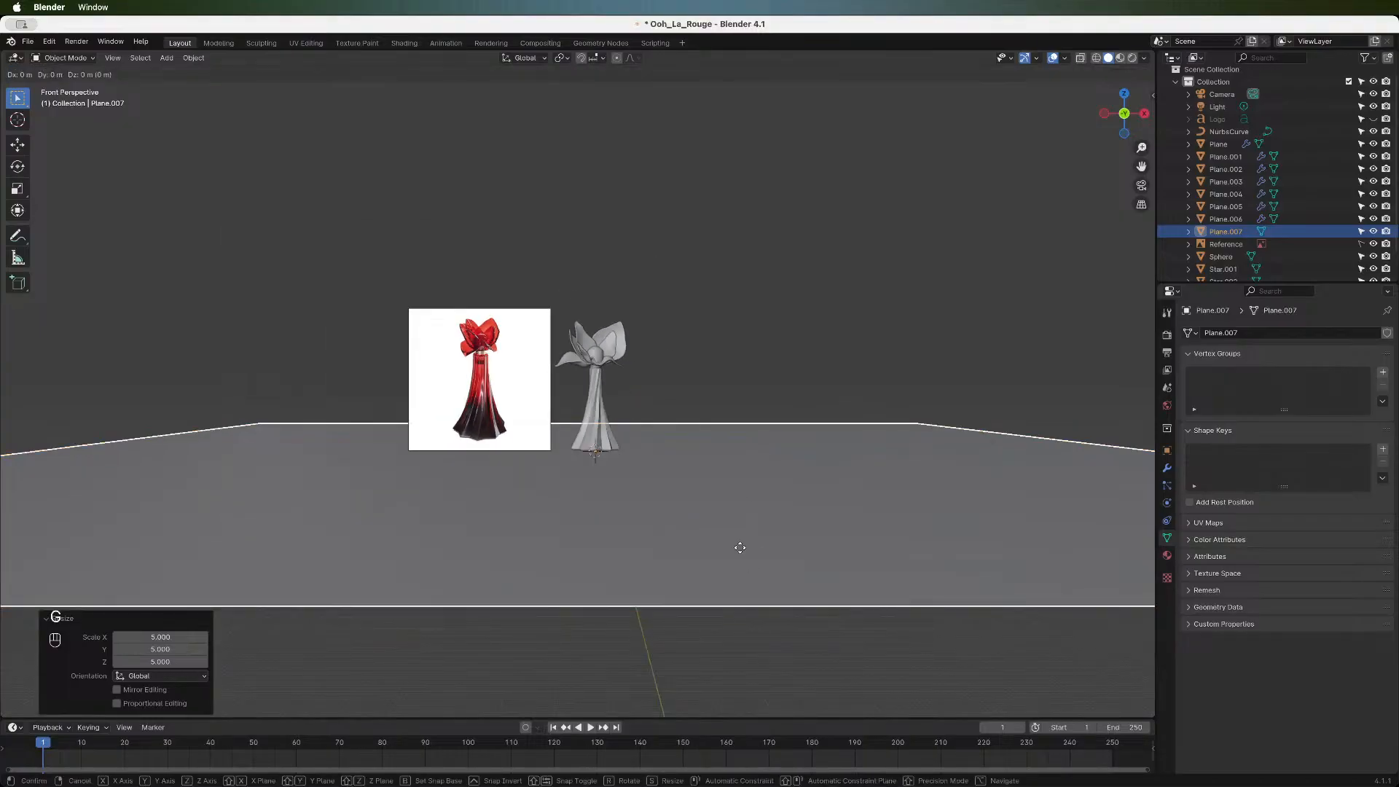
key("y")
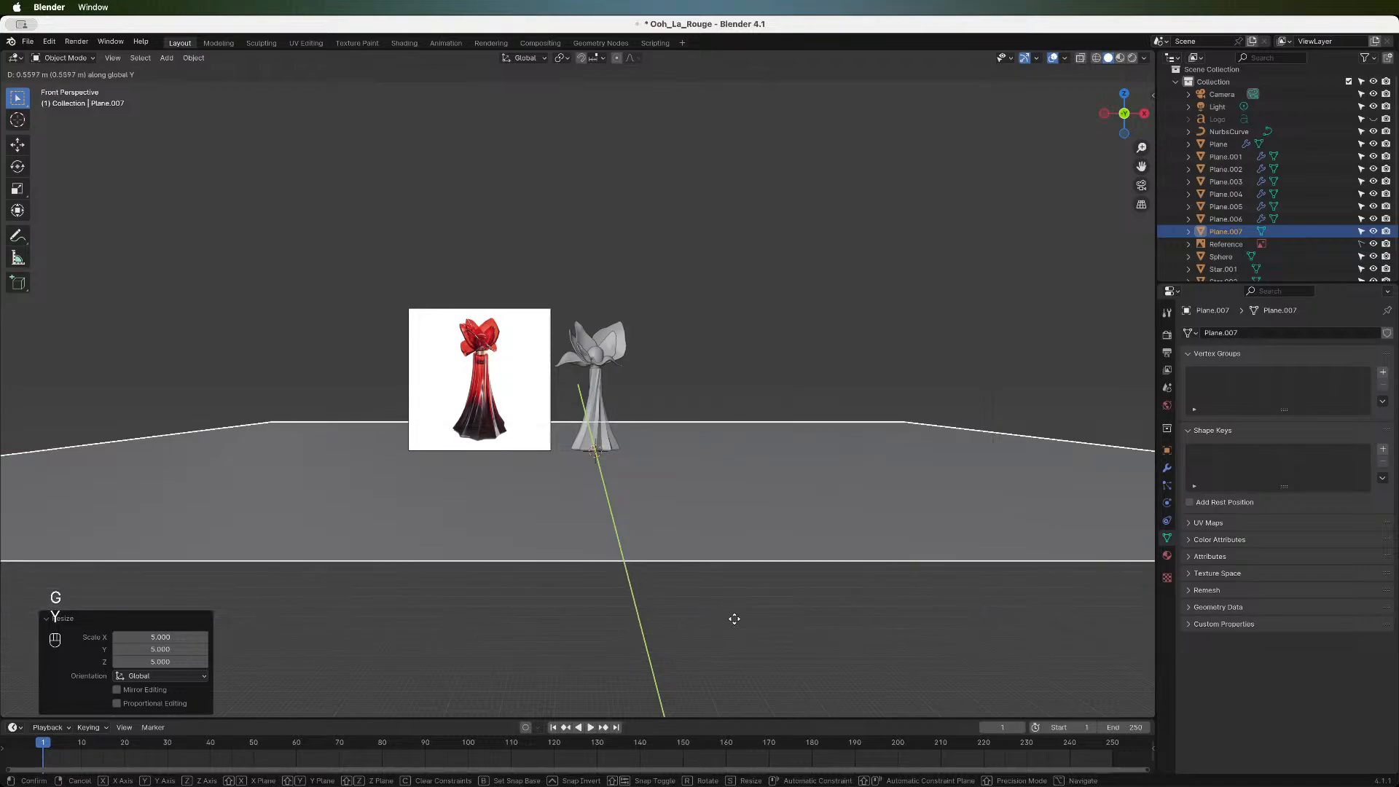
left_click(732, 593)
scroll(729, 464, "up", 4)
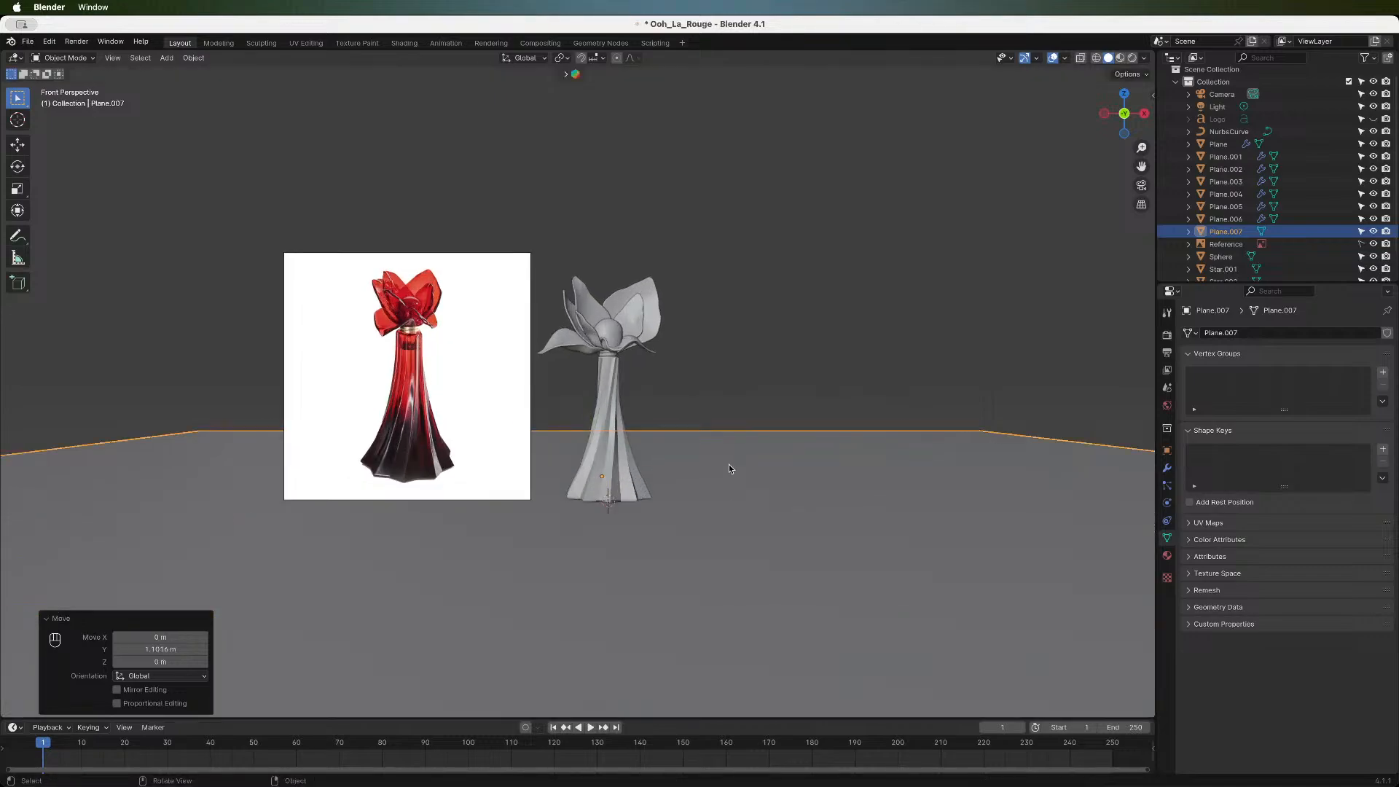
- Add a new camera at the base of the bottle
scroll(729, 465, "down", 3)
key("shift+a")
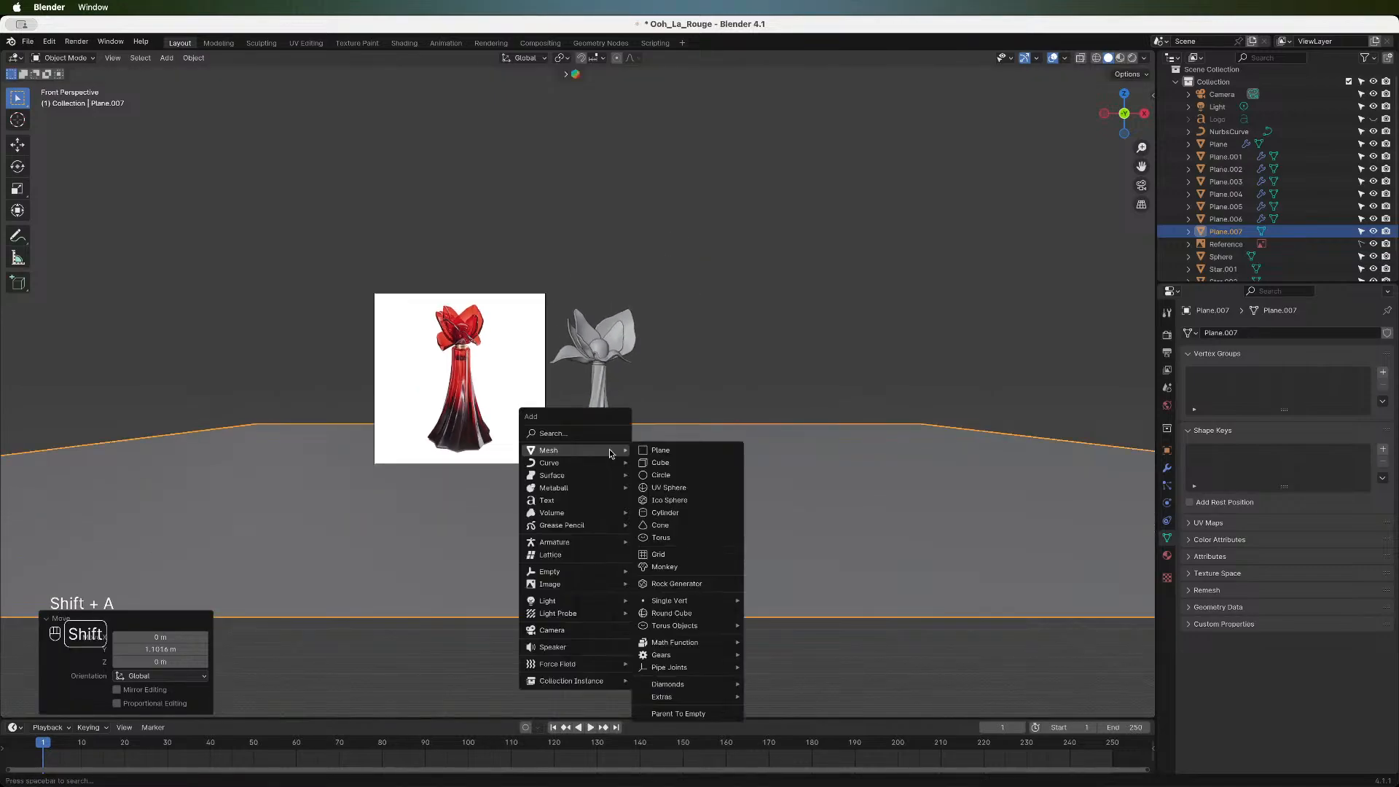
mouse_move(604, 603)
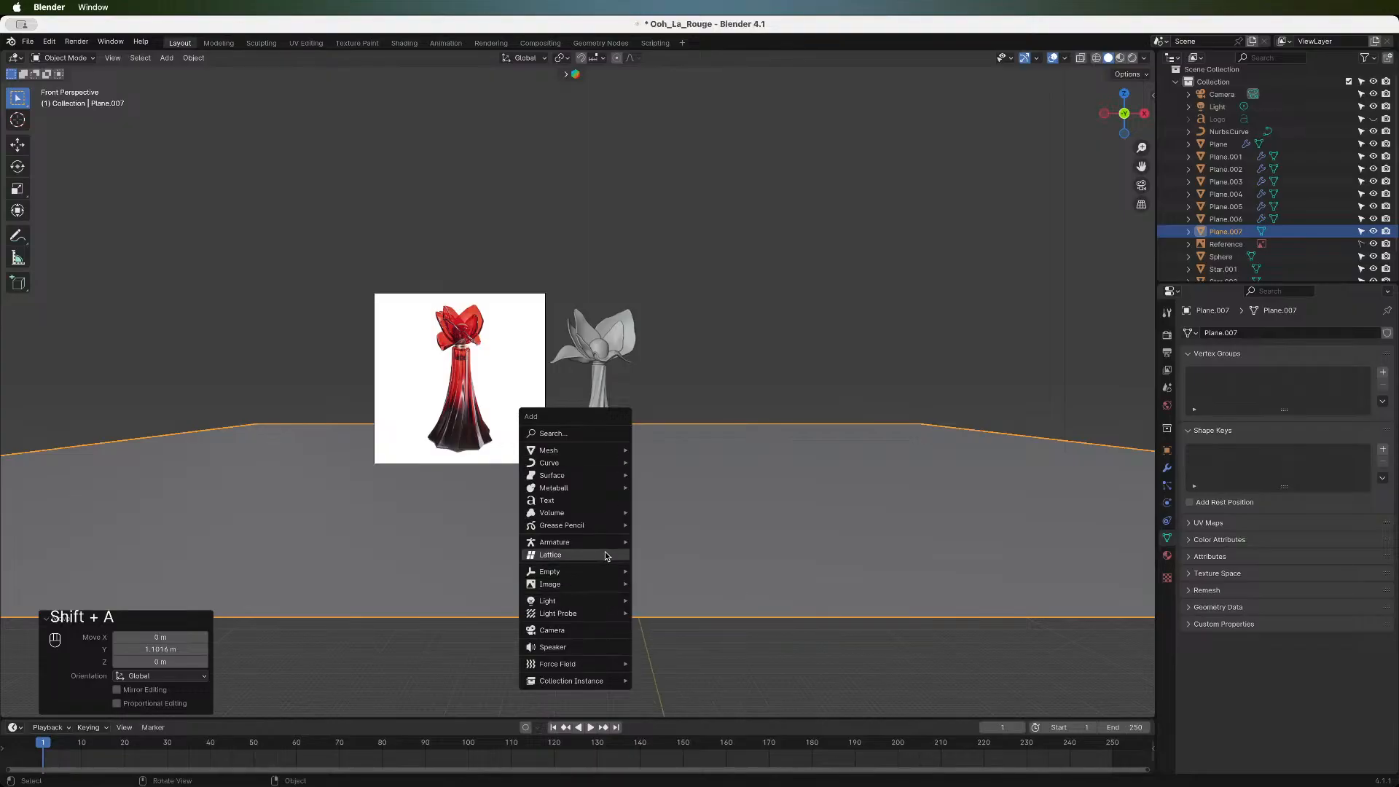
left_click(613, 629)
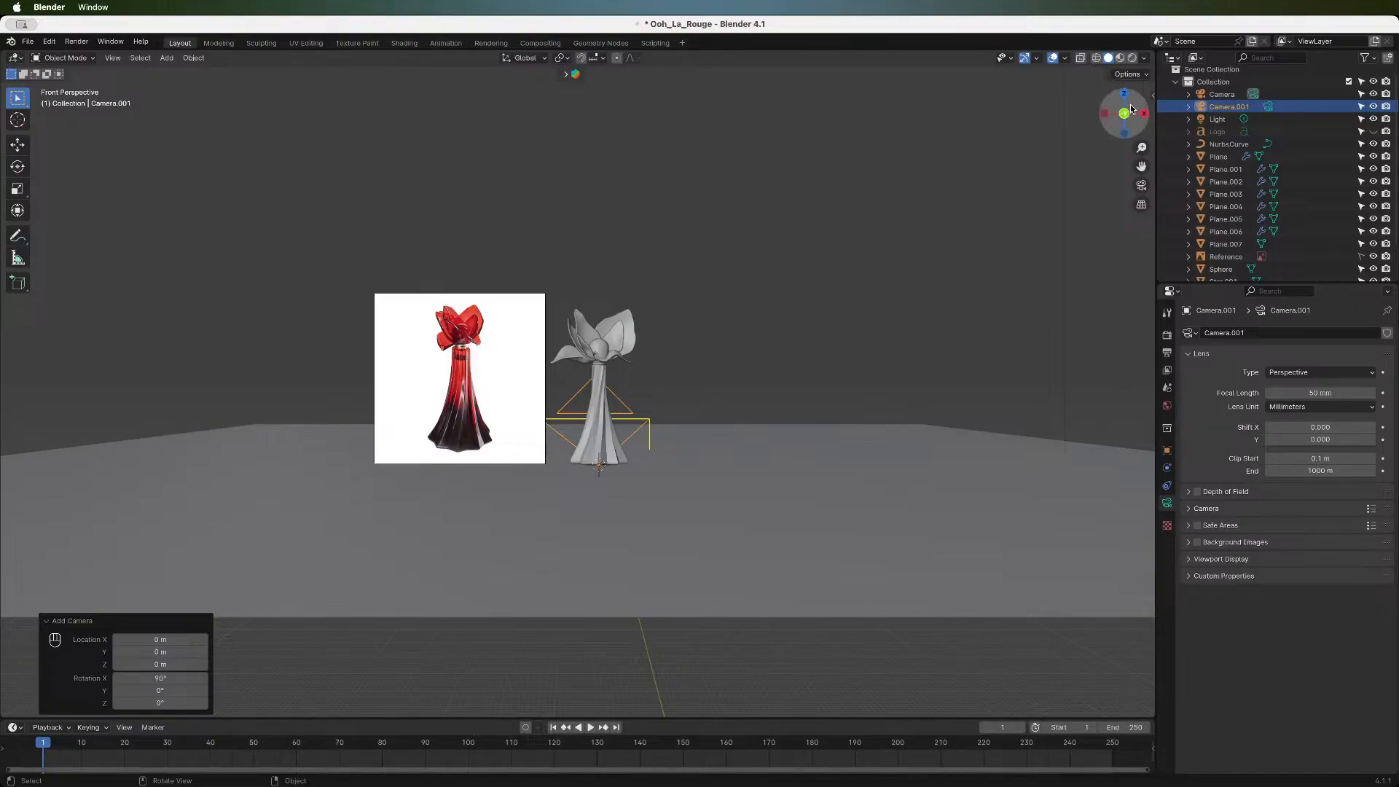
- Split the 3D viewport vertically into two views and show the camera view in the narrower one
right_click(1157, 48)
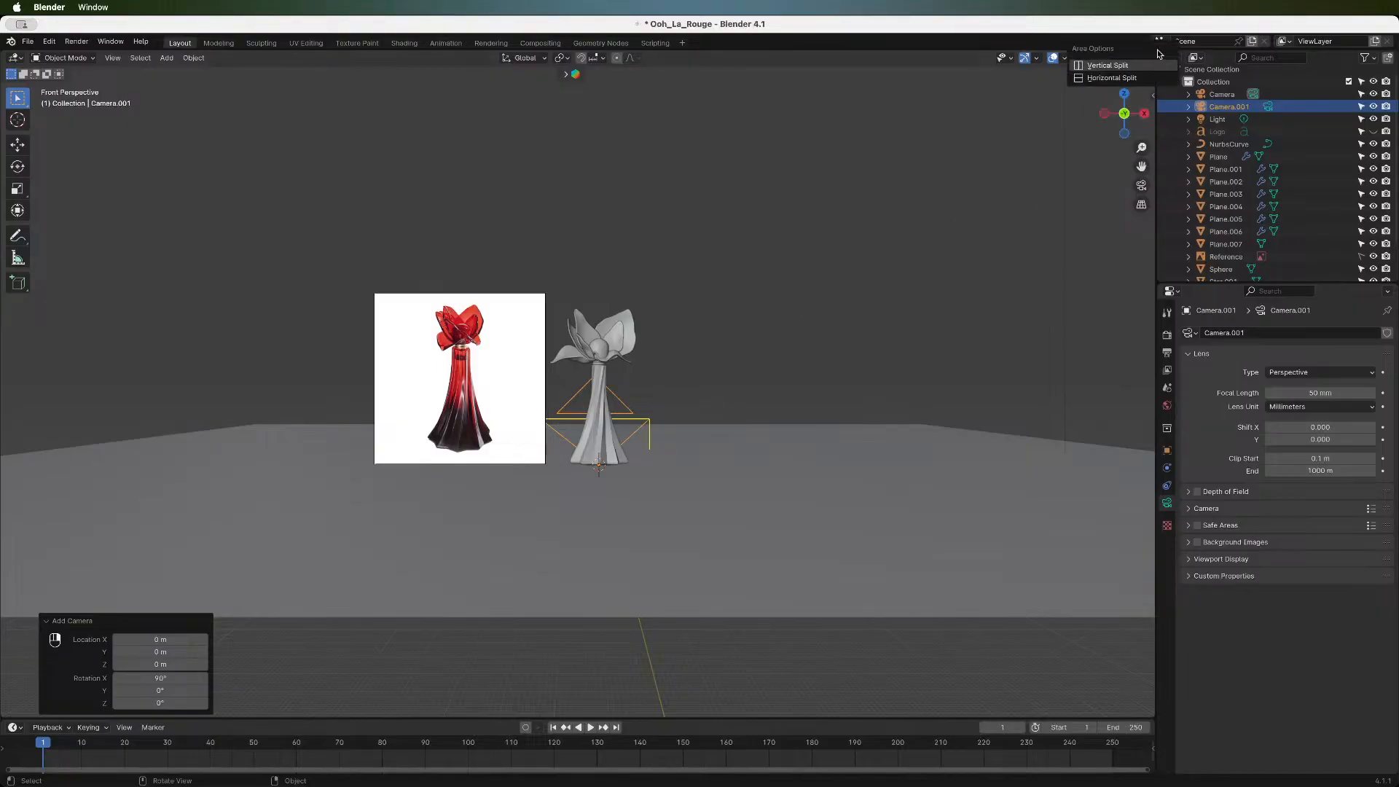
left_click(1149, 65)
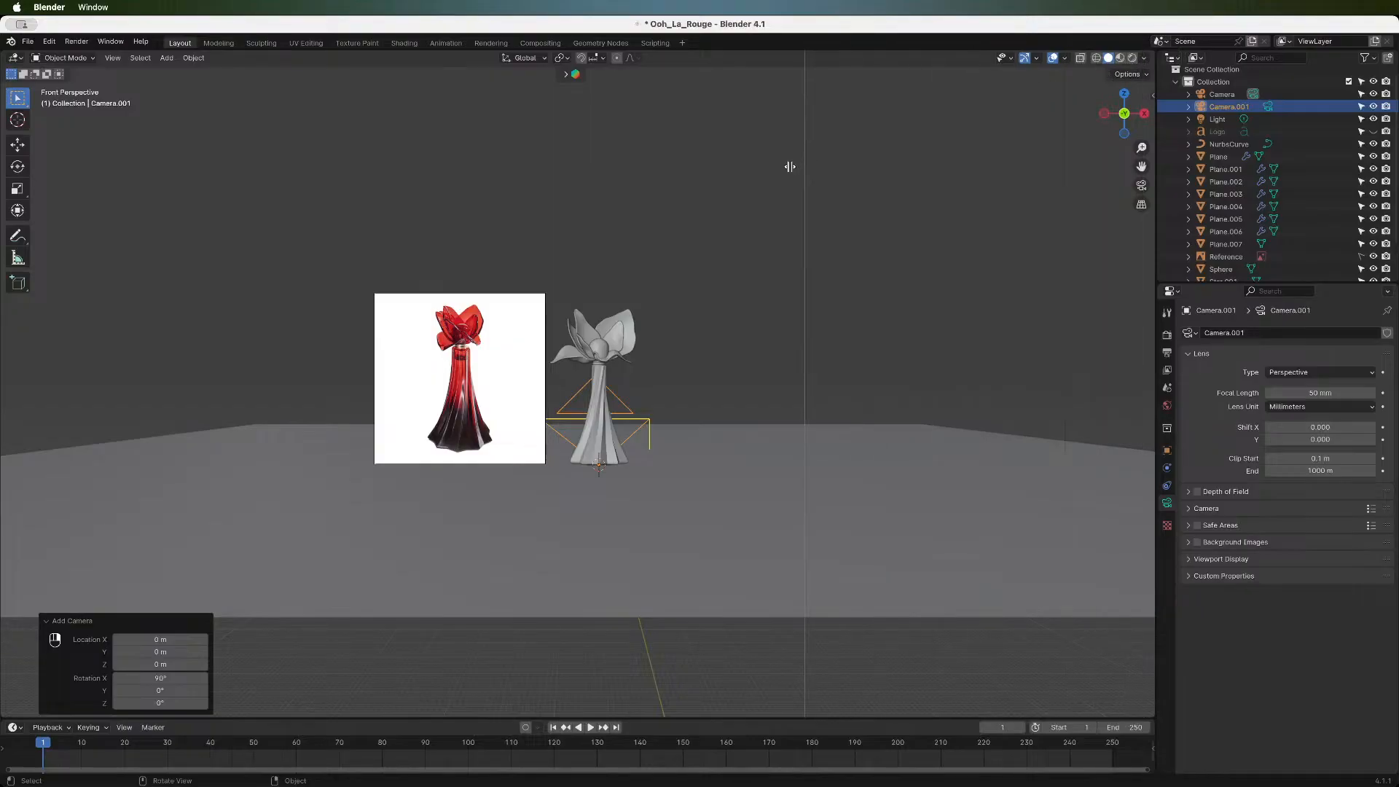
left_click(789, 167)
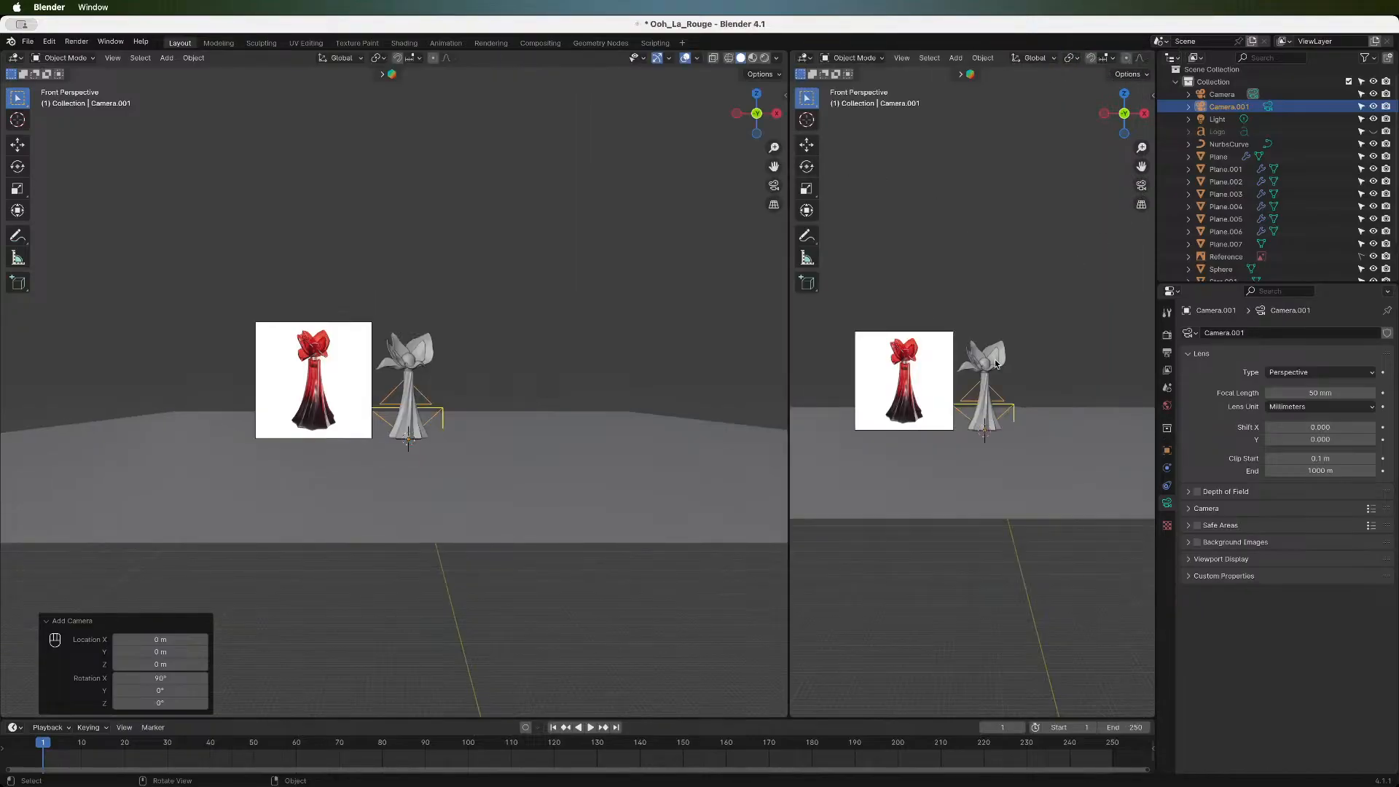
key("KP_0")
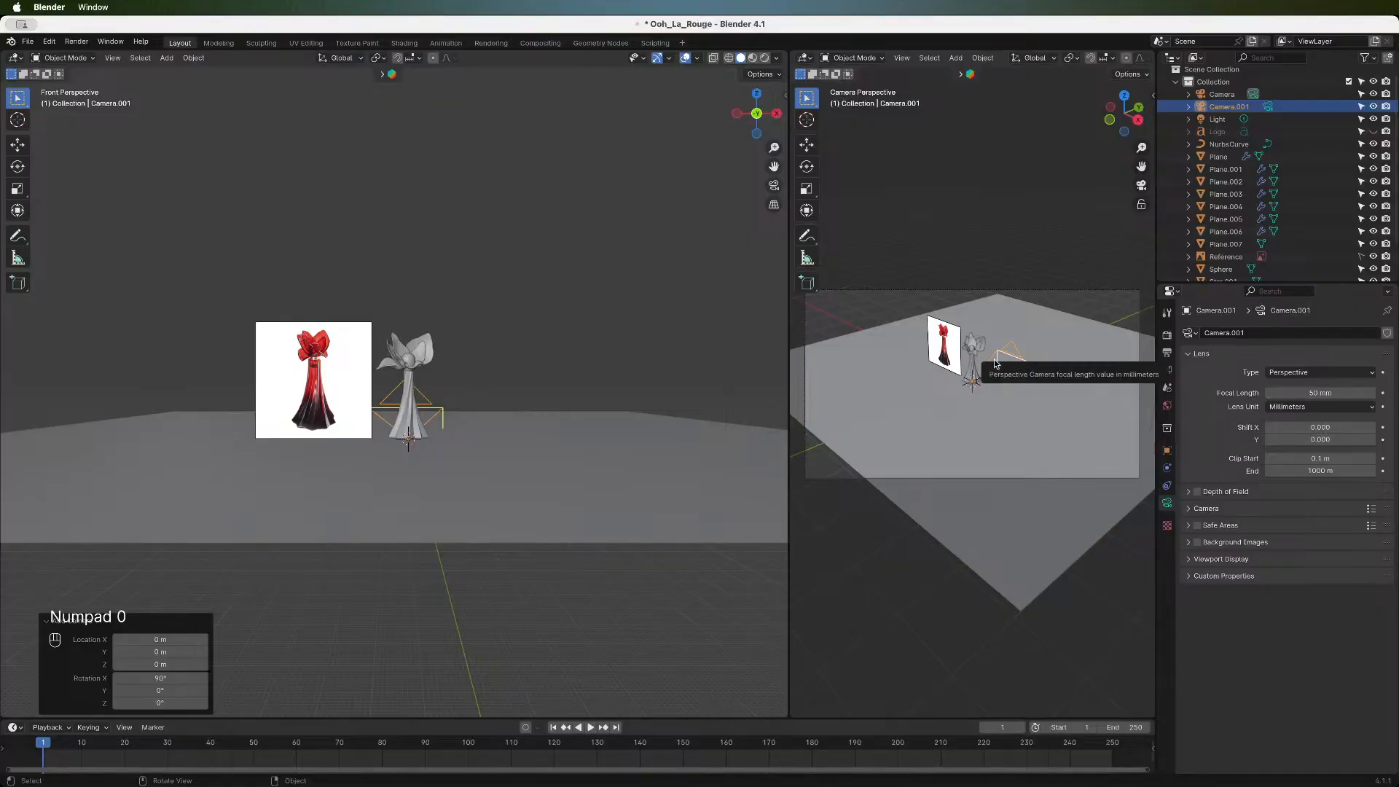
key("KP_1")
key("KP_0")
key("KP_Decimal")
key("KP_0")
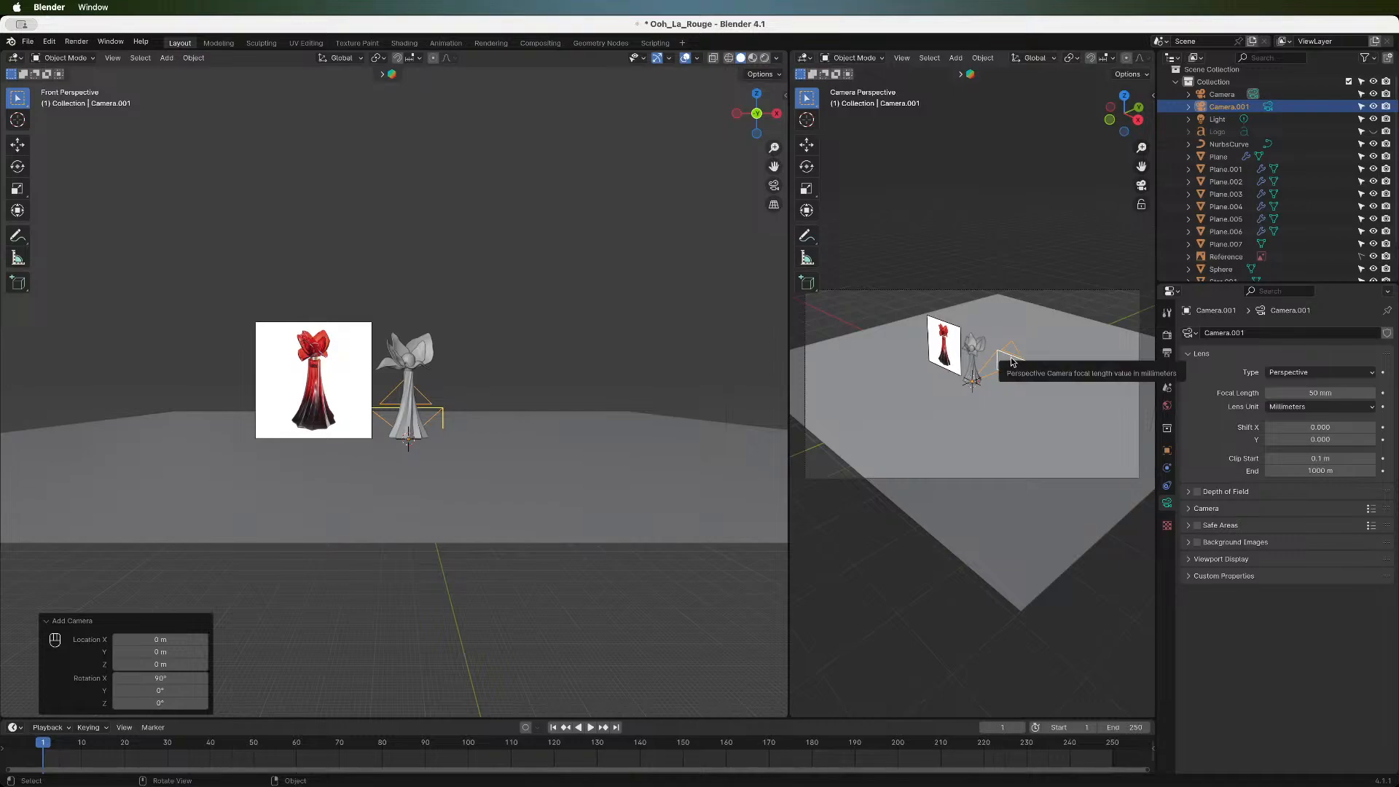
- Lock the camera to the view in the camera viewport and select the newly added camera
left_click(1011, 360)
key("n")
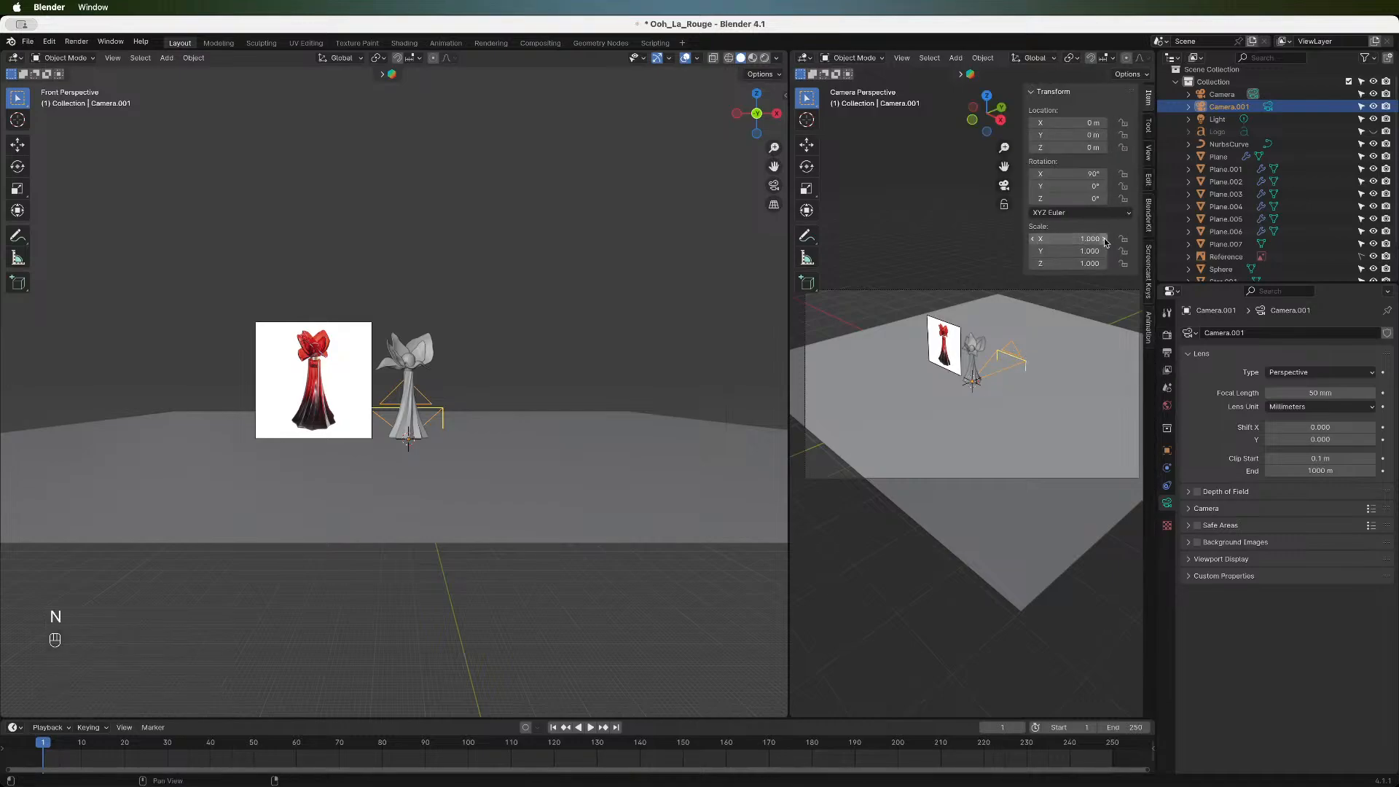
left_click(1149, 128)
left_click(1148, 154)
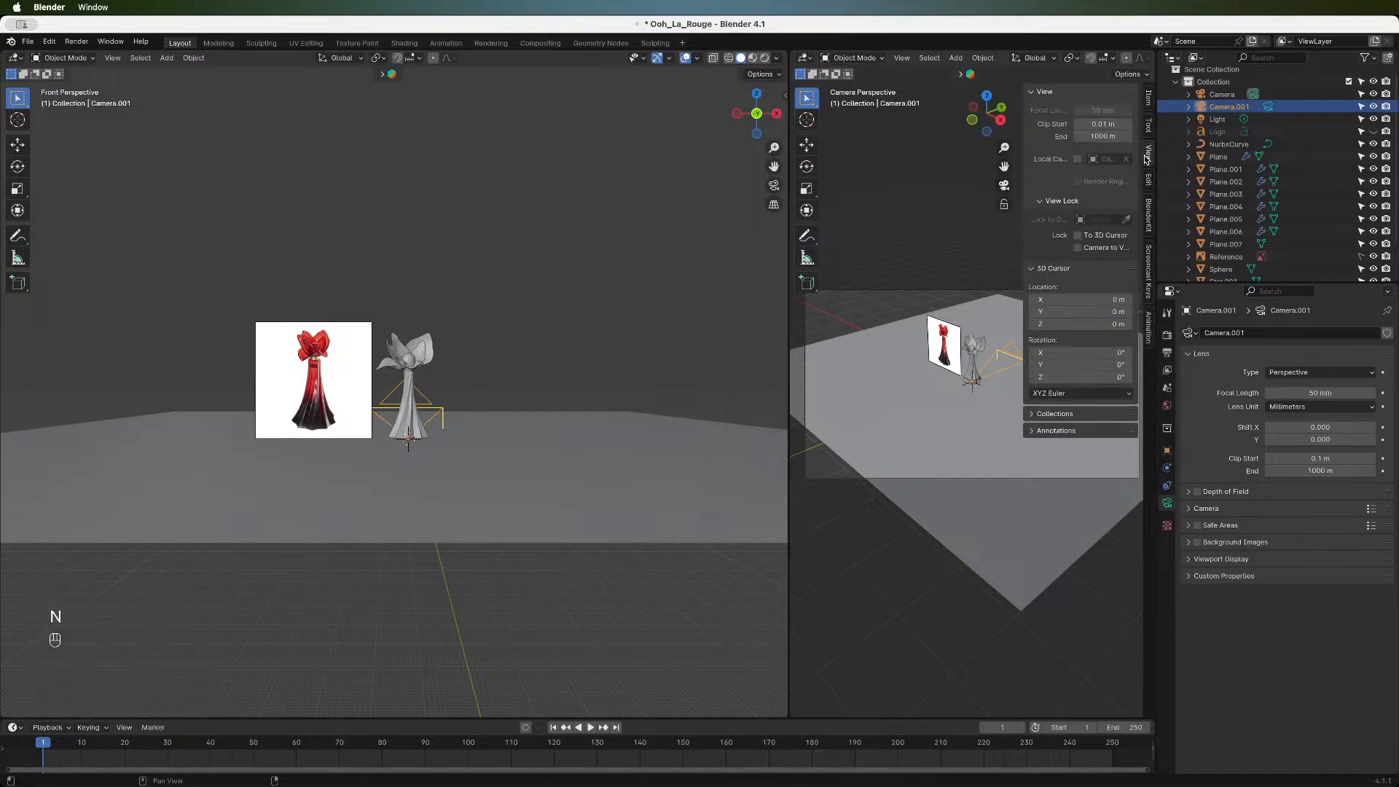
left_click(1079, 248)
left_click(934, 233)
left_click(1010, 357)
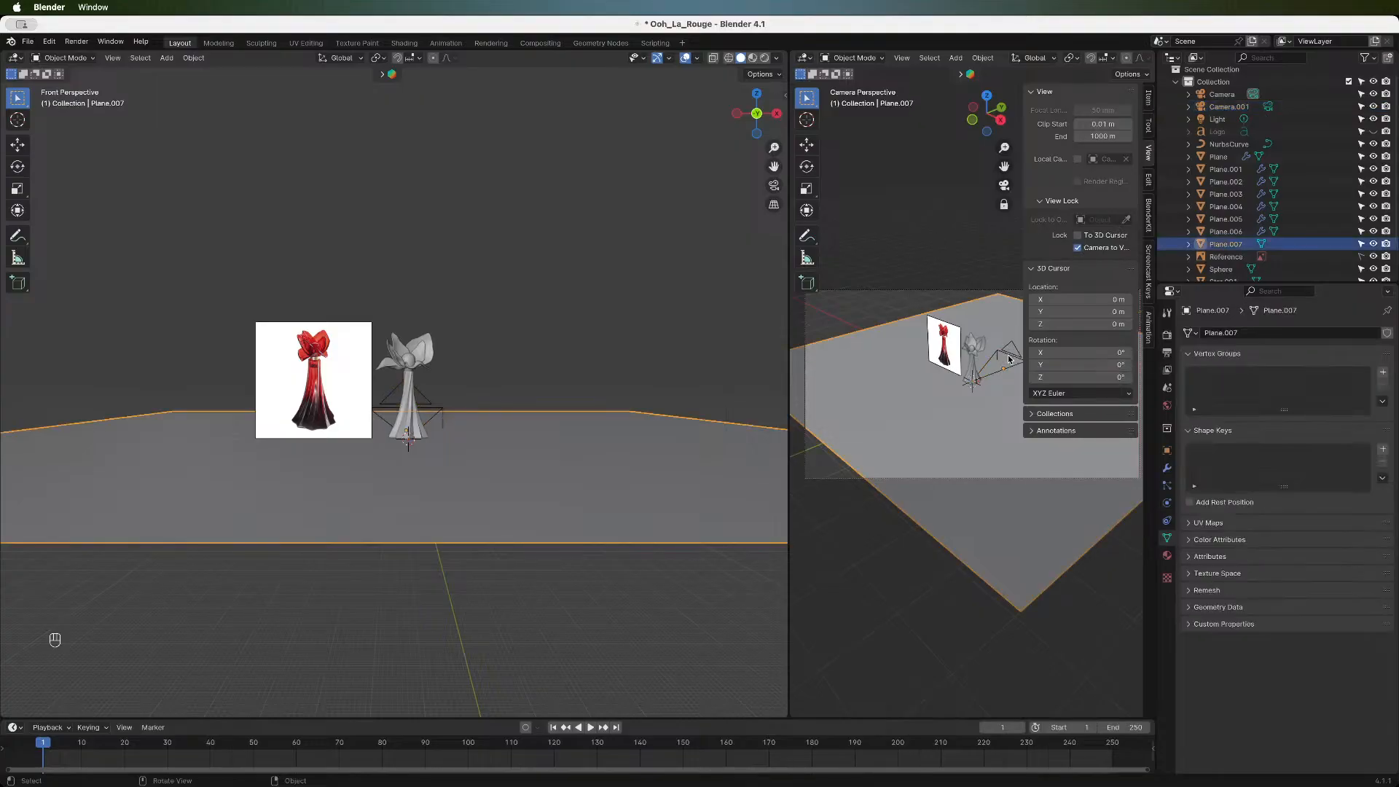
left_click(1015, 359)
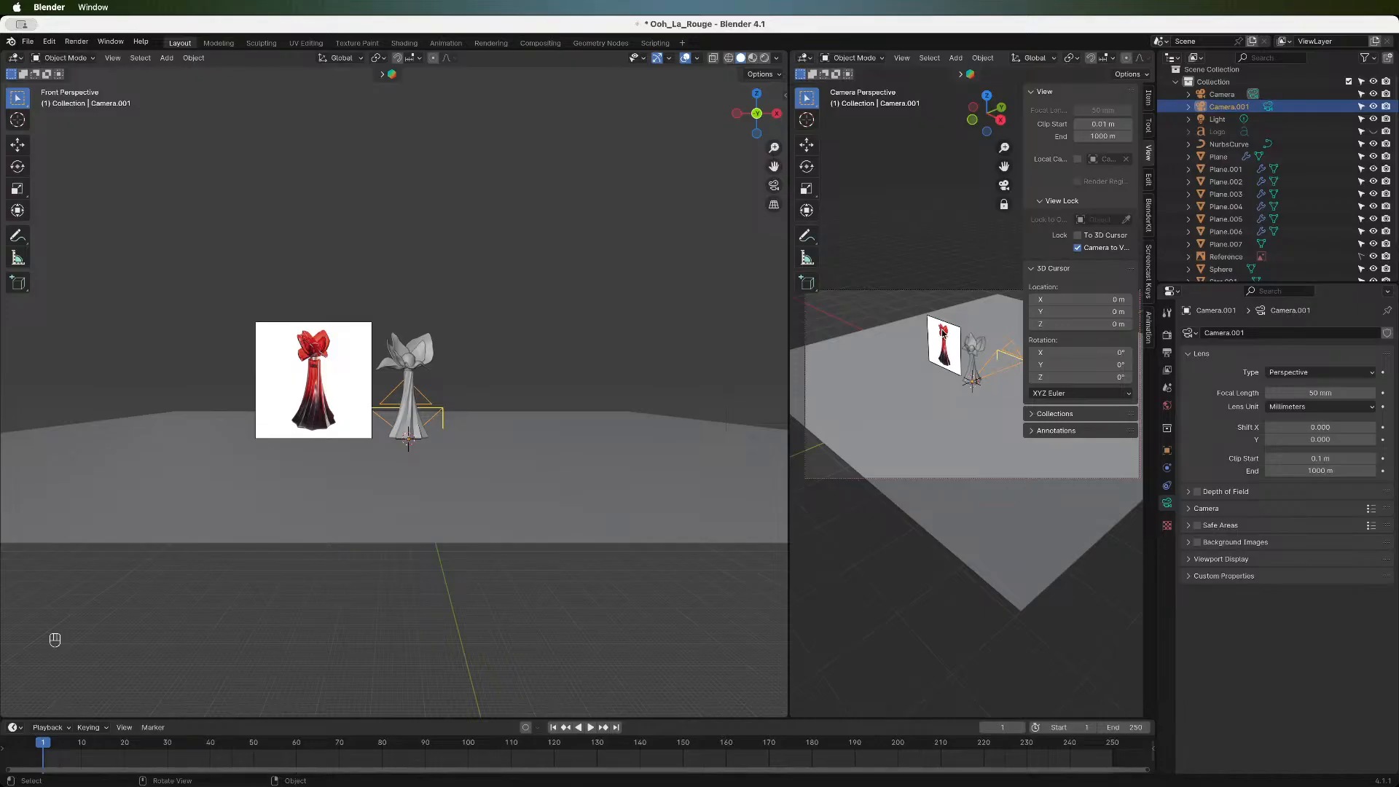
key("g")
key("x")
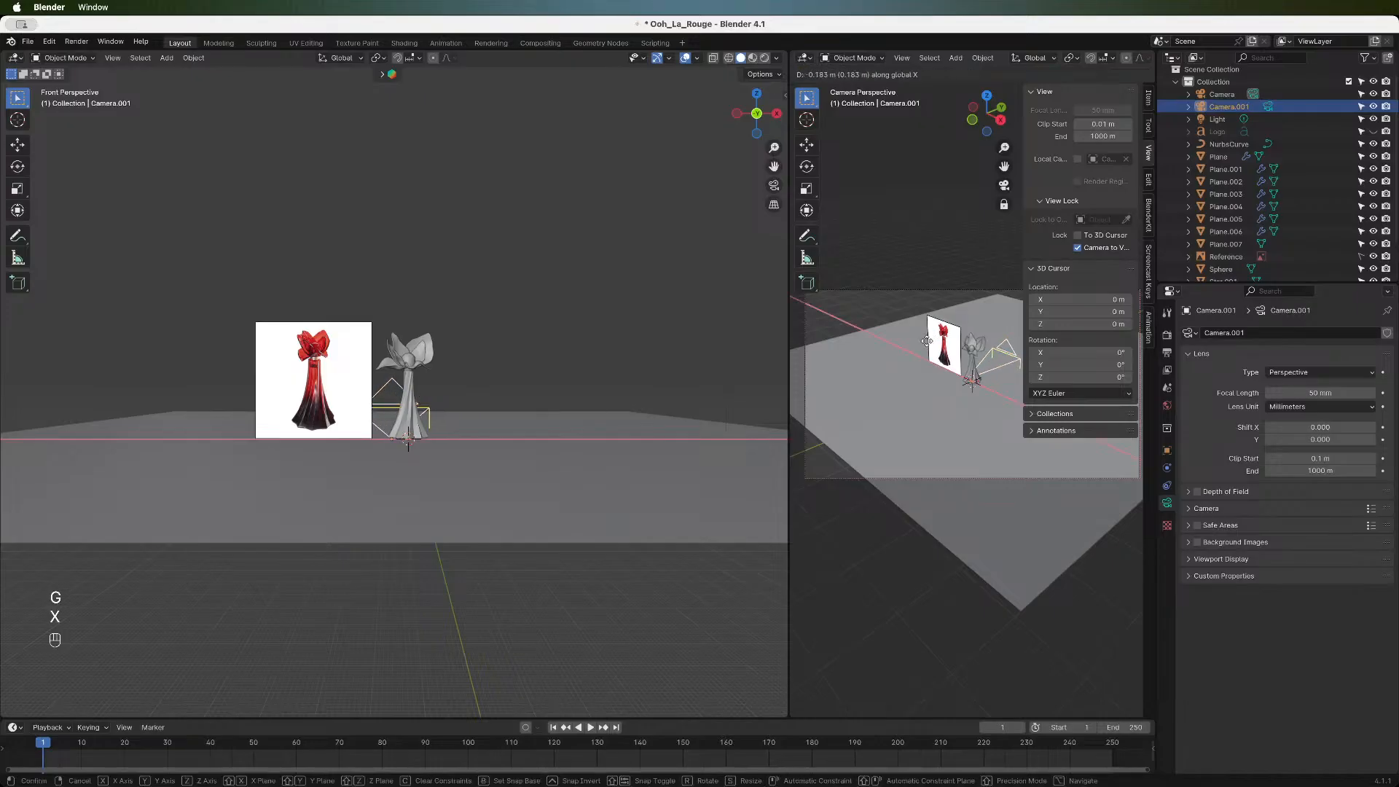
key("Escape")
- Move the new camera about -2.9 m along Y in front of the bottle and make it the active scene camera
key("g")
key("y")
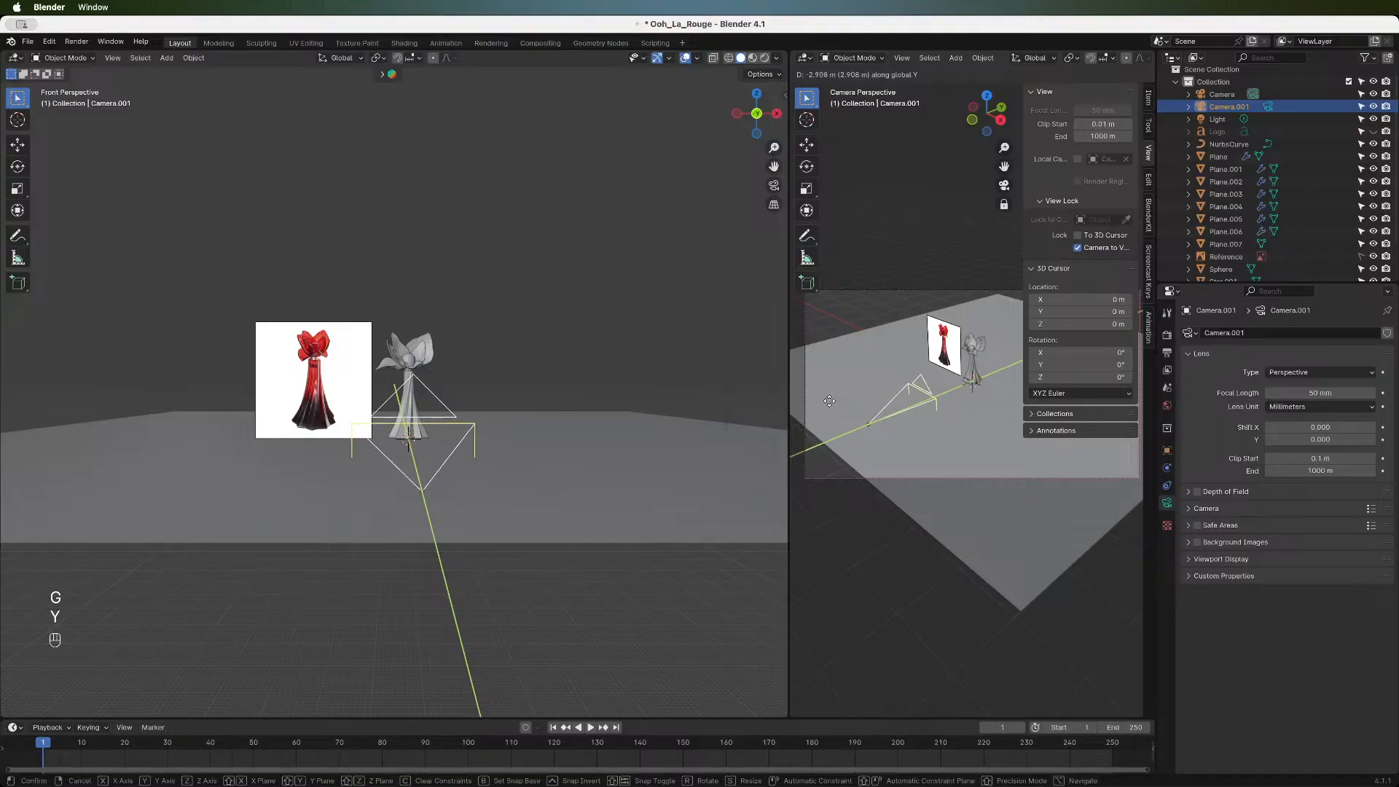
left_click(829, 400)
key("ctrl+KP_0")
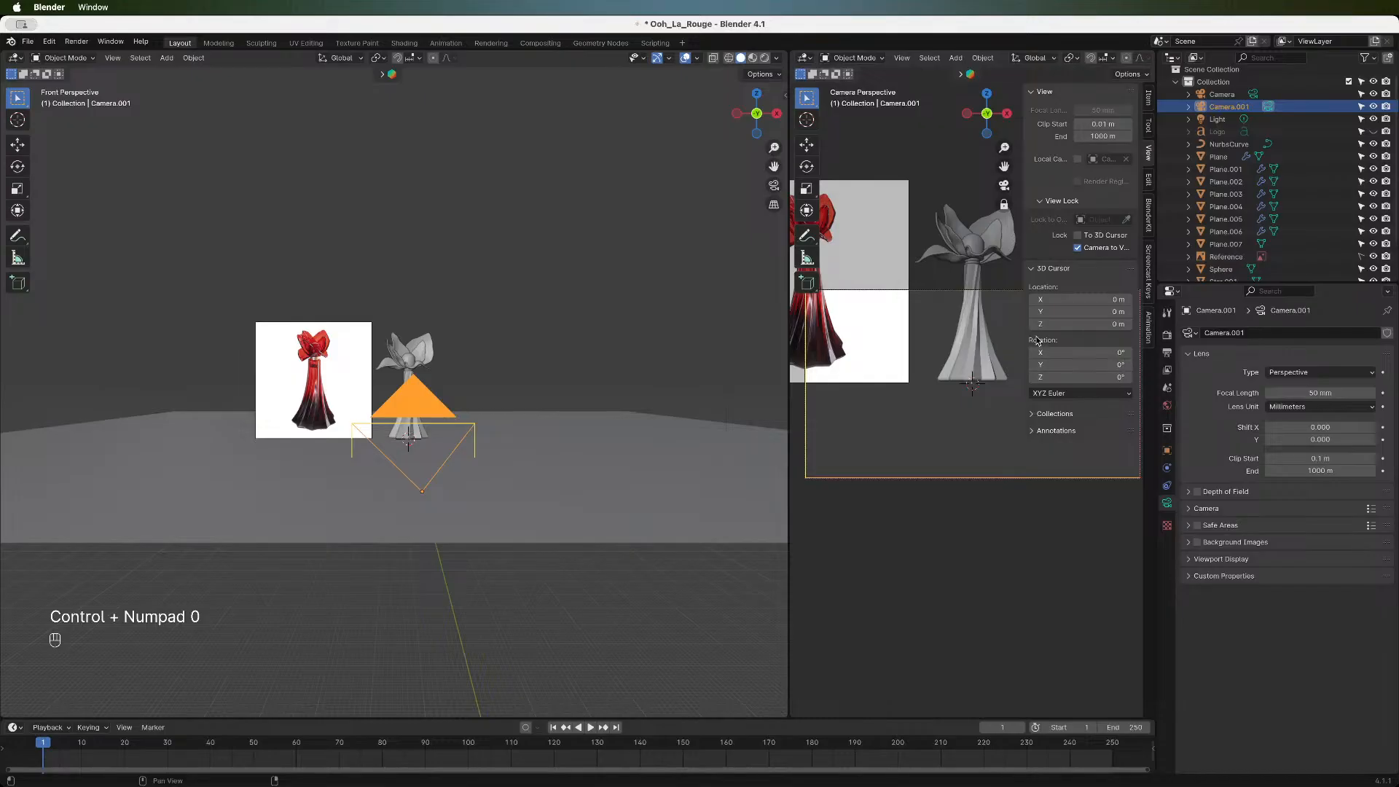
- Raise the active camera about 0.541 m along Z to frame the bottle vertically
key("n")
key("g")
key("z")
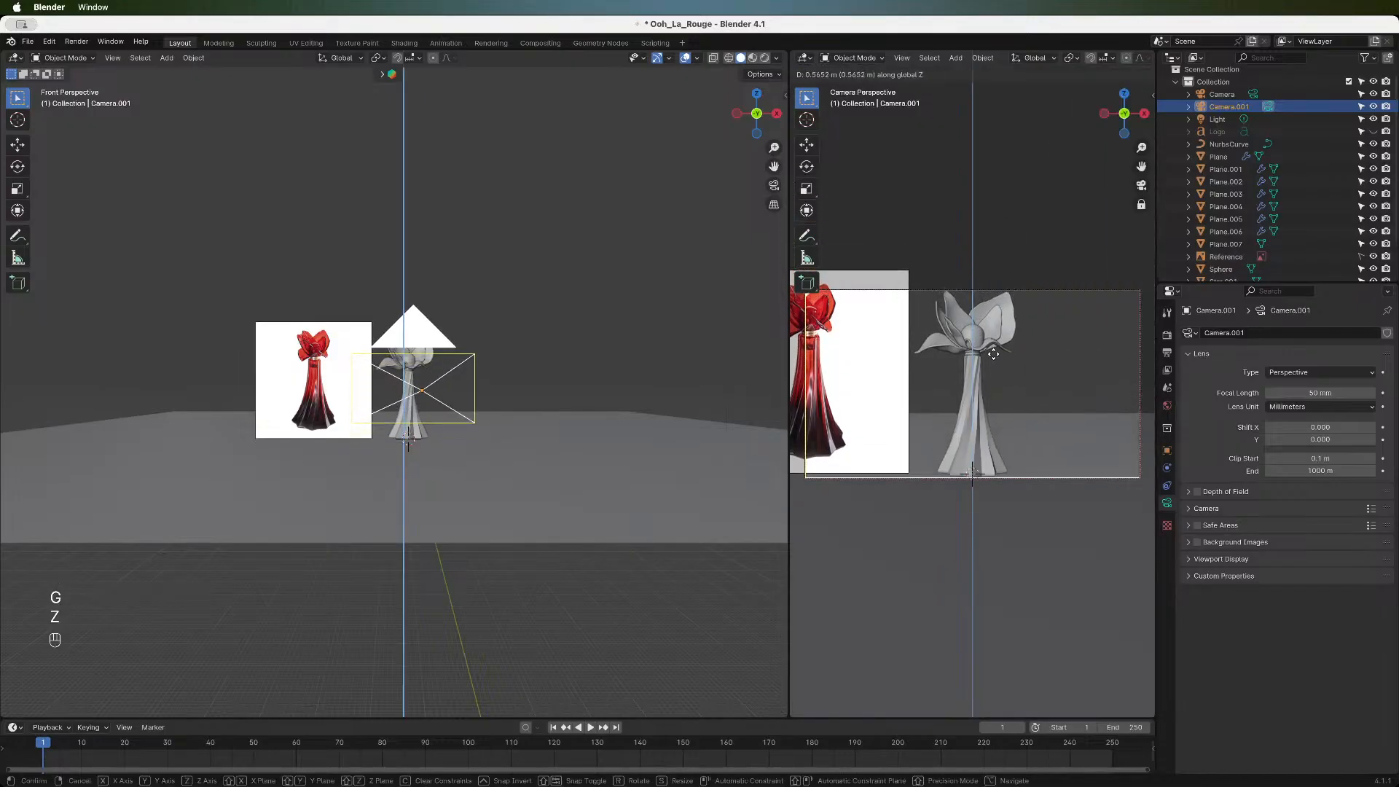
left_click(1021, 343)
- Move the camera about -0.46 m along Y to widen the framing, and turn off the camera-to-view lock
key("g")
key("y")
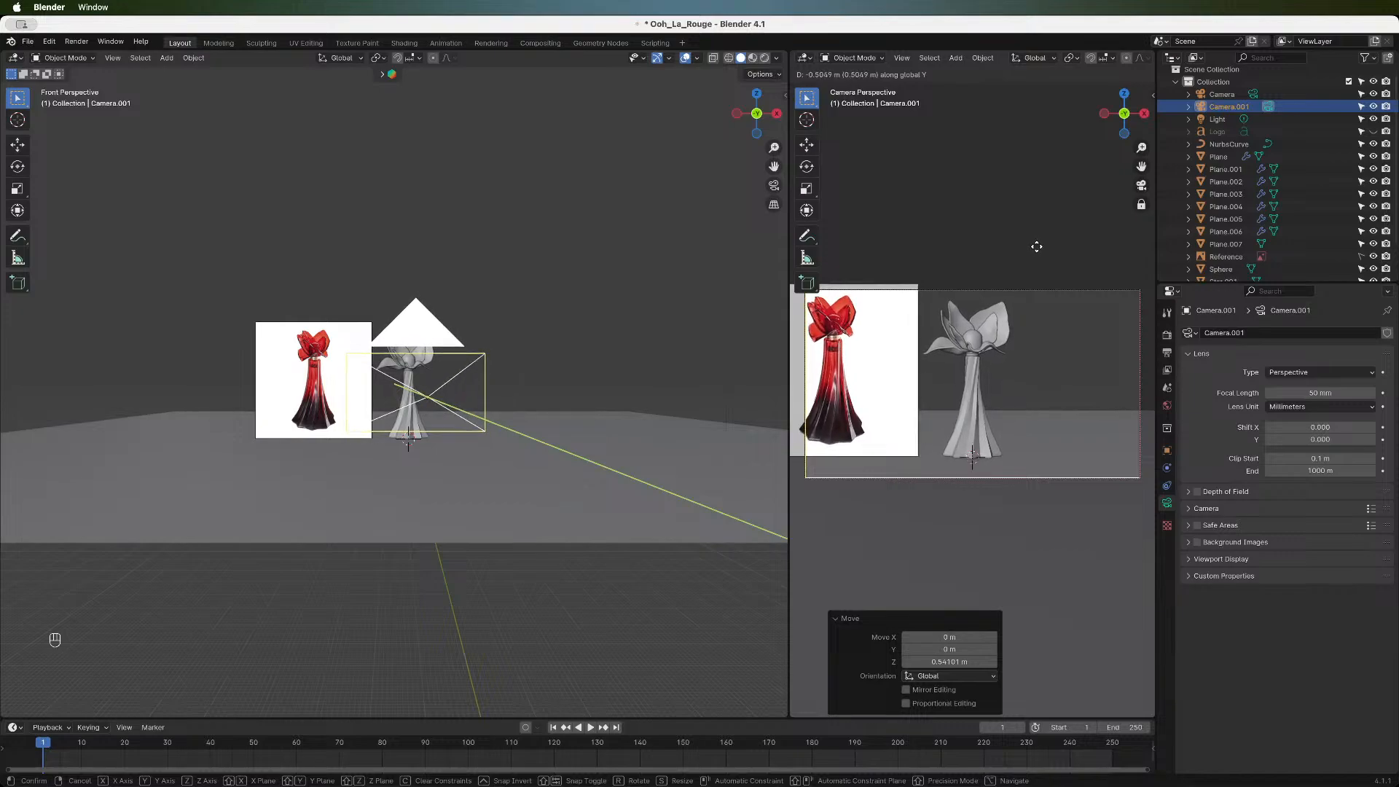
left_click(1037, 247)
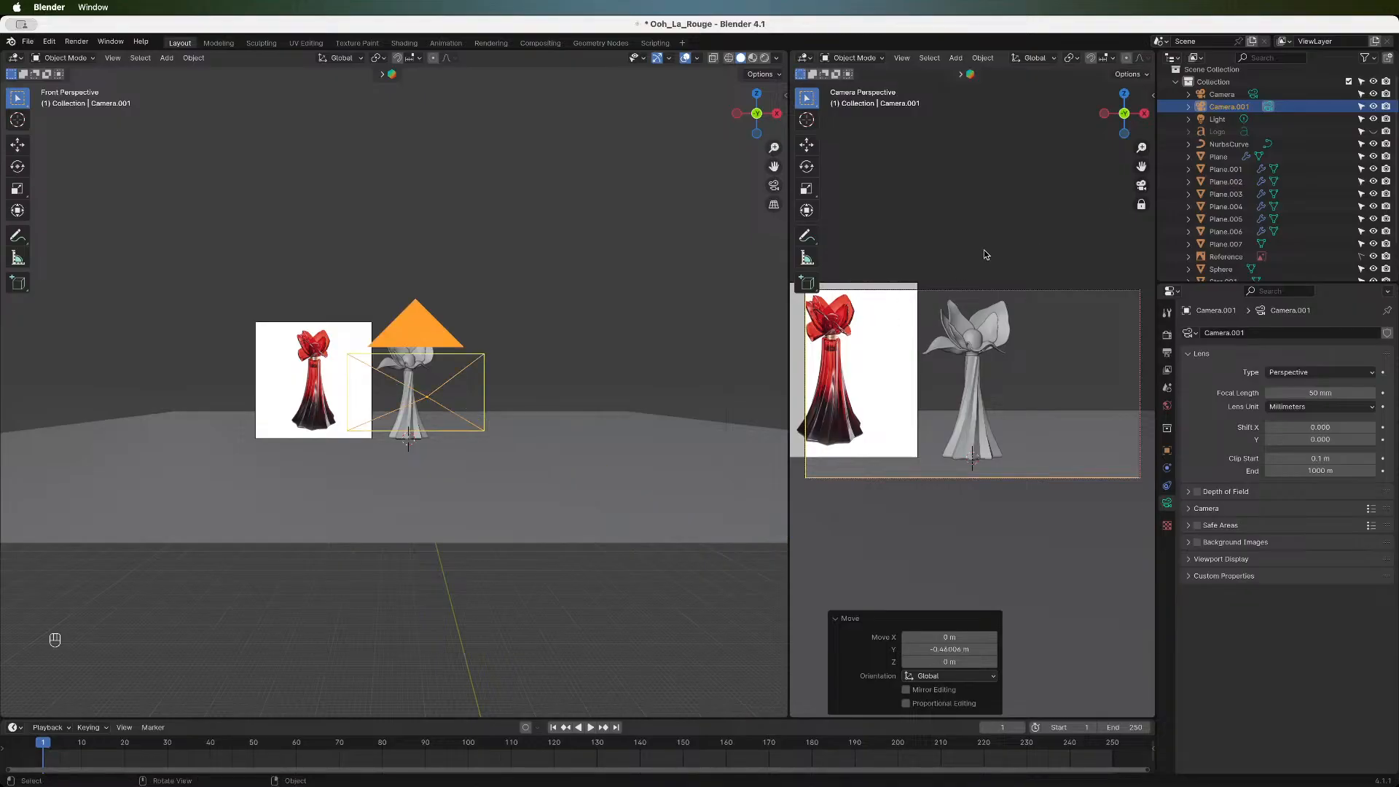
key("n")
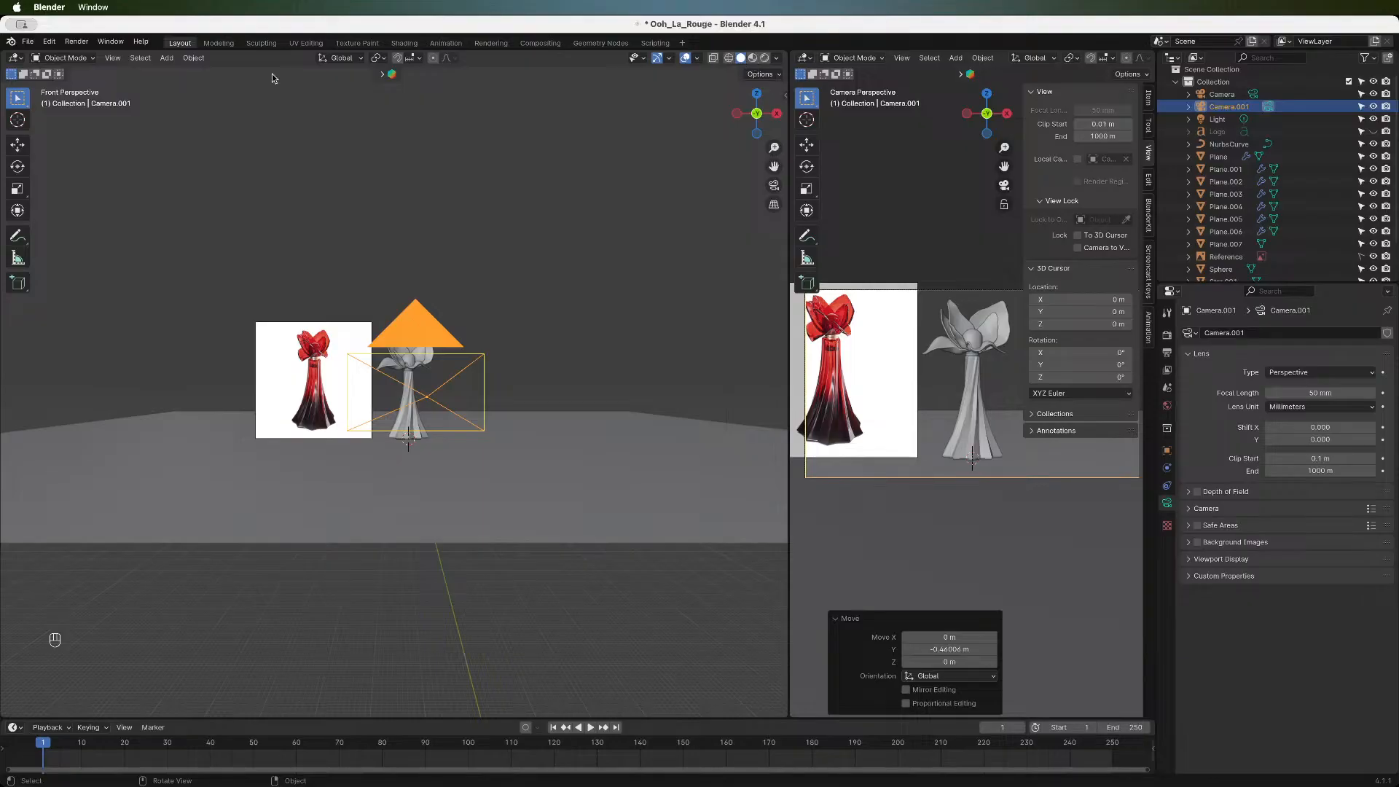
- Switch to the Shading workspace and look through the active camera in its viewport
left_click(405, 43)
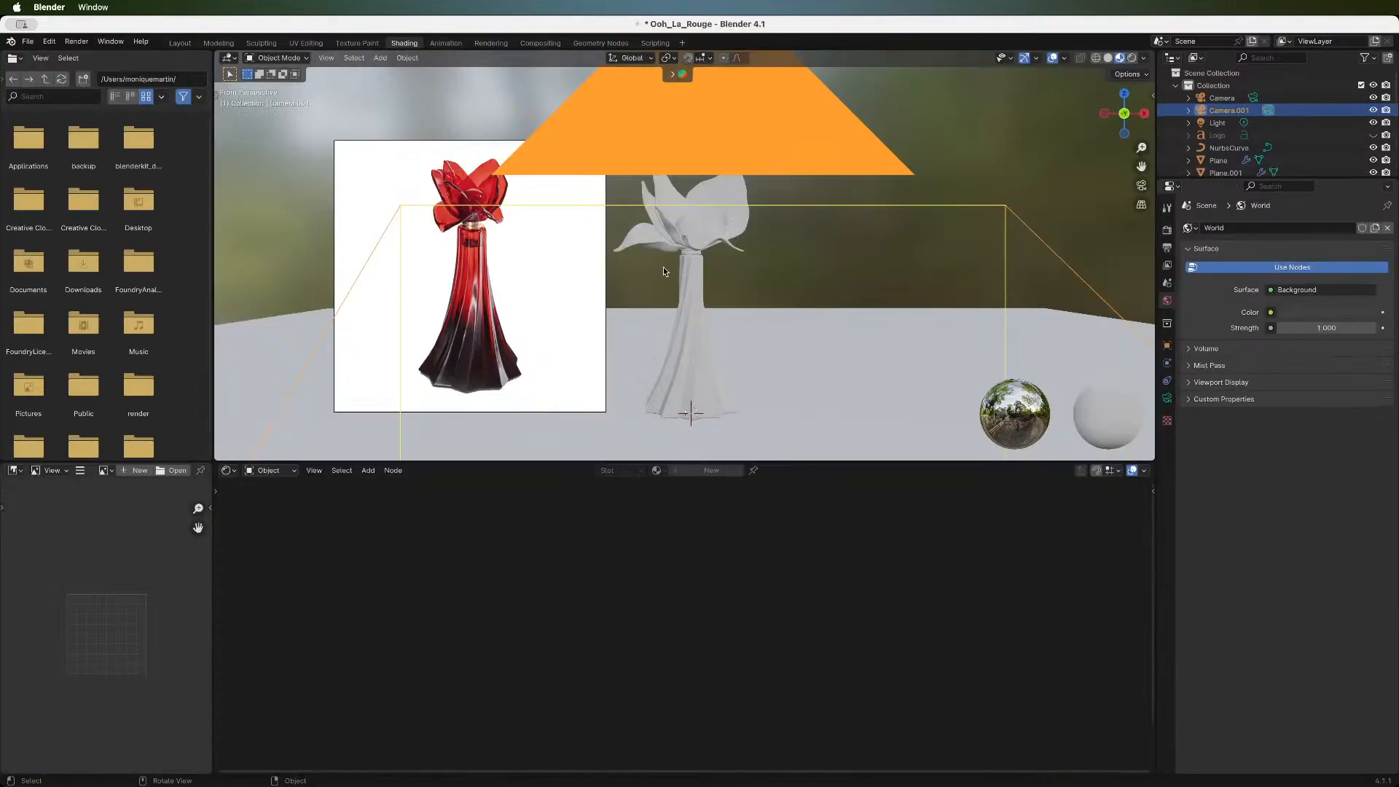
left_click(1148, 189)
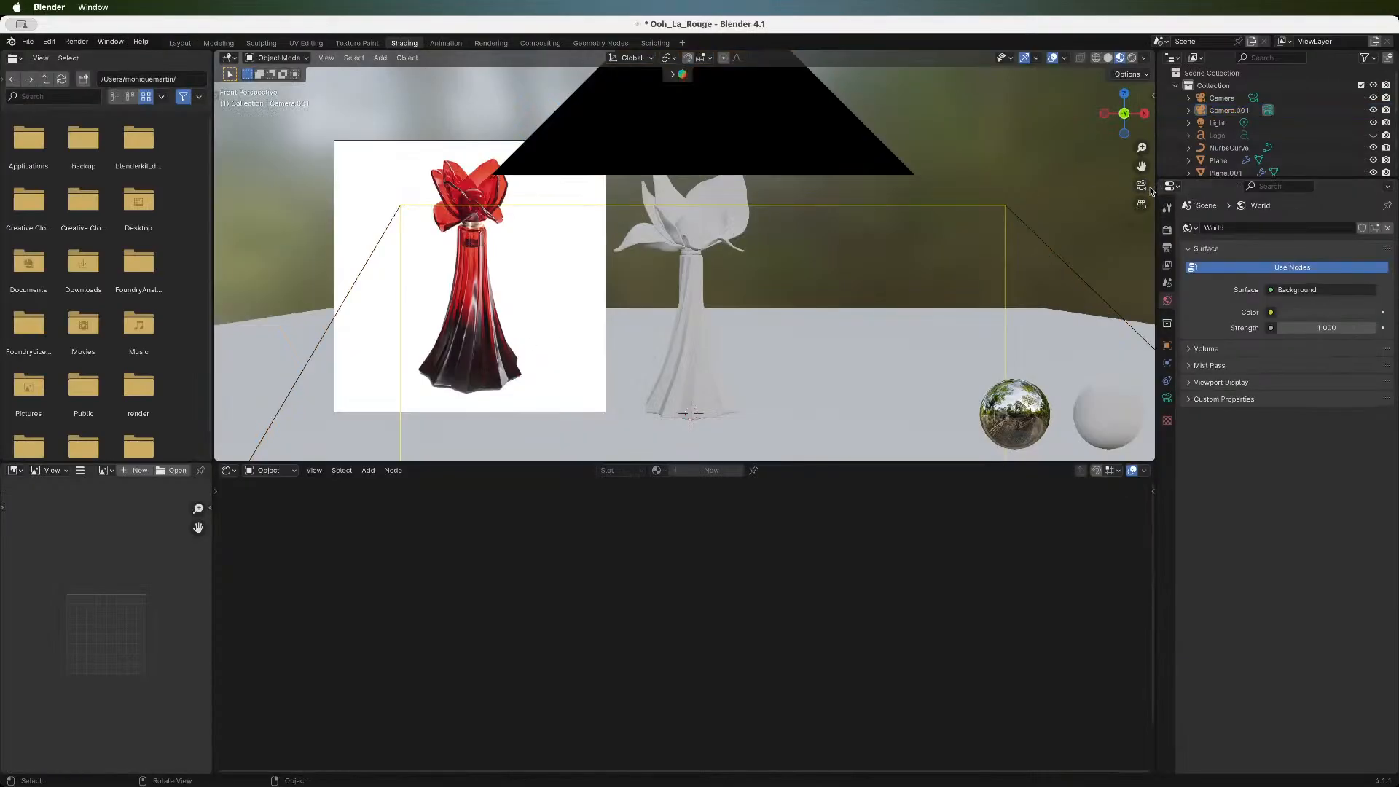
left_click(1143, 186)
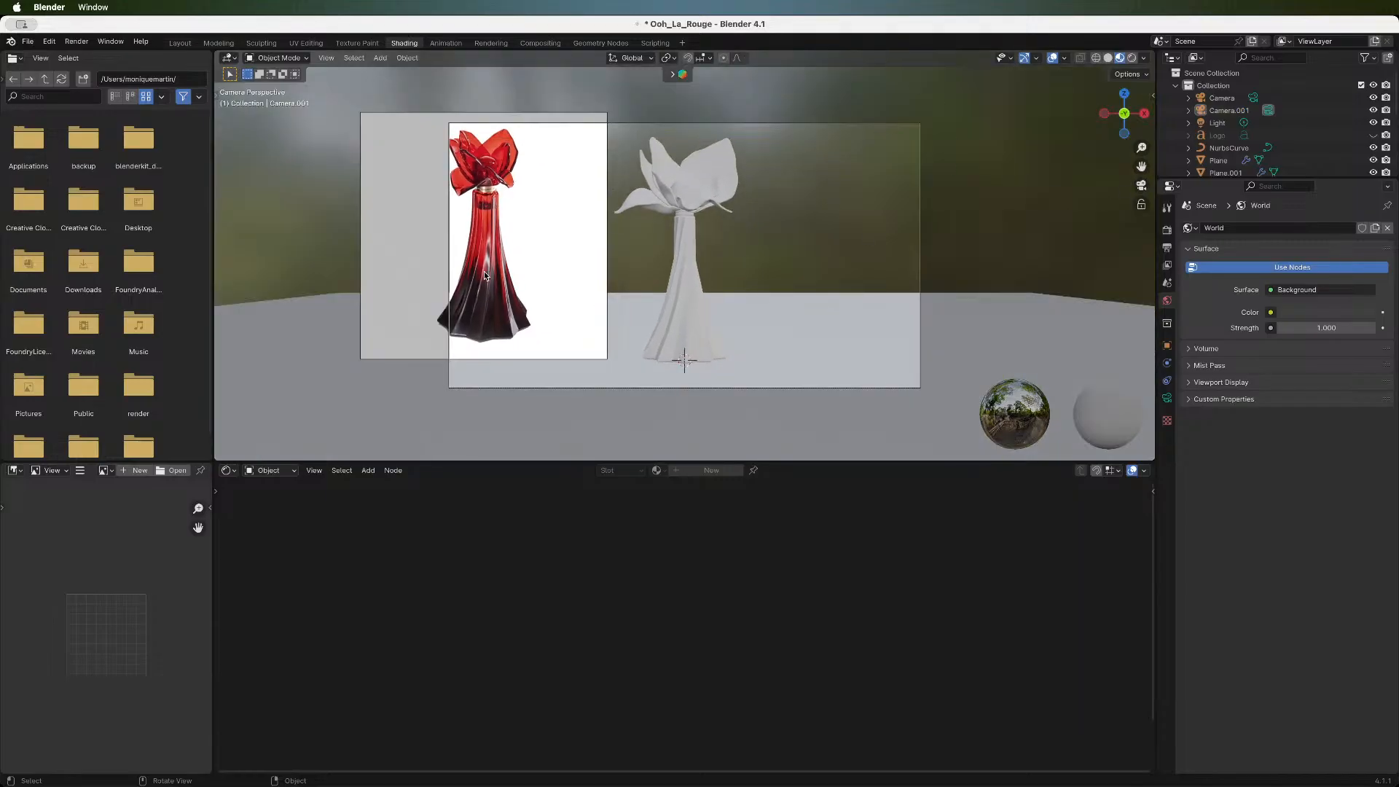
- Create a new material on the bottle body and name it Bottle
left_click(681, 319)
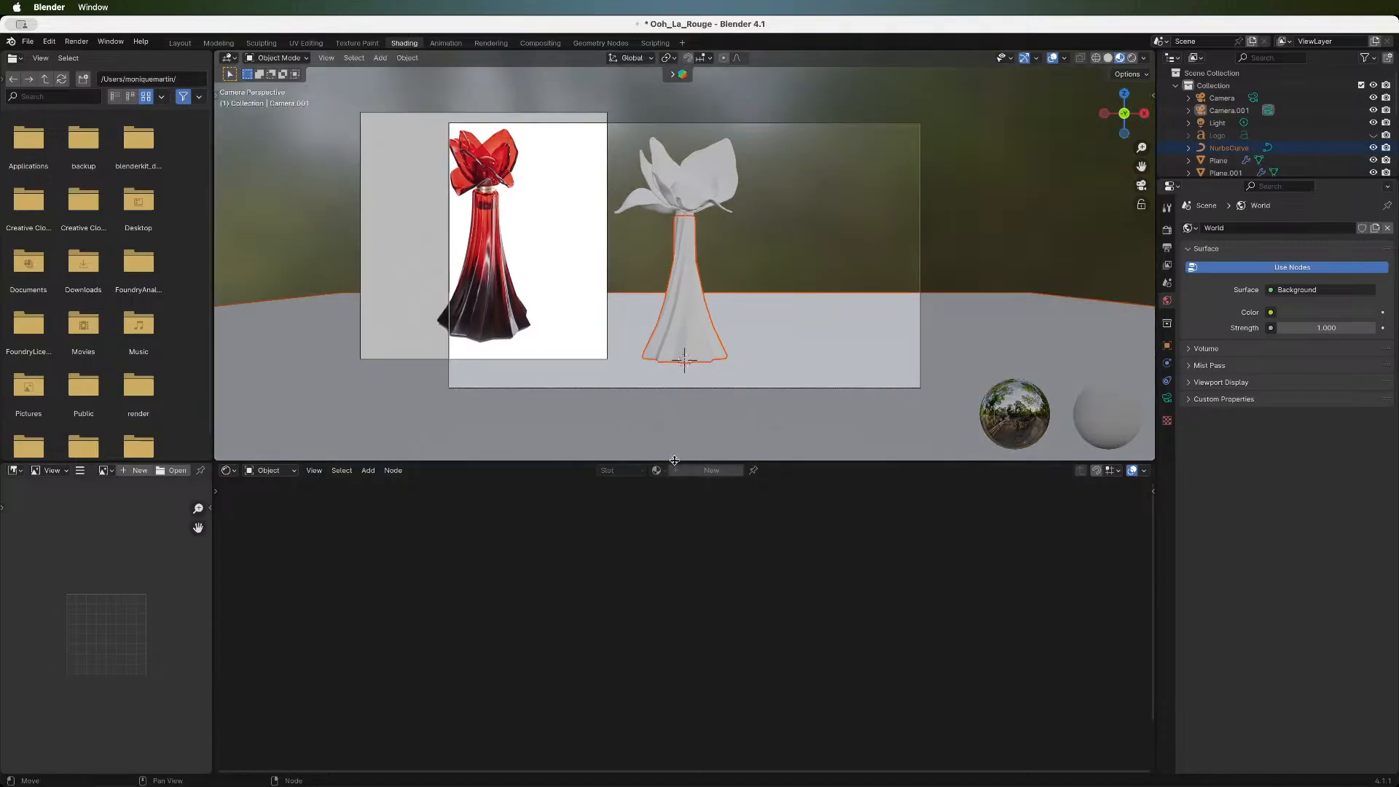
left_click(789, 263)
left_click(693, 234)
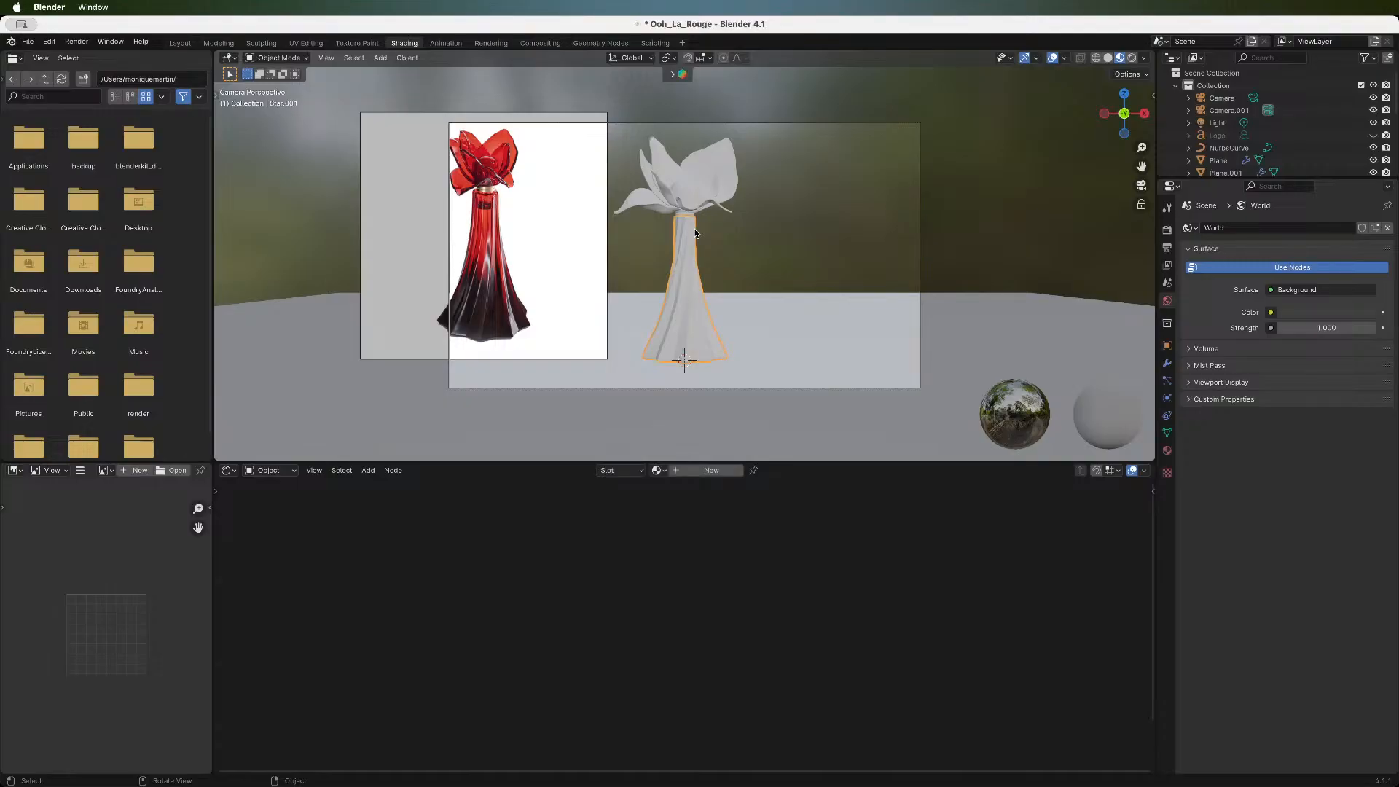
scroll(729, 634, "down", 5)
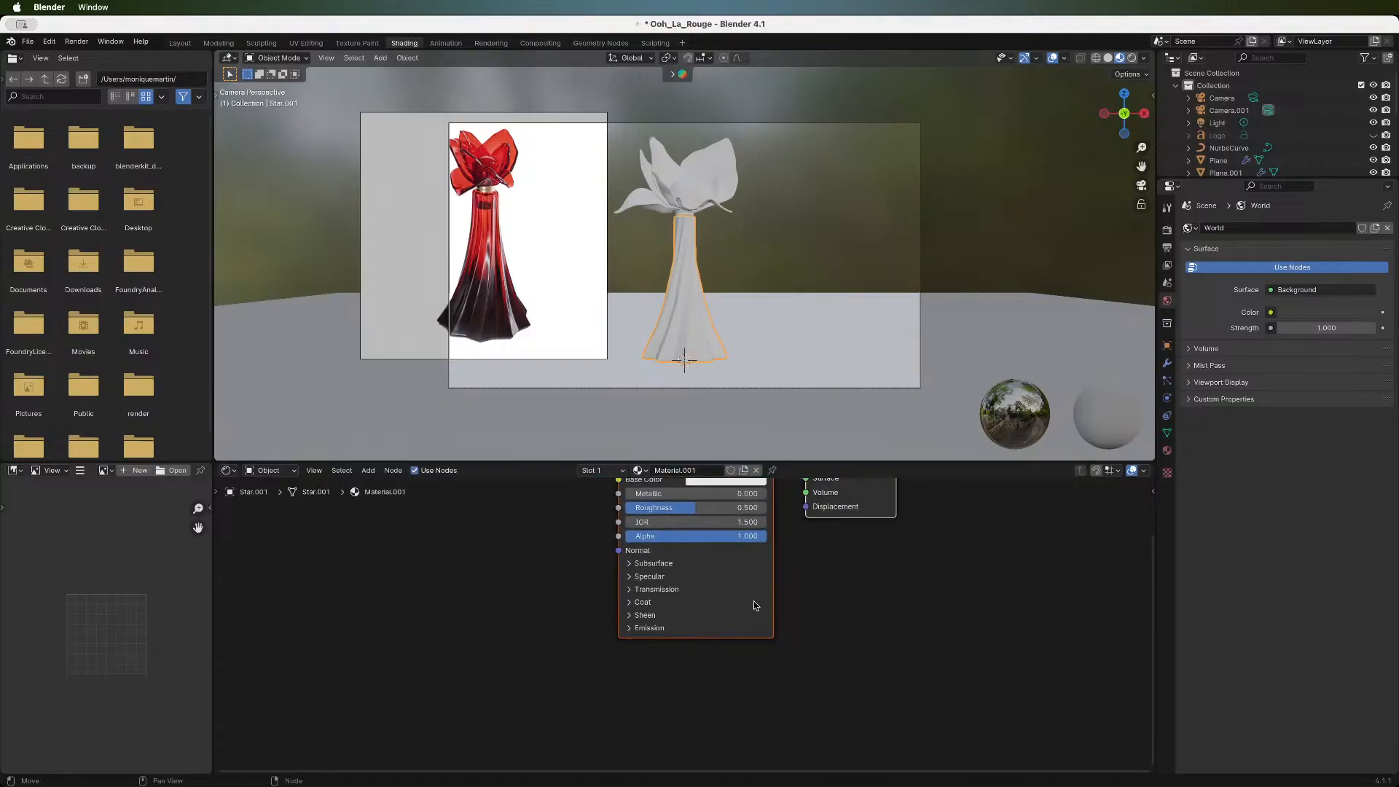
middle_click_drag(726, 627, 684, 613)
left_click(700, 470)
type("Bott")
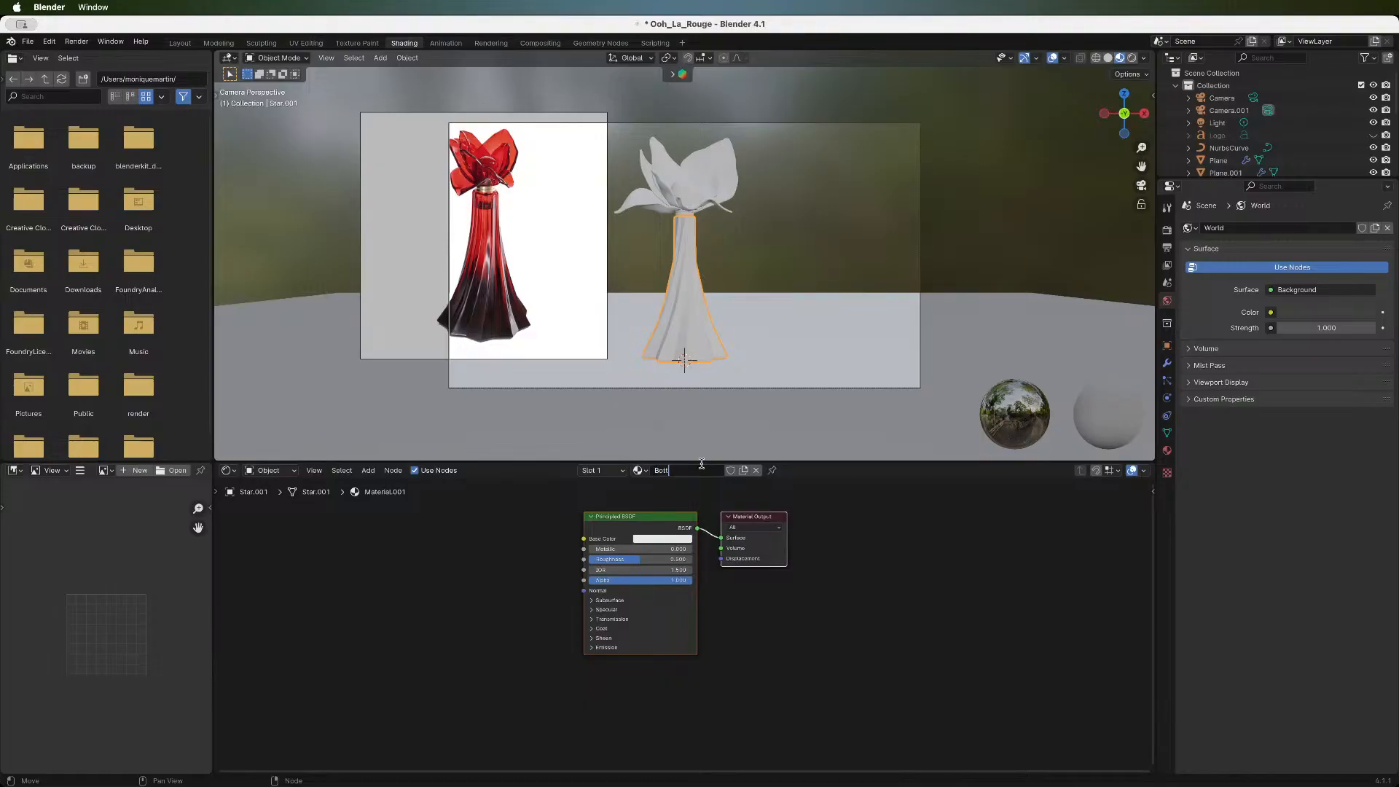
type("le")
key("Return")
- Delete the Principled BSDF node from the Bottle material and add a Glass BSDF node beside the Material Output
key("x")
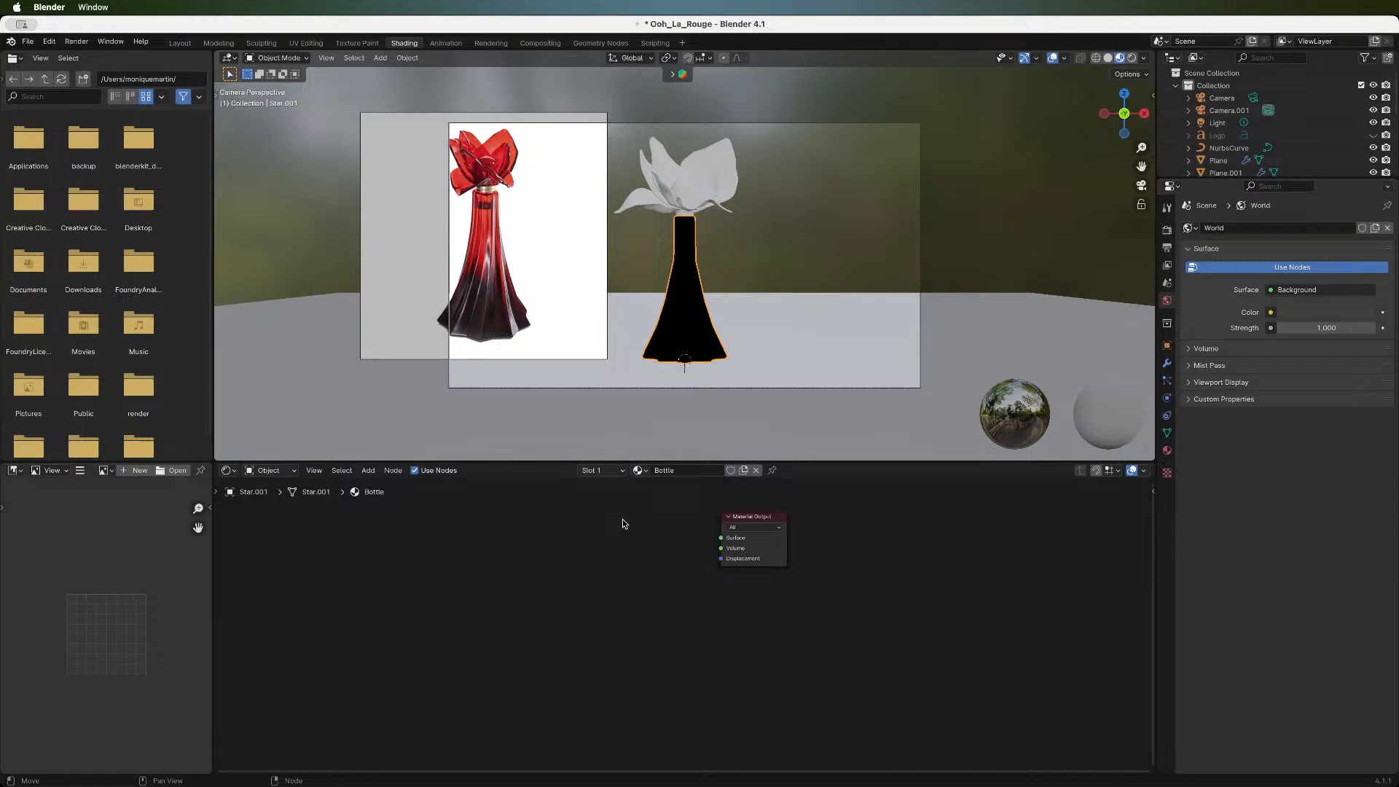
key("shift+a")
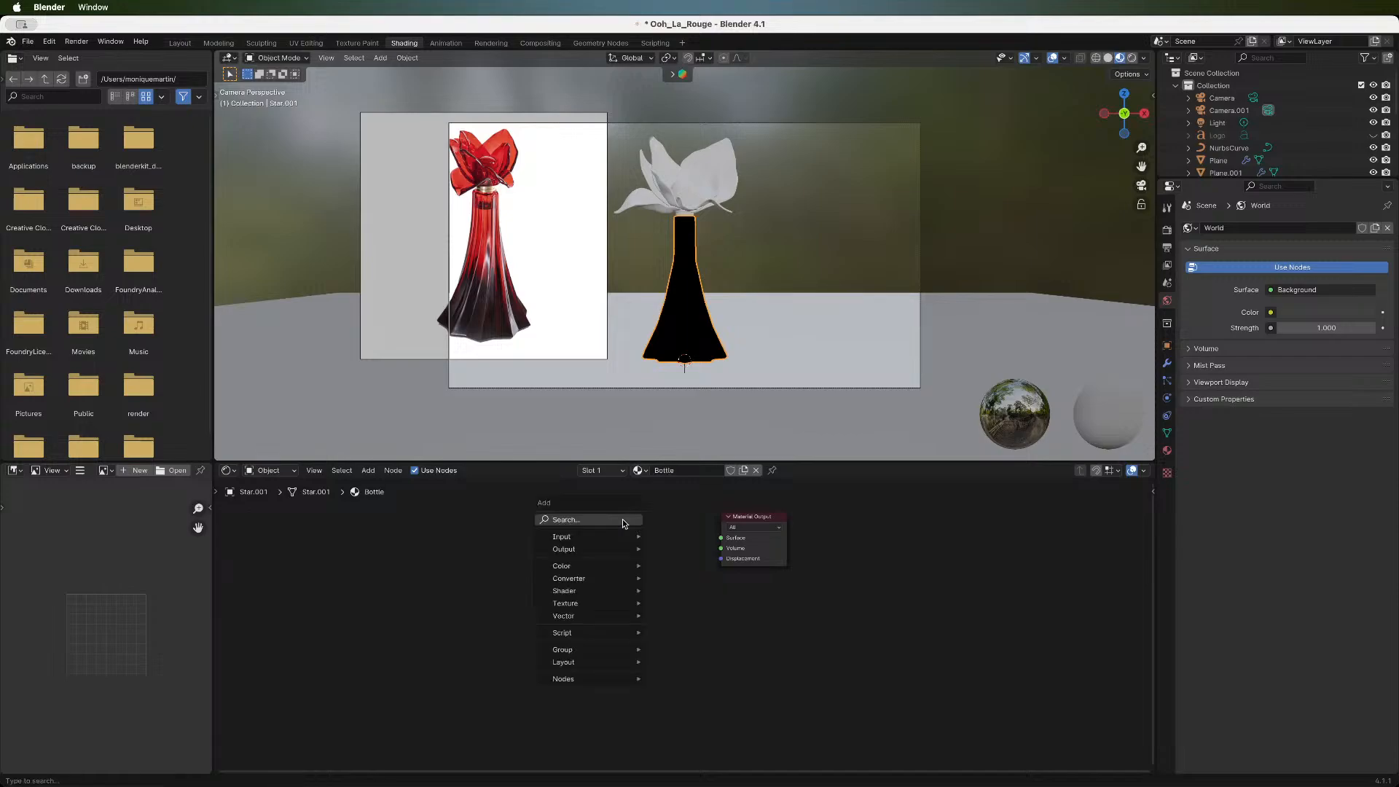
type("glass")
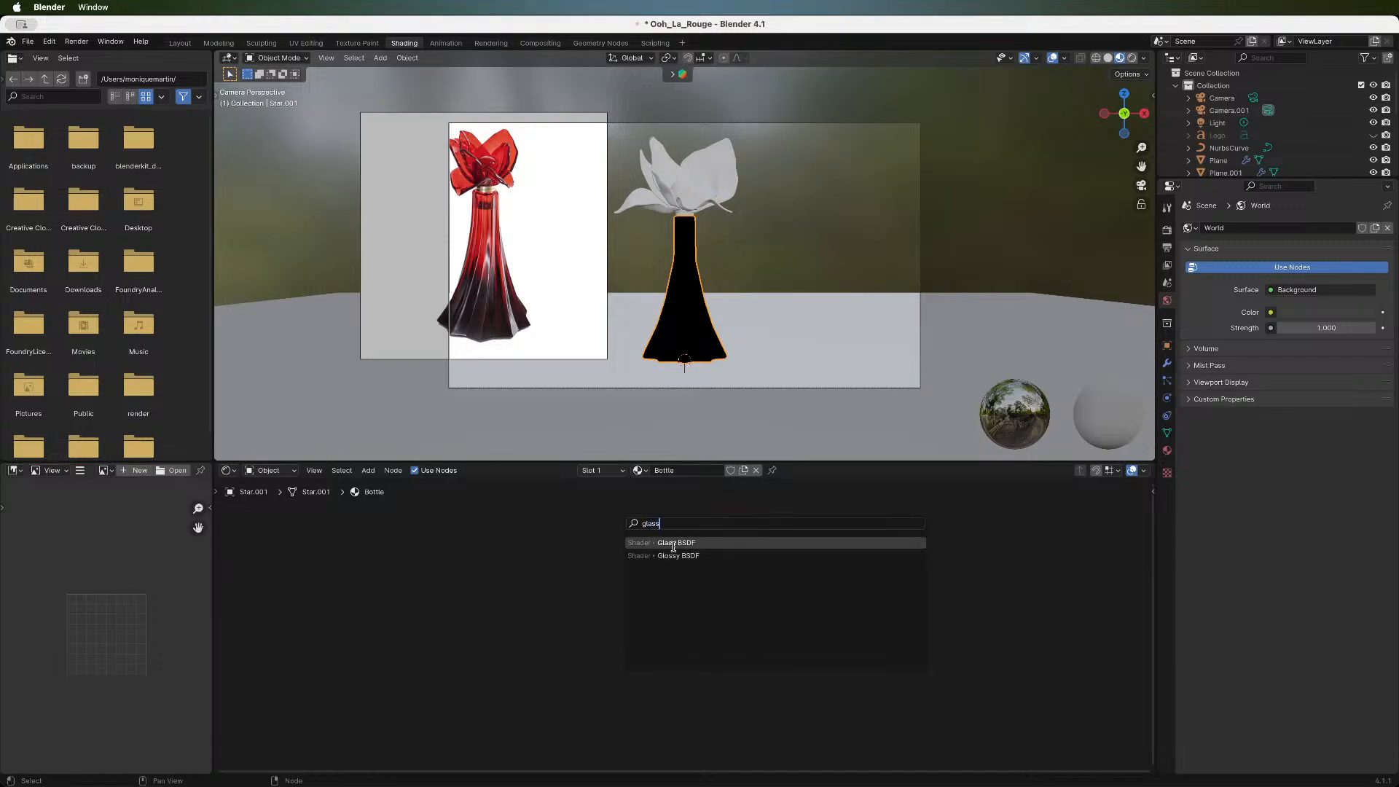
left_click(673, 543)
left_click(555, 527)
- Add a Color Ramp node before the Glass BSDF and a Gradient Texture node ahead of the Color Ramp
key("shift+a")
type("color")
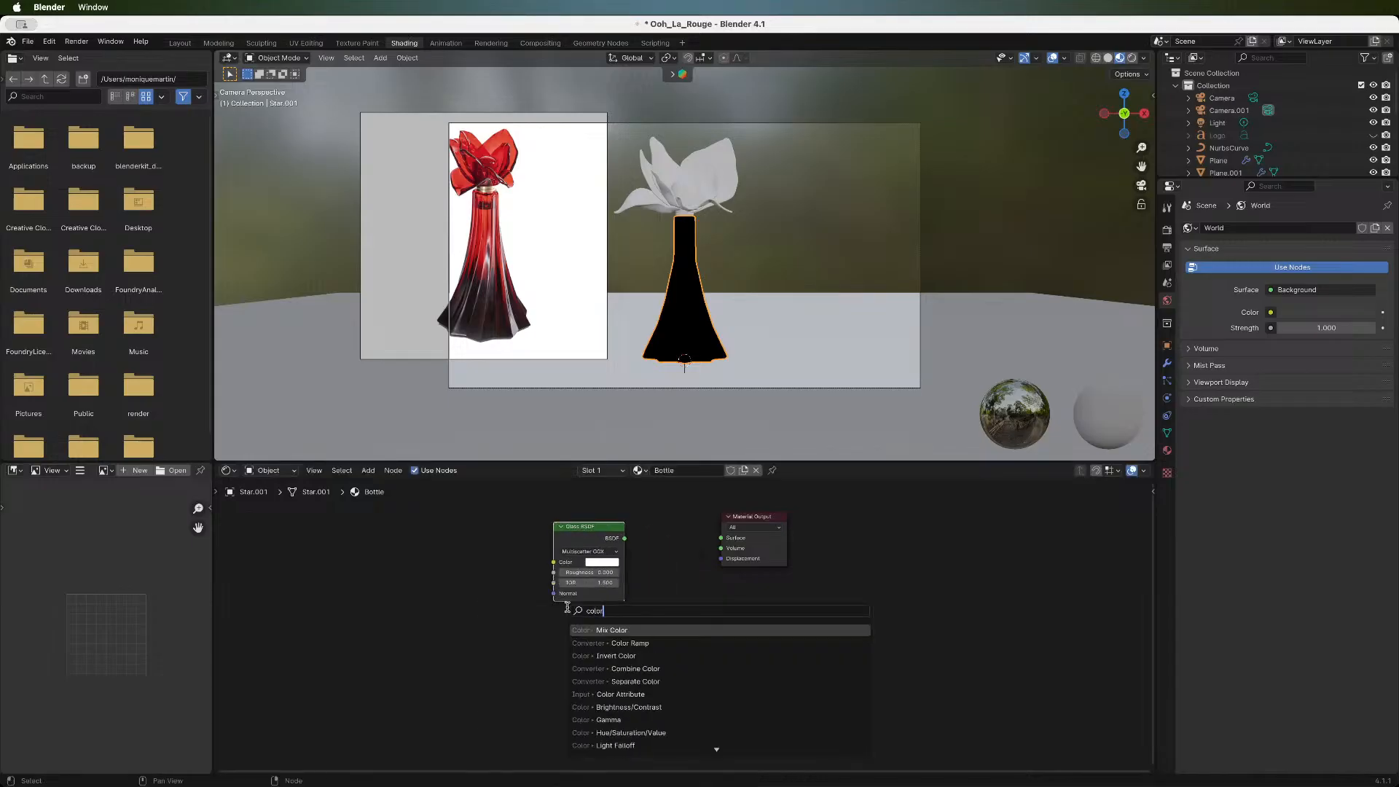
left_click(627, 643)
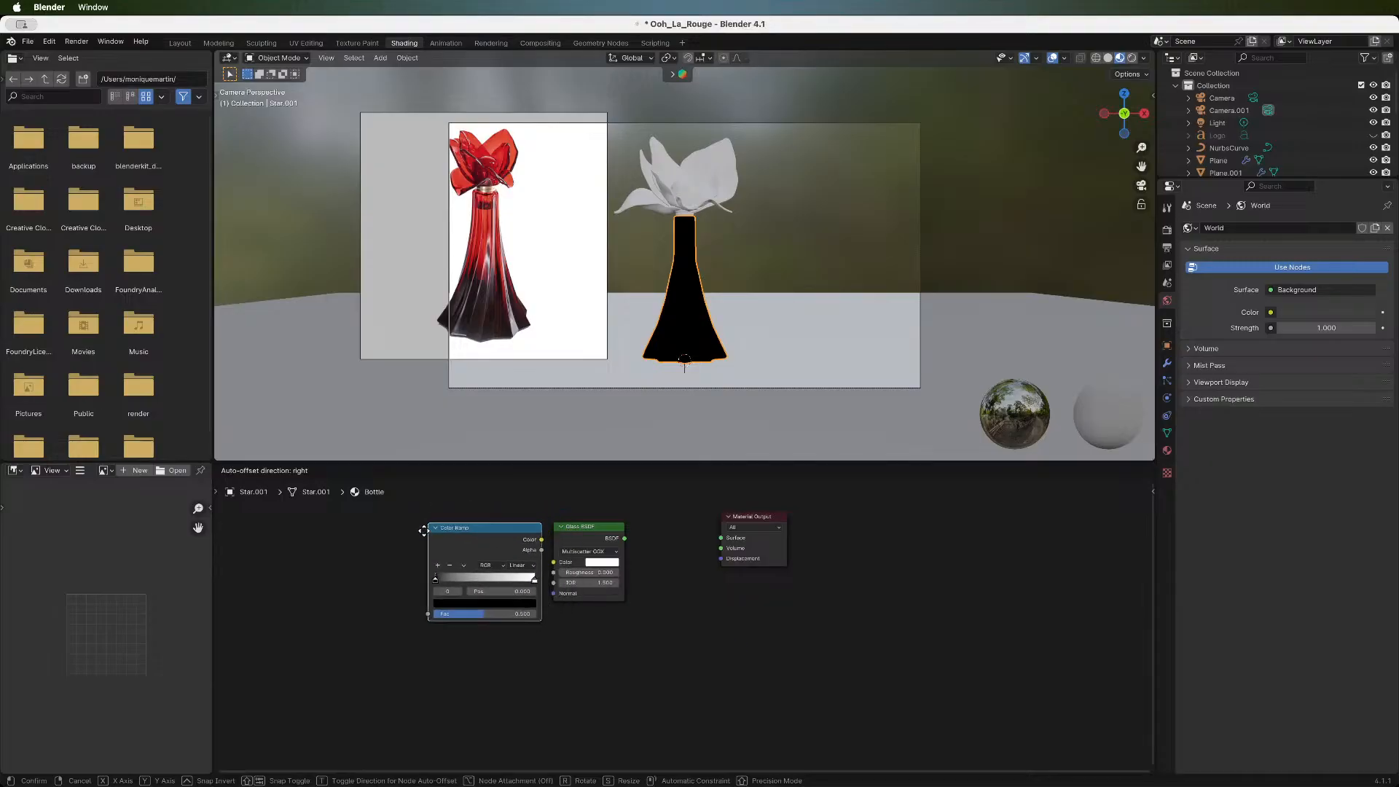
left_click(413, 530)
key("shift+a")
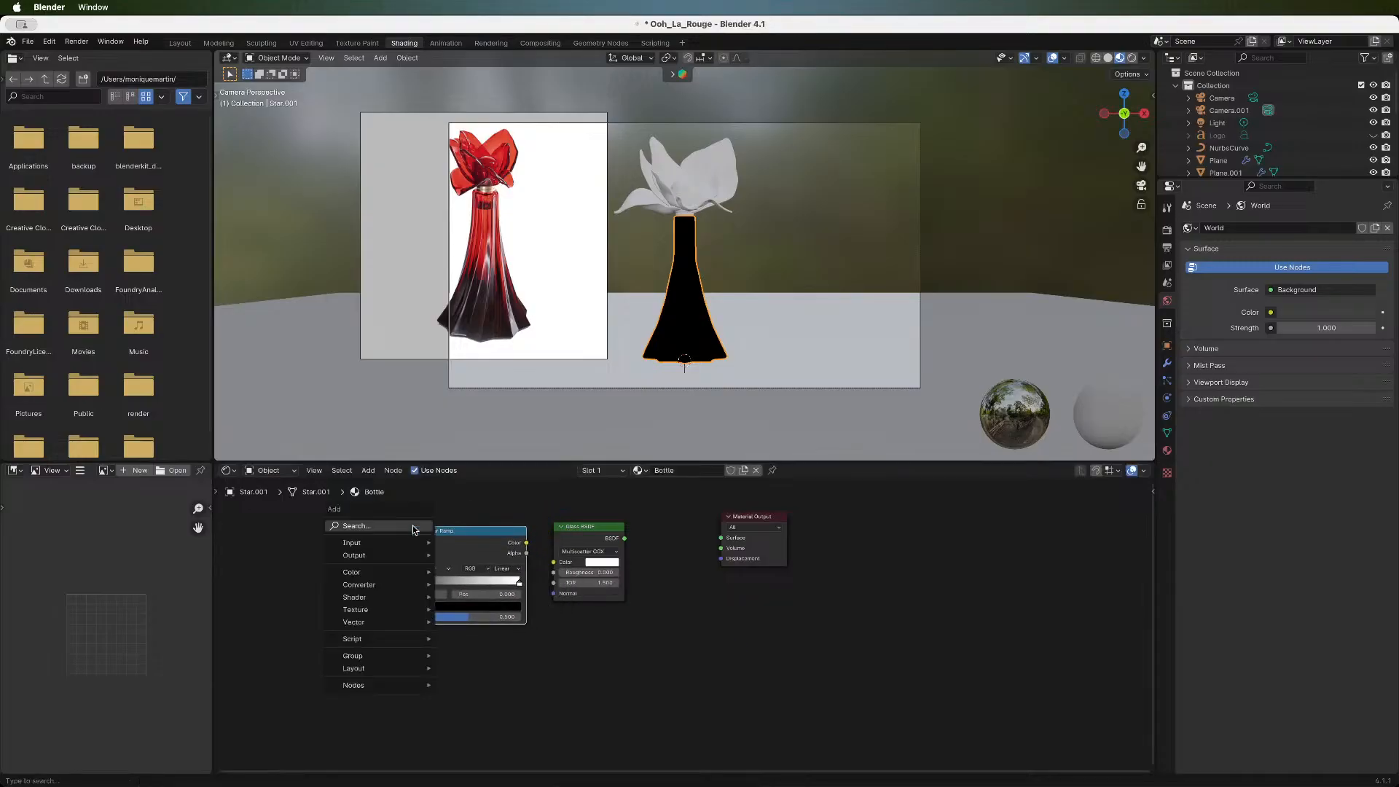
type("gradia")
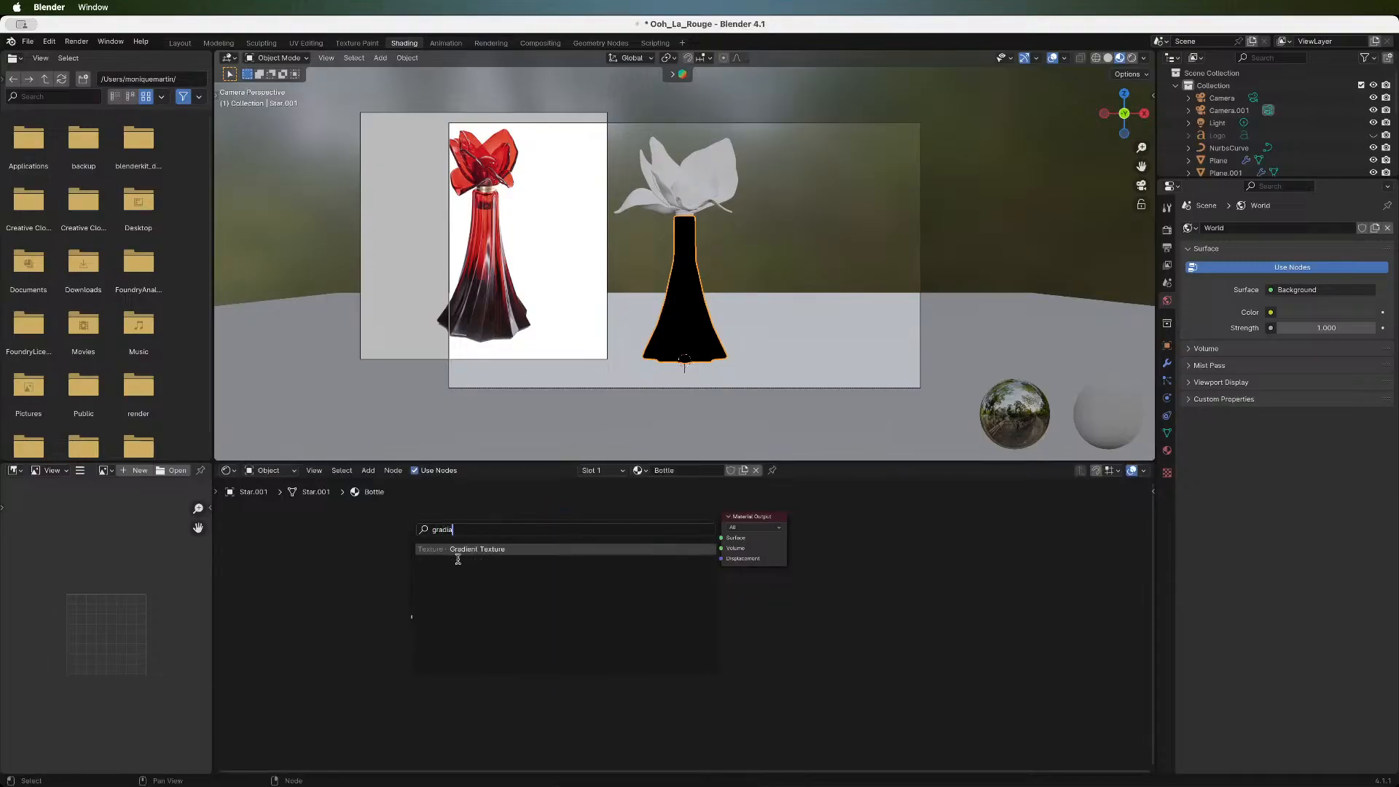
left_click(457, 548)
left_click(306, 548)
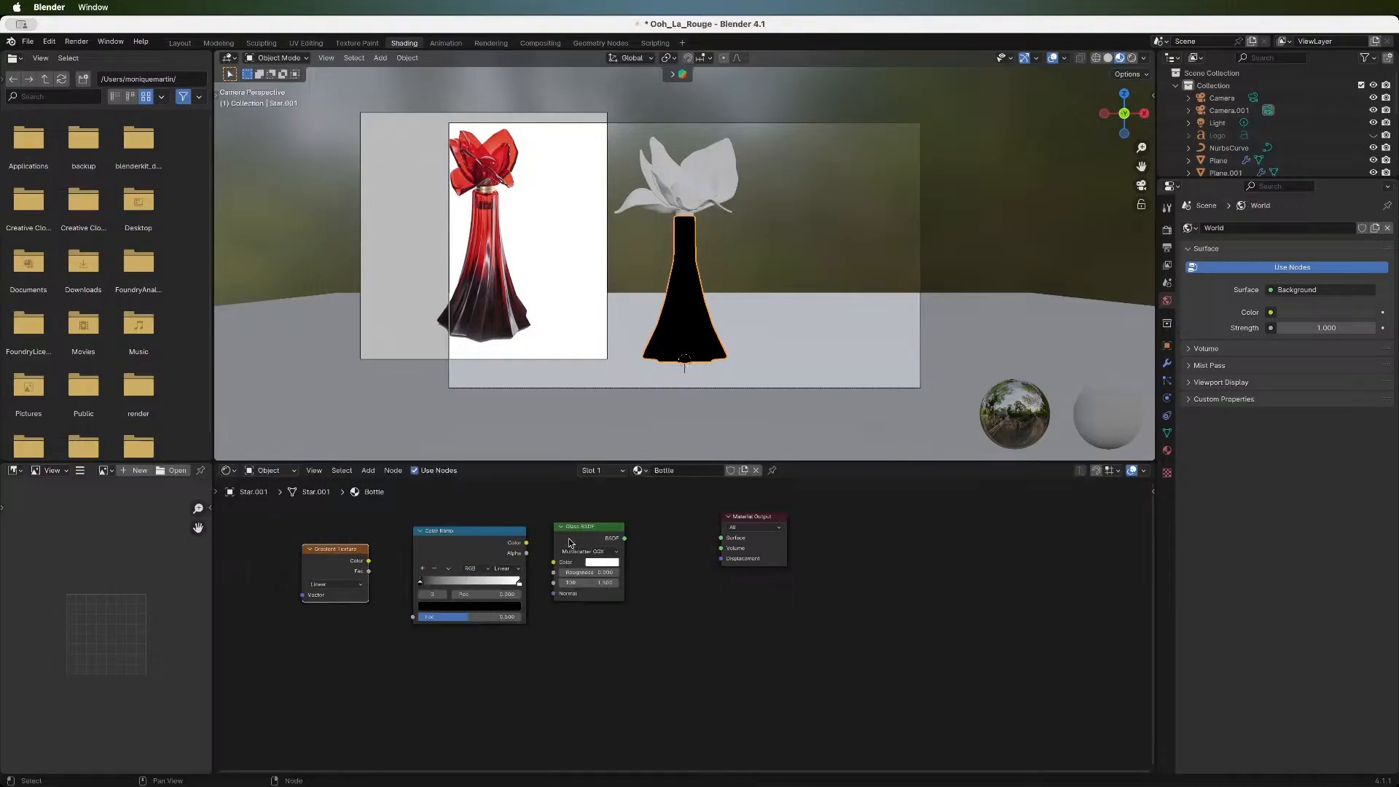
- Spread the Color Ramp and Glass BSDF nodes out in a row between the Gradient Texture and the Material Output
left_click_drag(578, 533, 721, 538)
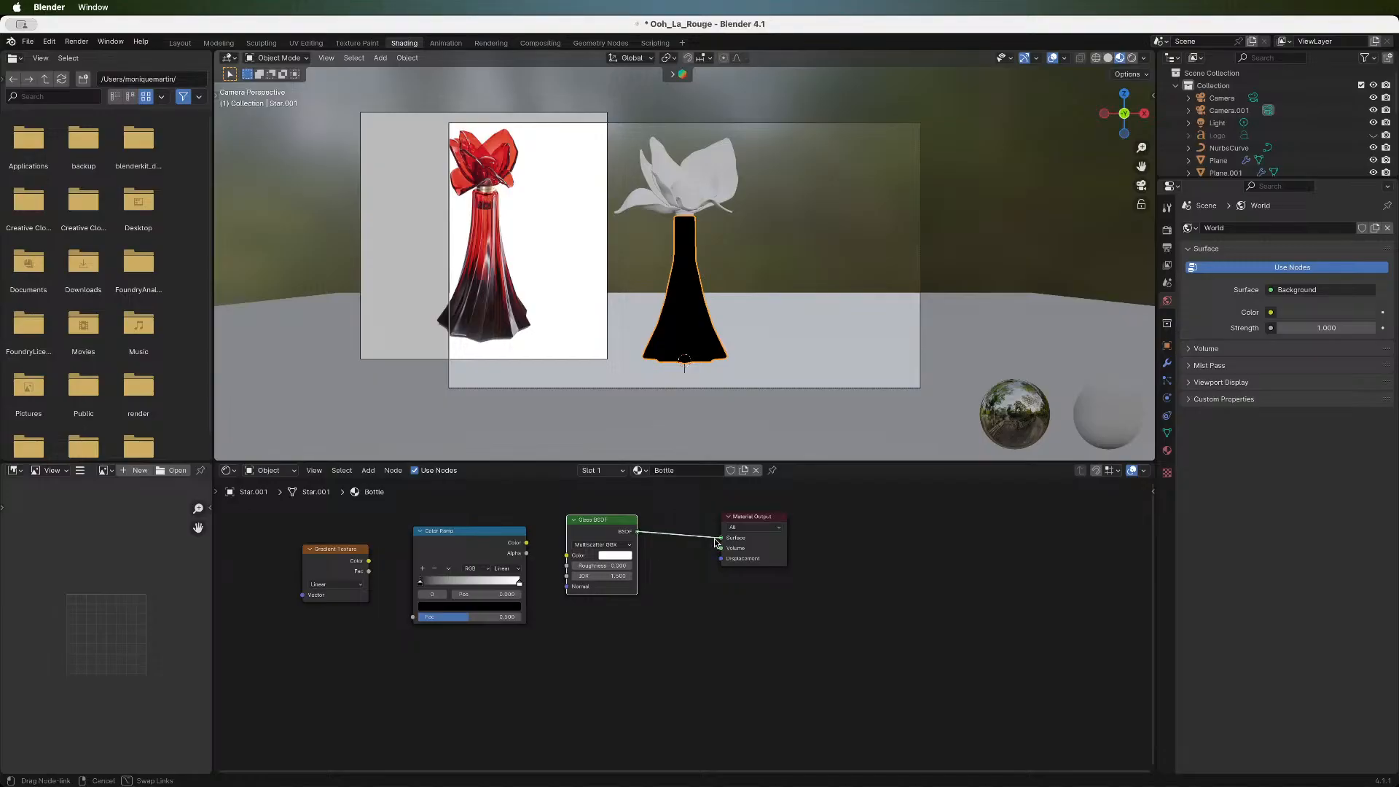
left_click_drag(486, 531, 727, 515)
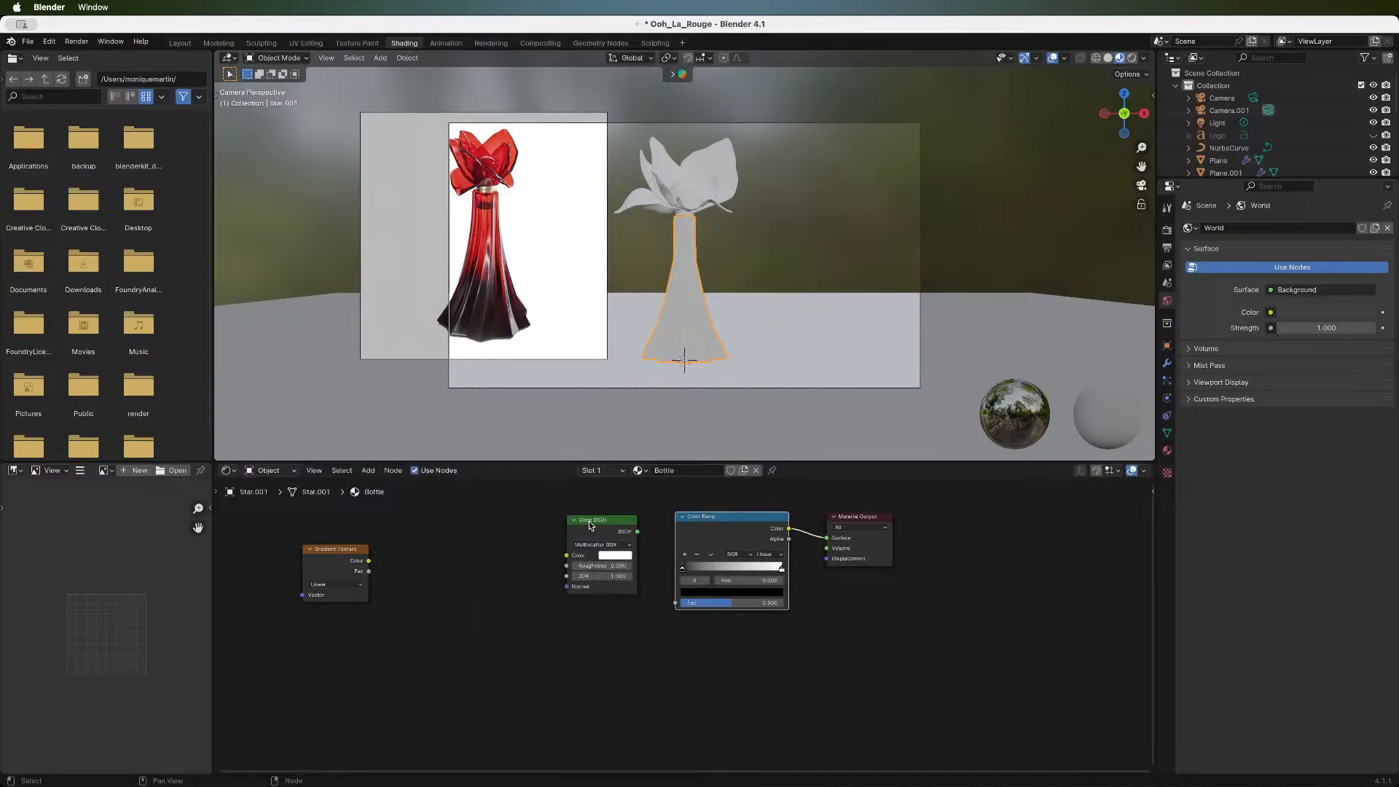
left_click_drag(594, 525, 514, 515)
left_click_drag(827, 539, 566, 563)
left_click_drag(519, 510, 719, 521)
left_click_drag(587, 555, 533, 536)
left_click_drag(750, 522, 688, 518)
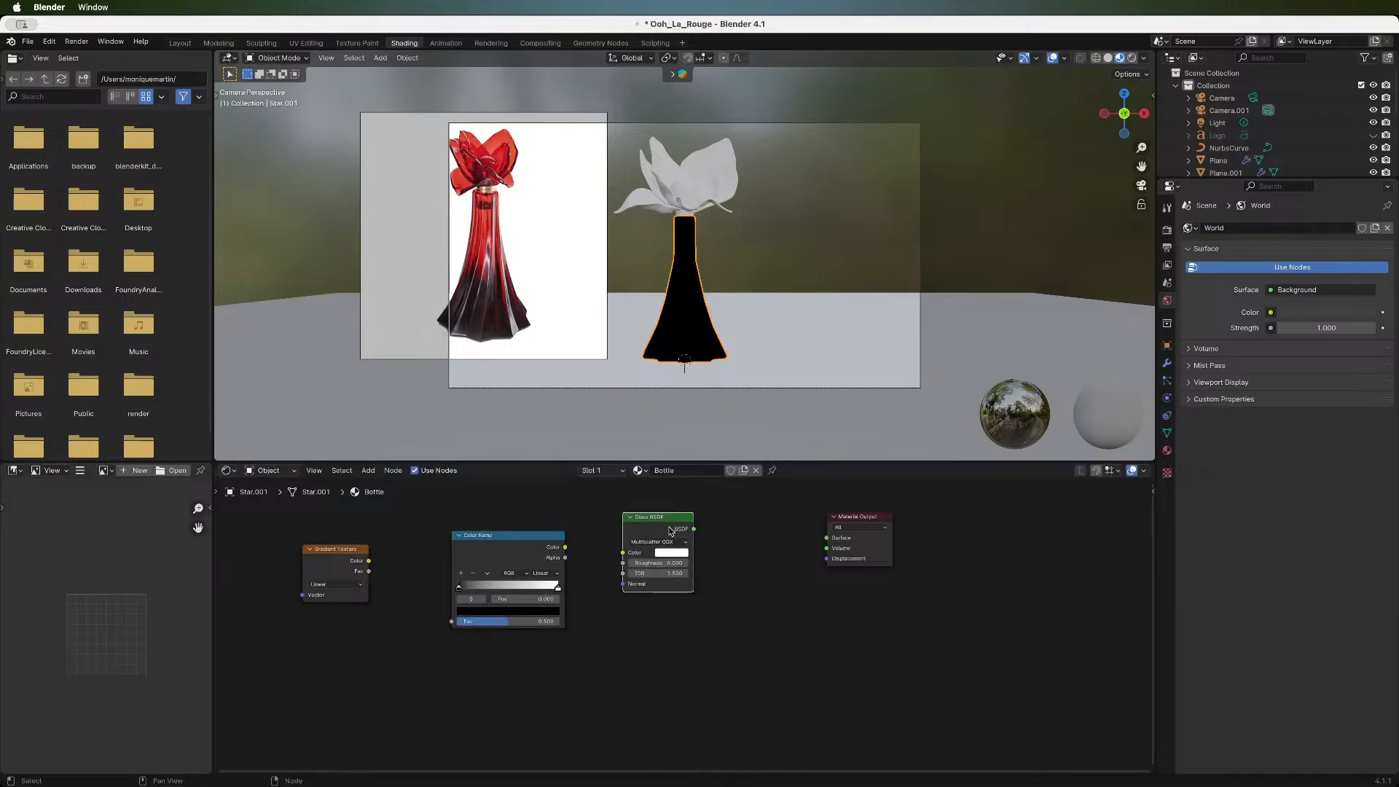
- Connect the Gradient Texture's Fac to the Color Ramp, the ramp's Color to the Glass BSDF's Color, and the BSDF to the output's Surface
left_click_drag(858, 522, 787, 522)
left_click_drag(693, 530, 748, 539)
left_click_drag(565, 548, 623, 552)
left_click_drag(369, 561, 451, 620)
left_click_drag(332, 549, 382, 550)
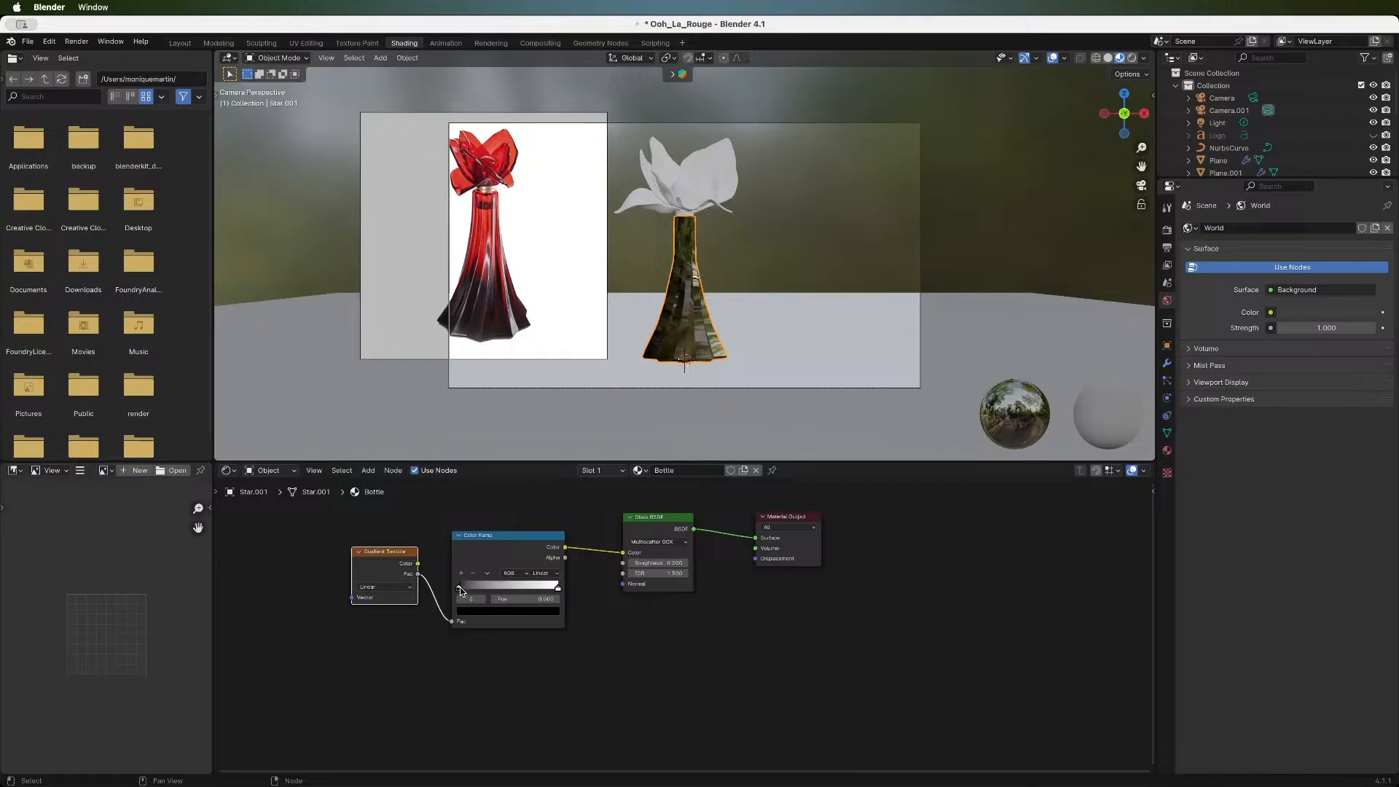
- Move the Color Ramp's black stop to about 0.33 and add linked Texture Coordinate and Mapping nodes feeding the Gradient Texture
left_click_drag(475, 591, 495, 593)
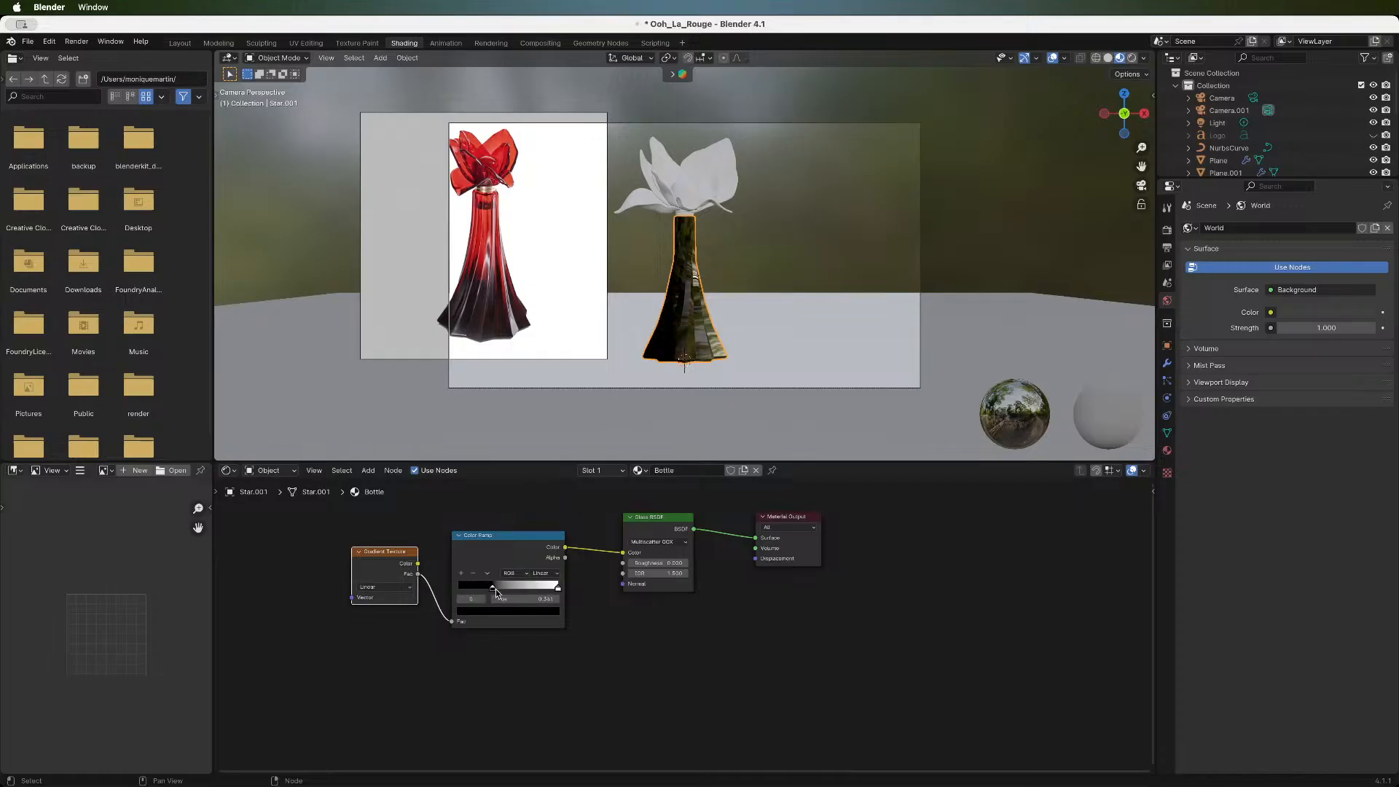
key("ctrl+t")
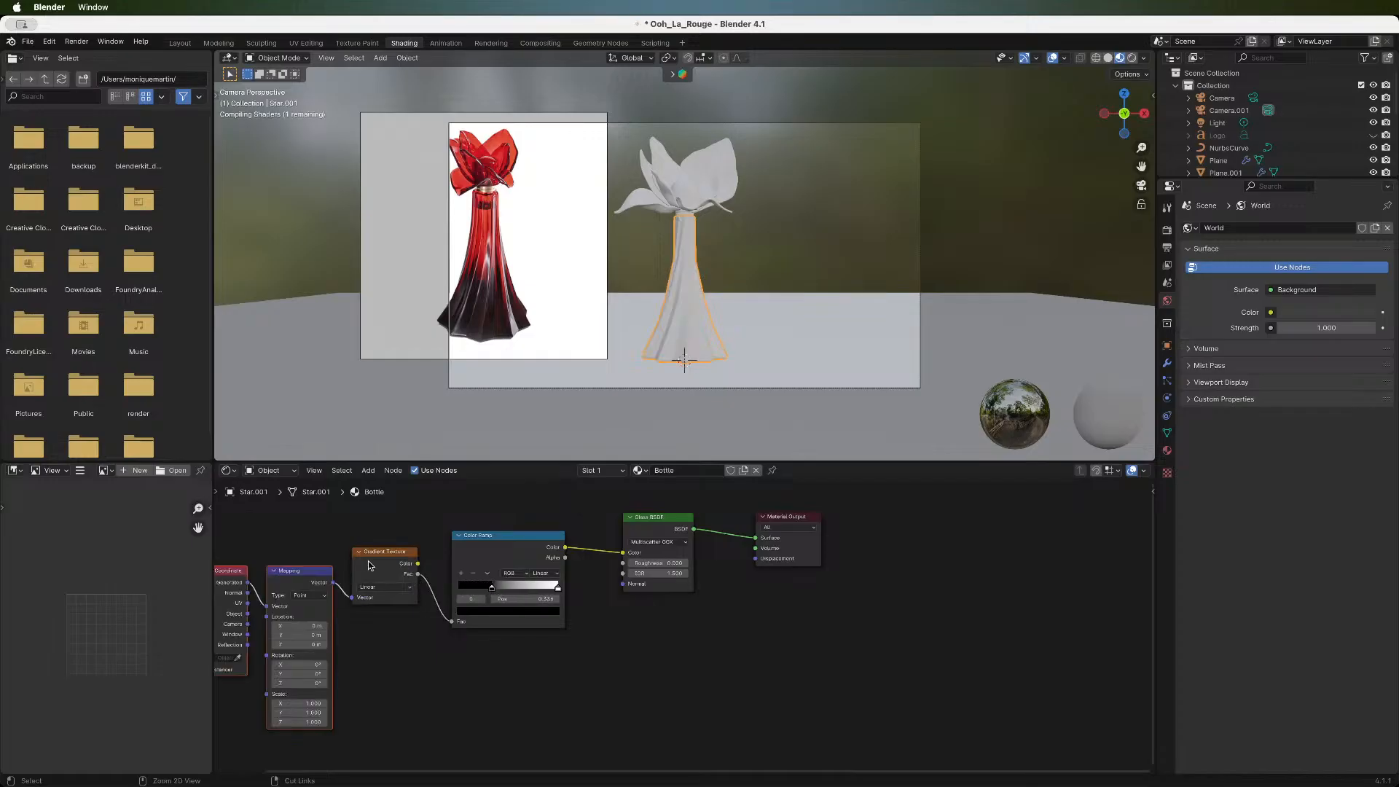
left_click_drag(374, 561, 395, 548)
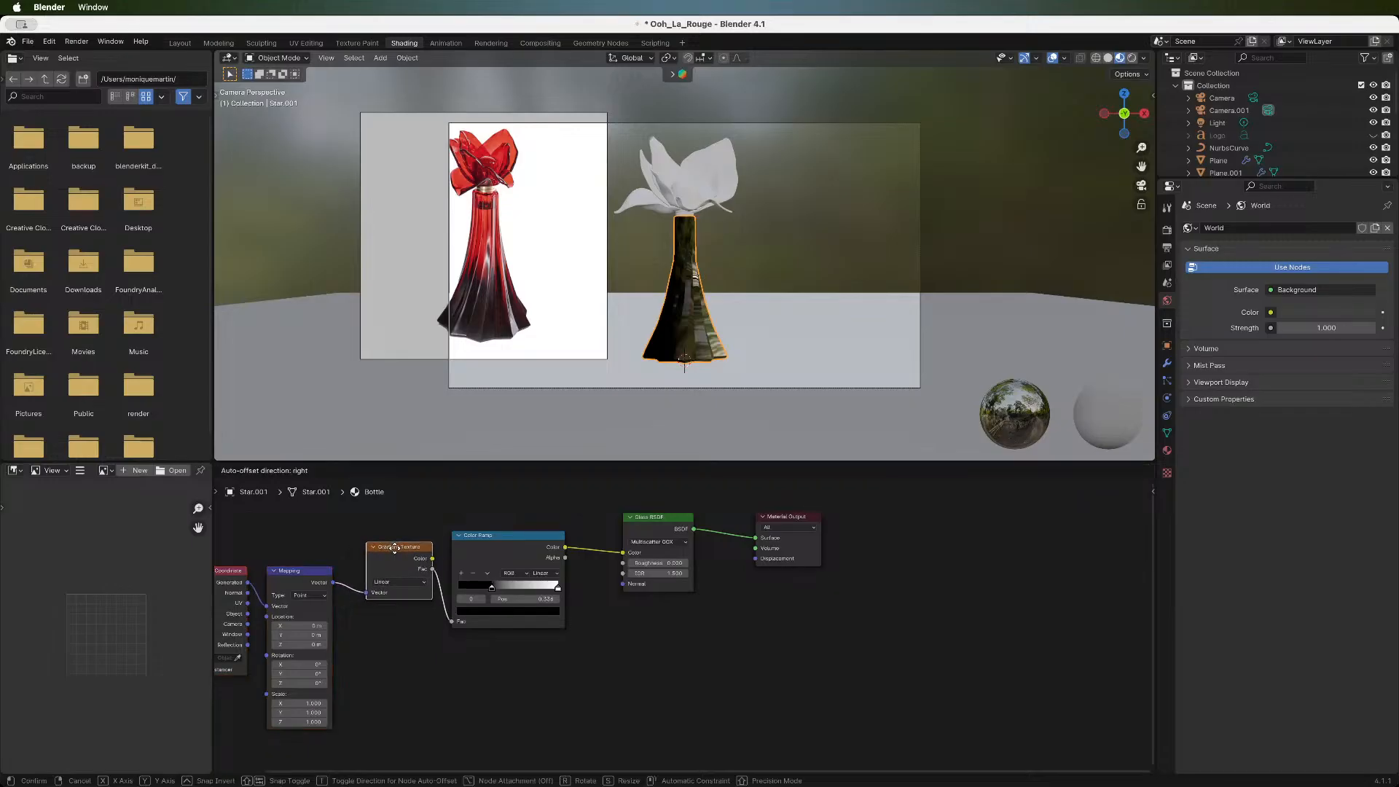
left_click(274, 570)
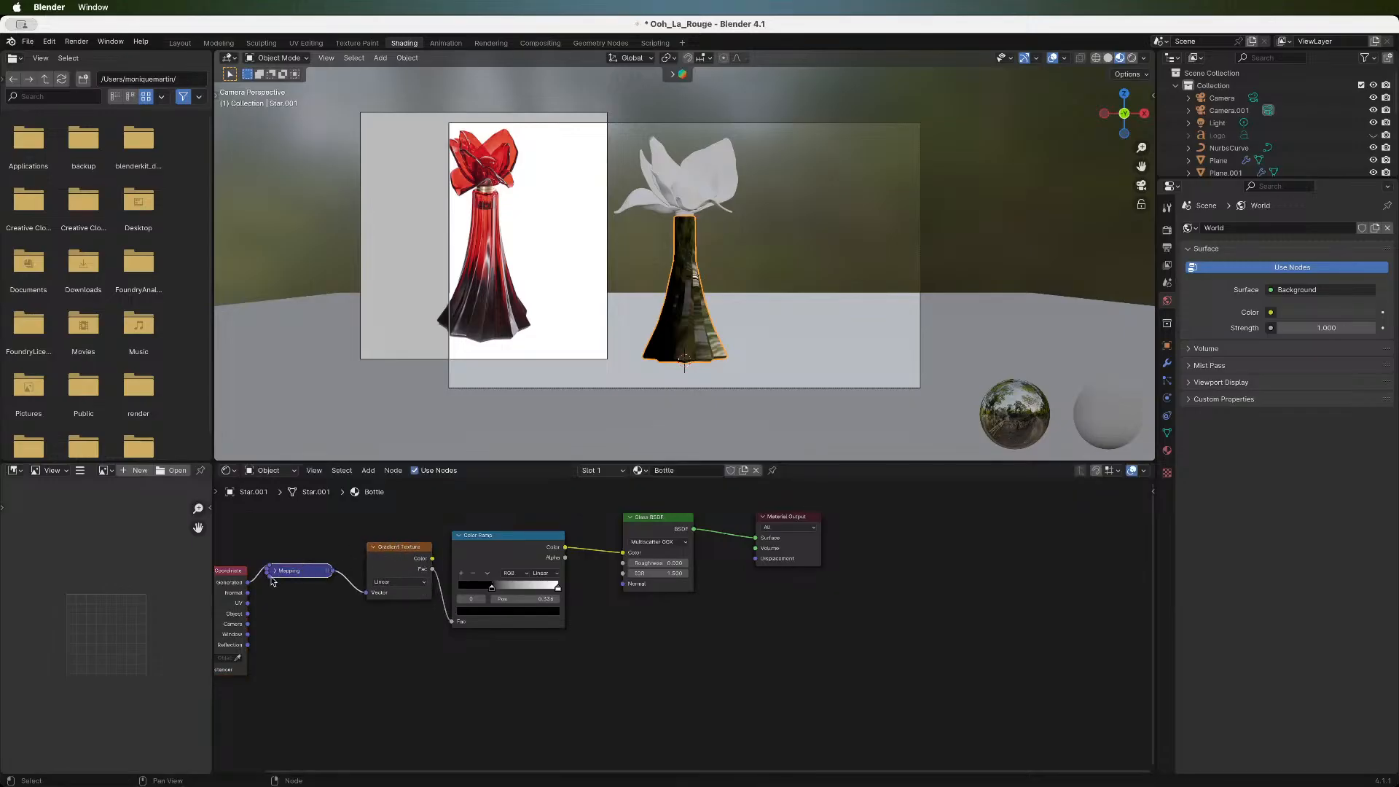
left_click(274, 570)
scroll(496, 655, "left", 5)
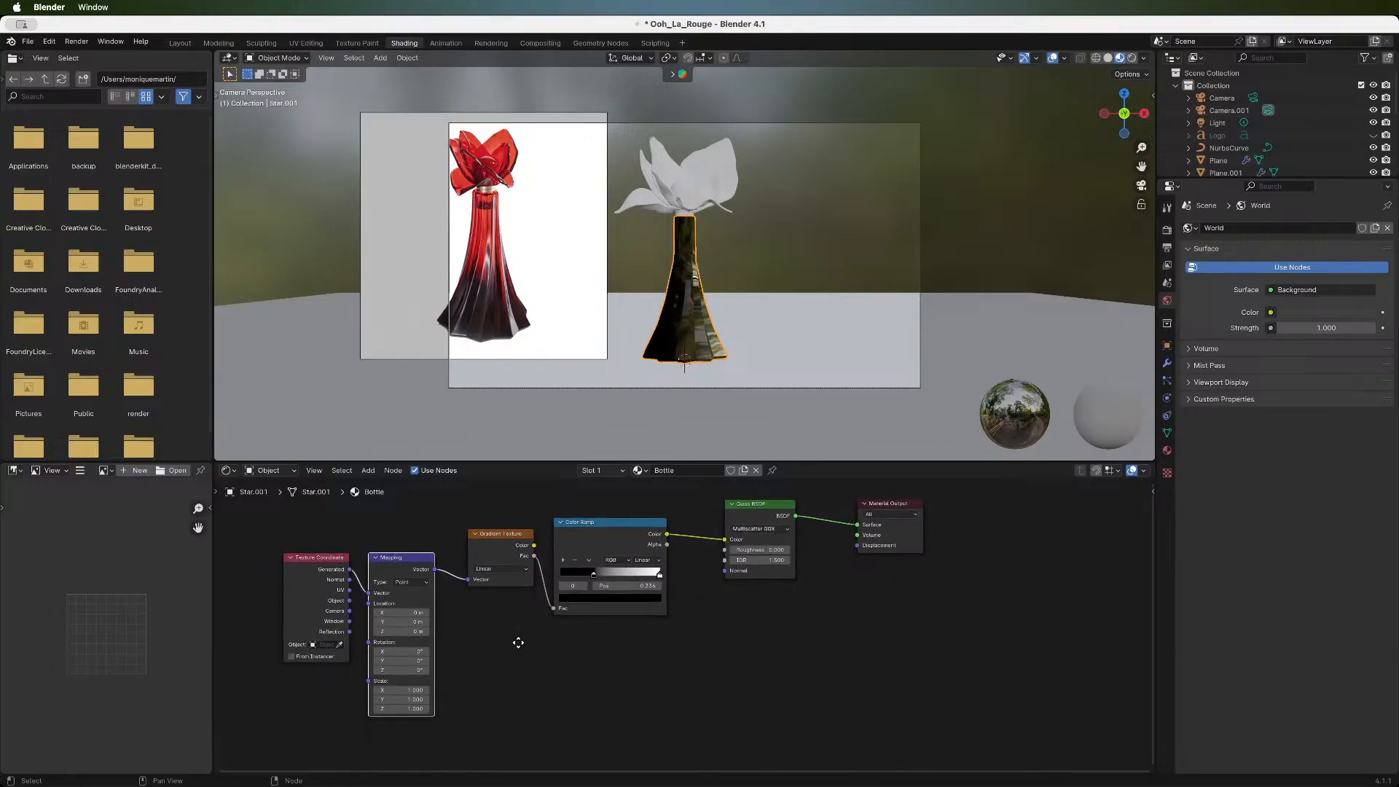
- Arrange all Bottle material nodes in a tidy row and move the Color Ramp's white stop to about 0.67
left_click_drag(279, 523, 423, 727)
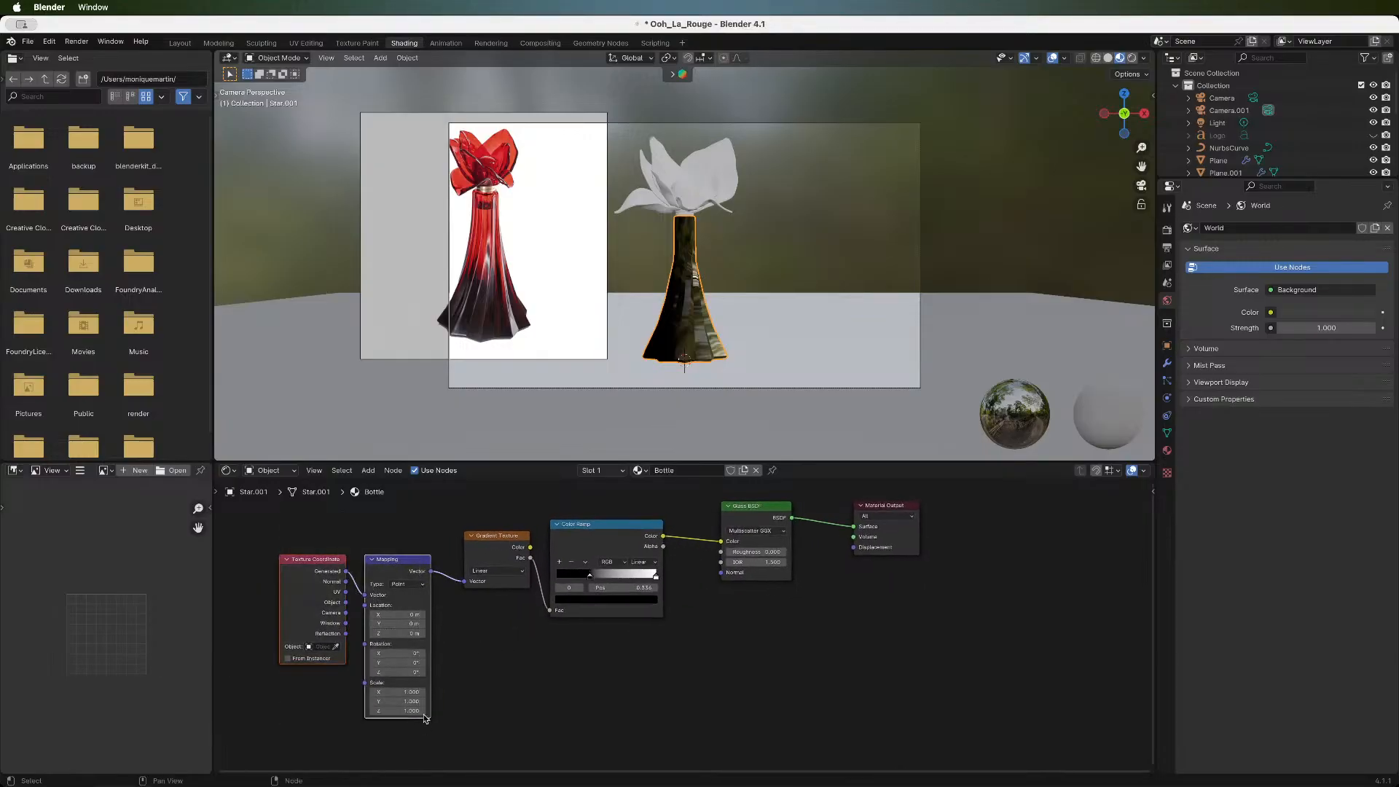
left_click_drag(406, 573, 422, 540)
left_click(523, 538)
left_click(603, 524, "shift")
left_click_drag(628, 524, 650, 522)
left_click_drag(750, 509, 748, 523)
left_click_drag(872, 513, 839, 534)
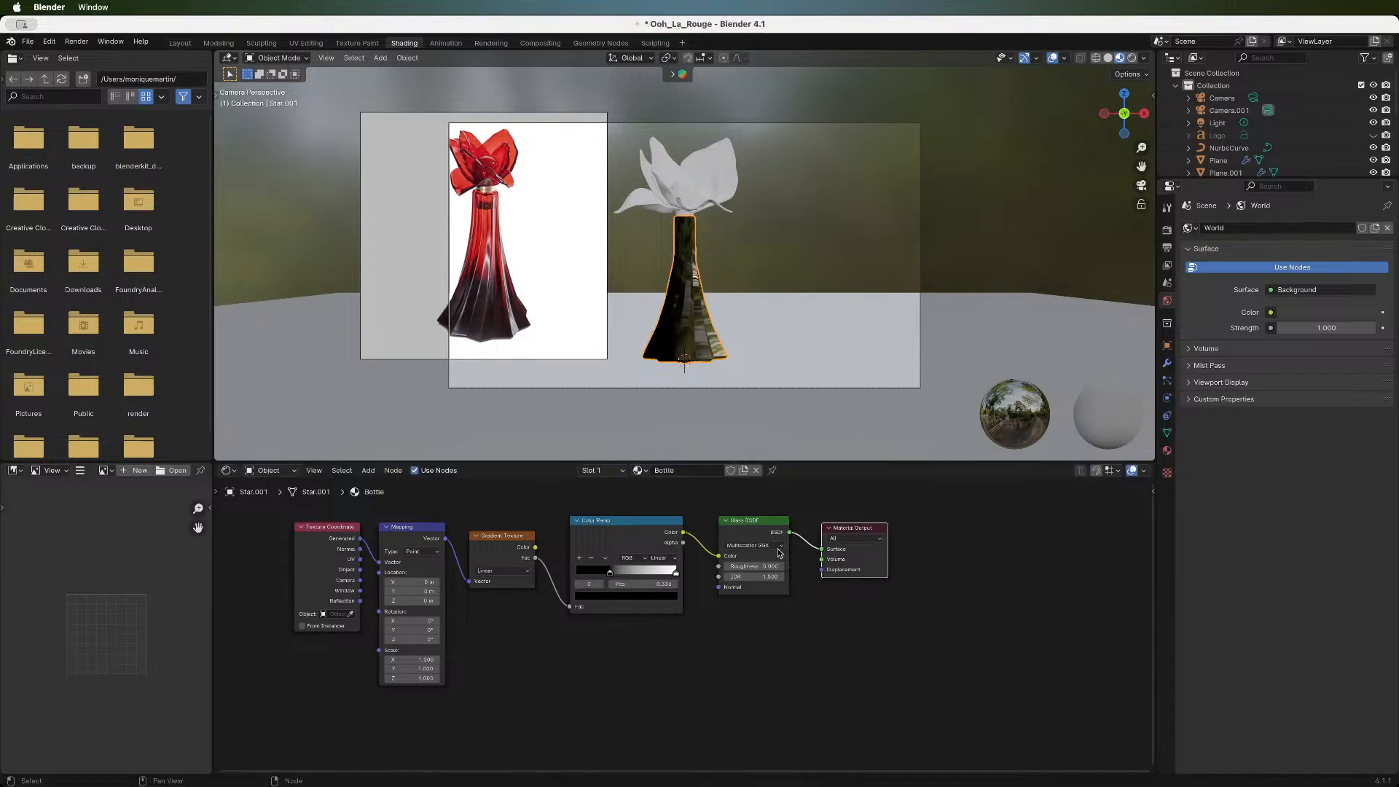
left_click_drag(675, 574, 643, 576)
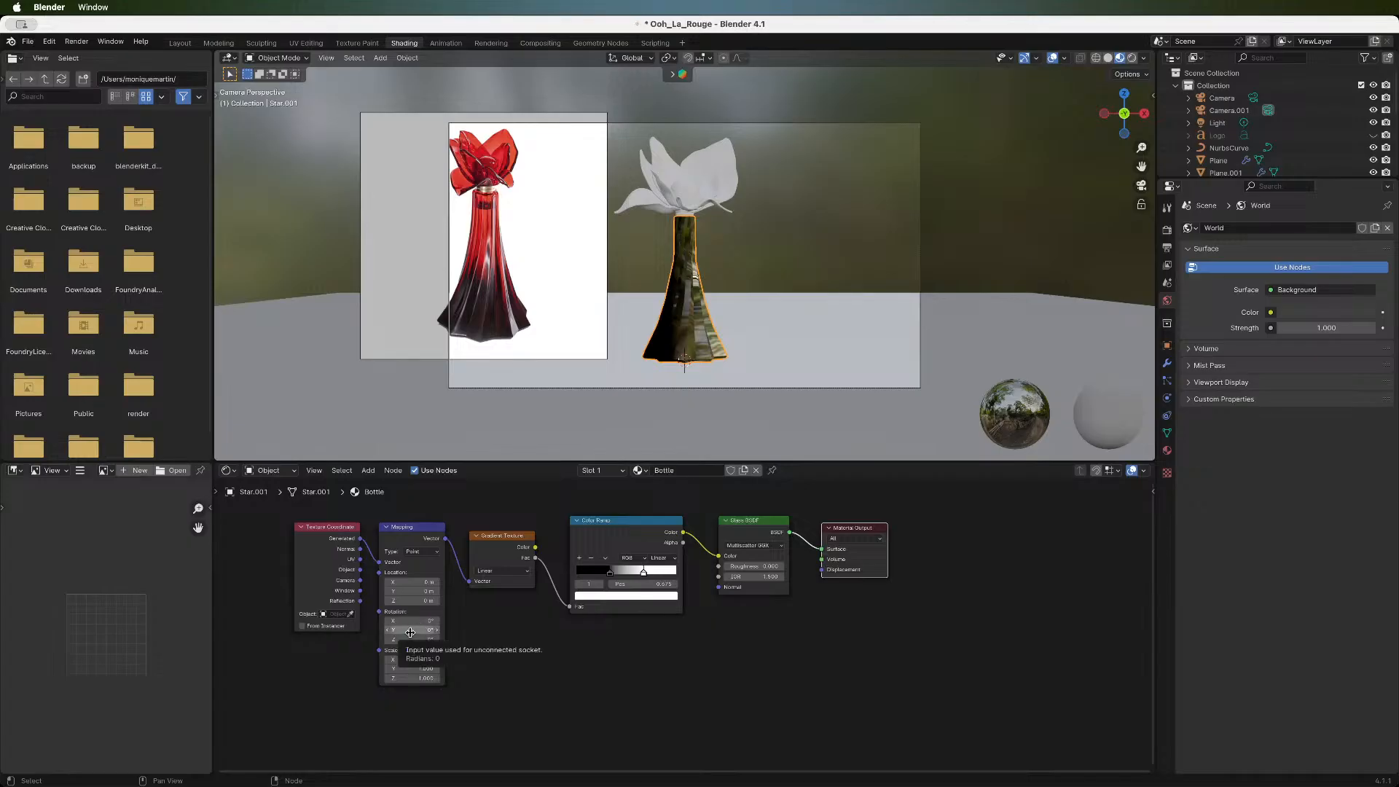
- Try a 90° X rotation on the Mapping node and reset it to 0°
left_click_drag(410, 620, 419, 620)
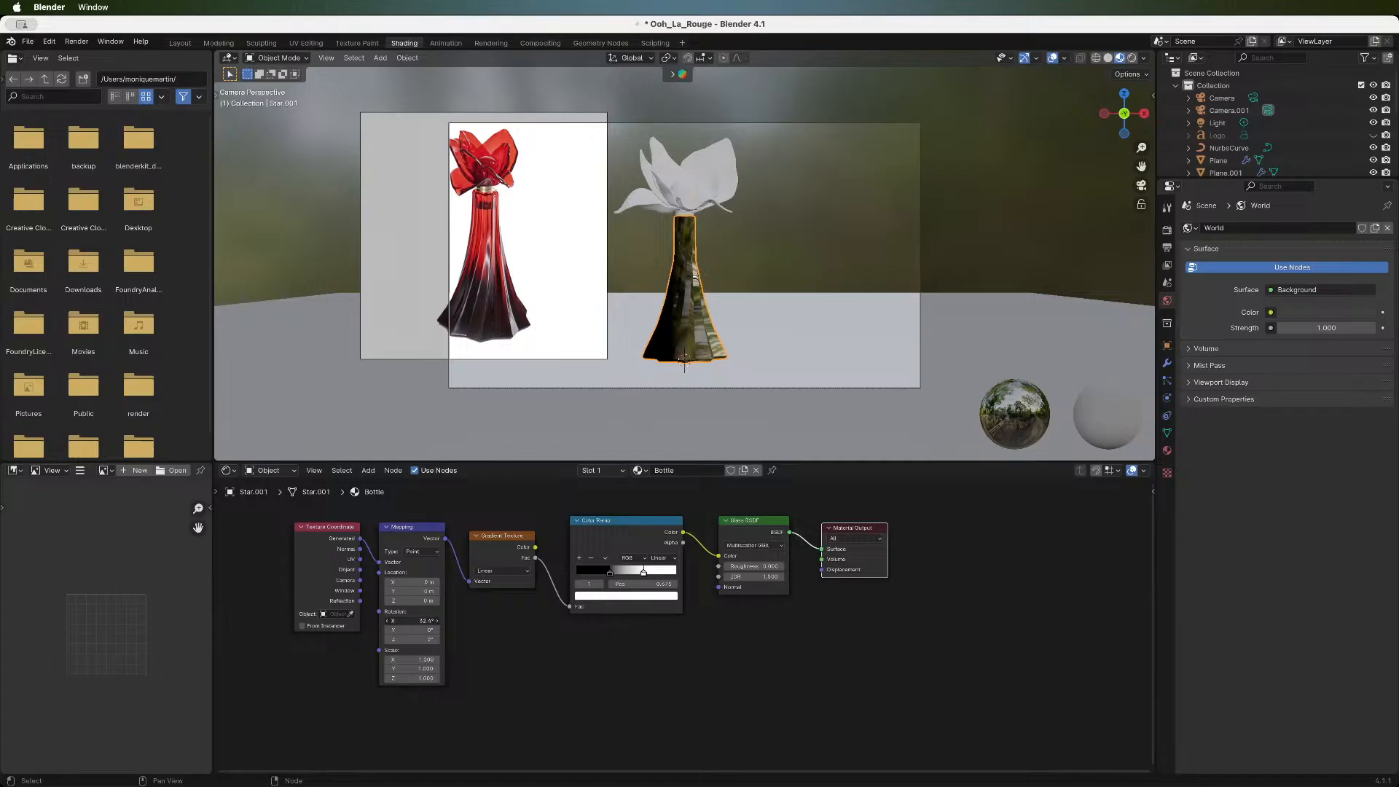
left_click(404, 620)
type("90")
key("Return")
left_click(405, 621)
type("0")
key("Return")
- Set the Mapping node's Y rotation to 90°, and try the UV output as its vector before reconnecting Generated
left_click(417, 628)
type("90")
key("Return")
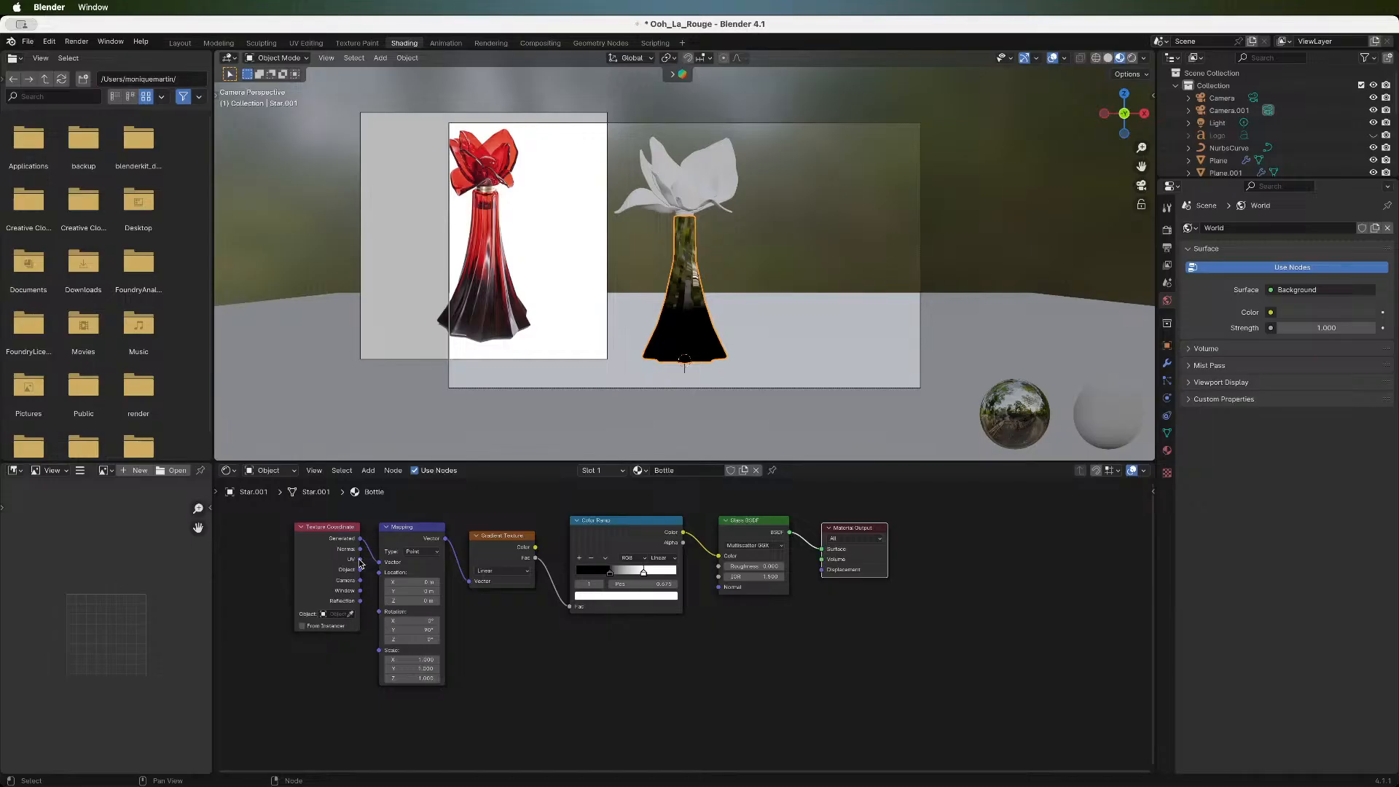
left_click_drag(360, 559, 379, 567)
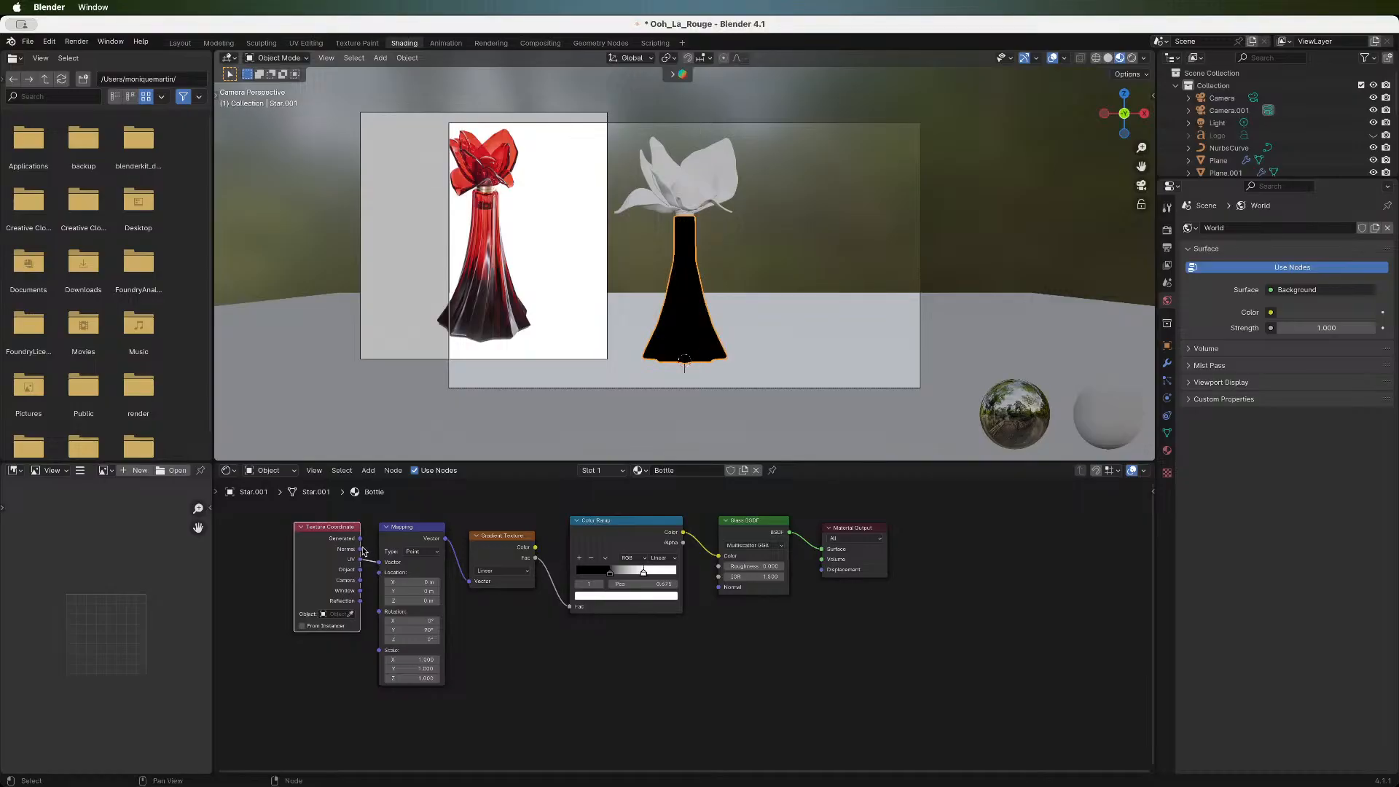
left_click_drag(360, 539, 379, 562)
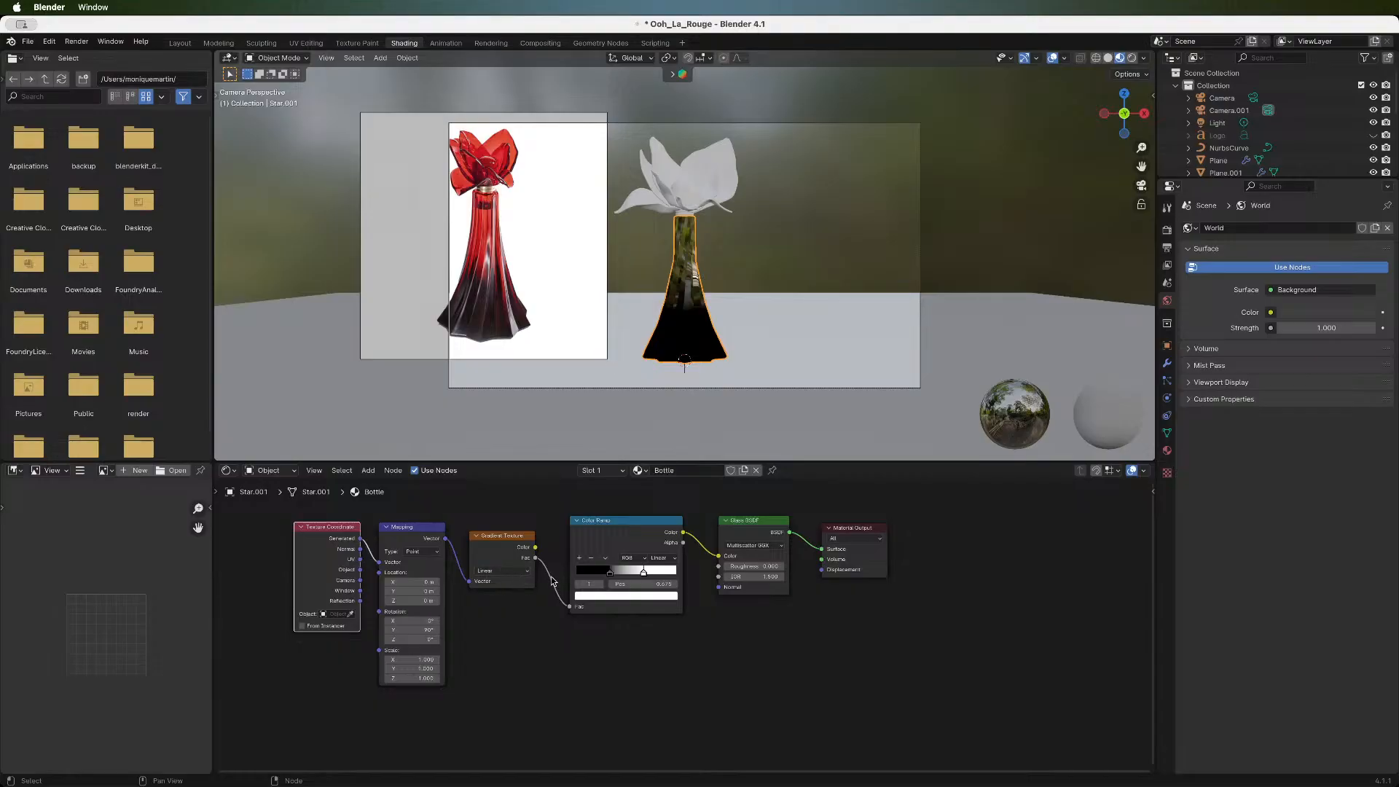
- Recolor the Color Ramp's white stop with a bright red sampled from the neck of the reference bottle
left_click(609, 573)
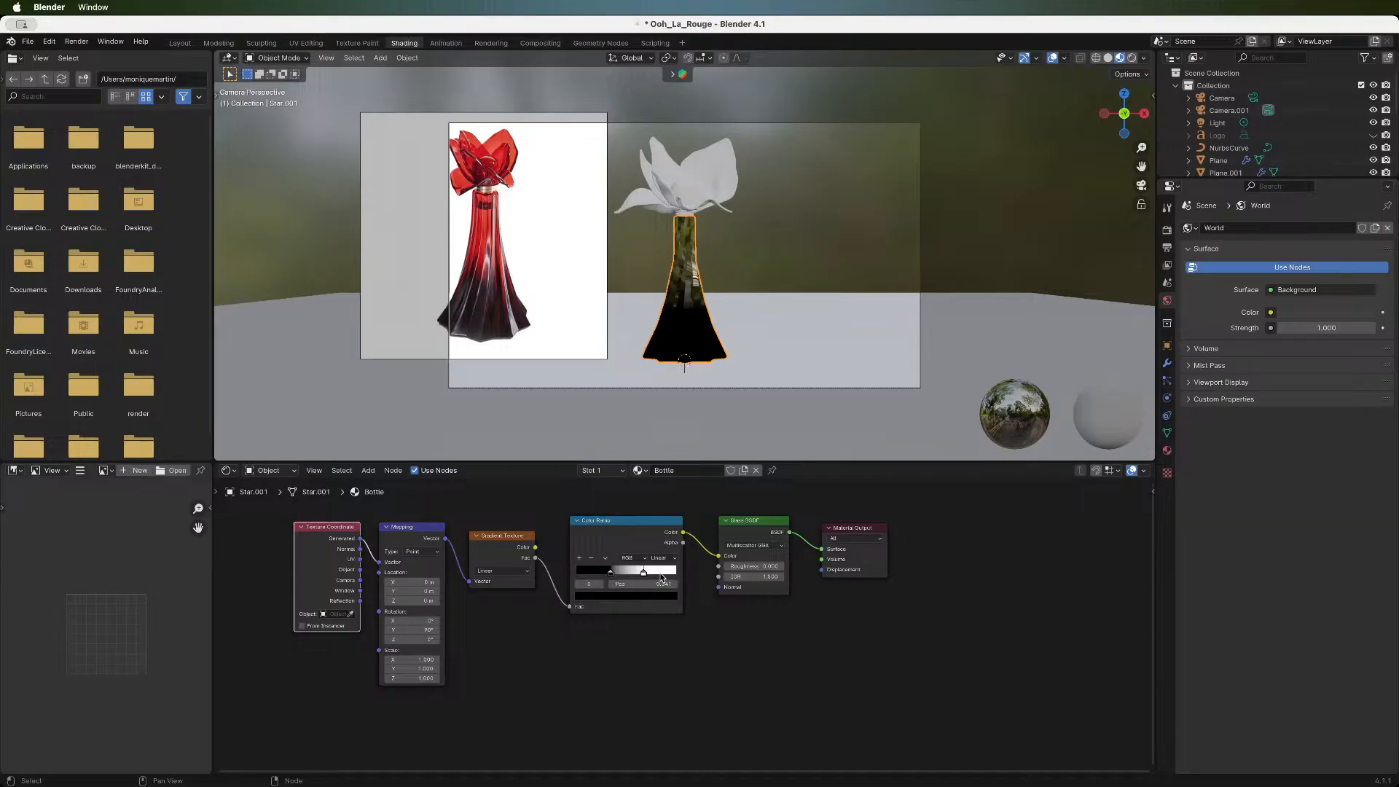
left_click(643, 573)
left_click(646, 596)
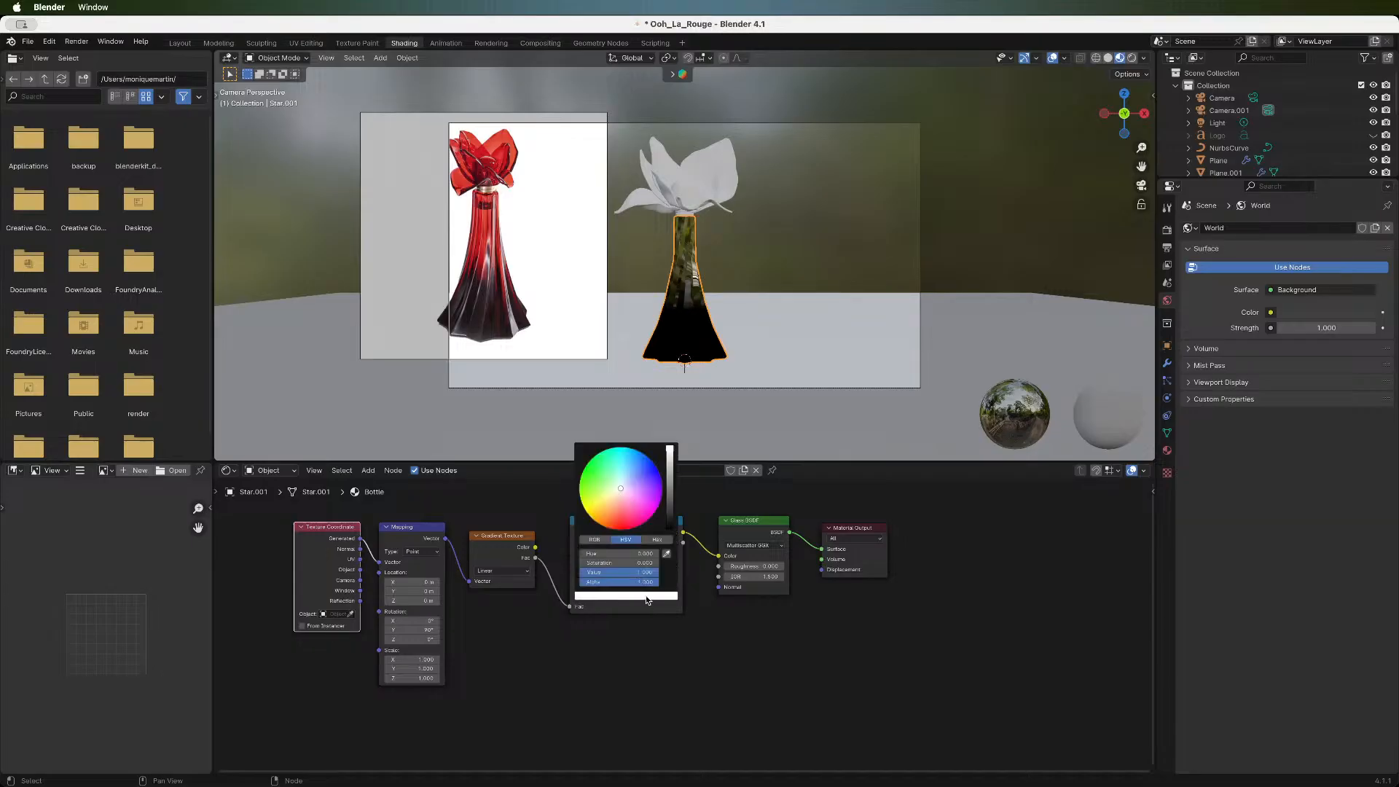
left_click(667, 555)
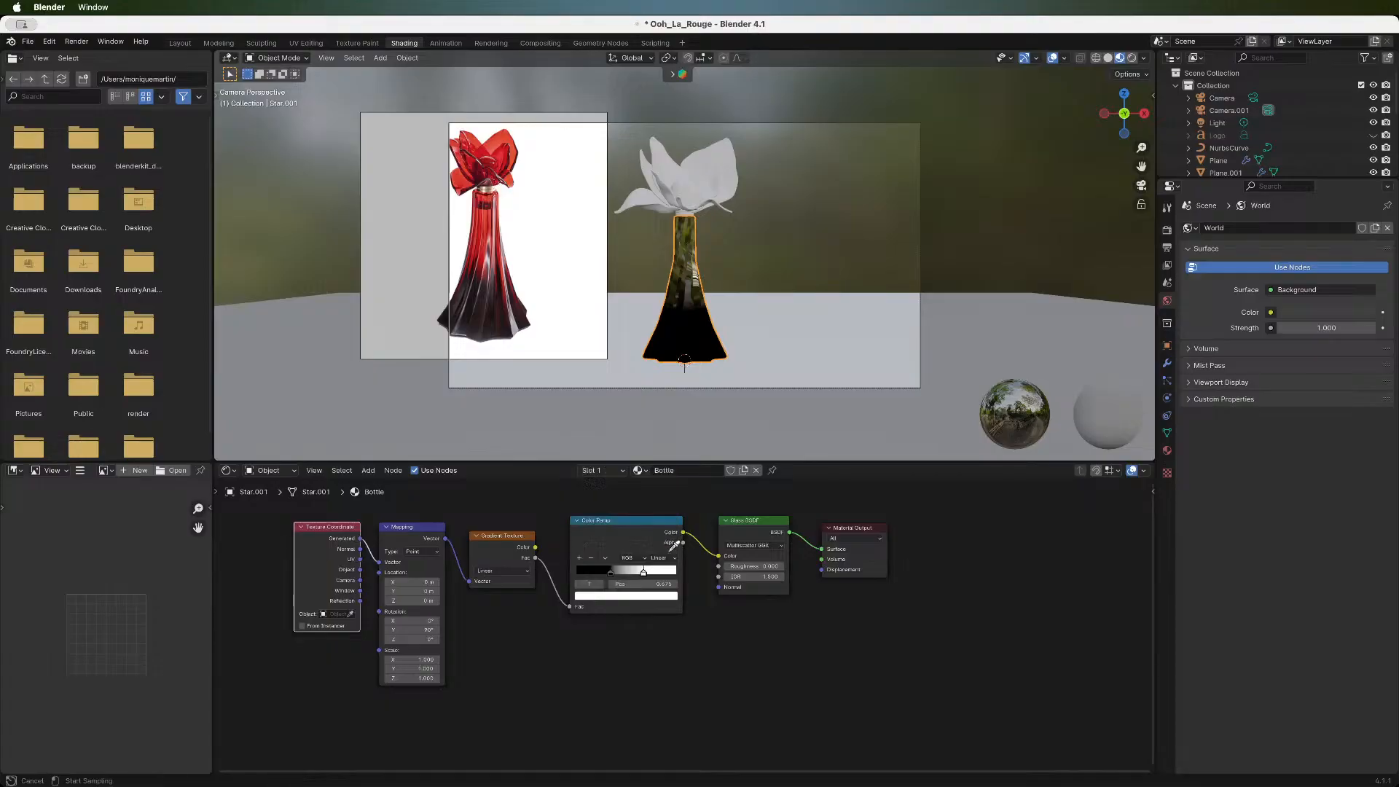
left_click(490, 226)
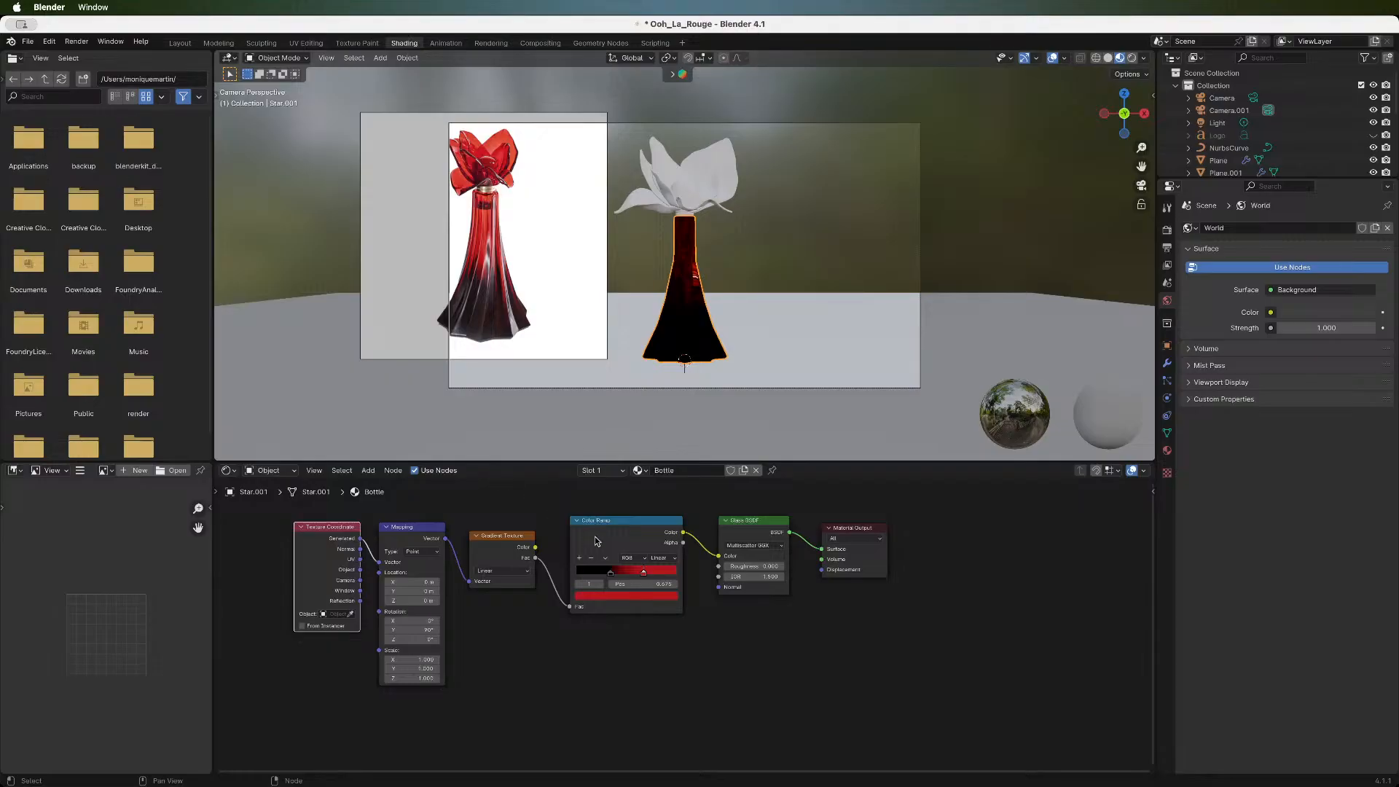
left_click(587, 577)
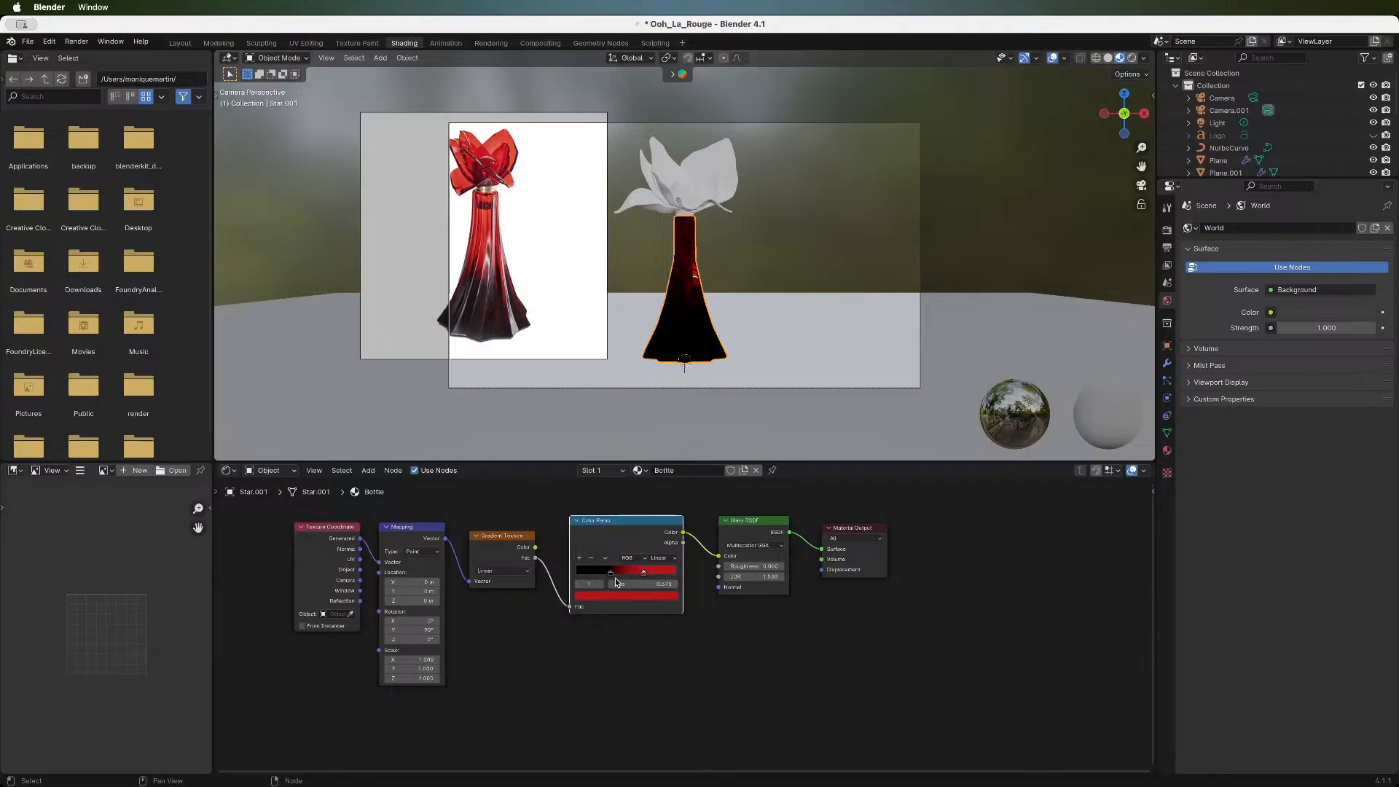
left_click(603, 598)
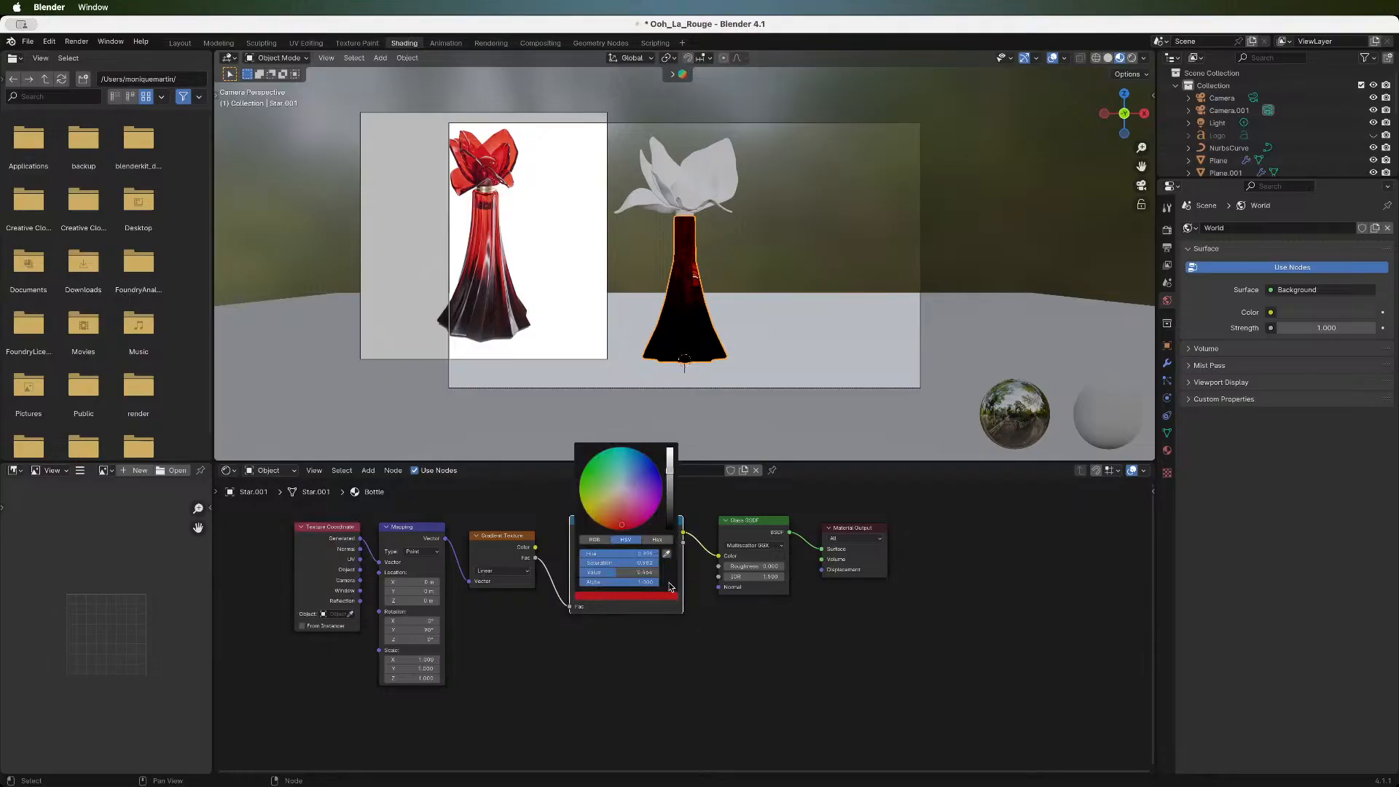
left_click(665, 555)
left_click(487, 239)
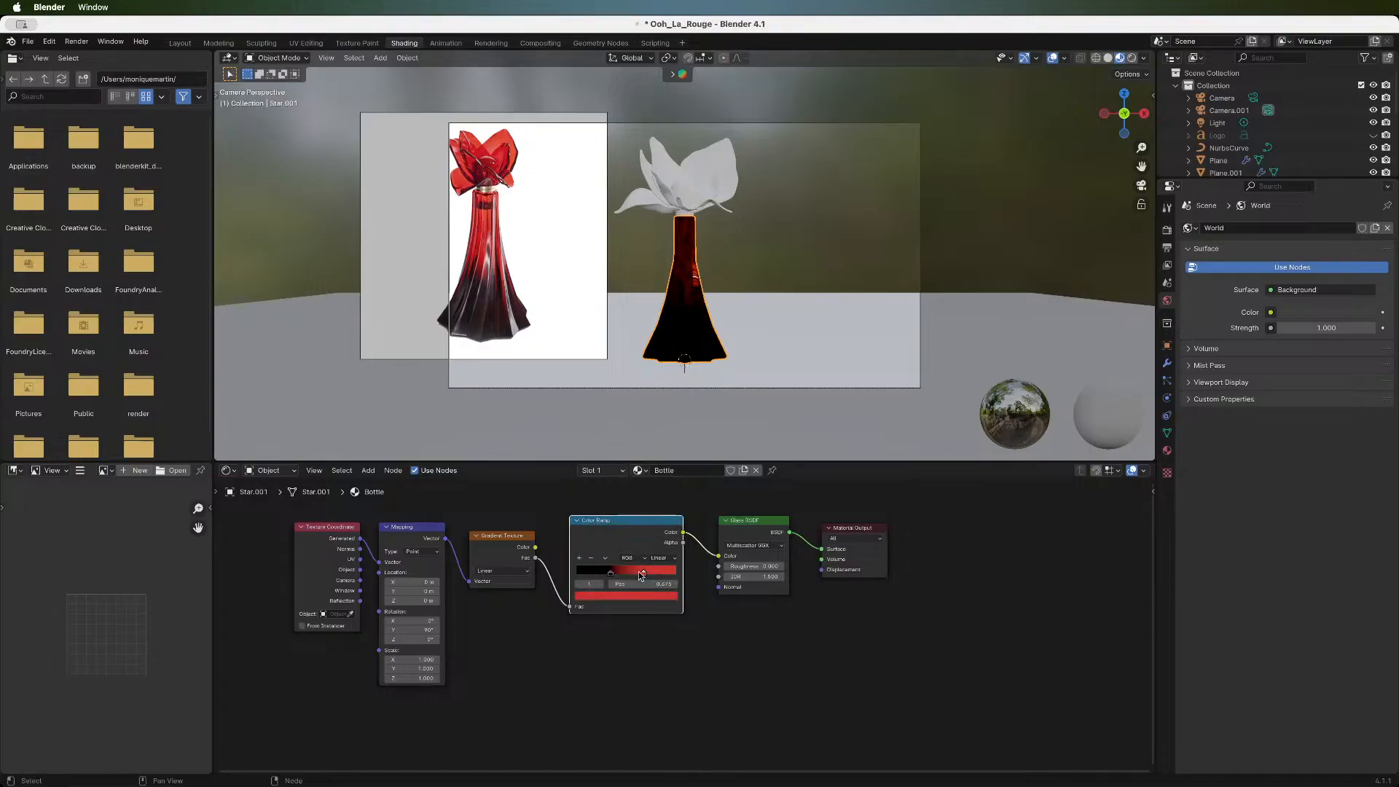
- Recolor the Color Ramp's black stop with a red sampled from the reference bottle's neck, darkened to deep red
left_click(590, 570)
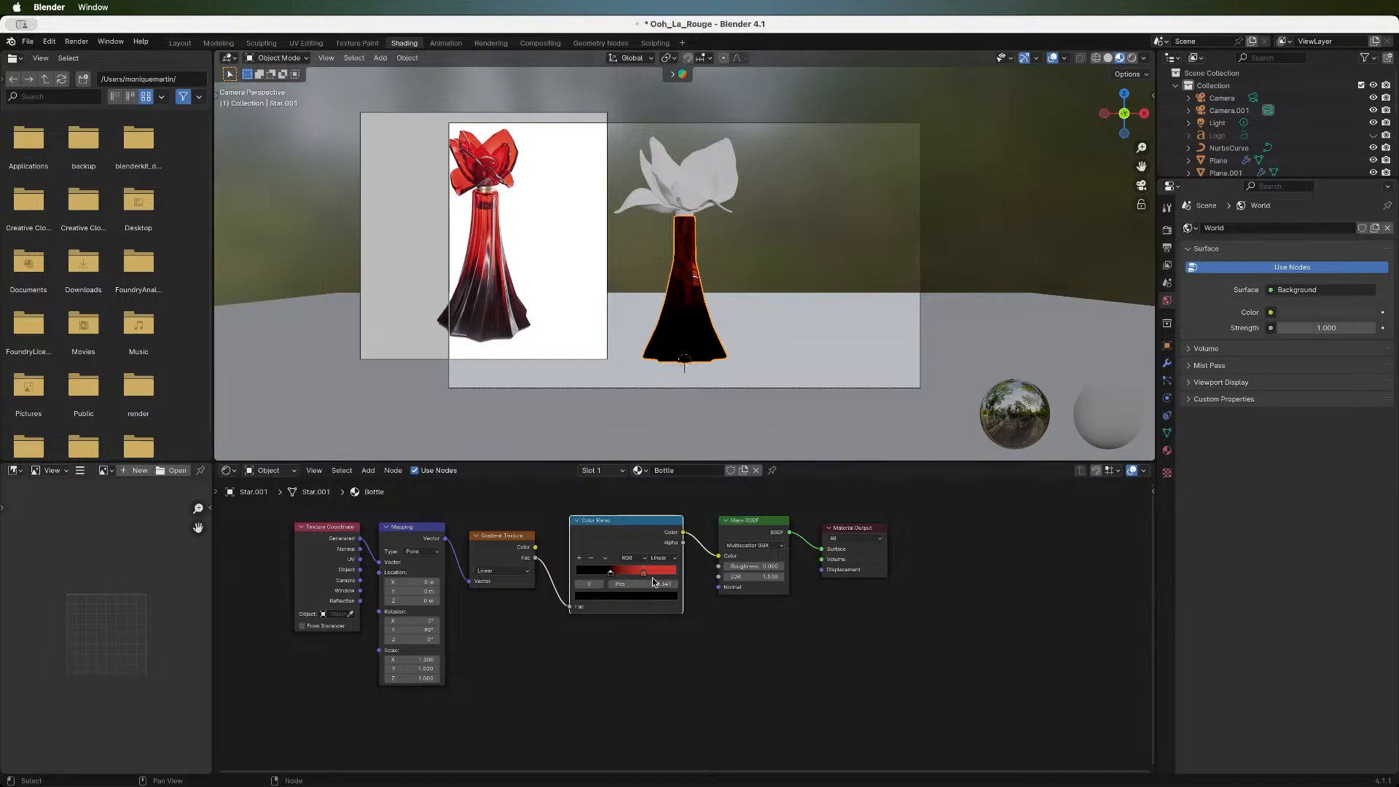
left_click(604, 599)
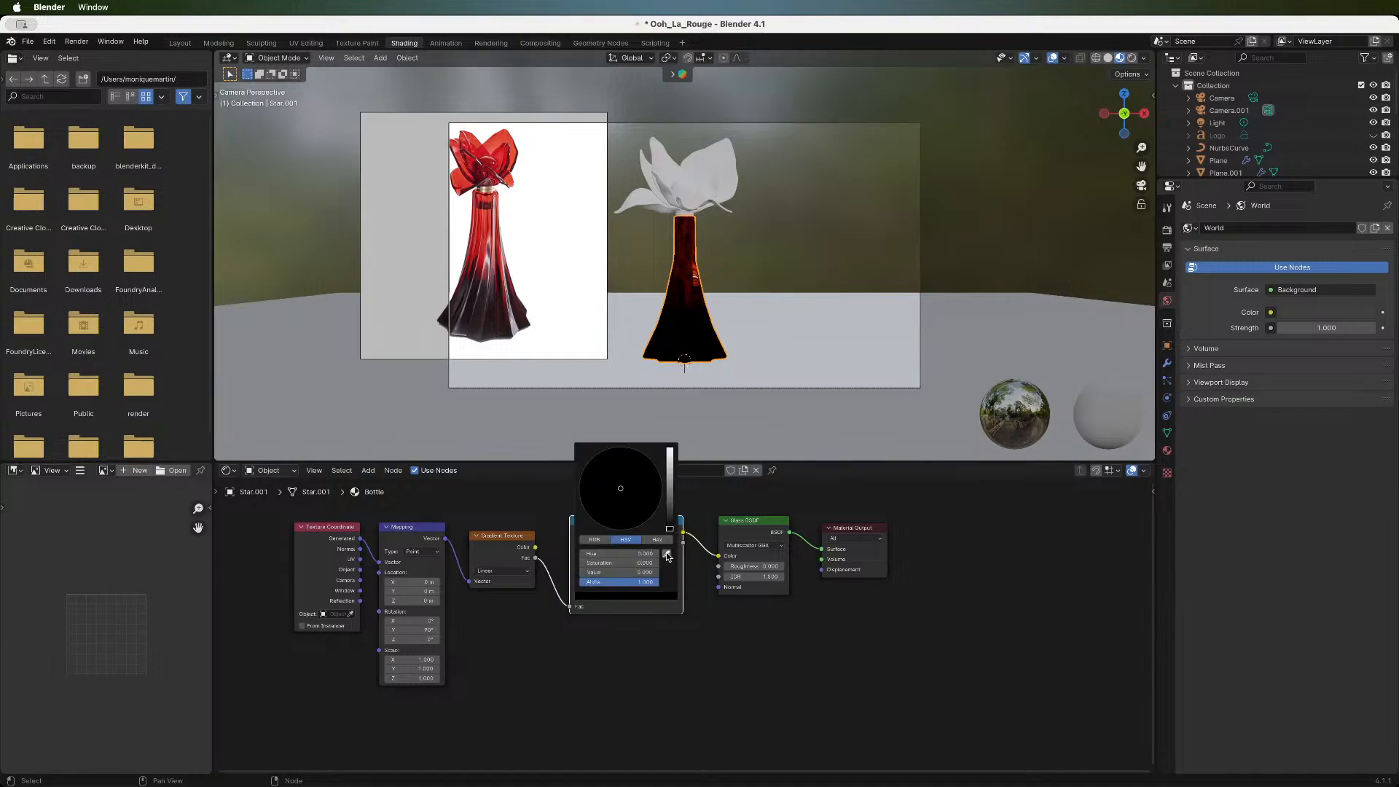
left_click(669, 538)
left_click(484, 234)
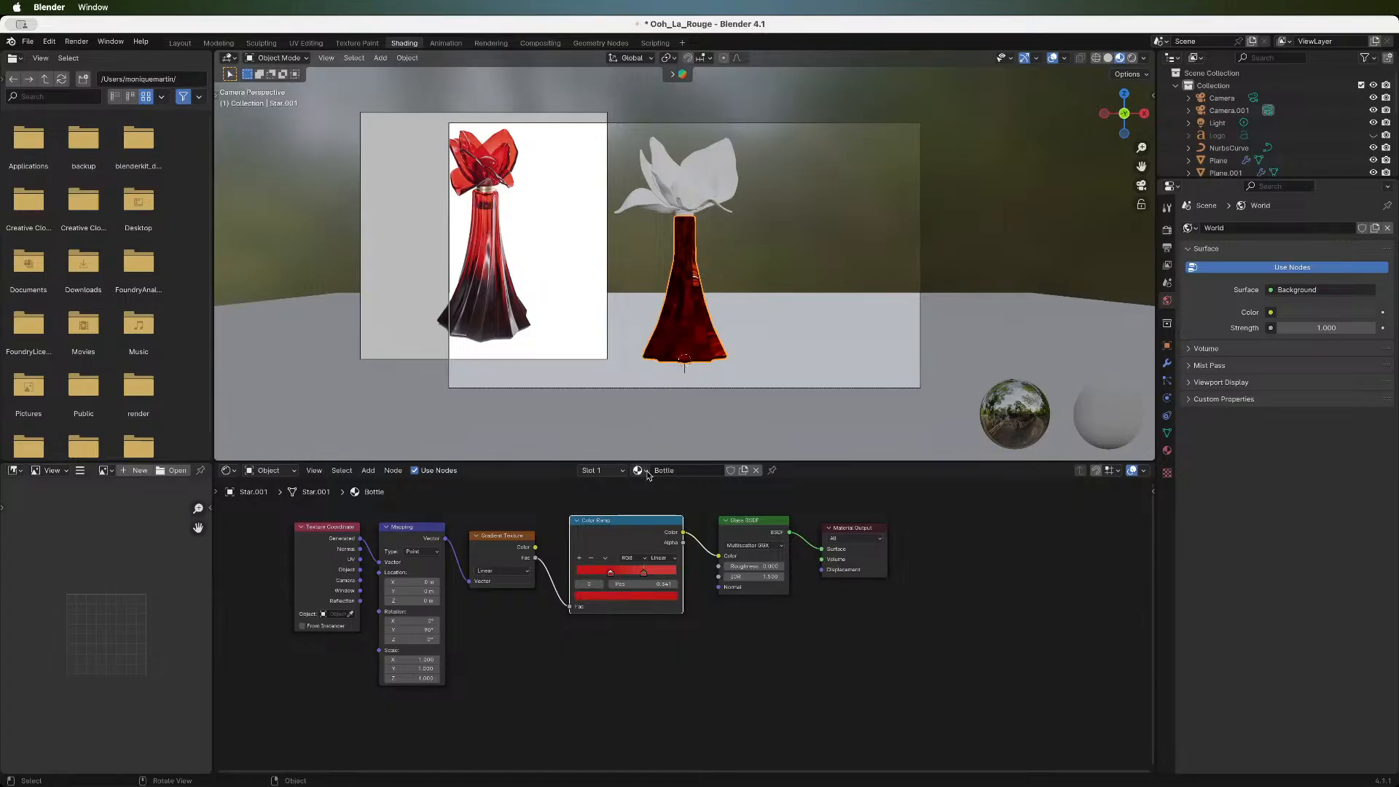
left_click(603, 599)
left_click_drag(675, 470, 669, 513)
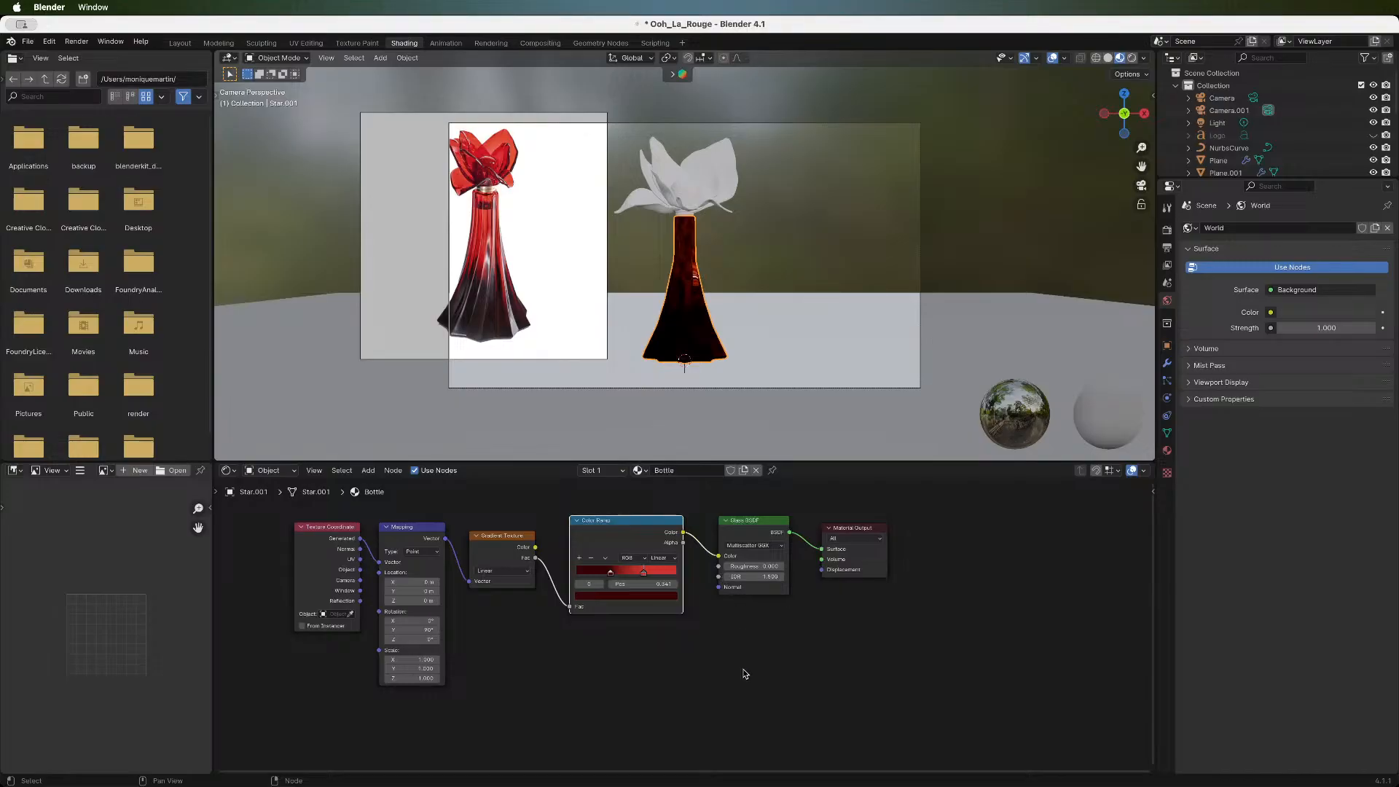
- Switch the viewport to rendered shading and set the render engine to Cycles
left_click(1131, 58)
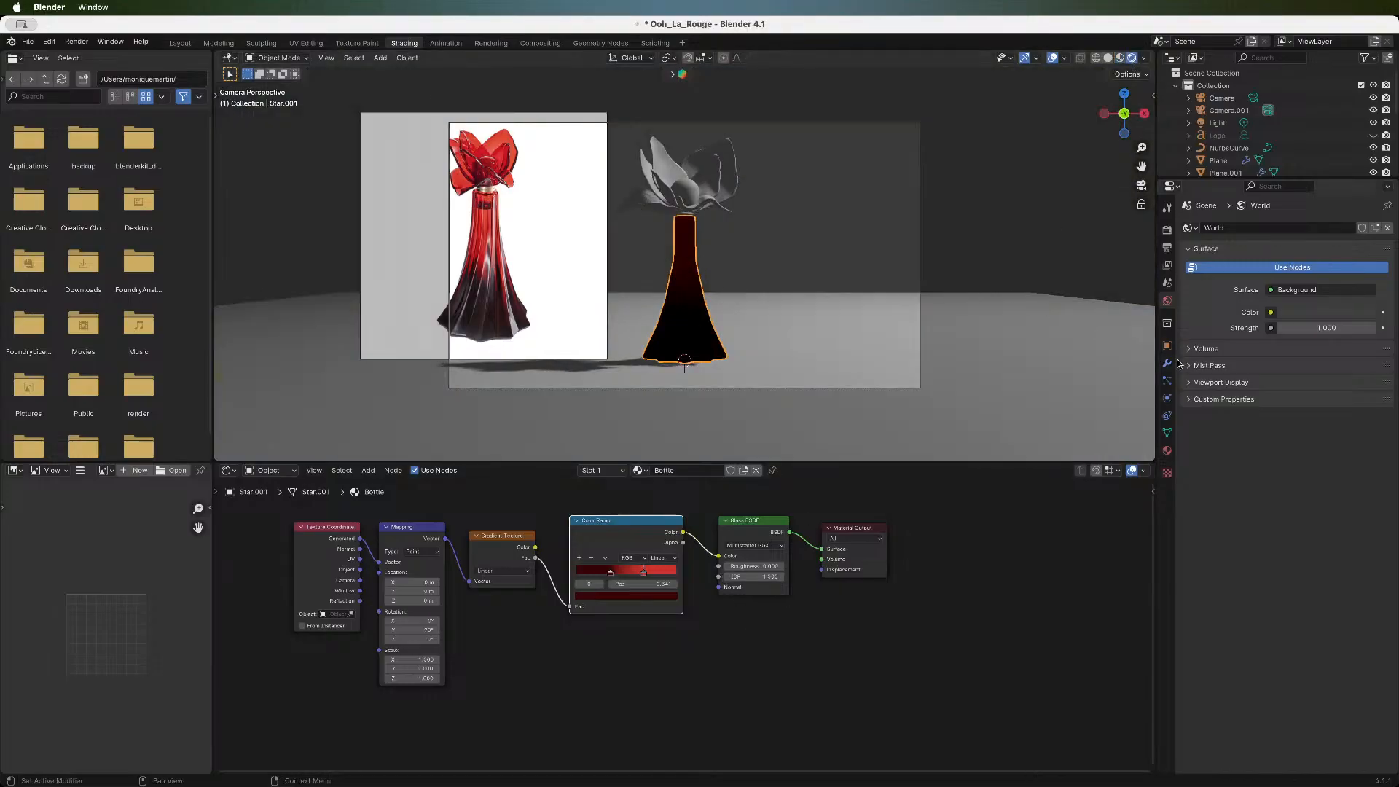
left_click(1167, 230)
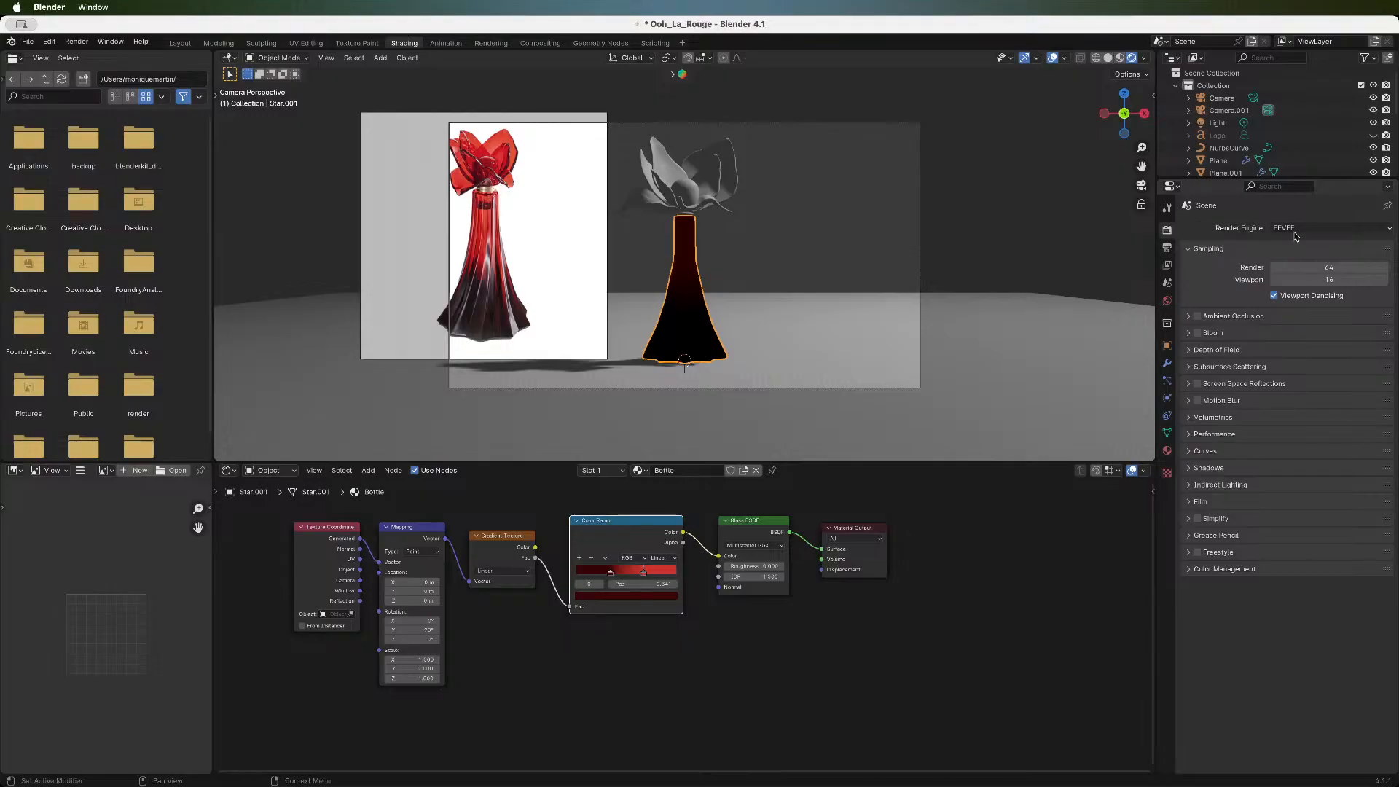
left_click(1297, 228)
left_click(1287, 269)
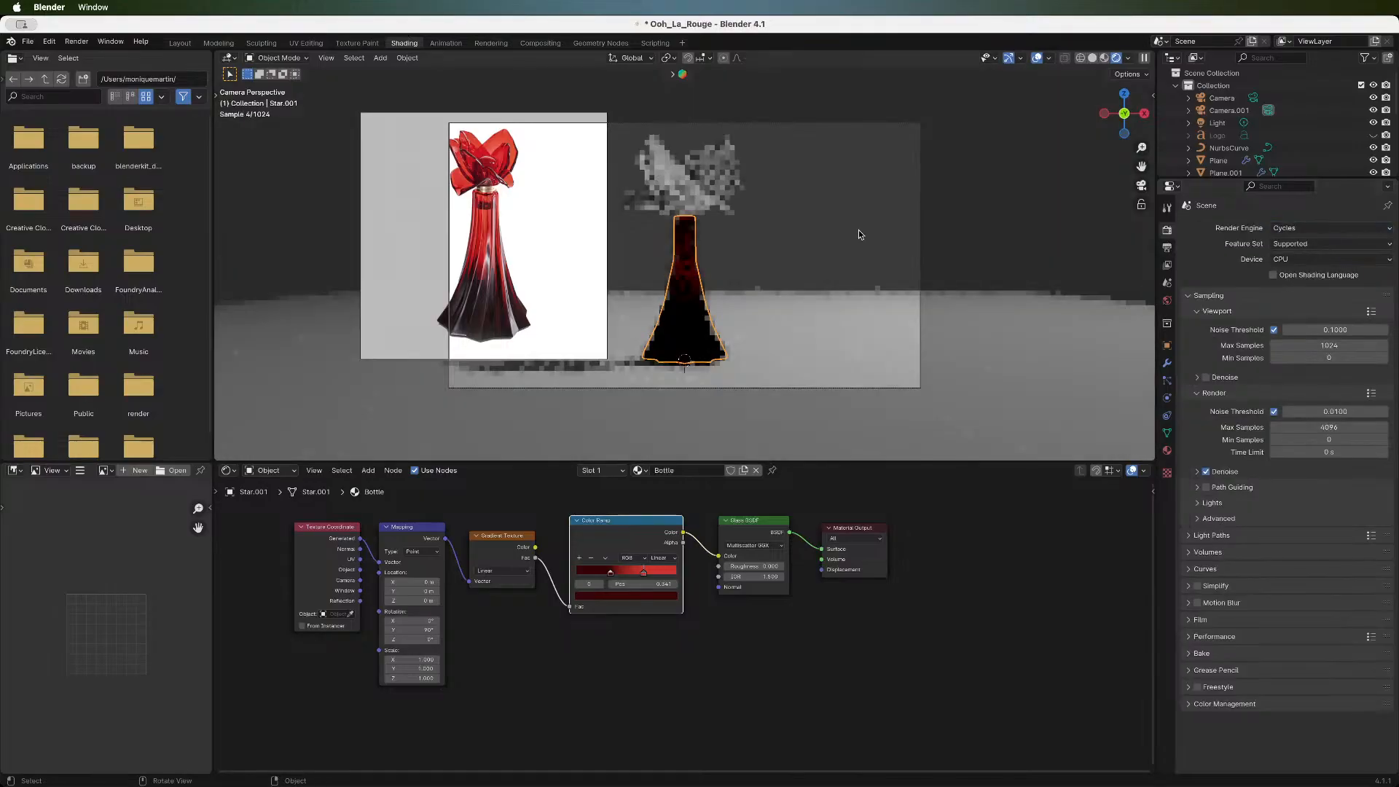
- In the Layout workspace, add an area light and raise it about 2.44 m along Z, directly above the bottle
left_click(804, 214)
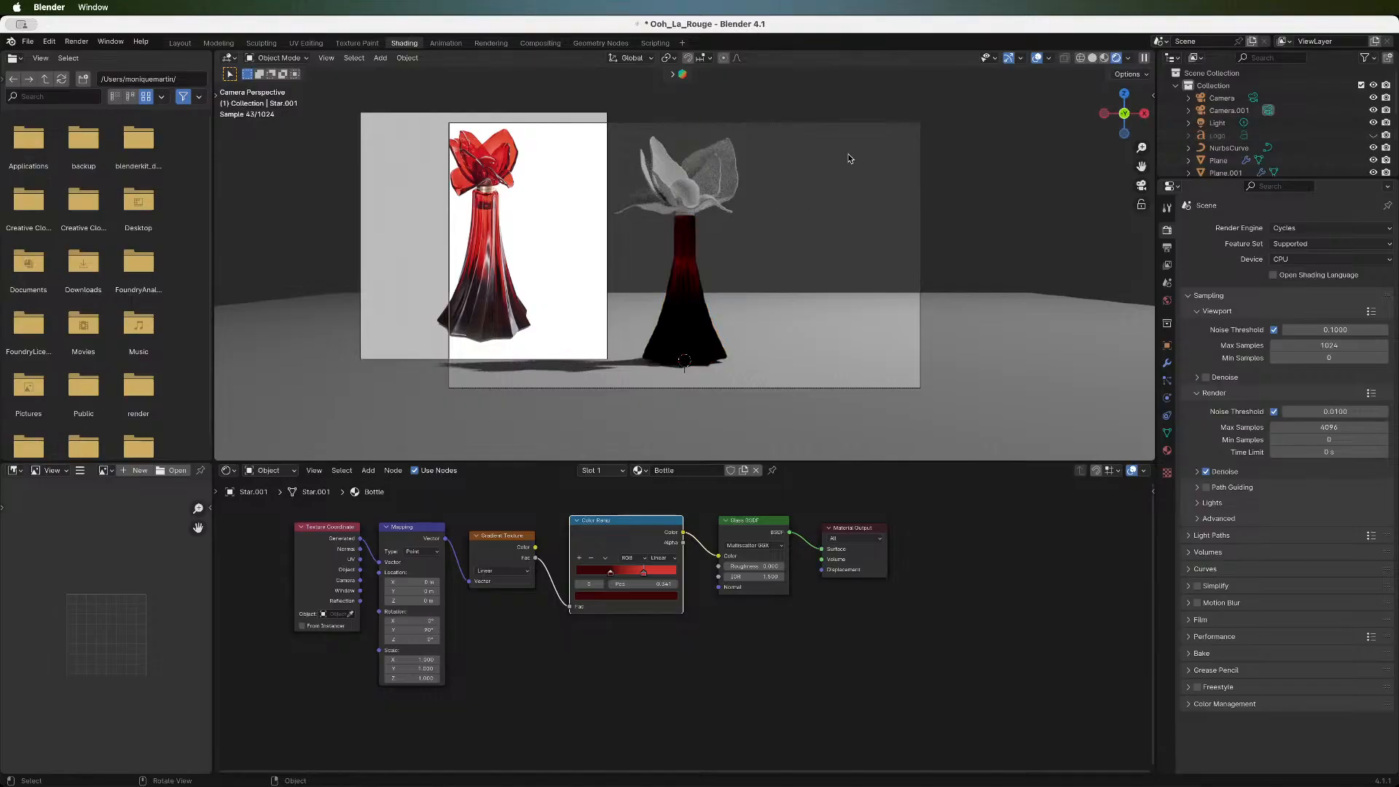
left_click(180, 43)
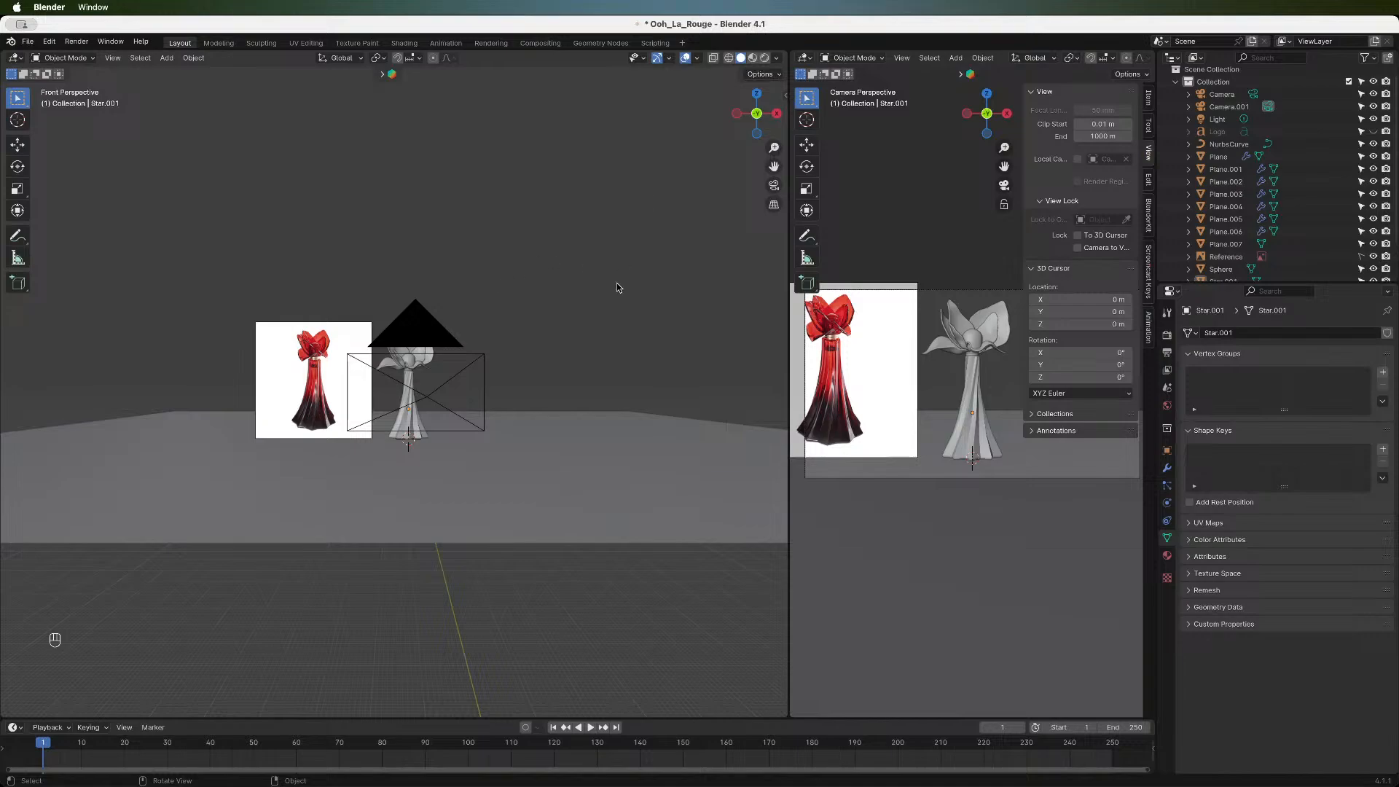
left_click_drag(768, 128, 741, 135)
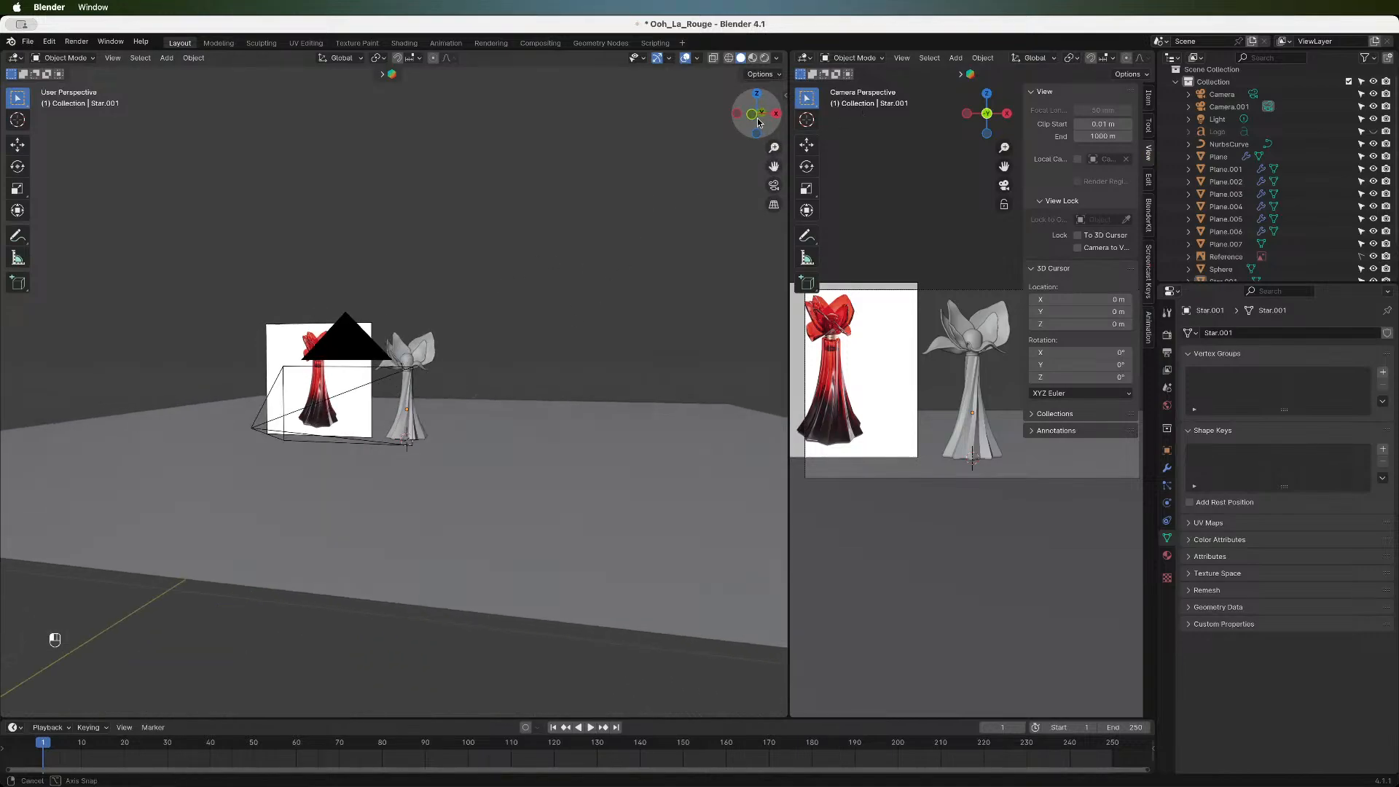
key("shift+a")
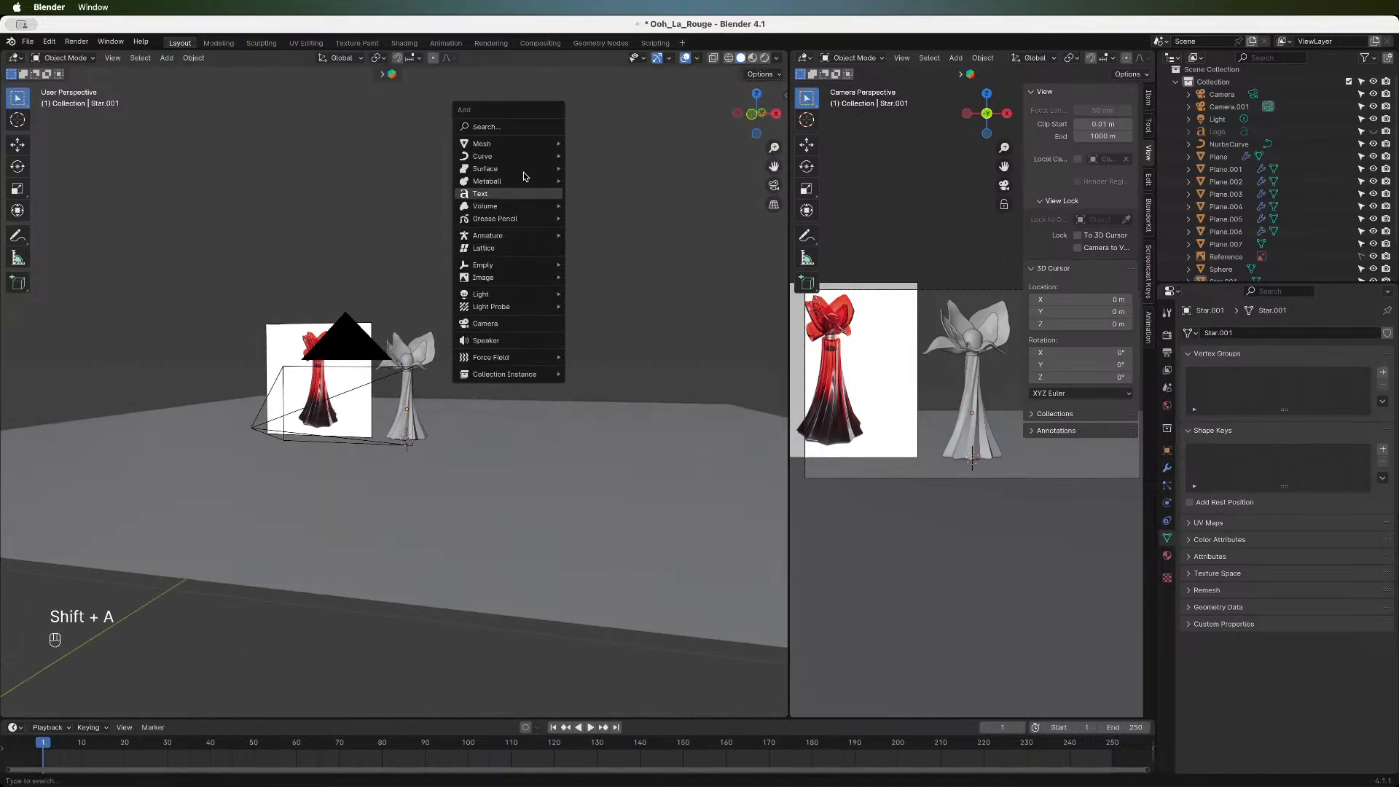
mouse_move(521, 293)
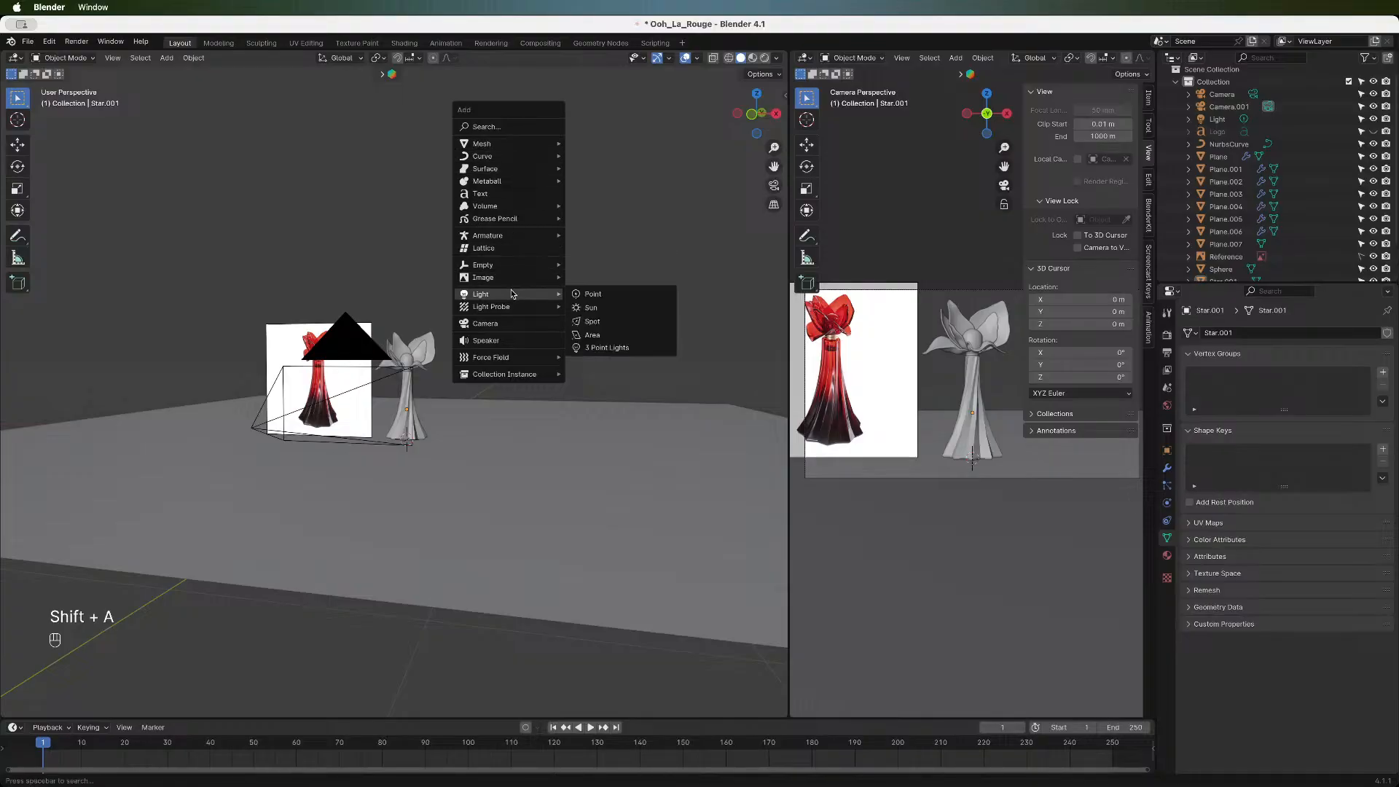
left_click(594, 336)
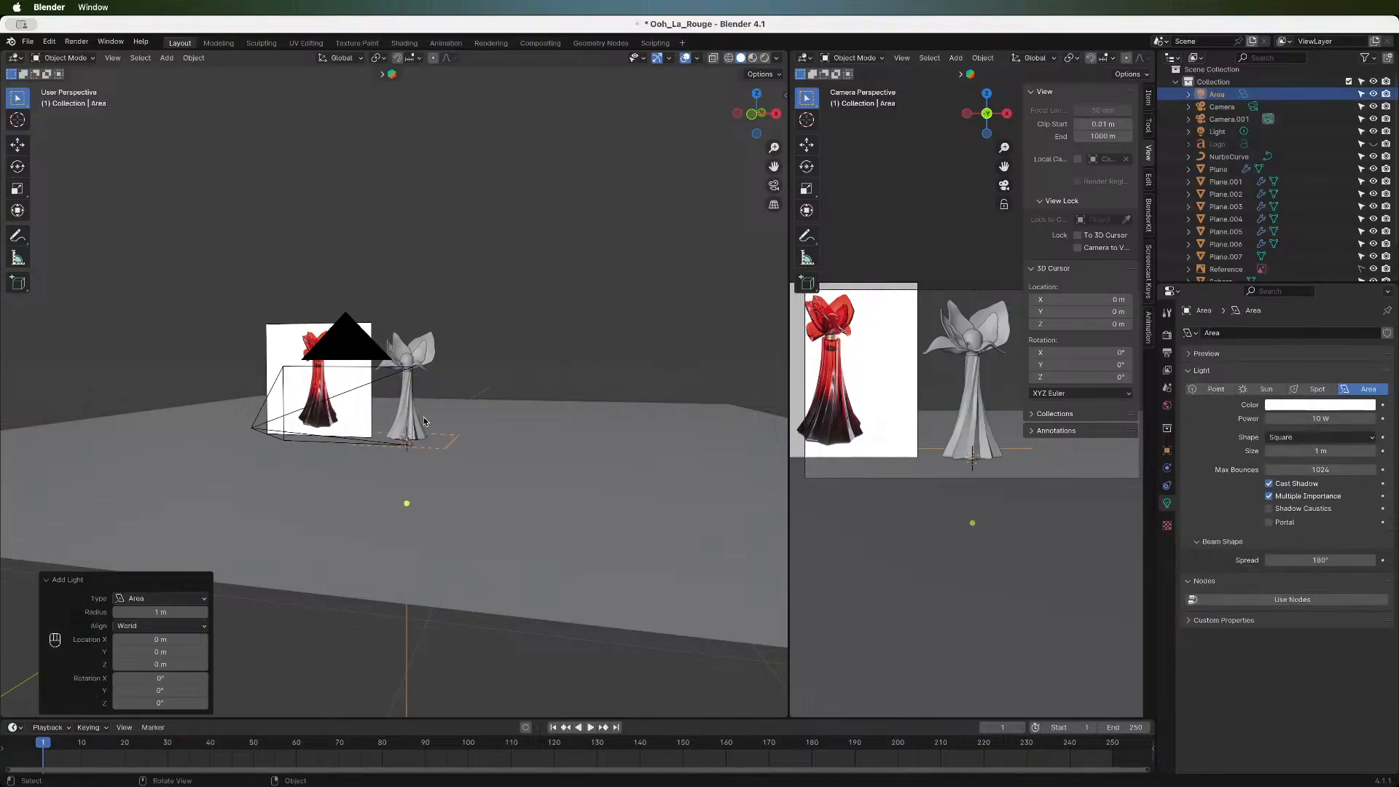
key("g")
key("z")
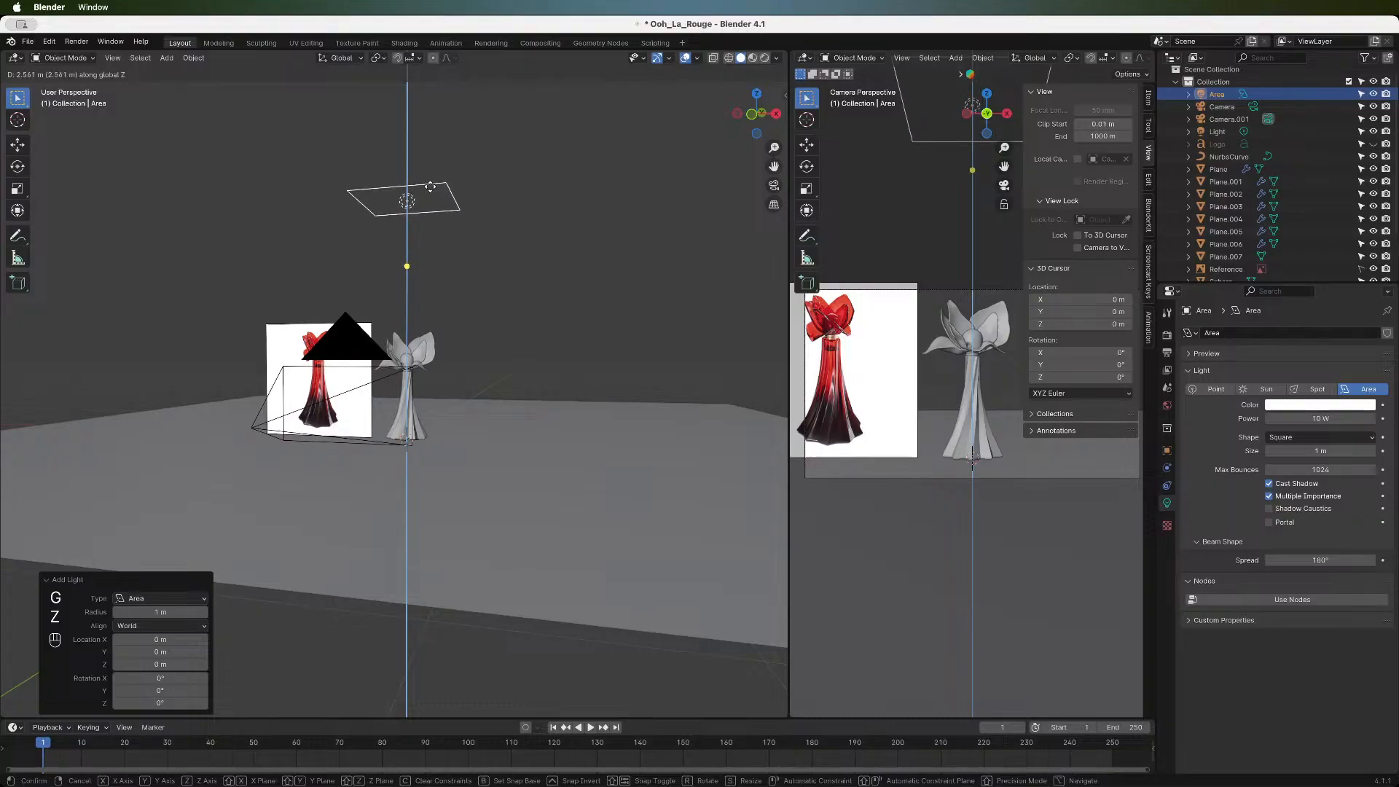
left_click(430, 198)
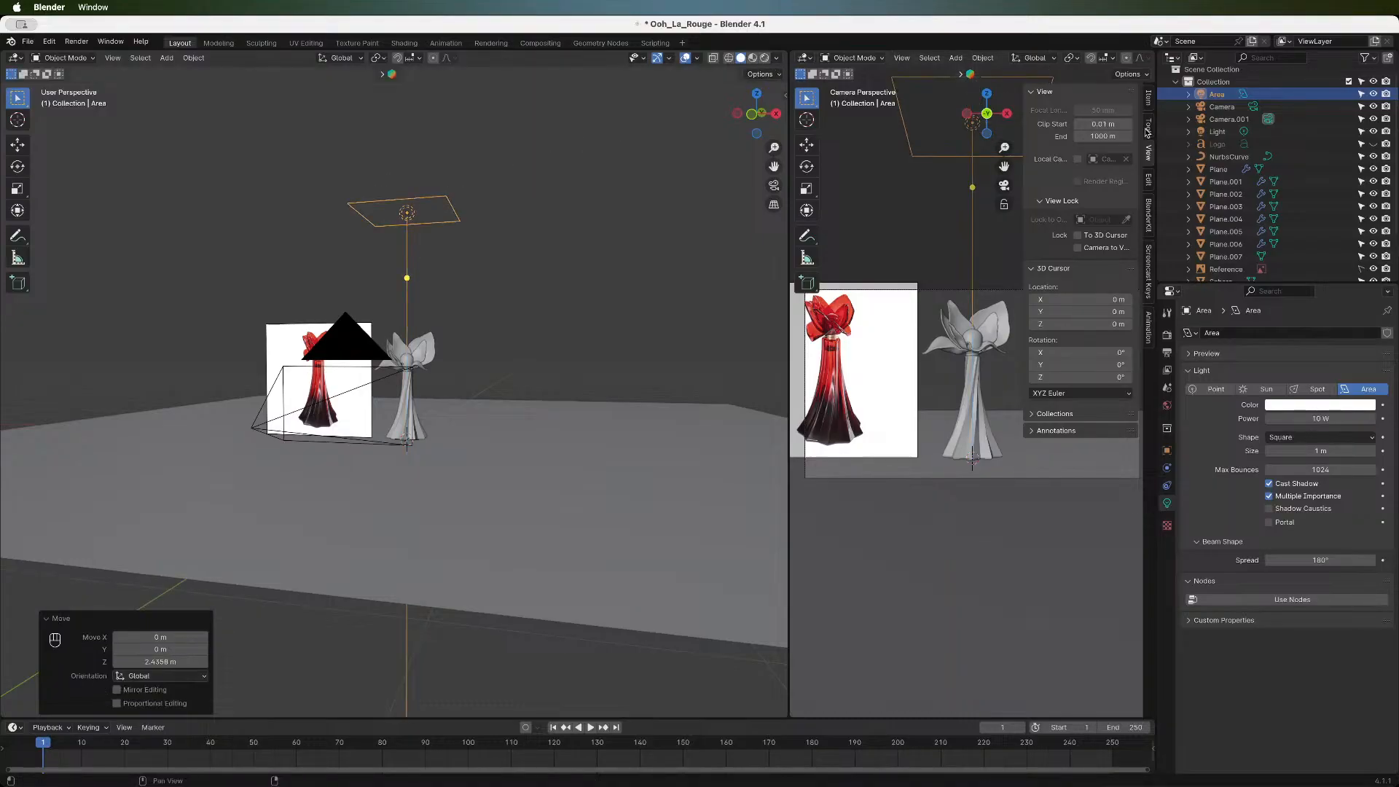
- Switch the camera viewport to rendered shading, hide its sidebar, and inspect the lit bottle and the World settings
scroll(1024, 54, "down", 5)
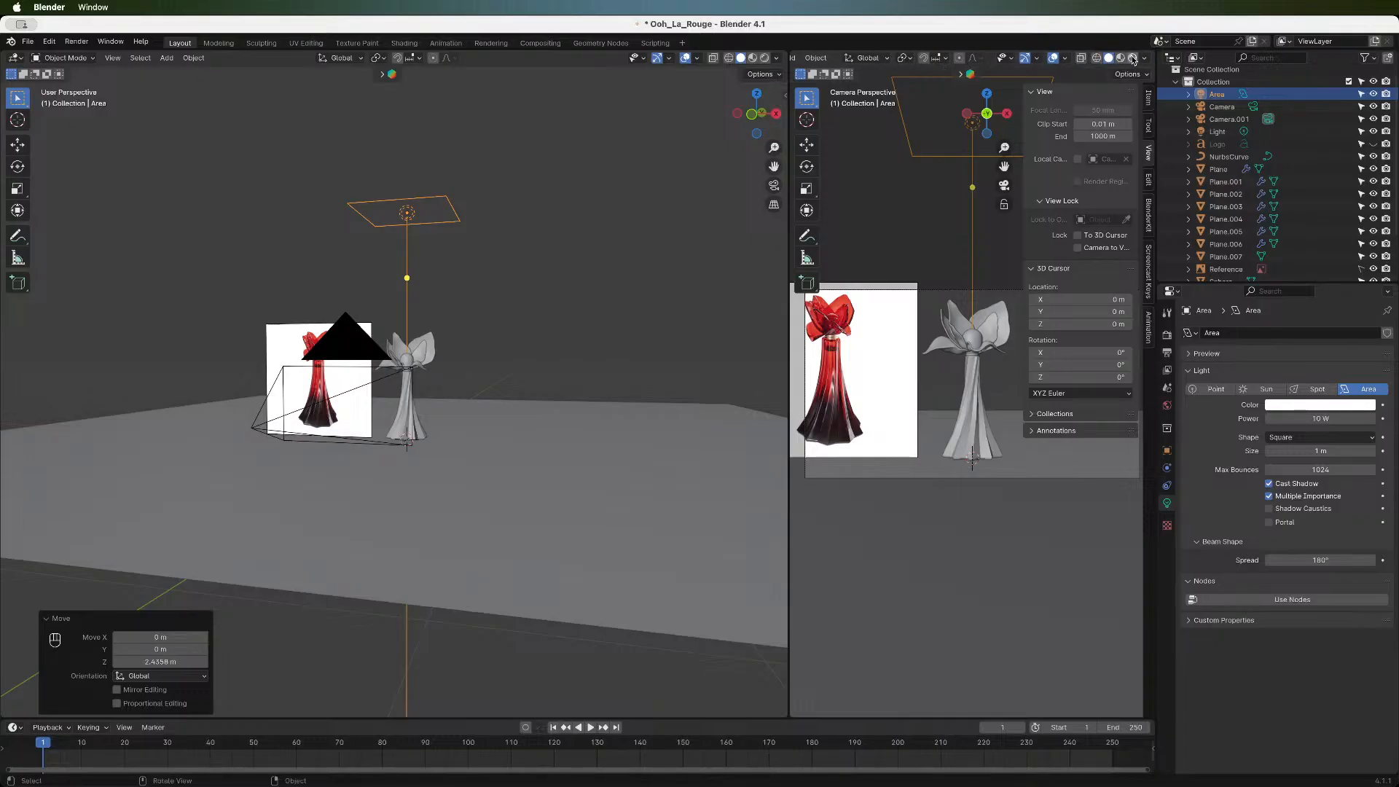
left_click(1132, 58)
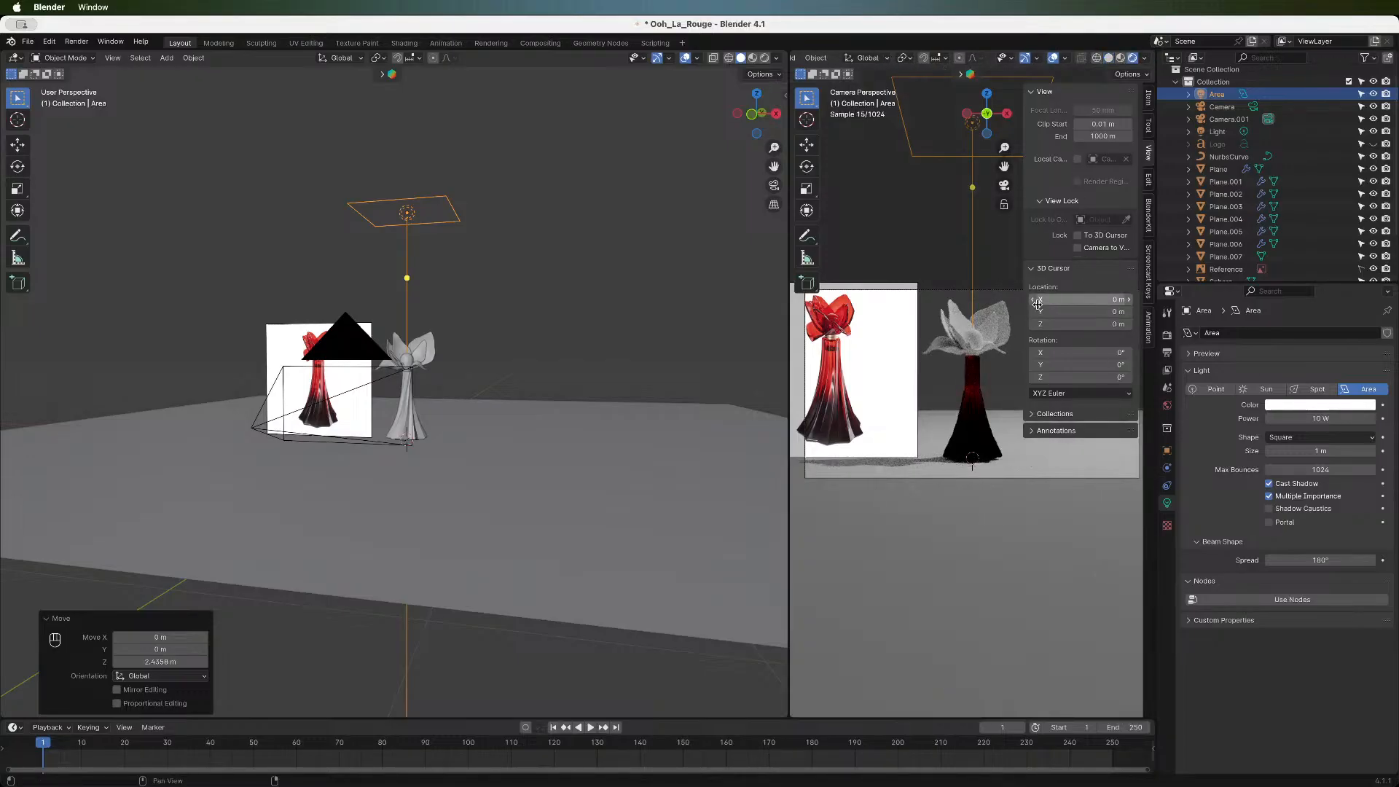
key("n")
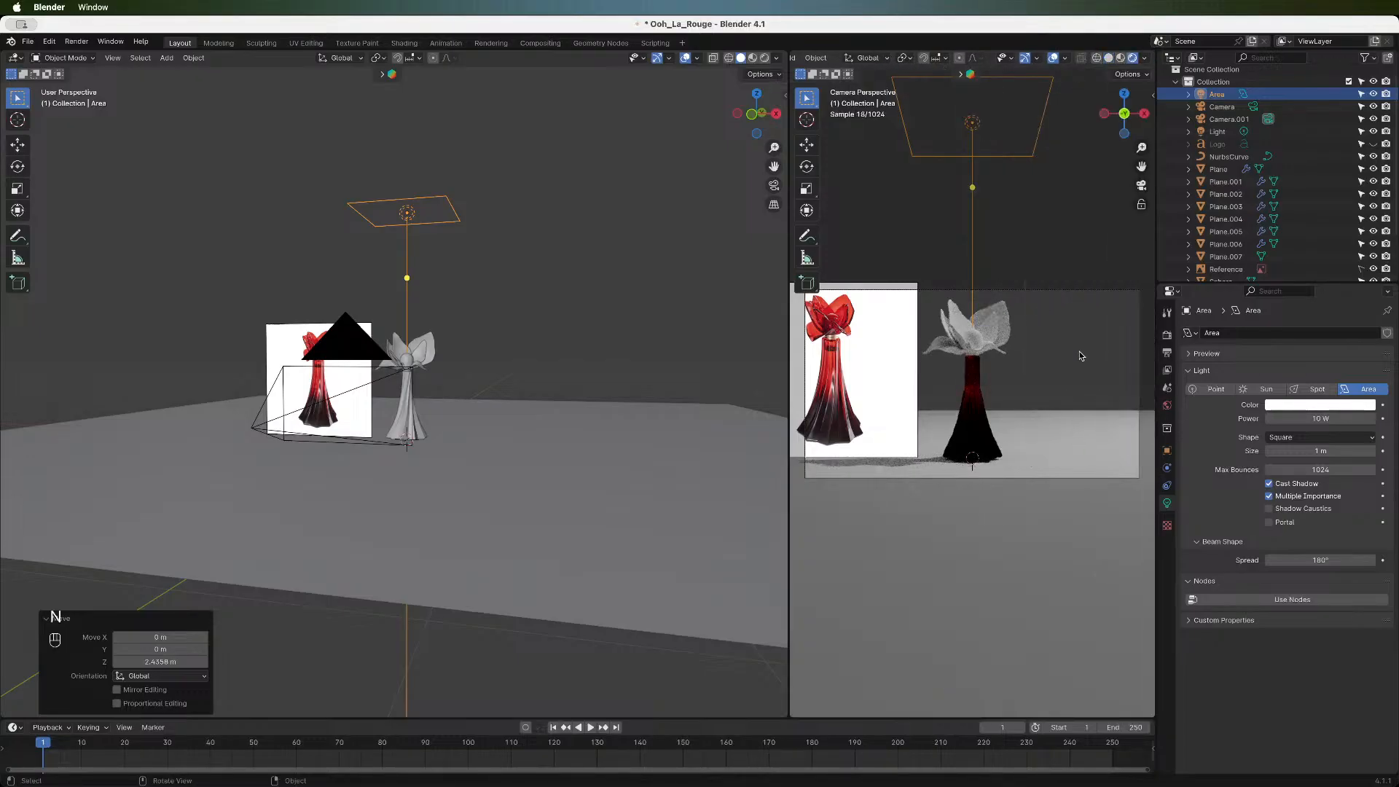
left_click(1141, 203)
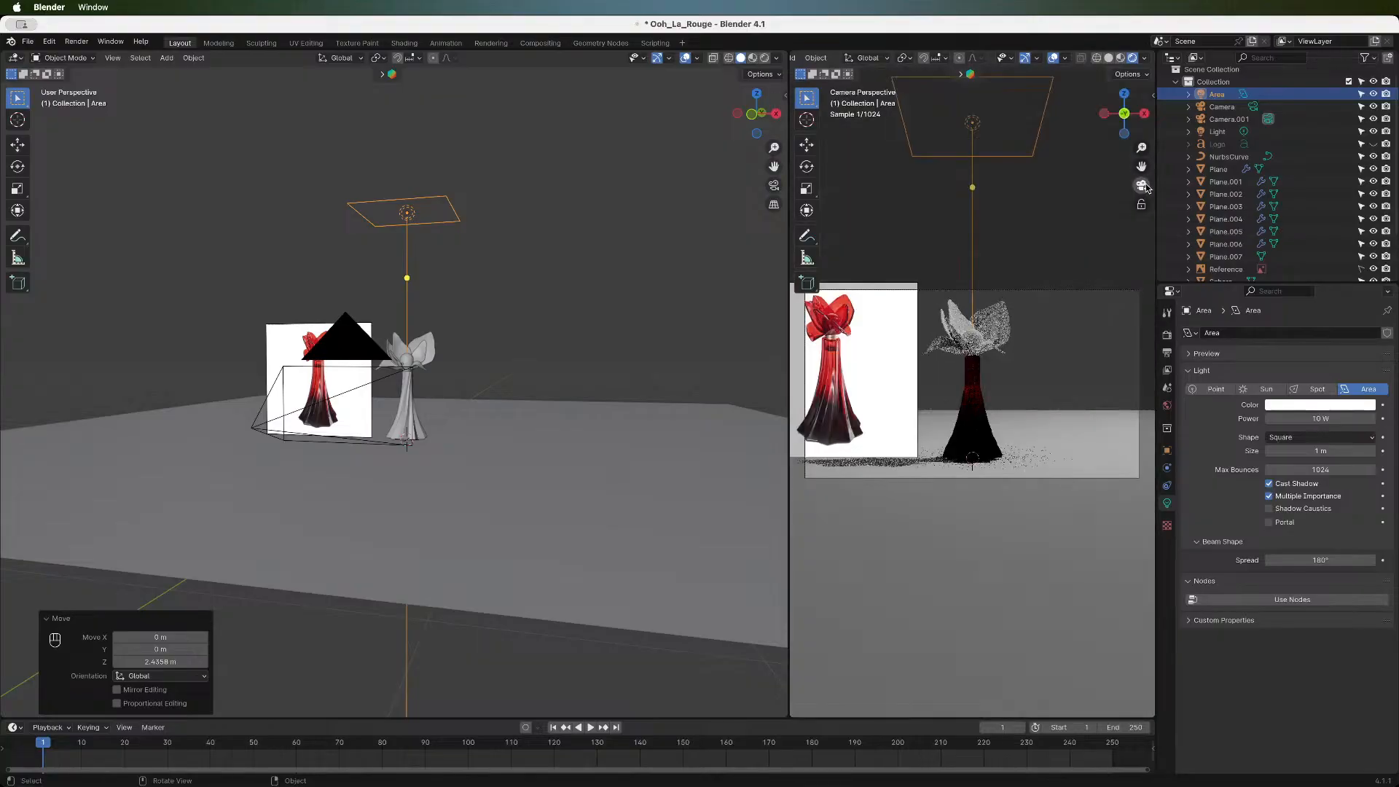
scroll(992, 435, "up", 2)
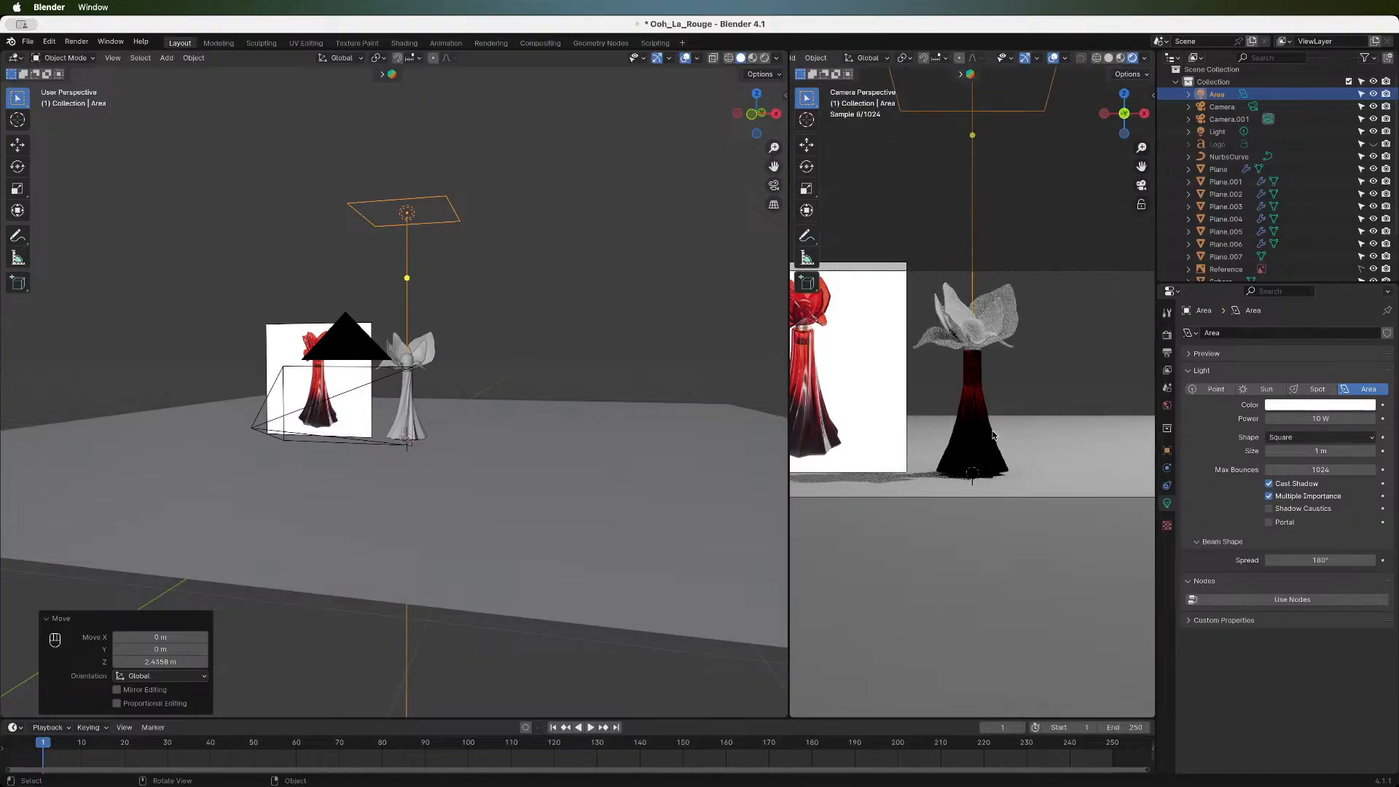
scroll(992, 435, "down", 2)
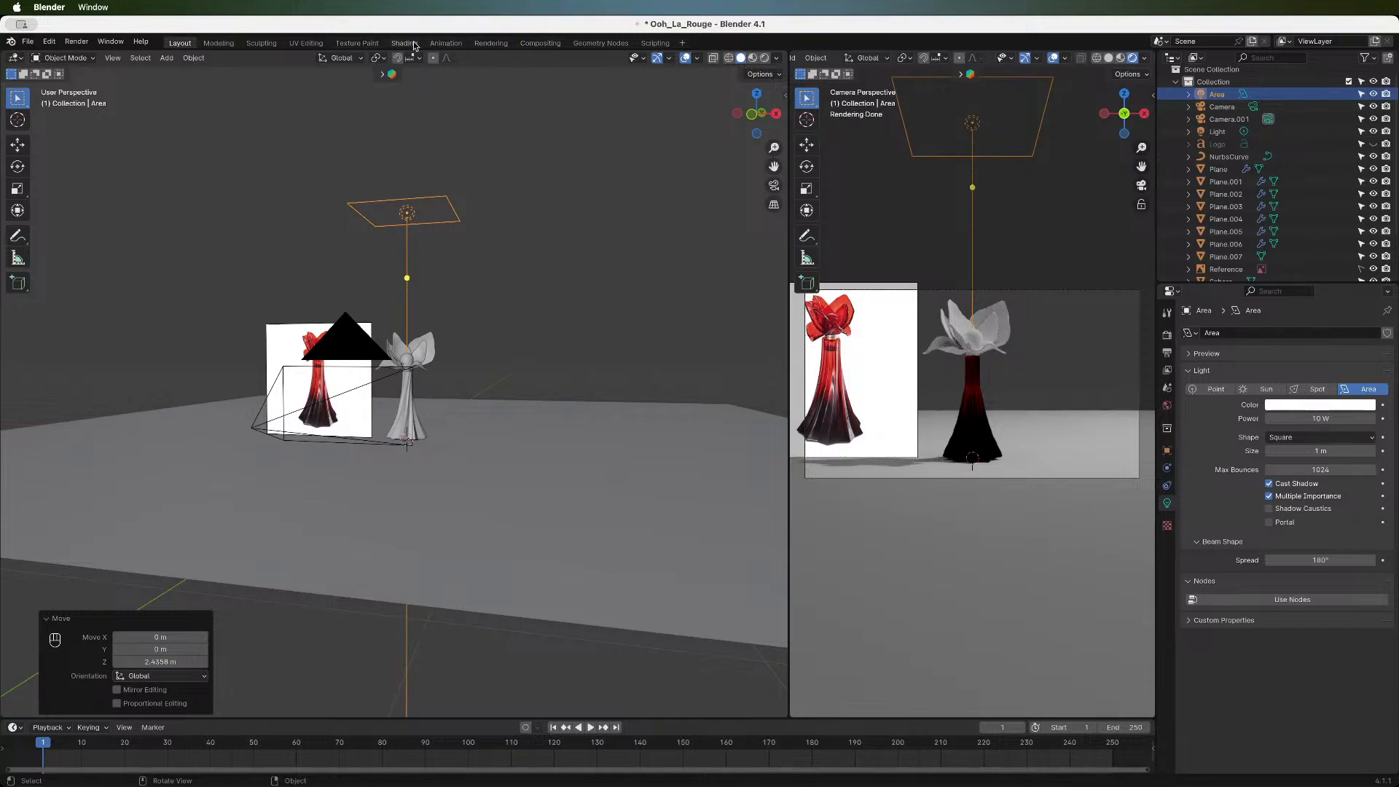
left_click(1167, 407)
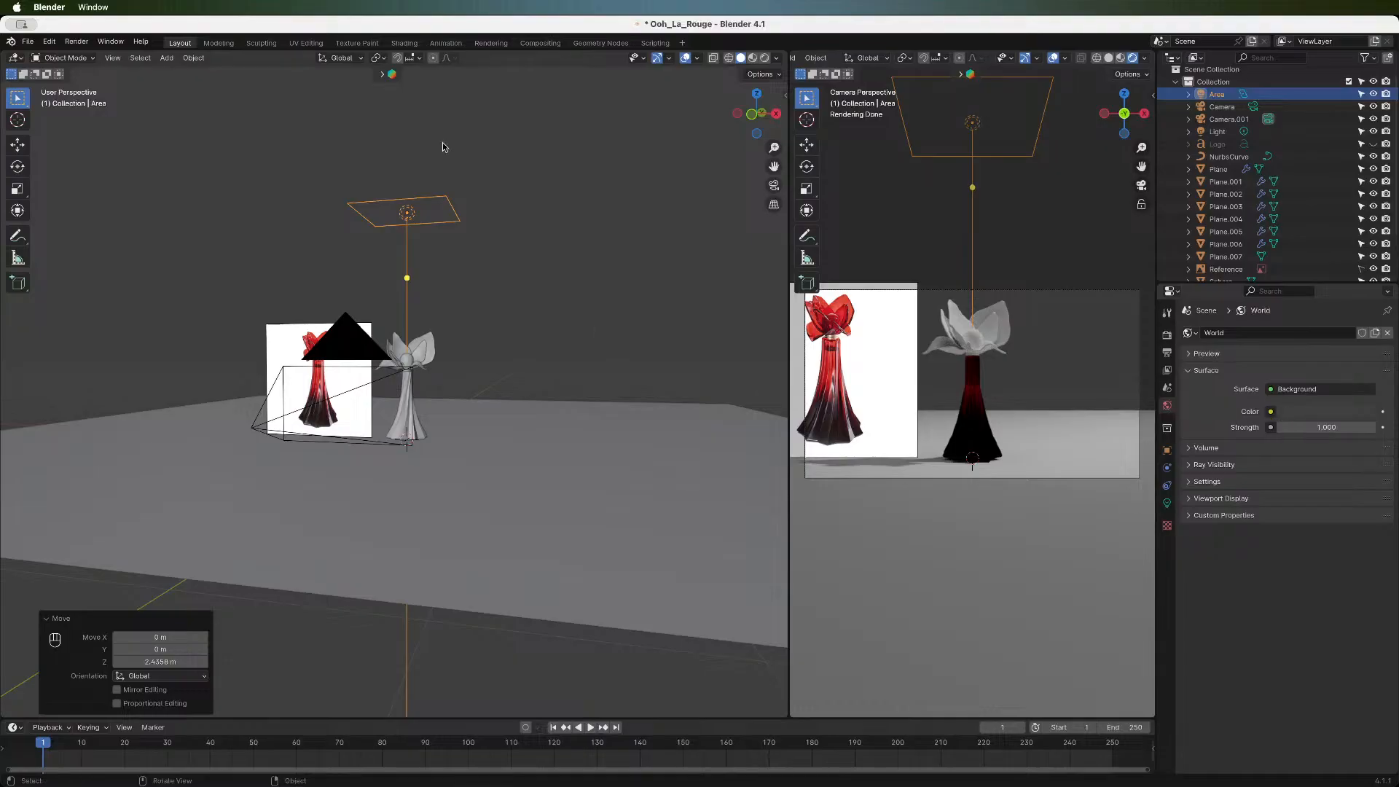
- In the Shading workspace, duplicate the area light, move the copy to the right of the bottle and tilt it toward the bottle
left_click(405, 43)
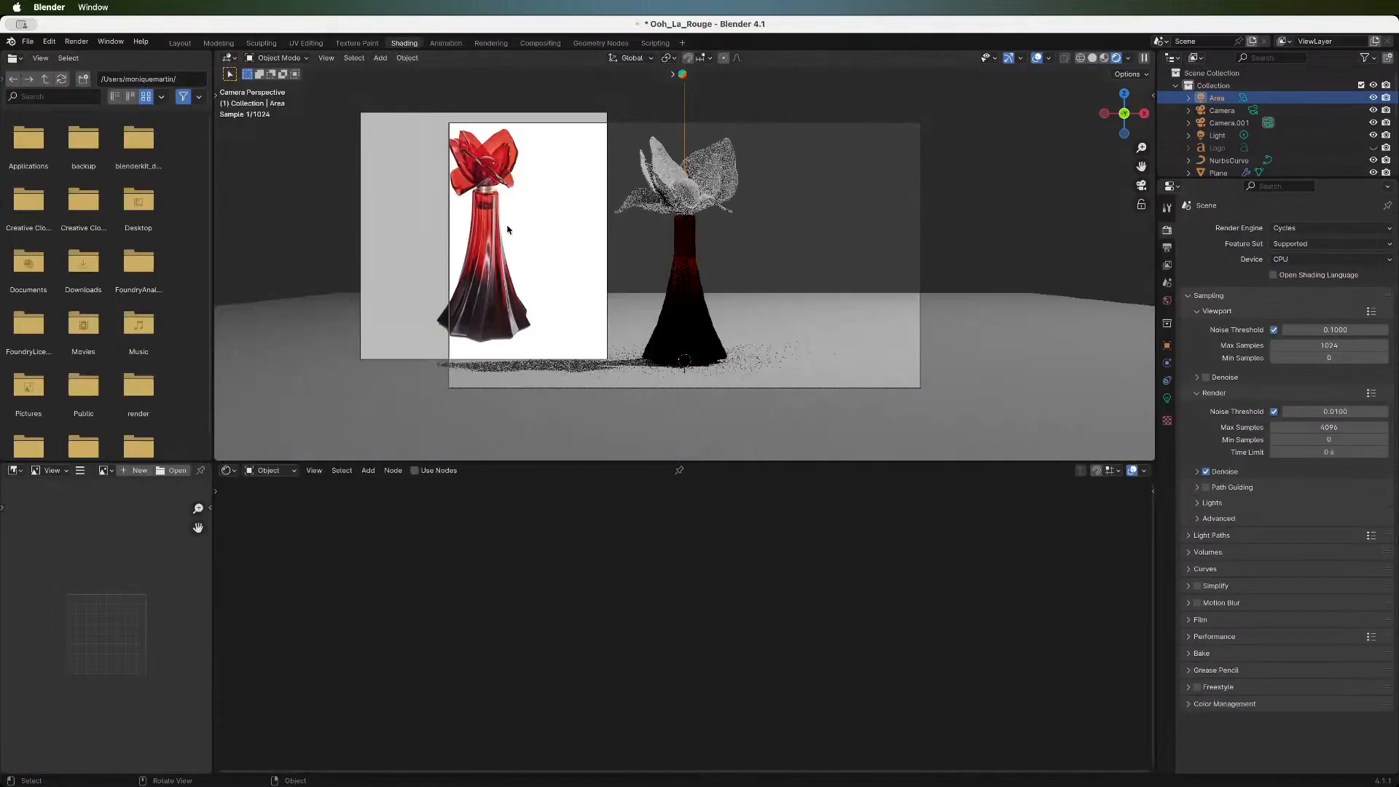
scroll(788, 251, "down", 4)
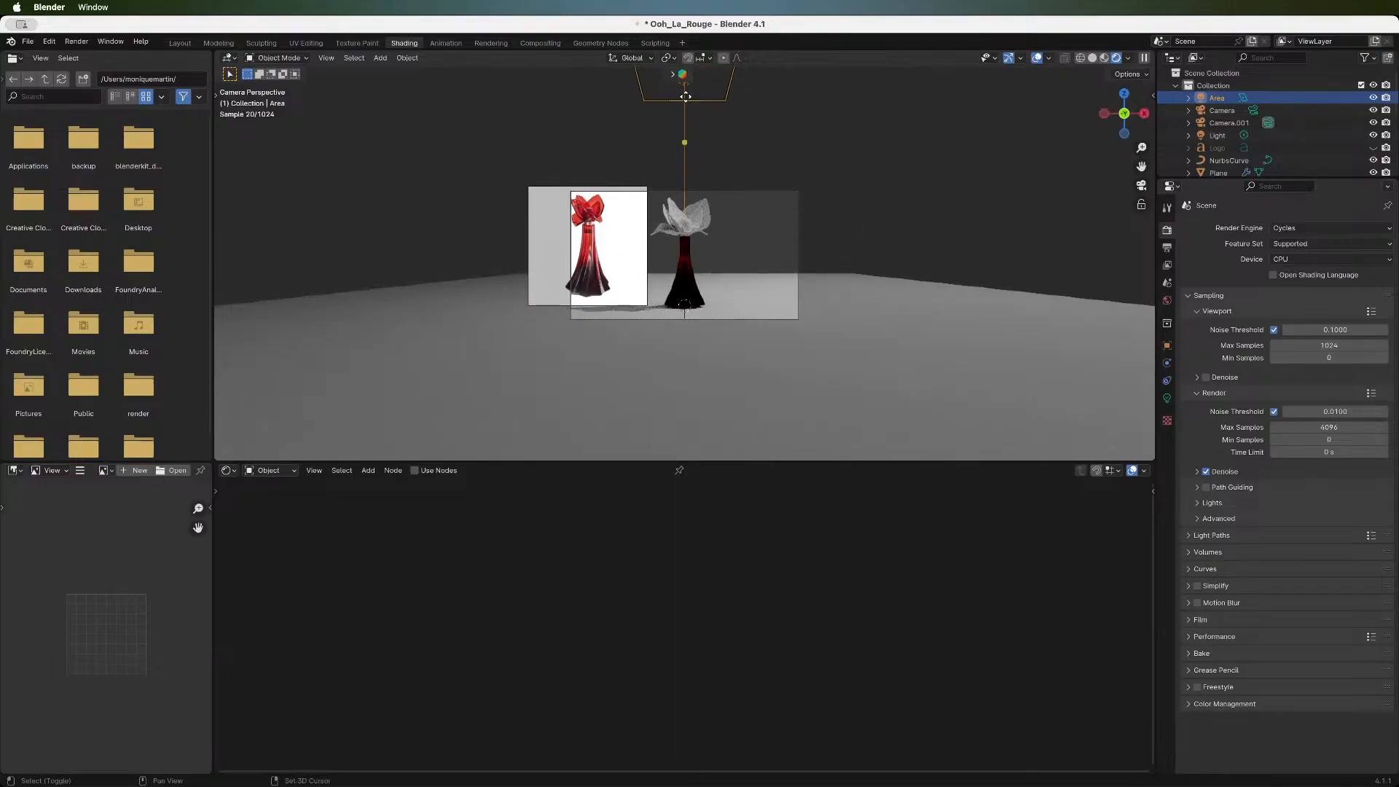
key("shift+d")
right_click(694, 136)
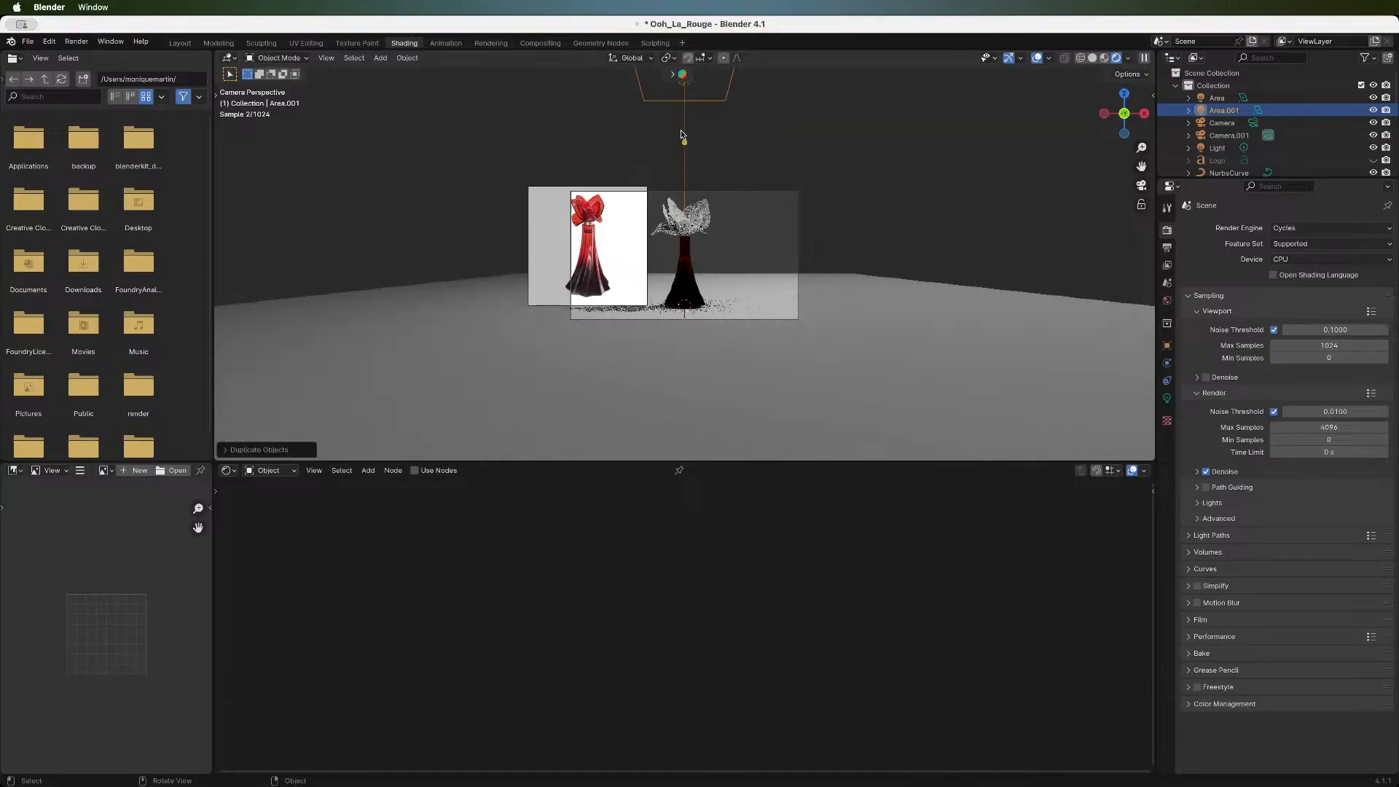
key("g")
left_click(778, 143)
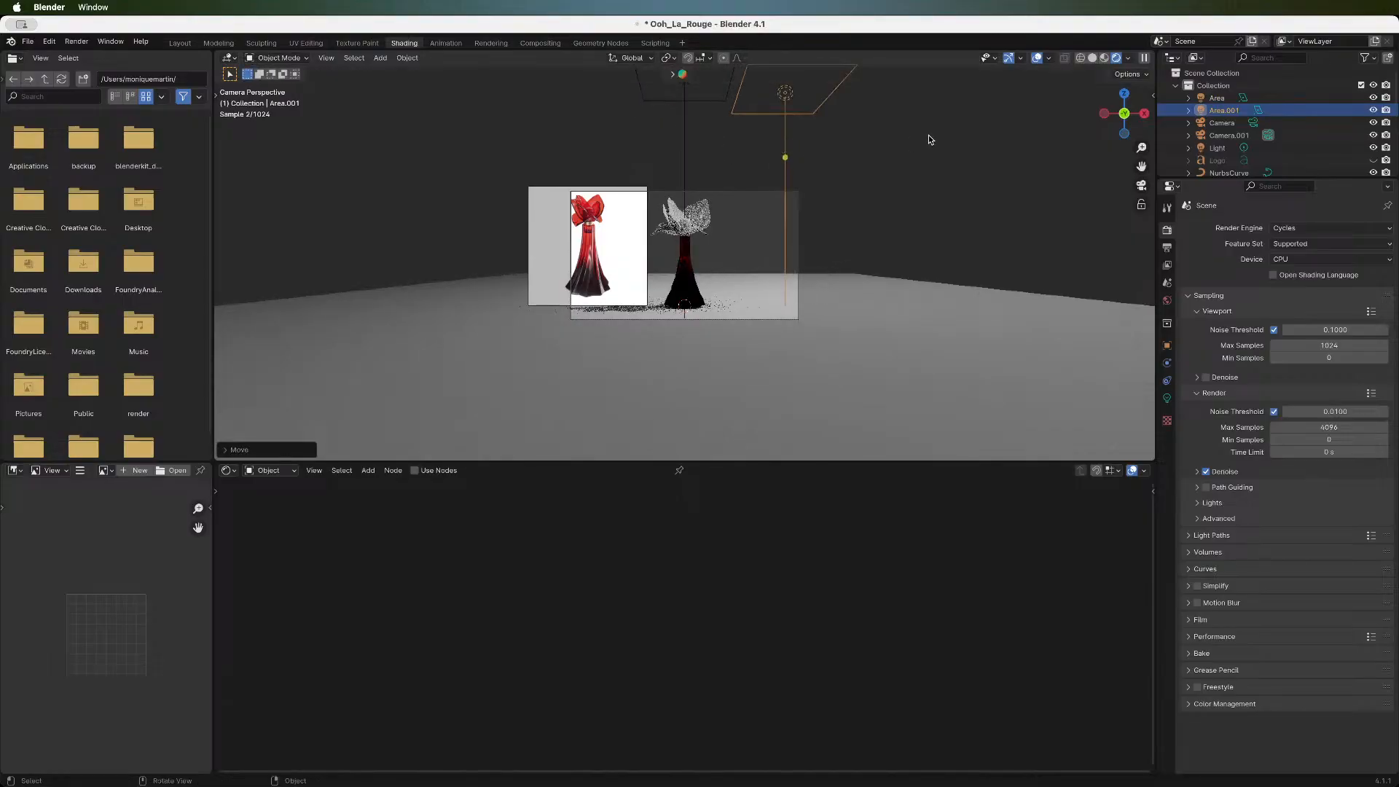
key("r")
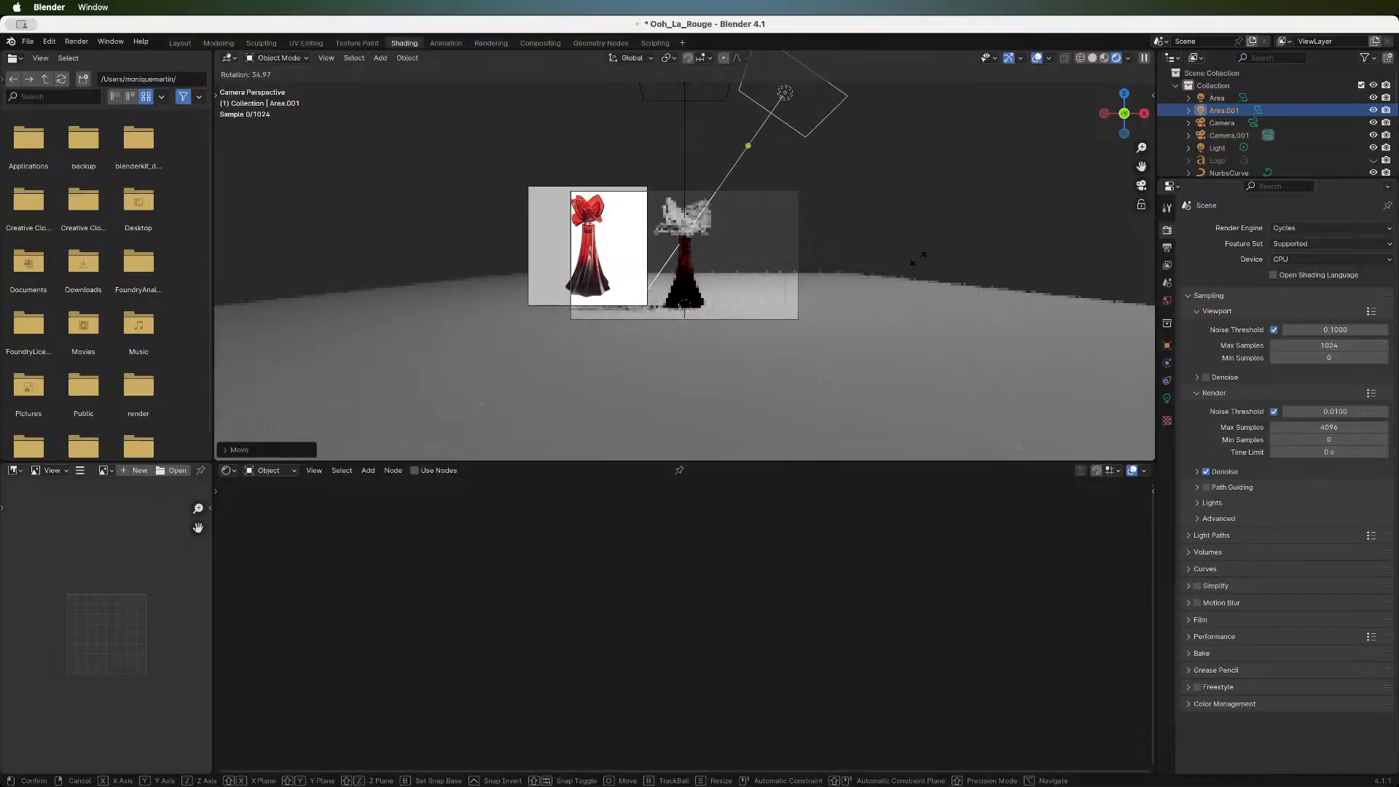
left_click(916, 237)
key("g")
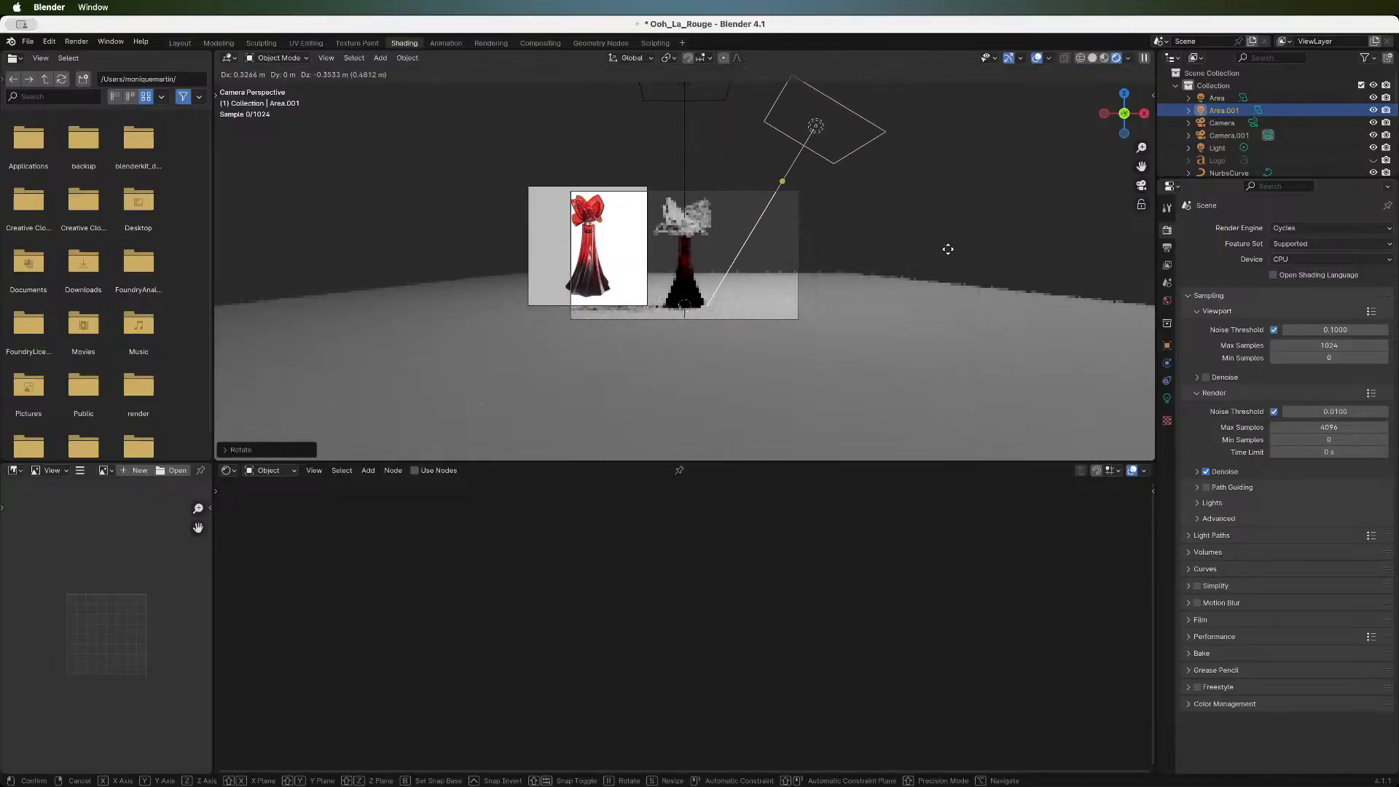
left_click(945, 240)
- Set the duplicated, tilted area light's power to 50 W
left_click(1168, 398)
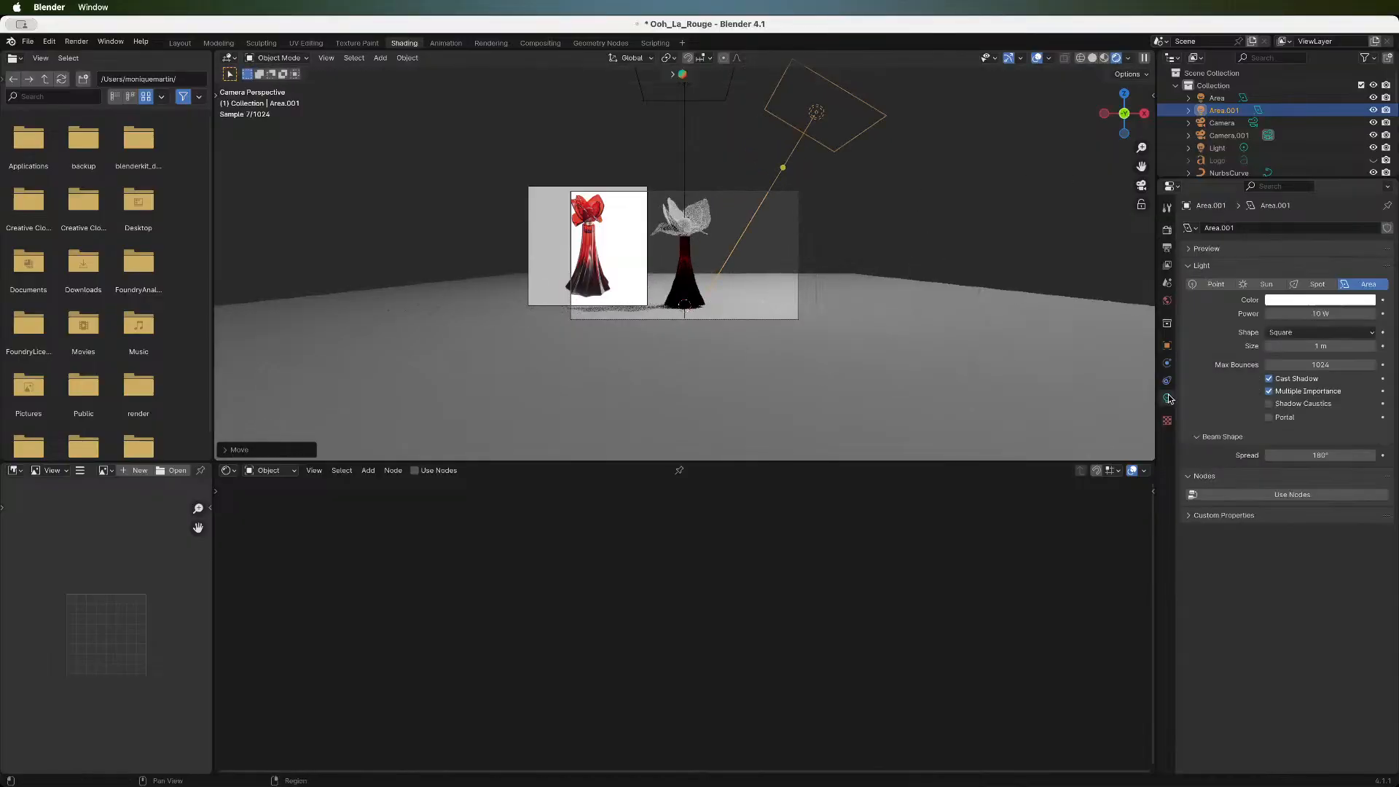
left_click(1305, 302)
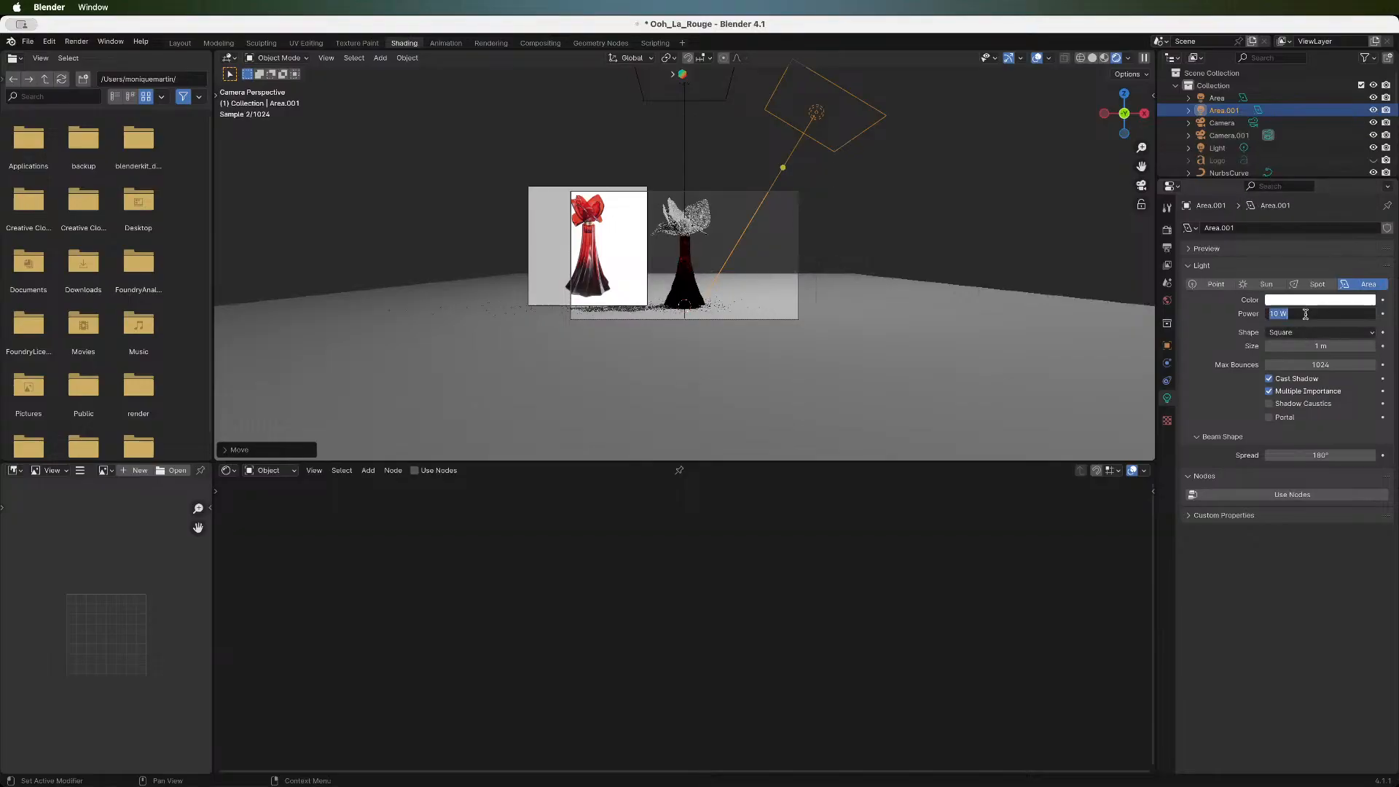
left_click(1305, 312)
type("50")
key("Return")
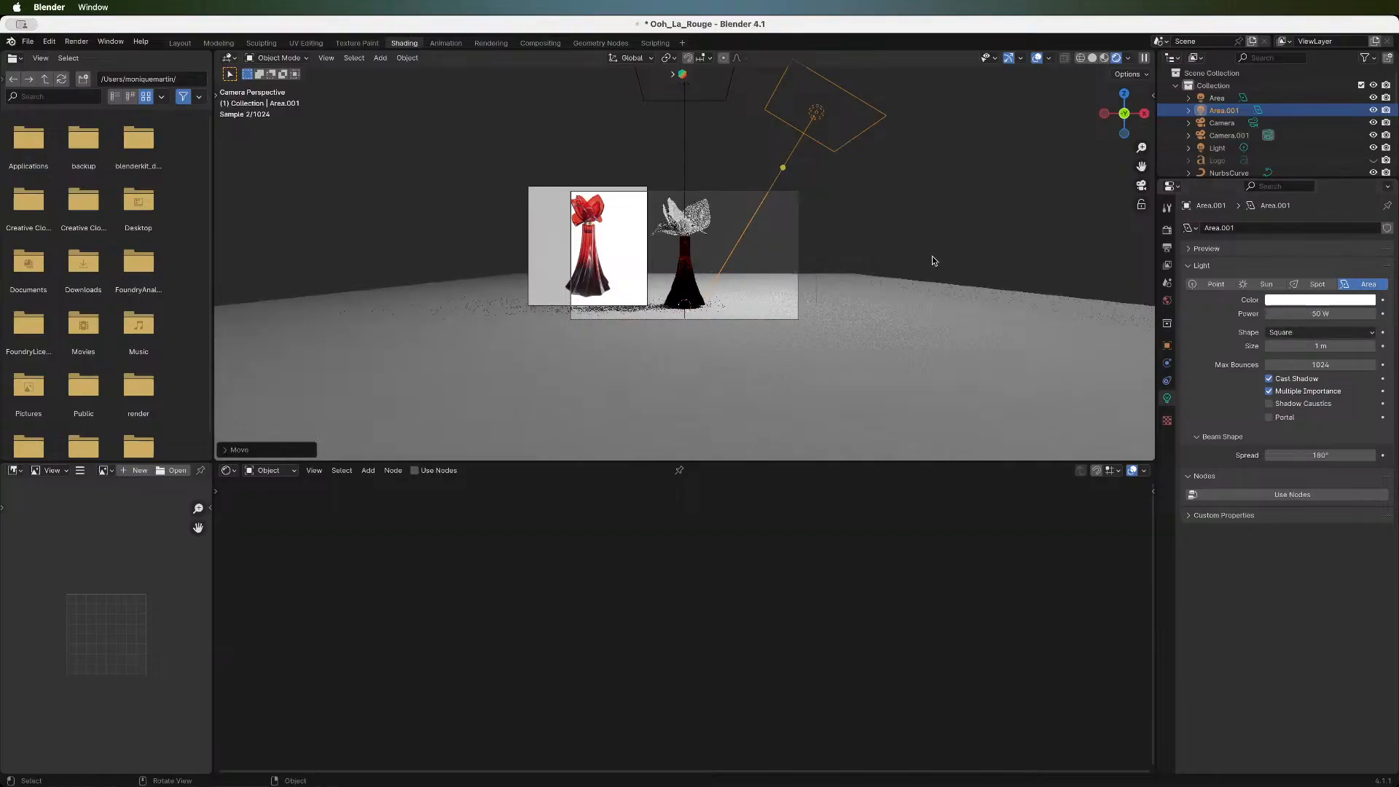
- Set the power of the original overhead area light to 60 W
left_click(1216, 97)
left_click(1310, 312)
type("60")
key("Return")
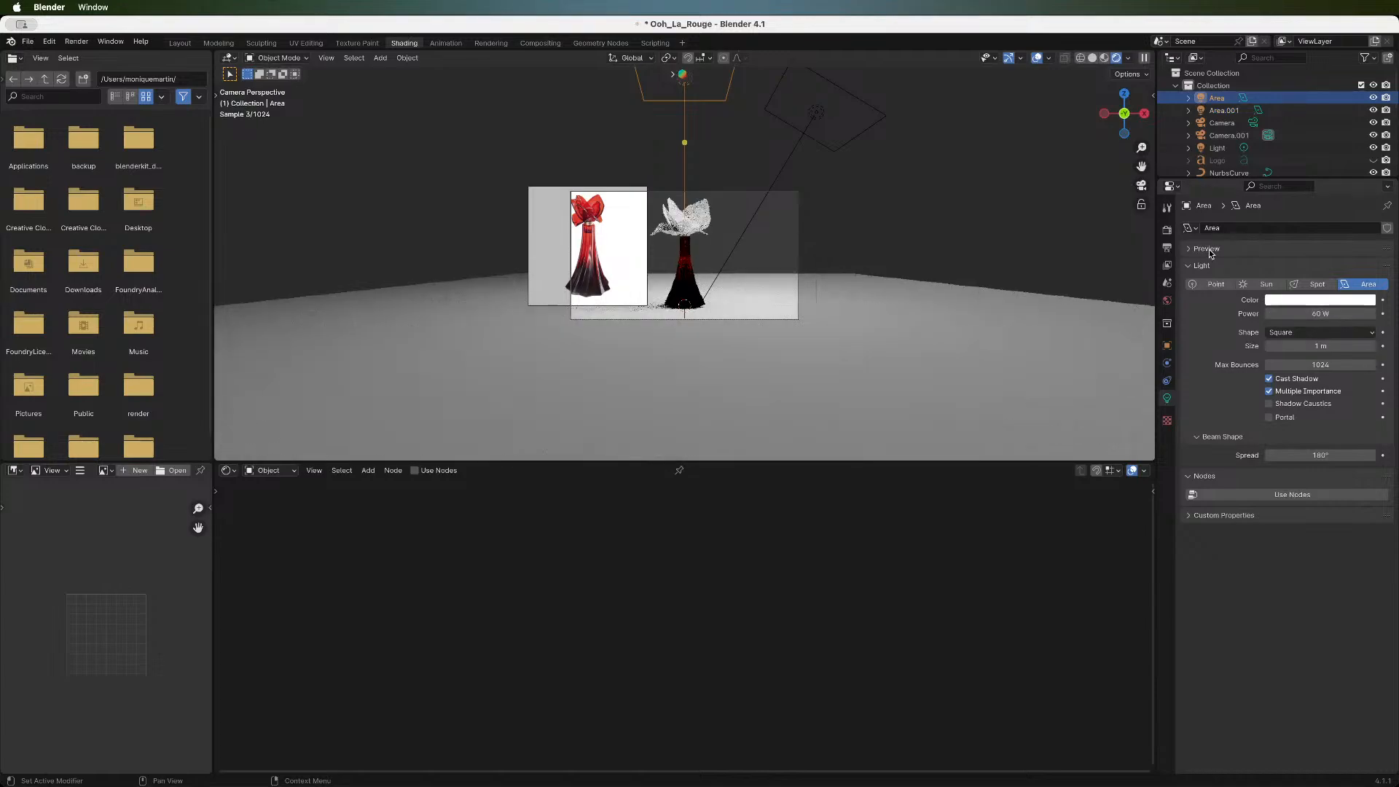
scroll(750, 193, "up", 4)
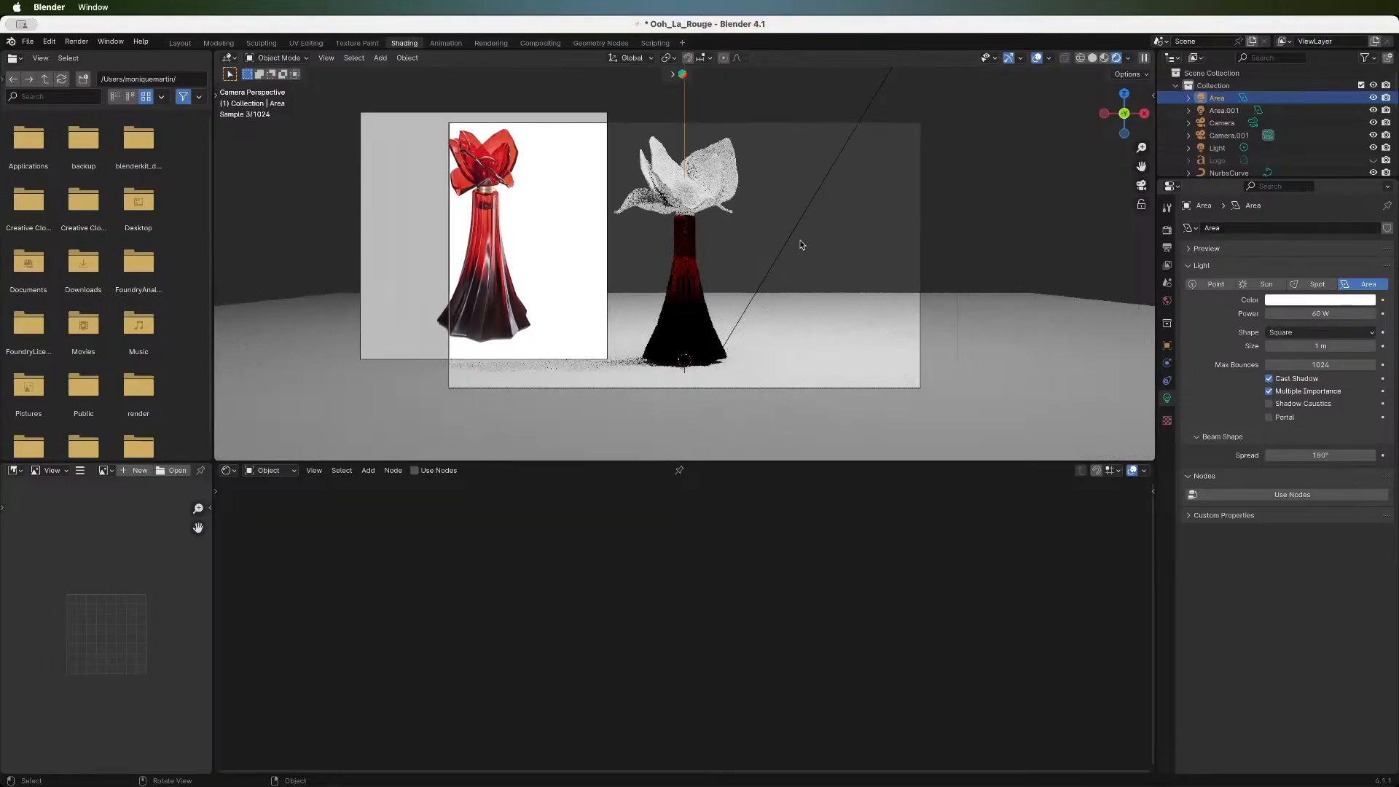
- Create a new material on the backdrop floor plane and name it Ground
left_click(744, 225)
scroll(709, 273, "down", 1)
scroll(709, 274, "up", 1)
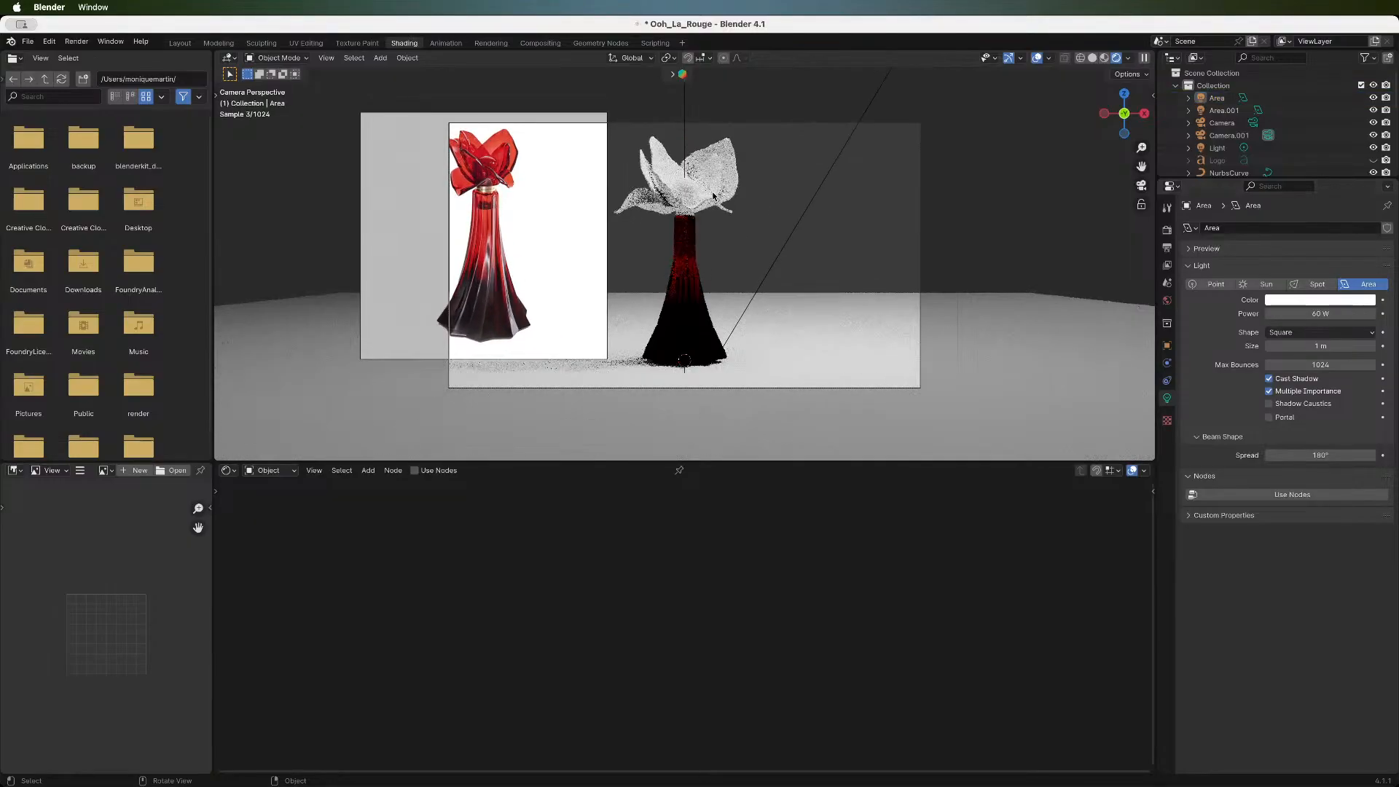
scroll(714, 196, "down", 2)
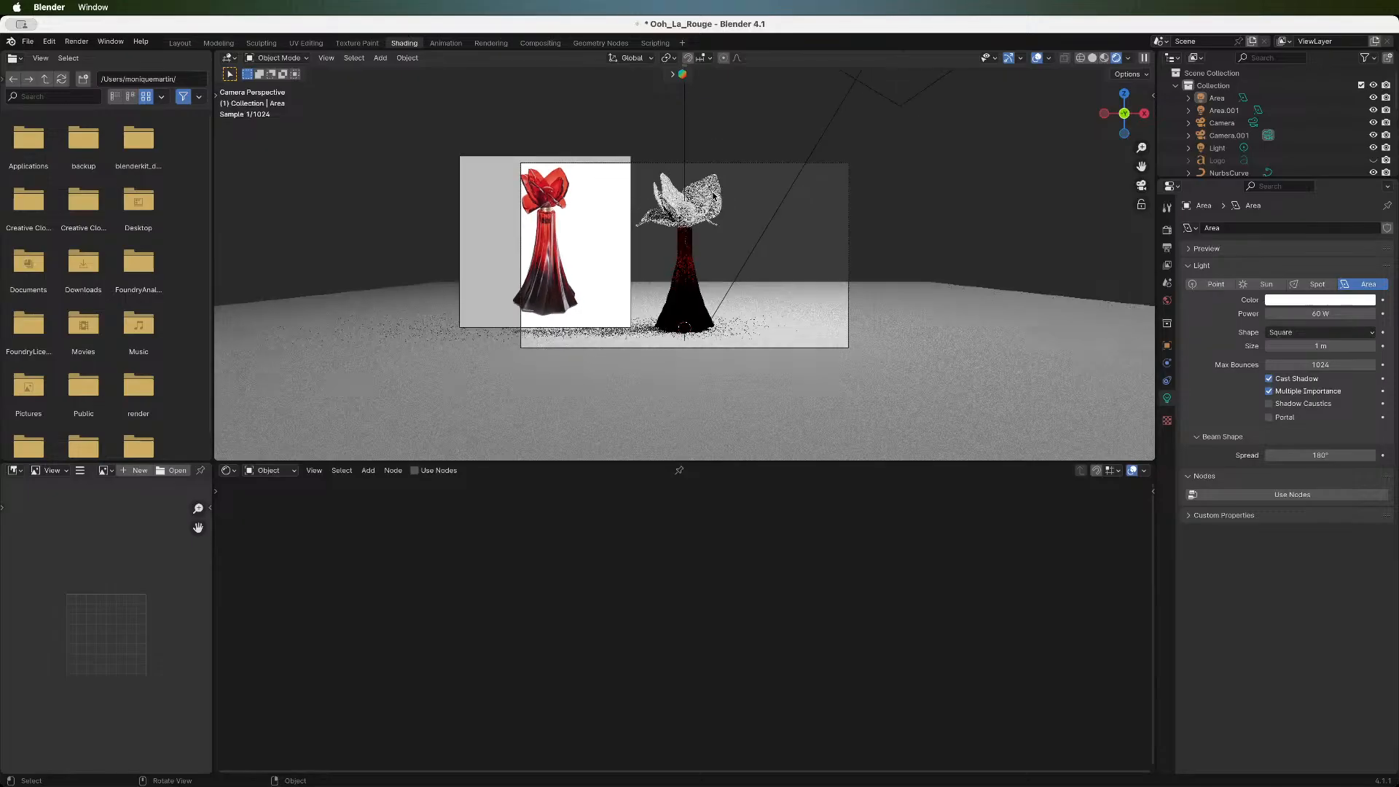
scroll(752, 125, "down", 1)
scroll(440, 284, "up", 3)
left_click(459, 387)
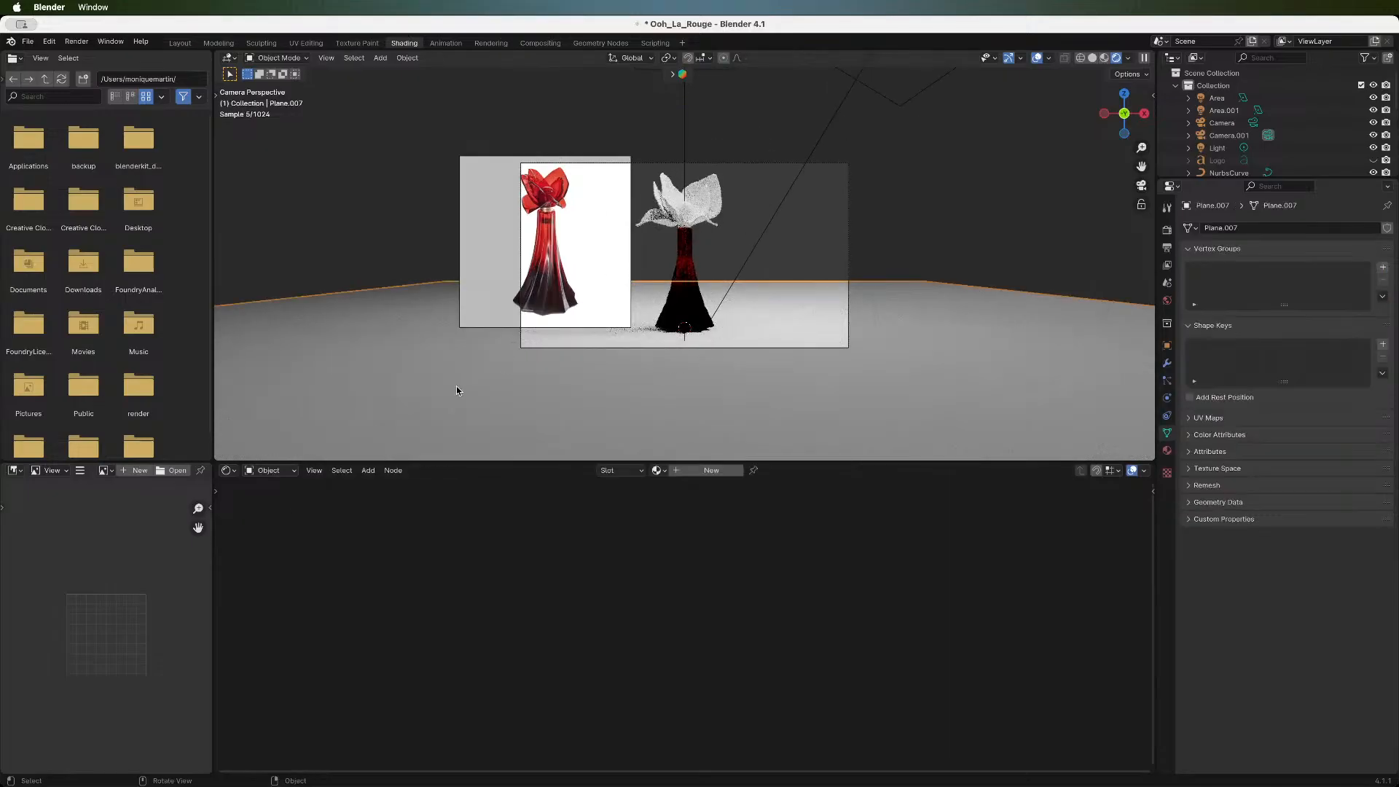
left_click(676, 474)
left_click(656, 470)
type("Ground")
key("Return")
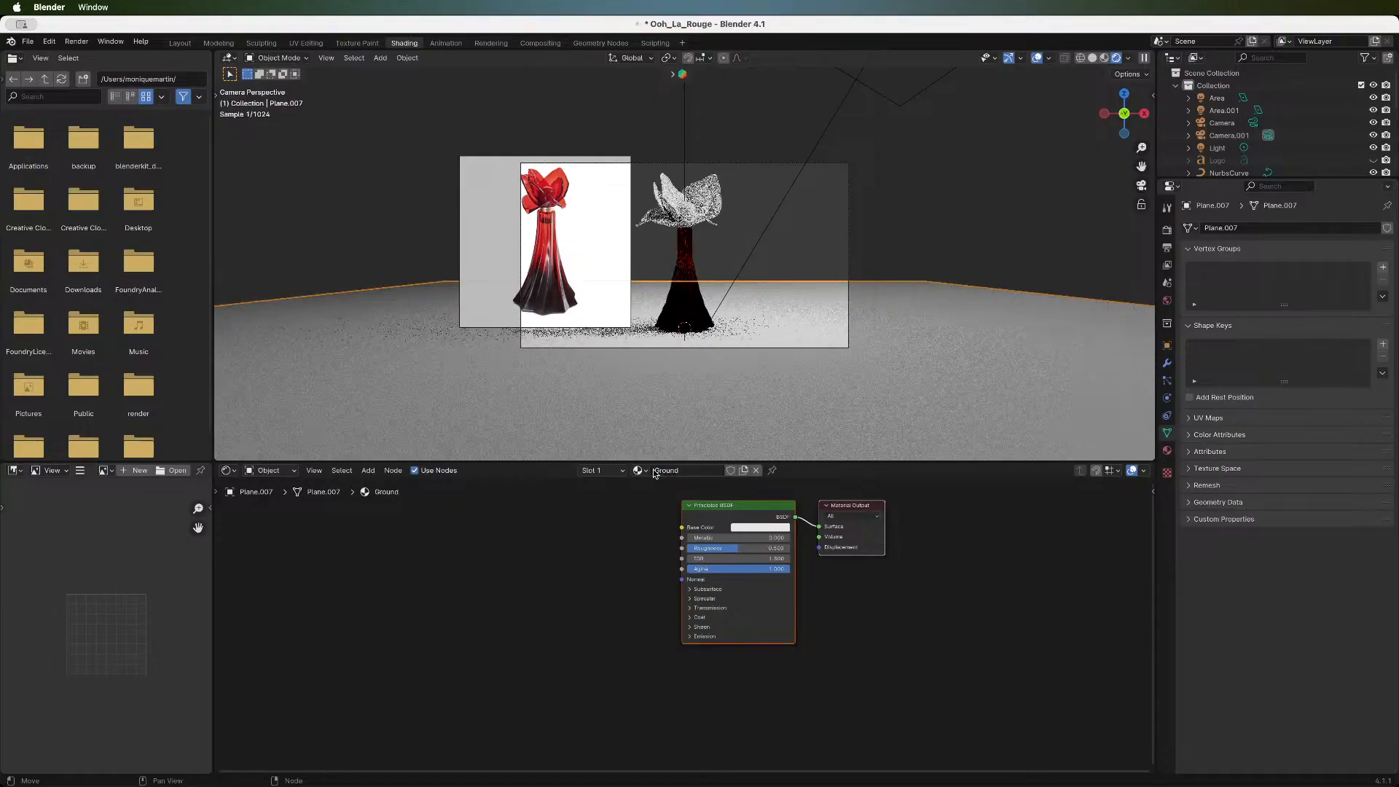
- Reposition the Ground material's nodes and darken the Principled BSDF base color to a medium grey
left_click_drag(760, 514, 657, 517)
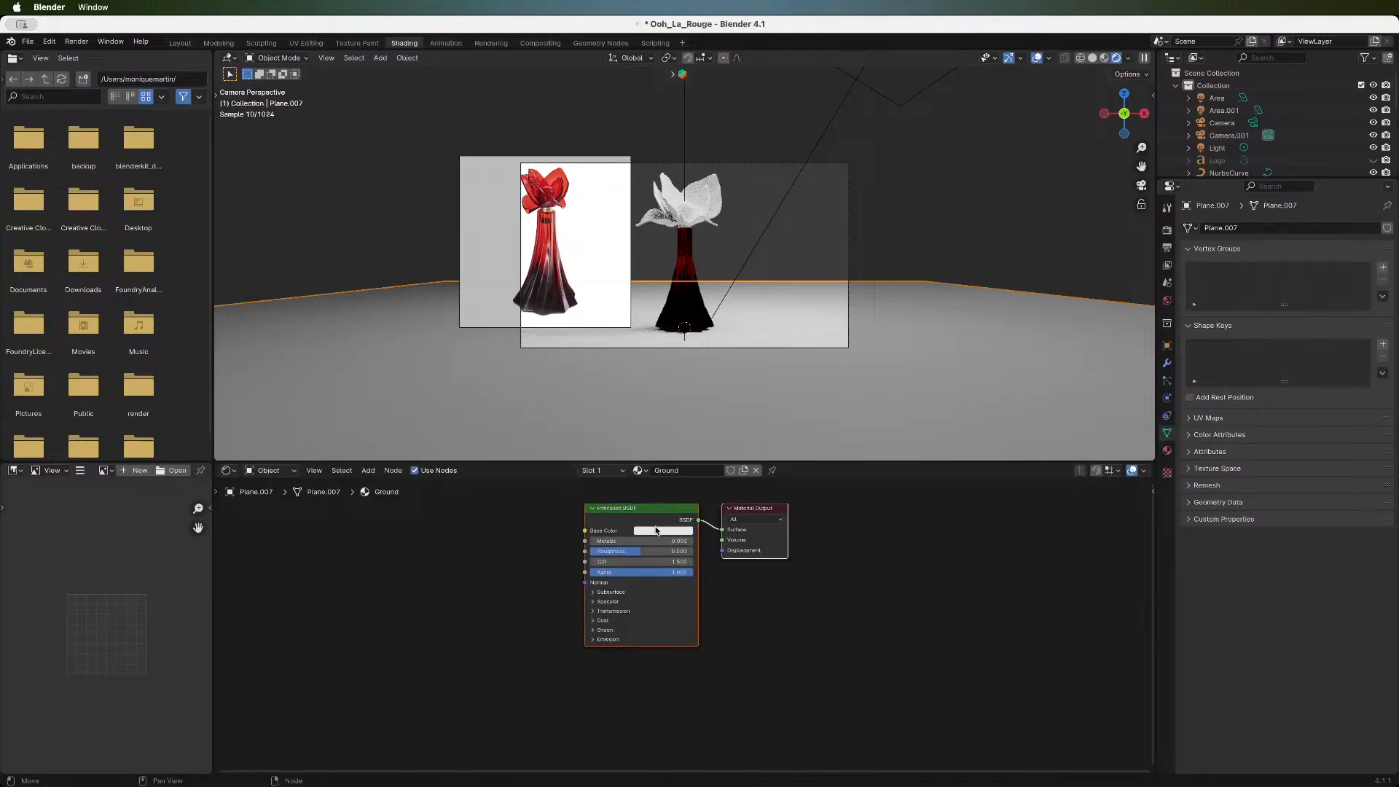
left_click(656, 532)
mouse_move(730, 421)
left_mouse_down()
mouse_move(730, 408)
mouse_move(729, 427)
left_mouse_up()
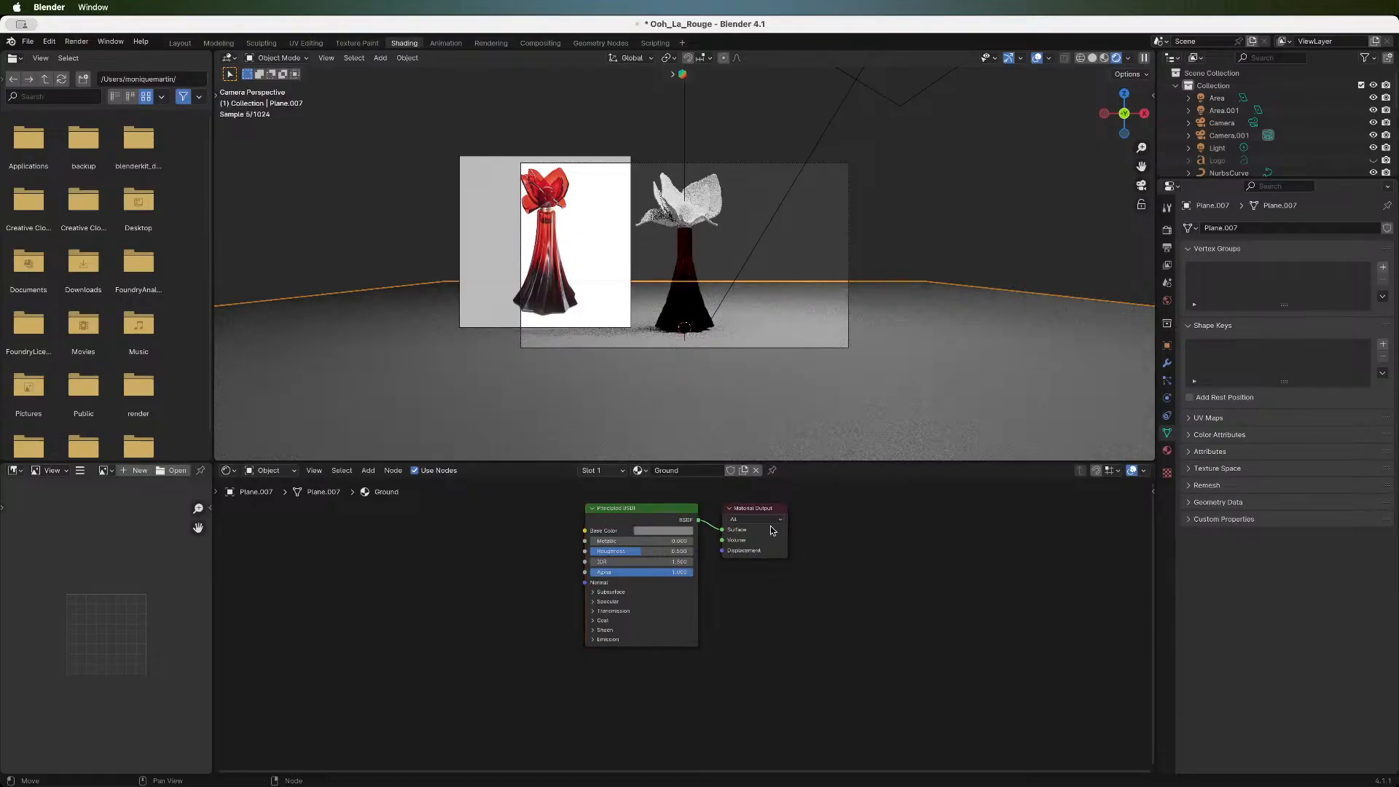
- Raise the power of the tilted area light beside the bottle to 200 W
left_click(876, 68)
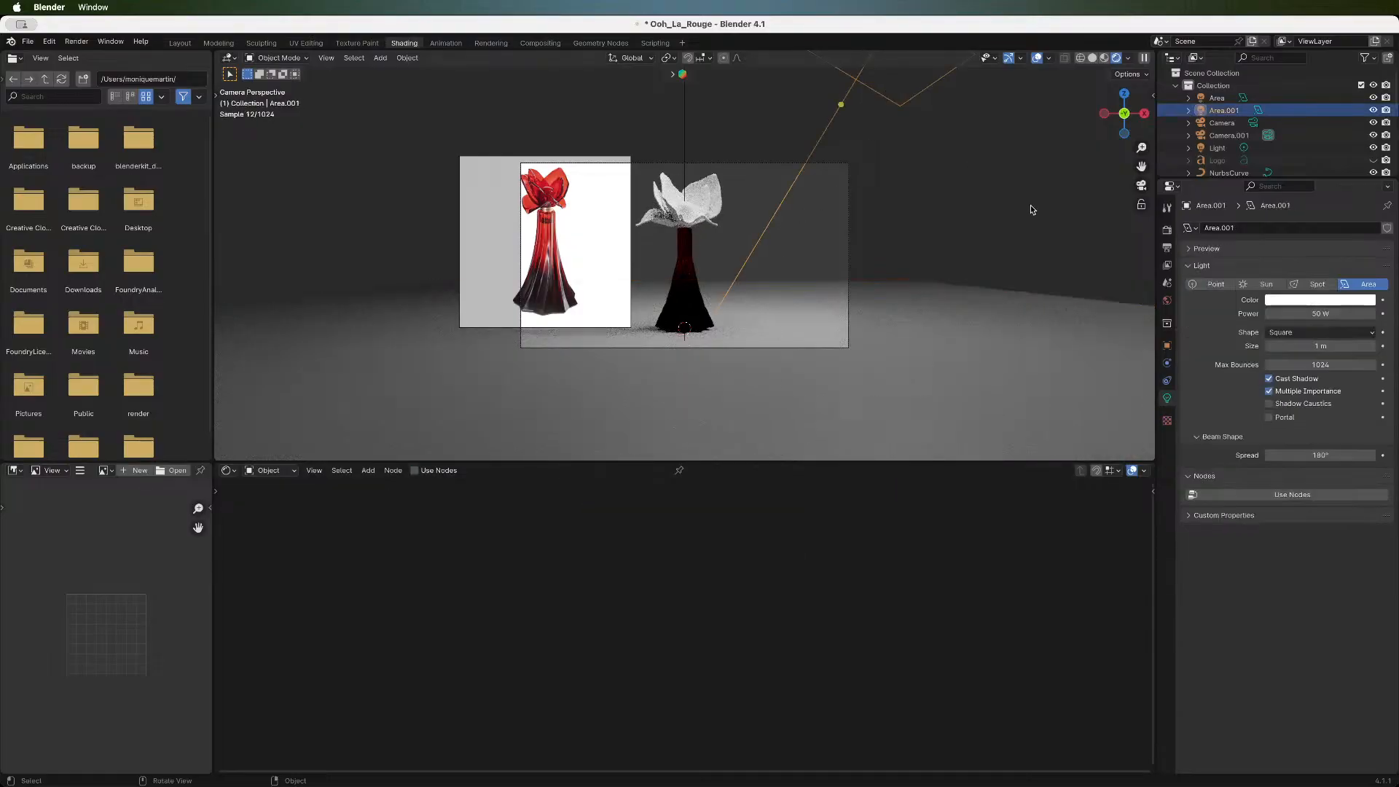
left_click(1312, 316)
type("100")
key("Return")
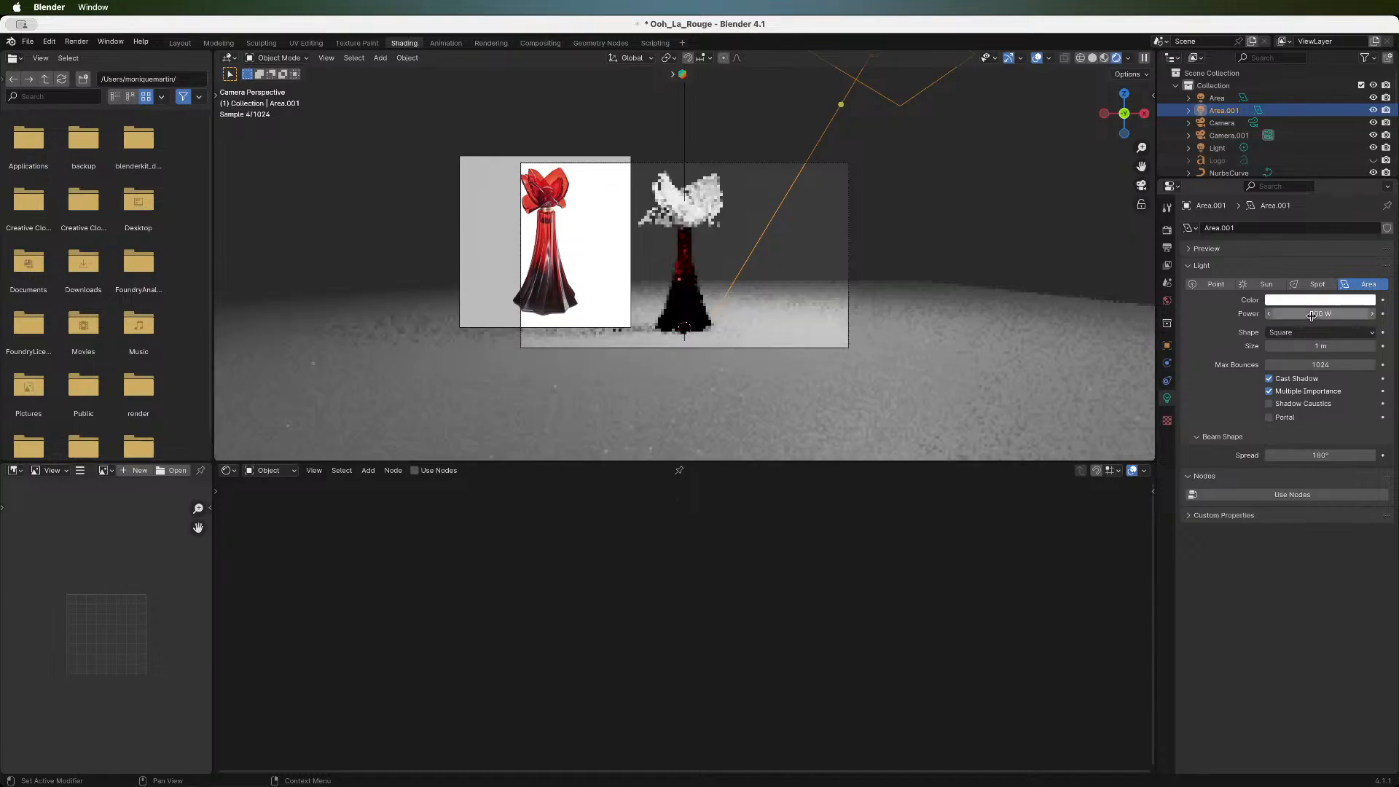
scroll(705, 132, "down", 3)
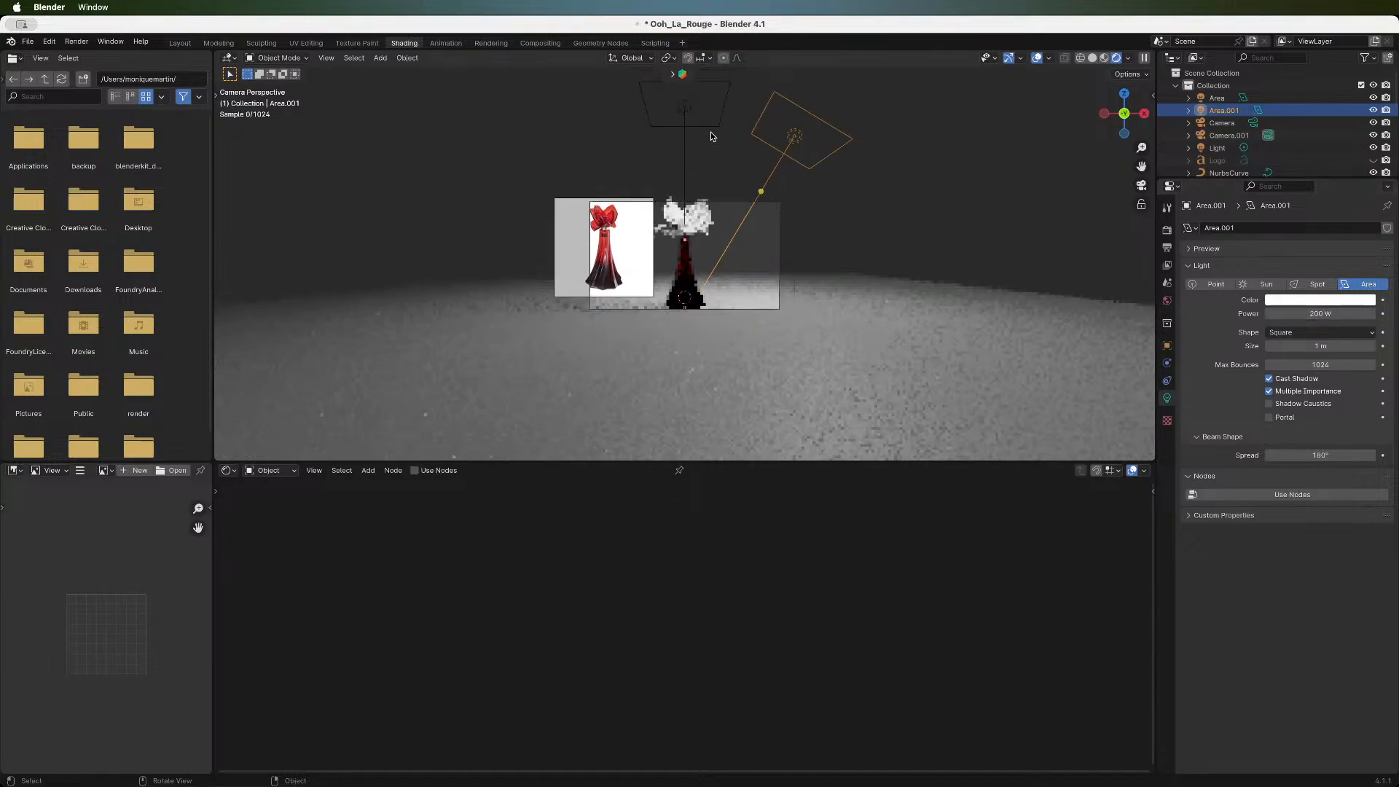
- Set the power of the overhead area light to 250 W and deselect it
left_click(686, 107)
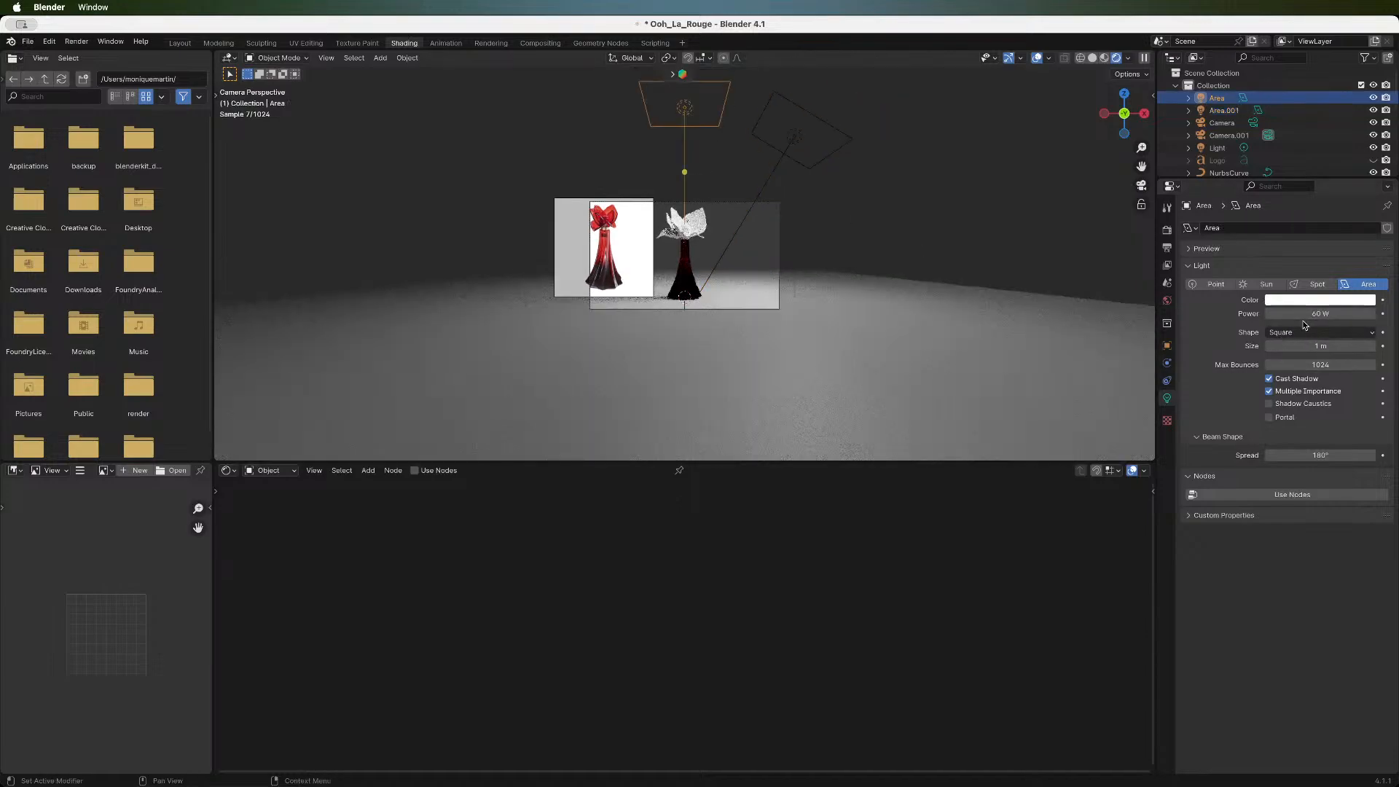
left_click(1305, 313)
type("250")
key("Return")
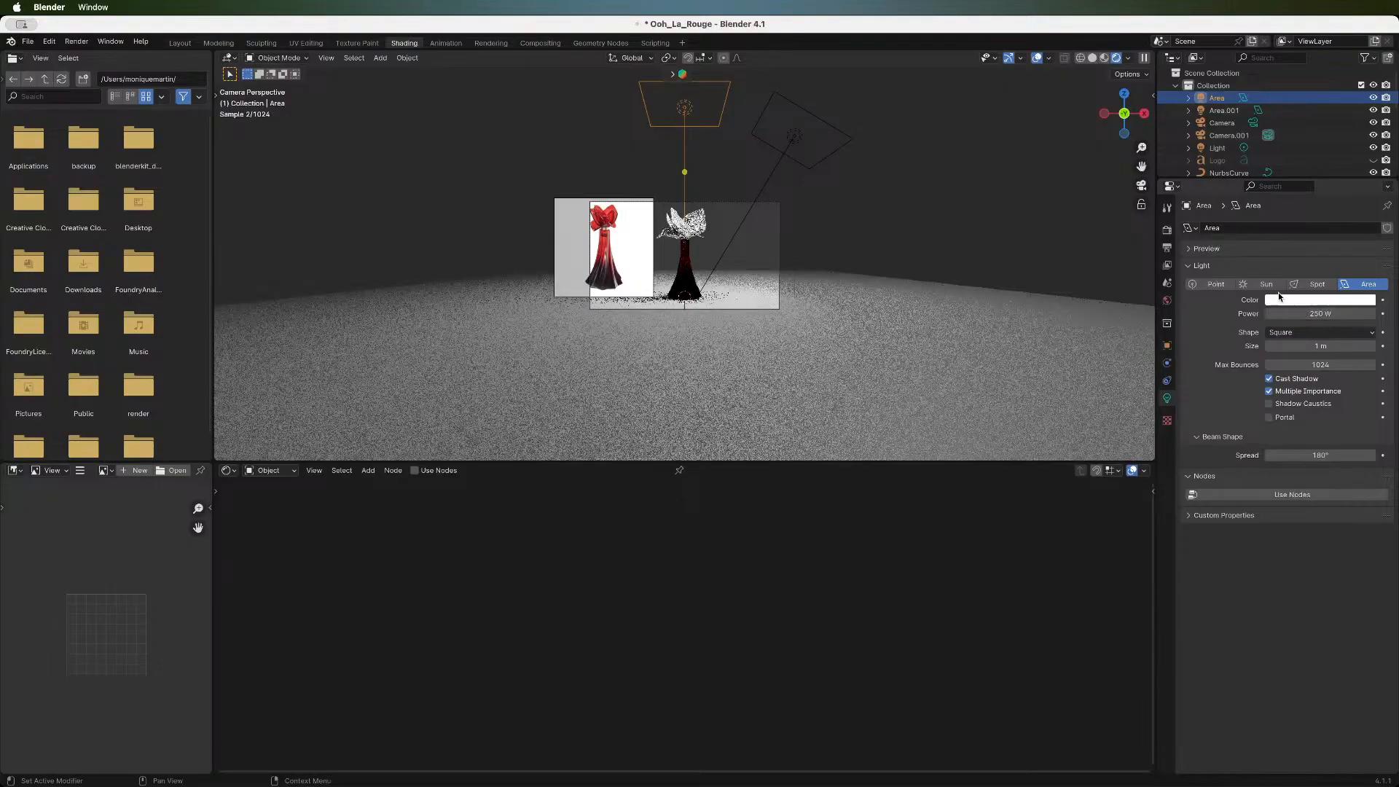
scroll(657, 232, "up", 4)
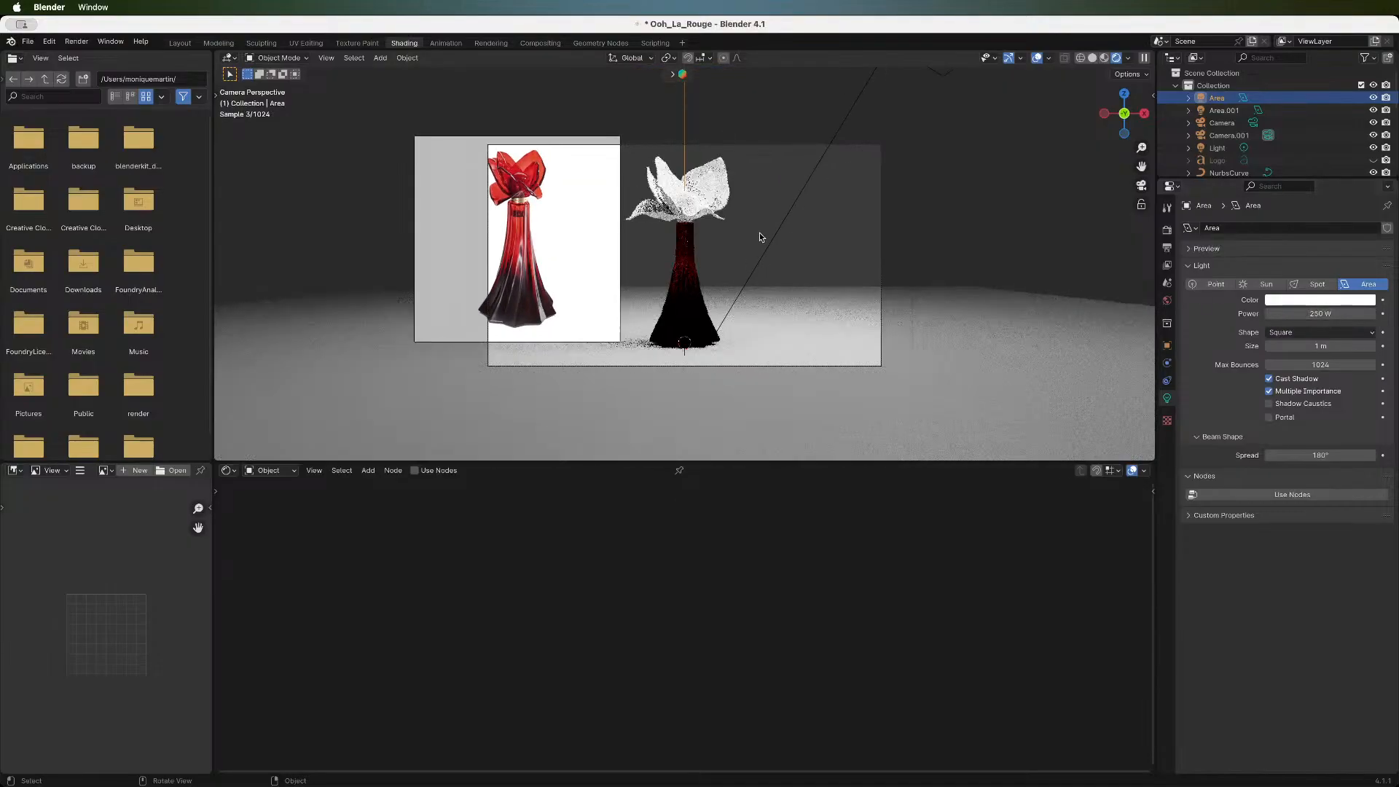
left_click(761, 262)
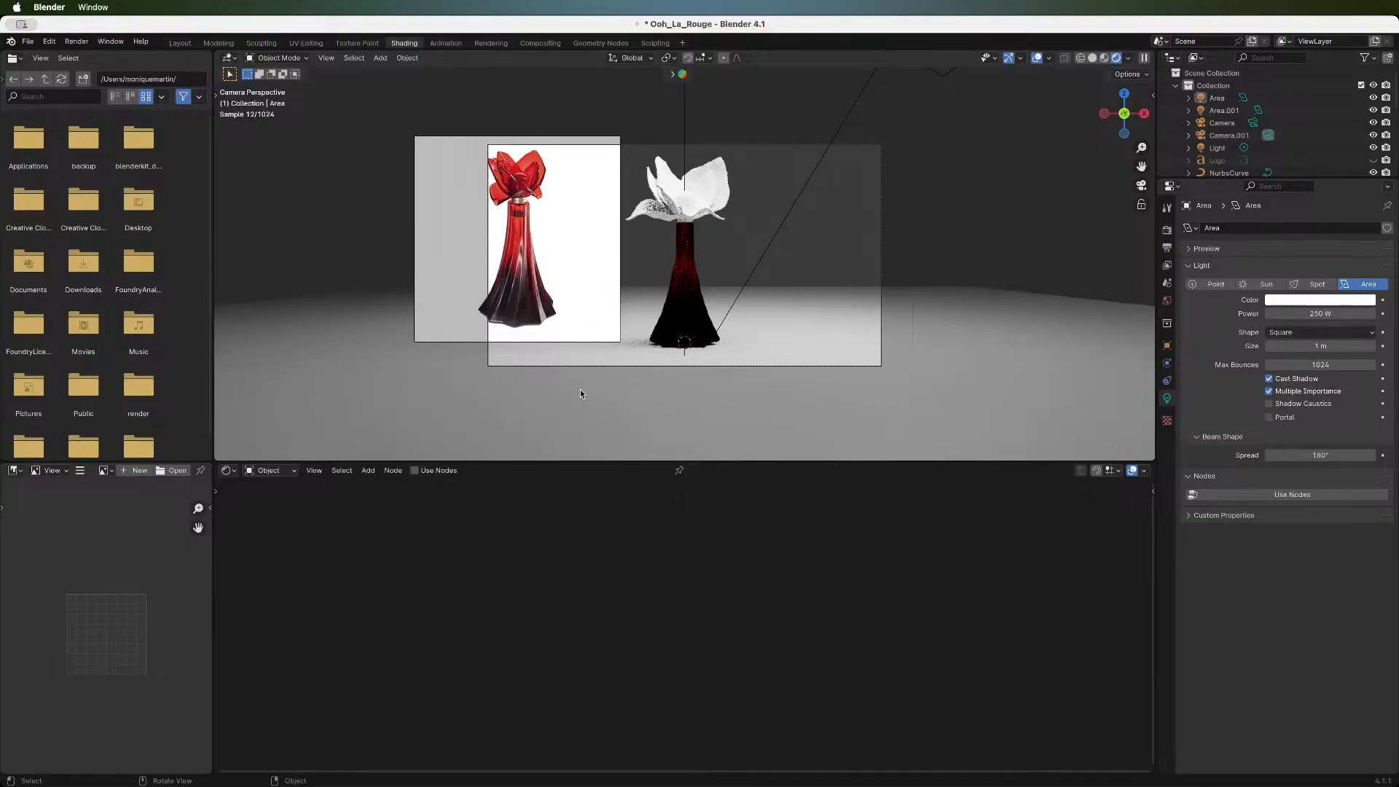
- Replace the File Browser area with the Asset Browser and add the Robot World asset to the scene
left_click(13, 58)
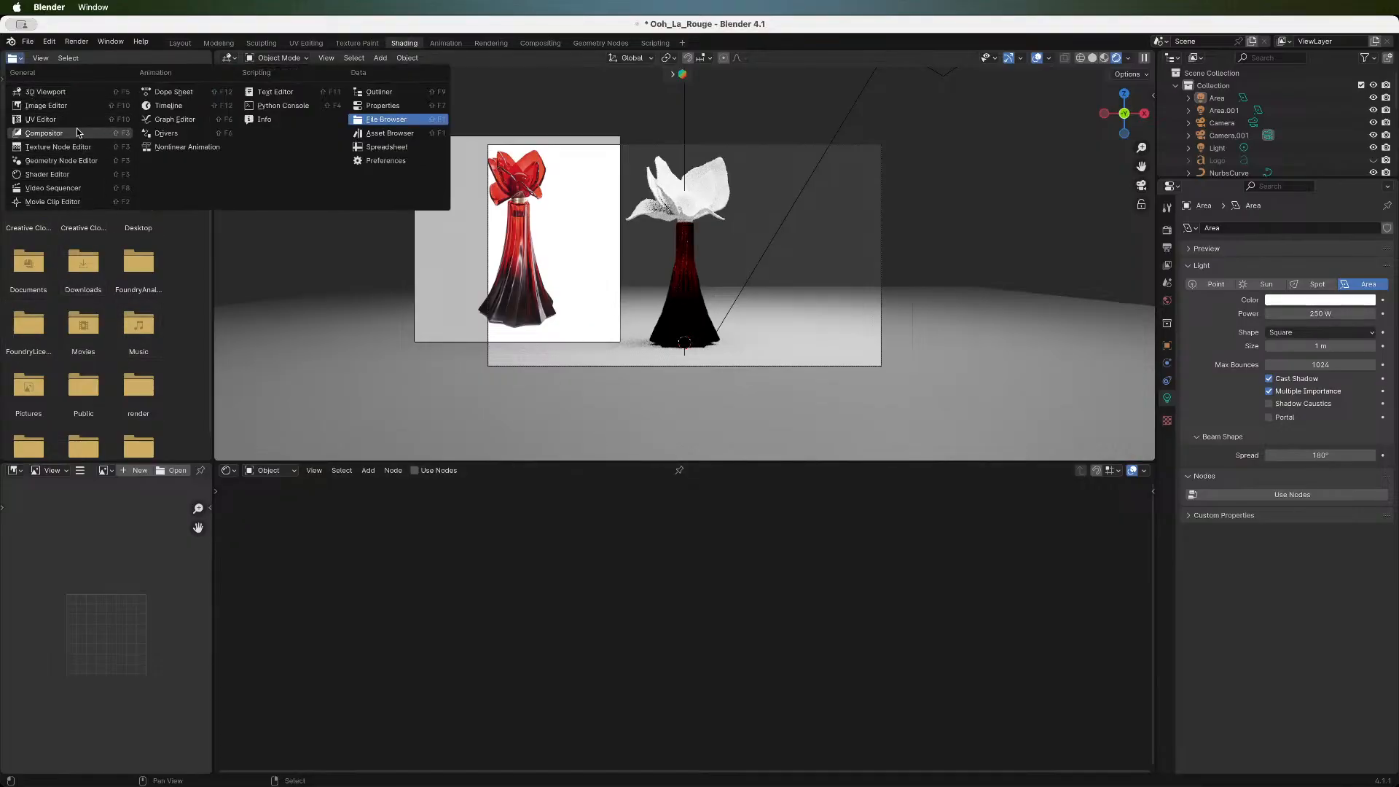
left_click(389, 133)
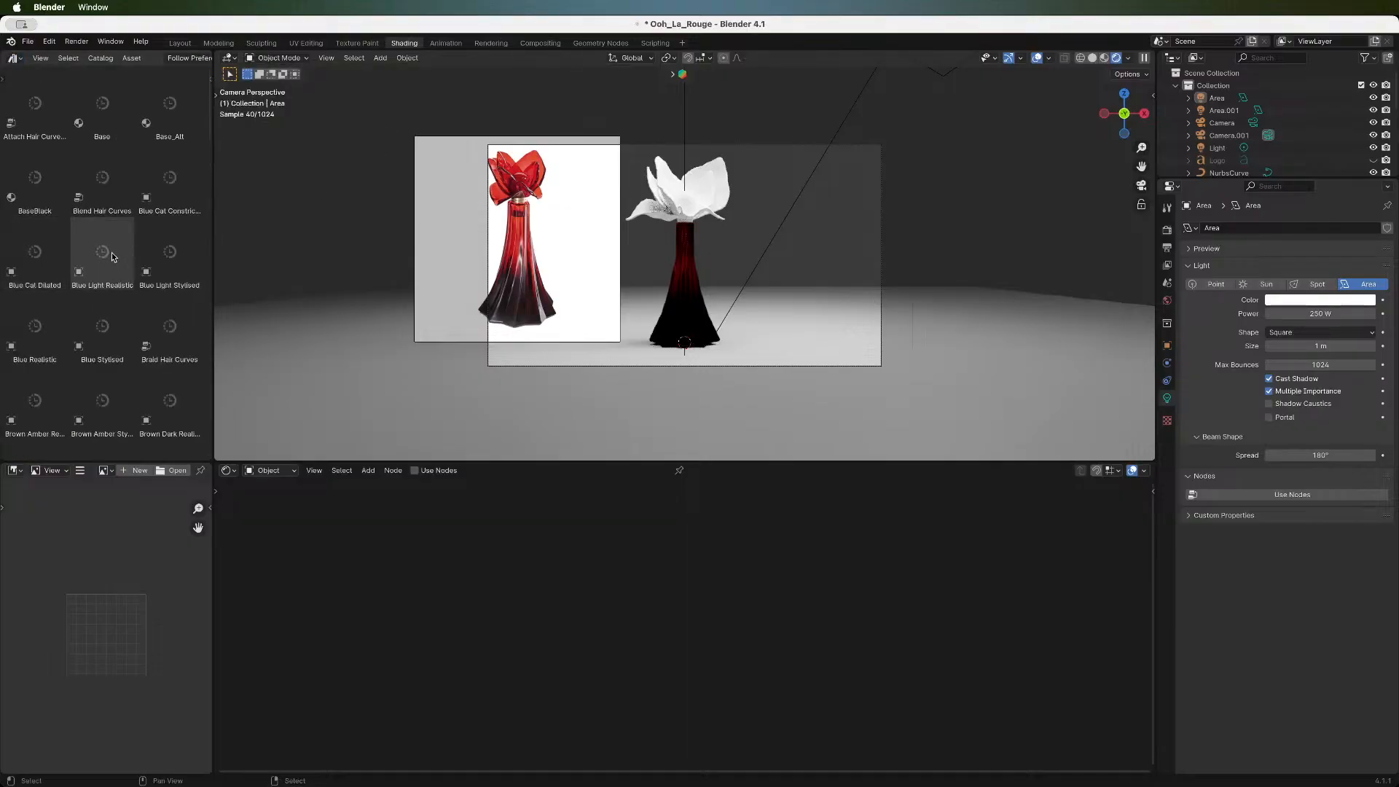
scroll(113, 256, "down", 4)
scroll(113, 256, "down", 3)
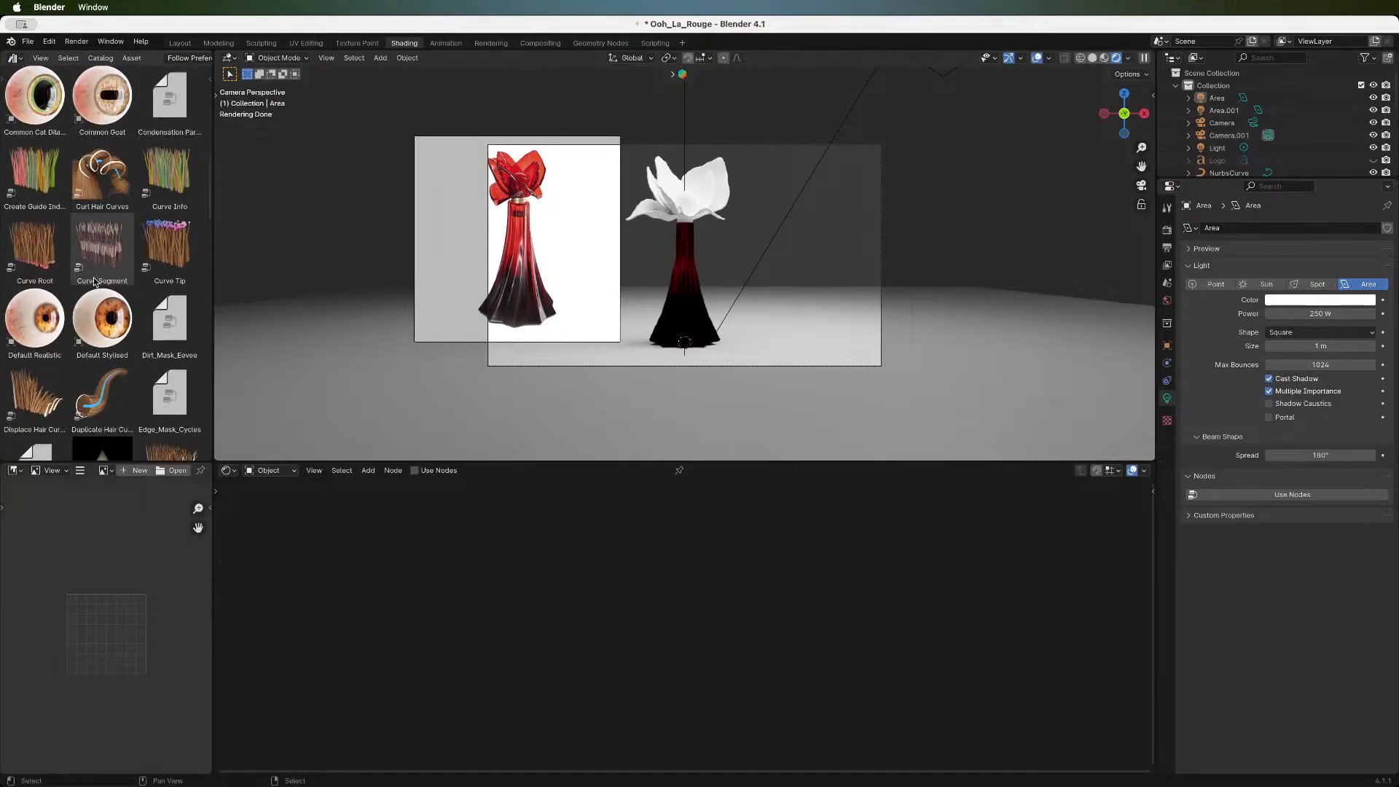
scroll(95, 282, "down", 2)
scroll(95, 282, "down", 6)
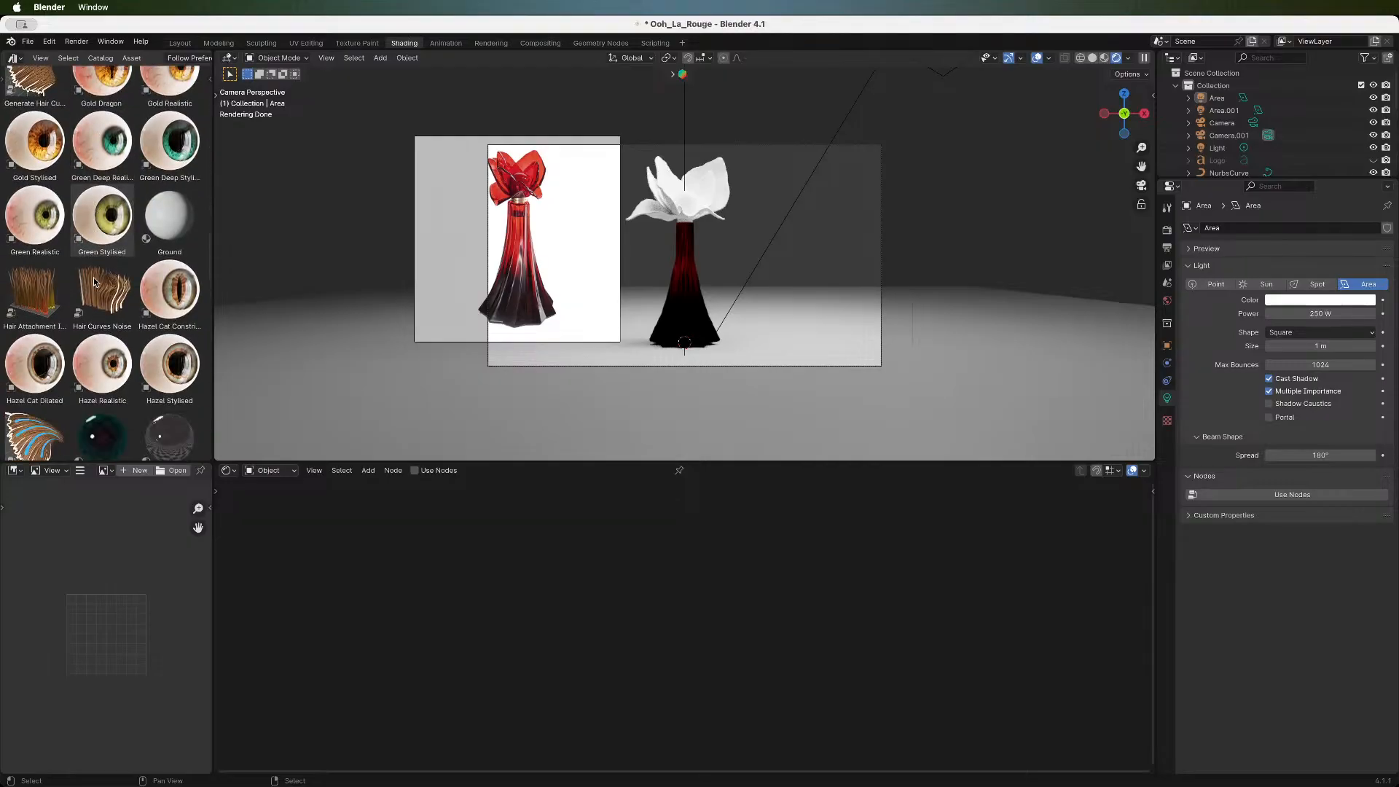
scroll(94, 282, "down", 5)
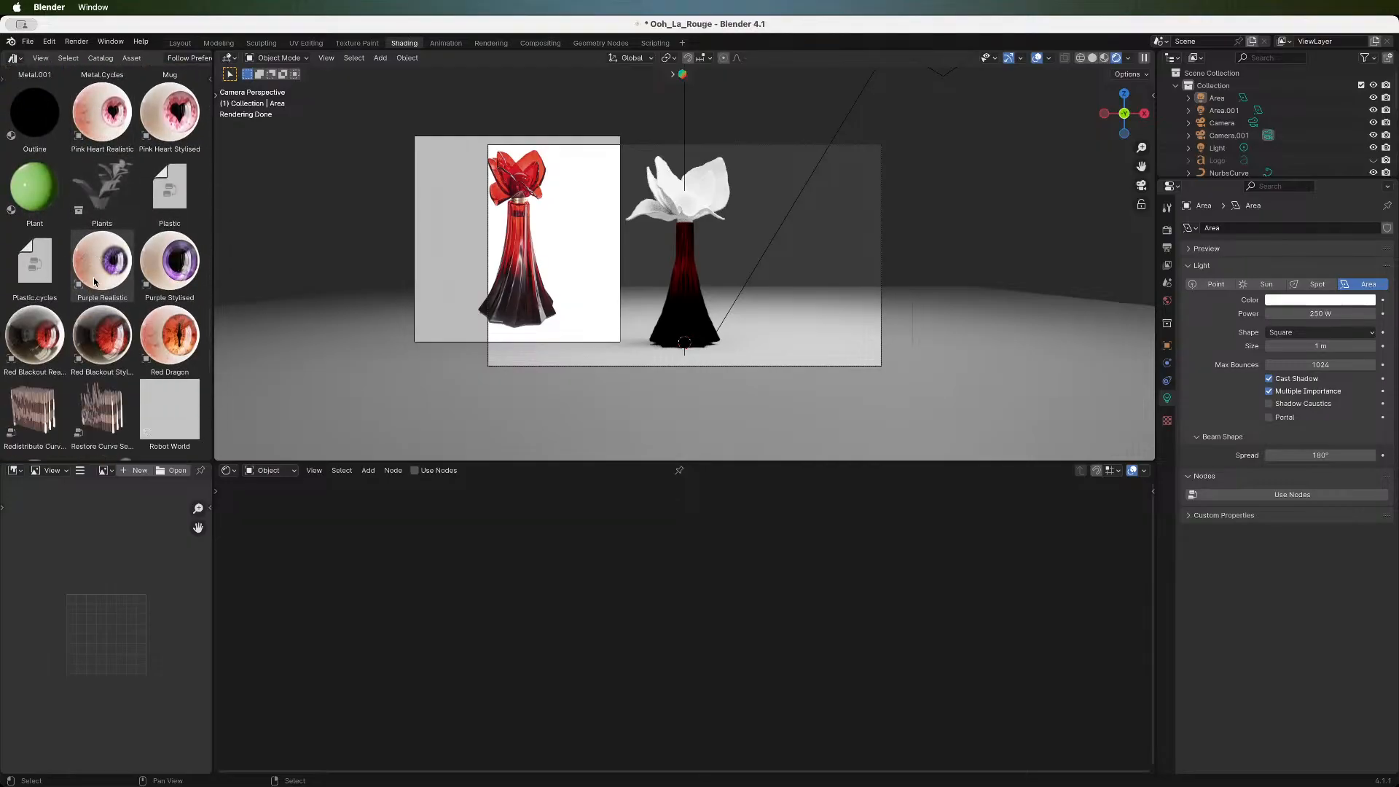
left_click_drag(169, 288, 333, 228)
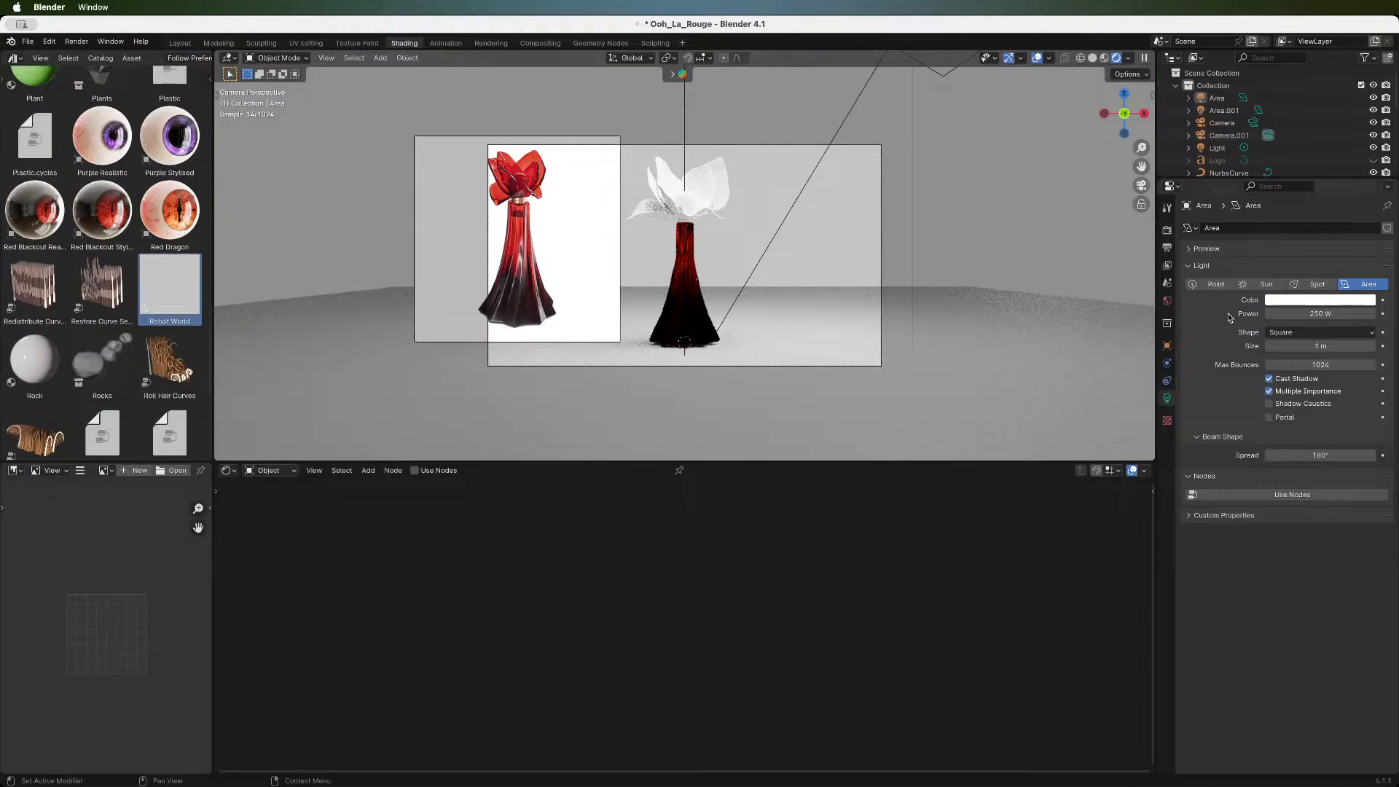
- Set the Cycles render device to GPU Compute and enable viewport denoising
left_click(1166, 230)
left_click(1280, 260)
left_click(1283, 289)
left_click(1206, 377)
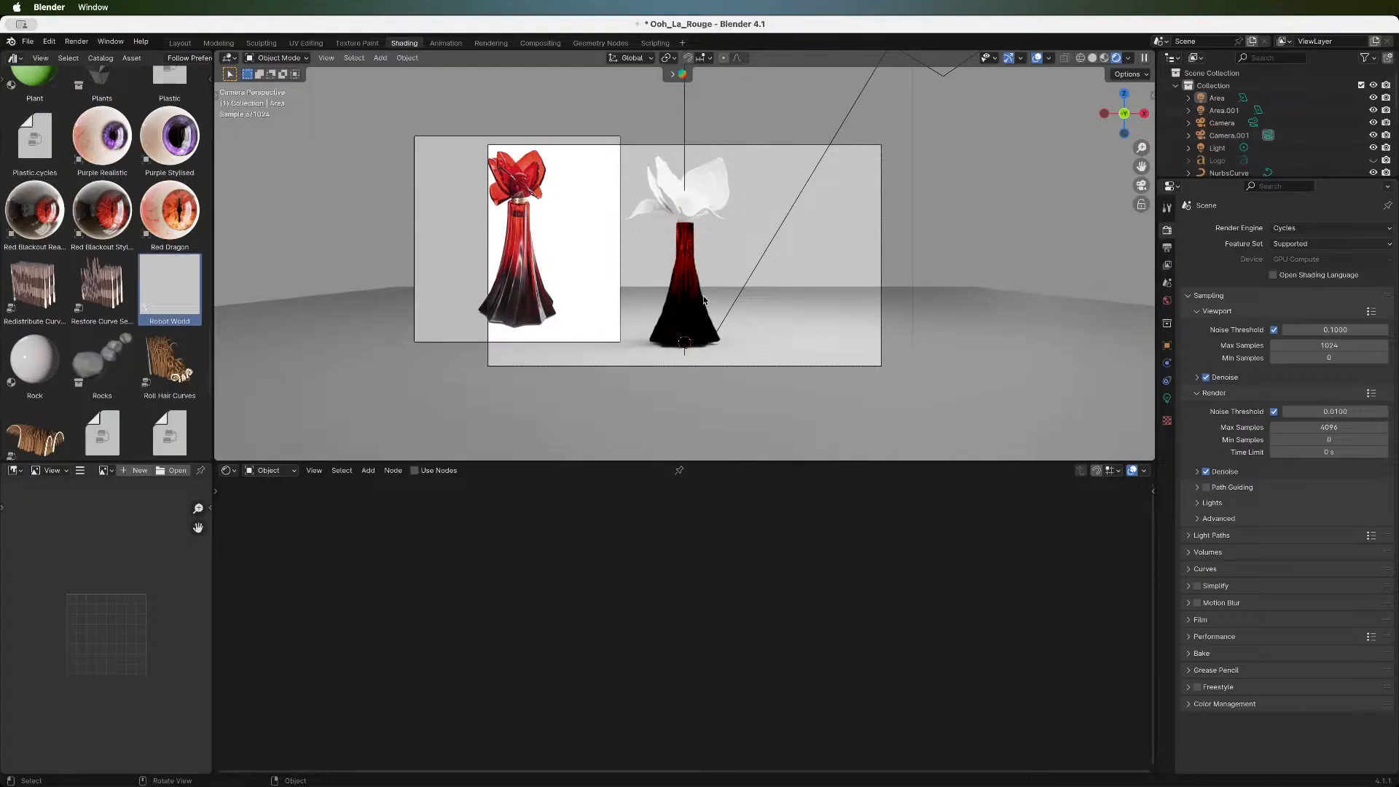
- Brighten the red stop of the bottle material's Color Ramp to the maximum value
middle_click_drag(766, 338, 743, 337)
scroll(743, 334, "up", 3)
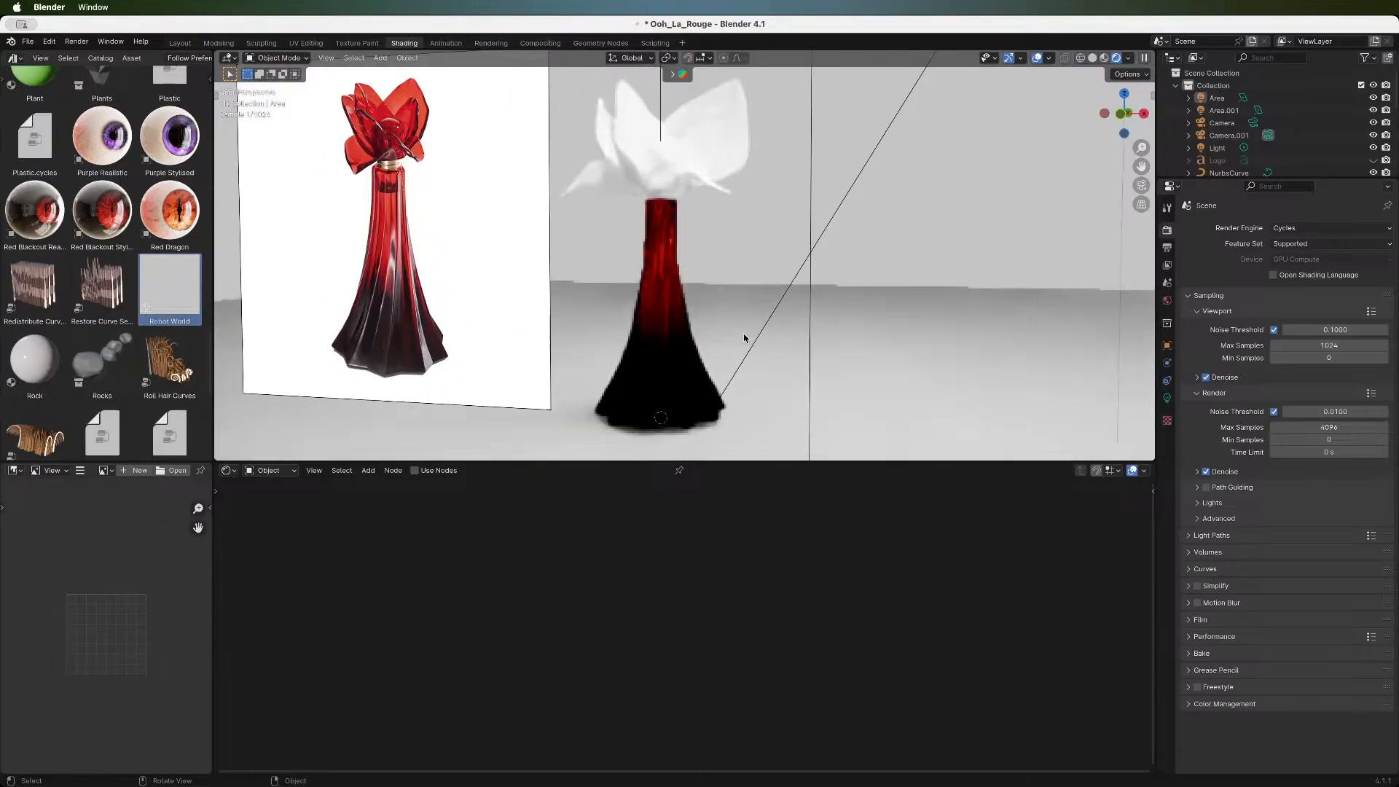
left_click(663, 326)
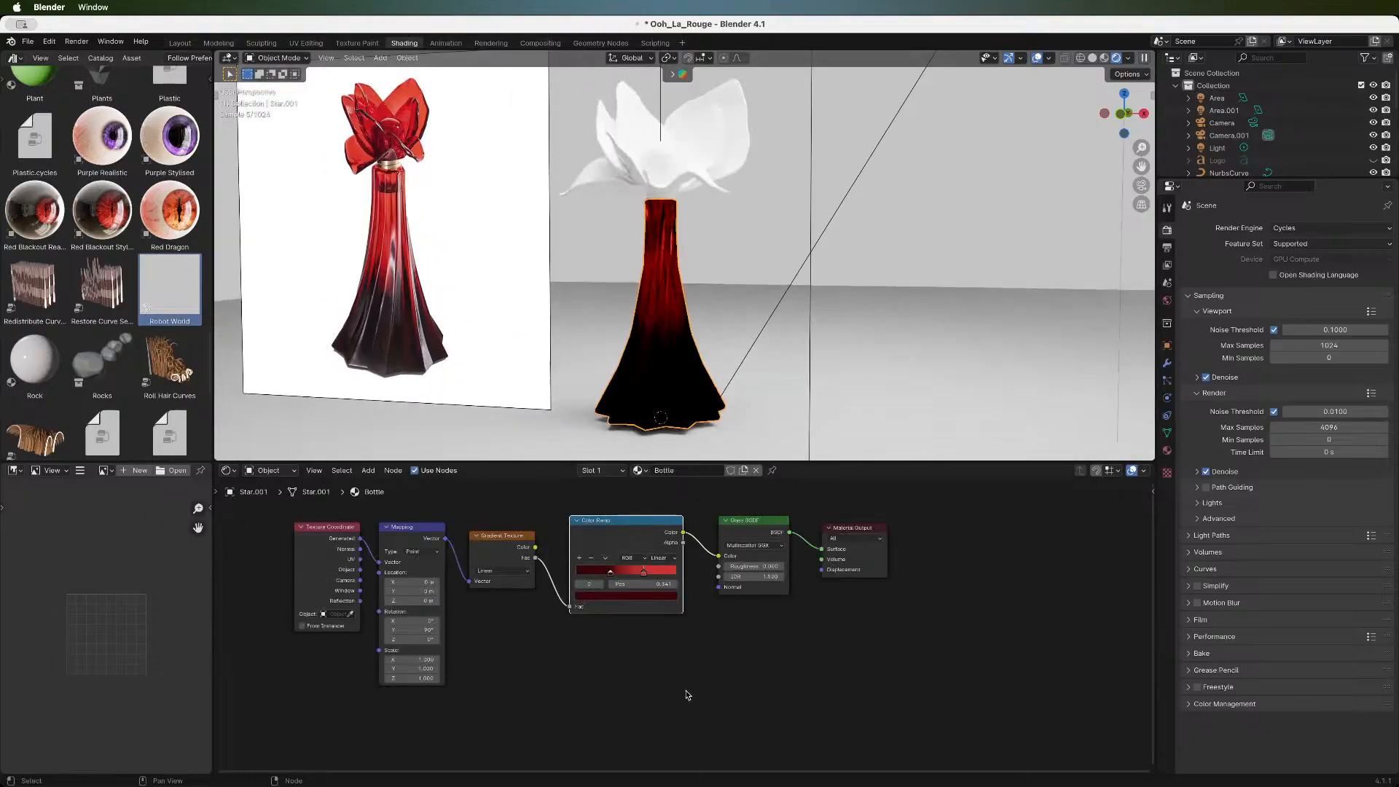
left_click(656, 568)
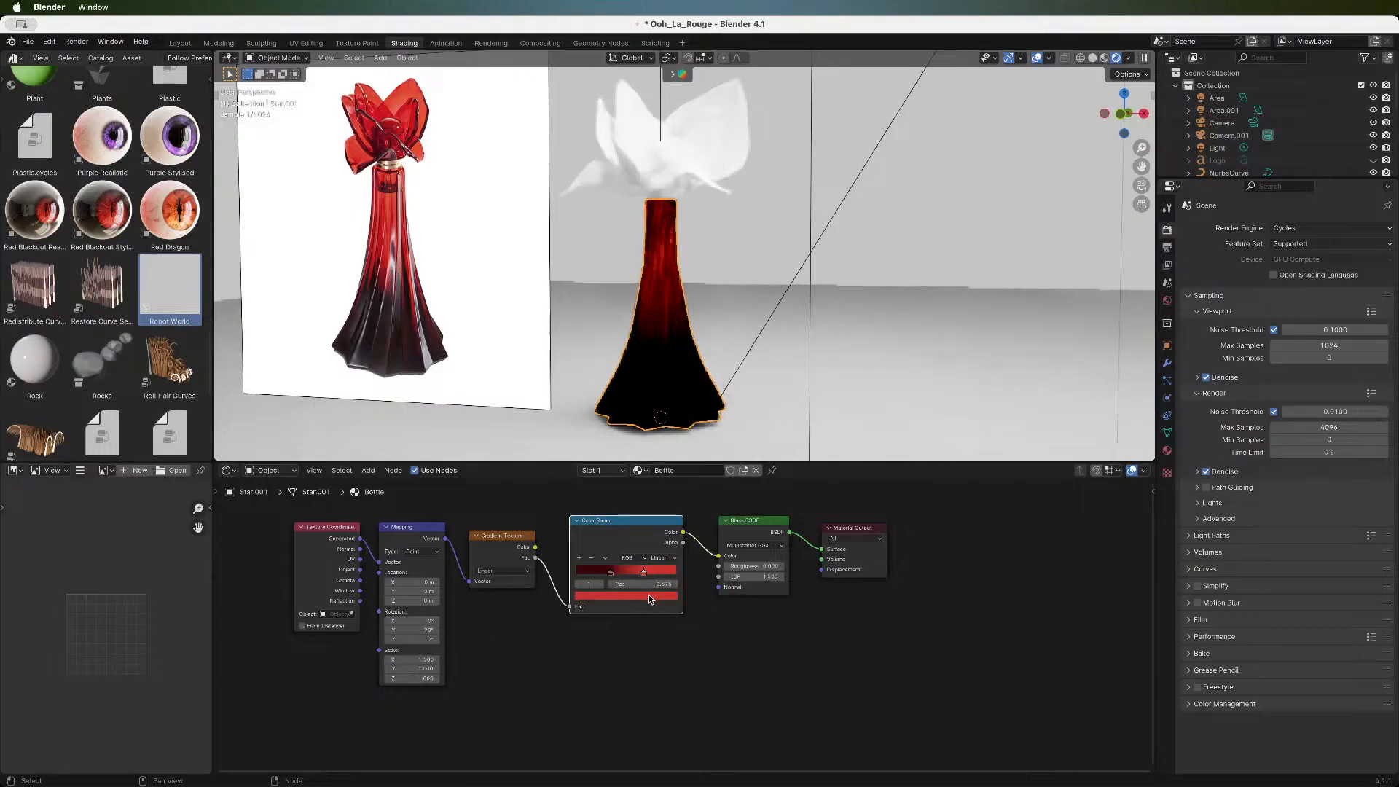
left_click(649, 596)
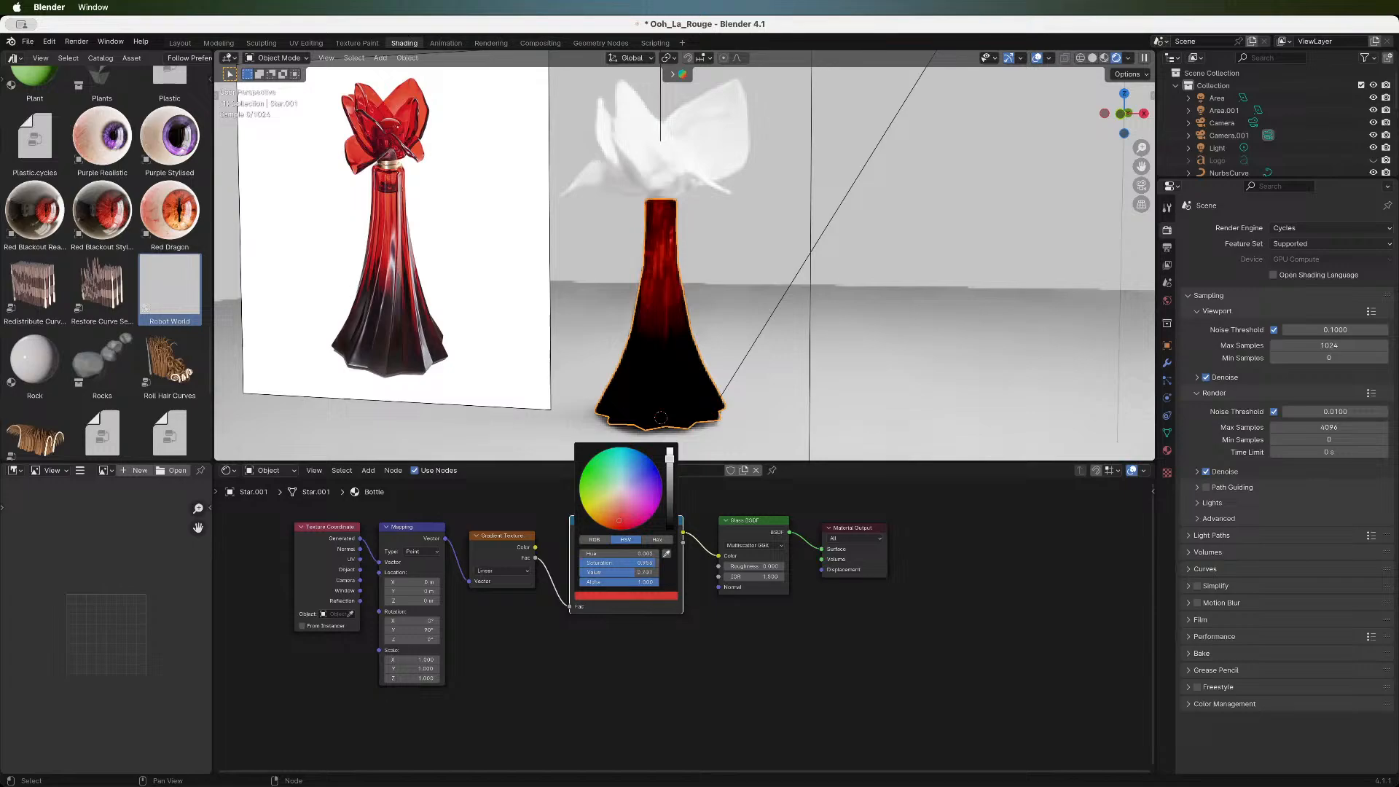
left_click_drag(670, 457, 669, 450)
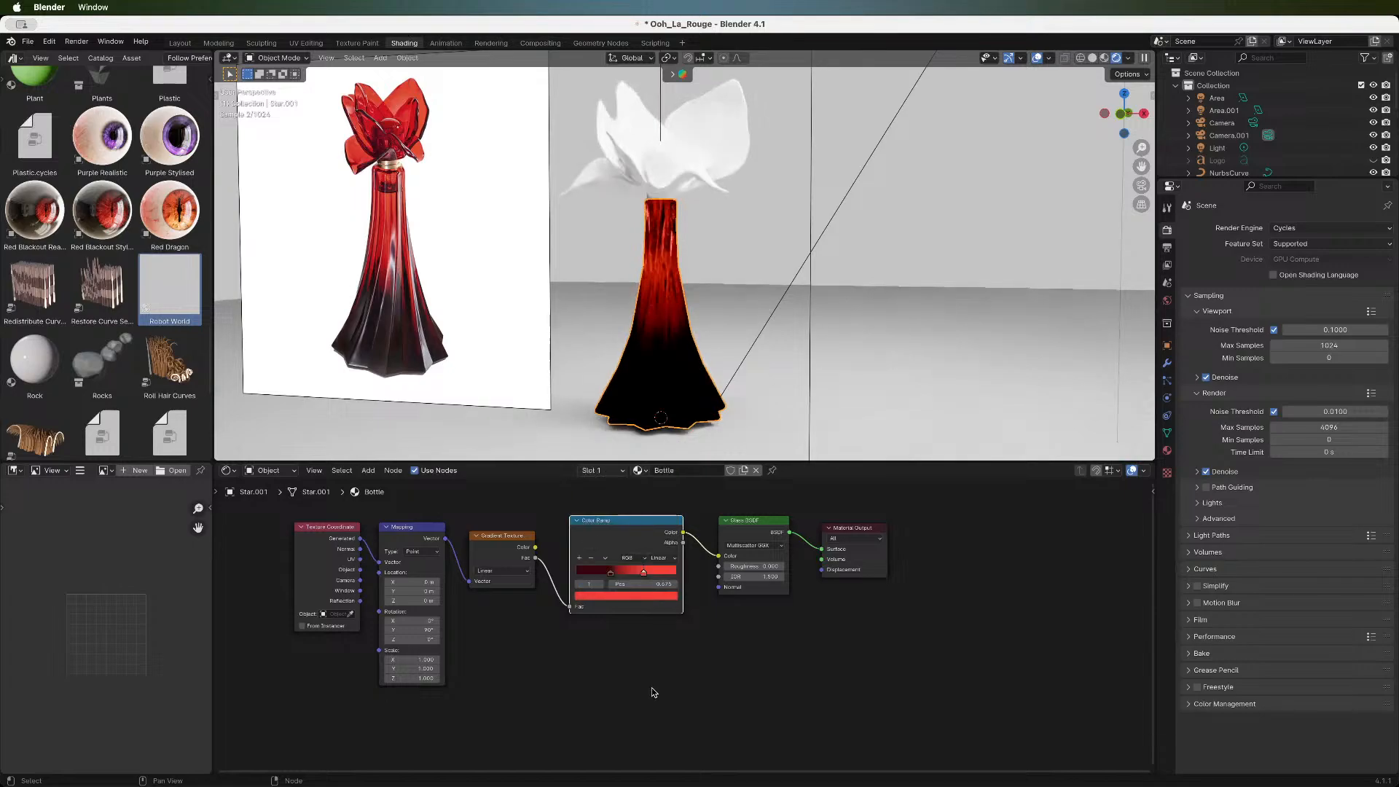
left_click(760, 406)
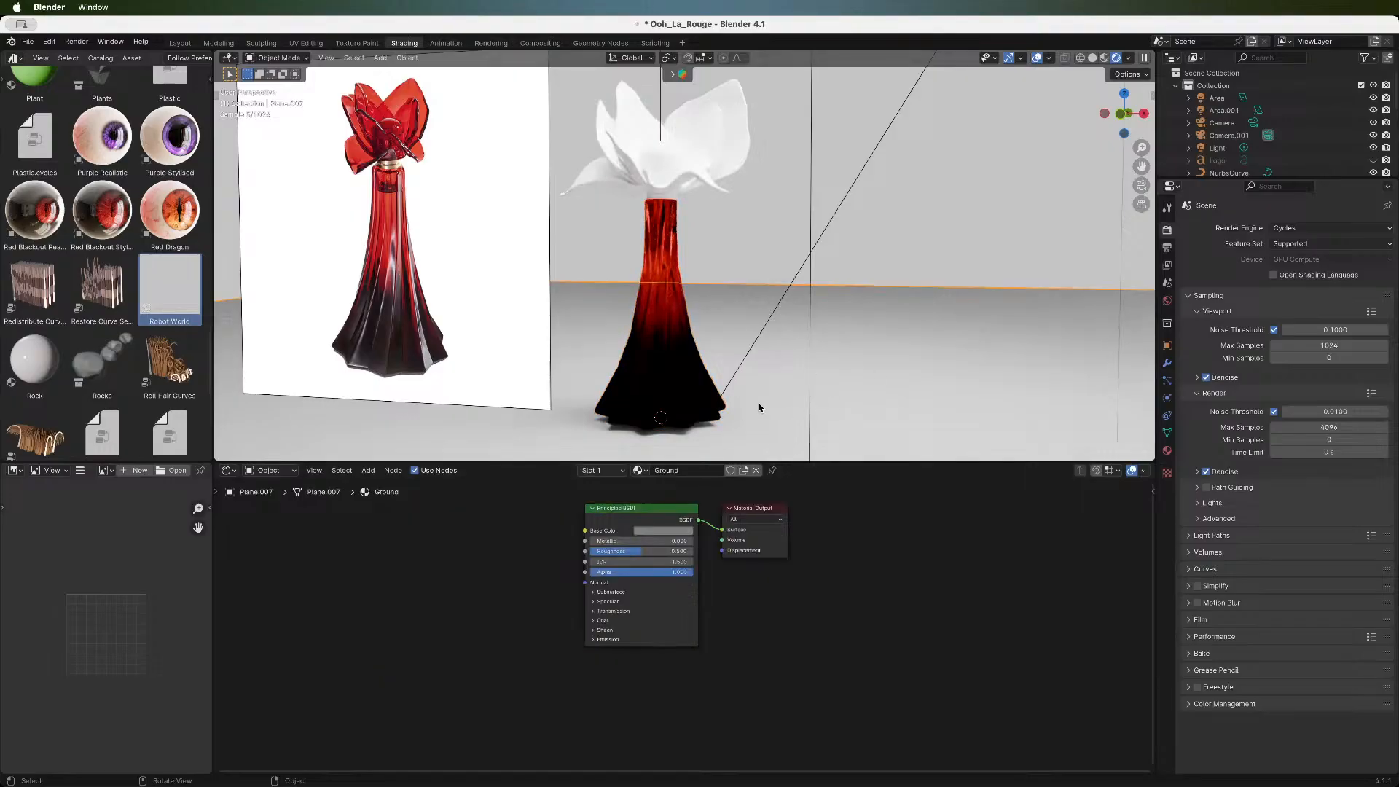
left_click(1122, 117)
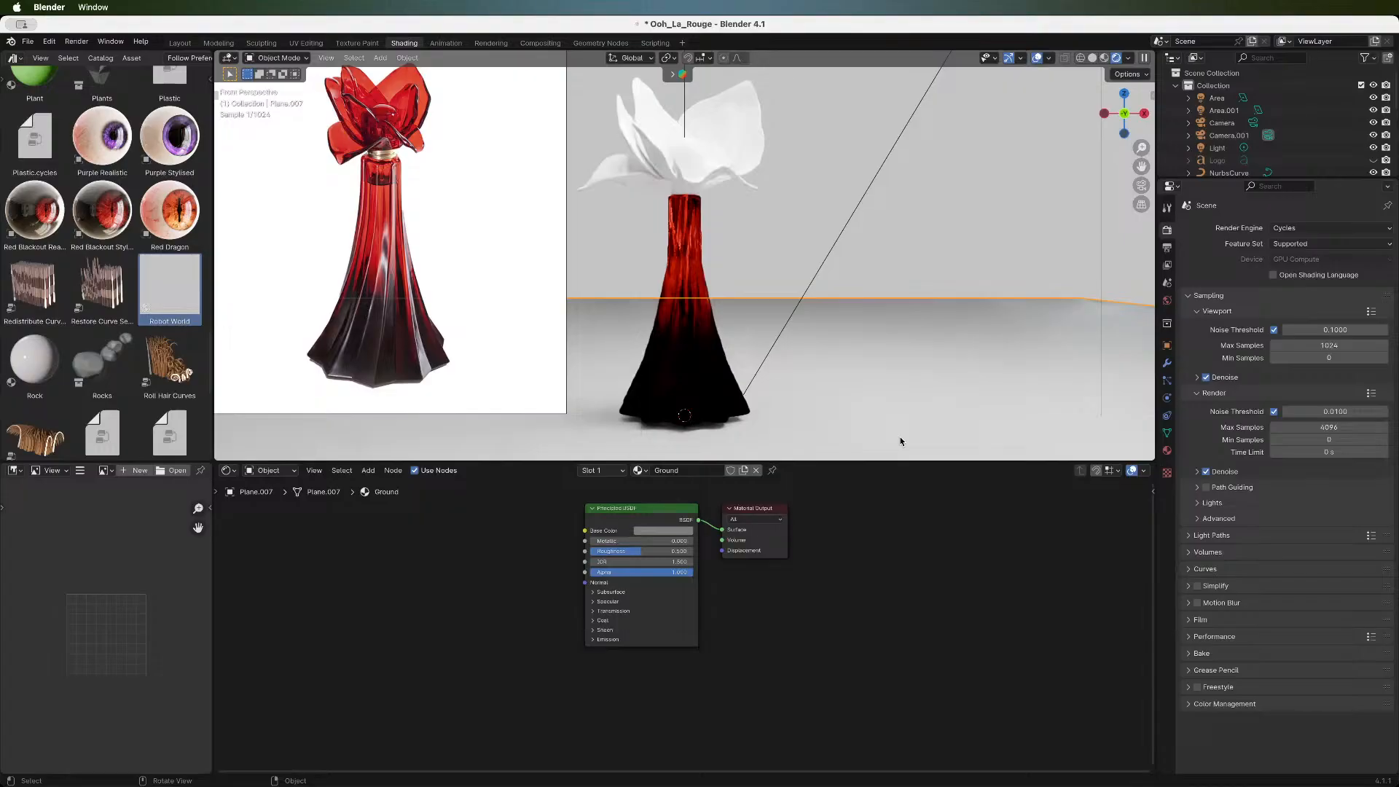
key("g")
key("z")
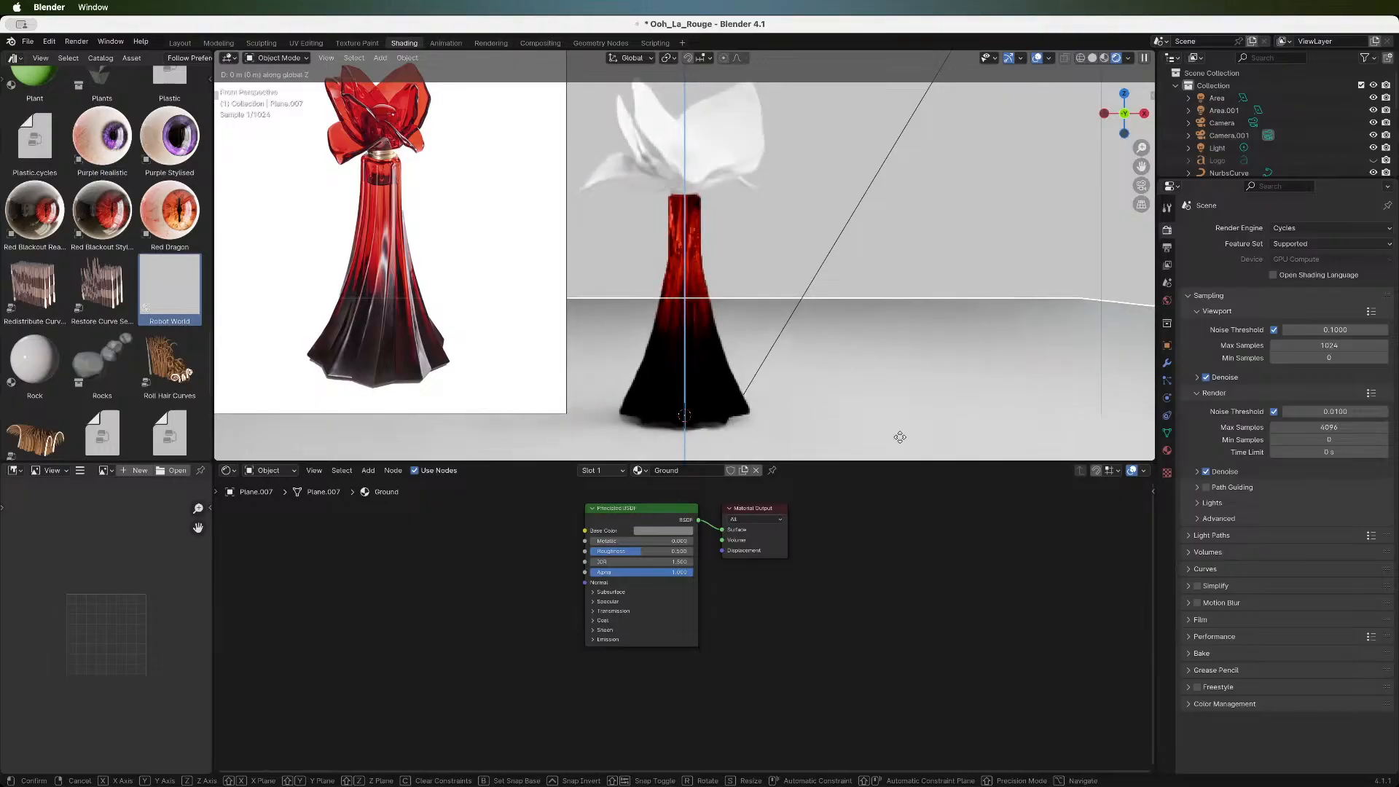
left_click(900, 437)
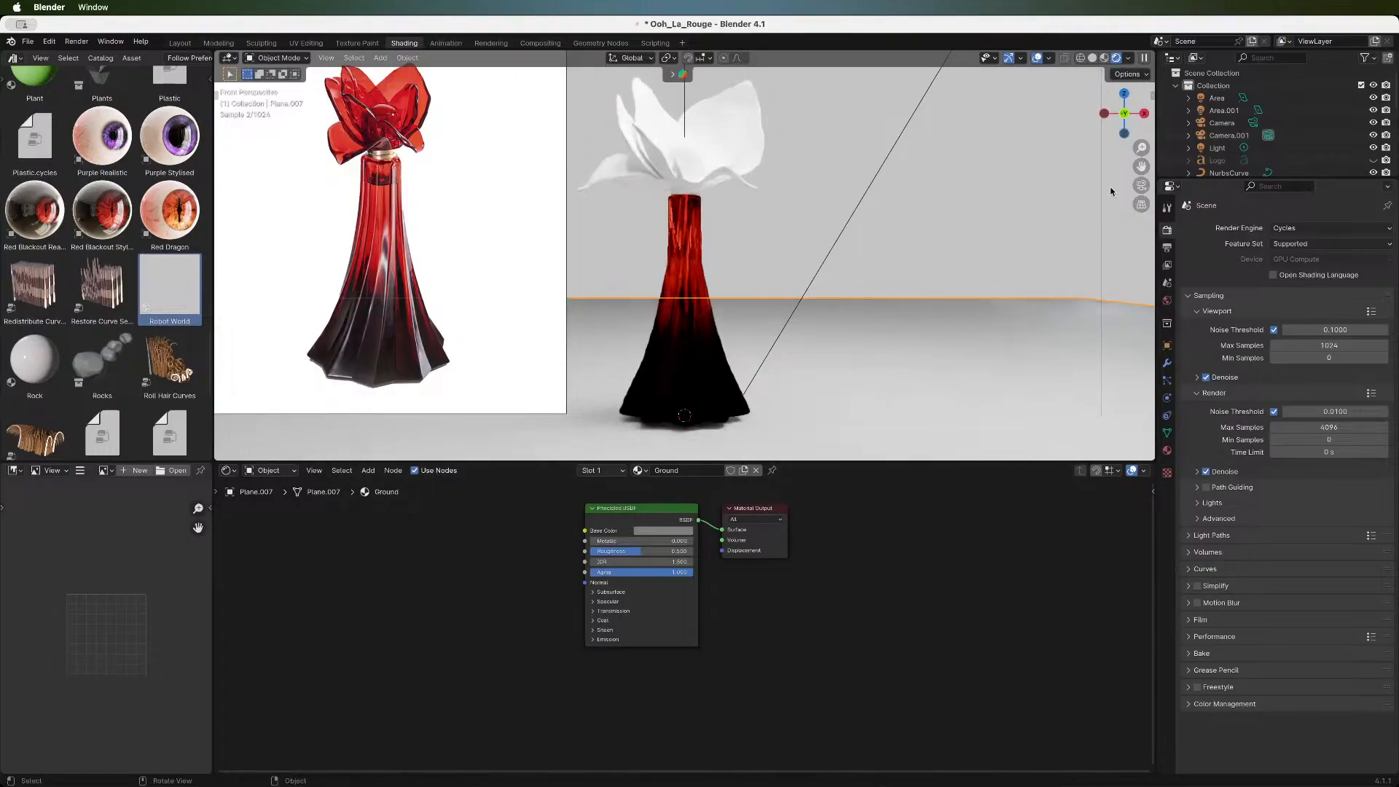
left_click(1087, 254)
scroll(853, 306, "down", 4)
scroll(854, 306, "up", 2)
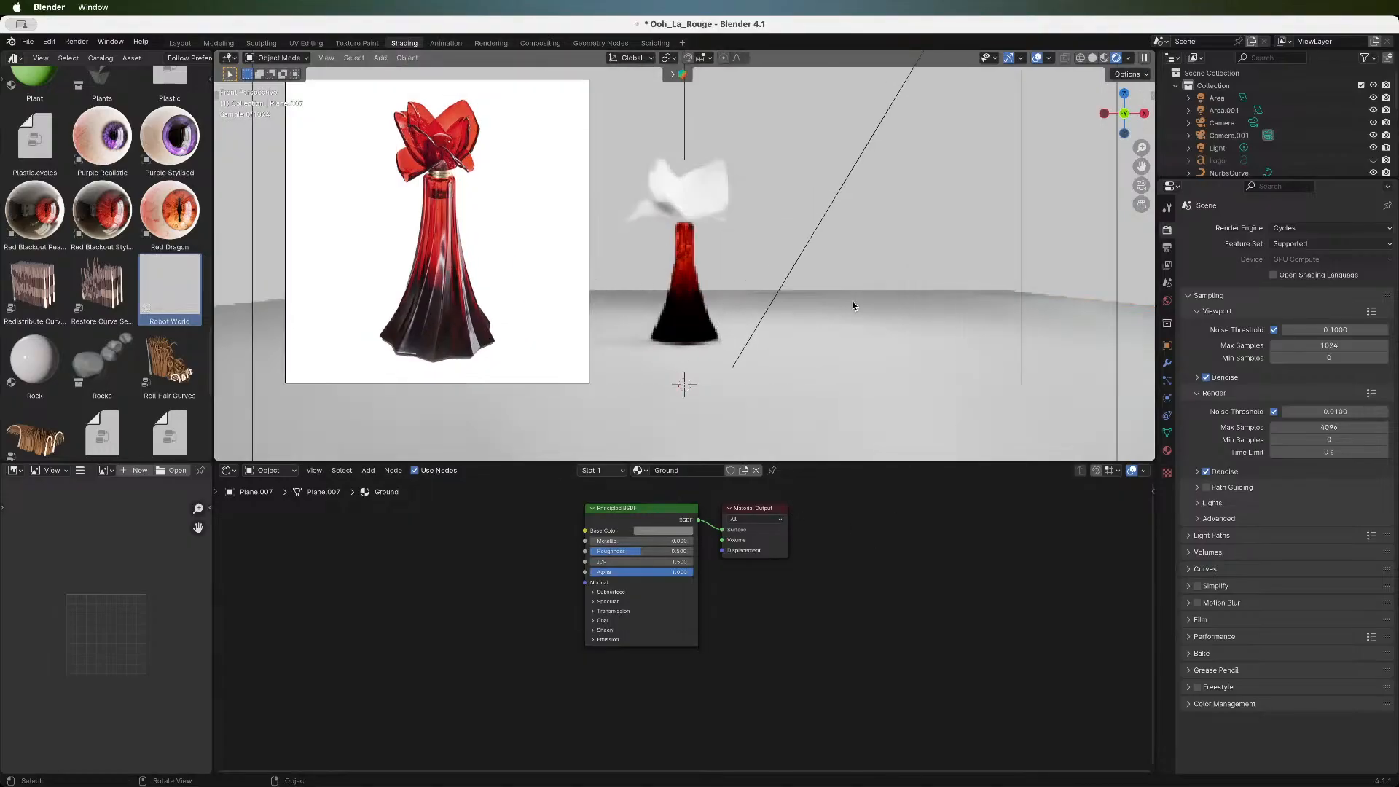
scroll(853, 306, "up", 2)
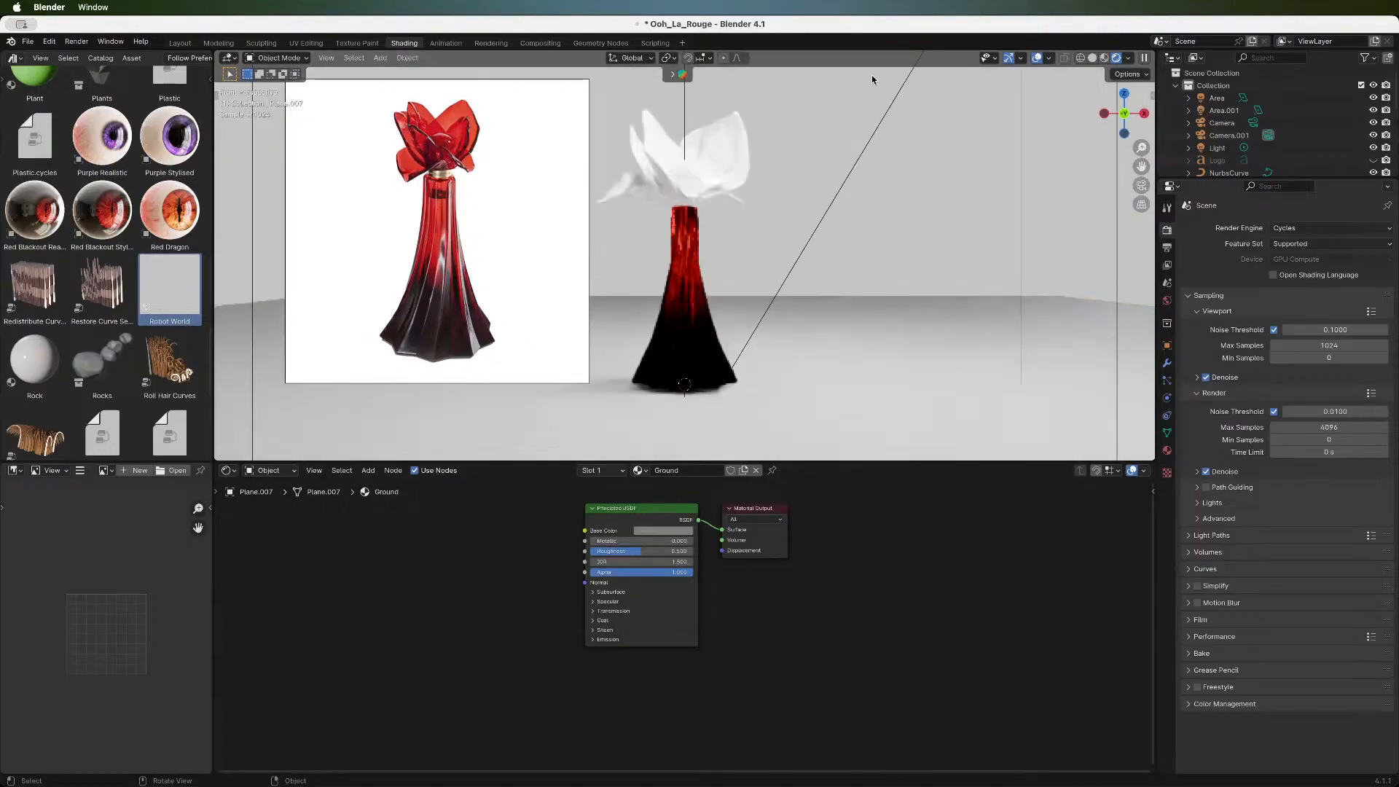
- Return to the camera view, select the flower petals and centre sphere, and create a new material on the active back petal
left_click(1141, 186)
left_click(695, 188)
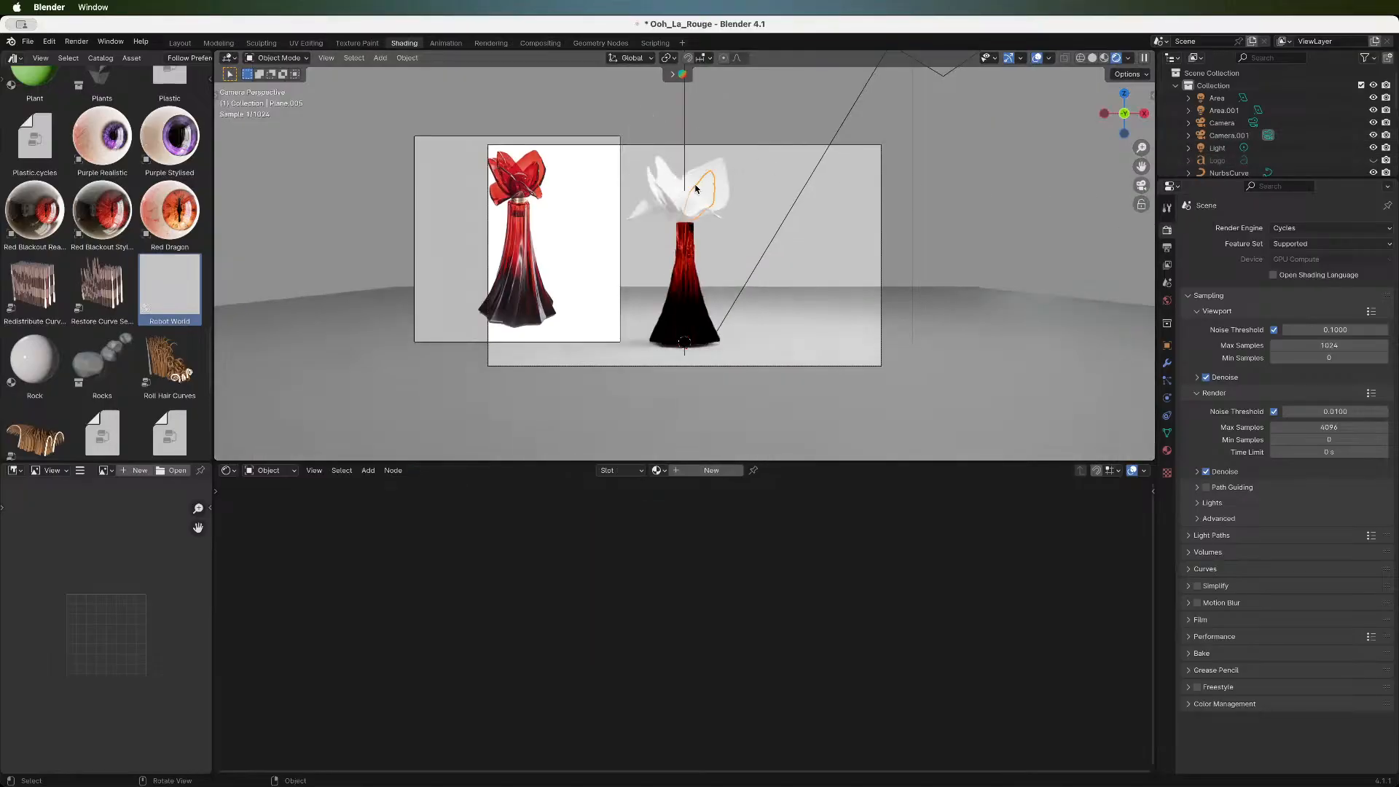
left_click(644, 211)
left_click(669, 202)
left_click(689, 204)
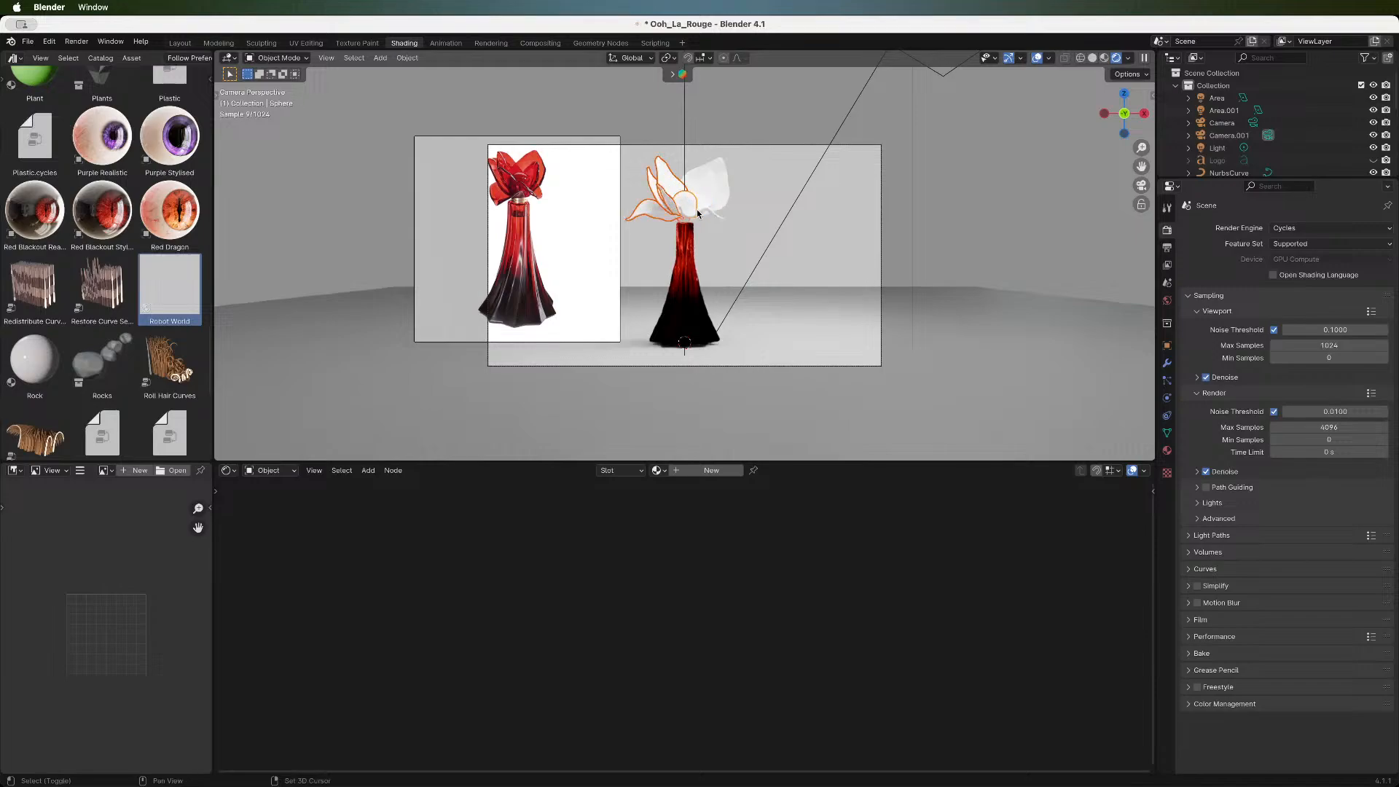
left_click(721, 191)
left_click(677, 472)
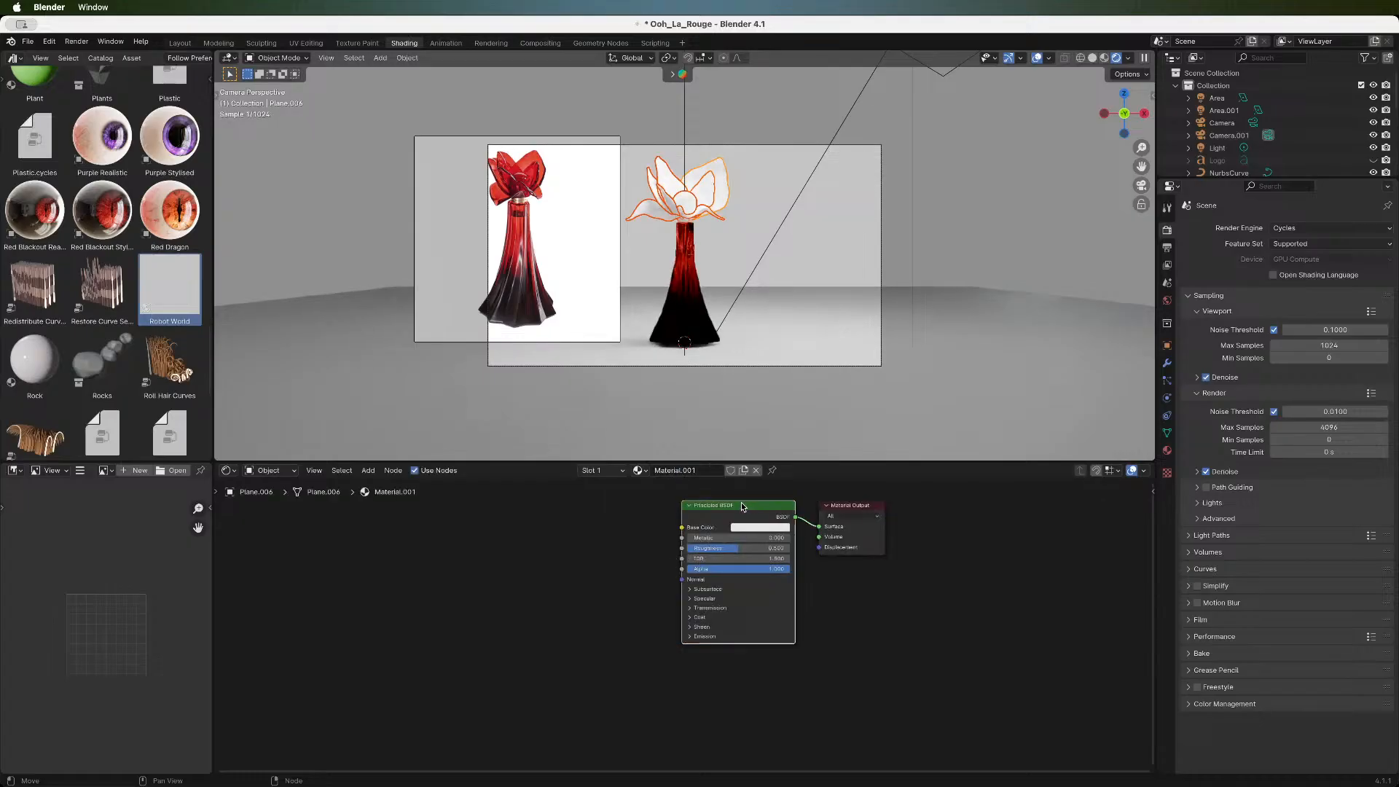
- Replace the new material's Principled BSDF with a Glass BSDF connected to the Material Output's Surface
key("x")
key("shift+a")
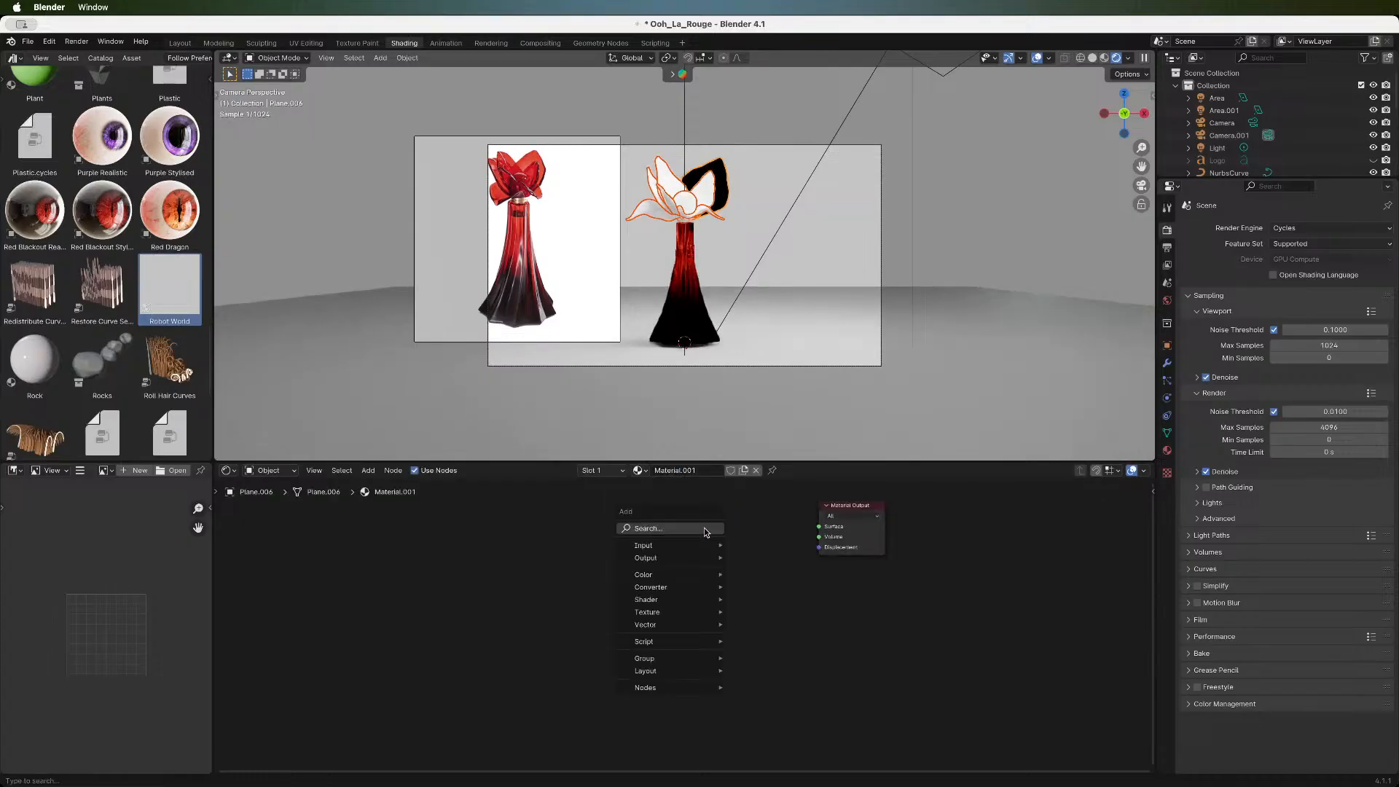
left_click(704, 527)
left_click(758, 578)
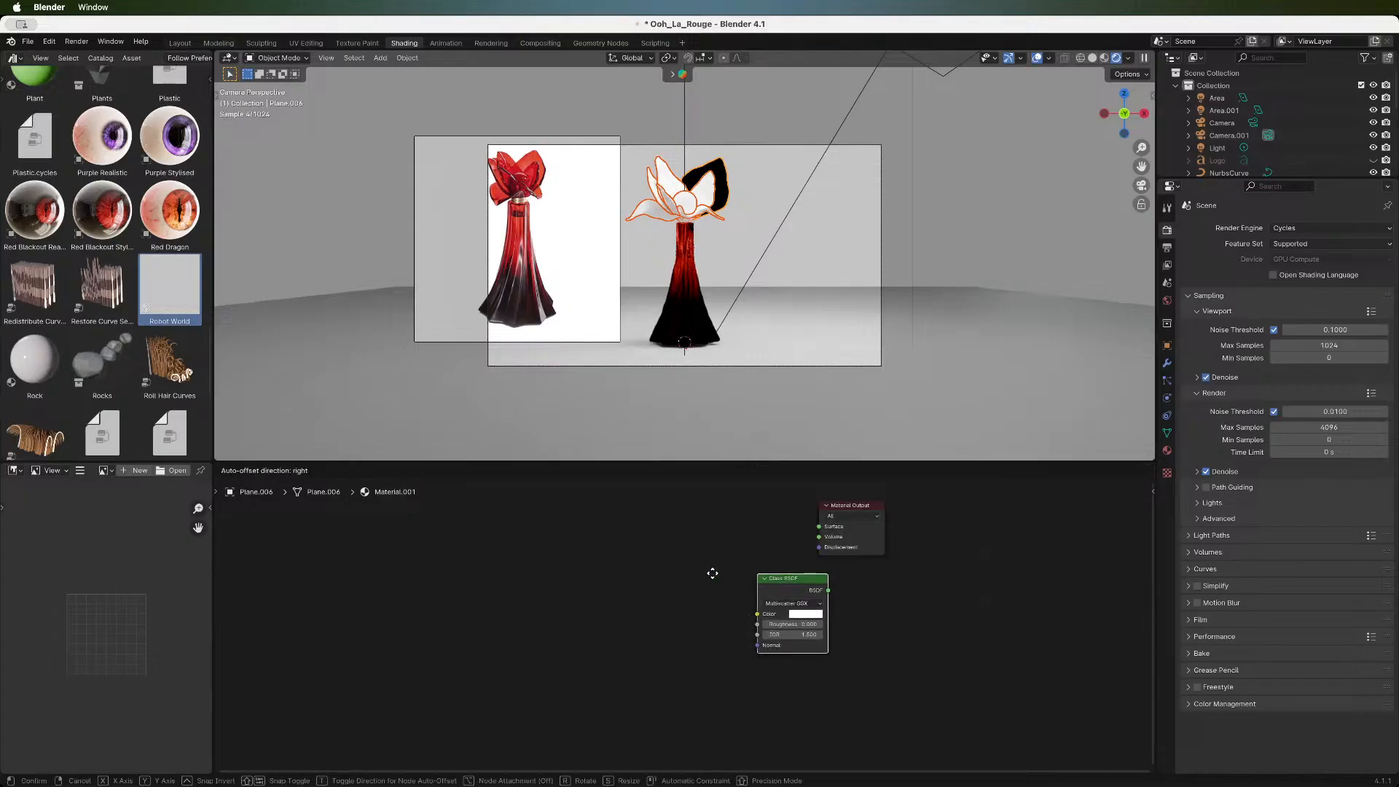
left_click(605, 525)
left_click_drag(815, 508, 741, 540)
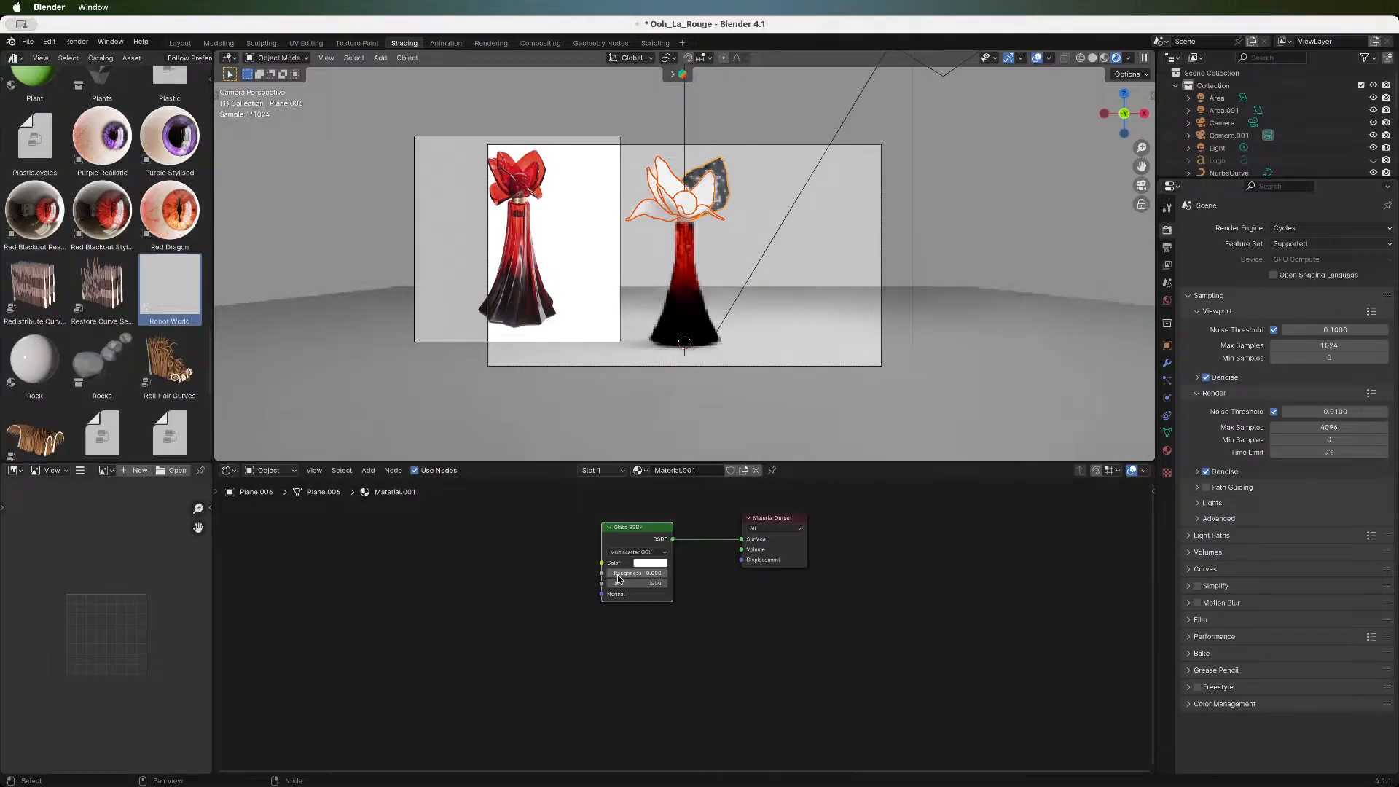
- Sample the Glass BSDF color from the red glass of the reference bottle and raise its brightness to the maximum
left_click(650, 562)
left_click(725, 520)
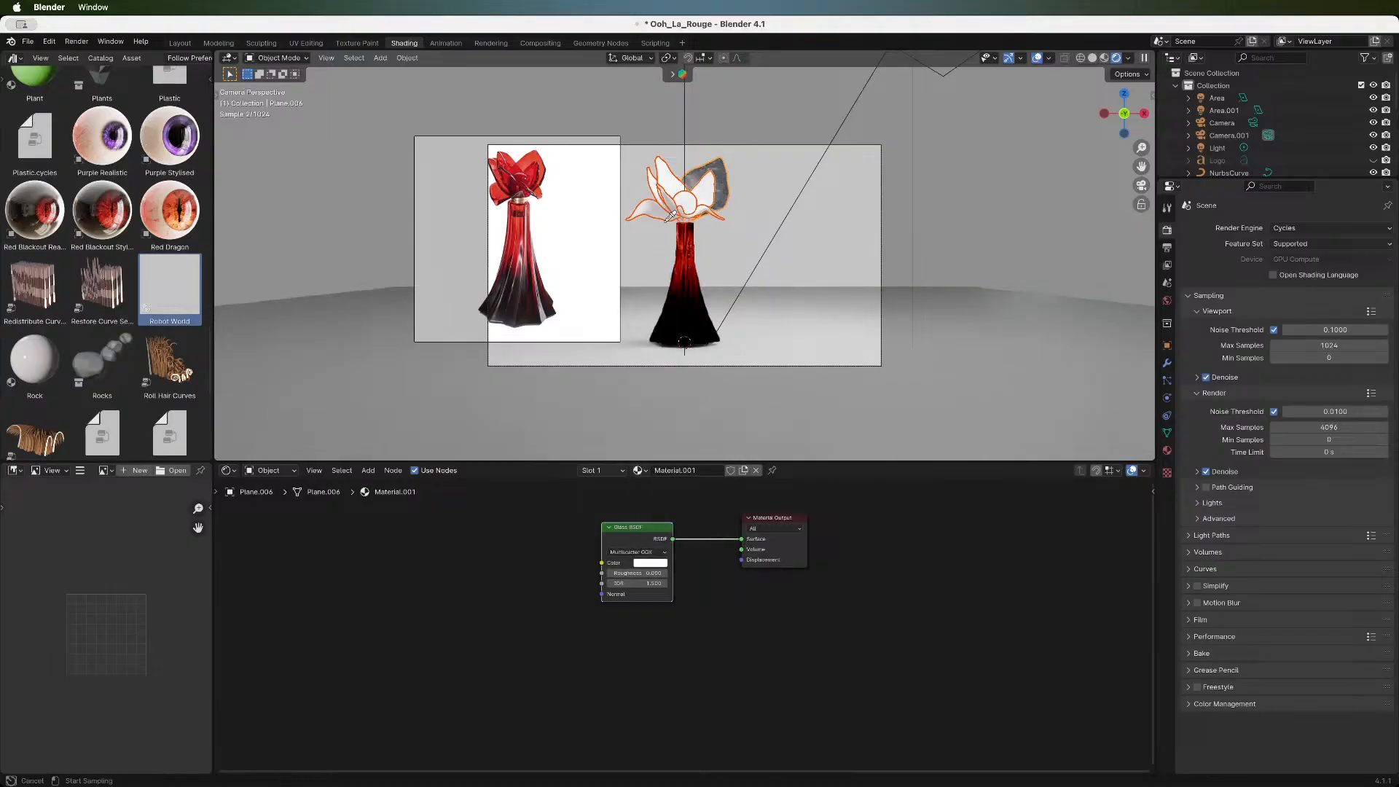
left_click(518, 221)
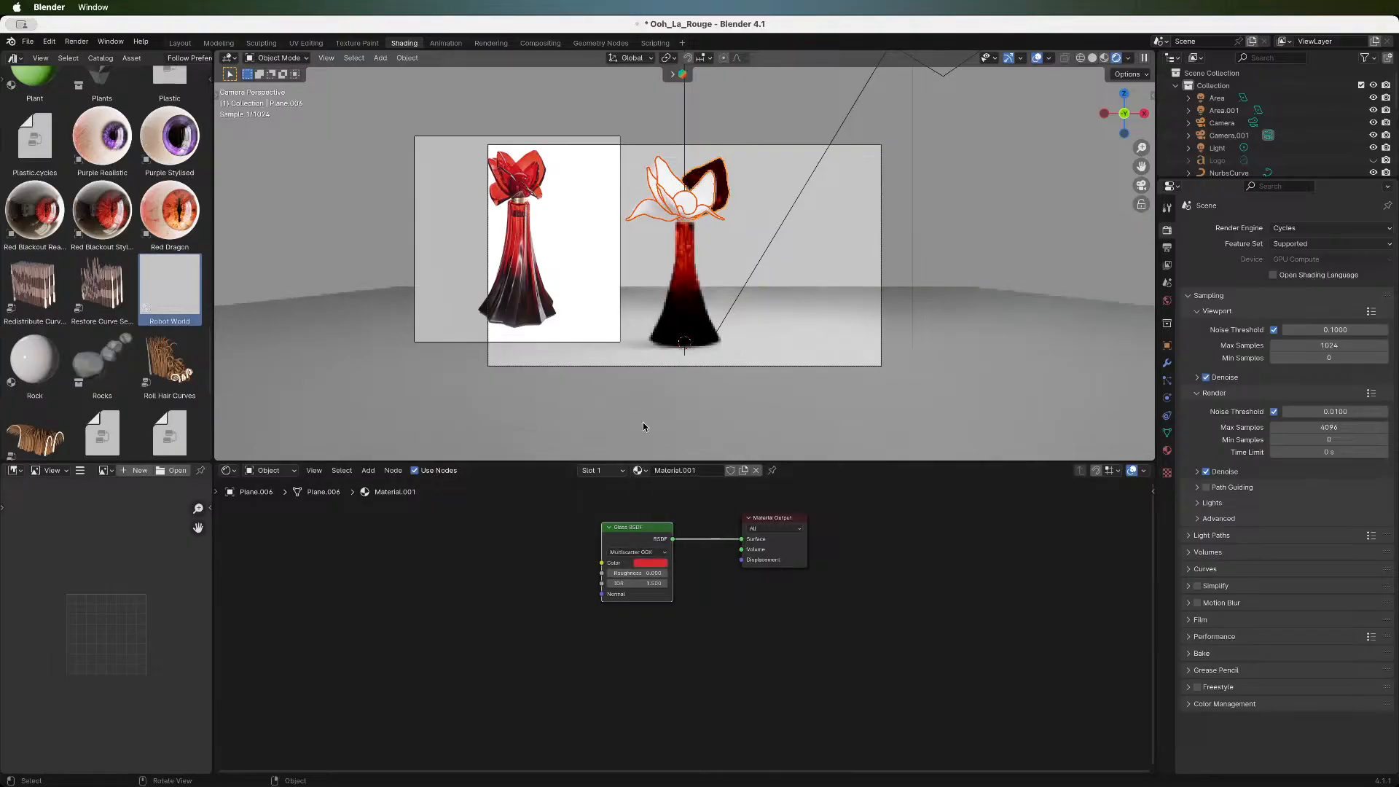
left_click(658, 564)
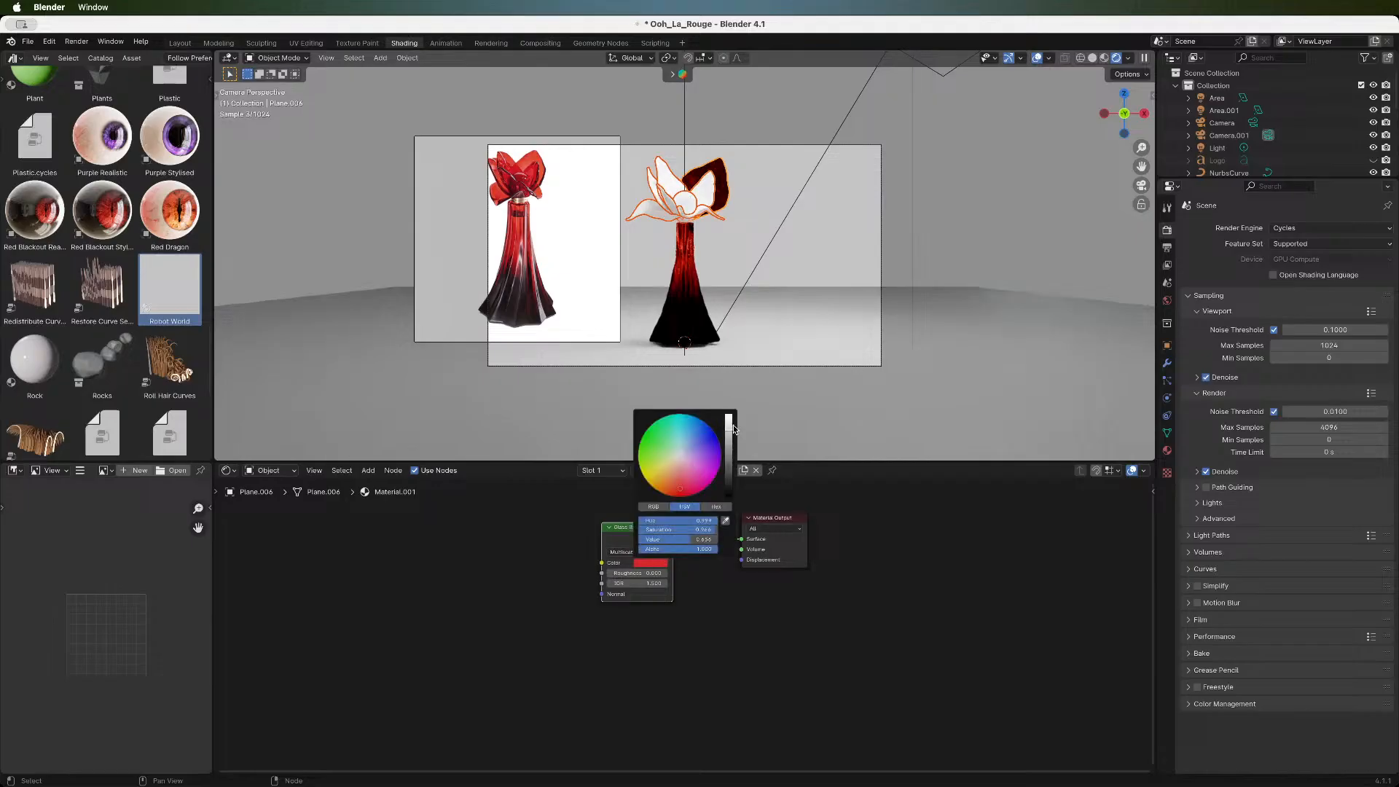
left_click_drag(733, 430, 729, 416)
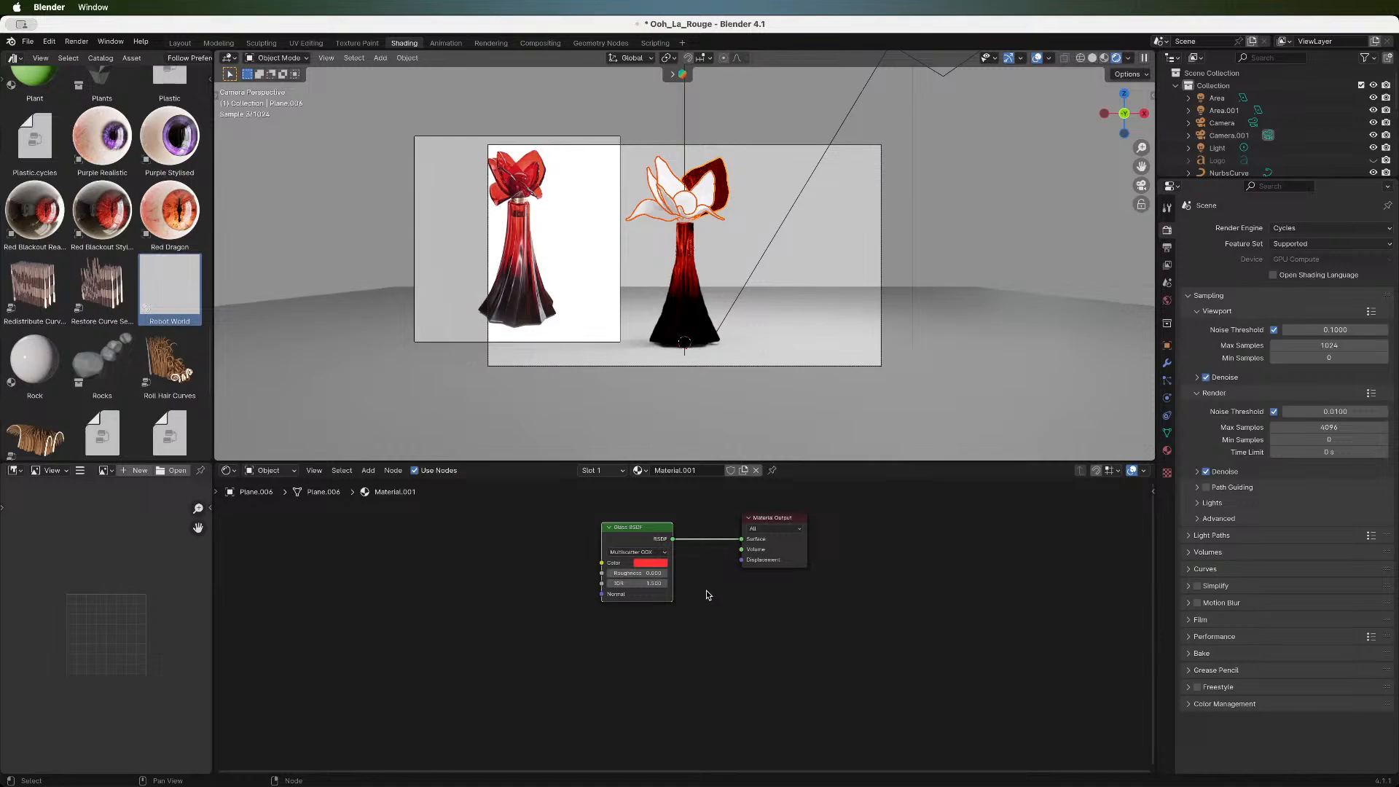
- Reselect all flower petals and the centre sphere with the back petal active, and link its red glass material to them
left_click(676, 190)
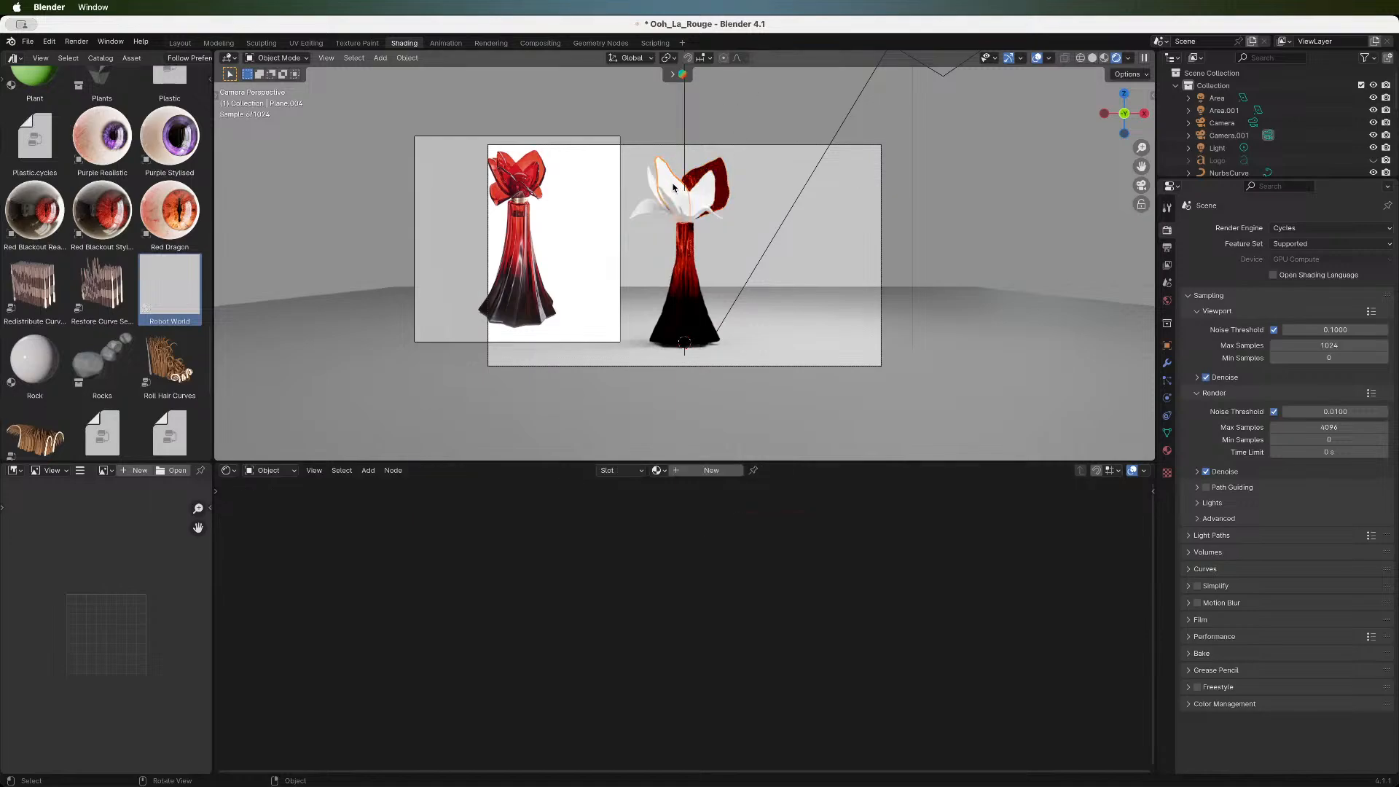
left_click(705, 211, "shift")
left_click(707, 202, "shift")
left_click(707, 212, "shift")
left_click(680, 206, "shift")
left_click(665, 197, "shift")
left_click(721, 194, "shift")
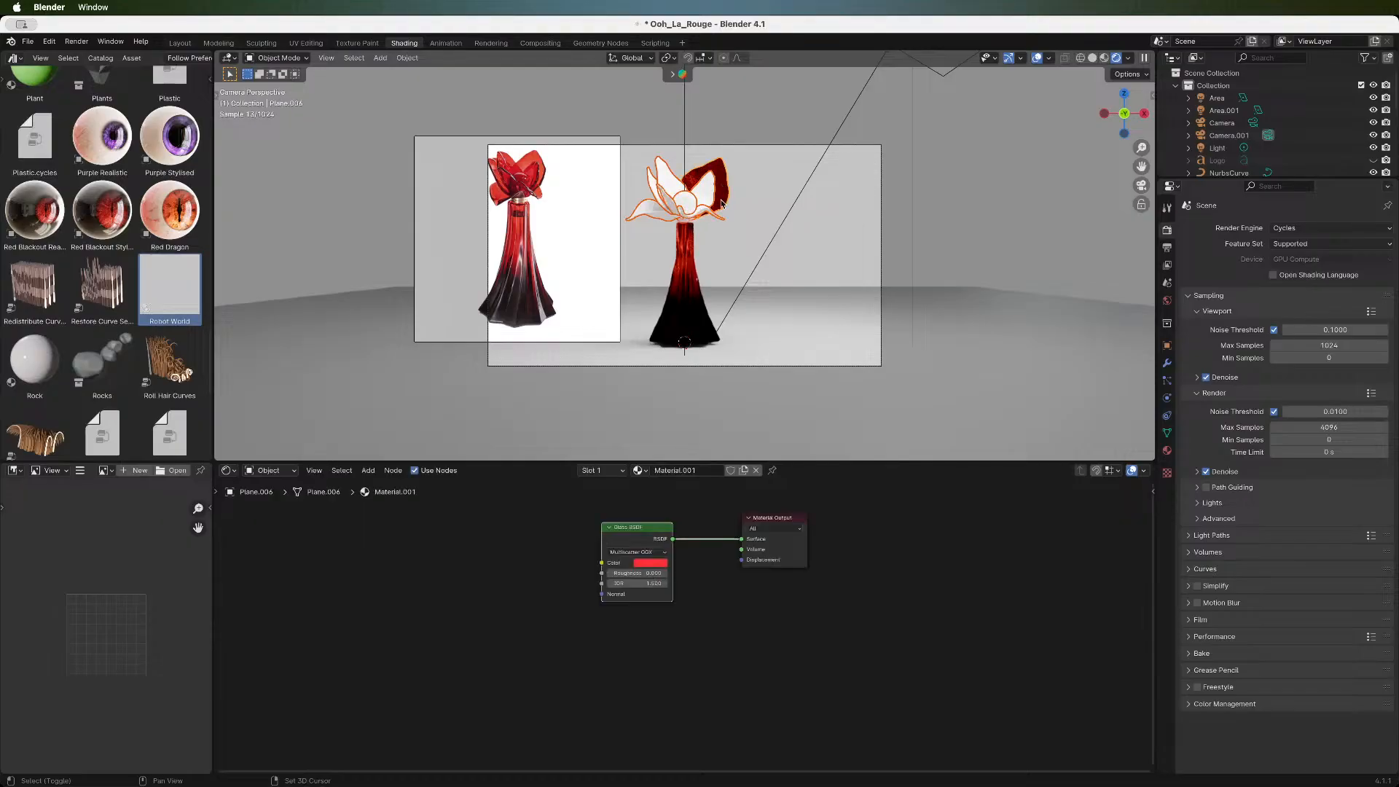
key("ctrl+l")
mouse_move(698, 287)
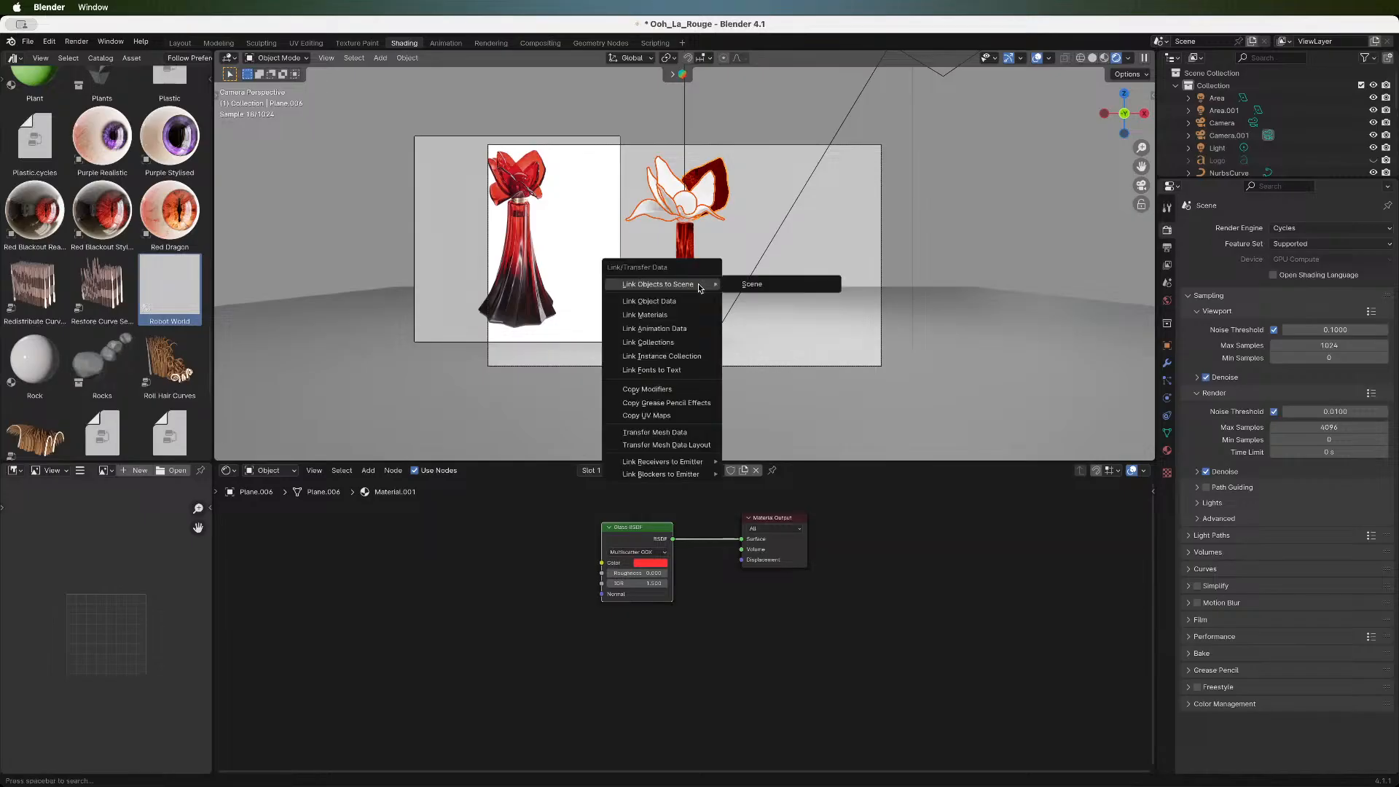
left_click(691, 314)
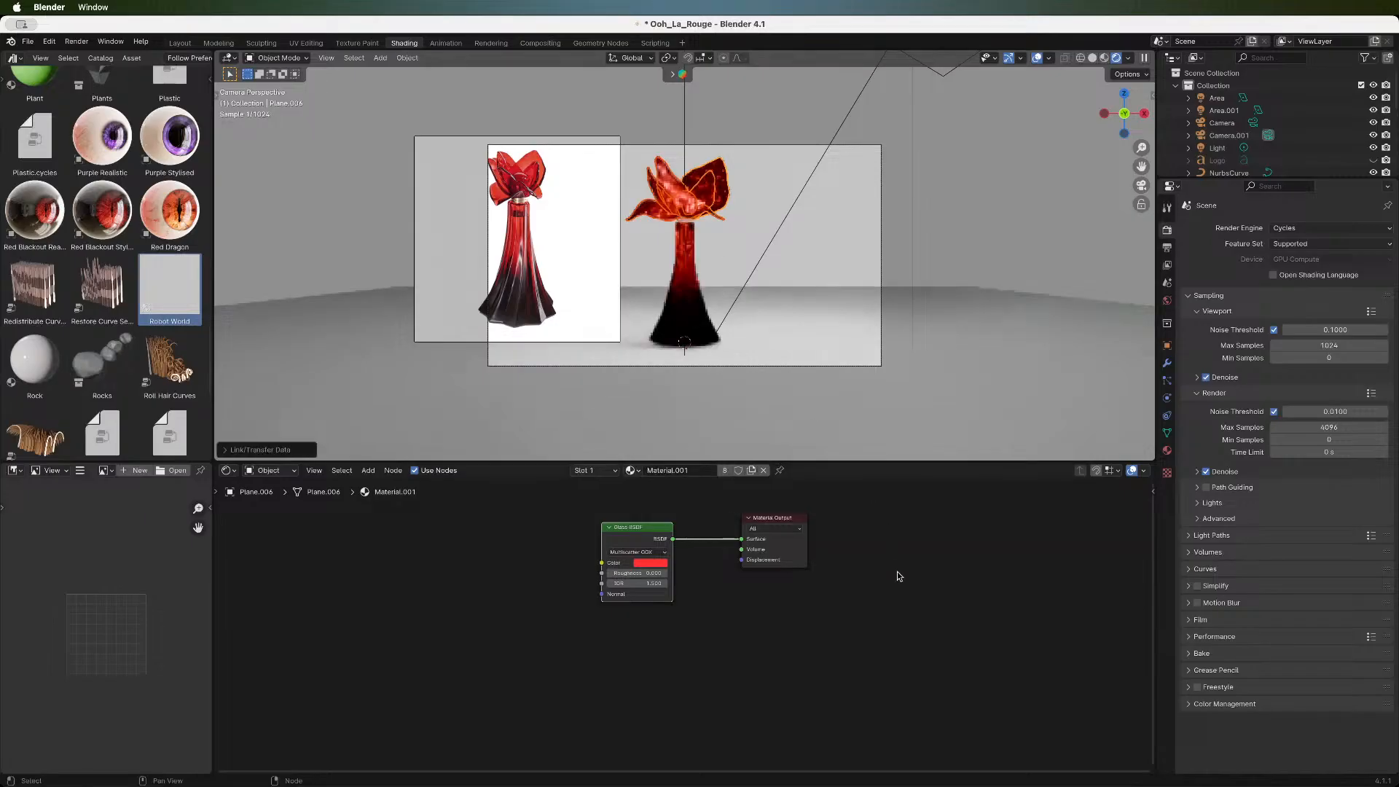
- Select the collar ring below the flower and give it a new material named Gold
left_click(686, 221)
left_click(688, 223)
left_click(687, 224)
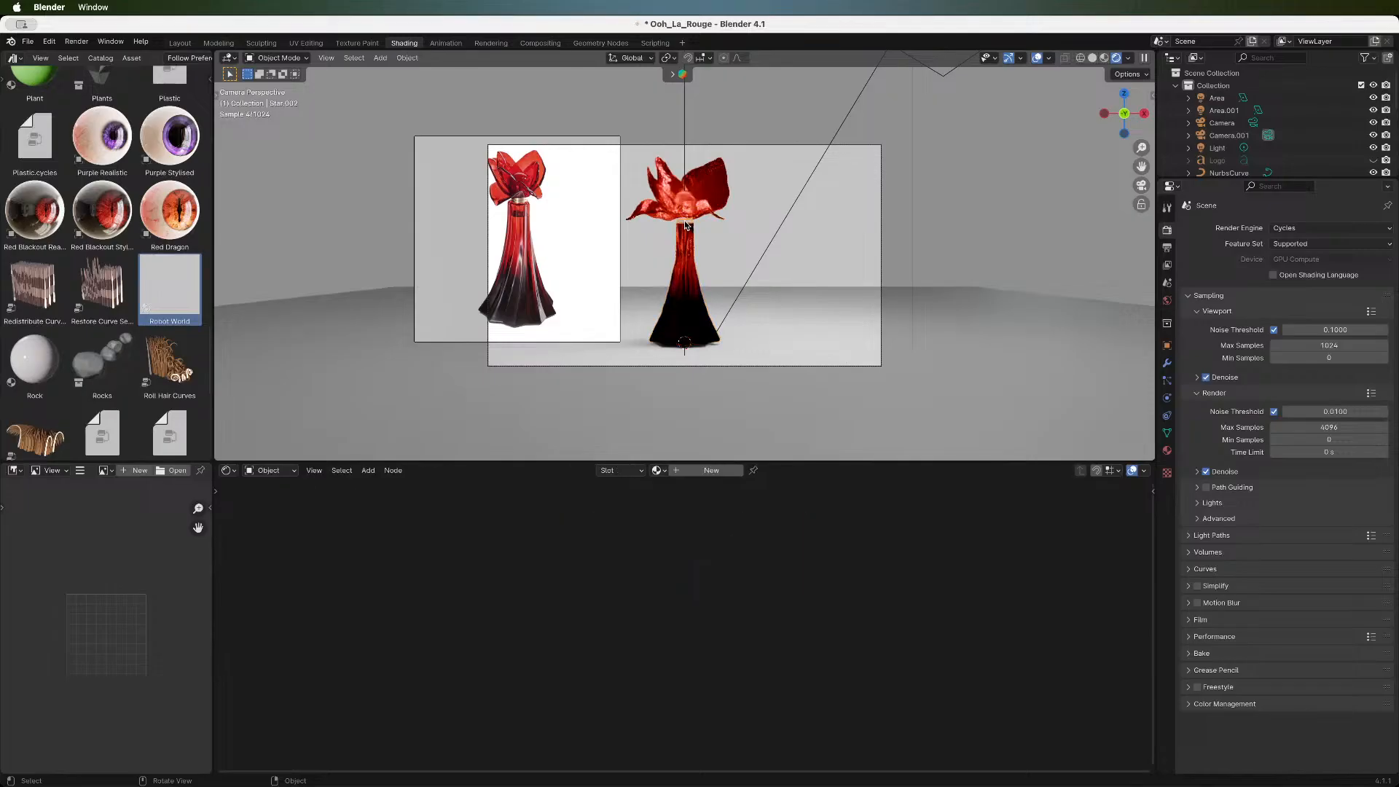
left_click(692, 474)
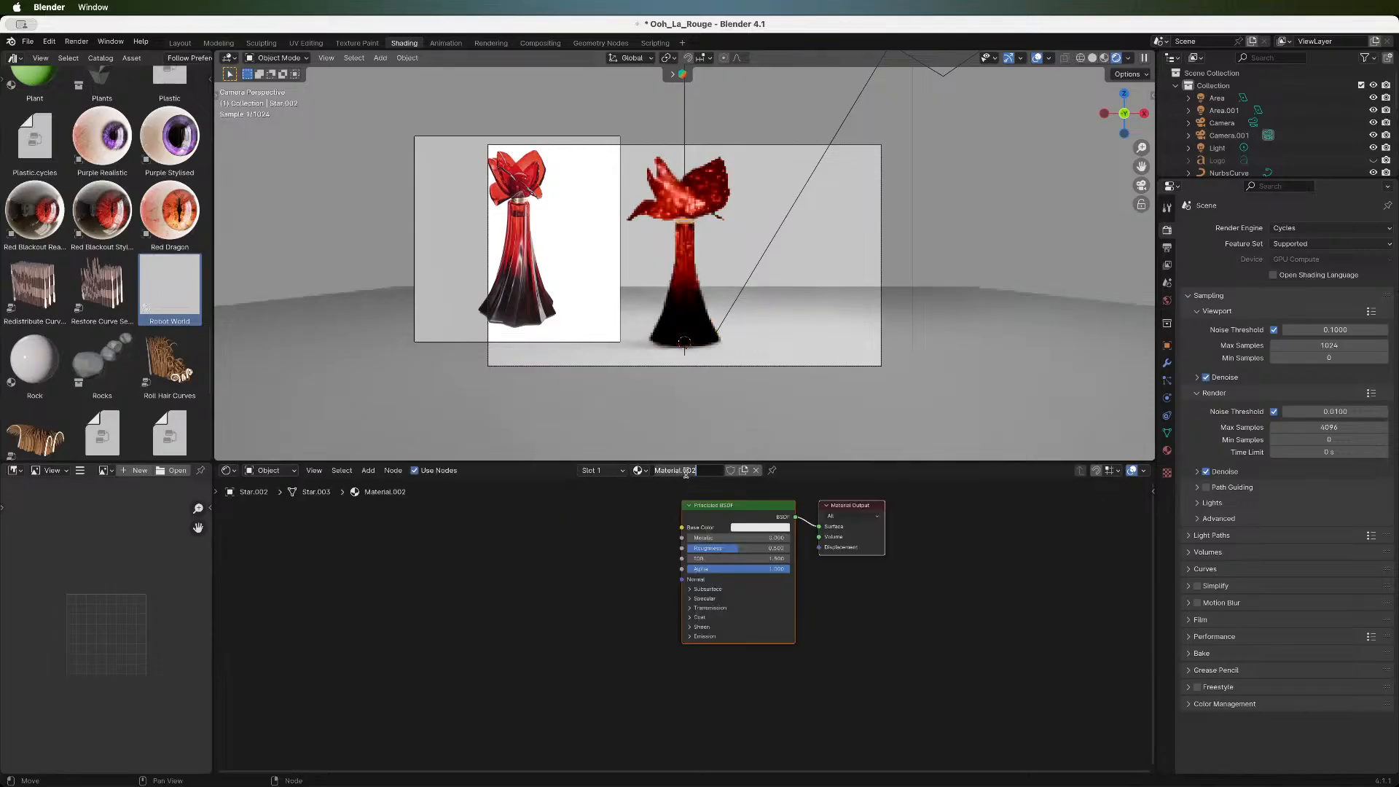
type("Gol")
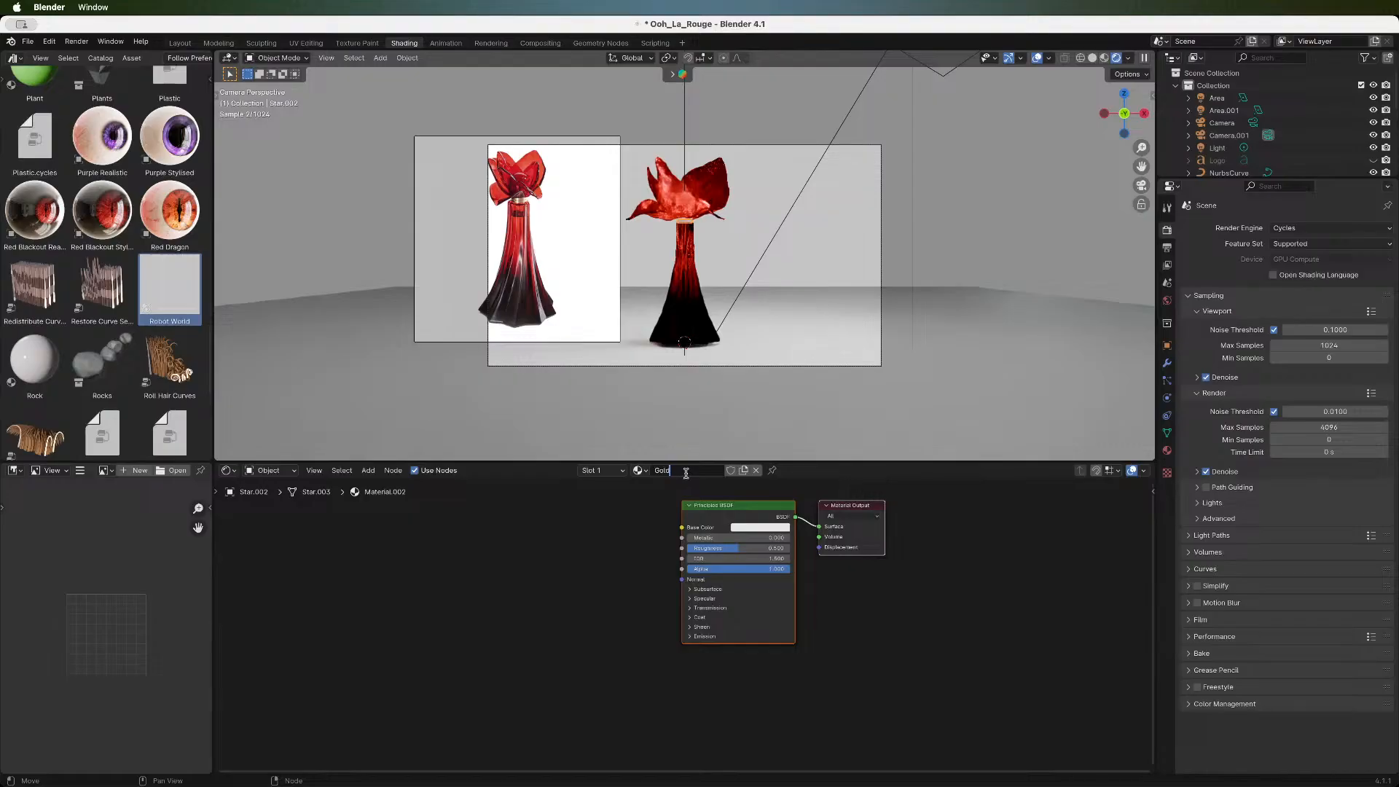
type("d")
key("Return")
- Sample the Gold material's Base Color from the reference bottle's collar and set Metallic to 1.000
left_click(761, 527)
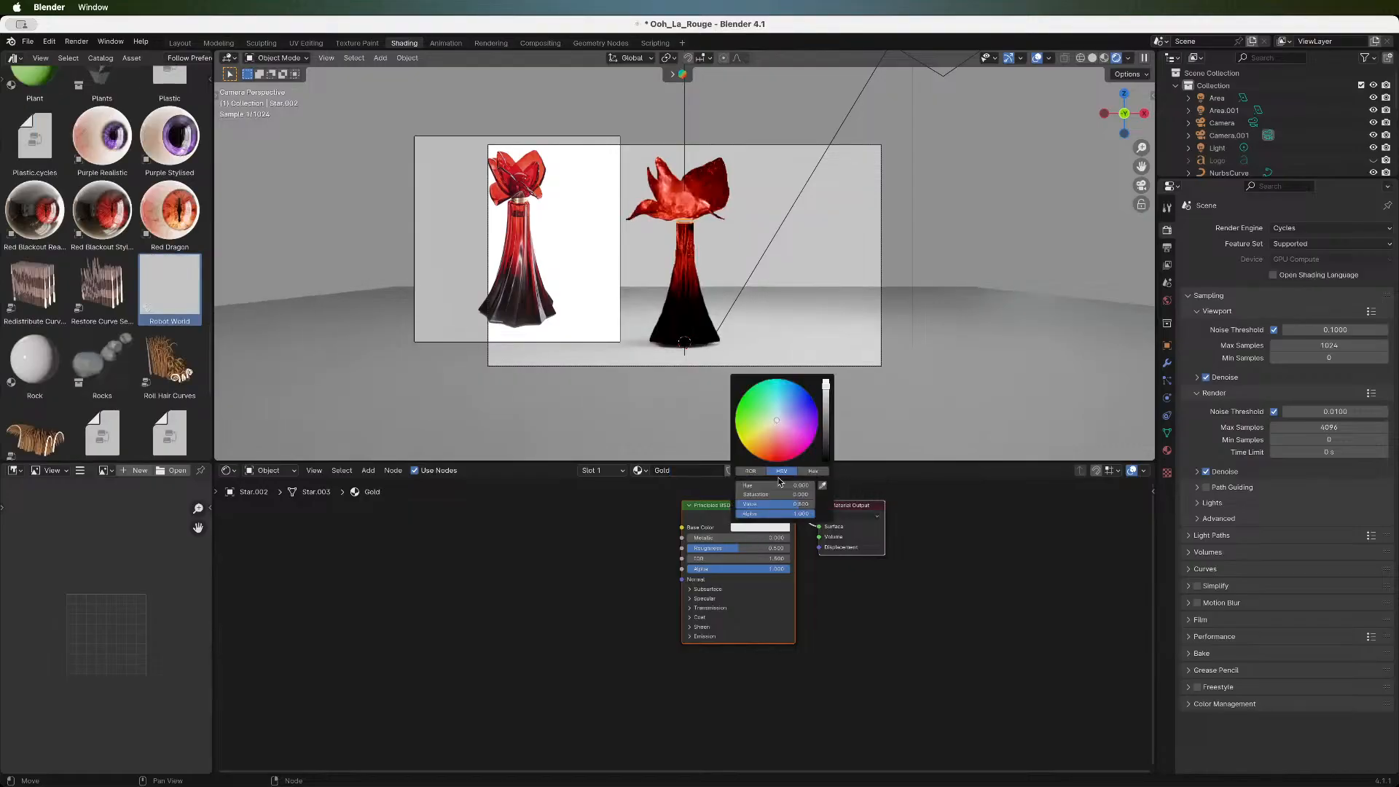
left_click(524, 194)
left_click_drag(718, 538, 729, 538)
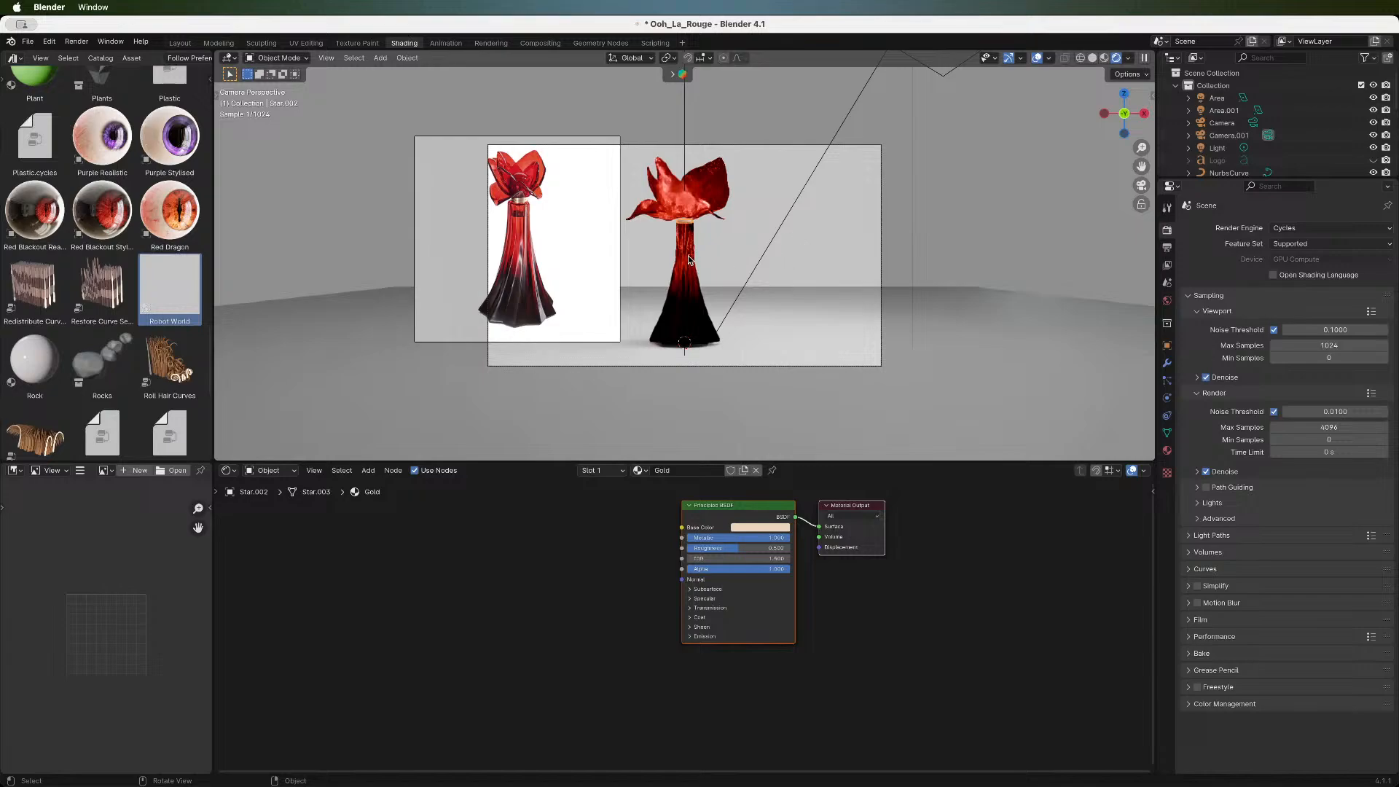
- Select the second collar ring just under the petals and assign the existing Gold material to it
scroll(688, 255, "up", 3)
left_click(681, 195)
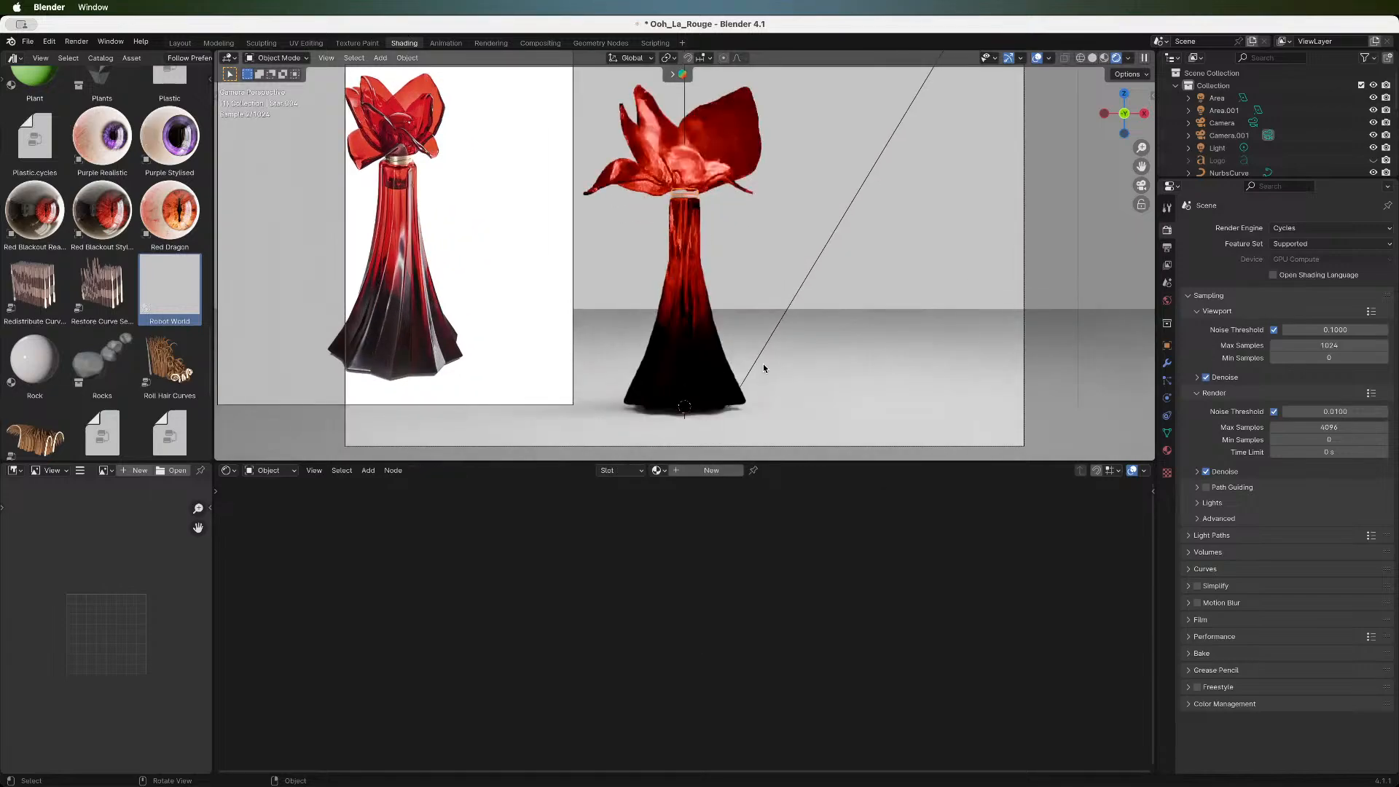
left_click(662, 472)
left_click(672, 500)
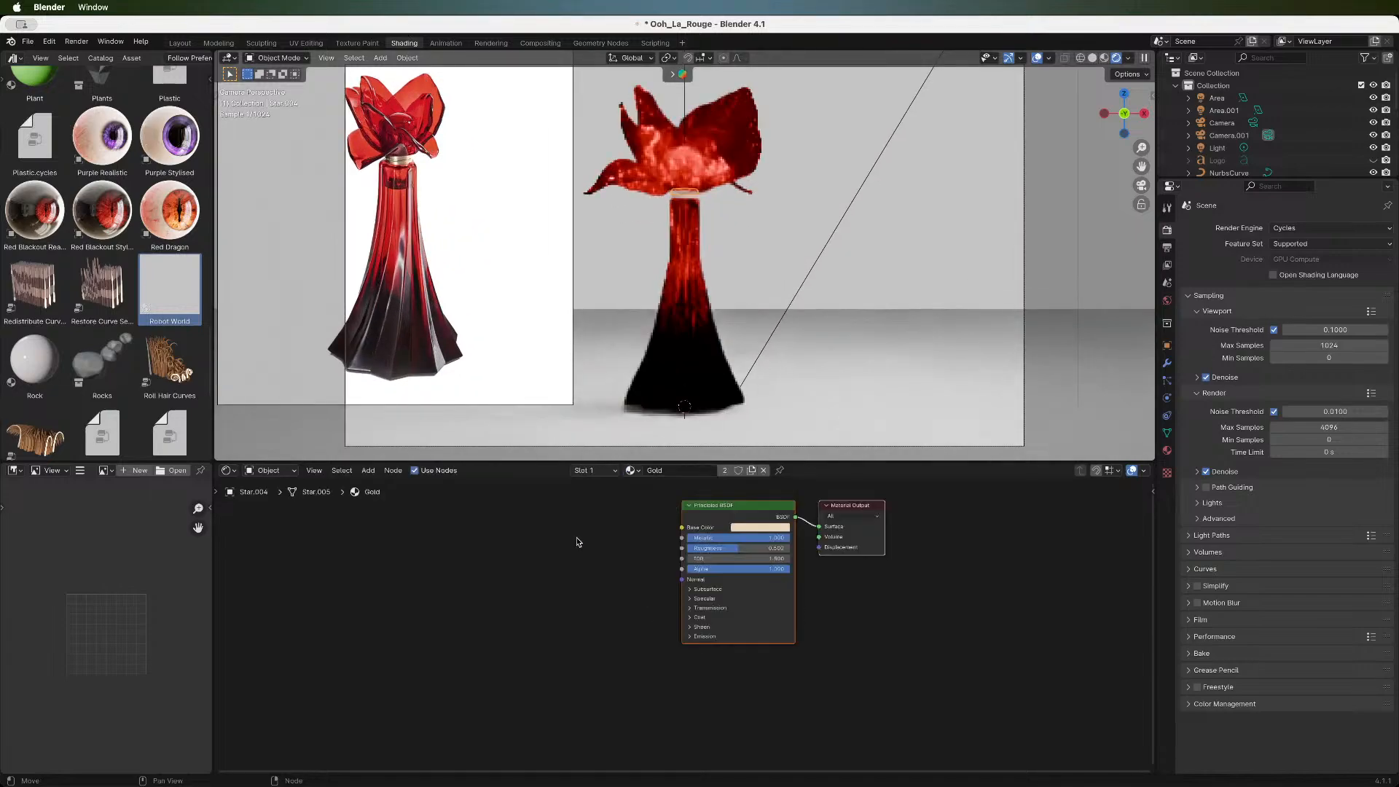
left_click(599, 538)
left_click(793, 234)
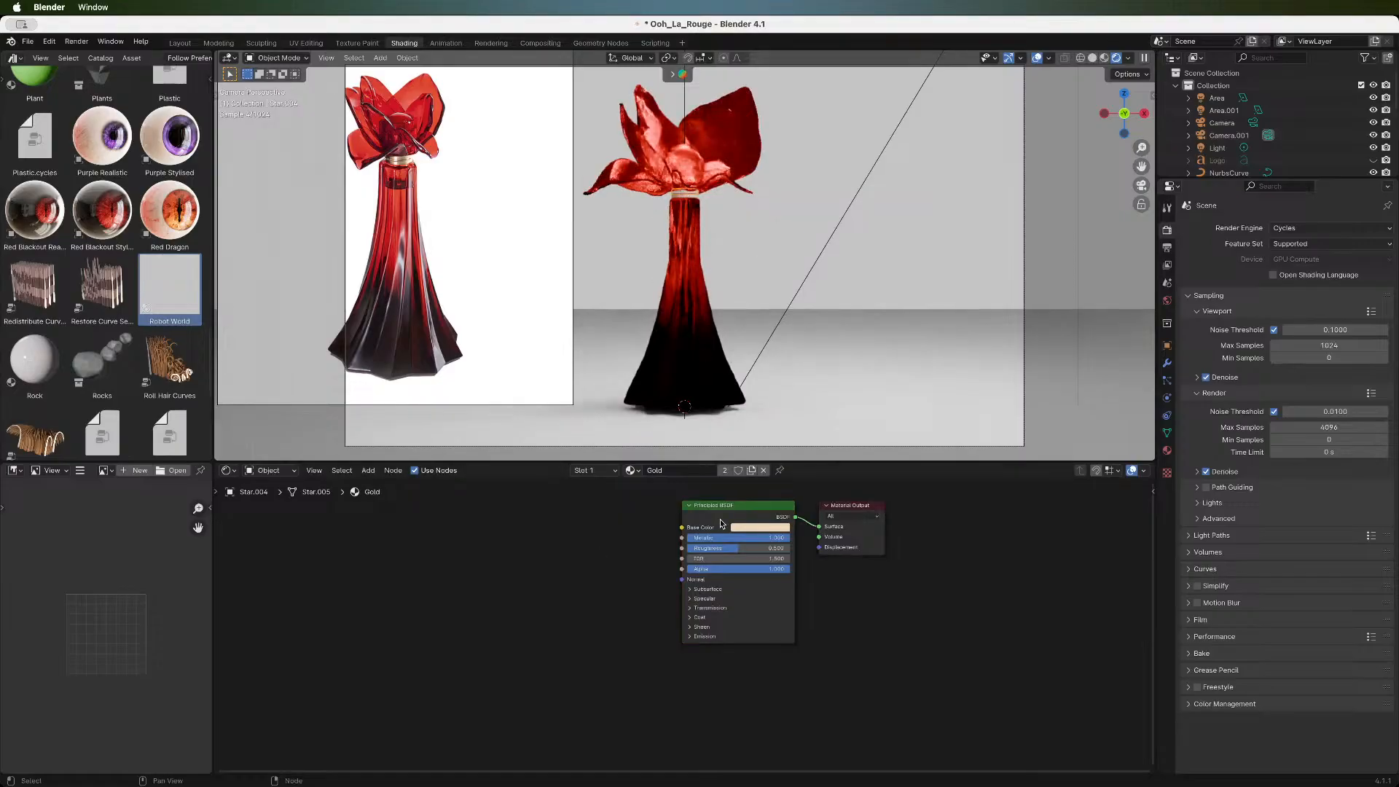
- Shift the Gold material's Base Color to a more saturated yellow-gold
left_click(745, 527)
left_click_drag(771, 427, 769, 428)
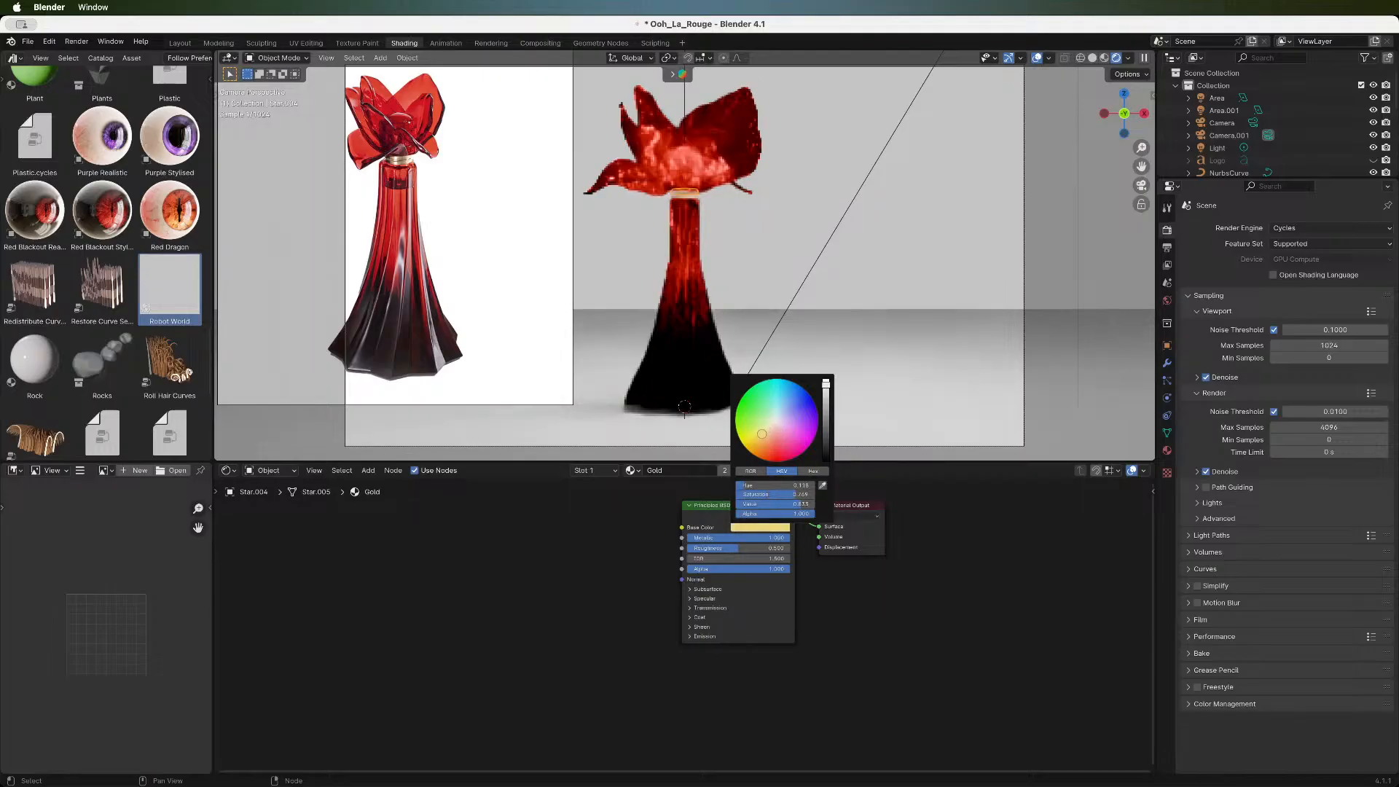
left_click_drag(761, 434, 761, 435)
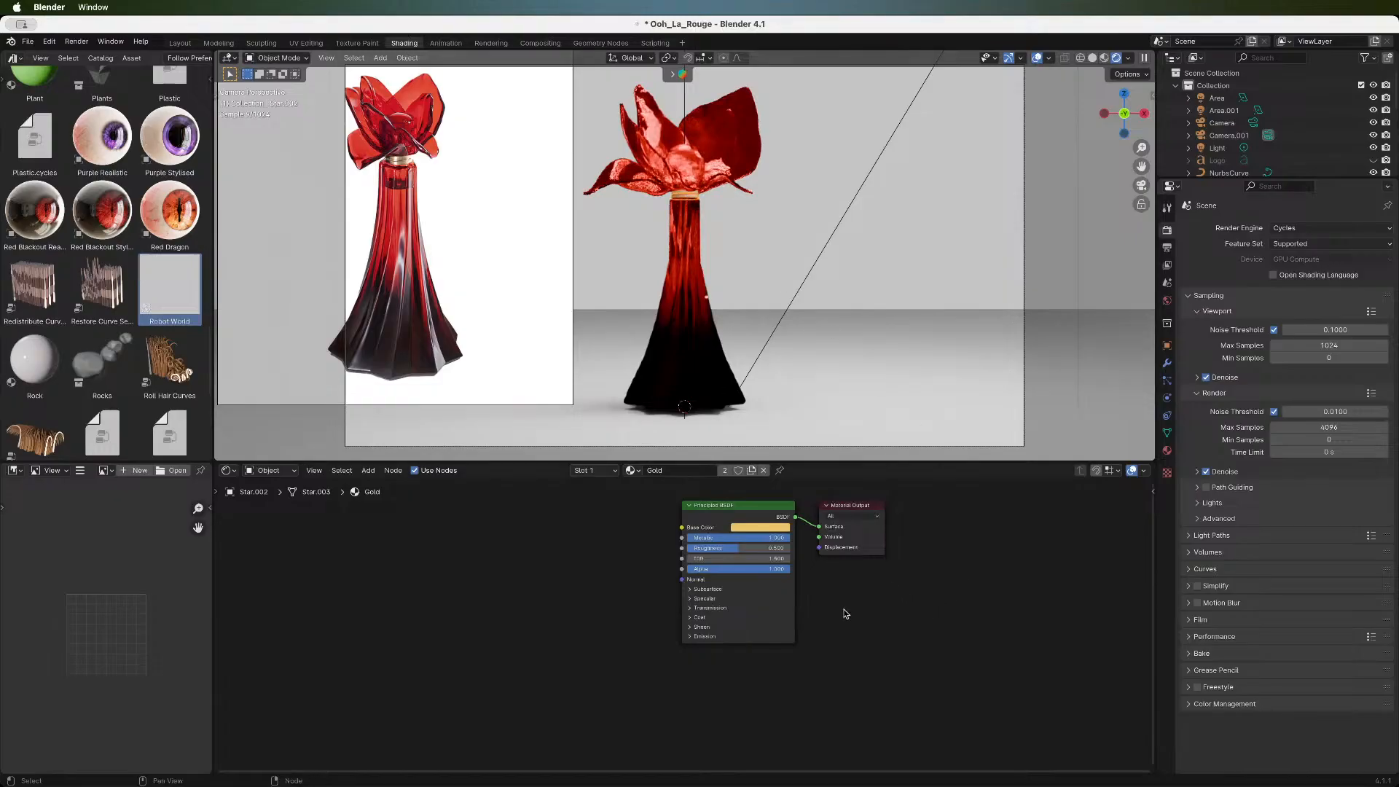
- Hide the Reference image in the viewport
scroll(734, 278, "down", 5)
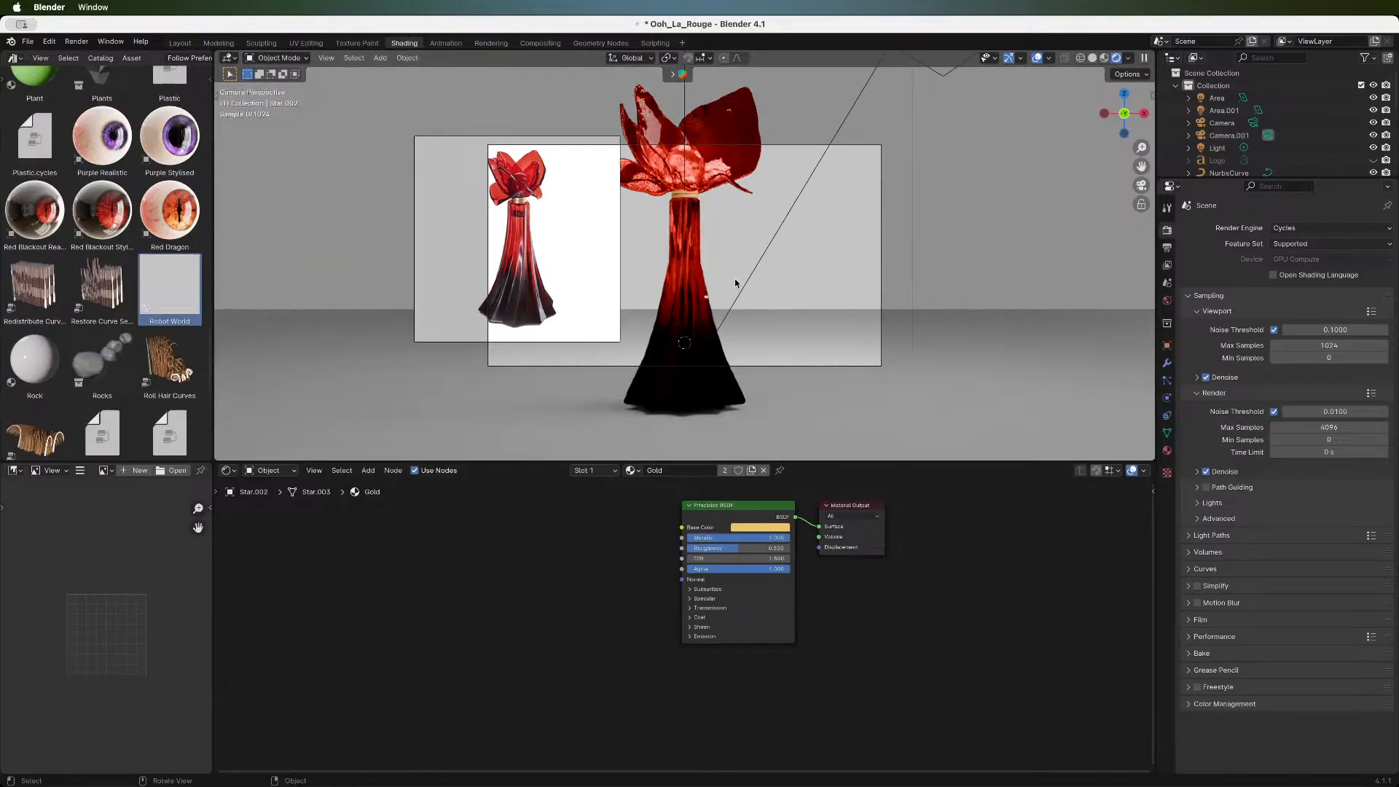
scroll(734, 278, "up", 3)
scroll(1323, 118, "down", 8)
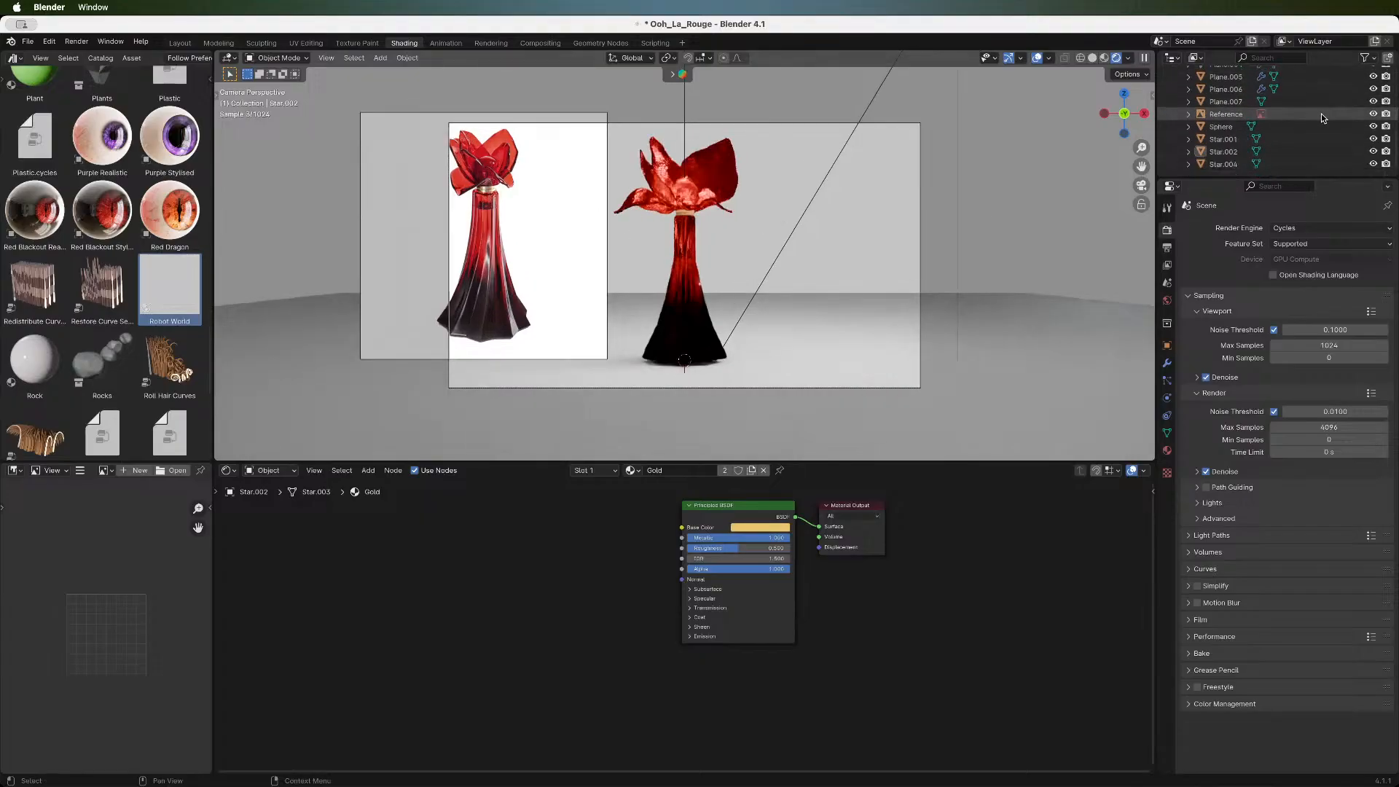
left_click(1373, 115)
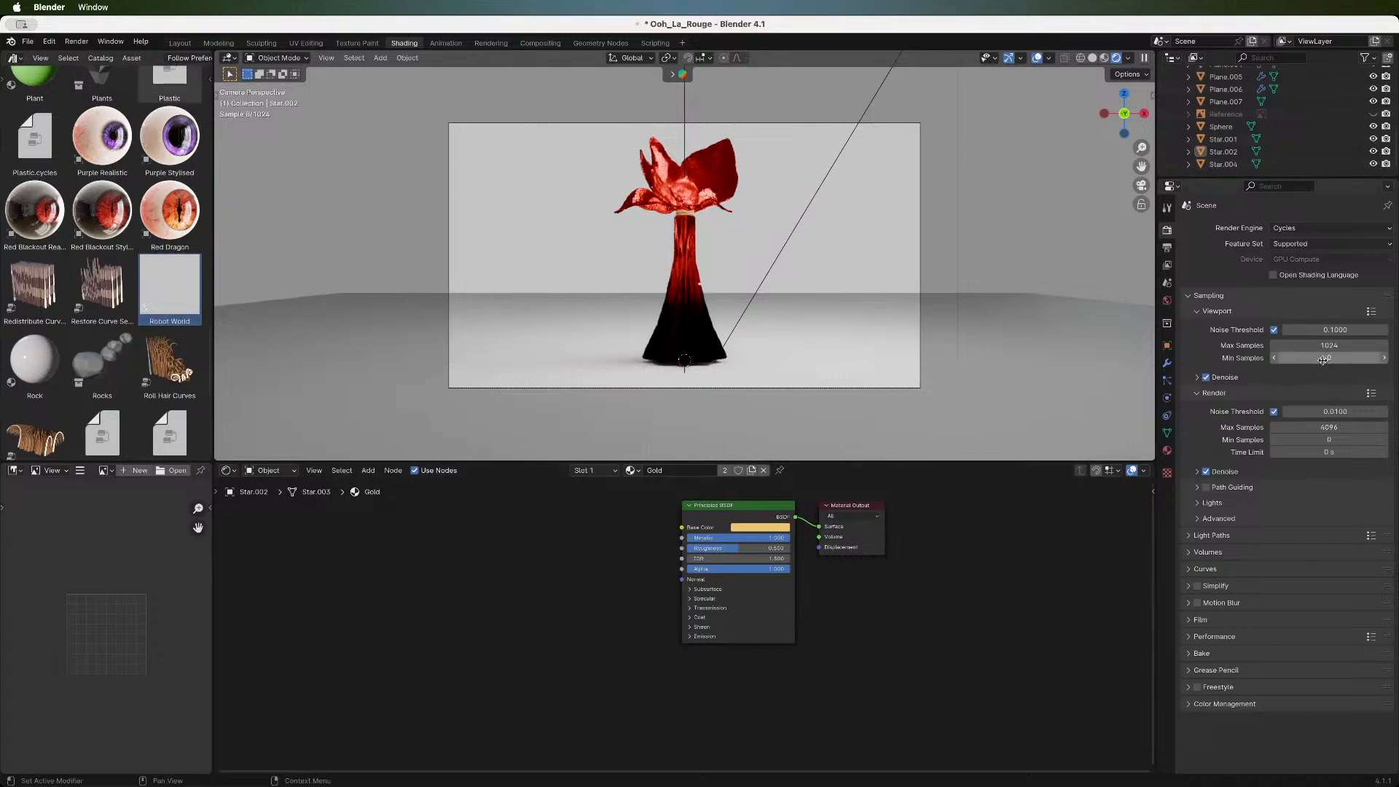
- Set the render Max Samples to 10, render a test image of the scene and close the render result
left_click(1321, 427)
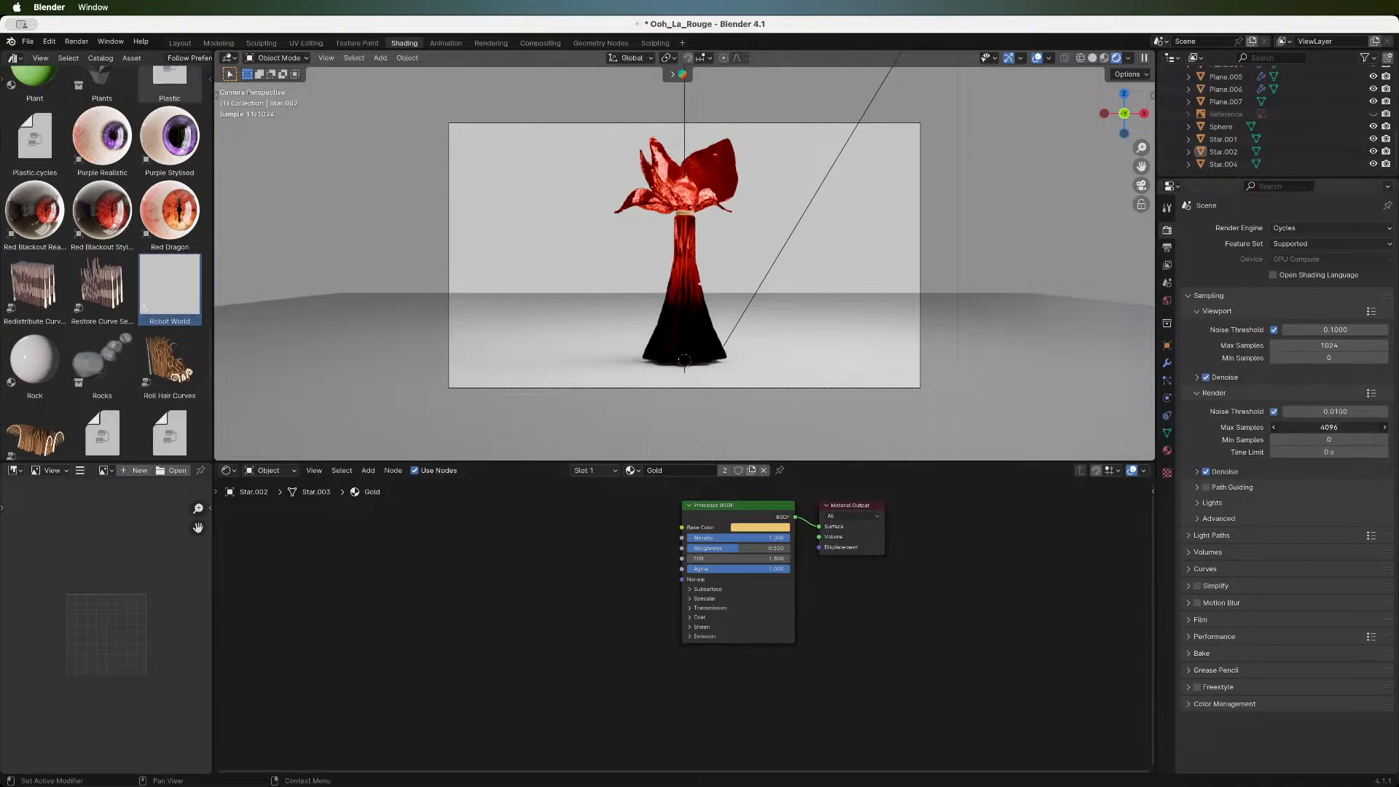
type("10")
key("Return")
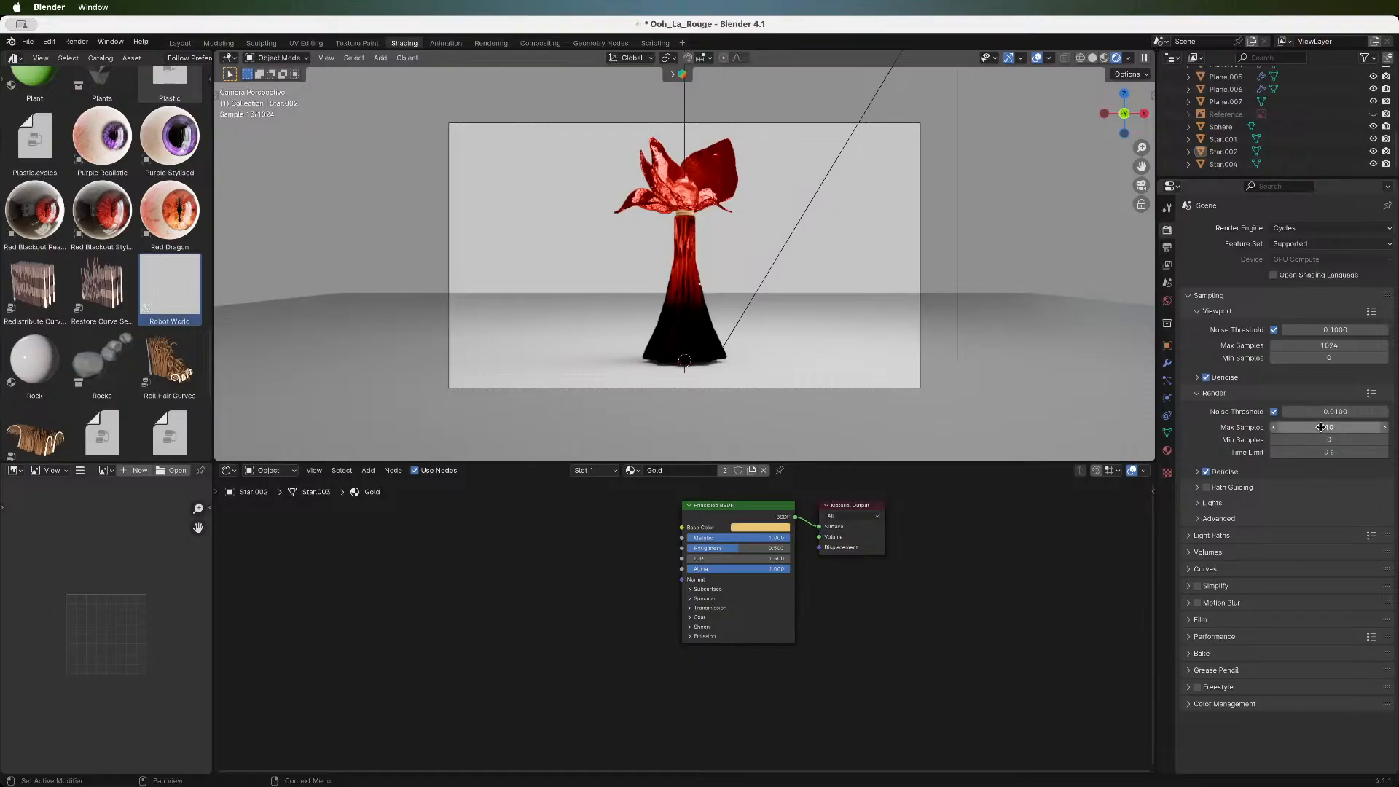
left_click(77, 42)
left_click(81, 57)
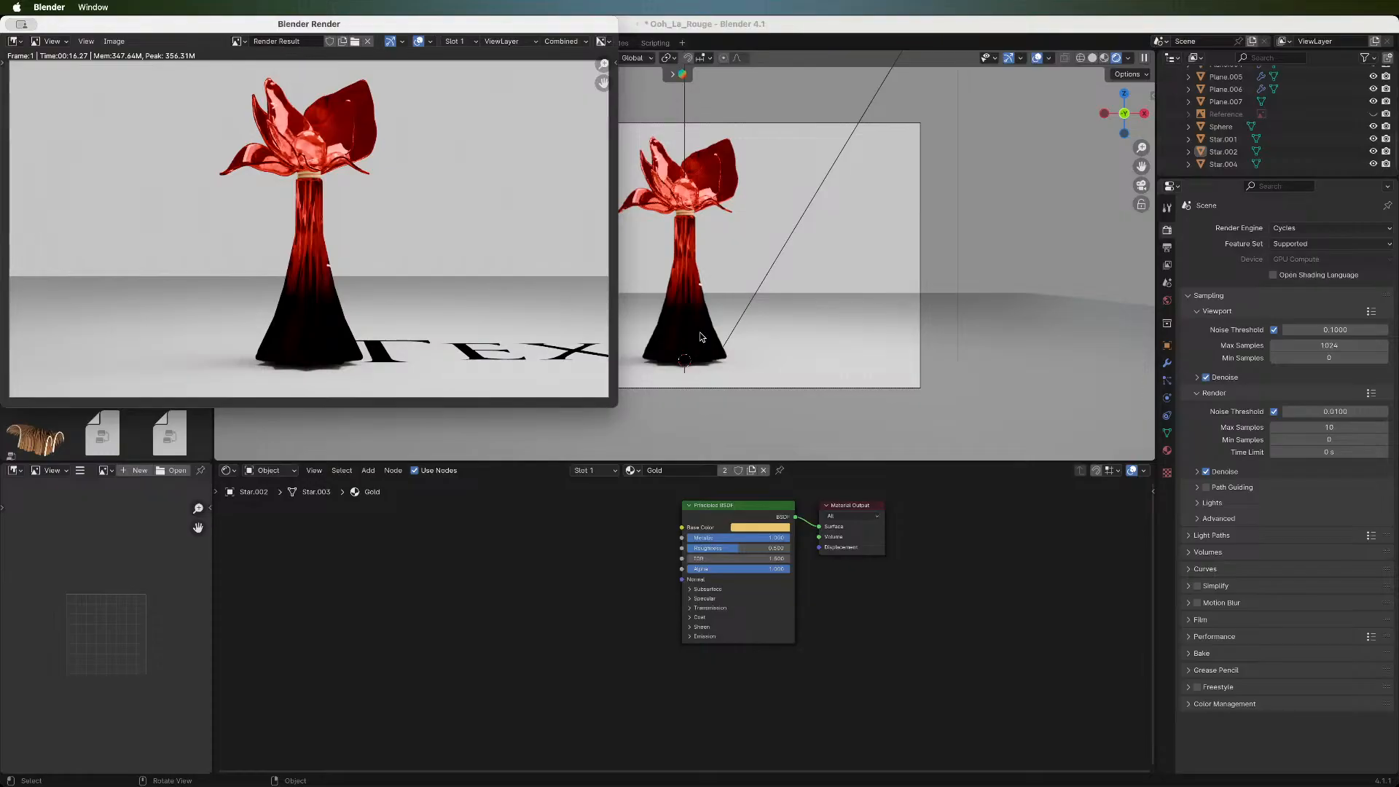
mouse_move(409, 23)
left_mouse_down()
mouse_move(775, 183)
mouse_move(743, 217)
mouse_move(722, 173)
mouse_move(422, 31)
left_mouse_up()
left_click(35, 44)
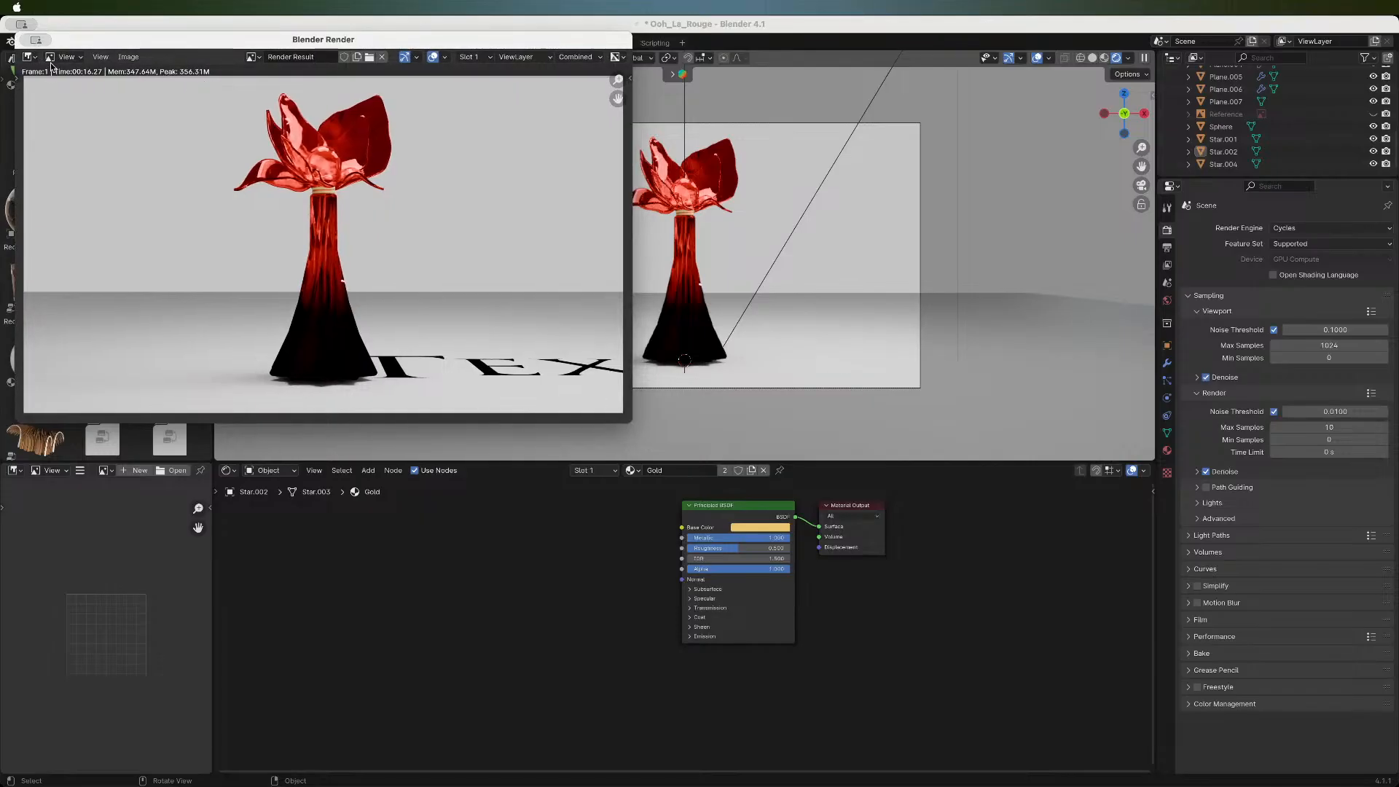
left_click(776, 72)
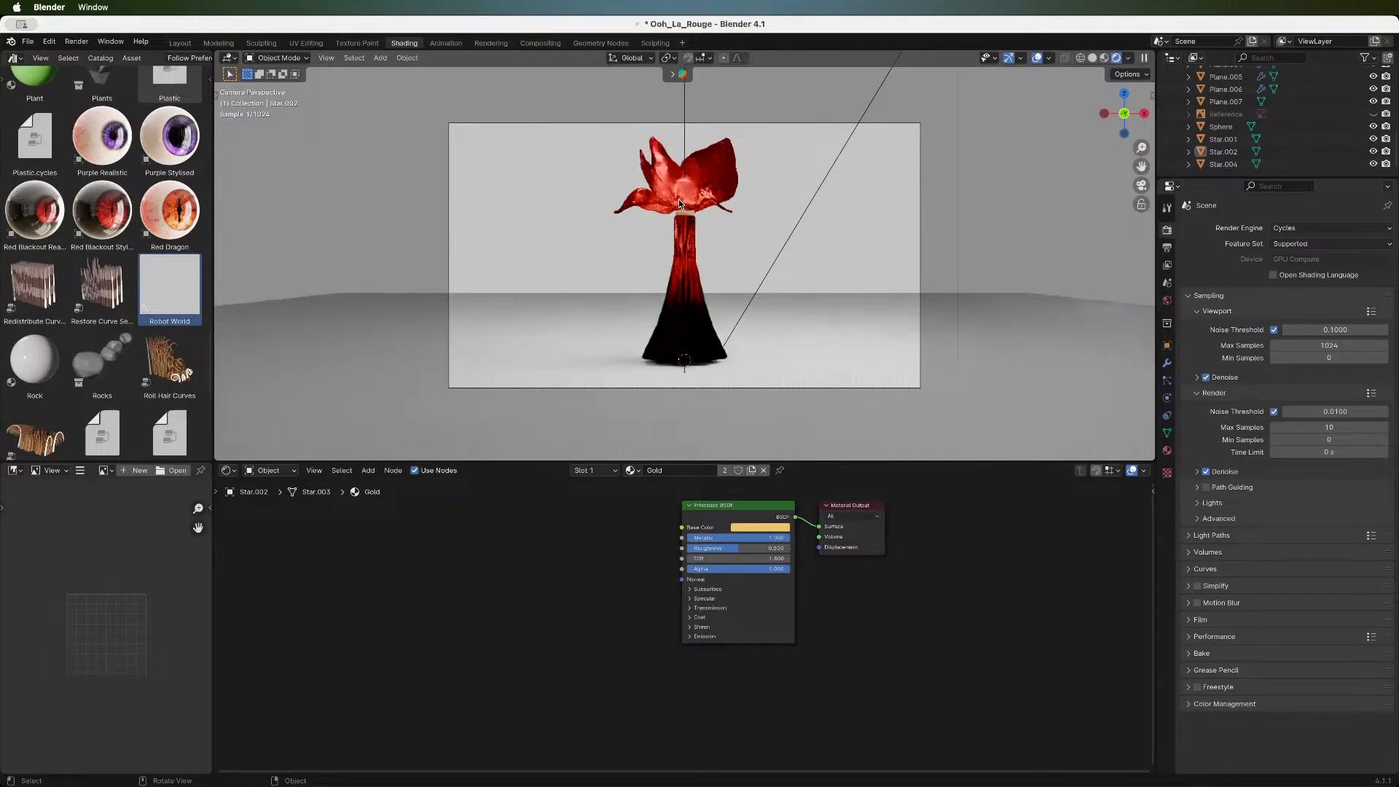
- Select the bottle body and brighten the dark red stop of its material's Color Ramp
left_click(682, 325)
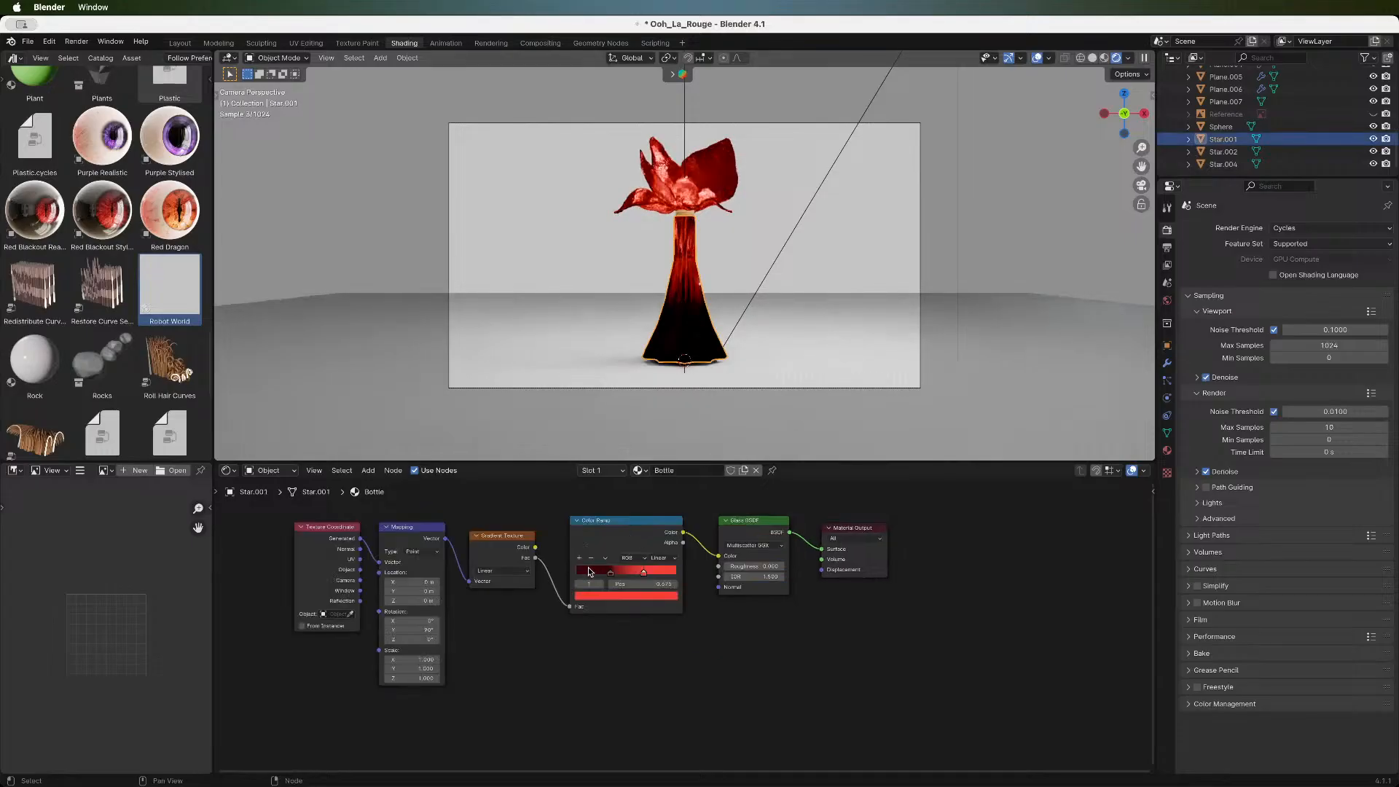
left_click(600, 596)
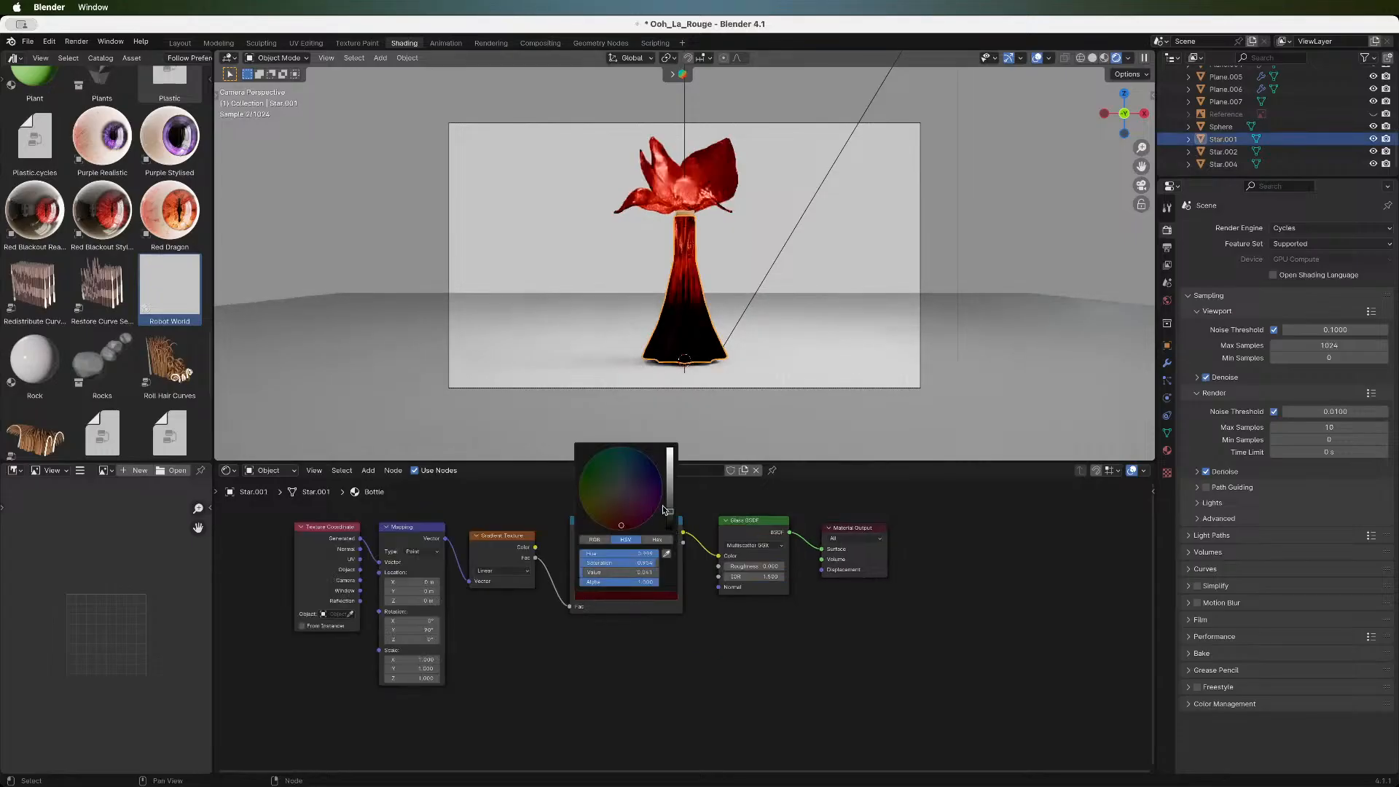
left_click_drag(670, 510, 669, 492)
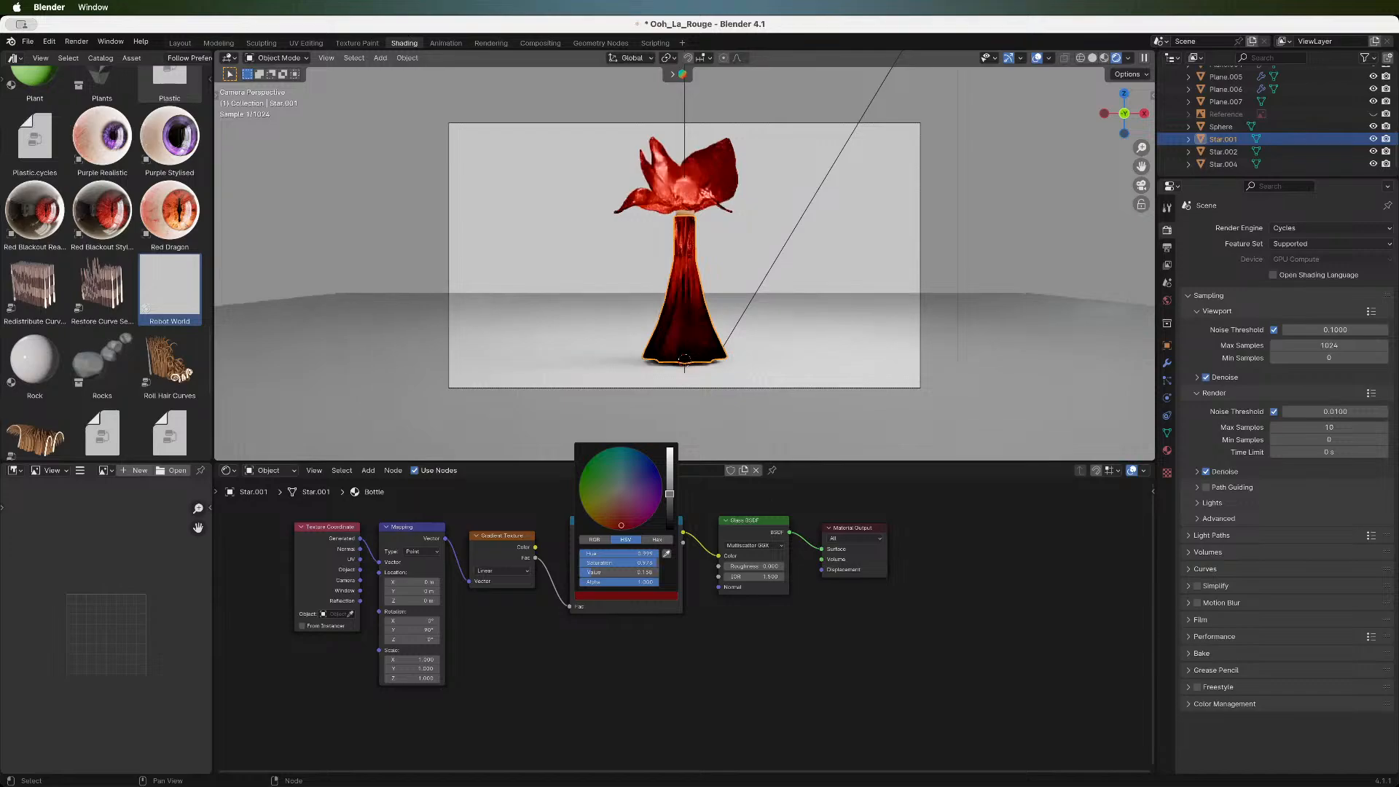
left_click_drag(670, 494, 670, 496)
left_click(618, 596)
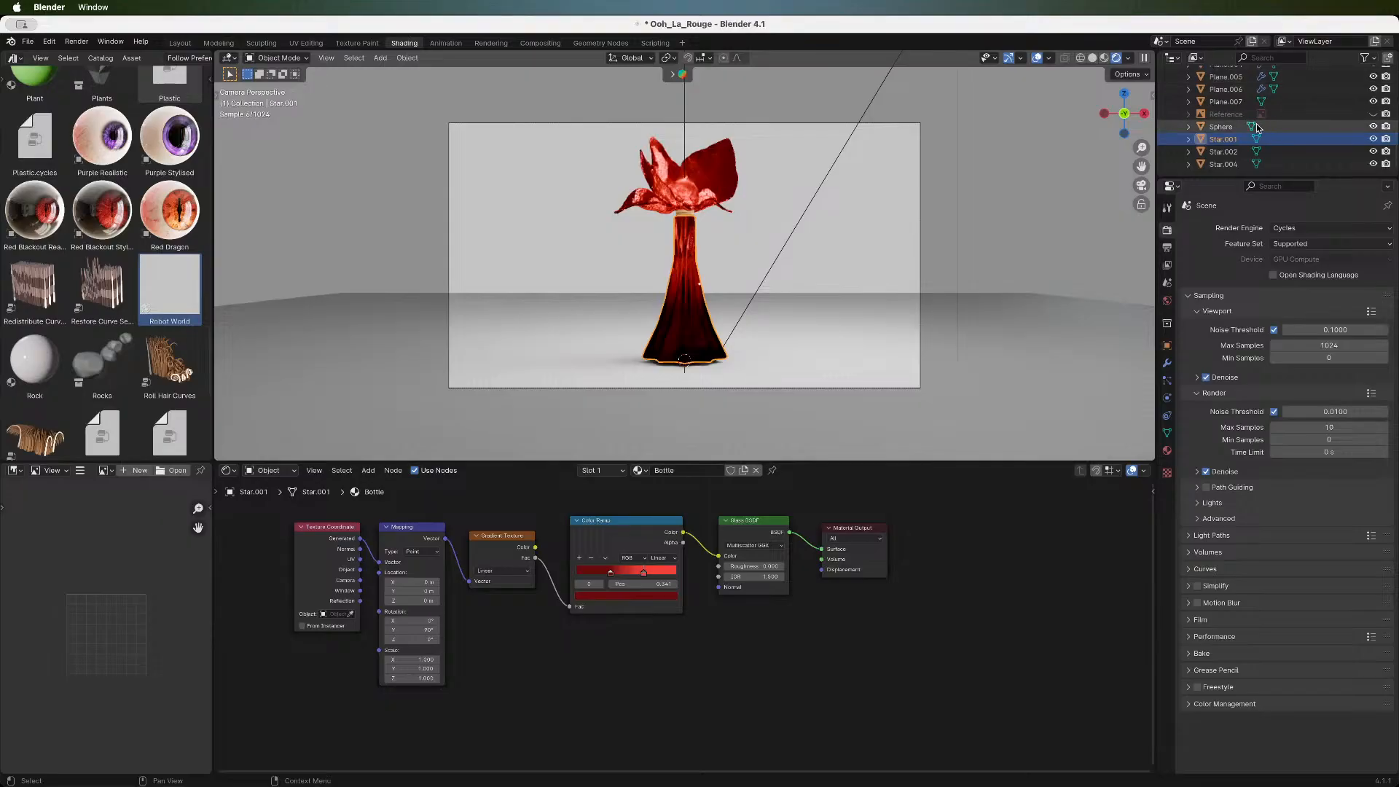
- Unhide the Logo text object in the viewport and save the file from the Layout workspace
scroll(1257, 128, "up", 5)
scroll(1257, 127, "up", 5)
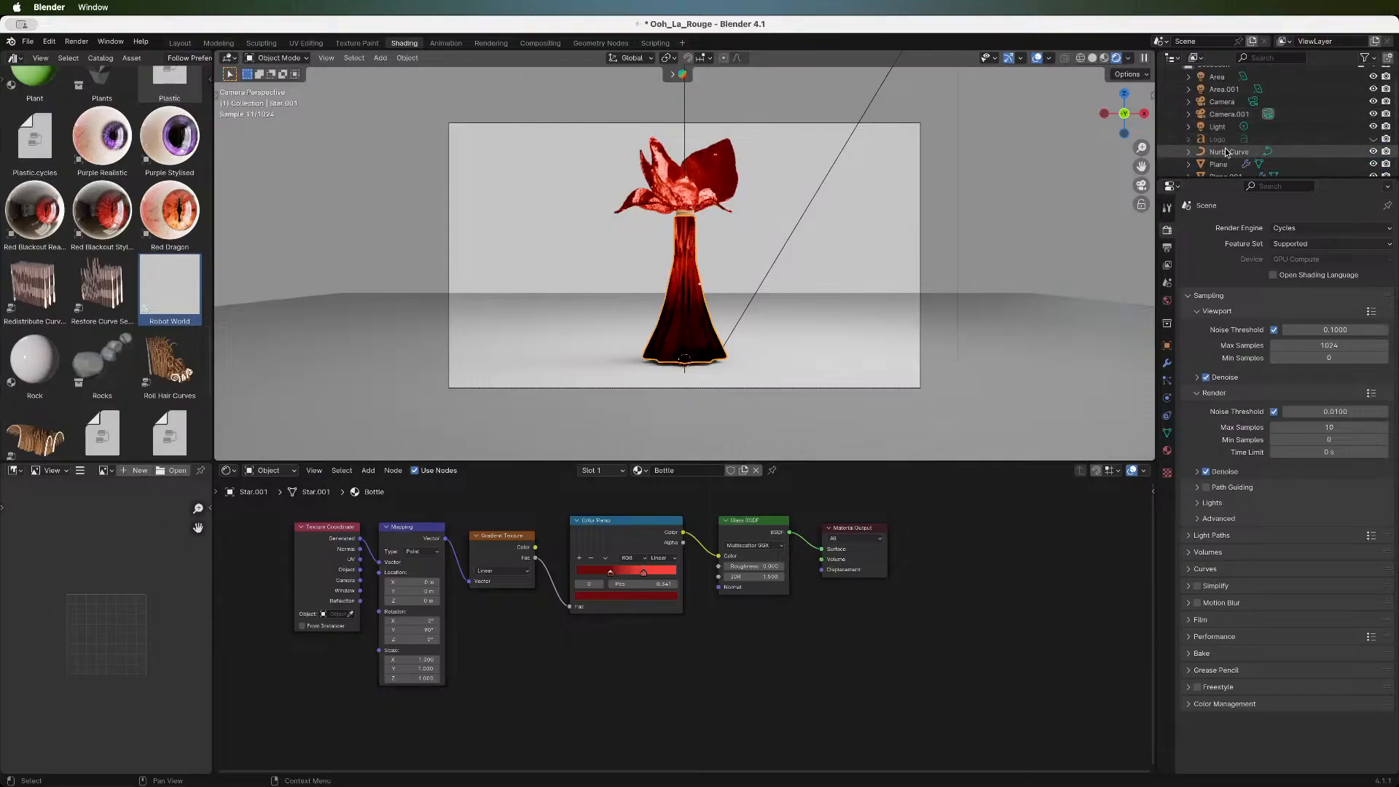
left_click(1374, 139)
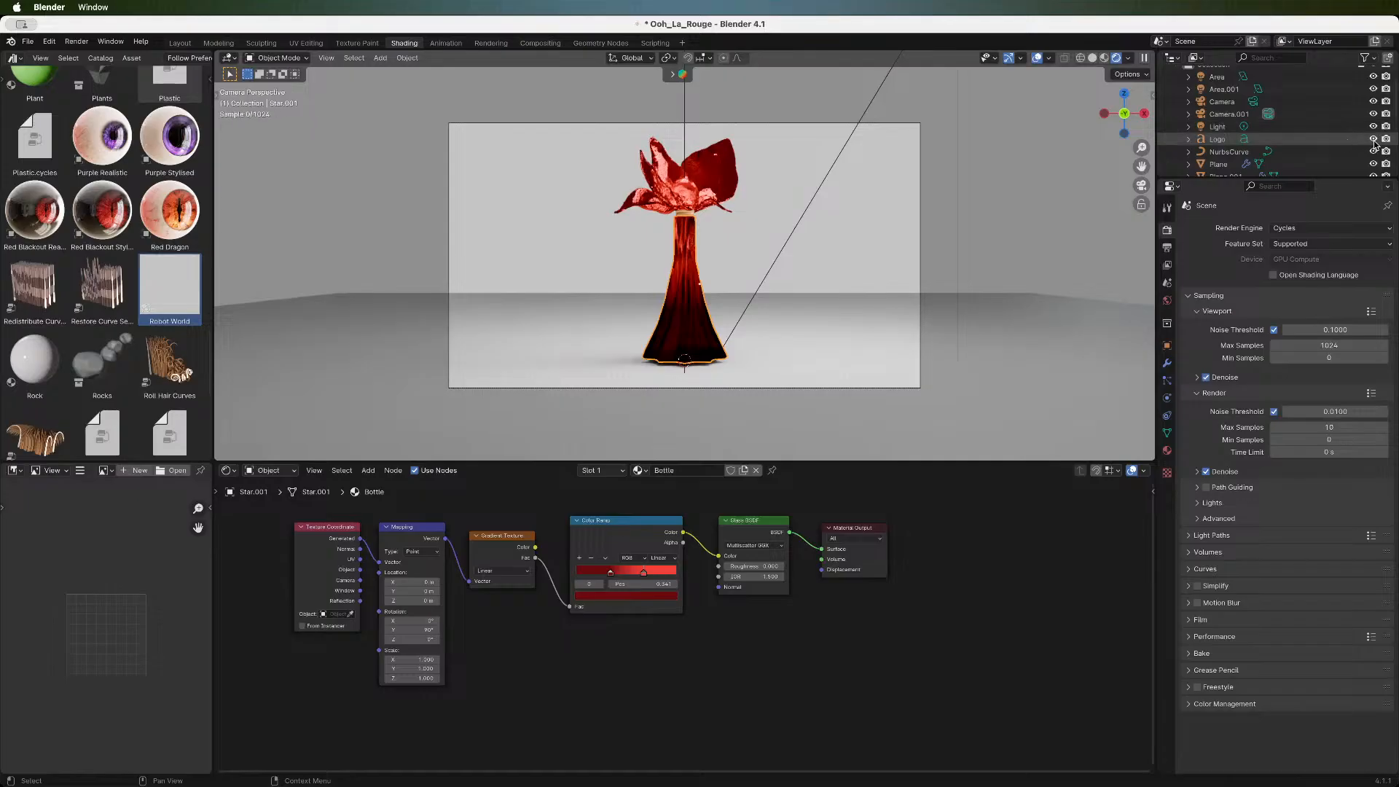
left_click(179, 43)
key("ctrl+s")
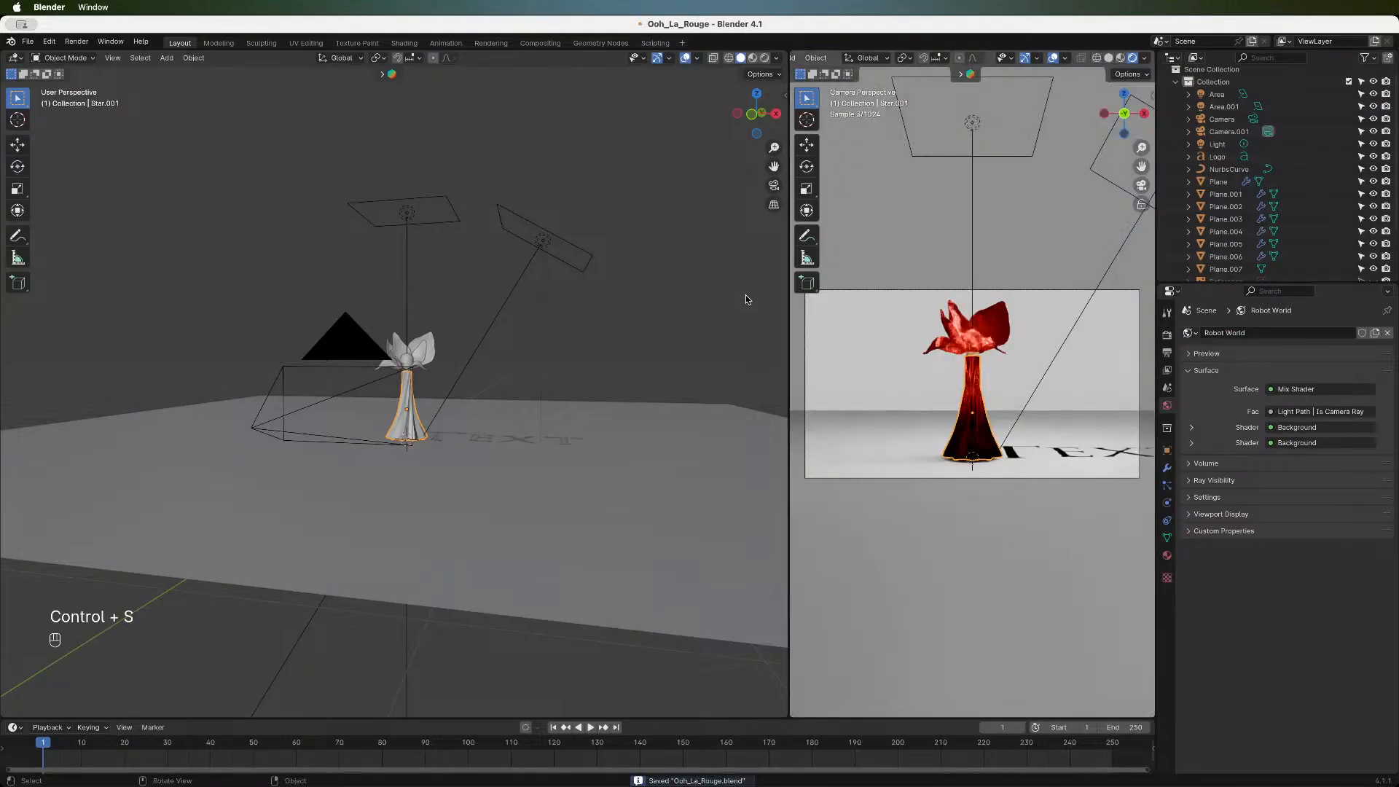
- Look through the camera in the large viewport and raise the Logo text about 0.14 m along the Z axis
left_click(774, 185)
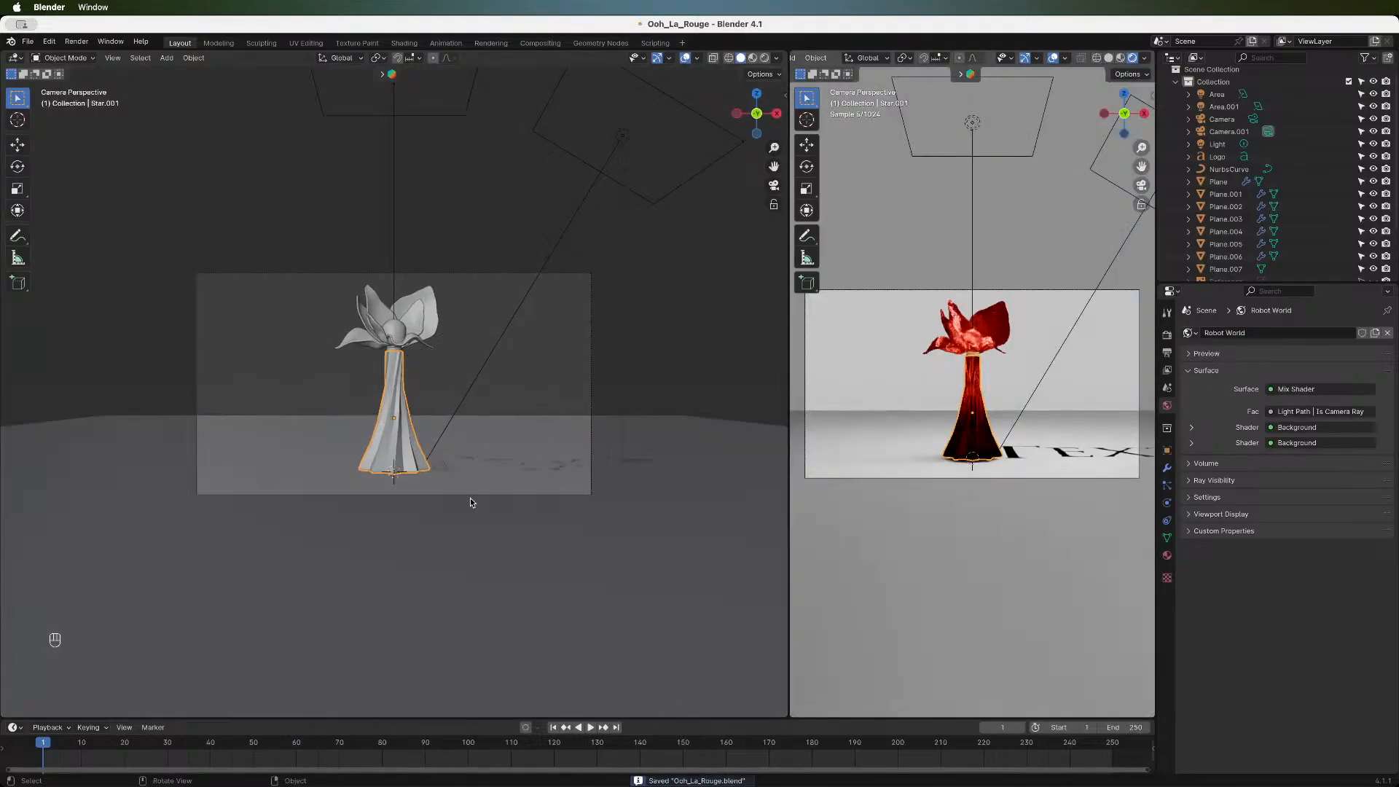
left_click(505, 461)
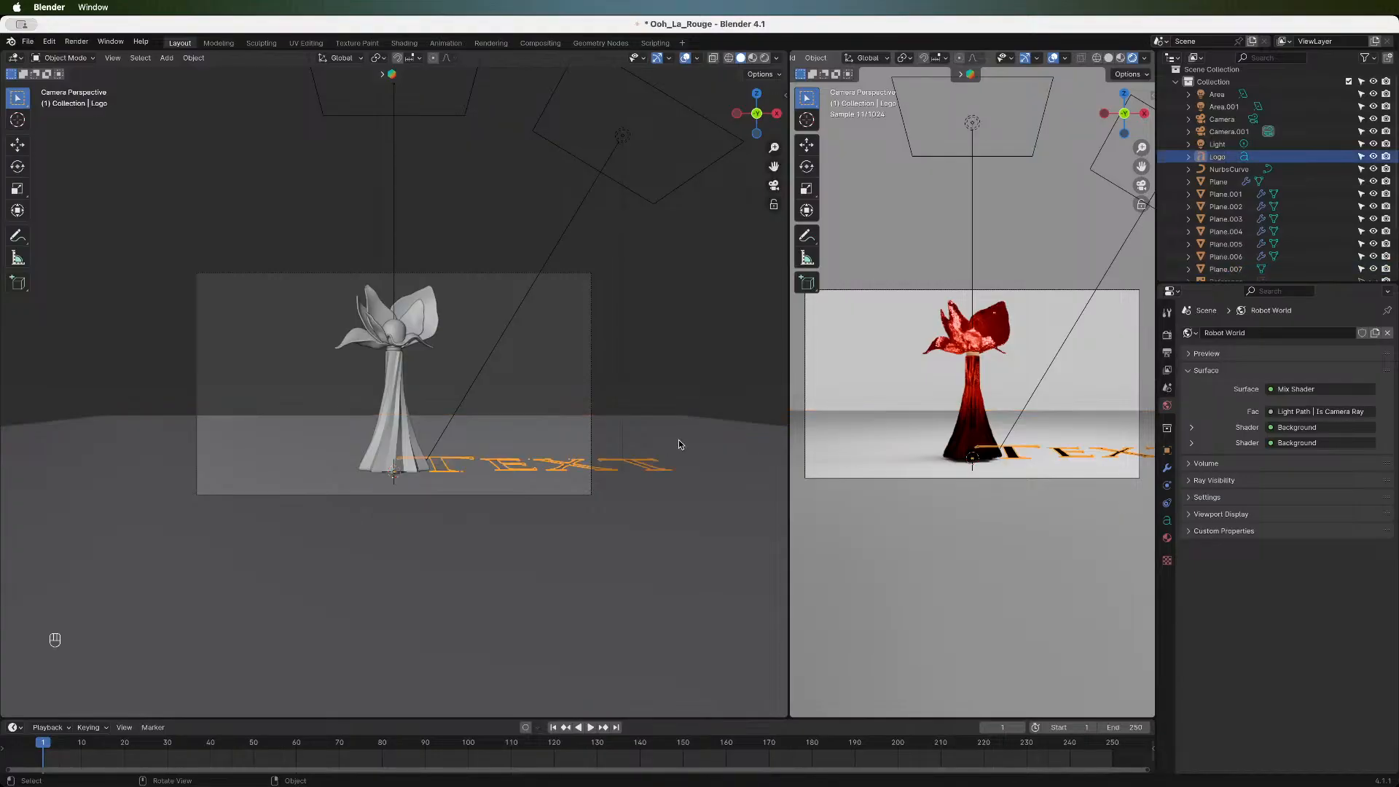
key("g")
key("z")
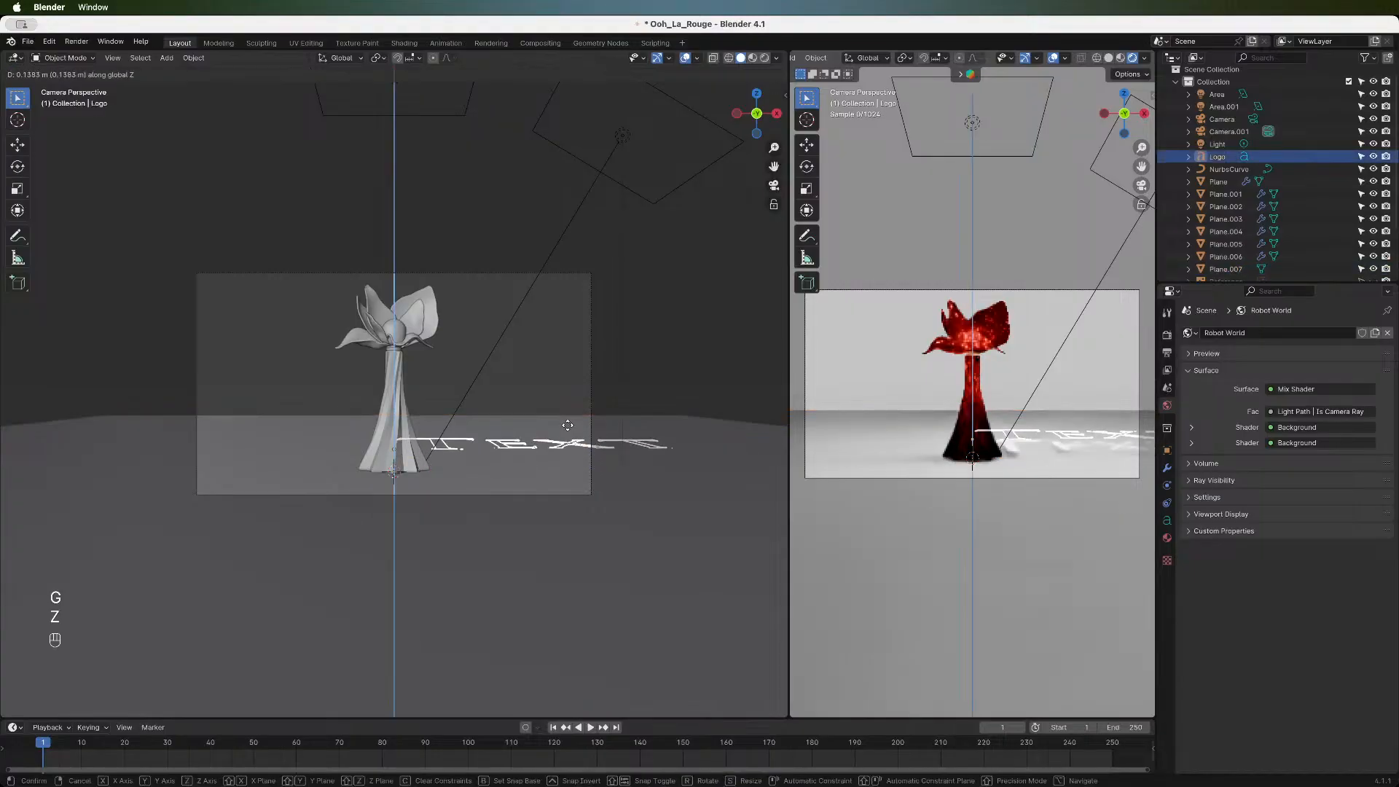
- Isolate the Logo text in a top view and clear its placeholder word for editing
key("slash")
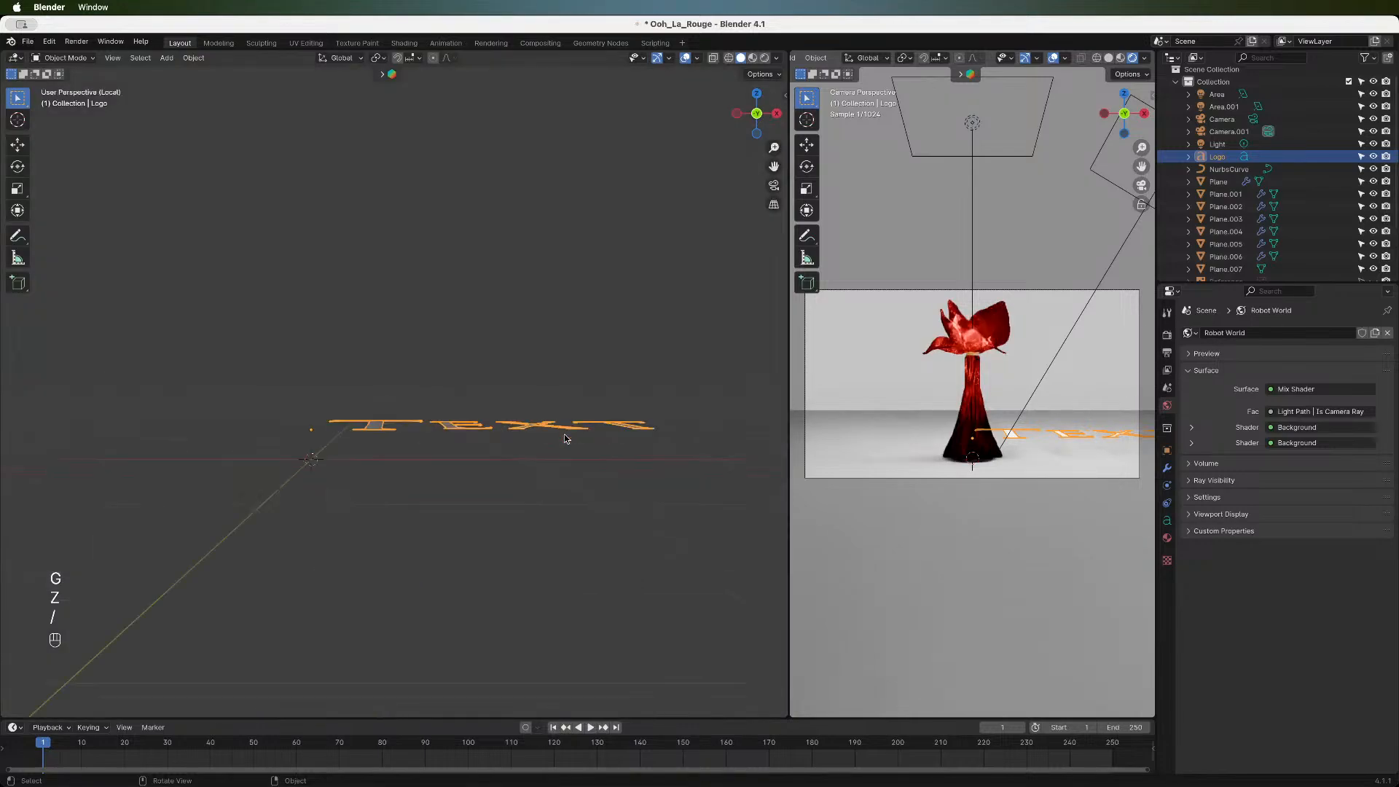
left_click(759, 94)
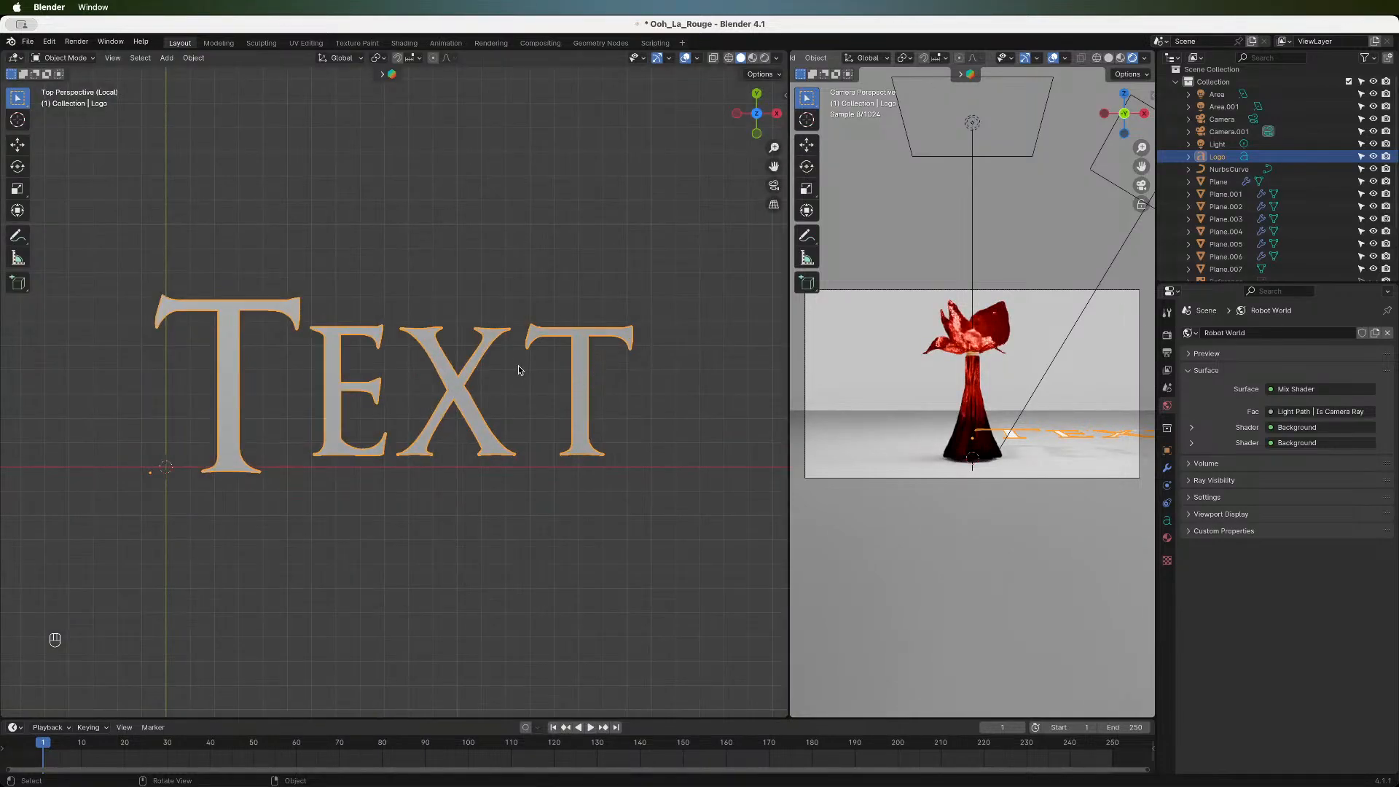
key("Tab")
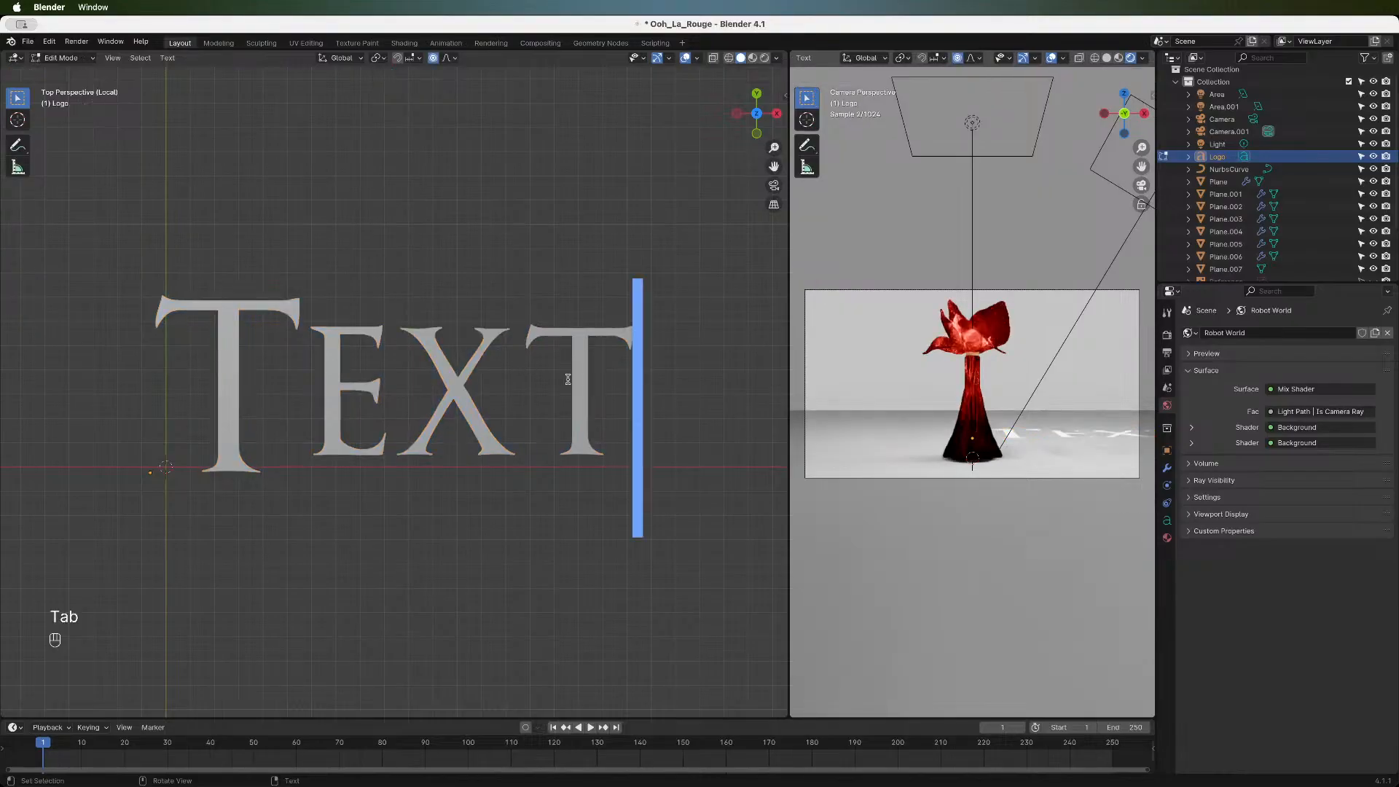
key("BackSpace")
key("BackSpace")
key("BackSpace")
key("BackSpace")
key("BackSpace")
- Enter CHRISTIAN SIRIANO in all capitals as the Logo text and return to Object Mode
type("CHR")
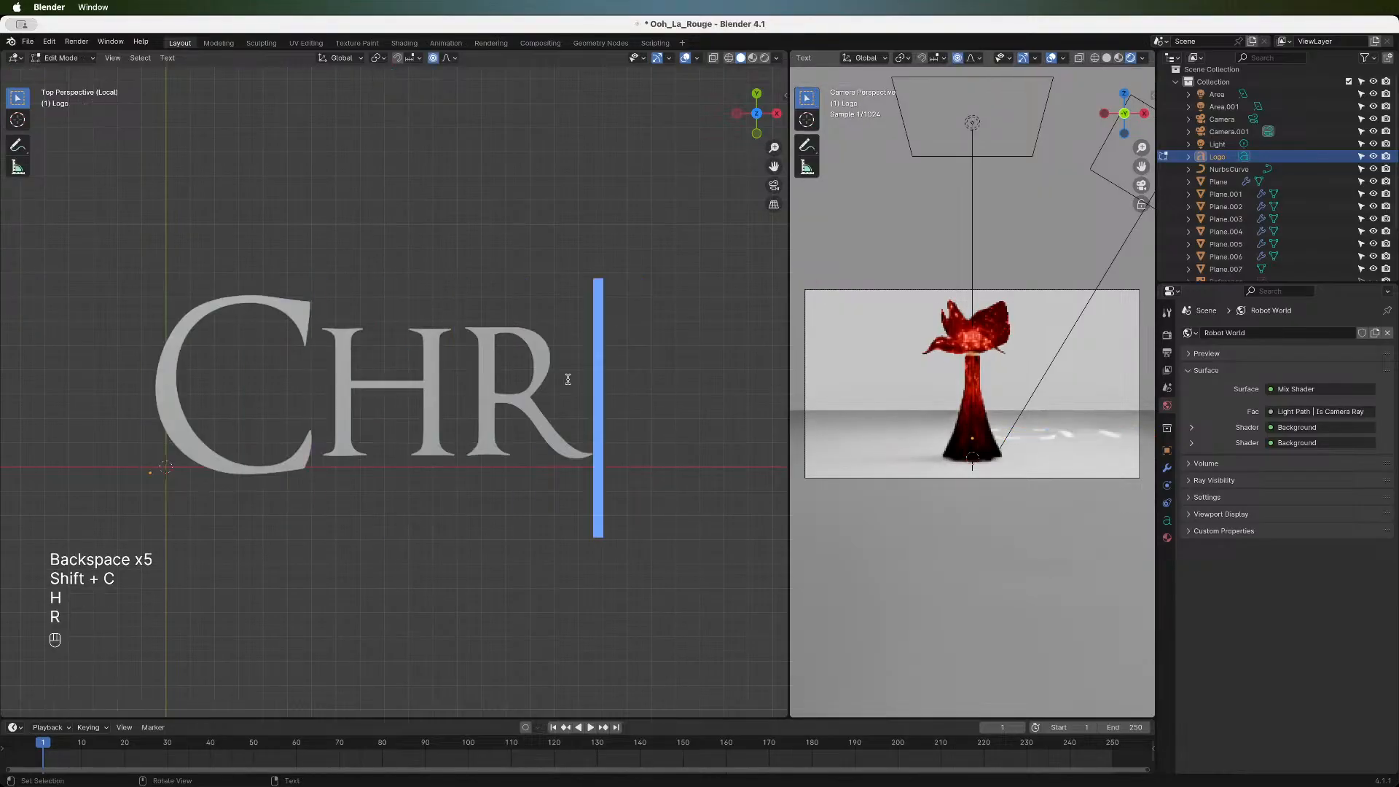
key("BackSpace")
key("BackSpace")
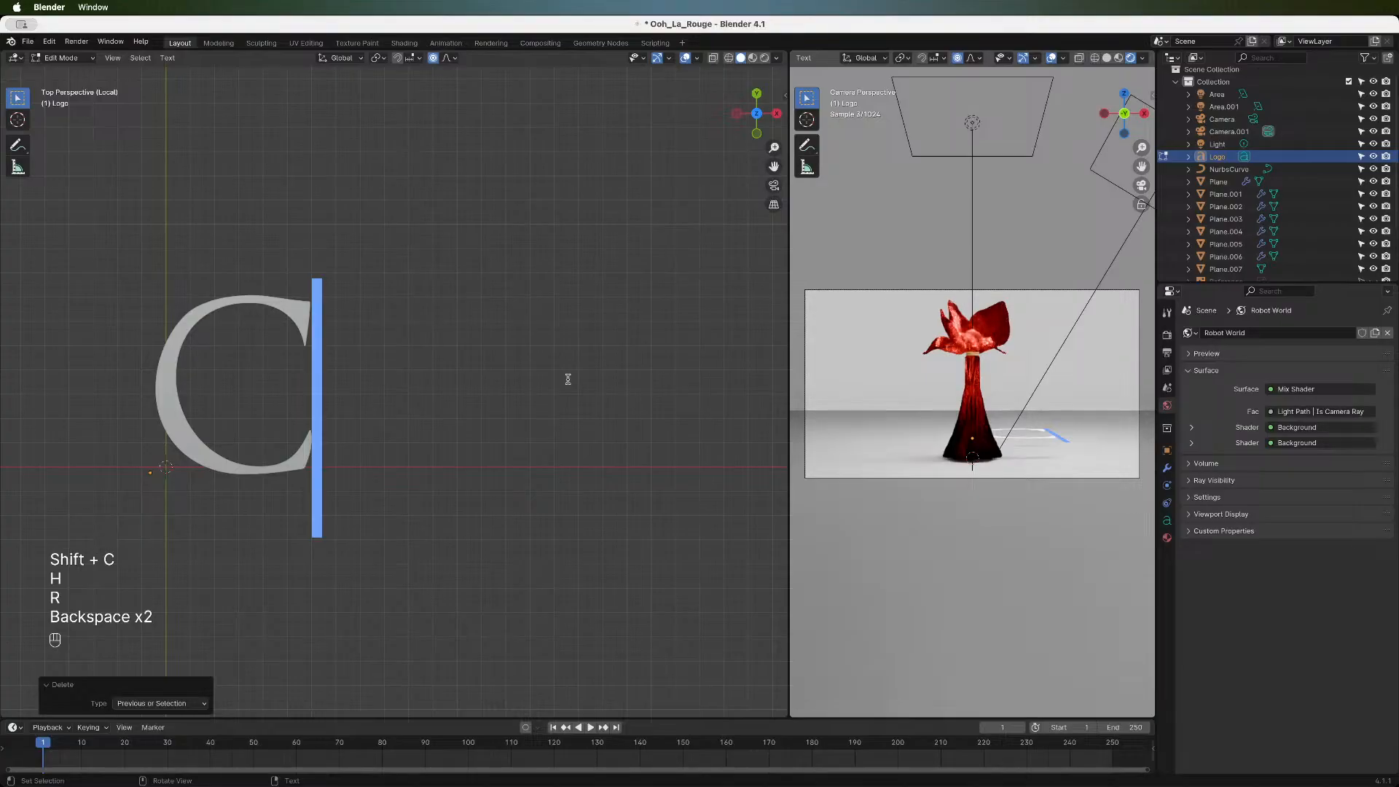
type("HRIS")
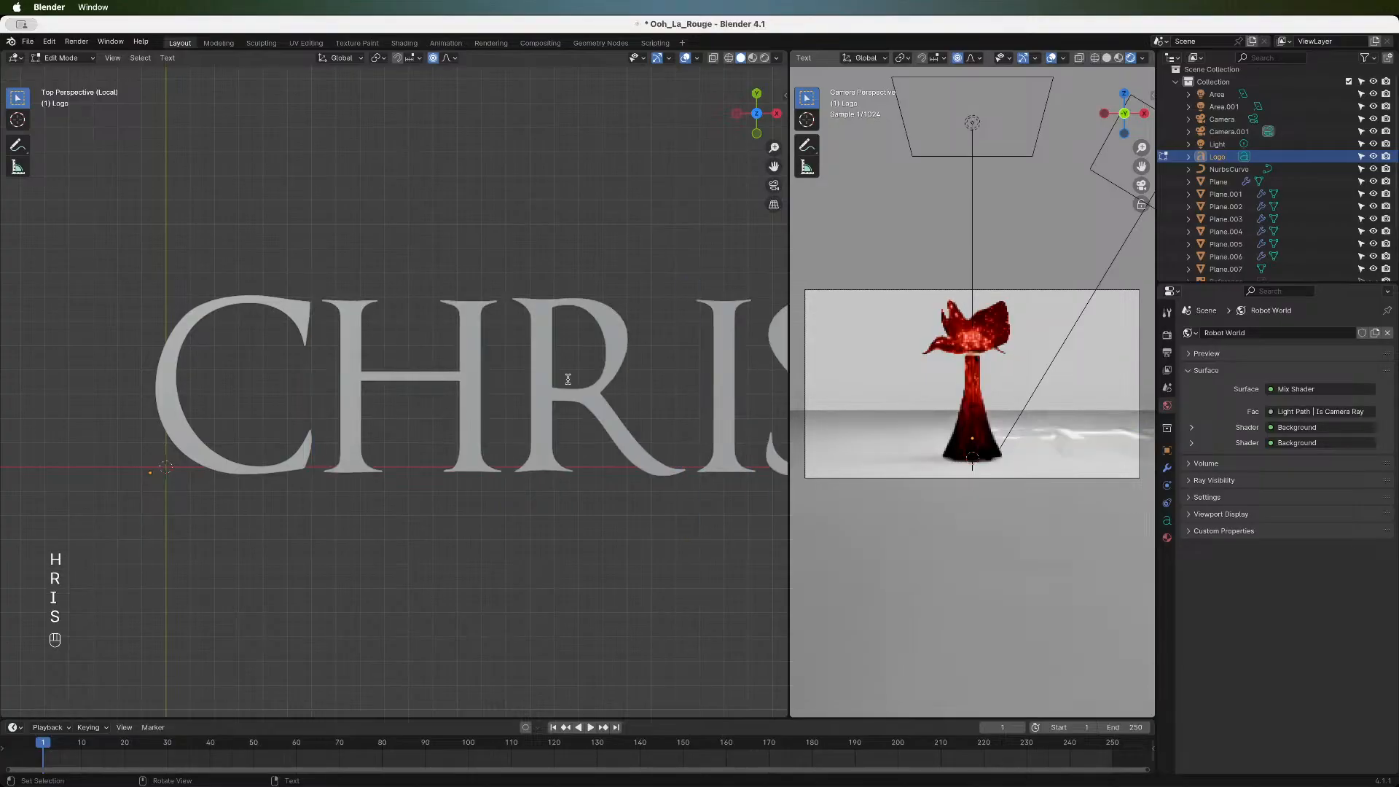
scroll(568, 379, "down", 4)
scroll(568, 379, "down", 2)
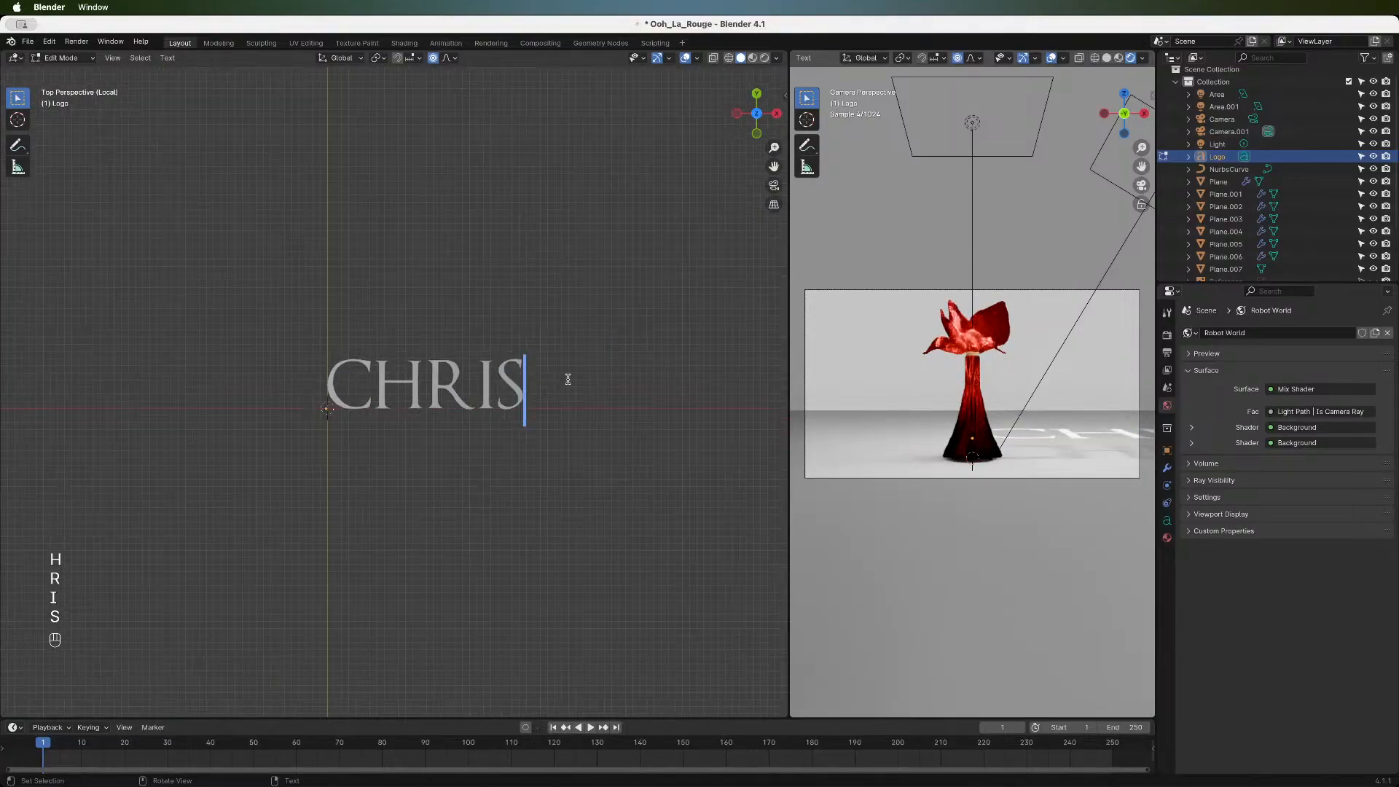
type("TIAN")
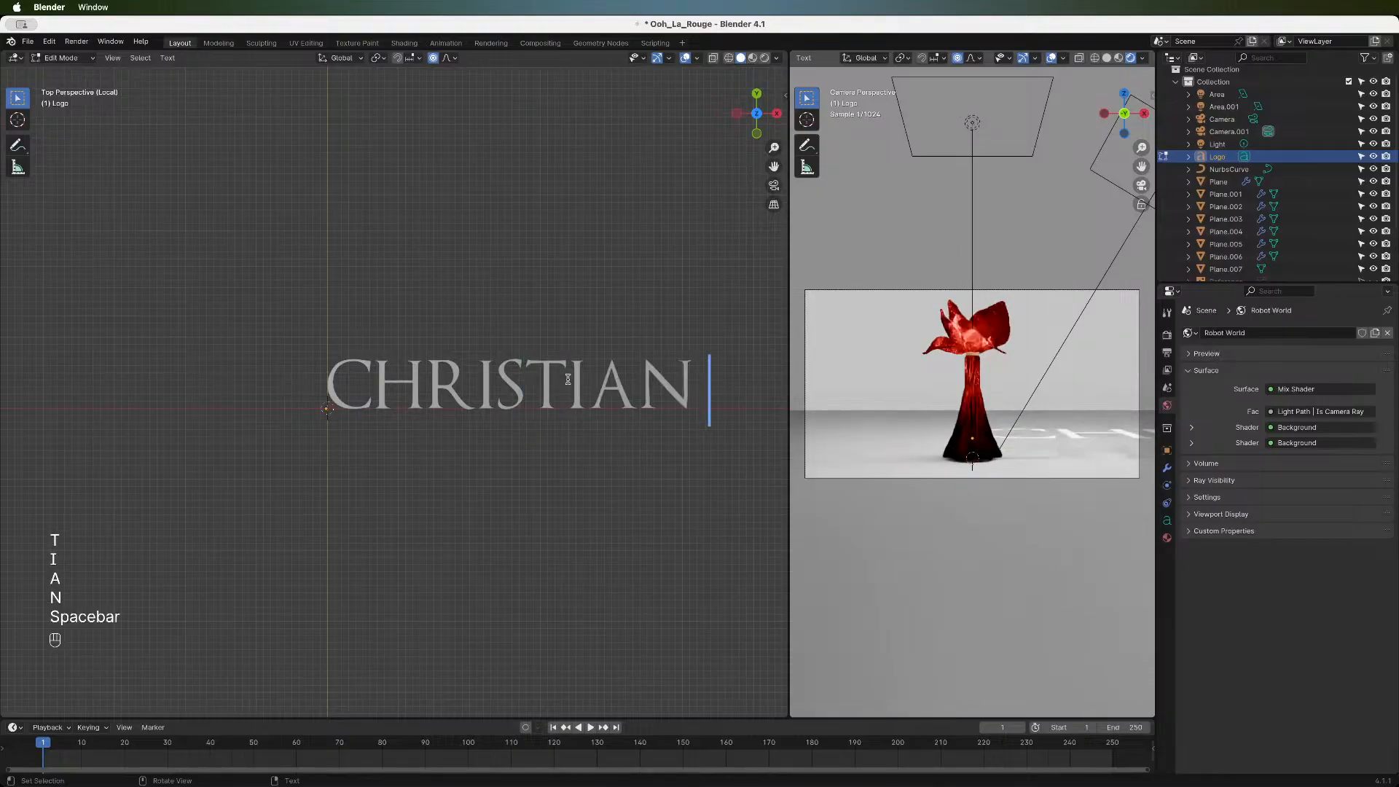
scroll(568, 379, "down", 3)
type("SIRIANO")
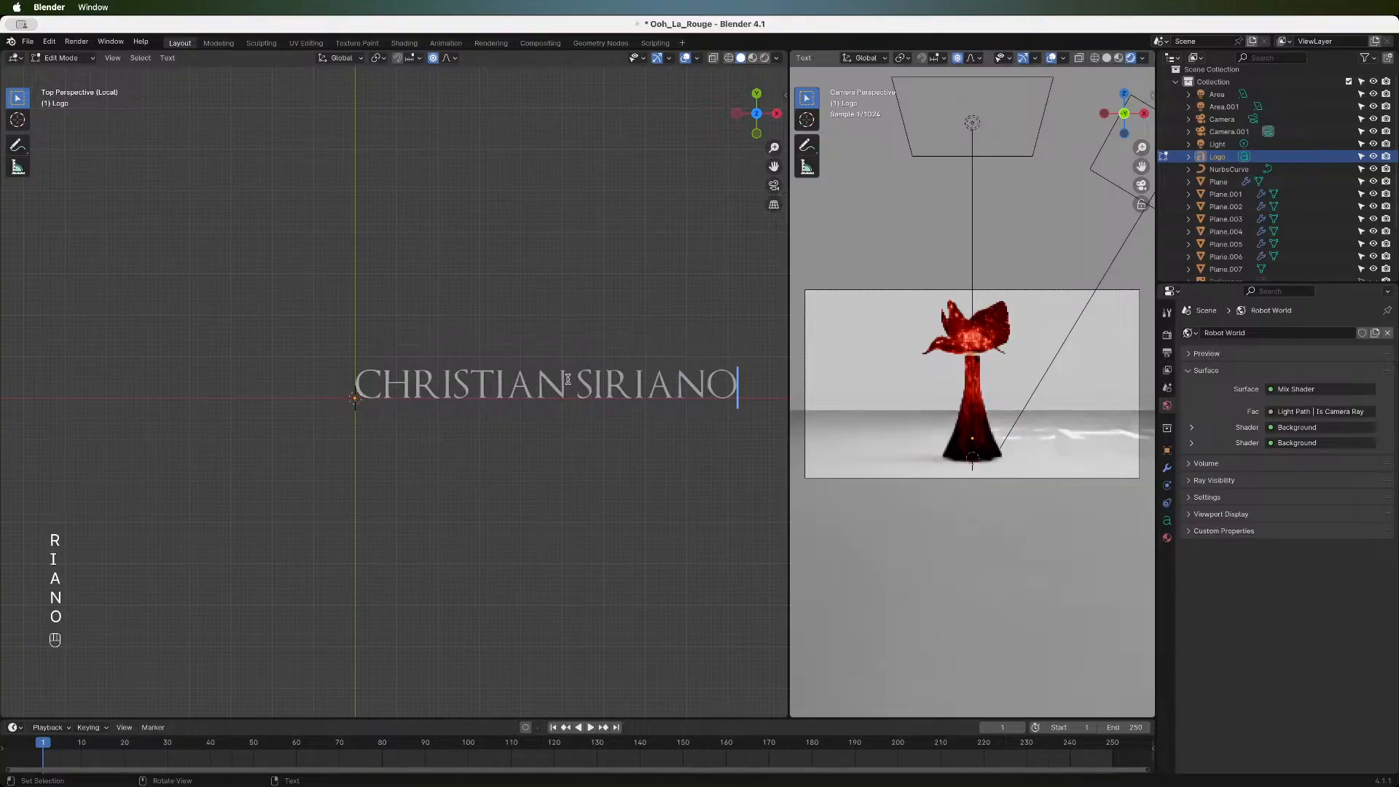
scroll(568, 379, "down", 1)
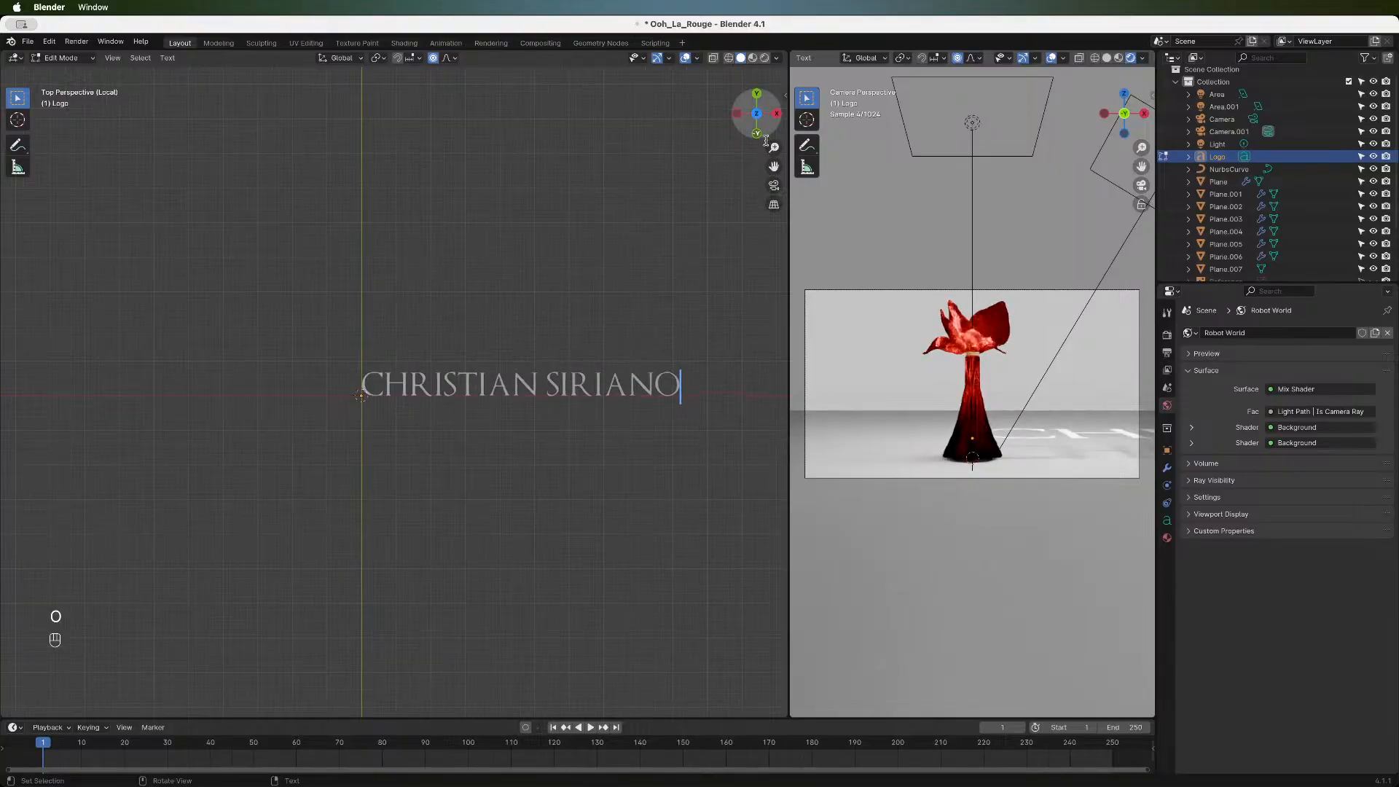
left_click_drag(774, 166, 663, 180)
scroll(610, 411, "up", 3)
scroll(611, 412, "down", 1)
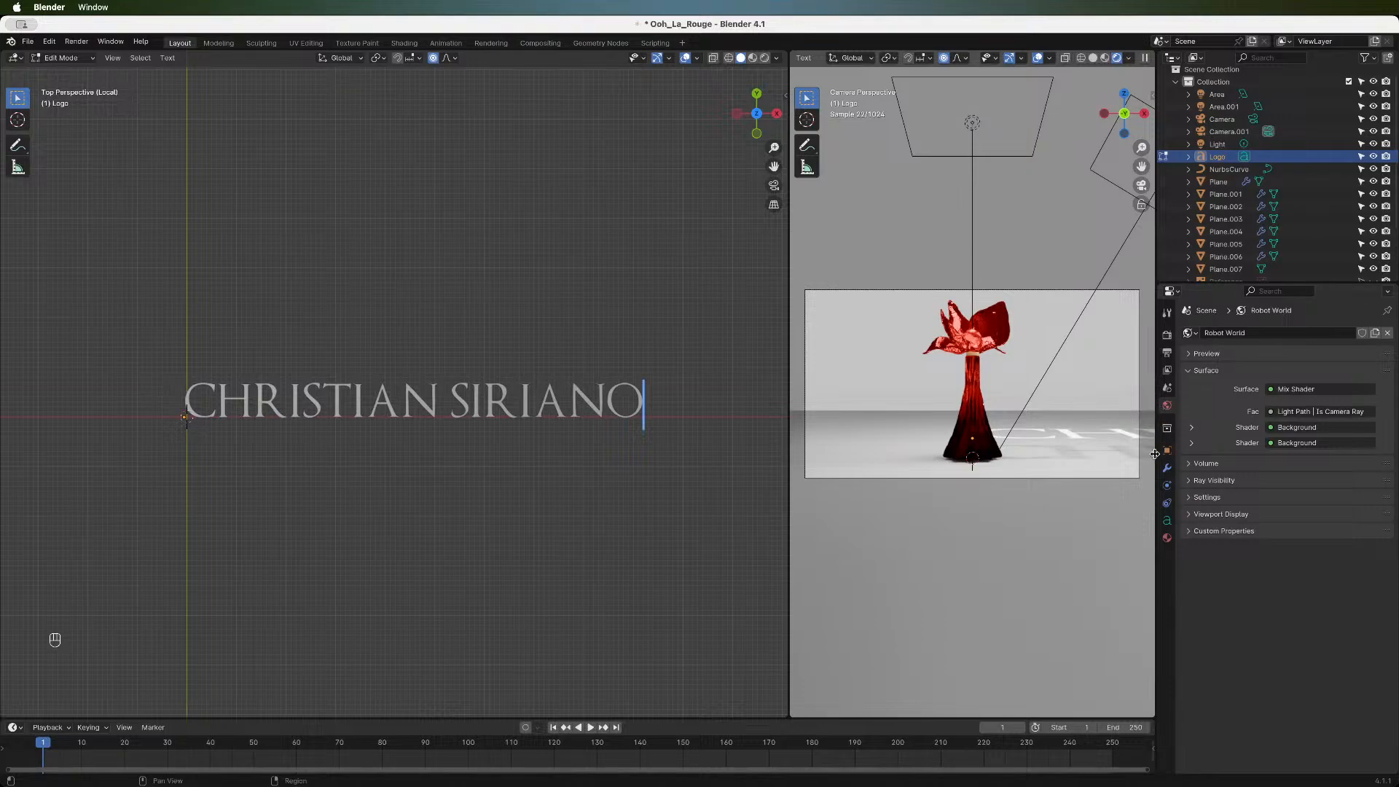
key("Tab")
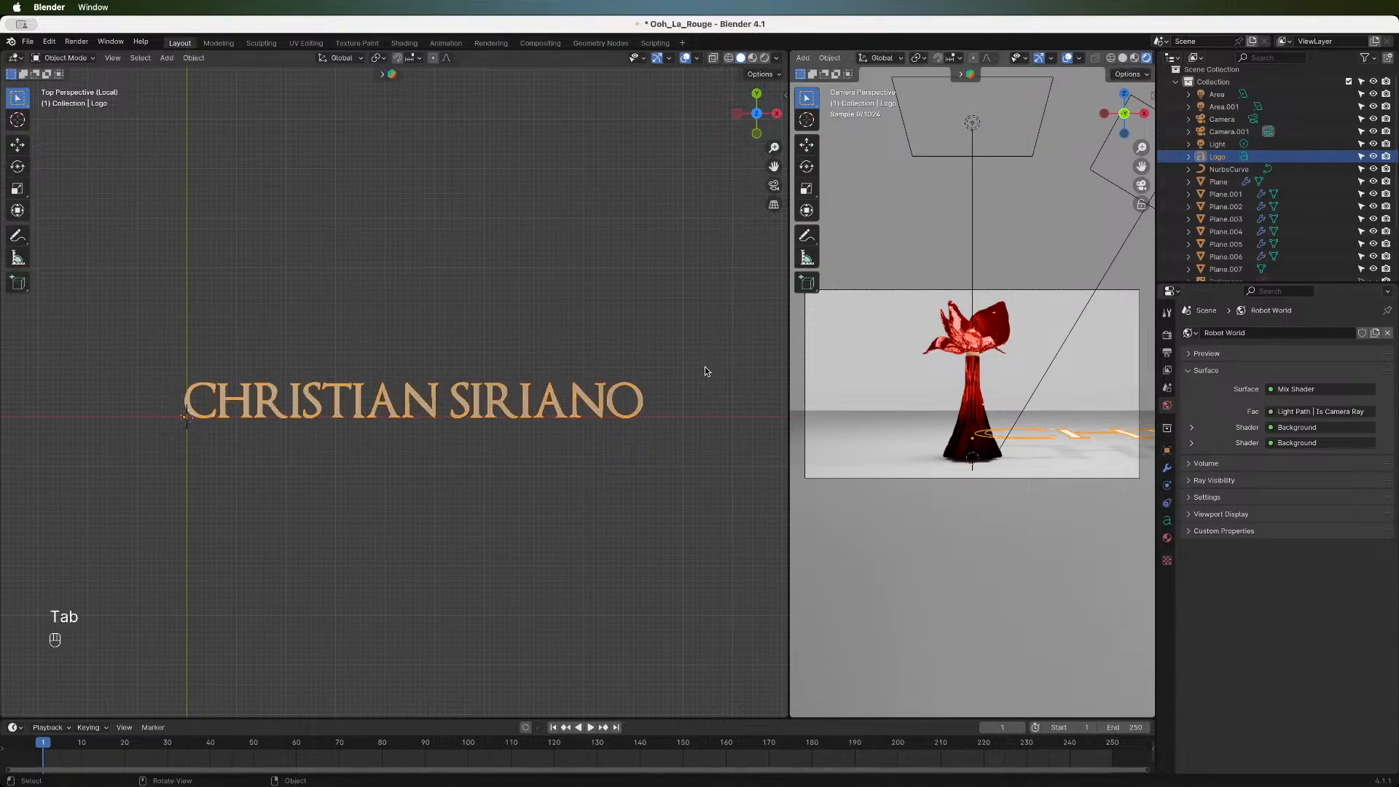
- Scale the Logo text by about 0.227 in isolation, then by about 0.365 with the whole scene shown again
key("s")
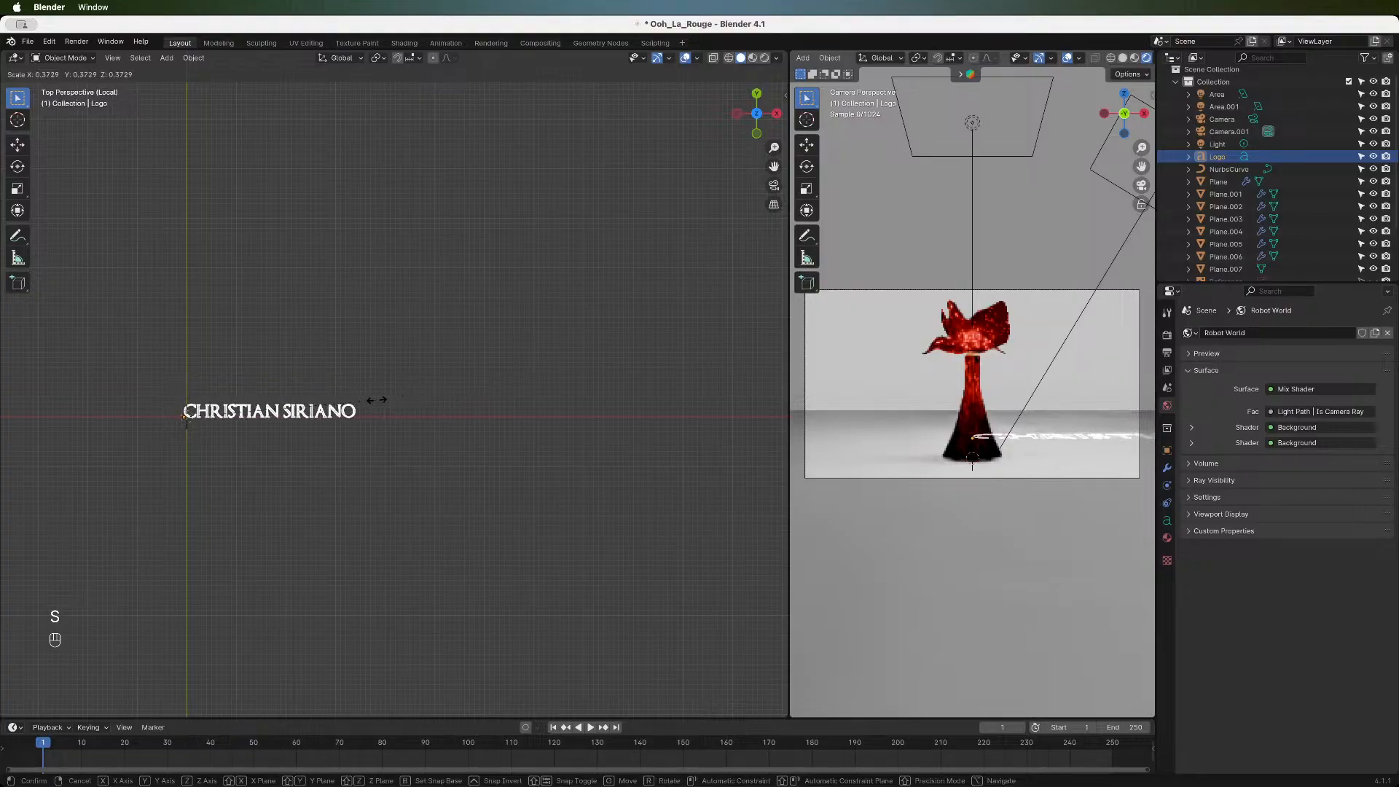
left_click(303, 416)
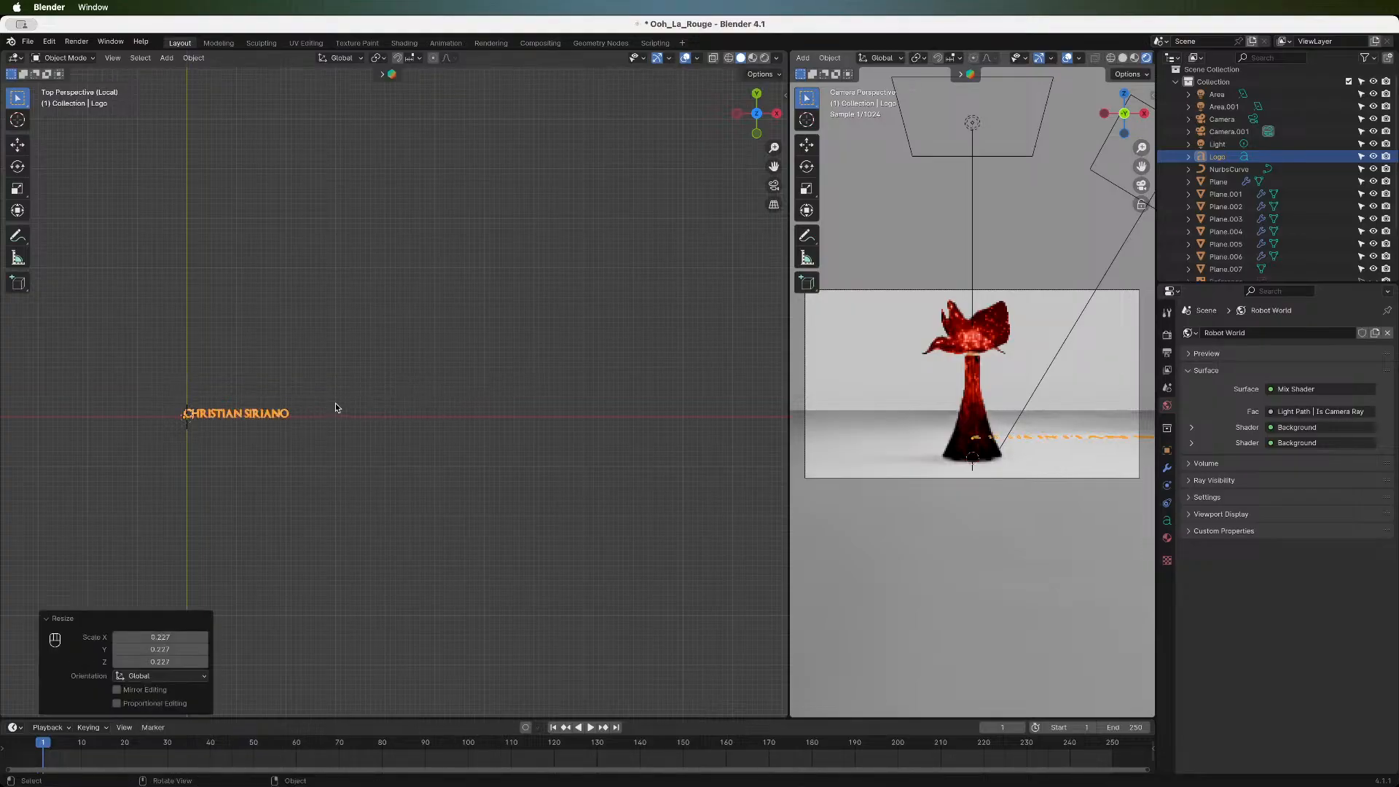
key("KP_Divide")
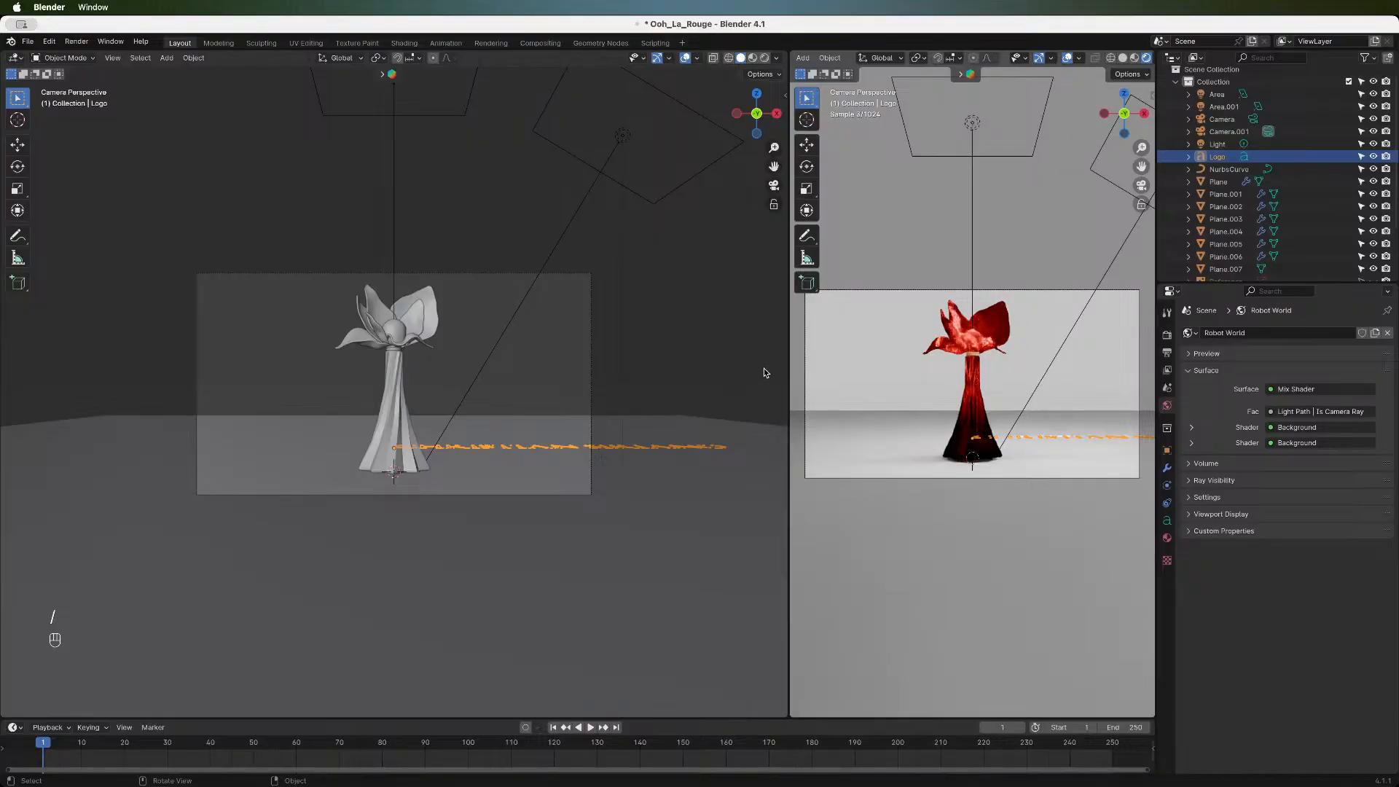
key("s")
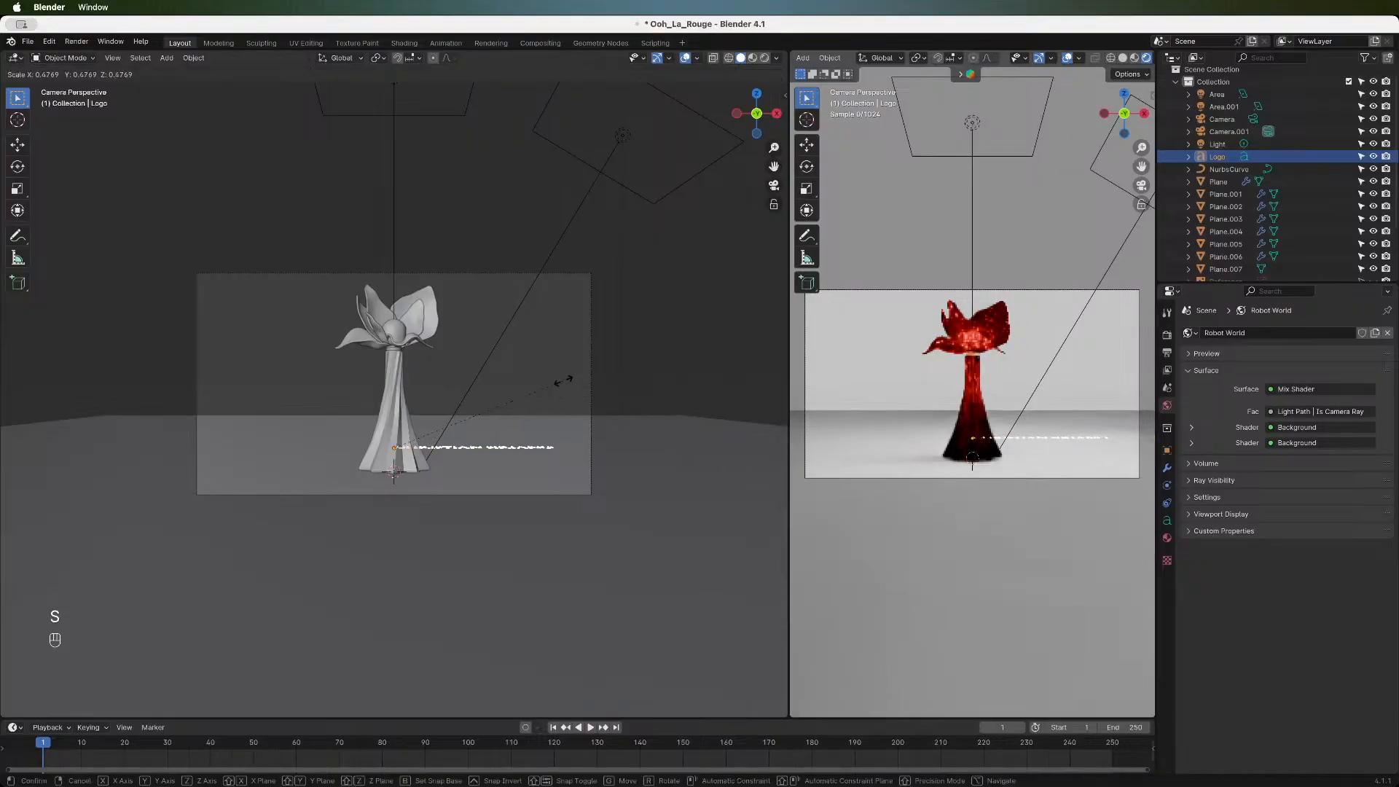
left_click(517, 383)
- Rotate the Logo text 90° about the global Y axis
left_click_drag(757, 115, 706, 135)
key("r")
key("y")
key("KP_9")
key("KP_0")
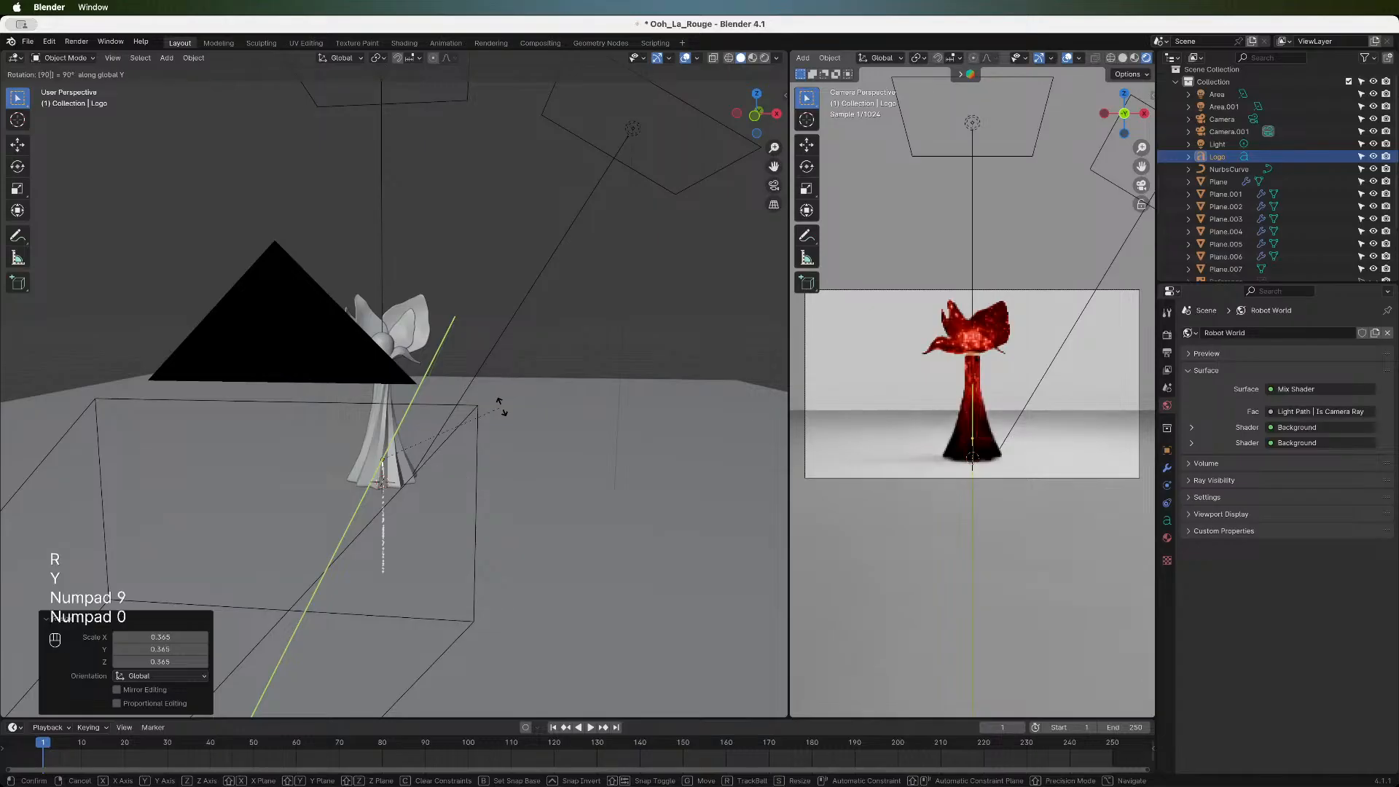
key("KP_Enter")
key("r")
key("z")
key("KP_9")
key("KP_0")
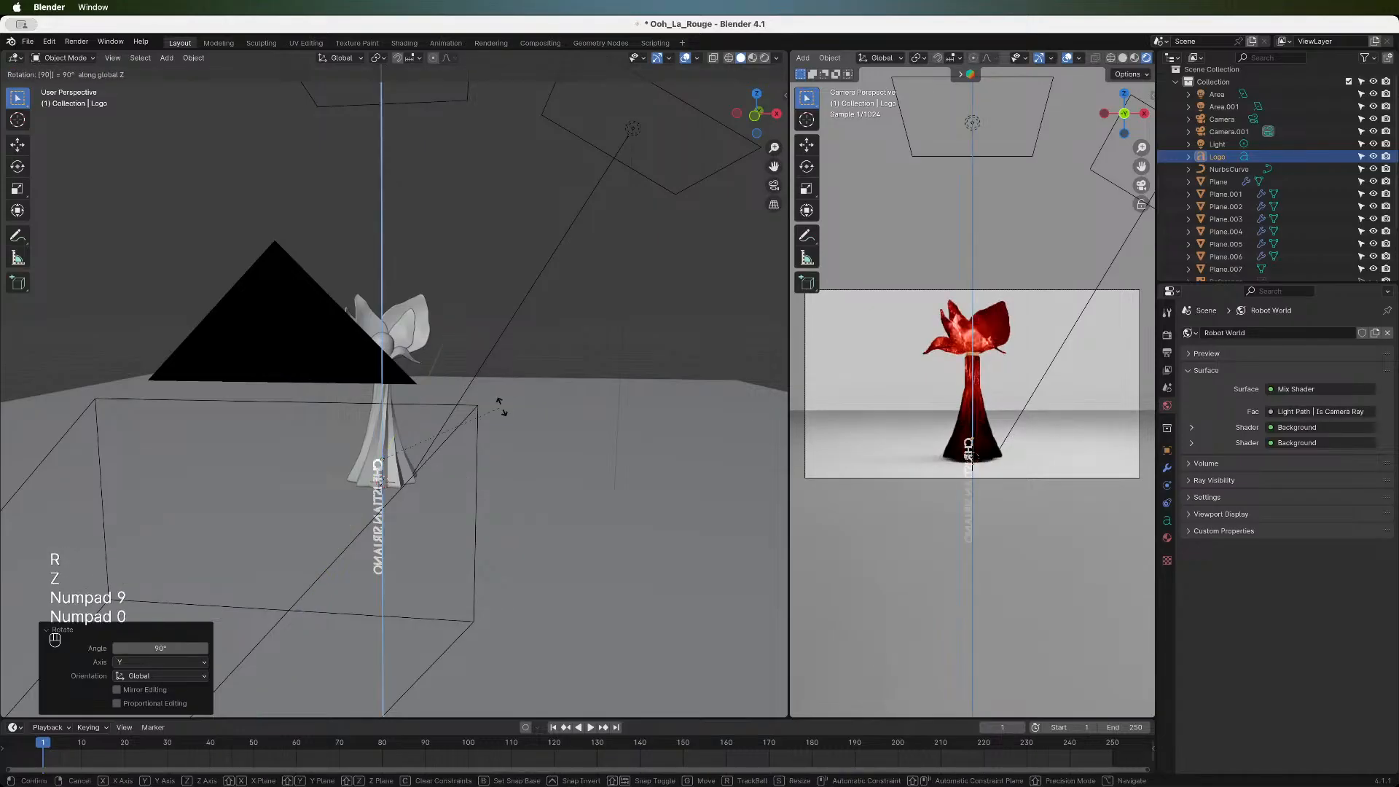
key("Escape")
- Rotate the Logo text -90° about the global Z axis
key("r")
key("z")
key("KP_Subtract")
key("KP_9")
key("KP_0")
key("KP_Enter")
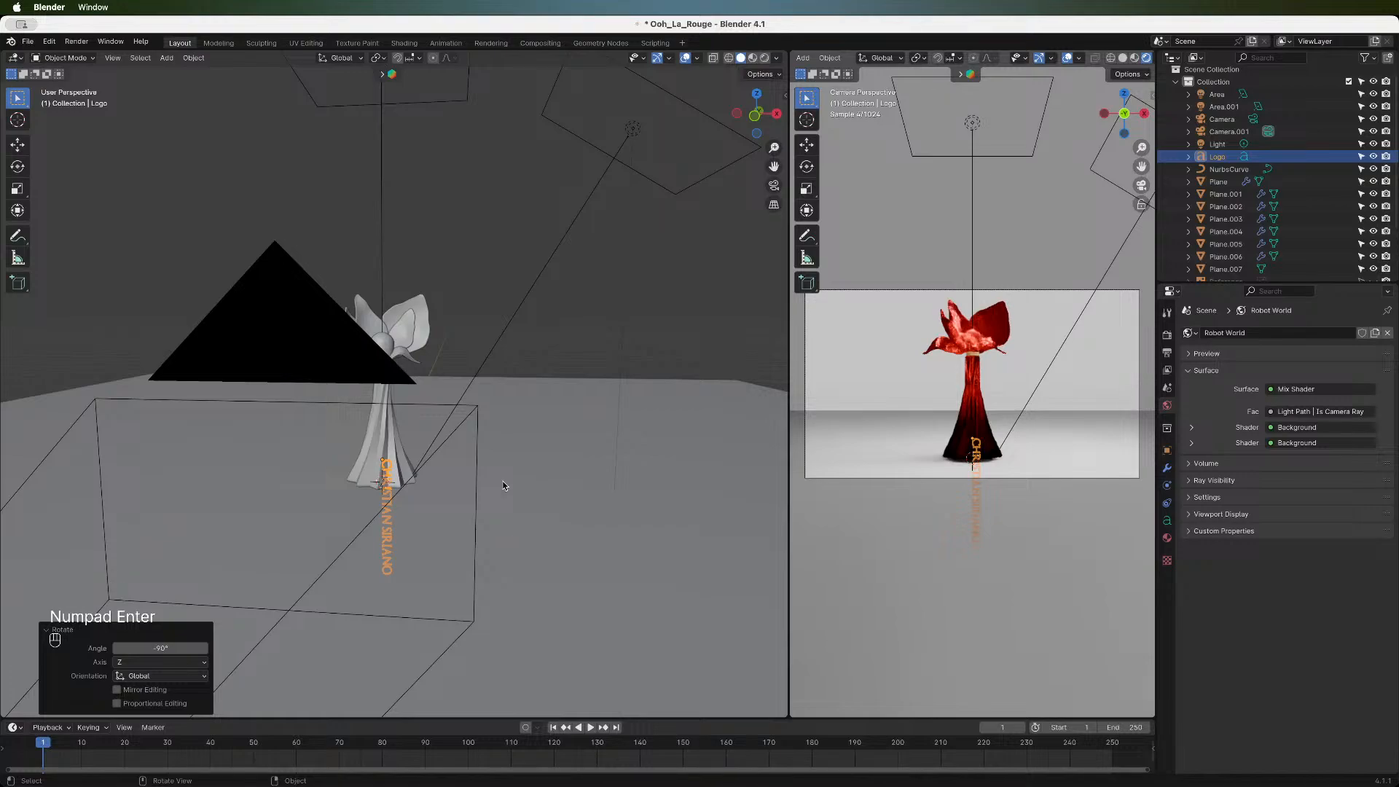
- Raise the vertical Logo text about 0.57 m along the Z axis in front of the bottle
key("g")
key("z")
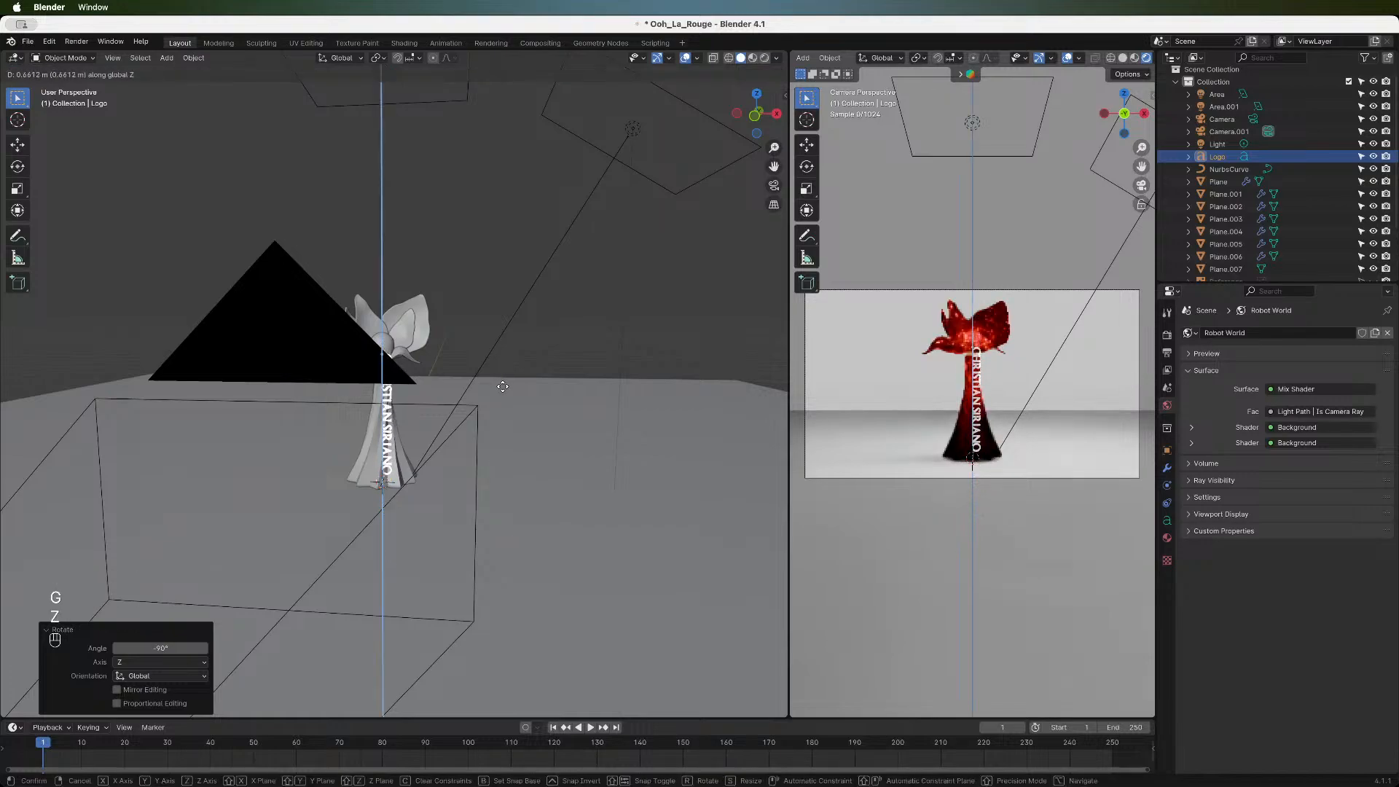
left_click(503, 390)
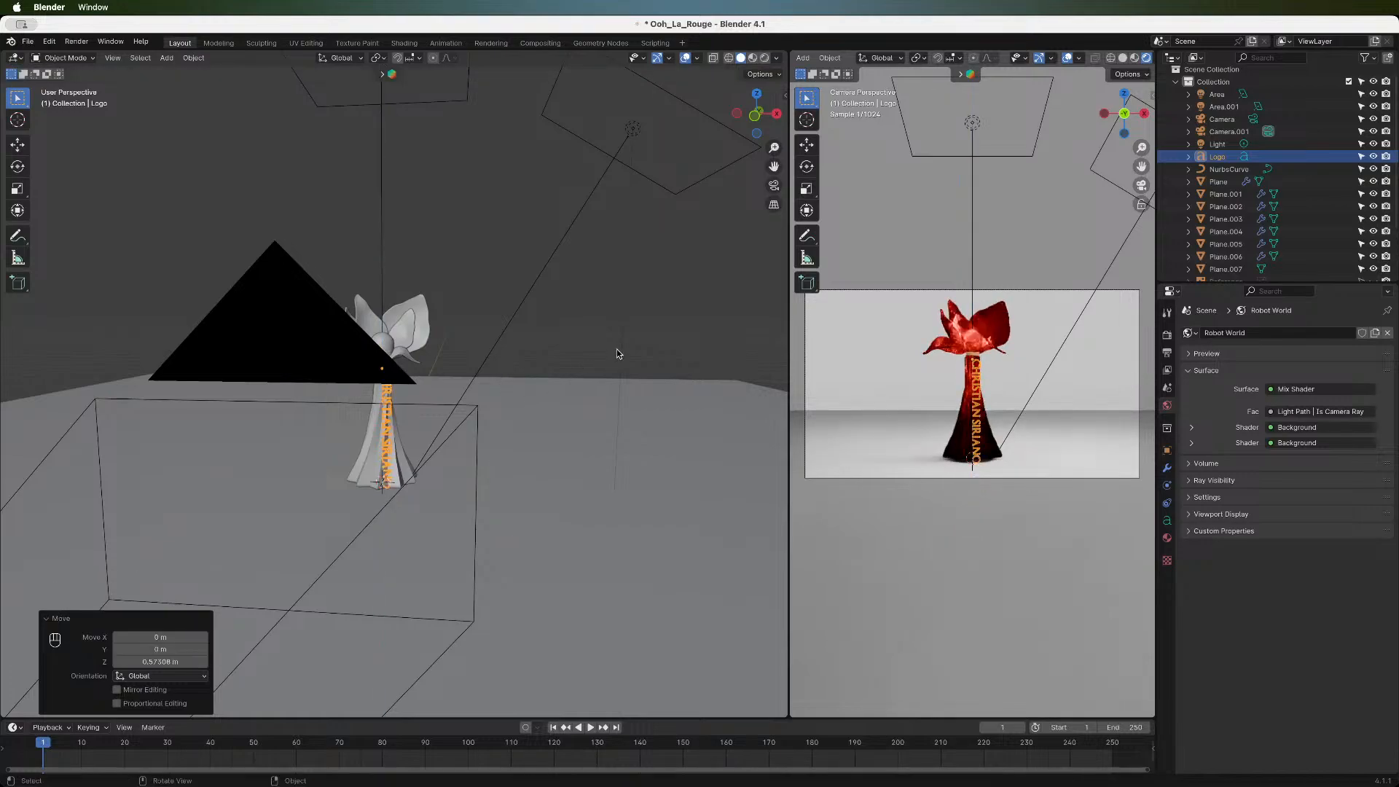
- Scale the Logo text by about 0.396 and lower it about 0.43 m along Z onto the bottle's lower part
key("s")
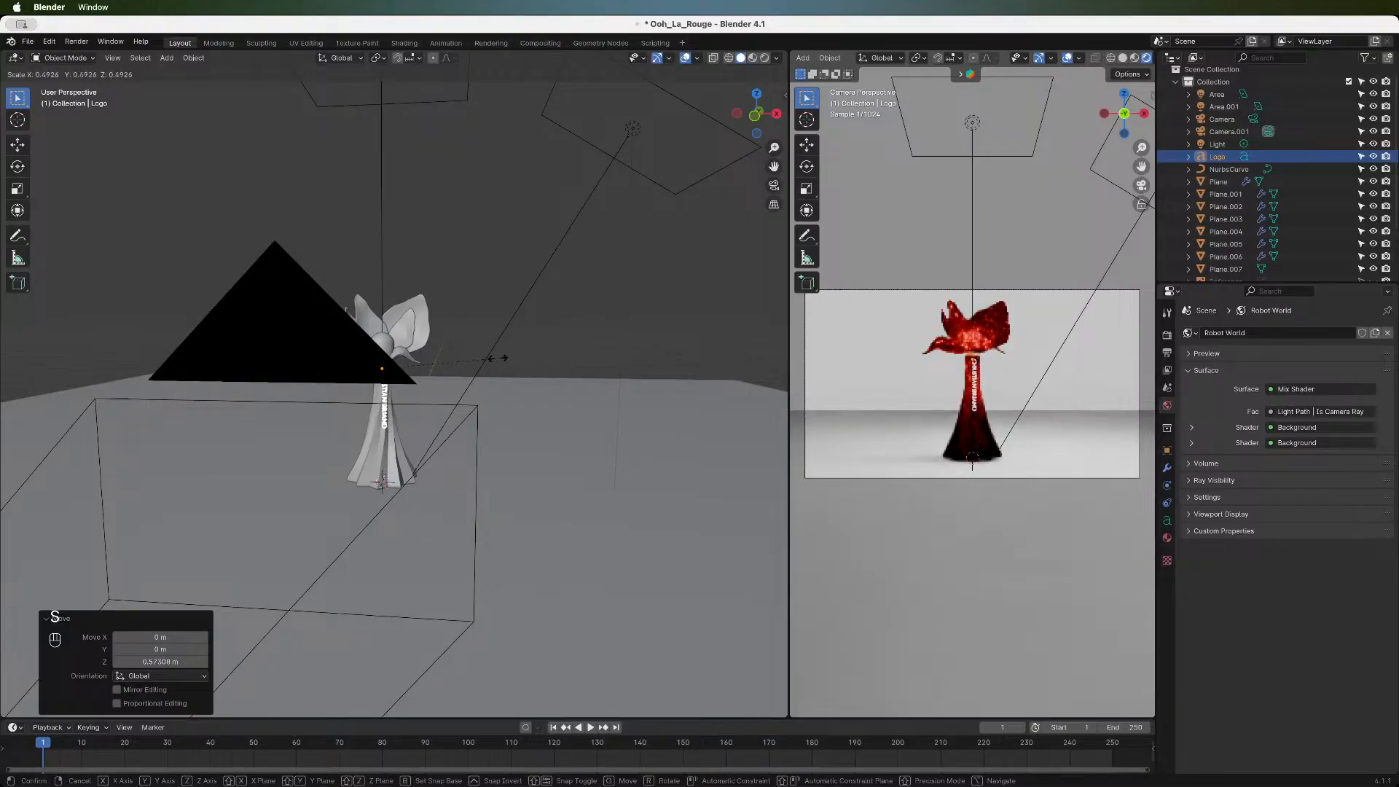
left_click(475, 360)
key("g")
key("z")
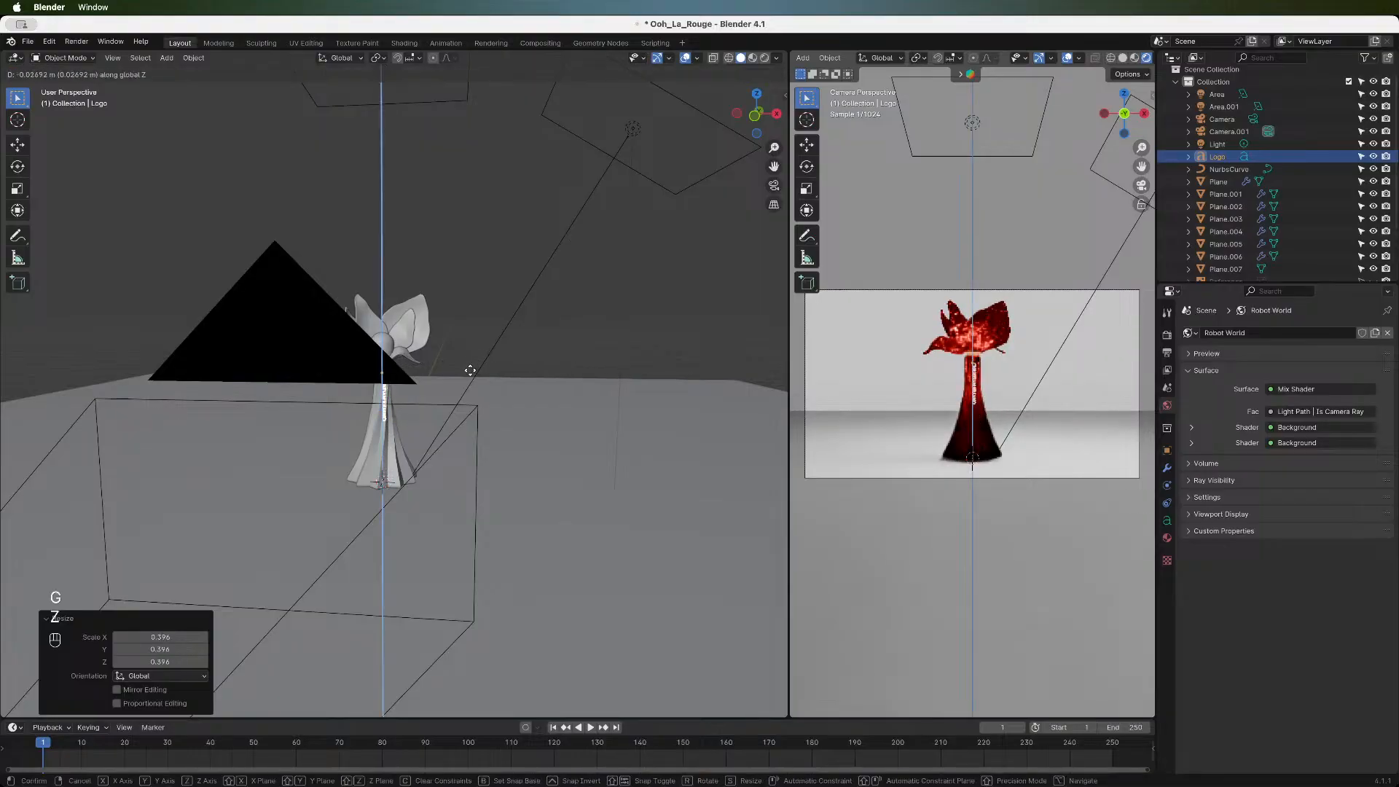
left_click(453, 426)
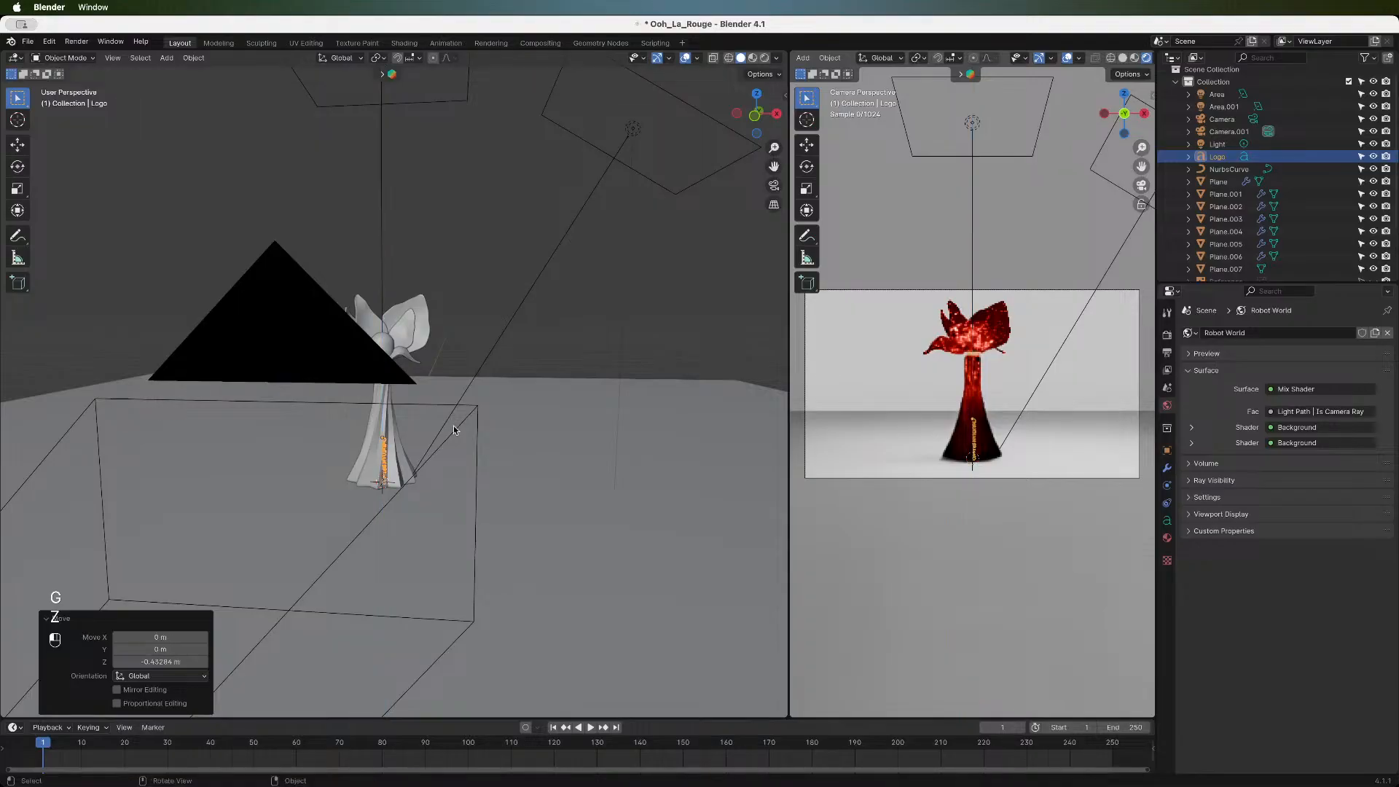
- From the front view, shift the Logo text about 0.058 m along X and scale it by about 0.854
left_click(758, 115)
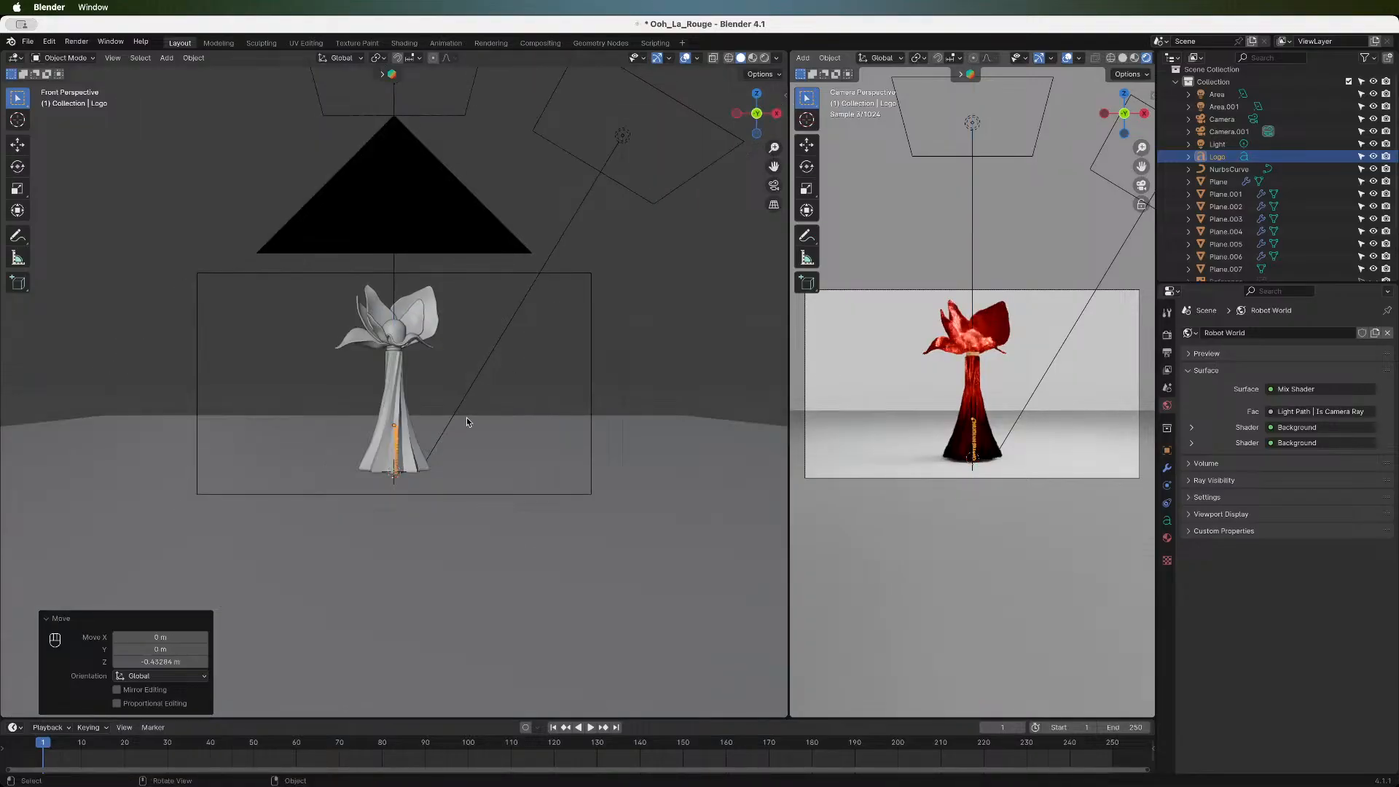
key("g")
key("x")
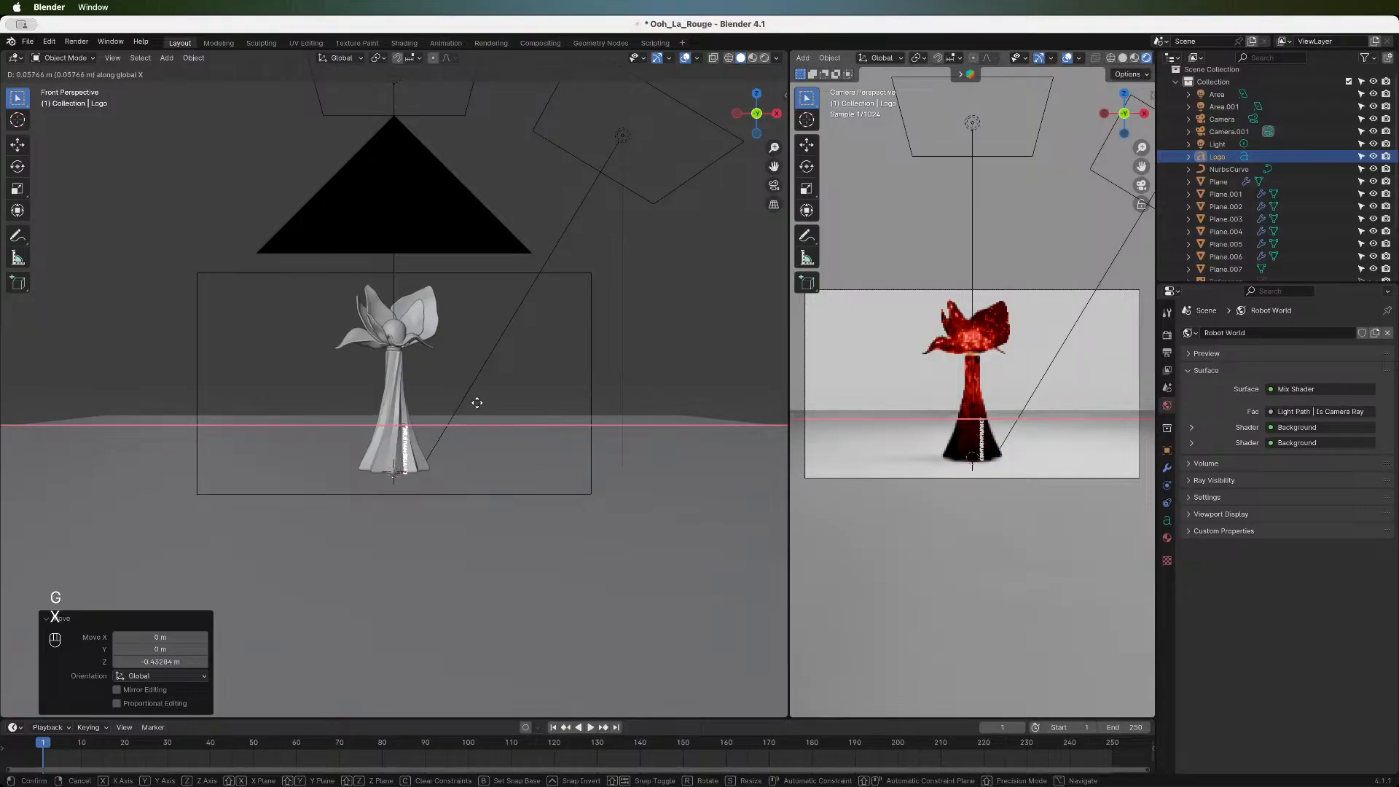
left_click(477, 402)
key("s")
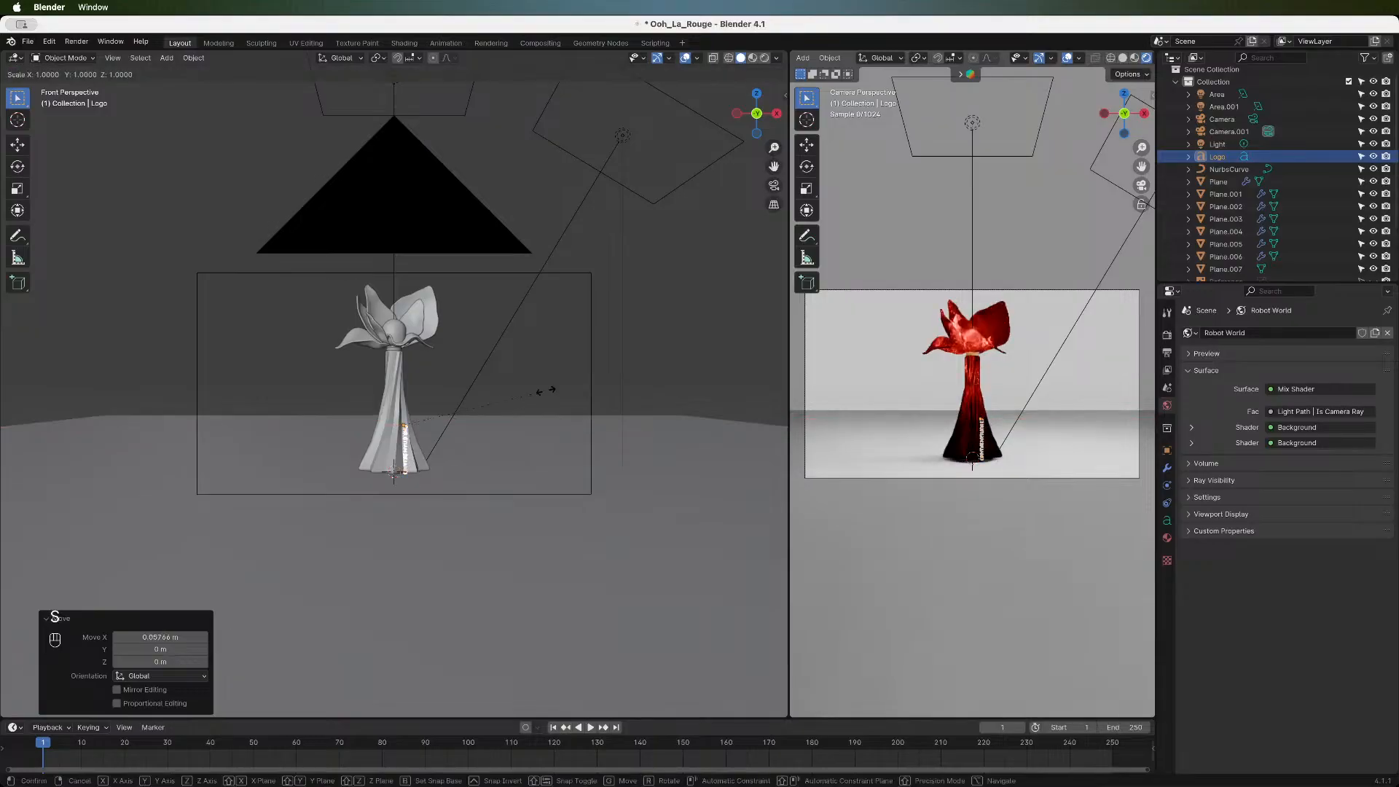
left_click(525, 395)
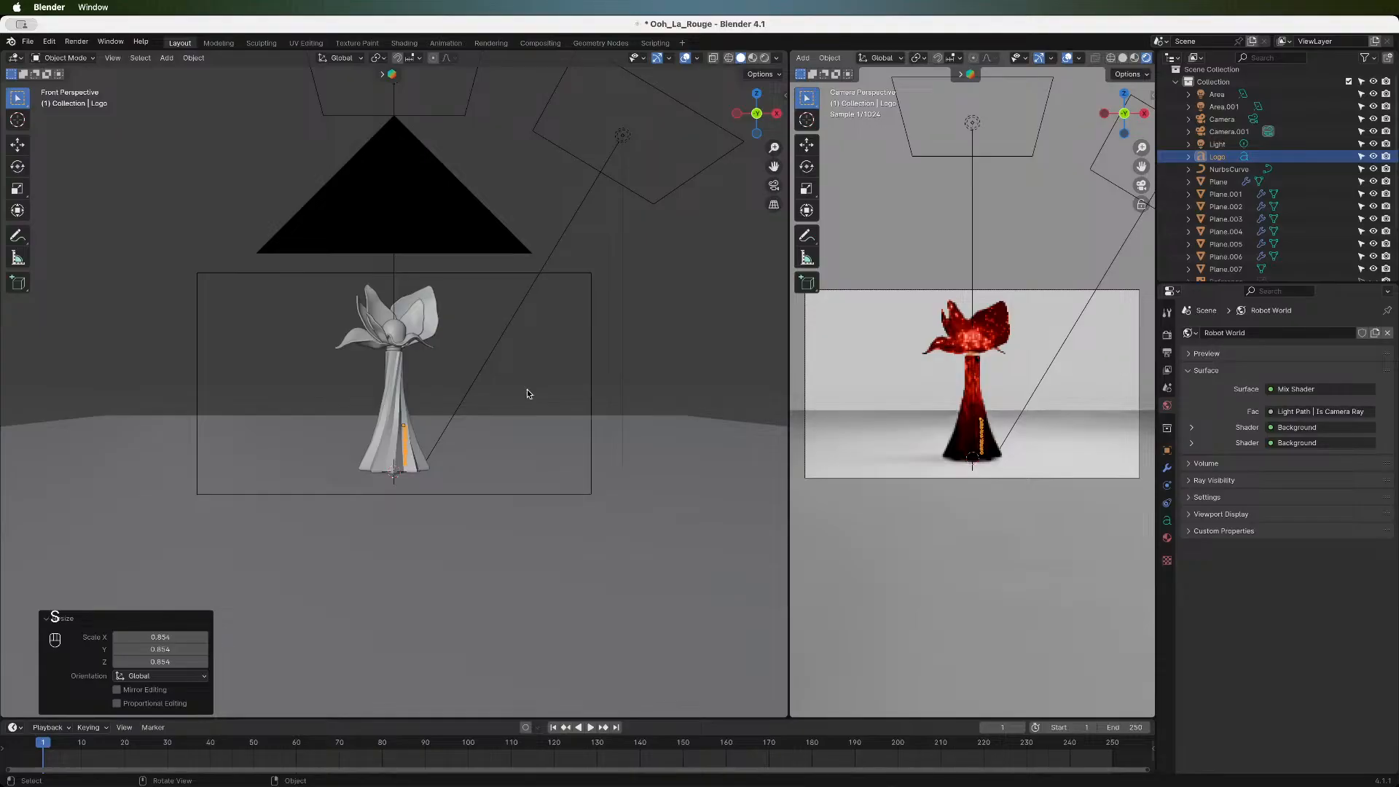
- Lower the Logo text about 0.023 m along the Z axis
key("g")
key("z")
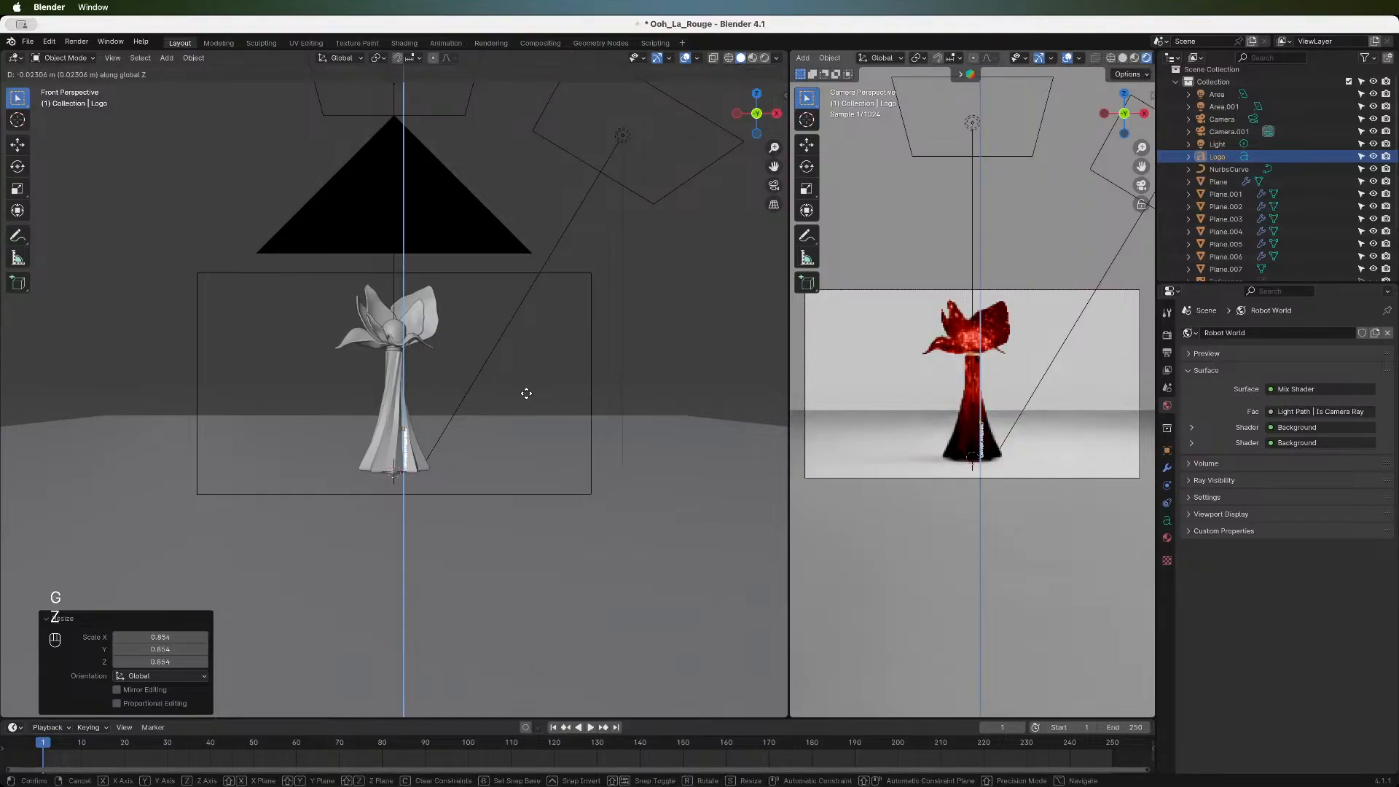
left_click(526, 393)
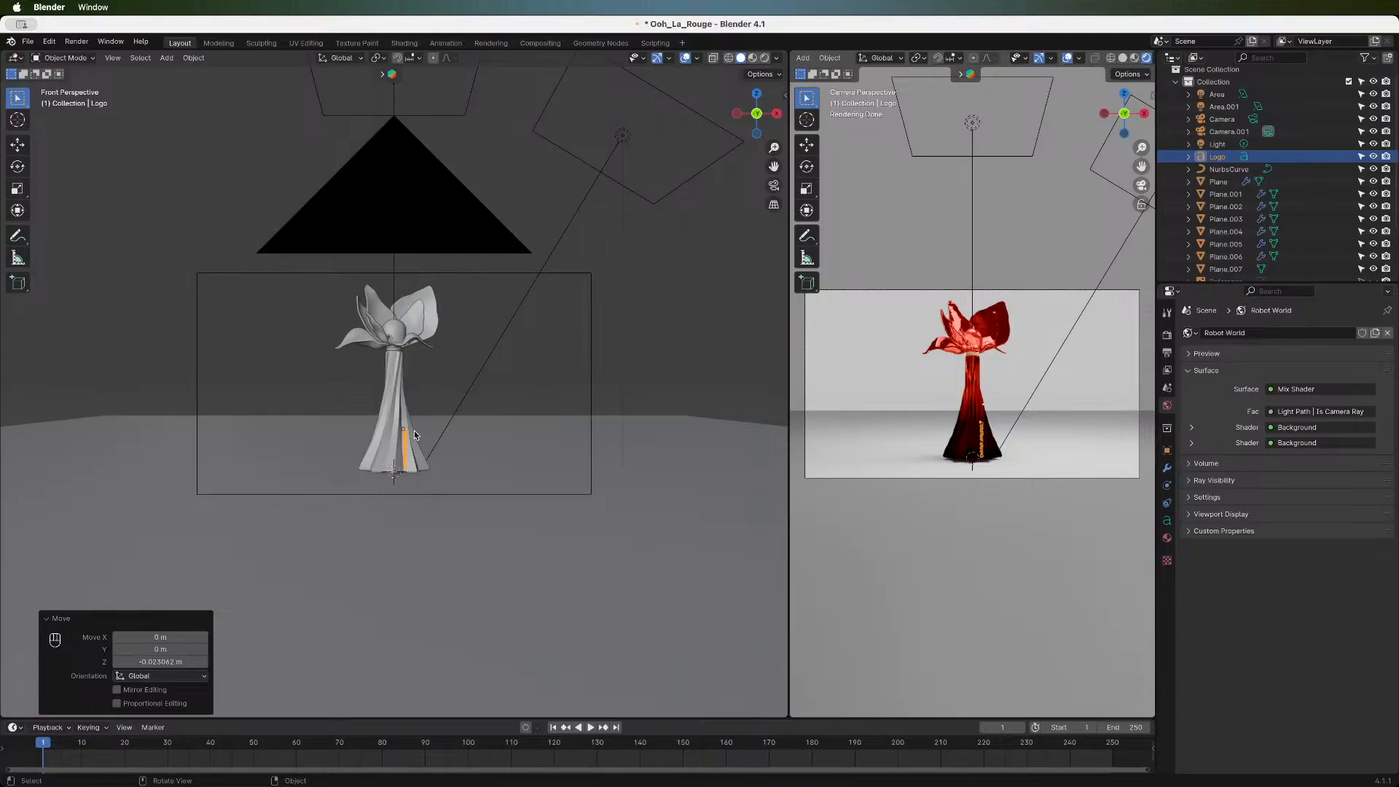
key("s")
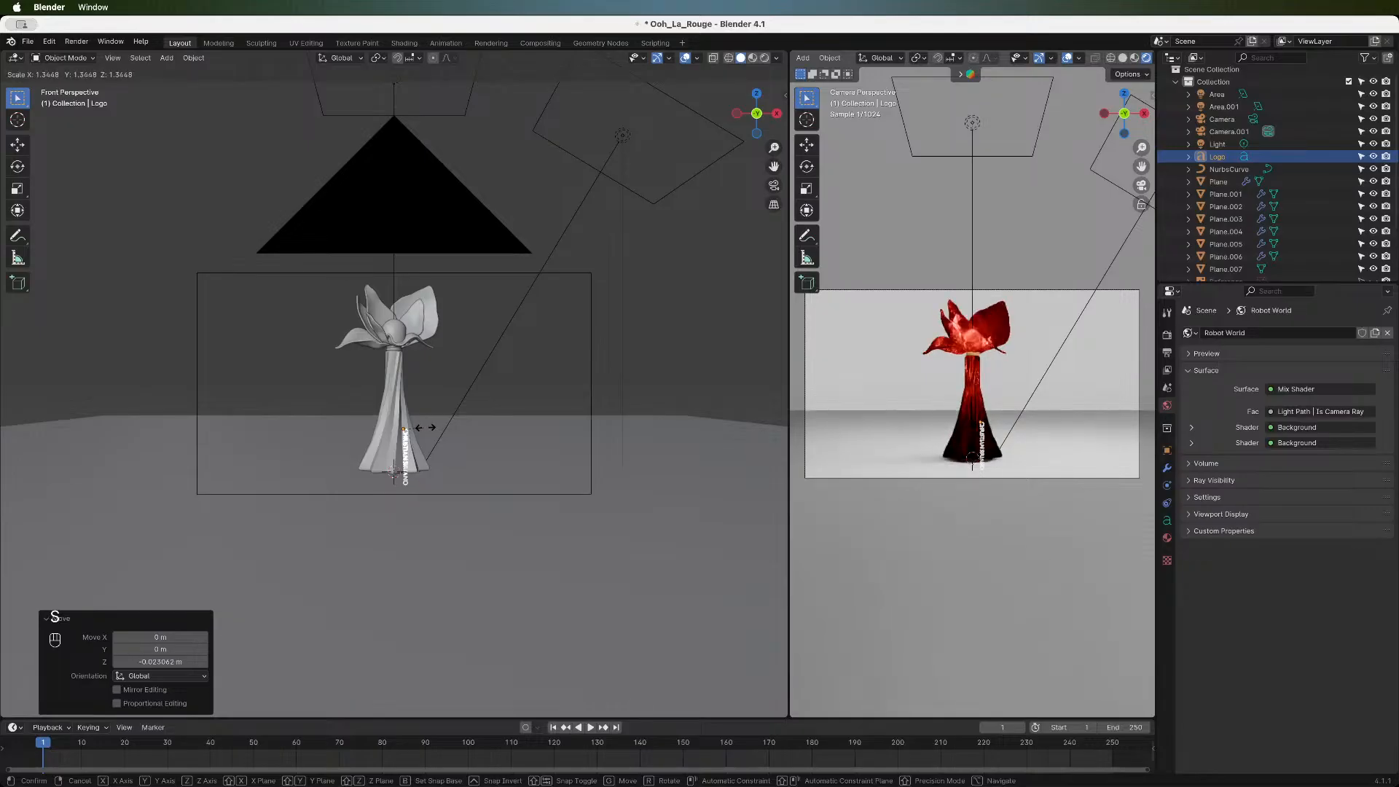
key("Escape")
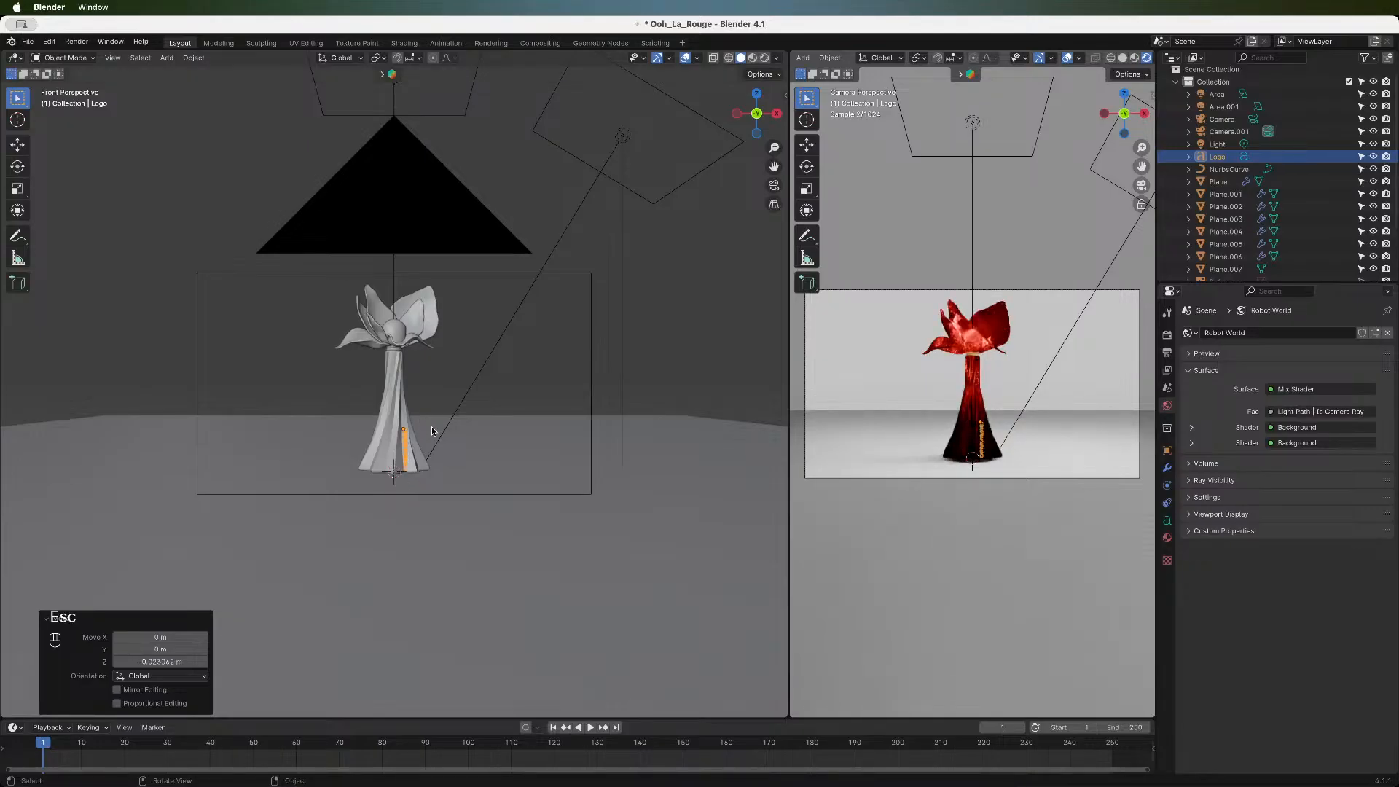
- Stretch the Logo text by about 1.31 along Z and raise it about 0.077 m on the bottle's lower facet
key("s")
key("z")
left_click(441, 428)
key("g")
key("z")
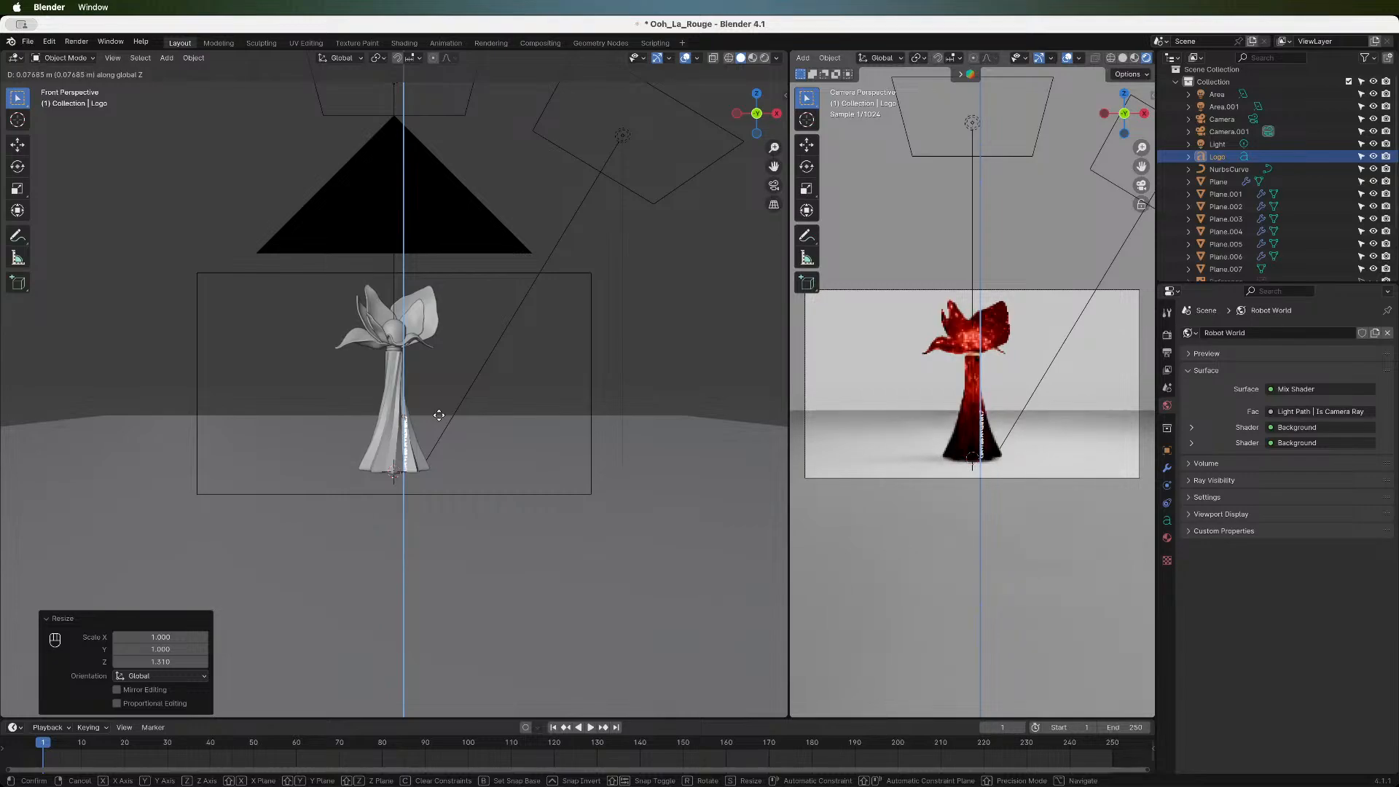
left_click(455, 417)
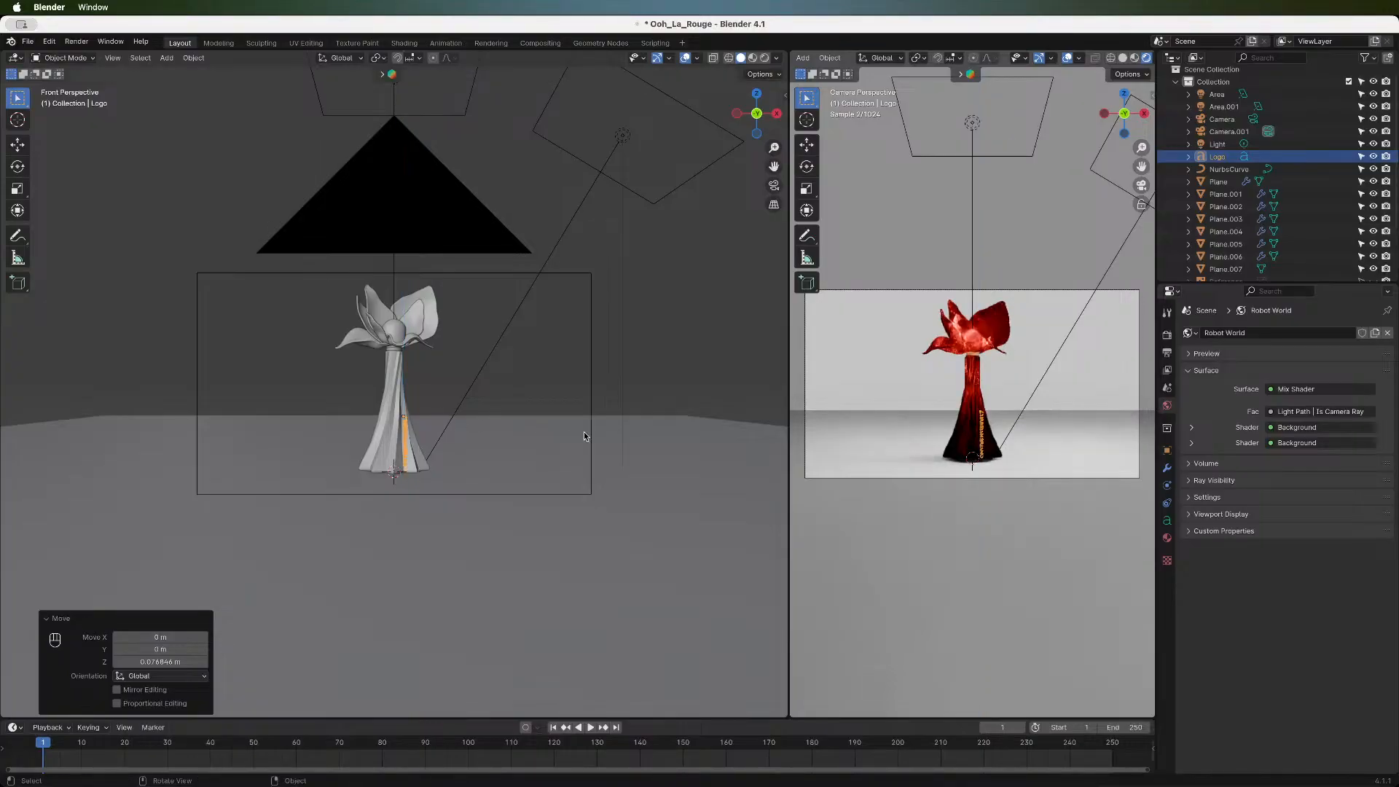
scroll(478, 385, "up", 6)
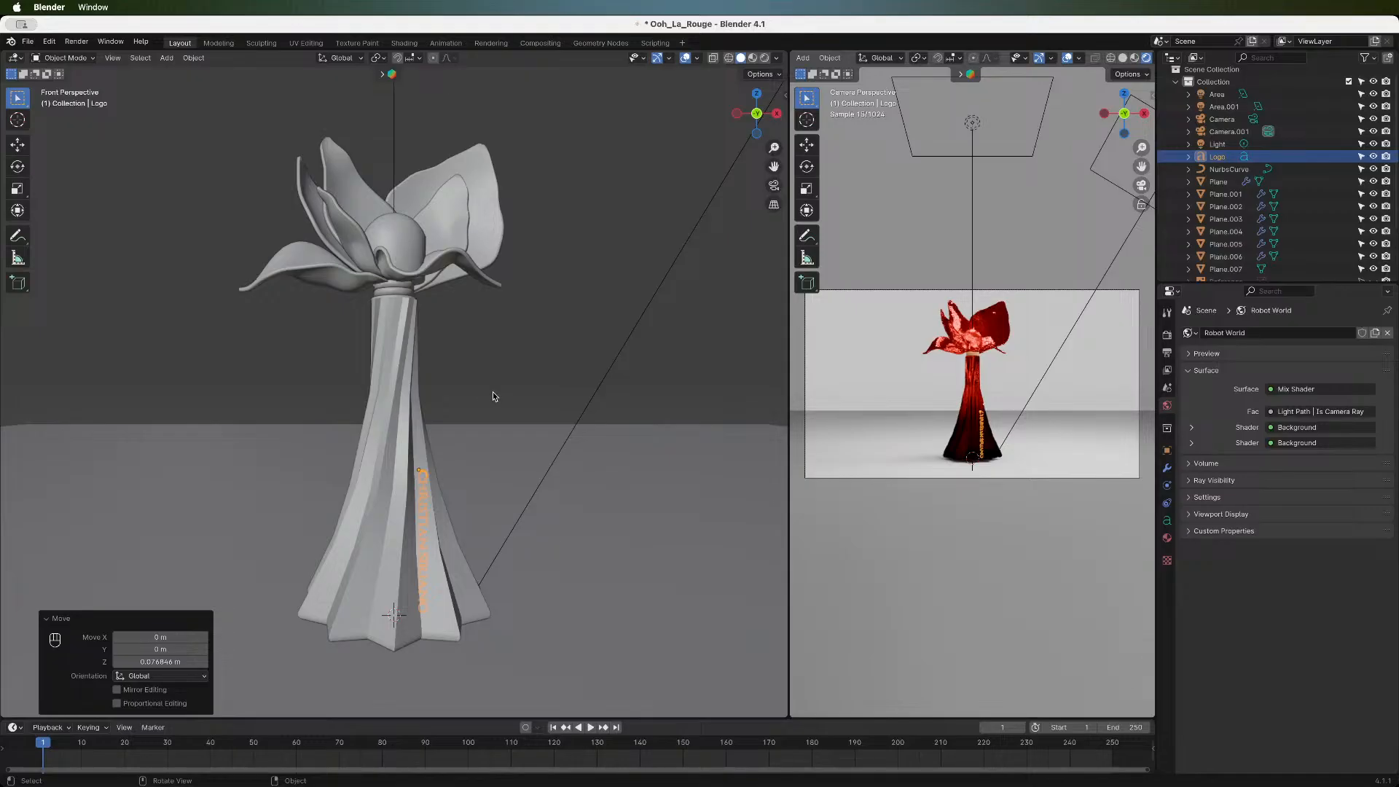
key("KP_9")
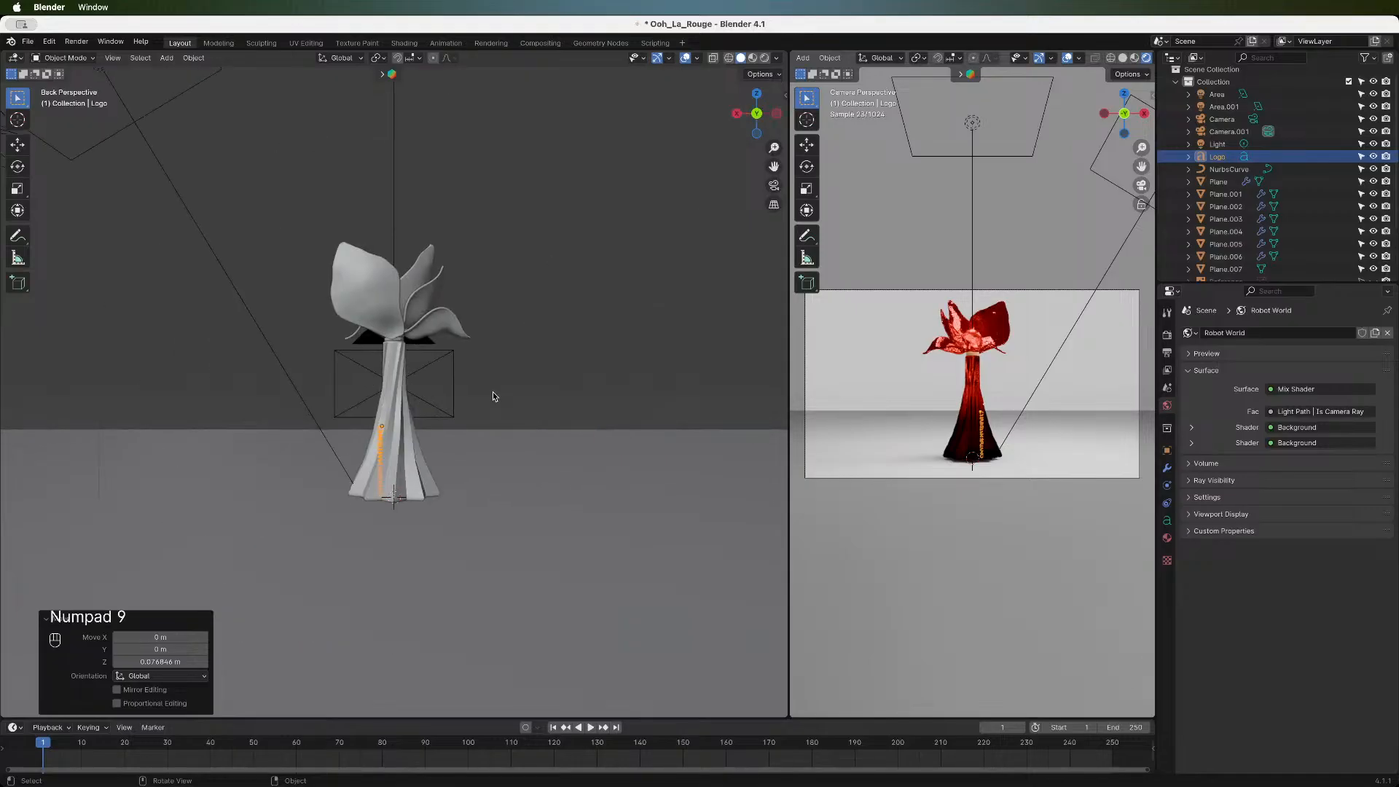
key("z")
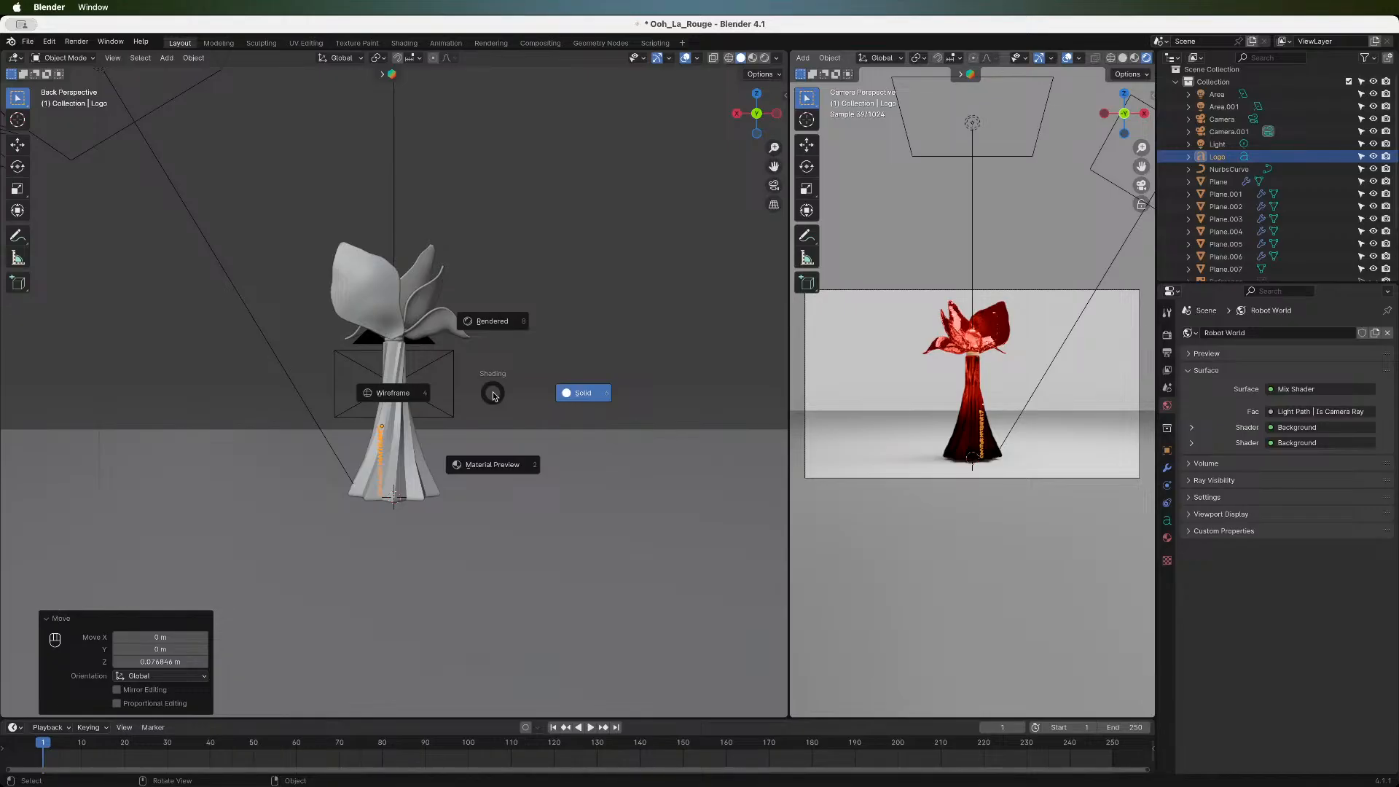
key("Escape")
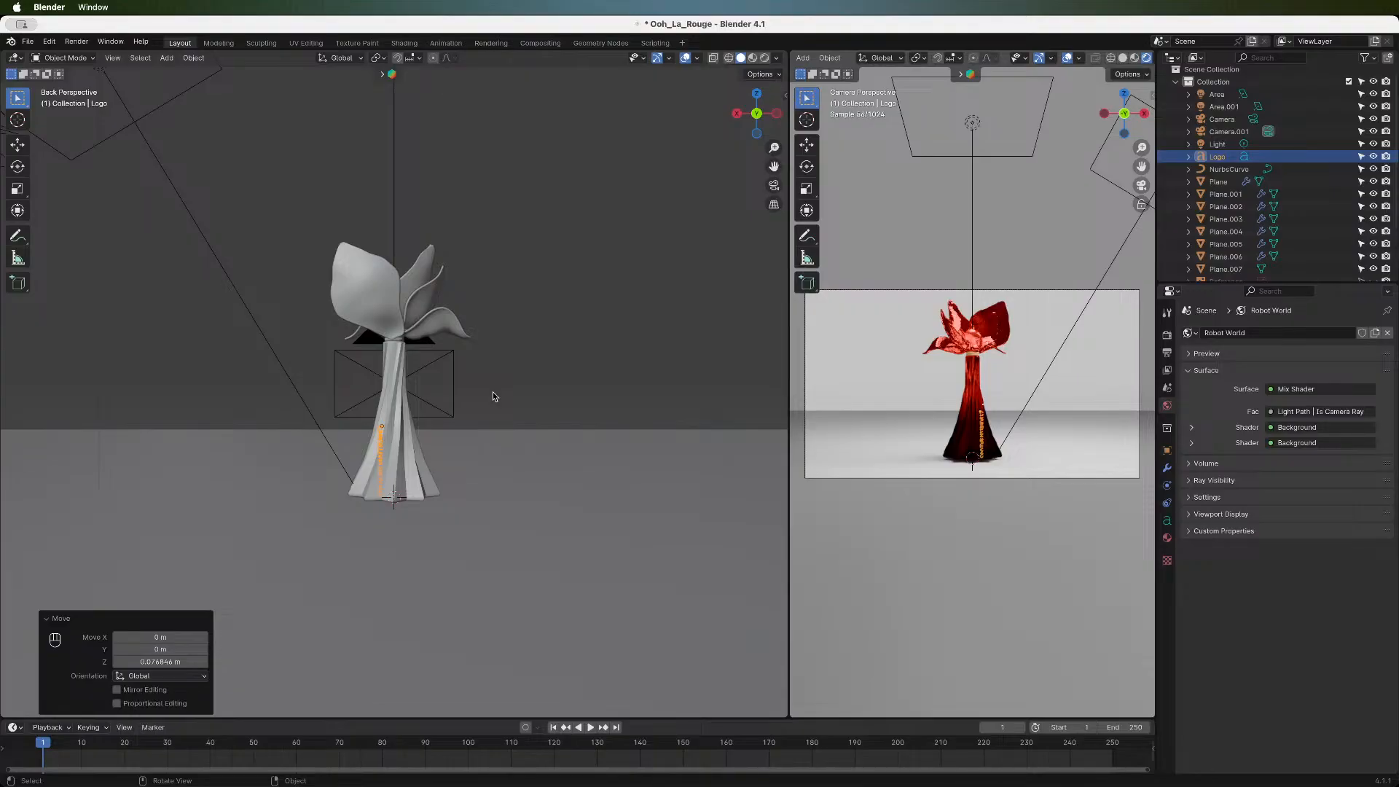
left_click(756, 113)
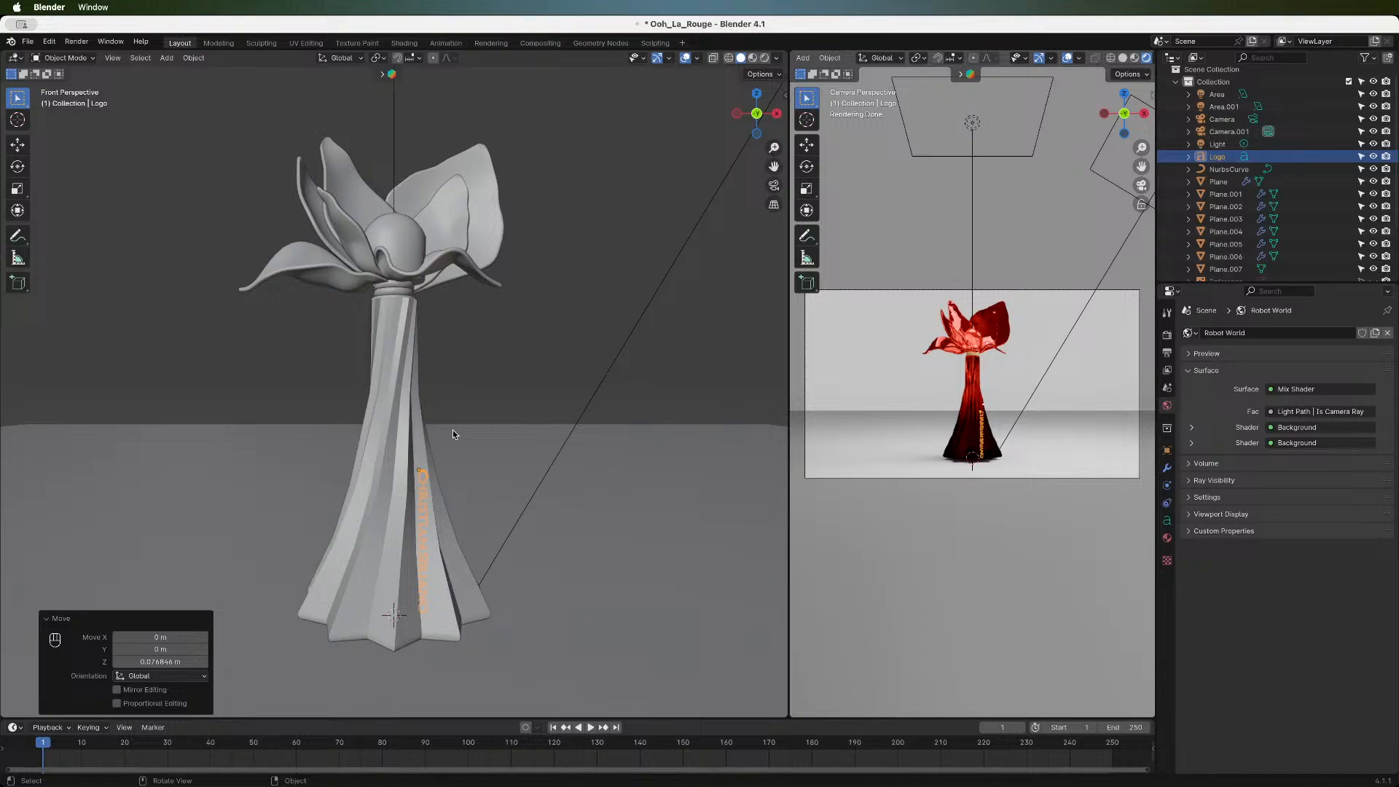
- Rotate the Logo text 90° about the Z axis twice
key("r")
key("z")
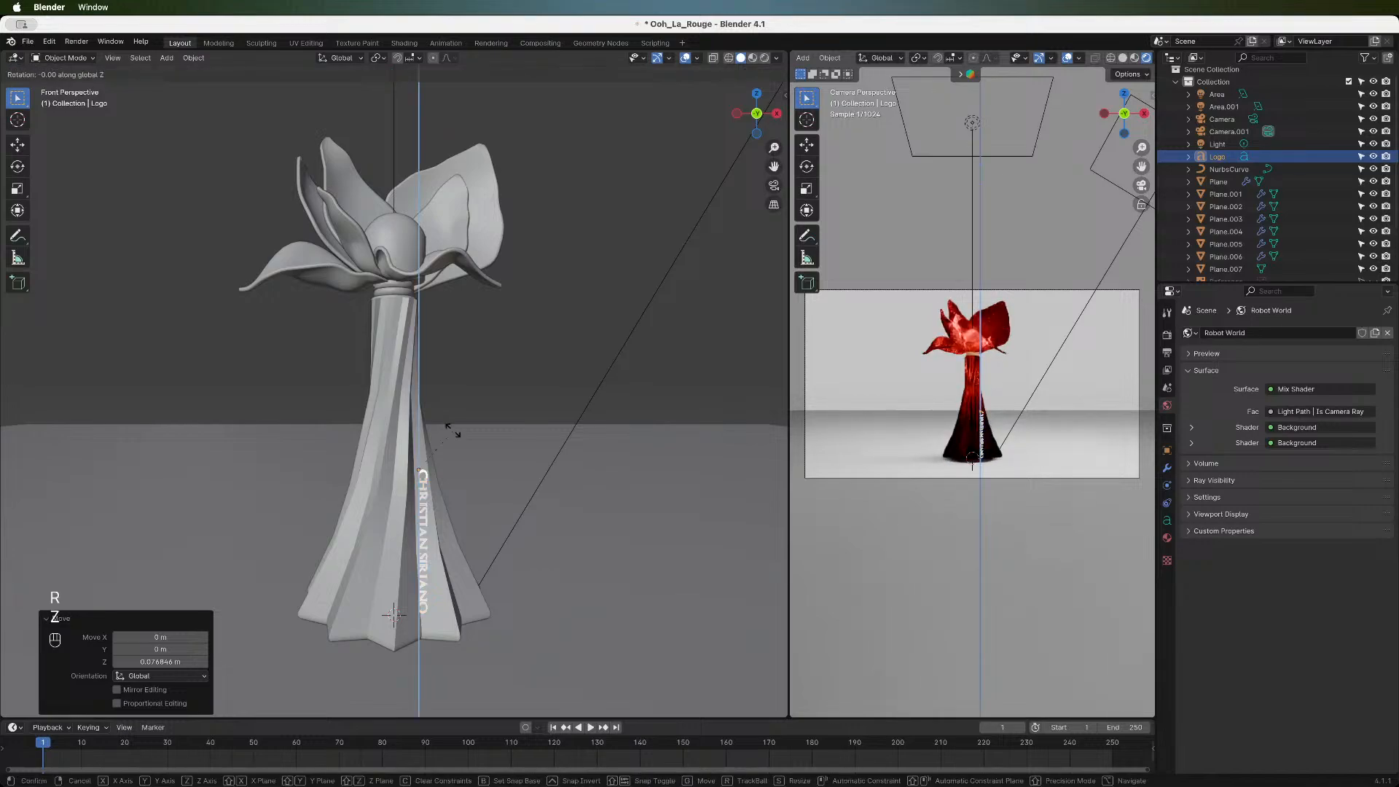
key("KP_9")
key("KP_0")
key("KP_Enter")
key("r")
key("z")
key("KP_9")
key("KP_0")
key("KP_Enter")
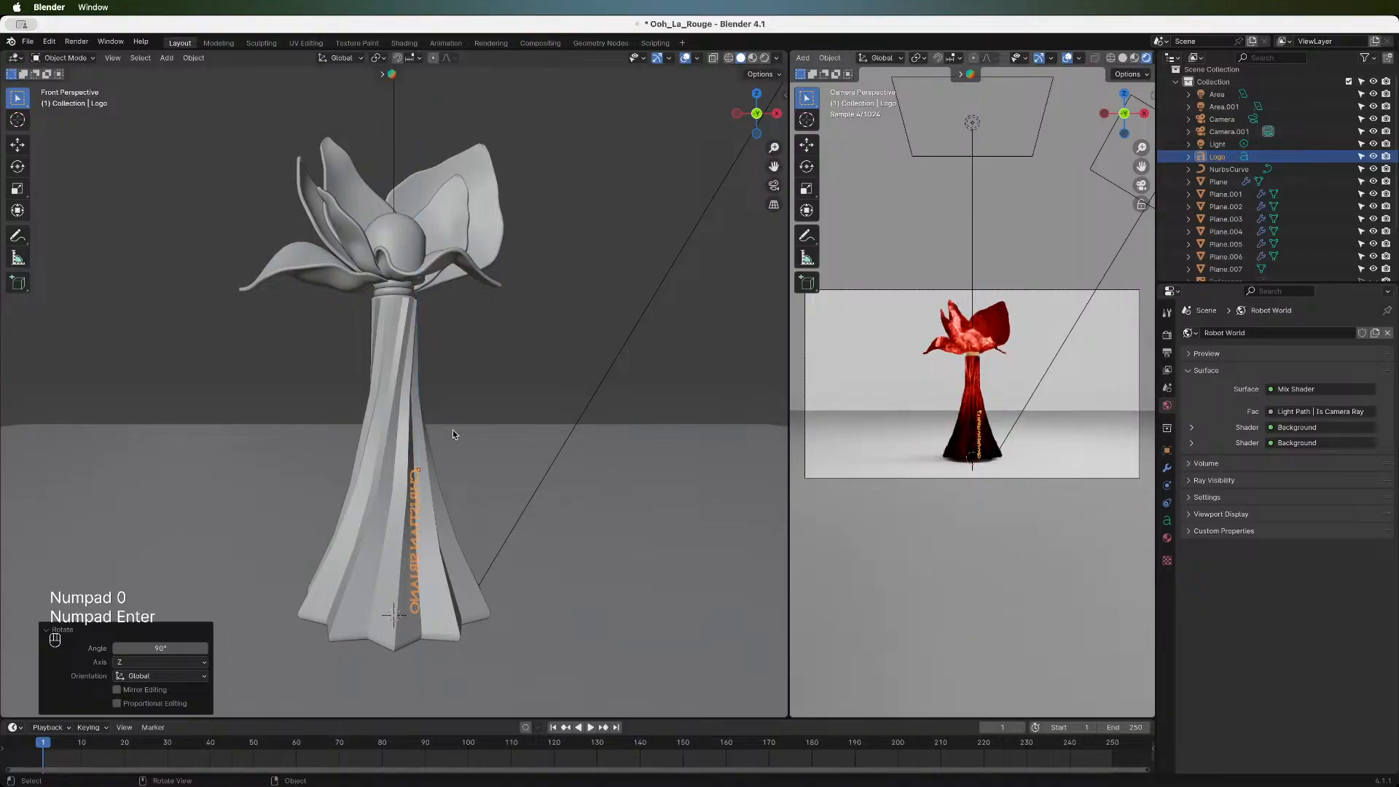
- Rotate the Logo text 180° about the X axis so it reads upward
key("r")
key("x")
key("KP_1")
key("KP_8")
key("KP_0")
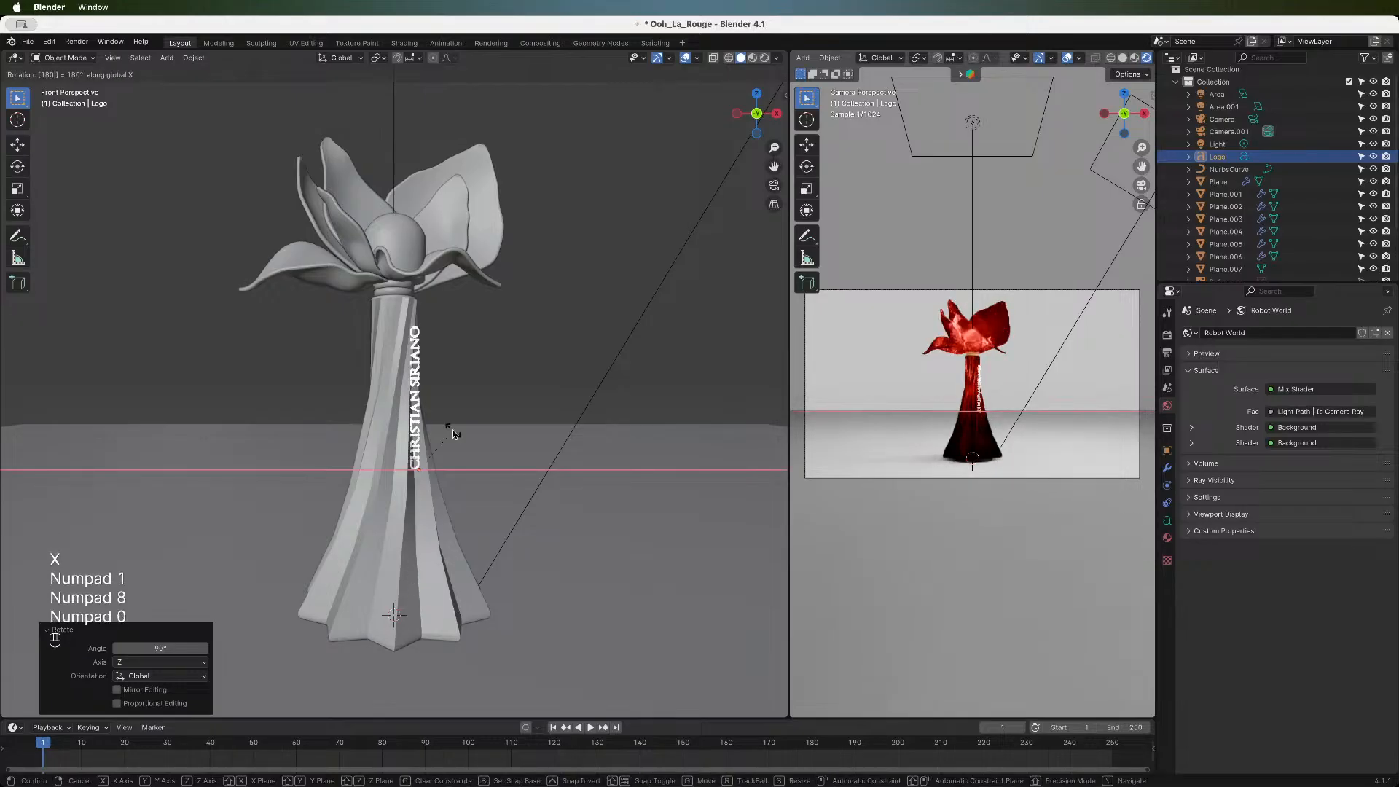
key("KP_Enter")
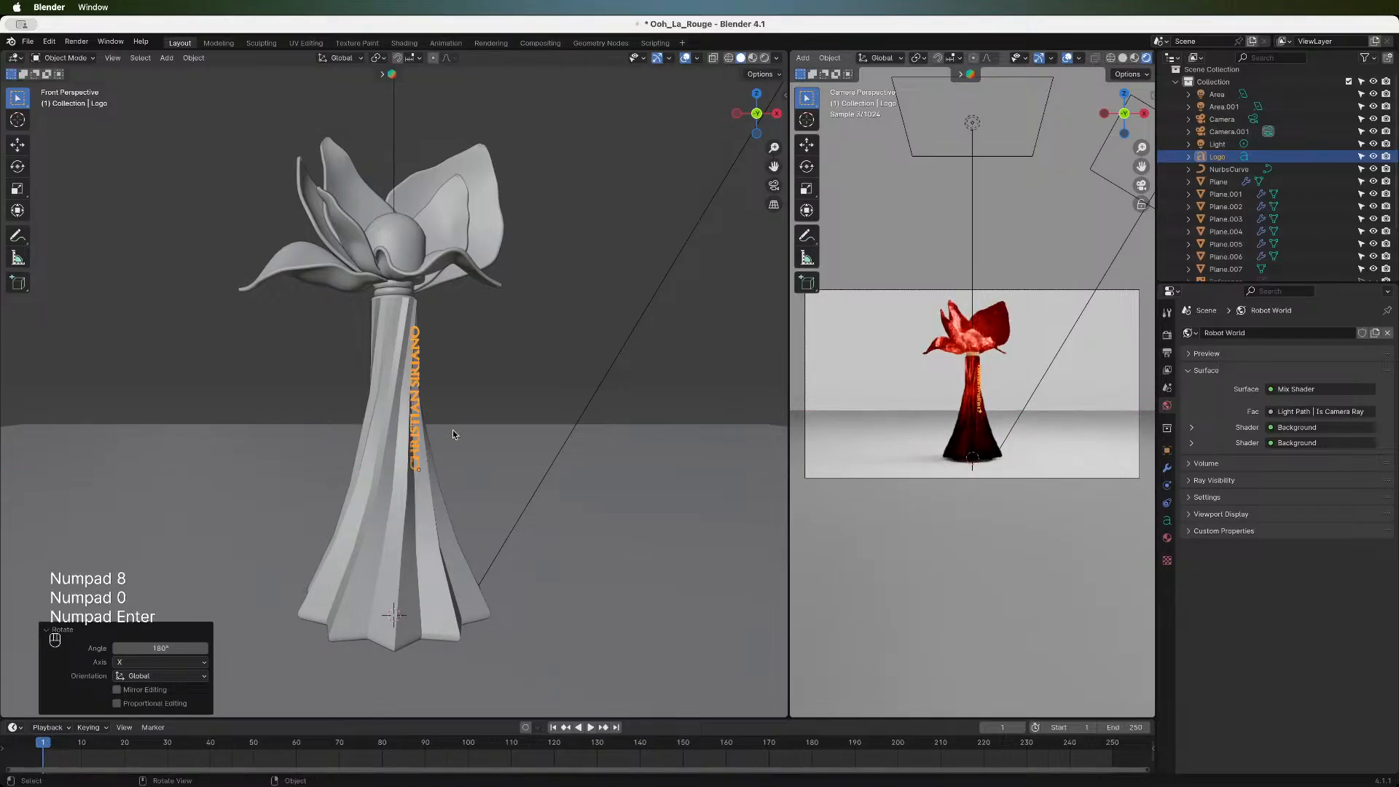
- Lower the Logo text about 0.38 m along Z and shift it about 0.034 m along X onto the front facet
key("g")
key("z")
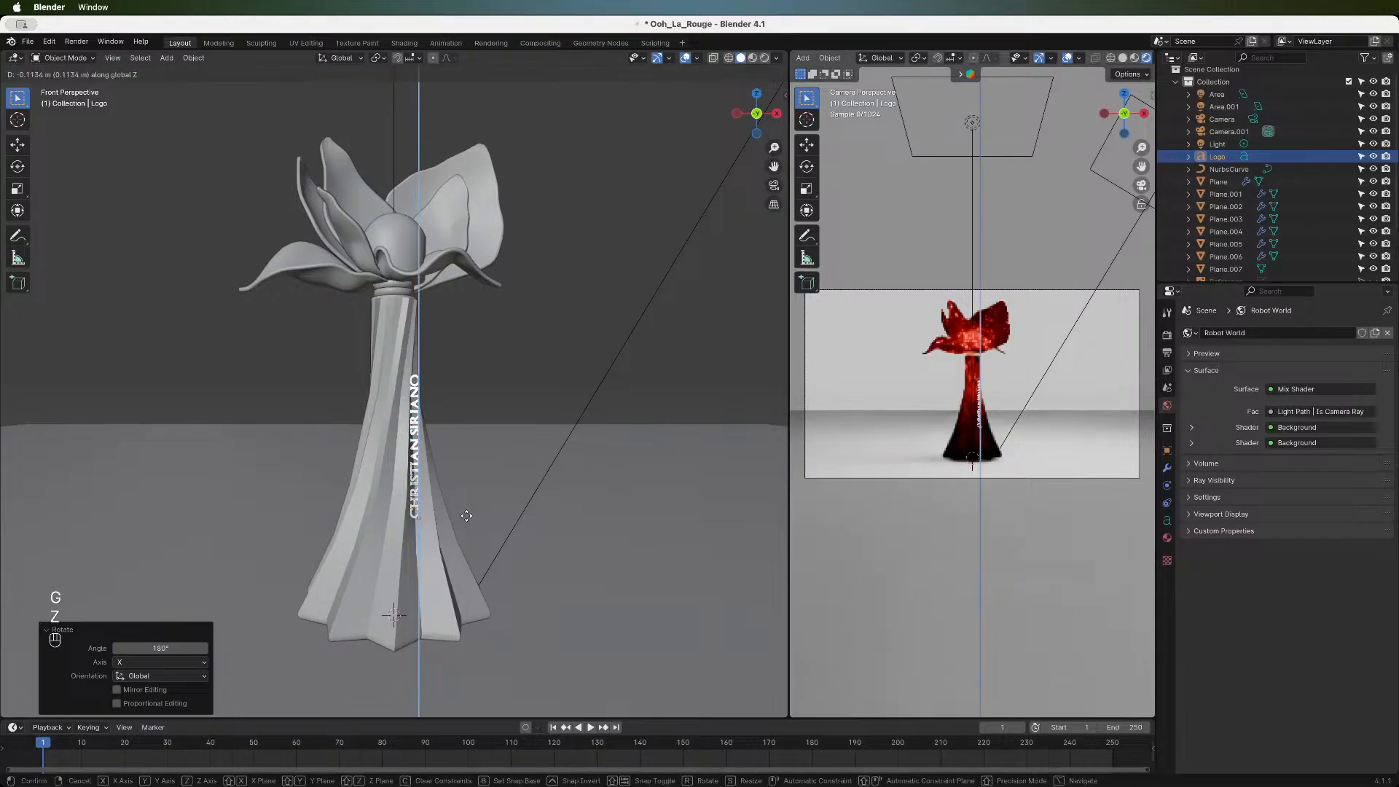
left_click(460, 598)
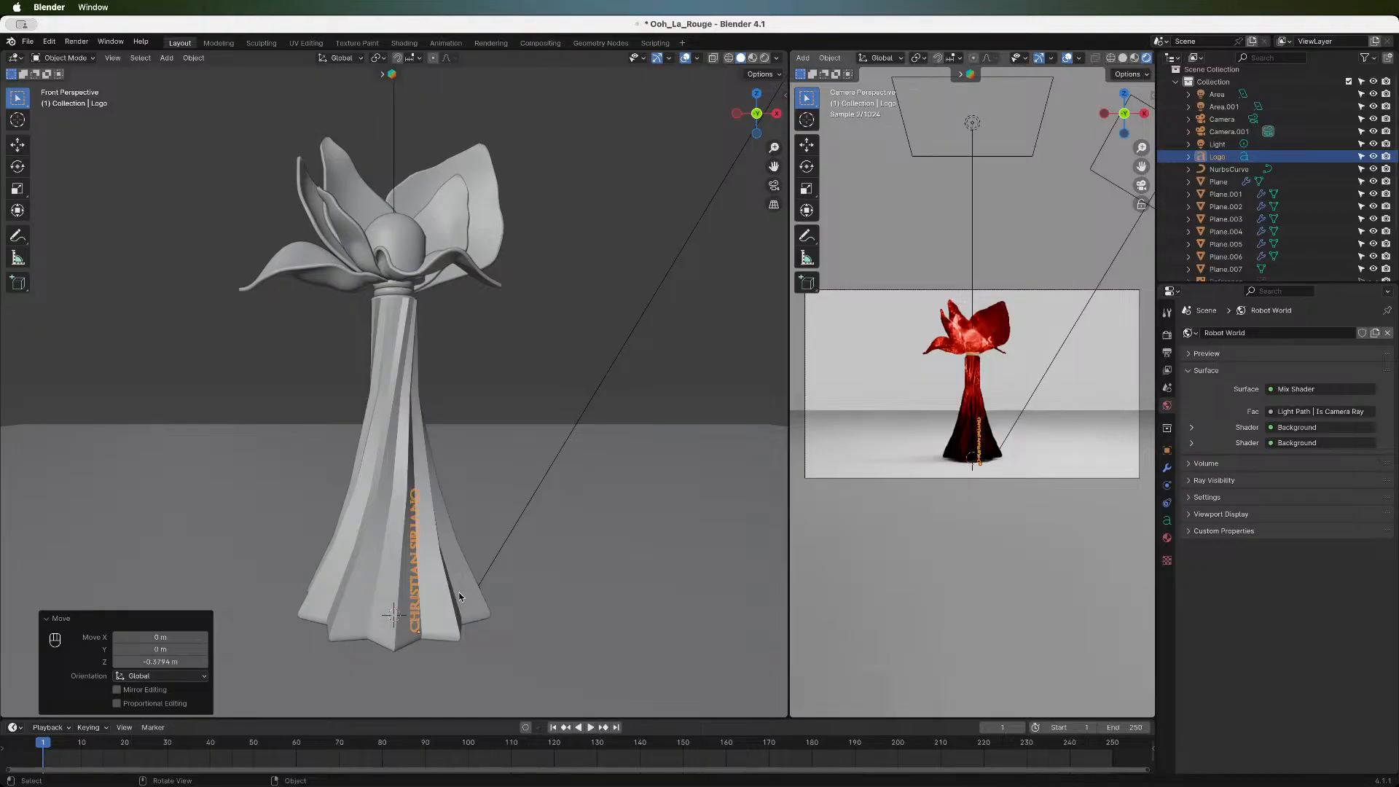
key("g")
key("x")
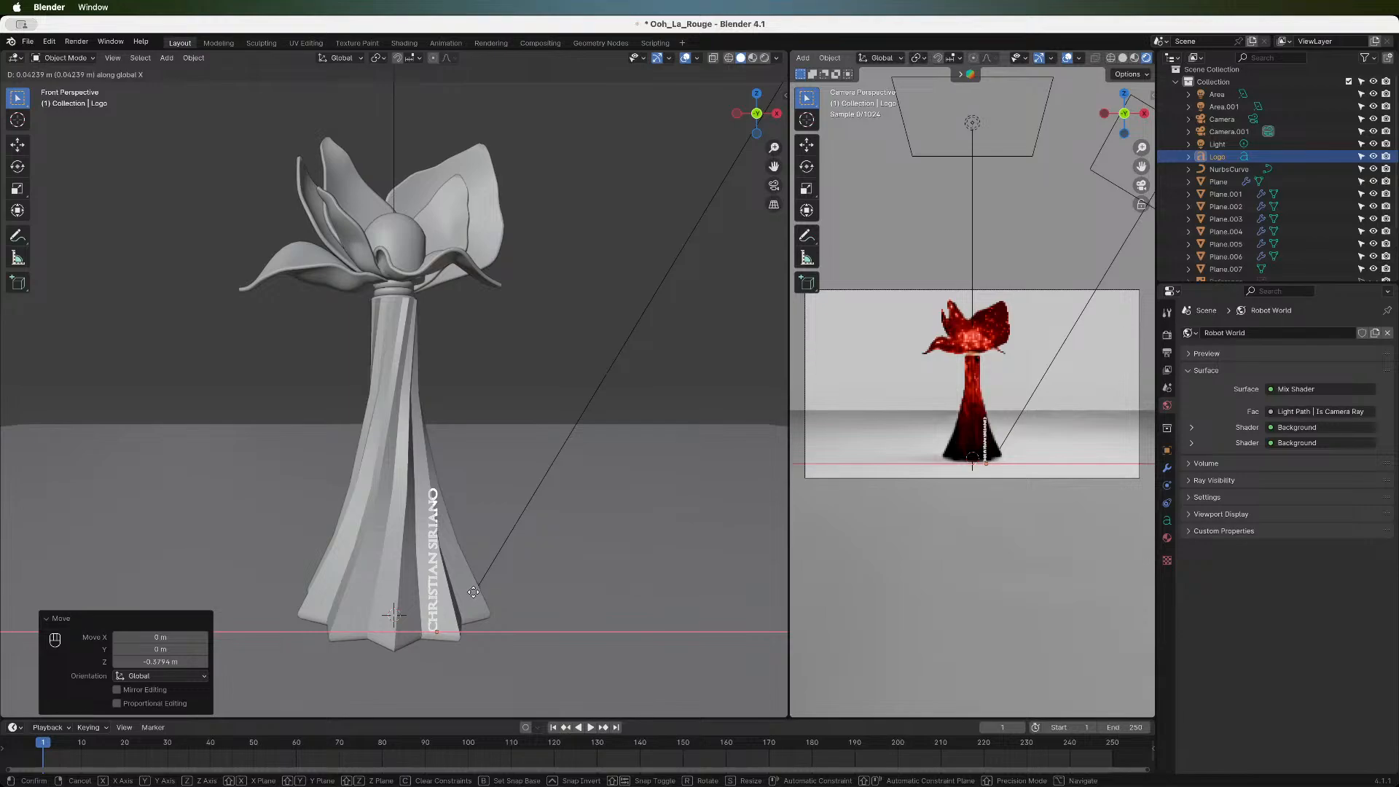
left_click(474, 592)
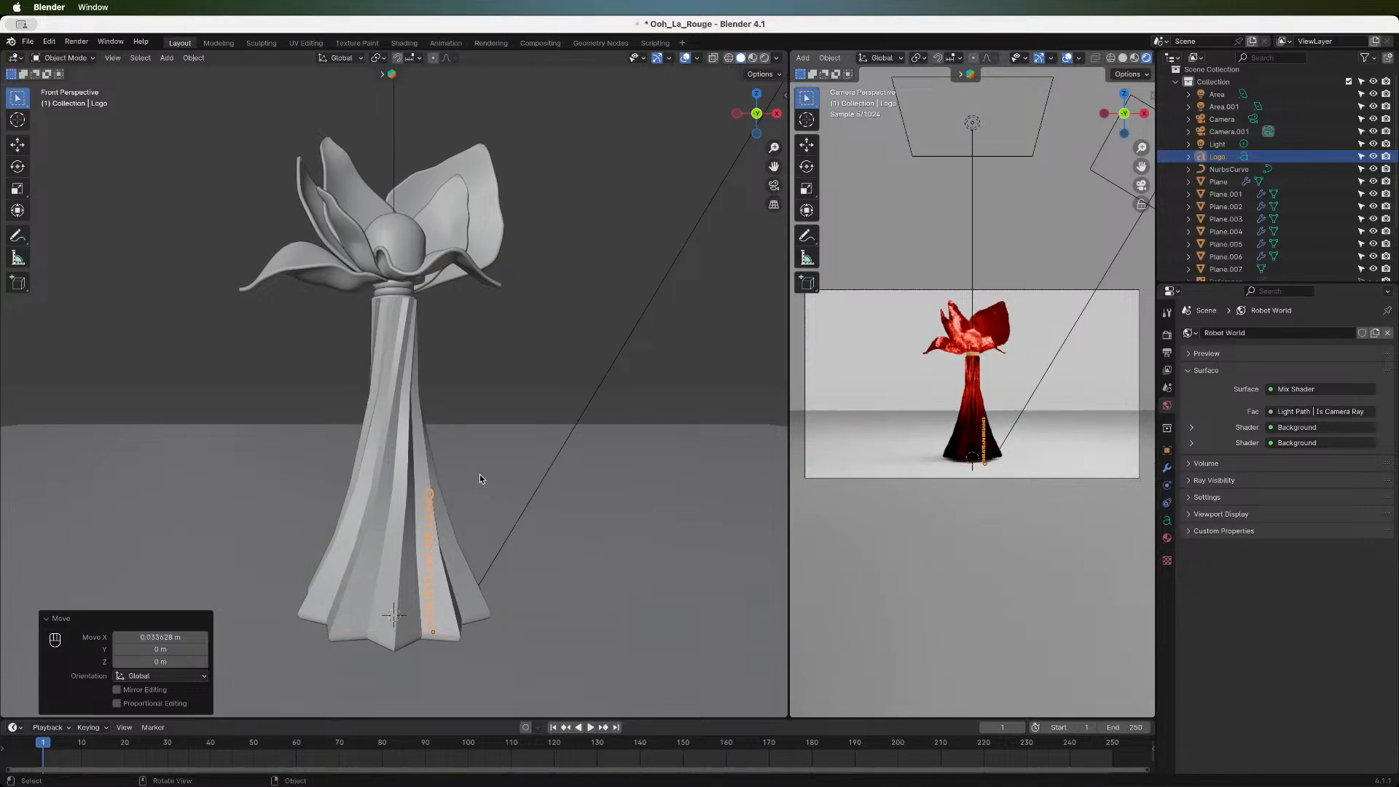
- Try scaling the Logo text by about 0.708 along X and undo the scaling
key("s")
key("x")
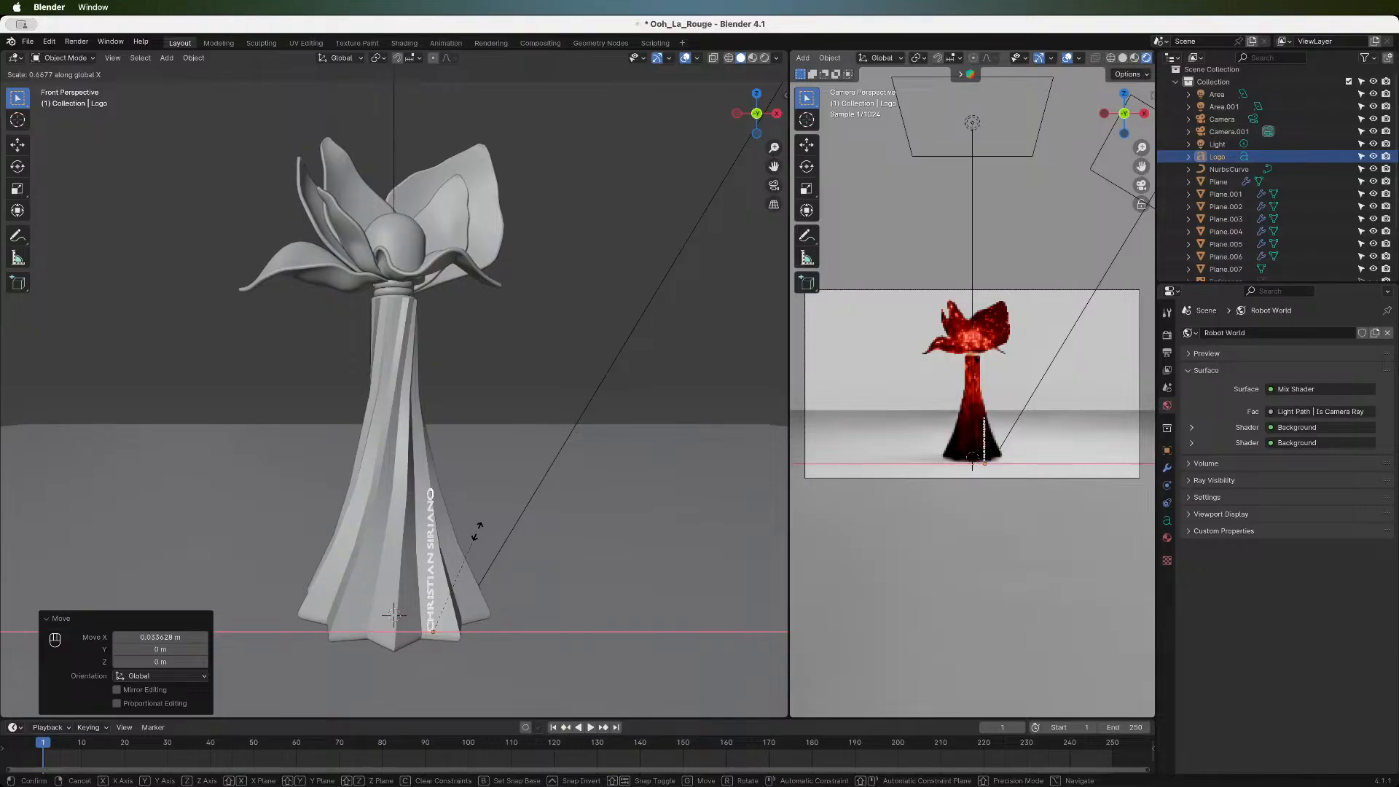
left_click(484, 527)
key("g")
key("x")
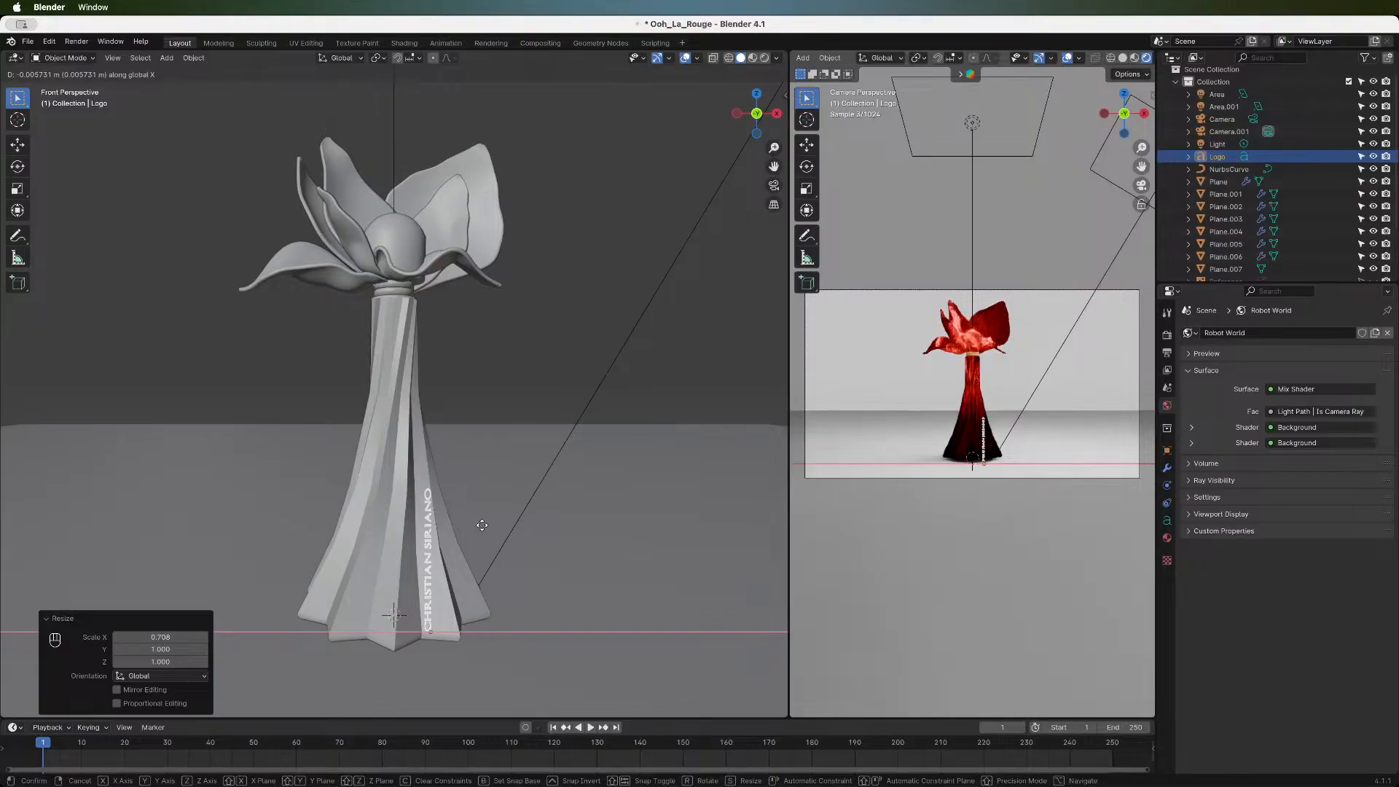
key("super+z")
key("super+z")
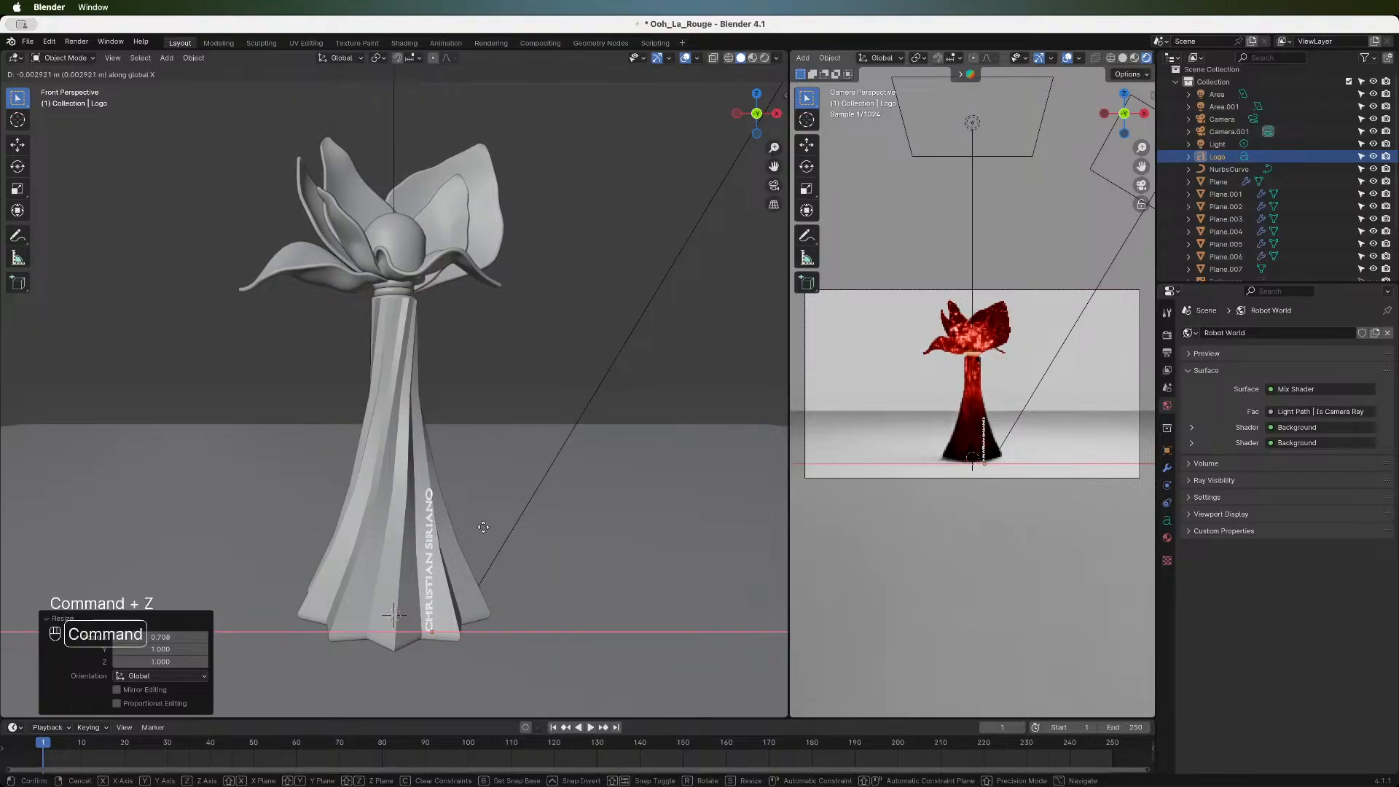
key("super+z")
key("super+z")
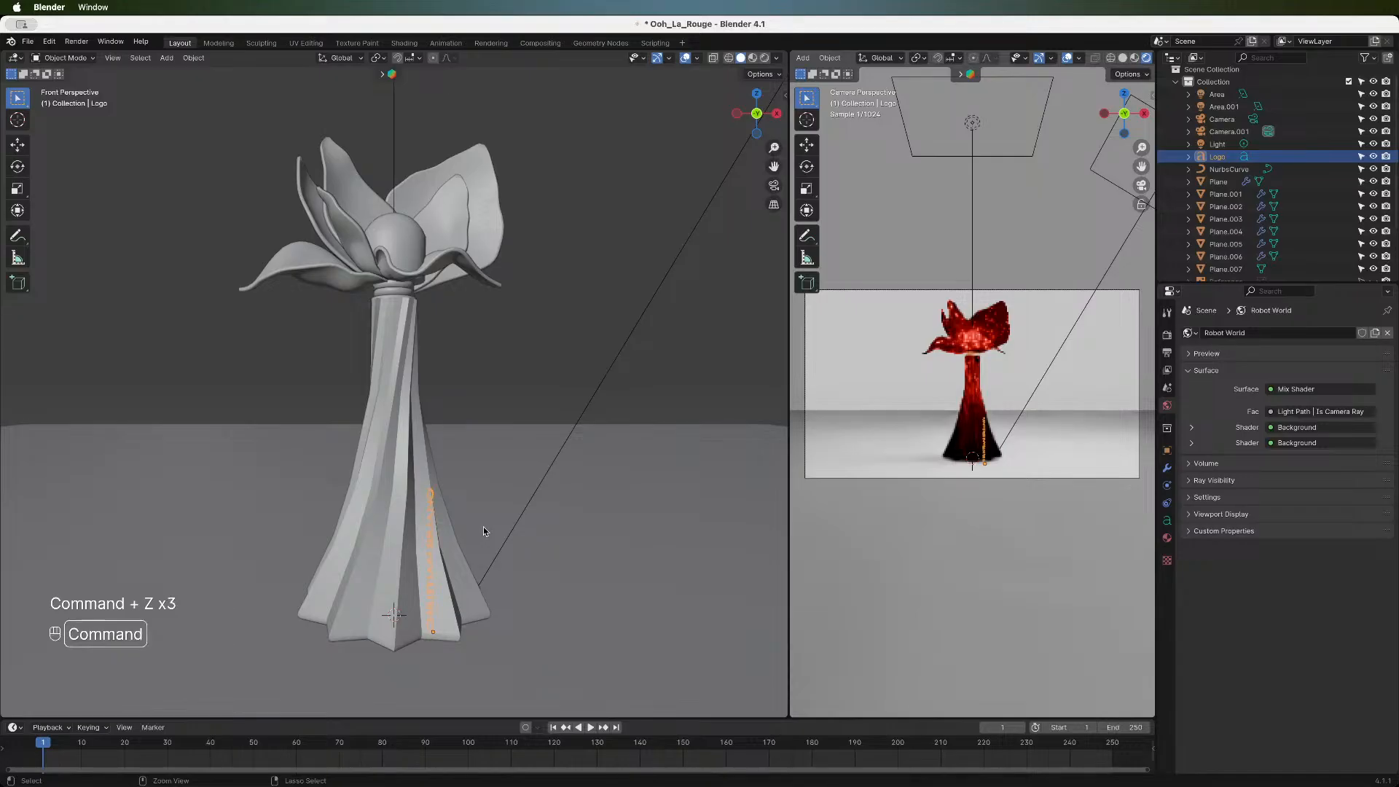
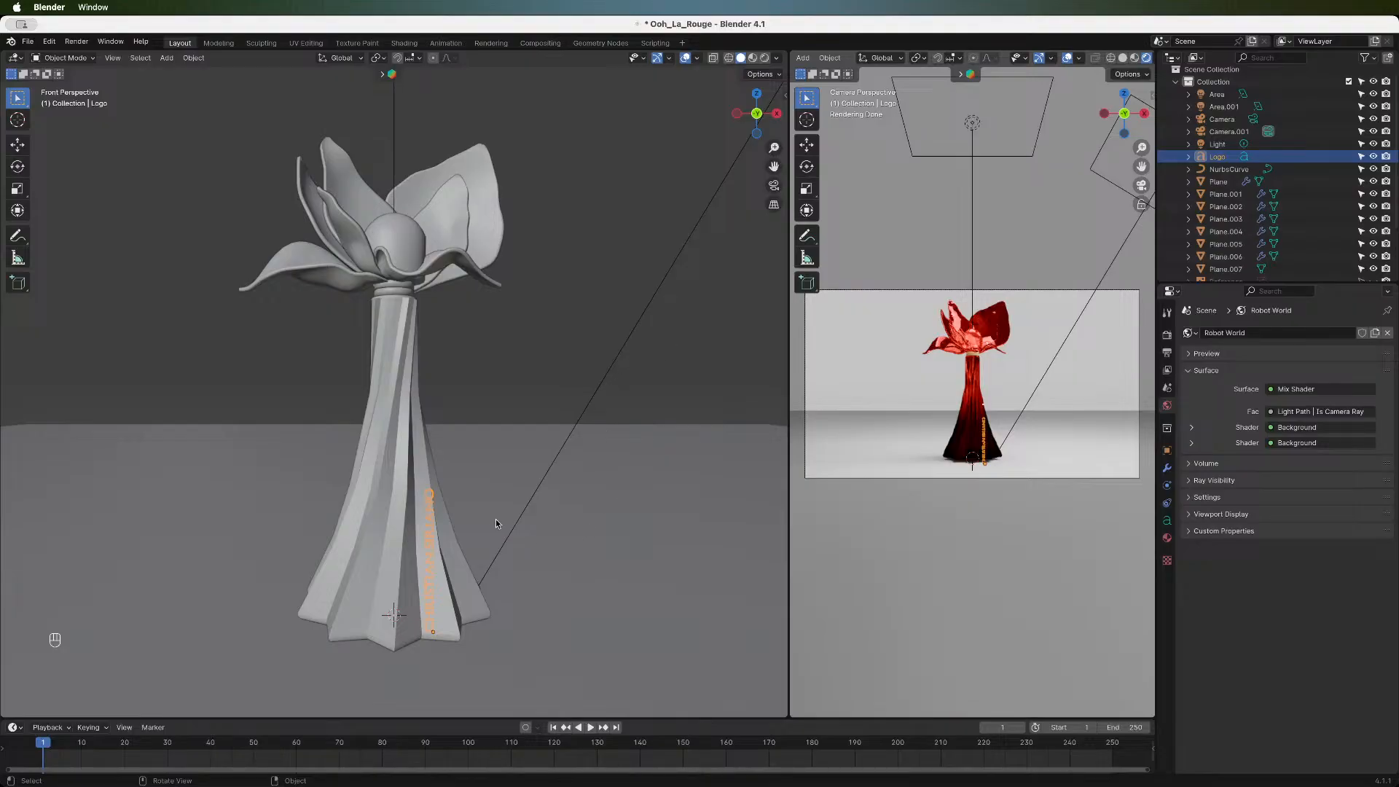
- Scale the Logo text by about 0.67 along the Z axis
key("Tab")
key("Tab")
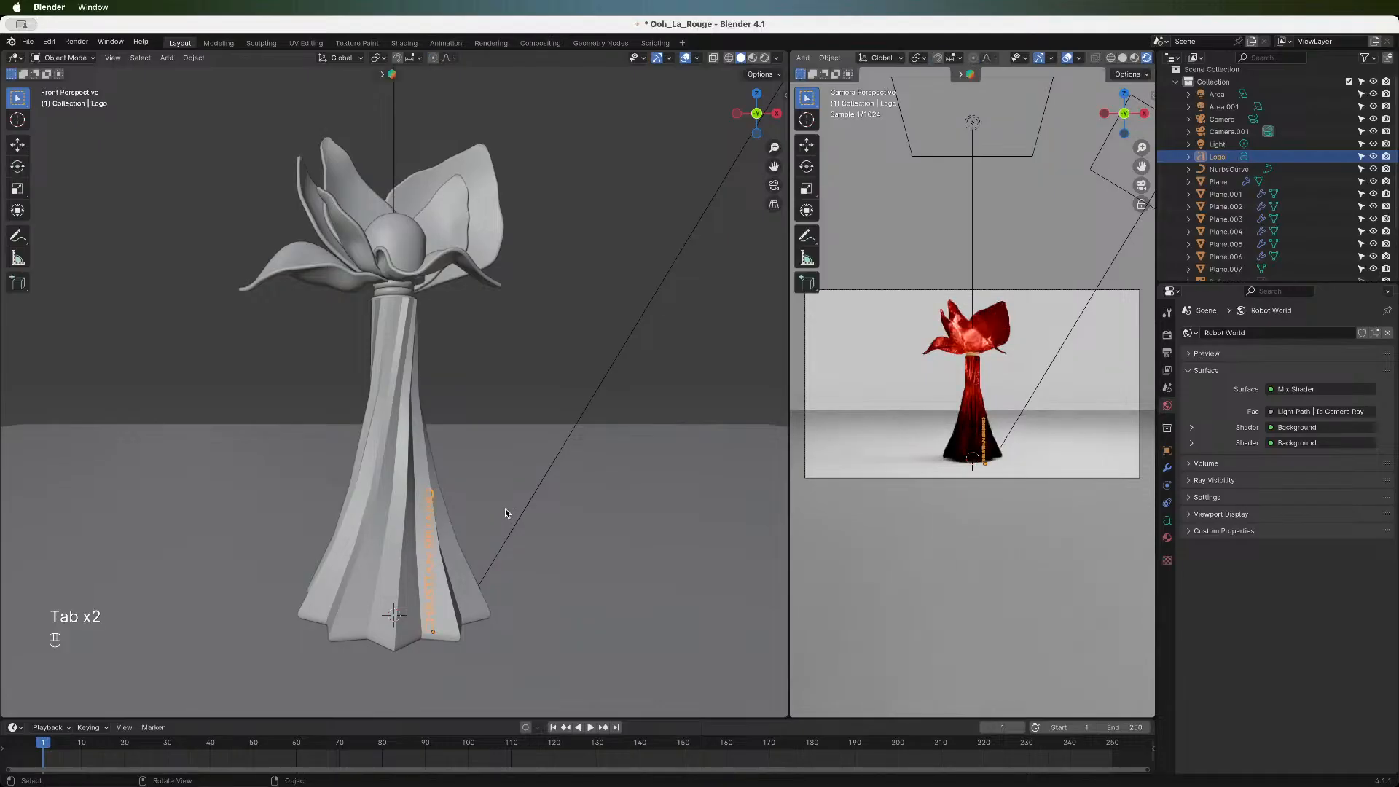
key("s")
key("z")
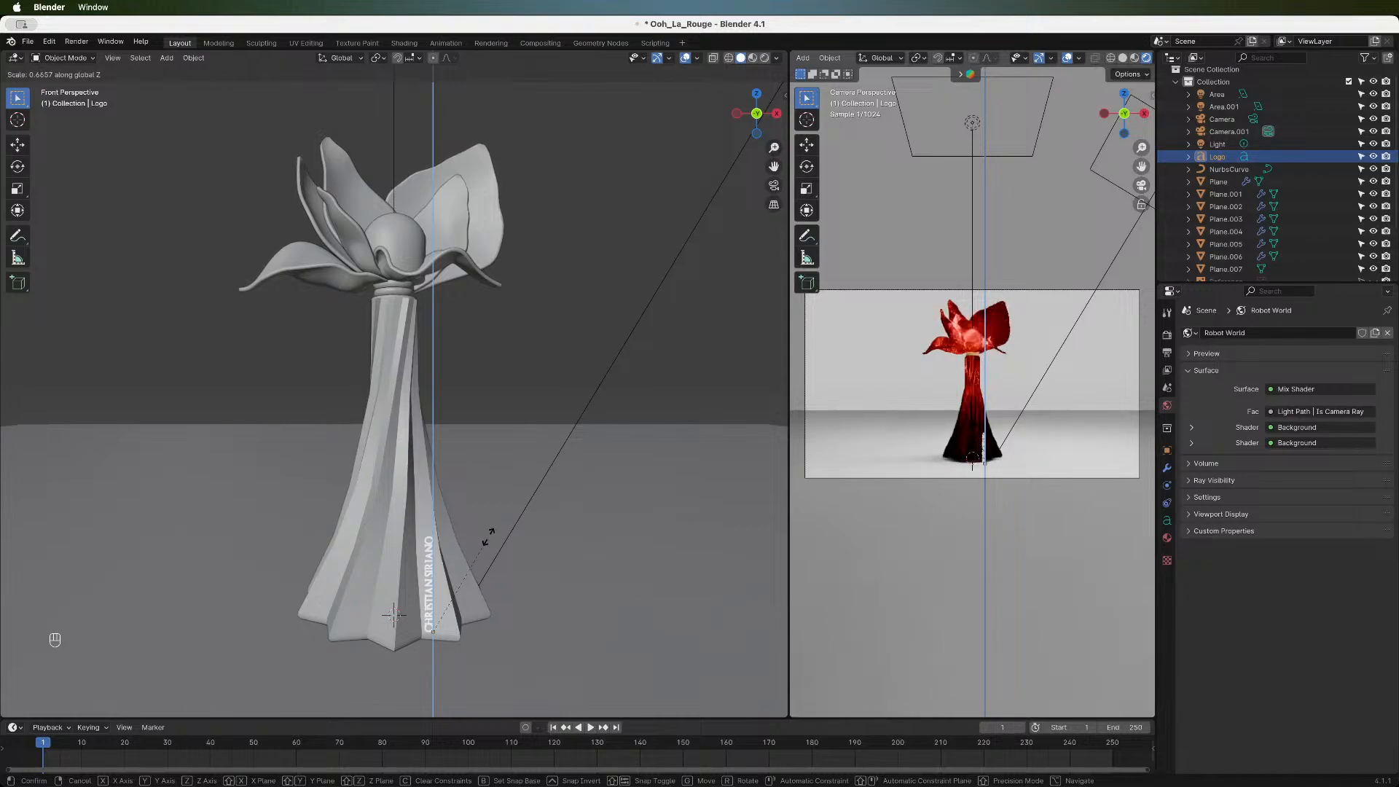
left_click(488, 536)
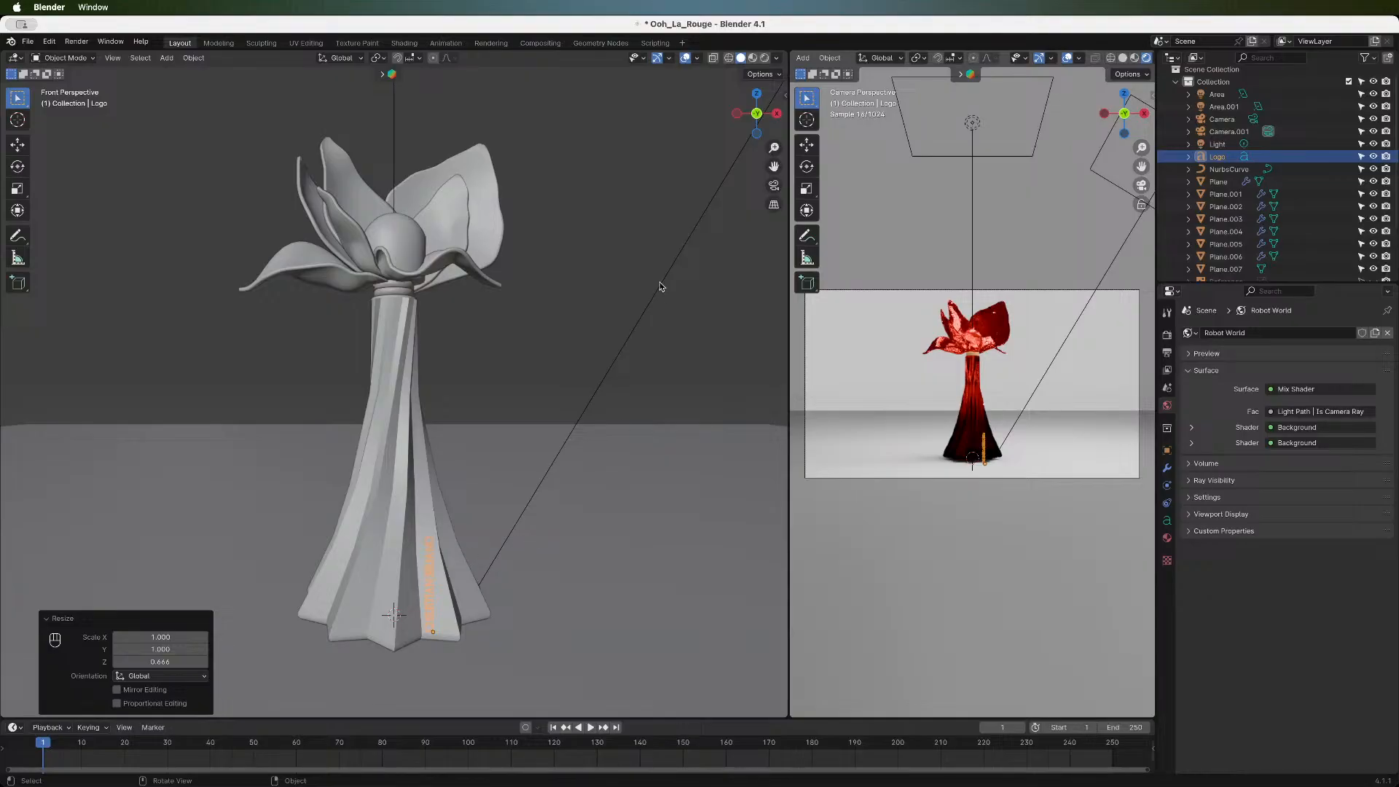
- From an angled side view, move the Logo text about -0.056 m along Y toward the front of the bottle
left_click_drag(751, 117, 530, 408)
key("g")
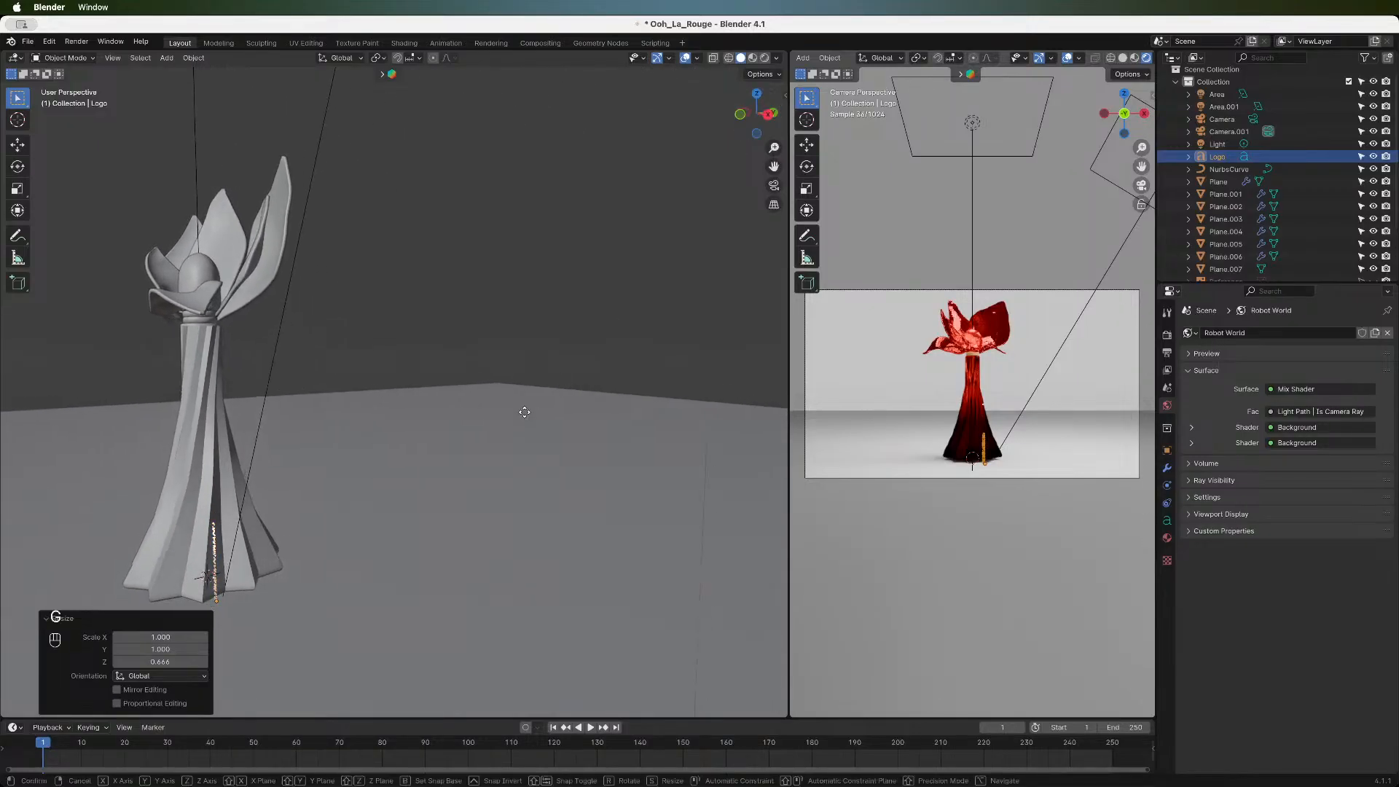
key("y")
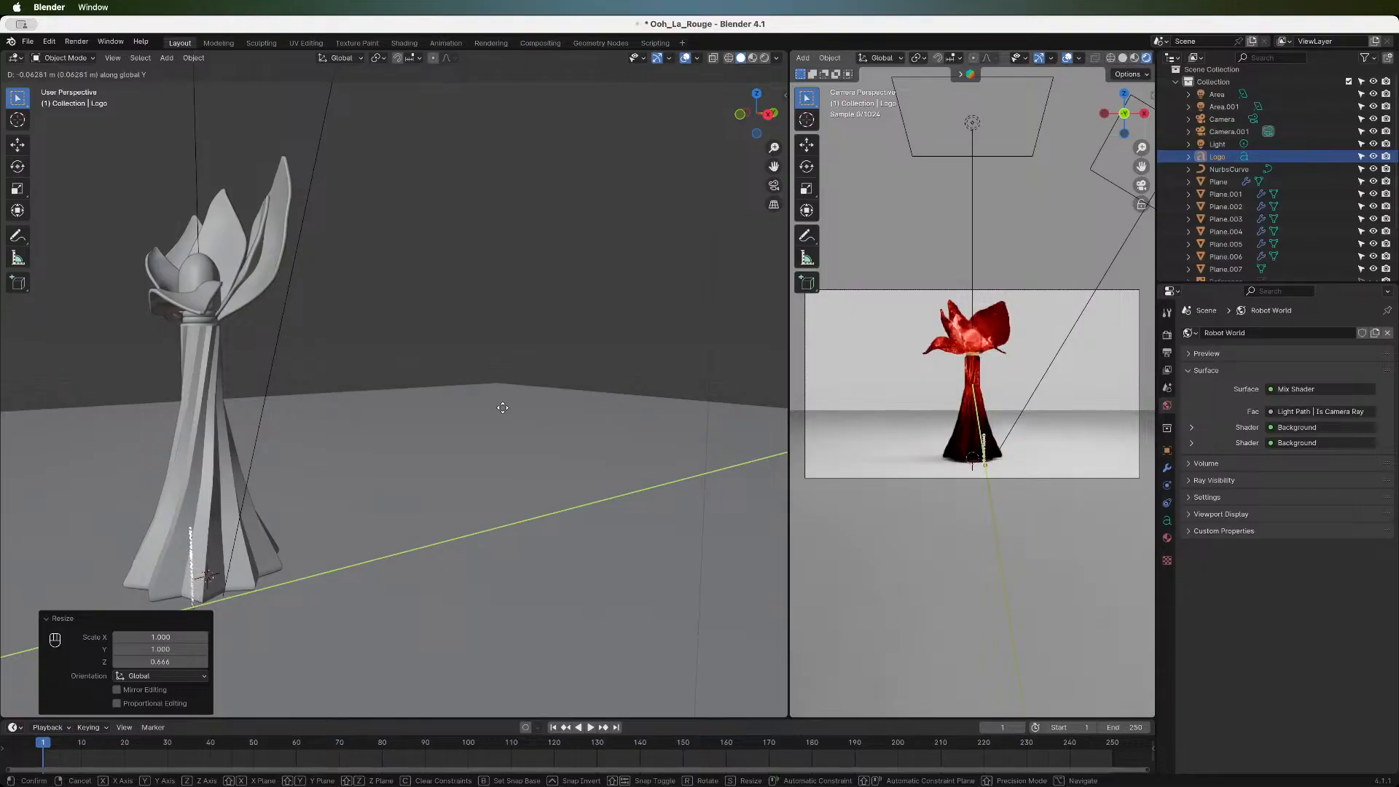
left_click(503, 408)
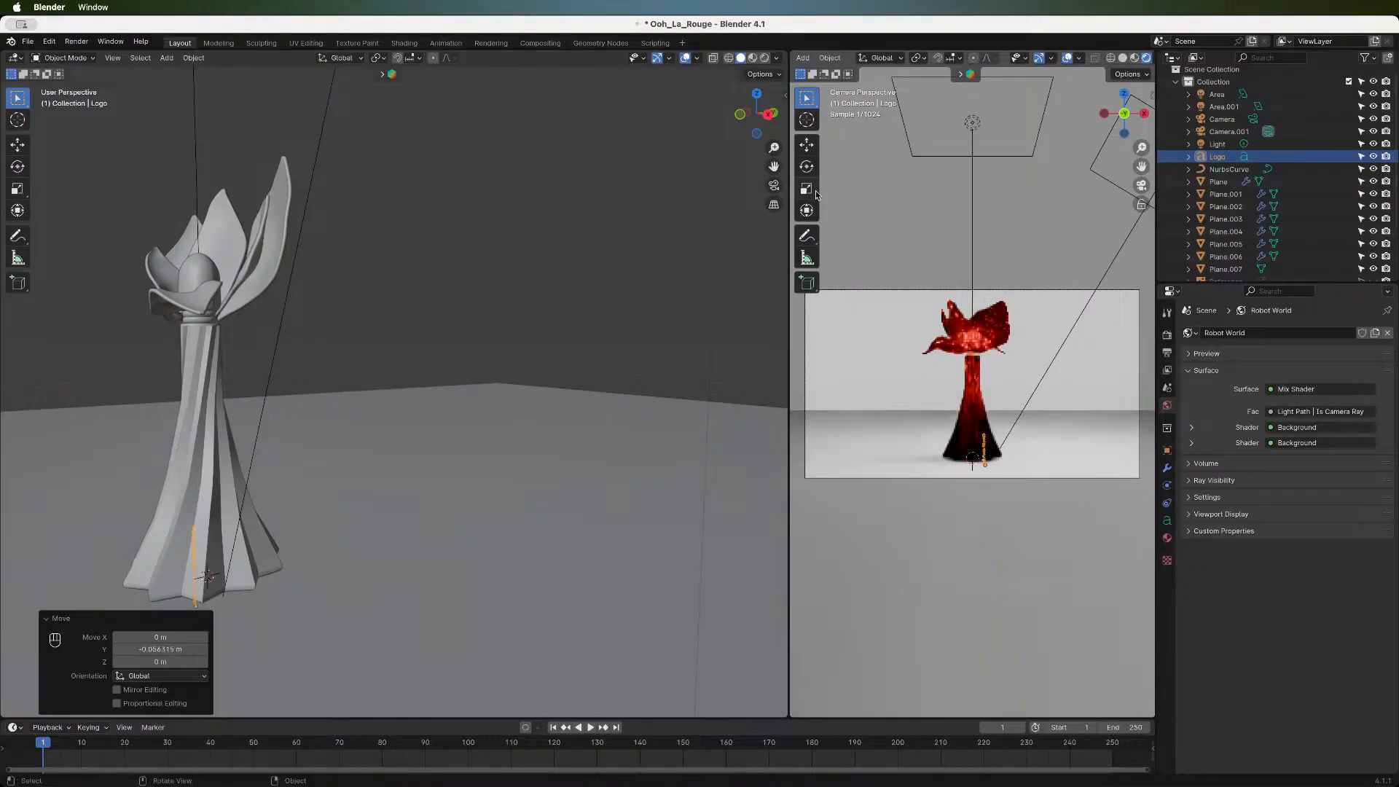
- From the front view, raise the Logo text about 0.011 m along Z and a further 0.01 m, keeping it selected
left_click(740, 115)
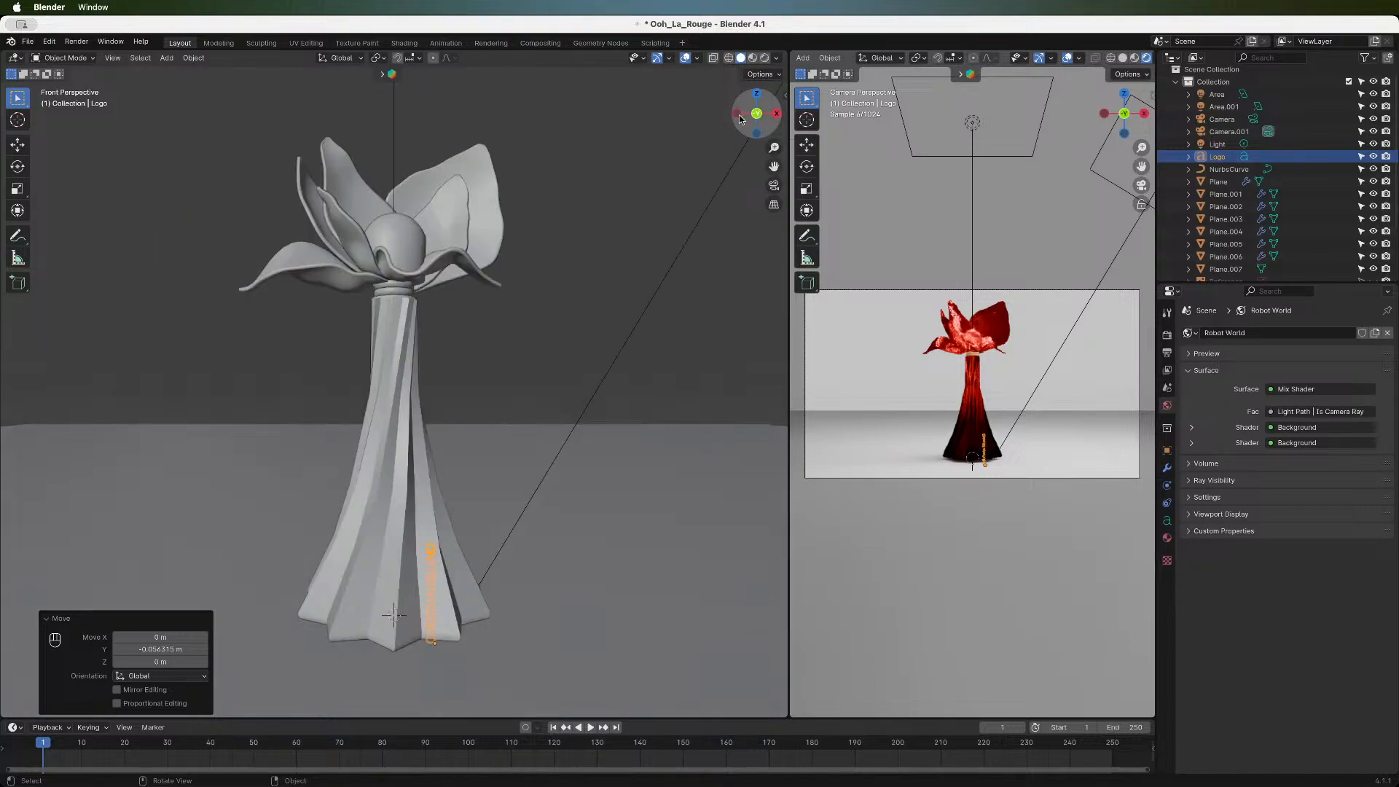
key("g")
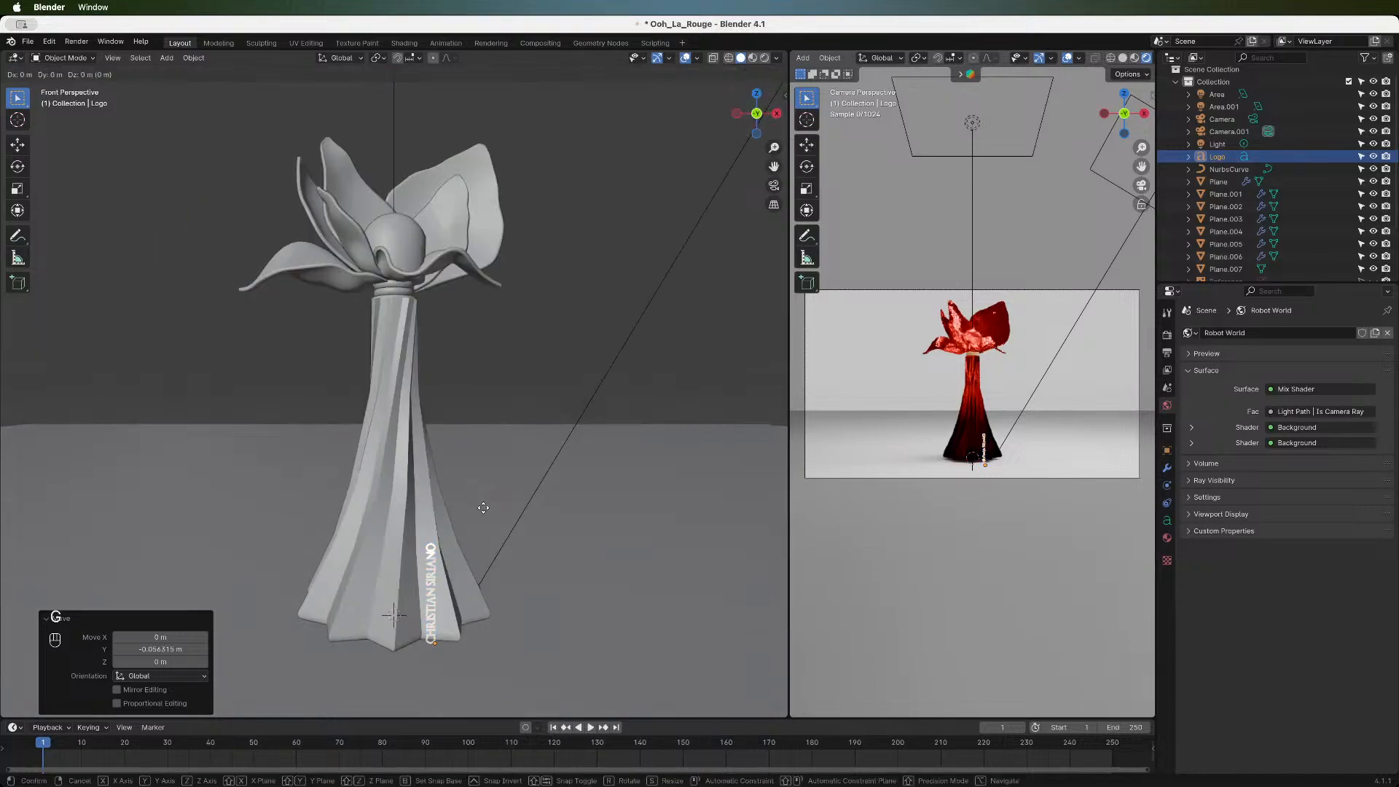
key("z")
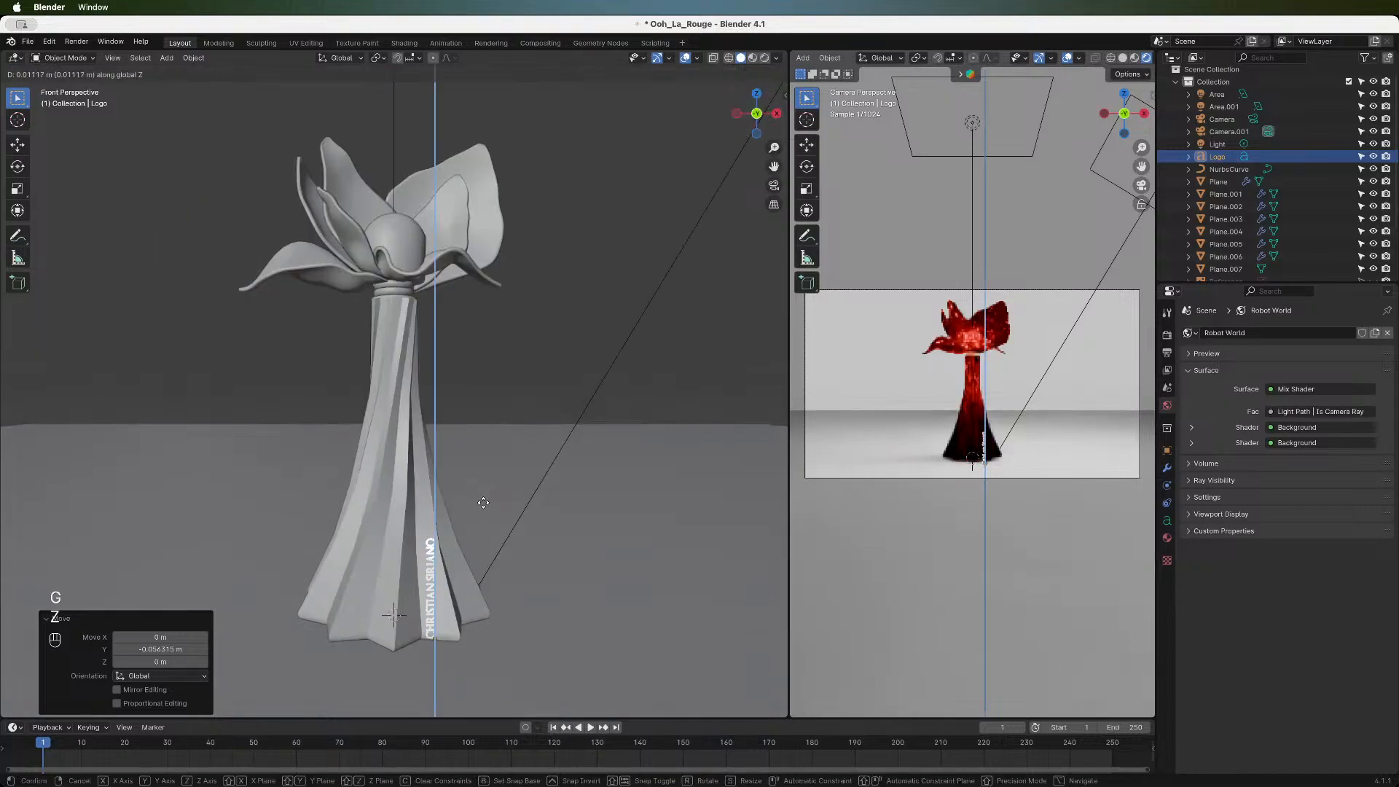
left_click(483, 502)
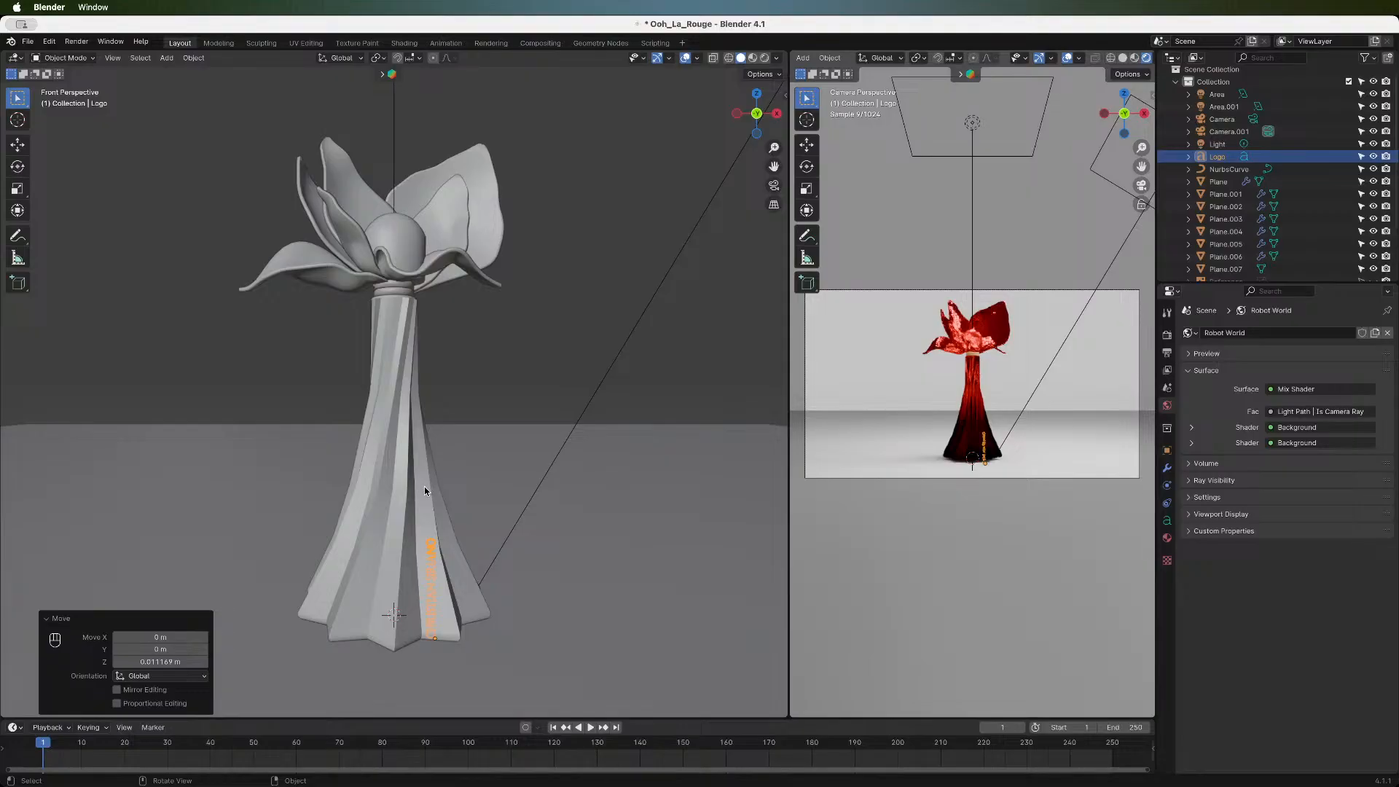
key("g")
key("z")
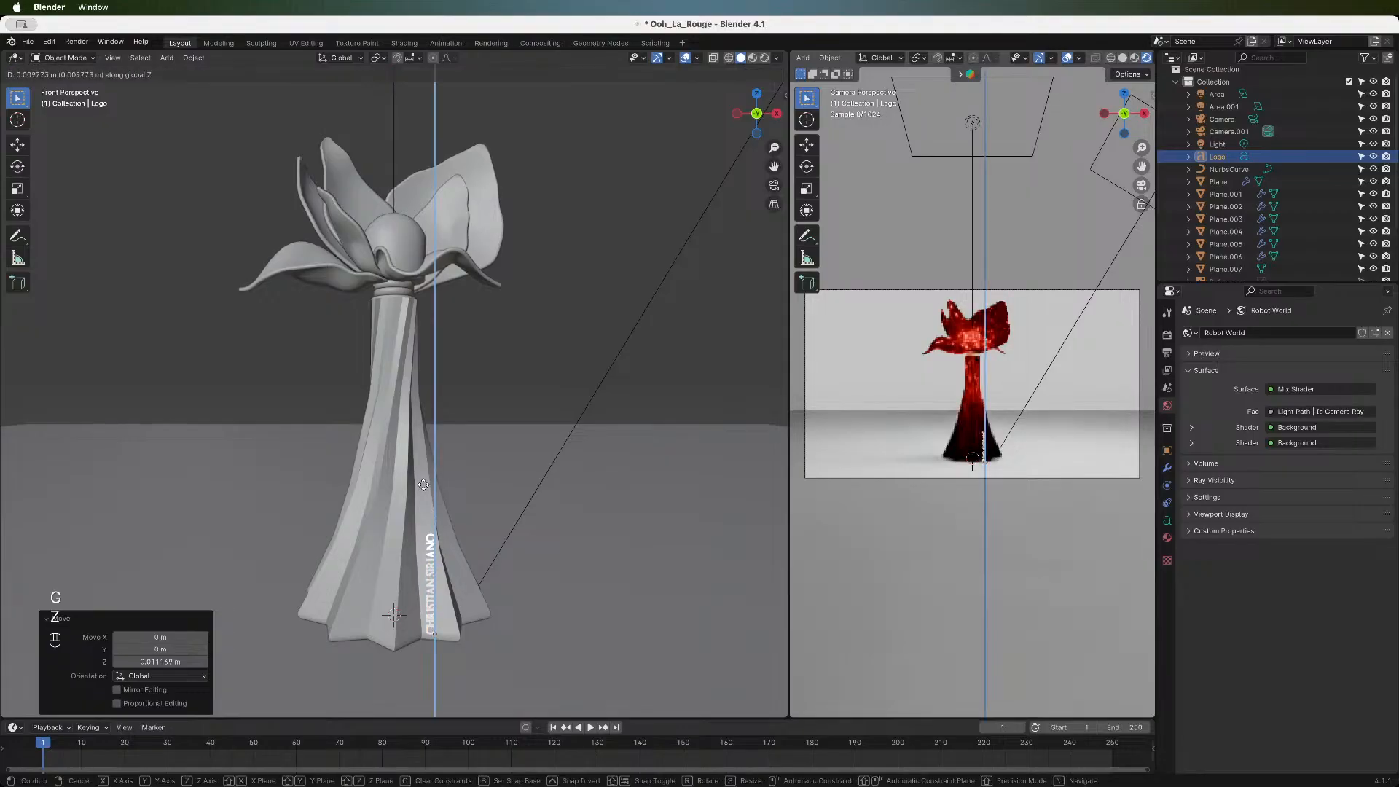
left_click(495, 481)
left_click(503, 485)
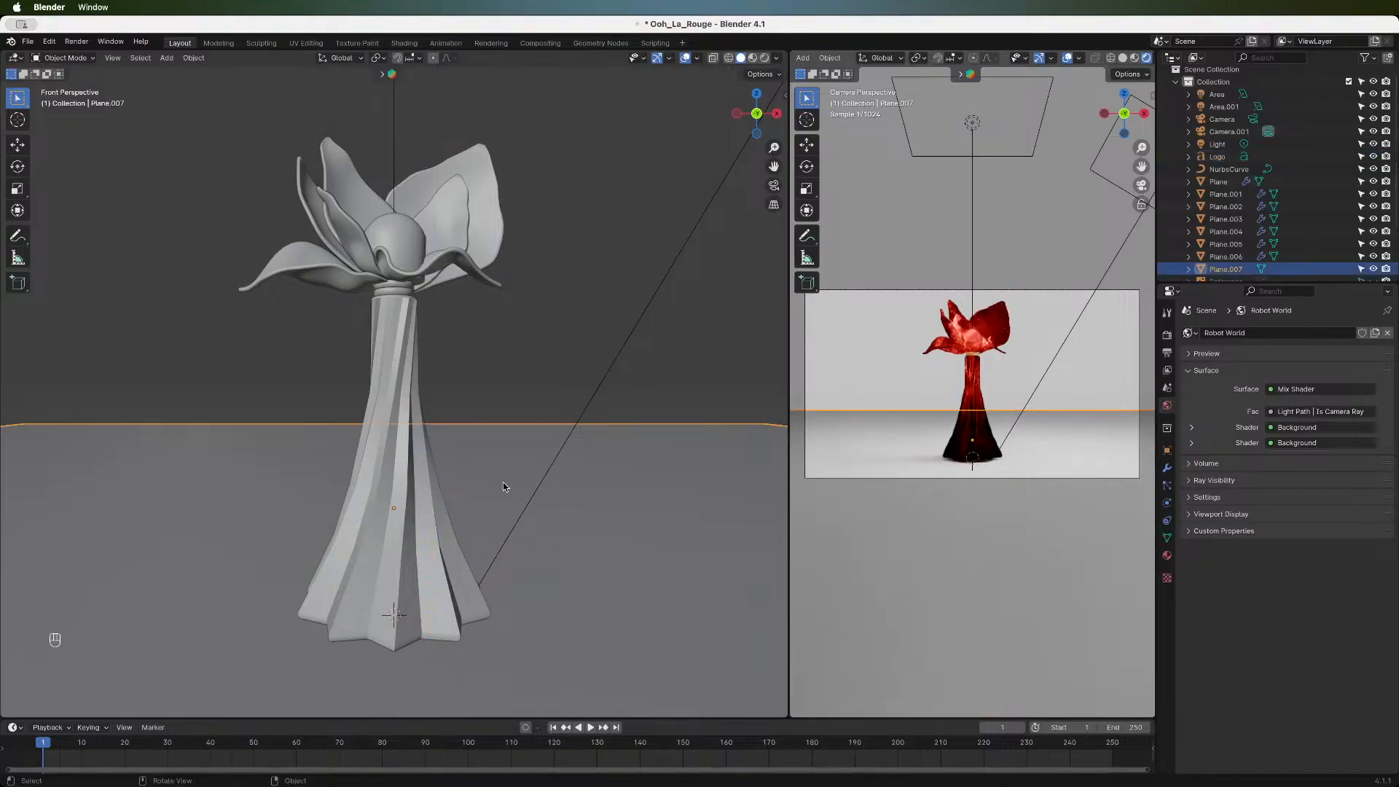
left_click_drag(758, 119, 592, 321)
key("super+z")
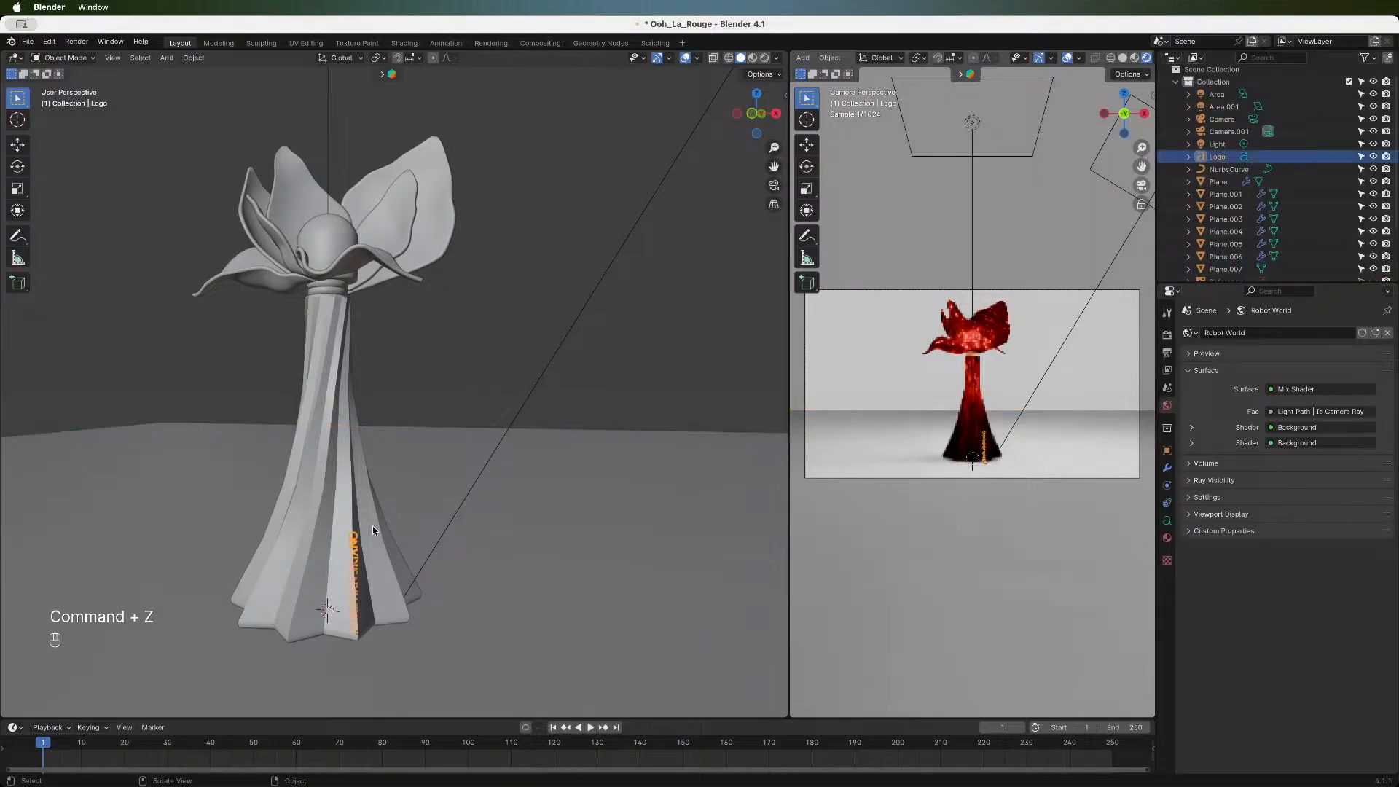
- Move the Logo text about -0.073 m along Y, out in front of the bottle's lower facet
key("g")
key("y")
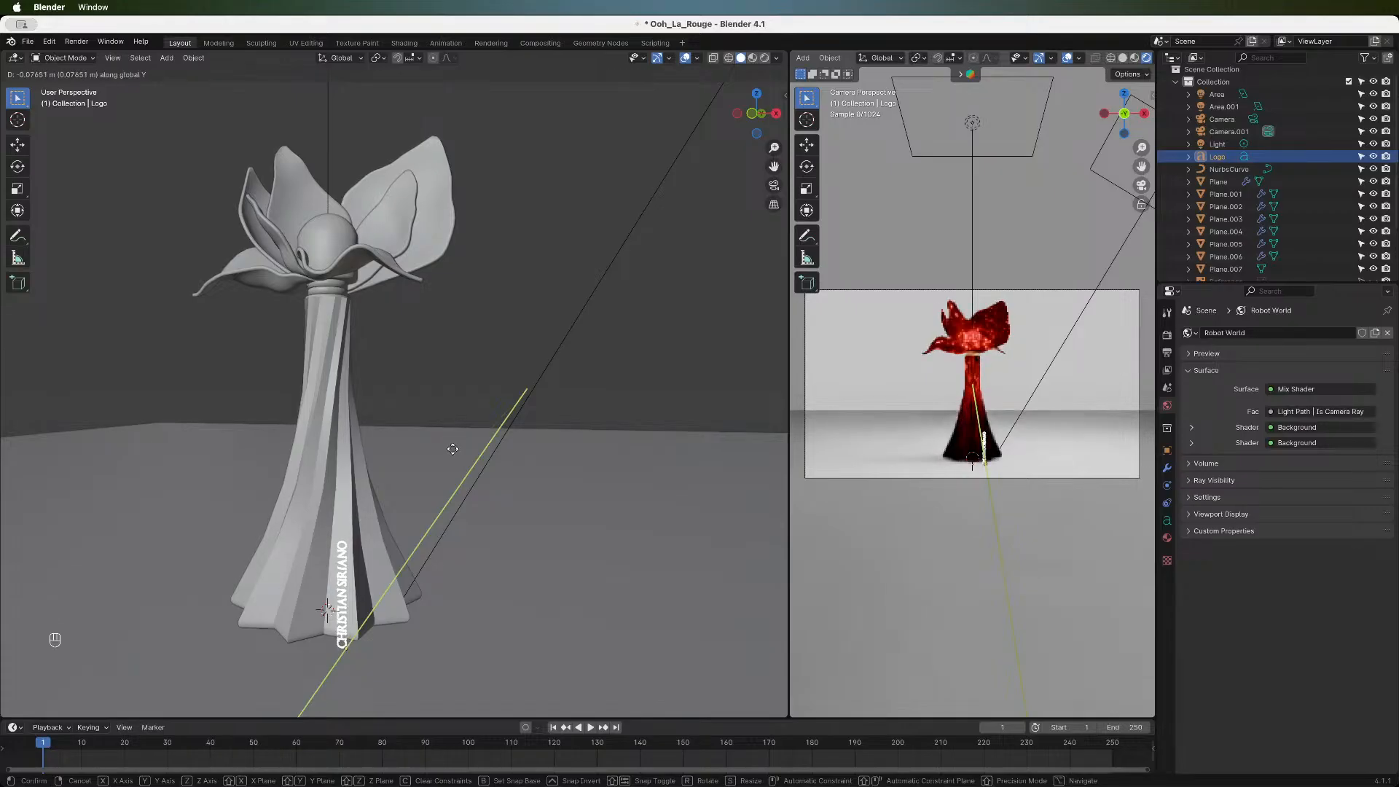
left_click(451, 447)
- From an angled side view, rotate the Logo text about 20.6° around the view axis to follow the bottle's slope
left_click_drag(761, 118, 699, 118)
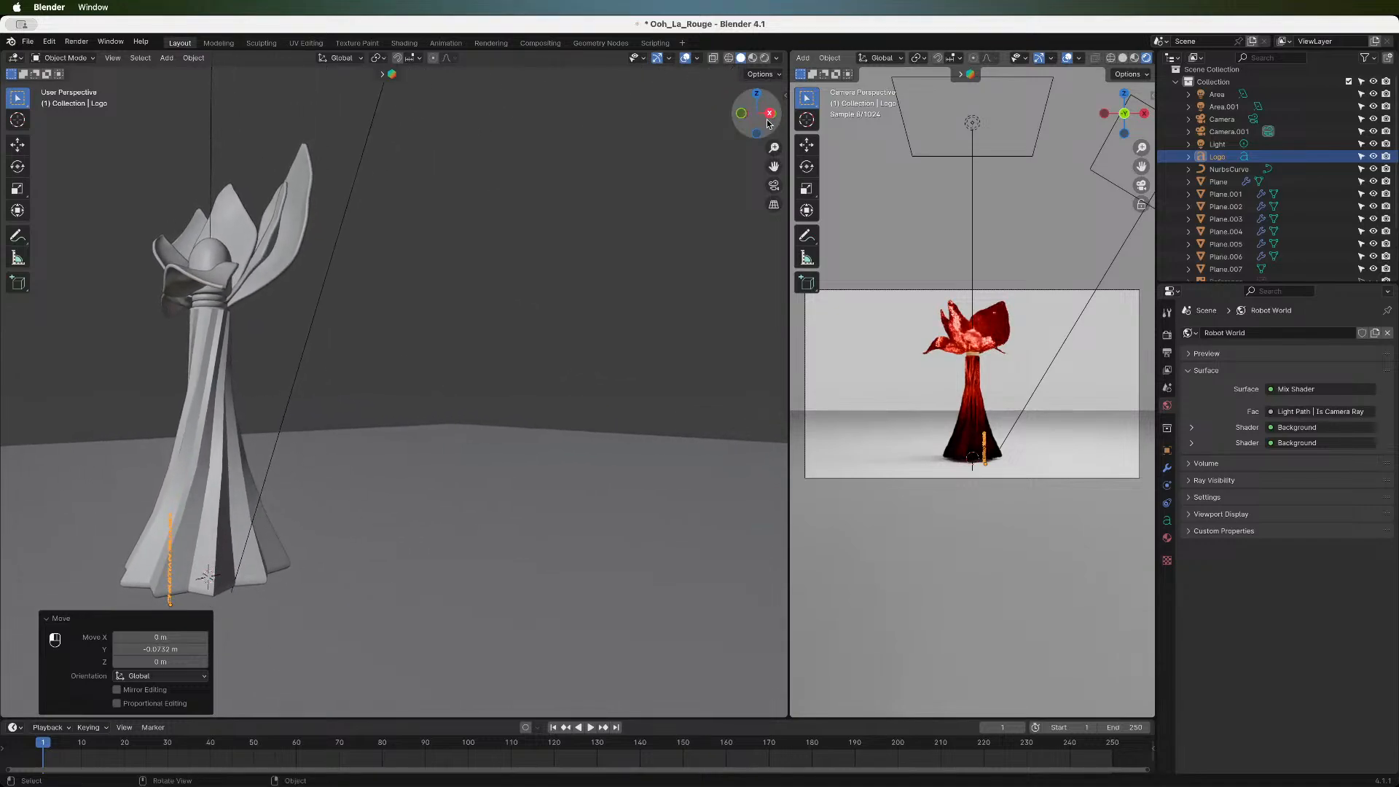
key("r")
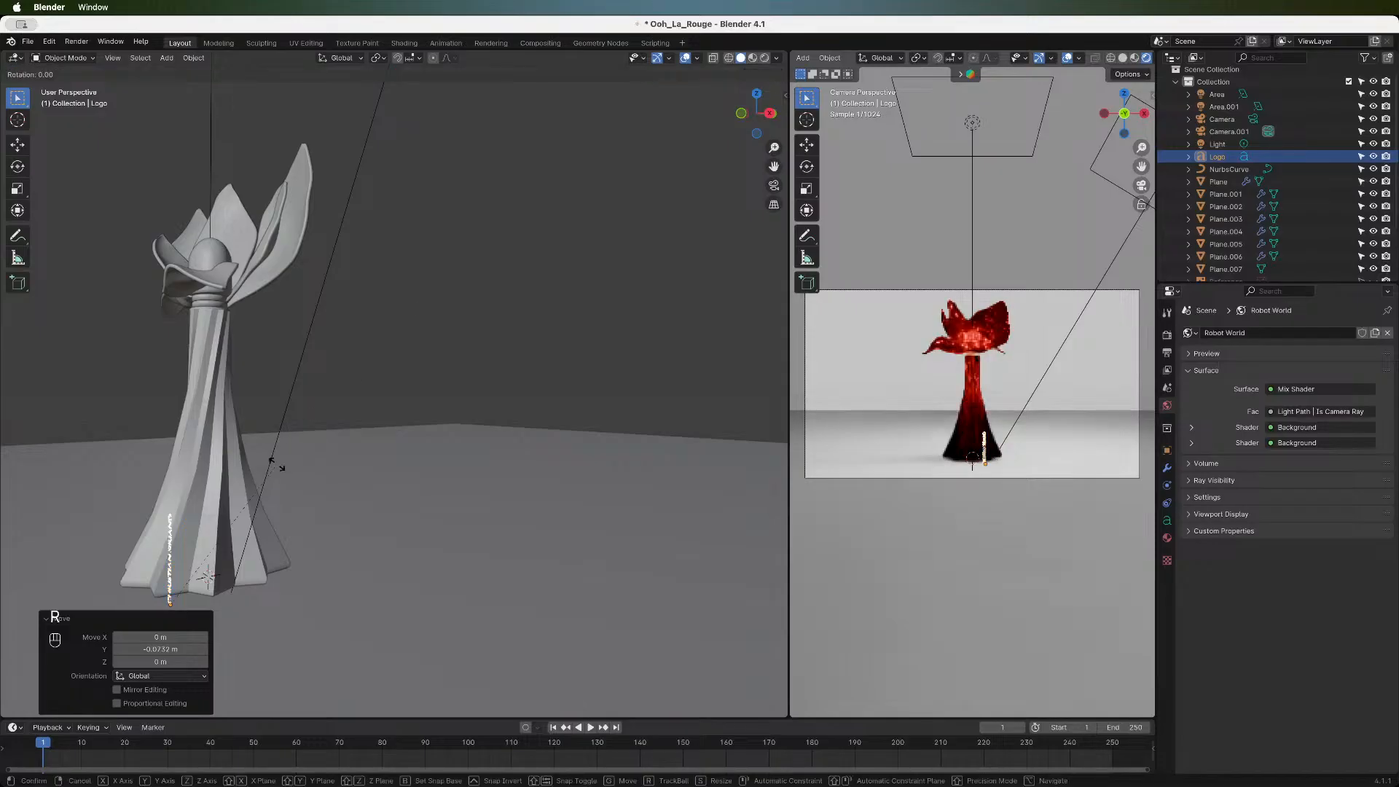
left_click(325, 508)
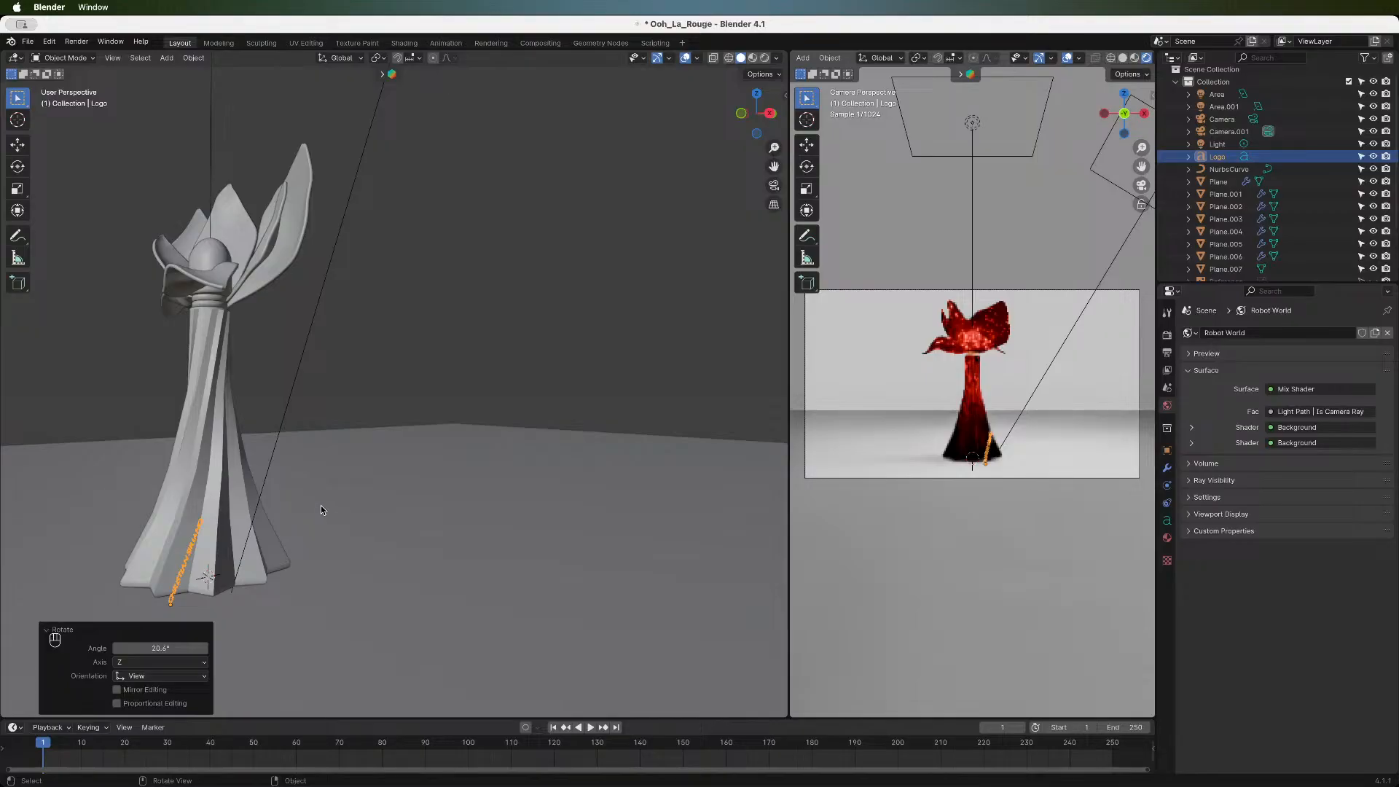
left_click(769, 114)
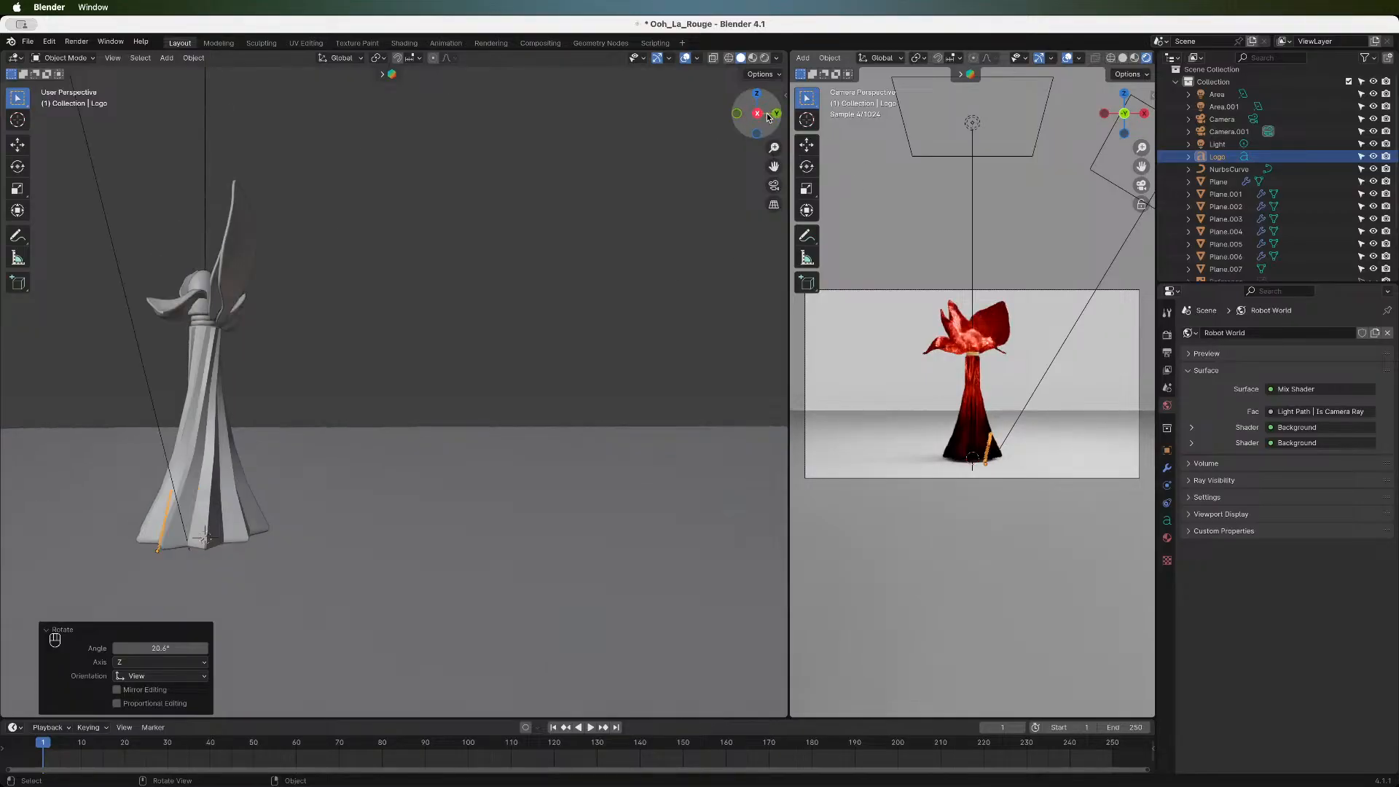
- From the right side view, move the Logo text about -0.066 m along Y toward the bottle's front edge
left_click_drag(774, 166, 1037, 178)
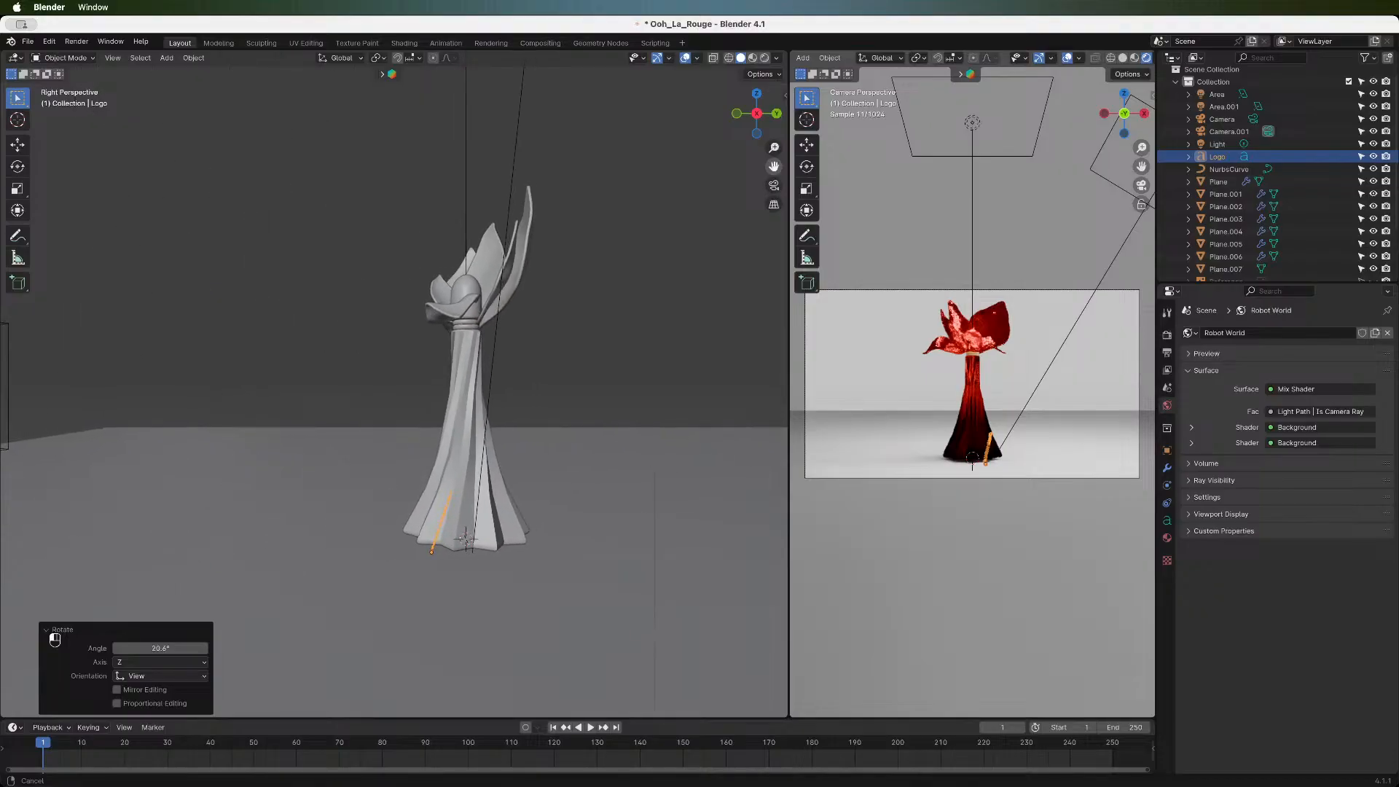
scroll(445, 454, "up", 5)
scroll(446, 453, "down", 1)
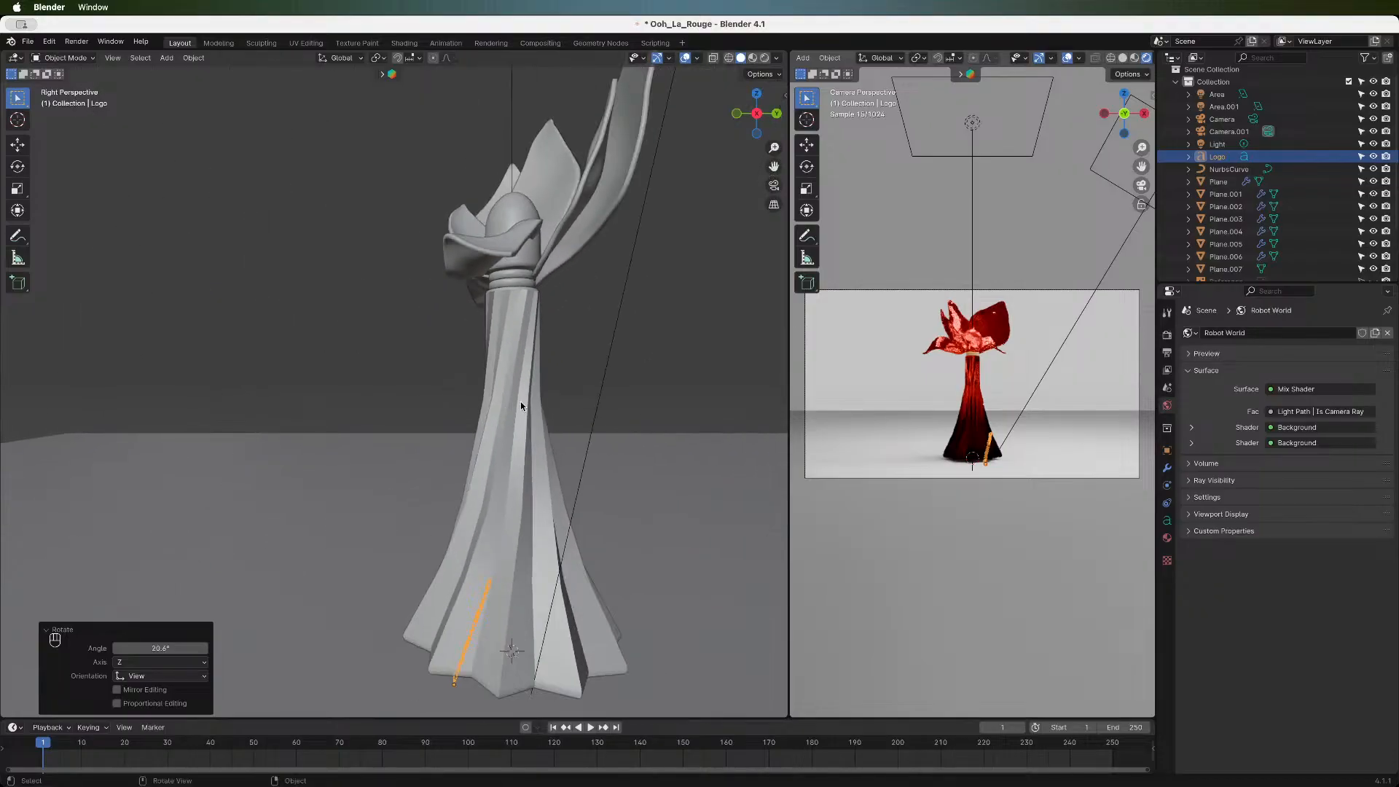
left_click_drag(774, 167, 733, 129)
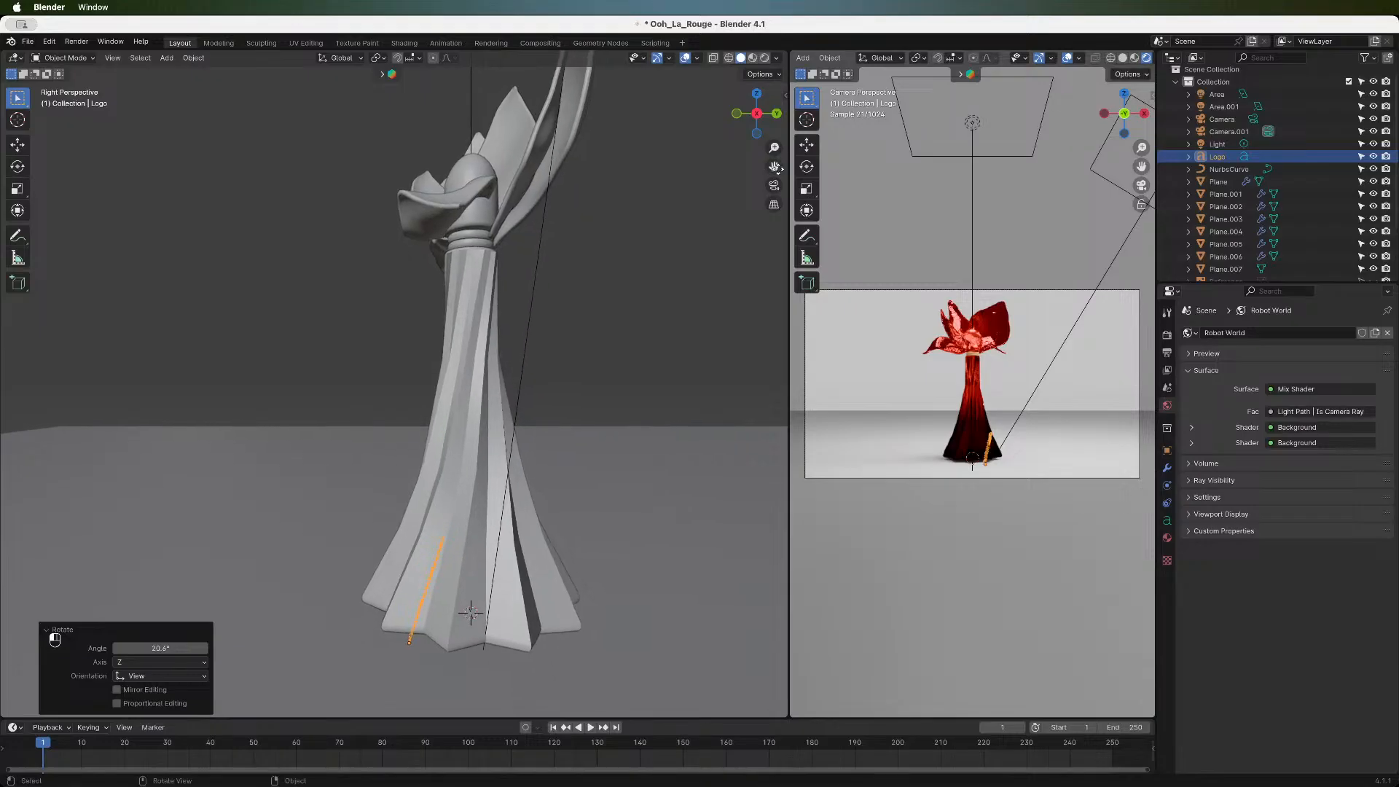
key("g")
key("y")
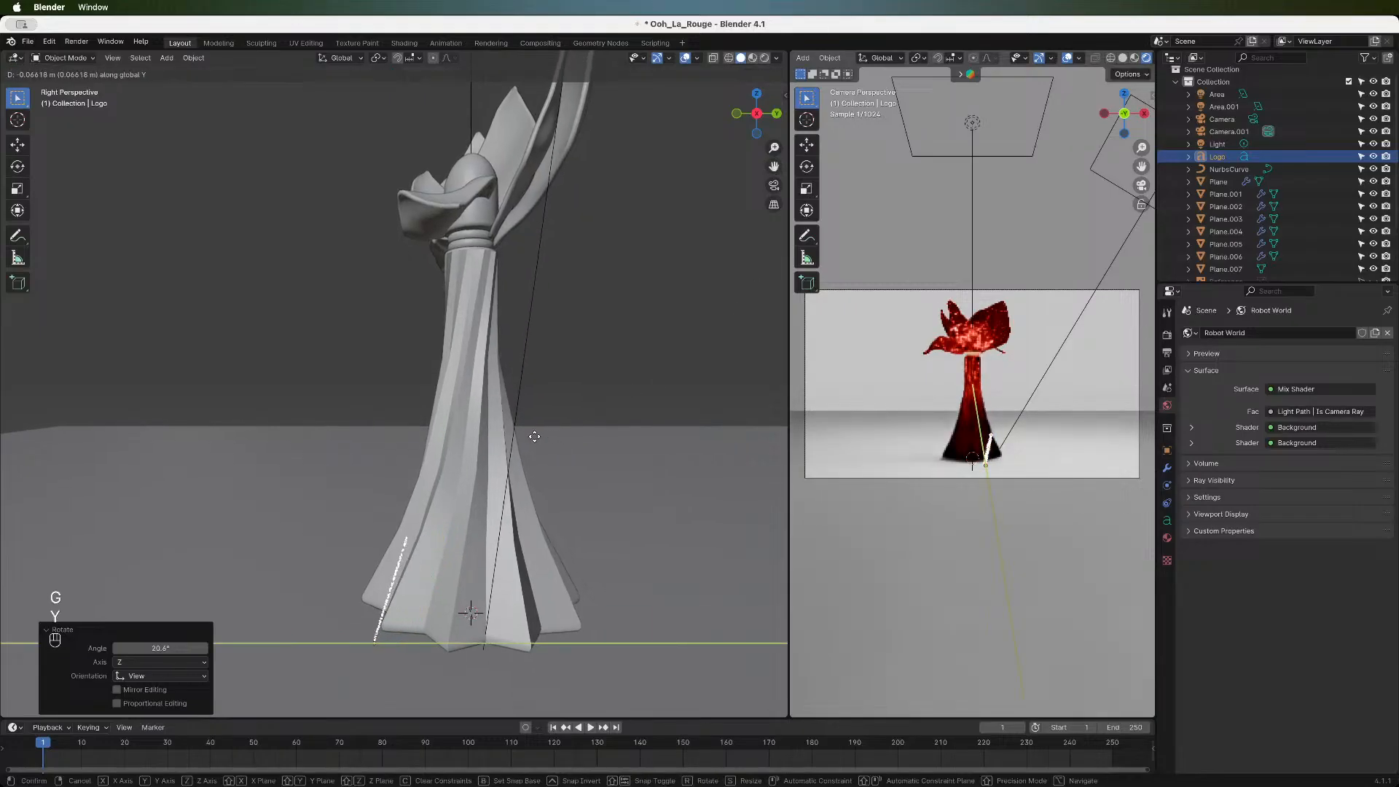
left_click(535, 438)
- Raise the Logo text about 0.04 m along Z
key("g")
key("z")
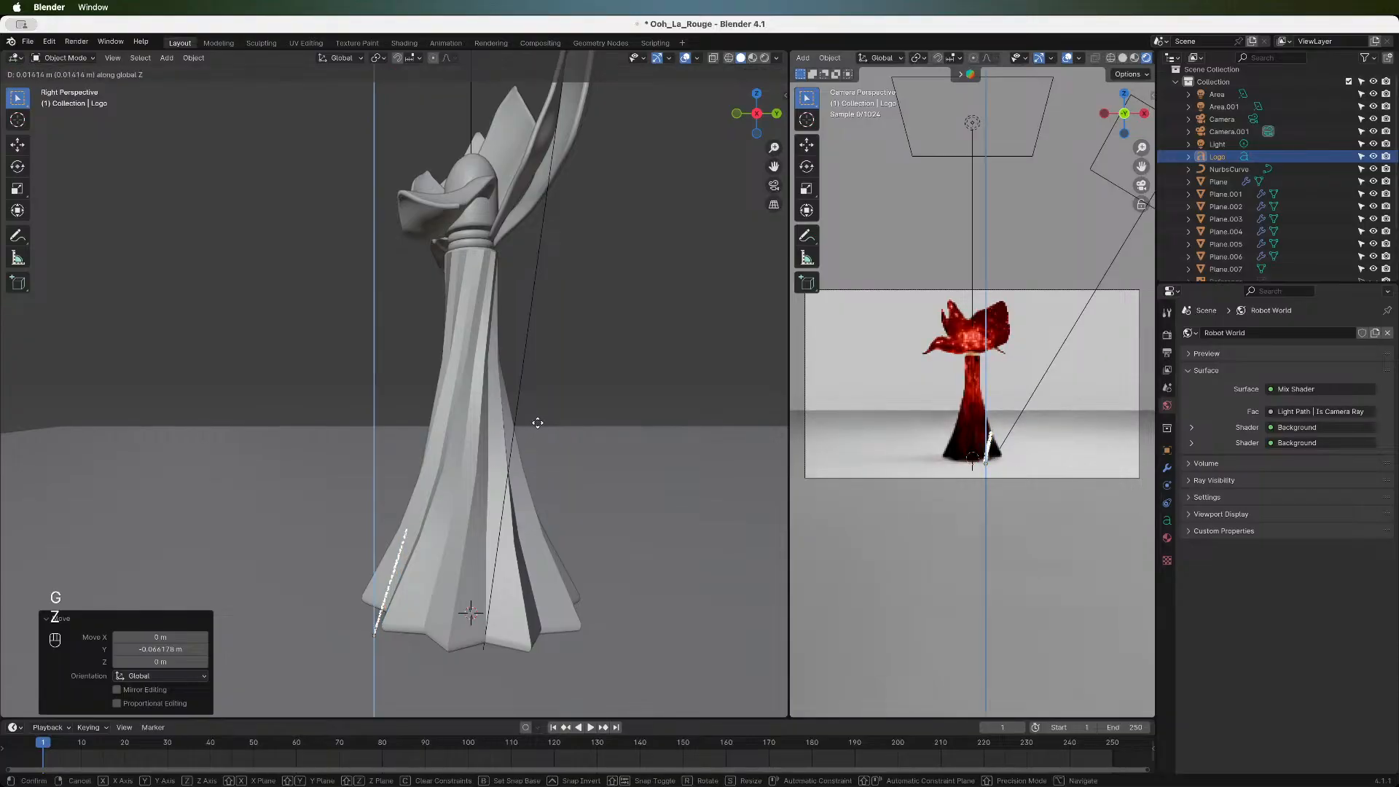
left_click(539, 415)
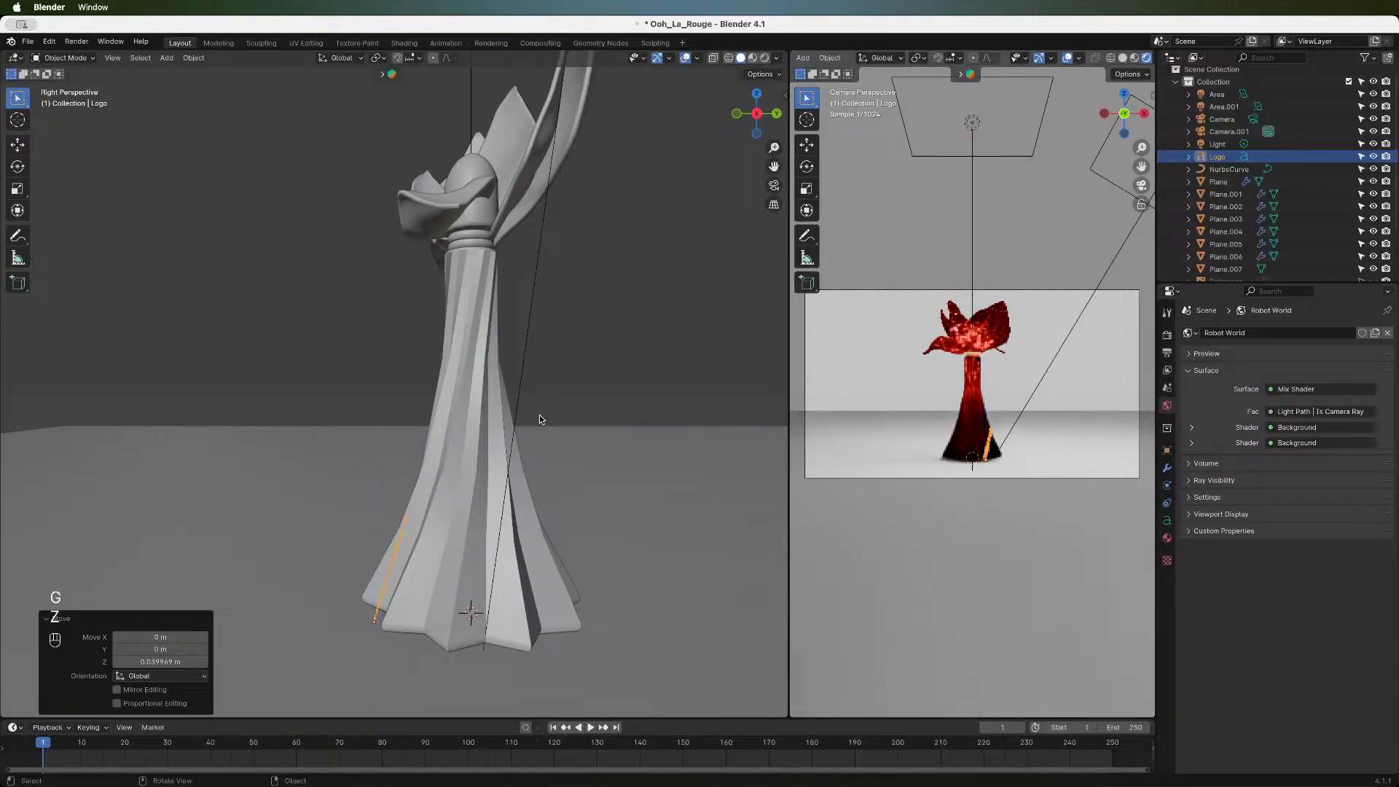
- Move the Logo text about 0.015 m along Y and rotate it about 4.69° around the view axis to match the bottle's slope
key("g")
key("y")
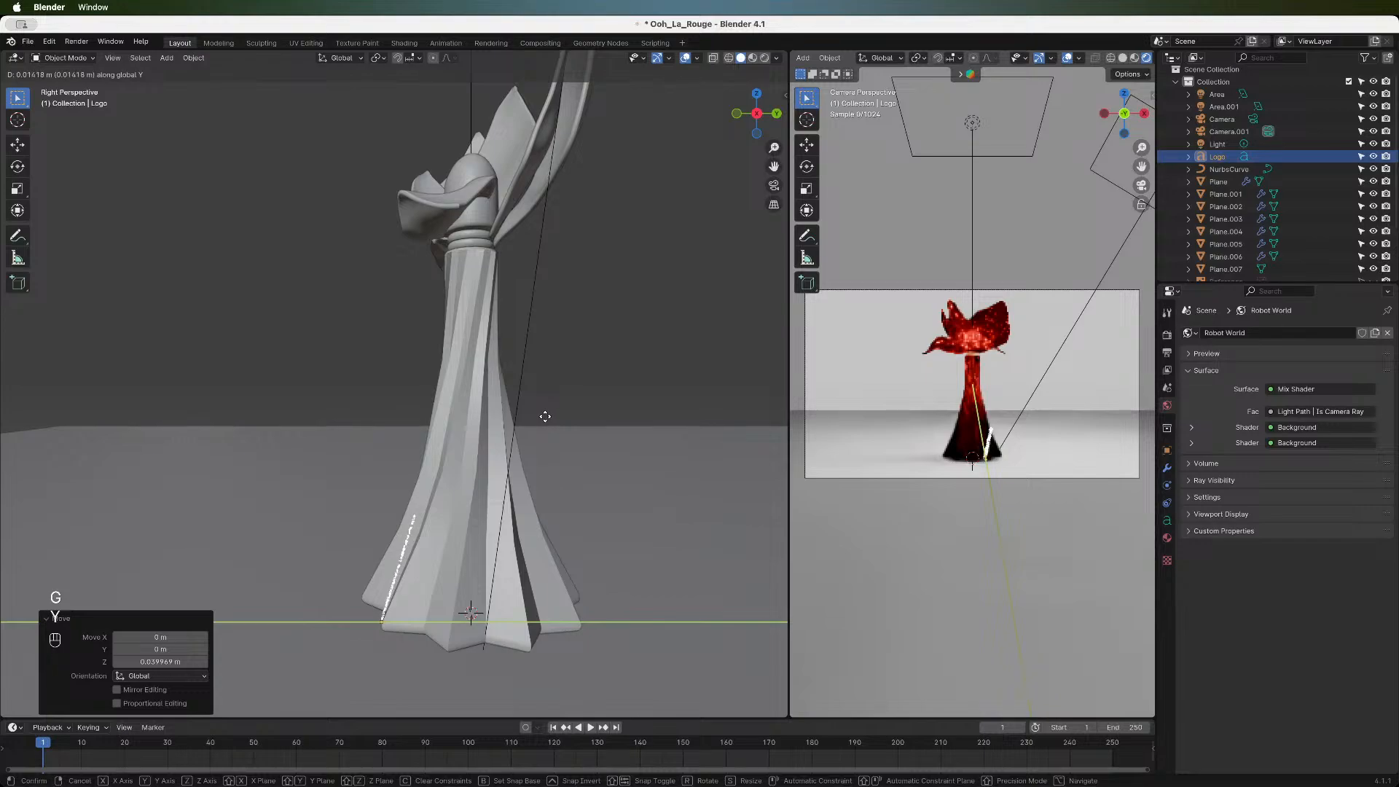
left_click(547, 416)
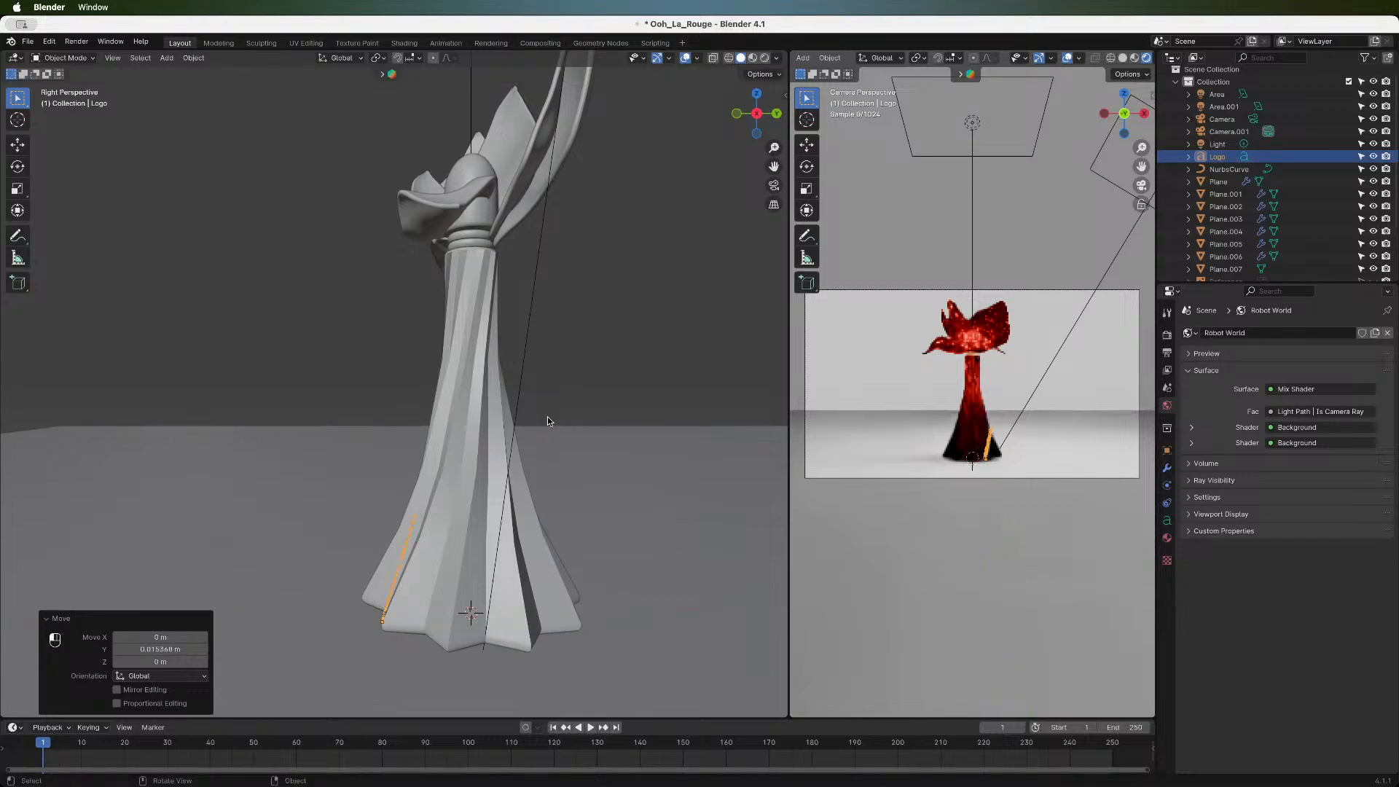
key("r")
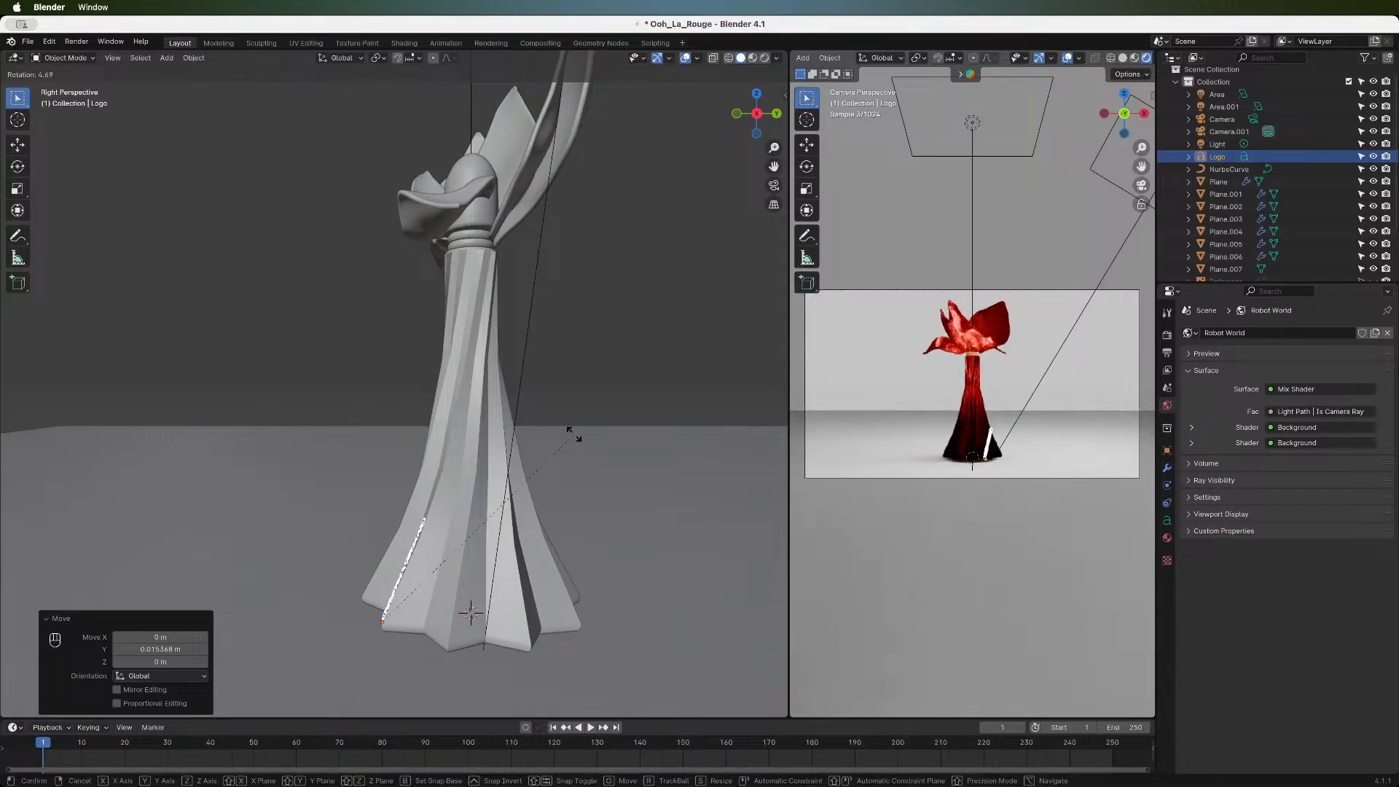
left_click(574, 433)
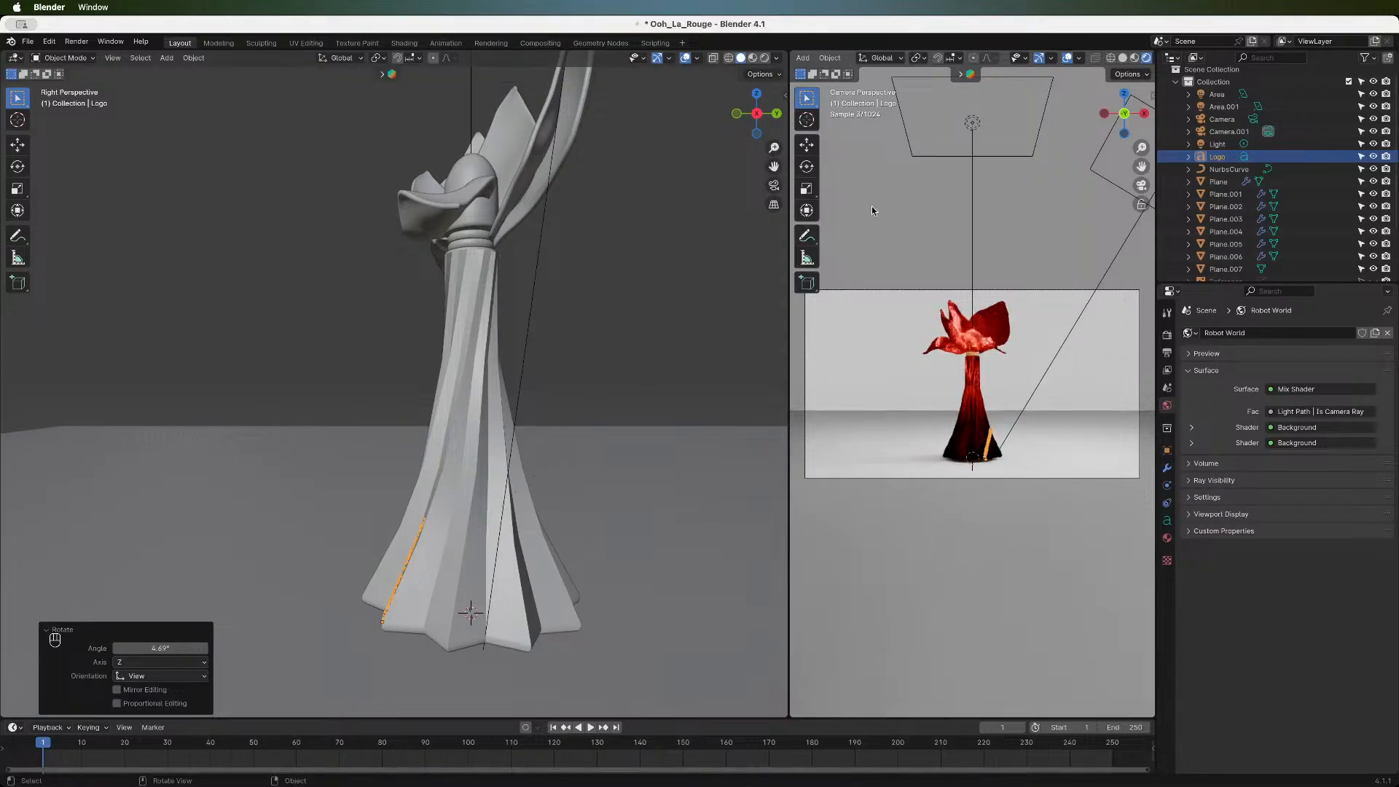
- From the front view, rotate the Logo text about -17.3° to follow the facet, and raise it about 0.016 m along Z
left_click(738, 113)
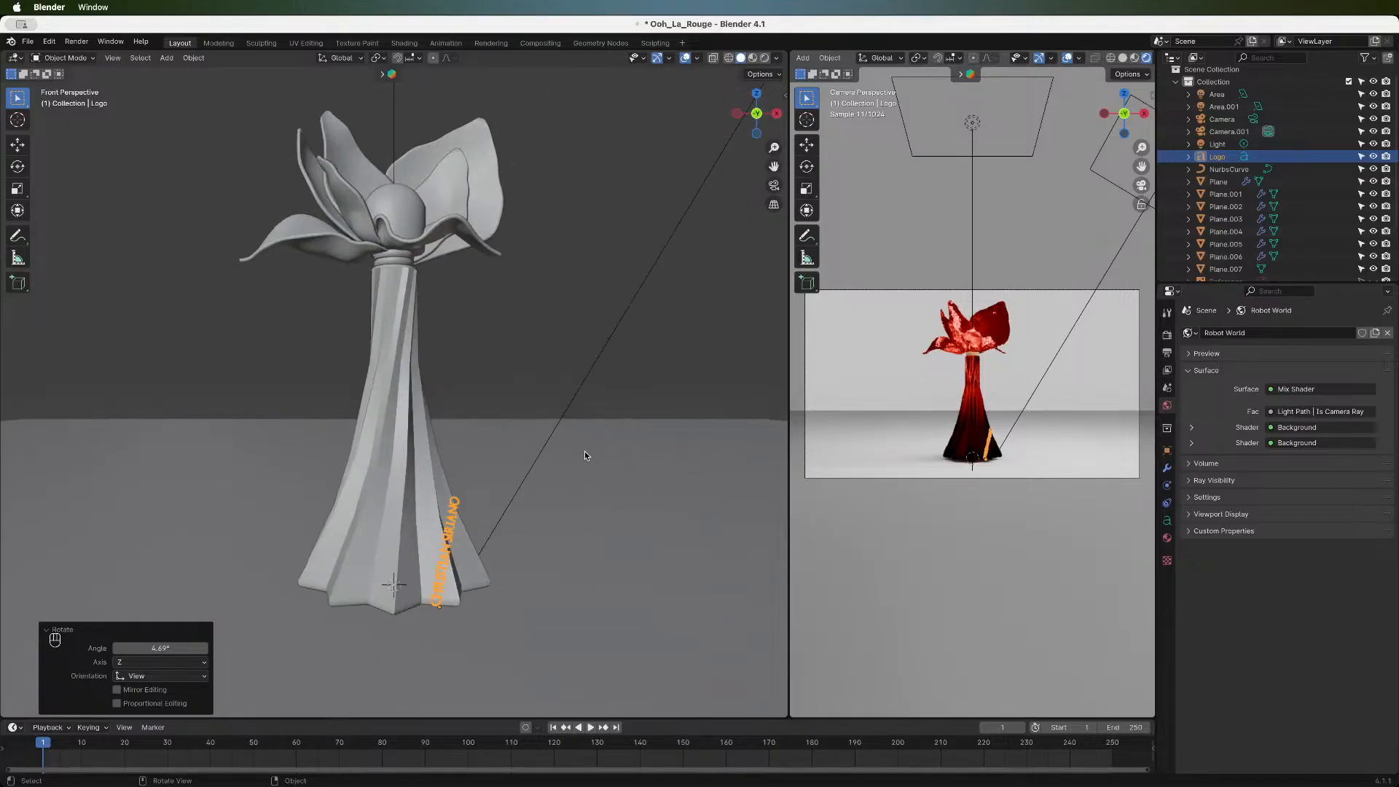
key("r")
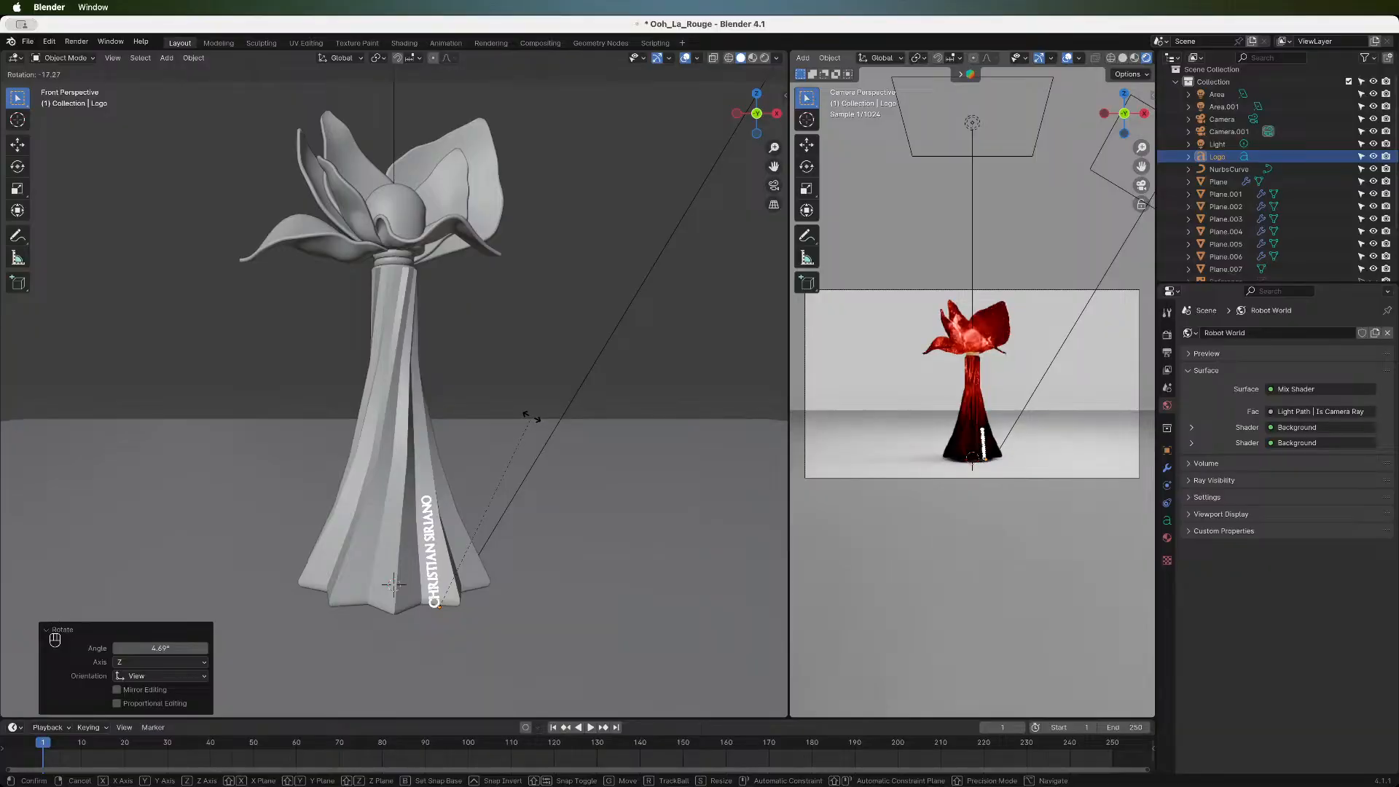
left_click(531, 417)
key("g")
key("z")
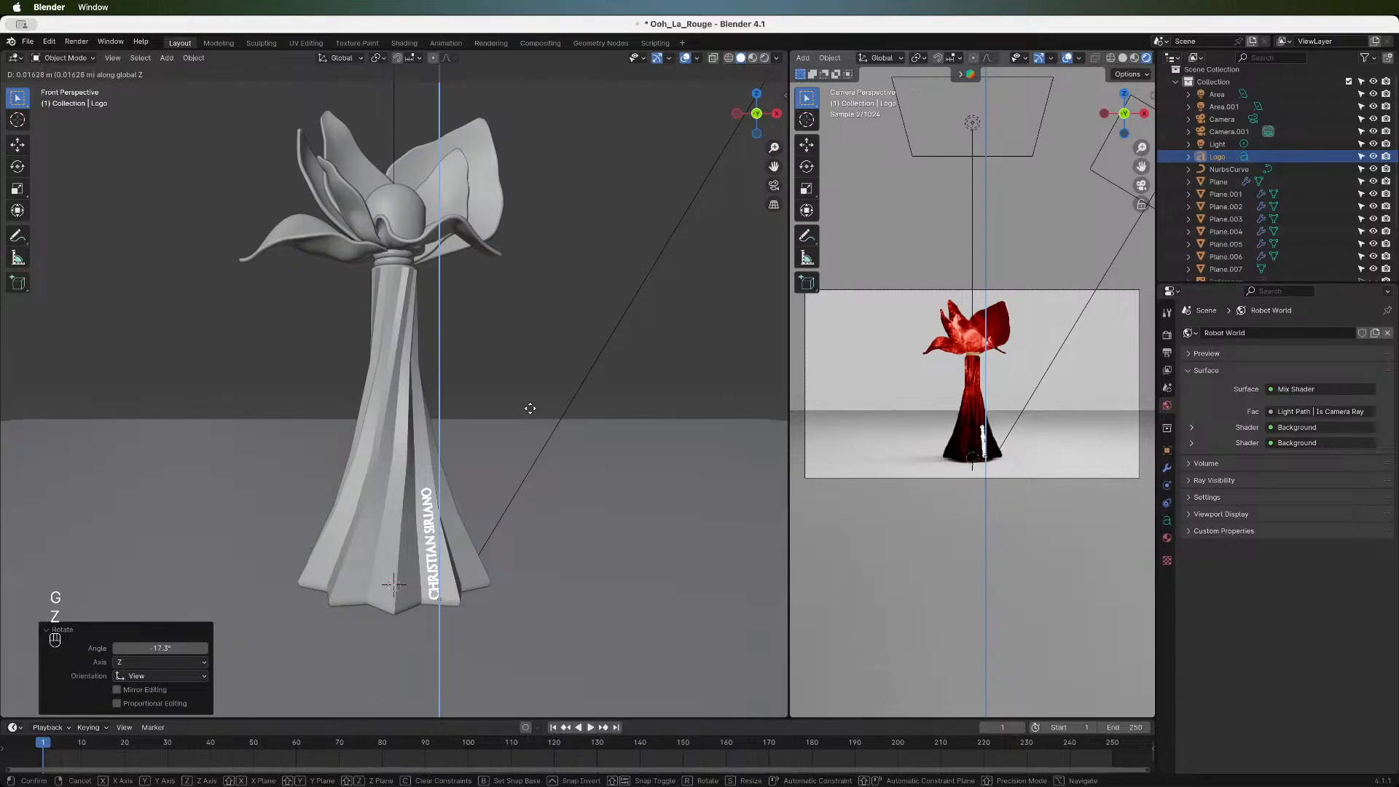
left_click(531, 411)
- From an angled side view, move the Logo text about 0.014 m along Y into the bottle's surface
mouse_move(756, 113)
left_mouse_down()
mouse_move(694, 110)
mouse_move(757, 104)
left_mouse_up()
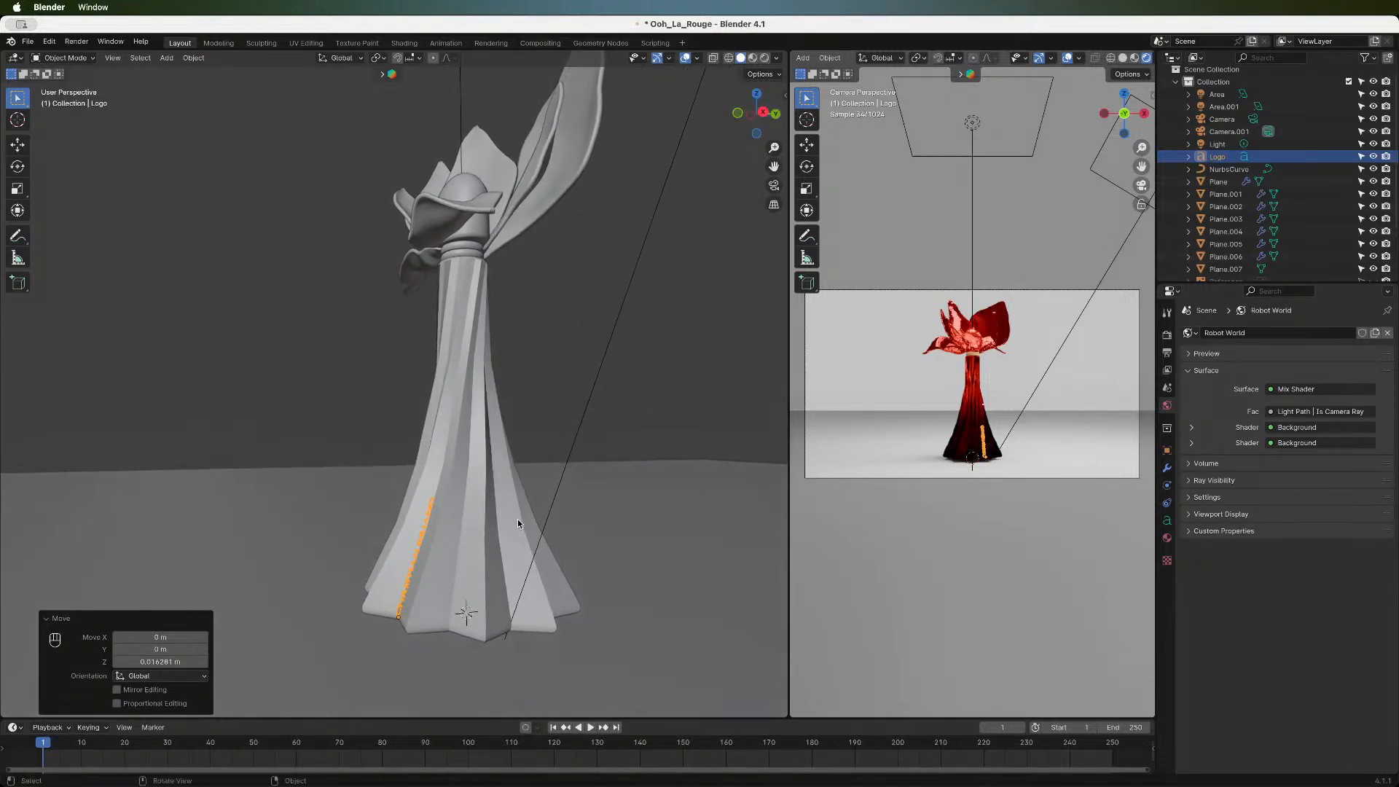
key("g")
key("y")
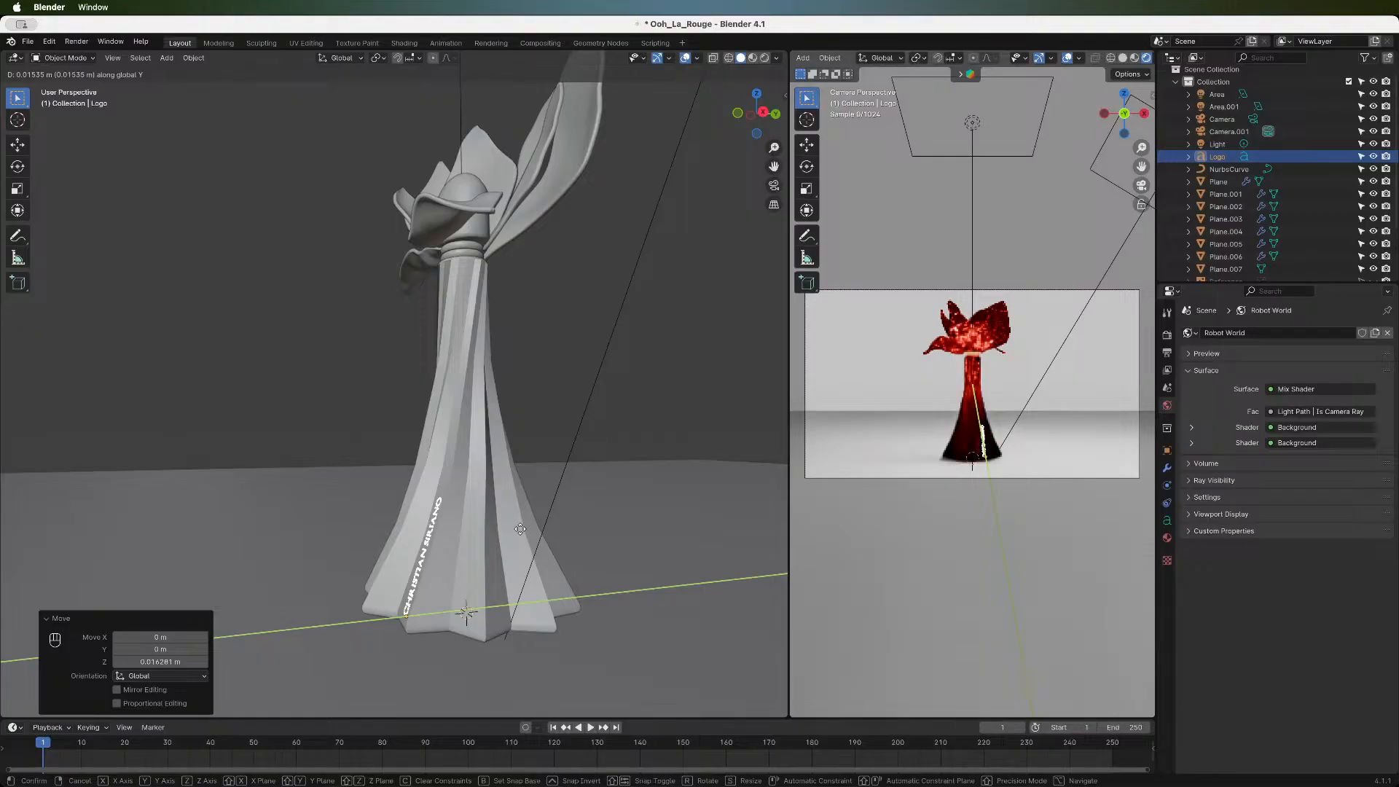
left_click(521, 528)
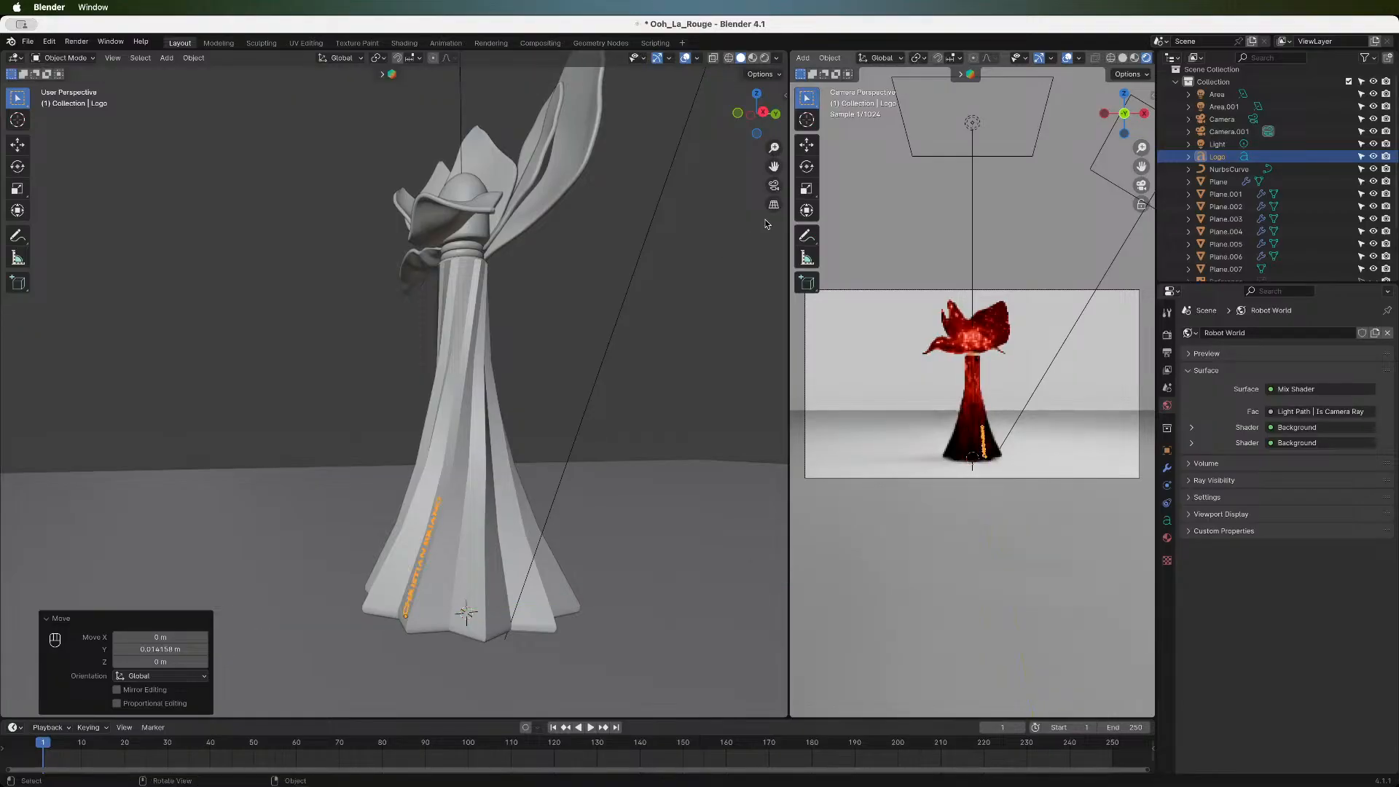
- Check the Logo text against the facet without its selection highlight and move it about -0.006 m along Y
left_click_drag(758, 113, 675, 110)
key("Tab")
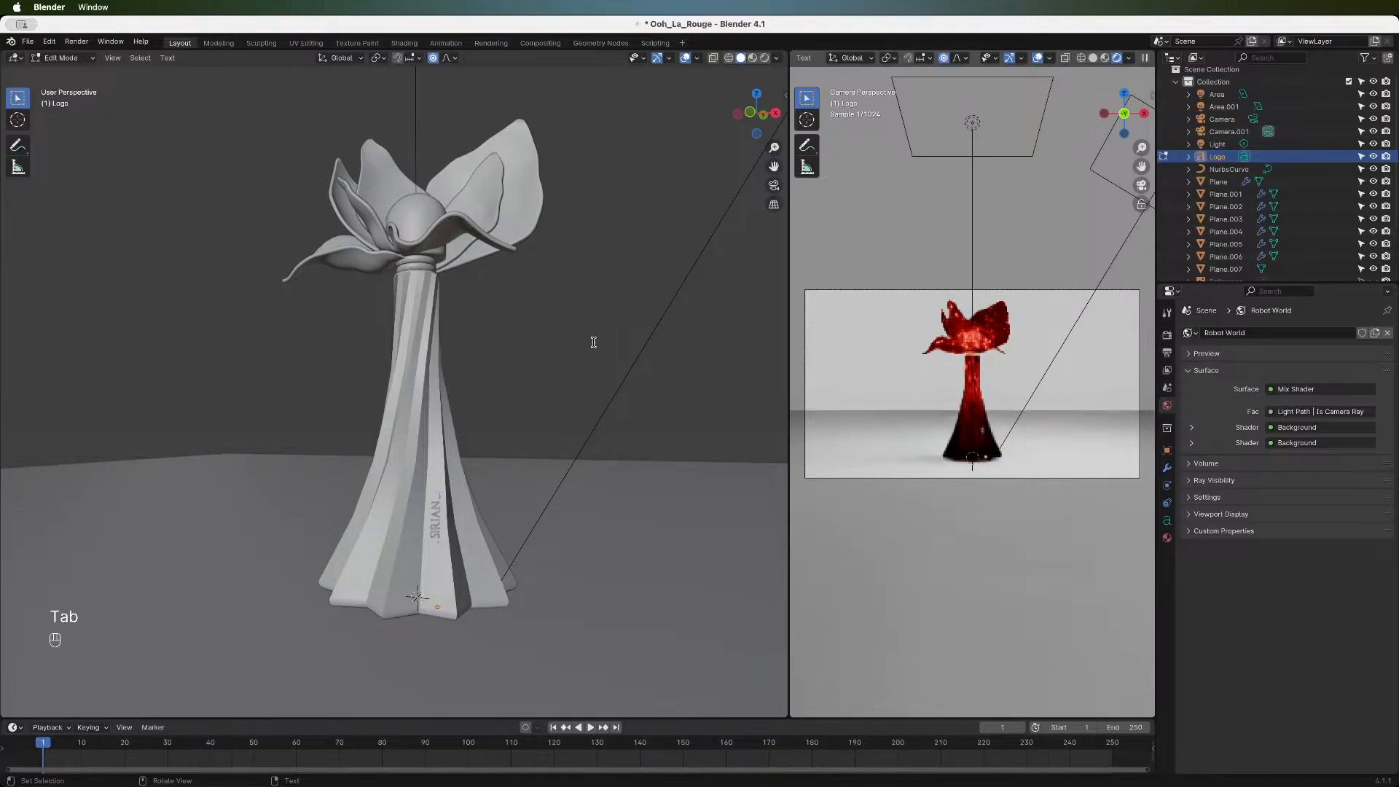
key("Tab")
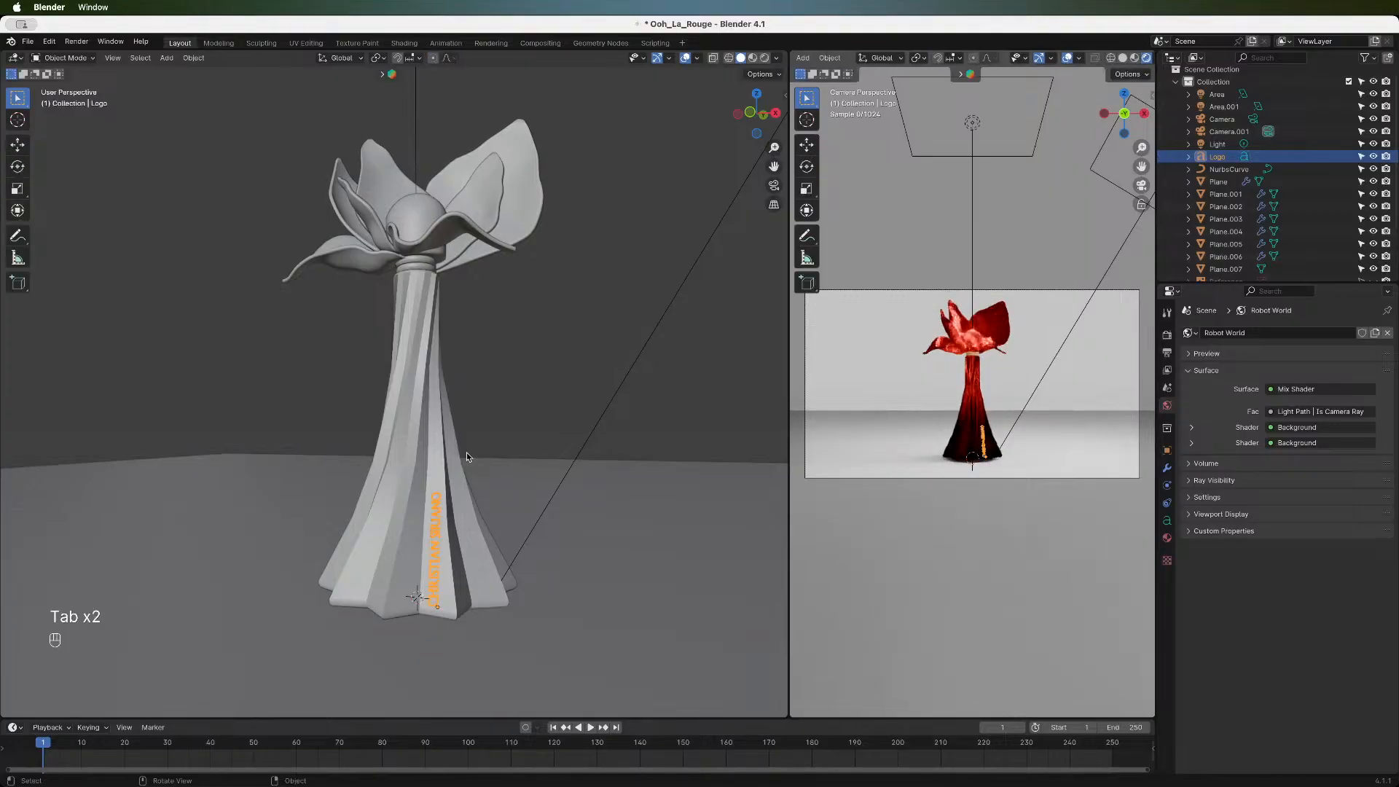
key("g")
key("y")
left_click(539, 428)
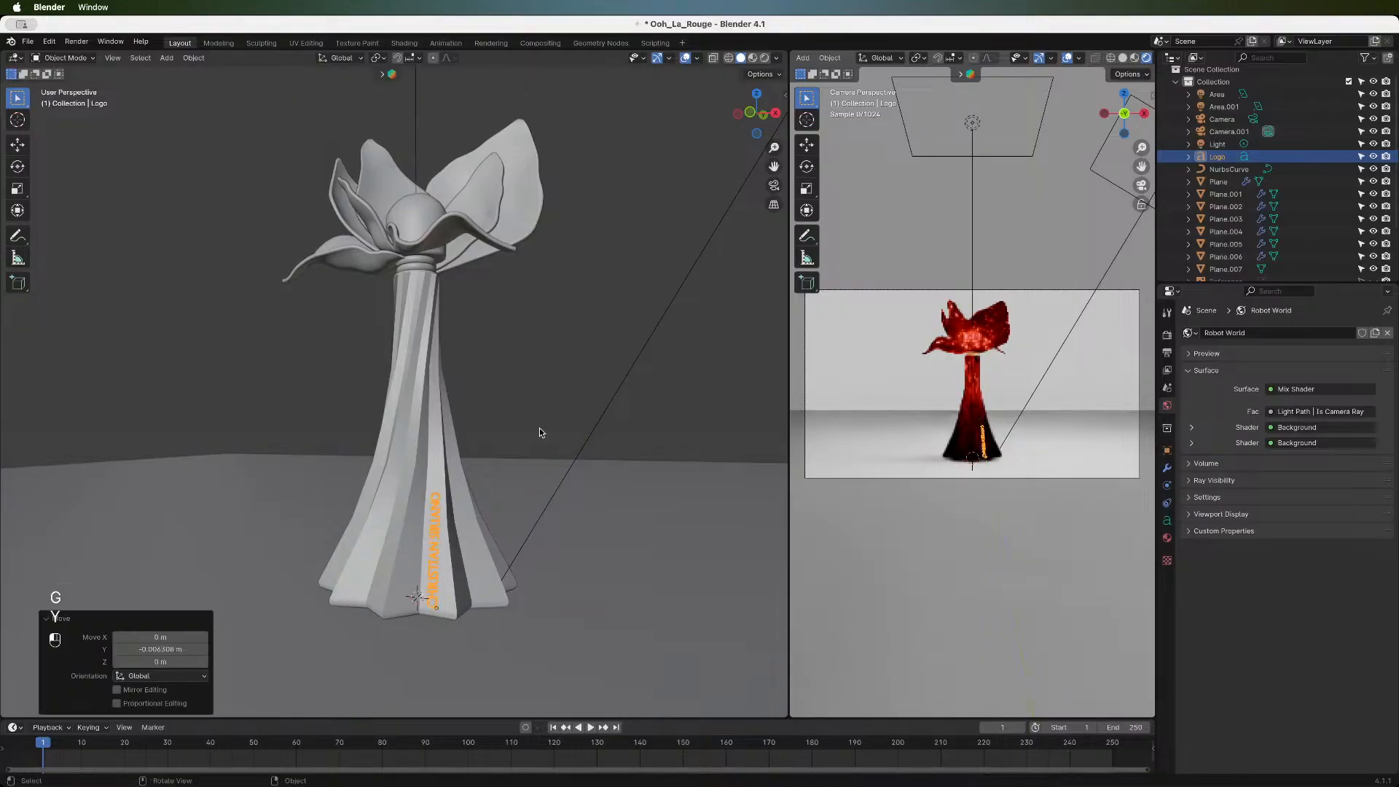
key("Tab")
type("gy")
key("super+z")
key("super+z")
key("Tab")
- Move the Logo text a further -0.004 m or so along Y, just in front of the facet
key("g")
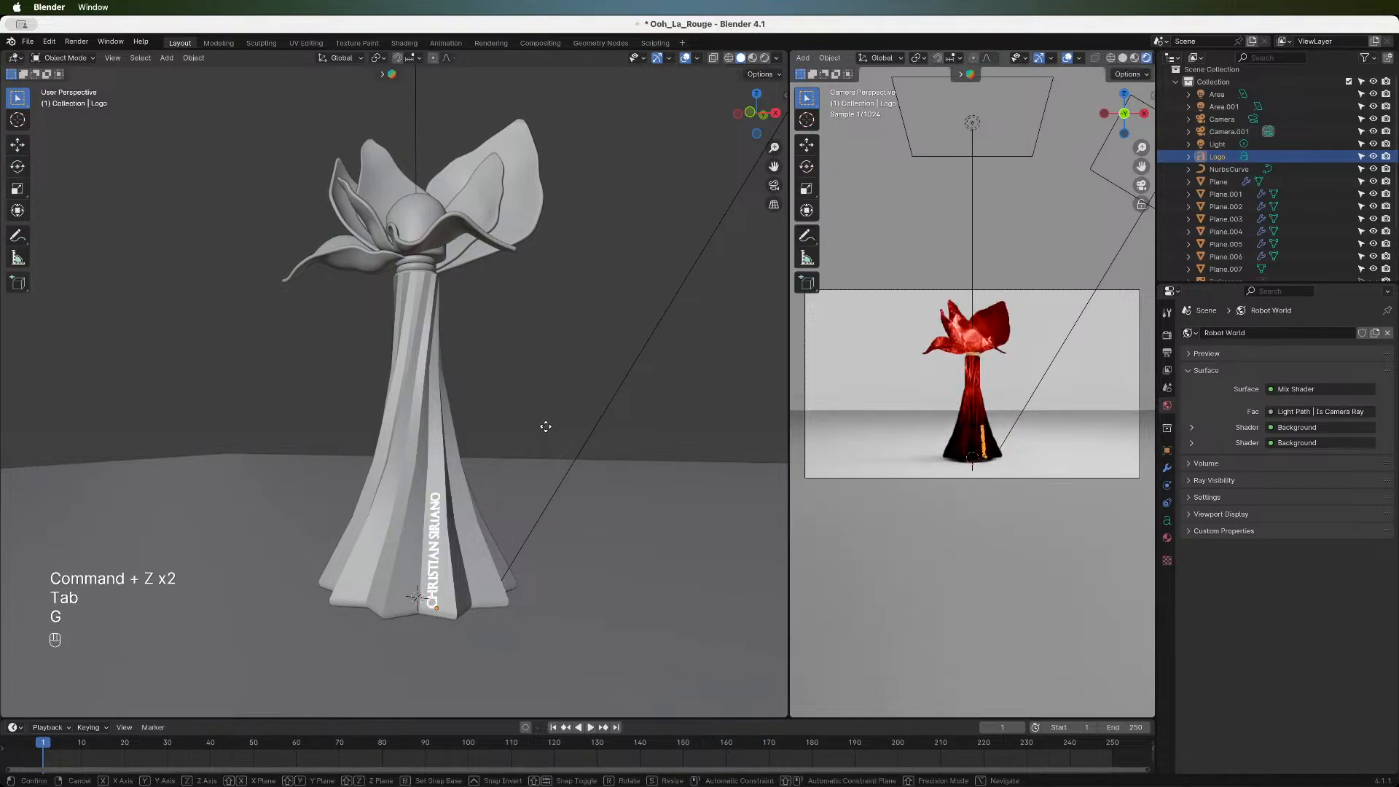
key("y")
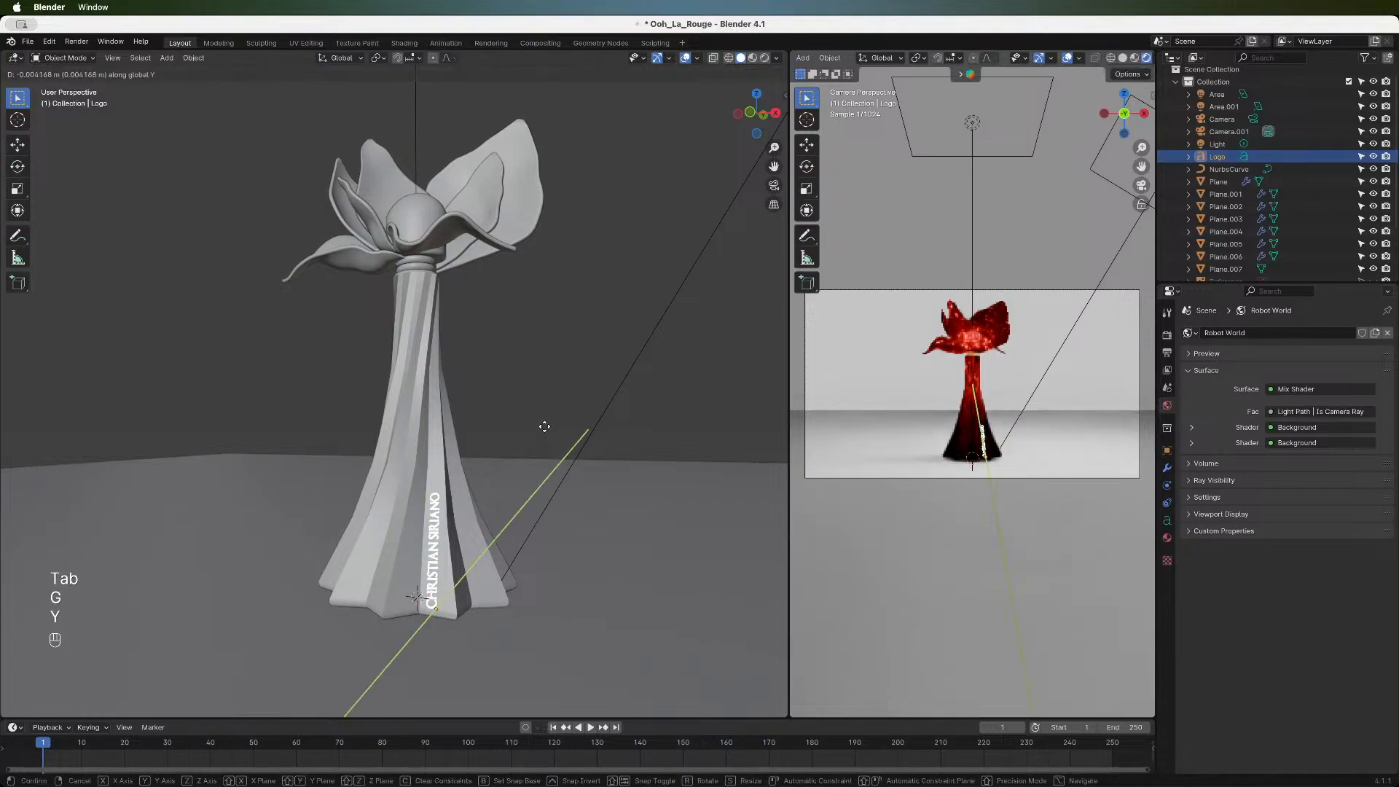
left_click(544, 425)
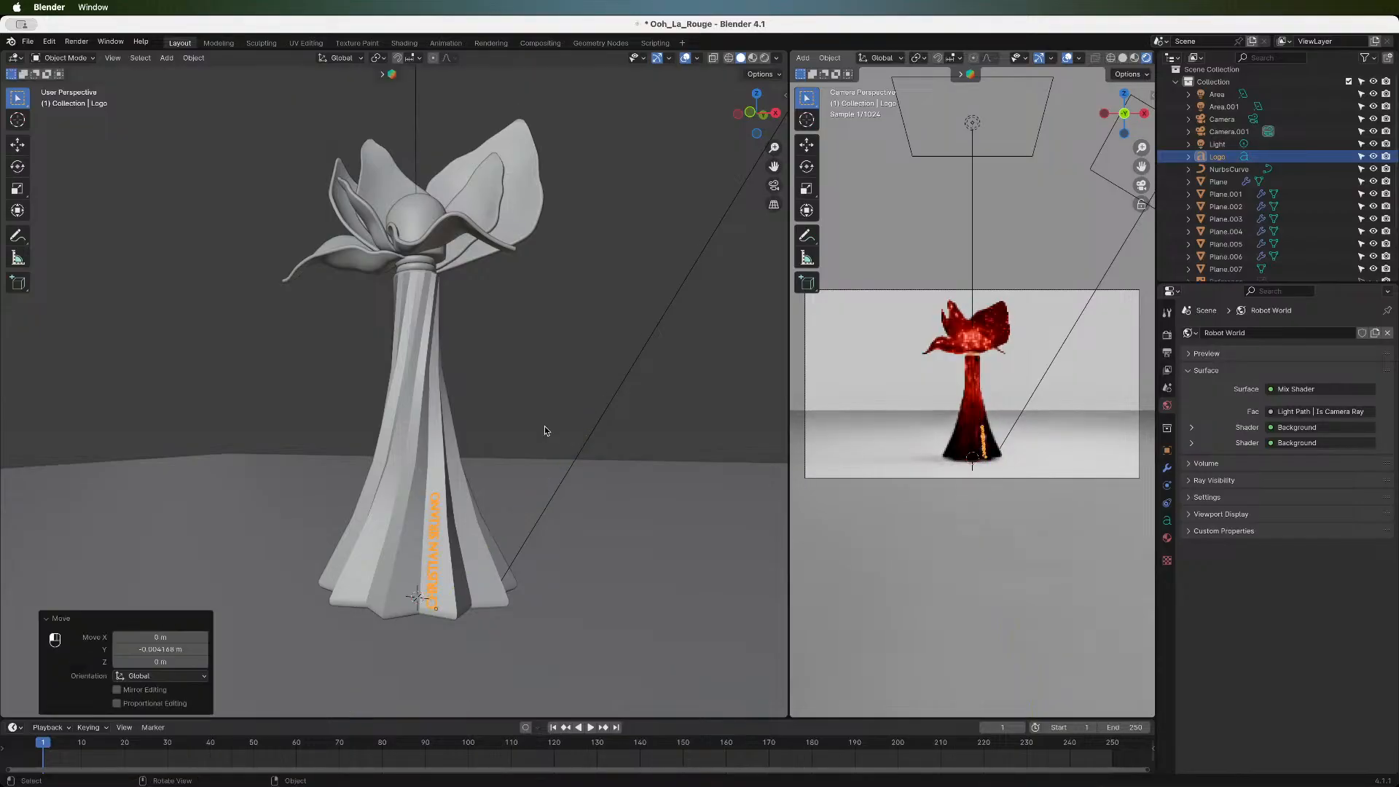
- Deselect the Logo text, inspect its fit on the bottle facet, and save the Ooh_La_Rouge file
key("Tab")
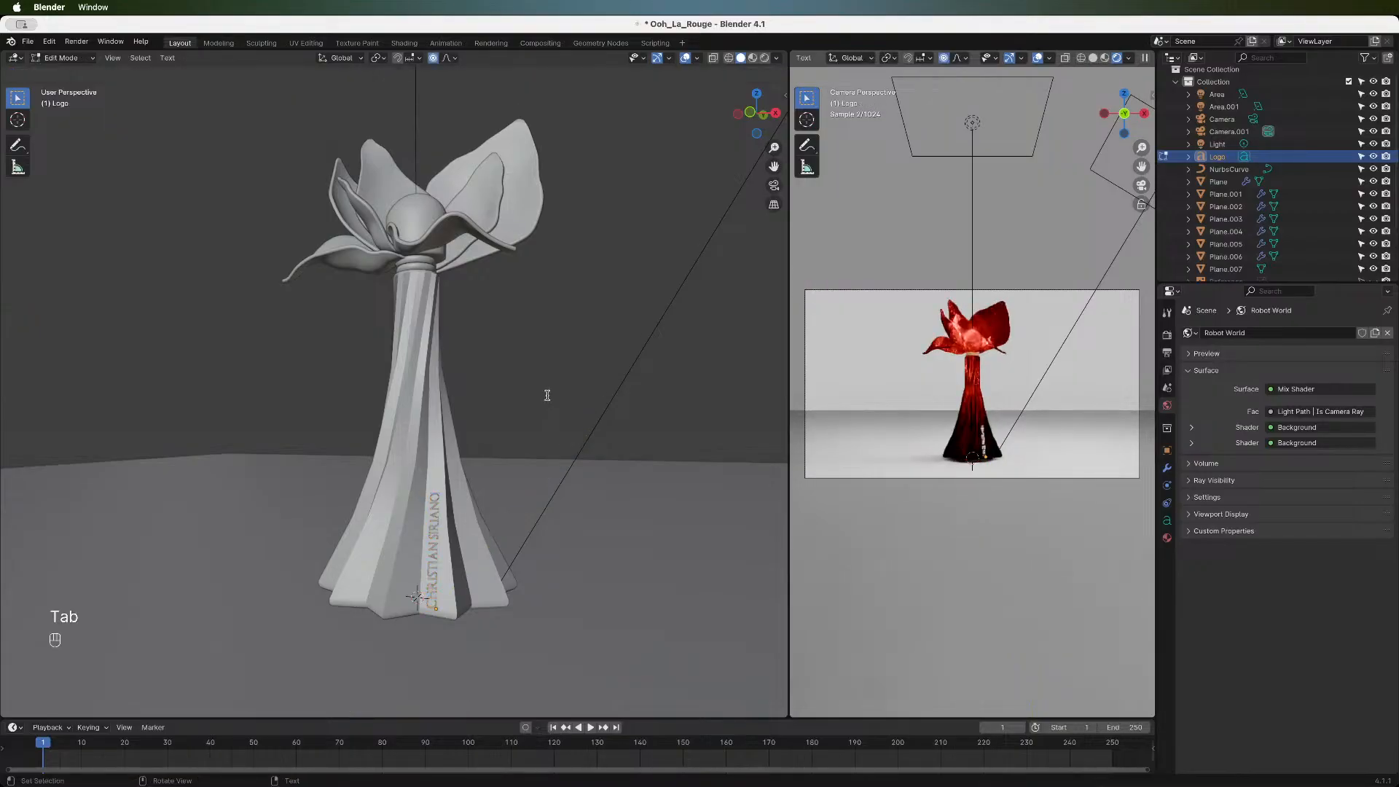
scroll(546, 395, "down", 3)
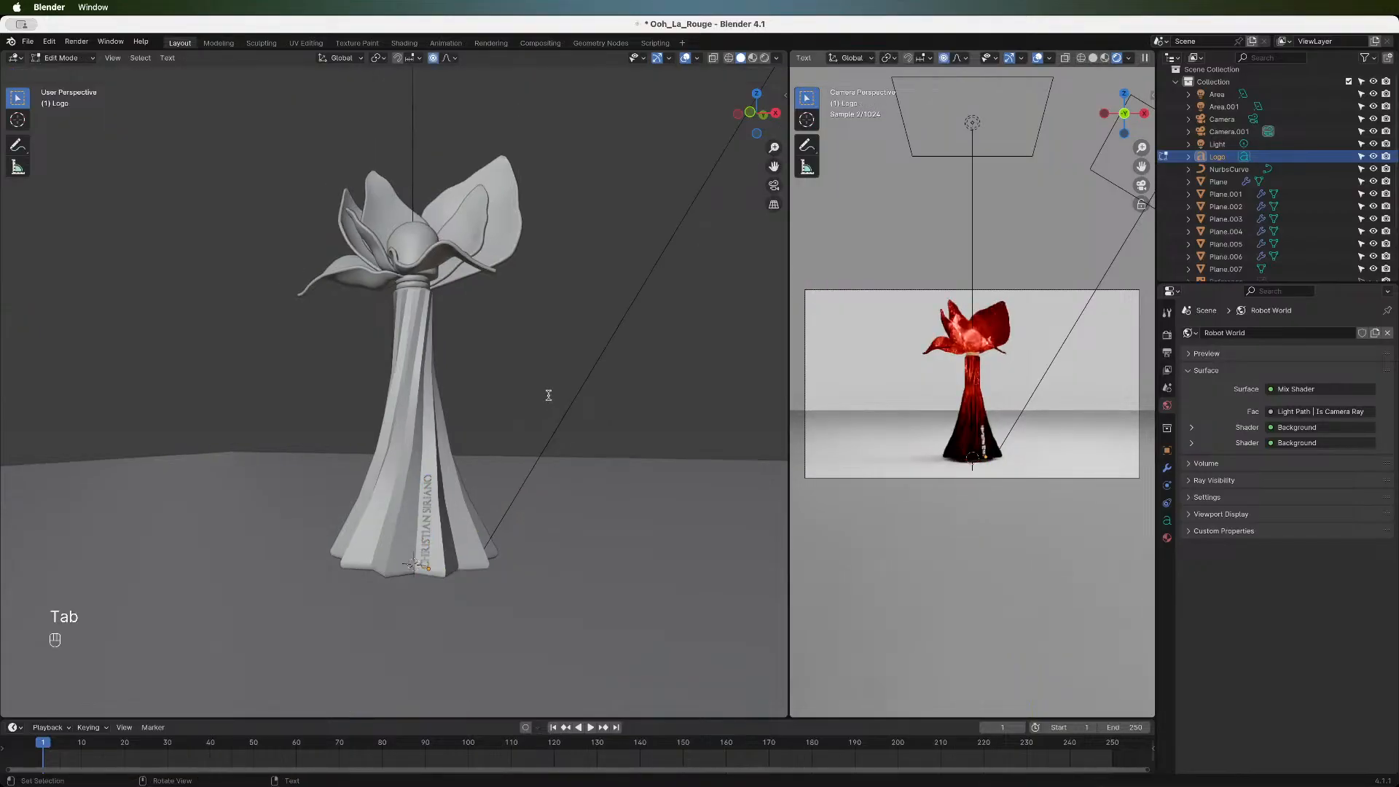
left_click(611, 352)
scroll(500, 403, "up", 4)
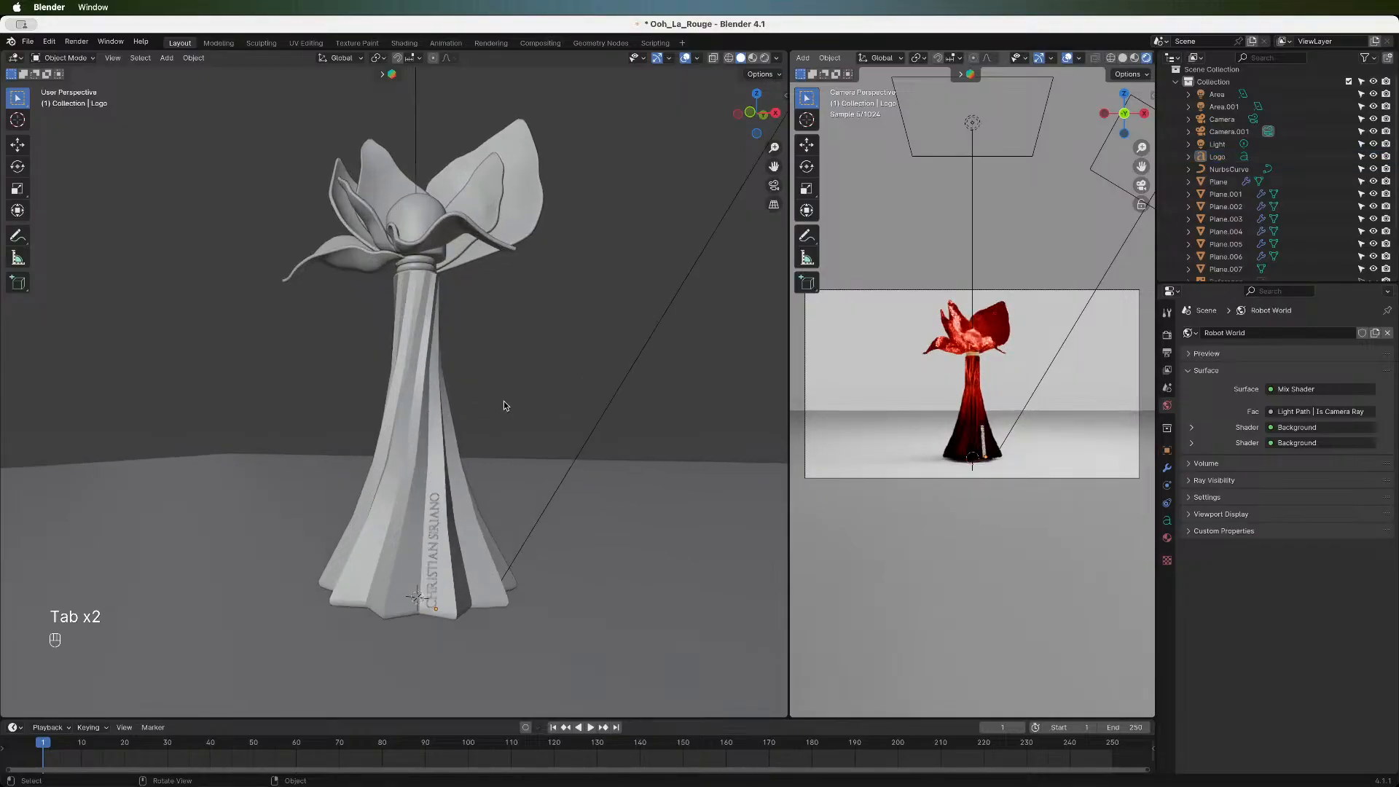
scroll(505, 405, "up", 5)
scroll(504, 402, "down", 2)
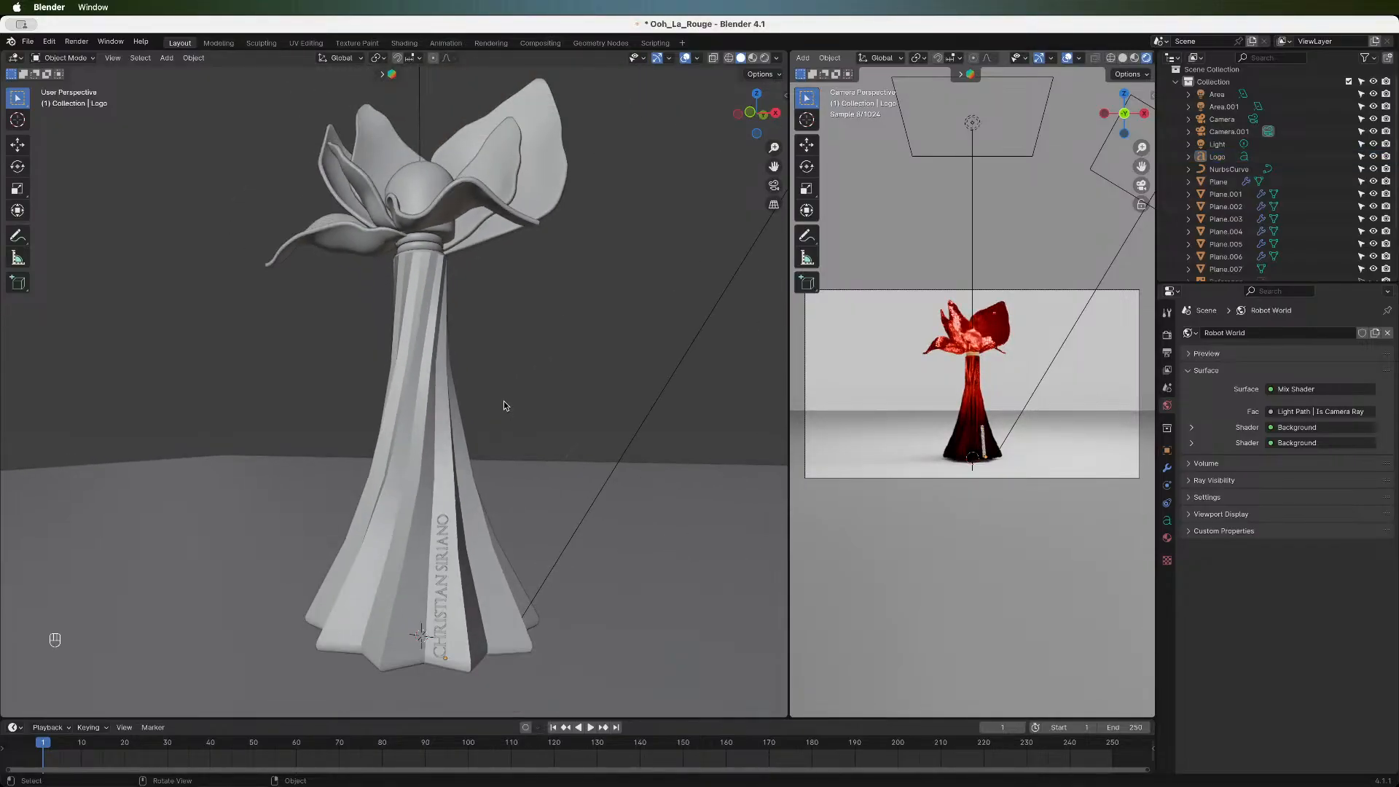
key("ctrl")
key("ctrl+s")
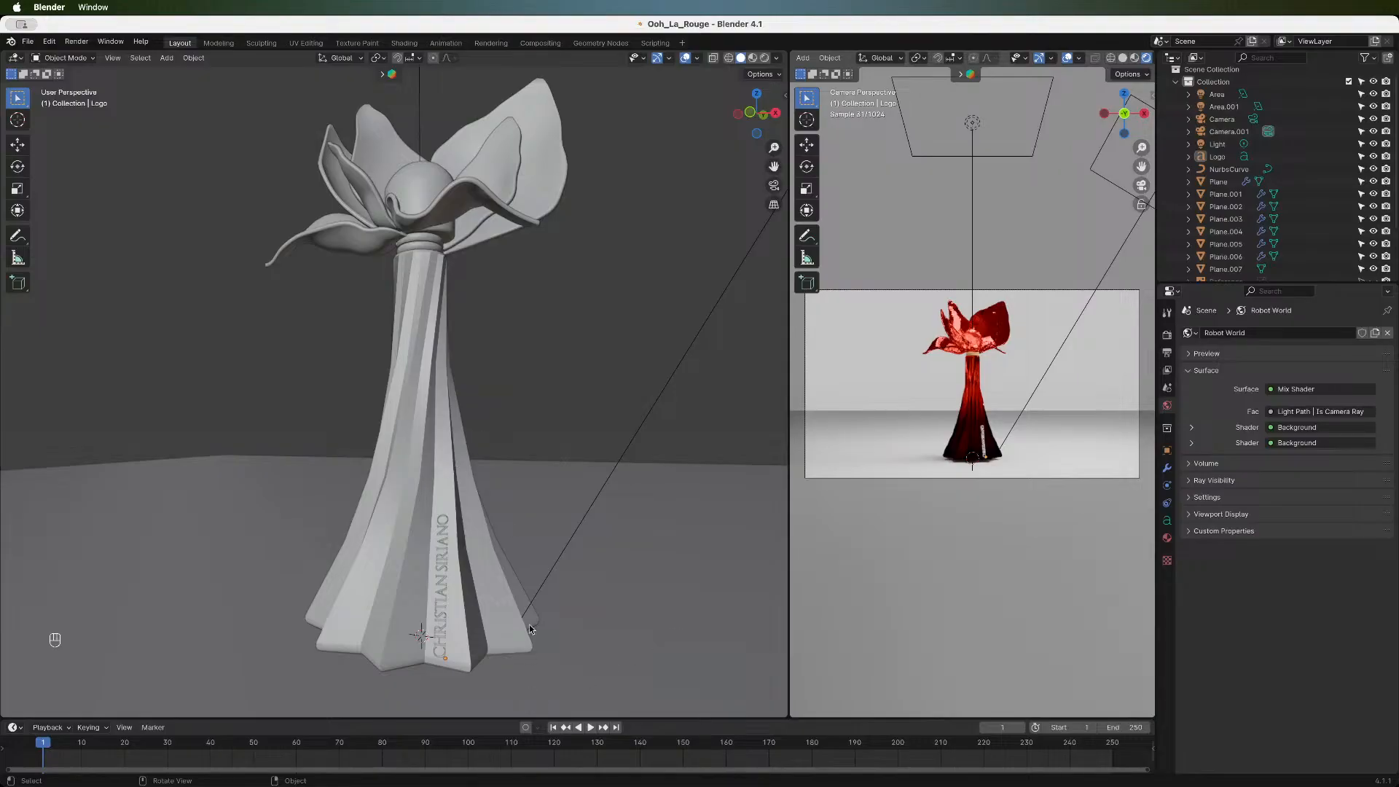
- From the front view, select the Logo text and convert it to a mesh
scroll(589, 526, "down", 2)
scroll(589, 527, "up", 1)
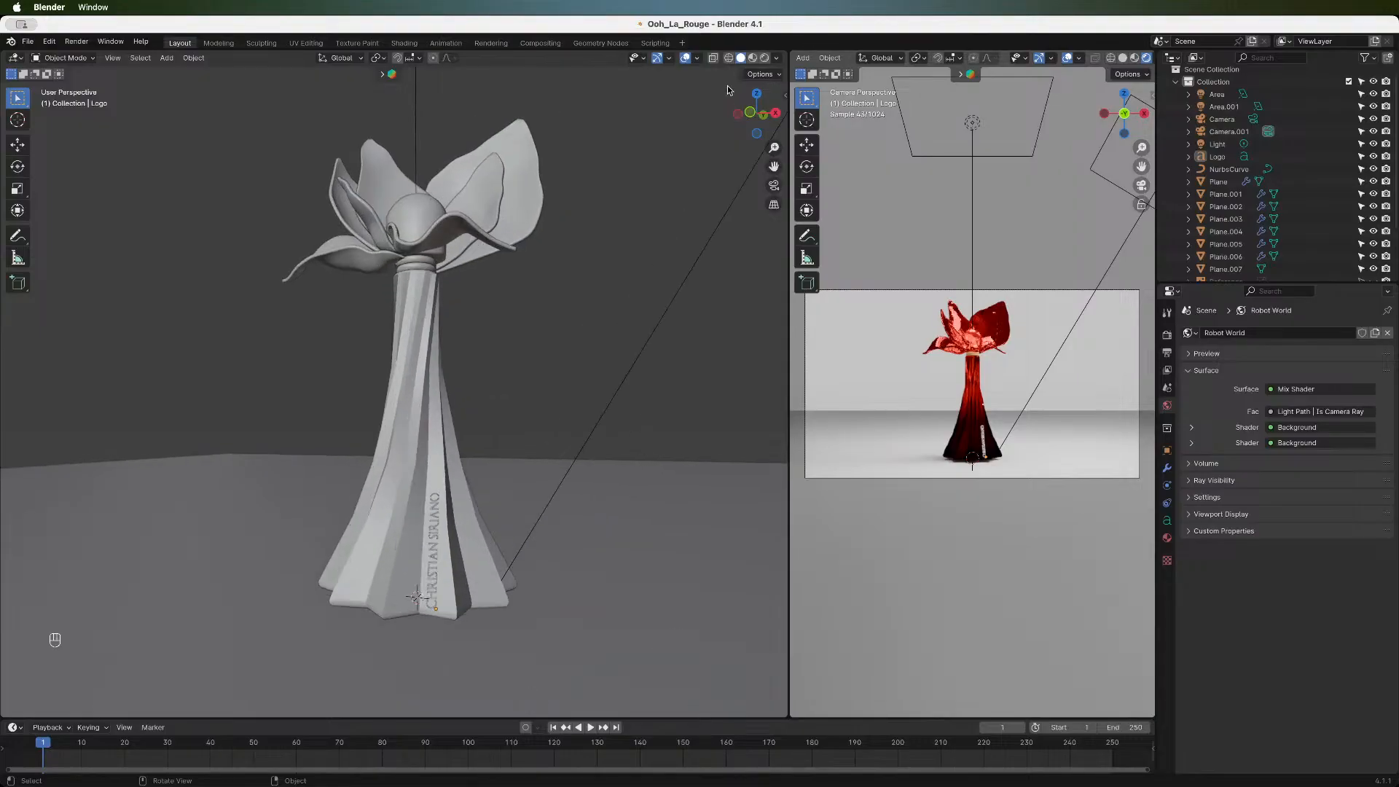
left_click(750, 113)
scroll(572, 371, "down", 3)
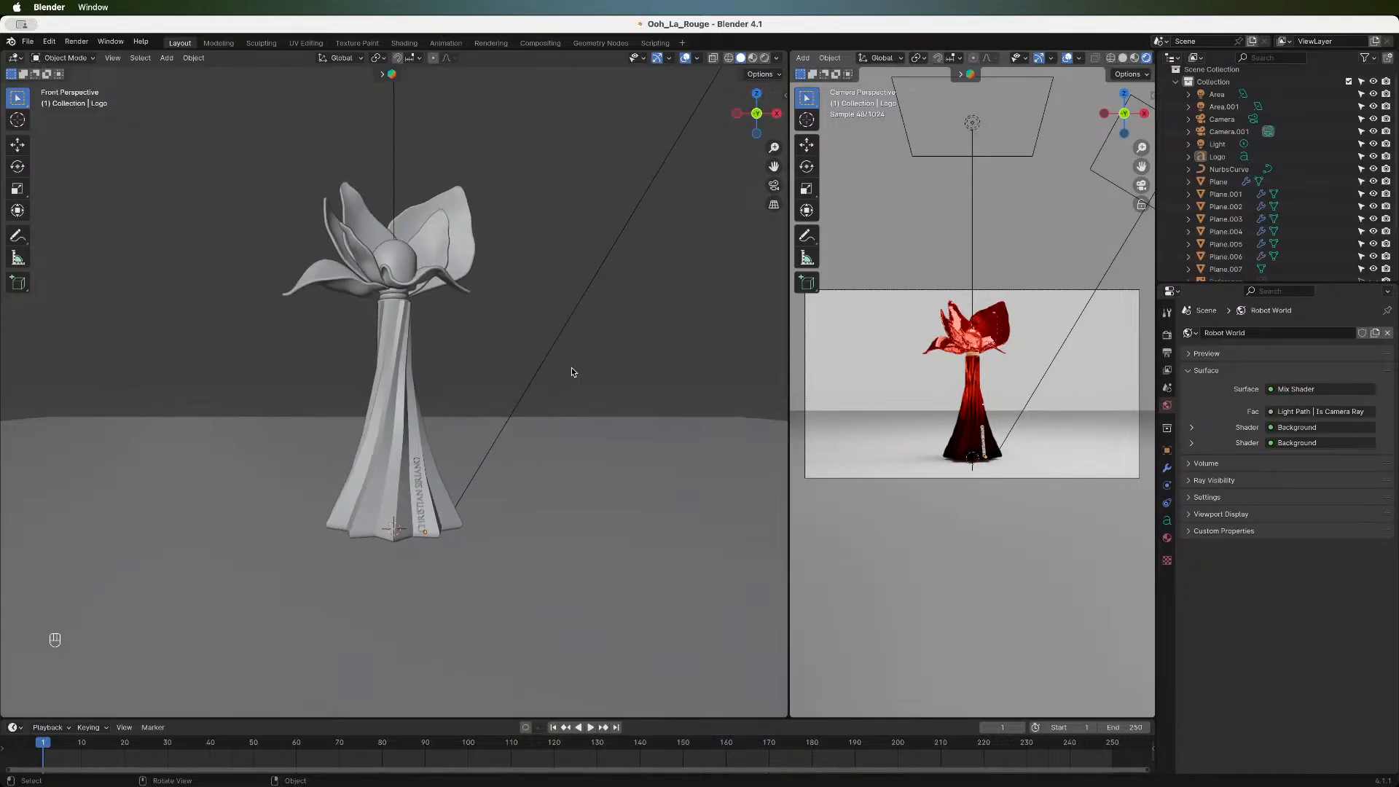
key("Home")
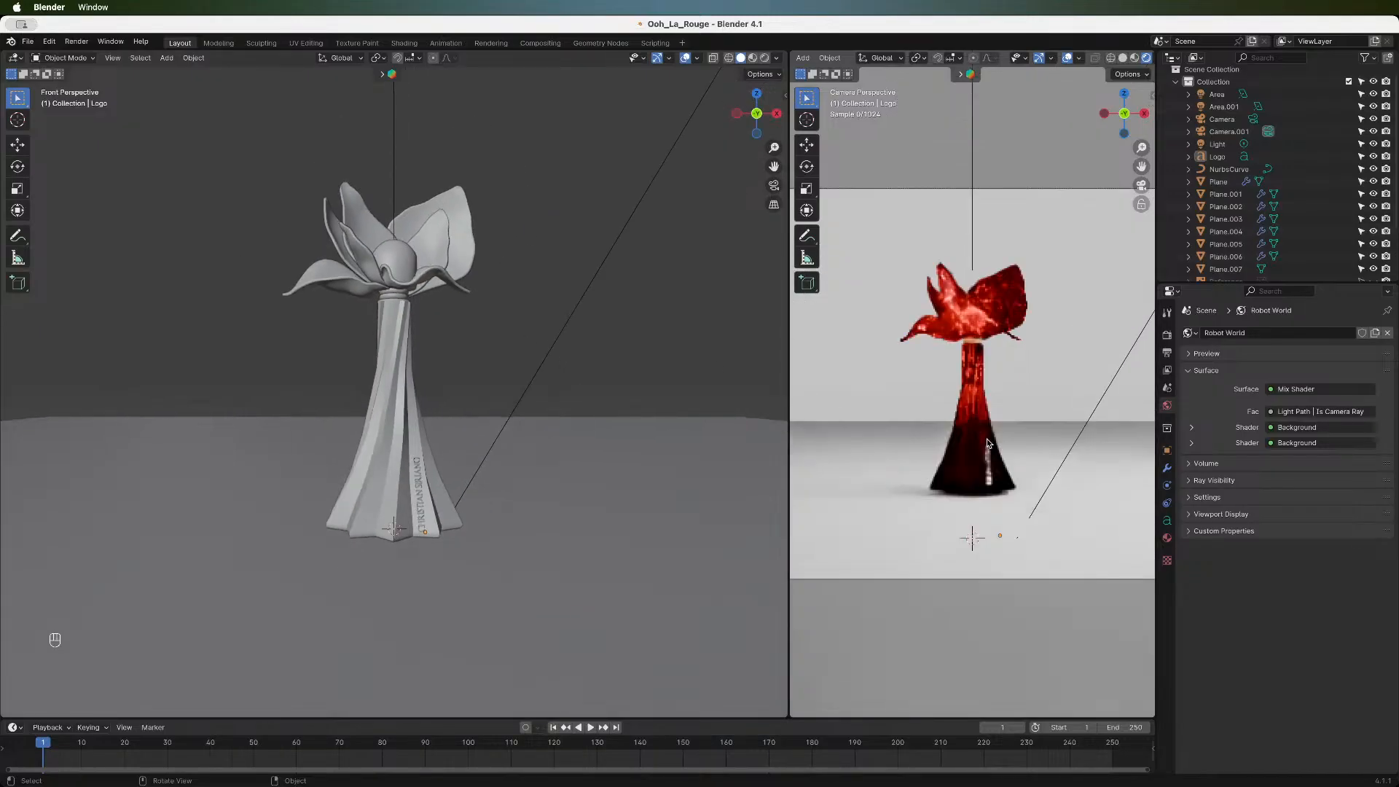
scroll(987, 443, "down", 4)
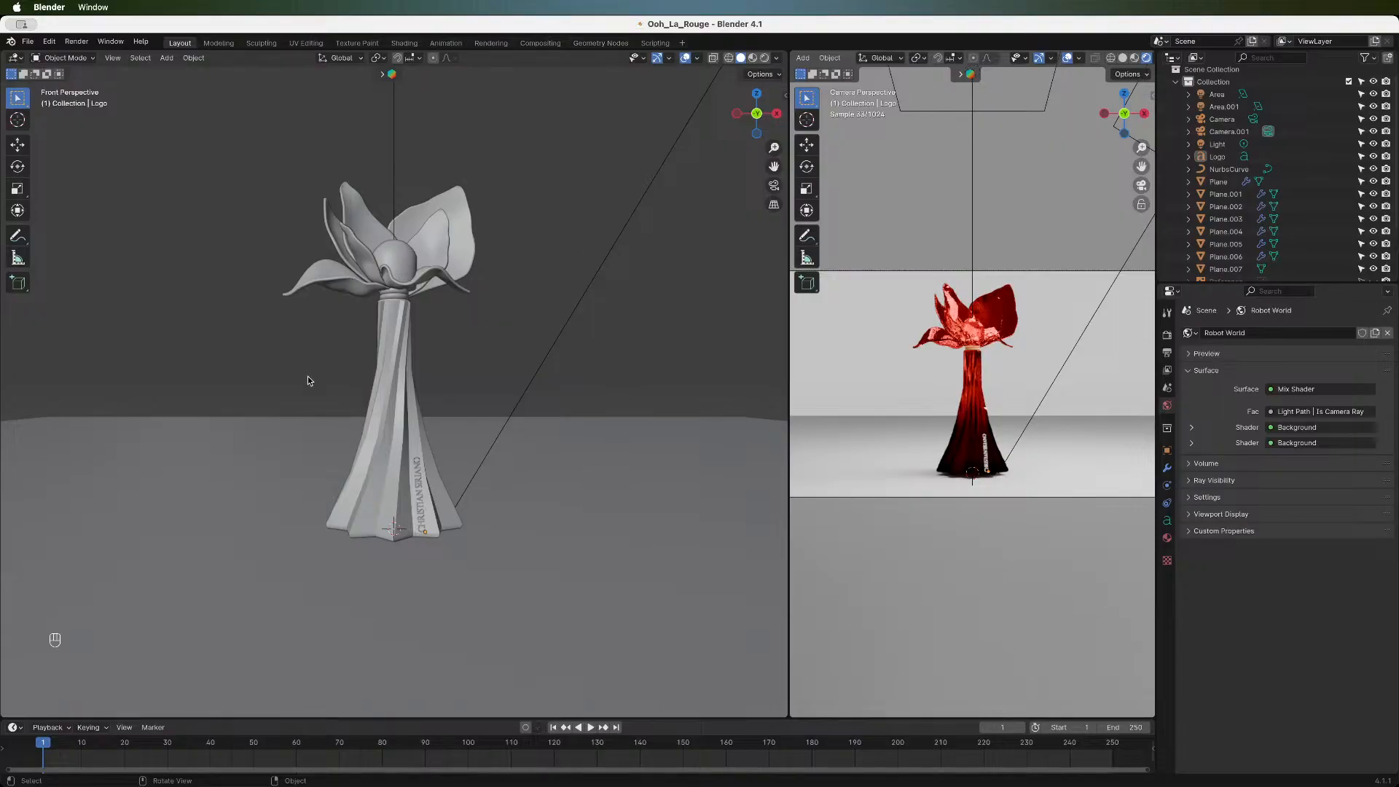
left_click(420, 501)
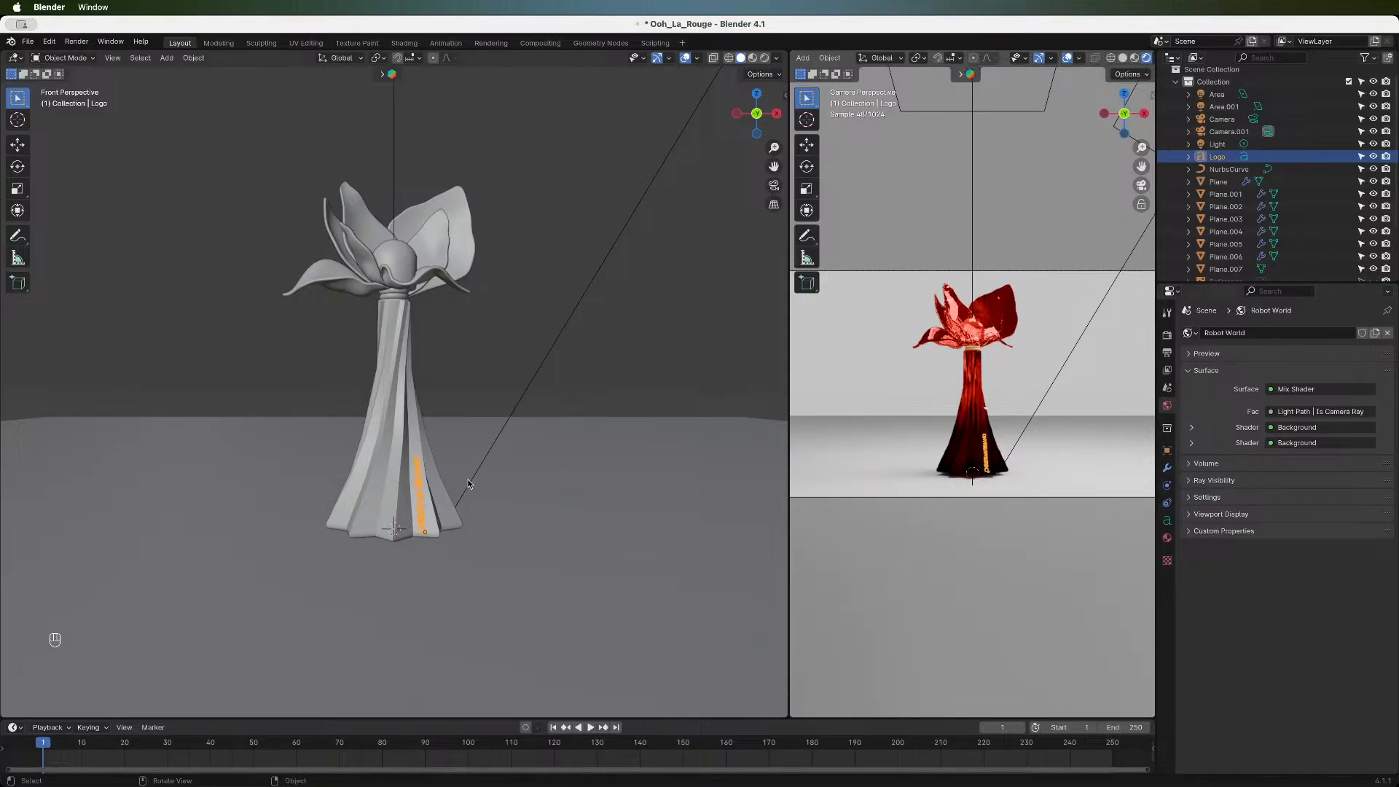
right_click(428, 486)
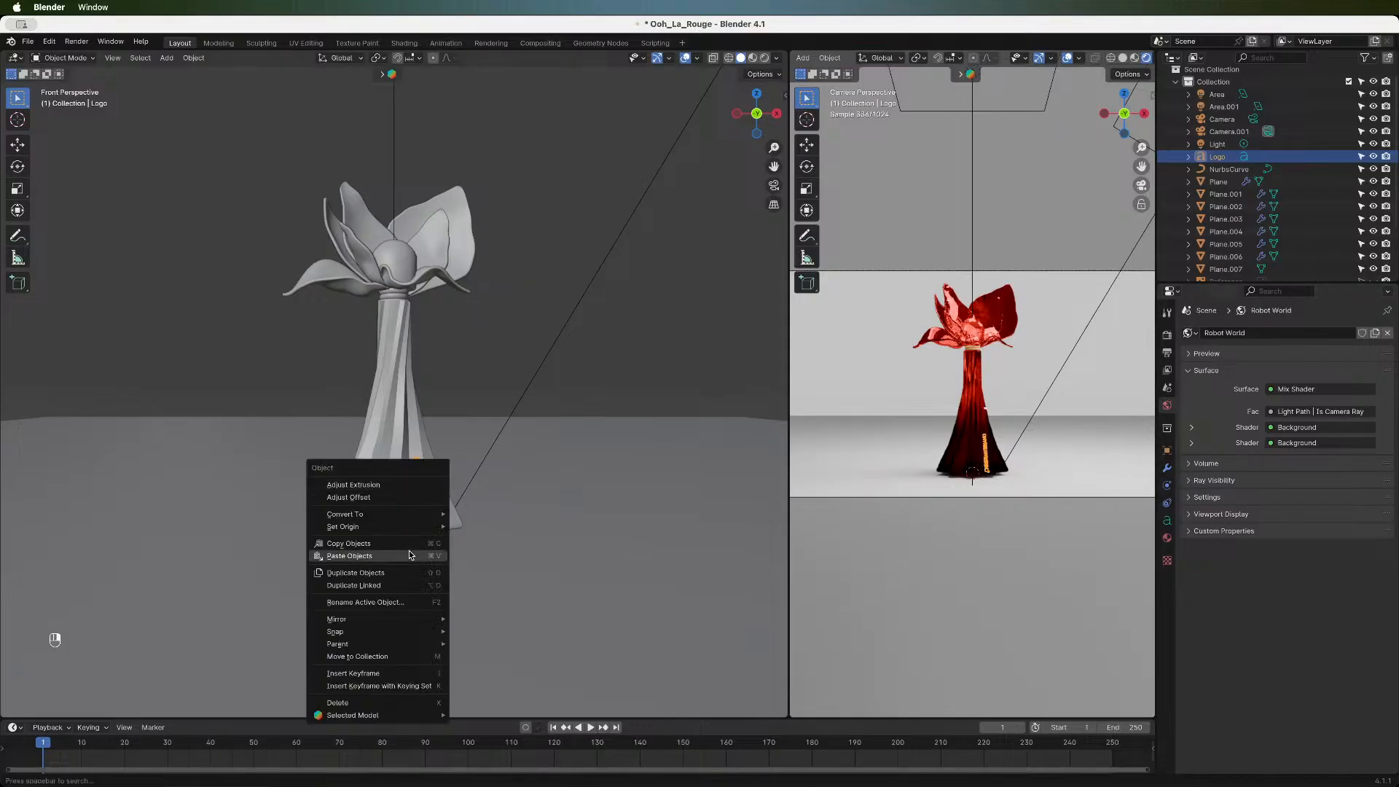
mouse_move(408, 513)
left_click(513, 526)
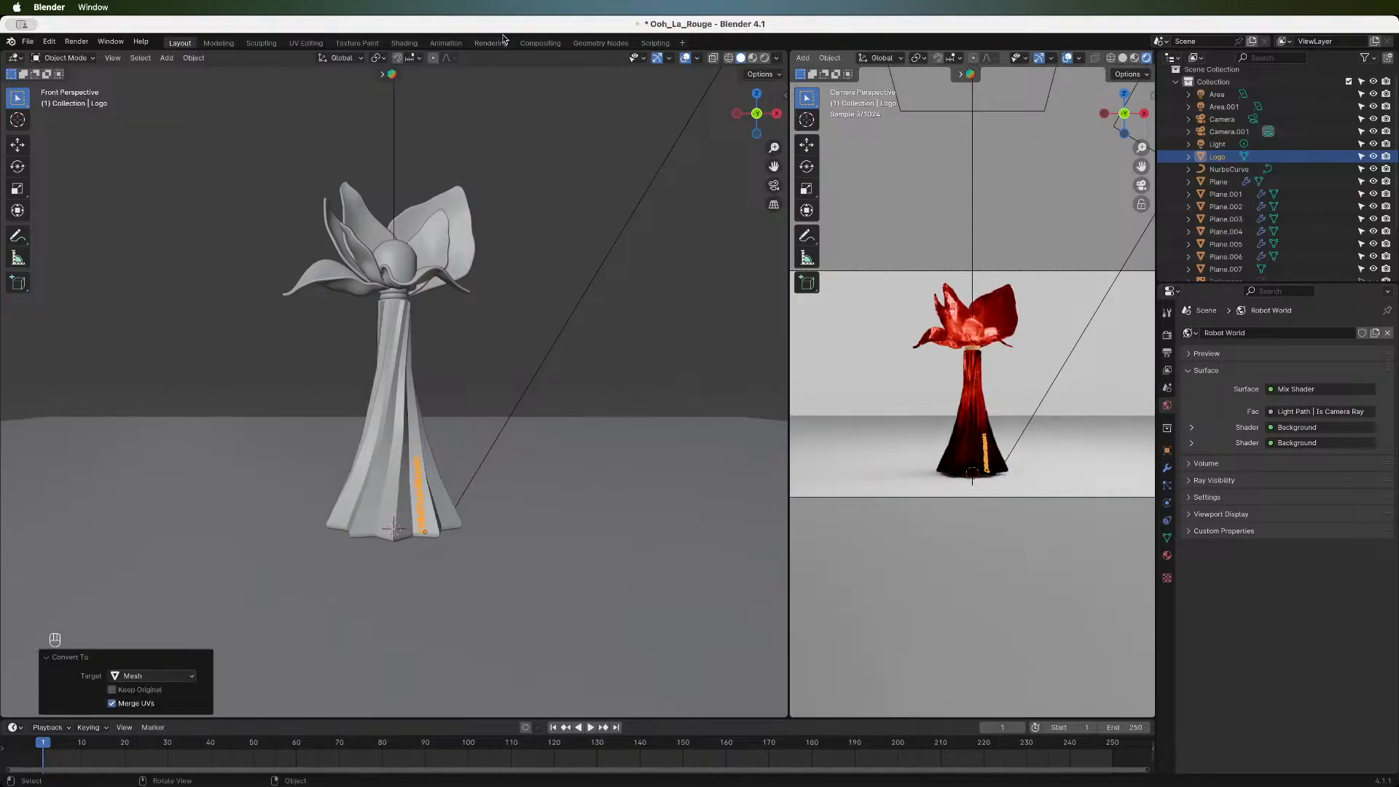
- From the right side view, enter Edit Mode on the Logo mesh and select a vertex about midway along the lettering
left_click_drag(756, 117, 767, 117)
left_click(768, 114)
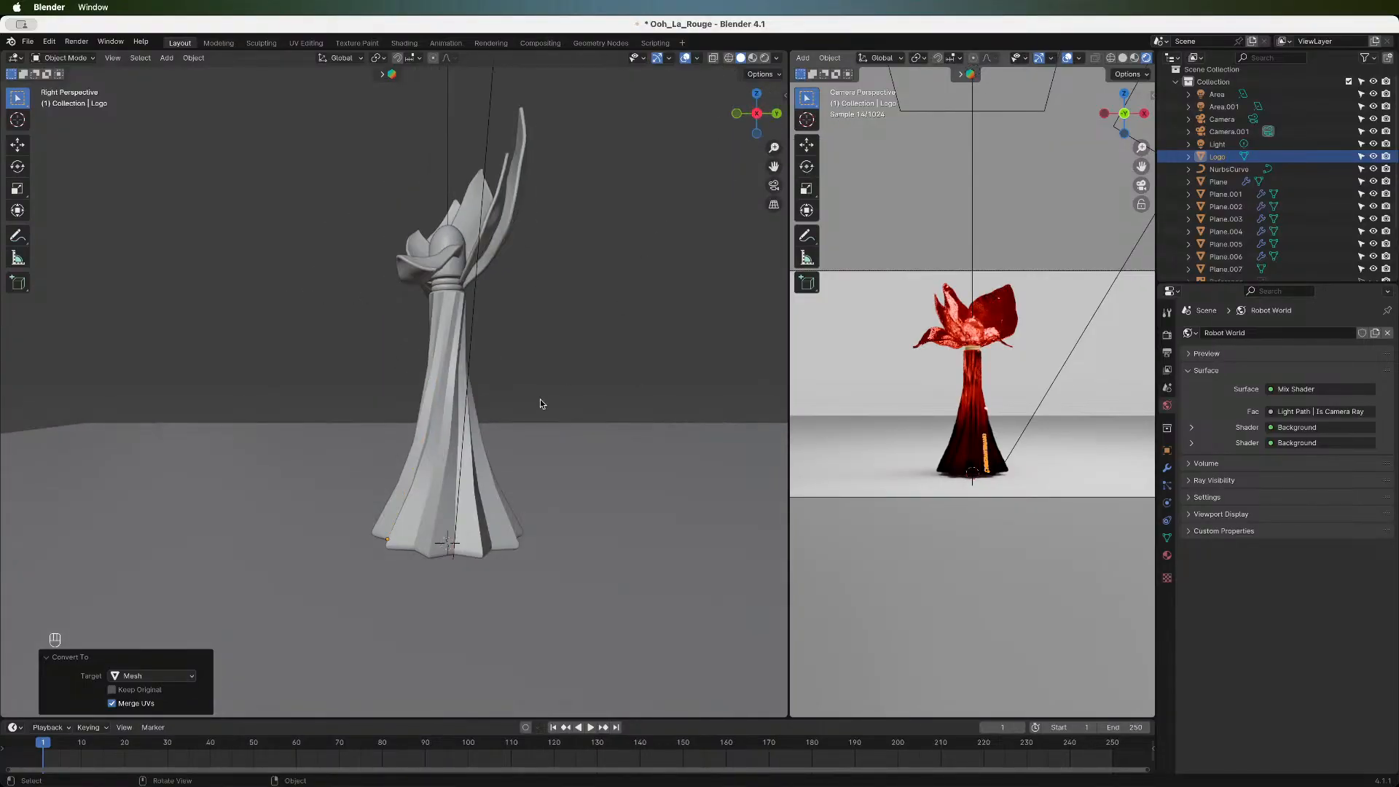
scroll(465, 483, "up", 5)
scroll(465, 487, "down", 3)
scroll(514, 486, "down", 3)
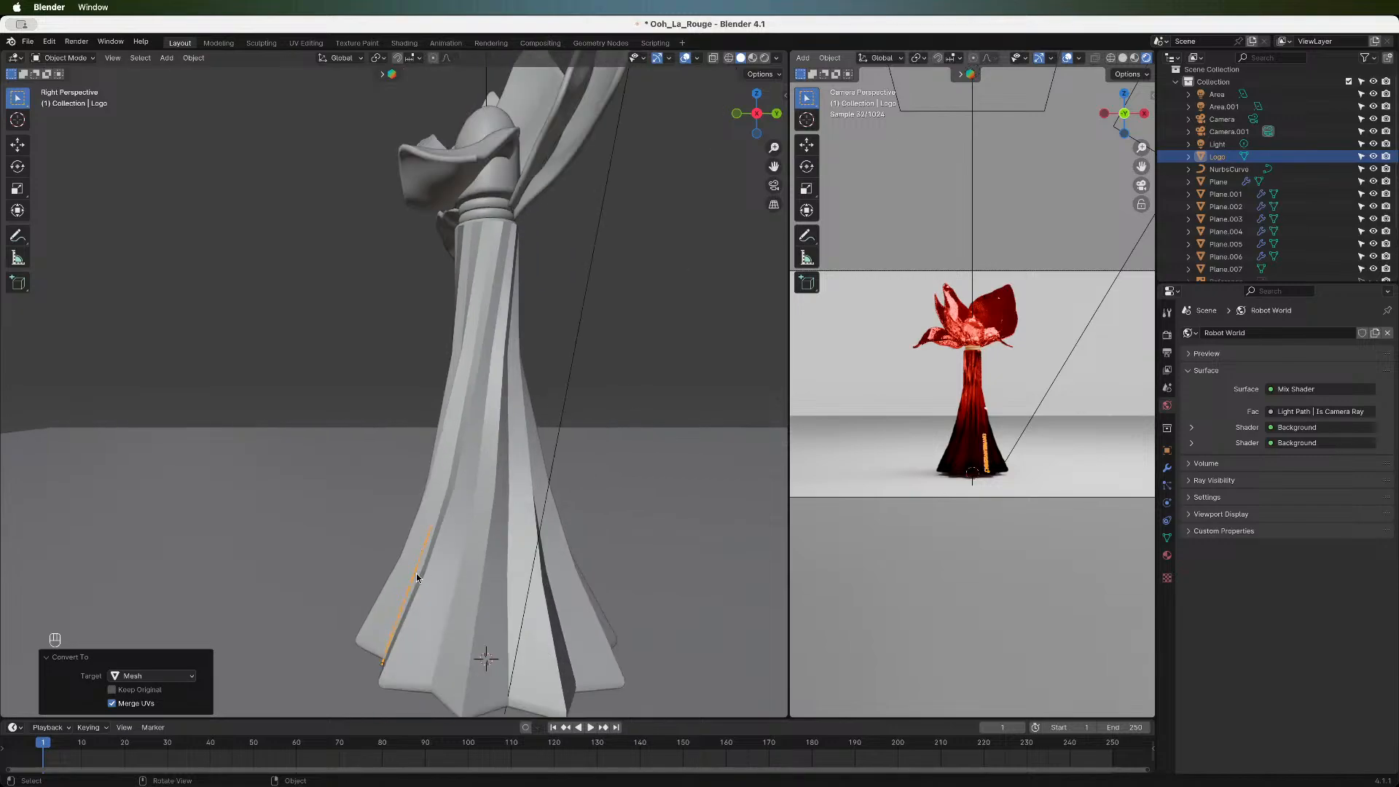
key("Tab")
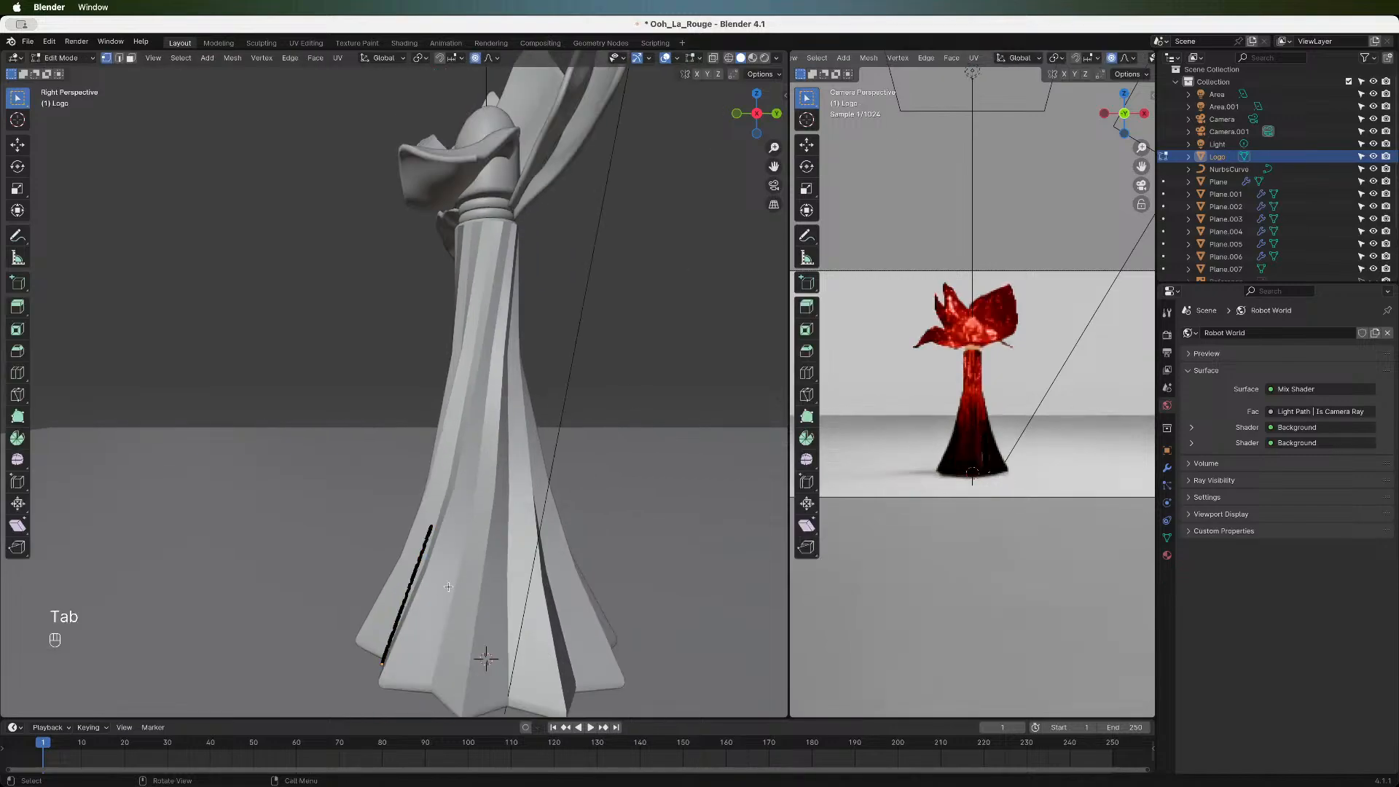
left_click_drag(758, 114, 650, 130)
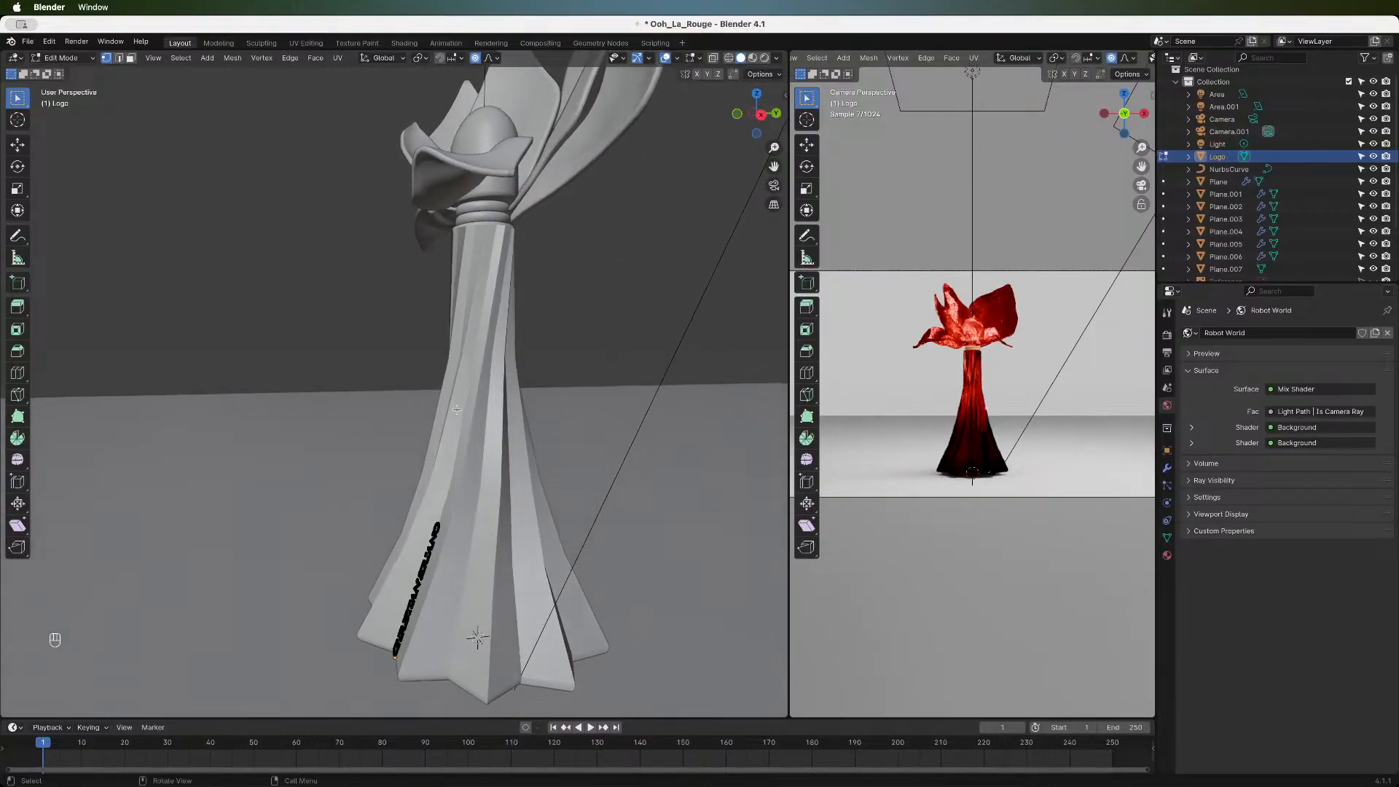
left_click(418, 581)
left_click_drag(756, 111, 744, 117)
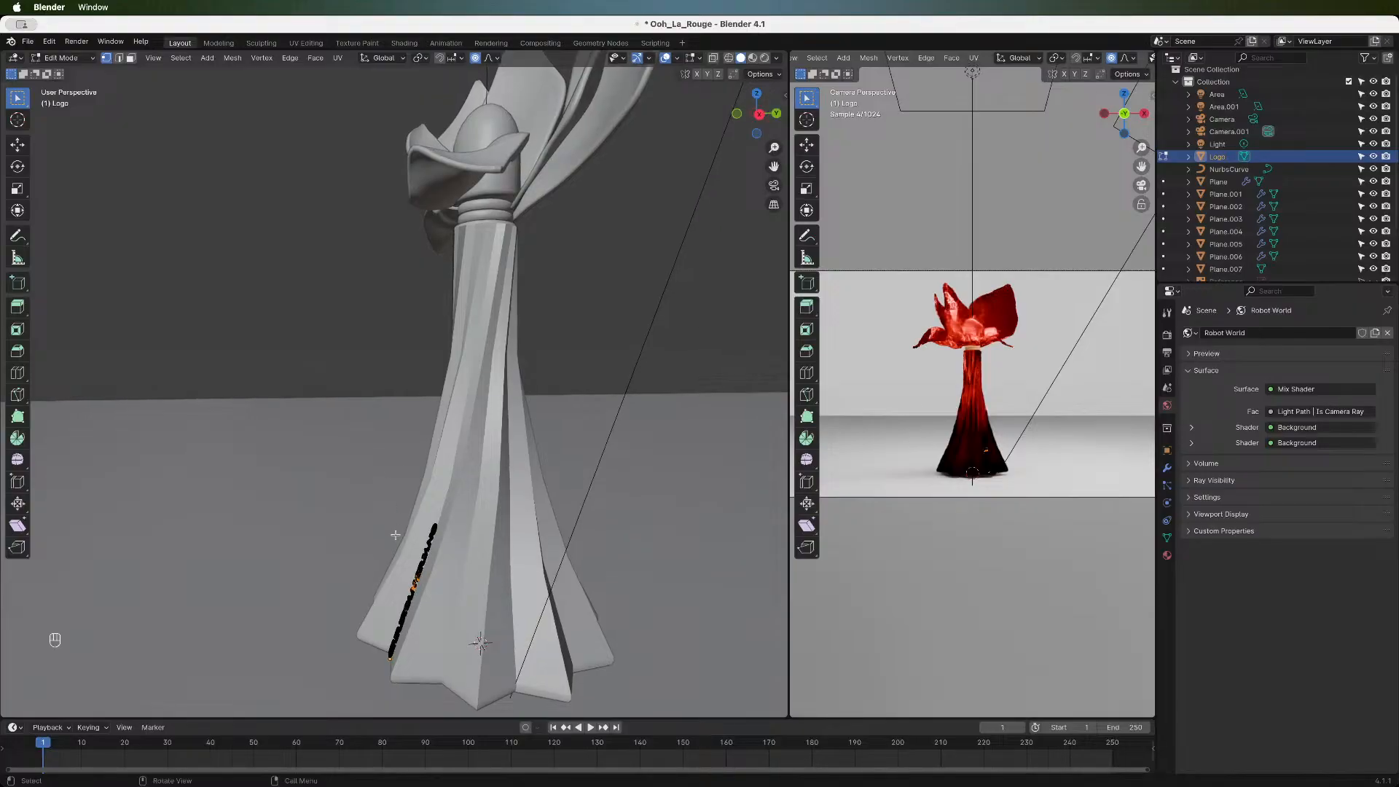
key("g")
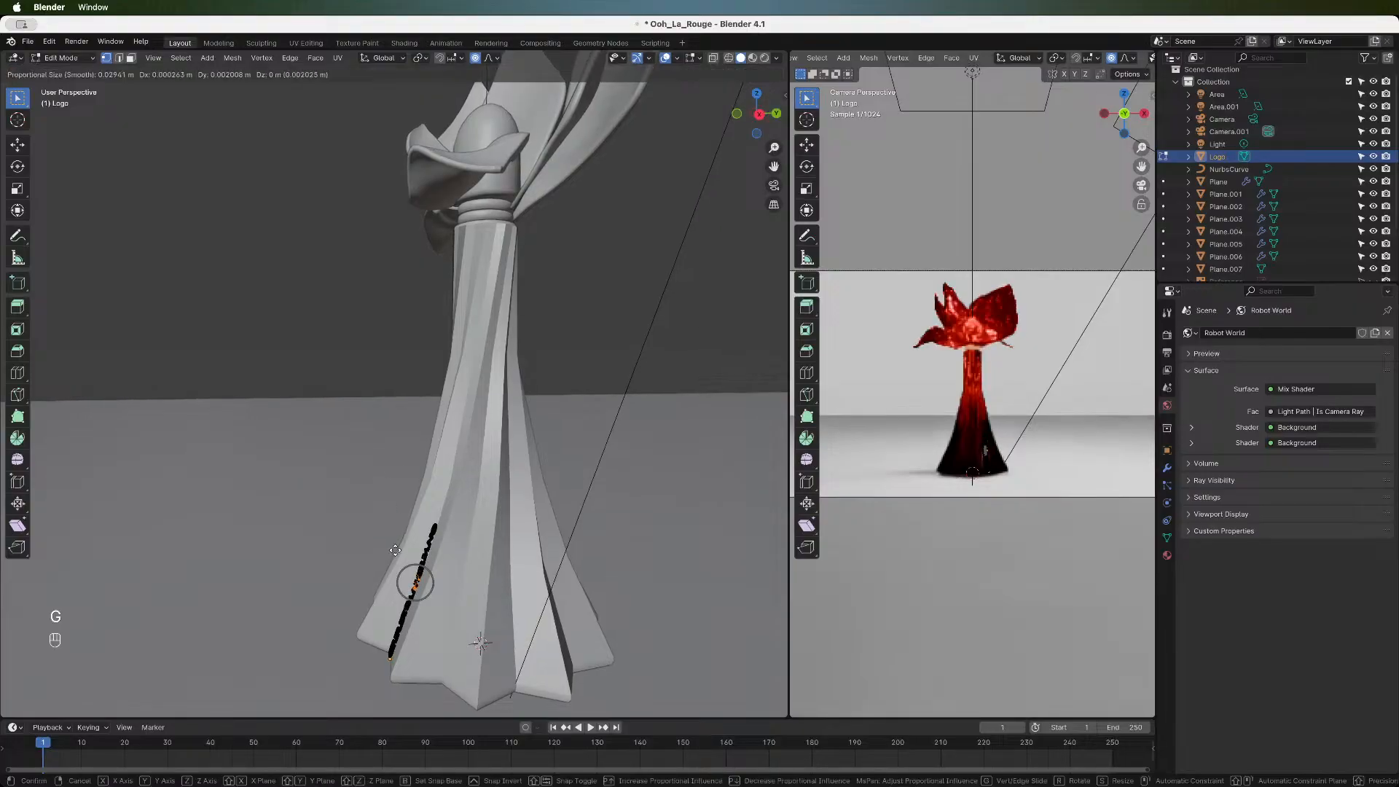
key("F1")
key("Escape")
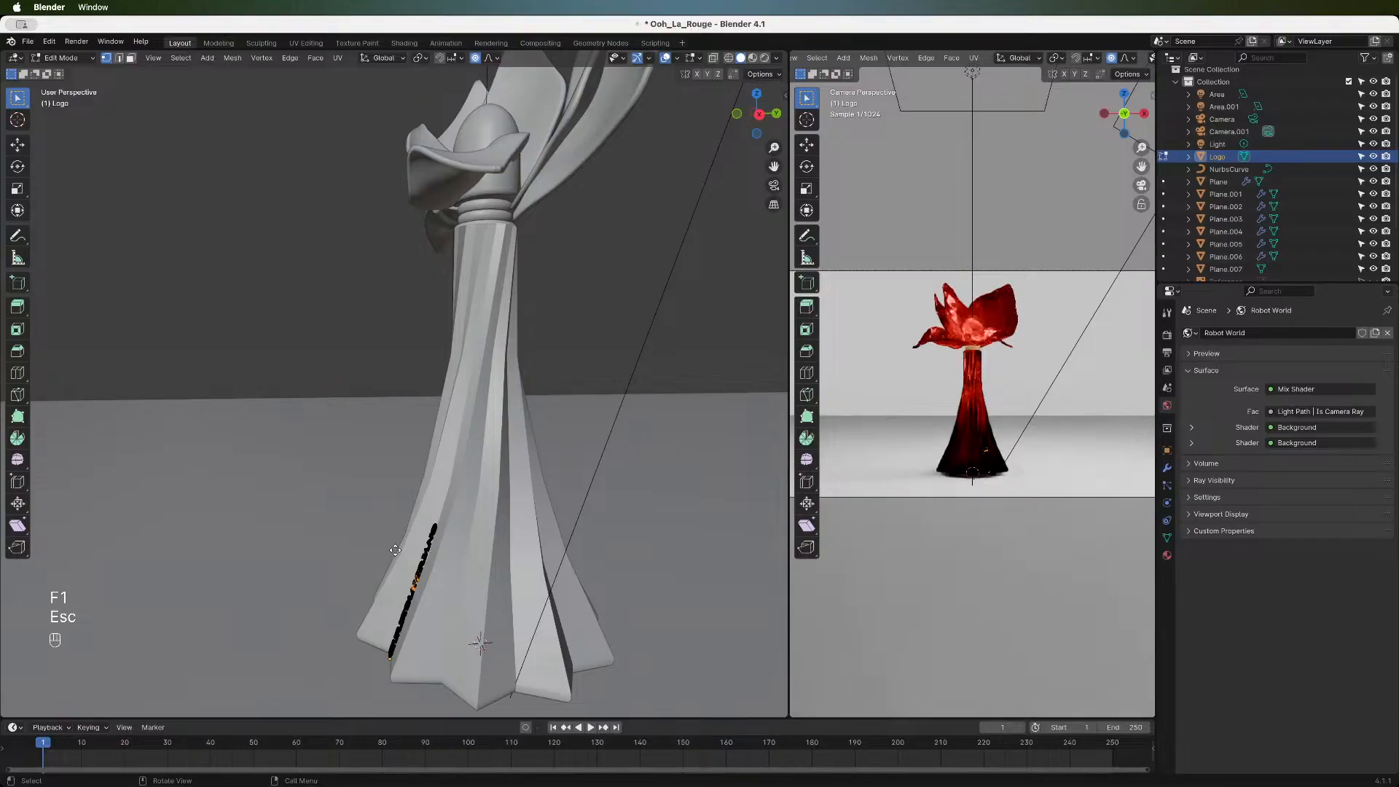
- Move the selected midpoint of the Logo mesh using smooth proportional editing with an influence size of about 0.135 m
key("g")
scroll(395, 551, "down", 10)
scroll(395, 550, "down", 6)
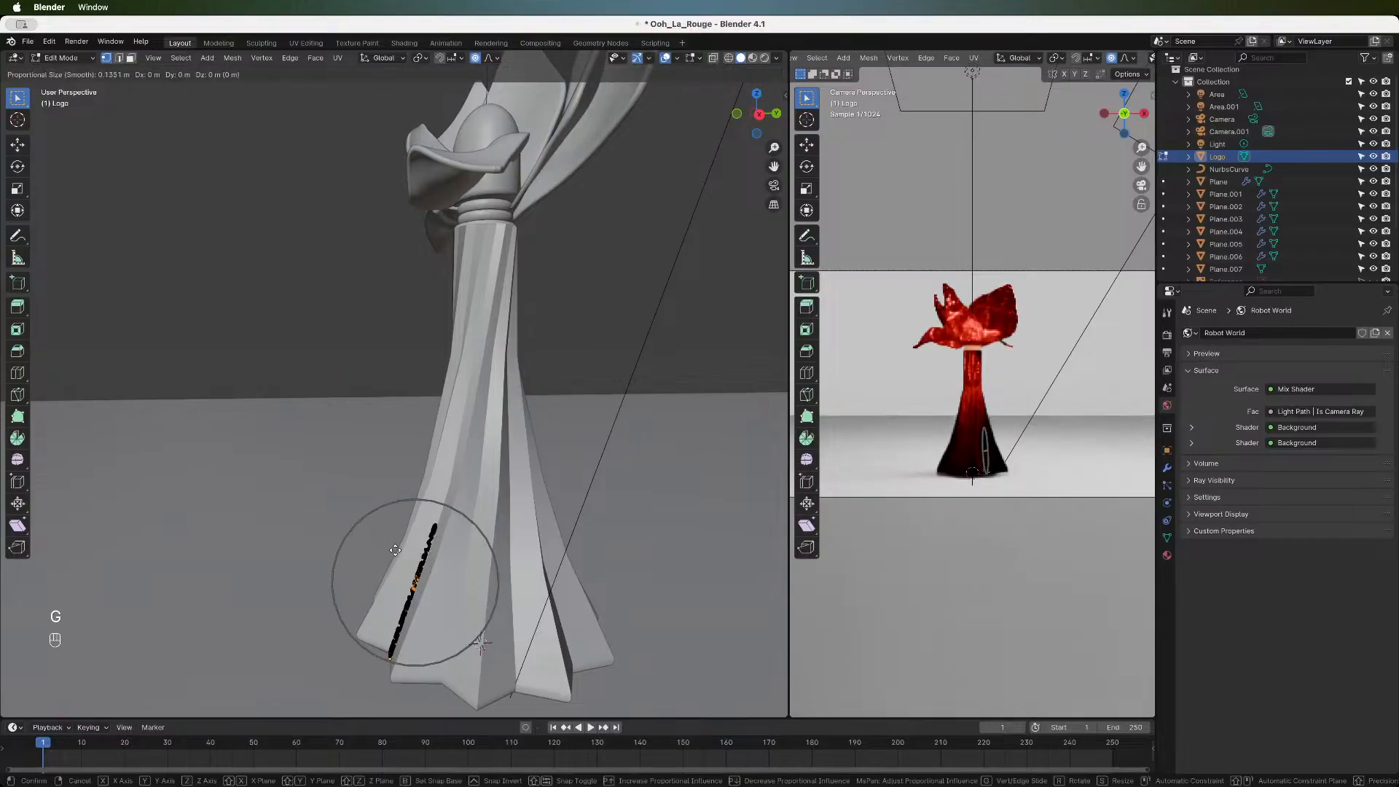